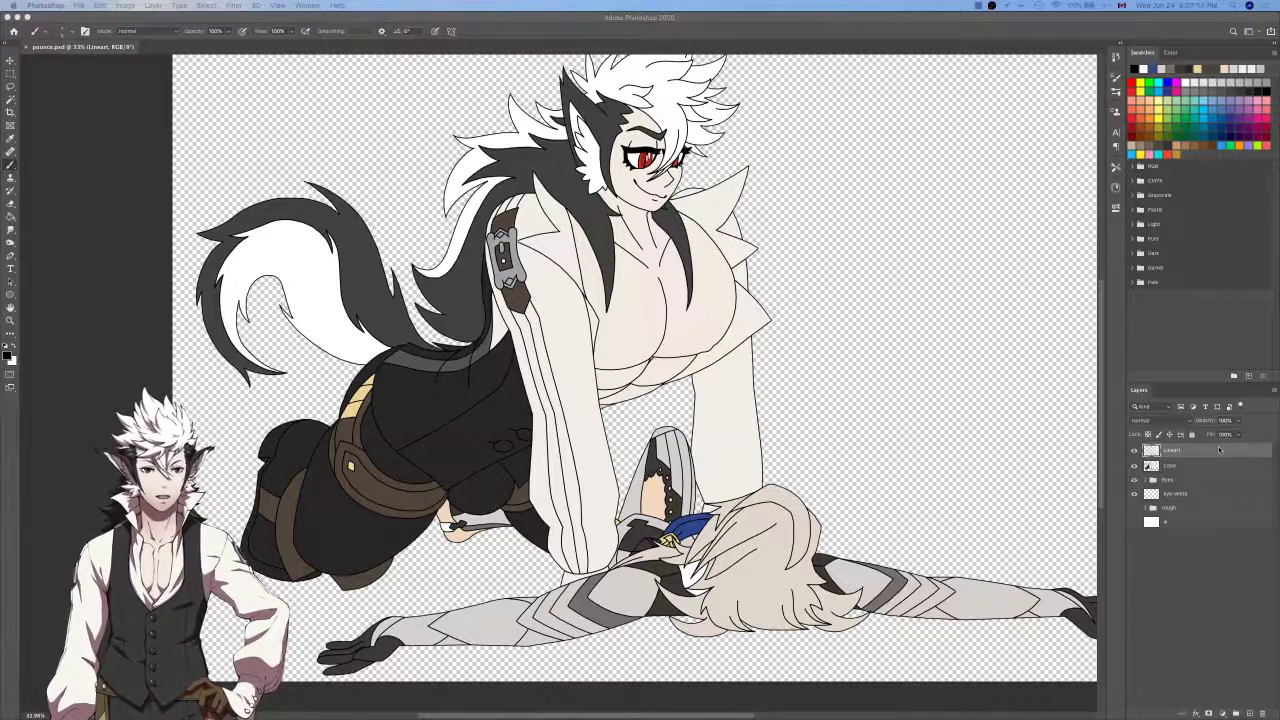
Make the Lineart layer active and look over the whole flat-coloured drawing of both characters.
click(1219, 449)
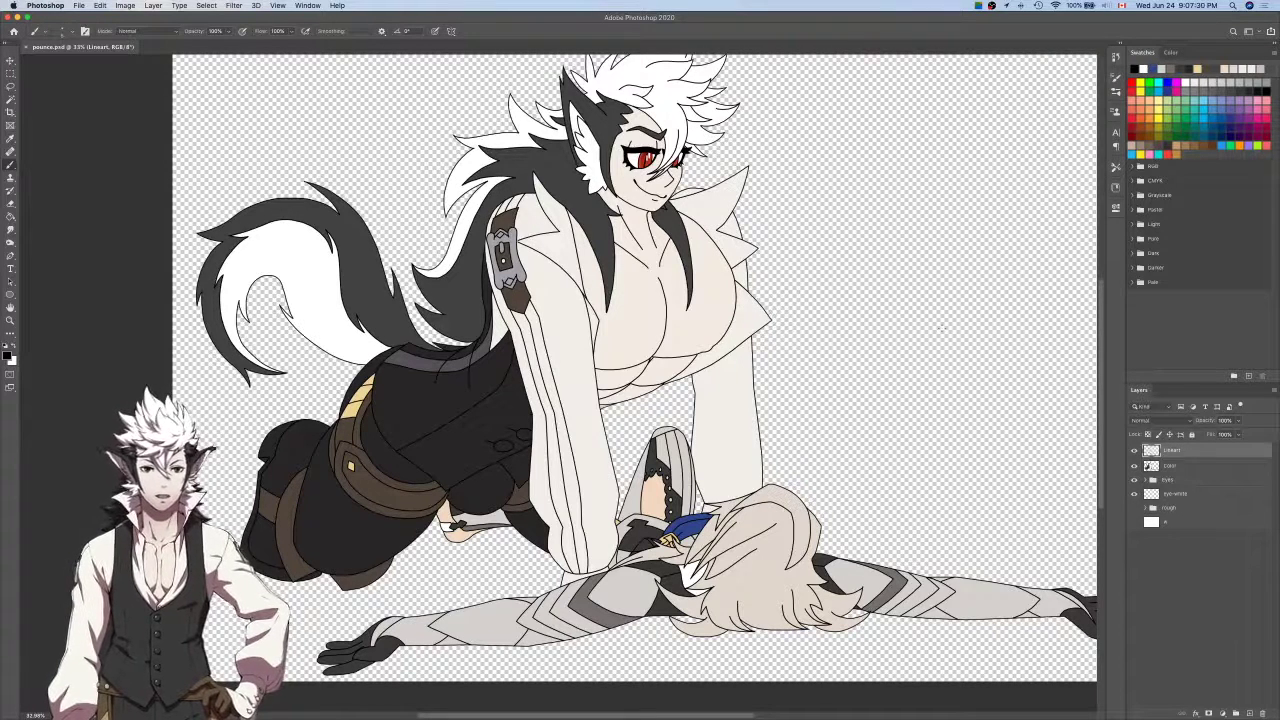
scroll(941, 327, up, 1)
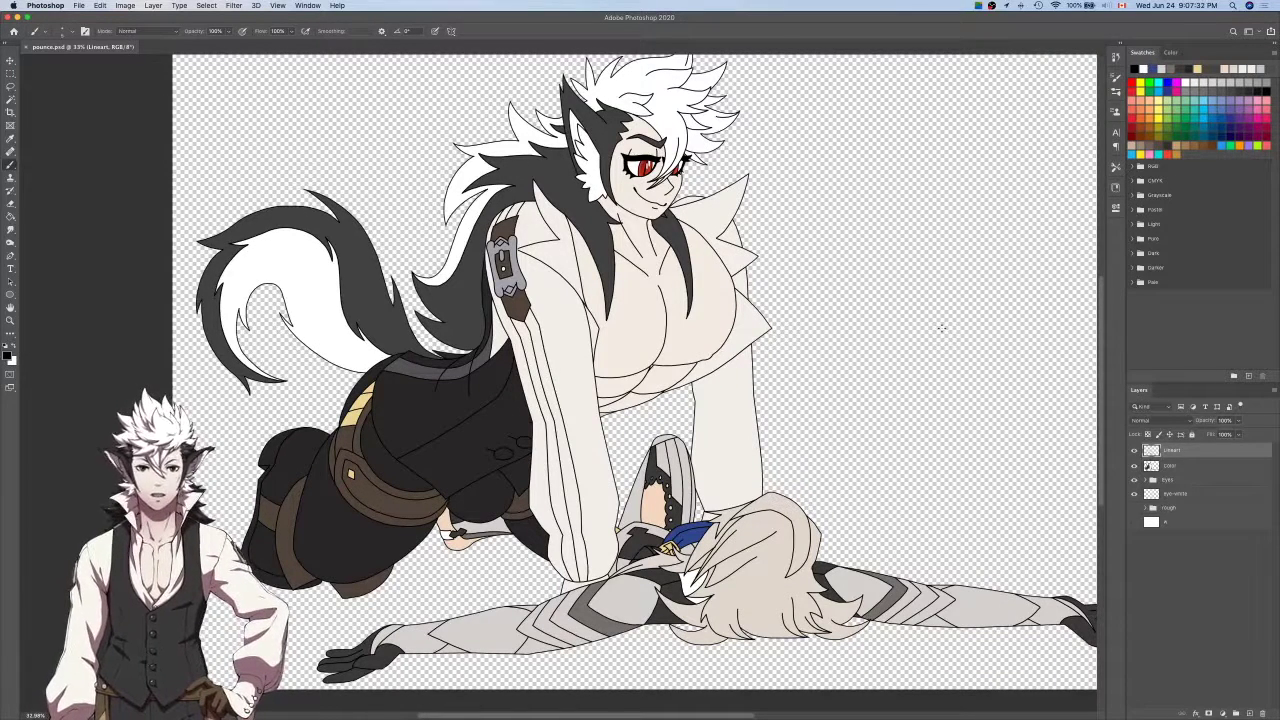
scroll(941, 327, right, 3)
scroll(941, 327, down, 1)
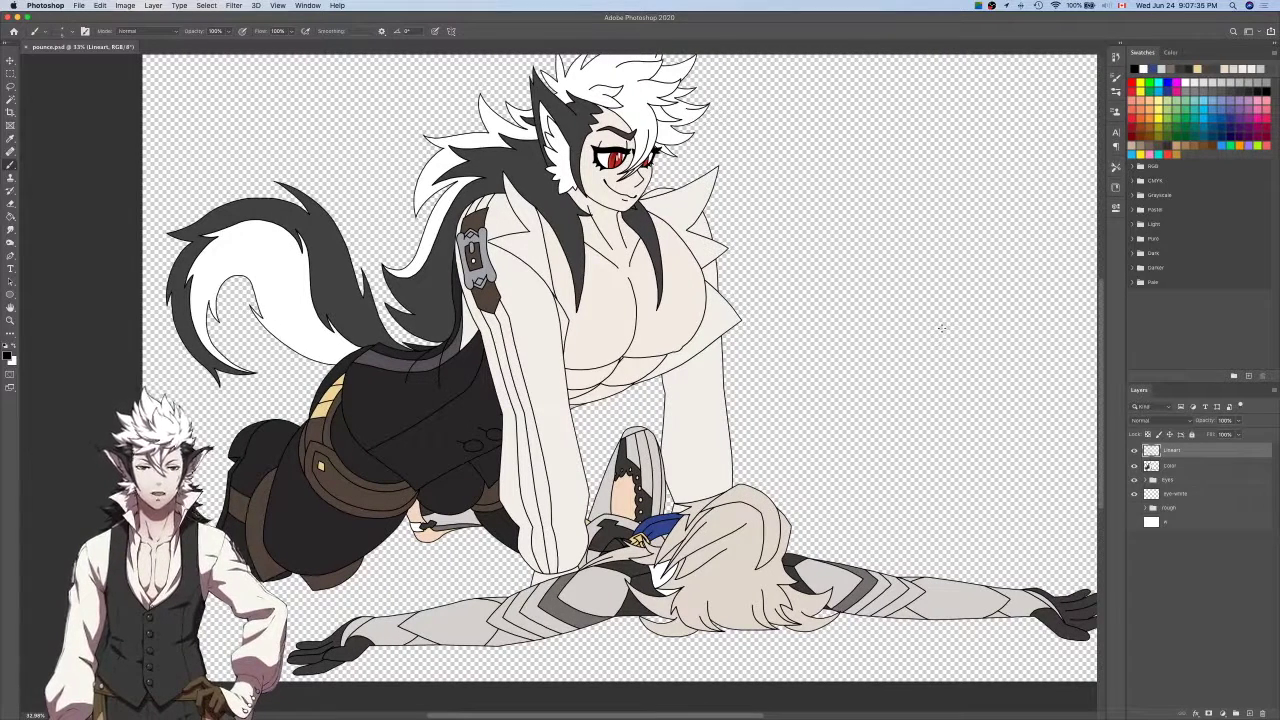
scroll(830, 320, up, 5)
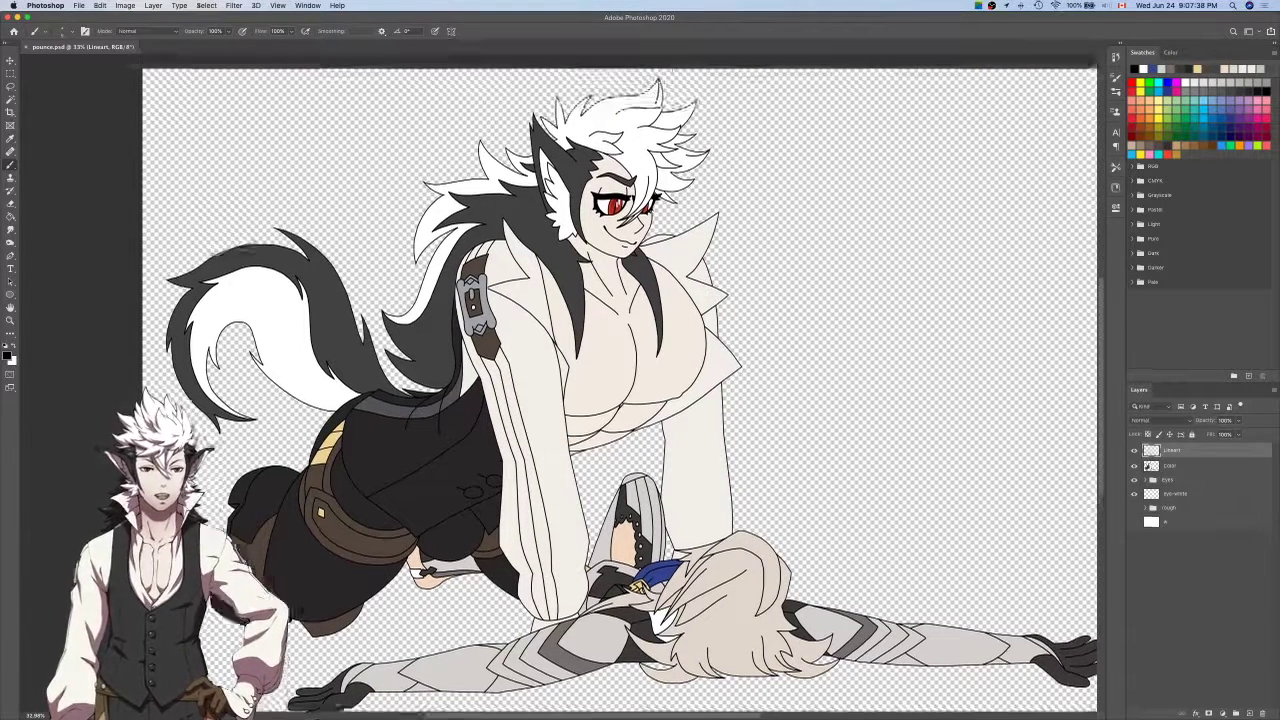
scroll(830, 320, left, 6)
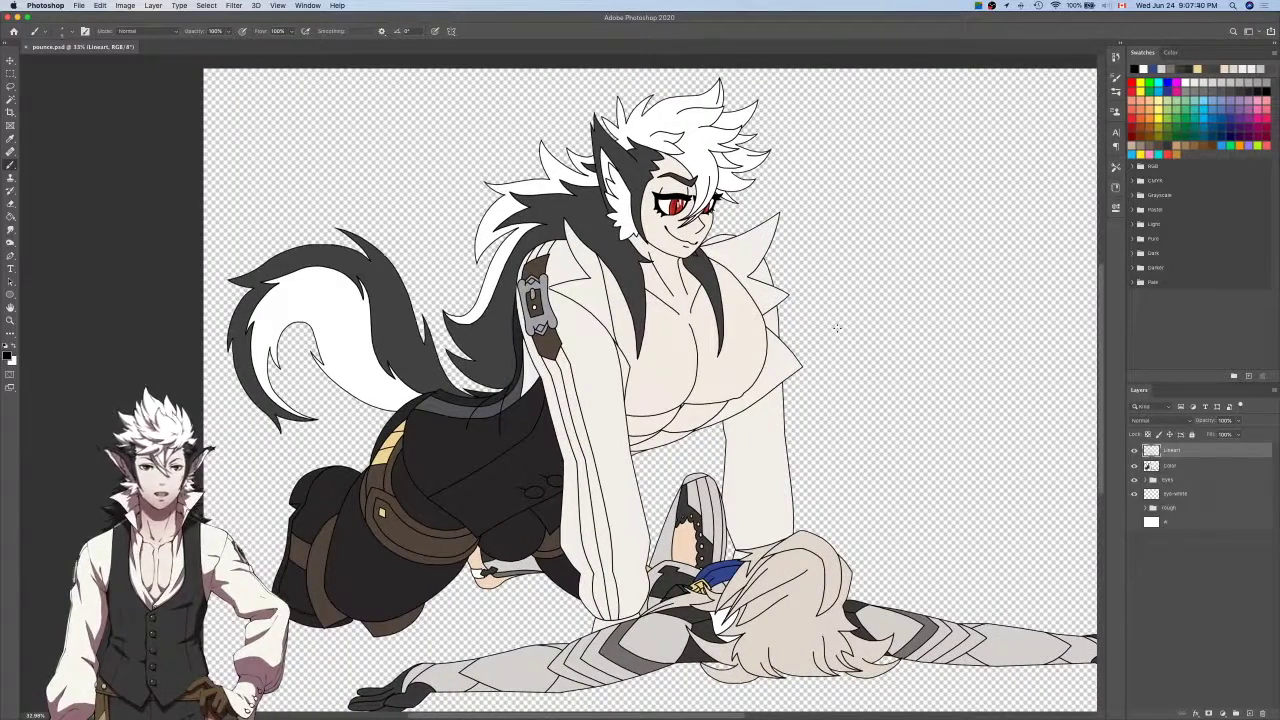
scroll(837, 327, right, 1)
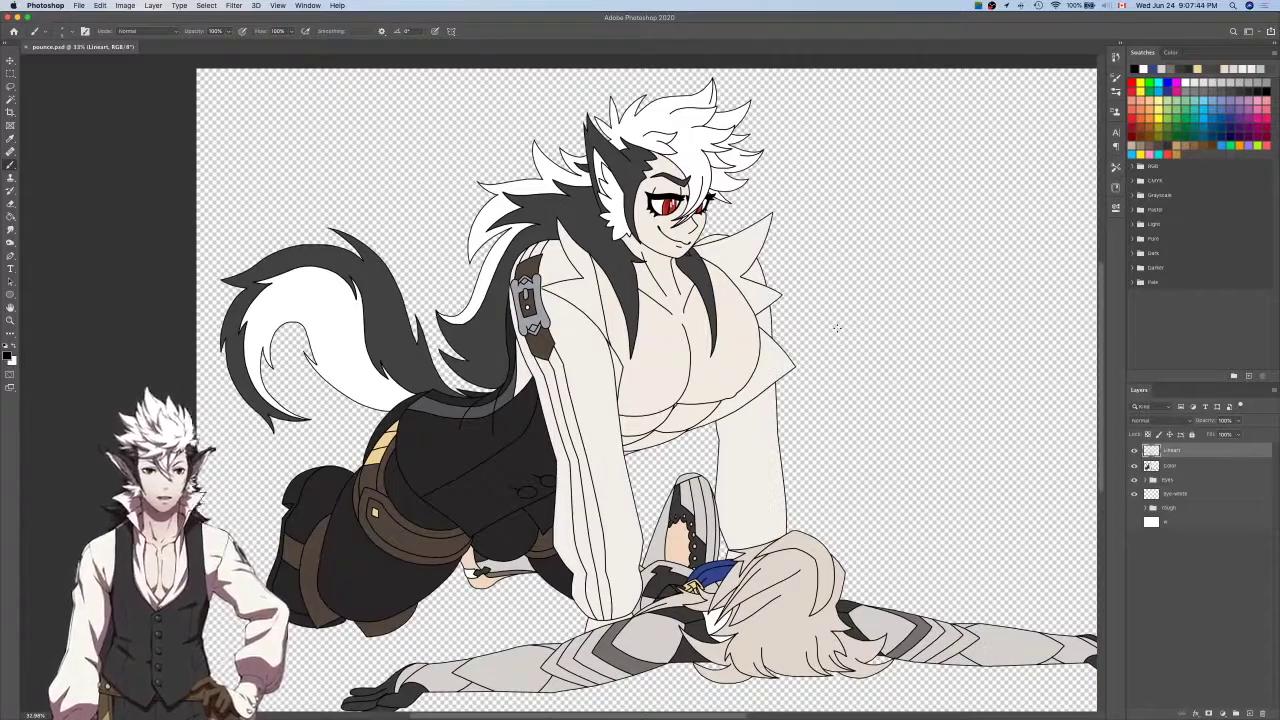
scroll(837, 327, down, 4)
scroll(837, 327, right, 8)
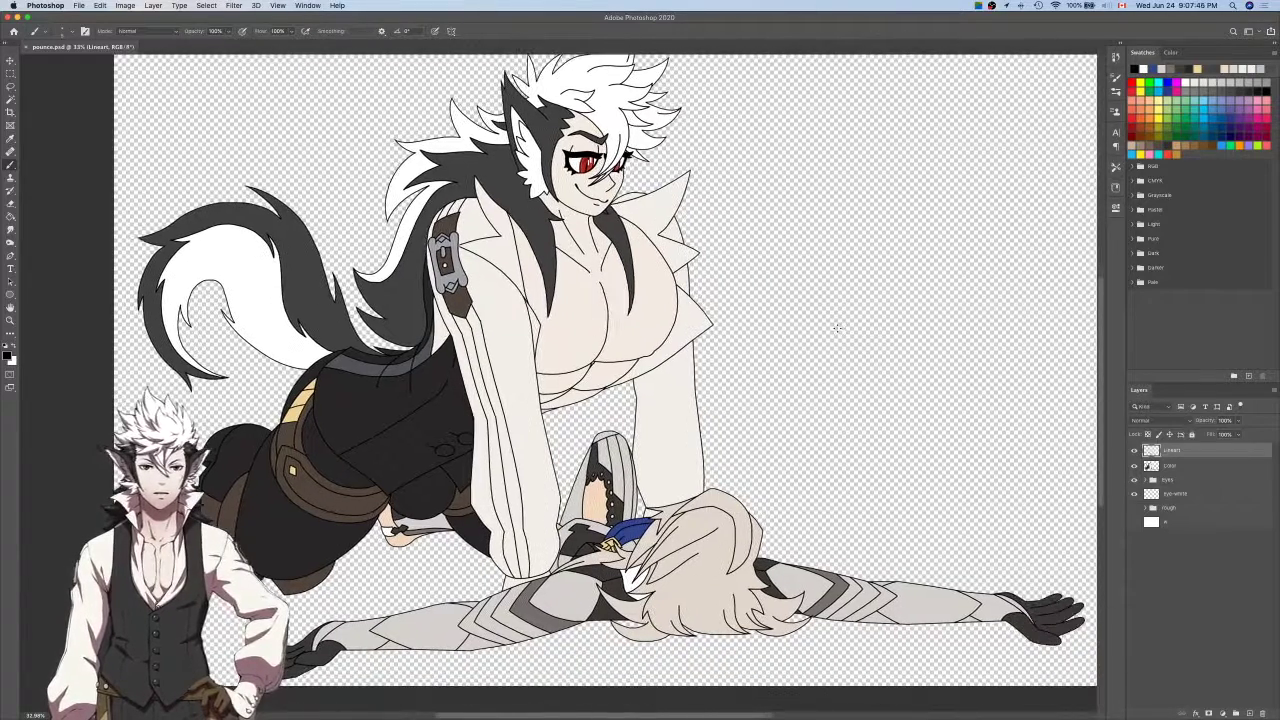
Enlarge the brush tip to a much bigger size.
key(bracketright)
key(bracketright)
key(bracketright)
key(bracketright)
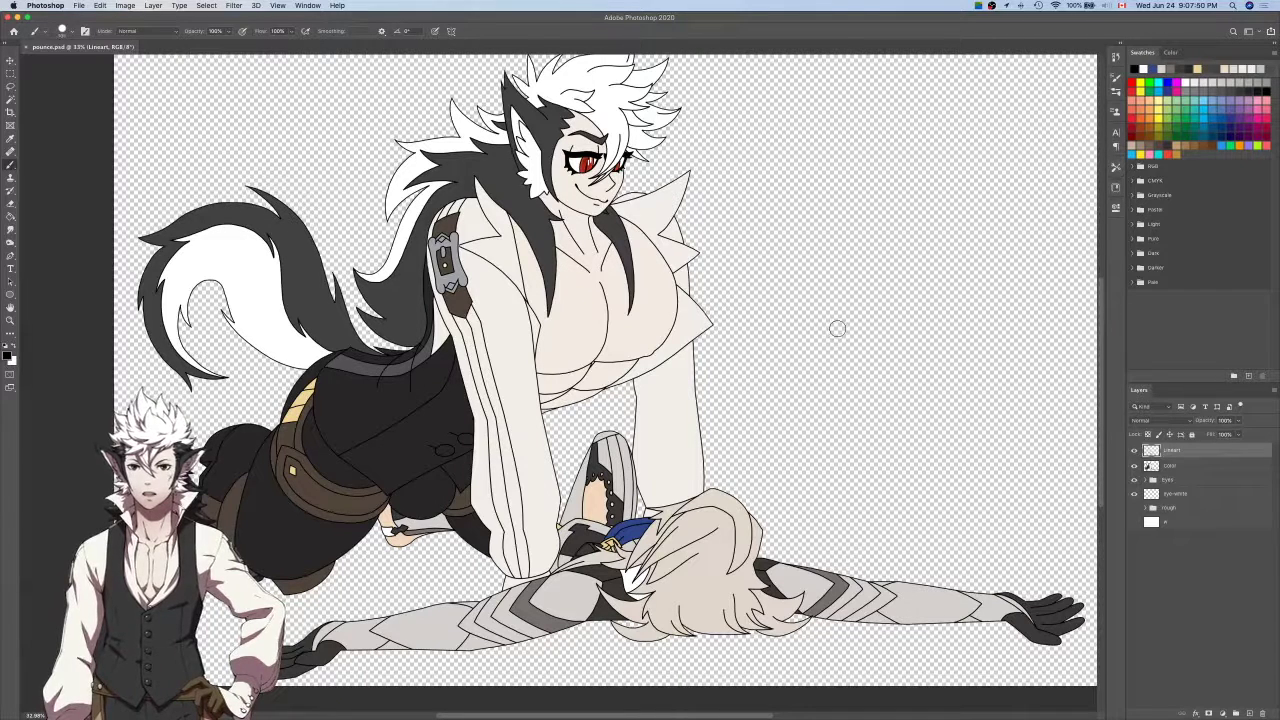
key(bracketright)
key(bracketright)
key(bracketright)
key(bracketright)
key(bracketright)
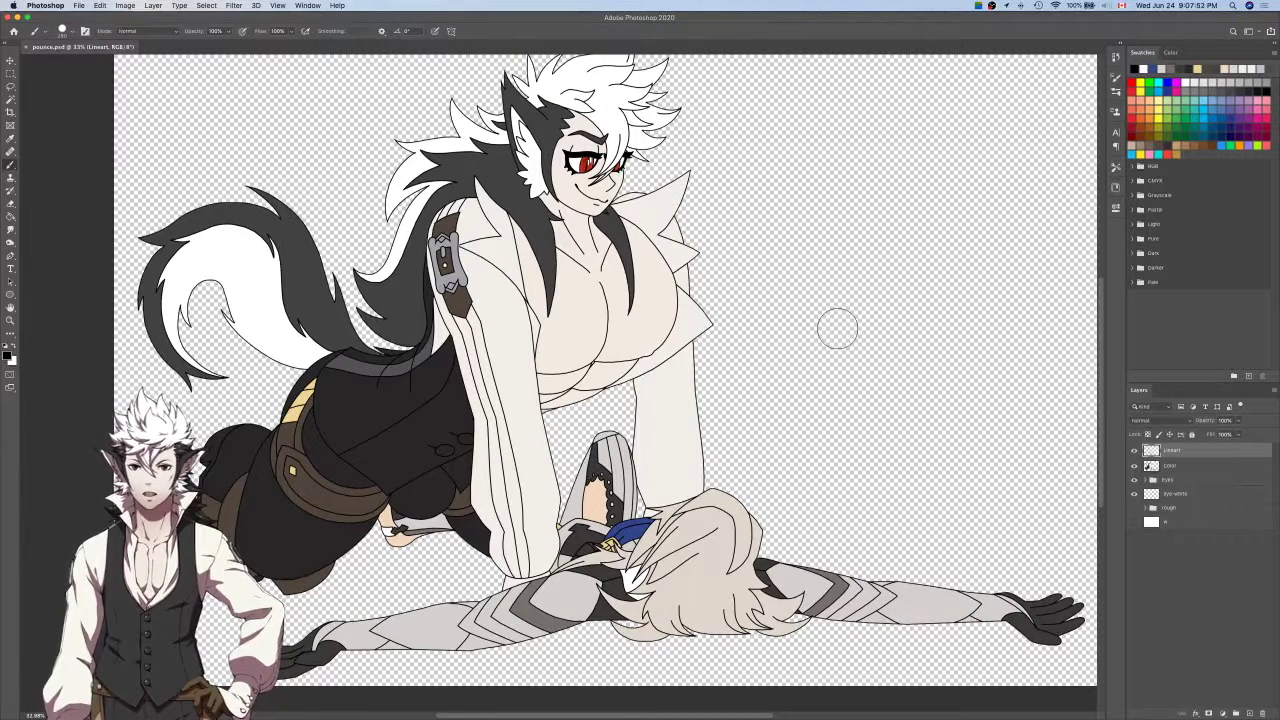
Sample the off-white of the shirt collar beside the chest as the foreground colour.
key(o)
key(i)
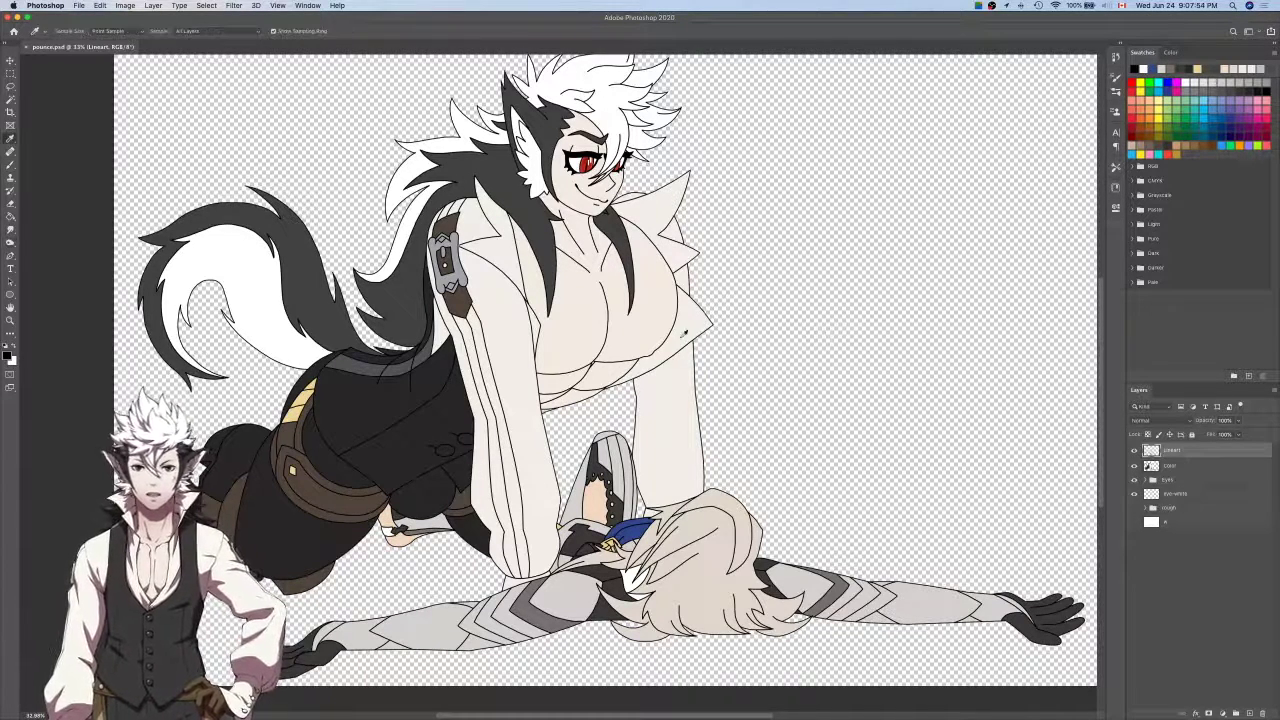
click(684, 322)
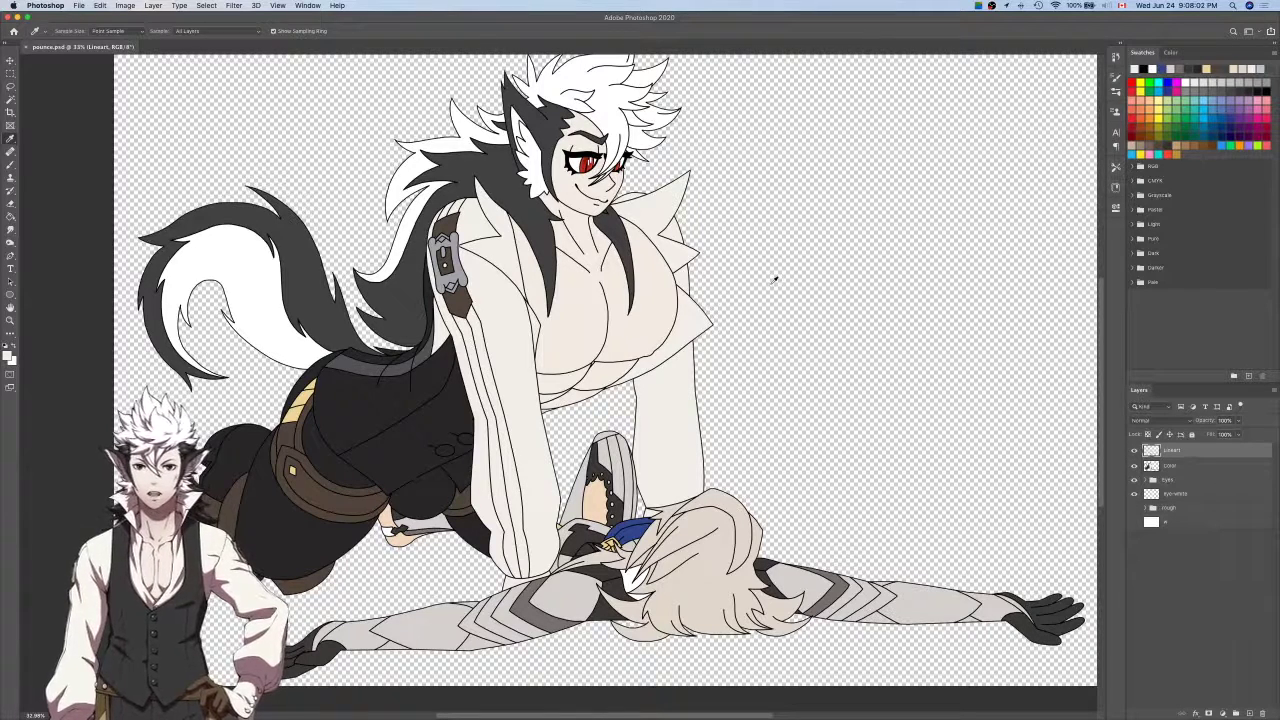
key(F11)
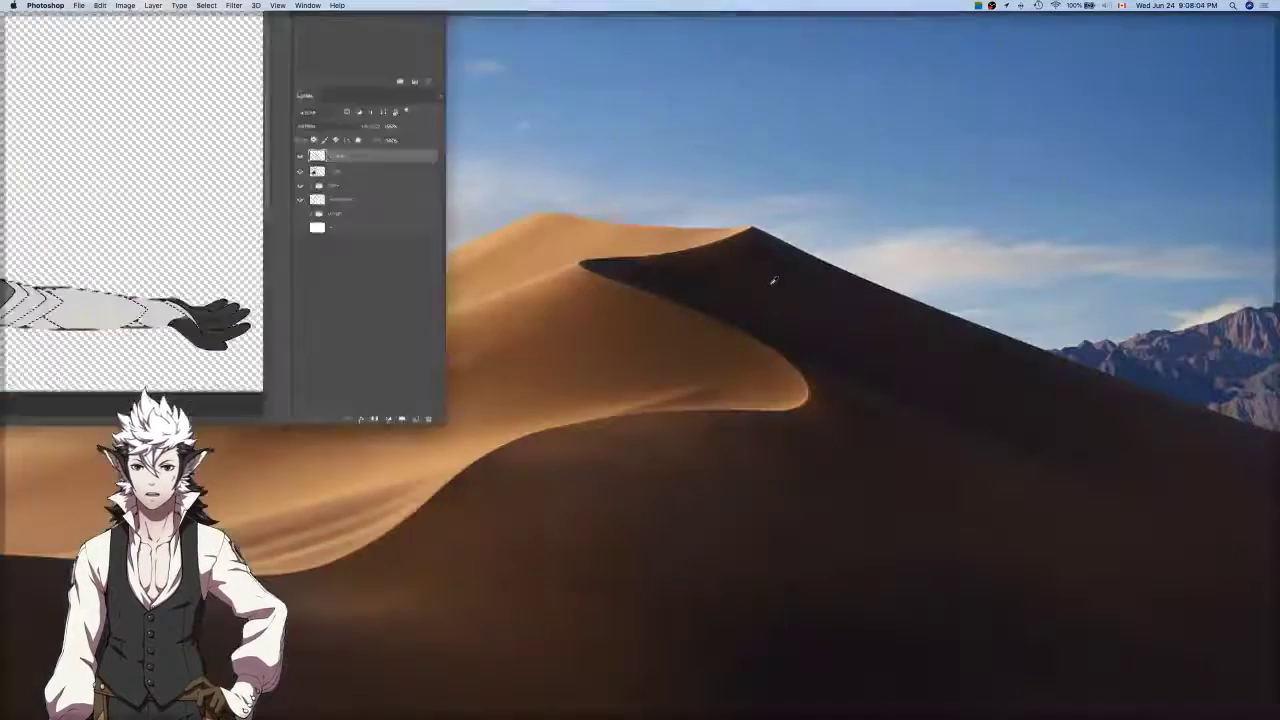
key(F11)
key(F11)
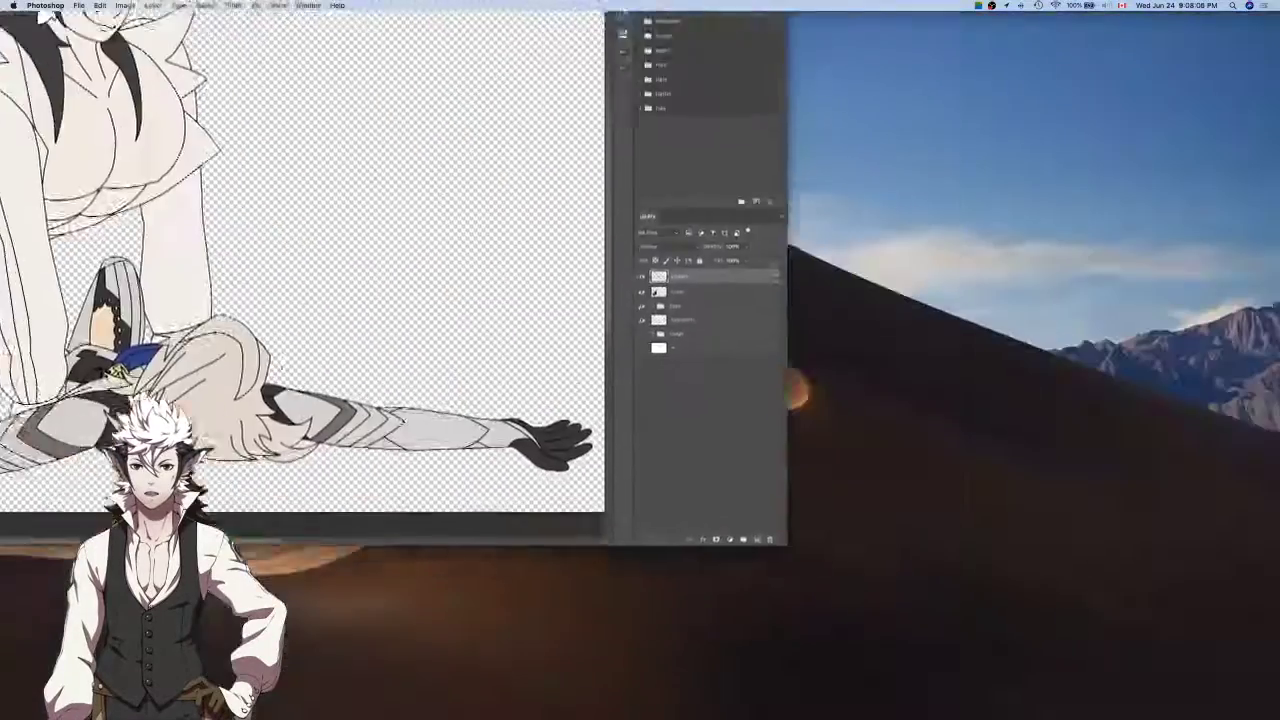
key(F11)
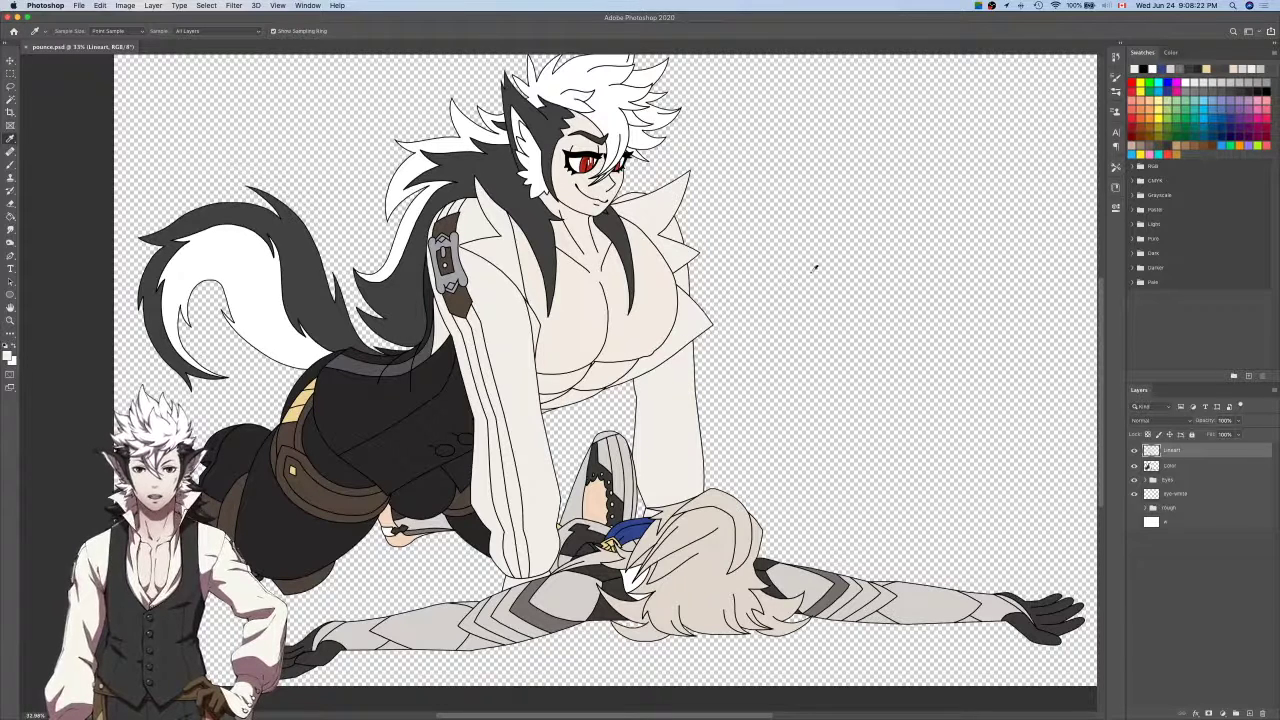
Select the upper character's face area enclosed by the lineart with the Magic Wand.
key(w)
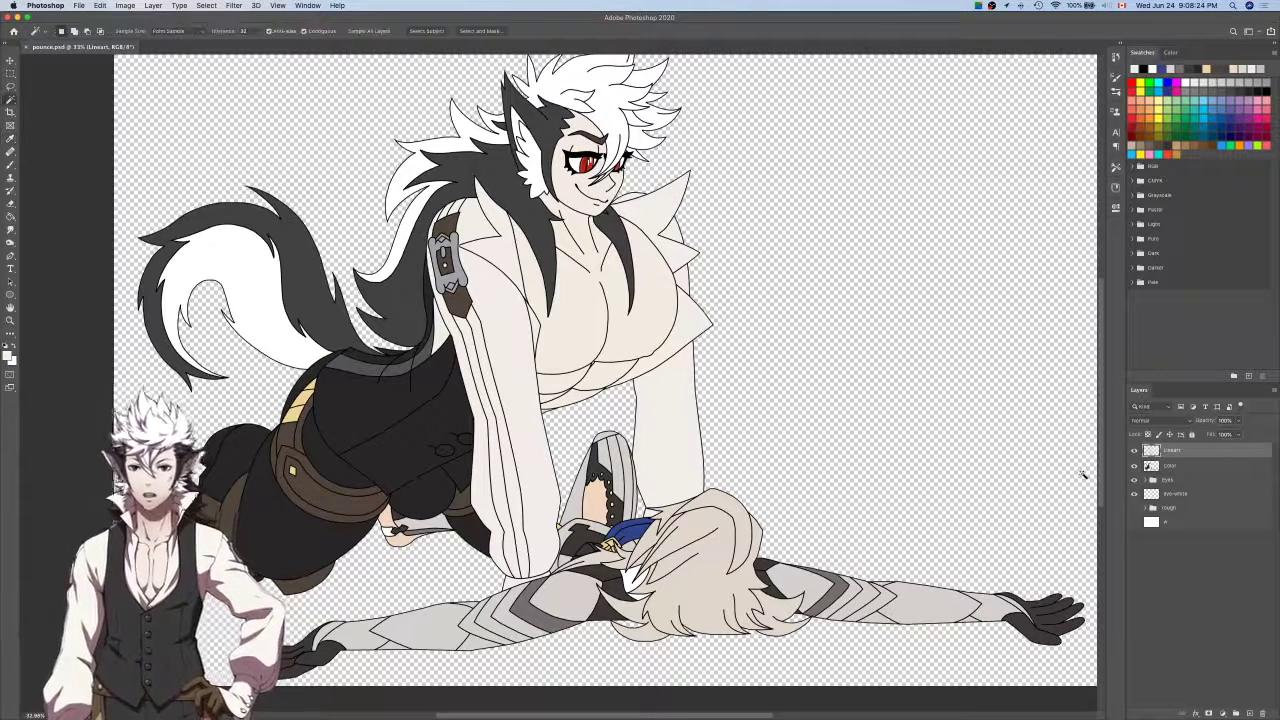
scroll(1082, 474, left, 5)
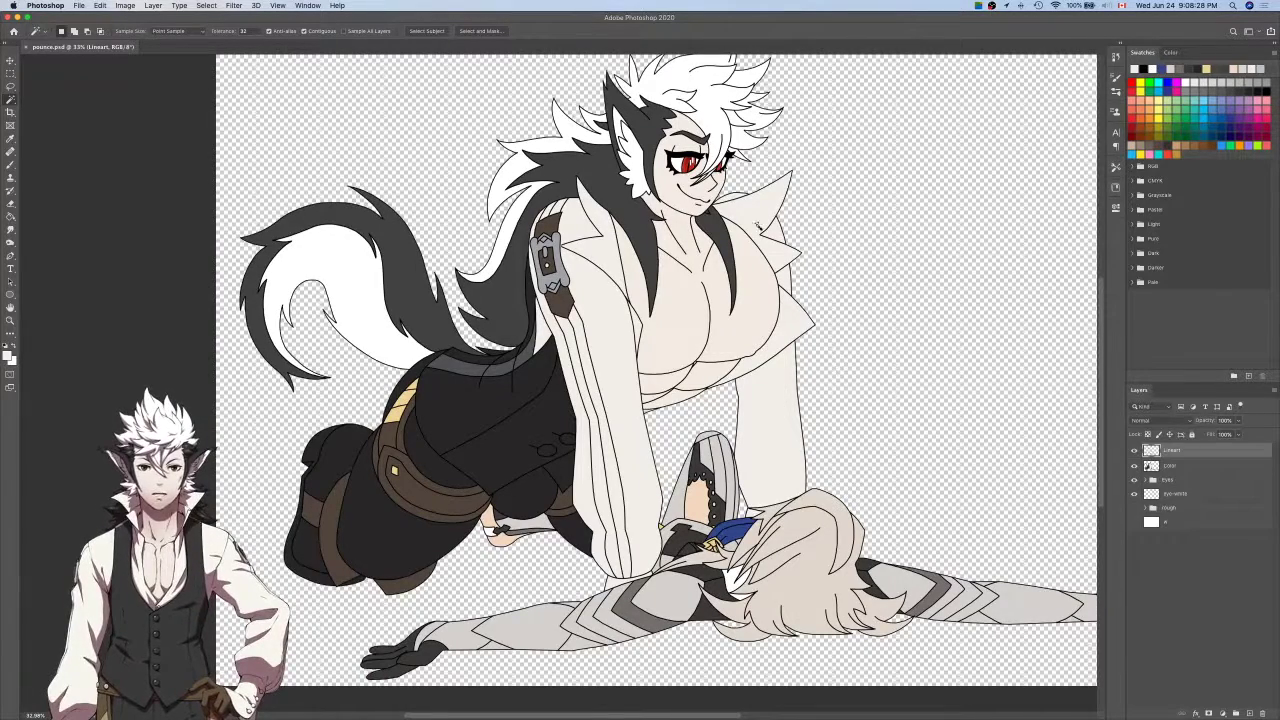
scroll(705, 125, up, 5)
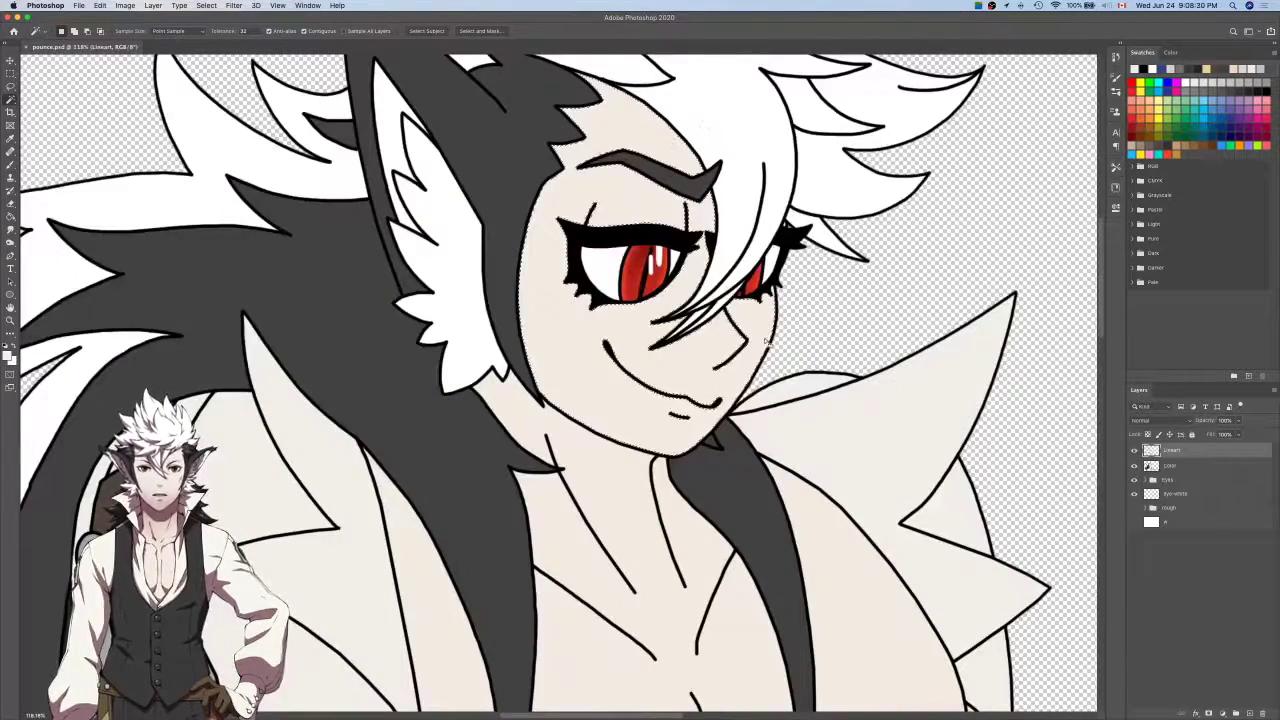
key(super+d)
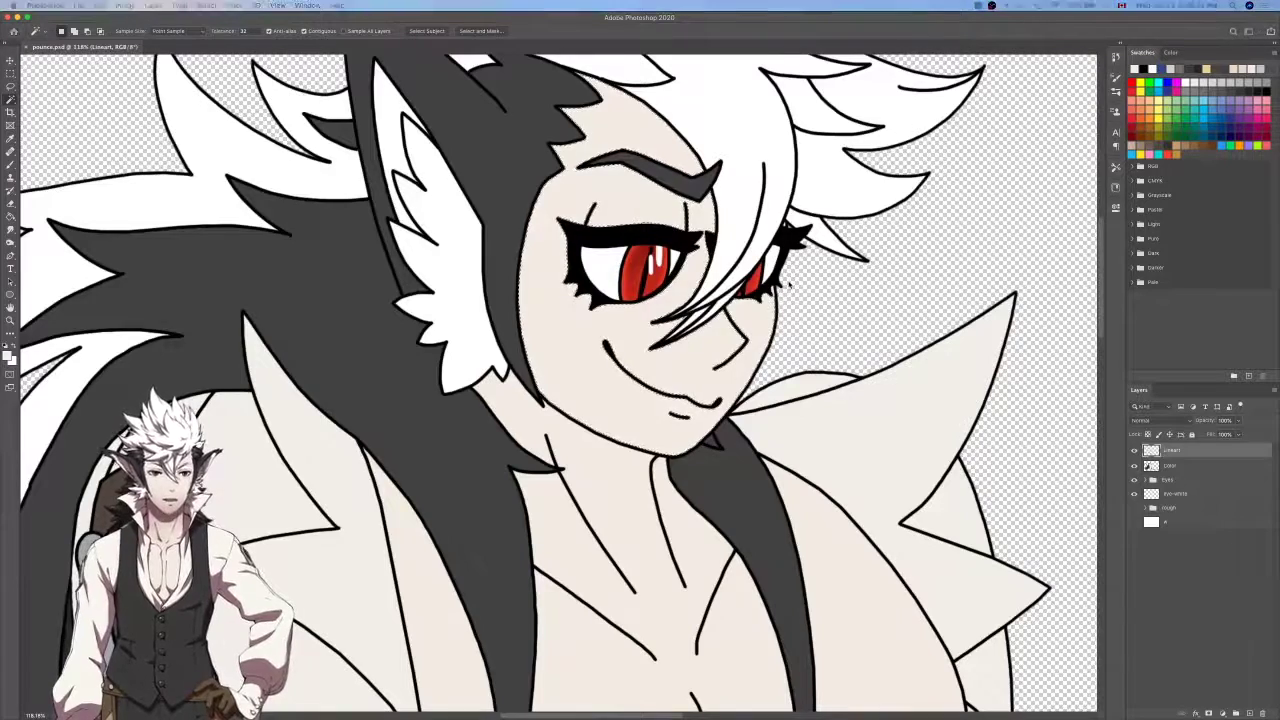
Add the mouth and nose lines to the face selection with the Lasso and tidy it around the hair strands.
key(l)
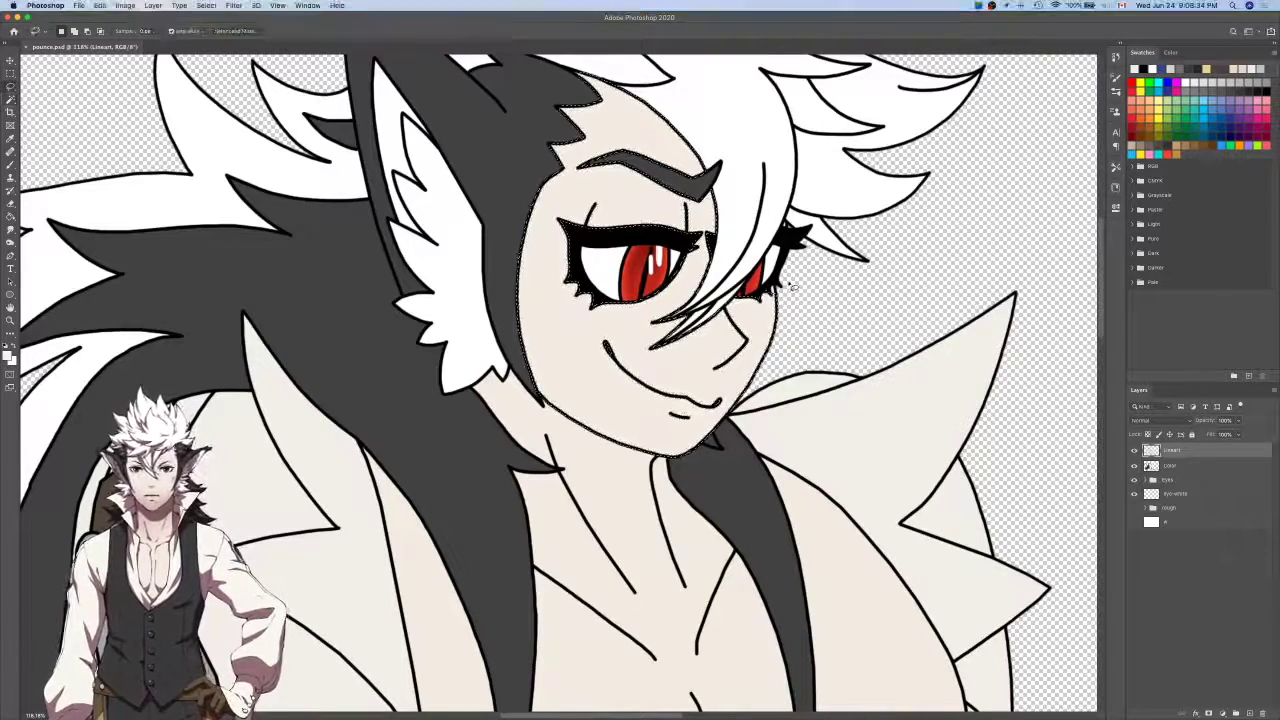
scroll(631, 361, up, 3)
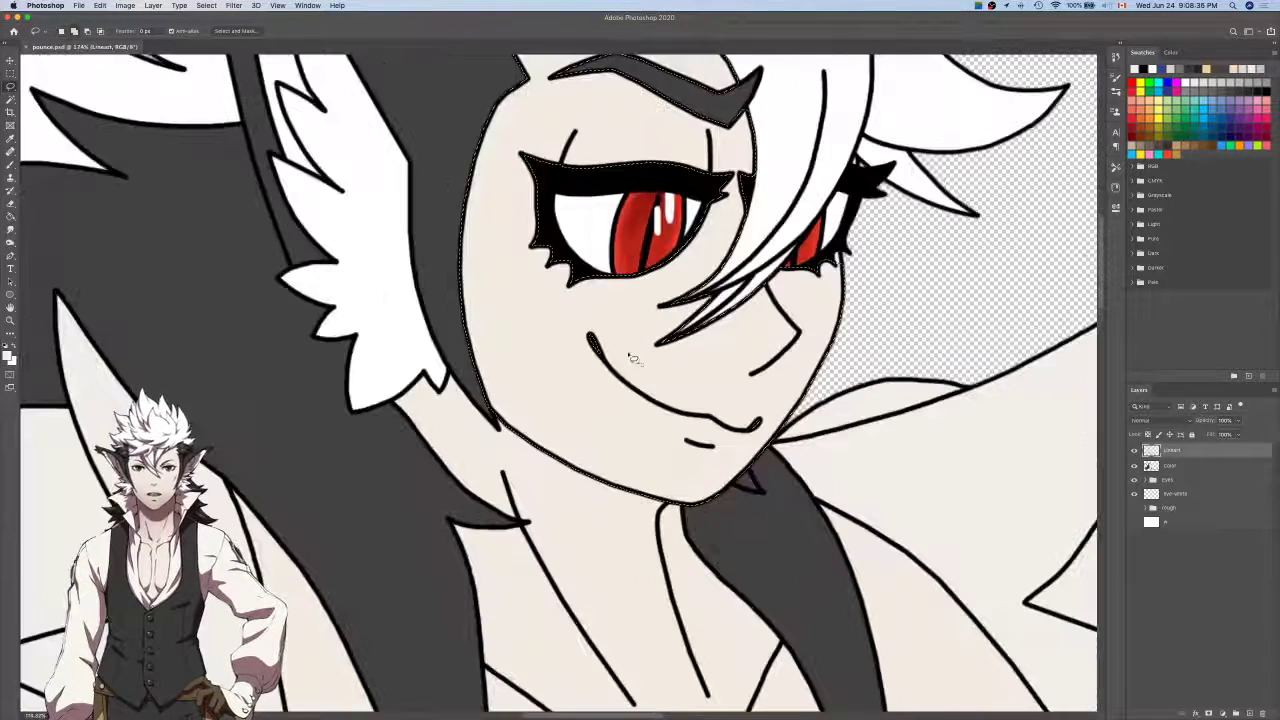
drag(745, 412, 741, 445)
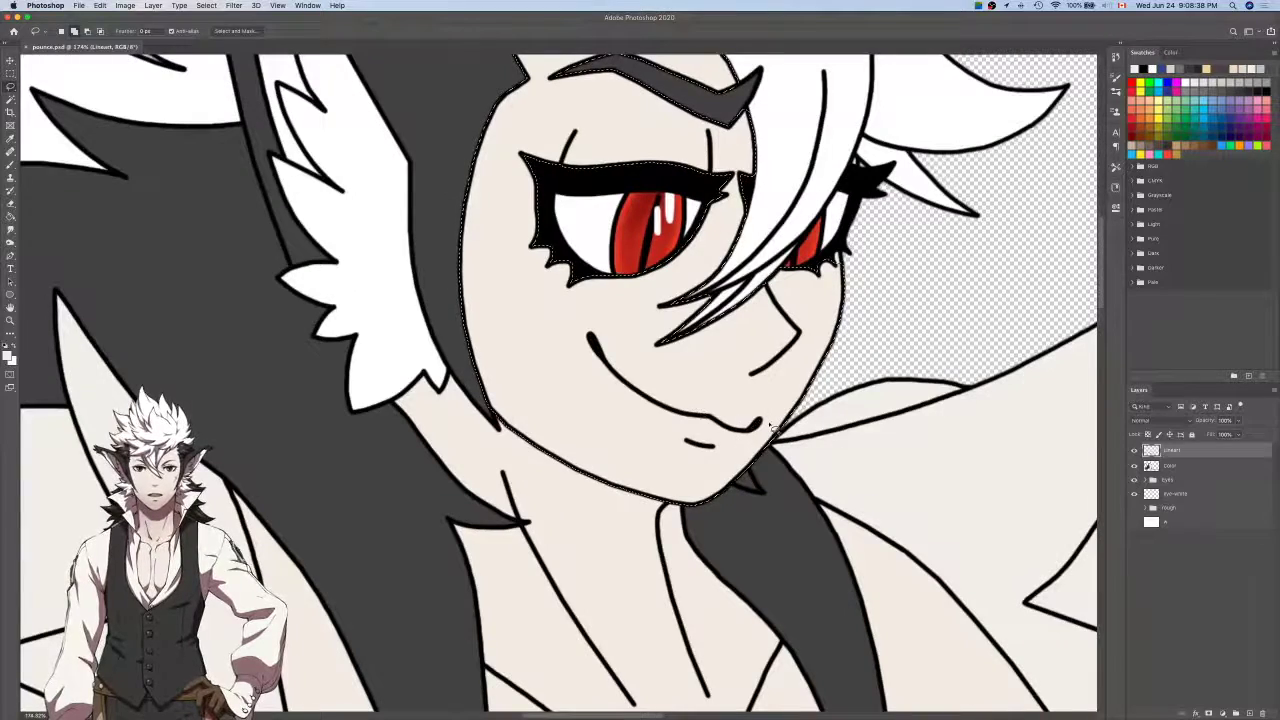
scroll(710, 310, up, 5)
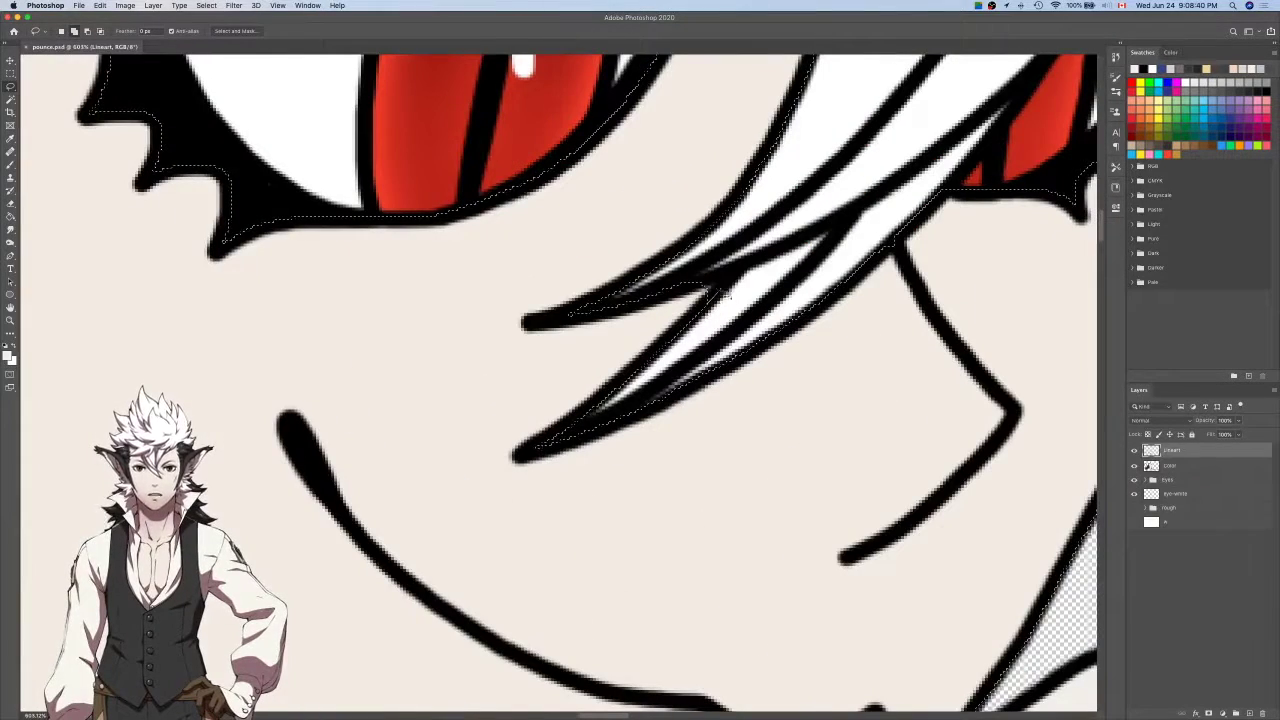
drag(732, 275, 608, 323)
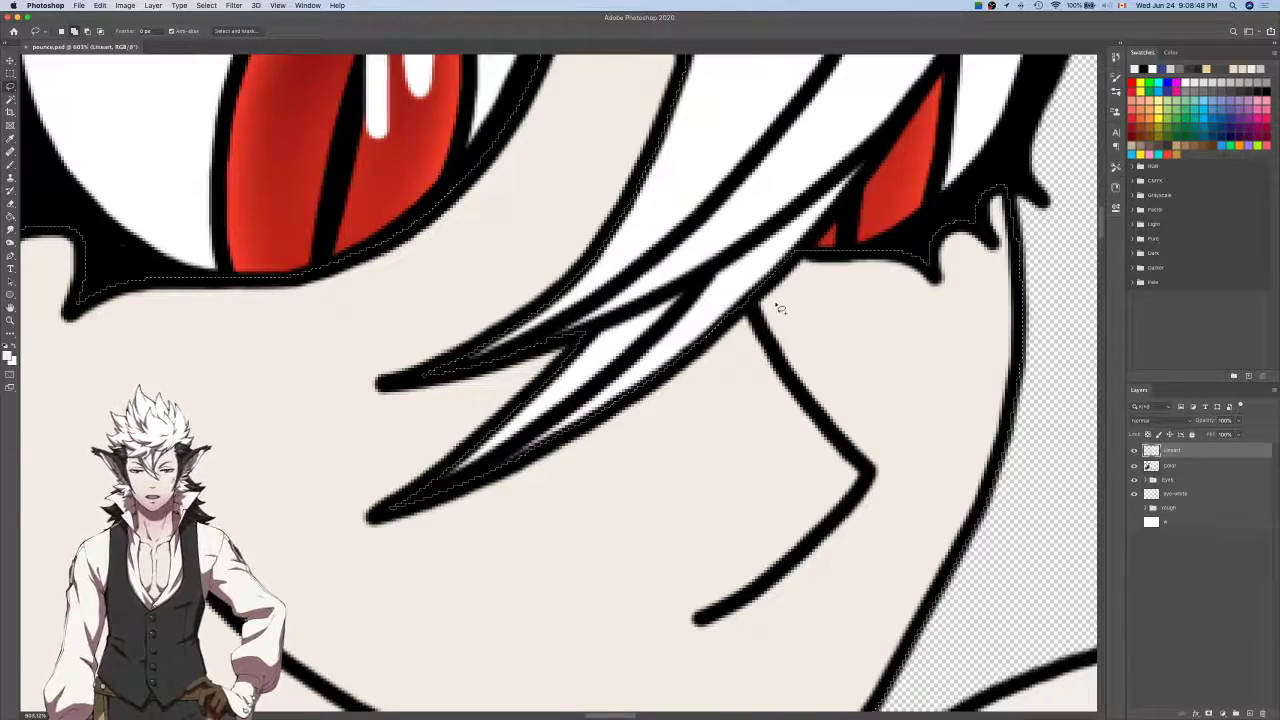
Extend the face selection with the Lasso over the near eye's outer lashes and eyelid creases.
scroll(777, 307, down, 5)
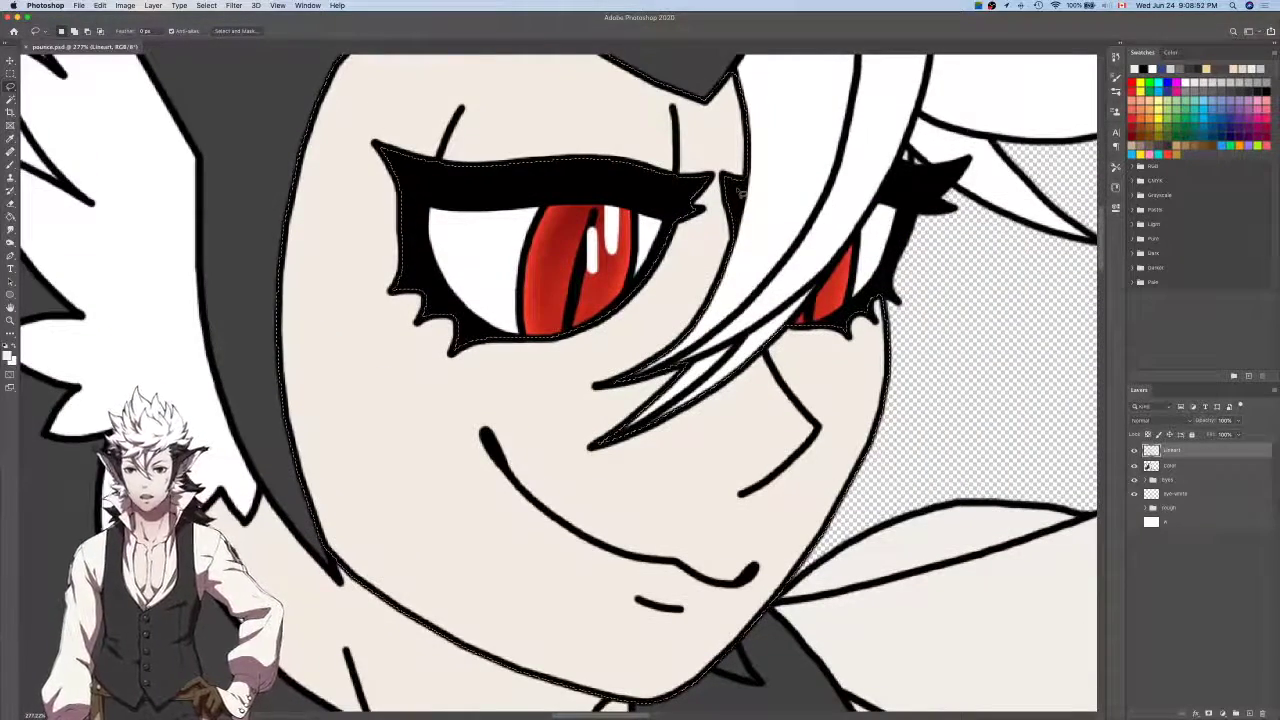
scroll(748, 183, up, 2)
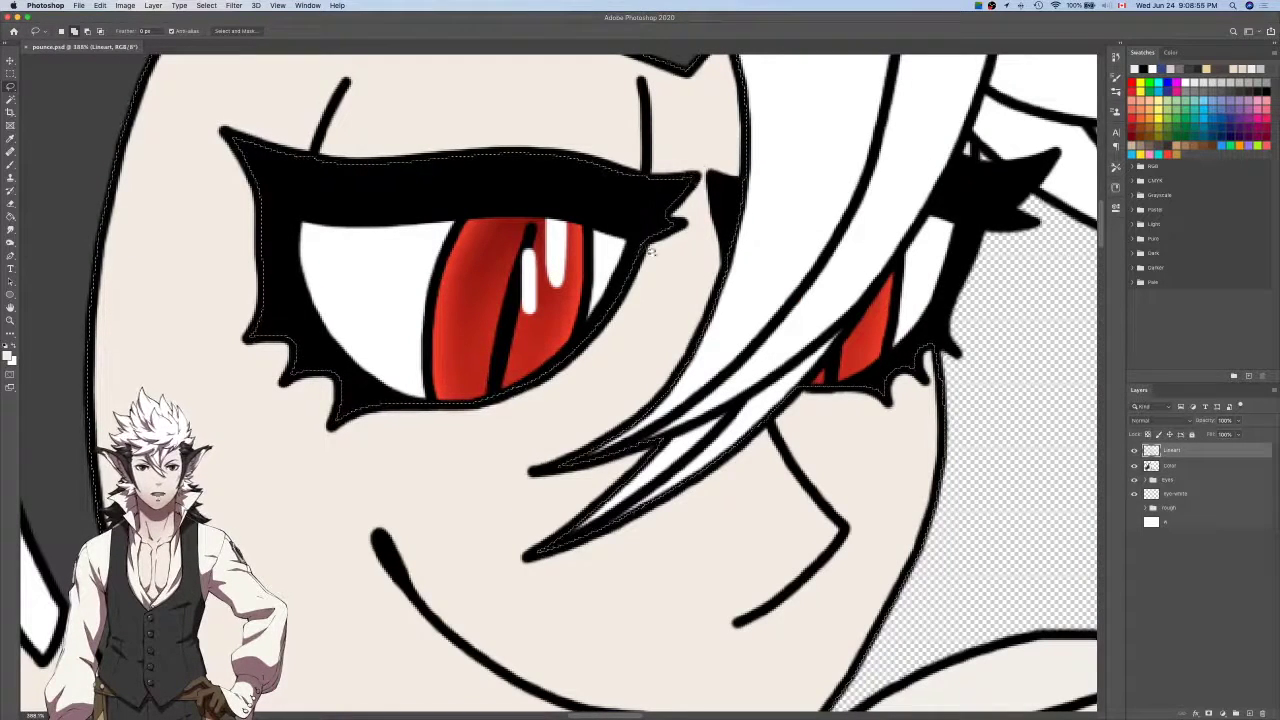
scroll(657, 320, left, 3)
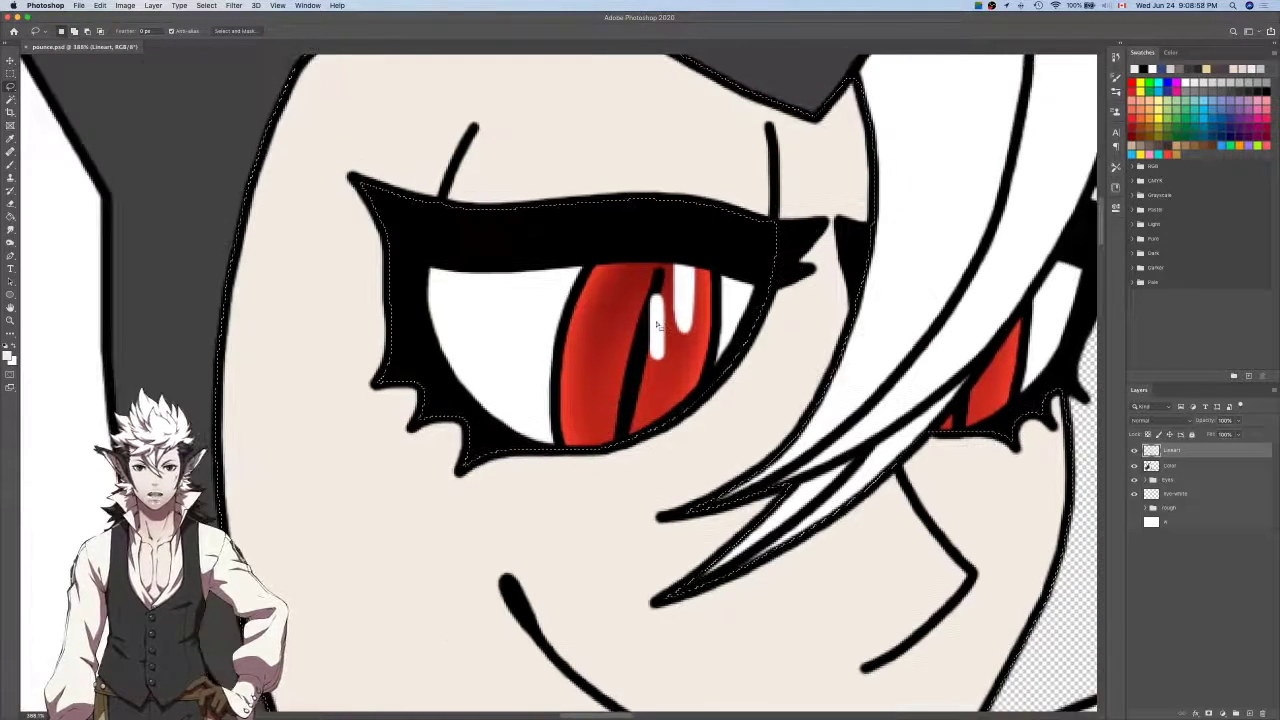
mouse_move(445, 200)
mouse_down()
mouse_move(381, 348)
mouse_move(343, 241)
mouse_move(393, 136)
mouse_move(440, 140)
mouse_up()
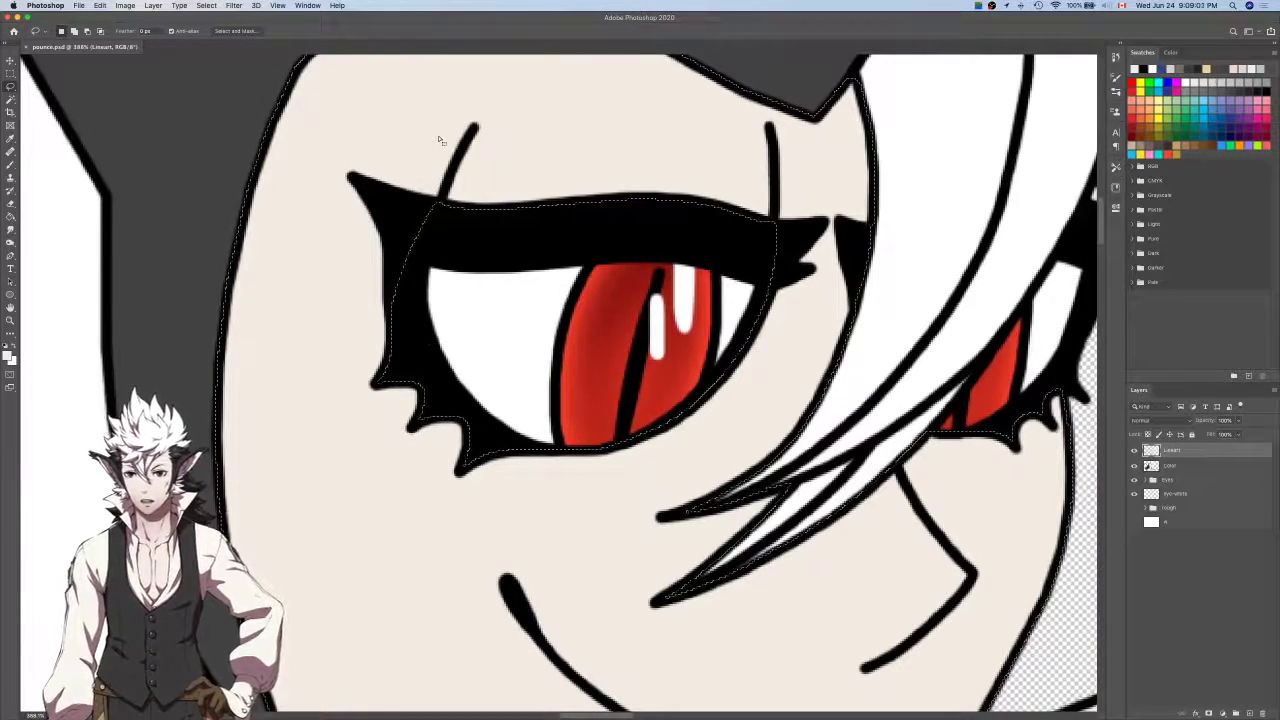
Refine the face selection with the Lasso around the jagged dark hair tips on the forehead.
scroll(438, 140, up, 2)
scroll(438, 140, up, 4)
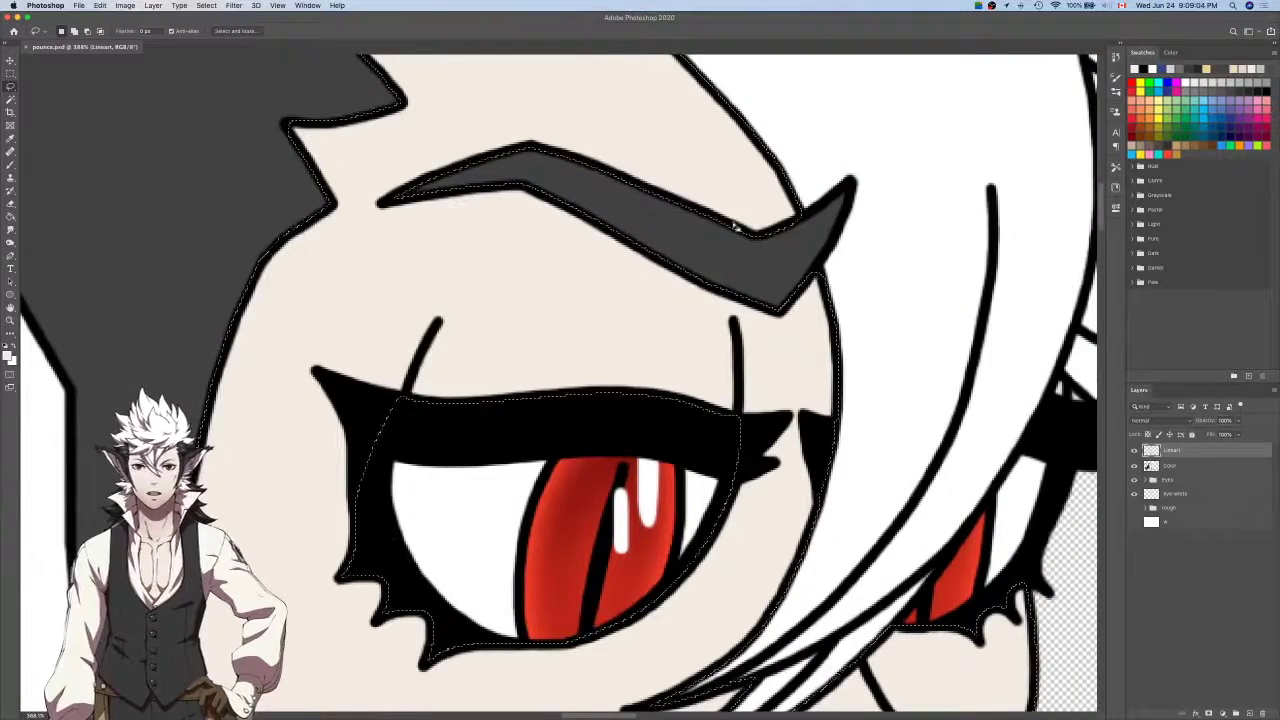
scroll(730, 222, up, 6)
scroll(730, 222, left, 4)
scroll(733, 226, up, 2)
scroll(733, 226, left, 2)
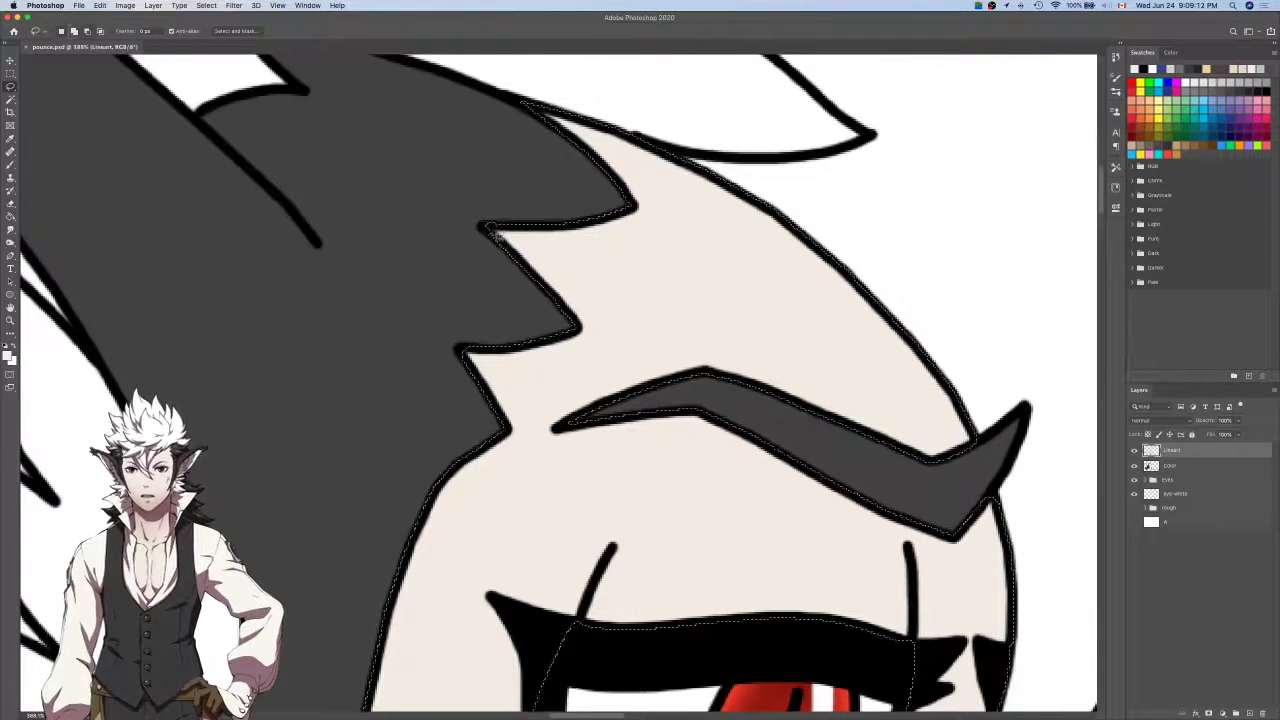
scroll(486, 231, up, 5)
drag(503, 217, 476, 233)
scroll(480, 237, down, 5)
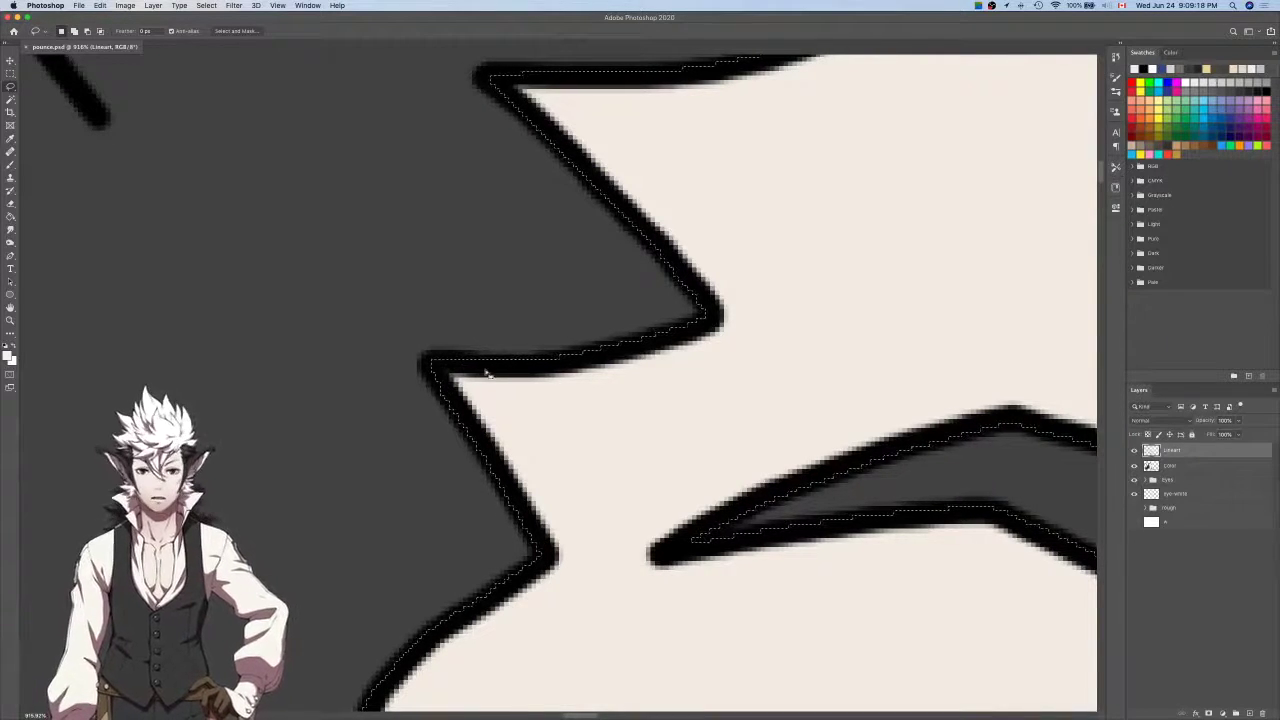
scroll(486, 368, down, 5)
scroll(487, 372, down, 4)
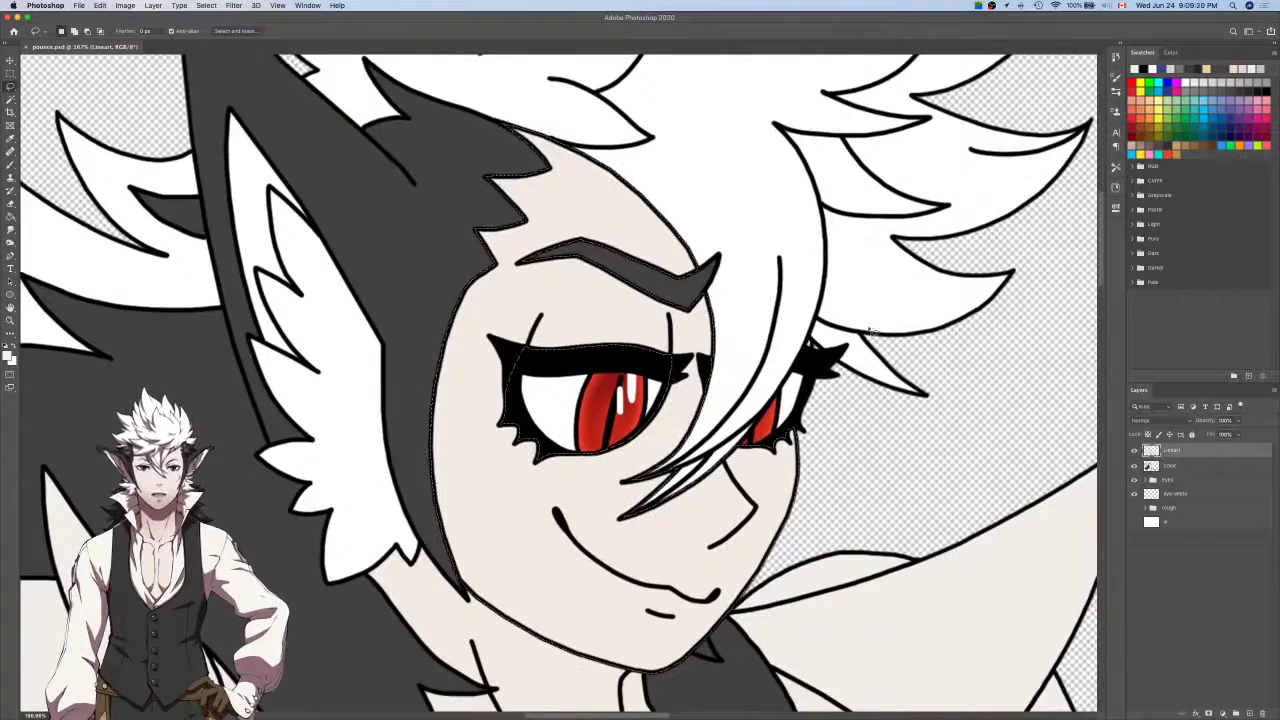
On the Color layer, add the small gap between the hair and far eyelashes to the selection, using a Magic Wand tolerance of 10.
click(1174, 467)
key(w)
scroll(806, 321, up, 3)
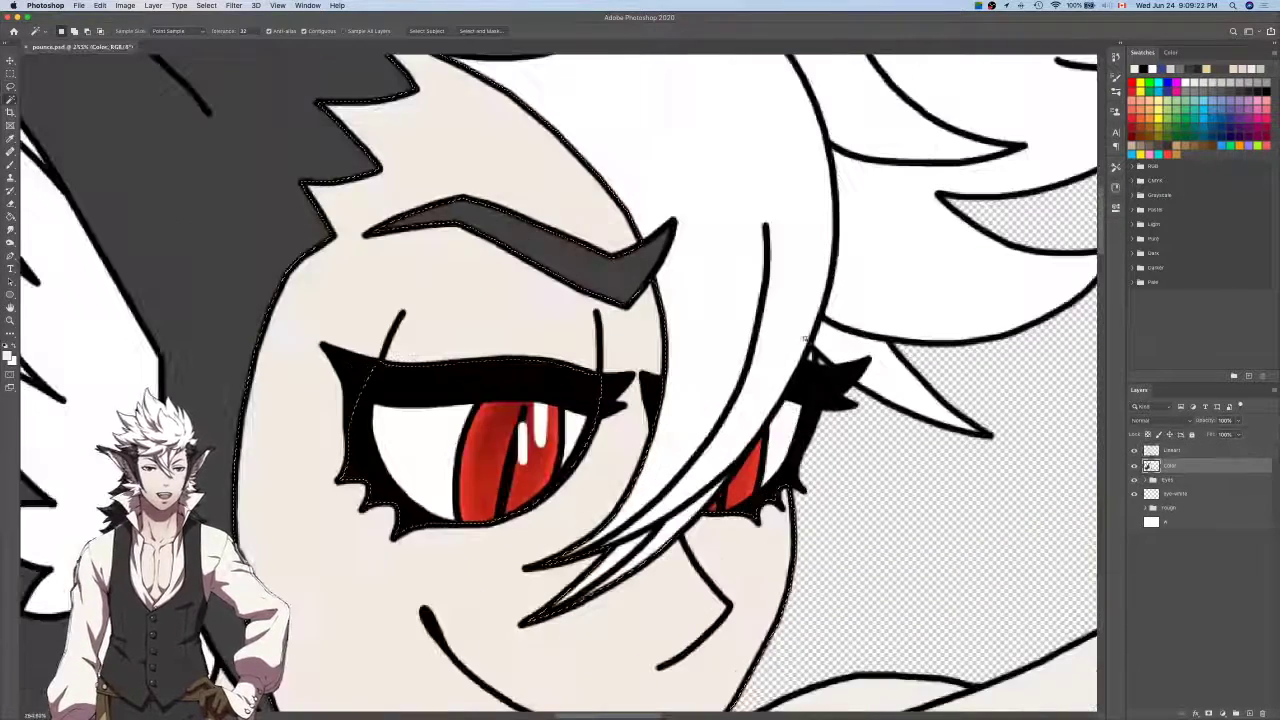
shift+click(809, 356)
key(super+z)
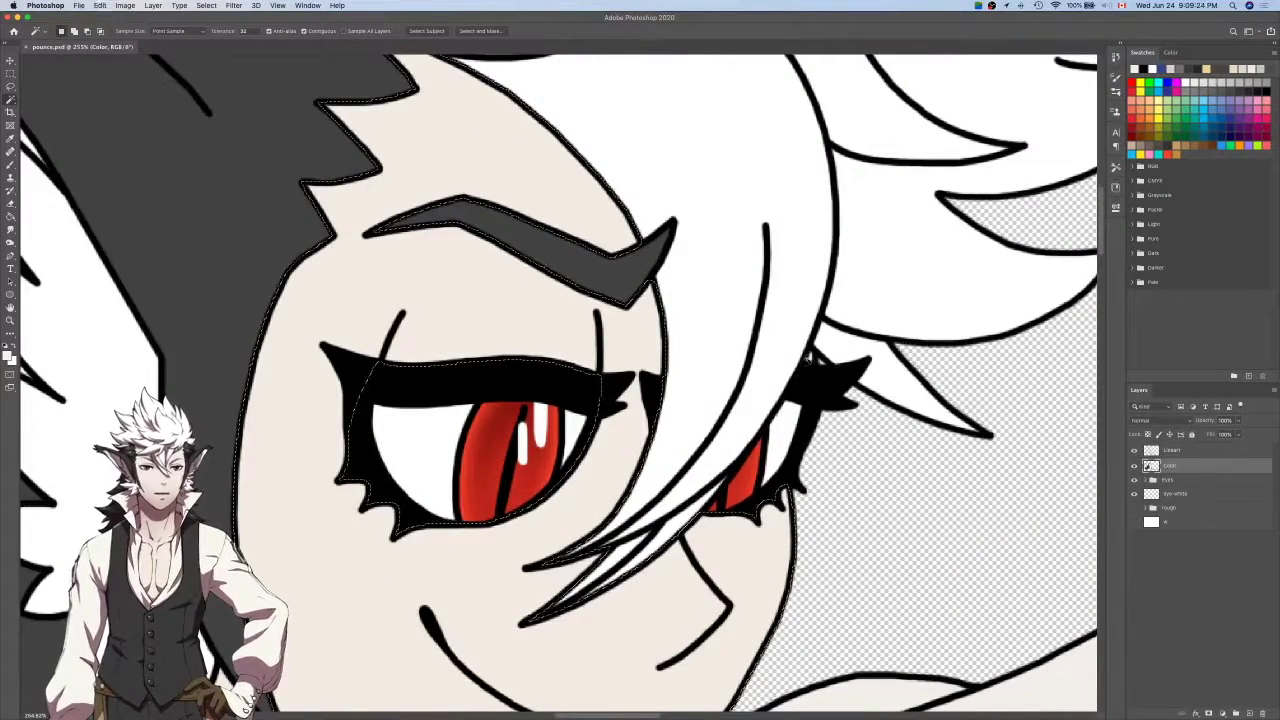
double_click(253, 30)
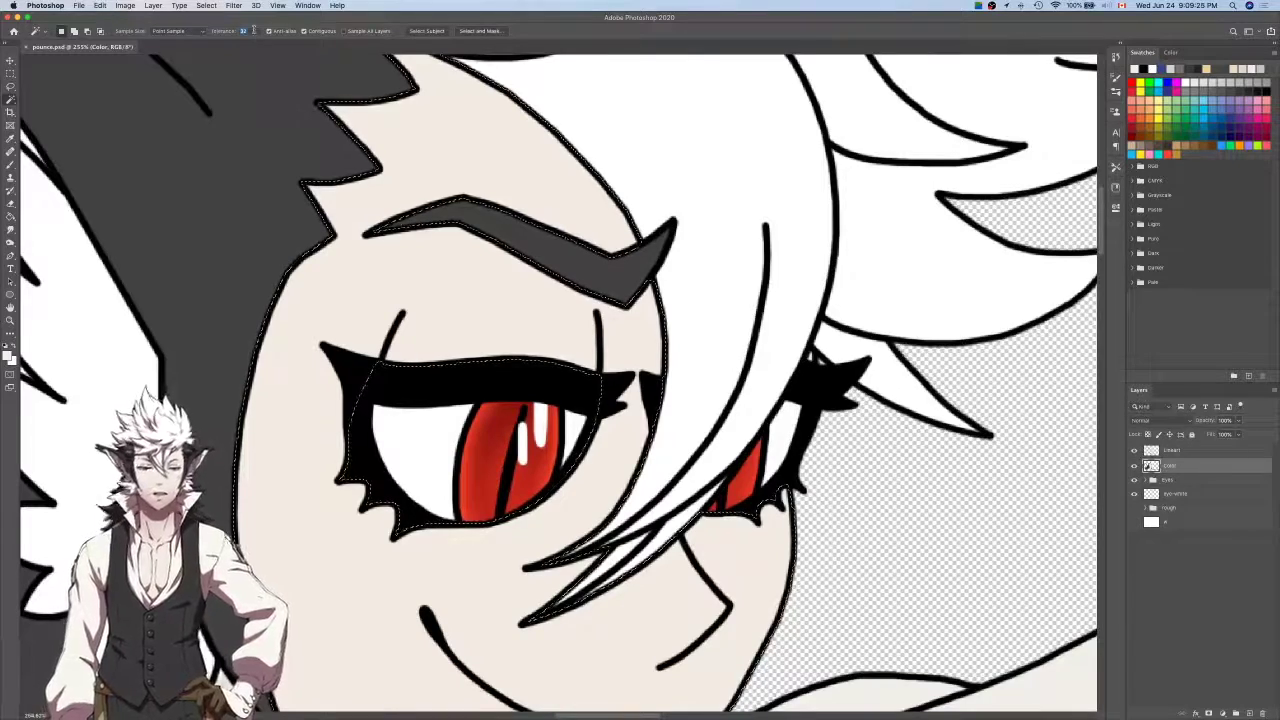
text(10)
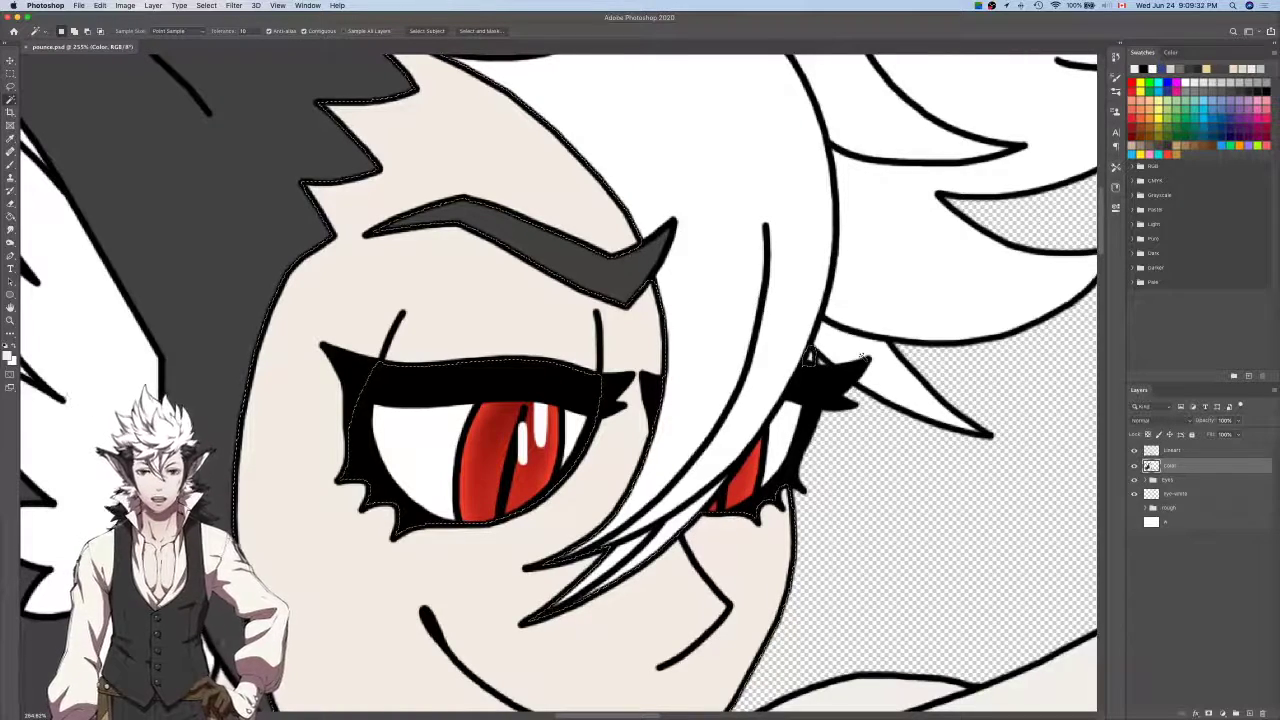
Examine the face selection and the upper character's remaining skin areas down to the chest and waist.
key(alt+bracketright)
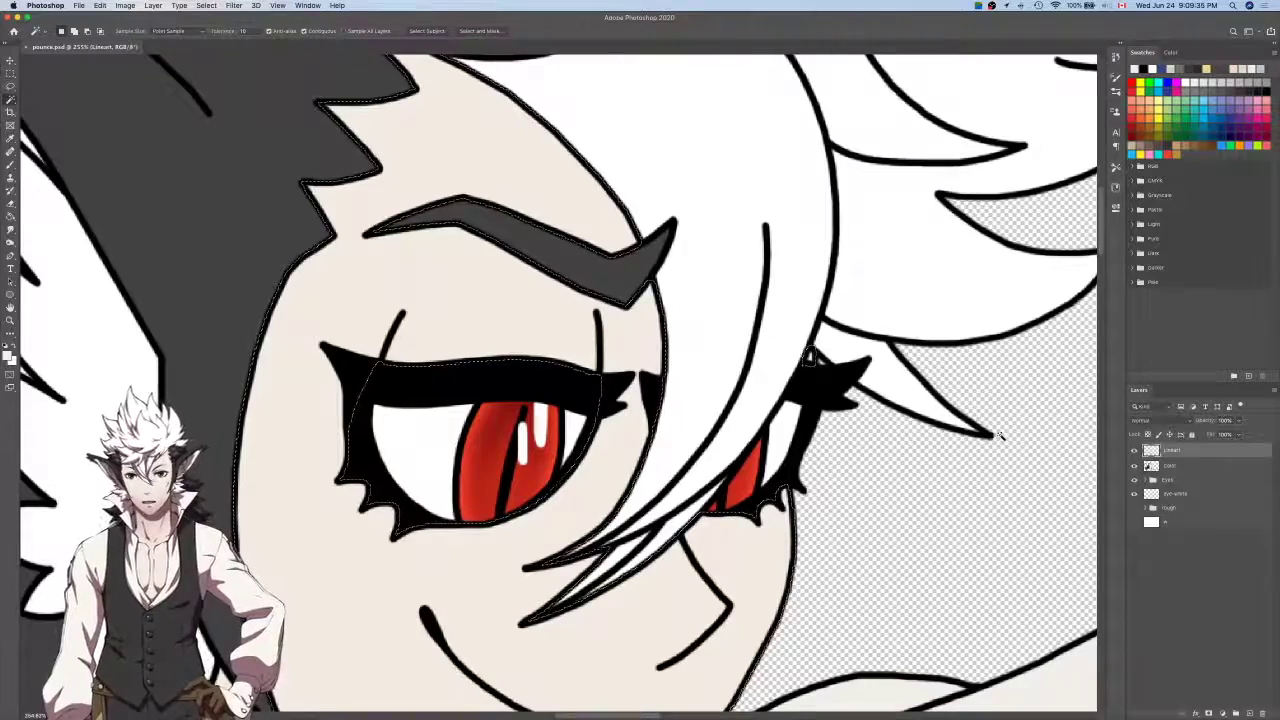
scroll(998, 435, down, 3)
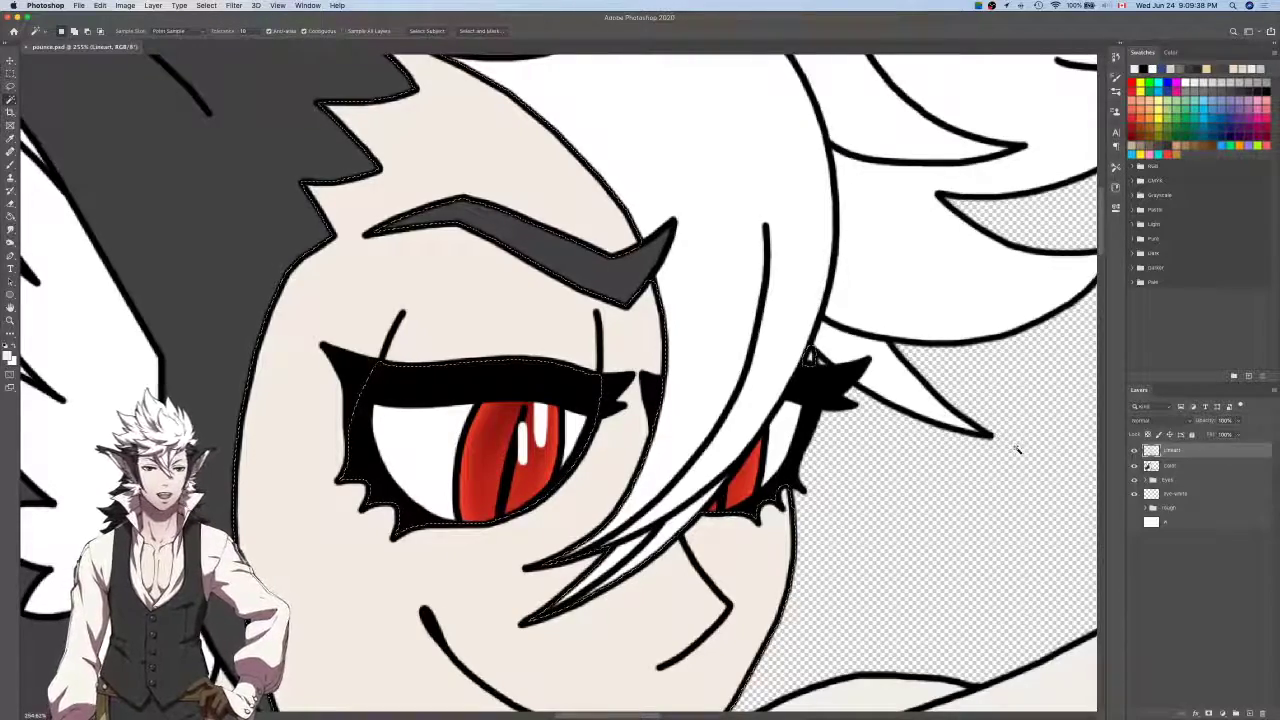
scroll(1018, 450, down, 5)
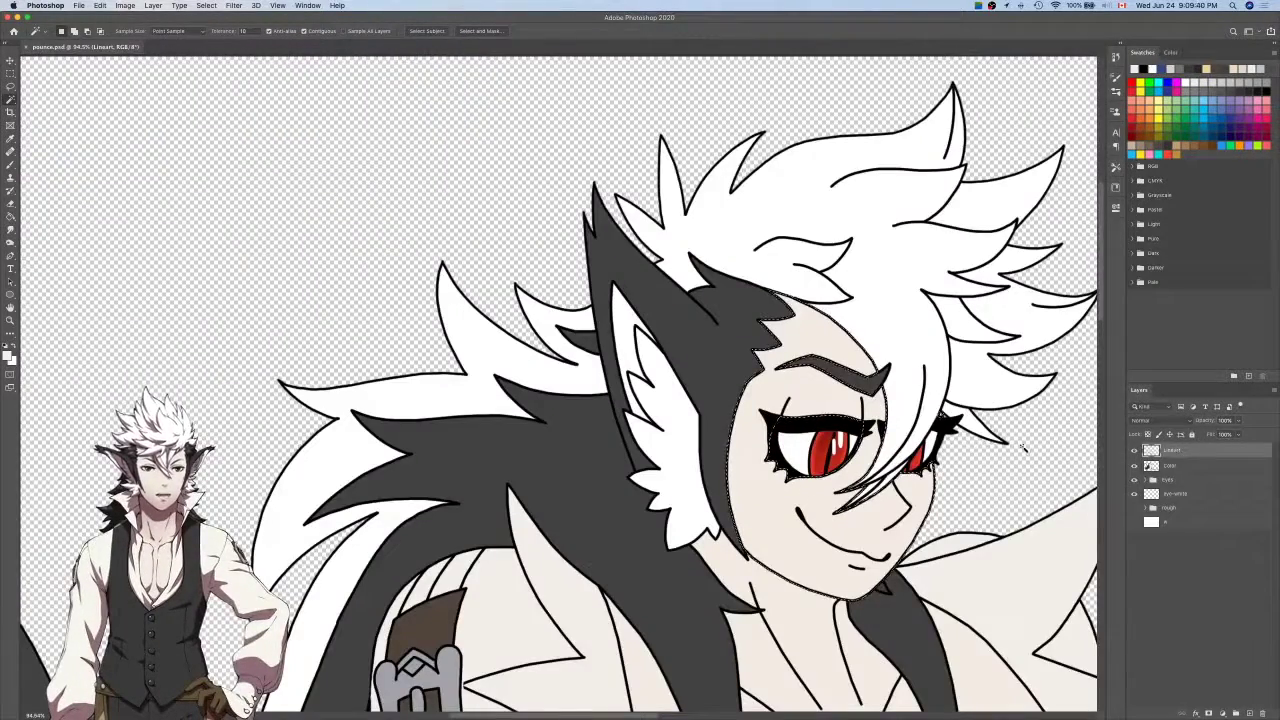
scroll(1018, 450, down, 5)
key(alt+bracketleft)
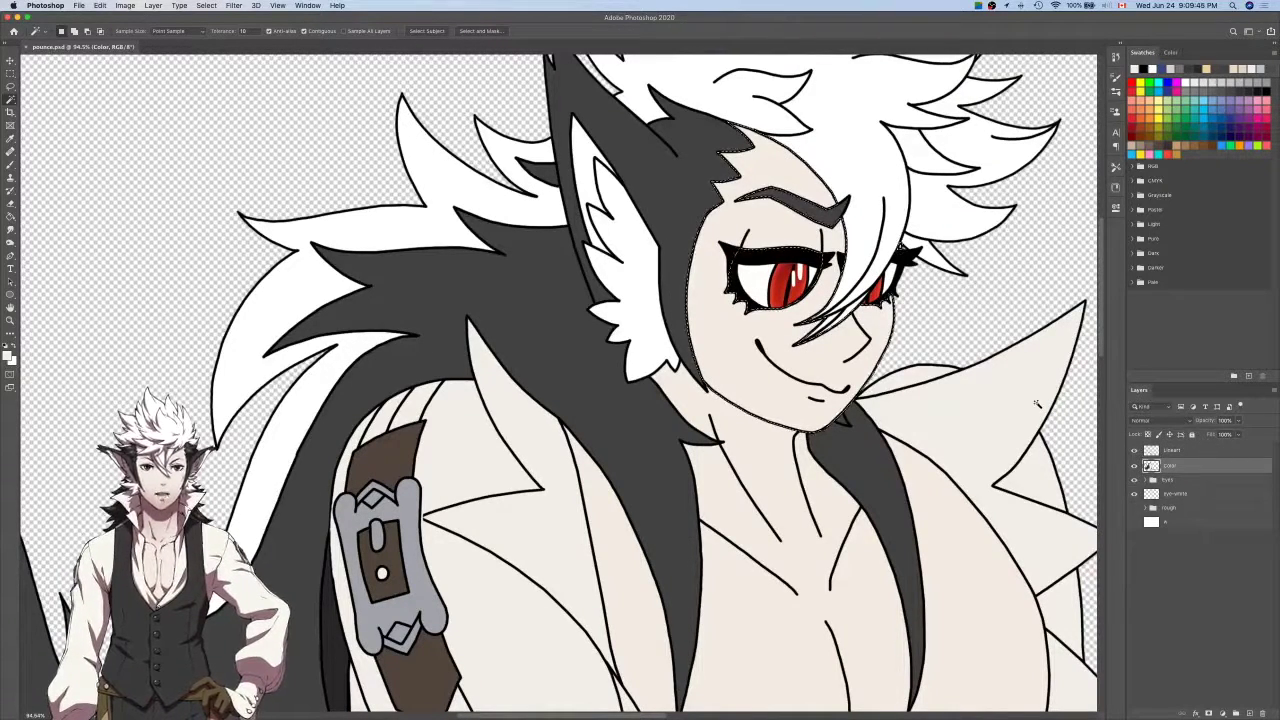
scroll(1037, 403, right, 3)
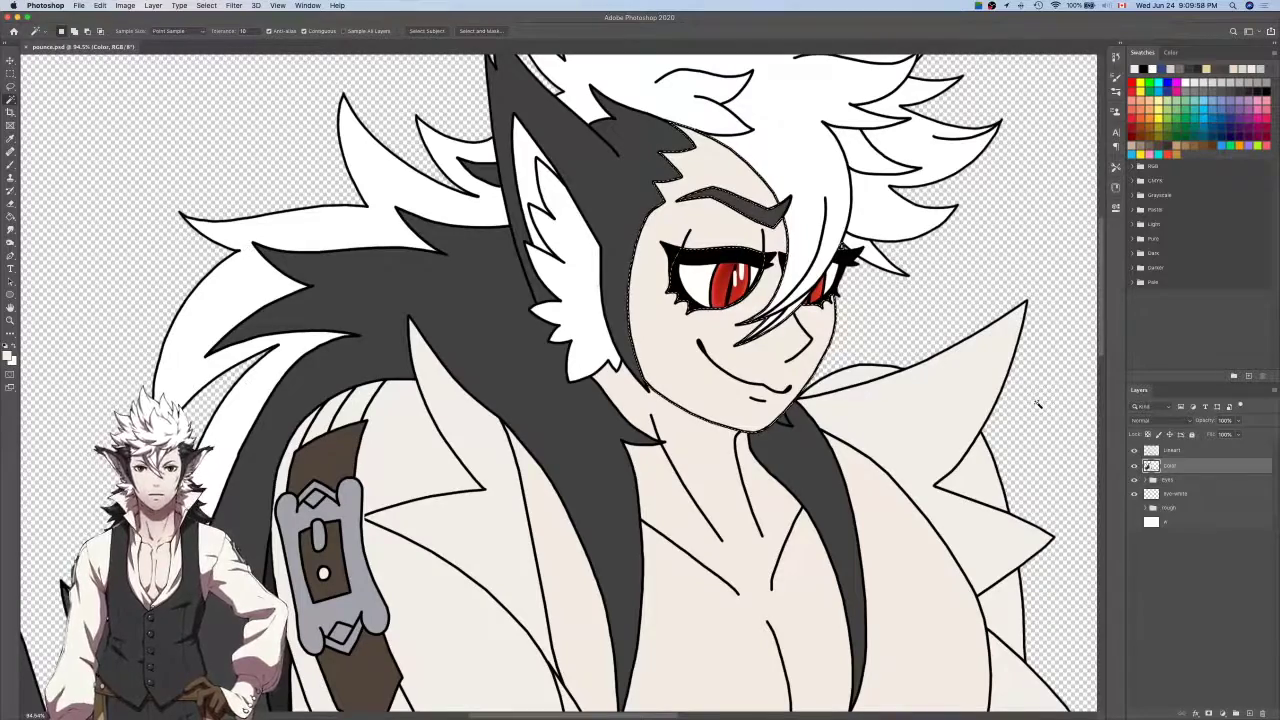
scroll(1037, 404, down, 10)
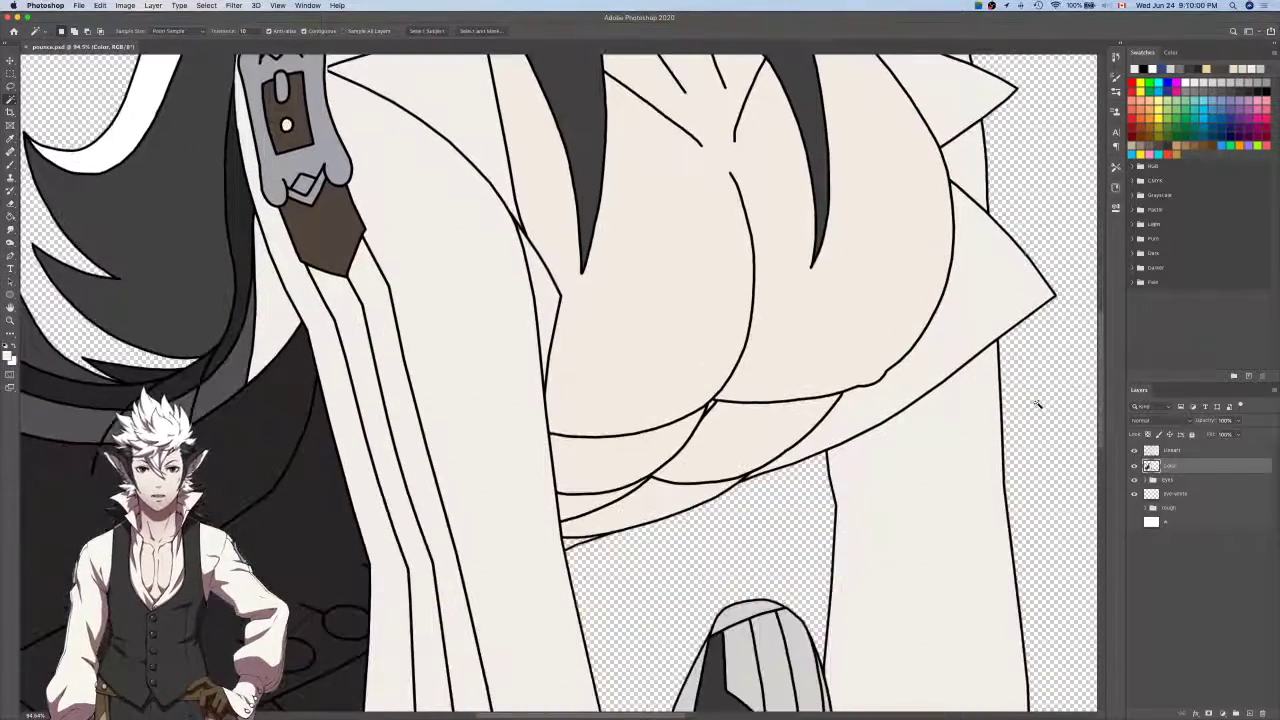
scroll(857, 409, up, 5)
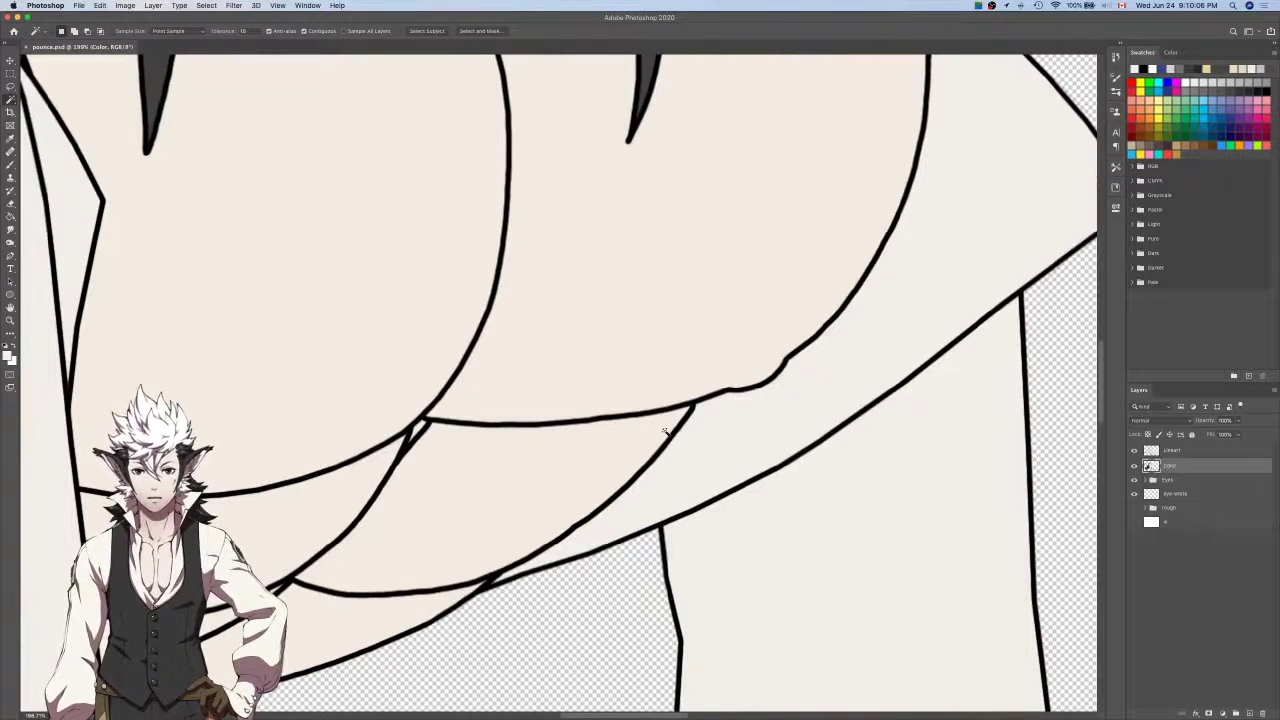
scroll(691, 353, up, 4)
scroll(691, 353, up, 20)
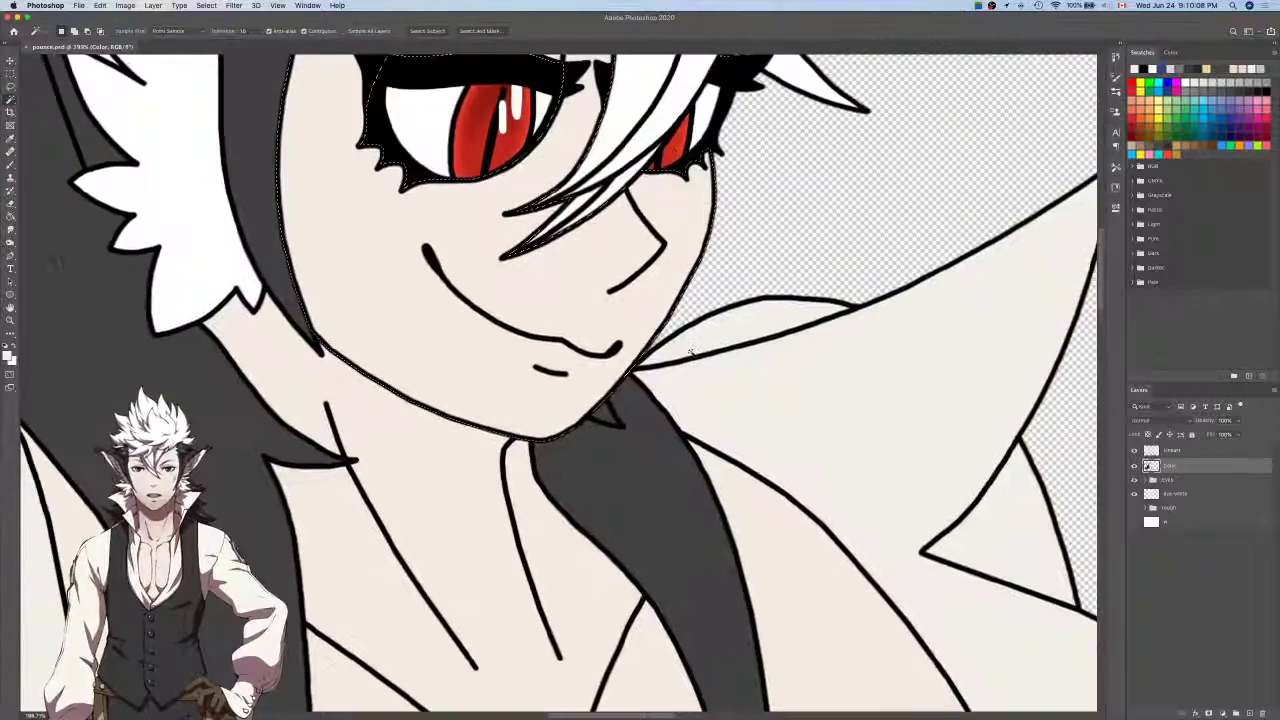
scroll(691, 353, left, 3)
Open the finished drawing dance.psd as a colour reference and bring the taller character's shaded face and chest into close view.
key(i)
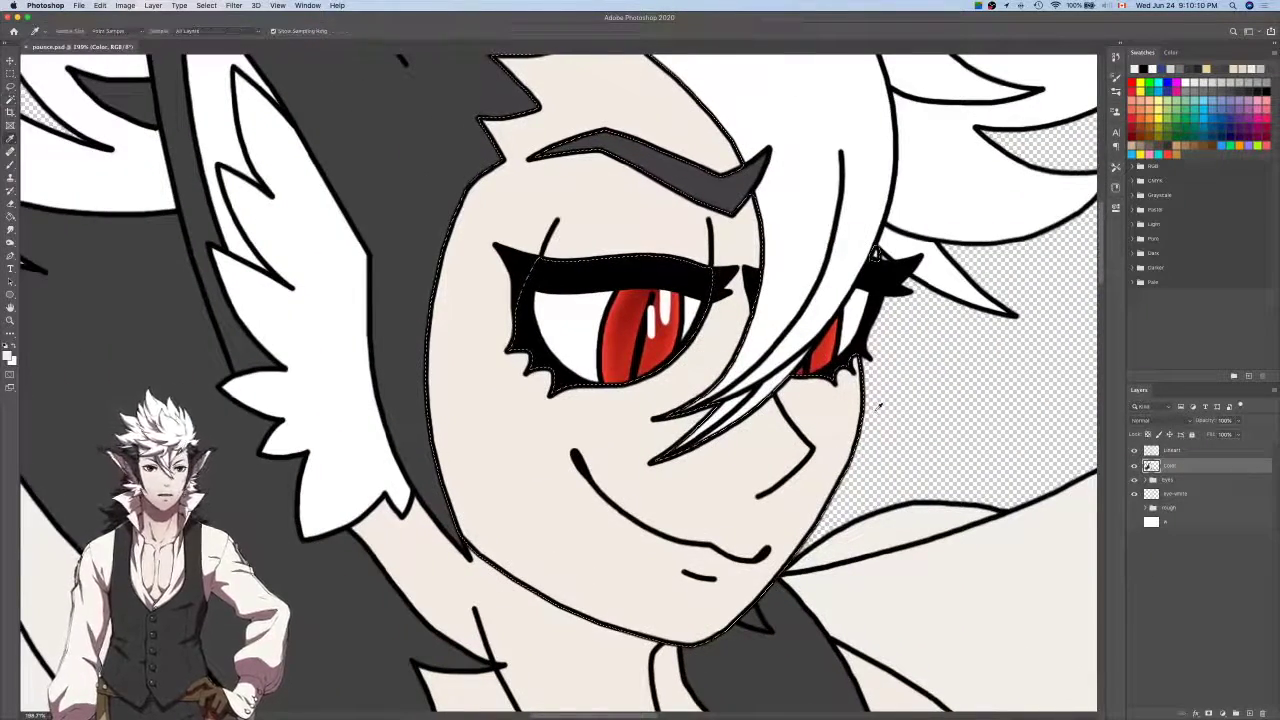
click(831, 409)
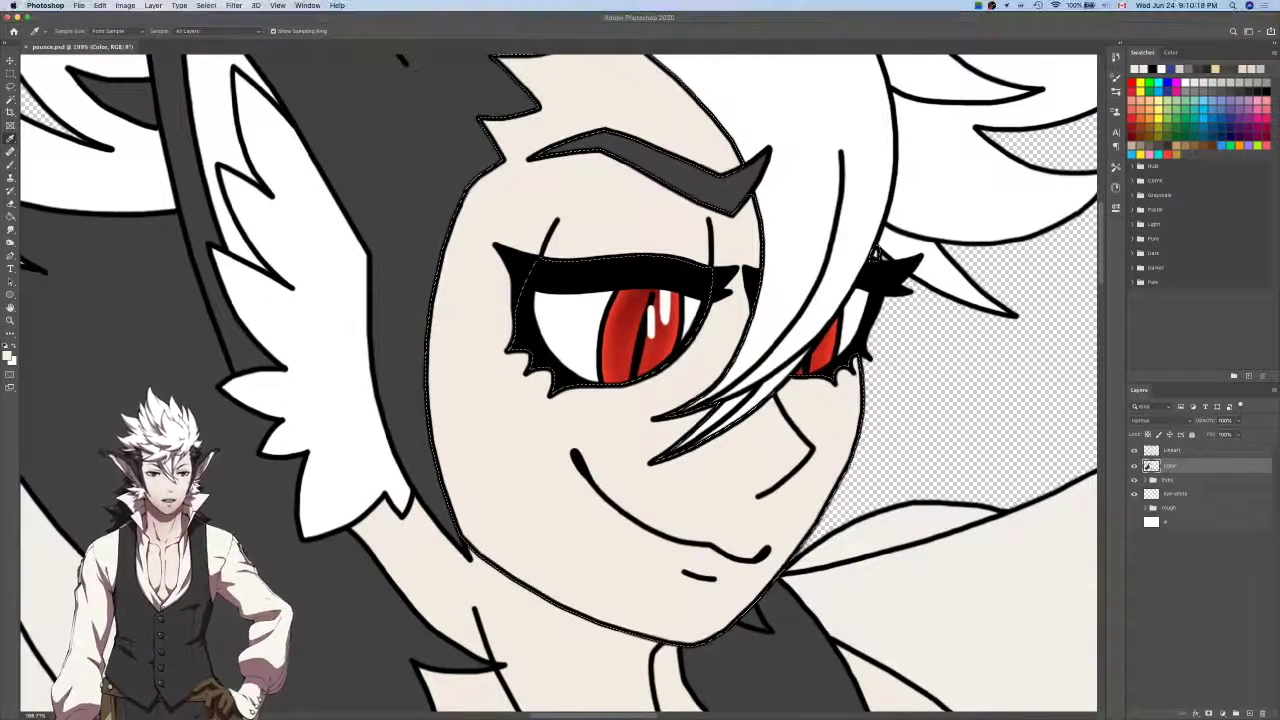
key(super+d)
key(super+Tab)
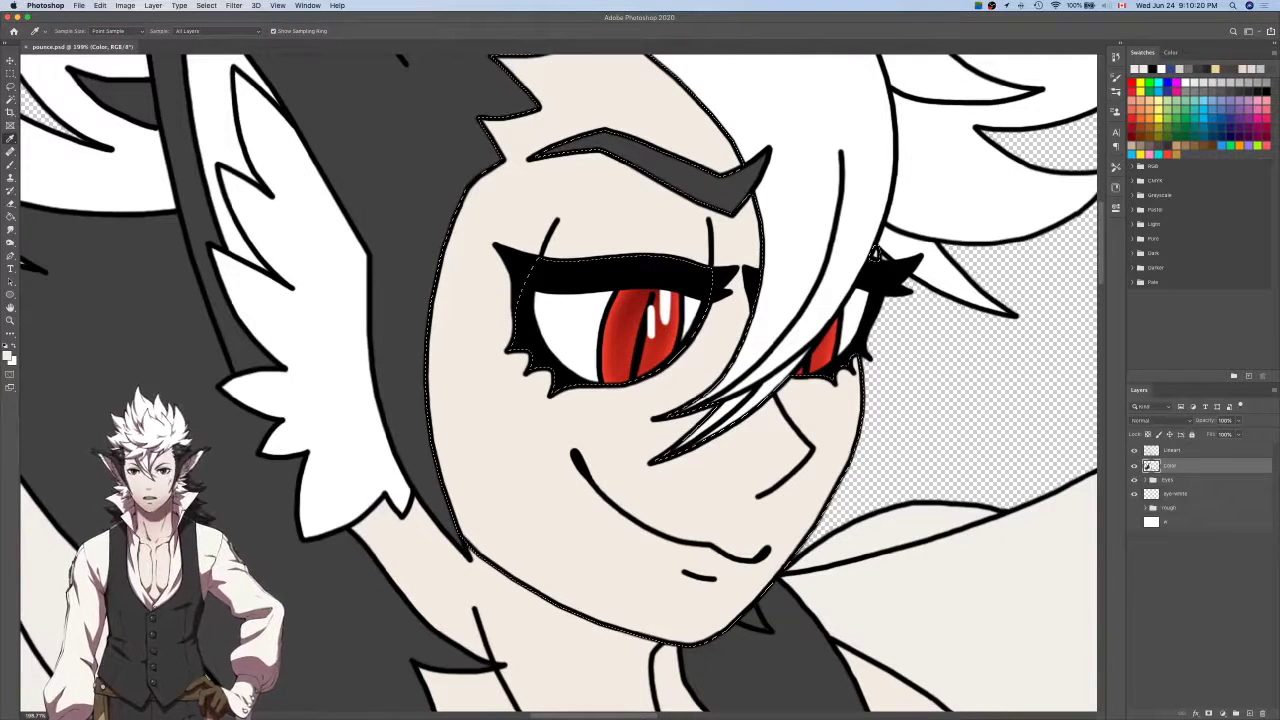
key(super+Tab)
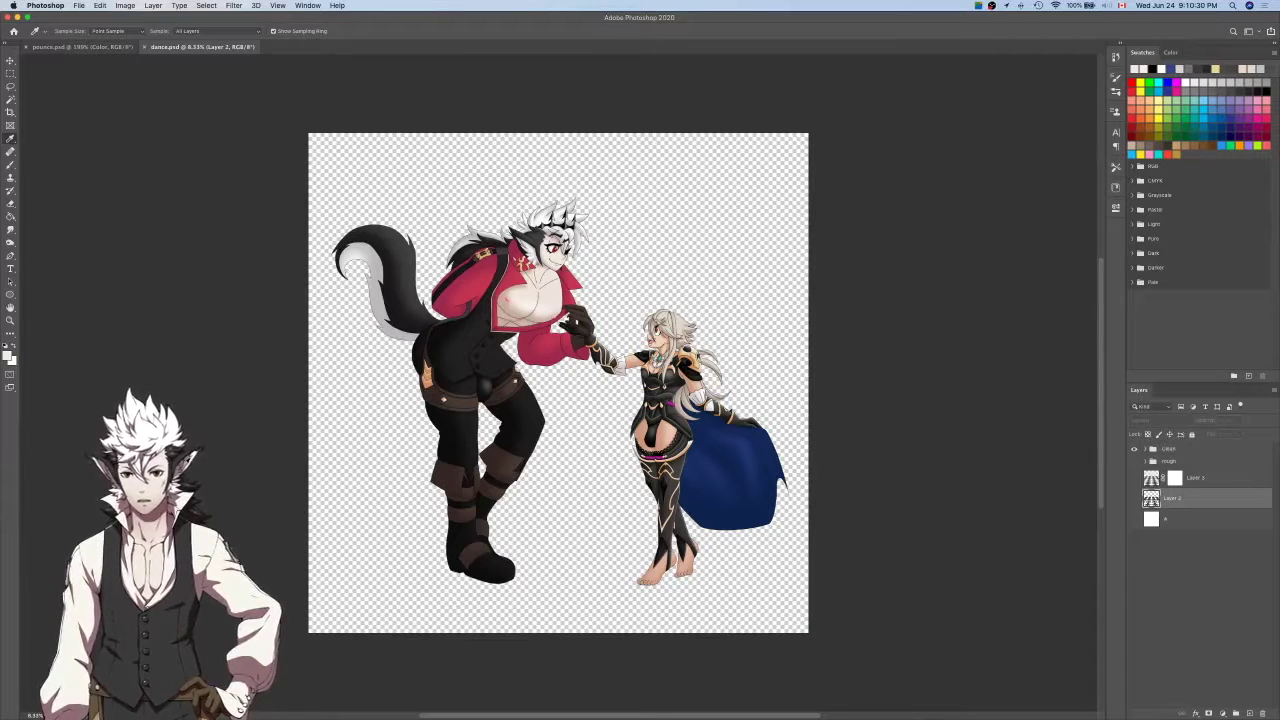
key(d)
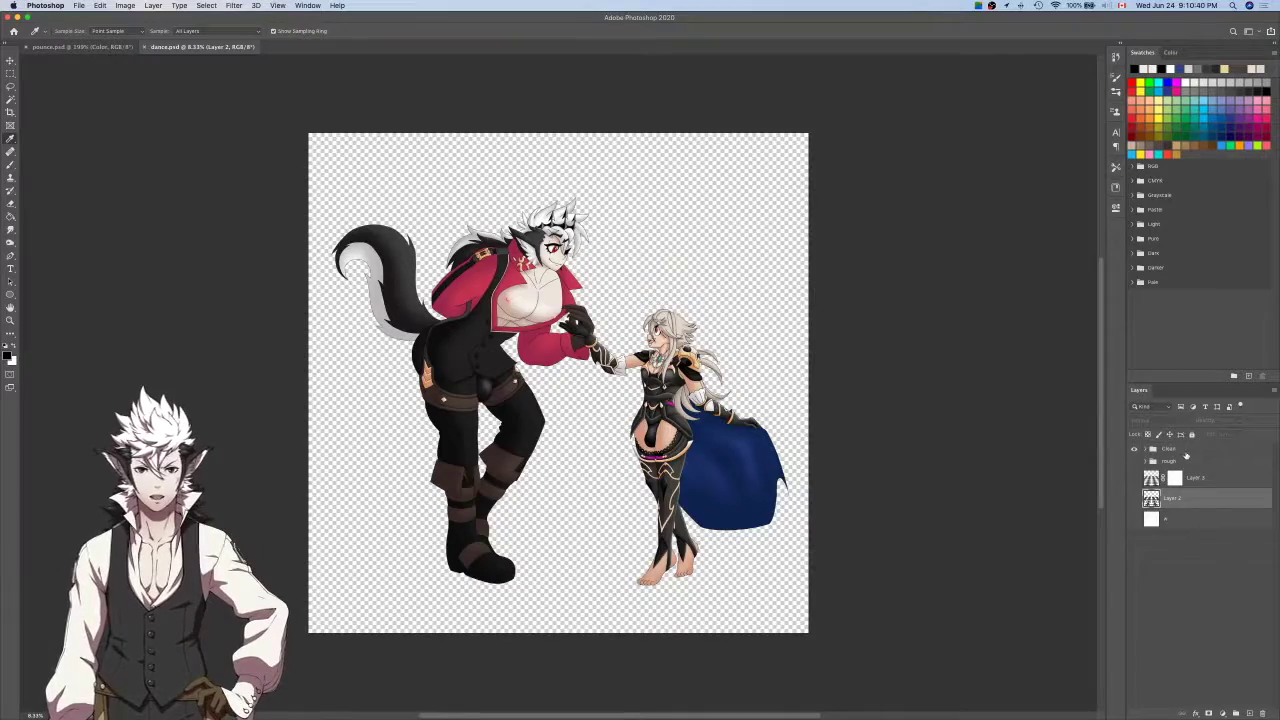
click(1186, 456)
scroll(615, 284, up, 6)
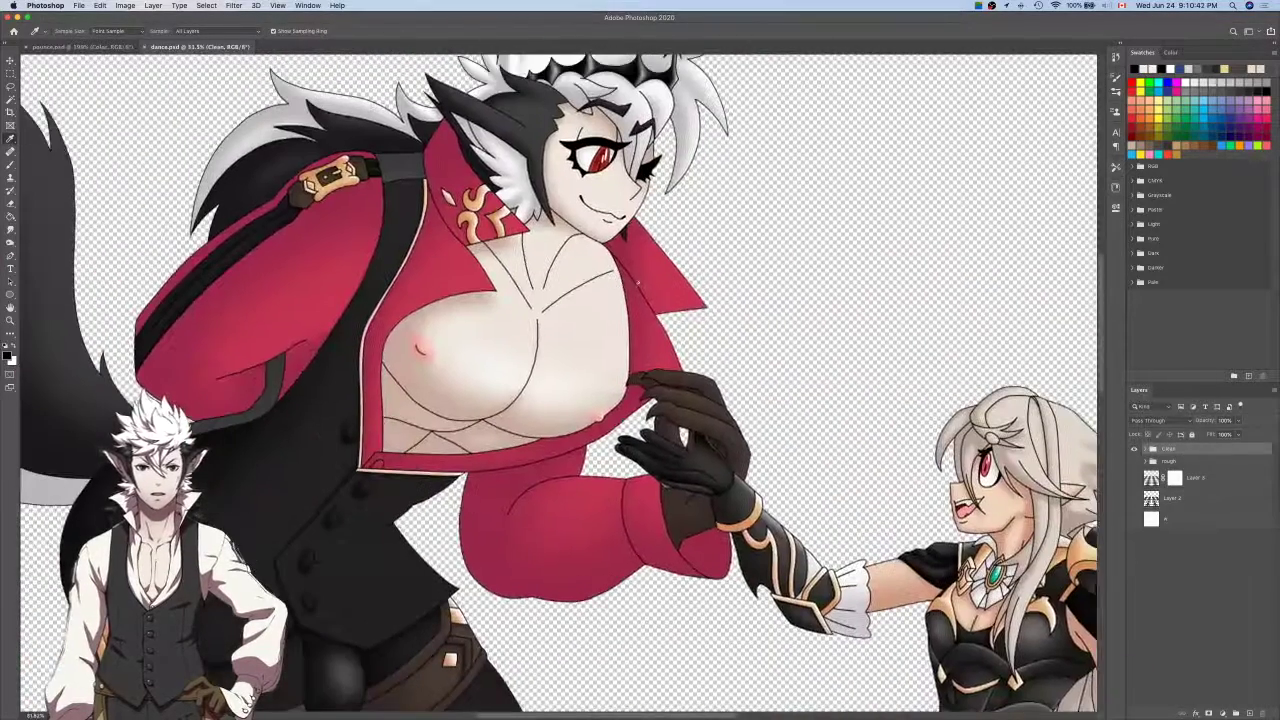
scroll(637, 284, up, 1)
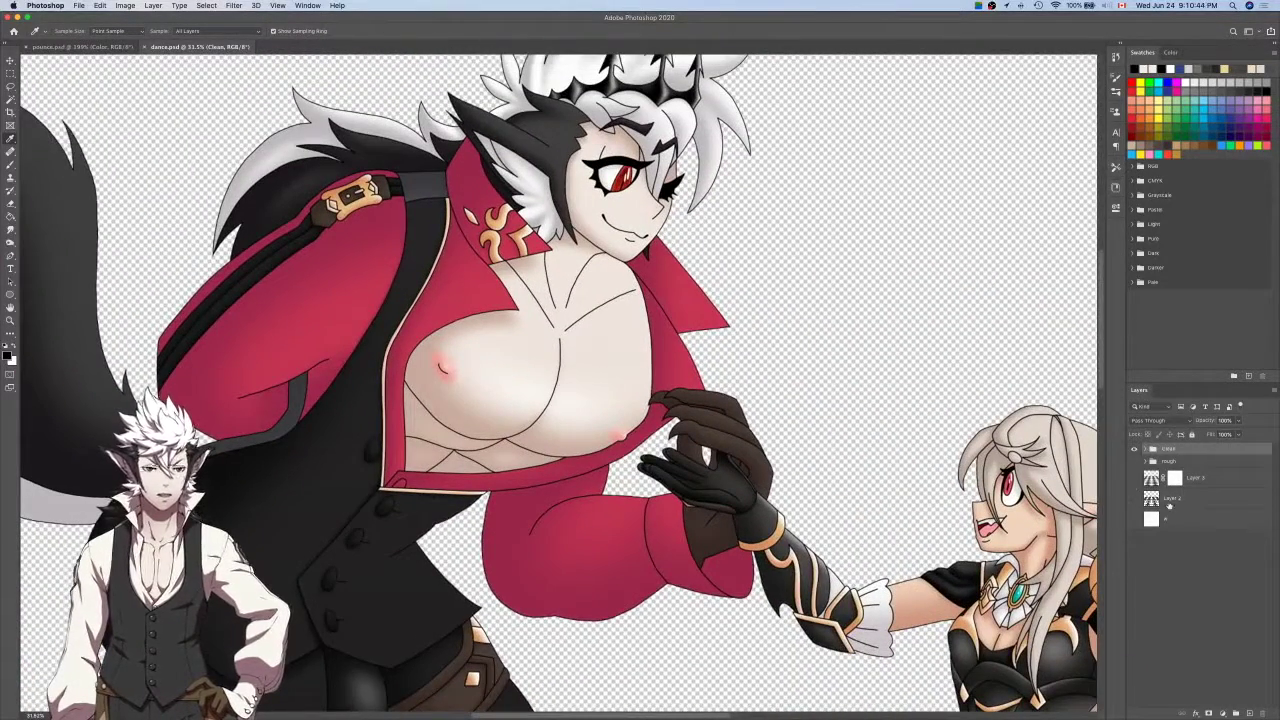
Hide the Color and Specular layers in the Clean group and sample the skin shading colour from the chest.
click(1145, 449)
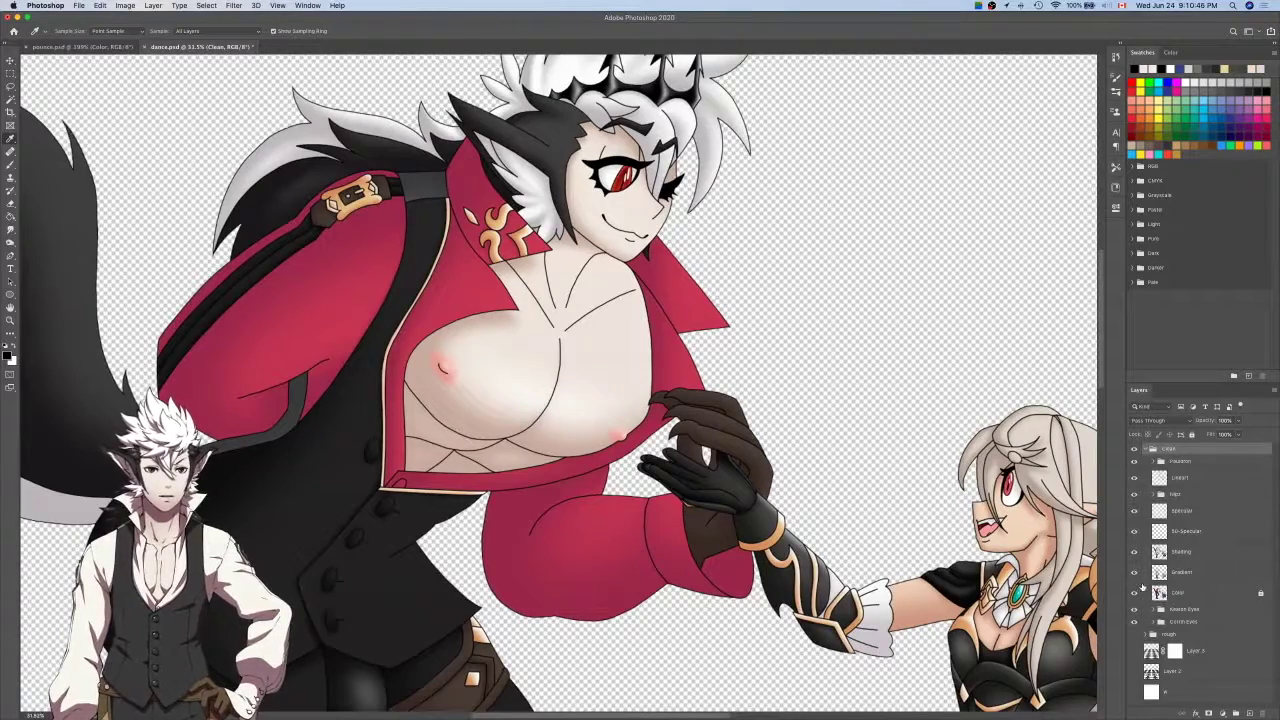
click(1134, 592)
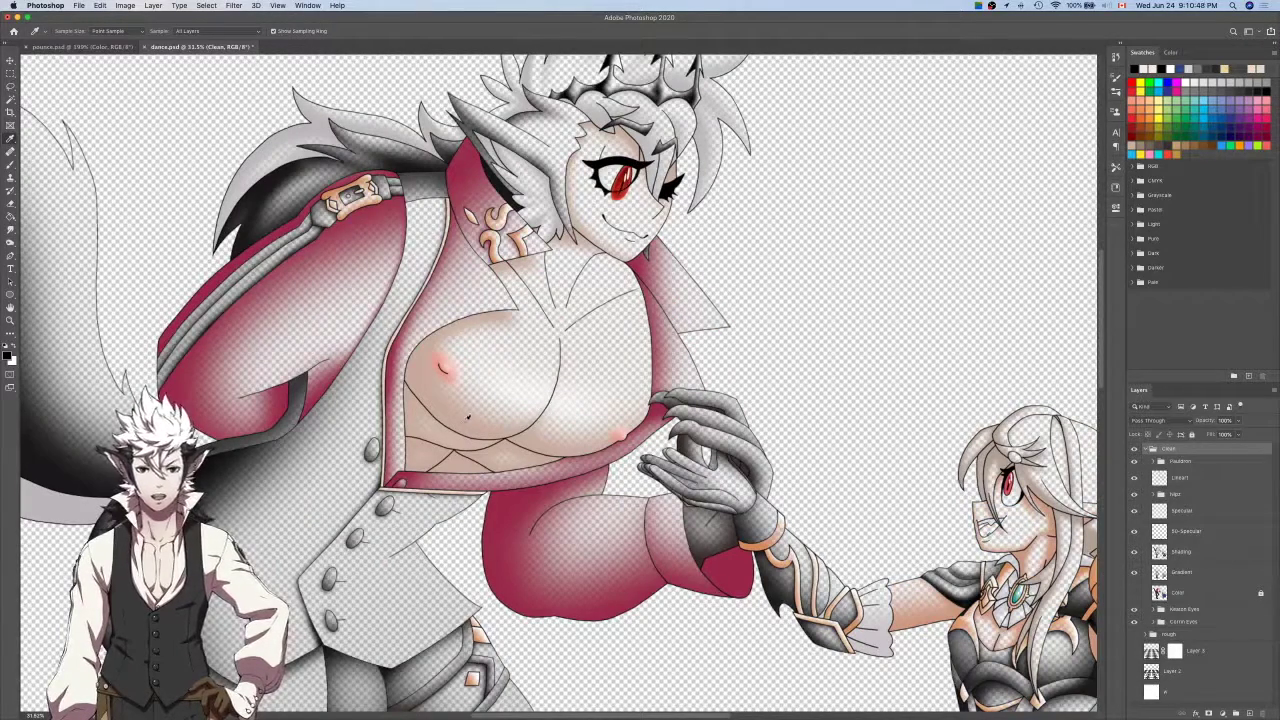
click(1136, 512)
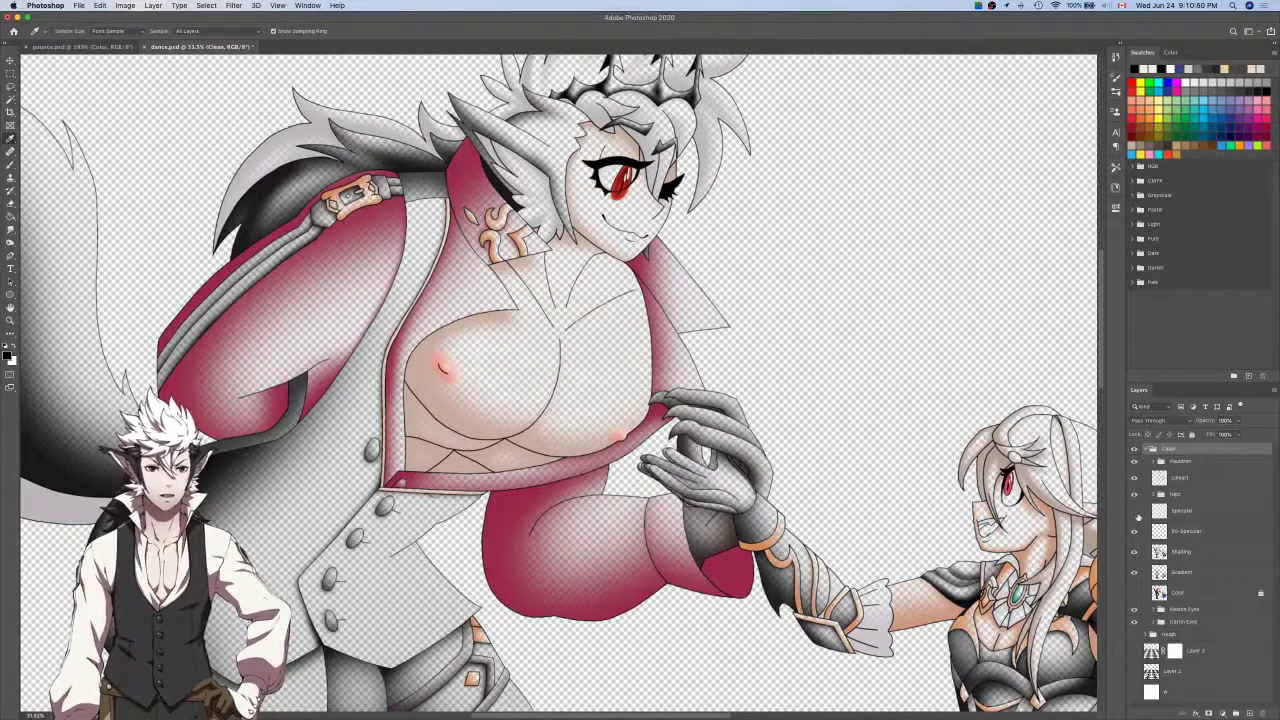
drag(609, 405, 684, 427)
click(570, 426)
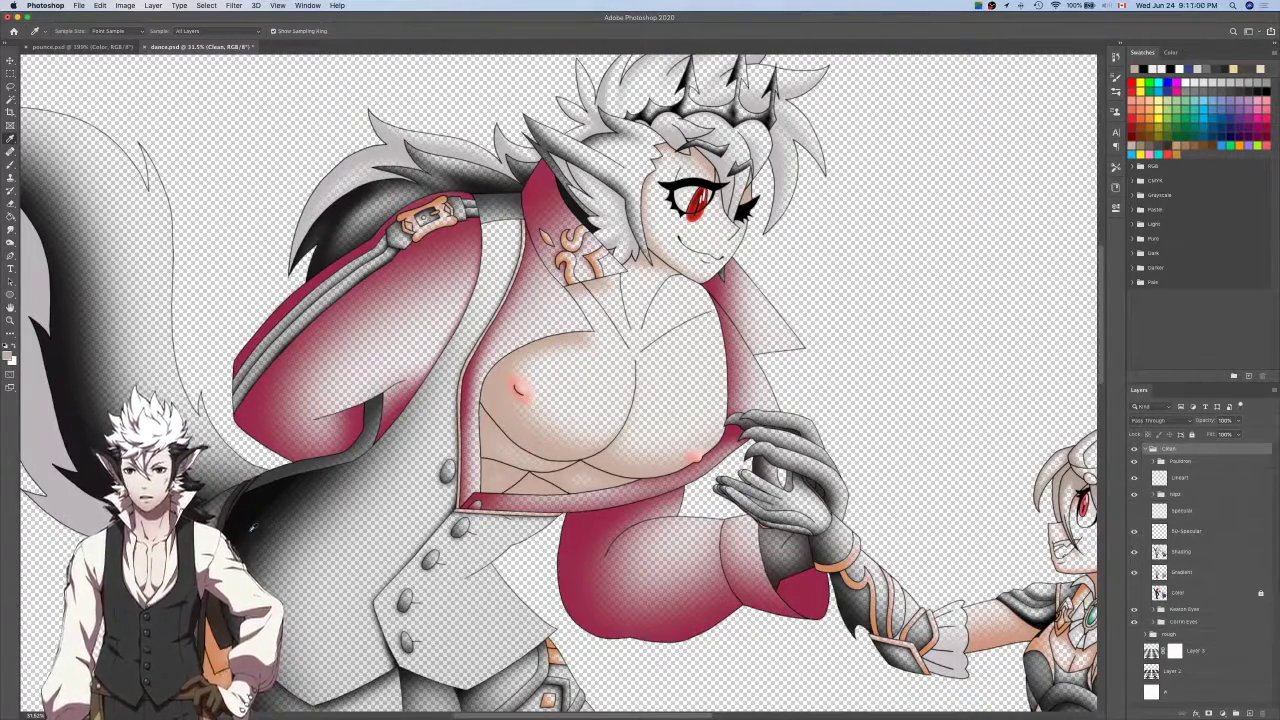
Return to pounce.psd and ready the Brush at a smaller size for painting with the sampled colour.
key(ctrl+Tab)
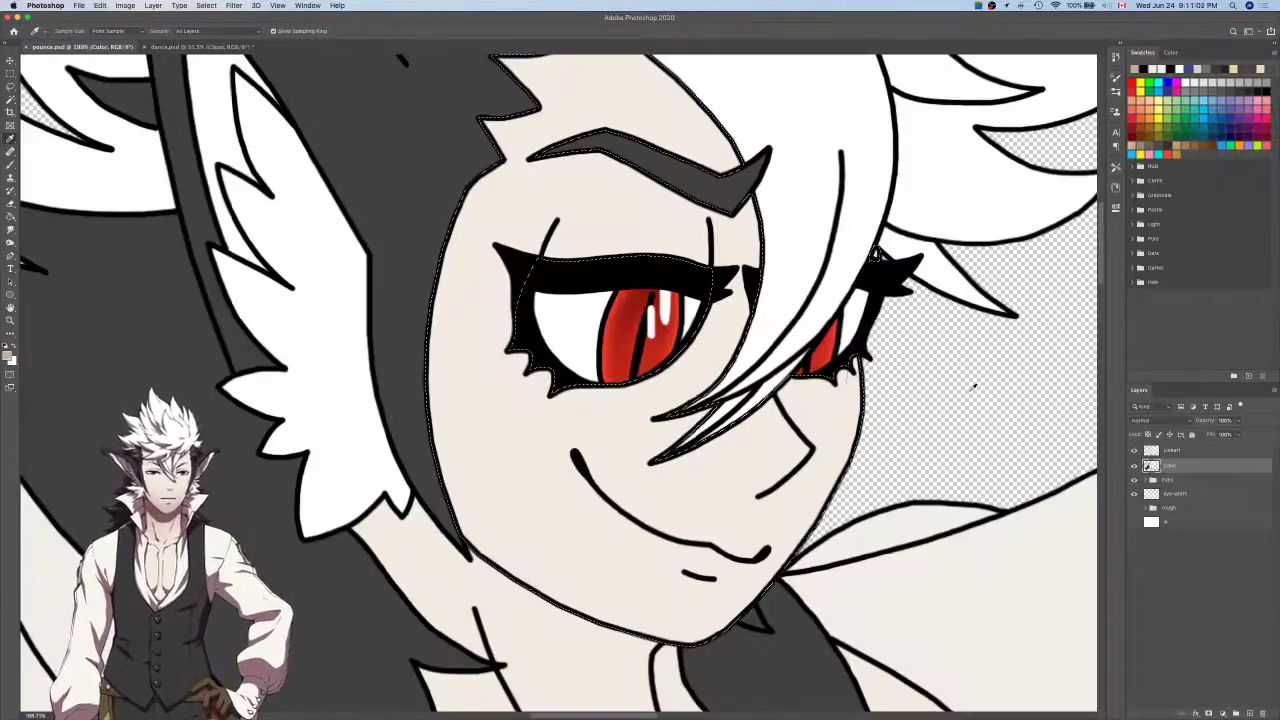
key(b)
key(bracketleft)
key(bracketleft)
key(bracketleft)
key(bracketleft)
key(bracketleft)
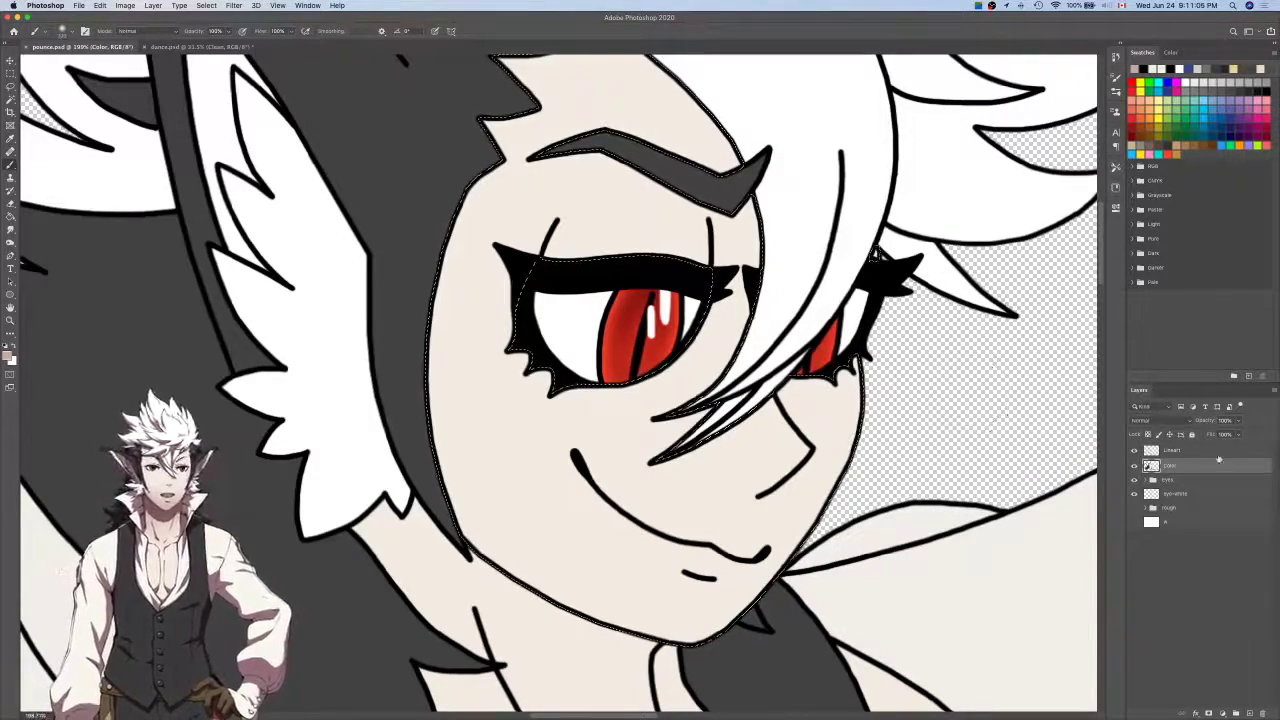
Add a layer named Shading between the Color and Lineart layers.
click(1249, 713)
double_click(1172, 466)
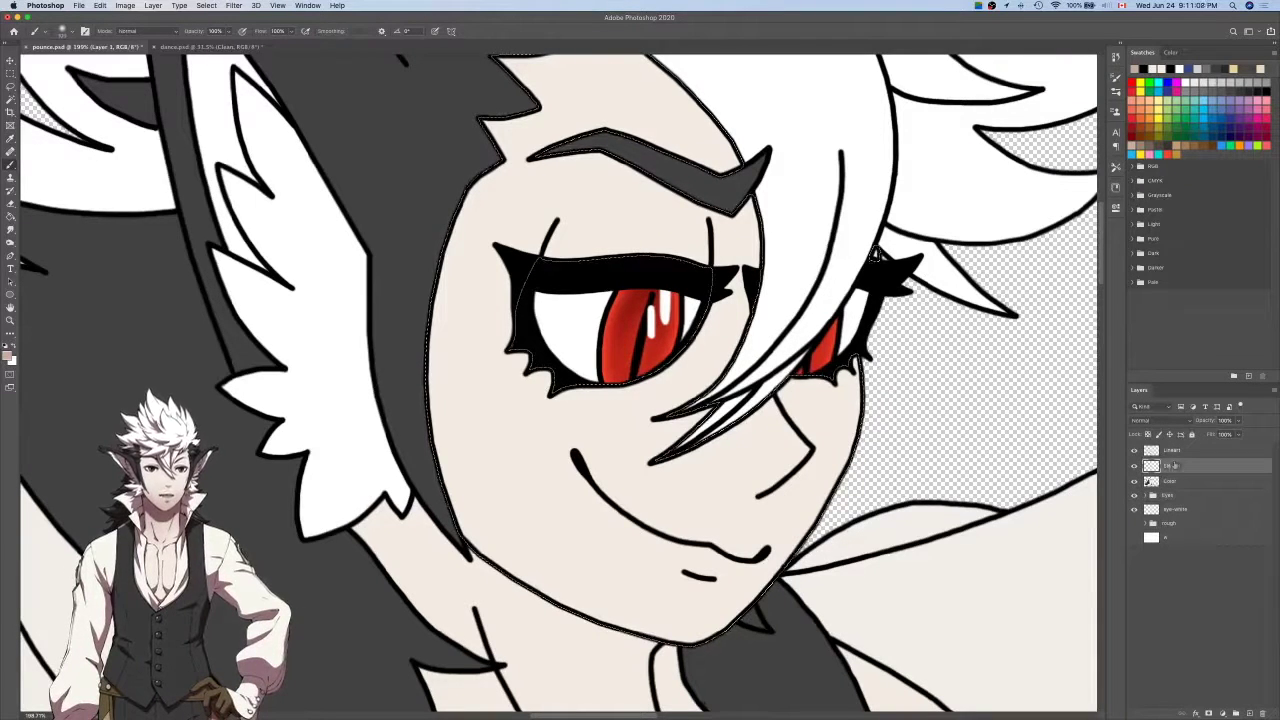
text(Shading)
key(Return)
key(super+Tab)
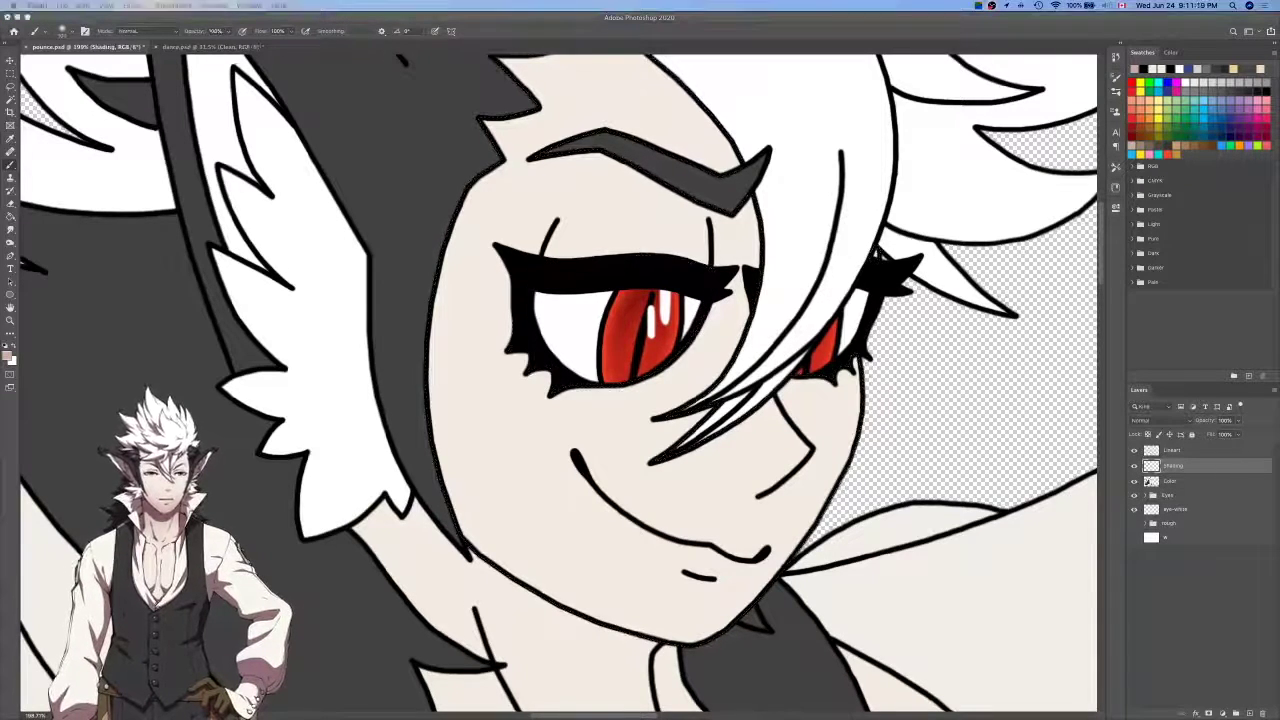
click(886, 290)
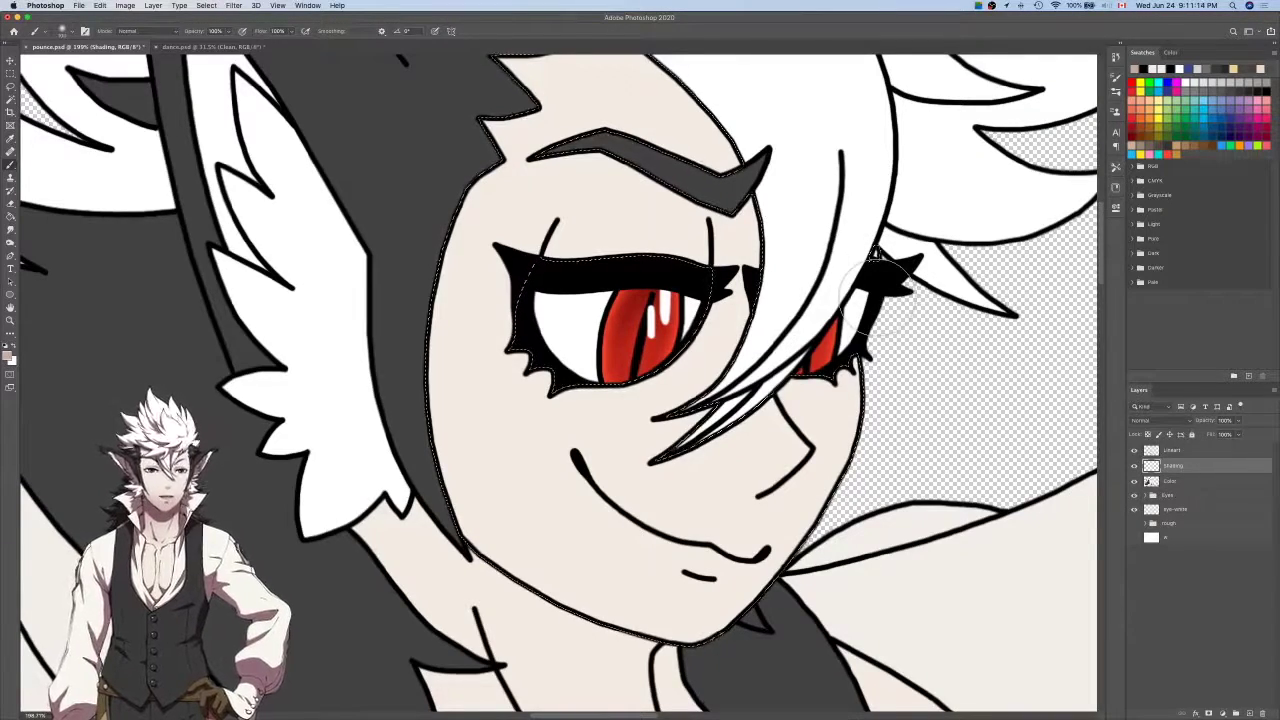
Brush soft shading inside the face selection along the forehead hairline, beside the near eye and under the hair strands.
scroll(875, 255, down, 3)
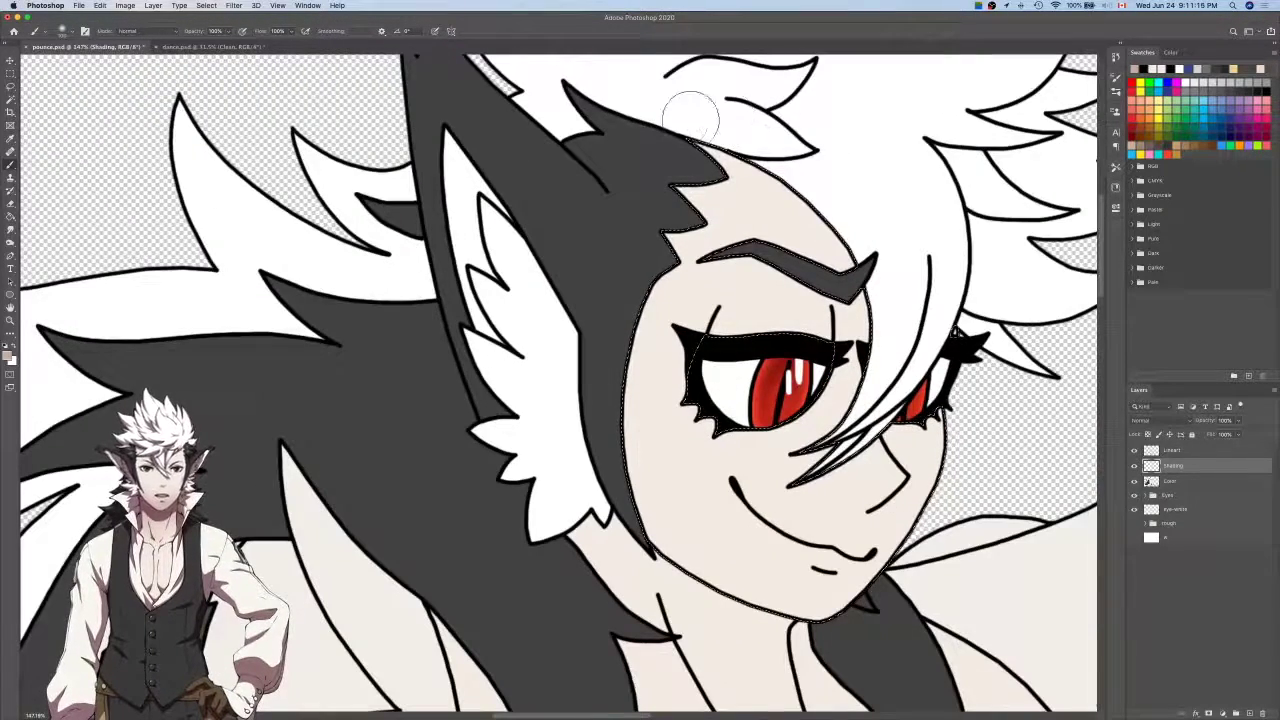
mouse_move(723, 129)
mouse_down()
mouse_move(846, 213)
mouse_move(888, 300)
mouse_move(866, 305)
mouse_move(889, 343)
mouse_up()
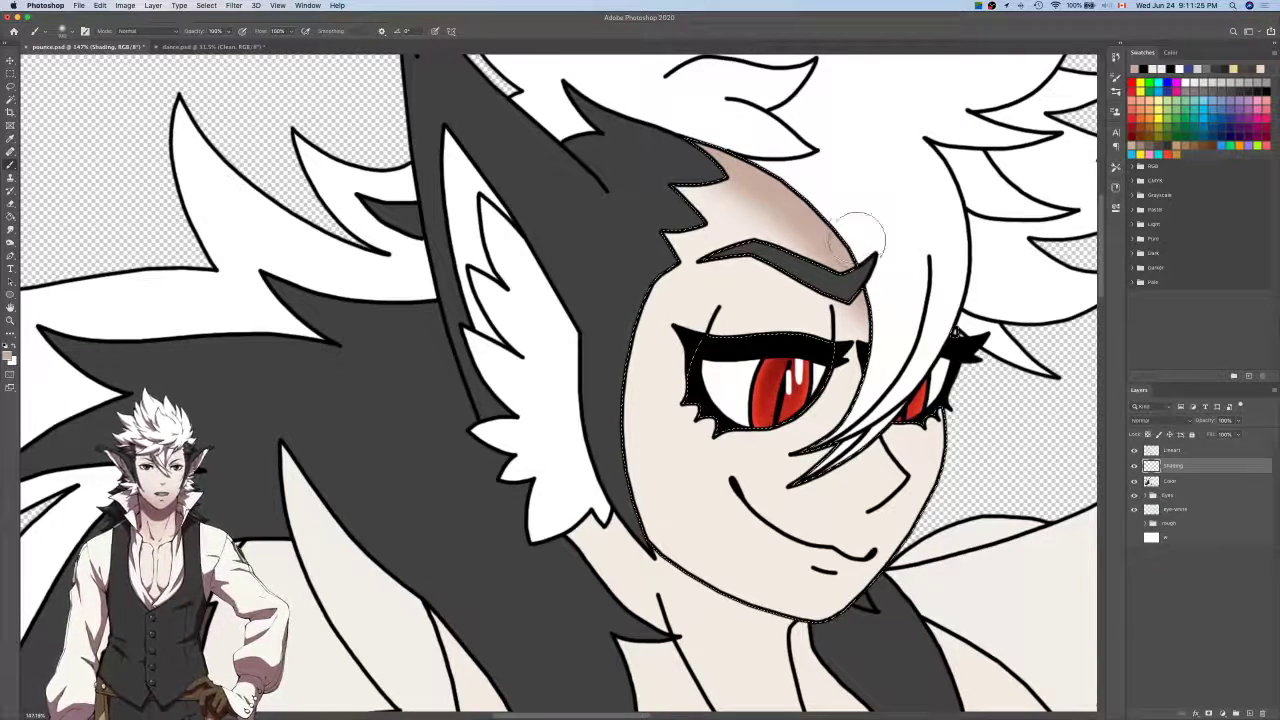
scroll(797, 512, down, 1)
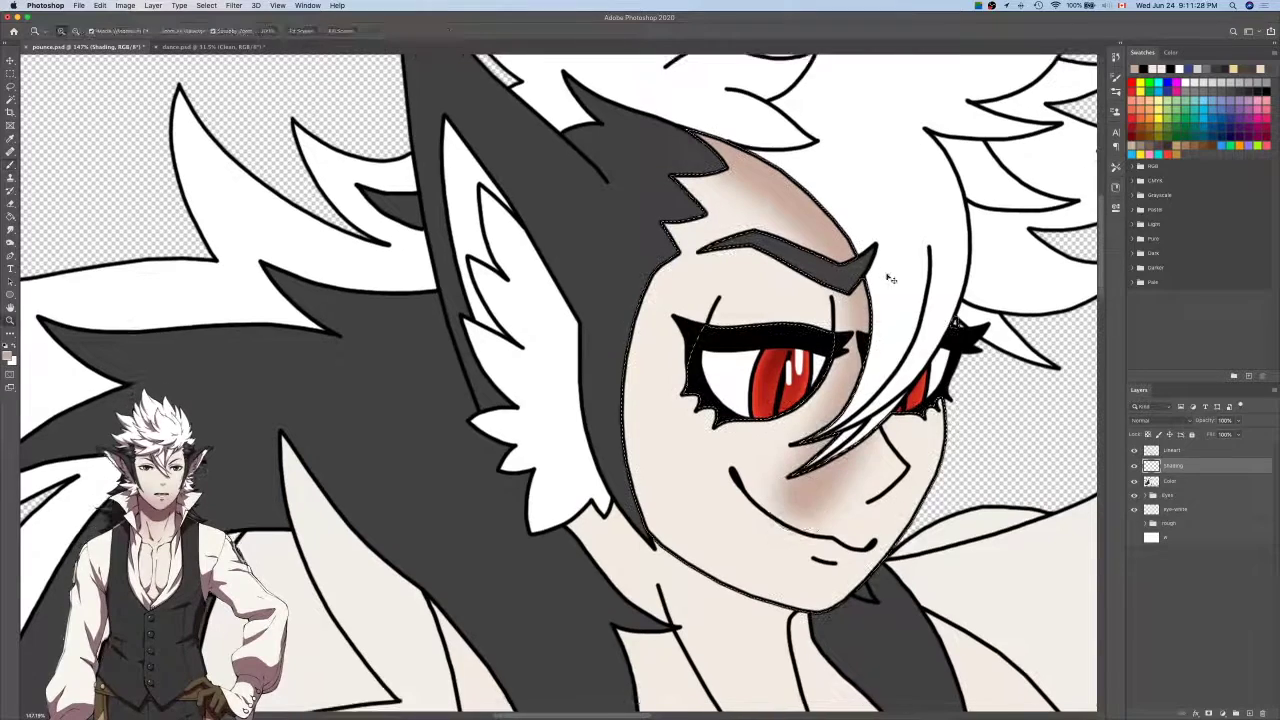
key(super+z)
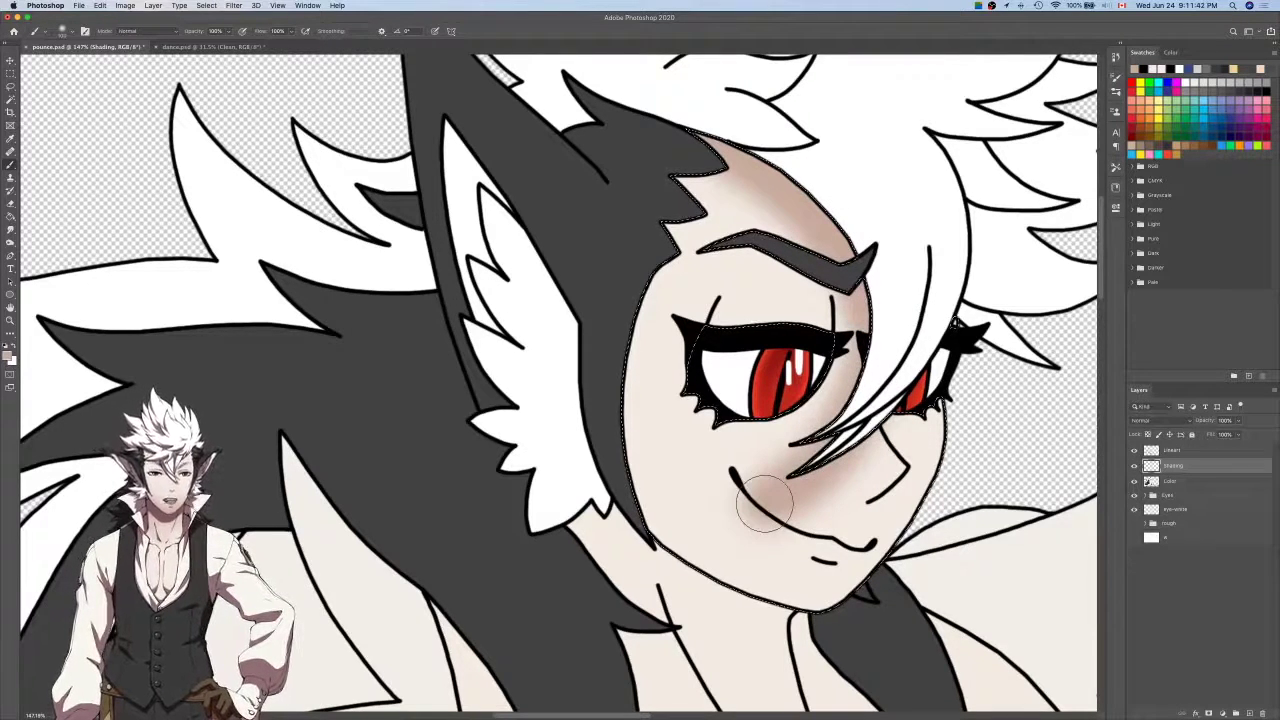
Soften the cheek shading beneath the hair strands by alternately erasing and repainting it towards the nose and smile line.
key(e)
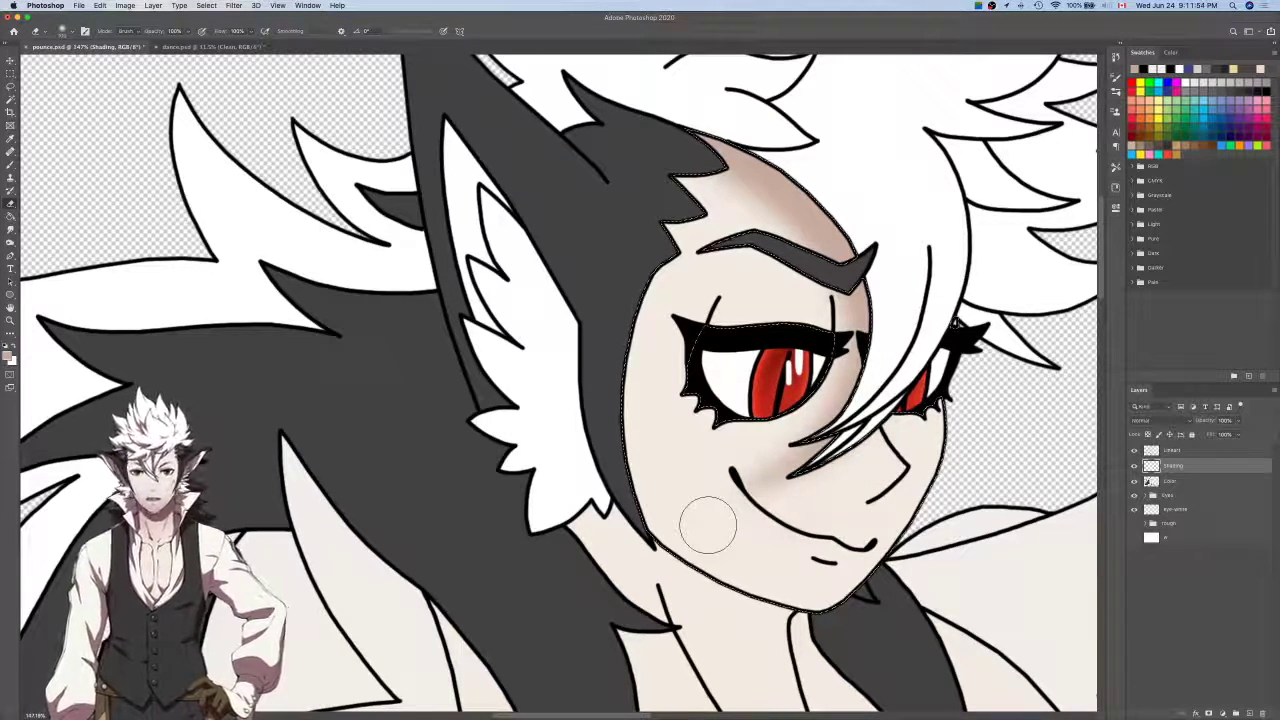
key(b)
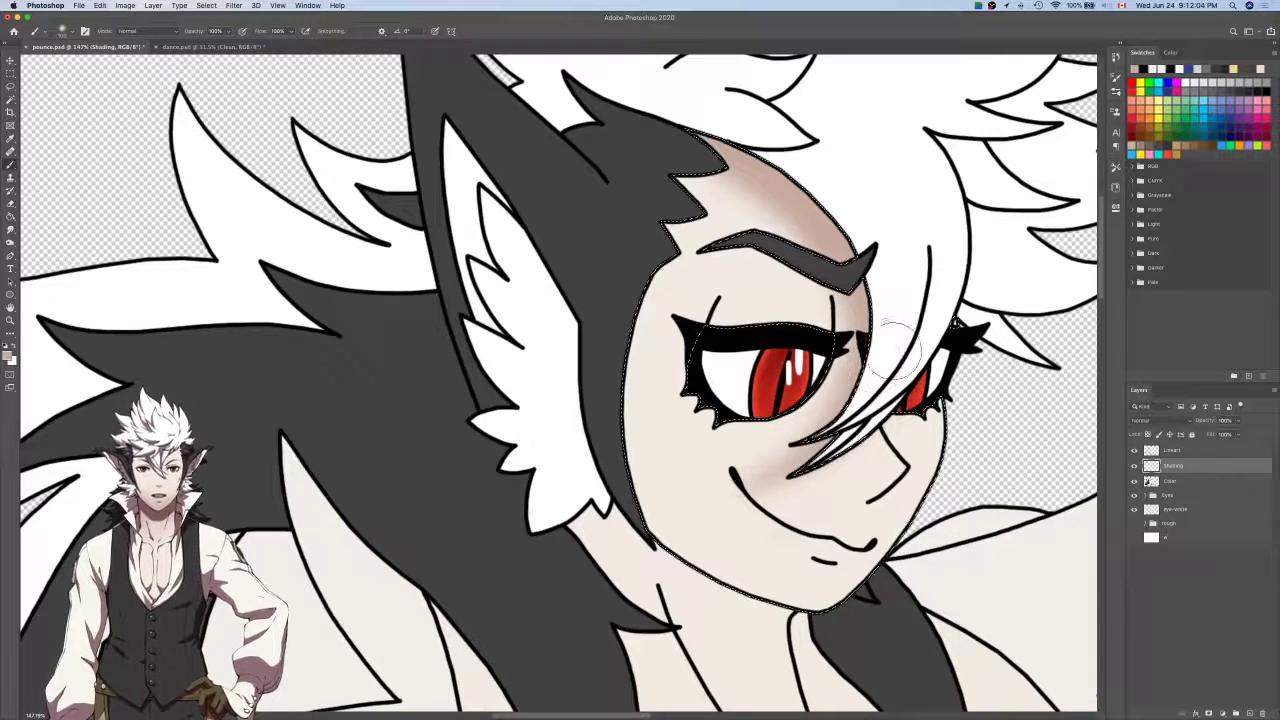
key(e)
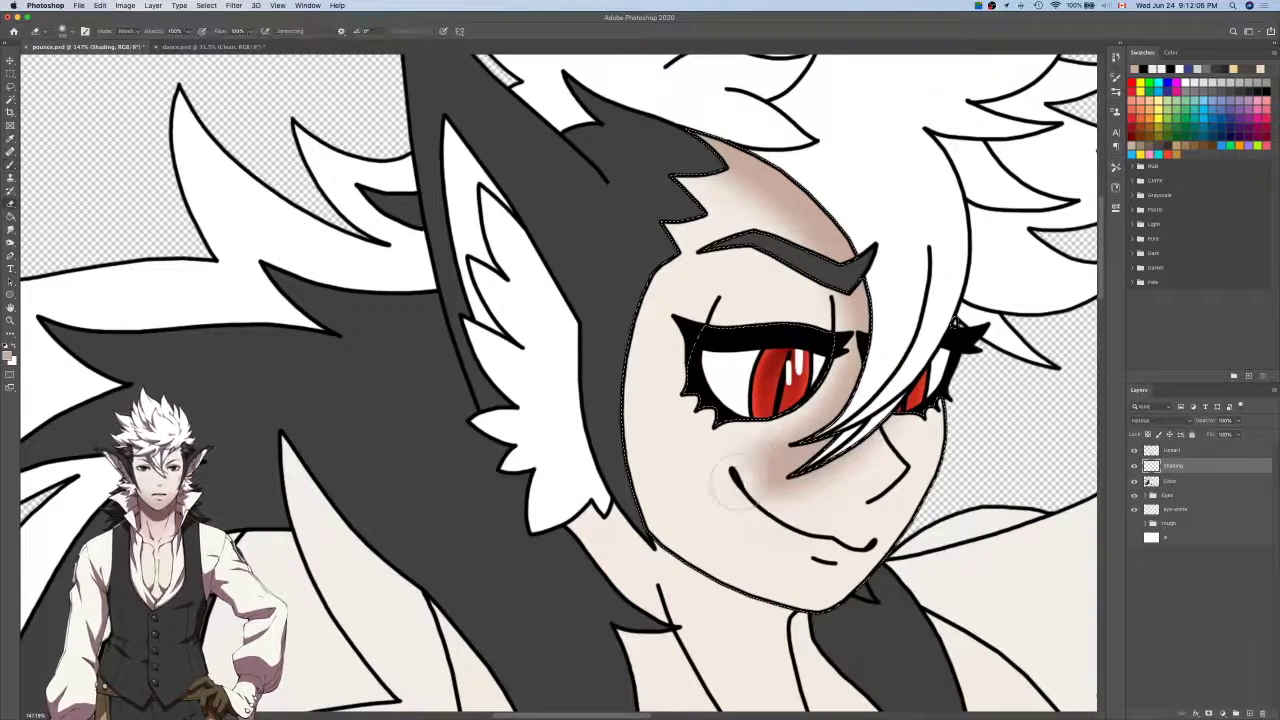
key(b)
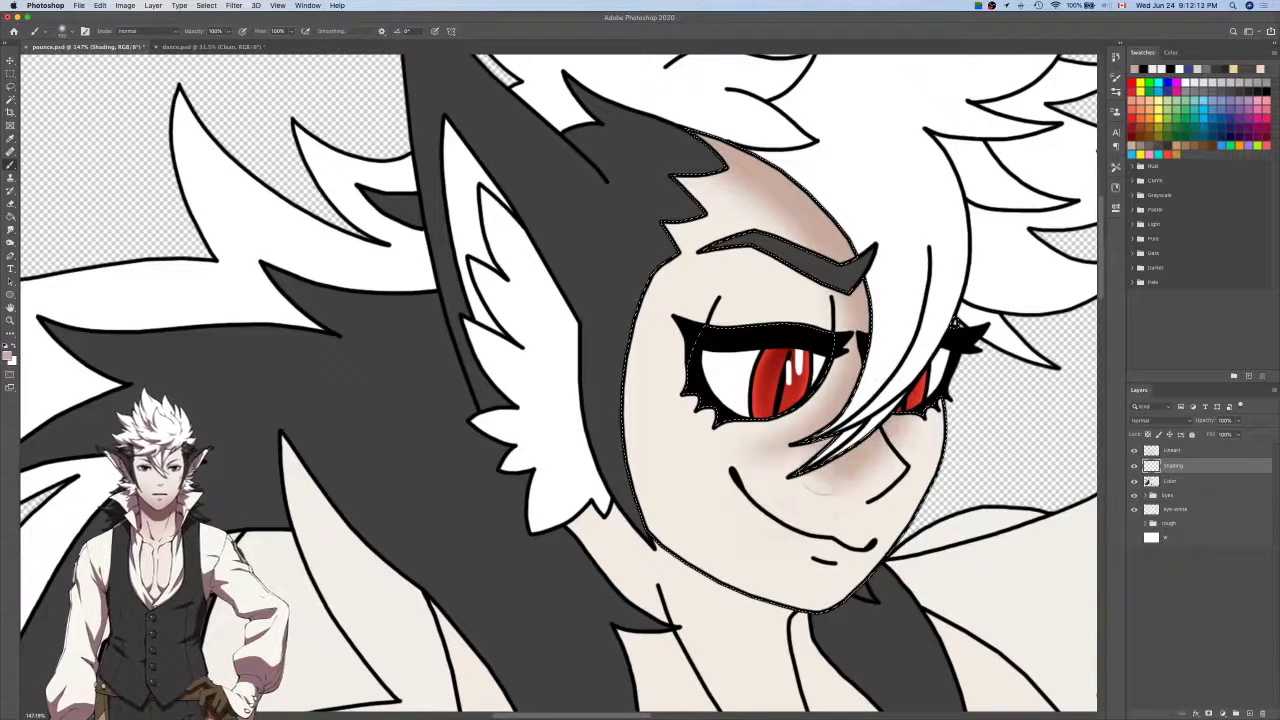
key(e)
drag(752, 514, 885, 470)
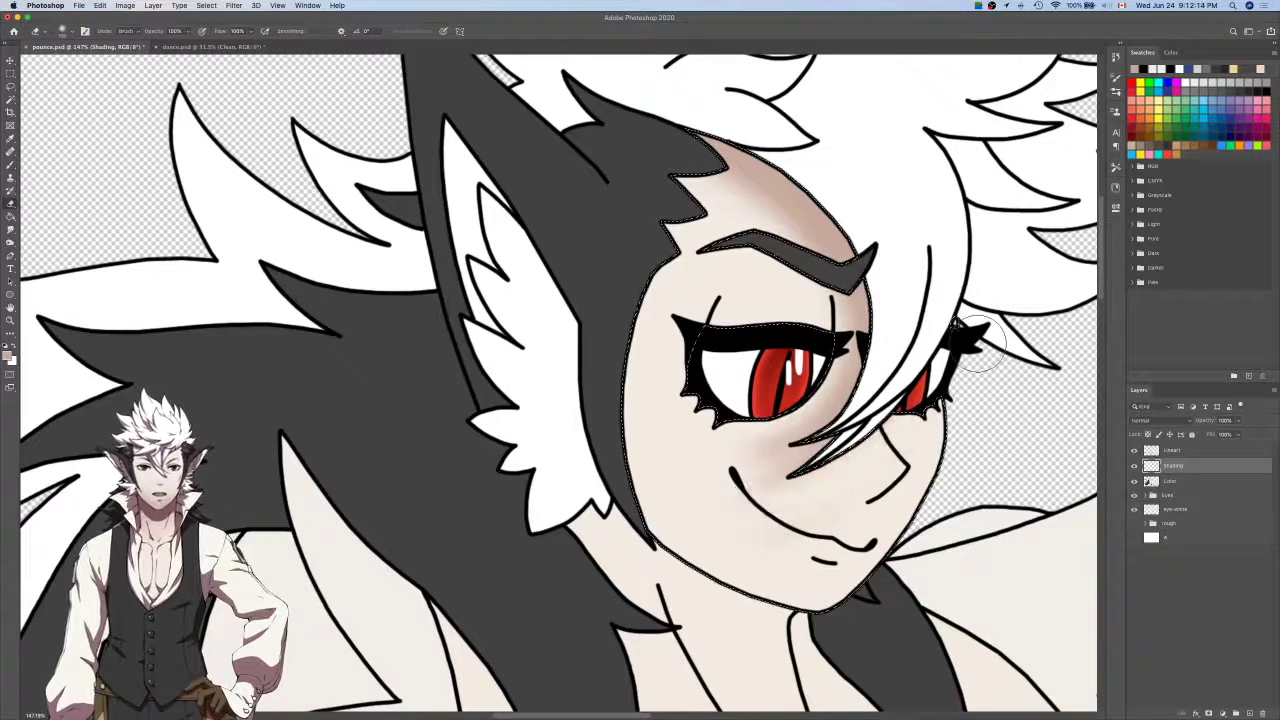
Brush soft shading along the temple hairline and down the outer edge of the face, softening it with the Eraser.
key(b)
scroll(978, 344, up, 2)
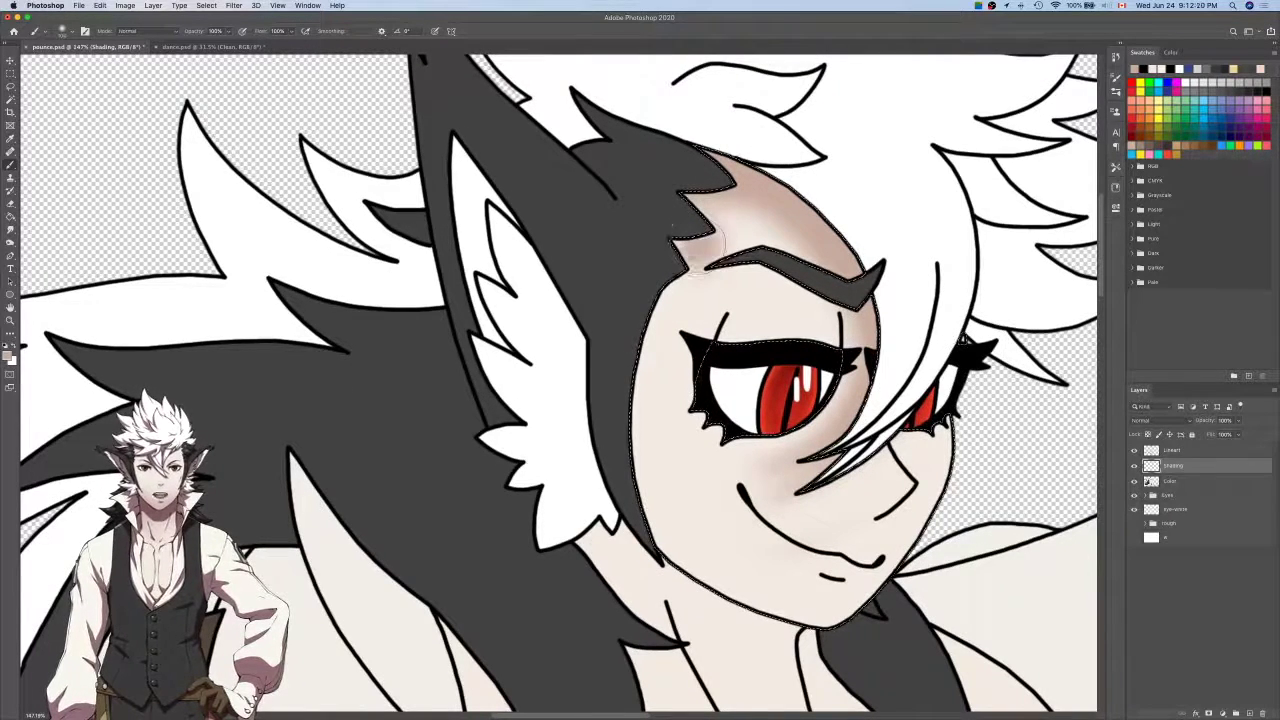
key(r)
key(e)
key(b)
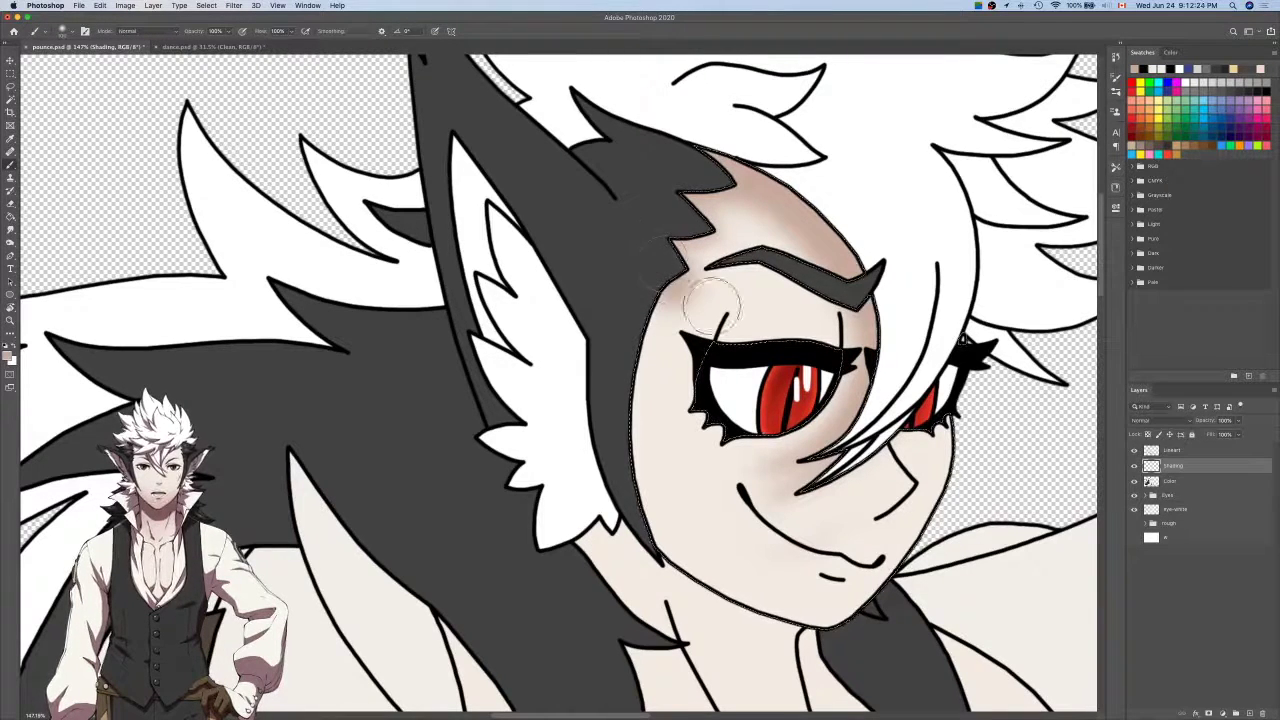
key(e)
key(b)
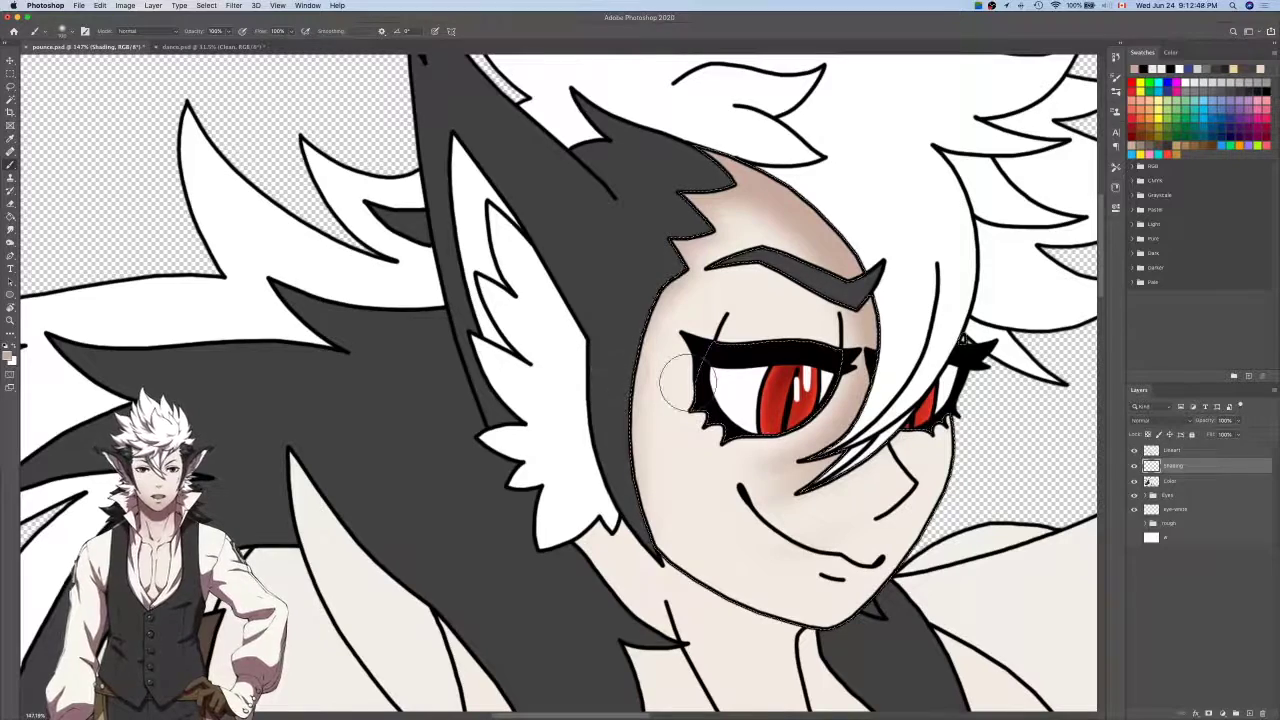
Clear the face selection and select the upper character's main white hair area from the Lineart layer with the Magic Wand.
scroll(688, 383, right, 3)
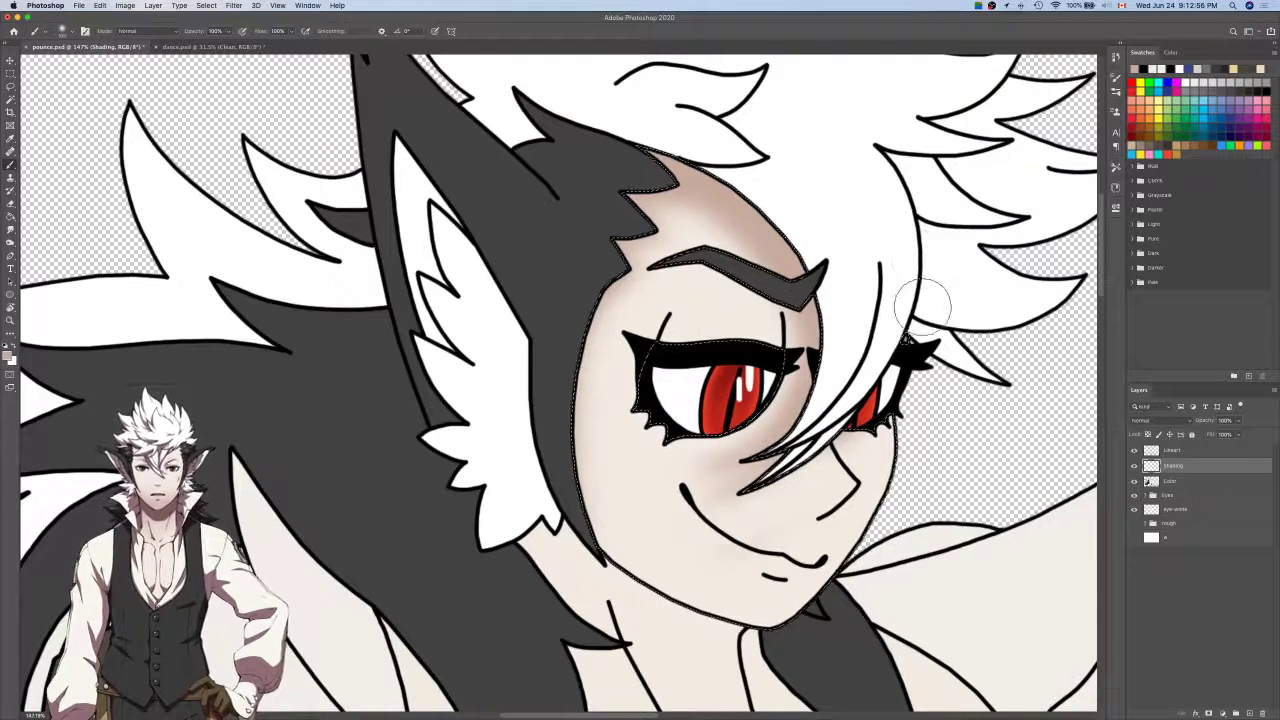
scroll(921, 300, up, 2)
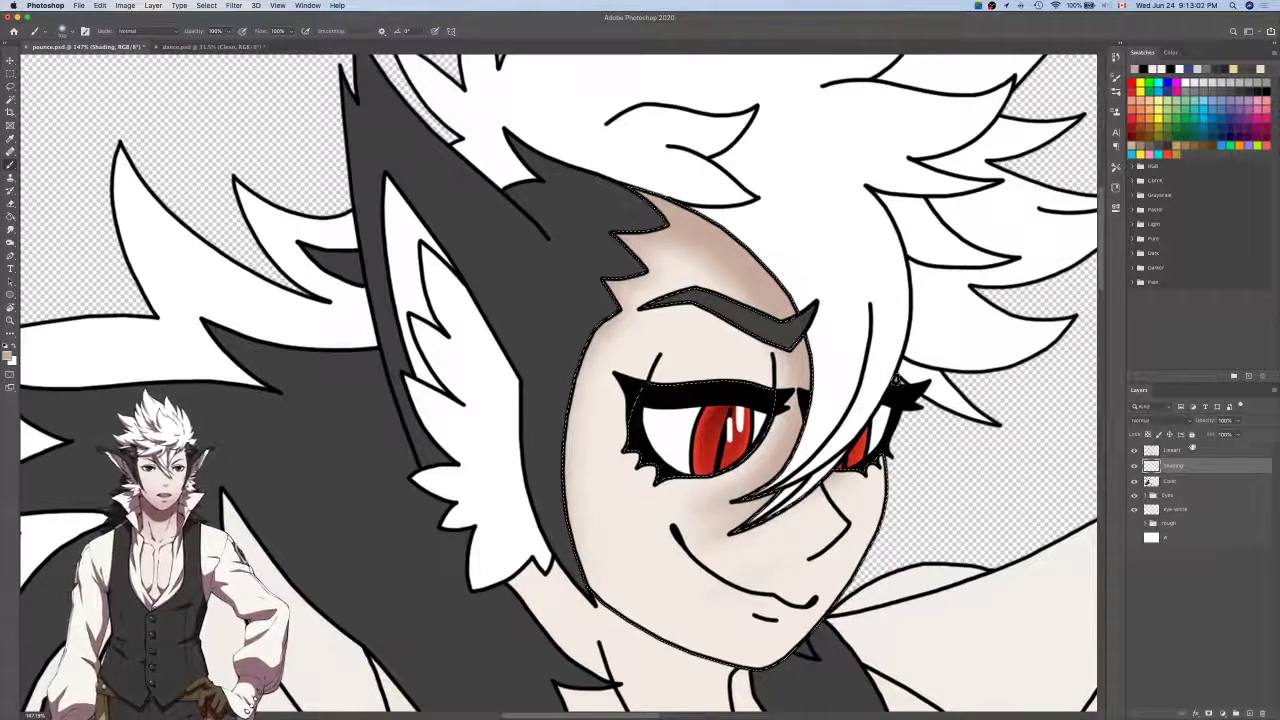
click(1175, 450)
key(w)
key(super+d)
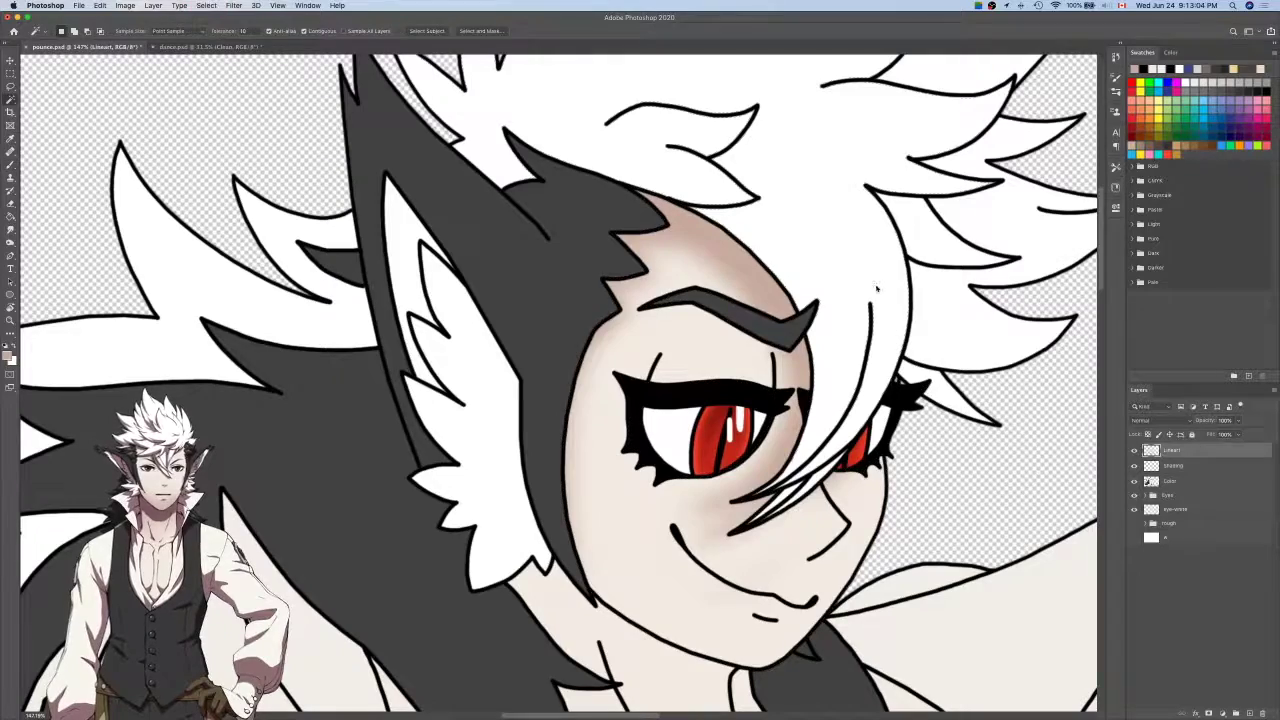
click(877, 287)
scroll(826, 455, up, 3)
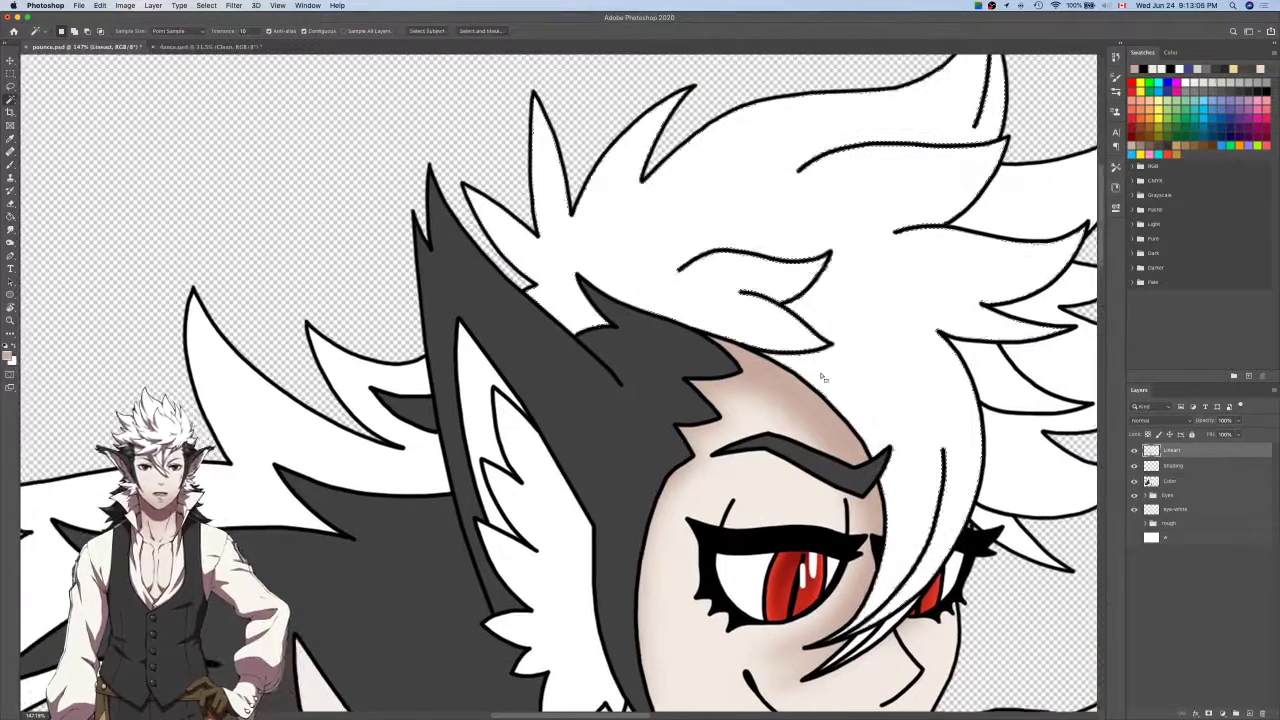
scroll(821, 377, up, 2)
scroll(902, 214, down, 2)
scroll(902, 214, left, 2)
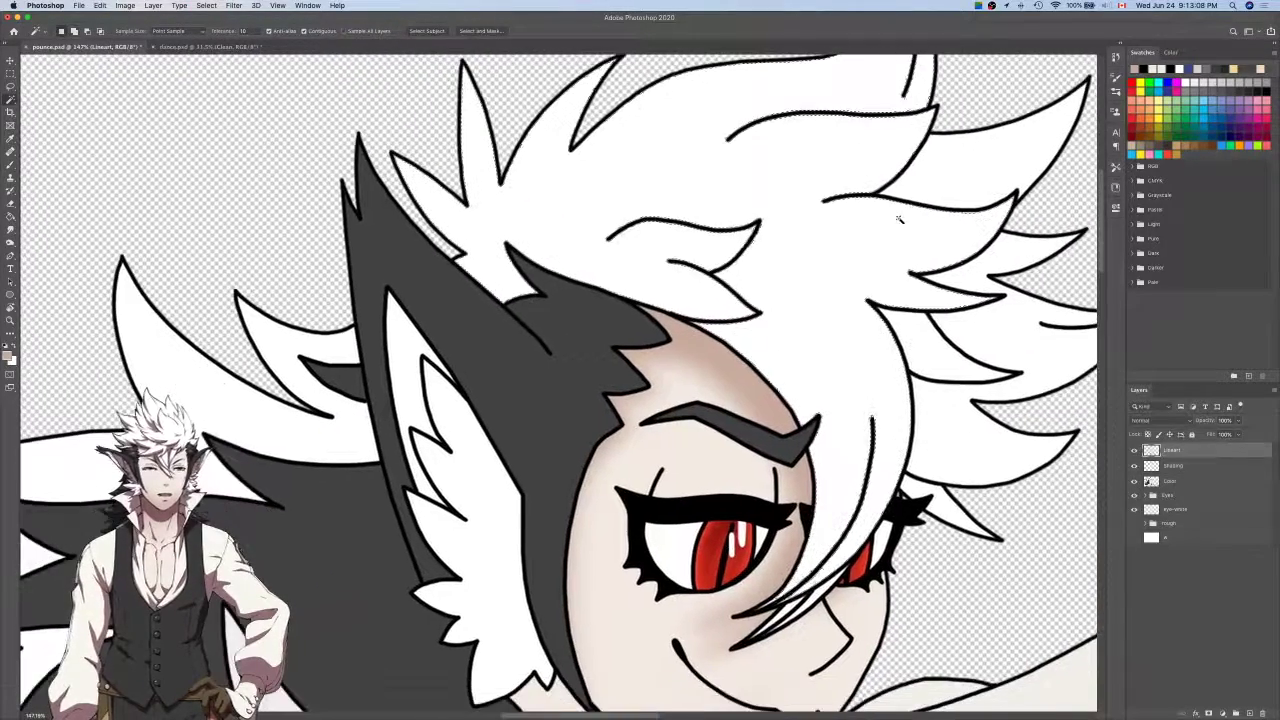
key(super+d)
Use the Lasso to add missed outline areas where the fringe meets the forehead to the hair selection.
key(l)
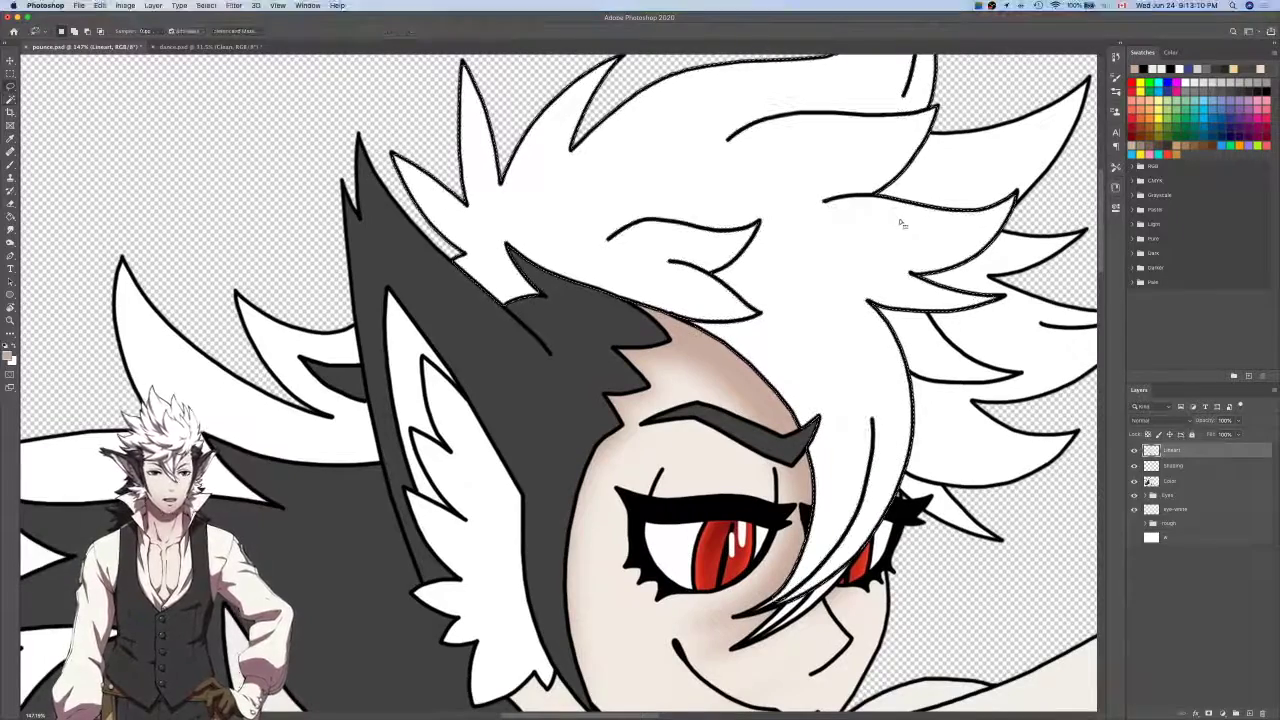
scroll(900, 223, left, 2)
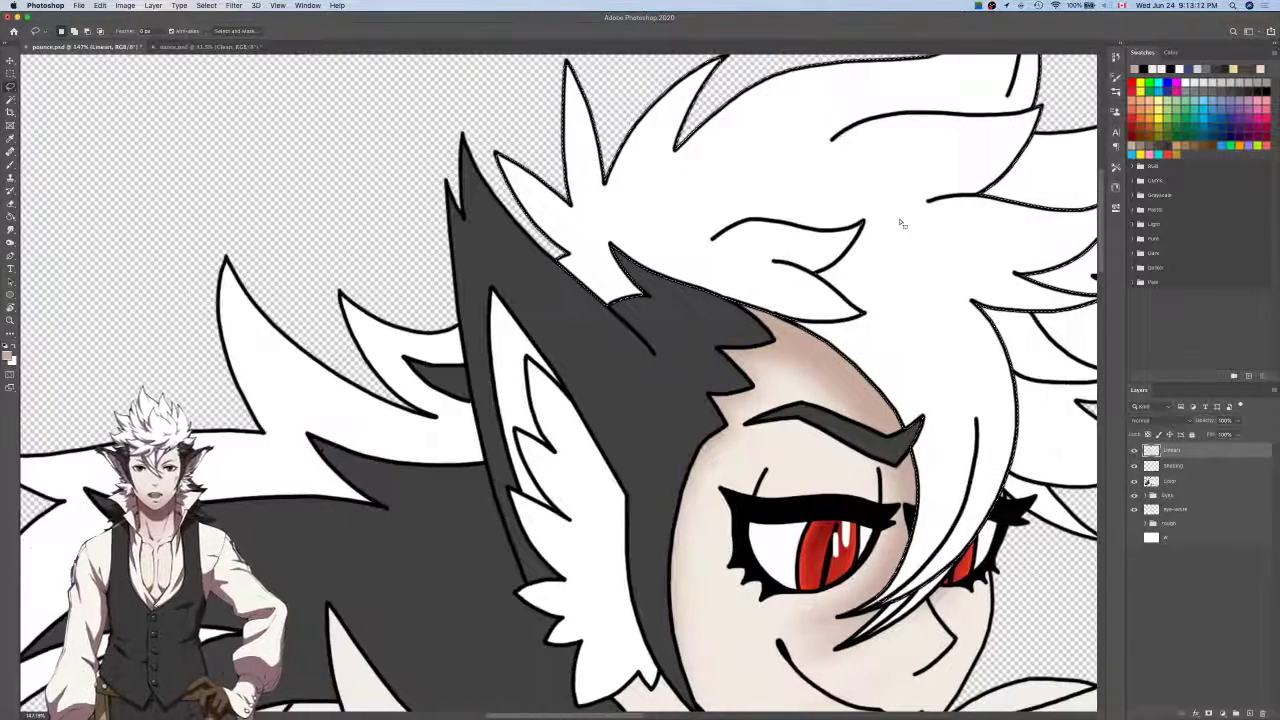
scroll(812, 327, up, 4)
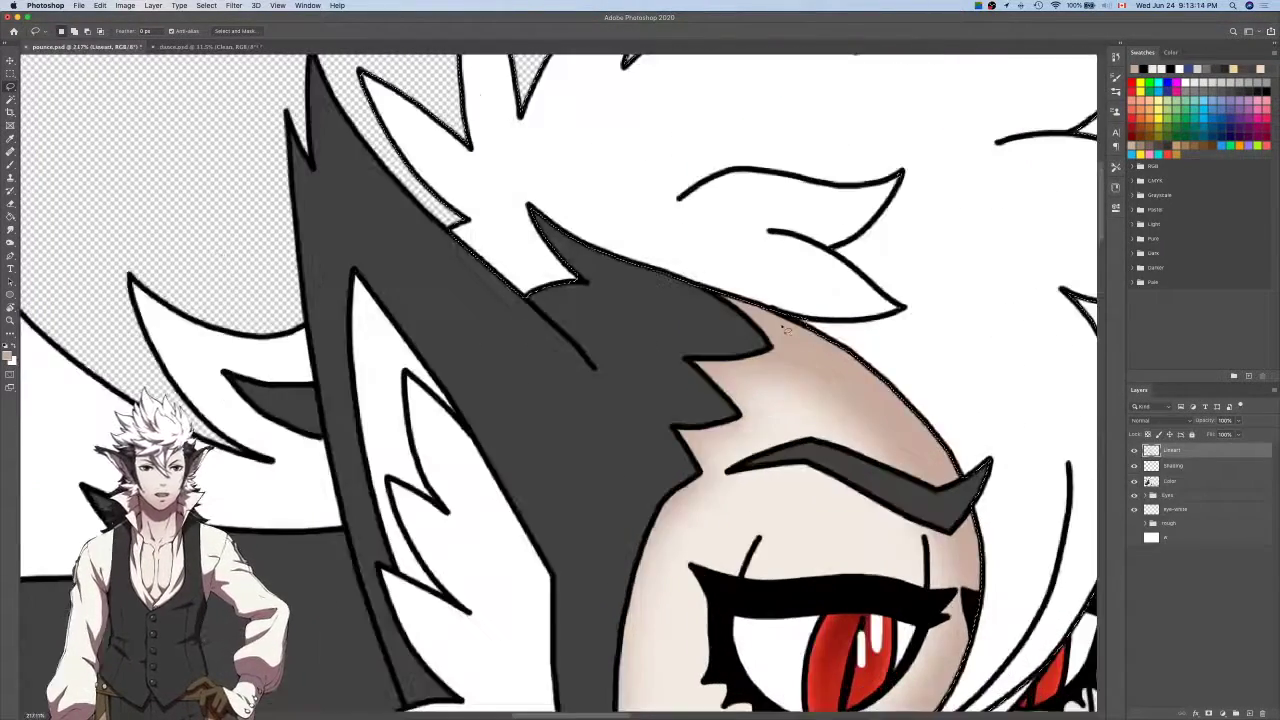
scroll(812, 327, up, 2)
mouse_move(828, 332)
mouse_down()
mouse_move(792, 259)
mouse_move(682, 284)
mouse_up()
scroll(681, 280, down, 2)
mouse_move(705, 223)
mouse_down()
mouse_move(830, 300)
mouse_move(968, 141)
mouse_move(775, 122)
mouse_up()
scroll(760, 119, up, 3)
scroll(760, 118, down, 3)
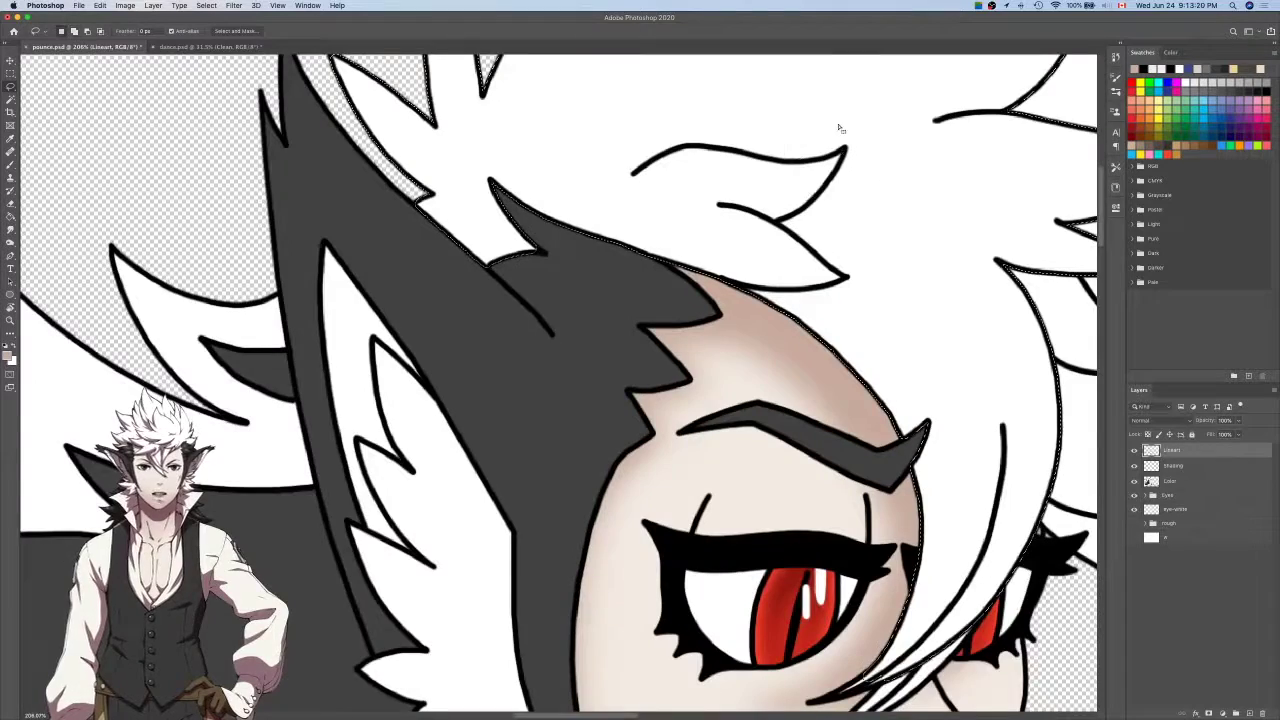
Extend the hair selection into the pointed tips of the right-hand hair spikes with the Lasso.
scroll(945, 260, up, 4)
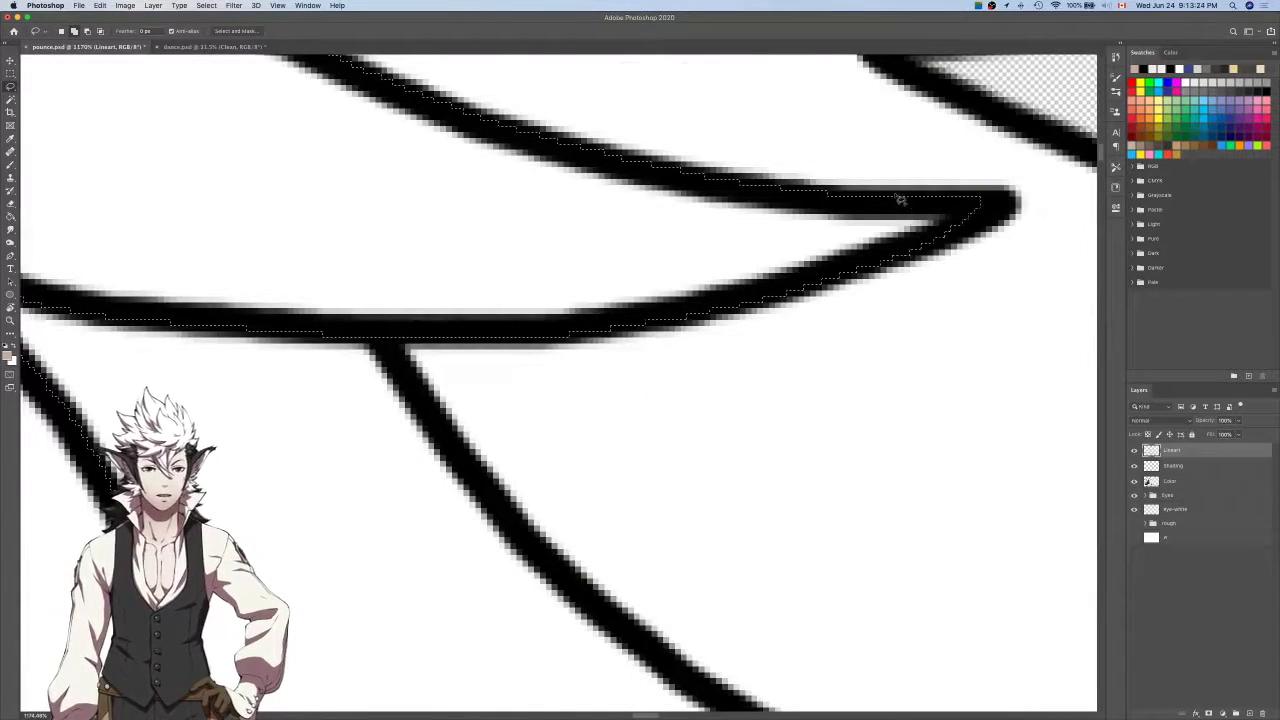
scroll(900, 200, up, 1)
scroll(902, 202, up, 10)
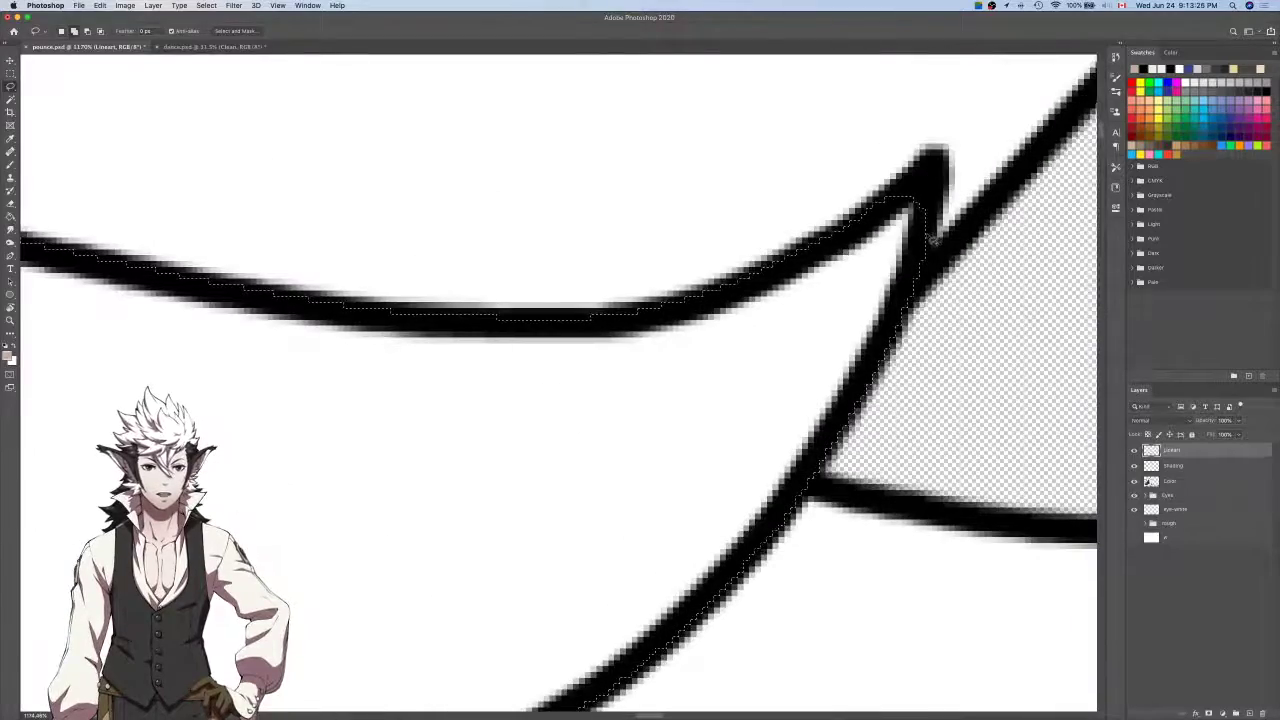
mouse_move(927, 236)
mouse_down()
mouse_move(940, 164)
mouse_move(916, 203)
mouse_up()
scroll(871, 217, down, 8)
scroll(871, 217, up, 3)
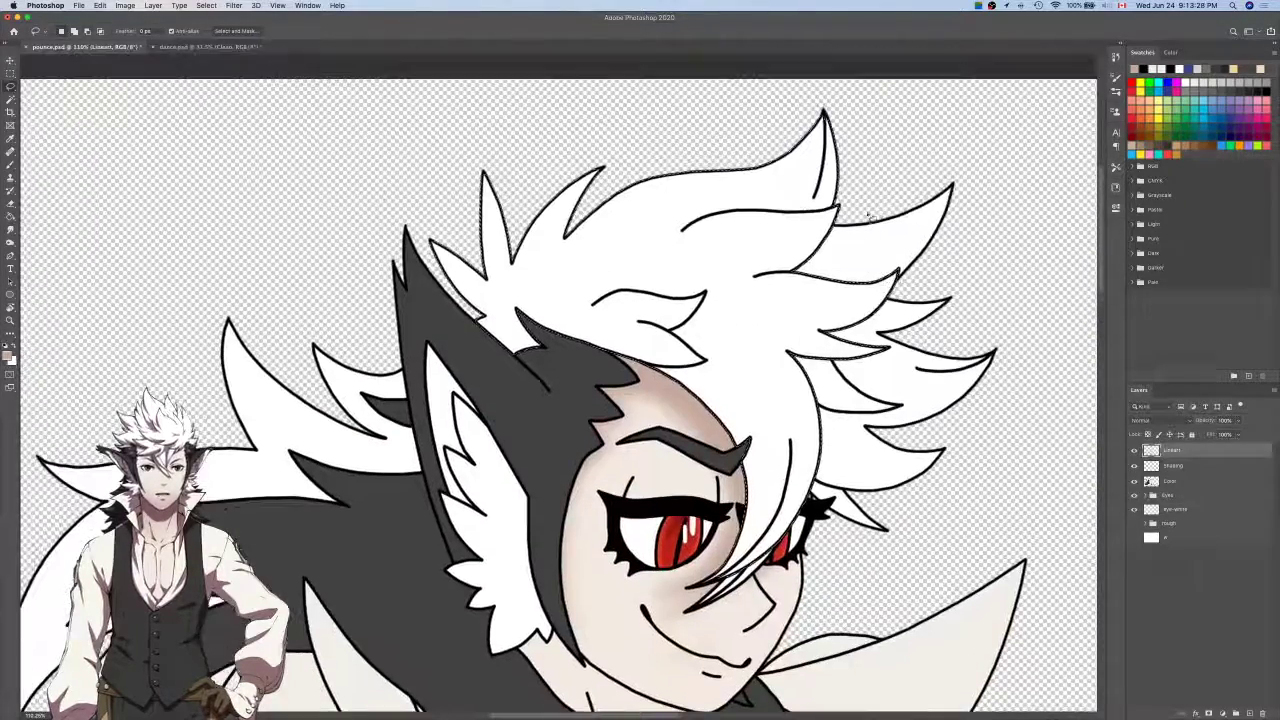
Add the pointed tip of the tall top hair tuft to the selection.
scroll(850, 217, up, 3)
scroll(848, 216, up, 4)
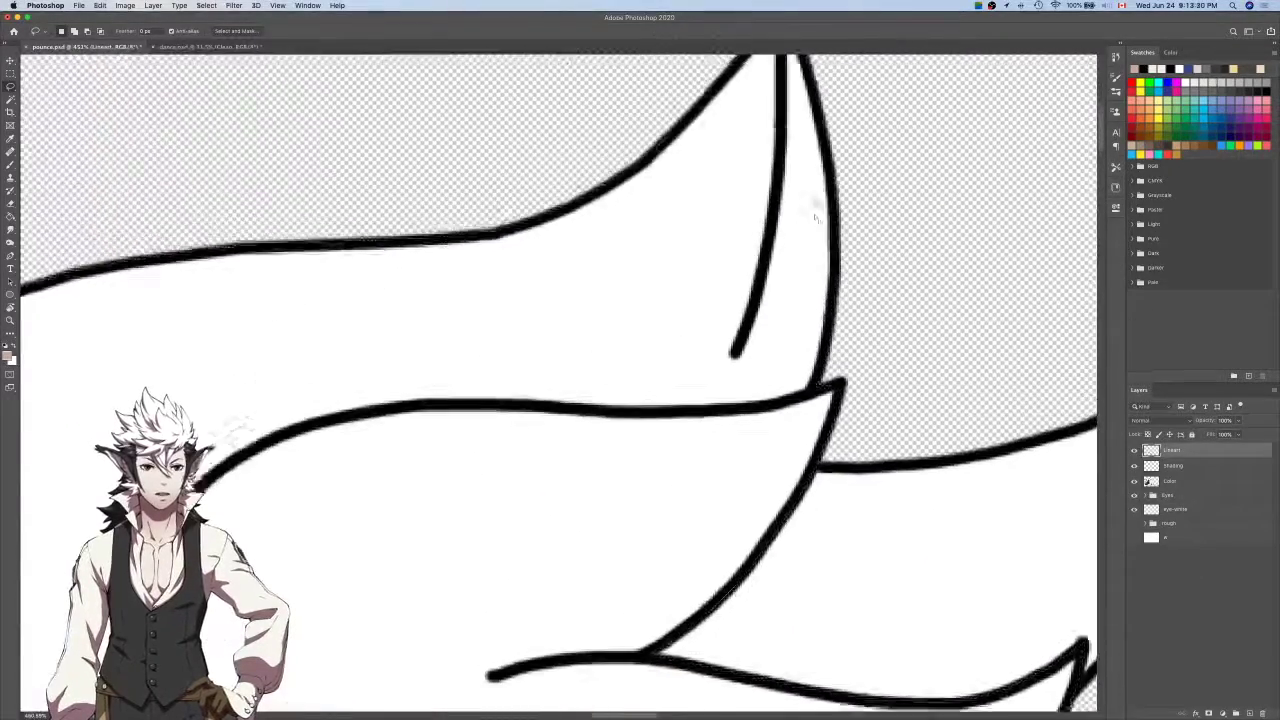
scroll(787, 127, up, 2)
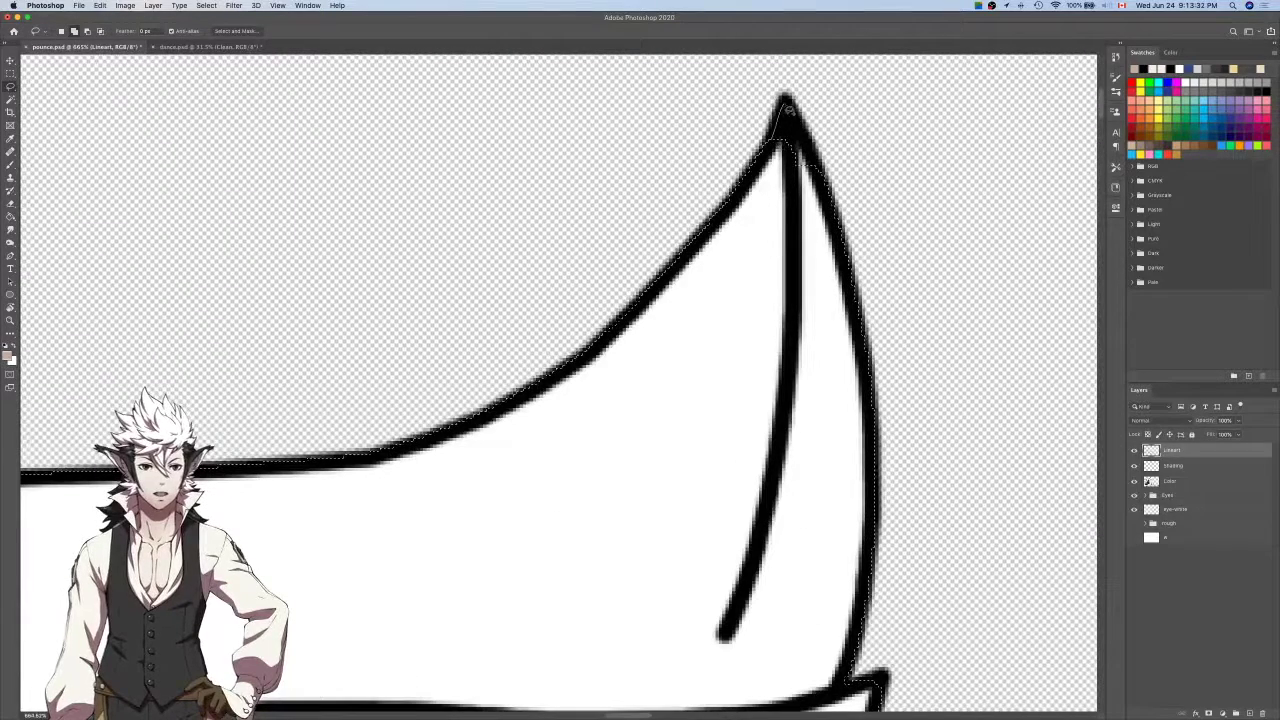
scroll(764, 180, down, 3)
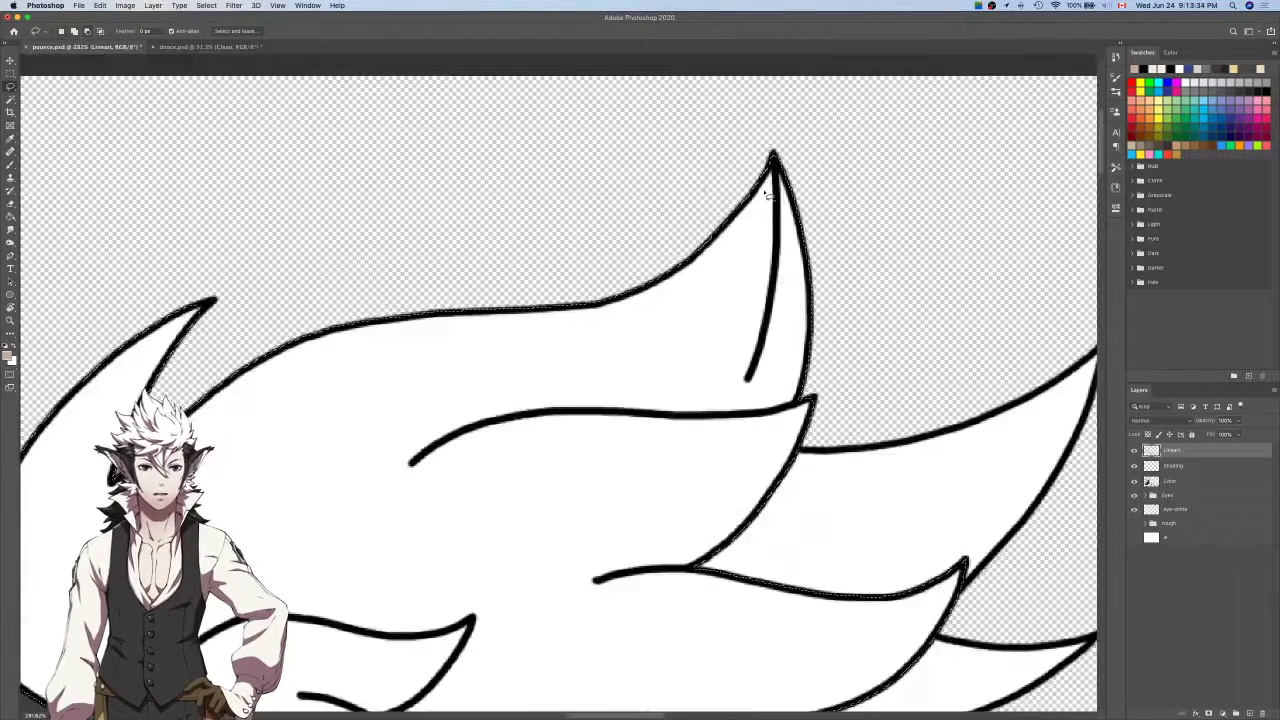
scroll(765, 195, up, 1)
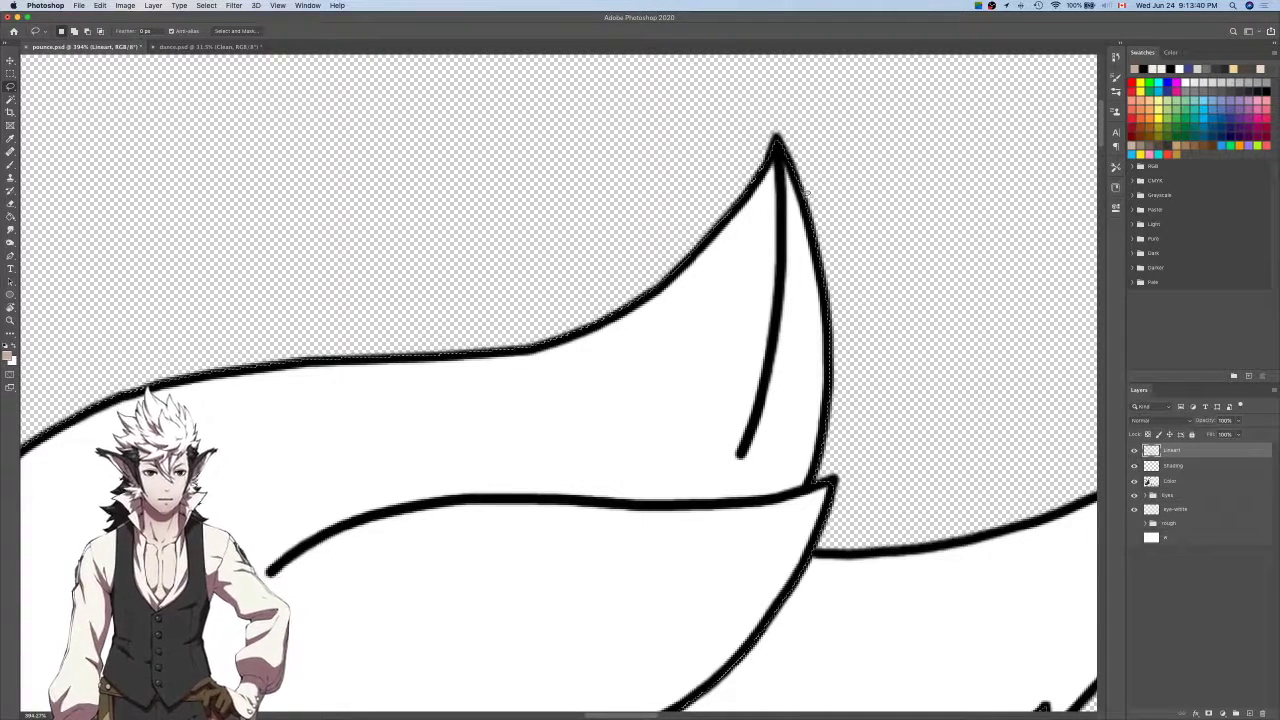
Add the tips of the left-hand hair spikes and the small lock beside the ear to the selection.
drag(288, 321, 583, 277)
scroll(581, 275, left, 8)
scroll(581, 275, down, 2)
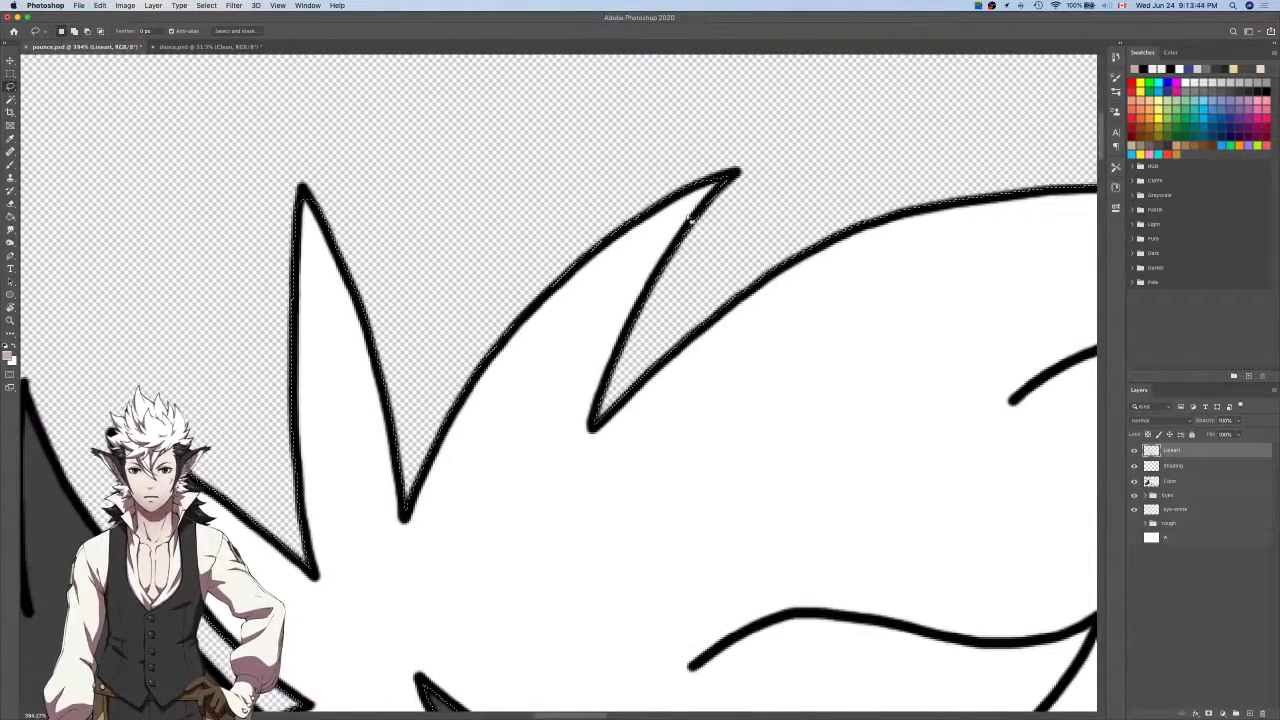
scroll(645, 210, left, 4)
scroll(645, 210, down, 5)
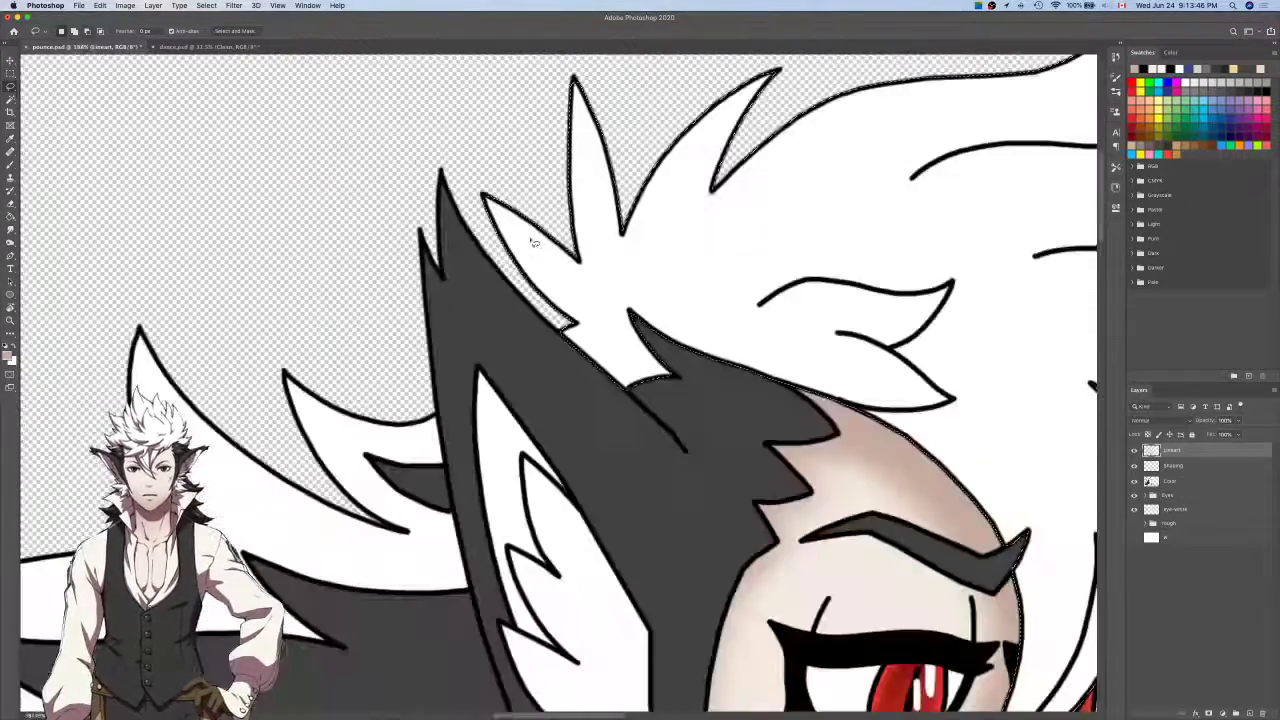
scroll(698, 403, up, 6)
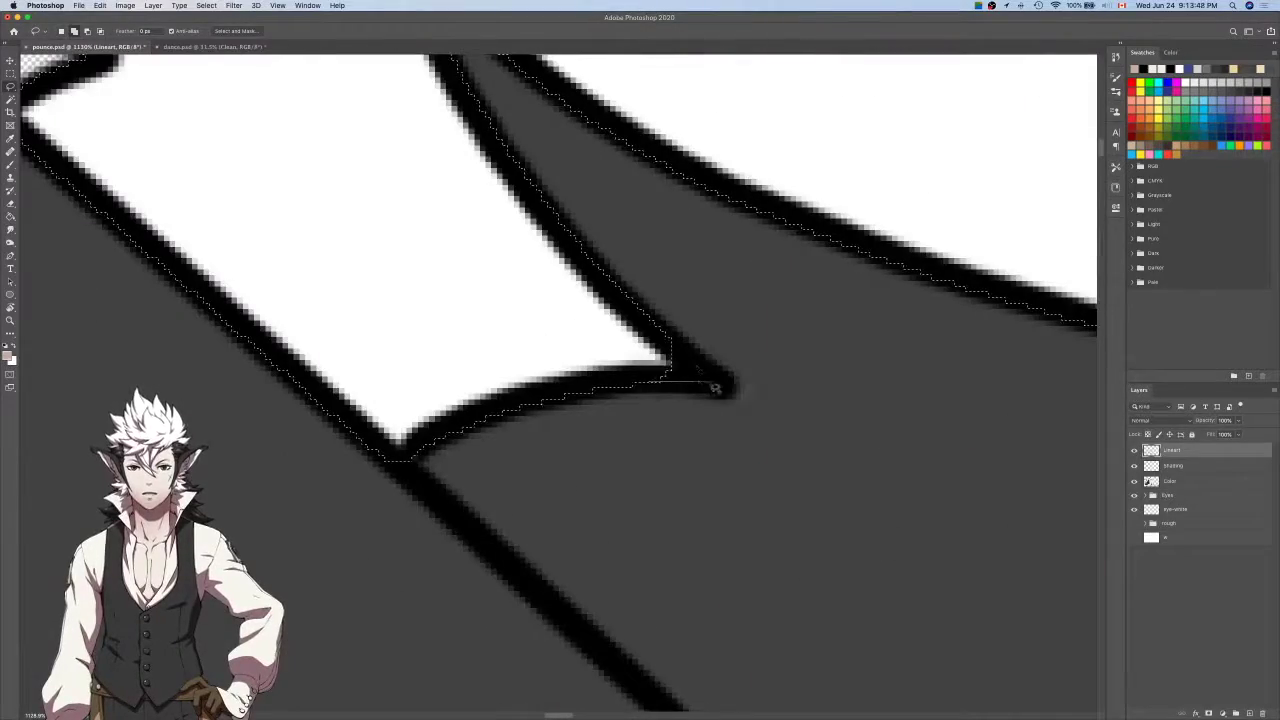
Sample the grey hair shading colour from the character in dance.psd and return to pounce.psd.
key(ctrl+Tab)
key(i)
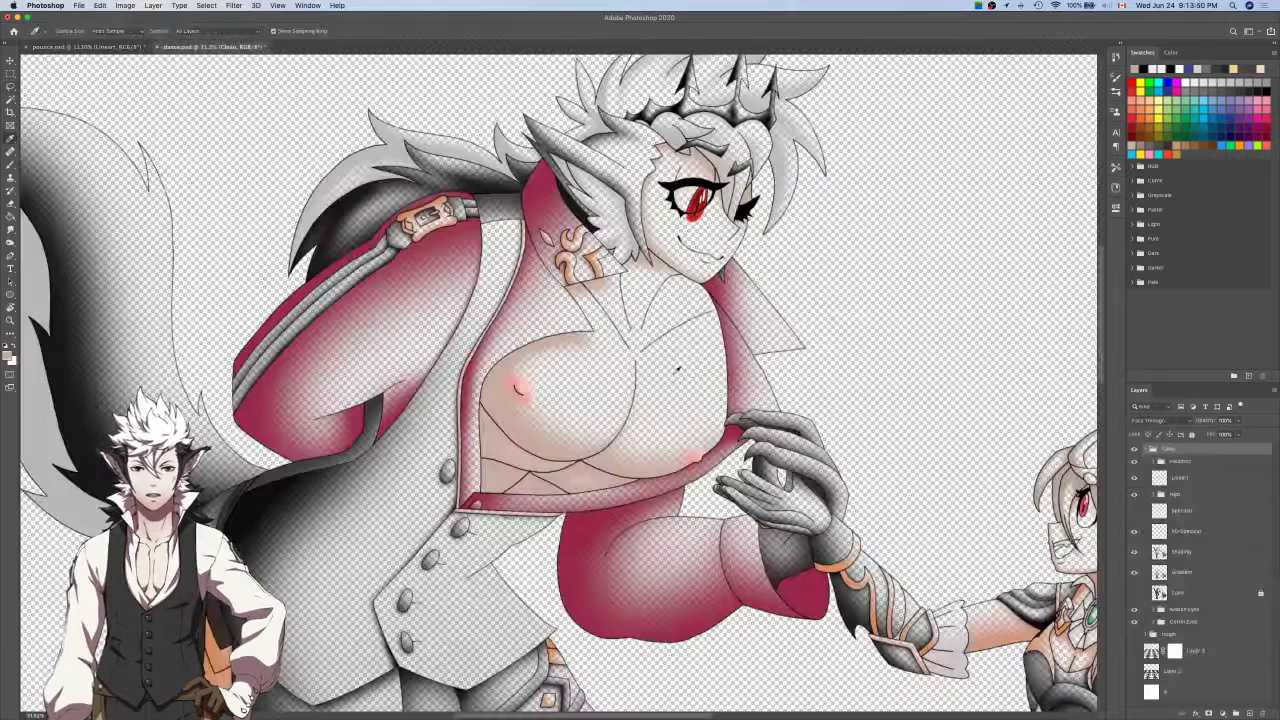
click(790, 161)
key(ctrl+Tab)
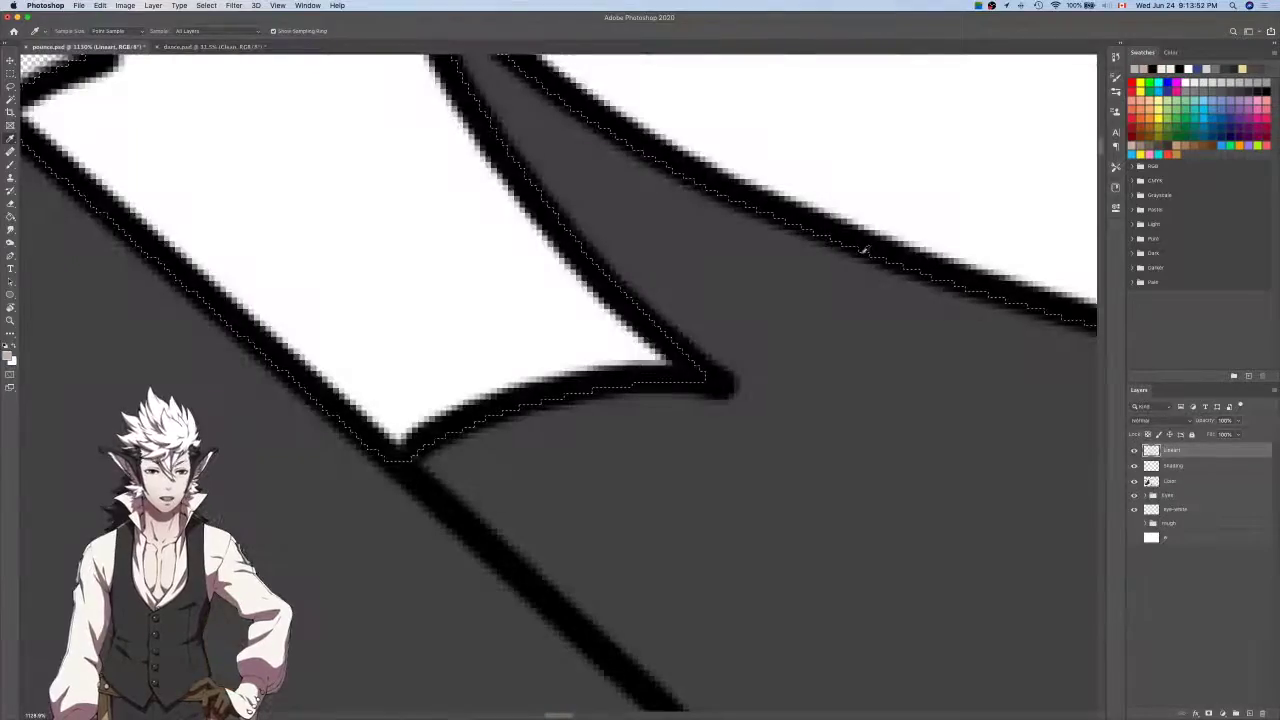
Ready the Brush and make the Shading layer active for painting the hair.
key(b)
scroll(838, 279, down, 5)
scroll(838, 280, down, 4)
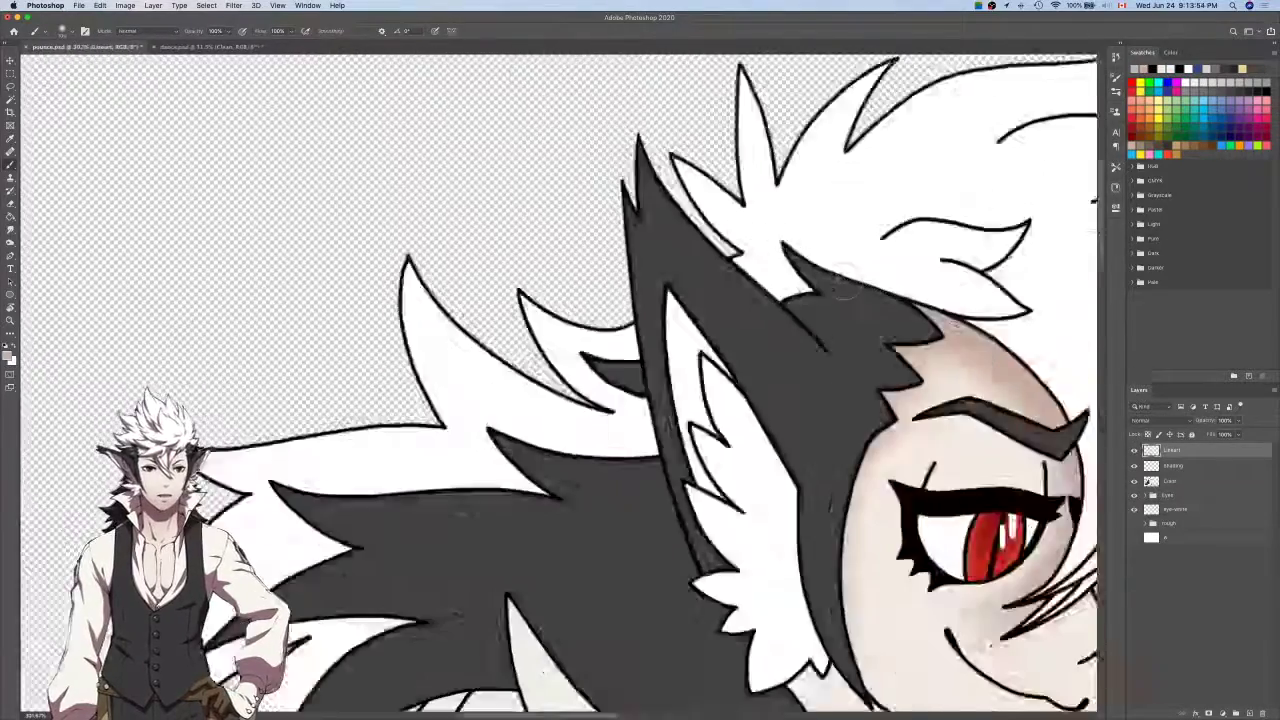
click(1185, 466)
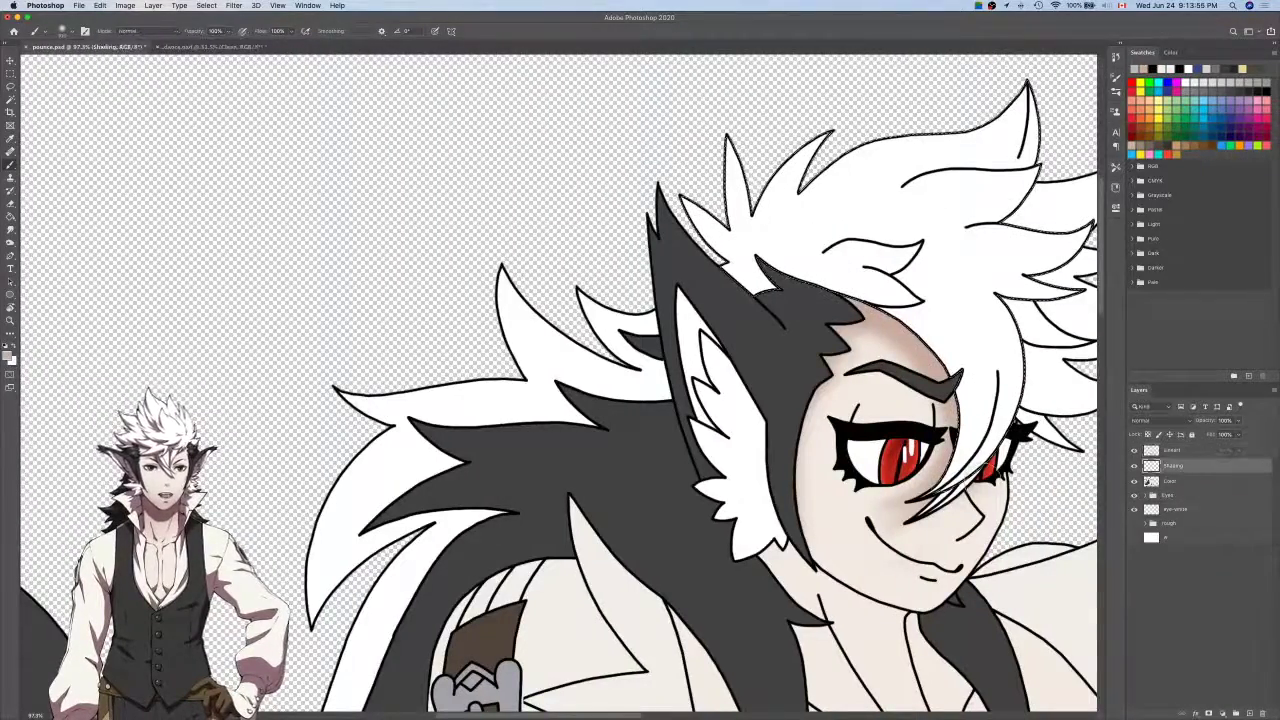
scroll(975, 475, right, 2)
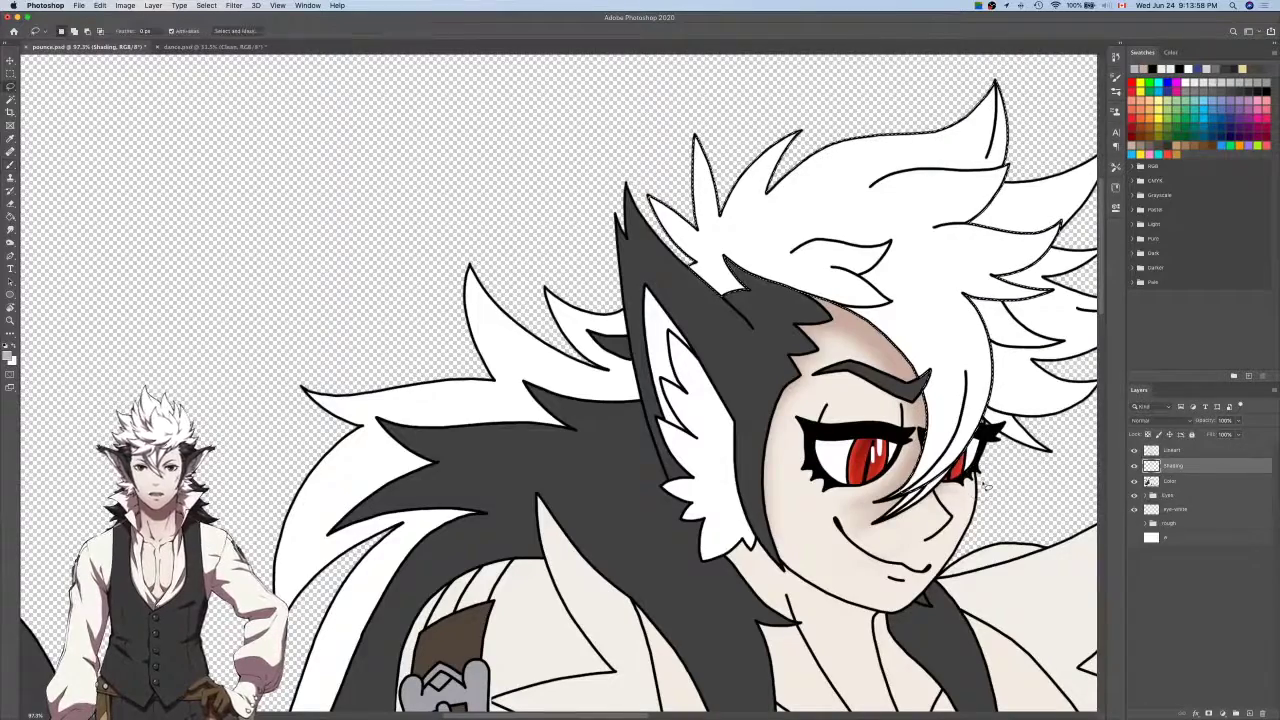
Add the tip of the upper hair strand crossing the cheek to the selection with the Lasso, undoing an inaccurate outline.
key(l)
scroll(960, 485, up, 5)
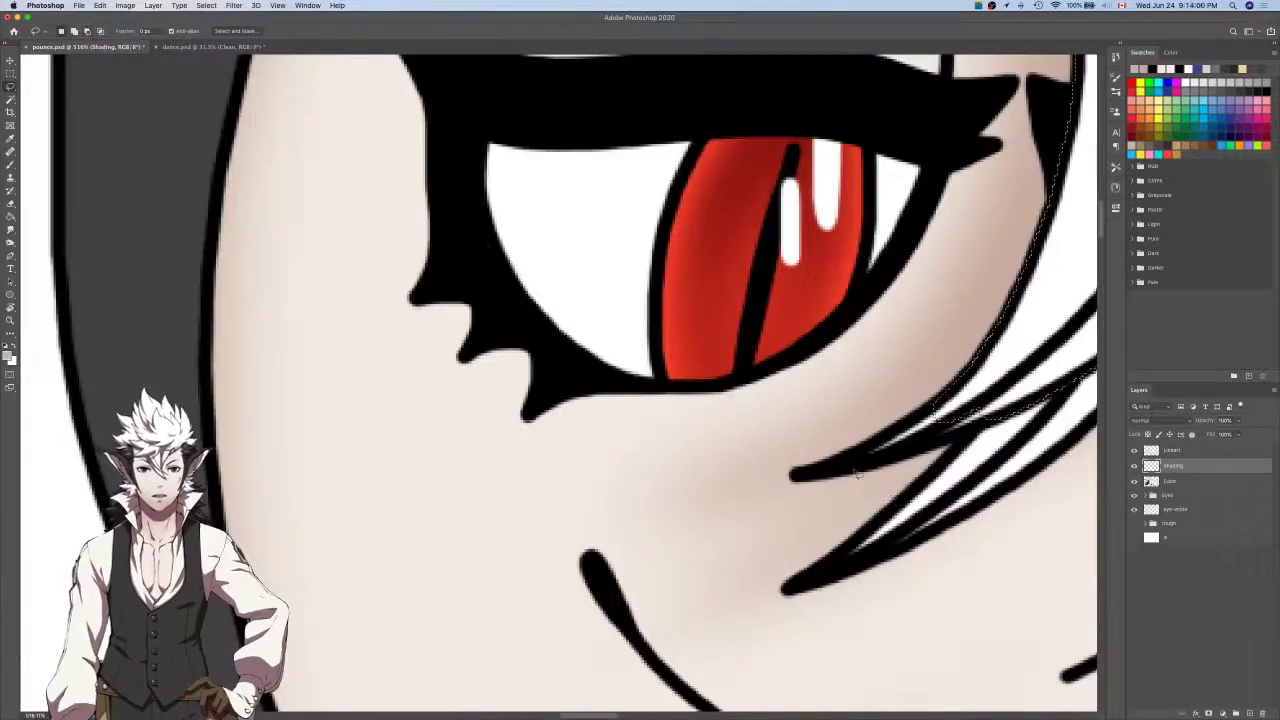
scroll(858, 474, up, 3)
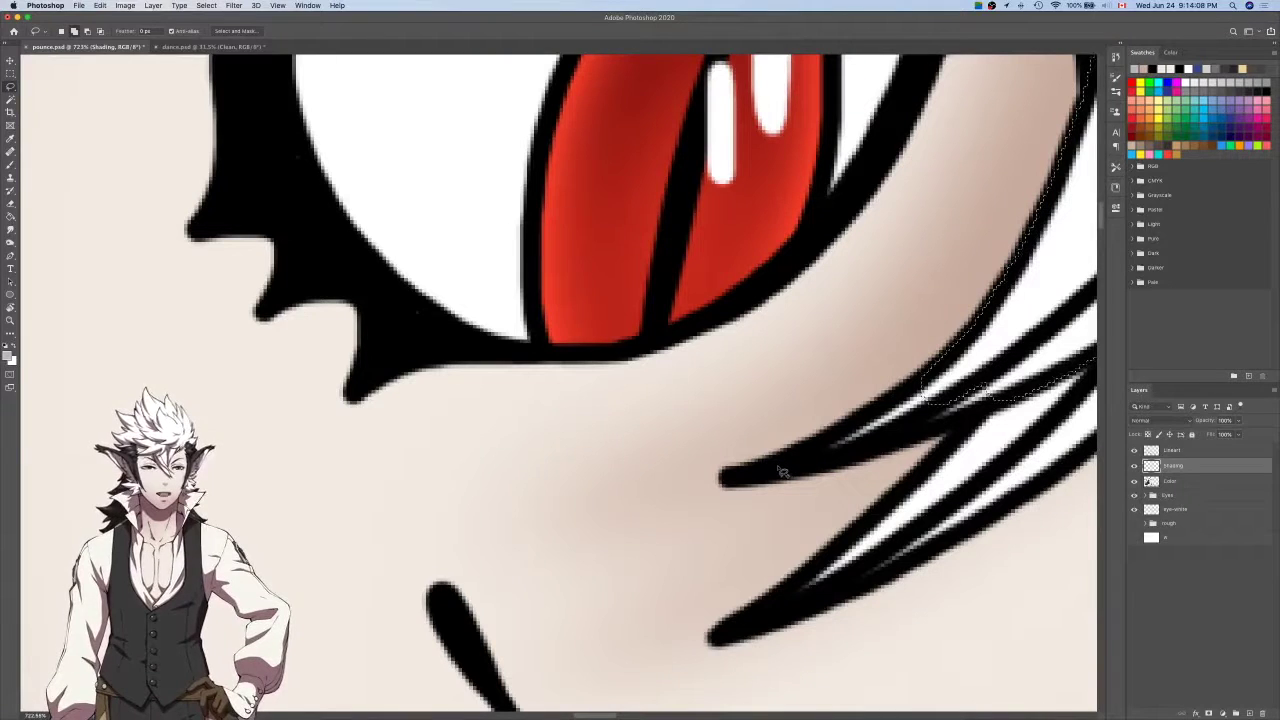
drag(778, 464, 885, 405)
drag(935, 370, 935, 410)
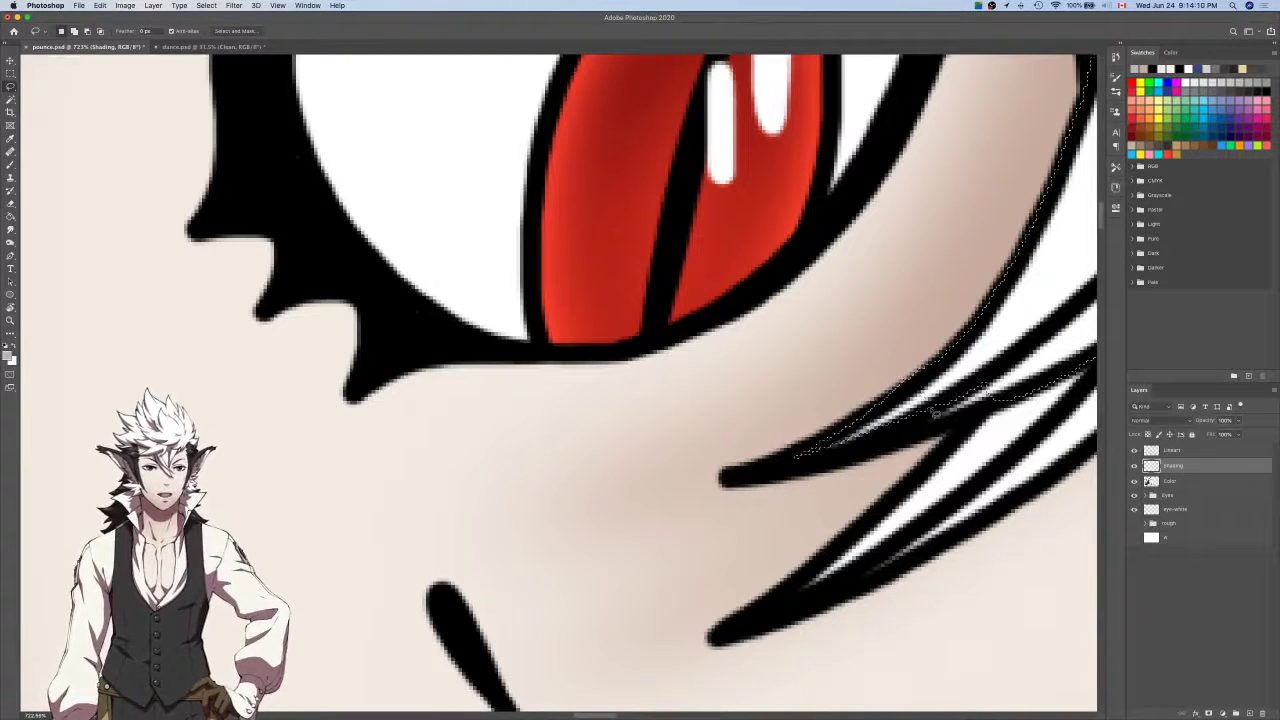
key(shift)
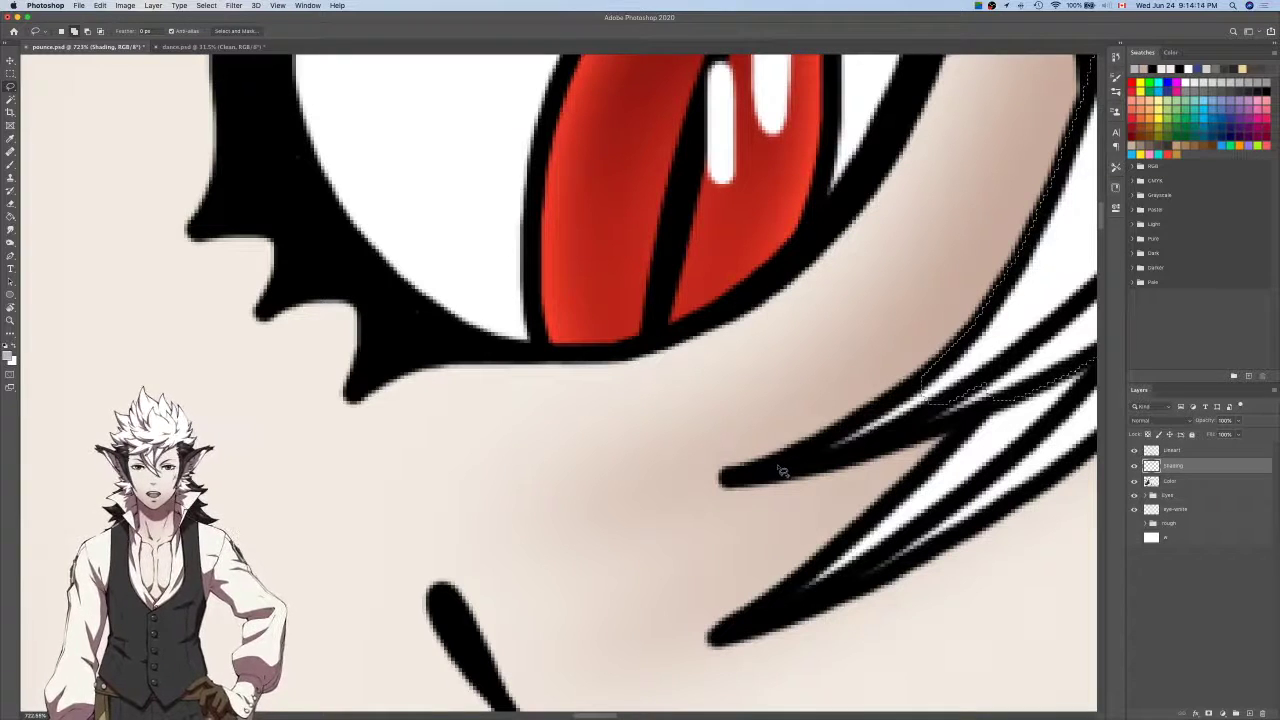
mouse_move(781, 470)
mouse_down()
mouse_move(959, 363)
mouse_move(917, 374)
mouse_move(926, 386)
mouse_move(788, 462)
mouse_move(865, 458)
mouse_up()
key(super+z)
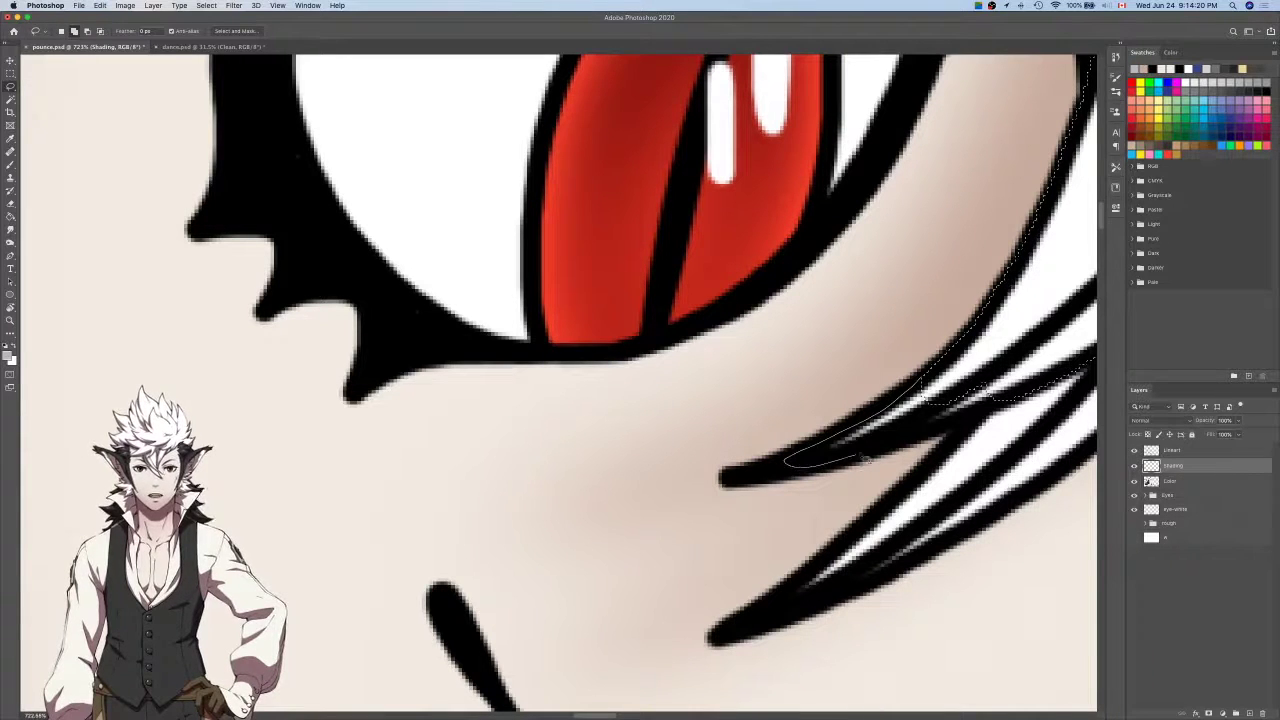
drag(1005, 362, 935, 372)
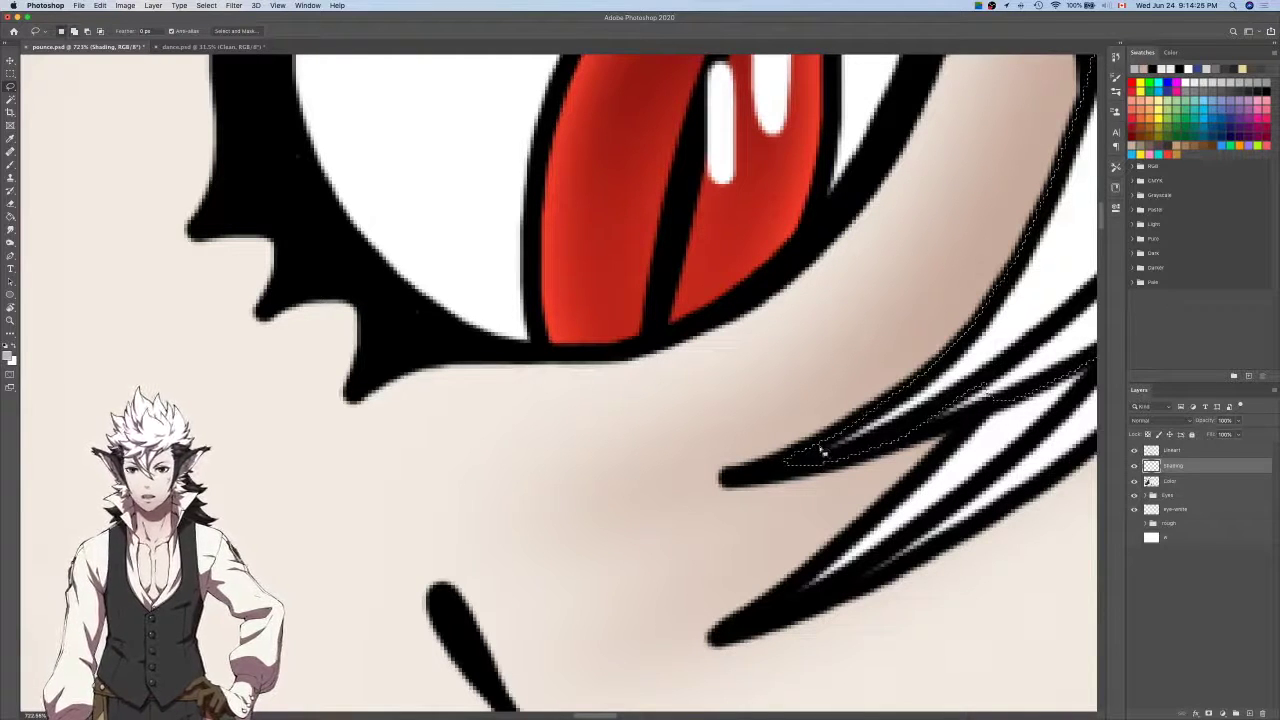
Outline the overlapping part of the hair strands below the near eye to add it to the selection.
scroll(821, 450, right, 2)
drag(790, 455, 918, 360)
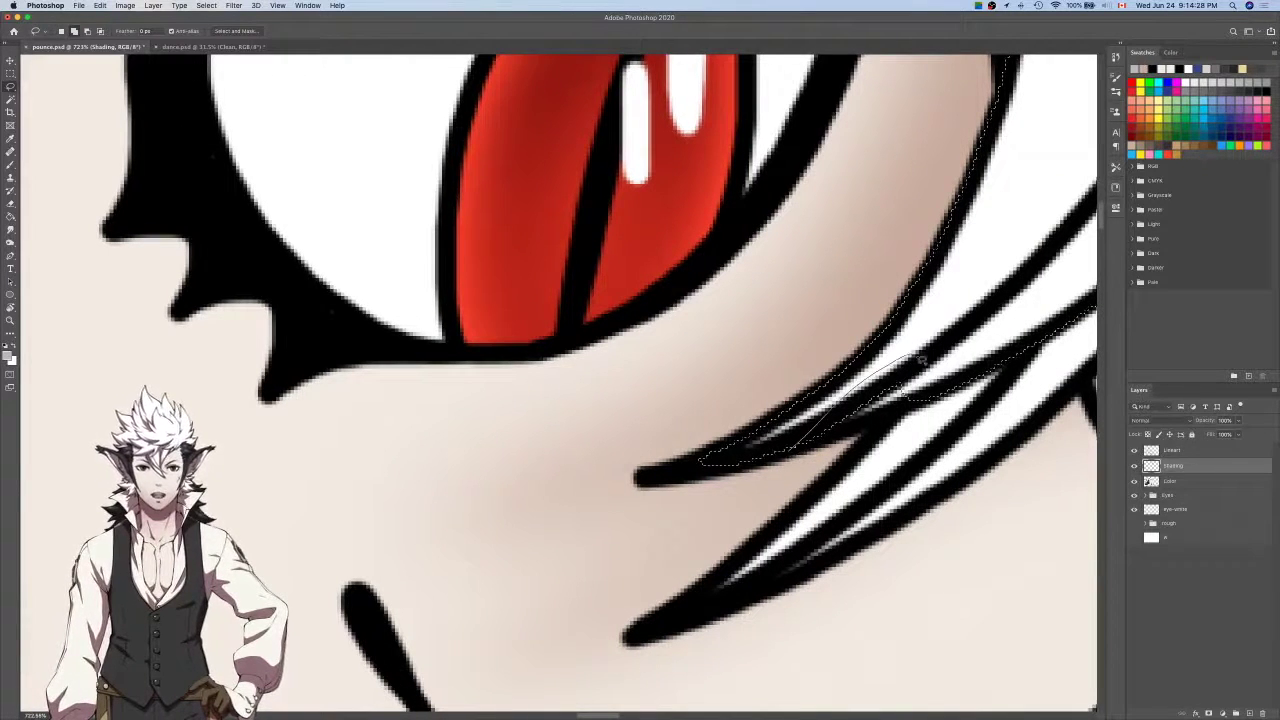
drag(932, 408, 866, 406)
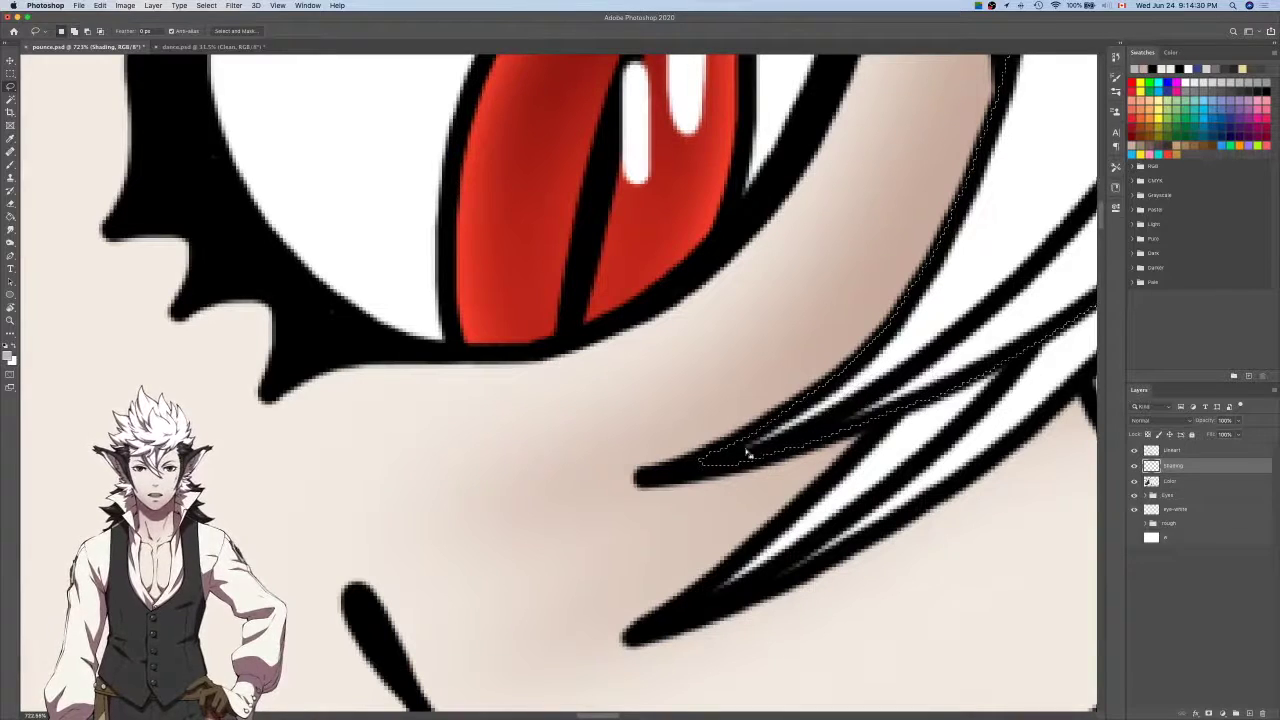
Ready the Brush and sample the light grey hair shading colour from the character in dance.psd.
scroll(748, 451, down, 8)
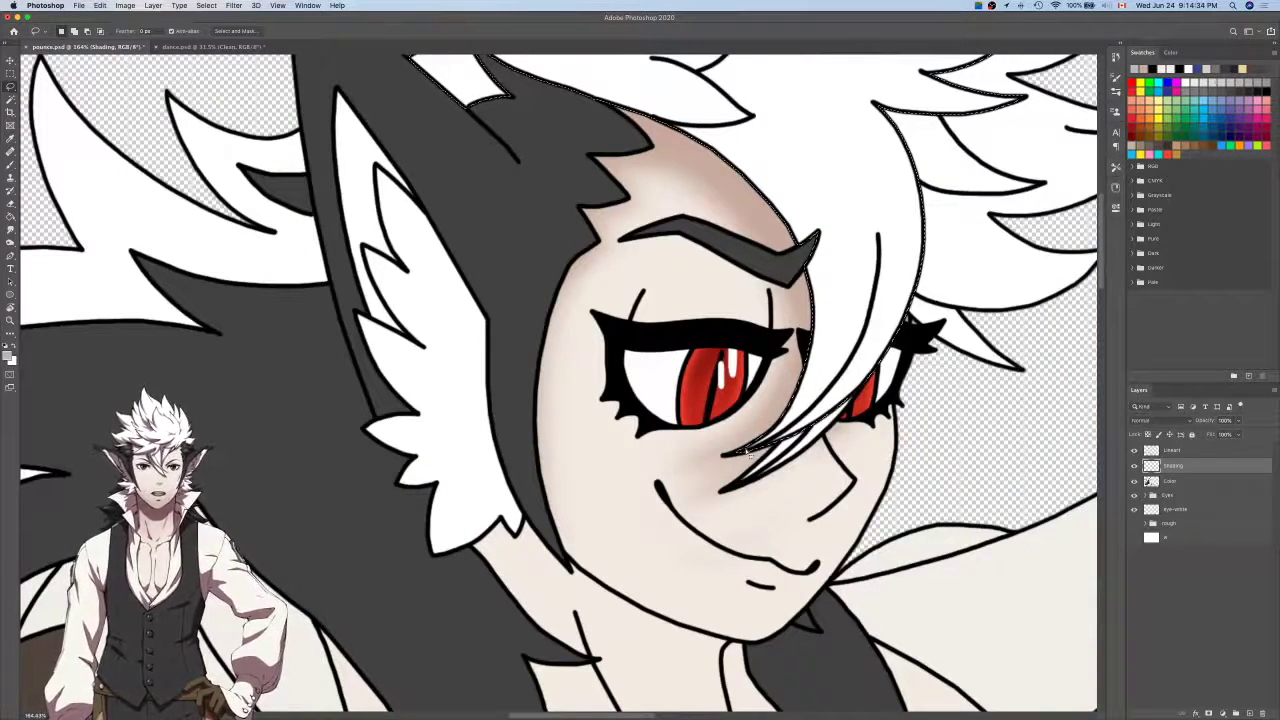
scroll(745, 452, up, 5)
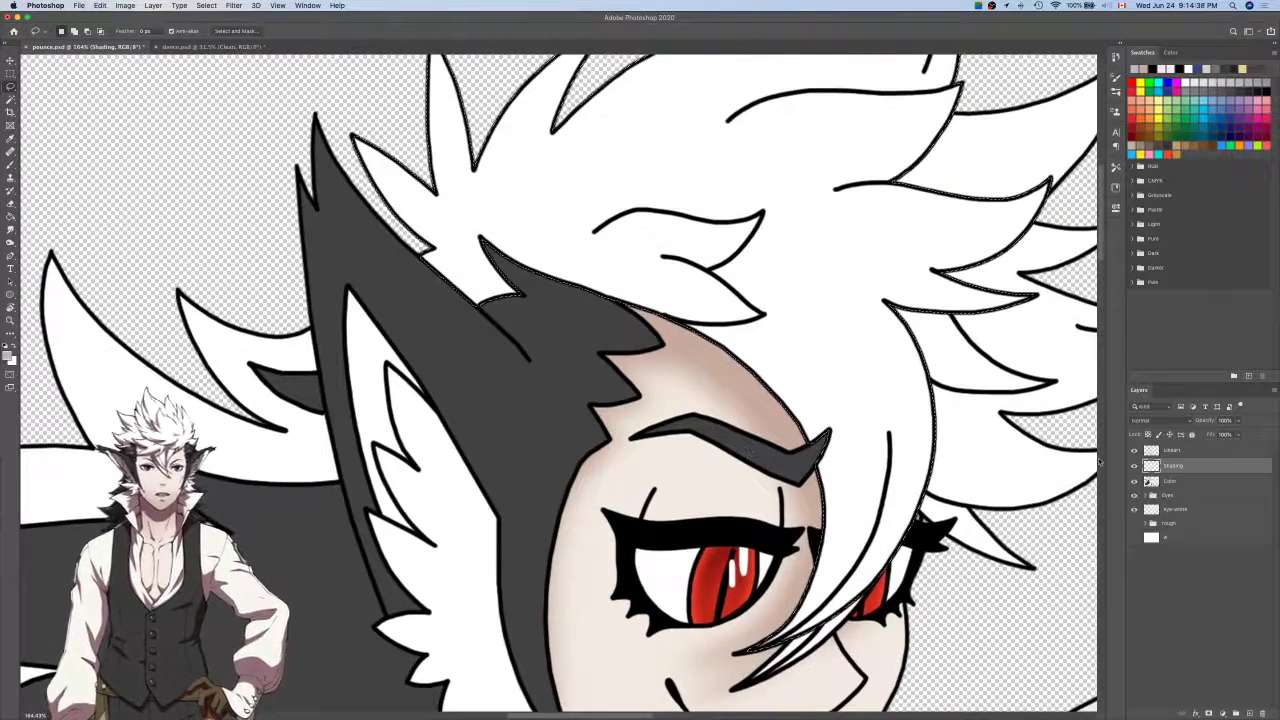
key(b)
scroll(960, 425, down, 5)
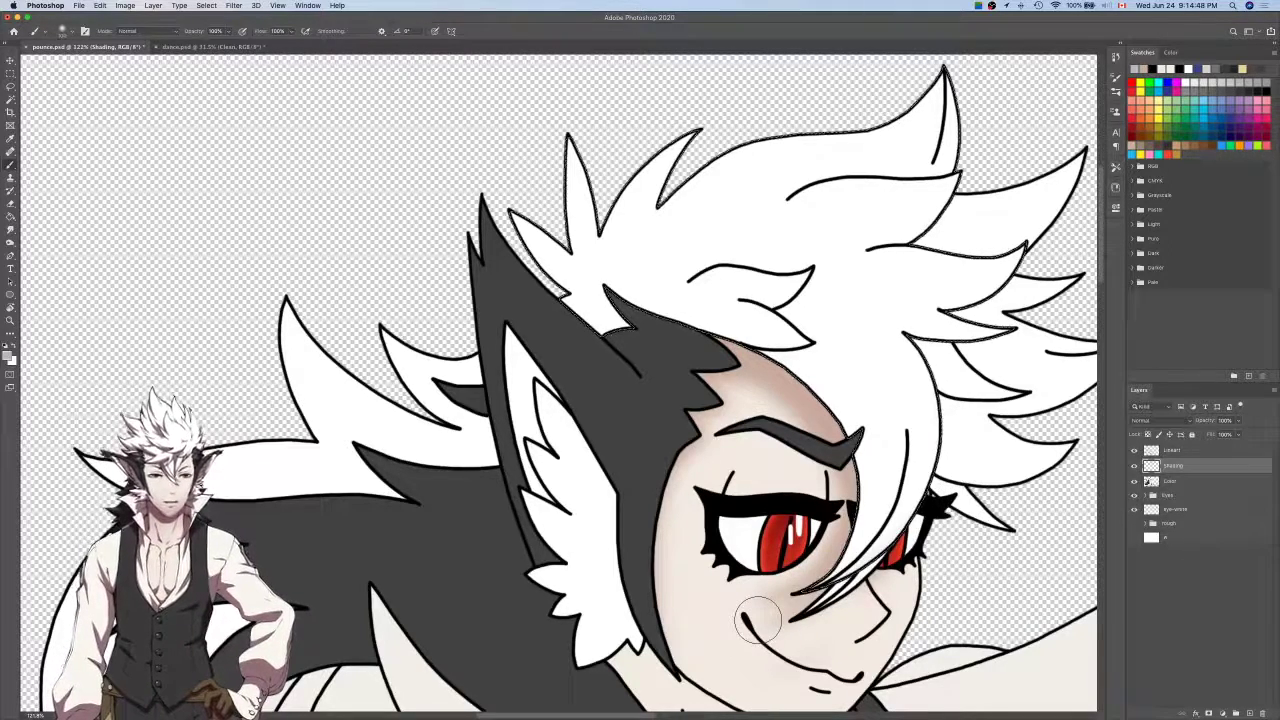
key(alt)
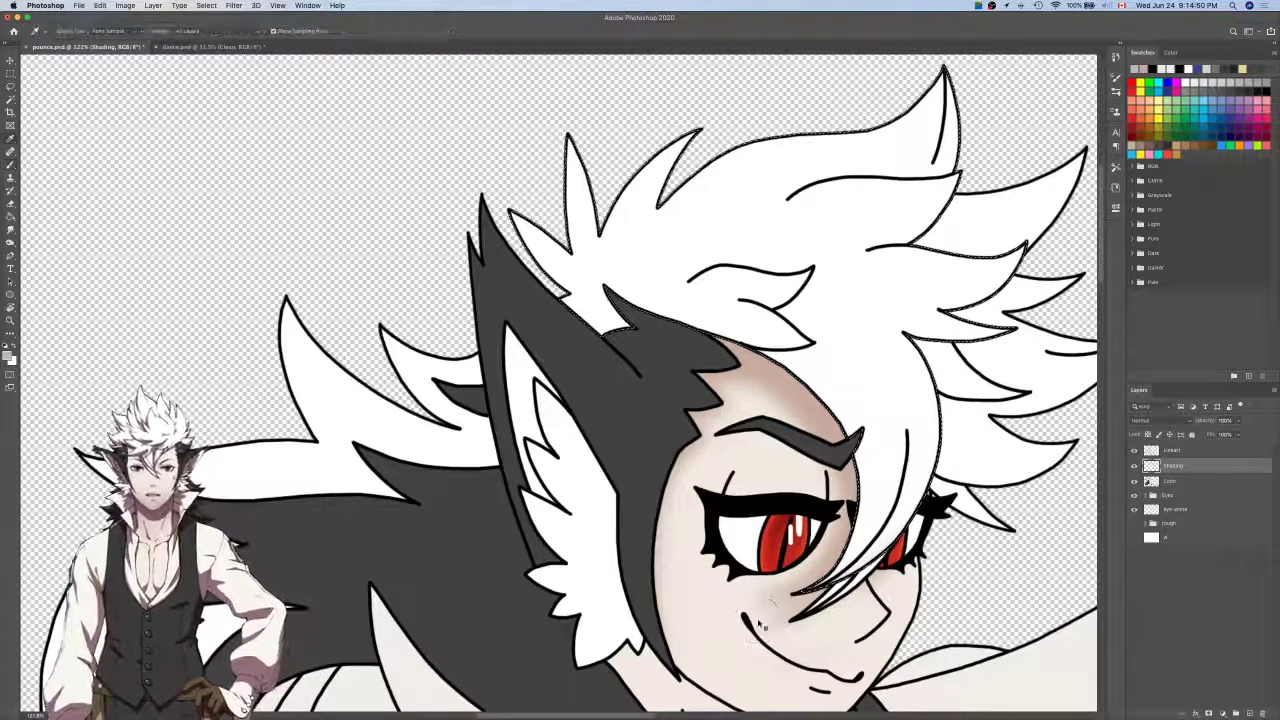
key(ctrl+Tab)
scroll(806, 255, up, 6)
alt+click(816, 251)
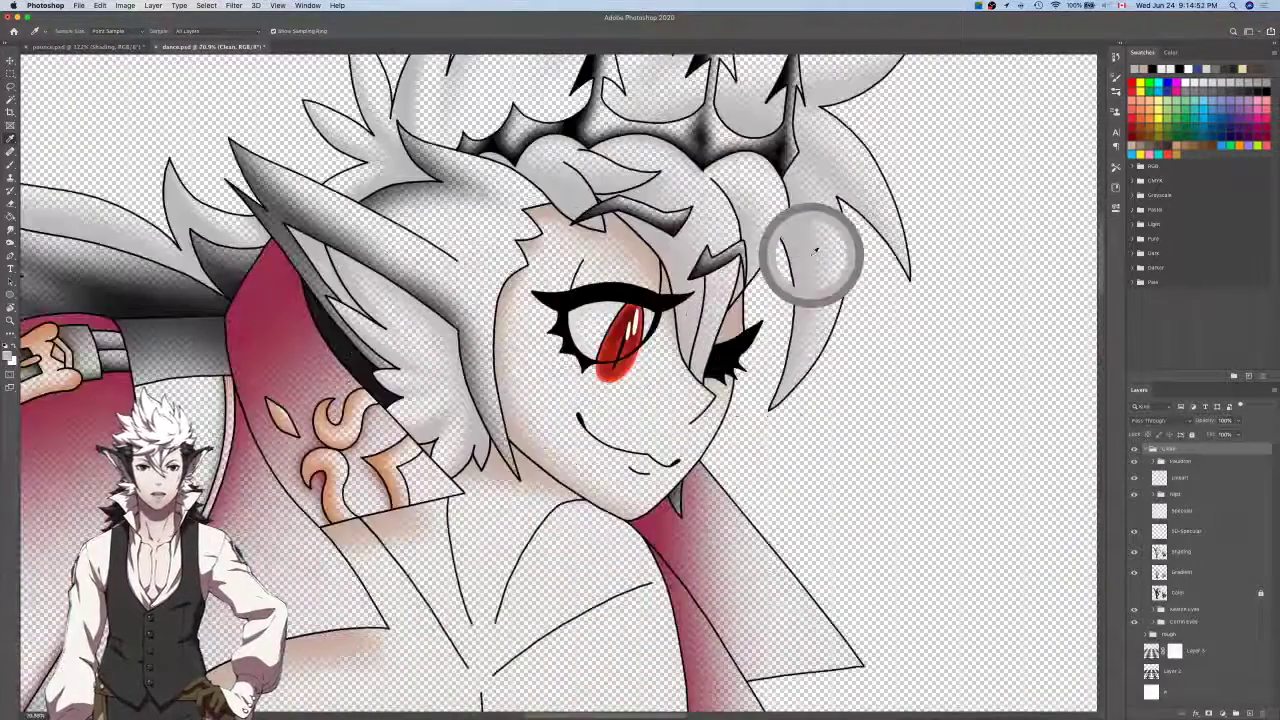
Return to pounce.psd and brush soft grey shading along the edge of the fringe bordering the forehead and near eye.
key(ctrl+Tab)
key(b)
scroll(913, 464, down, 1)
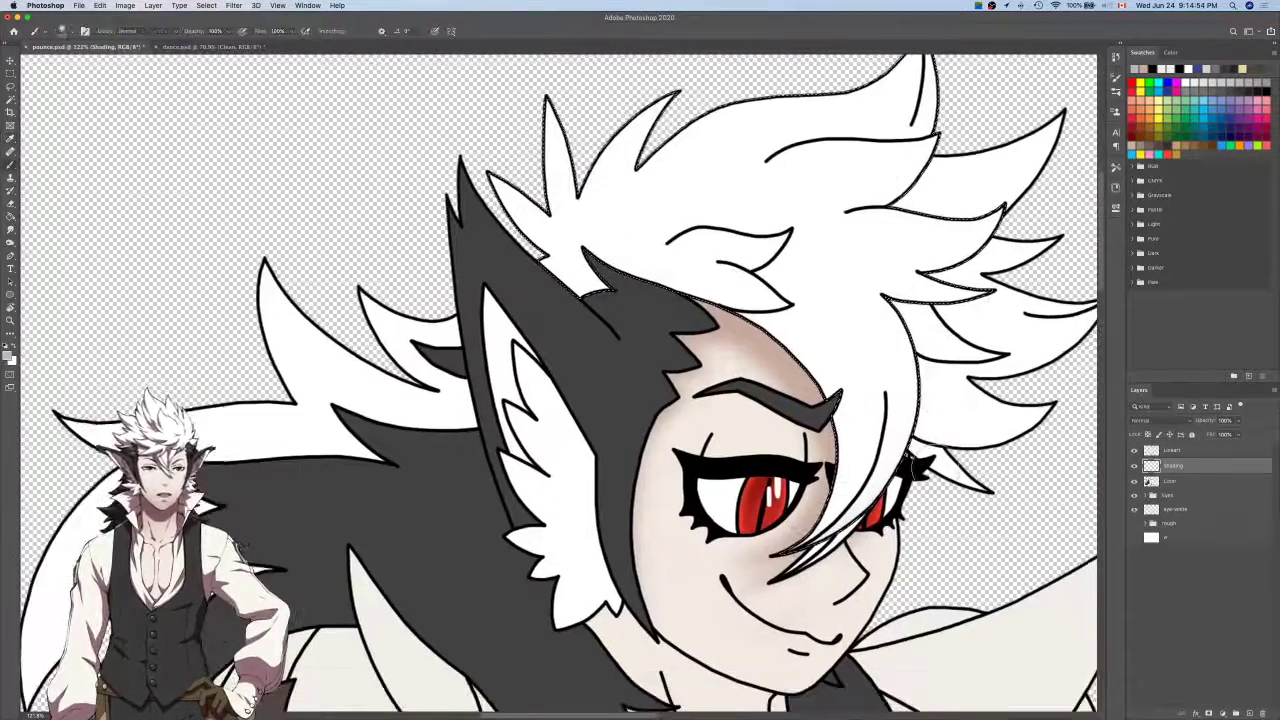
mouse_move(740, 298)
mouse_down()
mouse_move(725, 282)
mouse_move(813, 311)
mouse_move(845, 343)
mouse_up()
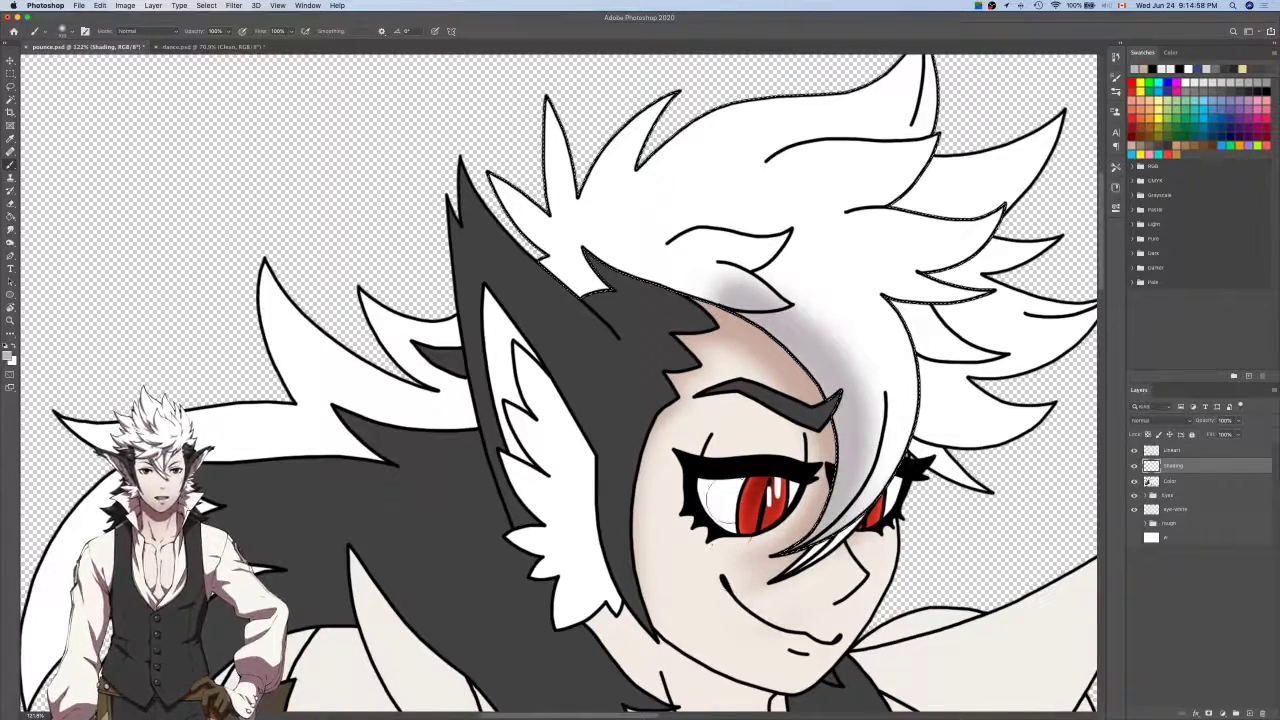
scroll(790, 420, up, 5)
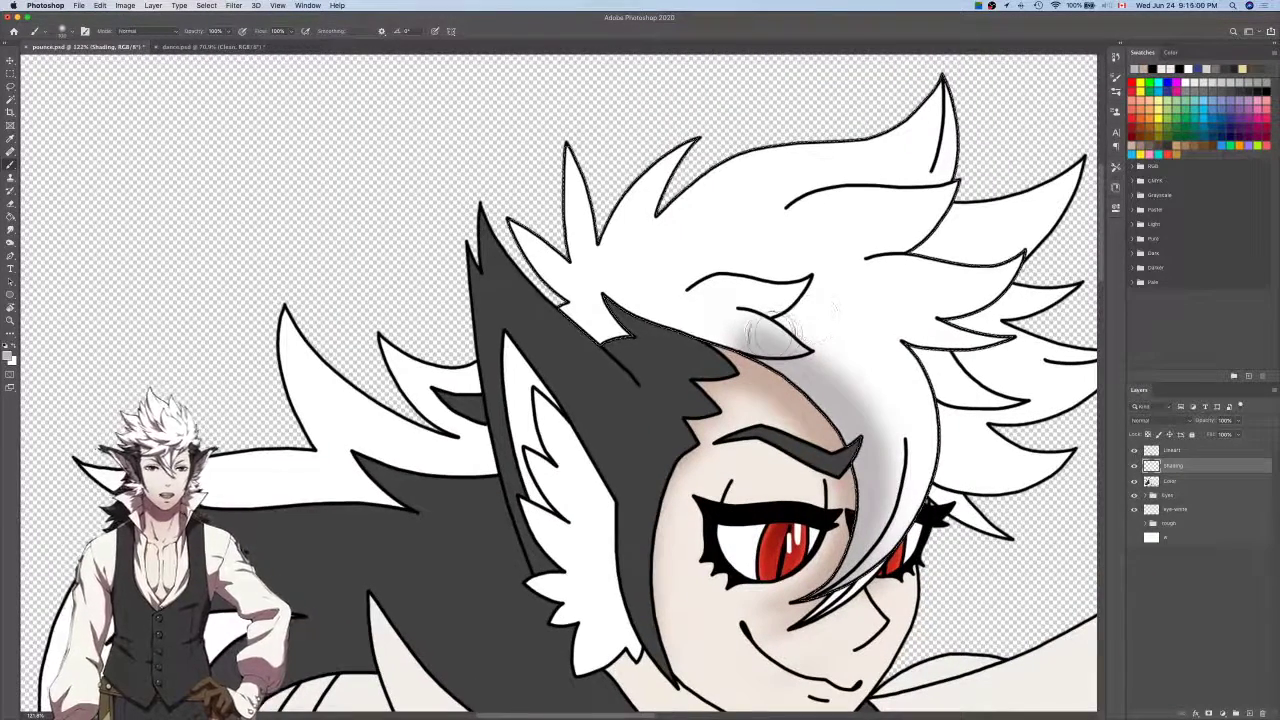
Erase the grey shading inside the pointed hair lock above the forehead, using a smaller Eraser for its tip.
key(e)
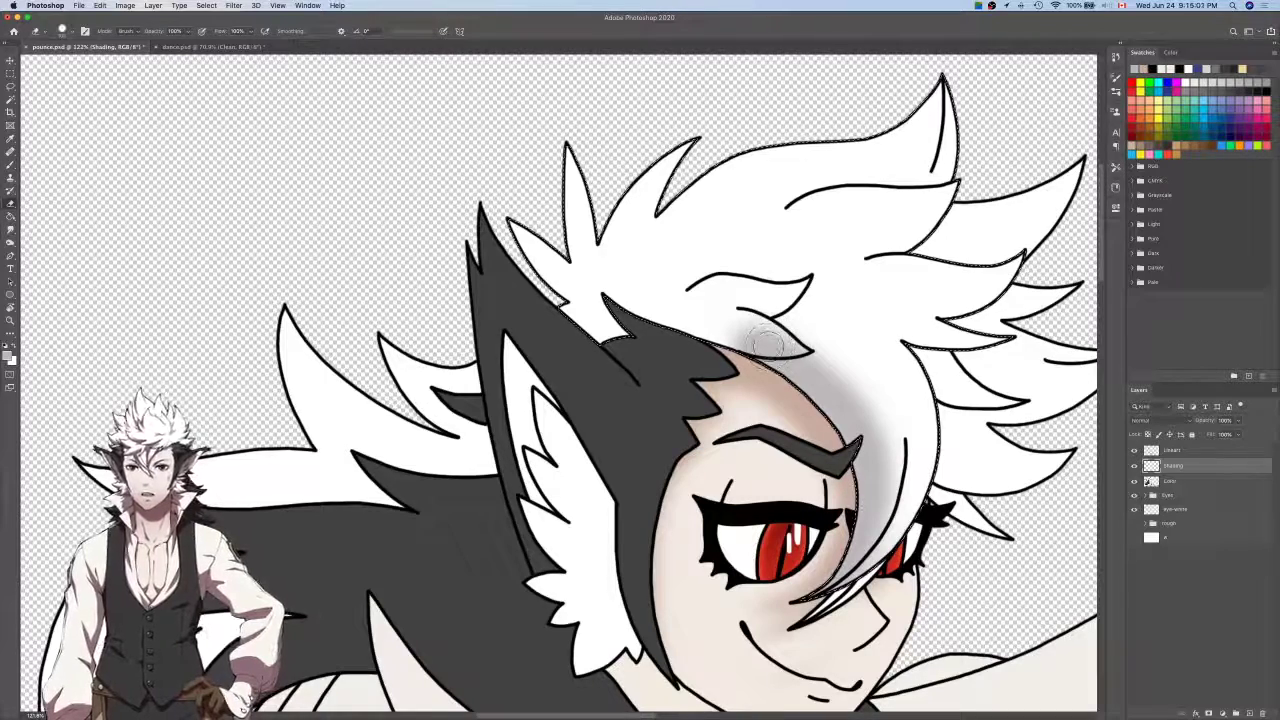
scroll(770, 345, up, 5)
mouse_move(768, 346)
mouse_down()
mouse_move(654, 222)
mouse_move(767, 283)
mouse_move(745, 258)
mouse_move(768, 272)
mouse_move(623, 224)
mouse_move(638, 263)
mouse_move(772, 315)
mouse_move(584, 285)
mouse_move(761, 337)
mouse_move(727, 349)
mouse_move(667, 340)
mouse_move(482, 279)
mouse_move(751, 315)
mouse_move(814, 302)
mouse_move(796, 288)
mouse_move(817, 345)
mouse_move(732, 350)
mouse_move(833, 334)
mouse_move(835, 321)
mouse_move(849, 351)
mouse_move(809, 351)
mouse_move(852, 351)
mouse_up()
key(bracketright)
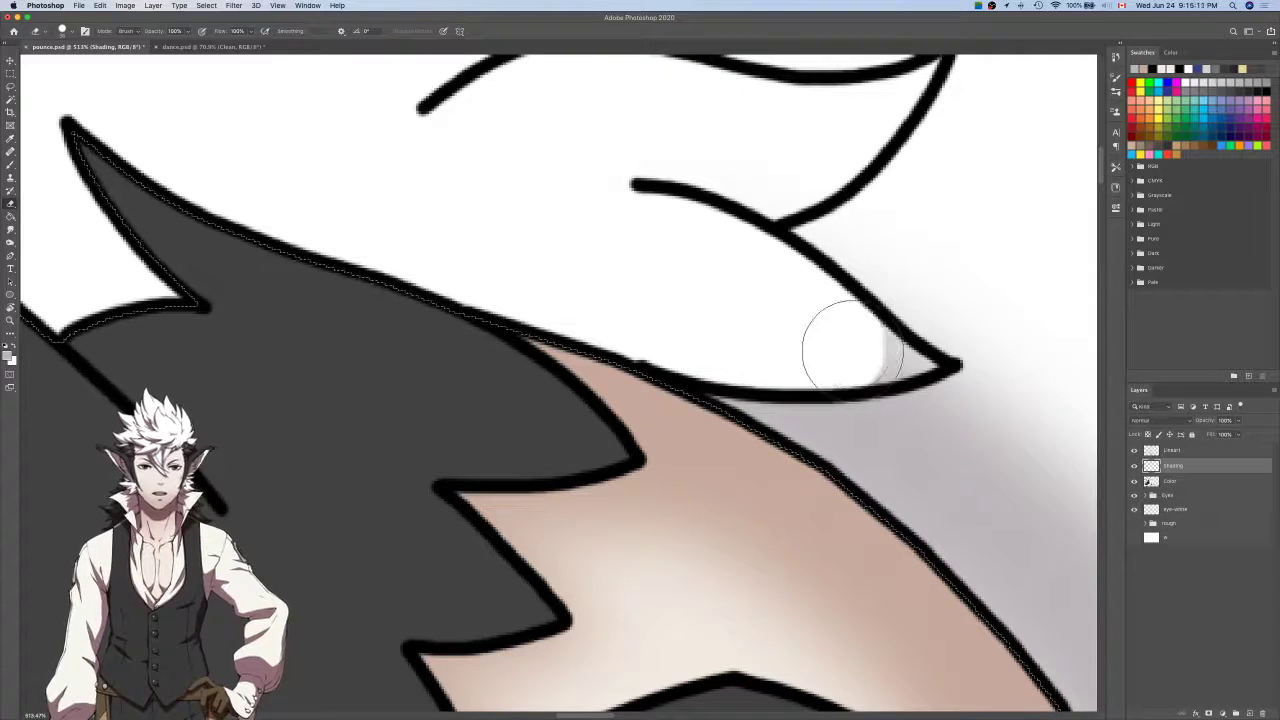
key(bracketleft)
key(bracketleft)
key(bracketleft)
key(bracketleft)
key(bracketleft)
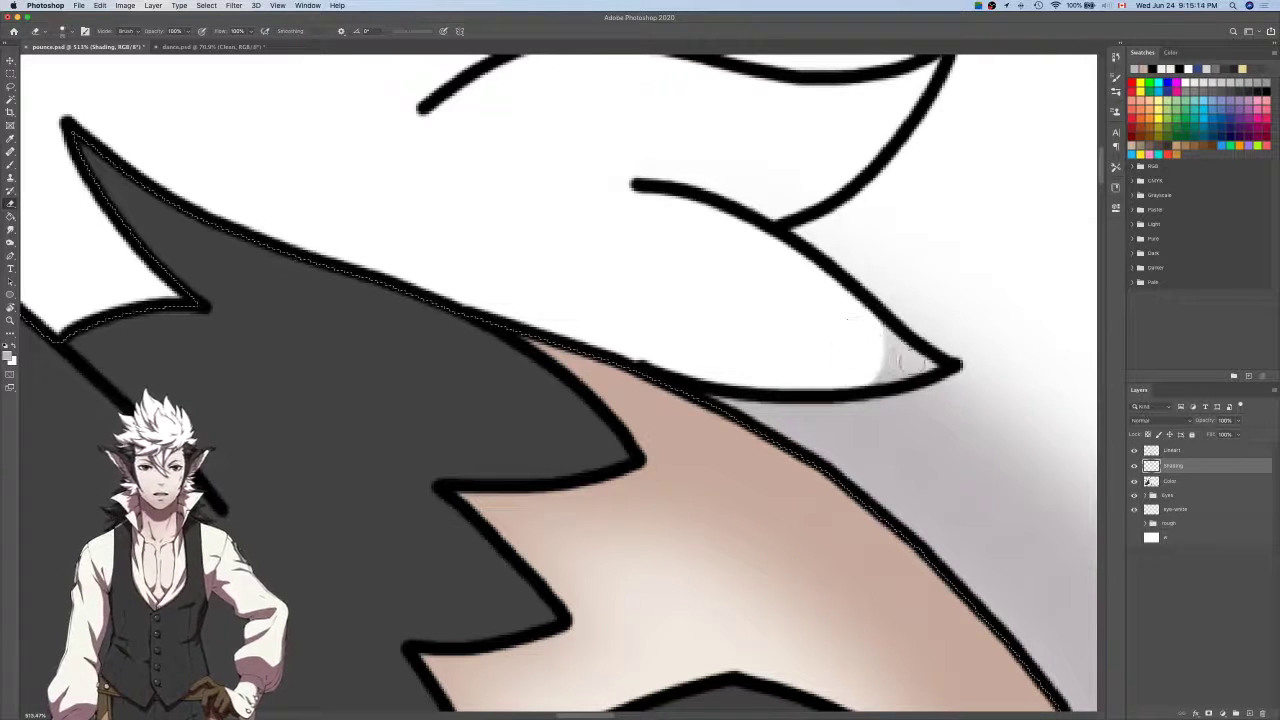
mouse_move(934, 366)
mouse_down()
mouse_move(872, 323)
mouse_move(902, 351)
mouse_move(873, 350)
mouse_move(917, 364)
mouse_move(863, 374)
mouse_up()
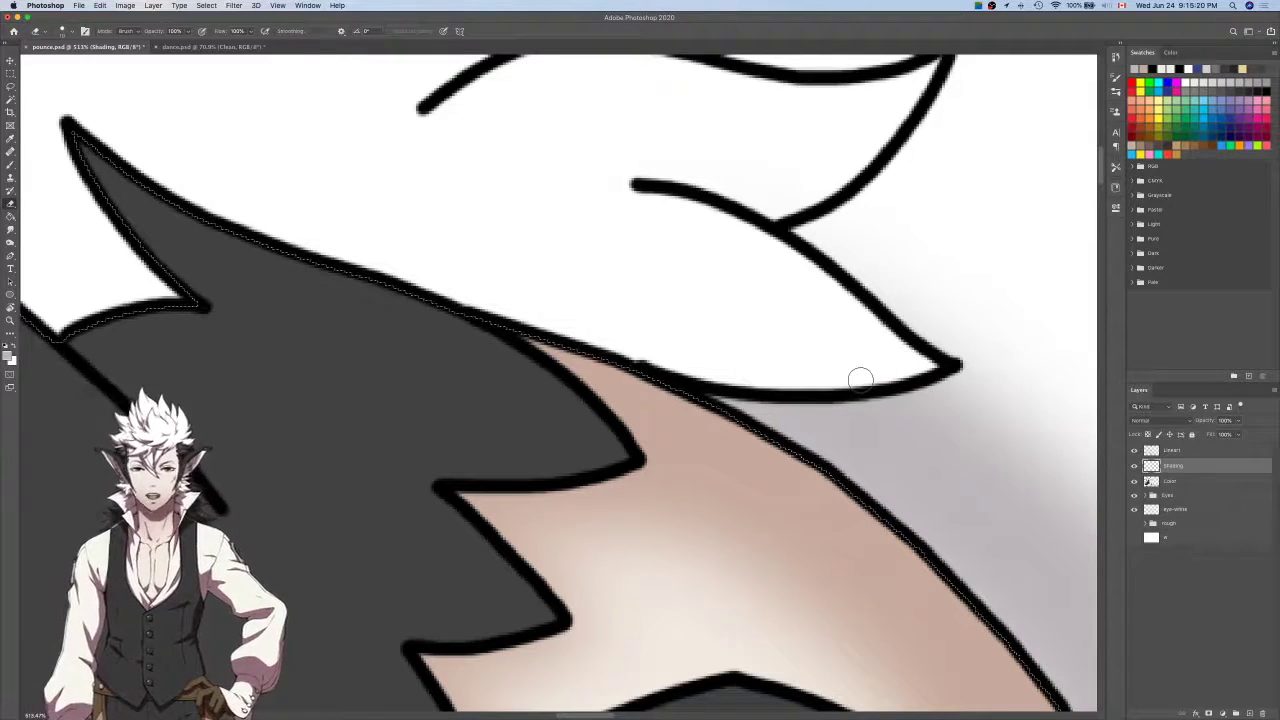
scroll(860, 378, down, 5)
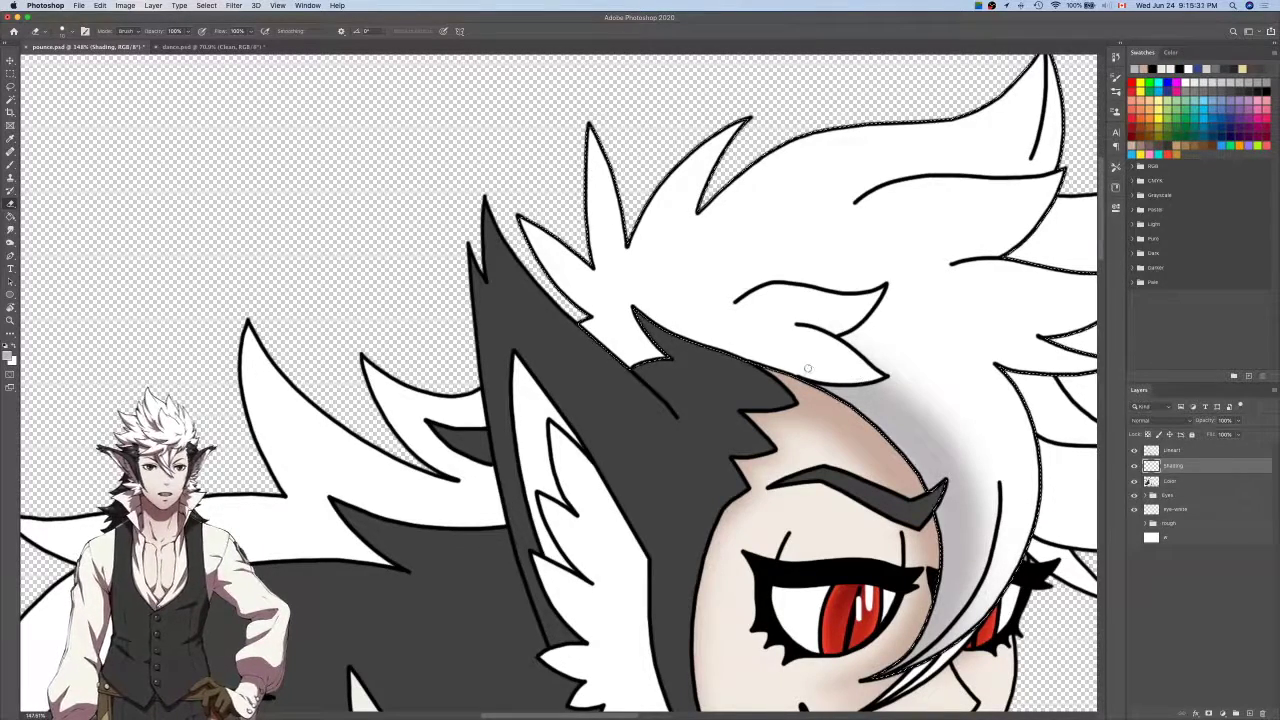
Add a layer above Shading and brush soft grey onto the hair around the ear's base and the lock above the forehead, trimming with the Eraser.
key(b)
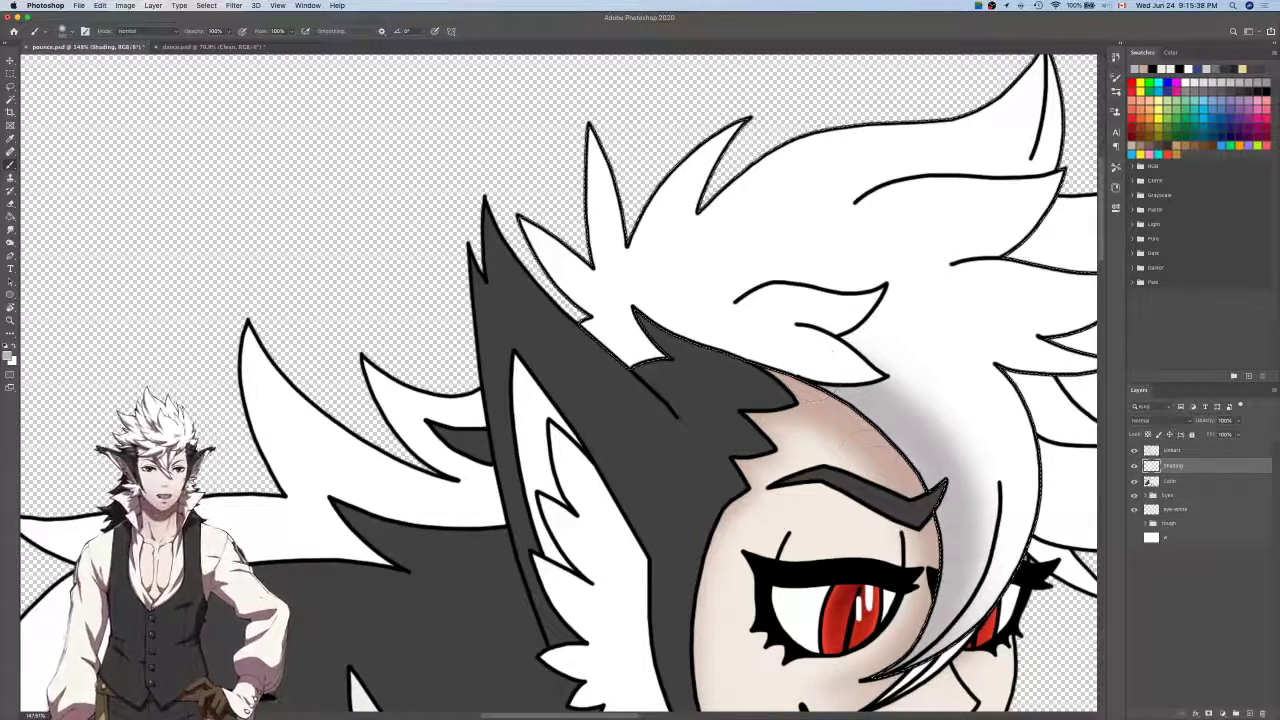
click(1248, 713)
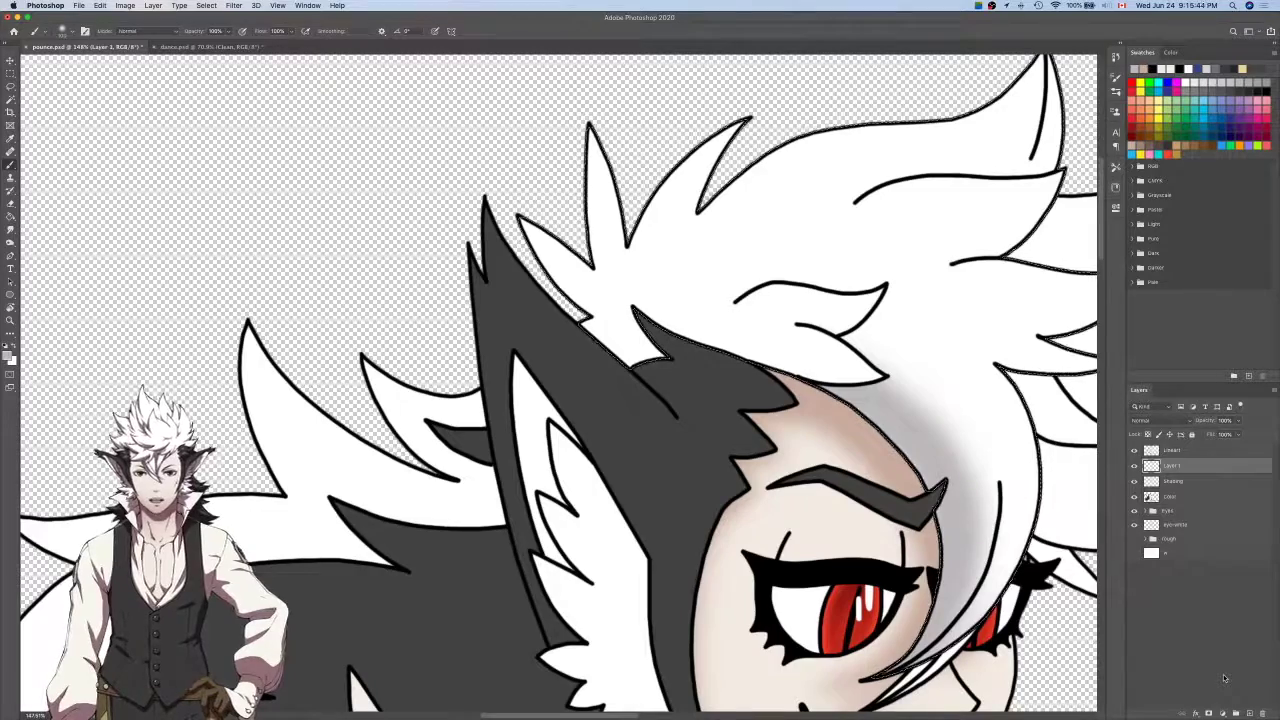
scroll(793, 413, down, 1)
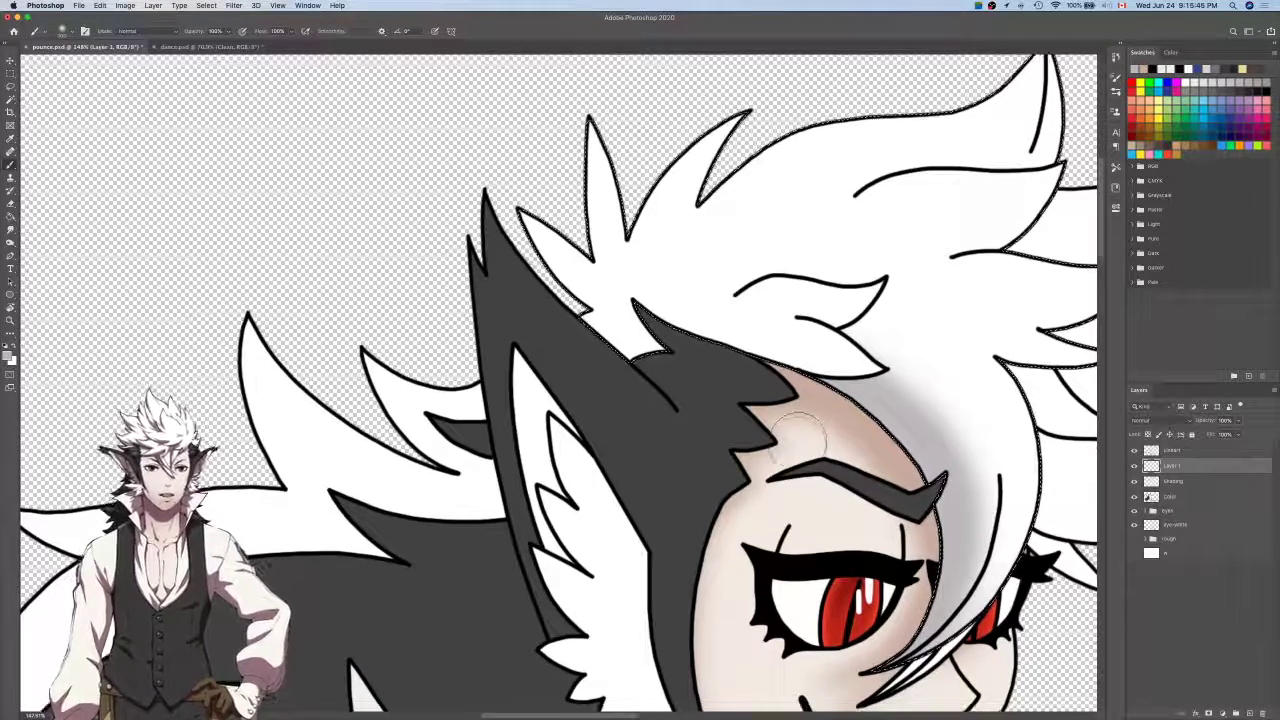
scroll(793, 416, down, 3)
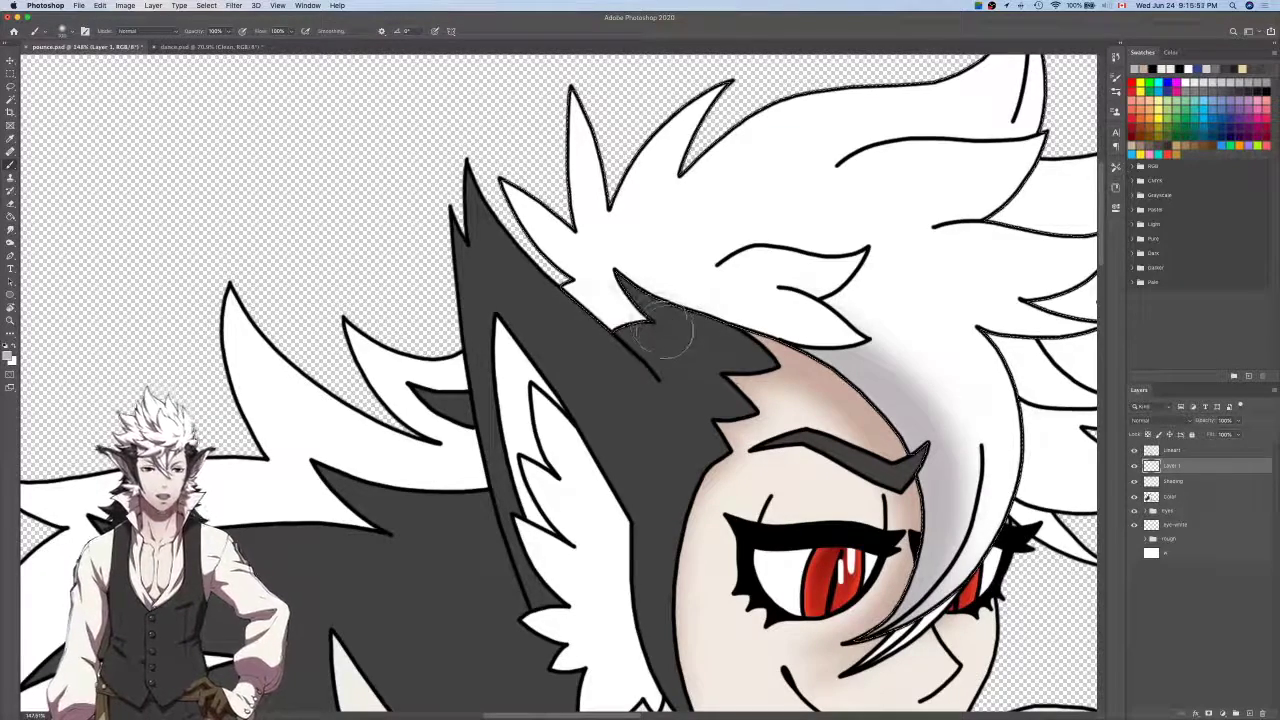
key(e)
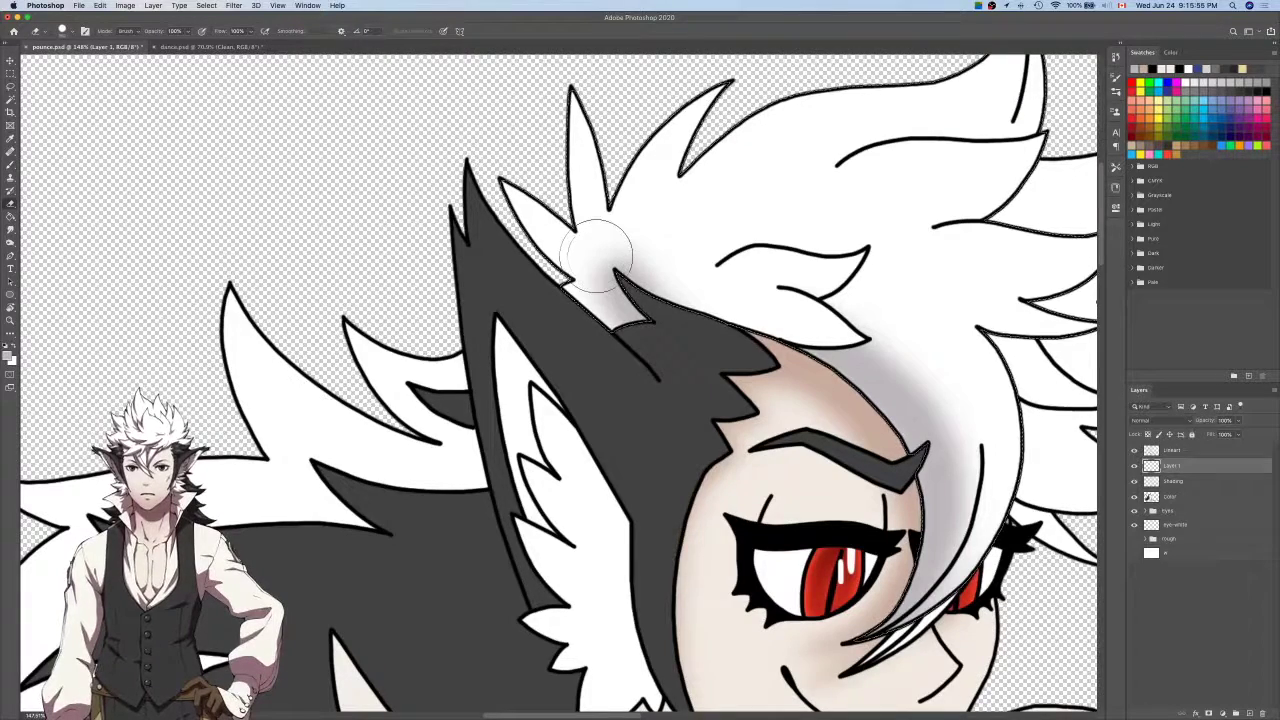
key(b)
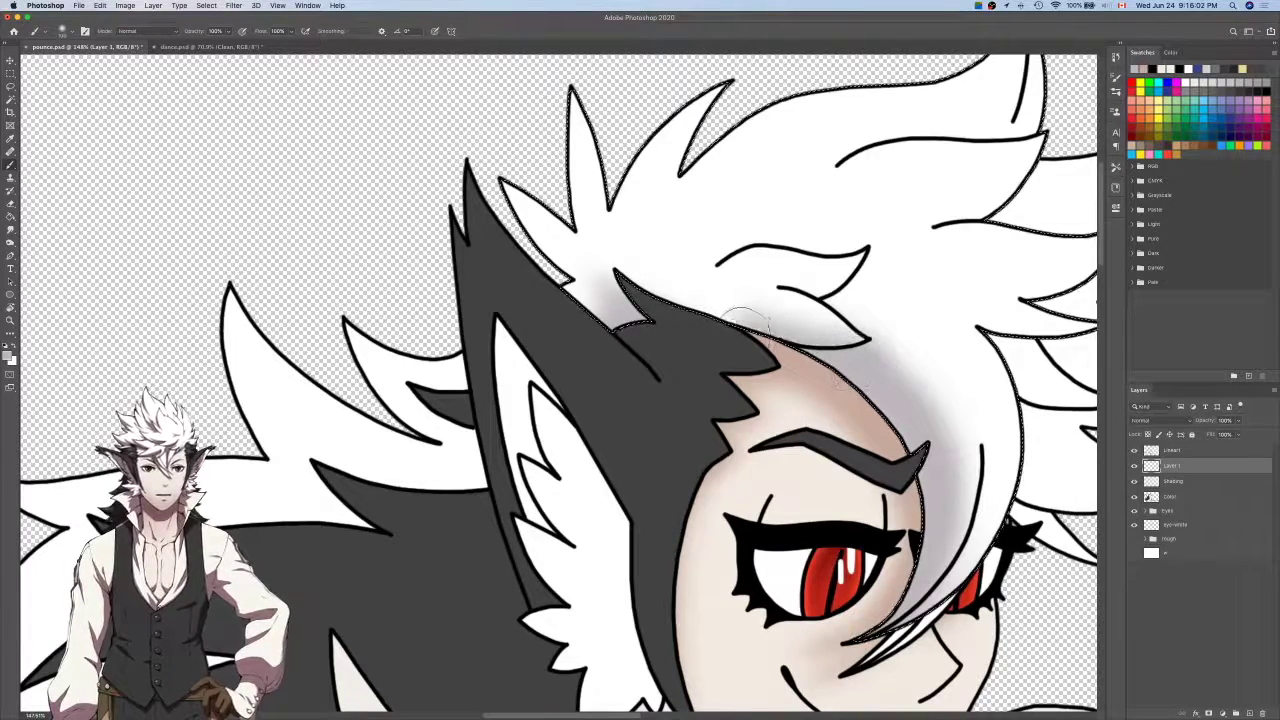
key(e)
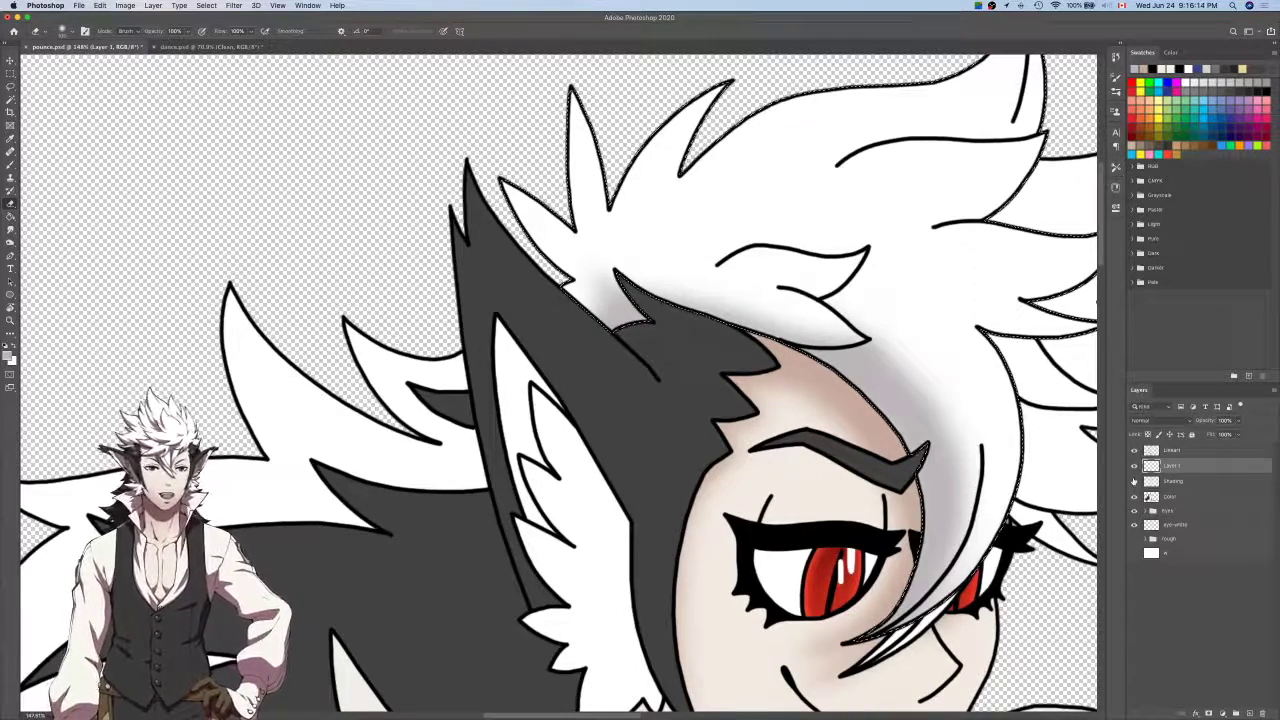
Merge the new hair shading layer with the Shading layer.
click(1150, 481)
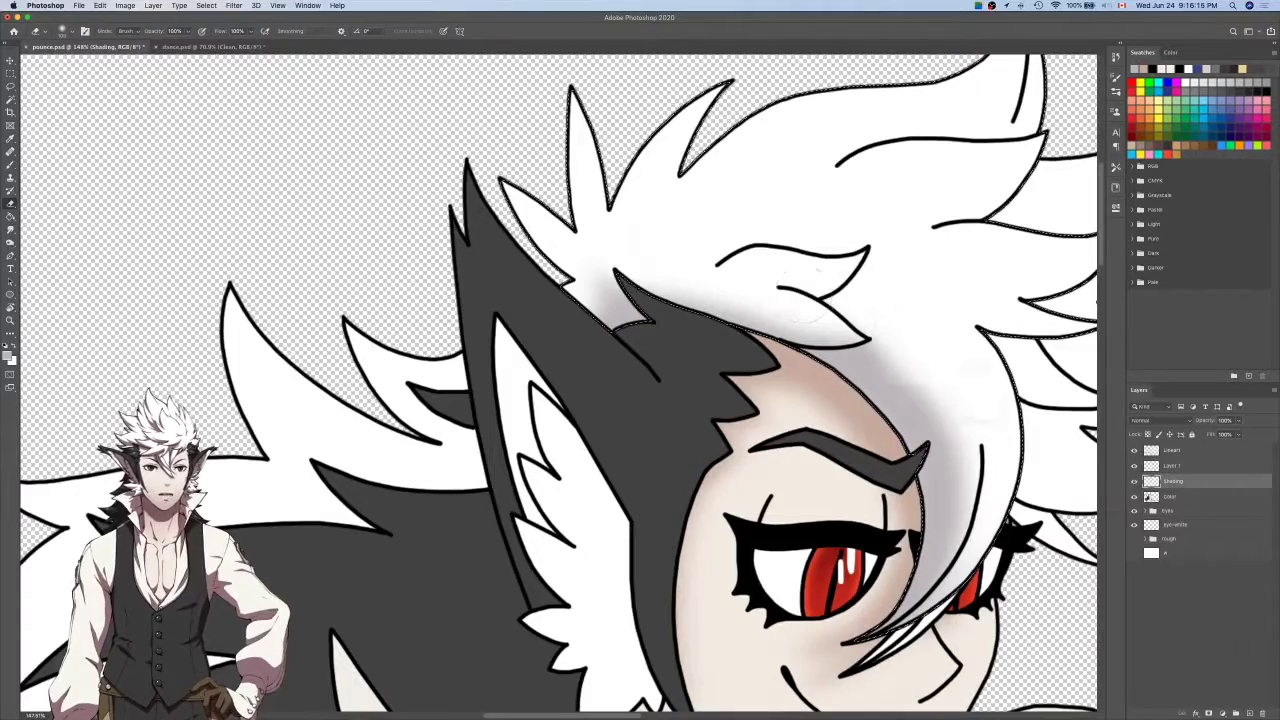
scroll(894, 320, down, 5)
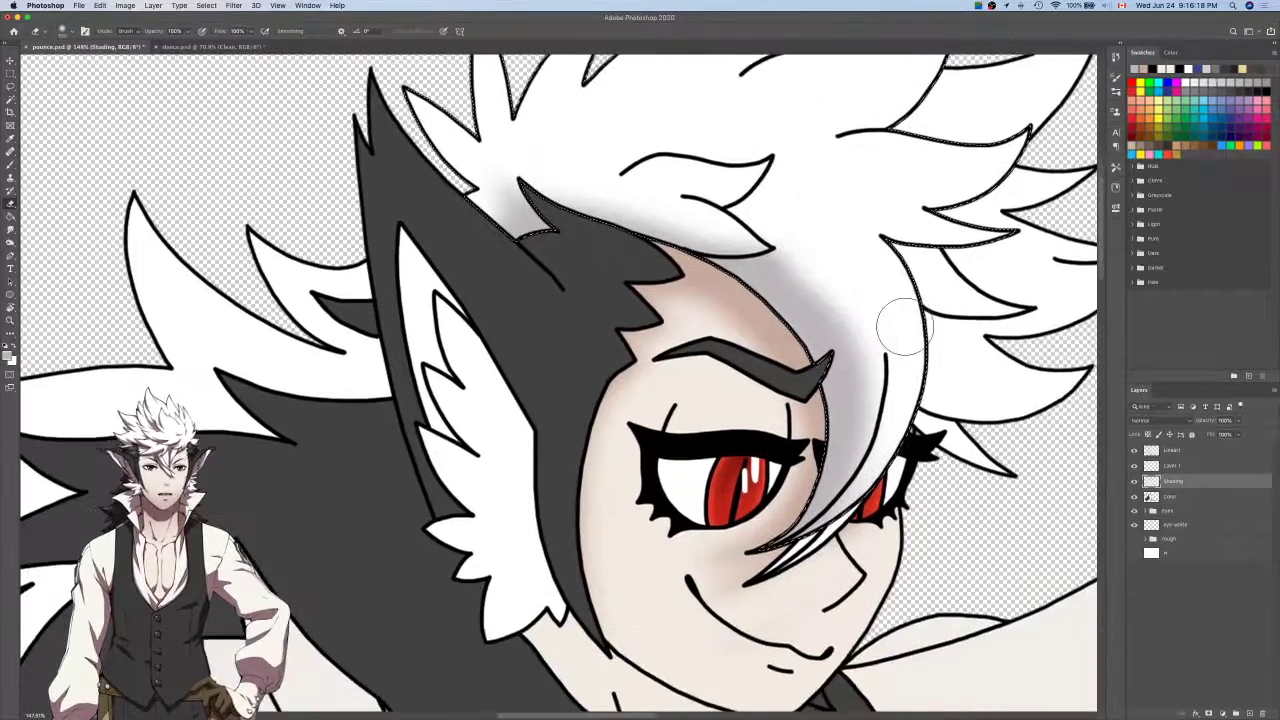
scroll(905, 327, down, 2)
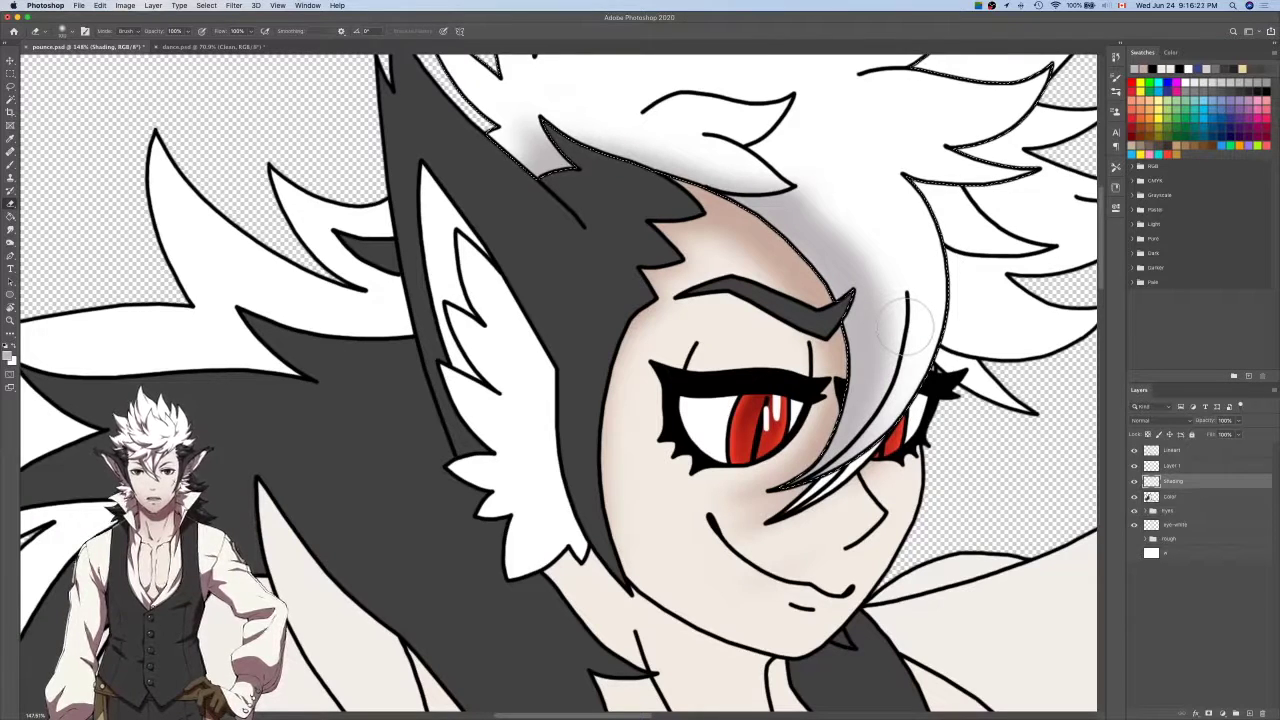
right_click(1197, 470)
click(1089, 580)
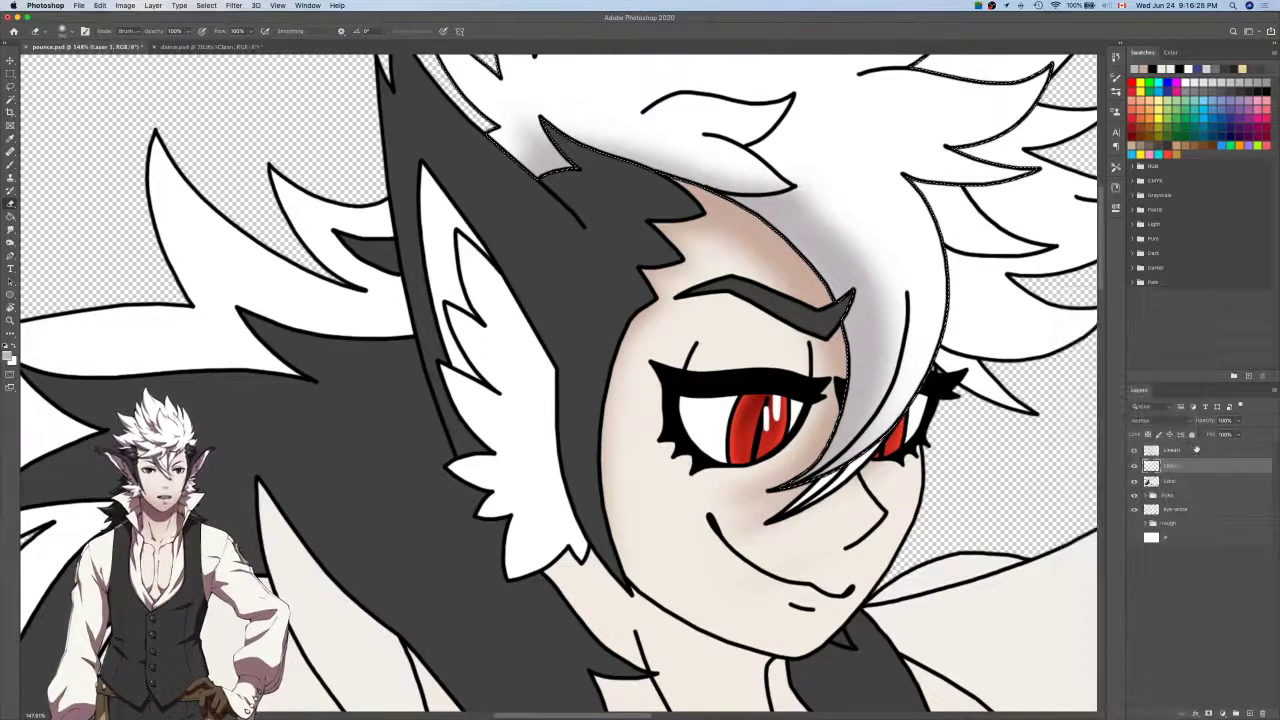
Clear the hair selection and select the white areas of the lower strand crossing the cheek with the Magic Wand on the Lineart layer.
key(ctrl+d)
key(w)
scroll(848, 484, up, 5)
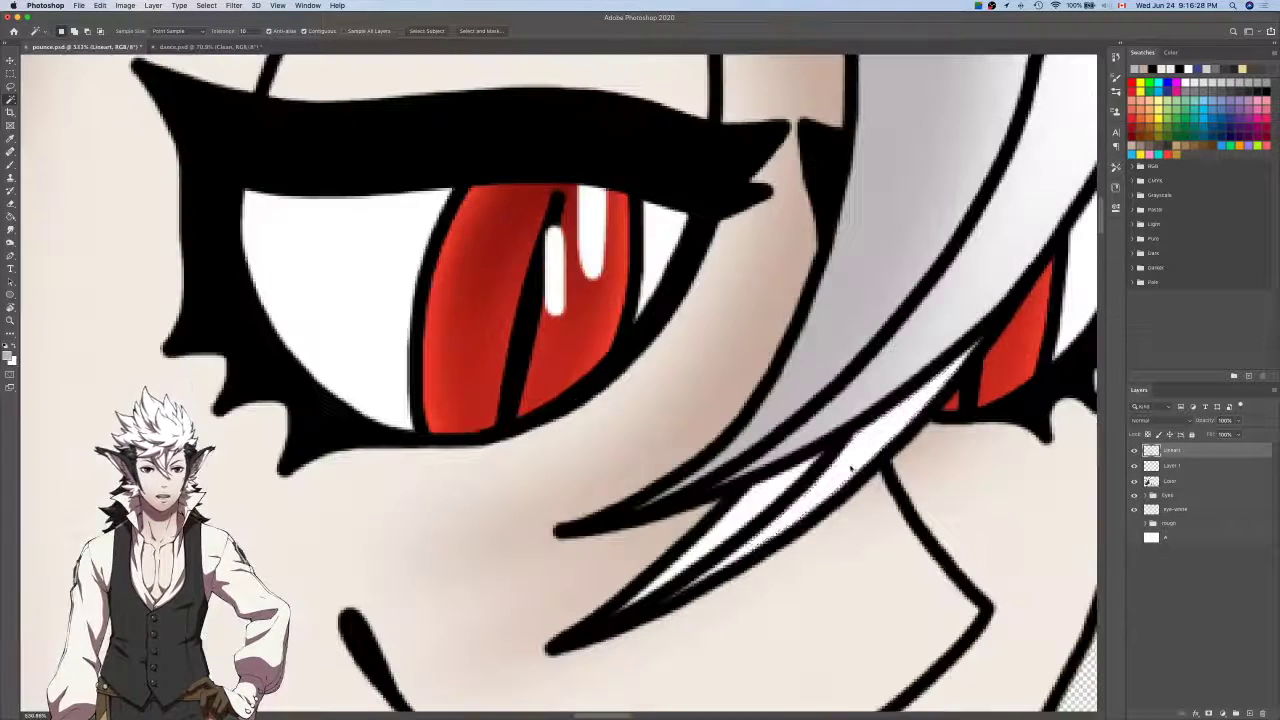
click(745, 505)
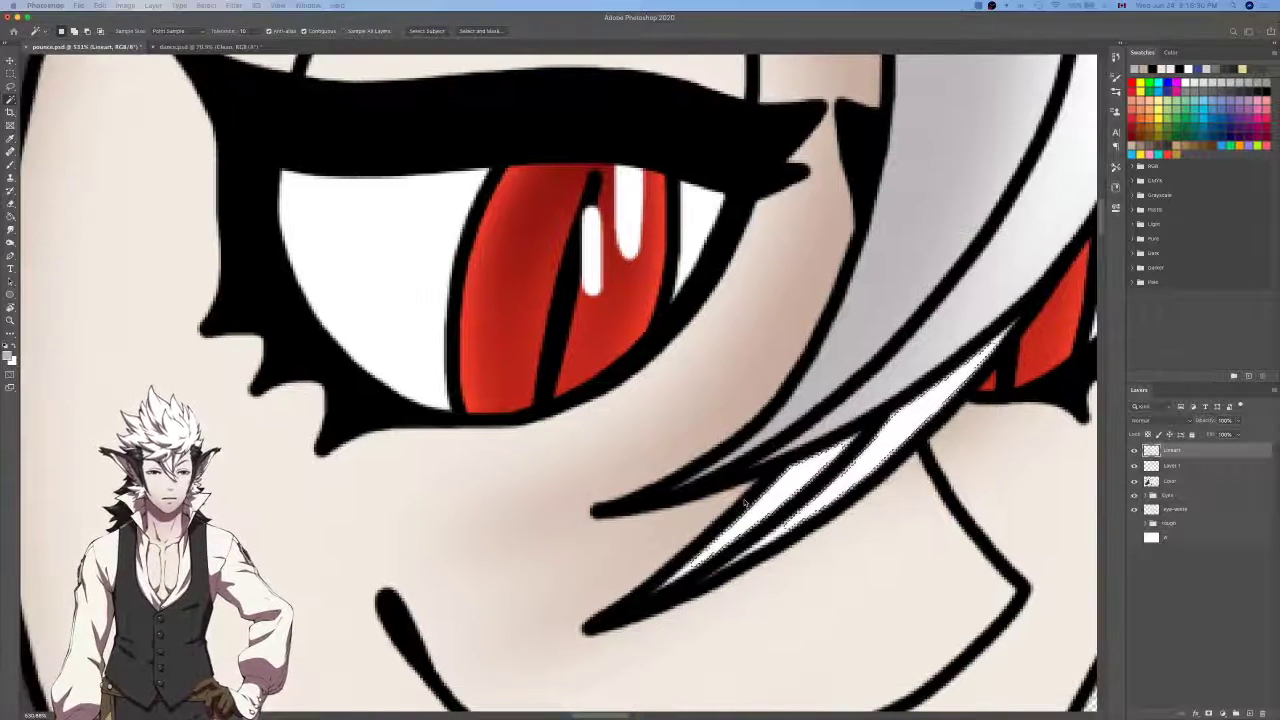
Extend the selection with the Lasso over the lower strand's outlines down to its pointed tip on the cheek.
key(l)
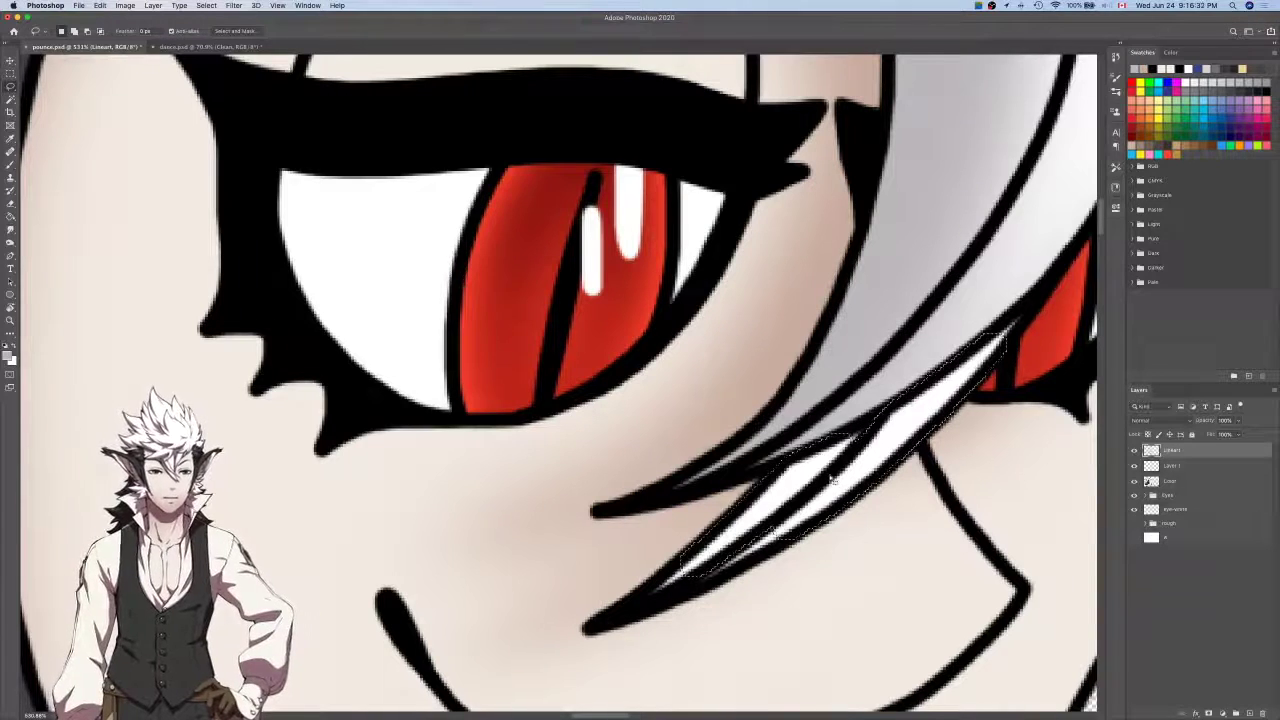
scroll(832, 482, left, 1)
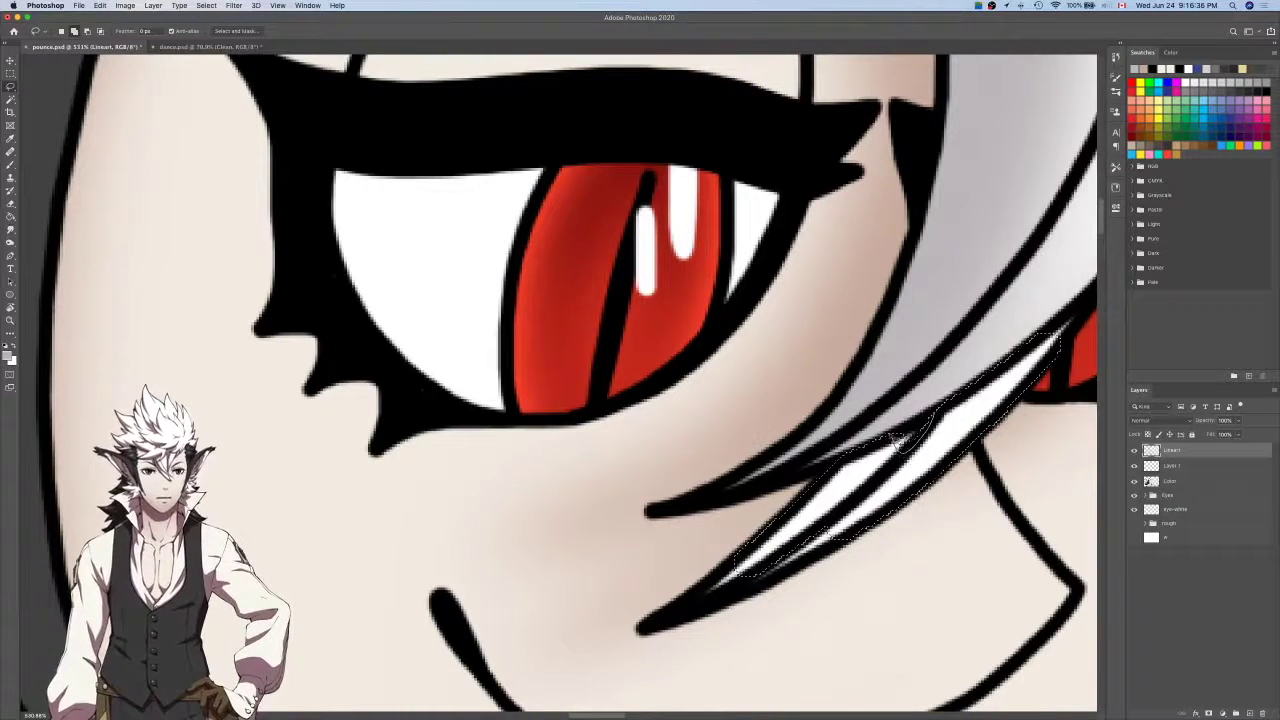
scroll(898, 441, down, 3)
scroll(898, 441, left, 2)
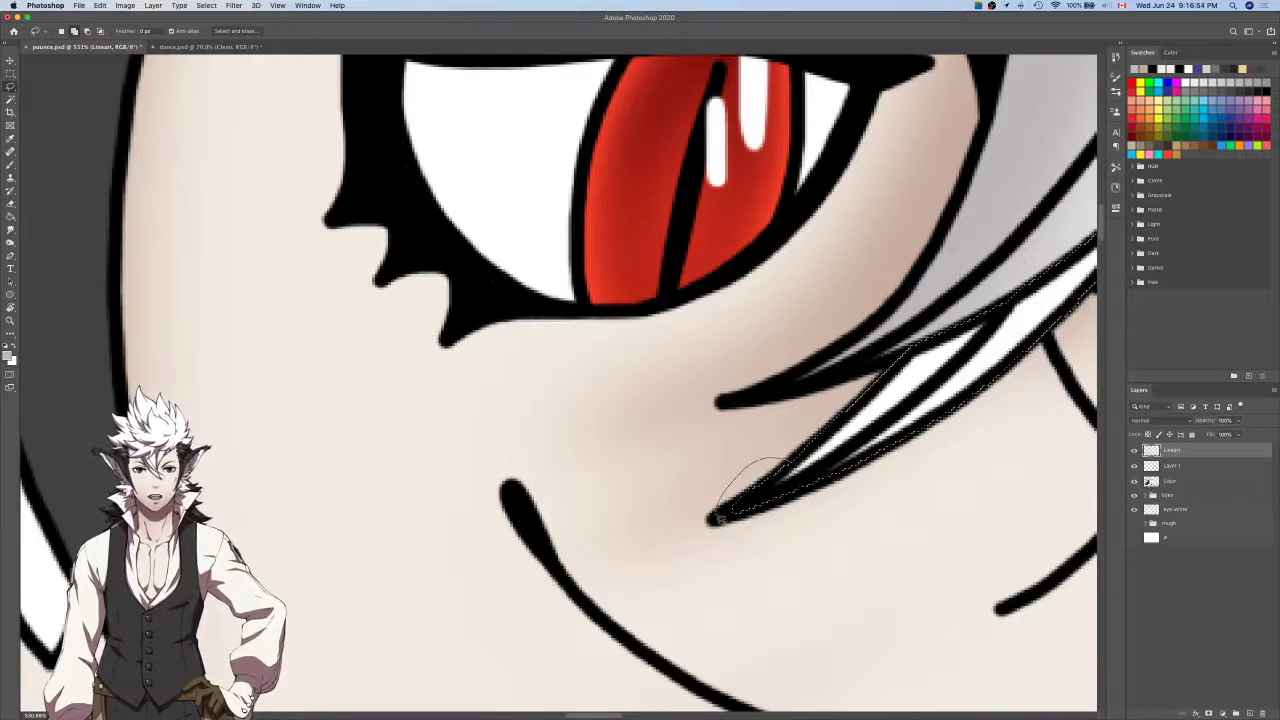
scroll(719, 525, down, 3)
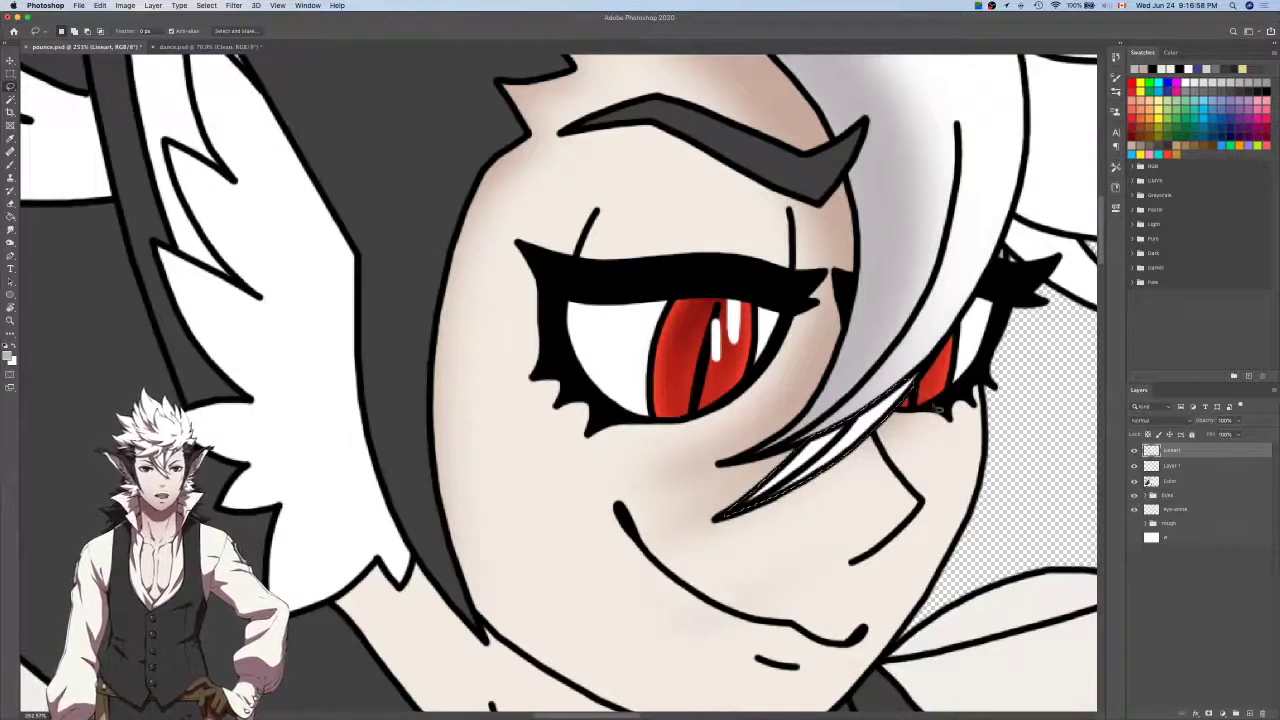
Extend the selection with the Lasso over the lower strand's outlines up to its narrow upper end beside the far eye.
scroll(918, 380, up, 3)
scroll(910, 410, up, 2)
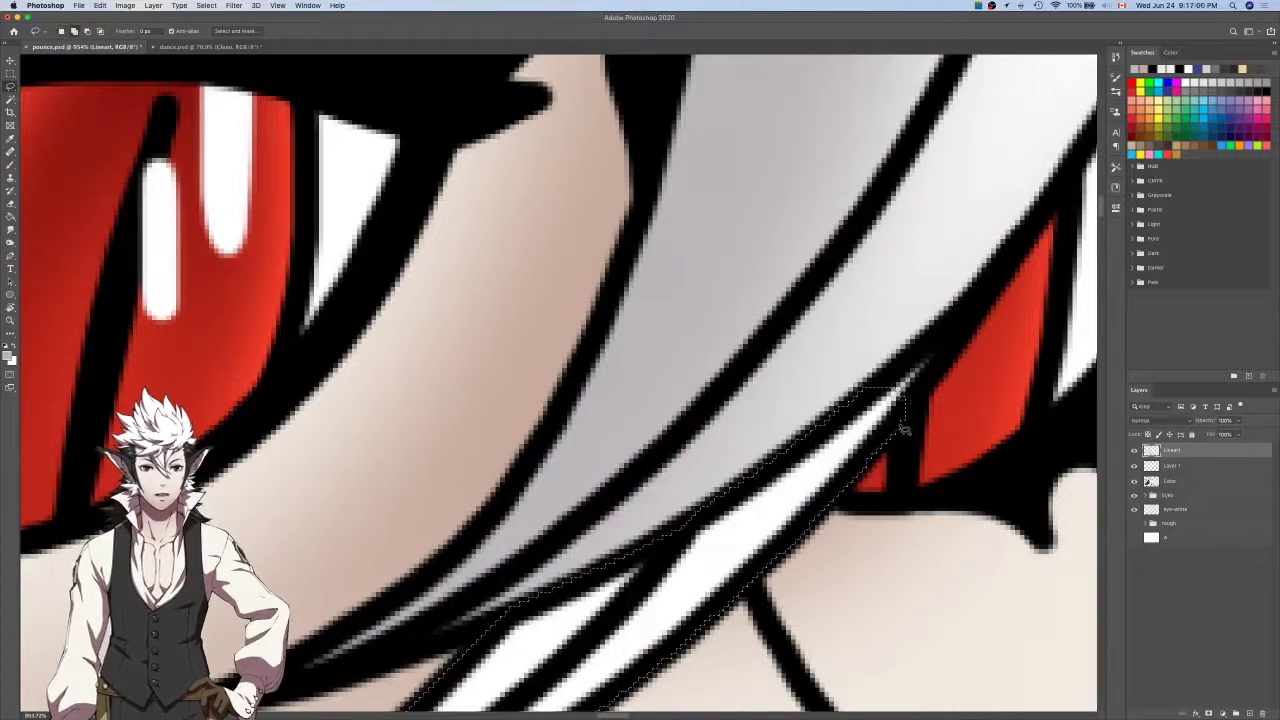
drag(970, 322, 860, 397)
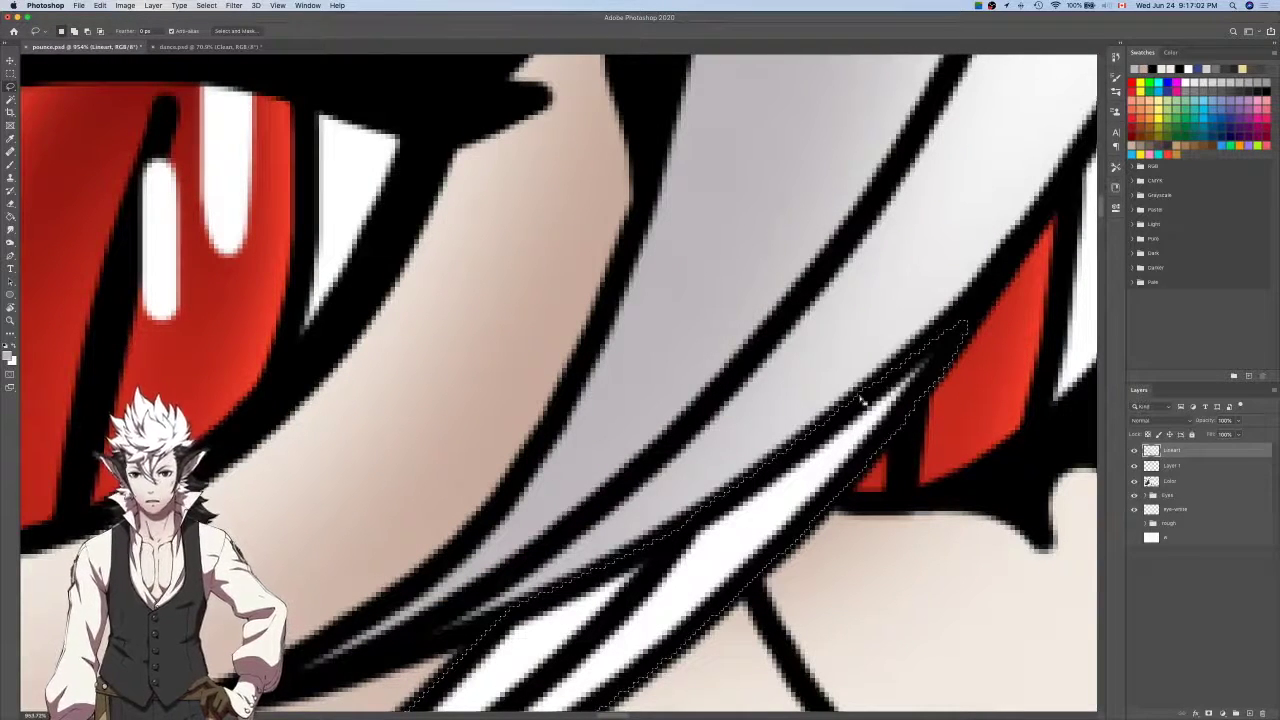
key(super+z)
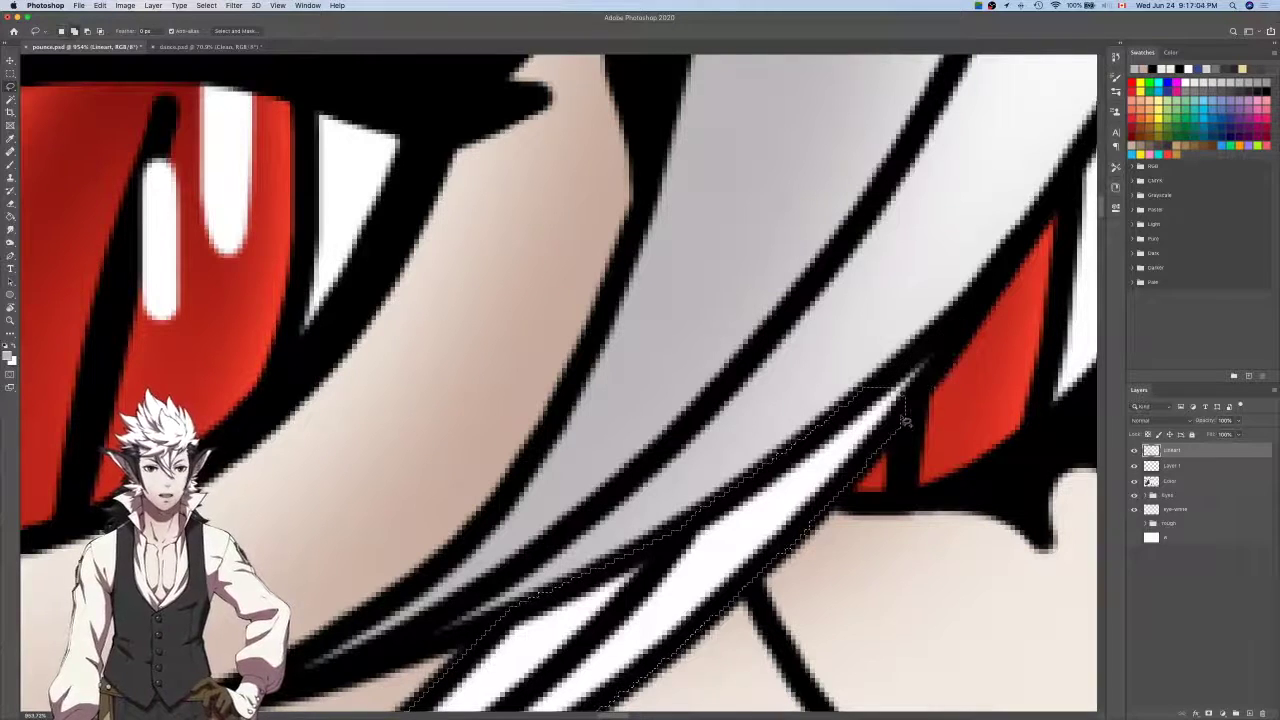
drag(904, 424, 936, 375)
drag(962, 328, 905, 368)
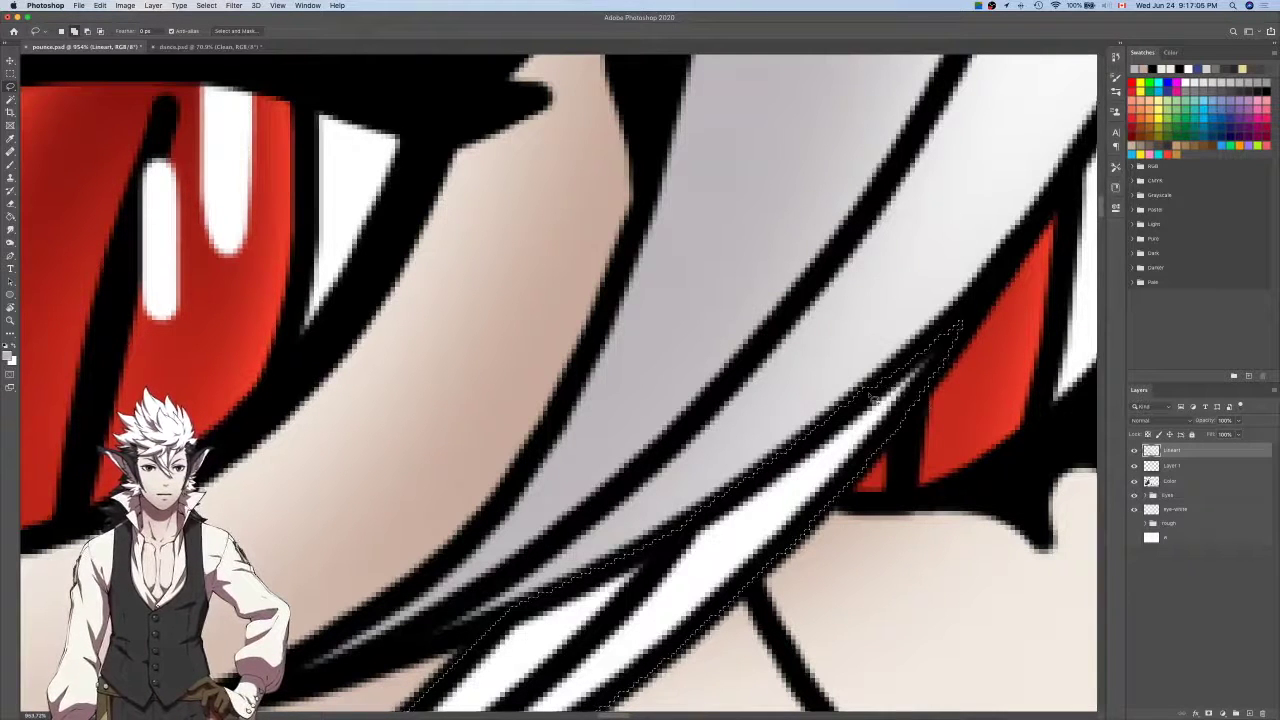
mouse_move(970, 308)
mouse_down()
mouse_move(985, 292)
mouse_move(888, 418)
mouse_up()
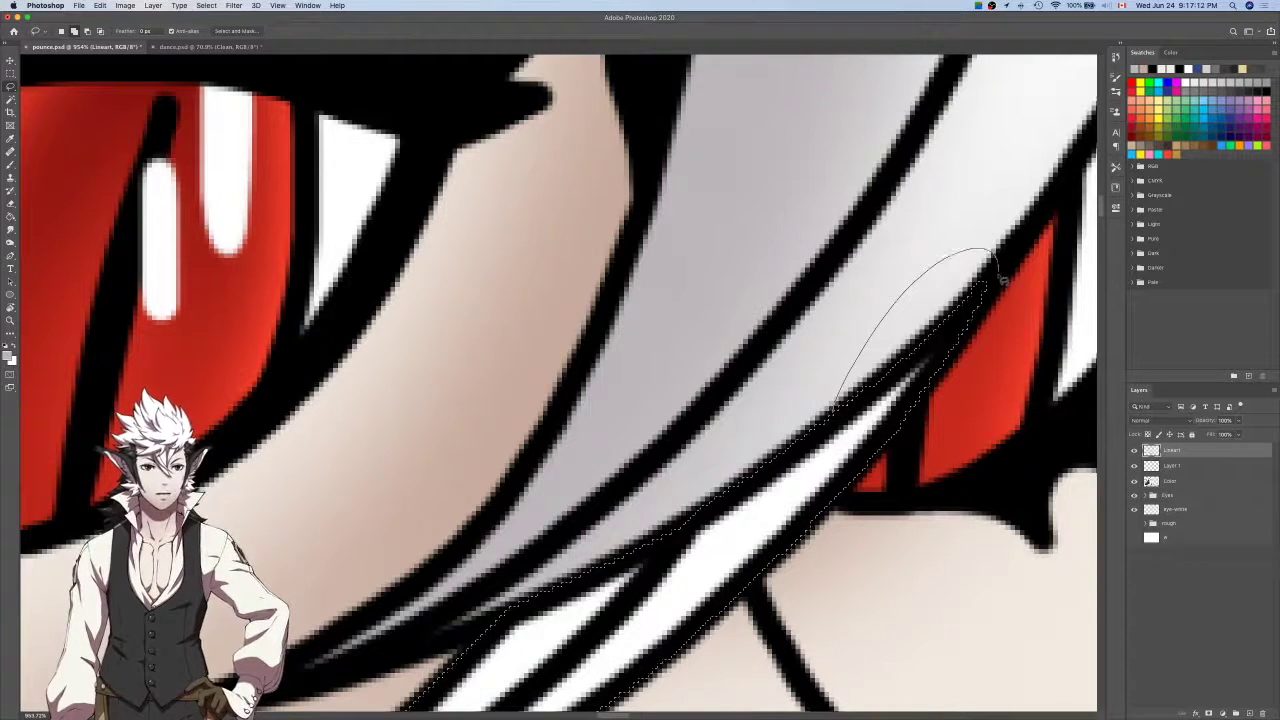
drag(1002, 279, 1000, 283)
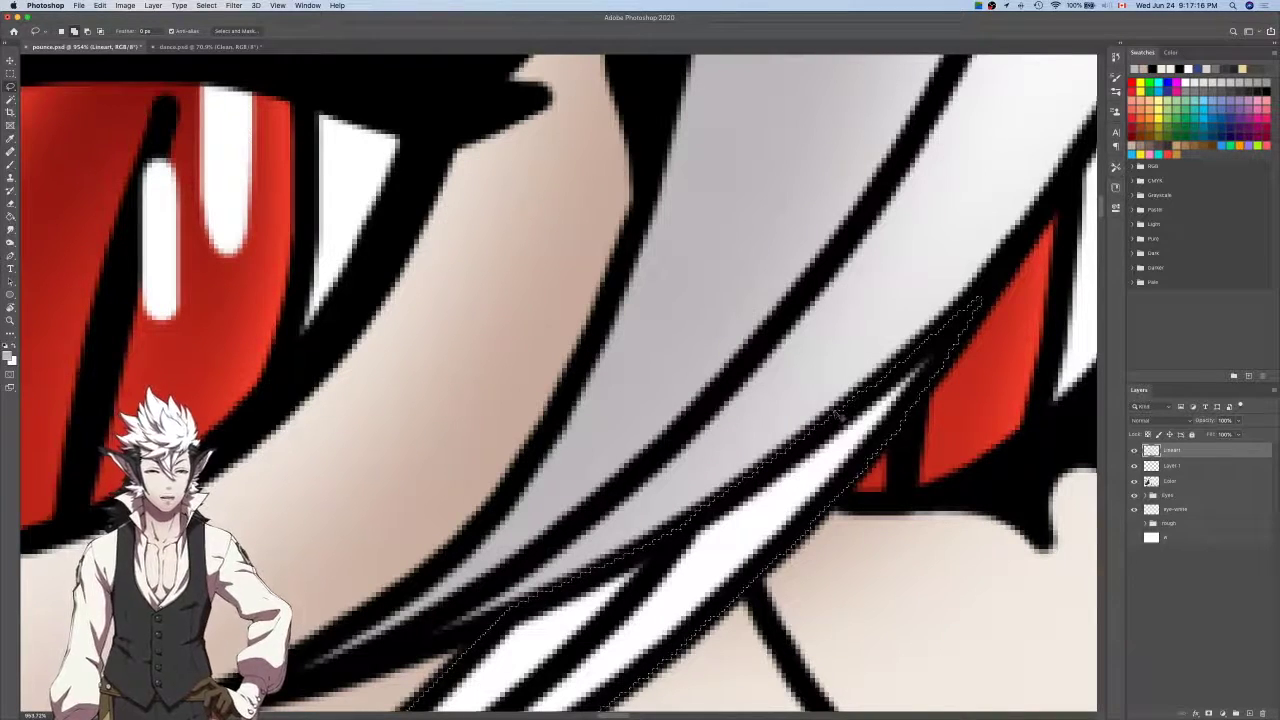
Brush soft grey over the selected lower strand on Layer 1 and clear the selection.
scroll(838, 412, down, 5)
click(1211, 470)
scroll(1006, 512, left, 2)
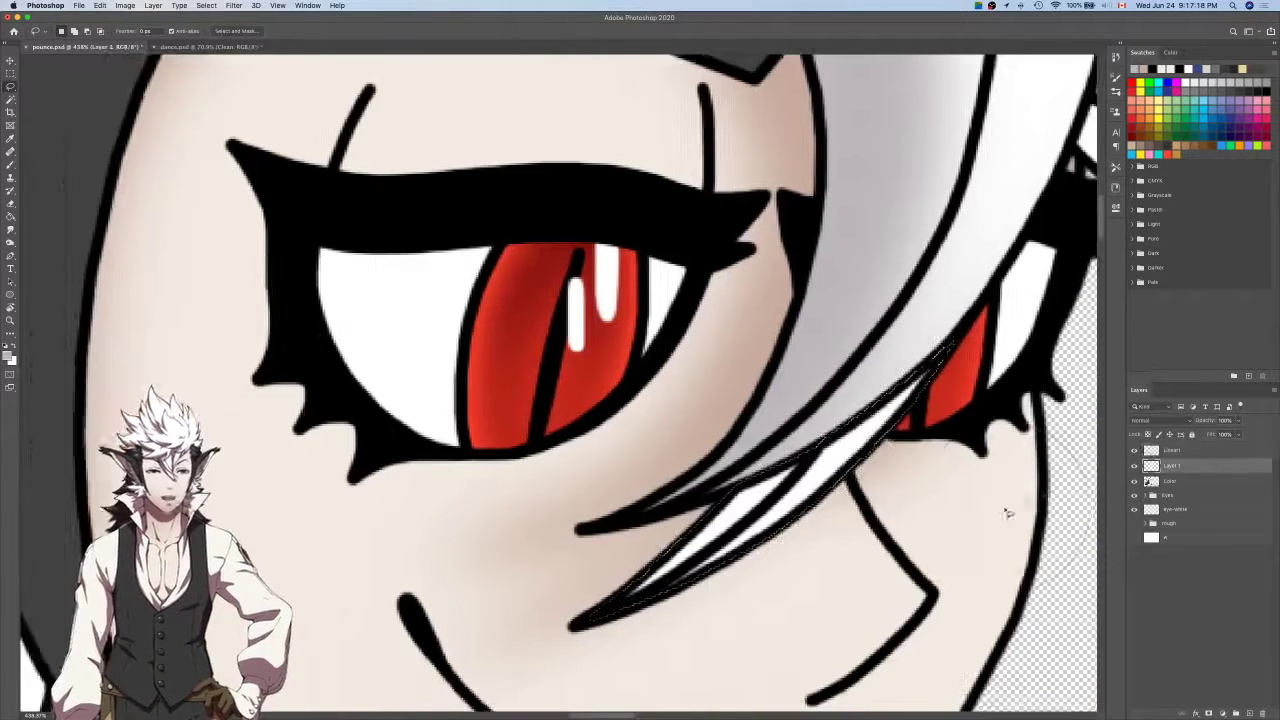
key(b)
scroll(1004, 512, right, 1)
scroll(1000, 505, down, 3)
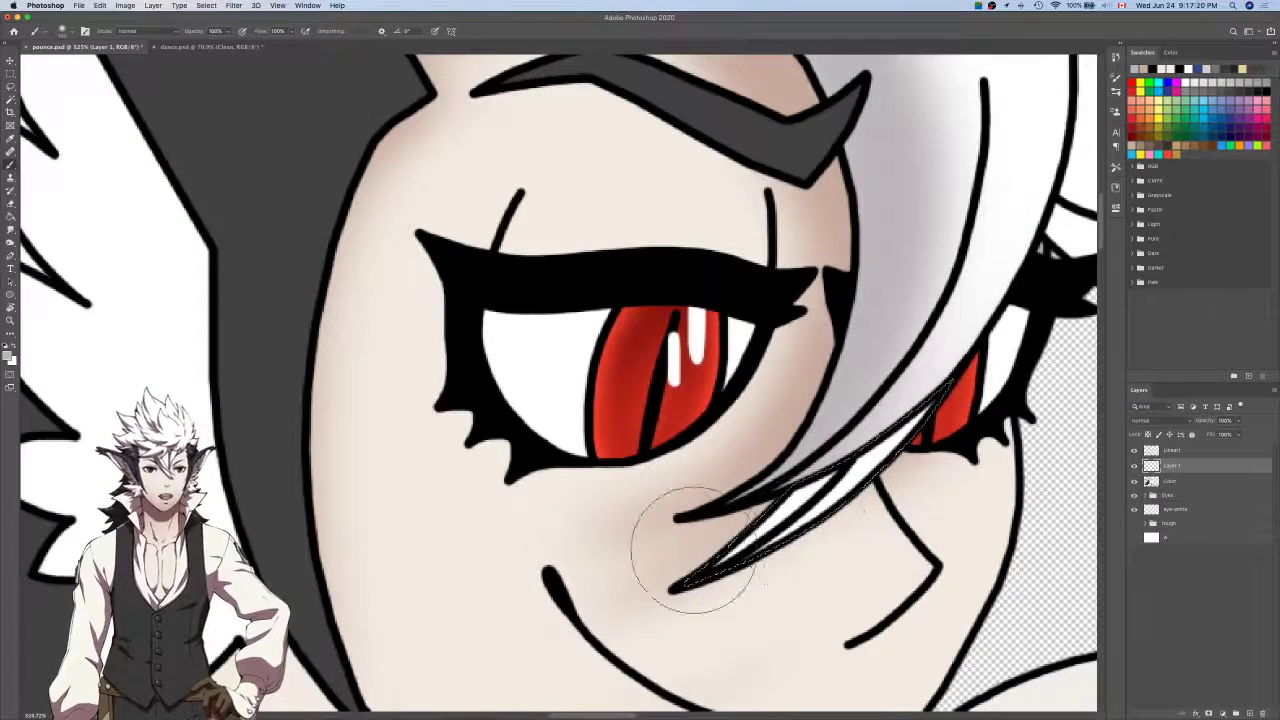
drag(692, 541, 658, 552)
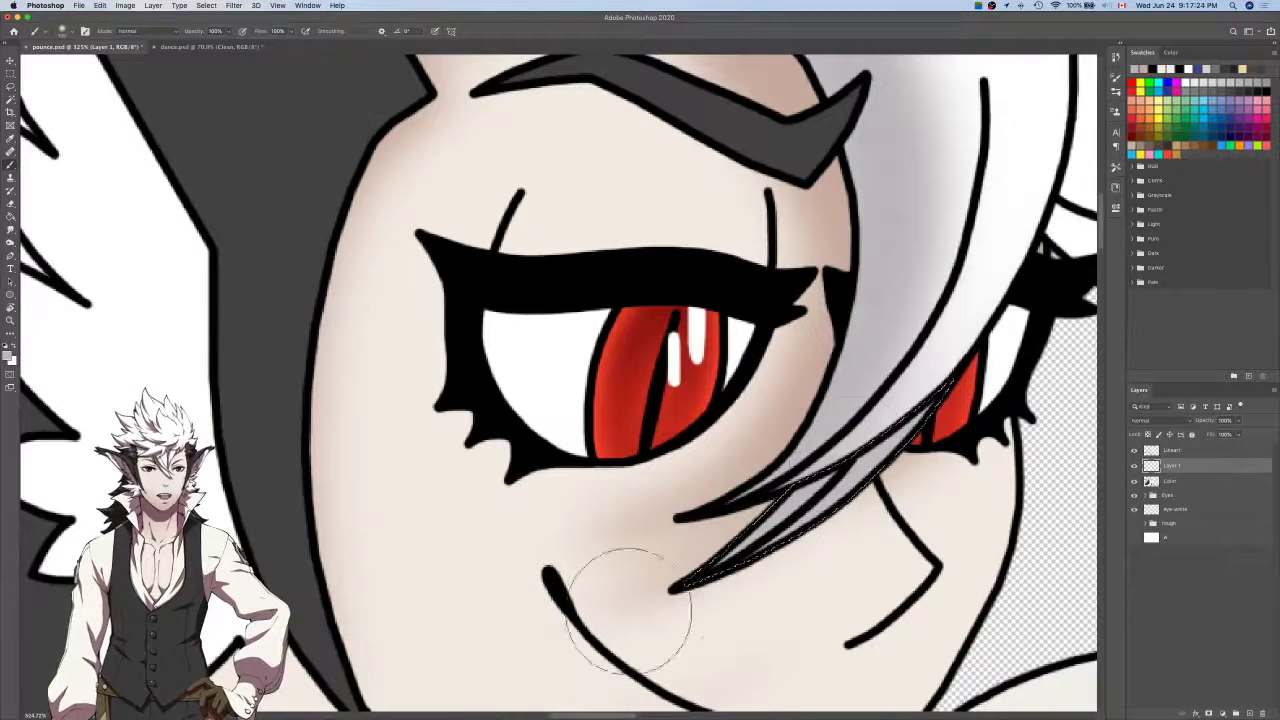
key(super+d)
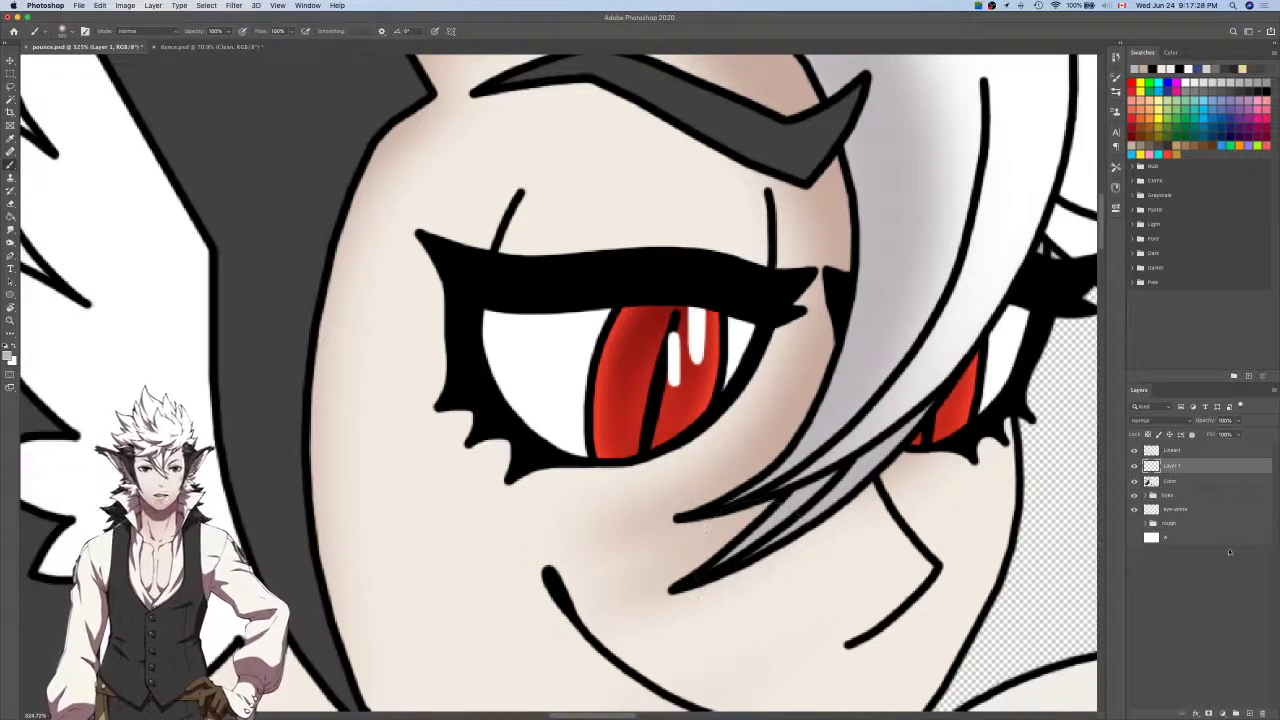
Select the large white fur tuft inside the ear with the Magic Wand on the Lineart layer.
click(1176, 453)
key(w)
scroll(974, 477, left, 6)
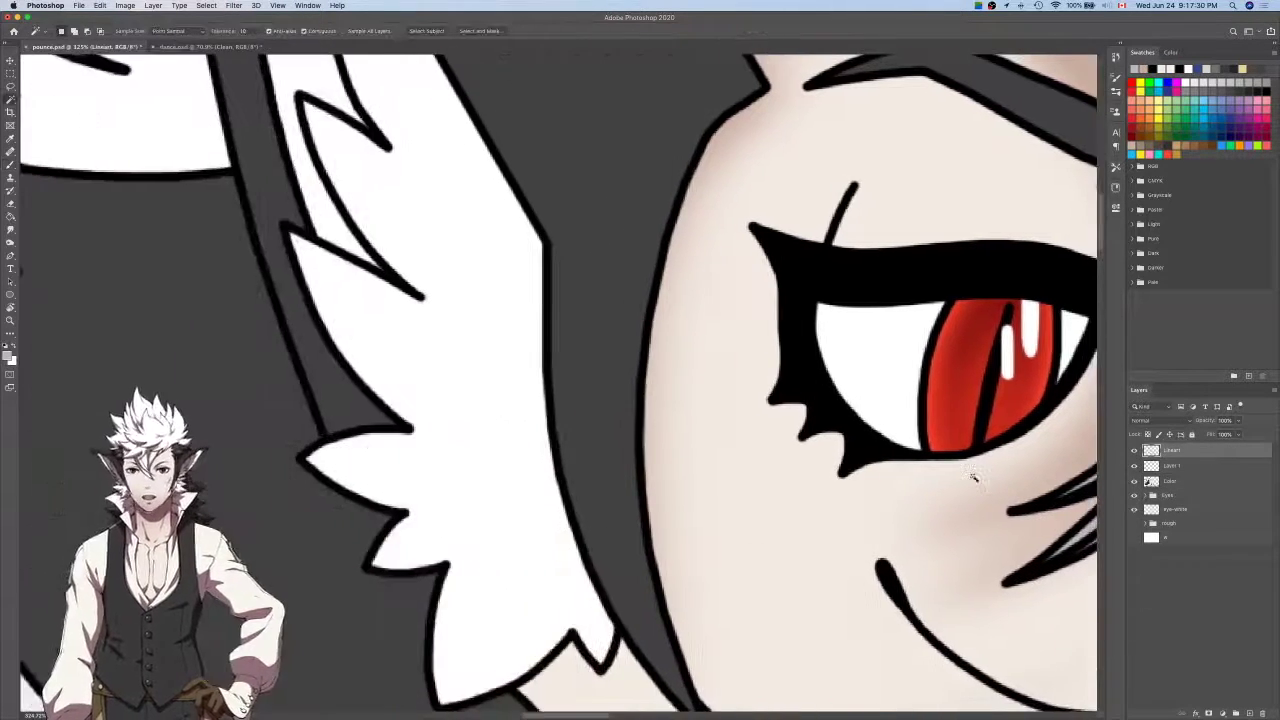
scroll(974, 477, down, 5)
click(735, 407)
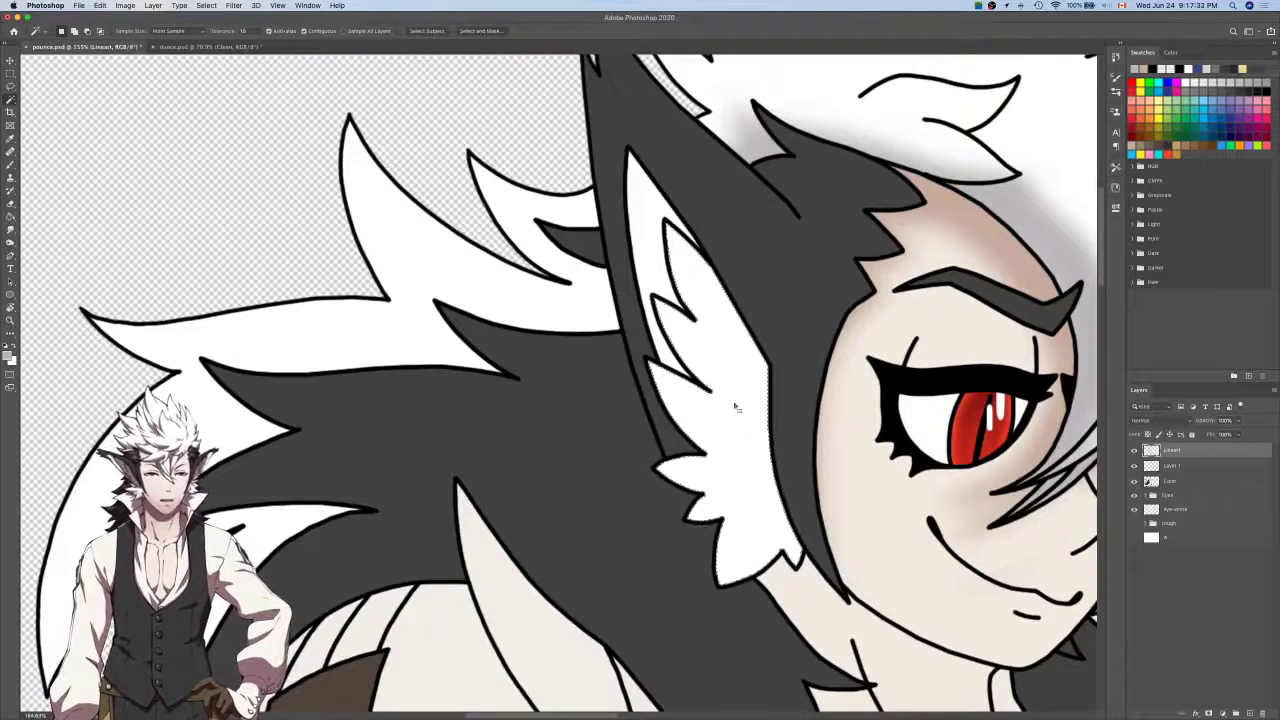
Refine the ear tuft's selection with the Lasso around the outlines of its upper pointed tips.
key(l)
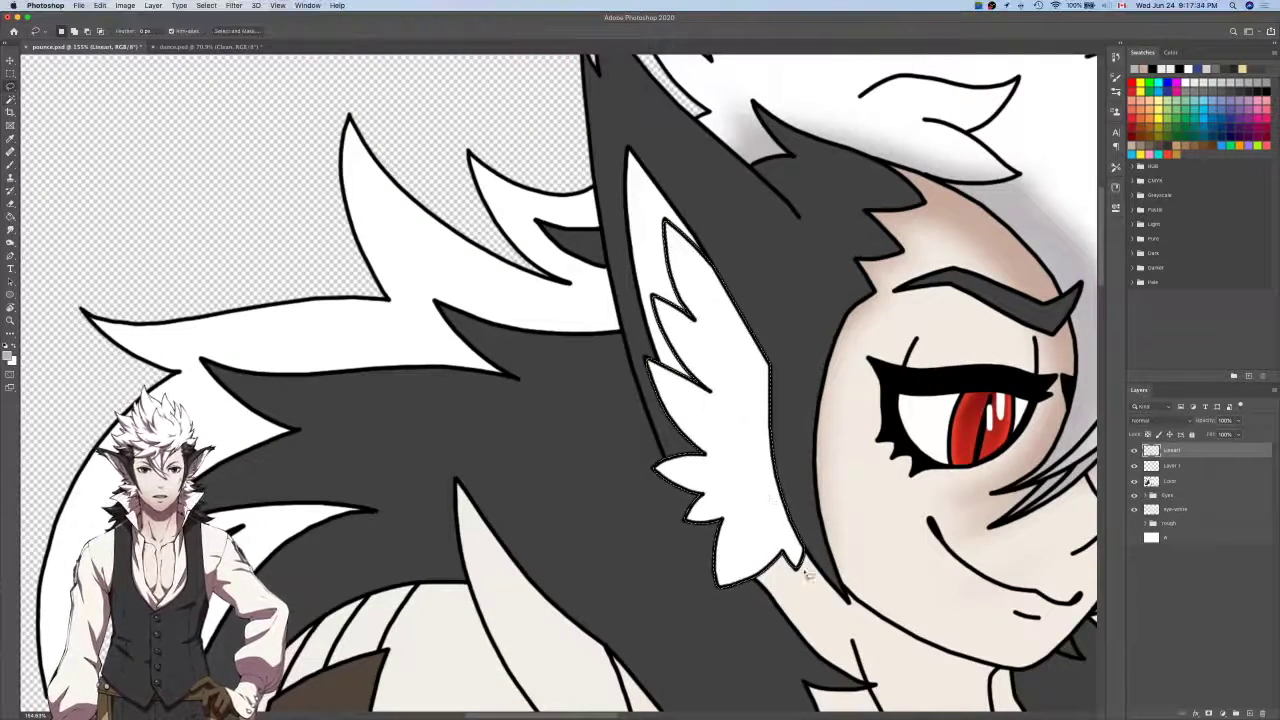
scroll(806, 572, up, 4)
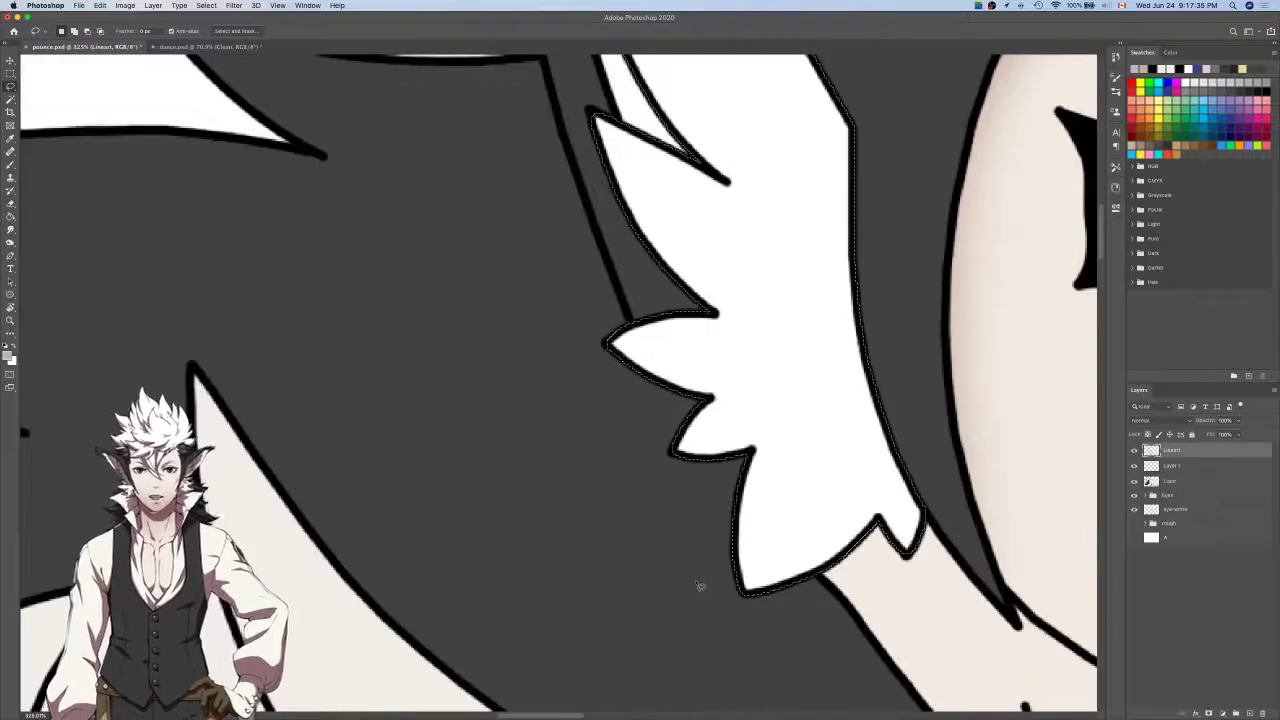
scroll(697, 586, up, 4)
scroll(643, 318, up, 1)
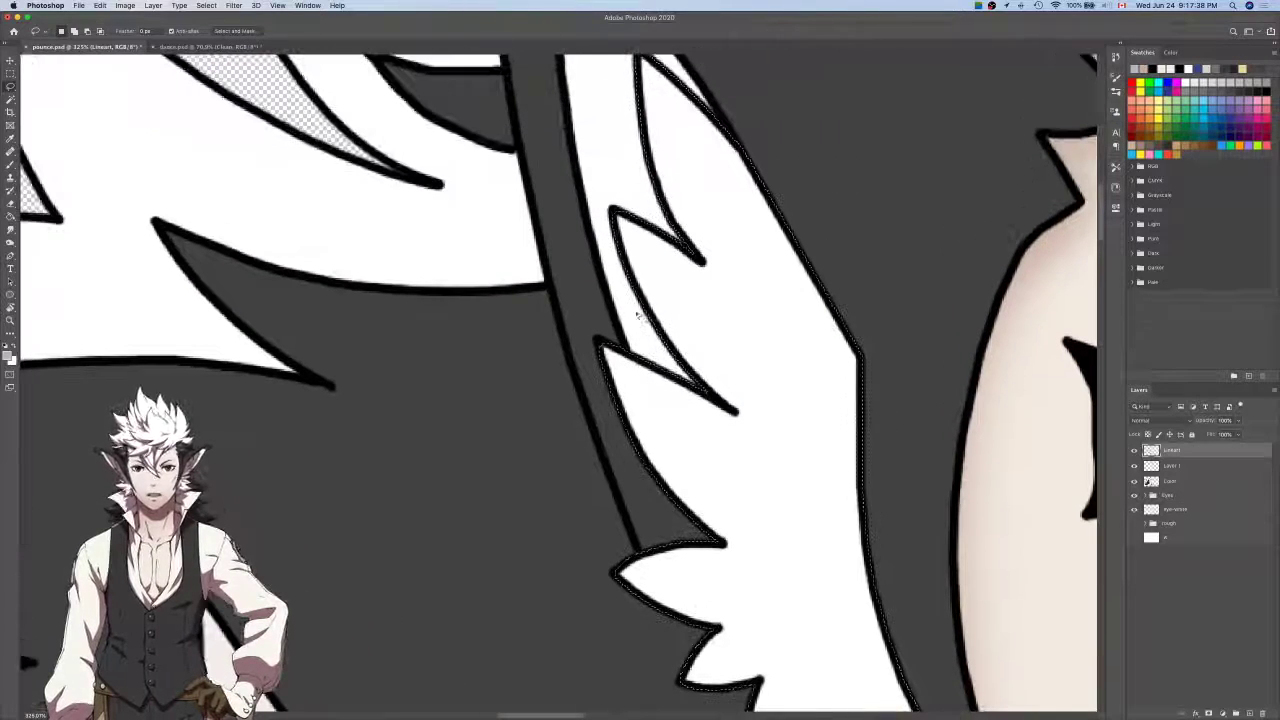
scroll(634, 280, up, 4)
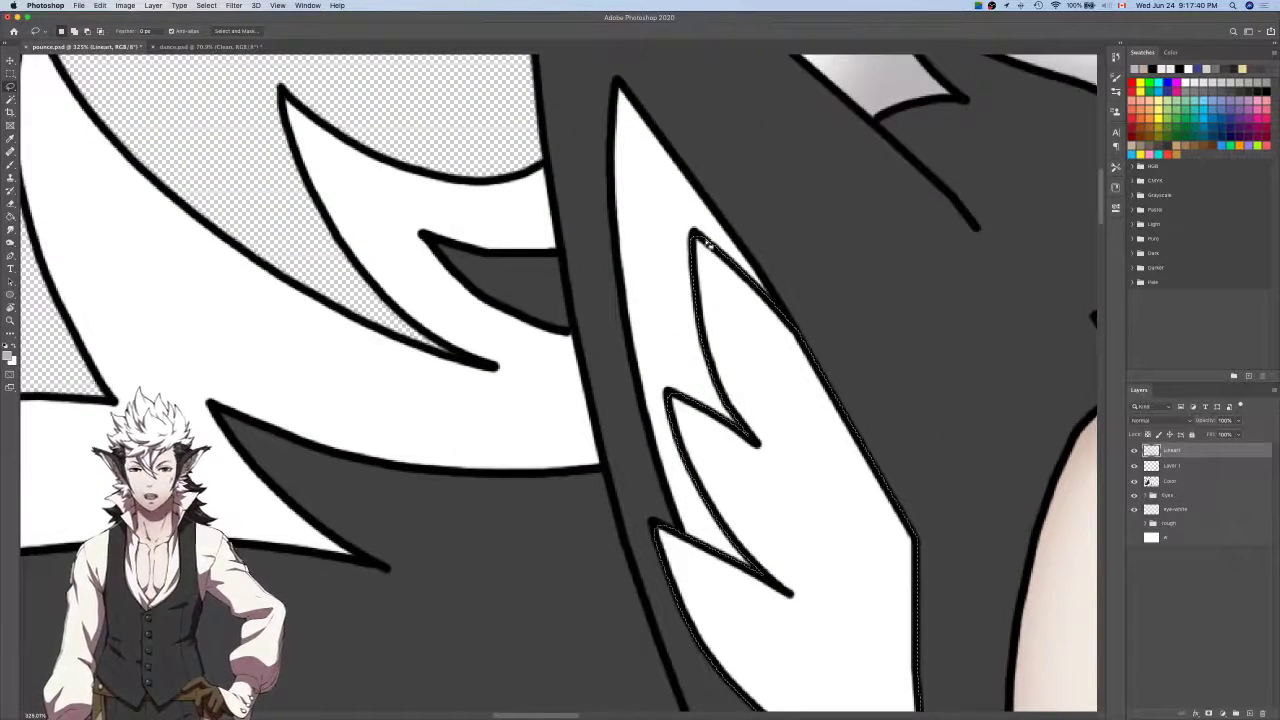
scroll(708, 244, up, 4)
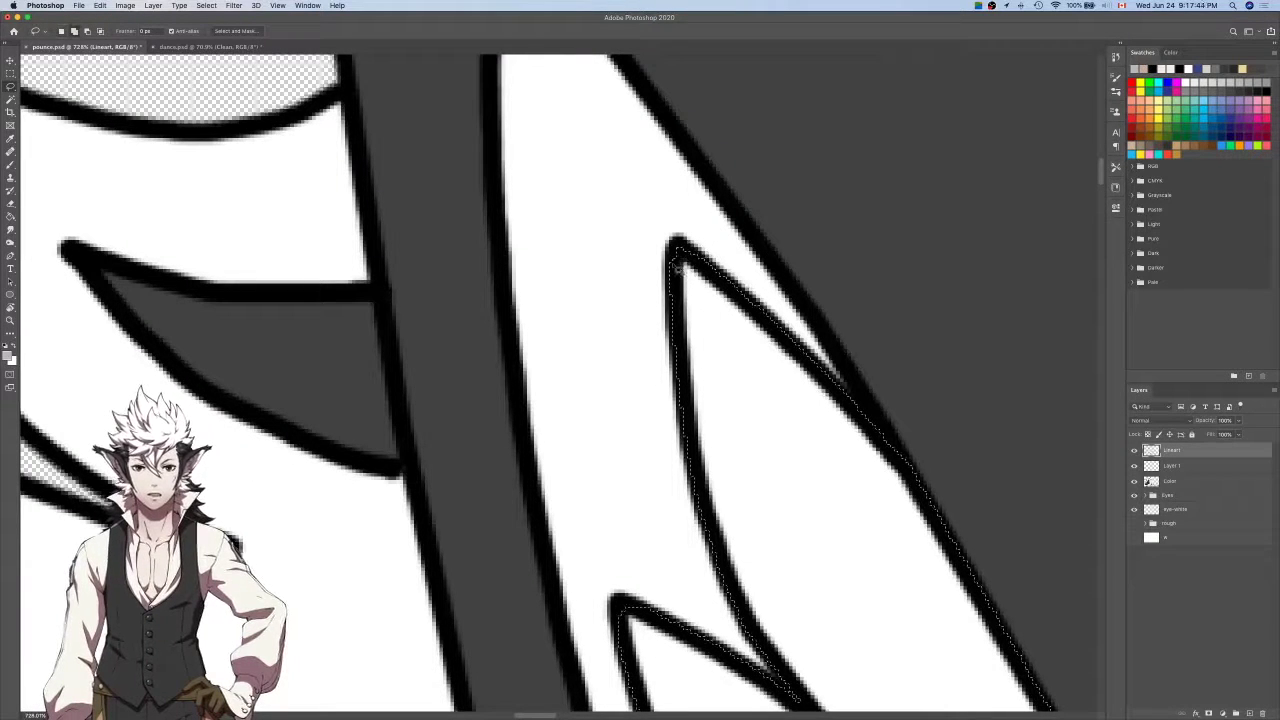
scroll(683, 267, up, 3)
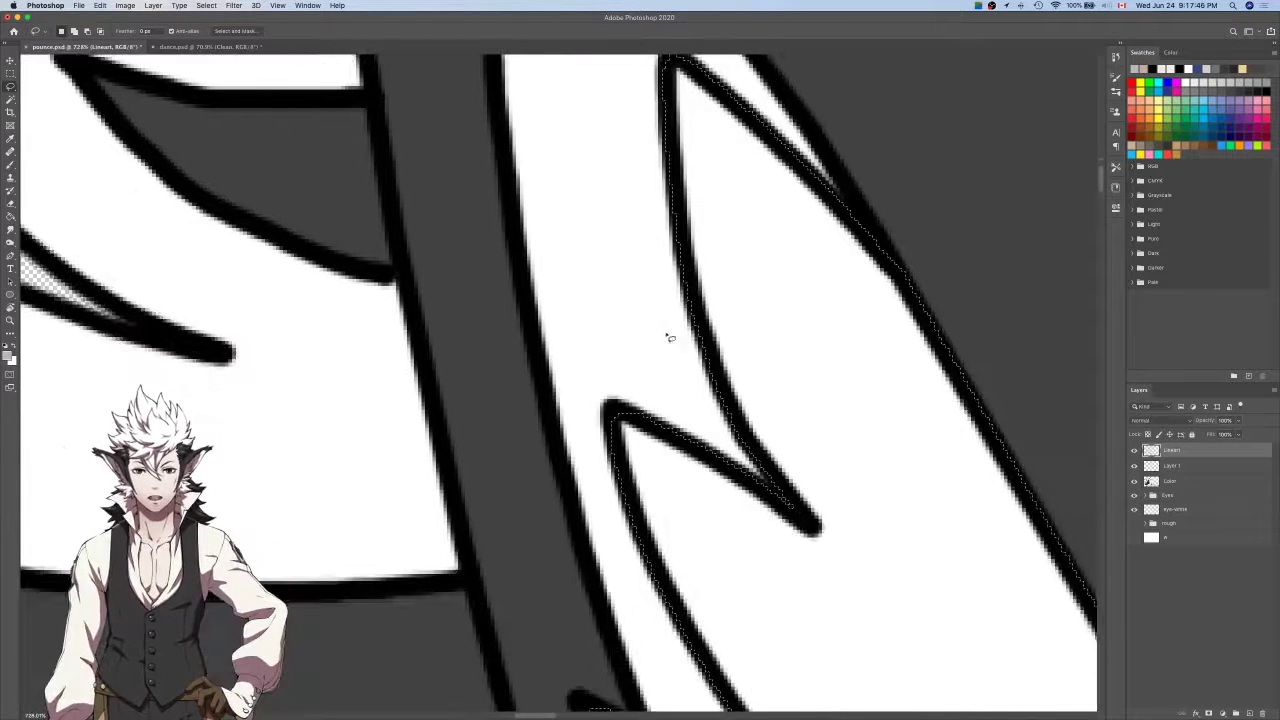
scroll(608, 435, up, 2)
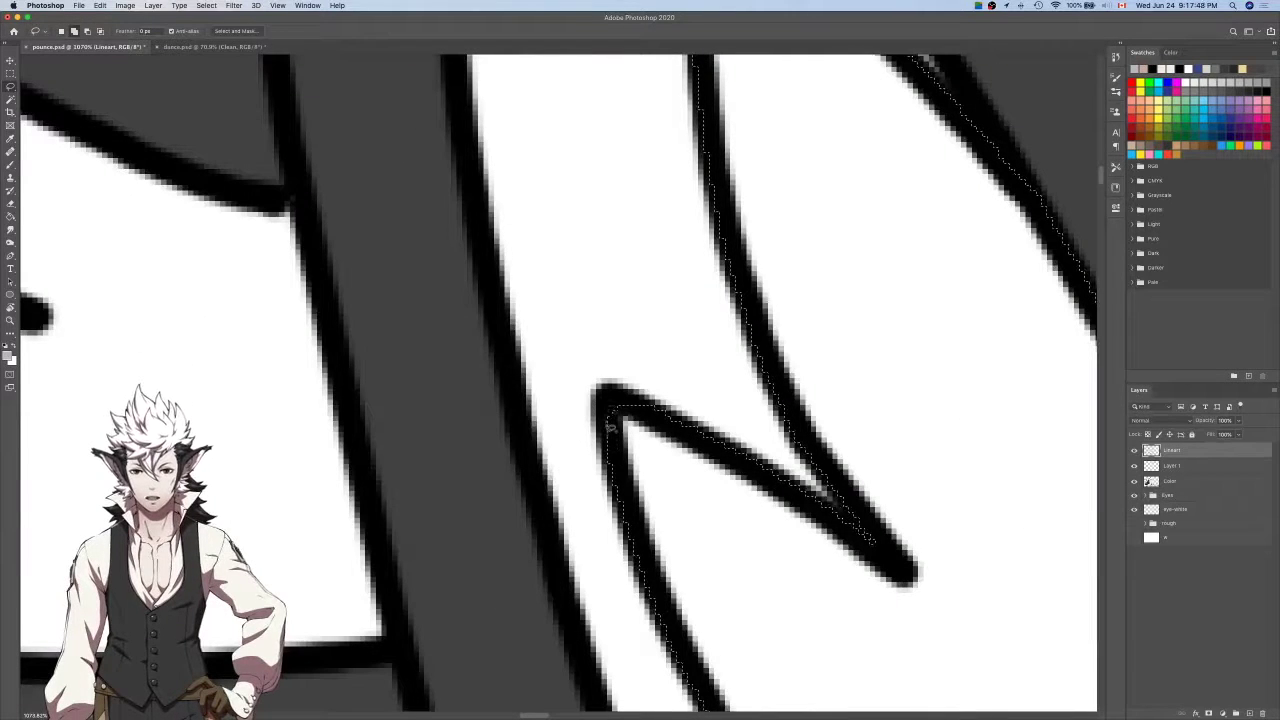
scroll(640, 410, down, 3)
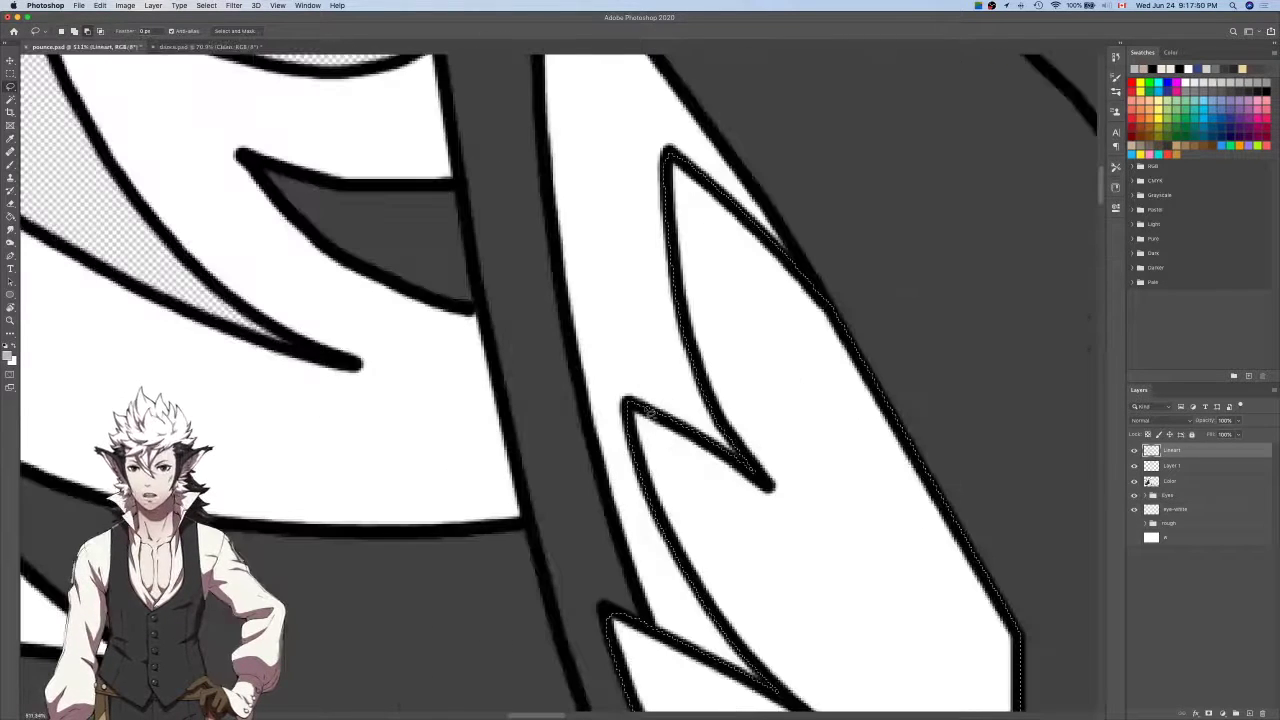
scroll(647, 411, down, 2)
Brush soft grey on Layer 1 along the ear tuft's face-side edge and over its lower points.
key(alt+[)
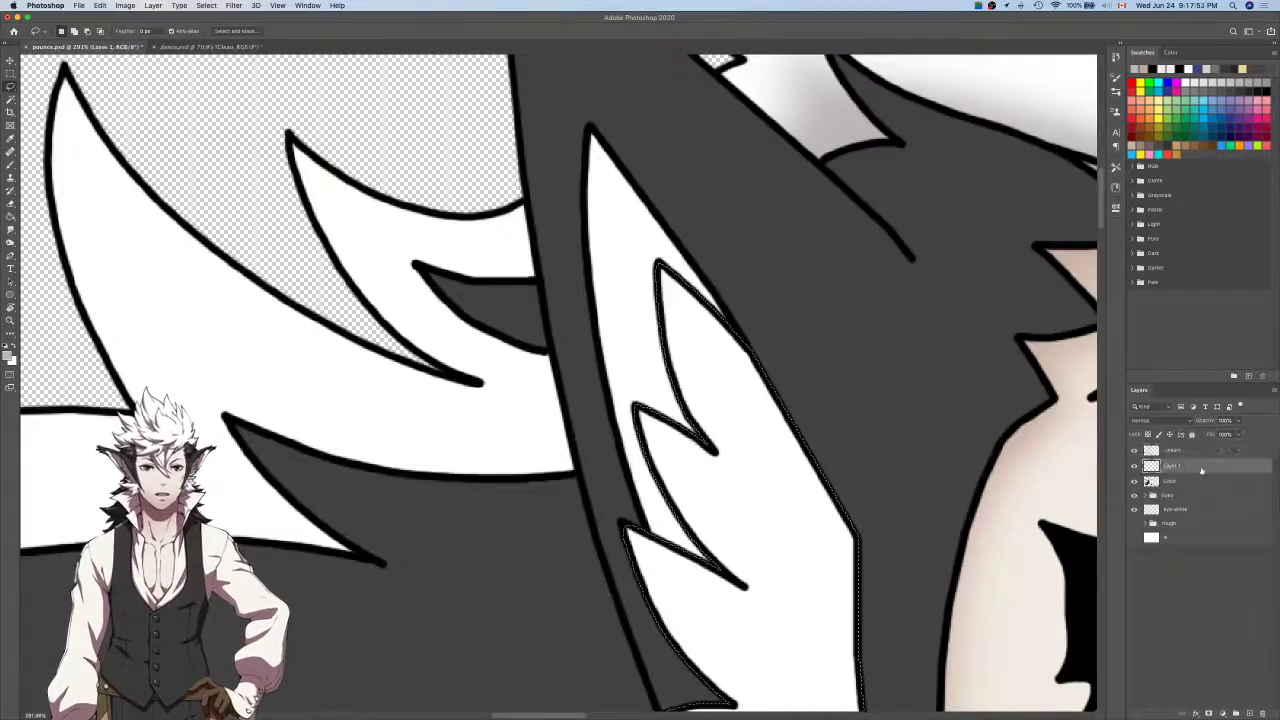
key(b)
scroll(900, 370, down, 2)
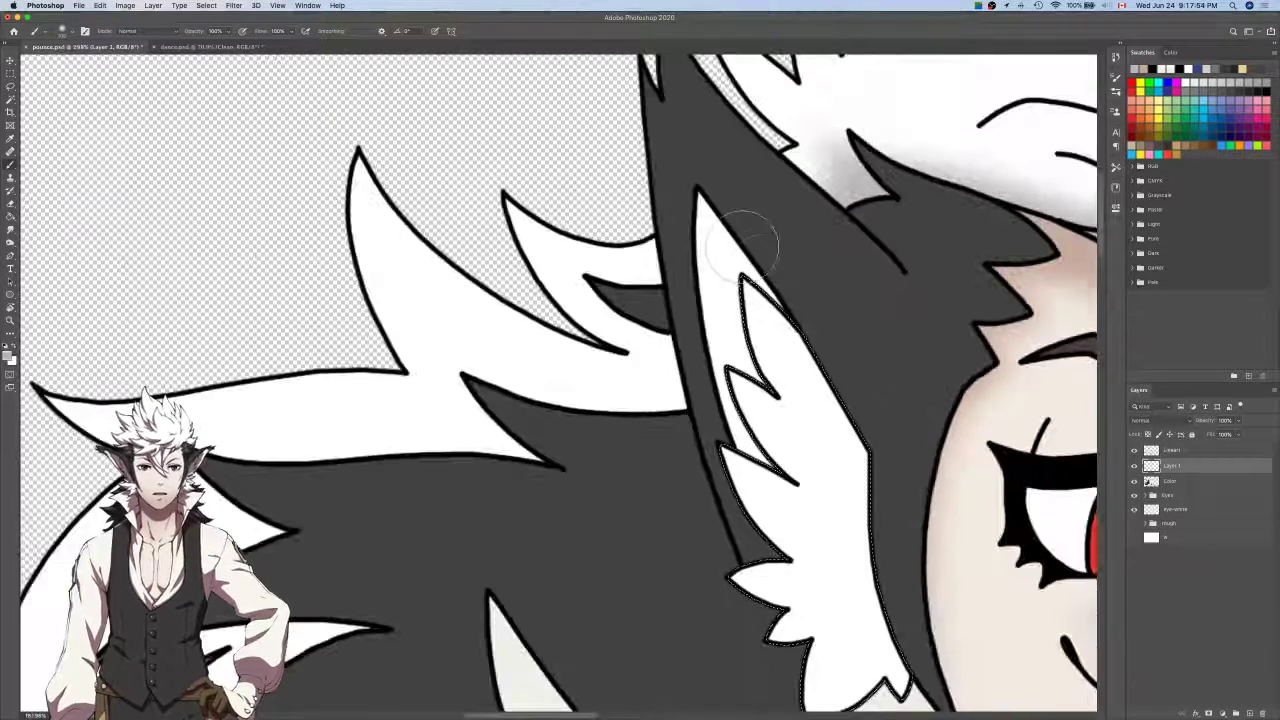
scroll(925, 510, down, 3)
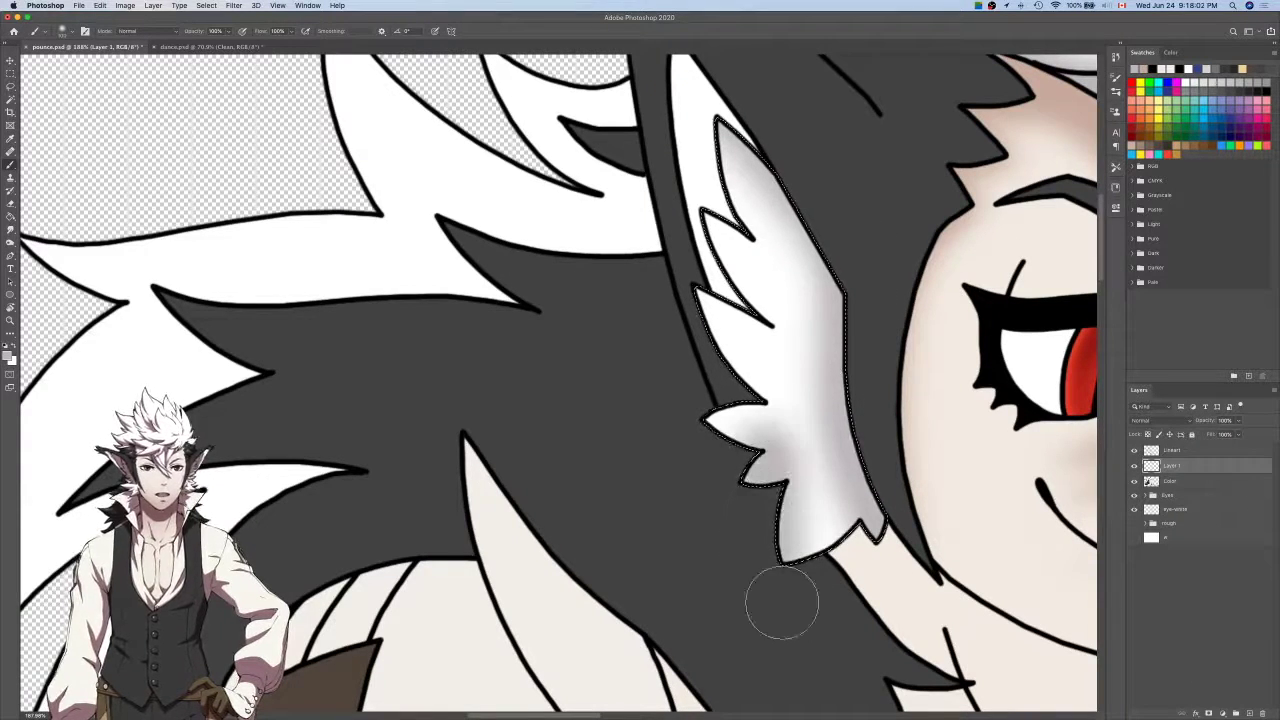
key(r)
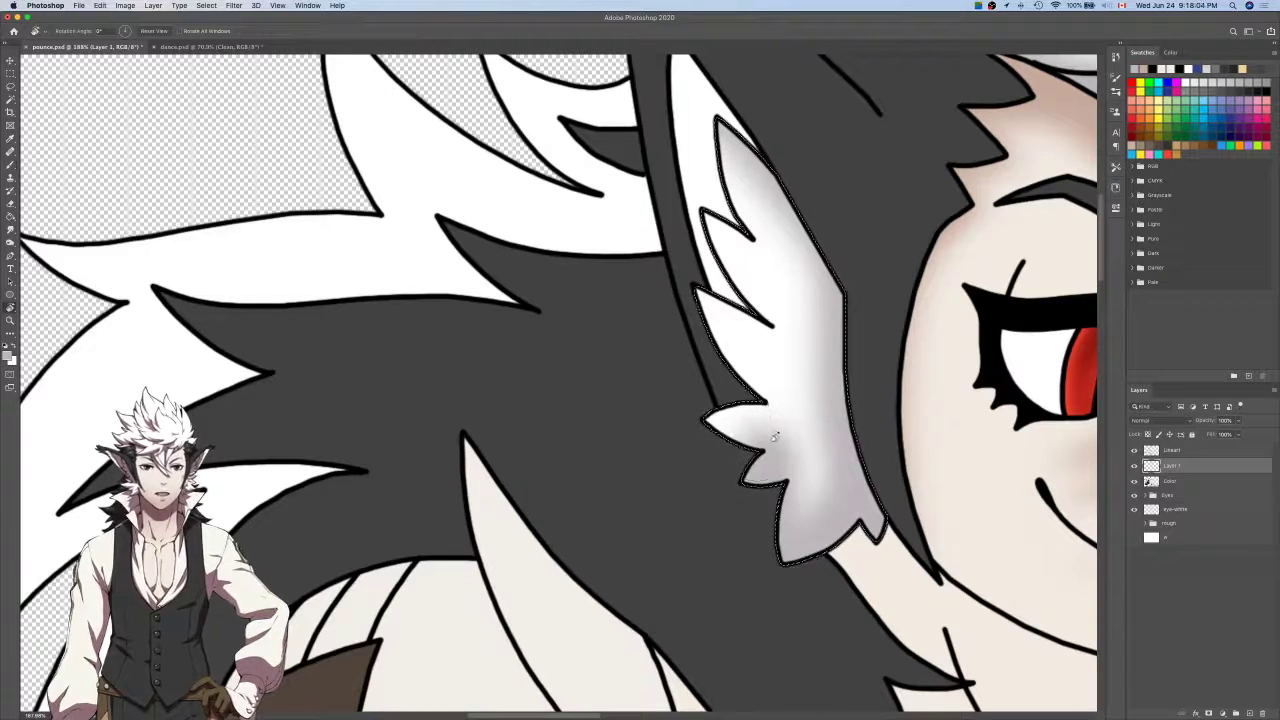
Erase the grey from the upper part and face-side edge of the ear tuft, keeping the shading at its base.
key(e)
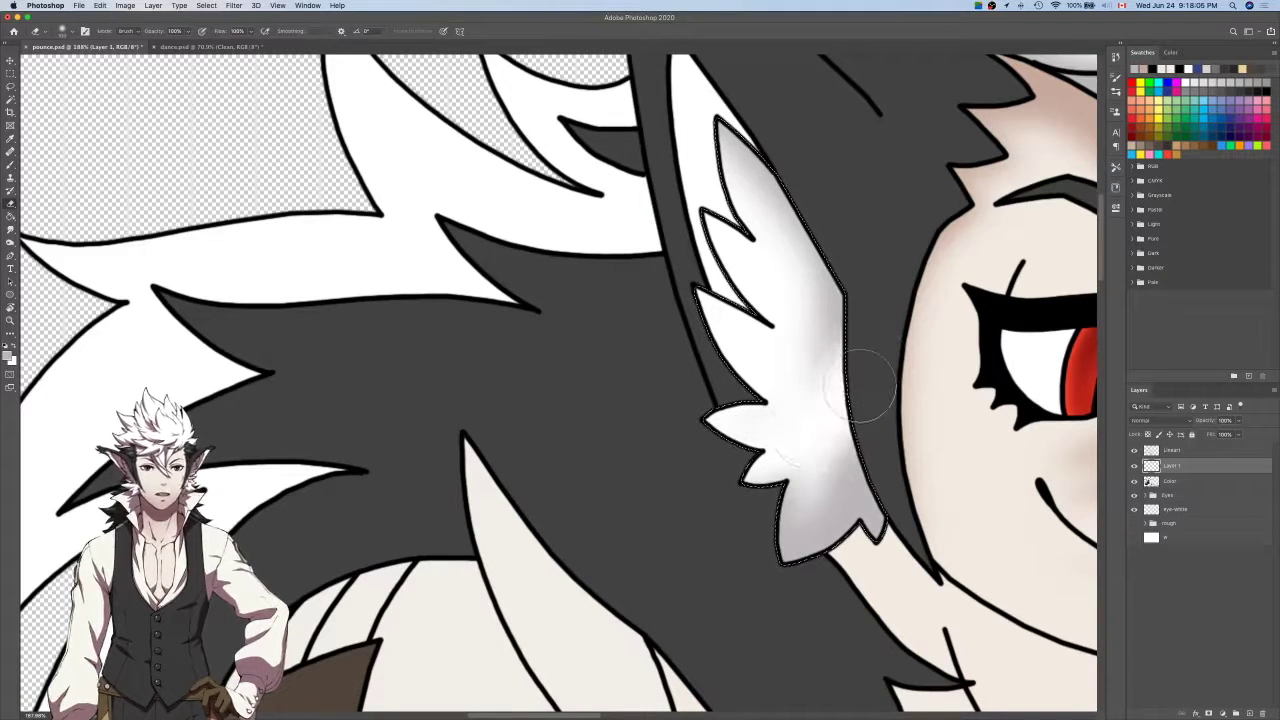
key(b)
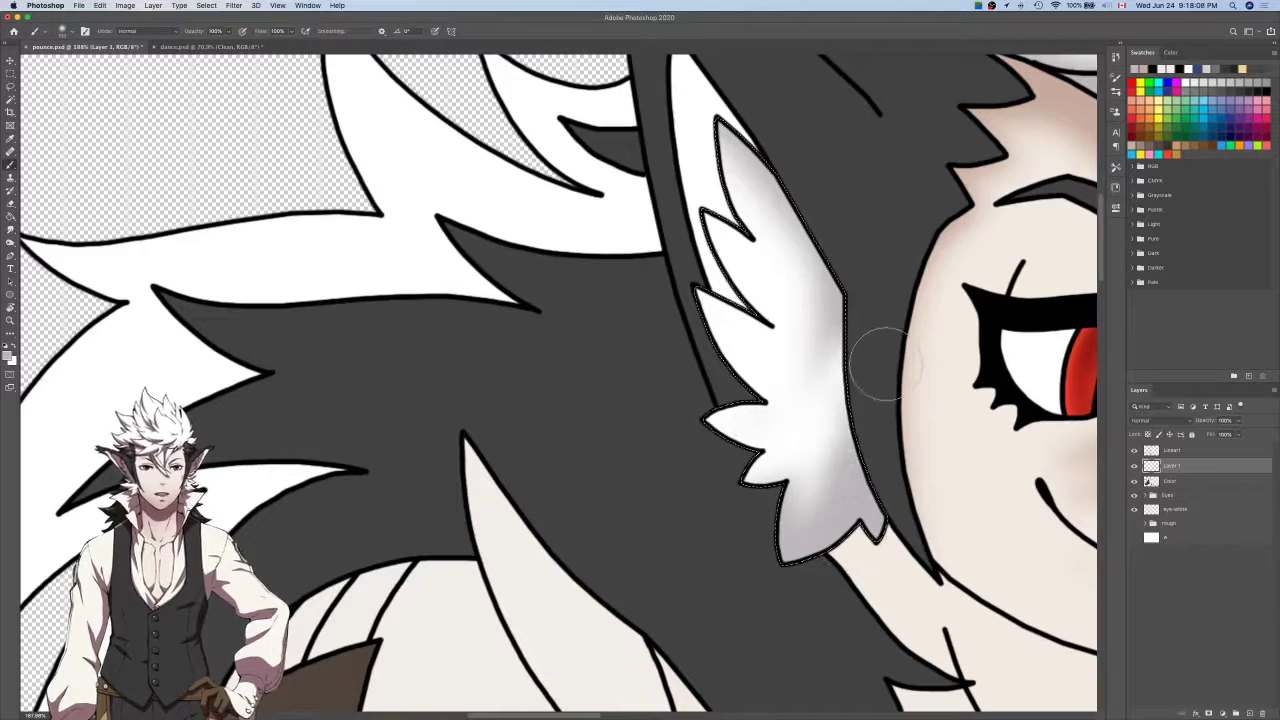
key(e)
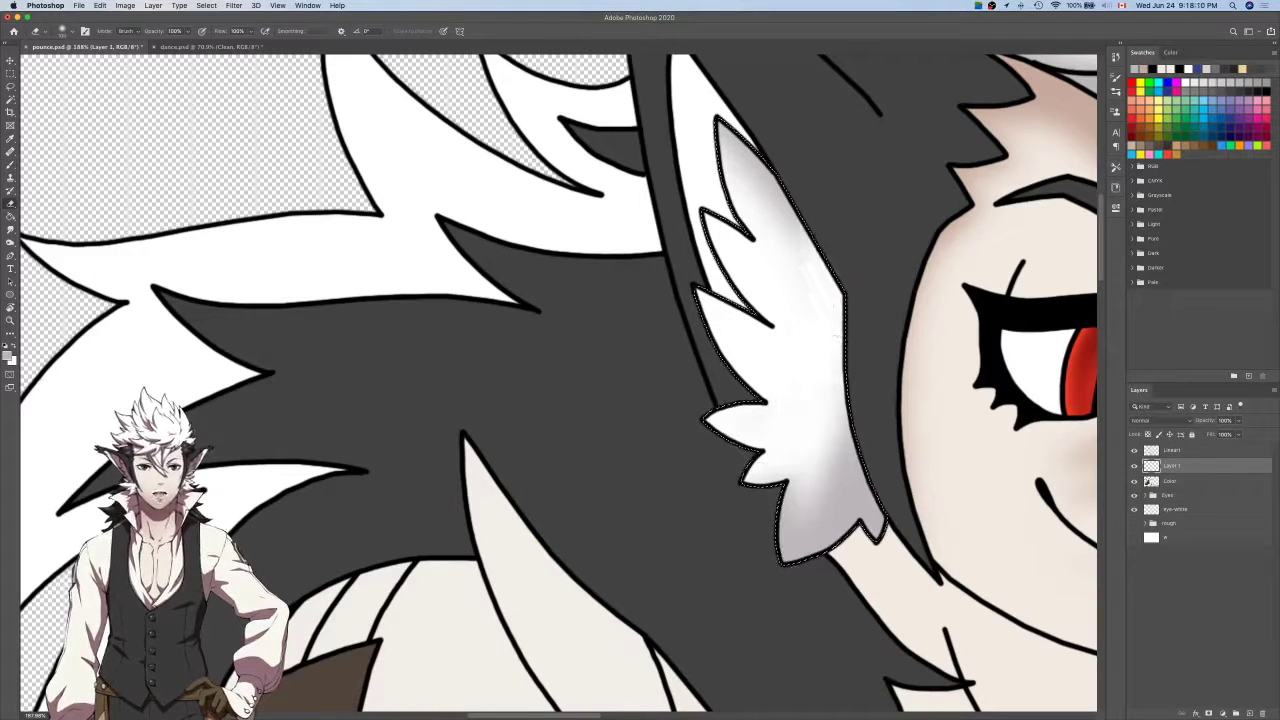
key(b)
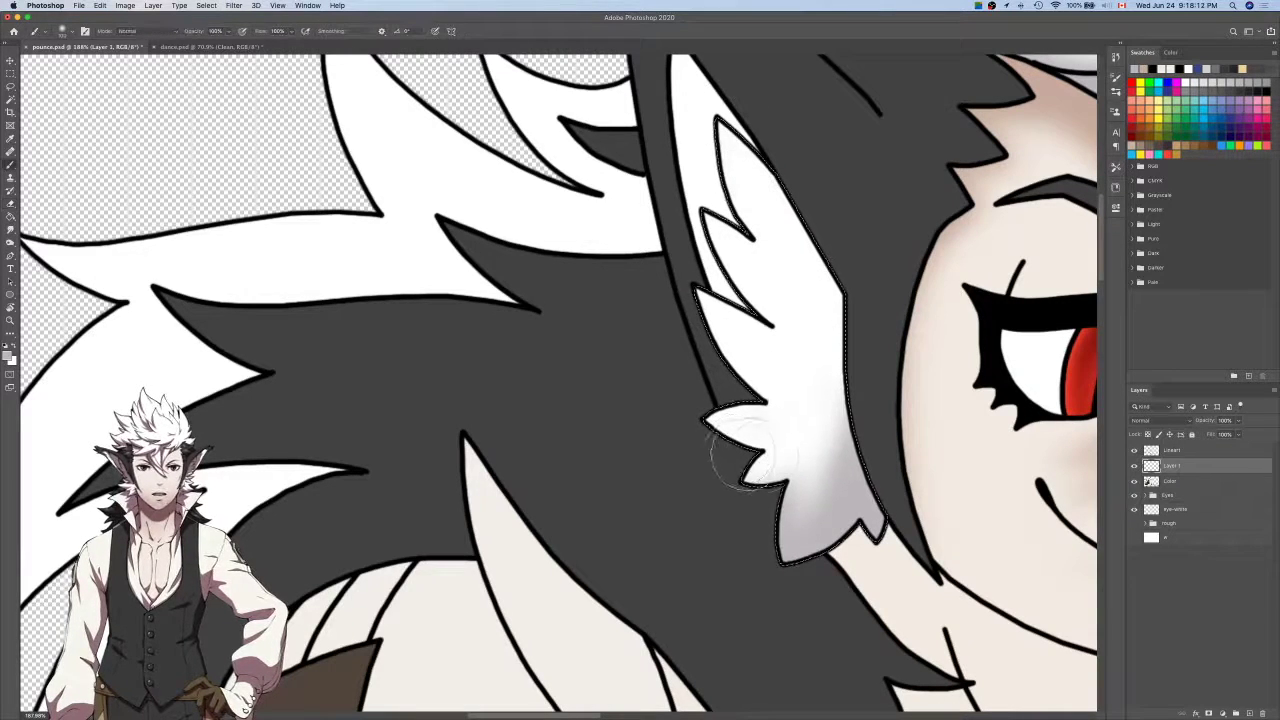
Rework the grey on the ear tuft's small side points with the Brush, softening its upper edge with the Eraser.
key(e)
mouse_move(777, 437)
mouse_down()
mouse_move(763, 467)
mouse_move(710, 467)
mouse_up()
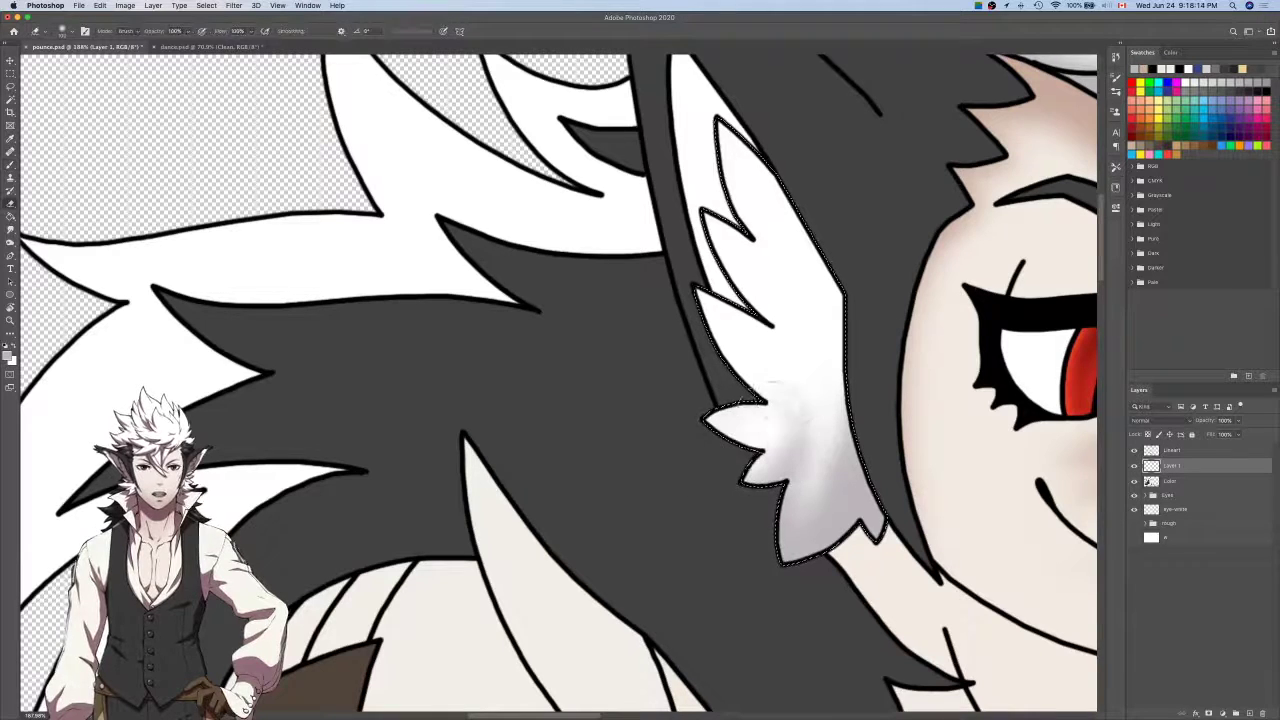
key(b)
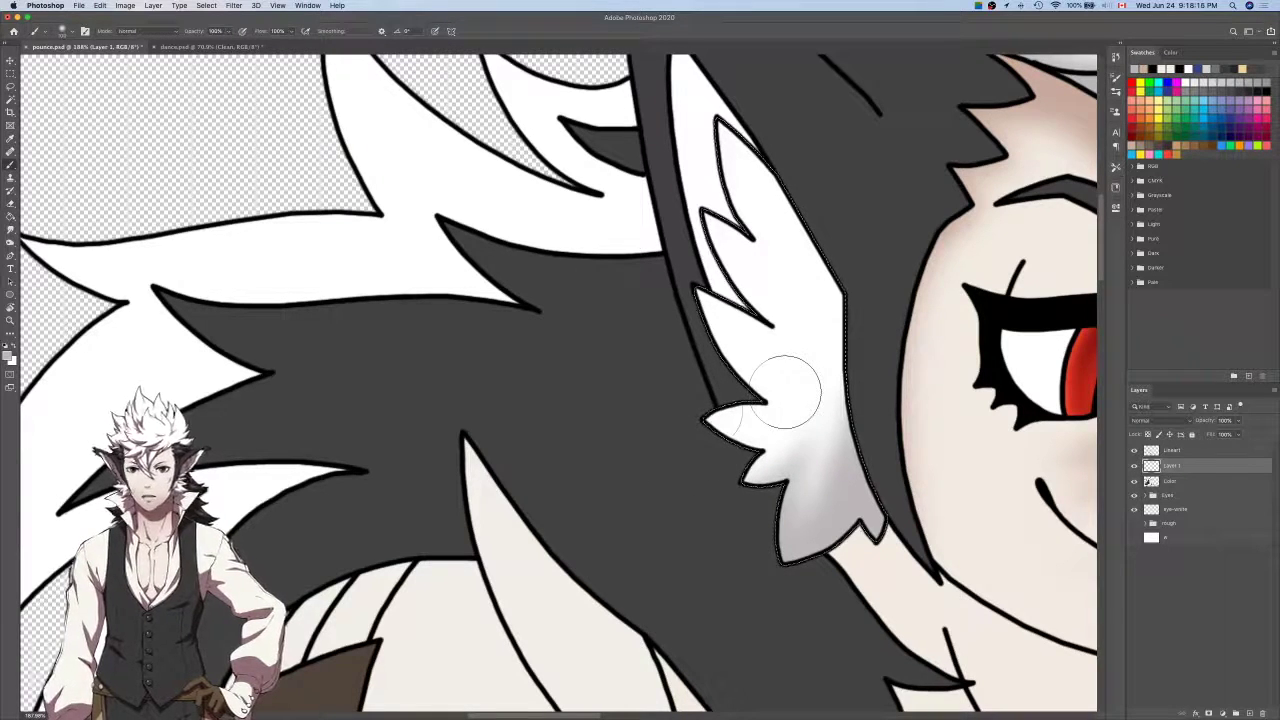
key(e)
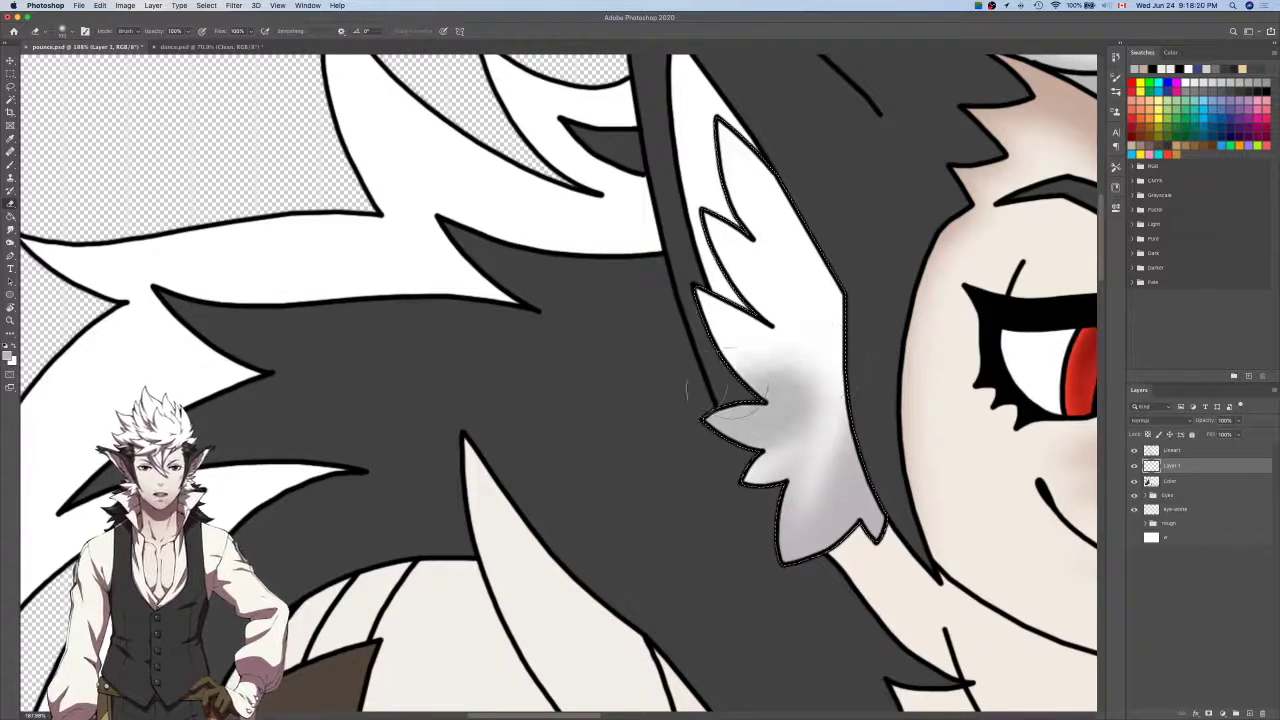
key(b)
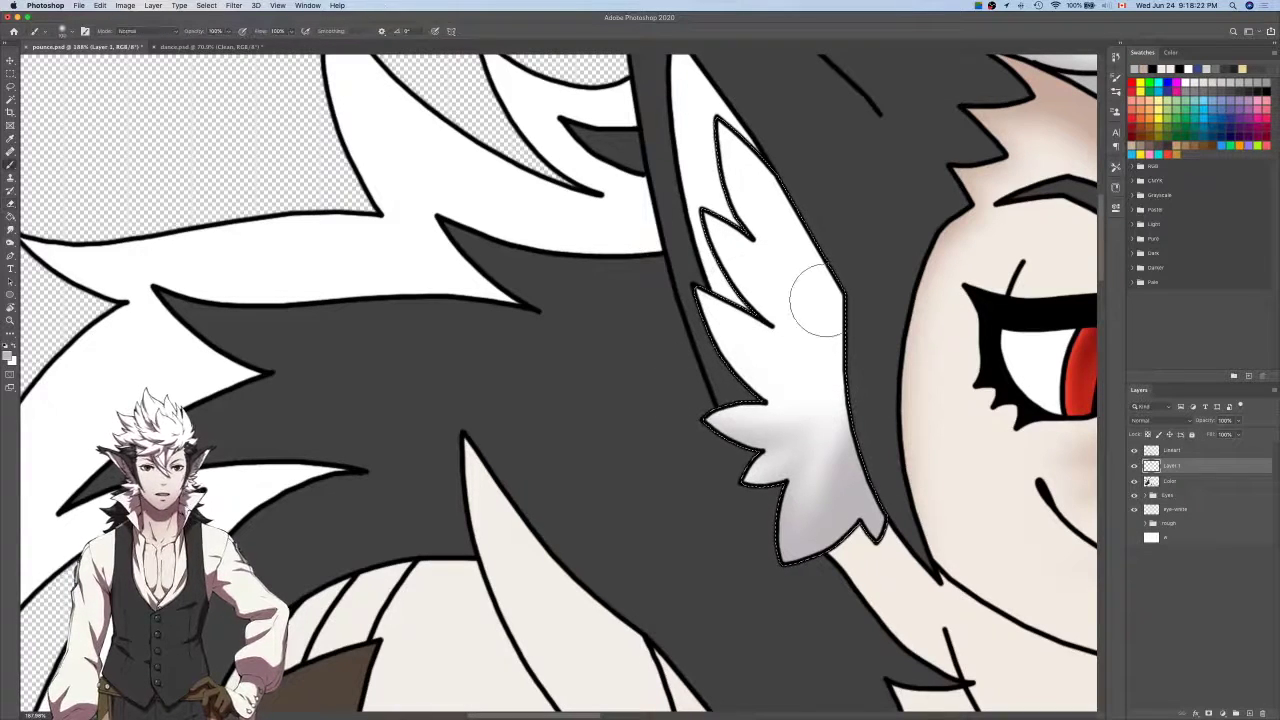
Refine the ear tuft's selection with the Lasso around the tip of its long lower side point.
key(l)
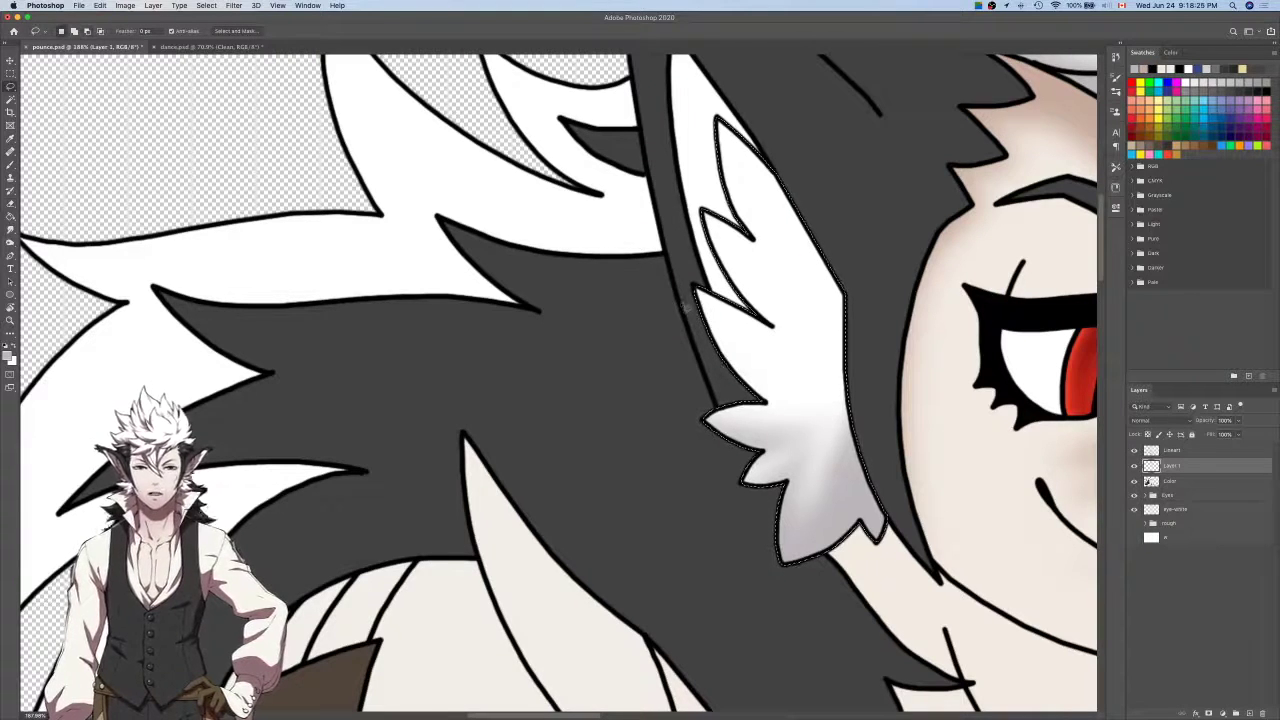
scroll(695, 285, up, 5)
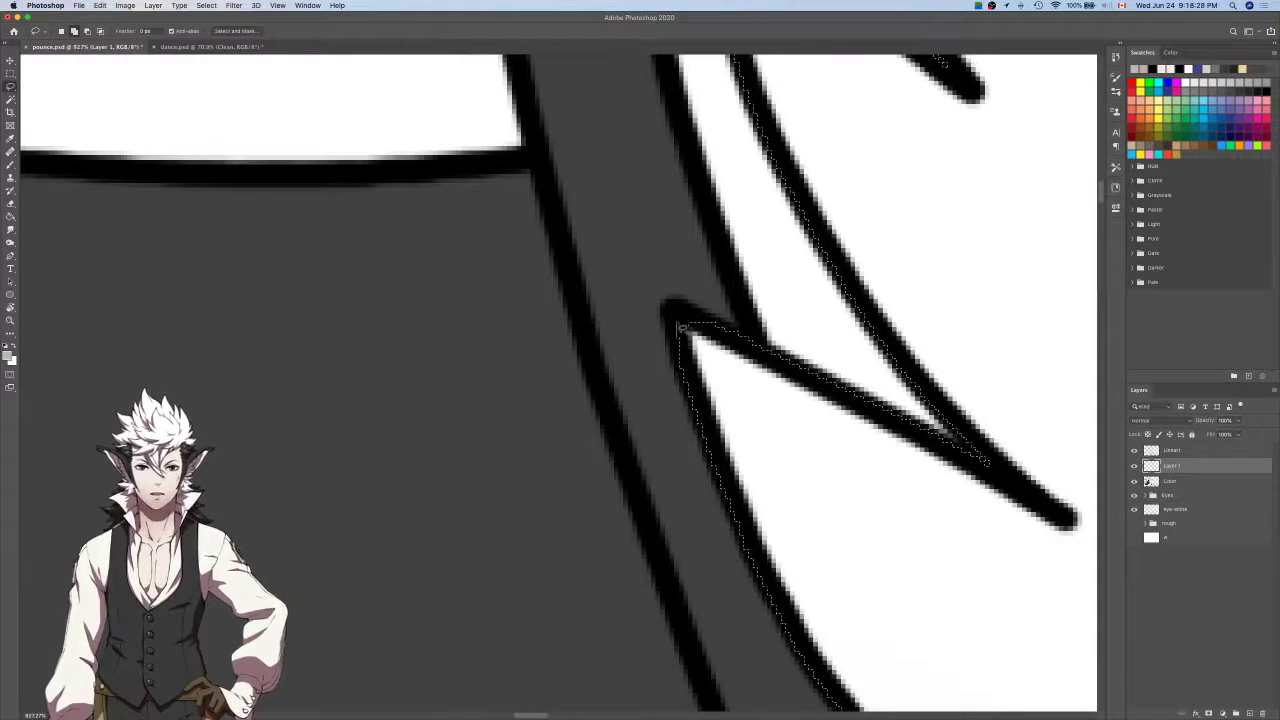
scroll(678, 312, down, 4)
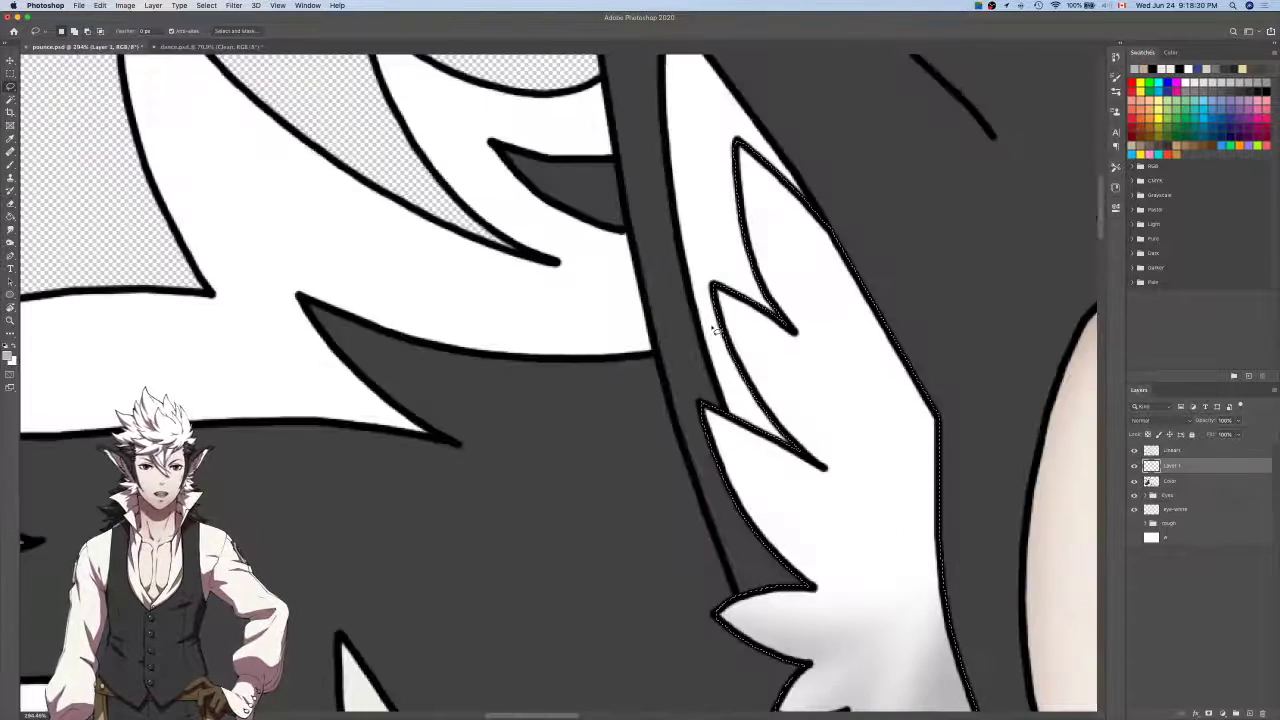
scroll(898, 367, down, 4)
Brush grey on Layer 1 over the ear tuft's long lower side point and soften the upper part with the Eraser.
key(b)
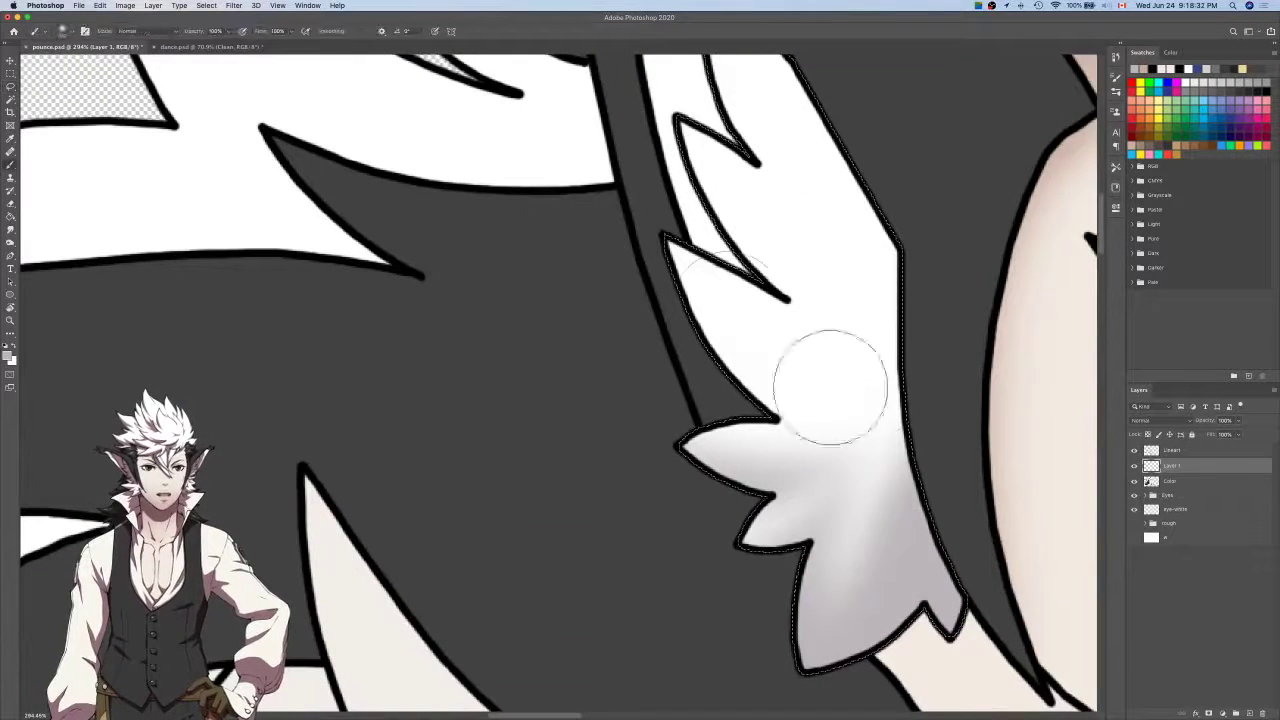
mouse_move(725, 311)
mouse_down()
mouse_move(788, 374)
mouse_move(735, 343)
mouse_up()
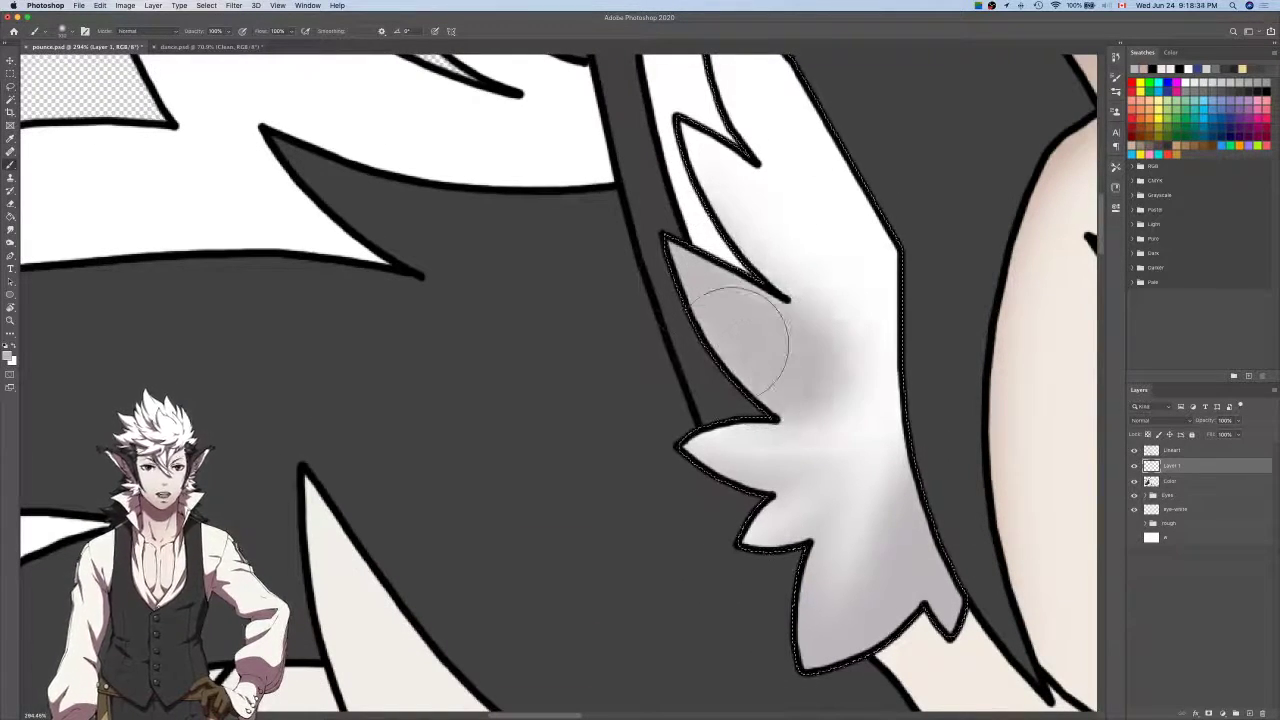
key(e)
drag(755, 225, 783, 290)
scroll(906, 350, up, 3)
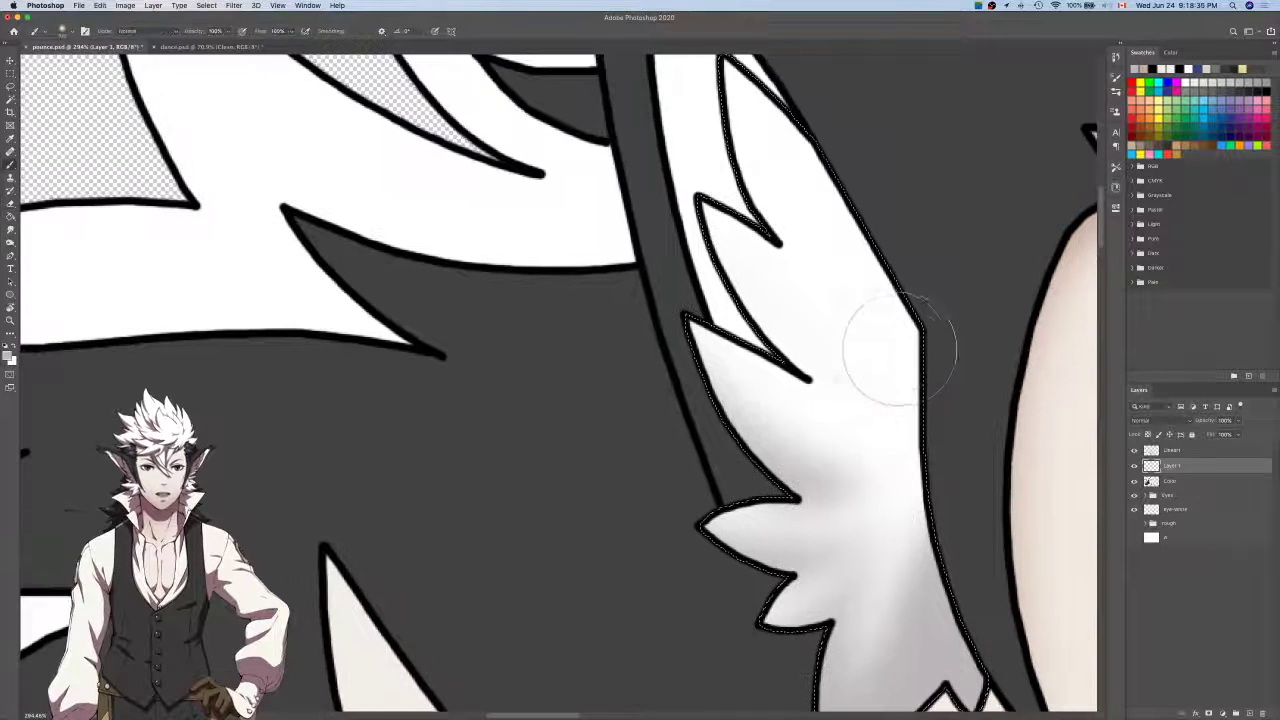
Brush grey across the ear tuft's middle side point and erase its upper part into a soft fade.
key(b)
mouse_move(749, 214)
mouse_down()
mouse_move(757, 260)
mouse_move(892, 374)
mouse_up()
key(e)
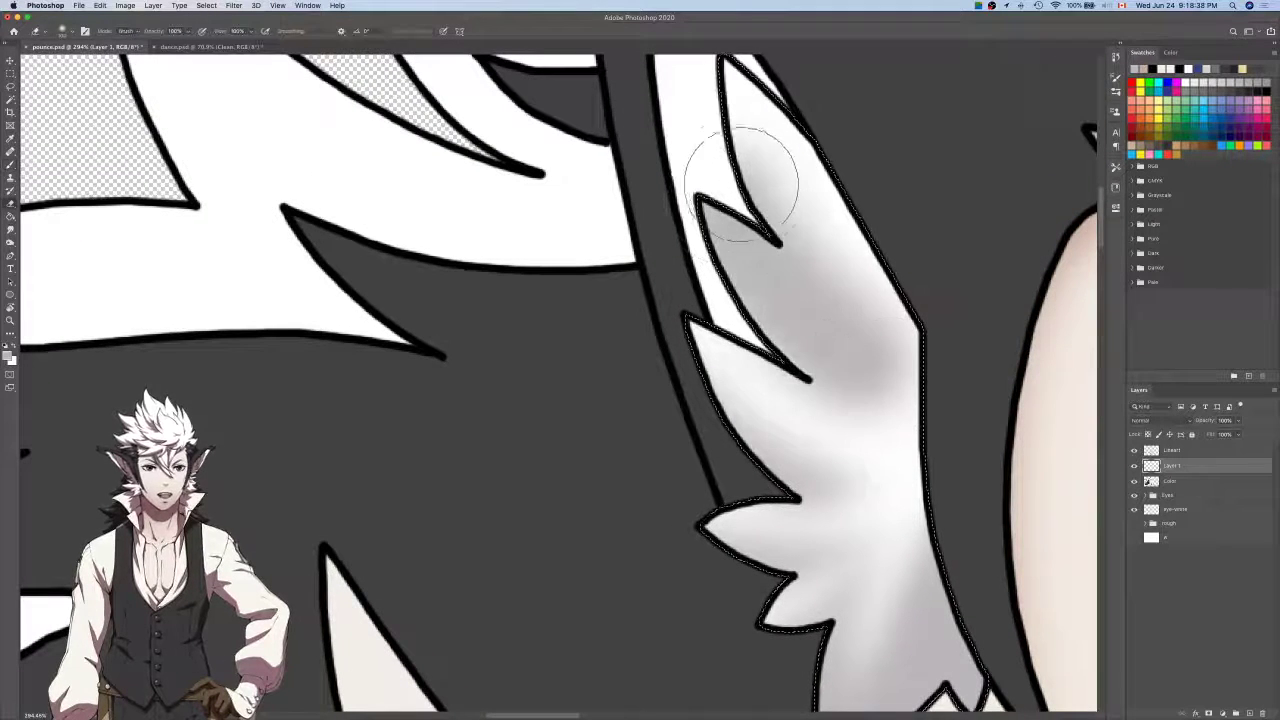
drag(743, 186, 792, 262)
scroll(1018, 403, up, 3)
Shade the ear tuft's uppermost point with grey and lighten its face-side edge with the Eraser.
key(b)
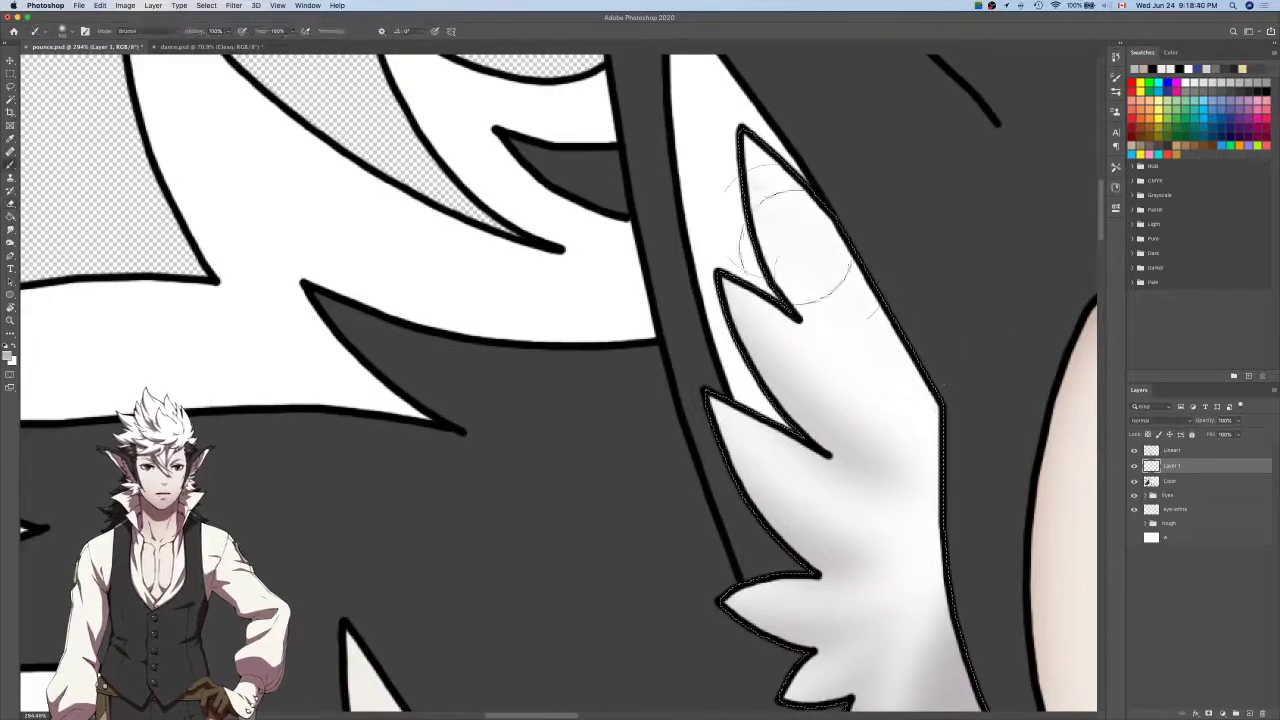
mouse_move(797, 210)
mouse_down()
mouse_move(883, 350)
mouse_move(862, 384)
mouse_up()
key(e)
drag(791, 108, 940, 350)
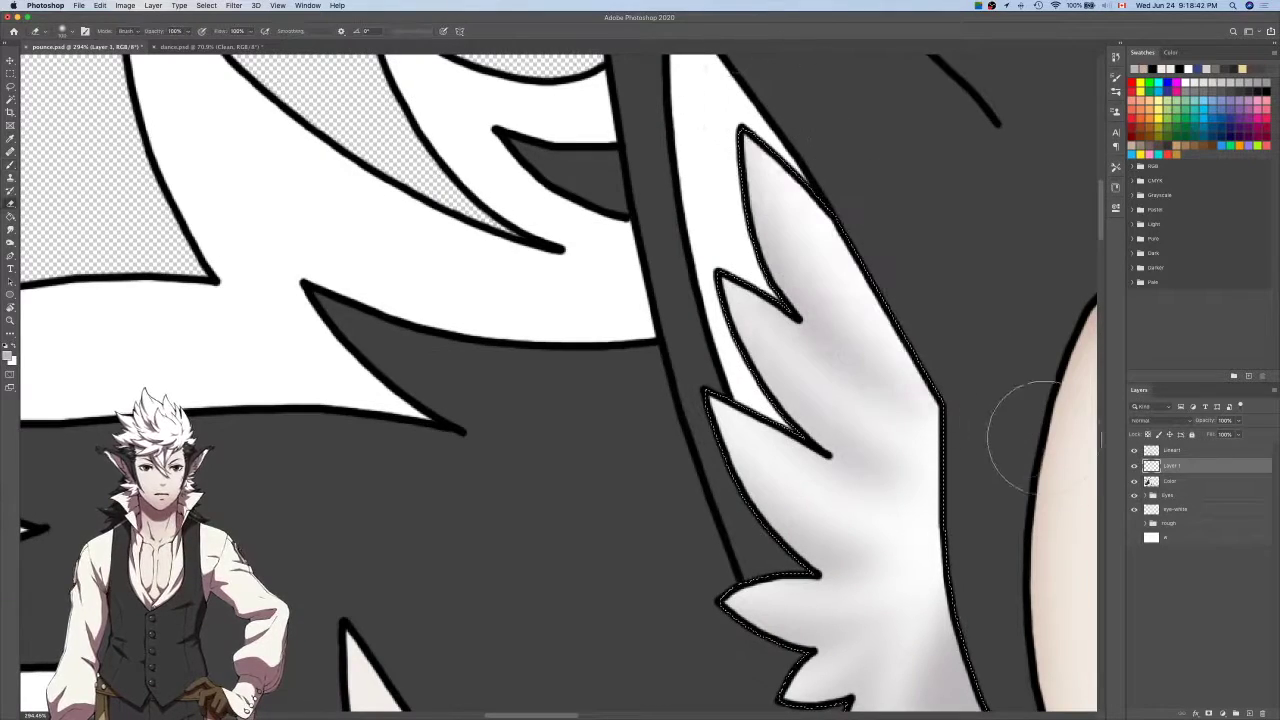
Drop the tuft selection and select the white inner-ear strip behind the tuft with the Magic Wand on the Lineart layer.
scroll(957, 377, down, 1)
key(b)
scroll(957, 377, down, 3)
scroll(957, 374, down, 5)
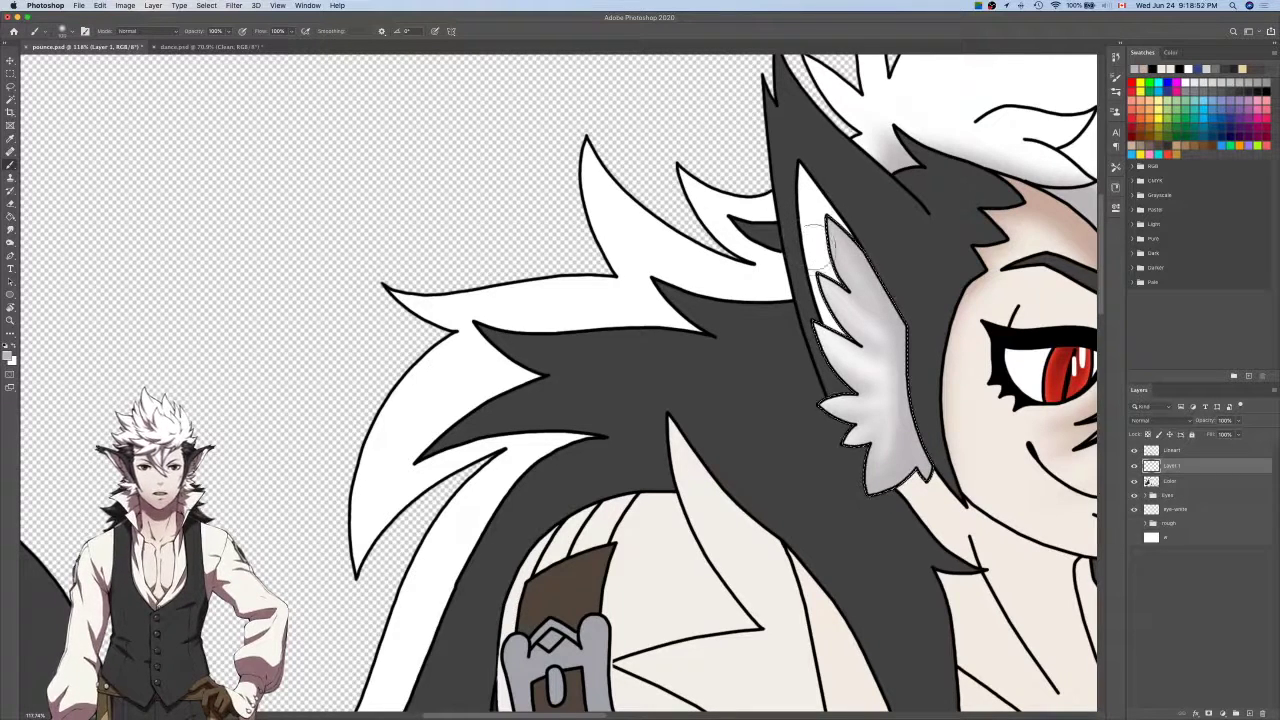
click(1192, 452)
key(ctrl+d)
key(w)
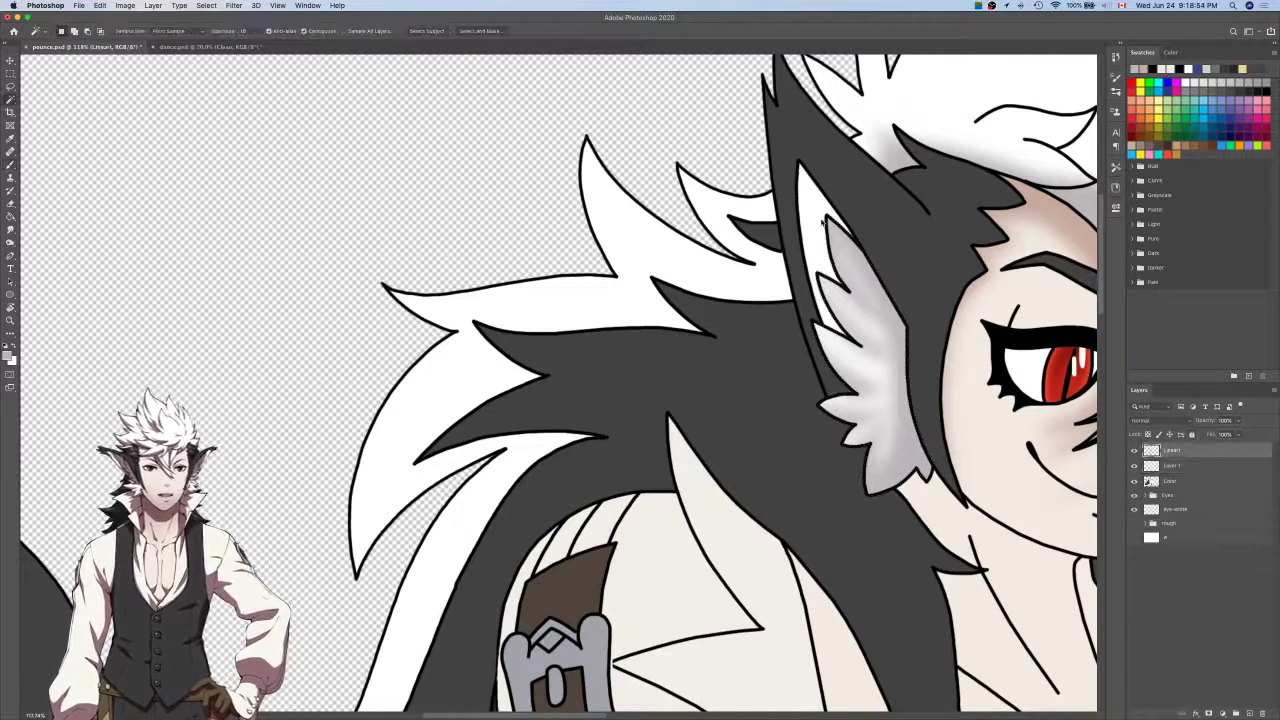
Extend the inner-ear strip's selection with the Lasso into the narrow corners between the tuft's points.
key(l)
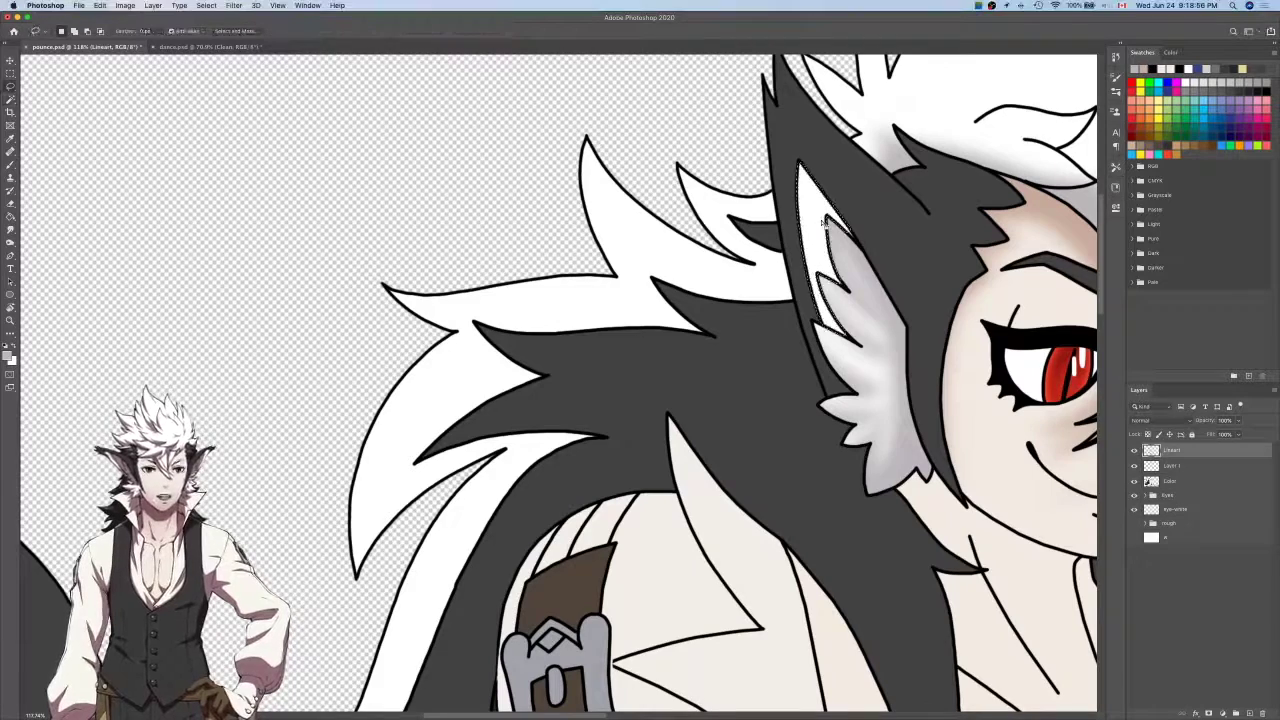
scroll(858, 226, up, 5)
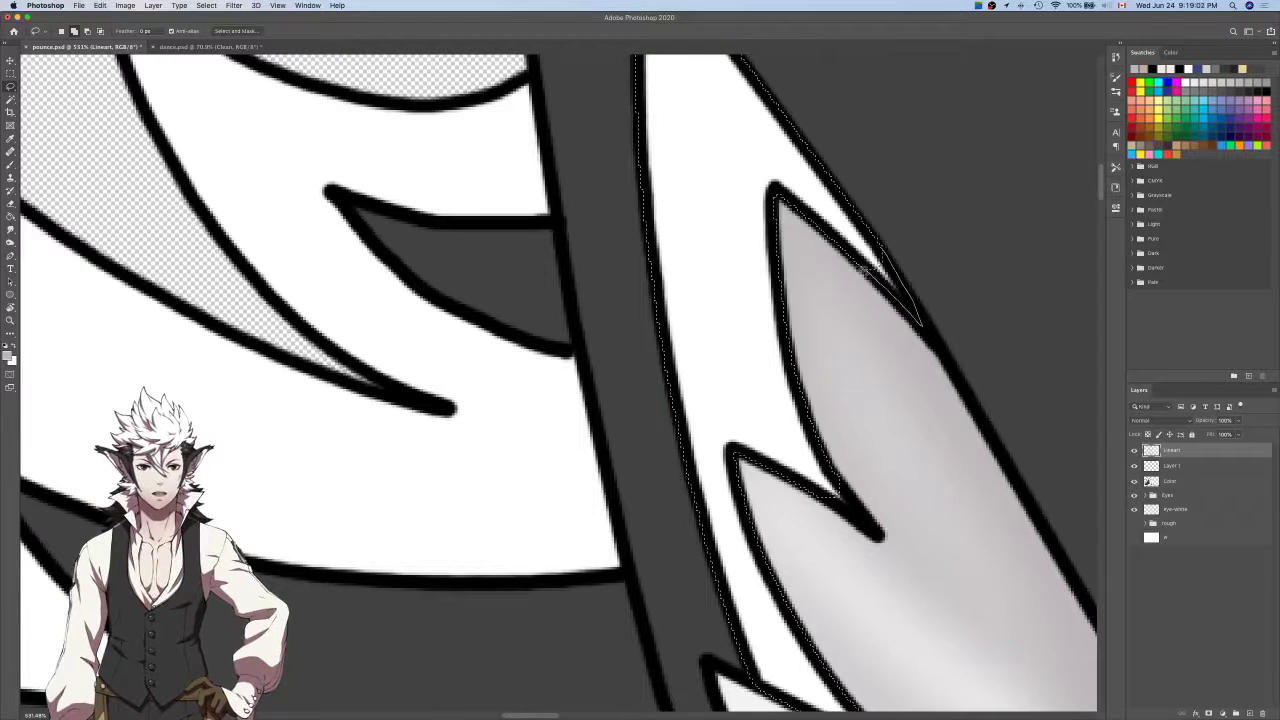
scroll(858, 268, down, 3)
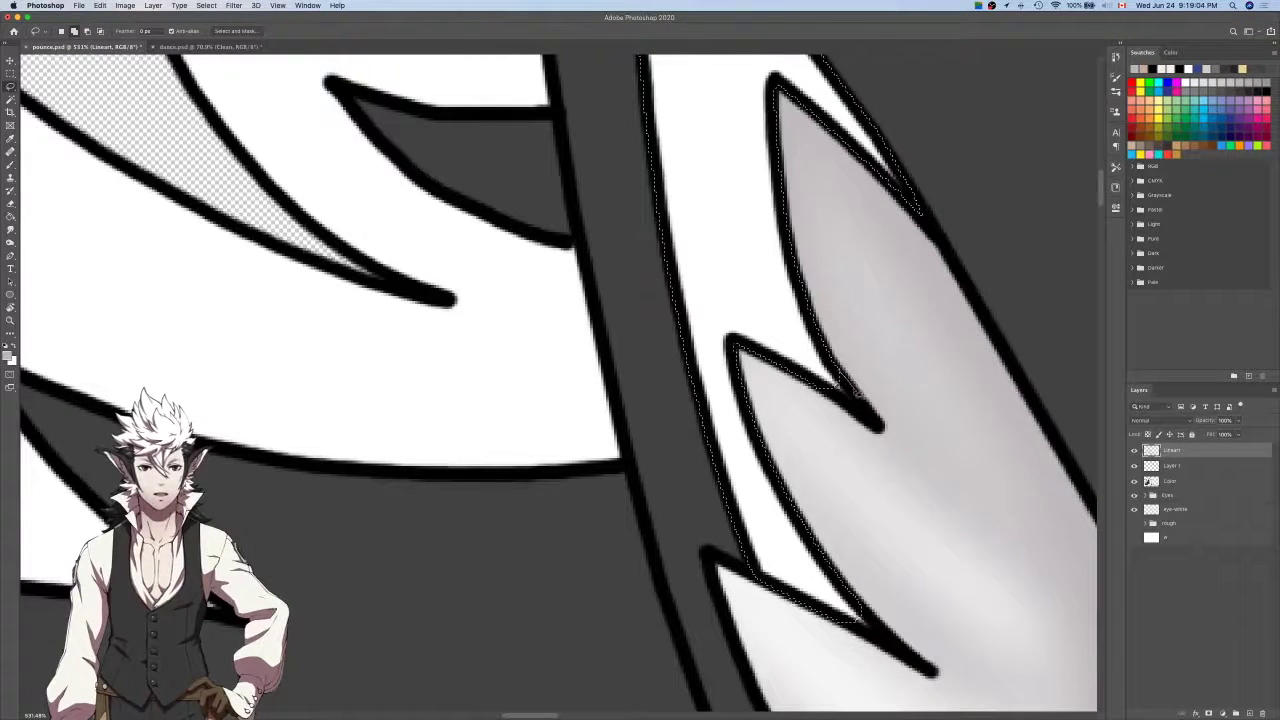
scroll(830, 395, down, 5)
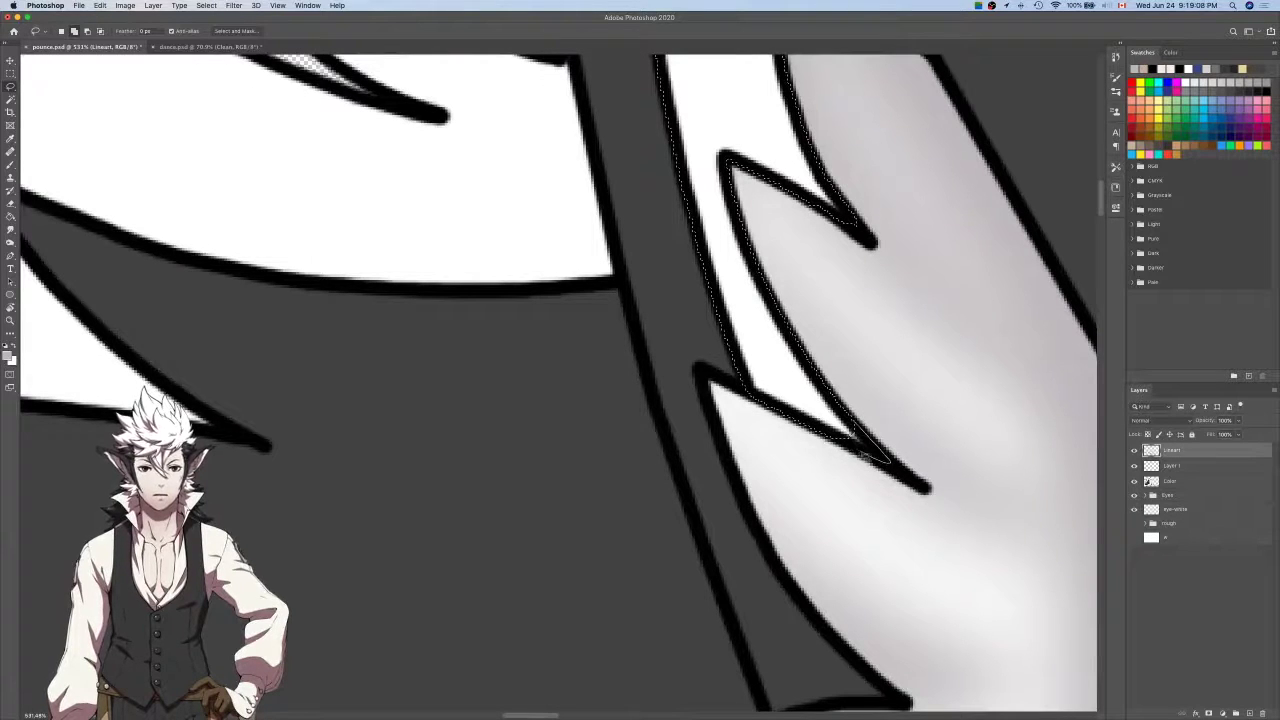
scroll(997, 457, down, 5)
Brush grey on Layer 1 over the upper part of the inner-ear strip, fading toward its lower end.
click(1176, 466)
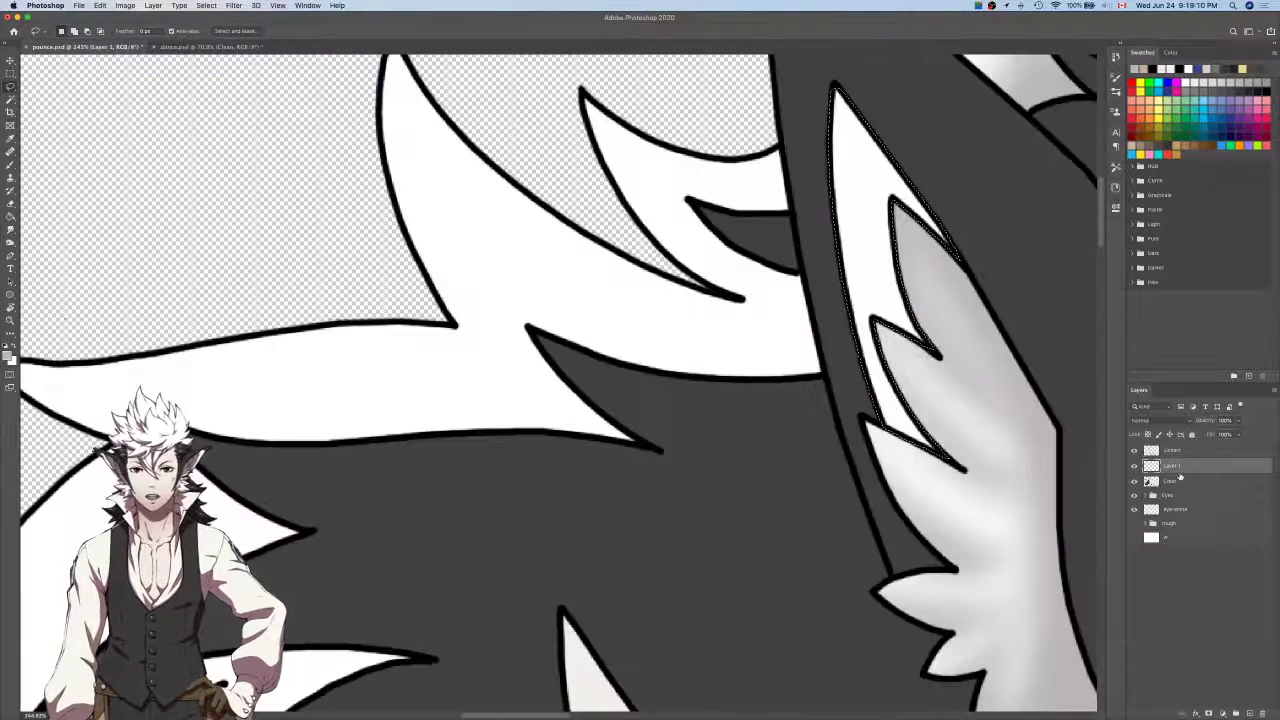
scroll(997, 441, up, 2)
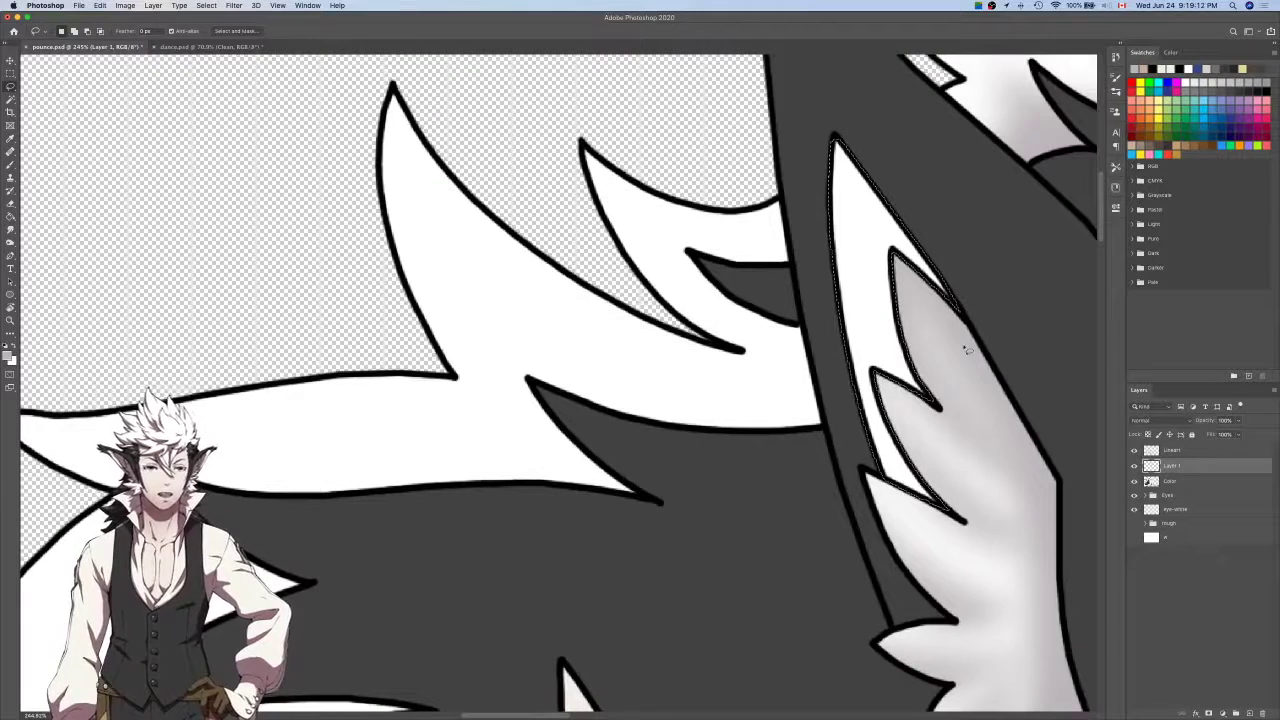
key(b)
drag(927, 273, 882, 325)
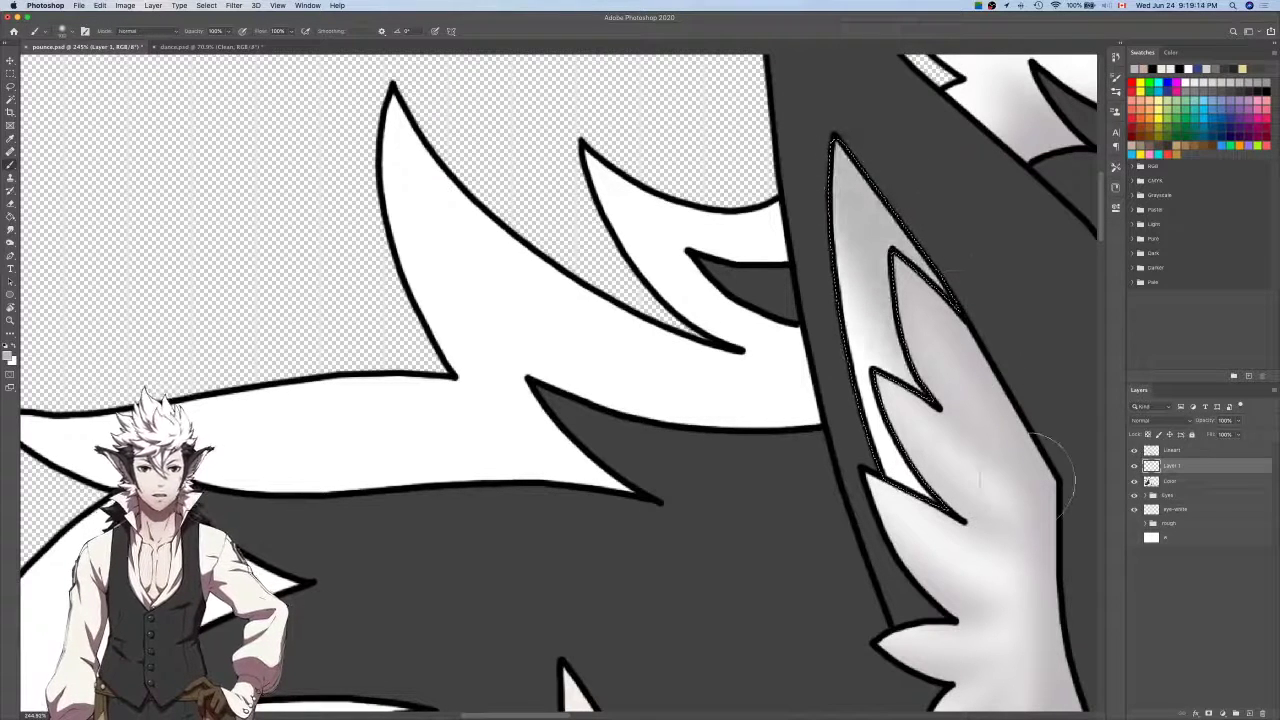
key(super+z)
key(shift+super+z)
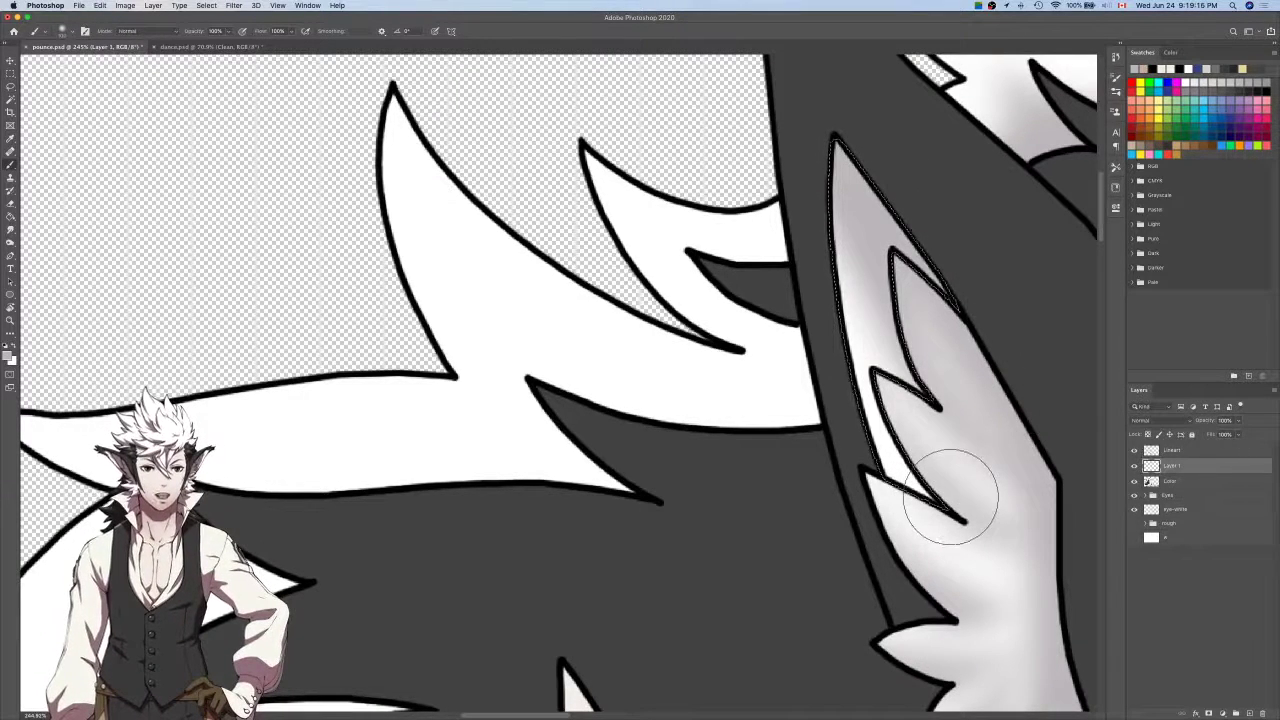
Deselect the ear and select the white hair spikes in front of the face with the Magic Wand on the Lineart layer.
key(super+d)
click(1172, 451)
key(w)
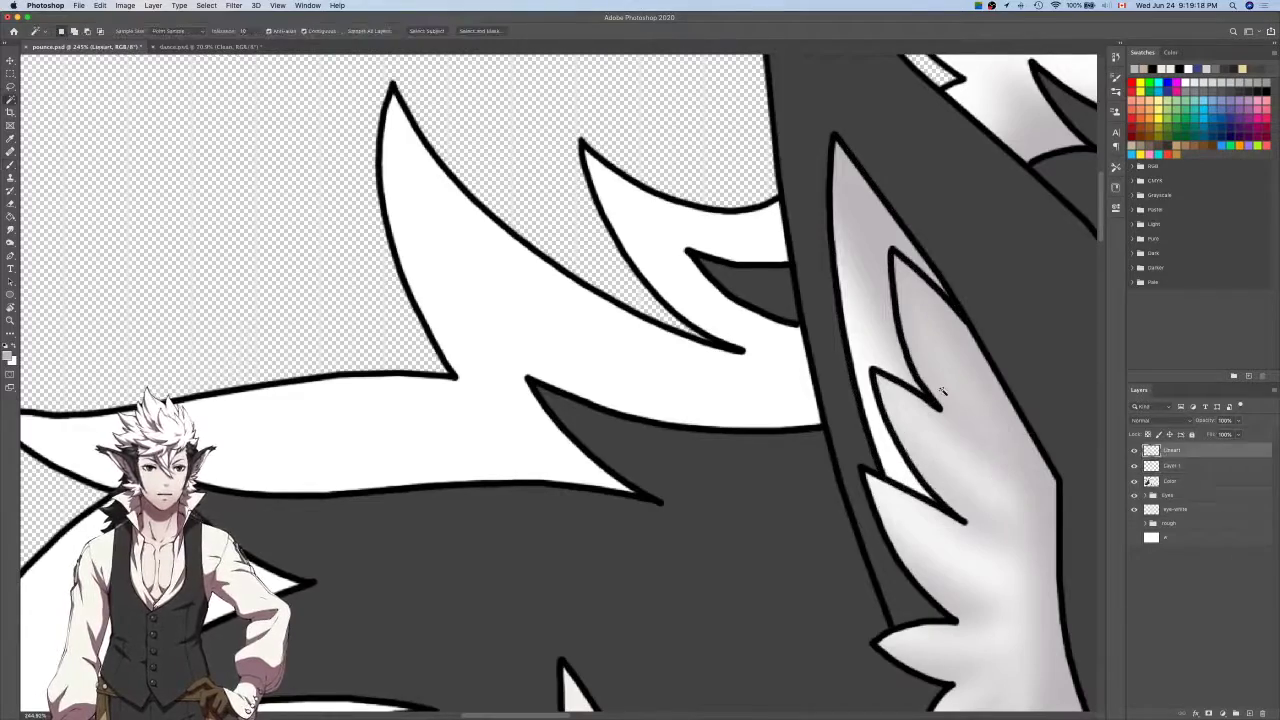
scroll(940, 392, down, 10)
scroll(940, 392, down, 1)
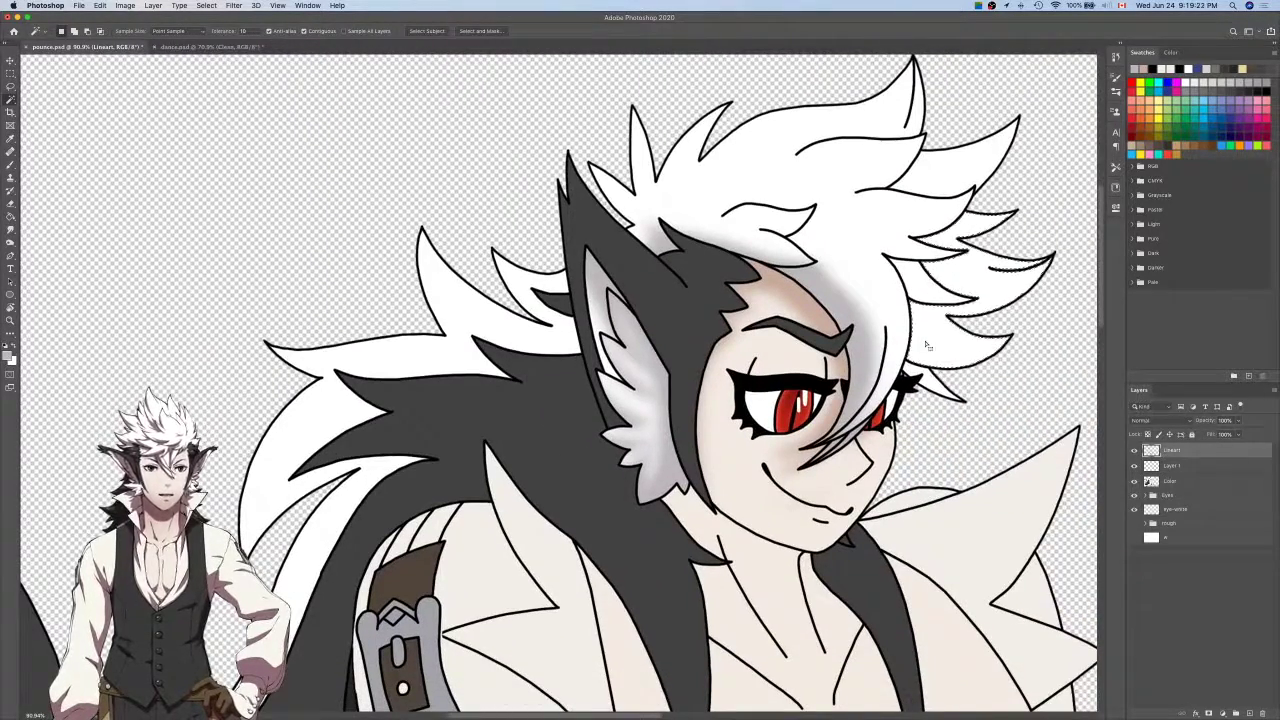
Add the lowest hair spike's tip and the corner where the spikes meet the fringe to the selection with the Lasso.
key(l)
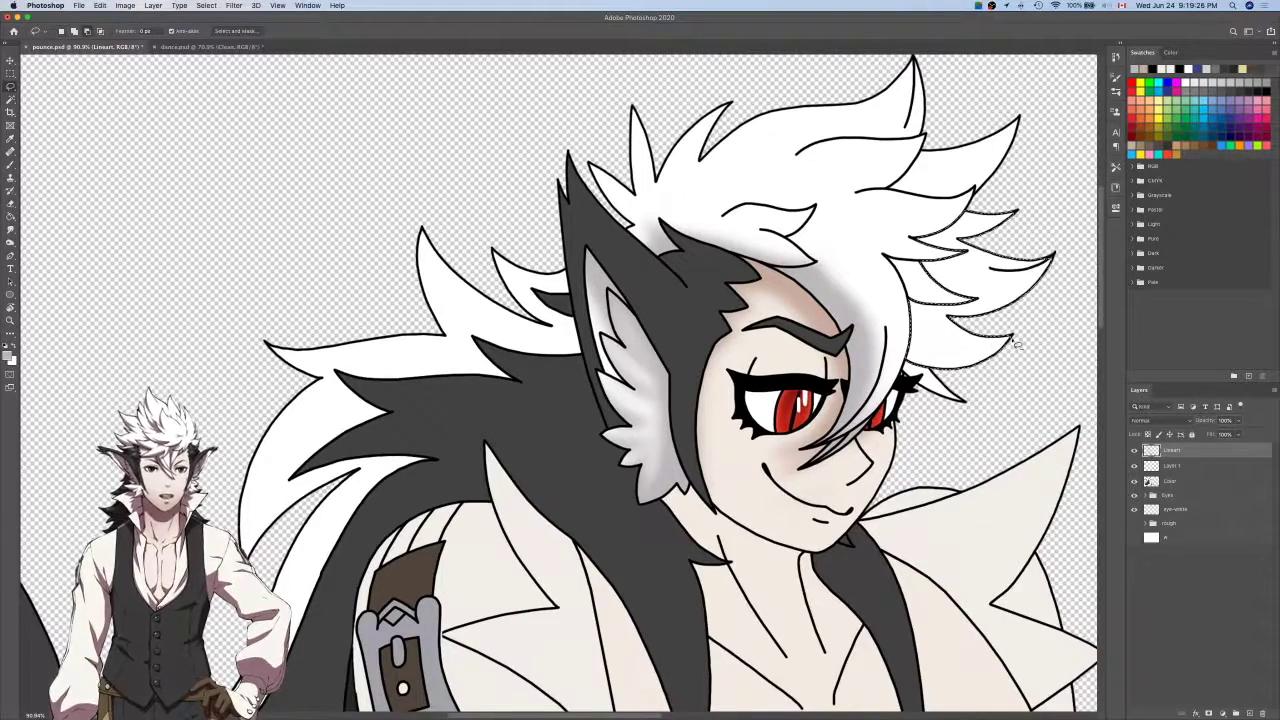
scroll(1017, 344, up, 10)
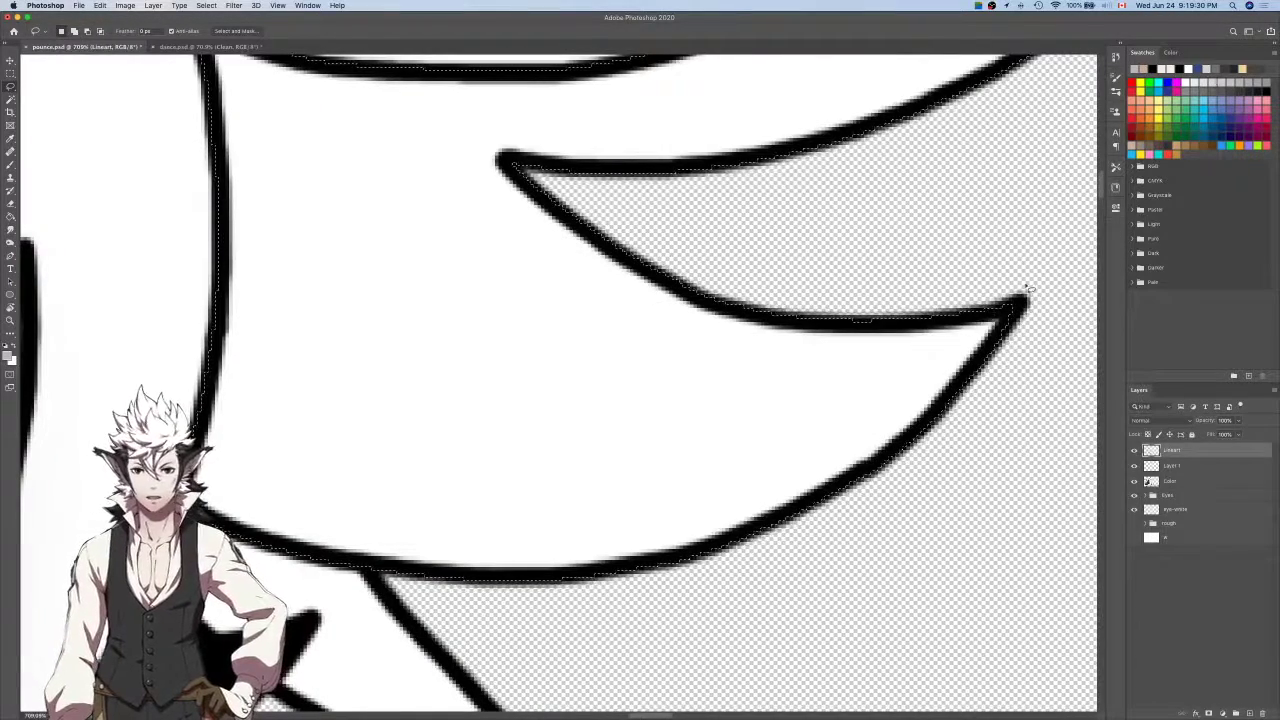
scroll(1015, 312, up, 5)
drag(638, 205, 799, 305)
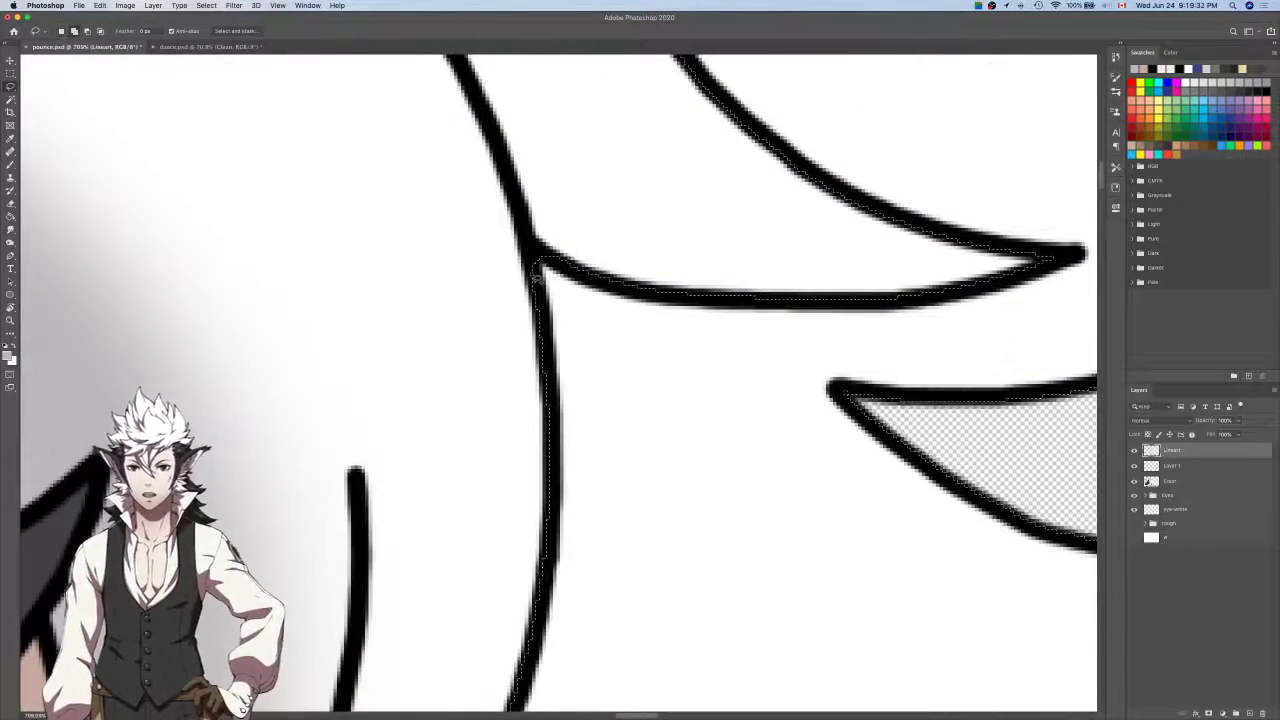
drag(547, 257, 562, 263)
scroll(560, 263, down, 5)
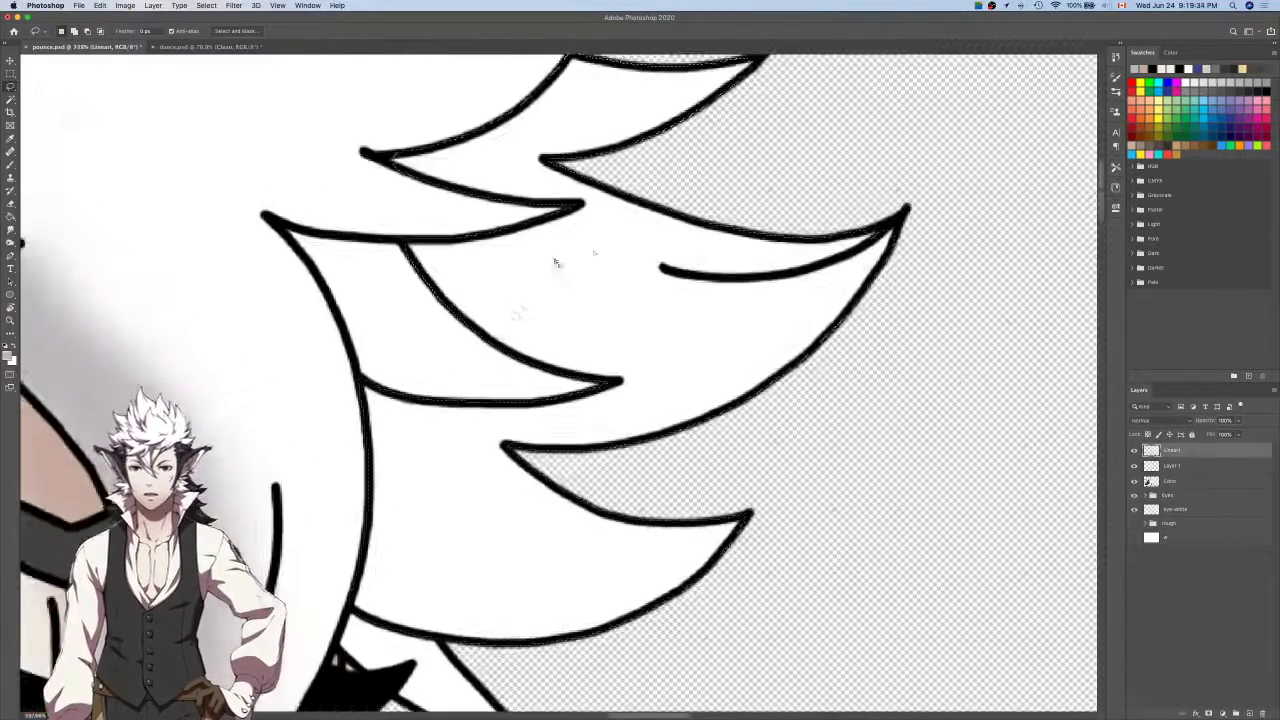
Extend the Lasso selection into the tips of the large middle spike and the small spike above it.
scroll(882, 222, up, 3)
scroll(884, 226, up, 3)
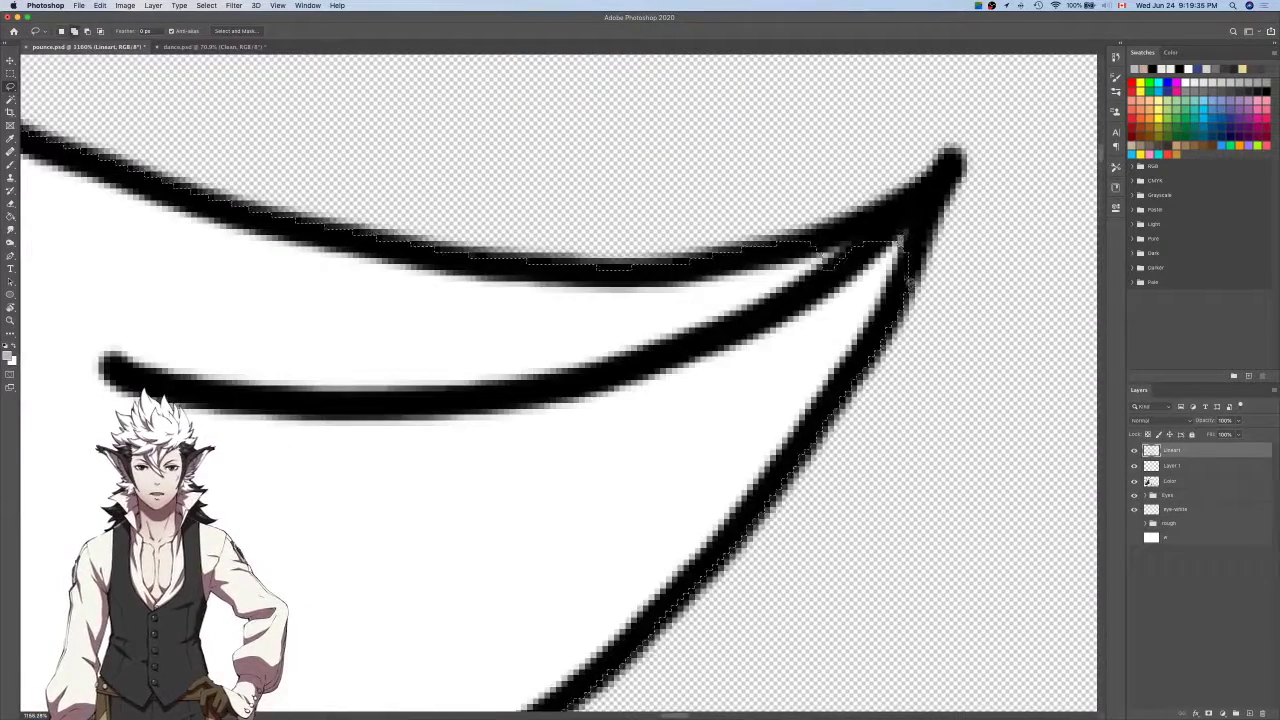
mouse_move(822, 258)
mouse_down()
mouse_move(829, 243)
mouse_move(815, 245)
mouse_move(892, 234)
mouse_up()
scroll(775, 312, down, 4)
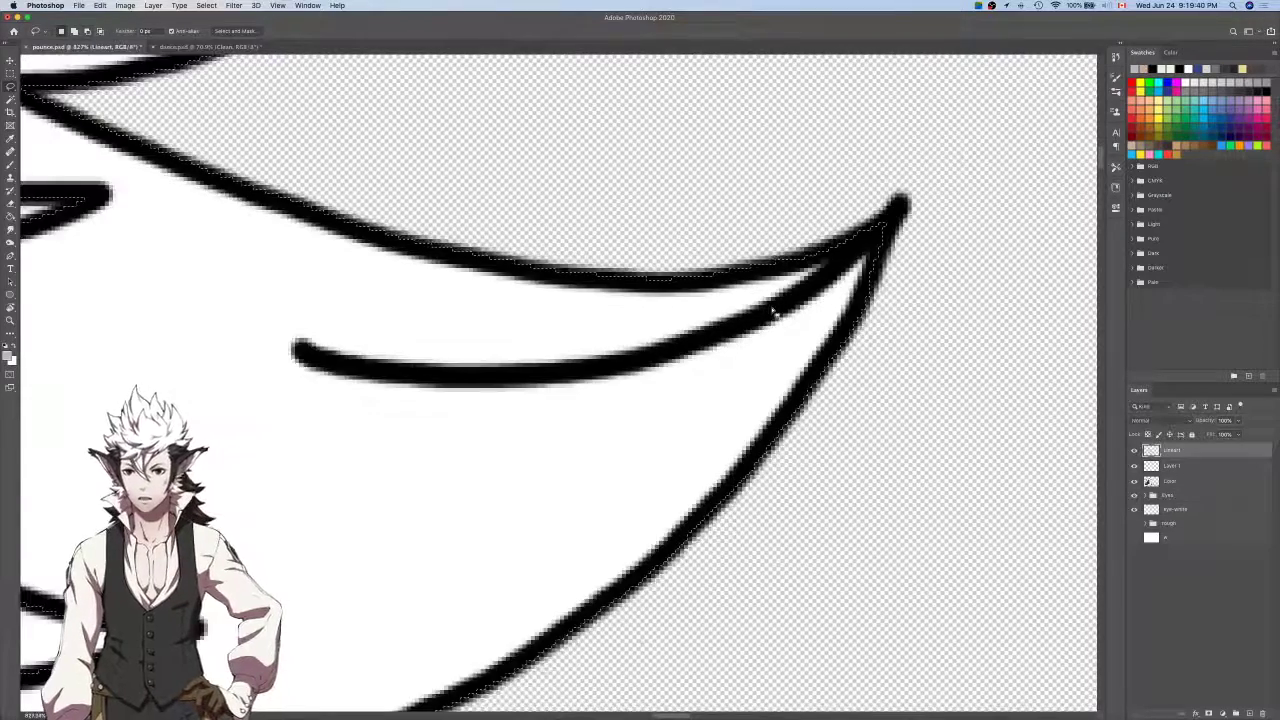
scroll(730, 311, left, 3)
scroll(645, 298, up, 1)
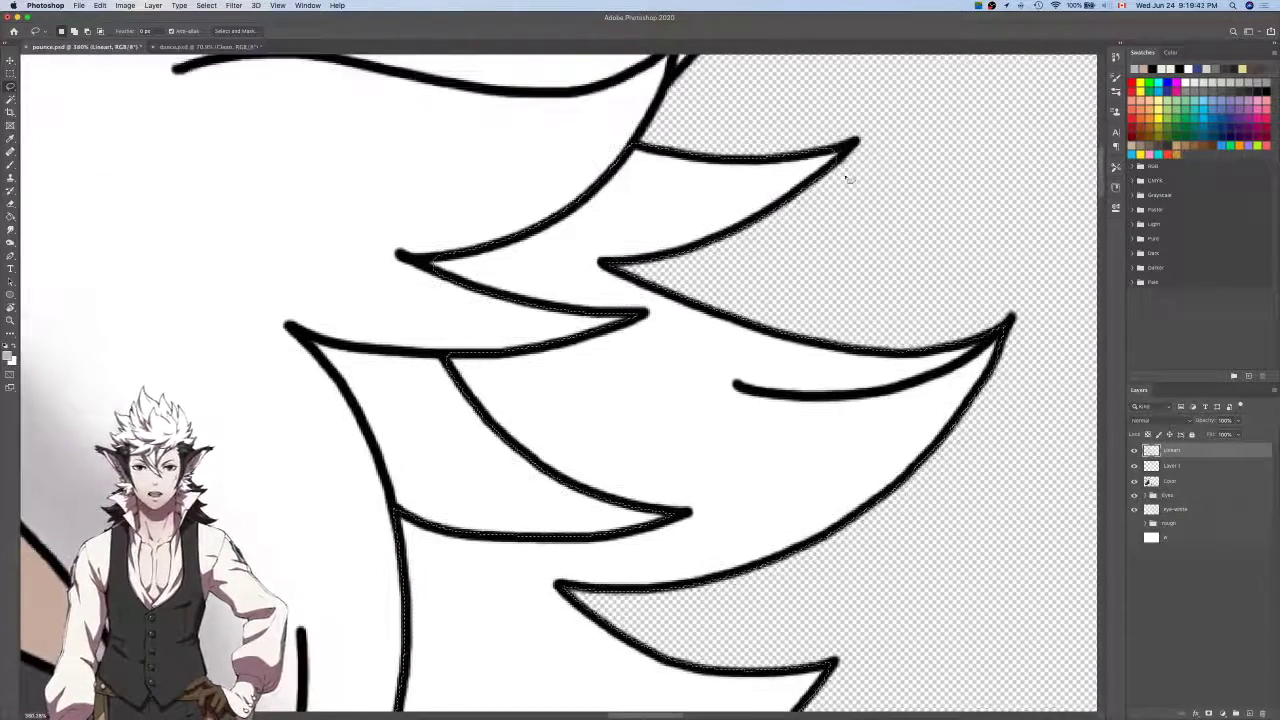
scroll(846, 177, up, 4)
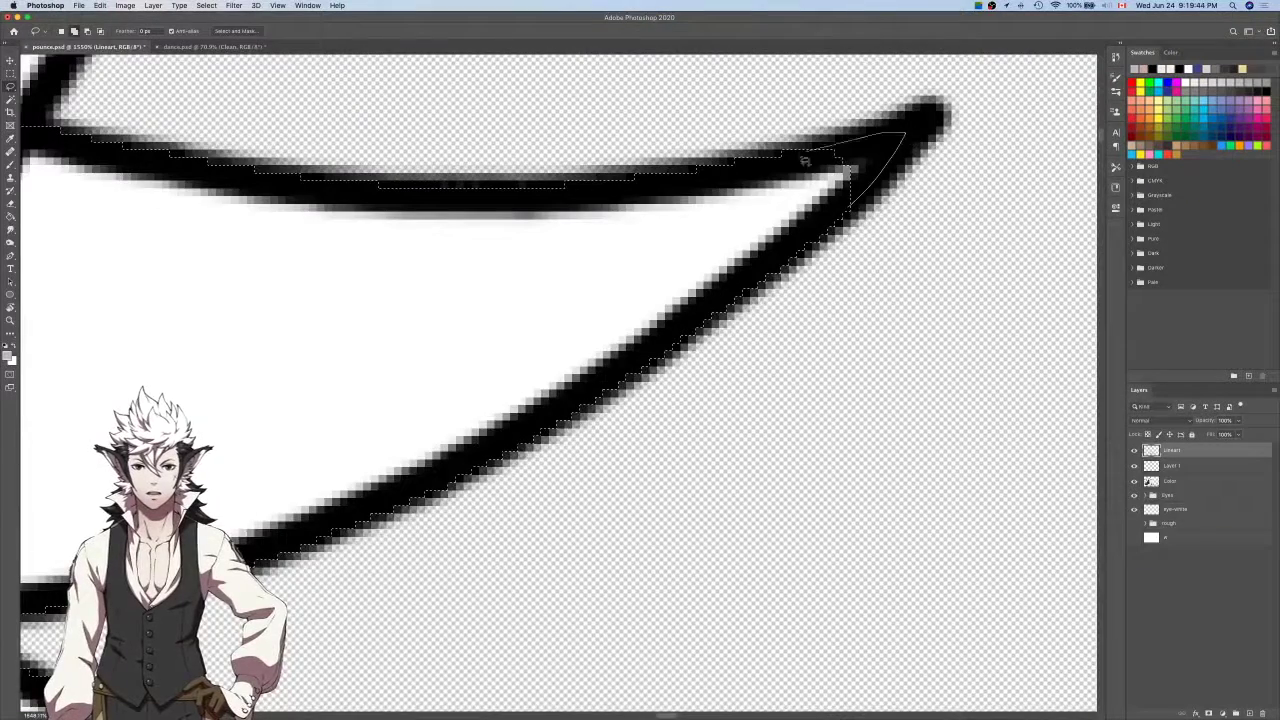
drag(803, 159, 798, 161)
Add the sharp inner corner of the small upper spike, where its outlines meet, to the selection with the Lasso.
scroll(798, 162, down, 3)
scroll(798, 162, left, 5)
scroll(580, 303, up, 4)
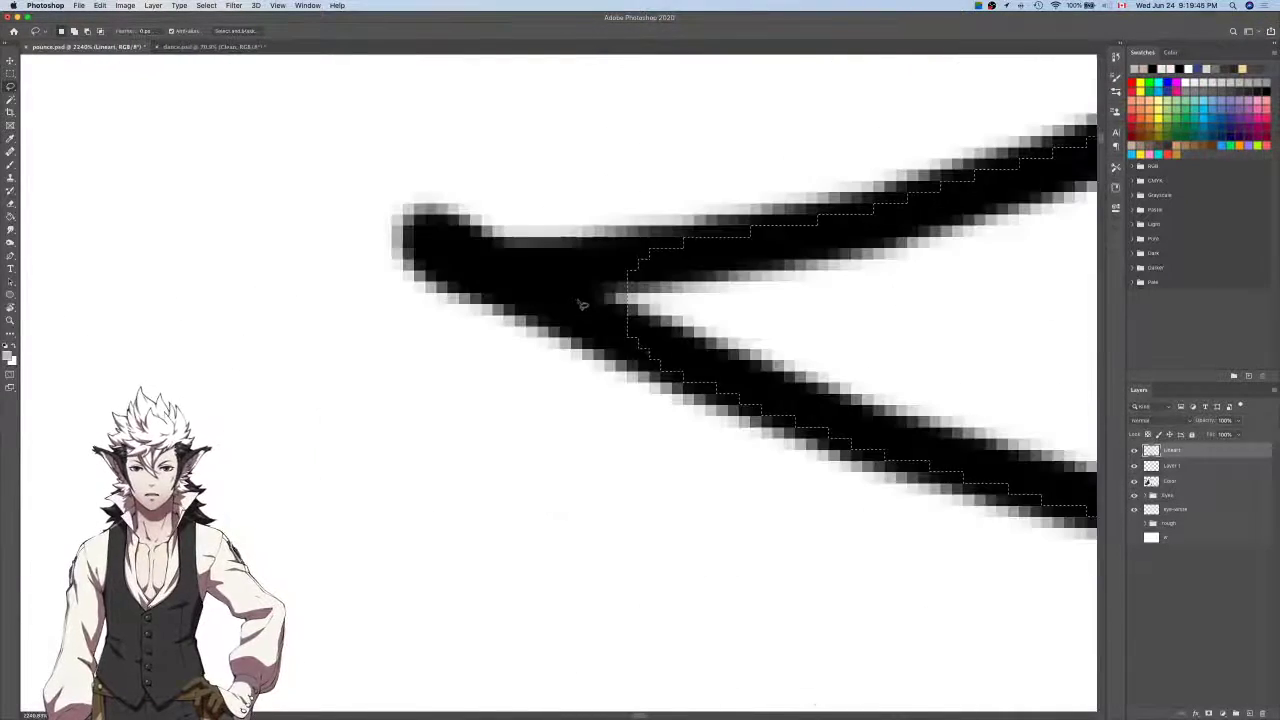
drag(648, 355, 552, 290)
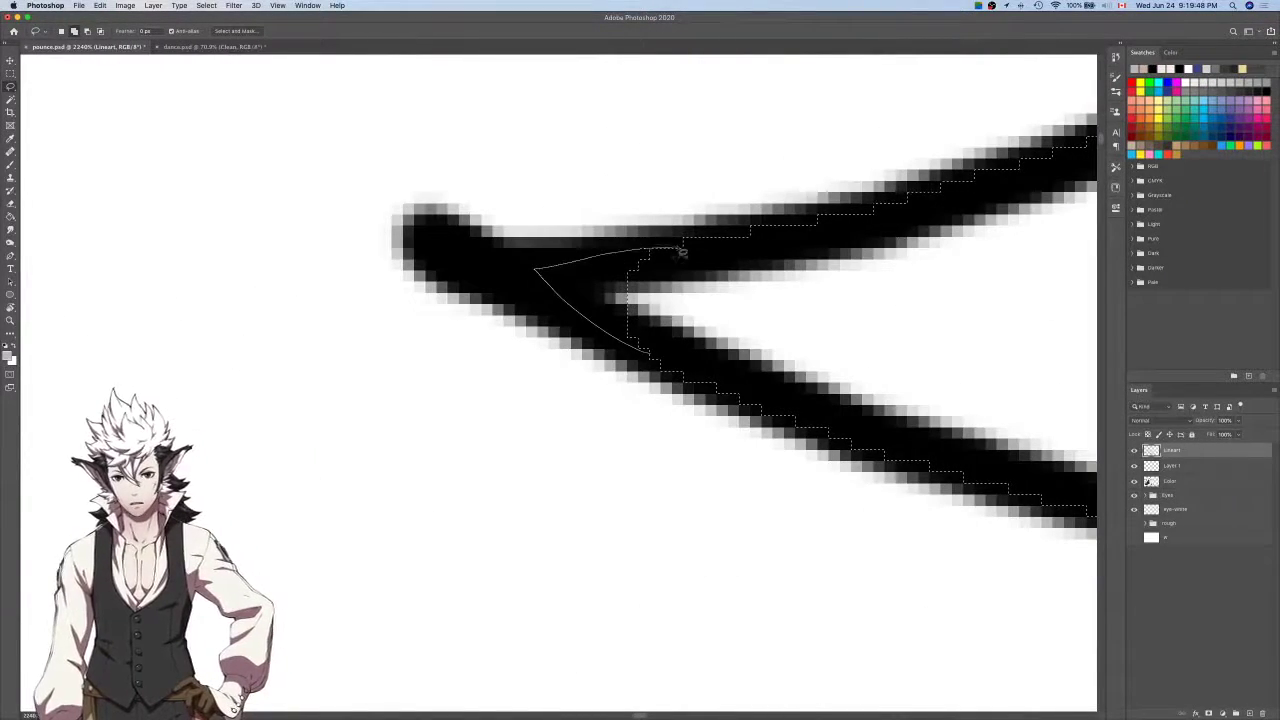
drag(680, 250, 678, 257)
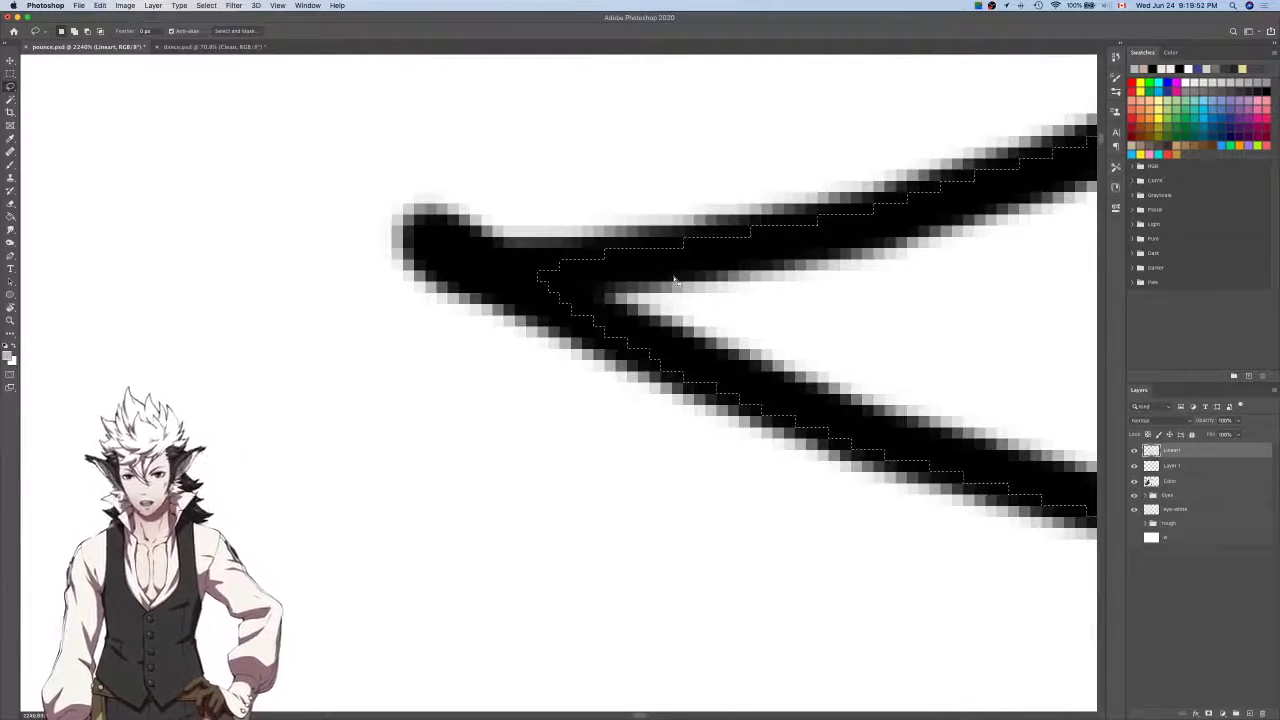
Brush soft grey on Layer 1 along the lower edge of the lowest hair spike in front of the face.
scroll(675, 282, down, 5)
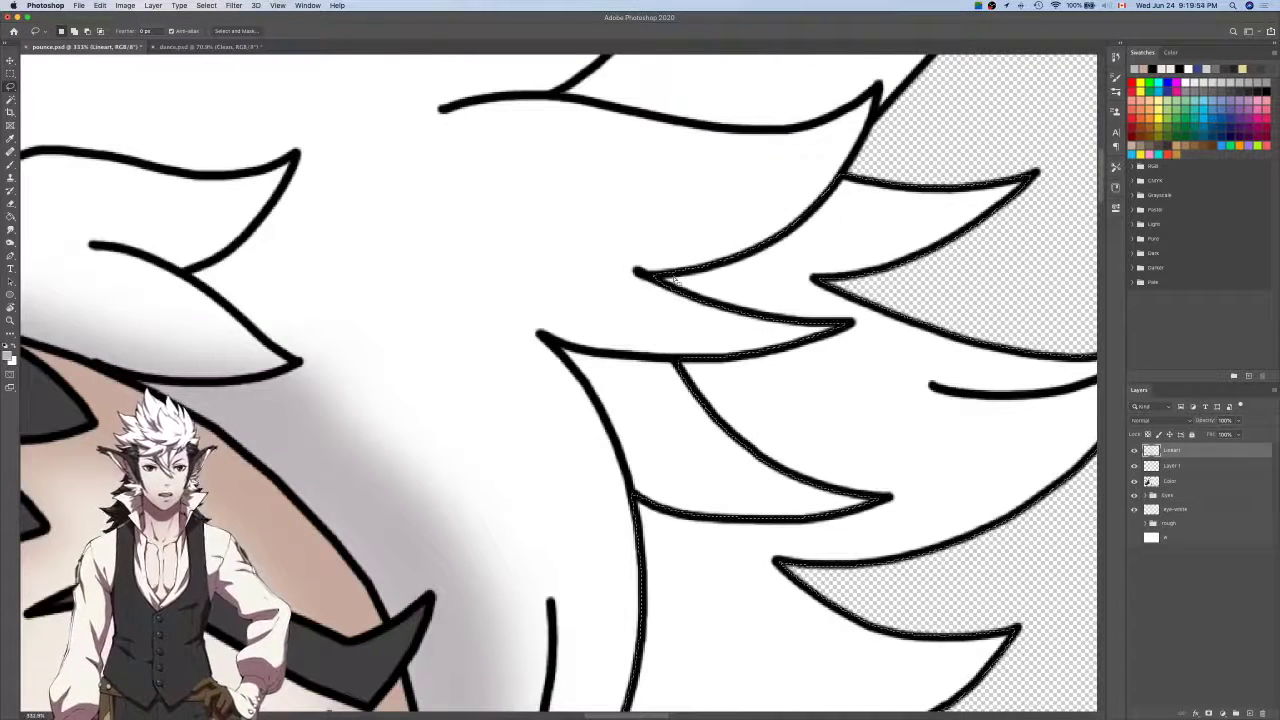
scroll(675, 282, down, 3)
scroll(678, 283, up, 4)
click(1180, 467)
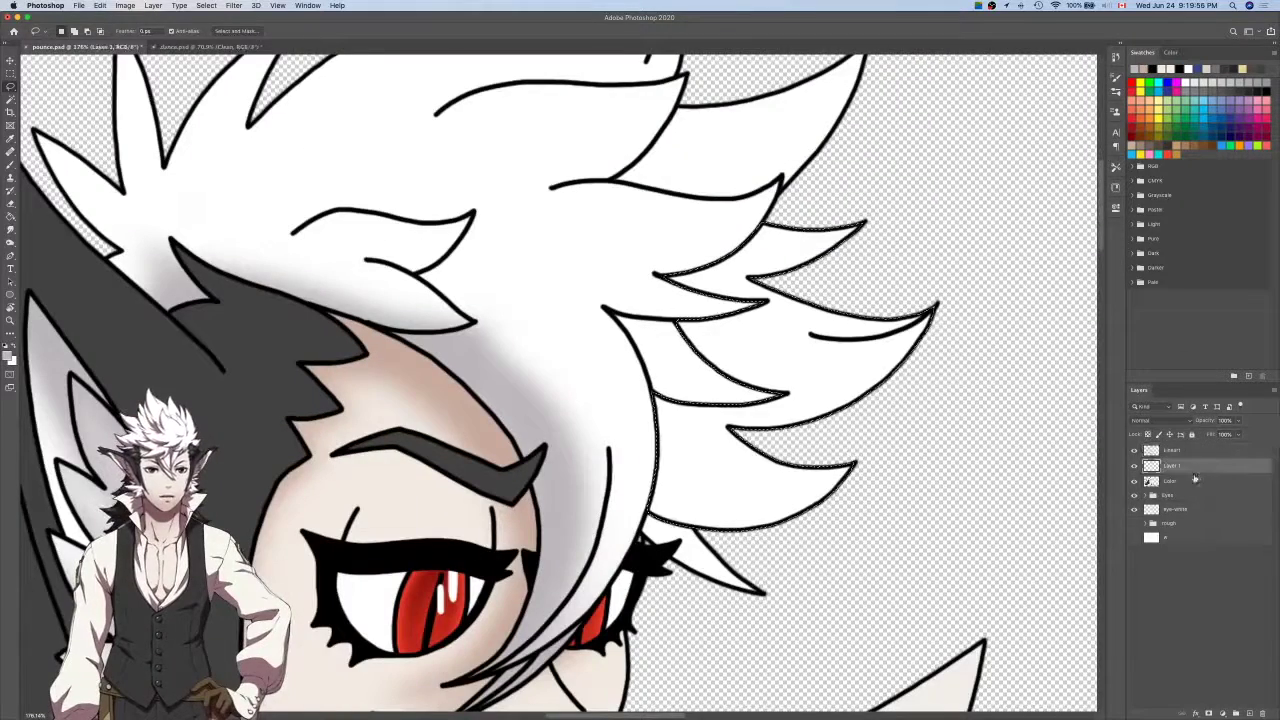
key(b)
drag(845, 494, 863, 480)
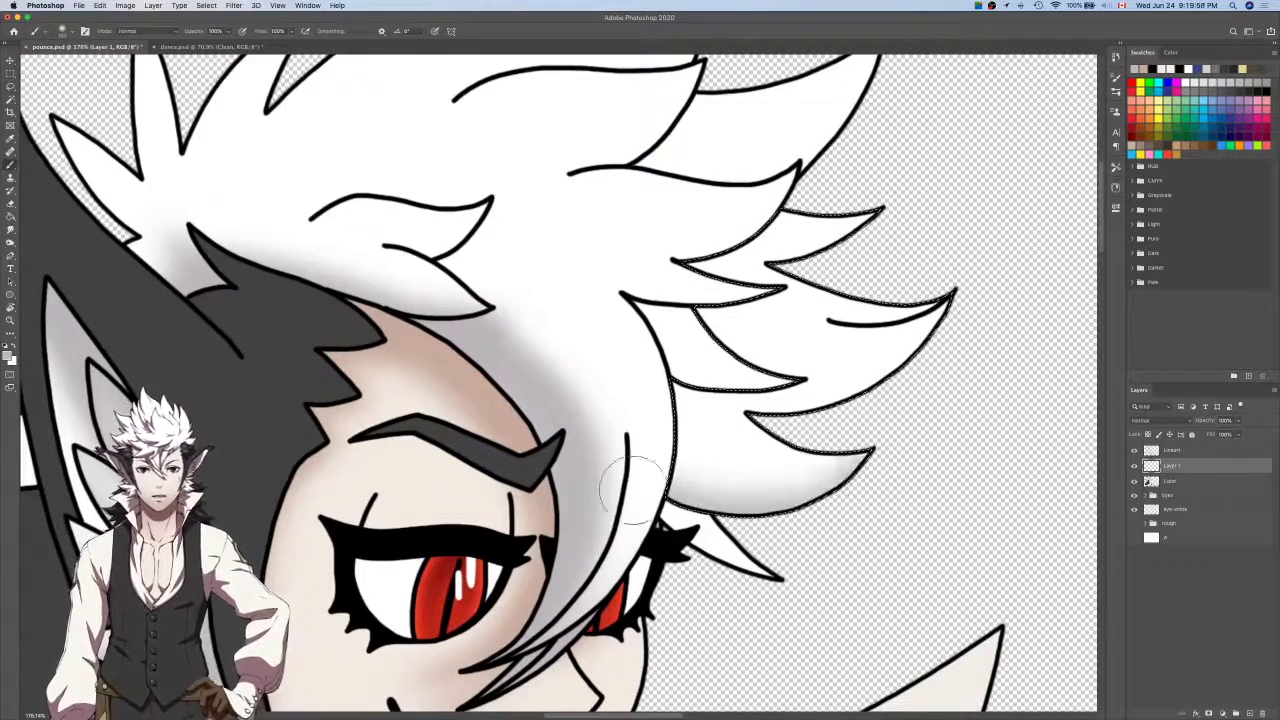
Shade the large middle hair spike with soft grey on Layer 1 and lighten its upper edge with the Eraser.
mouse_move(971, 286)
mouse_down()
mouse_move(881, 364)
mouse_move(792, 374)
mouse_move(659, 345)
mouse_up()
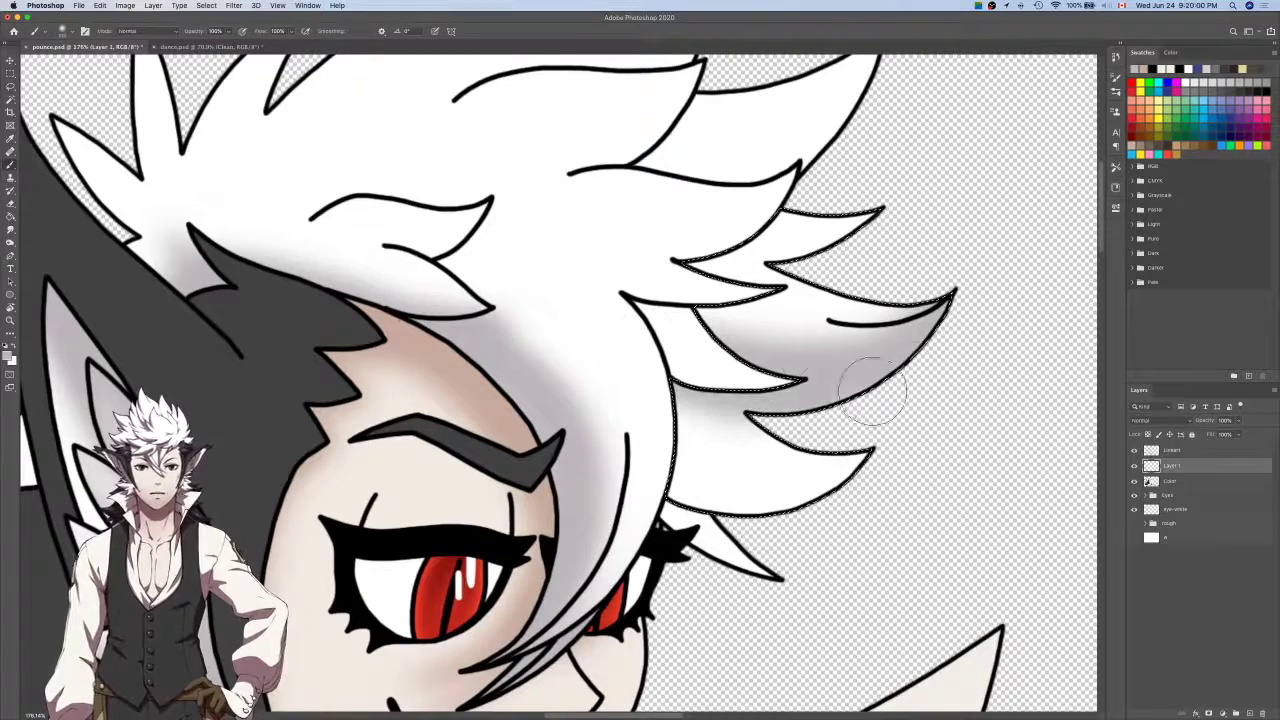
key(r)
key(e)
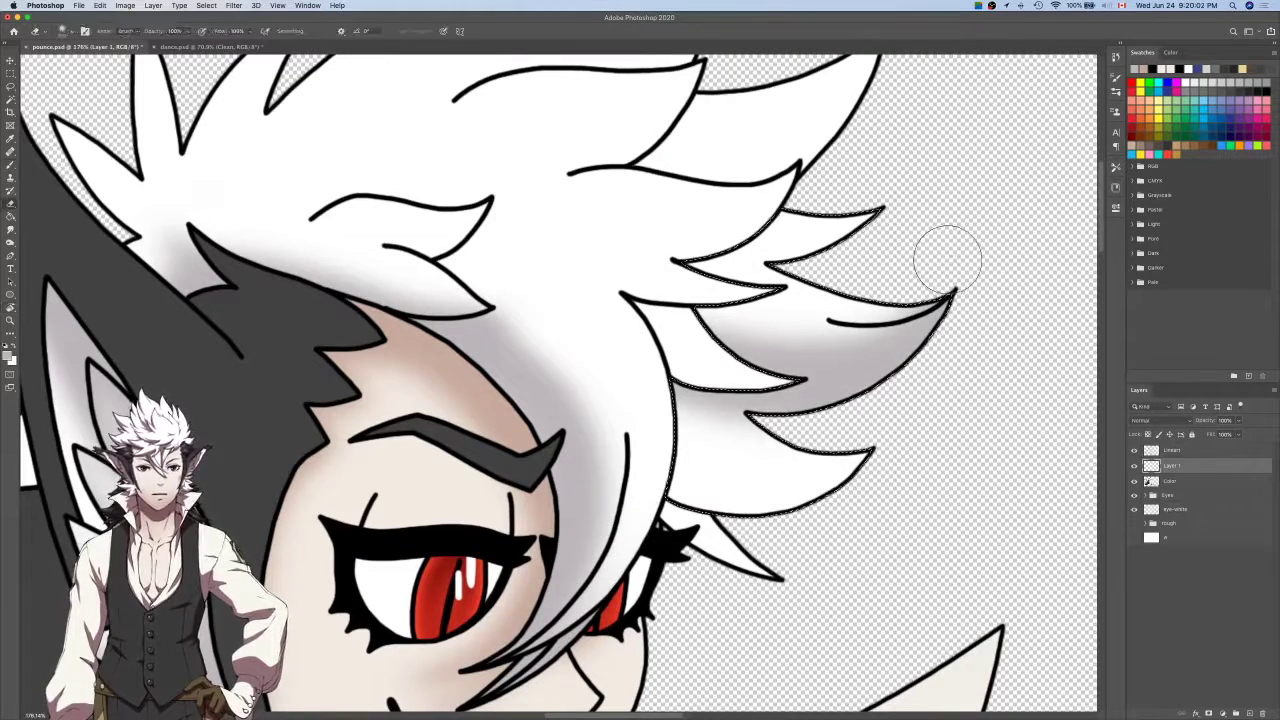
drag(843, 290, 690, 300)
key(b)
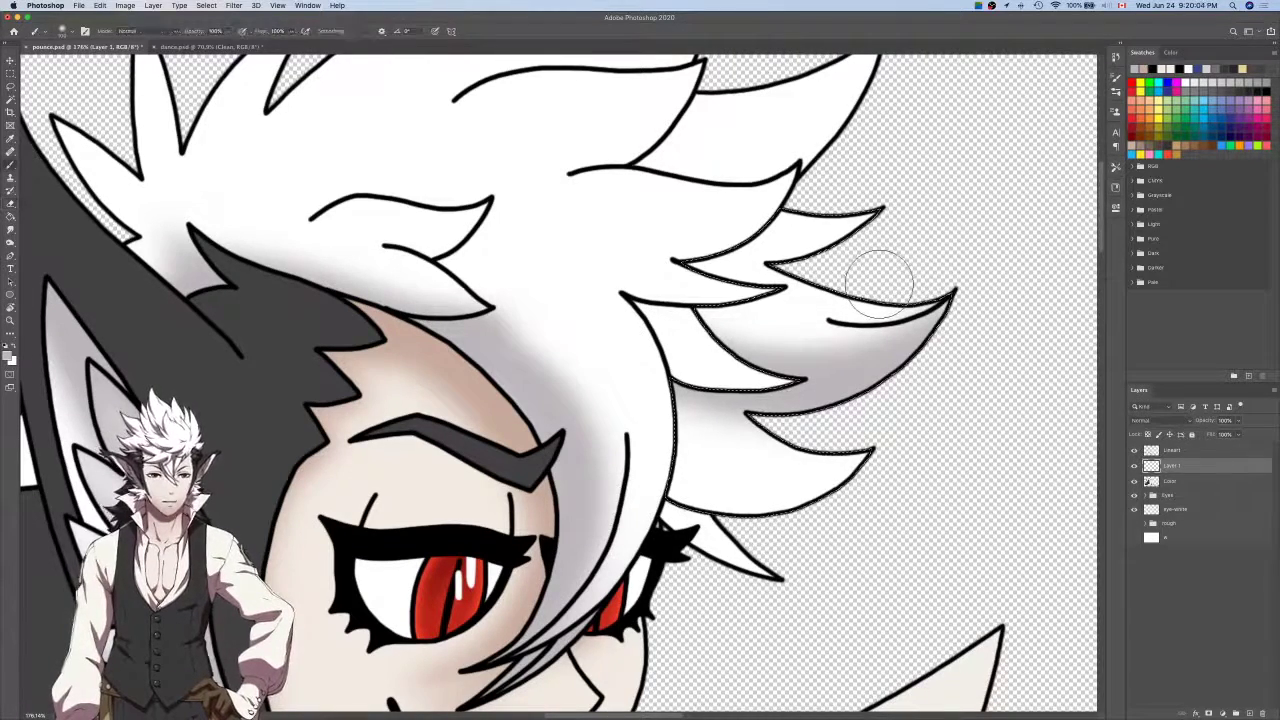
Brush soft grey onto the small spike above the large middle one and soften its shading with the Eraser.
scroll(870, 280, up, 5)
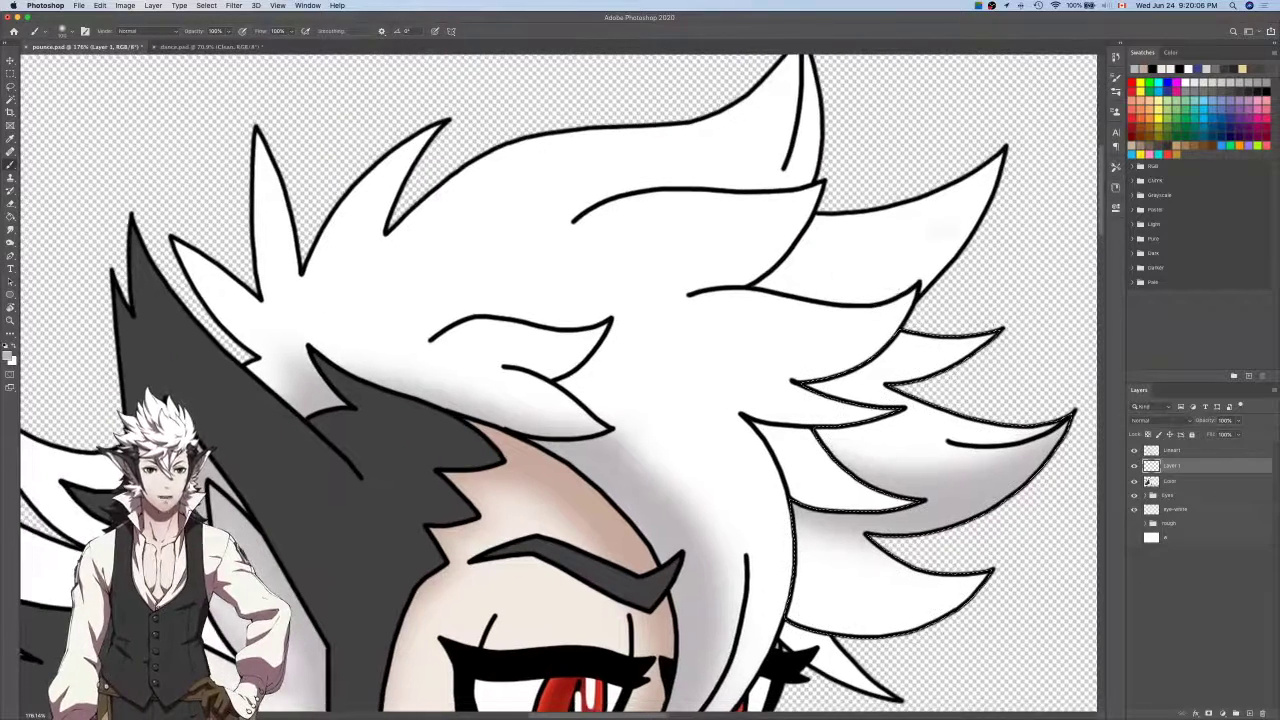
drag(1006, 323, 830, 370)
key(e)
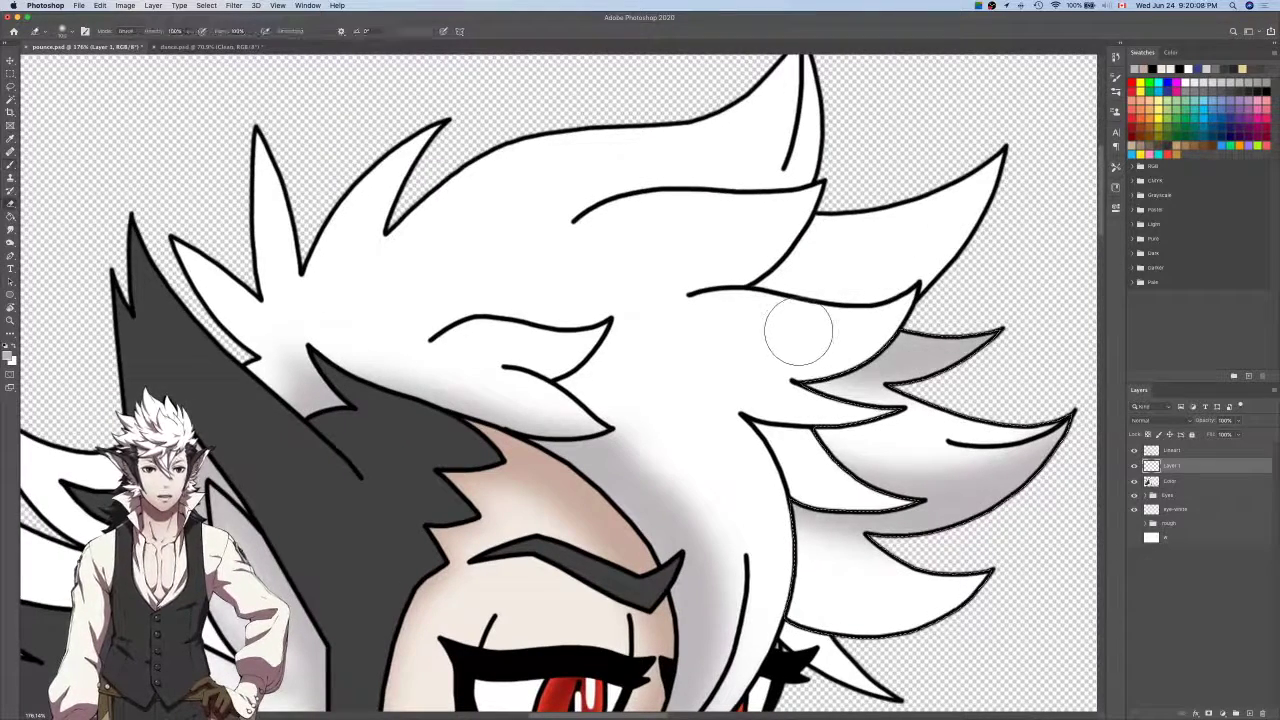
mouse_move(913, 343)
mouse_down()
mouse_move(1010, 286)
mouse_move(985, 305)
mouse_move(844, 338)
mouse_up()
key(super+z)
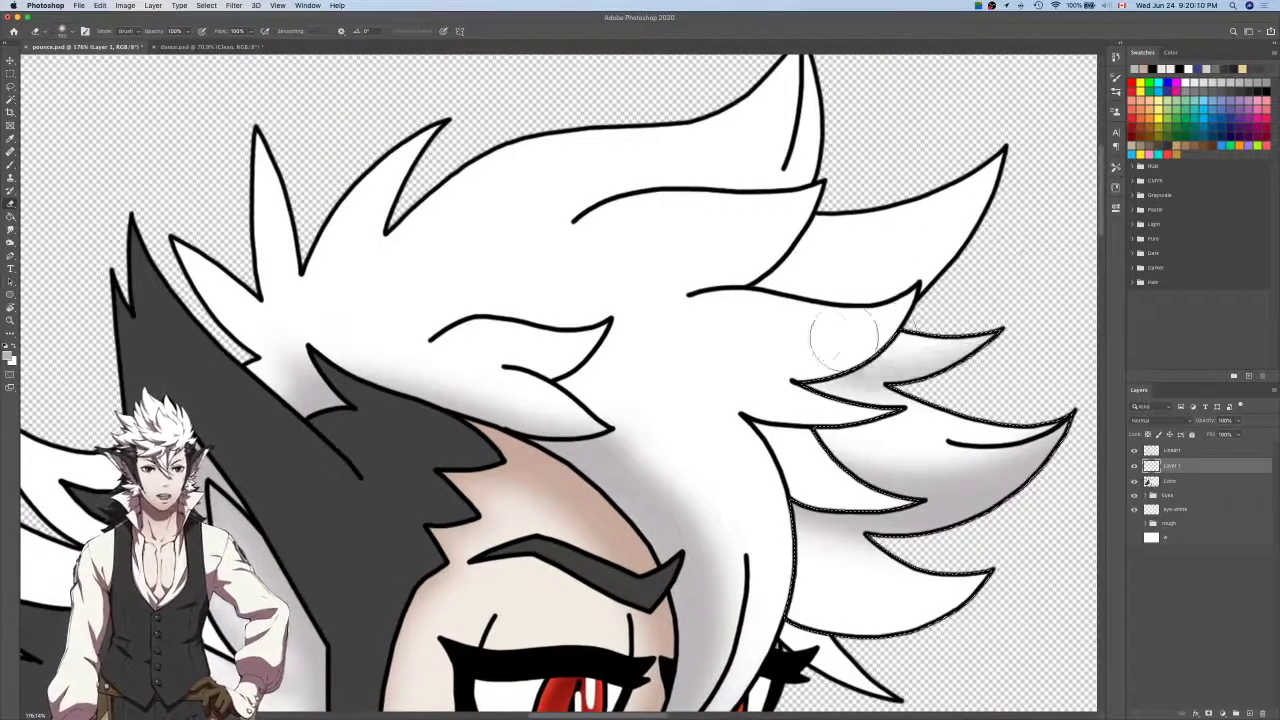
Brush more soft grey along the lower edge and tip of the lowest hair spike.
scroll(945, 340, down, 5)
key(b)
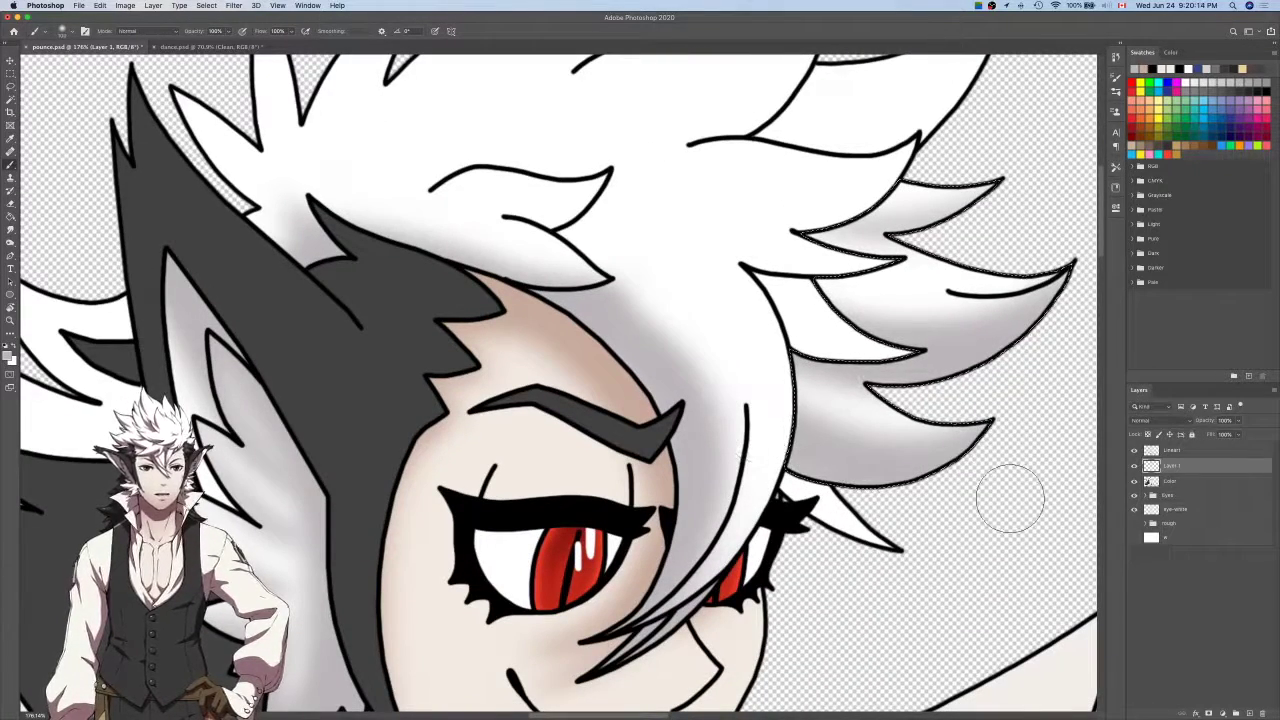
scroll(1010, 500, up, 2)
scroll(1010, 500, up, 3)
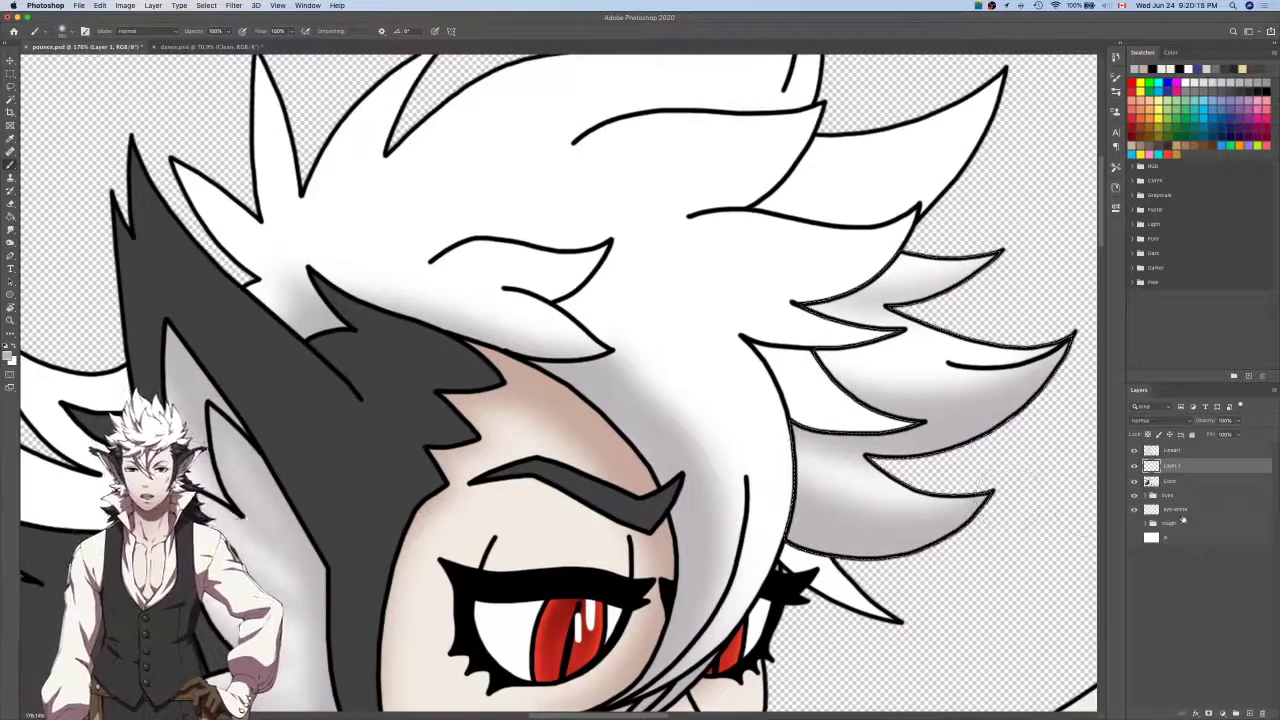
Select the large upper back spike on the Lineart layer with the Magic Wand and add its inner corner with the Lasso.
click(1172, 450)
scroll(1063, 443, up, 5)
key(w)
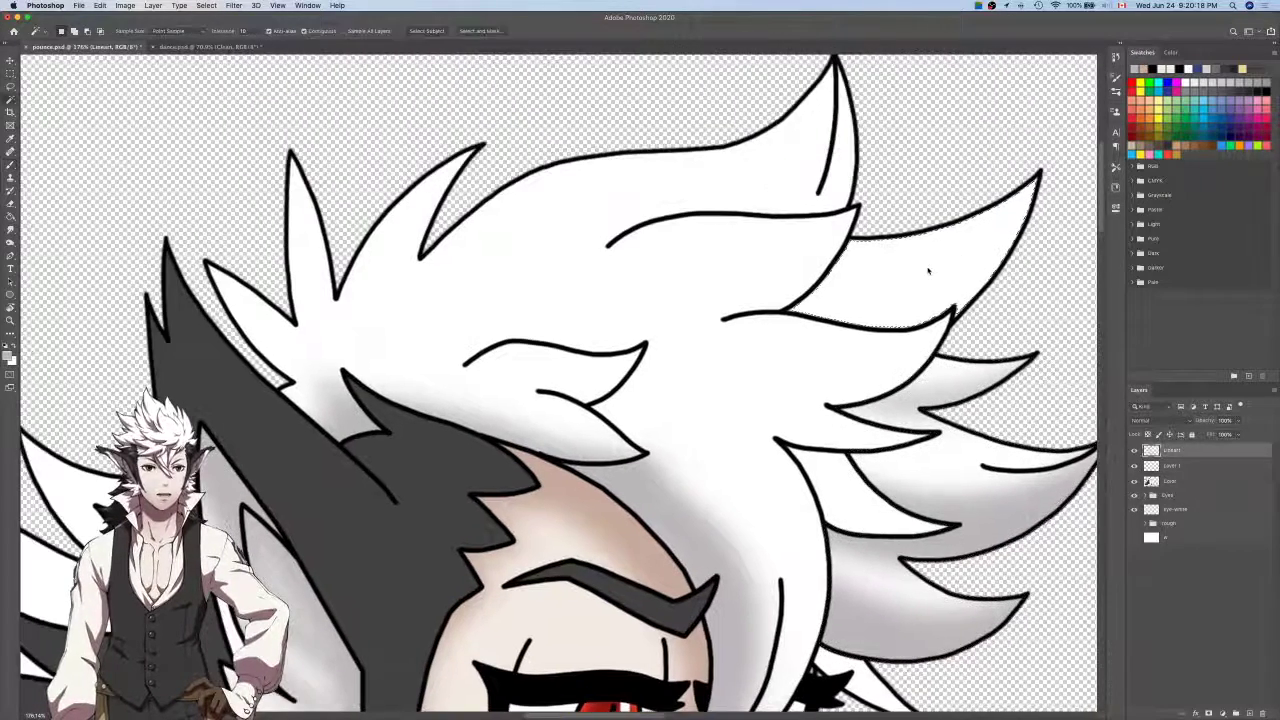
key(l)
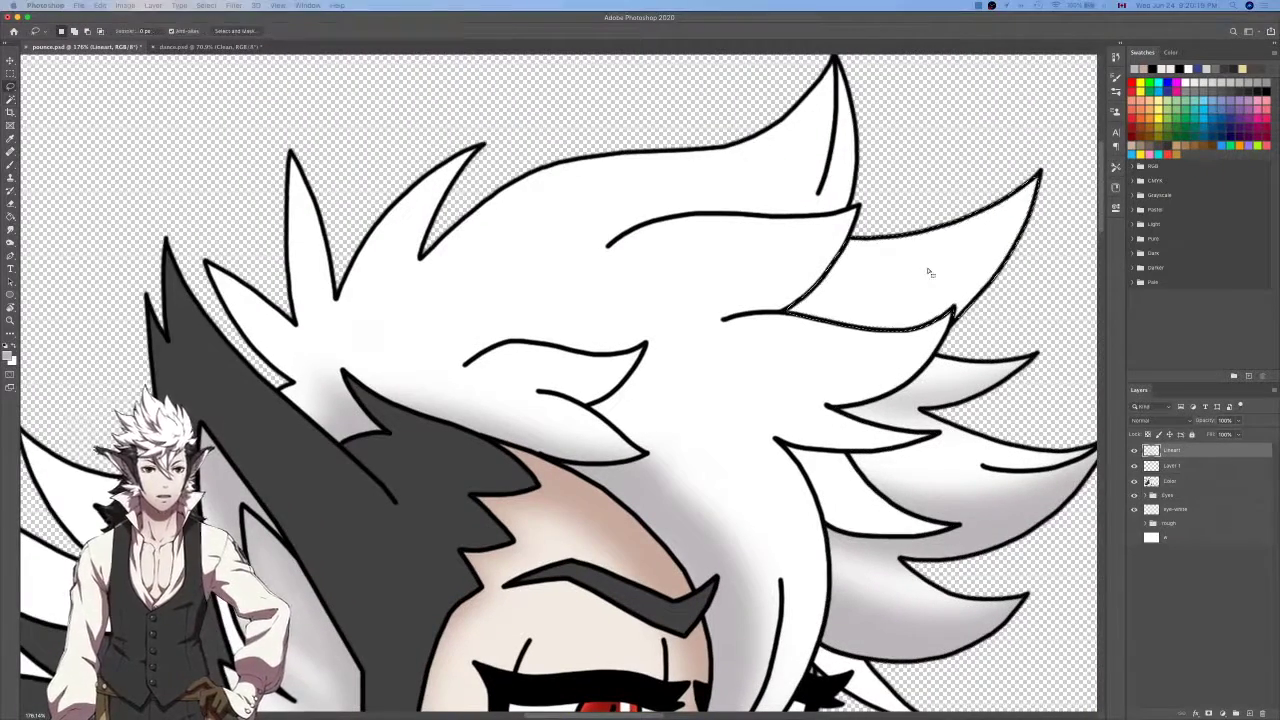
scroll(968, 336, up, 6)
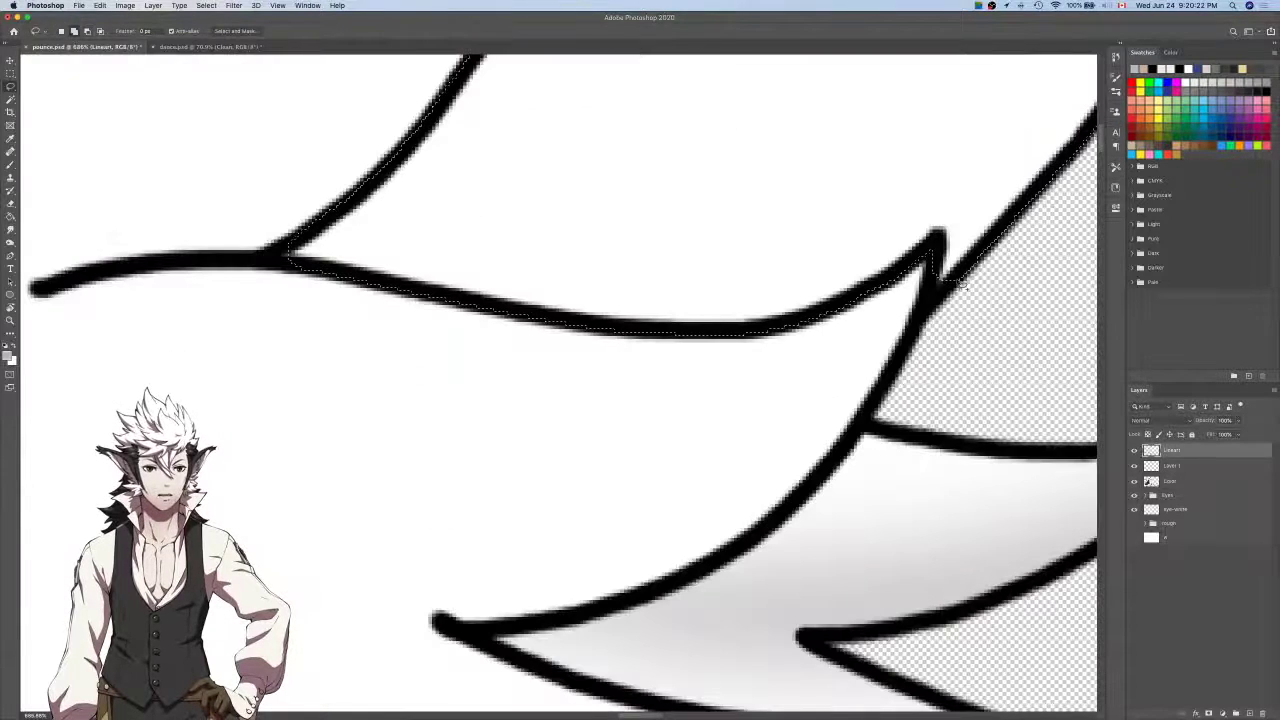
scroll(925, 312, left, 8)
scroll(925, 312, up, 1)
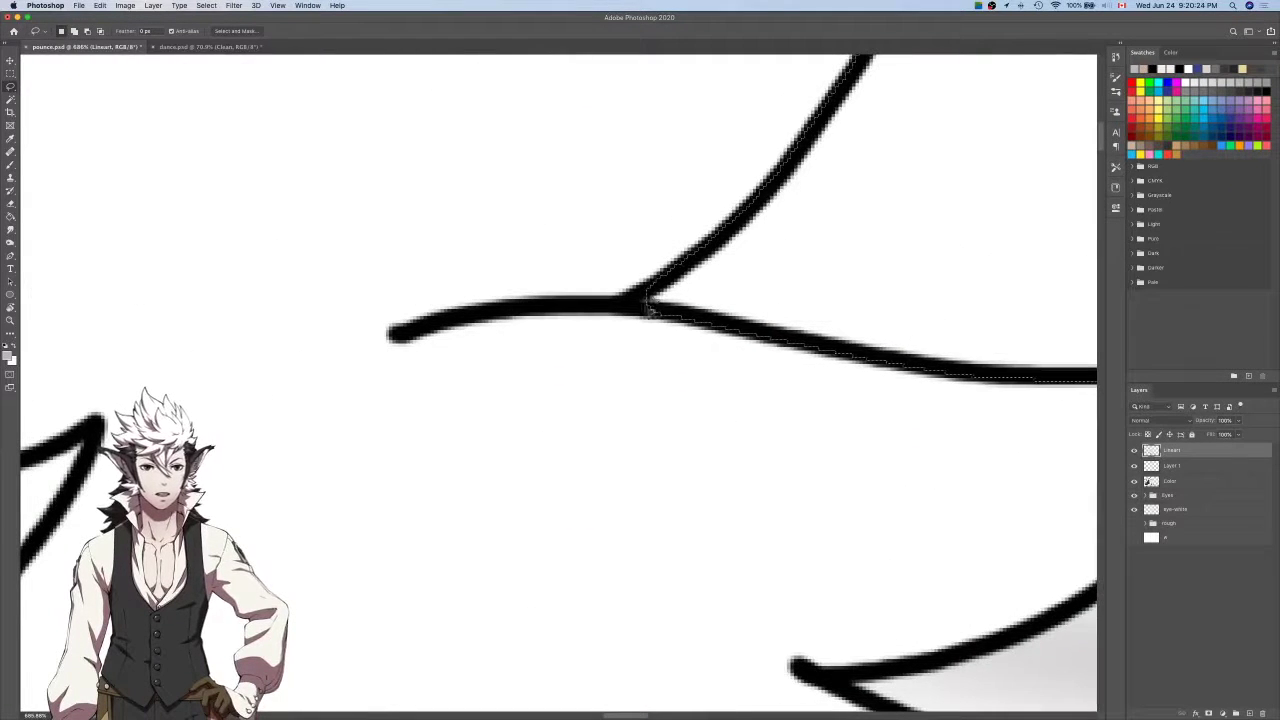
scroll(763, 349, down, 6)
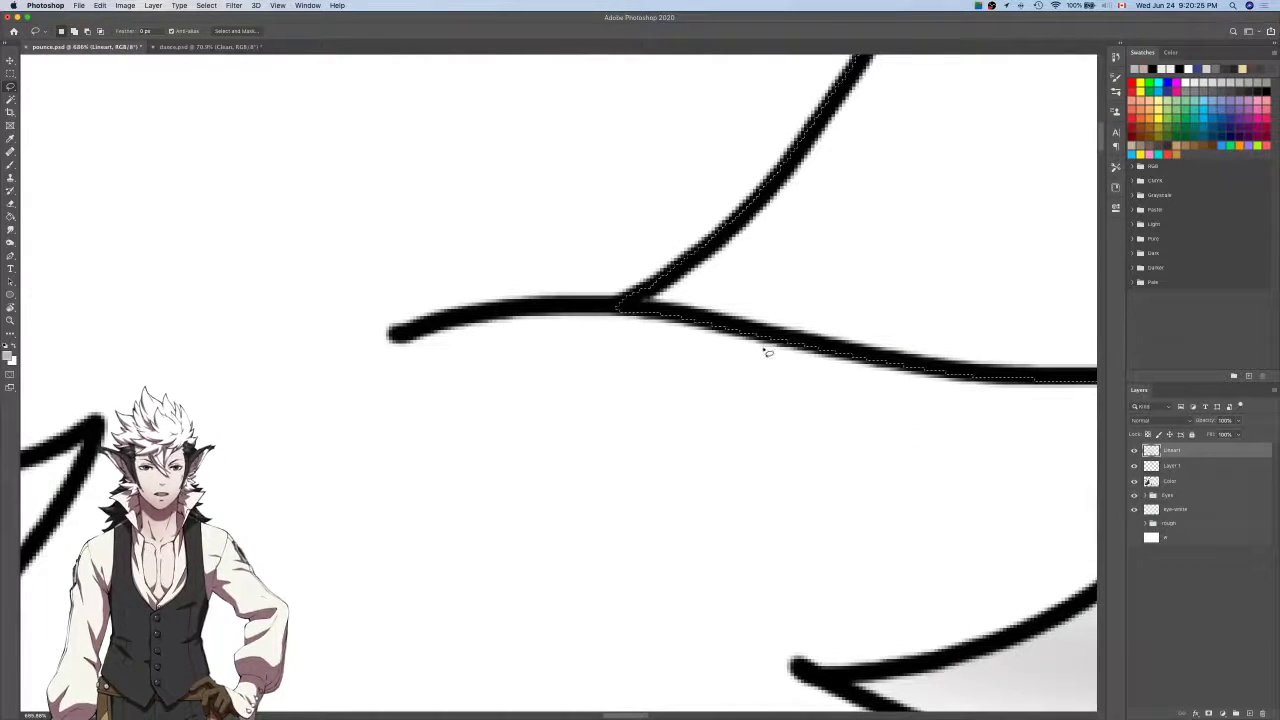
Activate Layer 1 and extend the selection into the pointed tip of the large upper back spike with the Lasso.
click(1180, 468)
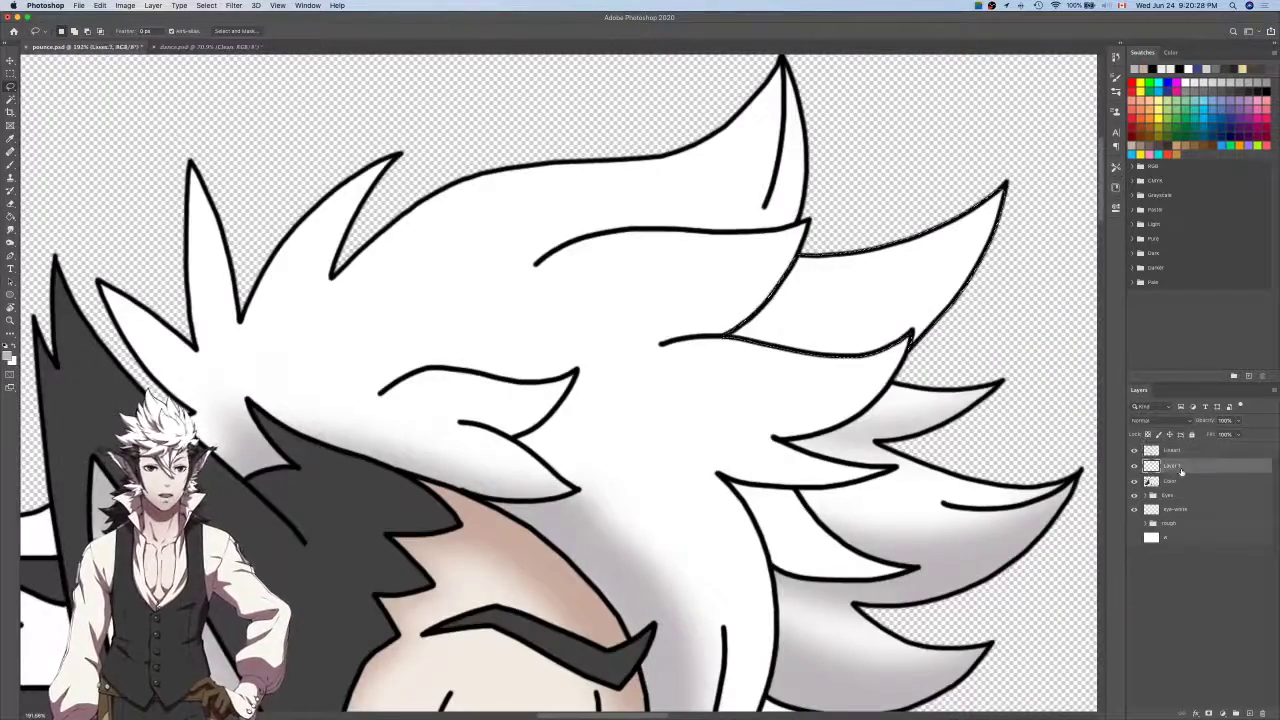
key(b)
scroll(1023, 371, down, 3)
scroll(987, 235, up, 6)
key(l)
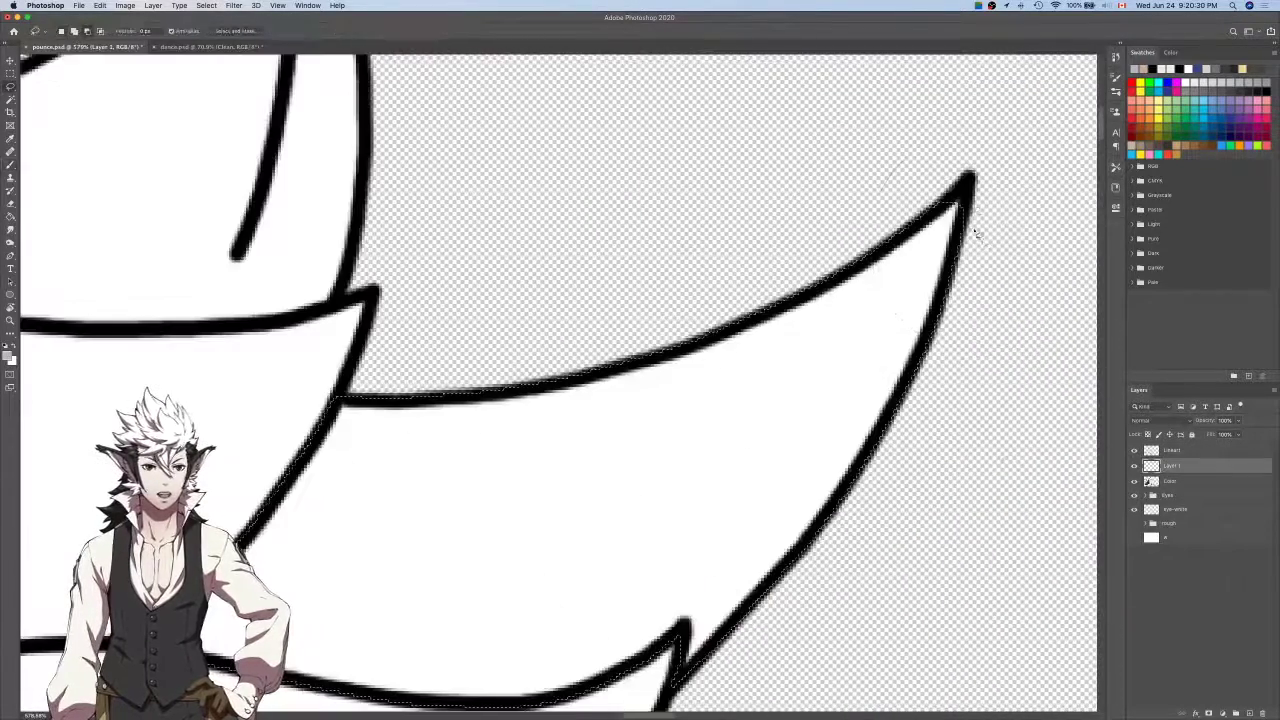
scroll(975, 218, up, 5)
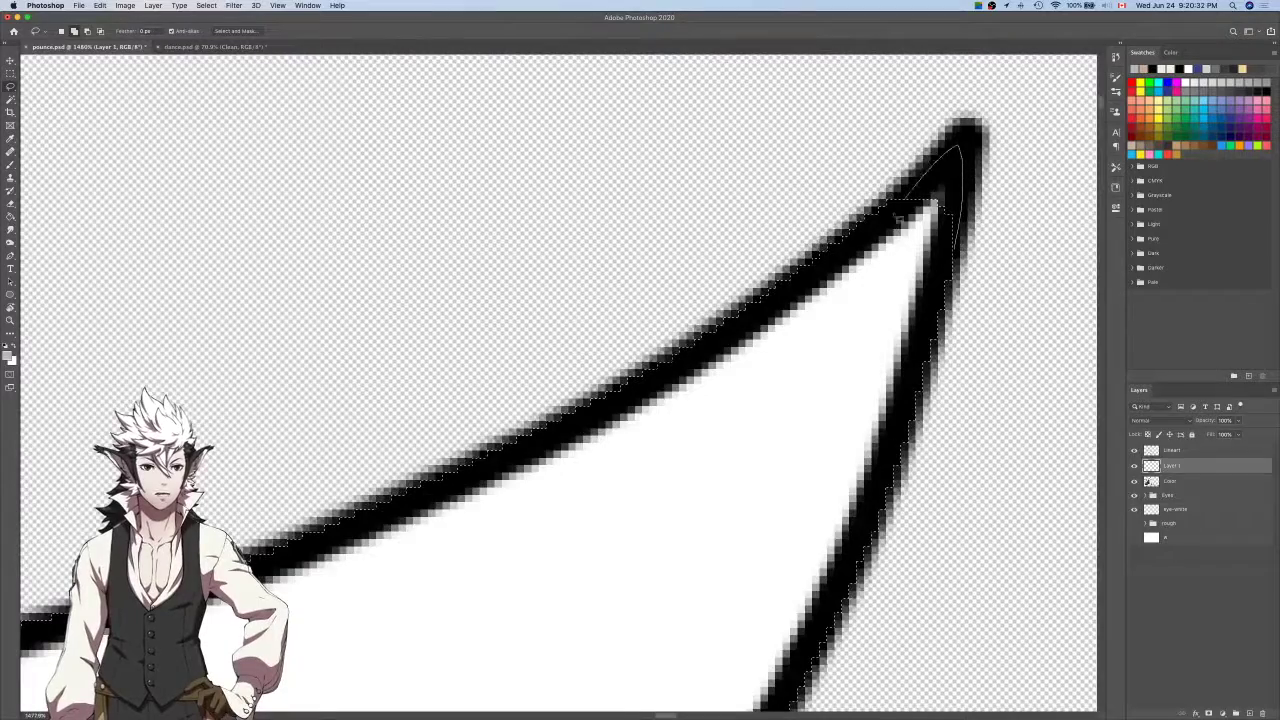
drag(897, 218, 897, 218)
scroll(897, 218, down, 5)
scroll(898, 214, up, 8)
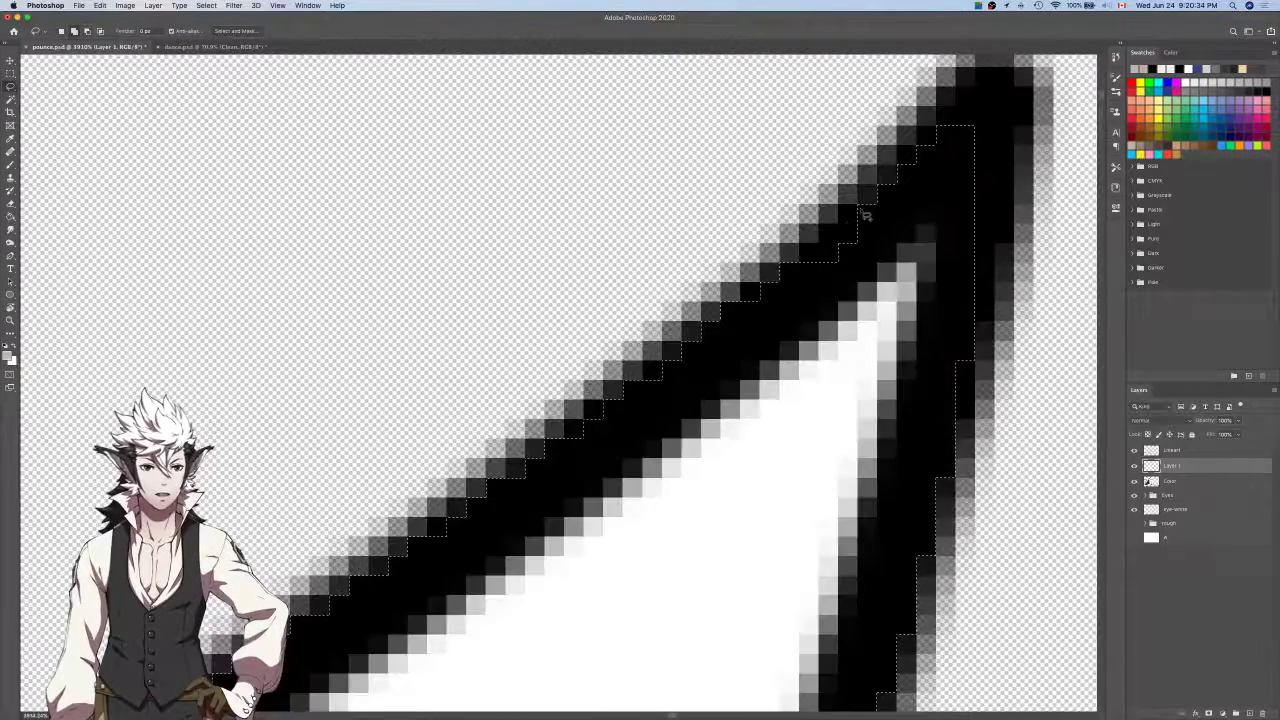
scroll(866, 216, down, 6)
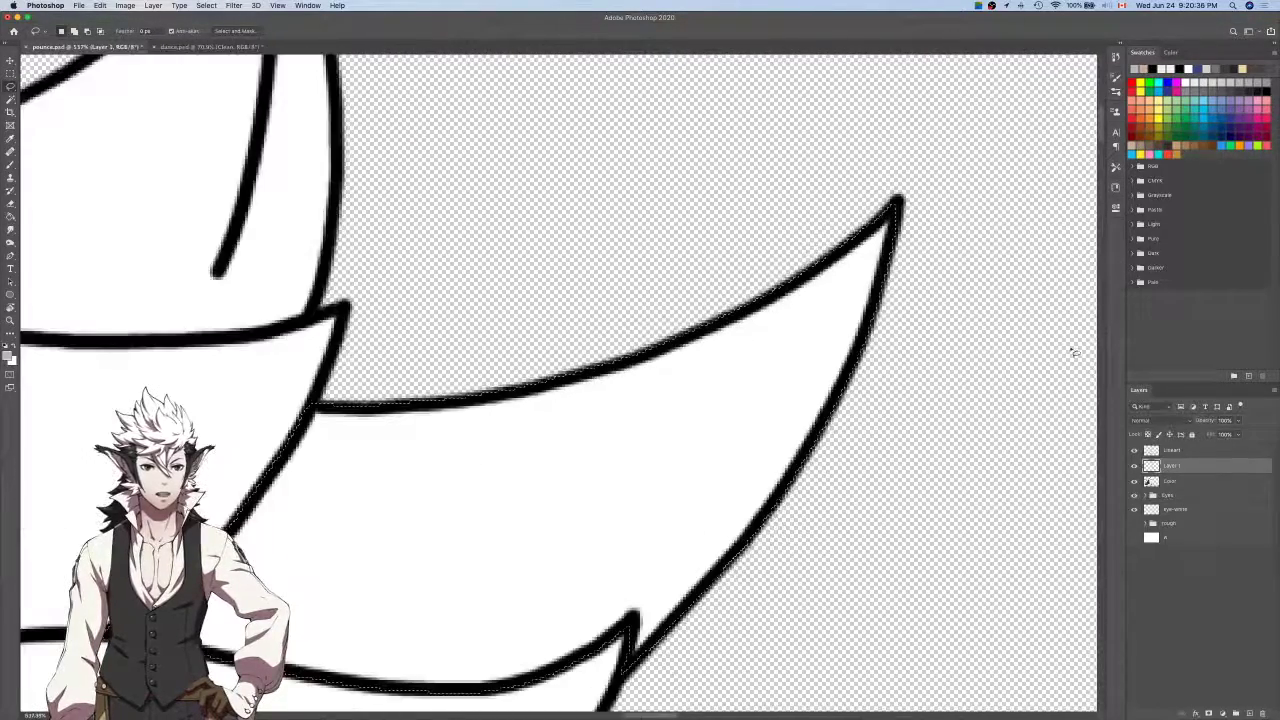
Brush soft grey along the lower and outer edges of the large upper back spike, and deselect it.
key(b)
scroll(994, 466, down, 3)
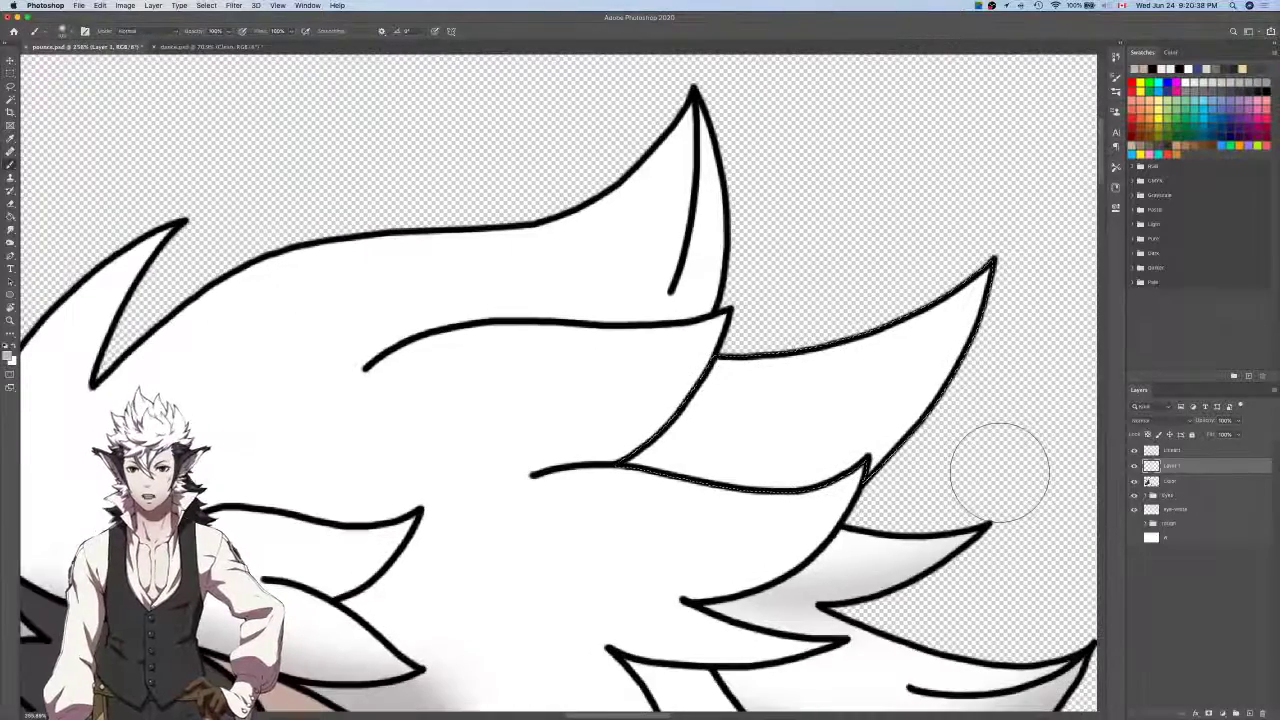
mouse_move(1031, 277)
mouse_down()
mouse_move(983, 350)
mouse_move(735, 488)
mouse_move(526, 492)
mouse_up()
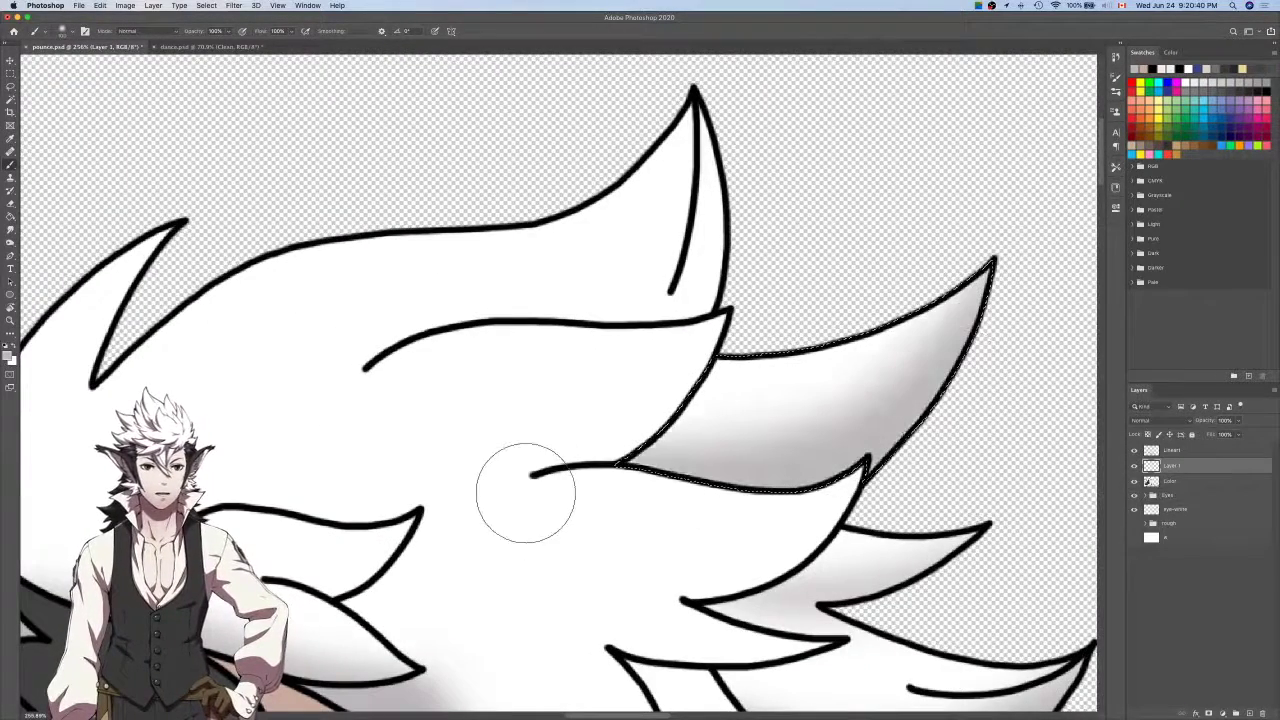
key(super+d)
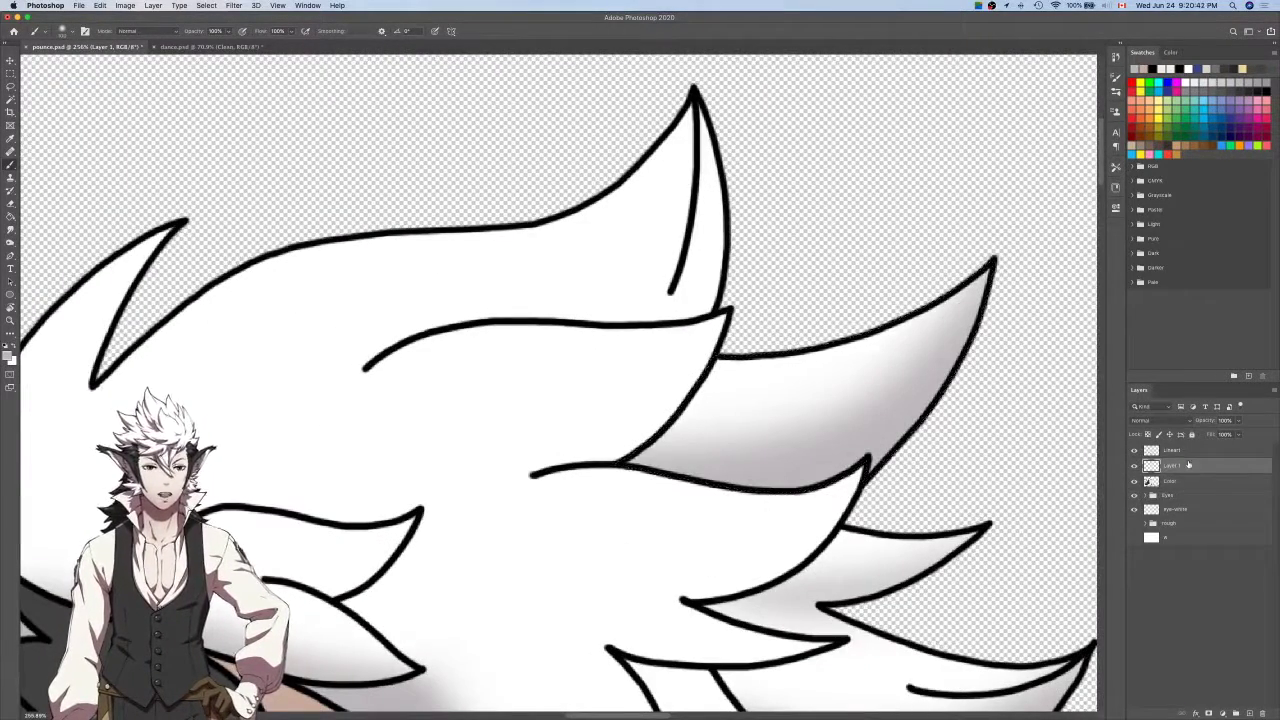
Select the unshaded small spike beside the fringe on the Lineart layer with the Magic Wand.
click(1185, 452)
drag(1051, 514, 1254, 429)
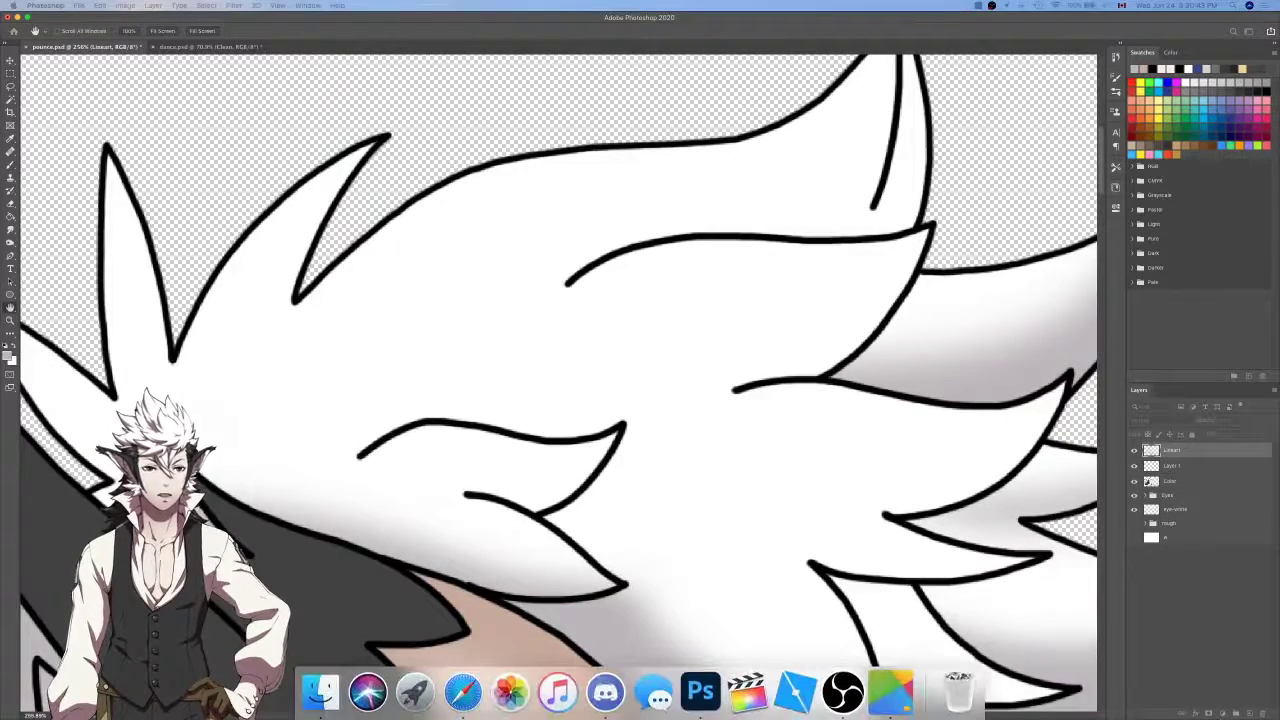
drag(779, 150, 619, 220)
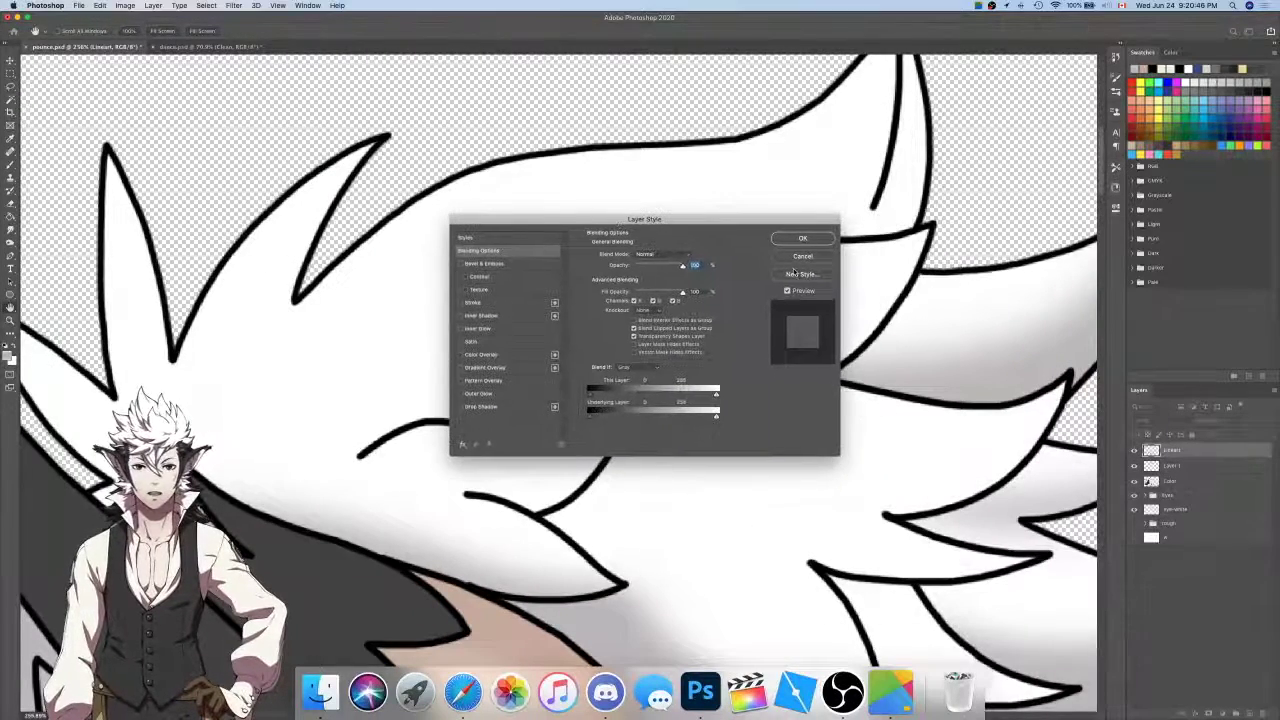
click(803, 258)
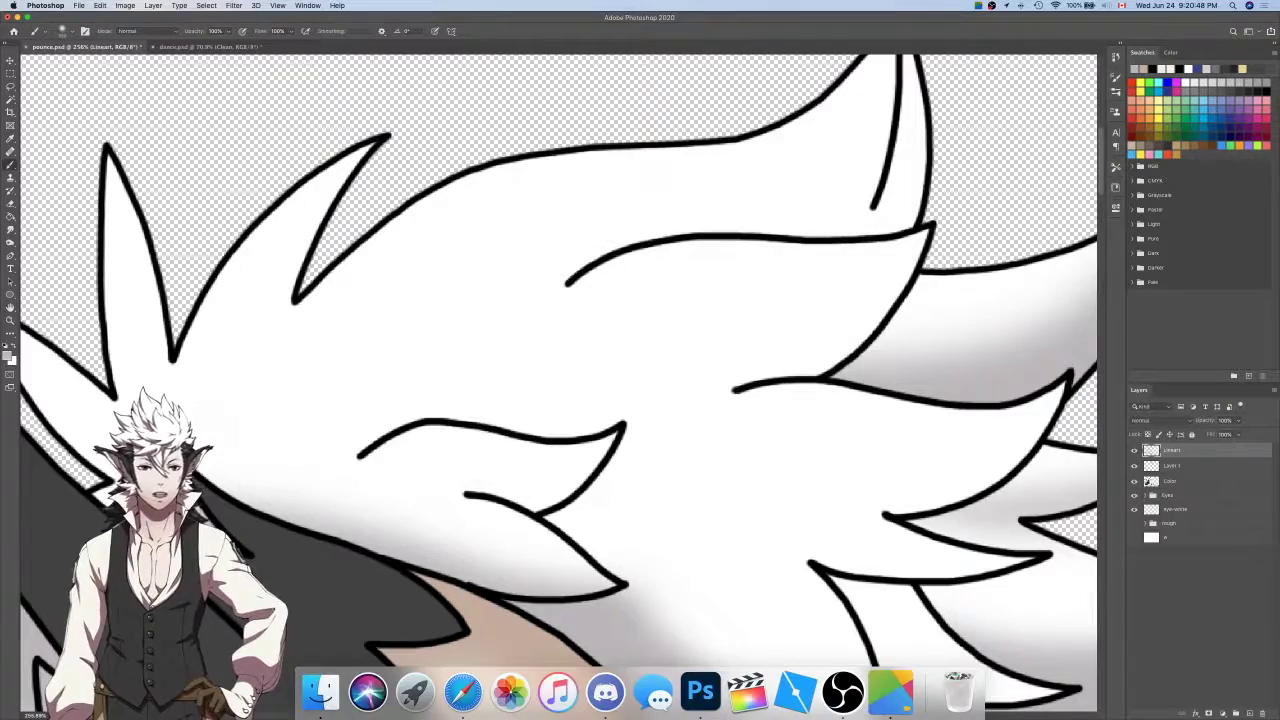
key(w)
click(949, 460)
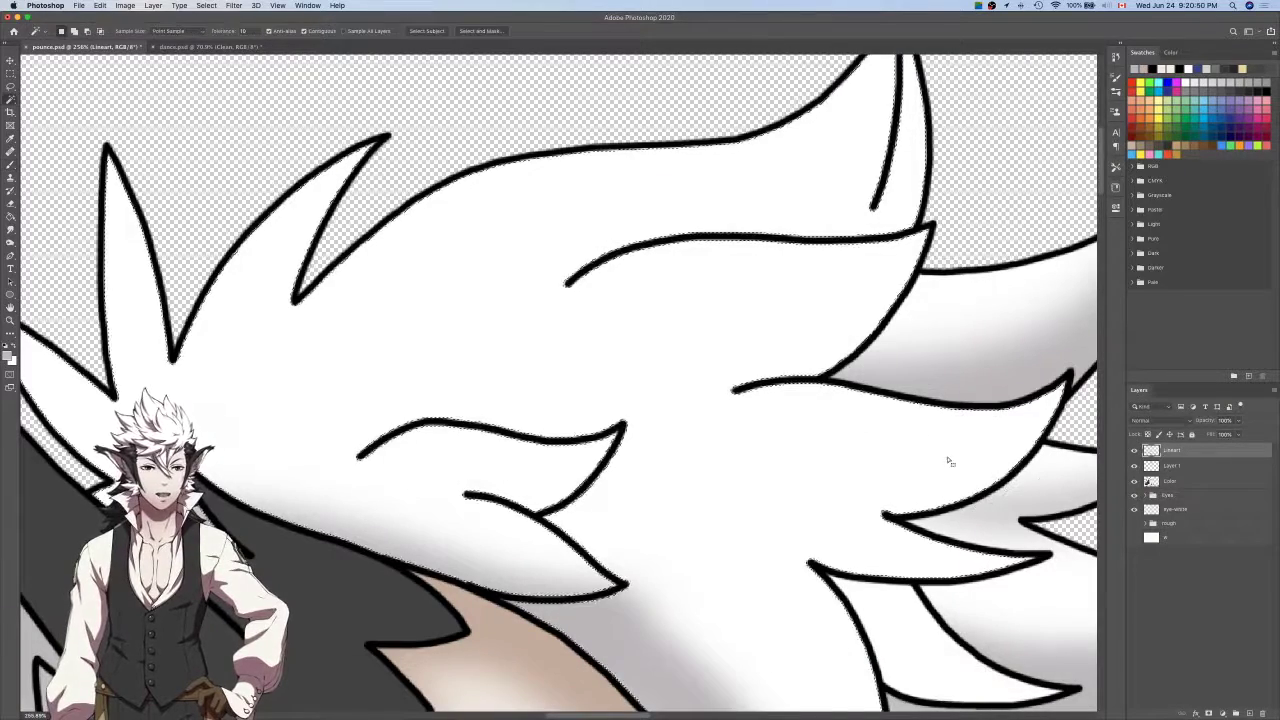
scroll(949, 460, down, 4)
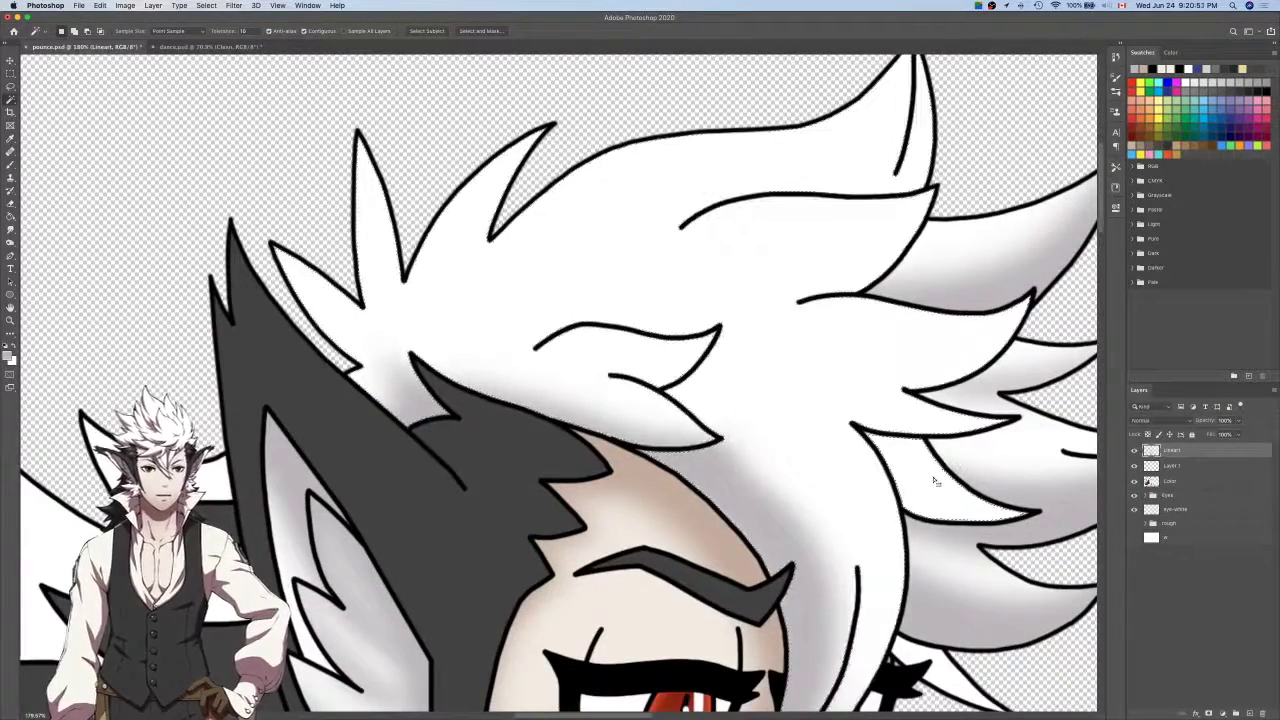
Add the upper corner and pointed tip of the small spike beside the fringe to the selection with the Lasso.
key(l)
scroll(868, 440, up, 5)
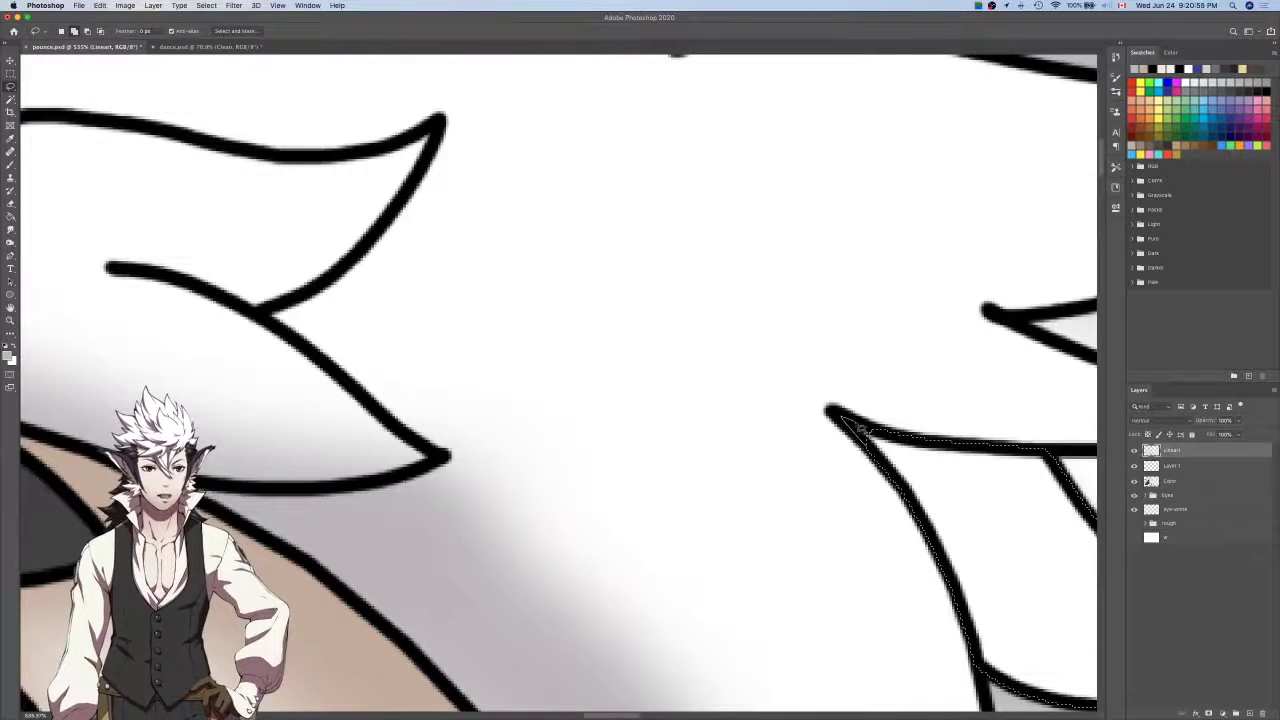
scroll(884, 438, up, 4)
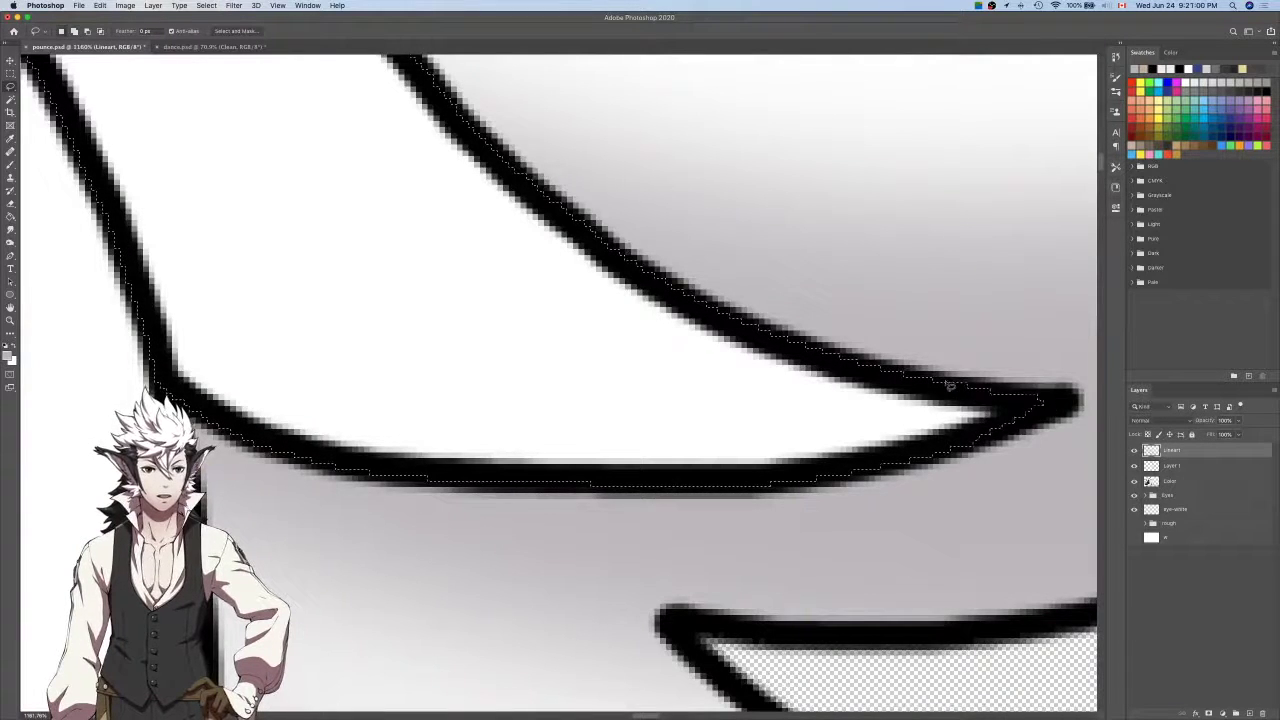
scroll(946, 386, down, 2)
Brush soft grey on Layer 1 over the selected small spike beside the fringe.
click(1174, 465)
key(b)
scroll(950, 441, down, 5)
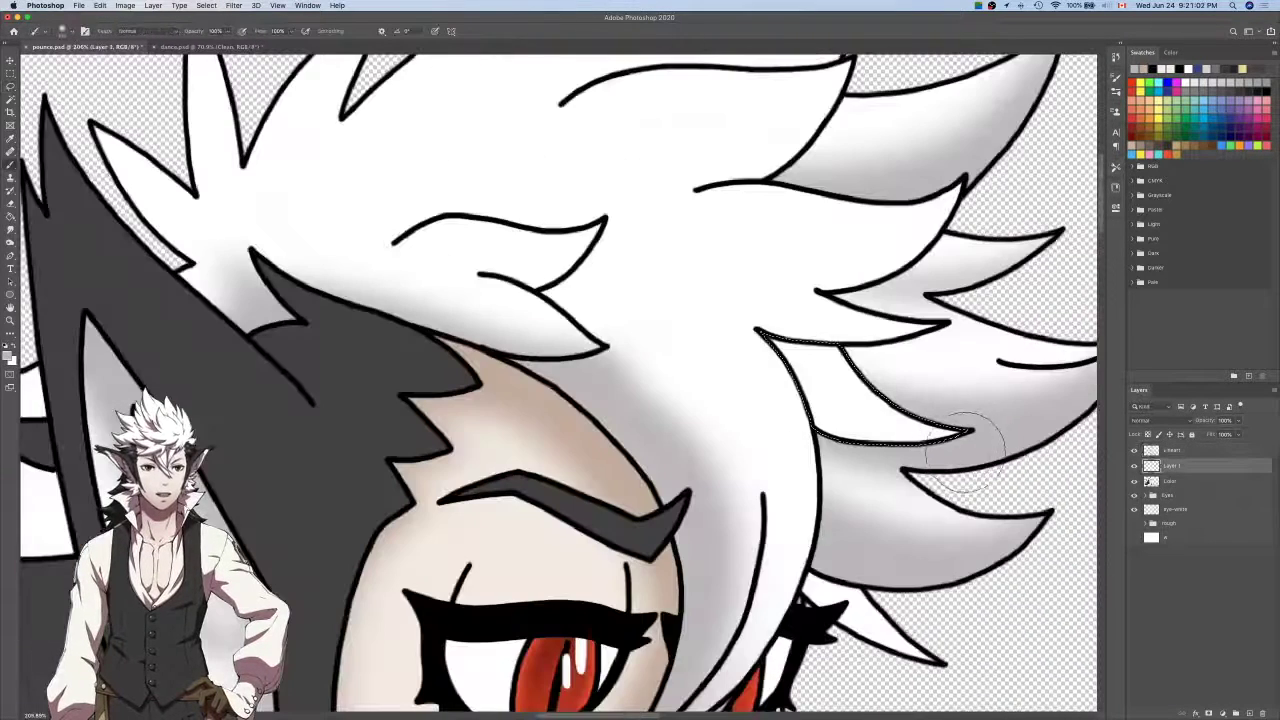
drag(965, 440, 737, 371)
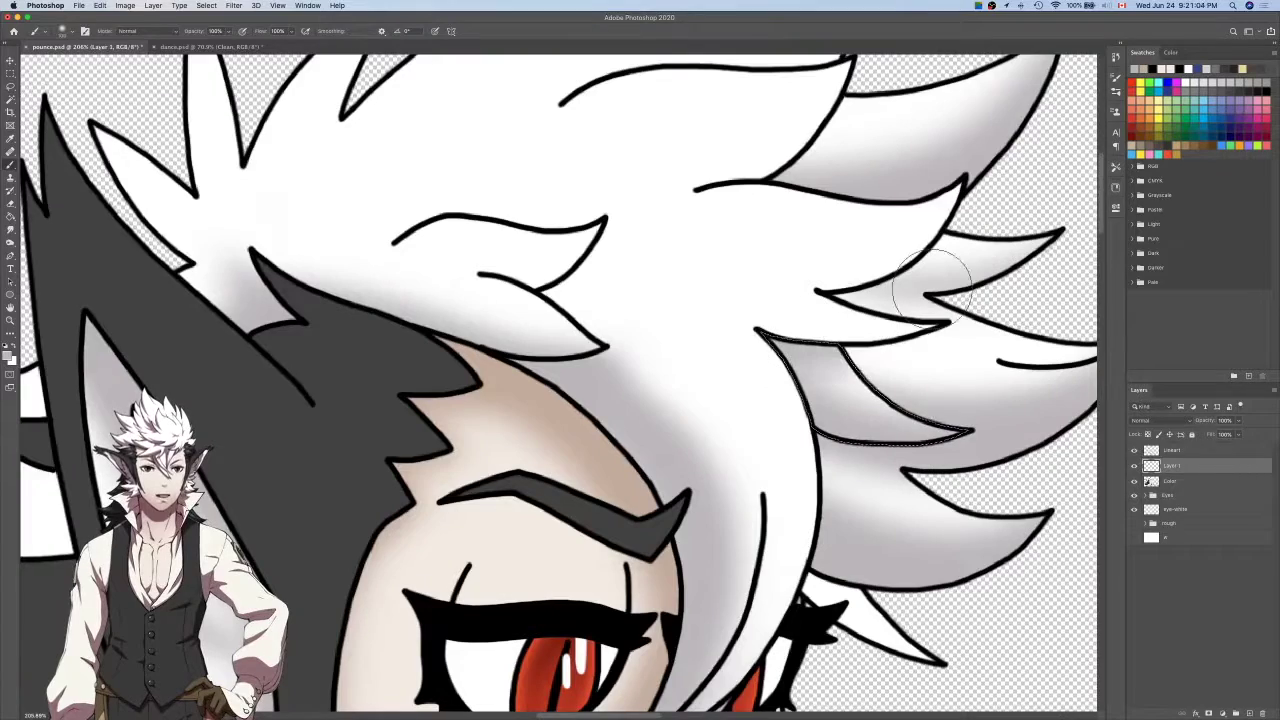
Replace the selection with the main white hair area on the Lineart layer using the Magic Wand, and expand it into the outlines.
click(1190, 450)
key(super+d)
key(w)
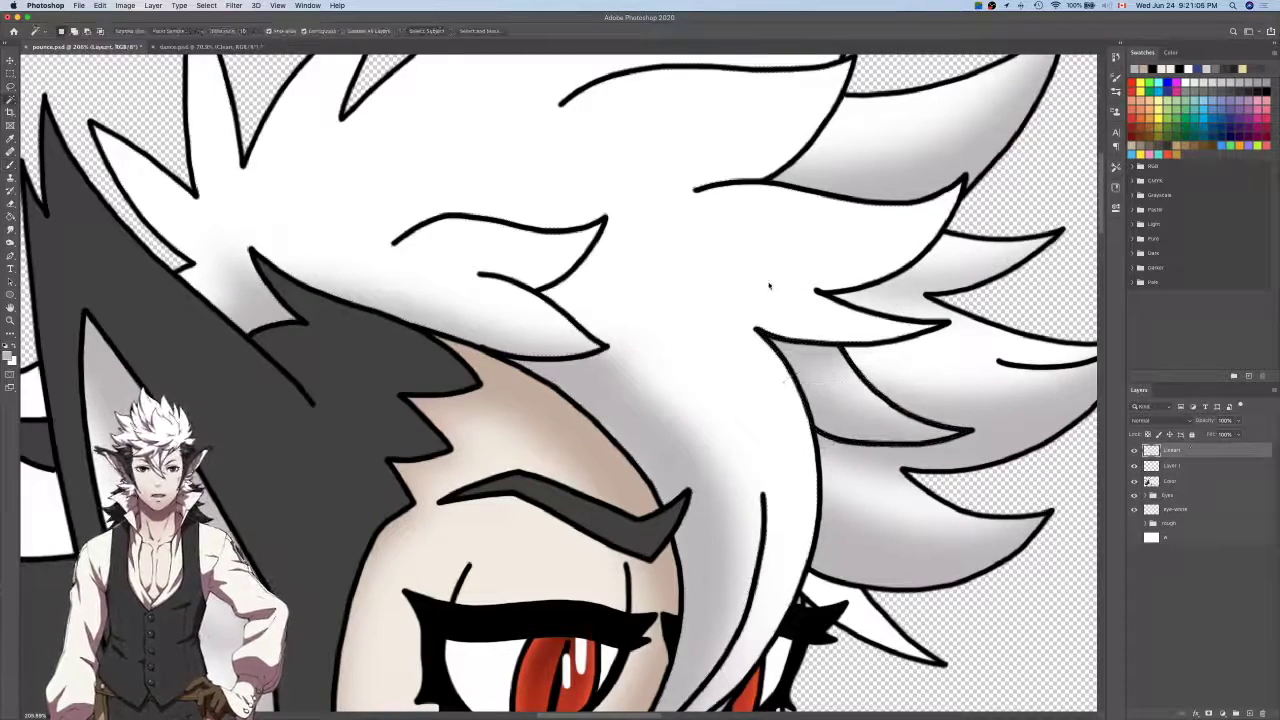
click(769, 286)
scroll(770, 287, left, 3)
scroll(770, 287, up, 2)
scroll(769, 287, up, 2)
click(769, 287)
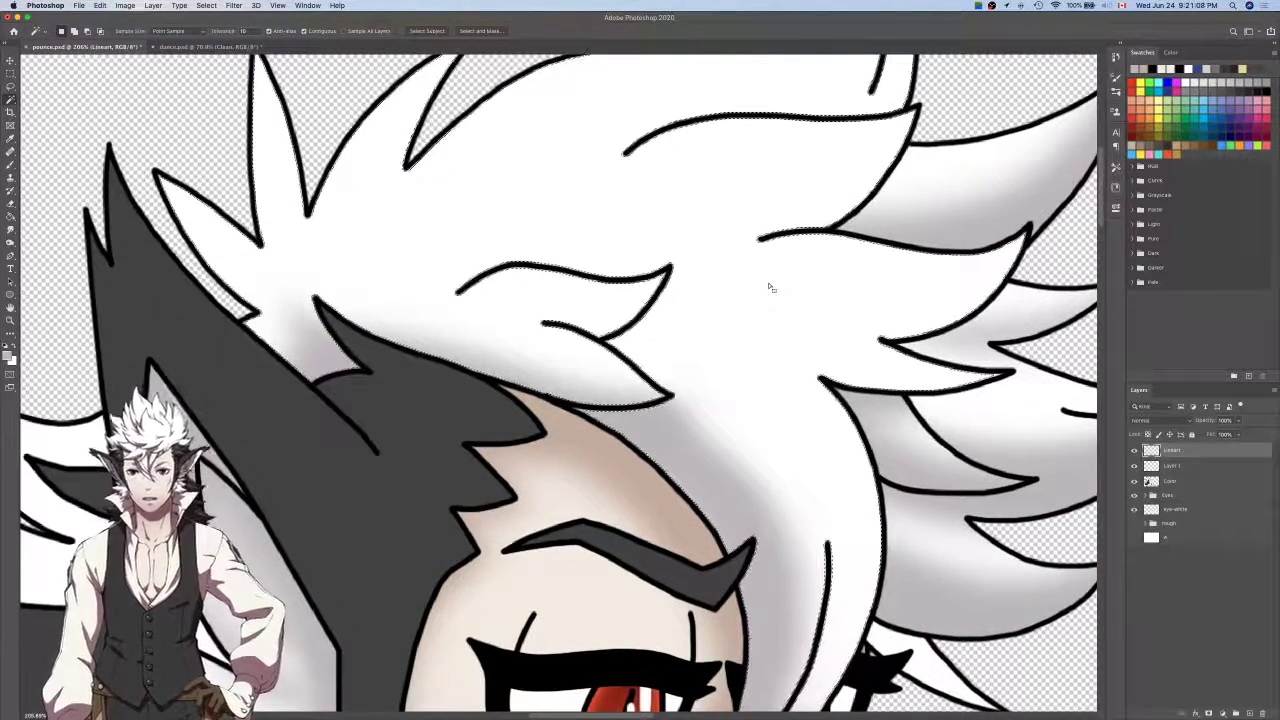
key(alt+super+e)
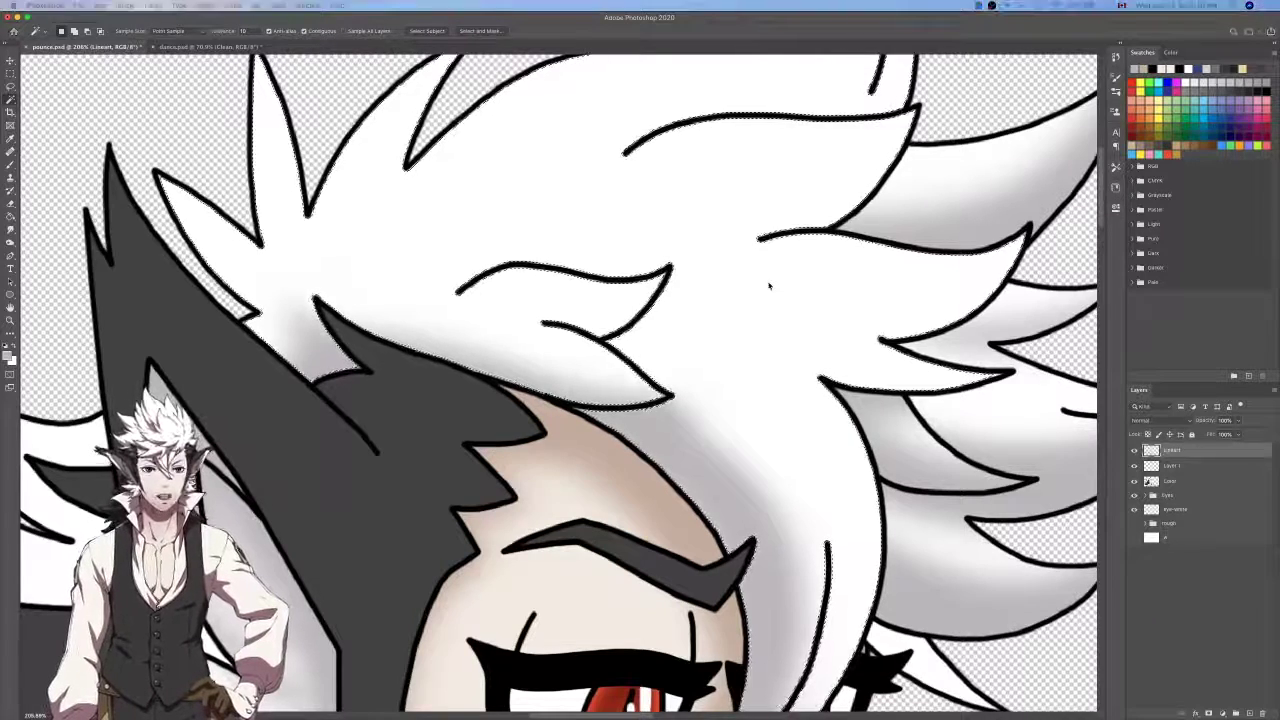
key(Return)
Add the missing pointed tips of the side locks to the main hair selection with the Lasso.
key(l)
scroll(1012, 366, up, 5)
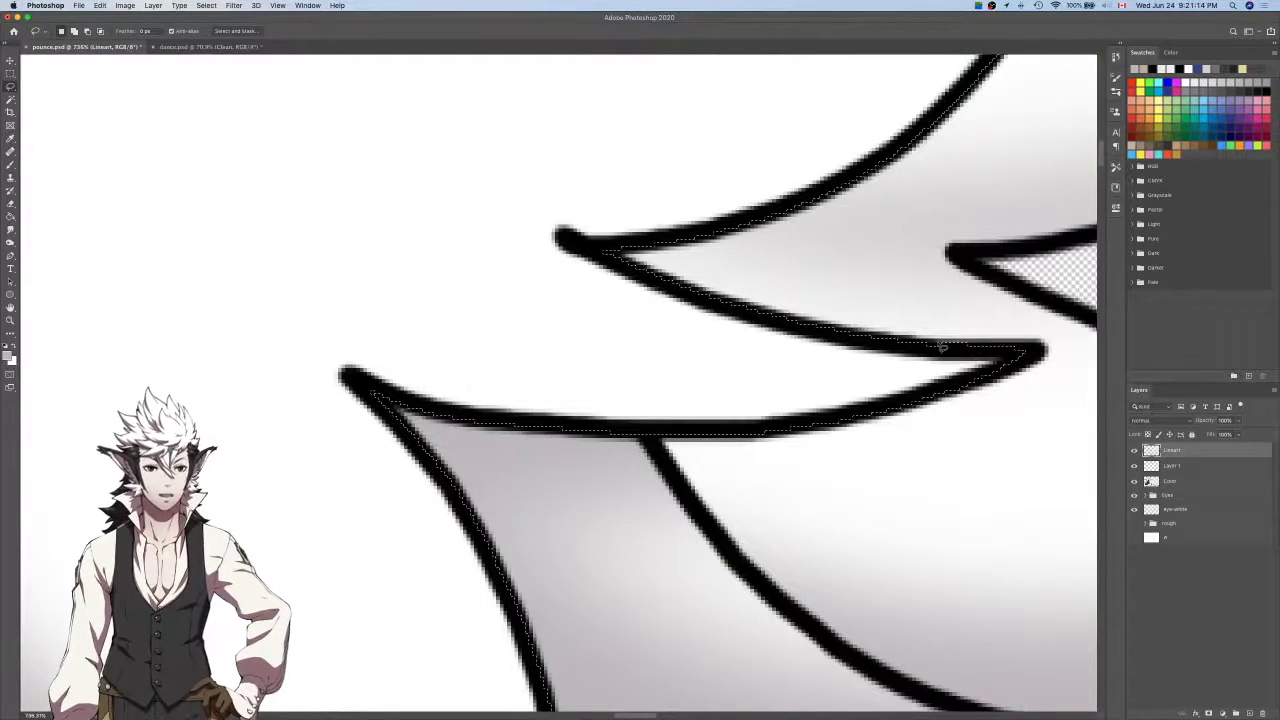
key(shift+super+i)
drag(942, 346, 998, 353)
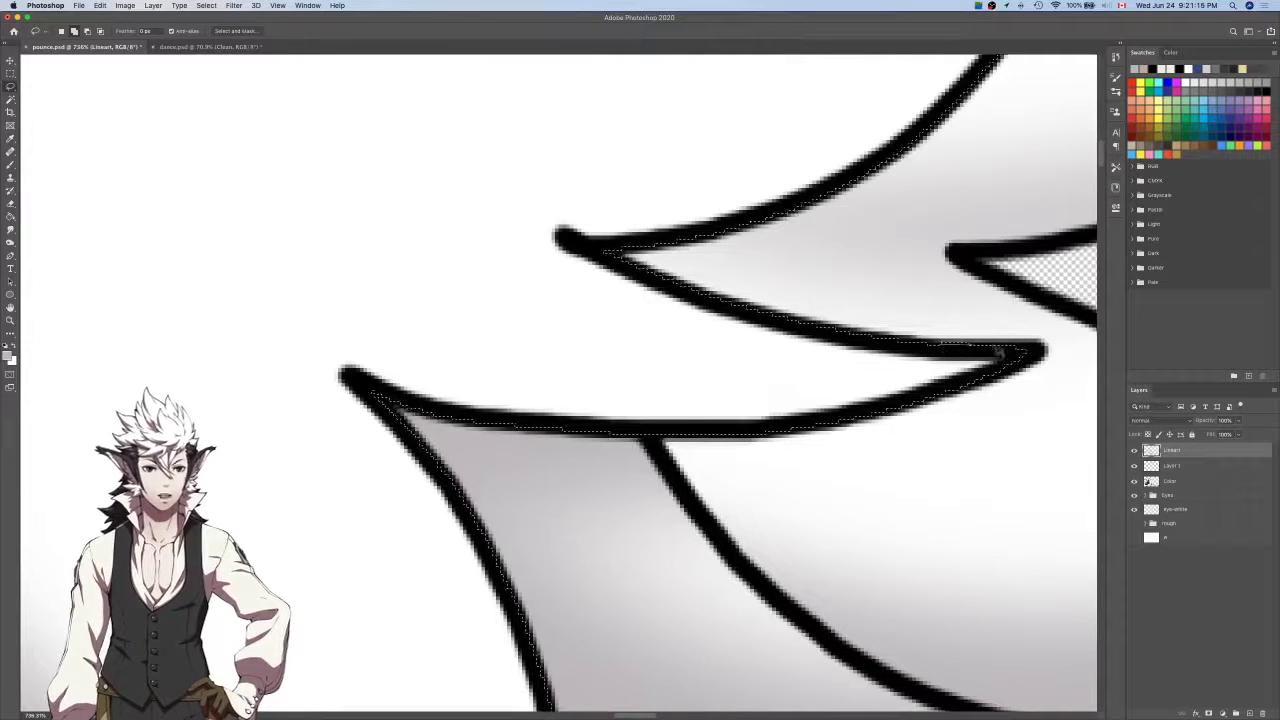
scroll(950, 327, up, 5)
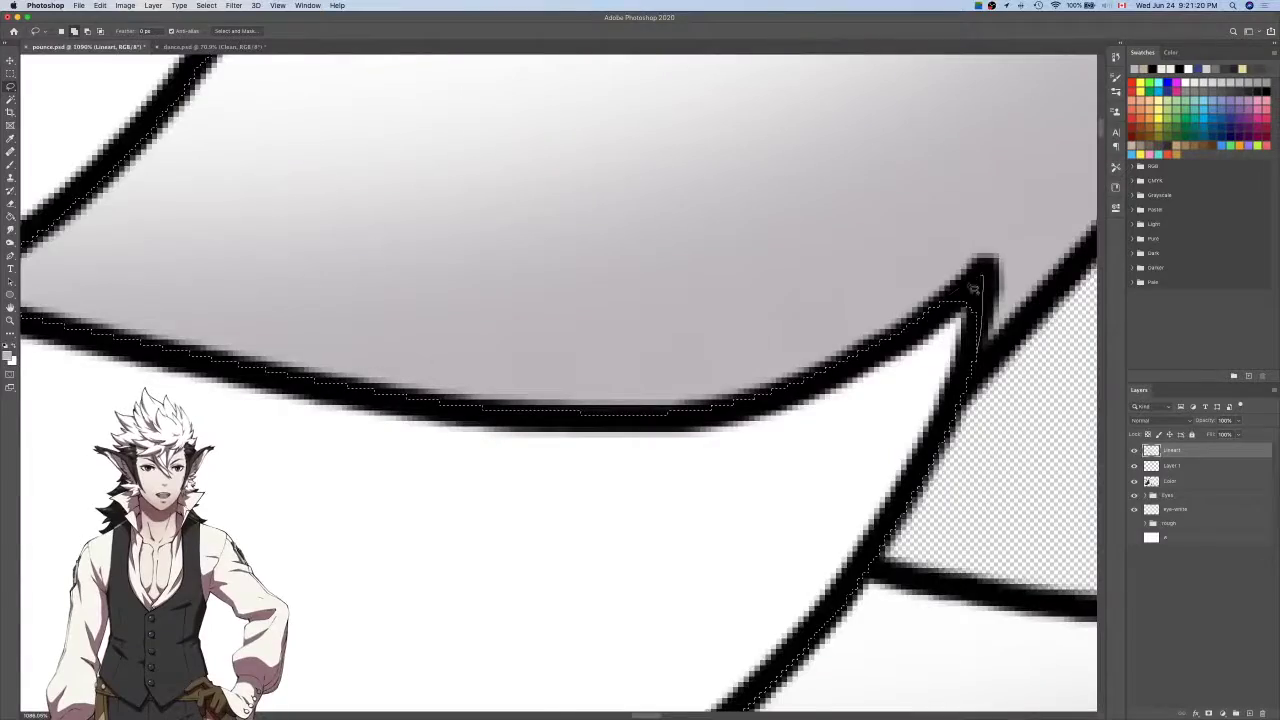
Add the pointed tip of the tall uppermost lock to the hair selection with the Lasso.
scroll(973, 289, down, 6)
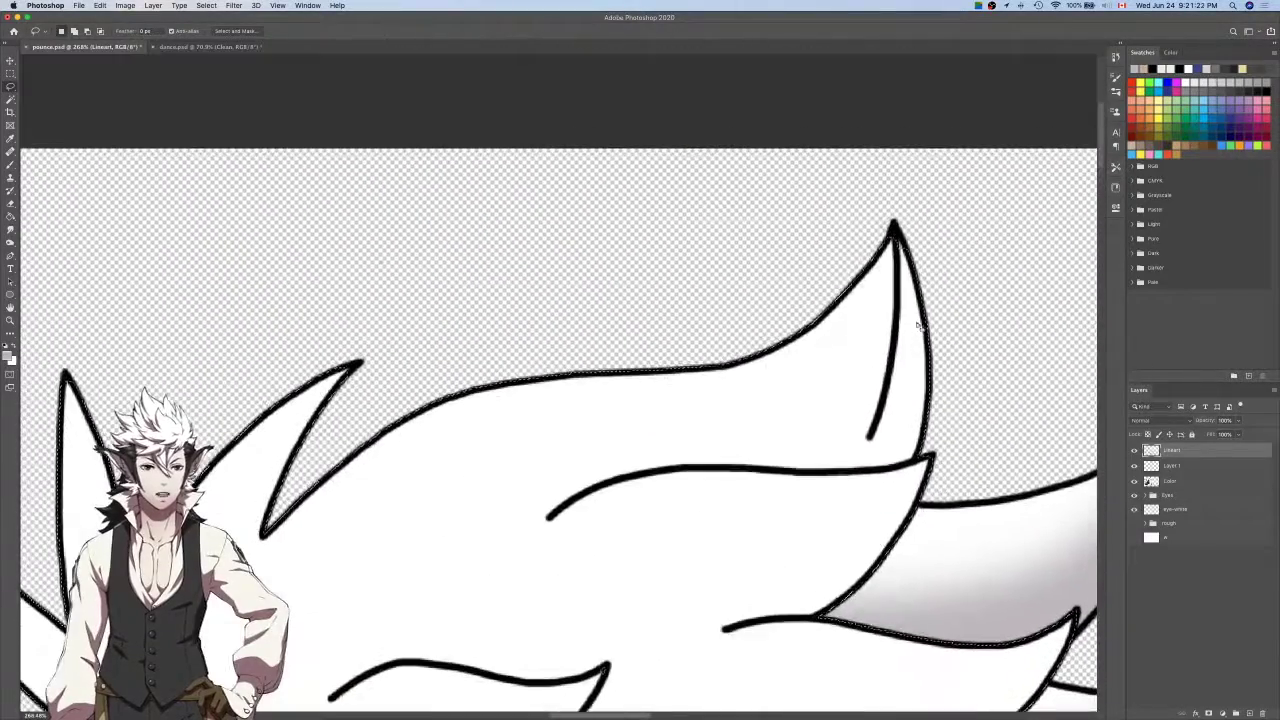
scroll(918, 325, up, 4)
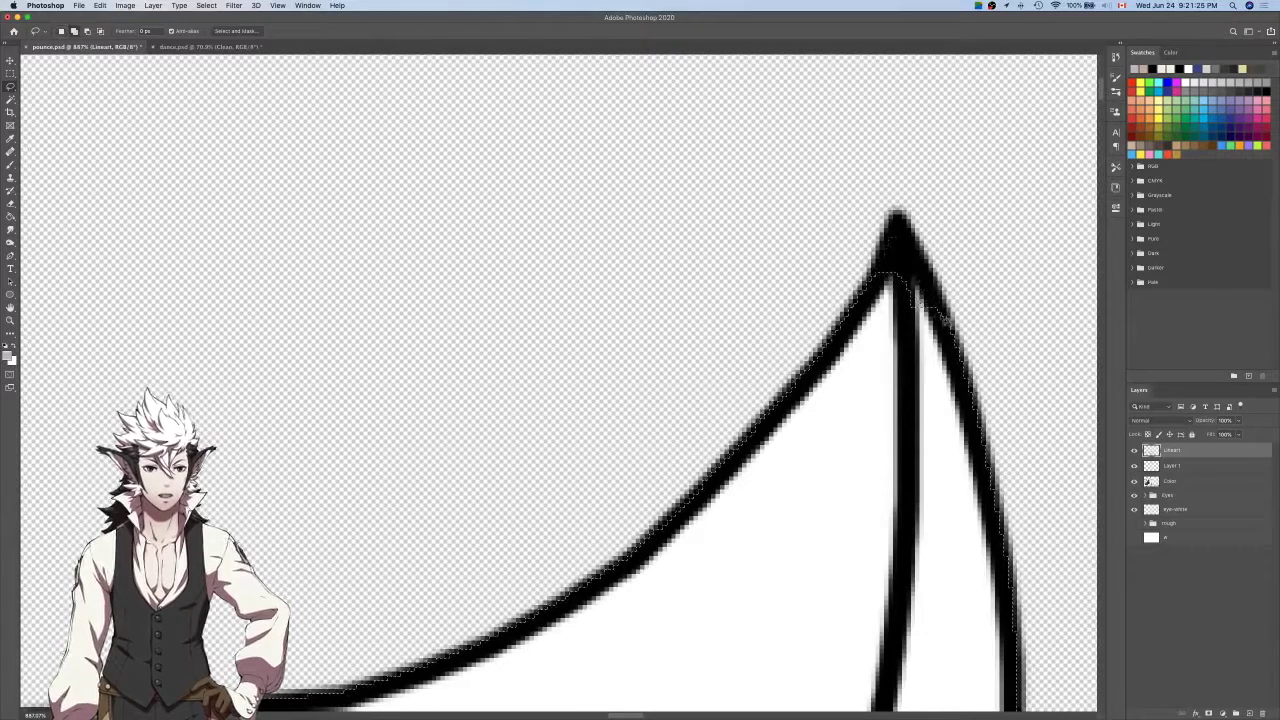
drag(920, 387, 921, 388)
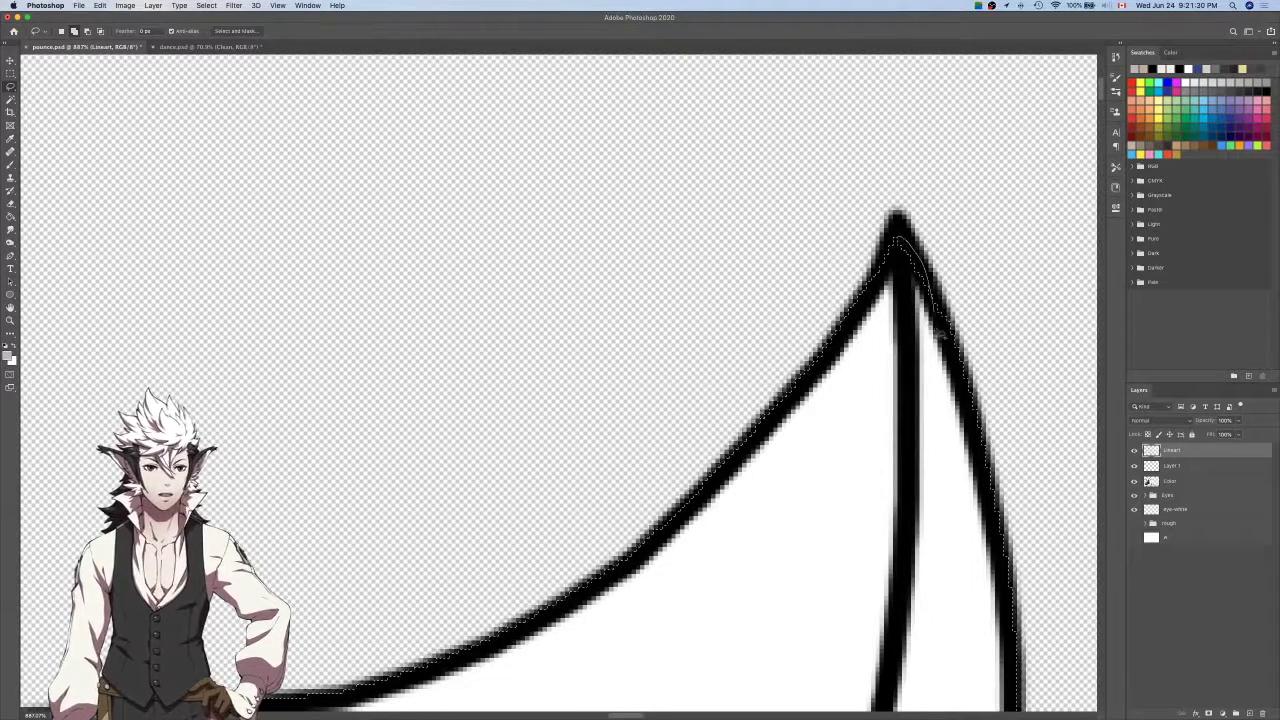
scroll(893, 348, down, 4)
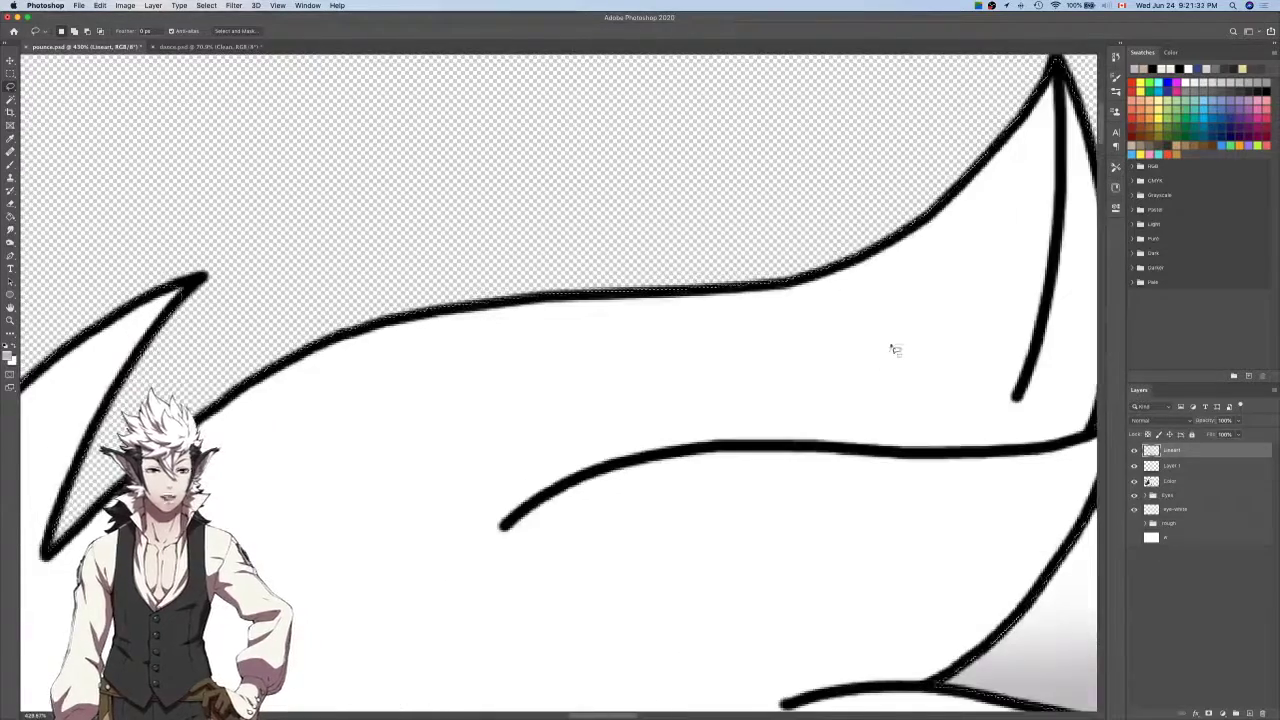
Correct the hair selection with the Lasso where the fringe outline meets the forehead.
scroll(893, 348, down, 3)
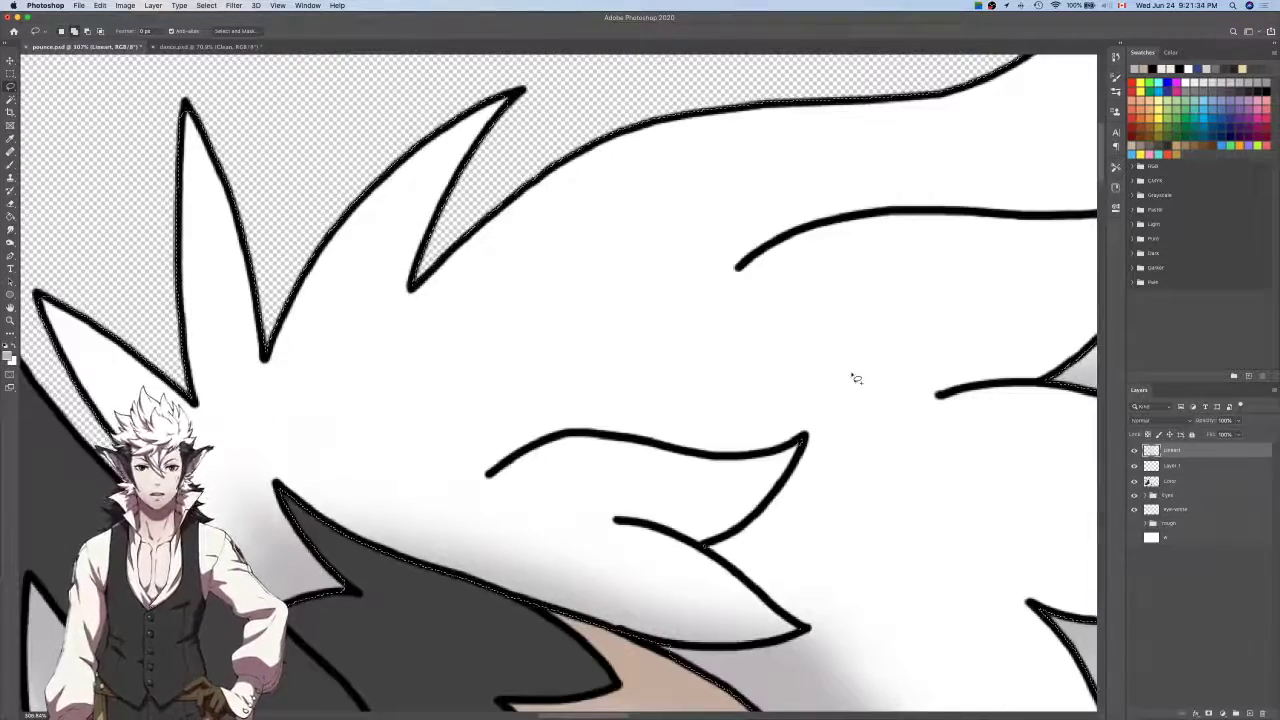
mouse_move(853, 375)
mouse_down()
mouse_move(706, 423)
mouse_move(676, 596)
mouse_move(818, 467)
mouse_up()
scroll(817, 466, down, 4)
scroll(728, 480, up, 4)
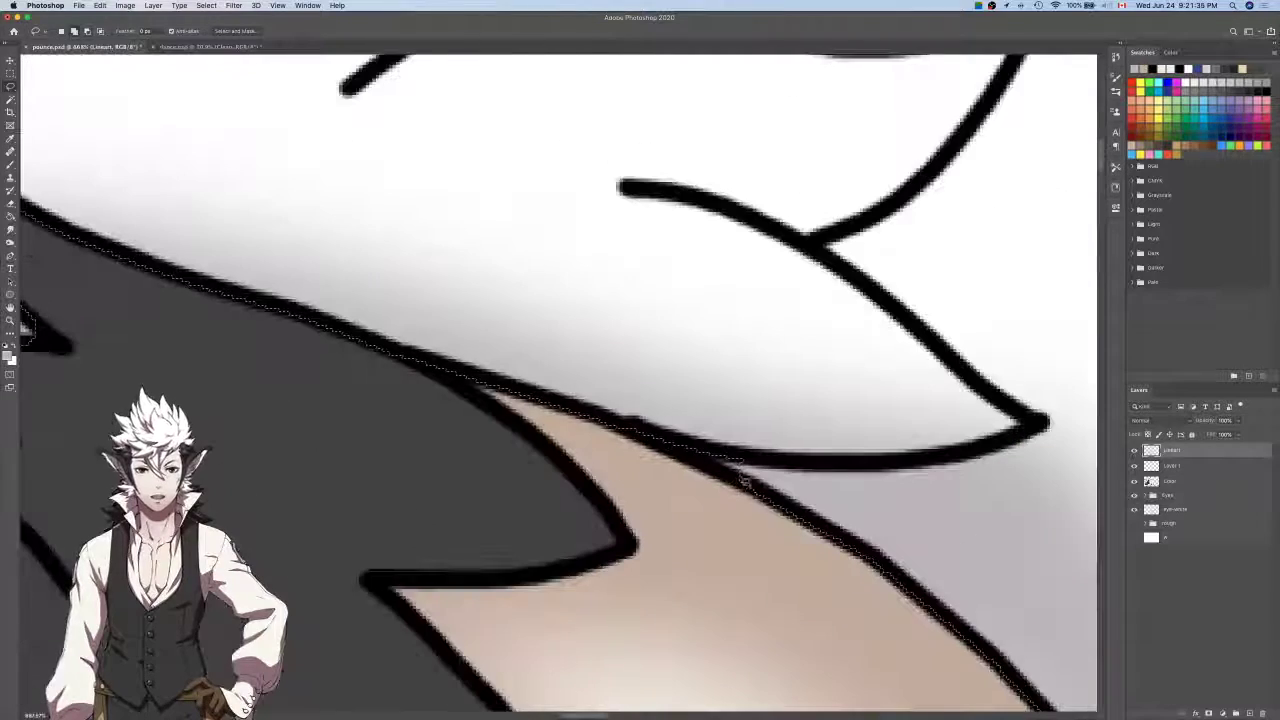
drag(742, 472, 626, 428)
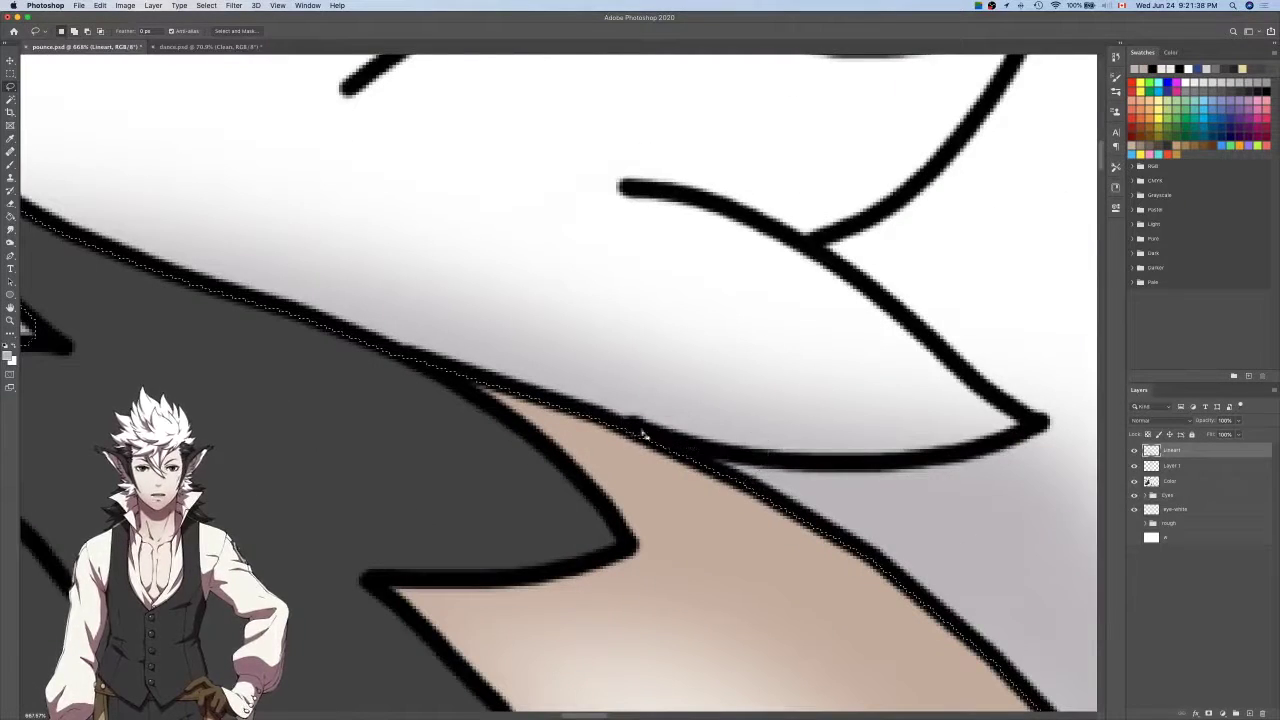
scroll(634, 425, down, 6)
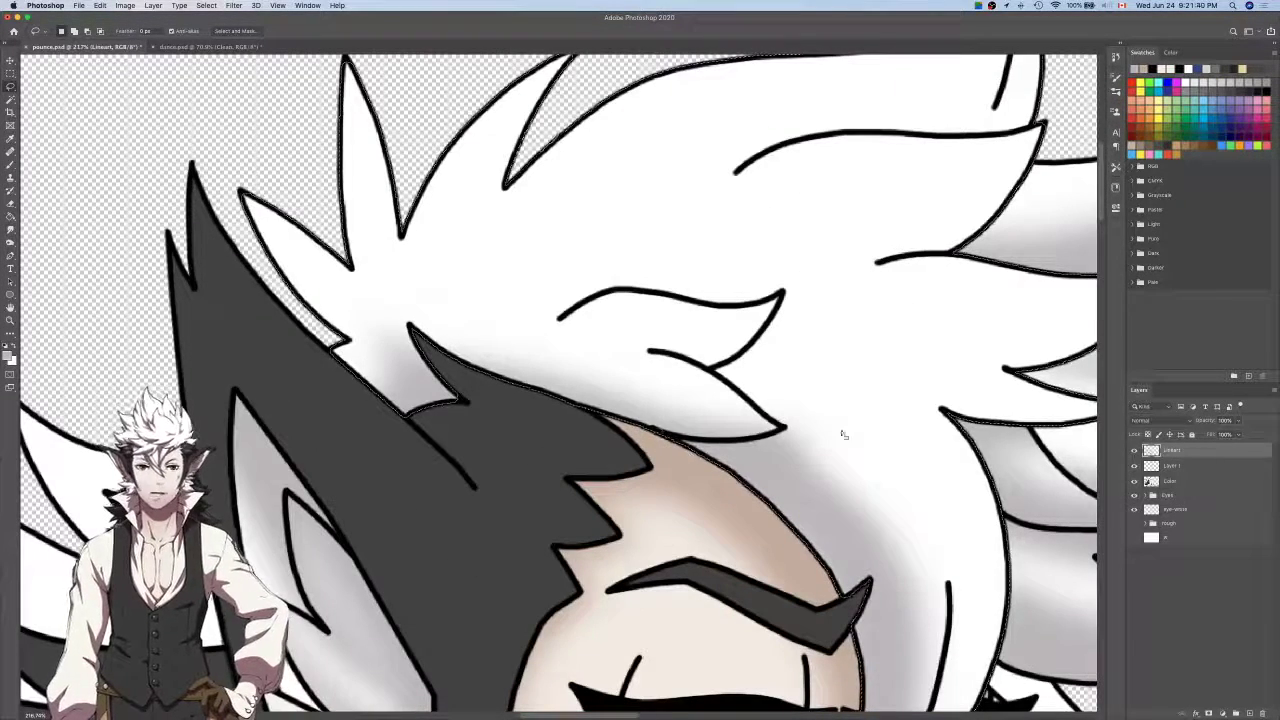
Add a new layer above Layer 1, brush soft grey at the base of the small lower side lock, and erase the excess.
click(1222, 468)
click(1249, 713)
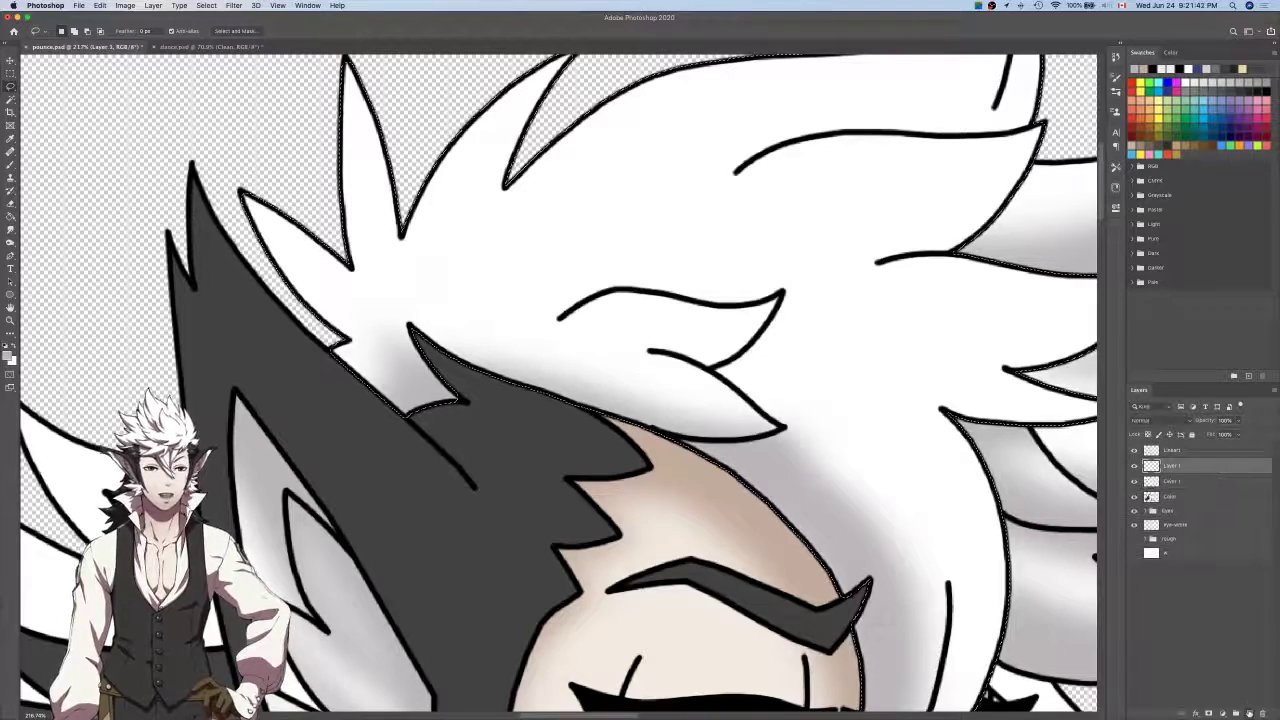
scroll(620, 400, right, 3)
scroll(560, 380, right, 3)
key(b)
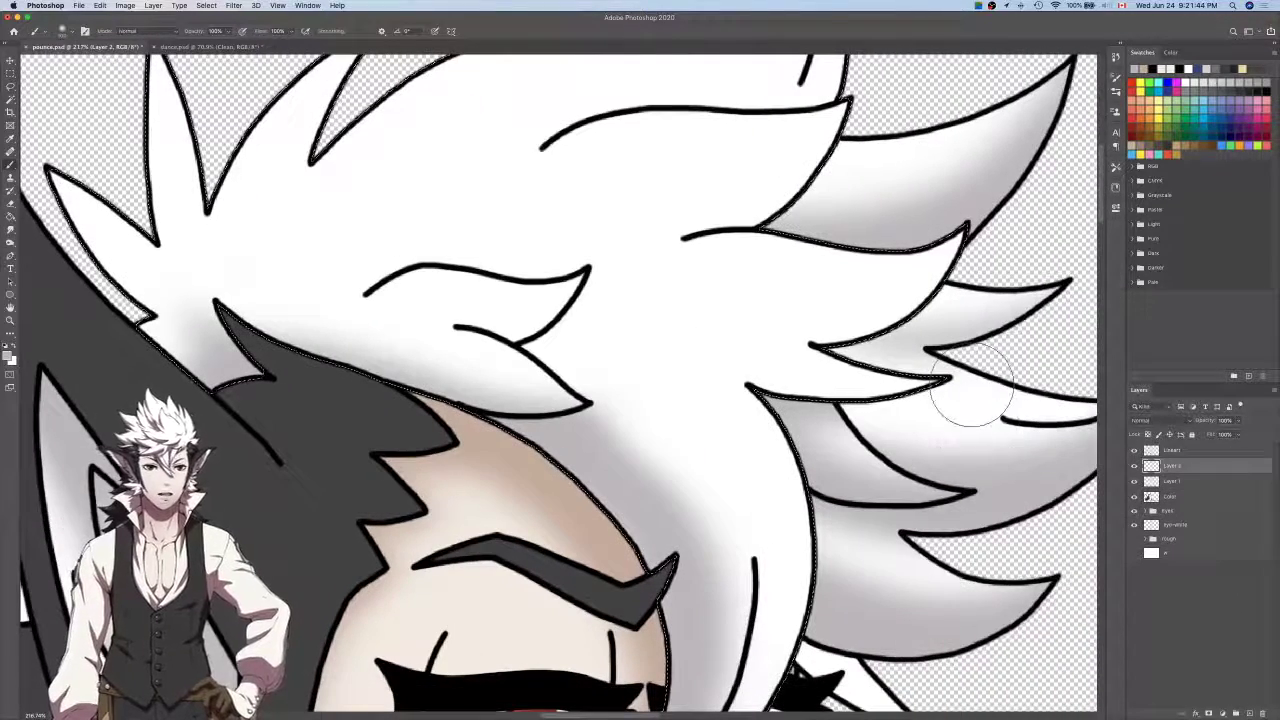
mouse_move(868, 386)
mouse_down()
mouse_move(740, 338)
mouse_move(786, 335)
mouse_up()
key(e)
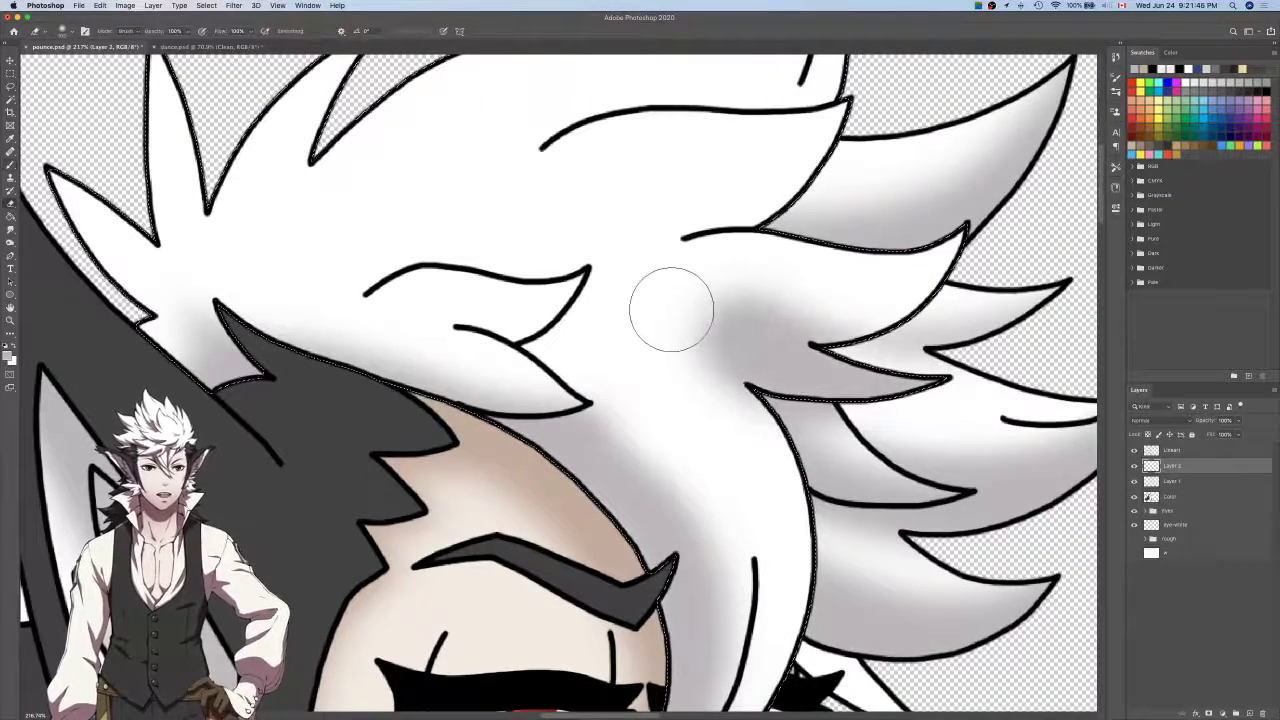
drag(671, 309, 1003, 347)
key(b)
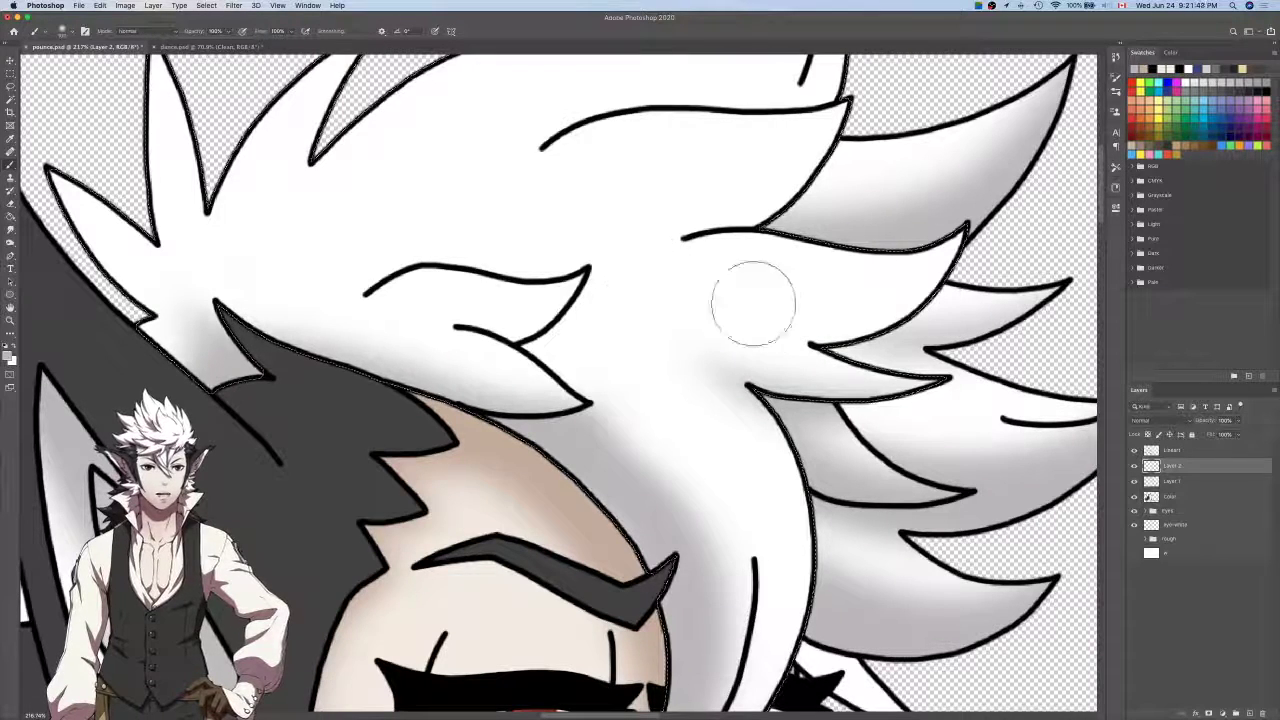
Brush soft grey into the larger side lock above it and erase its upper part to leave a faded lower shadow.
drag(717, 299, 880, 300)
key(e)
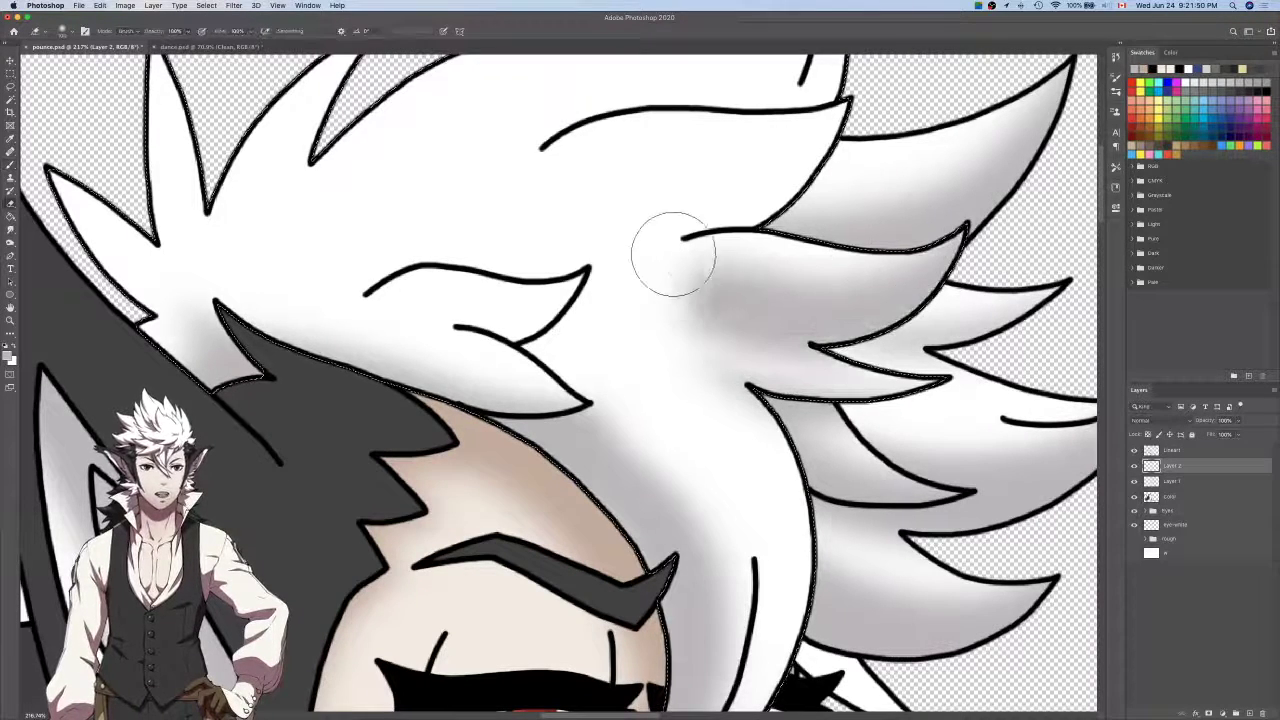
drag(671, 251, 885, 285)
key(ctrl+z)
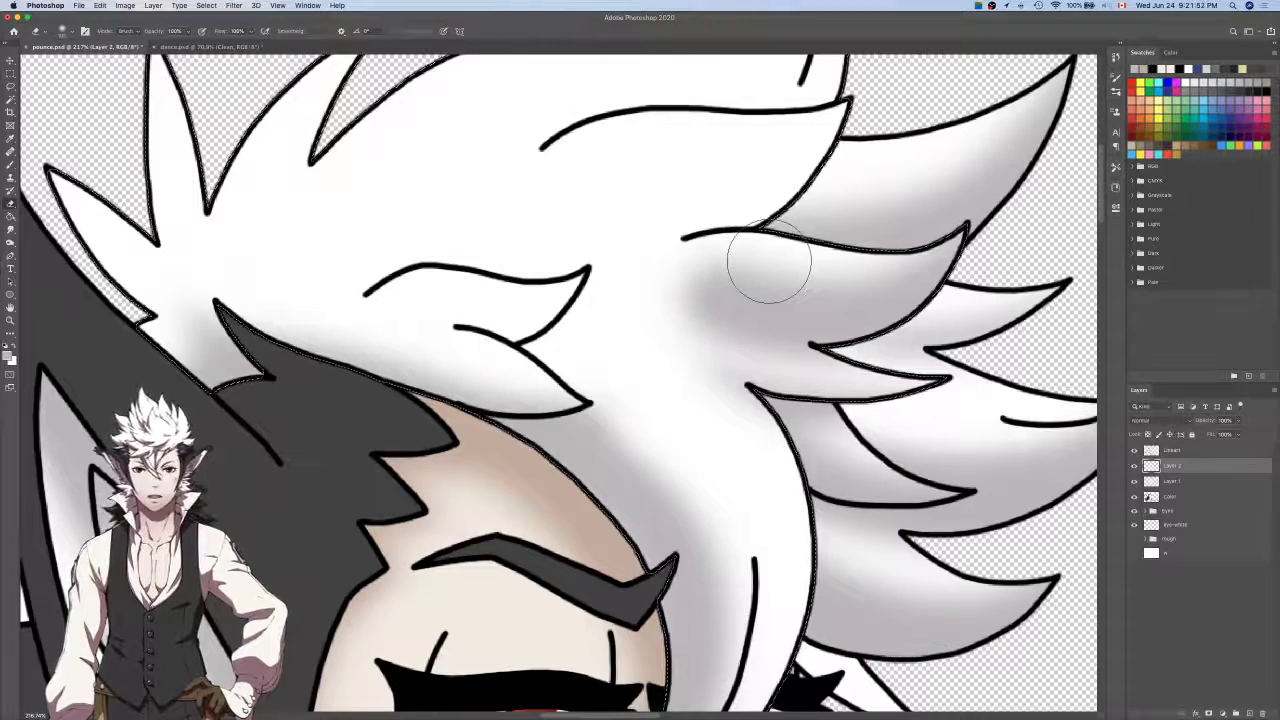
scroll(769, 262, up, 1)
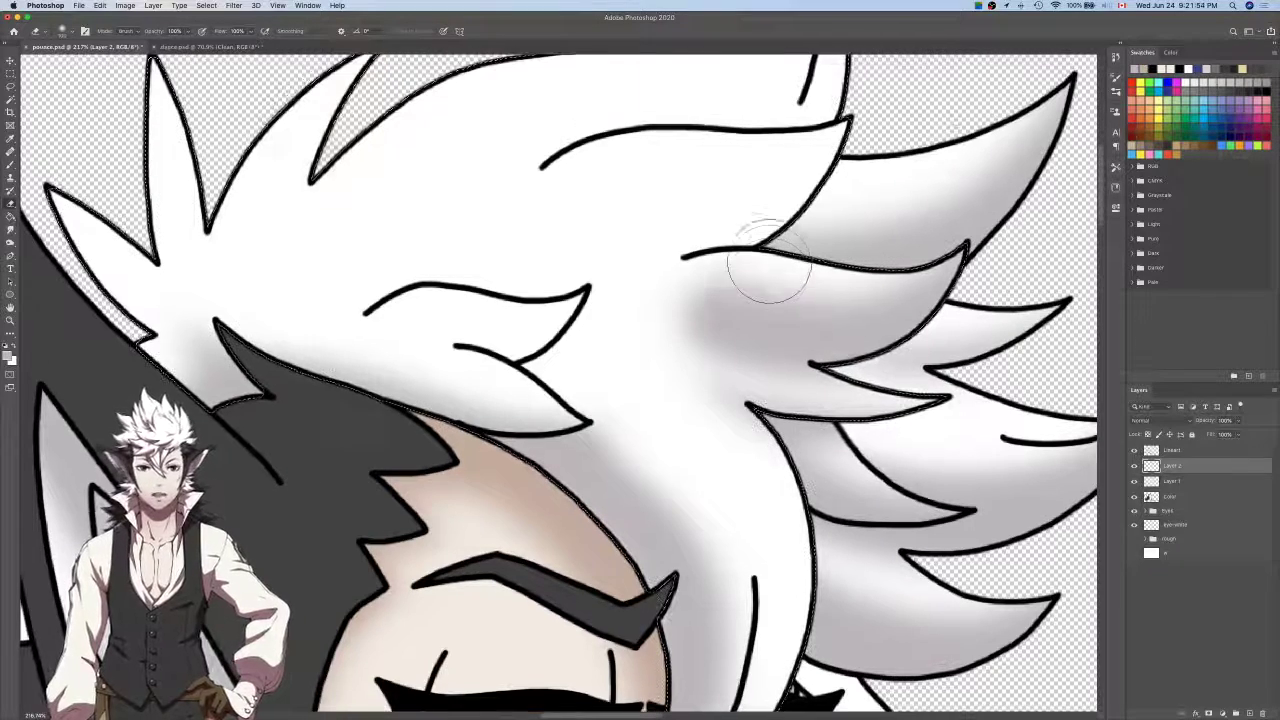
mouse_move(677, 289)
mouse_down()
mouse_move(847, 310)
mouse_move(969, 196)
mouse_move(967, 213)
mouse_move(791, 301)
mouse_up()
key(super+z)
key(ctrl+shift+z)
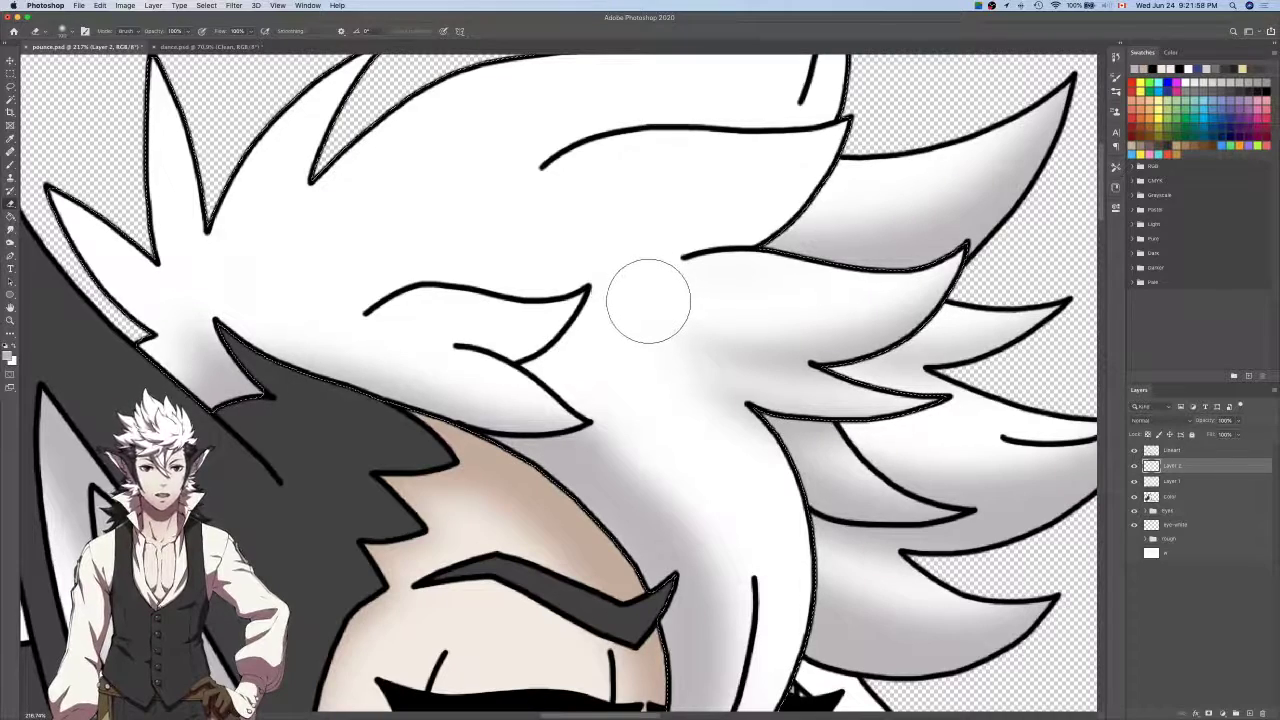
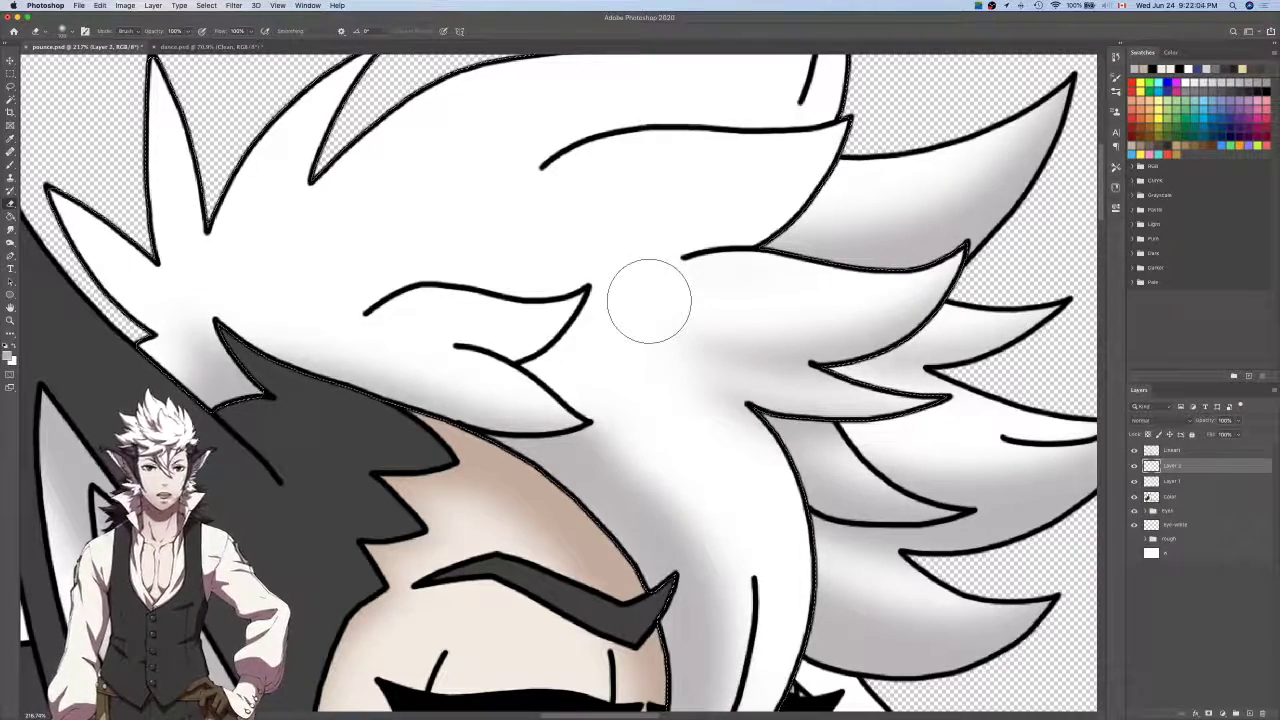
Add a new layer above Layer 2 and switch to the Brush for shading the next side lock up.
scroll(648, 300, up, 3)
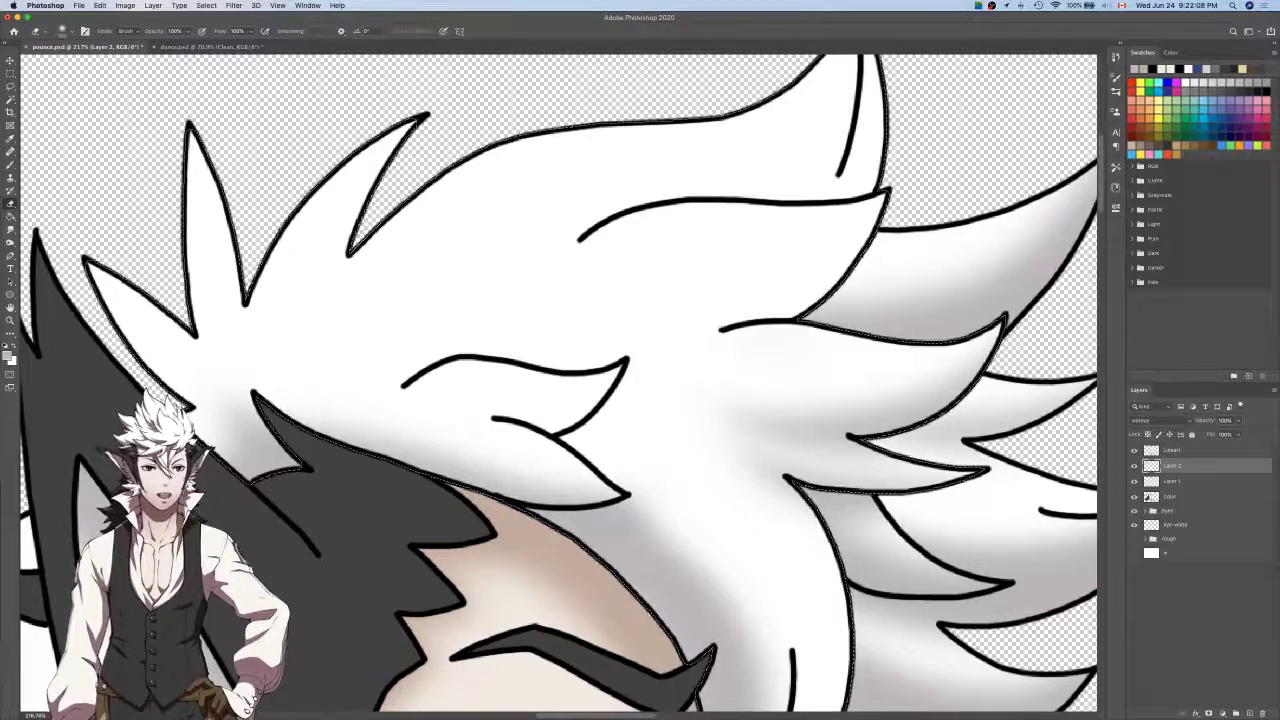
click(1248, 713)
key(b)
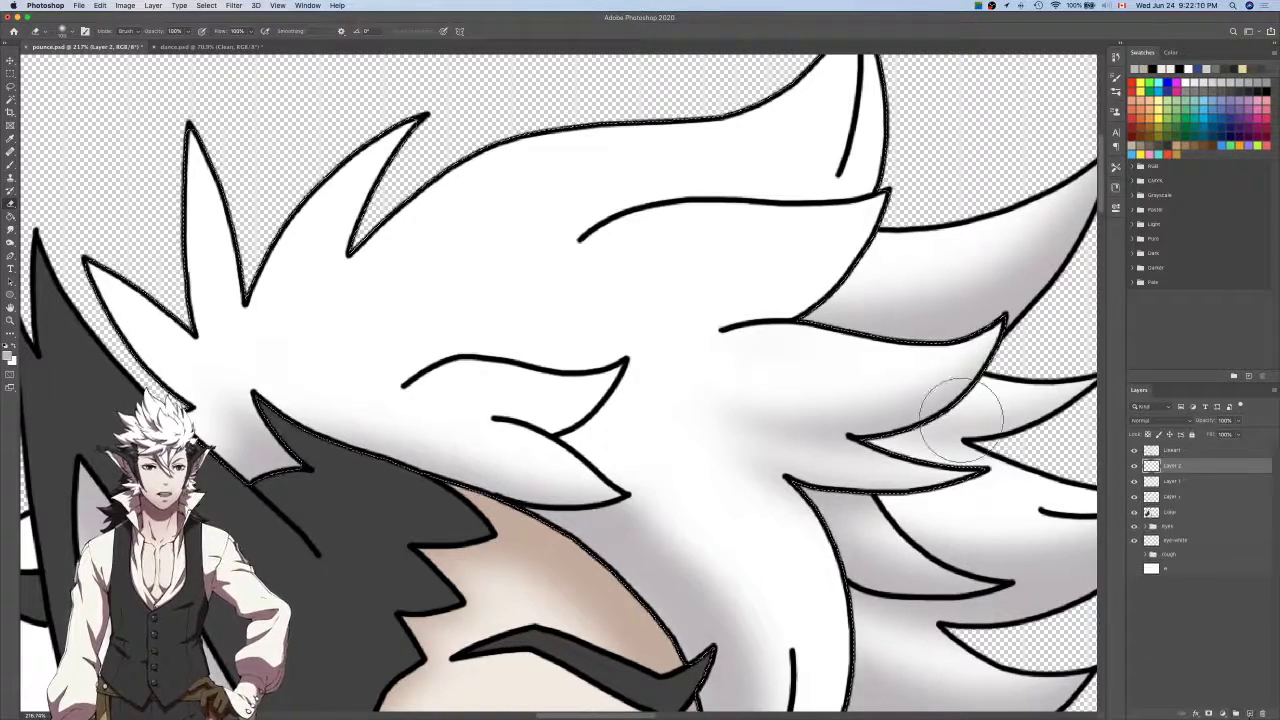
scroll(920, 385, up, 3)
drag(936, 281, 731, 428)
key(super+z)
mouse_move(940, 270)
mouse_down()
mouse_move(846, 390)
mouse_move(743, 457)
mouse_up()
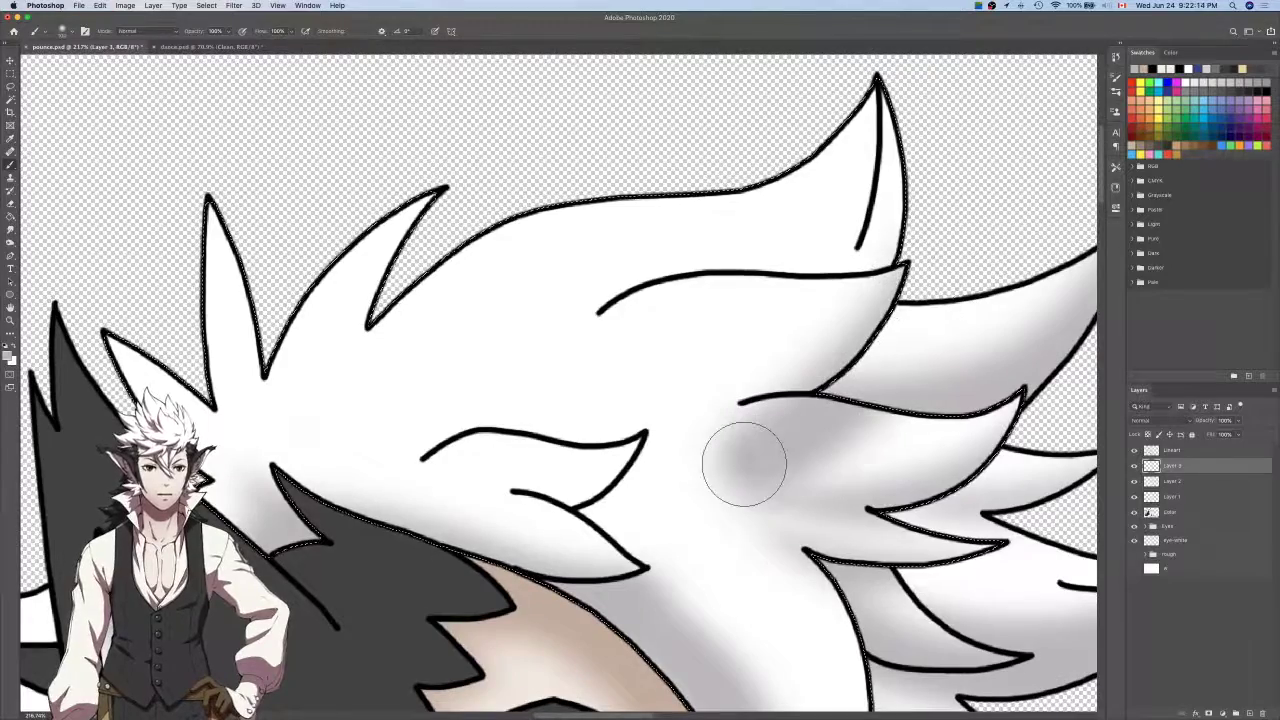
scroll(746, 457, up, 4)
key(super+z)
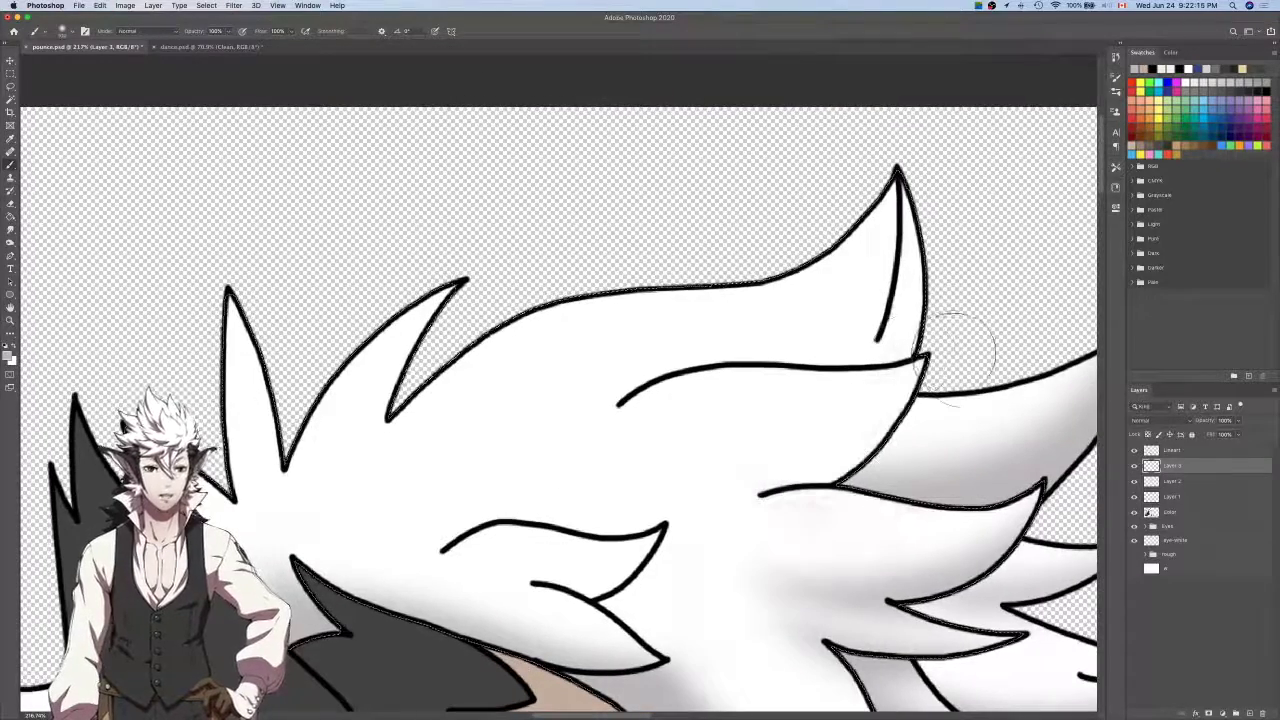
Brush soft grey along the lower edge of the second lock from the top and erase the spill onto the lock below.
mouse_move(965, 362)
mouse_down()
mouse_move(907, 428)
mouse_move(775, 520)
mouse_move(728, 536)
mouse_move(886, 538)
mouse_up()
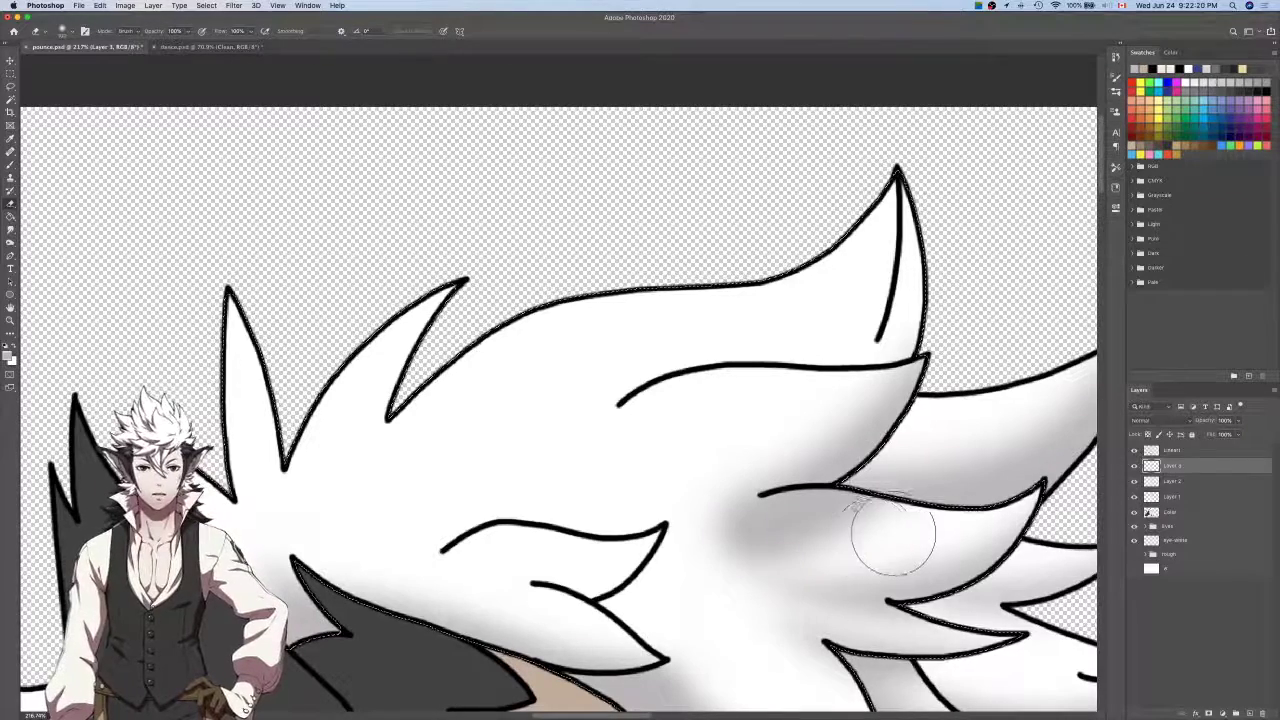
key(super+z)
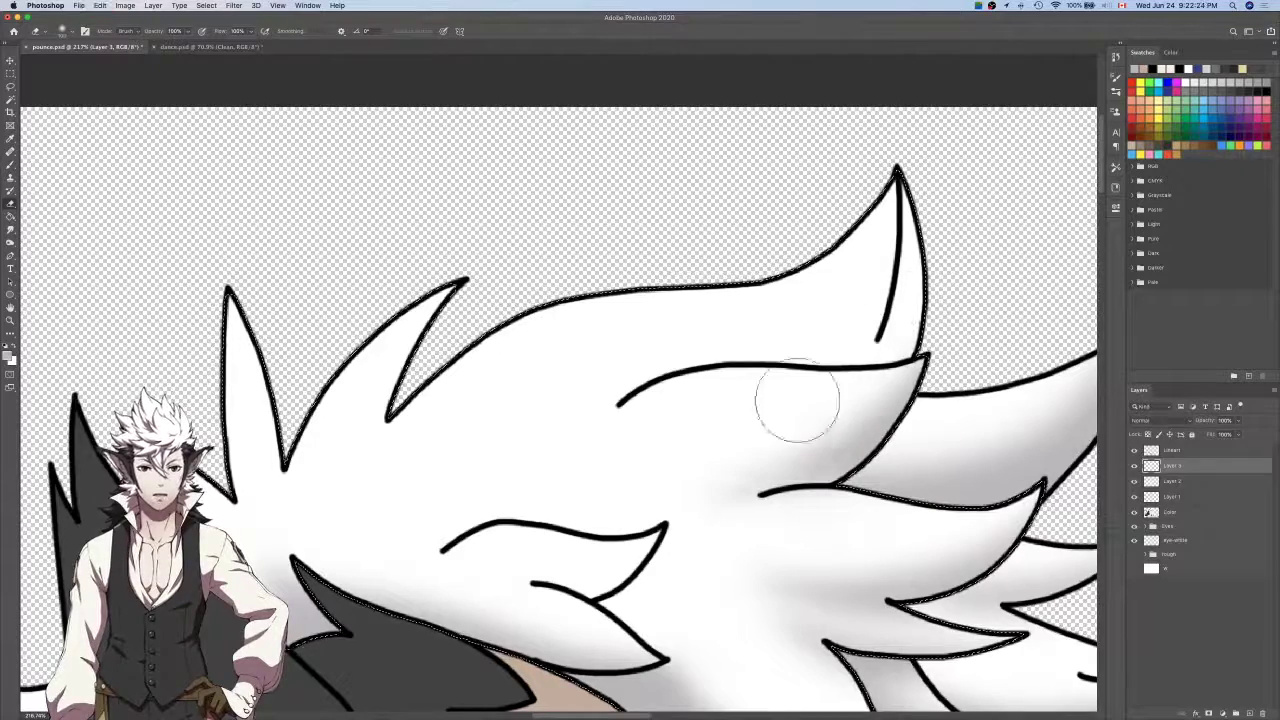
Add a new layer above Layer 3 and brush soft grey along the lower edge of the uppermost lock.
key(b)
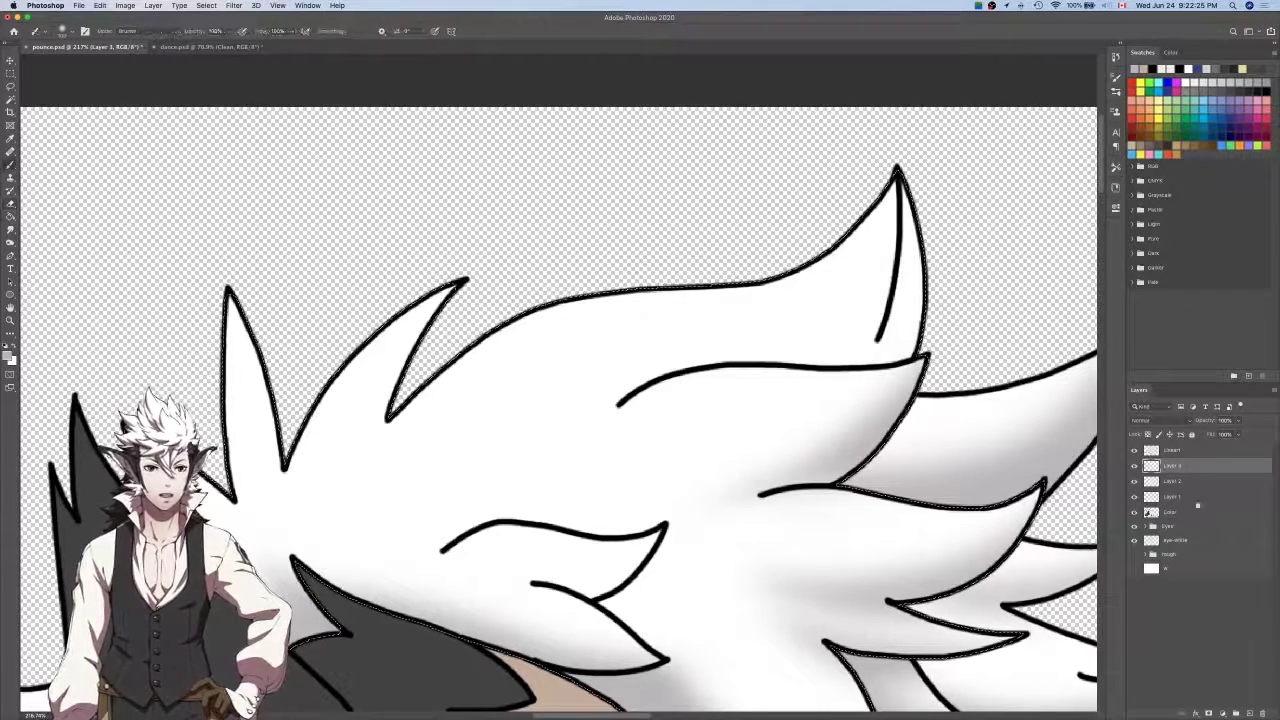
click(1248, 713)
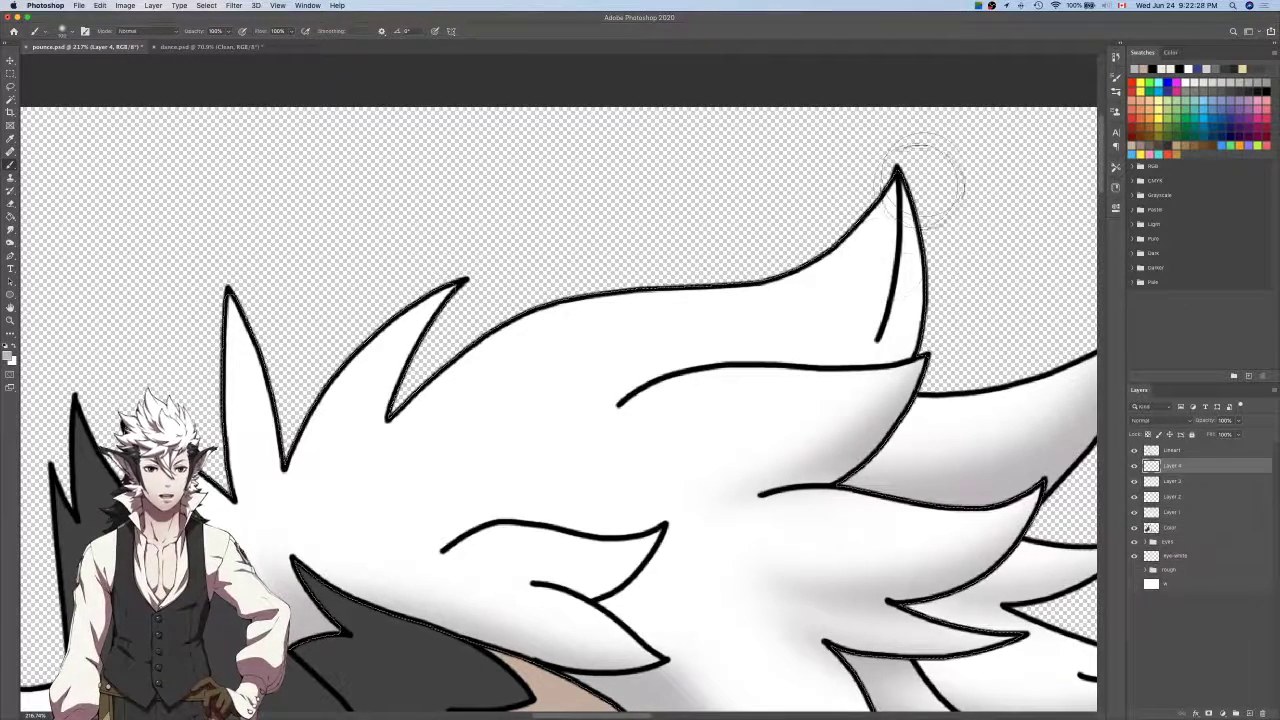
mouse_move(924, 176)
mouse_down()
mouse_move(943, 296)
mouse_move(782, 416)
mouse_up()
key(super+z)
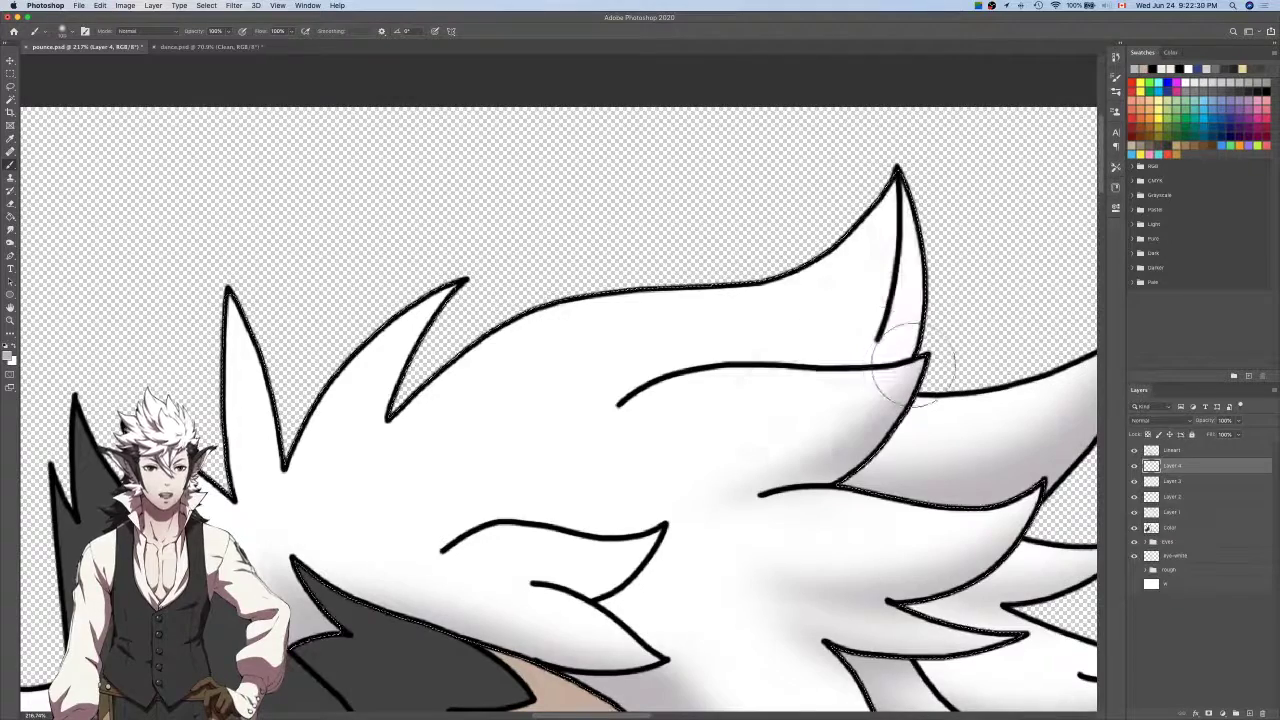
mouse_move(666, 423)
mouse_down()
mouse_move(761, 384)
mouse_move(860, 372)
mouse_up()
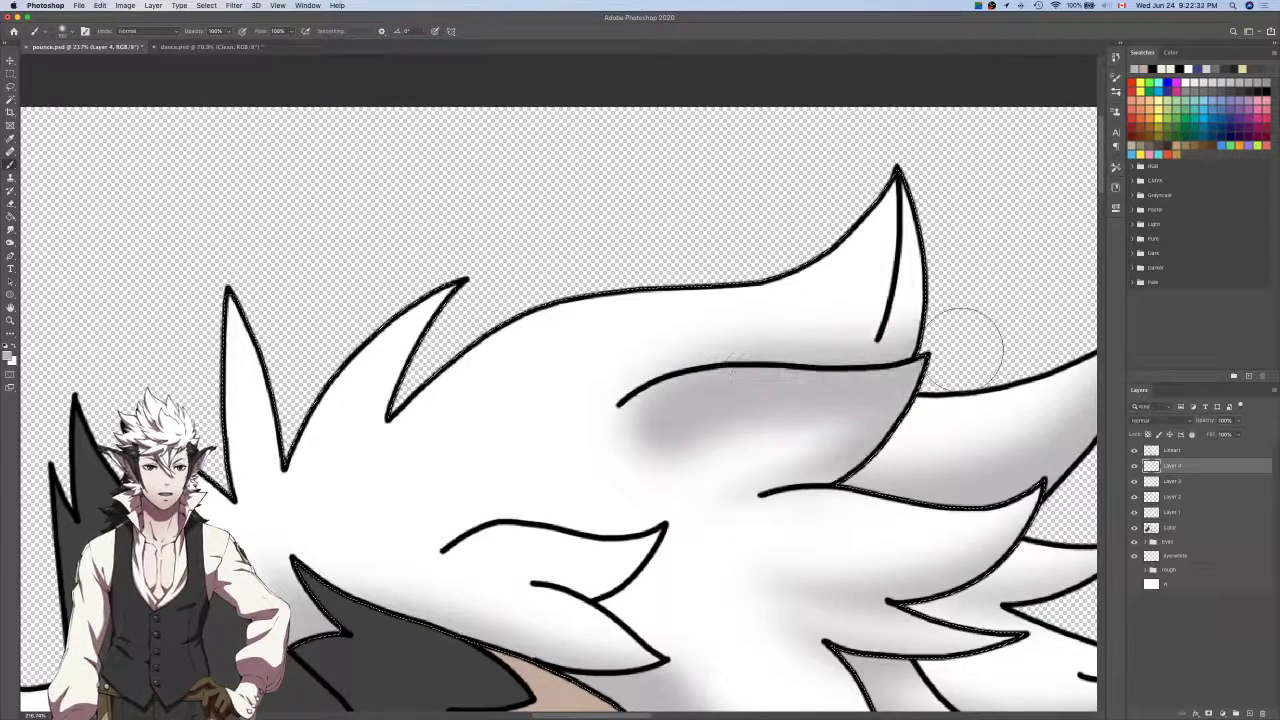
Soften the uppermost lock's shadow and erase the grey spilled below its lower strand line with a larger eraser.
key(e)
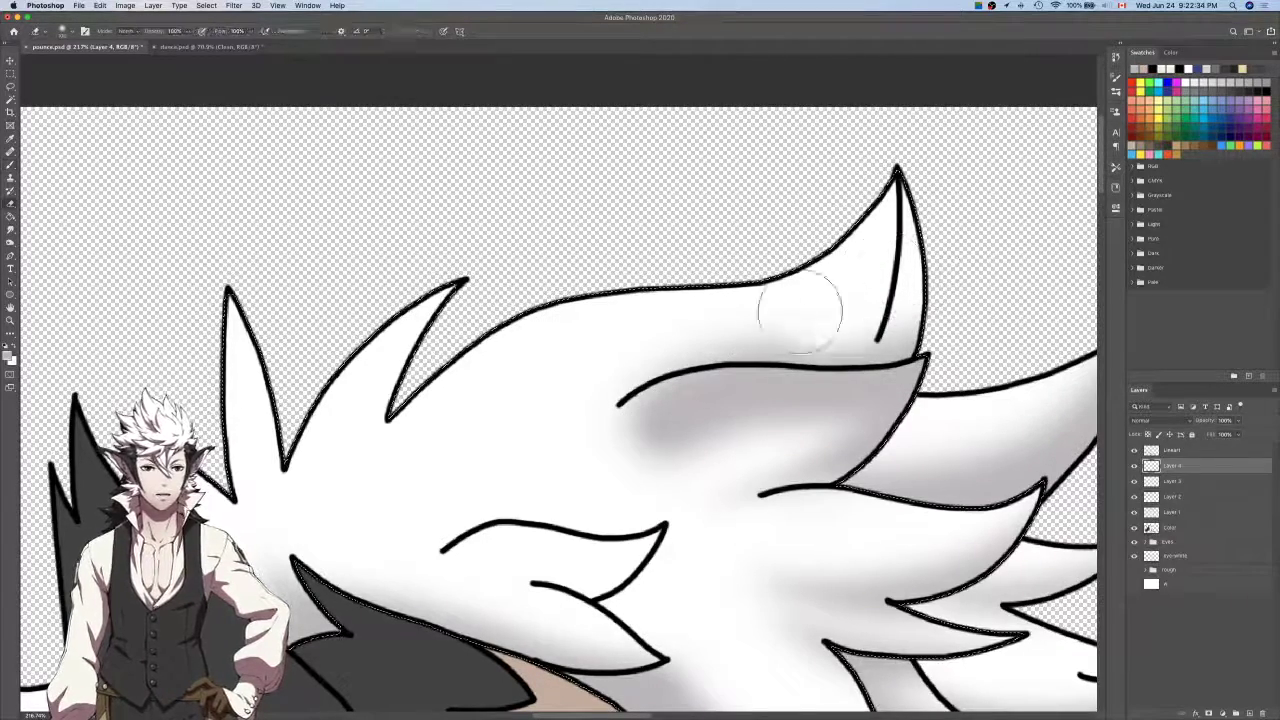
key(bracketright)
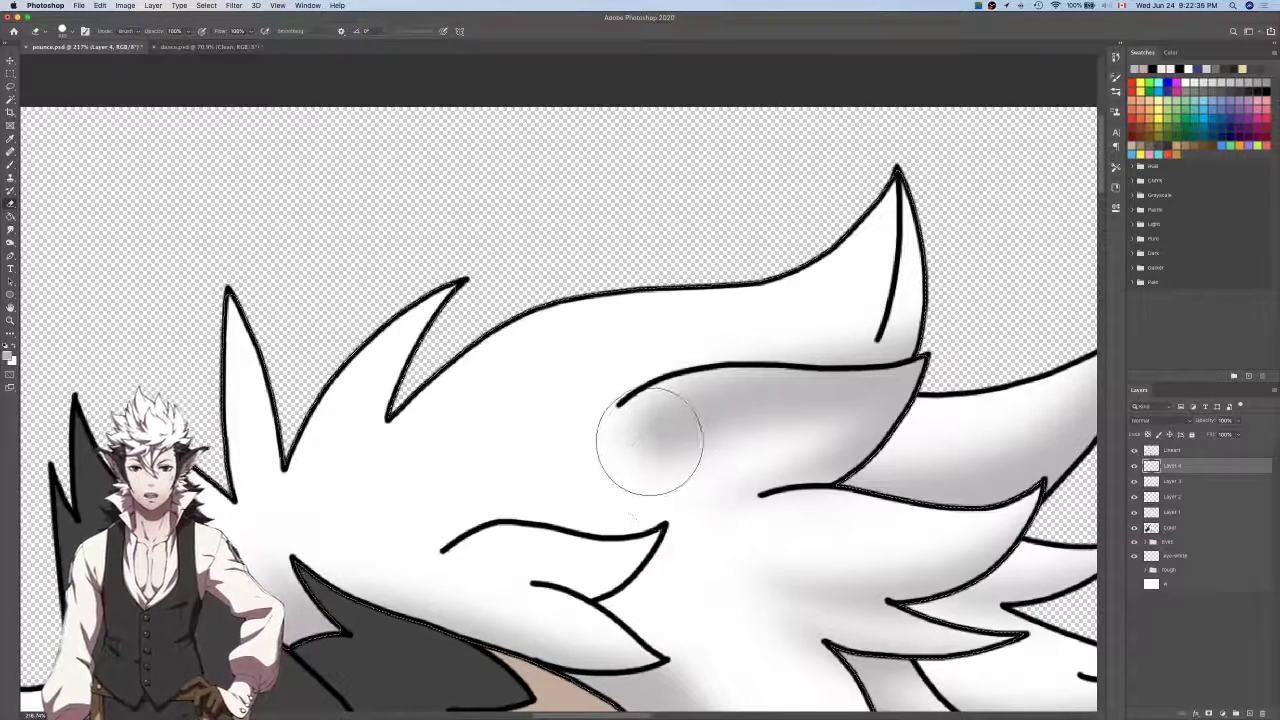
mouse_move(657, 440)
mouse_down()
mouse_move(634, 429)
mouse_move(890, 428)
mouse_up()
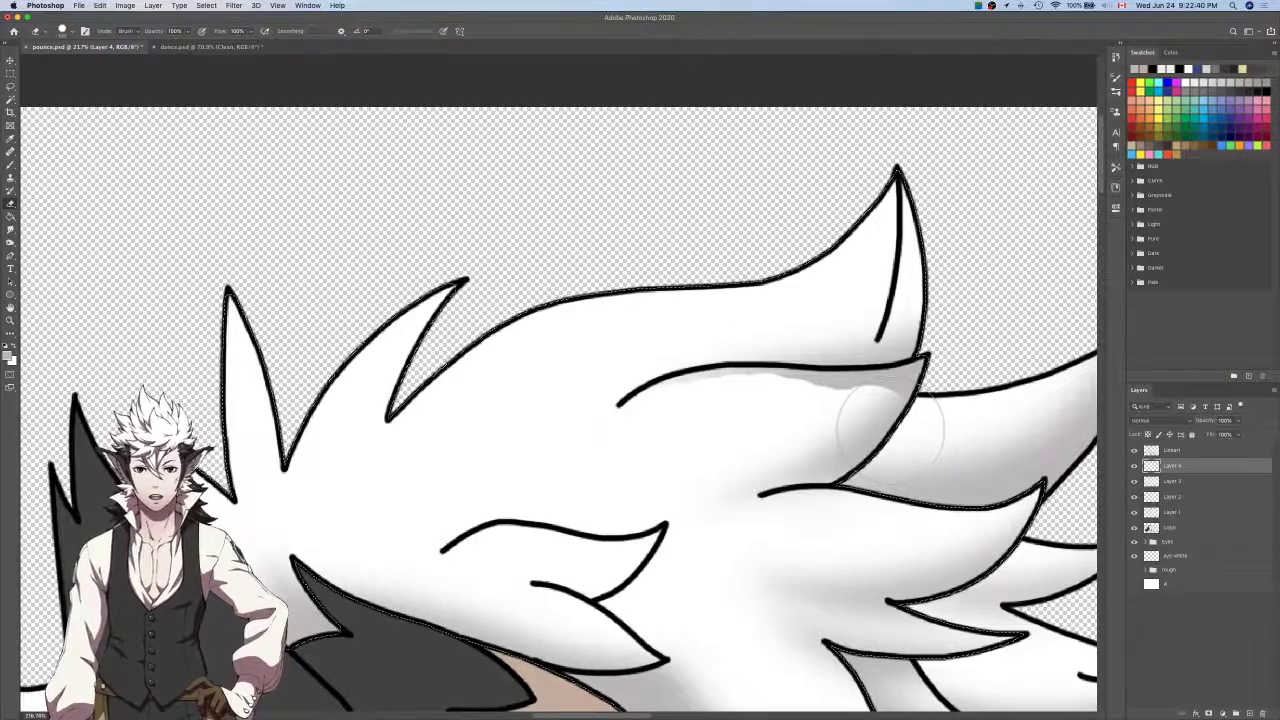
scroll(920, 420, up, 3)
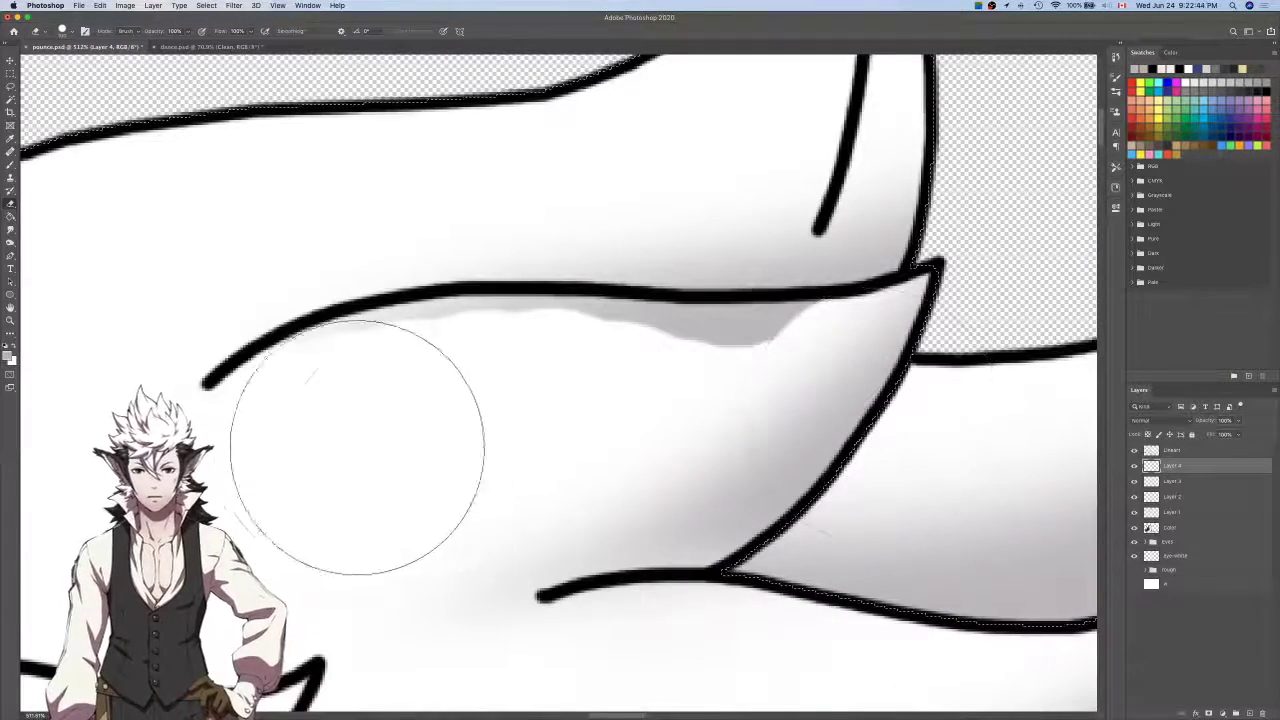
mouse_move(357, 449)
mouse_down()
mouse_move(344, 443)
mouse_move(426, 414)
mouse_move(580, 406)
mouse_move(591, 423)
mouse_move(680, 411)
mouse_move(801, 422)
mouse_move(826, 409)
mouse_move(749, 413)
mouse_up()
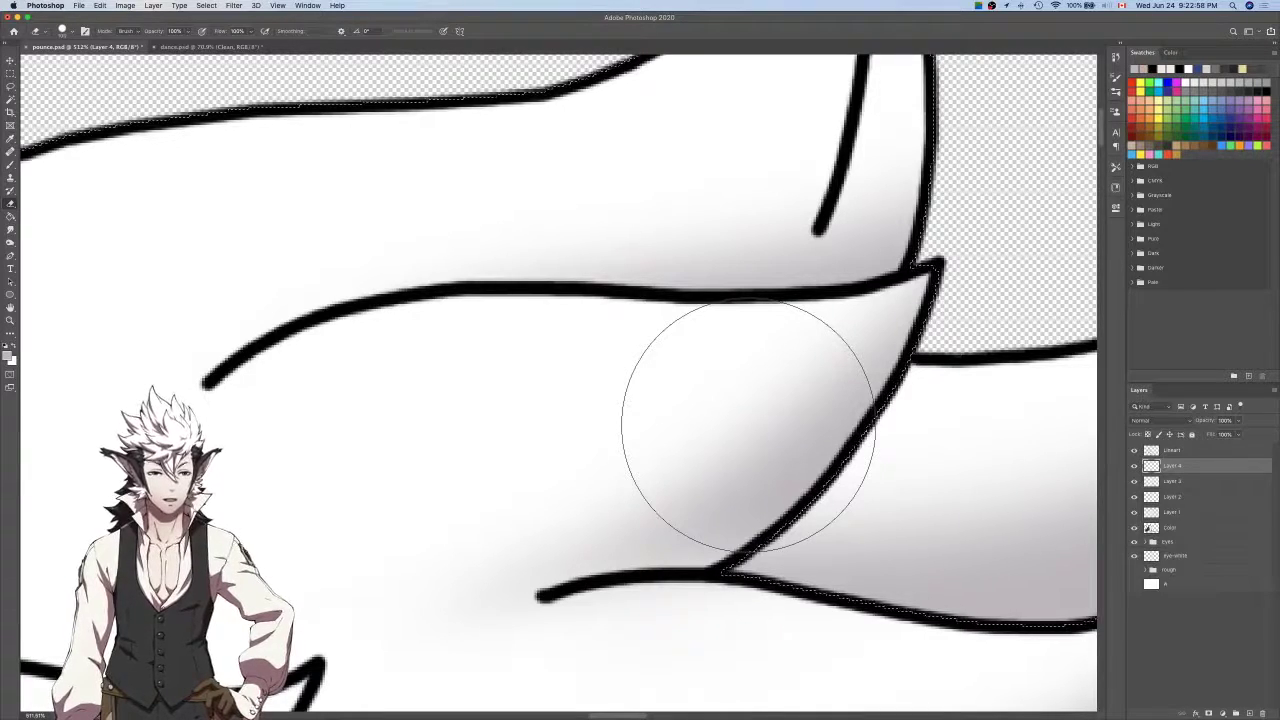
Extend the selection with the Lasso to cover the tip of the curved hair spike on top of the head.
scroll(749, 425, down, 5)
scroll(749, 425, left, 1)
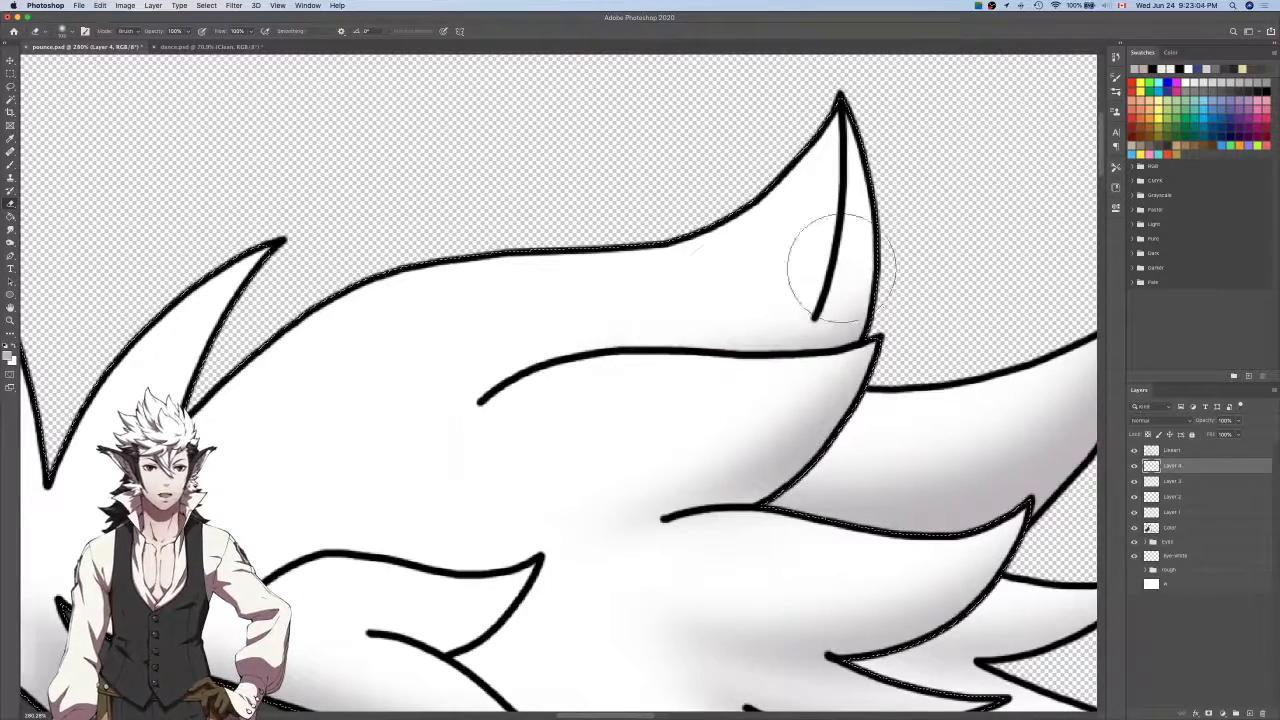
scroll(922, 200, down, 3)
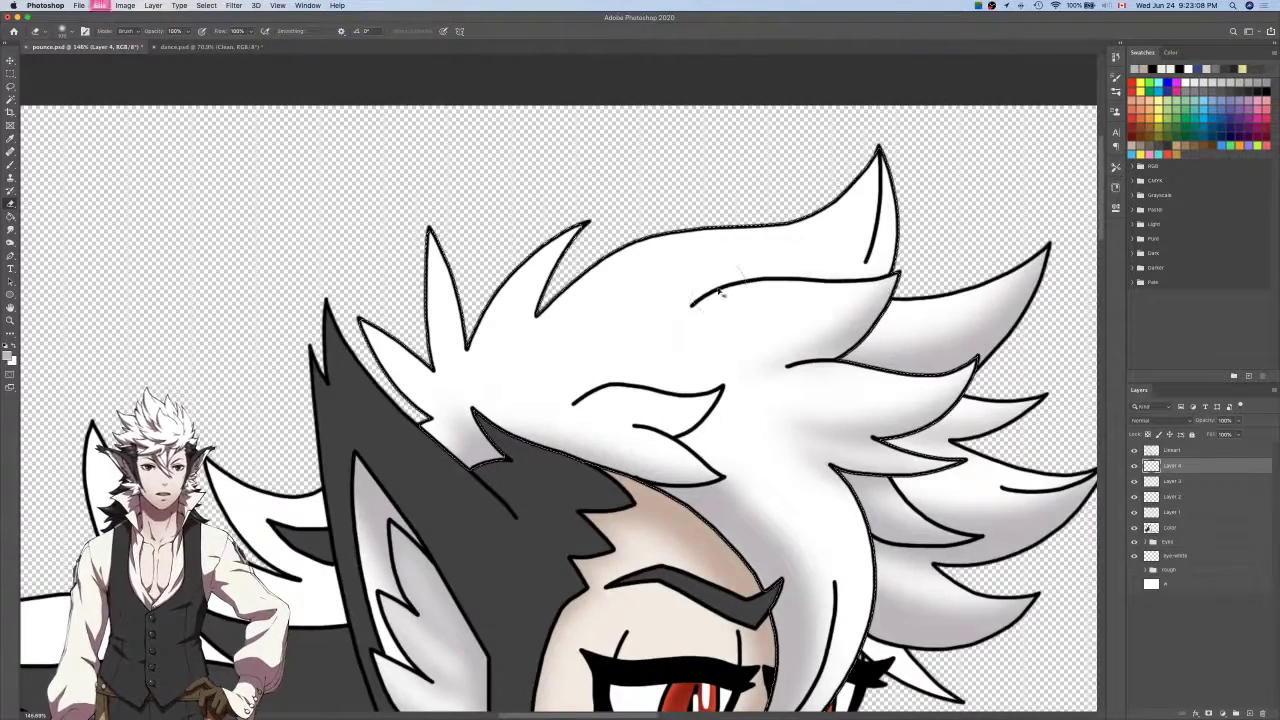
key(l)
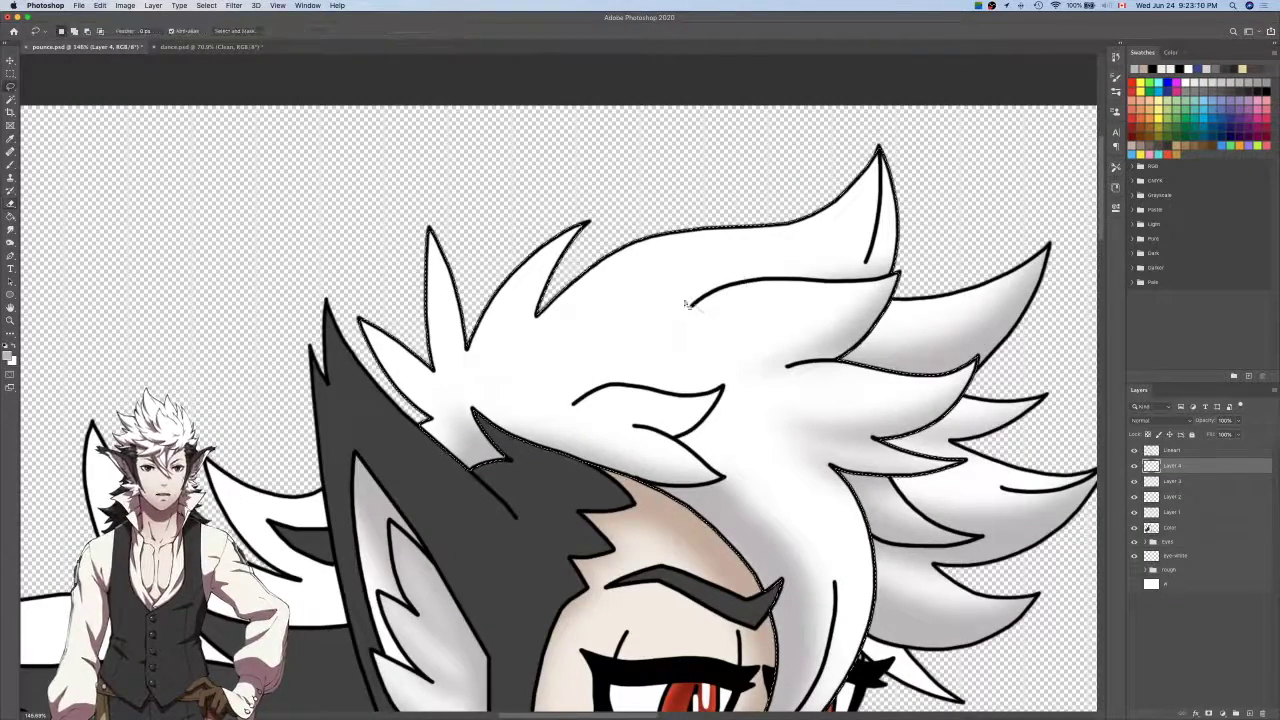
scroll(575, 287, up, 2)
scroll(575, 287, up, 1)
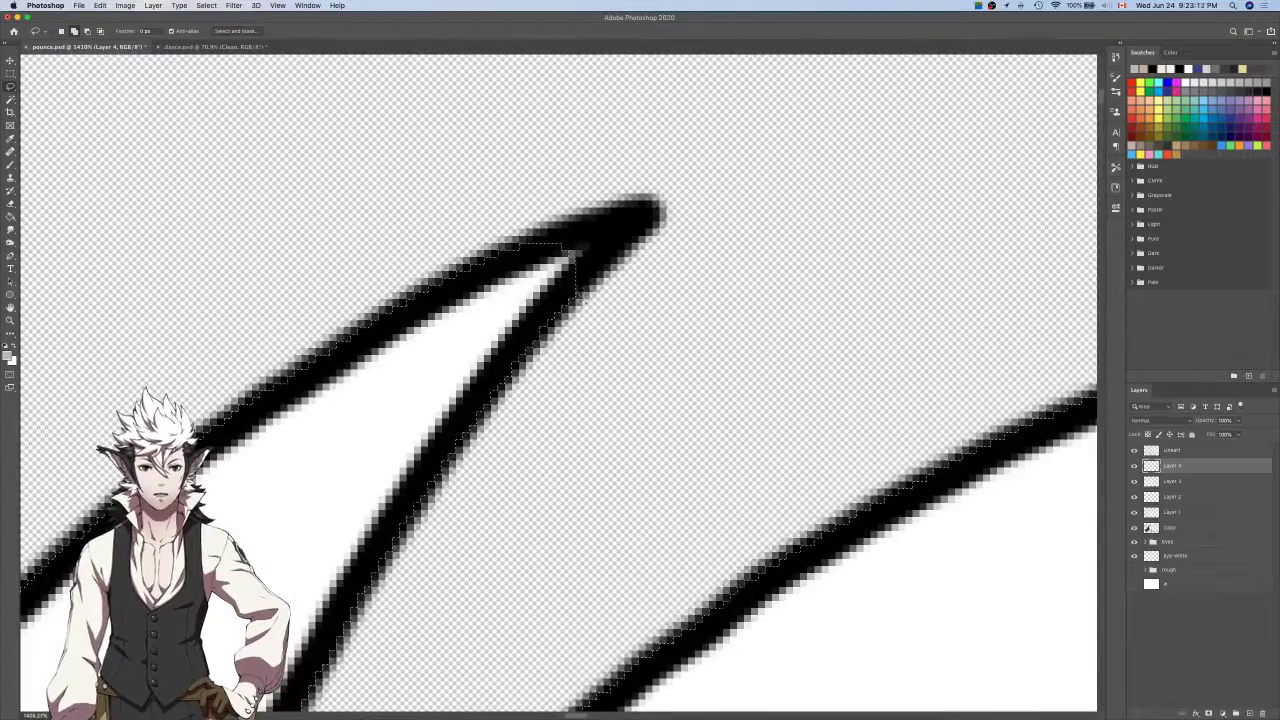
drag(529, 250, 523, 257)
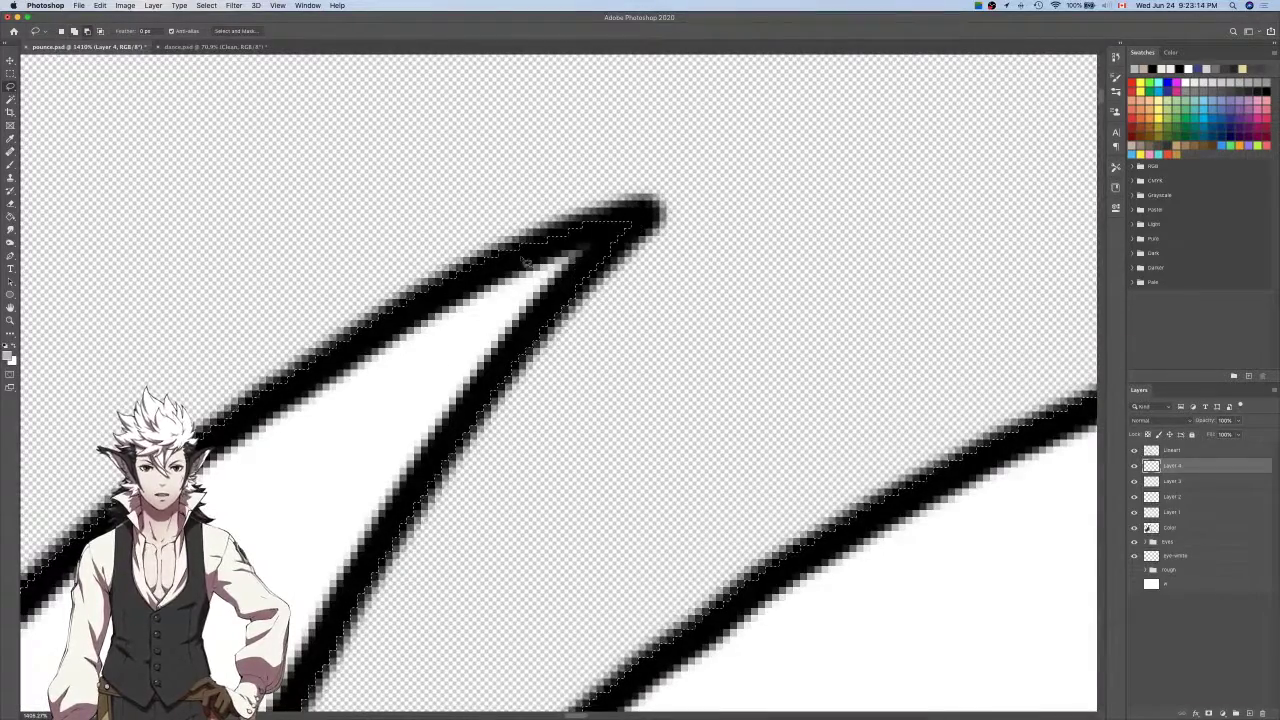
Add the tips of the small spike above the ear and the tall narrow spike to the hair selection with the Lasso.
scroll(522, 258, down, 3)
scroll(522, 258, left, 8)
scroll(522, 258, down, 3)
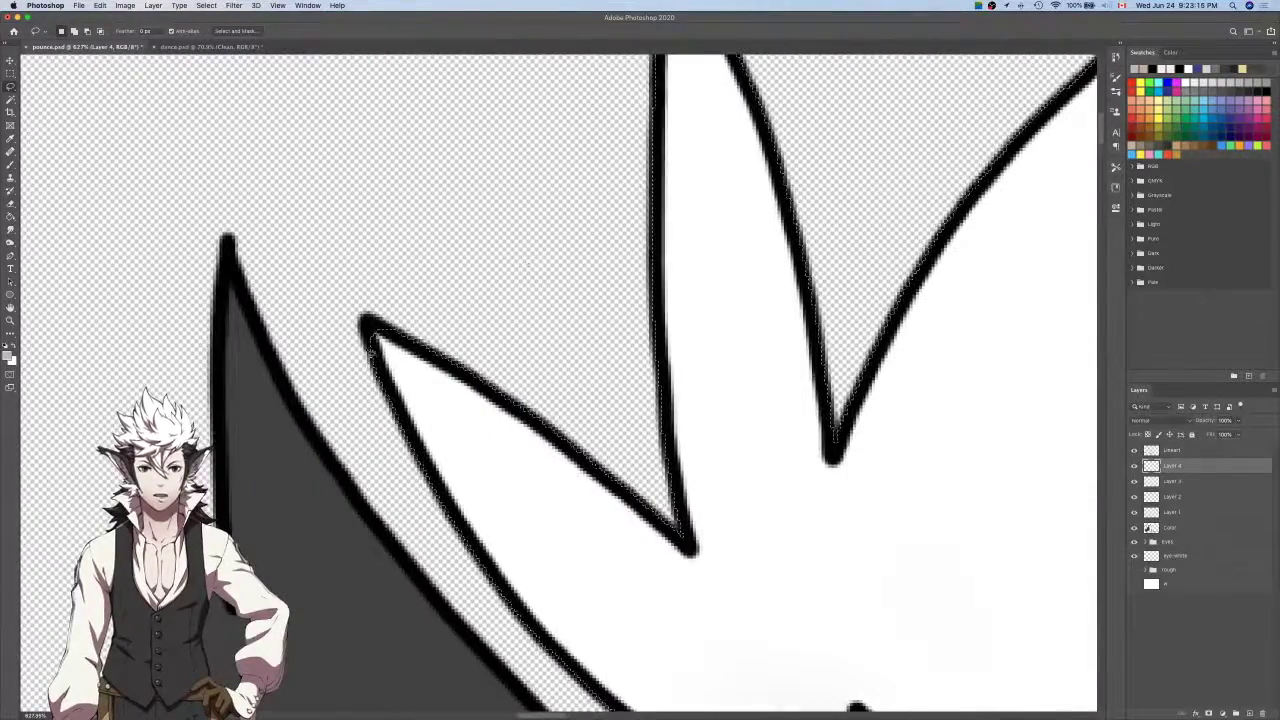
scroll(376, 356, up, 5)
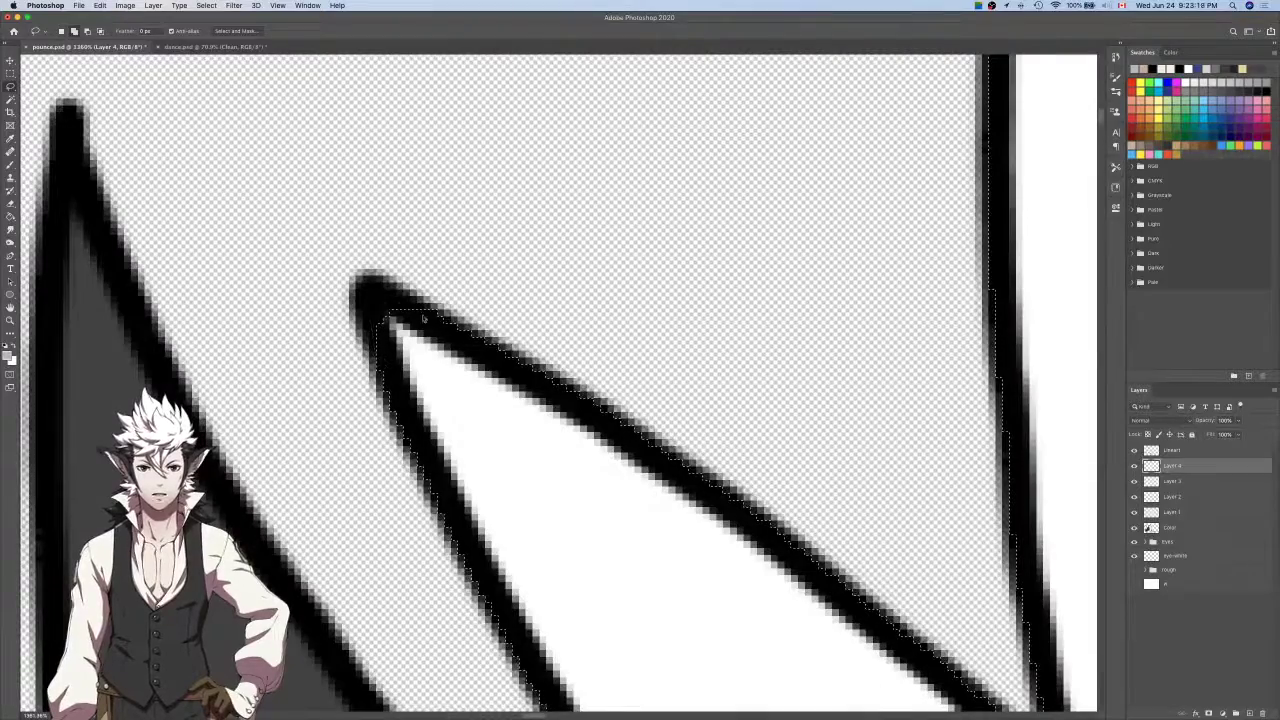
scroll(423, 318, down, 5)
scroll(716, 105, up, 6)
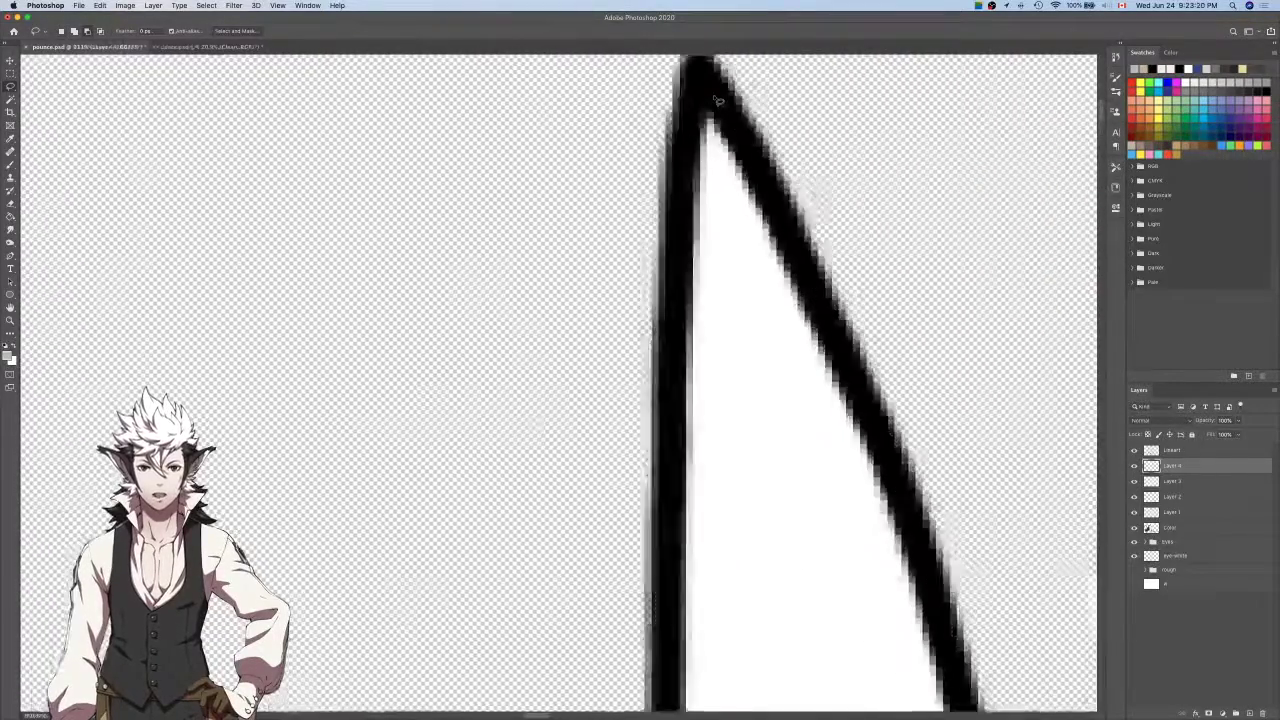
scroll(717, 100, up, 2)
drag(755, 166, 705, 120)
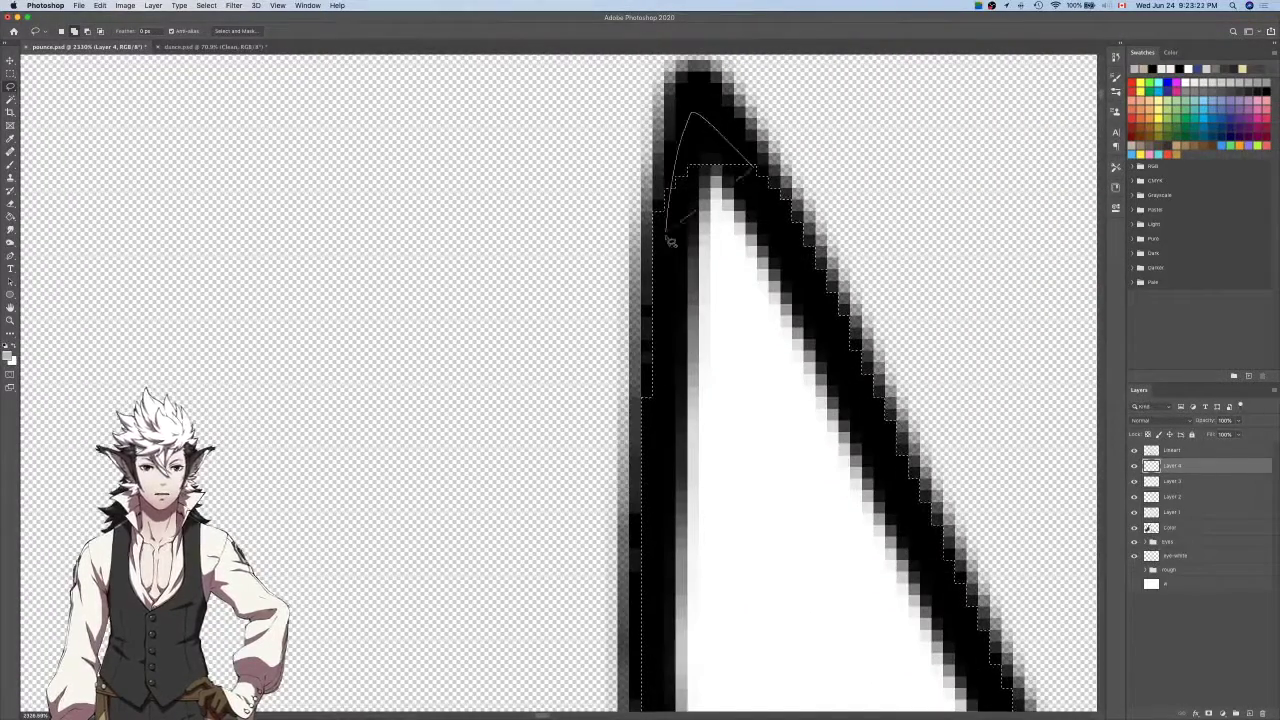
scroll(670, 240, down, 8)
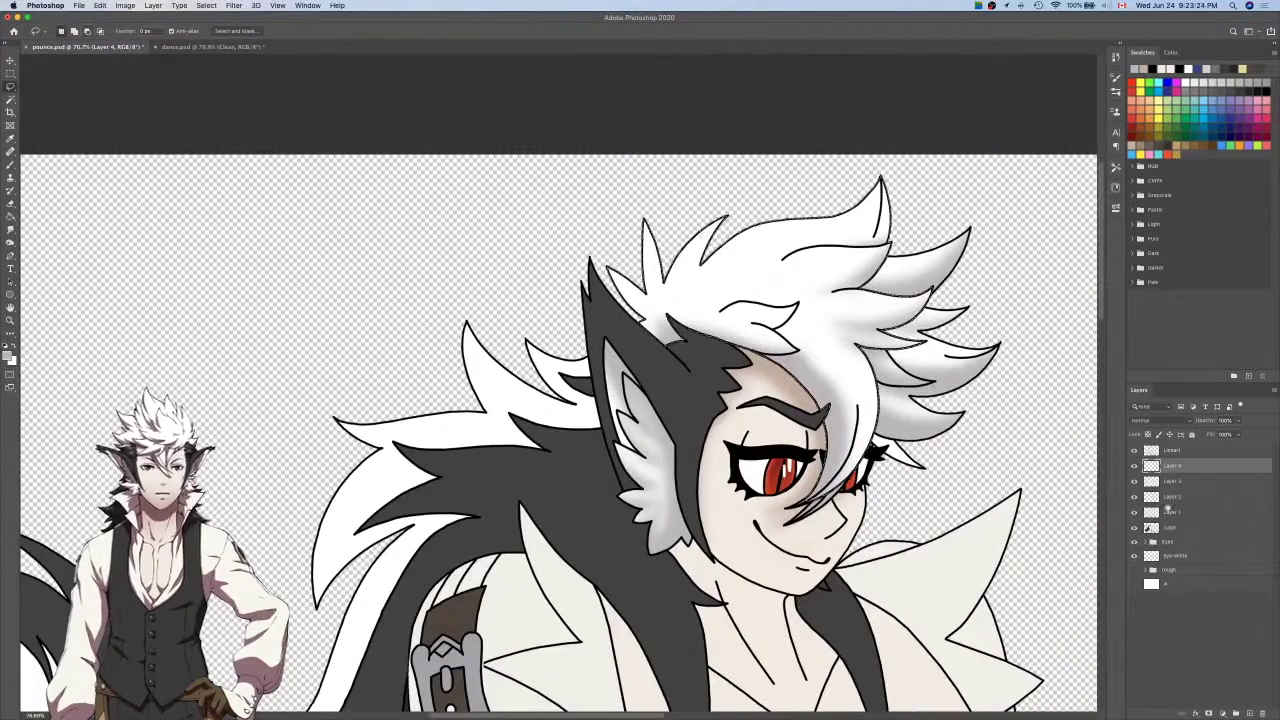
Add a new layer above Layer 4 and switch to the Brush for shading the spikes above the ear.
click(1186, 484)
click(1183, 469)
click(1246, 711)
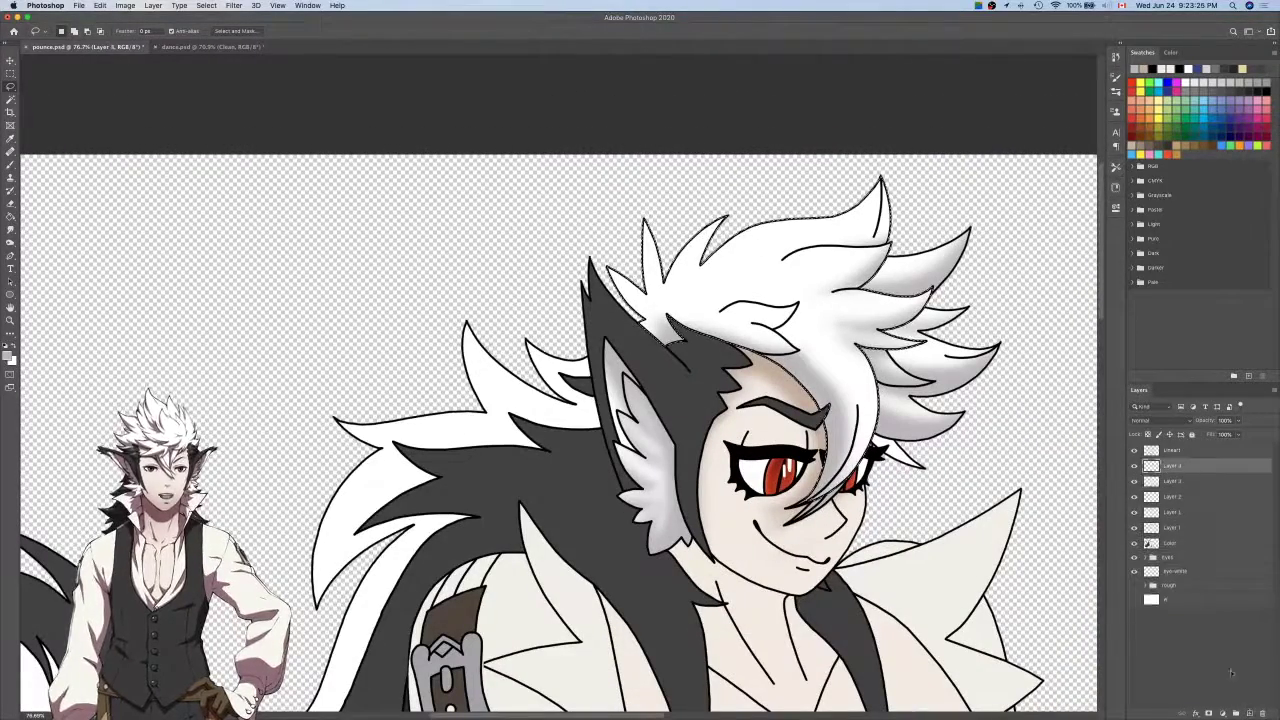
key(b)
scroll(670, 243, up, 5)
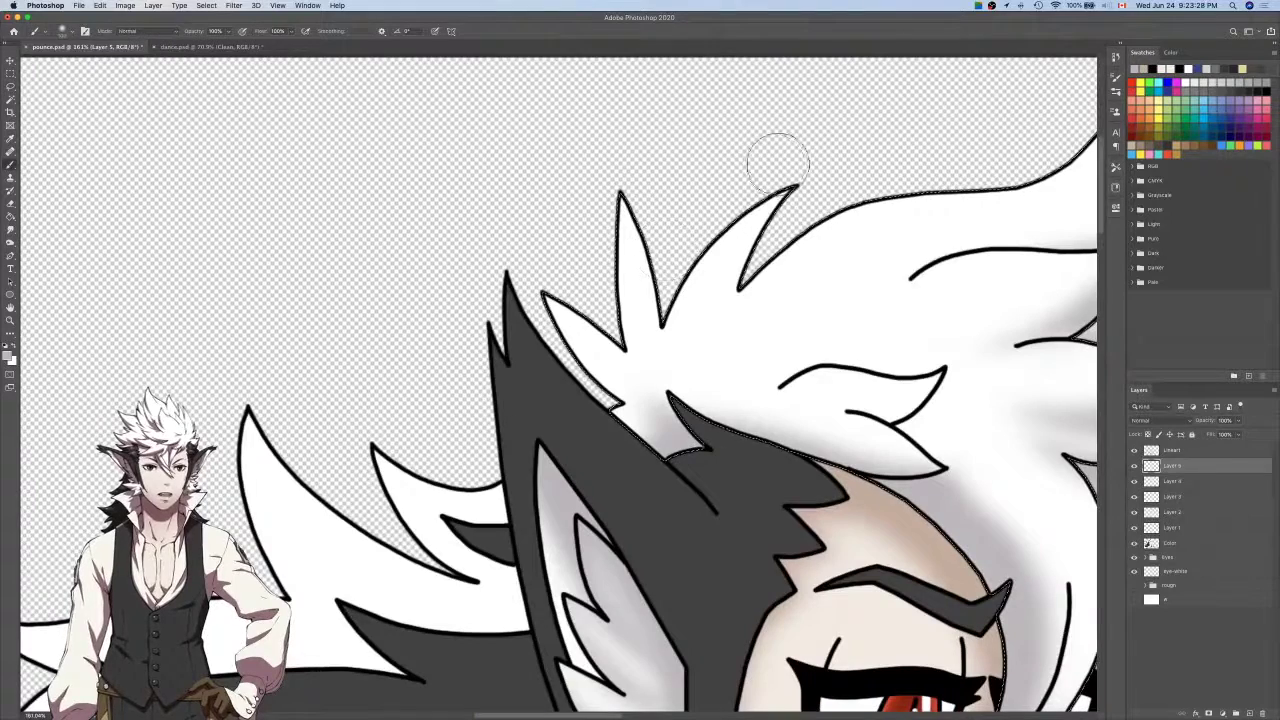
Brush soft grey along the left edge of the curved top spike and erase the spill onto the tall spike.
key(e)
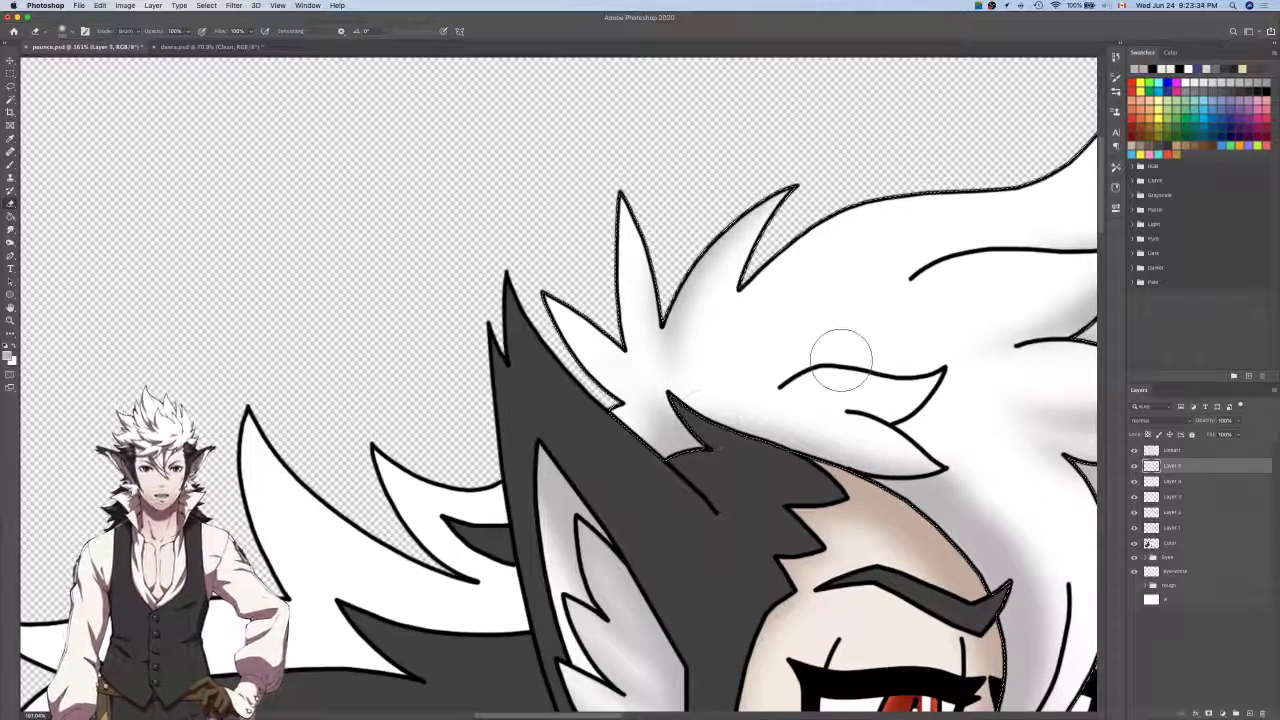
key(b)
key(e)
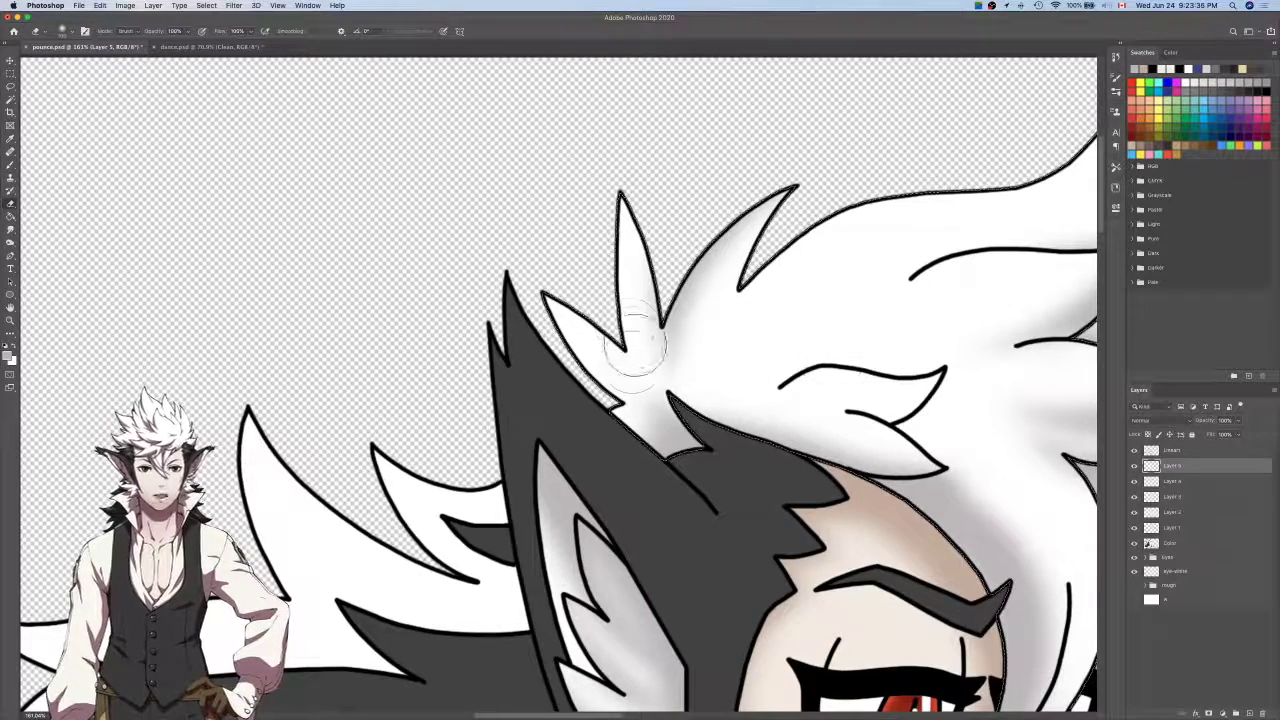
Shade the tall narrow spike and the small tuft above the ear with soft grey, lightening excess with the Eraser.
key(b)
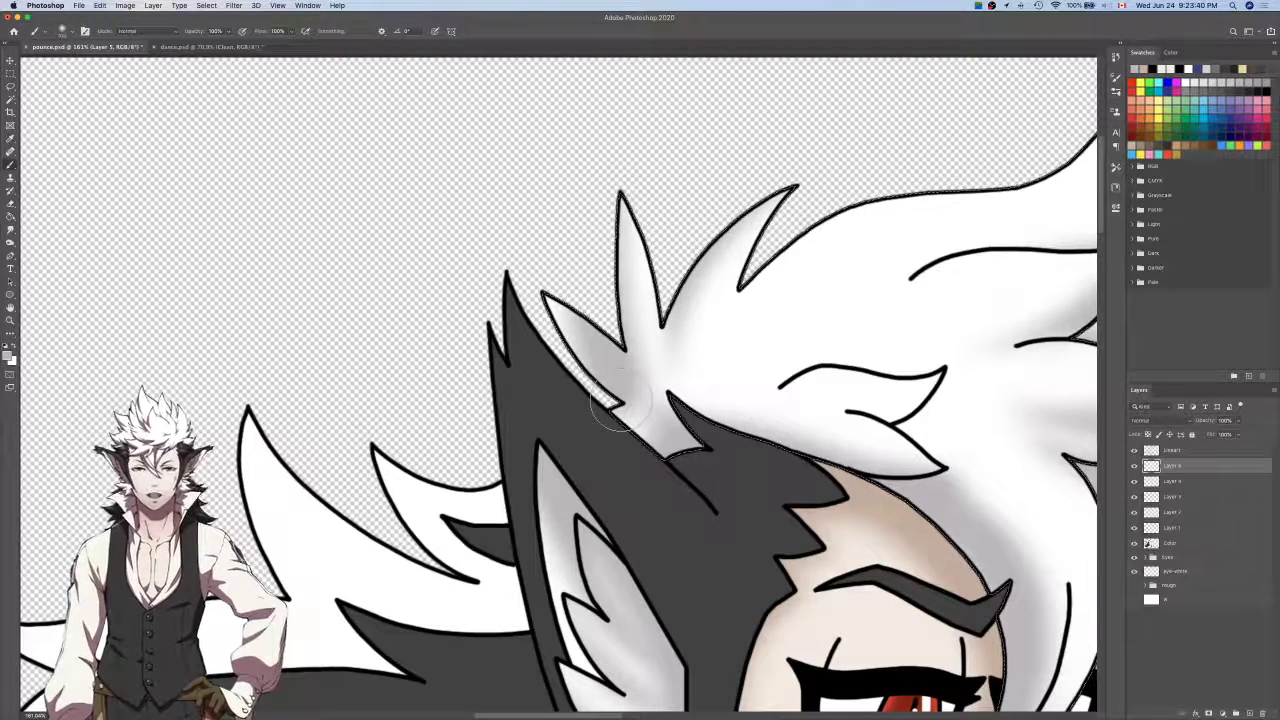
key(e)
key(b)
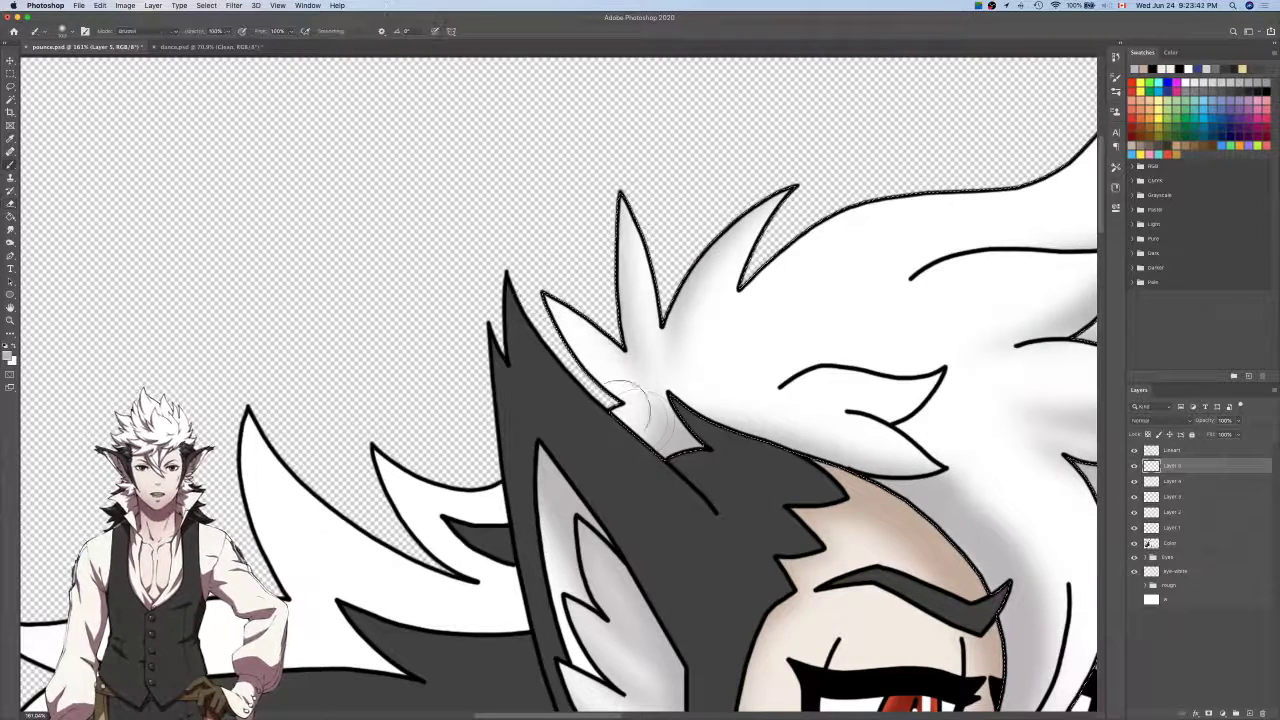
key(e)
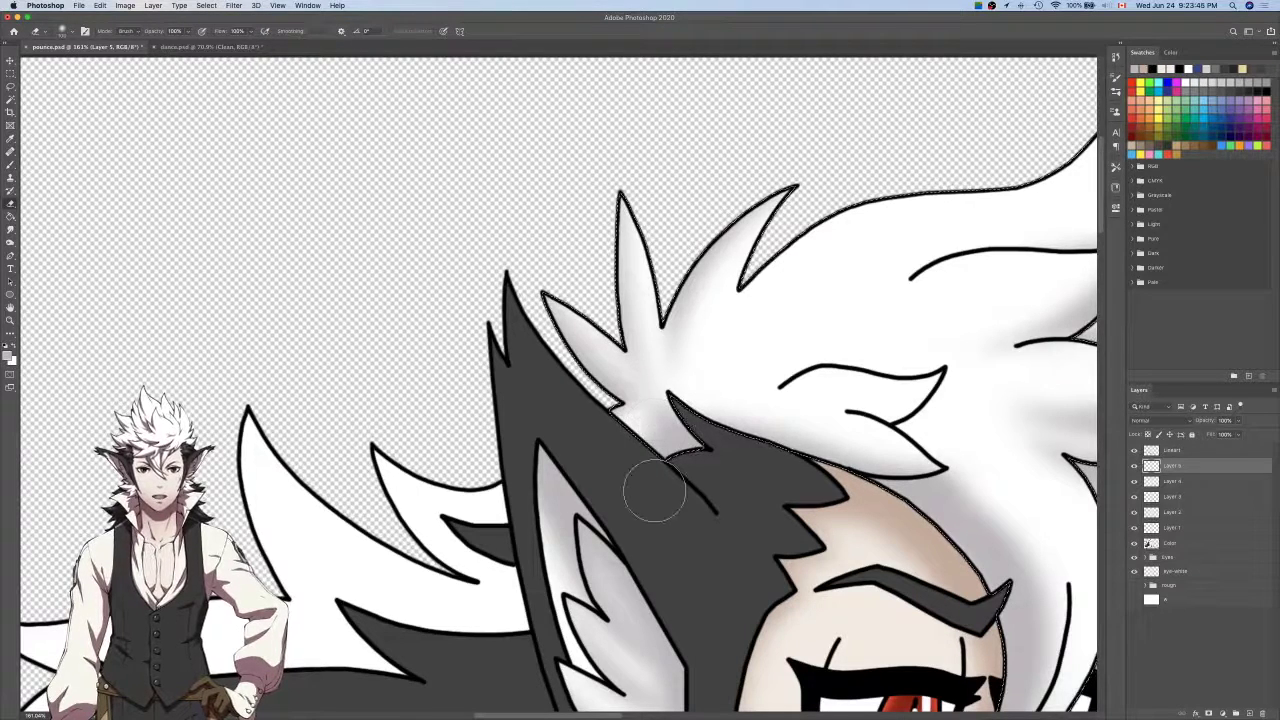
key(b)
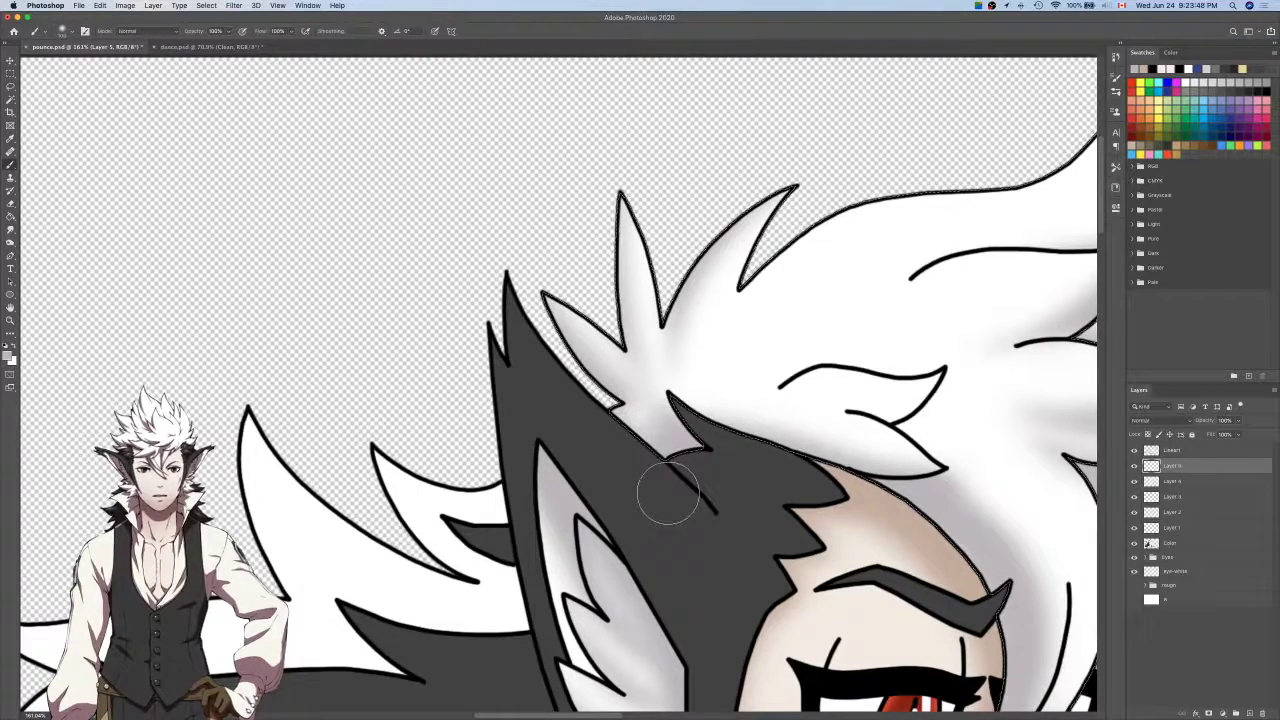
Merge Layer 1 through Layer 5 into a single layer and rename it Shading.
scroll(668, 492, left, 5)
scroll(668, 492, down, 3)
click(1185, 451)
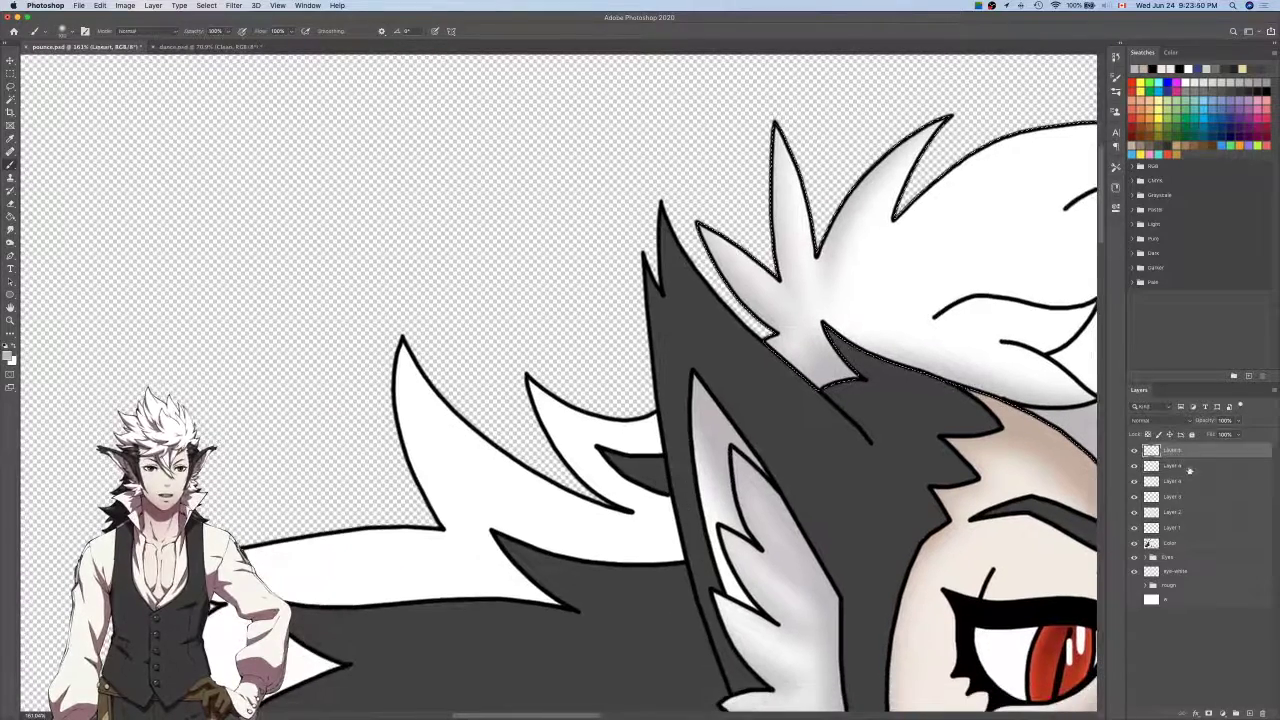
click(1189, 467)
shift+click(1185, 529)
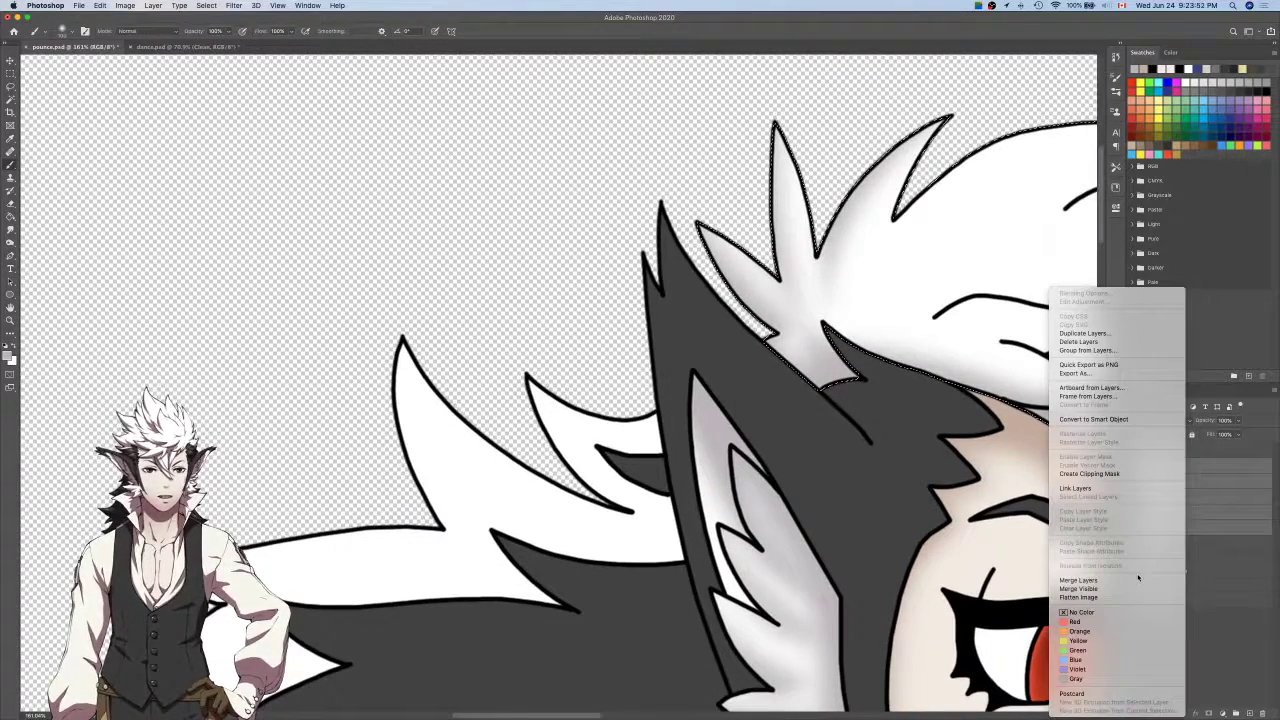
click(1138, 577)
right_click(1194, 520)
click(1108, 581)
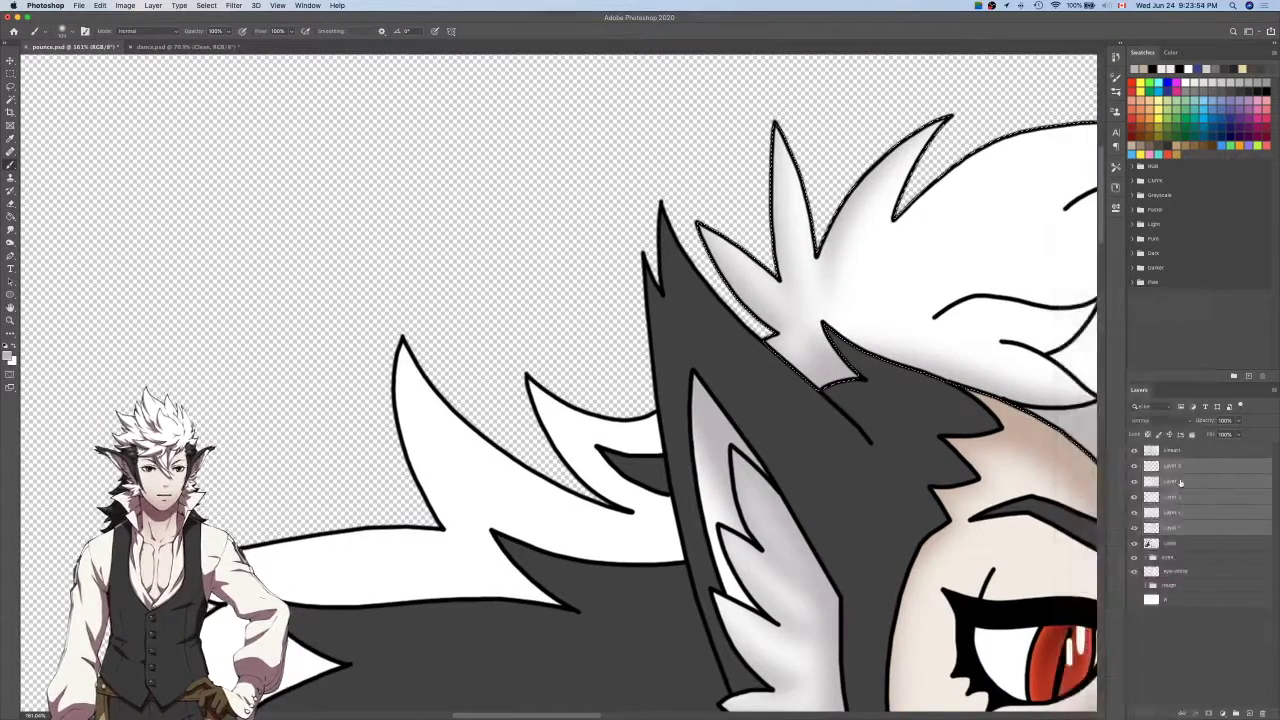
key(super+e)
double_click(1172, 466)
text(Shading)
key(Return)
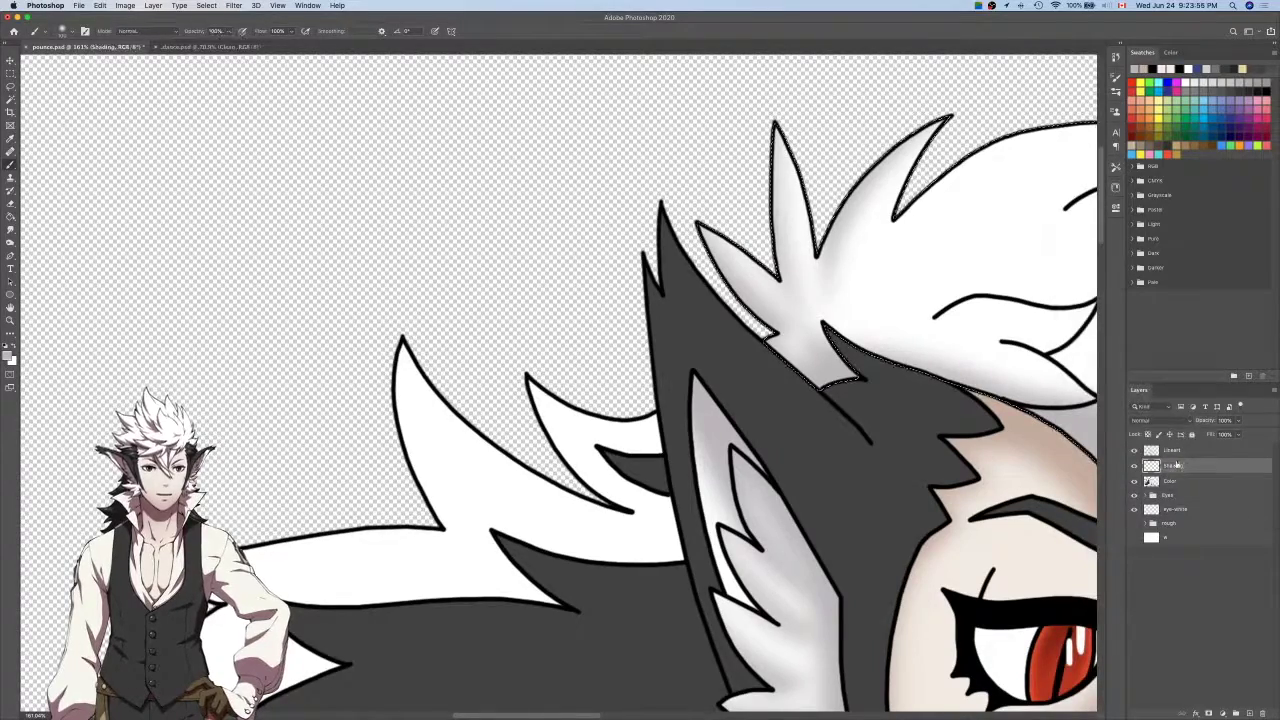
Select the white mane hair behind the ear on the Color layer with the Magic Wand.
click(1174, 451)
key(w)
drag(655, 547, 878, 434)
click(879, 435)
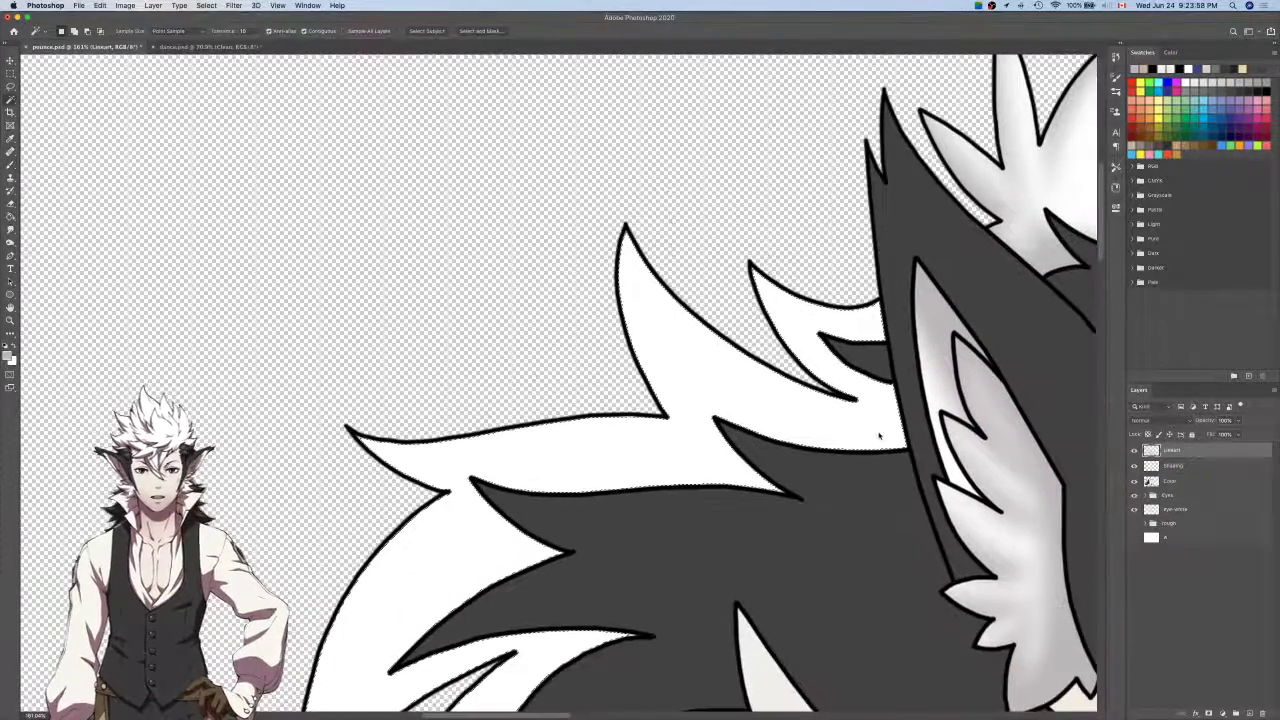
click(1200, 467)
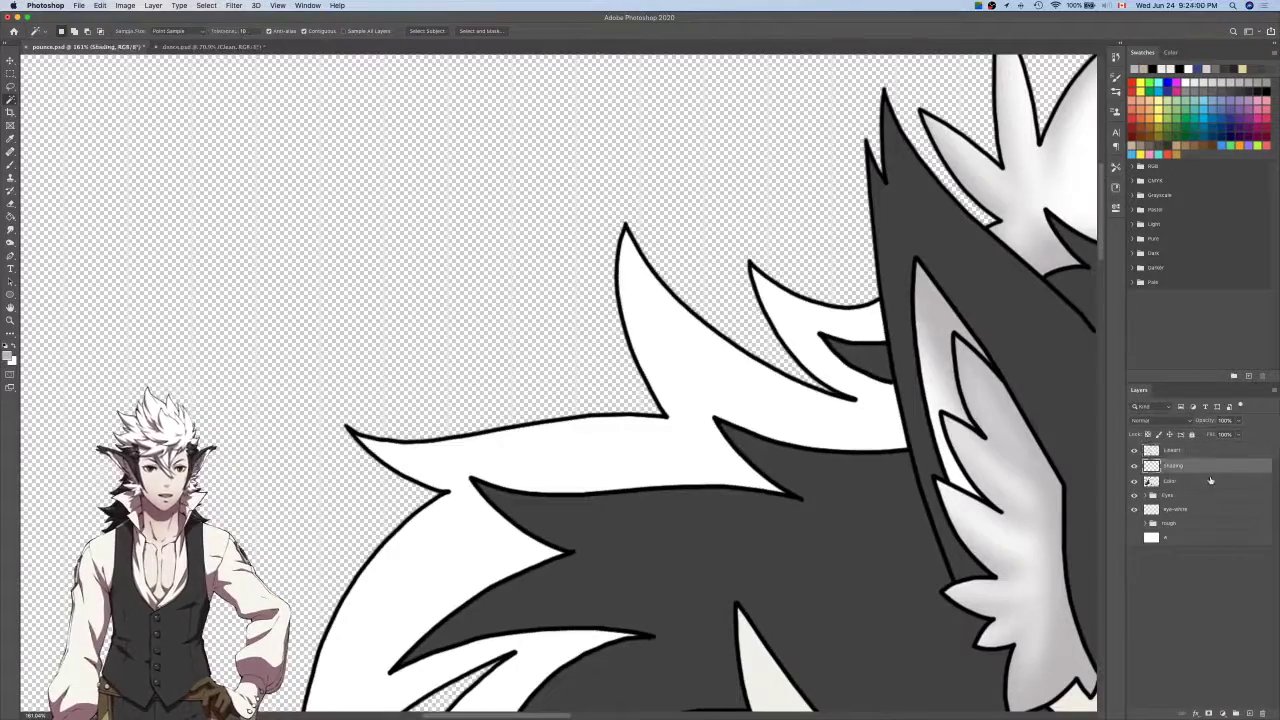
double_click(1210, 481)
click(813, 258)
click(849, 327)
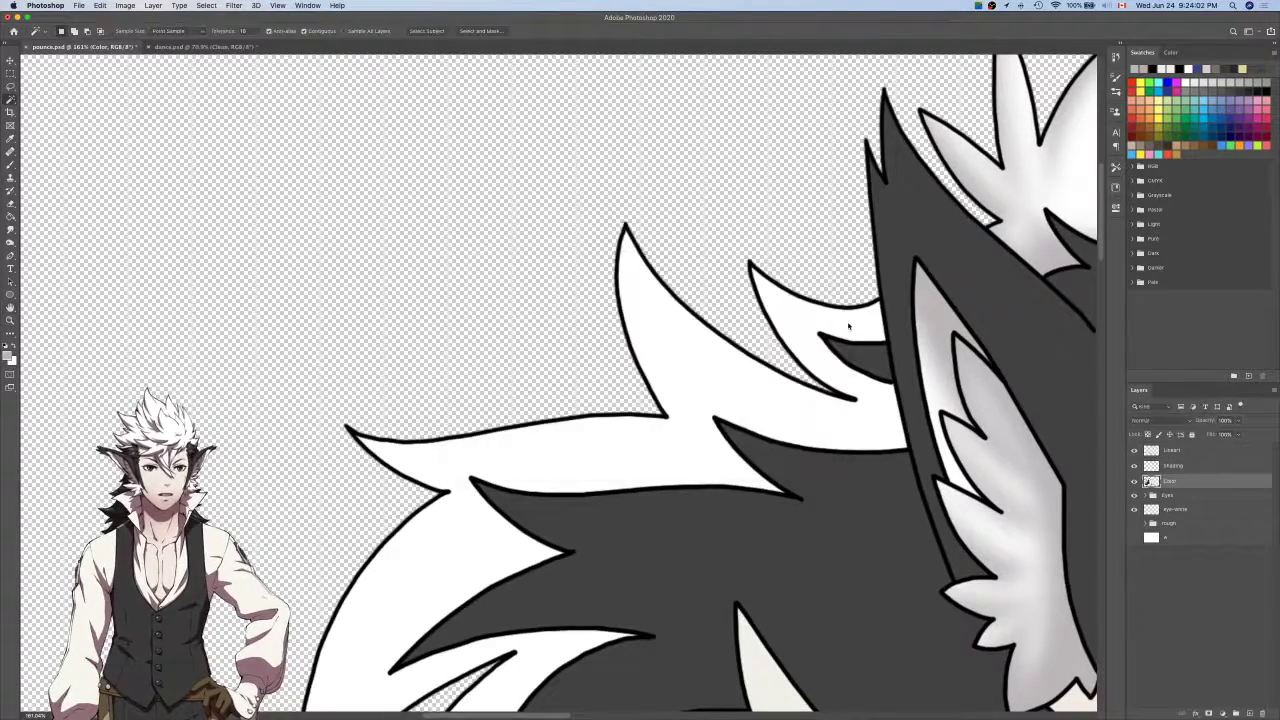
scroll(849, 327, down, 2)
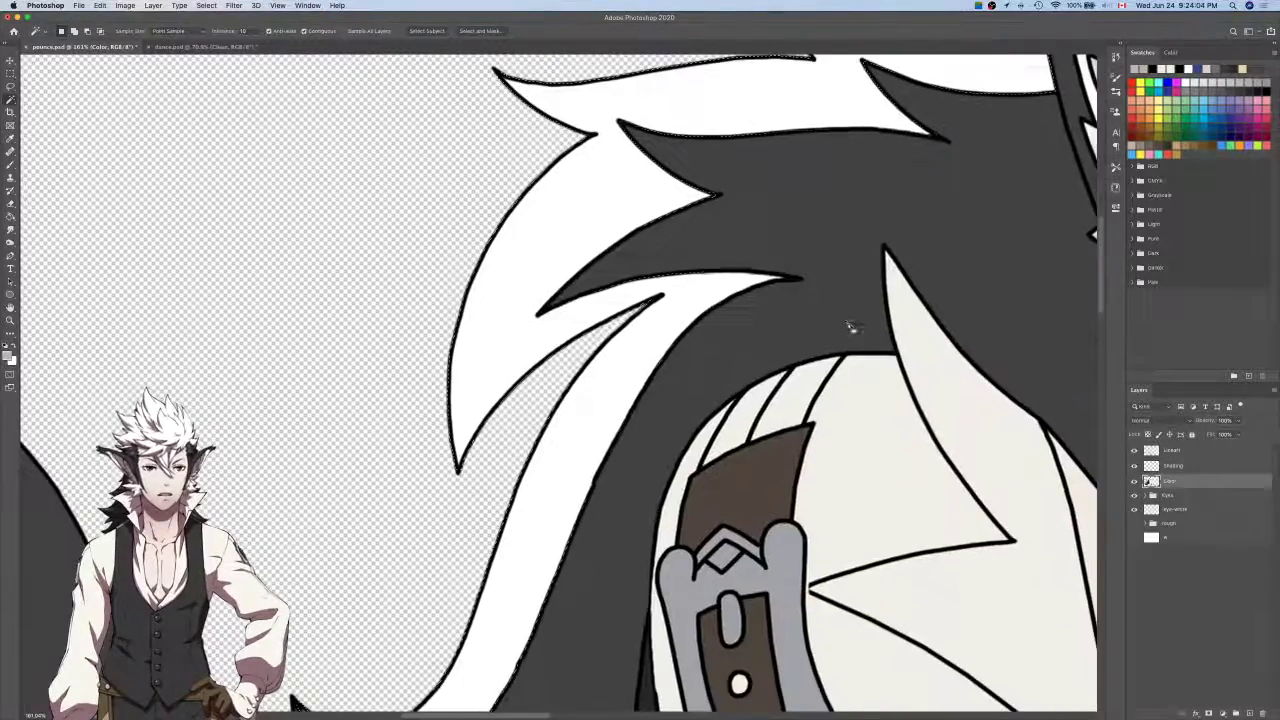
scroll(849, 327, down, 5)
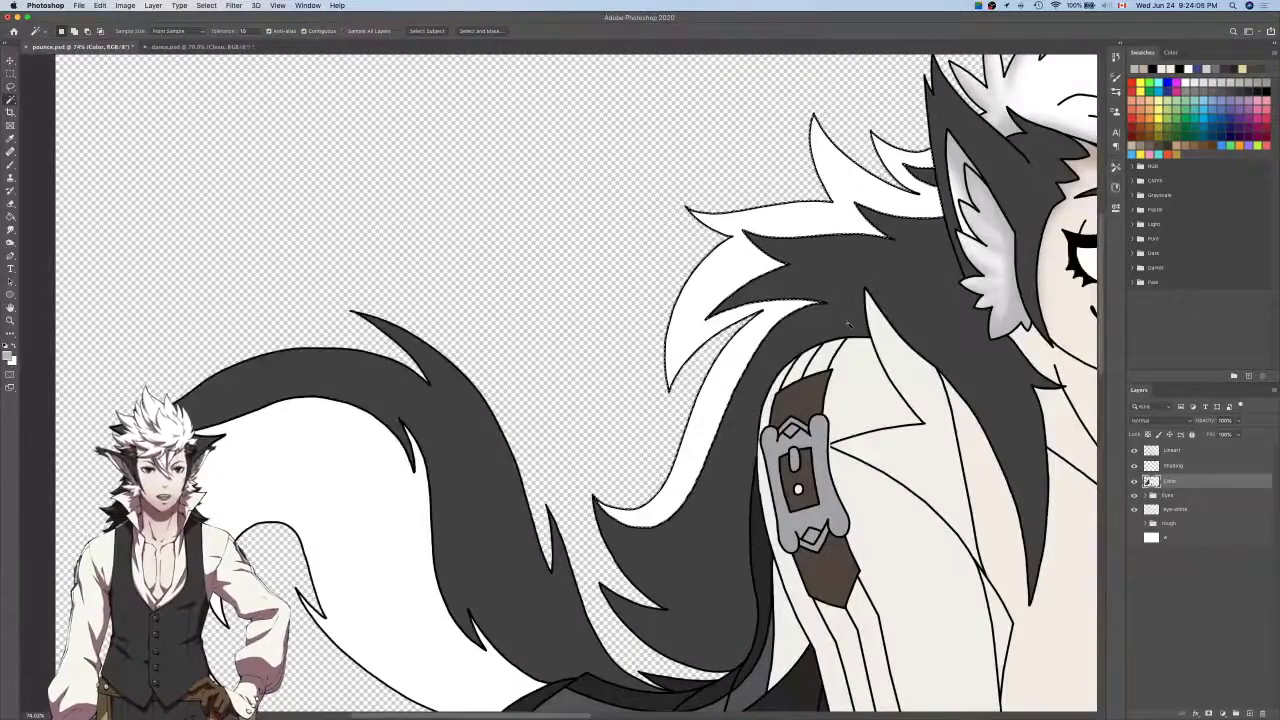
Brush soft grey on the Shading layer along the lower edge of the small mane lock beside the ear.
click(1172, 466)
key(b)
scroll(920, 262, up, 5)
scroll(920, 262, right, 1)
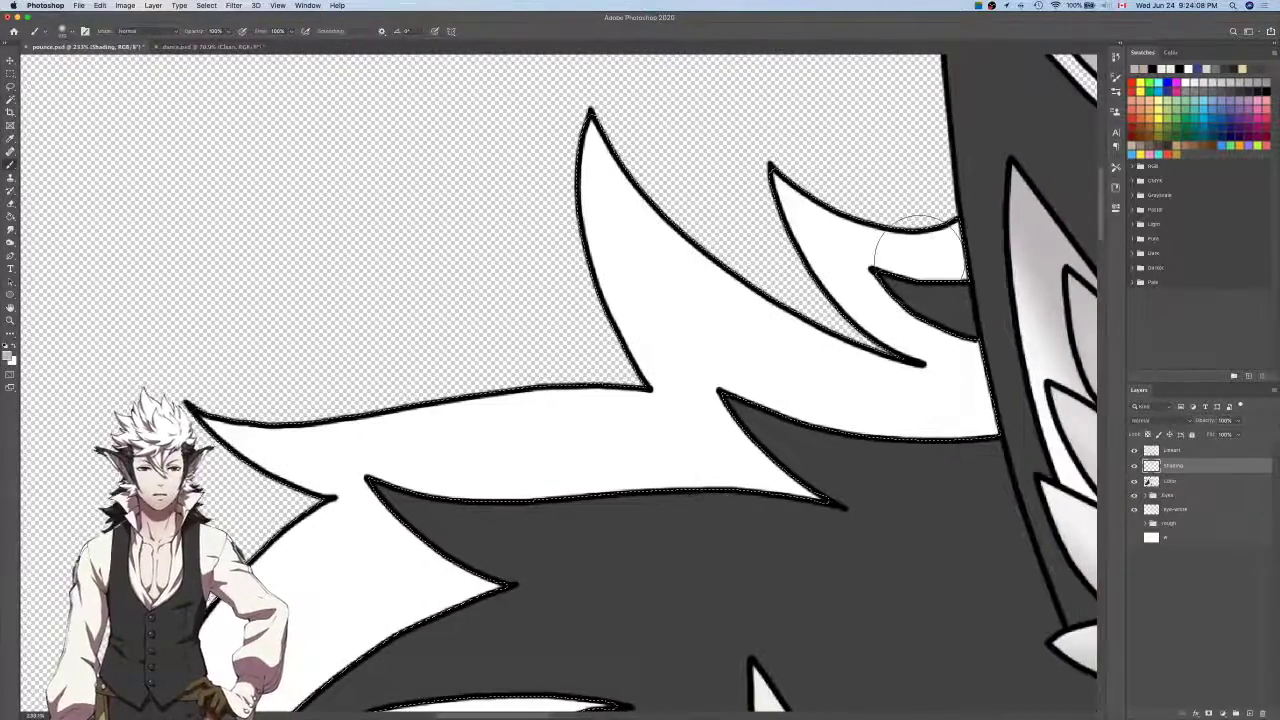
scroll(935, 262, right, 4)
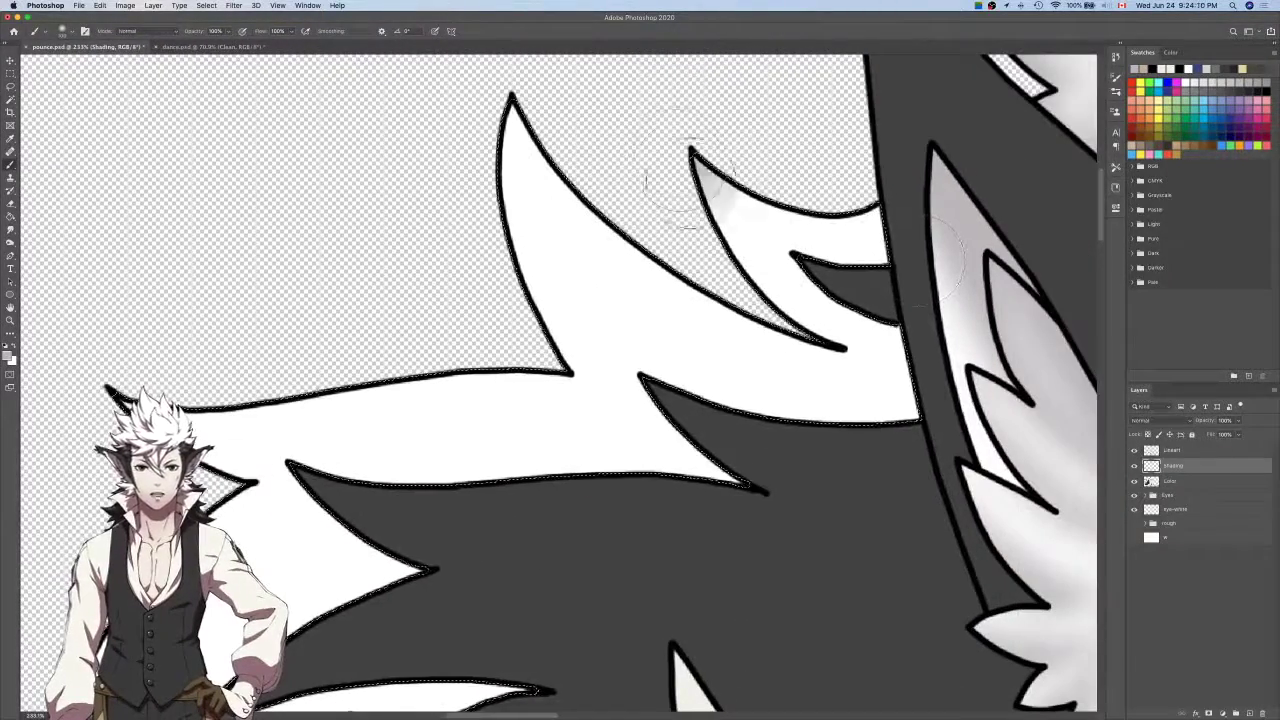
mouse_move(690, 183)
mouse_down()
mouse_move(772, 263)
mouse_move(900, 314)
mouse_up()
key(e)
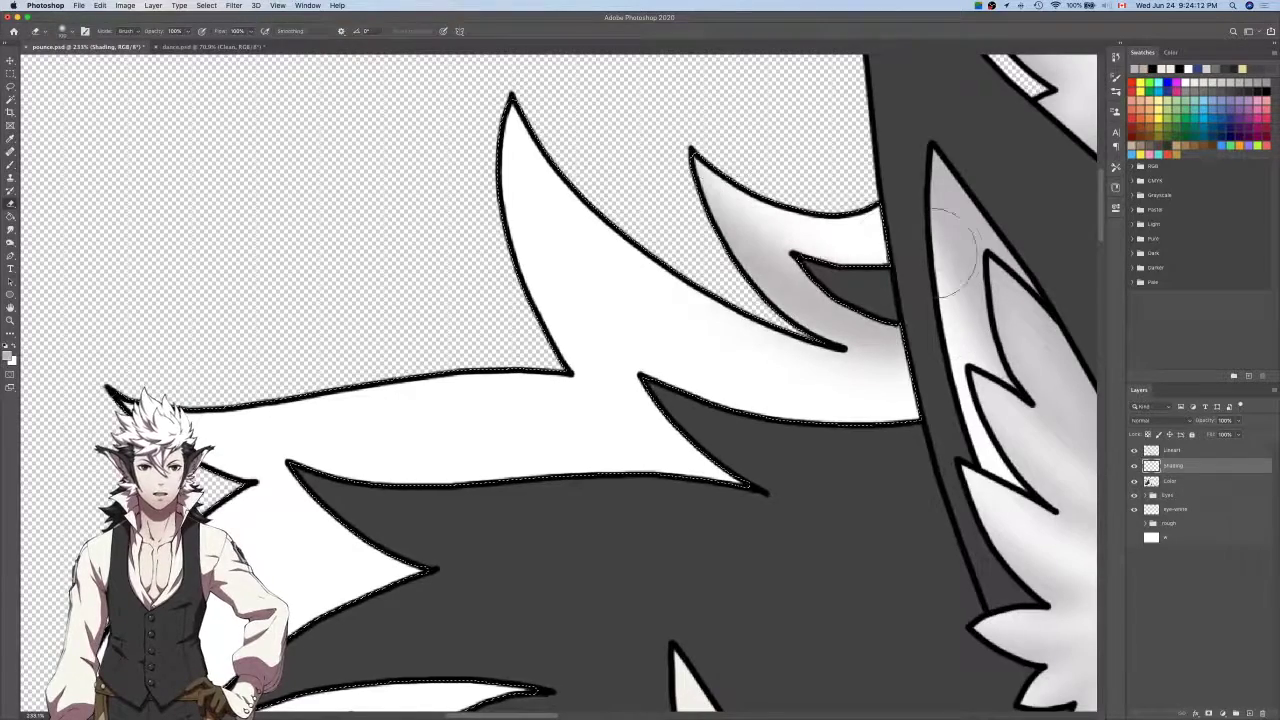
Shade the left edge and base of the tall curved mane lock with soft grey and clean it with the Eraser.
scroll(705, 138, down, 3)
mouse_move(657, 140)
mouse_down()
mouse_move(652, 157)
mouse_move(765, 375)
mouse_up()
key(e)
key(b)
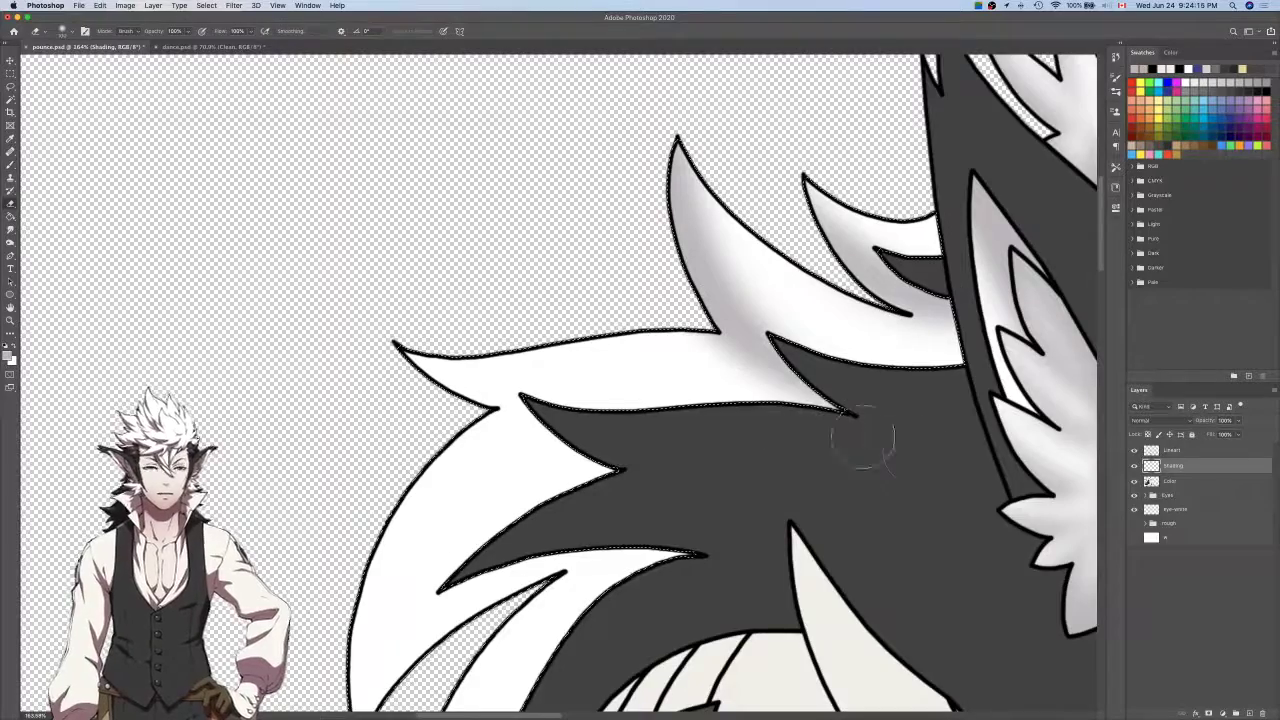
Brush soft grey along the lower edge of the long horizontal mane lock, redoing the first stroke and erasing the excess.
scroll(820, 430, left, 5)
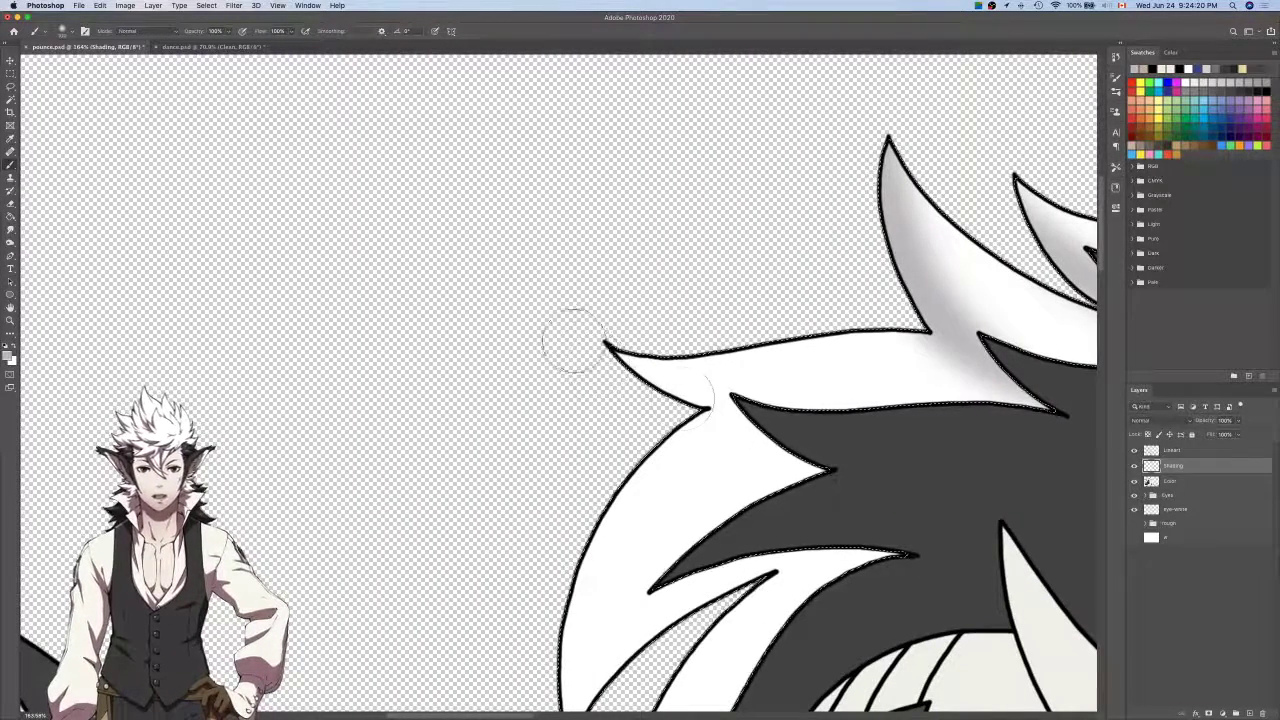
mouse_move(574, 342)
mouse_down()
mouse_move(660, 391)
mouse_move(1069, 421)
mouse_move(577, 382)
mouse_move(670, 408)
mouse_move(686, 439)
mouse_move(800, 464)
mouse_up()
key(super+z)
key(e)
key(b)
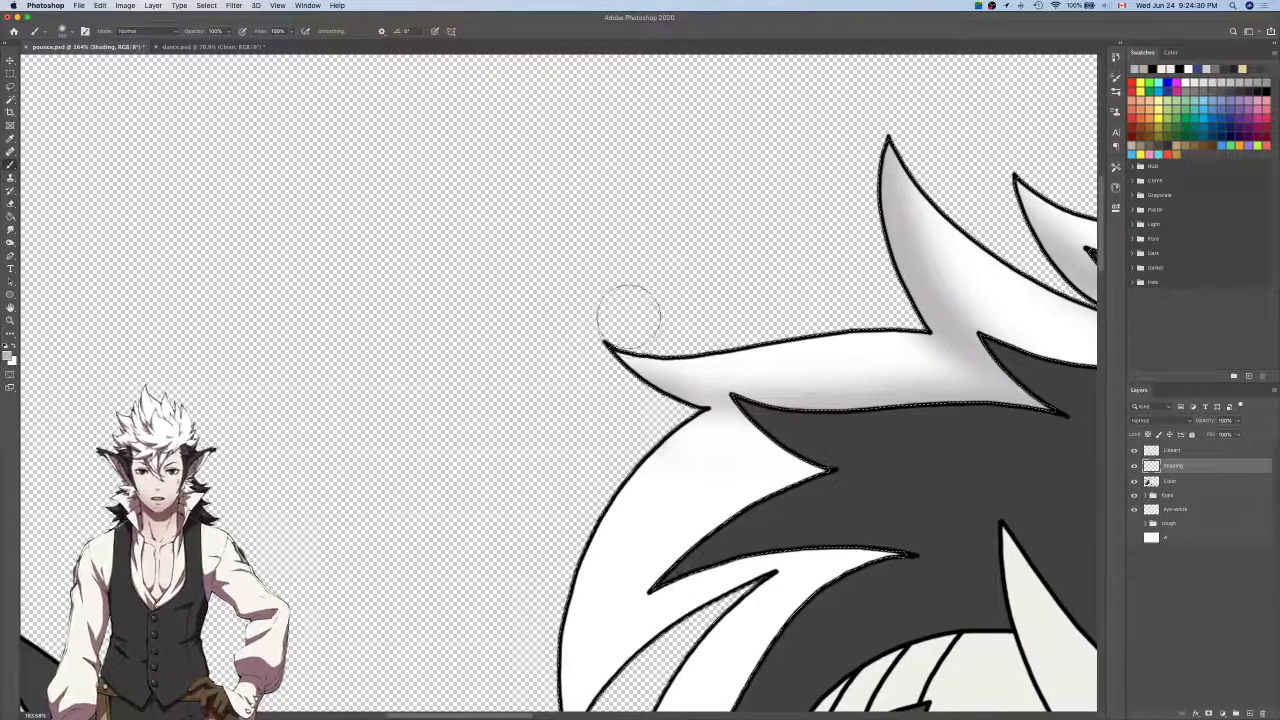
Brush soft grey over the upper part of the large curved mane lock, redoing the first stroke and erasing the excess.
scroll(629, 316, down, 3)
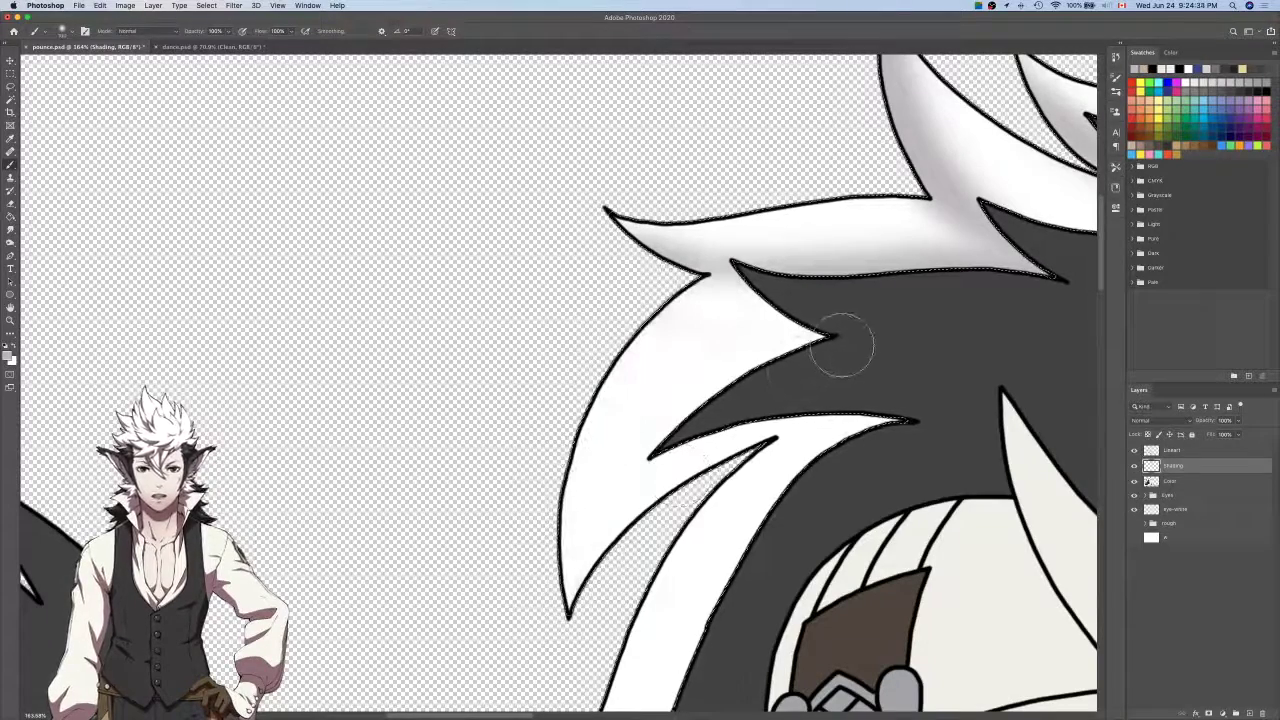
key(super+z)
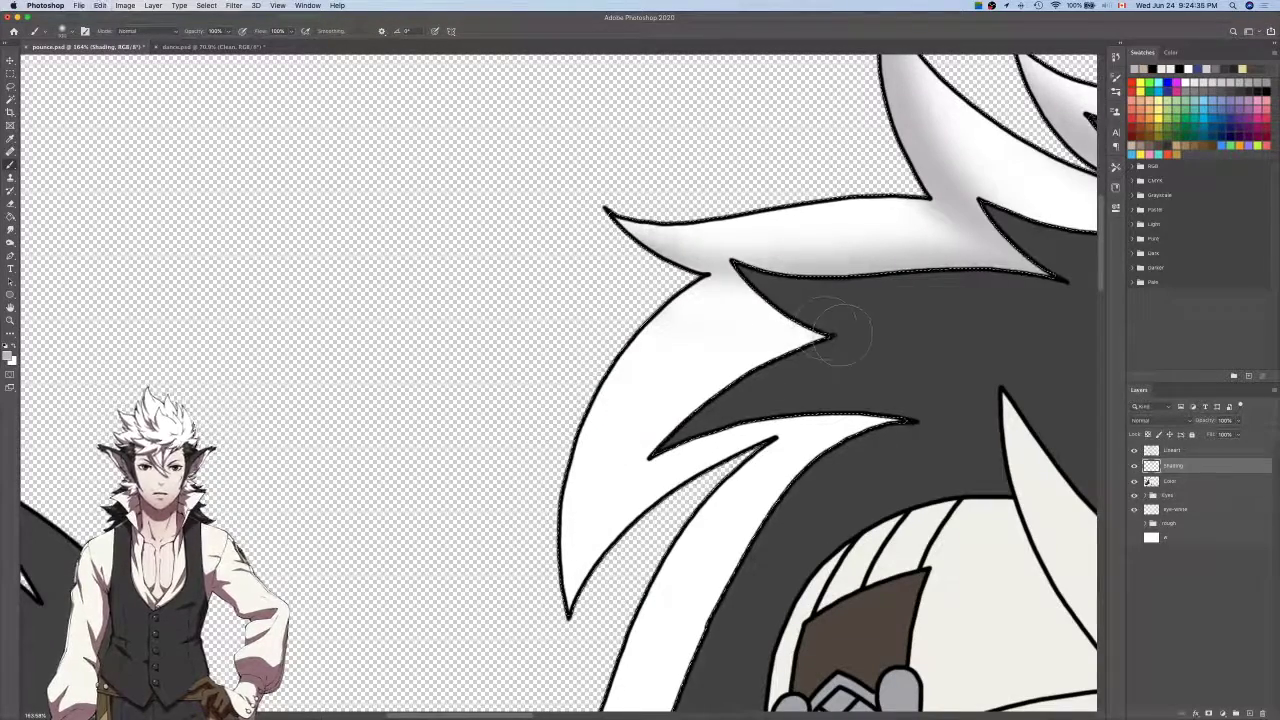
mouse_move(846, 336)
mouse_down()
mouse_move(716, 305)
mouse_move(651, 280)
mouse_up()
key(e)
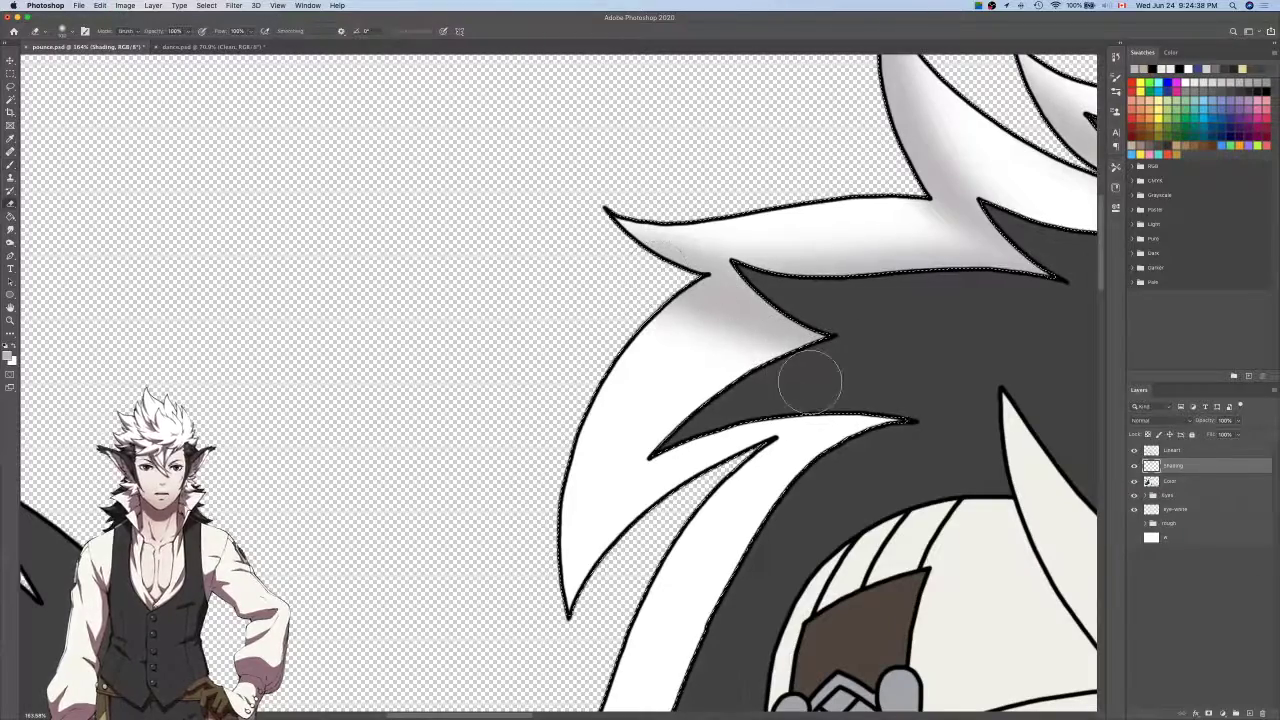
key(b)
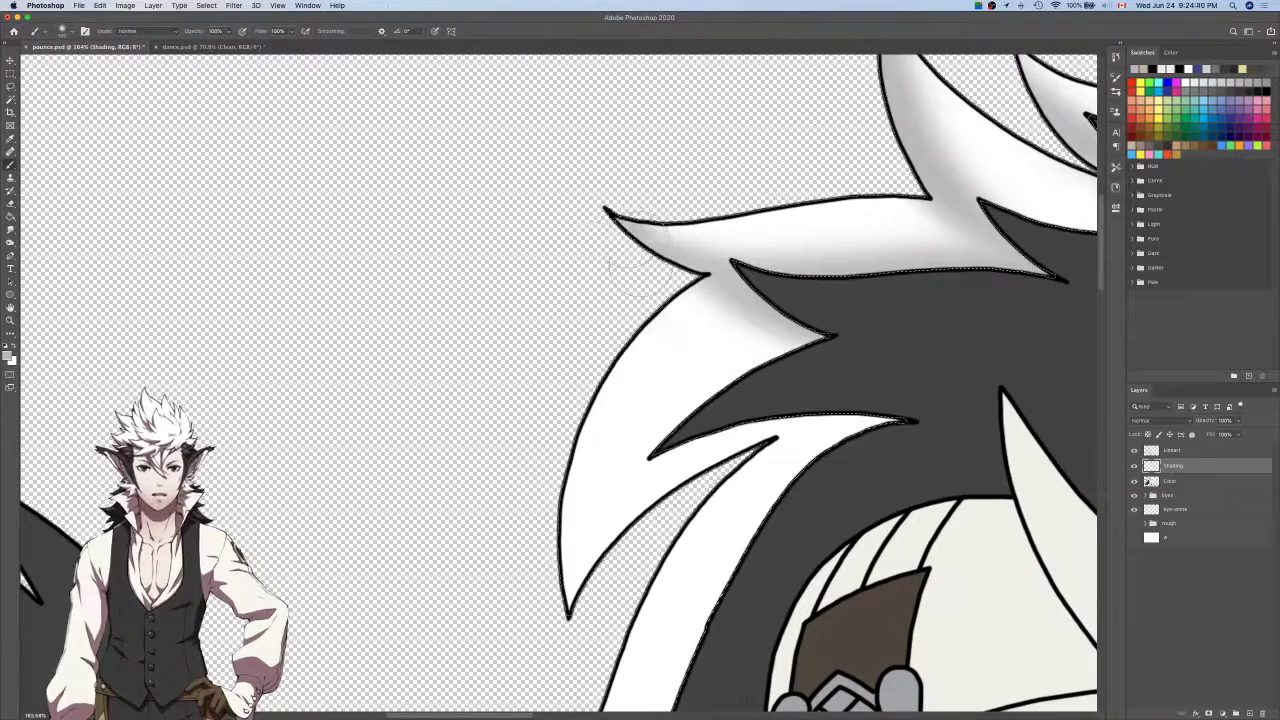
scroll(585, 225, down, 2)
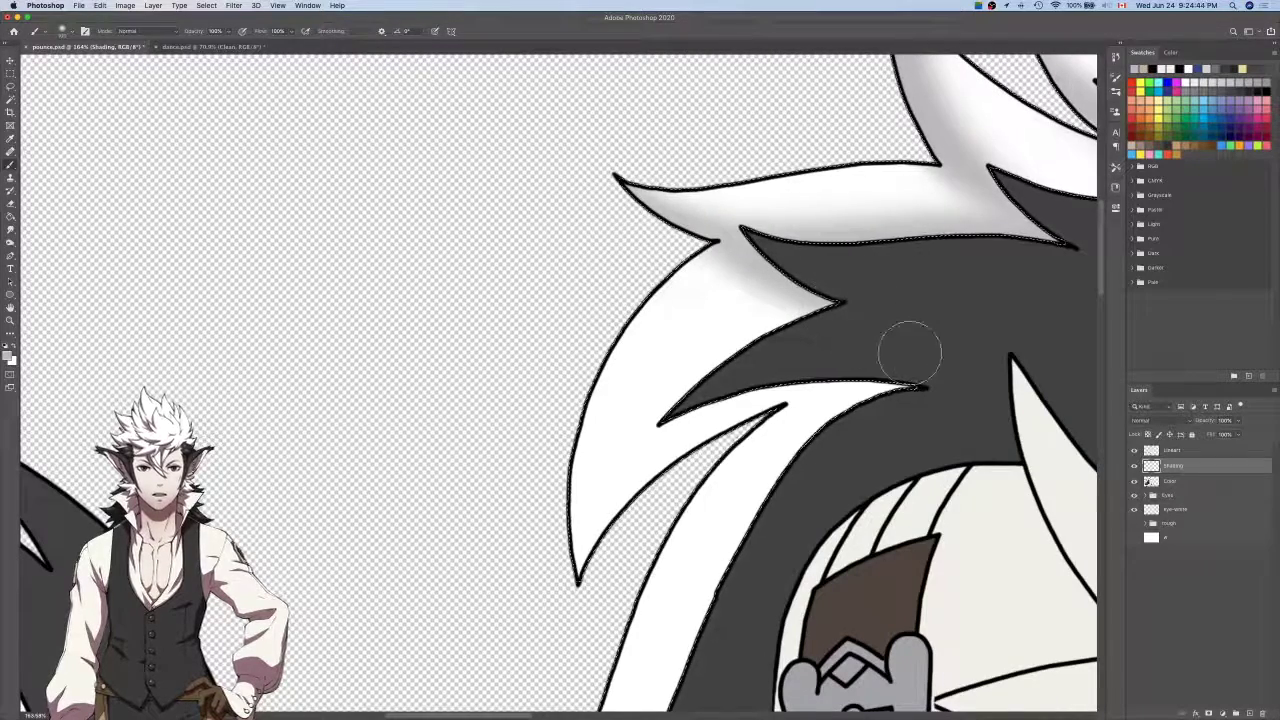
Shade the lower prong and outer edge of the large curved mane lock with soft grey, redoing the outer stroke.
mouse_move(909, 351)
mouse_down()
mouse_move(860, 357)
mouse_move(546, 617)
mouse_up()
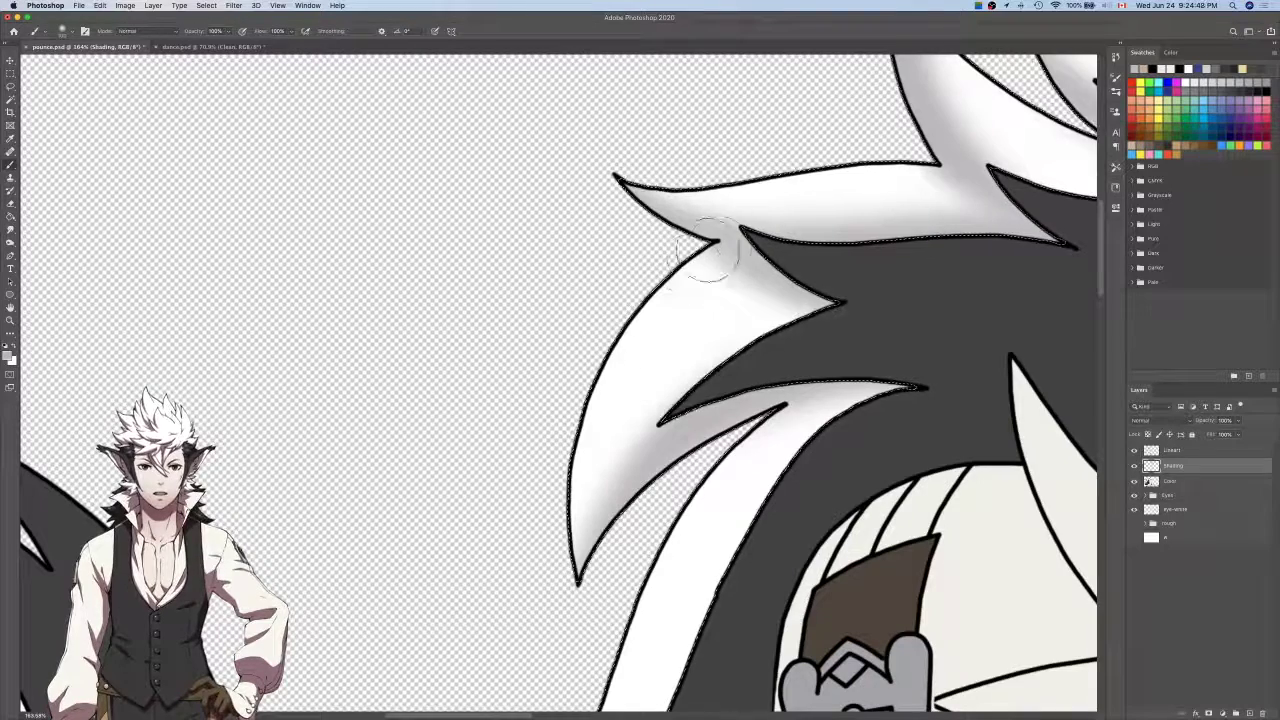
mouse_move(718, 253)
mouse_down()
mouse_move(645, 305)
mouse_move(543, 606)
mouse_up()
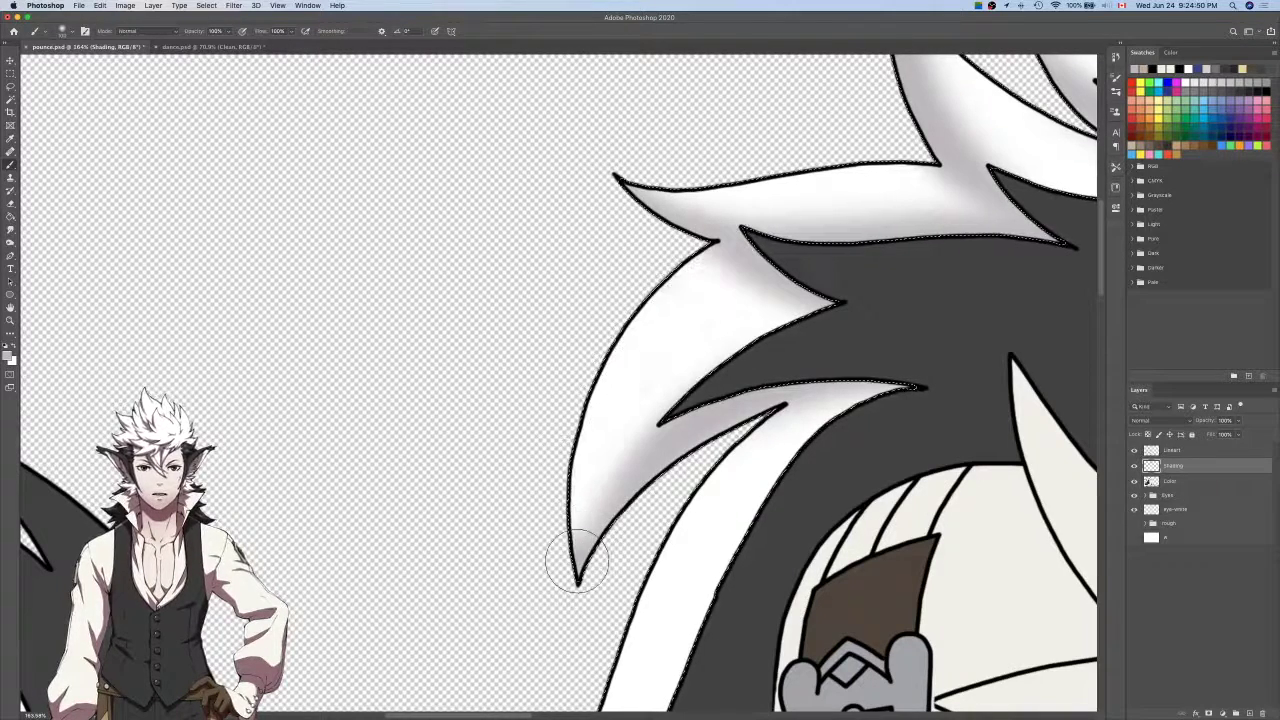
key(super+z)
drag(722, 259, 654, 321)
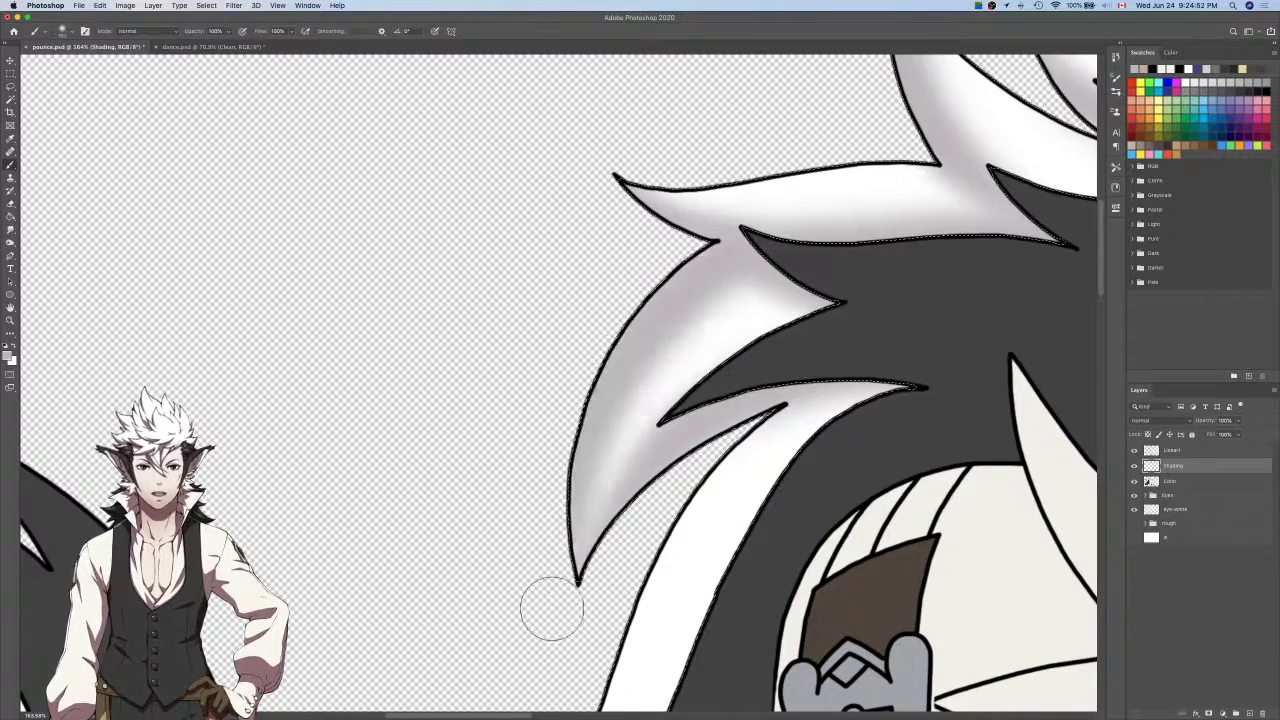
Shade the long lowest mane lock with soft grey, undoing the first pass and repainting it with a larger brush.
scroll(570, 560, down, 2)
scroll(778, 383, down, 3)
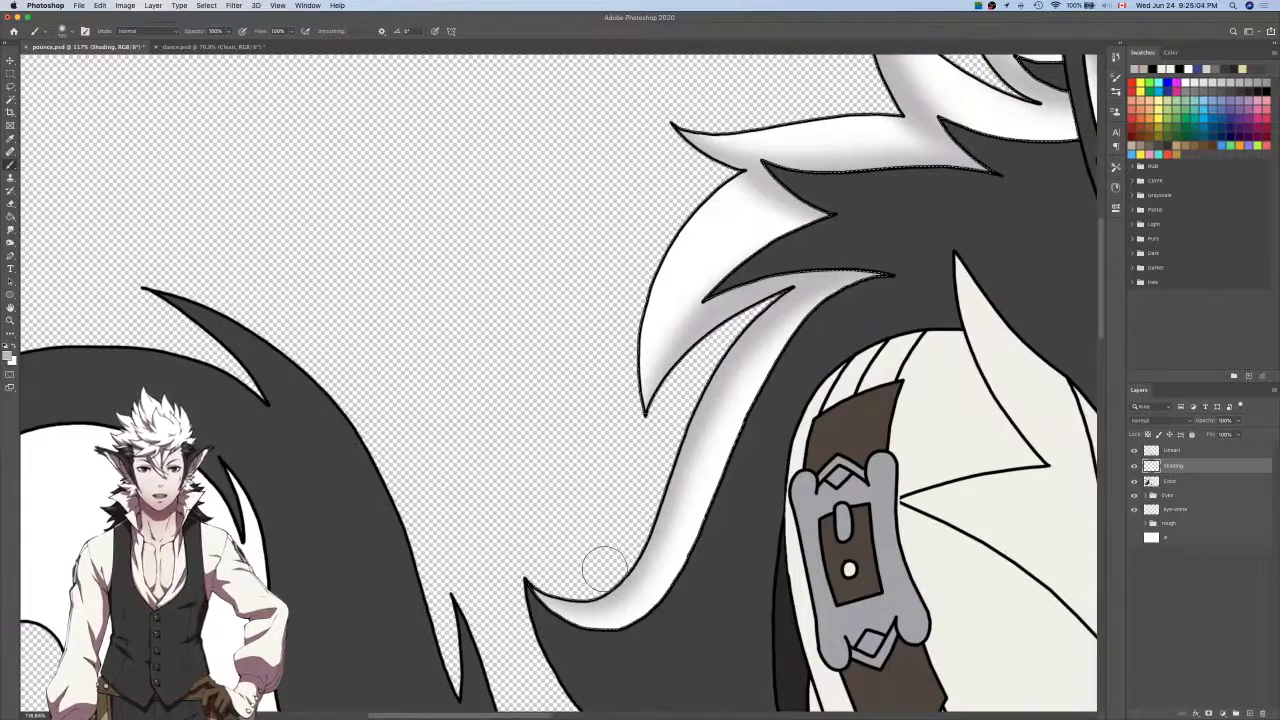
key(super+z)
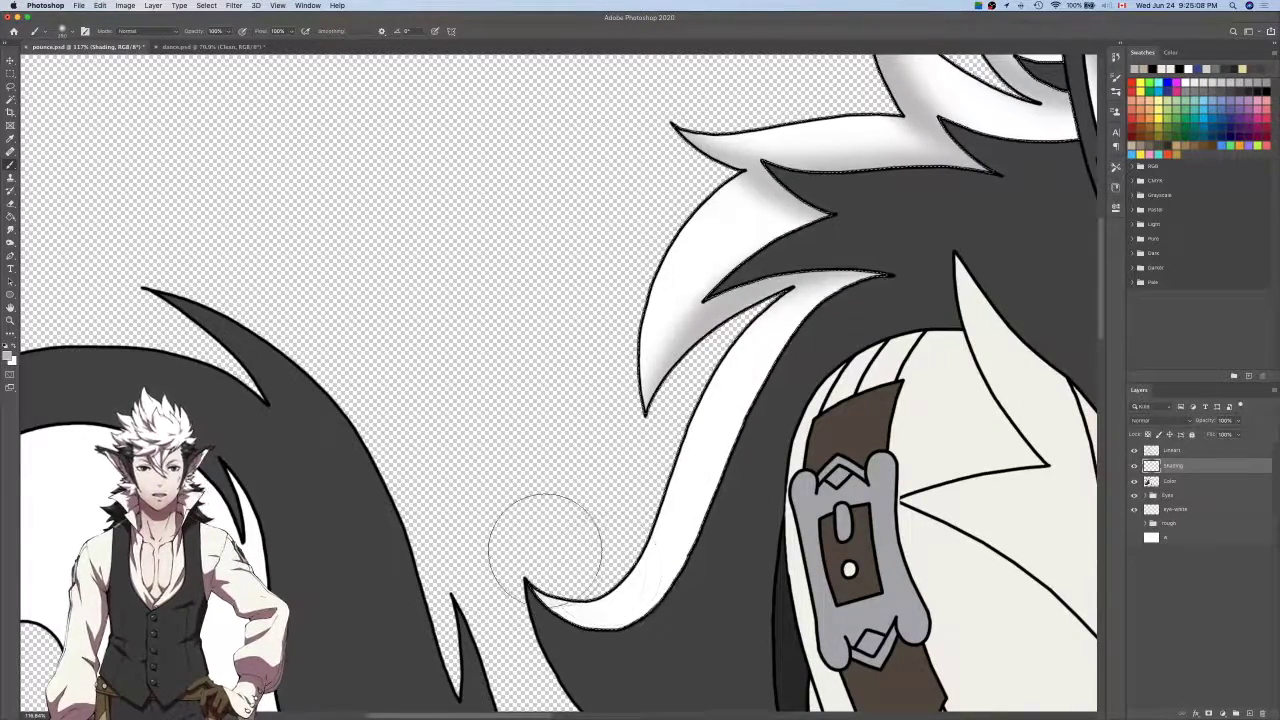
mouse_move(546, 549)
mouse_down()
mouse_move(567, 543)
mouse_move(722, 345)
mouse_move(922, 220)
mouse_up()
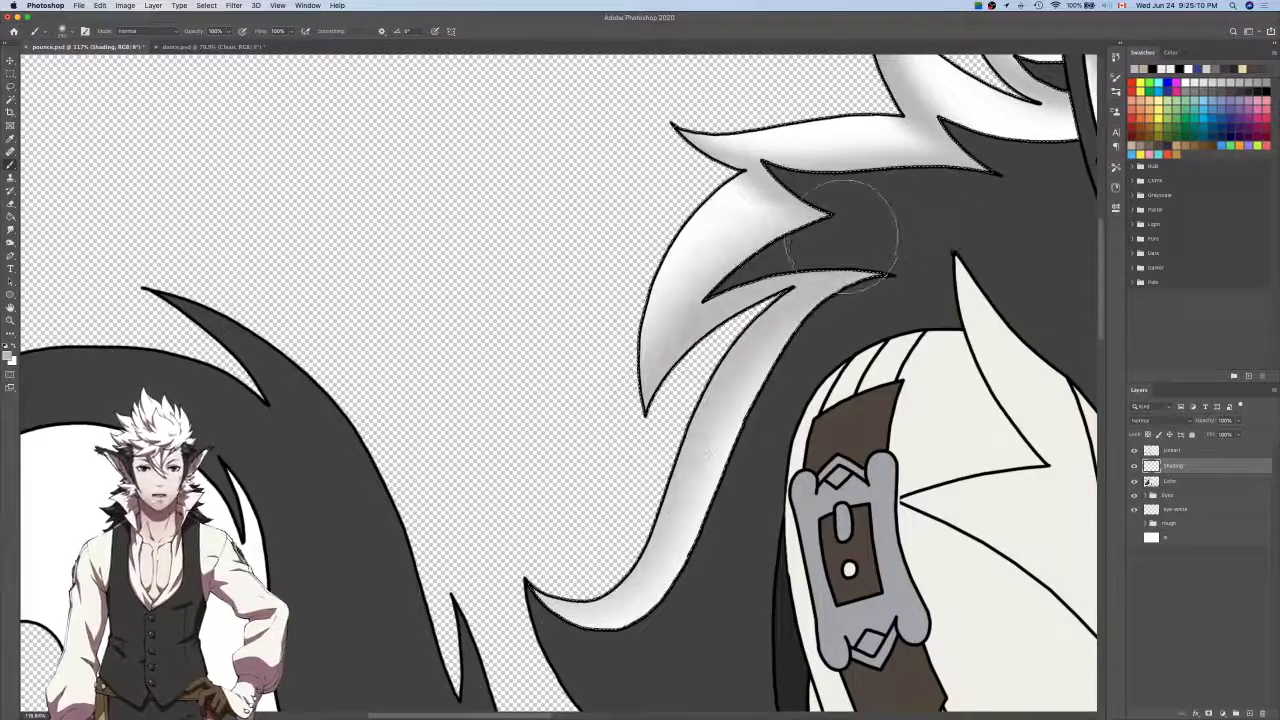
Erase the shading from the large curved mane lock's body and repaint it with a broad soft grey stroke.
scroll(840, 232, up, 2)
key(e)
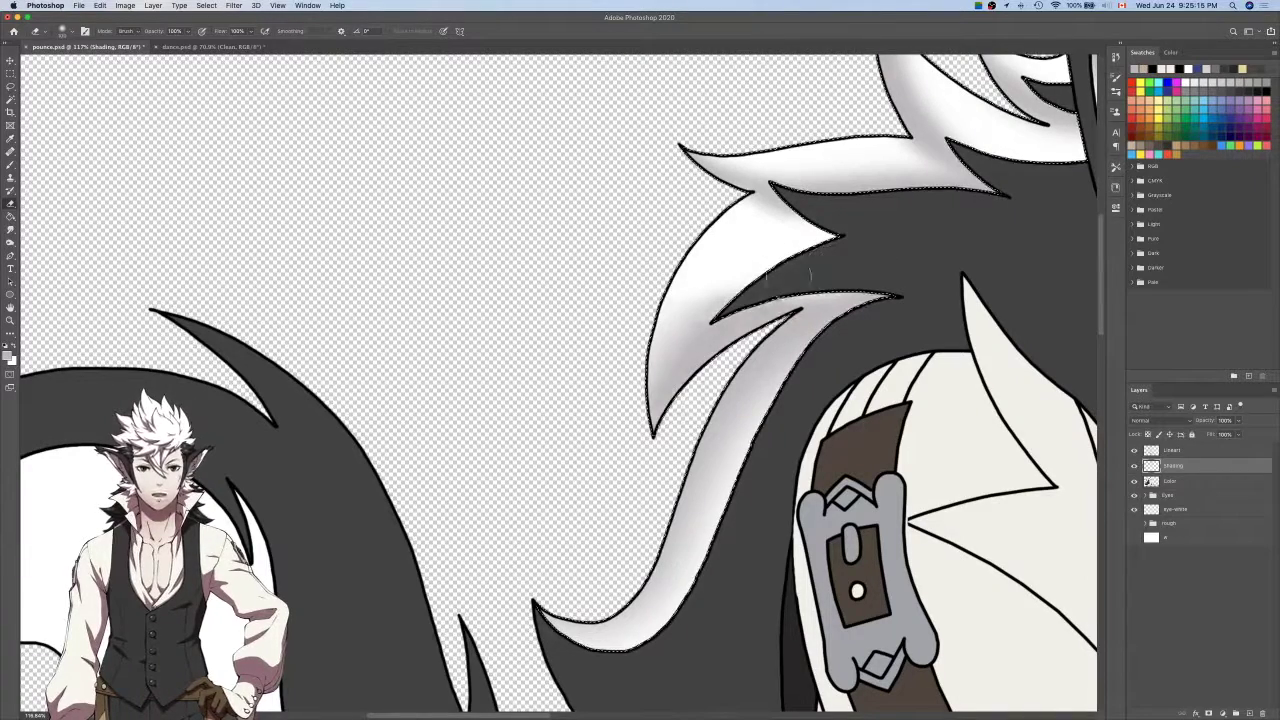
key(b)
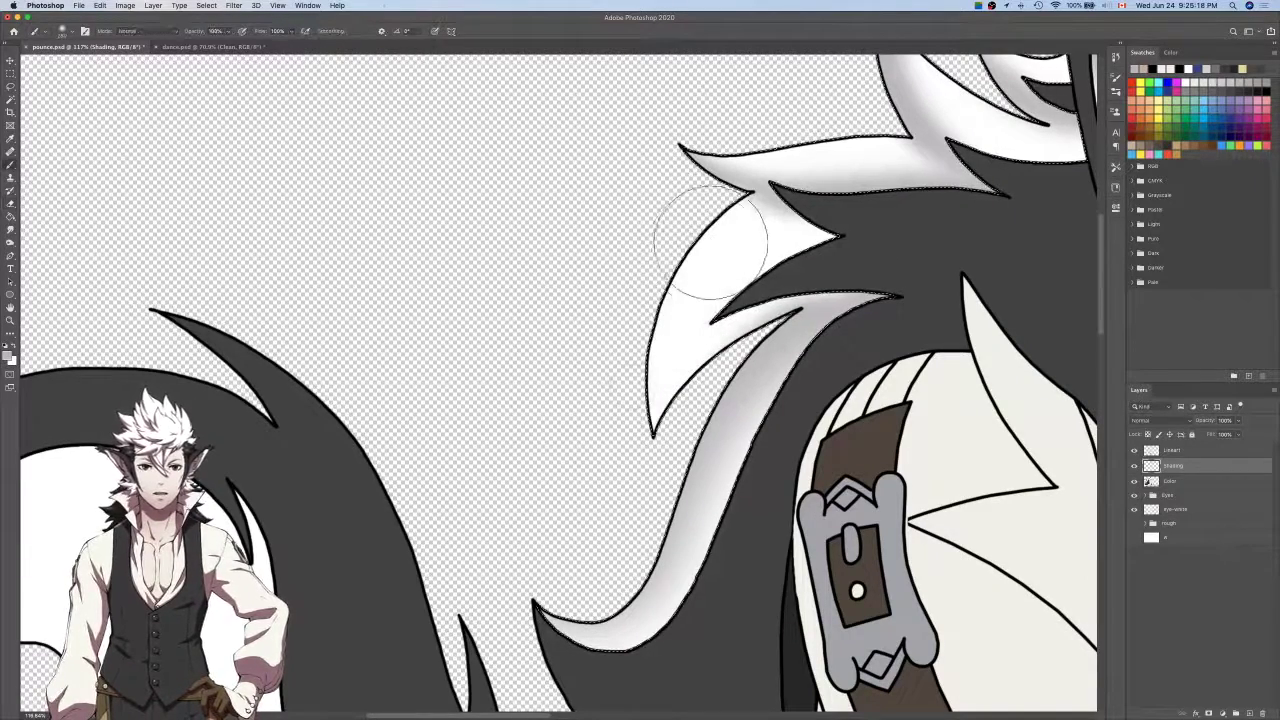
drag(733, 226, 623, 415)
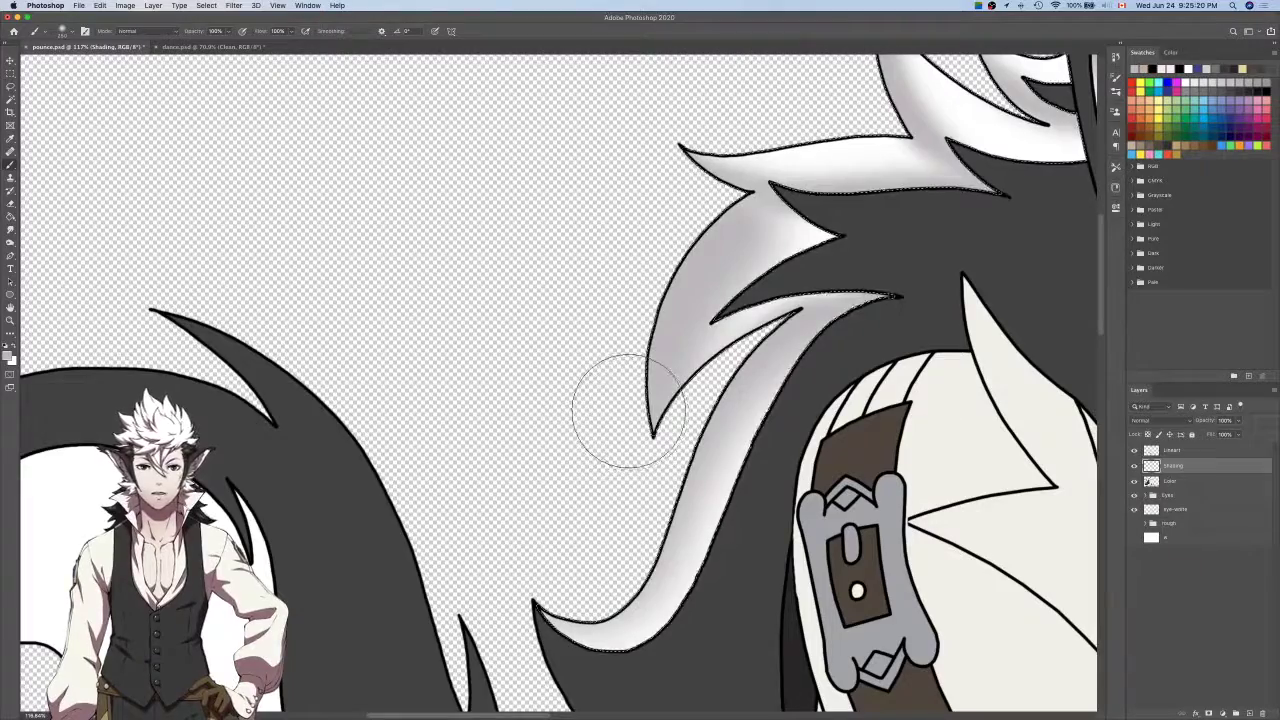
Examine the shaded mane locks up close and against the rest of the character.
key(bracketleft)
key(bracketleft)
key(bracketleft)
scroll(628, 411, left, 1)
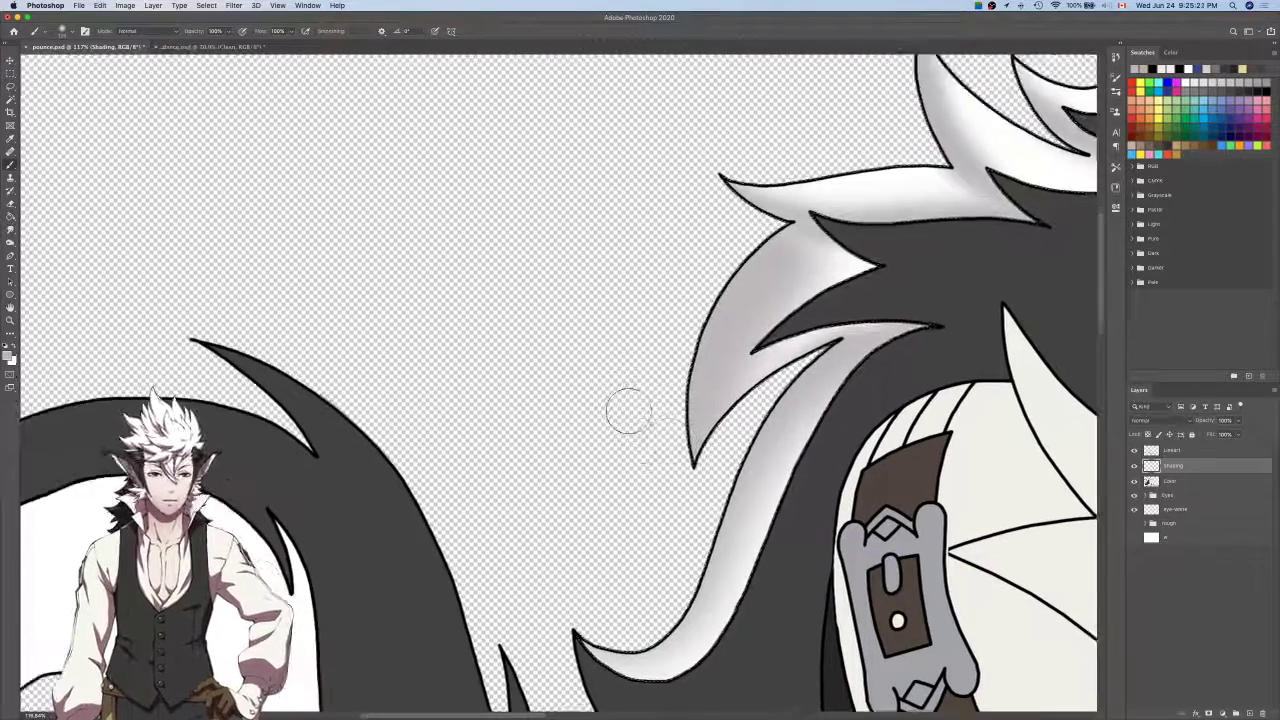
scroll(628, 411, up, 5)
scroll(628, 411, right, 3)
scroll(629, 412, down, 2)
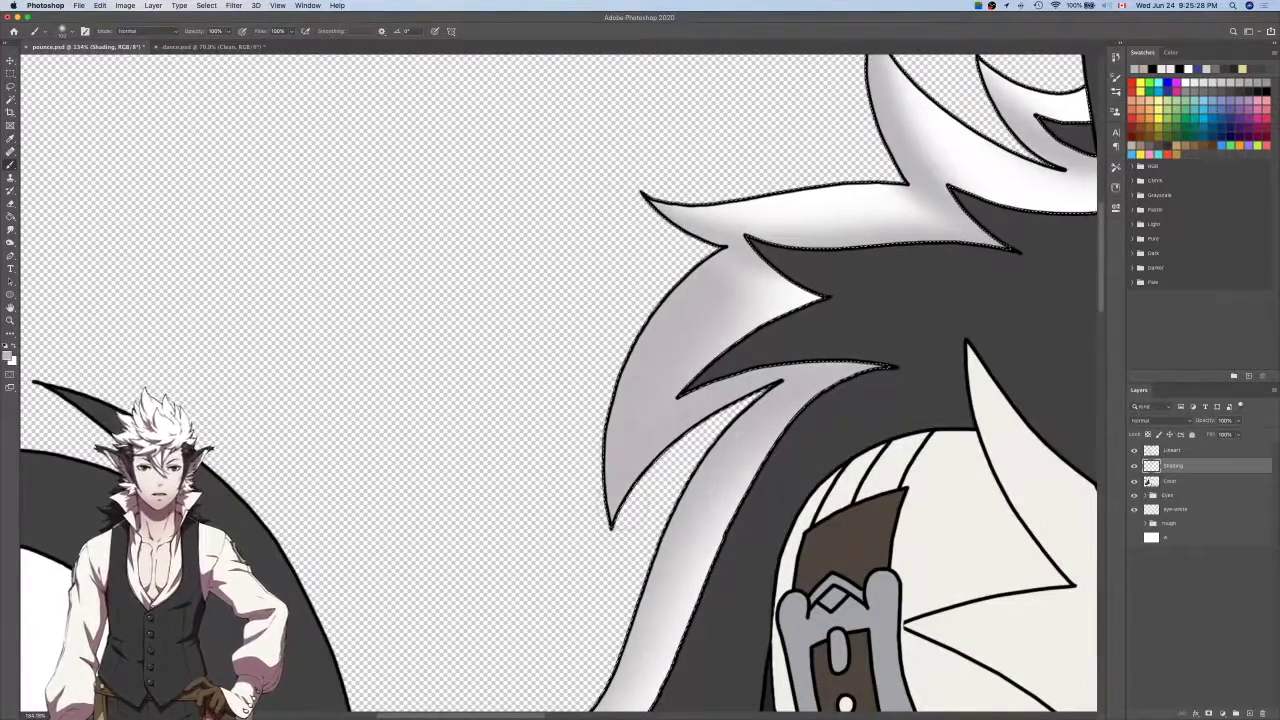
scroll(872, 322, up, 3)
scroll(749, 416, right, 3)
scroll(749, 416, up, 2)
scroll(748, 418, down, 2)
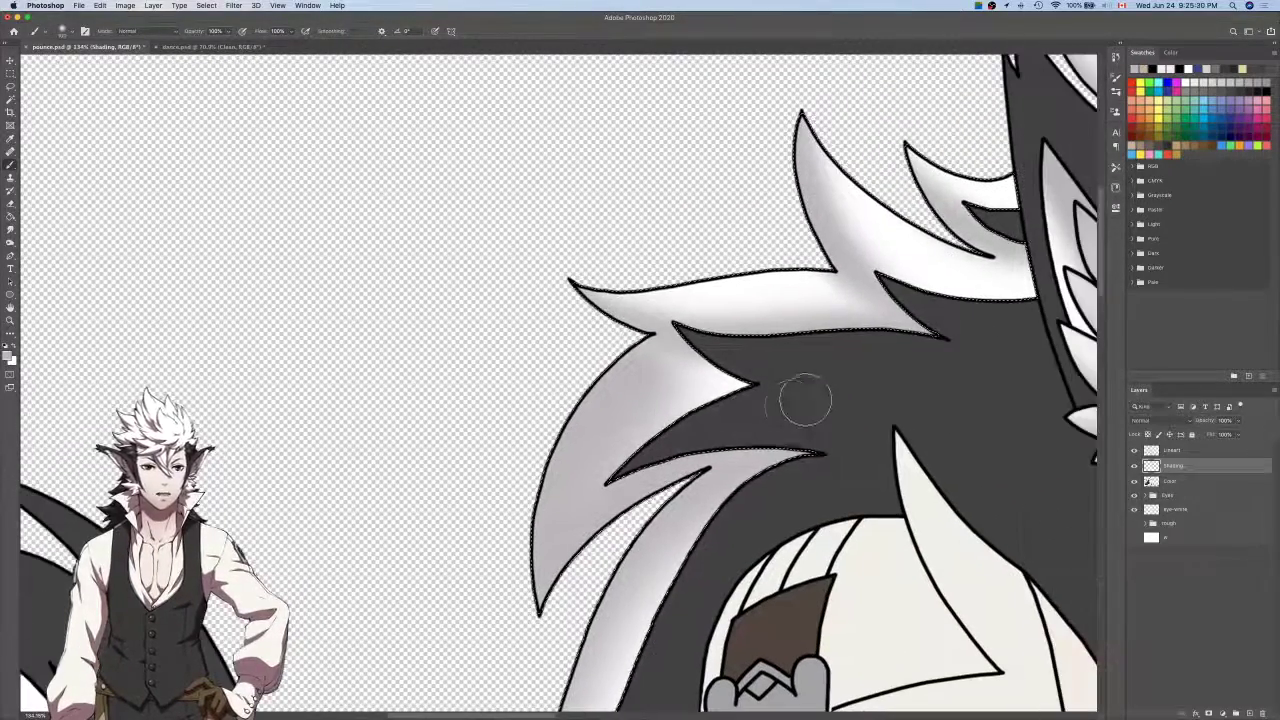
scroll(802, 394, down, 2)
scroll(815, 380, left, 1)
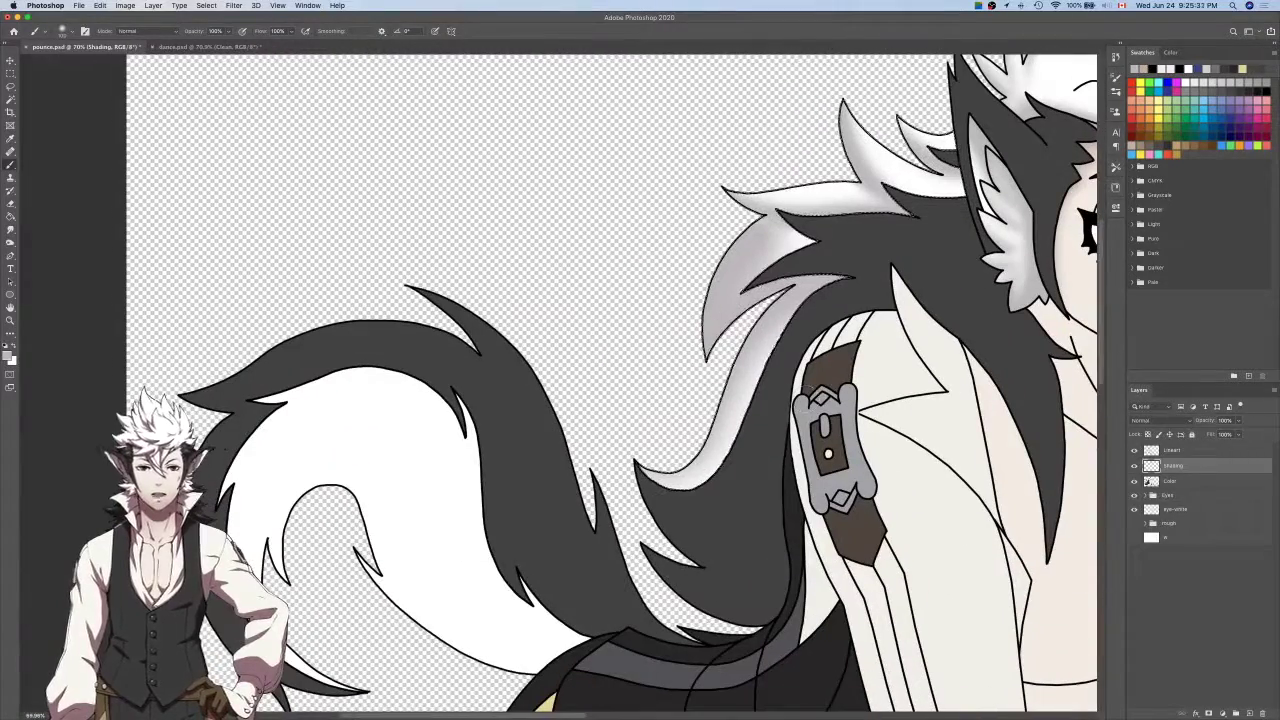
Erase the grey from the long lowest mane lock and repaint it in soft grey on a new layer above Shading.
key(e)
scroll(807, 313, up, 4)
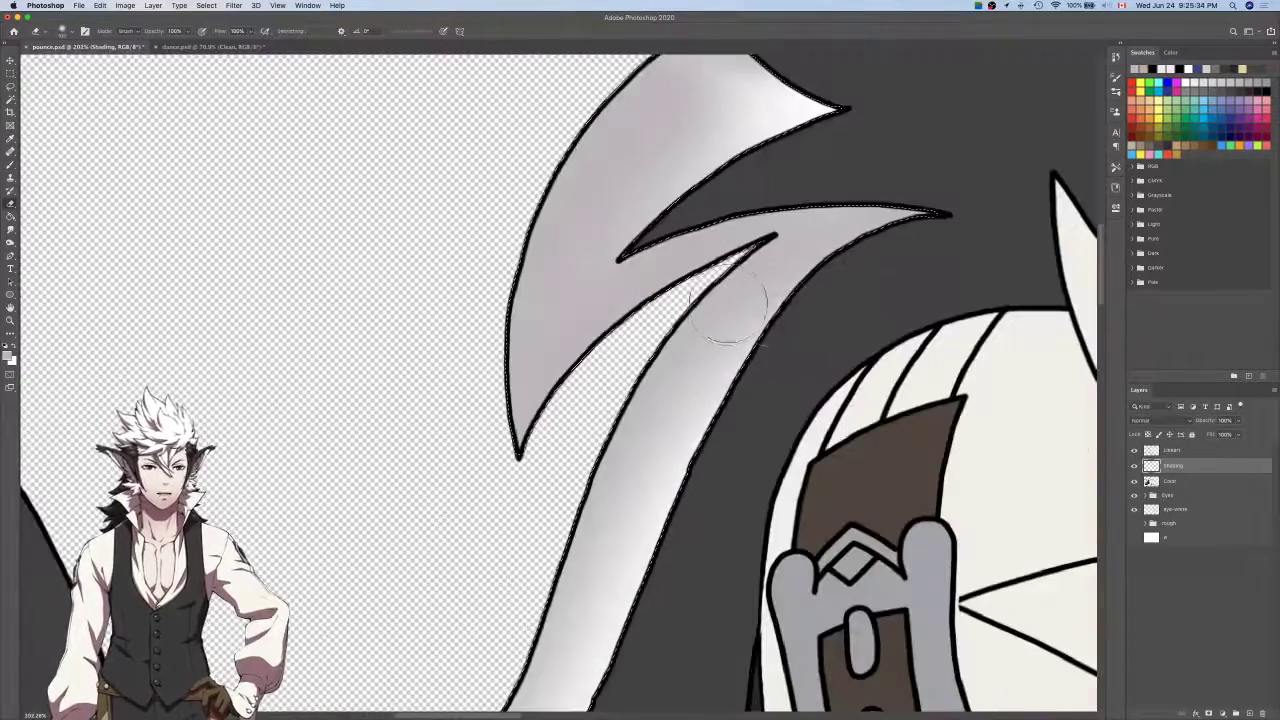
scroll(855, 290, down, 3)
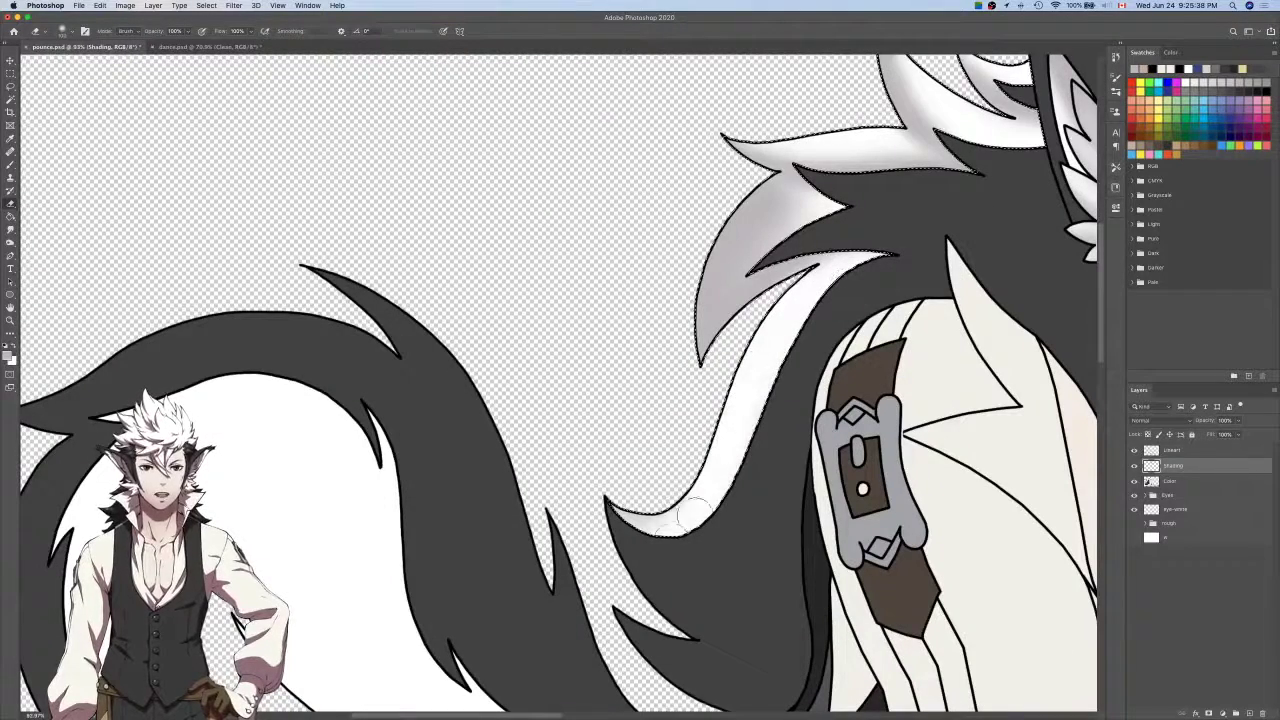
key(b)
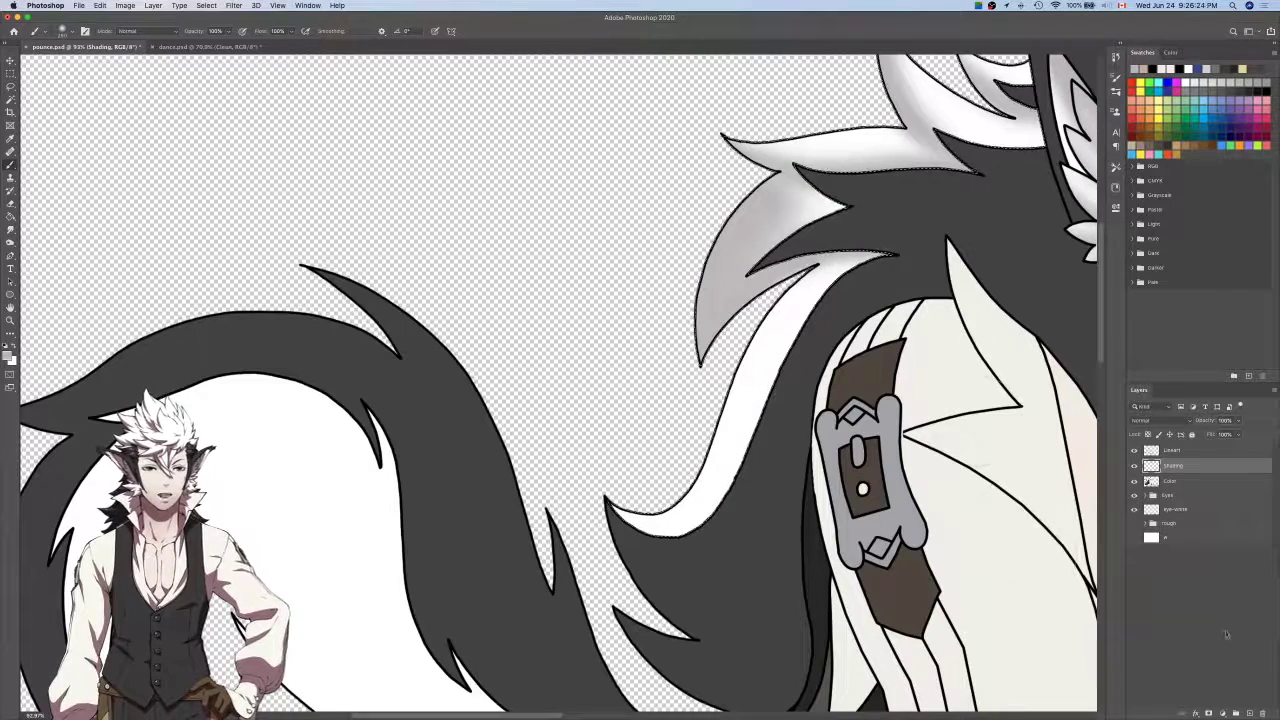
click(1250, 712)
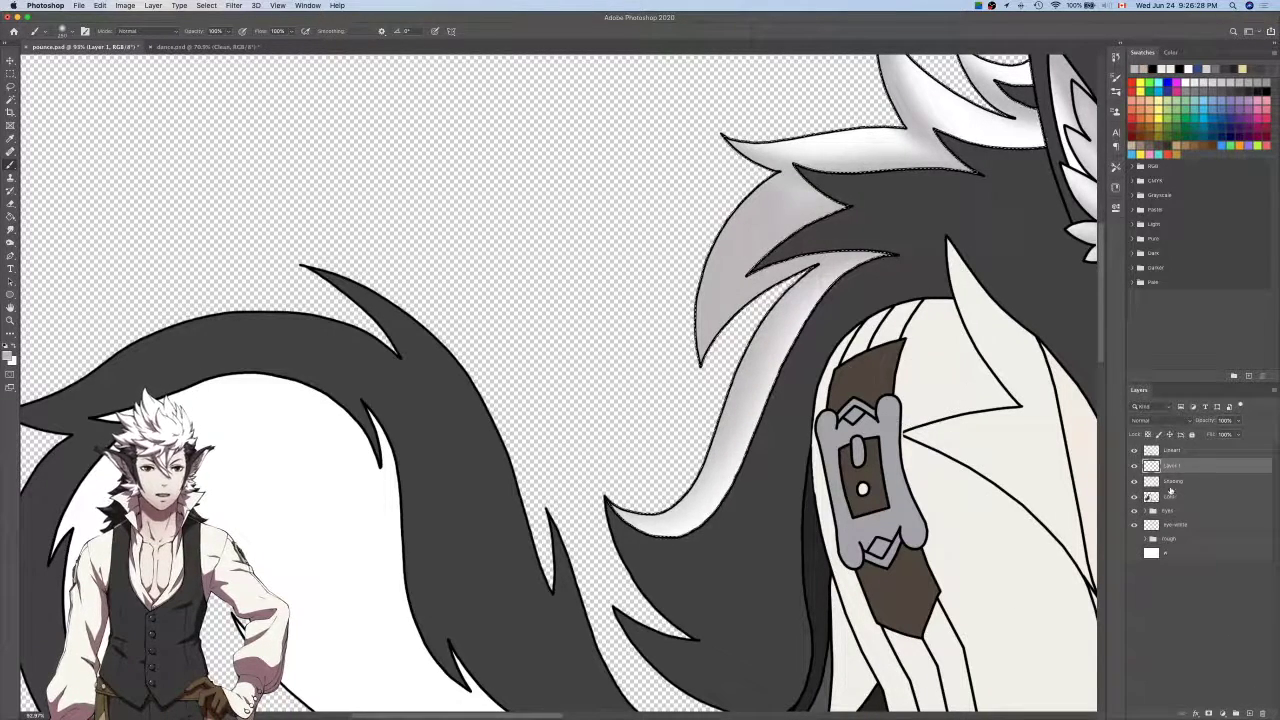
Try lightening the shading of the upper mane locks with the Eraser on the Shading layer, and undo it.
click(1170, 484)
key(e)
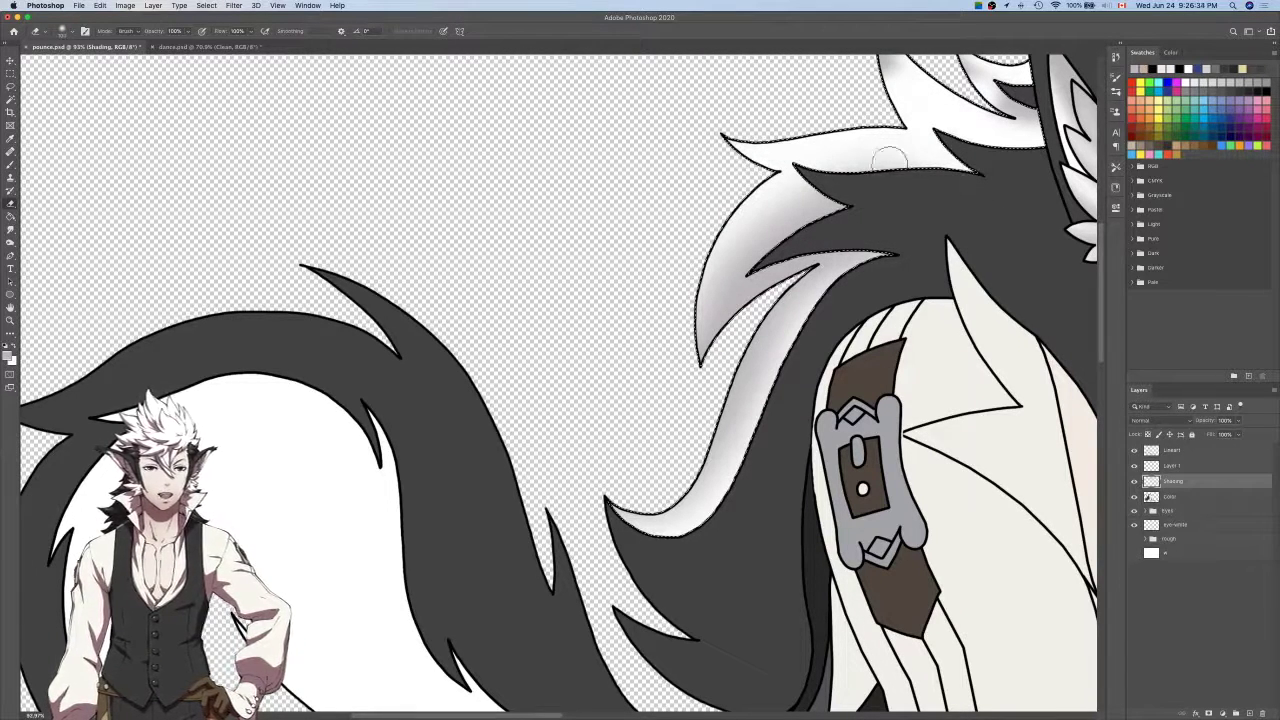
key(super+z)
key(super+z)
key(super+z)
Hide the Shading layer to check the grey on Layer 1, merge the two layers and clear the mane selection.
click(1174, 467)
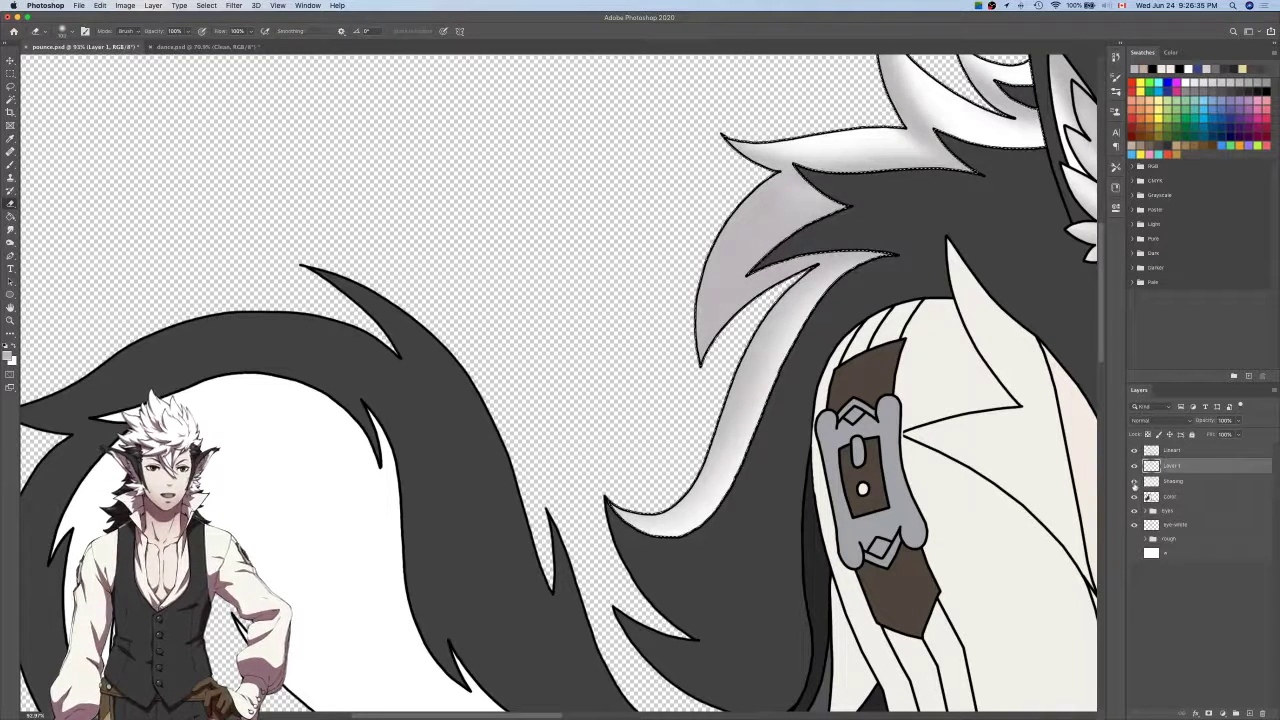
click(1134, 482)
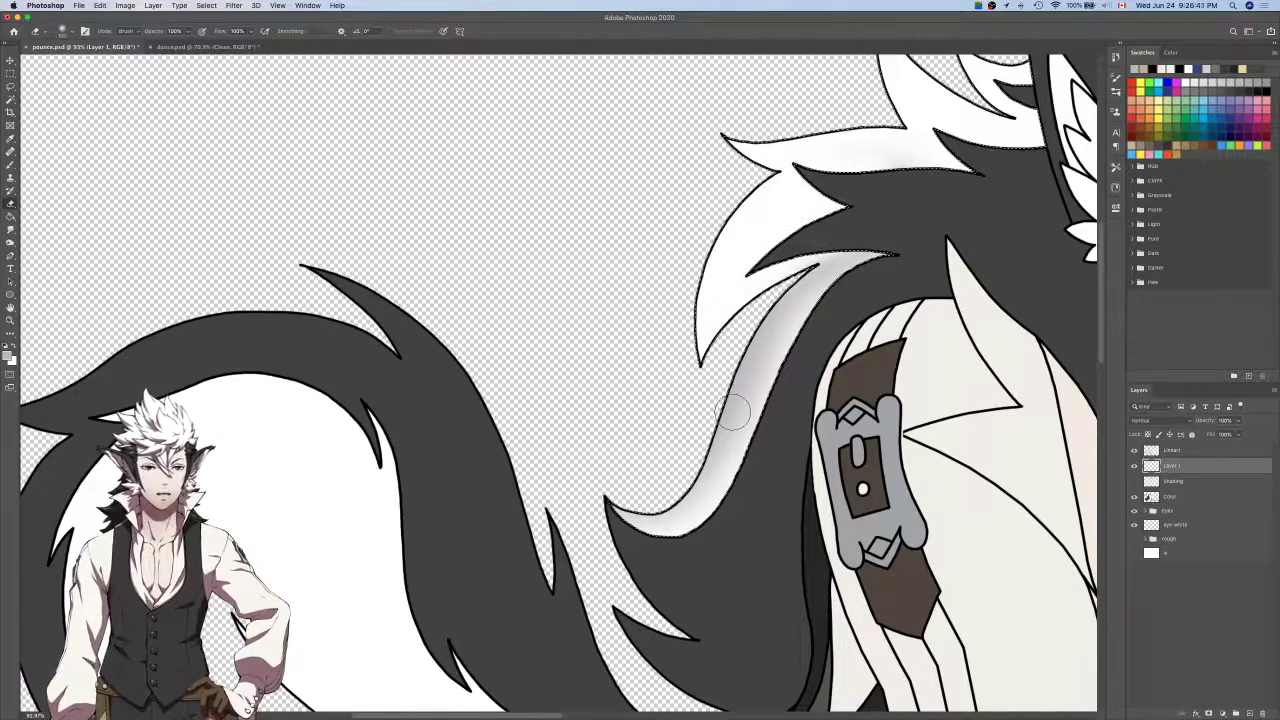
scroll(367, 448, down, 3)
right_click(1166, 481)
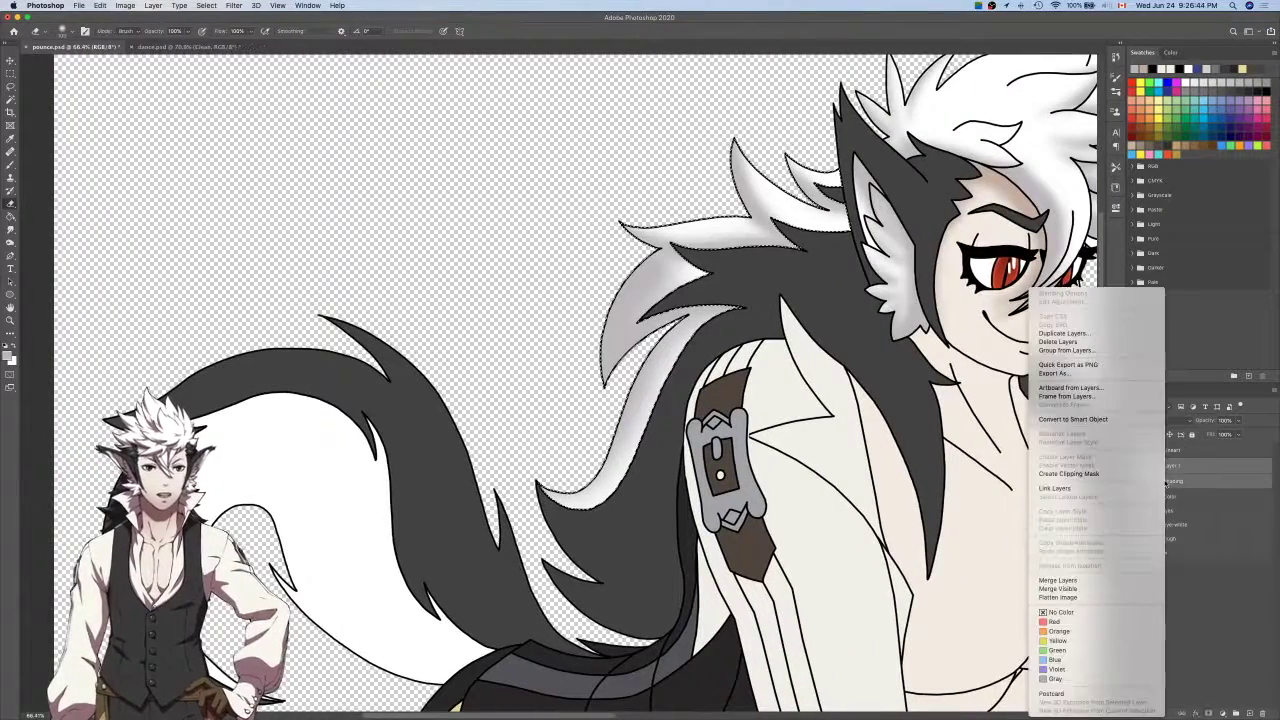
click(1091, 580)
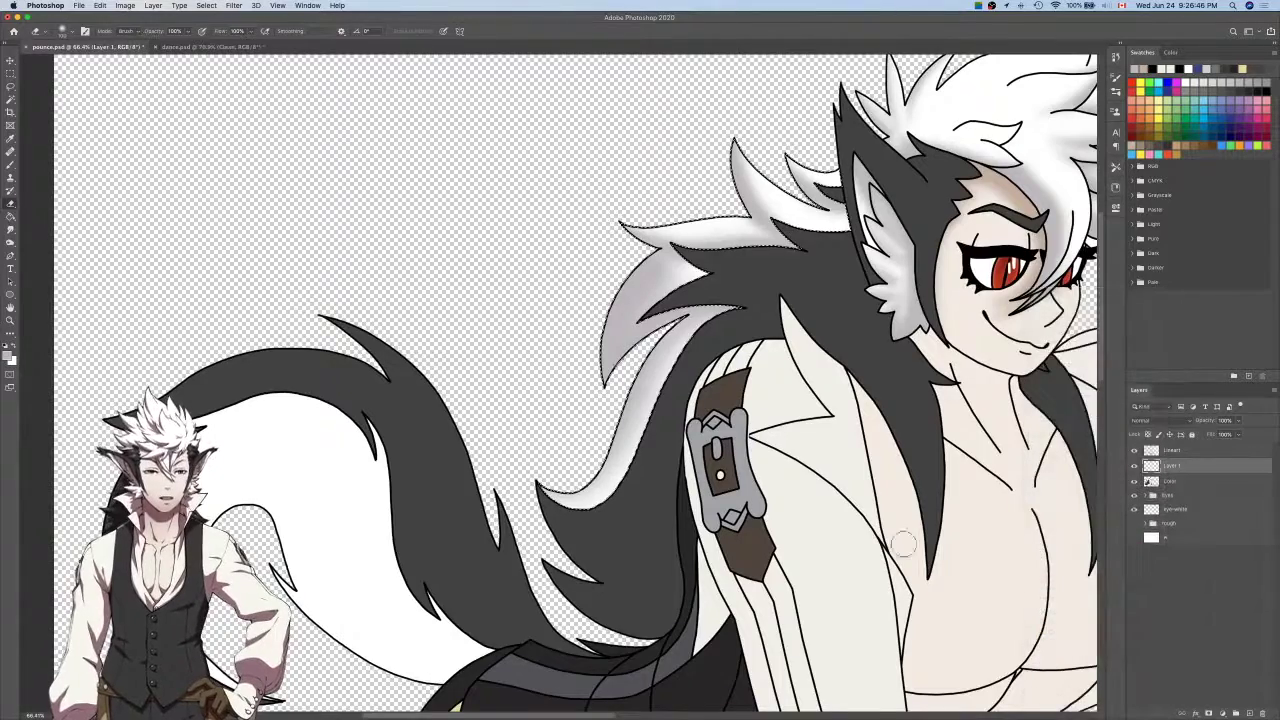
scroll(890, 540, up, 3)
scroll(890, 540, left, 2)
key(ctrl+d)
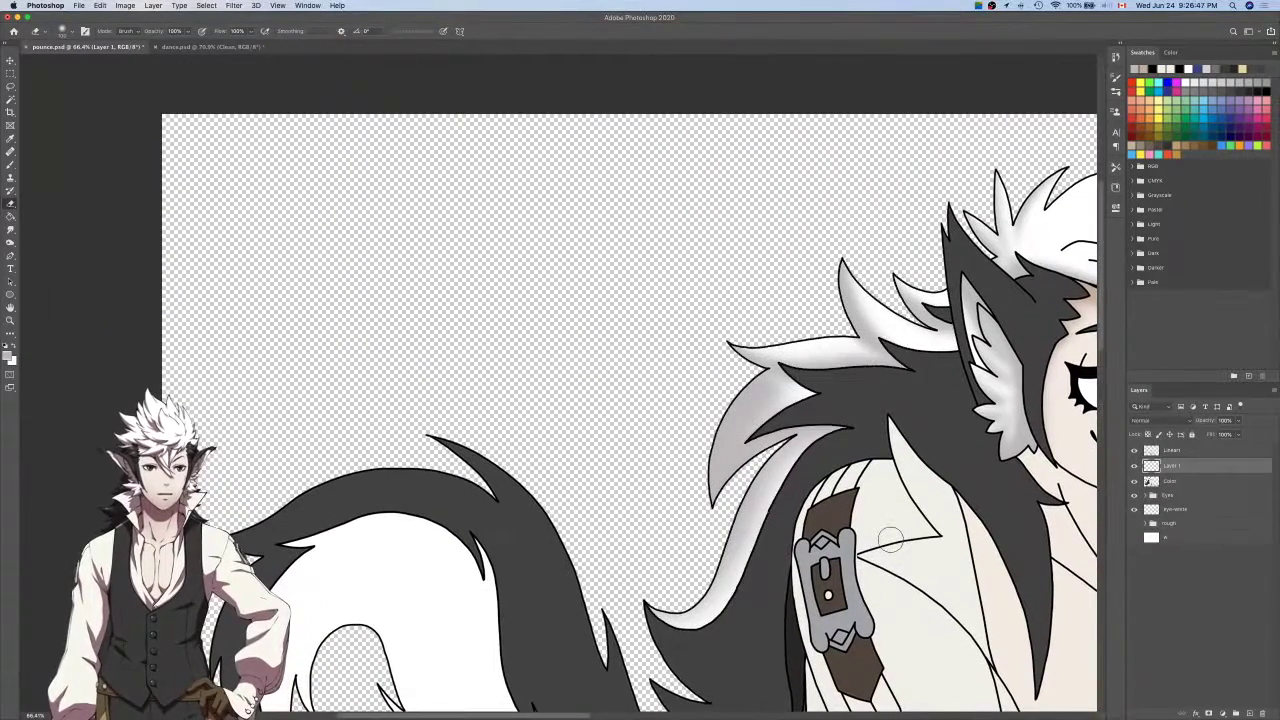
Reselect the white mane hair on the Color layer with the Magic Wand.
click(1203, 483)
key(w)
click(943, 347)
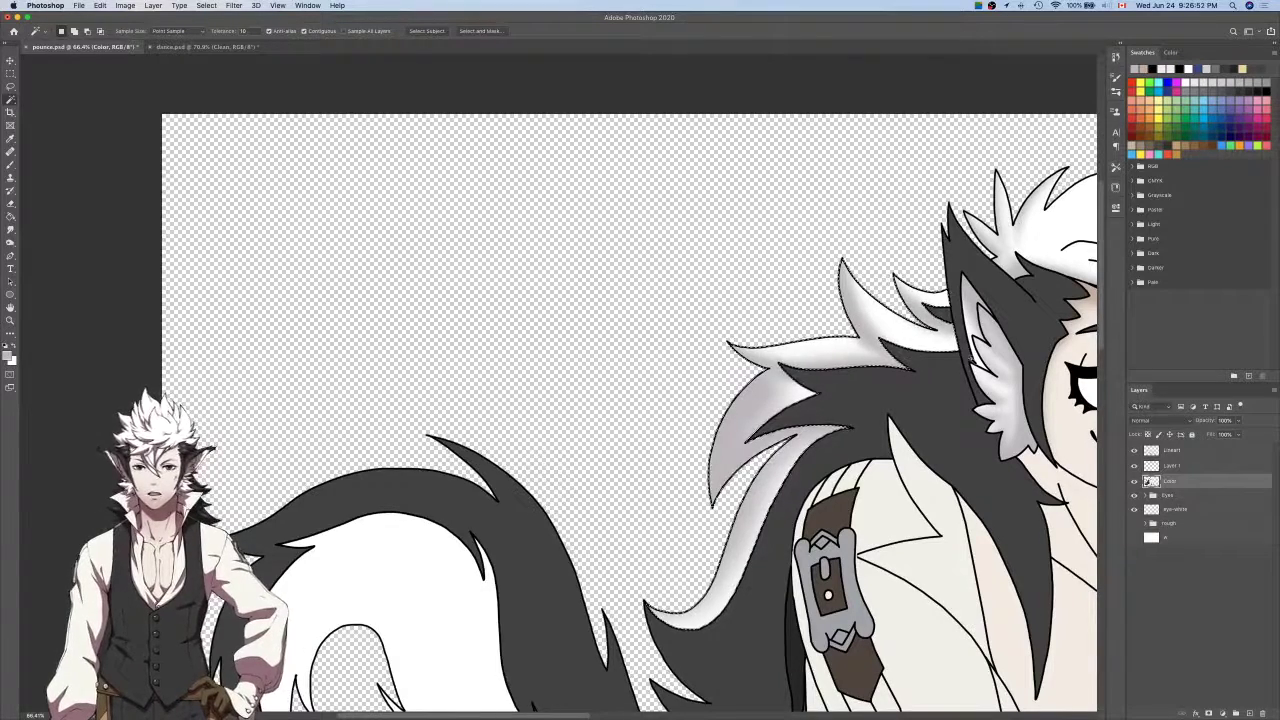
scroll(968, 356, right, 6)
scroll(968, 356, down, 1)
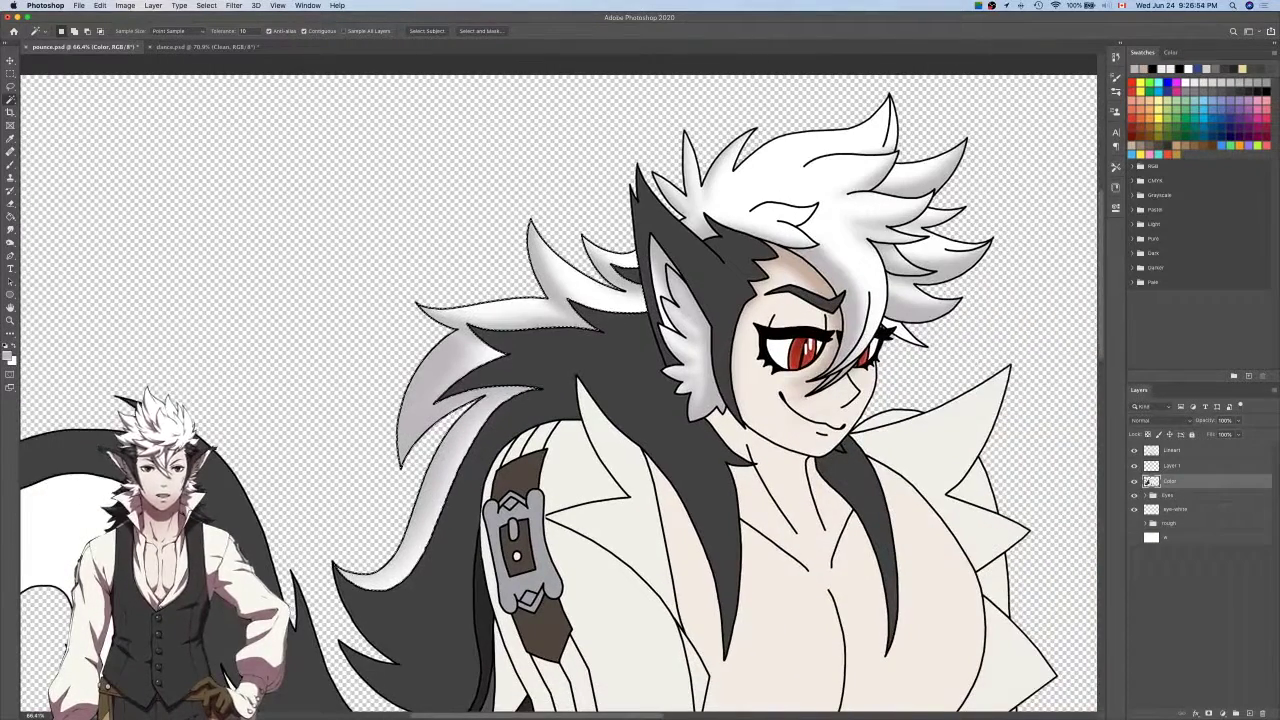
Clear the selection and outline the narrow inner-ear strip beside the fur tufts with the Lasso on the Lineart layer.
click(1209, 453)
key(ctrl+d)
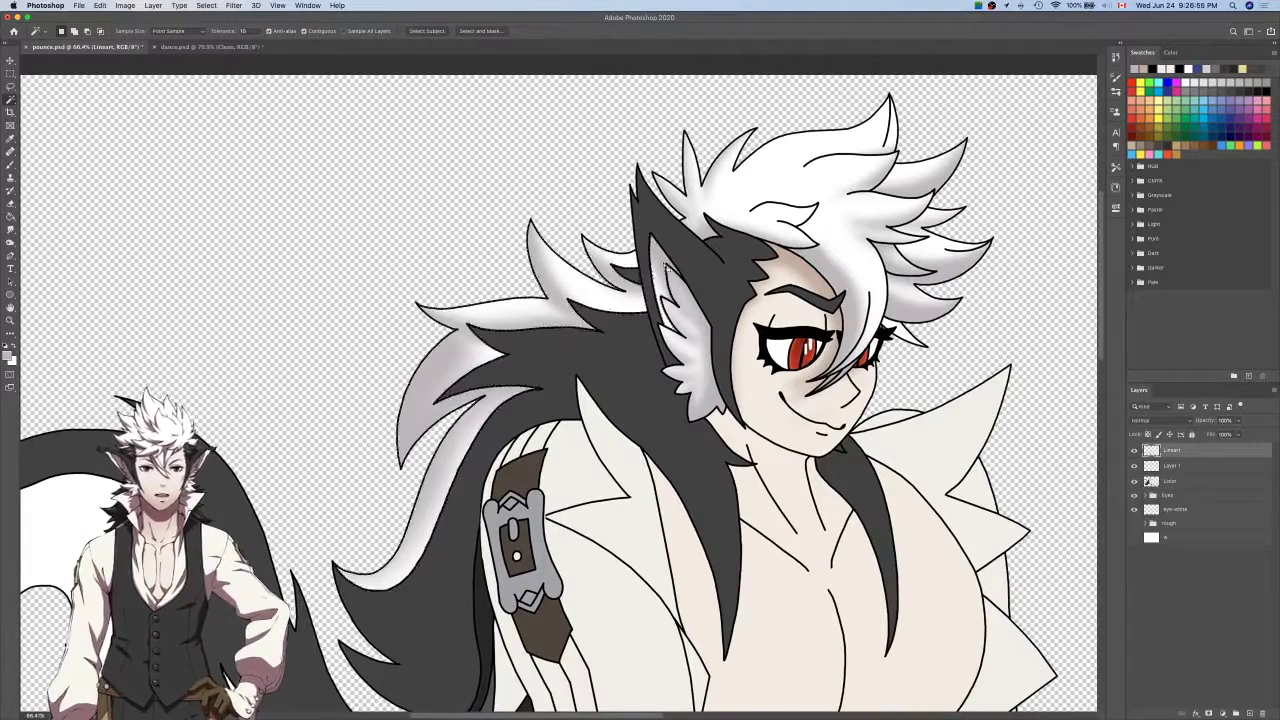
key(l)
scroll(677, 340, up, 6)
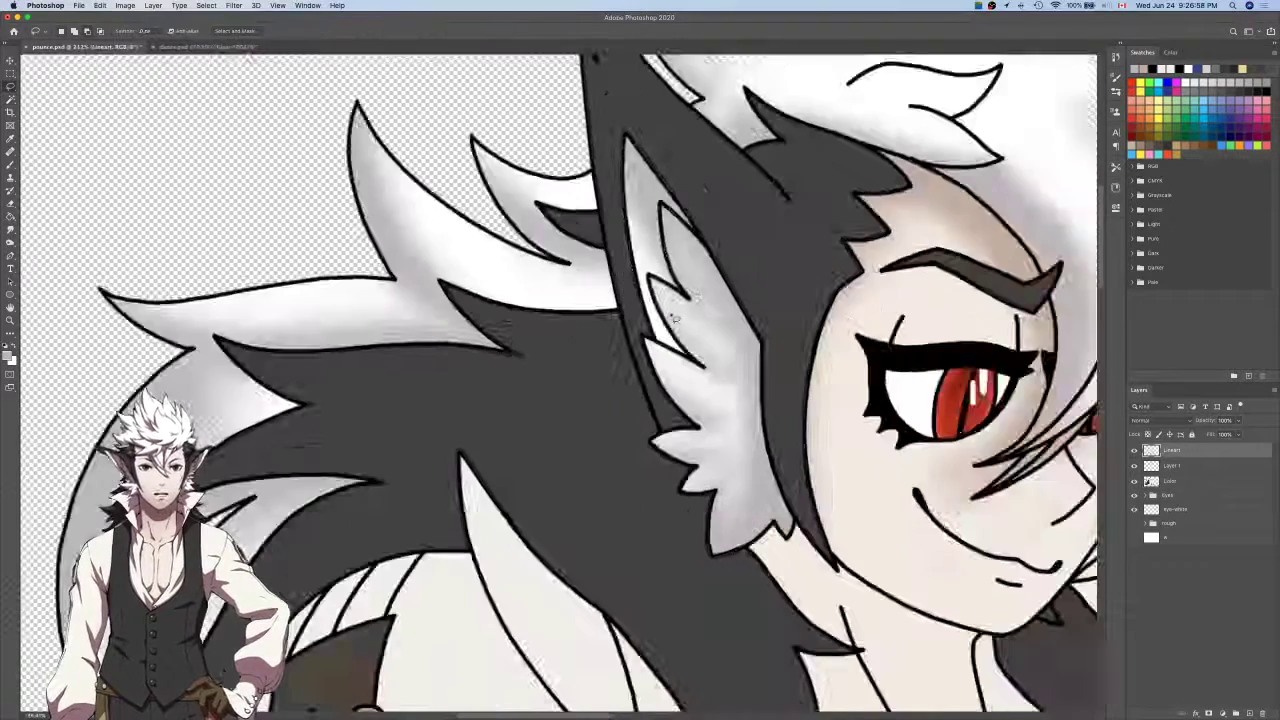
scroll(680, 360, up, 4)
mouse_move(704, 413)
mouse_down()
mouse_move(782, 443)
mouse_move(727, 384)
mouse_move(745, 567)
mouse_up()
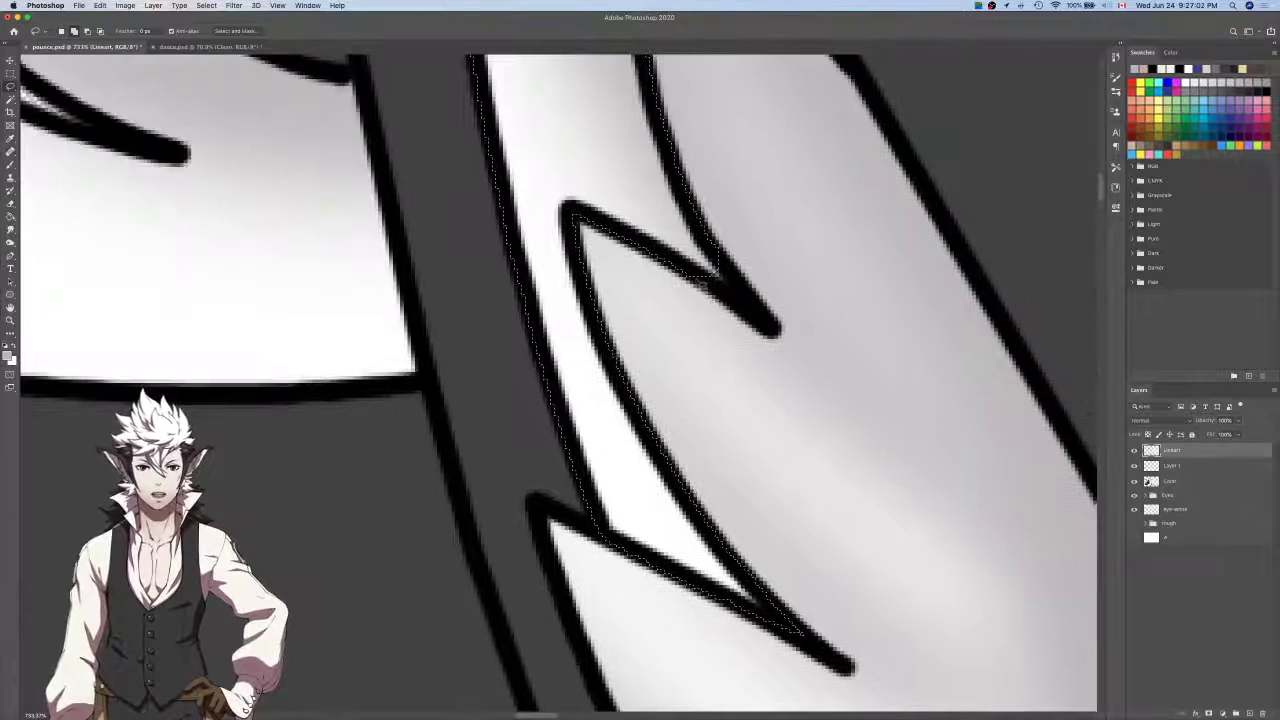
mouse_move(702, 282)
mouse_down()
mouse_move(760, 318)
mouse_move(732, 272)
mouse_move(640, 300)
mouse_move(758, 198)
mouse_move(829, 280)
mouse_move(778, 178)
mouse_up()
scroll(710, 260, up, 4)
scroll(797, 195, down, 10)
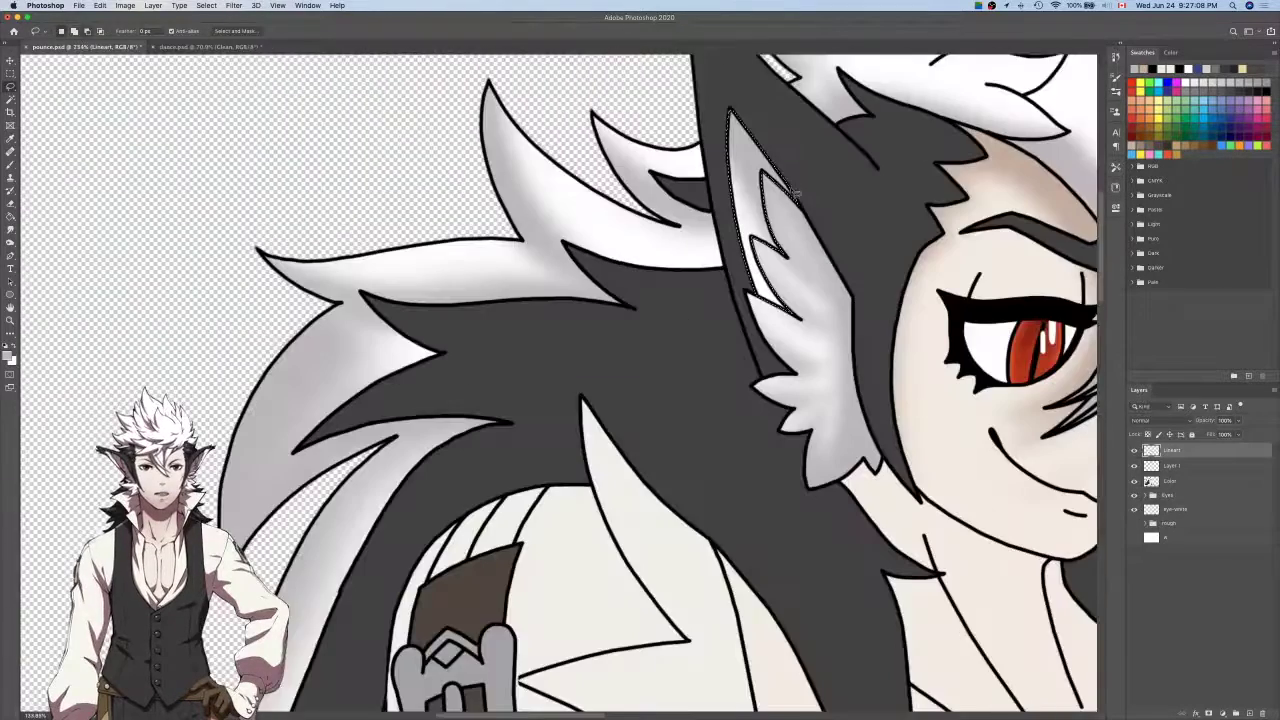
Brush soft grey over the selected inner-ear strip on Layer 1.
scroll(796, 195, right, 2)
click(1194, 471)
scroll(960, 390, up, 3)
key(b)
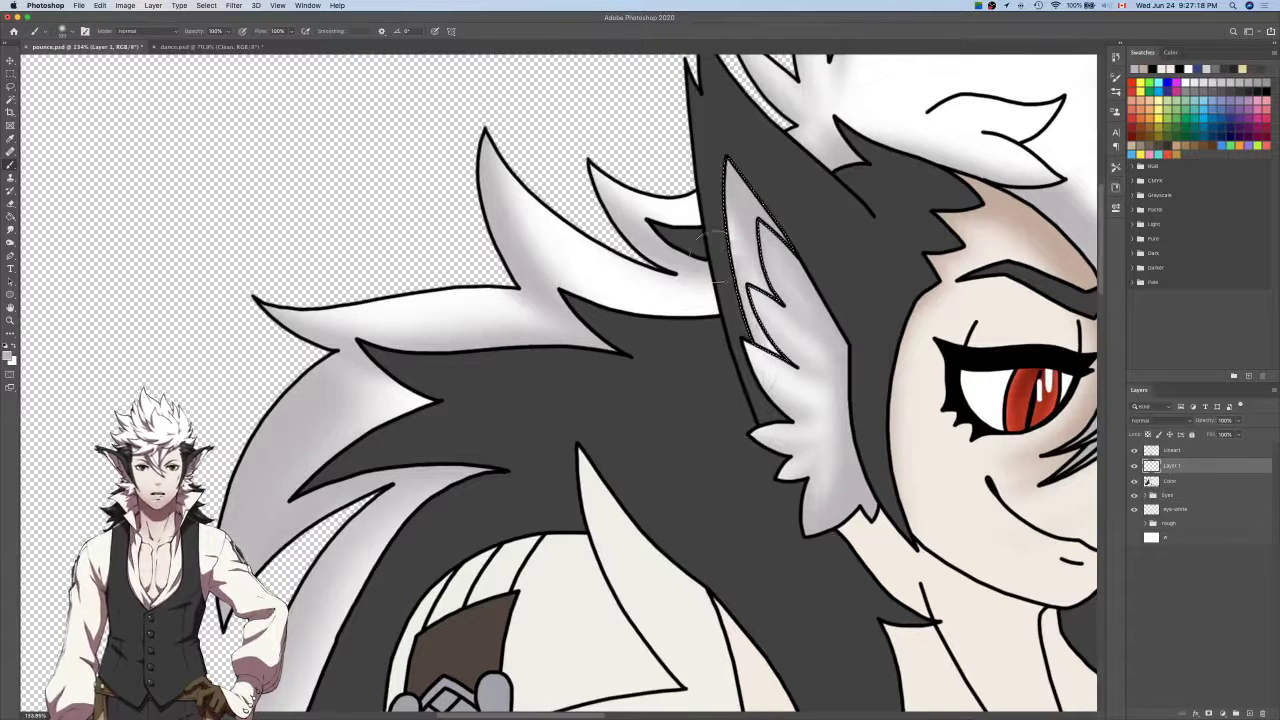
Restore the inner-ear selection and undo the last brush stroke on the strip.
key(super+d)
key(super+z)
key(super+z)
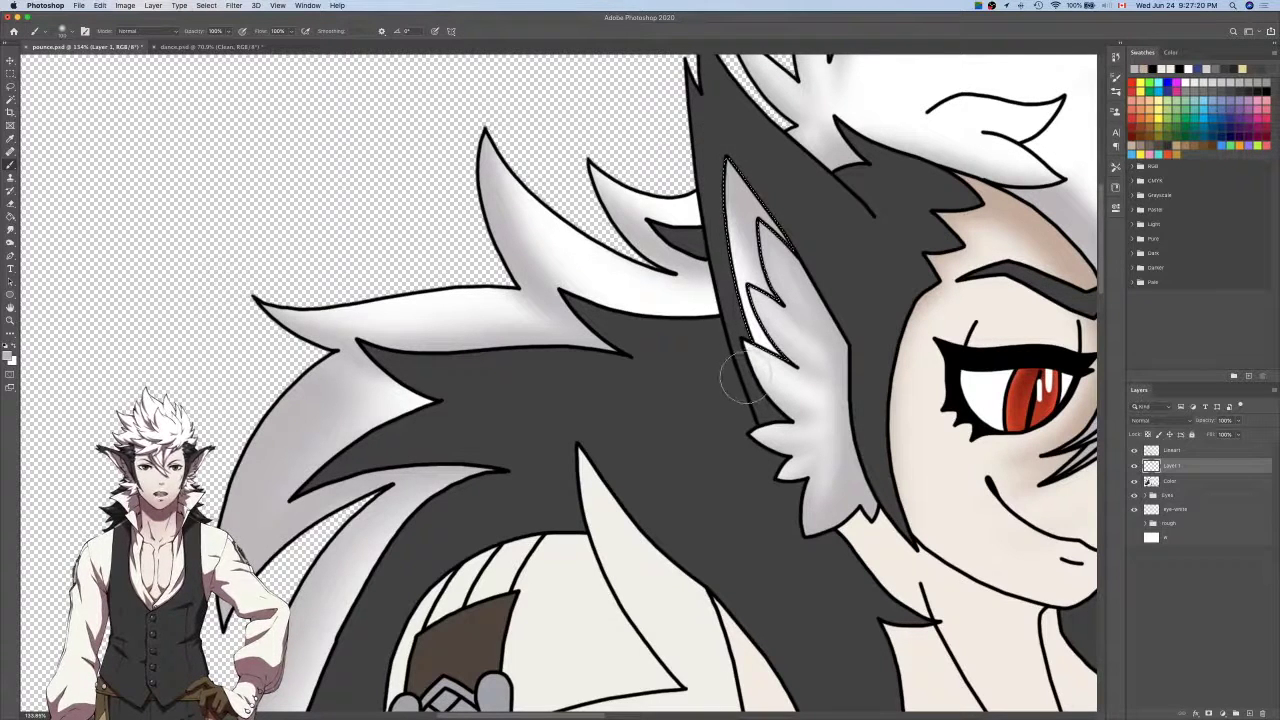
Clear the inner-ear selection and select the dark ear and sideburn area on the Lineart layer with the Magic Wand.
scroll(838, 277, down, 4)
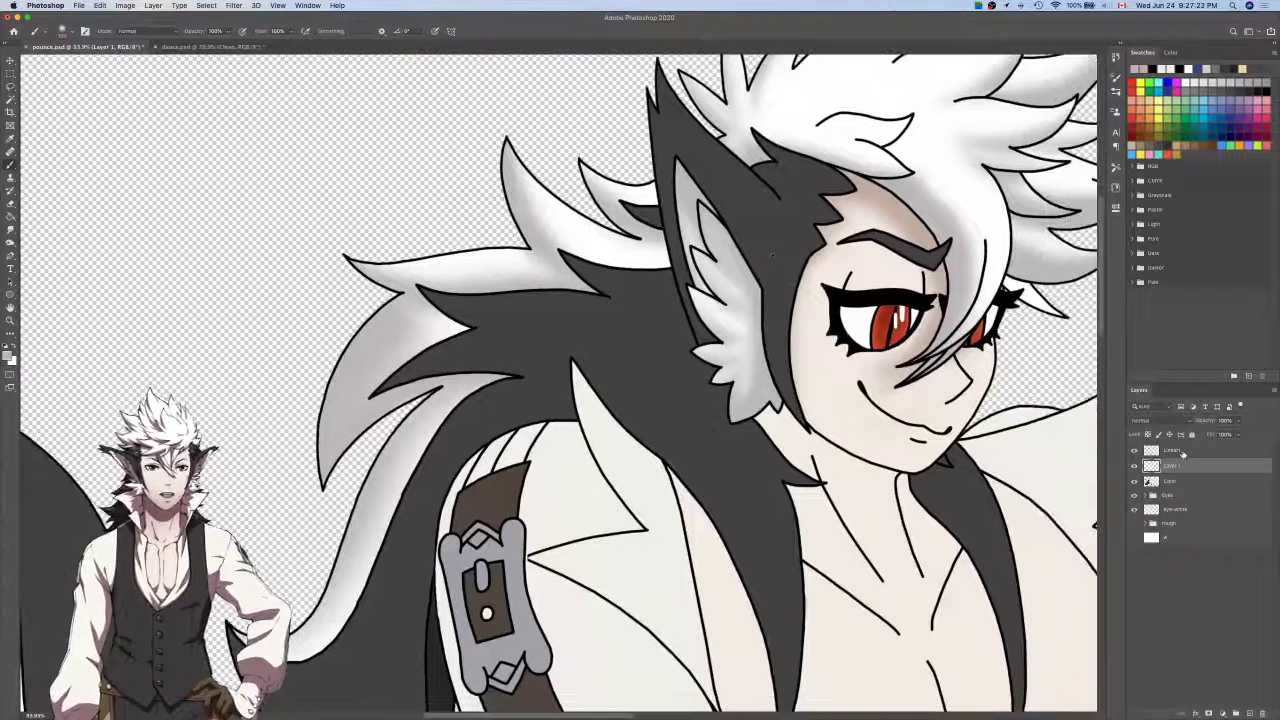
click(1180, 451)
key(w)
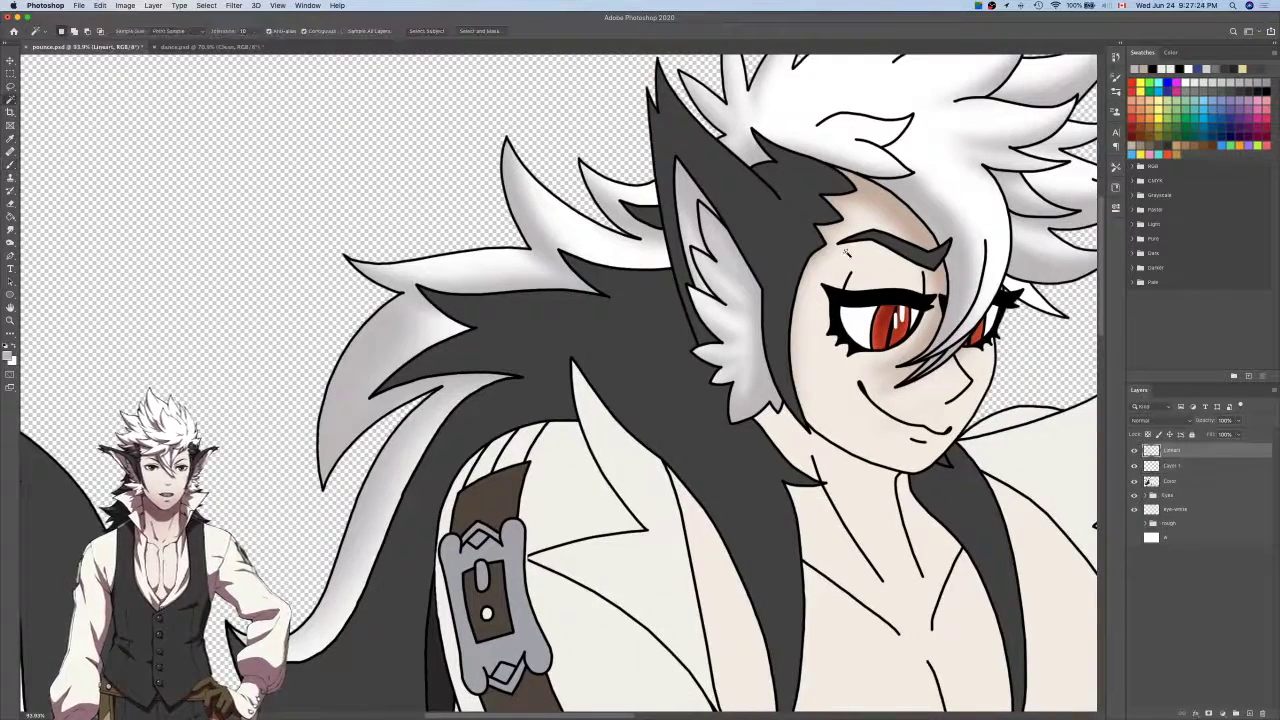
Extend the selection with the Lasso into the pointed corners between the inner-ear fur tufts.
key(l)
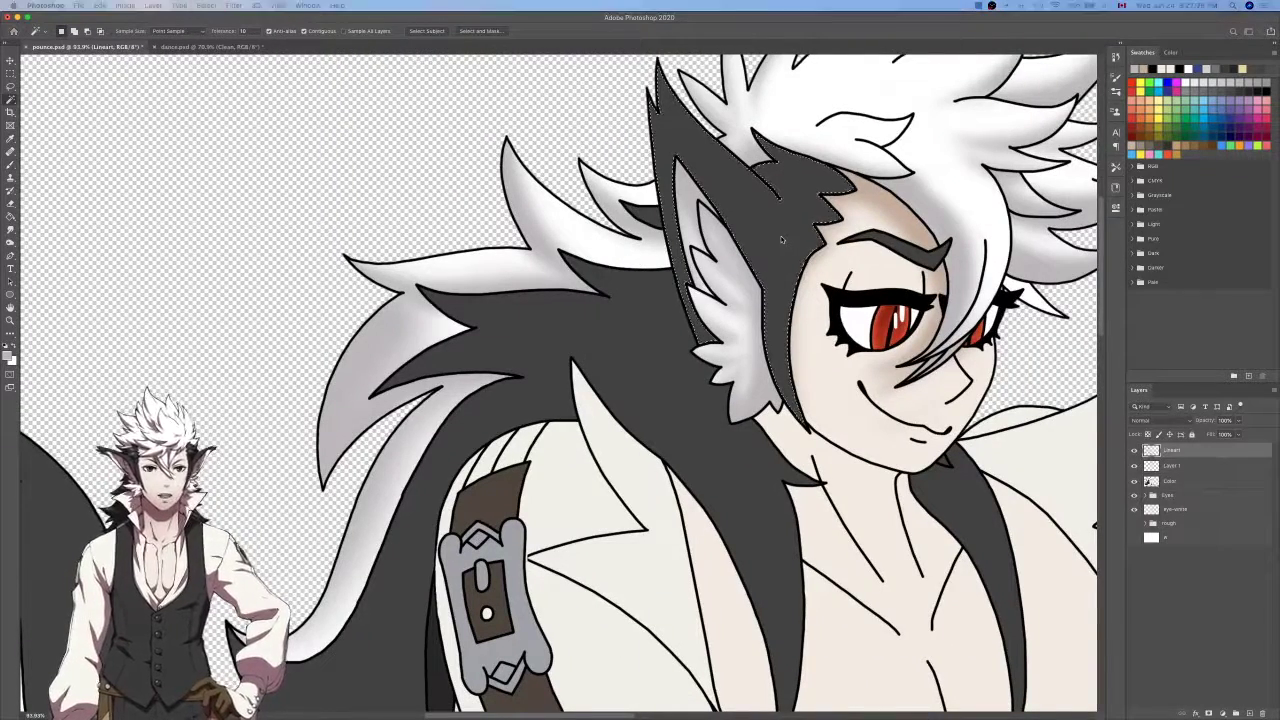
scroll(734, 355, up, 15)
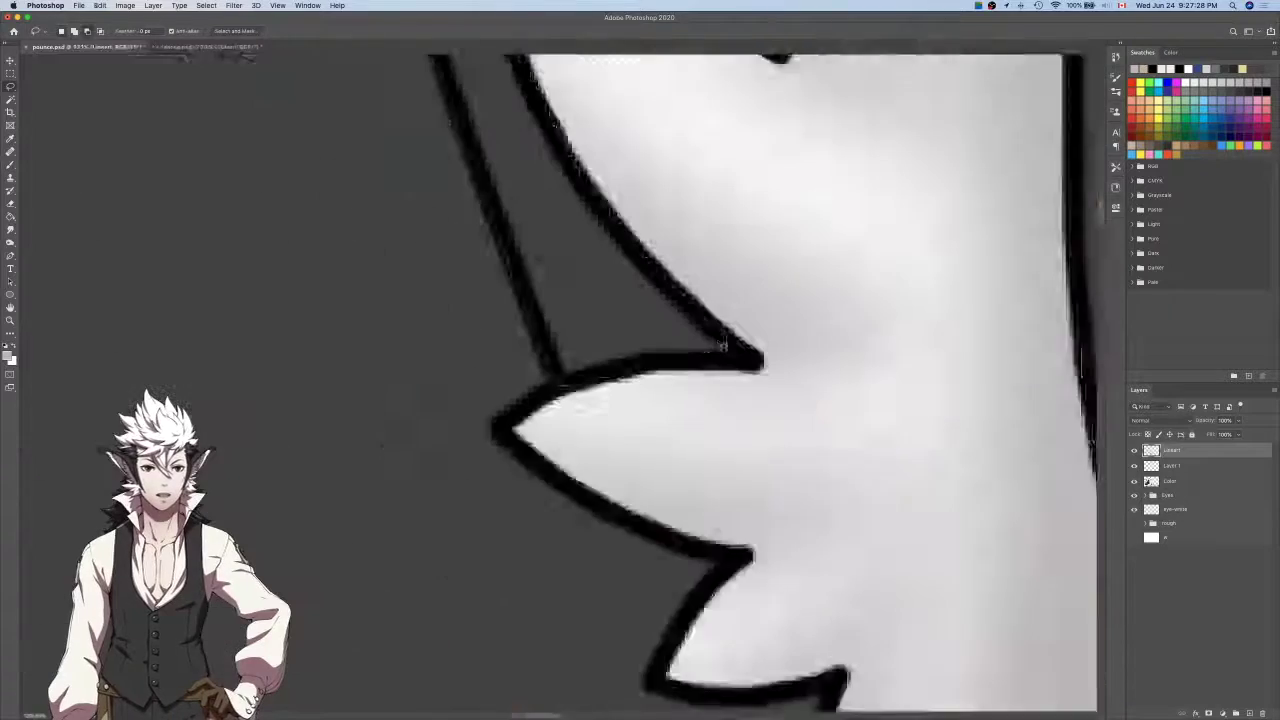
drag(758, 360, 725, 331)
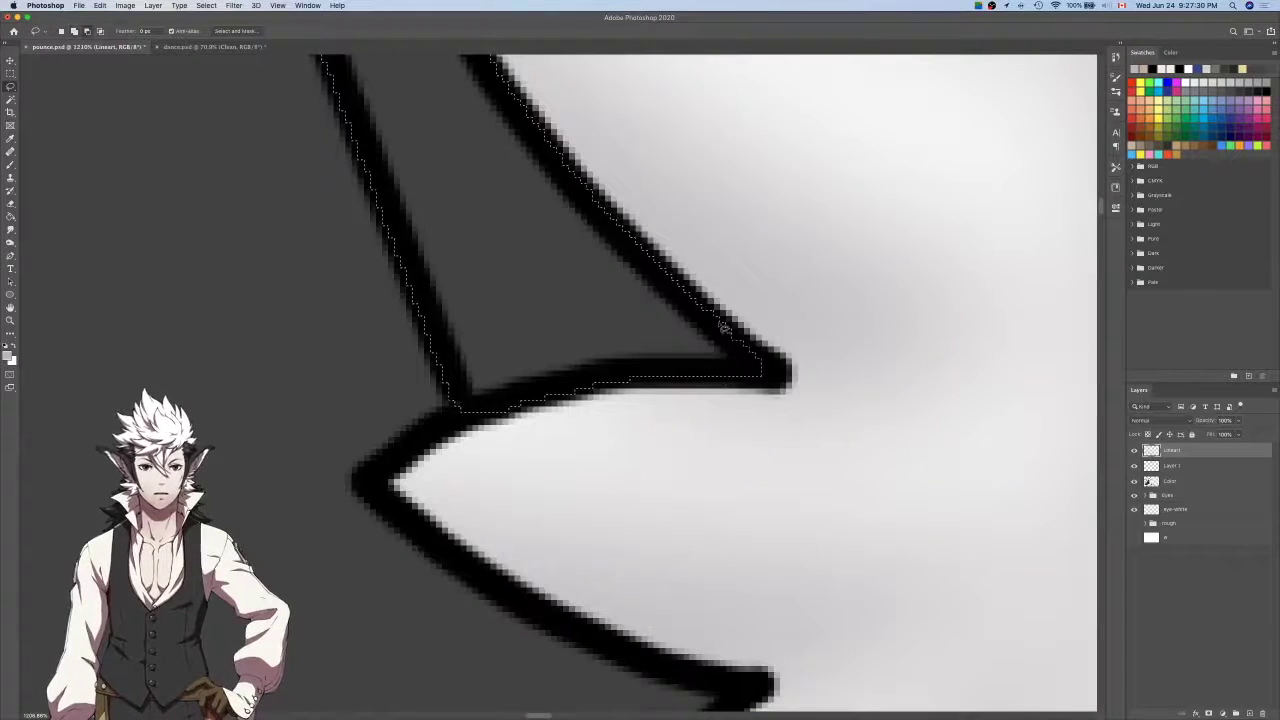
scroll(723, 329, up, 5)
scroll(723, 329, down, 7)
scroll(663, 294, up, 11)
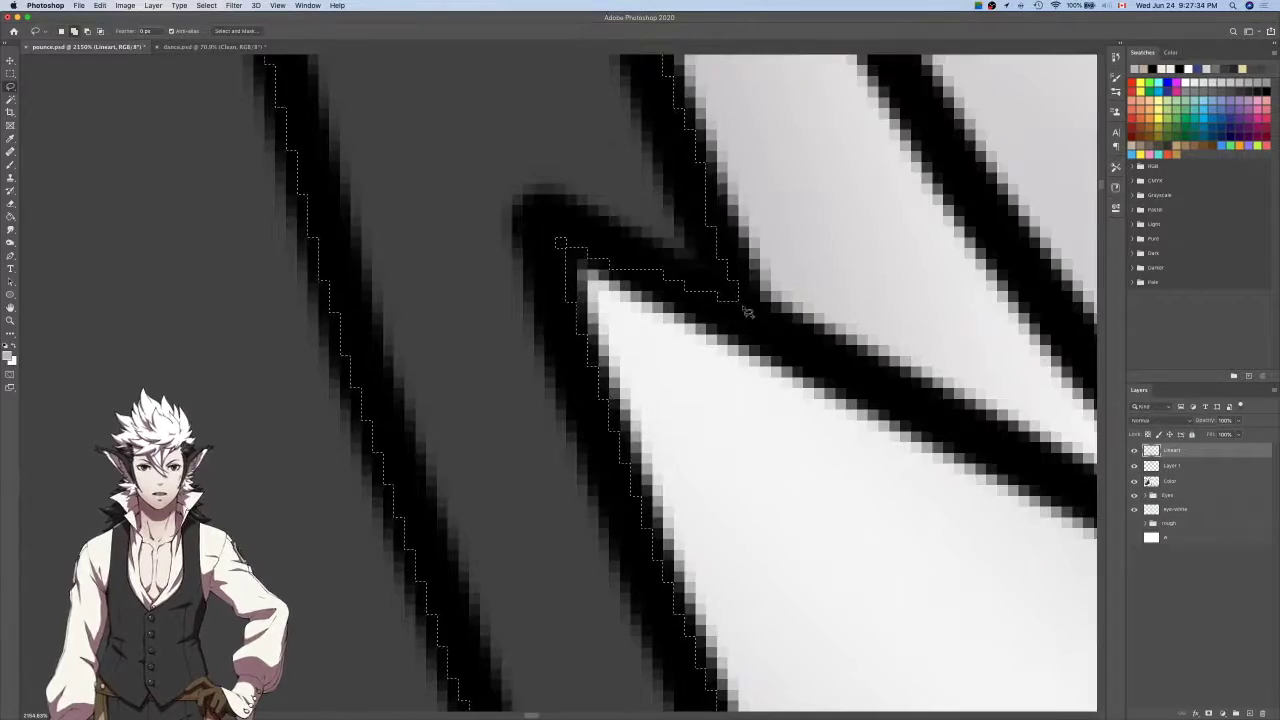
drag(741, 300, 714, 194)
scroll(681, 227, down, 6)
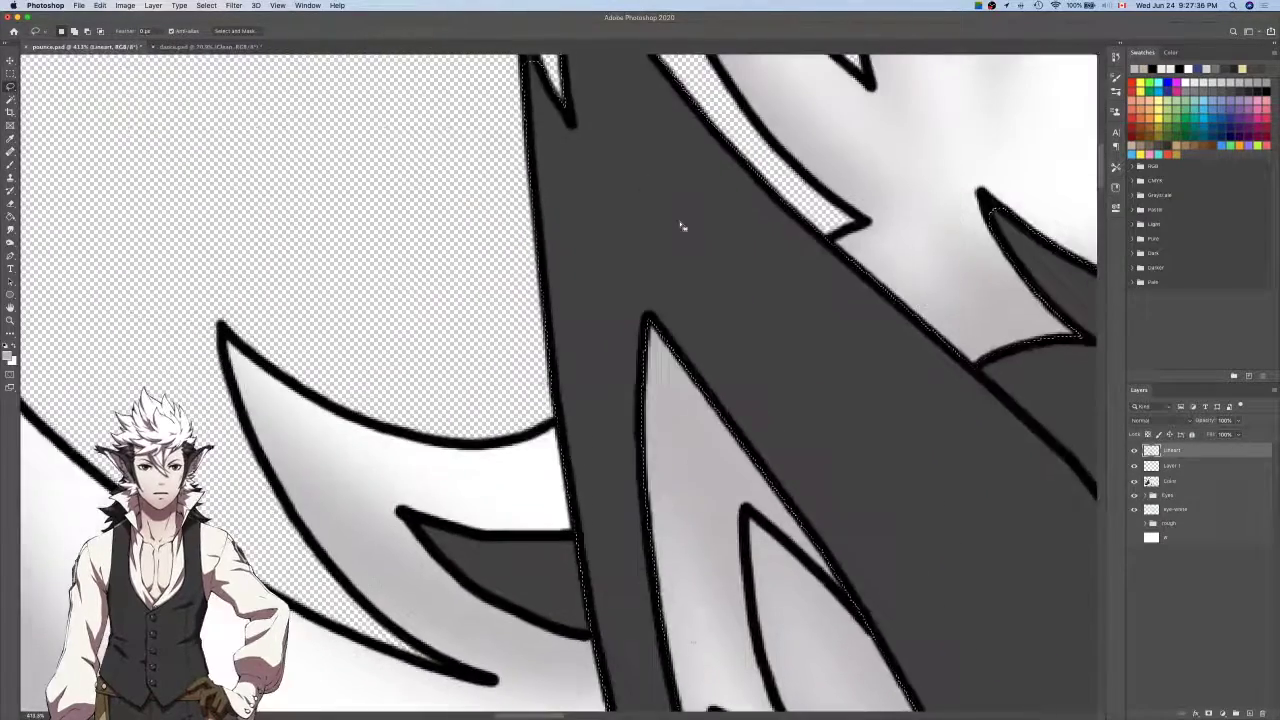
Add the two pointed tips at the top of the ear to the selection with the Lasso.
scroll(670, 245, up, 3)
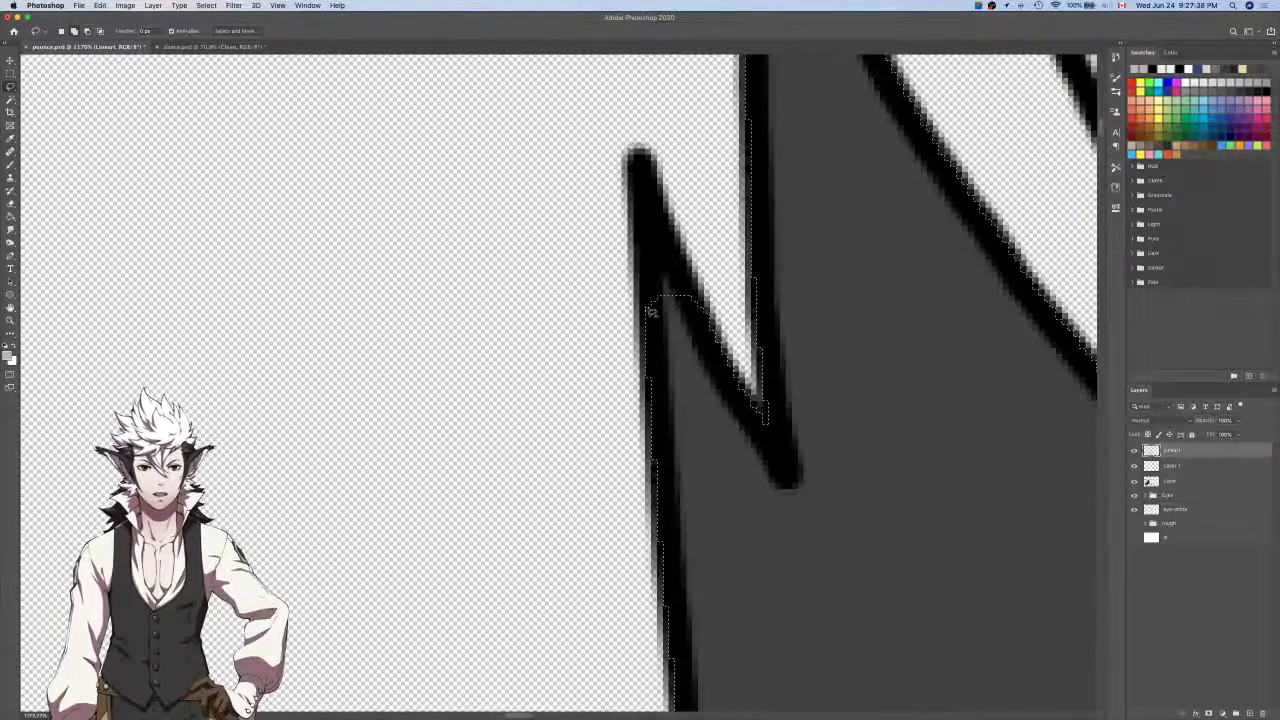
mouse_move(646, 307)
mouse_down()
mouse_move(651, 210)
mouse_move(703, 325)
mouse_up()
scroll(704, 326, up, 5)
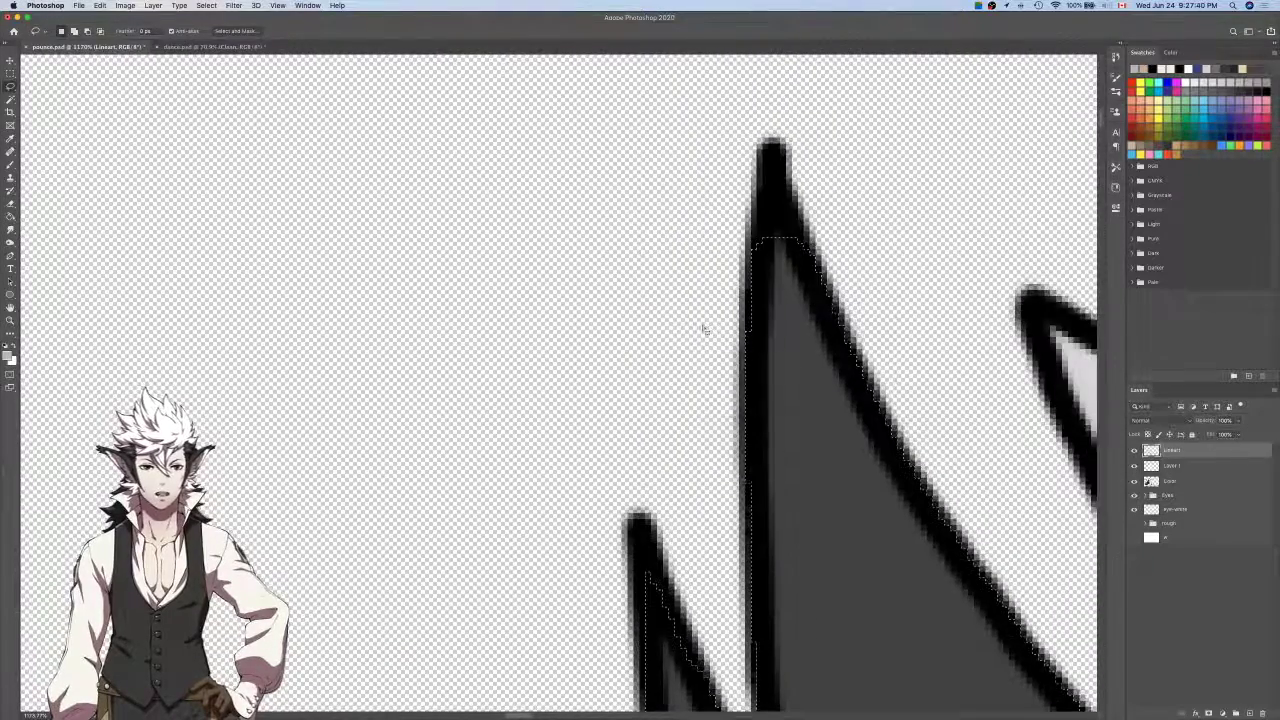
mouse_move(770, 244)
mouse_down()
mouse_move(774, 185)
mouse_move(803, 260)
mouse_up()
scroll(803, 260, down, 6)
scroll(801, 258, up, 3)
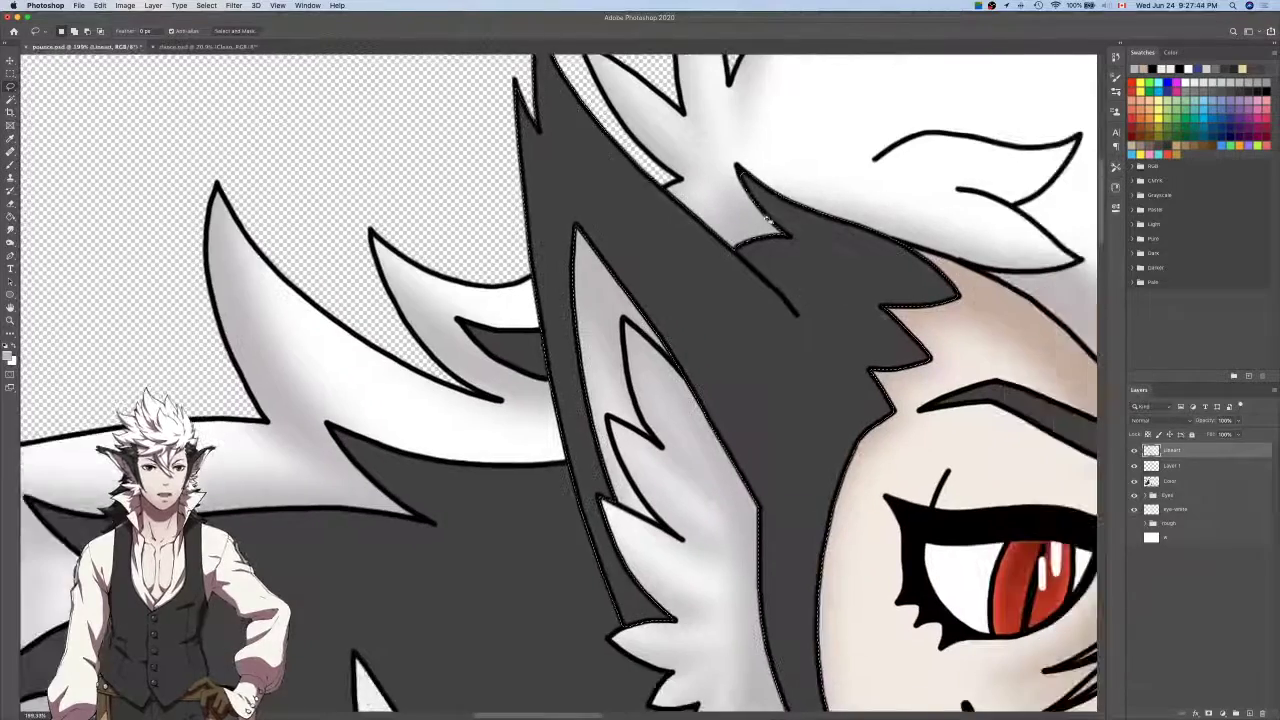
Extend the selection with the Lasso into the dark fur tip under the white hair and the sideburn's lower point.
scroll(801, 258, up, 4)
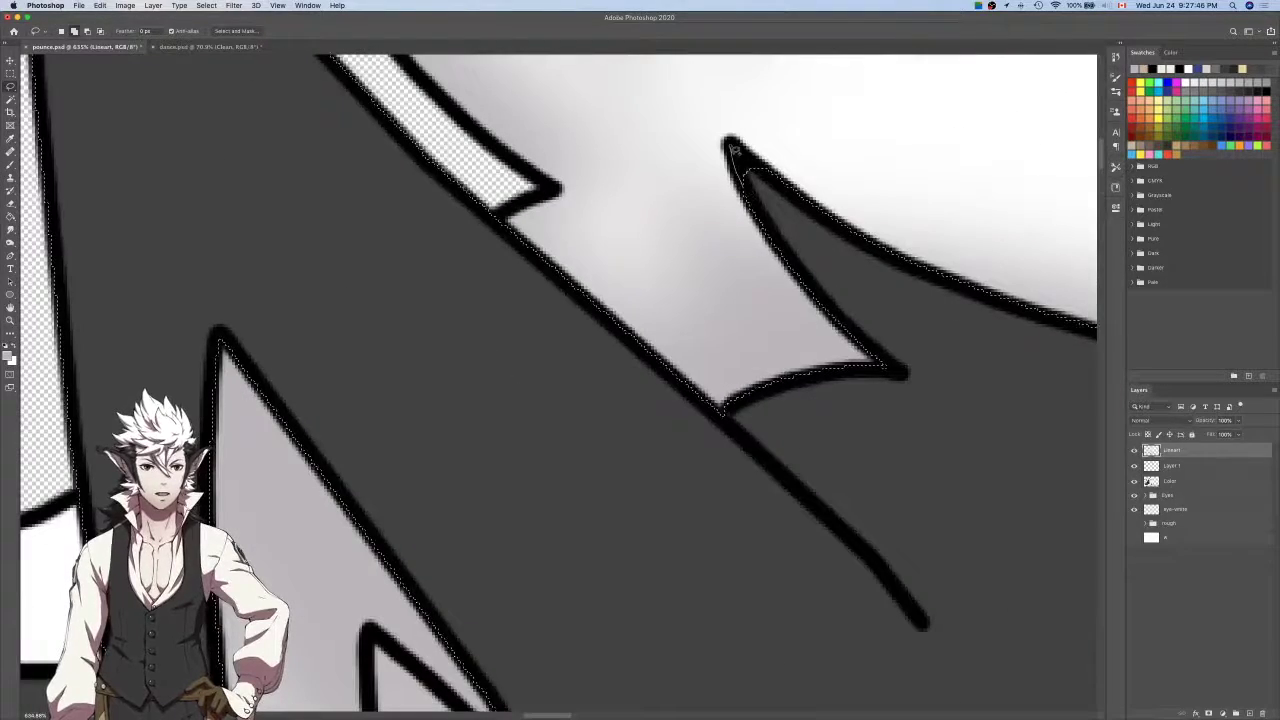
drag(735, 150, 766, 177)
scroll(766, 177, down, 6)
scroll(860, 289, right, 1)
scroll(859, 291, down, 5)
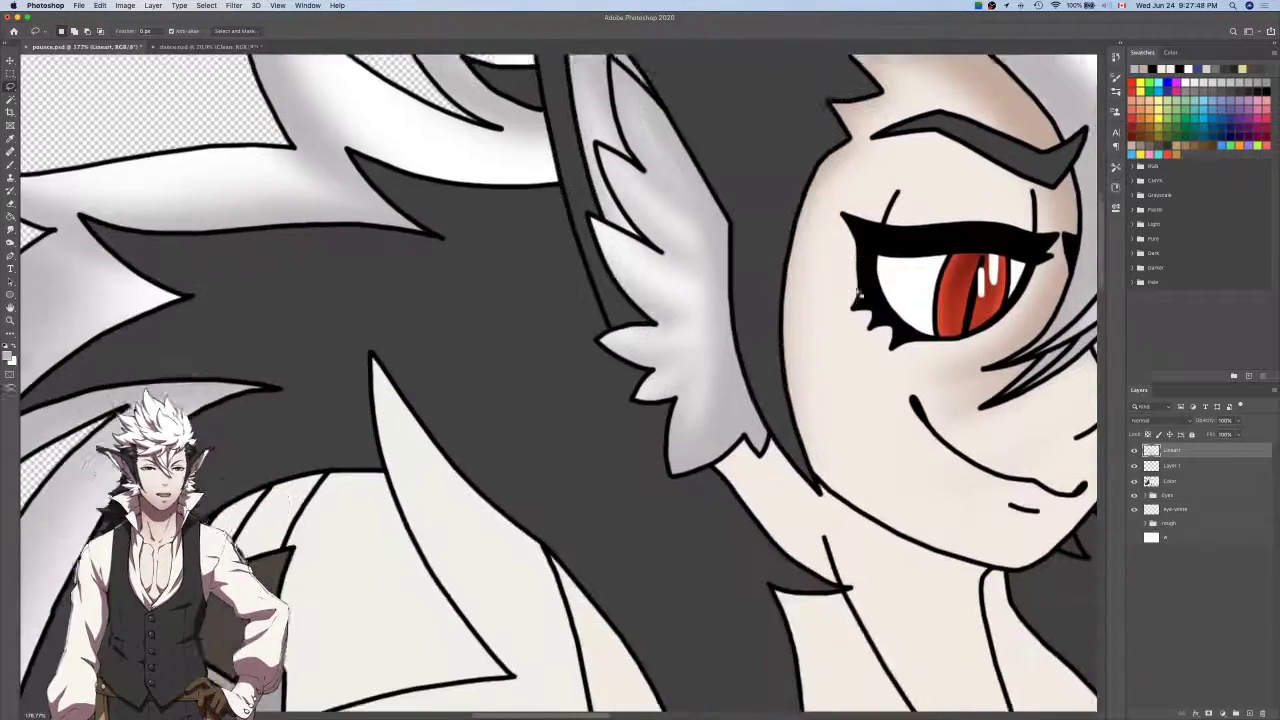
scroll(808, 445, up, 5)
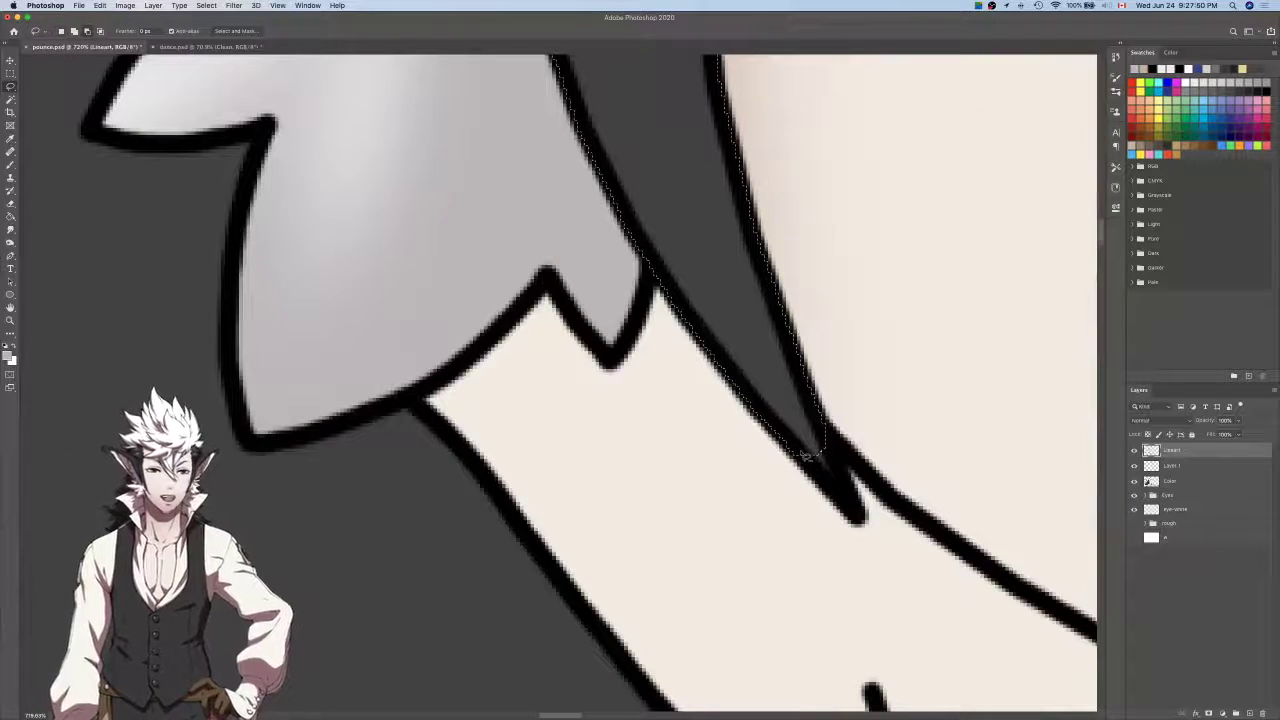
scroll(803, 455, up, 2)
mouse_move(790, 452)
mouse_down()
mouse_move(862, 515)
mouse_move(856, 475)
mouse_move(789, 452)
mouse_up()
scroll(841, 418, down, 5)
Sample the black shading colour from the dance.psd drawing with the Eyedropper and return to pounce.psd.
key(i)
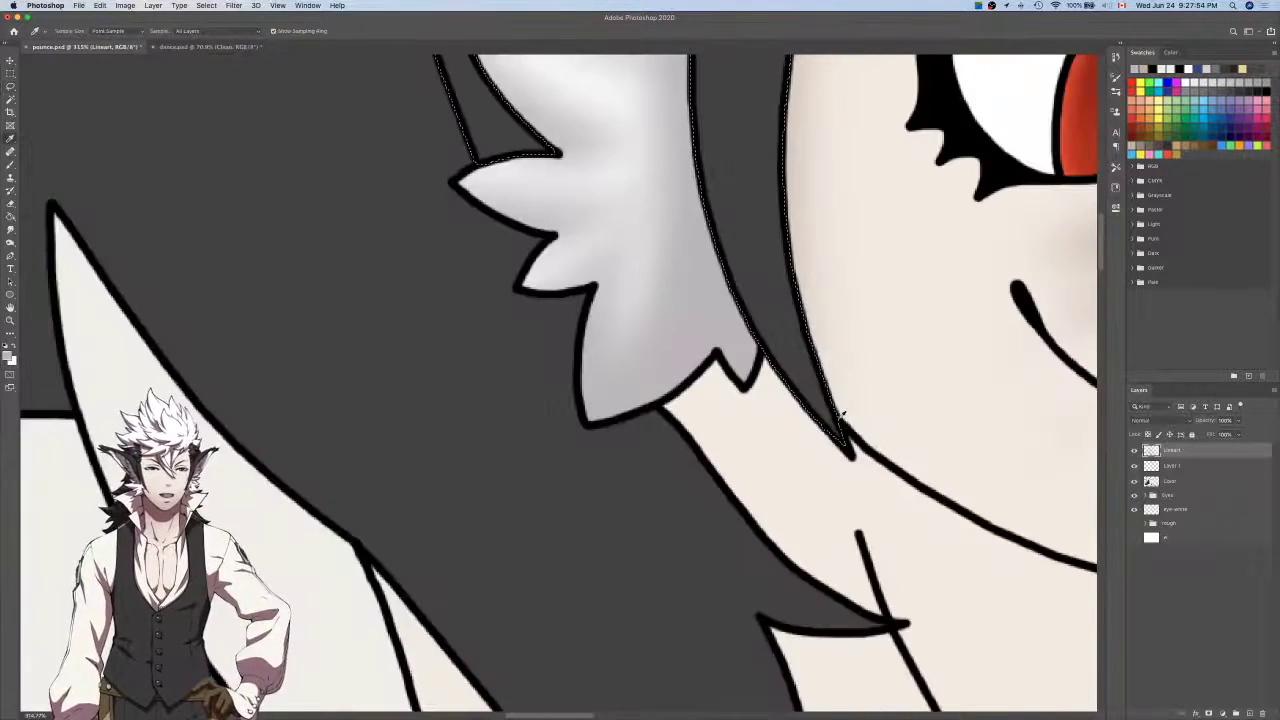
scroll(841, 415, down, 6)
key(ctrl+Tab)
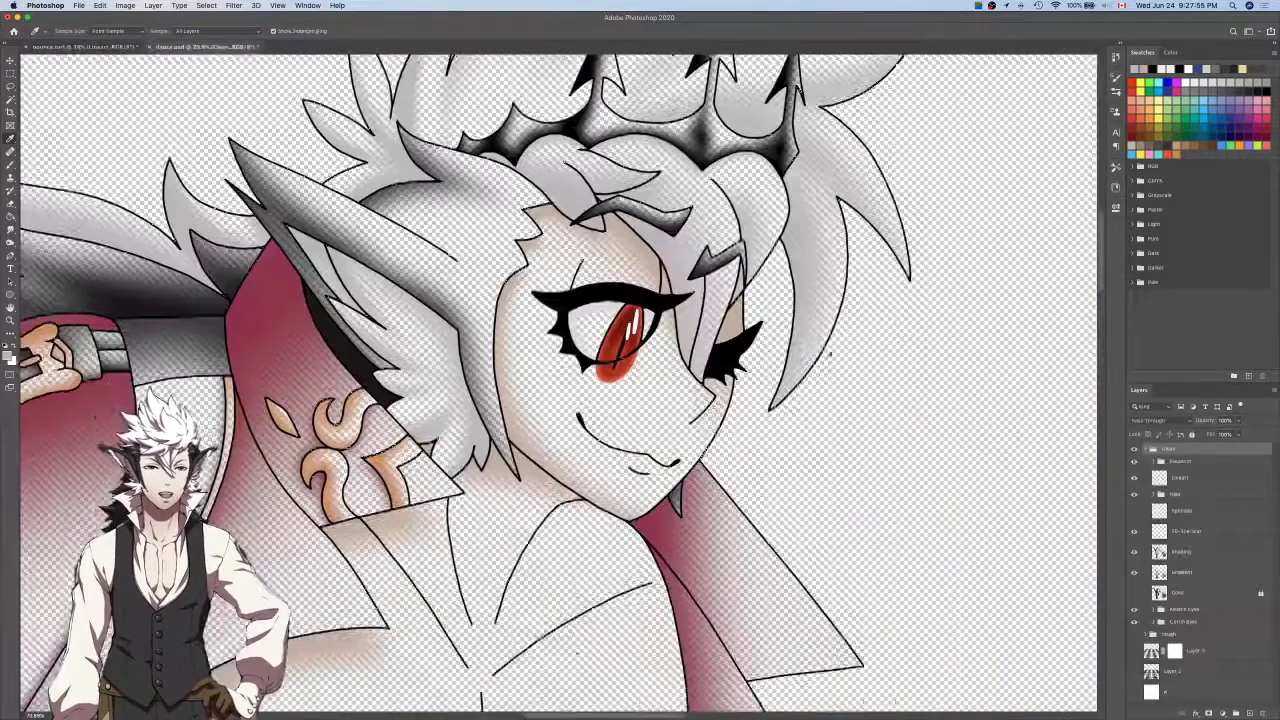
drag(624, 266, 812, 343)
key(ctrl+Tab)
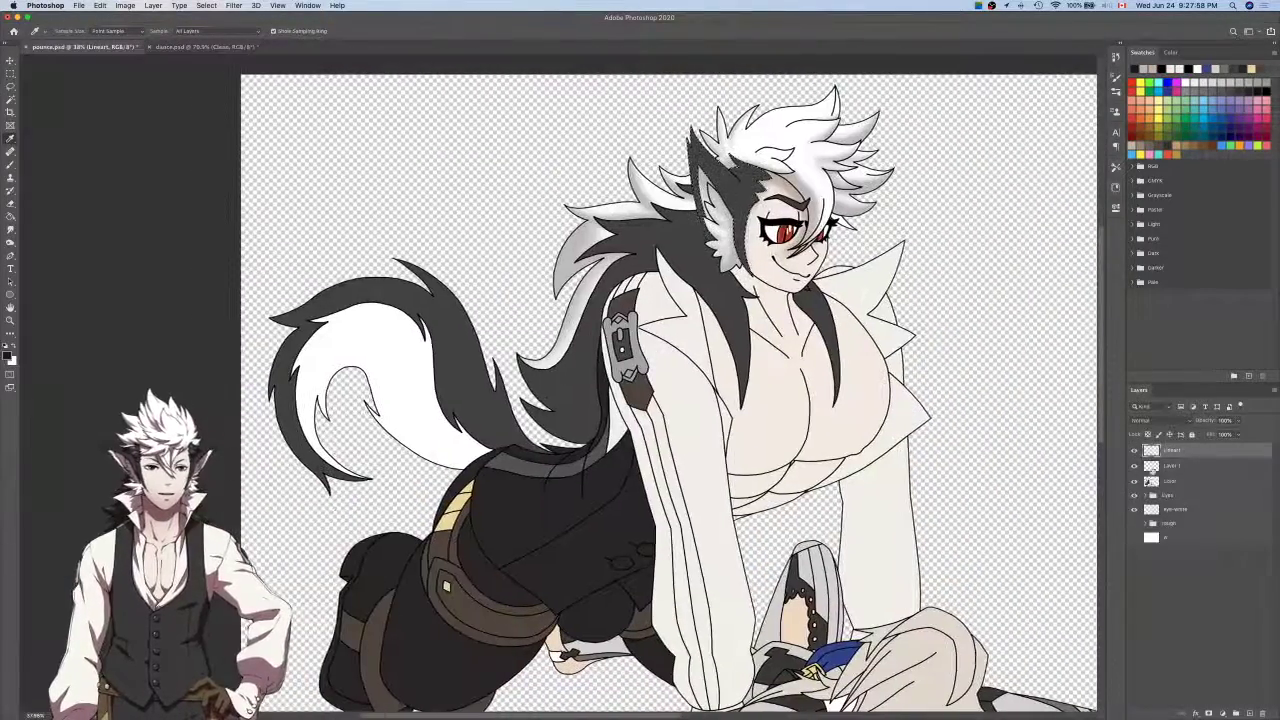
Brush soft black shading on Layer 1 down the dark sideburn beside the inner-ear fur.
click(1179, 469)
scroll(912, 370, up, 5)
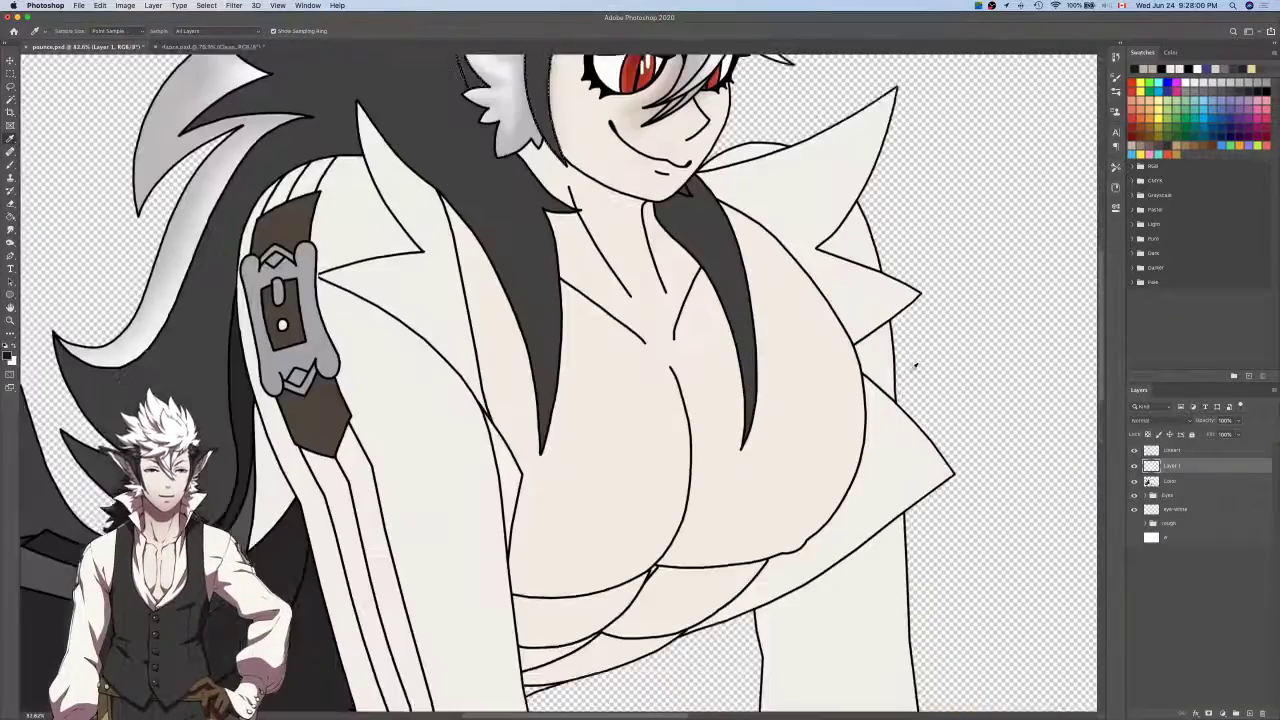
scroll(912, 370, up, 5)
key(b)
scroll(910, 370, up, 4)
scroll(910, 370, left, 3)
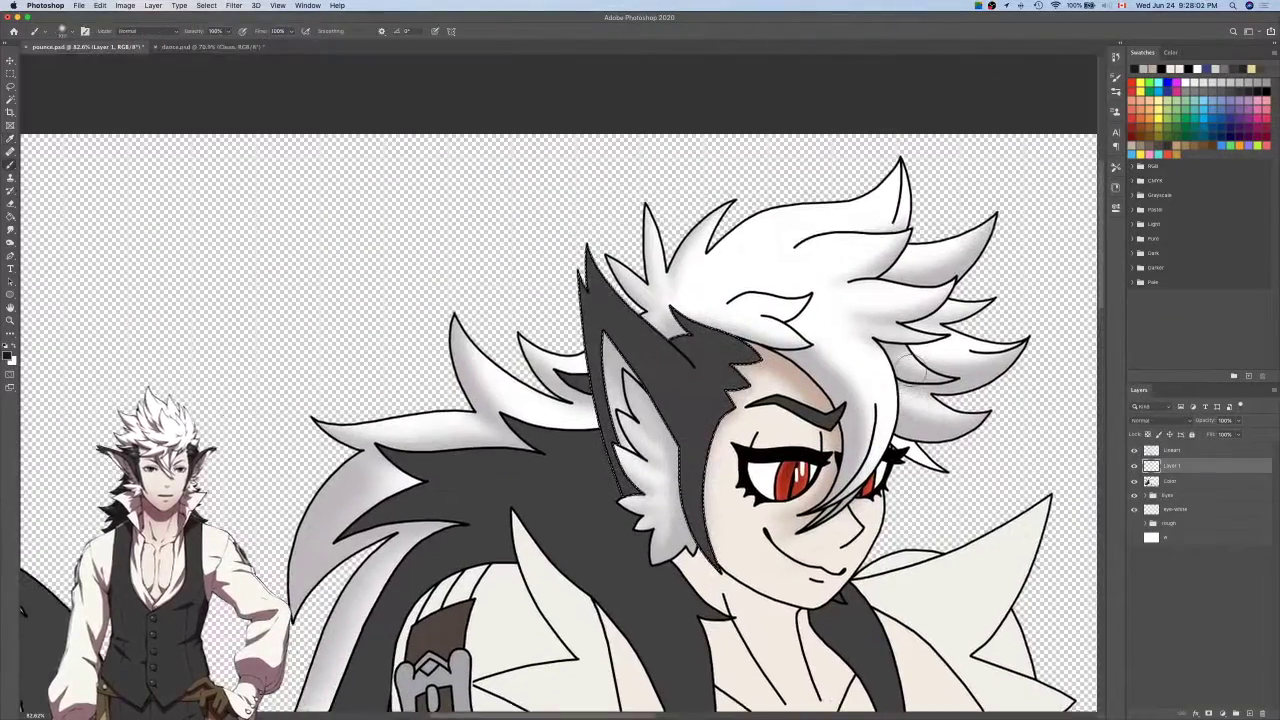
scroll(735, 464, up, 5)
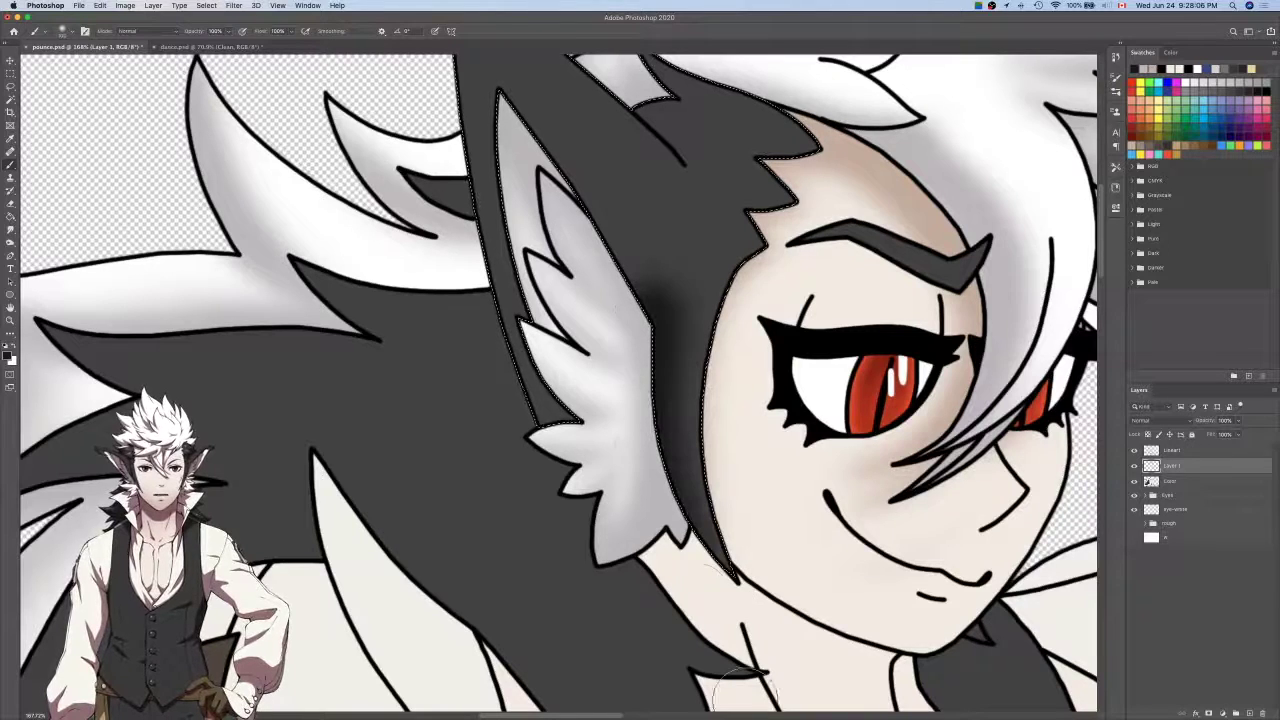
Soften the upper end of the sideburn's black shading with the Eraser, undoing the first erasing stroke.
key(e)
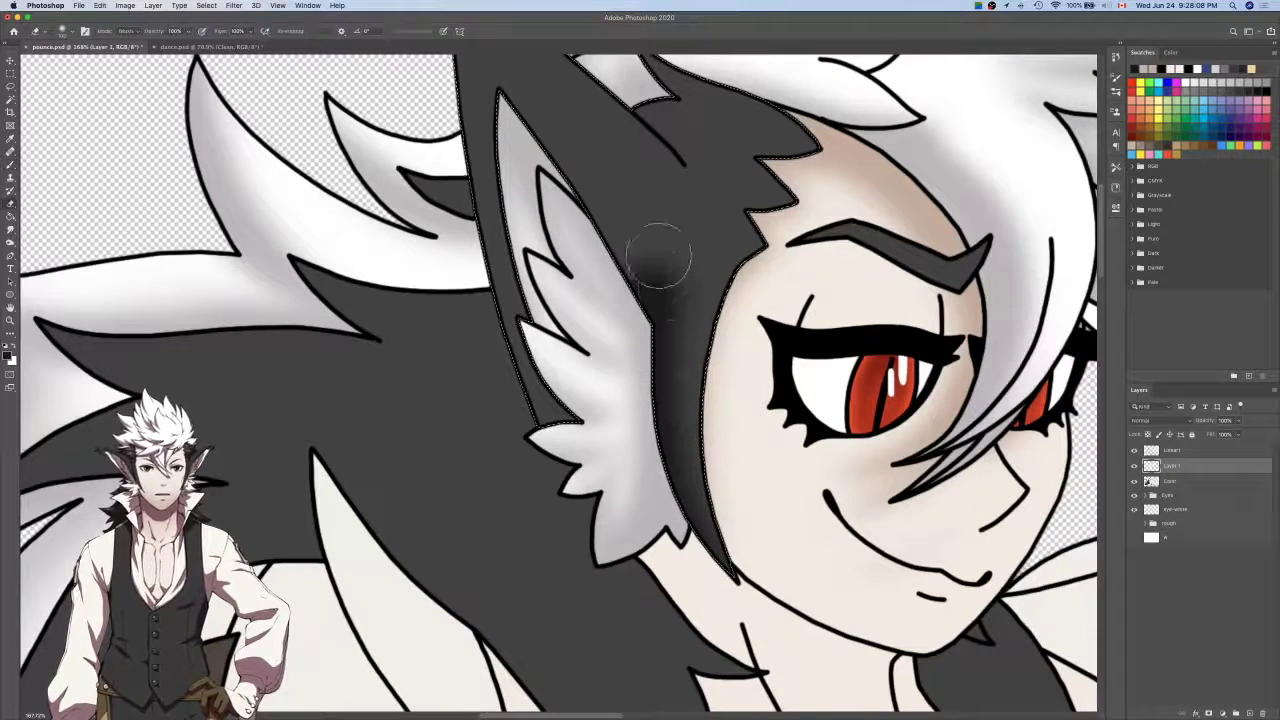
drag(634, 226, 697, 371)
key(super+z)
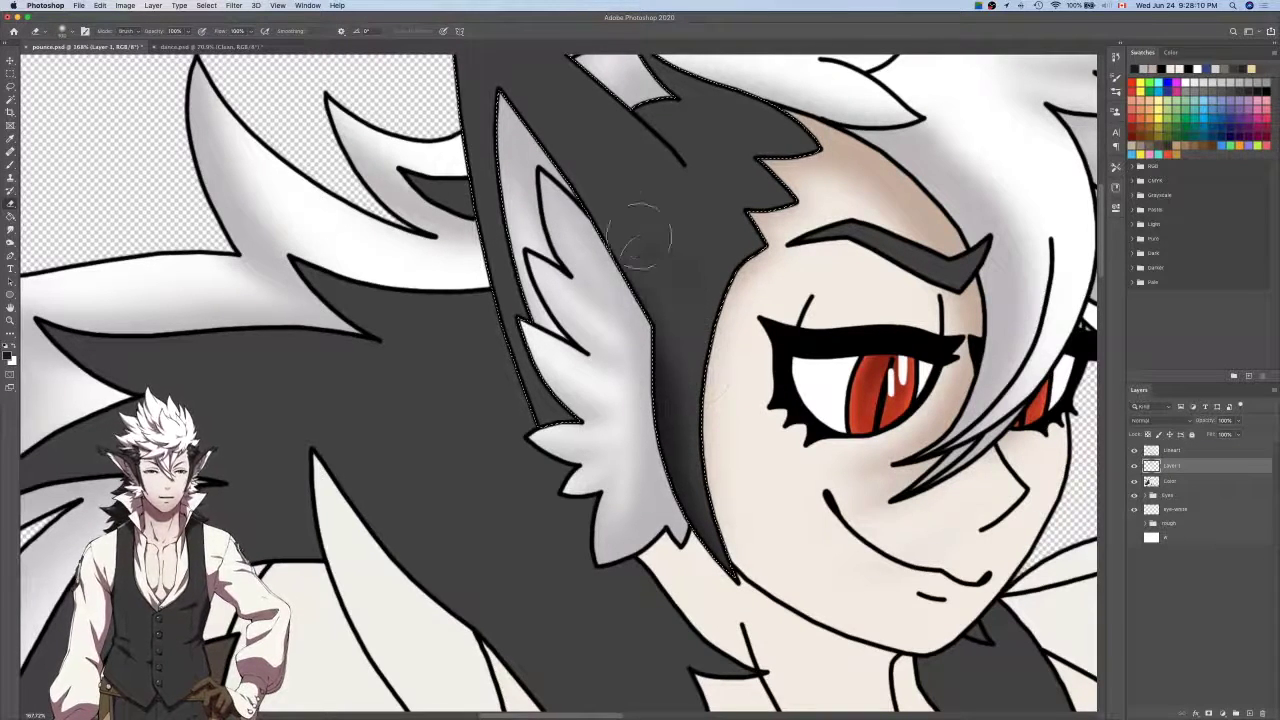
drag(643, 240, 705, 331)
drag(671, 289, 726, 361)
Brush soft black shading along the ear's narrow outer edge, from beside the lower fur tufts up to the tip.
key(b)
drag(634, 381, 626, 361)
scroll(626, 361, down, 4)
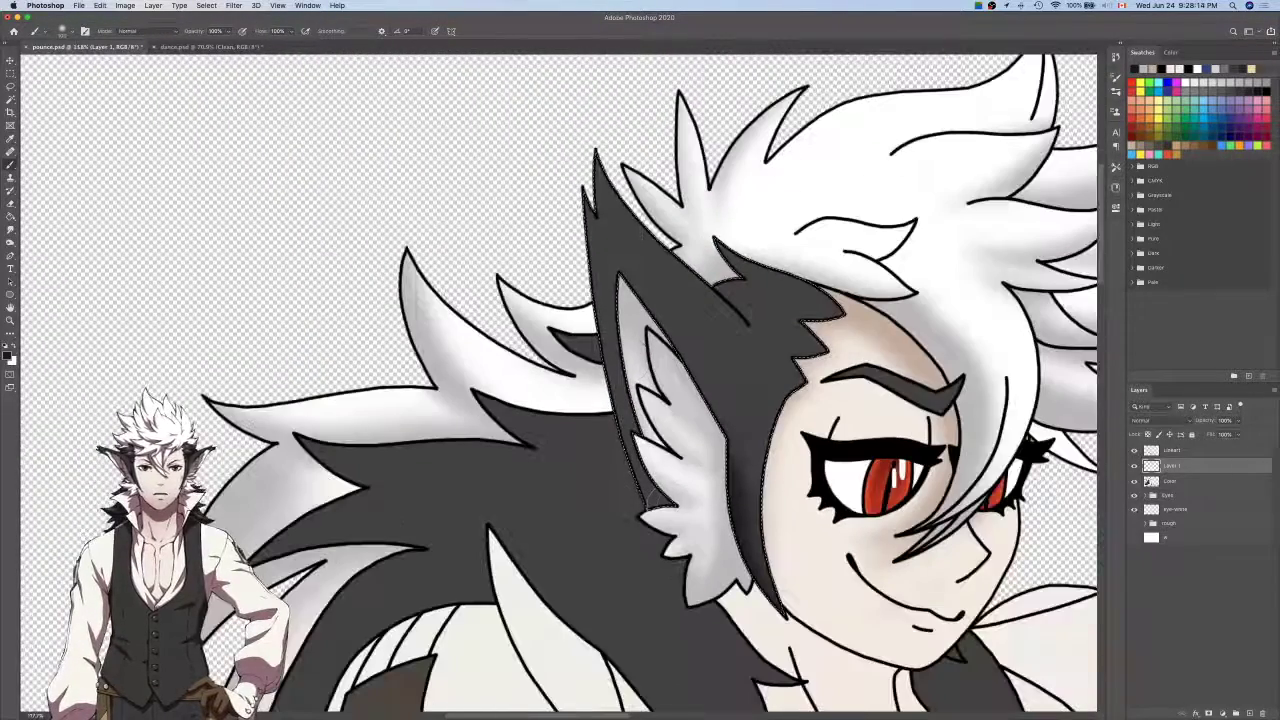
key(e)
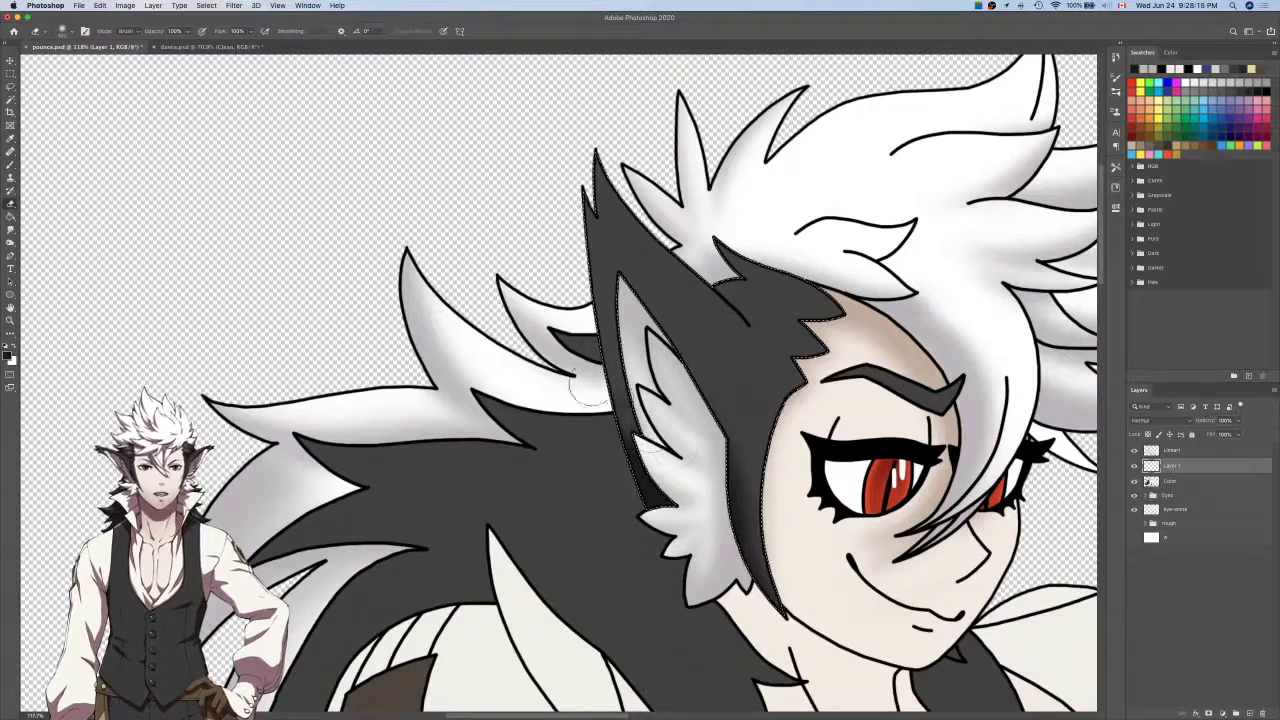
key(b)
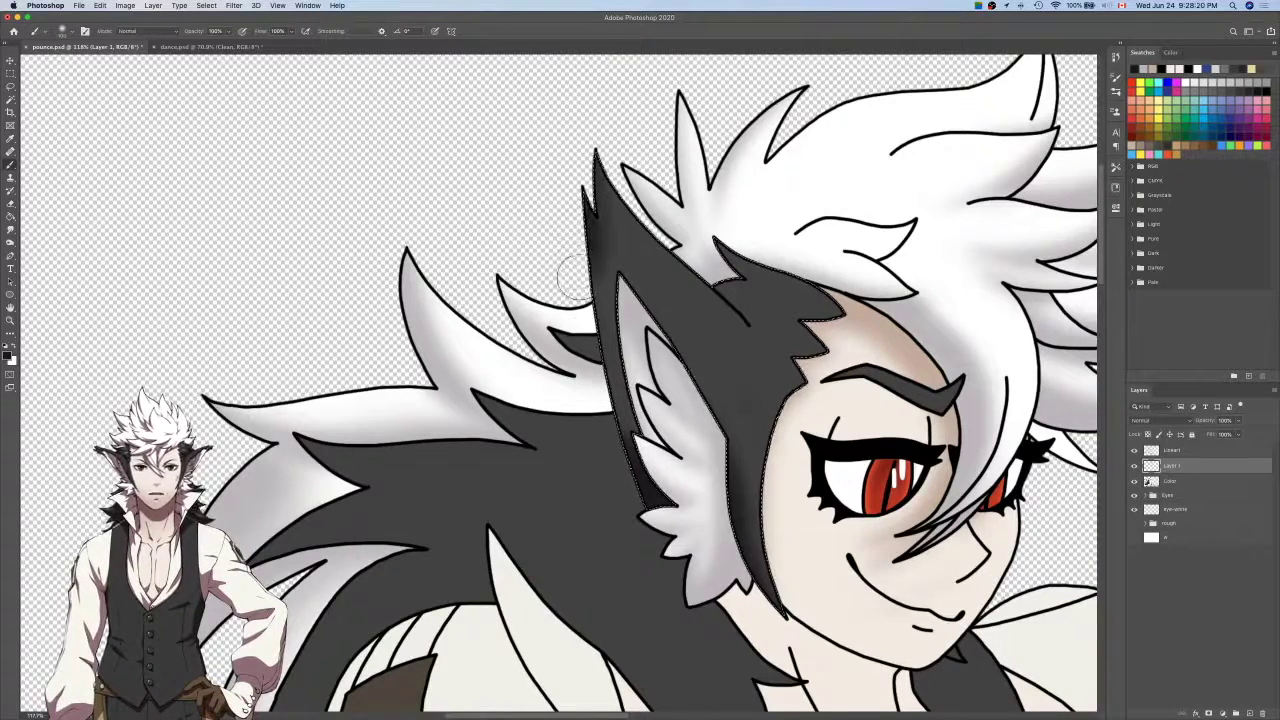
scroll(615, 452, up, 2)
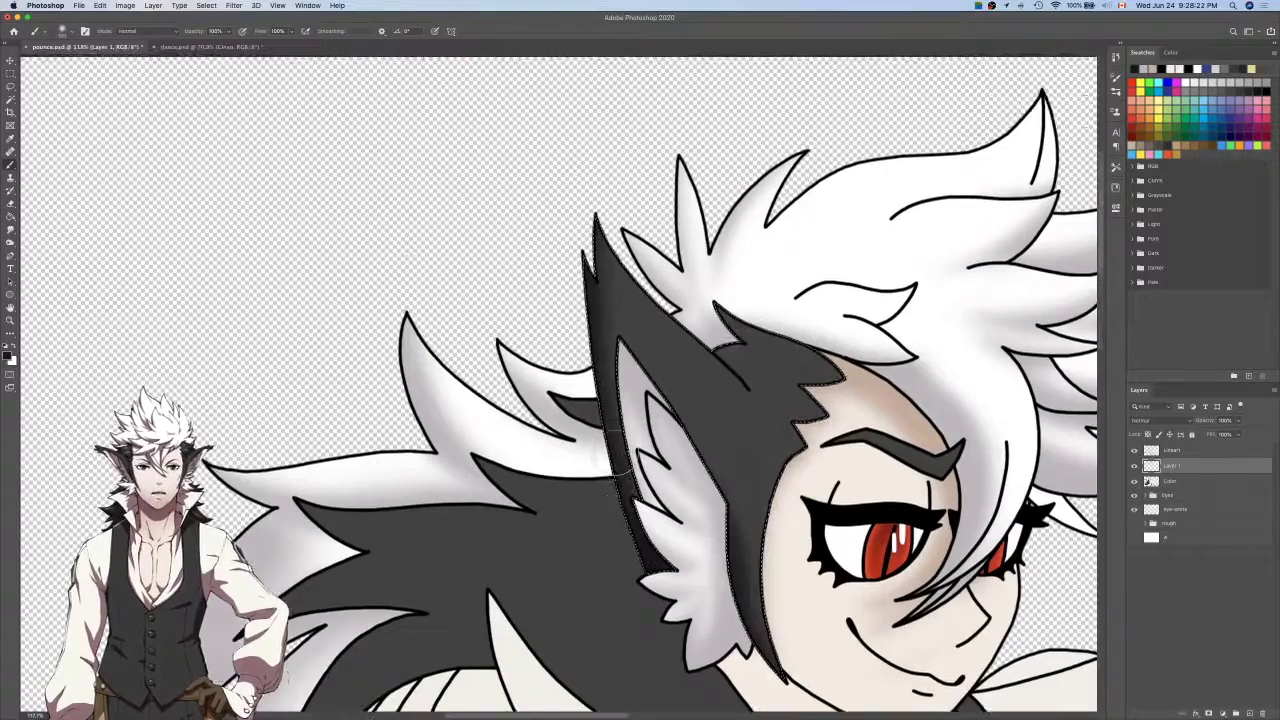
scroll(623, 412, left, 2)
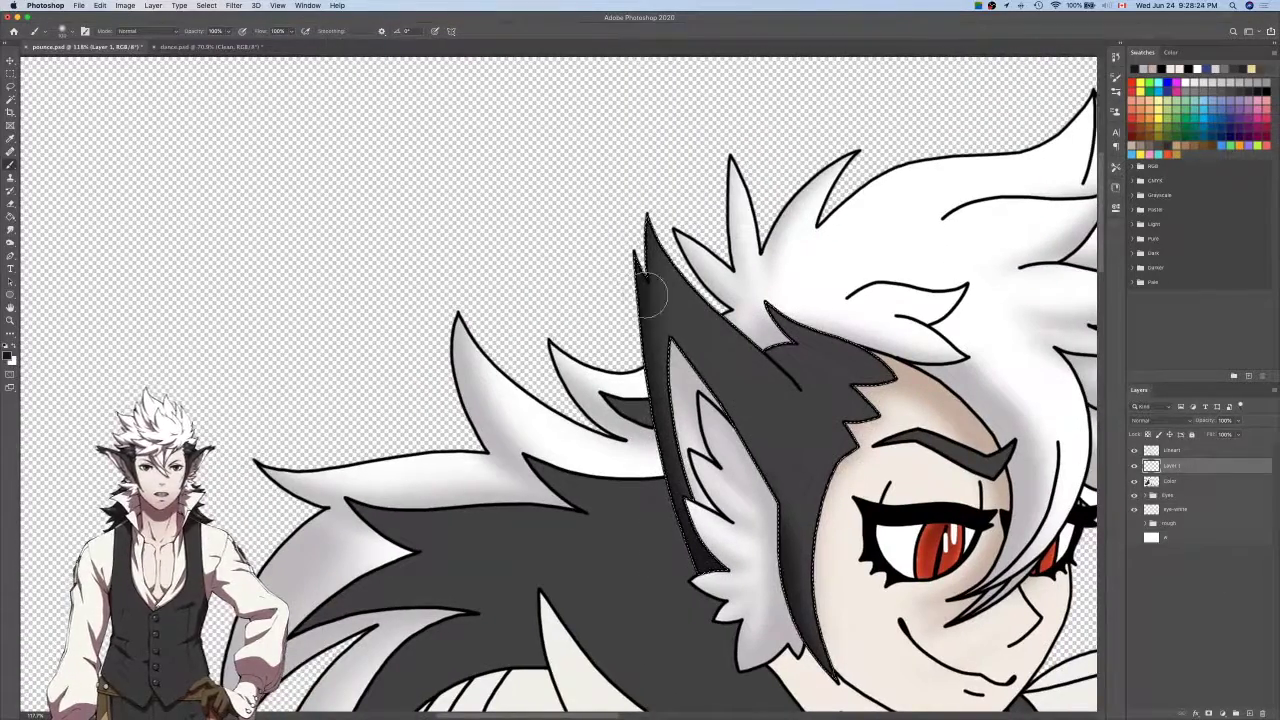
scroll(645, 295, down, 2)
scroll(645, 295, right, 1)
scroll(645, 293, down, 3)
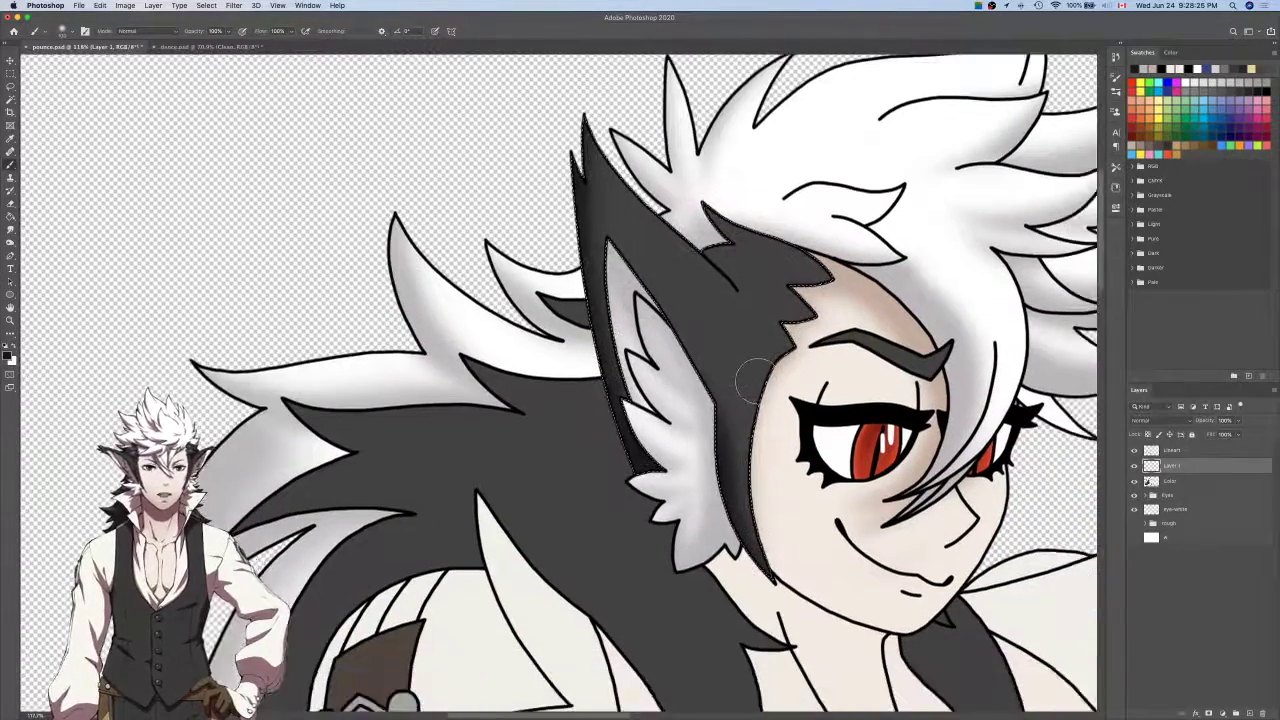
Darken the broad part of the ear along the inner-ear outline and soften the shading with the Eraser.
key(e)
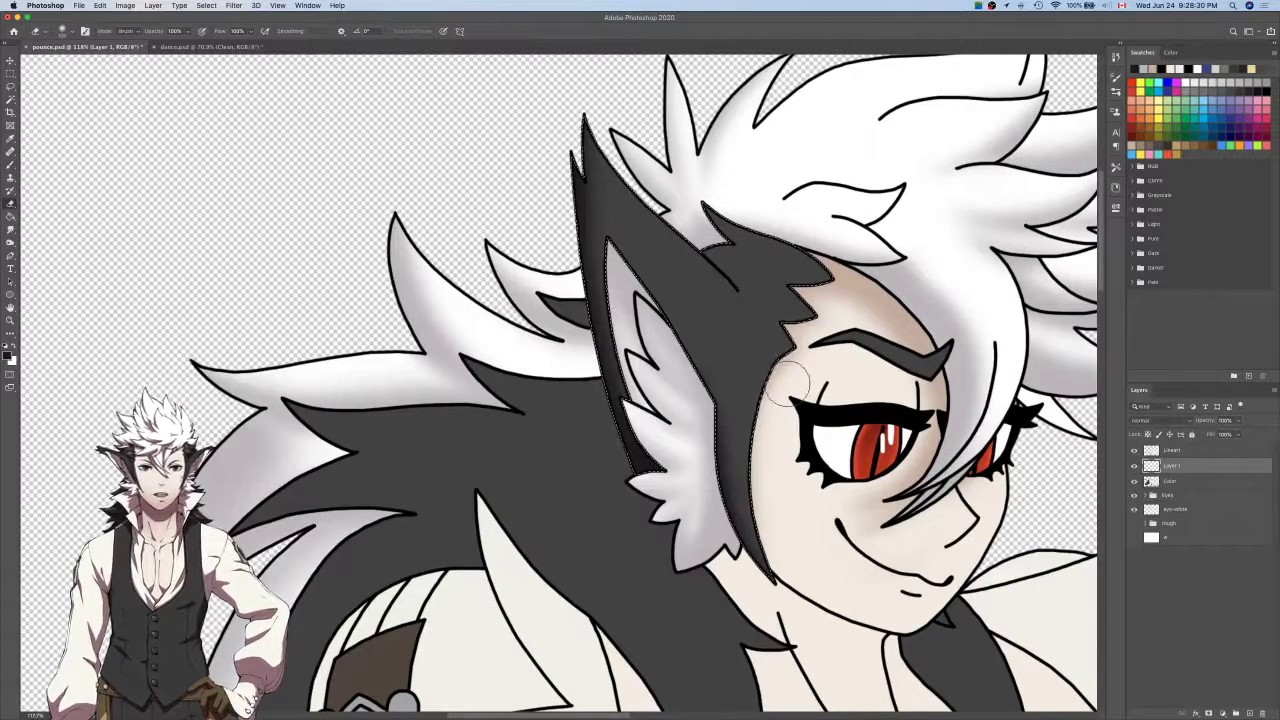
key(b)
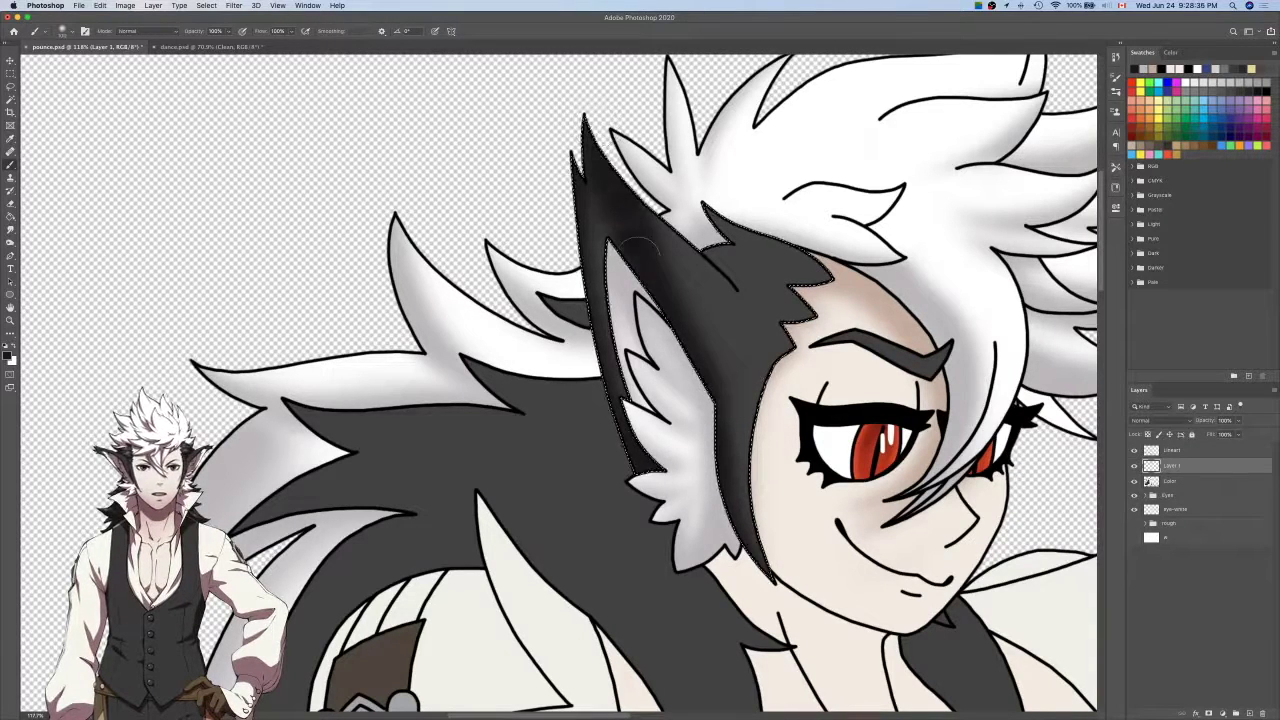
key(e)
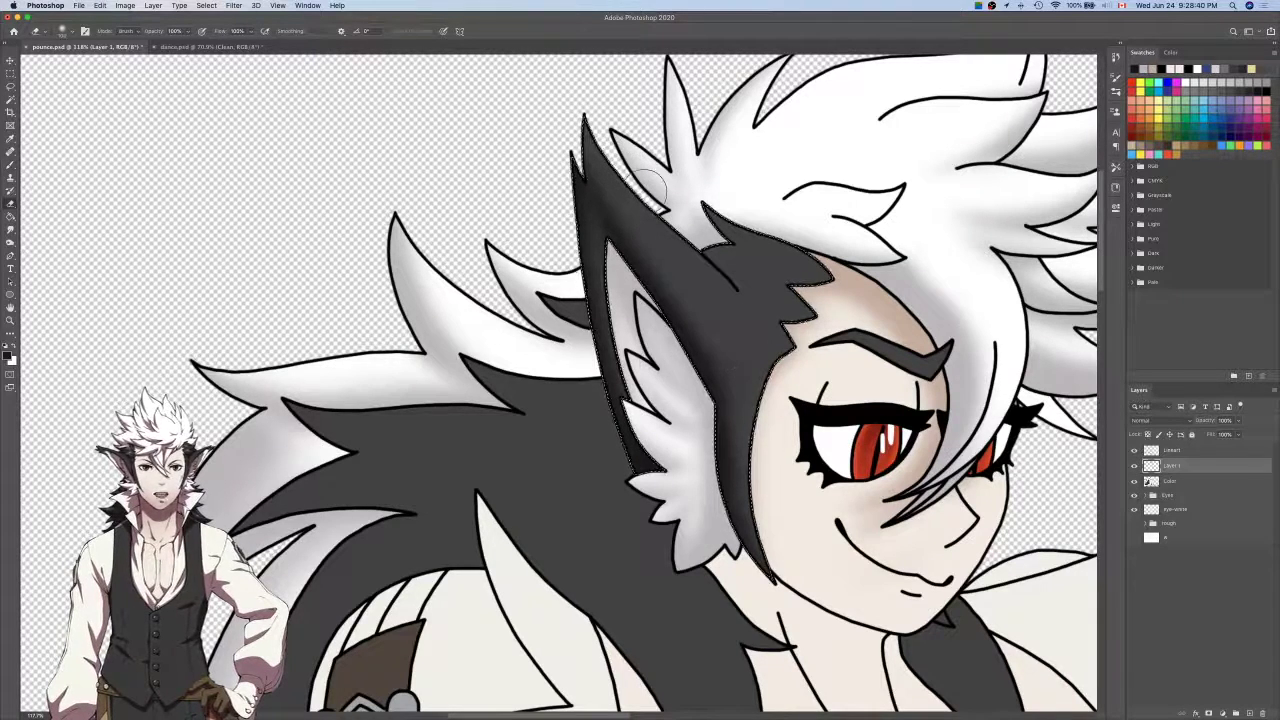
Brush black shading over the upper ear towards the tip and blend it back with the Eraser.
key(b)
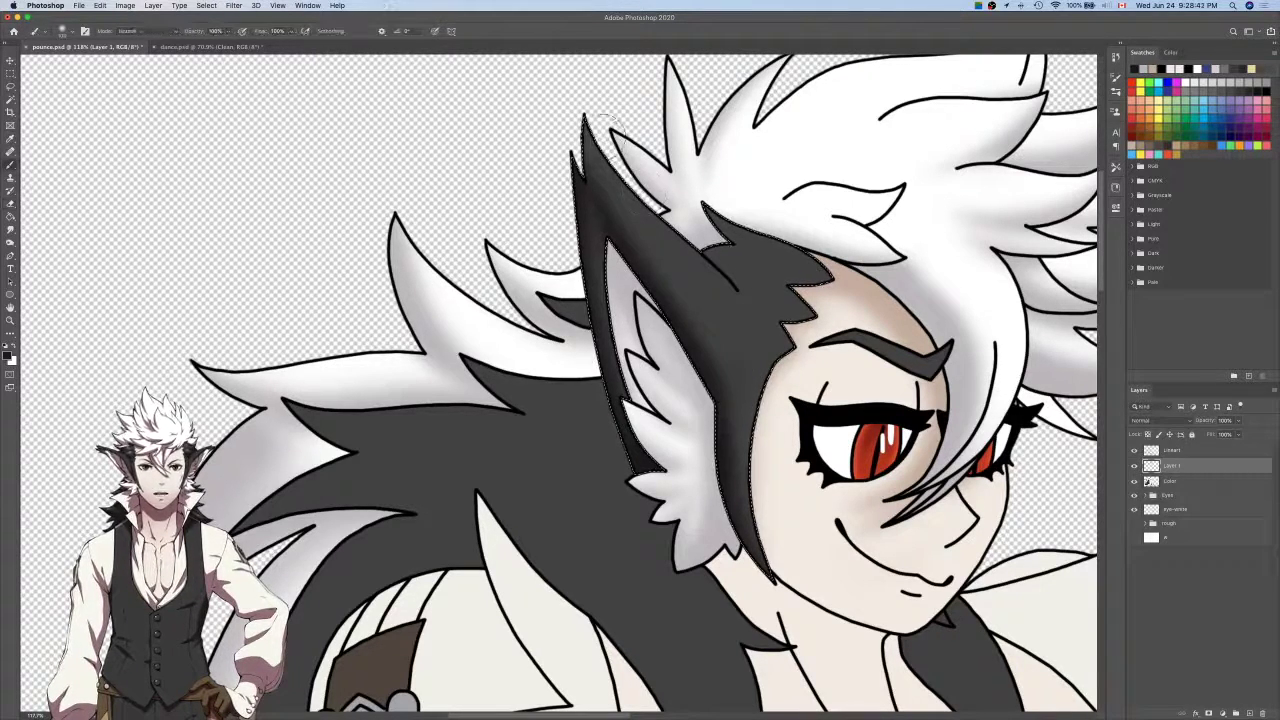
drag(592, 128, 650, 233)
key(b)
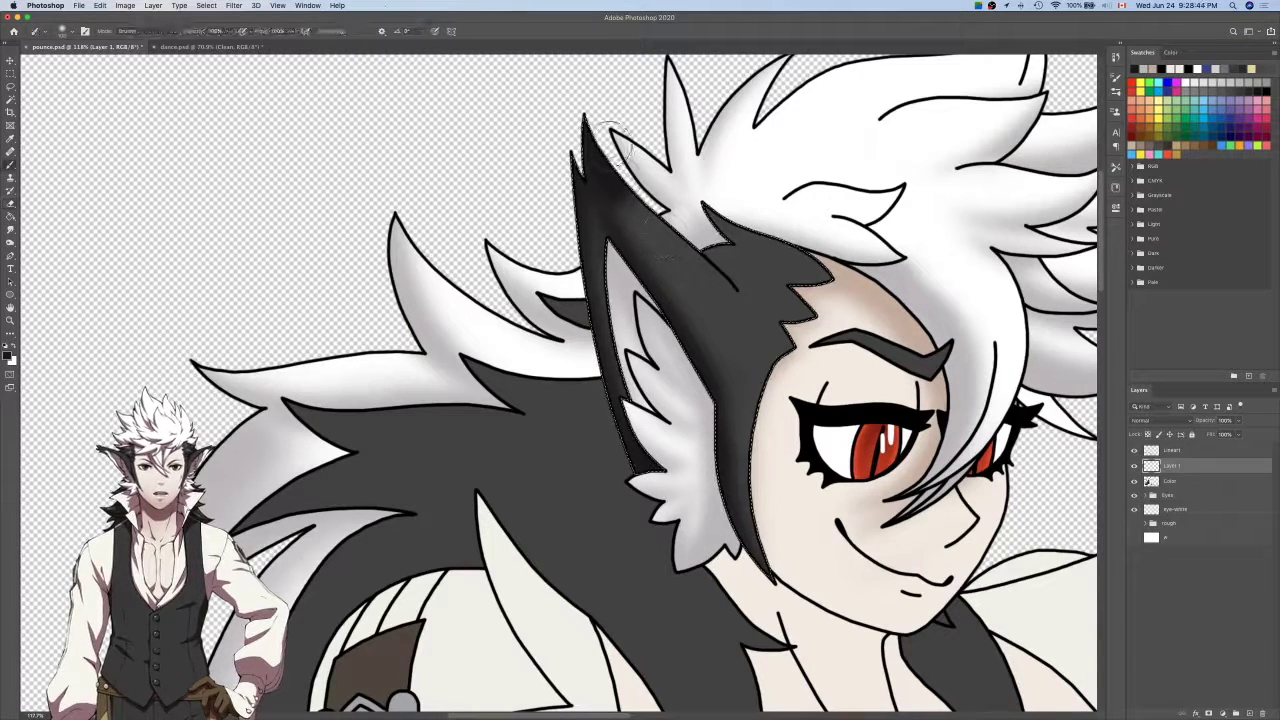
mouse_move(703, 314)
mouse_down()
mouse_move(616, 170)
mouse_move(599, 115)
mouse_up()
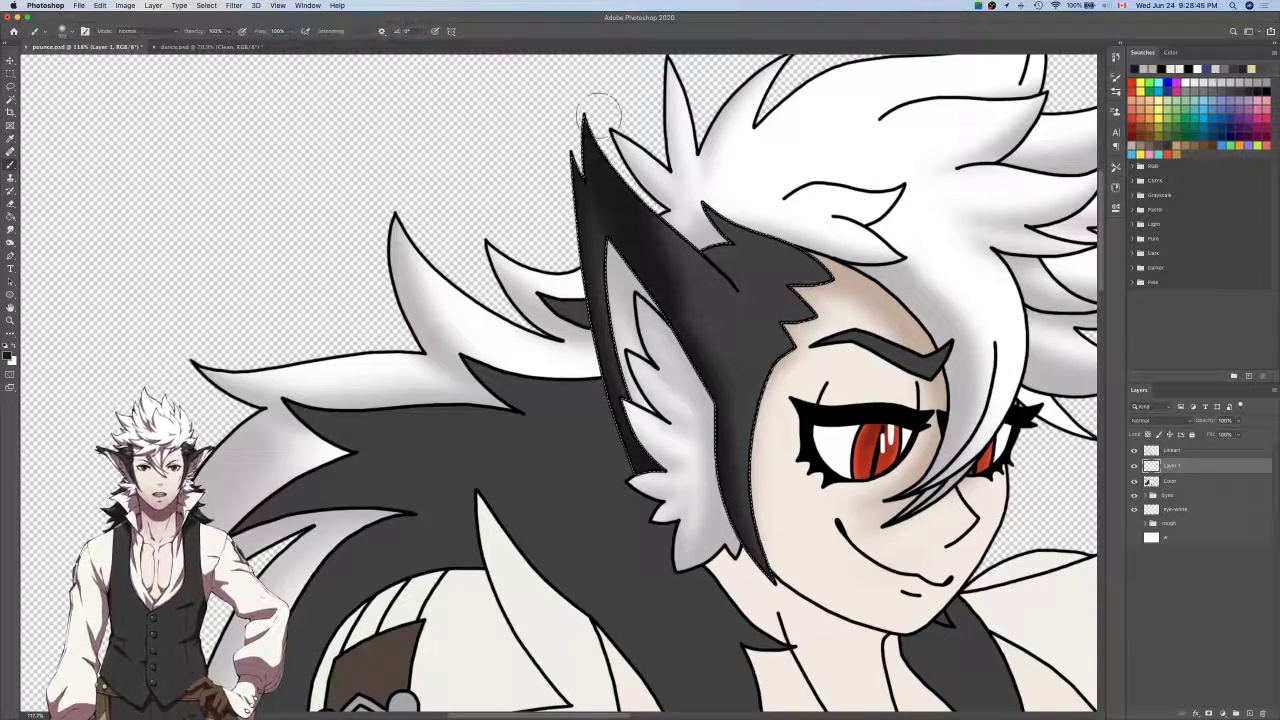
key(e)
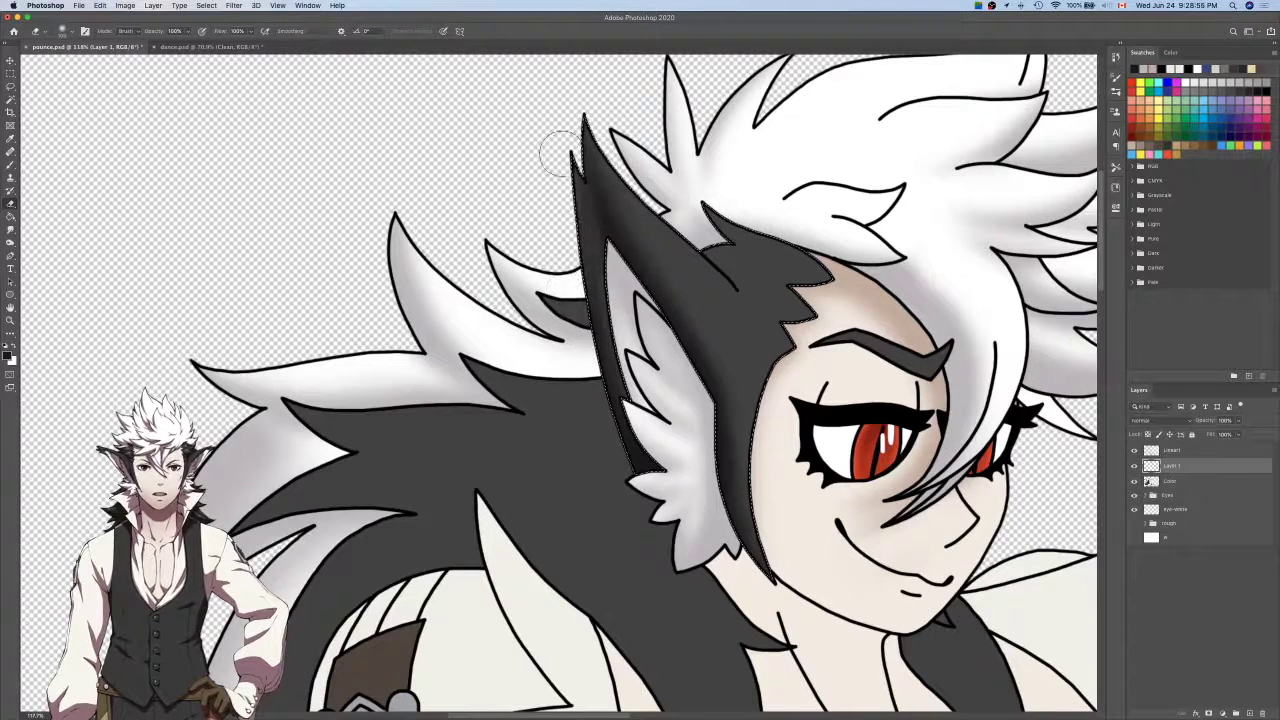
Reselect the dark ear and sideburn area and add a new layer above the existing shading layer.
key(b)
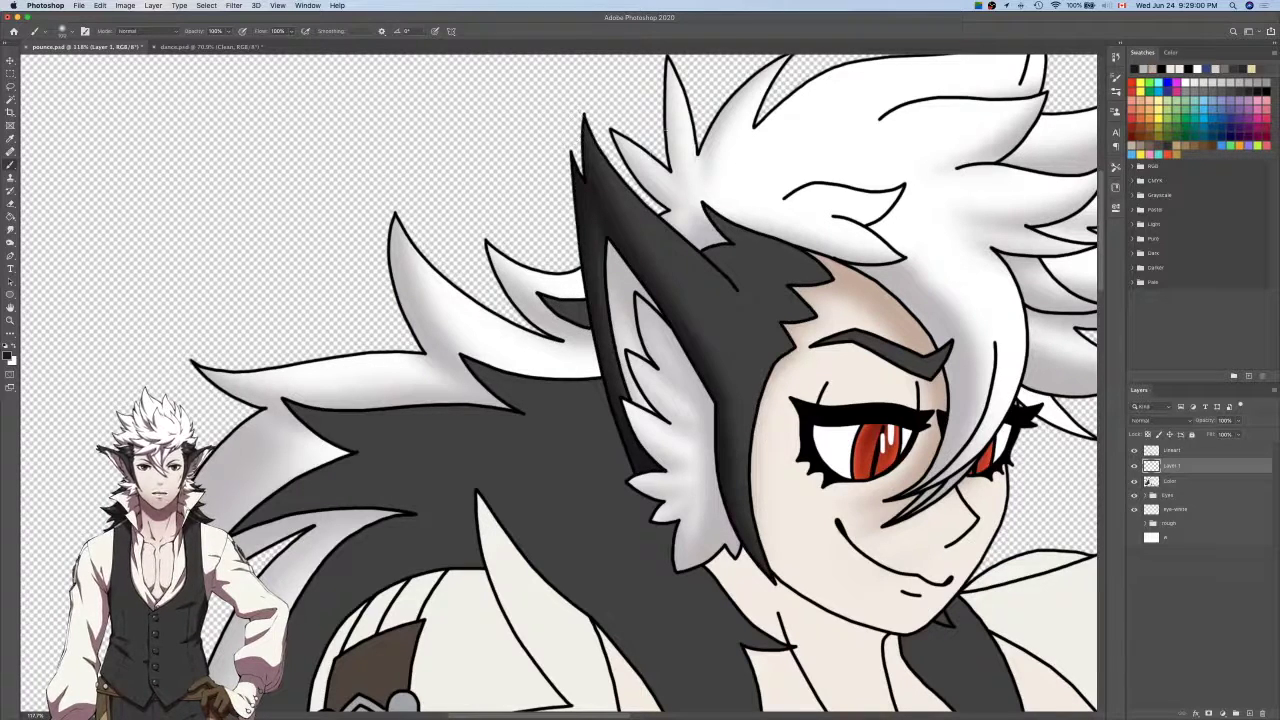
scroll(681, 160, down, 2)
click(1177, 450)
key(e)
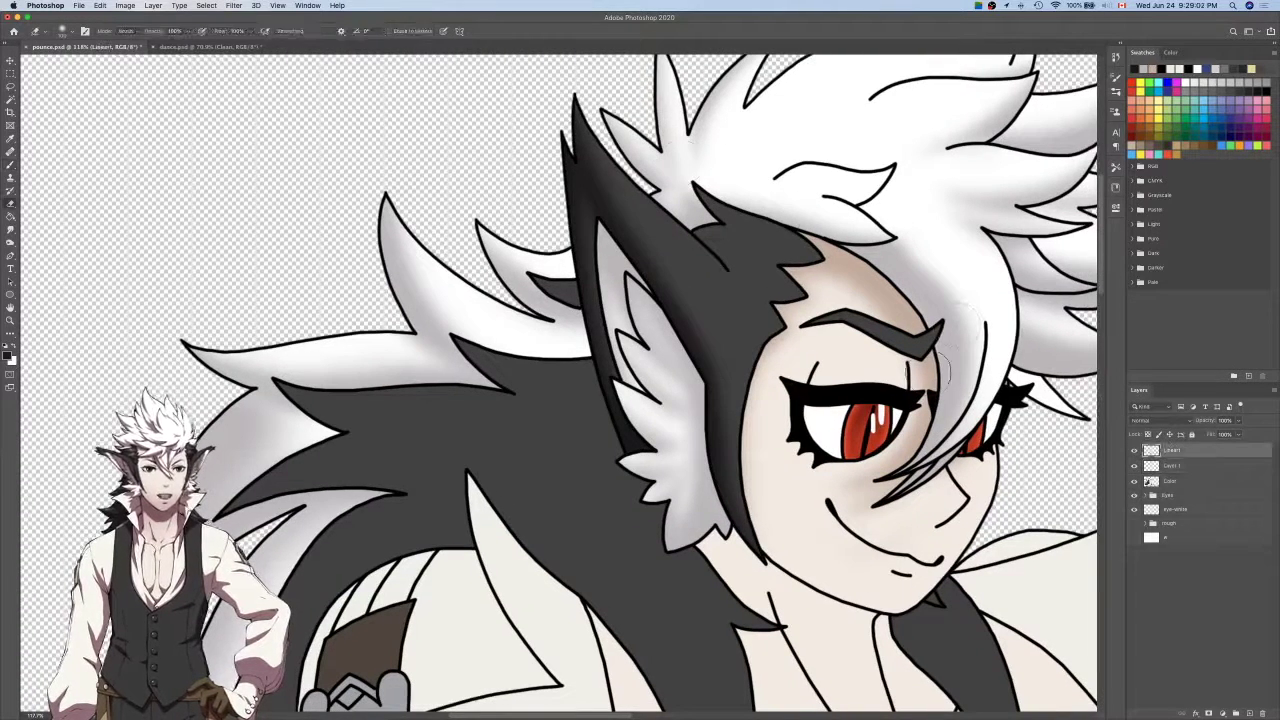
click(1193, 466)
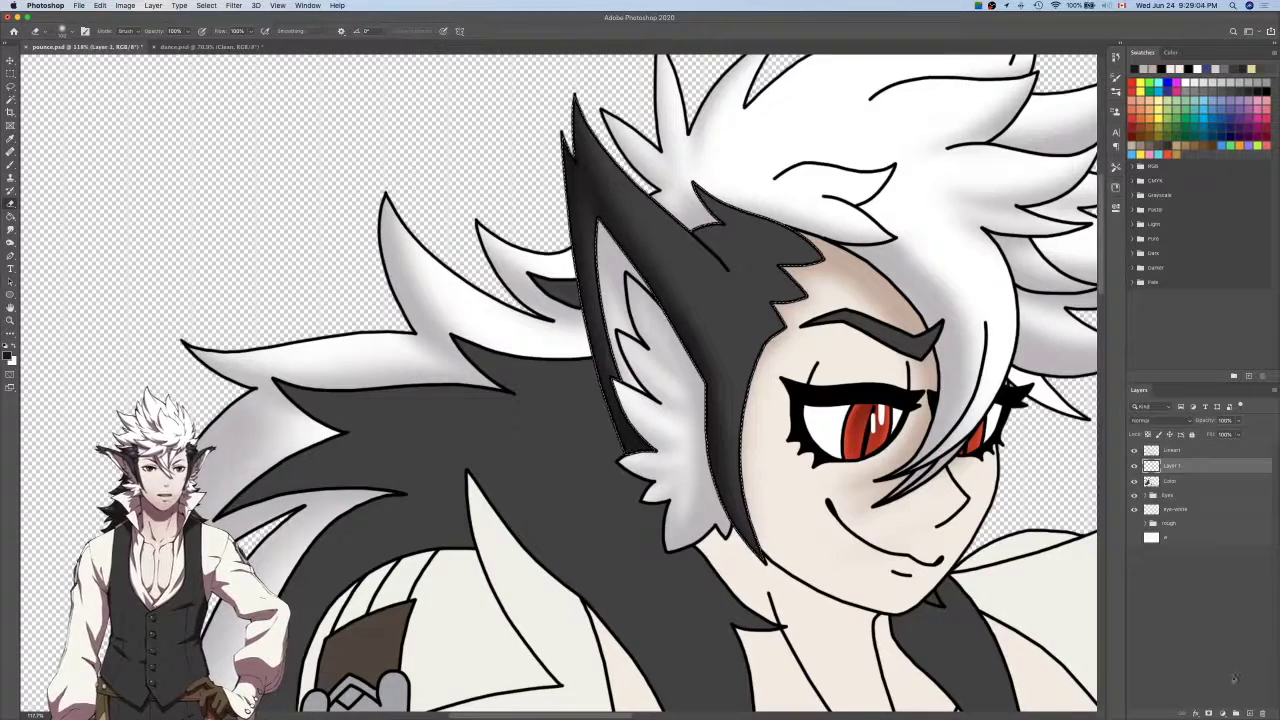
click(1248, 712)
Brush soft black shading around the small fur tuft at the ear's base and soften it with the Eraser.
key(b)
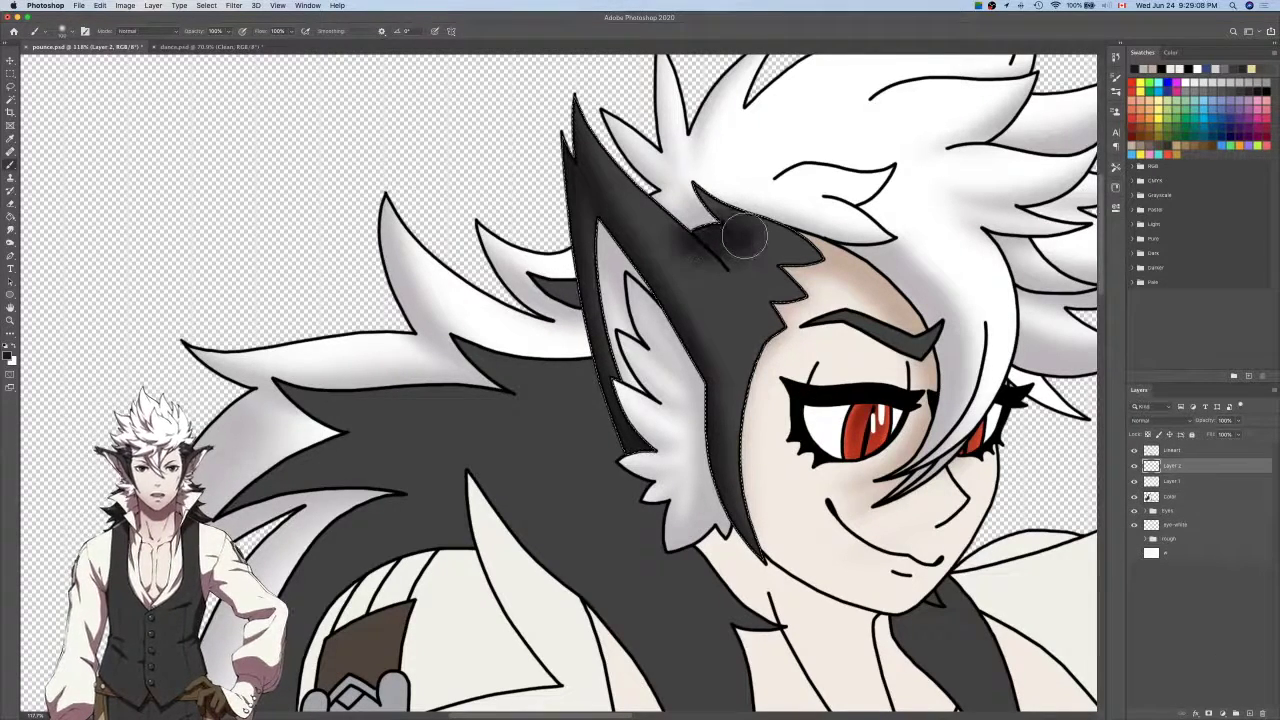
key(e)
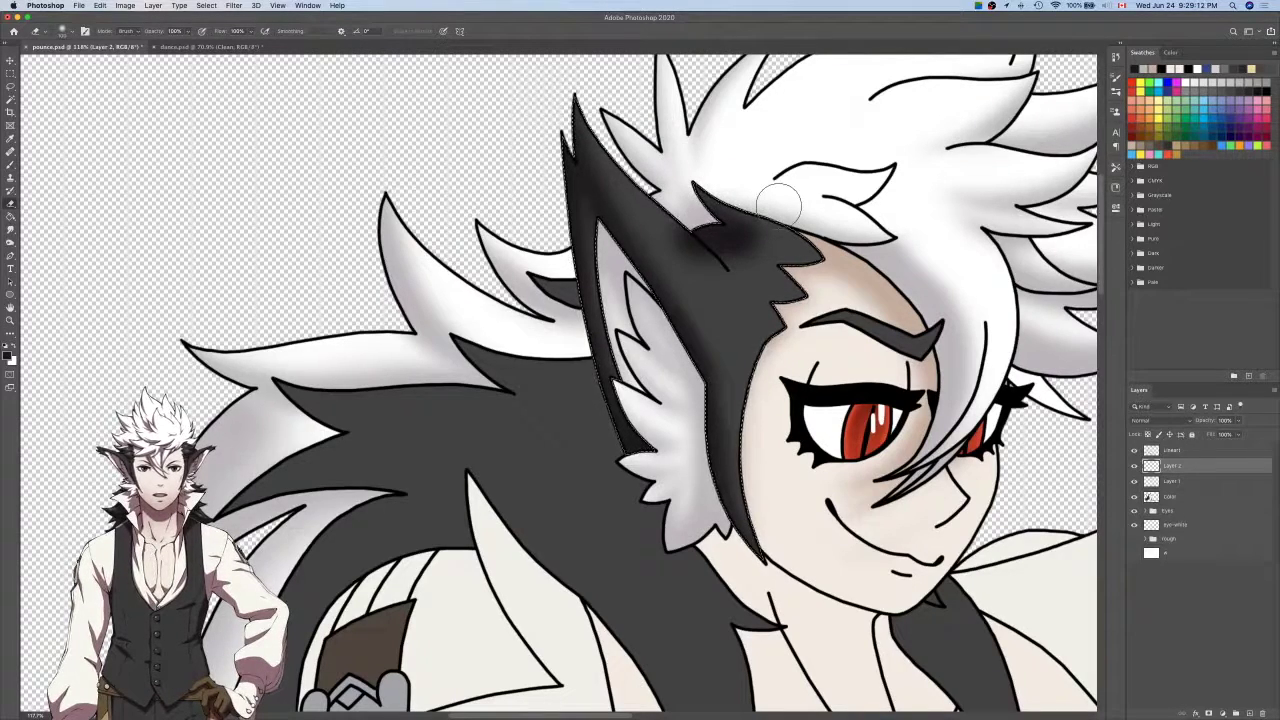
scroll(745, 200, up, 6)
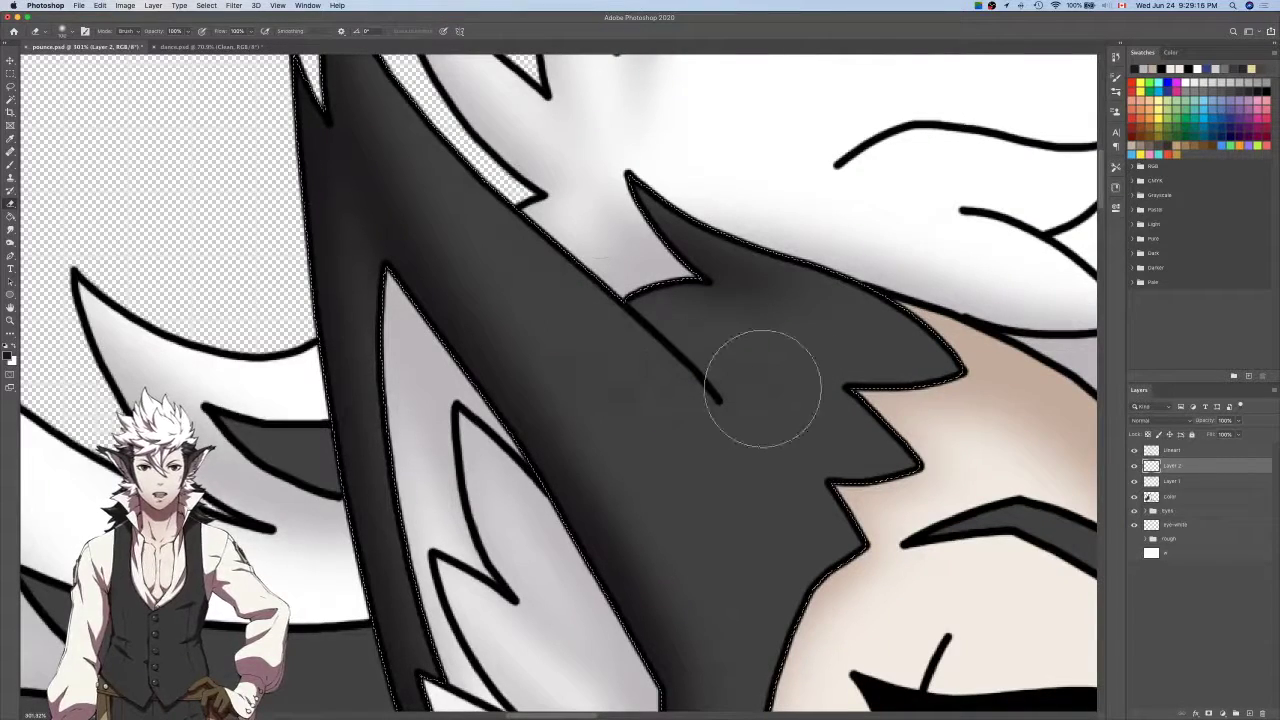
key(b)
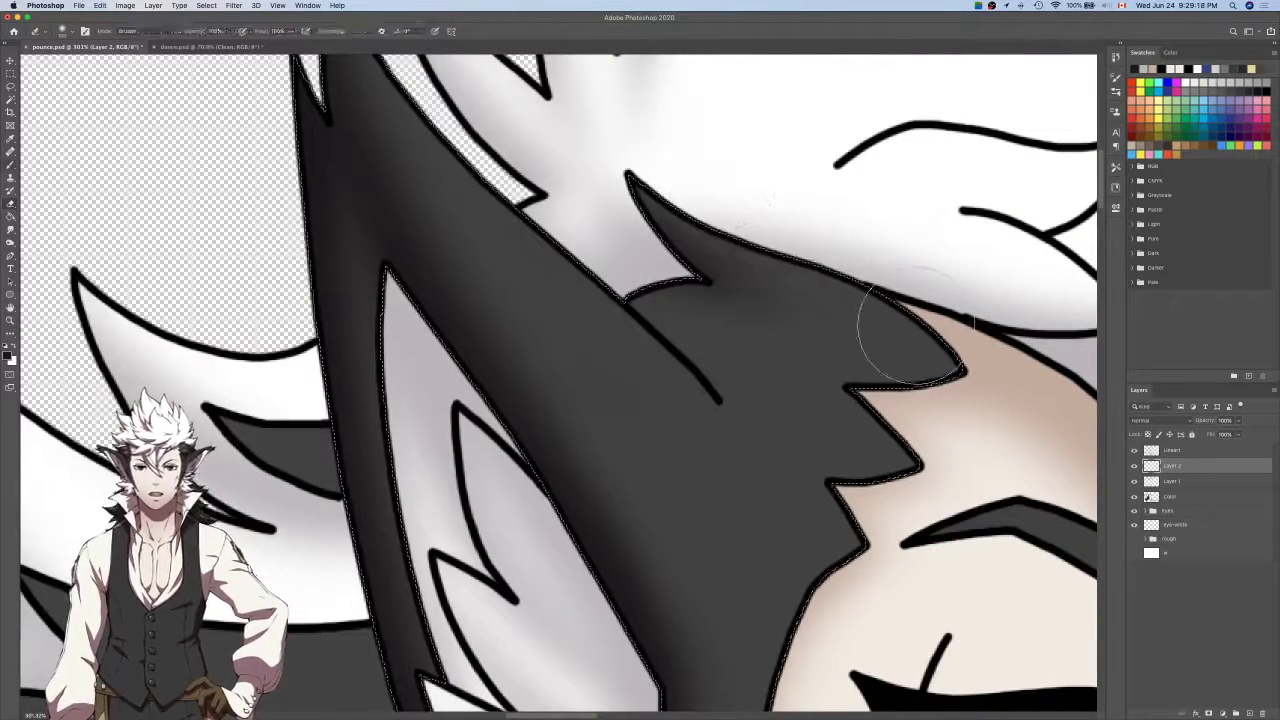
scroll(912, 335, down, 2)
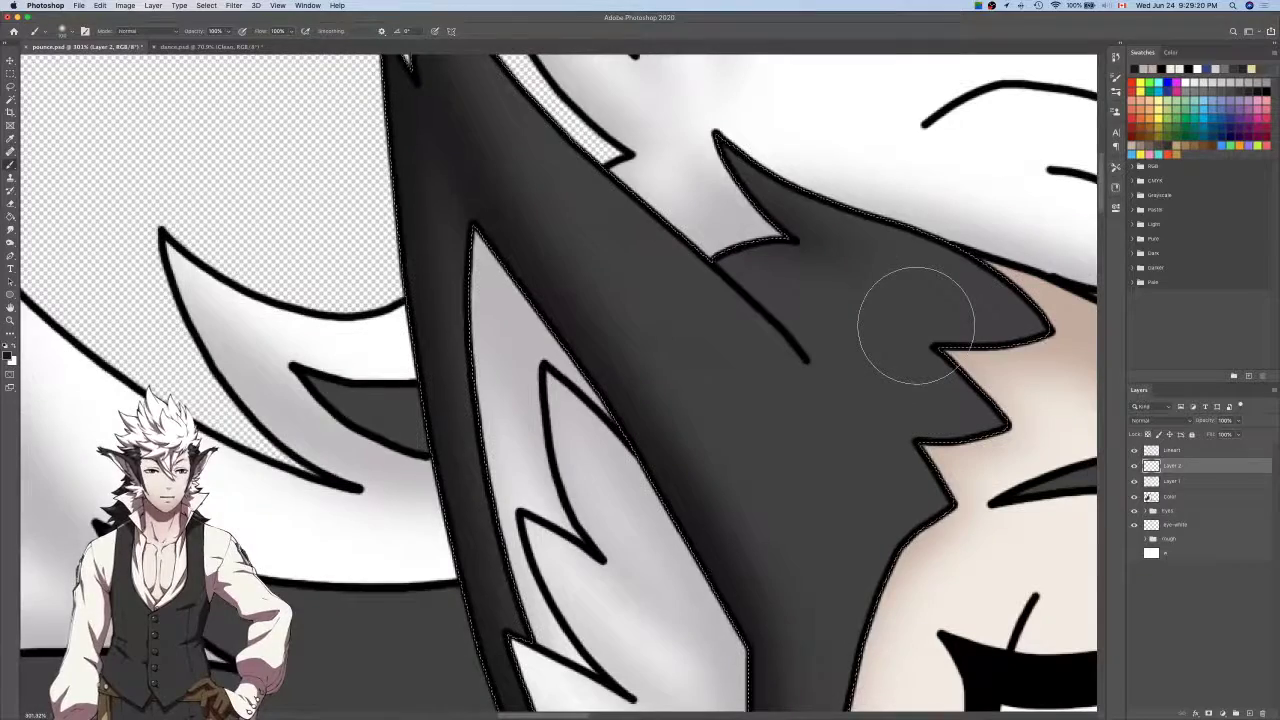
scroll(912, 330, down, 2)
scroll(912, 330, down, 2)
scroll(912, 330, left, 3)
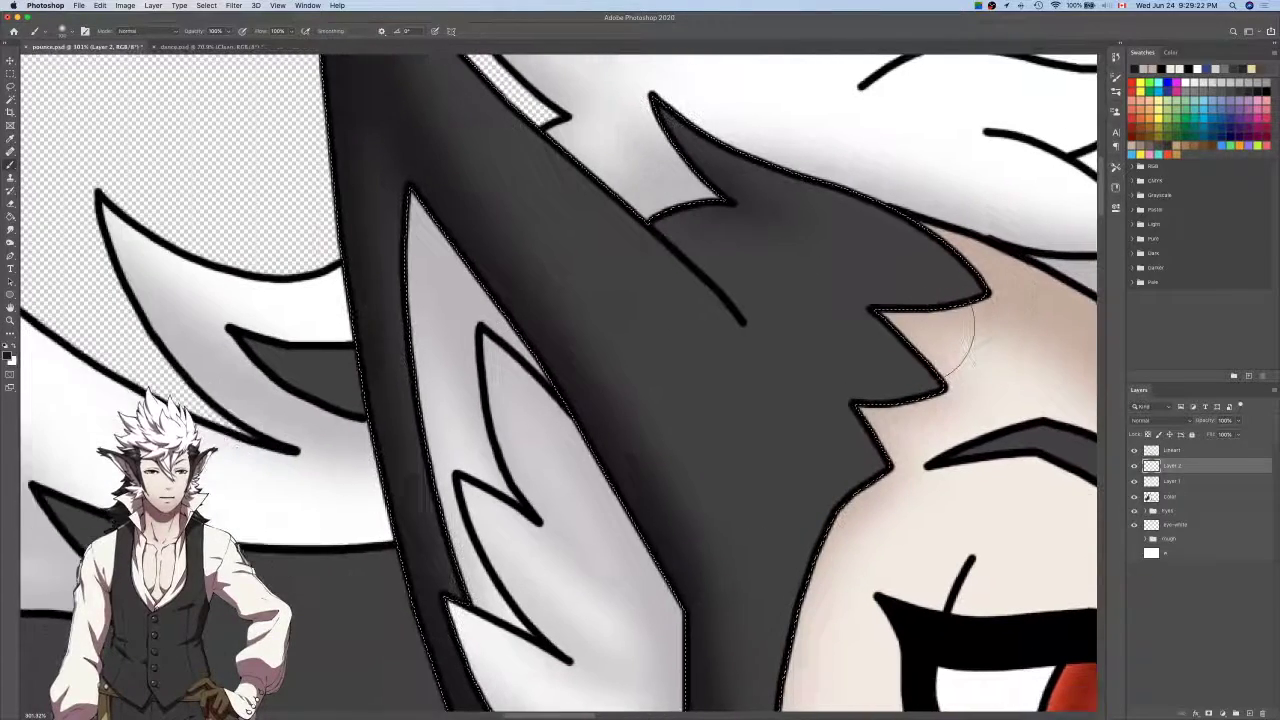
mouse_move(646, 280)
mouse_down()
mouse_move(629, 271)
mouse_move(796, 353)
mouse_move(814, 302)
mouse_up()
key(space)
key(super+z)
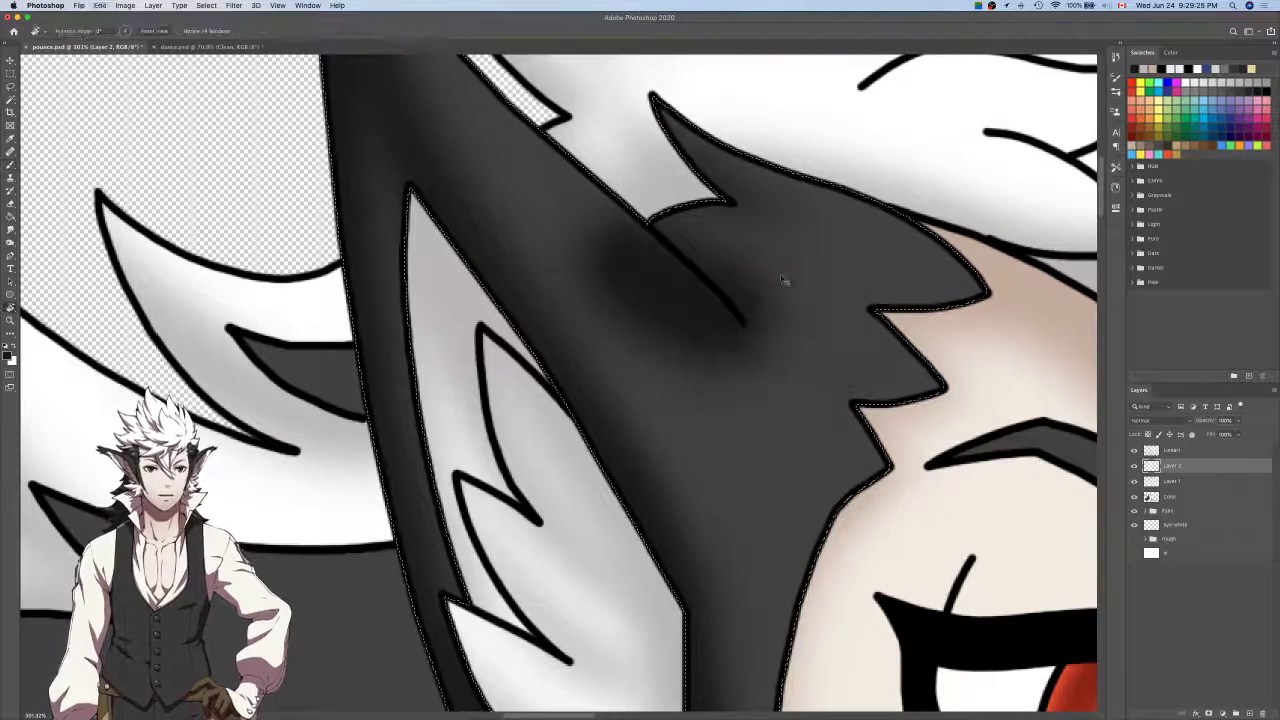
key(super+z)
Brush black shading beneath the short line at the ear's base down towards the sideburn, undoing the unwanted erasing strokes.
drag(643, 265, 812, 360)
key(e)
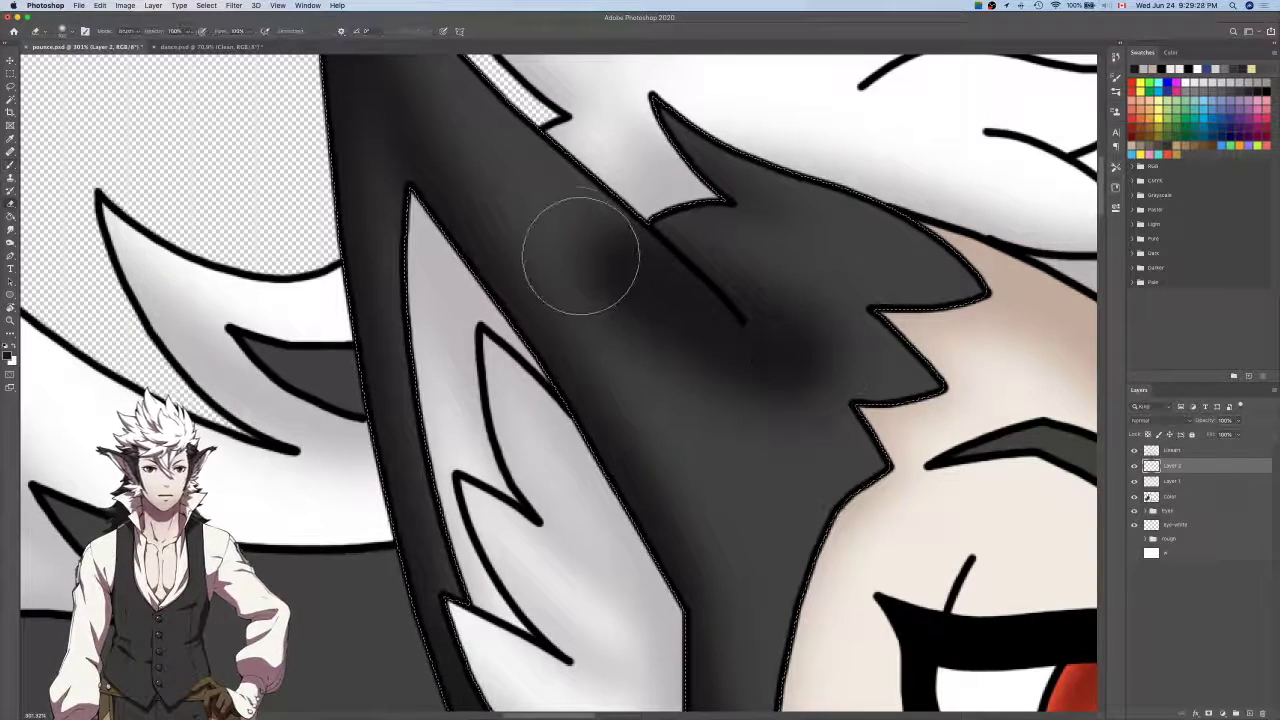
drag(571, 251, 786, 423)
mouse_move(1010, 533)
mouse_down()
mouse_move(830, 322)
mouse_move(780, 312)
mouse_up()
key(super+z)
key(b)
key(super+z)
drag(600, 245, 789, 371)
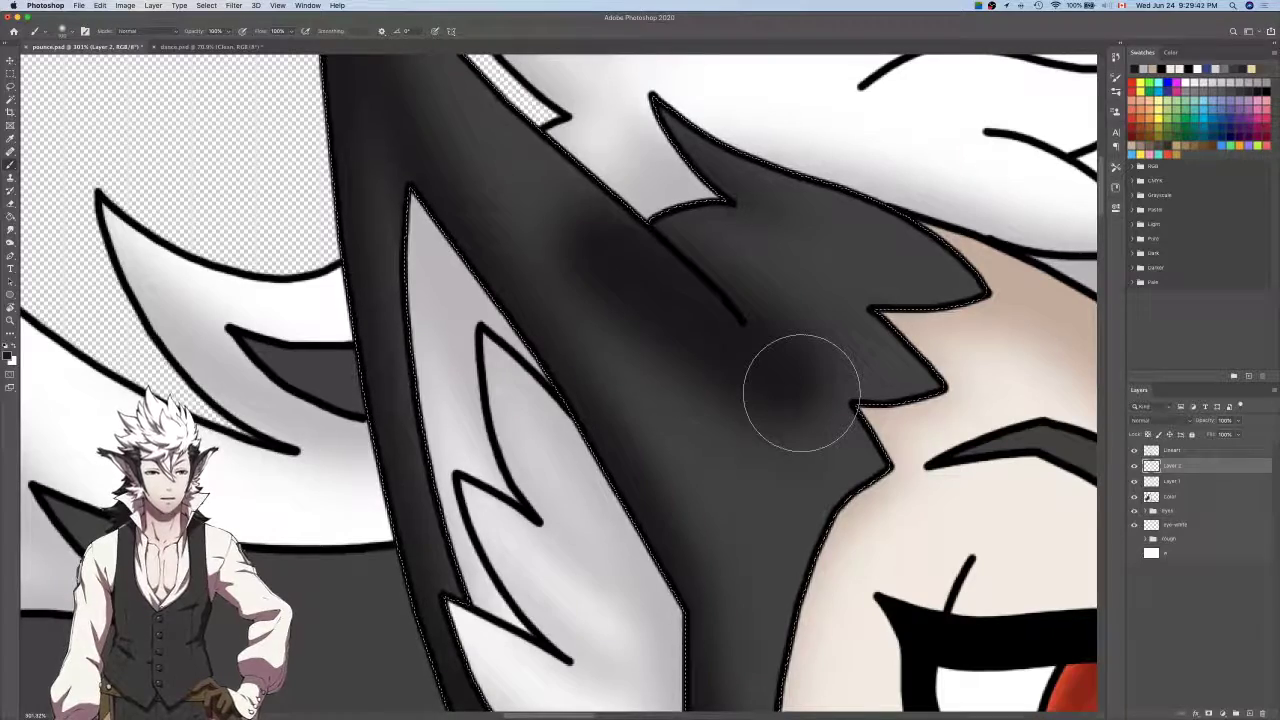
Blend the black shading at the ear's base into the surrounding dark fur with the Eraser.
scroll(800, 393, down, 2)
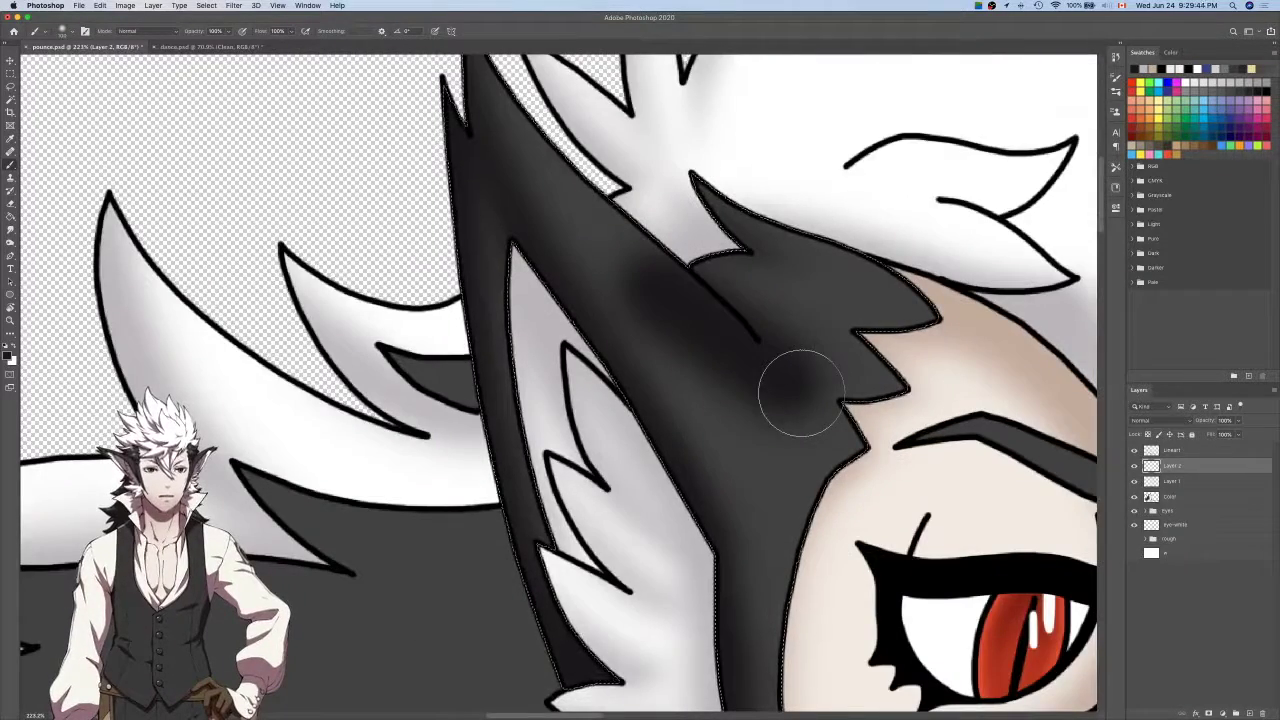
scroll(800, 393, down, 6)
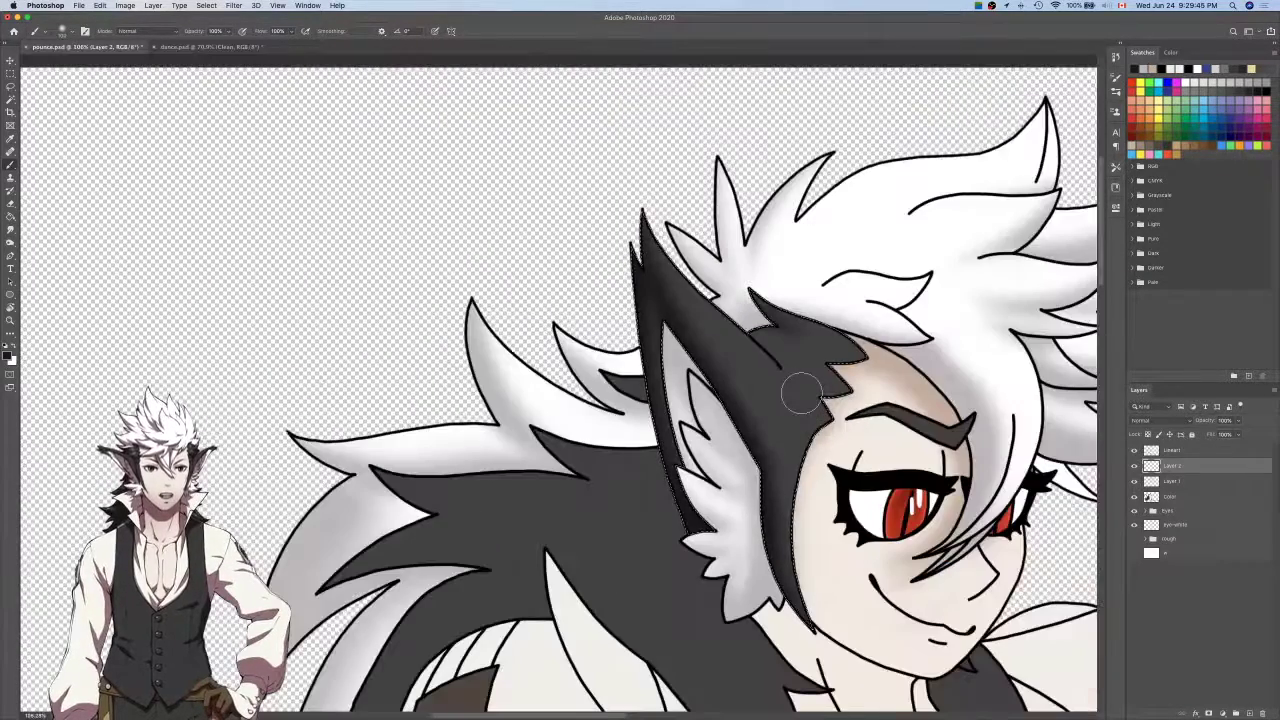
key(e)
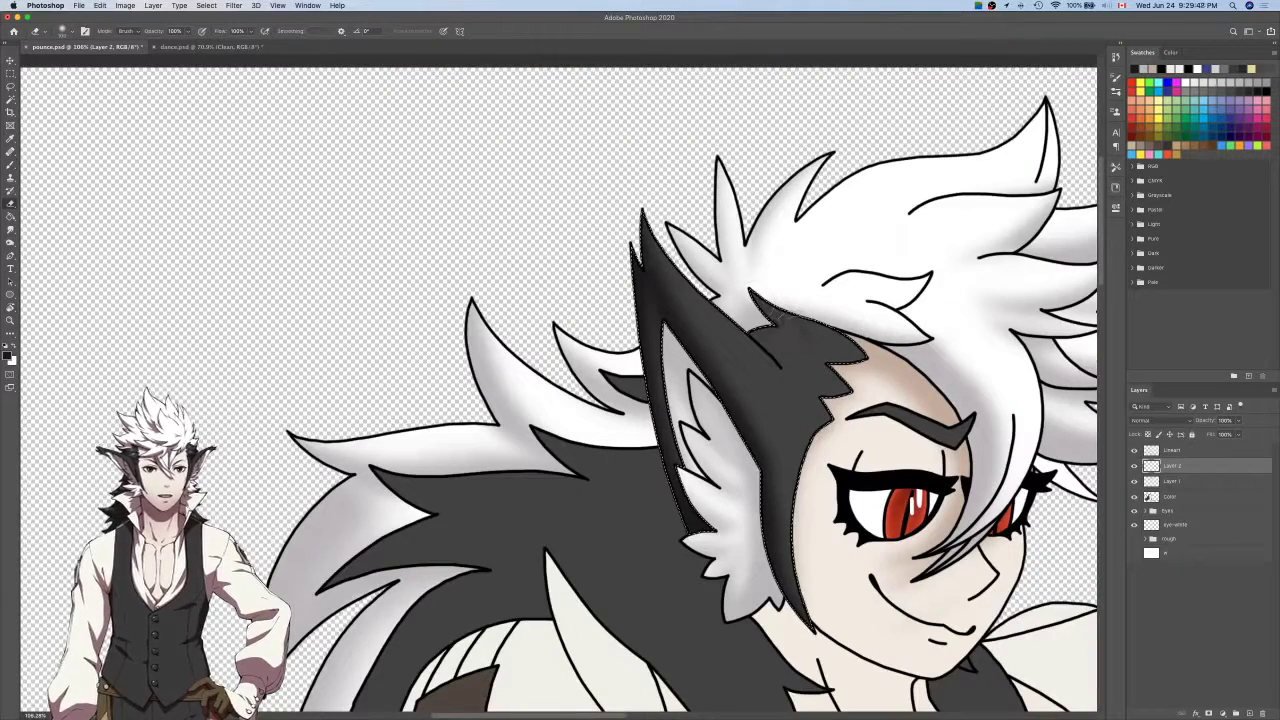
key(b)
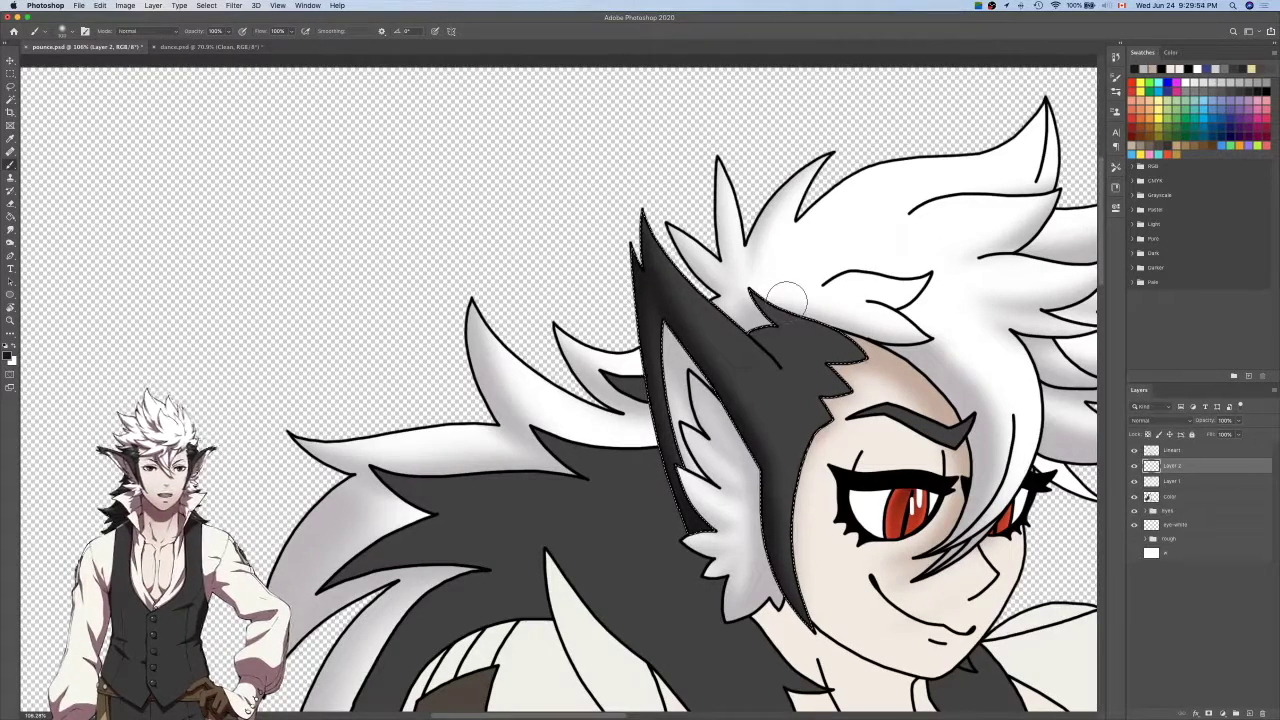
Clear the ear selection and select both shading layers, Layer 1 and Layer 2, together.
scroll(787, 300, right, 1)
key(super+d)
shift+click(1193, 484)
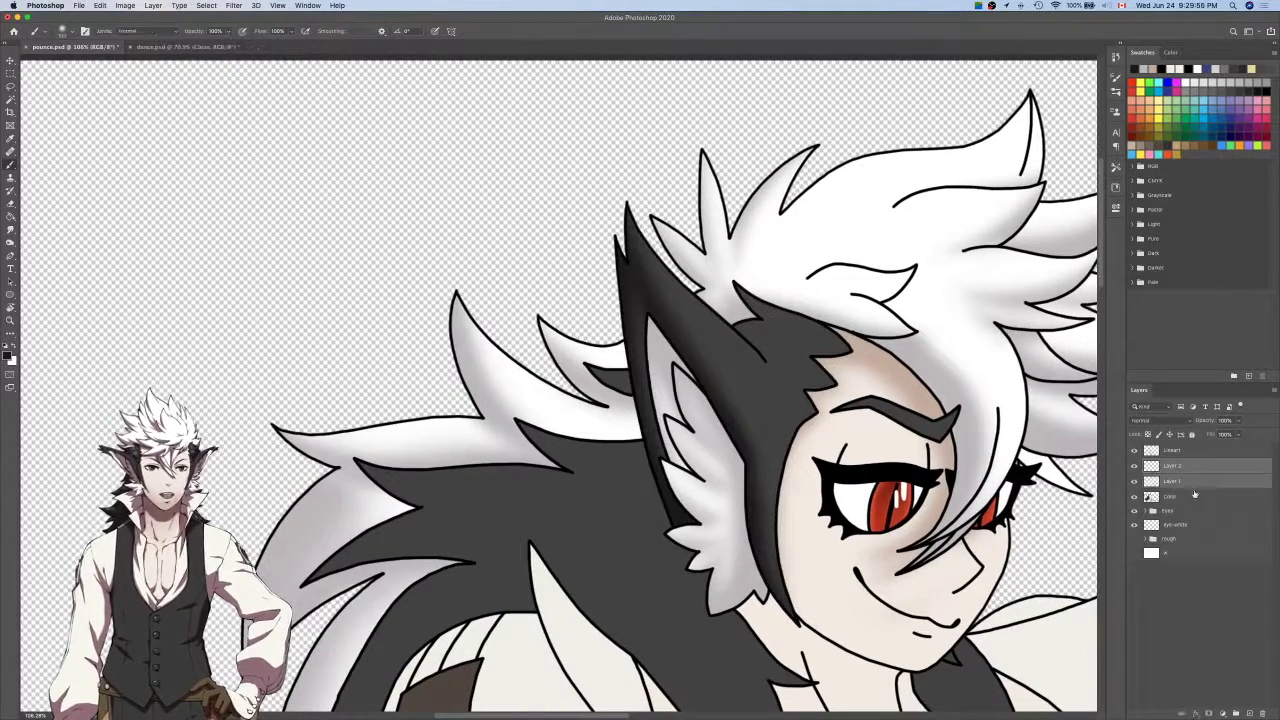
Merge the two selected layers, Layer 1 and Layer 2, and rename the merged layer Shading.
right_click(1196, 484)
click(1110, 575)
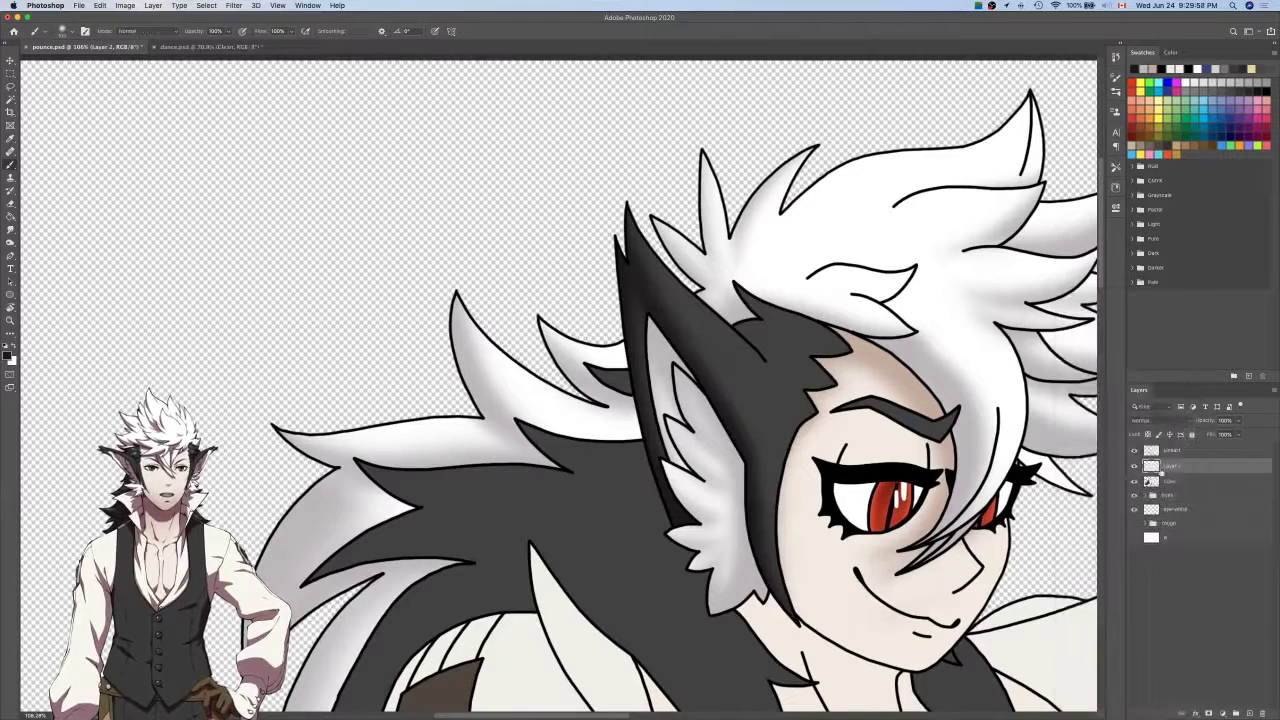
text(Shading)
key(Return)
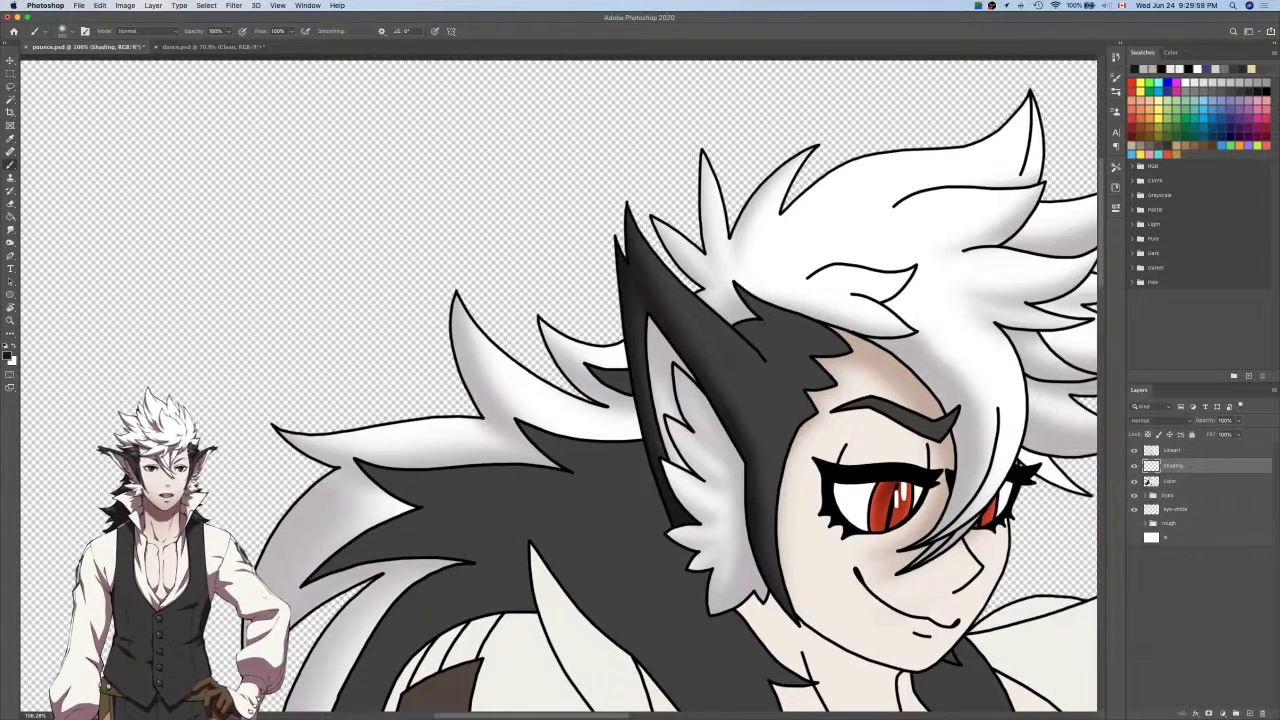
Using the Lineart layer, select the small dark hair patch behind the ear and extend the selection into its pointed tip with the Lasso.
click(1190, 452)
key(w)
drag(796, 596, 886, 504)
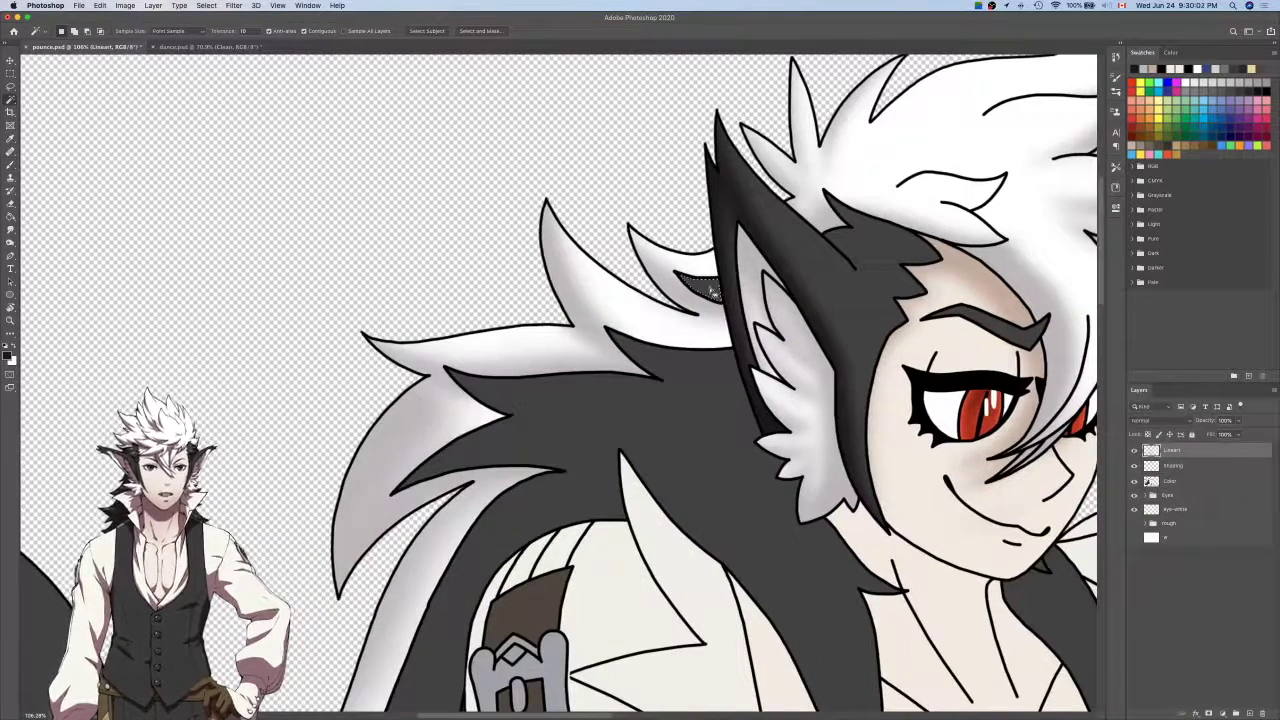
key(l)
scroll(714, 291, up, 8)
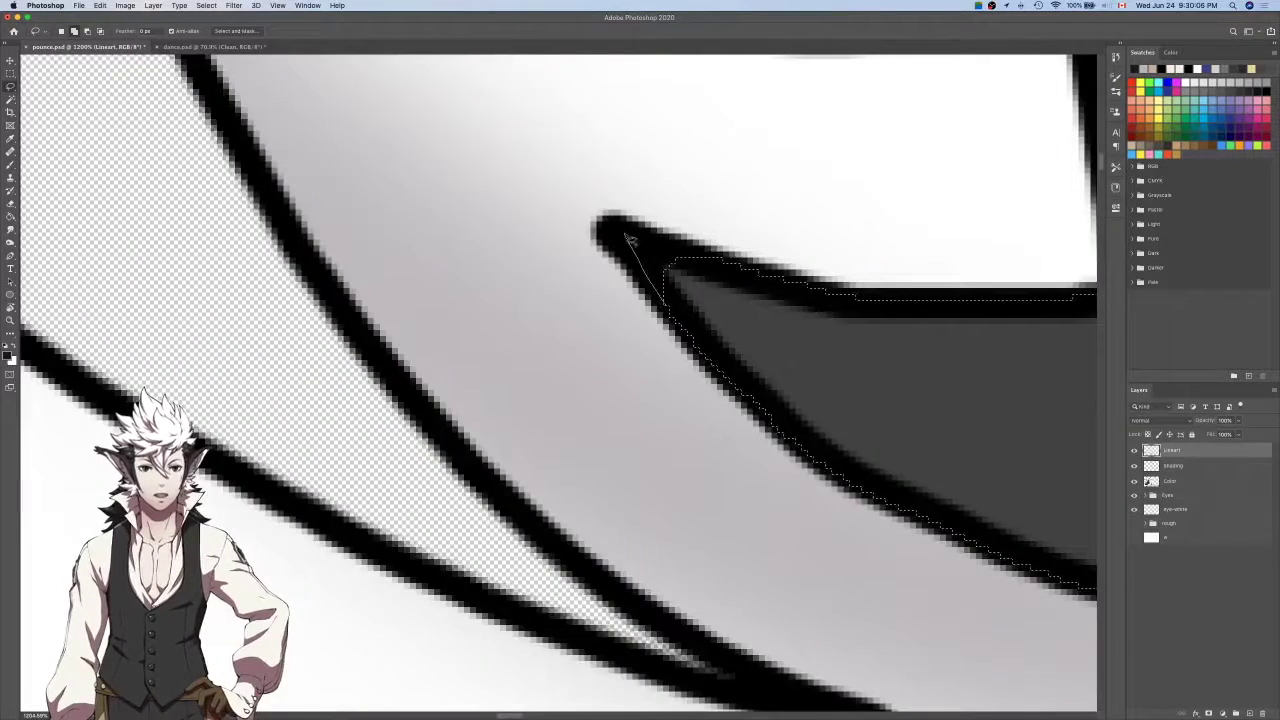
mouse_move(628, 240)
mouse_down()
mouse_move(704, 288)
mouse_move(714, 263)
mouse_up()
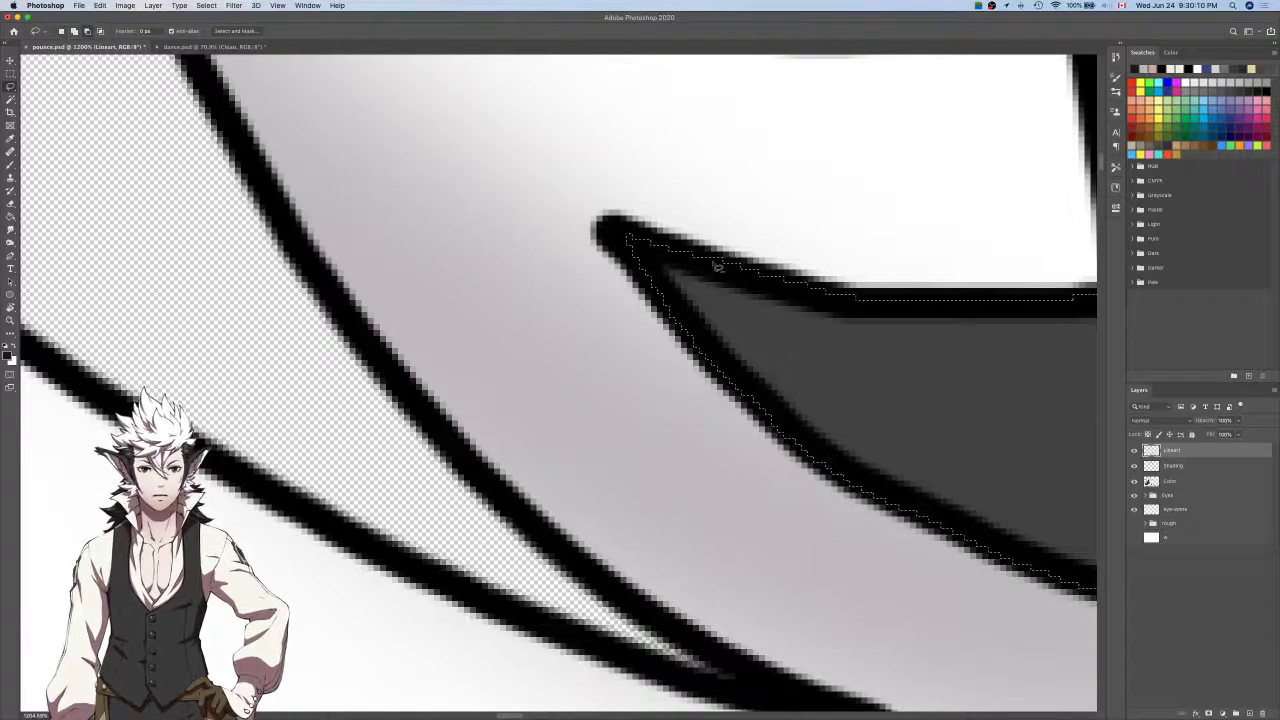
Brush soft black shading onto the small dark hair patch on the Shading layer and deselect it.
scroll(714, 263, down, 3)
click(1172, 465)
key(b)
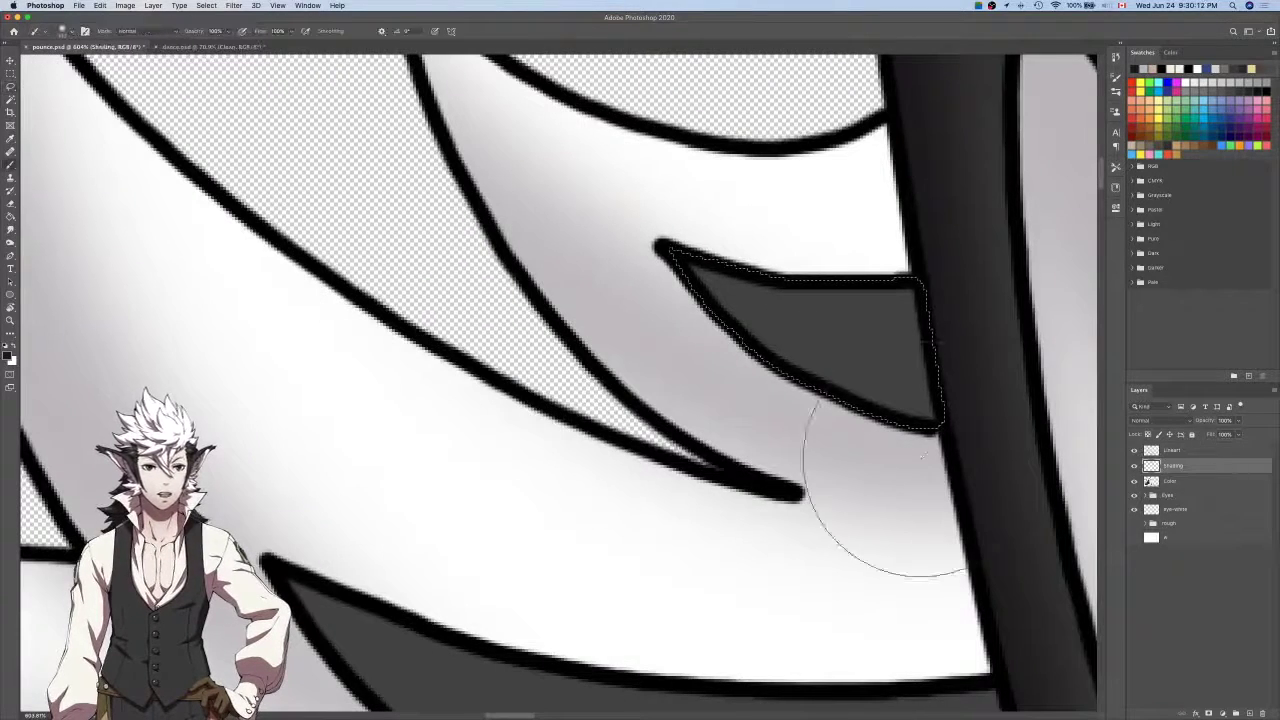
scroll(915, 460, down, 3)
mouse_move(735, 395)
mouse_down()
mouse_move(900, 467)
mouse_move(973, 469)
mouse_move(968, 279)
mouse_up()
key(super+d)
Select the large dark mane area around the neck and shoulder with the Magic Wand on the Lineart layer.
click(1190, 452)
key(w)
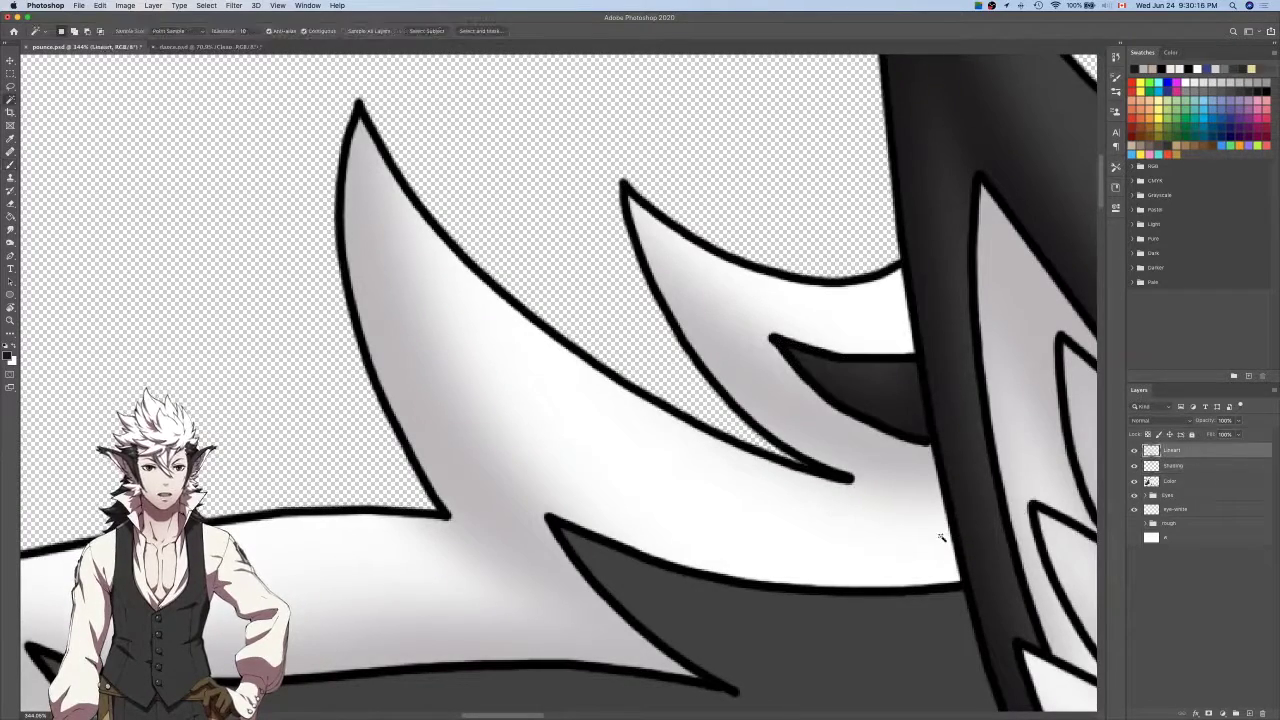
scroll(944, 538, down, 5)
click(942, 539)
scroll(941, 540, down, 6)
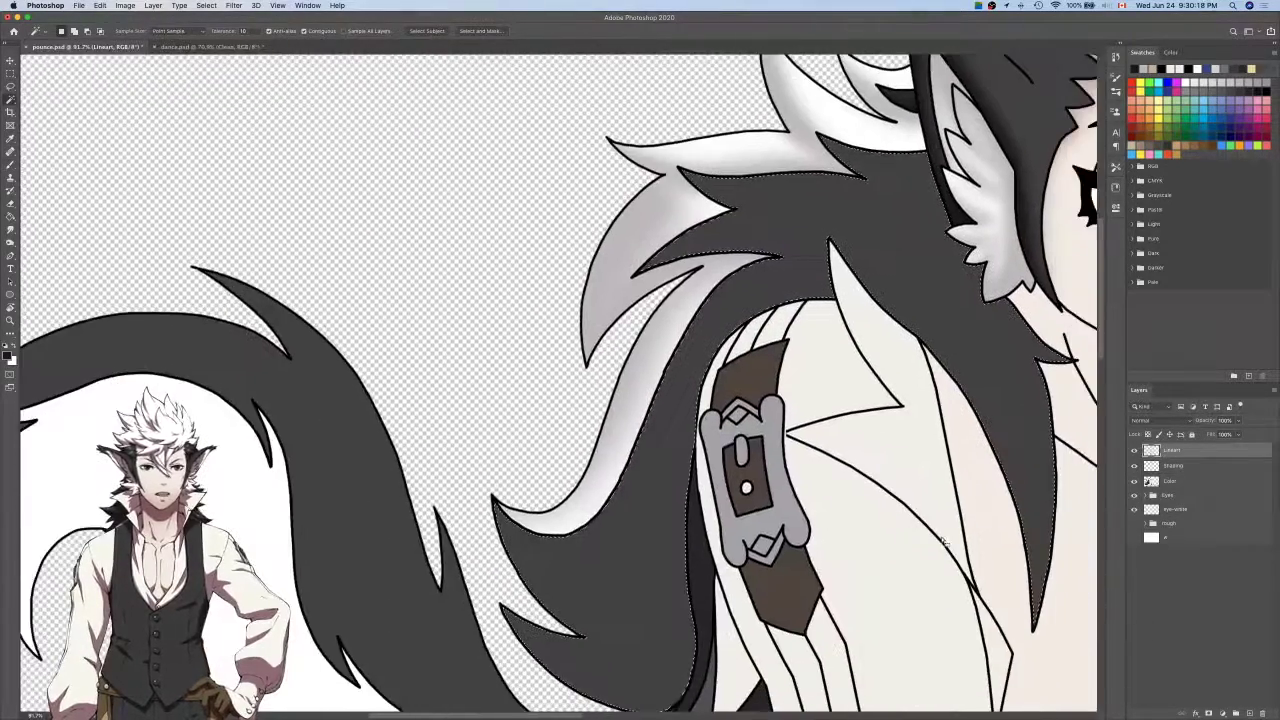
Extend the mane selection with the Lasso into the long pointed tip hanging over the chest.
key(l)
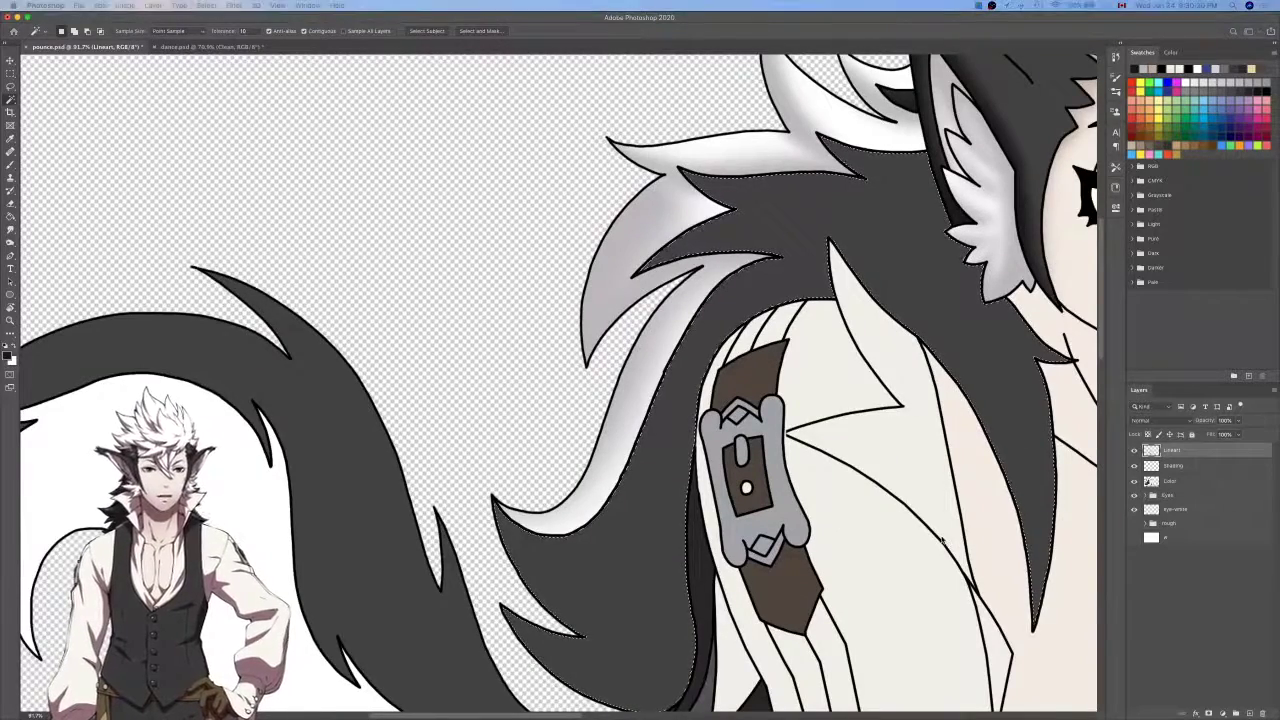
scroll(946, 541, up, 2)
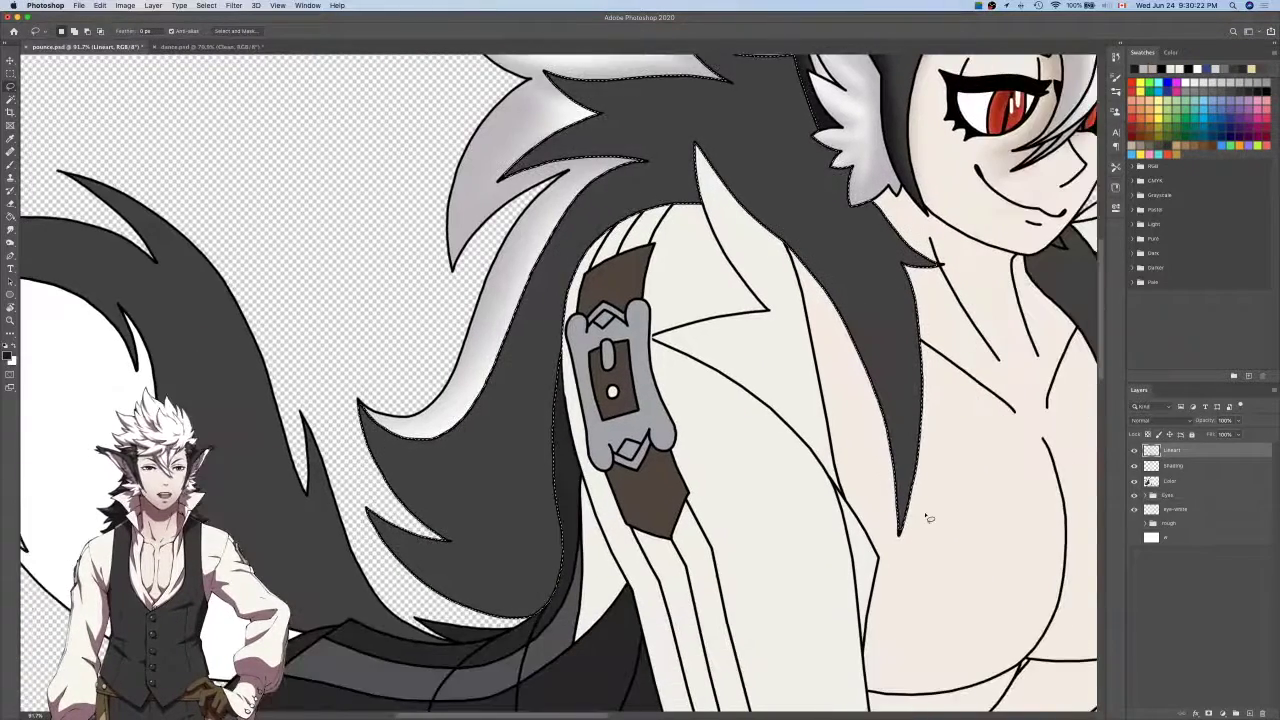
scroll(907, 539, up, 6)
scroll(907, 539, up, 2)
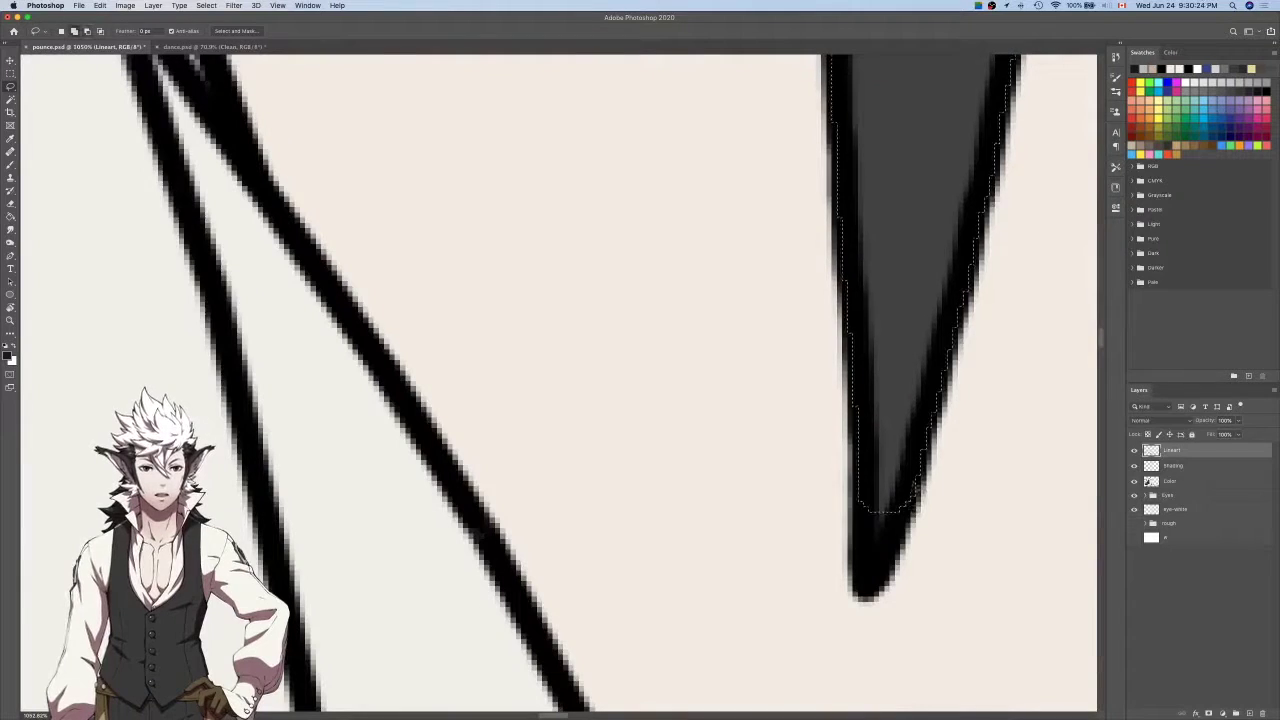
mouse_move(914, 486)
mouse_down()
mouse_move(870, 575)
mouse_move(866, 494)
mouse_up()
scroll(866, 500, down, 7)
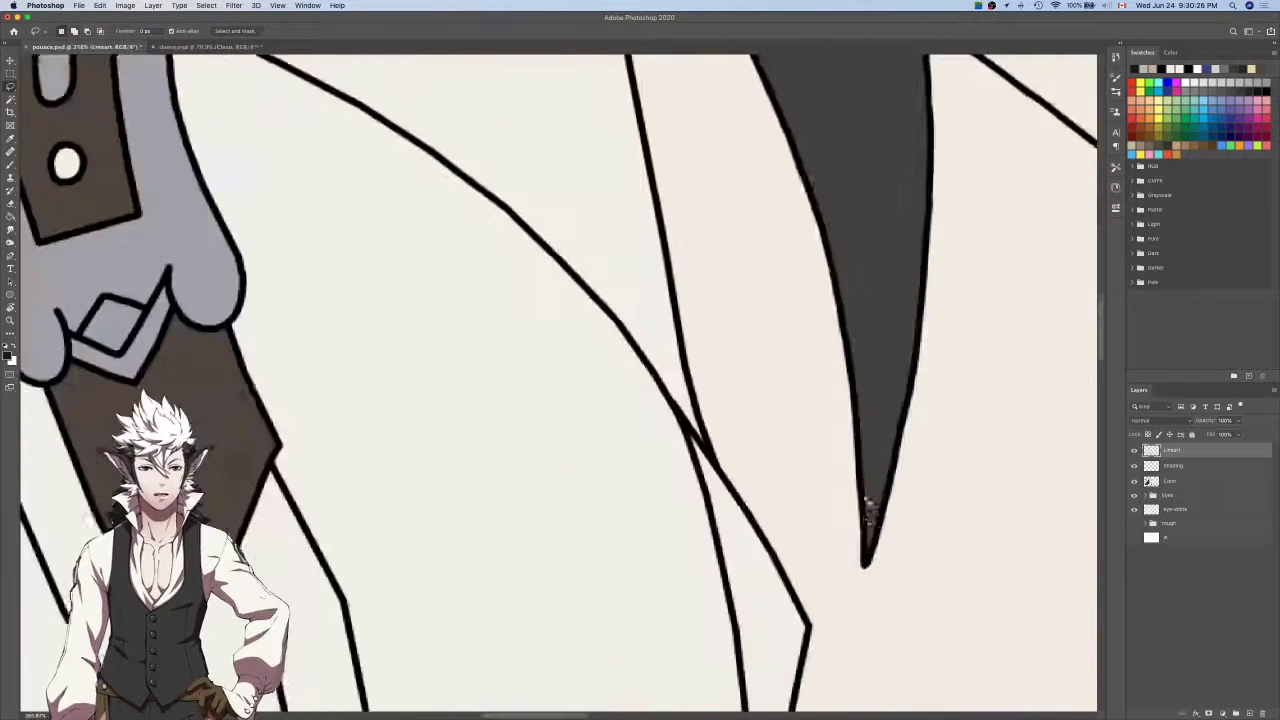
Add the sharp mane corner where the outlines cross at the neck to the selection with the Lasso.
scroll(969, 340, up, 9)
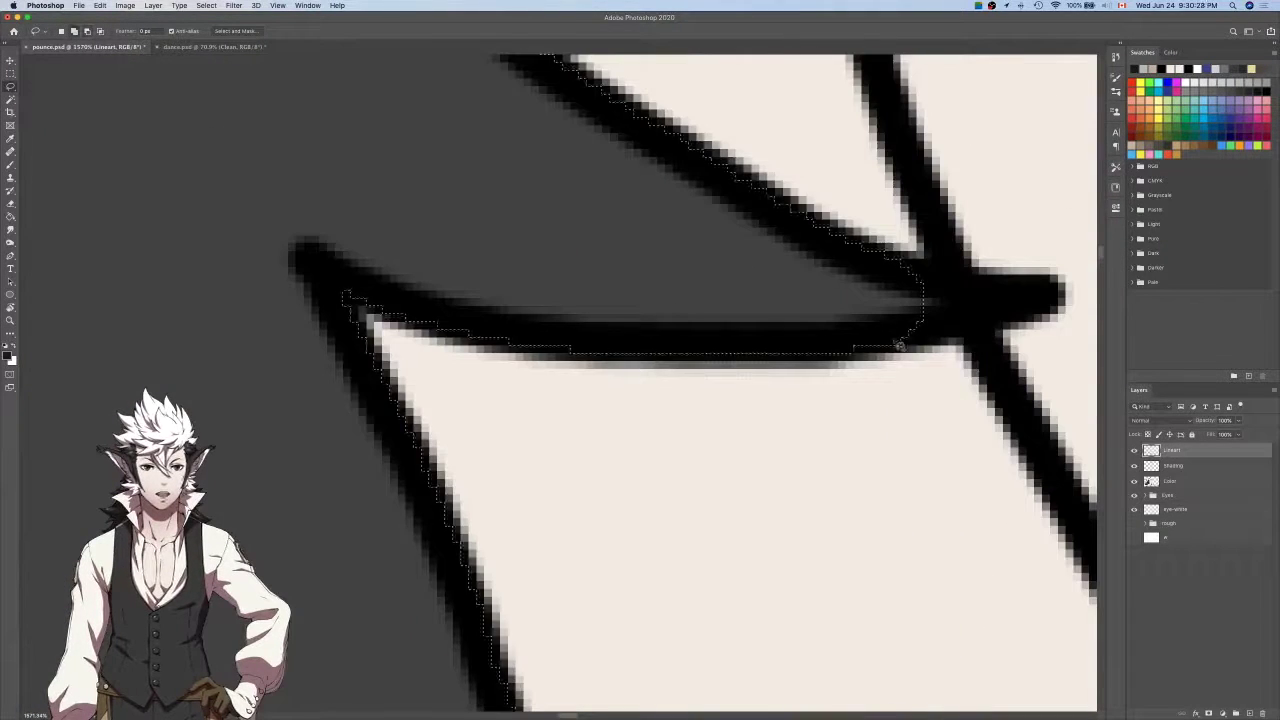
mouse_move(893, 342)
mouse_down()
mouse_move(1020, 290)
mouse_move(900, 265)
mouse_up()
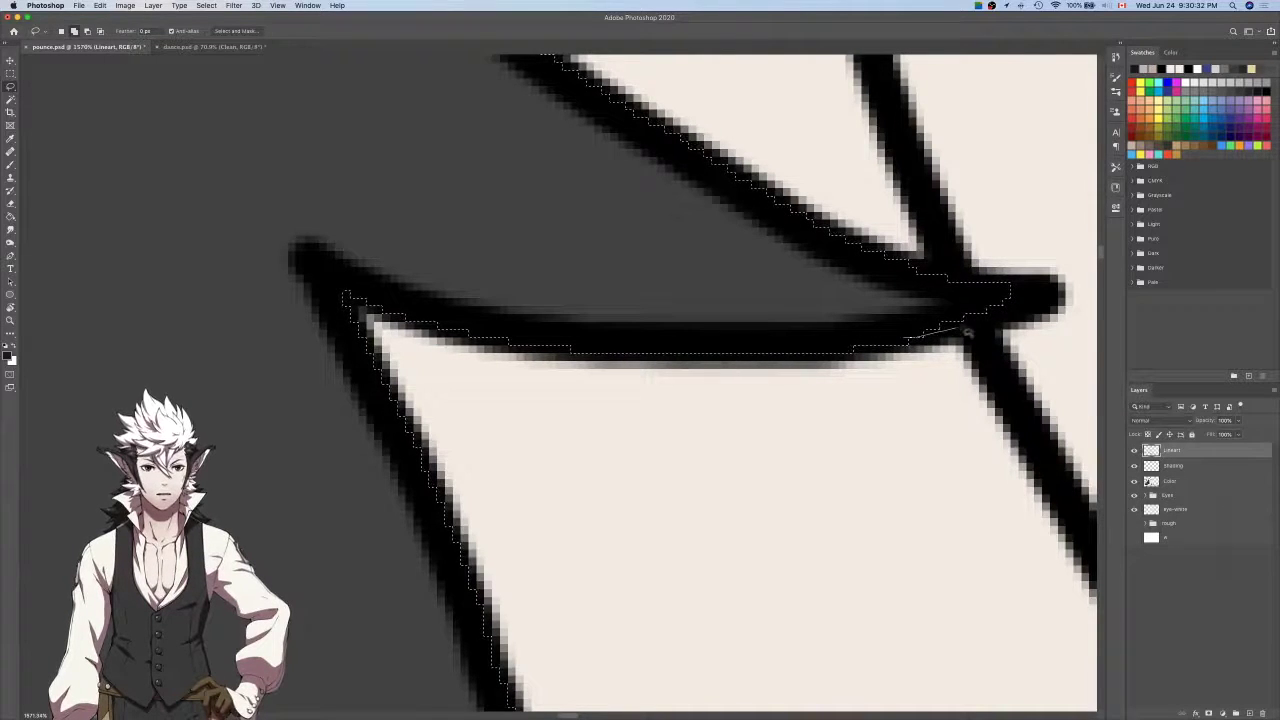
drag(1036, 292, 985, 287)
scroll(983, 287, down, 5)
Extend the mane selection into the line corners around the white fur tufts below the ear.
scroll(983, 287, up, 6)
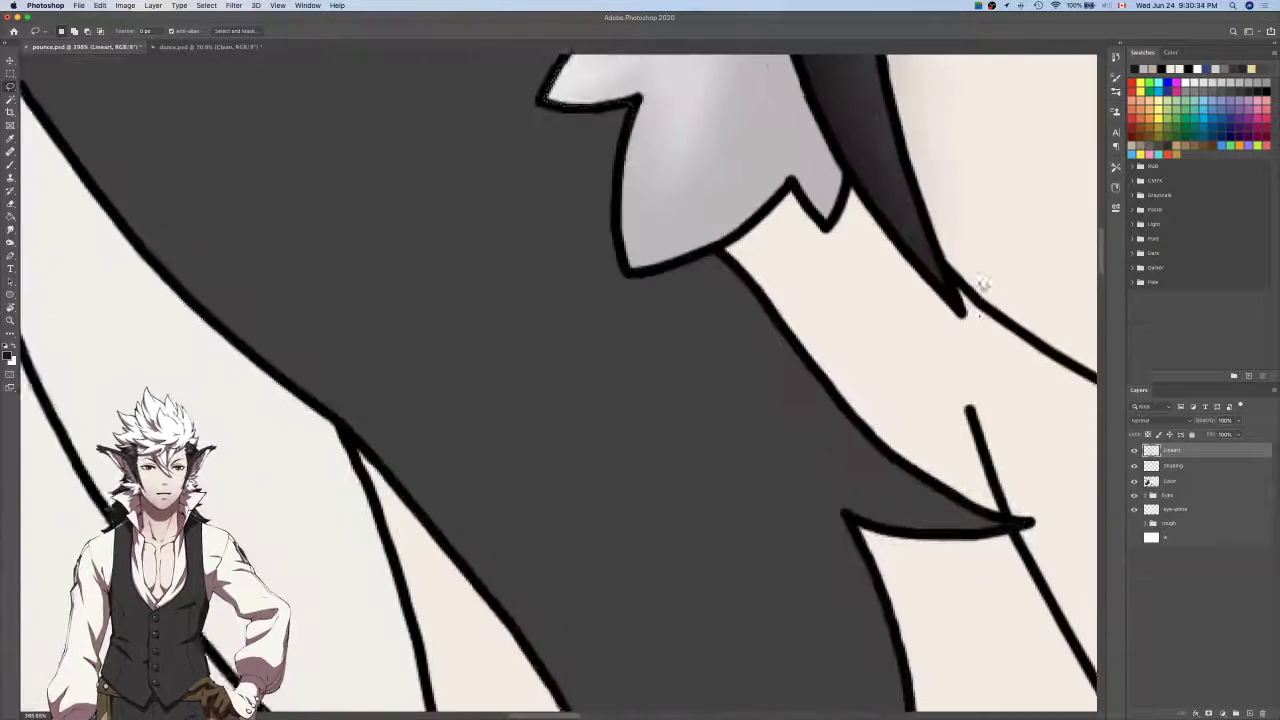
scroll(908, 290, up, 10)
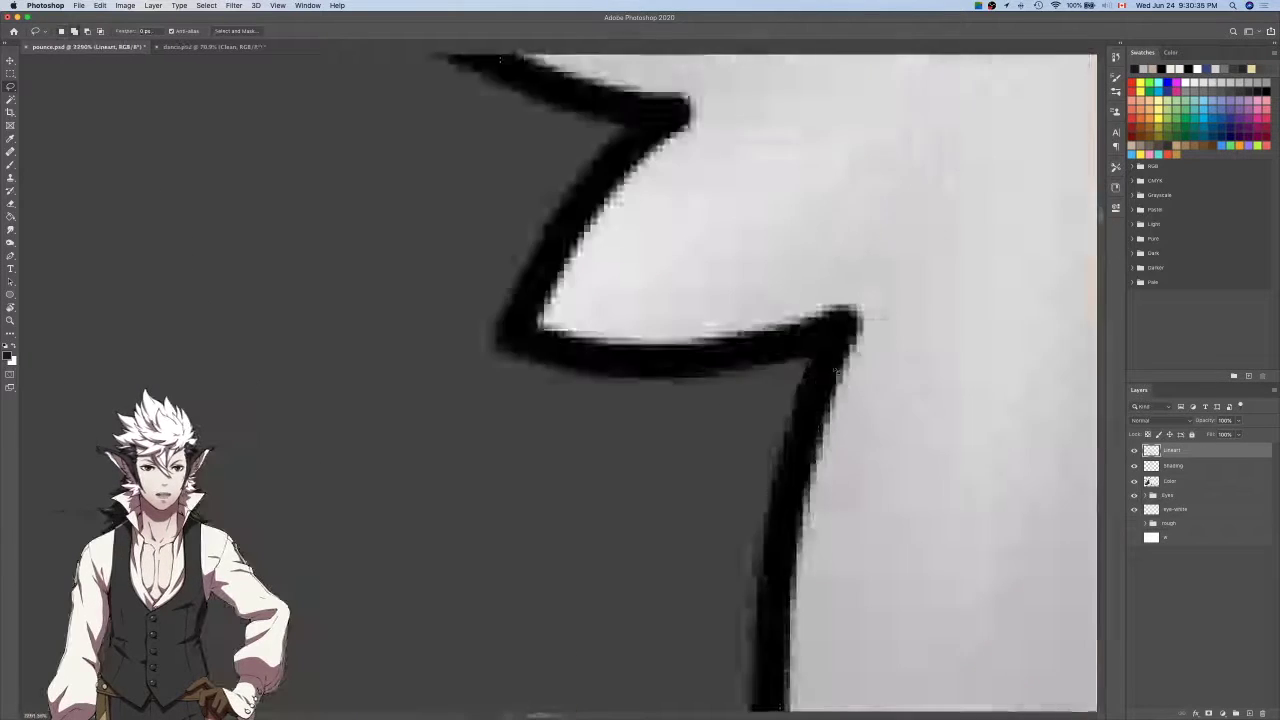
drag(835, 302, 766, 322)
scroll(764, 321, down, 10)
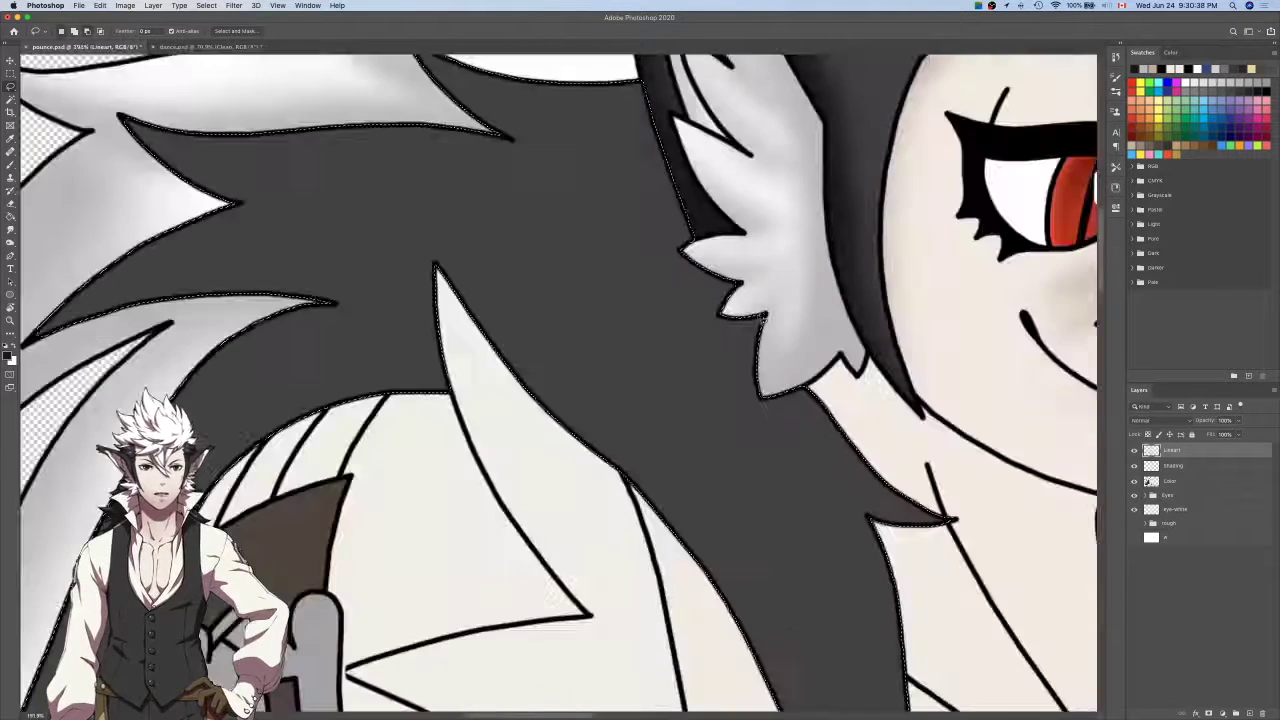
scroll(763, 278, up, 5)
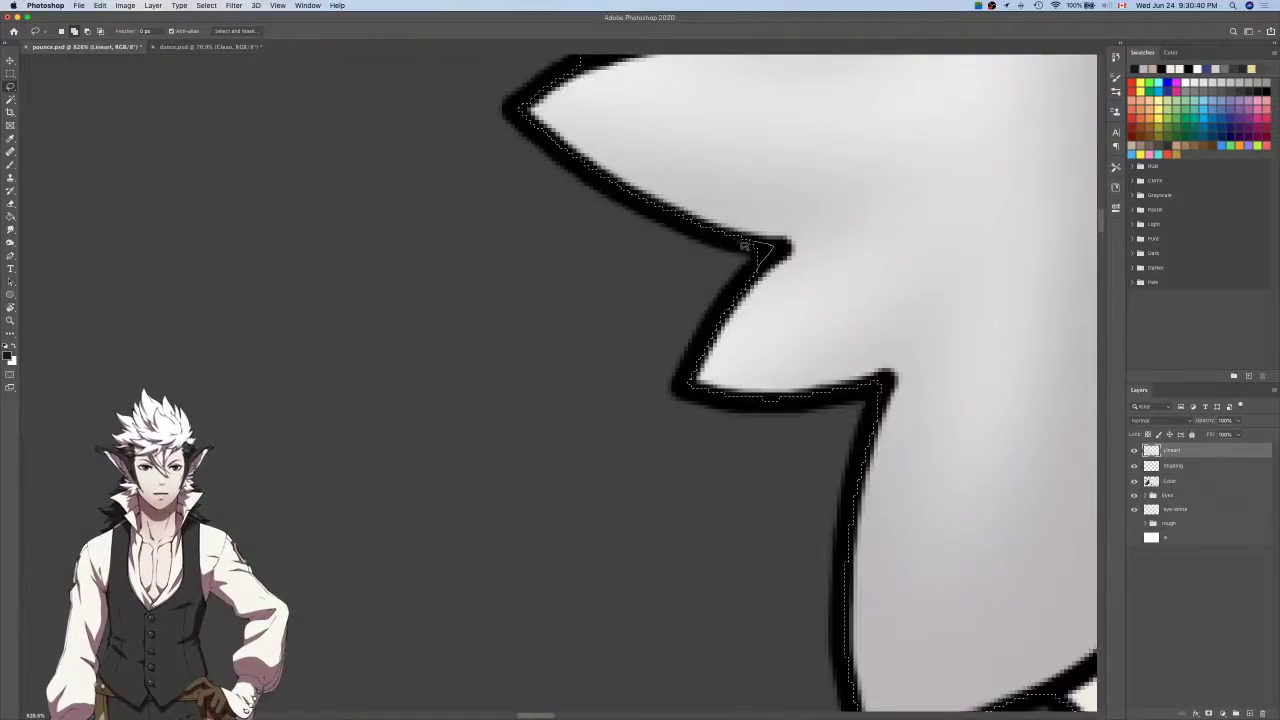
scroll(744, 245, down, 4)
Extend the mane selection into the dark pointed tip beneath the white hair lock behind the ear.
scroll(803, 534, up, 3)
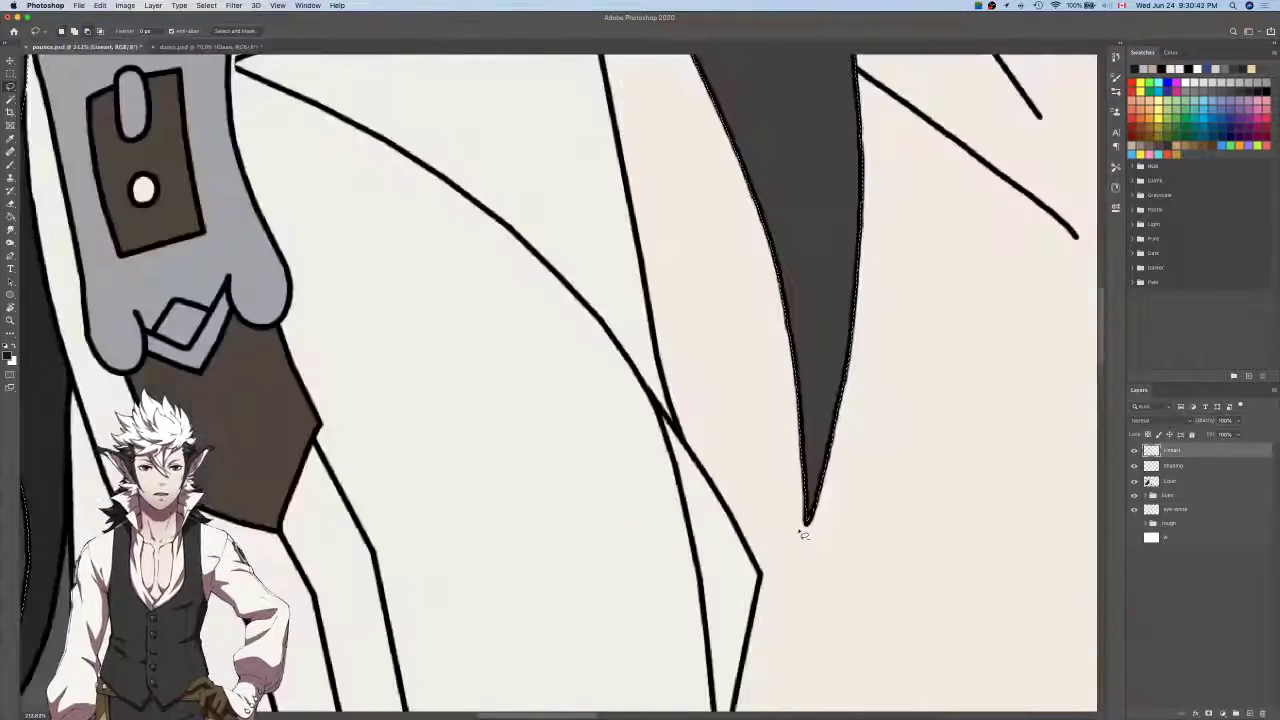
scroll(803, 534, down, 4)
scroll(690, 469, up, 4)
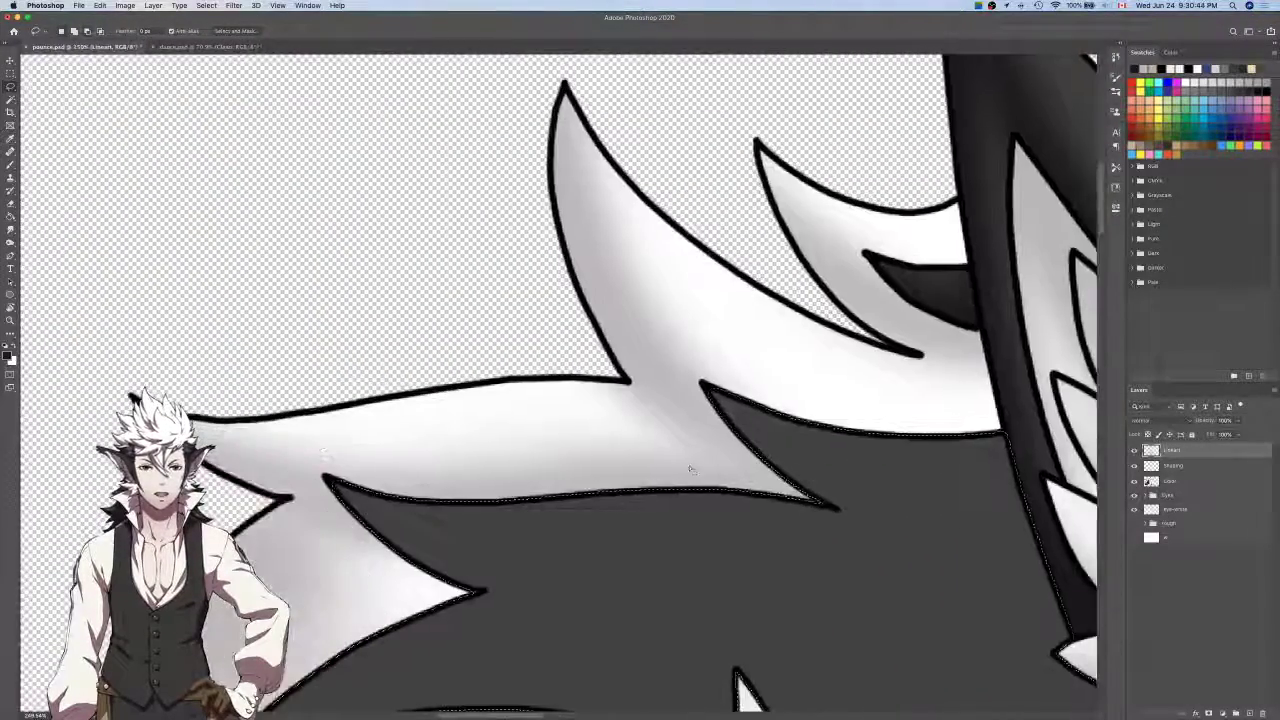
scroll(690, 469, up, 3)
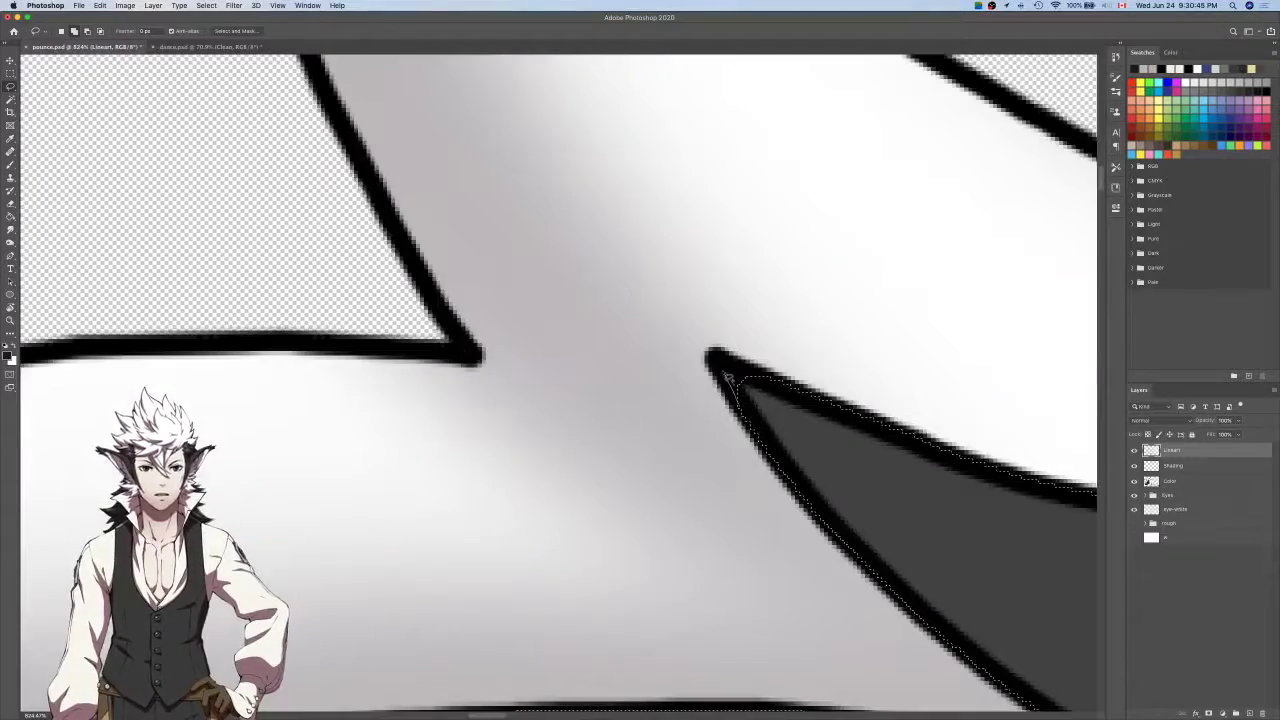
scroll(733, 370, down, 4)
Lasso the tip of the lowest dark mane spike above the waist into the selection.
scroll(775, 389, up, 2)
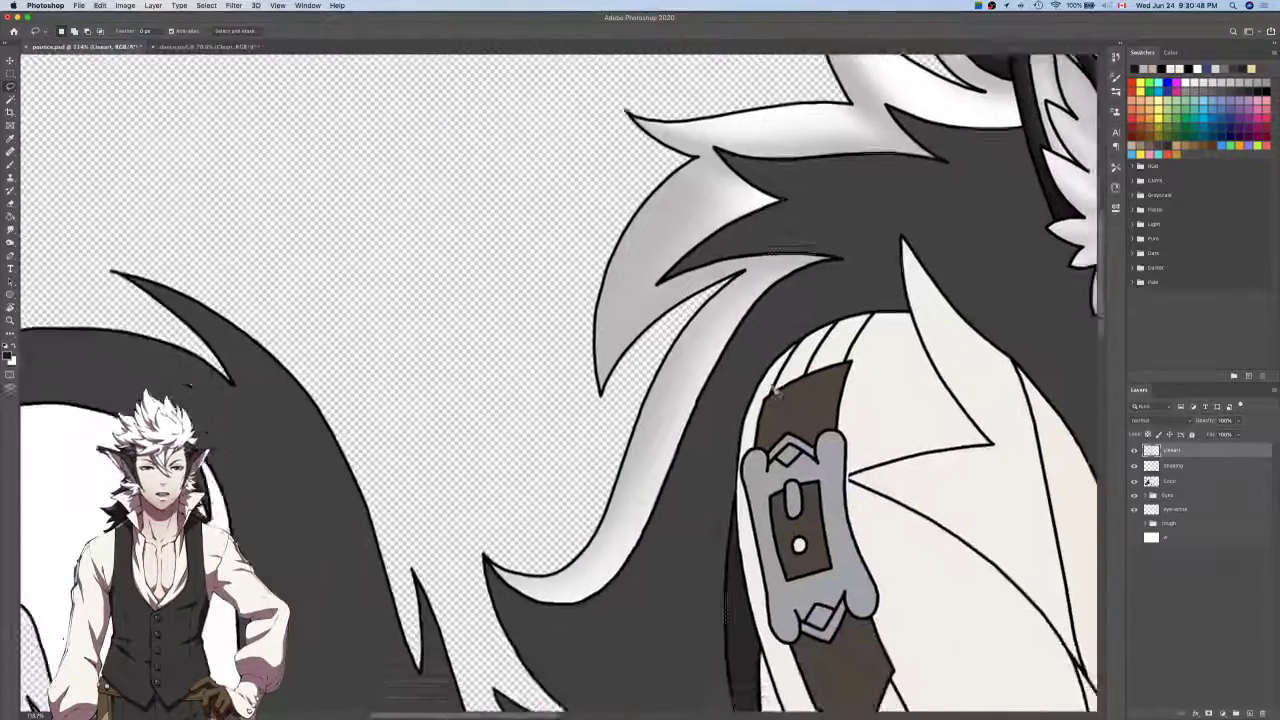
scroll(600, 358, up, 3)
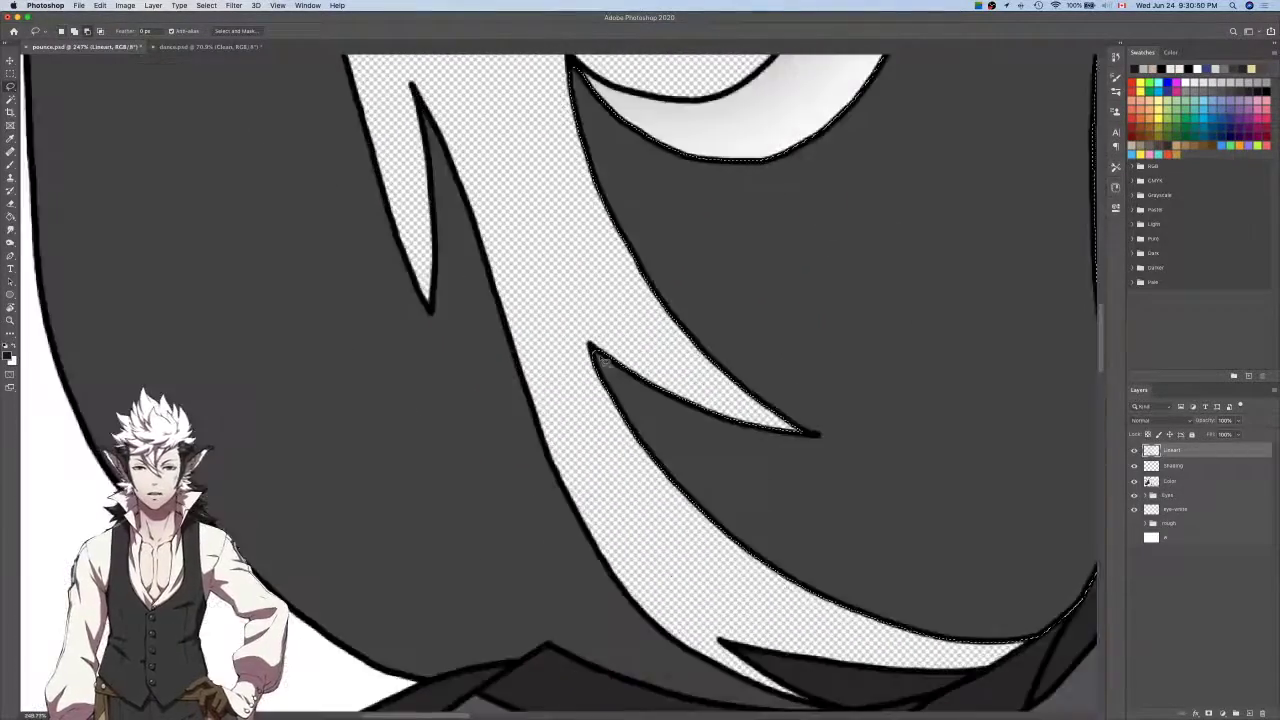
scroll(594, 360, up, 2)
scroll(592, 358, up, 2)
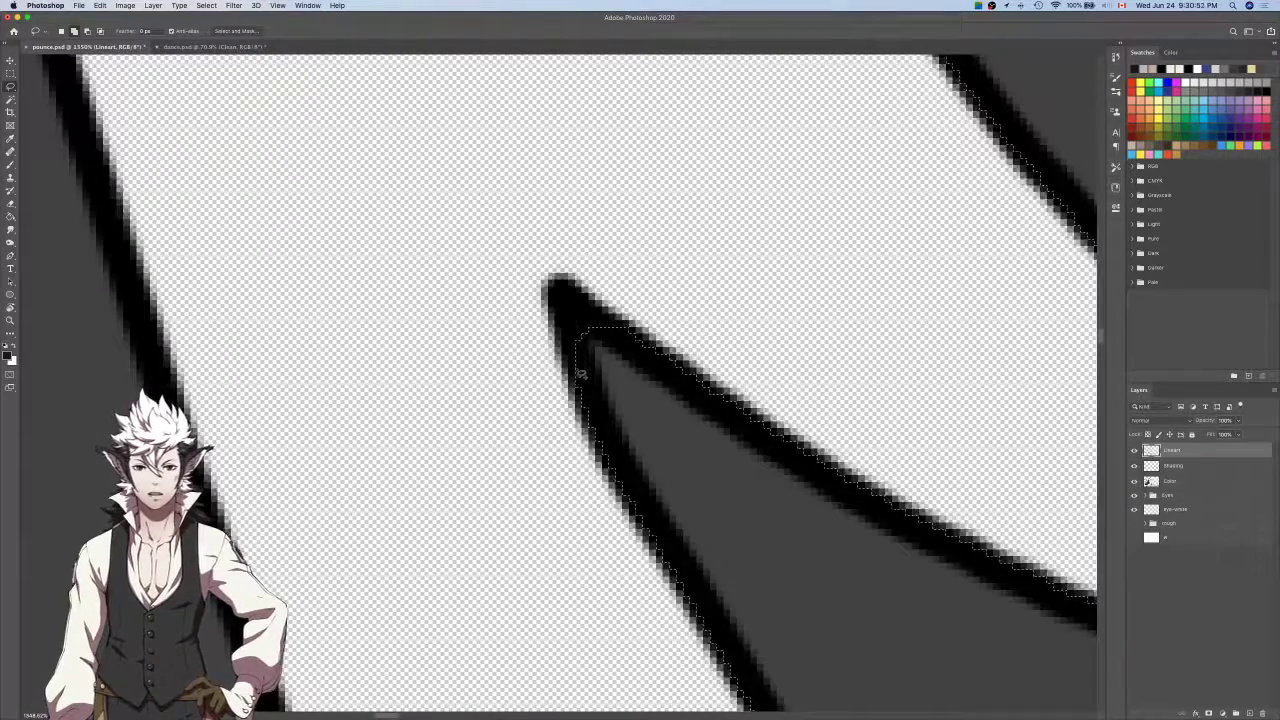
drag(572, 302, 630, 343)
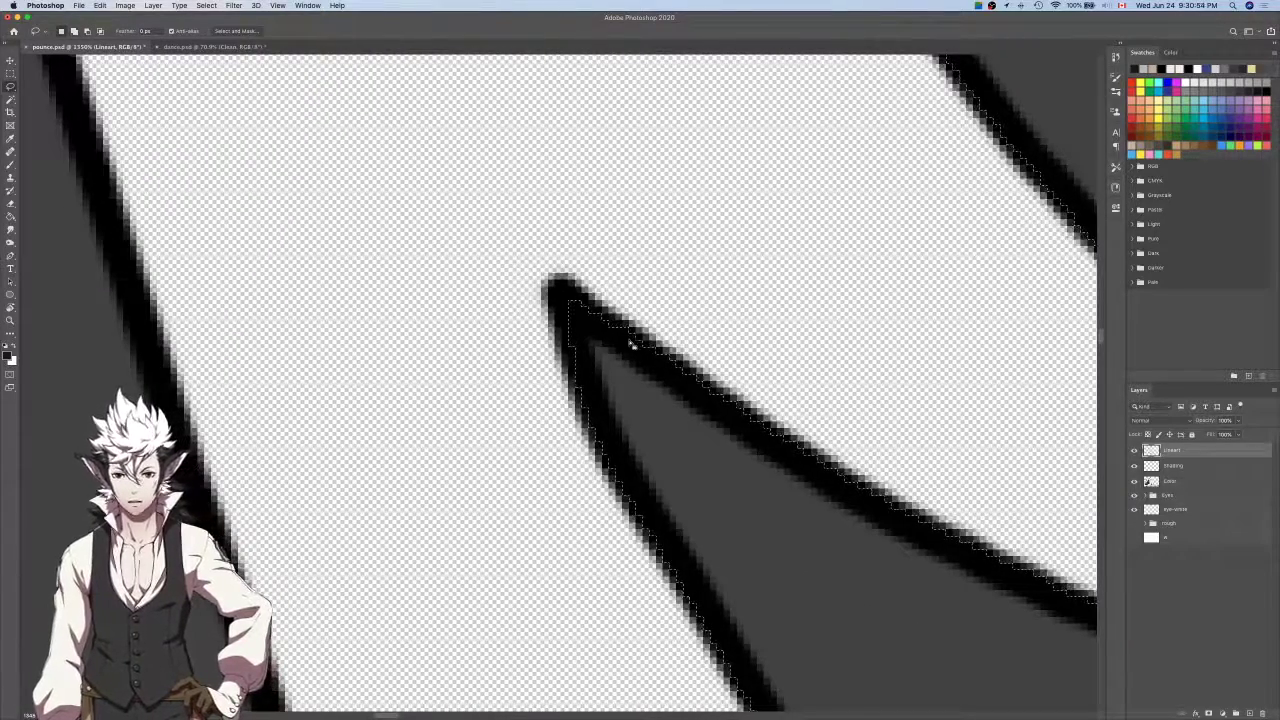
scroll(634, 346, down, 2)
Extend the selection into the dark mane tip where it meets the curved white lock on the back.
scroll(634, 346, up, 5)
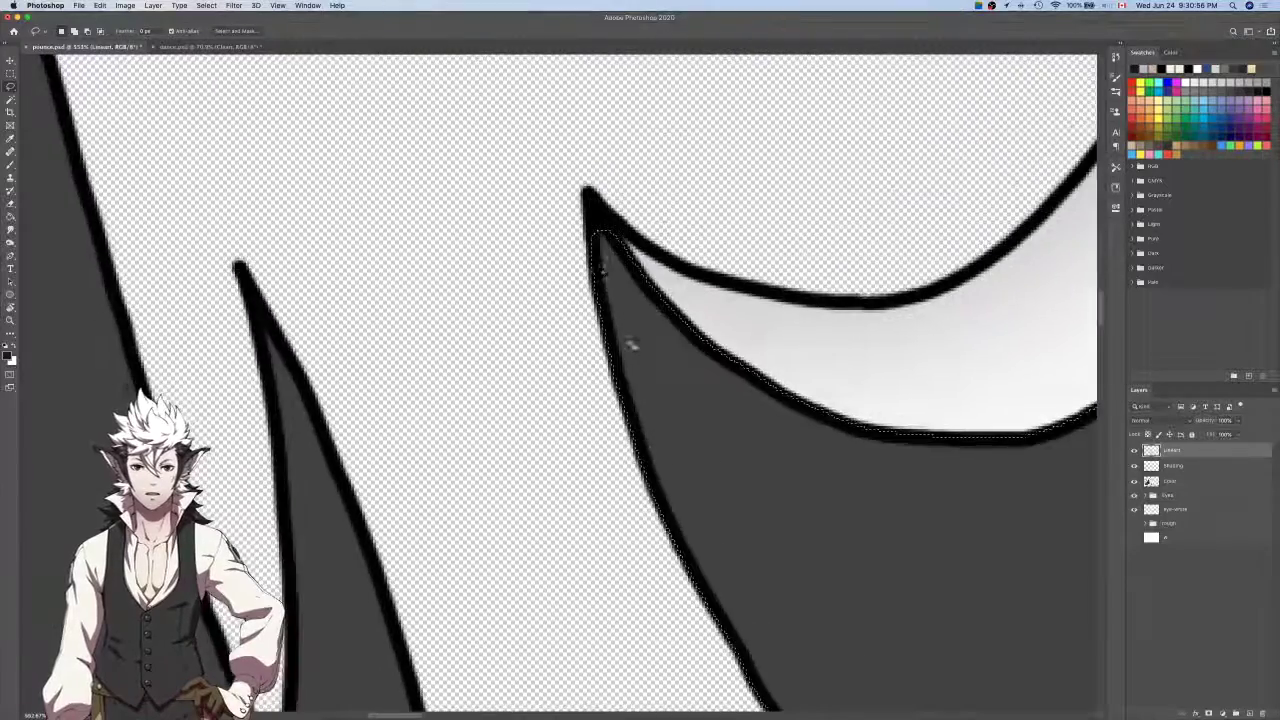
scroll(598, 258, up, 2)
drag(597, 255, 594, 161)
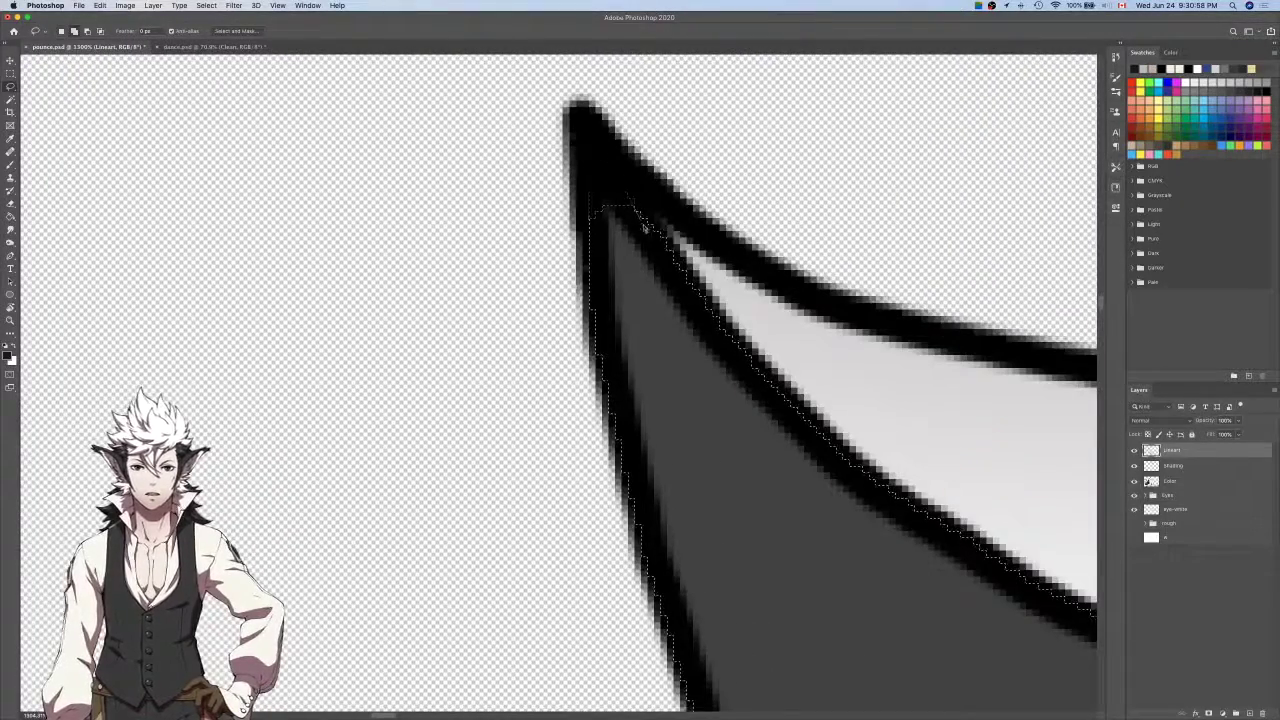
scroll(645, 228, down, 5)
Add the narrow dark mane point between the two grey hair locks to the selection.
scroll(630, 240, up, 3)
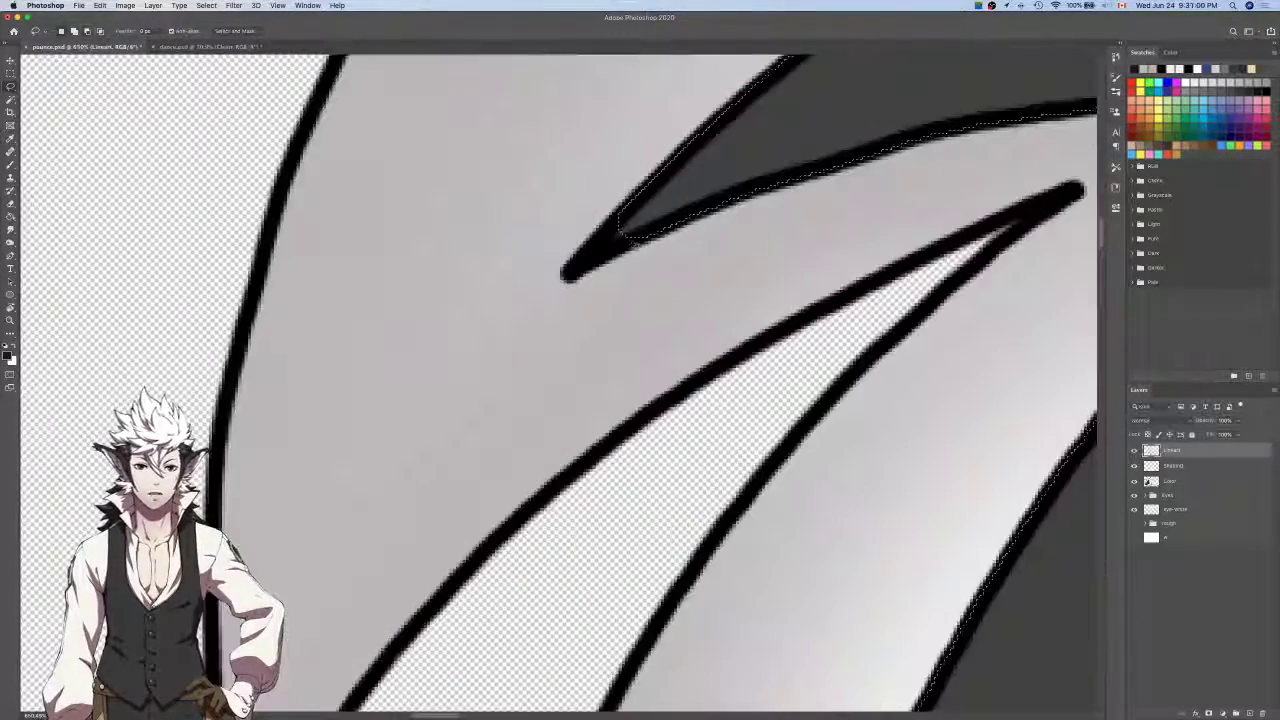
drag(632, 240, 648, 243)
drag(578, 267, 630, 216)
scroll(663, 205, down, 3)
Extend the selection into the upper dark mane tip beside the notch in the outer white hair.
scroll(663, 204, up, 10)
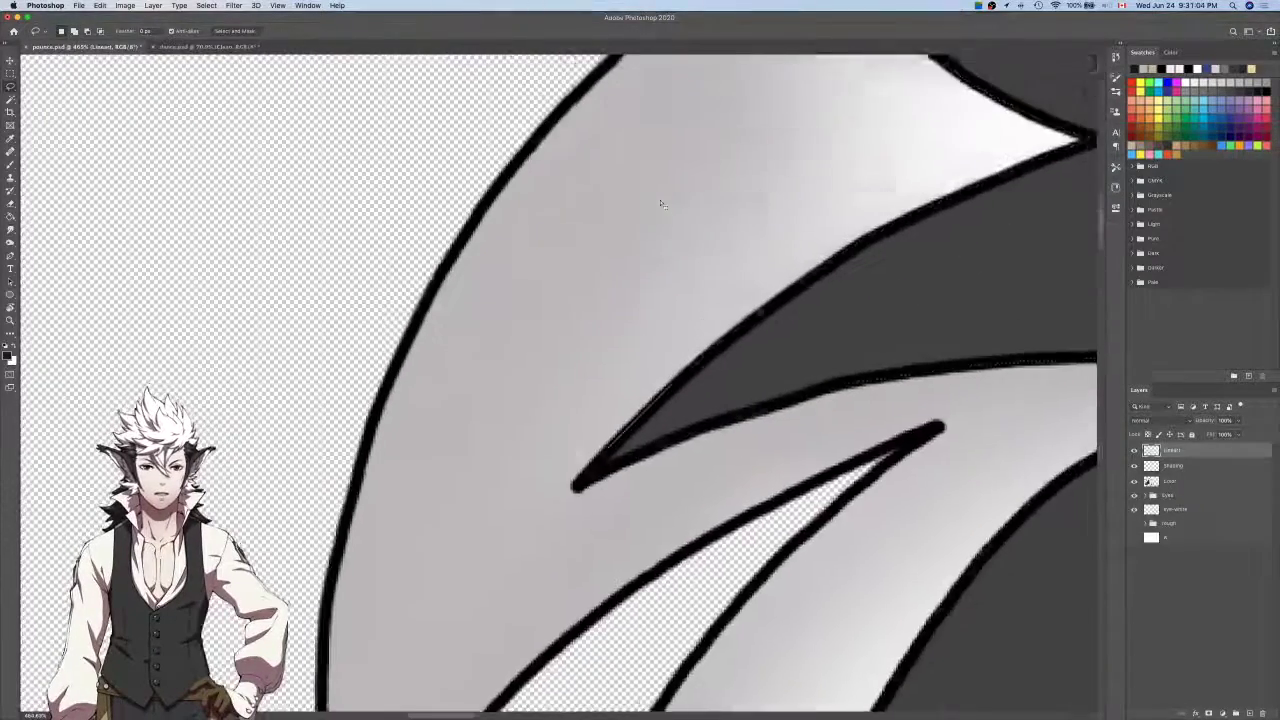
scroll(751, 190, up, 3)
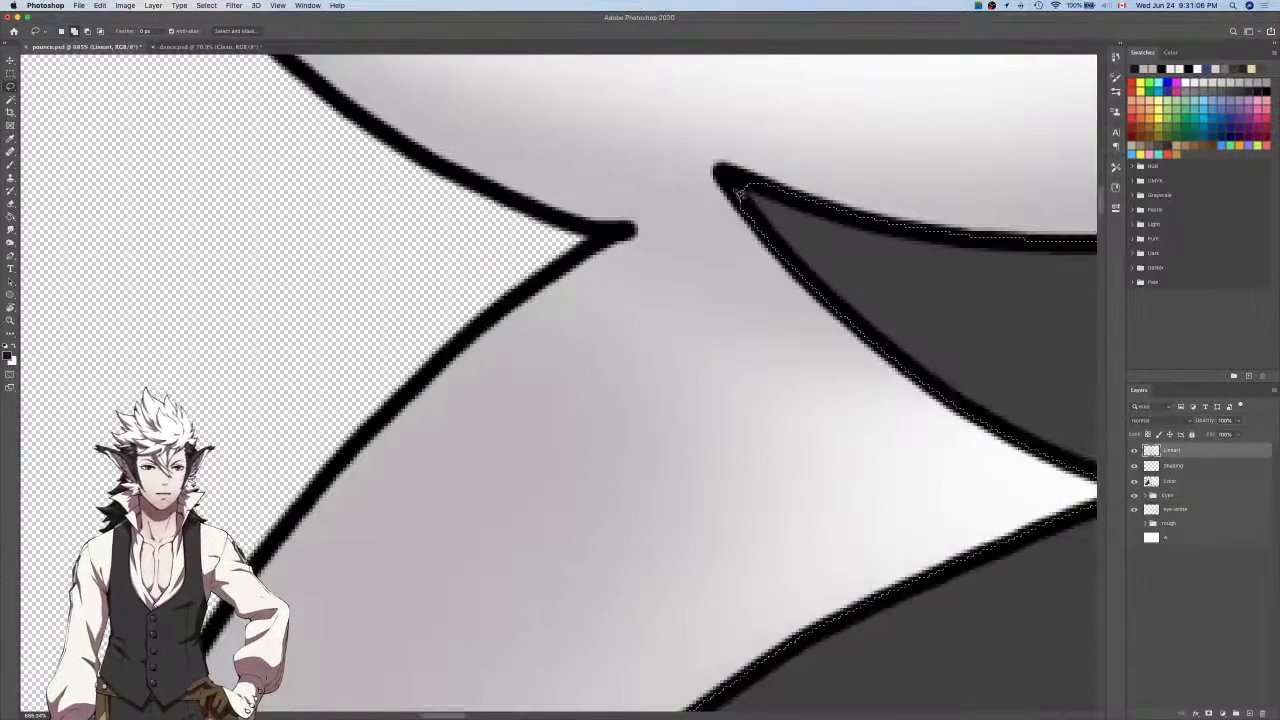
scroll(742, 182, up, 2)
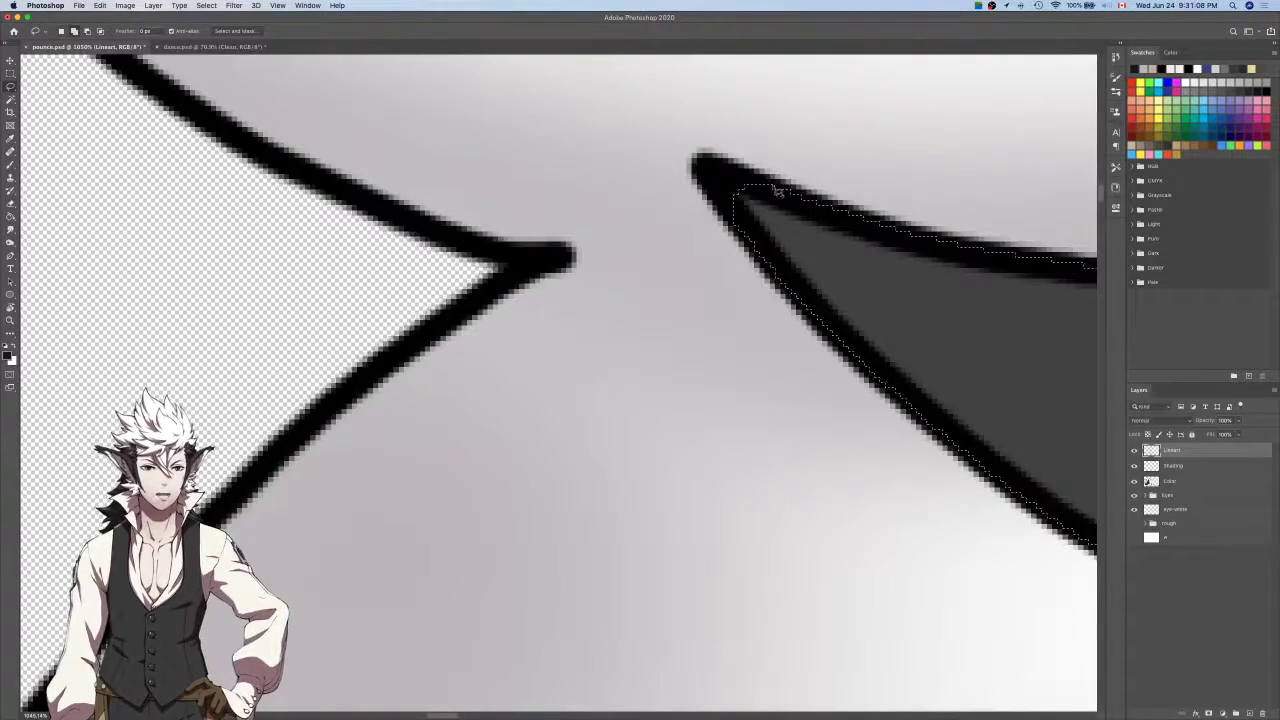
drag(733, 212, 733, 212)
scroll(740, 220, down, 5)
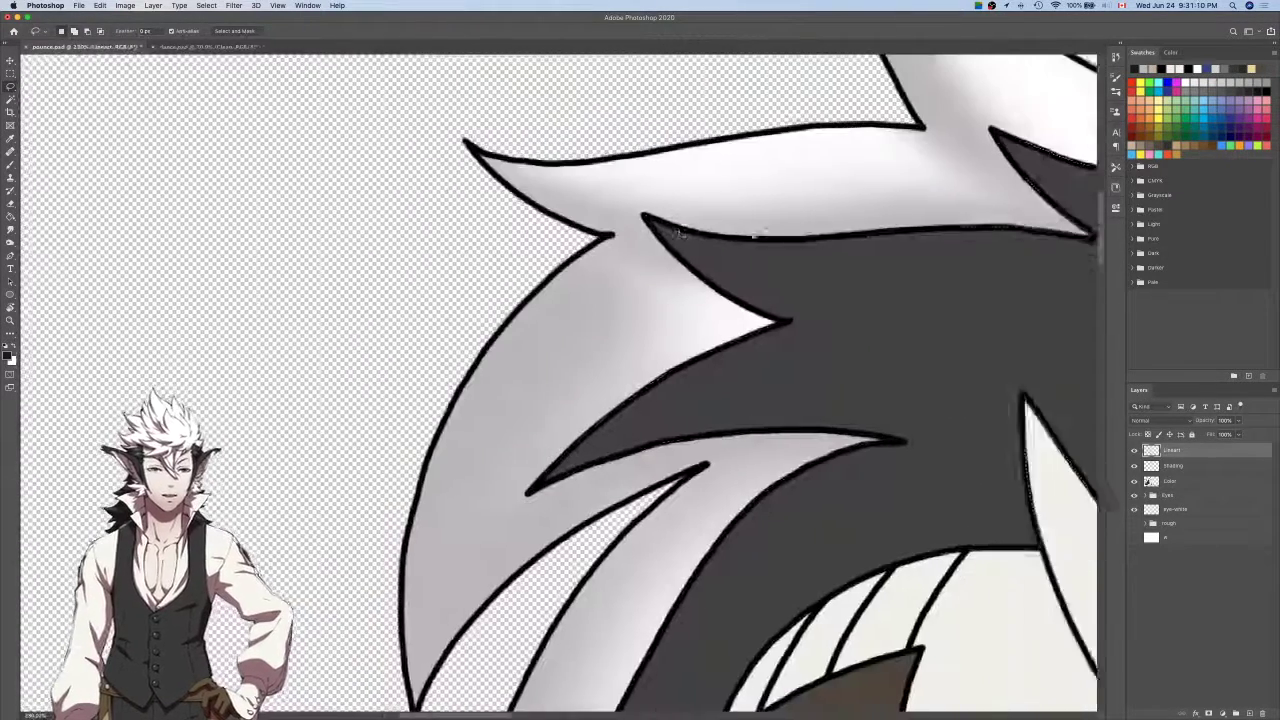
Get the Brush ready on the Shading layer for painting inside the selected dark mane.
key(b)
scroll(743, 223, down, 5)
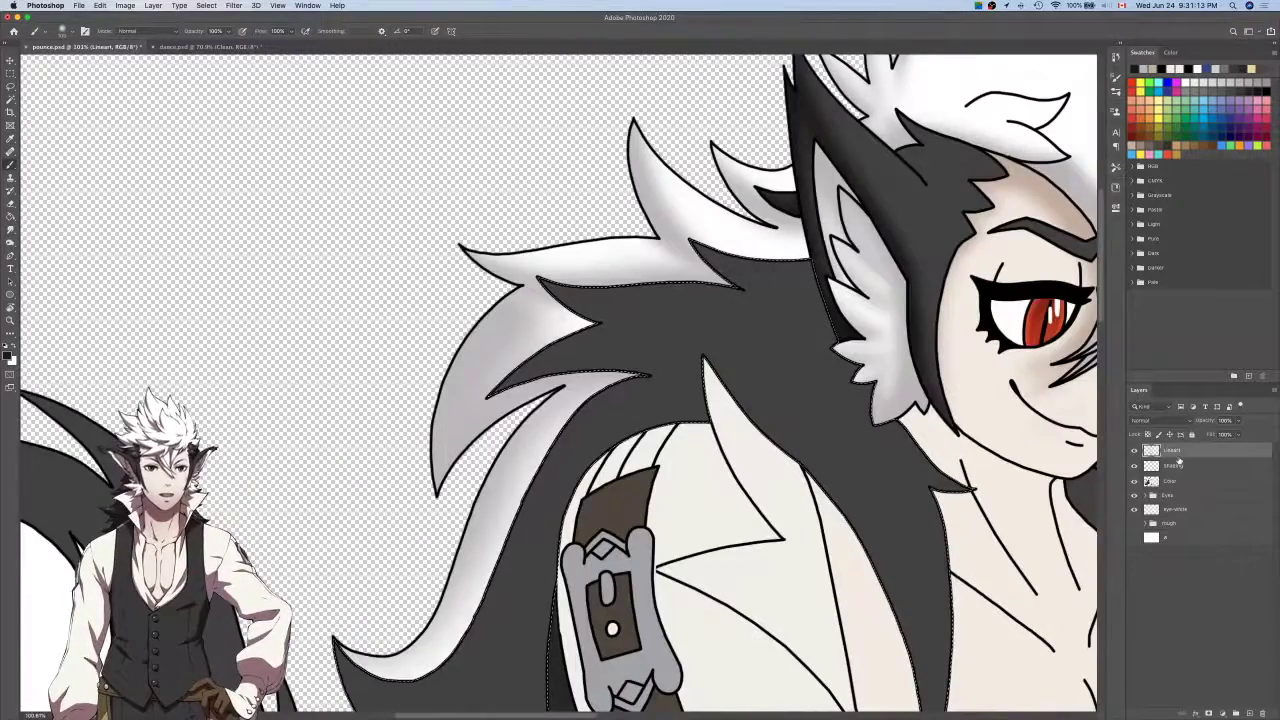
click(1175, 465)
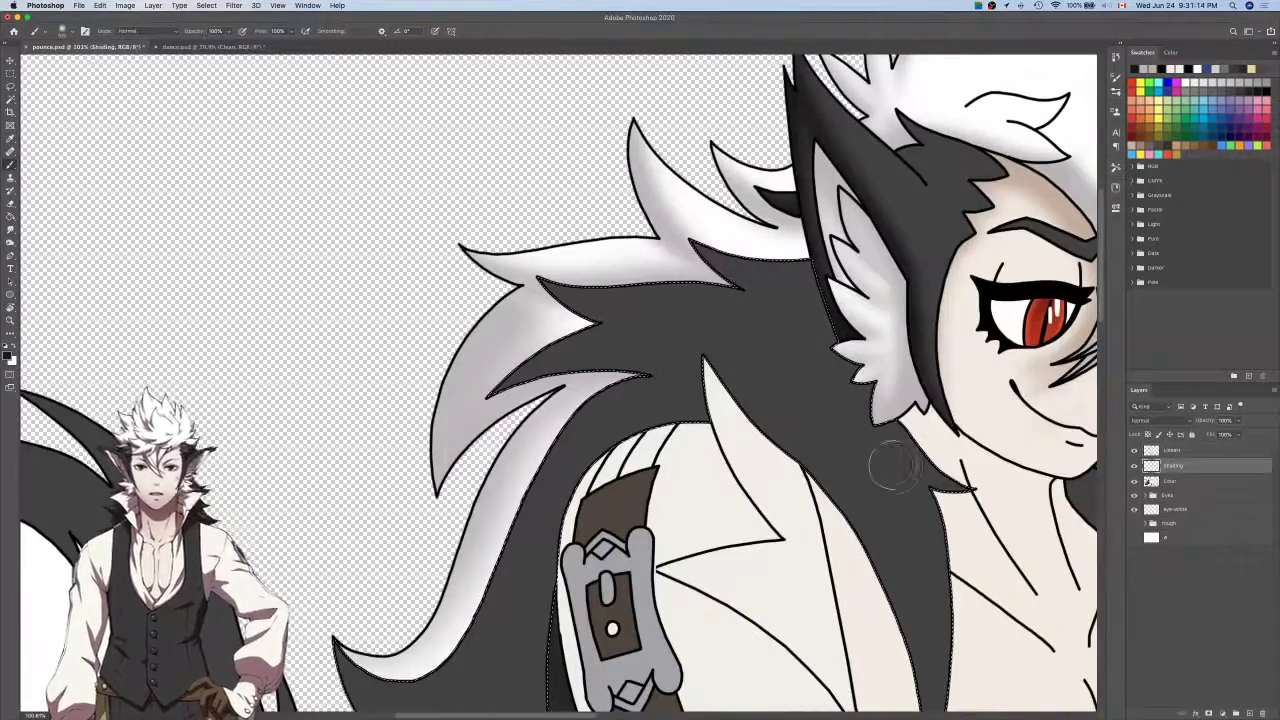
Try brushing a broad soft black shadow over the mane below the ear and down the dark lock beside the neck.
scroll(882, 470, down, 4)
scroll(875, 530, up, 3)
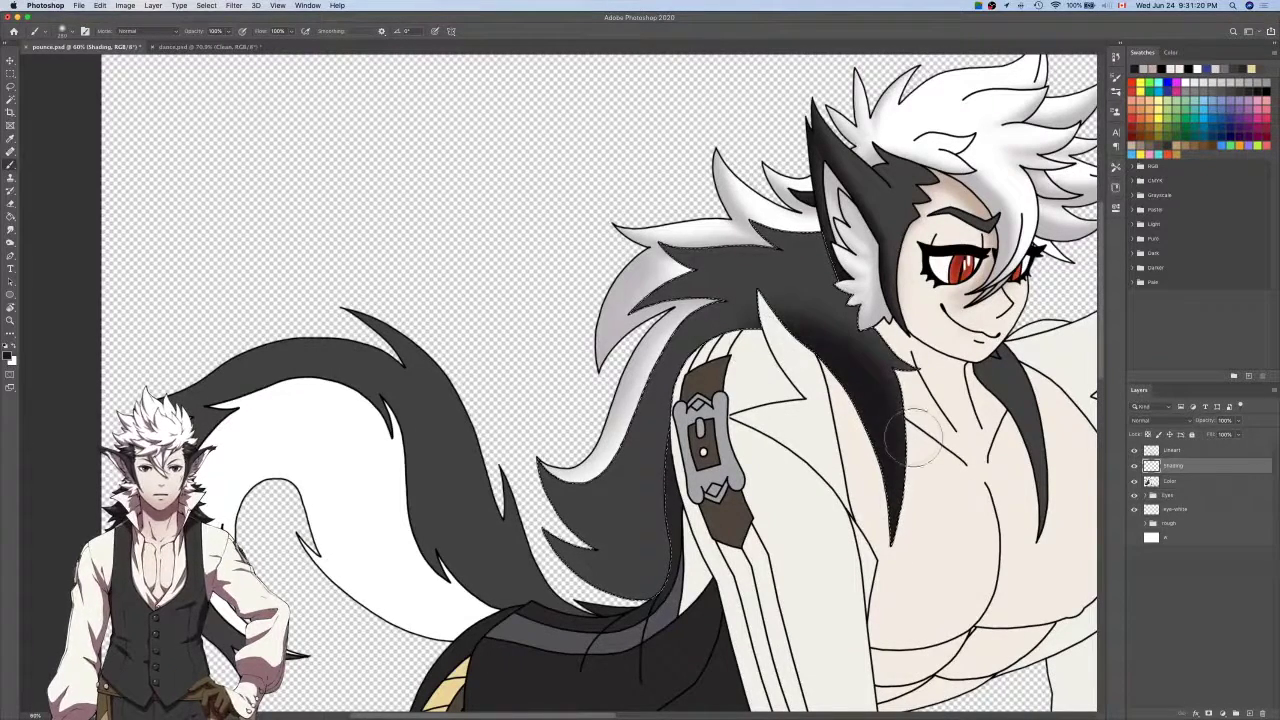
key(super+z)
scroll(915, 437, right, 1)
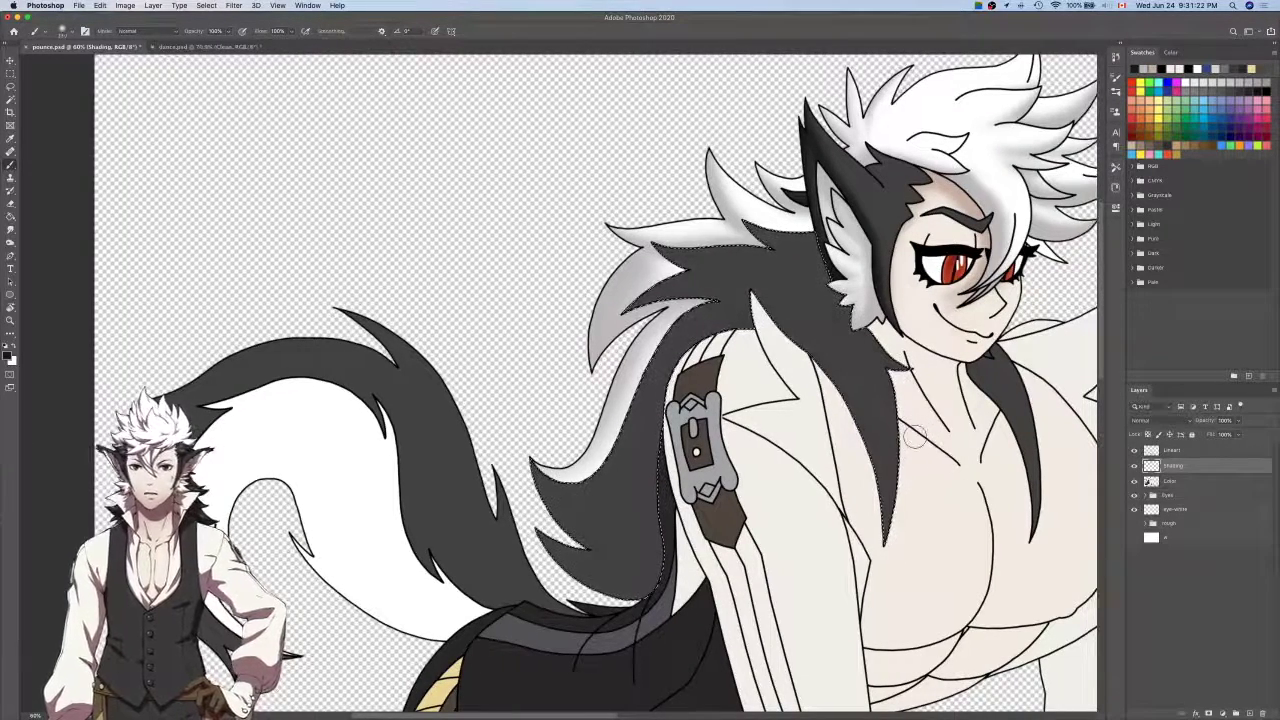
Brush a small soft shadow at the dark mane point beside the neck and erase the excess beneath it.
scroll(915, 435, up, 4)
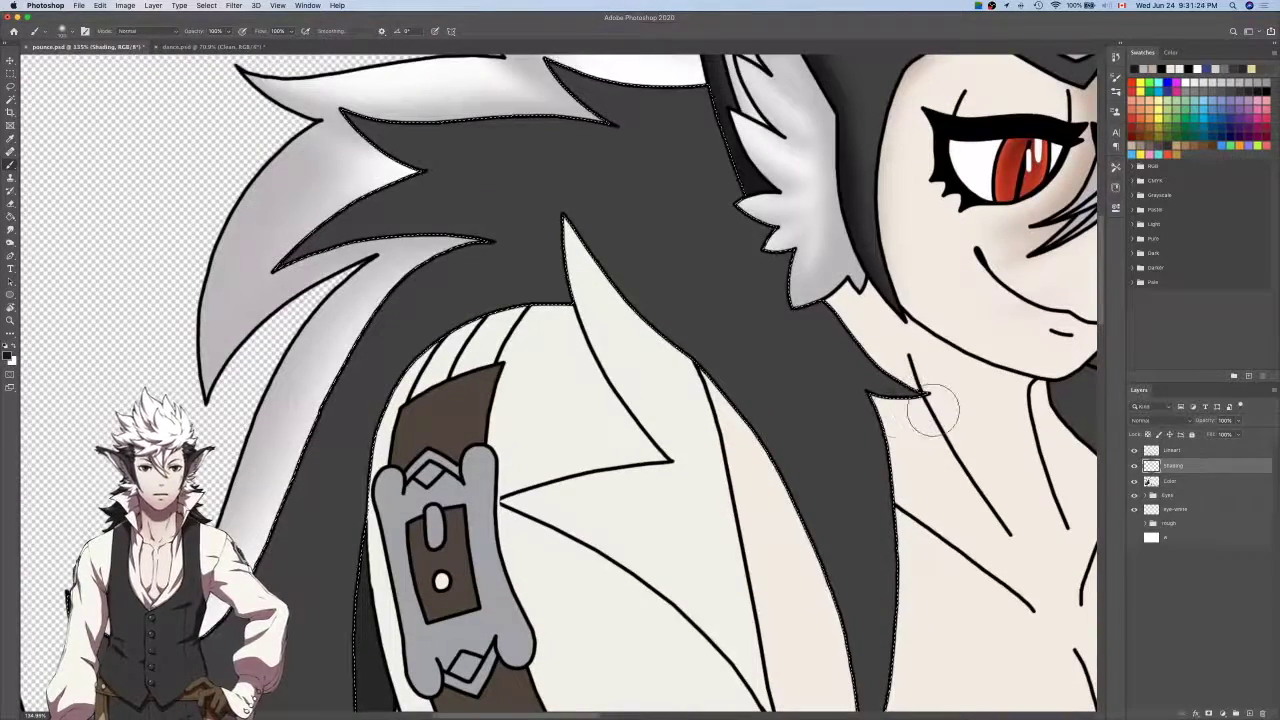
key(e)
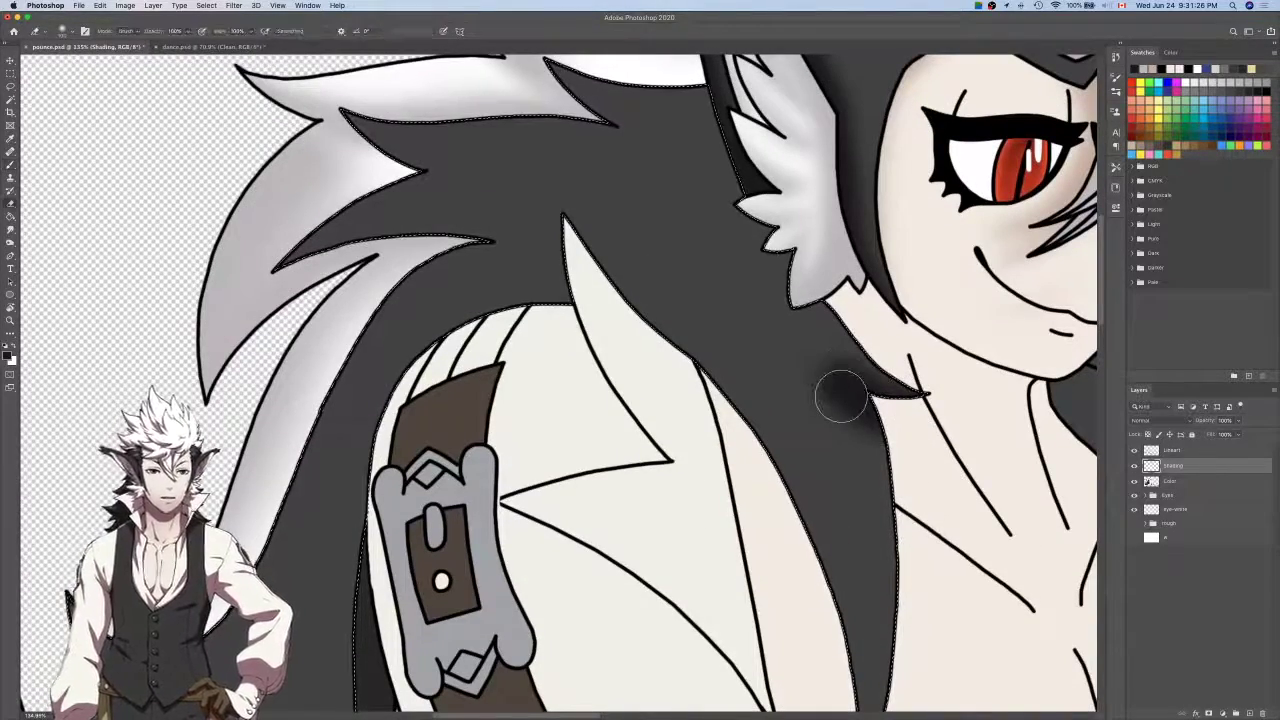
scroll(840, 396, down, 2)
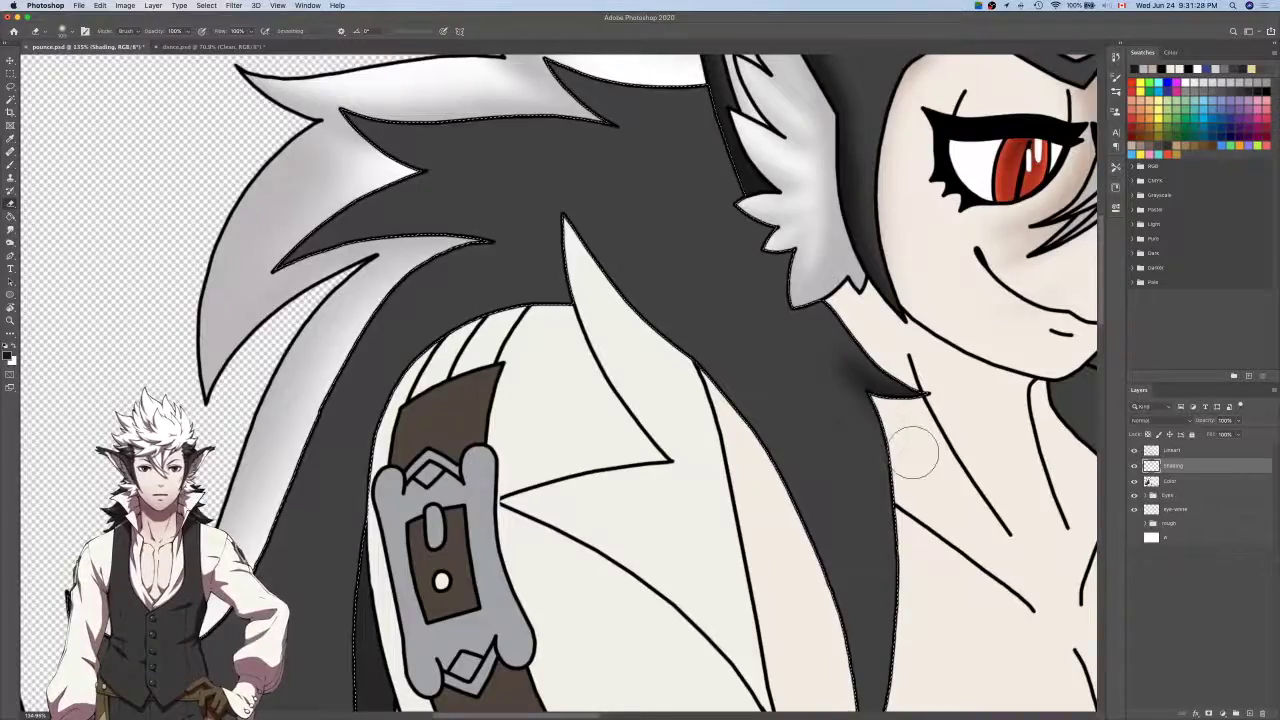
scroll(912, 452, up, 4)
scroll(1010, 391, down, 6)
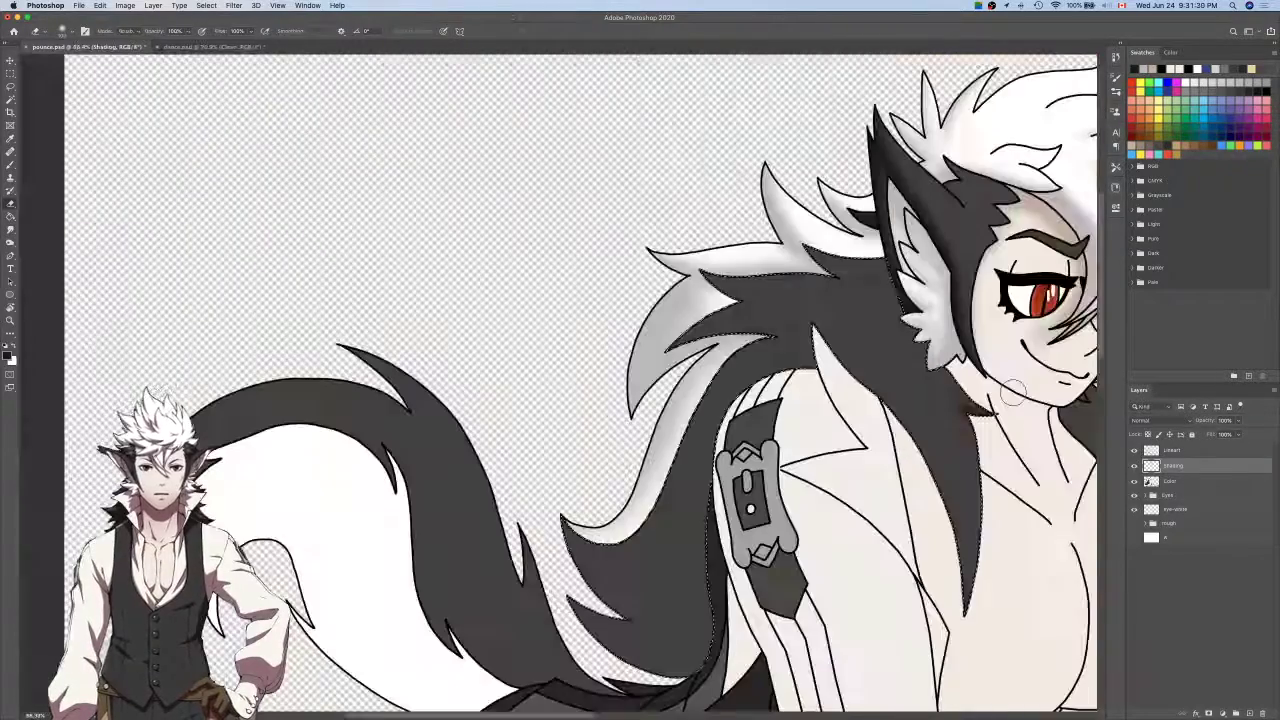
Brush soft black shading along the dark front lock, from the collar edge down to its pointed tip on the chest.
key(b)
scroll(1014, 392, down, 2)
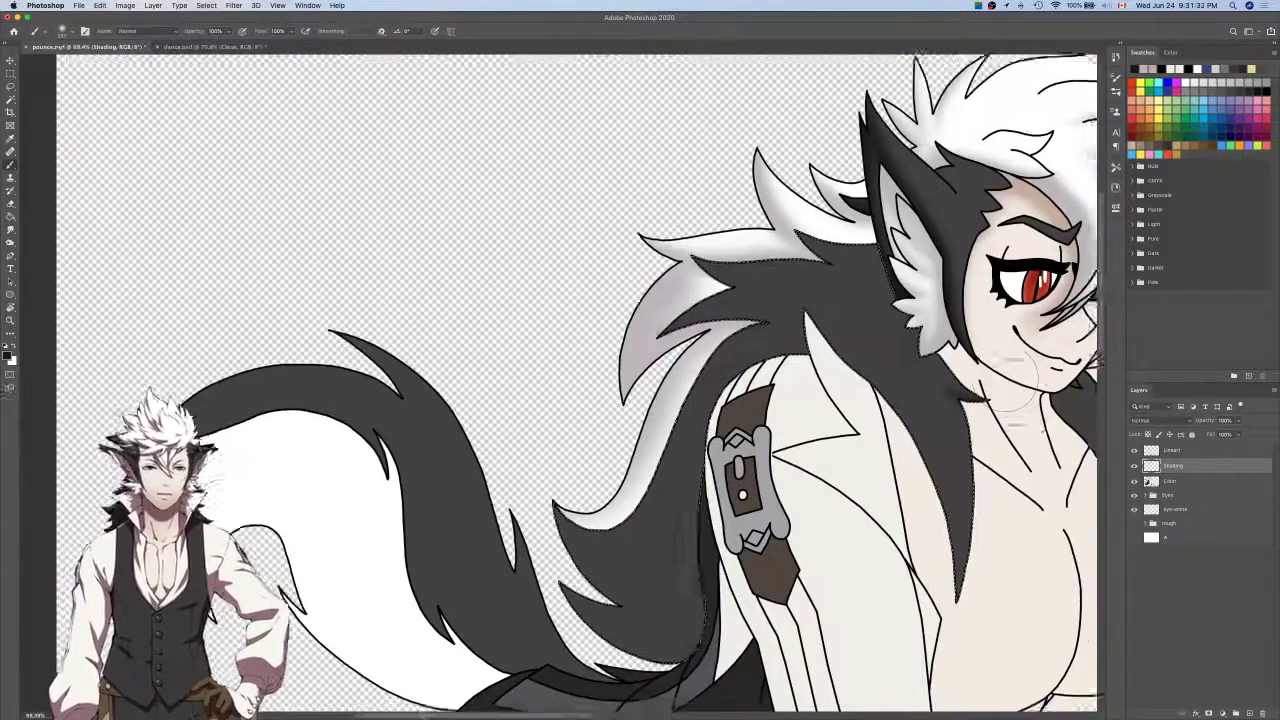
scroll(1014, 392, up, 2)
scroll(1014, 392, down, 2)
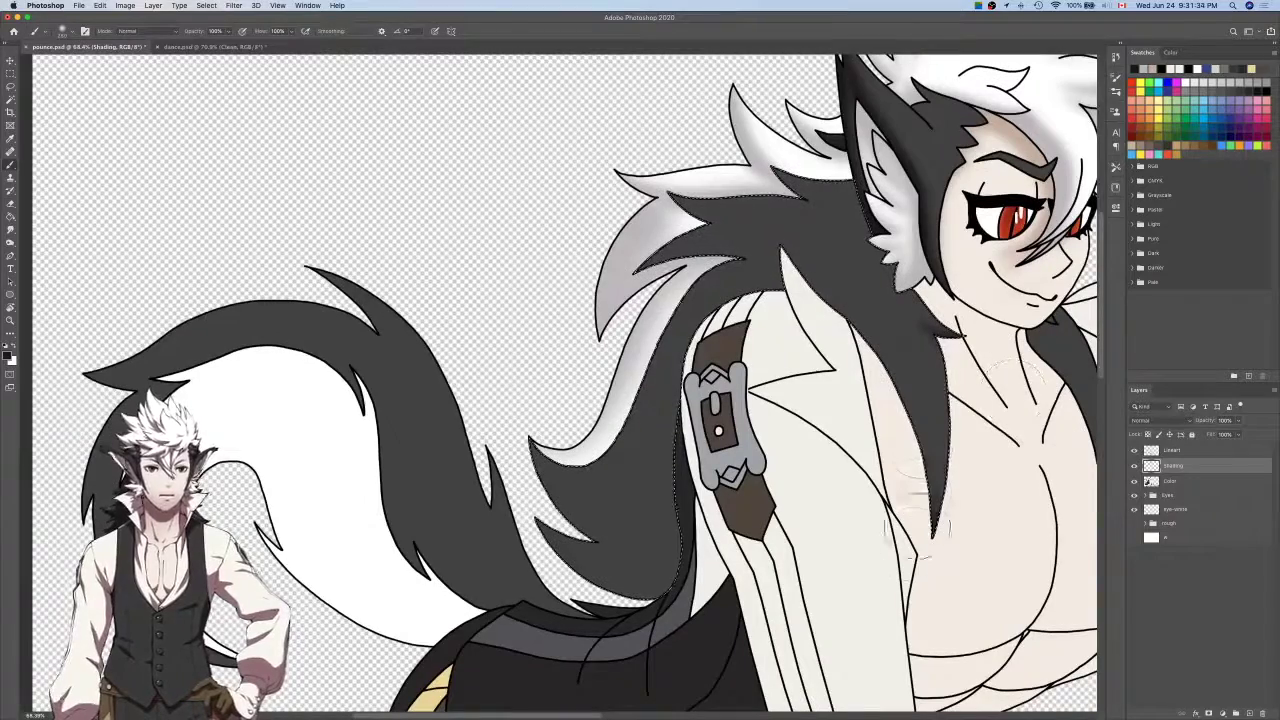
Select the dark lock on the far side of the neck with the Magic Wand on the Color layer.
mouse_move(917, 497)
mouse_down()
mouse_move(744, 402)
mouse_move(736, 415)
mouse_up()
click(1180, 482)
key(w)
shift+click(897, 283)
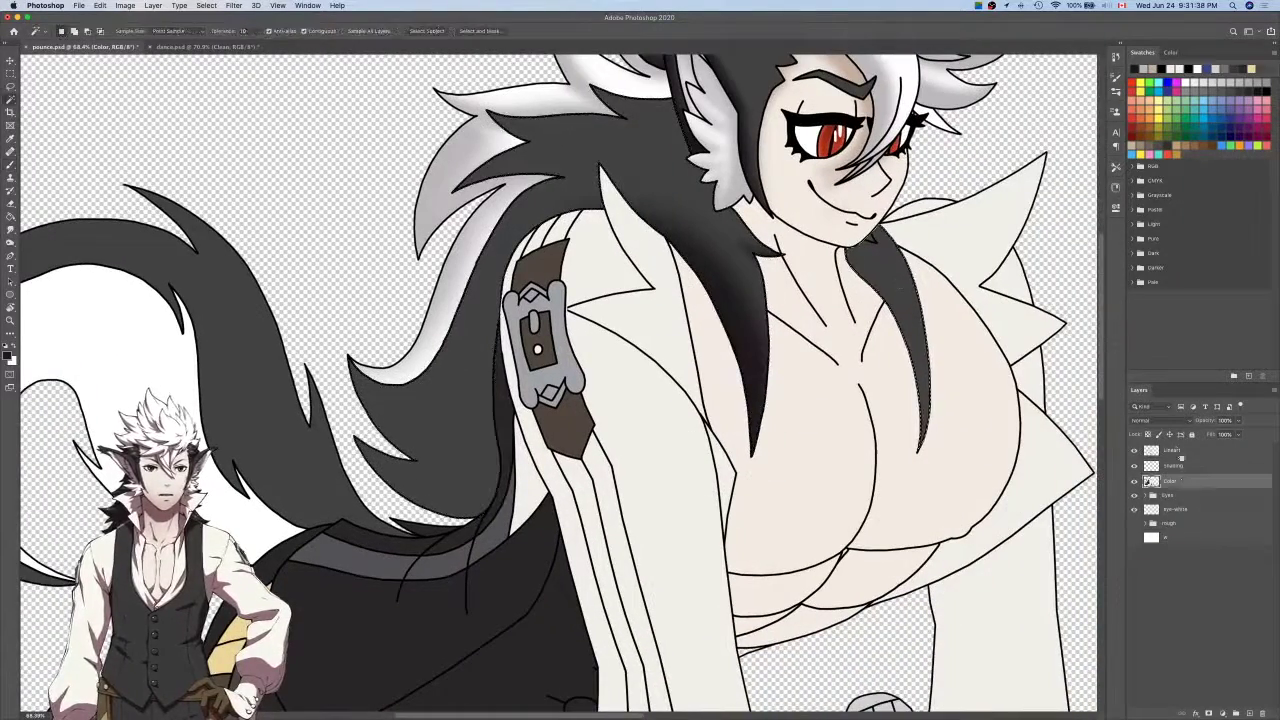
Brush a soft black shadow along the far neck lock's inner edge on the Shading layer and clear the selection.
key(alt+bracketright)
key(b)
drag(817, 248, 897, 497)
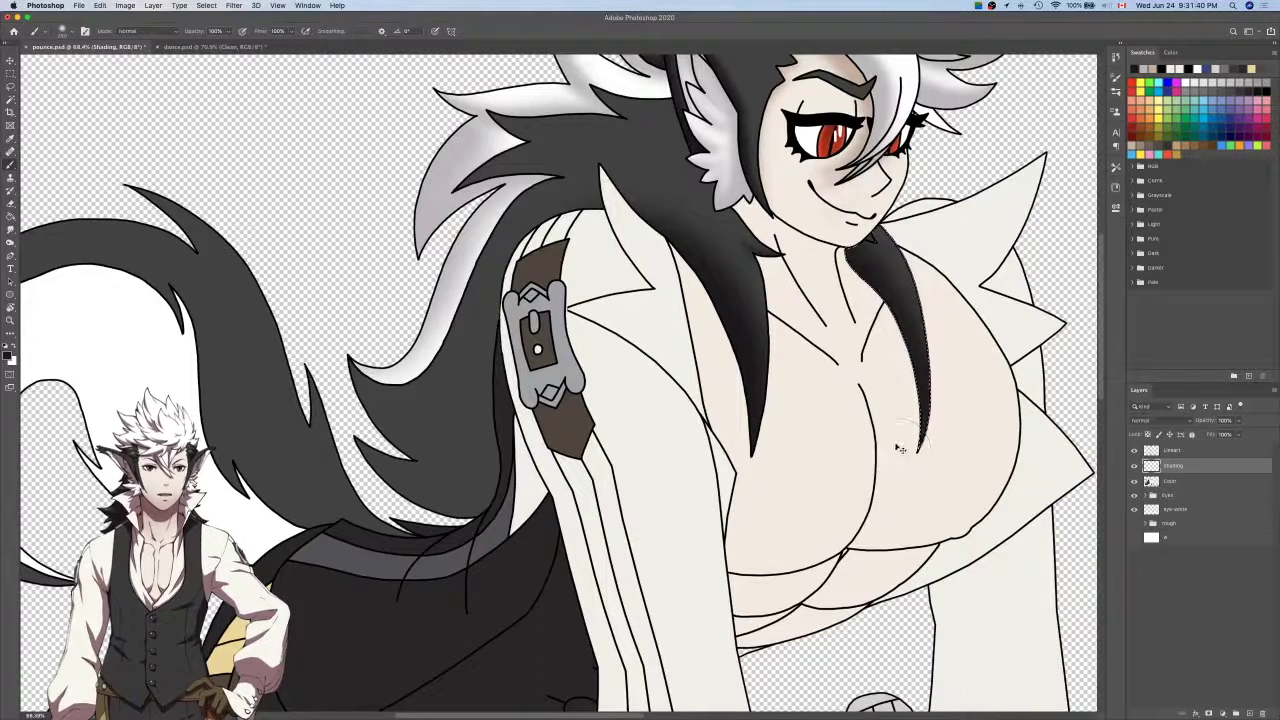
key(super+z)
mouse_move(897, 451)
mouse_down()
mouse_move(878, 327)
mouse_move(804, 249)
mouse_up()
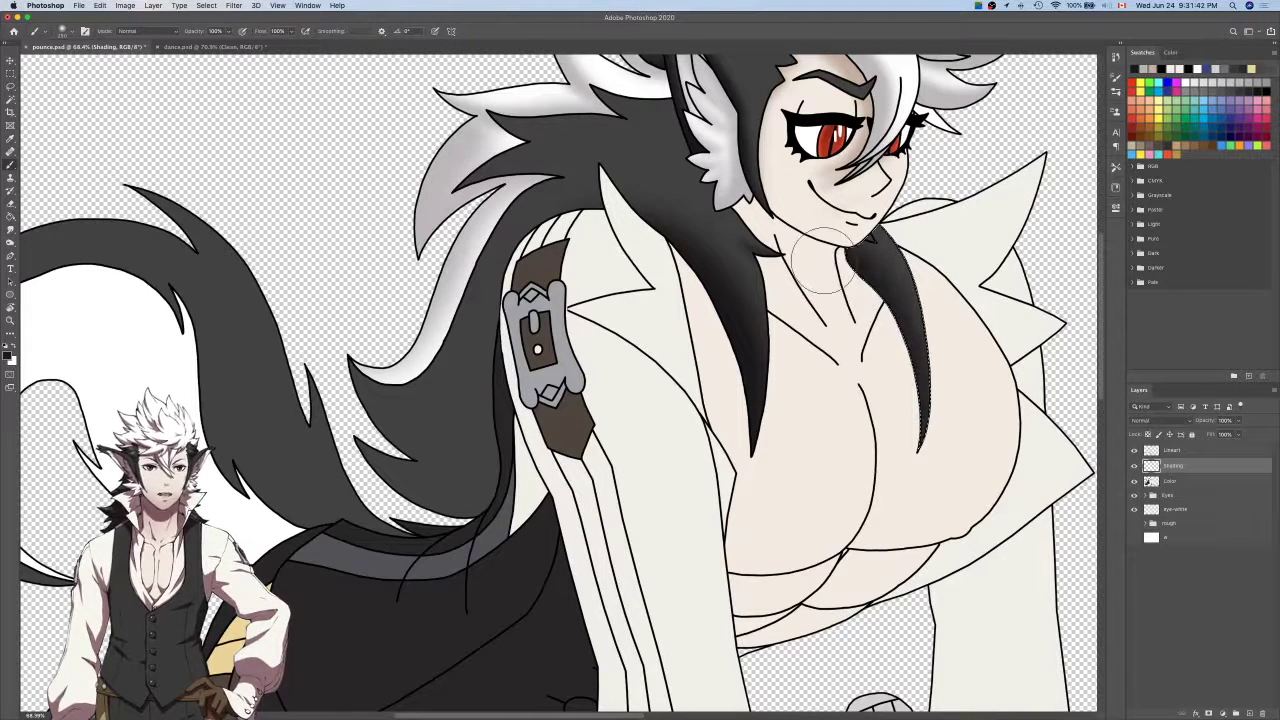
key(super+d)
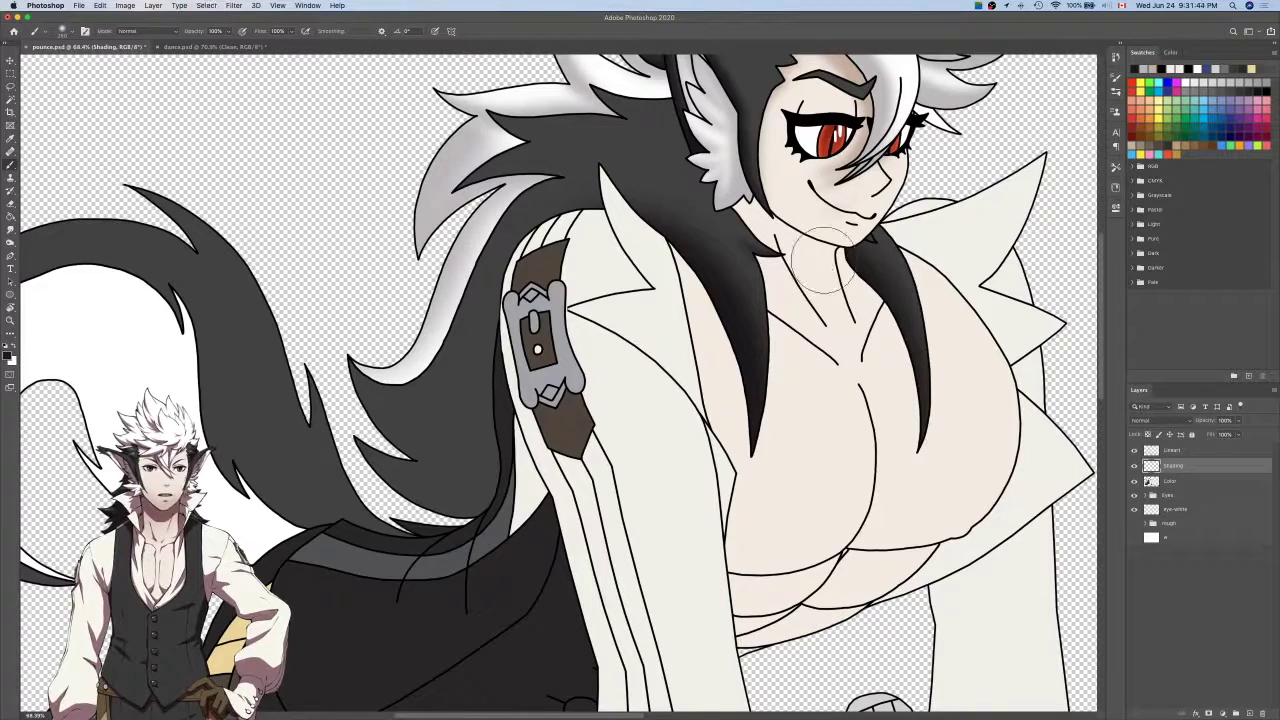
Select the small dark triangle under the jaw from the Lineart layer, extending the selection into its outlines and corners.
click(1187, 452)
key(w)
scroll(876, 246, up, 3)
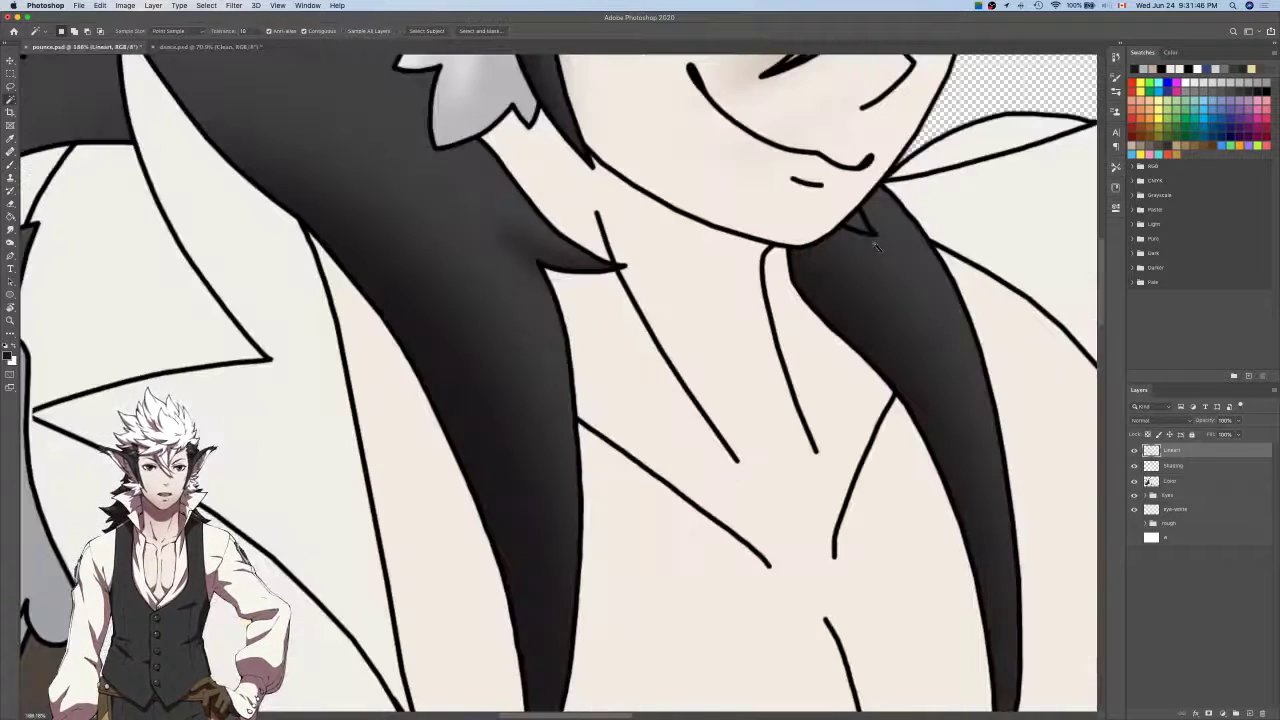
key(F6)
key(Return)
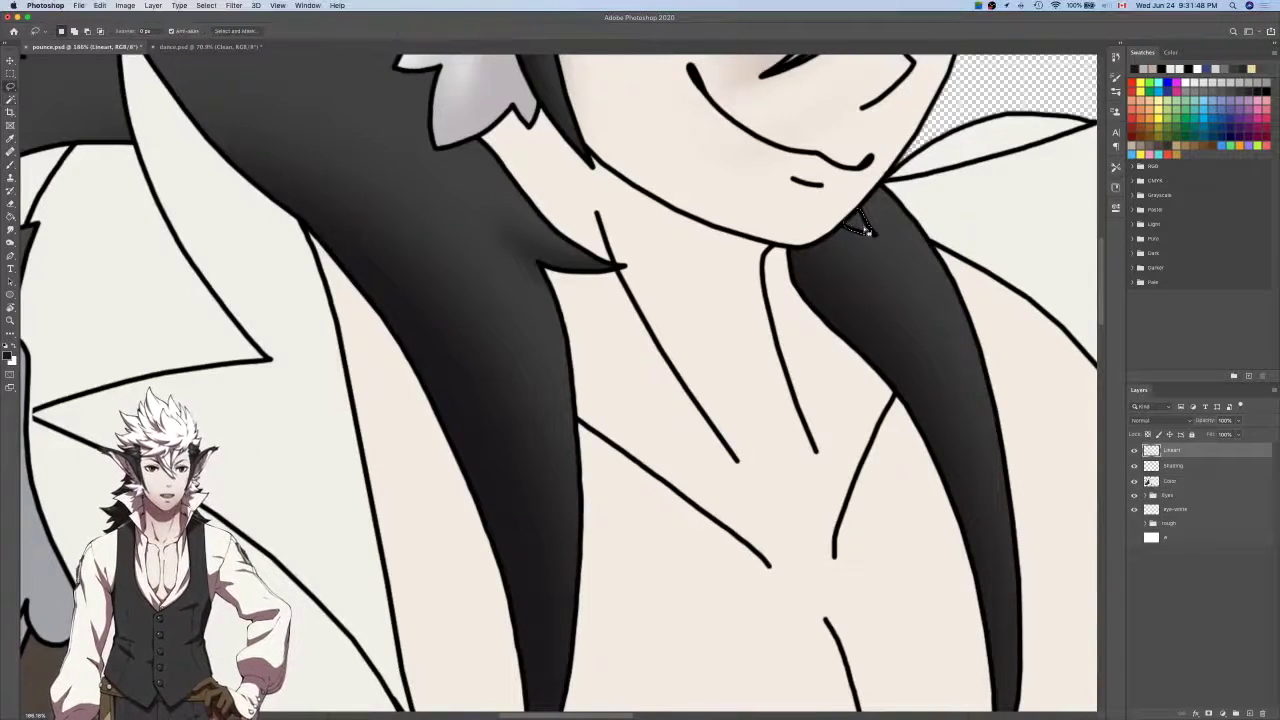
scroll(866, 226, up, 5)
key(l)
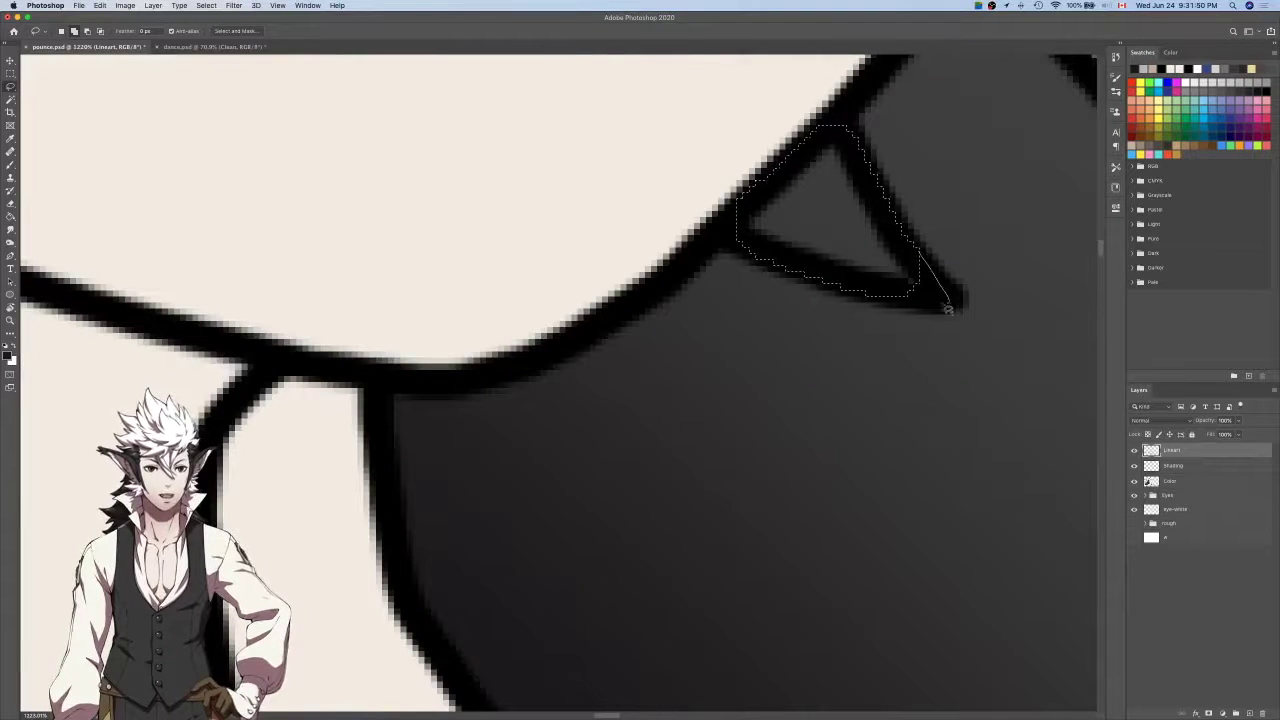
scroll(905, 292, down, 2)
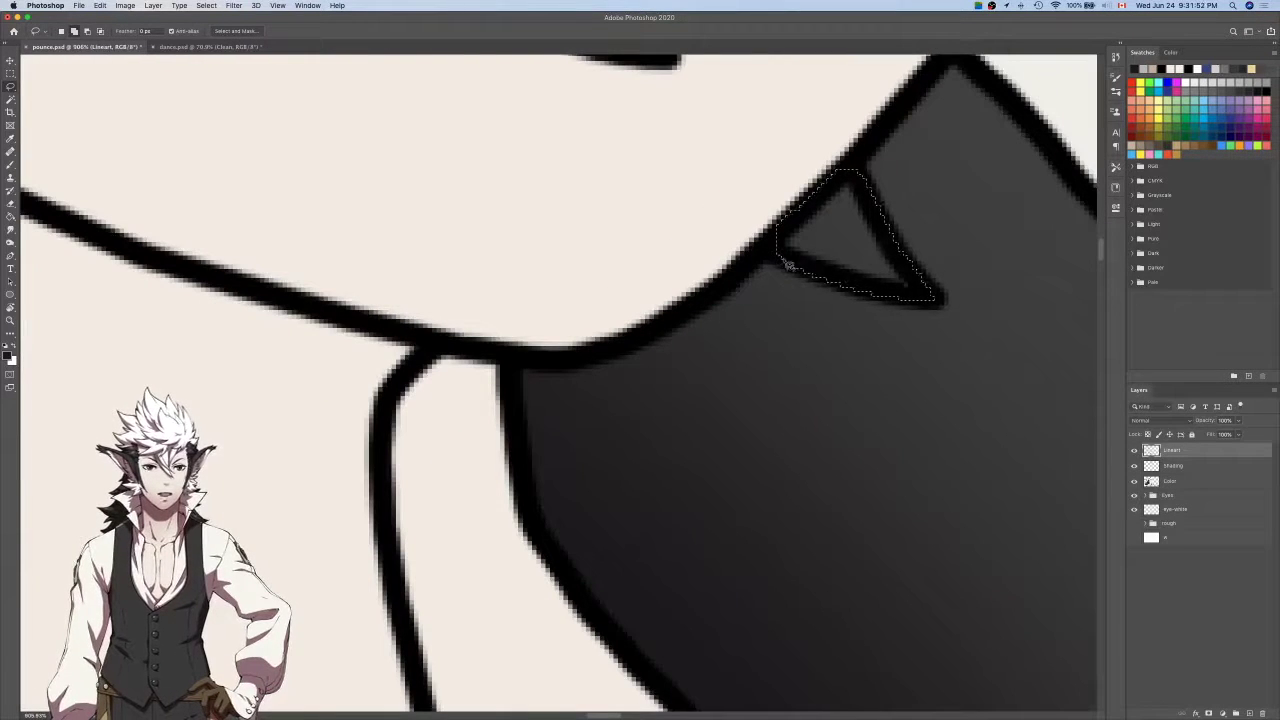
Hide the Lineart layer and darken the small triangle under the jaw with a resized soft brush on the Shading layer.
key(b)
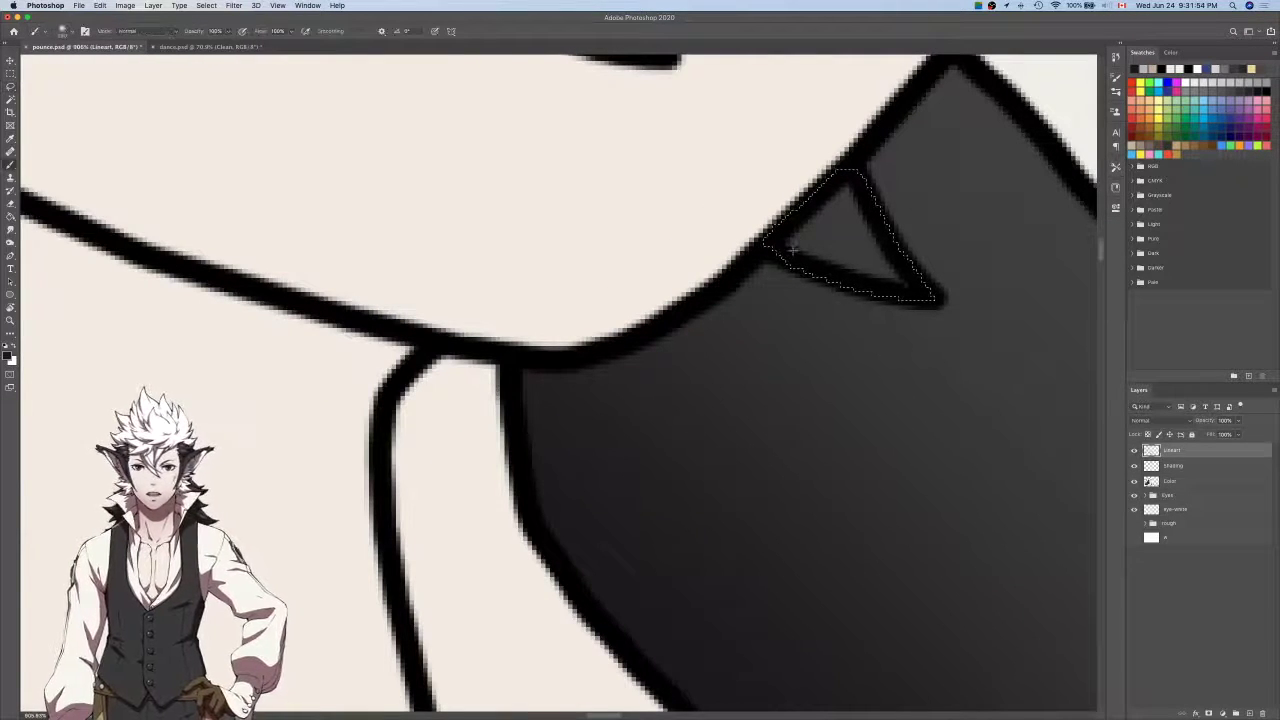
key([)
key([)
key([)
key([)
key([)
key([)
key([)
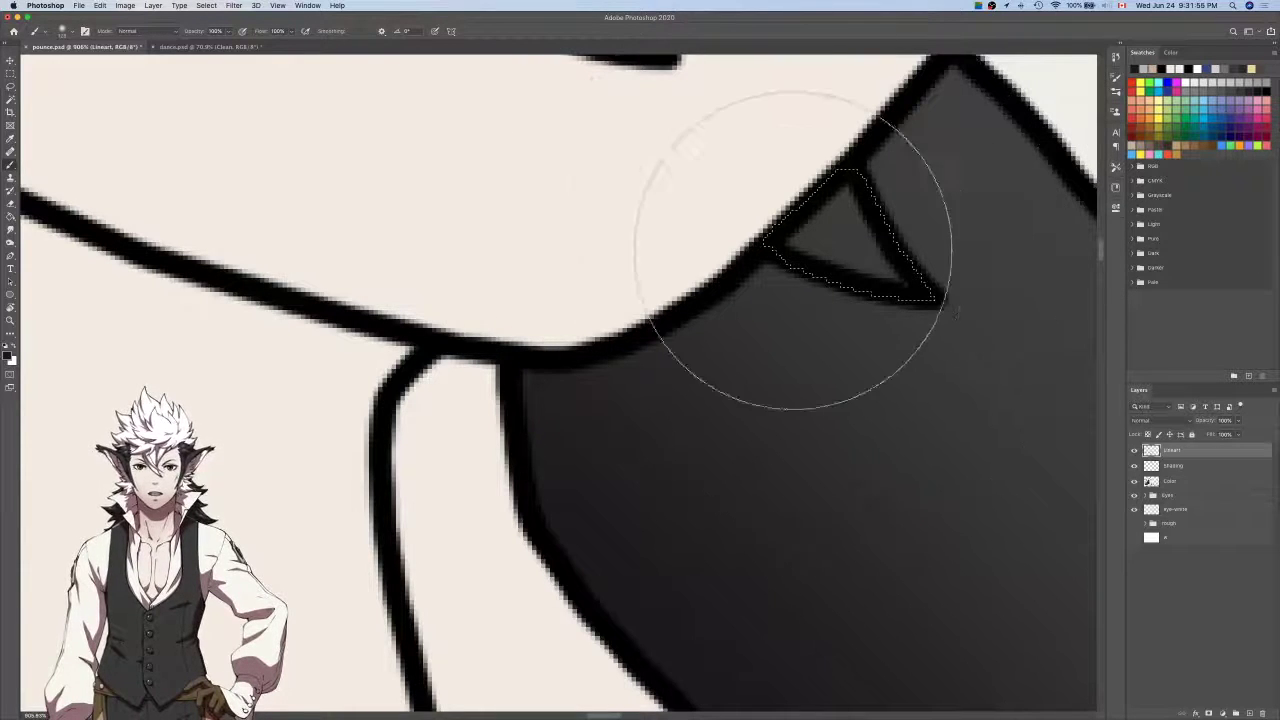
key([)
key([)
key([)
key(])
key(])
key(])
key(])
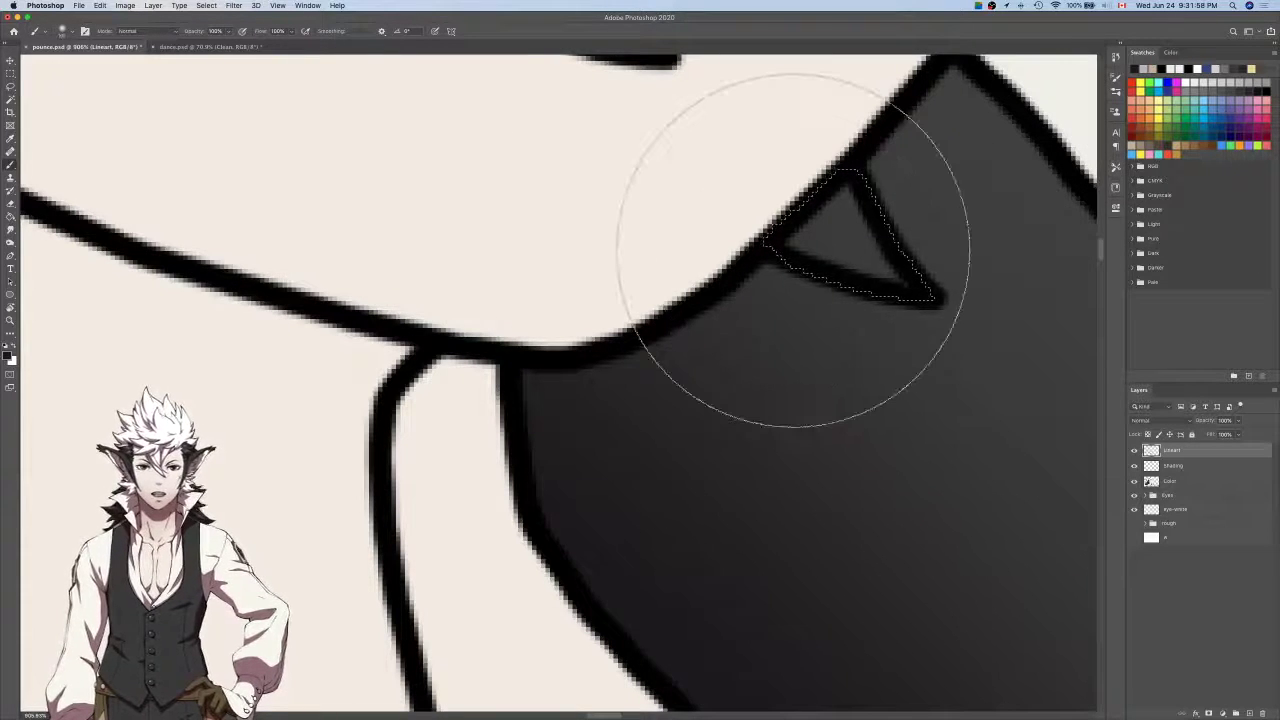
scroll(793, 250, down, 3)
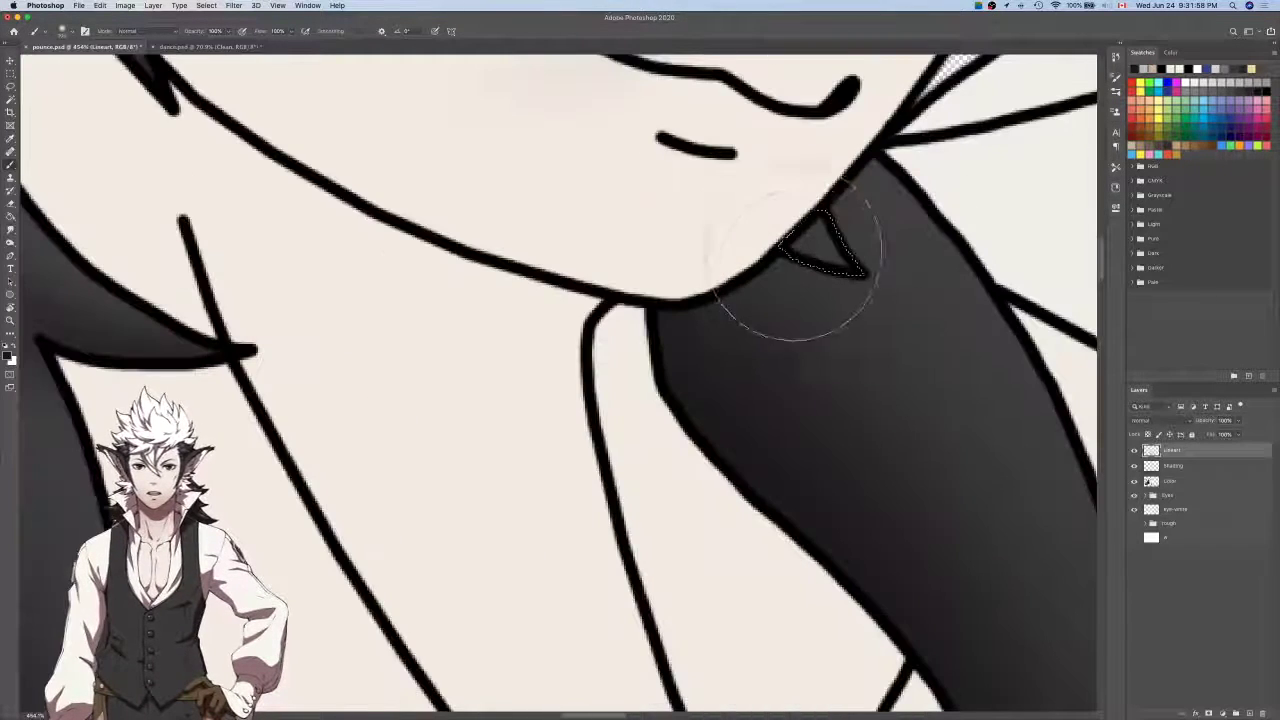
click(1134, 453)
scroll(1048, 458, down, 3)
click(1163, 471)
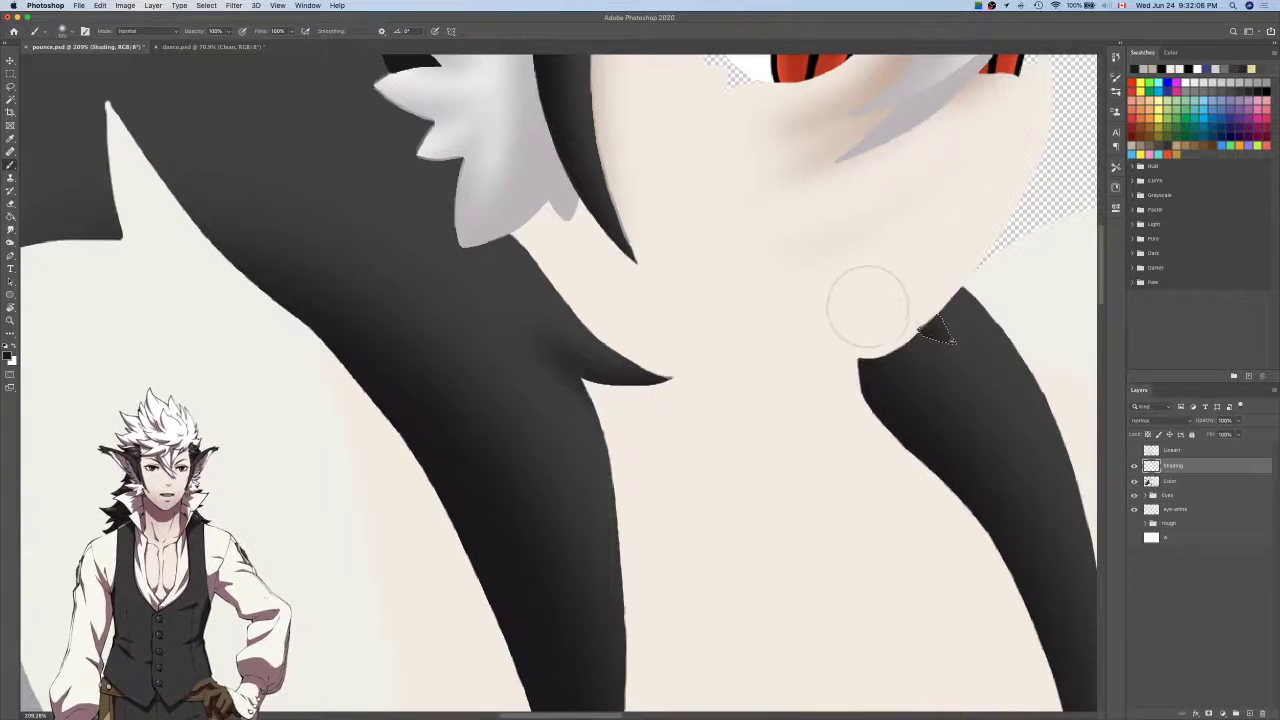
Show the Lineart layer again as the active layer and clear the triangle selection.
click(1134, 450)
click(1173, 451)
key(super+d)
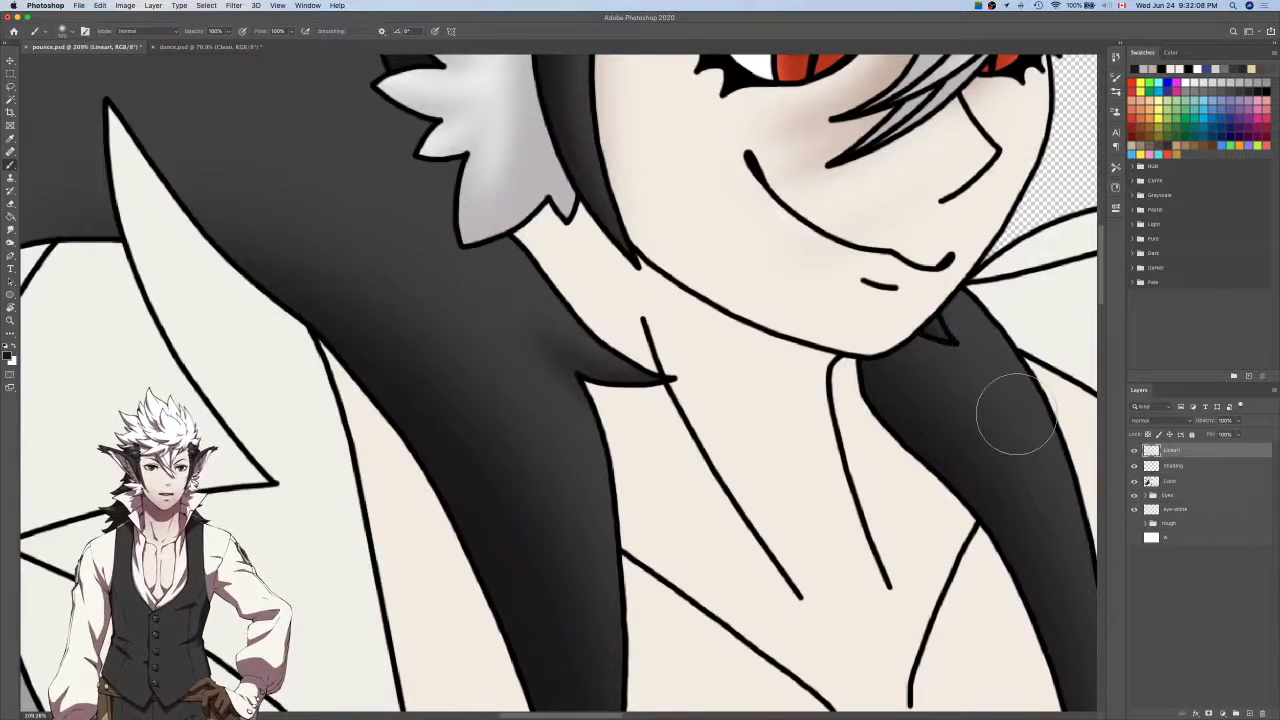
Select the large dark mane area behind the ear and shoulder with the Magic Wand on the Lineart layer.
key(w)
scroll(1017, 415, down, 4)
scroll(1017, 415, left, 6)
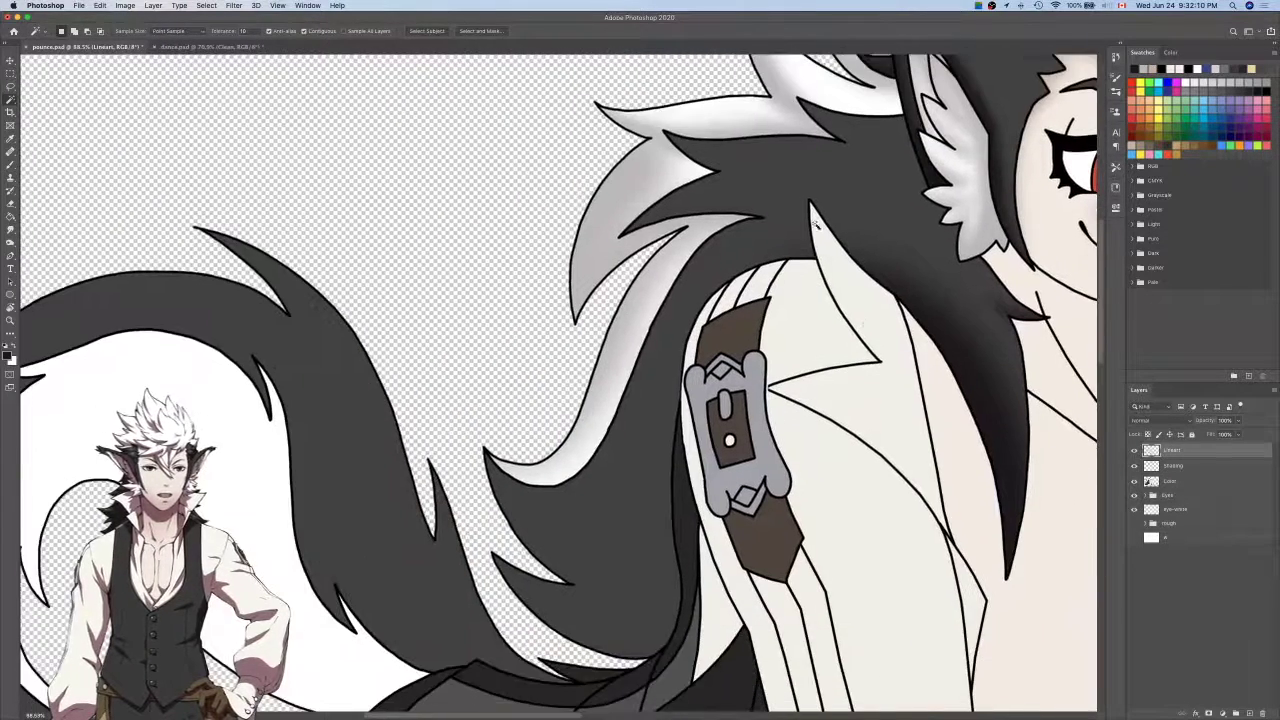
click(790, 204)
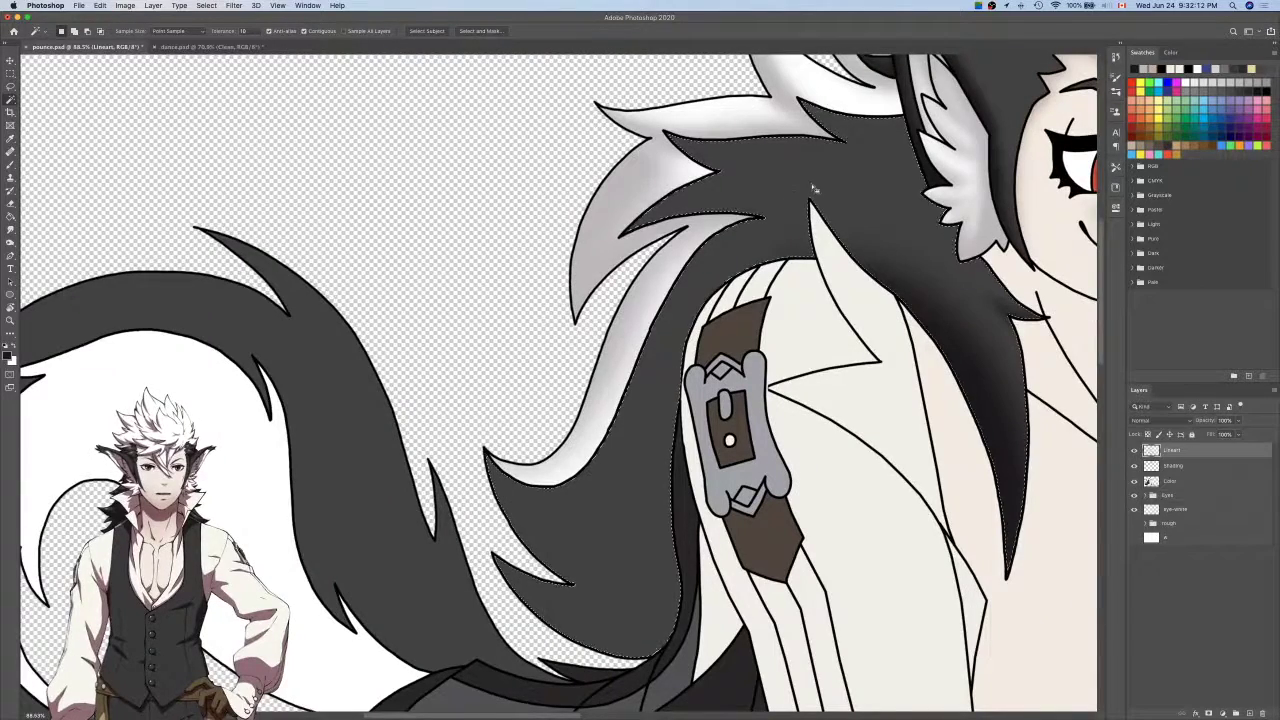
Lasso the two upper dark mane tips under the white hair locks into the selection.
key(l)
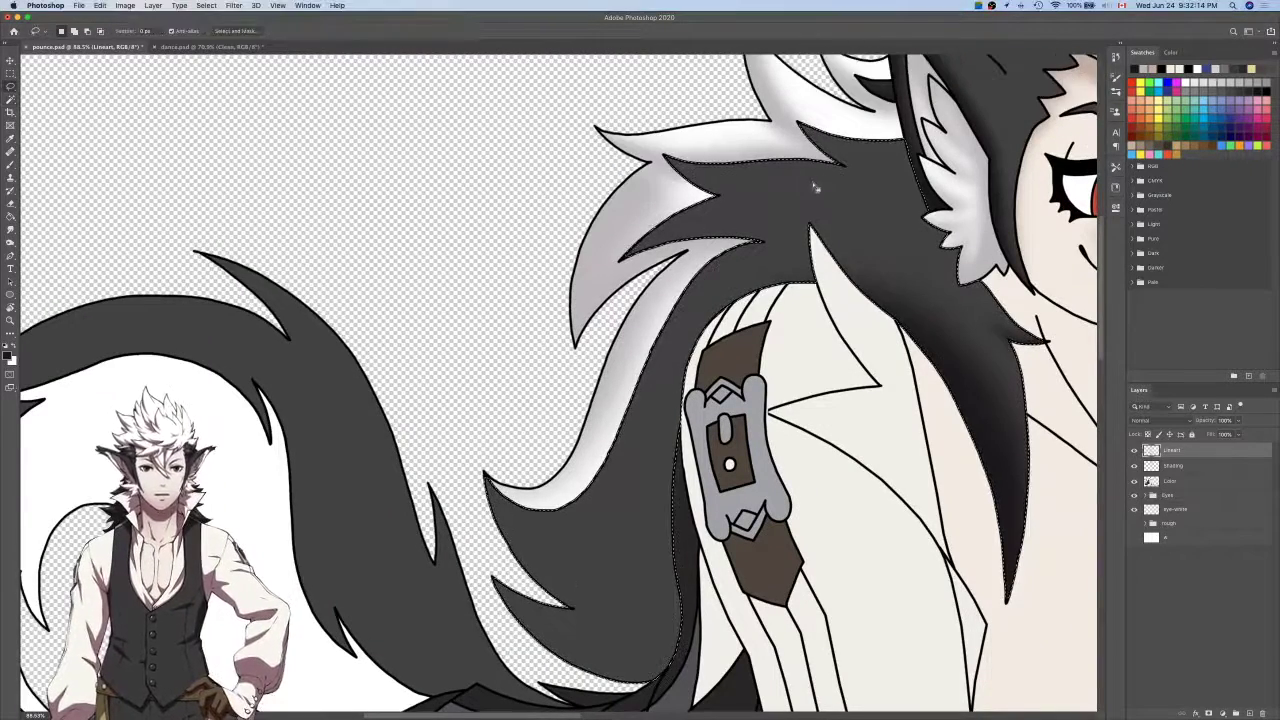
scroll(812, 186, up, 8)
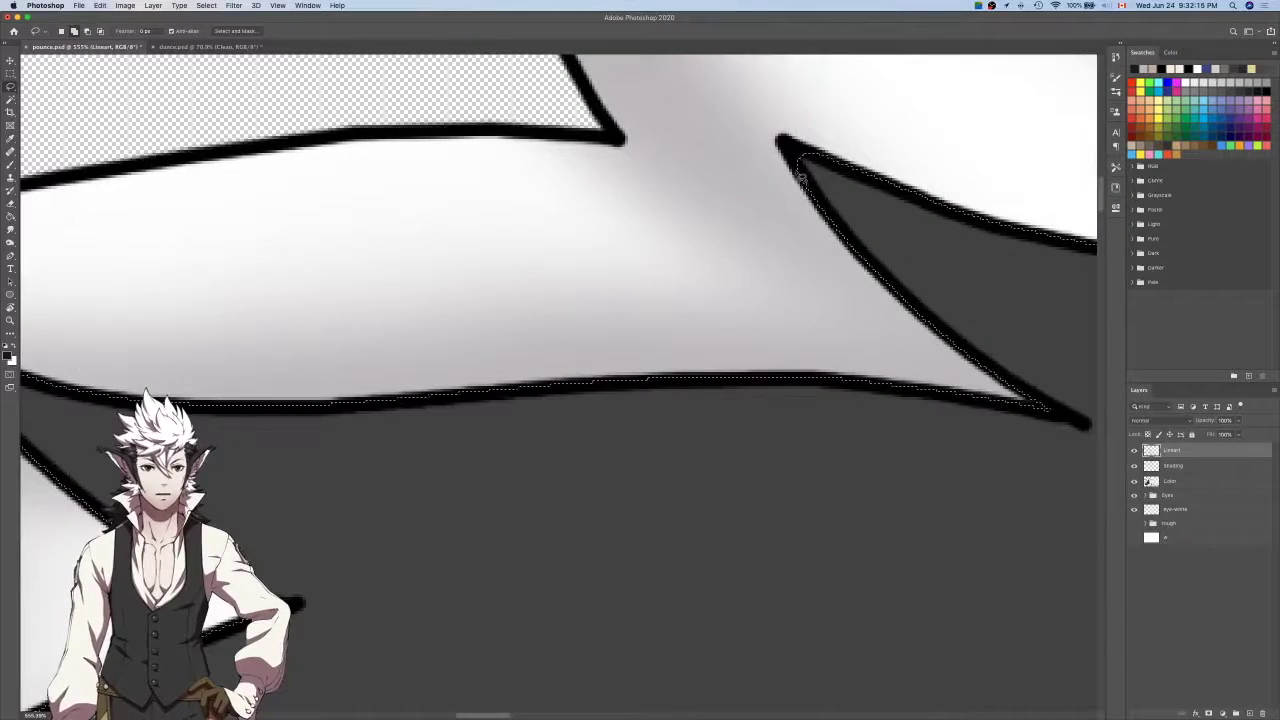
drag(793, 150, 808, 157)
scroll(815, 159, left, 5)
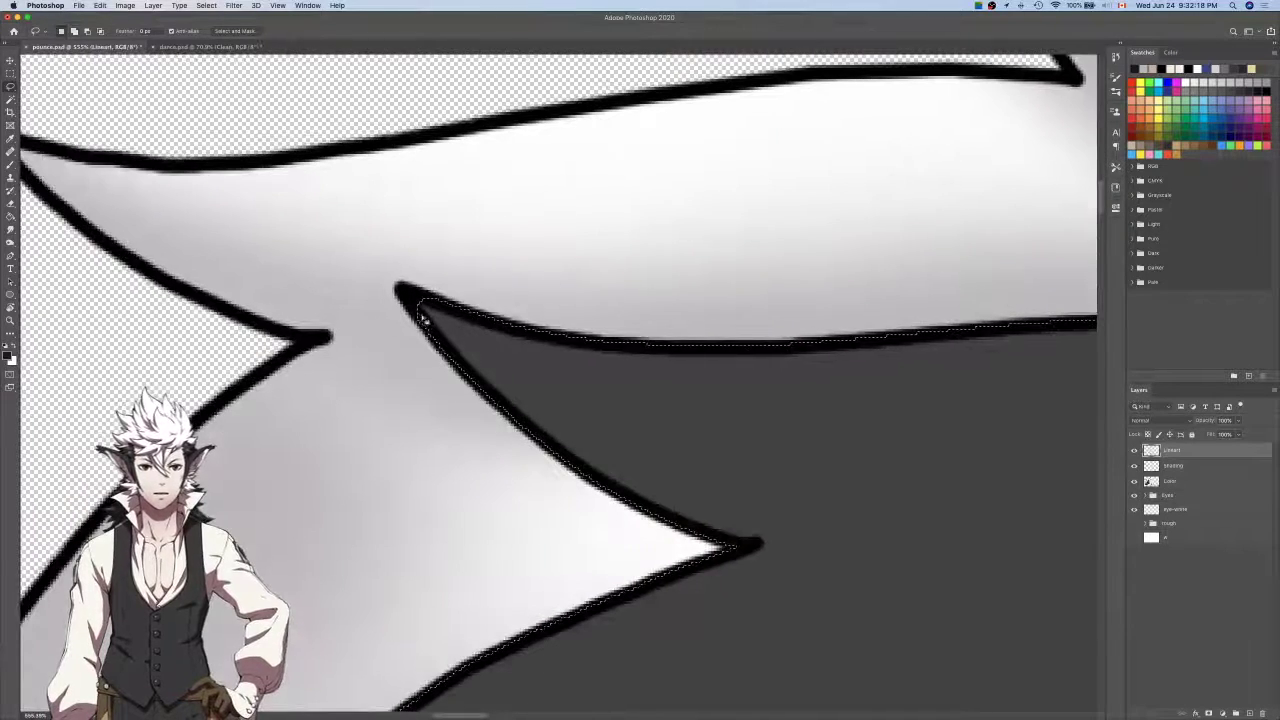
drag(423, 312, 422, 323)
Extend the selection into the dark point between the grey locks and the mane tip at the curved white lock's end.
scroll(422, 300, down, 10)
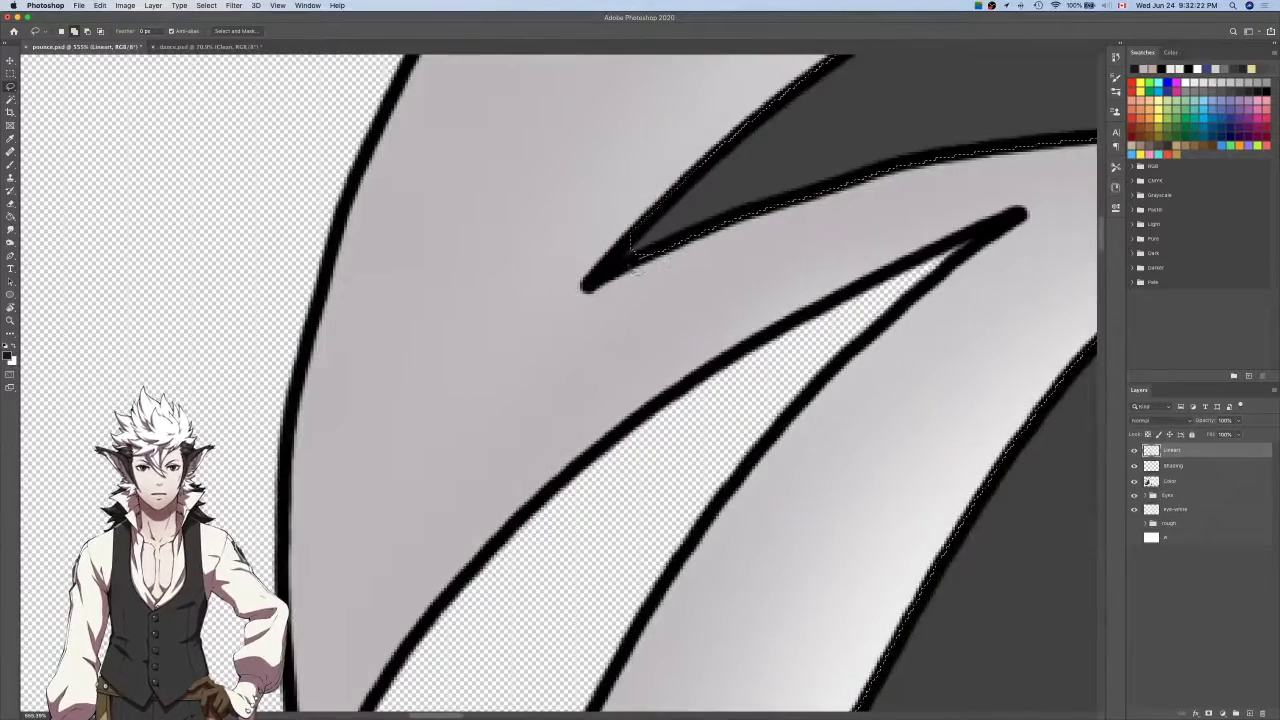
scroll(636, 234, down, 15)
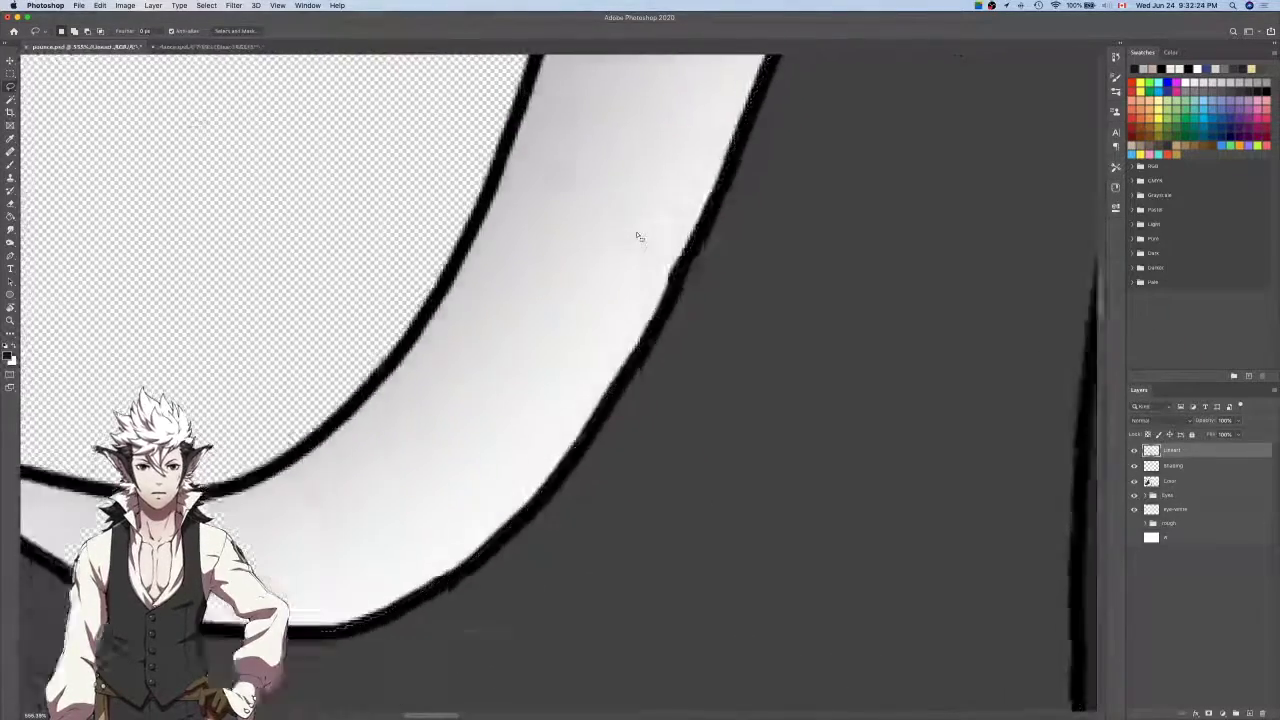
scroll(636, 234, left, 2)
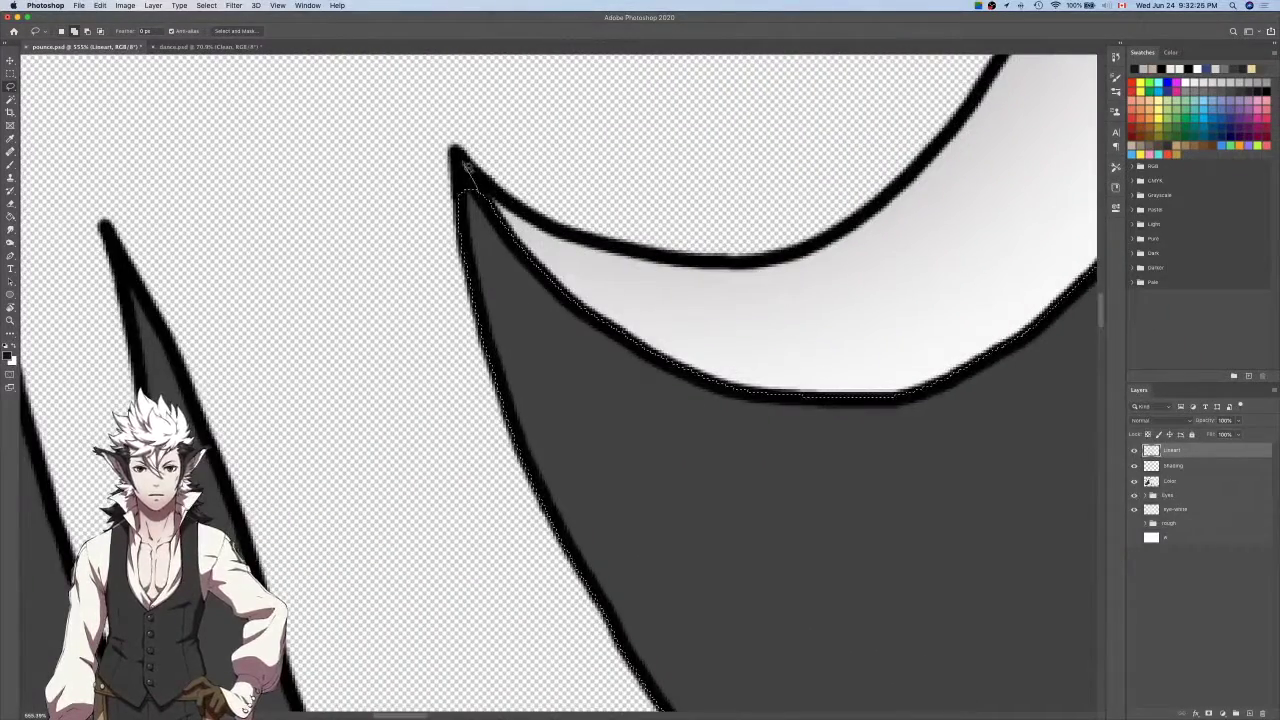
drag(465, 207, 466, 204)
scroll(532, 232, down, 5)
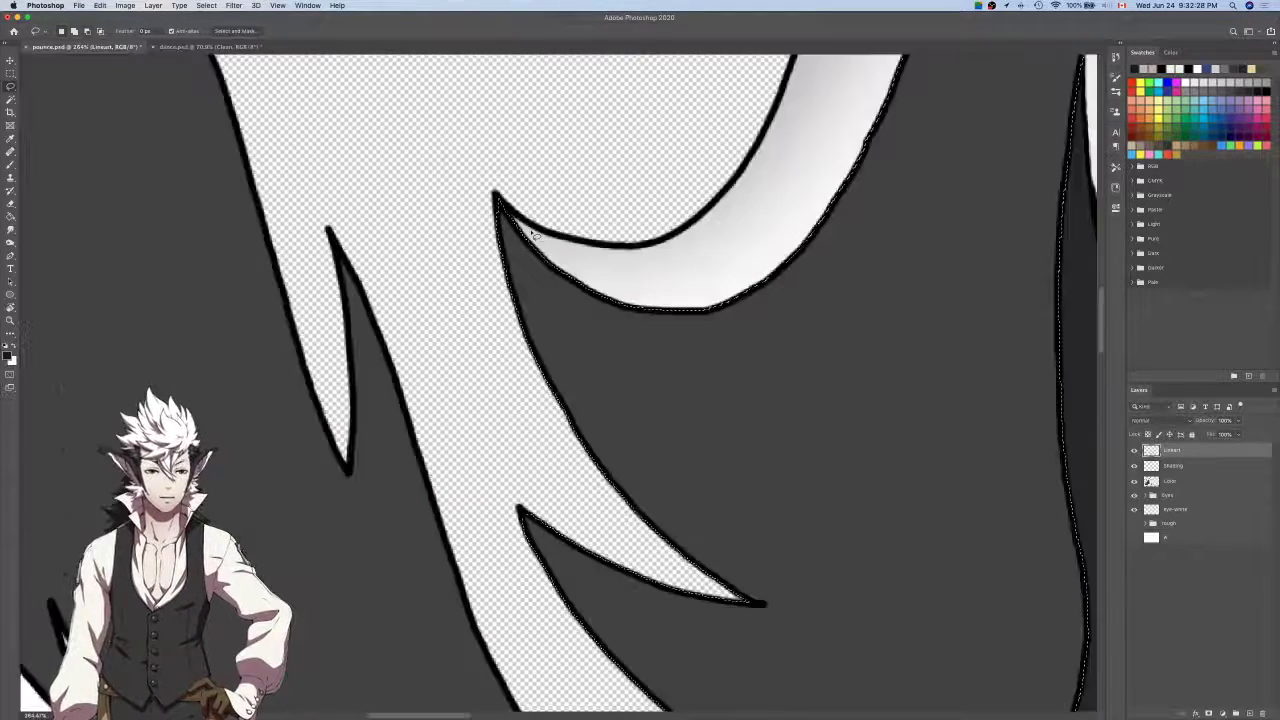
scroll(535, 236, down, 5)
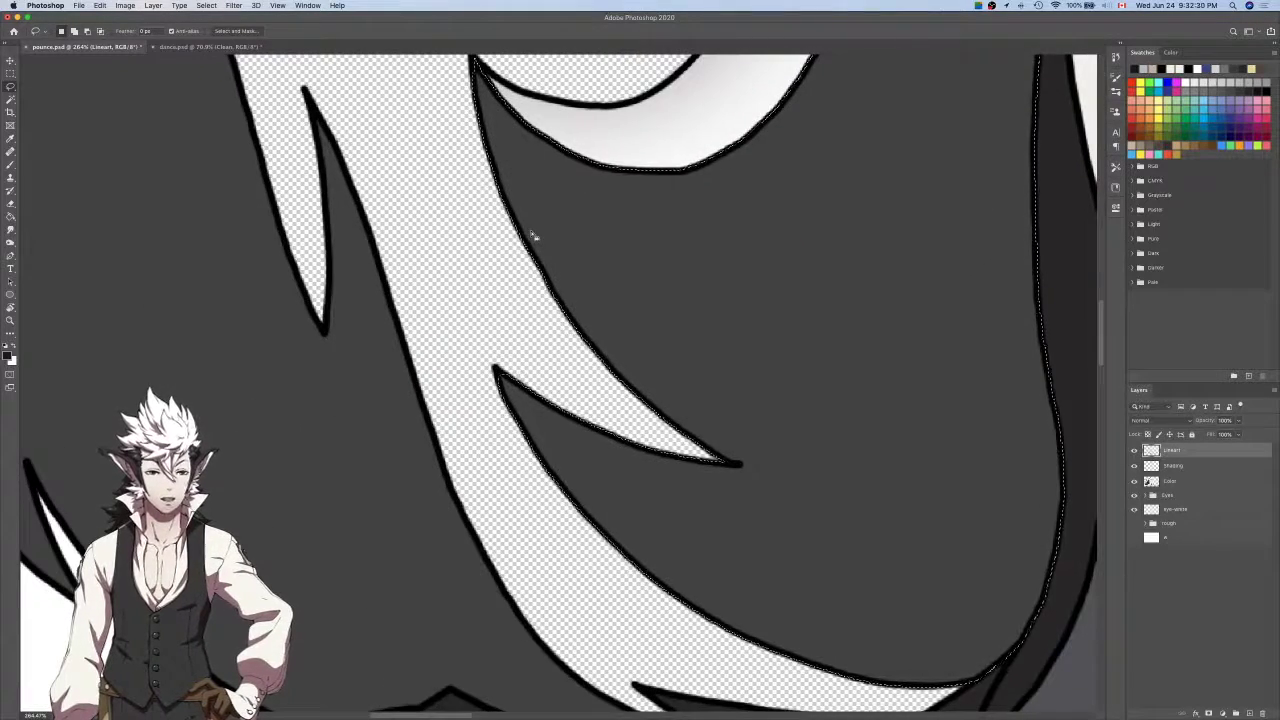
scroll(535, 236, down, 3)
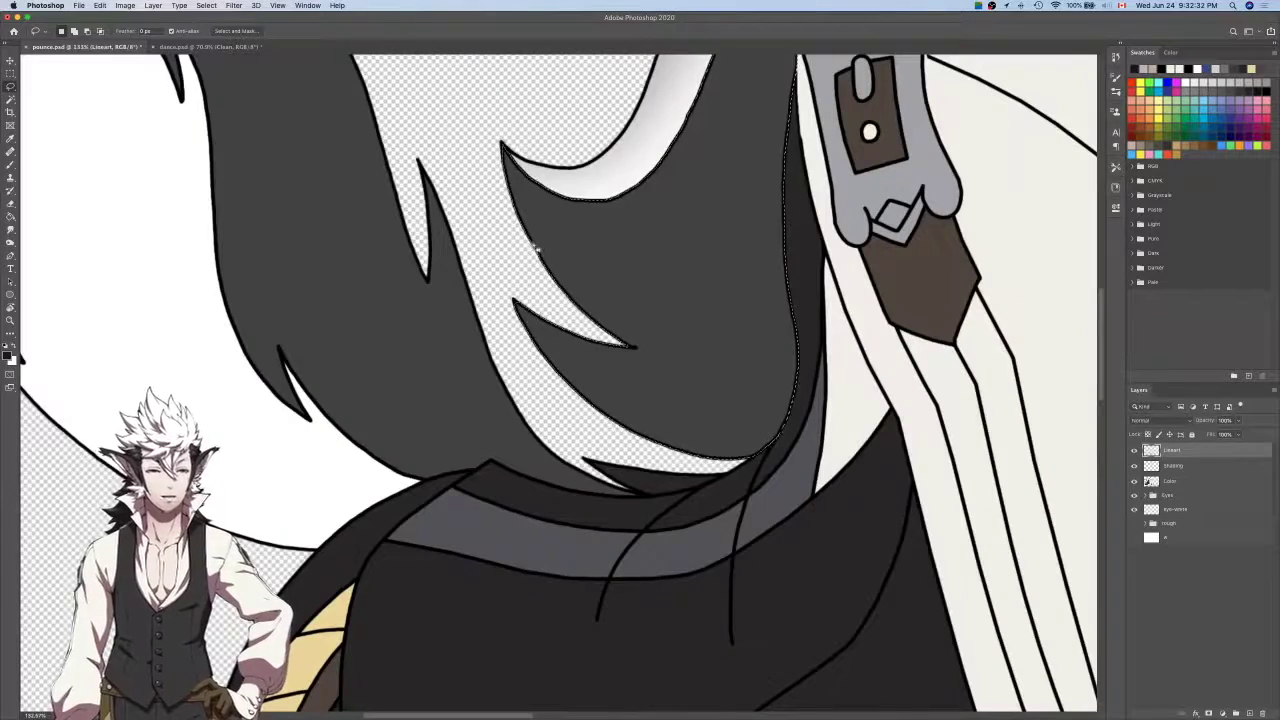
Lasso the sharp tip of the lower dark mane point into the selection.
scroll(530, 328, up, 8)
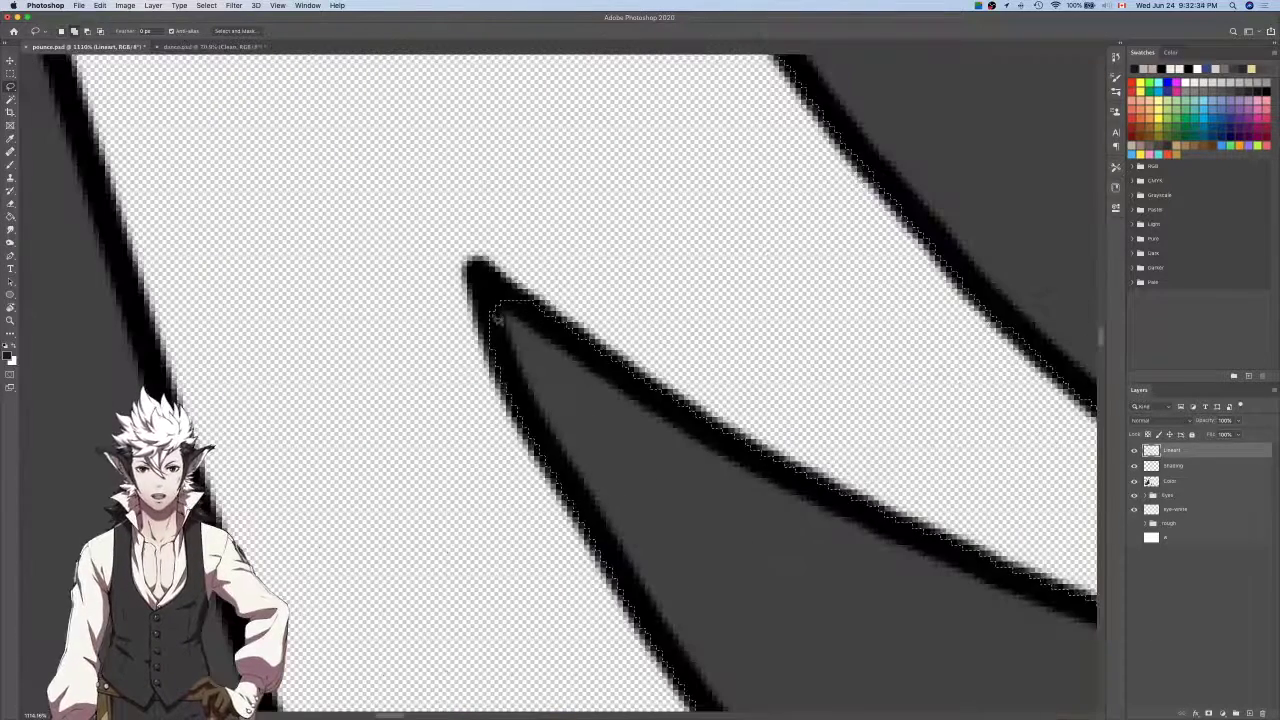
drag(493, 338, 488, 297)
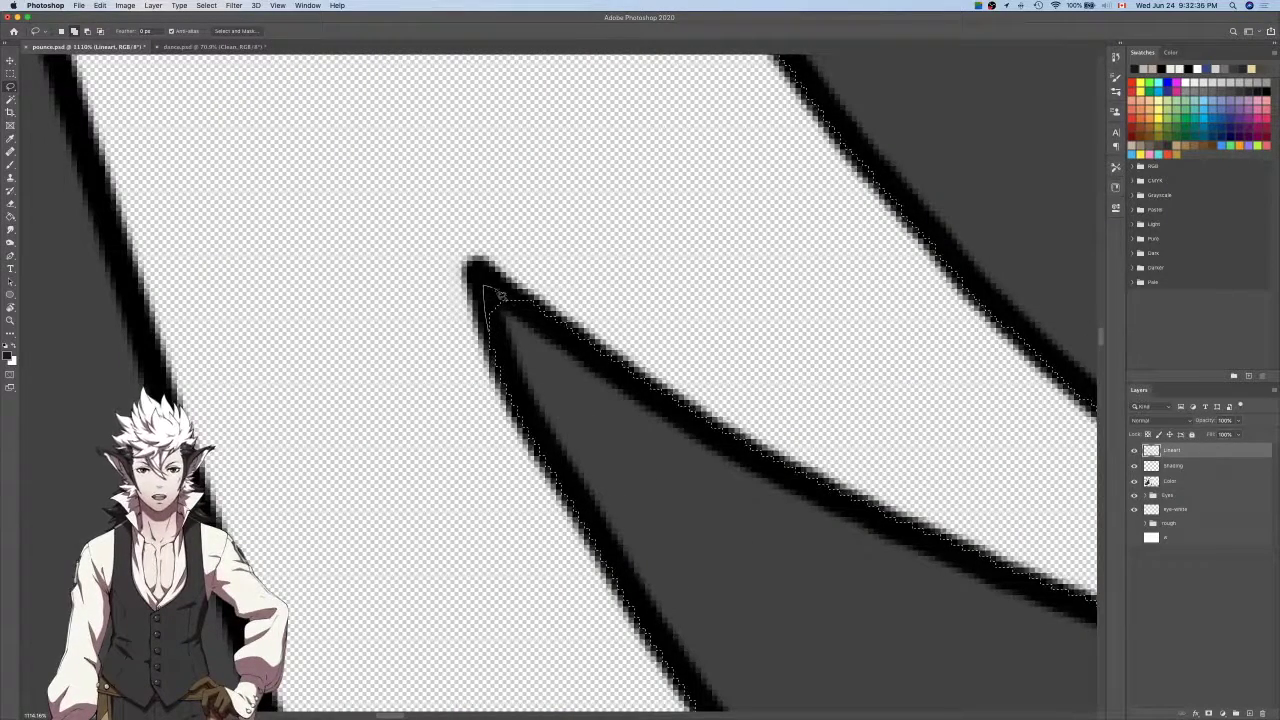
scroll(500, 295, down, 10)
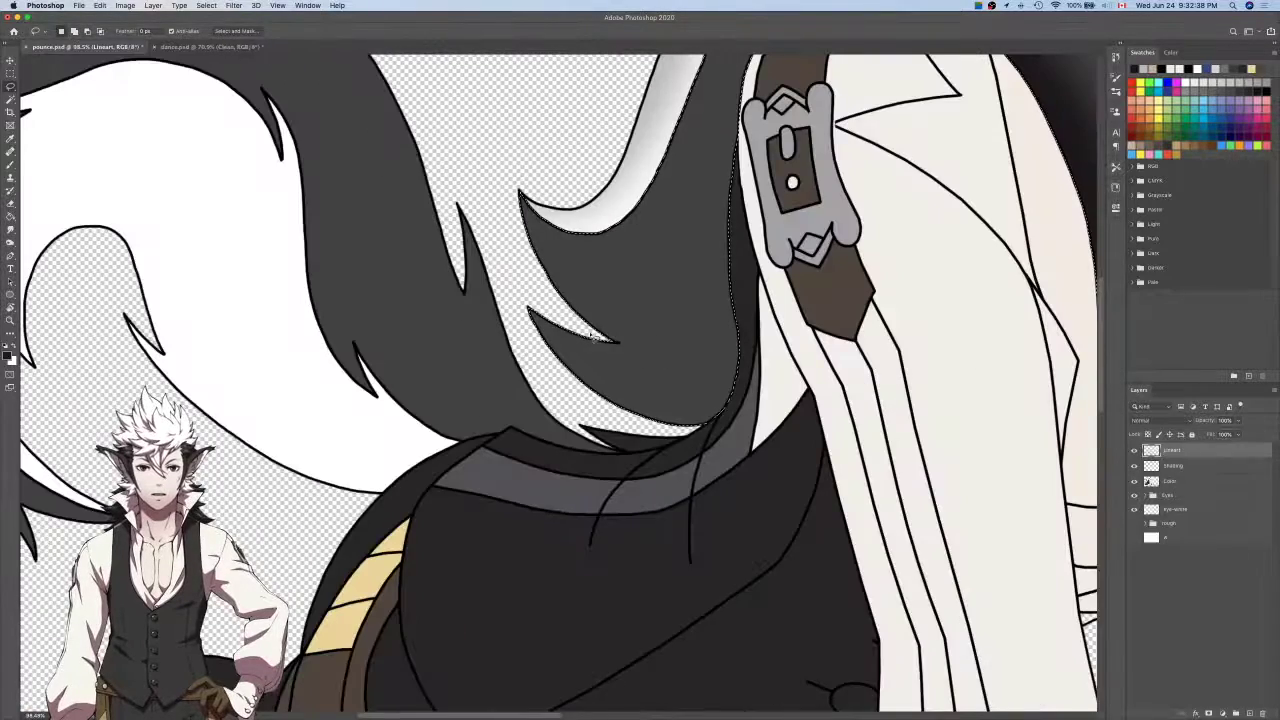
Brush a soft shadow over the lower dark mane tips on the Shading layer with a much larger brush.
scroll(593, 337, up, 2)
click(1210, 468)
key(b)
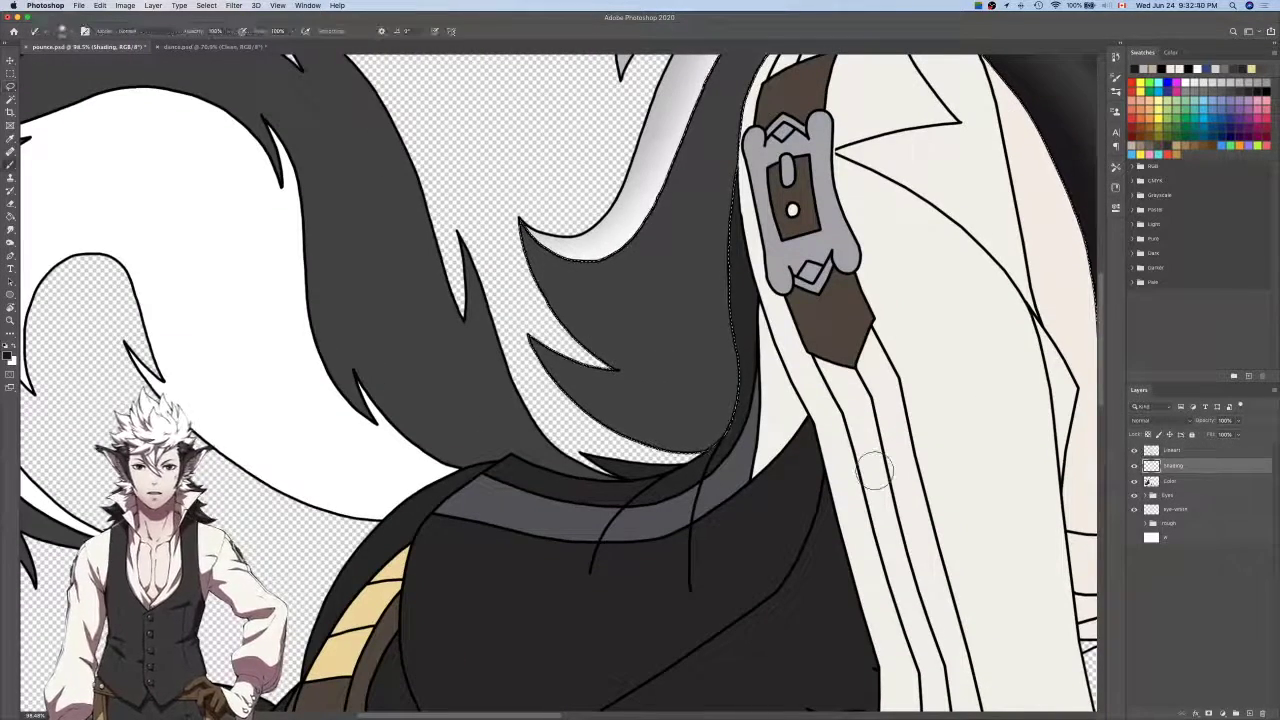
key(bracketright)
key(bracketright)
key(bracketright)
key(bracketright)
key(bracketright)
key(bracketright)
key(bracketright)
key(bracketright)
key(bracketleft)
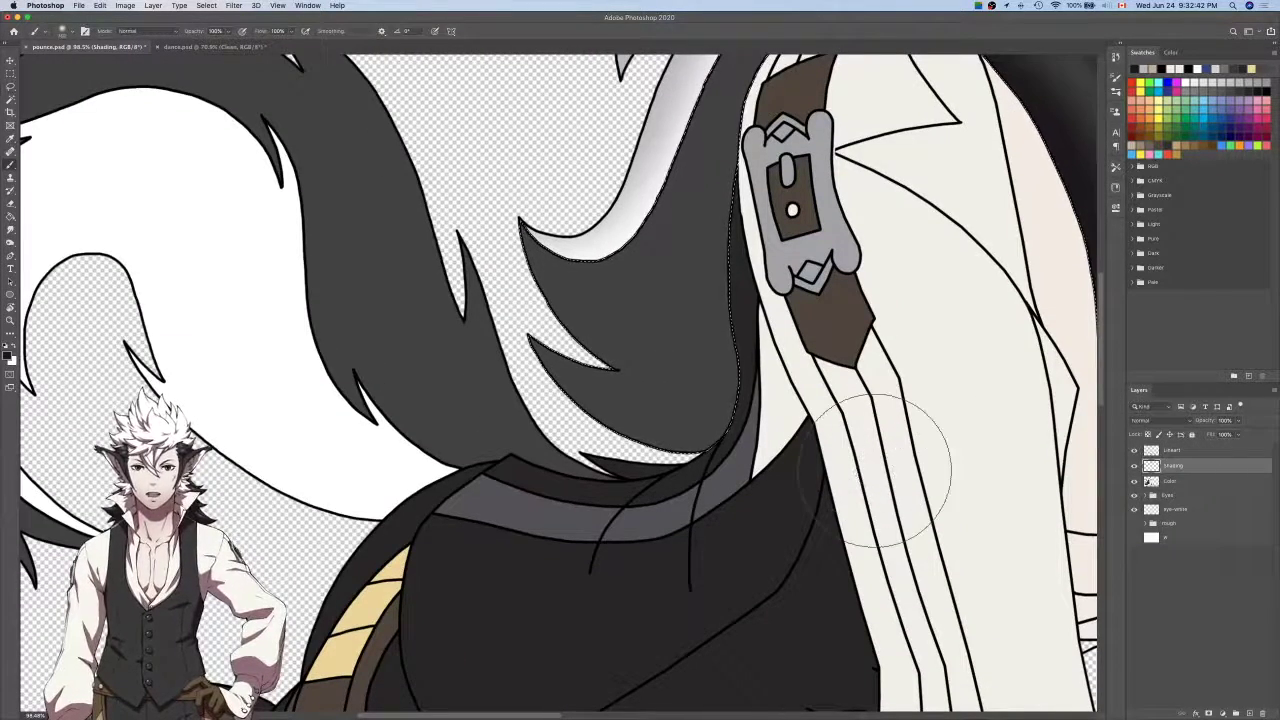
key(bracketright)
key(bracketleft)
scroll(890, 470, down, 3)
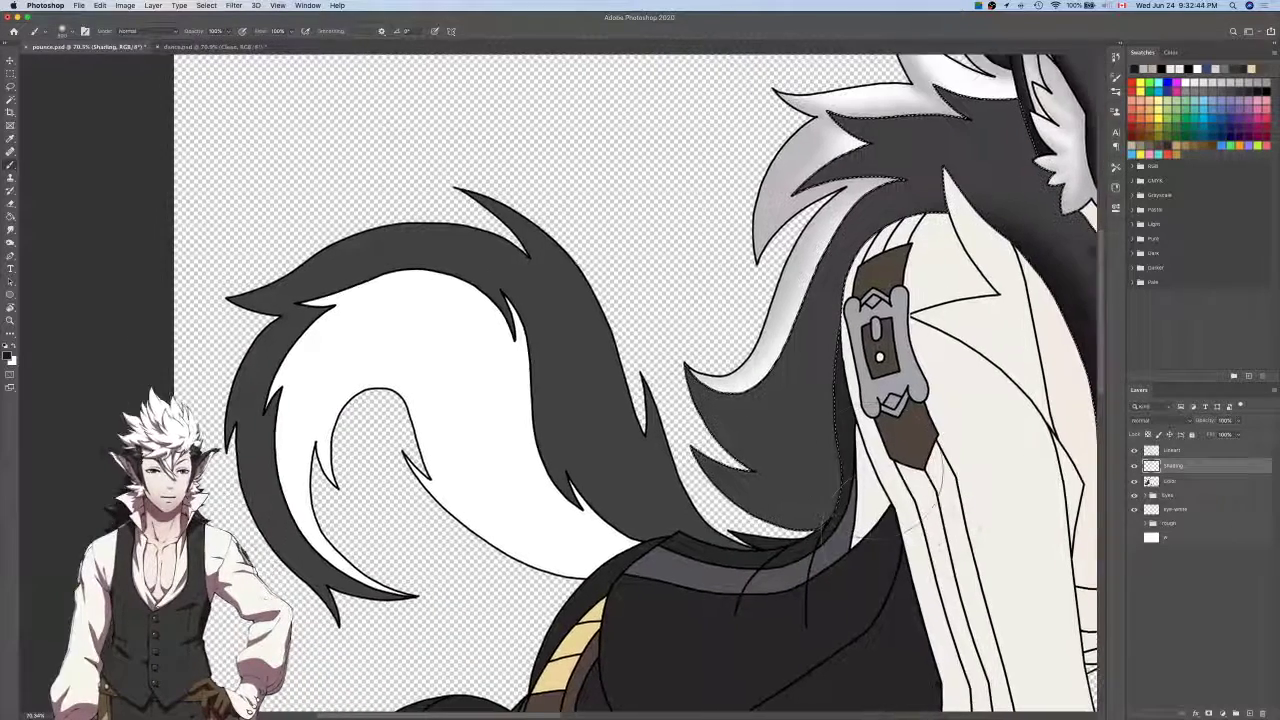
drag(645, 405, 918, 470)
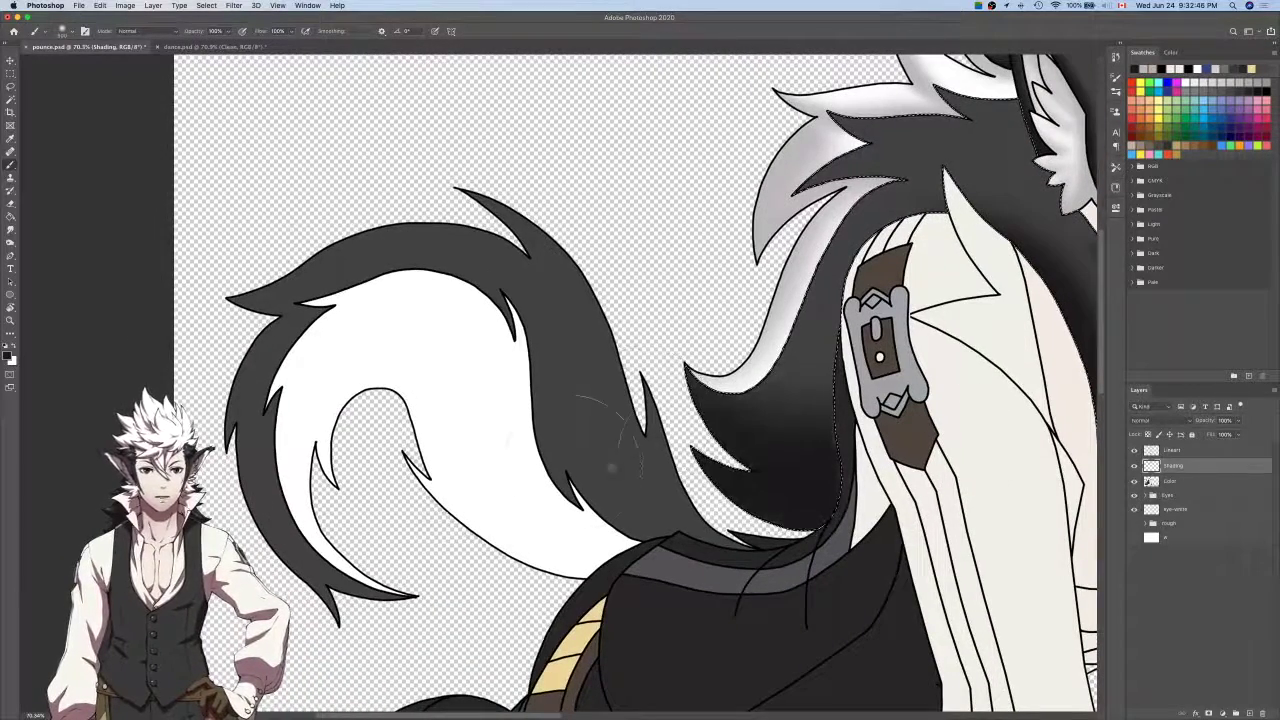
mouse_move(652, 388)
mouse_down()
mouse_move(805, 463)
mouse_move(985, 508)
mouse_up()
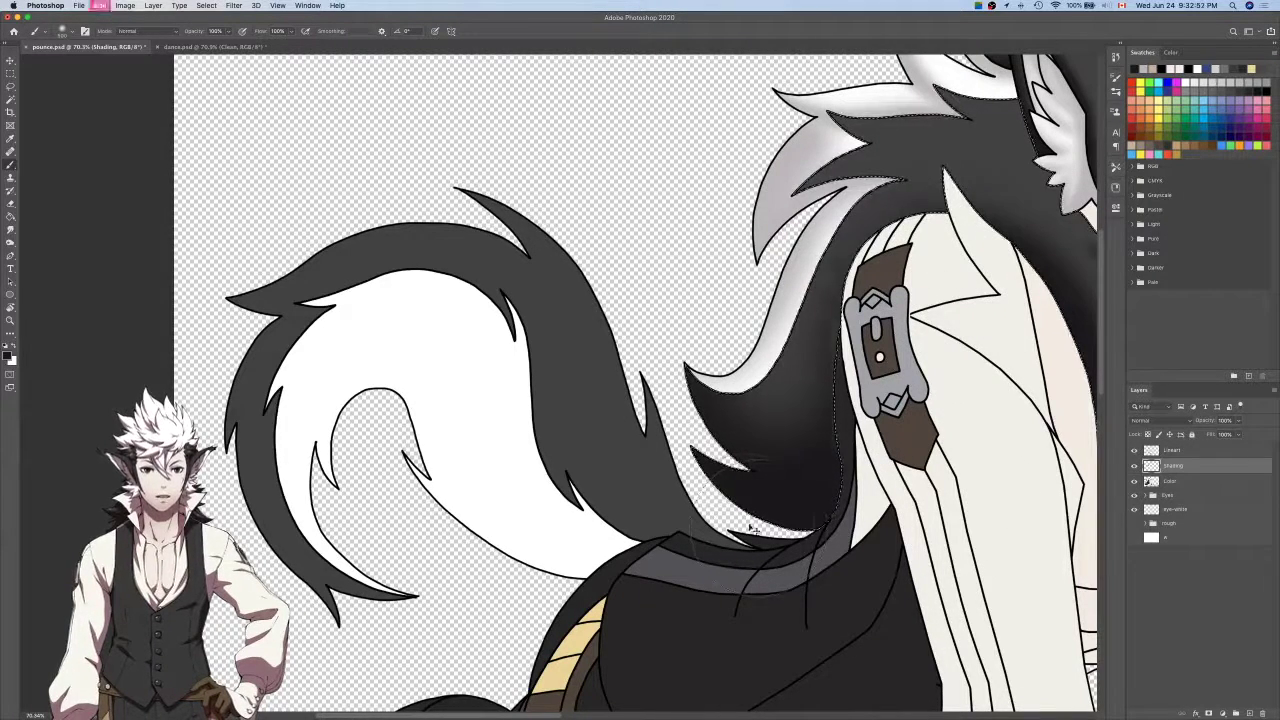
drag(852, 478, 928, 310)
key(super+z)
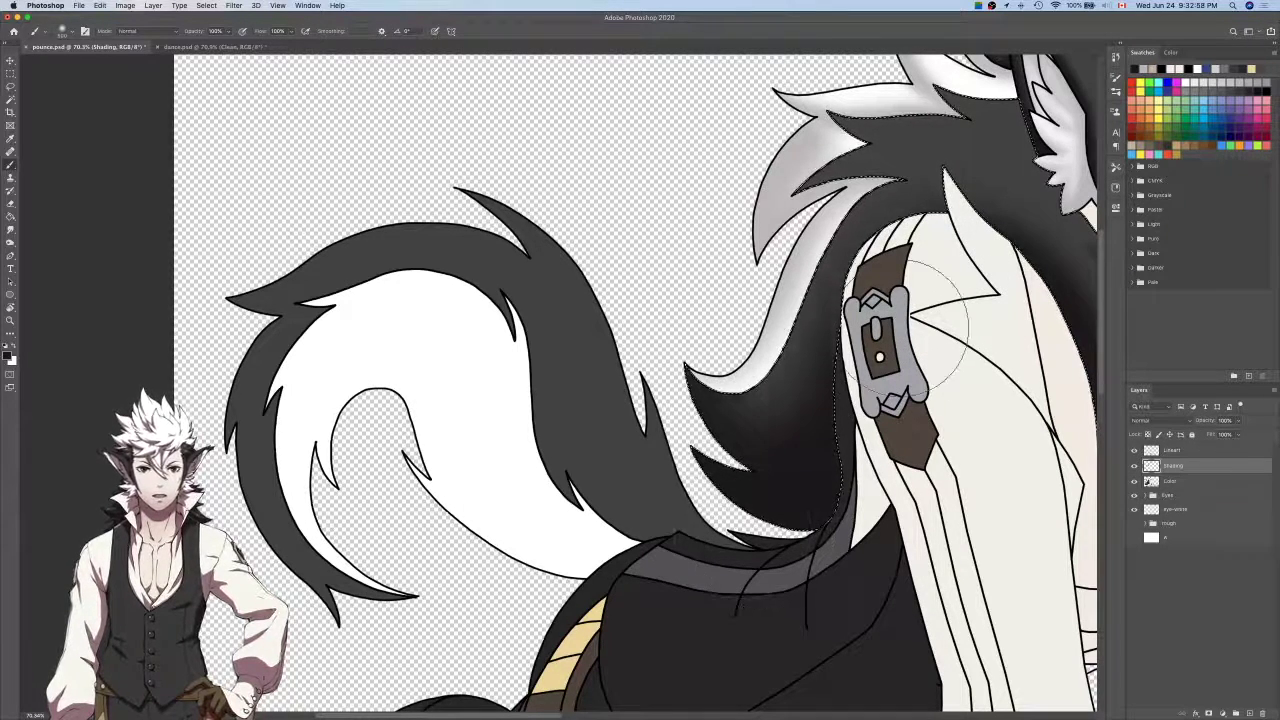
Try brushing a soft shadow across the upper dark mane on the Shading layer.
scroll(946, 371, right, 5)
scroll(946, 371, up, 2)
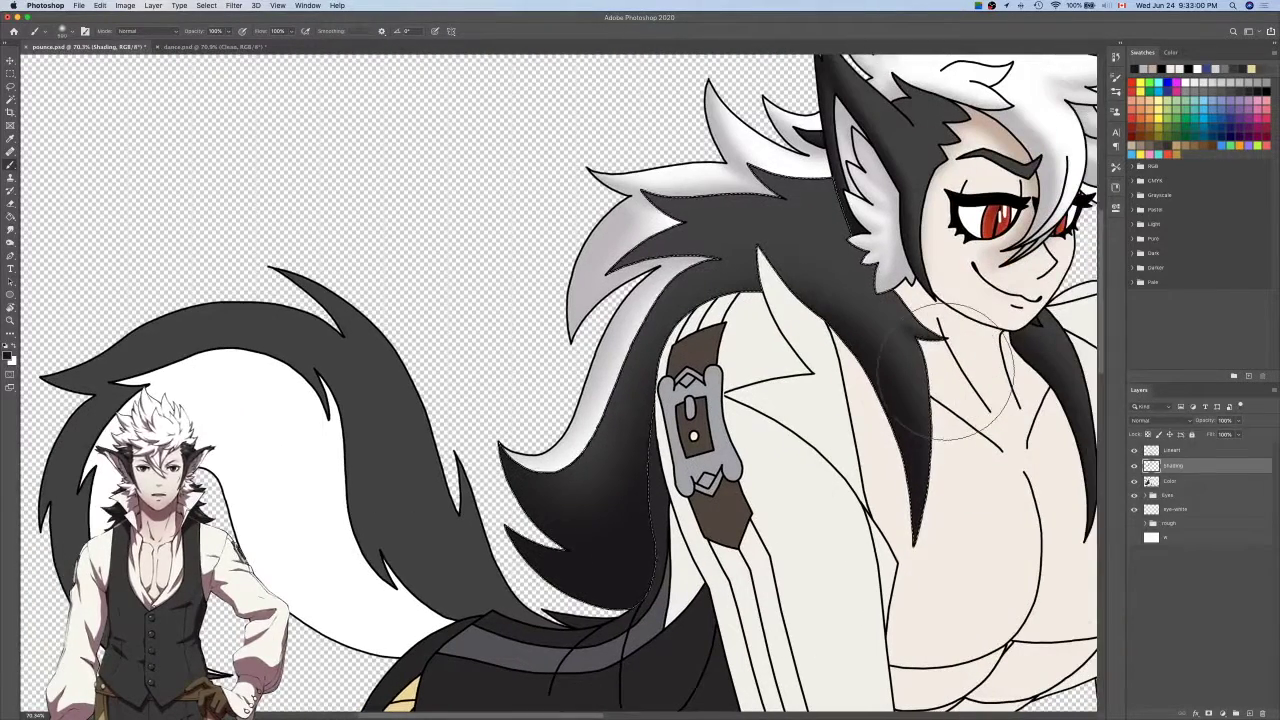
key(h)
click(947, 372)
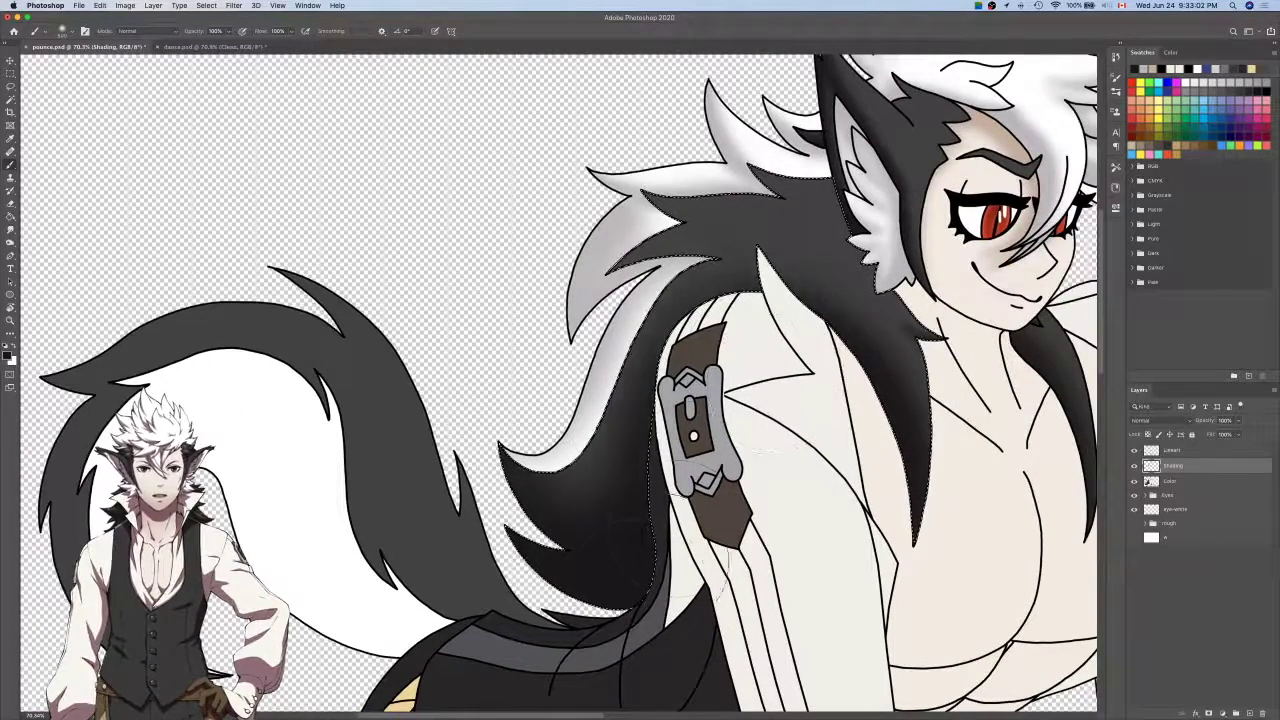
key(h)
click(735, 570)
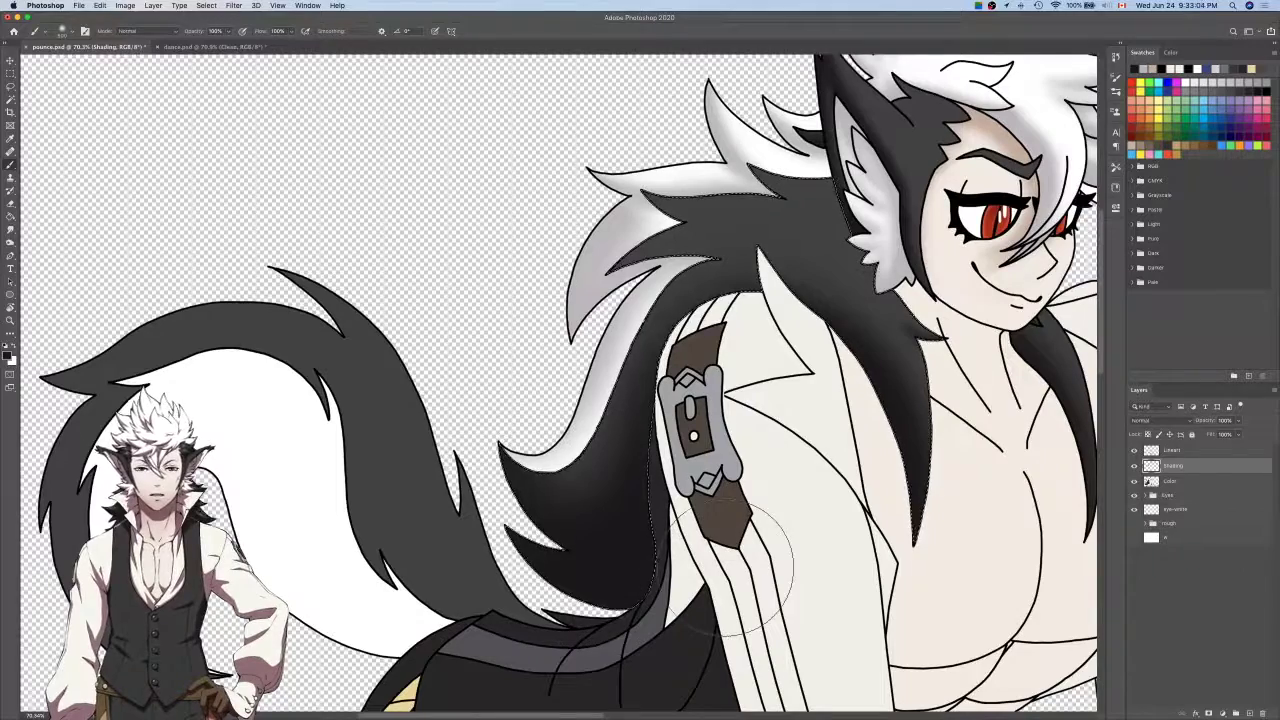
scroll(745, 565, down, 2)
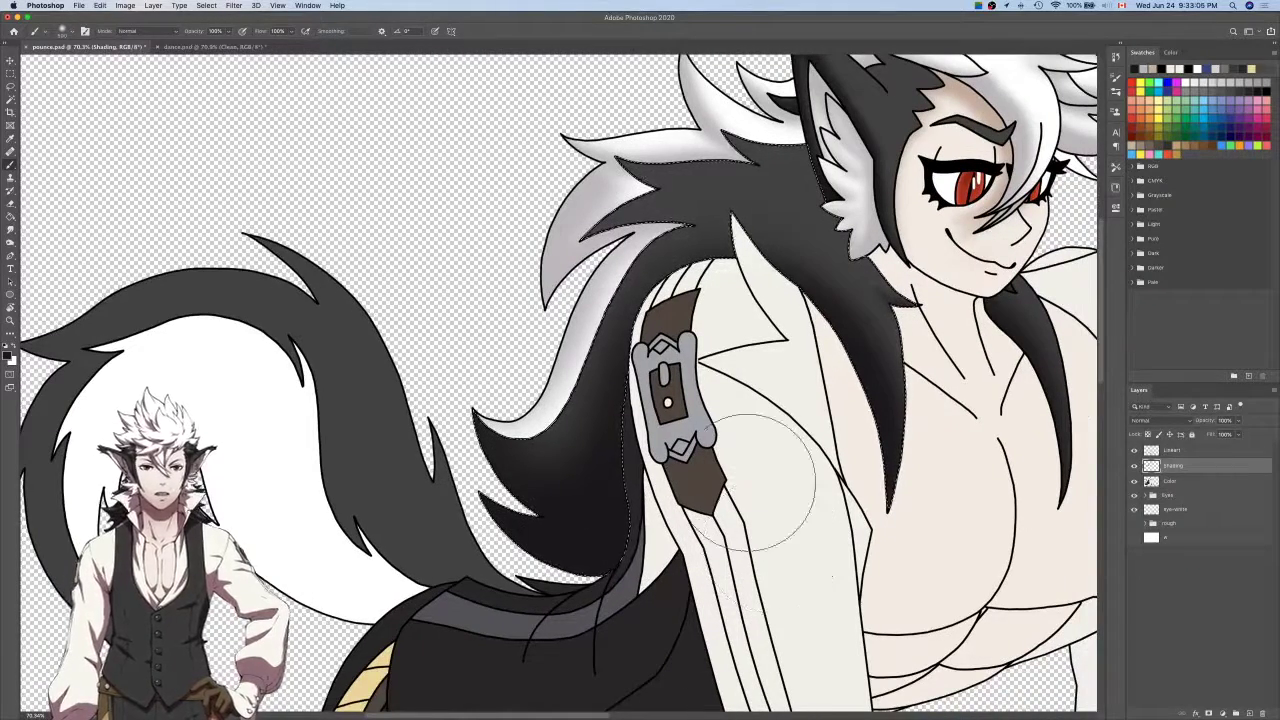
mouse_move(561, 178)
mouse_down()
mouse_move(566, 198)
mouse_move(748, 160)
mouse_up()
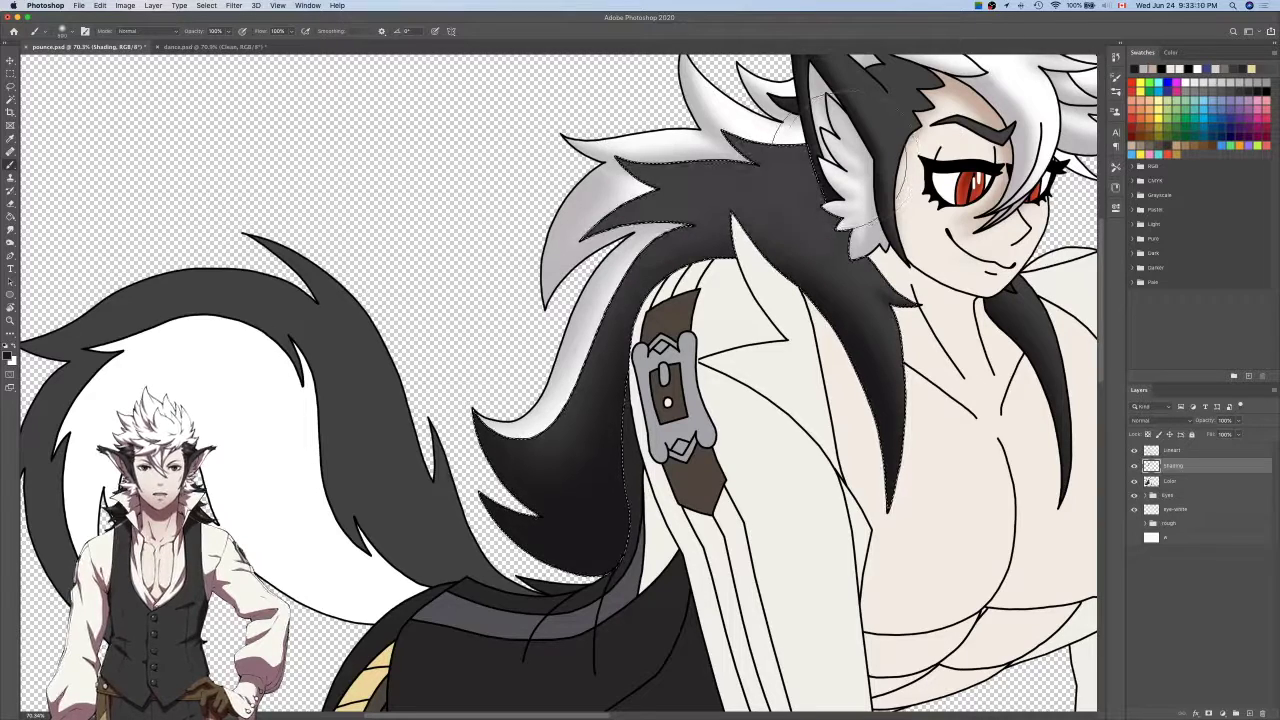
Add a new layer above Shading and try a broad soft shadow across the upper dark mane.
click(1248, 713)
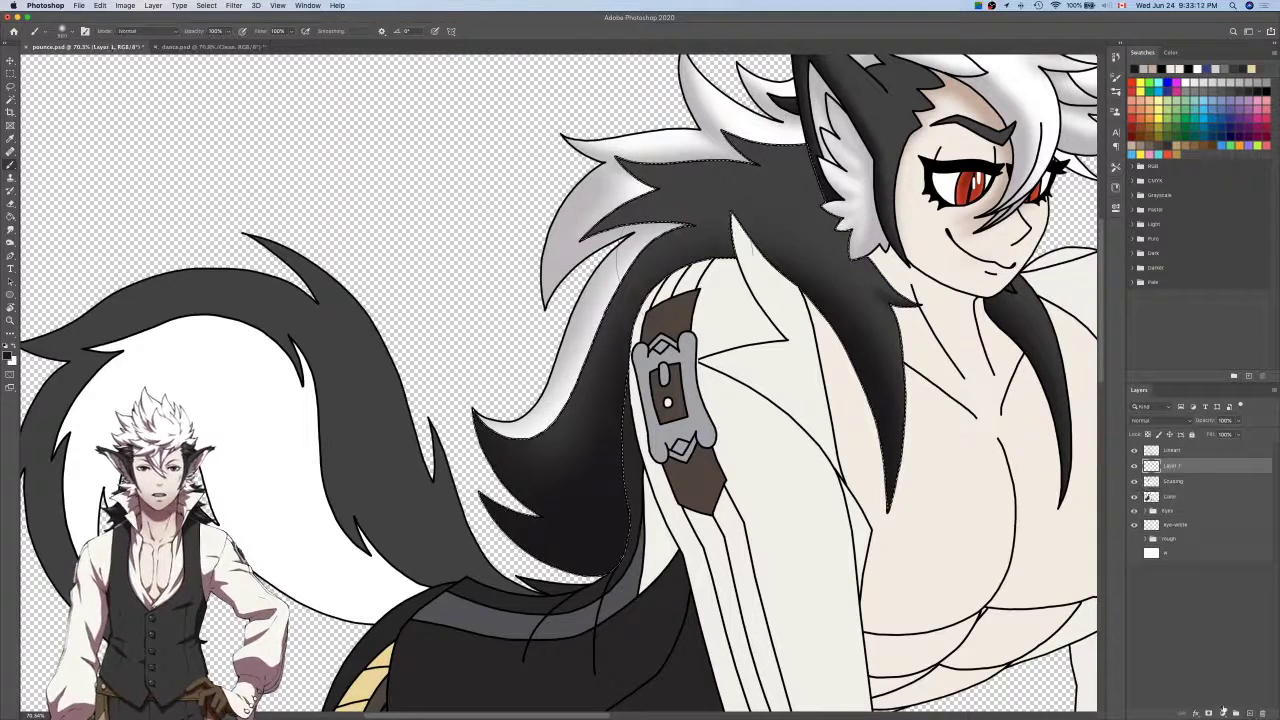
mouse_move(552, 185)
mouse_down()
mouse_move(845, 177)
mouse_move(589, 139)
mouse_move(862, 219)
mouse_up()
key(super+z)
mouse_move(568, 184)
mouse_down()
mouse_move(787, 167)
mouse_move(877, 232)
mouse_move(880, 285)
mouse_up()
key(e)
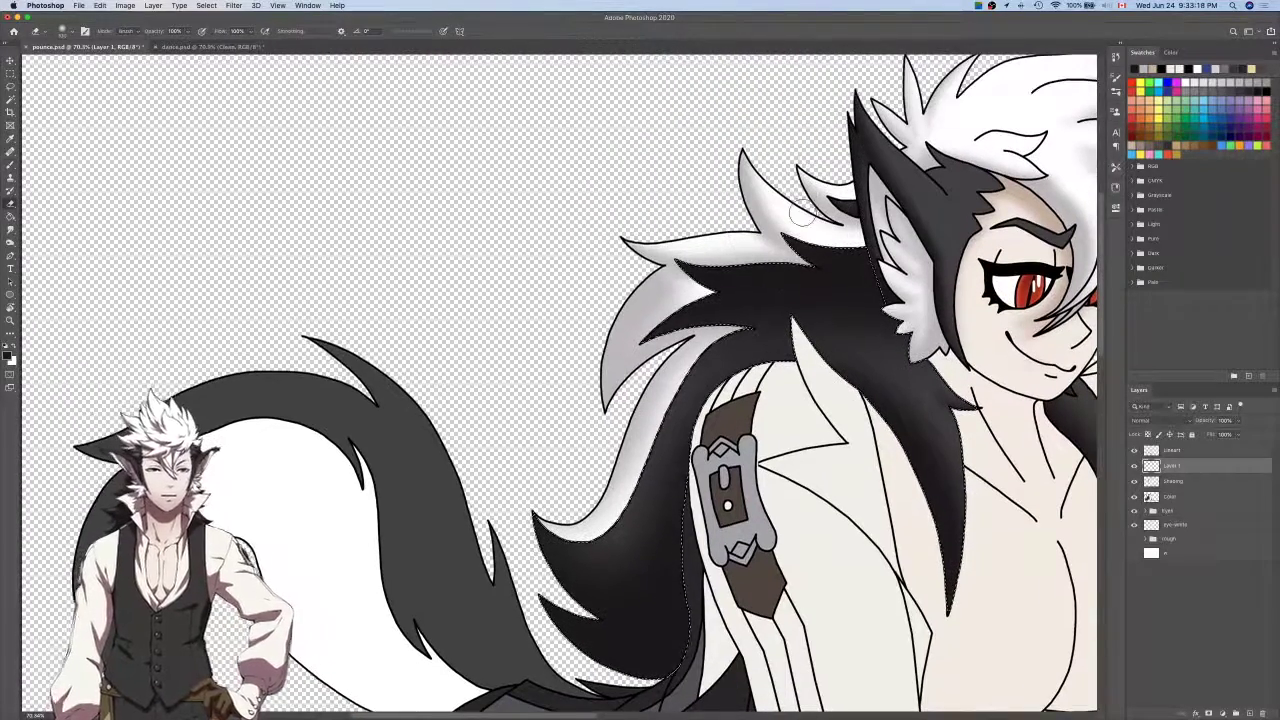
scroll(803, 212, up, 2)
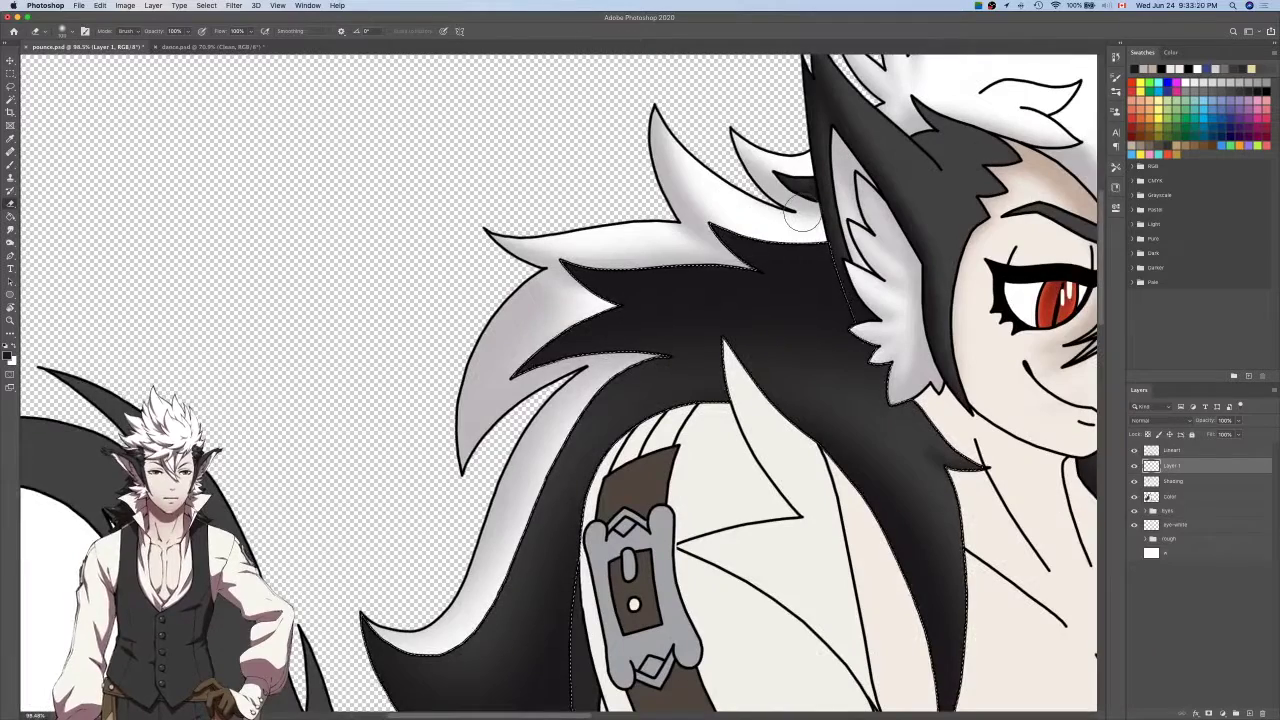
scroll(803, 213, down, 2)
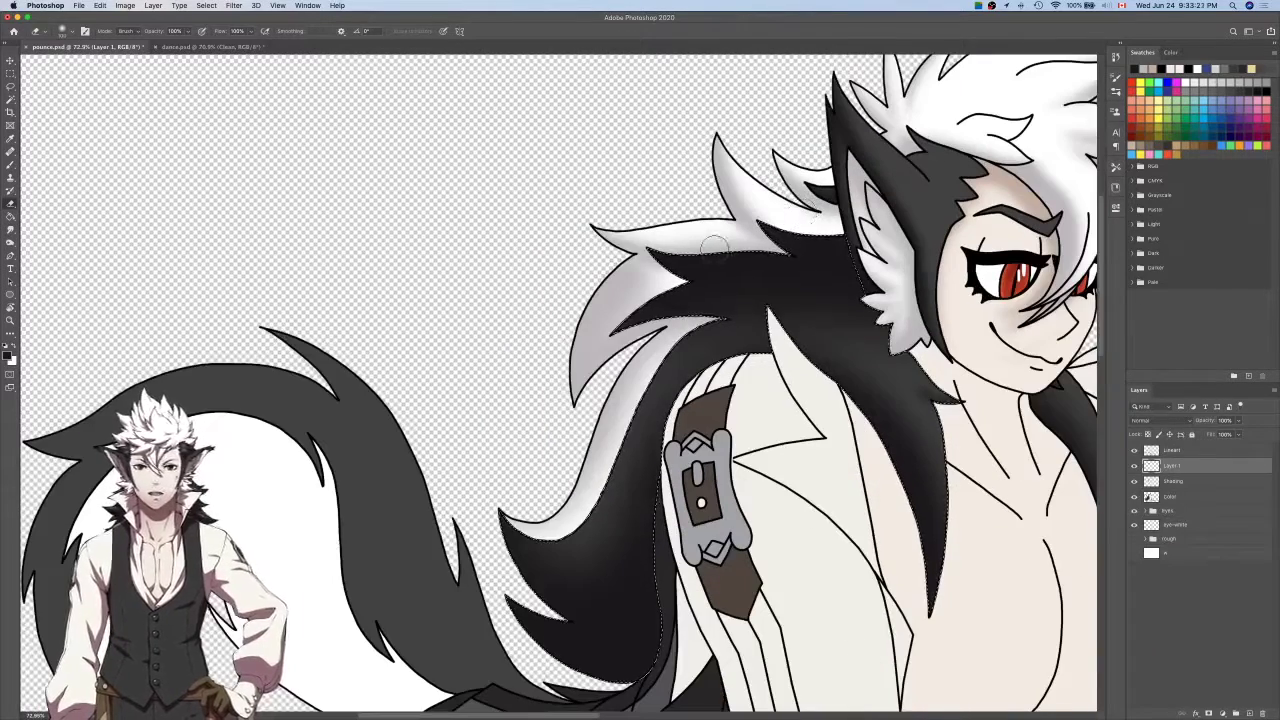
key(super+z)
key(b)
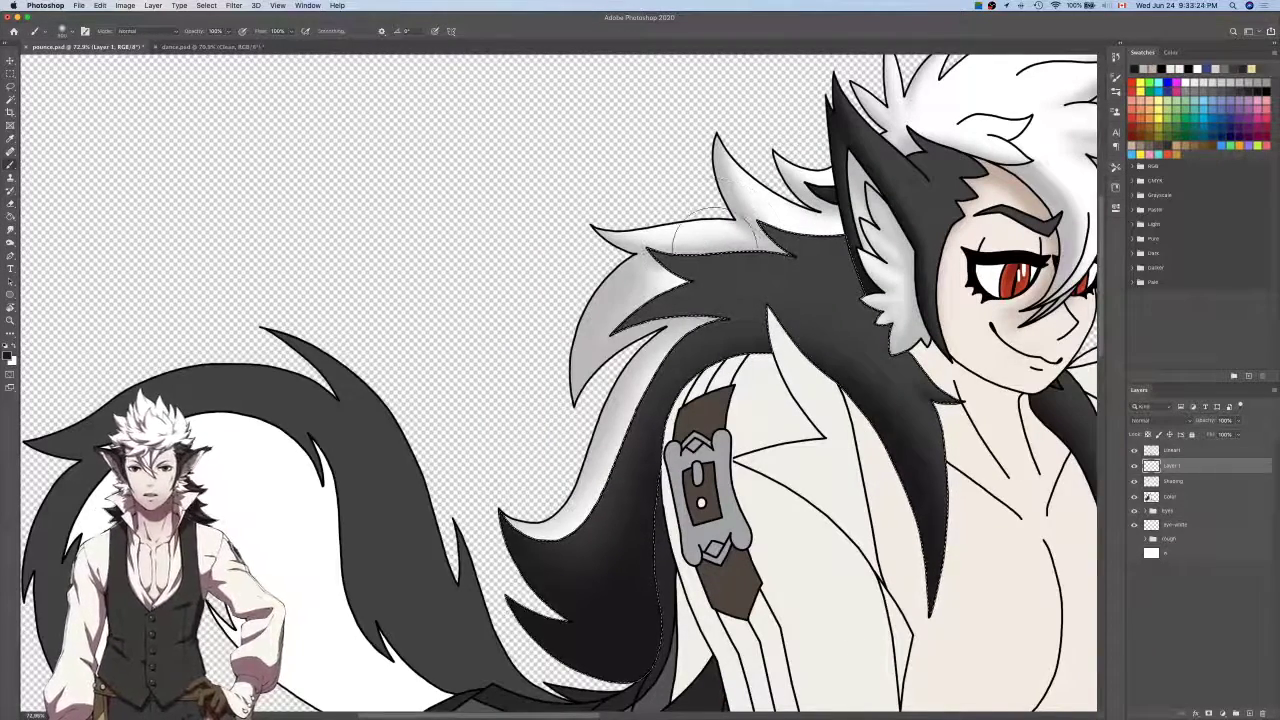
Brush a shadow around the inner end of the grey lock above the shoulder and soften its edges with the Eraser.
scroll(713, 242, up, 2)
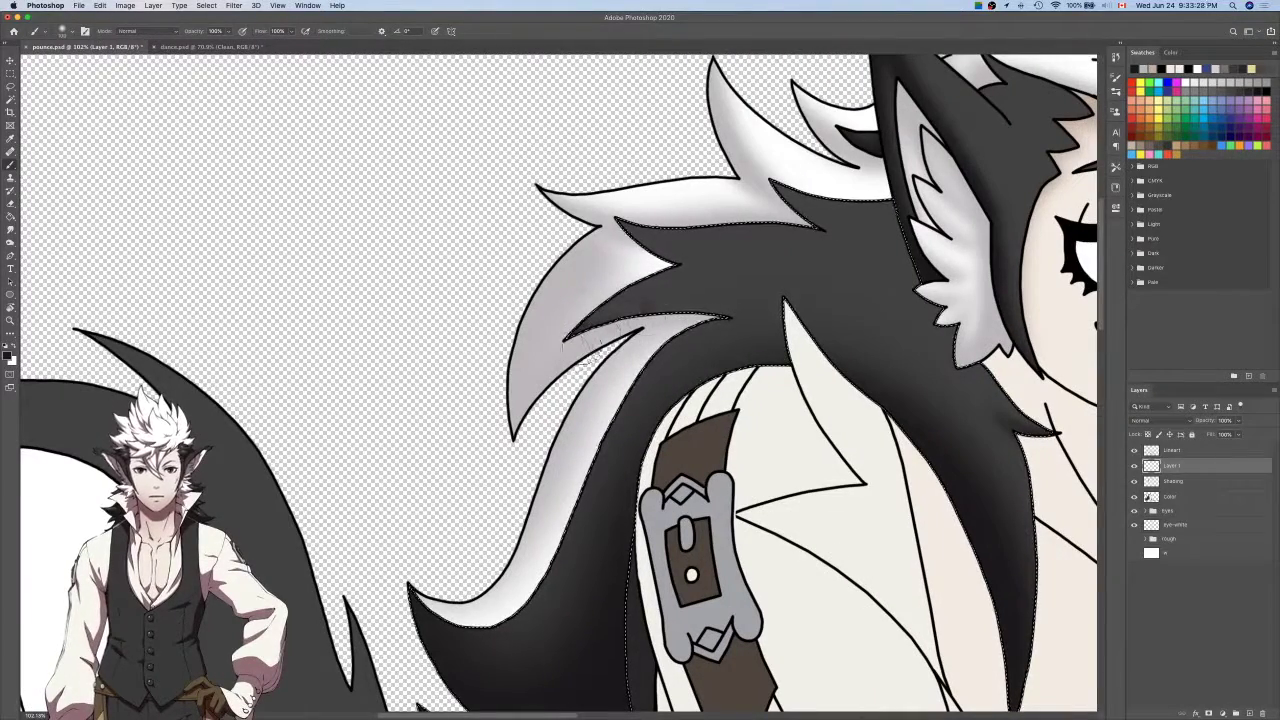
key(e)
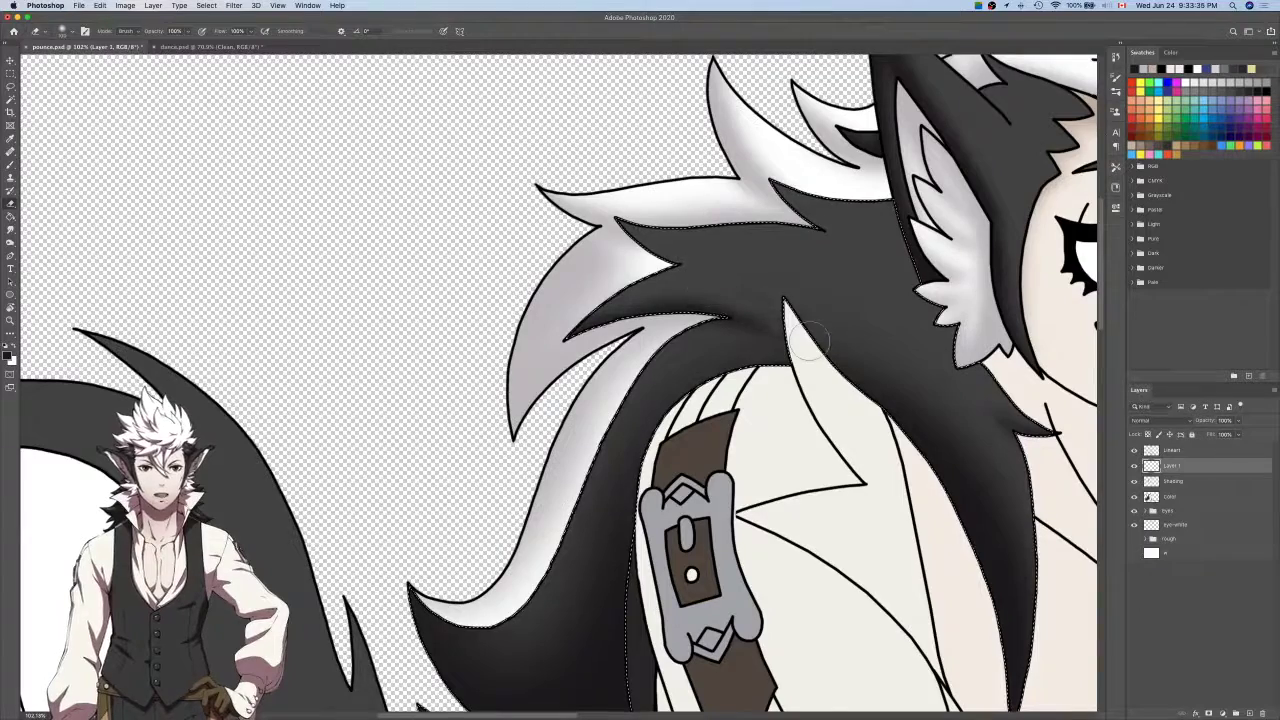
key(b)
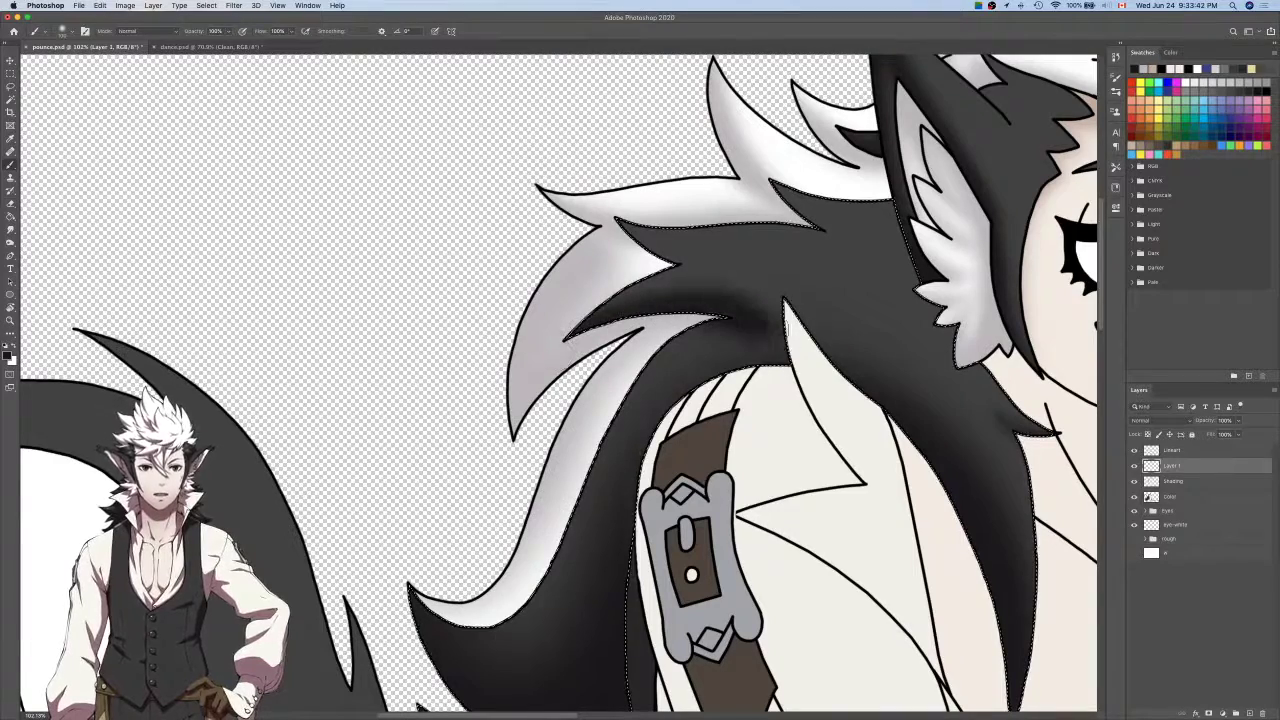
key(e)
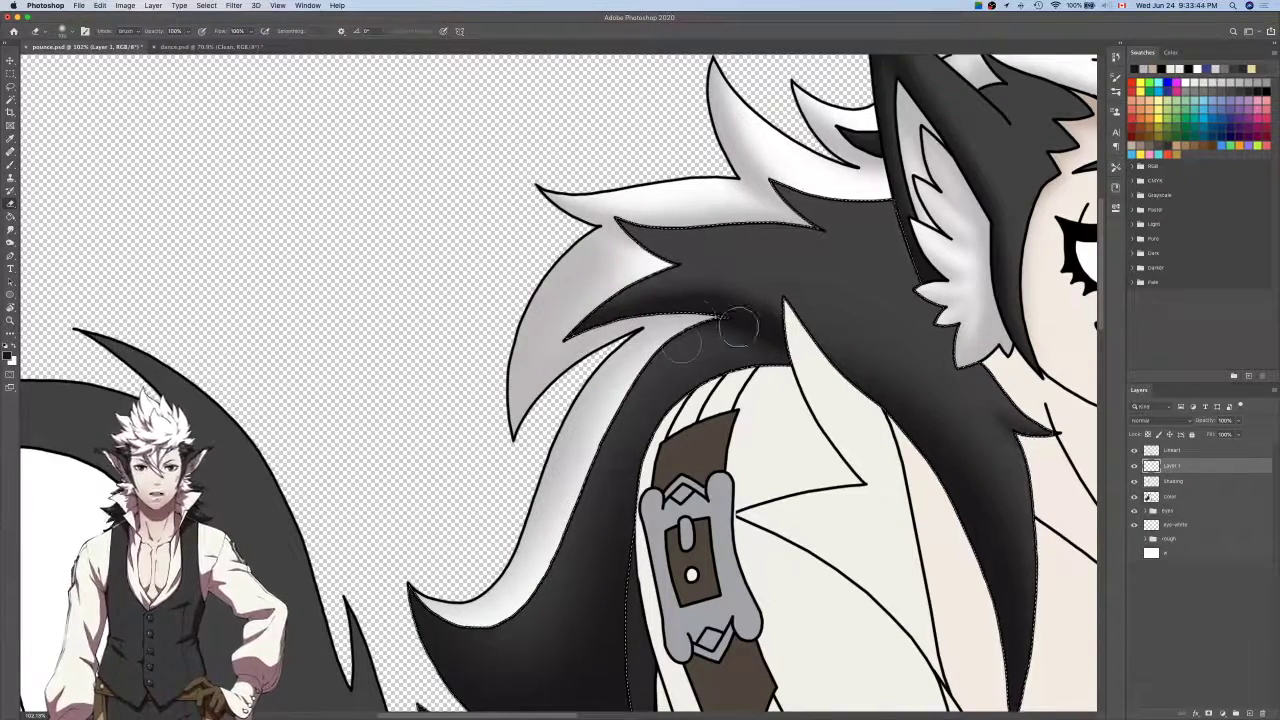
Add another layer above Layer 1 and brush a soft shadow into the dark mane beneath the long white lock.
click(1250, 714)
scroll(809, 440, up, 5)
scroll(809, 440, right, 2)
key(b)
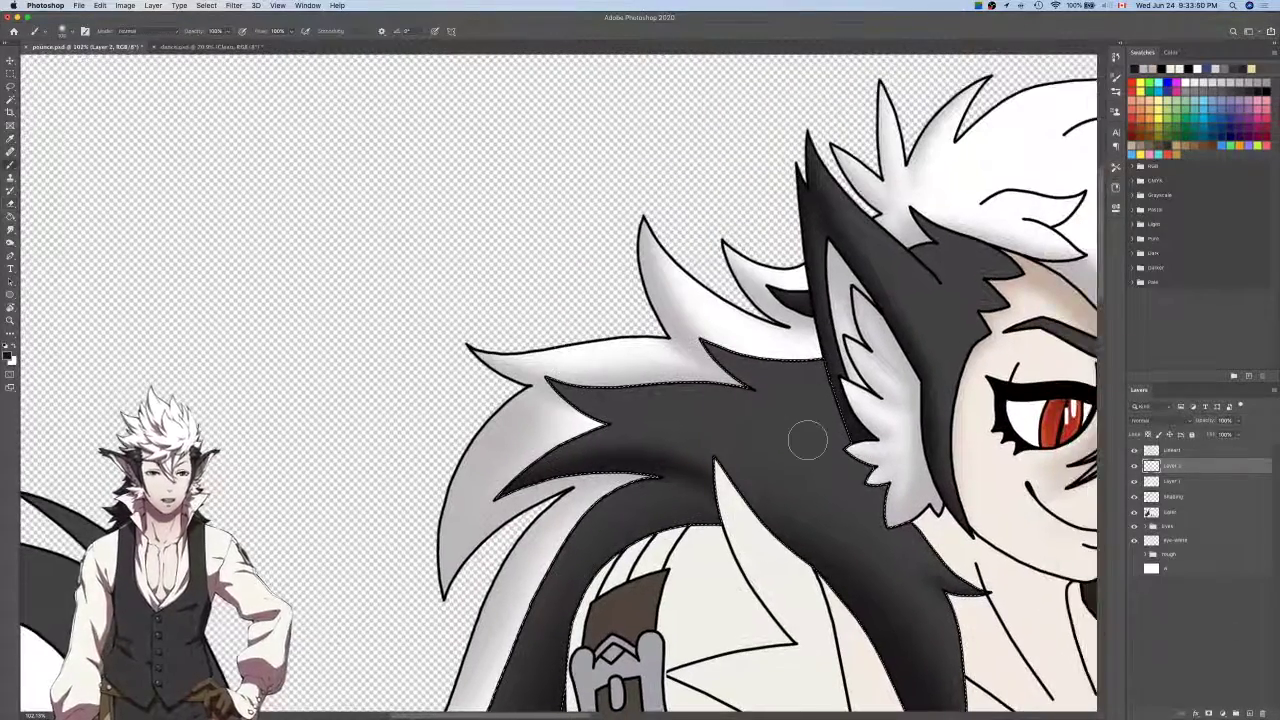
scroll(808, 440, down, 2)
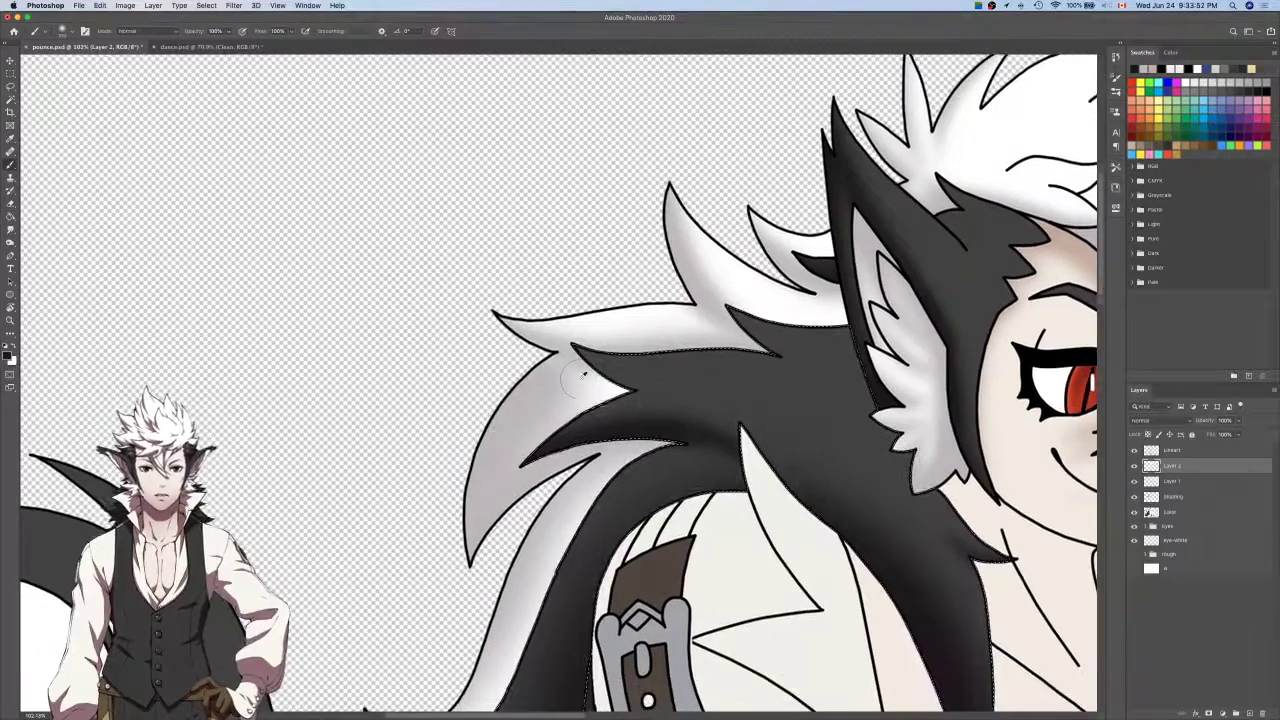
scroll(552, 322, up, 3)
mouse_move(708, 398)
mouse_down()
mouse_move(789, 368)
mouse_move(806, 394)
mouse_up()
Fade the shadow beneath the long white lock into the dark mane with the Eraser, redoing the erasing until it blends.
key(e)
key(ctrl+z)
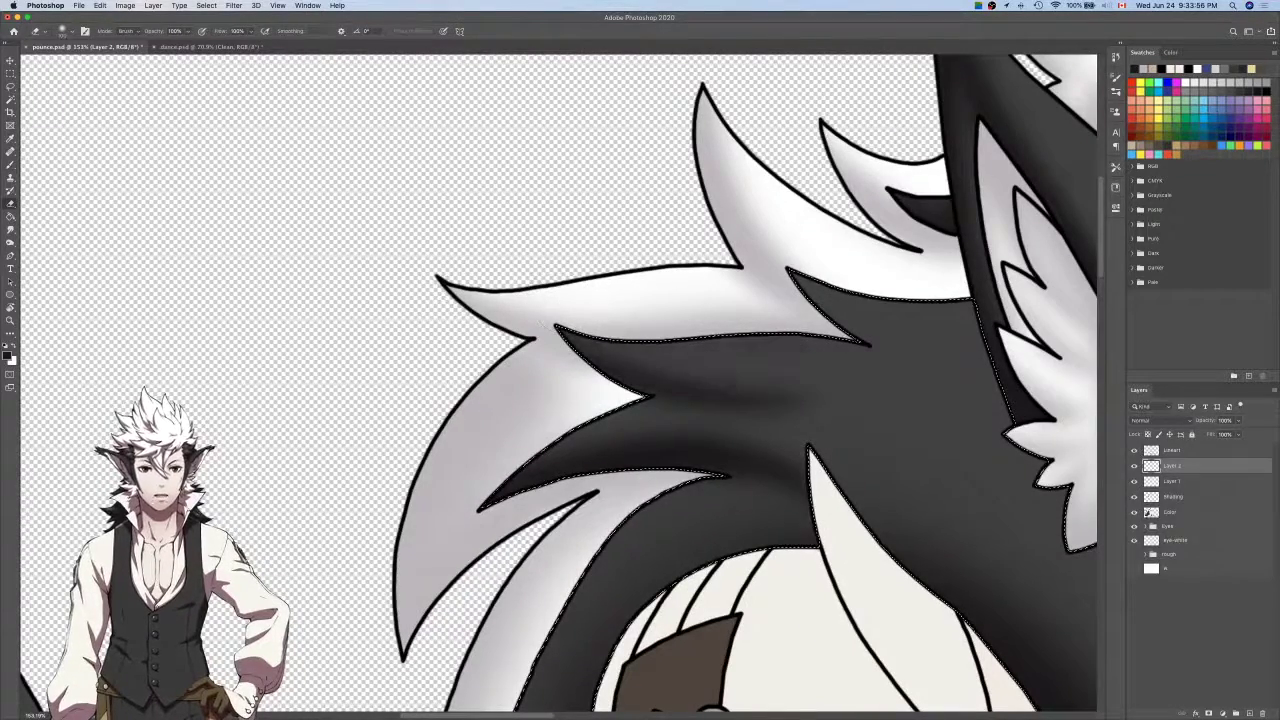
drag(712, 388, 823, 369)
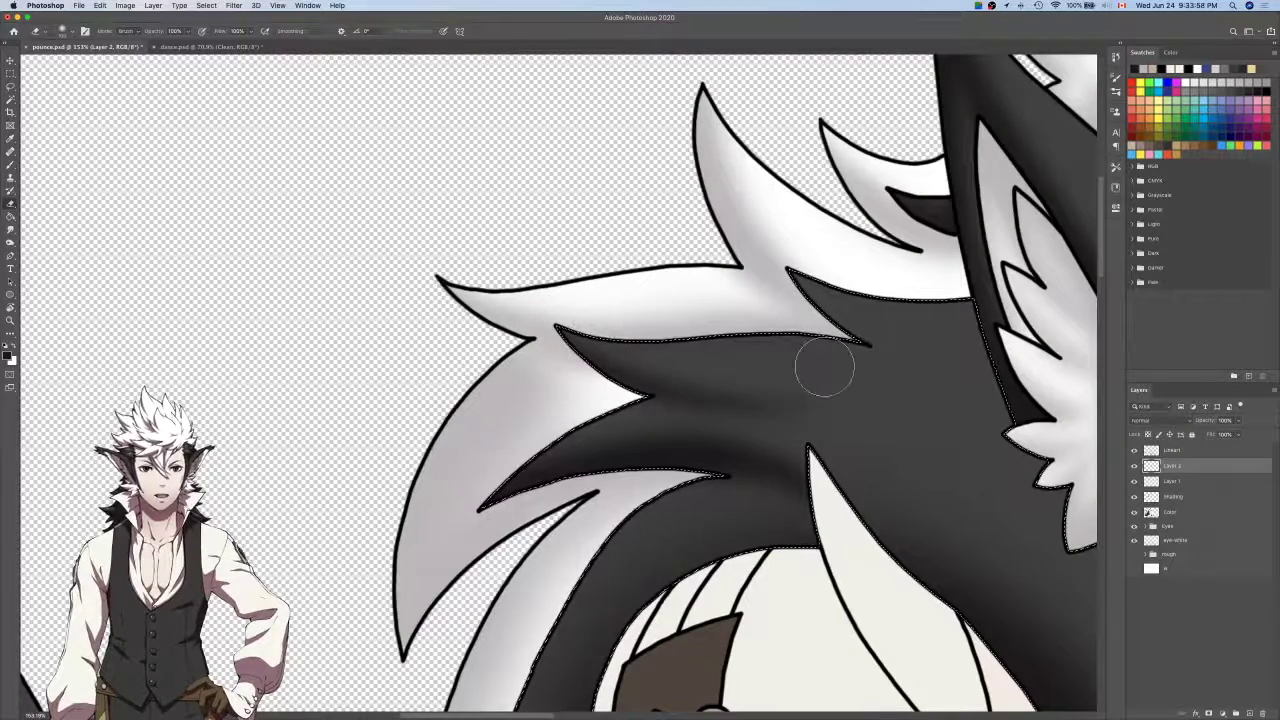
key(super+z)
key(super+z)
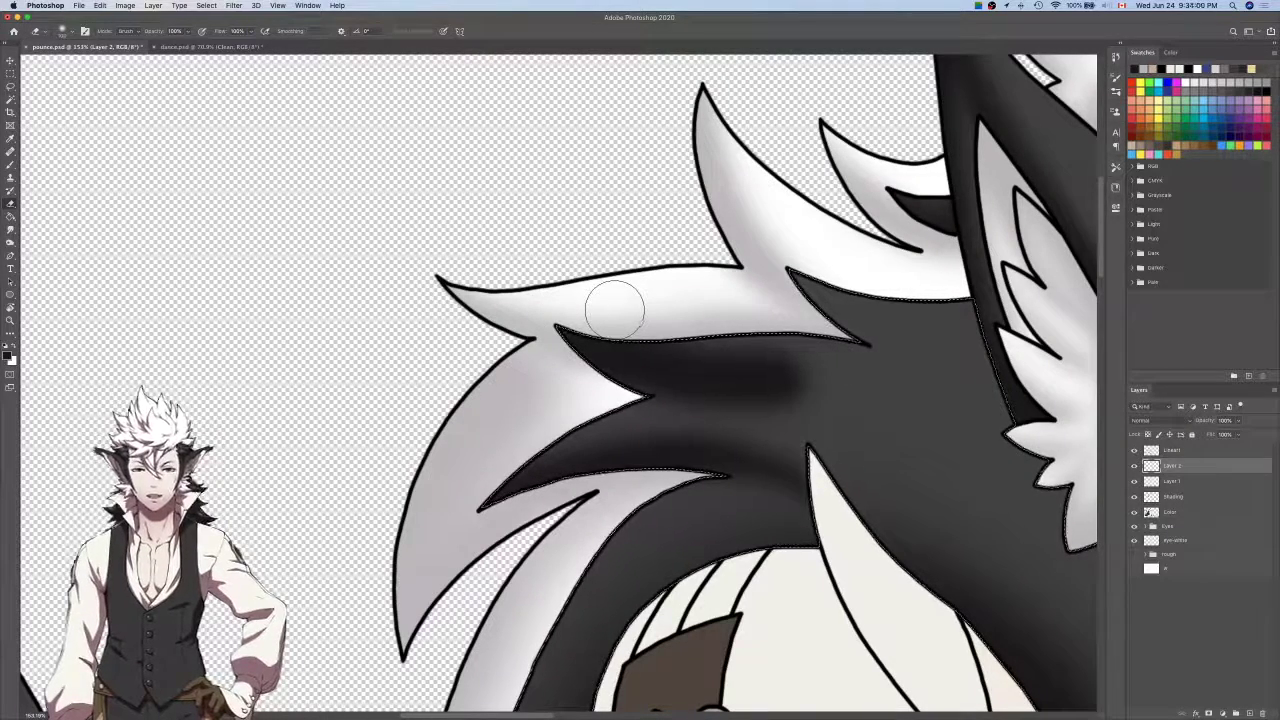
key(ctrl+z)
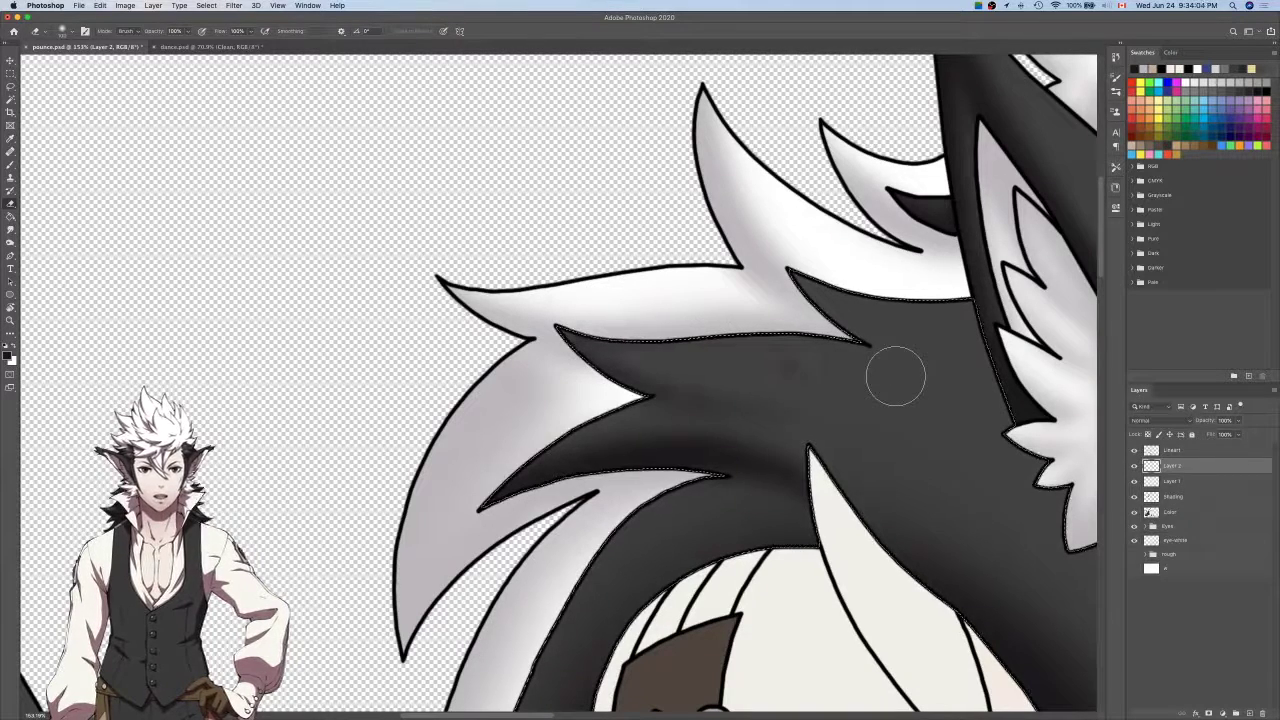
key(ctrl+shift+z)
key(ctrl+z)
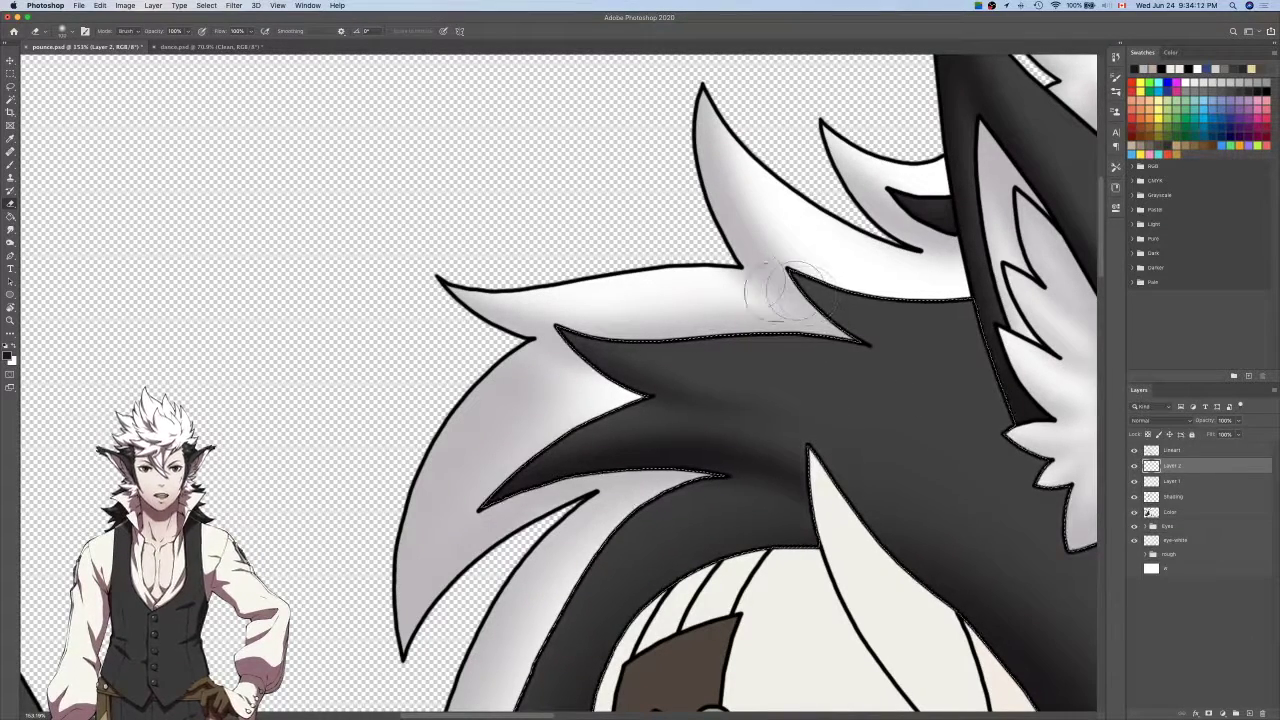
Brush a shadow into the dark mane beneath the white lock beside the ear and soften its lower edge with the Eraser.
key(b)
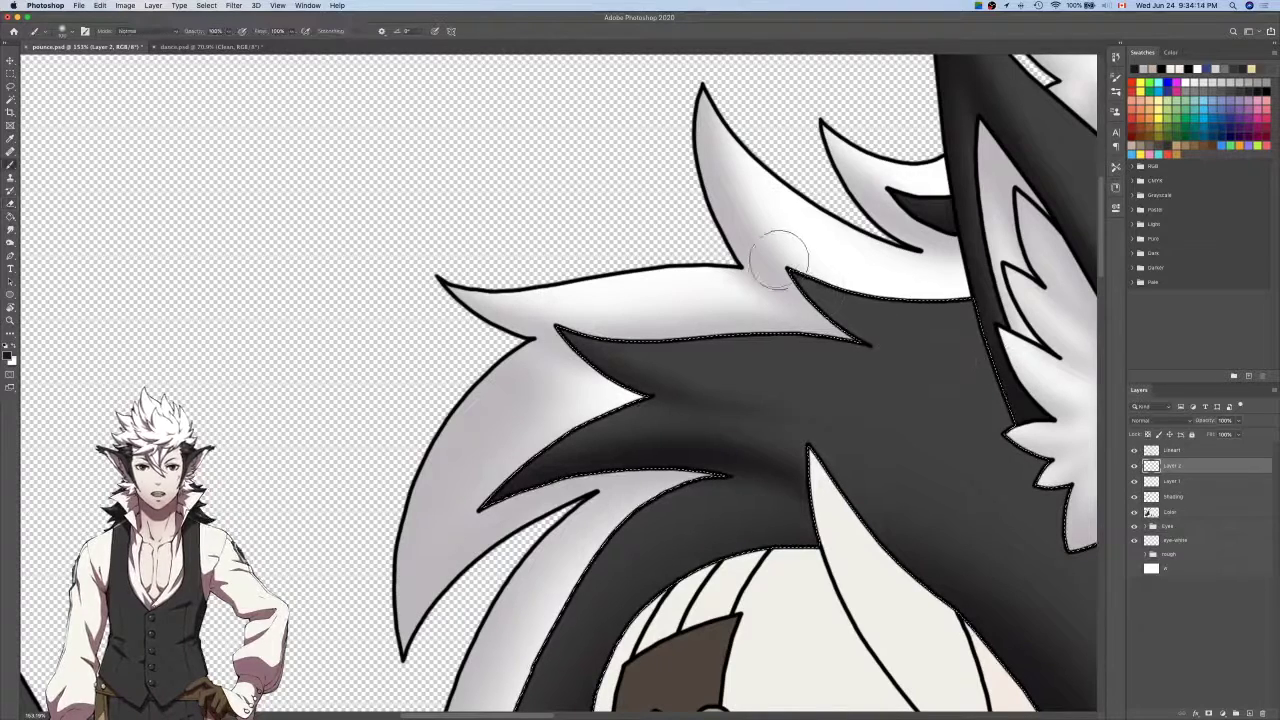
mouse_move(779, 260)
mouse_down()
mouse_move(862, 297)
mouse_move(1029, 333)
mouse_move(881, 321)
mouse_up()
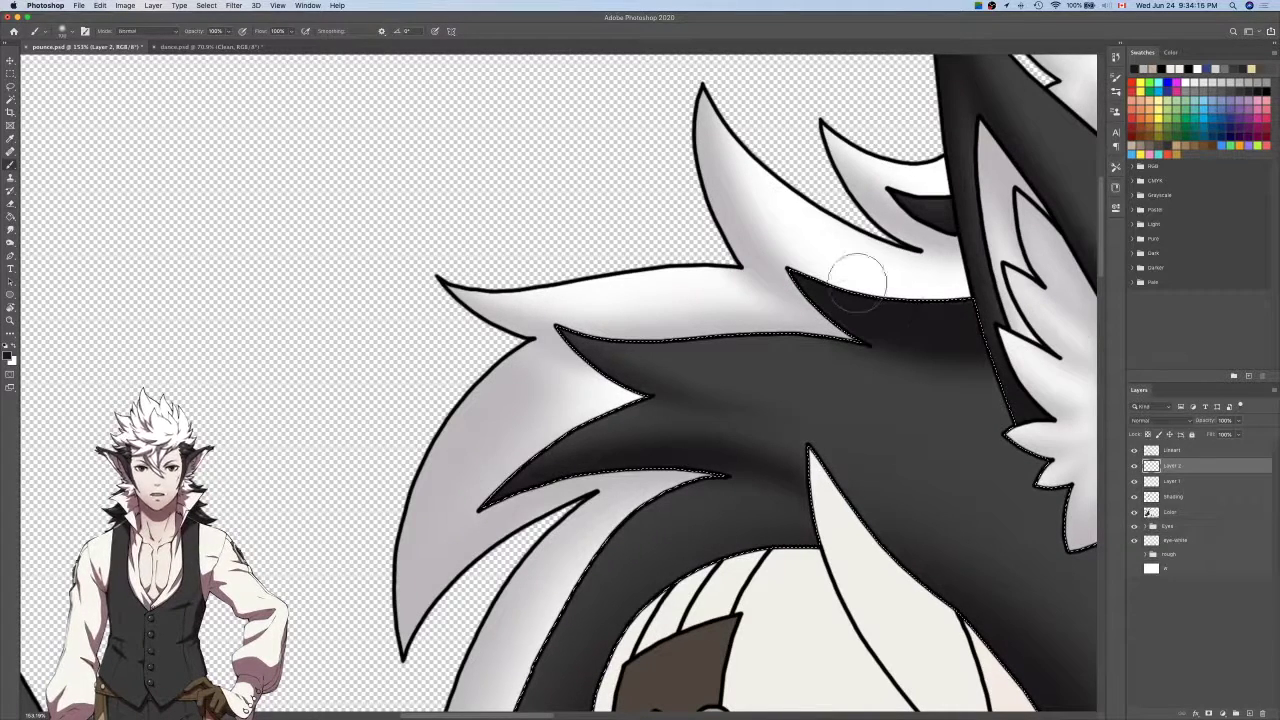
key(e)
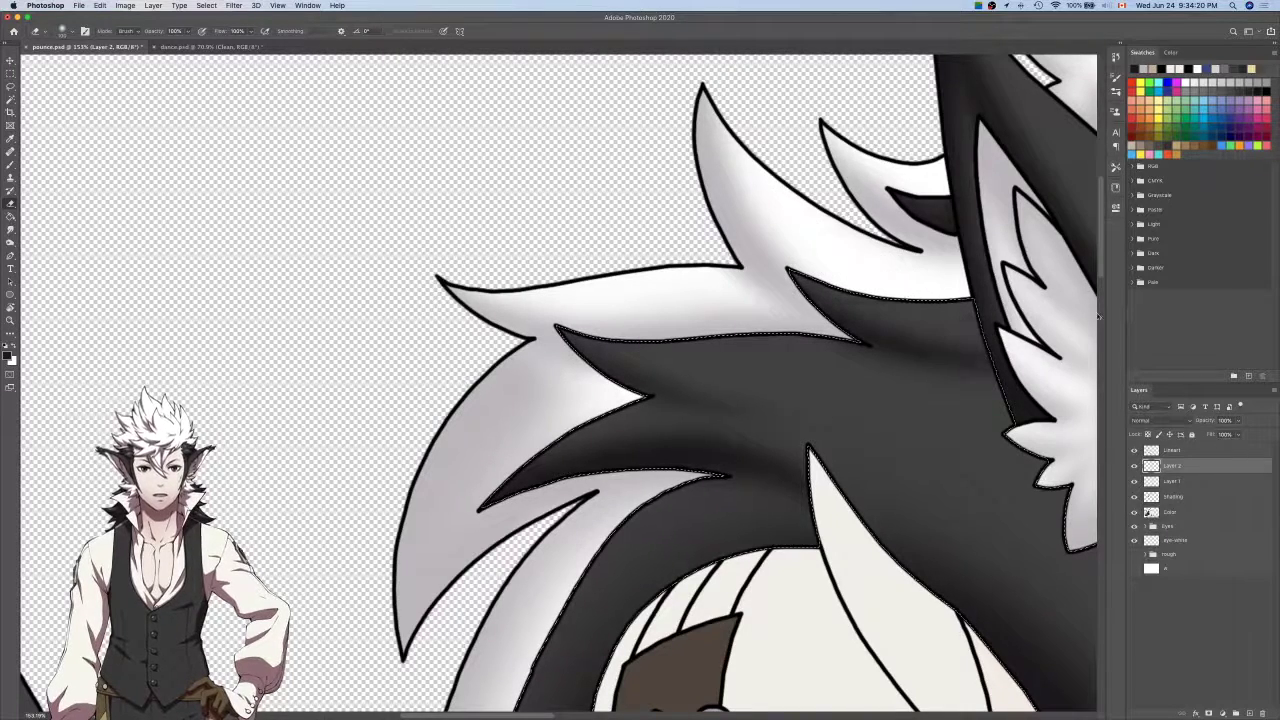
key(super+z)
key(super+z)
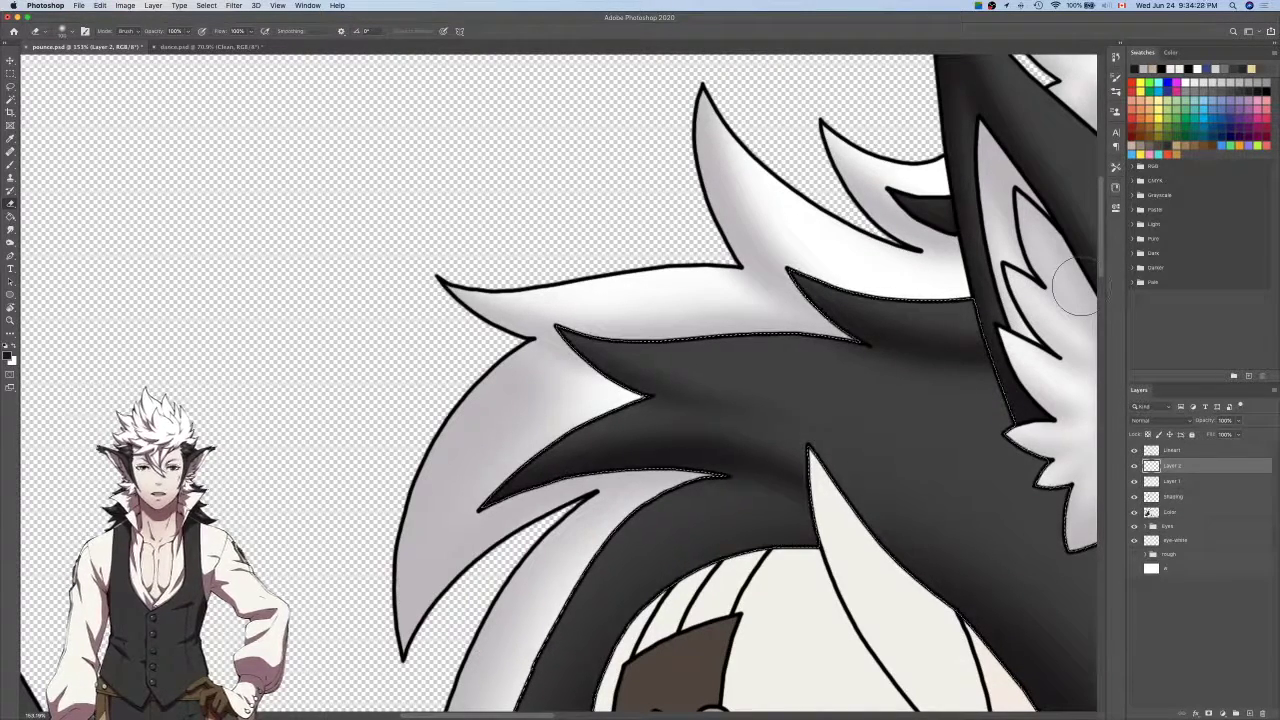
scroll(1060, 280, right, 5)
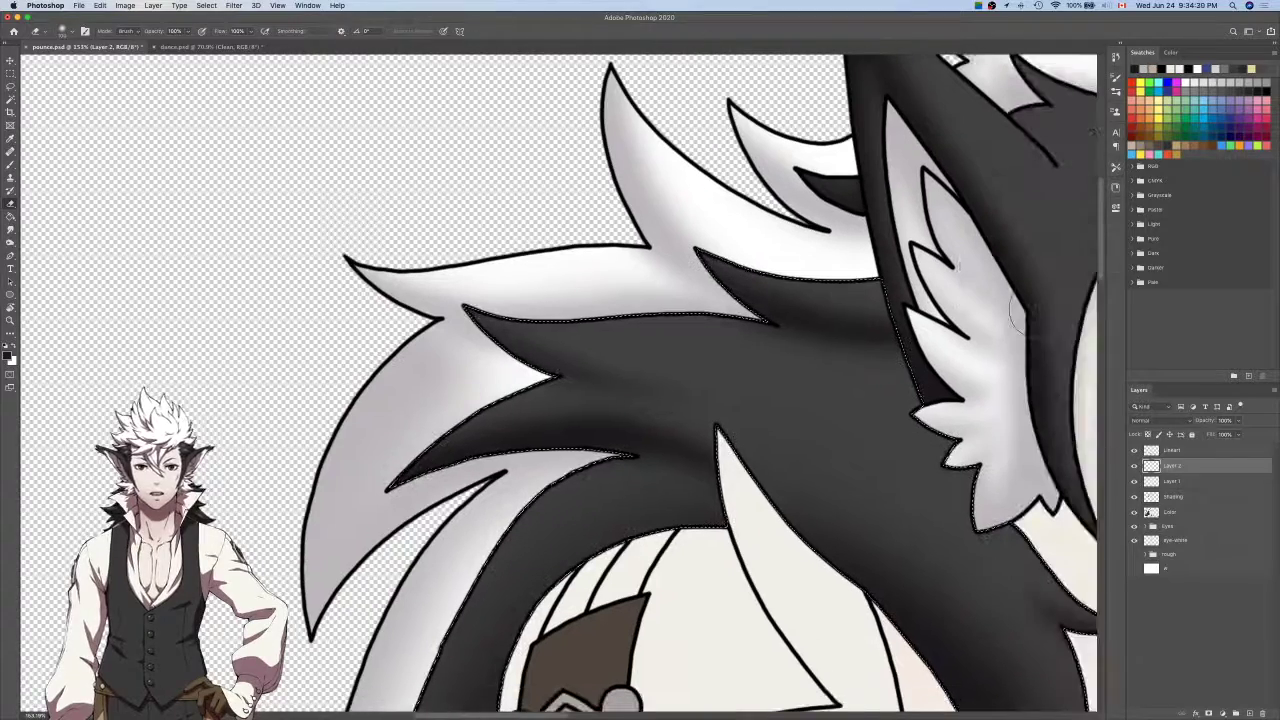
Brush a shadow into the dark mane beneath the outermost white lock and soften it with the Eraser, redoing the erasing until it blends.
scroll(1018, 313, left, 4)
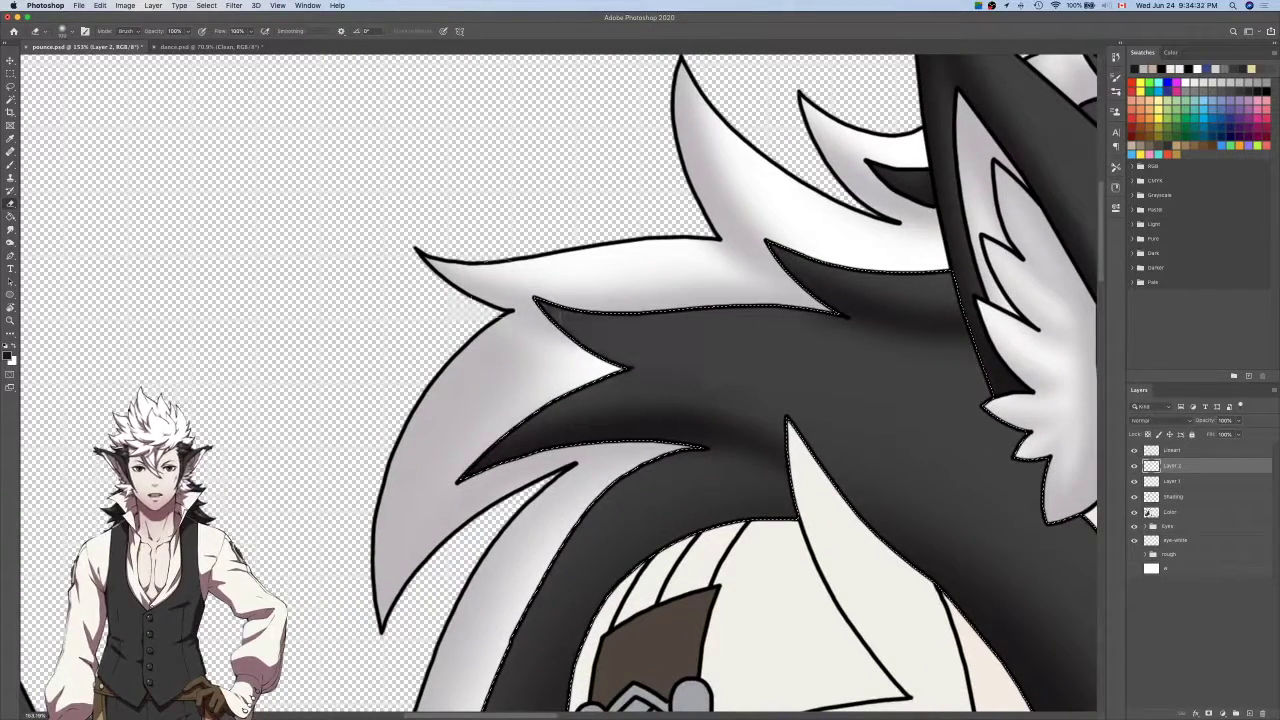
key(b)
mouse_move(516, 300)
mouse_down()
mouse_move(616, 338)
mouse_move(748, 343)
mouse_up()
key(e)
drag(557, 277, 742, 322)
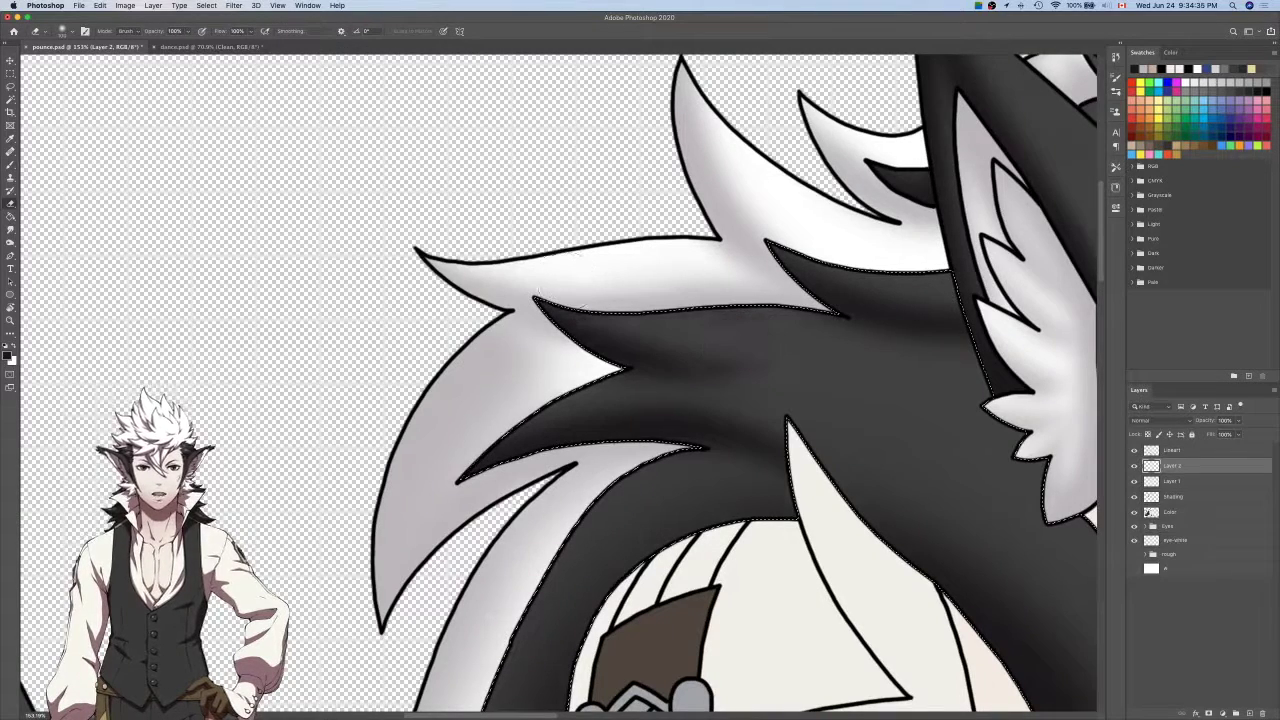
key(super+z)
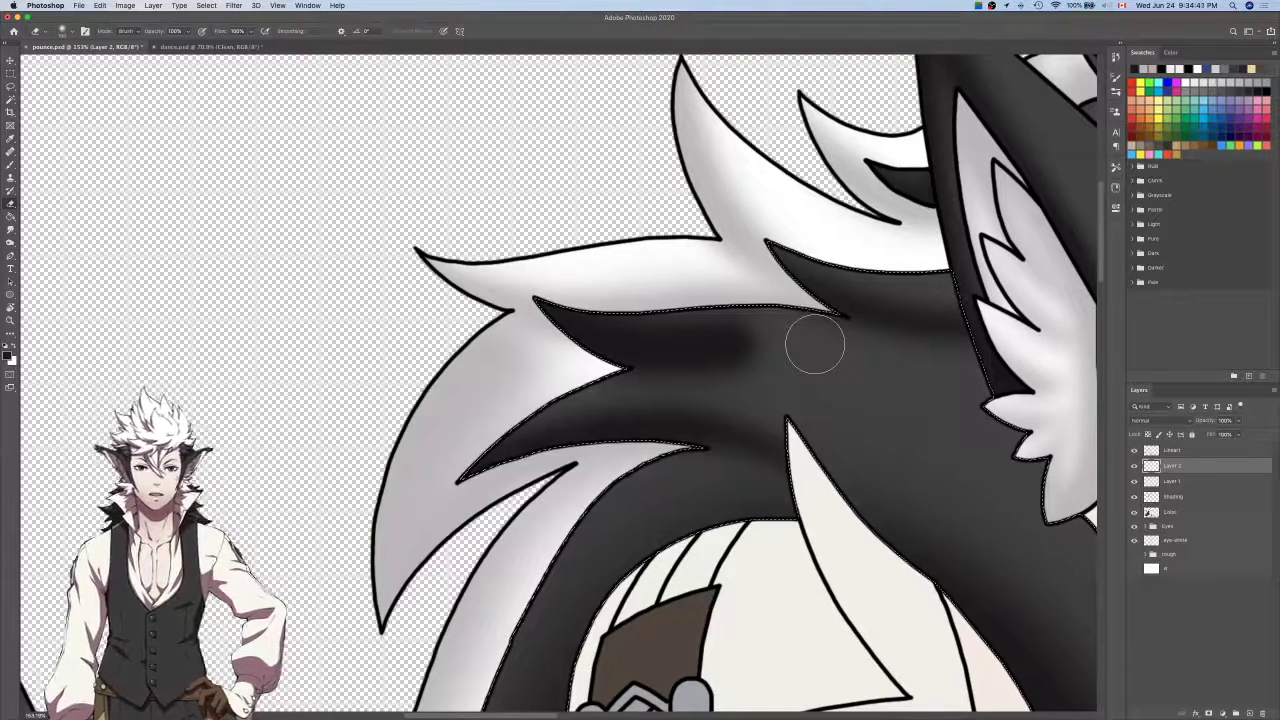
drag(545, 281, 635, 336)
drag(748, 324, 660, 314)
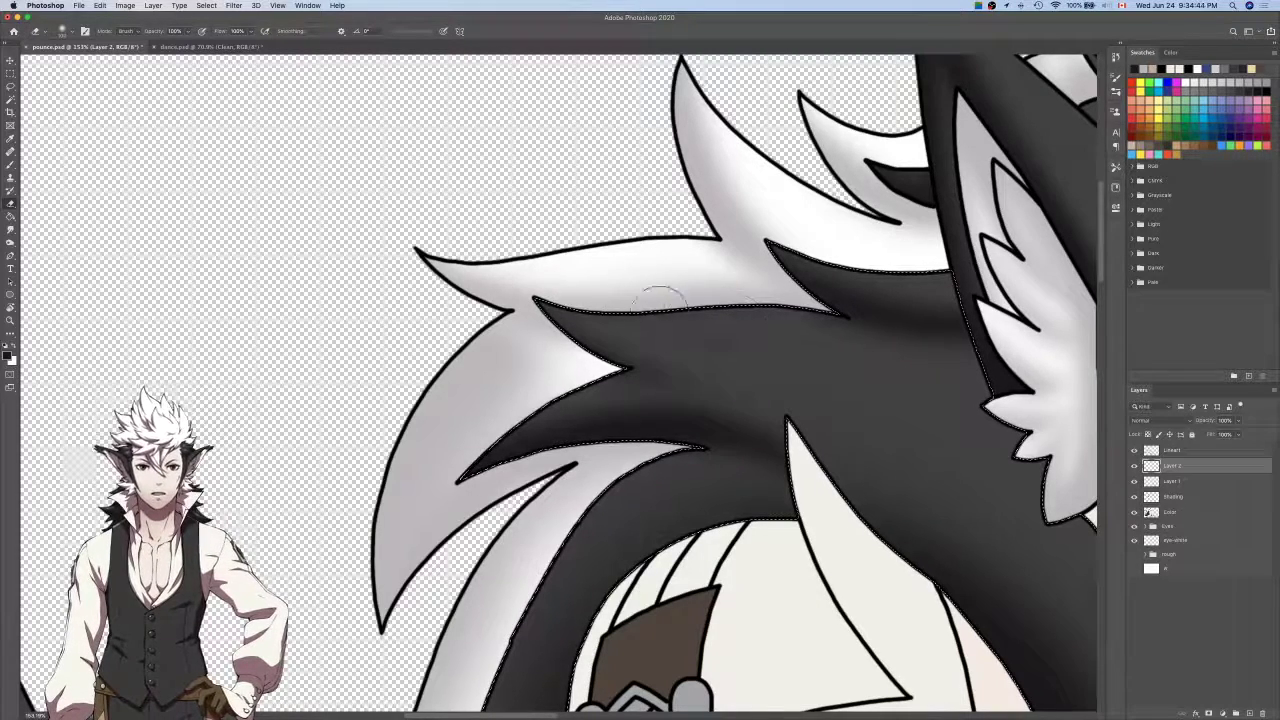
key(super+z)
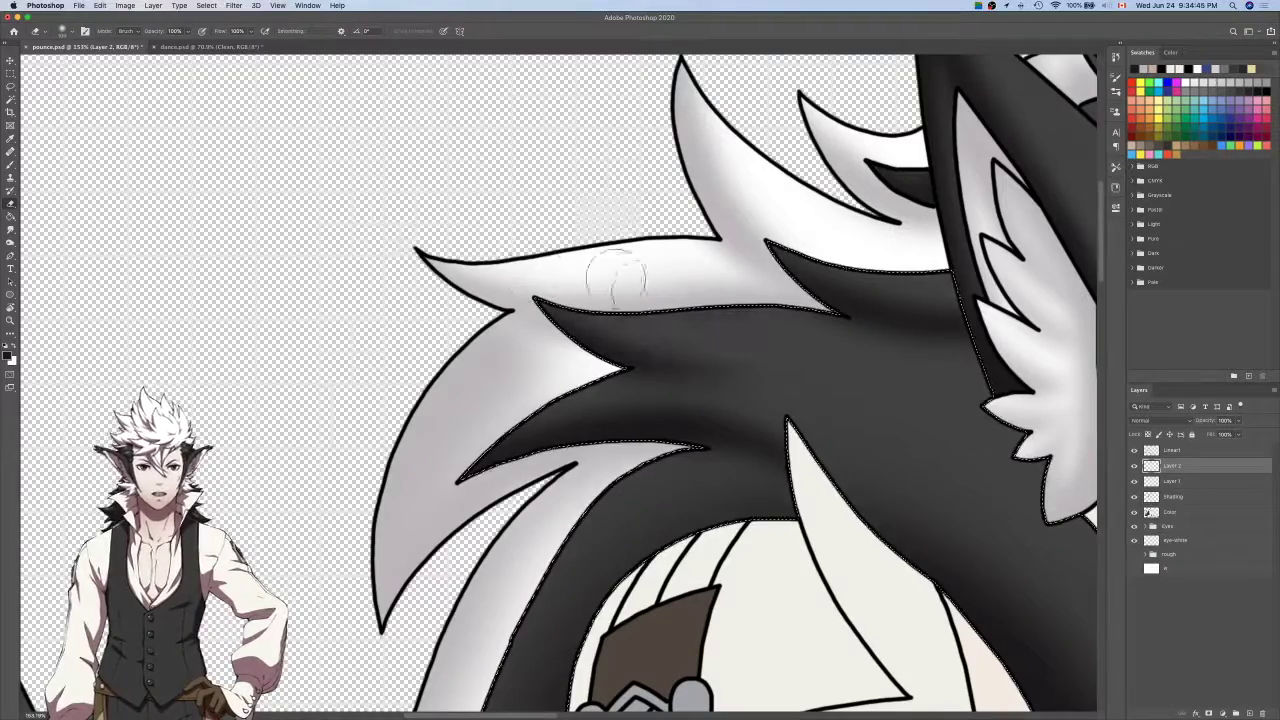
Brush a shadow into the dark mane between the inner end of the grey lock and the collar point, and soften it with the Eraser.
scroll(828, 377, right, 2)
scroll(828, 377, down, 5)
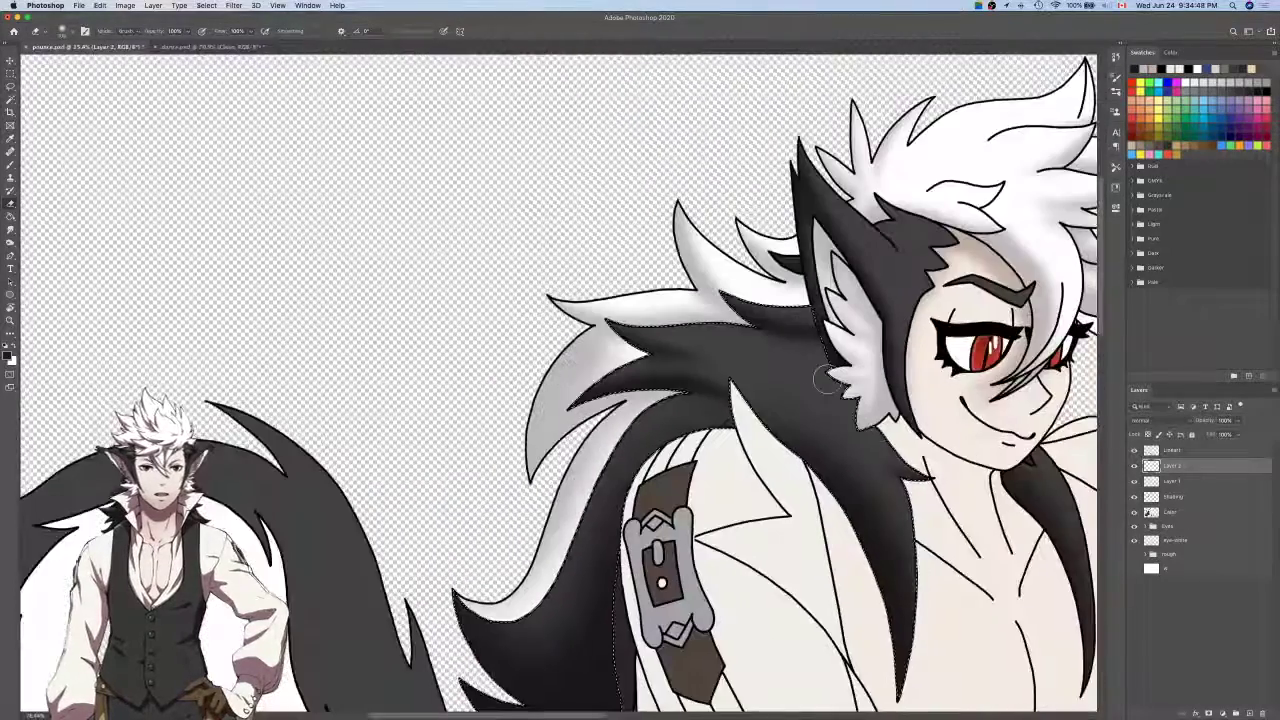
scroll(831, 376, right, 2)
scroll(986, 420, left, 2)
key(b)
scroll(739, 376, up, 3)
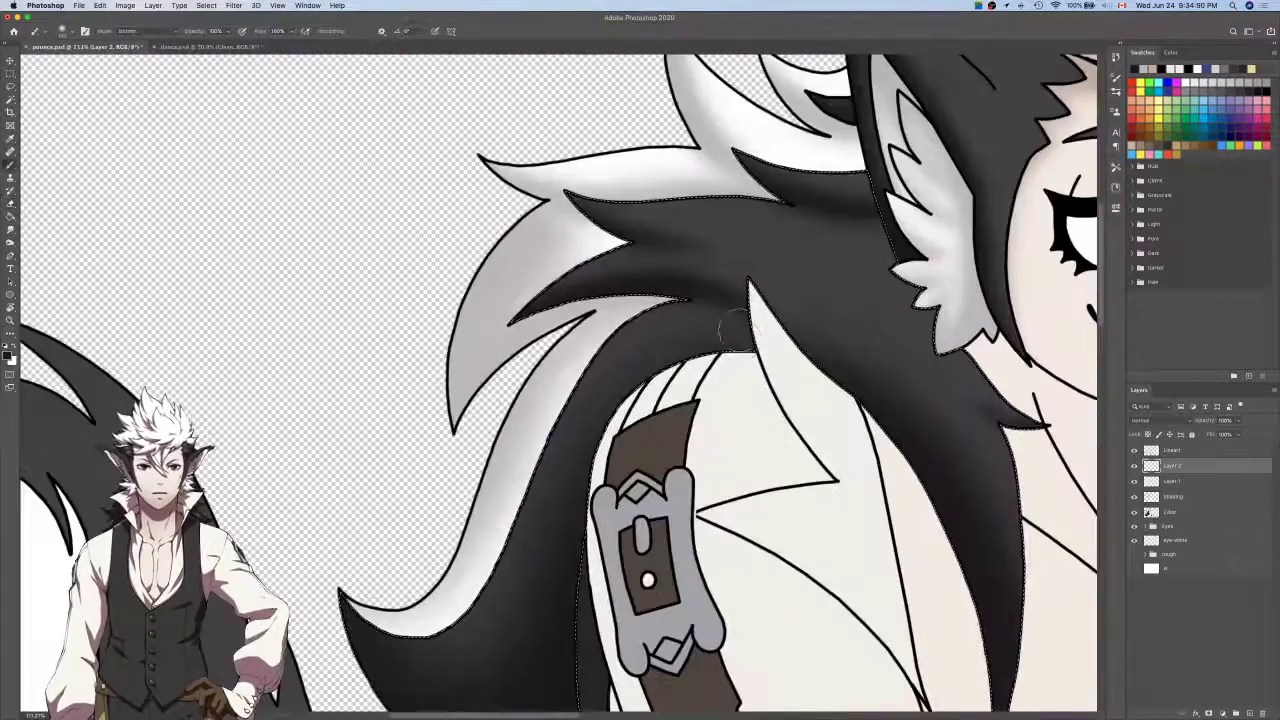
mouse_move(724, 333)
mouse_down()
mouse_move(757, 372)
mouse_move(742, 305)
mouse_move(673, 298)
mouse_up()
scroll(750, 370, left, 1)
key(super+z)
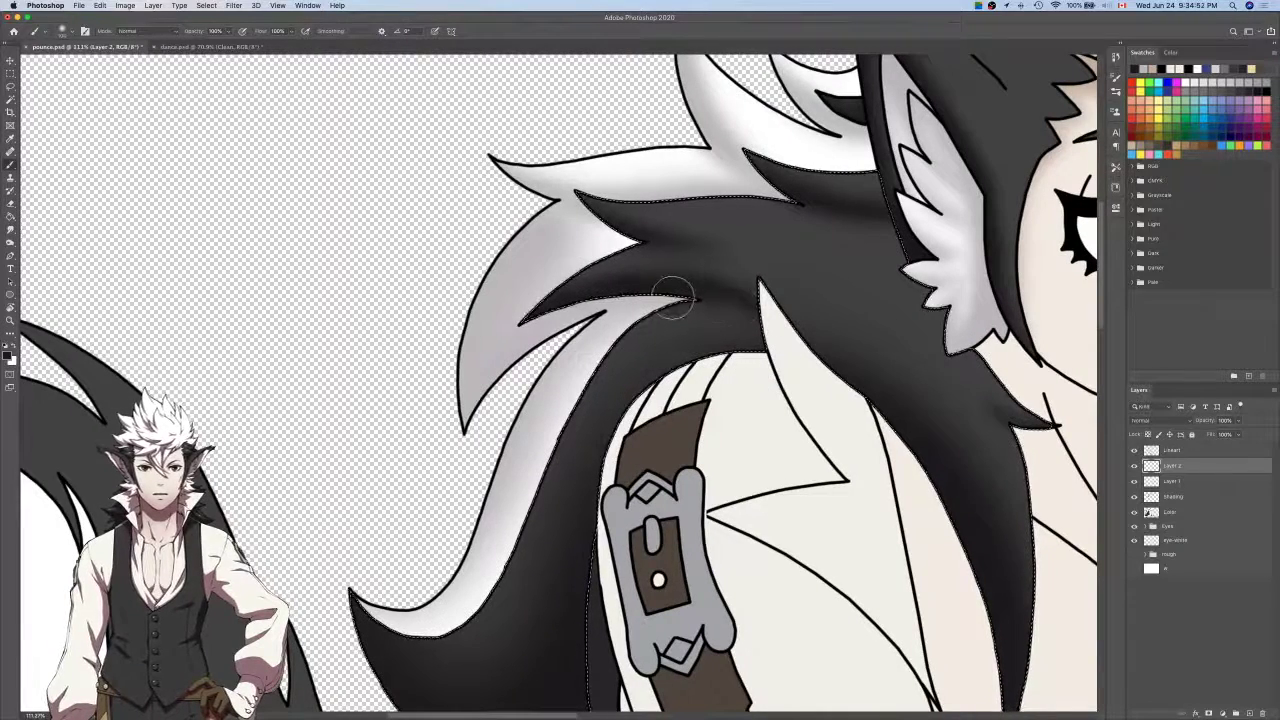
key(e)
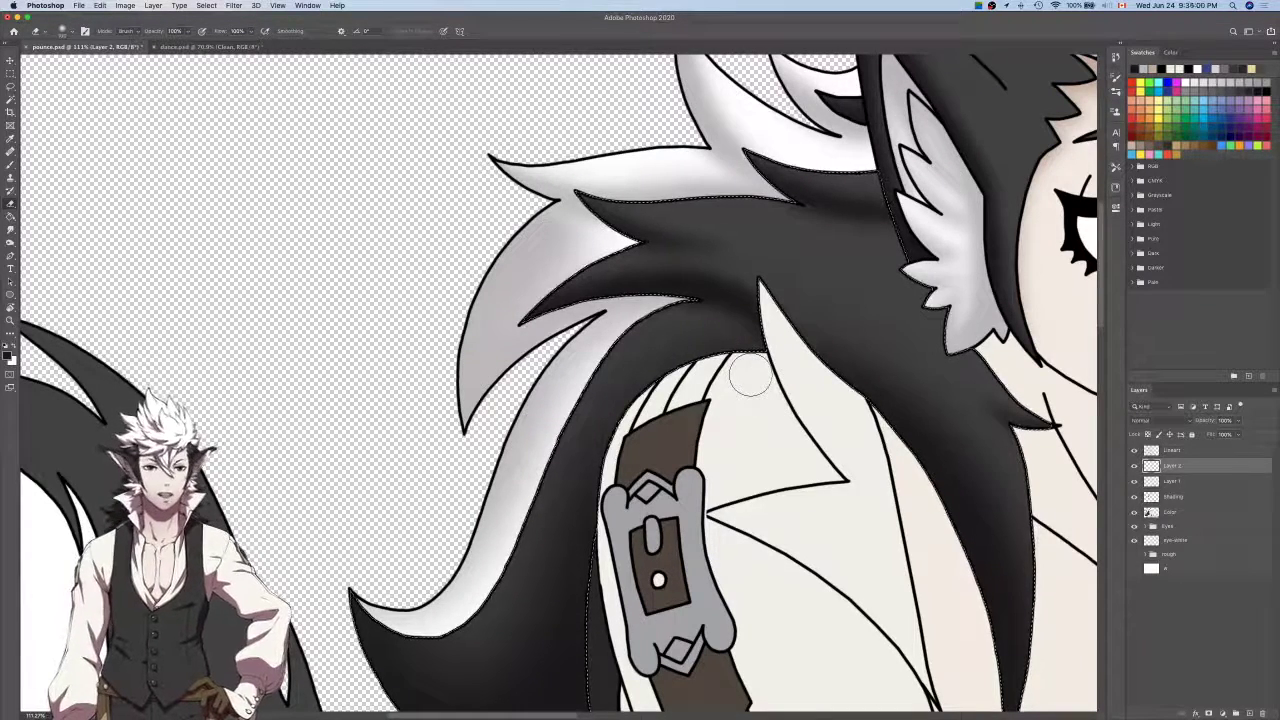
scroll(749, 372, up, 3)
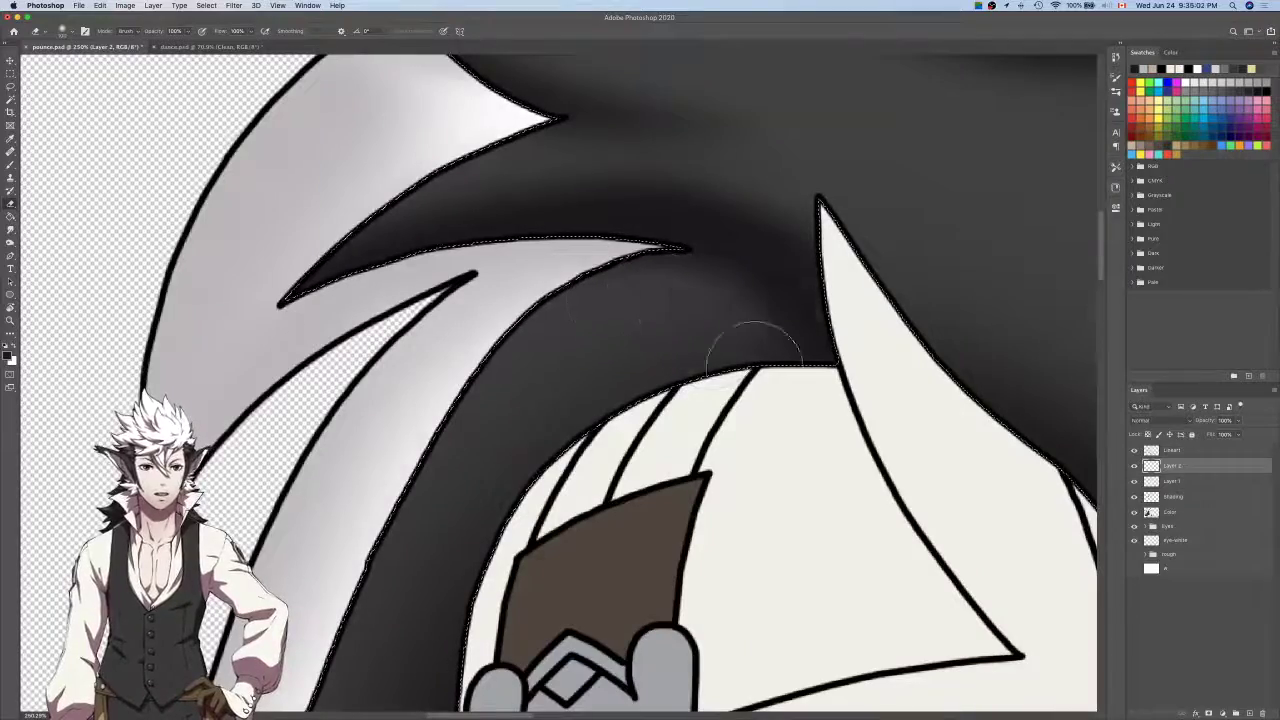
scroll(737, 380, down, 2)
scroll(737, 383, down, 3)
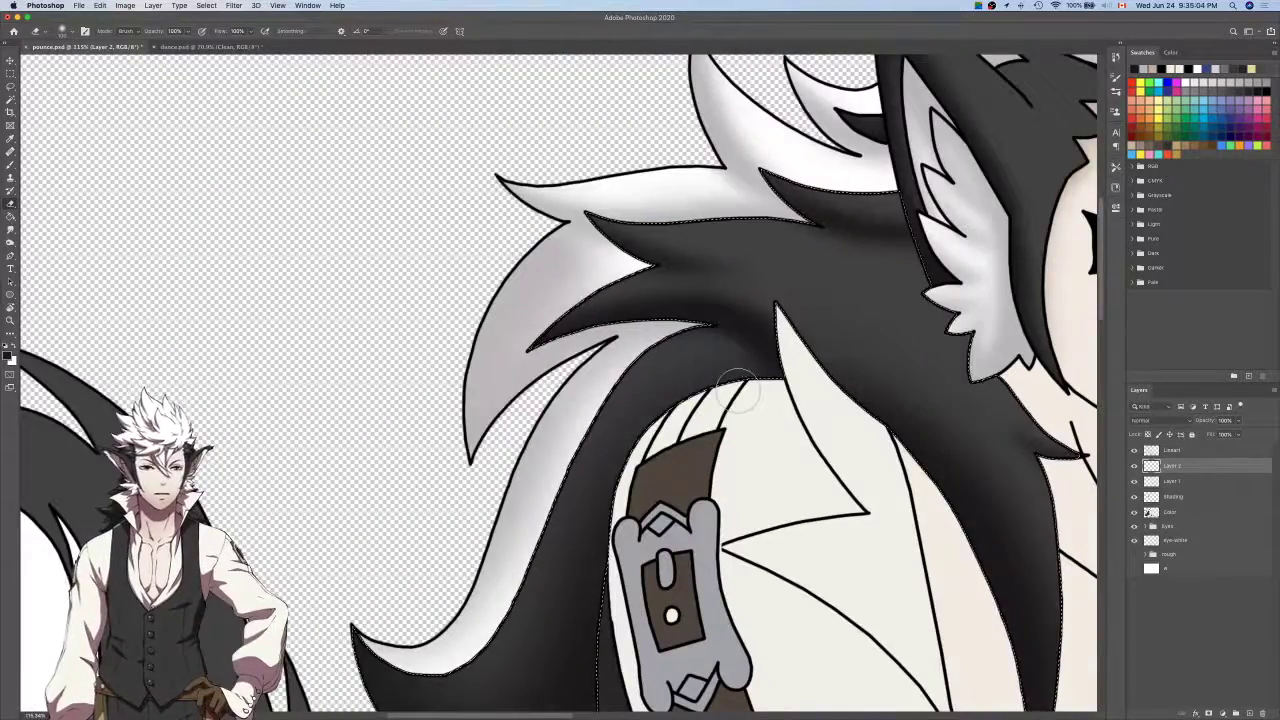
scroll(740, 390, up, 2)
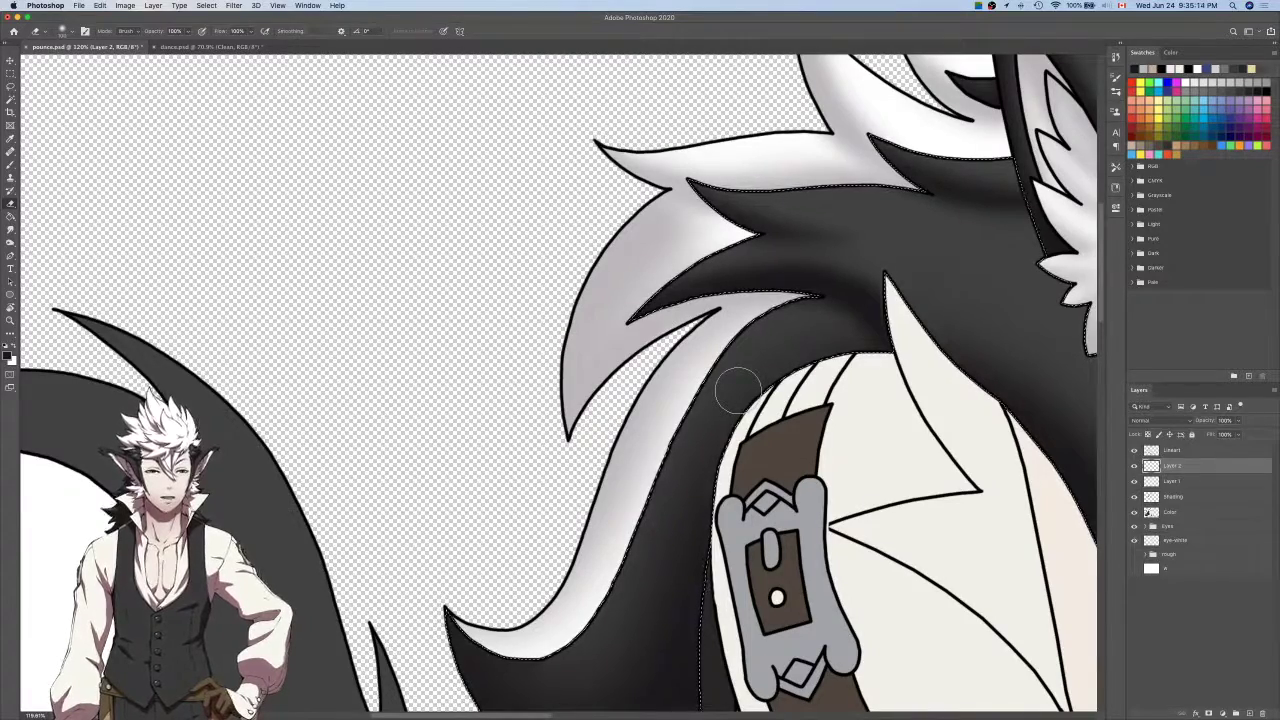
scroll(737, 390, right, 5)
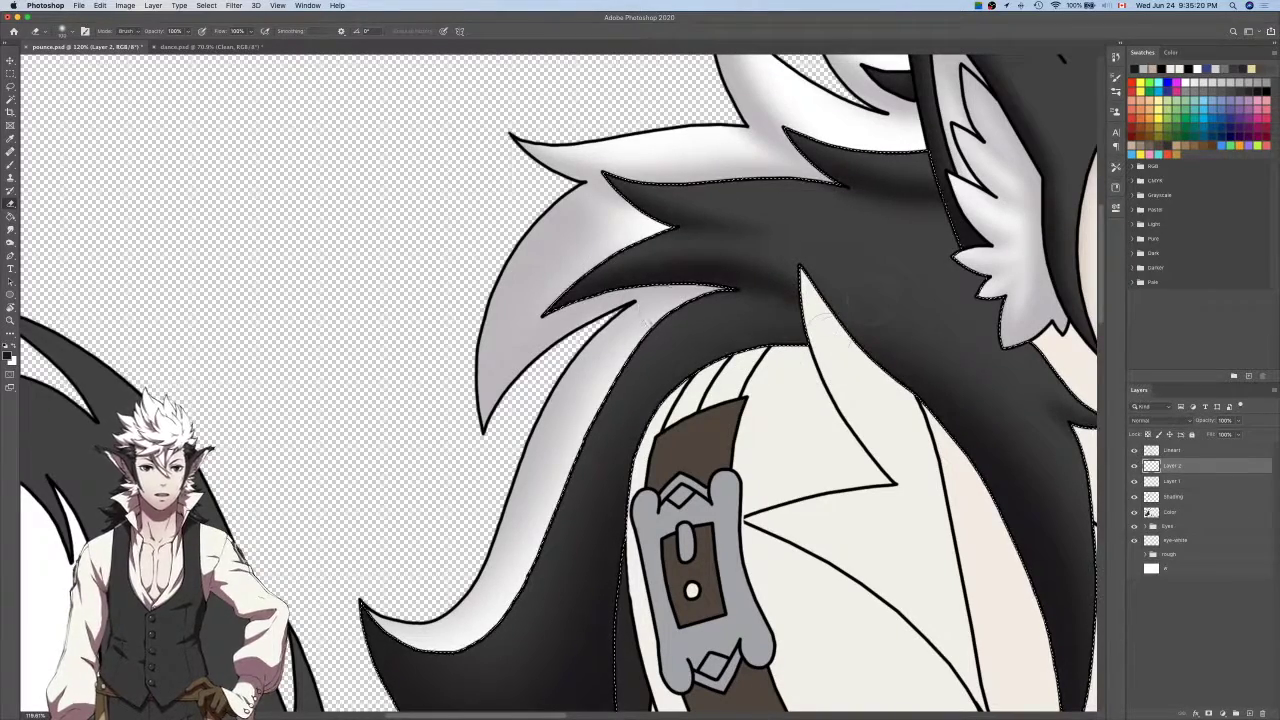
Merge the Shading, Layer 1 and Layer 2 layers into one layer and clear the selection.
scroll(835, 340, down, 5)
scroll(832, 339, right, 2)
scroll(832, 339, down, 1)
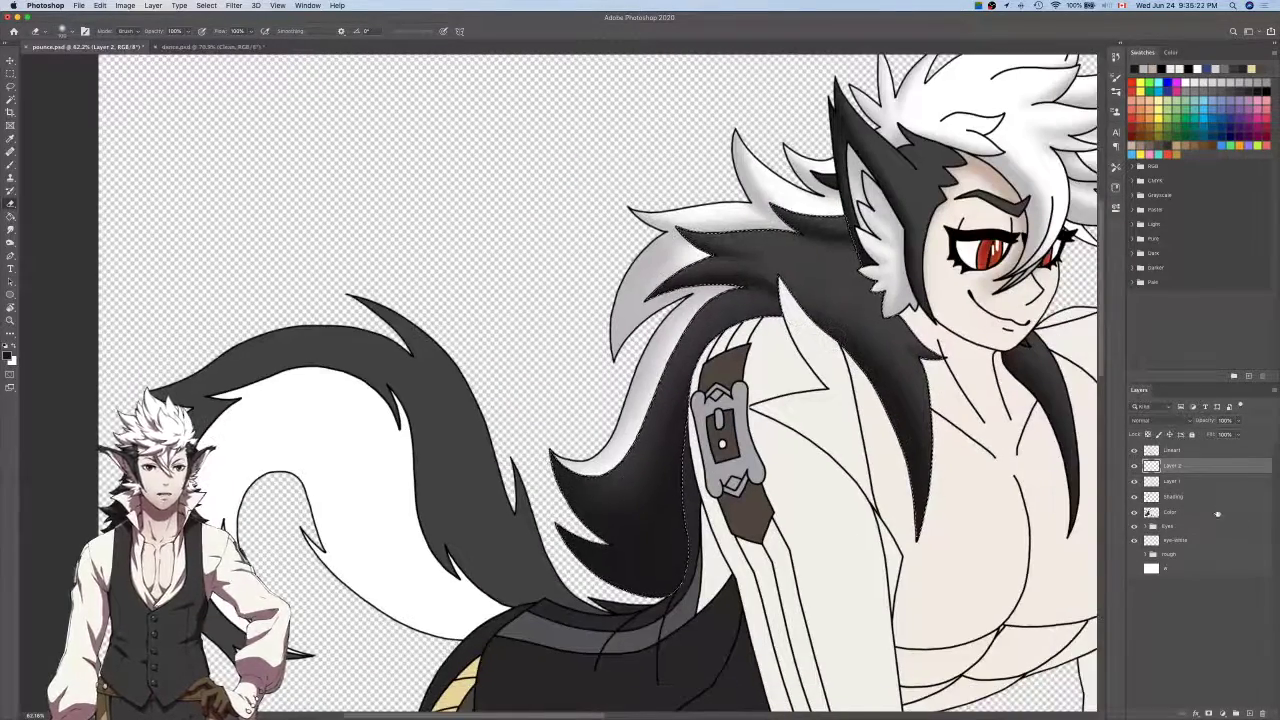
right_click(1207, 503)
click(1138, 580)
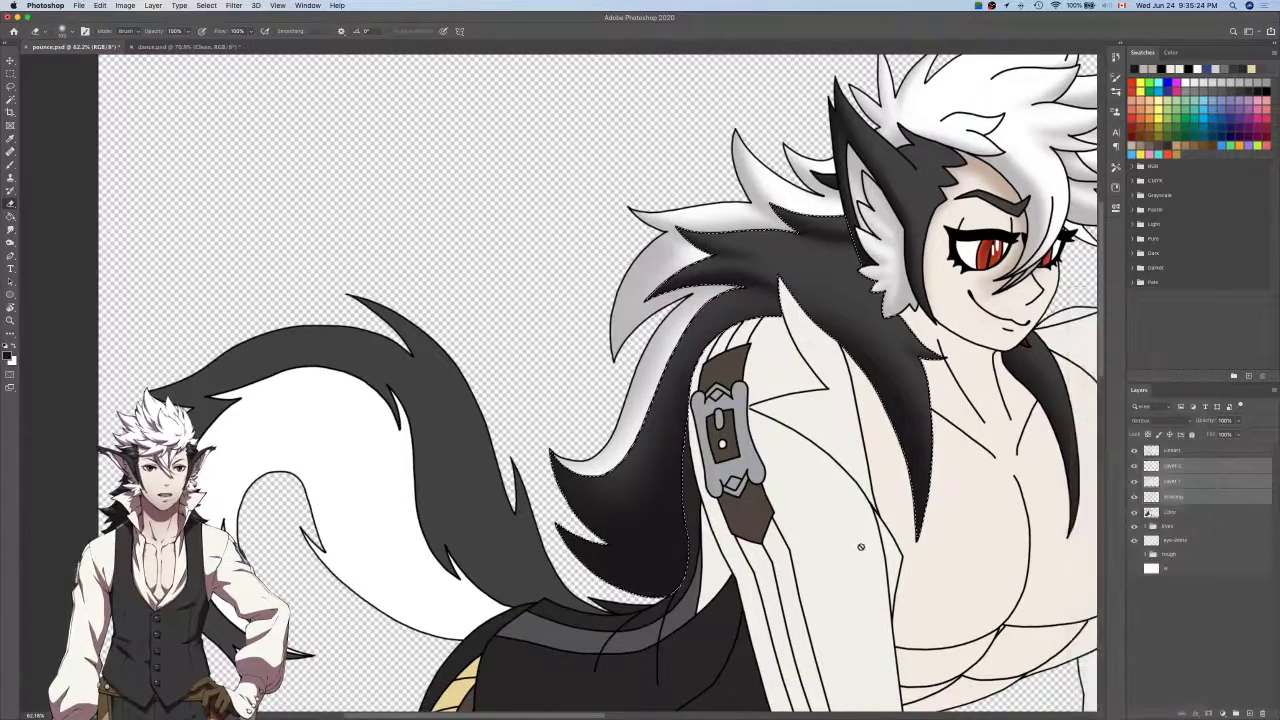
scroll(861, 546, up, 1)
scroll(861, 546, right, 6)
scroll(861, 547, up, 2)
key(ctrl+d)
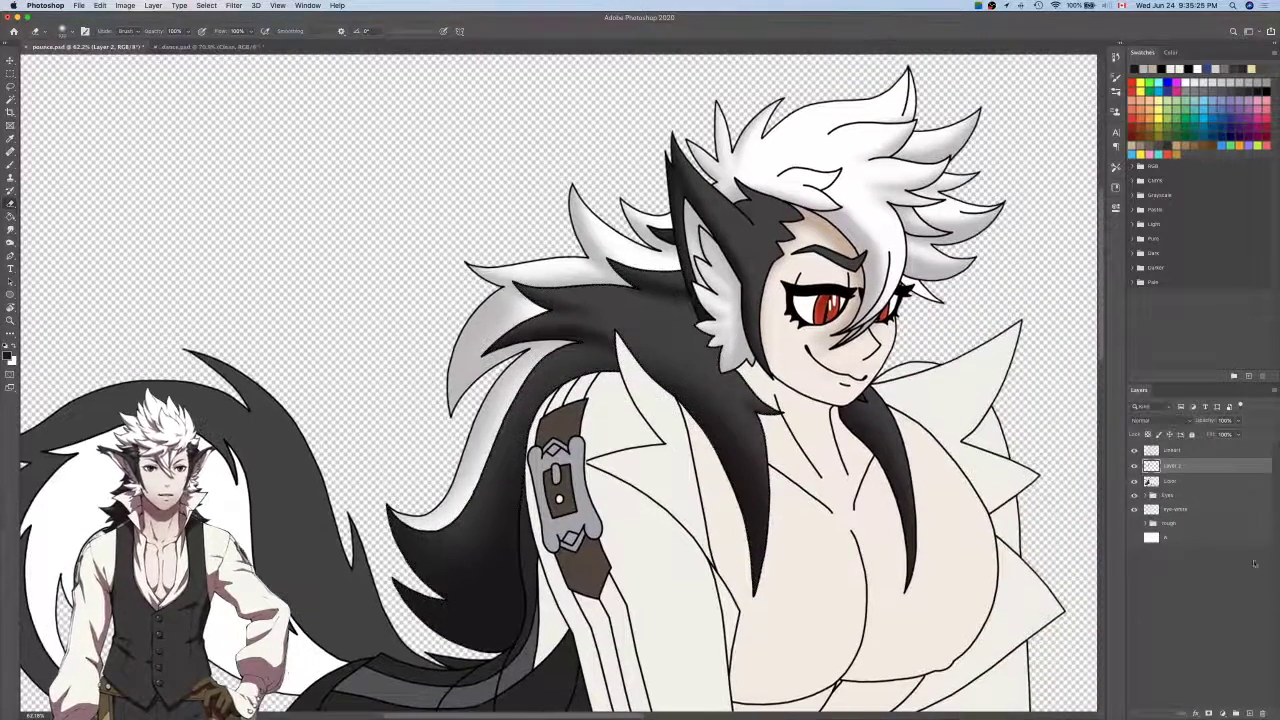
Select the small unshaded white lock beside the far eye with the Magic Wand on the Lineart layer.
click(1190, 450)
key(w)
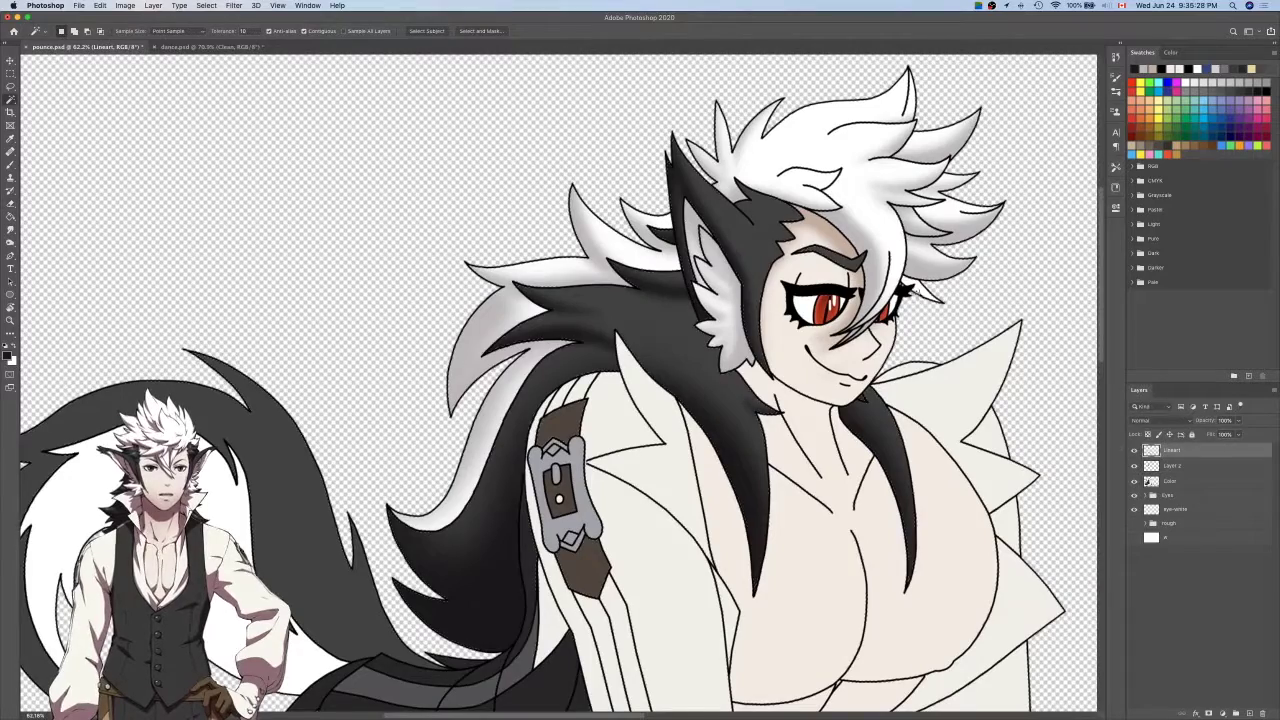
click(915, 293)
scroll(915, 293, up, 3)
key(ctrl+d)
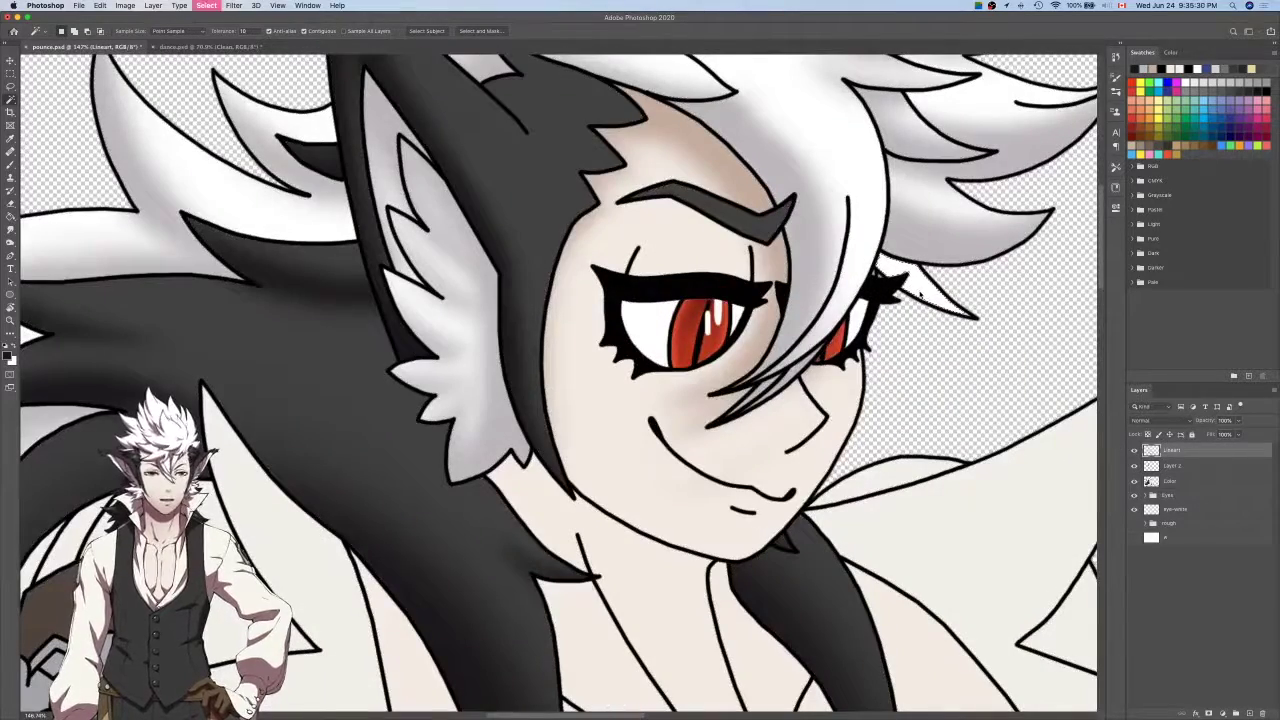
Sample the grey shading colour from the white hair with the Lineart layer temporarily hidden.
key(i)
click(1134, 450)
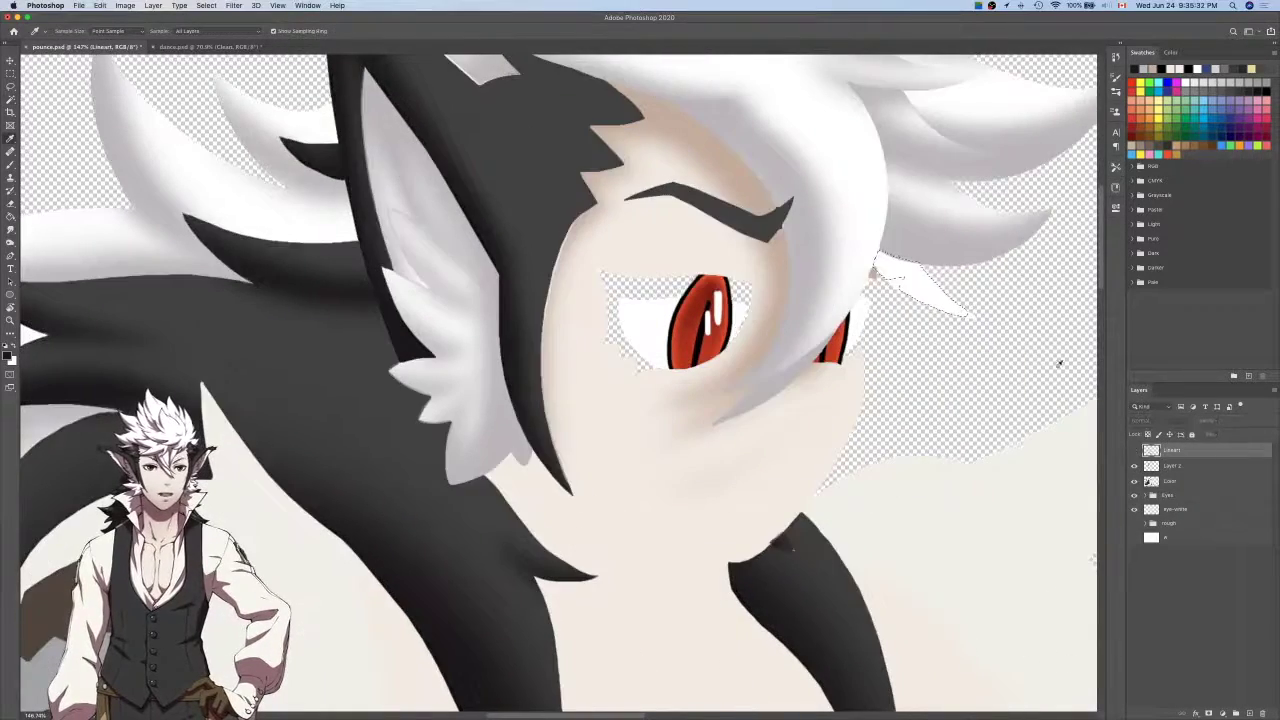
click(926, 209)
click(1134, 450)
key(k)
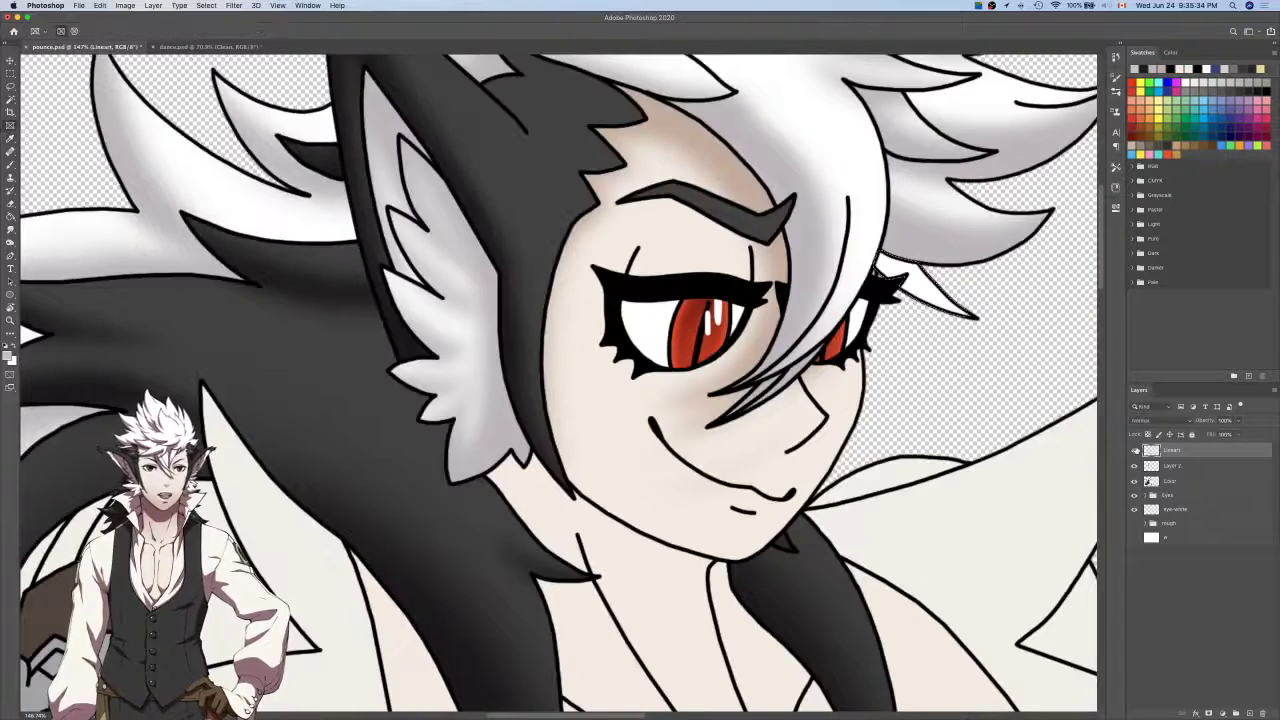
Refine the selection at the pointed tip of the small white lock with the Lasso.
scroll(978, 318, up, 3)
key(l)
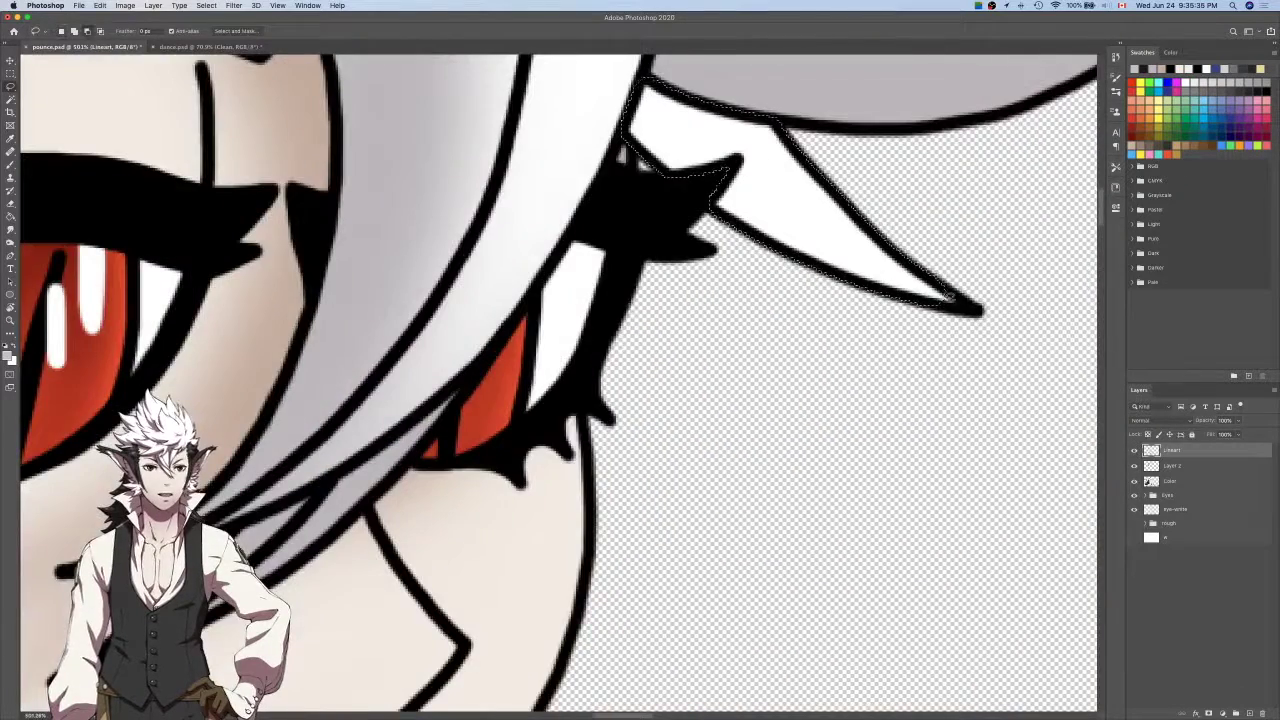
scroll(978, 318, up, 4)
mouse_move(940, 273)
mouse_down()
mouse_move(1052, 361)
mouse_move(1000, 364)
mouse_up()
drag(876, 336, 909, 343)
scroll(909, 343, down, 6)
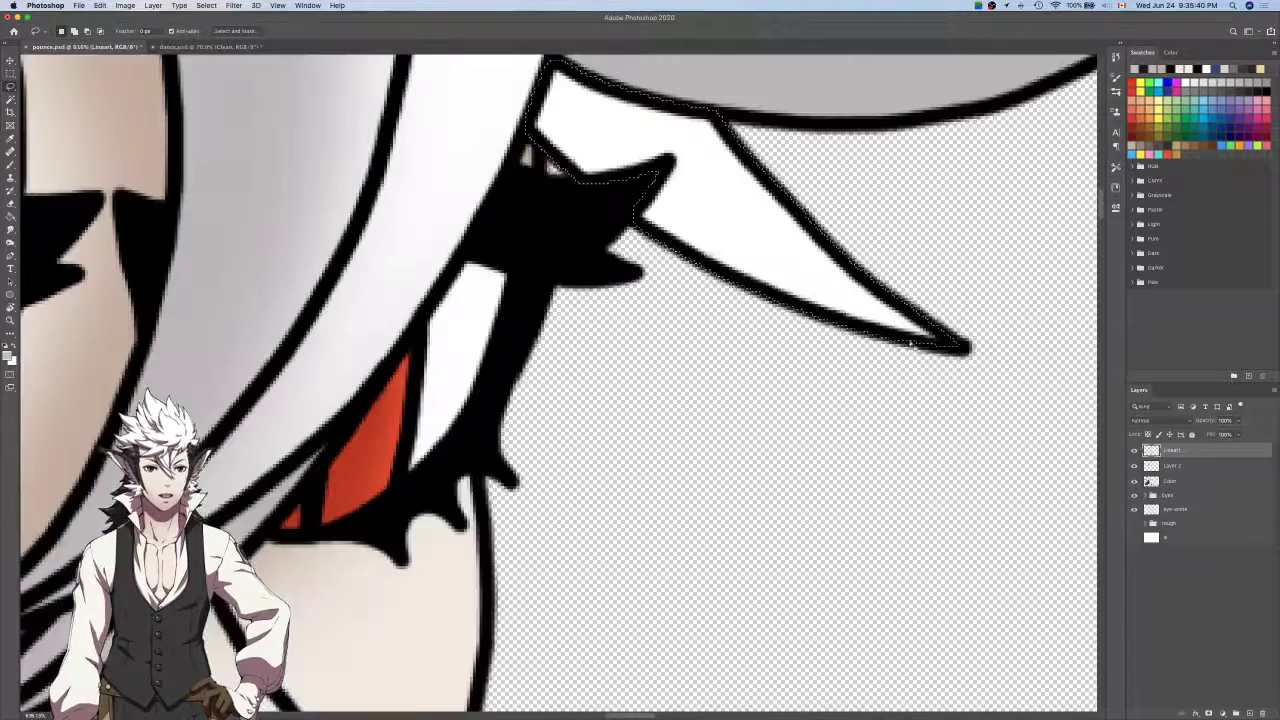
On Layer 2, sample the grey hair shadow with the Color layer hidden and brush shading into the selected lock beside the far eye.
key(p)
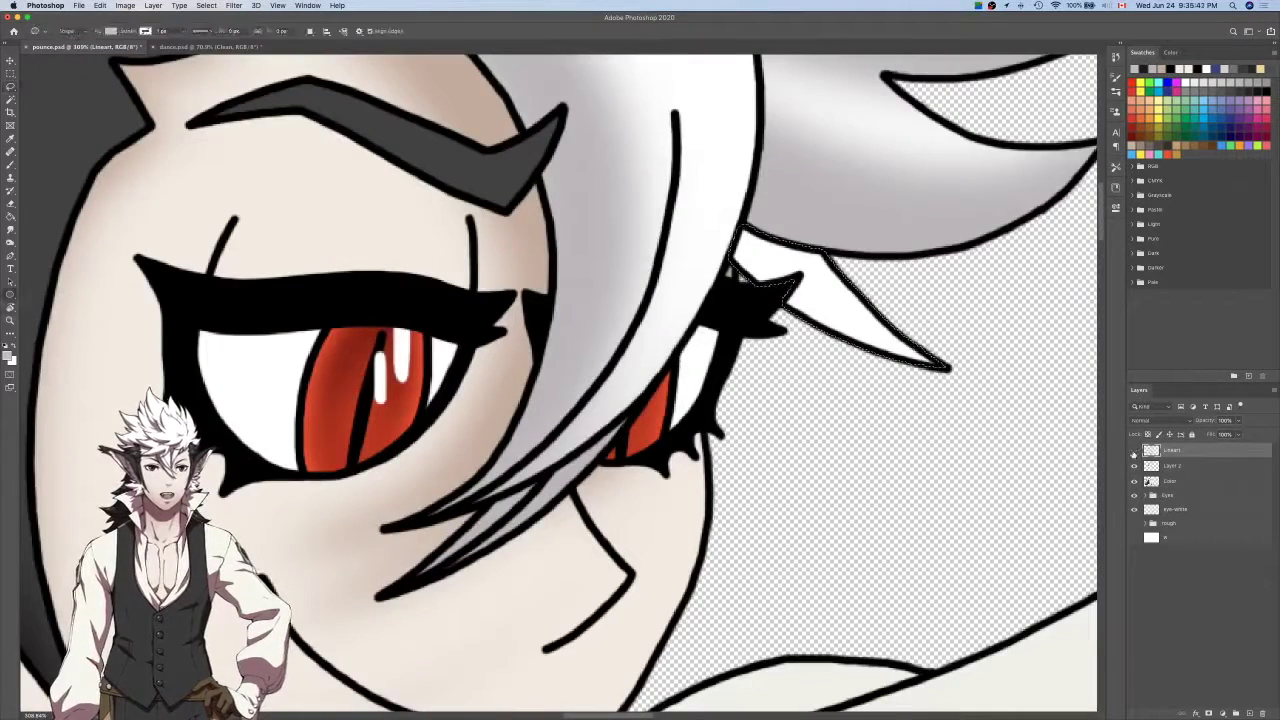
click(1134, 452)
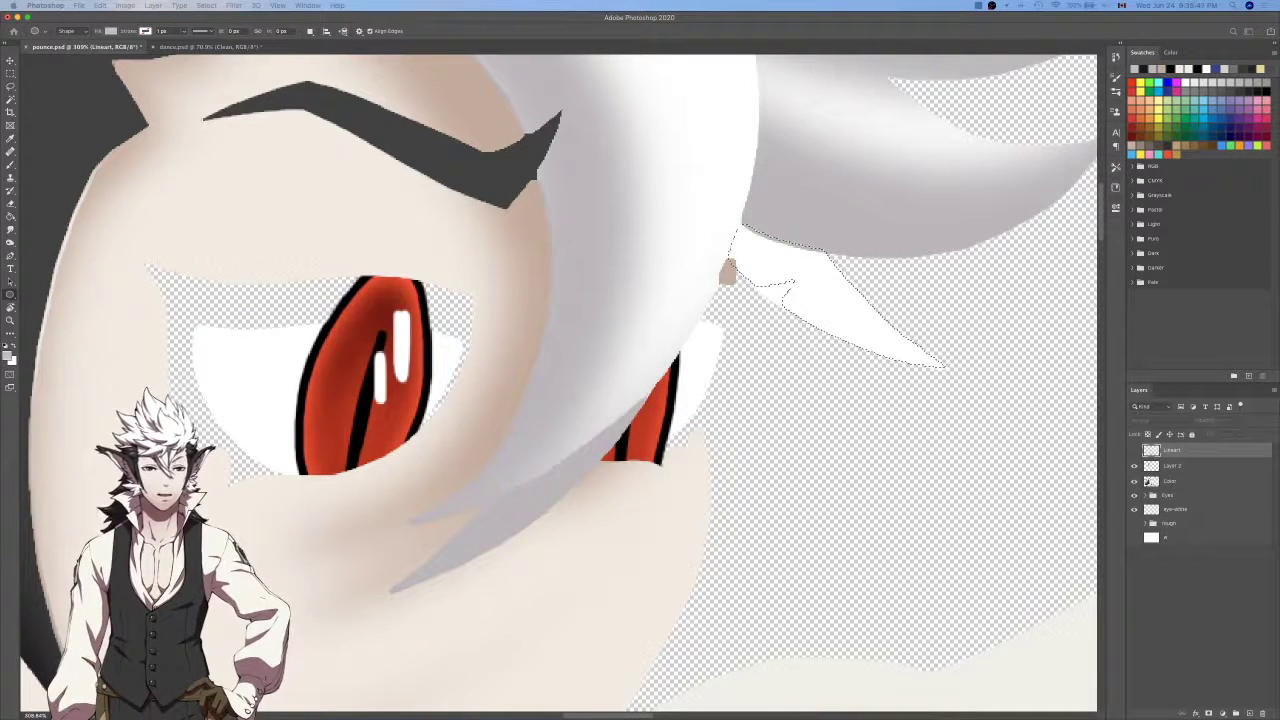
click(1163, 468)
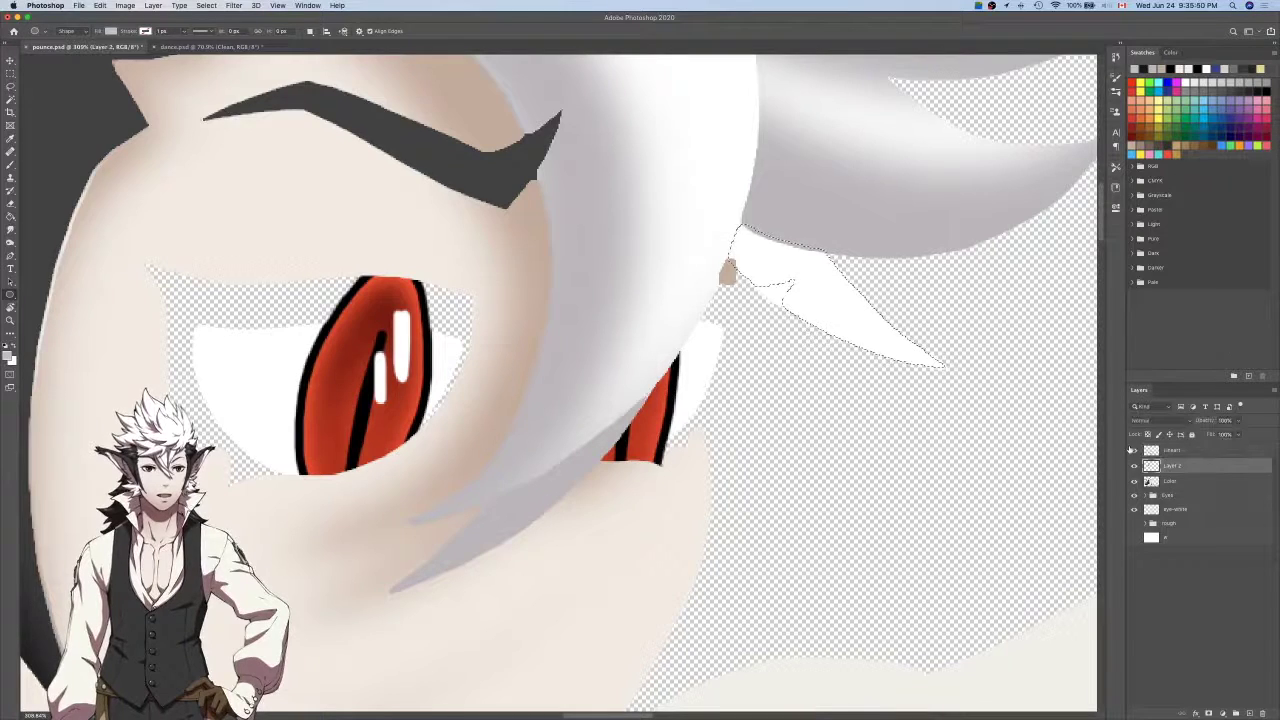
click(1133, 452)
click(1134, 481)
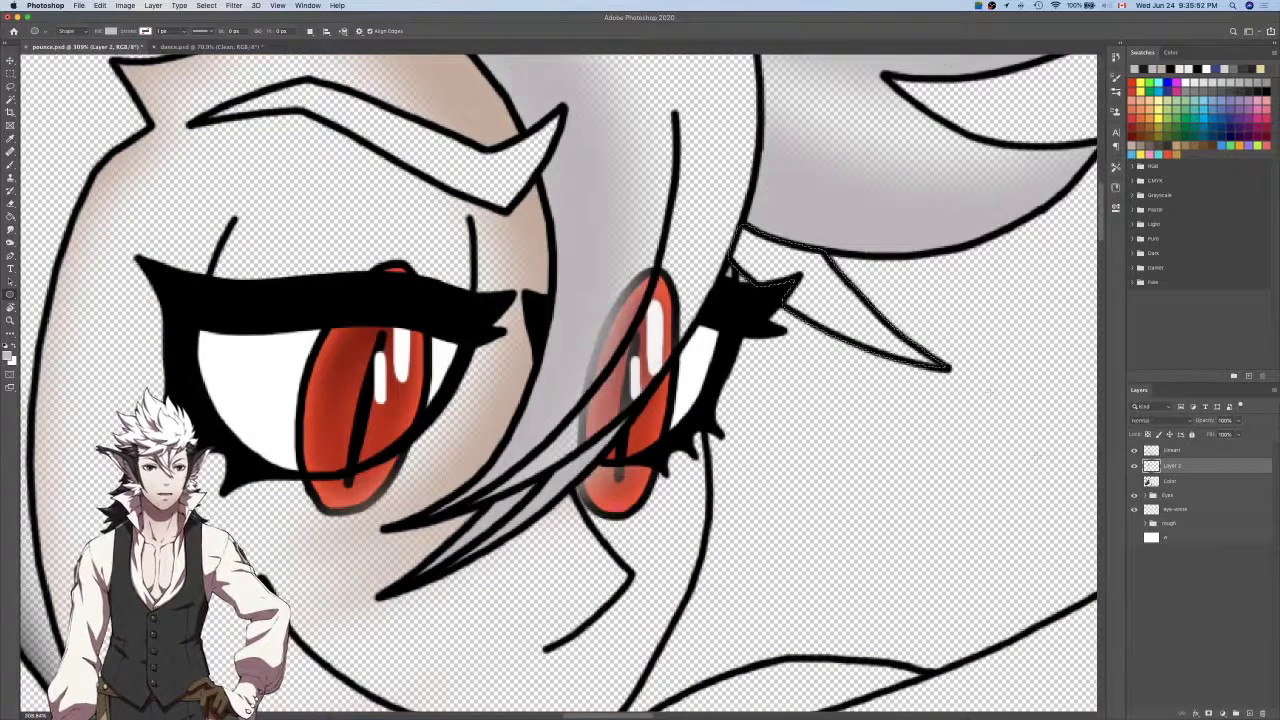
key(i)
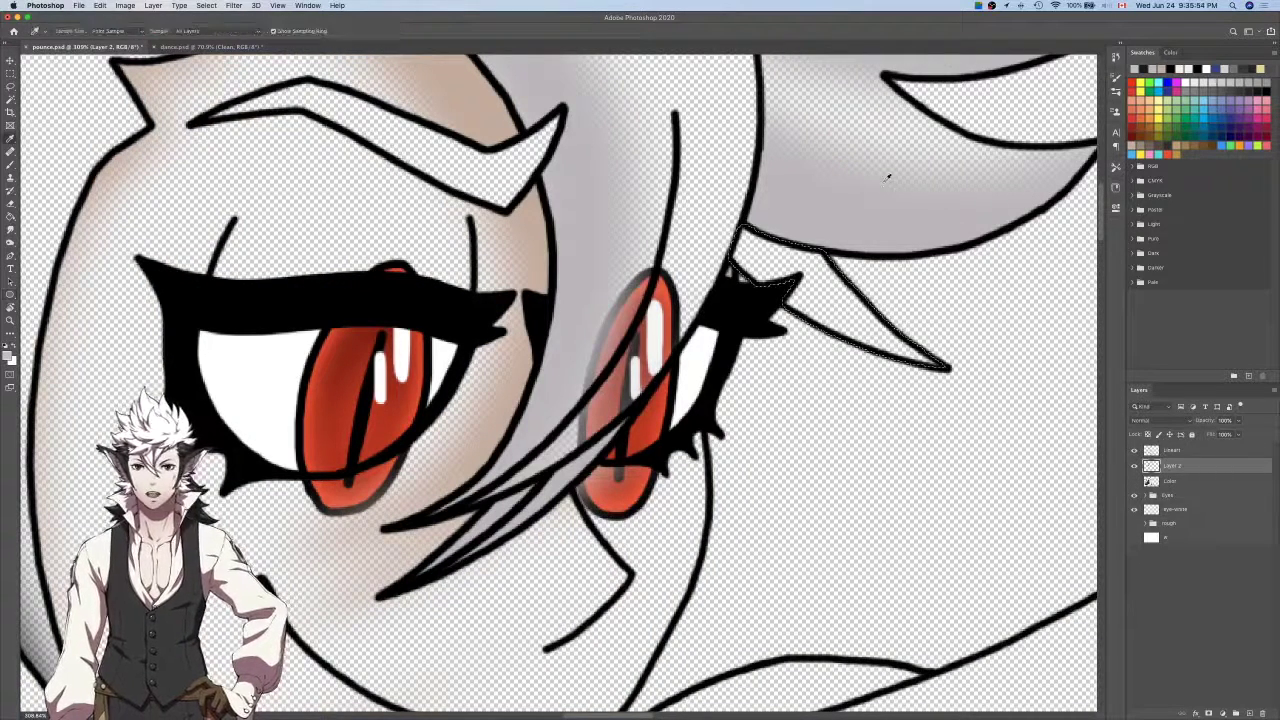
click(885, 181)
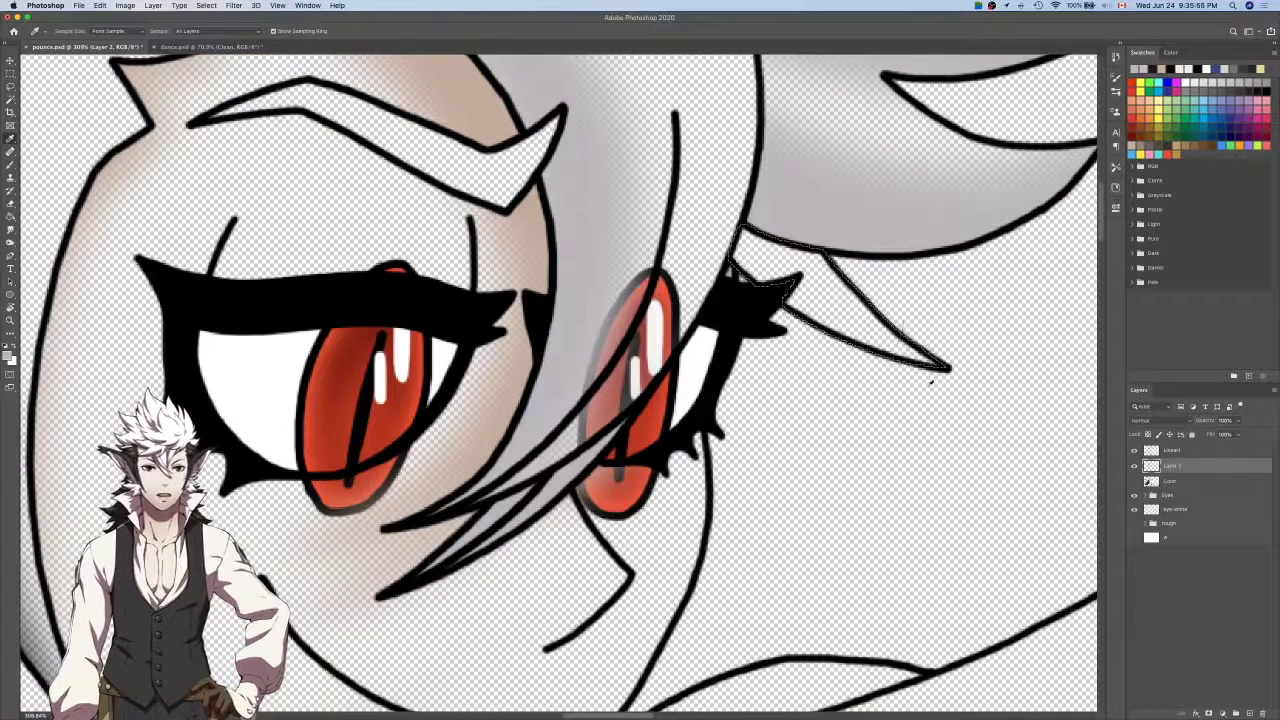
key(b)
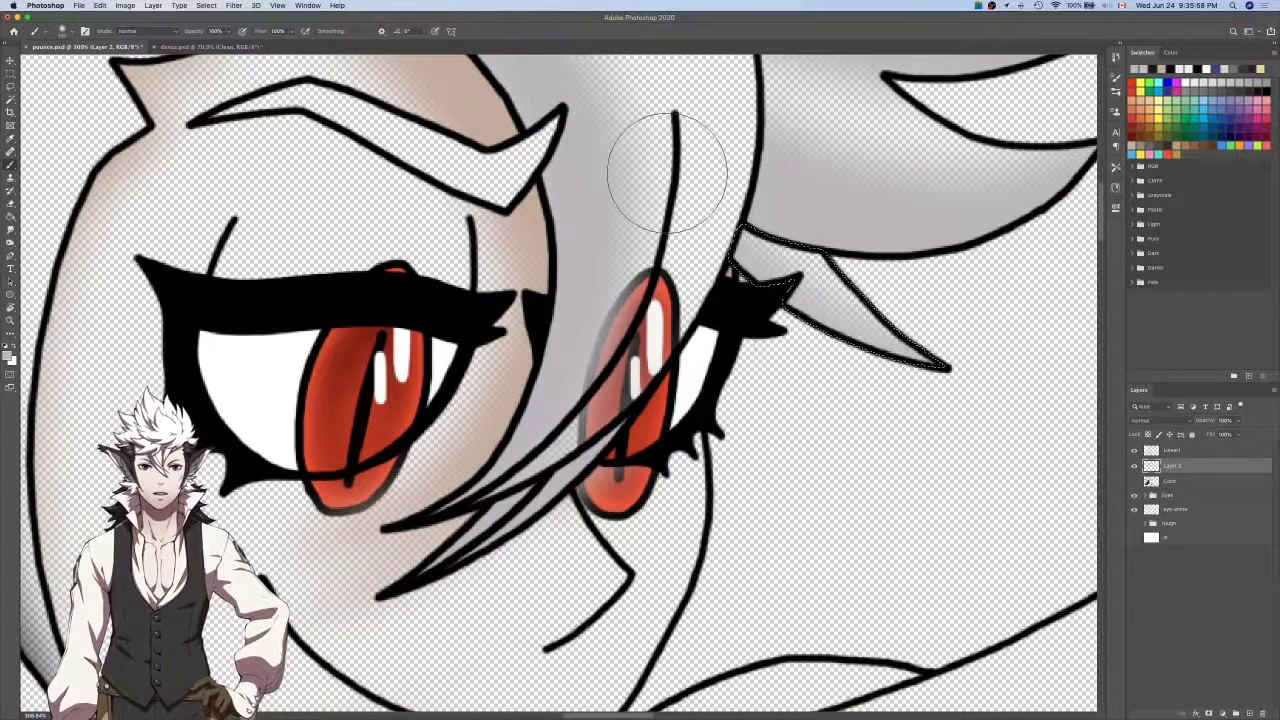
Show the Color layer again and clear the selection around the small lock beside the far eye.
scroll(985, 210, down, 5)
scroll(984, 211, up, 3)
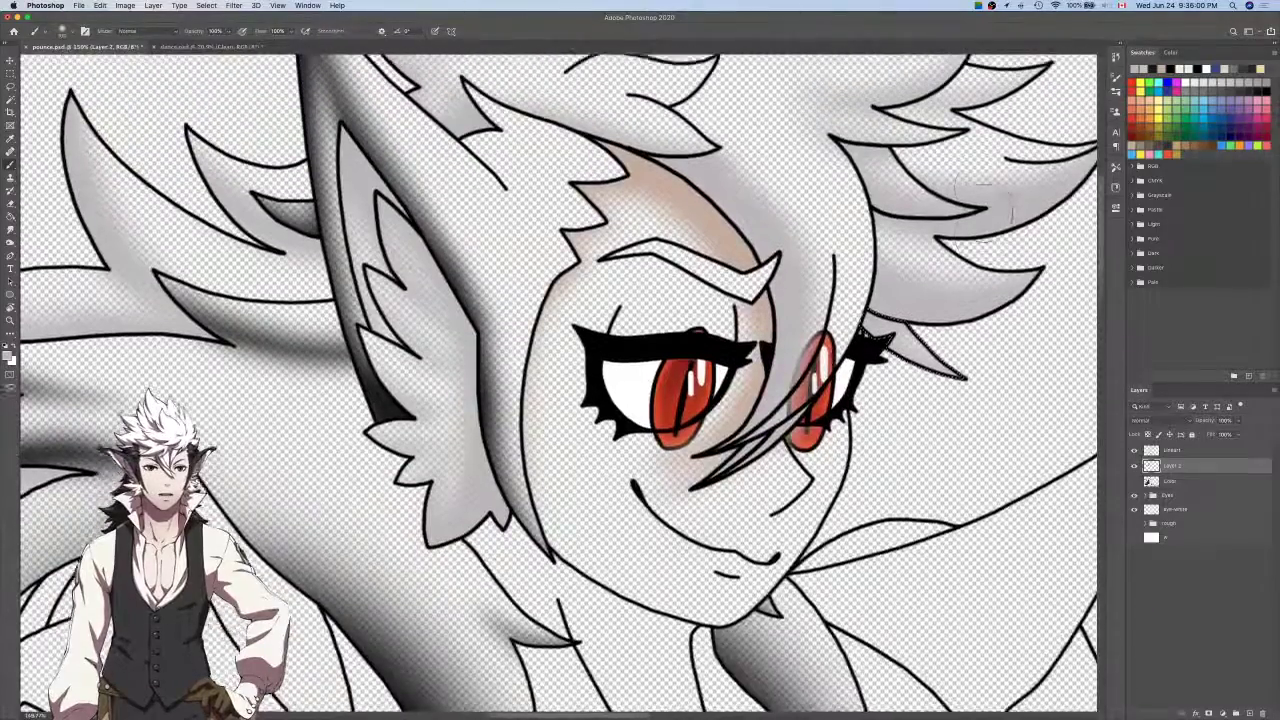
scroll(984, 212, up, 5)
scroll(984, 212, right, 2)
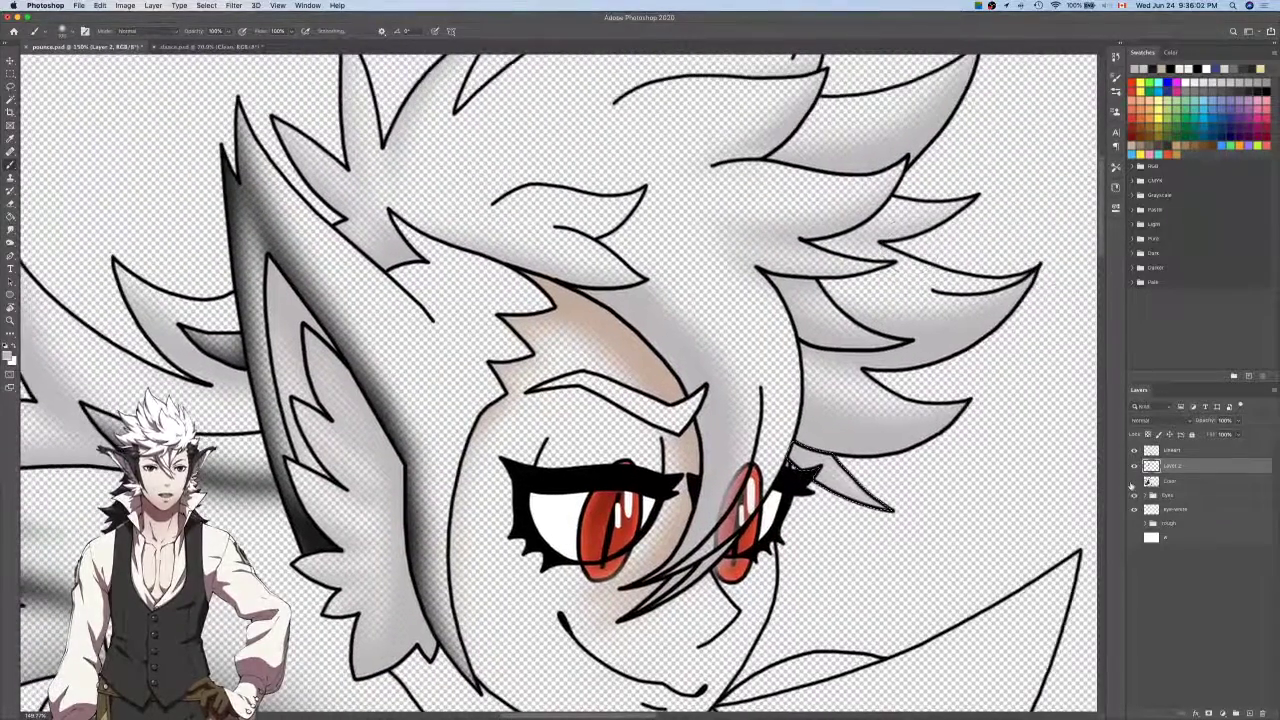
click(1133, 482)
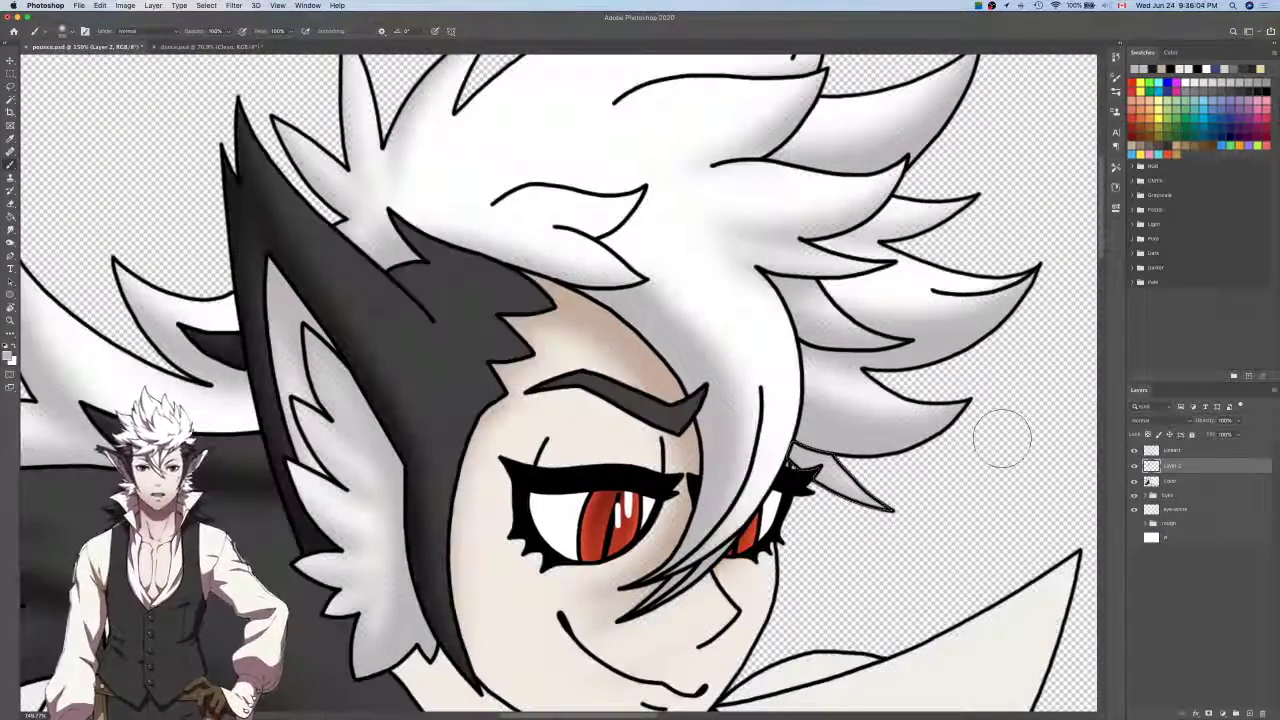
scroll(1002, 438, up, 1)
key(super+d)
scroll(1002, 438, up, 2)
scroll(1003, 437, up, 2)
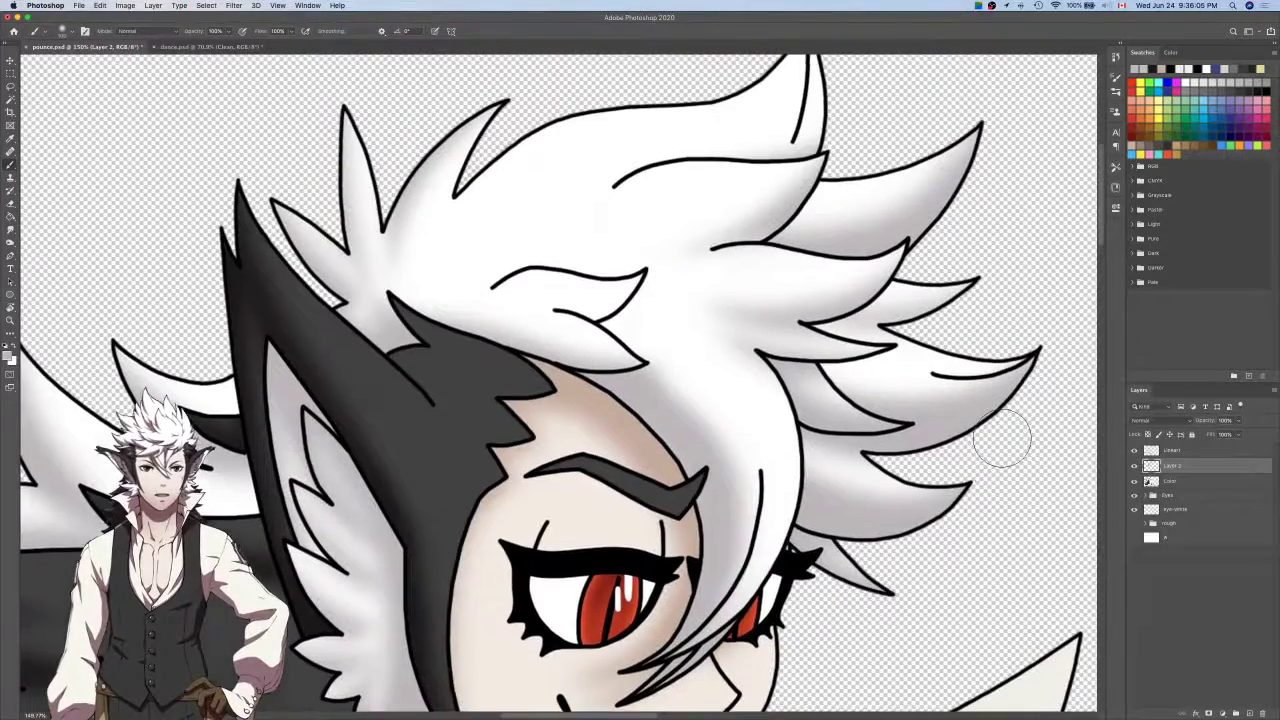
scroll(1003, 437, down, 2)
scroll(1003, 437, left, 3)
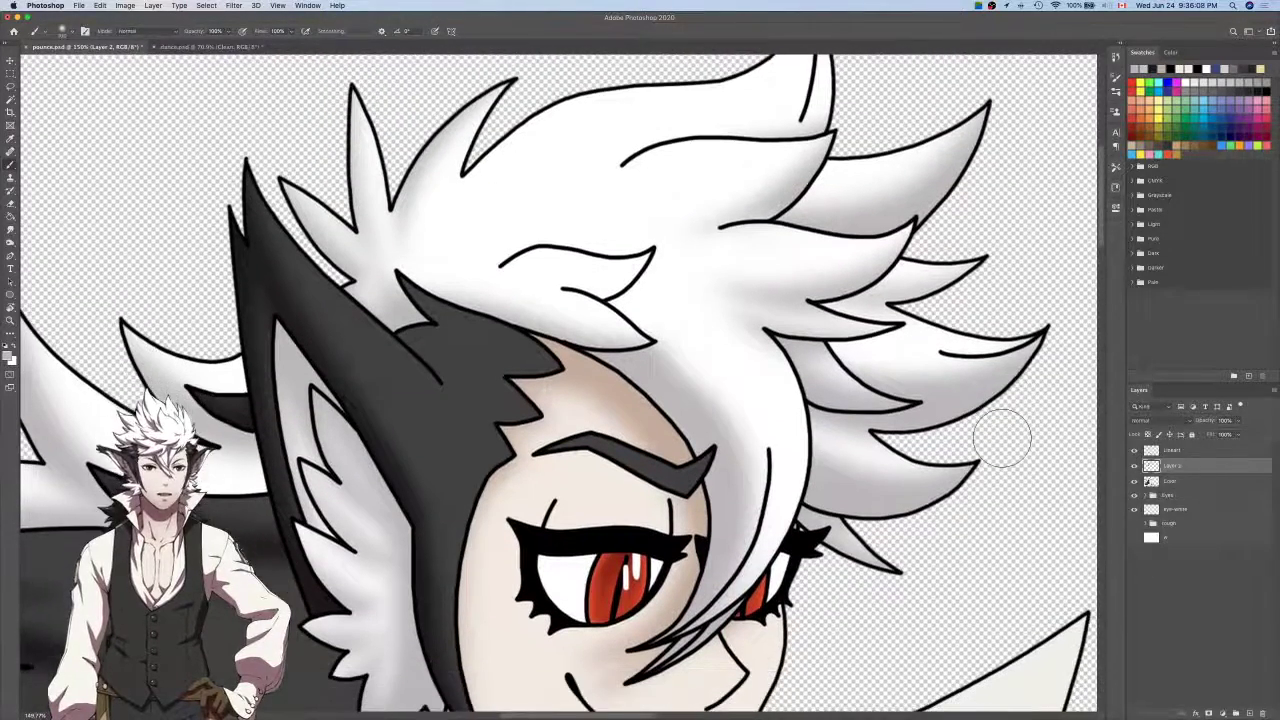
scroll(1003, 437, down, 2)
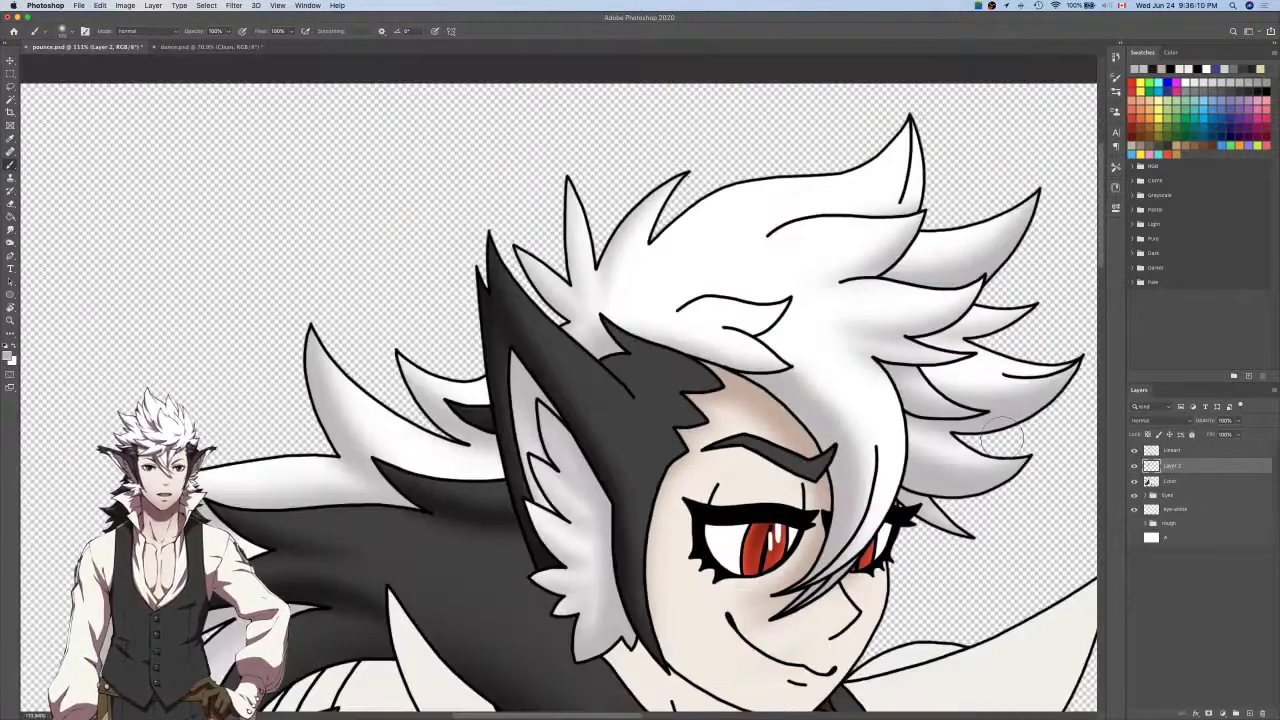
Select the main white hair area from the Lineart layer with the Magic Wand and refine its edge above the forehead with the Lasso.
click(1173, 452)
key(w)
click(814, 340)
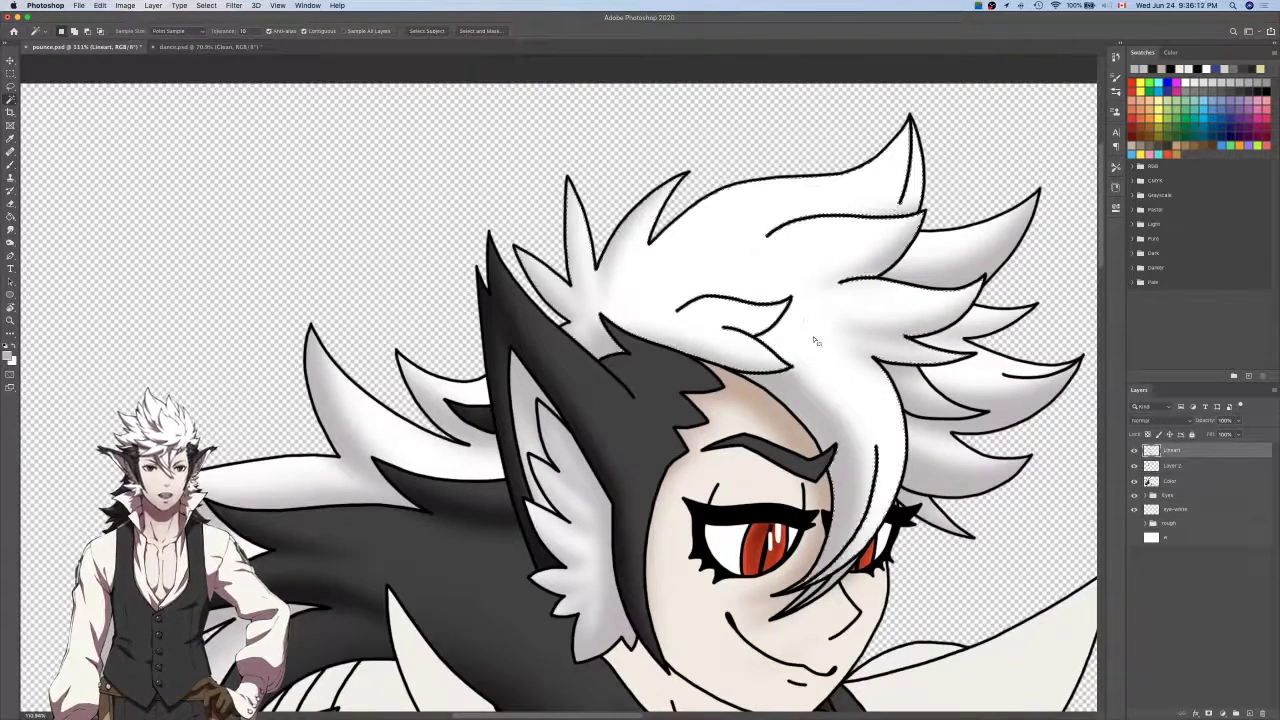
scroll(735, 340, up, 5)
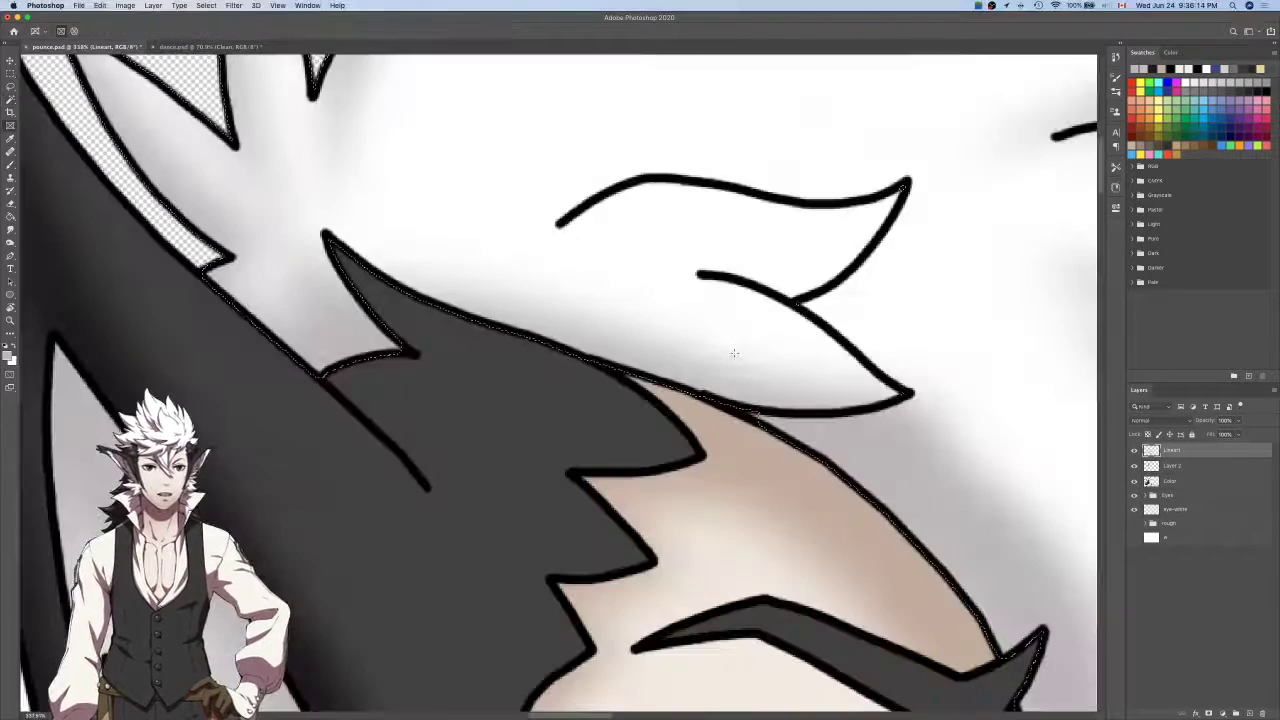
key(l)
mouse_move(715, 322)
mouse_down()
mouse_move(951, 286)
mouse_move(814, 214)
mouse_up()
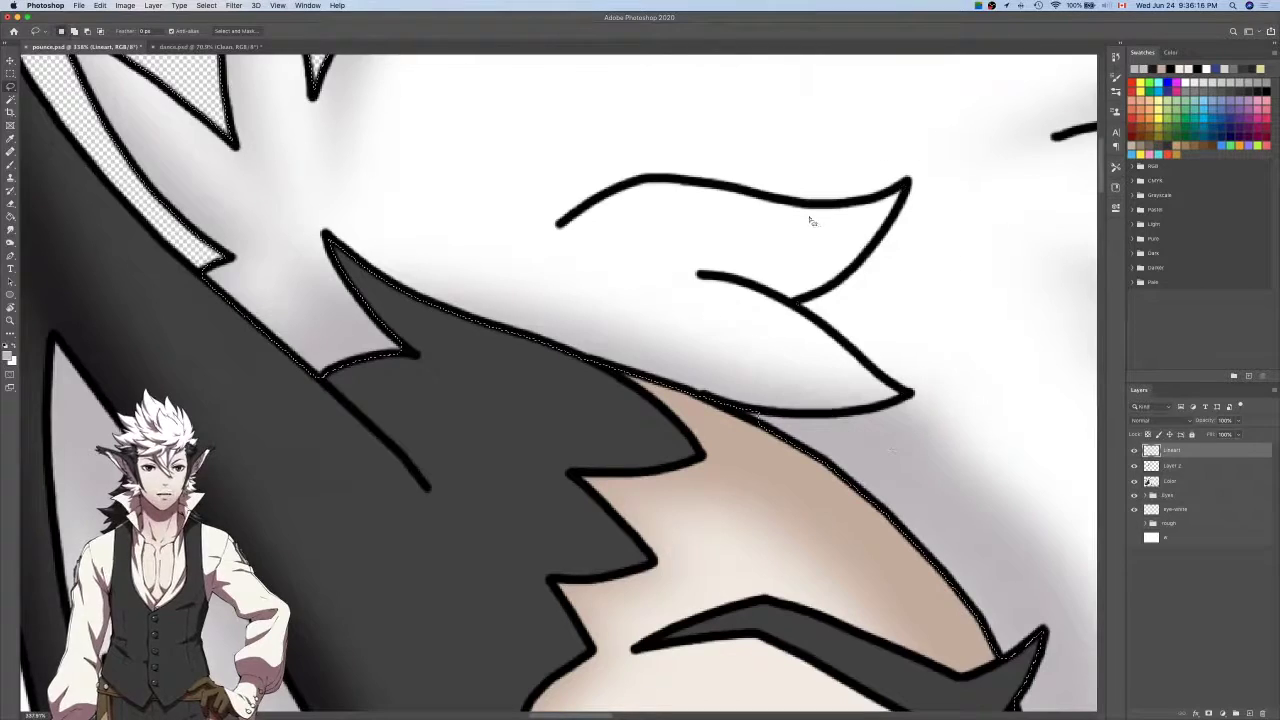
scroll(760, 425, up, 2)
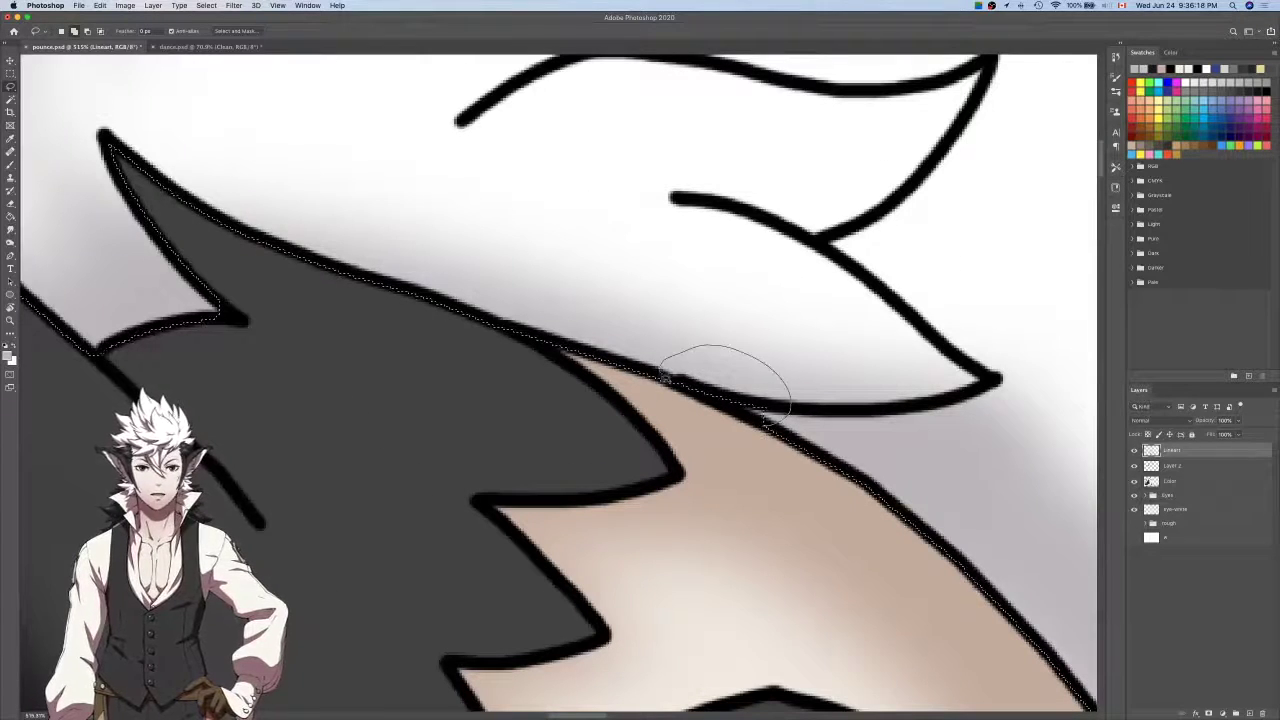
scroll(755, 383, down, 2)
scroll(755, 383, down, 2)
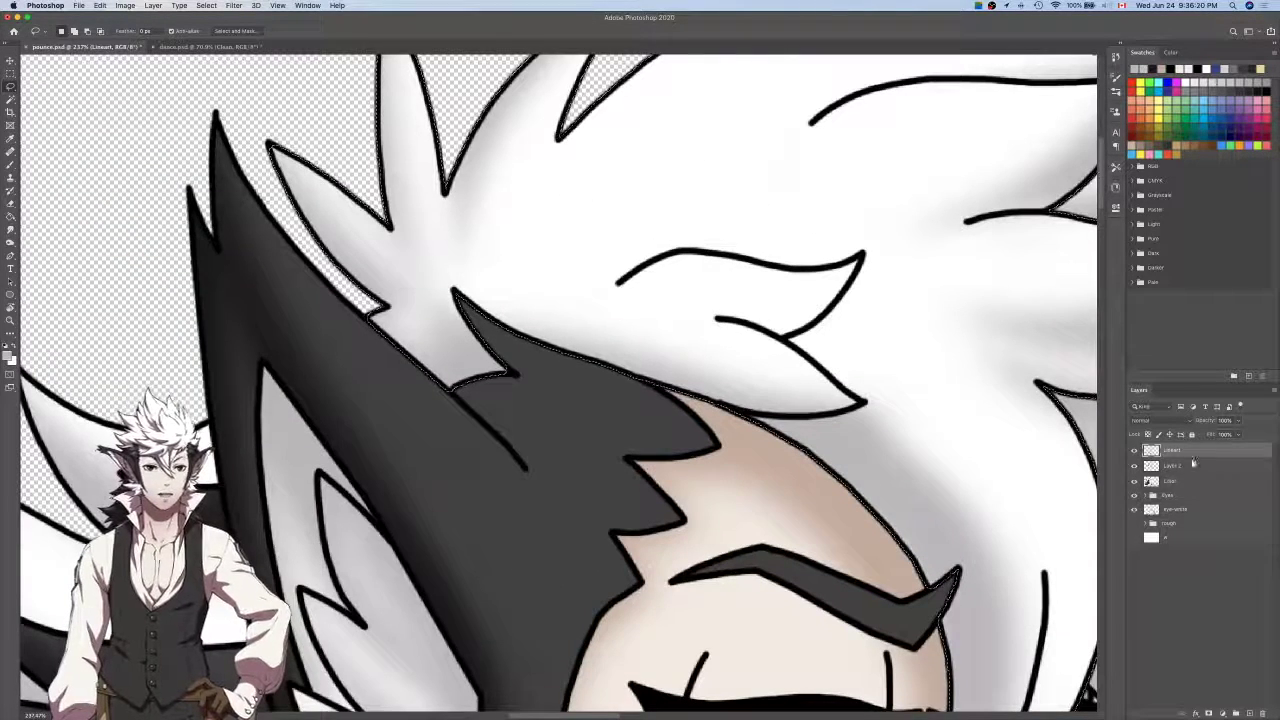
Add a new layer above Layer 2 and brush soft grey shading around the two small lock tips above the forehead.
click(1172, 466)
click(1247, 713)
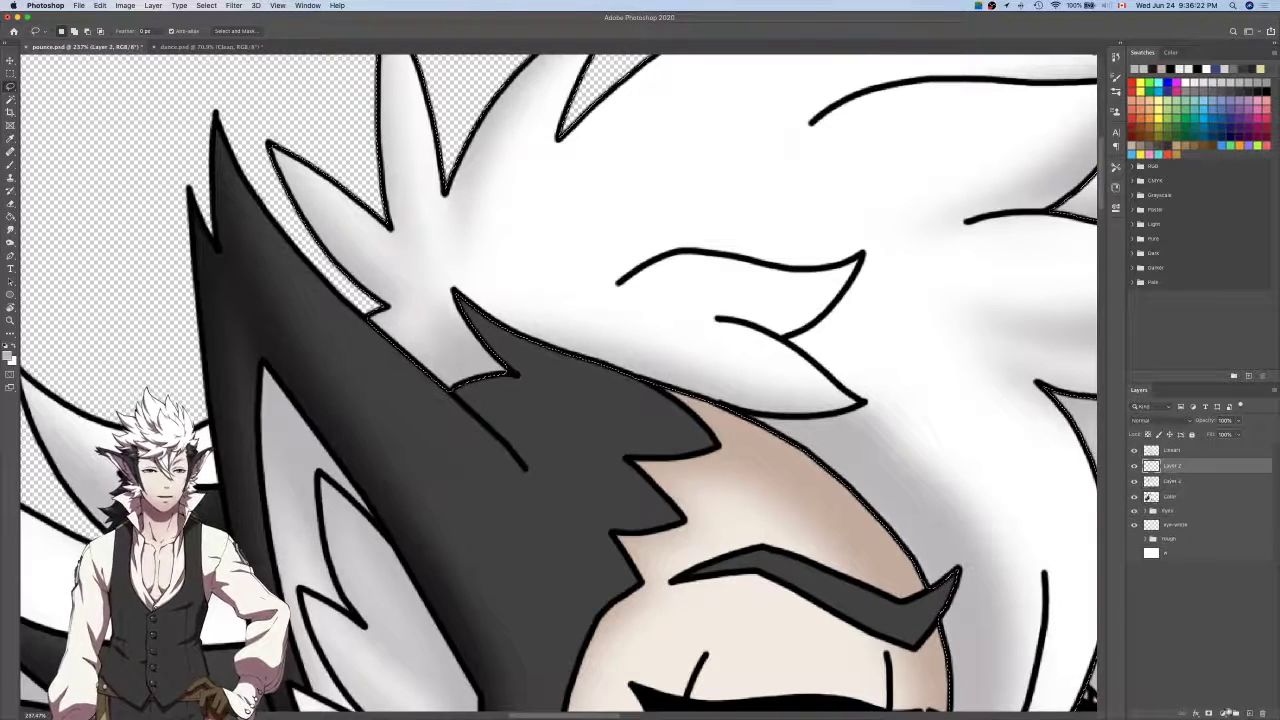
key(b)
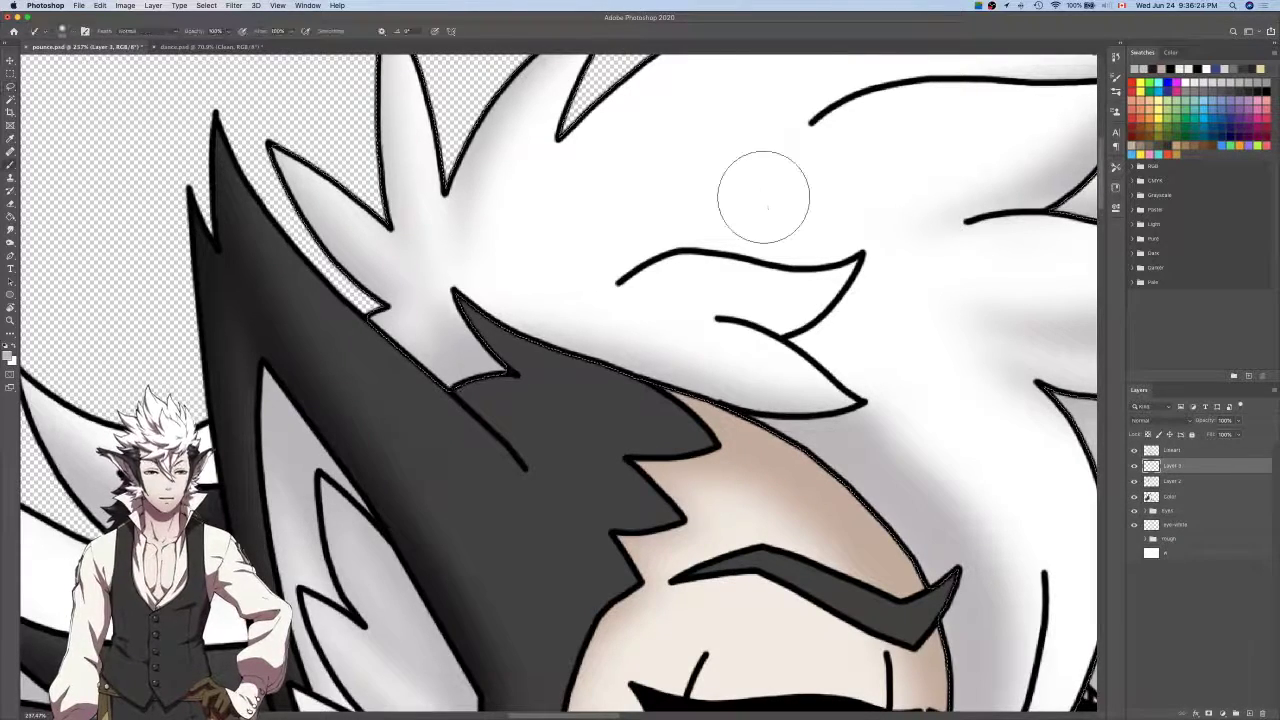
scroll(765, 194, up, 2)
scroll(763, 197, down, 2)
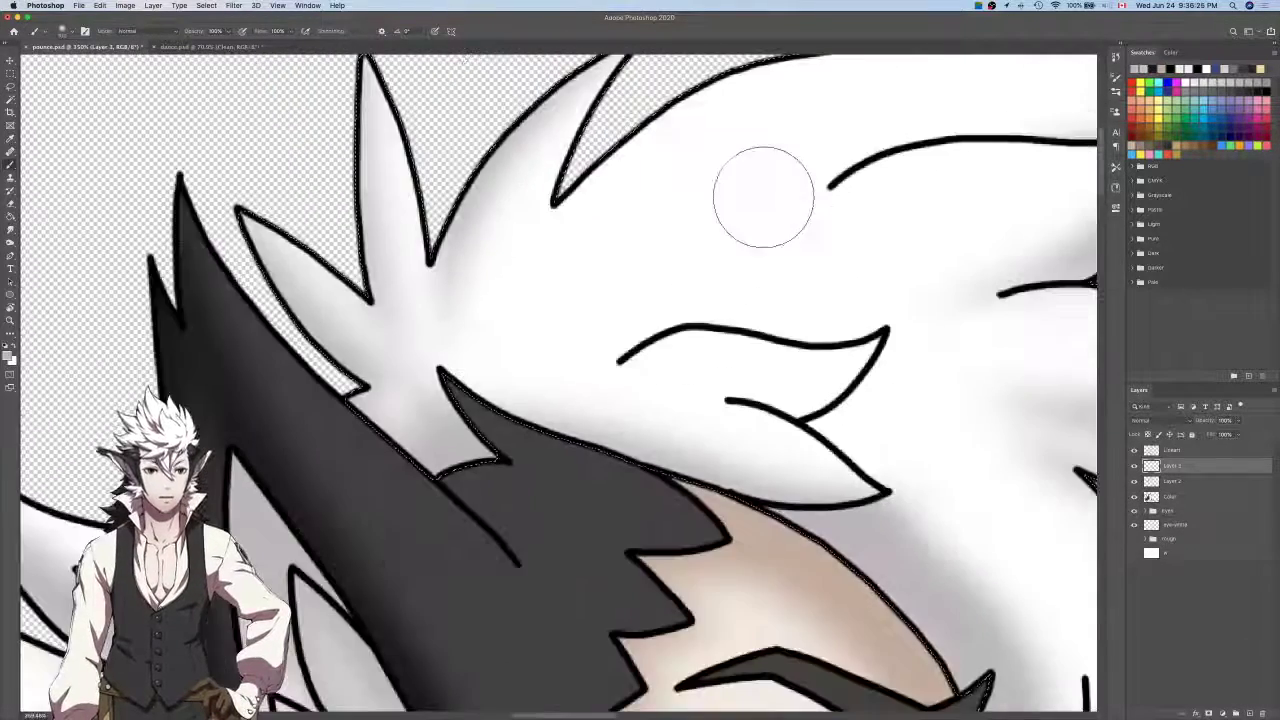
mouse_move(894, 372)
mouse_down()
mouse_move(825, 427)
mouse_move(731, 460)
mouse_up()
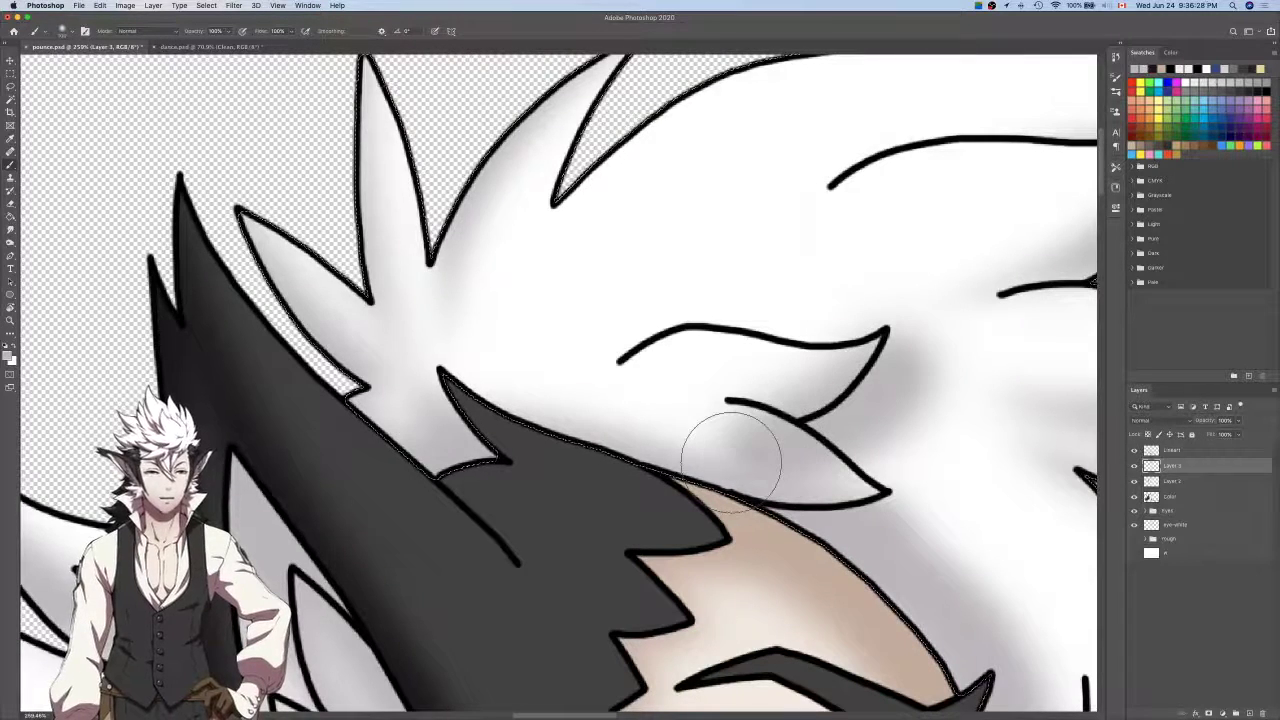
key(super+z)
mouse_move(912, 370)
mouse_down()
mouse_move(763, 452)
mouse_move(678, 455)
mouse_up()
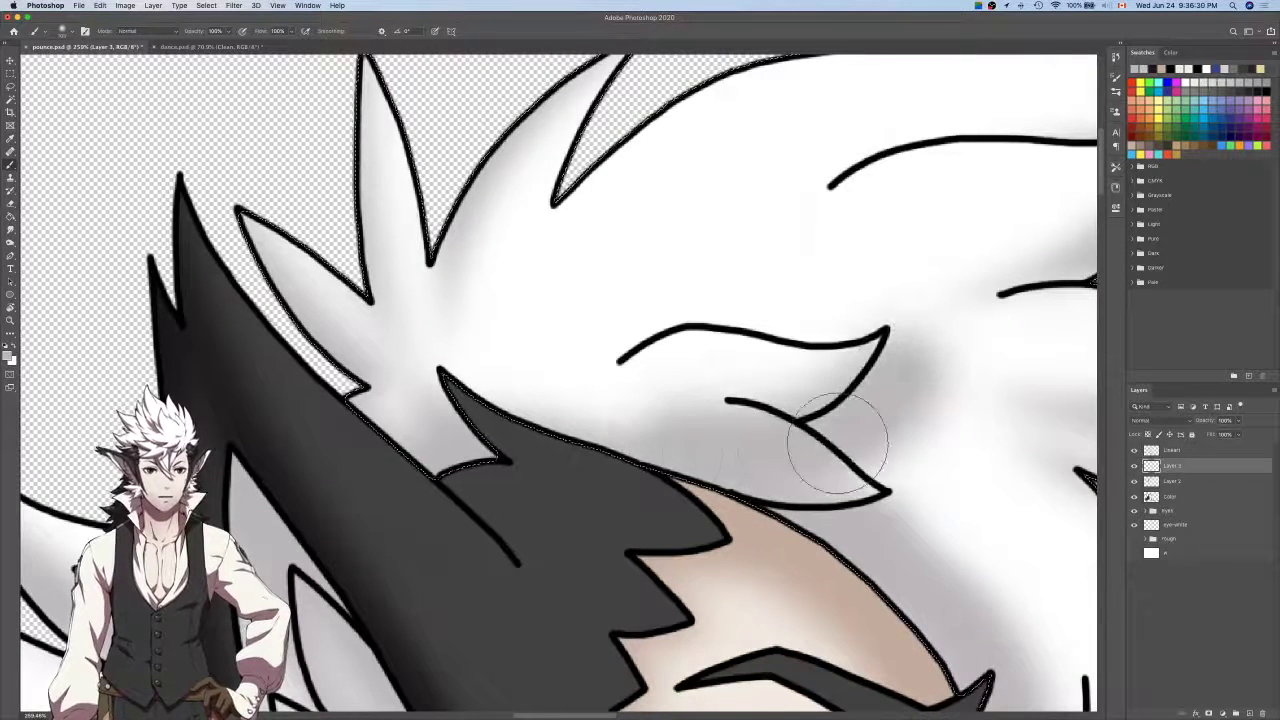
Soften the new shadow beside the two lock tips by alternating between the Eraser and the Brush.
key(m)
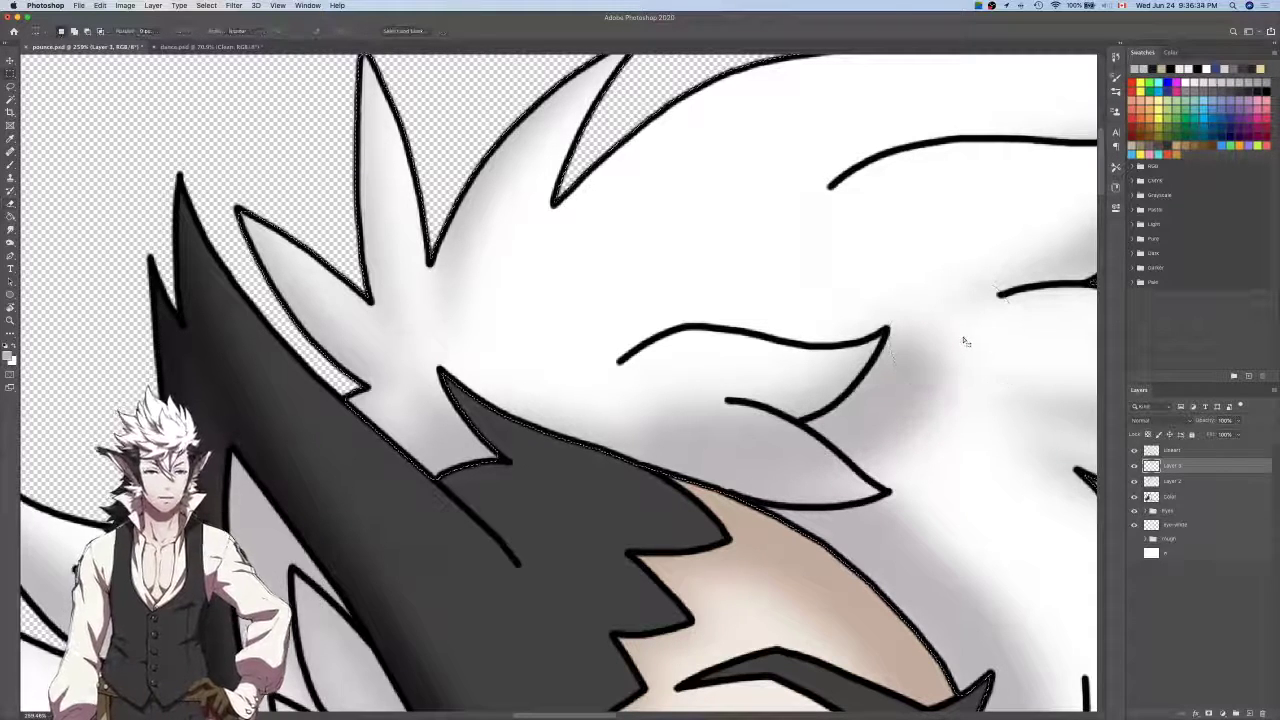
key(e)
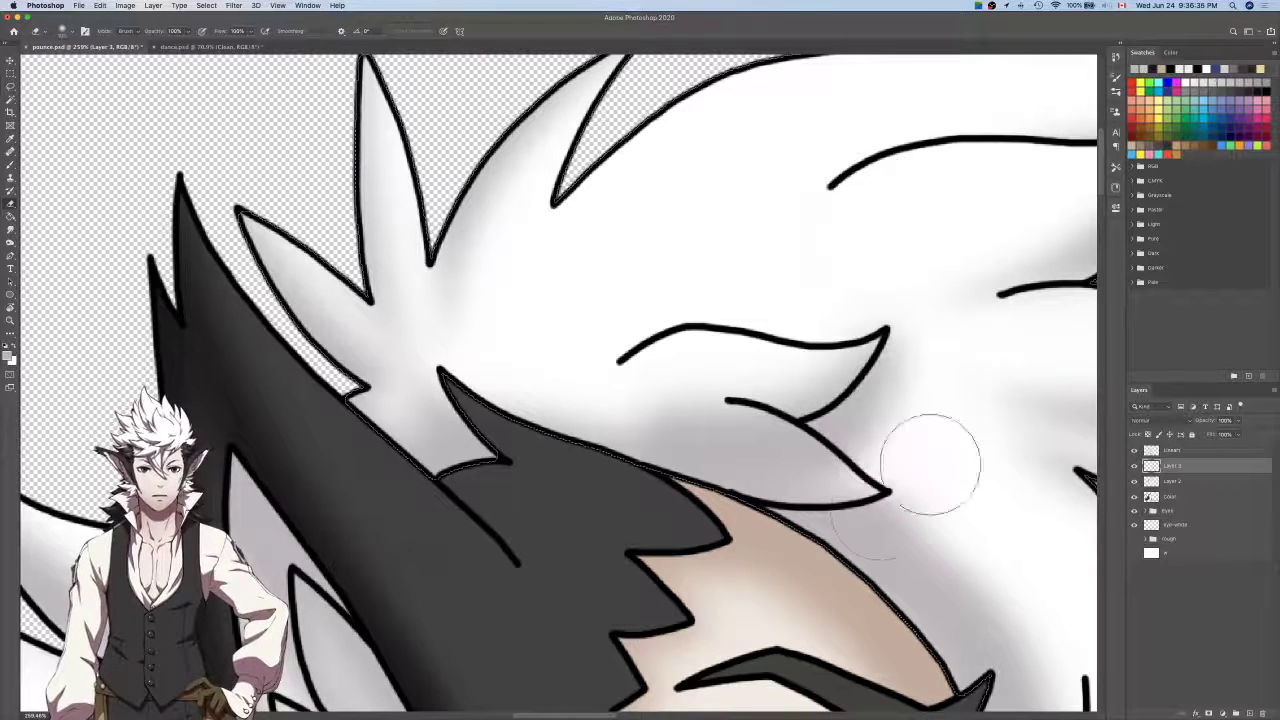
key(b)
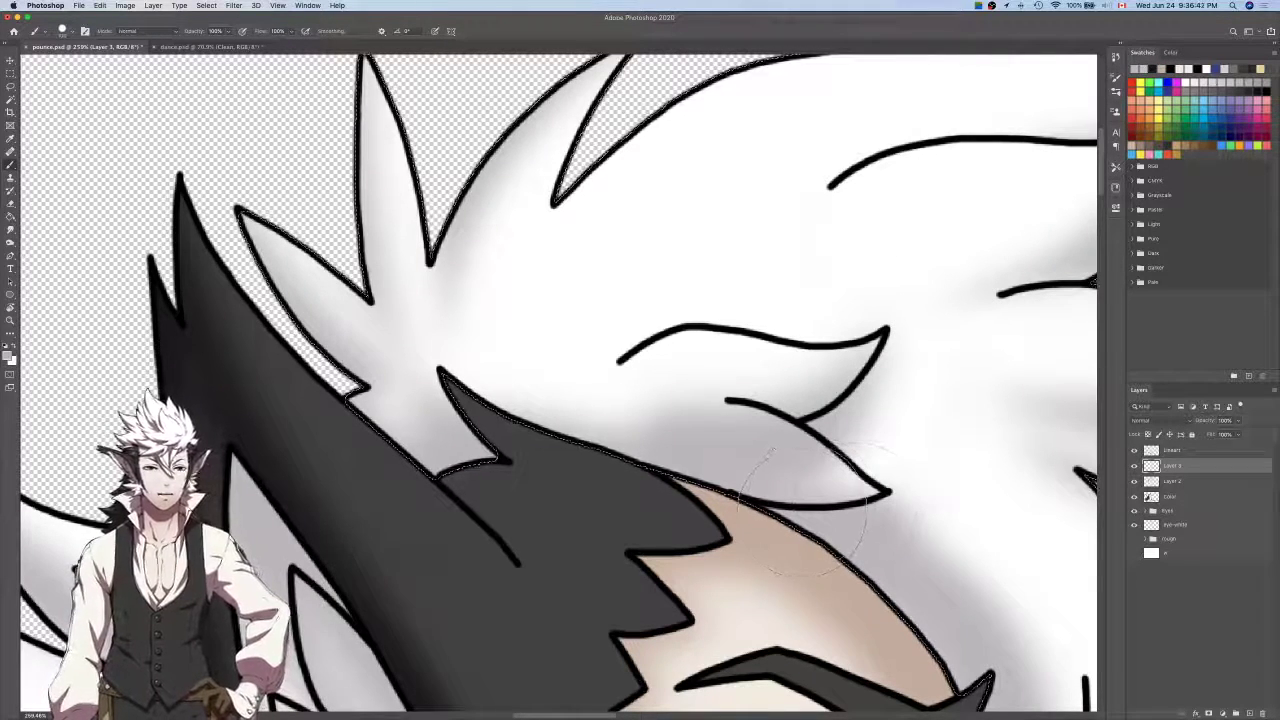
key(e)
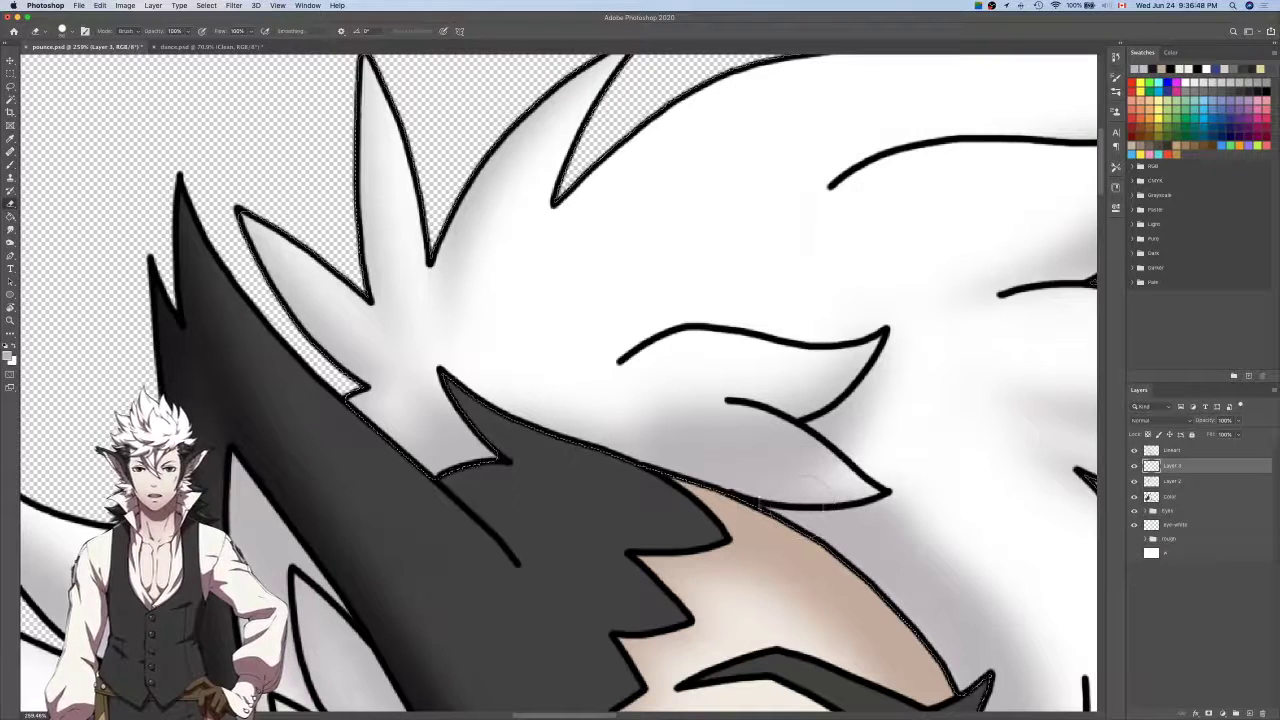
Erase the grey spilling over the lower small lock, varying the eraser size to follow the underside of its upper line.
drag(710, 442, 663, 420)
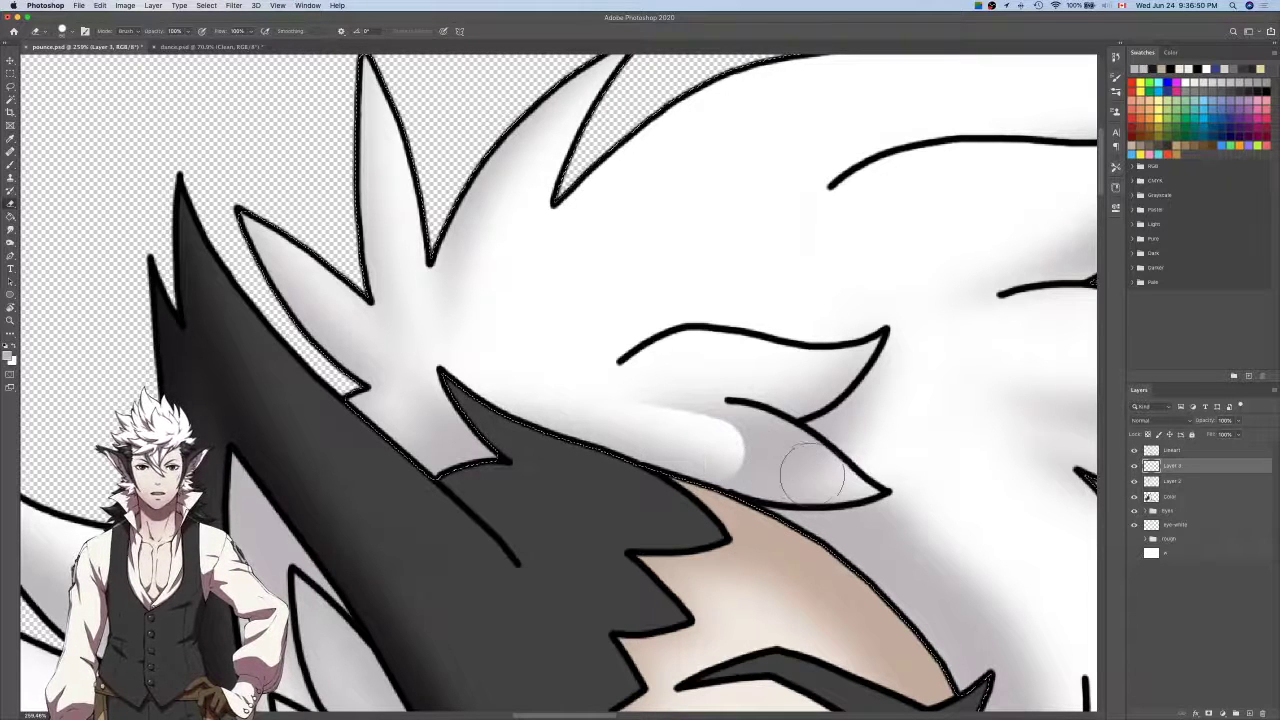
mouse_move(818, 478)
mouse_down()
mouse_move(726, 461)
mouse_move(786, 475)
mouse_up()
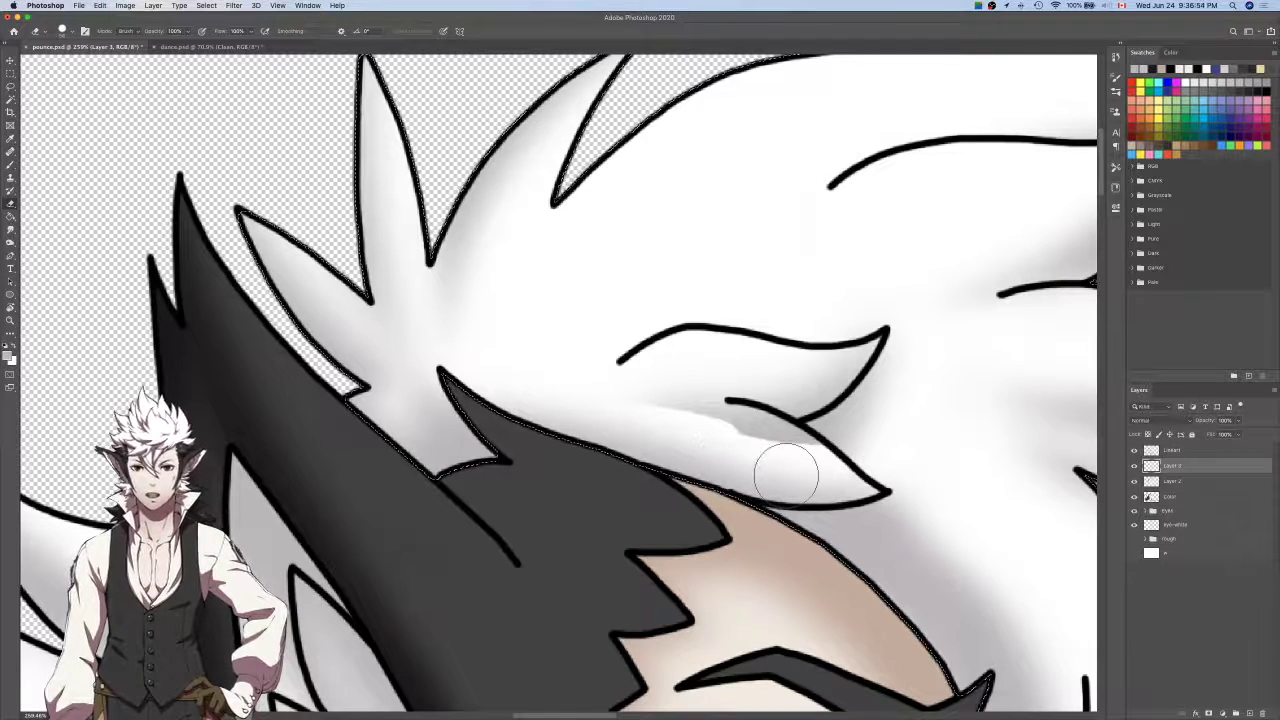
key(bracketleft)
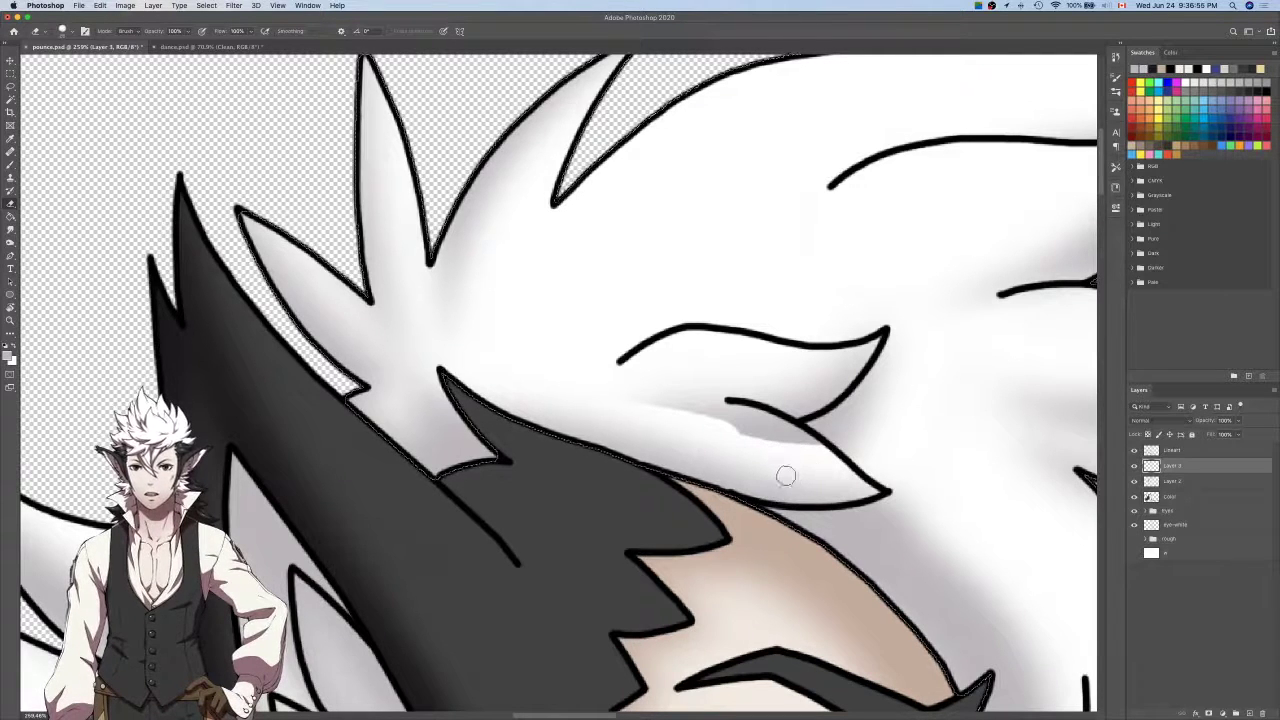
scroll(857, 500, up, 2)
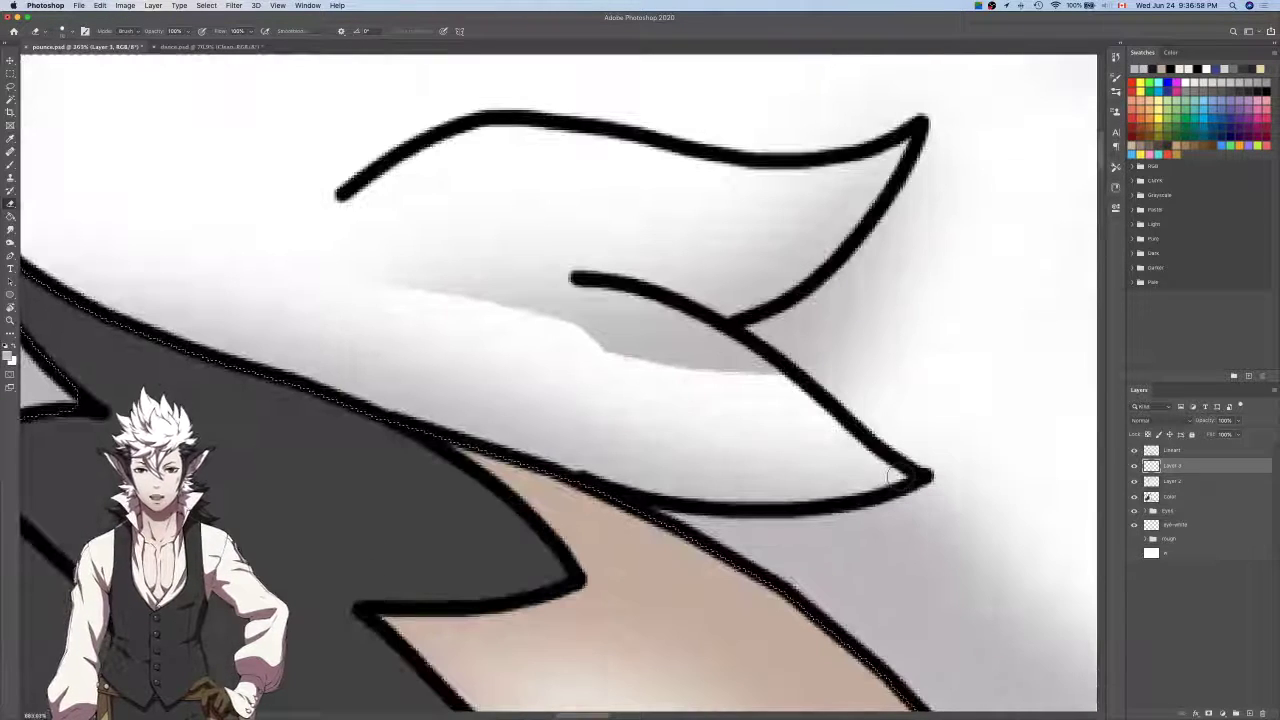
key(bracketright)
drag(757, 371, 531, 349)
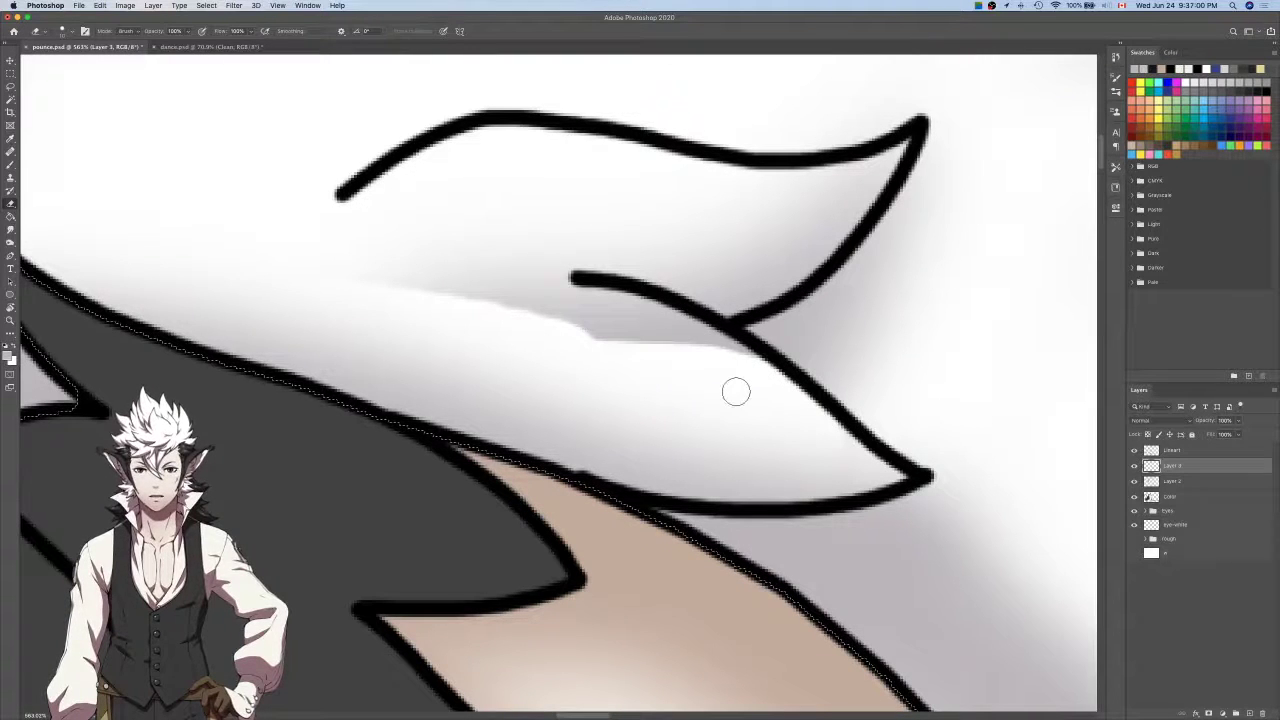
key(bracketright)
key(bracketright)
mouse_move(734, 400)
mouse_down()
mouse_move(700, 371)
mouse_move(511, 317)
mouse_move(275, 275)
mouse_up()
key(bracketleft)
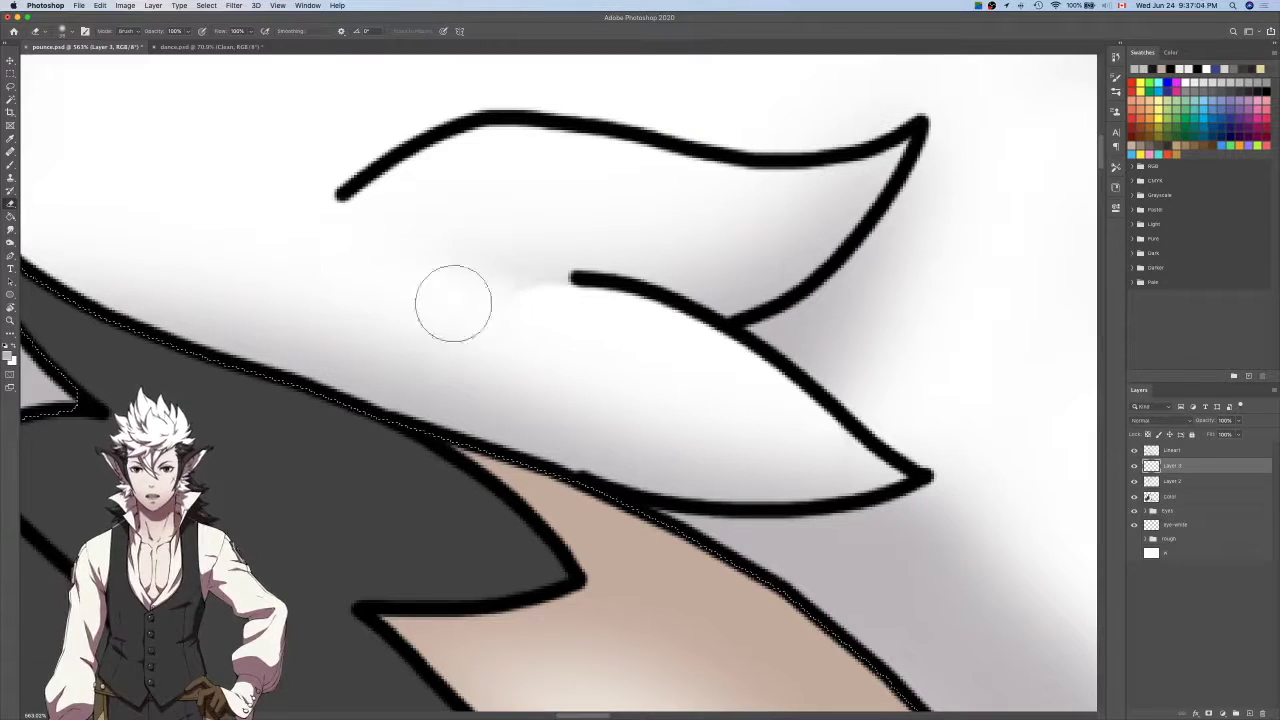
Fade the remaining grey around the start of the lower lock and along the hairline with a larger soft eraser.
key(bracketright)
key(bracketright)
key(bracketright)
key(bracketright)
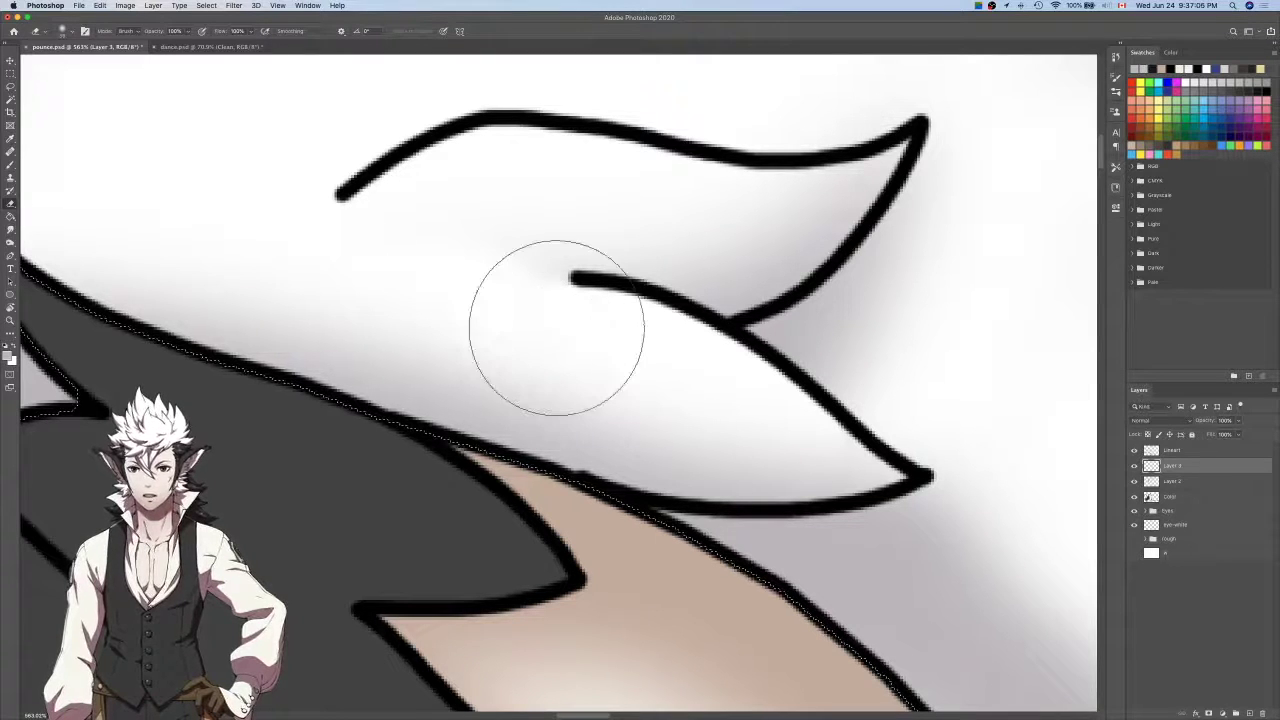
key(bracketright)
scroll(557, 329, down, 5)
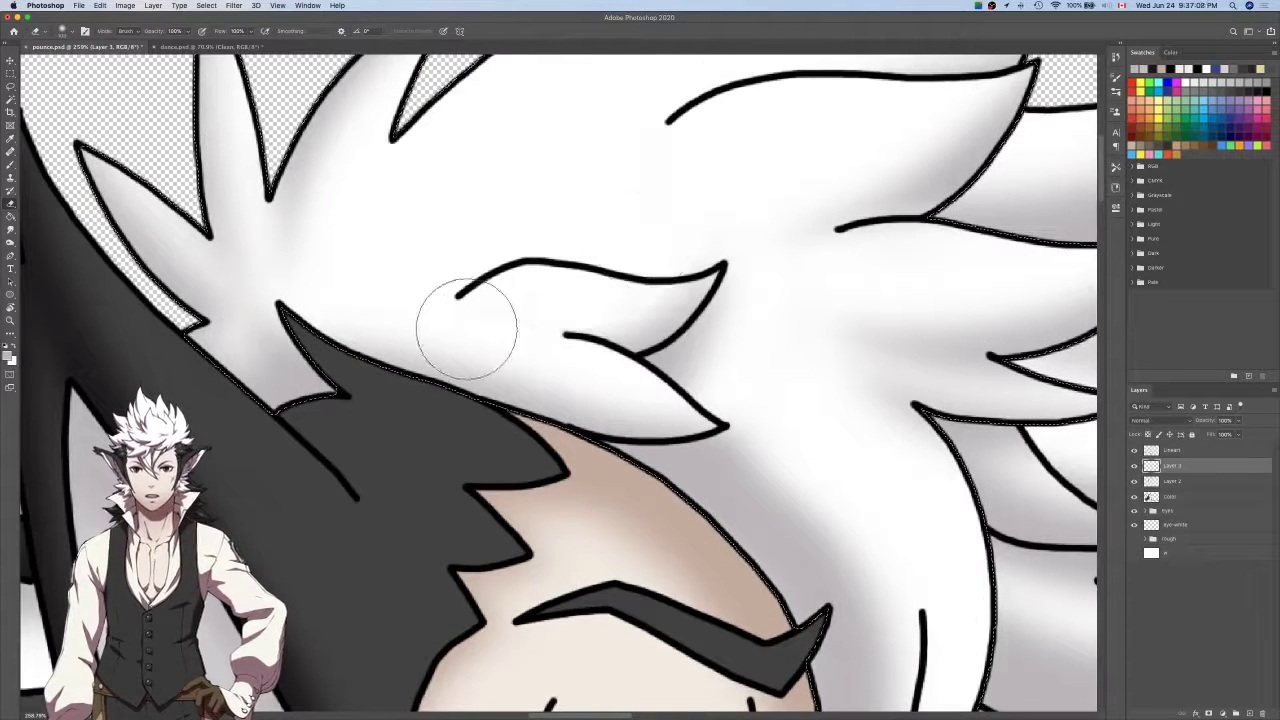
mouse_move(466, 329)
mouse_down()
mouse_move(531, 376)
mouse_move(514, 326)
mouse_move(555, 403)
mouse_up()
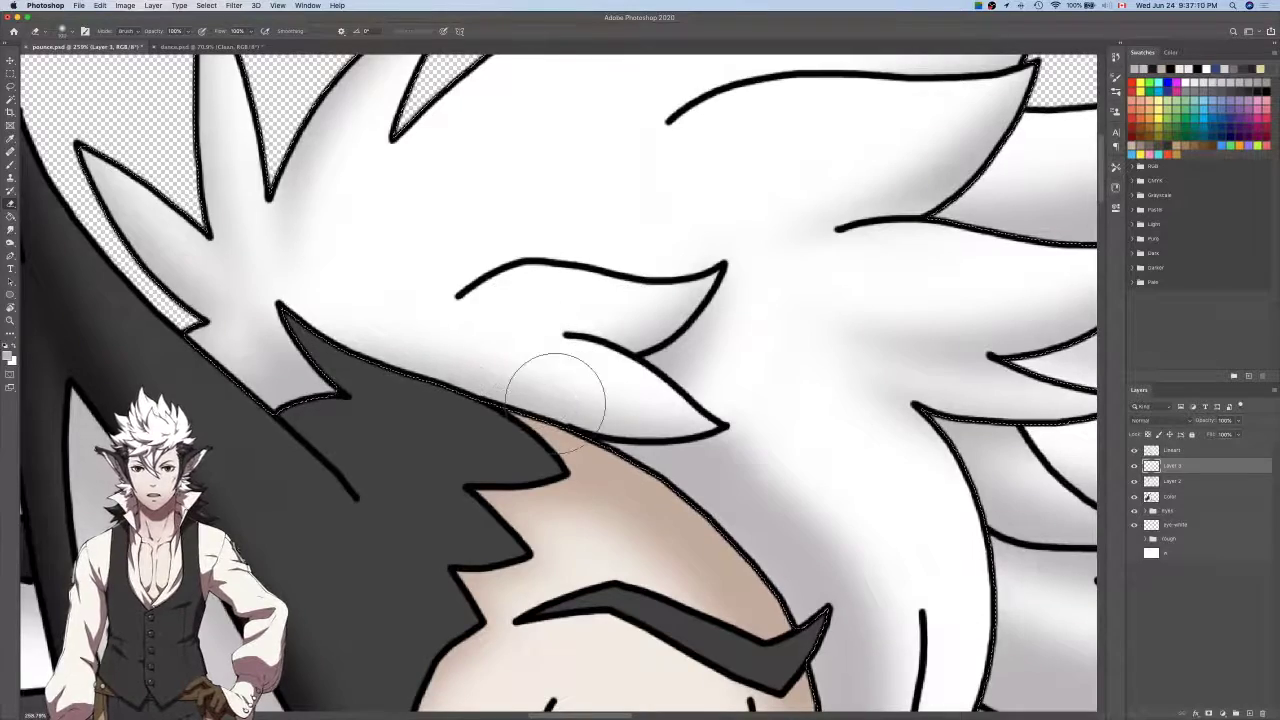
Clear the hair selection, merge the new layer with Layer 2 and rename the merged layer Shading.
scroll(555, 400, left, 2)
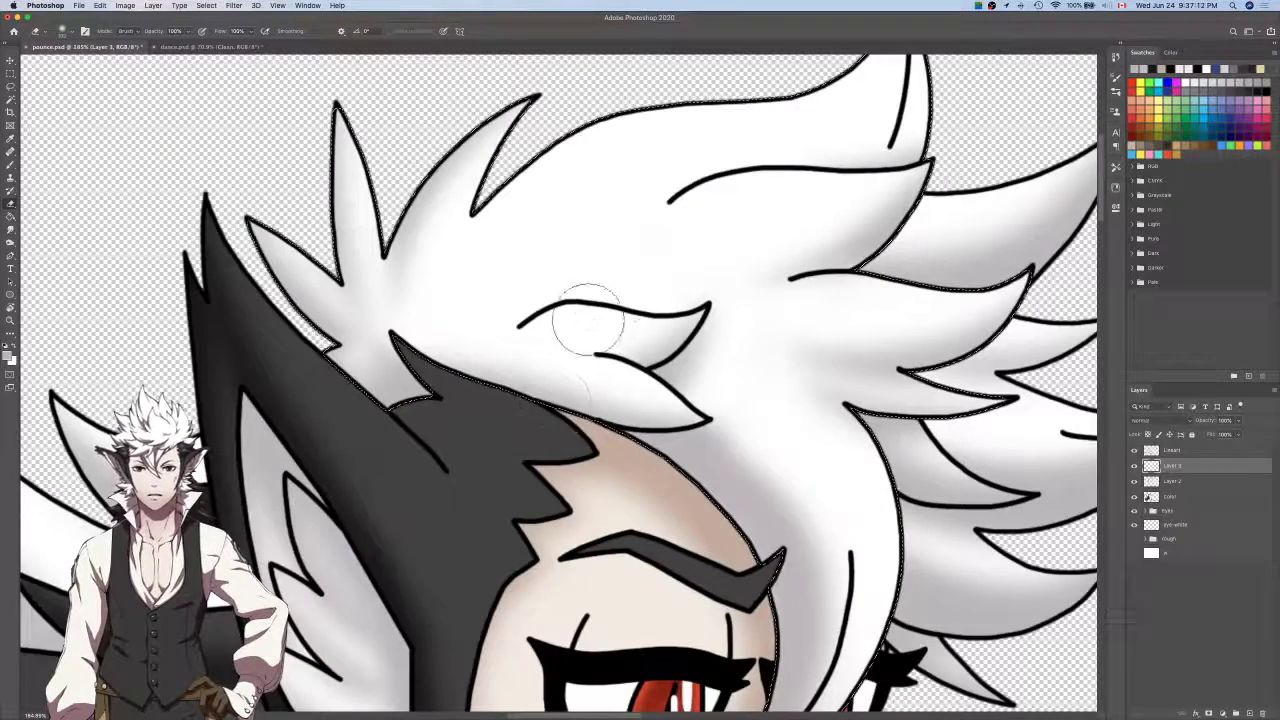
scroll(725, 260, left, 3)
scroll(725, 260, left, 5)
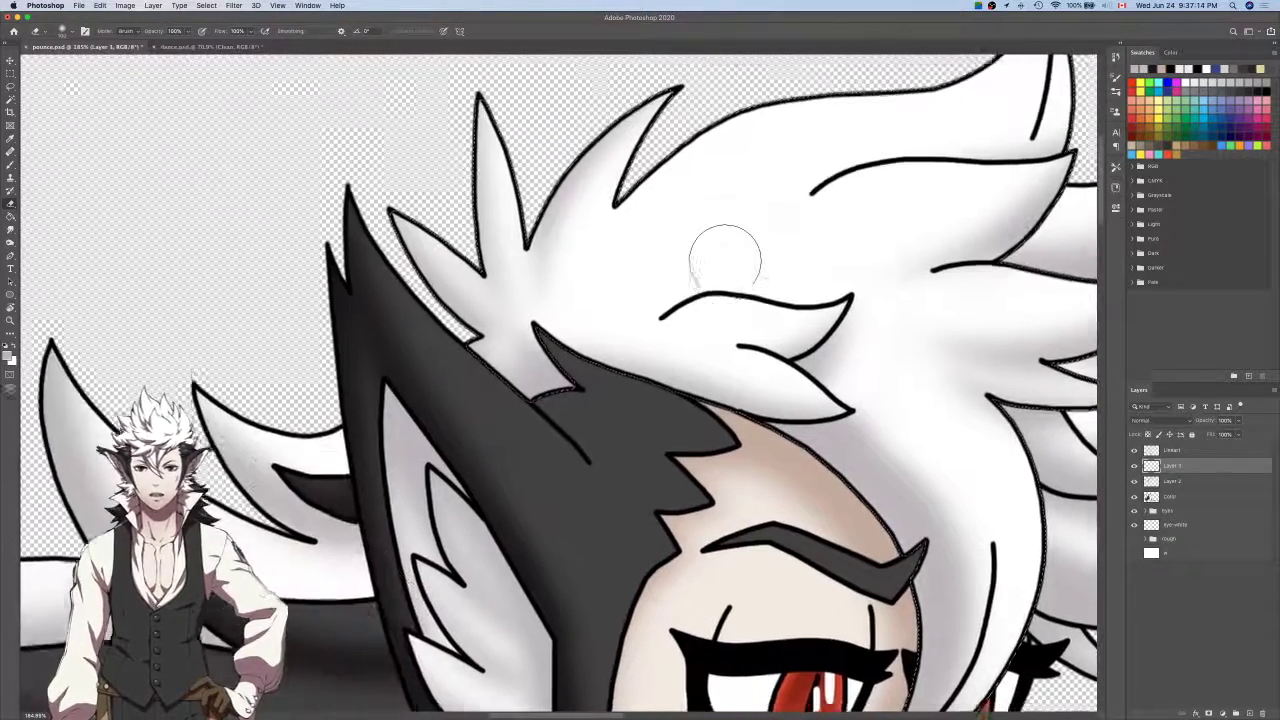
right_click(1187, 485)
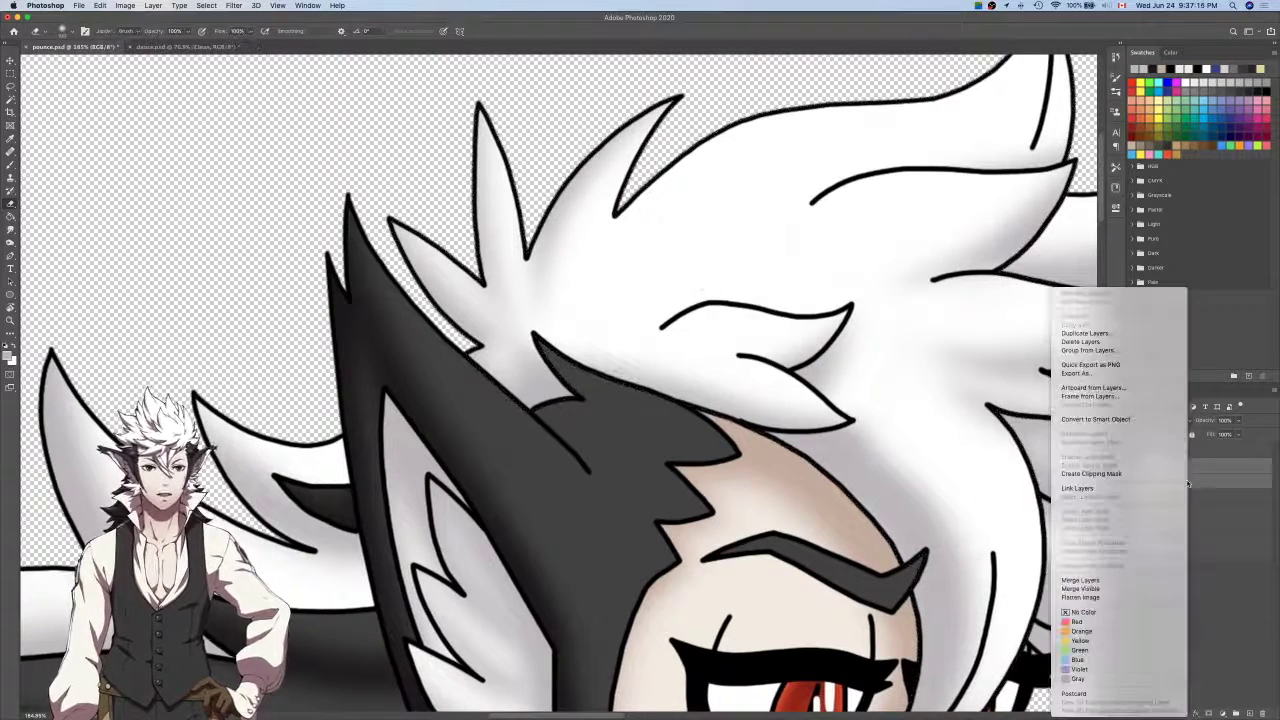
click(1150, 585)
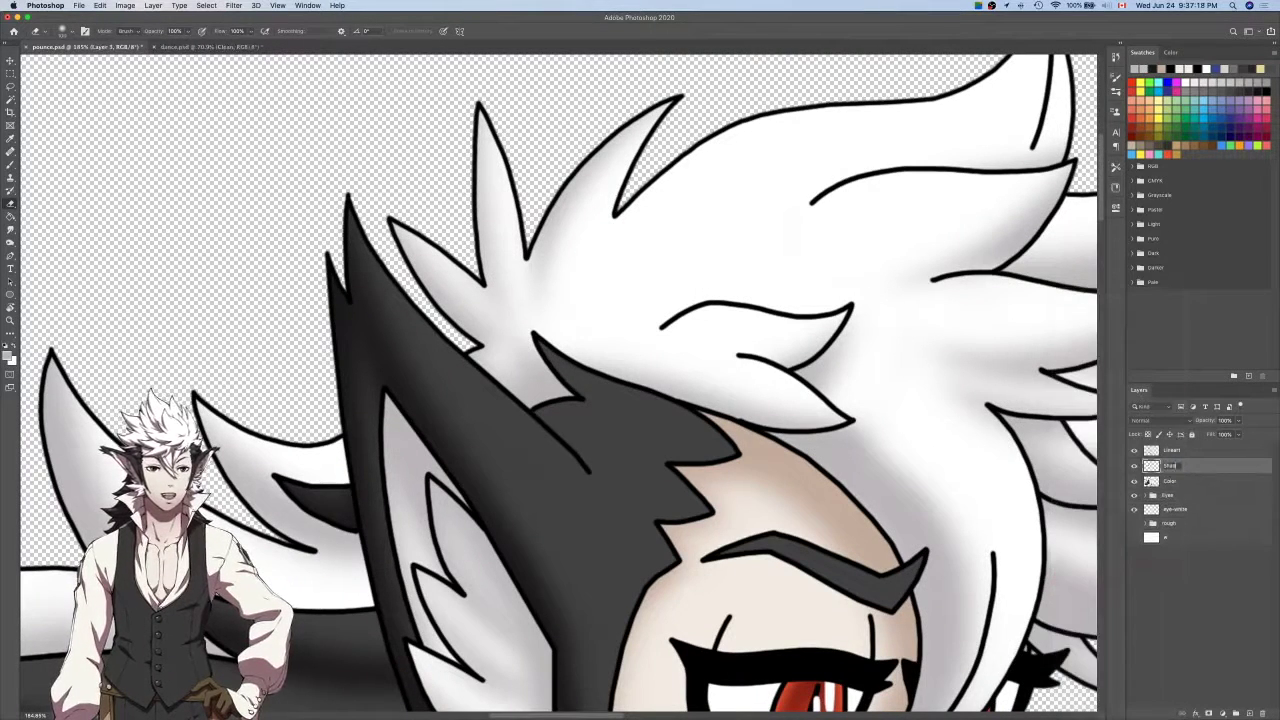
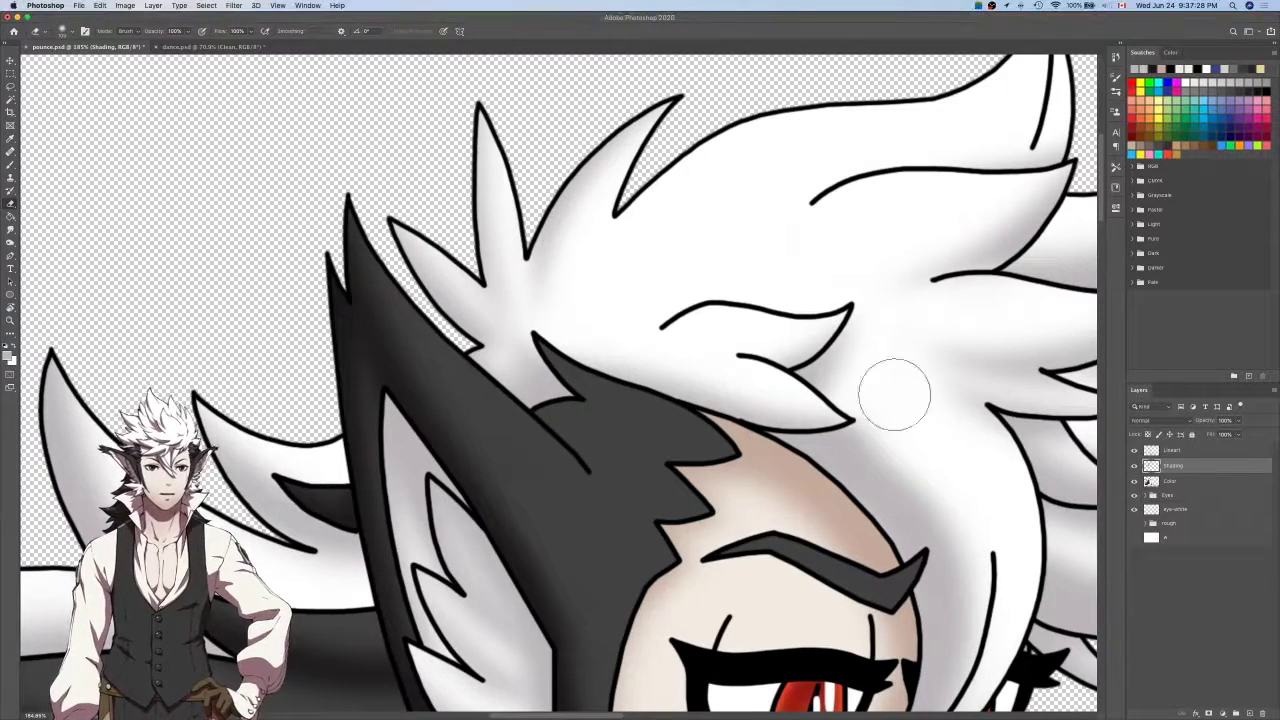
Select the bare neck and chest skin from the Lineart layer with the Magic Wand.
scroll(920, 423, down, 5)
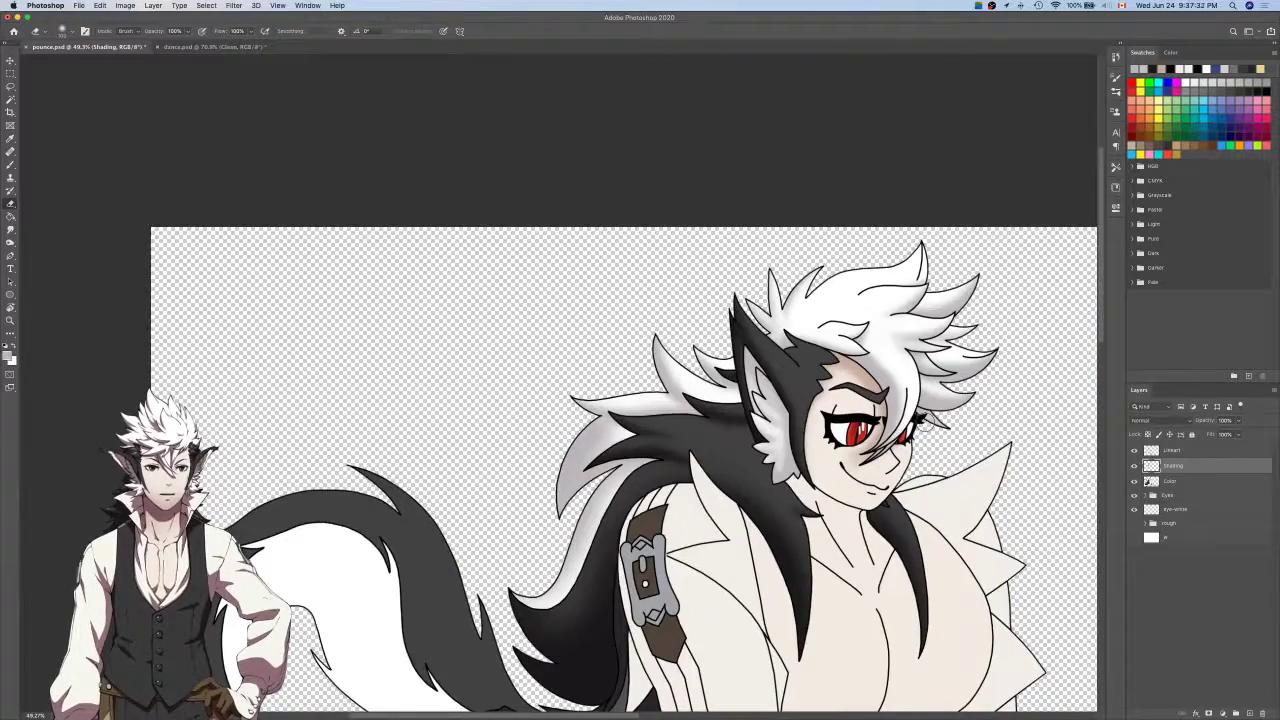
scroll(928, 423, down, 3)
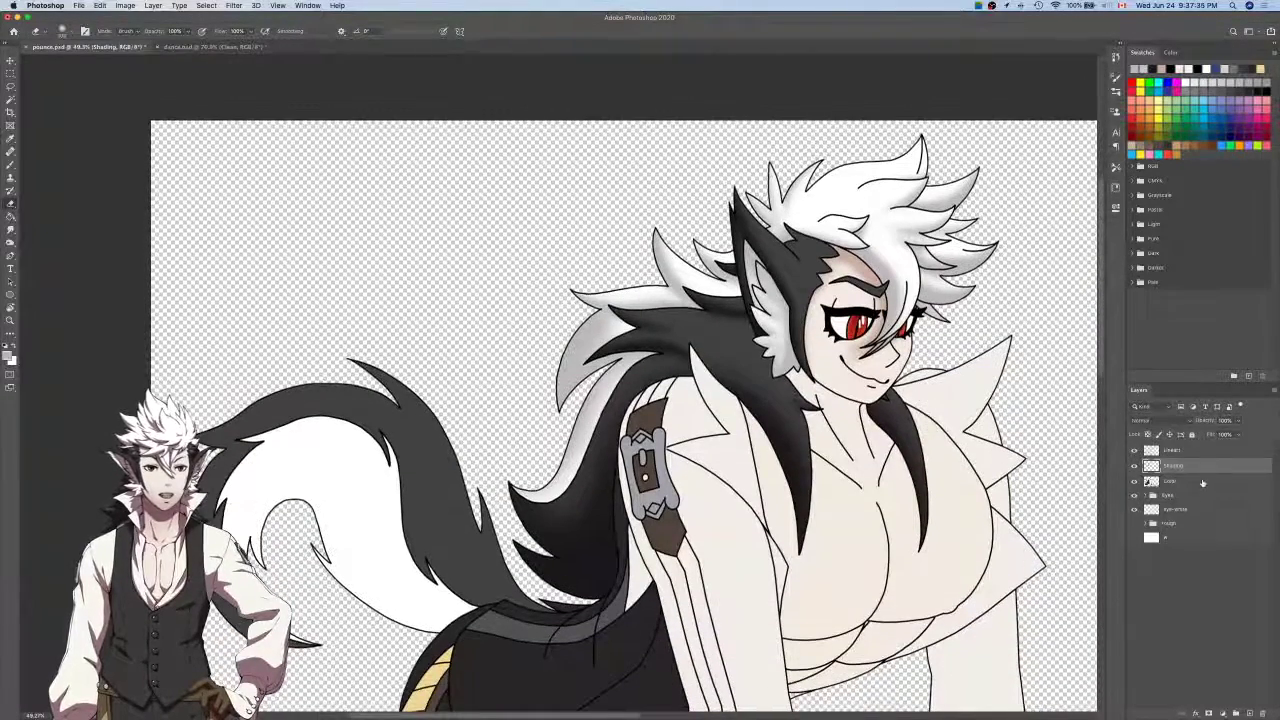
click(1202, 482)
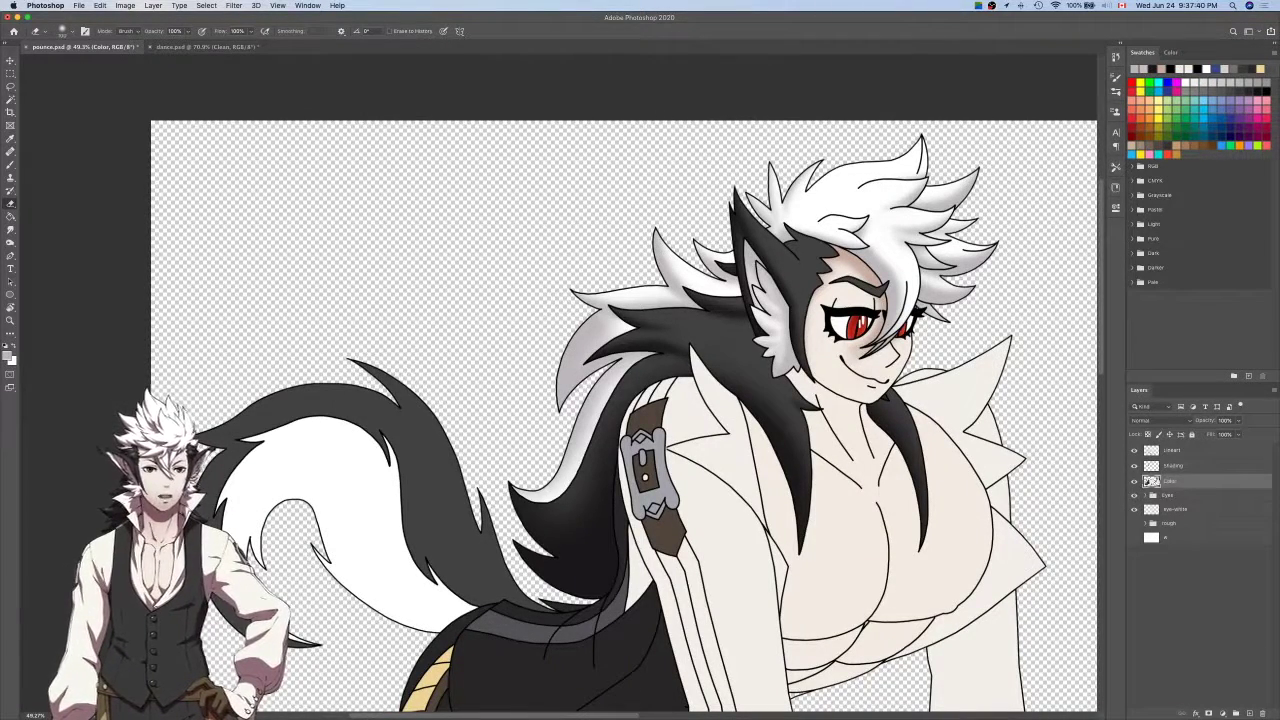
click(1172, 450)
key(w)
click(904, 514)
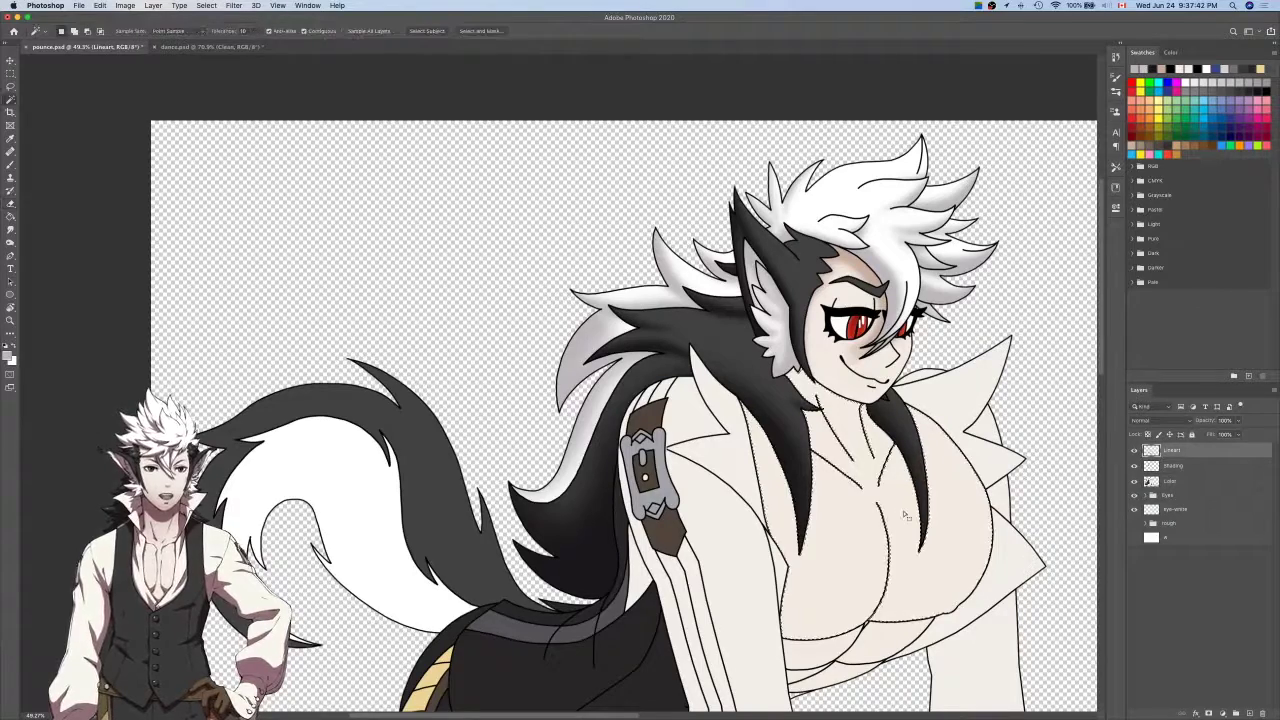
scroll(904, 514, down, 4)
key(shift+F6)
key(Return)
Refine the skin selection with the Lasso around the small hair tip on the neck and the narrow corner beneath the collar.
key(l)
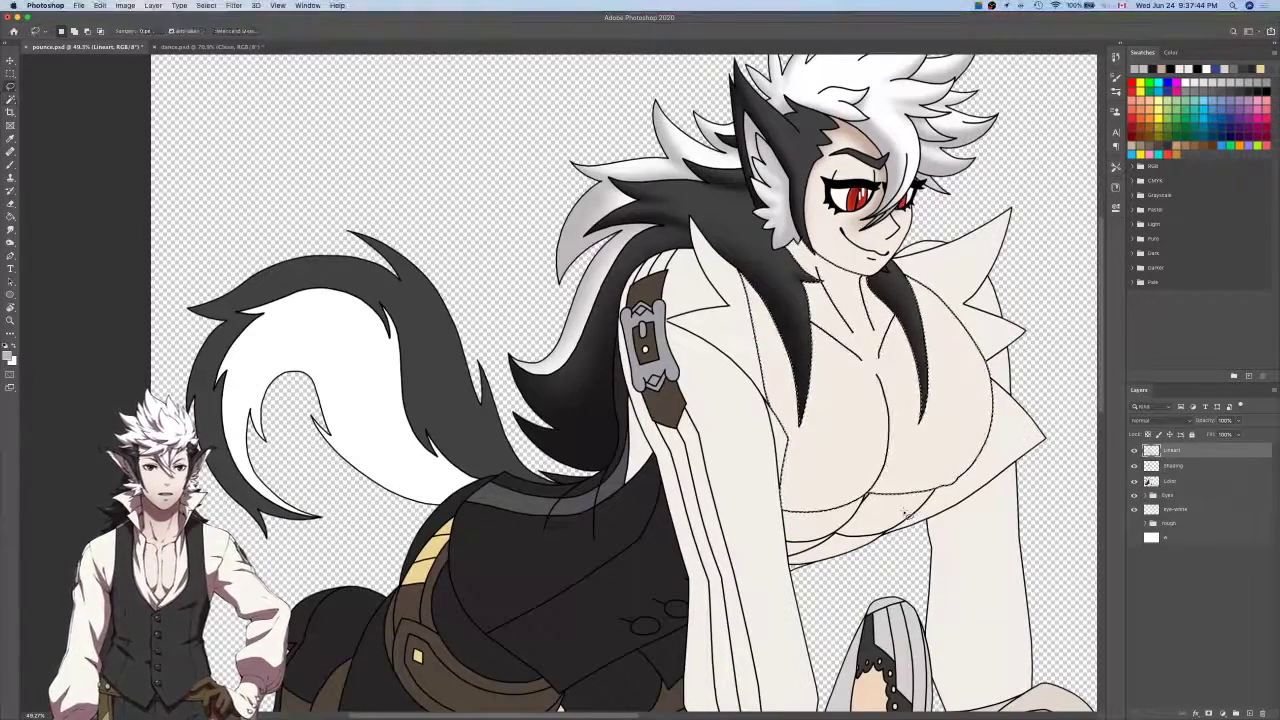
scroll(912, 408, up, 1)
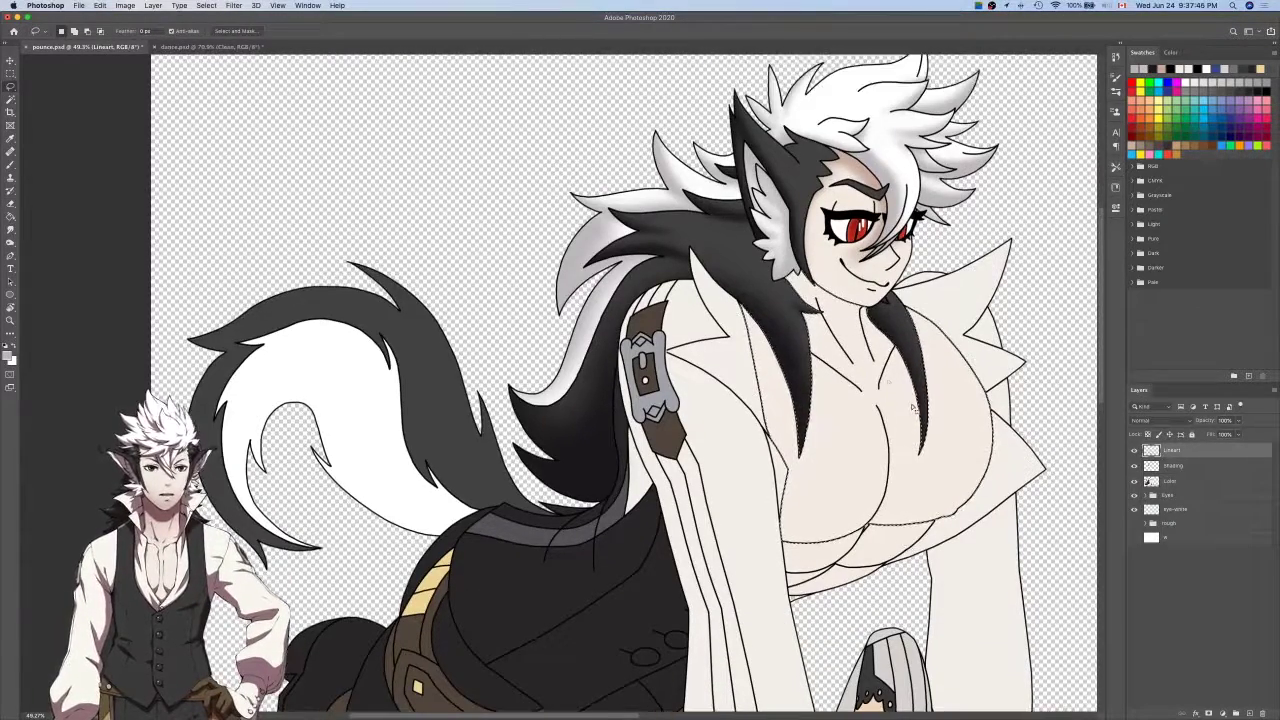
scroll(912, 408, up, 10)
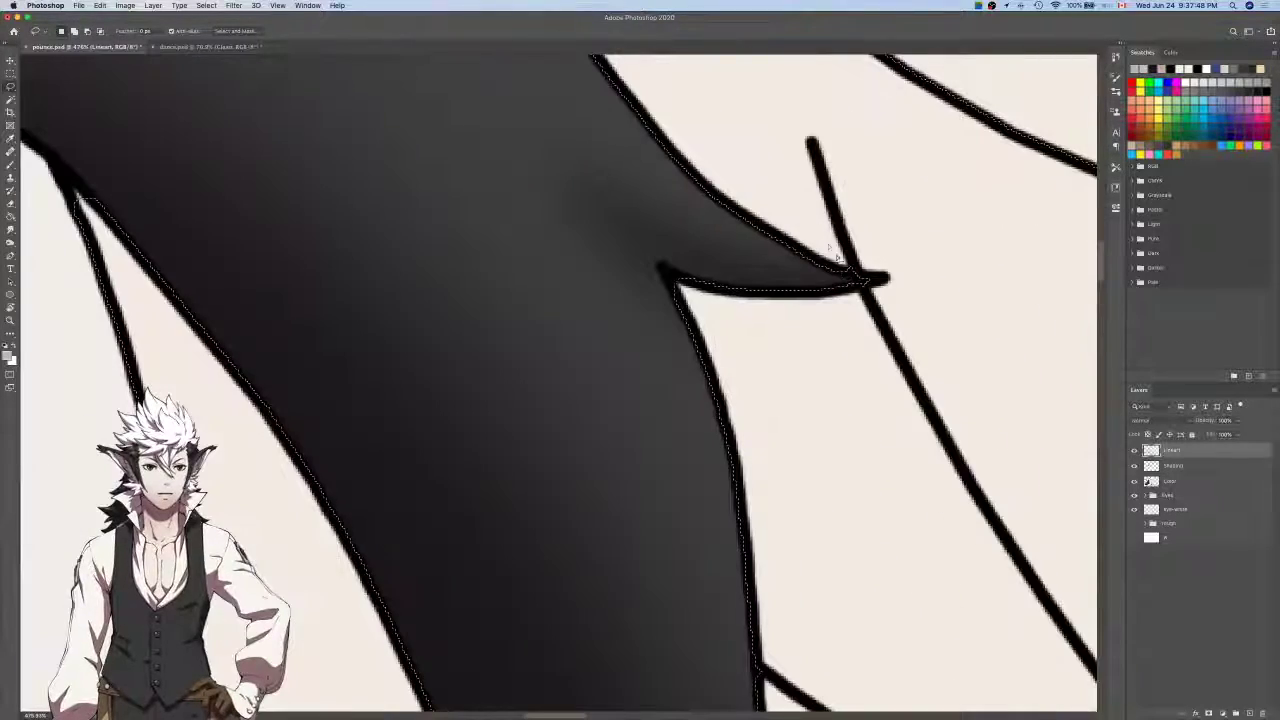
drag(842, 273, 866, 284)
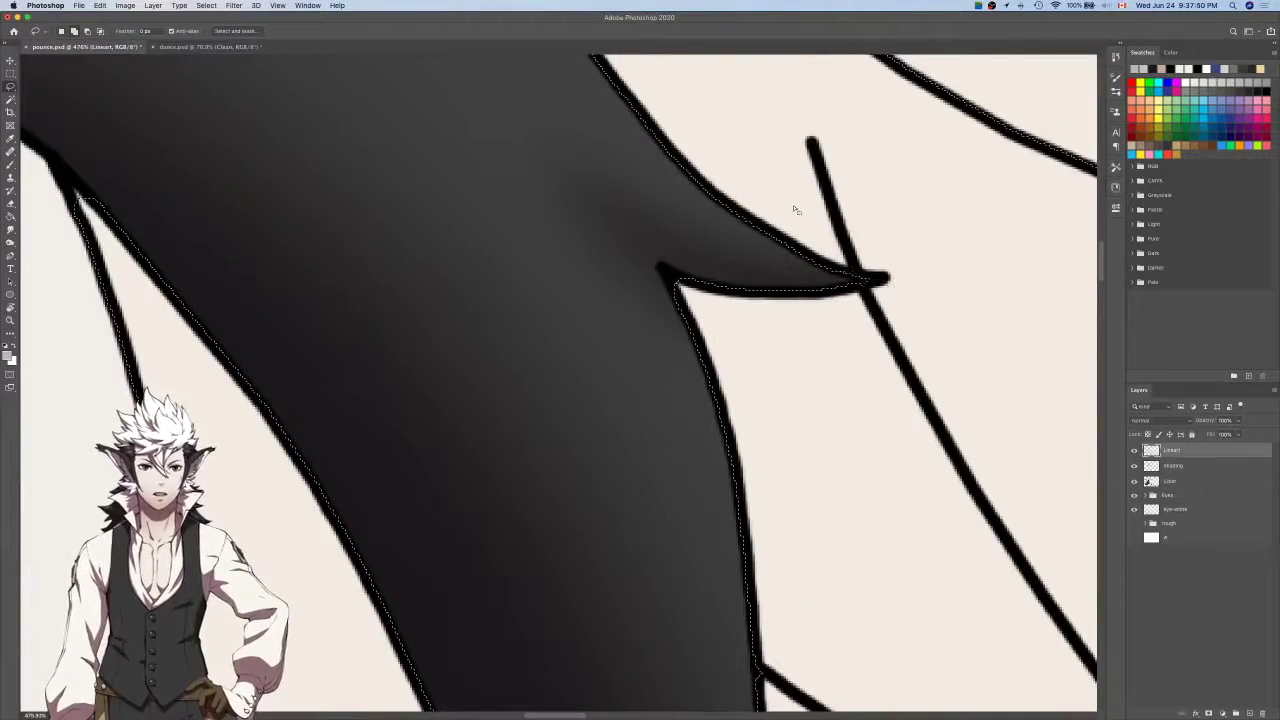
scroll(796, 210, up, 3)
scroll(796, 210, left, 4)
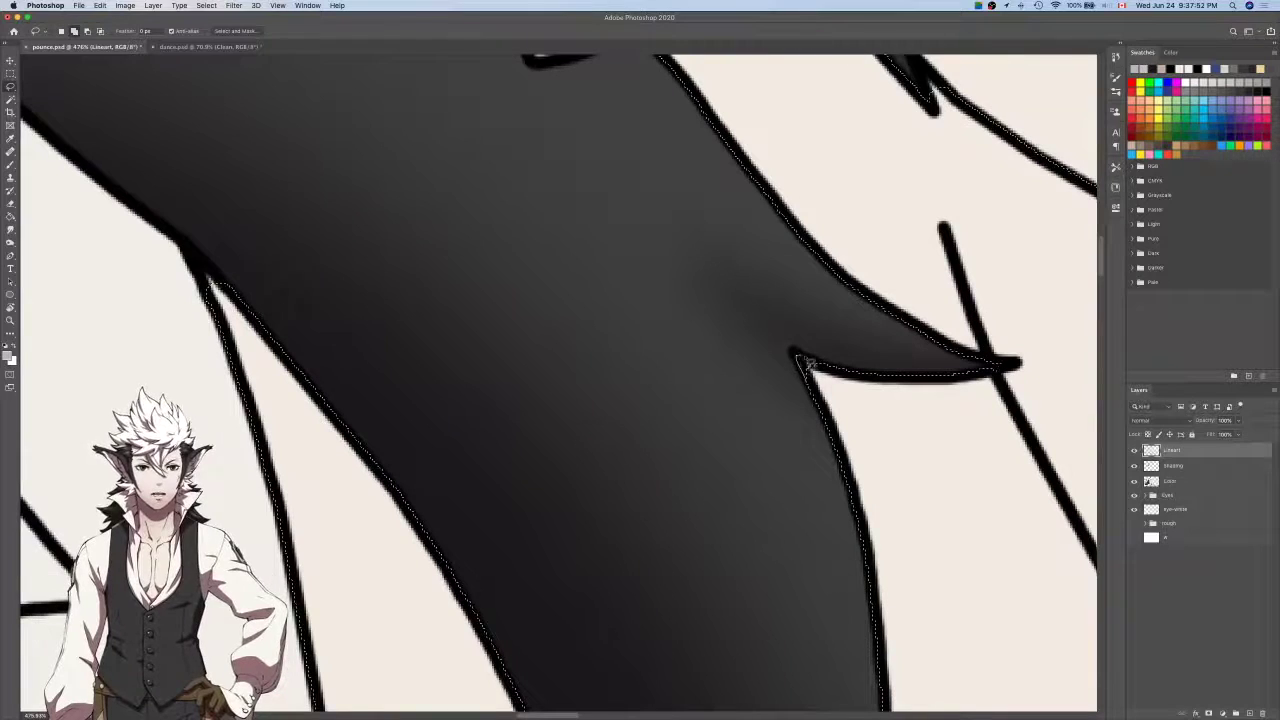
scroll(818, 365, left, 10)
scroll(599, 304, up, 4)
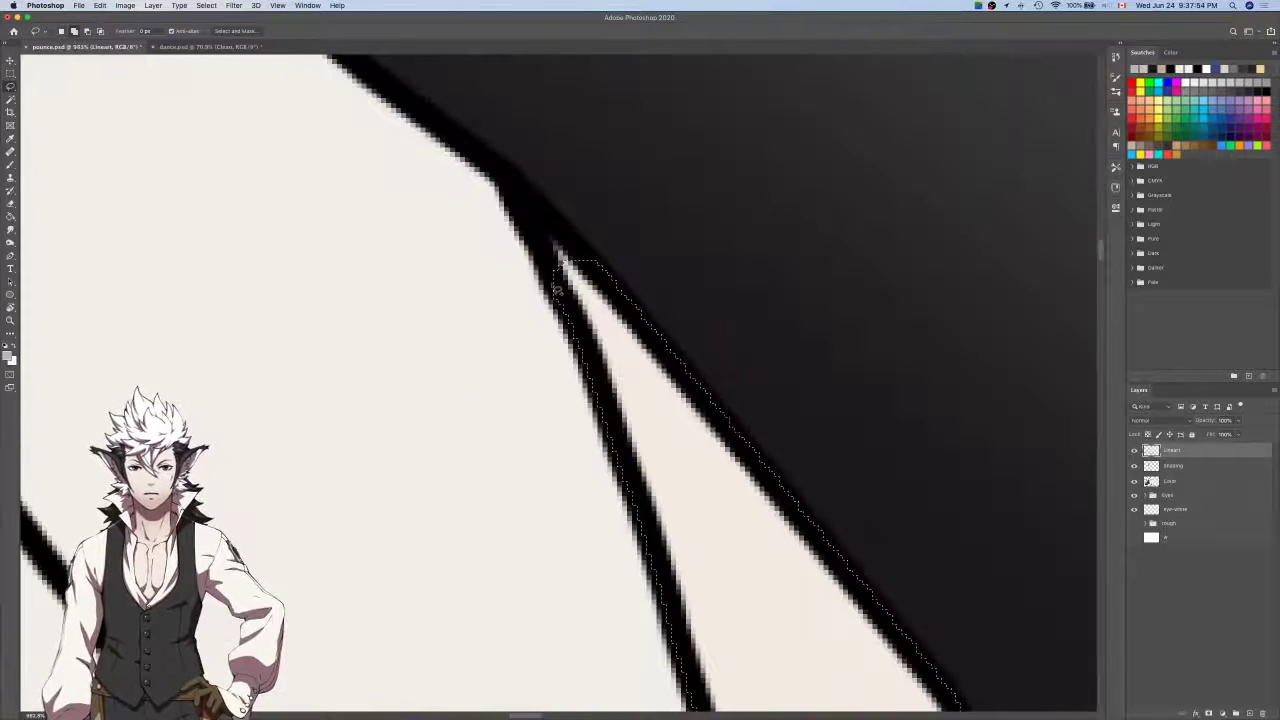
drag(556, 285, 521, 206)
drag(605, 272, 611, 280)
scroll(612, 280, down, 5)
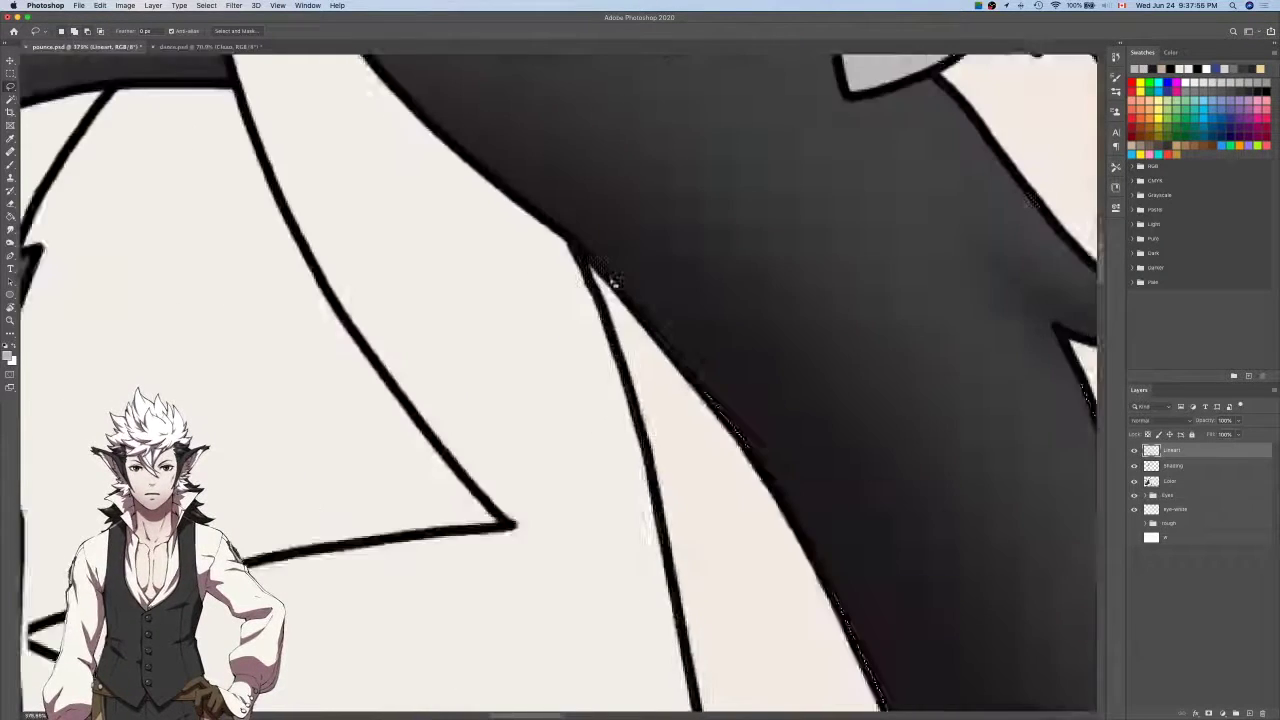
Add the narrow gap between the hair point and the jawline to the neck skin selection with the Lasso.
scroll(612, 280, up, 8)
scroll(612, 280, right, 6)
scroll(852, 362, down, 3)
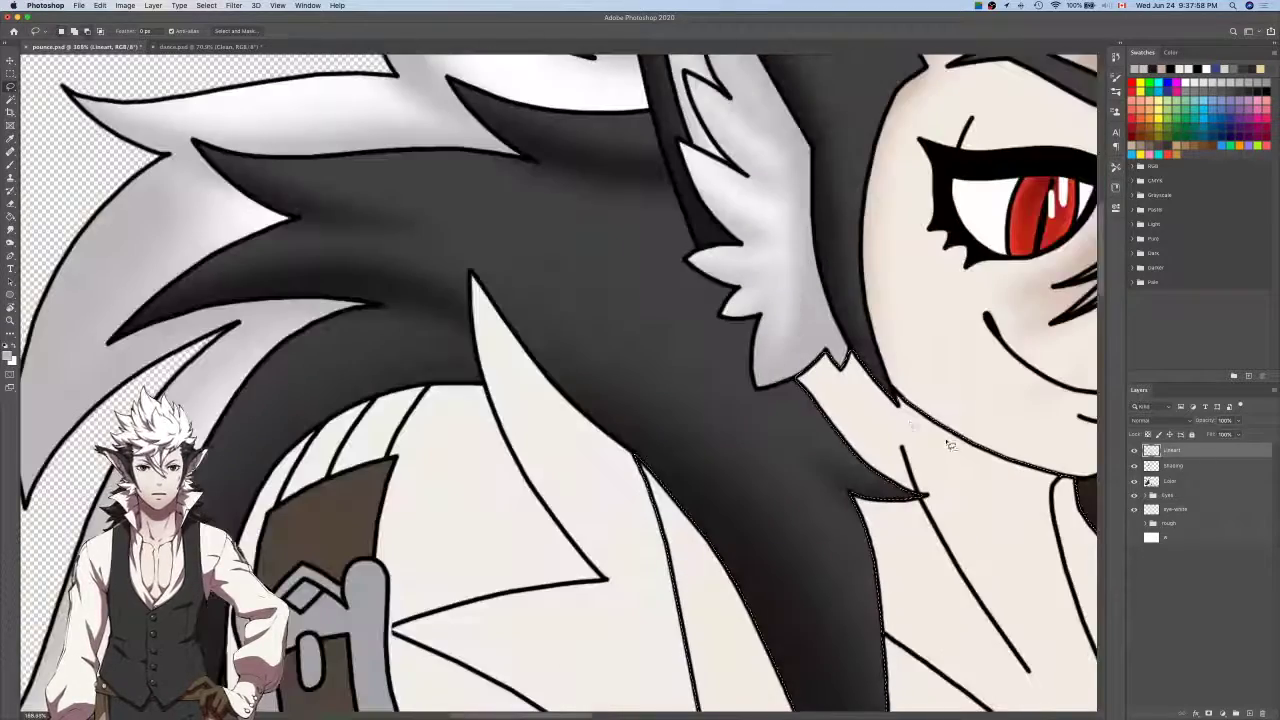
scroll(877, 400, up, 4)
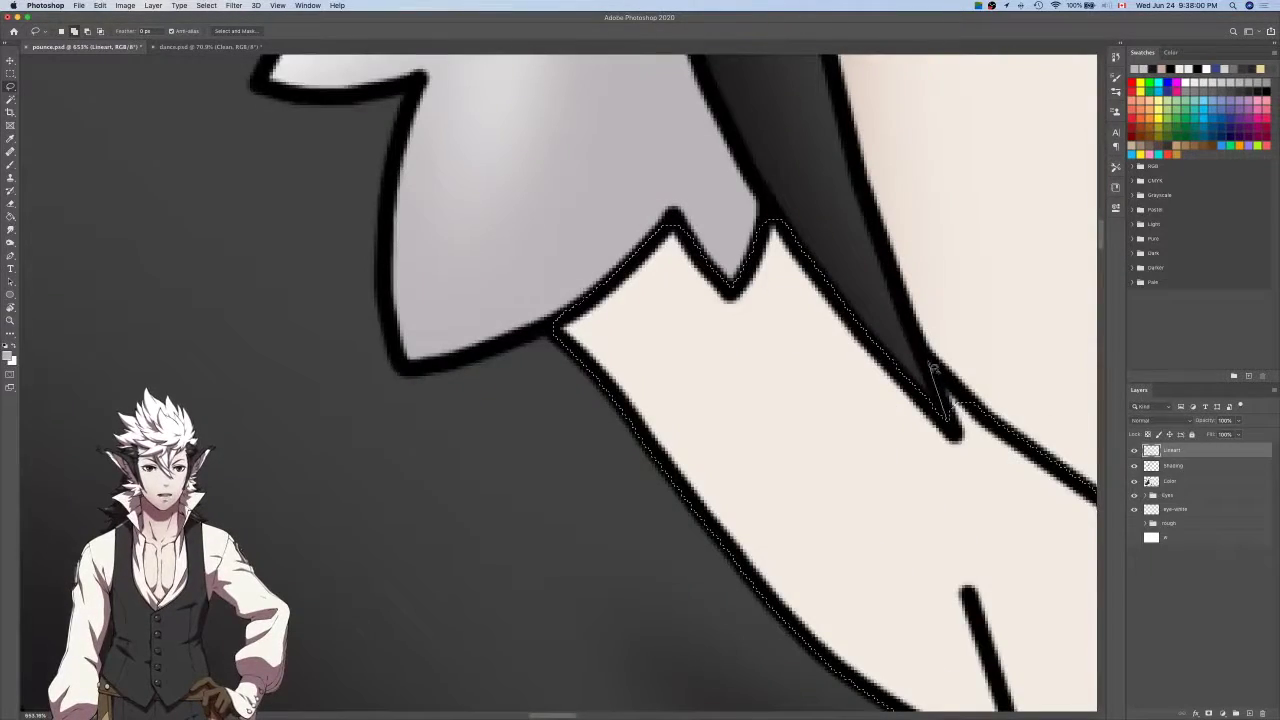
scroll(985, 415, down, 8)
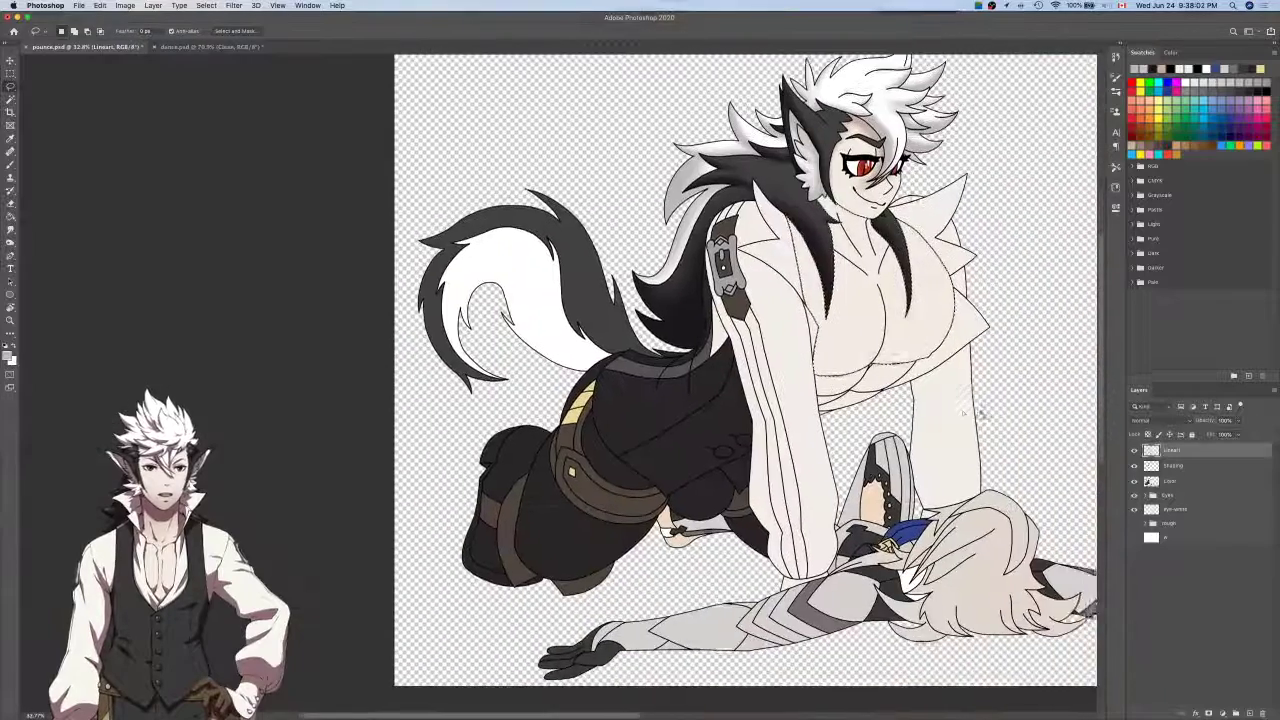
scroll(985, 415, down, 1)
scroll(535, 472, up, 6)
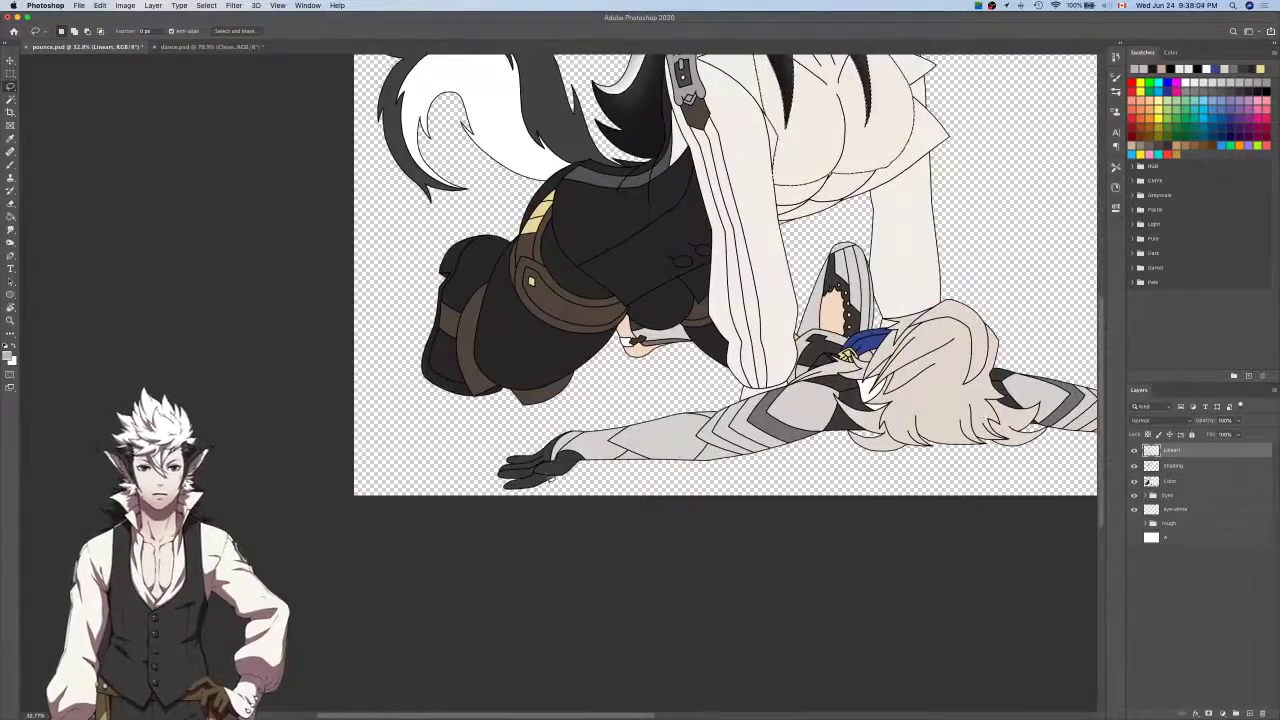
scroll(535, 472, down, 4)
scroll(636, 459, left, 8)
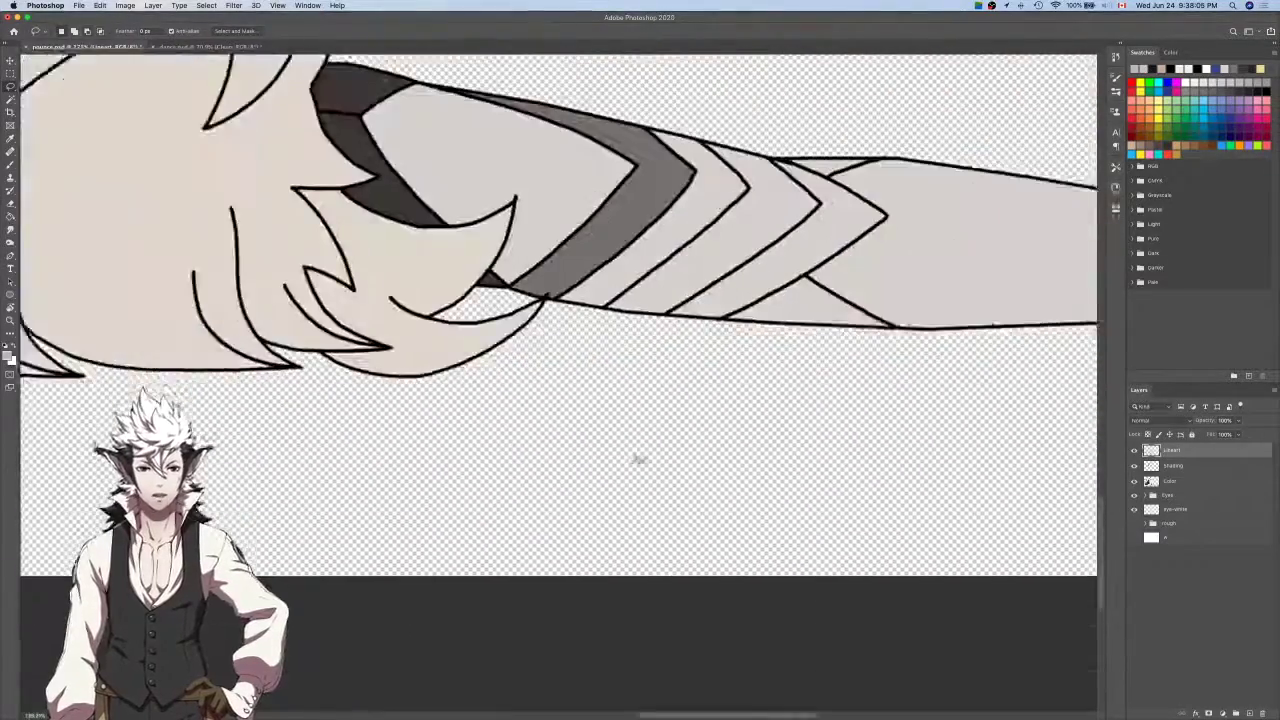
scroll(636, 459, right, 3)
scroll(638, 460, up, 1)
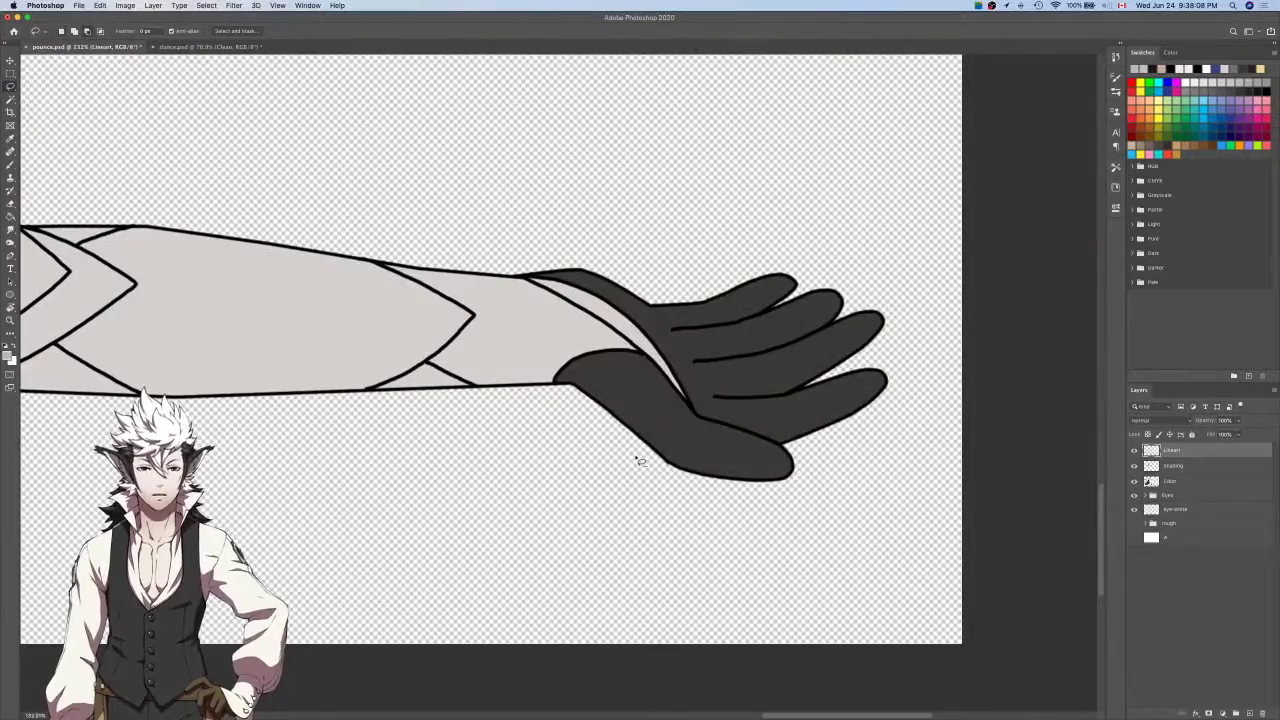
scroll(636, 459, left, 6)
scroll(636, 459, up, 6)
scroll(638, 460, down, 5)
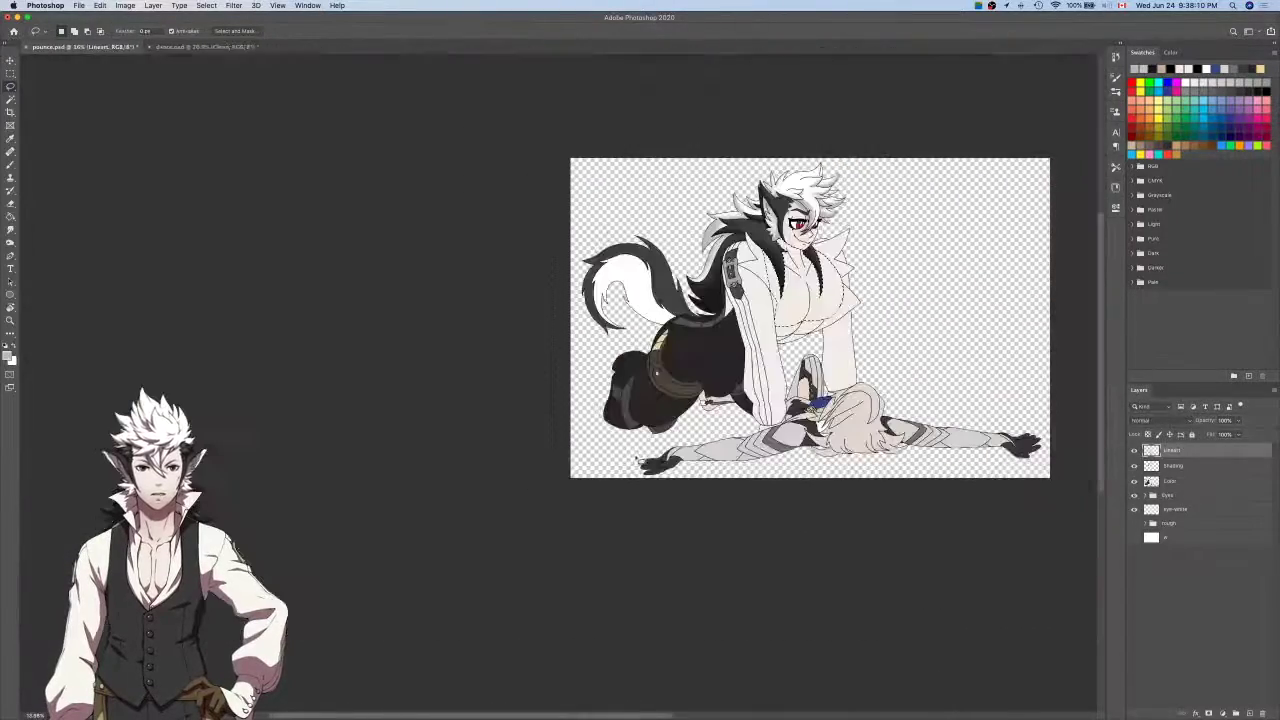
scroll(636, 460, right, 5)
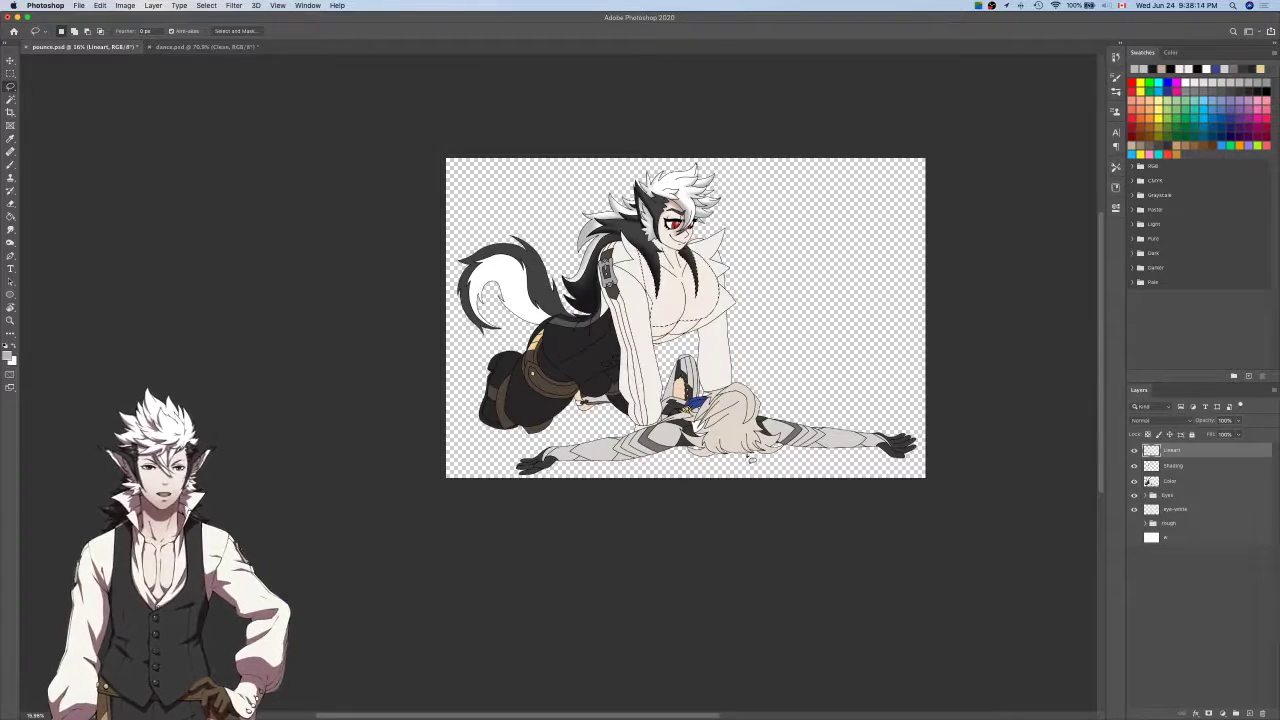
Clean up the skin selection with the Lasso where the collar and collarbone lines meet the far hair lock.
scroll(660, 251, up, 5)
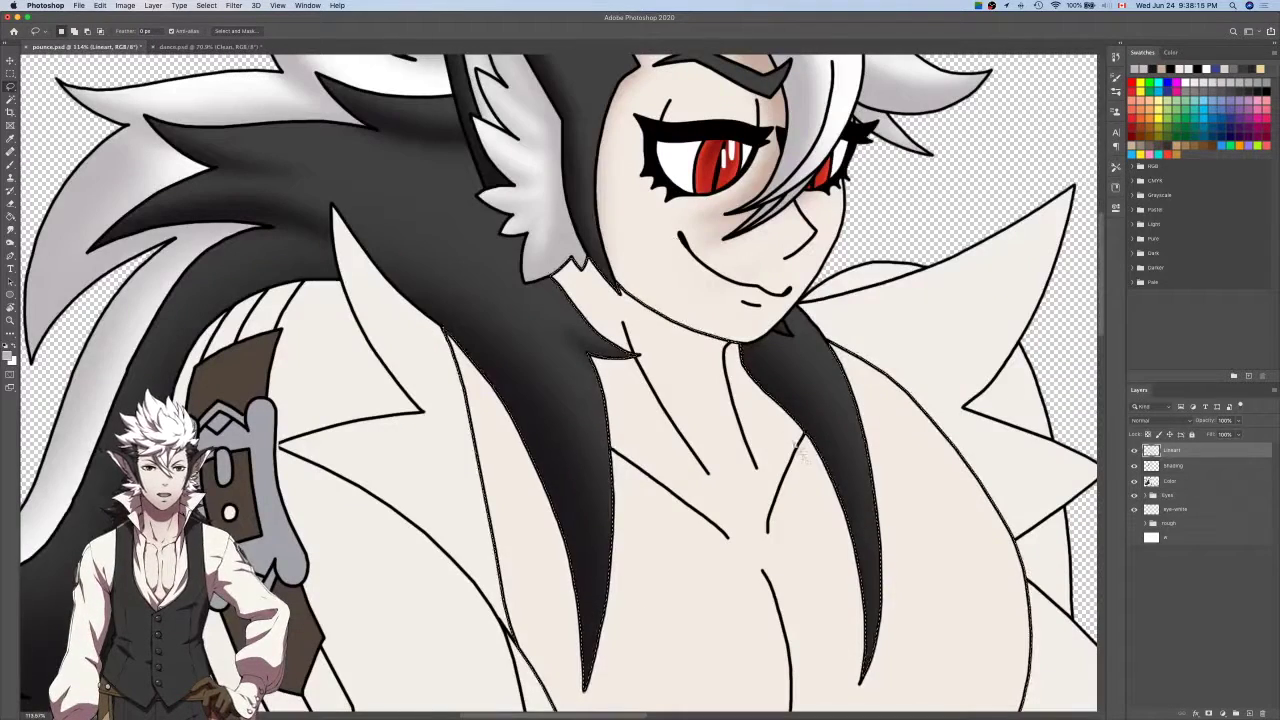
scroll(831, 414, down, 2)
scroll(831, 414, up, 2)
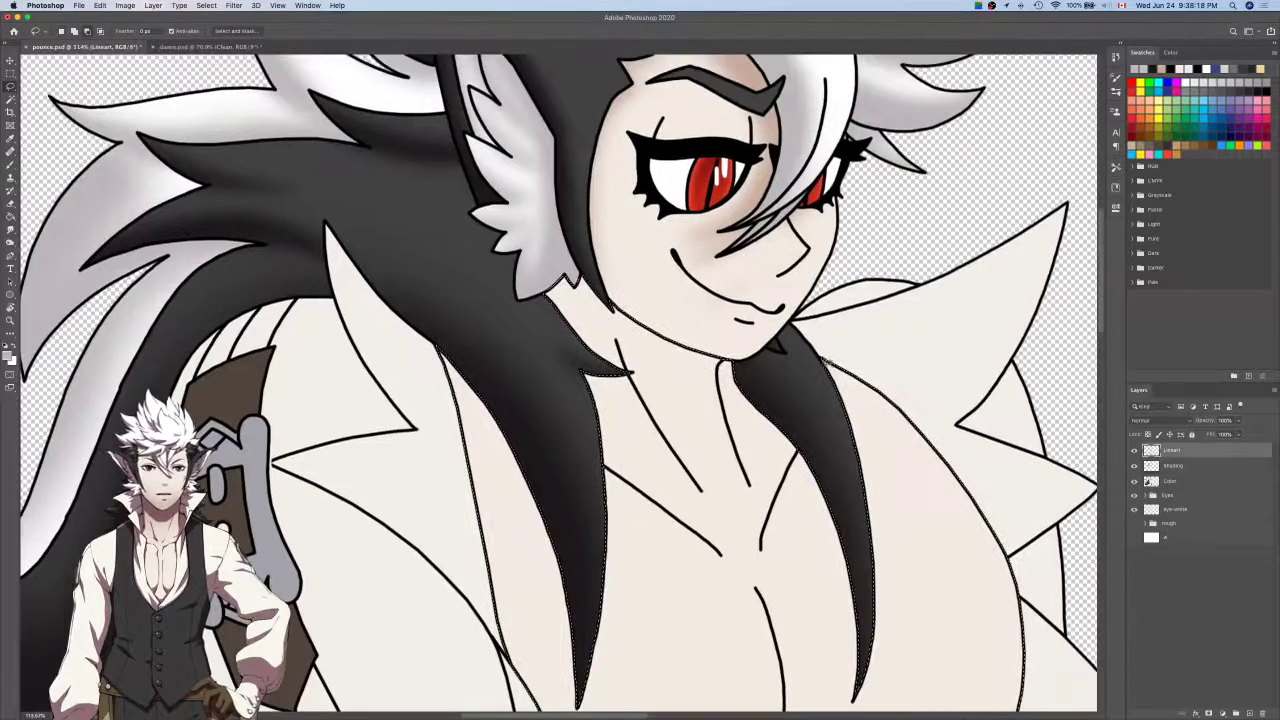
scroll(832, 380, up, 5)
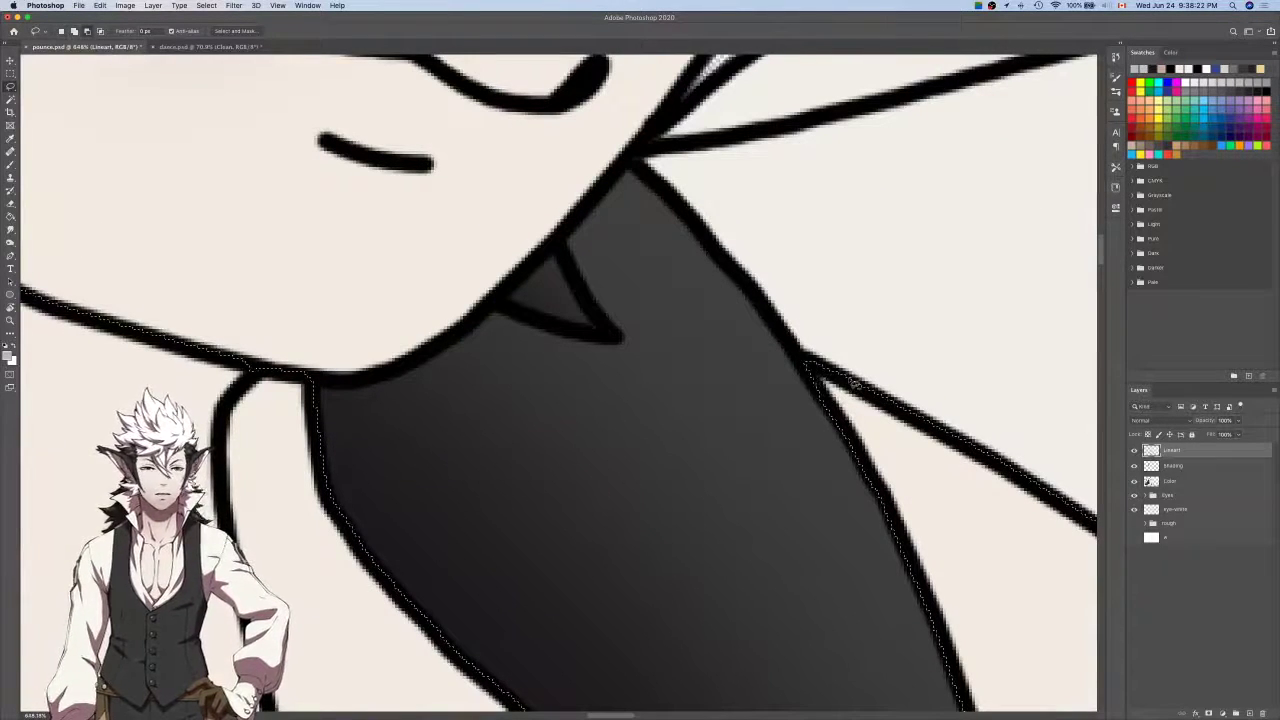
scroll(830, 380, down, 5)
scroll(852, 380, down, 3)
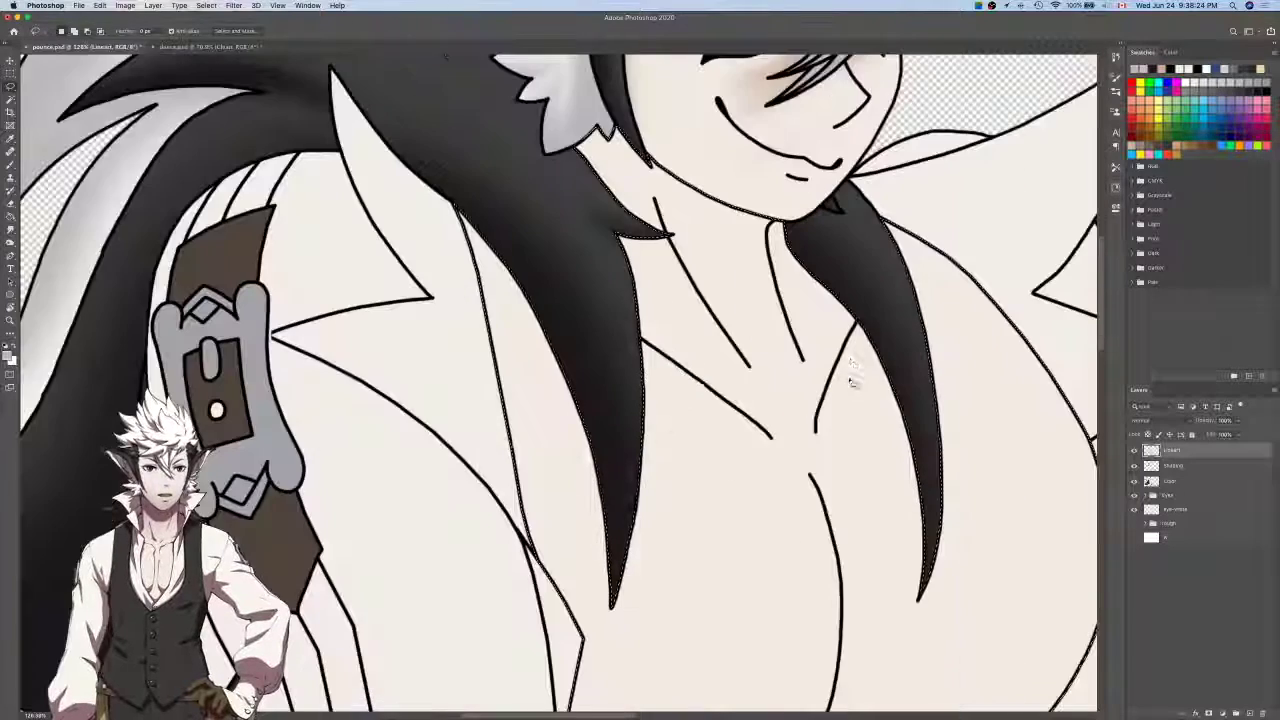
scroll(855, 370, up, 8)
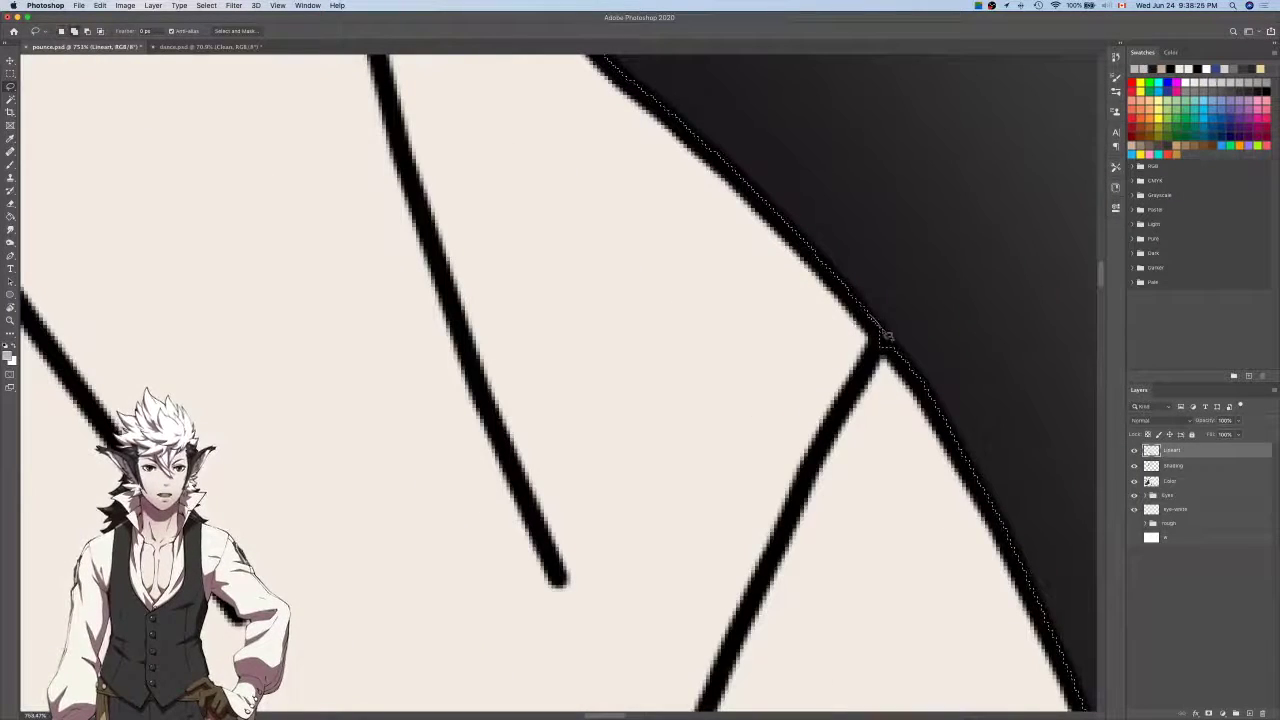
scroll(825, 382, down, 3)
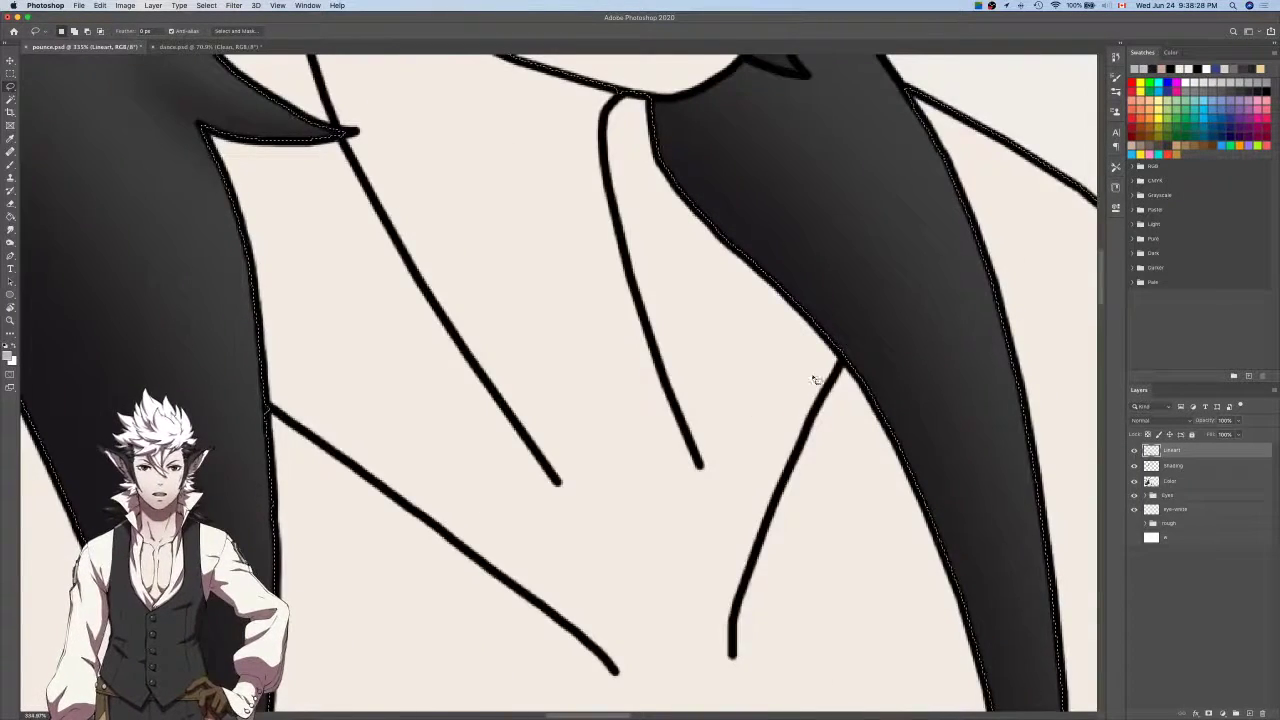
Examine the chest skin selection and the existing shading with the Lineart and Color layers temporarily hidden.
scroll(815, 376, down, 2)
scroll(816, 378, left, 5)
scroll(817, 378, down, 4)
scroll(817, 380, down, 6)
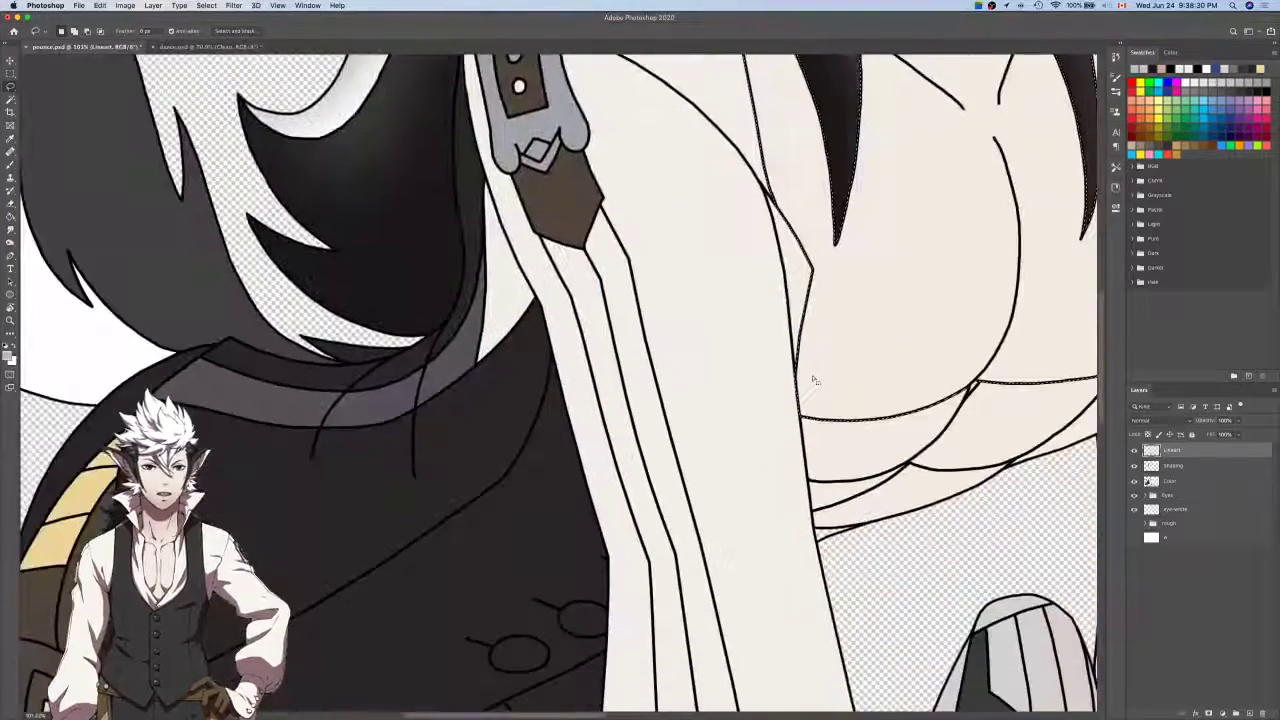
scroll(815, 380, right, 3)
scroll(815, 380, down, 3)
scroll(814, 375, up, 1)
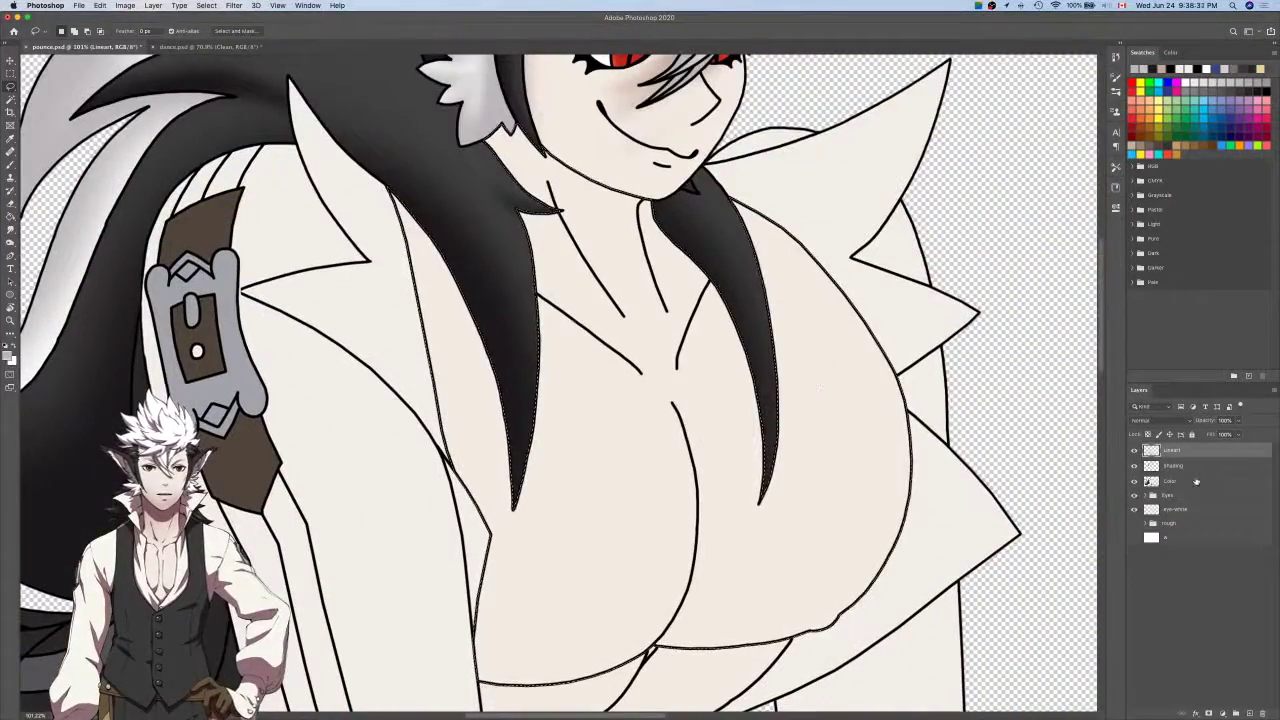
click(1150, 481)
click(1134, 450)
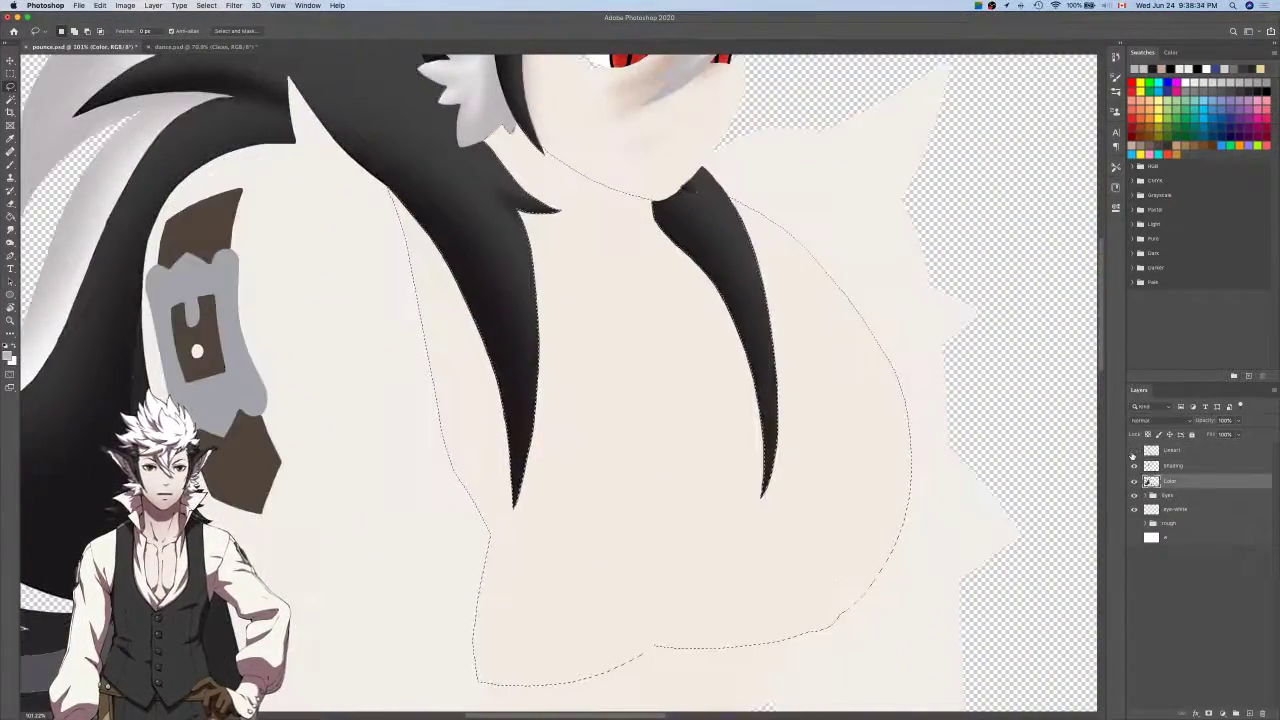
click(1134, 481)
click(1134, 465)
click(1134, 465)
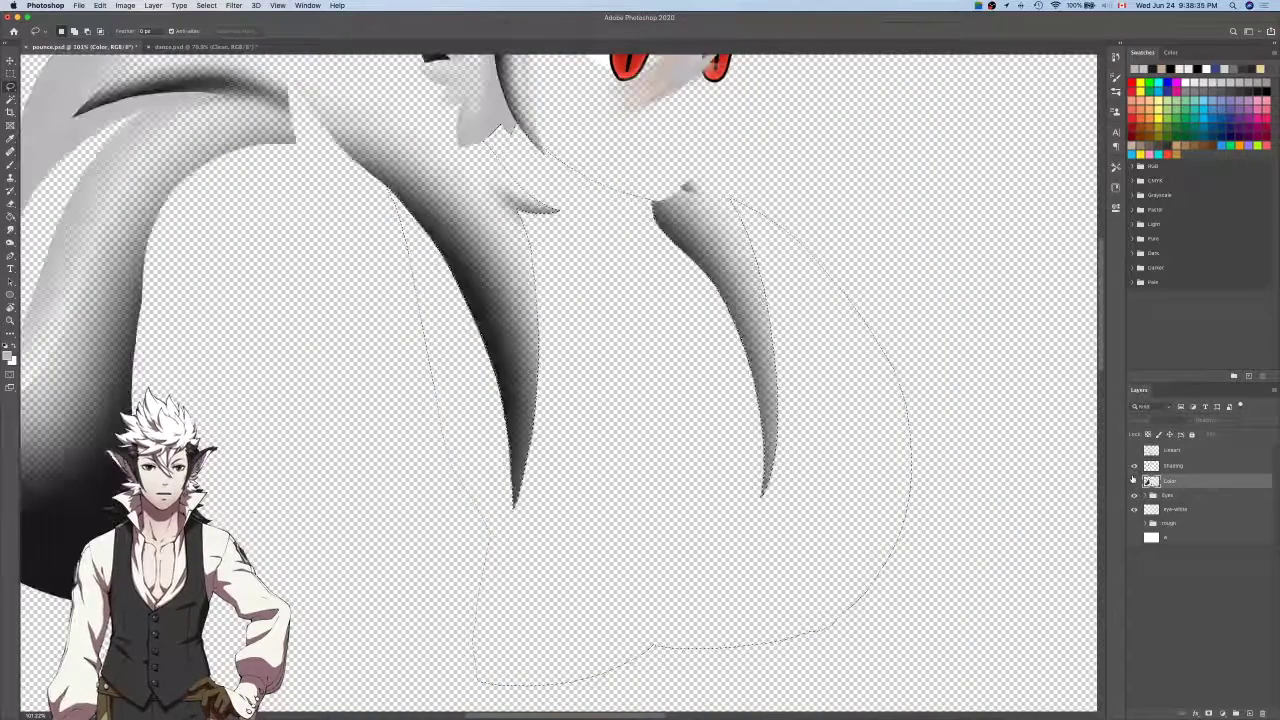
click(1134, 481)
click(1134, 450)
Sample the brown skin shadow colour from the forehead with the Color layer temporarily hidden, and activate the Brush on the Shading layer.
key(i)
drag(930, 382, 966, 594)
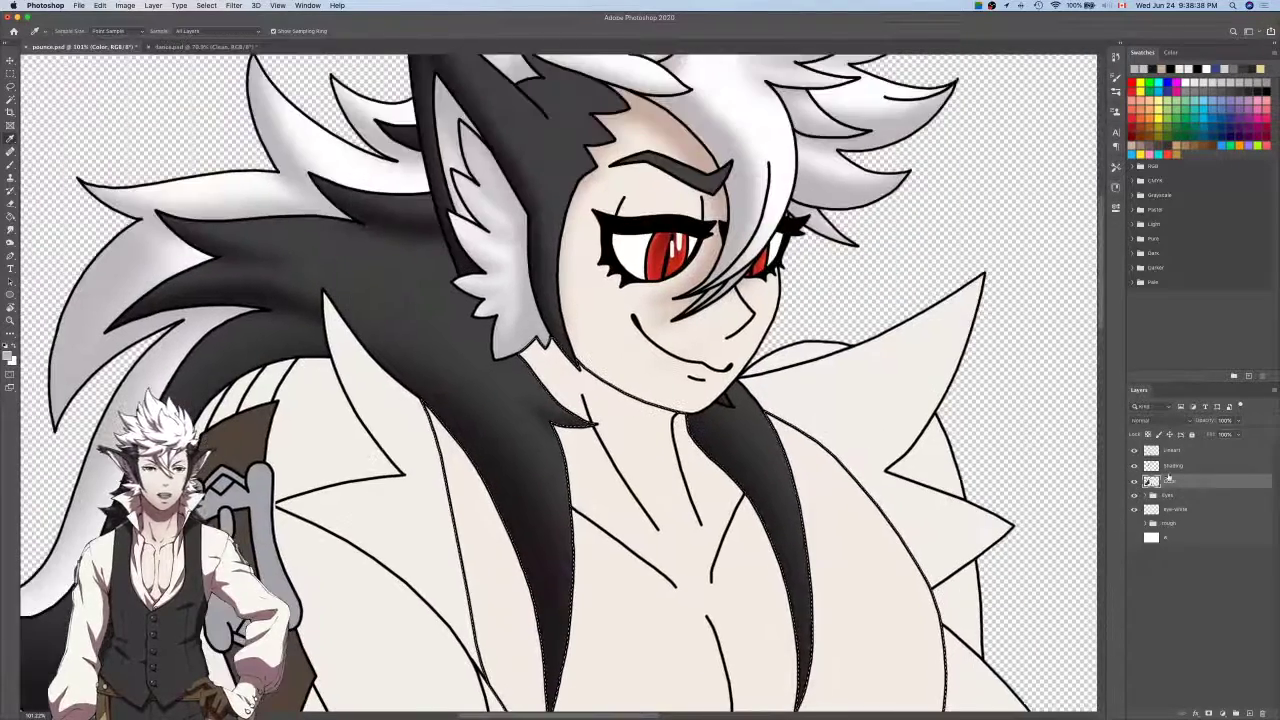
click(1134, 483)
click(672, 131)
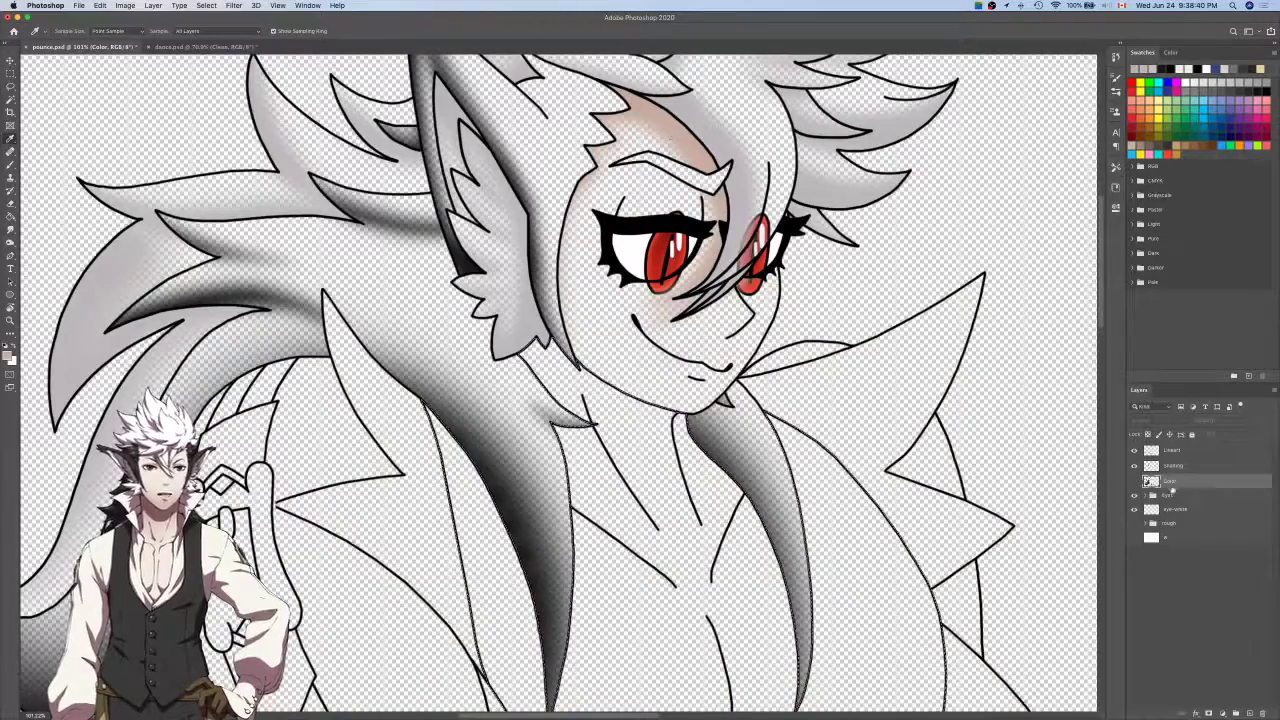
click(1134, 482)
click(1175, 467)
scroll(945, 480, down, 2)
scroll(945, 480, left, 2)
key(b)
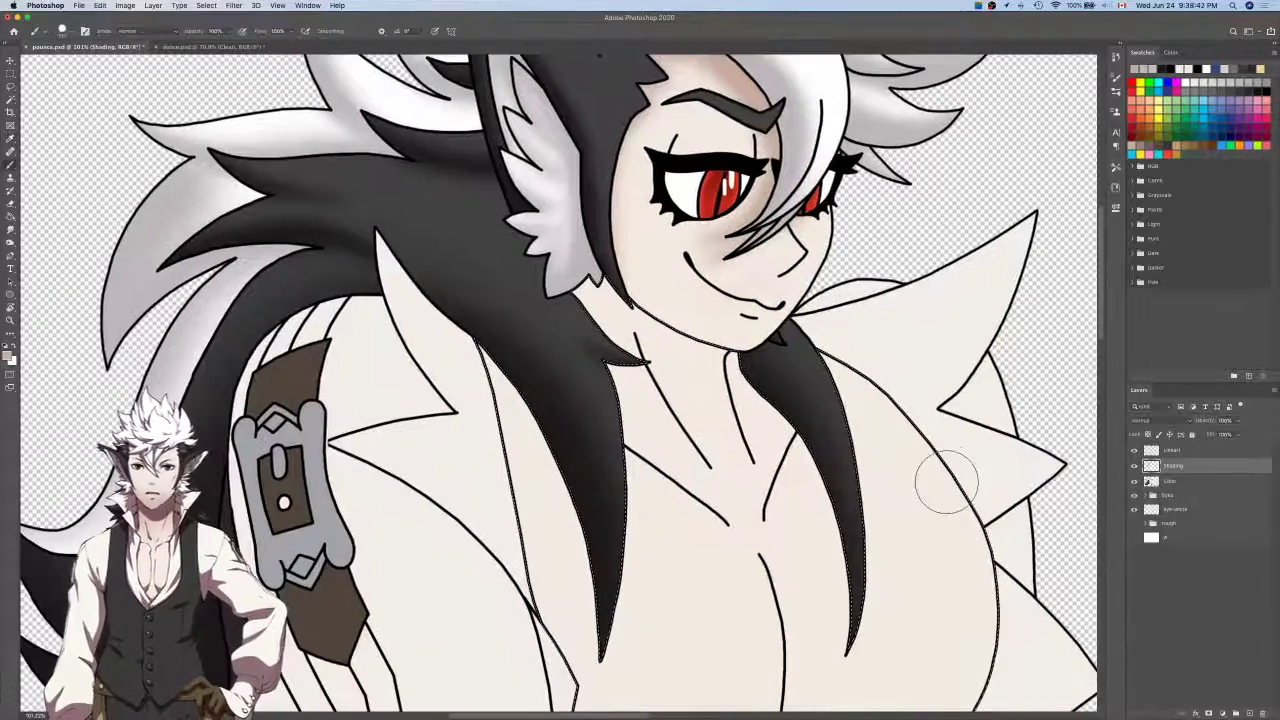
Try shading the lower chest with a much larger soft brush inside the skin selection, and undo the strokes.
key(])
key(])
key(])
key([)
key(super+h)
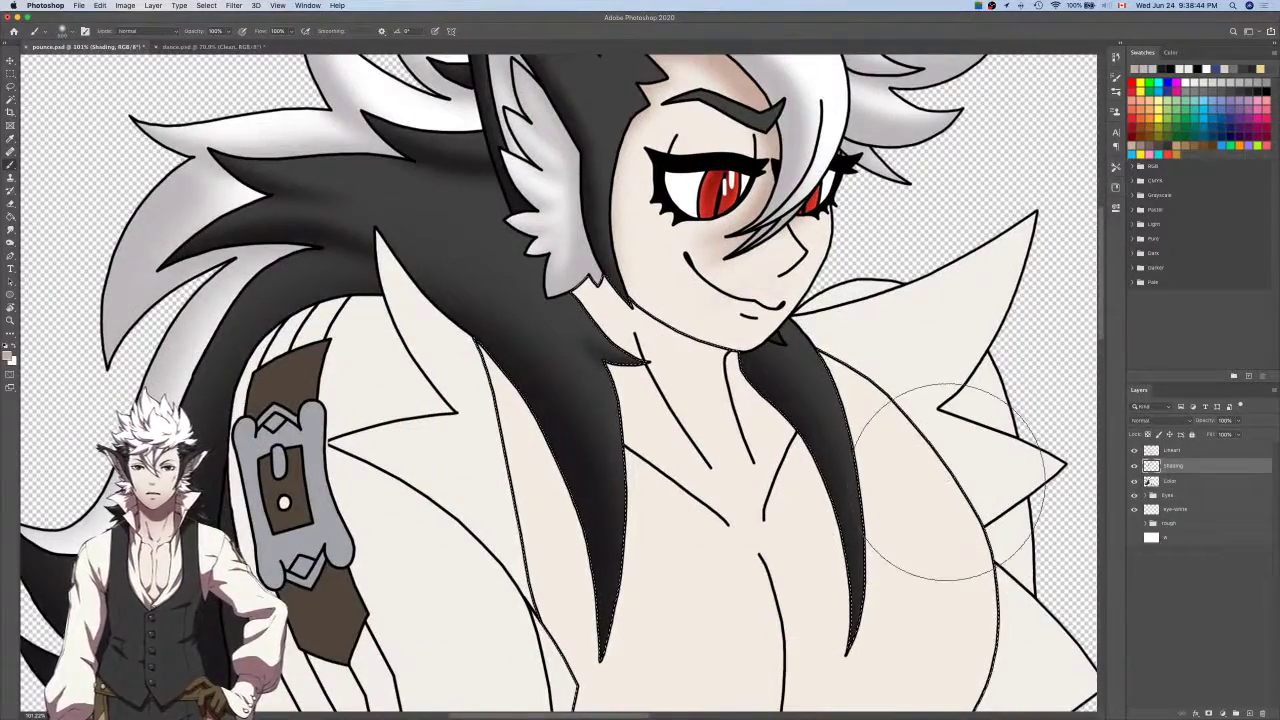
scroll(947, 481, down, 5)
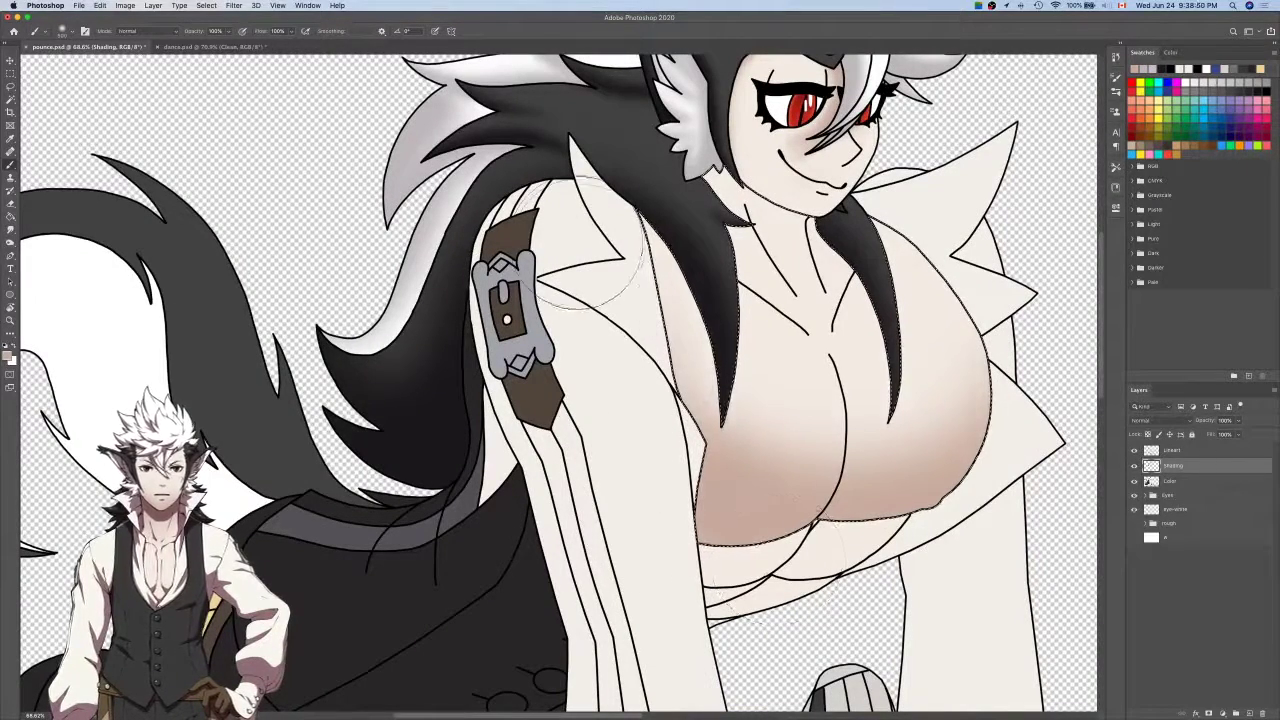
key(super+z)
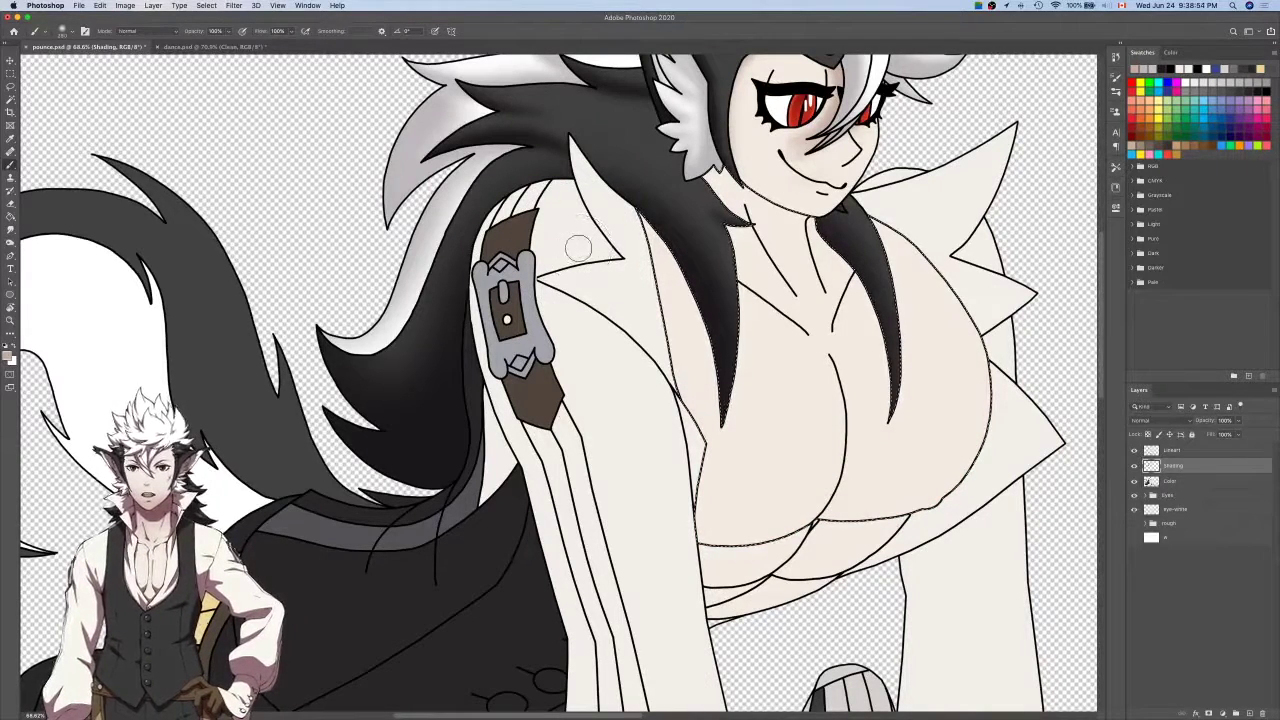
Brush a soft brown shadow on the chest skin beside the near hair lock and fade its collar-side edge with the eraser.
drag(656, 242, 704, 365)
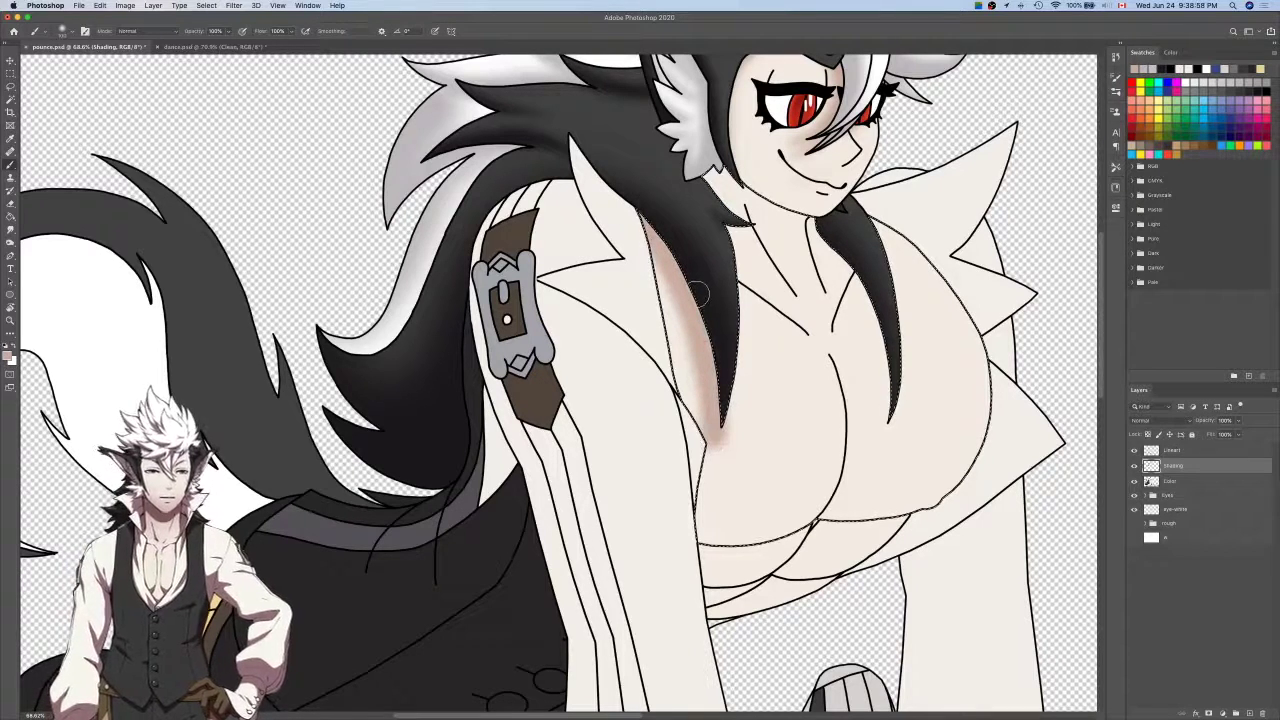
key(e)
key(x)
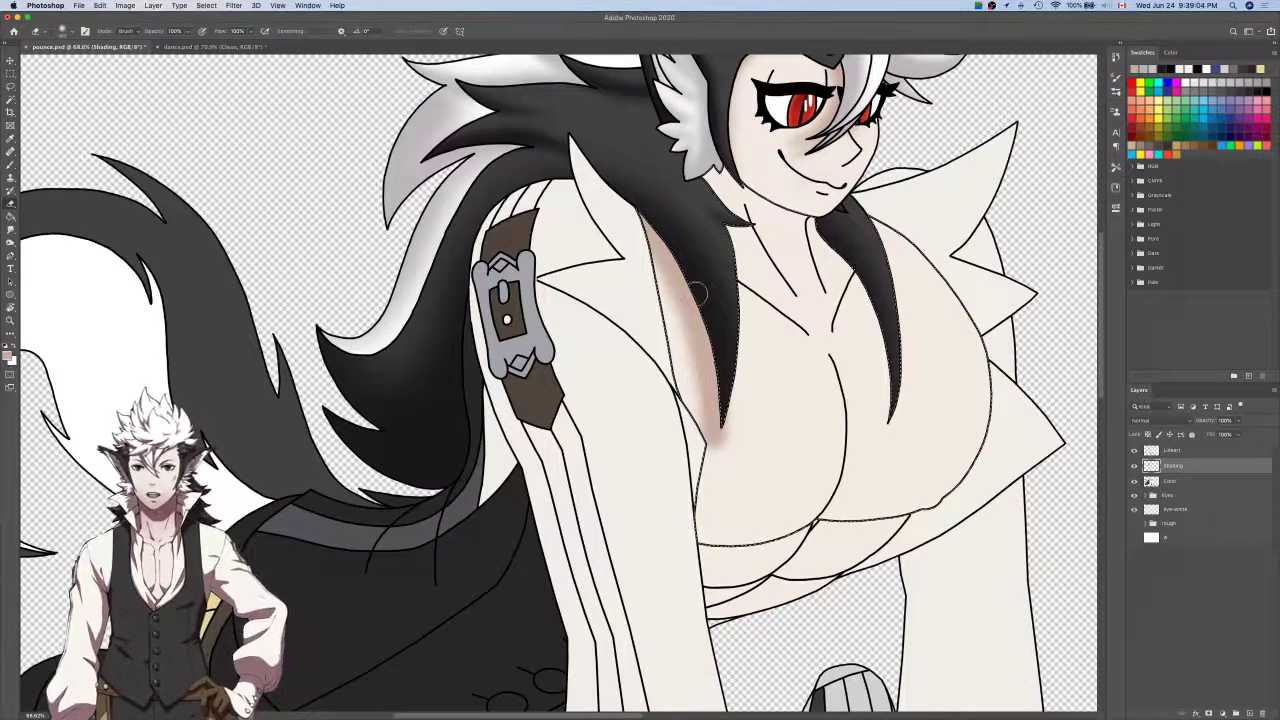
scroll(697, 292, up, 3)
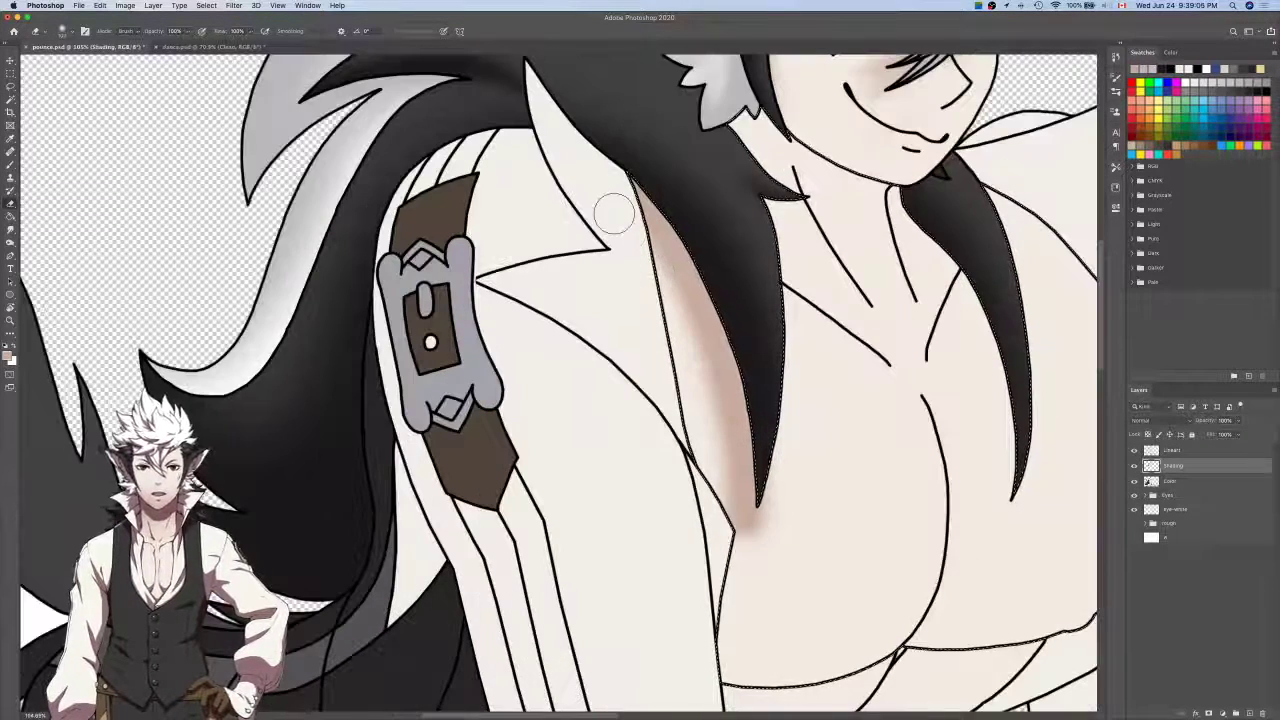
drag(640, 270, 749, 522)
drag(746, 603, 609, 200)
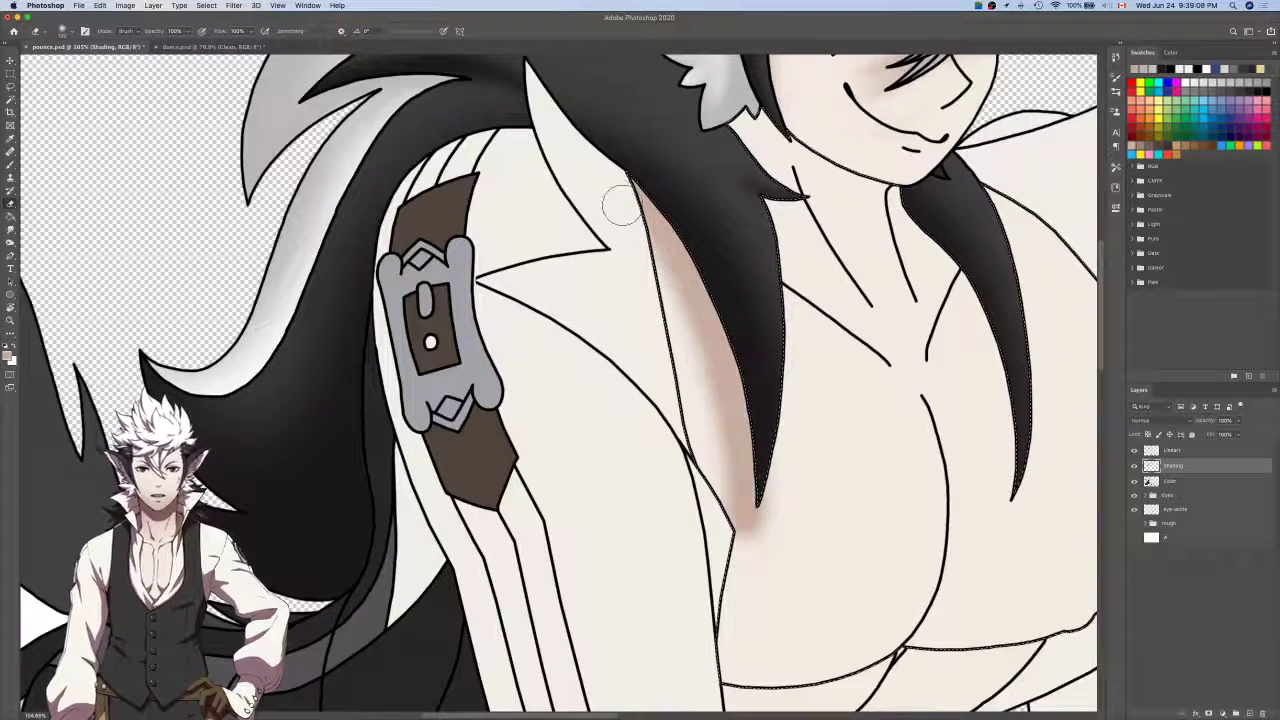
Fade the brown shadow beside the near hair lock with the eraser, clearing the spill around the lock's tip.
drag(709, 428, 728, 546)
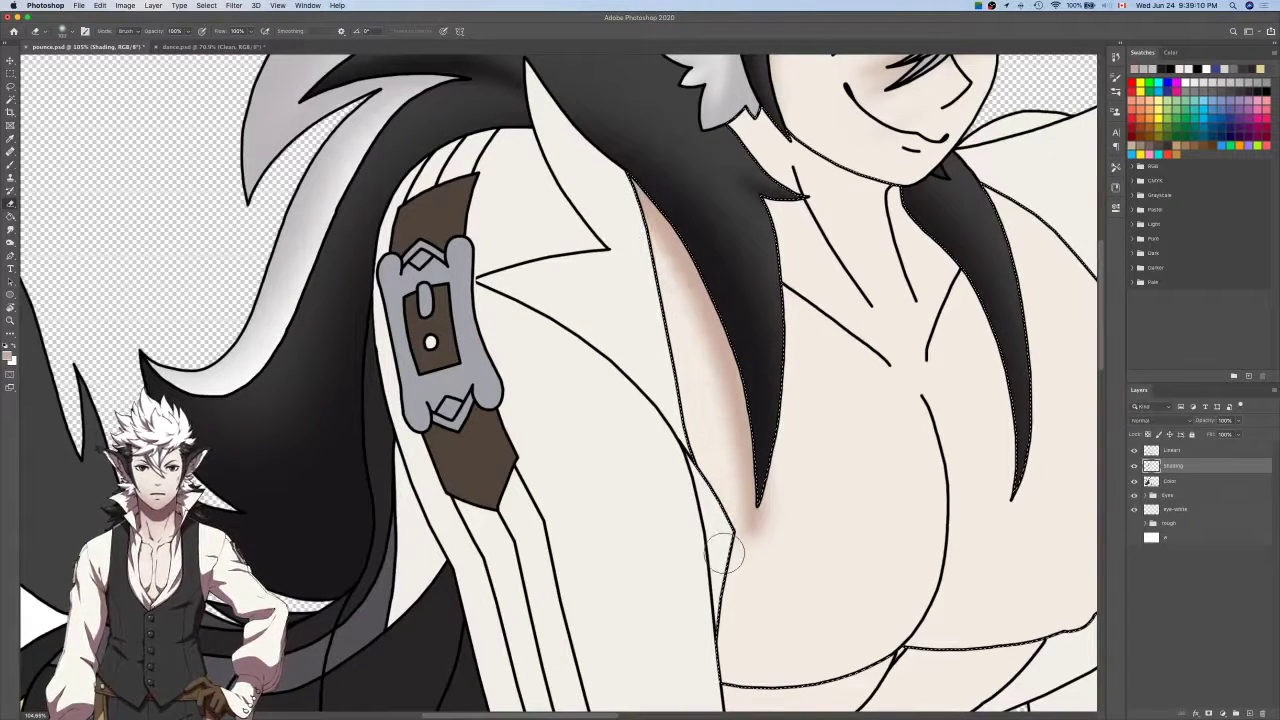
key(super+z)
mouse_move(604, 192)
mouse_down()
mouse_move(693, 345)
mouse_move(737, 563)
mouse_up()
mouse_move(797, 398)
mouse_down()
mouse_move(777, 521)
mouse_move(755, 554)
mouse_move(782, 435)
mouse_up()
key(super+z)
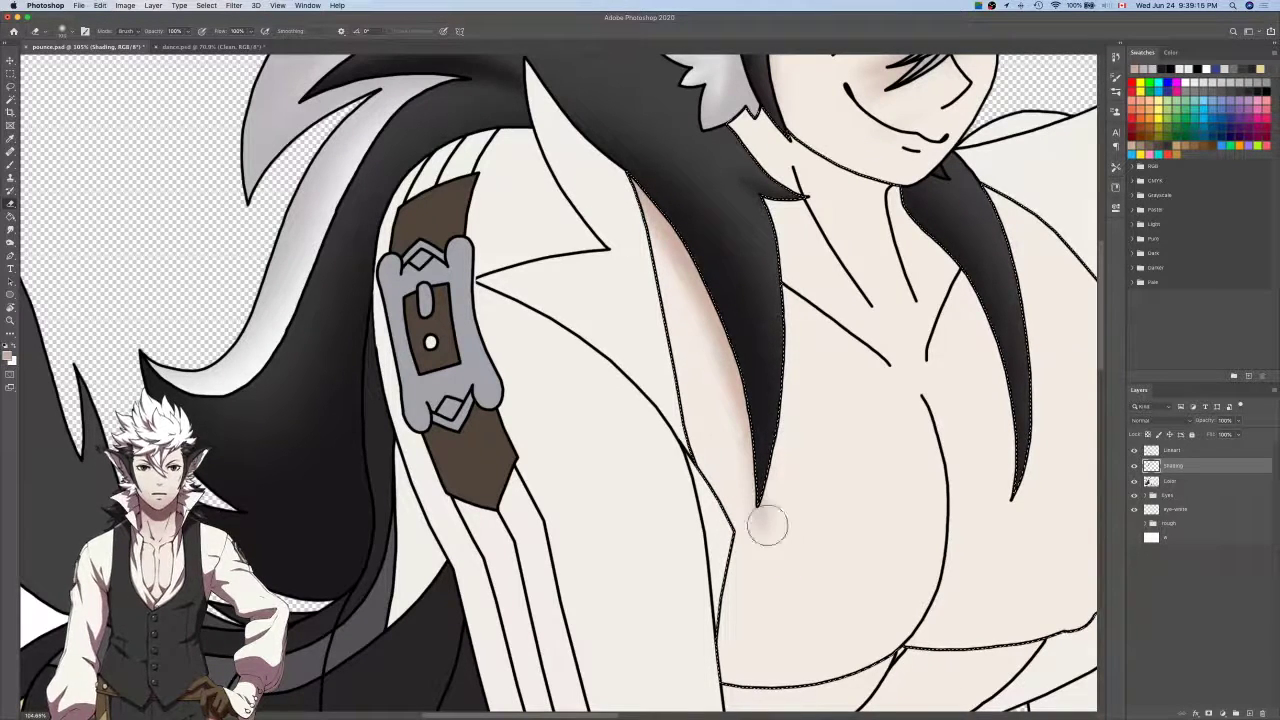
Brush soft brown shadows under the chin and along the far hair lock, and erase the spill on the lock's outer side.
drag(918, 434, 812, 442)
key(b)
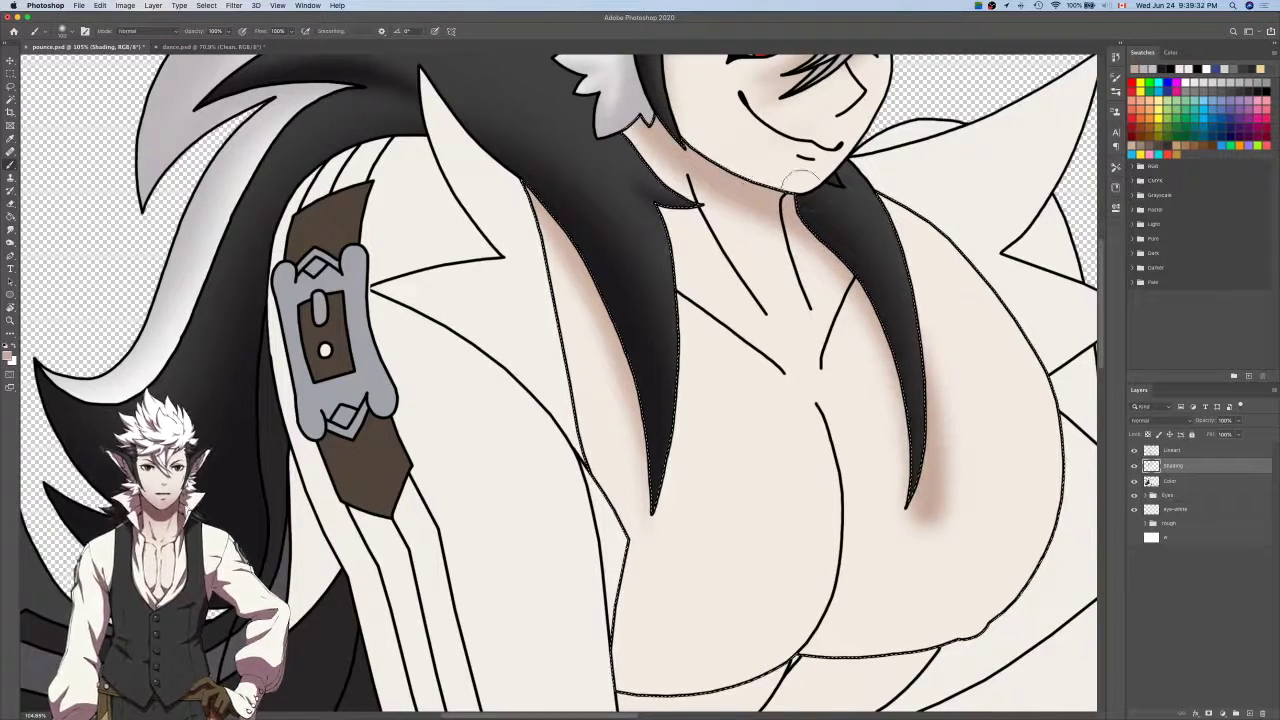
drag(618, 88, 580, 54)
key(e)
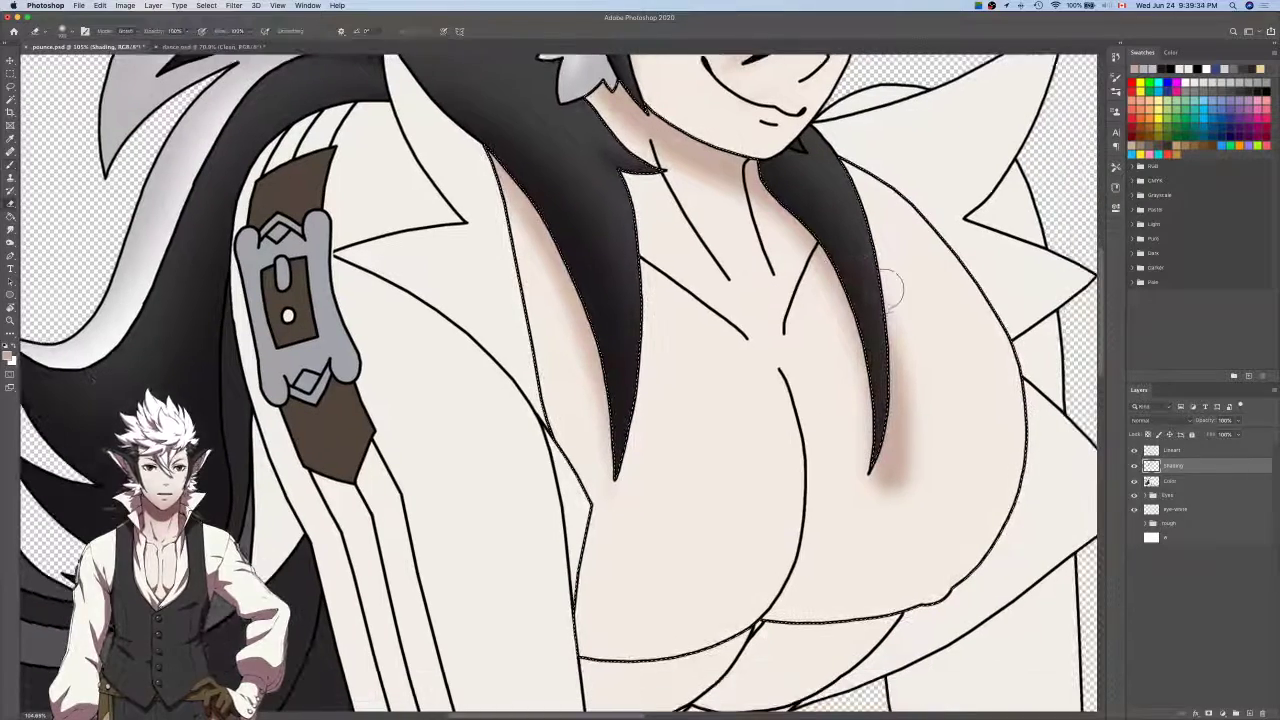
drag(893, 290, 905, 356)
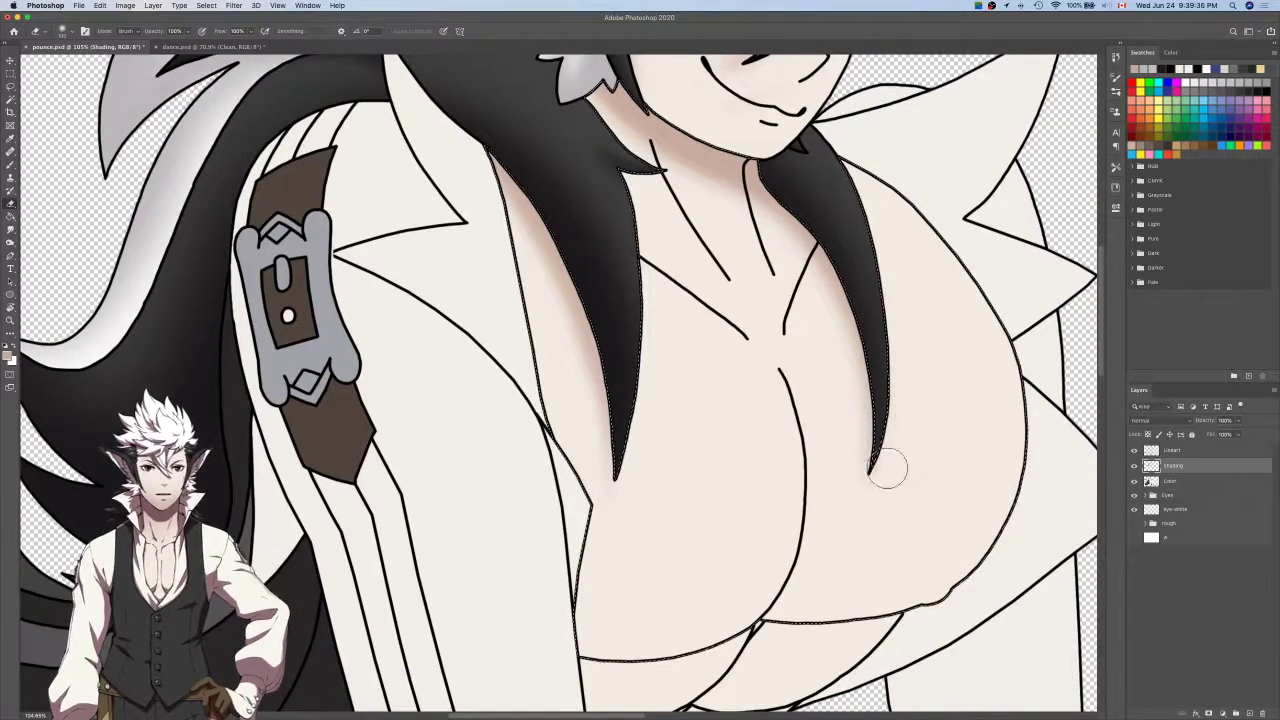
Add a new layer above Shading and brush a soft brown shadow on the neck skin beside the near hair lock.
scroll(888, 468, up, 5)
scroll(888, 468, left, 2)
key(b)
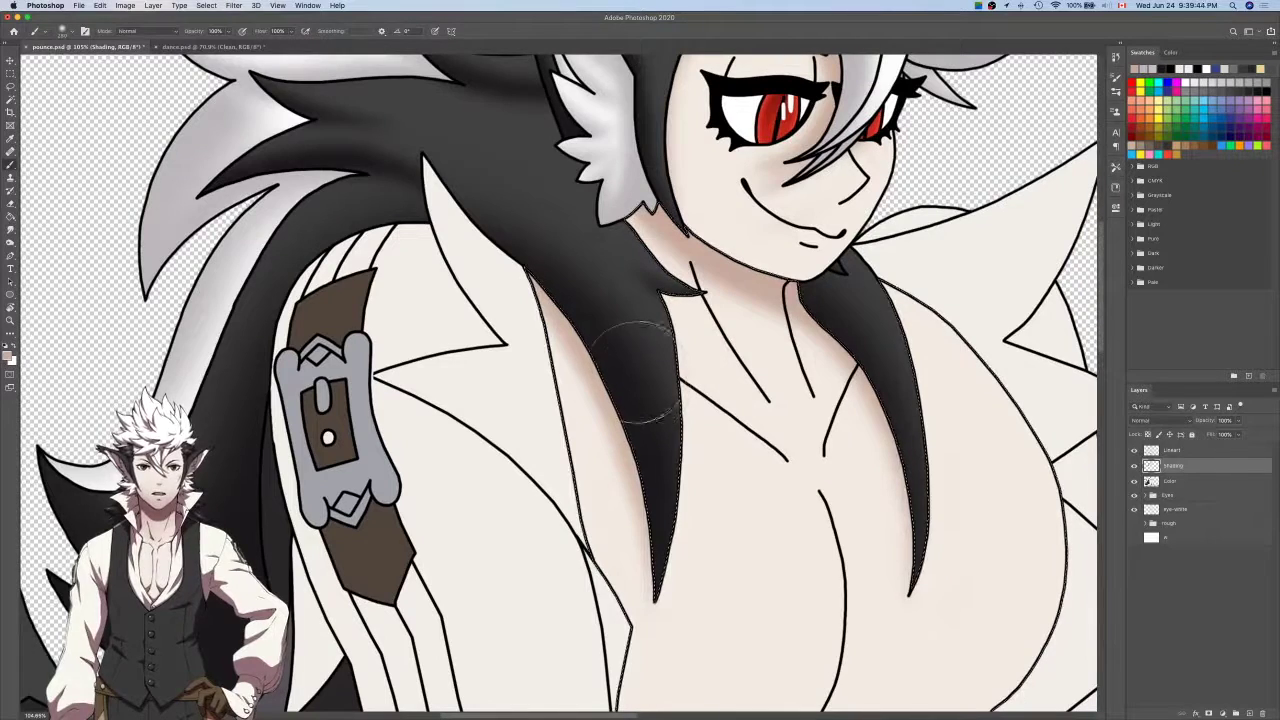
click(1249, 712)
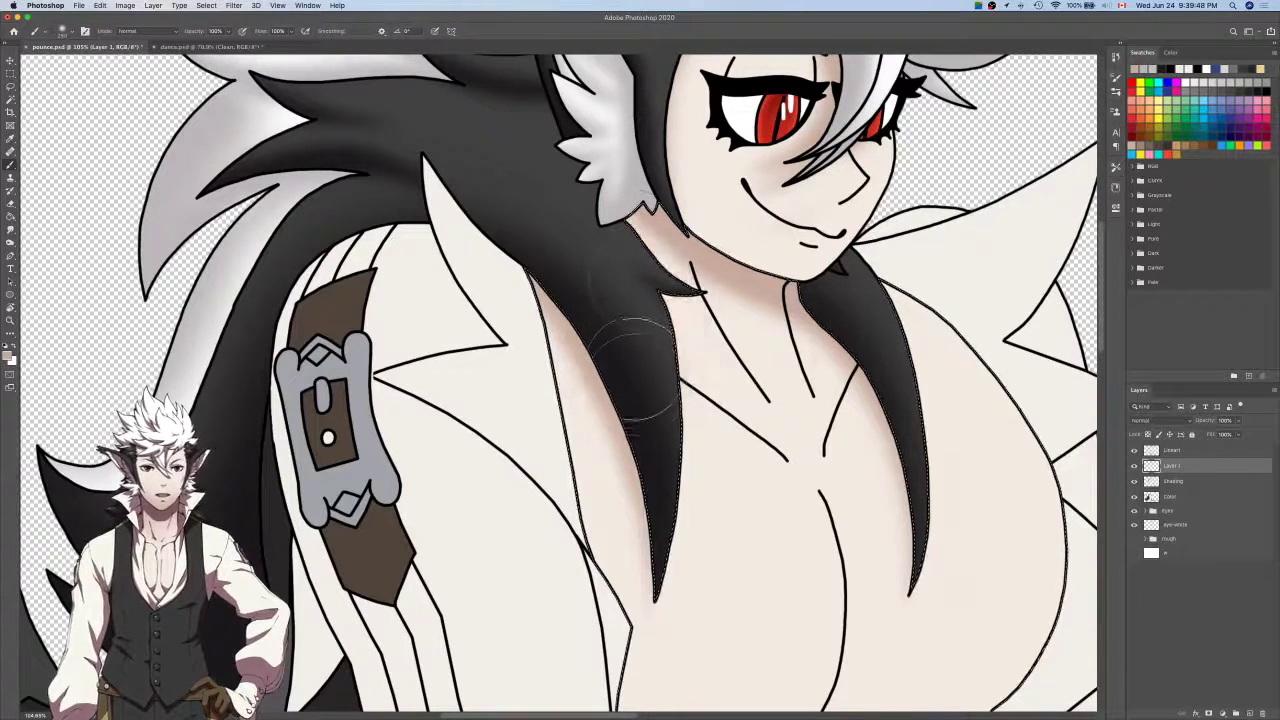
key(super+z)
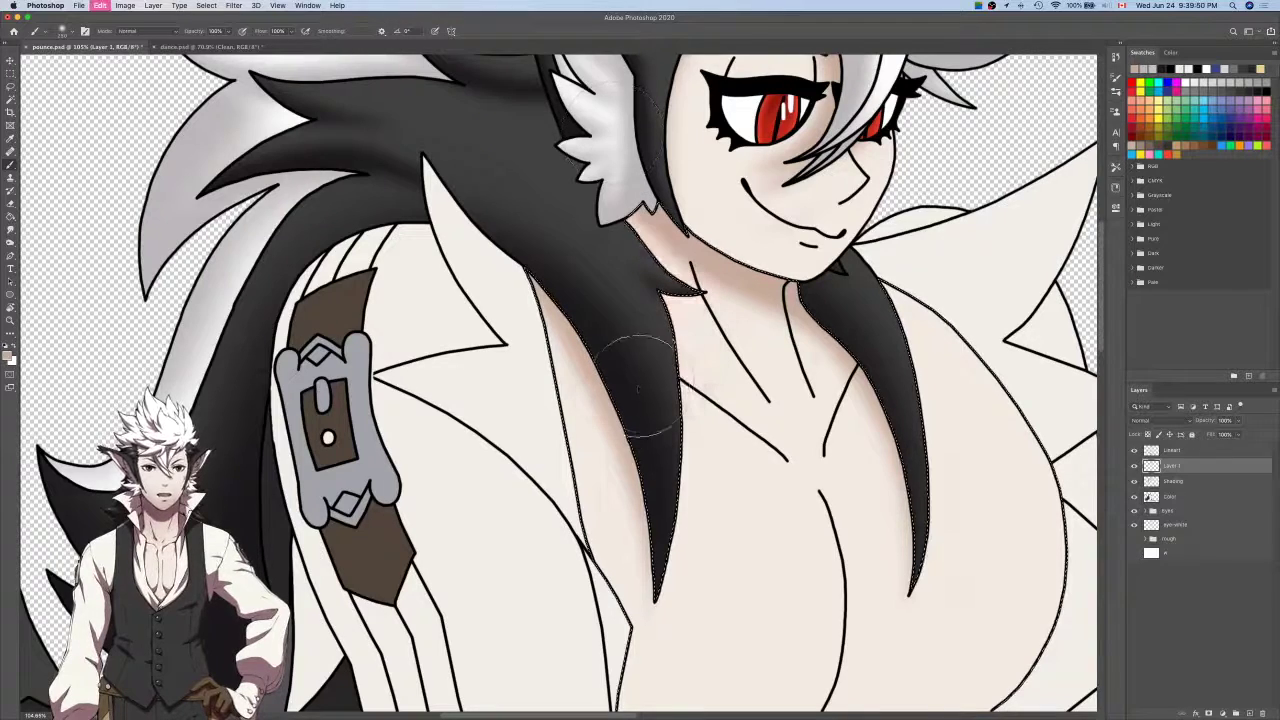
drag(600, 154, 608, 155)
scroll(606, 112, down, 2)
scroll(606, 112, left, 2)
key(e)
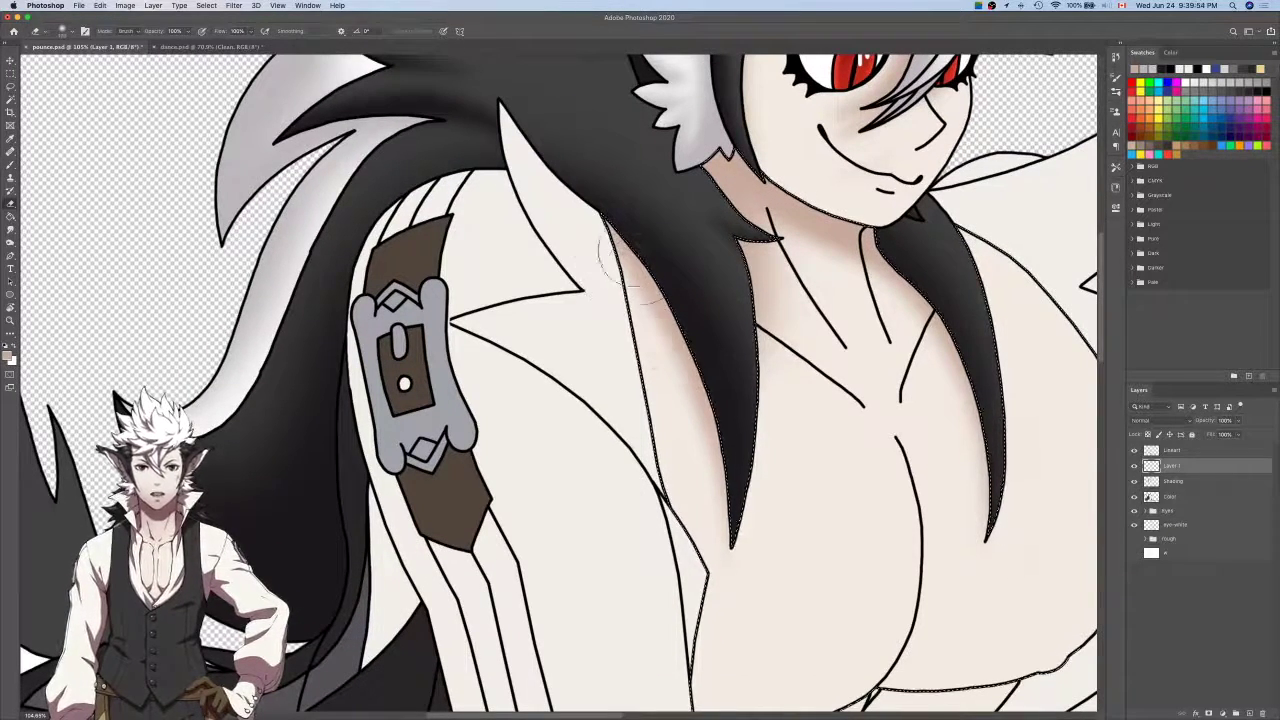
key(b)
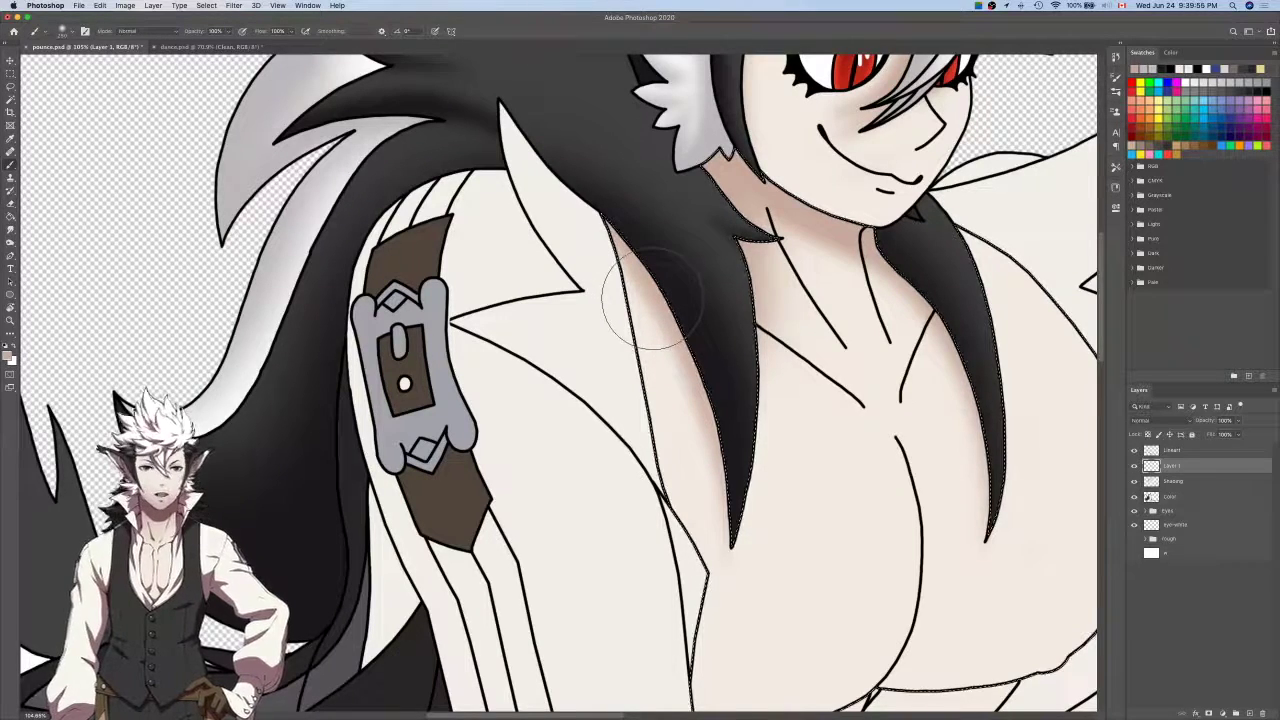
scroll(650, 300, down, 1)
scroll(650, 300, down, 1)
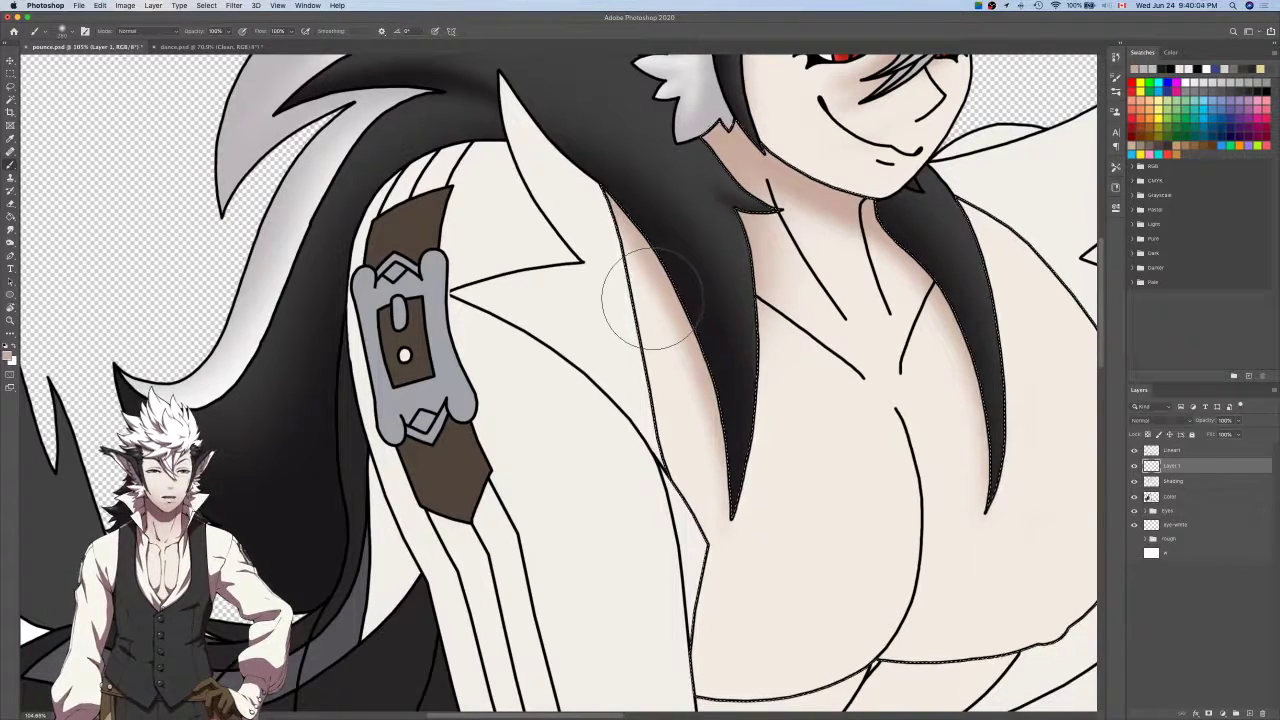
Merge the new neck shadow layer with the Shading layer.
scroll(650, 297, right, 3)
scroll(652, 297, right, 8)
scroll(655, 298, down, 4)
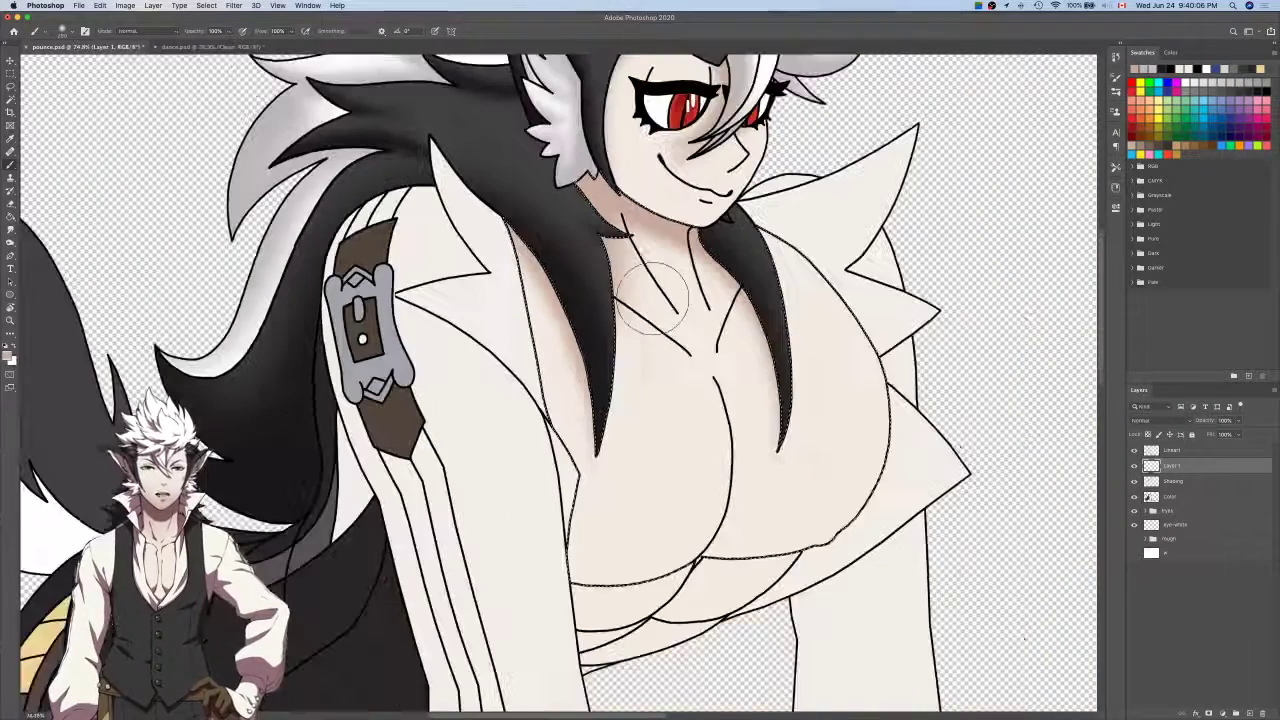
scroll(655, 298, left, 3)
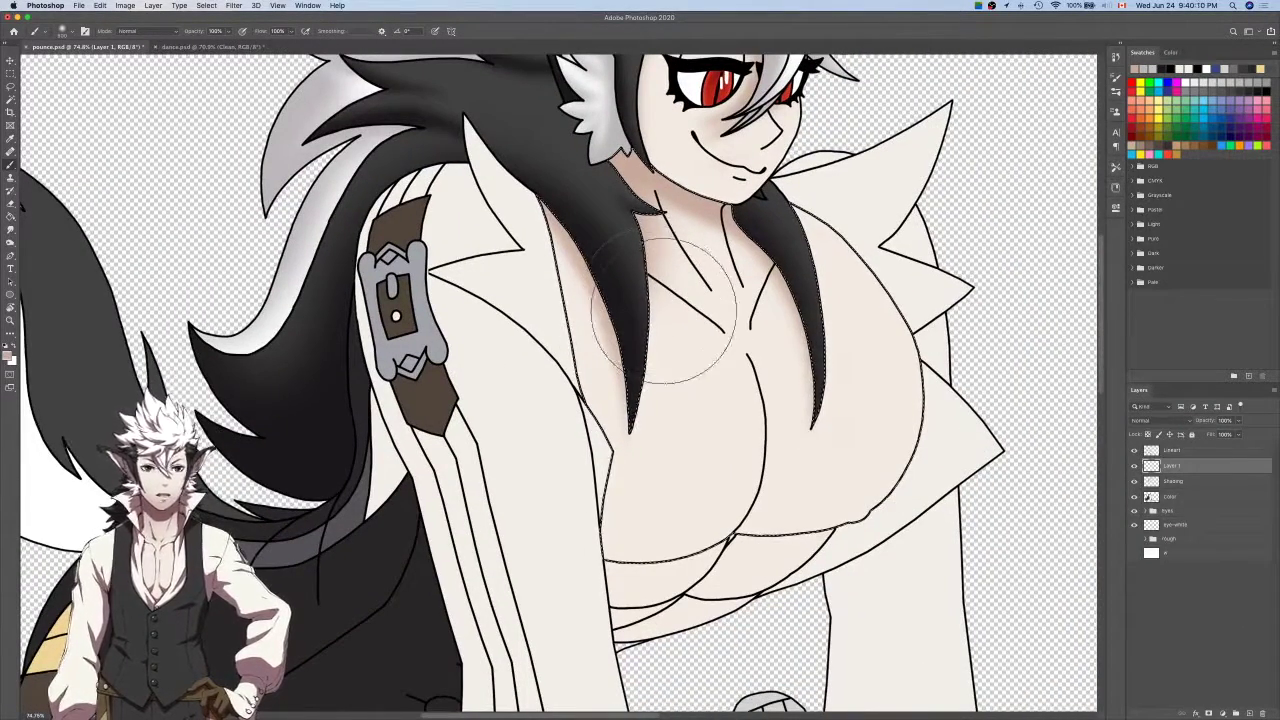
shift+click(1187, 487)
right_click(1187, 487)
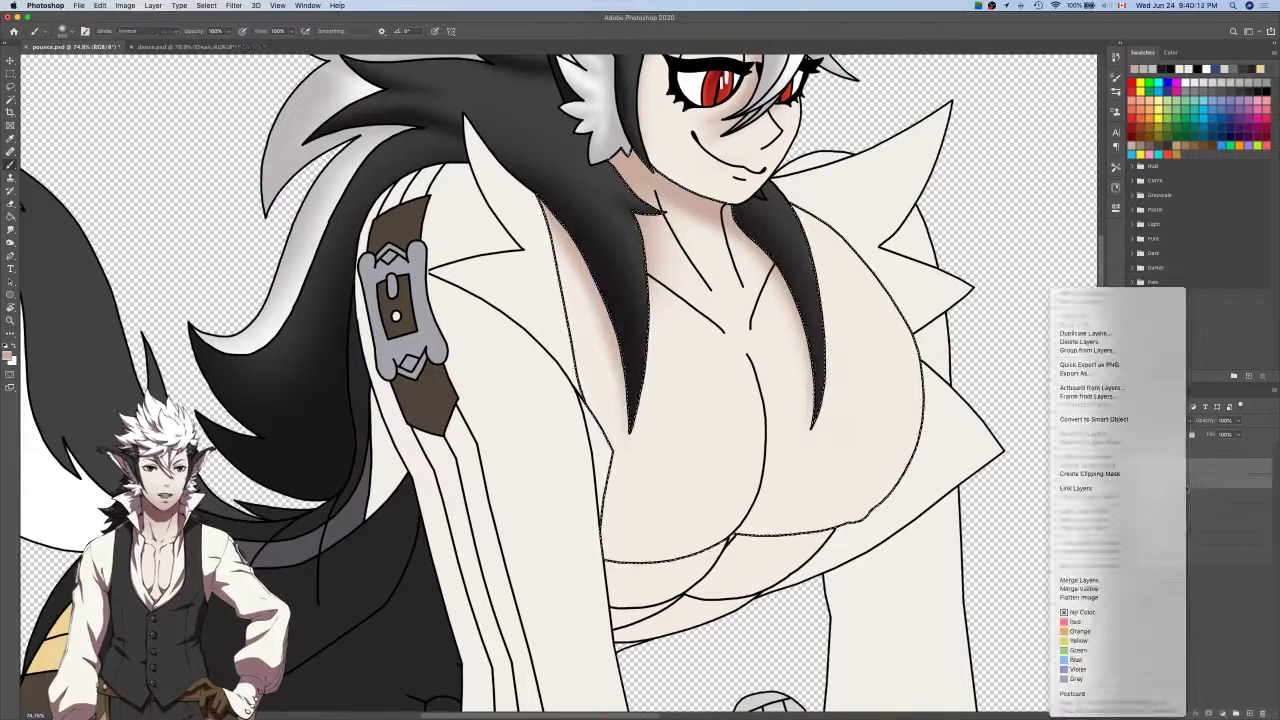
click(1105, 580)
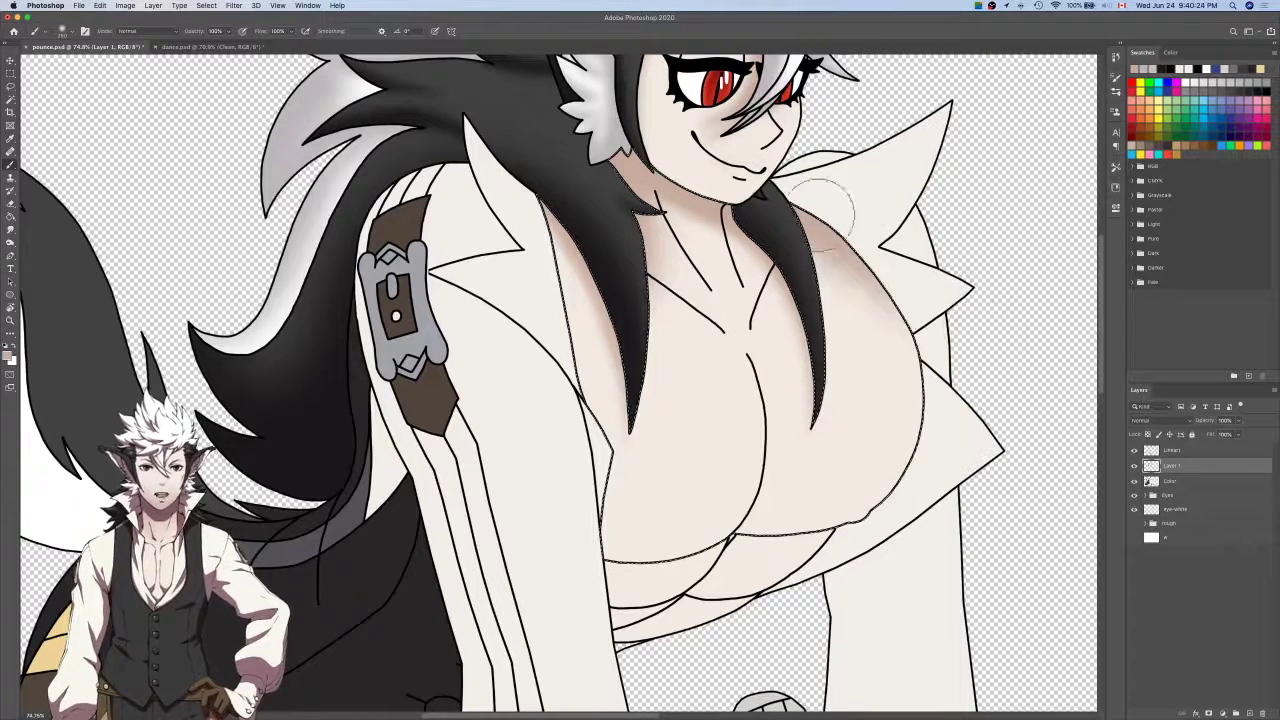
Brush a soft brown shadow on the upper far chest along the collar edge, undoing the uneven strokes.
key(super+z)
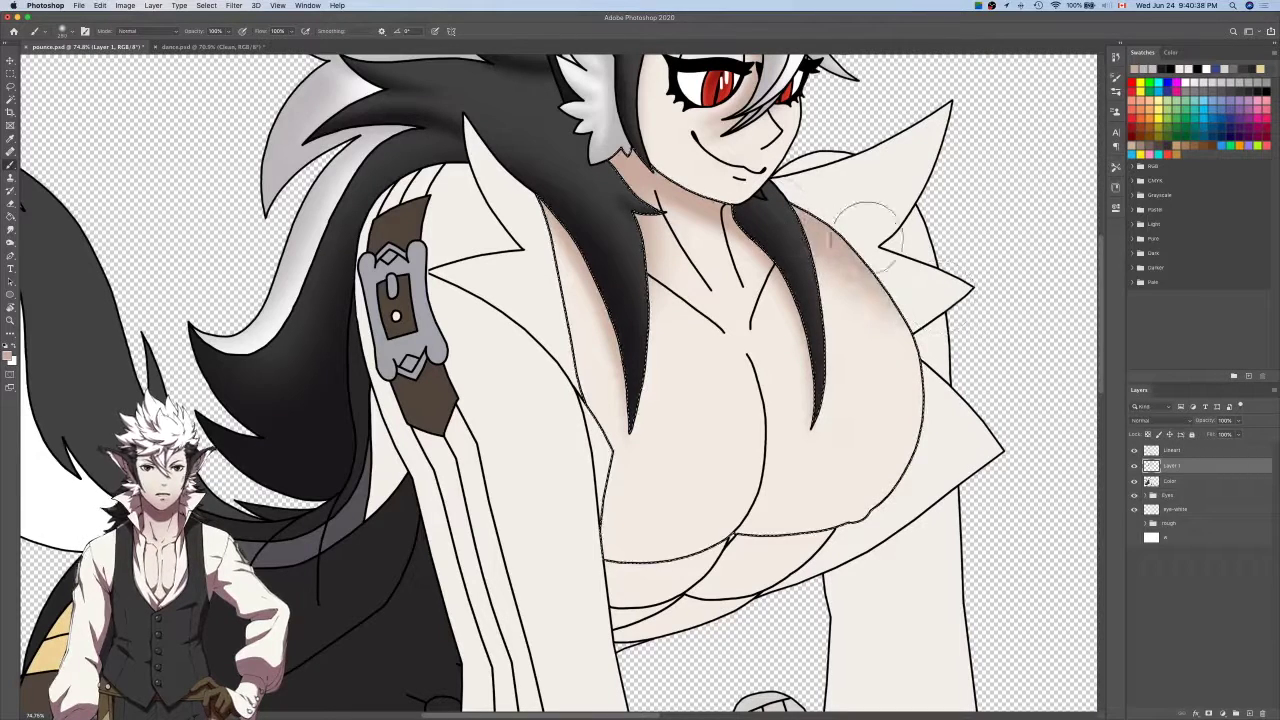
key(super+z)
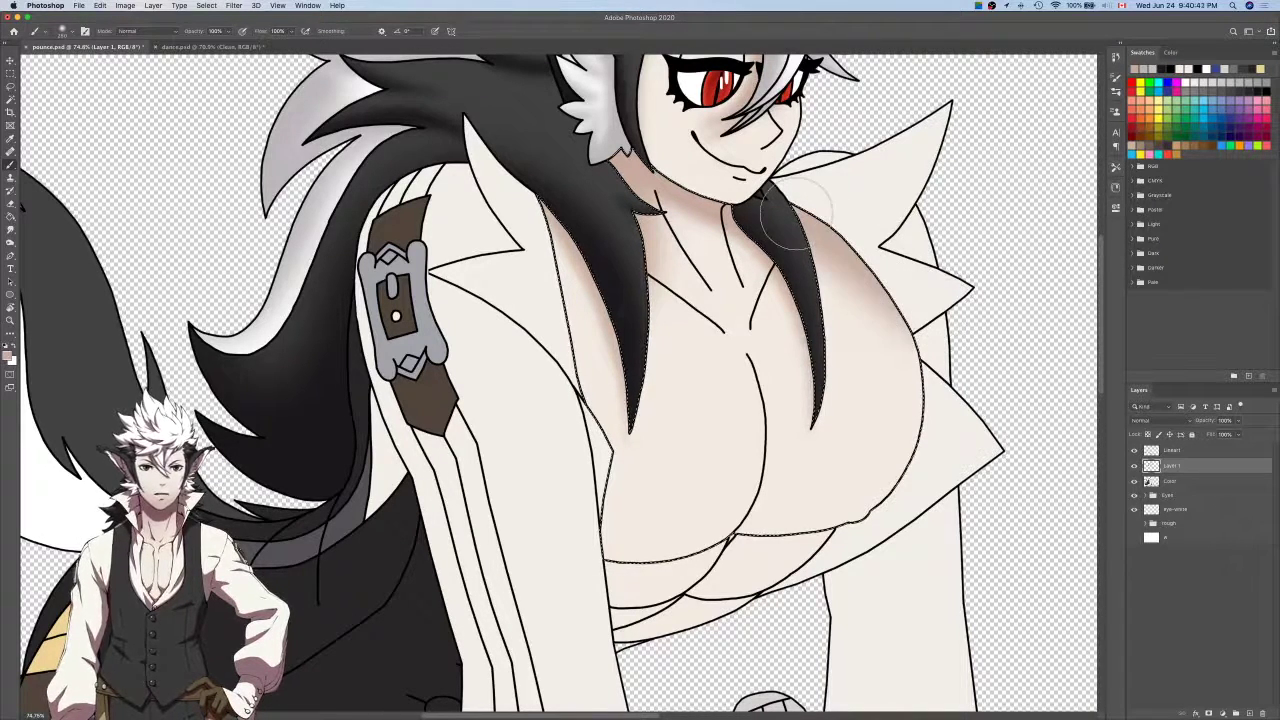
Try shading the lower chest with soft brown strokes inside the skin selection, and undo the strokes.
scroll(825, 190, down, 4)
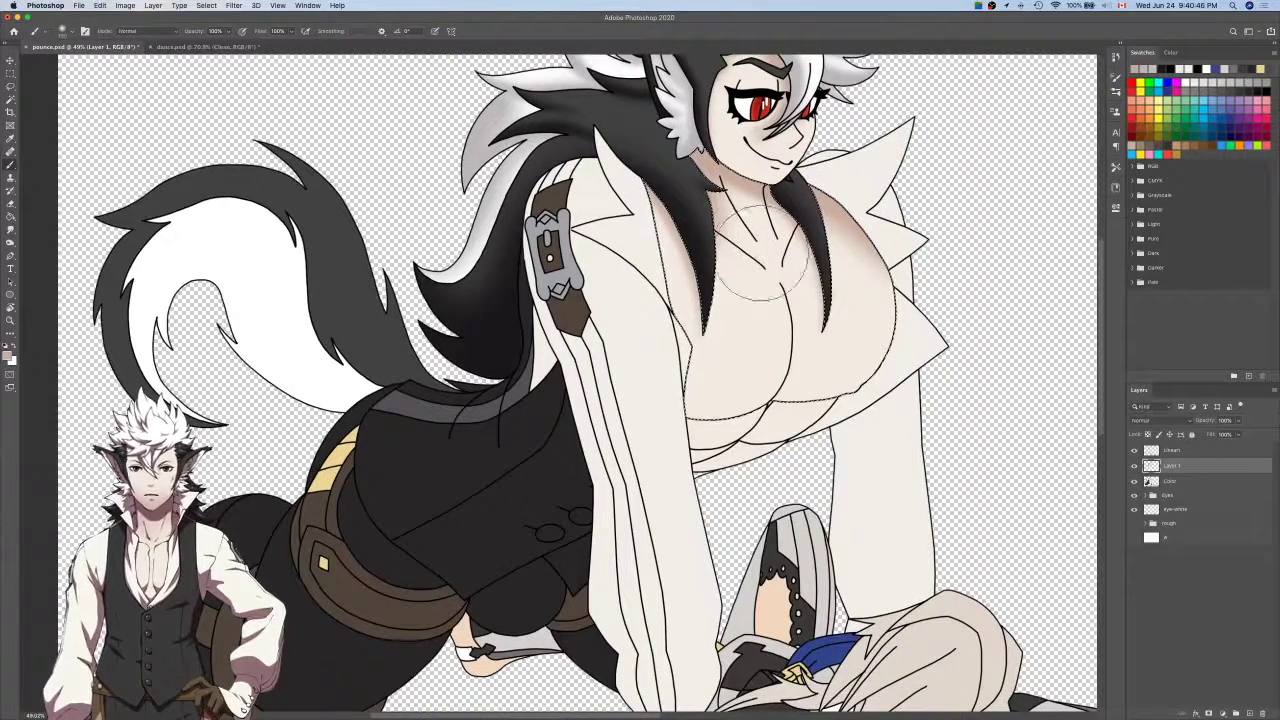
mouse_move(940, 312)
mouse_down()
mouse_move(959, 341)
mouse_move(954, 289)
mouse_up()
alt+click(878, 325)
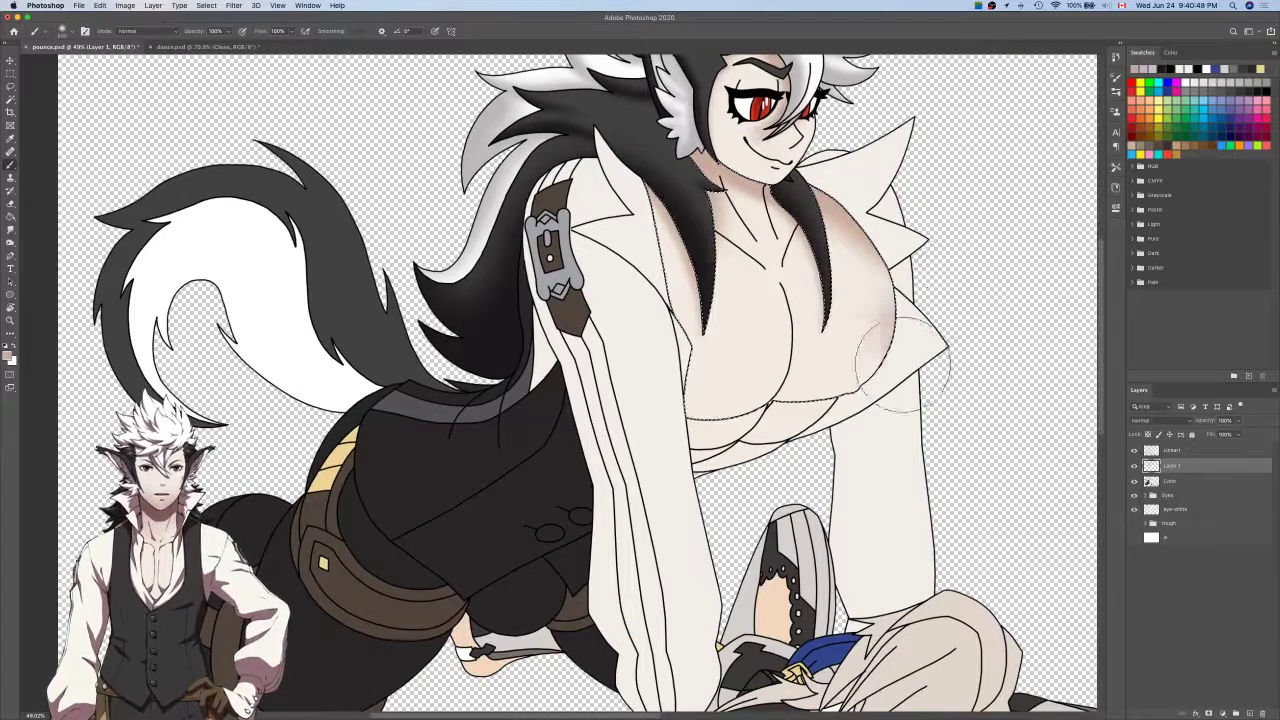
mouse_move(903, 374)
mouse_down()
mouse_move(597, 383)
mouse_move(629, 378)
mouse_move(607, 333)
mouse_move(627, 351)
mouse_move(985, 300)
mouse_up()
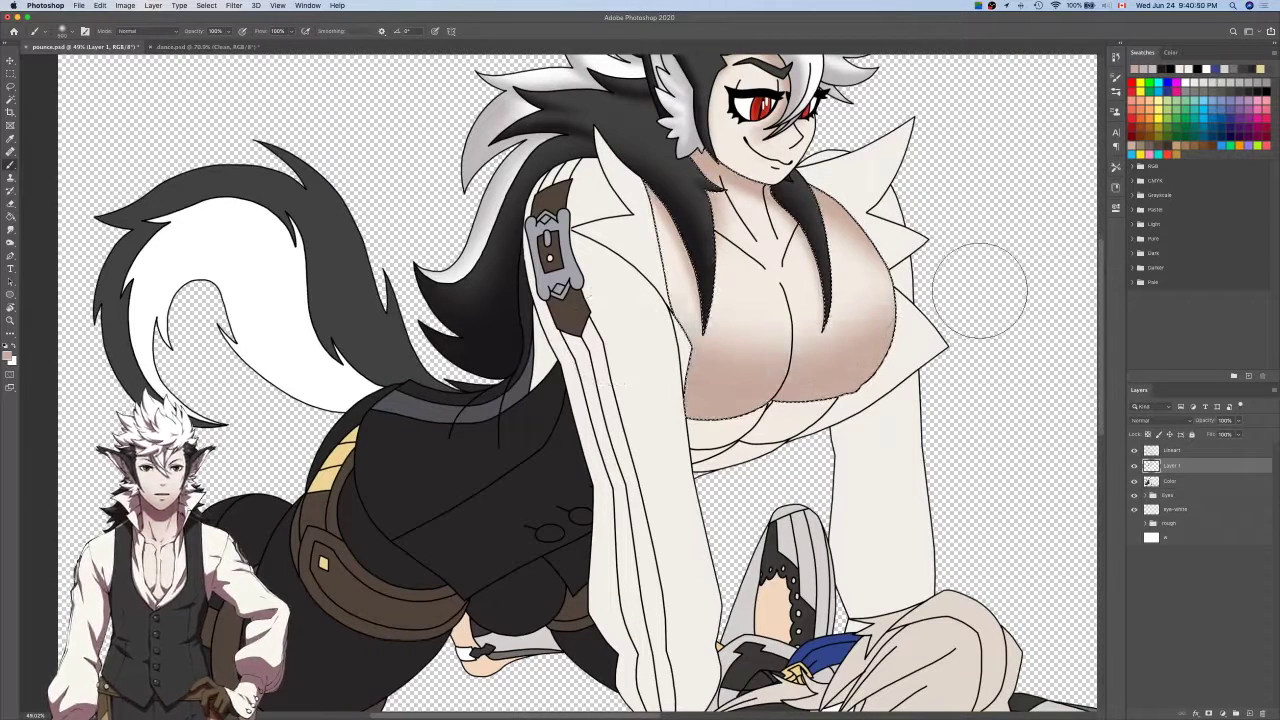
key(super+z)
key(super+z)
Enlarge the soft brush and shade a wide brown gradient across the lower chest inside the skin selection.
key(])
key(])
key(])
key(])
key(])
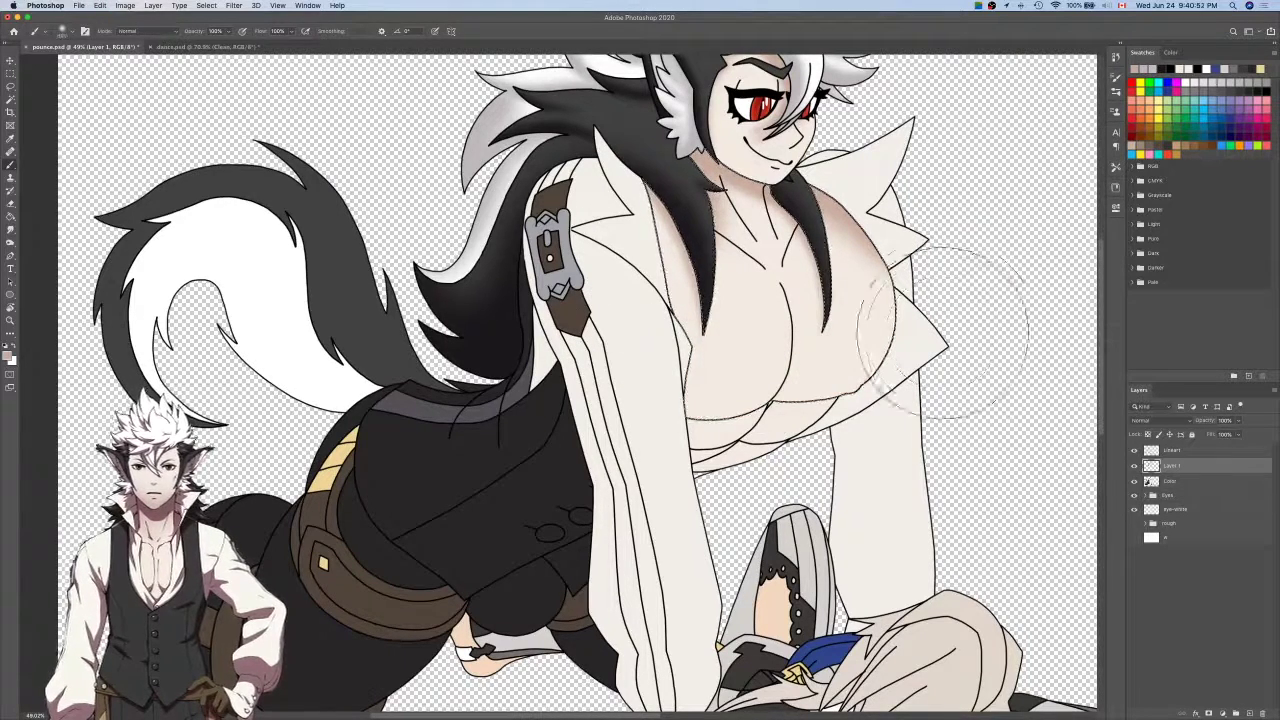
mouse_move(1001, 296)
mouse_down()
mouse_move(943, 396)
mouse_move(708, 476)
mouse_move(563, 372)
mouse_up()
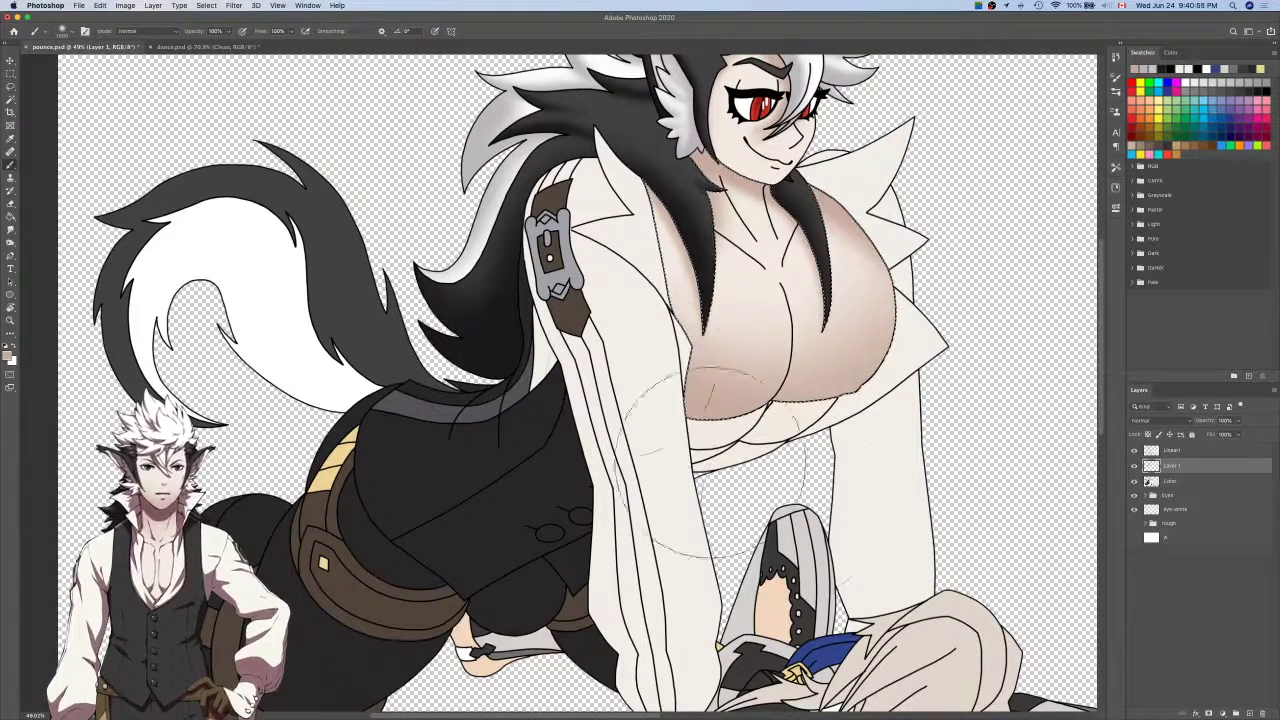
key(super+z)
key(super+shift+z)
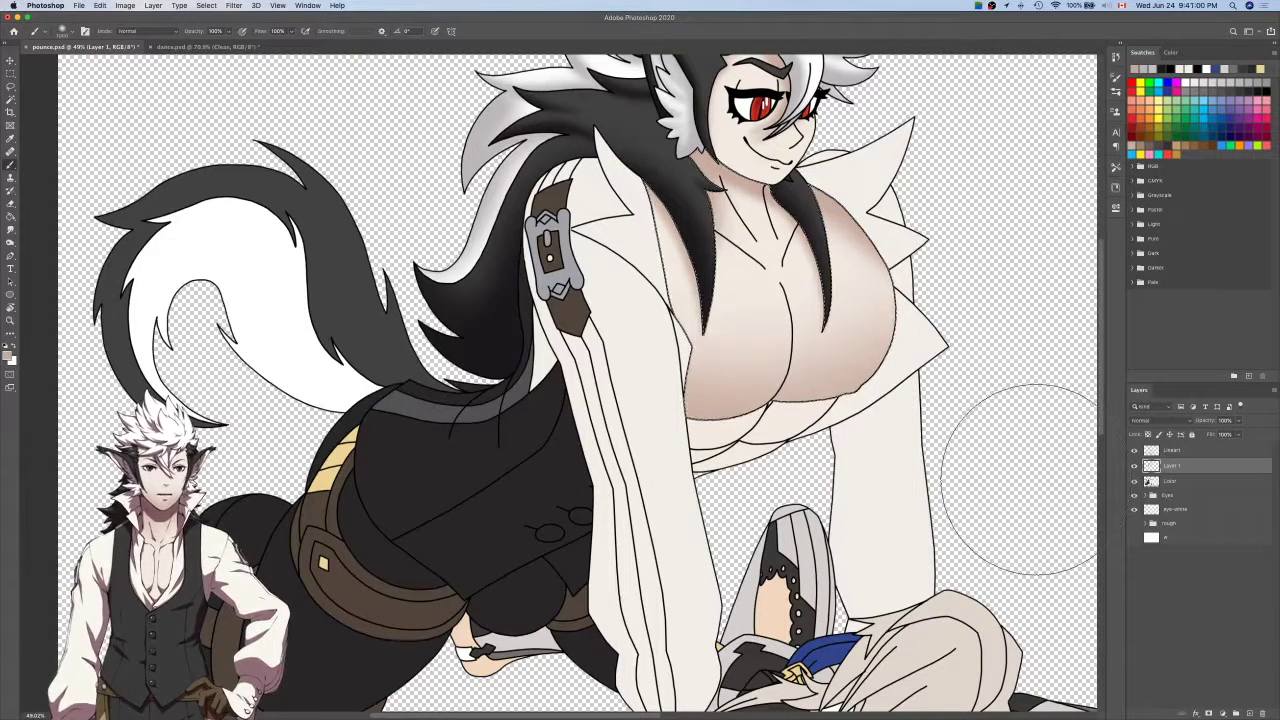
Add a new layer above the merged shading layer and reduce the brush to a small size.
click(1249, 713)
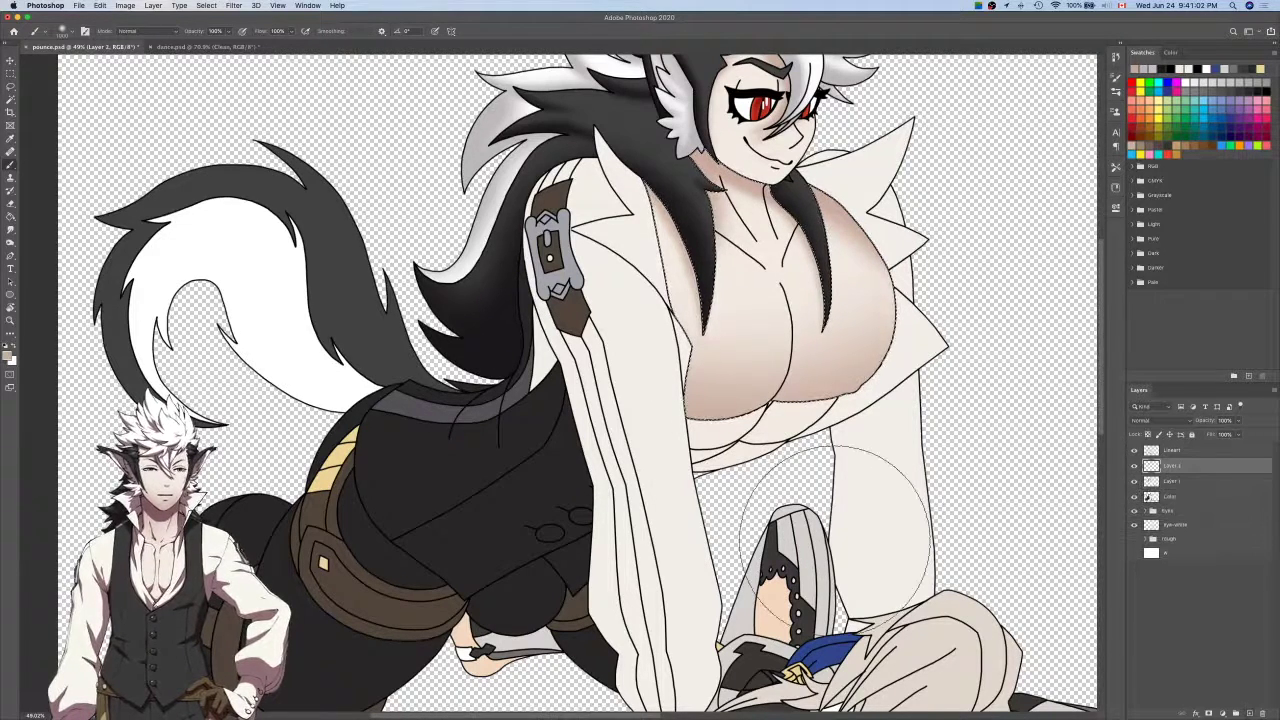
key(bracketleft)
key(bracketleft)
key(bracketleft)
key(bracketleft)
key(bracketleft)
key(bracketleft)
key(bracketleft)
key(bracketleft)
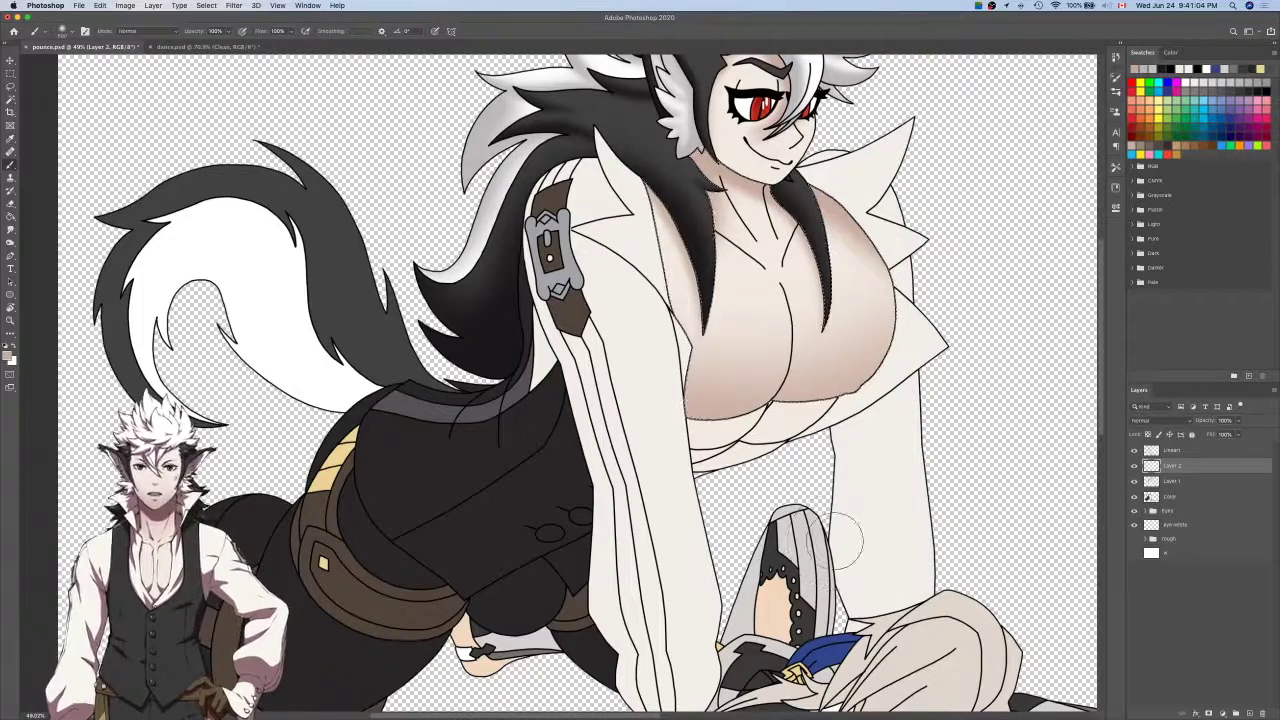
key(bracketleft)
key(bracketleft)
key(bracketleft)
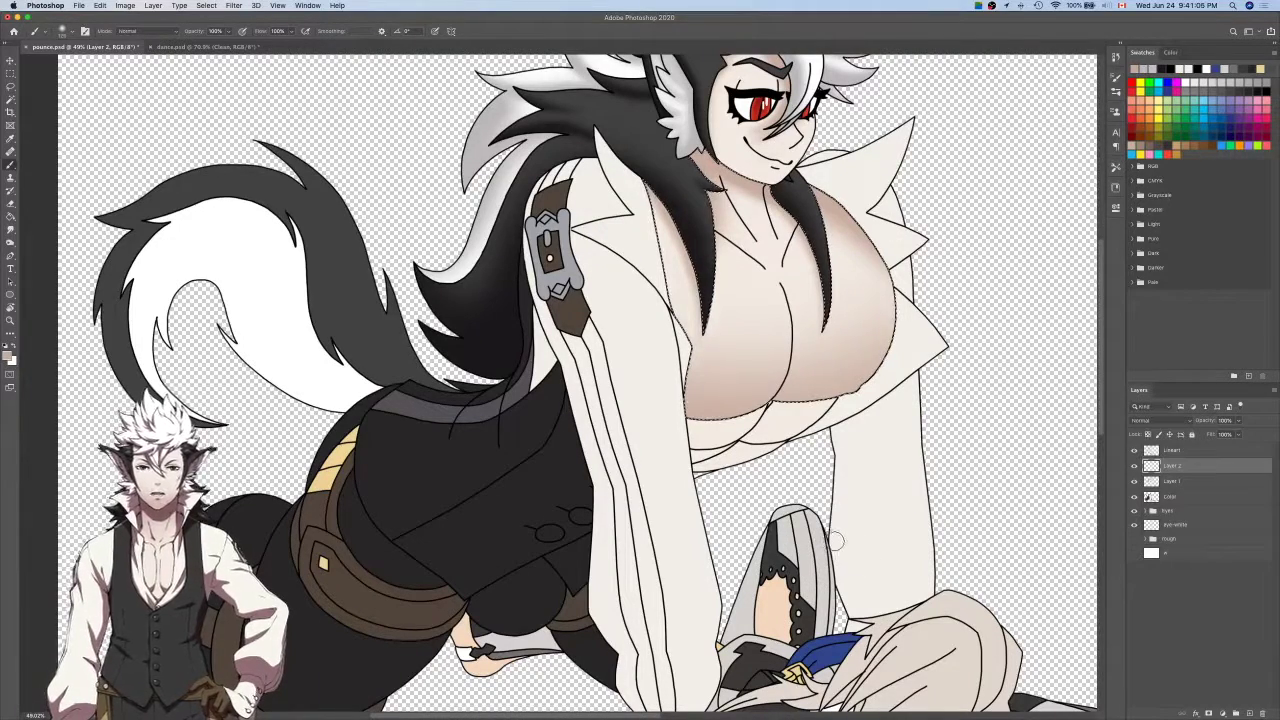
Sample the brown shadow colour from the lower chest near the centre line.
scroll(789, 391, up, 2)
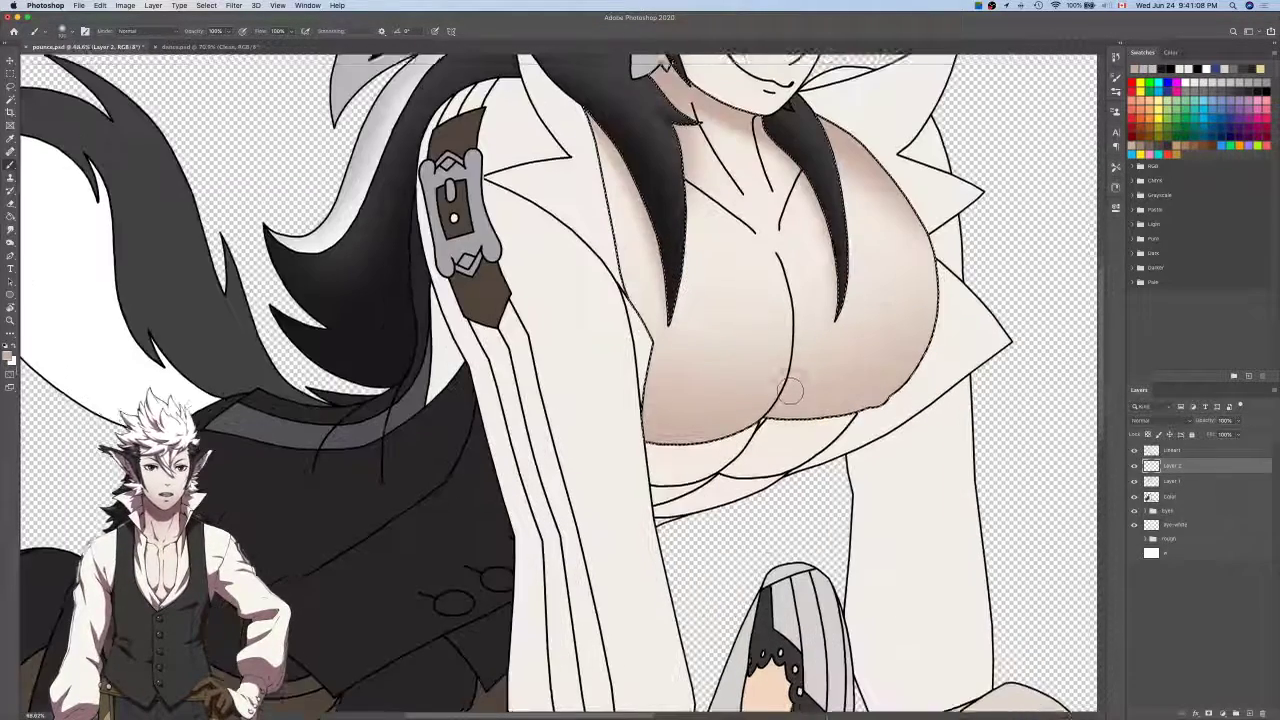
scroll(789, 391, up, 3)
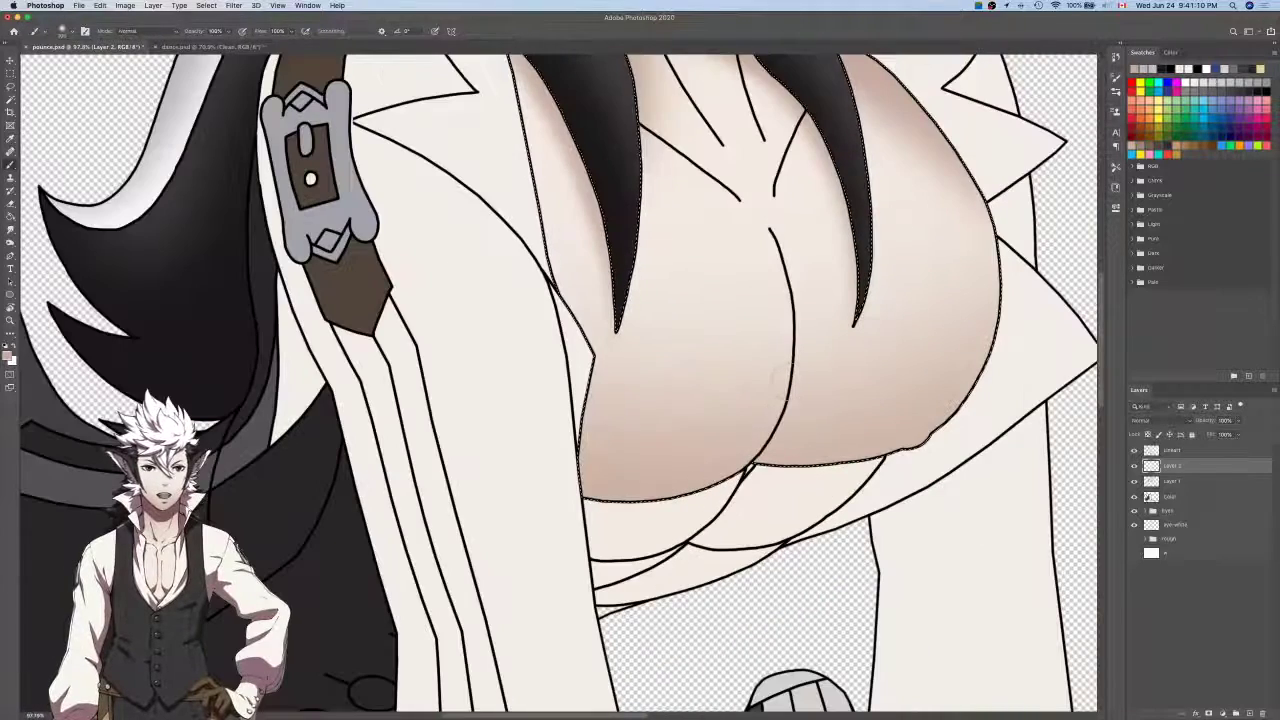
alt+click(778, 470)
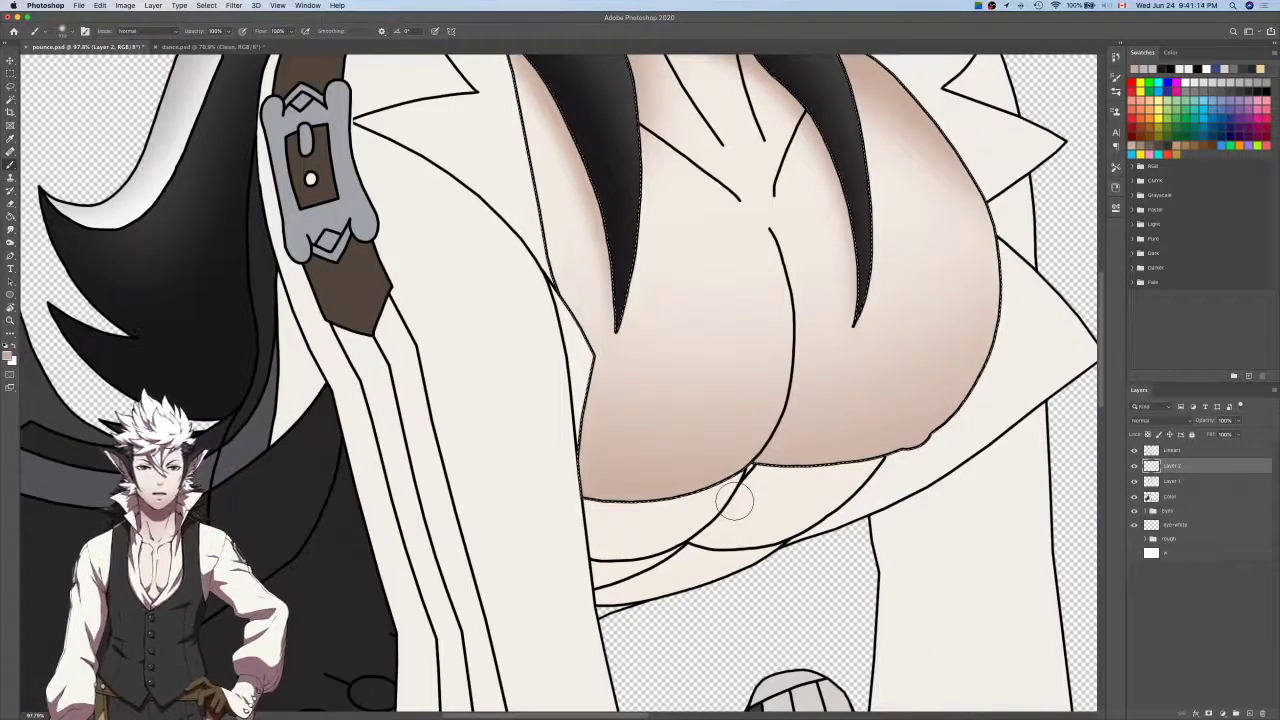
scroll(745, 440, up, 2)
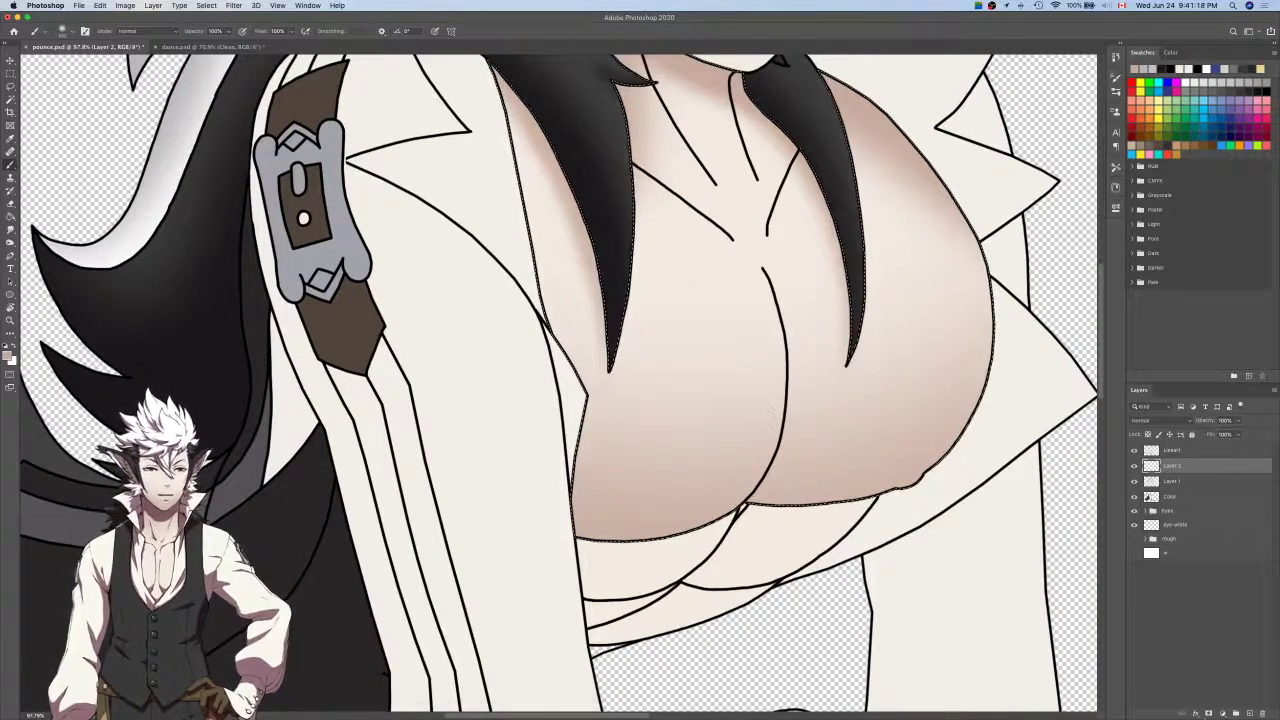
mouse_move(830, 716)
click(842, 692)
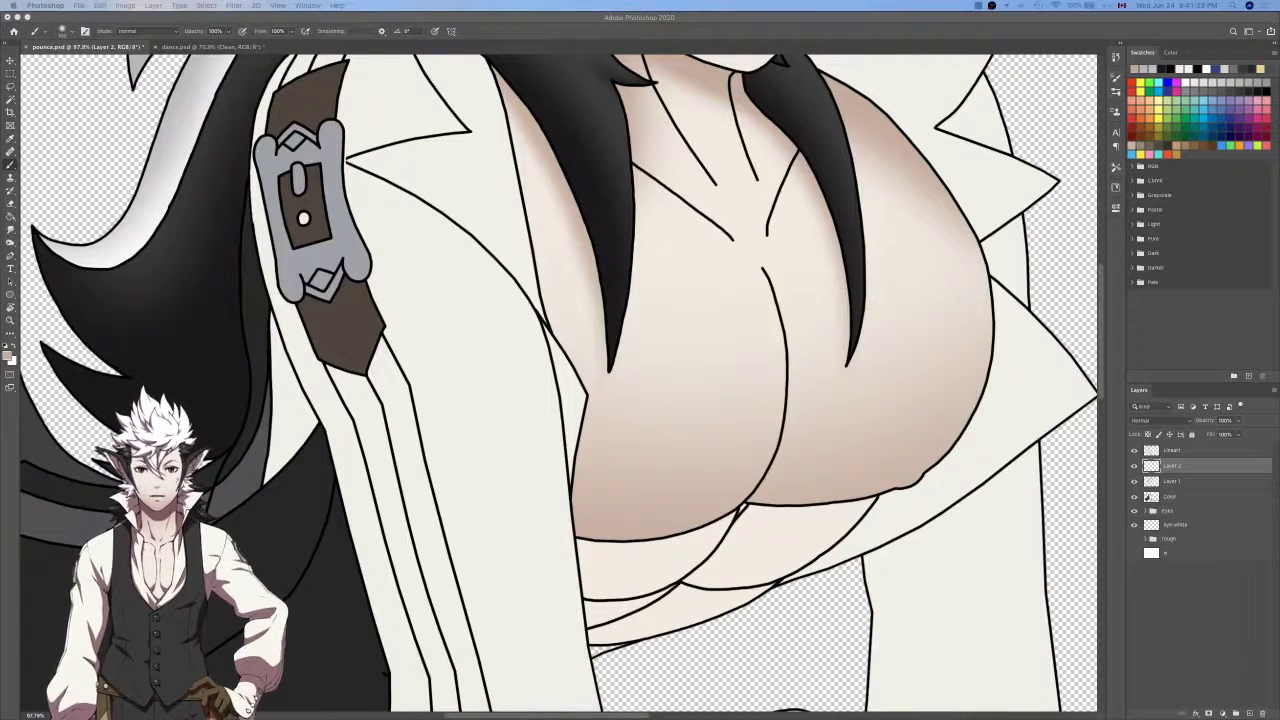
click(449, 525)
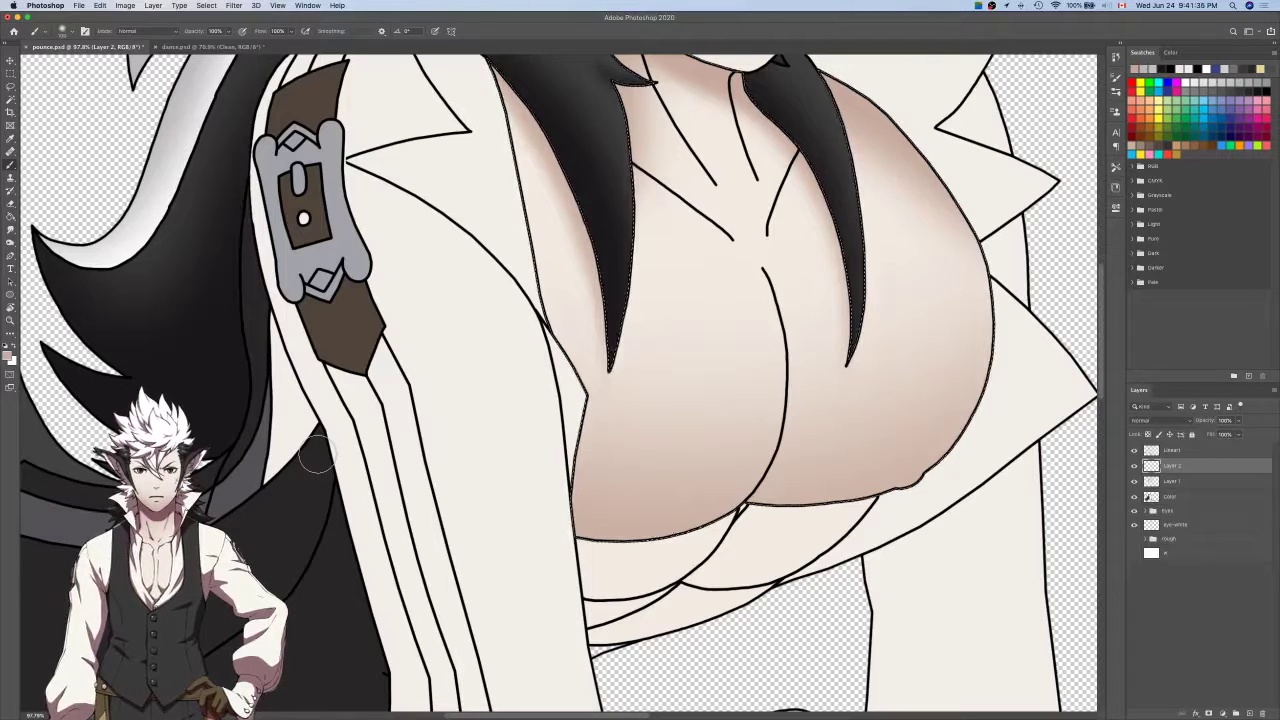
key(bracketleft)
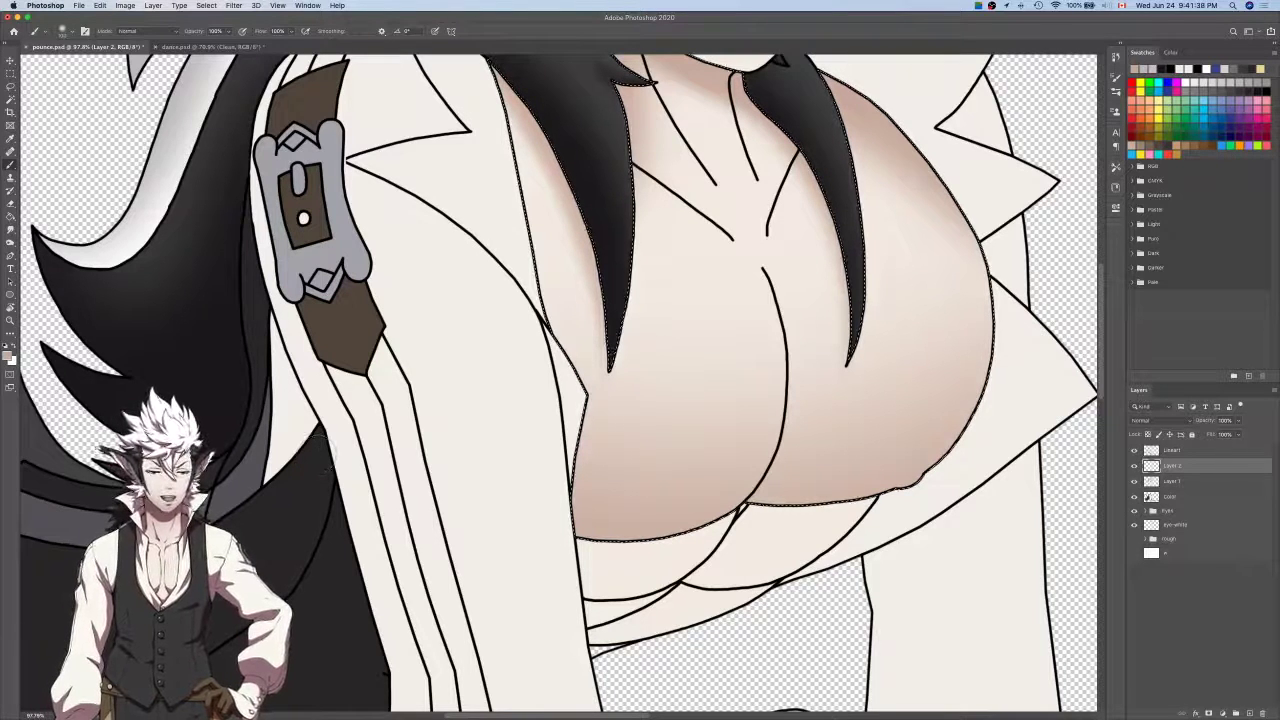
key(super+d)
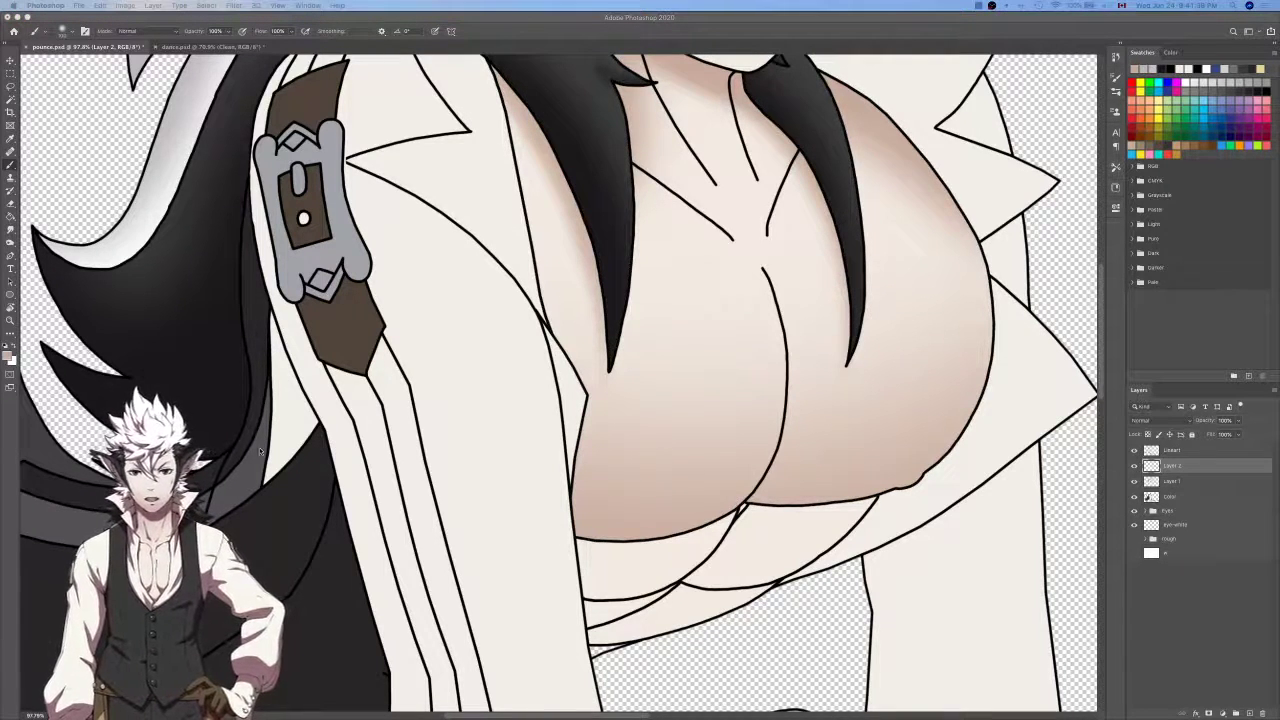
key(shift+super+d)
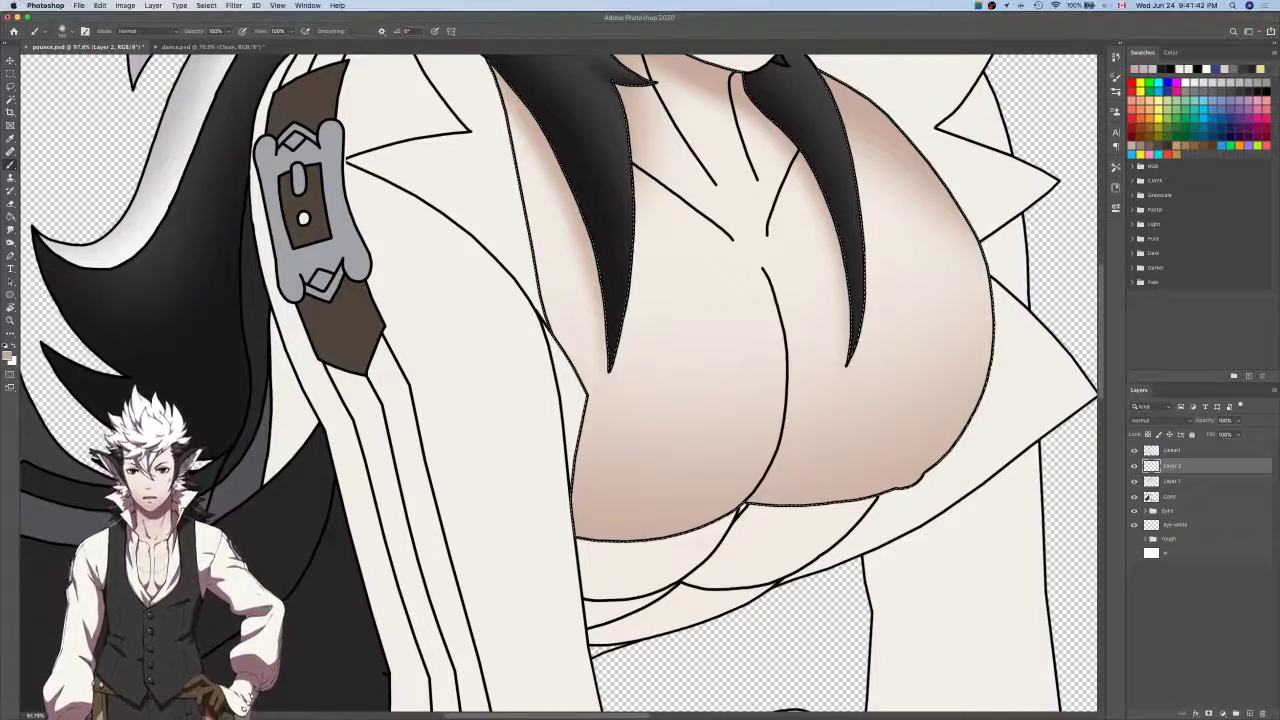
Examine the chest shading with Layer 2 and Layer 1 each hidden and shown in turn.
scroll(622, 428, up, 3)
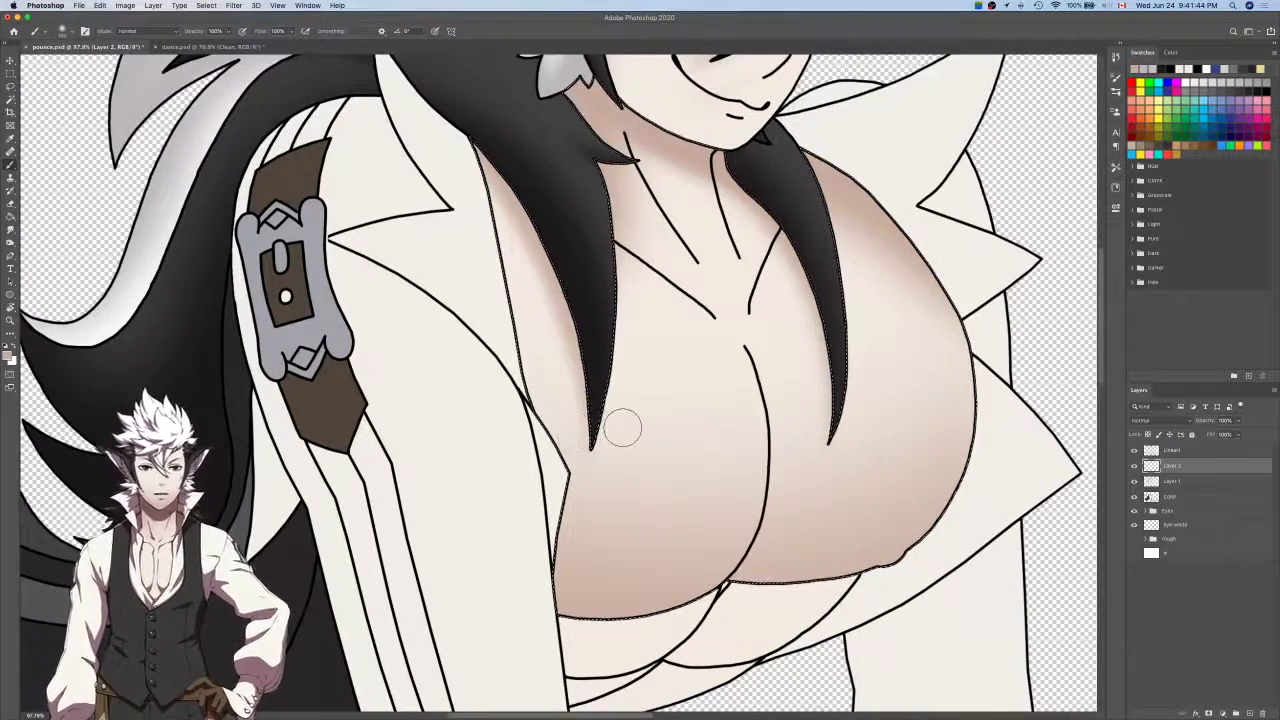
scroll(543, 297, left, 3)
scroll(543, 297, up, 1)
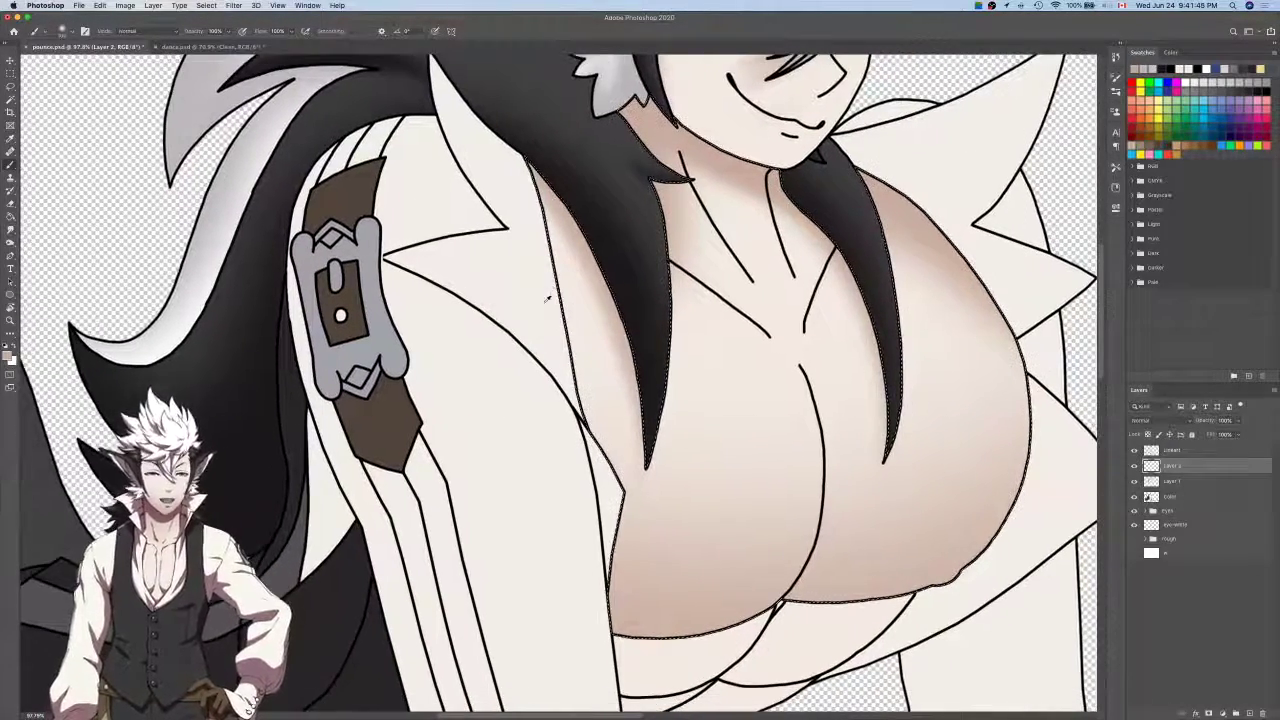
scroll(545, 300, down, 2)
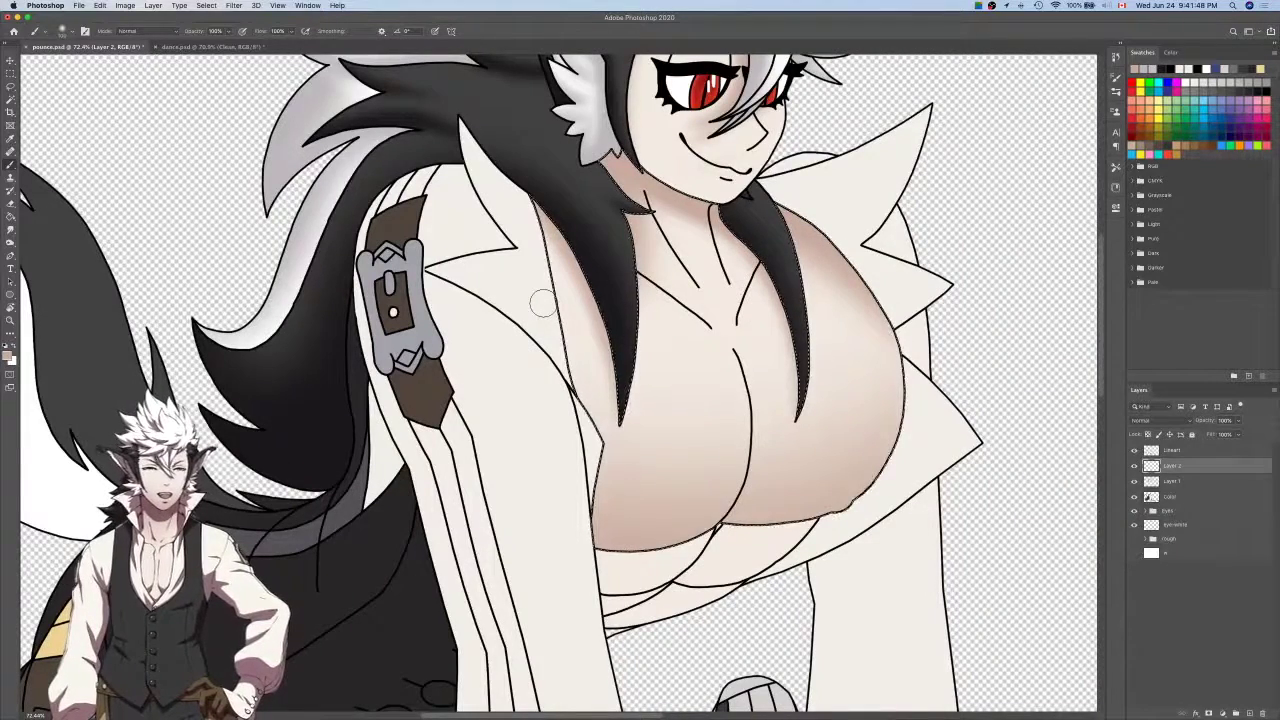
scroll(543, 302, left, 2)
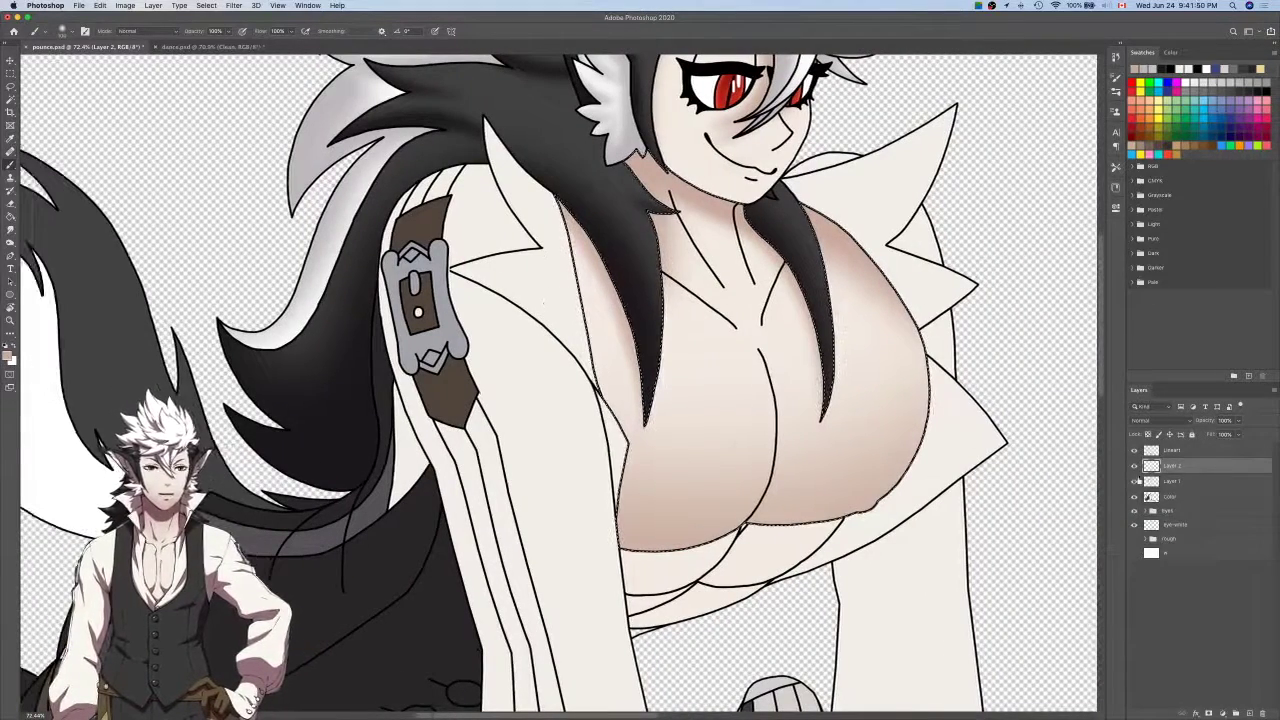
click(1134, 467)
click(1134, 467)
click(1134, 482)
click(1134, 482)
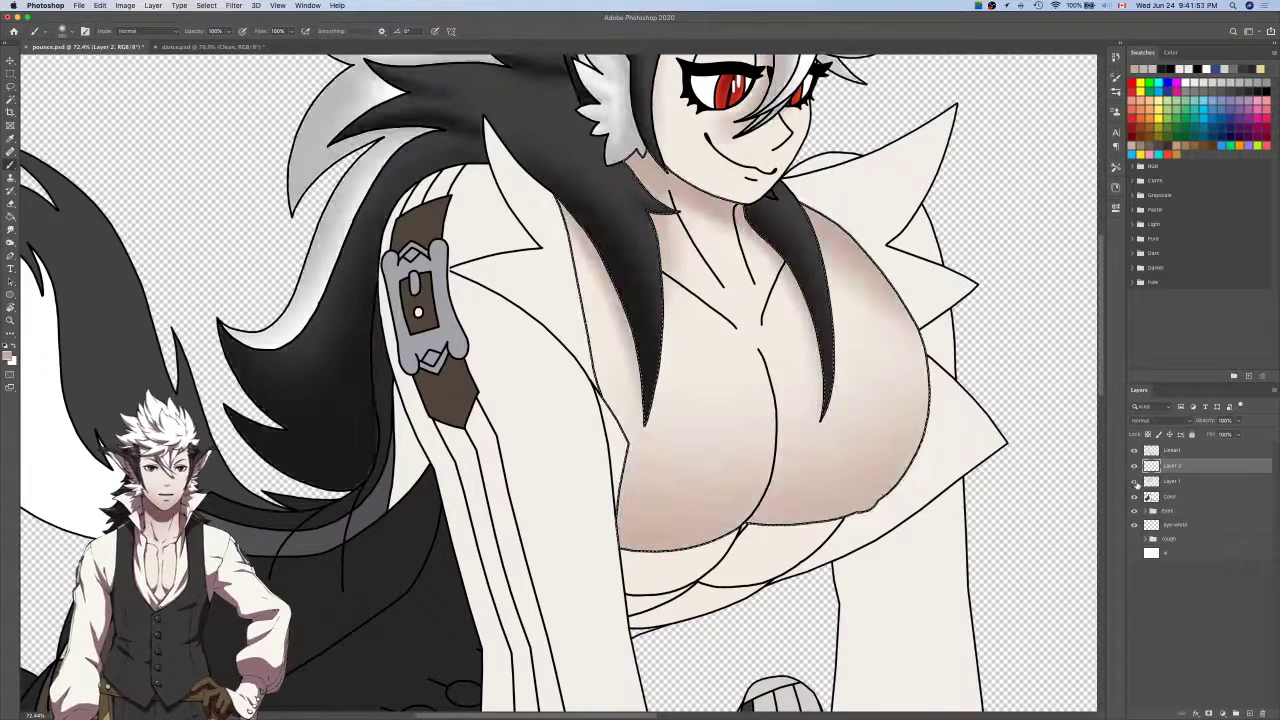
Enlarge the soft brush and shade the chest's edge along the open shirt and down to the lower chest on Layer 1.
click(1175, 484)
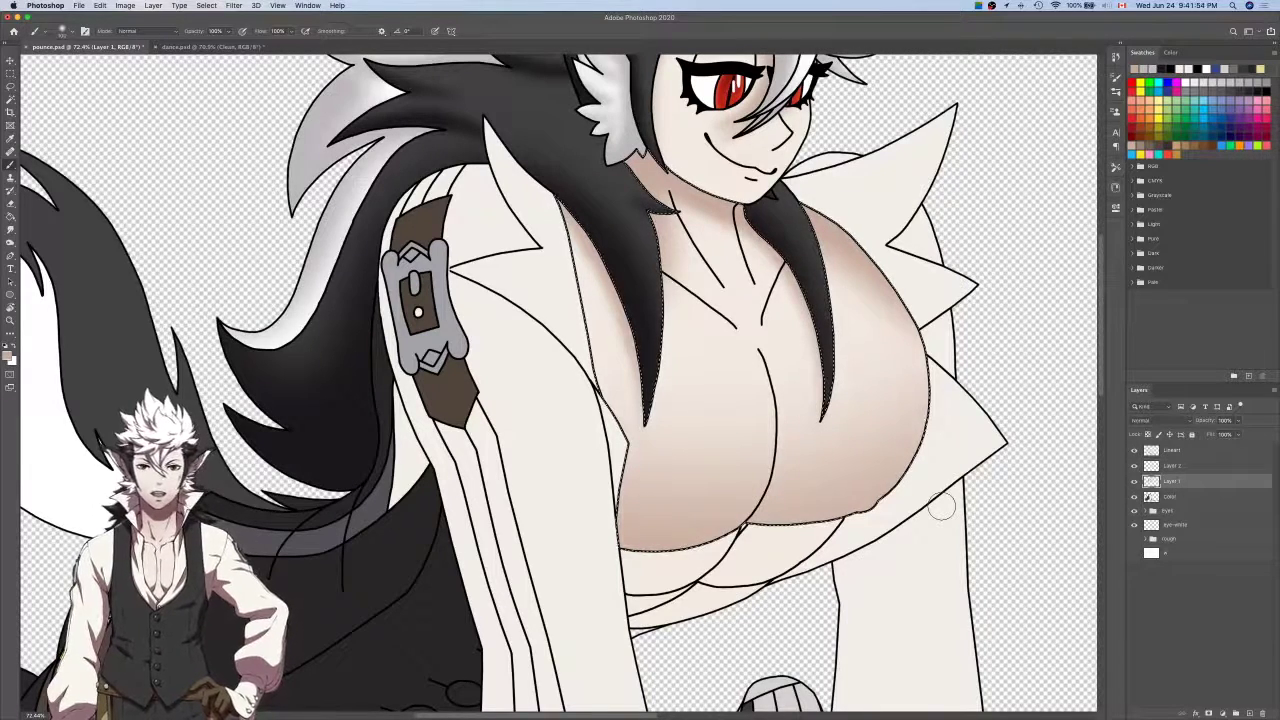
key(bracketright)
key(bracketright)
key(bracketright)
key(bracketright)
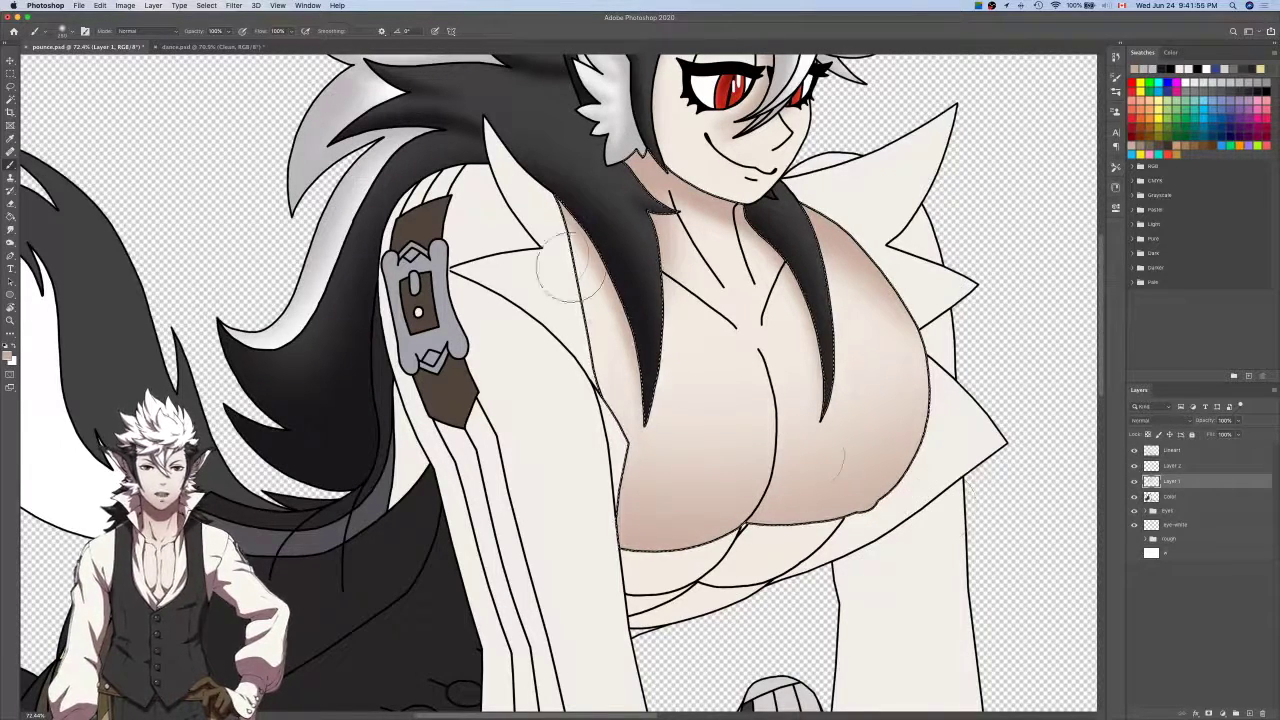
drag(533, 221, 557, 490)
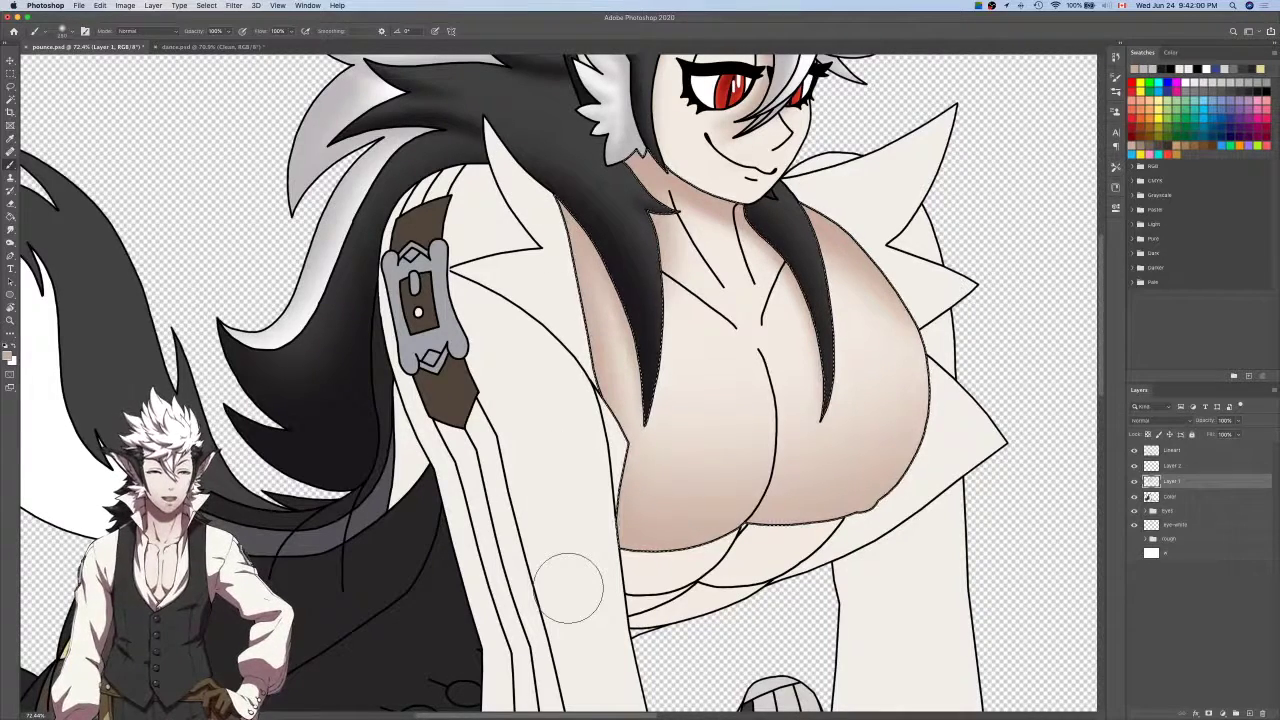
key(super+z)
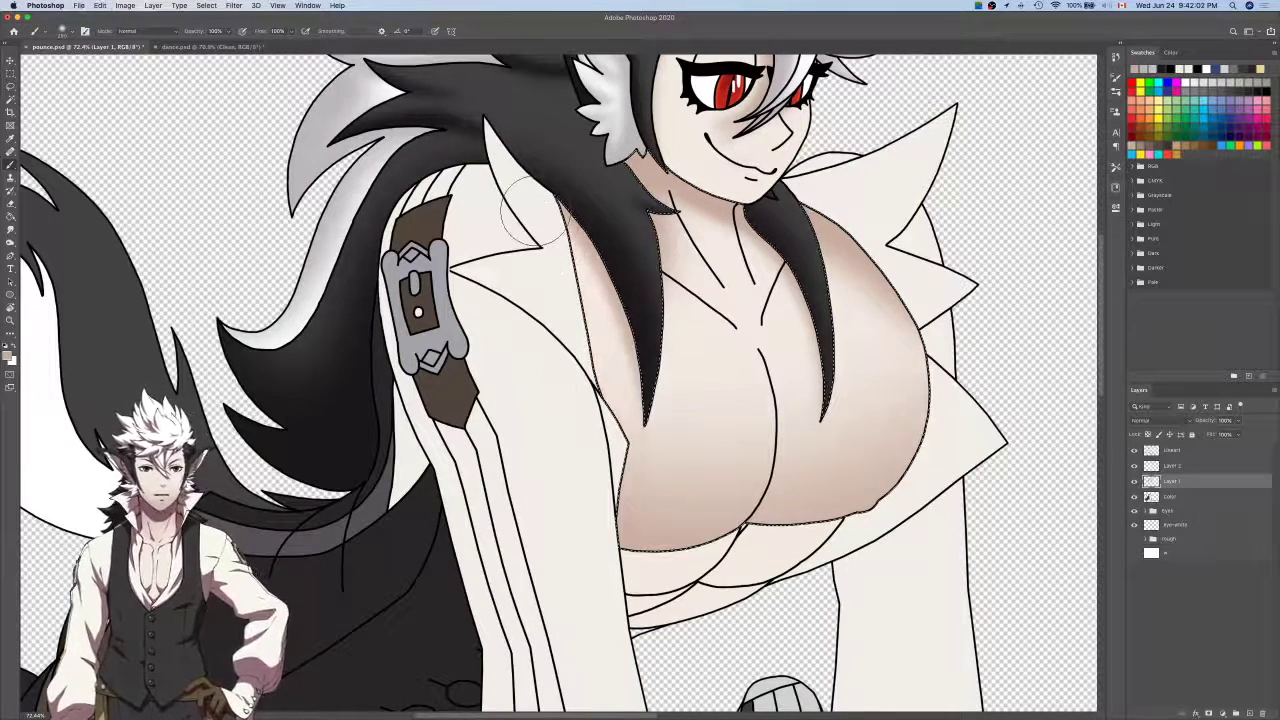
drag(536, 216, 681, 582)
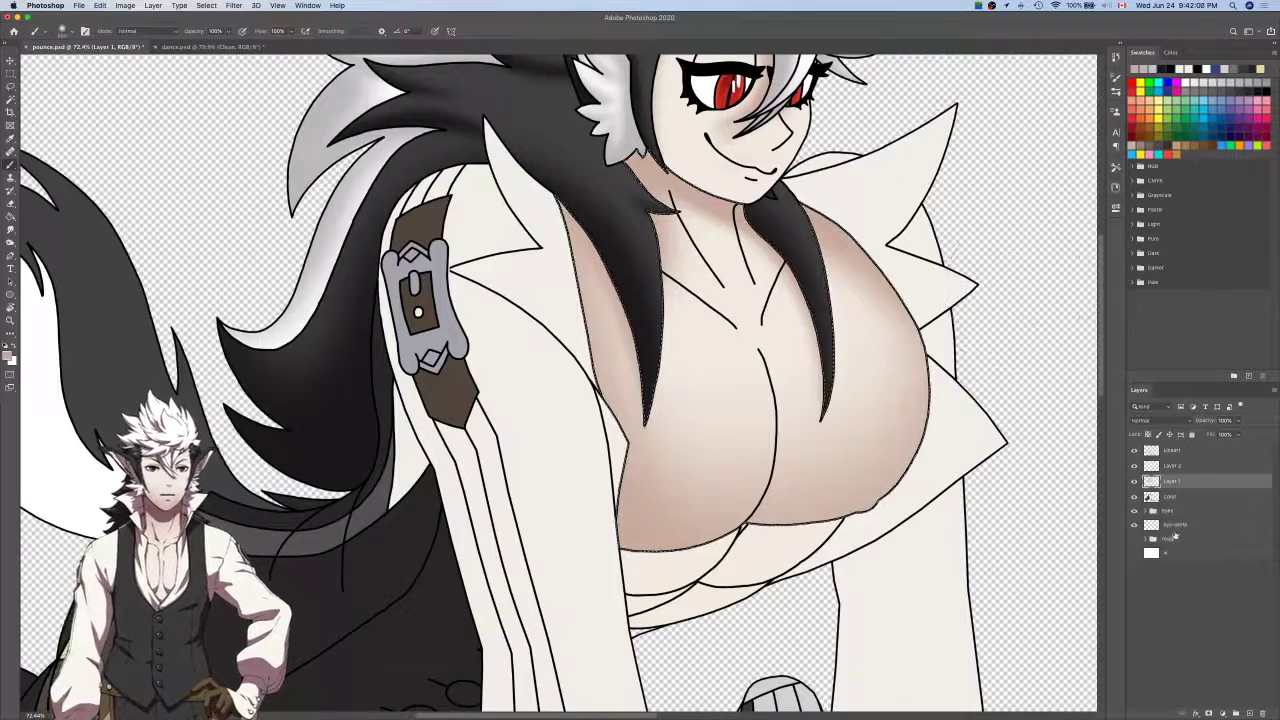
Add a new layer above Layer 2 and brush soft brown shading outward from the chest's centre line.
click(1195, 466)
click(1248, 714)
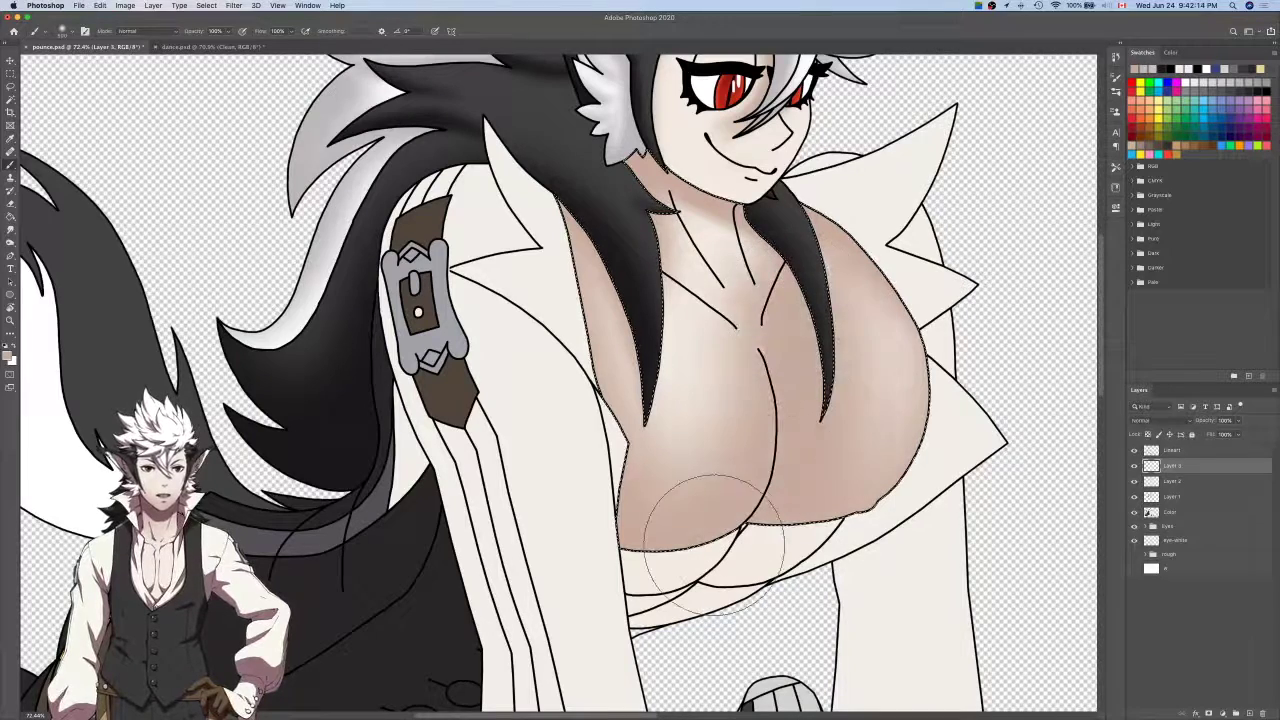
key(super+z)
key(super+z)
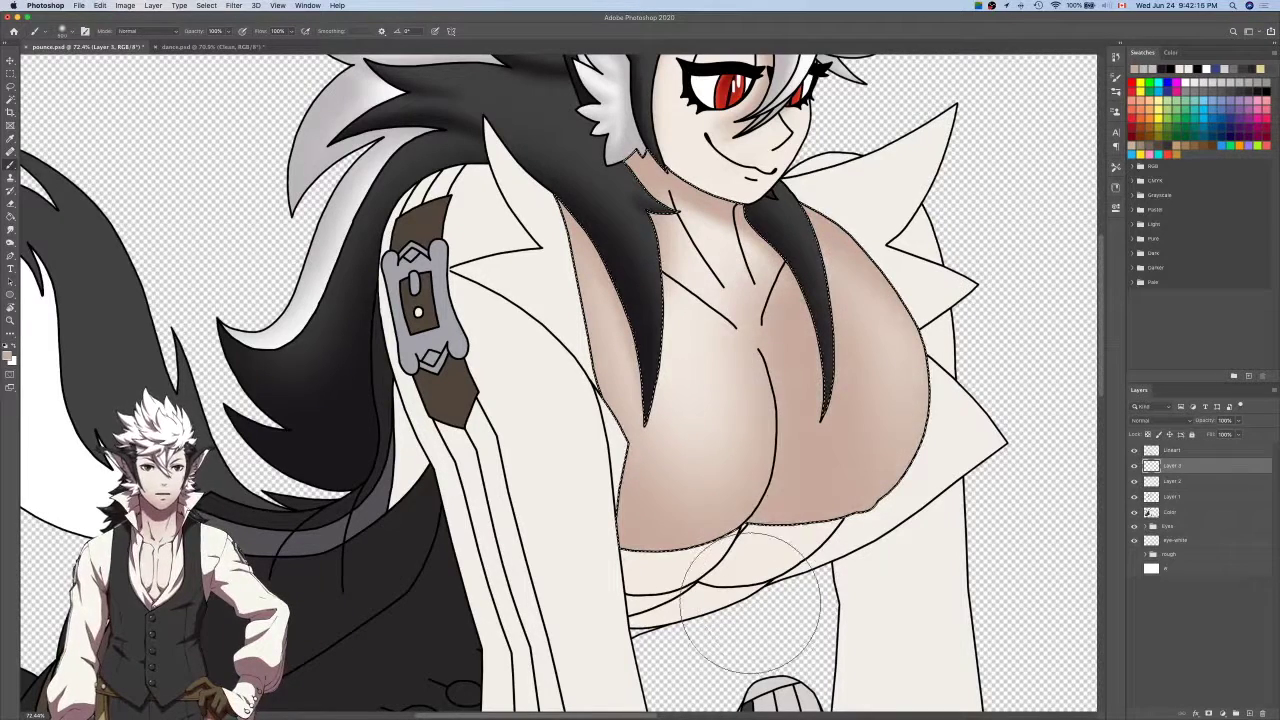
key(super+z)
mouse_move(760, 592)
mouse_down()
mouse_move(784, 555)
mouse_move(812, 478)
mouse_up()
Soften the new centre-line shading with a large soft eraser over the upper chest.
key(e)
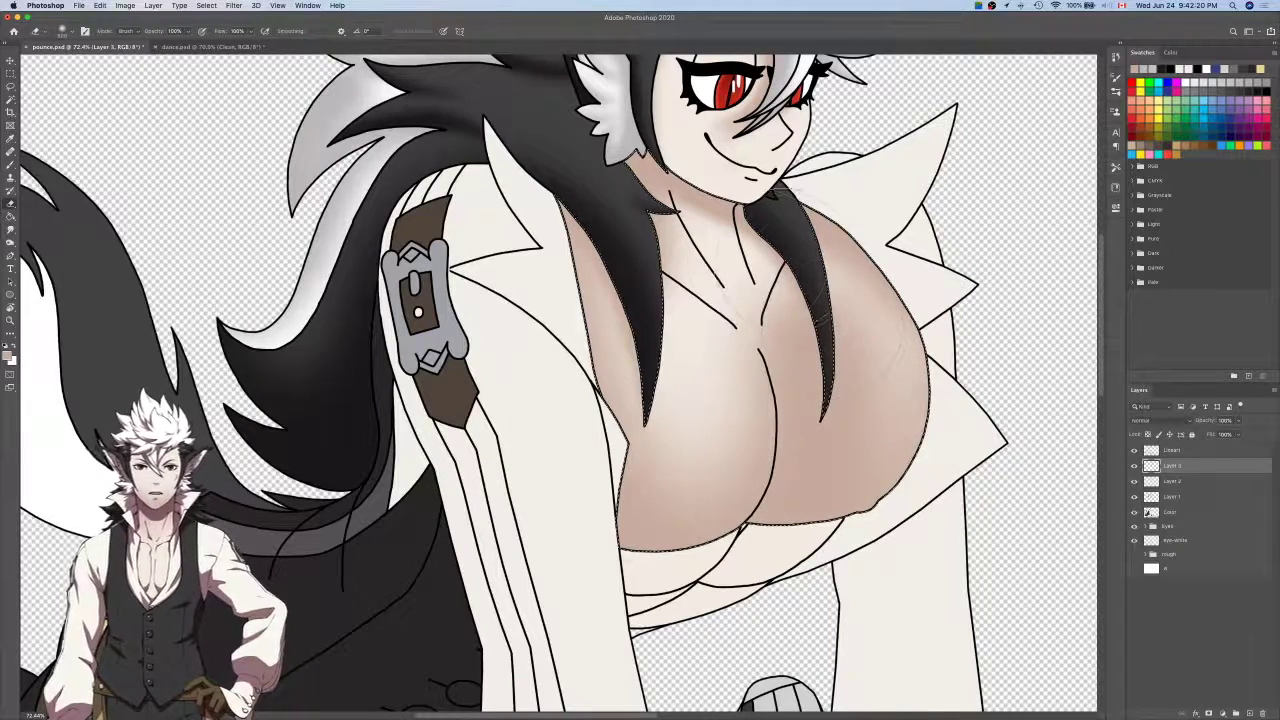
mouse_move(757, 257)
mouse_down()
mouse_move(838, 379)
mouse_move(860, 537)
mouse_move(830, 587)
mouse_move(834, 272)
mouse_move(736, 249)
mouse_move(880, 407)
mouse_move(856, 567)
mouse_move(835, 584)
mouse_move(875, 539)
mouse_move(806, 575)
mouse_move(858, 400)
mouse_up()
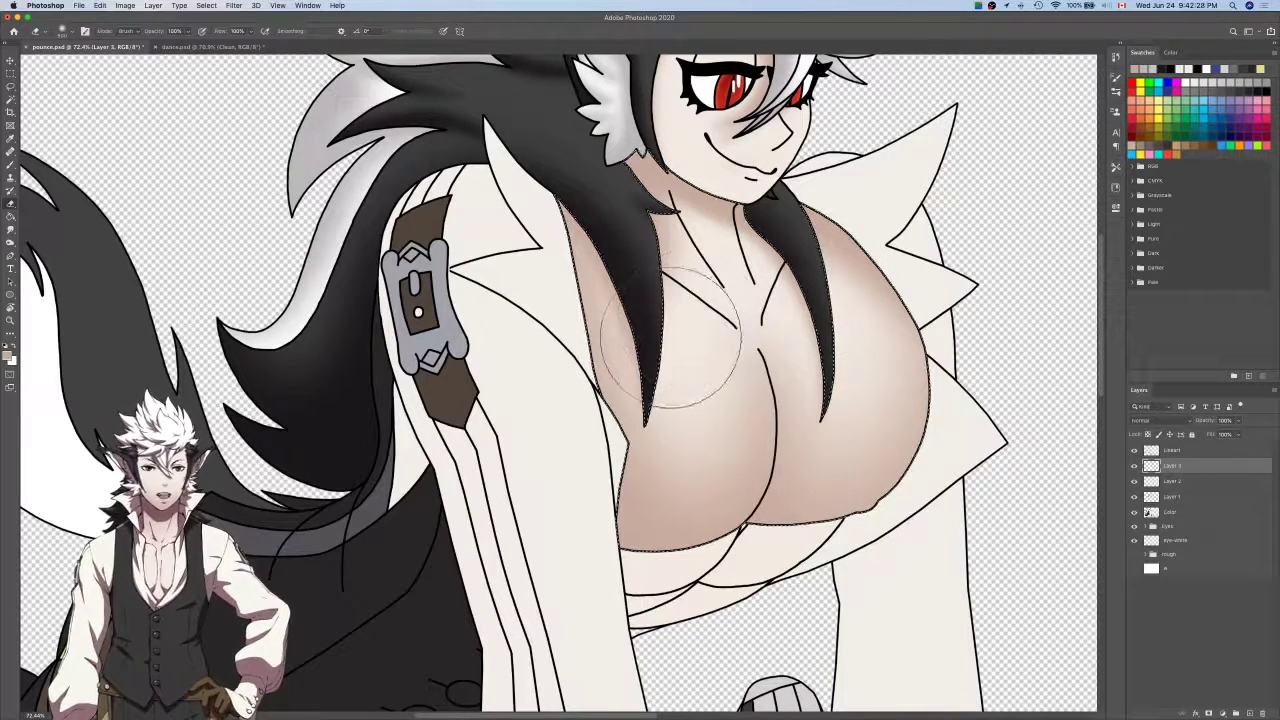
Examine the whole figure with the Layer 1 shading repeatedly hidden and shown.
key(super+0)
scroll(760, 293, up, 3)
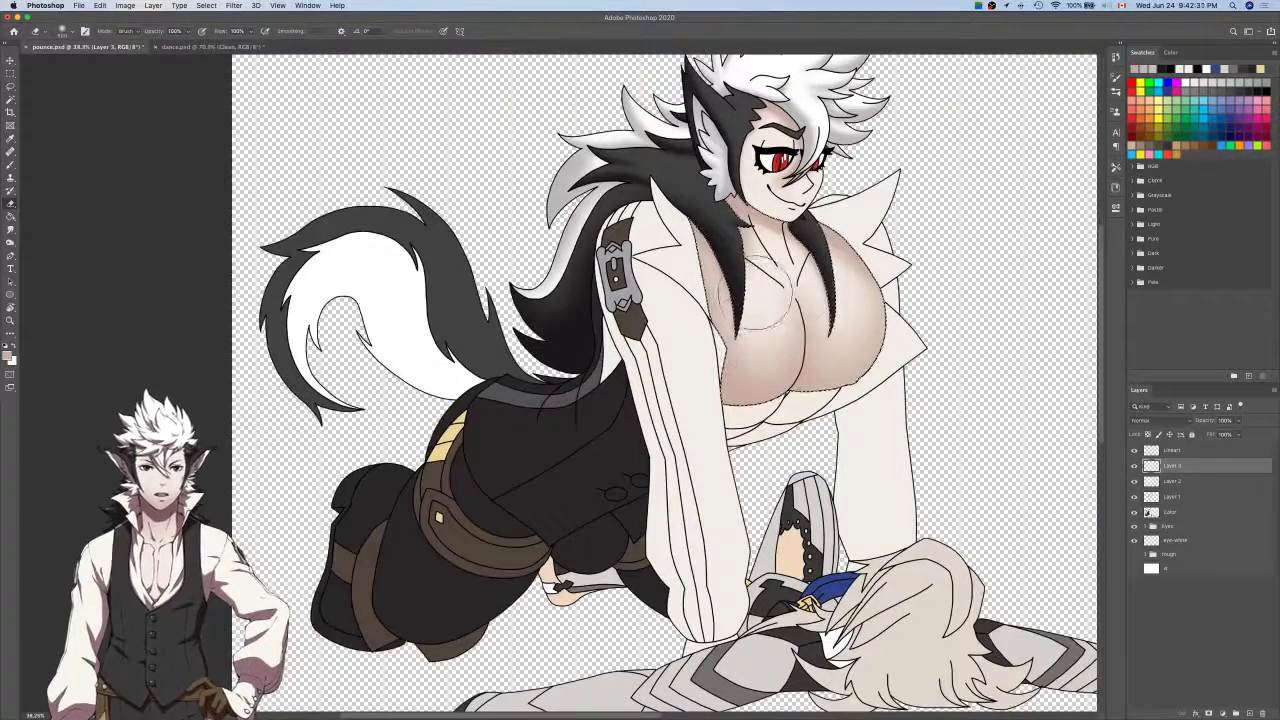
click(1133, 498)
click(1133, 498)
click(1134, 496)
click(1134, 496)
click(1134, 496)
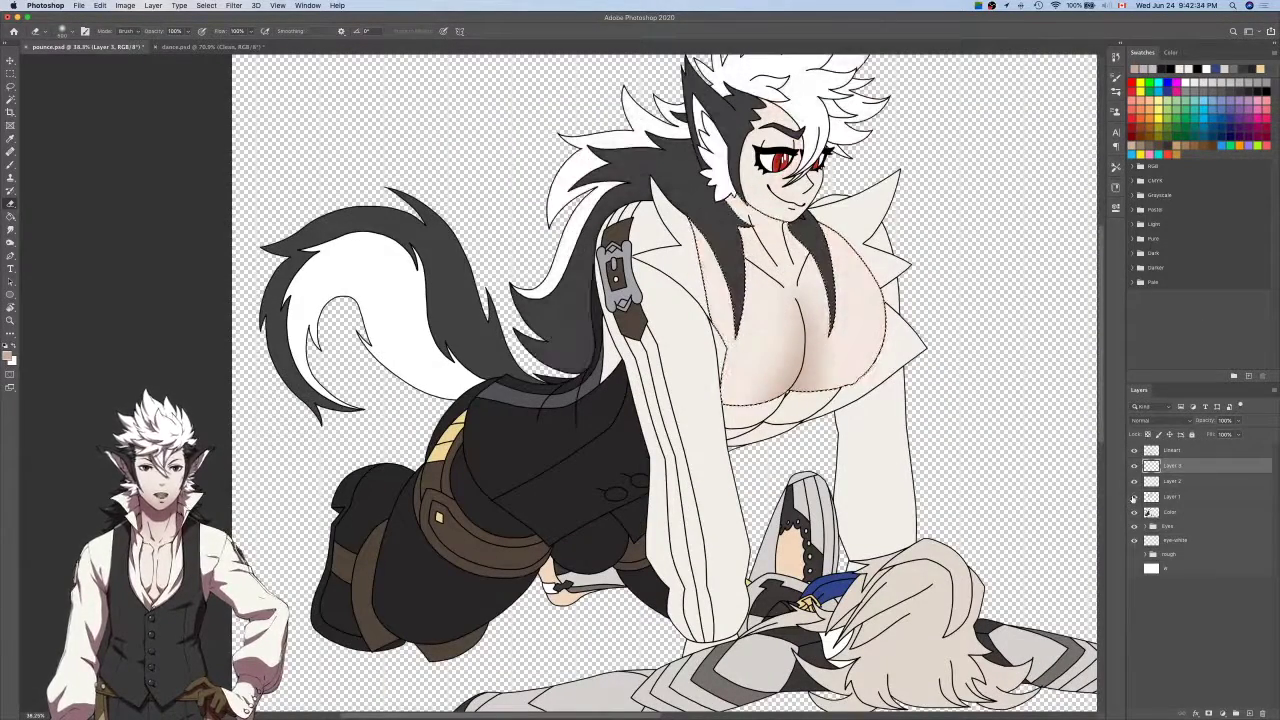
click(1134, 496)
click(1134, 496)
click(1134, 496)
click(1134, 496)
click(1134, 496)
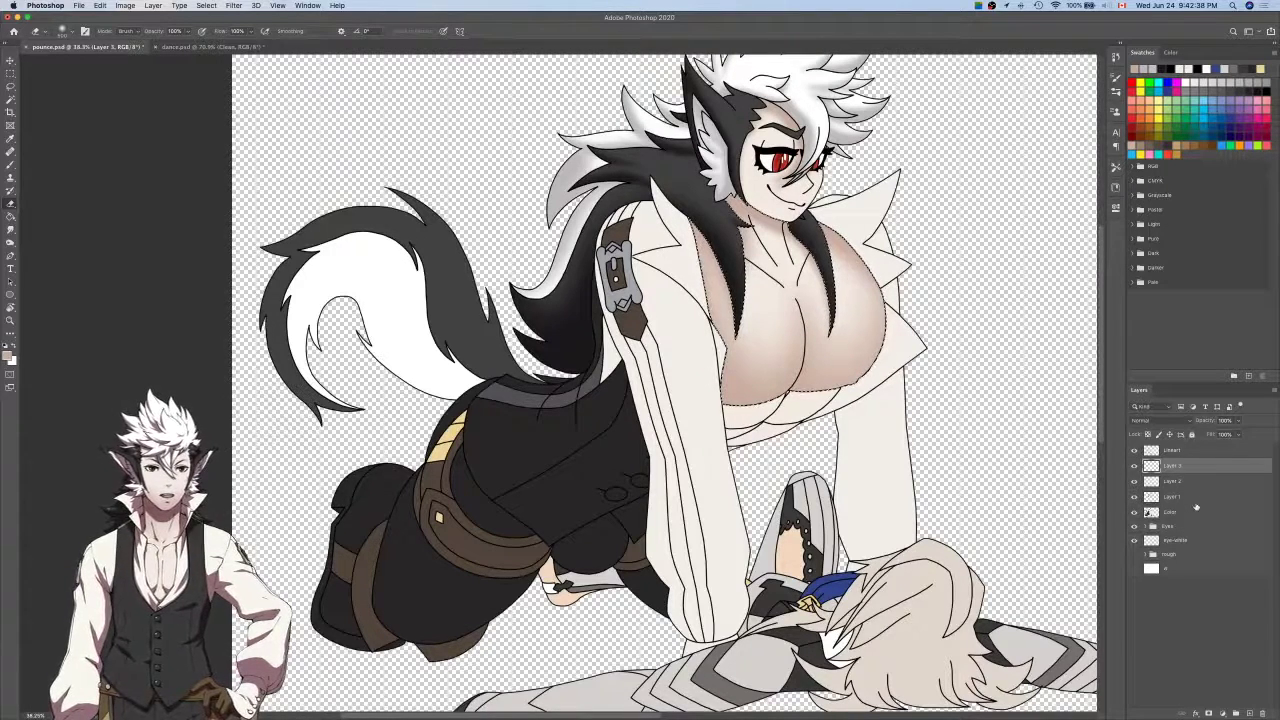
Try merging the three shading layers and lightening the chest with a large soft eraser, and undo both.
shift+click(1192, 497)
right_click(1196, 505)
click(1140, 580)
key(w)
scroll(818, 390, up, 2)
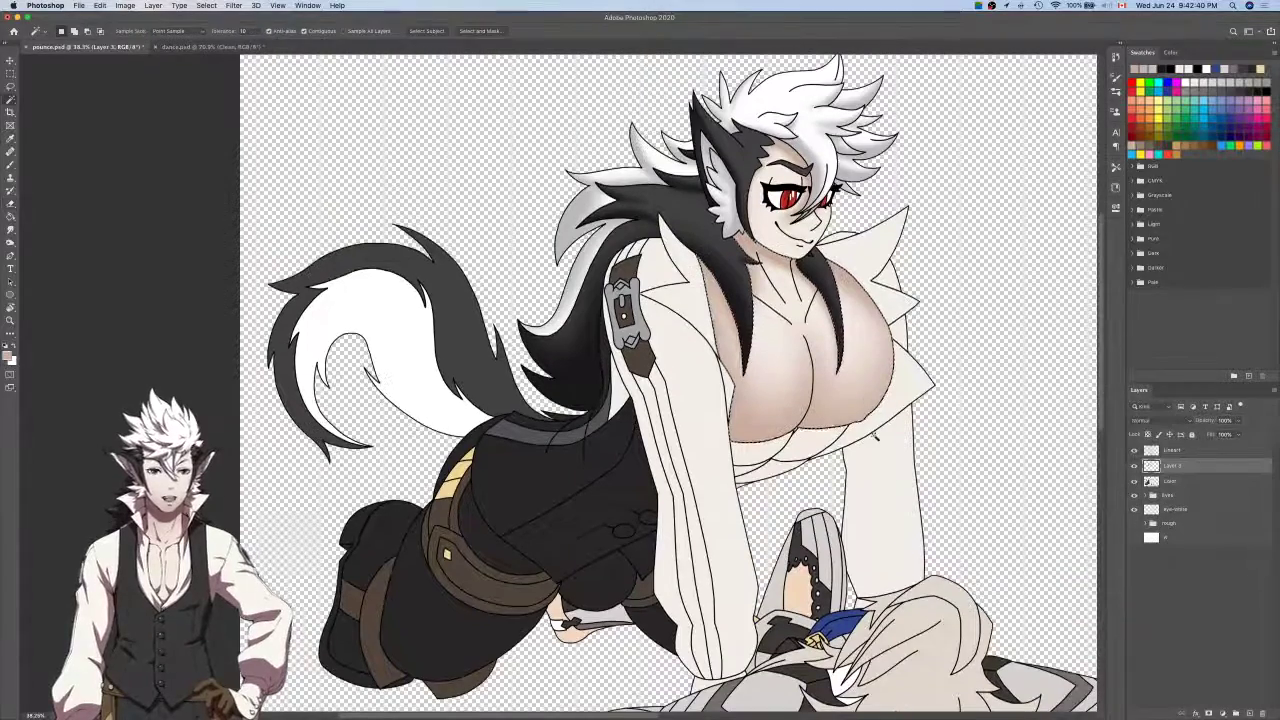
key(e)
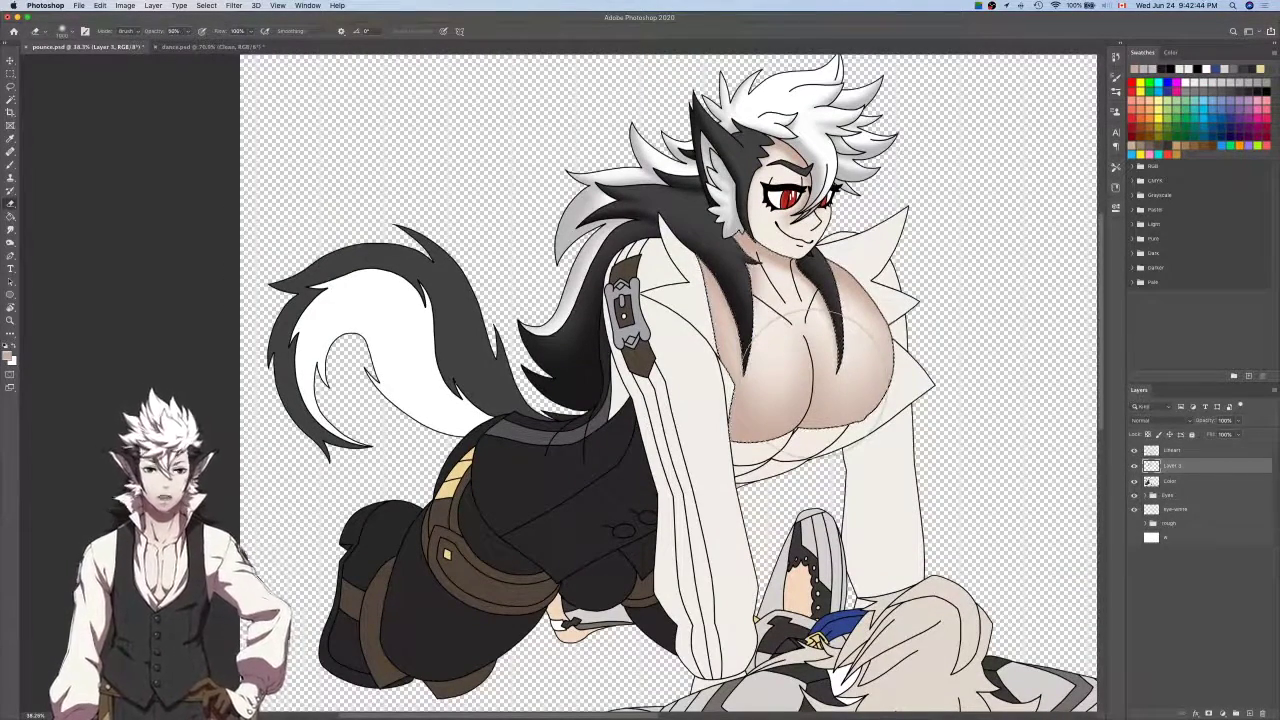
scroll(810, 370, up, 2)
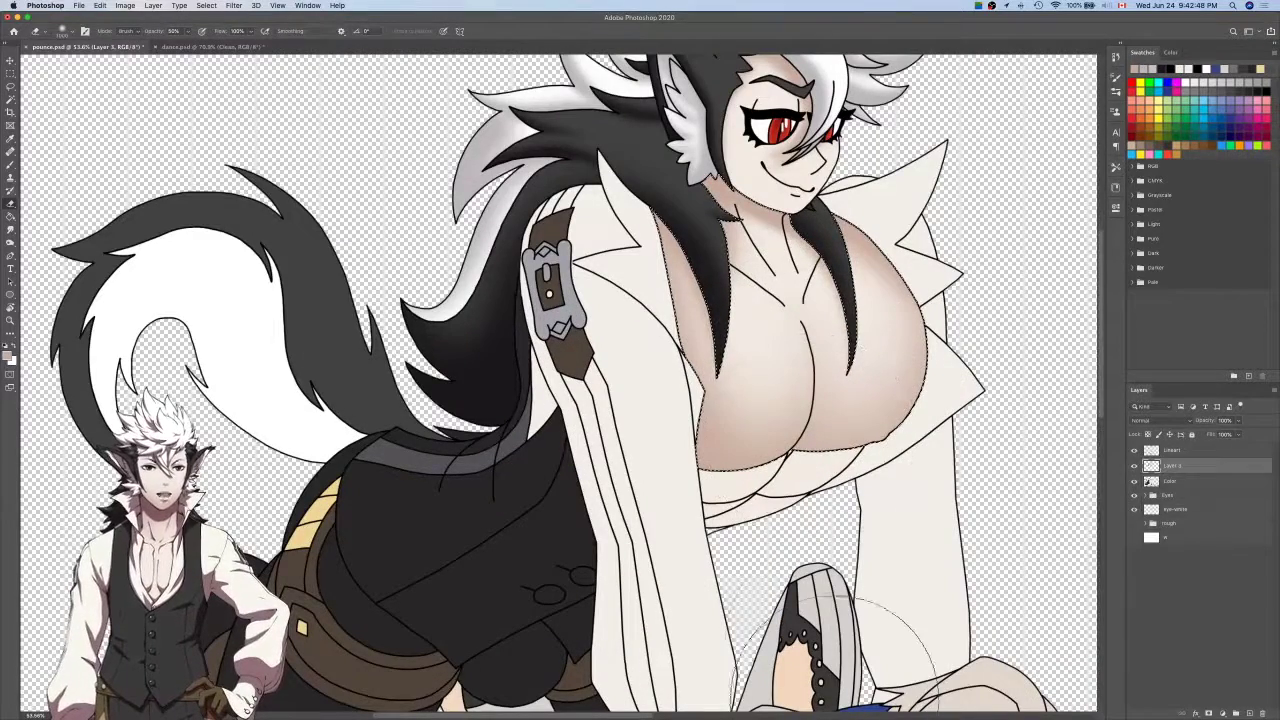
key(super+z)
Hide Layer 3, try erasing the chest shading on Layer 1 with the large soft eraser, and undo the strokes.
click(1133, 467)
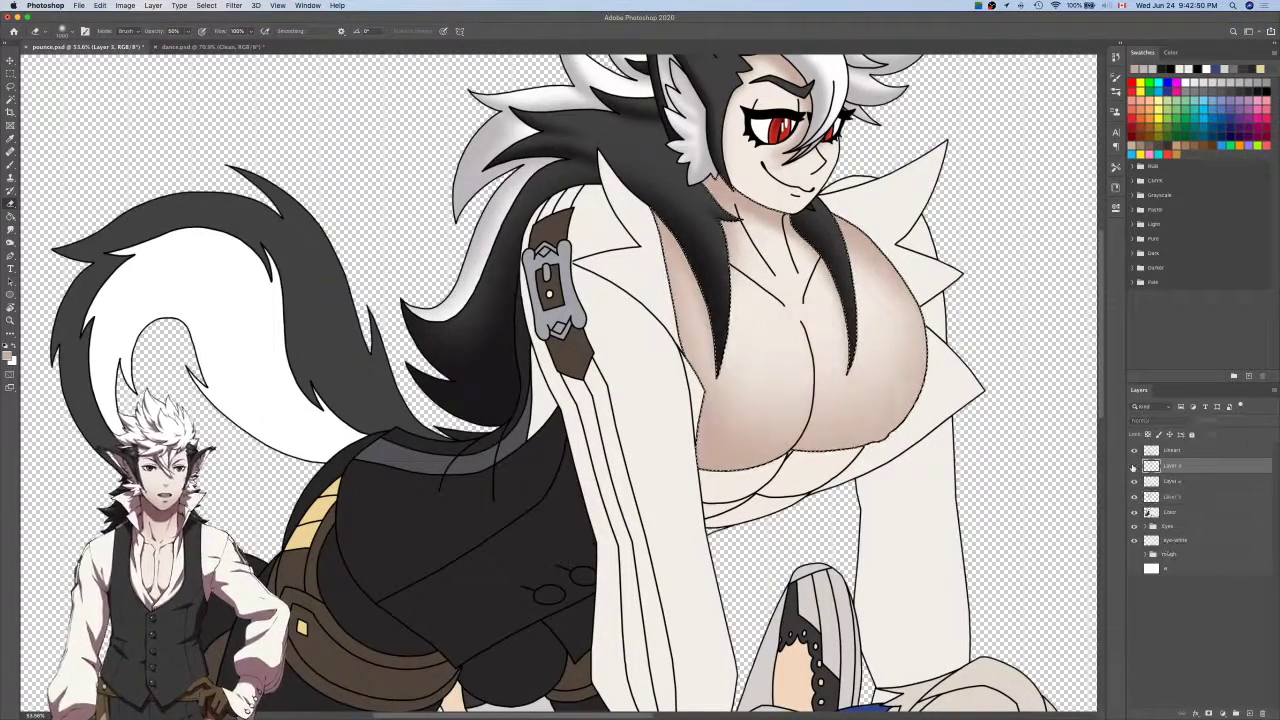
click(1190, 498)
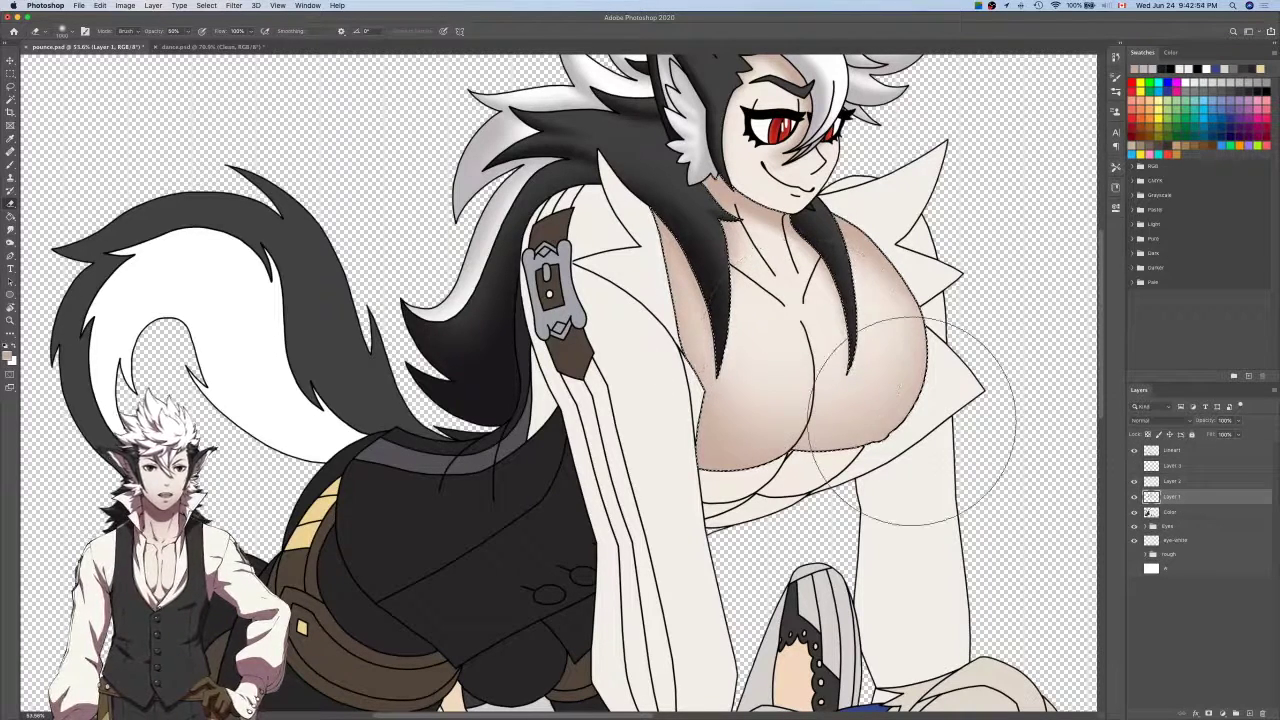
key(super+z)
key(super+z)
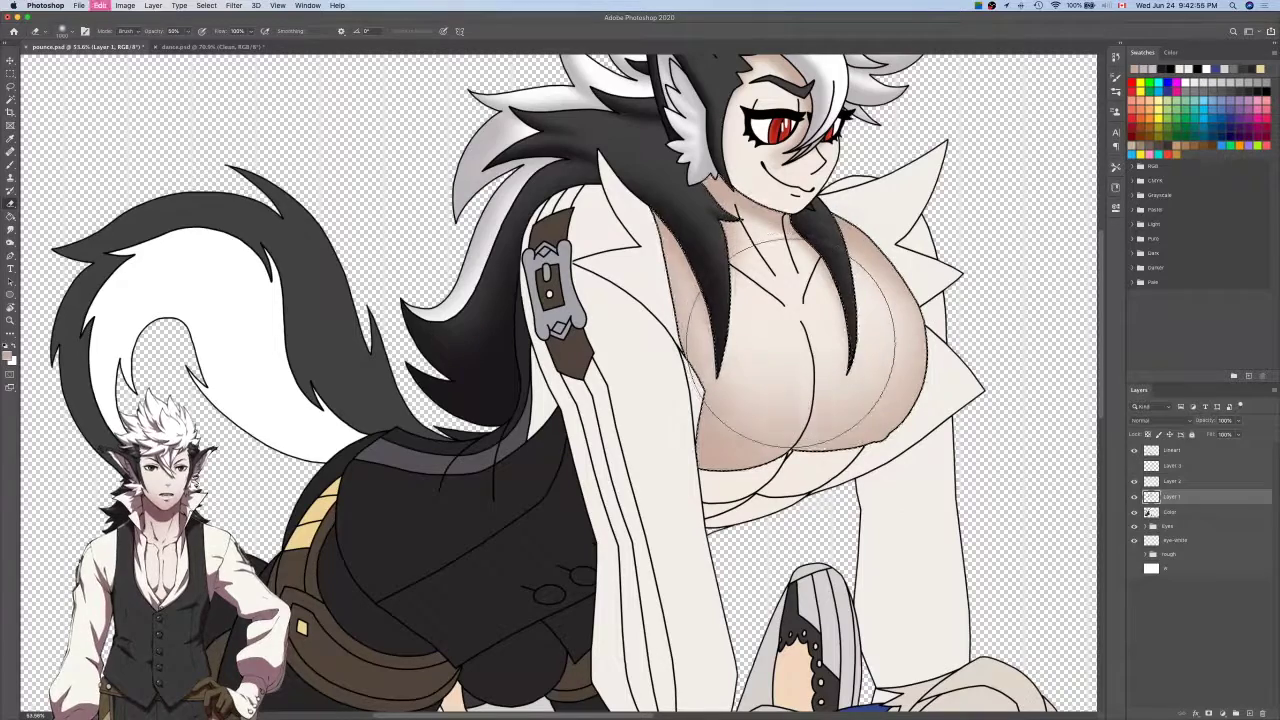
Show Layer 3 with Layer 2 hidden and make Layer 3 the active layer.
click(1134, 466)
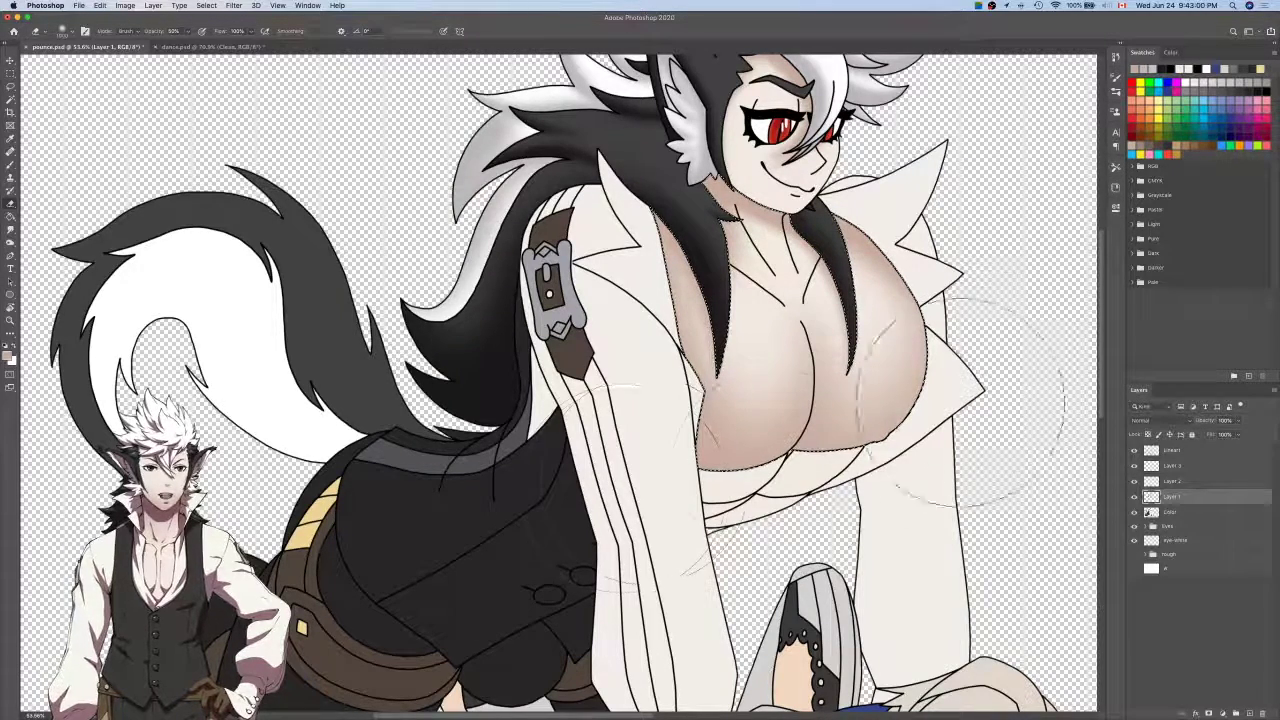
click(1134, 482)
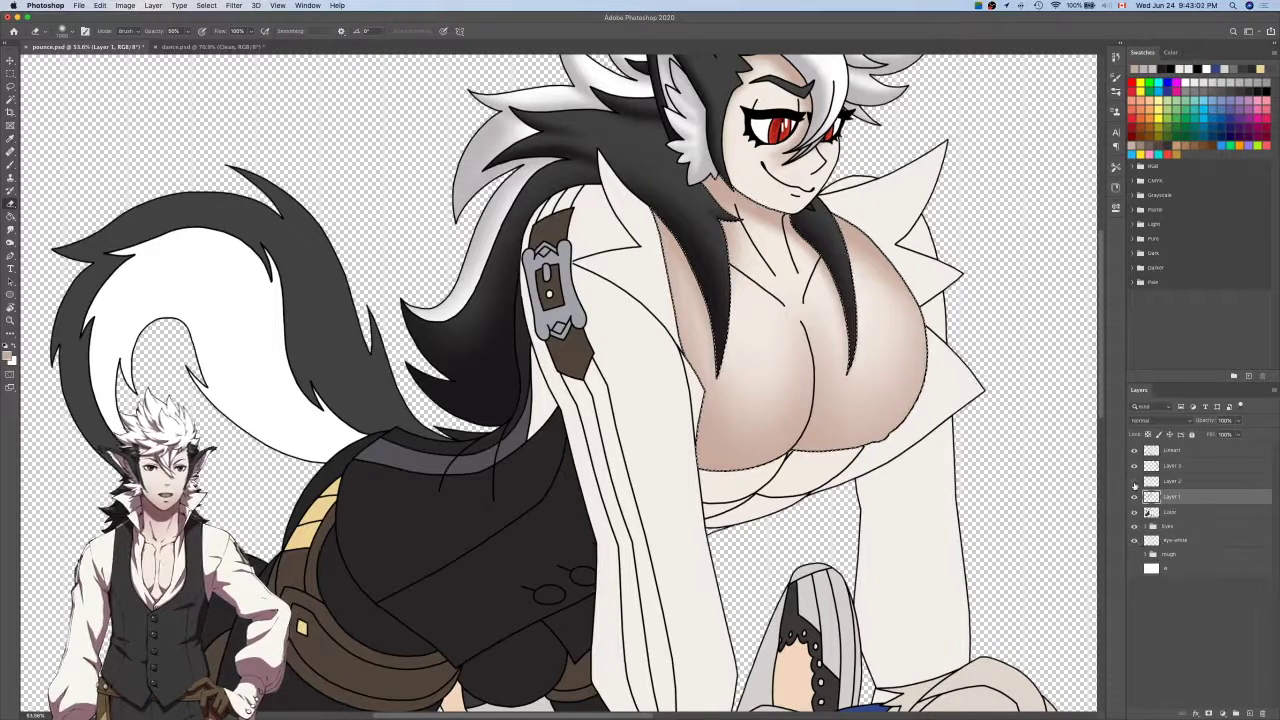
click(1180, 466)
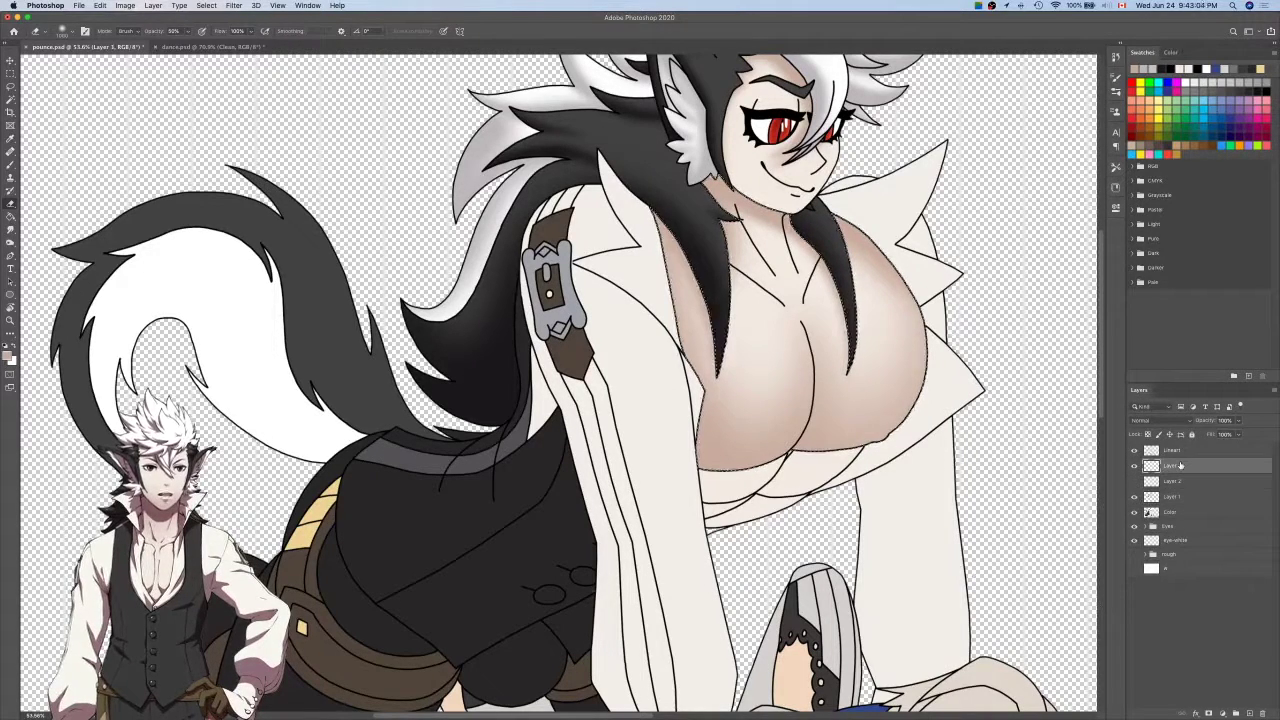
Step back and forth through the edit history to compare the chest with and without the lower-chest gradient and upper shading layers.
key(super+z)
key(super+z)
key(super+z)
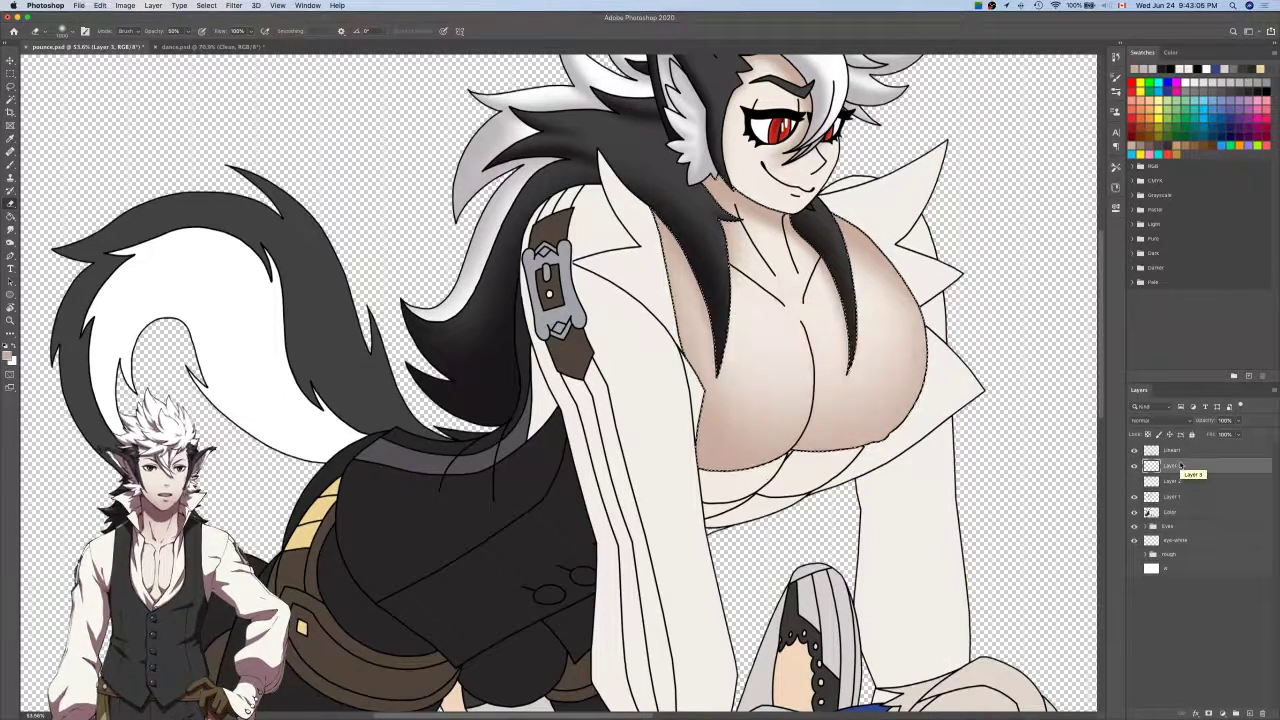
key(super+z)
key(super+z)
key(super+z)
key(super+z)
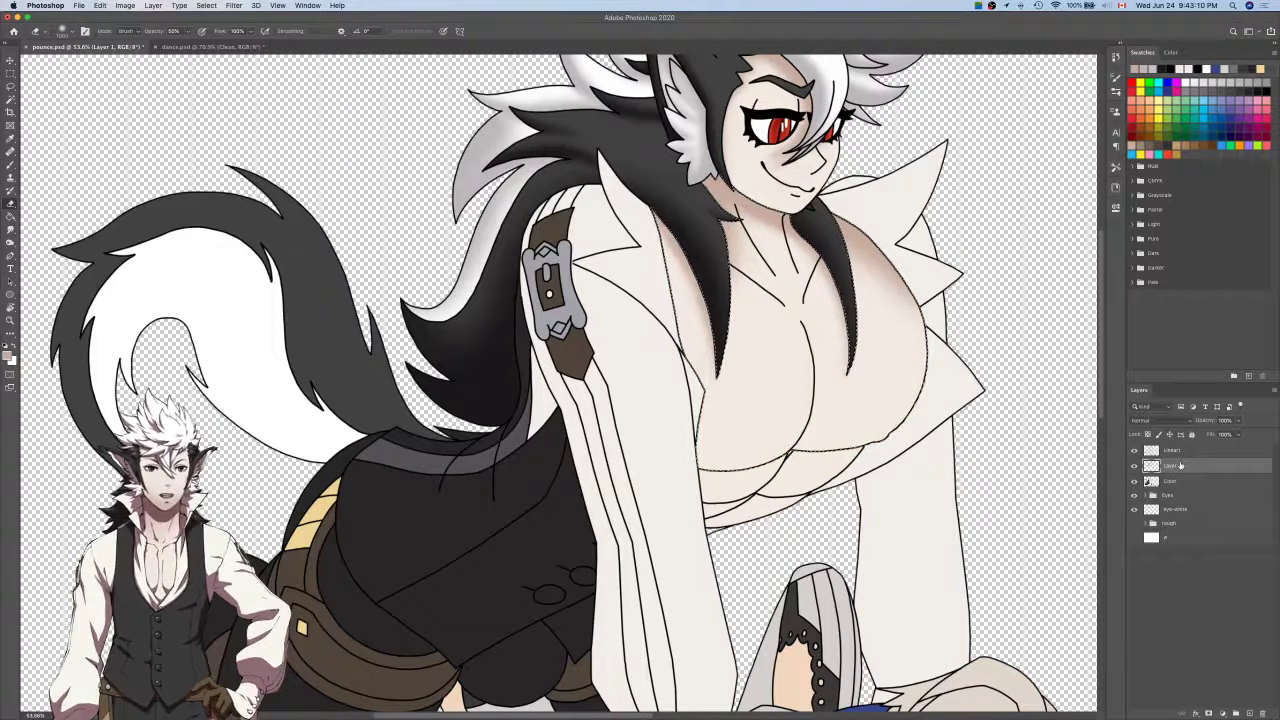
key(super+z)
key(super+z)
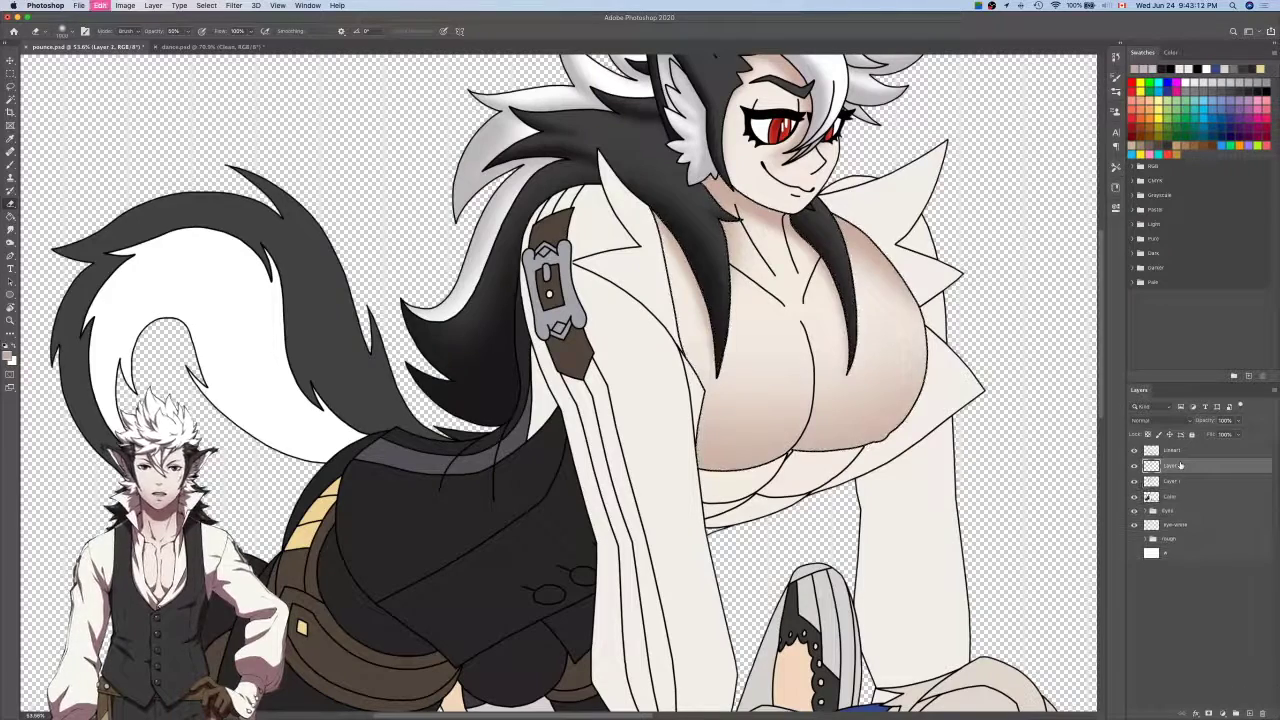
key(super+z)
key(super+z)
key(super+z)
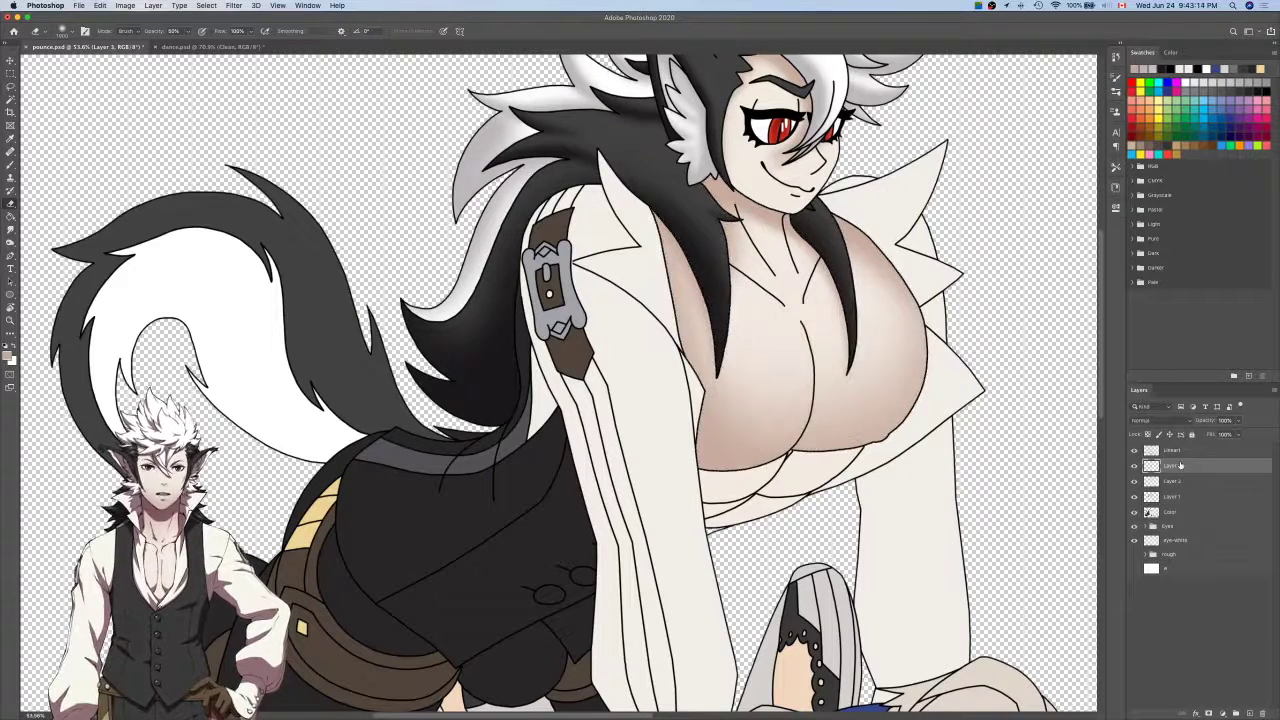
key(super+z)
key(super+z)
key(super+z)
key(super+z)
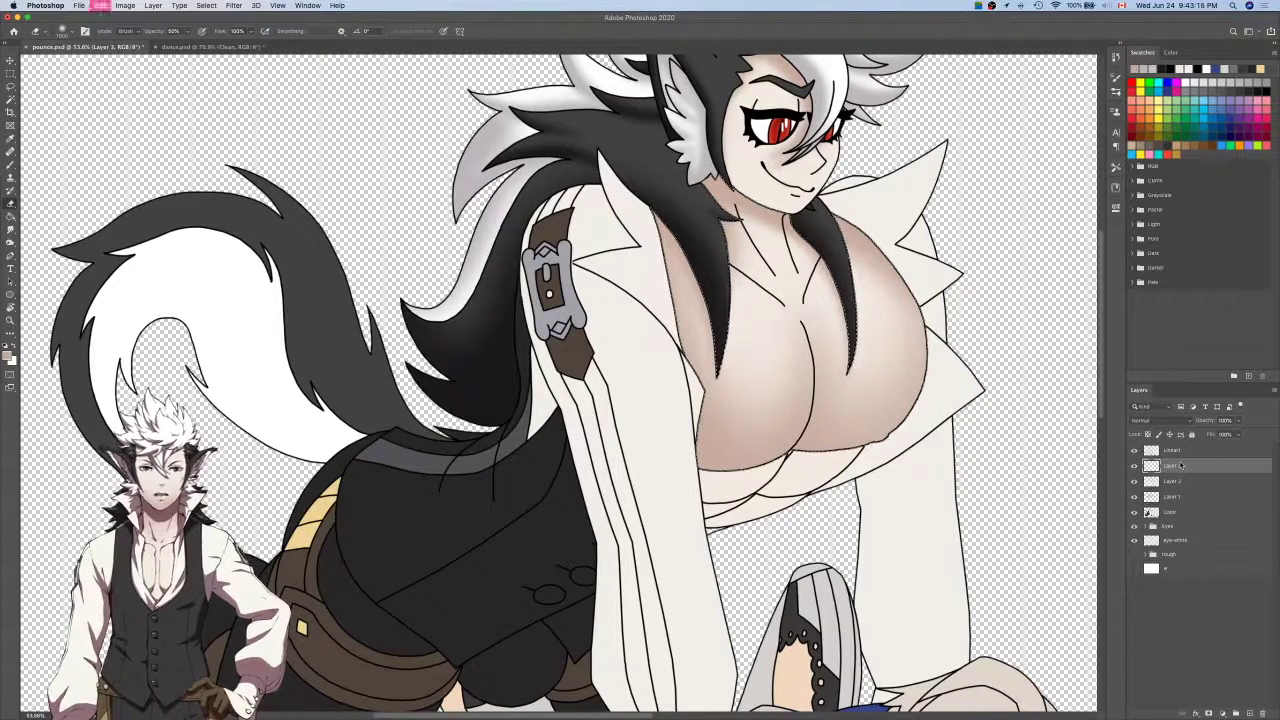
Return the chest to its state before the lower-chest gradient, keeping the centre-line shading on a layer above Layer 1.
key(shift+super+z)
key(shift+super+z)
key(shift+super+z)
key(shift+super+z)
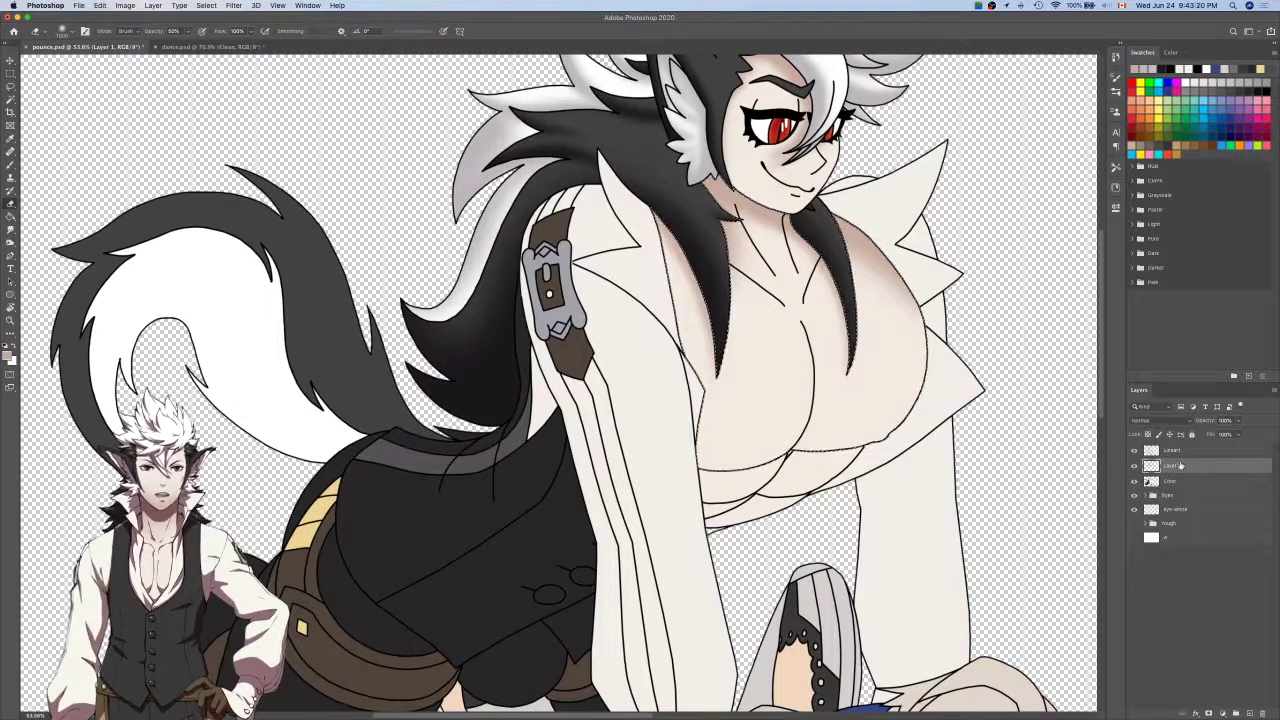
key(shift+super+z)
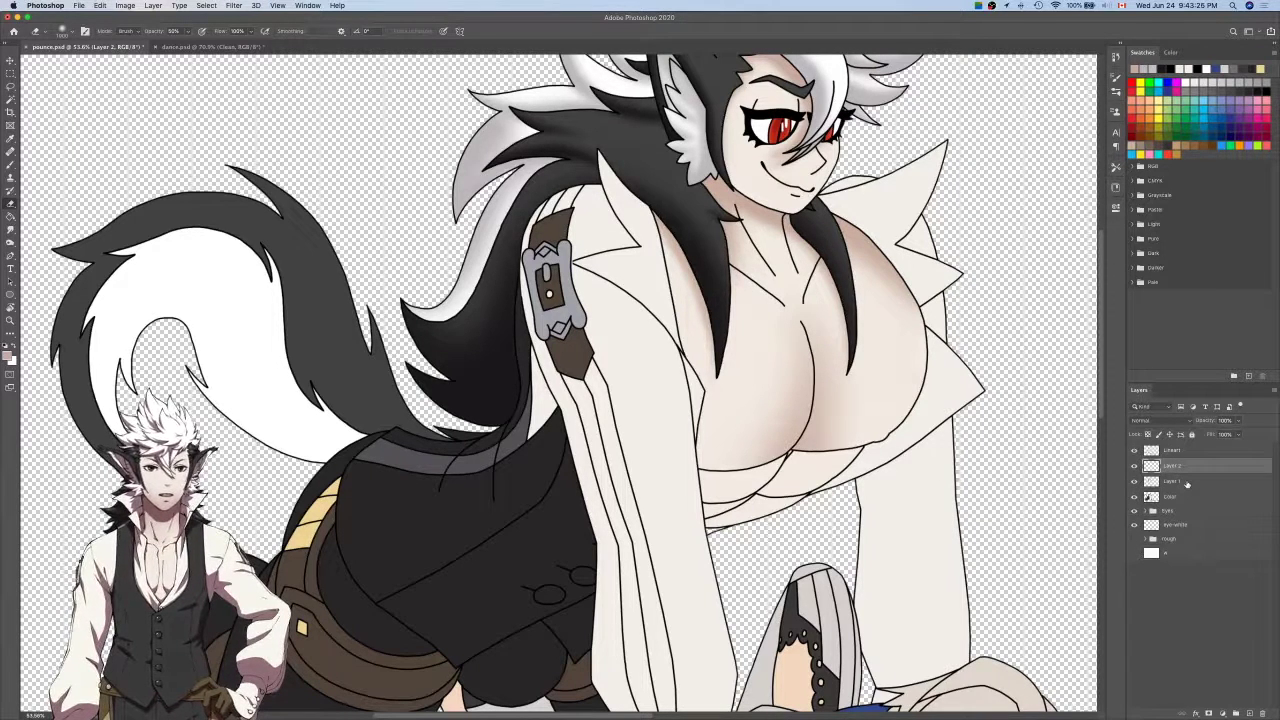
Make the Lineart layer active and select the neck and chest skin area with the Magic Wand.
click(1172, 450)
key(w)
click(896, 391)
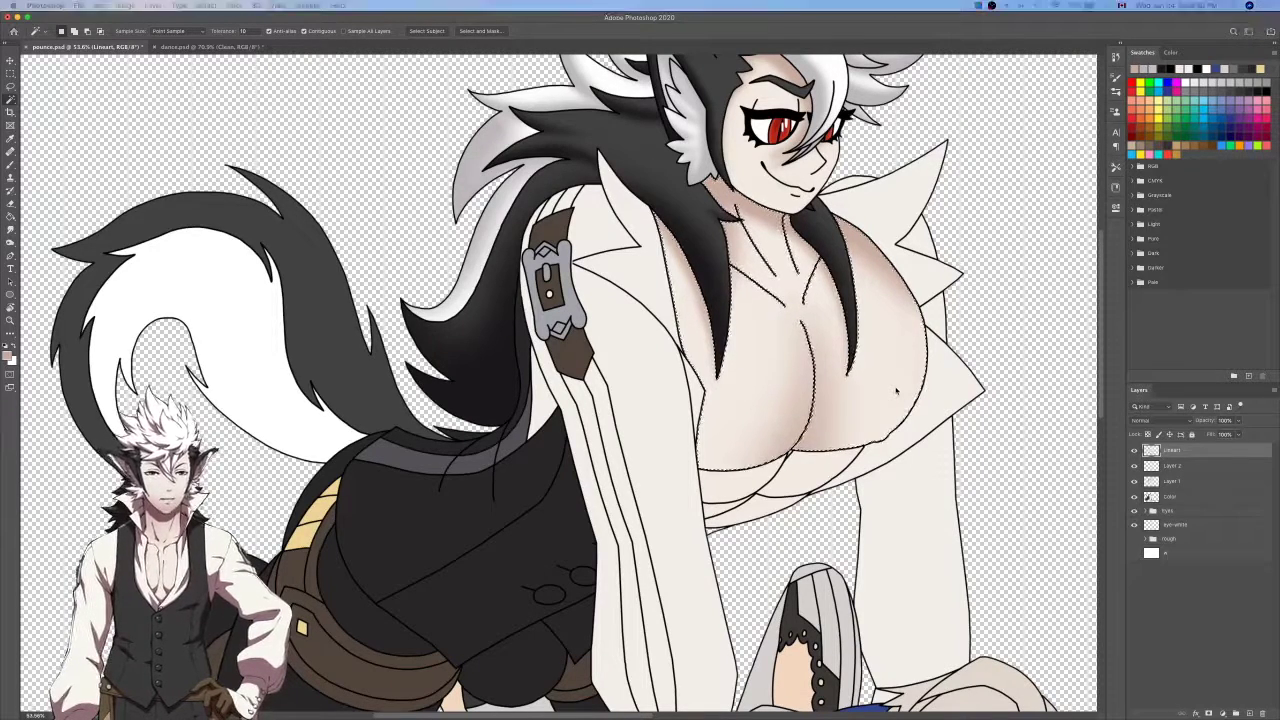
key(Return)
key(k)
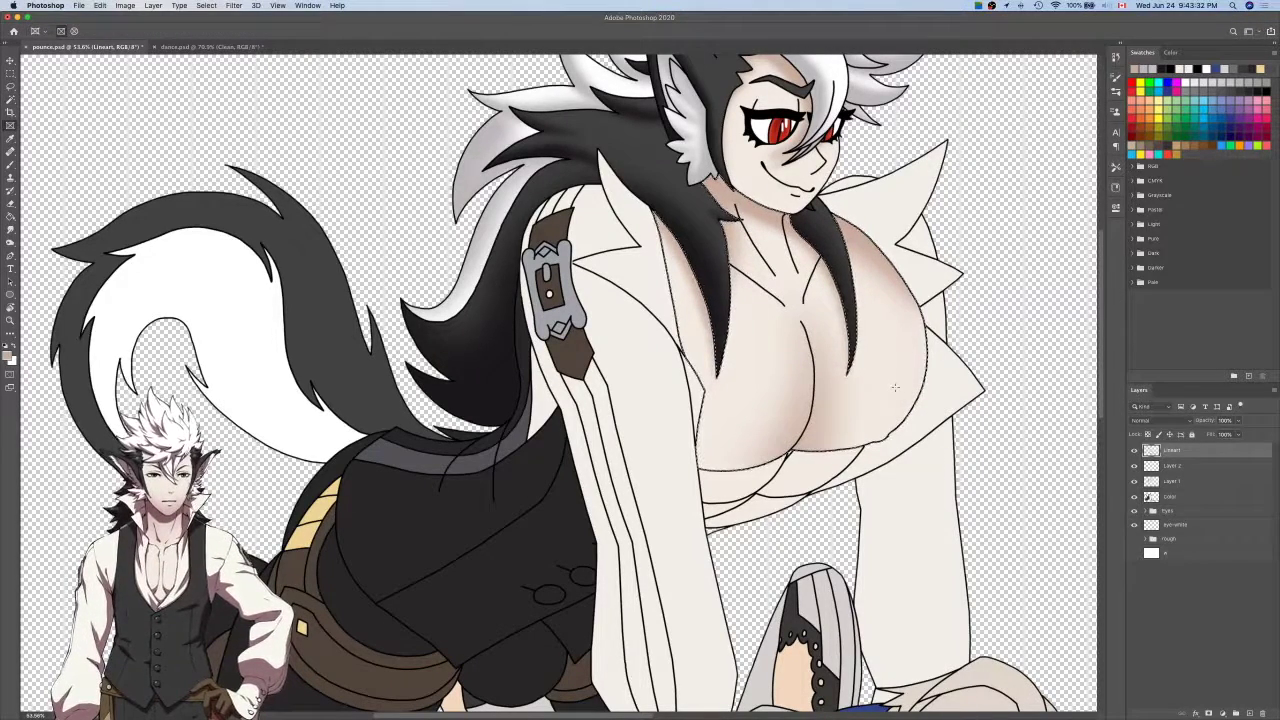
Refine the neck and chest selection with the Lasso tool, adding the missed corners where the lineart meets under the ear and at the hair tip.
scroll(895, 387, up, 3)
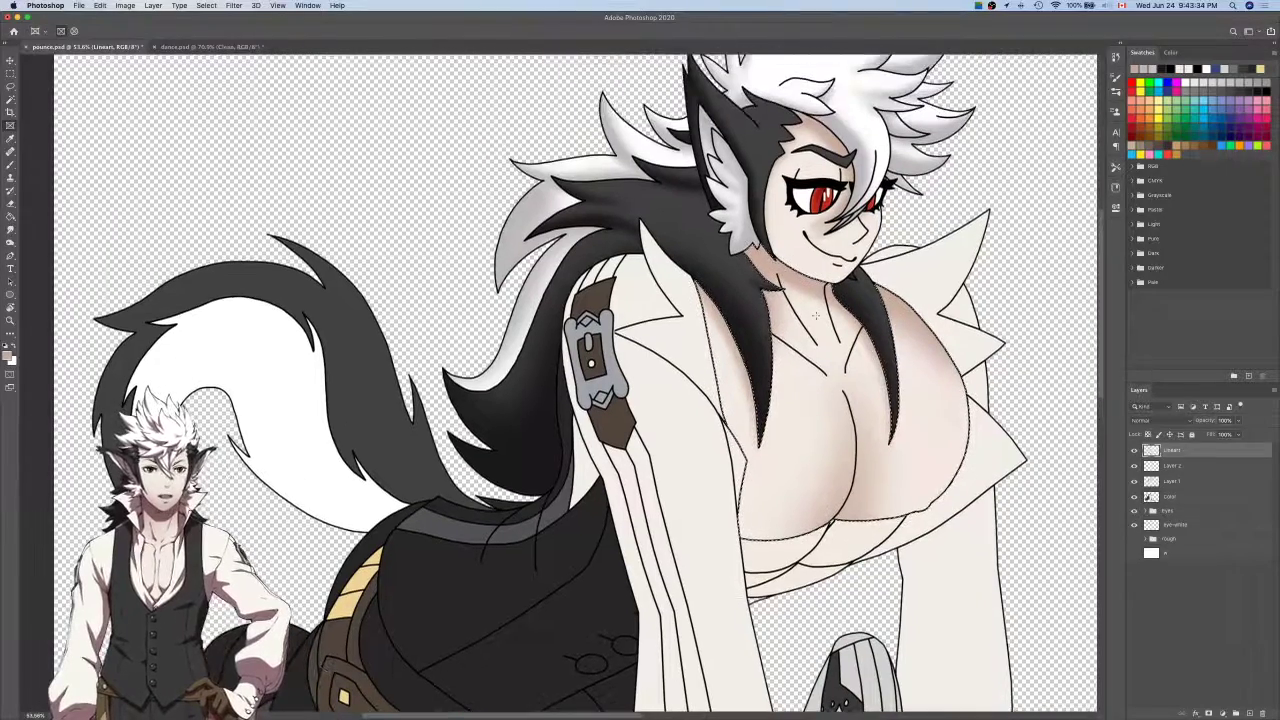
scroll(815, 316, up, 5)
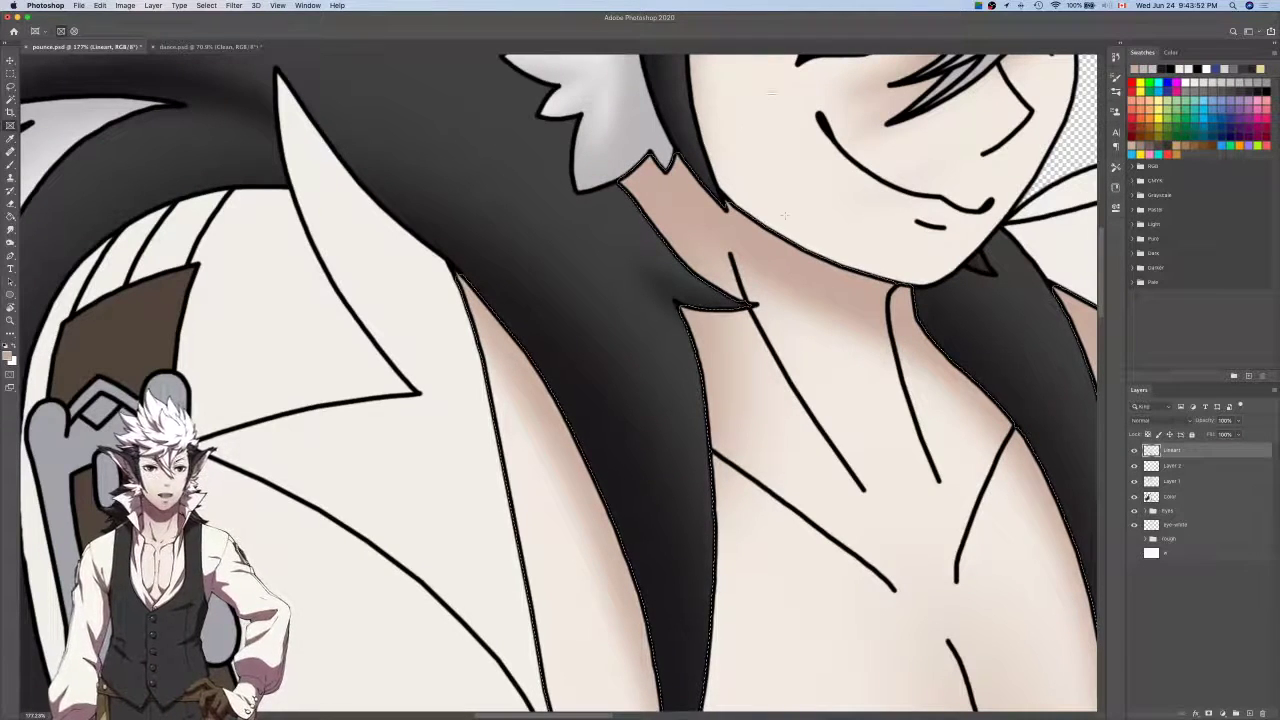
key(l)
scroll(725, 207, up, 10)
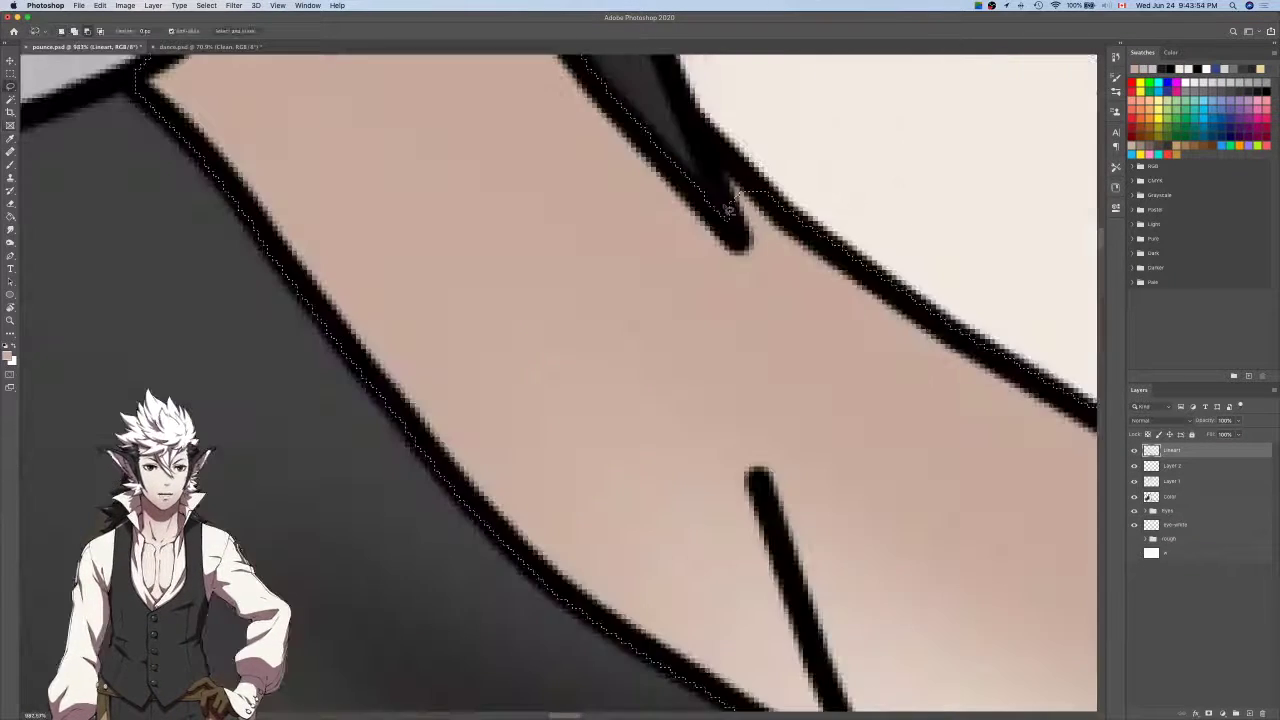
mouse_move(740, 192)
mouse_down()
mouse_move(734, 232)
mouse_move(712, 158)
mouse_up()
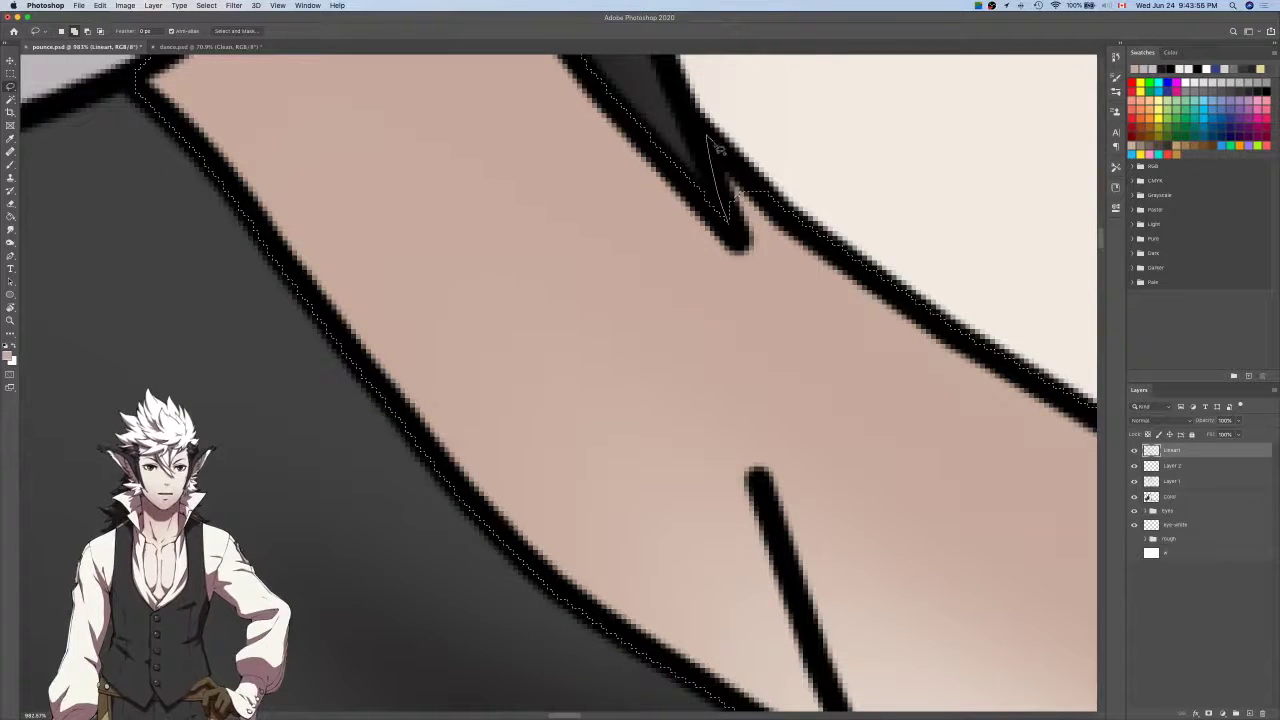
drag(790, 216, 792, 217)
scroll(795, 220, down, 5)
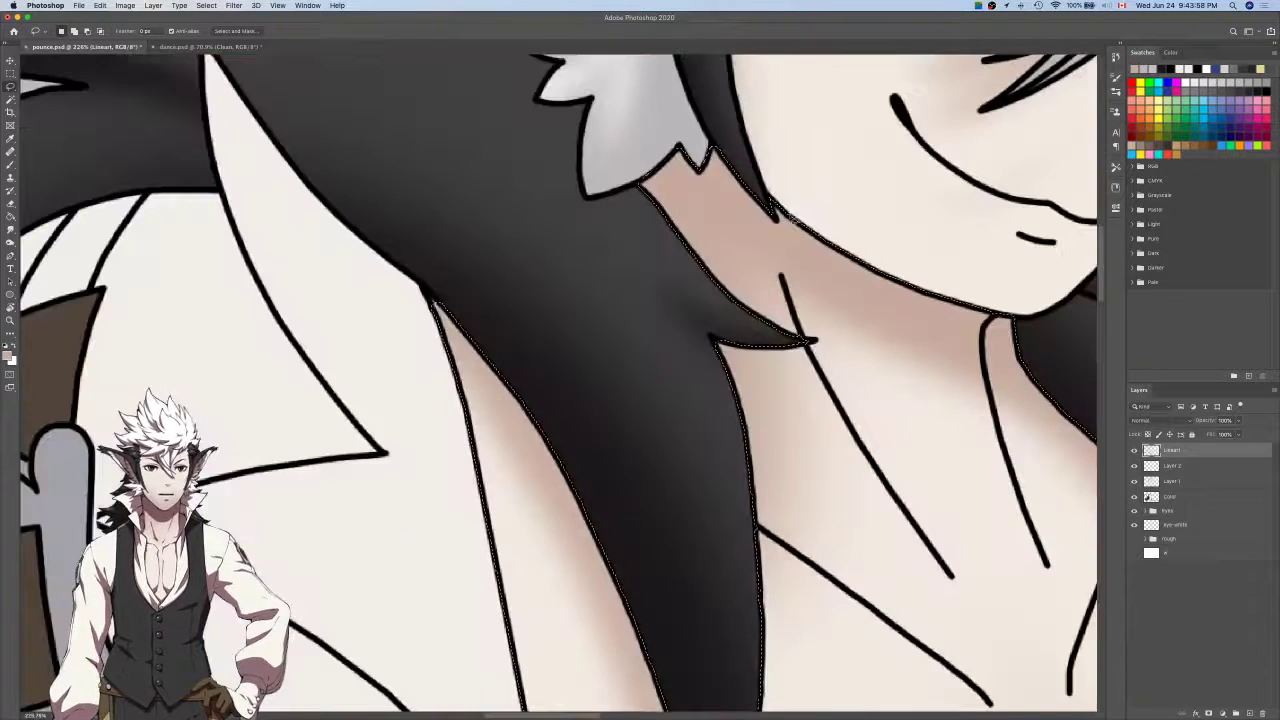
scroll(840, 365, up, 3)
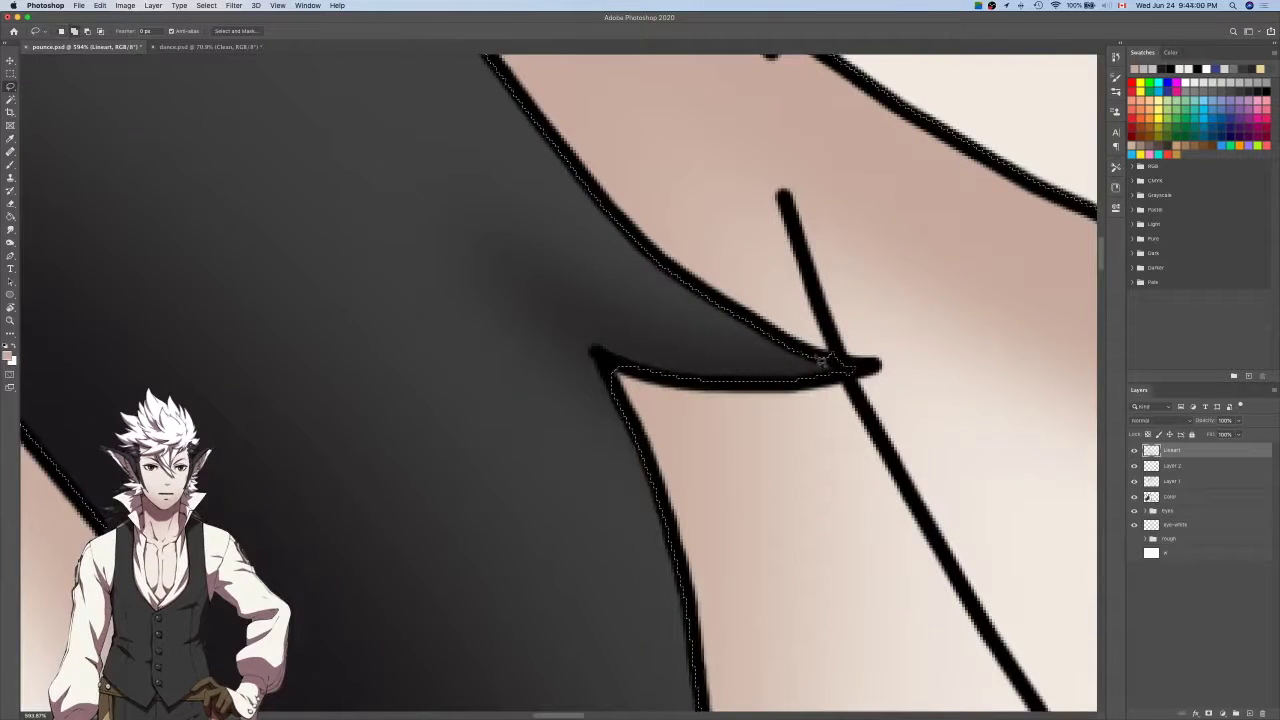
drag(838, 368, 868, 362)
scroll(774, 289, down, 3)
scroll(730, 290, left, 5)
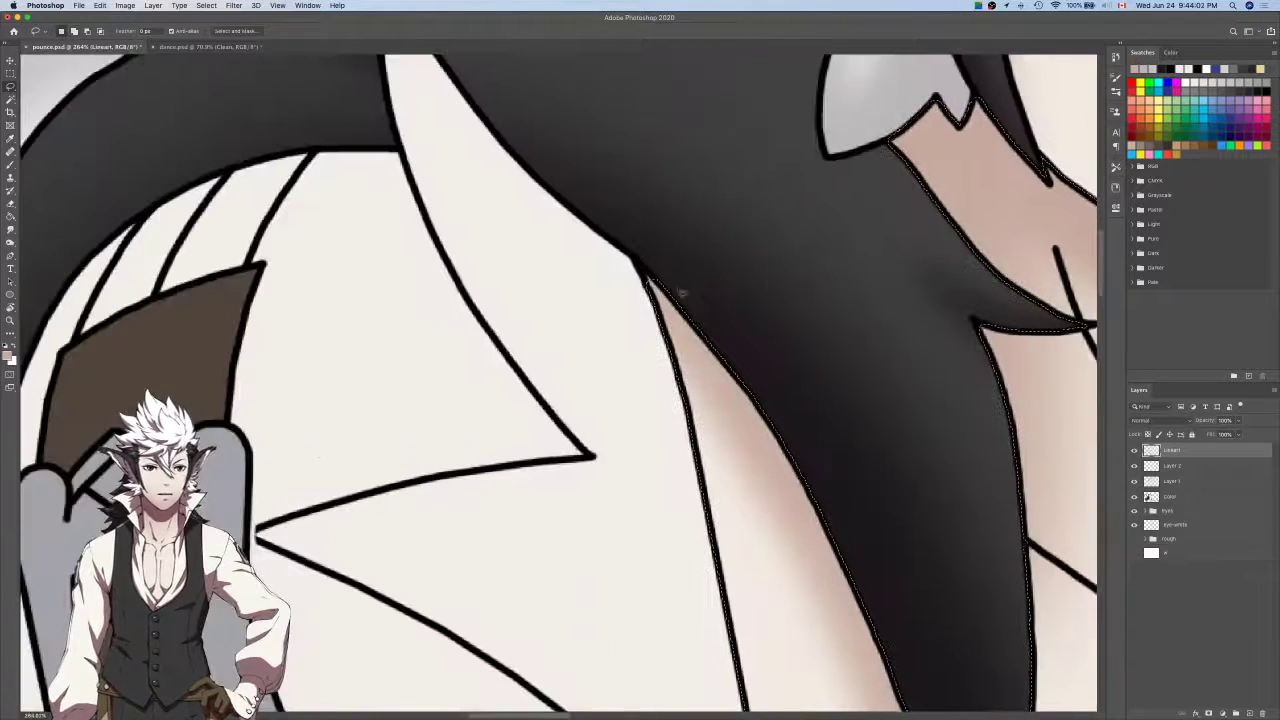
scroll(648, 290, up, 3)
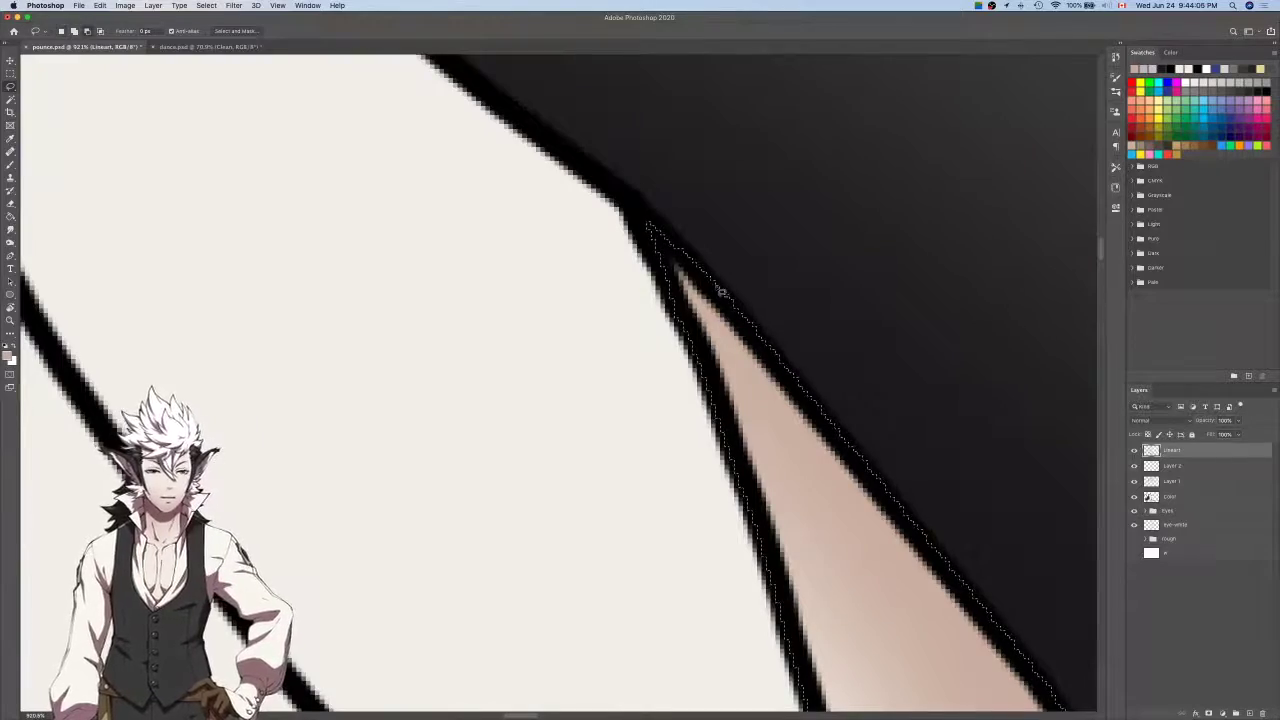
scroll(720, 292, down, 3)
scroll(724, 304, down, 3)
scroll(724, 310, up, 2)
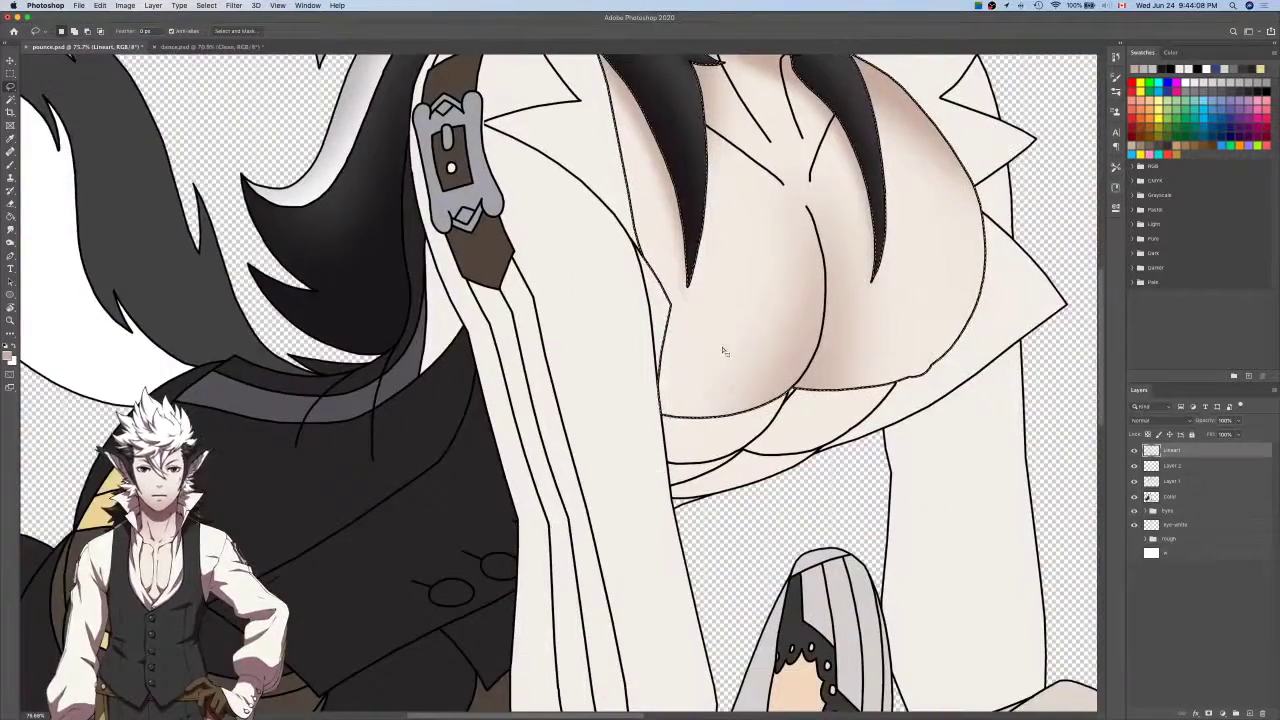
Toggle Layer 2 off and on repeatedly to compare the chest with and without its centre-line shading.
scroll(725, 352, up, 1)
click(1135, 466)
click(1135, 466)
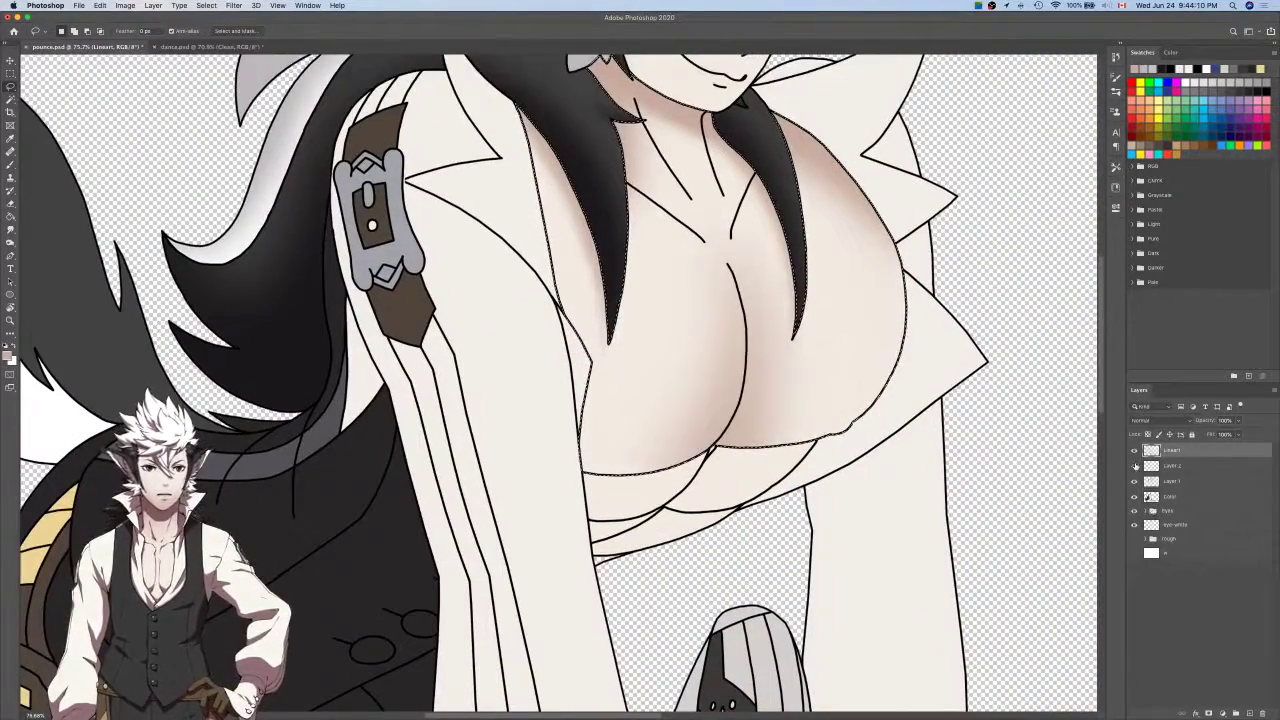
click(1135, 466)
click(1135, 466)
click(1135, 466)
click(1135, 466)
Add a new layer above Layer 2 and enlarge the soft brush for broad chest shading.
click(1150, 466)
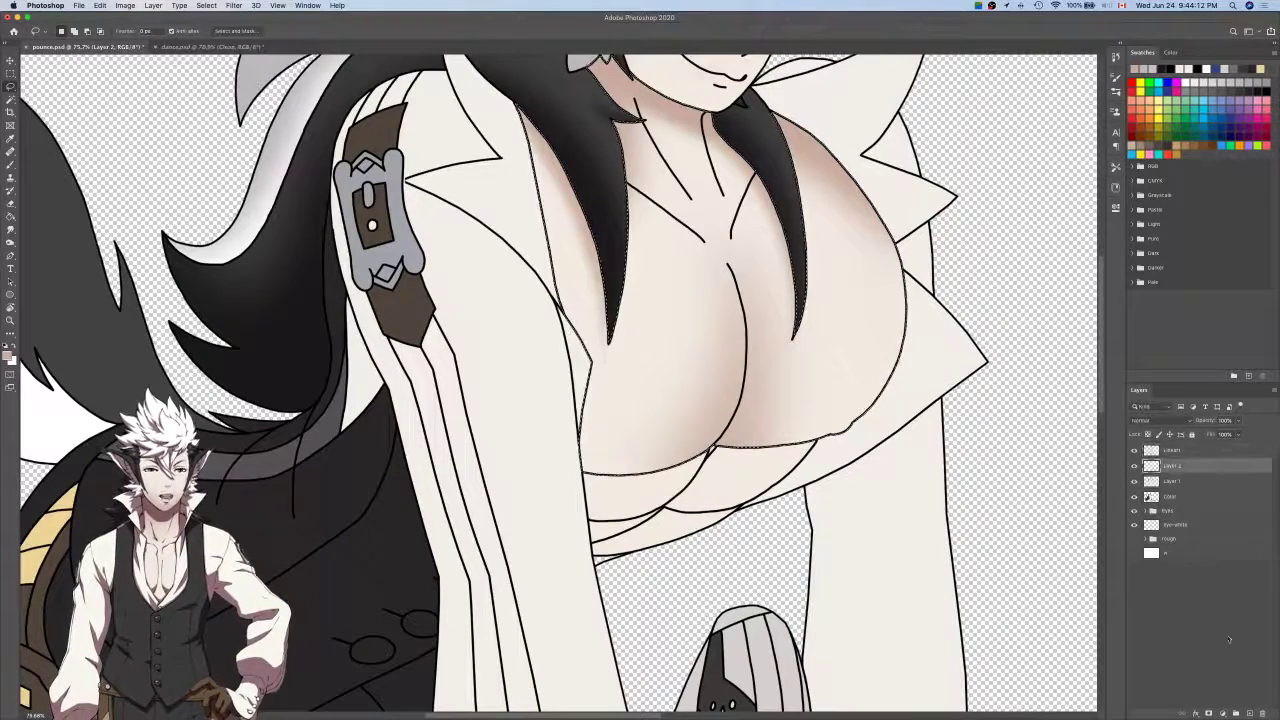
click(1247, 710)
key(b)
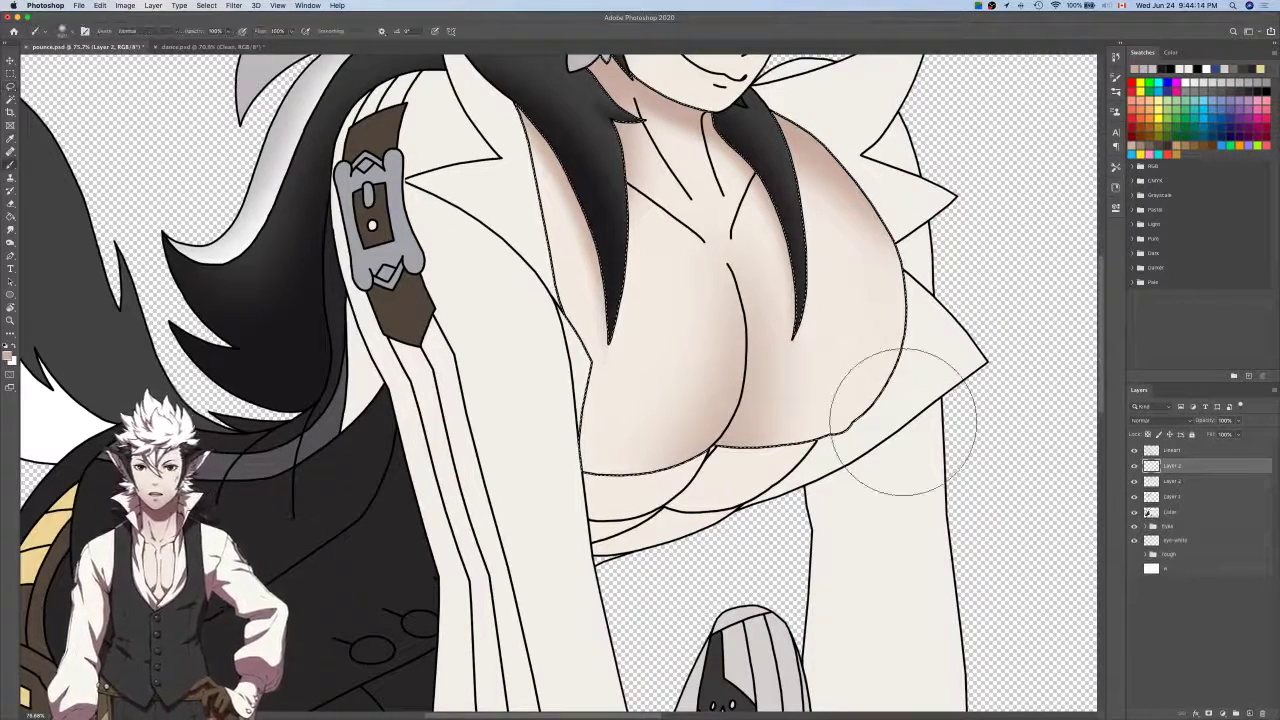
key(bracketright)
key(bracketright)
key(bracketright)
key(bracketright)
key(bracketright)
key(bracketright)
key(bracketright)
key(bracketright)
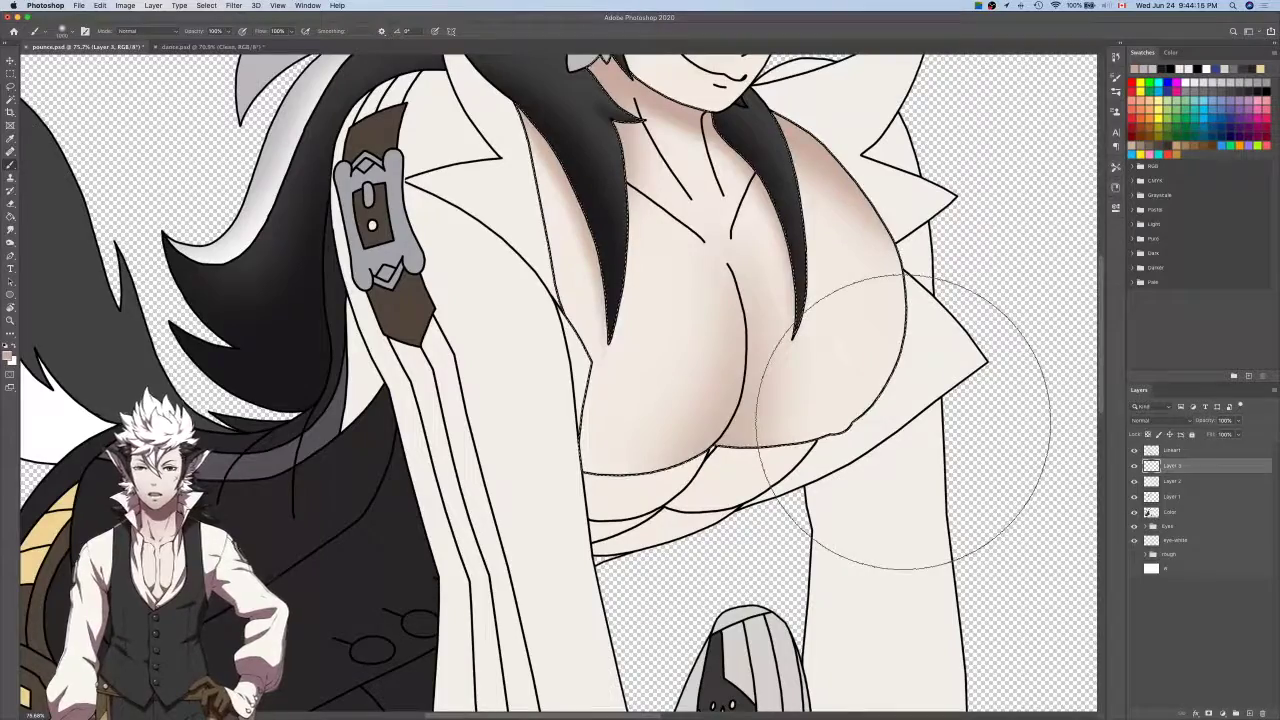
Try a broad soft shadow across the lower chest on the new layer, and undo the stroke.
scroll(903, 421, down, 3)
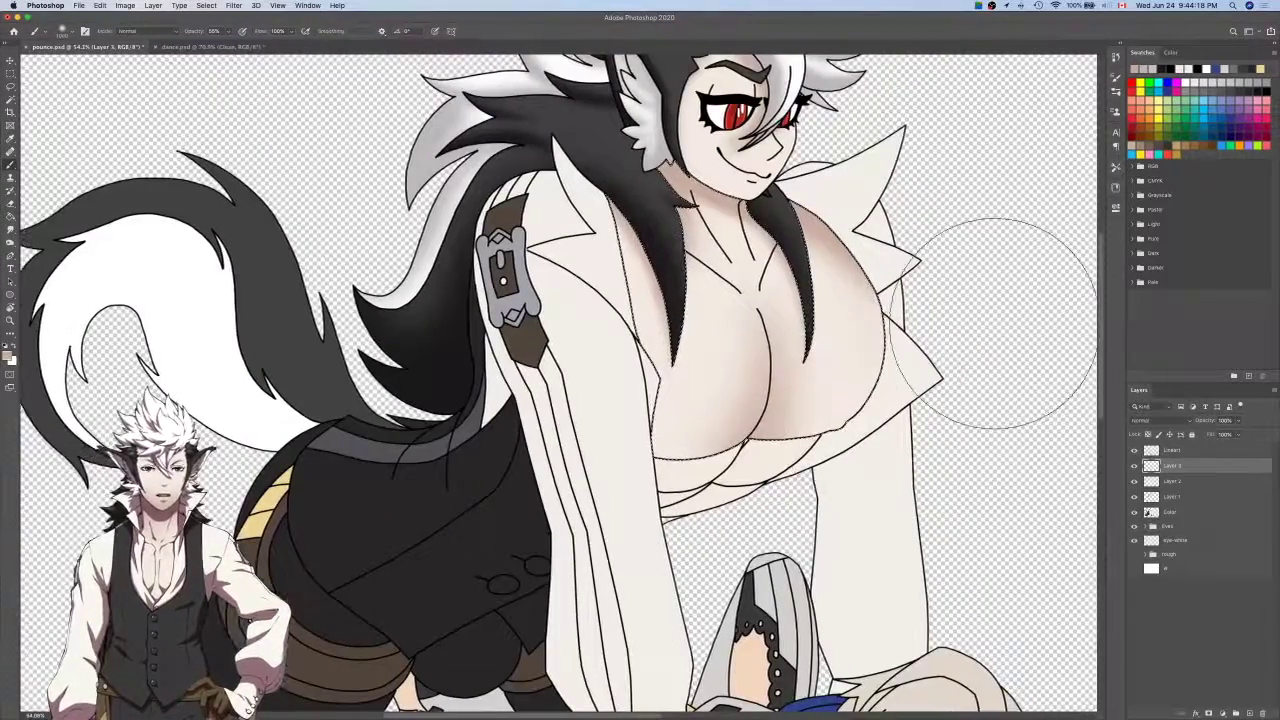
mouse_move(994, 323)
mouse_down()
mouse_move(970, 386)
mouse_move(477, 373)
mouse_move(812, 548)
mouse_move(502, 325)
mouse_up()
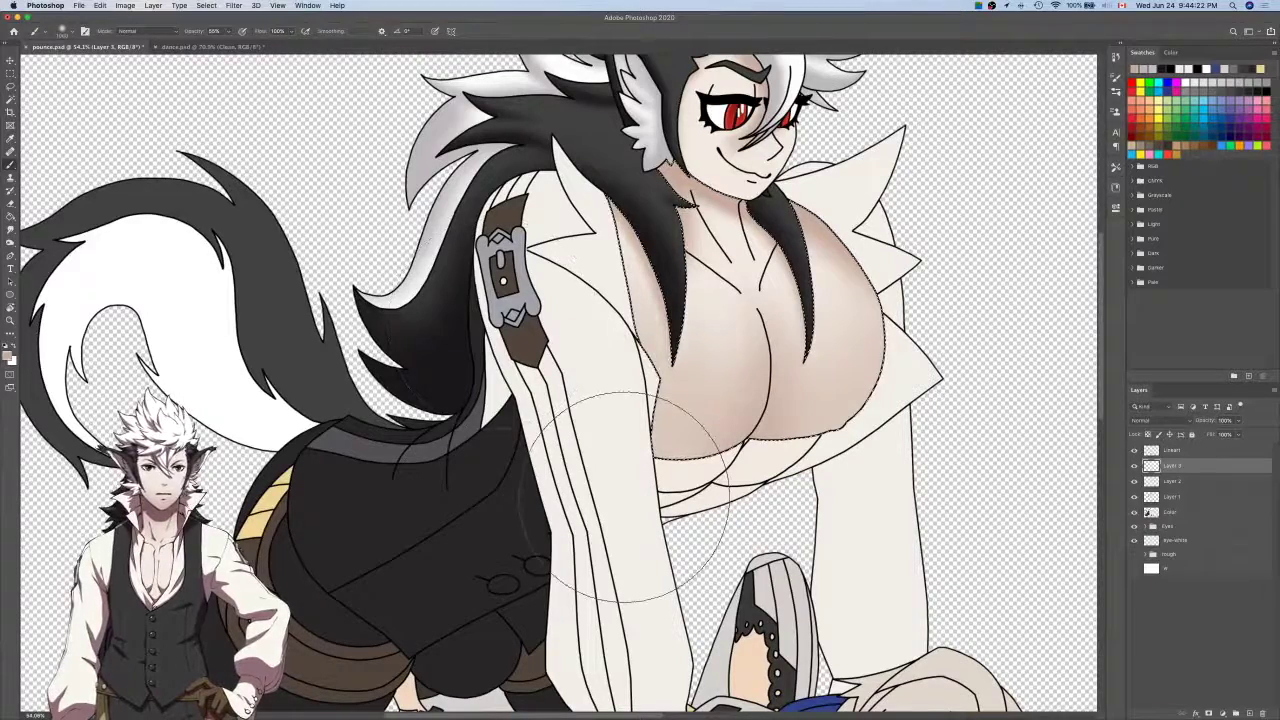
key(p)
key(b)
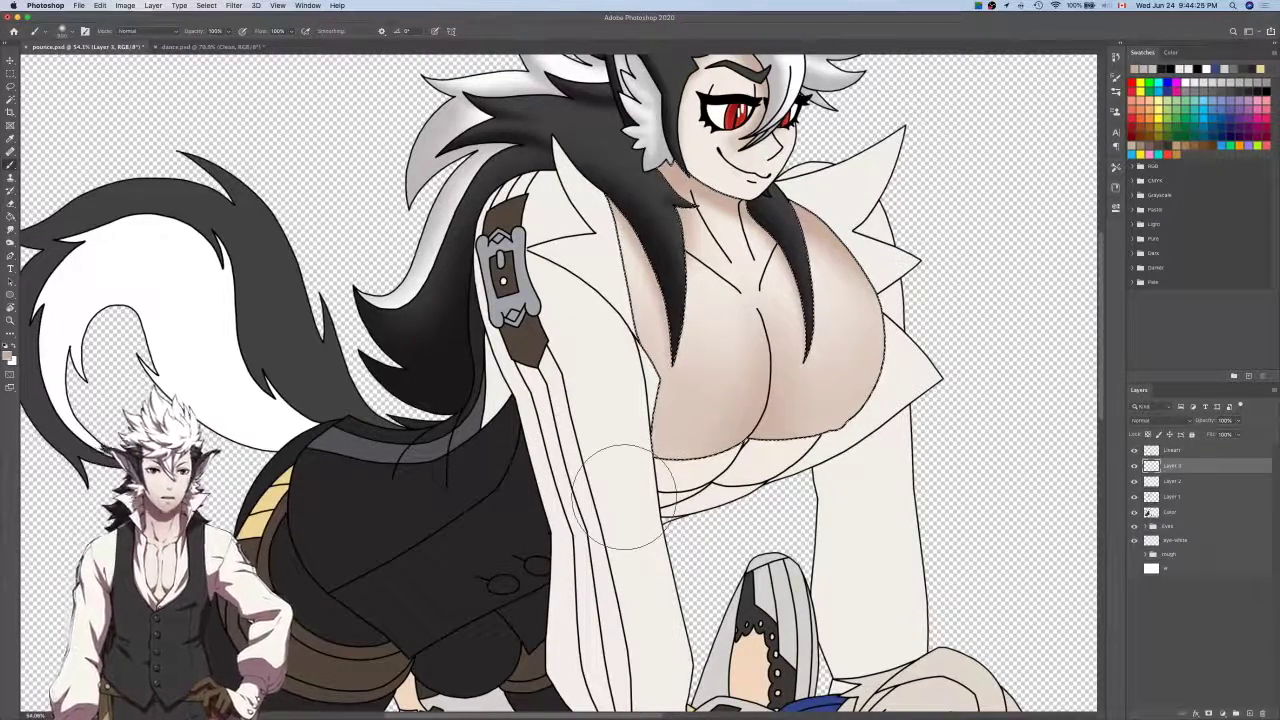
key(super+z)
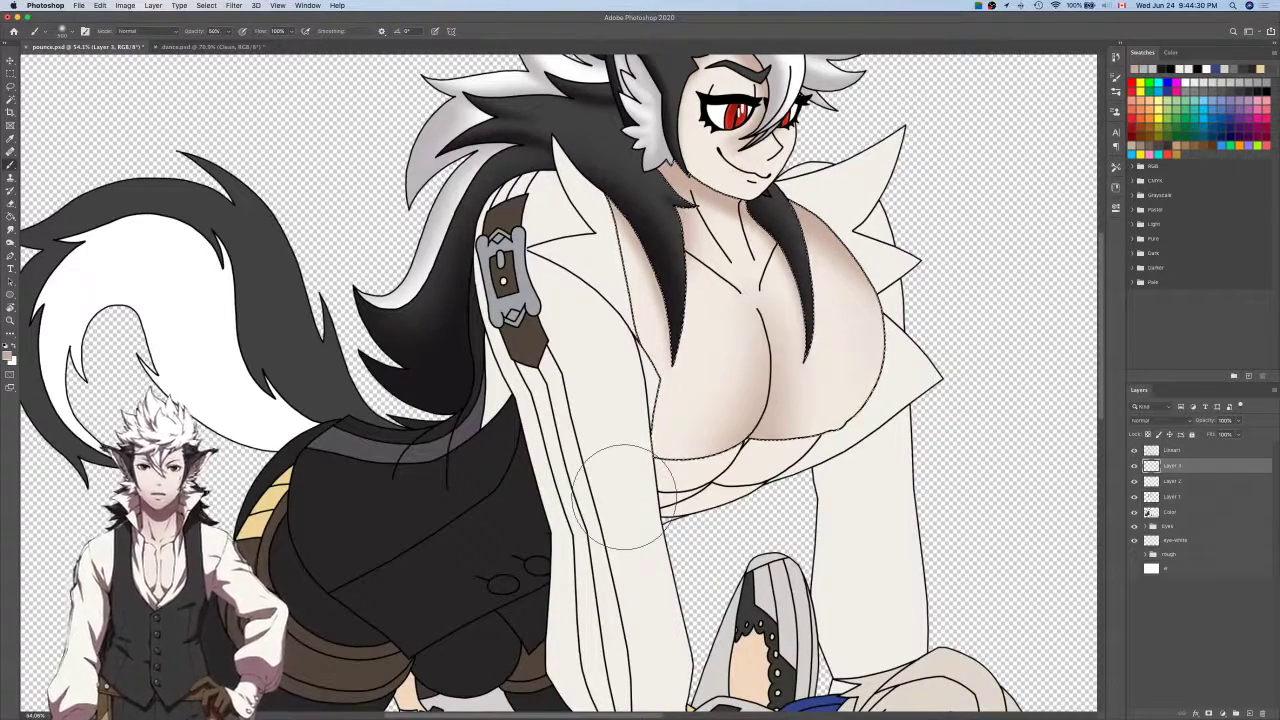
Paint a soft shadow along the lower and outer chest on Layer 3 with a large brush, and deepen it with a smaller one.
key(bracketright)
key(bracketright)
key(bracketright)
key(bracketright)
key(bracketright)
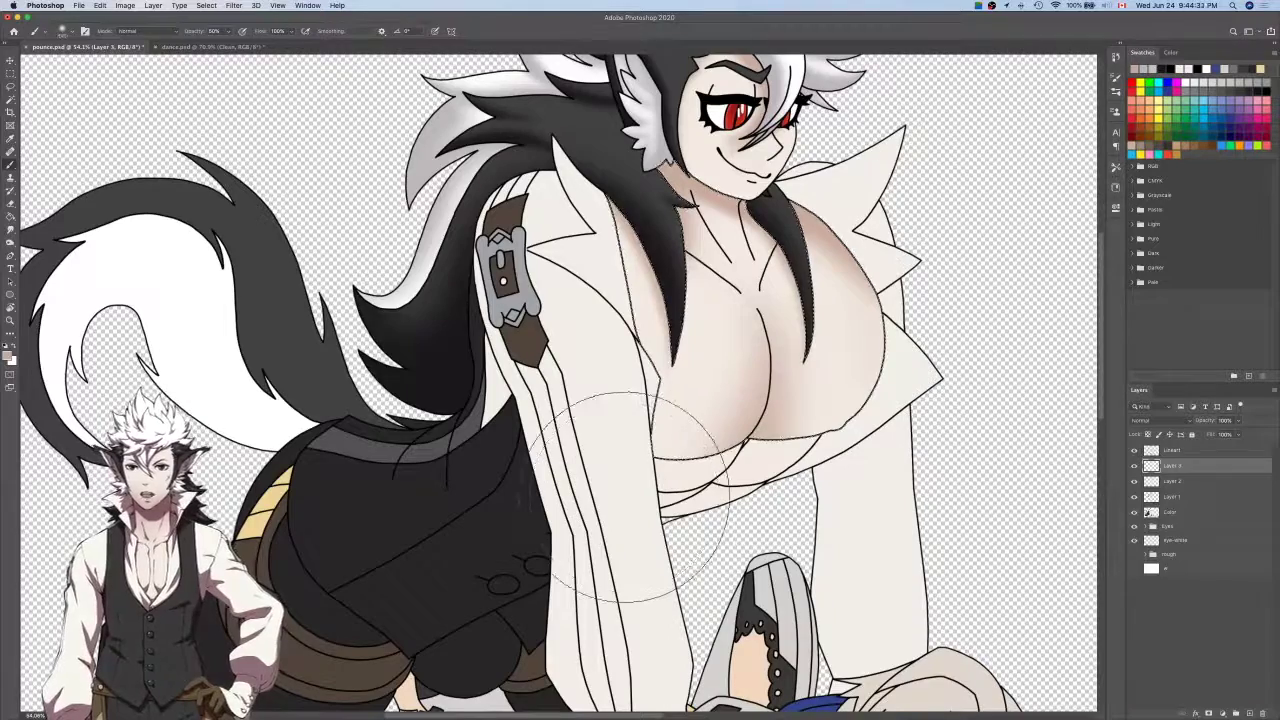
mouse_move(626, 497)
mouse_down()
mouse_move(990, 377)
mouse_move(959, 417)
mouse_move(557, 380)
mouse_up()
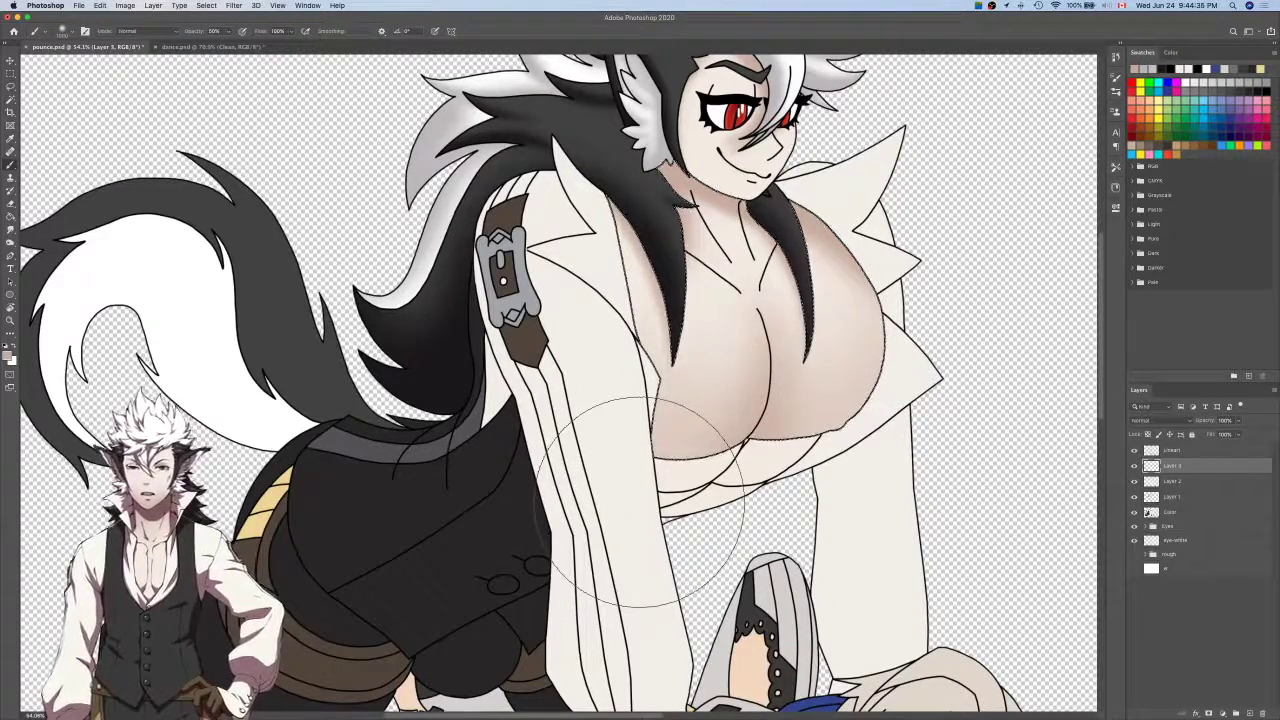
key(bracketleft)
key(bracketleft)
key(bracketleft)
key(bracketleft)
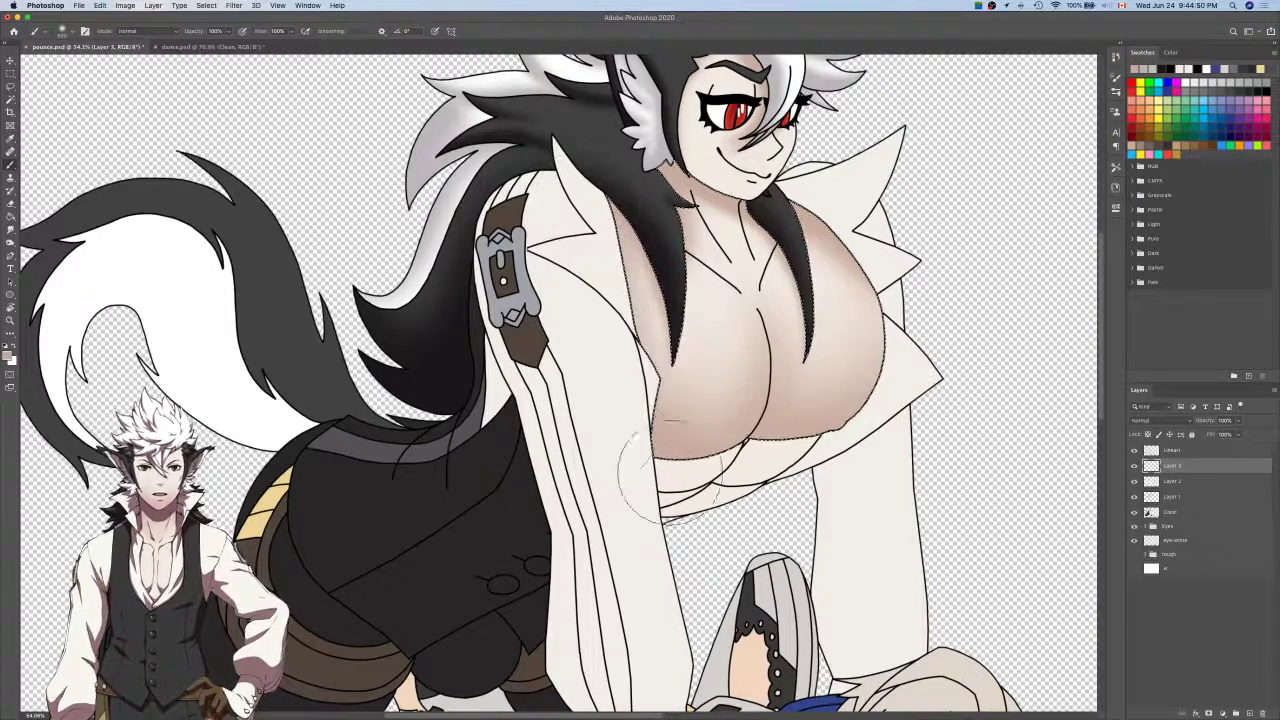
key(super+minus)
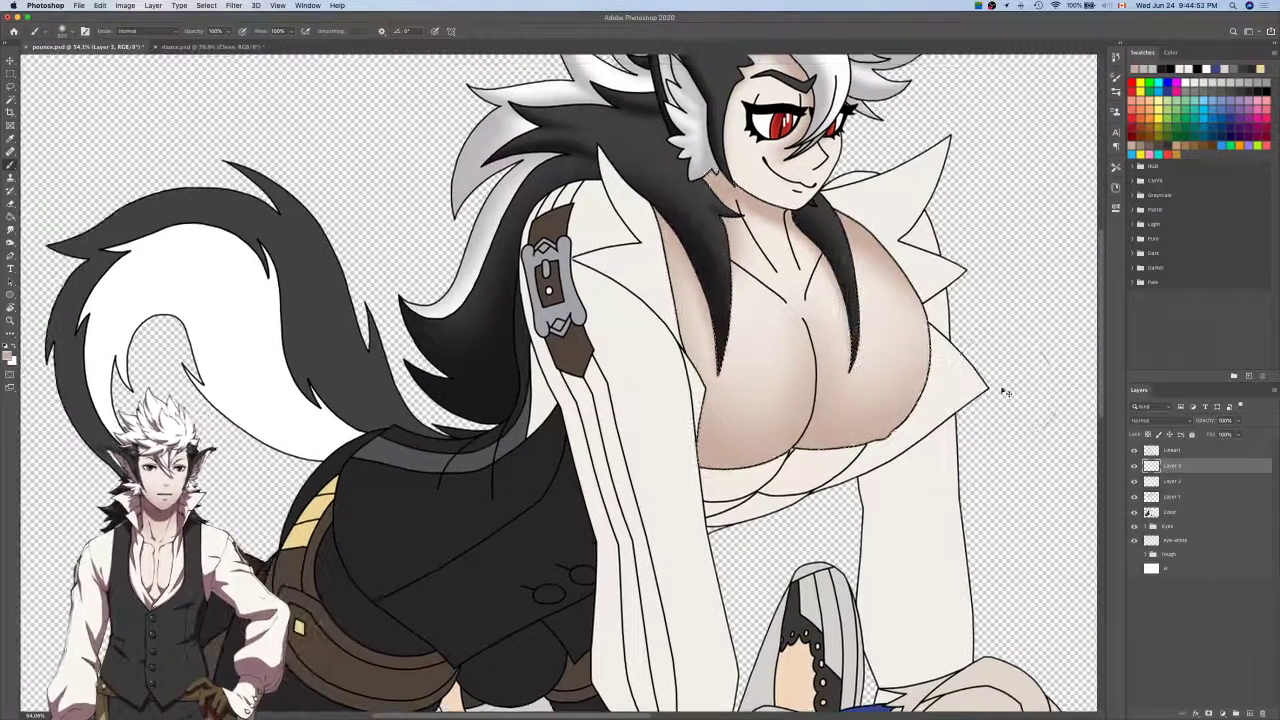
scroll(1020, 395, right, 2)
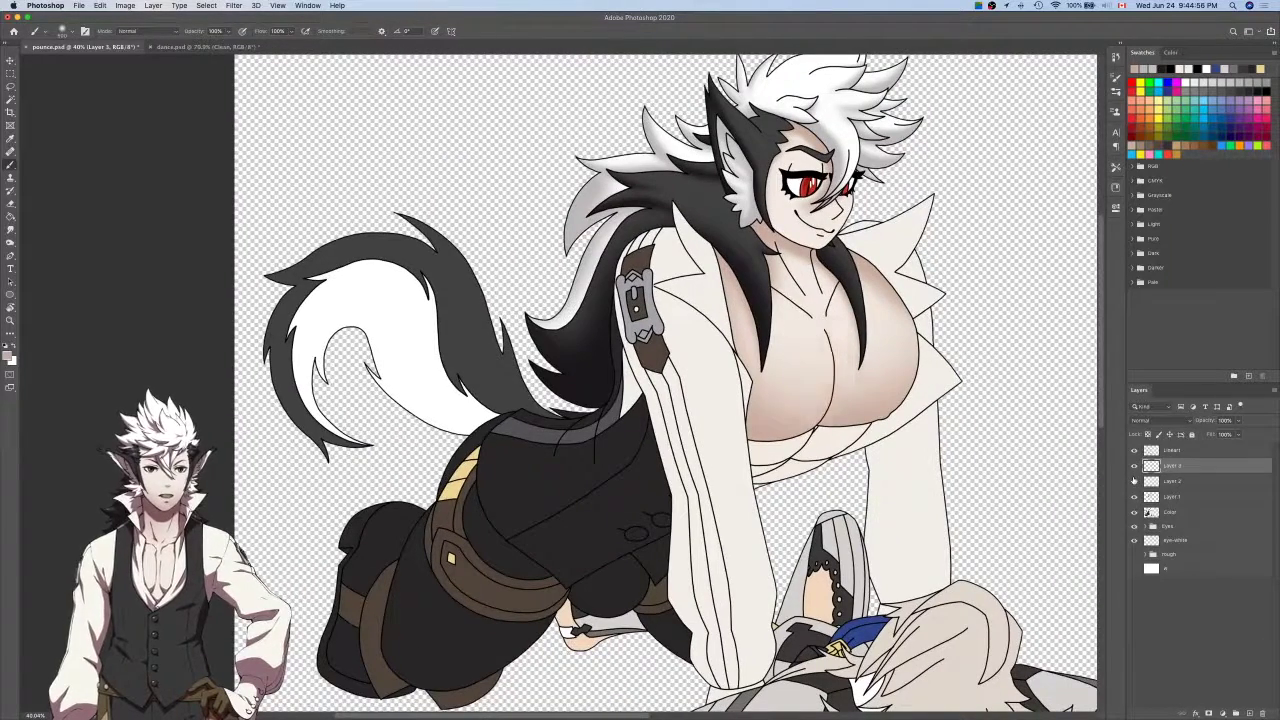
Soften the shading on Layer 2 around the chest's centre line with the Eraser.
click(1222, 484)
key(e)
scroll(829, 413, up, 3)
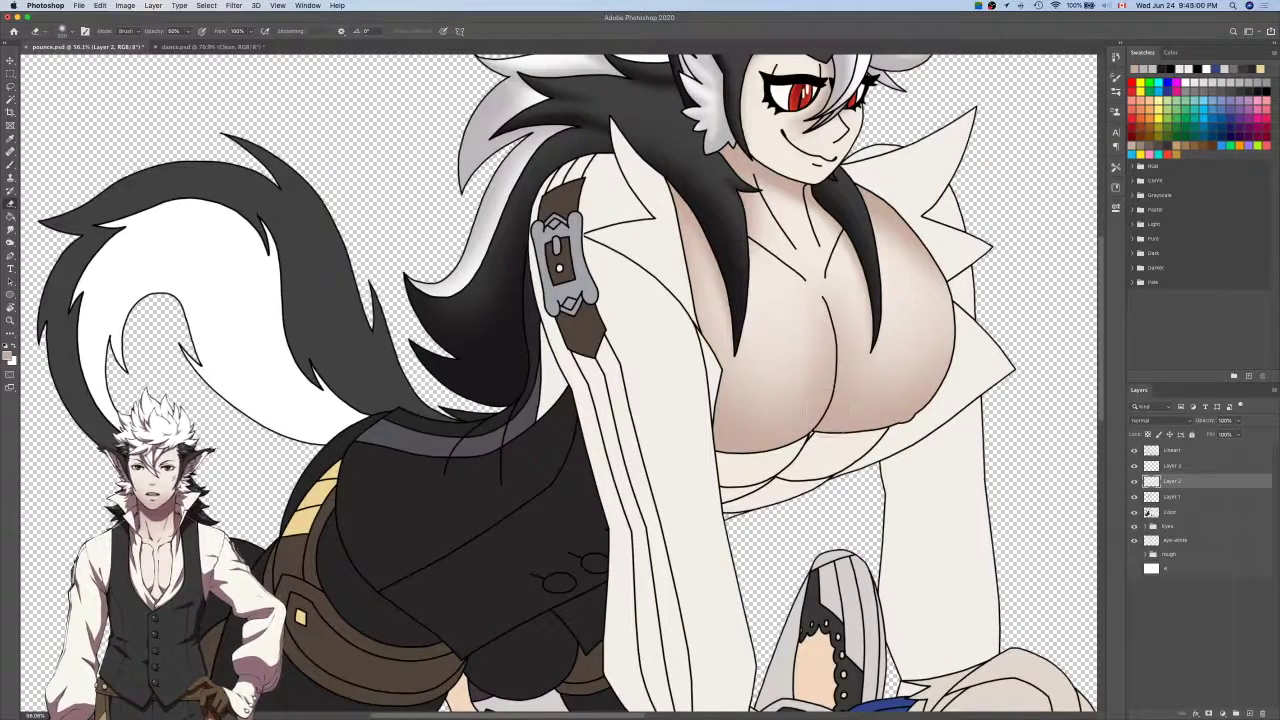
scroll(800, 400, up, 2)
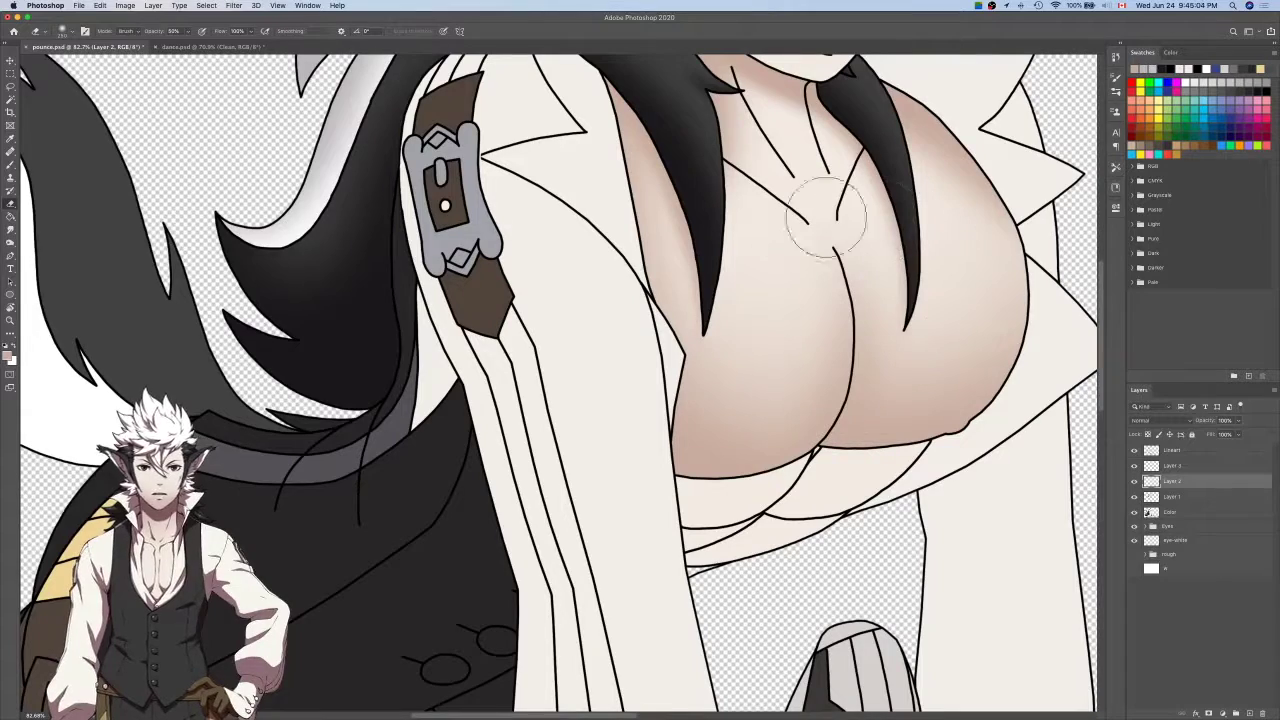
scroll(880, 215, down, 4)
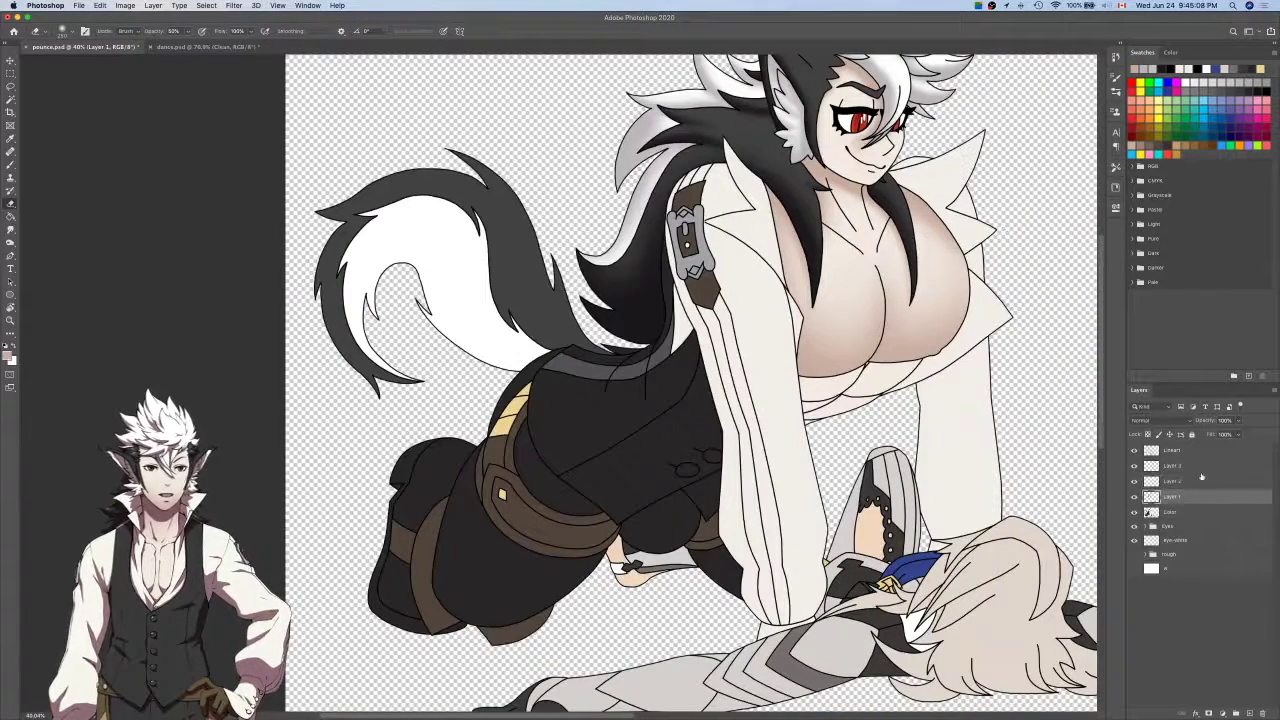
Merge Layer 1, Layer 2 and Layer 3 into a single layer named Shading.
shift+click(1200, 466)
right_click(1200, 466)
click(1140, 580)
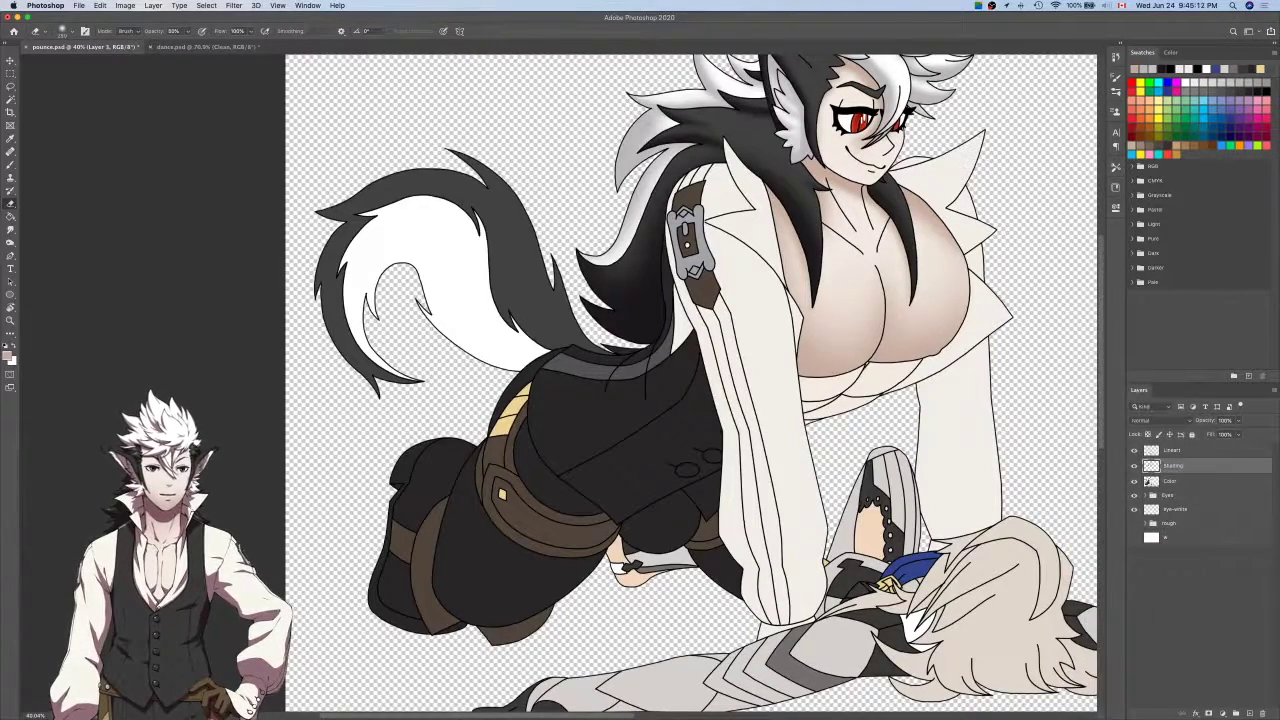
scroll(962, 395, up, 3)
scroll(962, 395, right, 5)
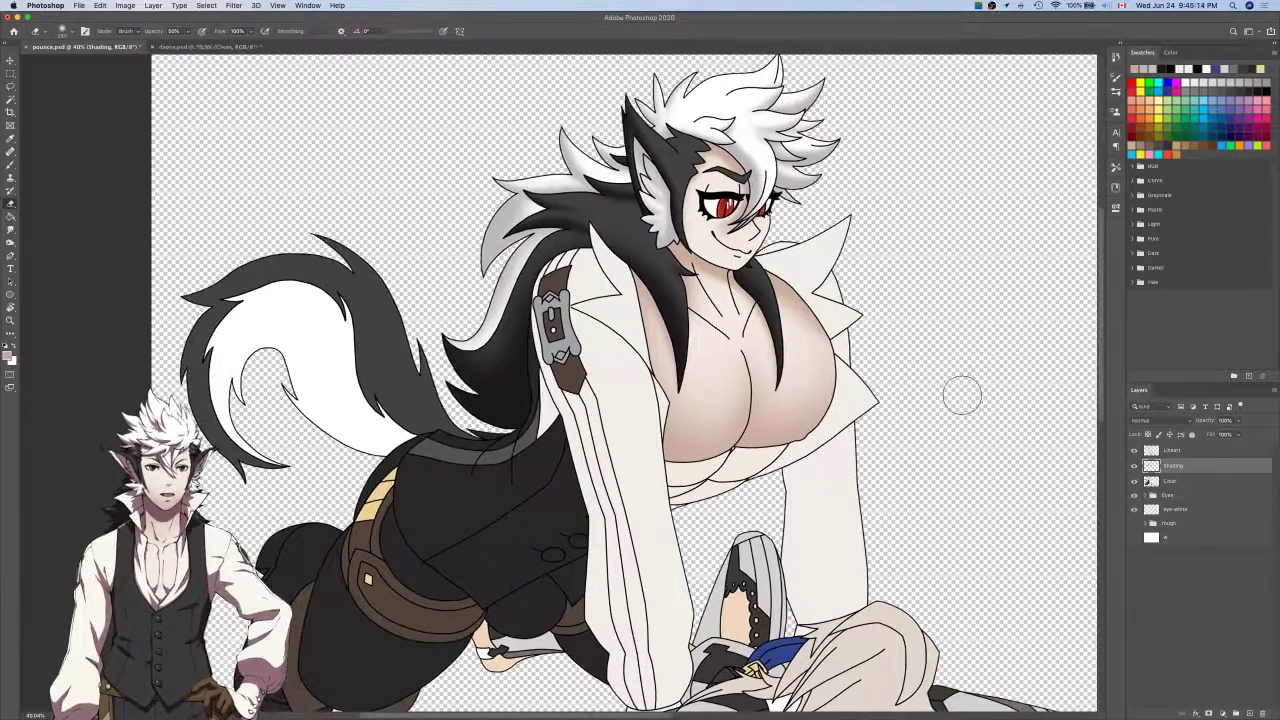
Make the Lineart layer active and select the face skin area with the Magic Wand.
click(1205, 451)
key(w)
scroll(760, 250, up, 1)
scroll(760, 250, left, 2)
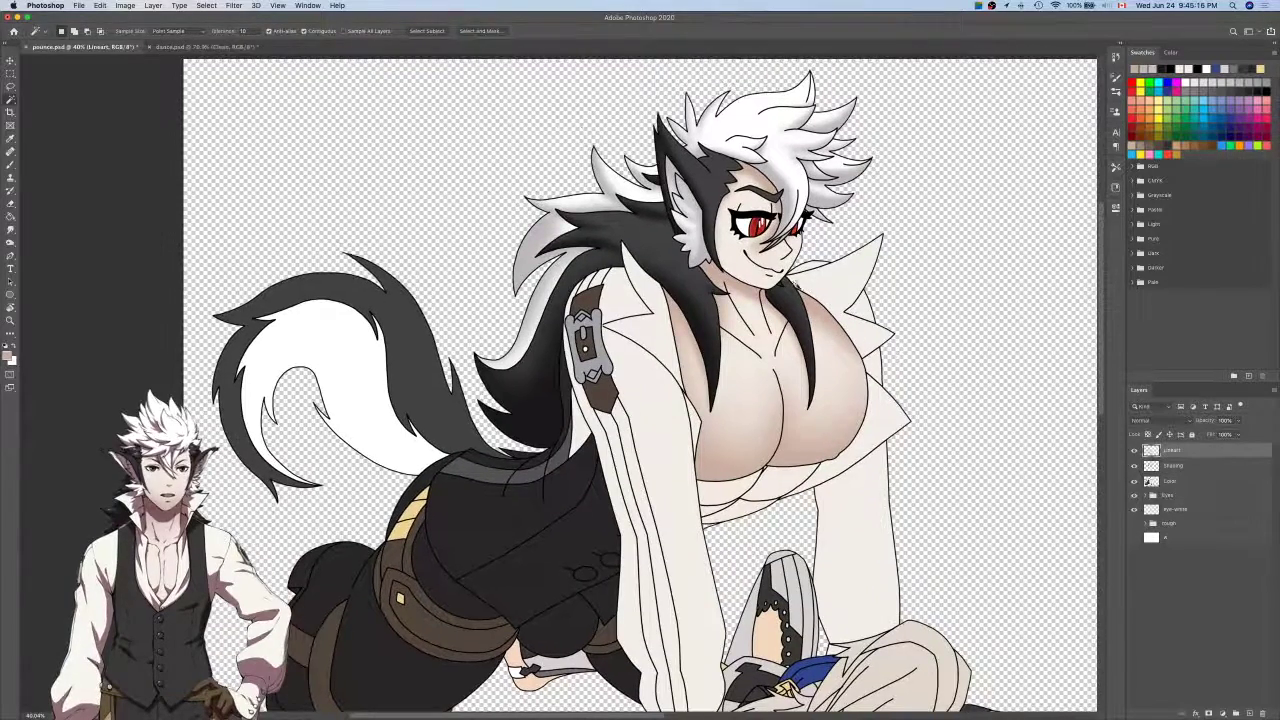
key(shift+F6)
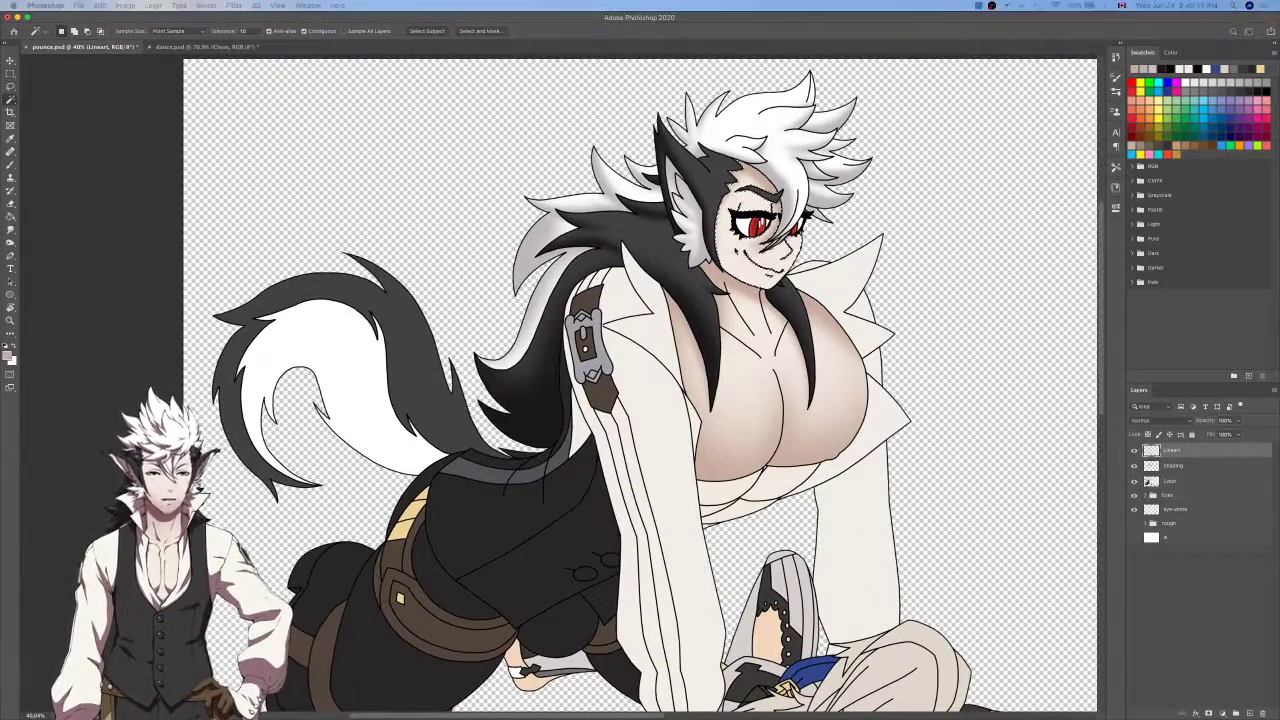
key(Return)
key(k)
scroll(743, 217, up, 5)
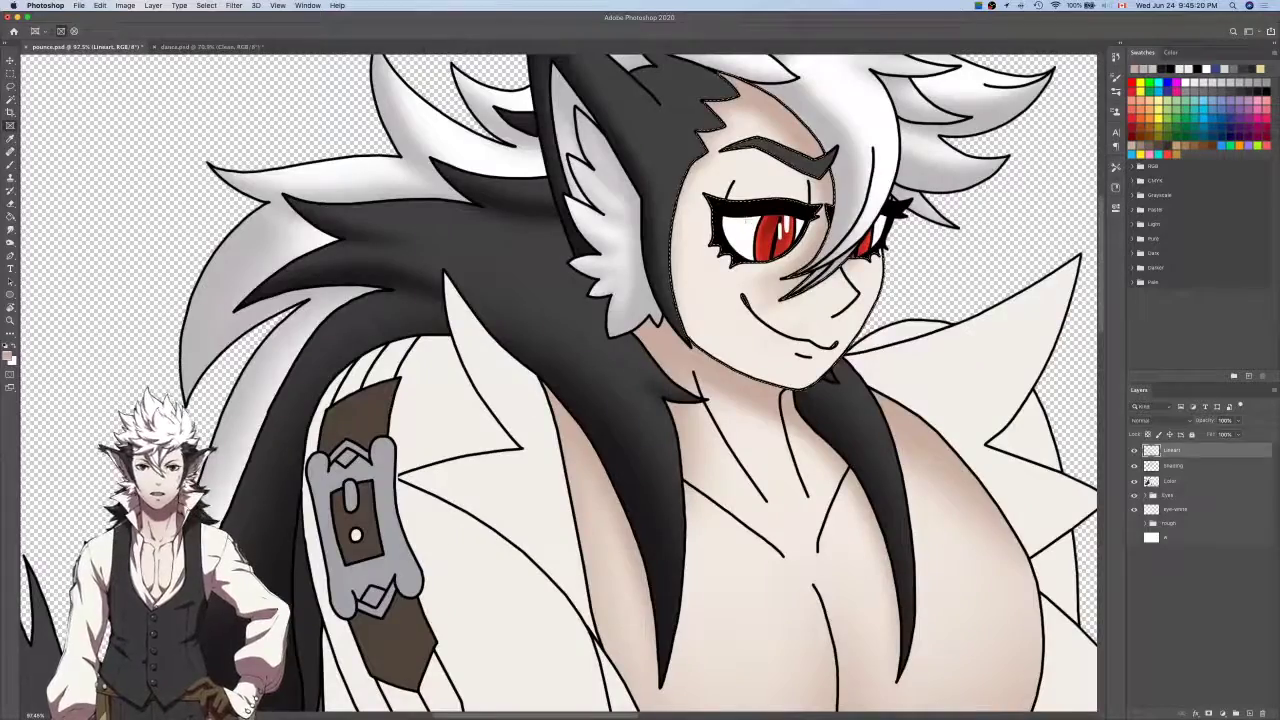
Examine the chest shading in the dance.psd document as a reference, and return to pounce.psd.
key(ctrl+Tab)
scroll(689, 135, down, 15)
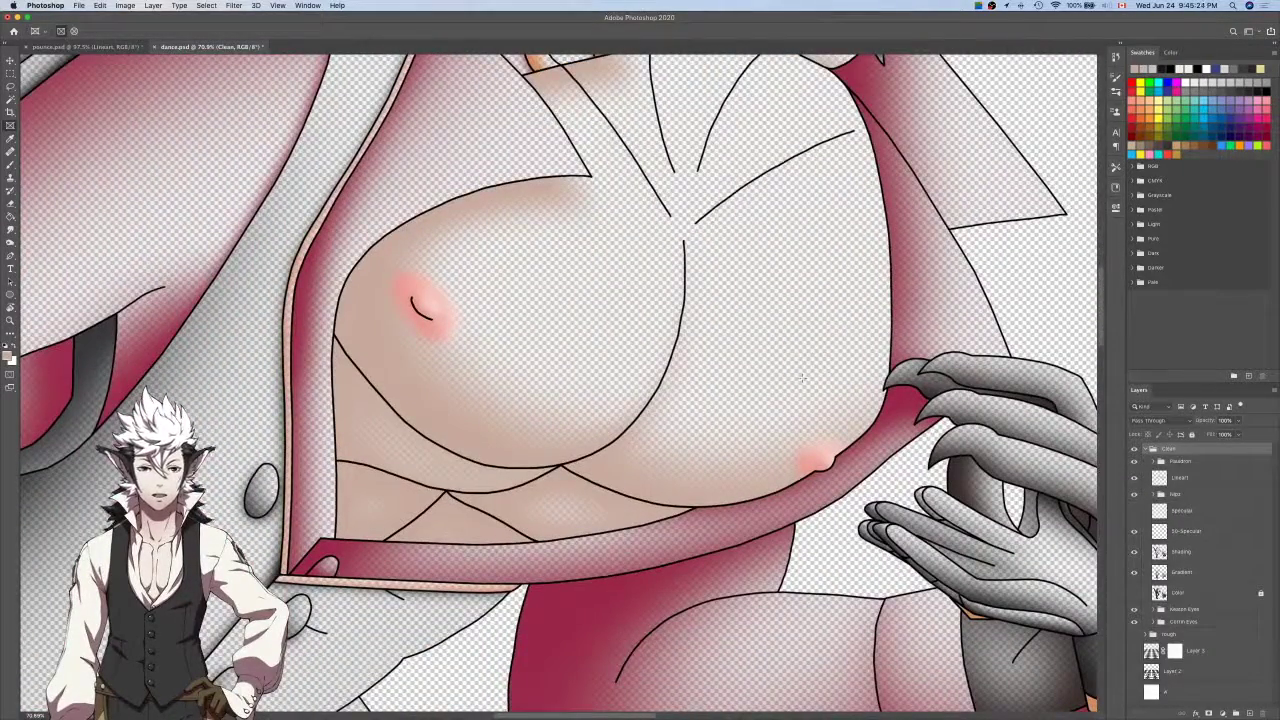
scroll(636, 347, up, 4)
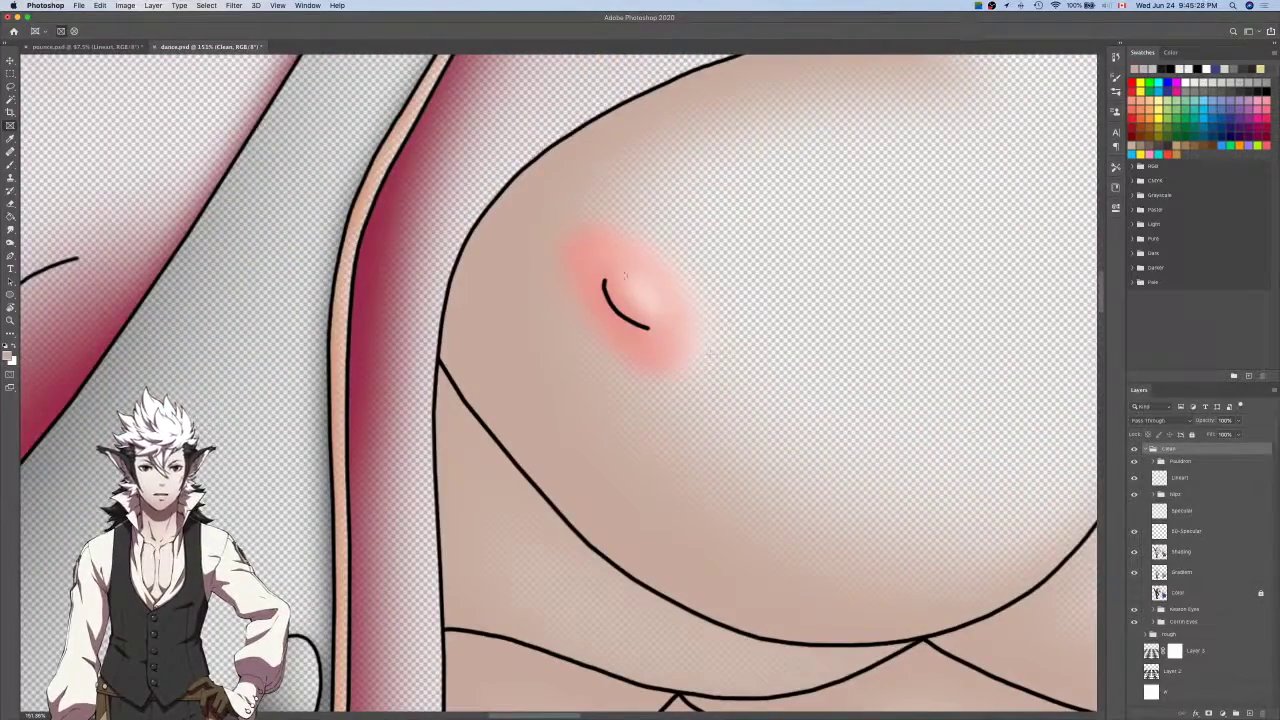
scroll(623, 267, right, 15)
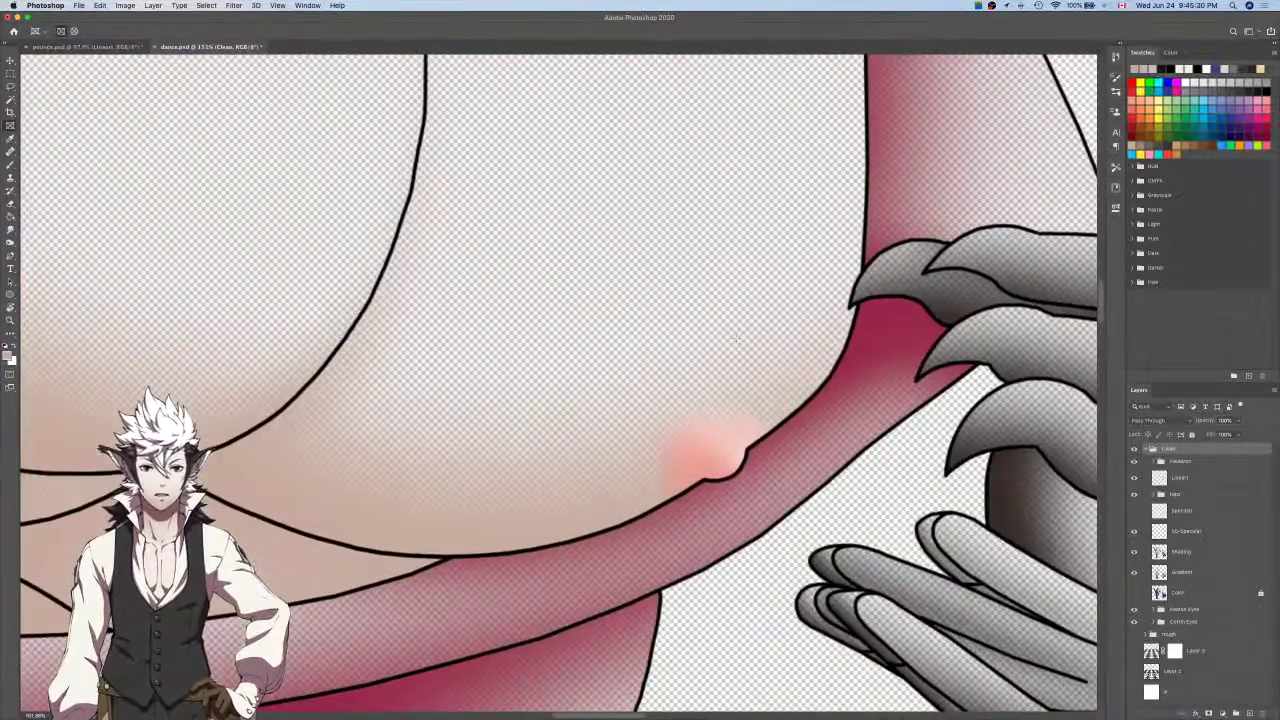
scroll(736, 338, down, 4)
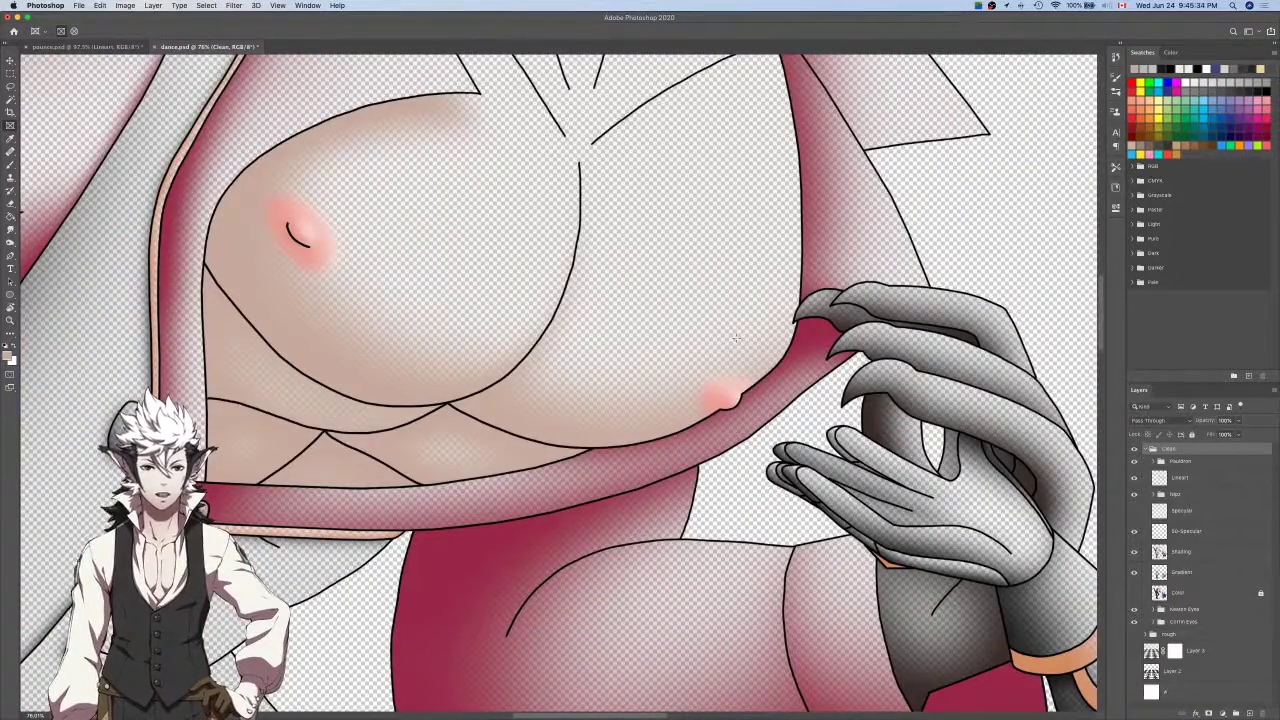
scroll(736, 338, up, 5)
scroll(736, 338, left, 3)
key(ctrl+Tab)
scroll(738, 342, down, 3)
scroll(738, 342, right, 4)
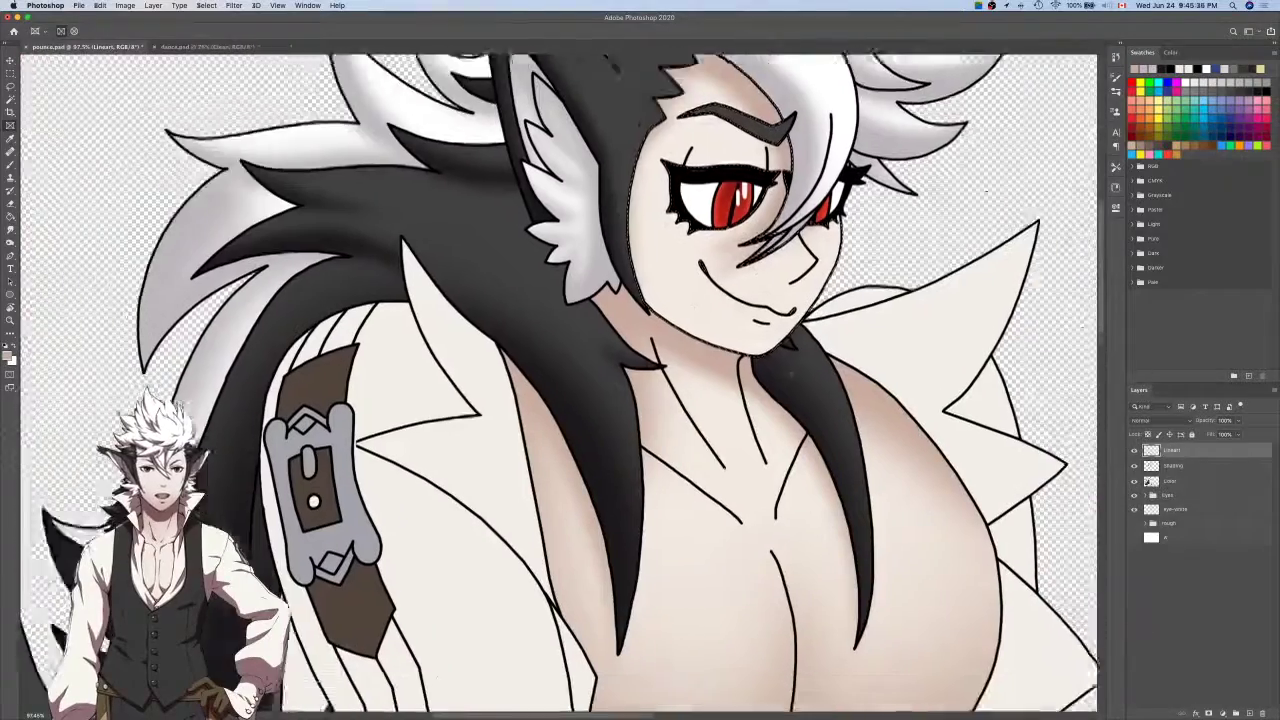
Examine the Shading layer's skin shadows with the Color layer temporarily hidden, and glance at the dance.psd document before returning to pounce.psd.
click(1134, 481)
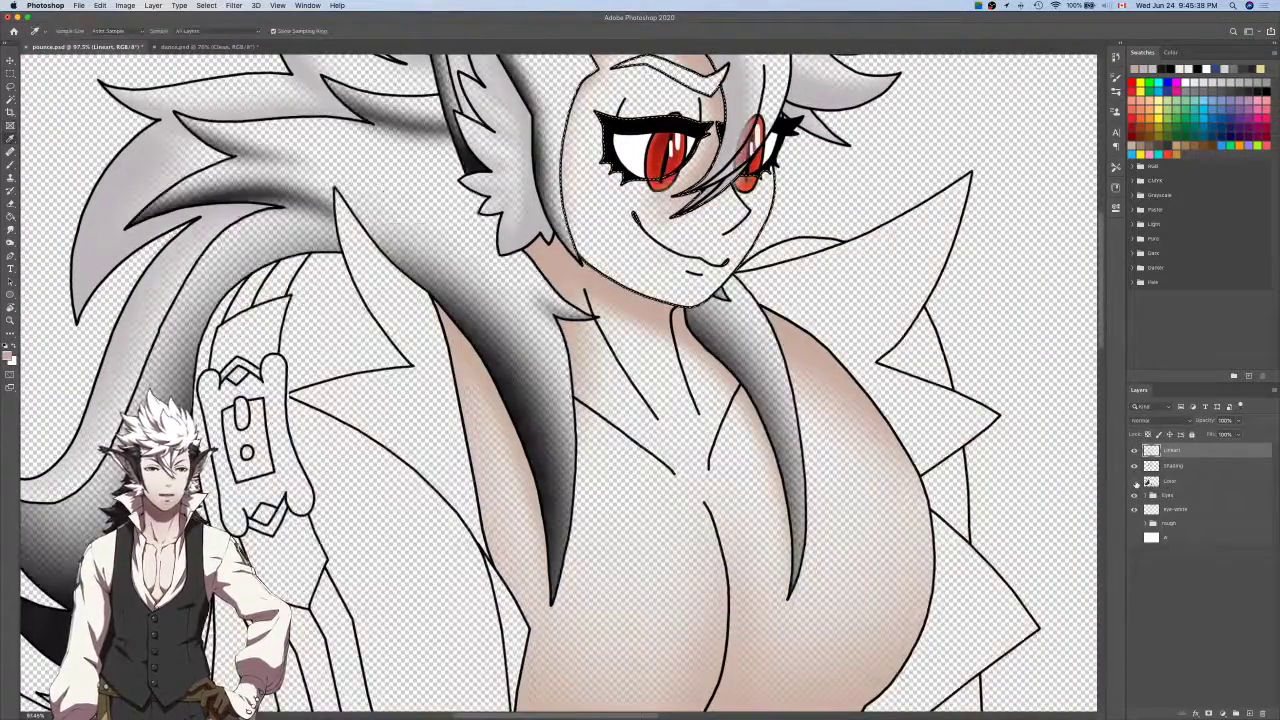
scroll(828, 418, down, 5)
key(i)
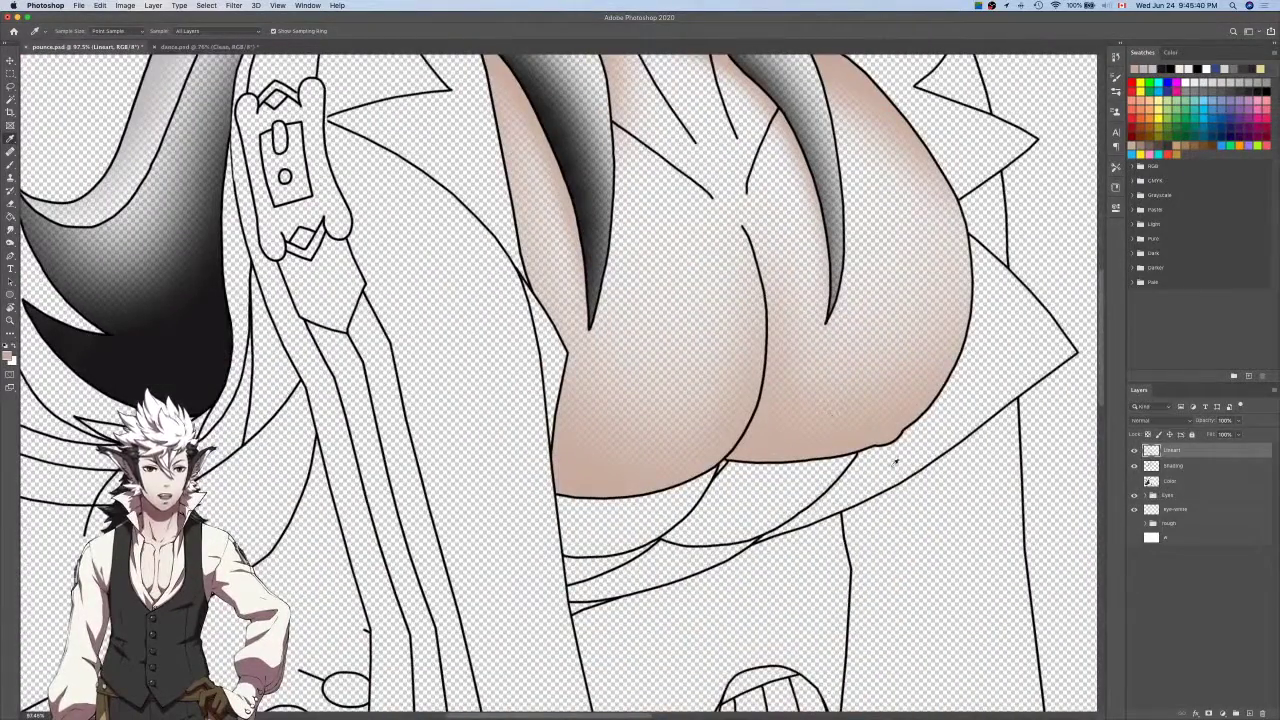
scroll(985, 415, up, 5)
scroll(985, 415, left, 2)
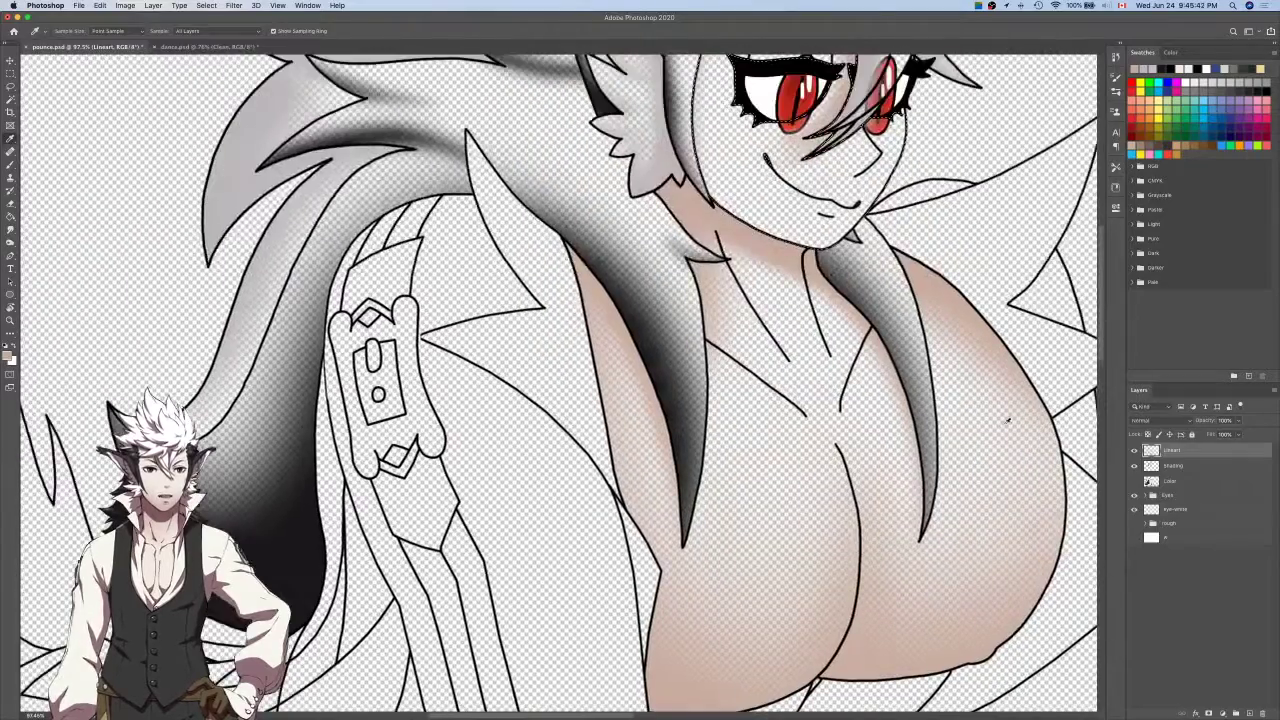
click(1167, 466)
scroll(1040, 440, up, 3)
key(b)
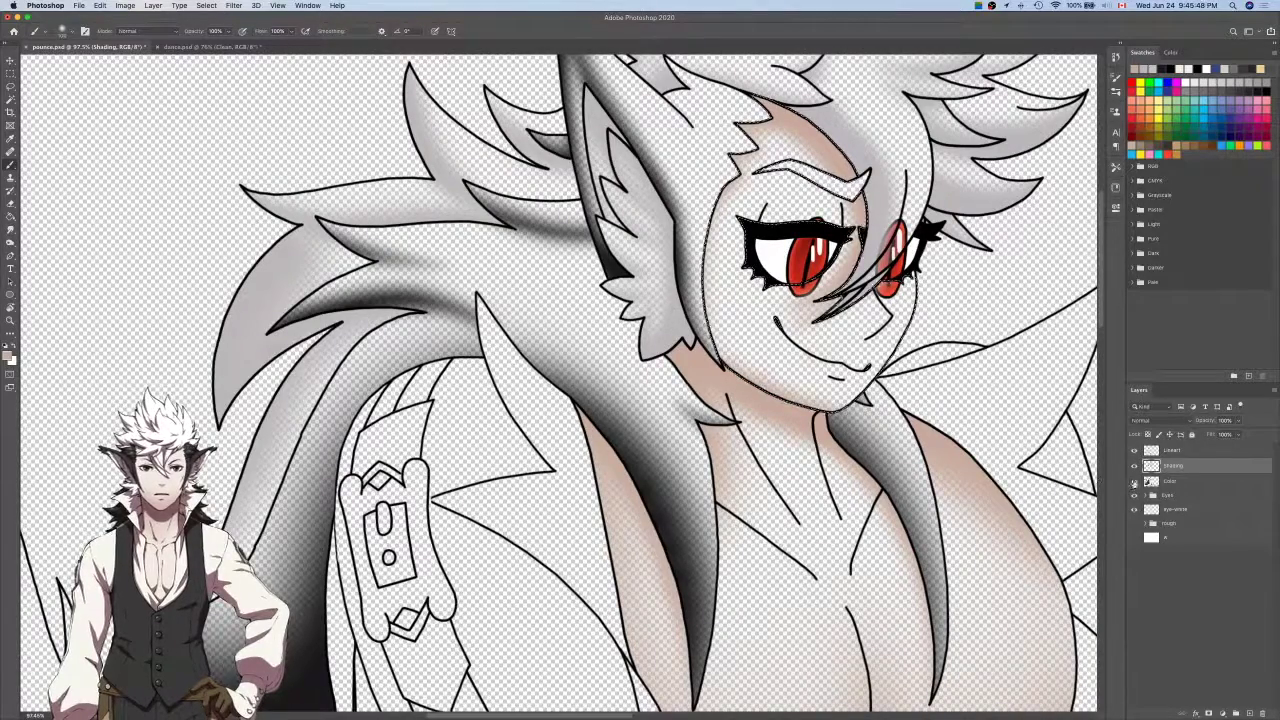
click(1134, 481)
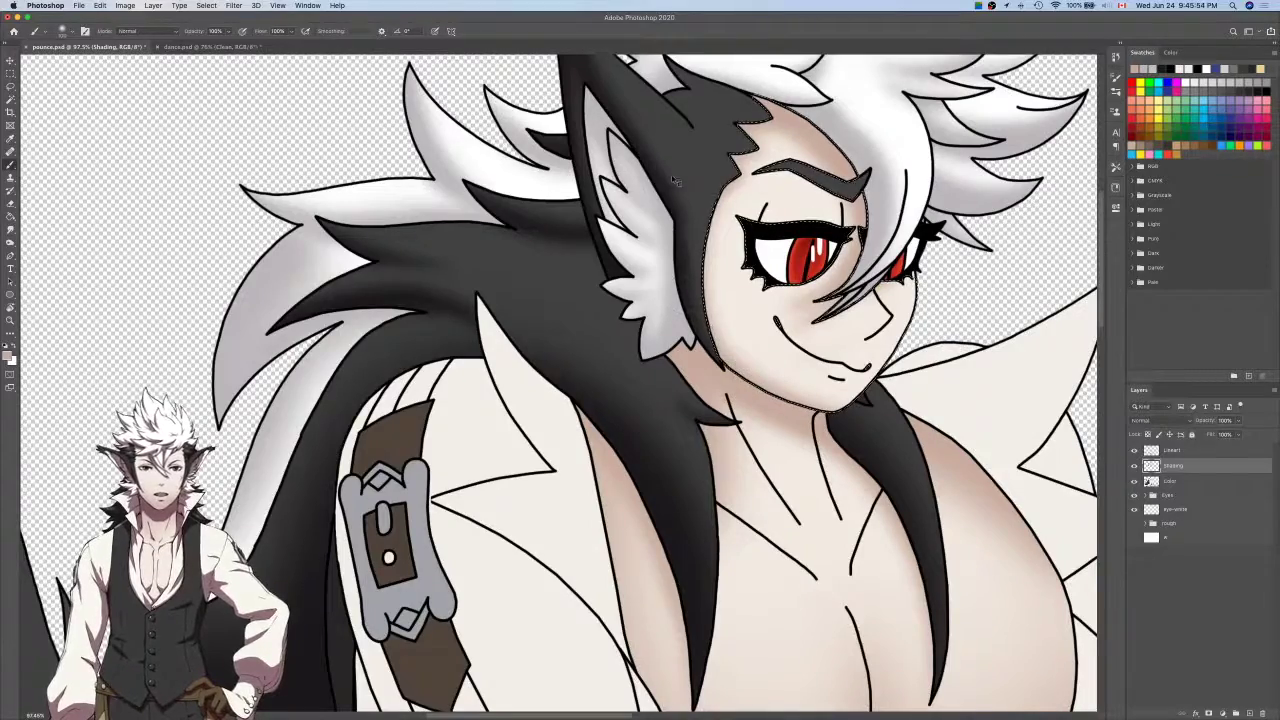
key(ctrl+Tab)
key(ctrl+Tab)
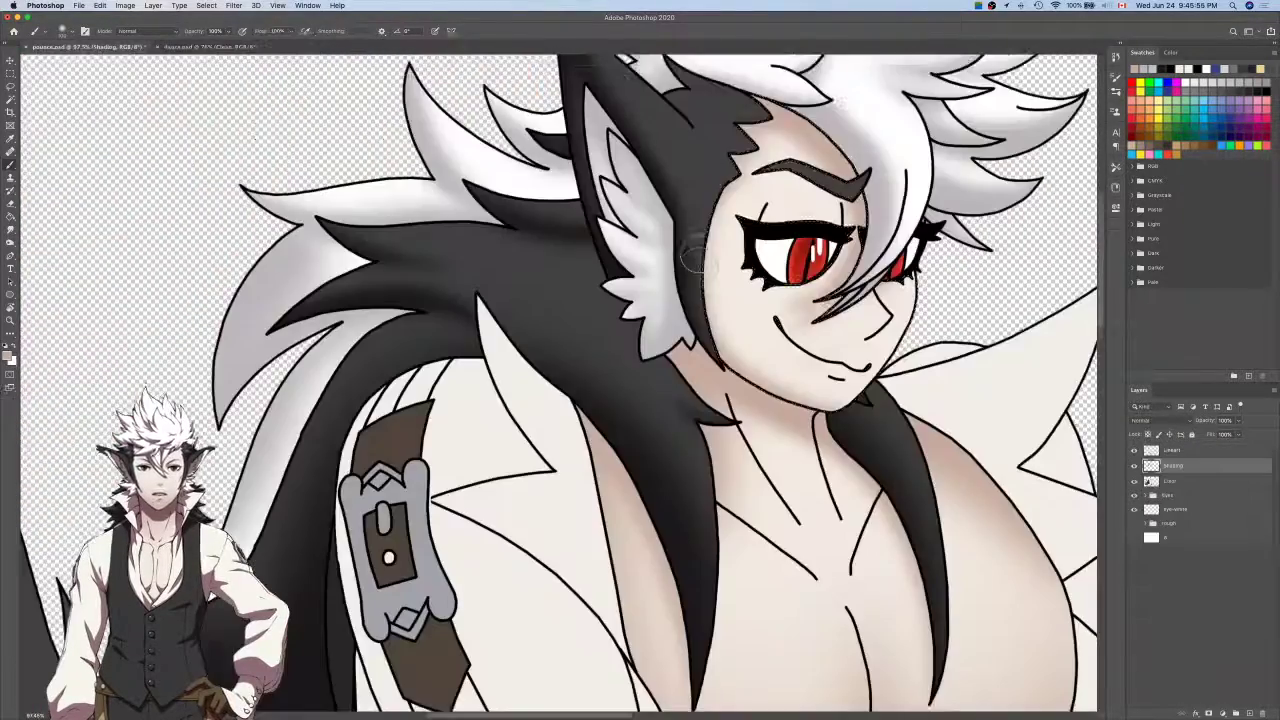
Make the Lineart layer active and select the right midriff patch beneath the chest with the Magic Wand.
scroll(698, 254, down, 10)
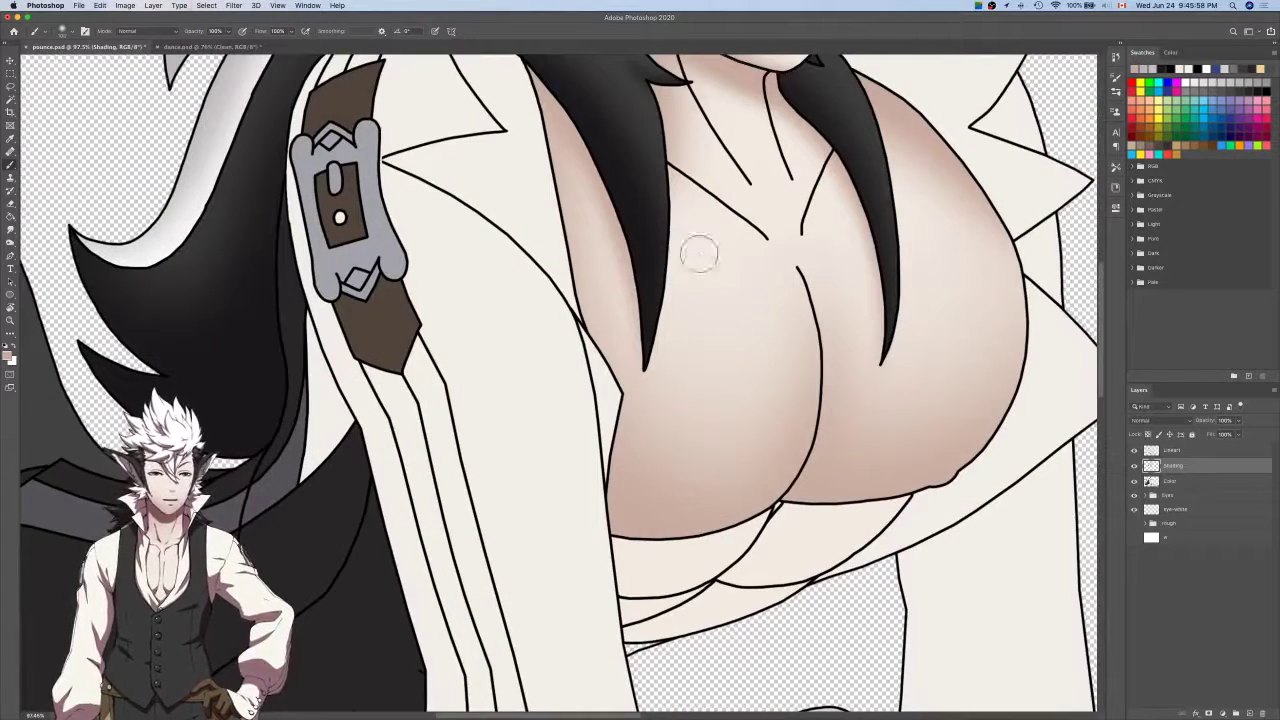
click(1193, 450)
key(w)
scroll(884, 534, down, 3)
scroll(884, 534, left, 3)
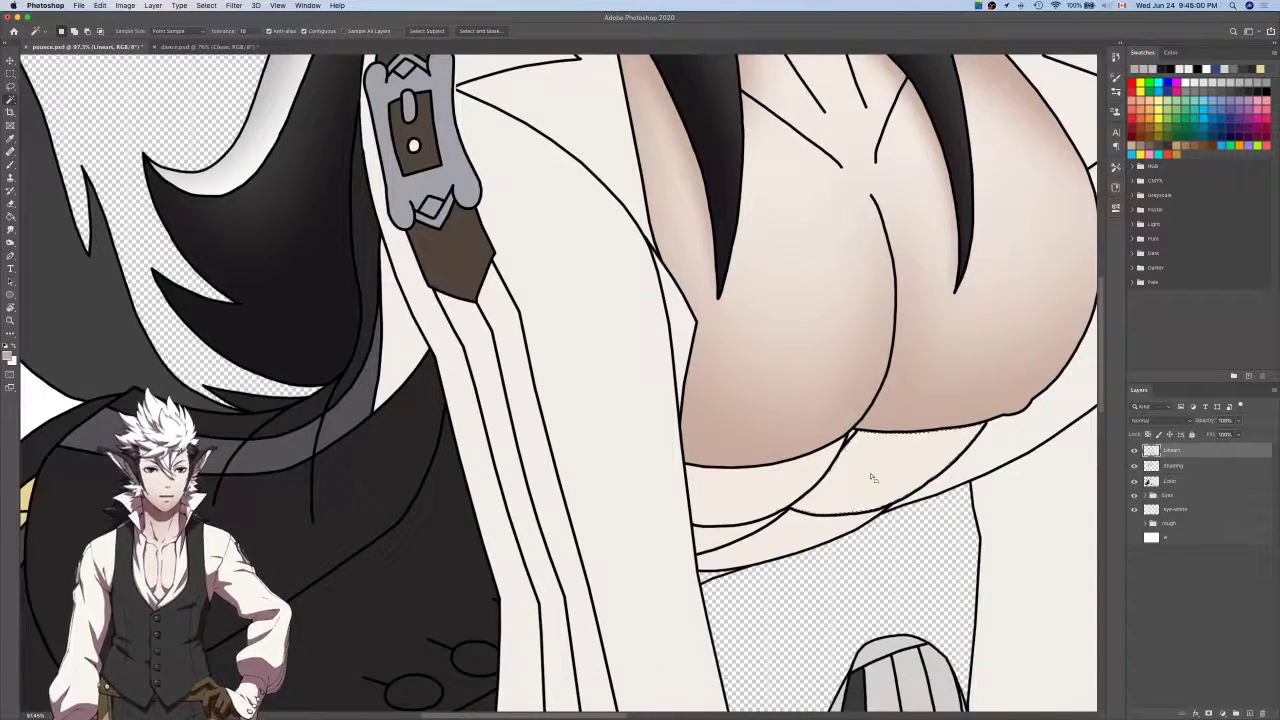
key(l)
scroll(873, 478, down, 2)
scroll(873, 478, right, 2)
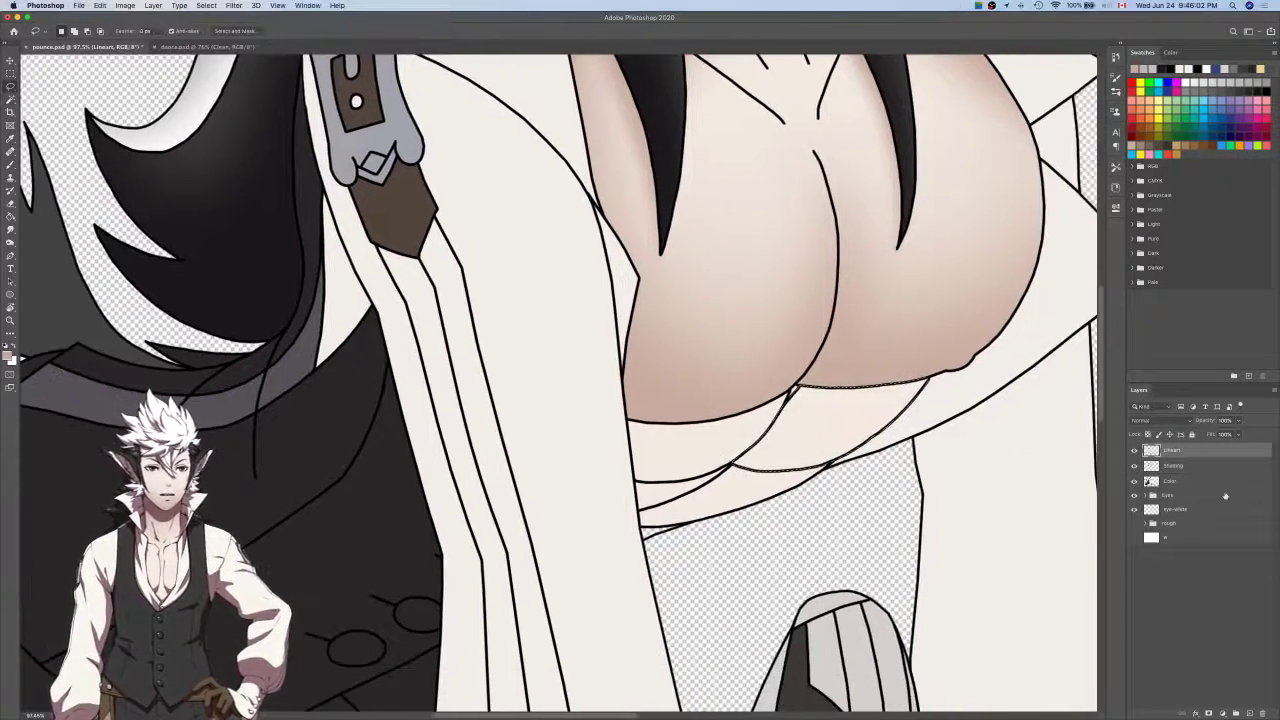
Brush soft shadow along the edges of the selected midriff patch on the Shading layer with an enlarged brush.
click(1230, 481)
click(1222, 465)
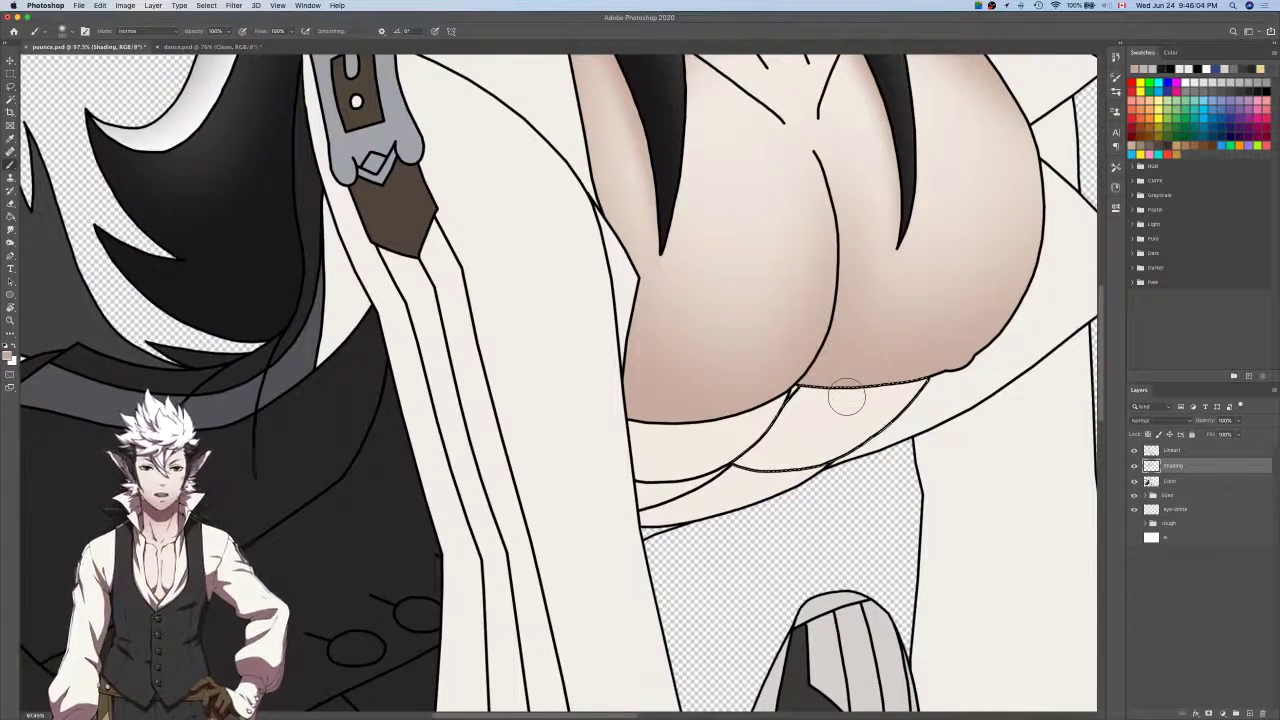
key(b)
key(bracketright)
key(bracketright)
key(bracketright)
key(bracketright)
key(bracketright)
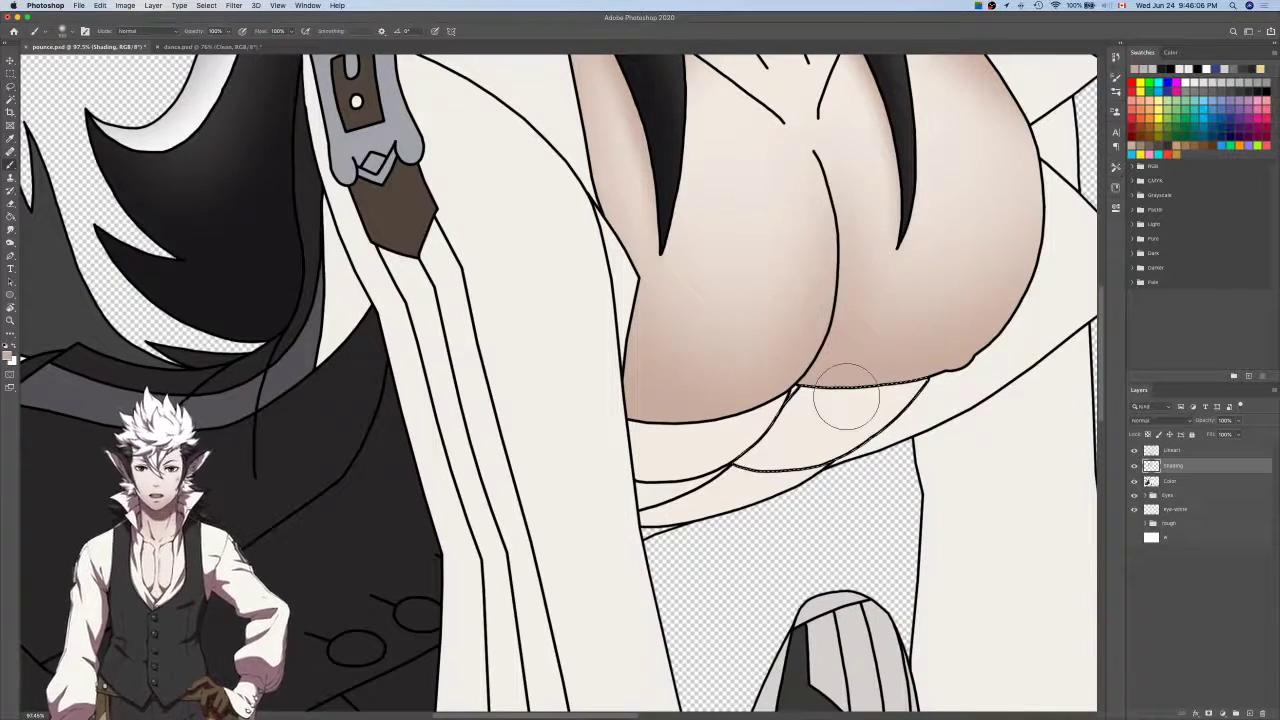
mouse_move(948, 350)
mouse_down()
mouse_move(818, 364)
mouse_move(728, 351)
mouse_up()
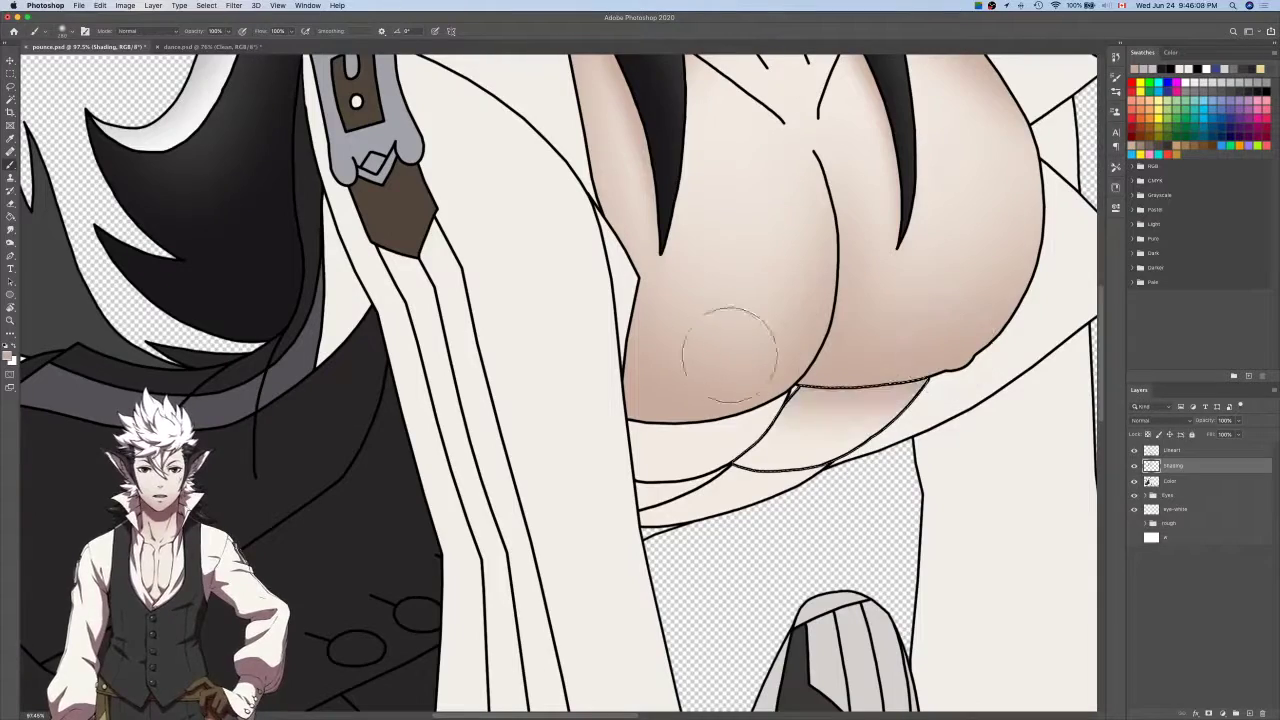
mouse_move(911, 331)
mouse_down()
mouse_move(685, 483)
mouse_move(888, 494)
mouse_up()
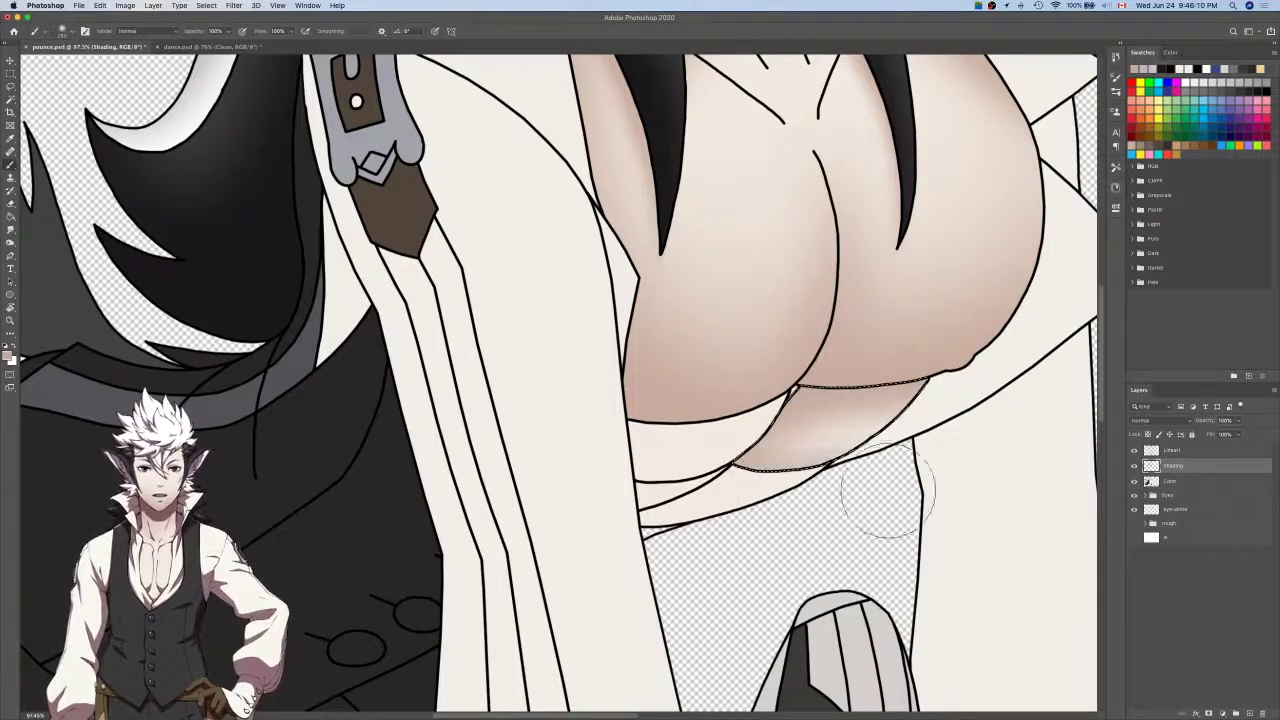
Examine the midriff shading beneath the chest in dance.psd as a reference, and return to pounce.psd.
key(ctrl+Tab)
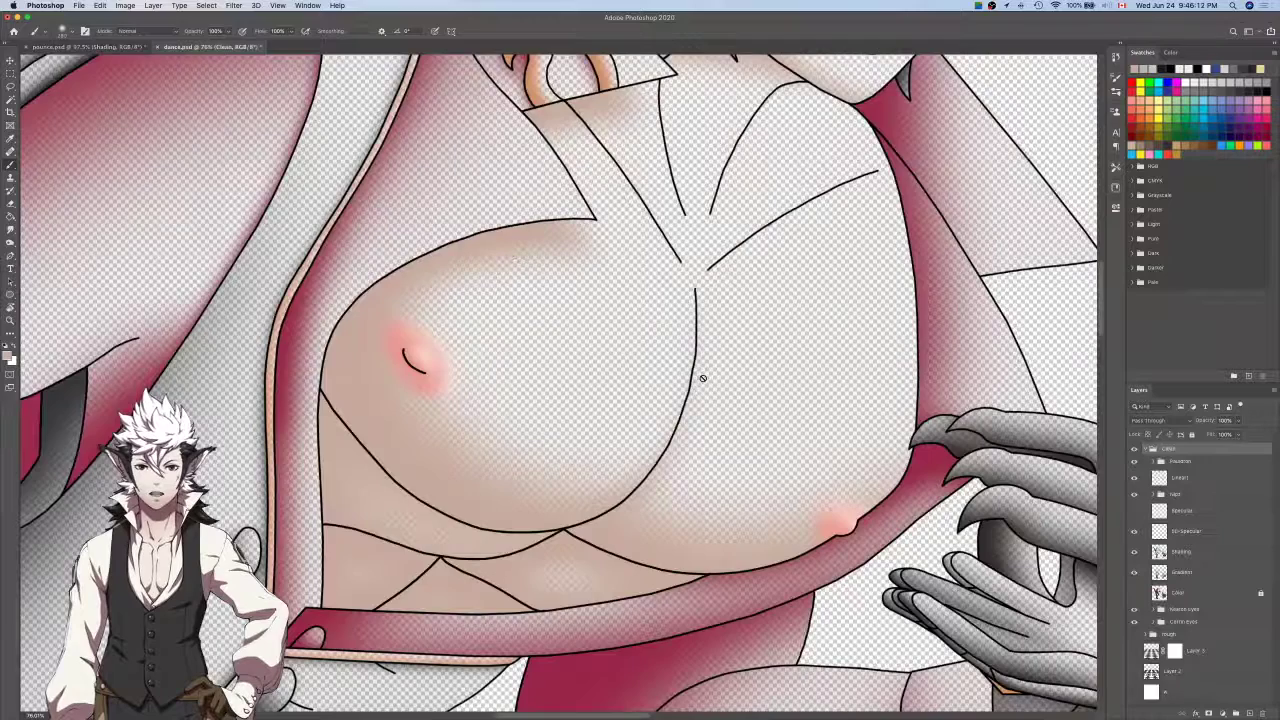
scroll(703, 378, left, 3)
scroll(703, 378, down, 2)
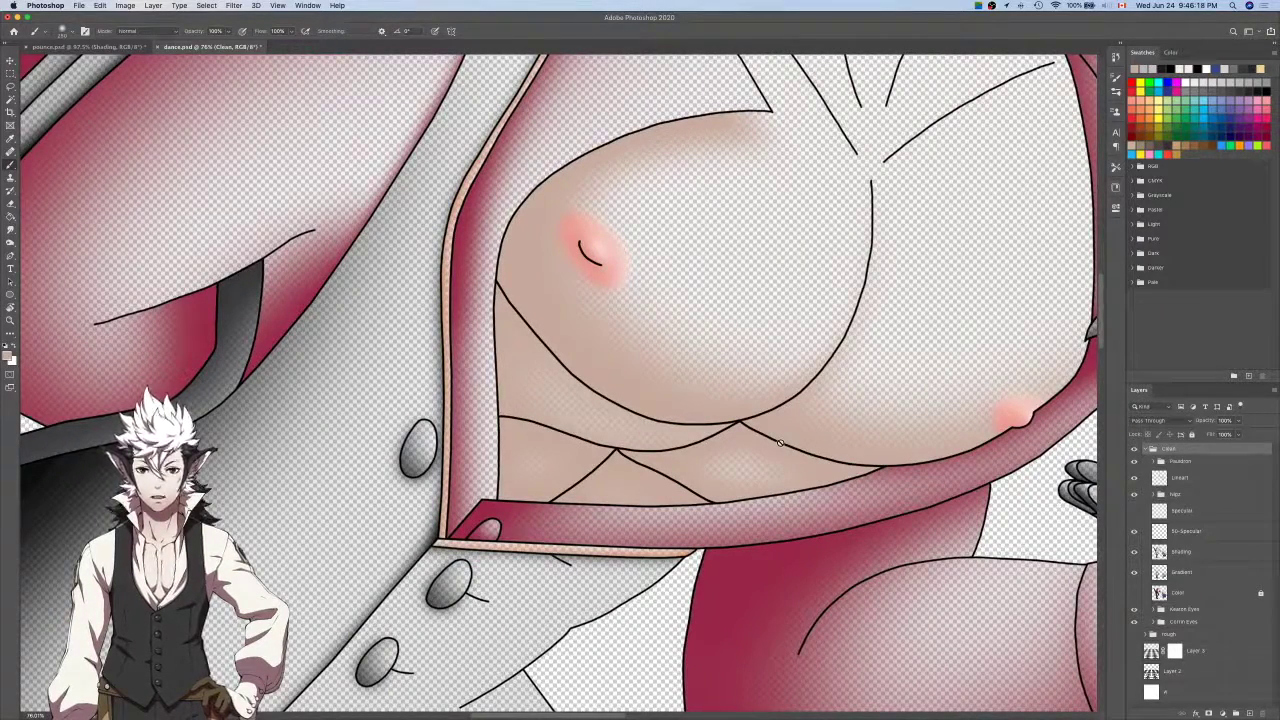
scroll(780, 442, up, 2)
scroll(780, 442, right, 4)
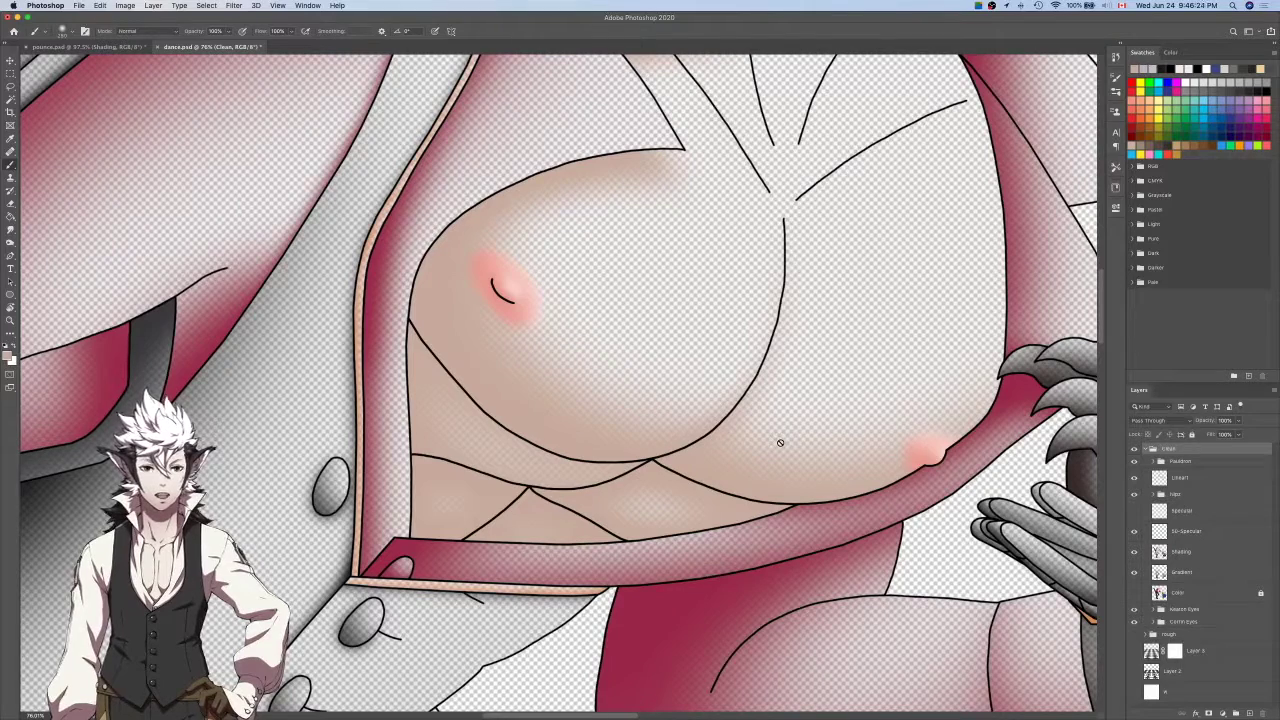
scroll(780, 442, up, 2)
key(ctrl+Tab)
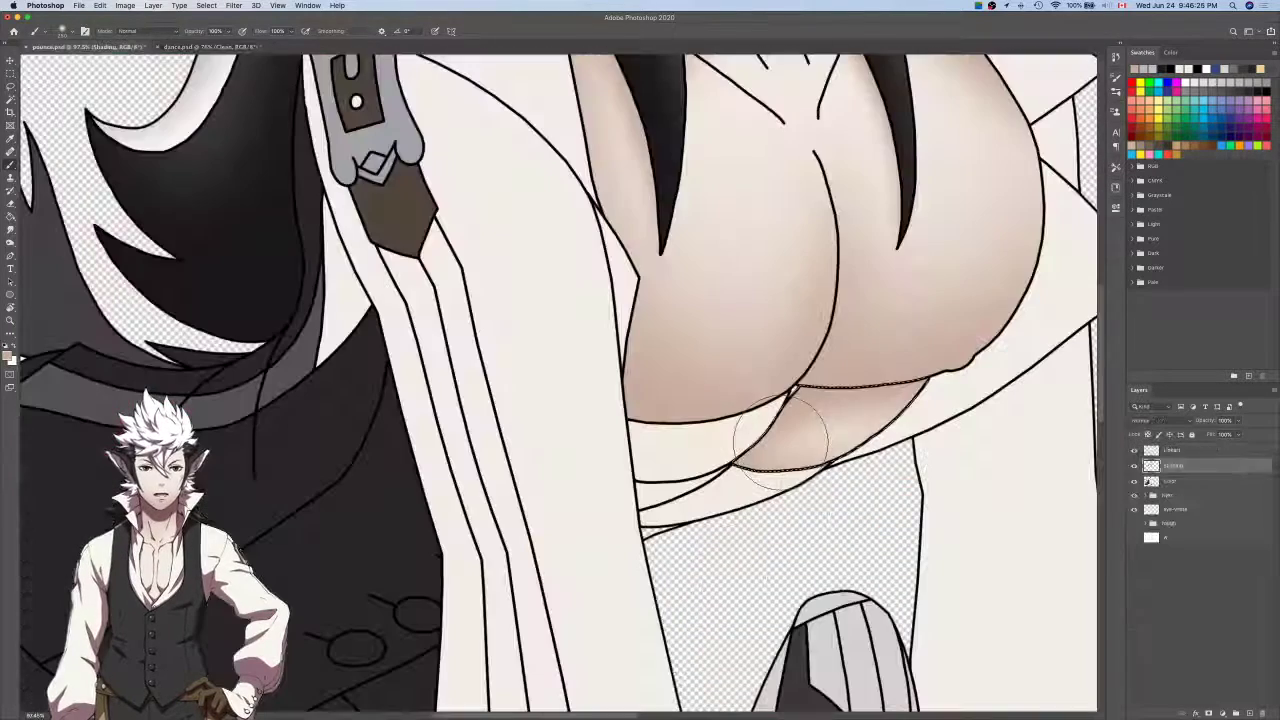
Select the small gap where the chest and midriff lines meet and brush shadow into it on the Shading layer.
mouse_move(787, 440)
mouse_down()
mouse_move(857, 414)
mouse_move(886, 426)
mouse_move(866, 425)
mouse_up()
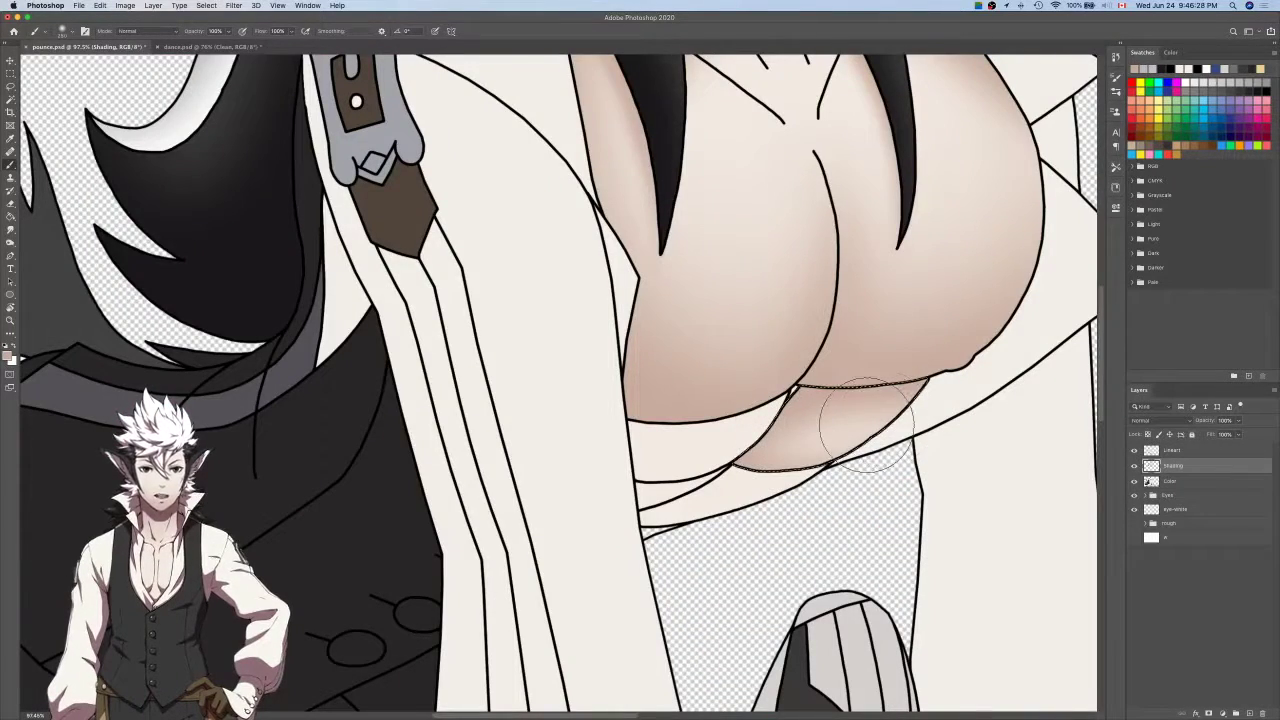
key(l)
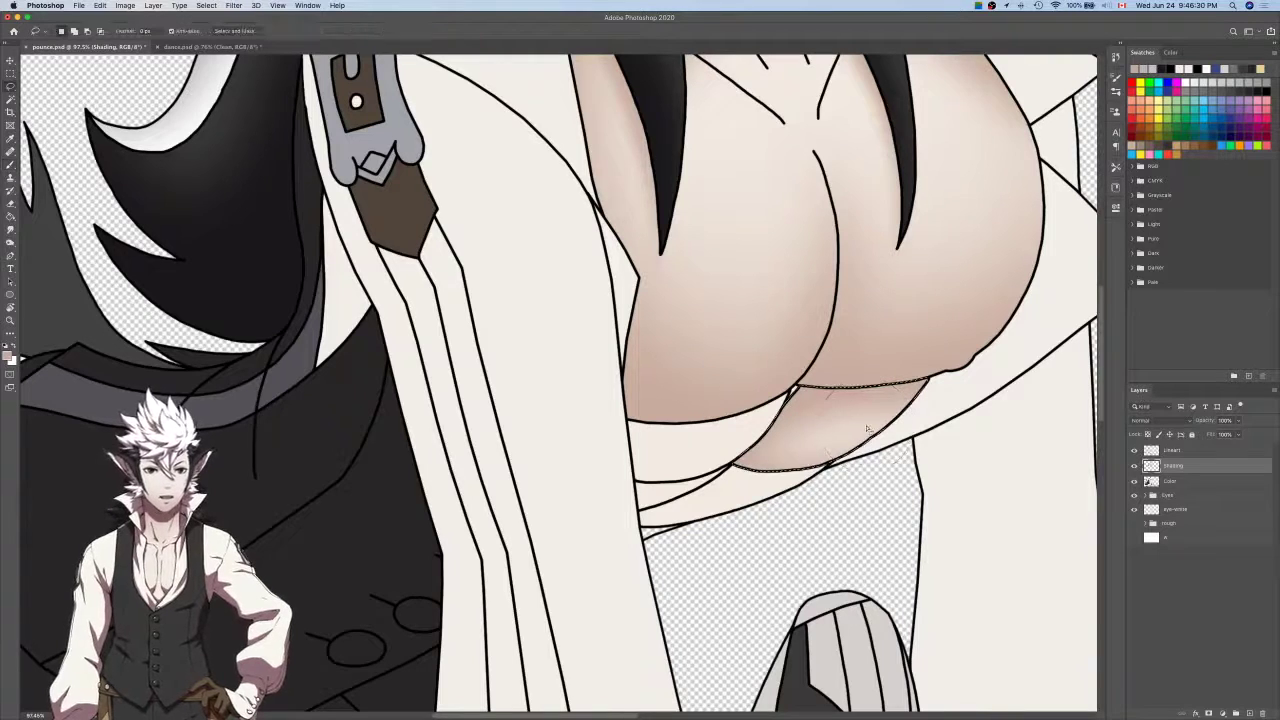
click(1213, 452)
key(w)
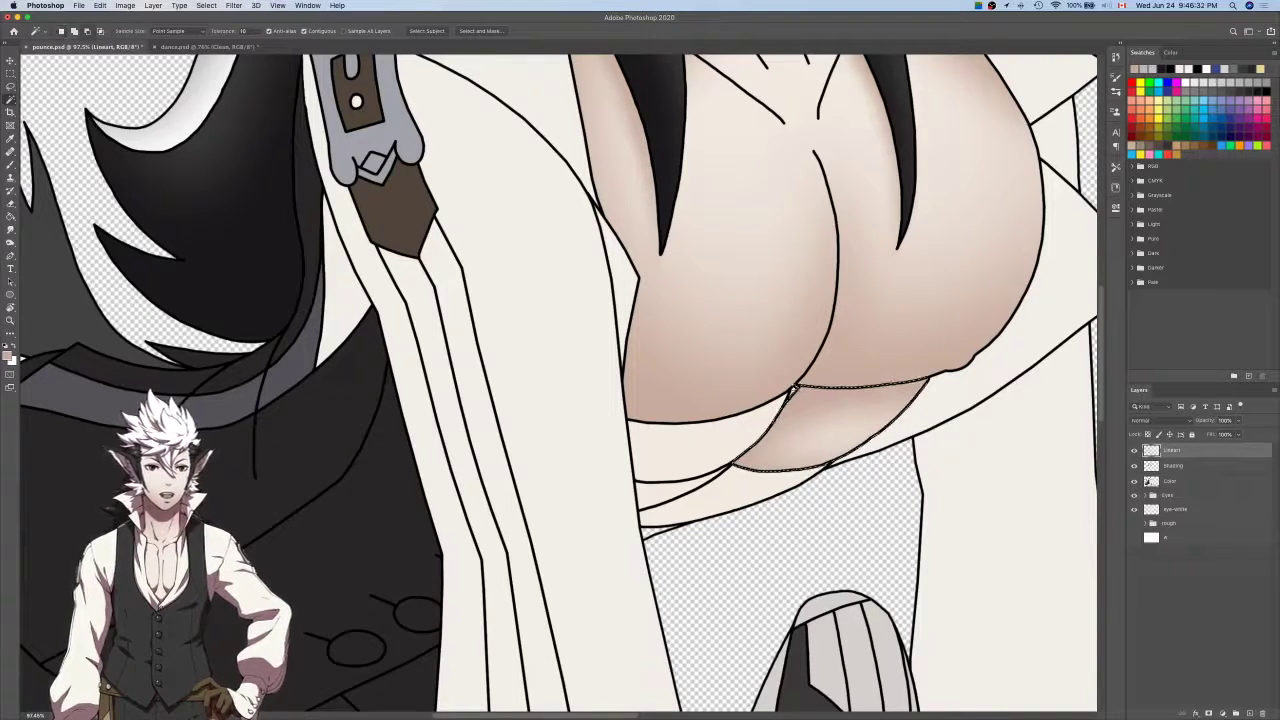
scroll(791, 387, up, 5)
click(797, 398)
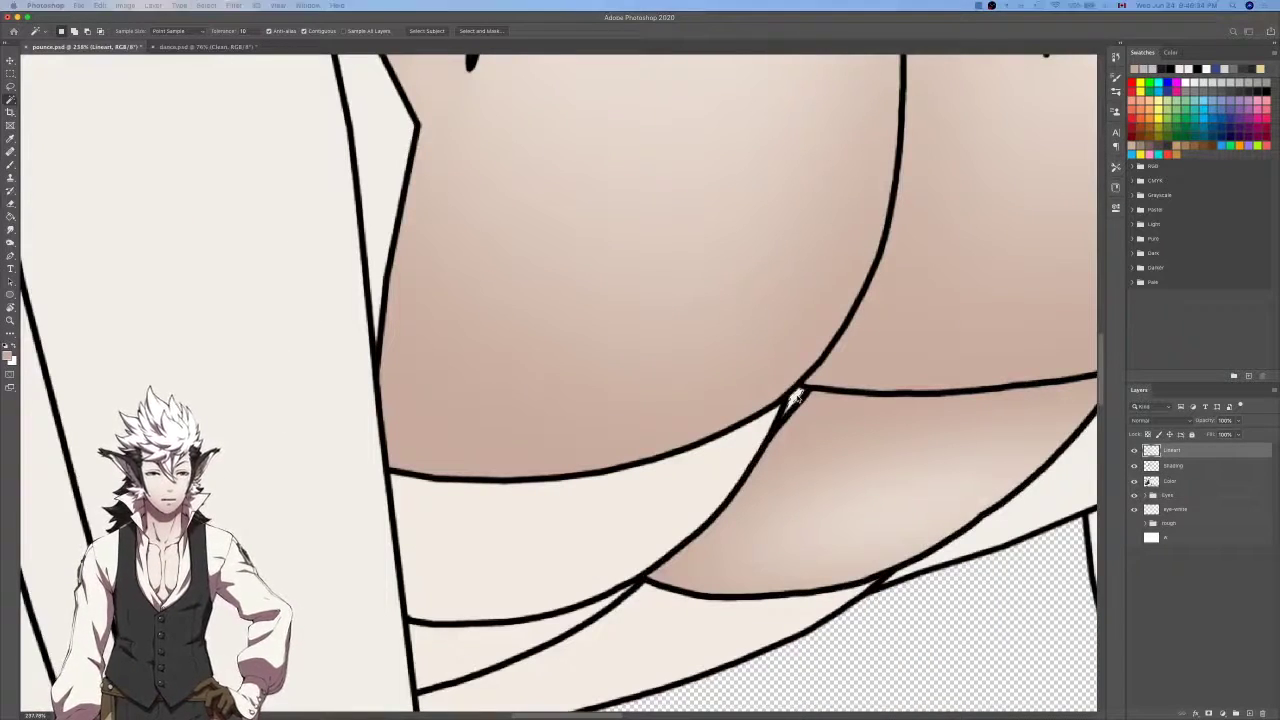
key(l)
scroll(800, 400, up, 5)
drag(780, 458, 770, 470)
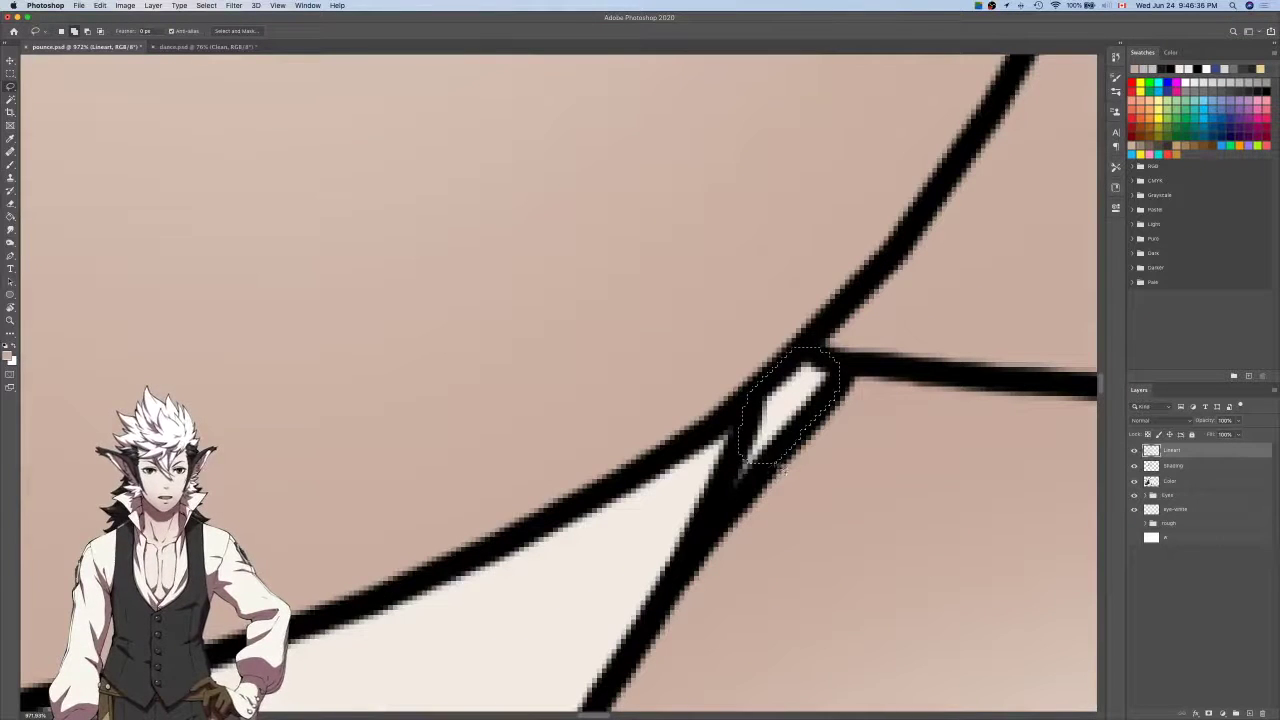
scroll(745, 424, down, 5)
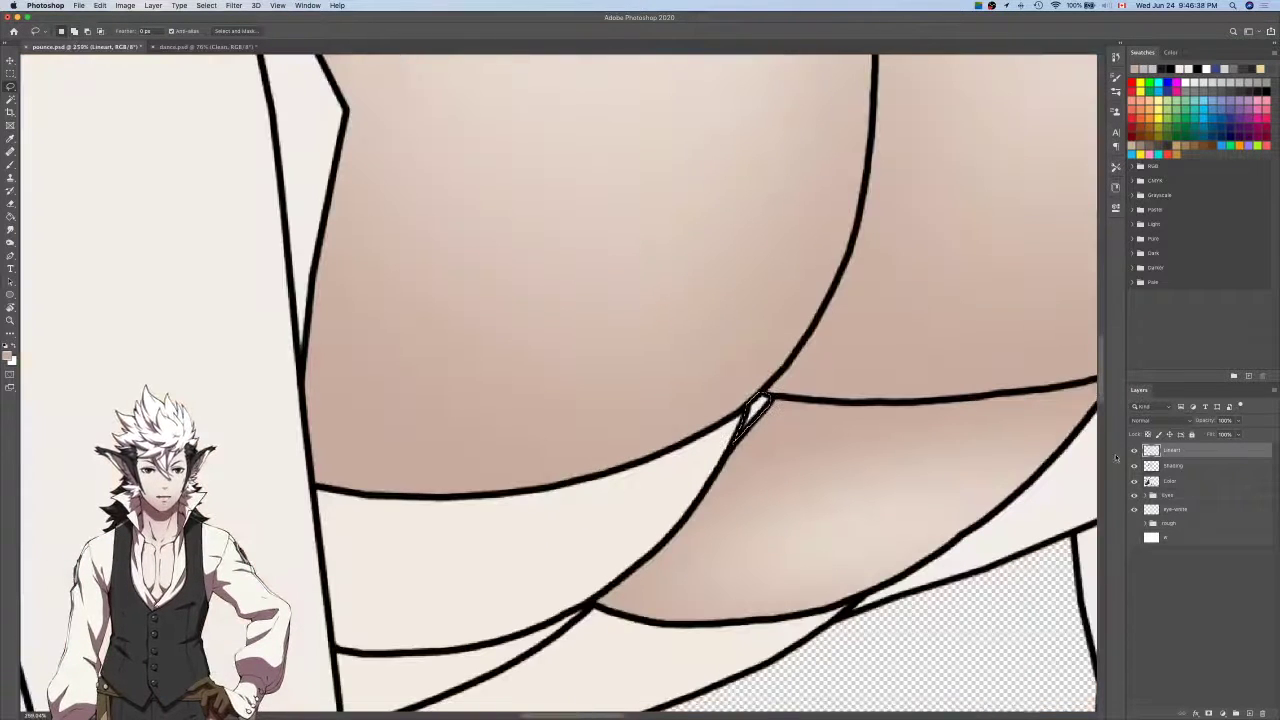
click(1175, 465)
key(b)
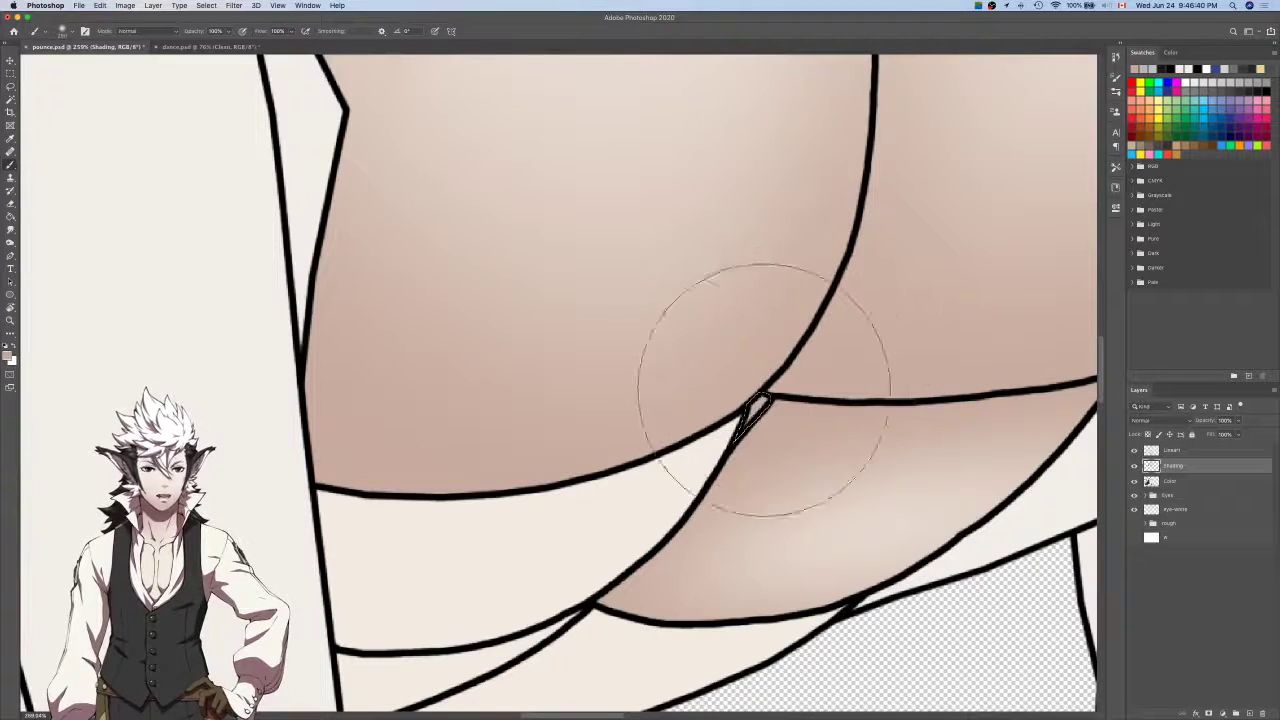
Select the left midriff patch beside the coat on the Lineart layer with the Magic Wand and expand the selection into the outlines.
click(1172, 450)
key(w)
scroll(563, 509, left, 5)
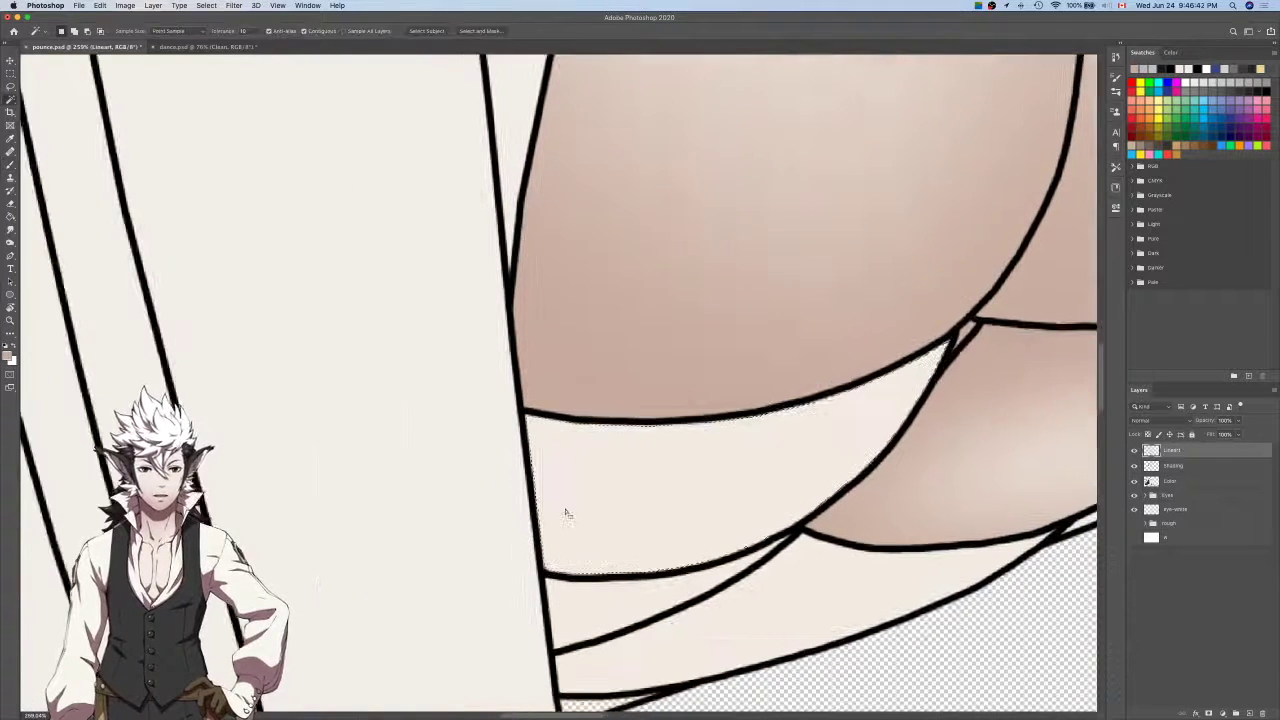
click(565, 512)
key(super+alt+e)
key(Return)
key(k)
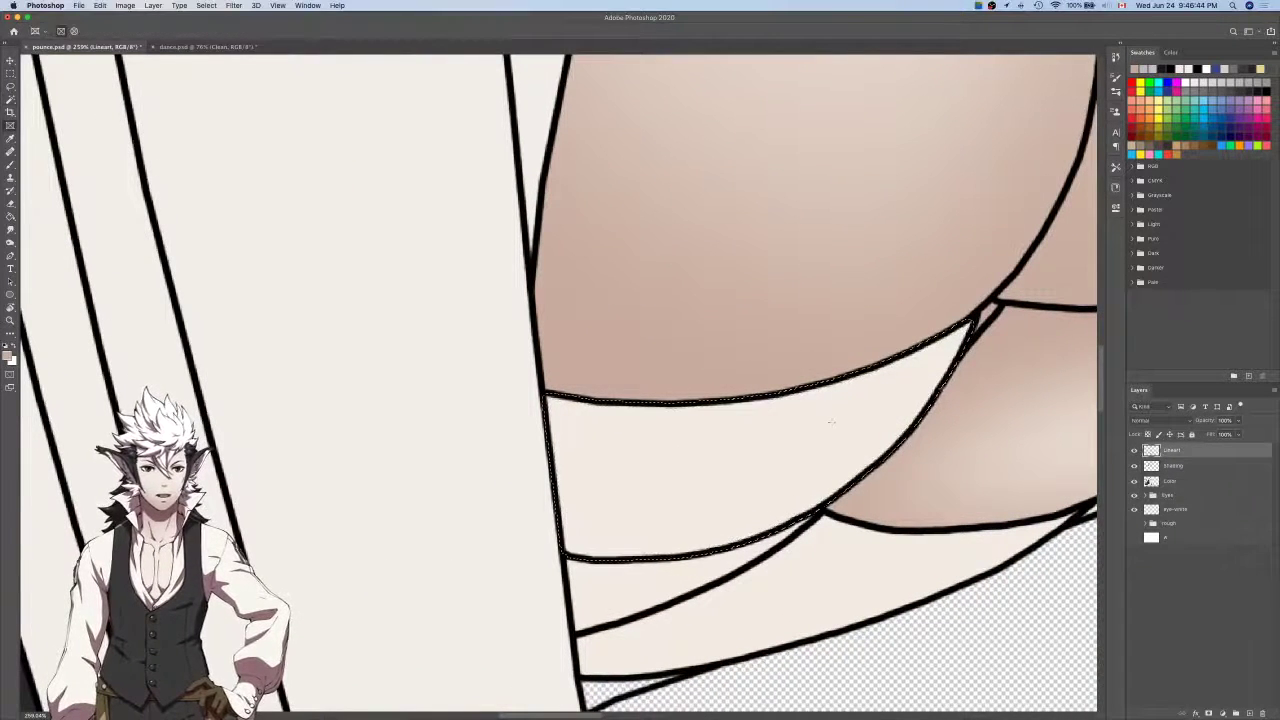
key(l)
scroll(970, 318, up, 5)
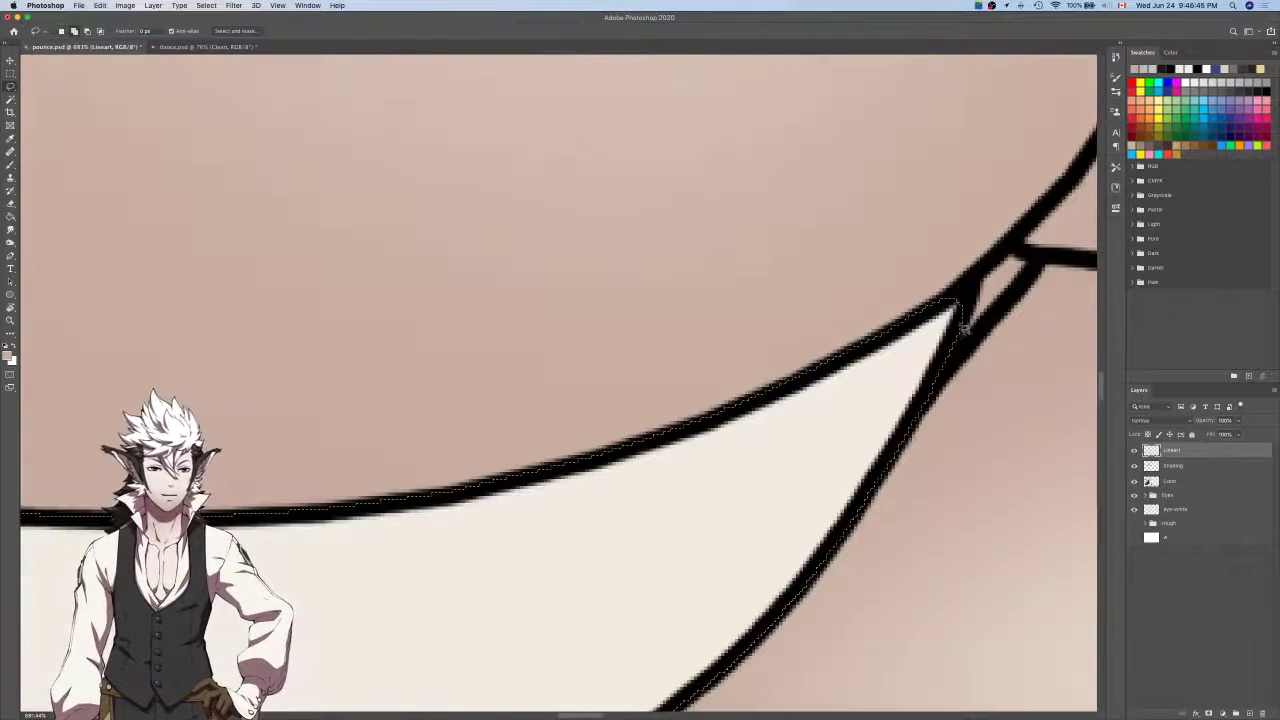
drag(971, 296, 958, 310)
key(super+z)
scroll(958, 310, down, 5)
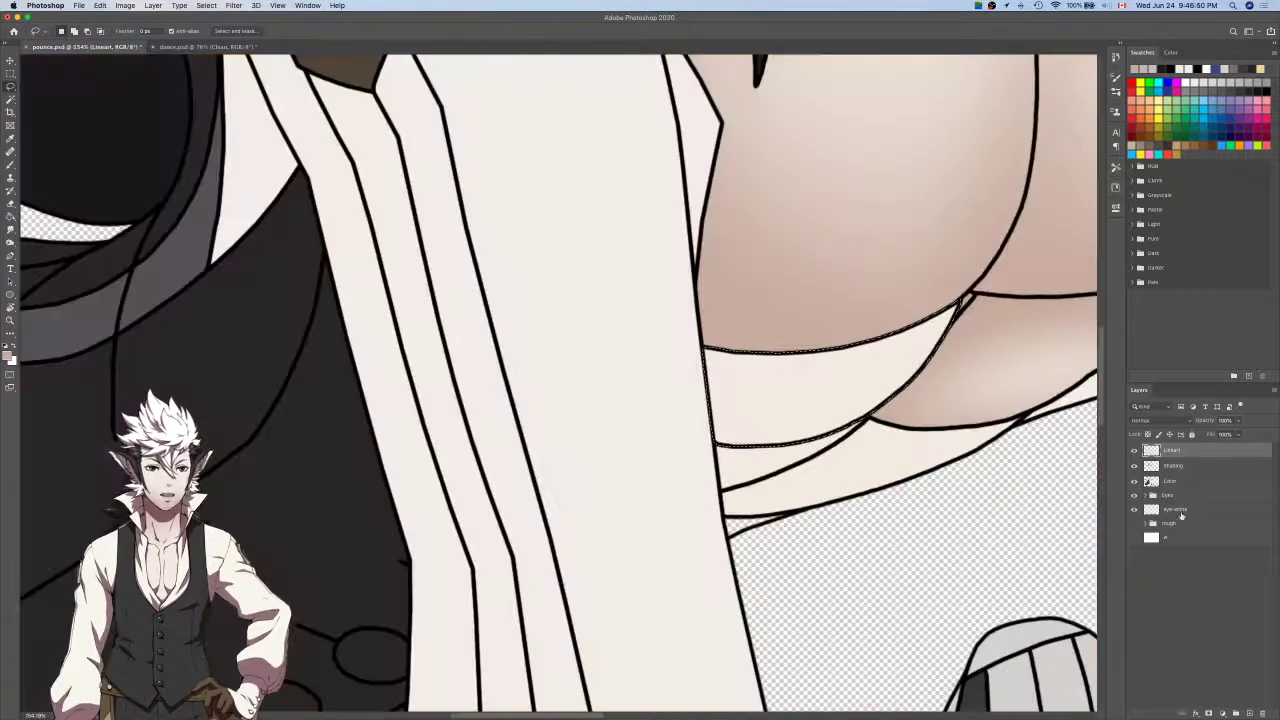
Brush soft shadow around the left midriff patch on the Shading layer, undoing unwanted strokes, and clear the selection.
click(1180, 466)
key(b)
scroll(985, 410, right, 2)
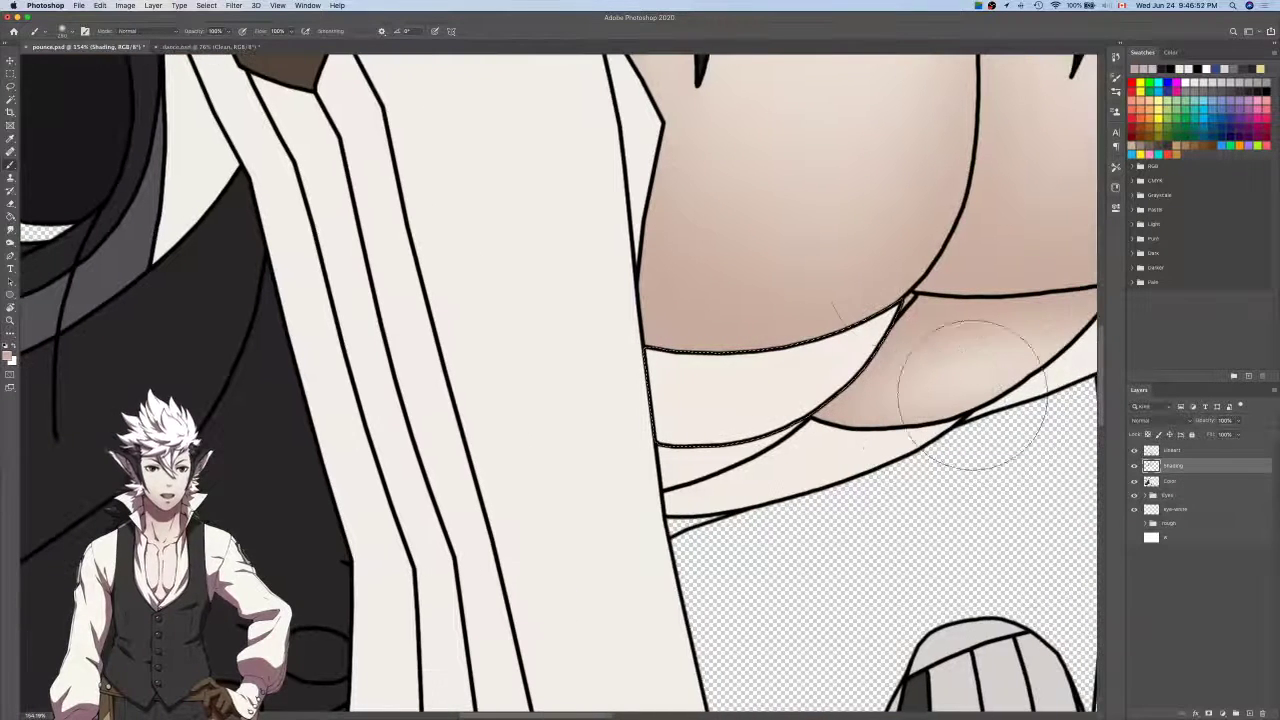
mouse_move(922, 276)
mouse_down()
mouse_move(649, 290)
mouse_move(630, 316)
mouse_move(612, 313)
mouse_move(929, 246)
mouse_up()
key(super+z)
key(super+z)
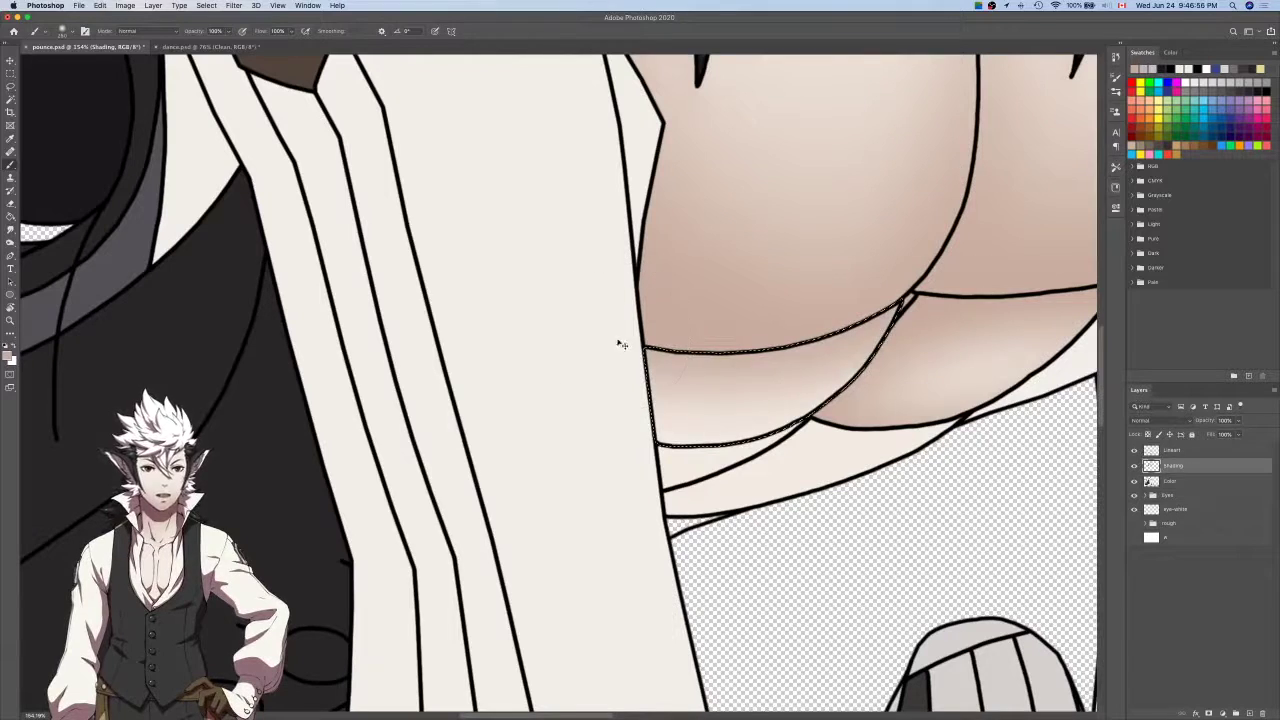
mouse_move(608, 335)
mouse_down()
mouse_move(894, 214)
mouse_move(916, 255)
mouse_move(701, 318)
mouse_move(546, 296)
mouse_up()
key(super+z)
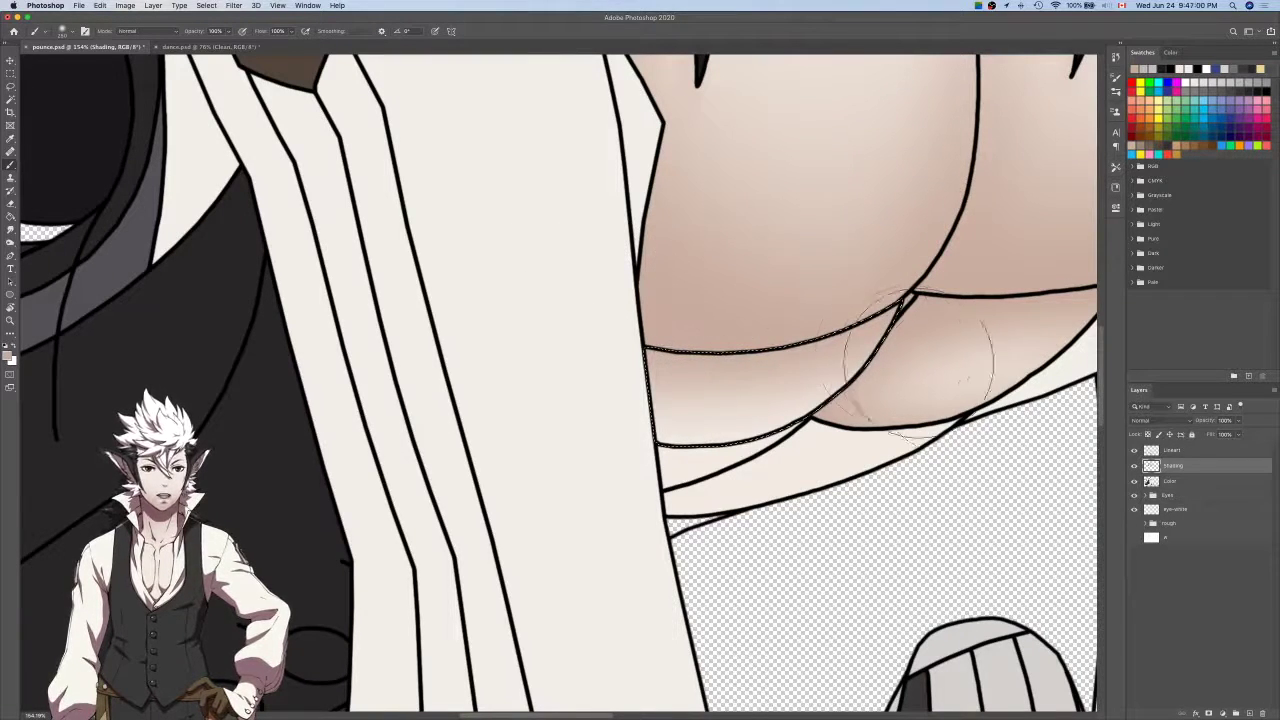
key(super+d)
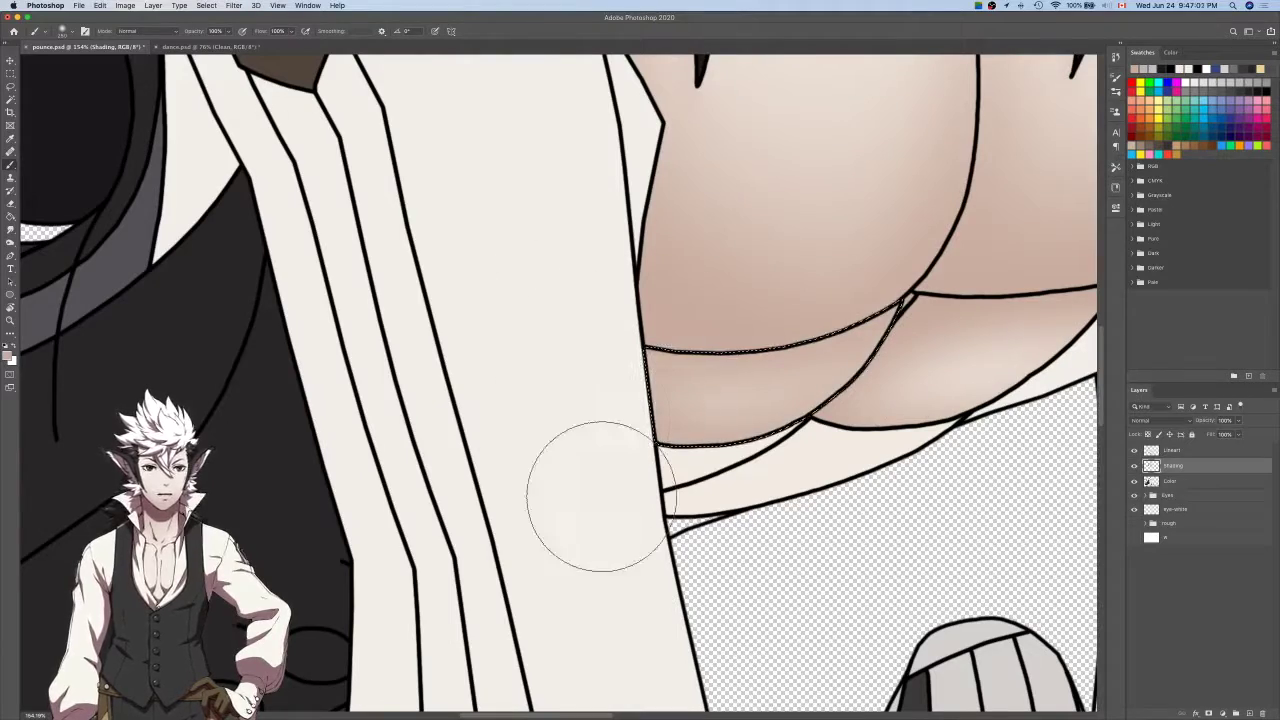
Make the Lineart layer active and select the lower midriff strip beneath the shaded patches with the Magic Wand.
scroll(586, 486, right, 3)
click(1170, 451)
key(w)
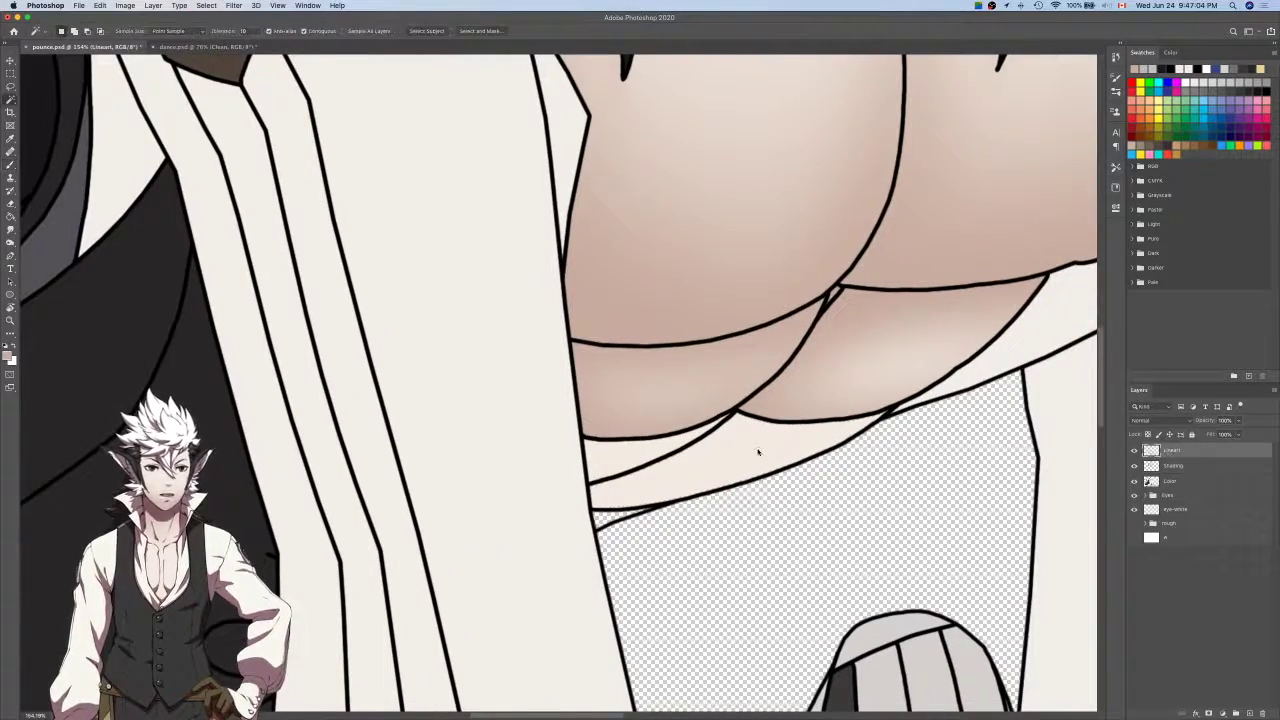
scroll(758, 450, down, 5)
scroll(758, 450, up, 5)
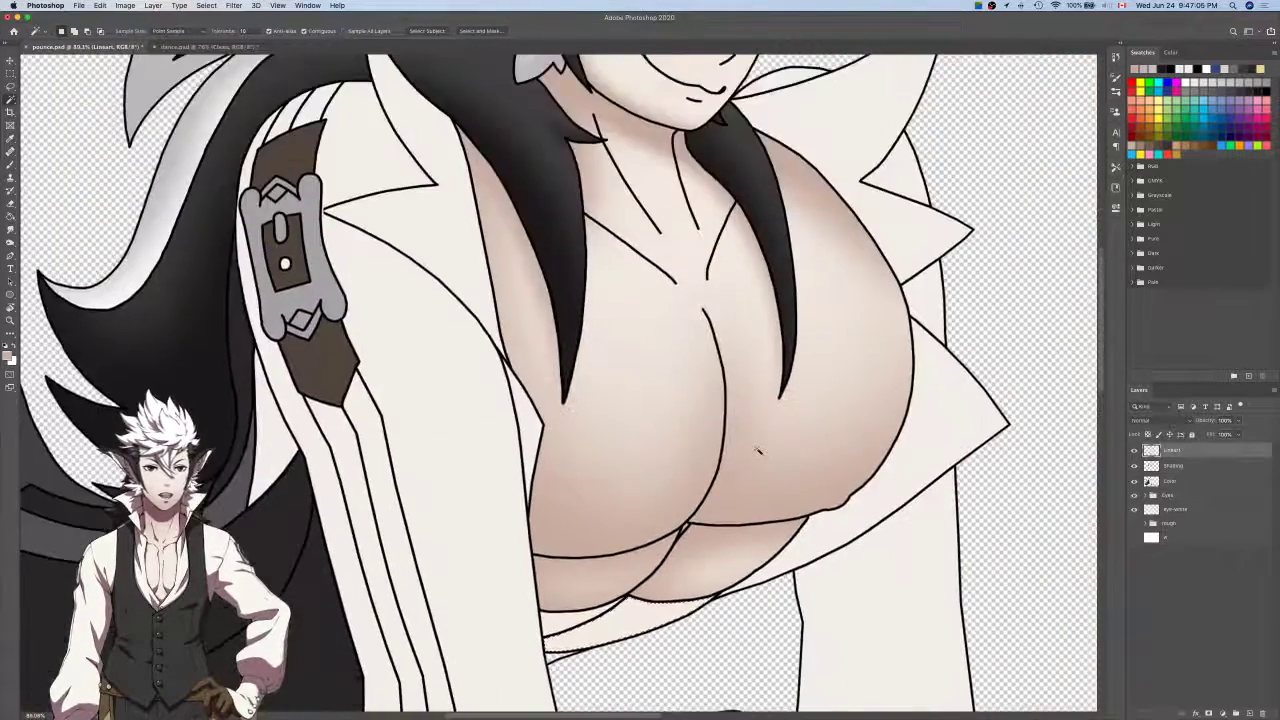
scroll(758, 450, down, 4)
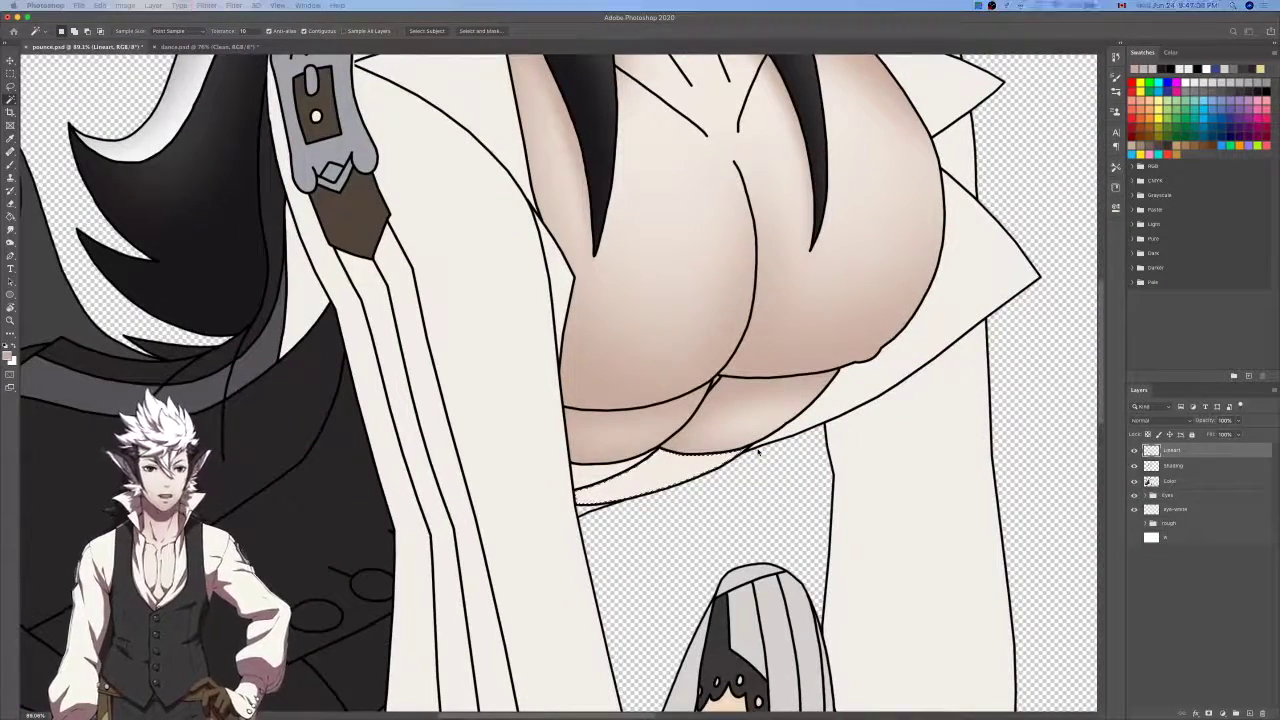
Extend the lower midriff strip's selection into its narrow pointed corner with the Lasso, redoing the outline where it misses the lines.
key(l)
scroll(745, 460, up, 5)
scroll(740, 463, up, 2)
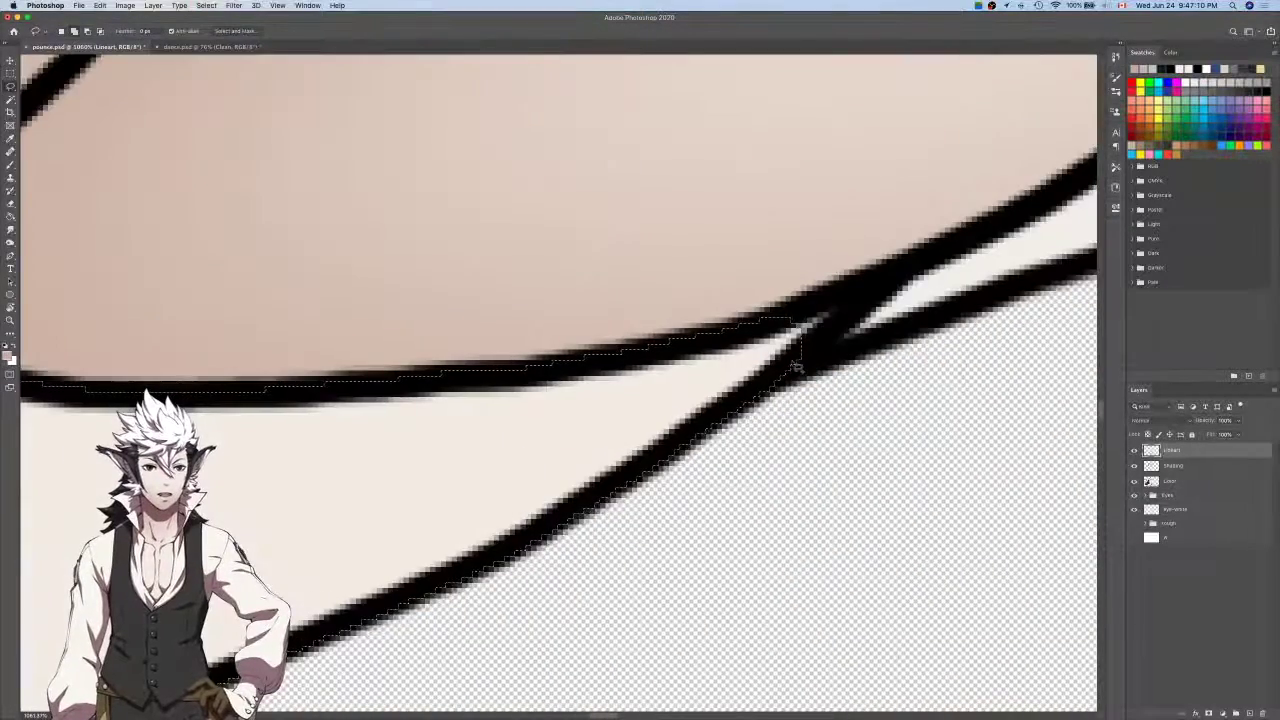
drag(842, 286, 756, 321)
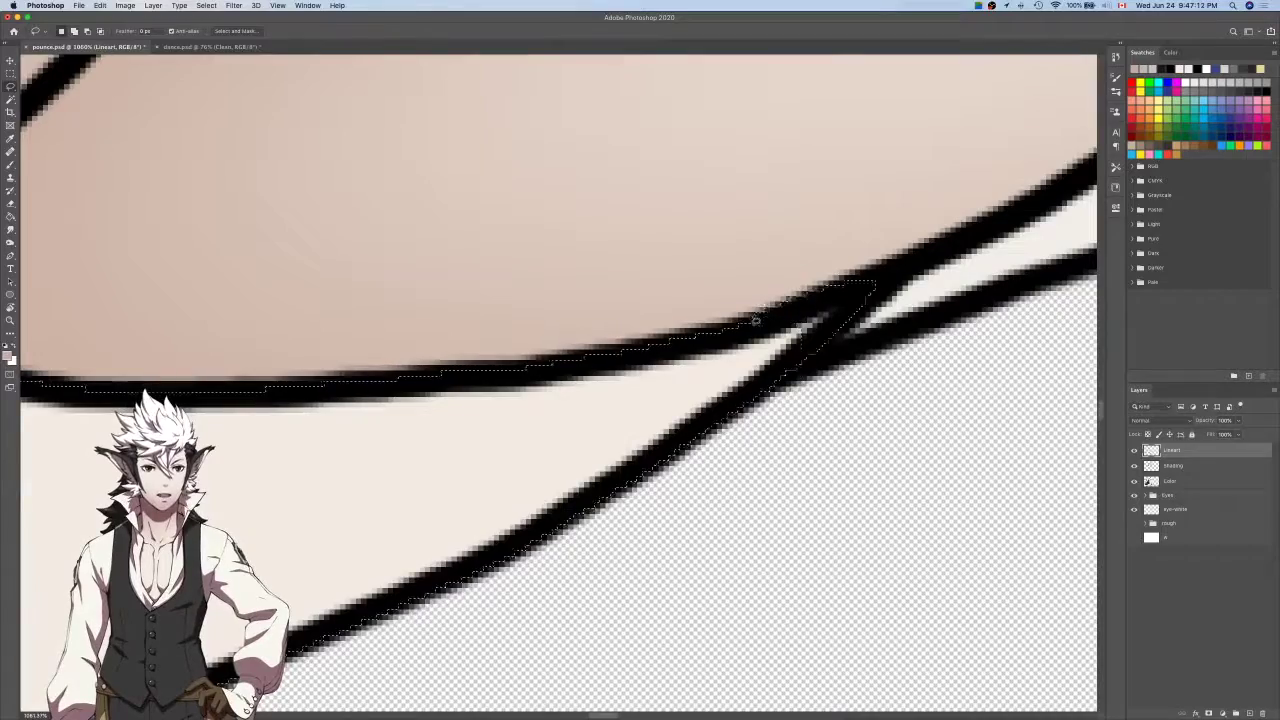
key(super+z)
mouse_move(794, 367)
mouse_down()
mouse_move(875, 294)
mouse_move(766, 314)
mouse_up()
key(ctrl+Tab)
scroll(780, 303, up, 3)
scroll(780, 303, down, 5)
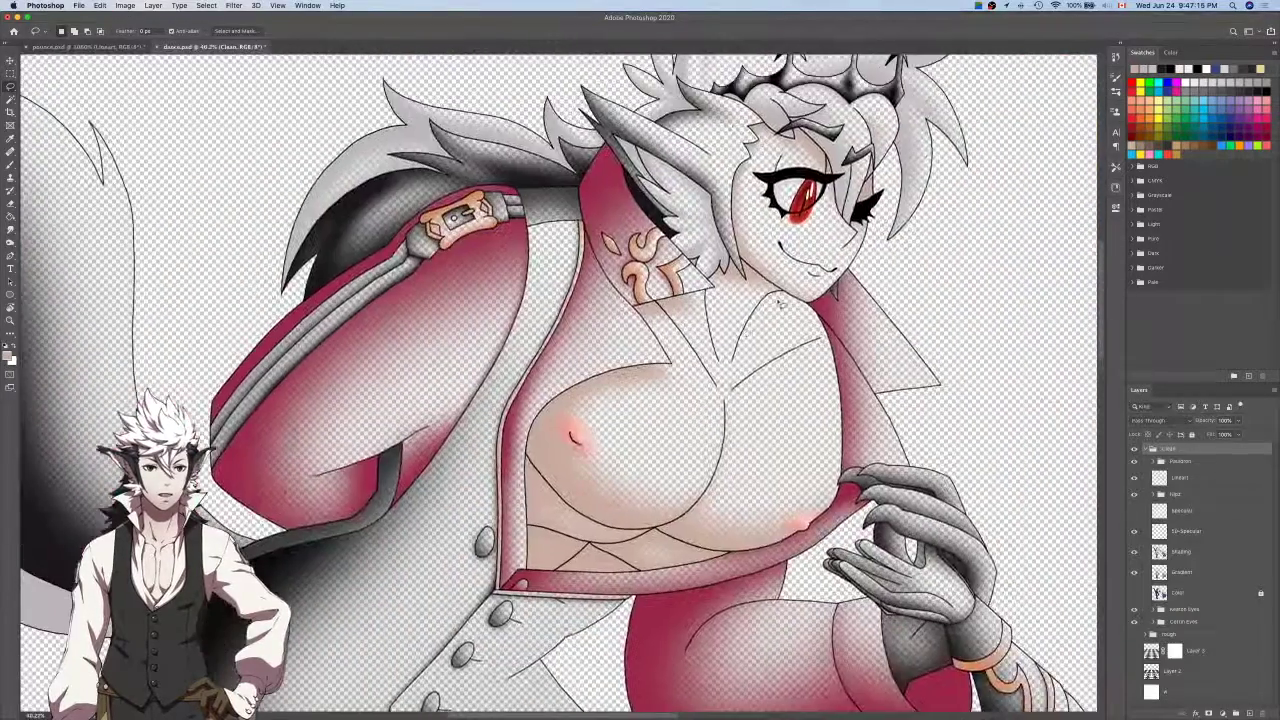
key(ctrl+Tab)
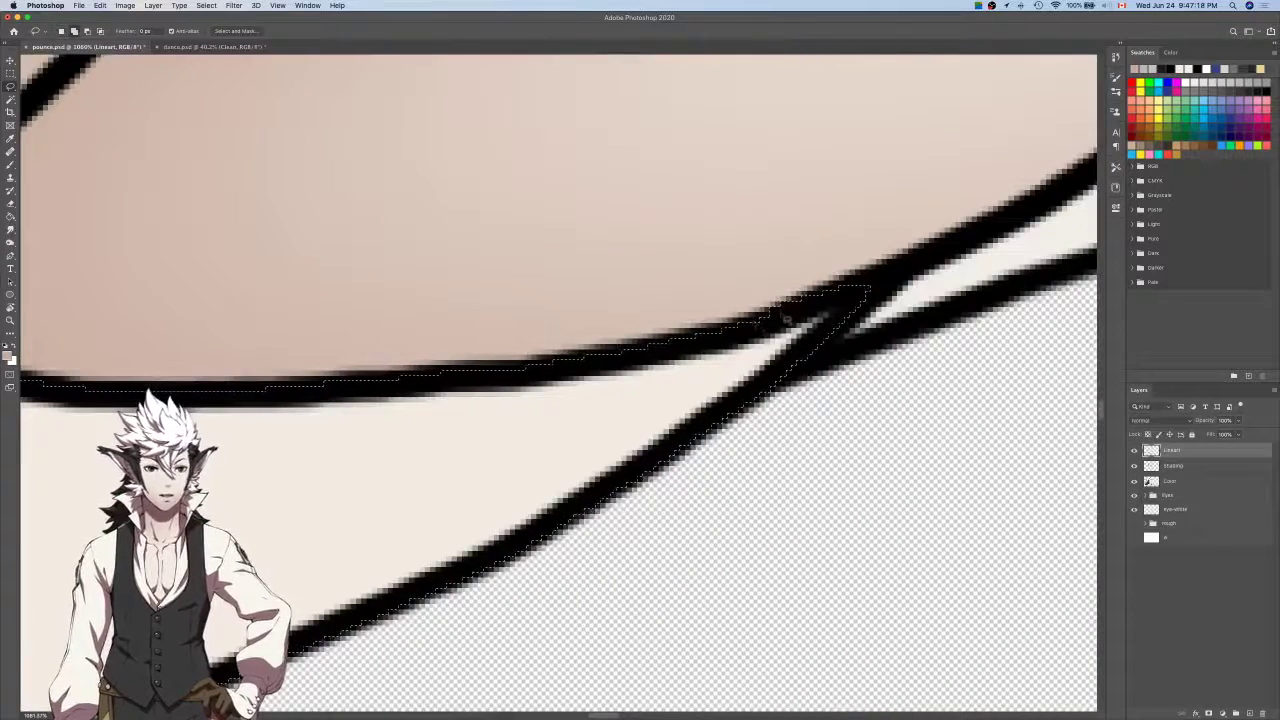
mouse_move(752, 323)
mouse_down()
mouse_move(849, 240)
mouse_move(880, 285)
mouse_up()
key(super+d)
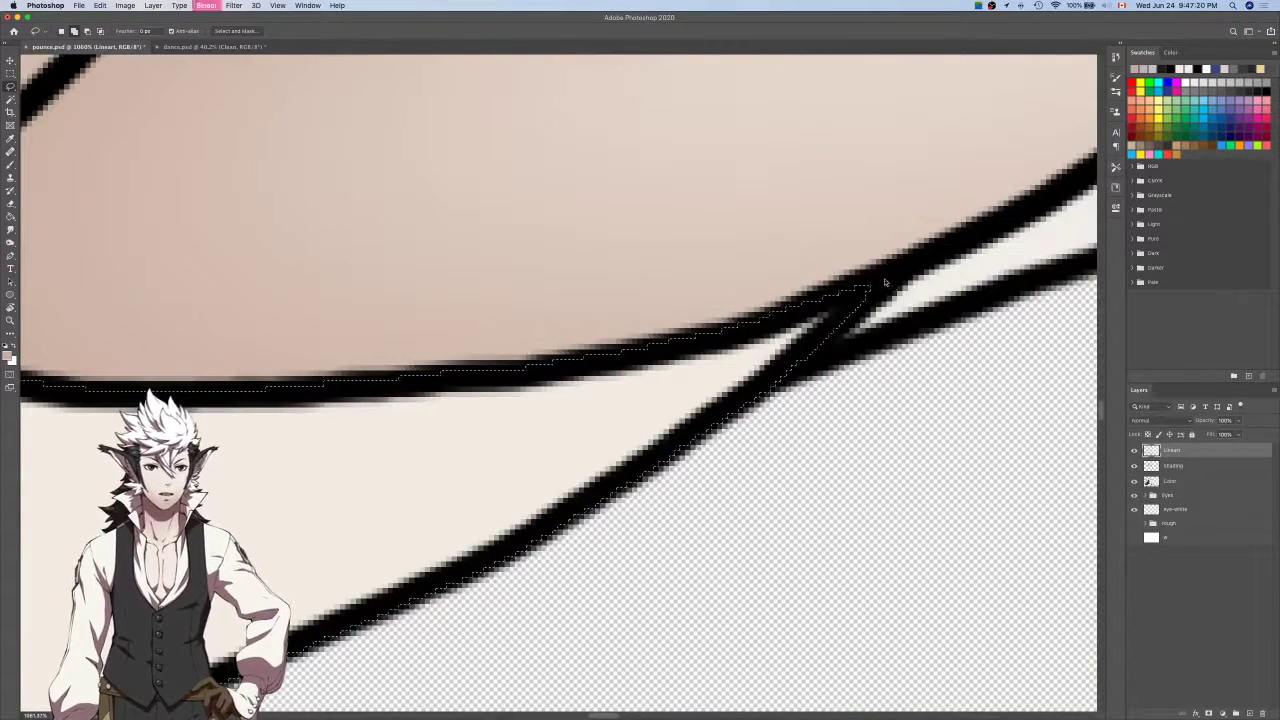
scroll(884, 283, down, 5)
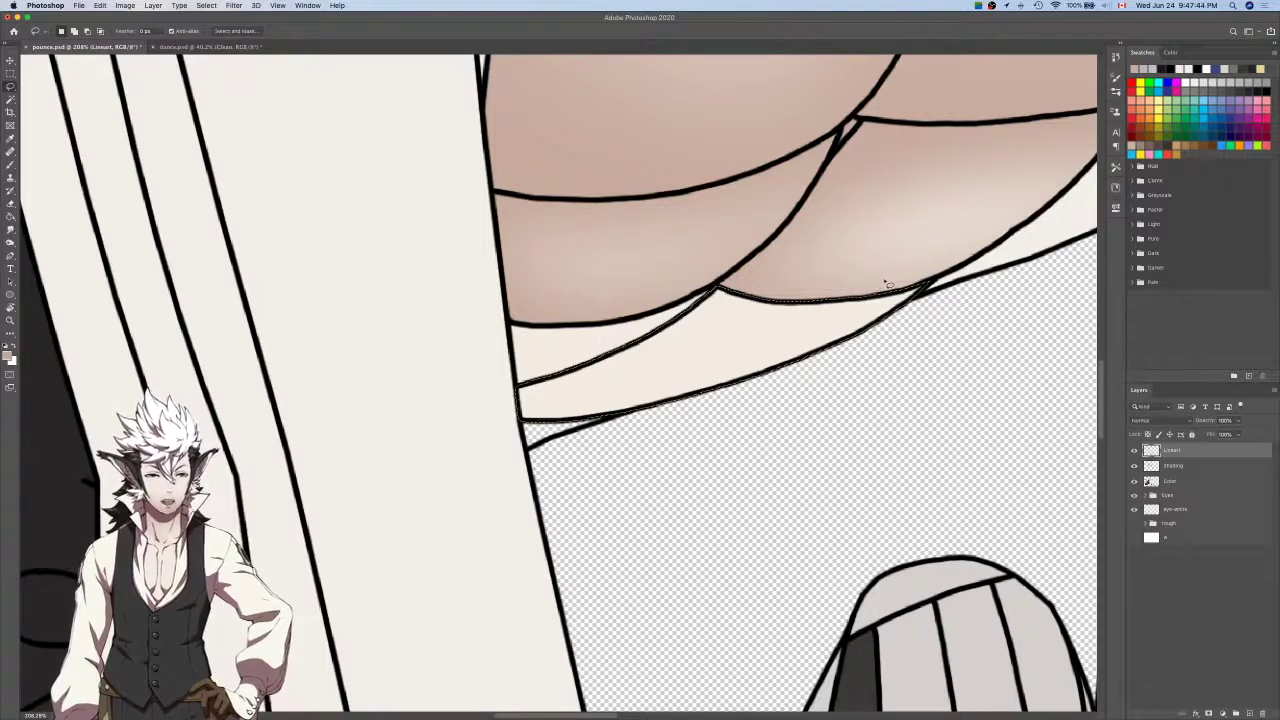
Brush soft shadow around the edges of the selected lower midriff strip on the Shading layer.
key(b)
scroll(734, 409, left, 3)
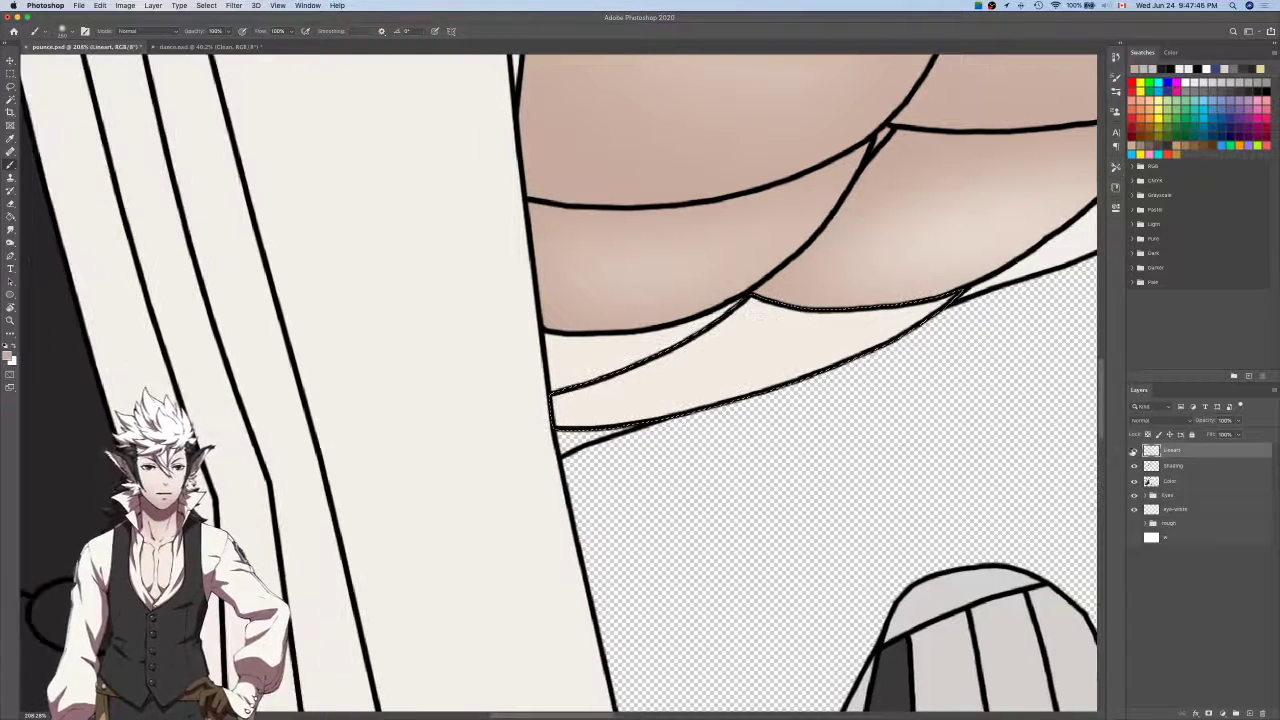
click(1172, 466)
mouse_move(988, 250)
mouse_down()
mouse_move(748, 250)
mouse_move(654, 214)
mouse_up()
drag(482, 335, 803, 183)
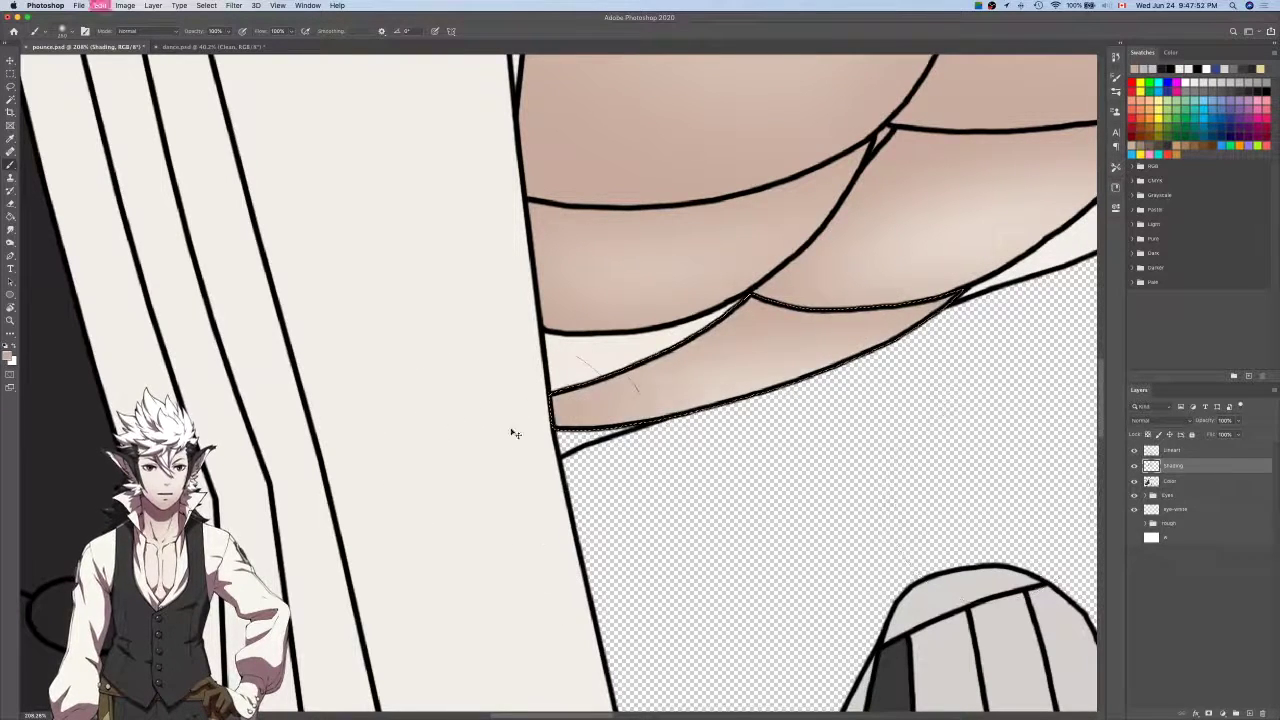
drag(563, 463, 993, 427)
Select the thin sliver above the lower strip on the Lineart layer with the Magic Wand and extend the selection into its tip.
click(1188, 452)
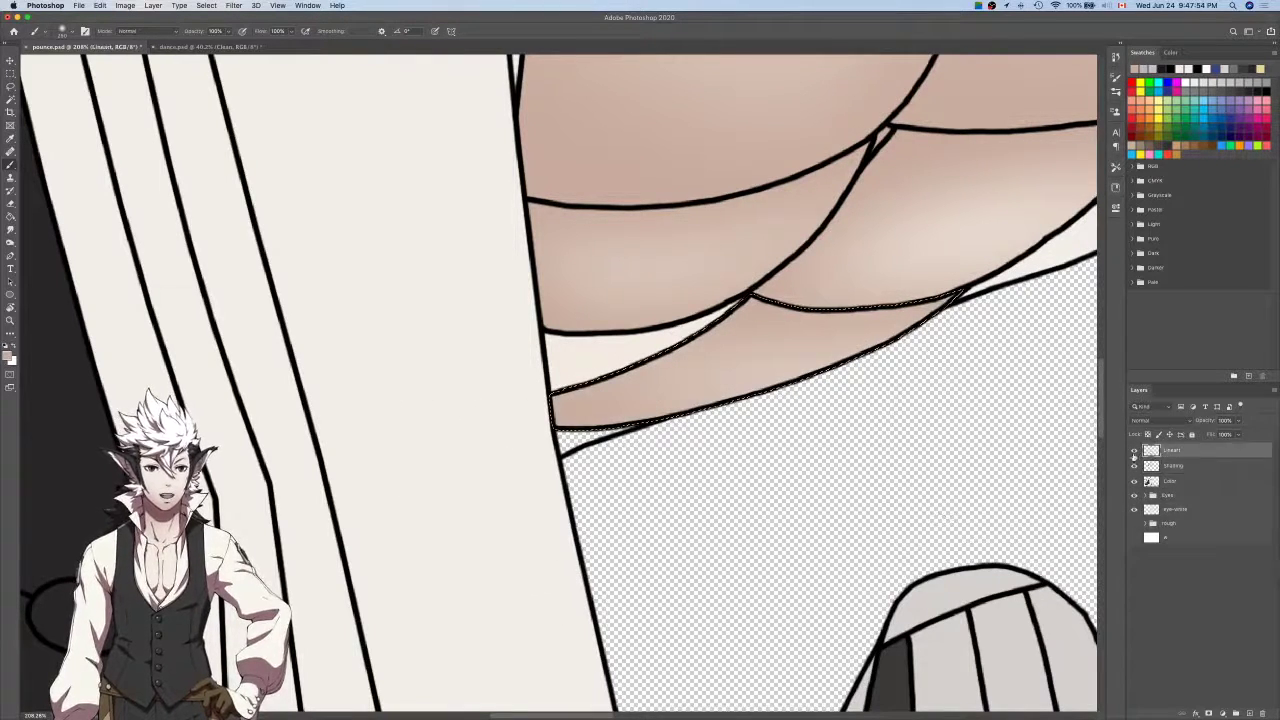
scroll(773, 412, left, 3)
key(w)
click(668, 371)
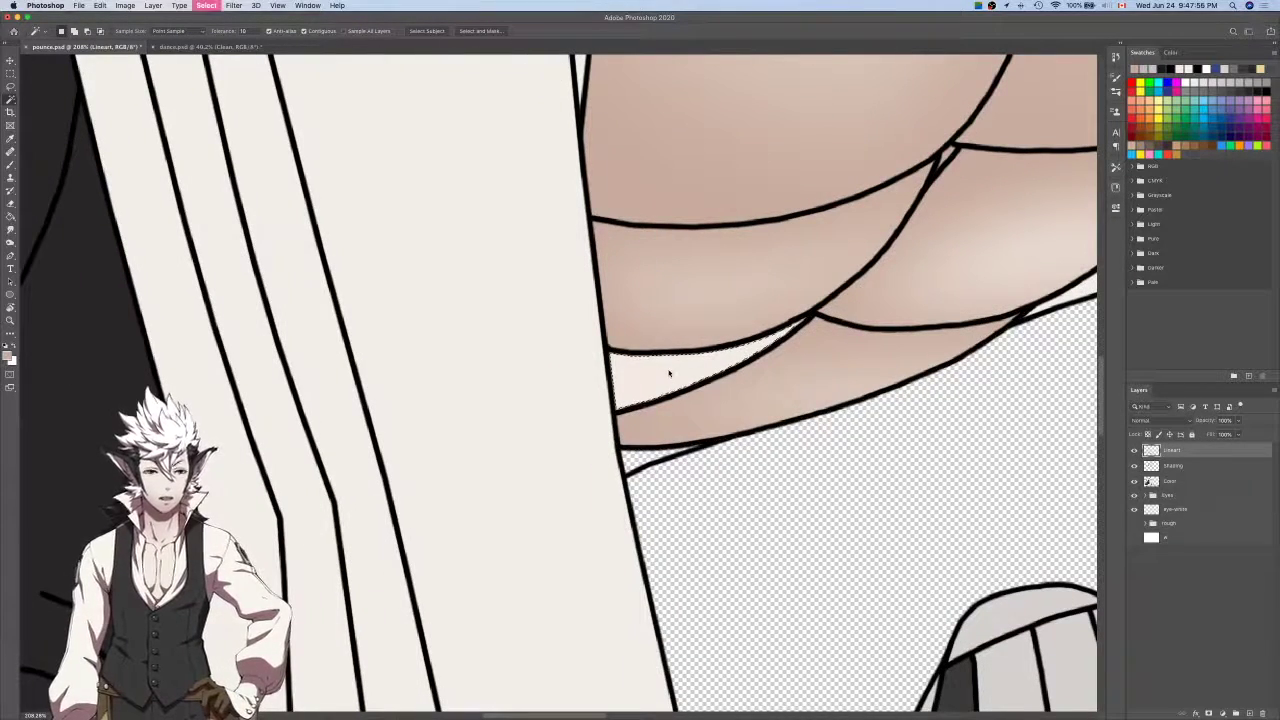
key(l)
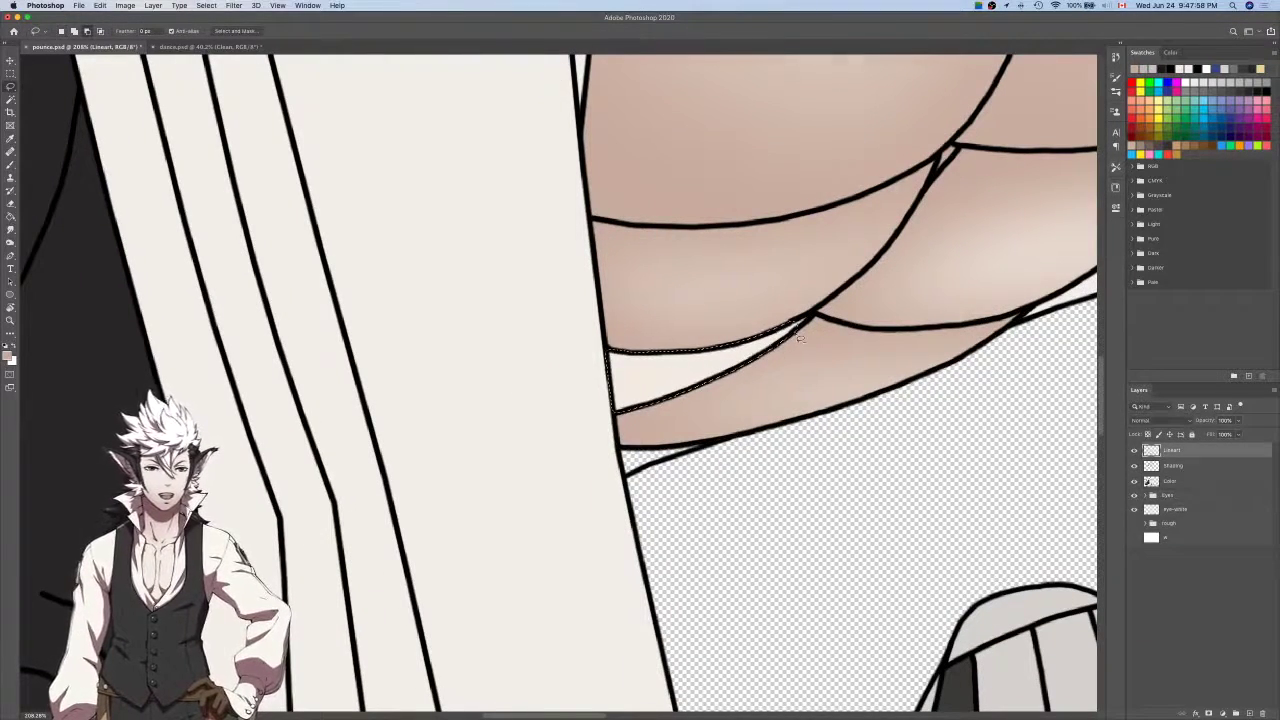
scroll(795, 335, up, 10)
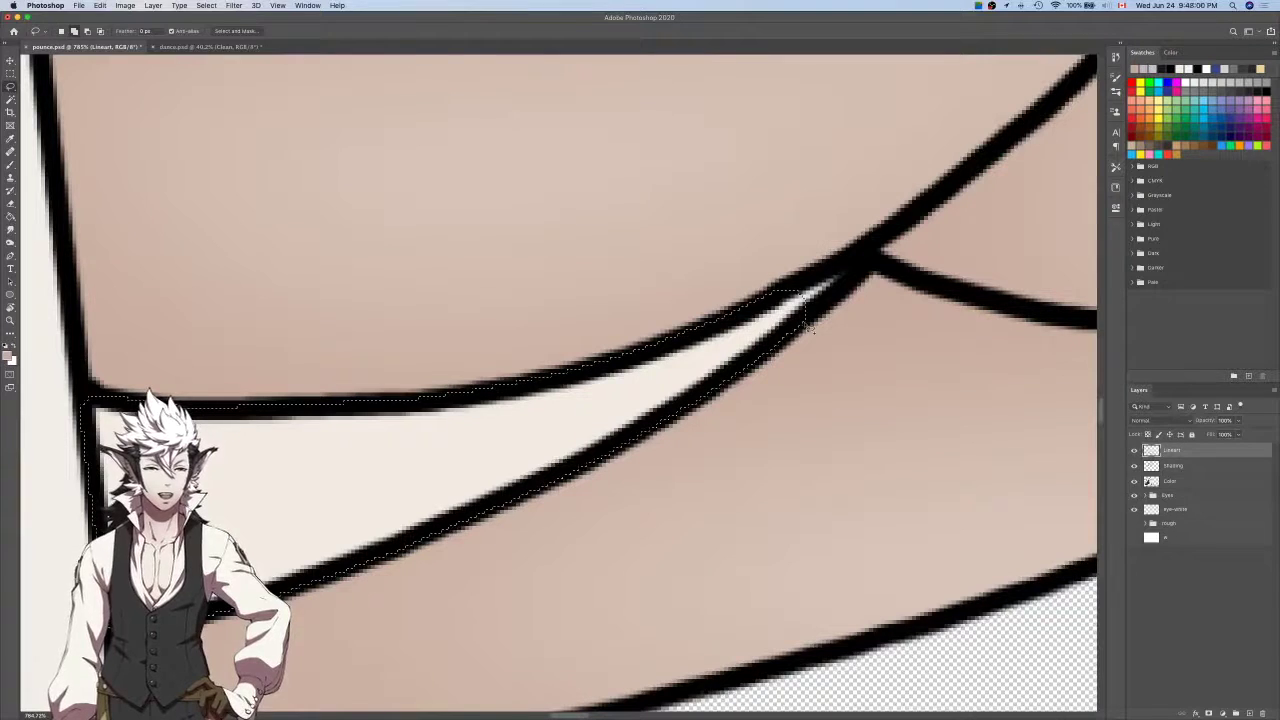
mouse_move(812, 328)
mouse_down()
mouse_move(864, 258)
mouse_move(792, 286)
mouse_up()
scroll(797, 290, down, 9)
Brush skin shadow over the selected thin midriff sliver on the Shading layer.
click(1181, 467)
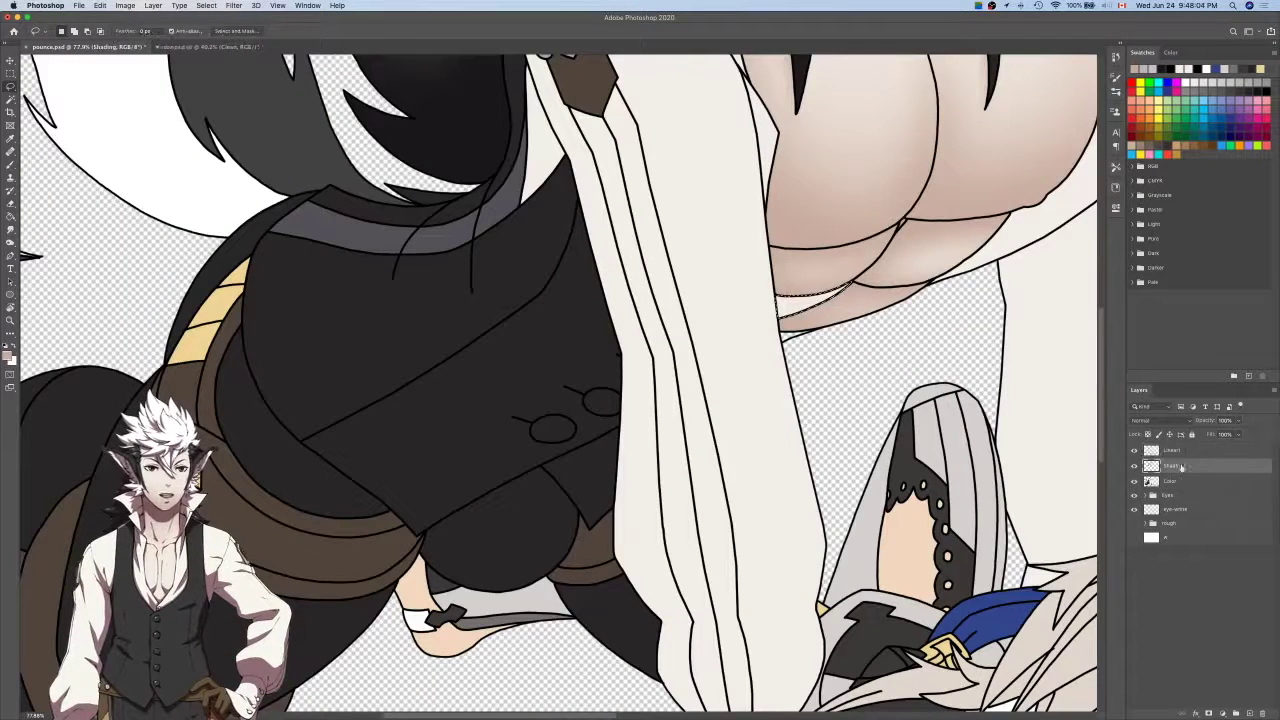
key(b)
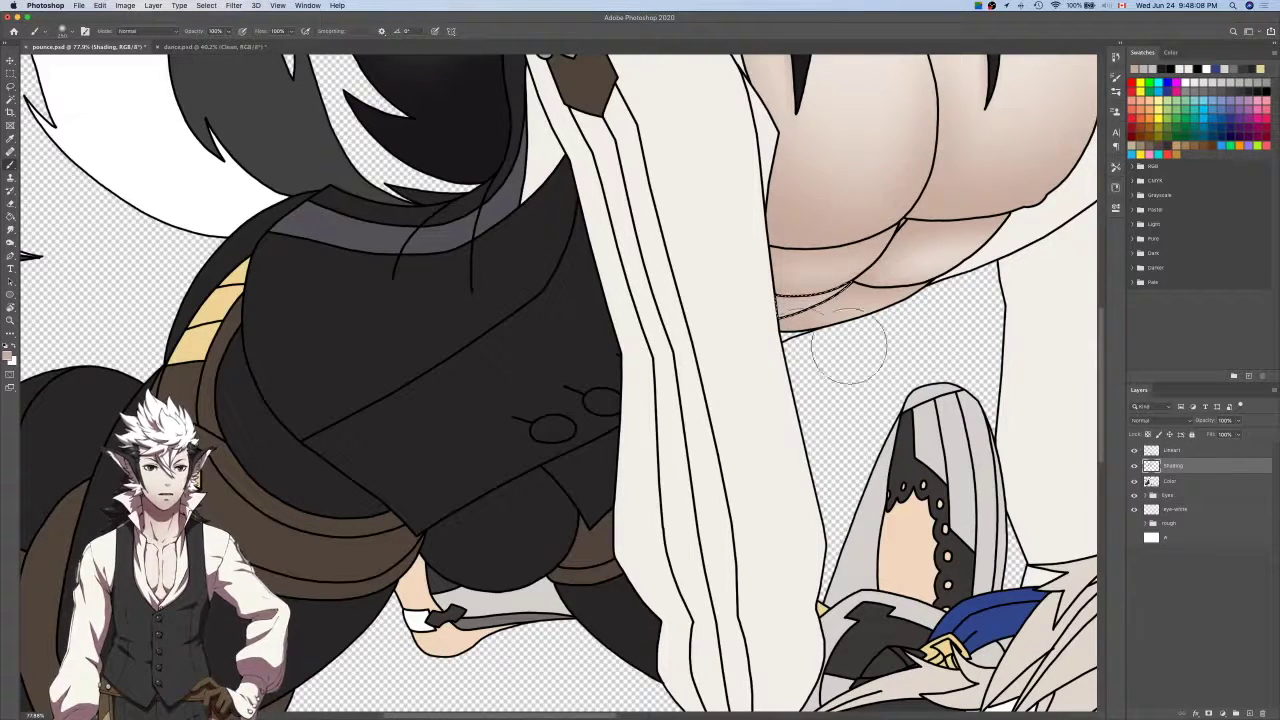
scroll(877, 346, left, 3)
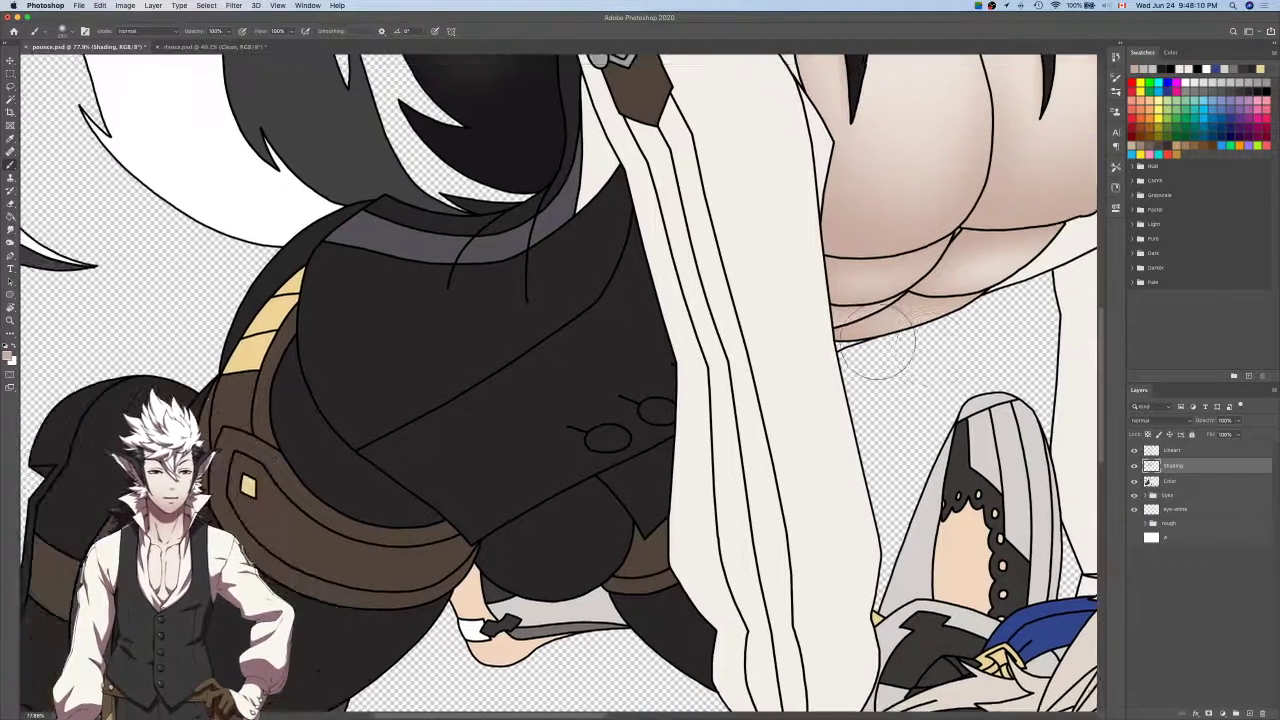
Select the small transparent gap beneath the midriff on the Lineart layer, sample the coat's off-white, and extend the selection into the gap's tip.
key(w)
click(1186, 451)
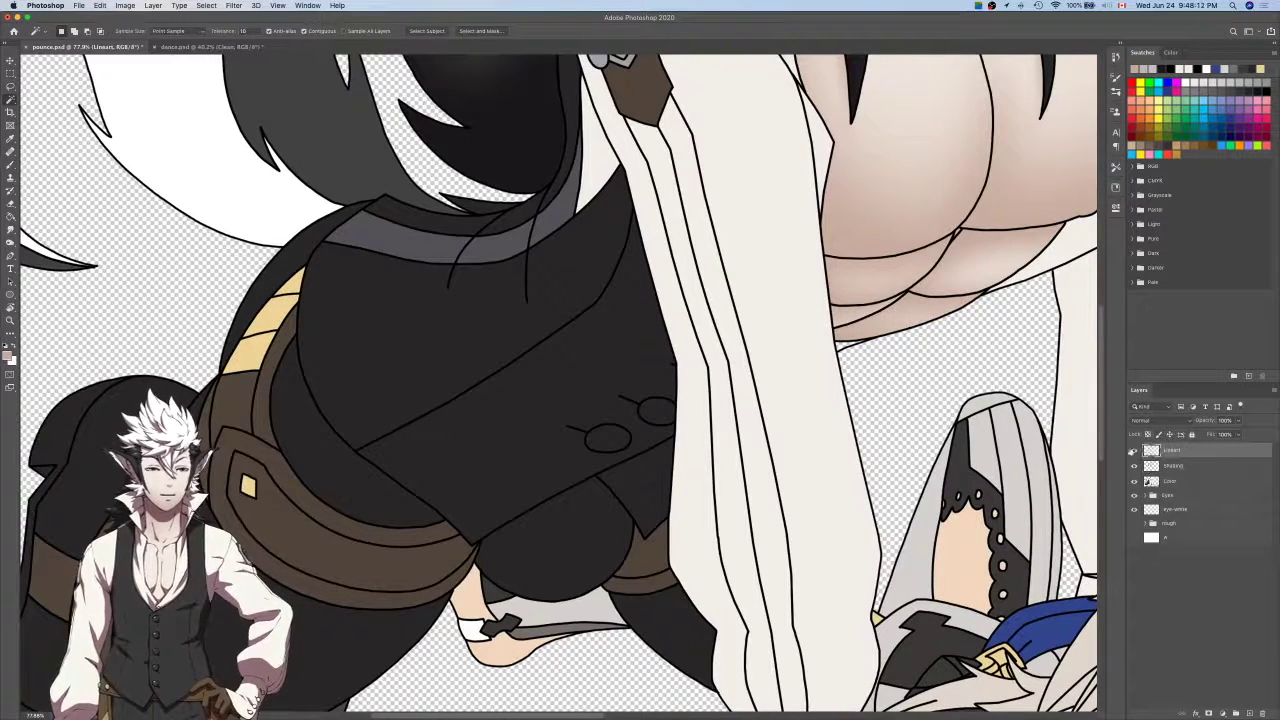
scroll(922, 414, up, 3)
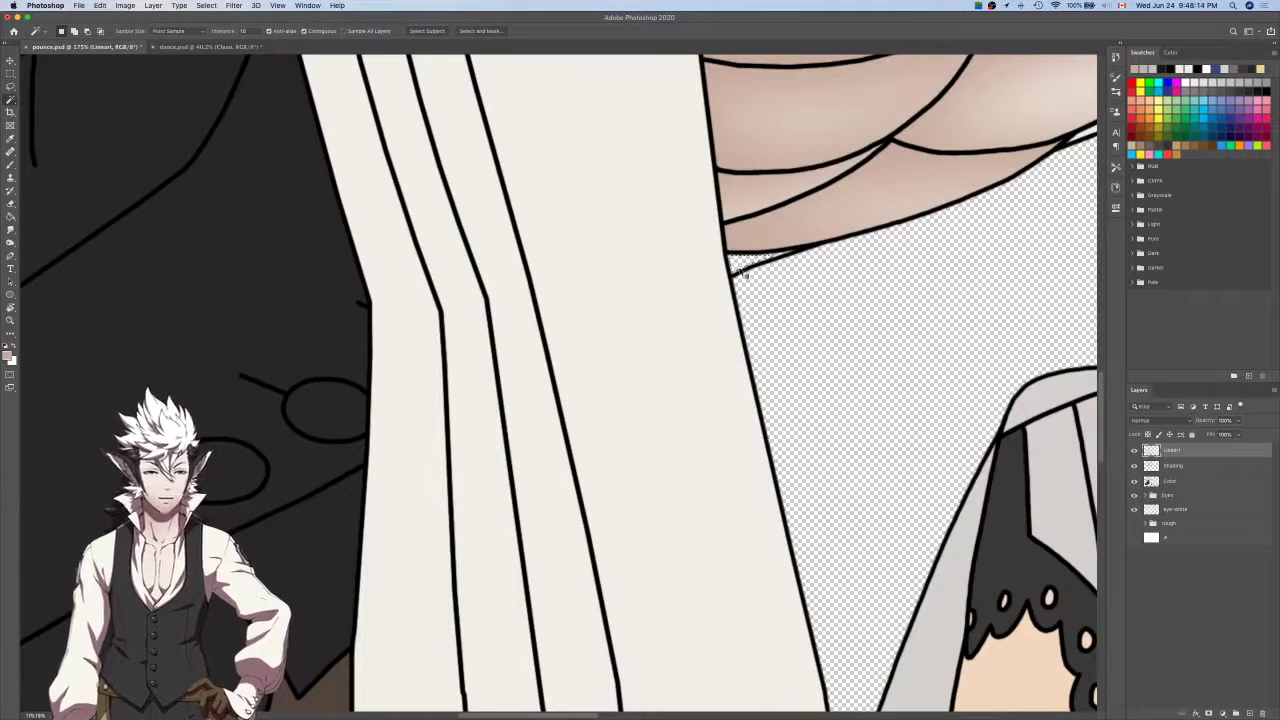
key(i)
click(644, 270)
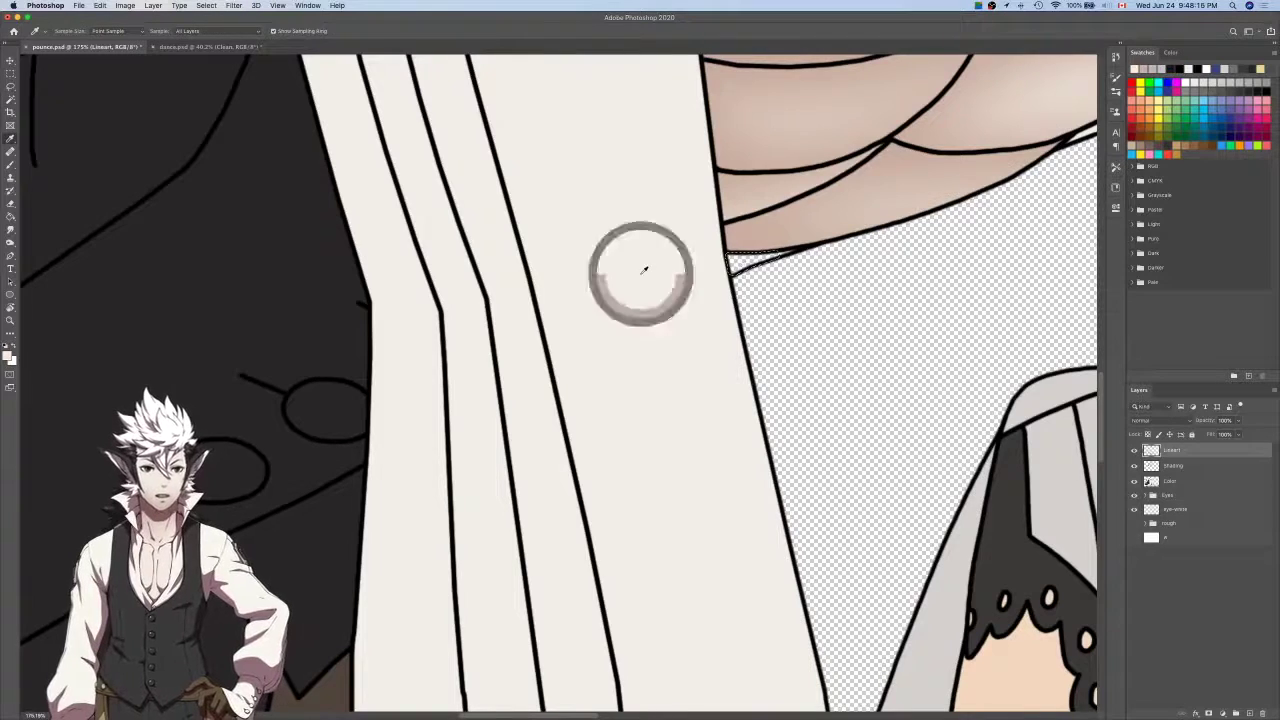
key(b)
key(l)
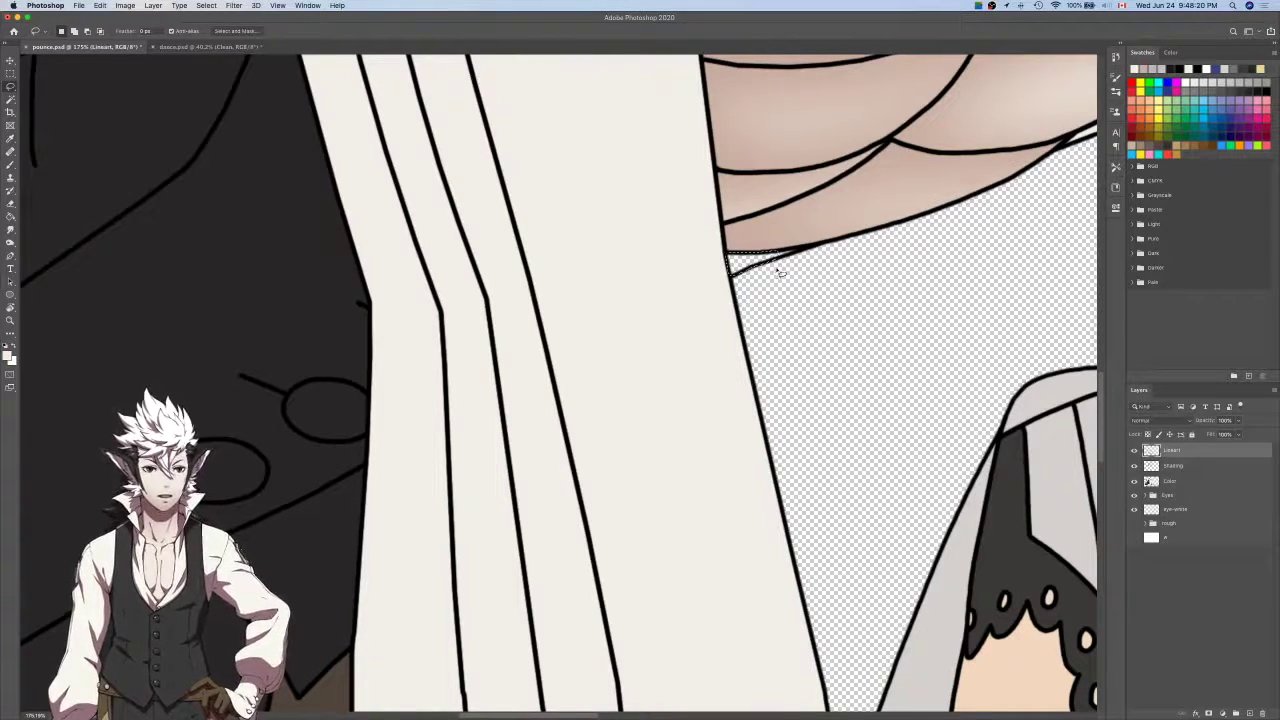
scroll(780, 272, up, 10)
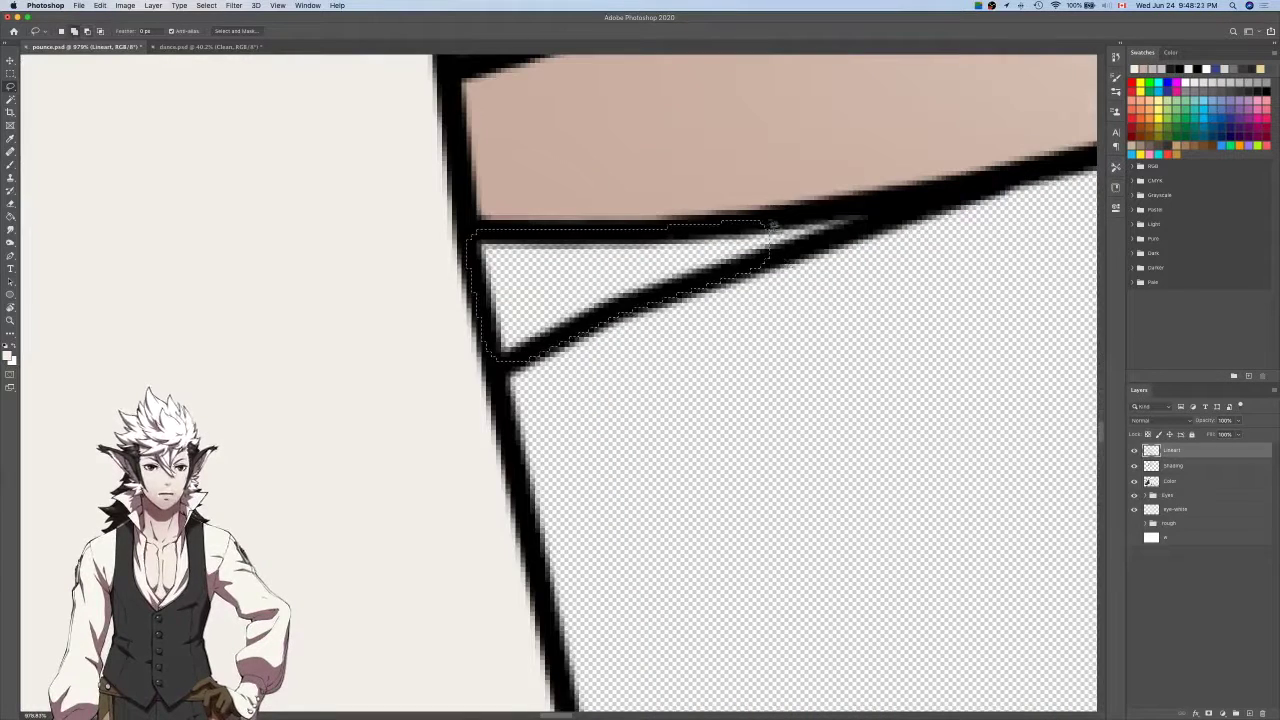
mouse_move(763, 220)
mouse_down()
mouse_move(680, 259)
mouse_move(784, 268)
mouse_move(961, 195)
mouse_move(712, 247)
mouse_move(713, 281)
mouse_up()
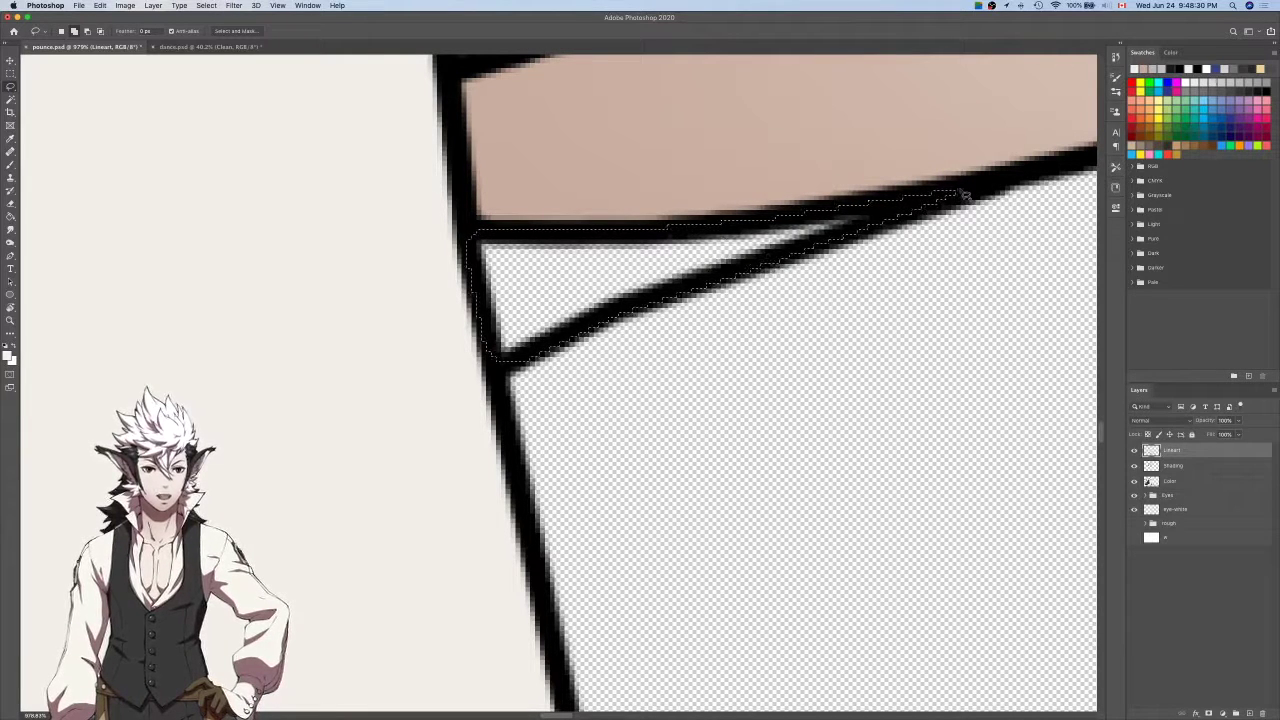
scroll(874, 251, down, 3)
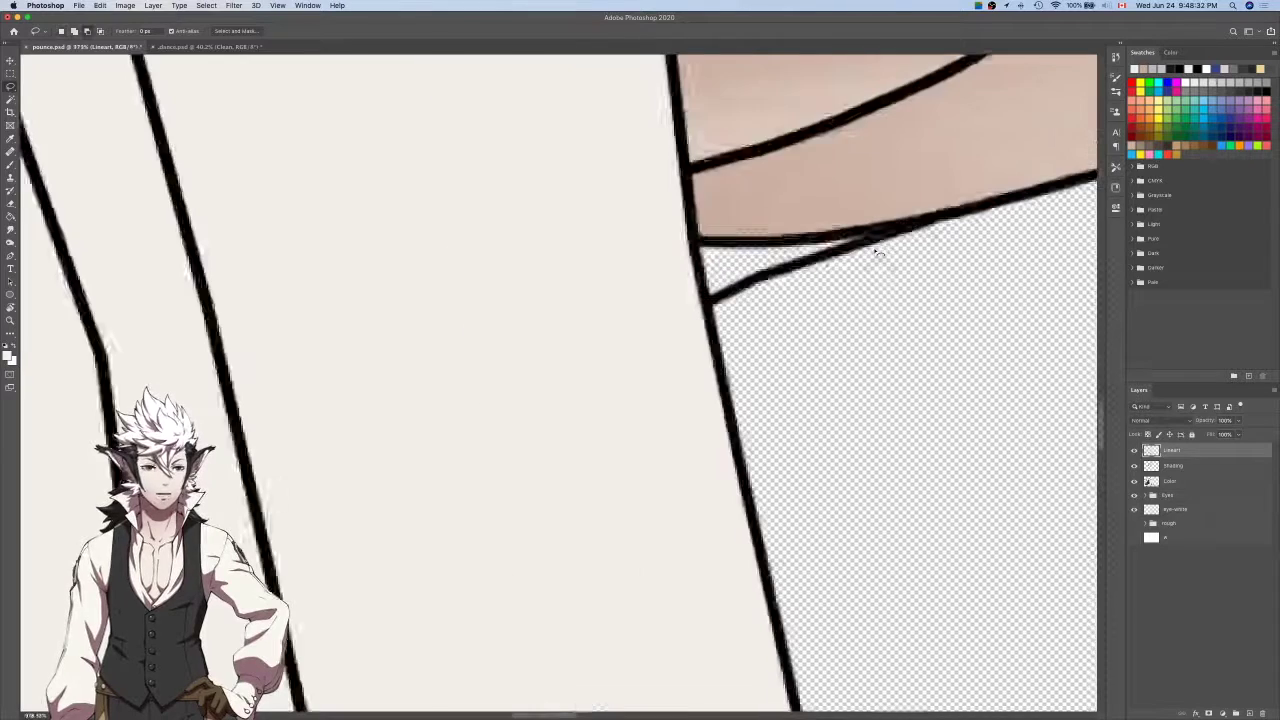
scroll(876, 251, down, 3)
Brush the sampled off-white into the selected gap beneath the midriff on the Color layer.
click(1145, 481)
key(i)
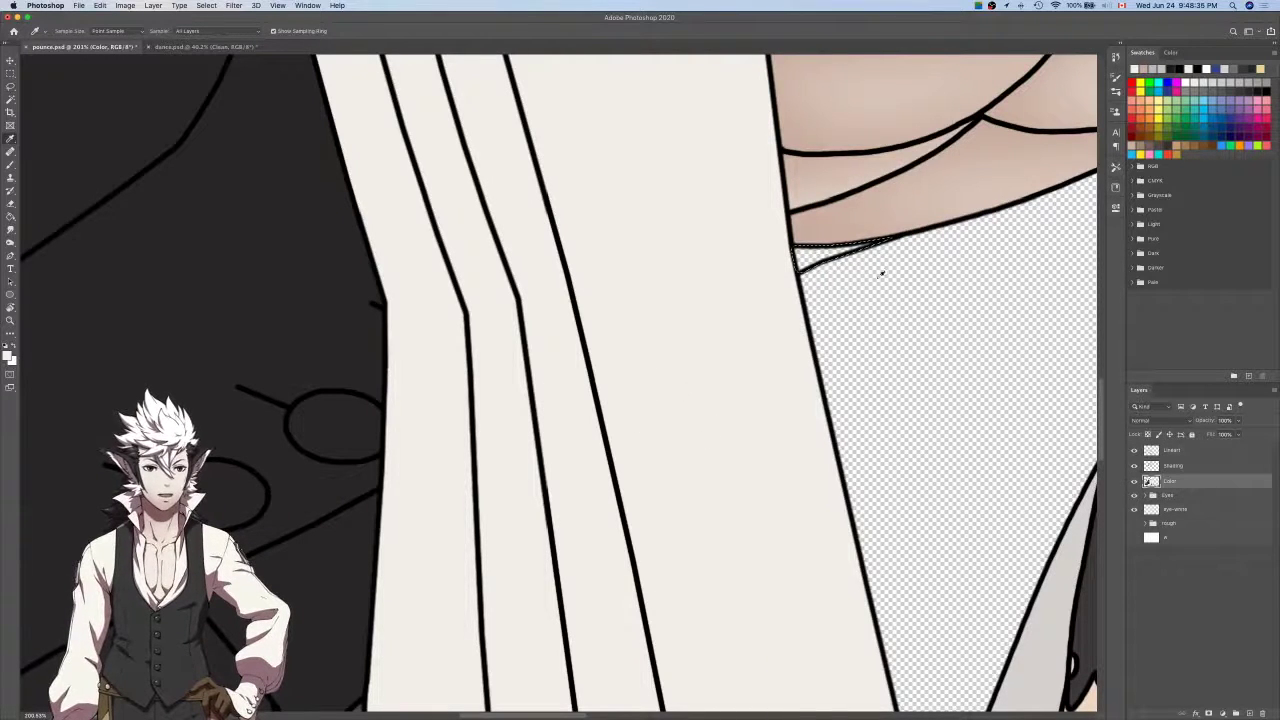
key(b)
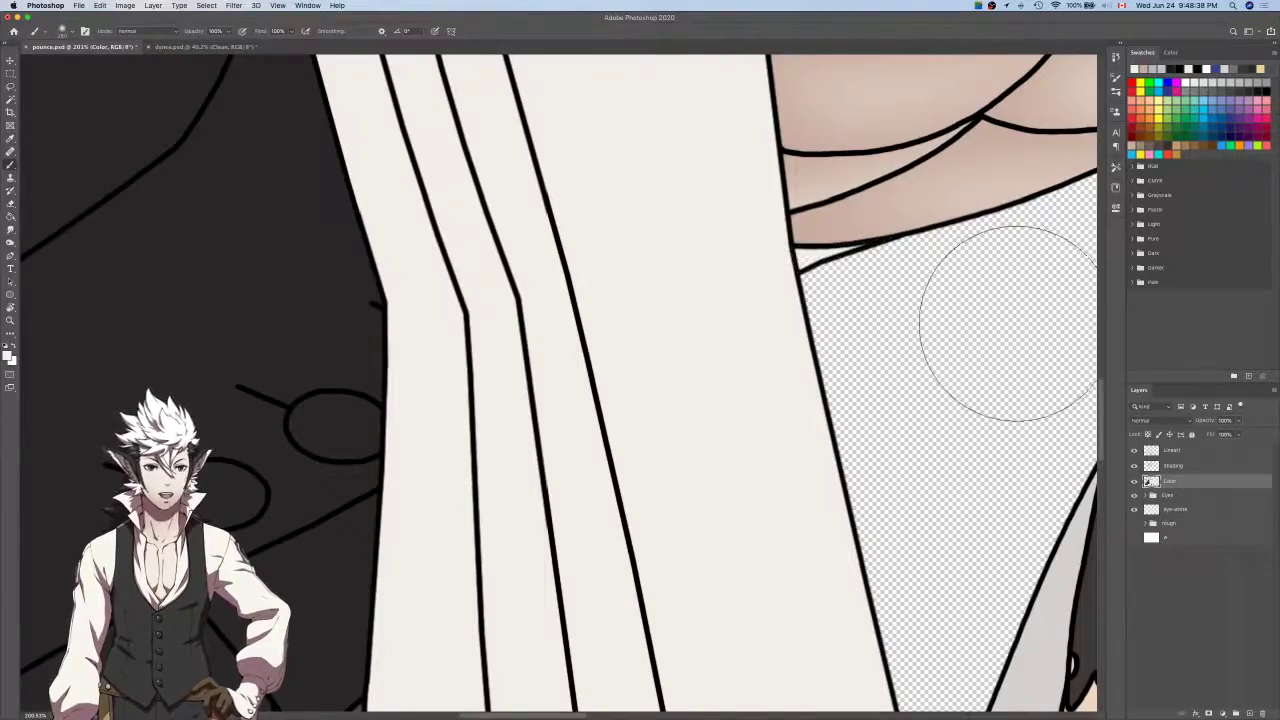
scroll(1008, 322, down, 5)
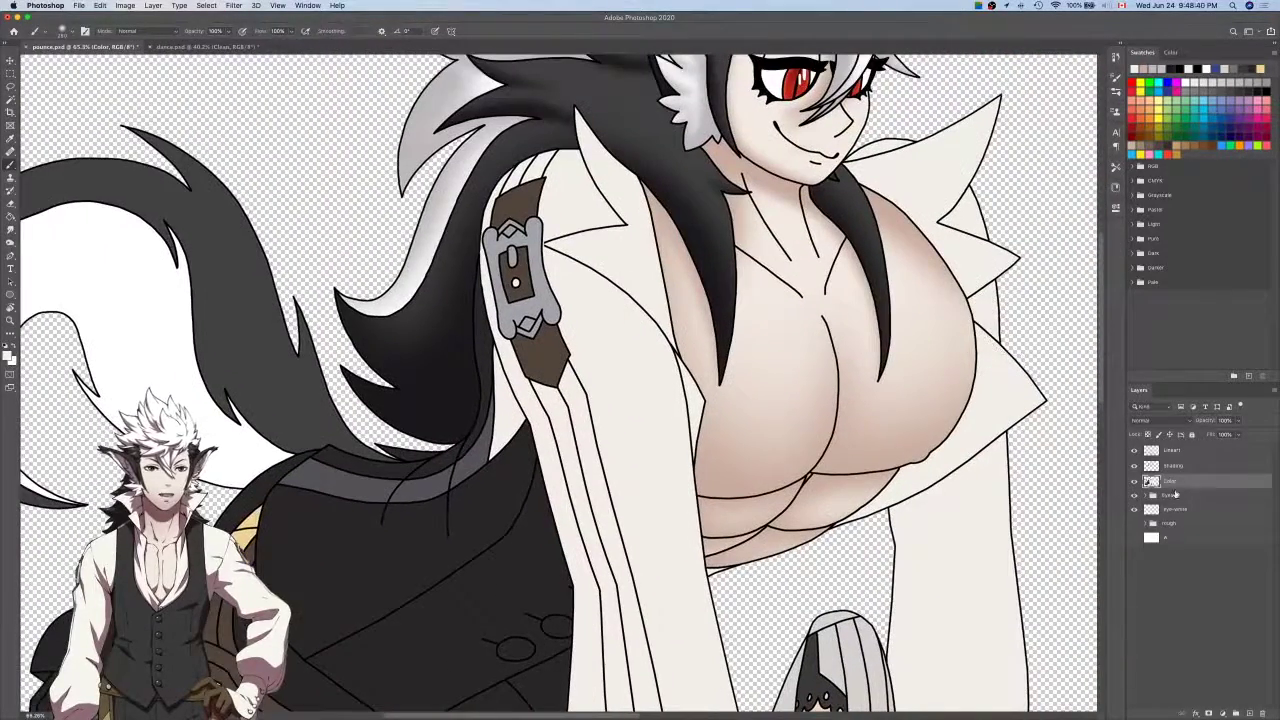
Hide the Color layer and examine how the coat, tail and legs are shaded in dance.psd.
click(1134, 481)
key(i)
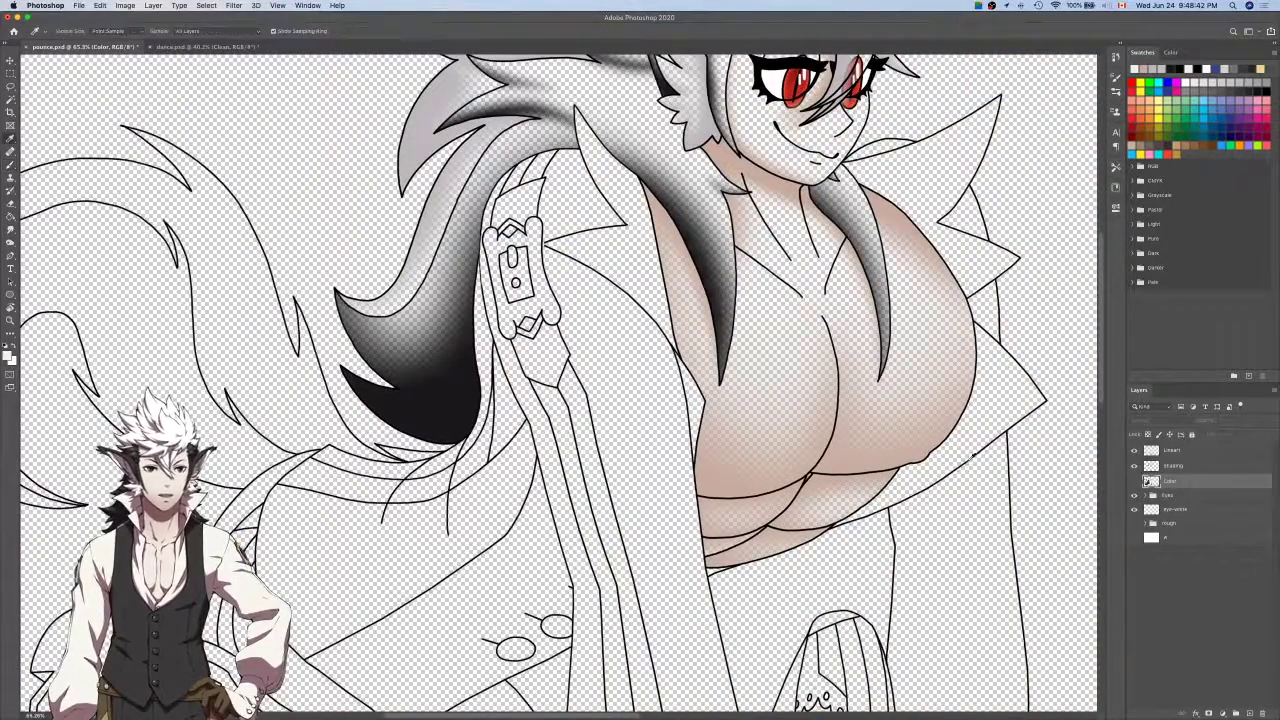
key(ctrl+Tab)
scroll(828, 399, left, 10)
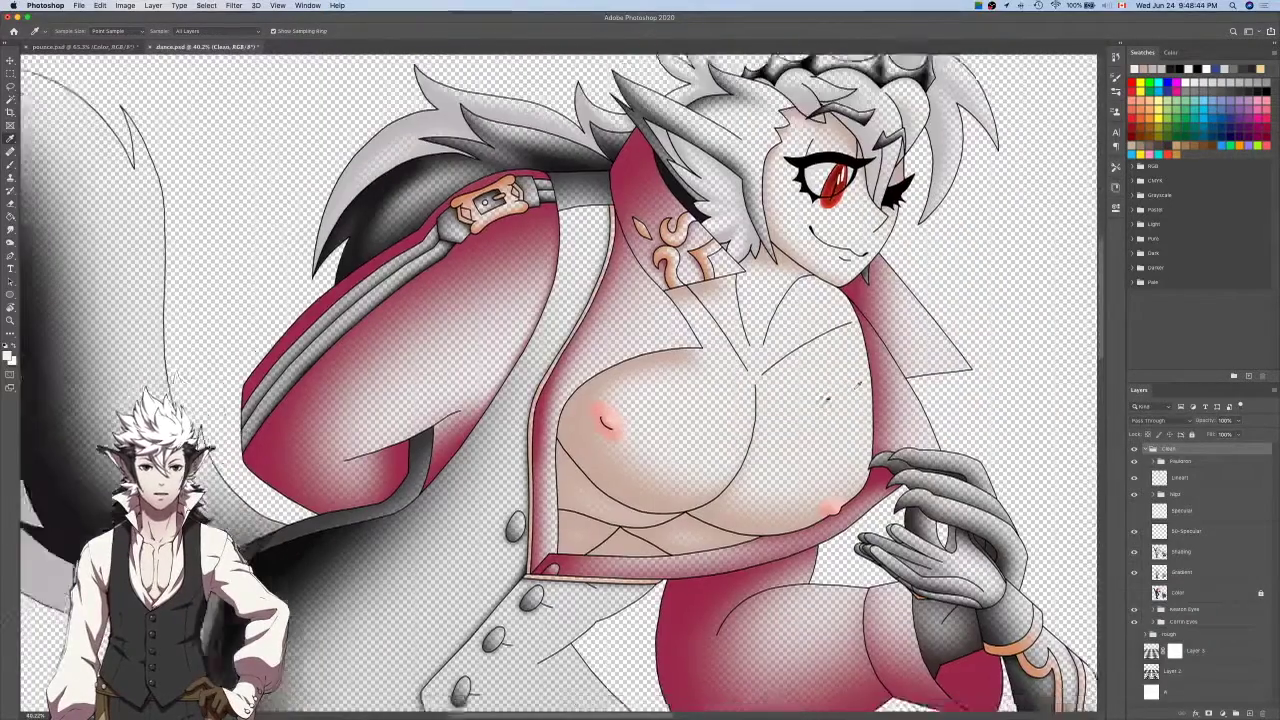
scroll(560, 384, down, 15)
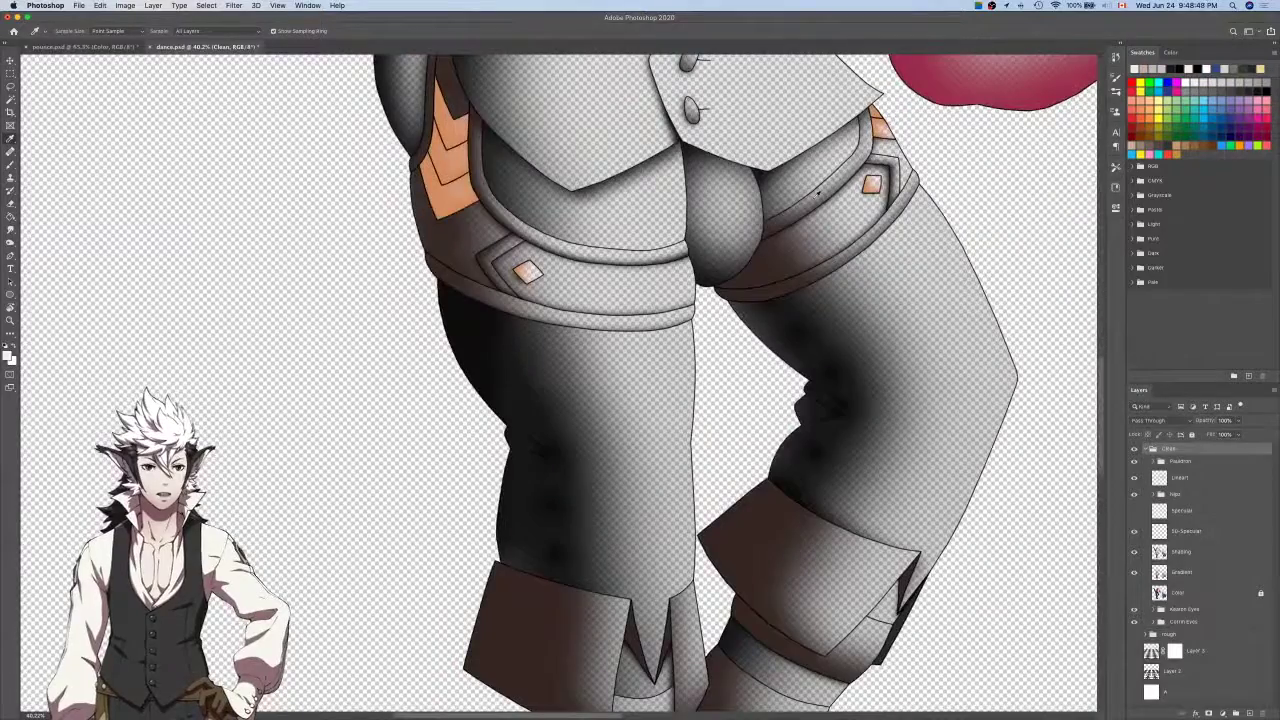
scroll(560, 384, up, 15)
scroll(560, 384, up, 5)
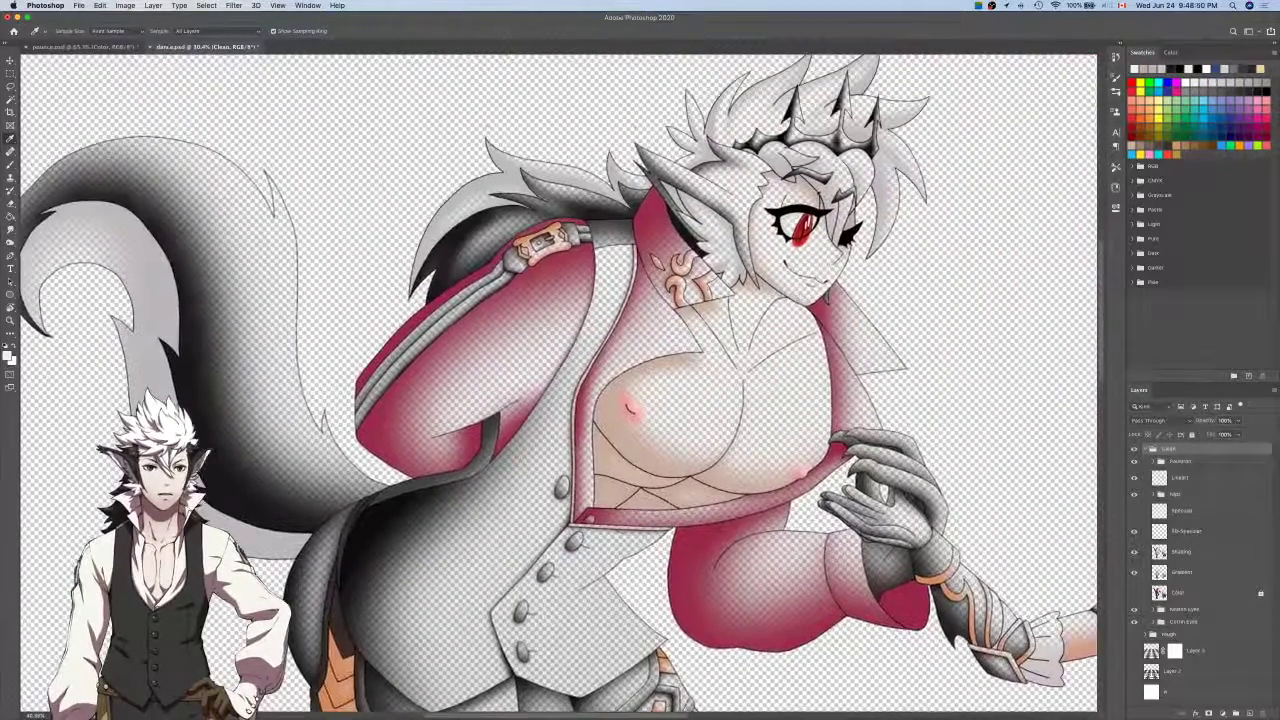
scroll(560, 384, left, 5)
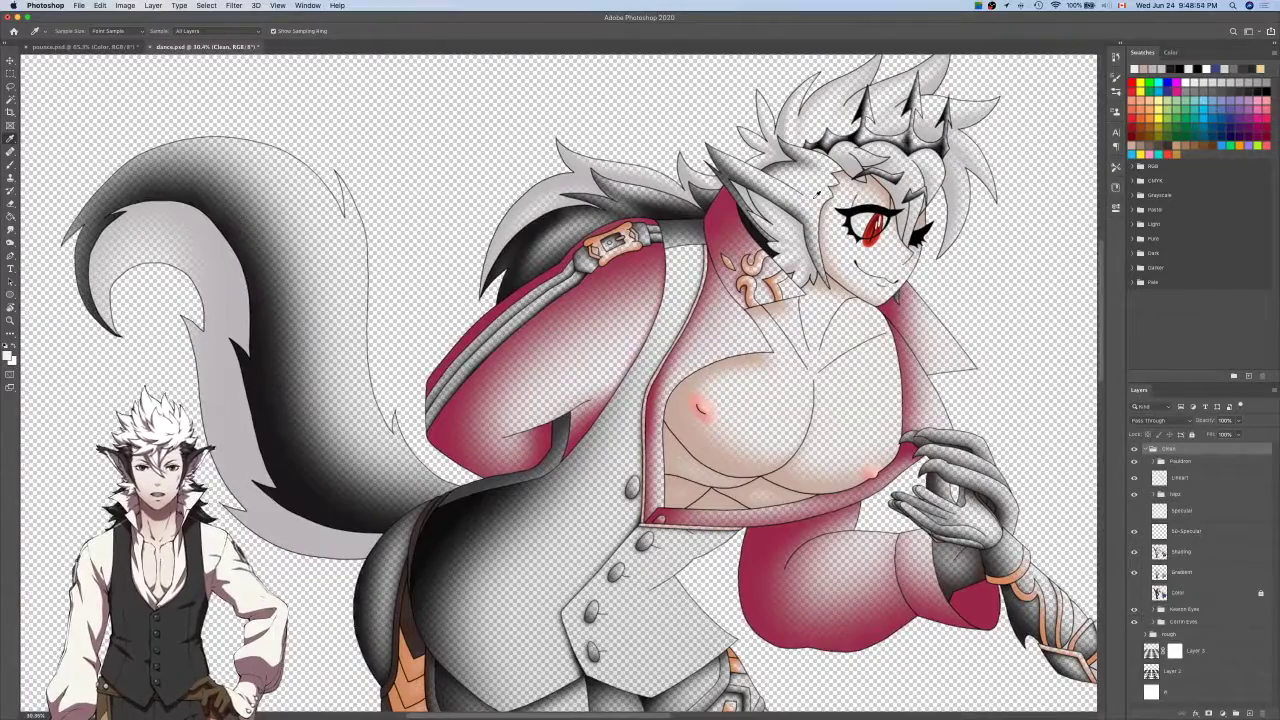
scroll(560, 384, down, 10)
scroll(560, 384, right, 5)
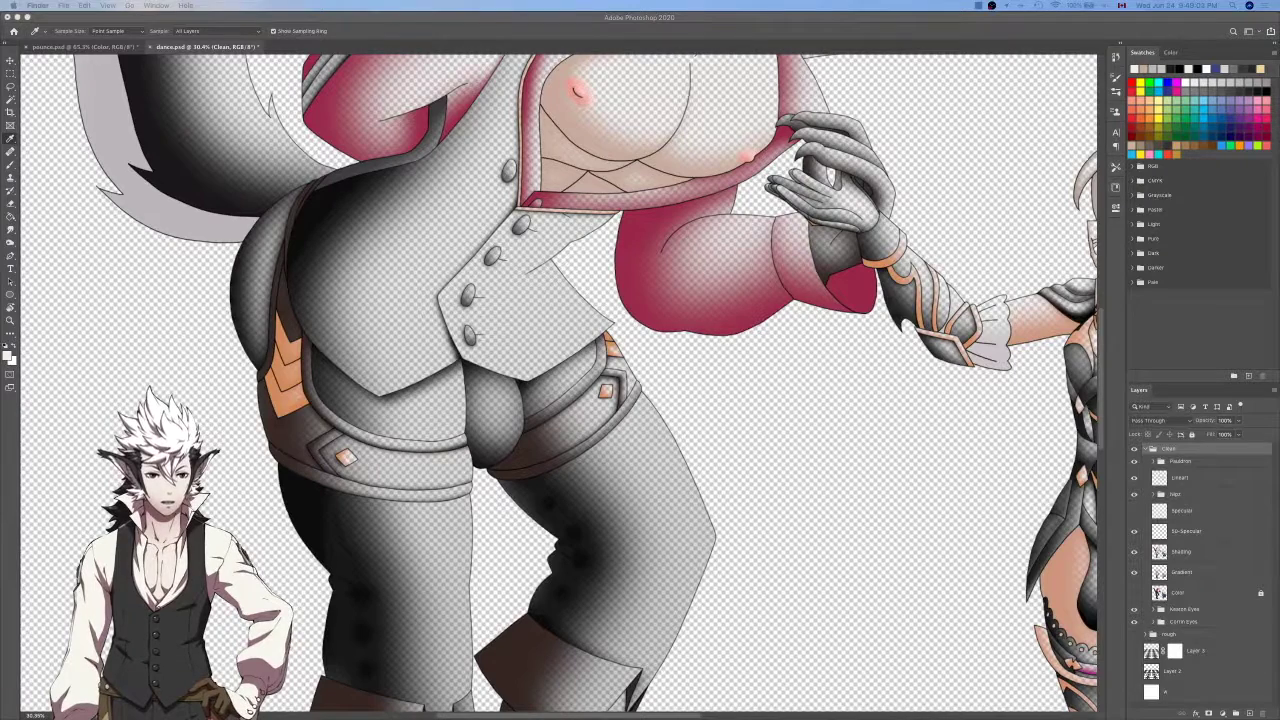
Open the Keaton and Corrin illustration as a shading reference and hide its two topmost color overlay layers.
key(super+Tab)
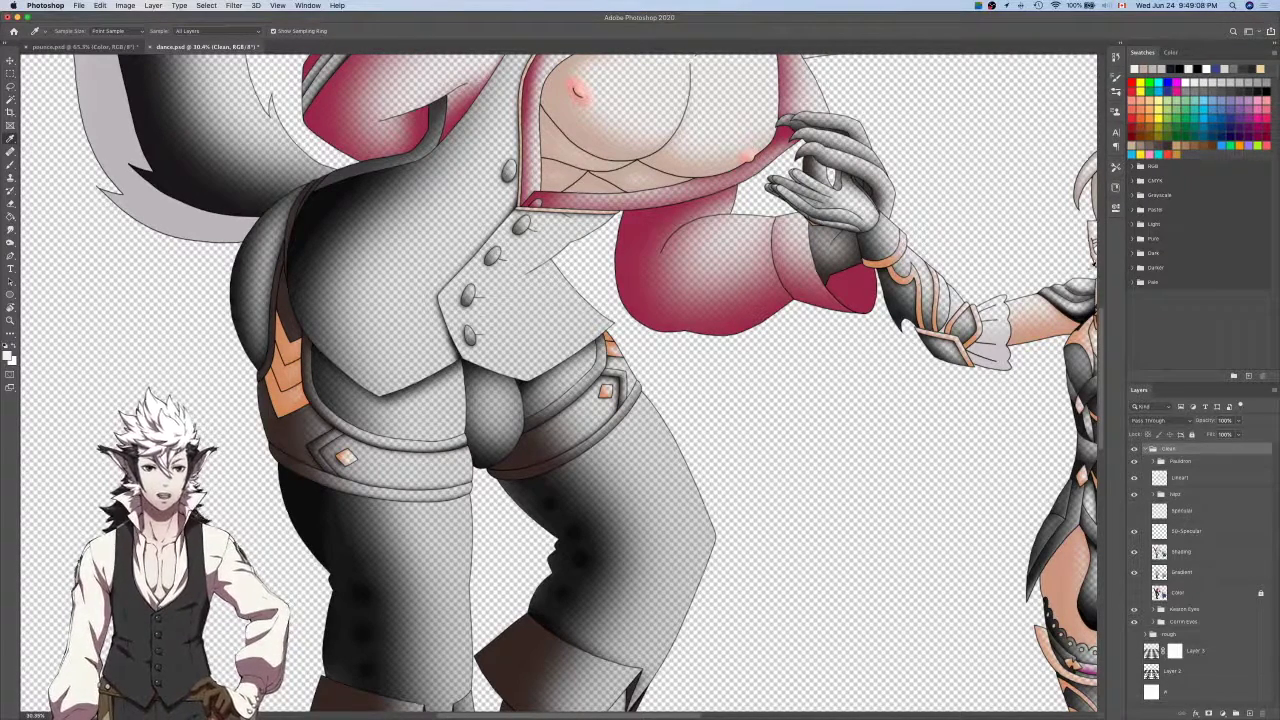
key(super+o)
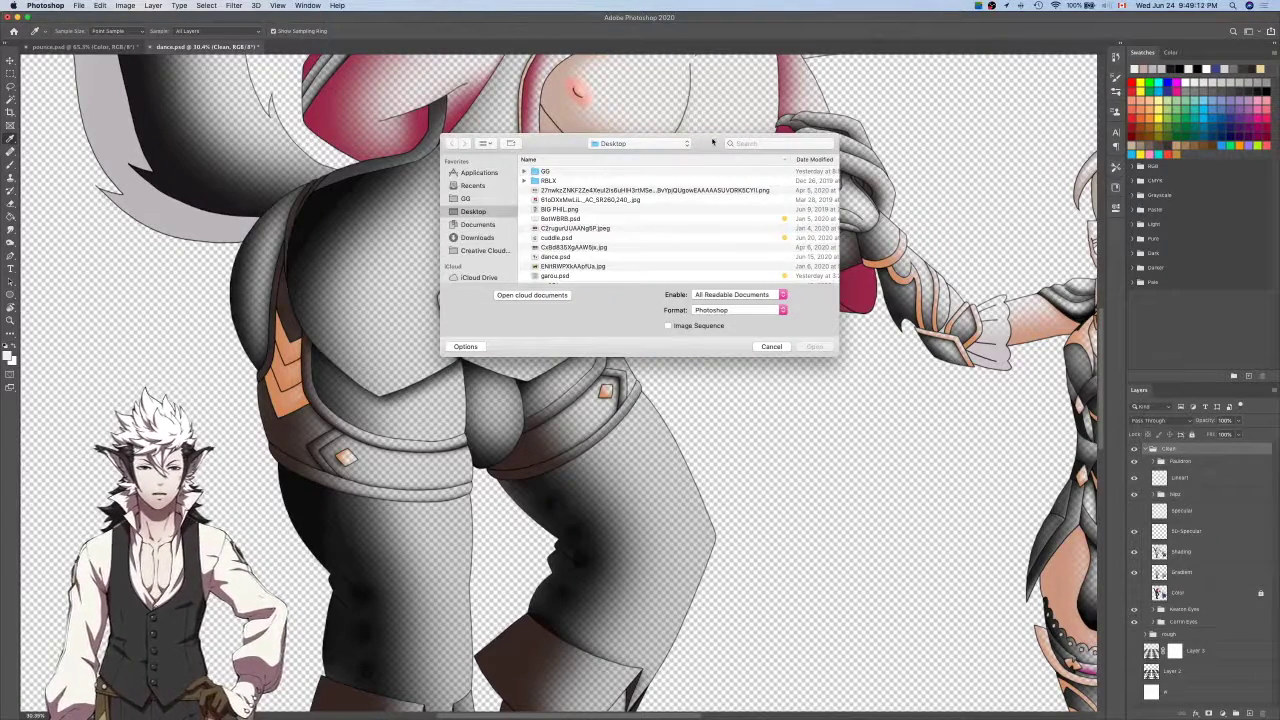
key(Escape)
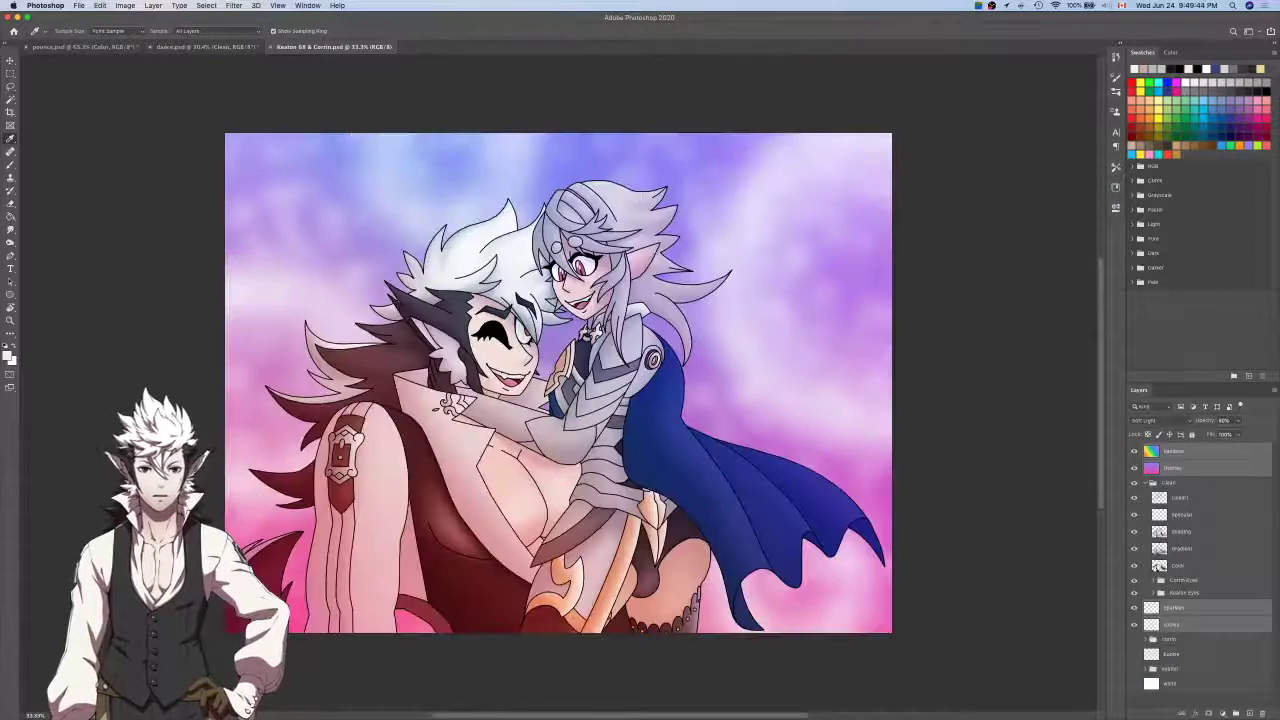
drag(1134, 451, 1134, 467)
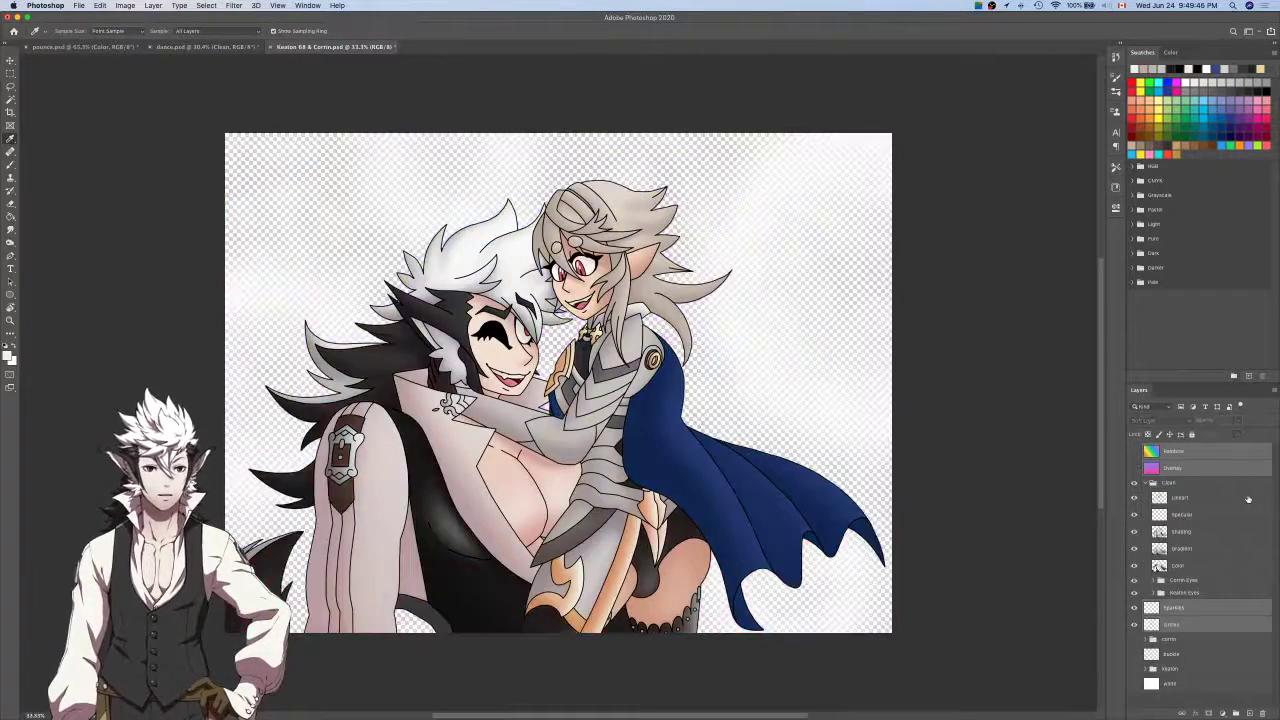
Hide the Color and Specular layers and the two background effect layers beneath the character group, isolating the shading in the reference illustration.
click(1134, 565)
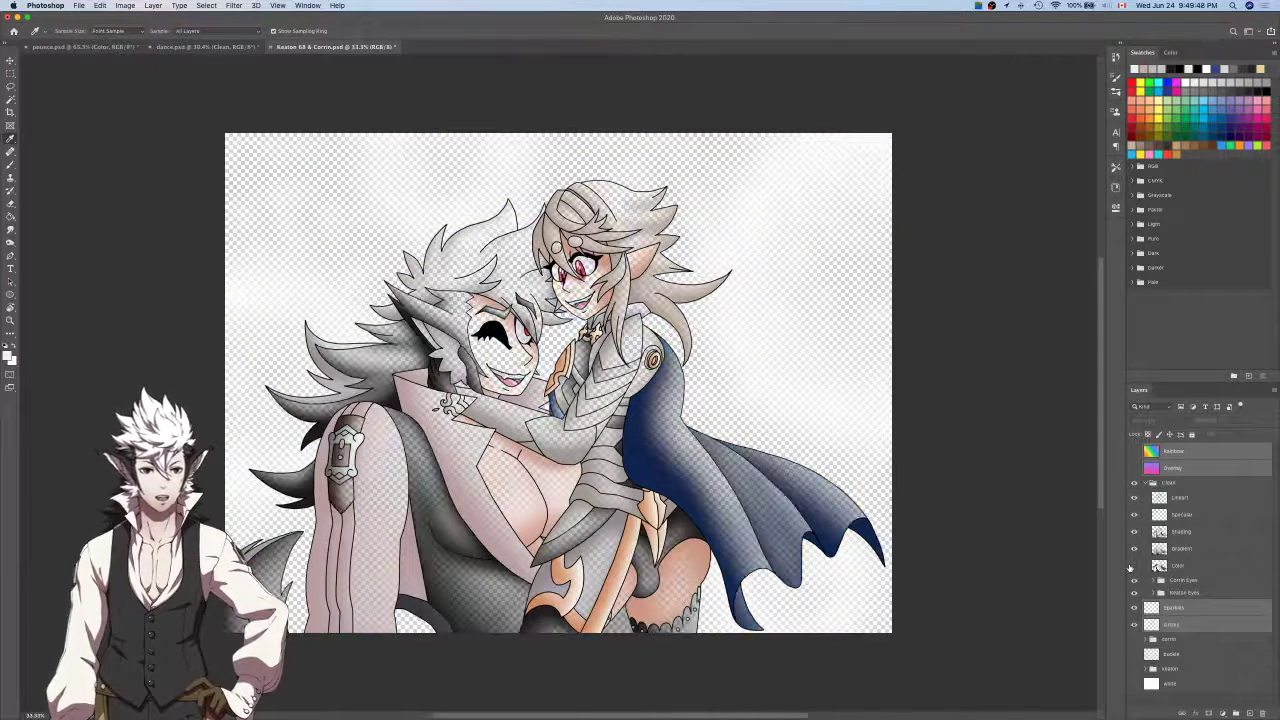
click(1134, 565)
drag(1134, 607, 1134, 624)
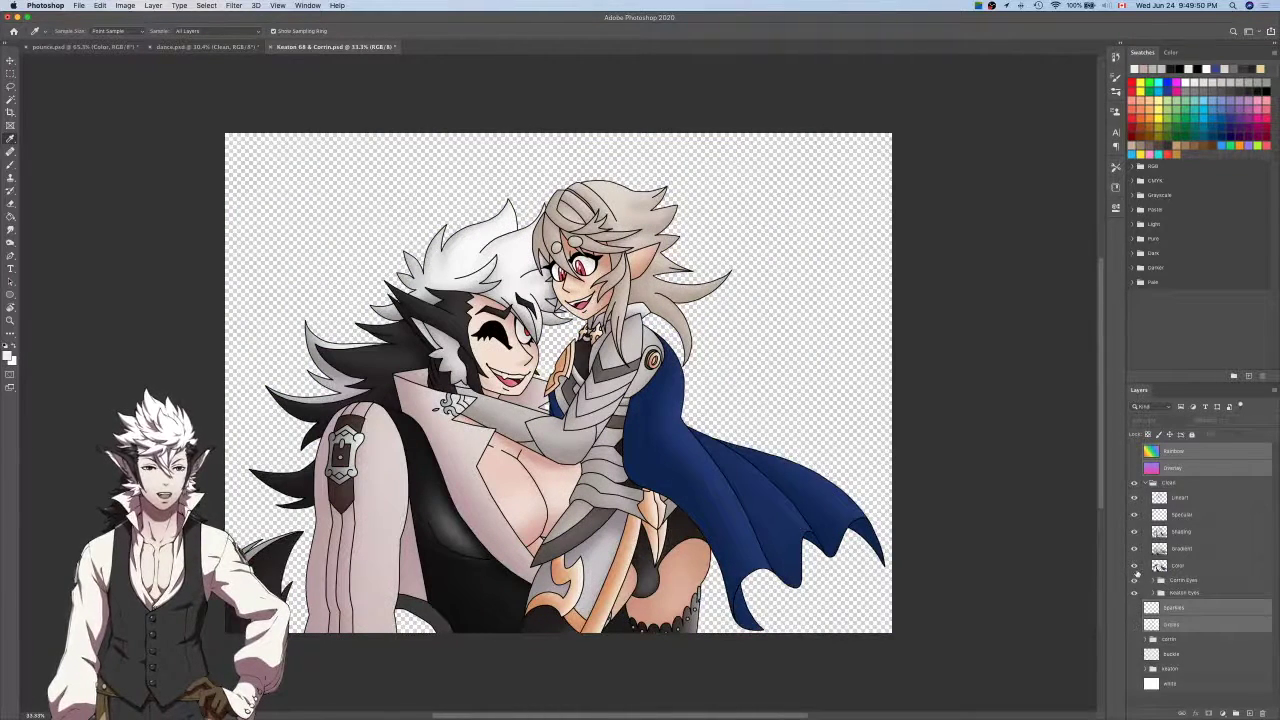
click(1134, 565)
click(1134, 514)
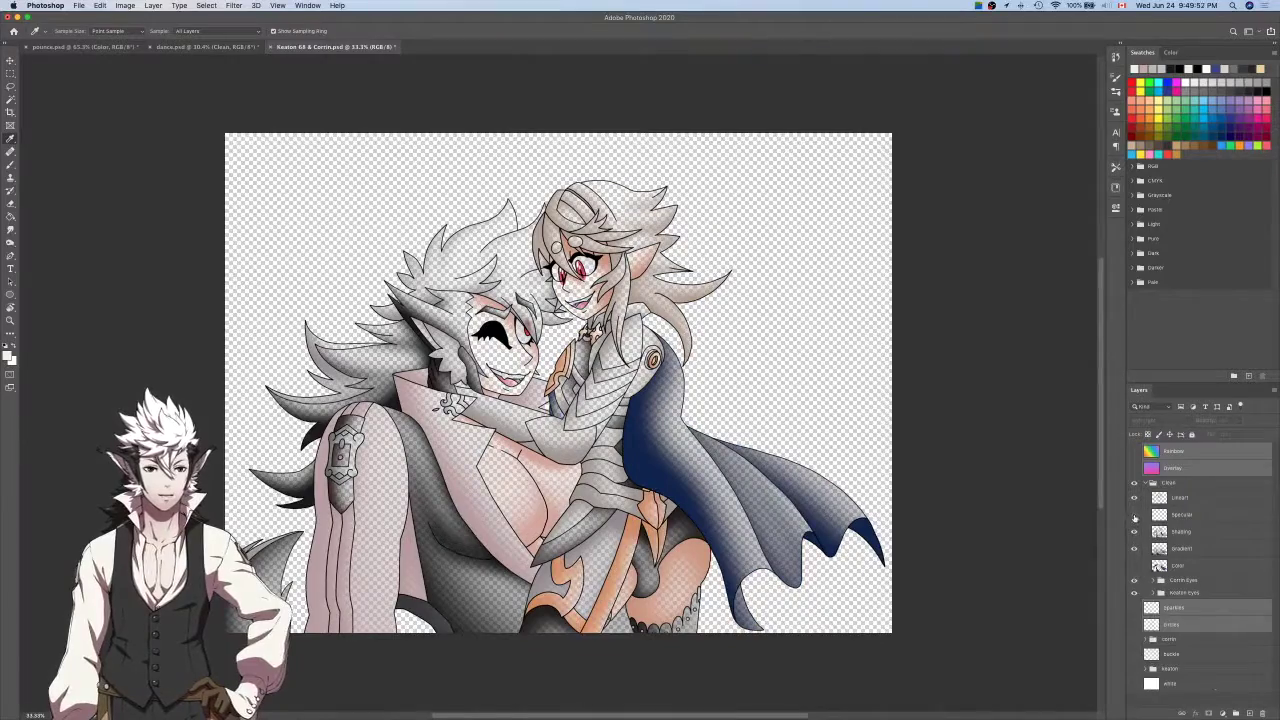
Examine up close how the face, collar, sleeve and chest skin are shaded in the Keaton and Corrin illustration.
key(super+Tab)
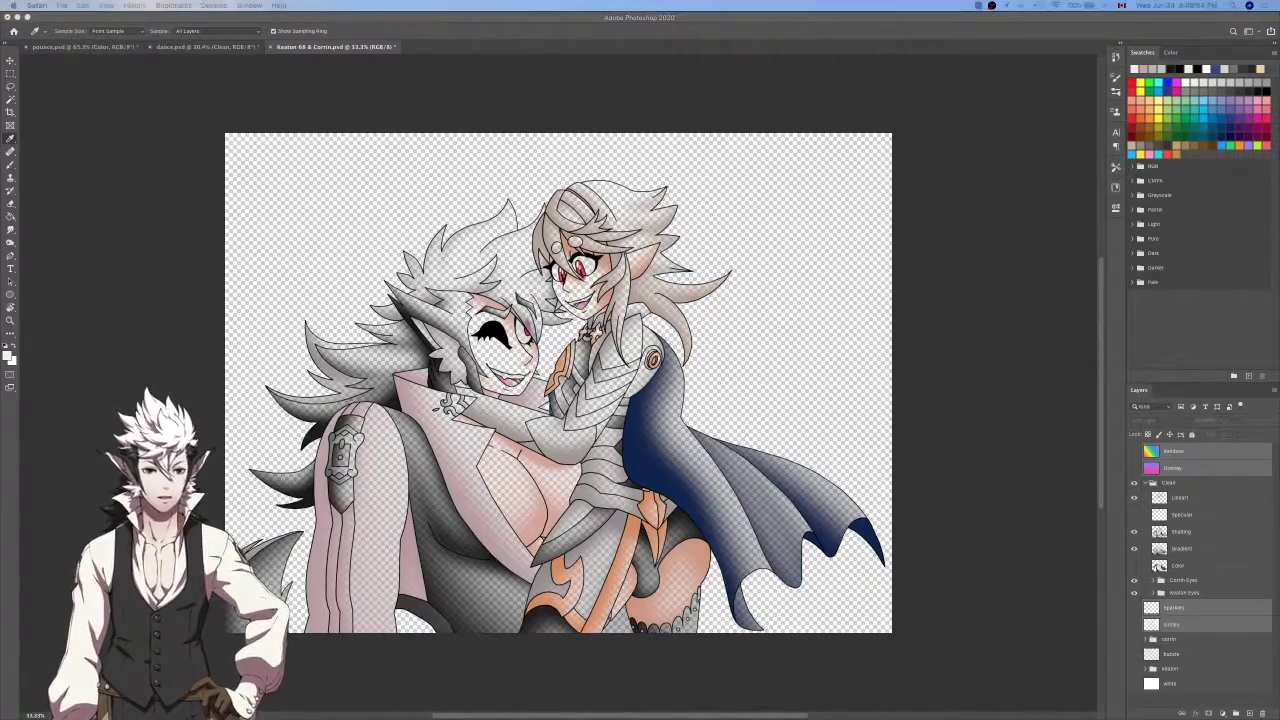
click(764, 317)
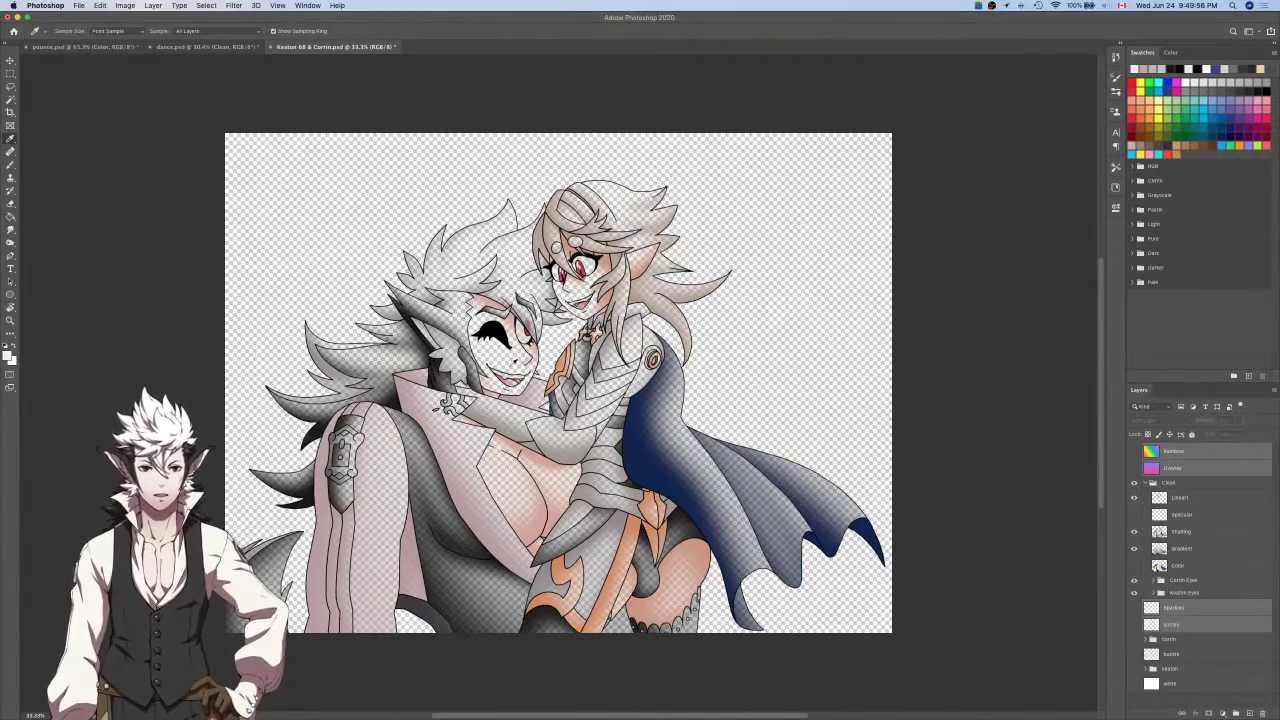
scroll(508, 360, up, 5)
scroll(508, 360, down, 4)
scroll(508, 360, up, 2)
scroll(507, 360, up, 5)
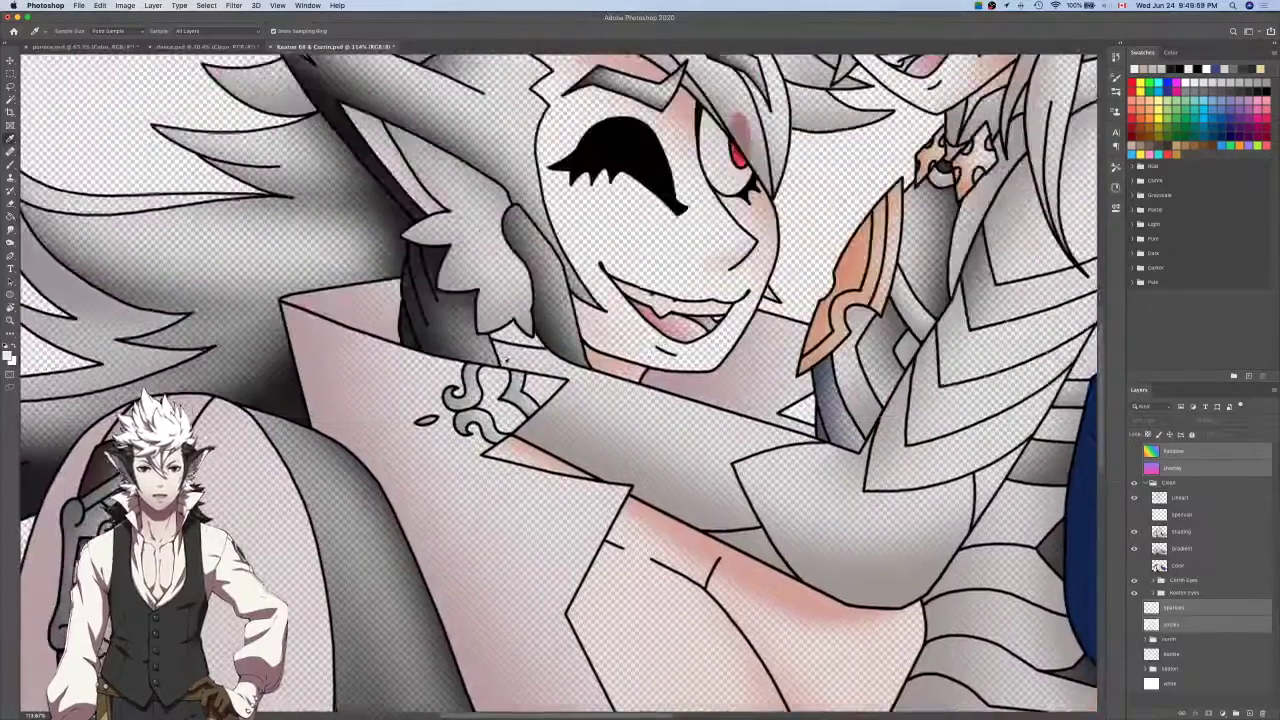
scroll(775, 471, down, 3)
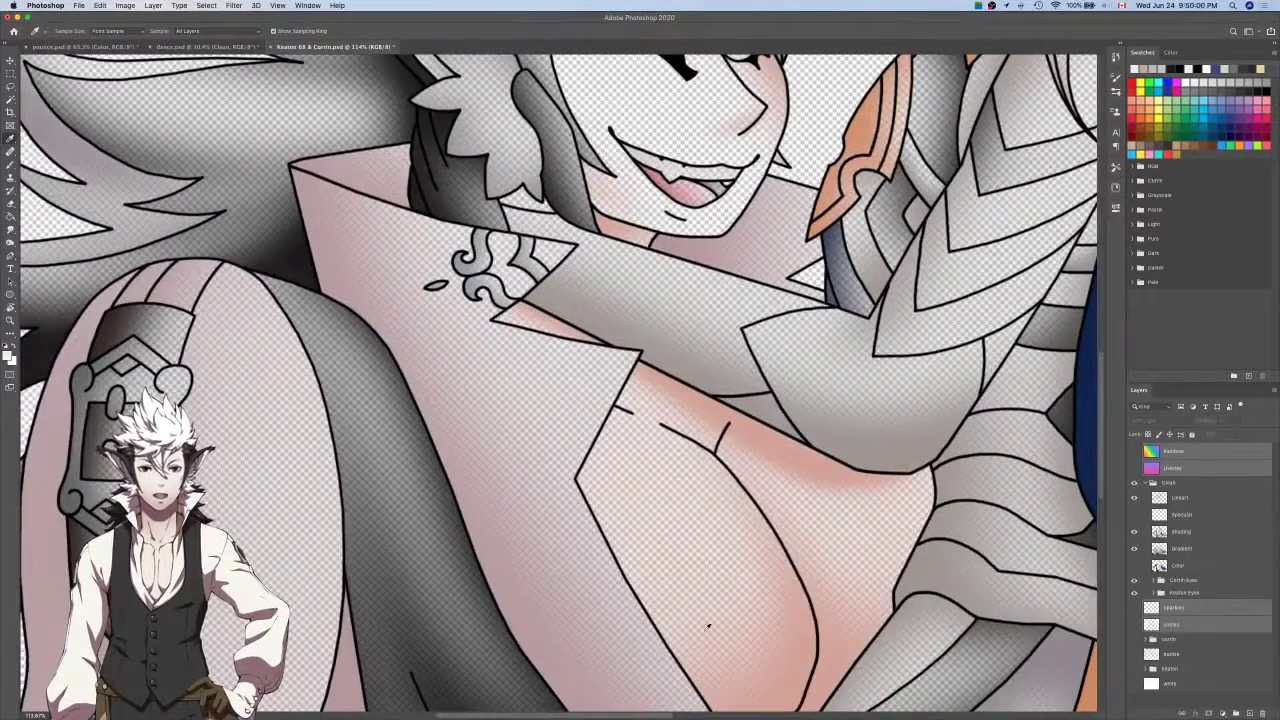
scroll(775, 471, down, 4)
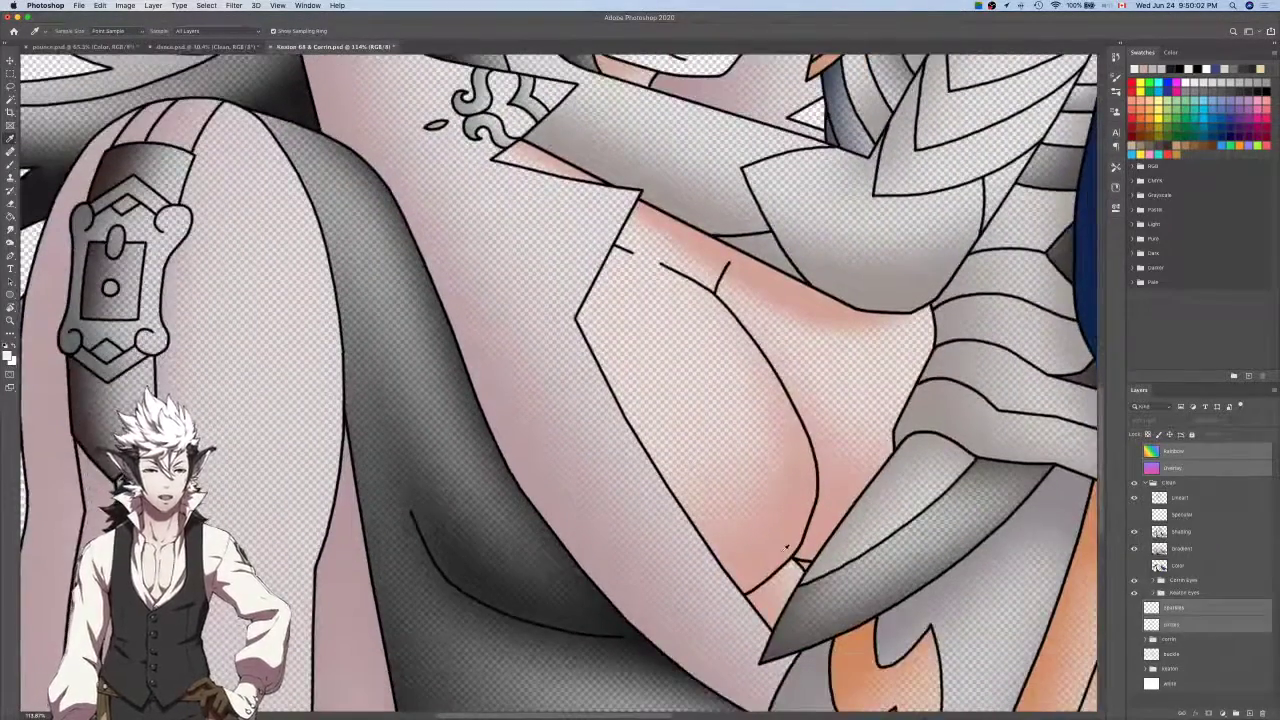
Examine the shading and gradients on the crouching character's coat, chest and hair.
scroll(786, 547, up, 1)
scroll(786, 547, left, 1)
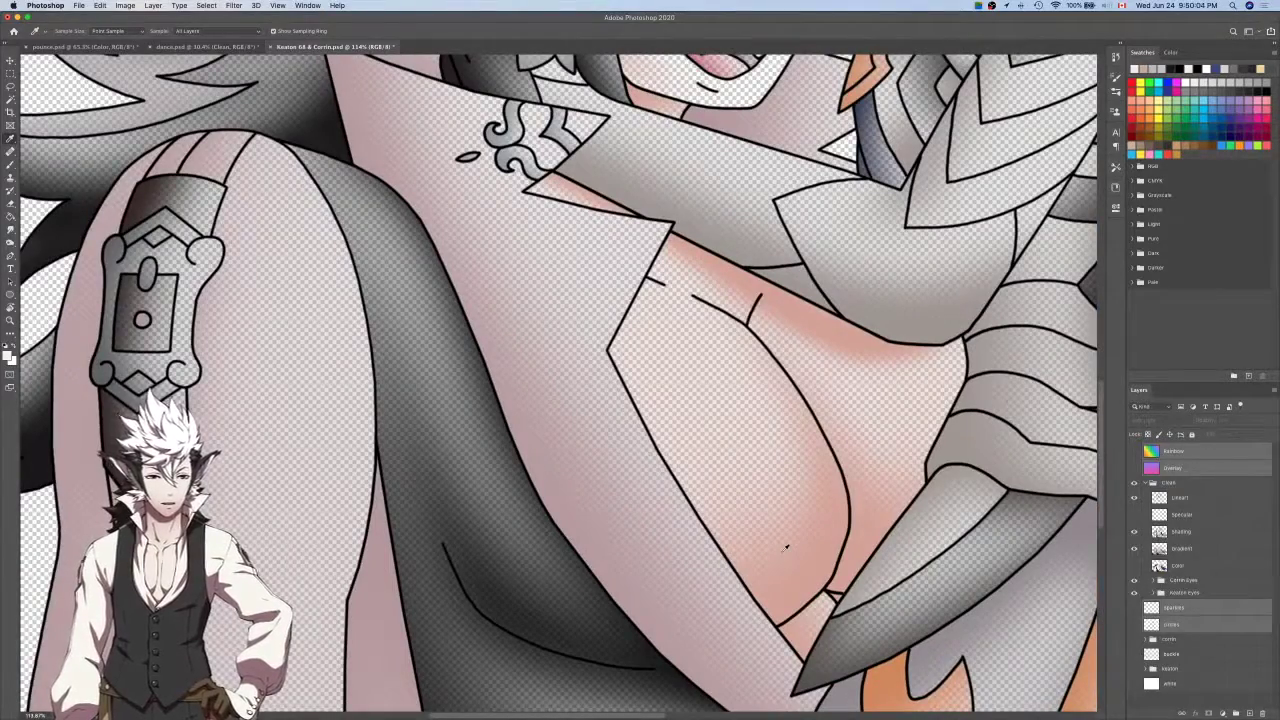
key(w)
scroll(786, 547, up, 2)
scroll(786, 547, left, 2)
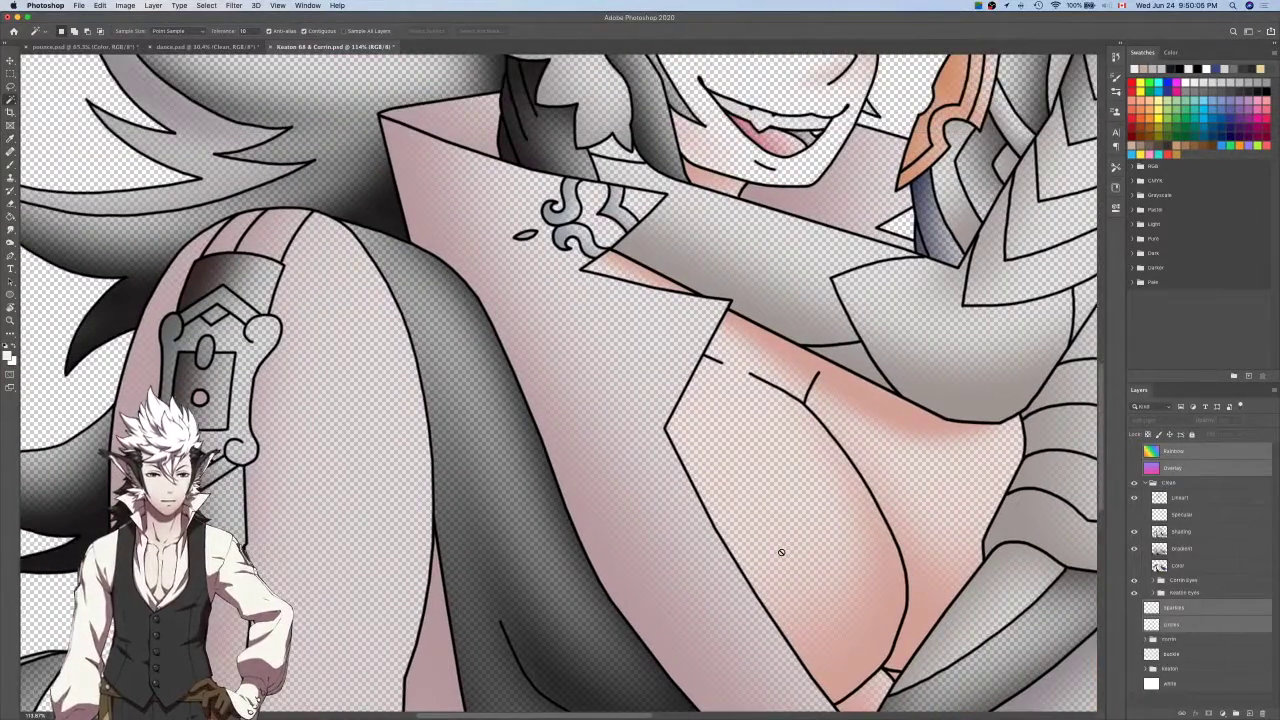
key(i)
scroll(786, 547, down, 3)
scroll(786, 547, up, 2)
scroll(786, 547, left, 2)
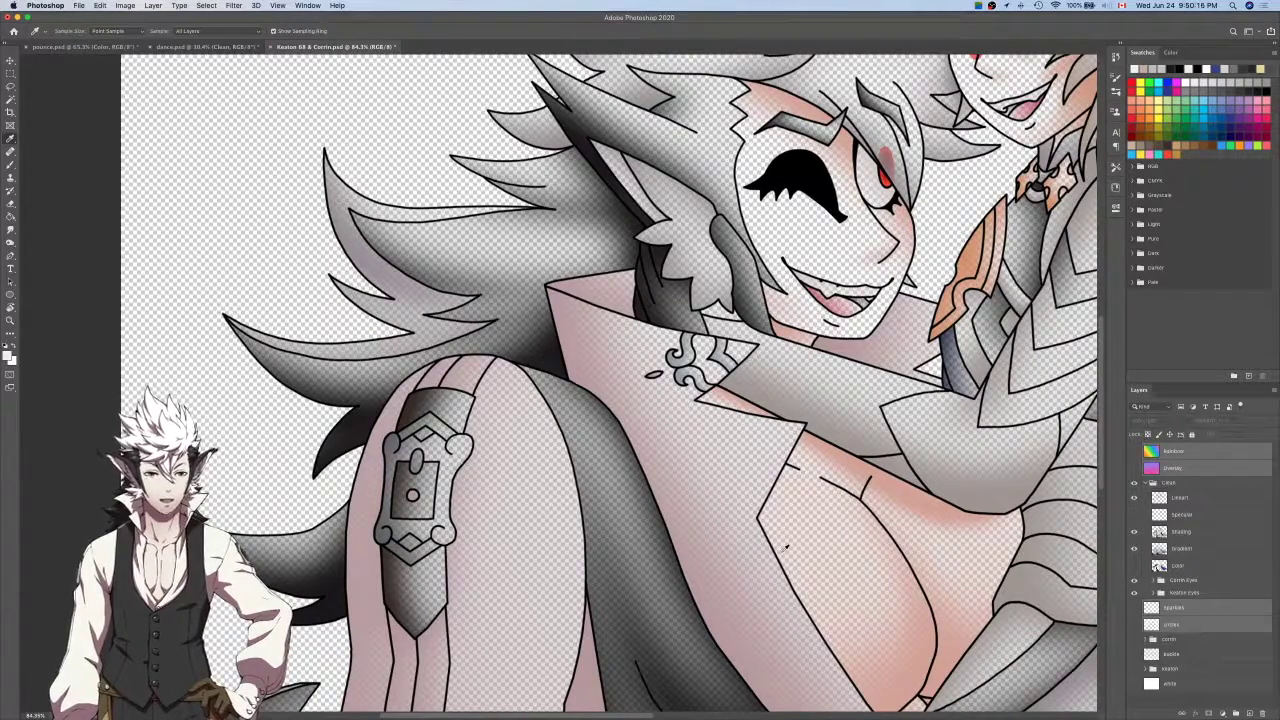
scroll(786, 547, down, 3)
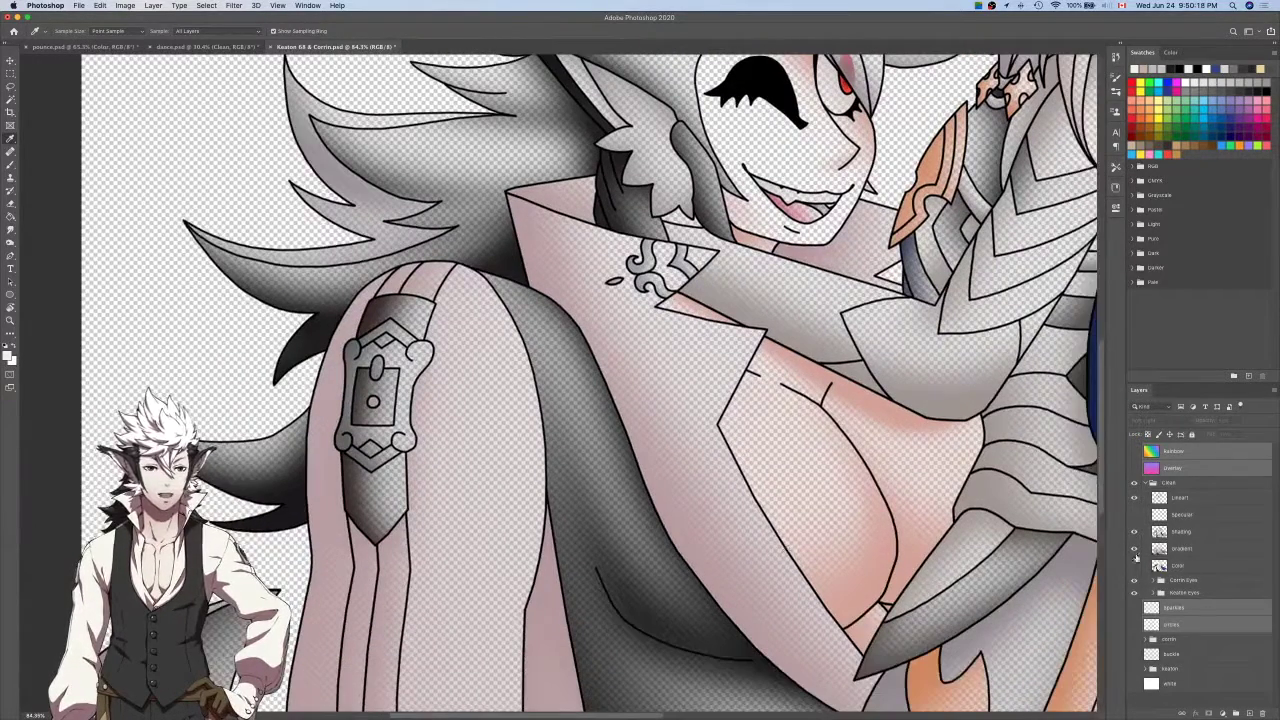
Hide the Gradient layer while leaving the Shading layer visible, and sample a shading colour from the character's chest.
click(1134, 536)
click(1133, 549)
click(1133, 532)
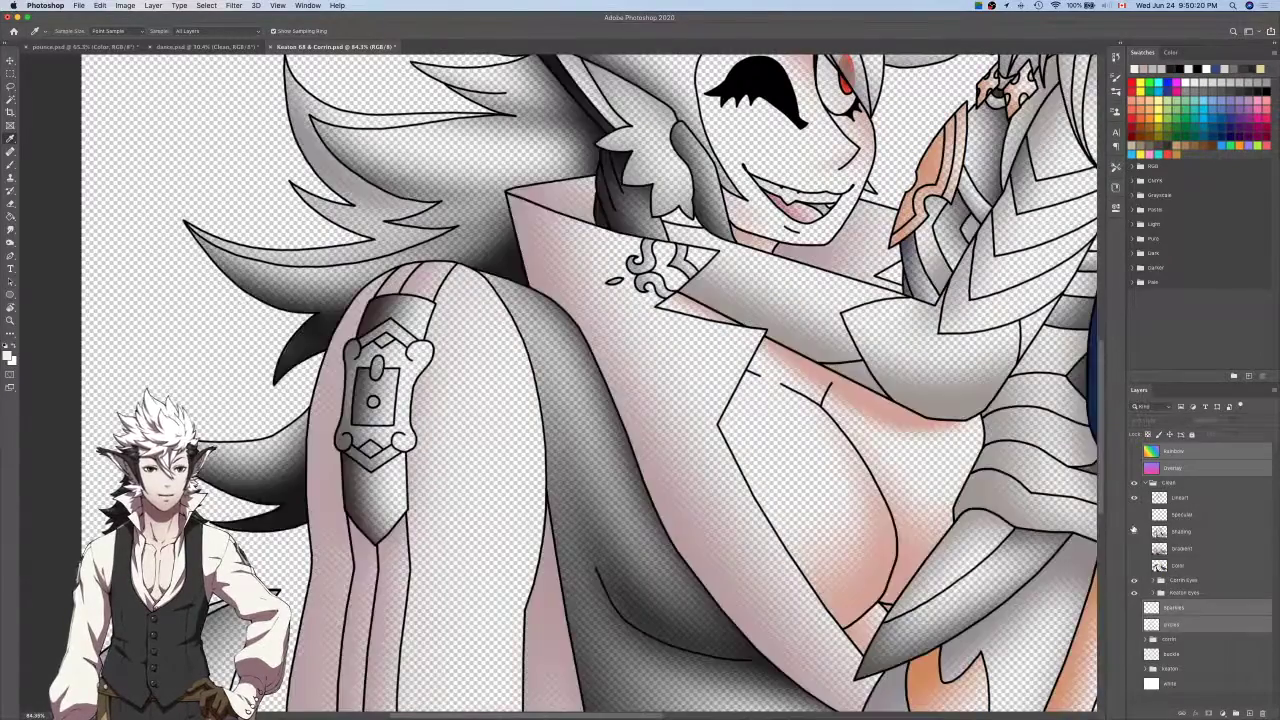
click(1133, 532)
click(1134, 531)
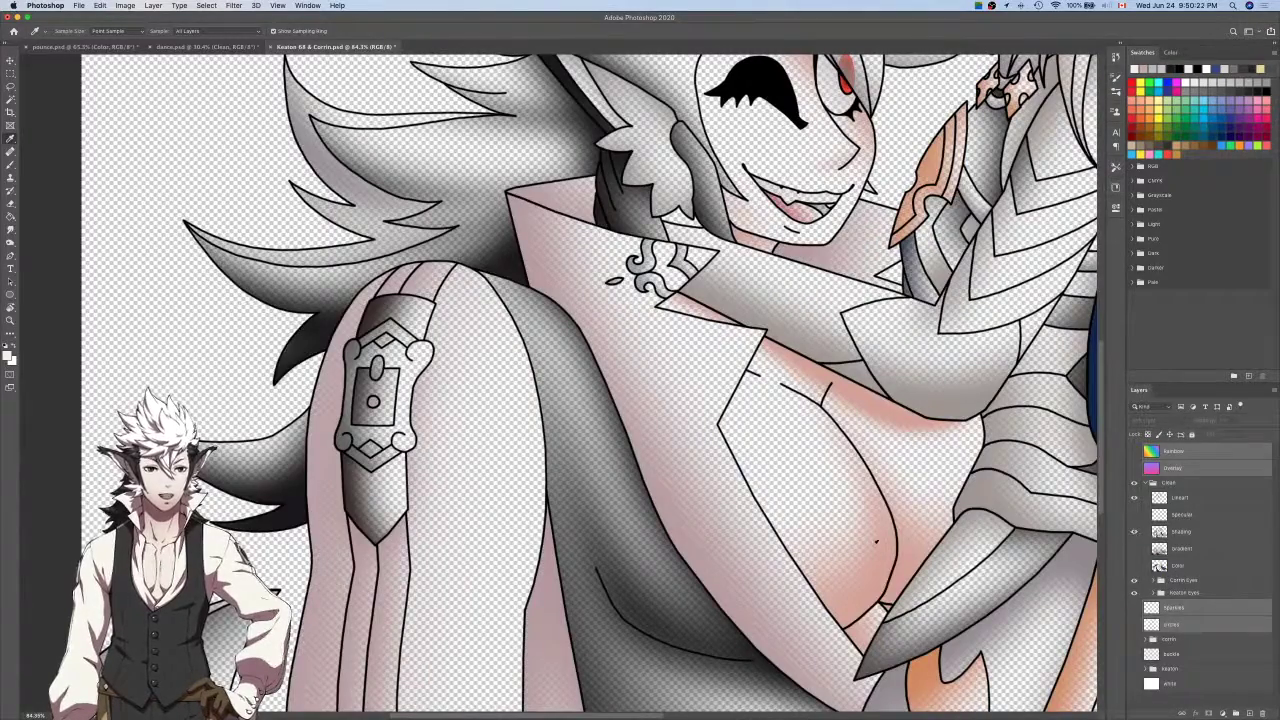
click(875, 543)
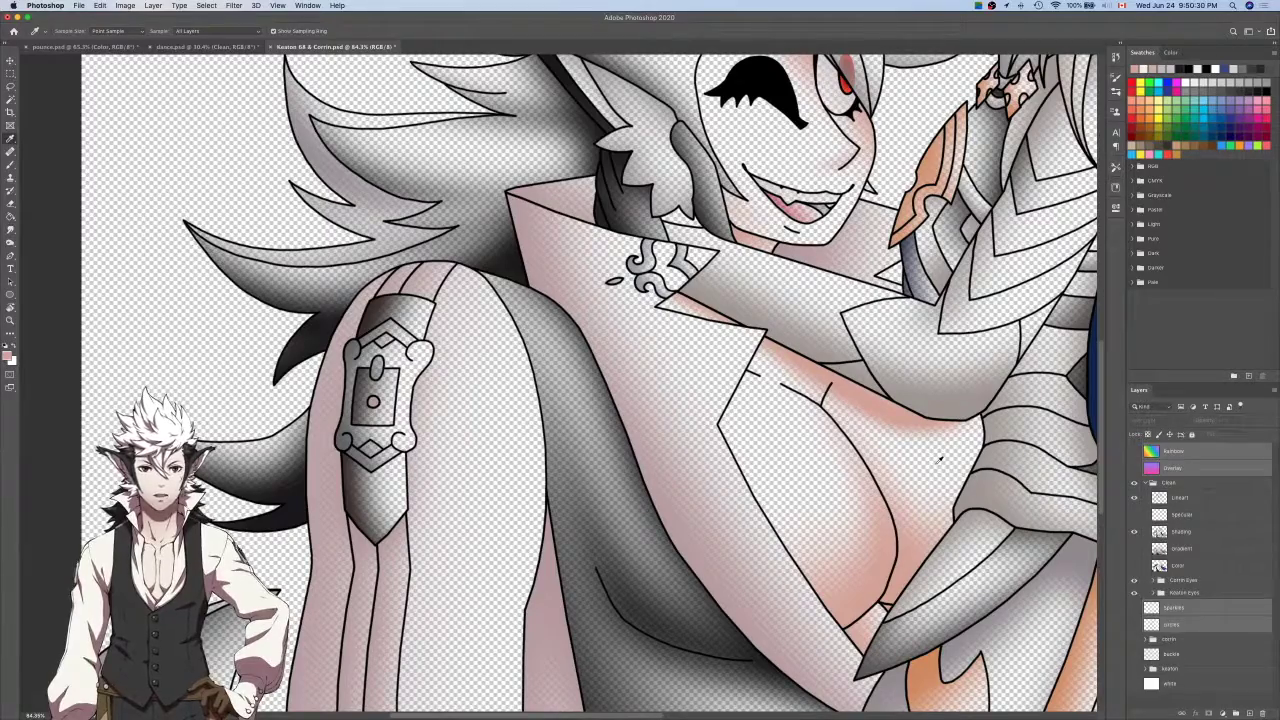
Examine the soft shading across both characters, from the hair and faces to the armour, cape and coat.
scroll(940, 458, up, 2)
scroll(940, 460, up, 5)
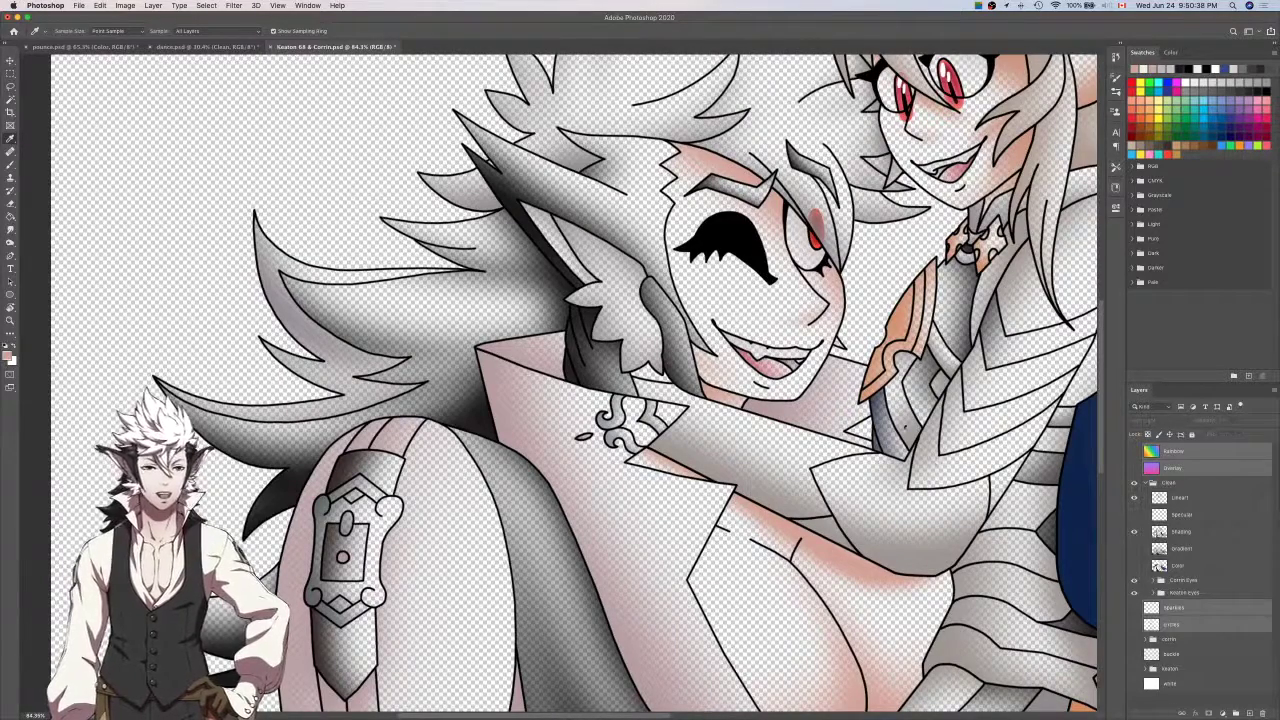
scroll(889, 311, up, 9)
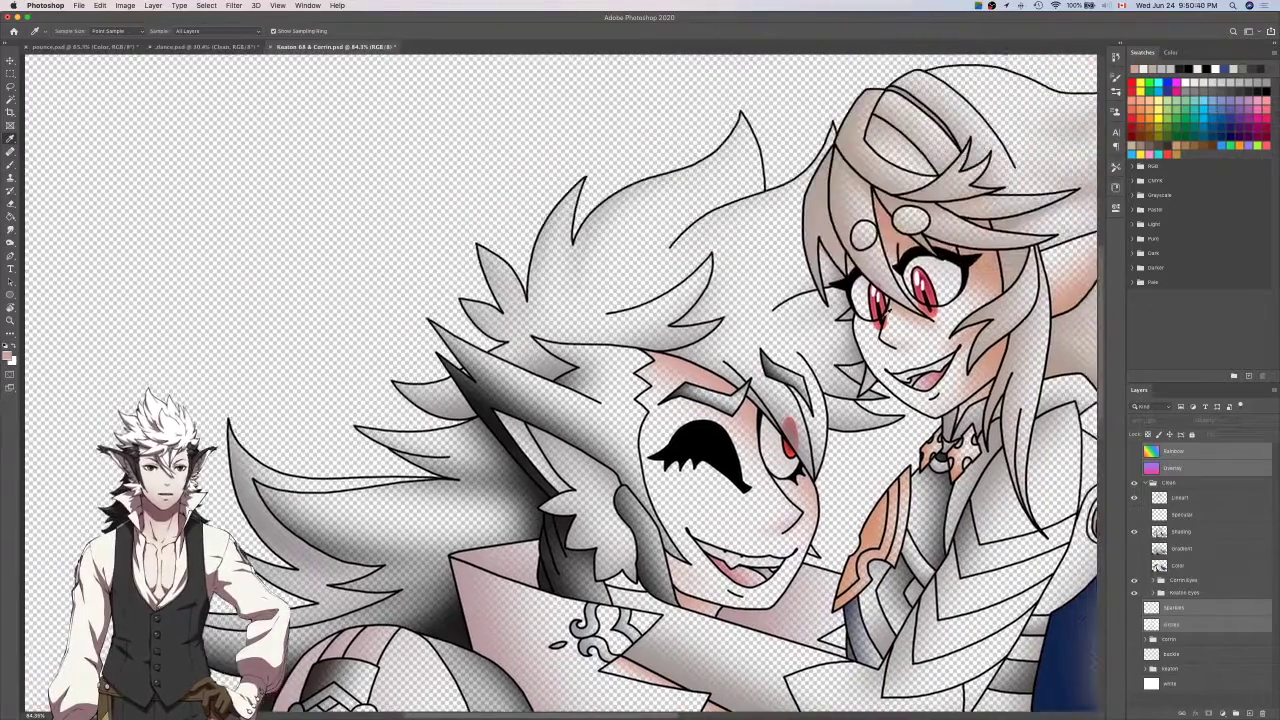
scroll(890, 311, right, 5)
scroll(890, 311, down, 3)
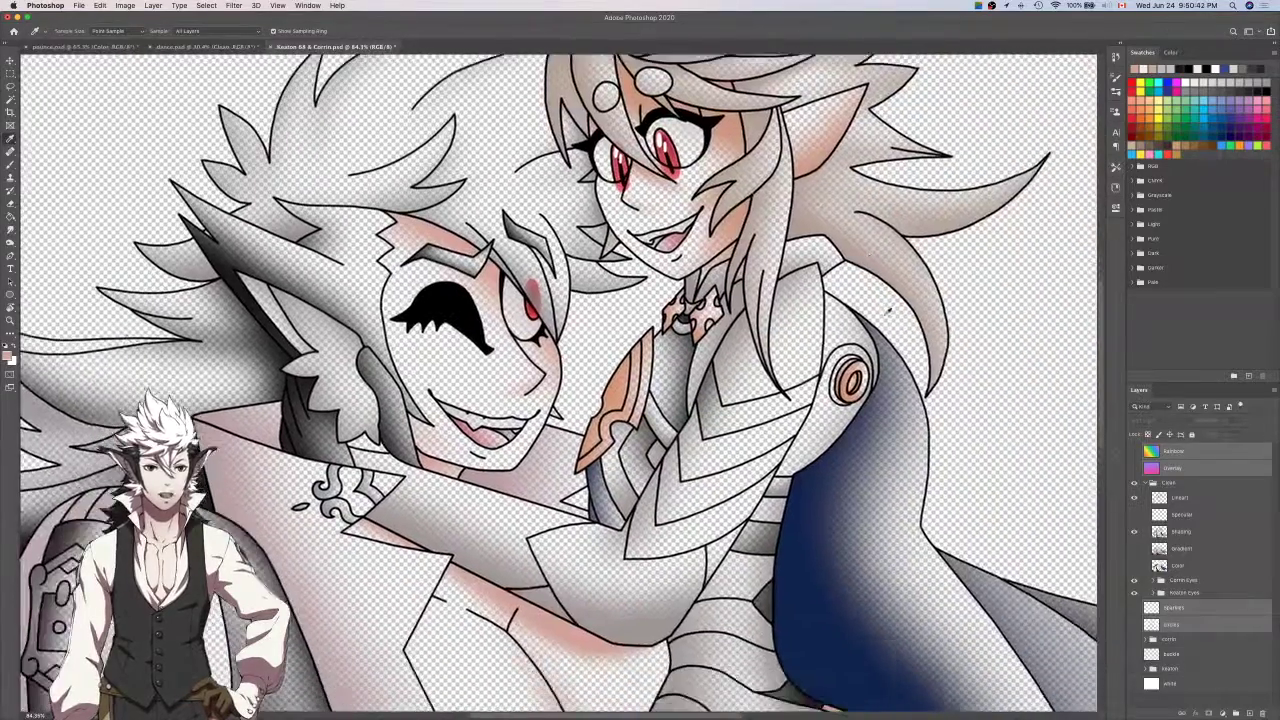
scroll(924, 293, down, 5)
scroll(924, 293, left, 5)
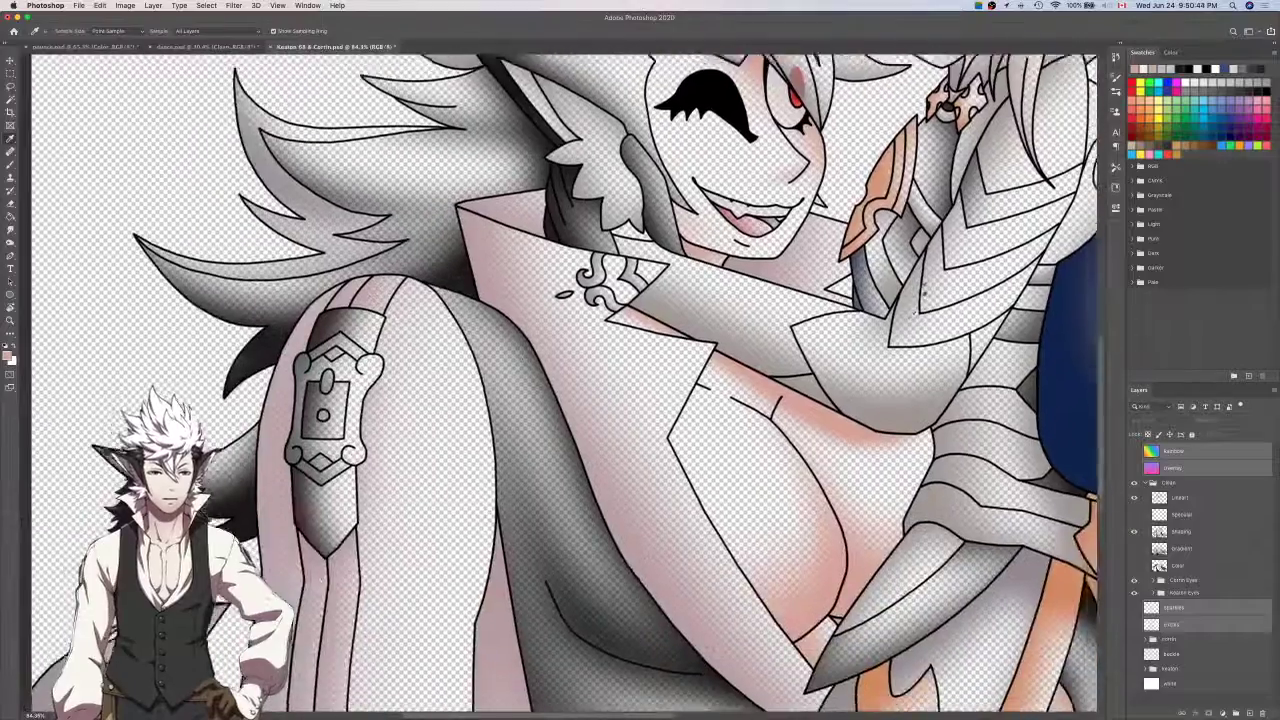
scroll(858, 328, up, 2)
scroll(858, 328, left, 2)
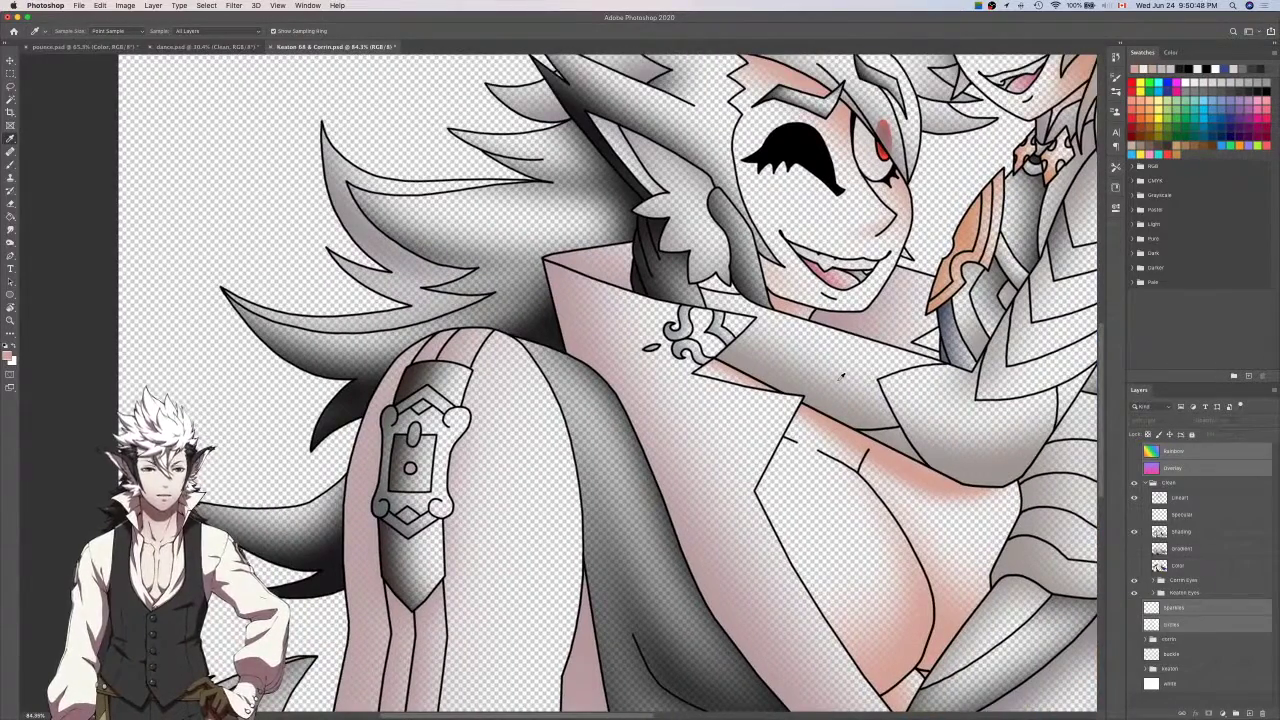
scroll(841, 376, right, 5)
scroll(841, 376, down, 1)
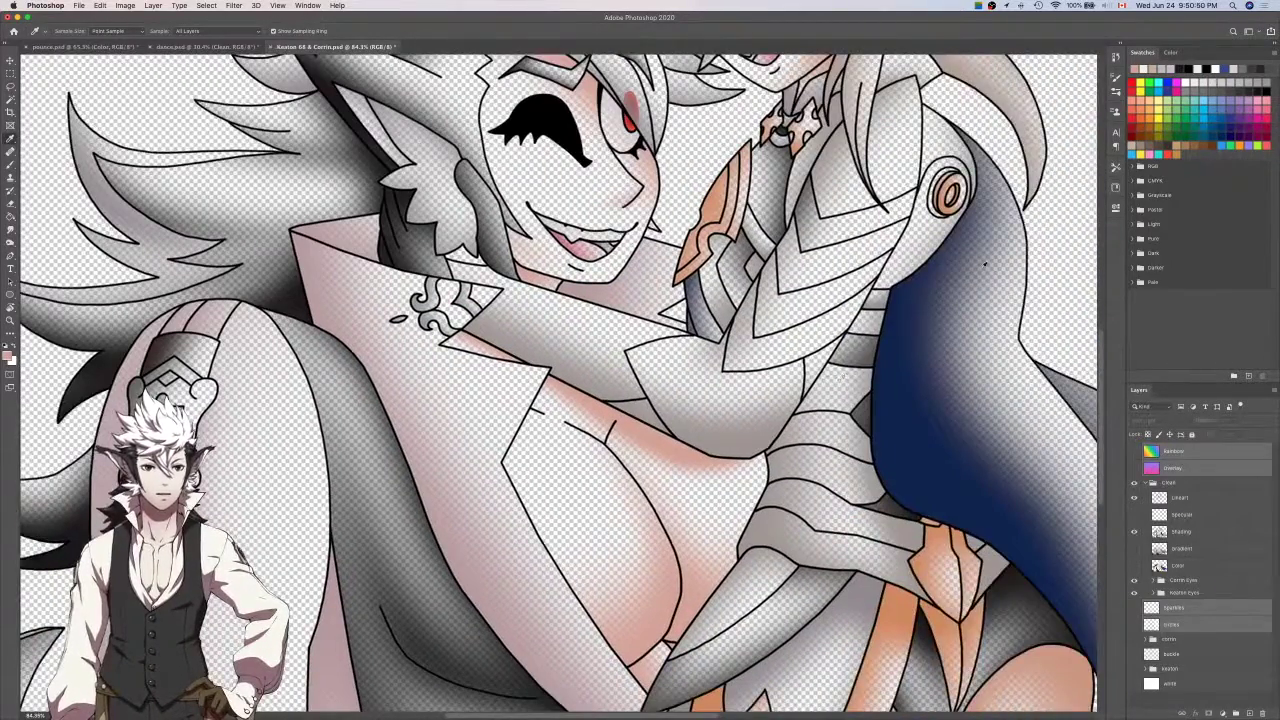
scroll(985, 265, left, 4)
scroll(985, 265, up, 1)
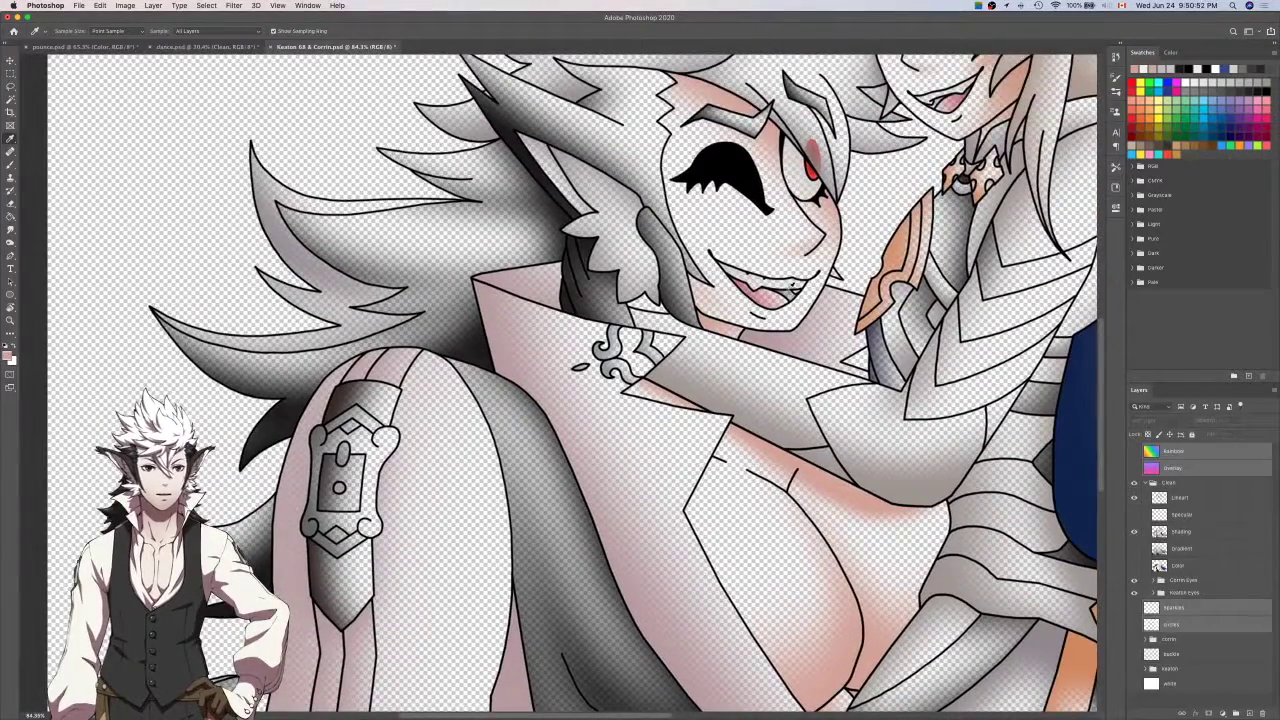
Switch to pounce.psd and make its Color layer visible.
key(ctrl+Tab)
scroll(791, 287, down, 2)
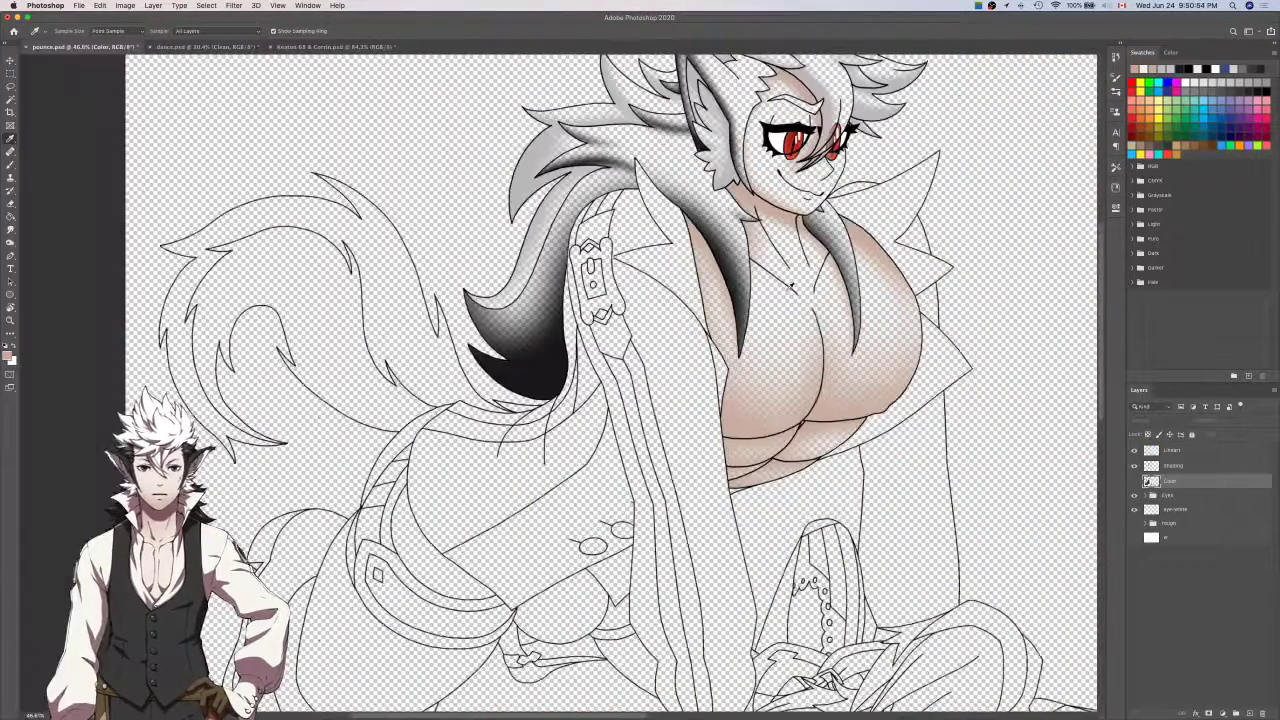
scroll(791, 287, down, 2)
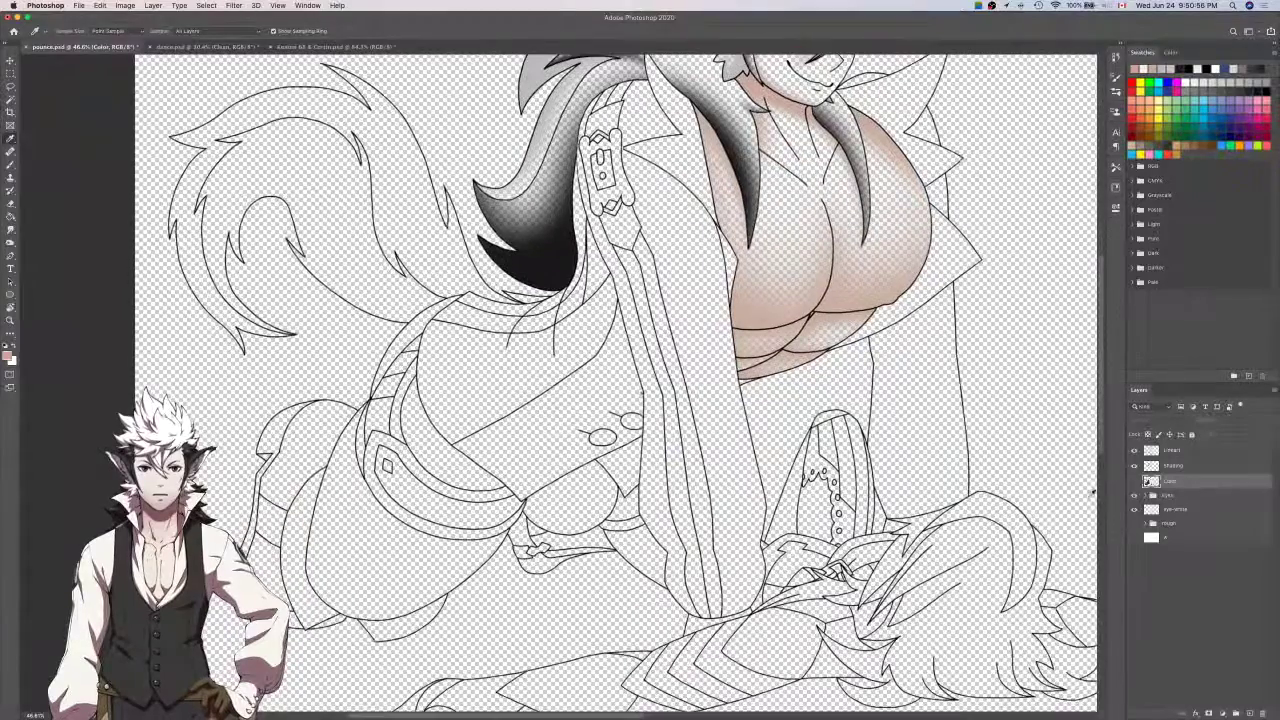
click(1134, 483)
scroll(994, 502, up, 3)
Show the Color and Specular layers in dance.psd and review the fully coloured figures against the Keaton and Corrin drawing.
key(ctrl+Tab)
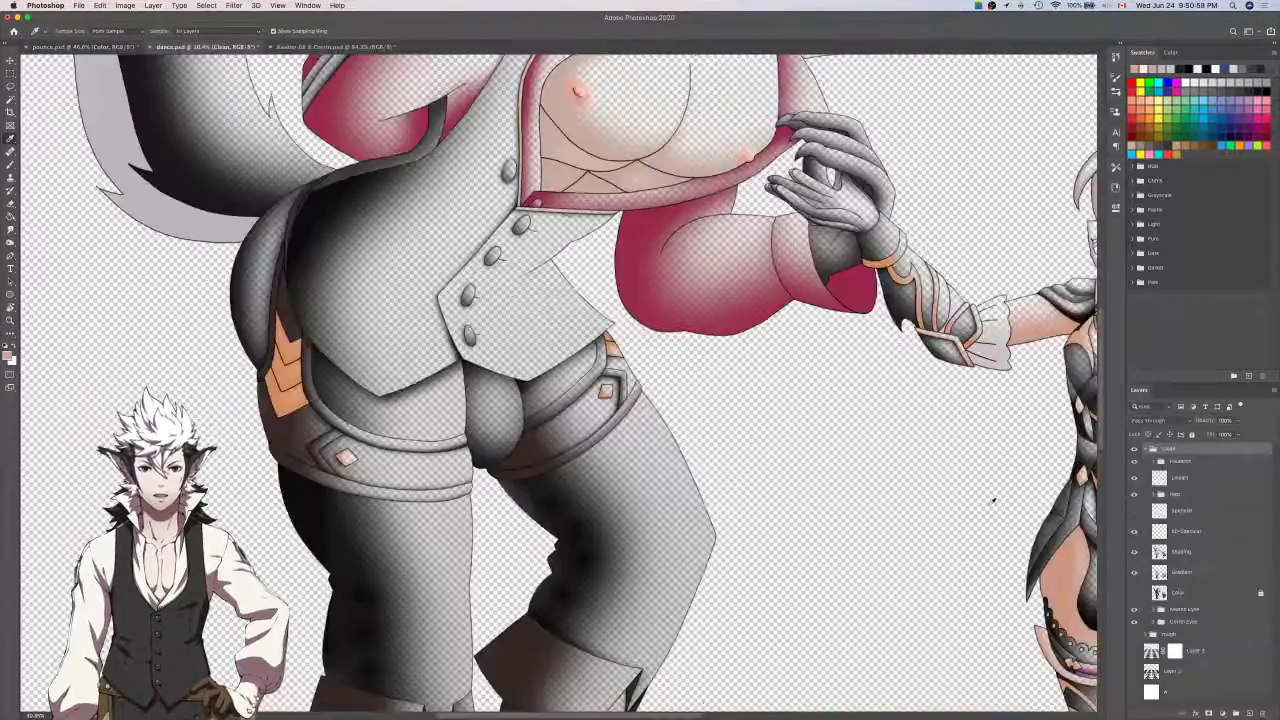
scroll(994, 502, up, 5)
key(ctrl+Tab)
scroll(993, 500, up, 2)
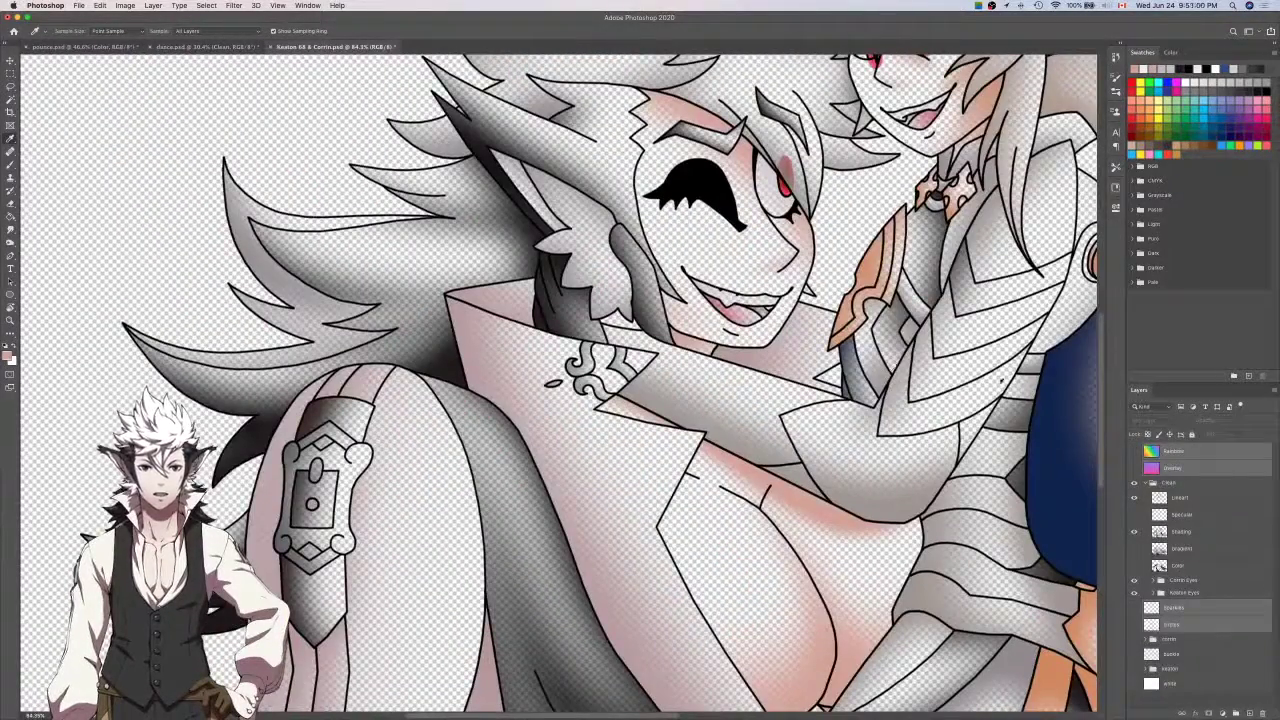
key(ctrl+shift+Tab)
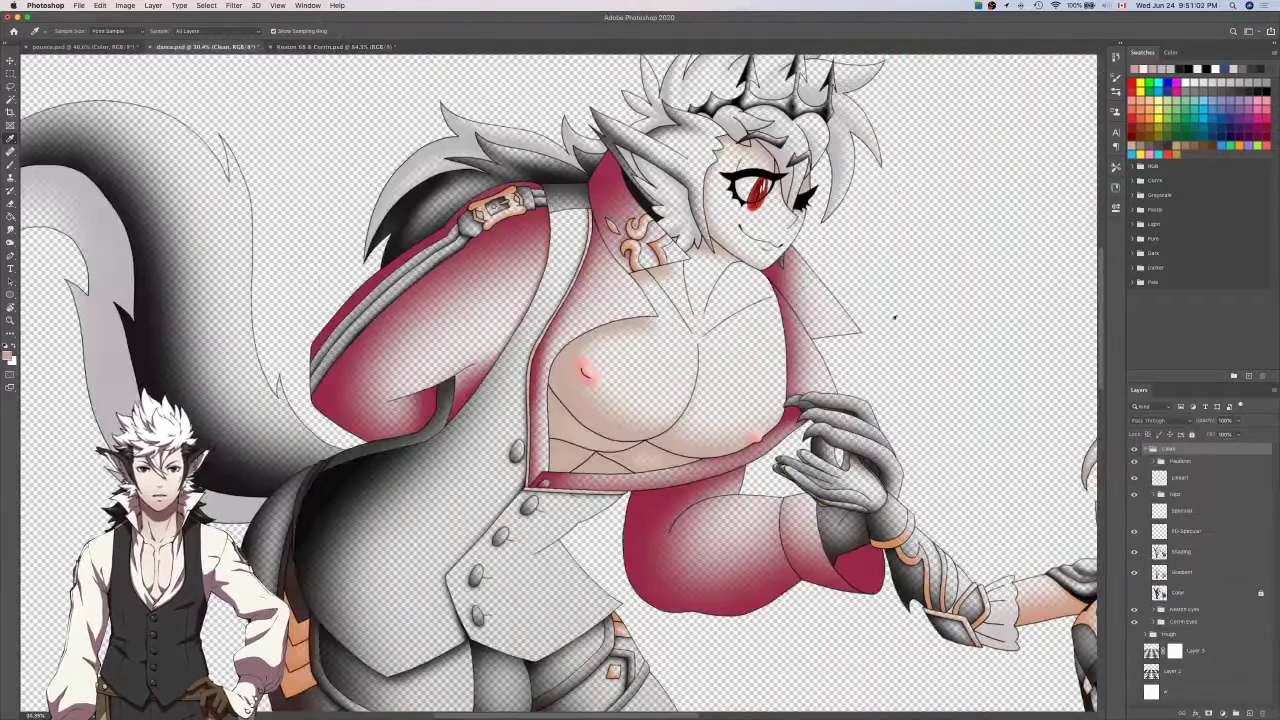
click(1134, 551)
click(1134, 594)
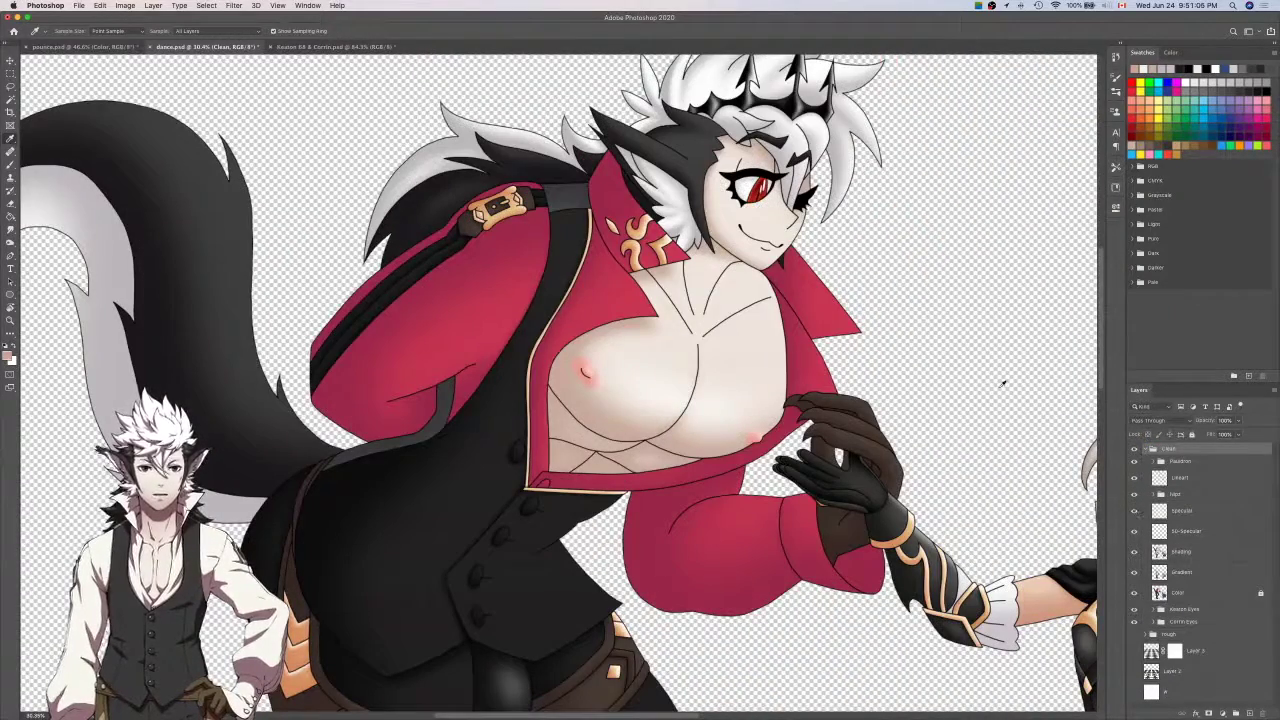
scroll(1003, 384, right, 5)
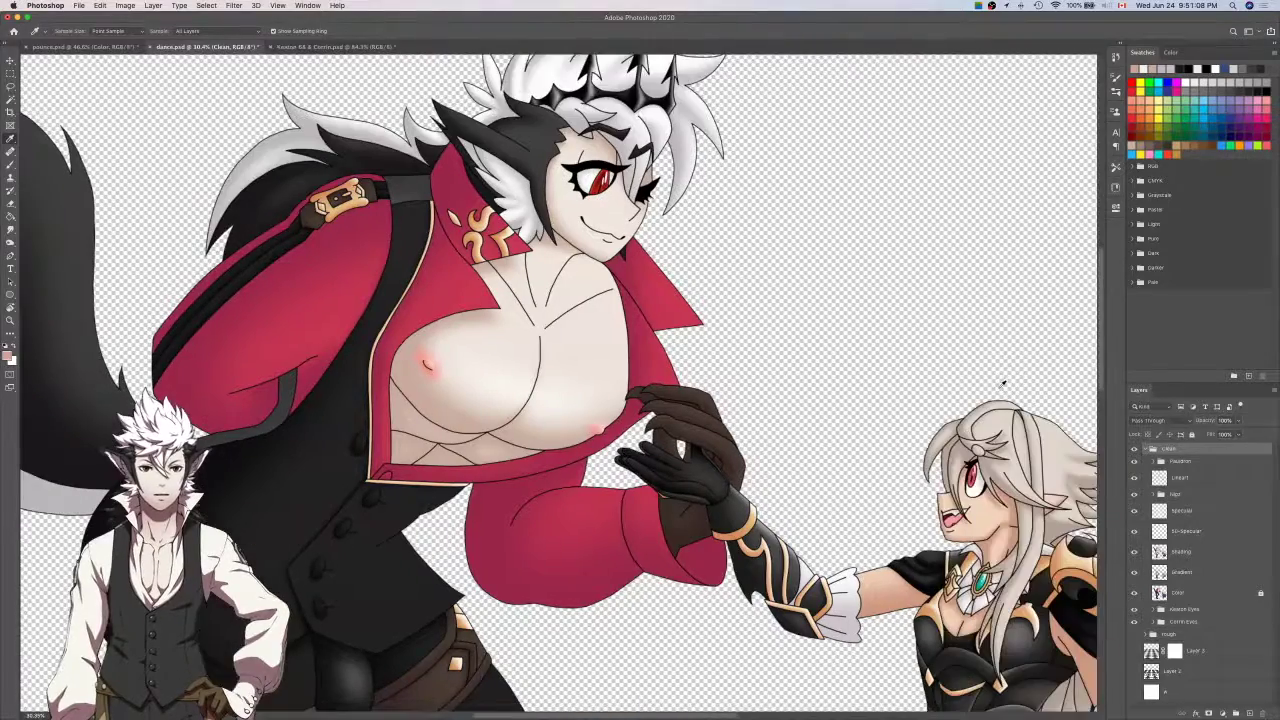
scroll(1003, 384, down, 2)
scroll(1003, 382, left, 4)
scroll(1003, 382, up, 2)
key(ctrl+Tab)
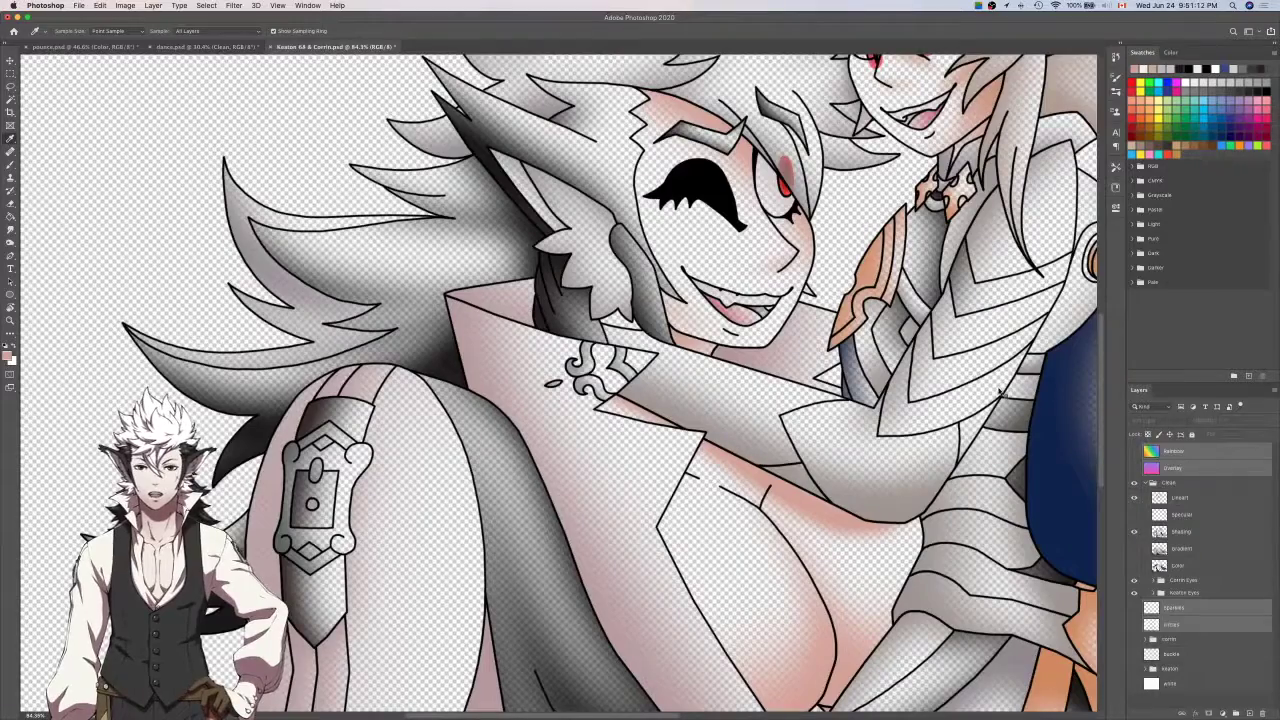
Return to pounce.psd and compare the artwork with the Color and Shading layers toggled off and on.
key(ctrl+Tab)
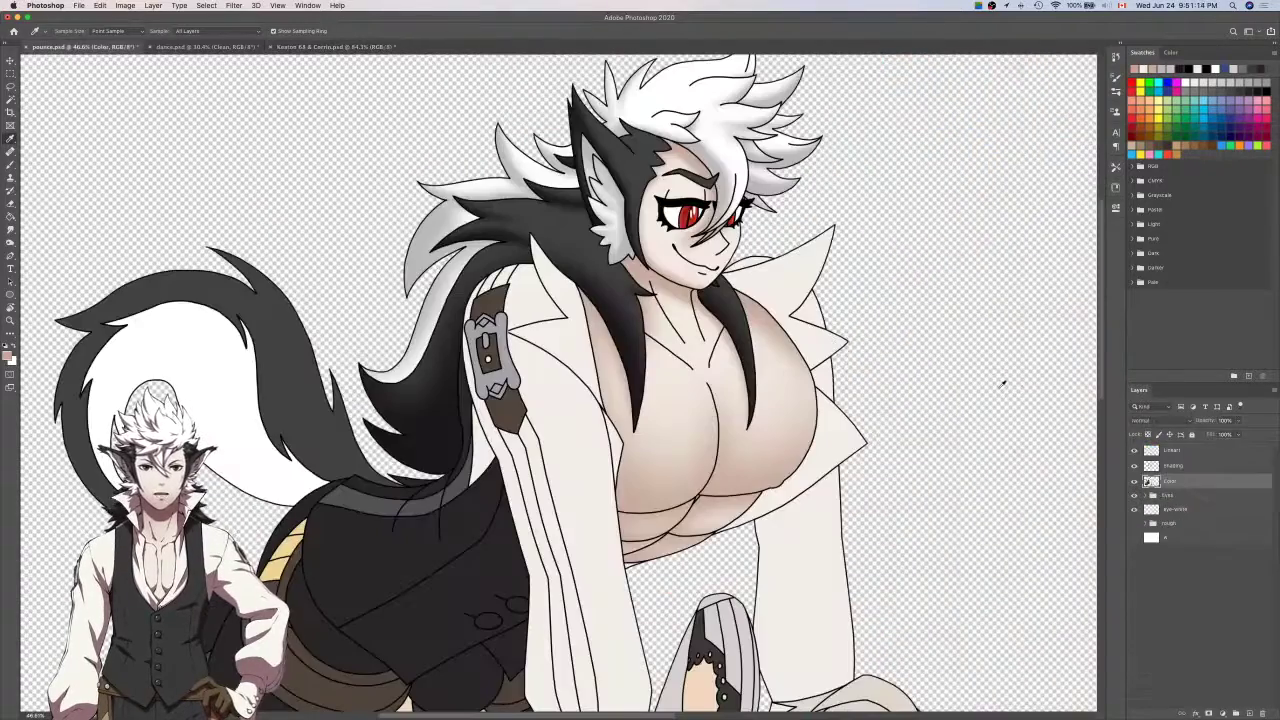
scroll(1003, 384, left, 3)
scroll(1003, 384, down, 3)
click(1135, 482)
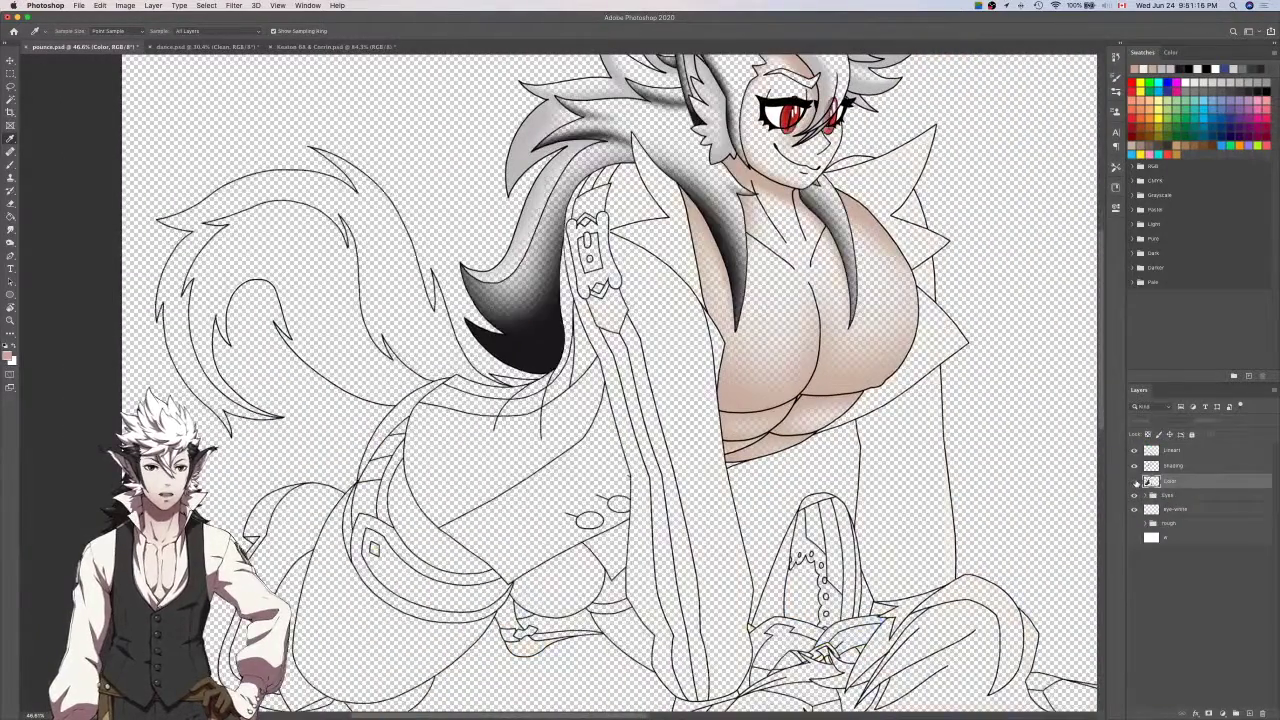
click(1135, 482)
click(1135, 466)
click(1135, 466)
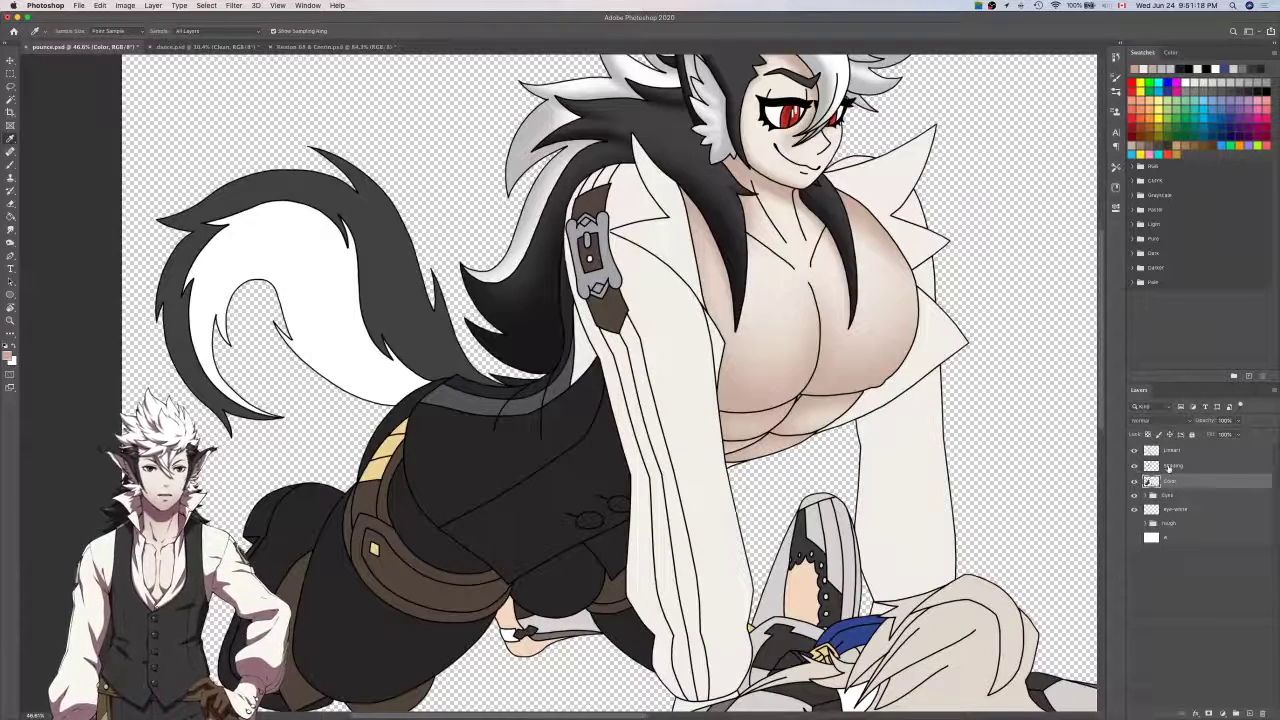
On the Lineart layer, select the white coat's collar area with the Magic Wand and check the selection outline for line gaps.
click(1177, 469)
click(1175, 453)
key(w)
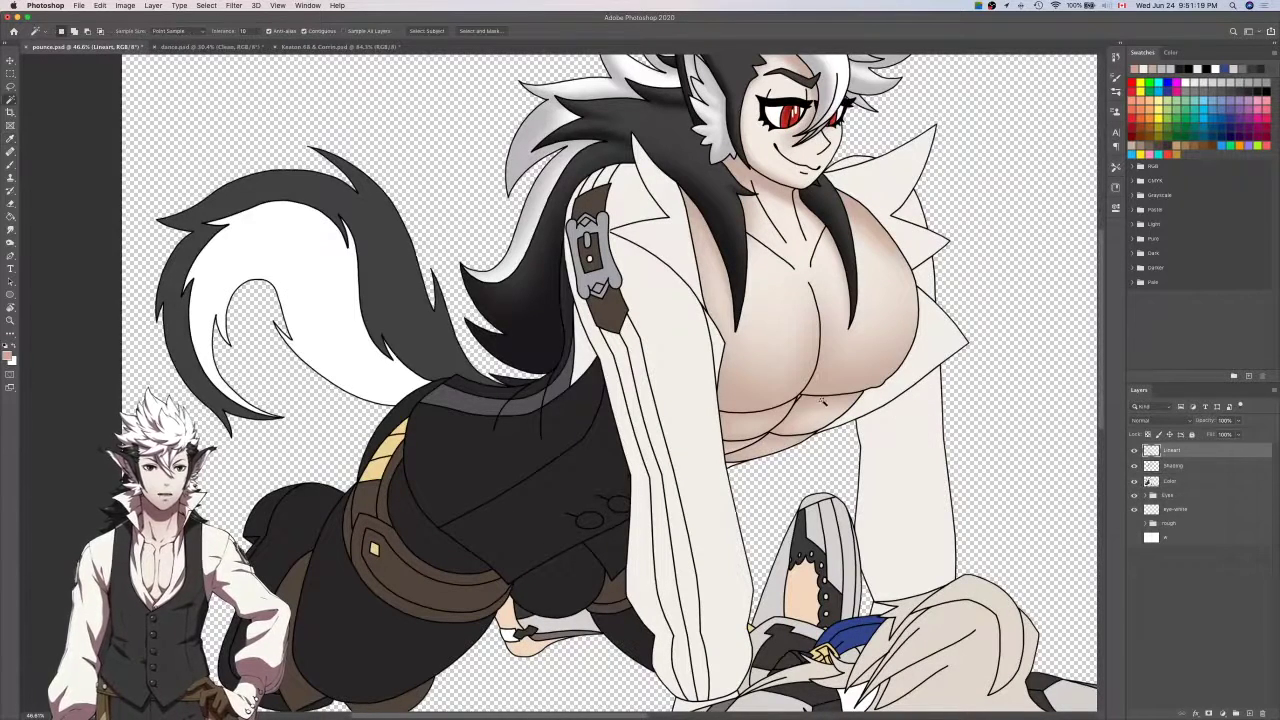
click(676, 249)
key(shift+F6)
key(Return)
key(l)
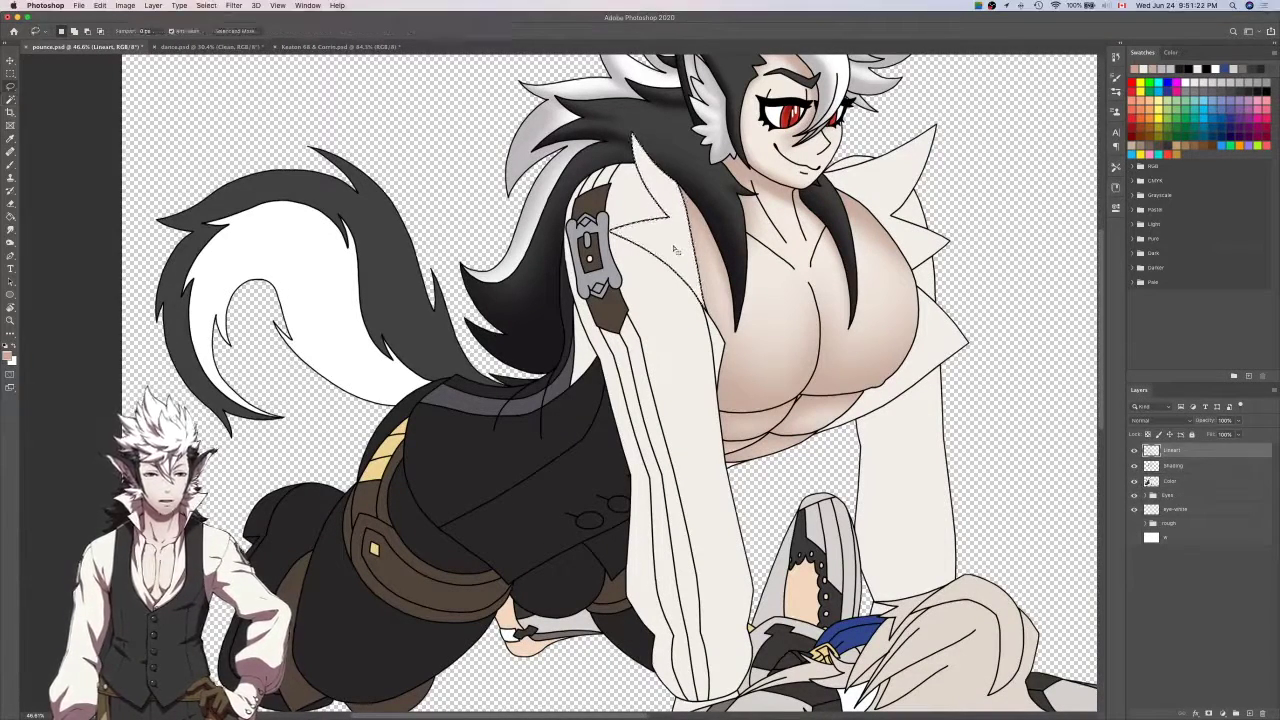
scroll(640, 126, up, 10)
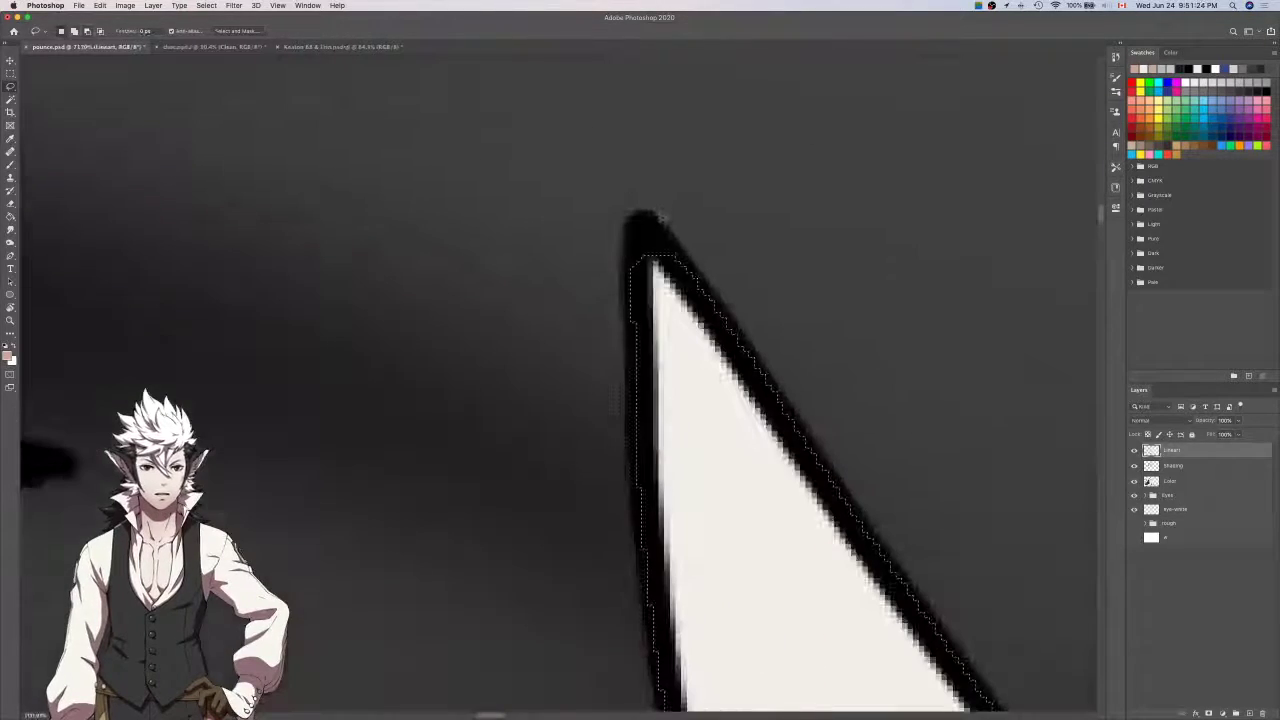
scroll(660, 218, down, 10)
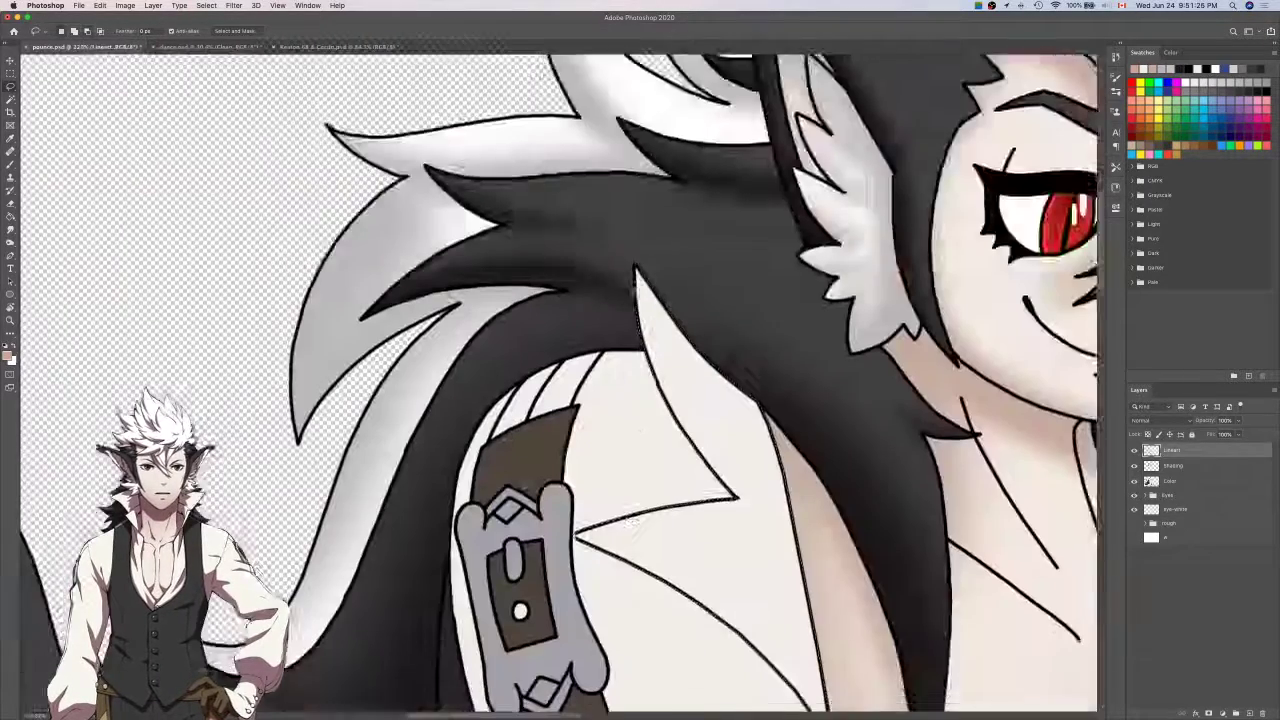
scroll(630, 520, up, 10)
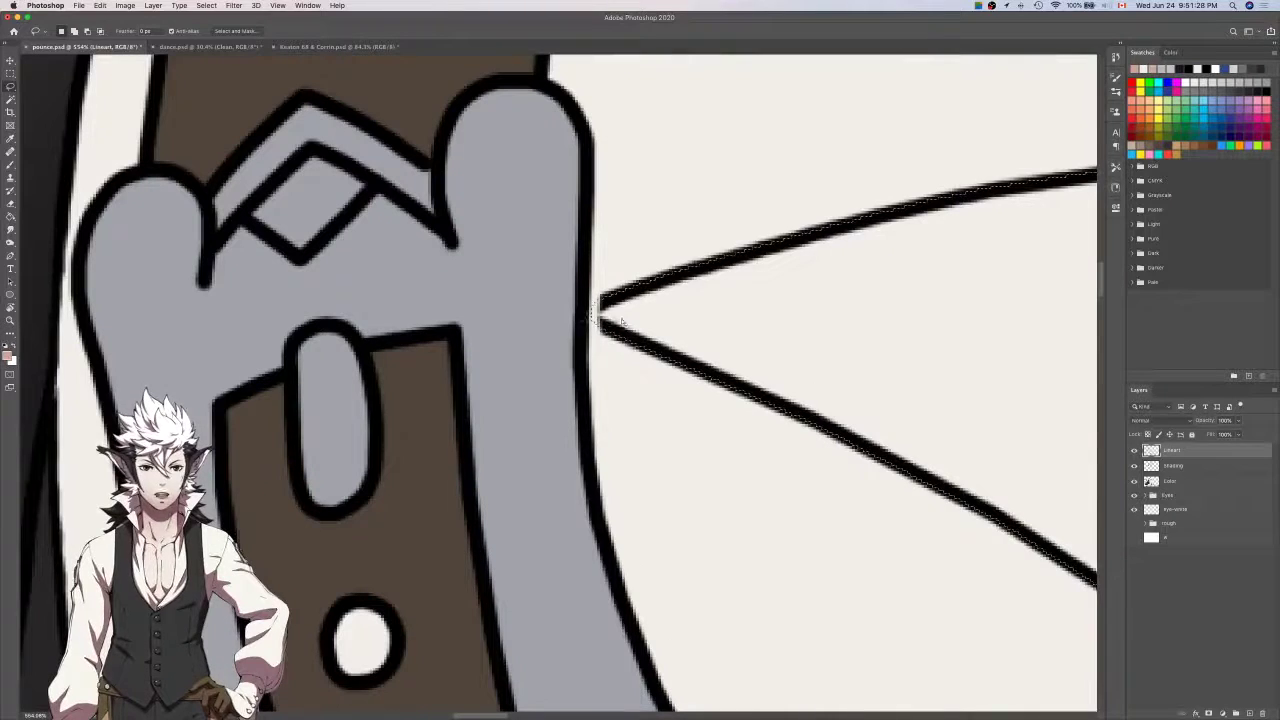
key(super+d)
Close the line art gap where the two collar lines meet the arm buckle, using a black brush shrunk to the line width.
key(d)
key(b)
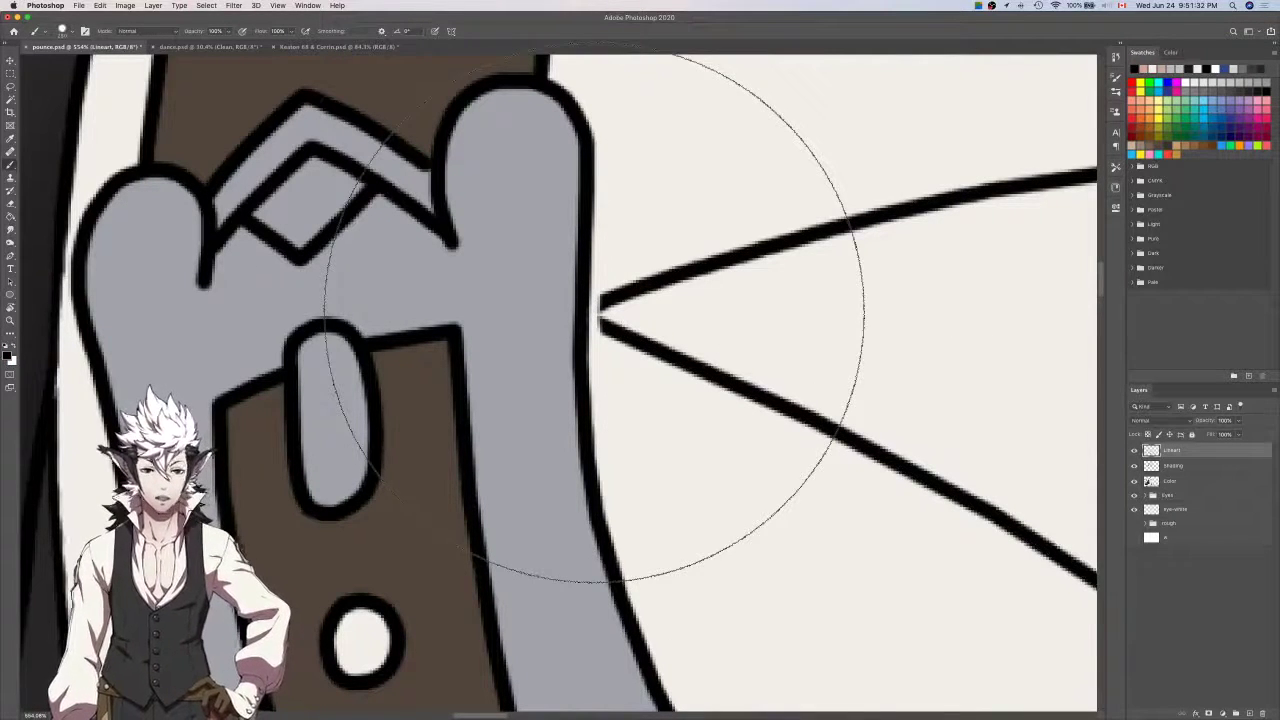
key(bracketleft)
key(bracketleft)
key(bracketleft)
key(bracketleft)
key(bracketleft)
key(bracketleft)
key(bracketleft)
key(bracketleft)
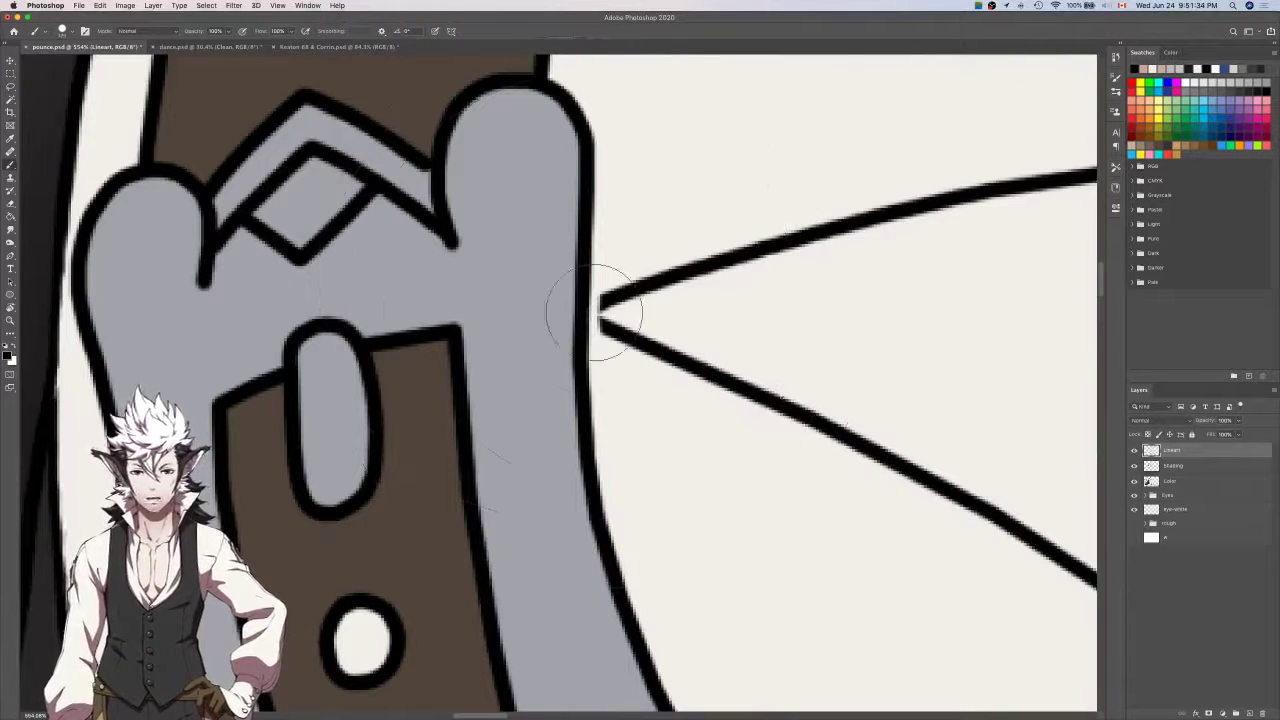
key(bracketleft)
key(bracketleft)
key(bracketleft)
key(bracketleft)
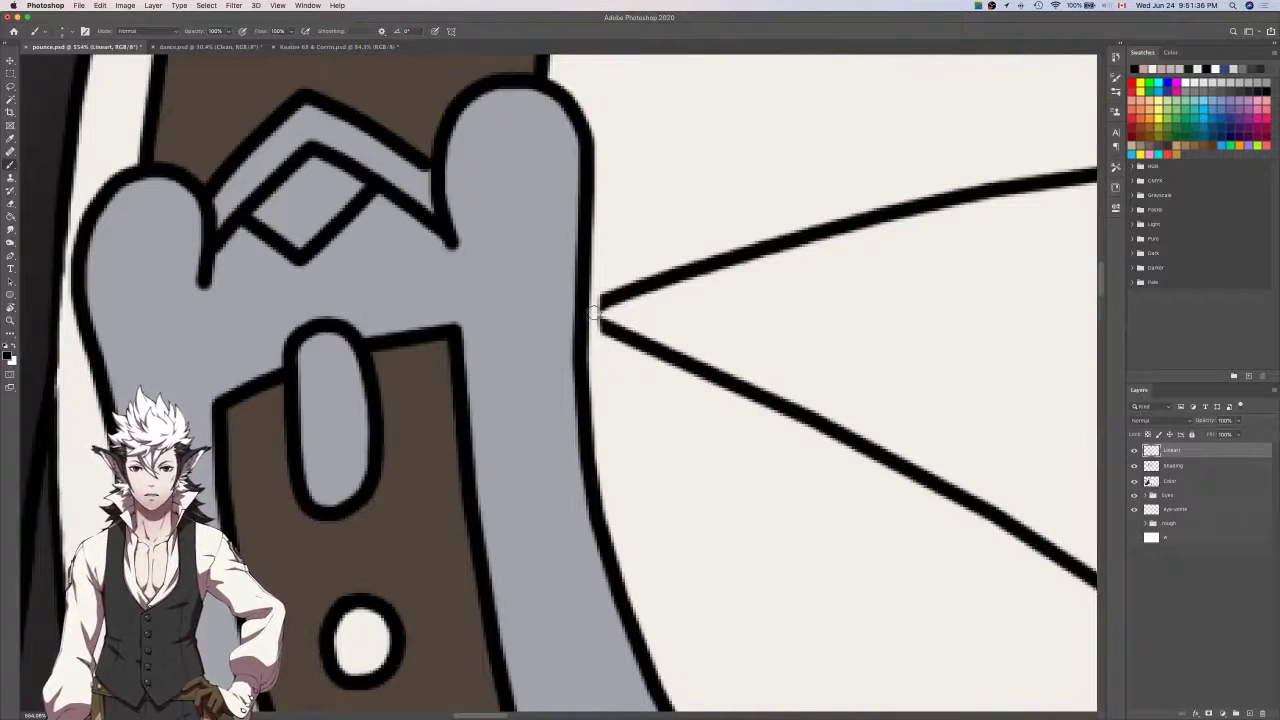
scroll(595, 313, up, 6)
drag(618, 341, 575, 318)
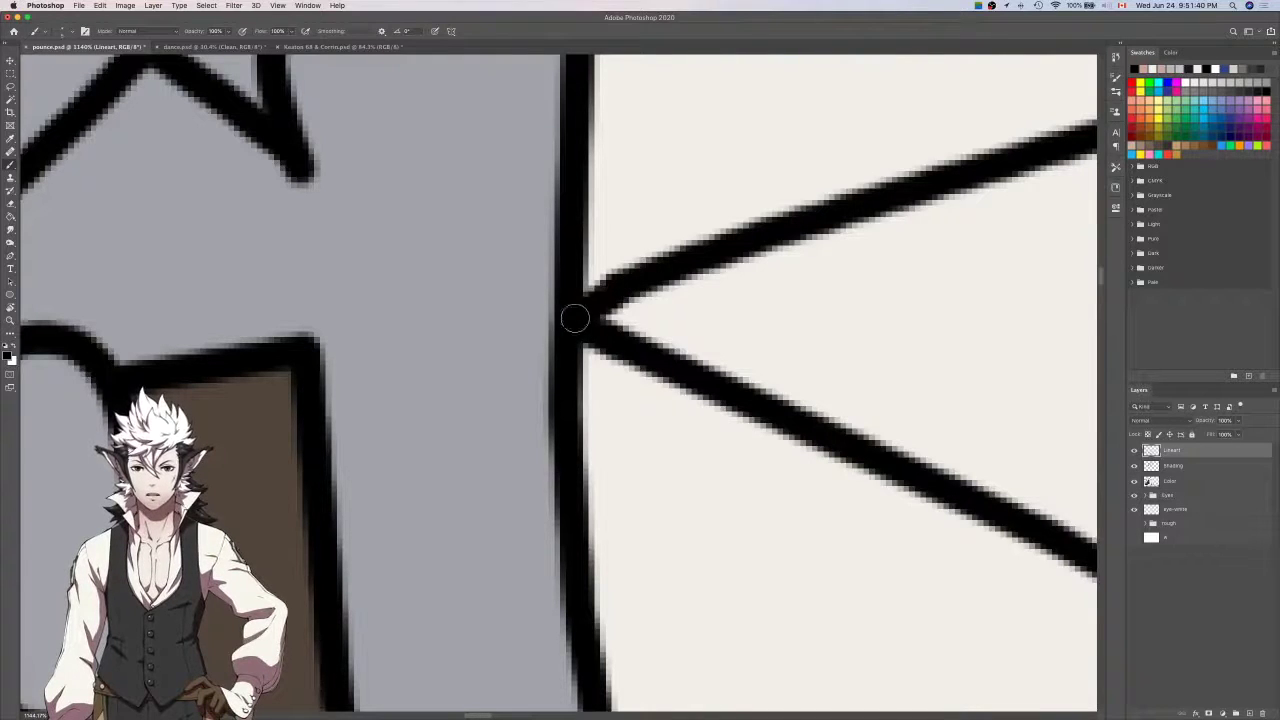
key(super+z)
shift+click(616, 290)
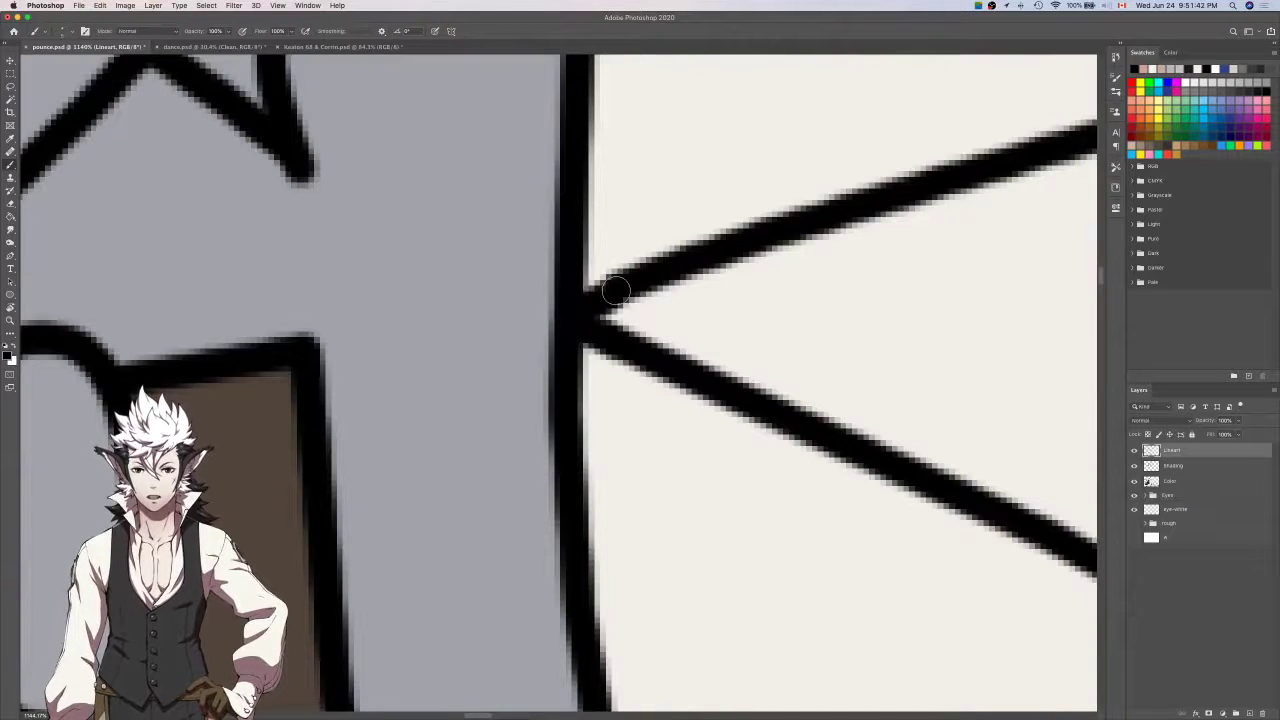
Select the white coat's collar area with the Magic Wand and expand the selection into the surrounding line art.
click(603, 690)
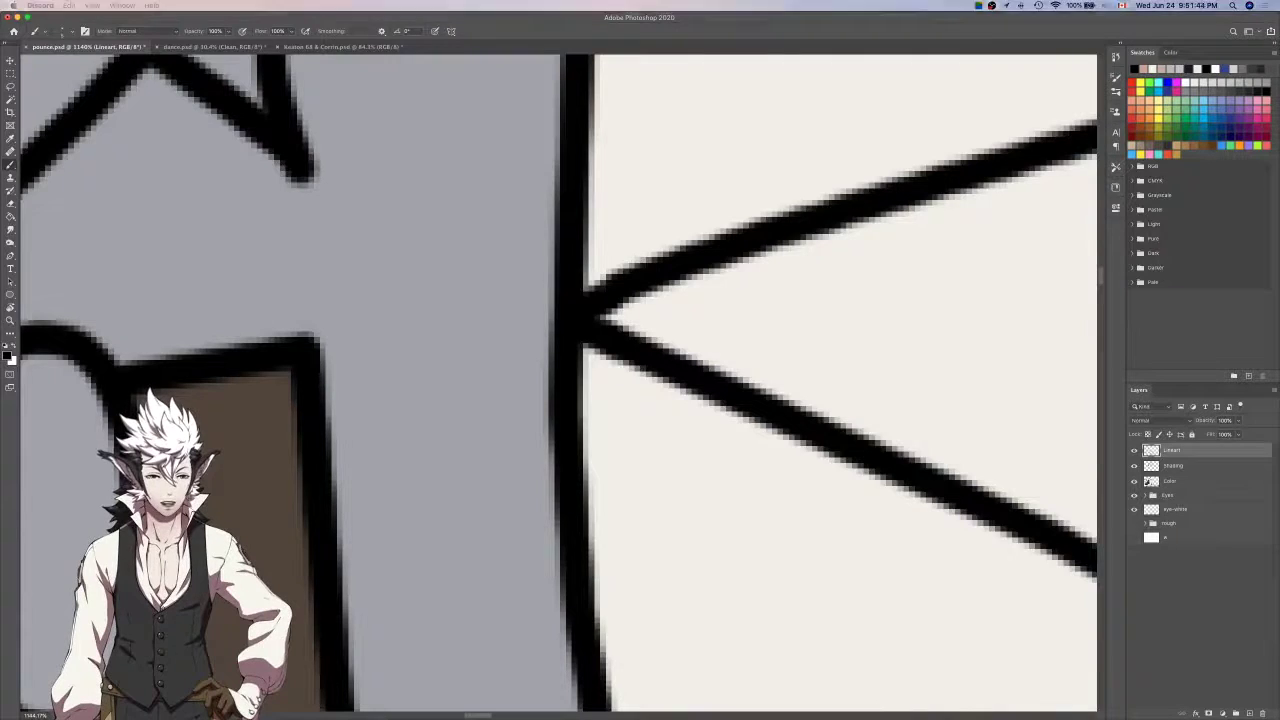
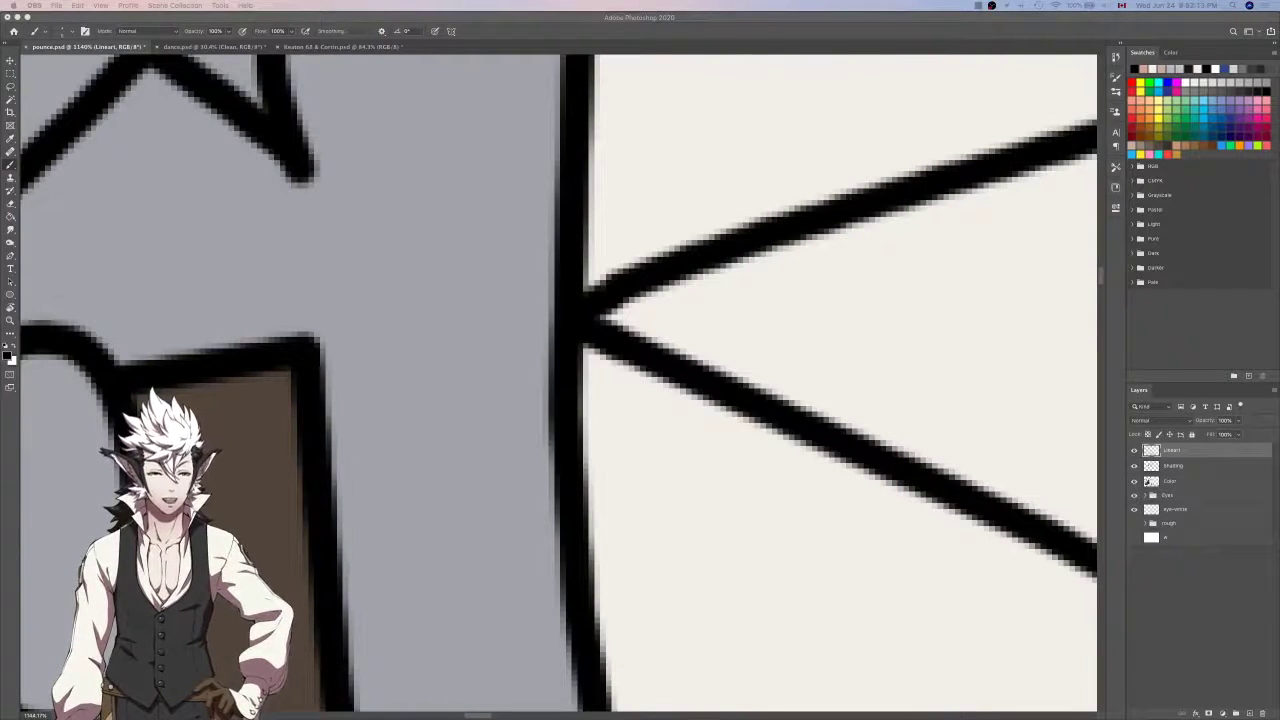
click(940, 375)
scroll(940, 374, down, 5)
scroll(940, 373, right, 5)
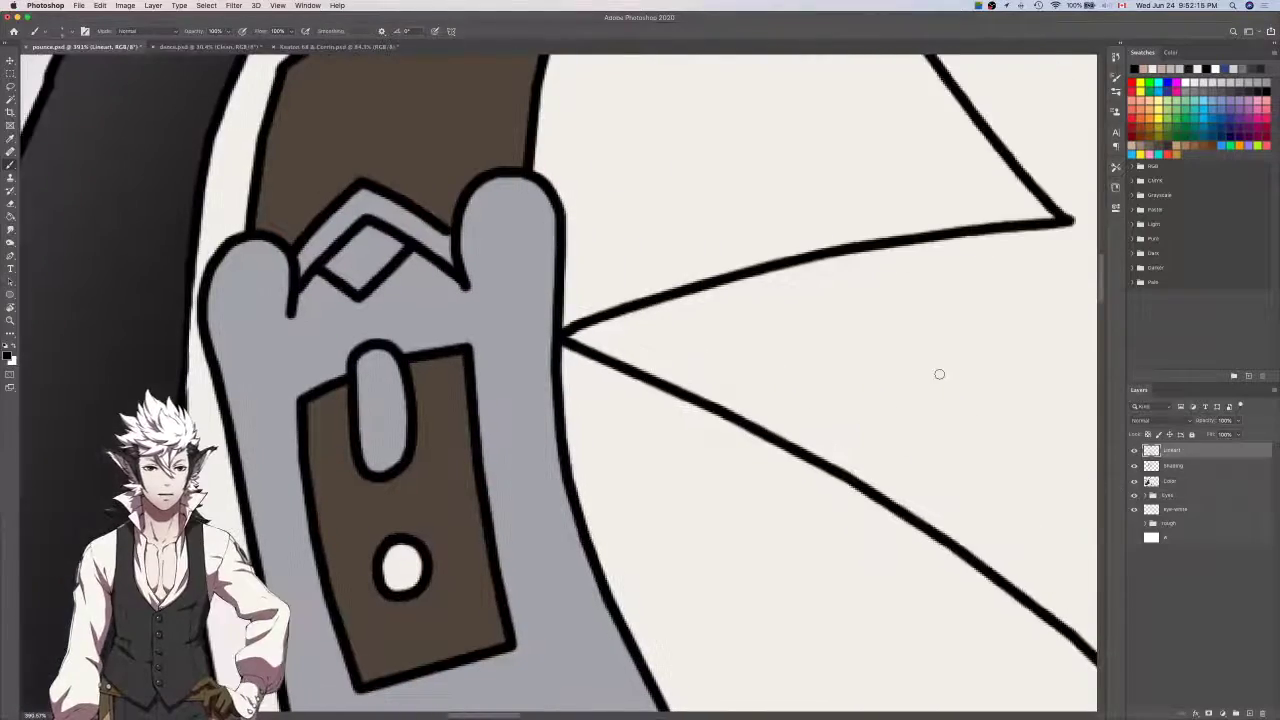
key(w)
scroll(951, 391, down, 10)
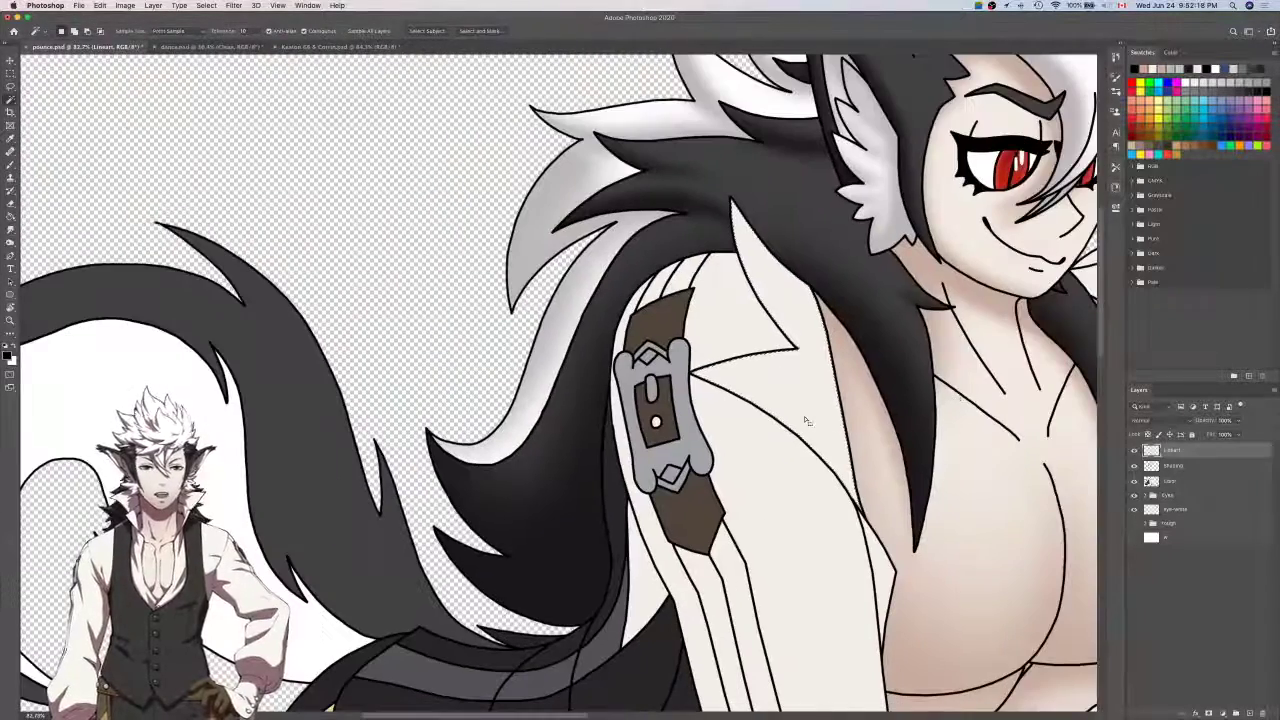
key(shift+F6)
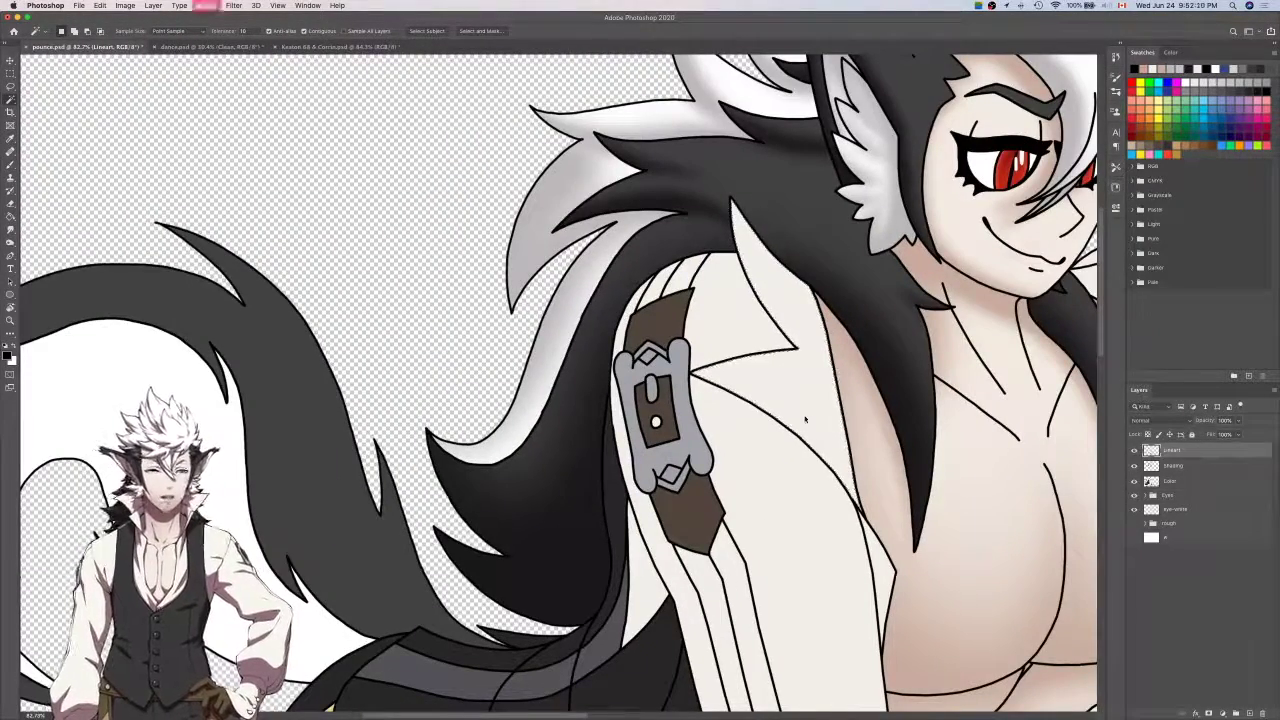
key(Return)
Add the collar's pointed upper tip and lower corner by the chest to the selection with the Lasso, inside the line art.
key(l)
scroll(733, 203, up, 15)
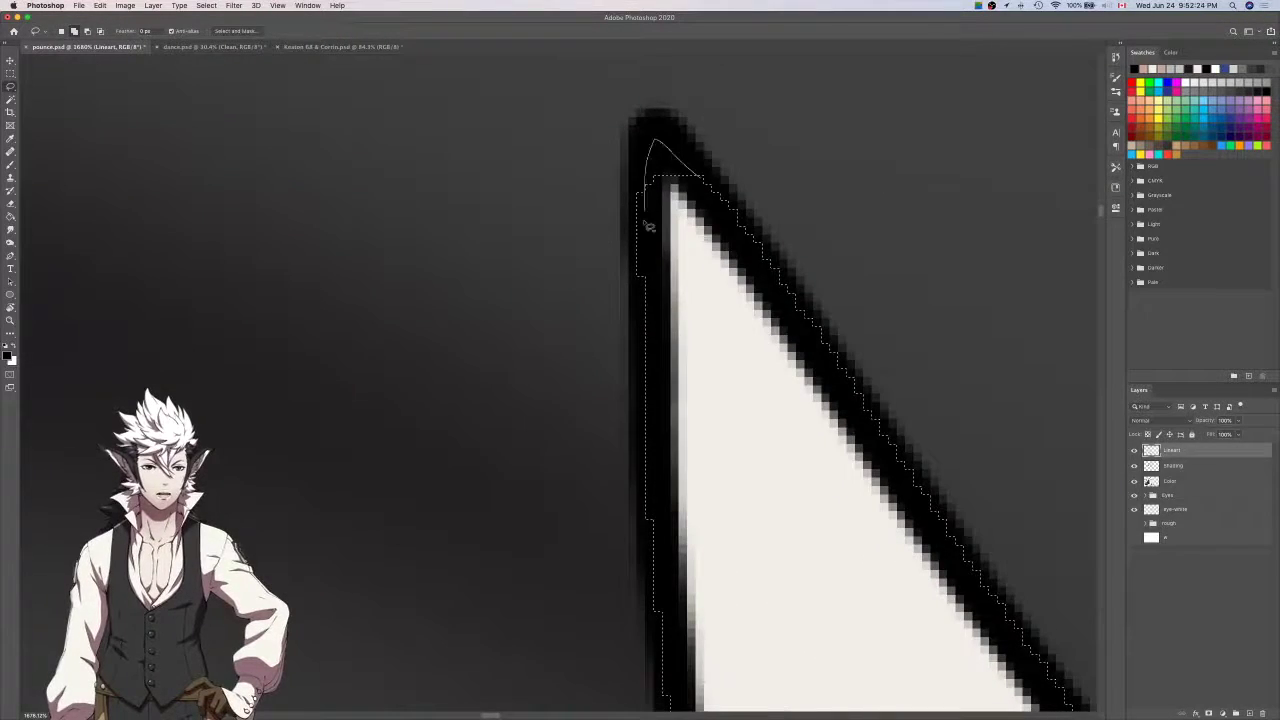
scroll(650, 200, down, 5)
scroll(648, 224, down, 5)
scroll(643, 223, up, 3)
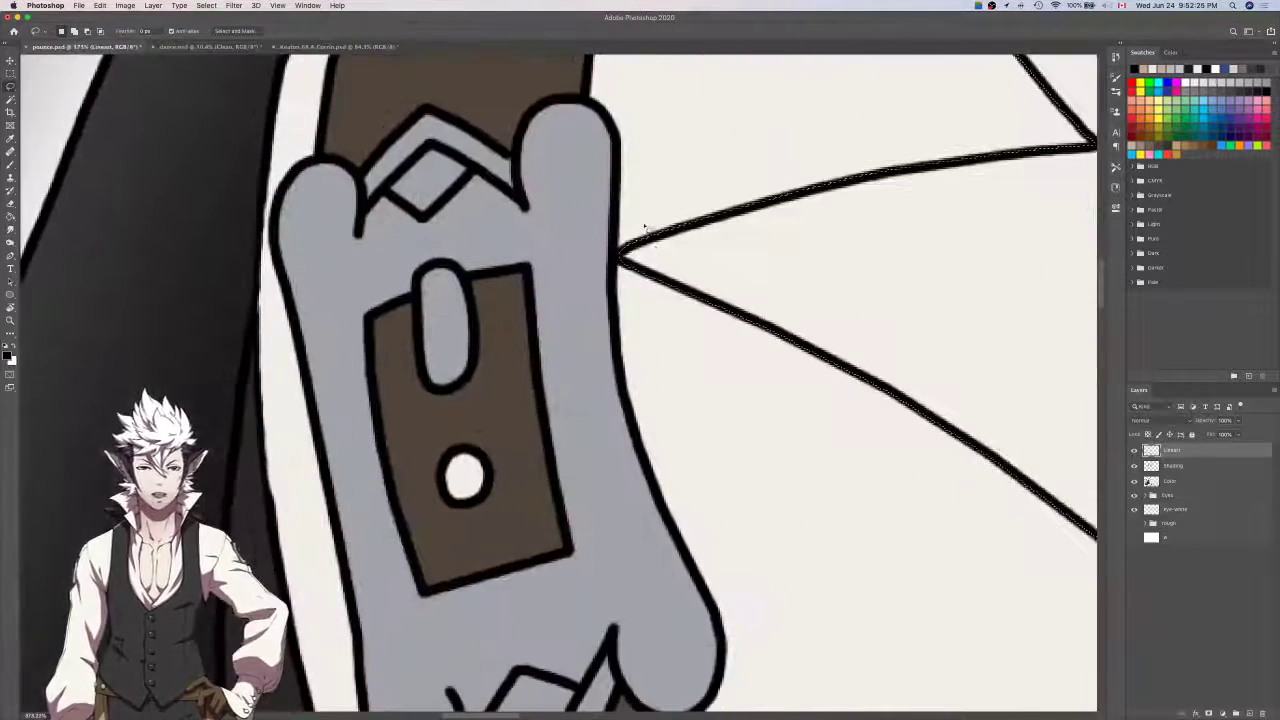
scroll(662, 272, down, 2)
scroll(672, 277, right, 5)
scroll(851, 471, down, 3)
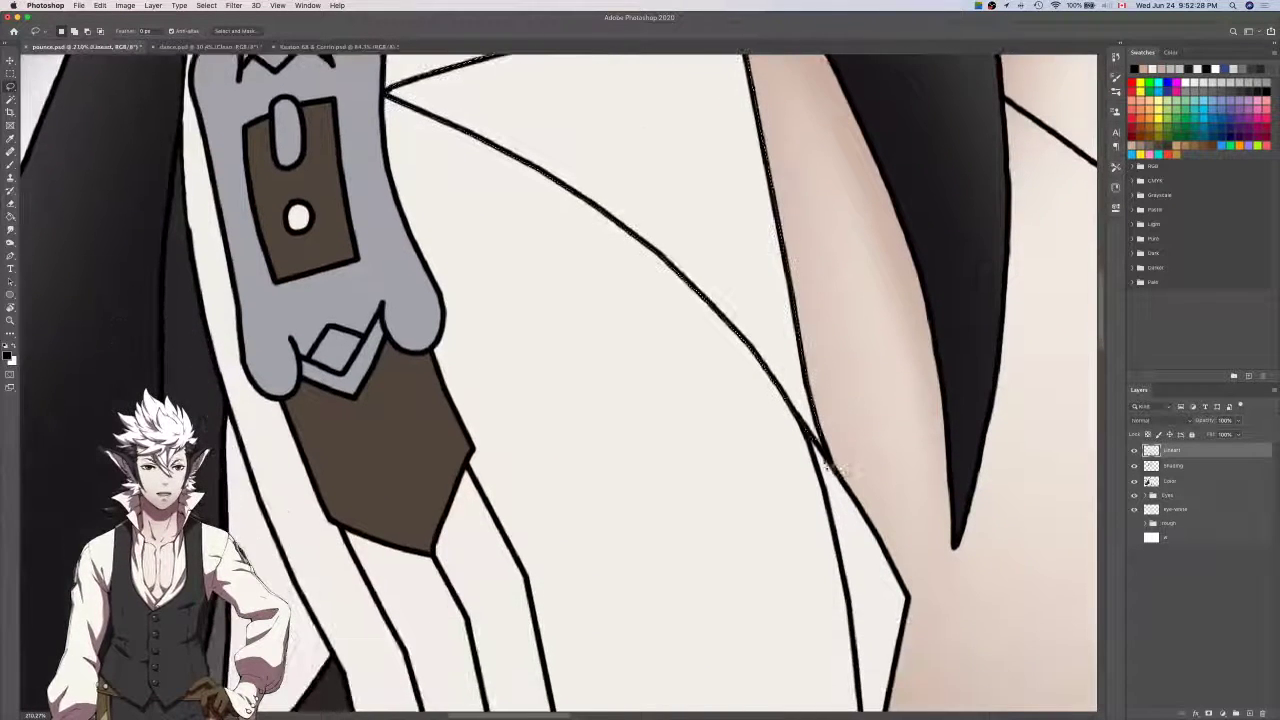
scroll(820, 435, up, 6)
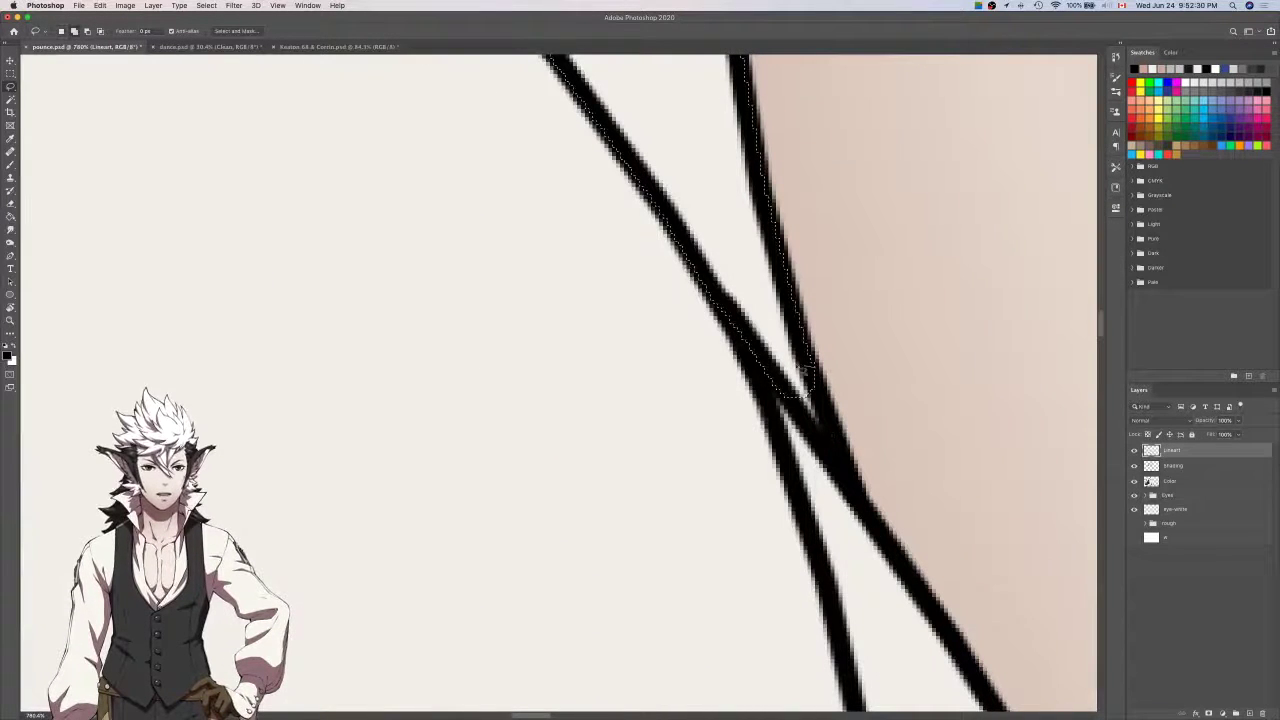
scroll(826, 458, down, 6)
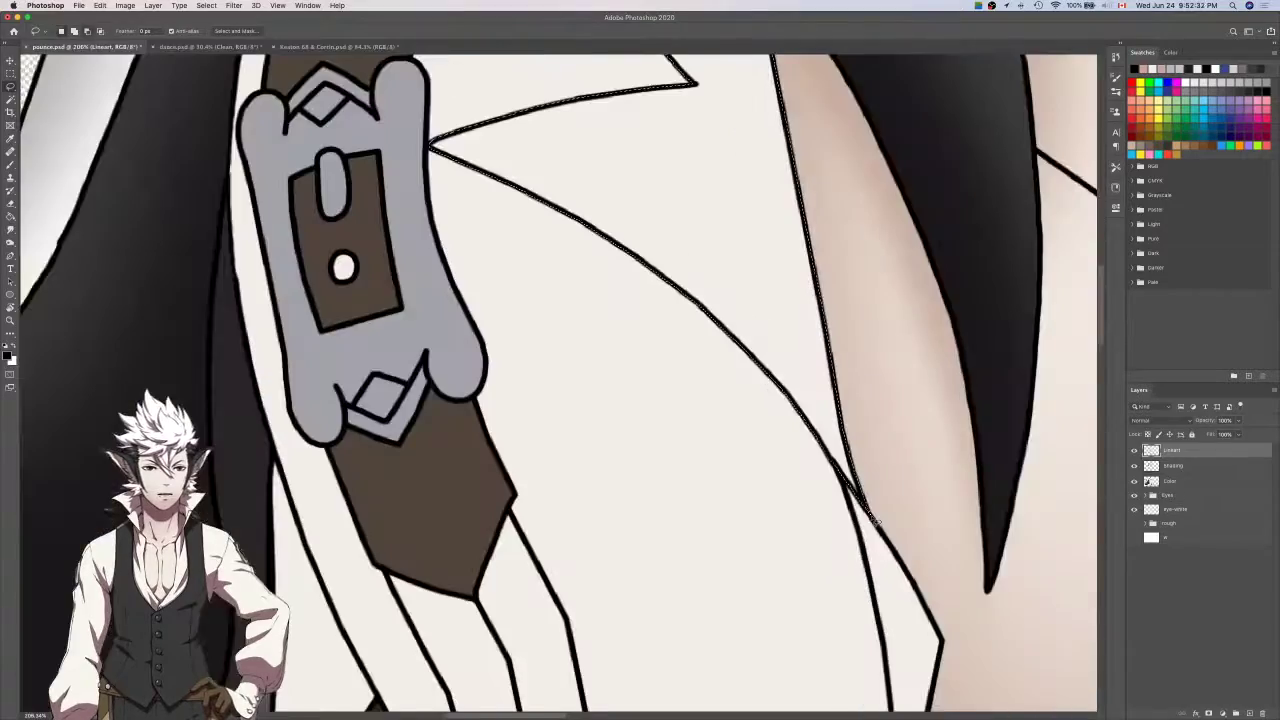
Hide the Color layer in pounce.psd, sample the mauve coat shadow colour from the Keaton and Corrin drawing, and return to pounce.psd.
key(i)
scroll(875, 517, down, 3)
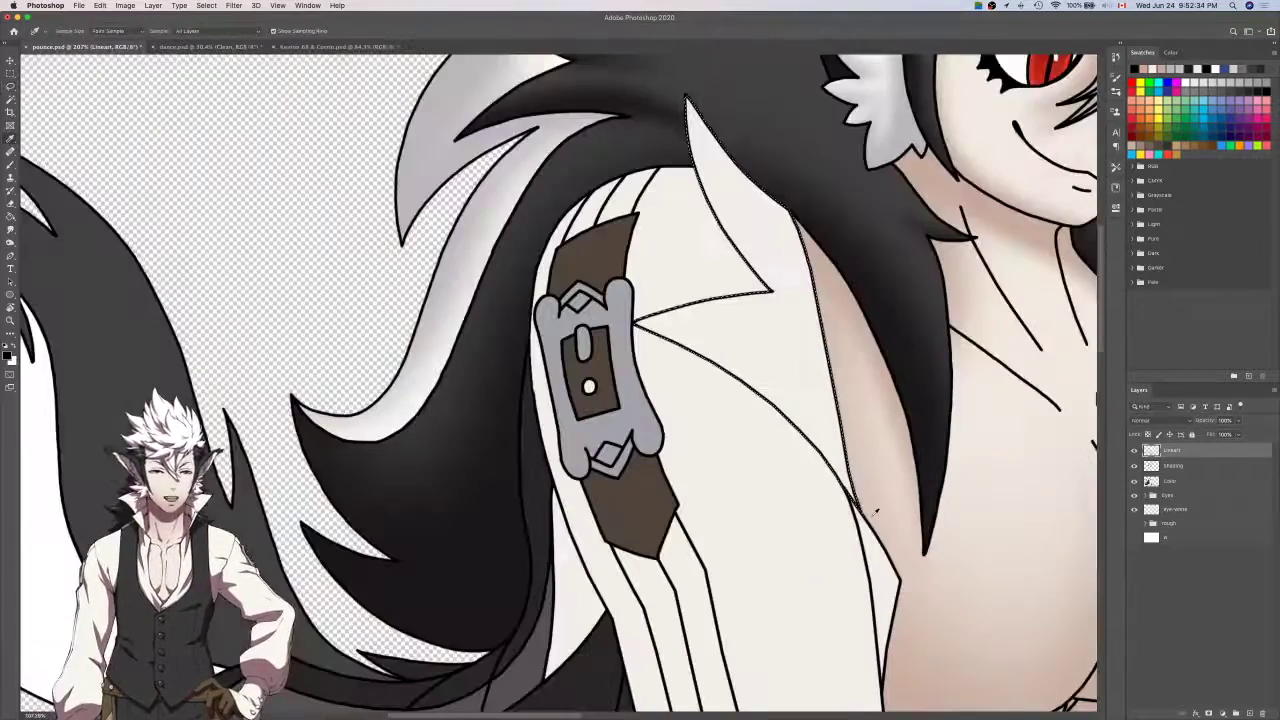
click(1135, 482)
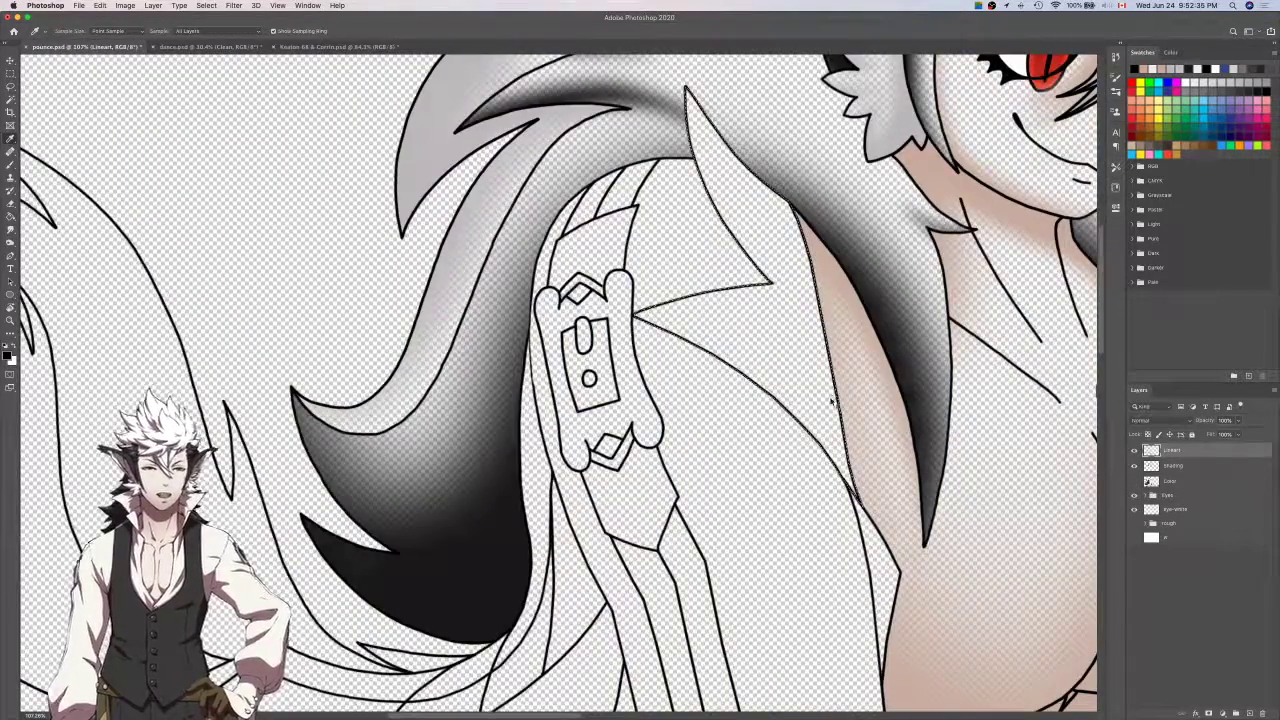
key(ctrl+Tab)
key(ctrl+Tab)
drag(512, 482, 636, 328)
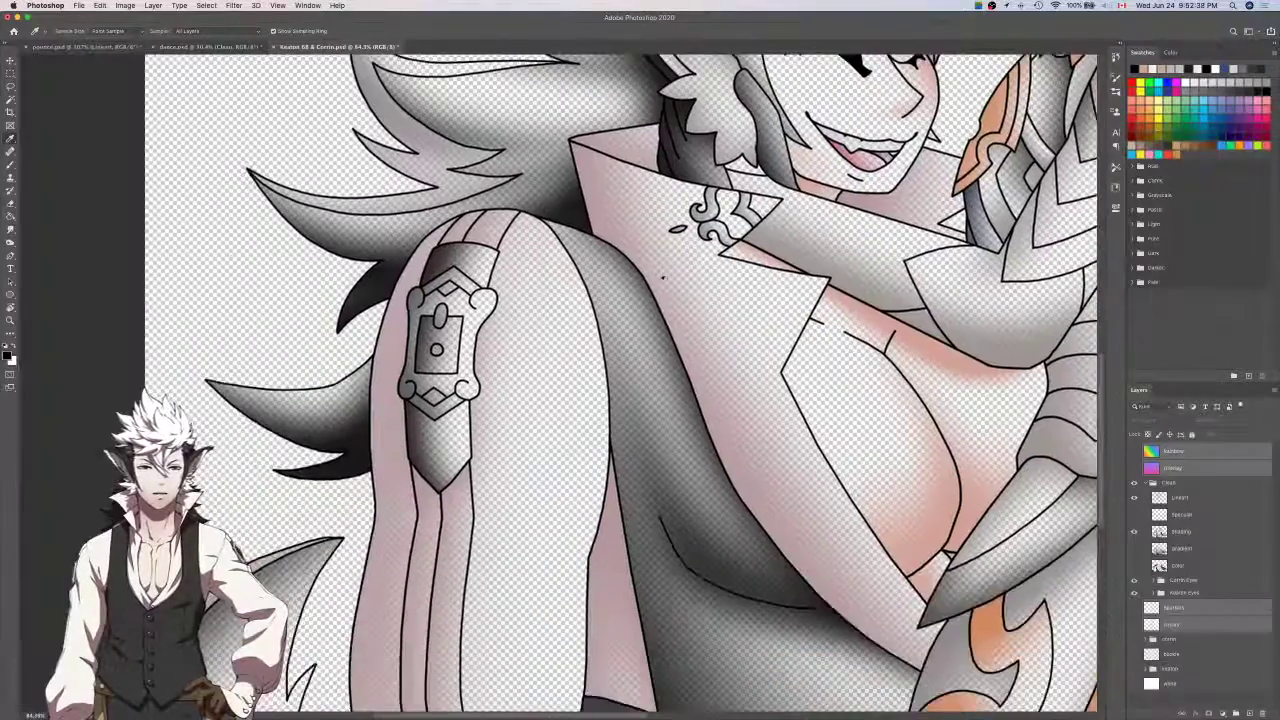
click(679, 281)
key(ctrl+Tab)
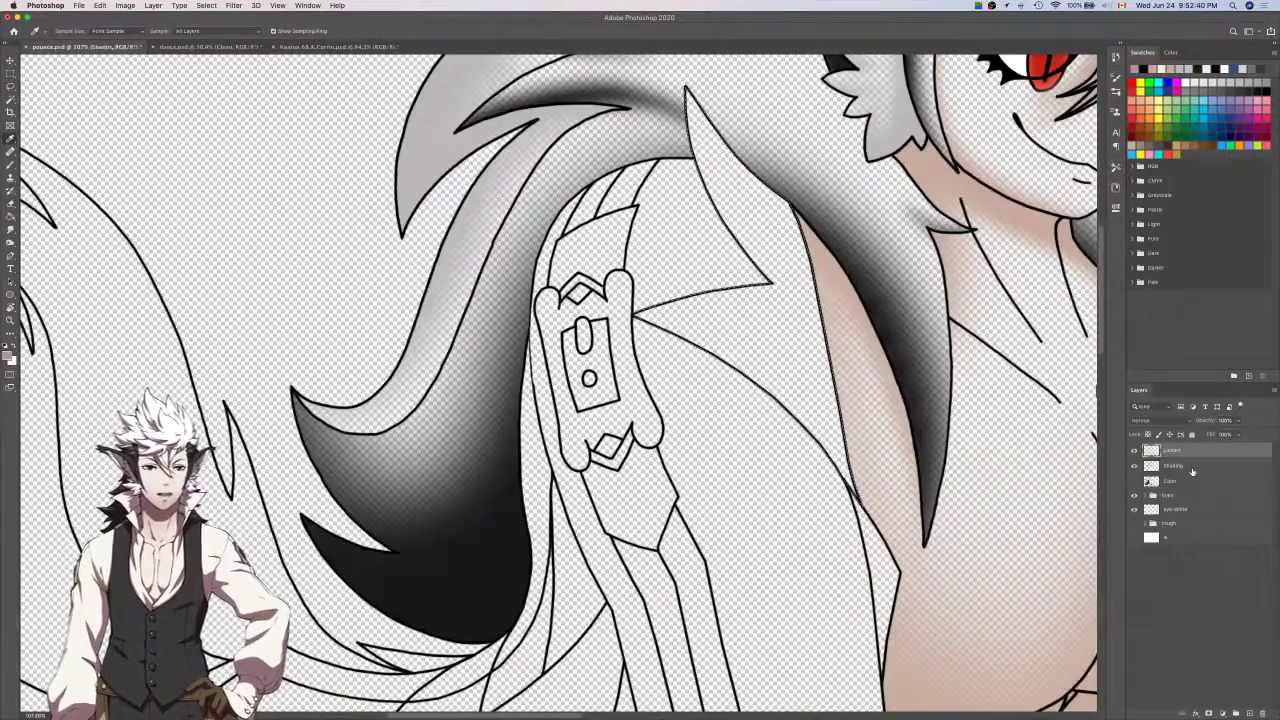
Make the Shading layer active for brush painting and show the Color layer again.
click(1192, 467)
key(b)
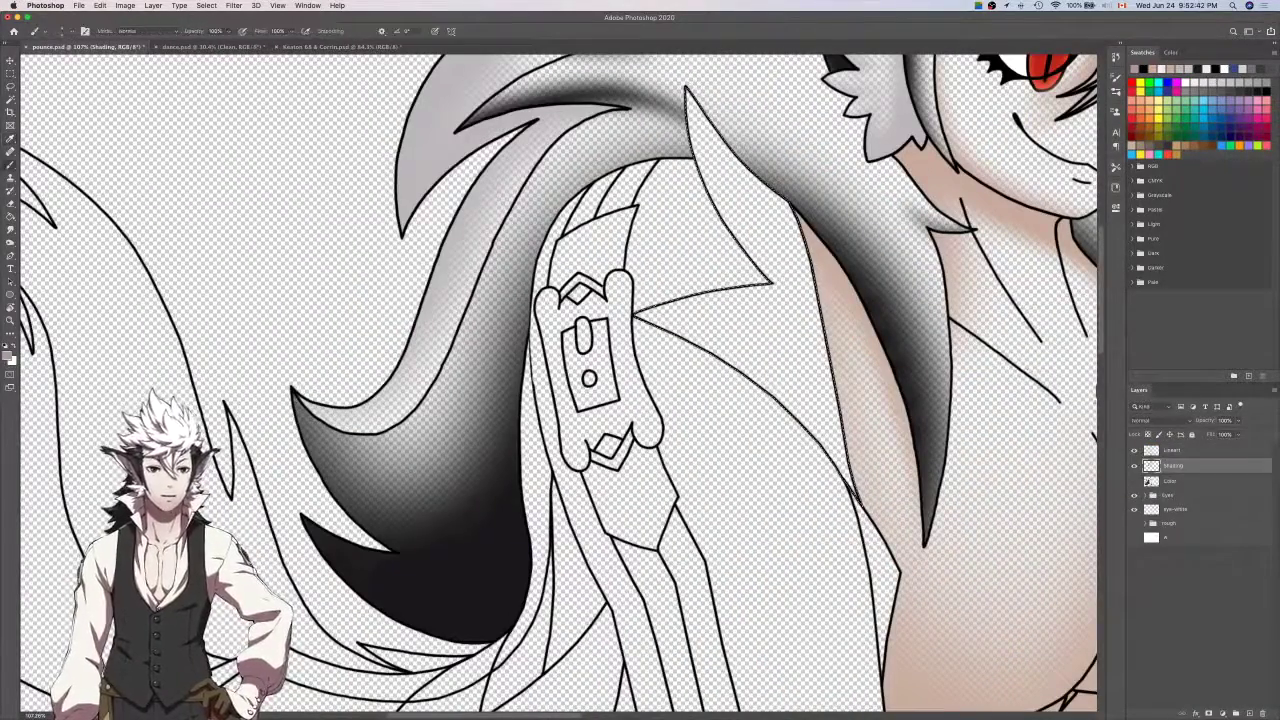
click(1135, 481)
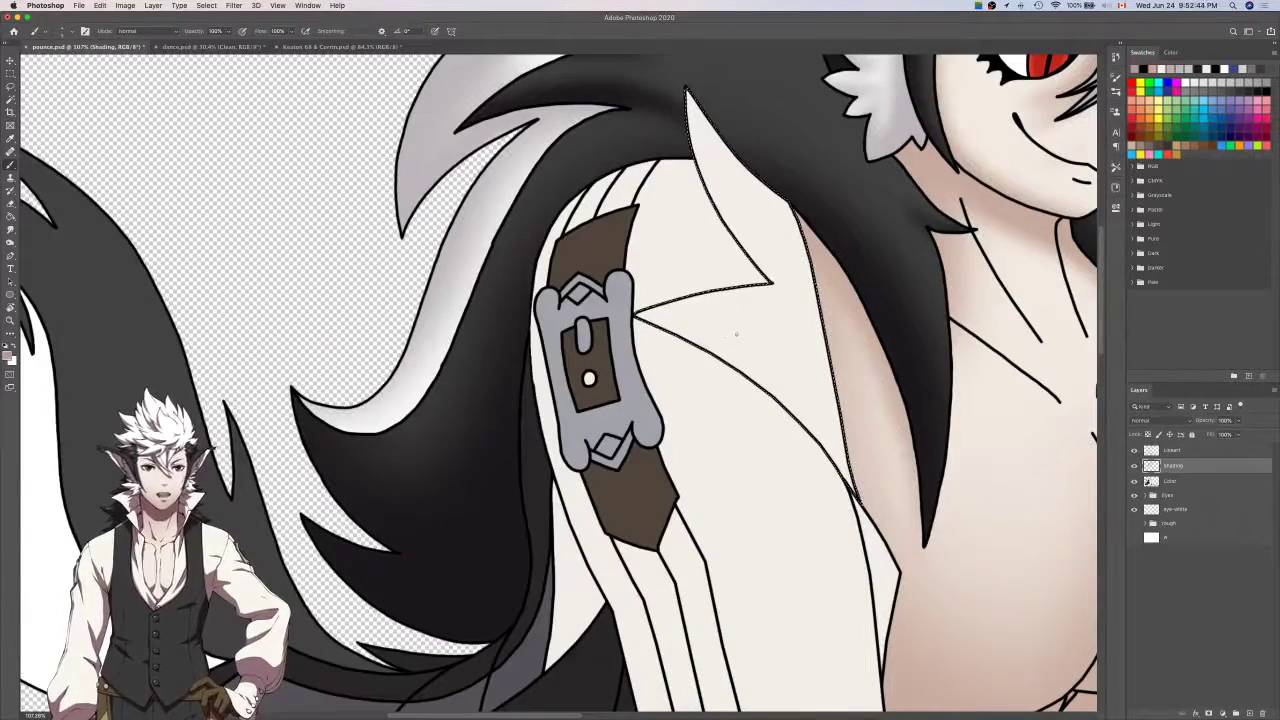
Paint the whole selected collar flat with the sampled mauve using an enlarged hard brush, then clear the paint.
key(bracketright)
key(bracketright)
key(bracketright)
key(bracketright)
key(bracketright)
key(bracketright)
key(bracketright)
key(bracketright)
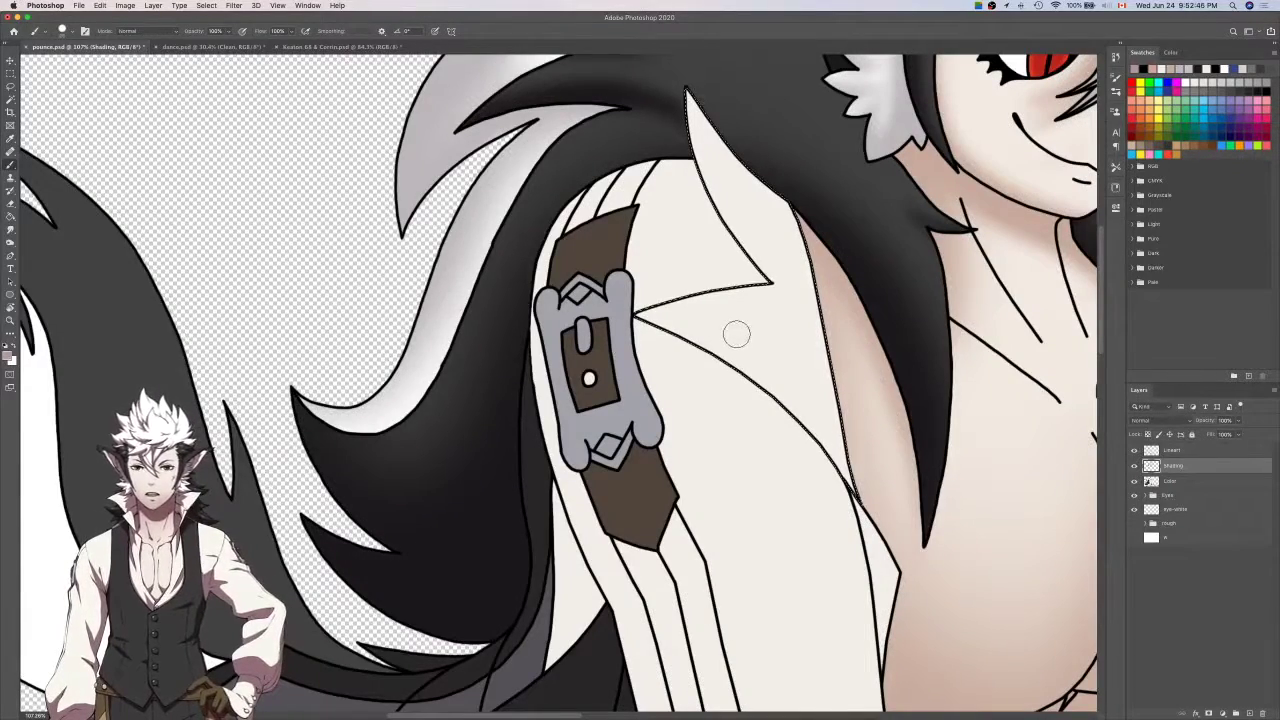
drag(737, 334, 562, 496)
scroll(730, 340, right, 5)
scroll(730, 340, up, 2)
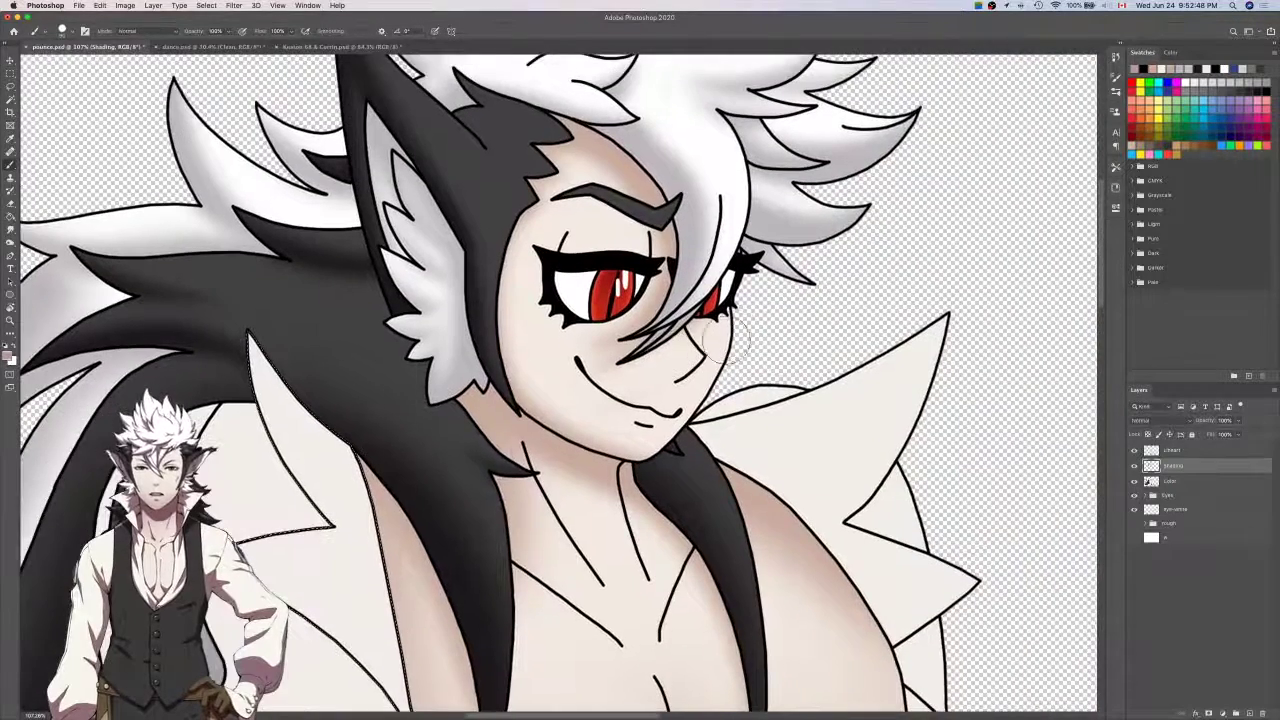
mouse_move(326, 545)
mouse_down()
mouse_move(300, 561)
mouse_move(328, 544)
mouse_move(292, 598)
mouse_up()
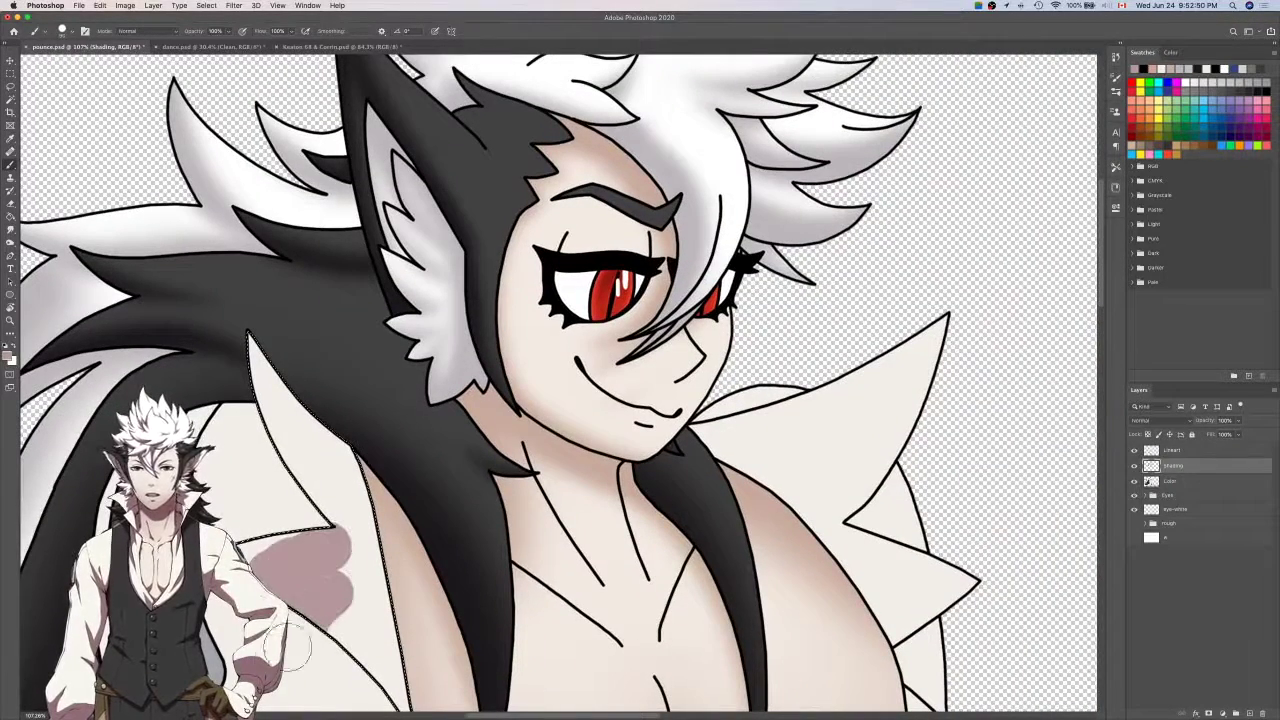
mouse_move(285, 643)
mouse_down()
mouse_move(334, 503)
mouse_move(241, 553)
mouse_move(326, 578)
mouse_move(356, 670)
mouse_move(388, 595)
mouse_move(348, 568)
mouse_move(404, 568)
mouse_move(299, 497)
mouse_move(318, 623)
mouse_up()
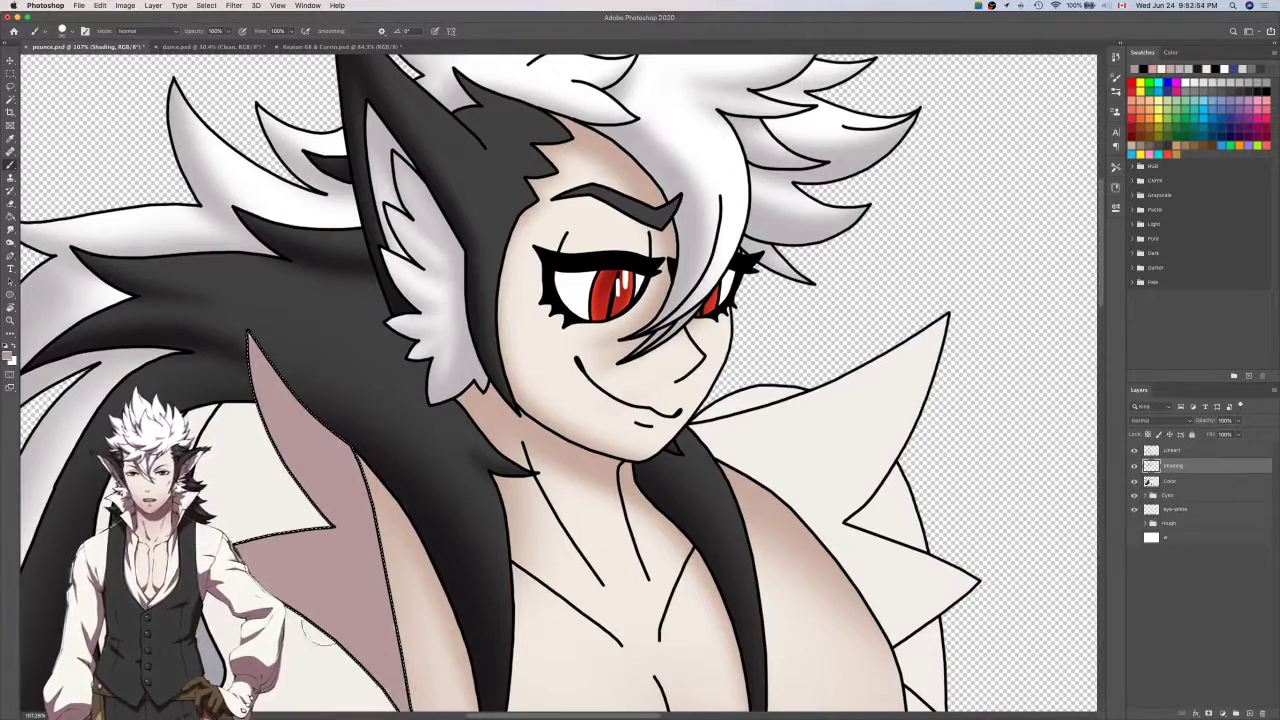
key(x)
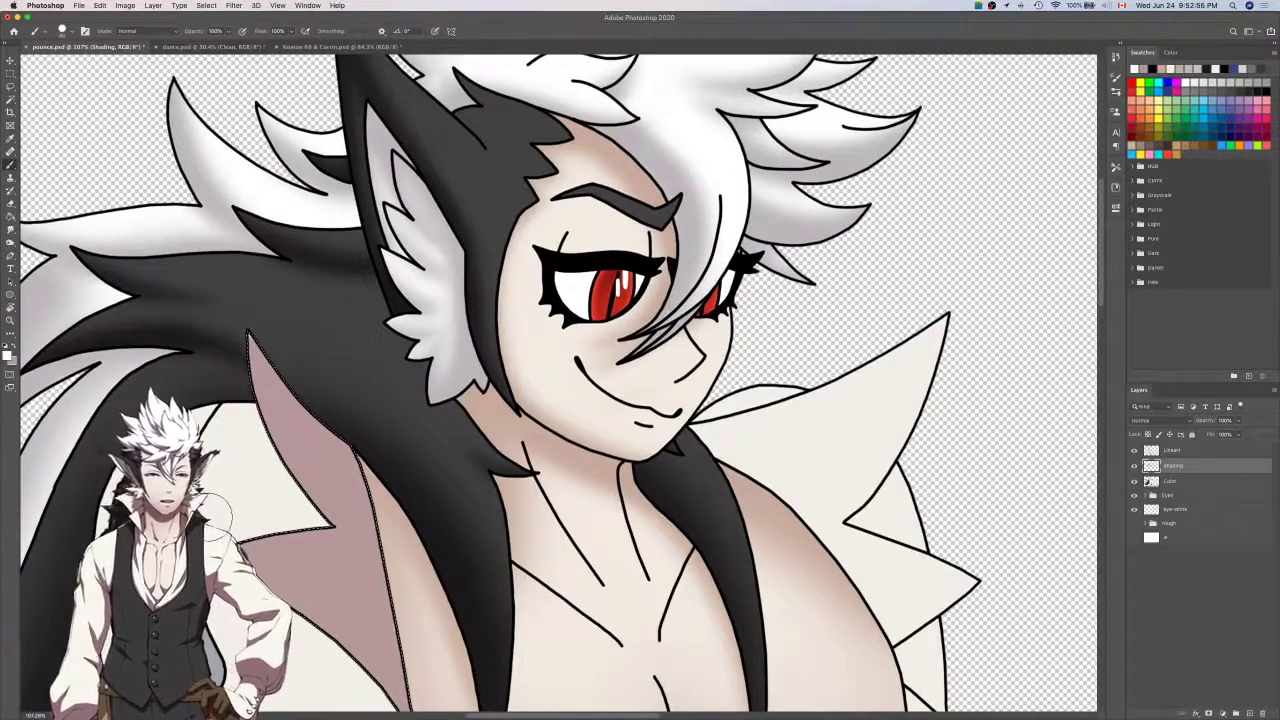
key(BackSpace)
Try shading the collar's inner edge in mauve with a large soft brush, and undo the strokes.
scroll(210, 515, left, 5)
scroll(210, 515, down, 2)
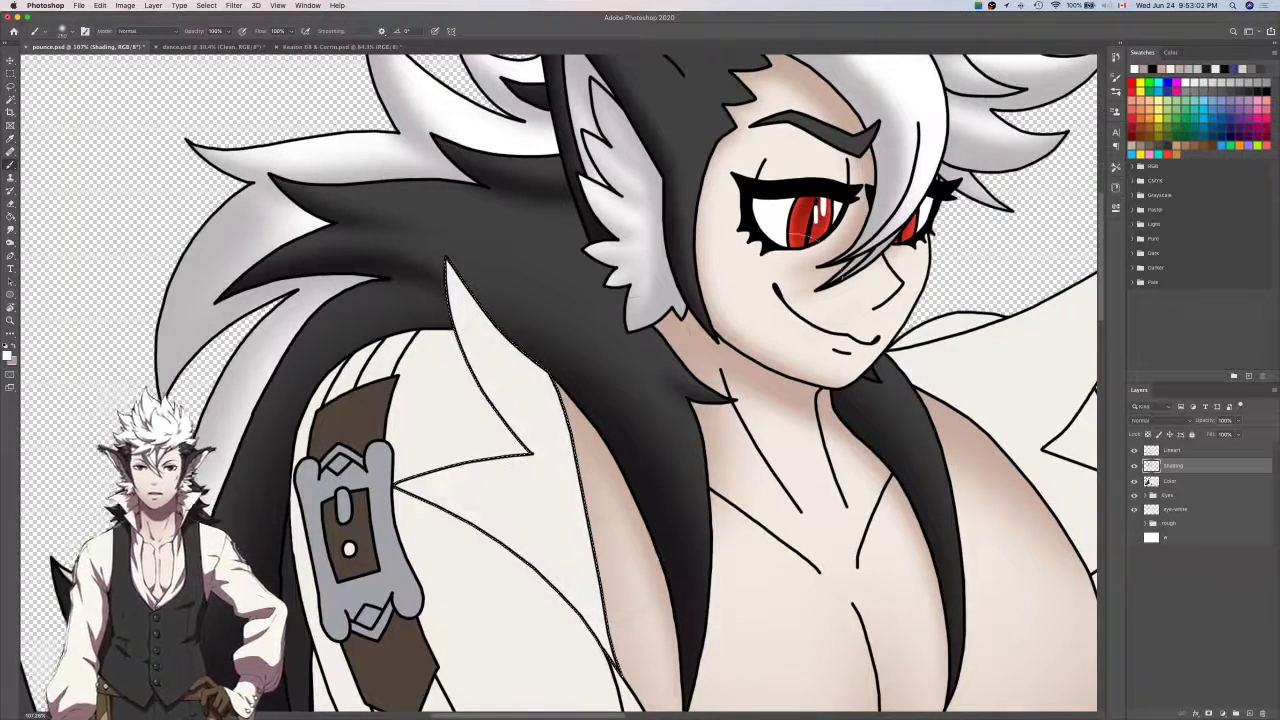
scroll(822, 308, left, 5)
scroll(822, 308, down, 3)
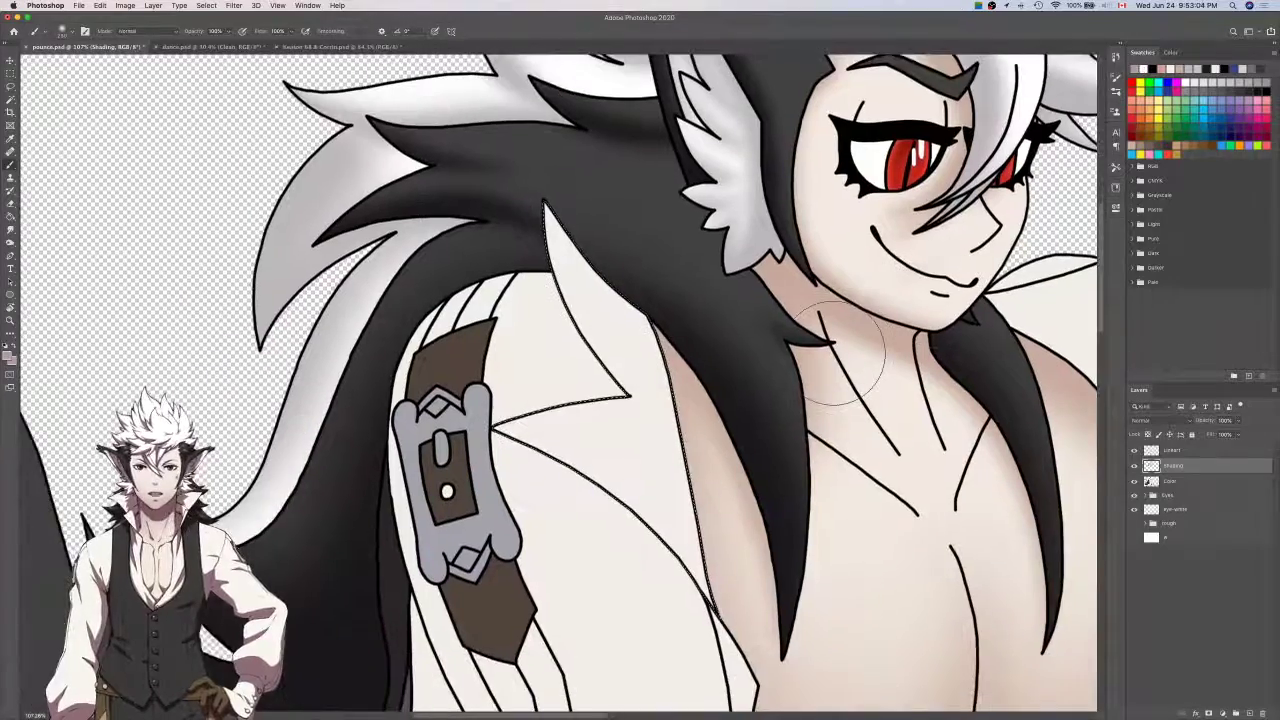
scroll(843, 350, up, 6)
scroll(843, 350, right, 2)
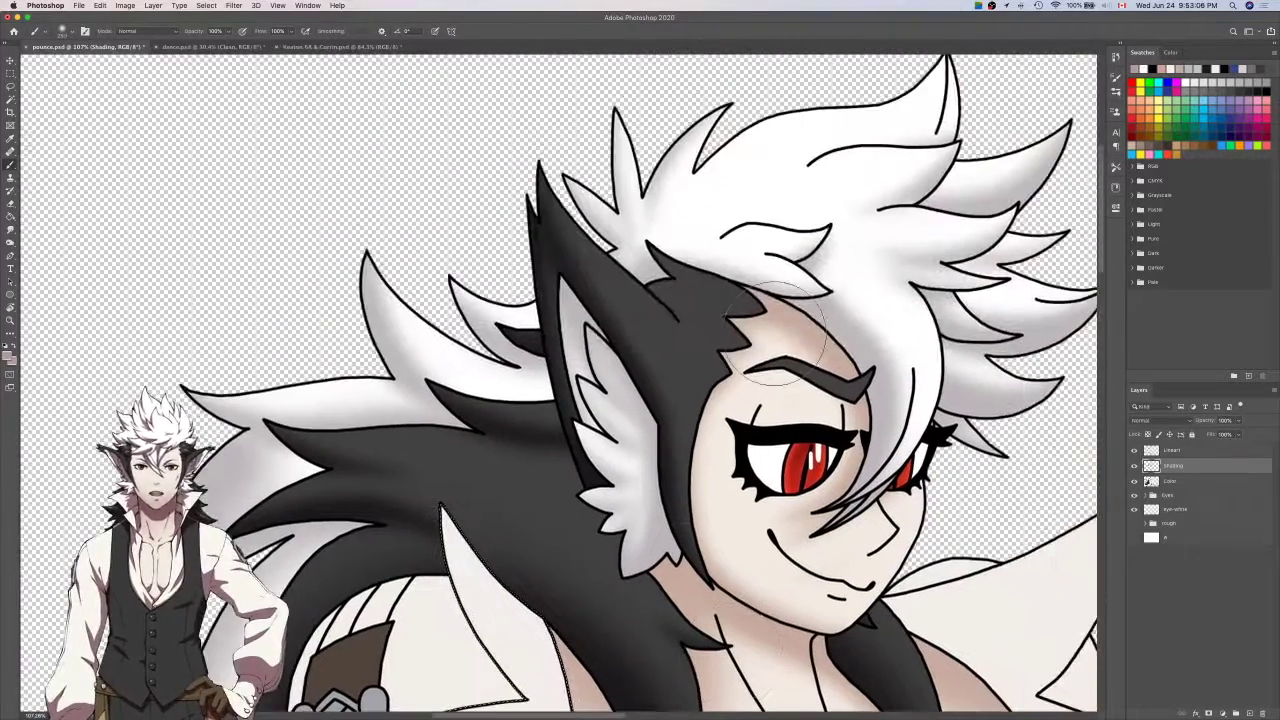
scroll(775, 325, down, 6)
scroll(775, 325, left, 2)
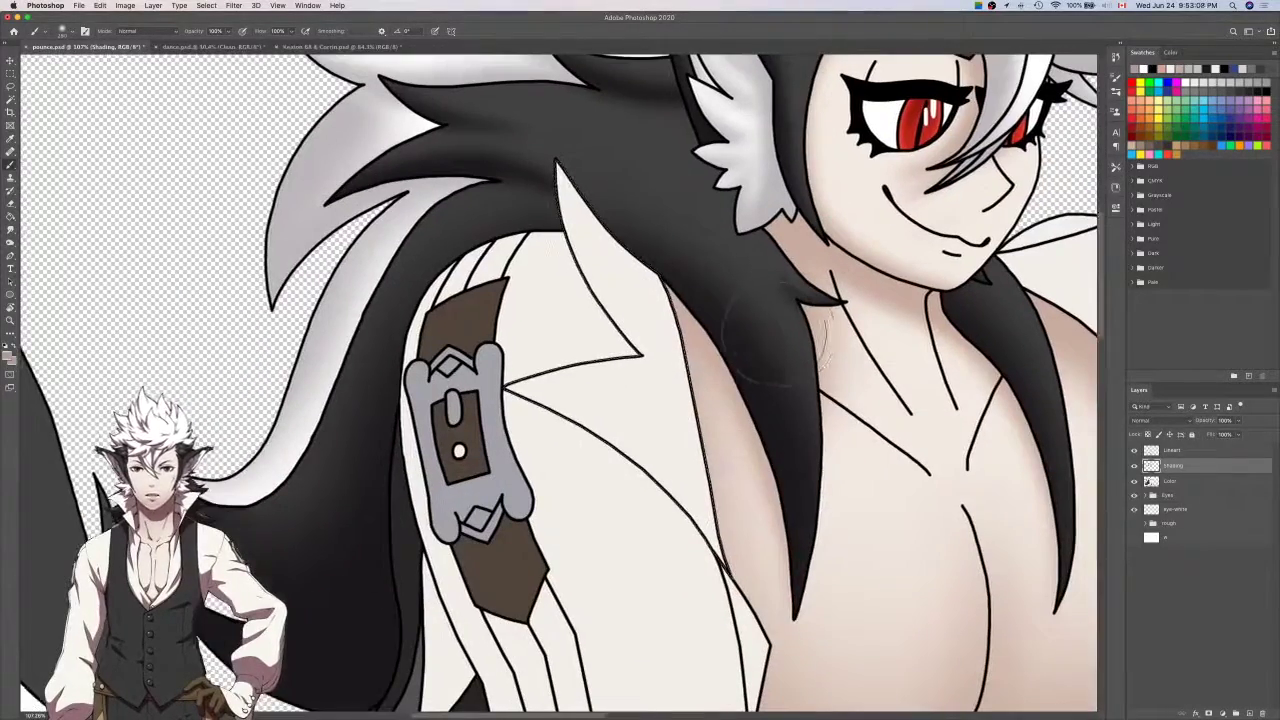
alt+click(749, 329)
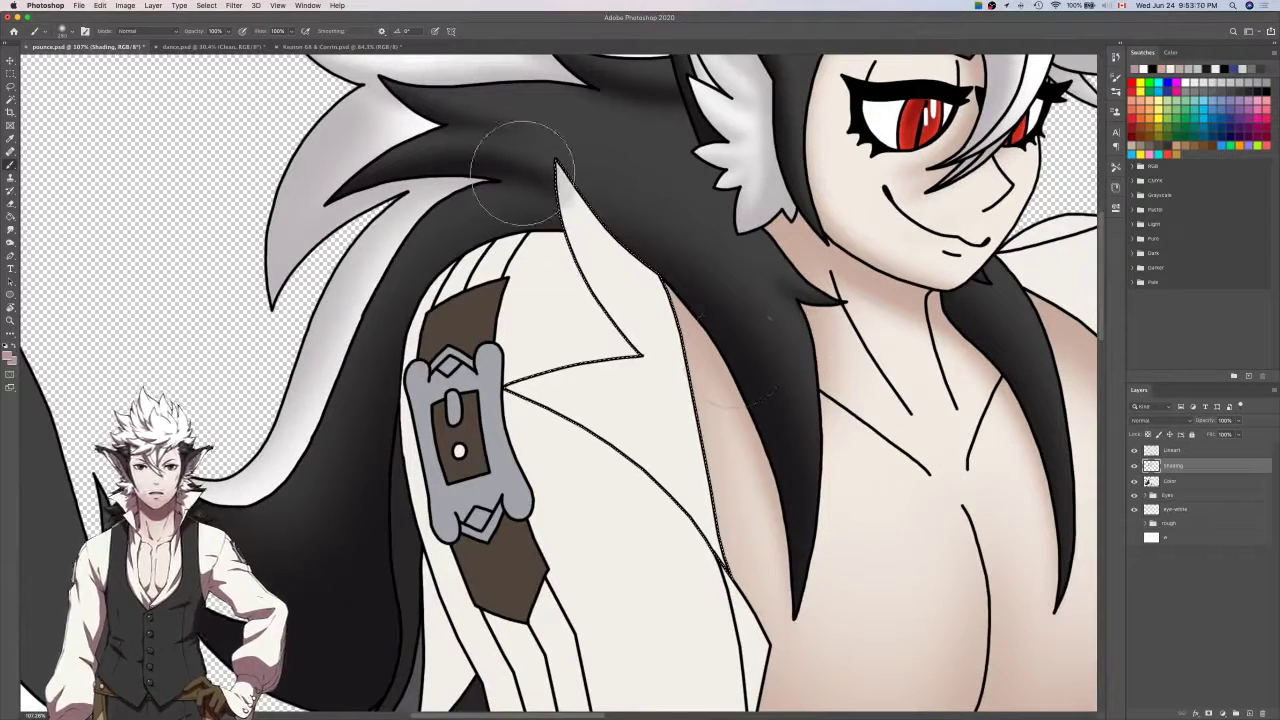
drag(522, 173, 728, 418)
key(super+z)
drag(508, 177, 702, 395)
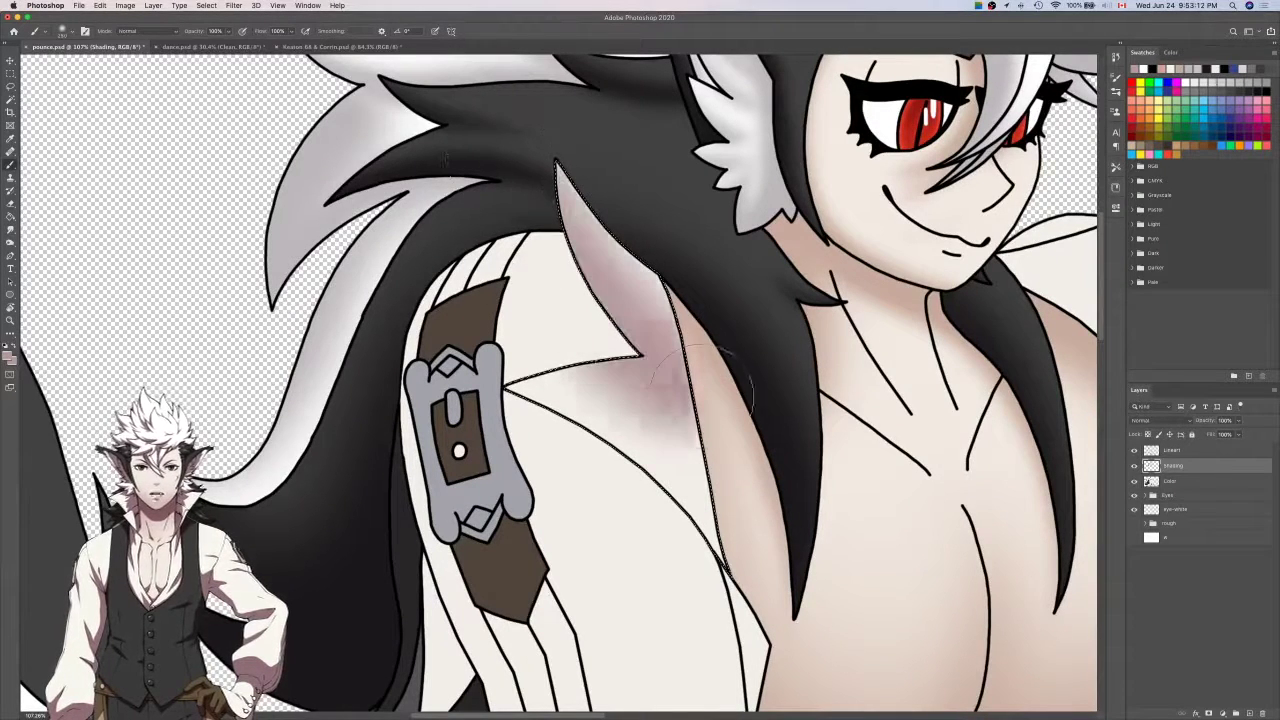
key(super+z)
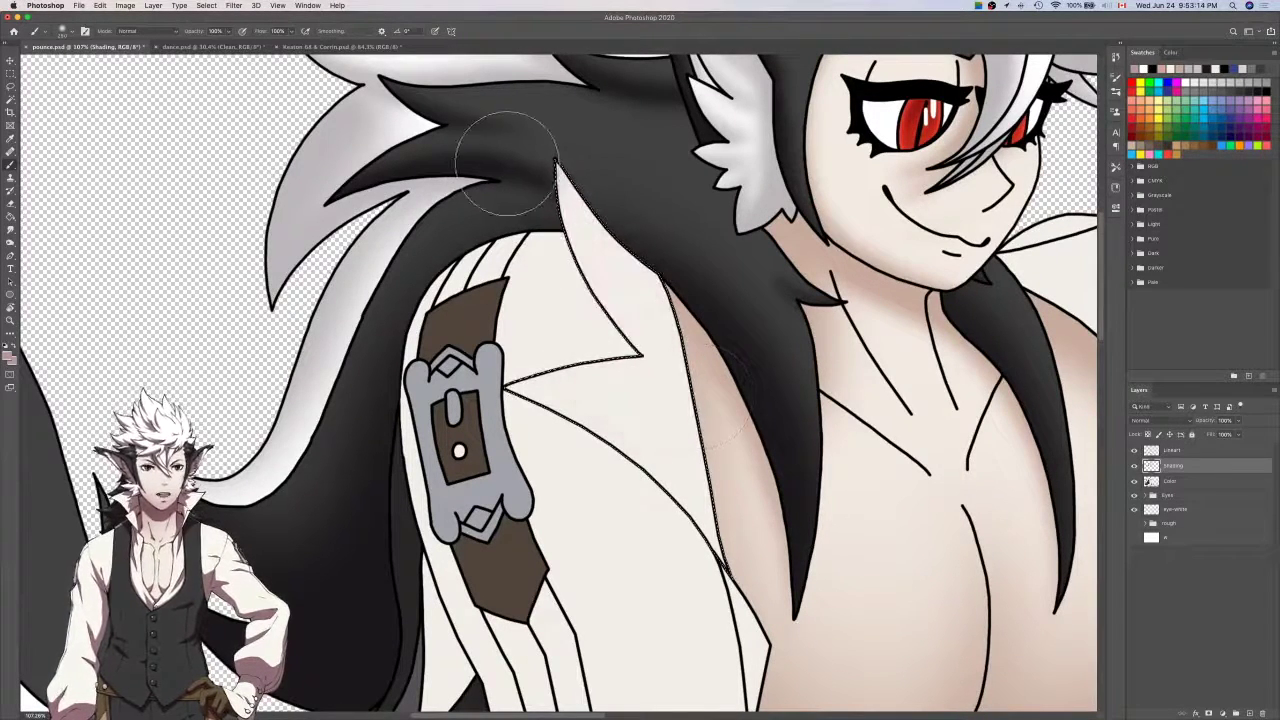
Try longer soft mauve strokes from the collar's upper tip toward its lower corner, and undo them.
mouse_move(506, 167)
mouse_down()
mouse_move(526, 228)
mouse_move(720, 450)
mouse_up()
drag(514, 143, 705, 465)
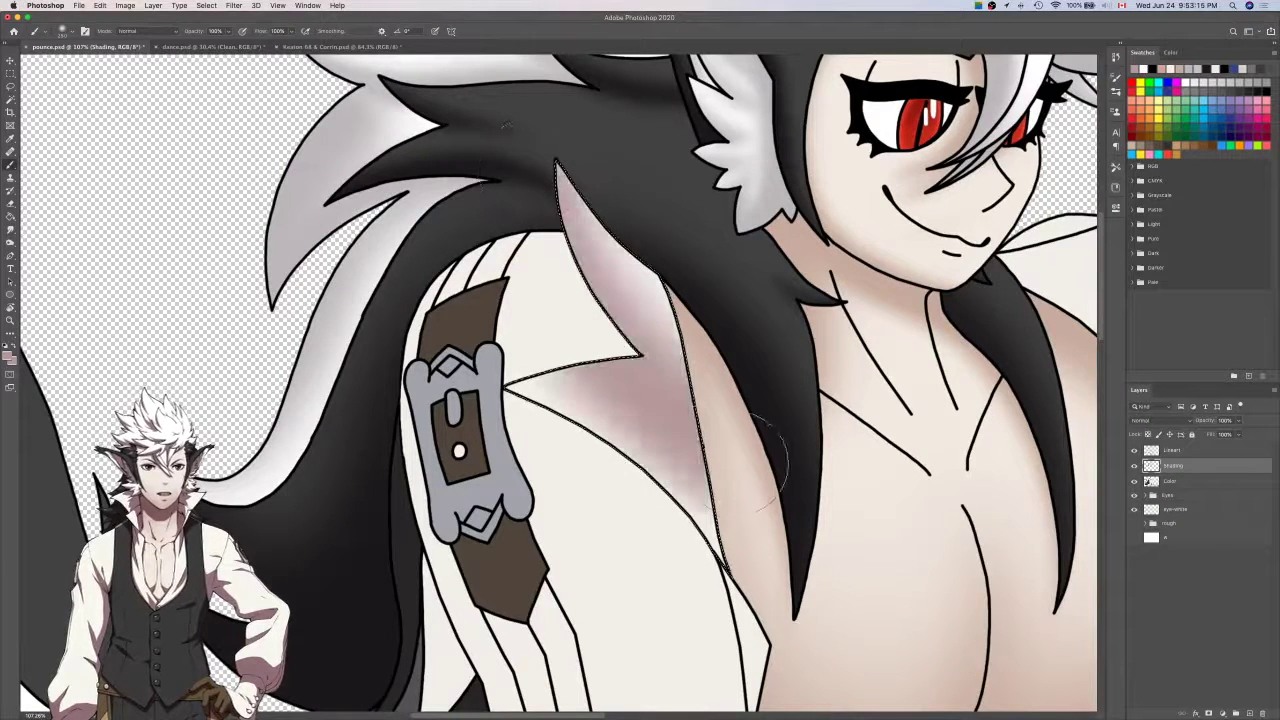
key(z)
key(super+z)
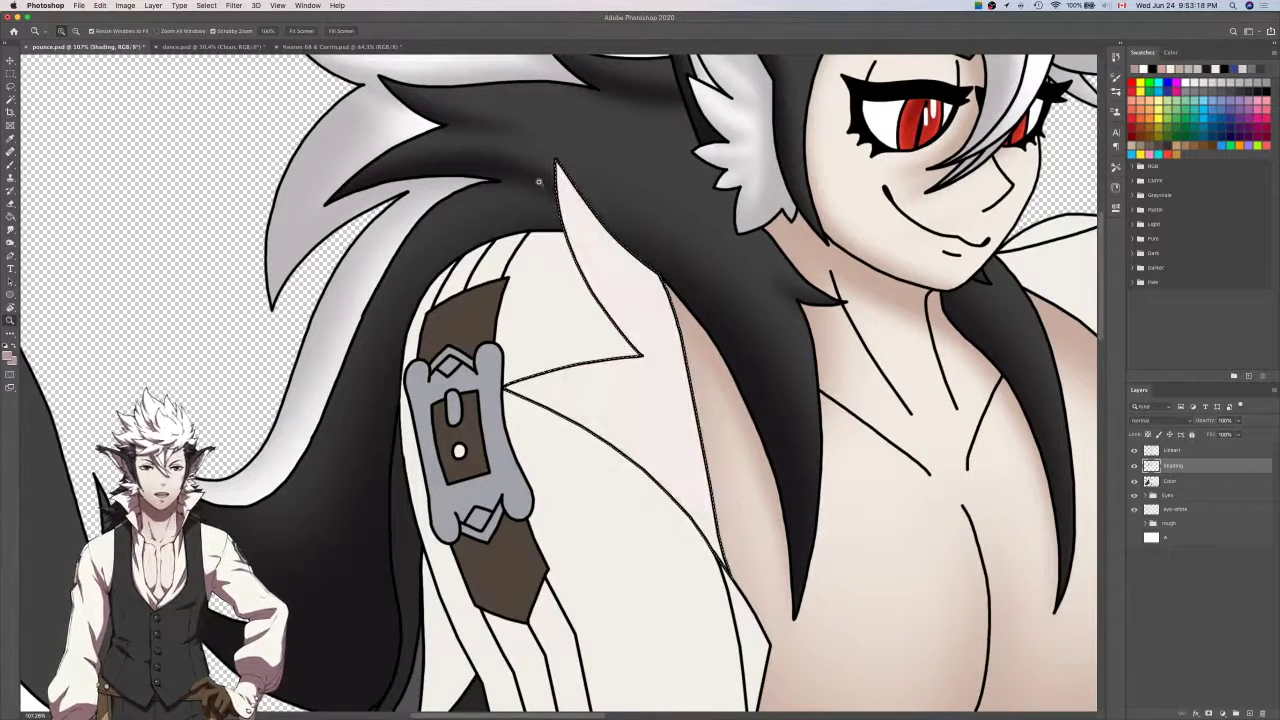
key(b)
drag(528, 166, 754, 474)
key(super+z)
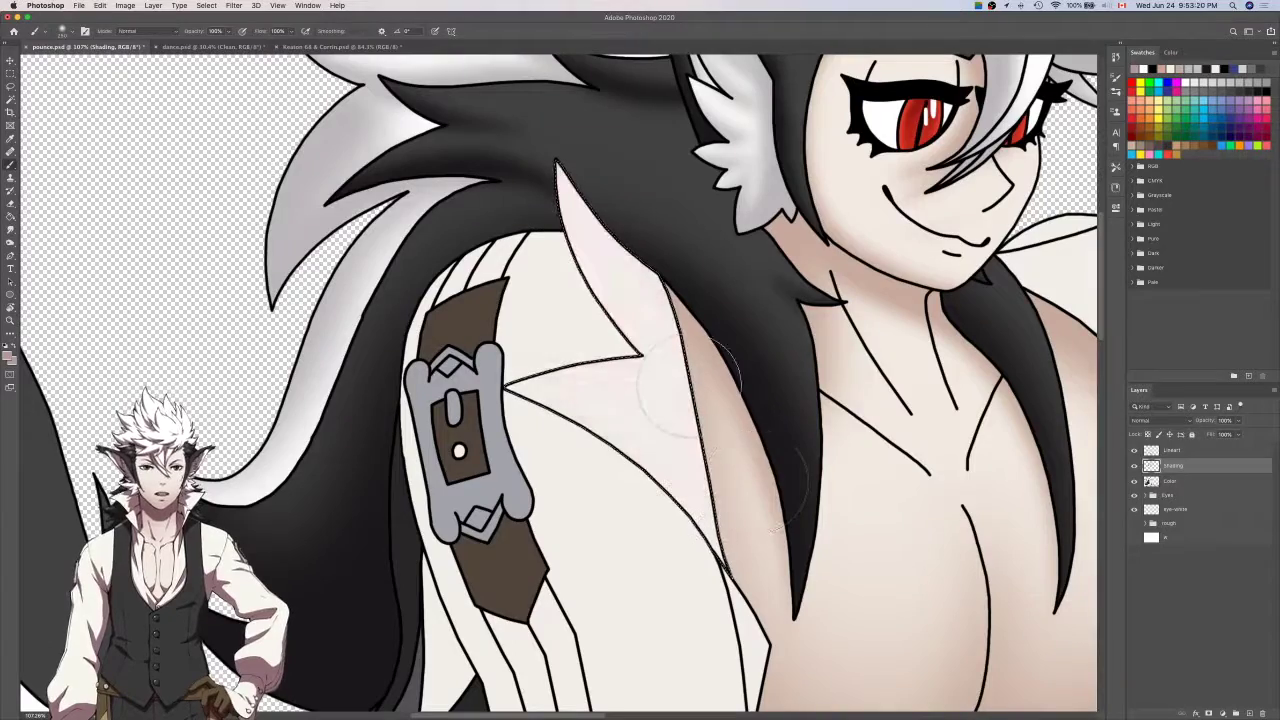
Cover the collar selection with solid mauve as a contrast to soft shading, and remove it again.
key(super+d)
scroll(657, 344, down, 6)
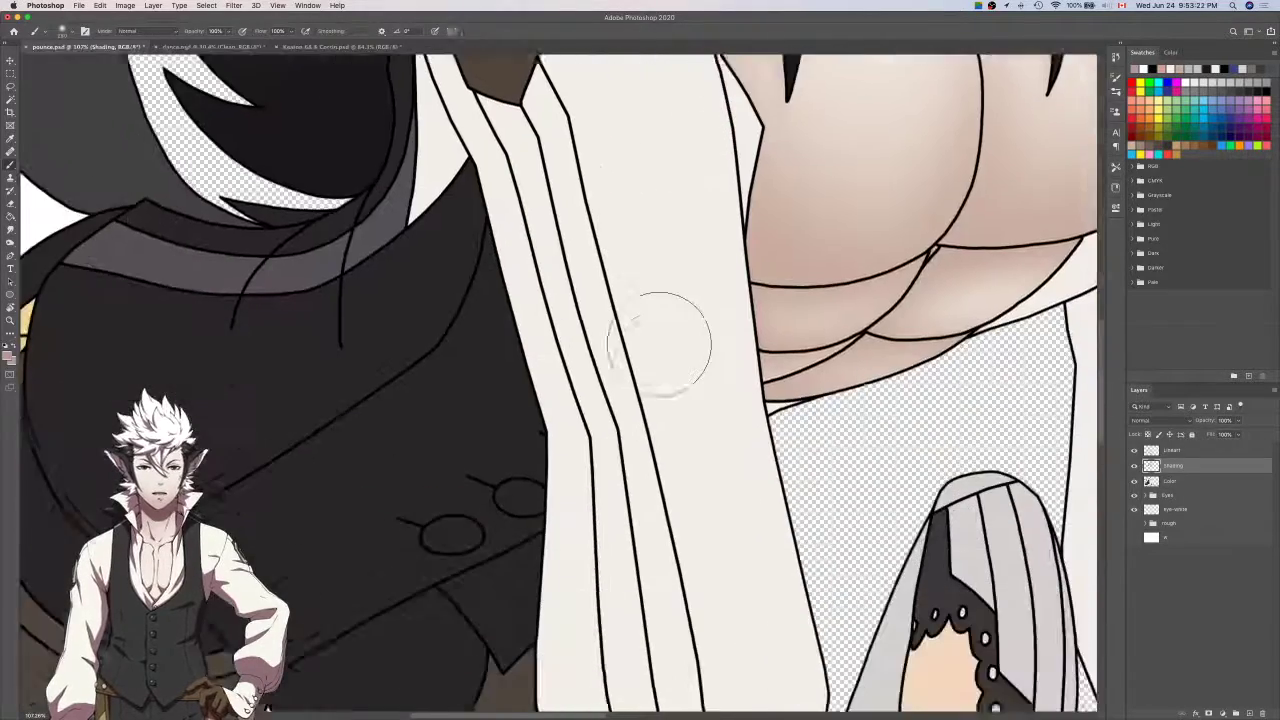
scroll(659, 344, up, 4)
scroll(658, 343, up, 5)
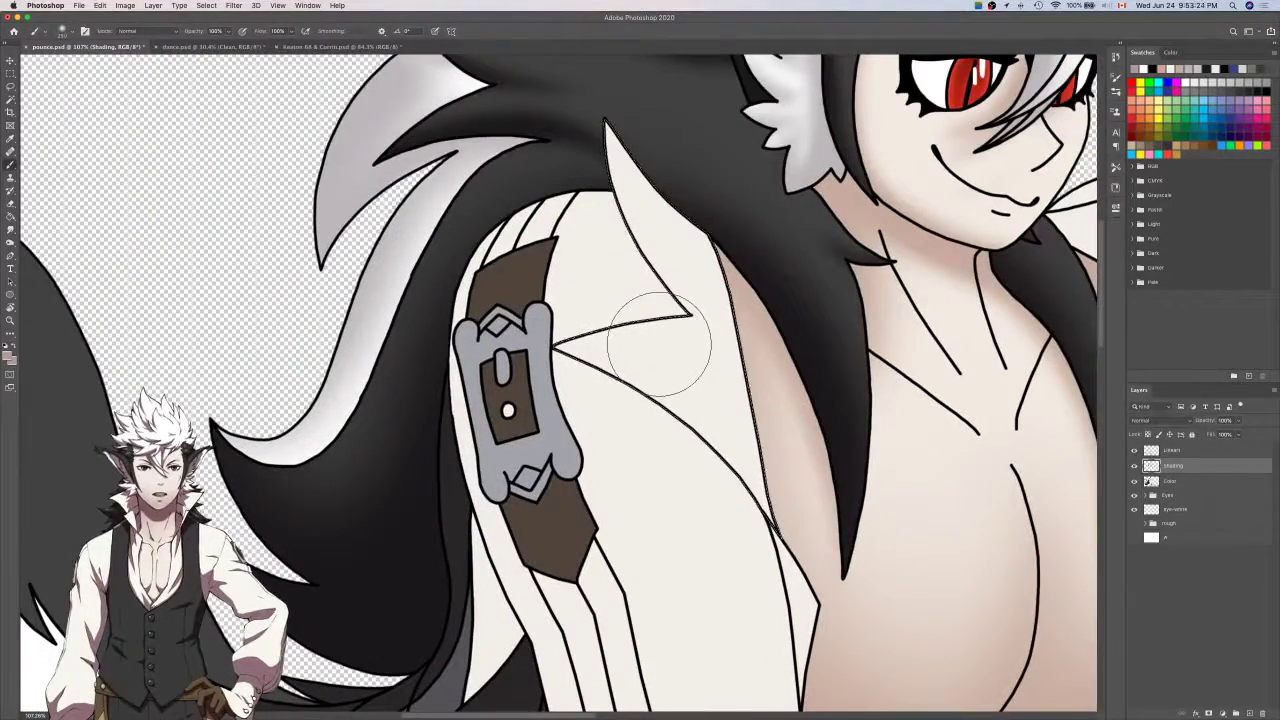
mouse_move(766, 503)
mouse_down()
mouse_move(610, 365)
mouse_move(747, 429)
mouse_up()
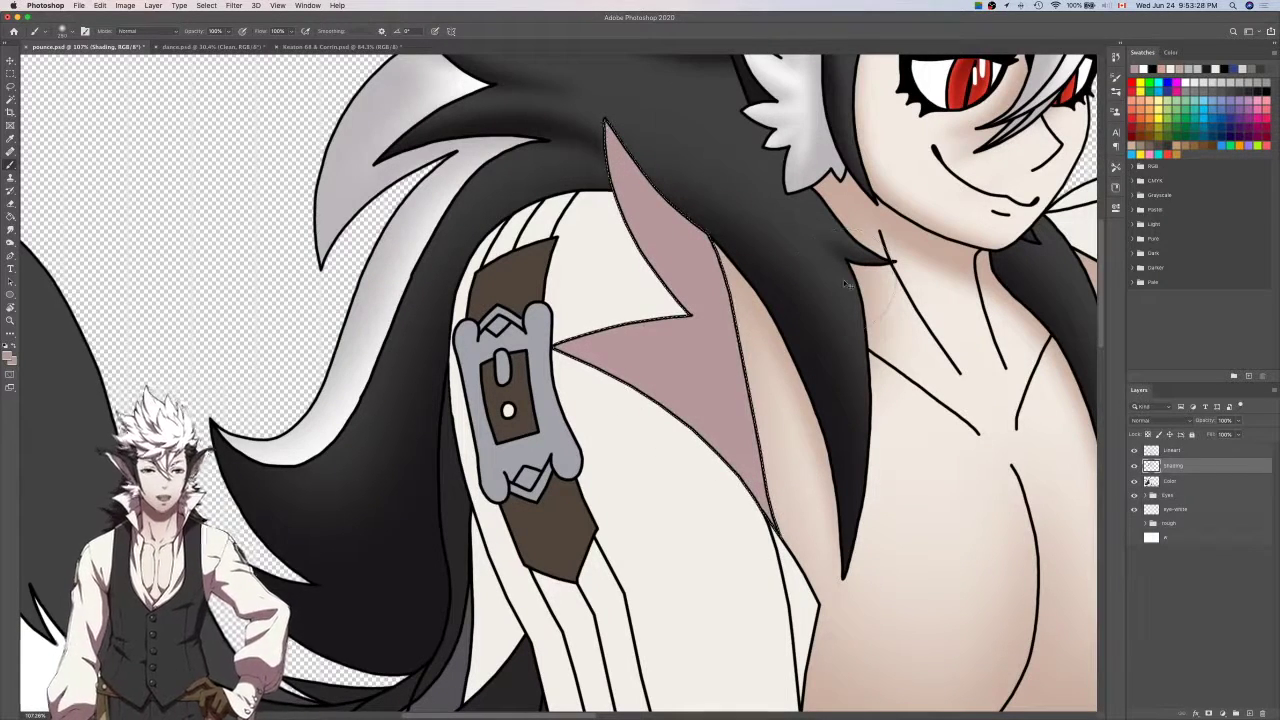
key(Delete)
scroll(843, 285, down, 3)
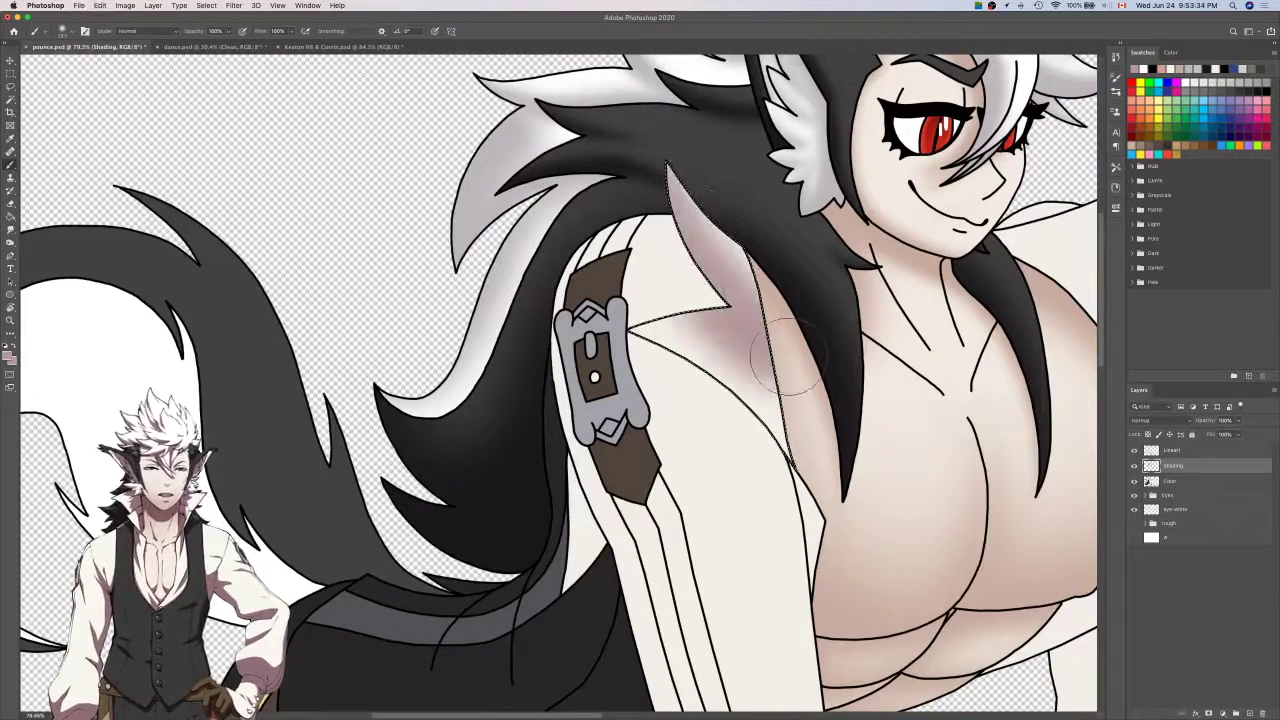
Paint soft mauve over the near collar selection, and erase it from the lower flap with a large soft eraser.
mouse_move(640, 172)
mouse_down()
mouse_move(690, 290)
mouse_move(792, 365)
mouse_move(735, 340)
mouse_up()
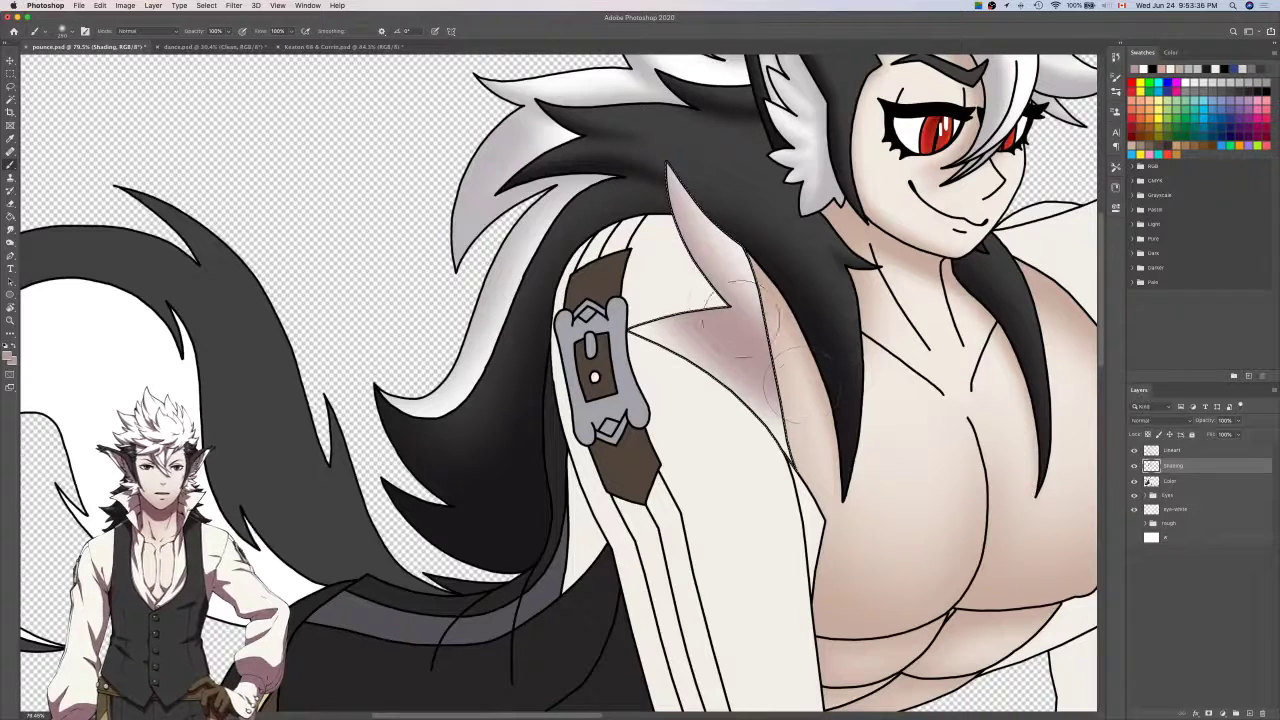
key(r)
key(e)
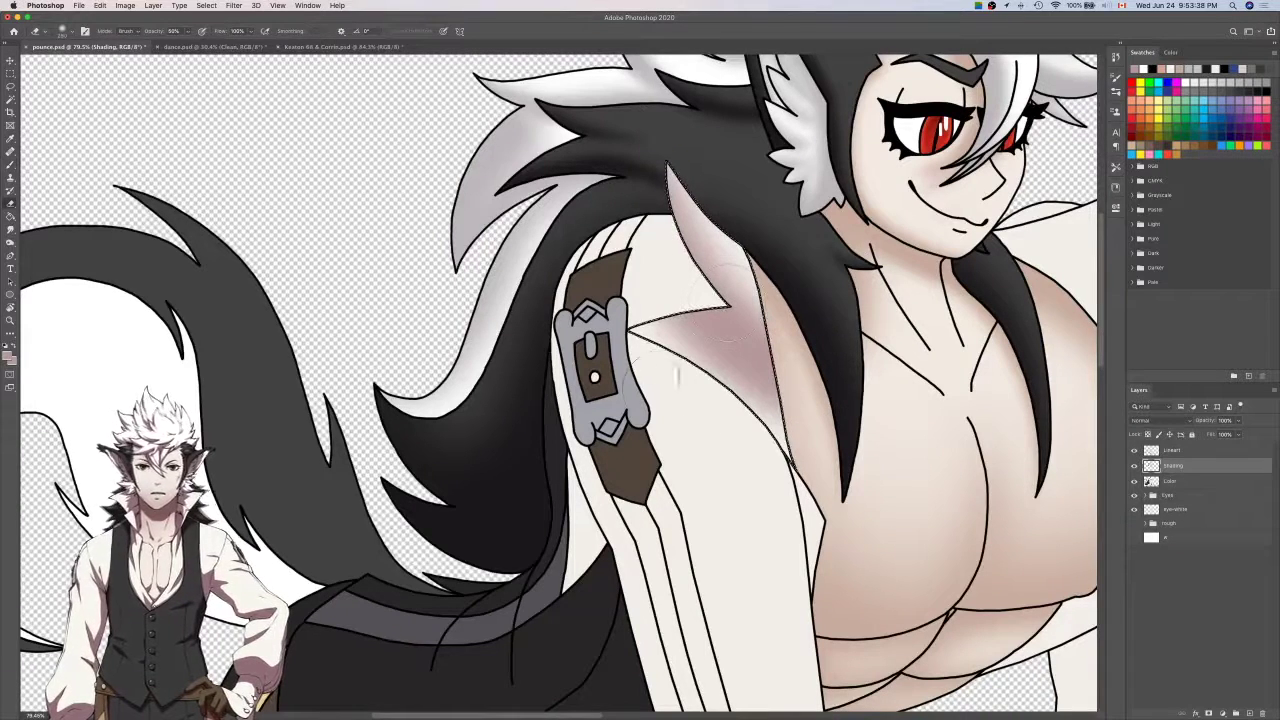
mouse_move(668, 386)
mouse_down()
mouse_move(831, 410)
mouse_move(715, 386)
mouse_move(806, 415)
mouse_up()
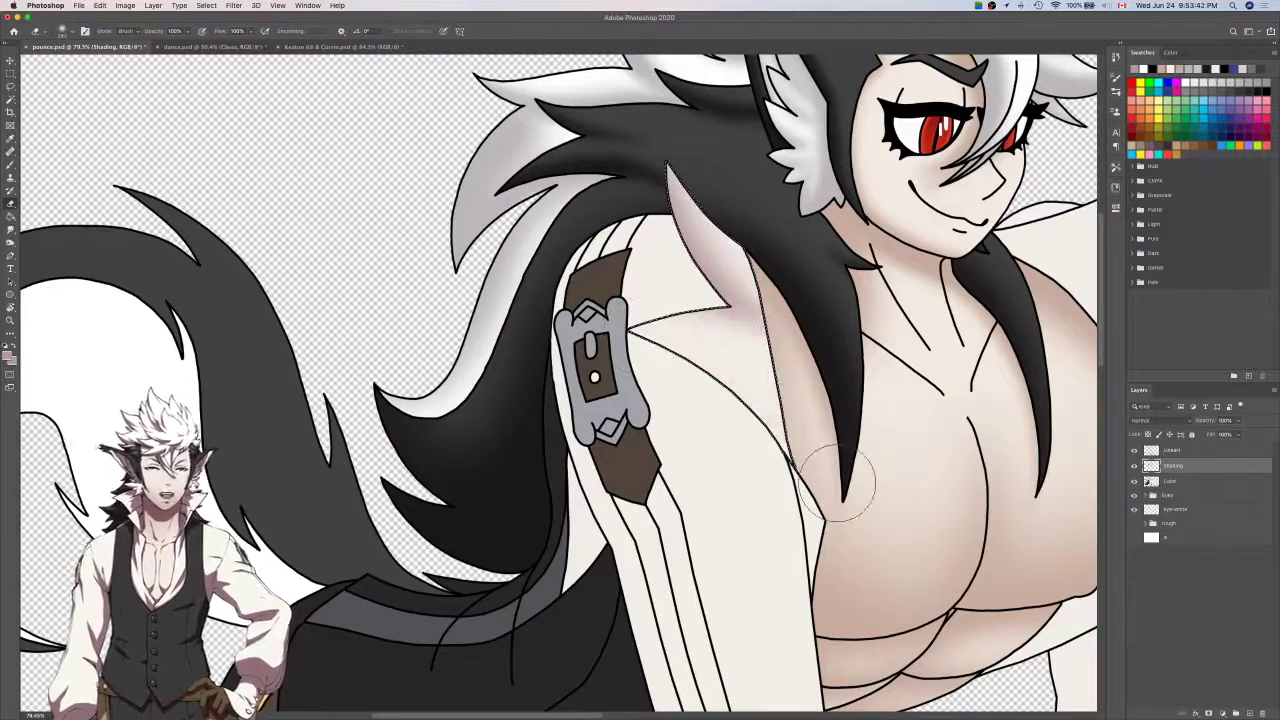
key(b)
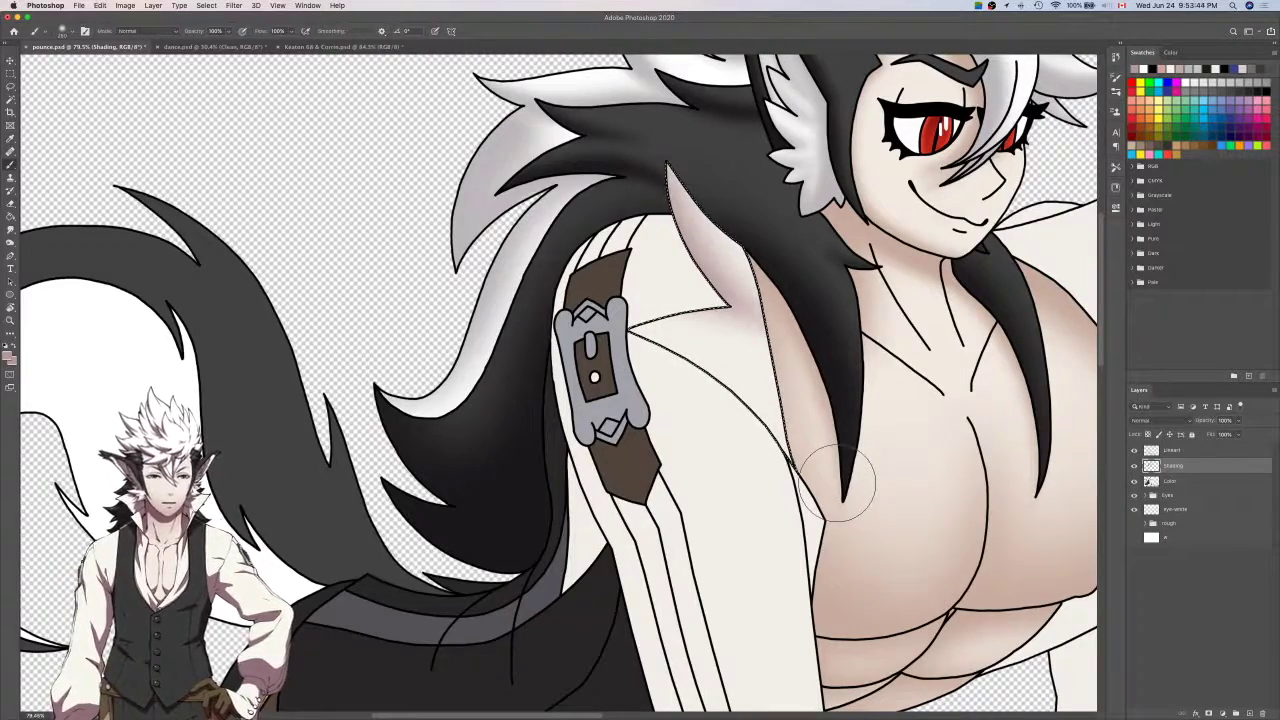
Try soft mauve strokes along the outer edge of the collar's lower flap, and undo them.
scroll(840, 481, up, 4)
scroll(840, 481, right, 3)
scroll(838, 482, down, 4)
scroll(838, 483, left, 3)
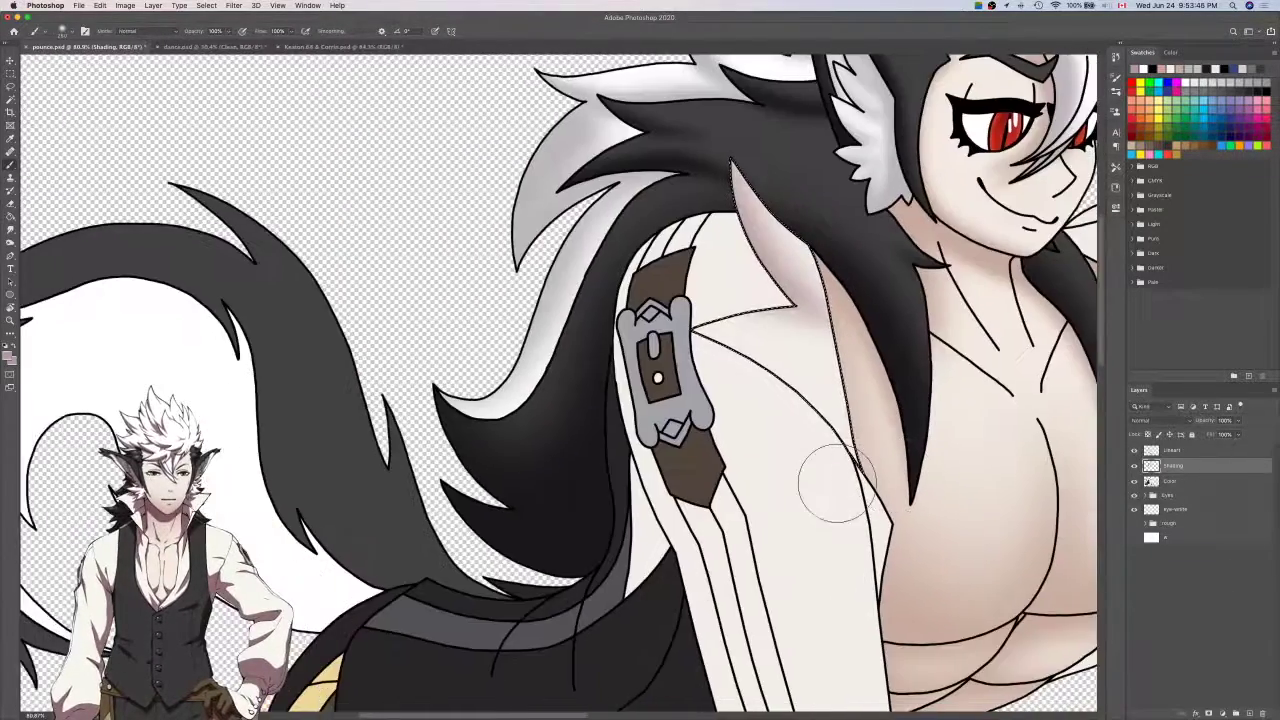
drag(796, 432, 856, 521)
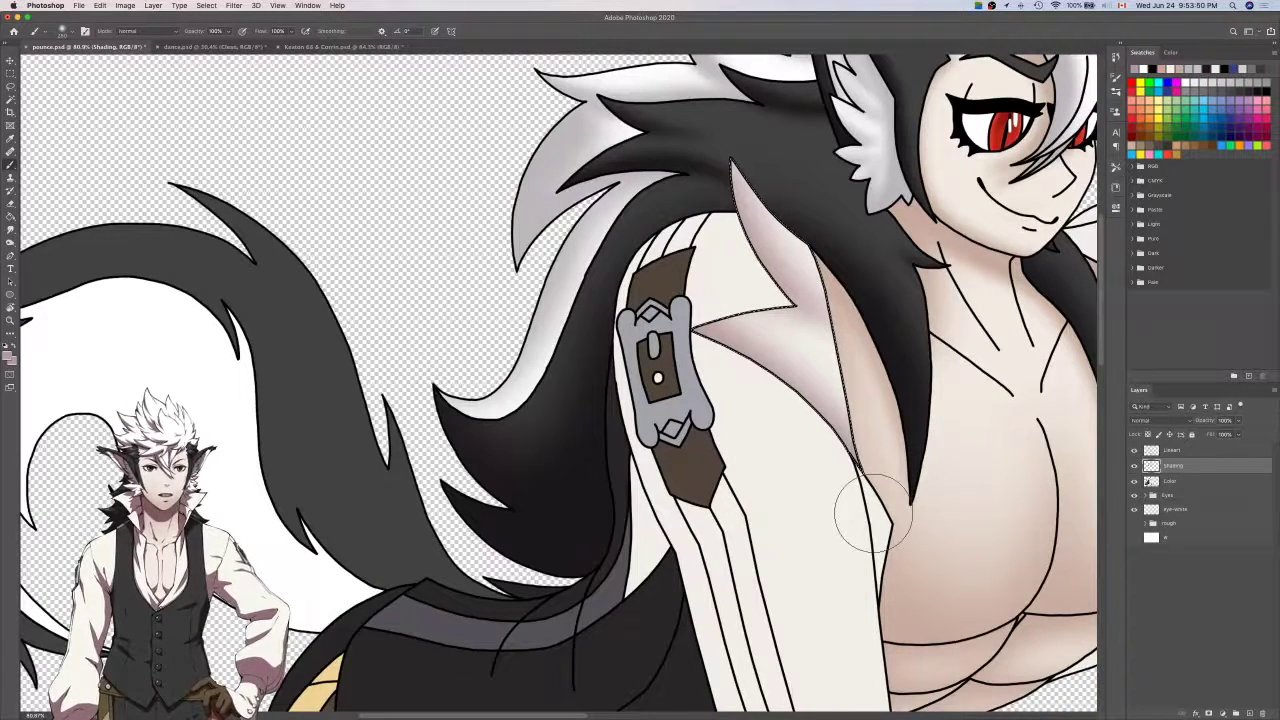
key(super+z)
key(super+z)
Cover the collar's lower flap with solid mauve, and erase it back to the base colour.
drag(745, 310, 840, 458)
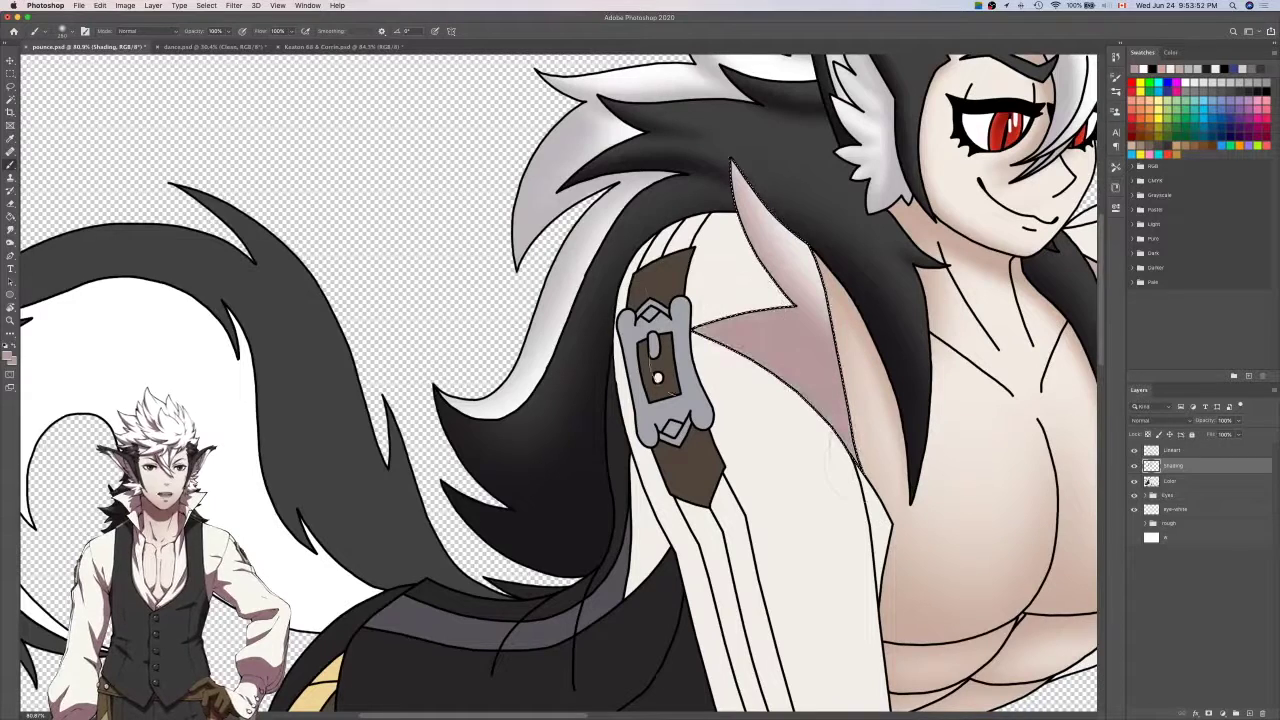
key(e)
mouse_move(688, 367)
mouse_down()
mouse_move(900, 354)
mouse_move(777, 426)
mouse_up()
key(b)
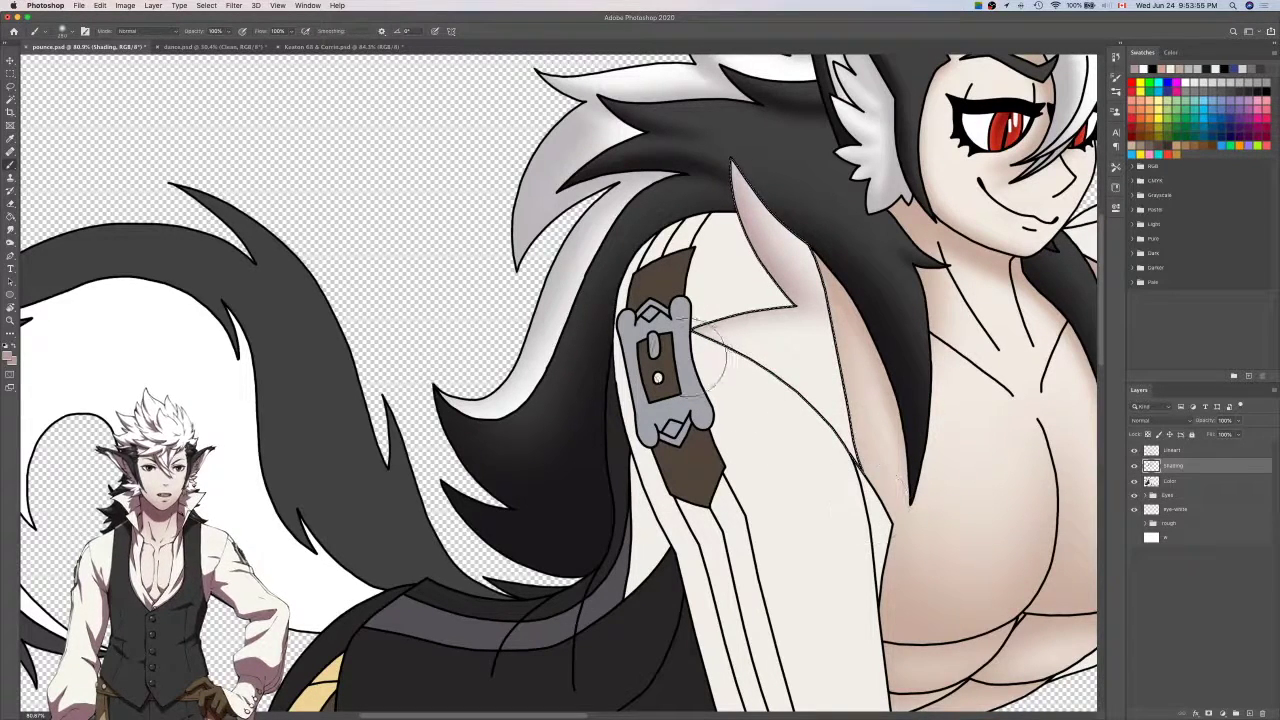
Shade the lower flap's outer edge with a soft mauve stroke from its pointed tip down, redoing the first attempt.
drag(697, 356, 875, 513)
key(super+z)
drag(680, 328, 837, 523)
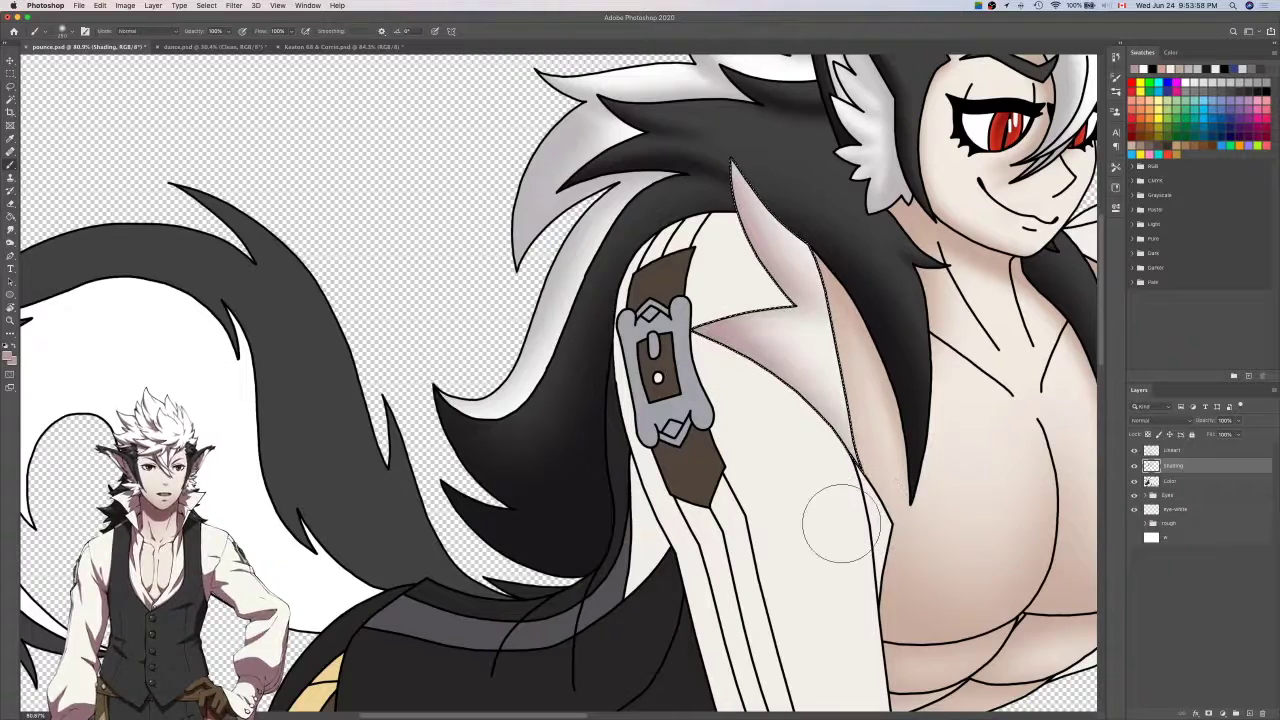
On the Lineart layer, select the small coat flap beside the chest with the Magic Wand and expand the selection into its outline.
scroll(818, 497, down, 5)
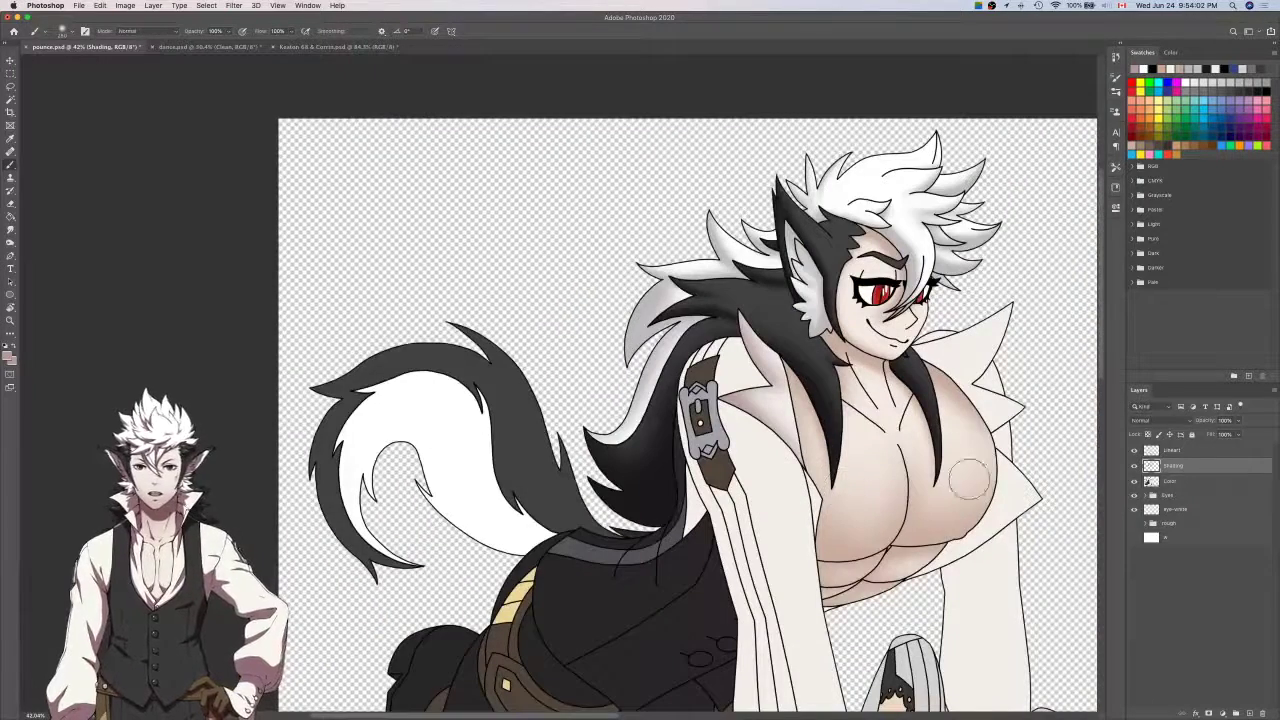
click(1173, 451)
key(w)
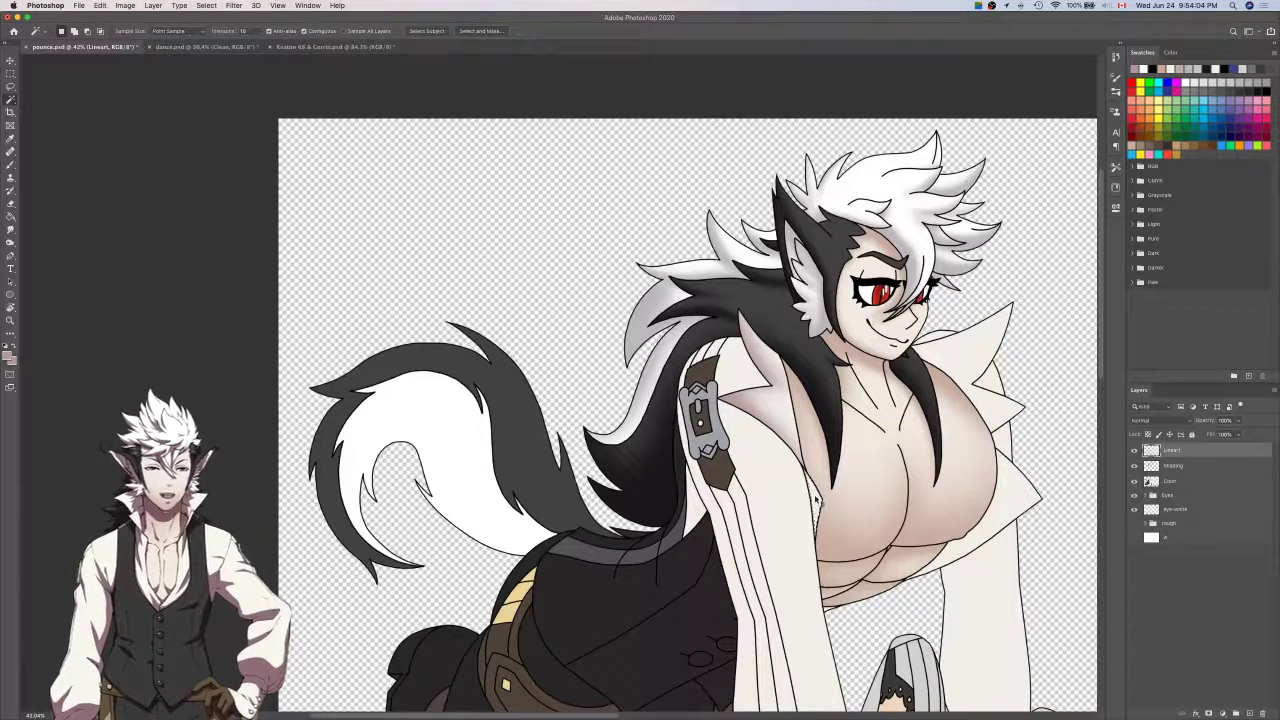
key(shift+F6)
key(Return)
key(k)
scroll(802, 472, up, 10)
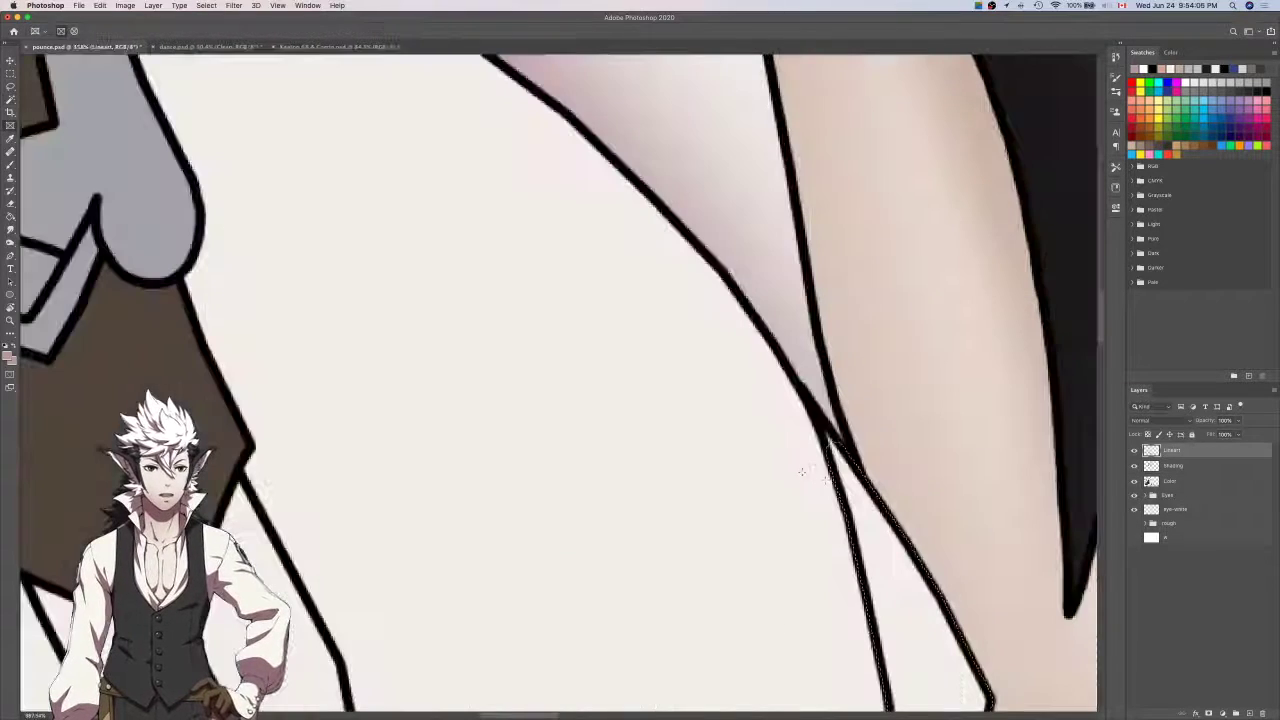
Extend the small flap's selection into its narrow upper and lower corners with the Lasso tool.
key(l)
mouse_move(829, 458)
mouse_down()
mouse_move(834, 446)
mouse_move(830, 460)
mouse_up()
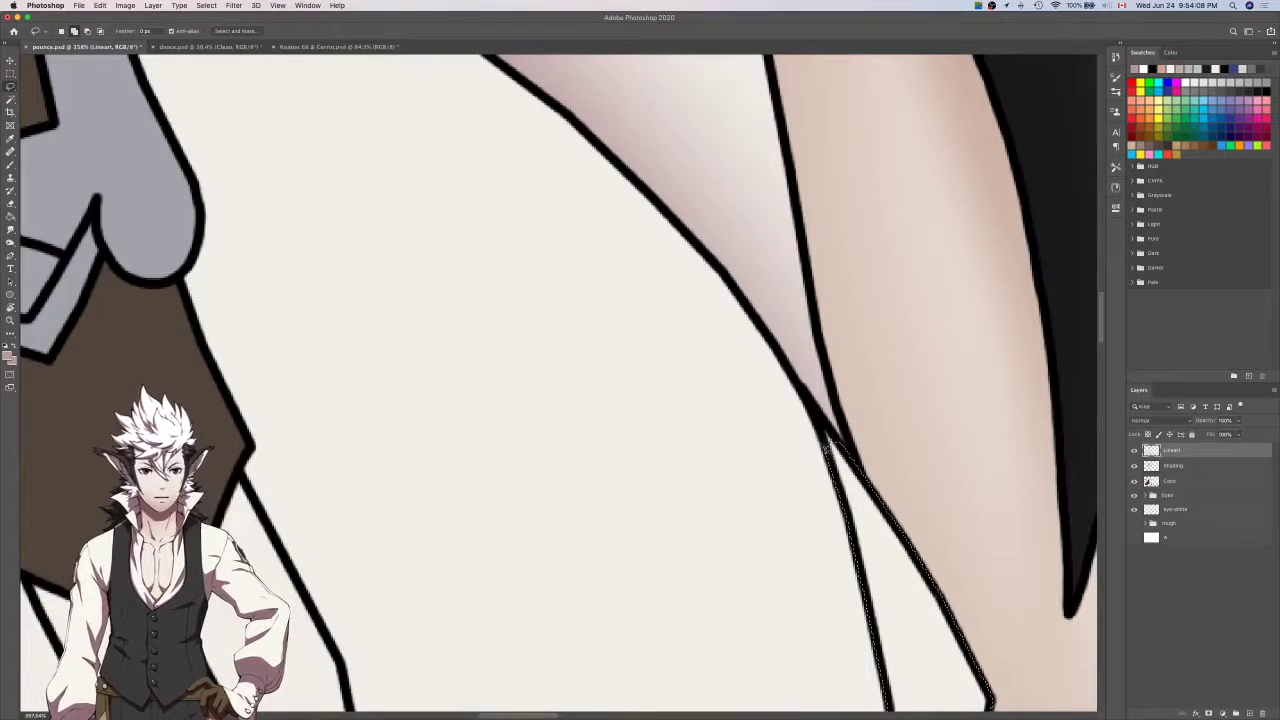
scroll(849, 455, down, 4)
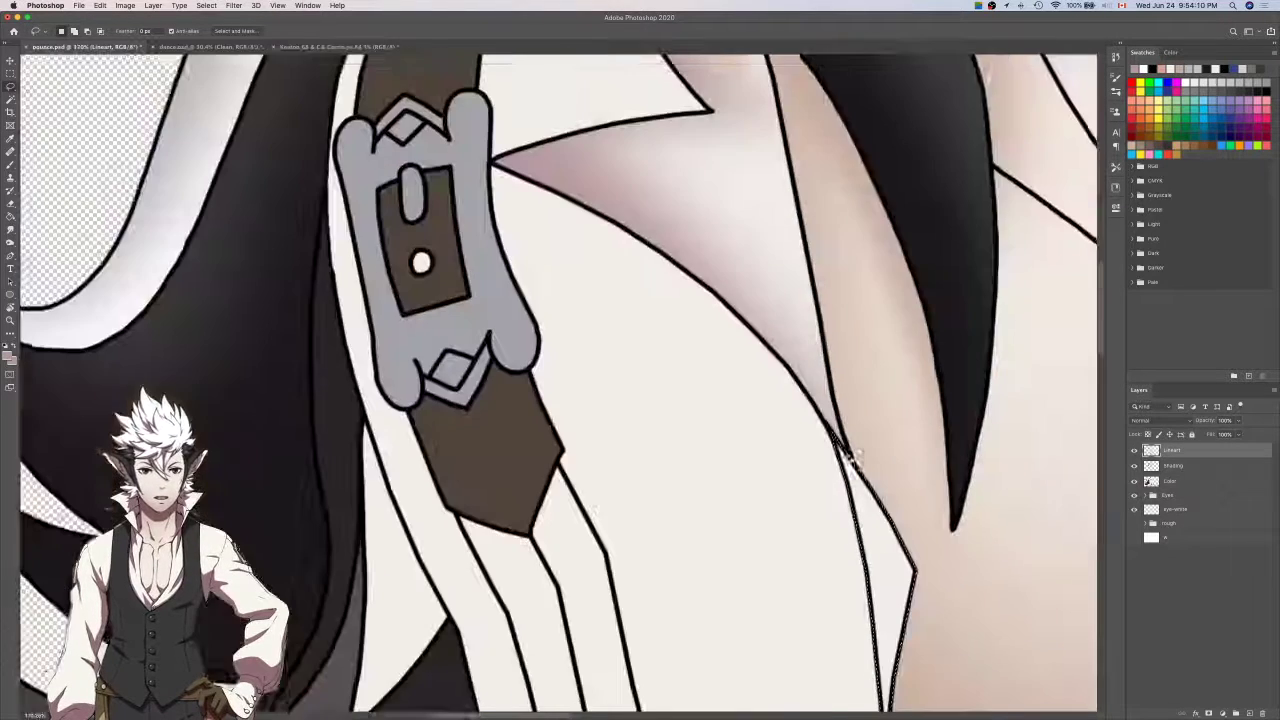
scroll(849, 455, up, 10)
mouse_move(768, 347)
mouse_down()
mouse_move(752, 350)
mouse_move(698, 250)
mouse_up()
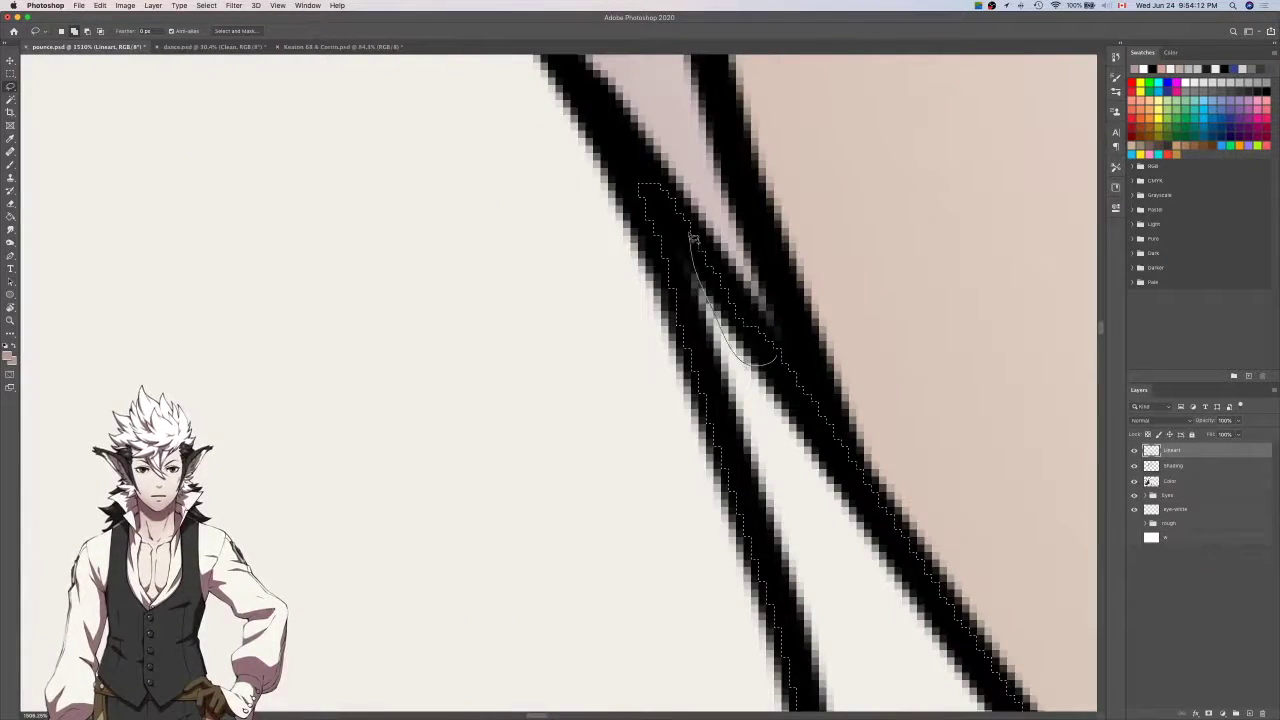
scroll(692, 242, down, 10)
scroll(690, 238, up, 8)
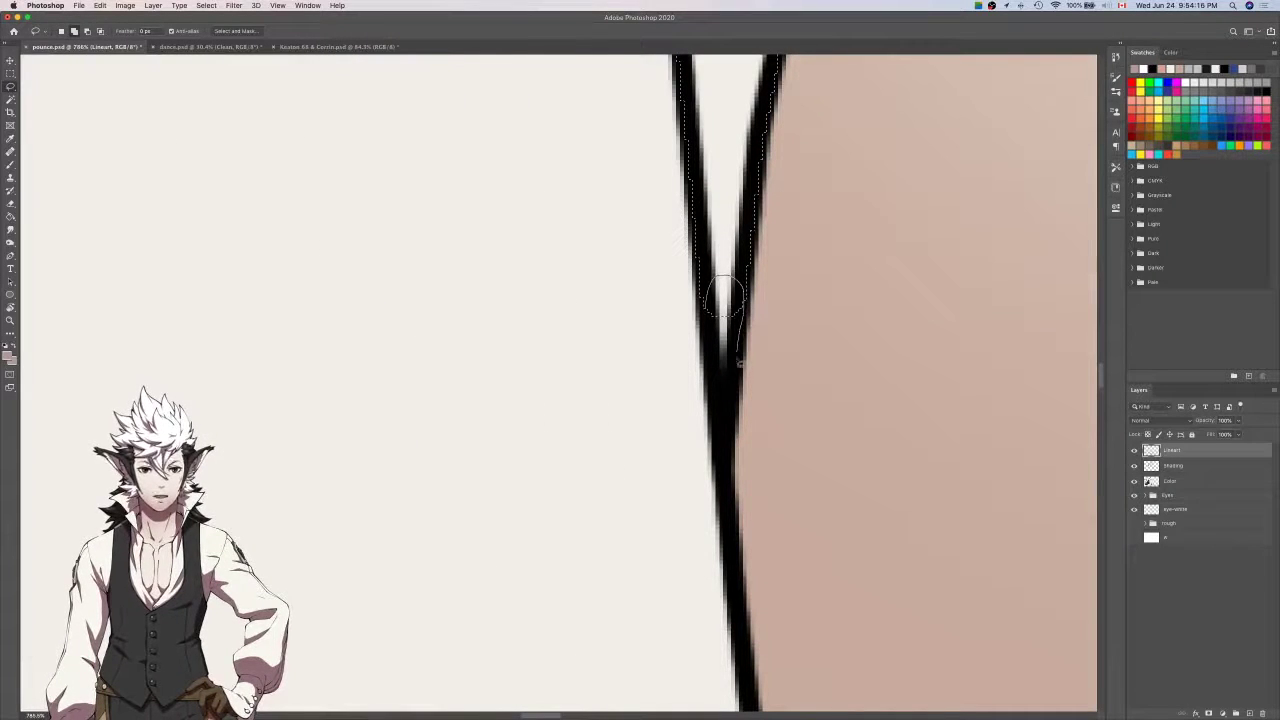
scroll(727, 472, down, 6)
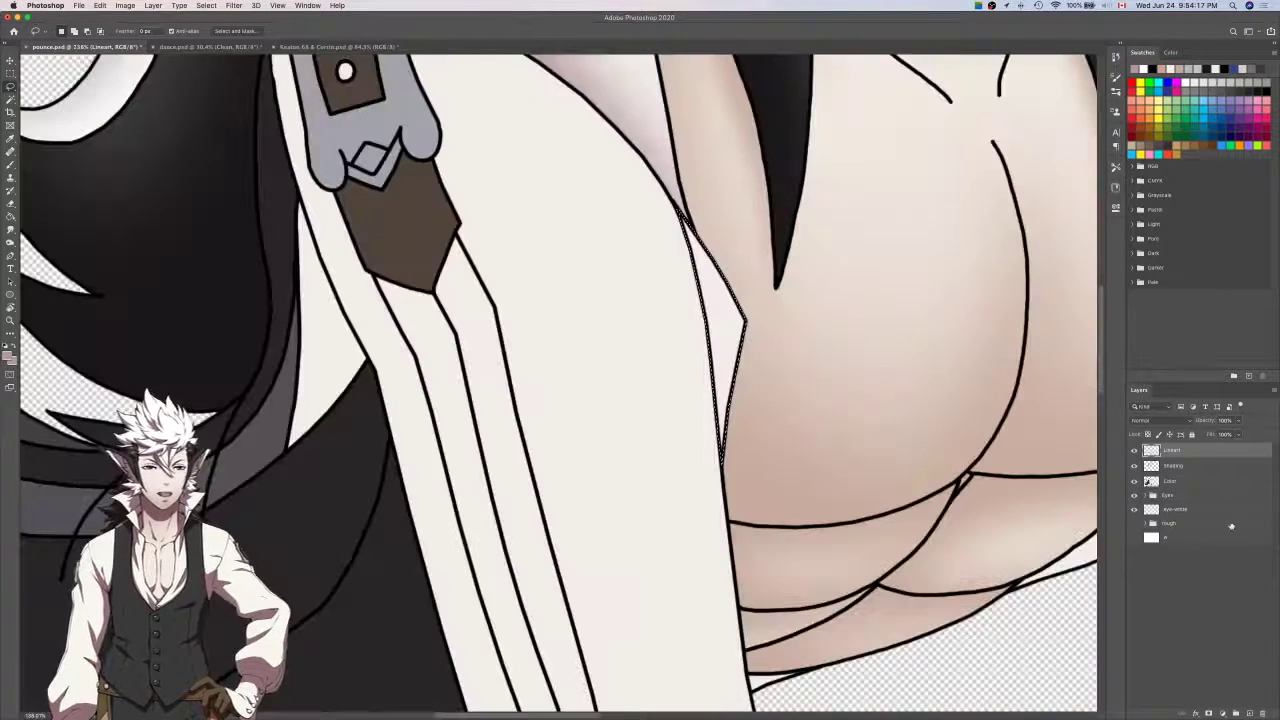
Paint the selected small flap flat mauve on the Shading layer.
click(1203, 481)
click(1203, 468)
key(b)
scroll(941, 466, down, 3)
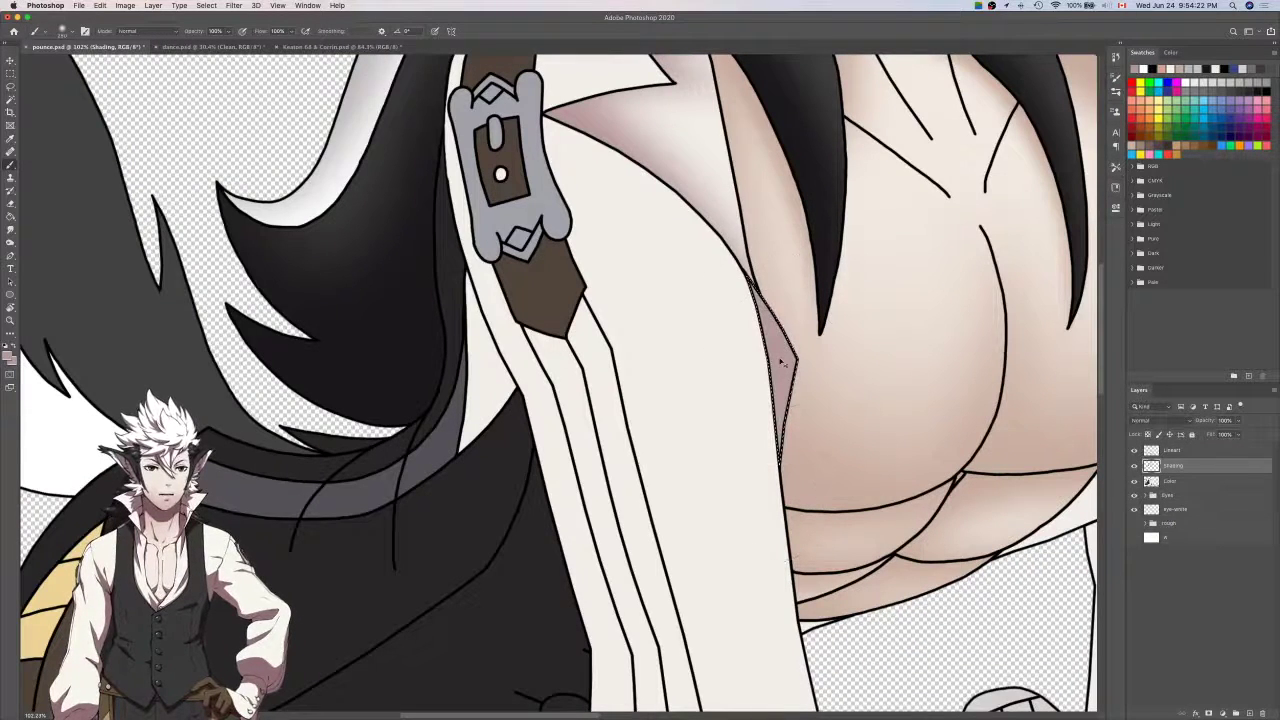
scroll(855, 370, down, 2)
Soften the small flap's mauve shading with a much smaller soft eraser, lightening part of it into a gradient.
key(e)
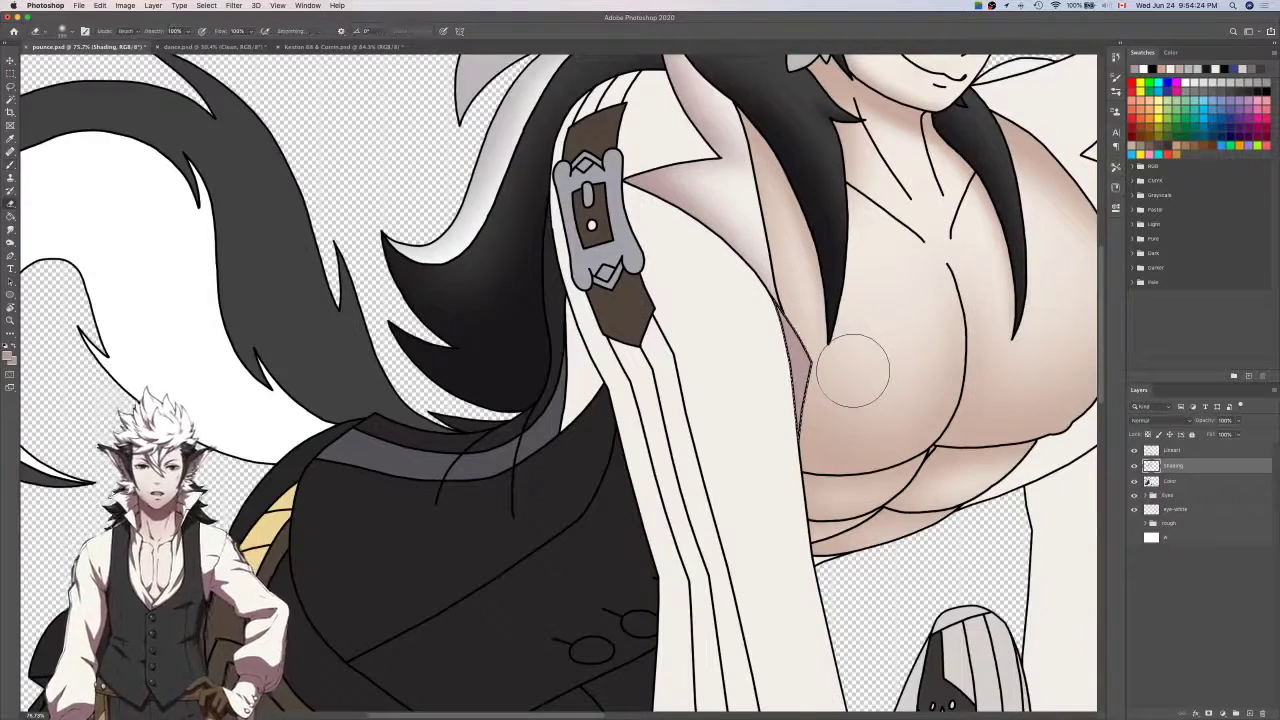
key(bracketleft)
key(bracketleft)
key(bracketleft)
key(bracketleft)
key(bracketleft)
key(bracketleft)
scroll(853, 370, up, 2)
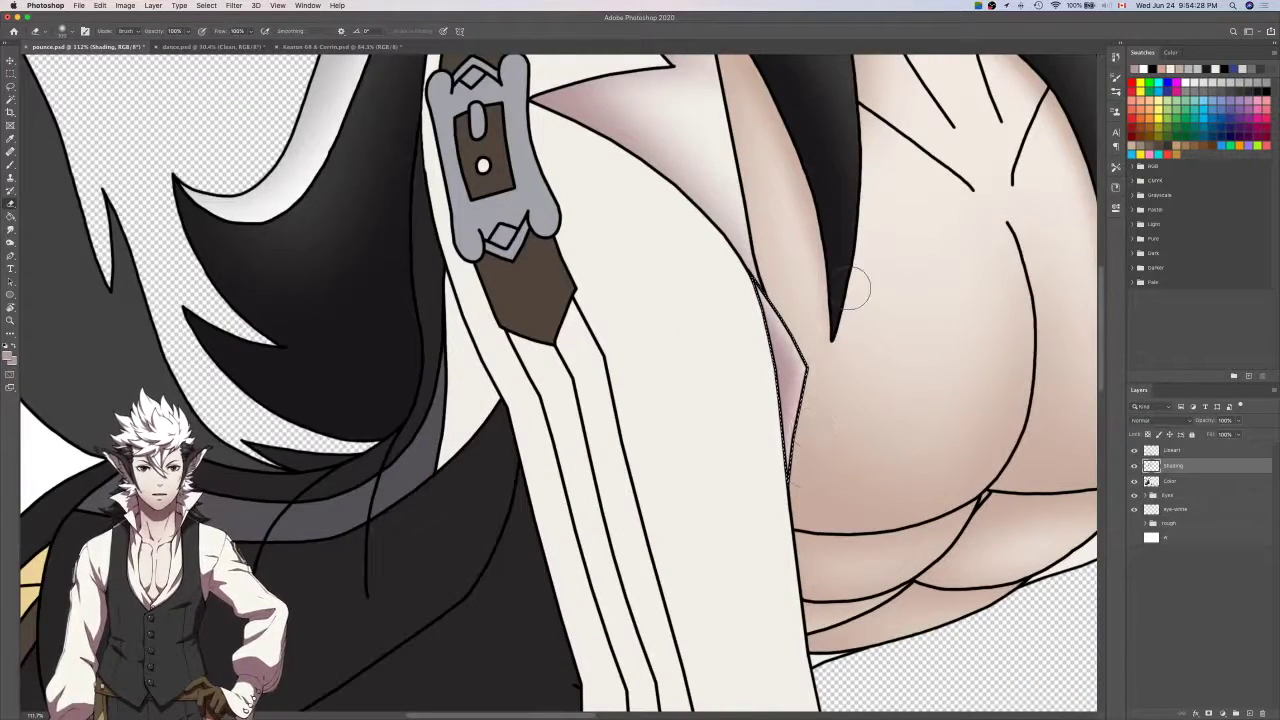
Select the far collar on the Lineart layer with the Magic Wand, expand the selection into the outline, and enlarge the brush.
scroll(863, 360, down, 3)
scroll(863, 363, down, 1)
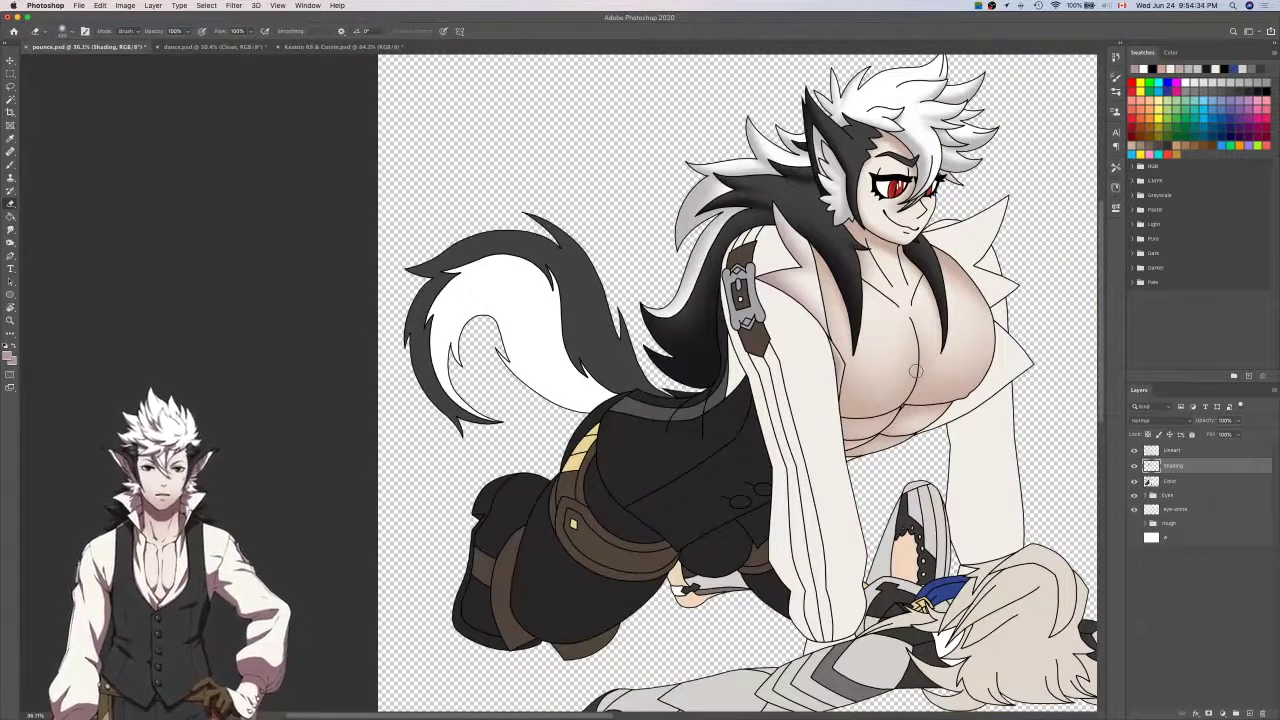
scroll(916, 371, right, 5)
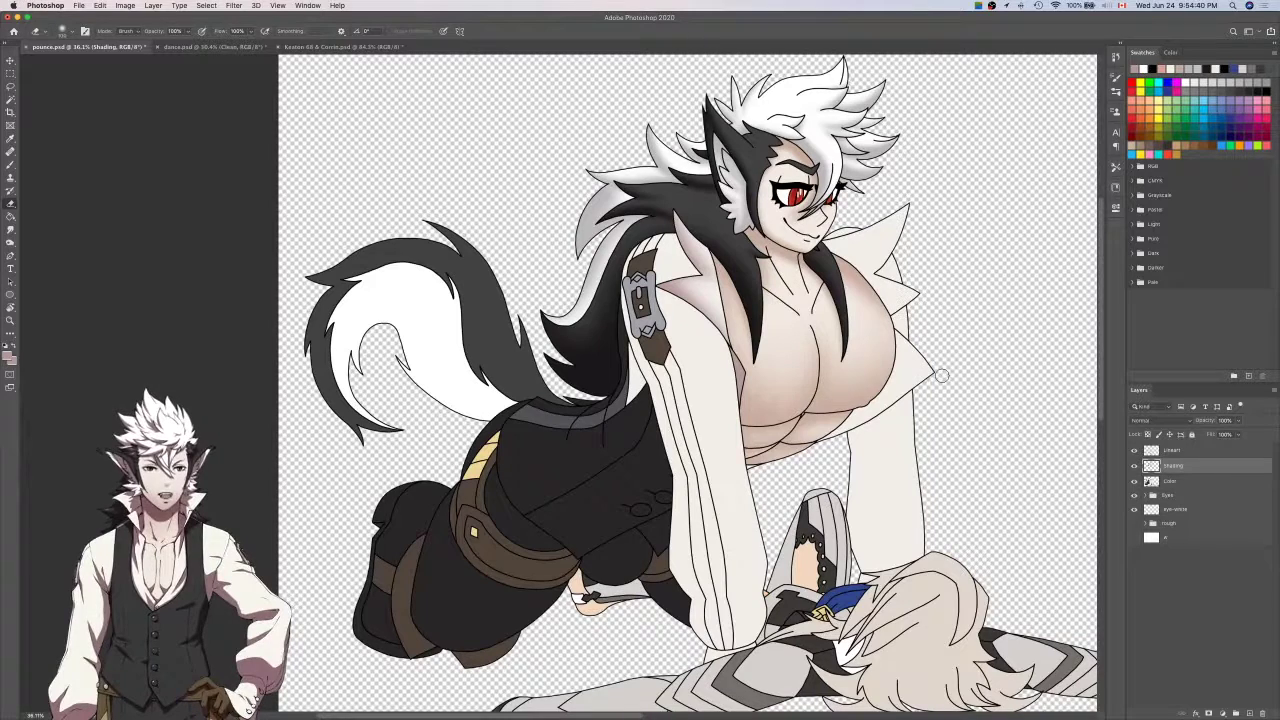
click(1177, 481)
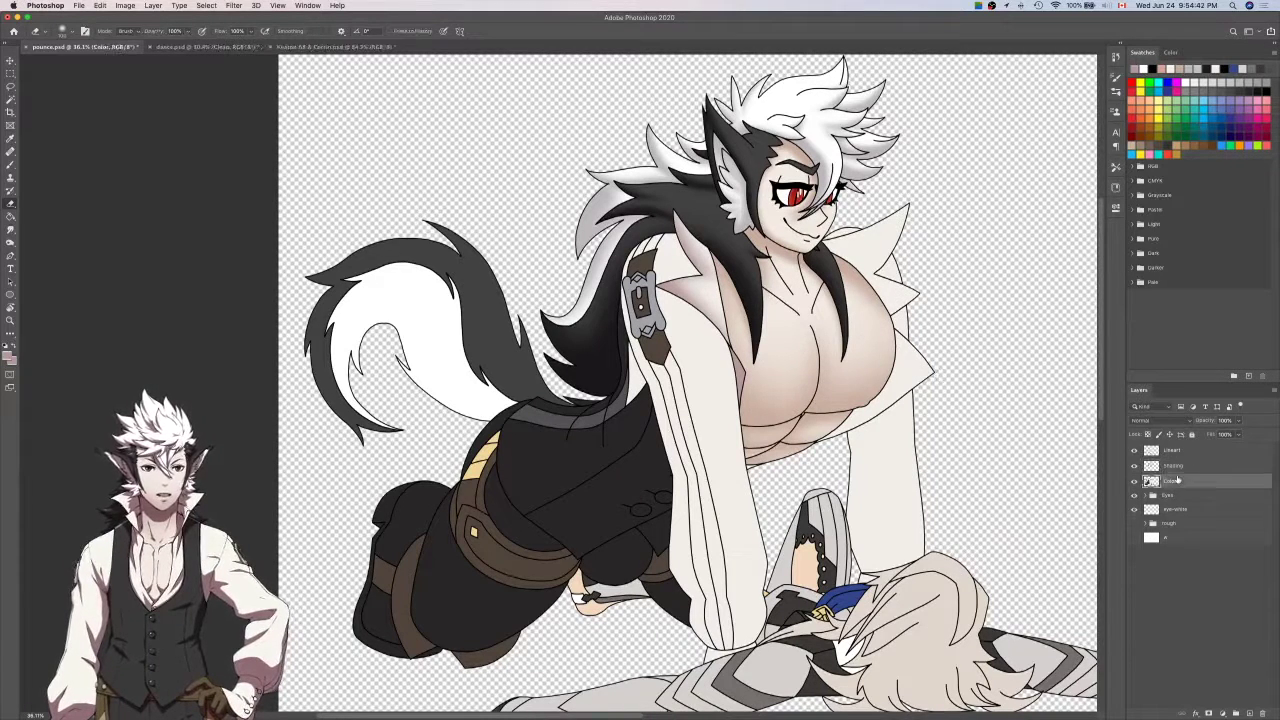
key(w)
click(1165, 450)
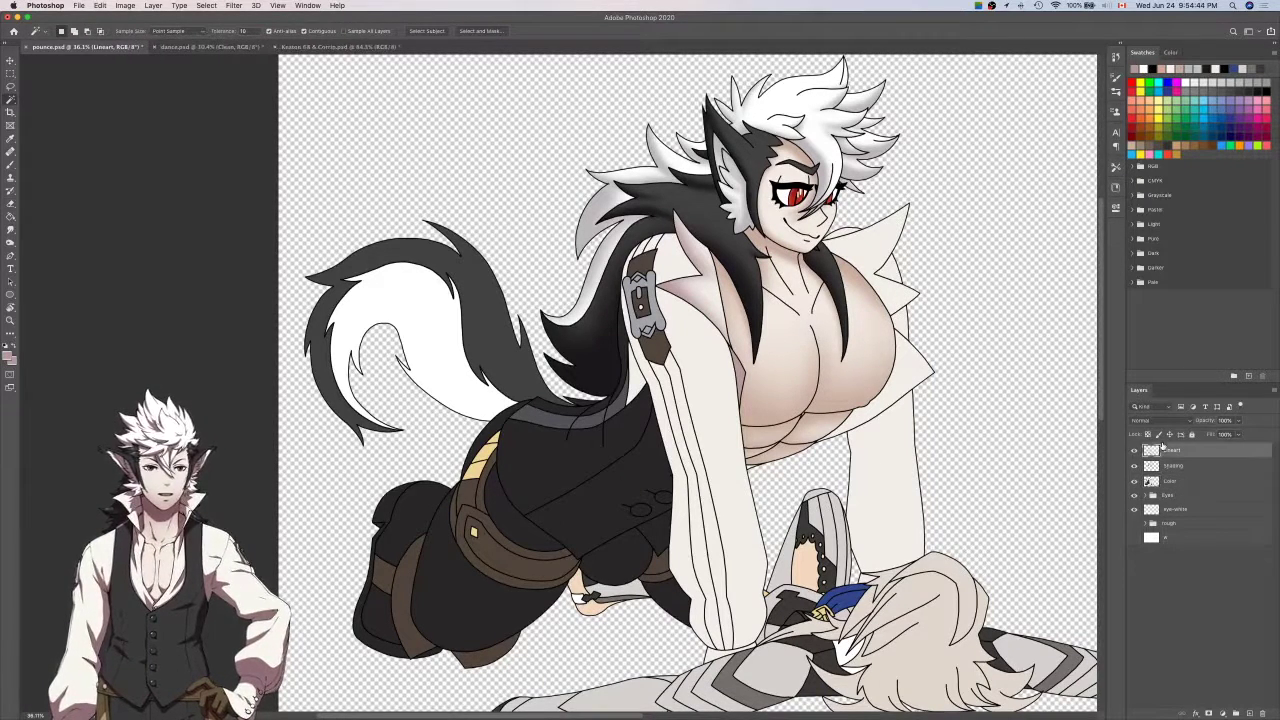
click(873, 253)
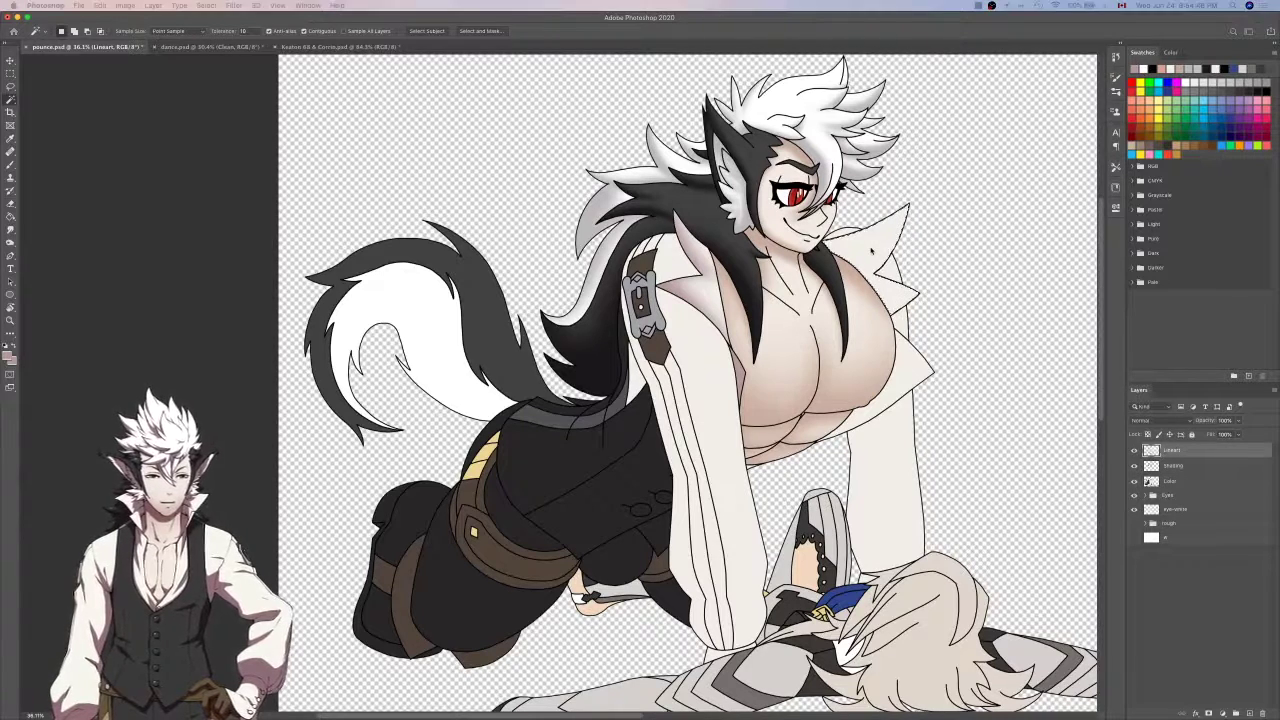
key(b)
key(bracketright)
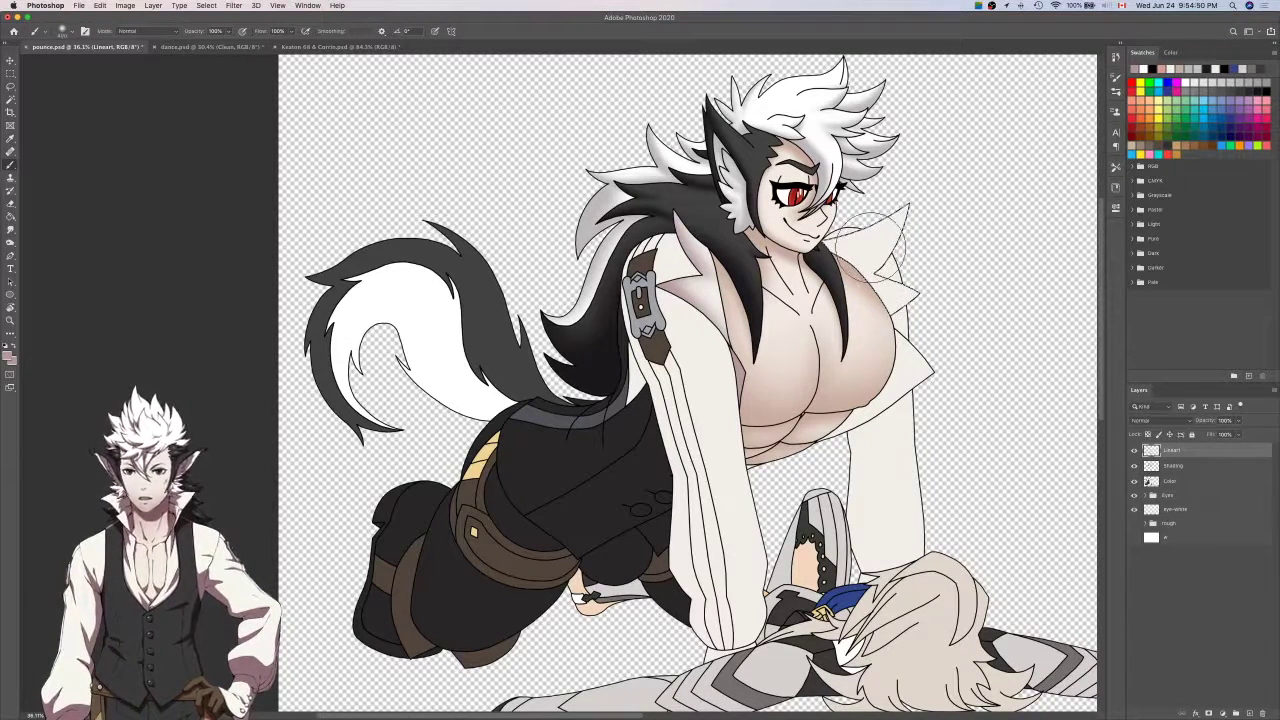
Add the missing area at the far collar's upper pointed tip to the selection with the Lasso tool.
key(l)
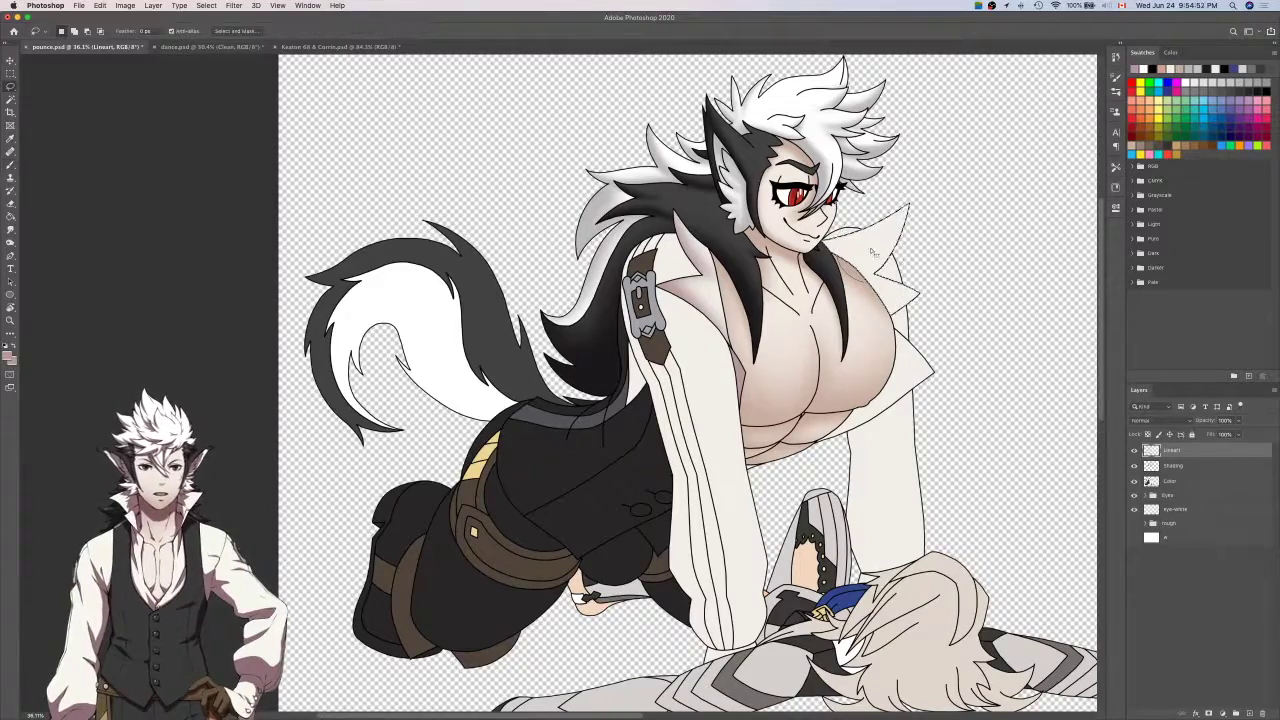
scroll(914, 294, up, 5)
scroll(950, 285, up, 6)
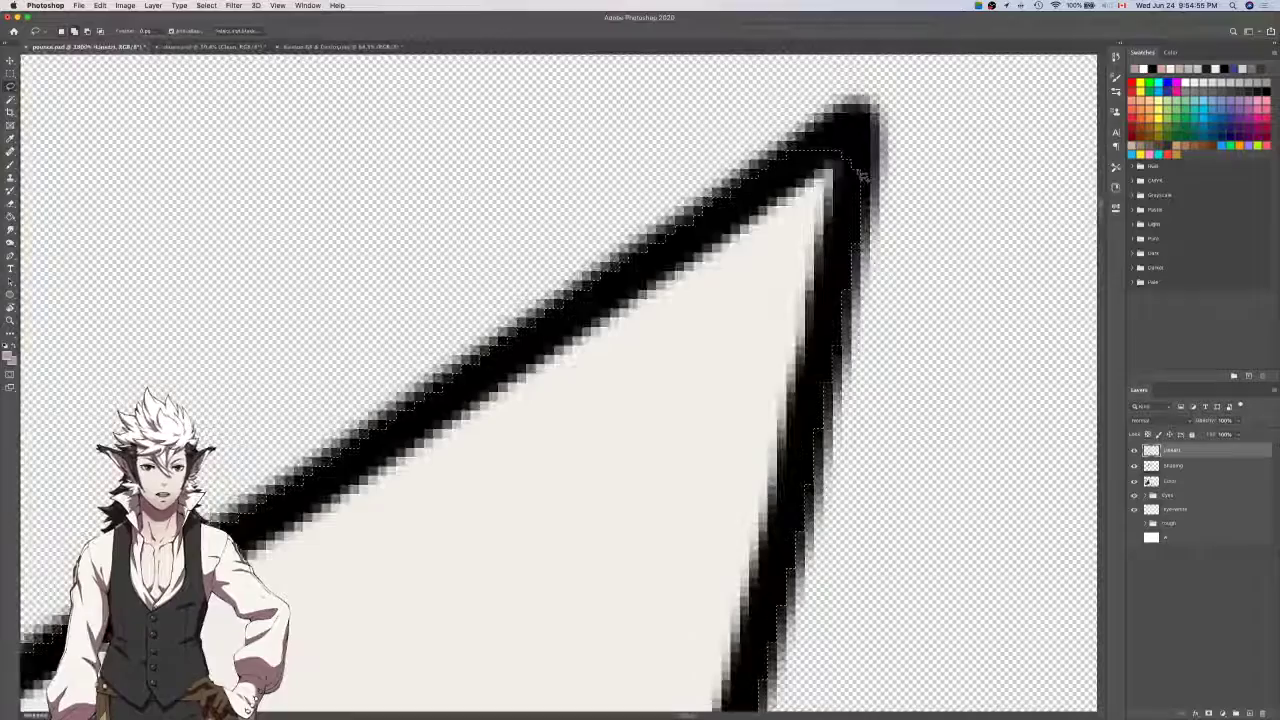
drag(861, 176, 857, 143)
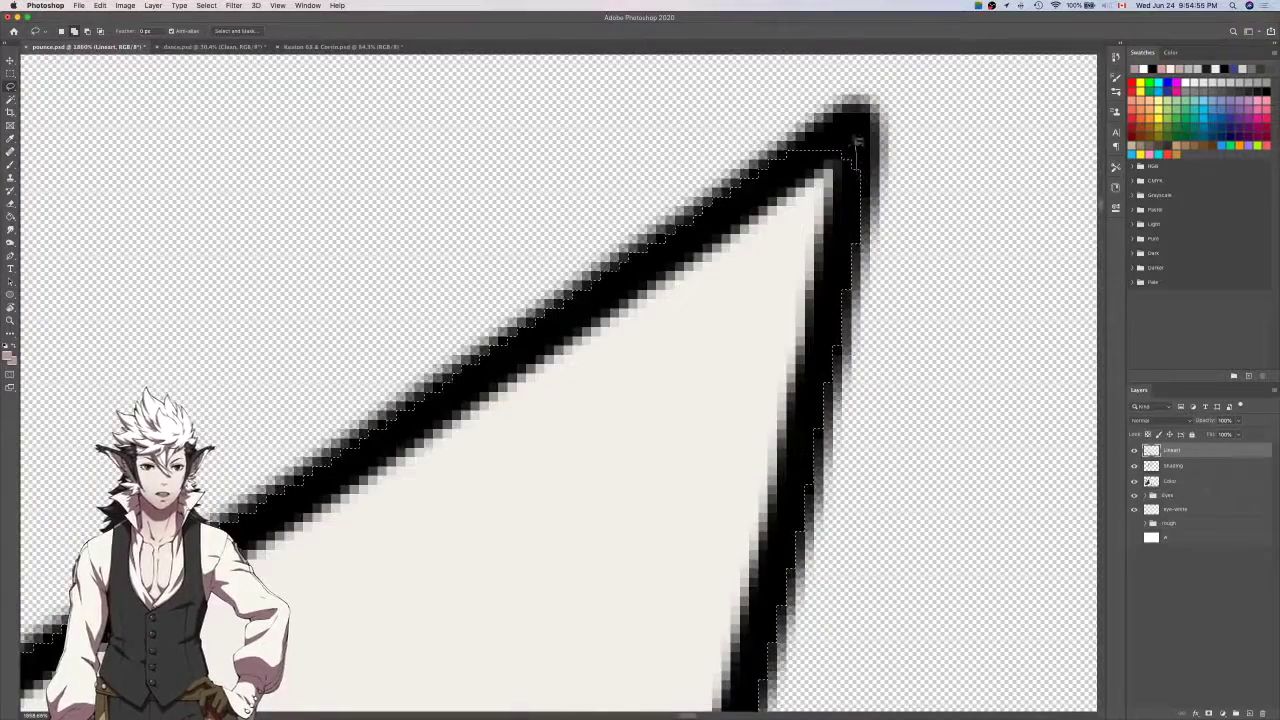
scroll(797, 156, down, 5)
scroll(795, 154, left, 5)
scroll(794, 154, down, 3)
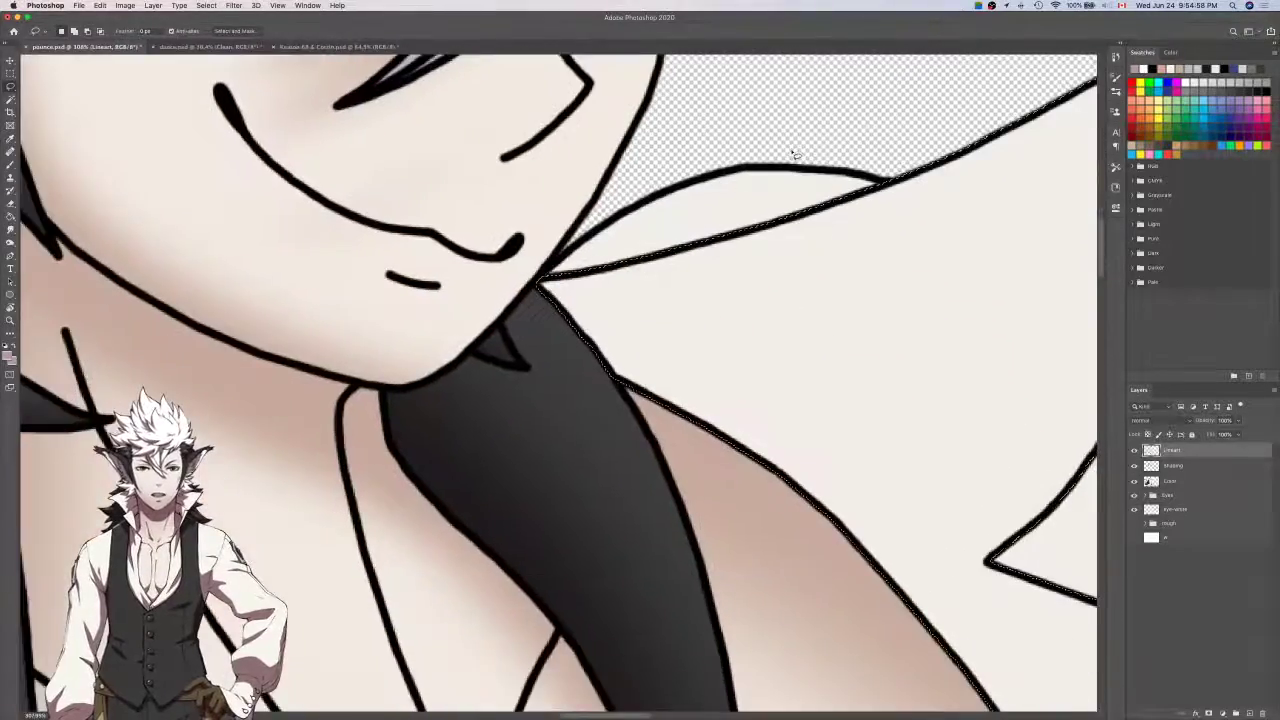
scroll(794, 154, down, 2)
scroll(794, 152, down, 4)
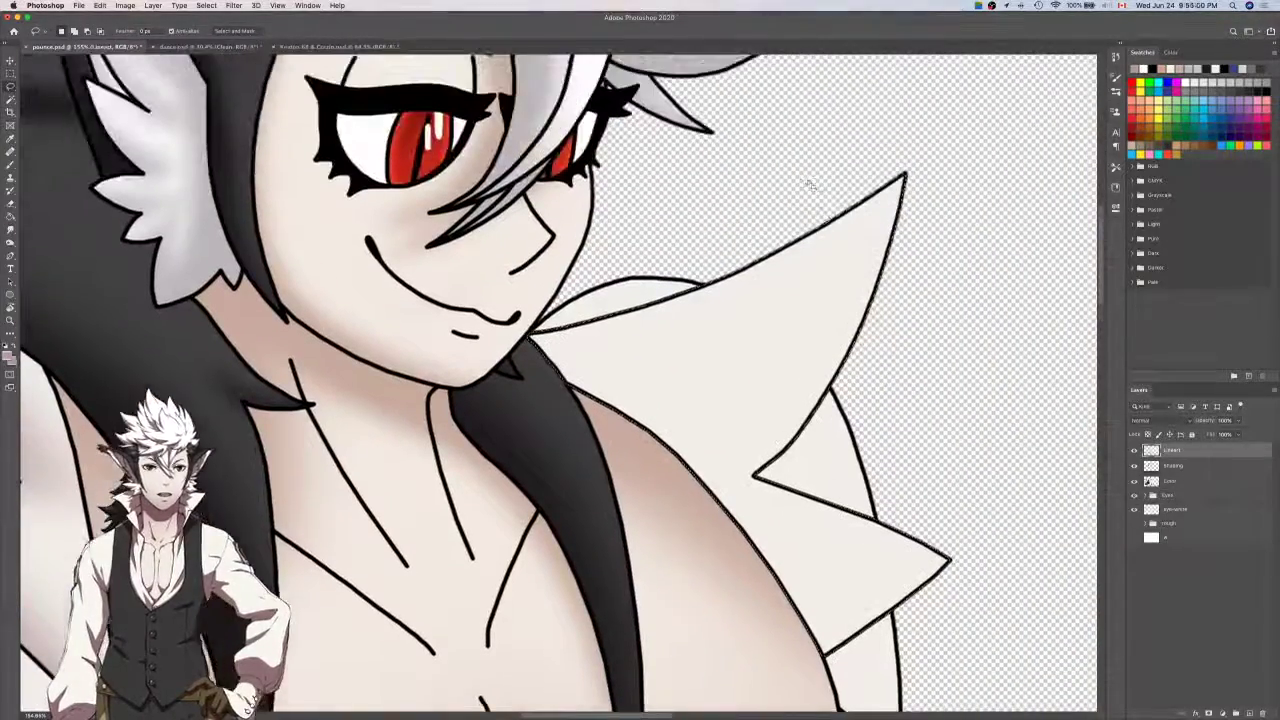
Try a large mauve brush stroke over the selected far collar on the Lineart layer, and undo it.
key(b)
scroll(810, 190, down, 4)
drag(829, 200, 900, 234)
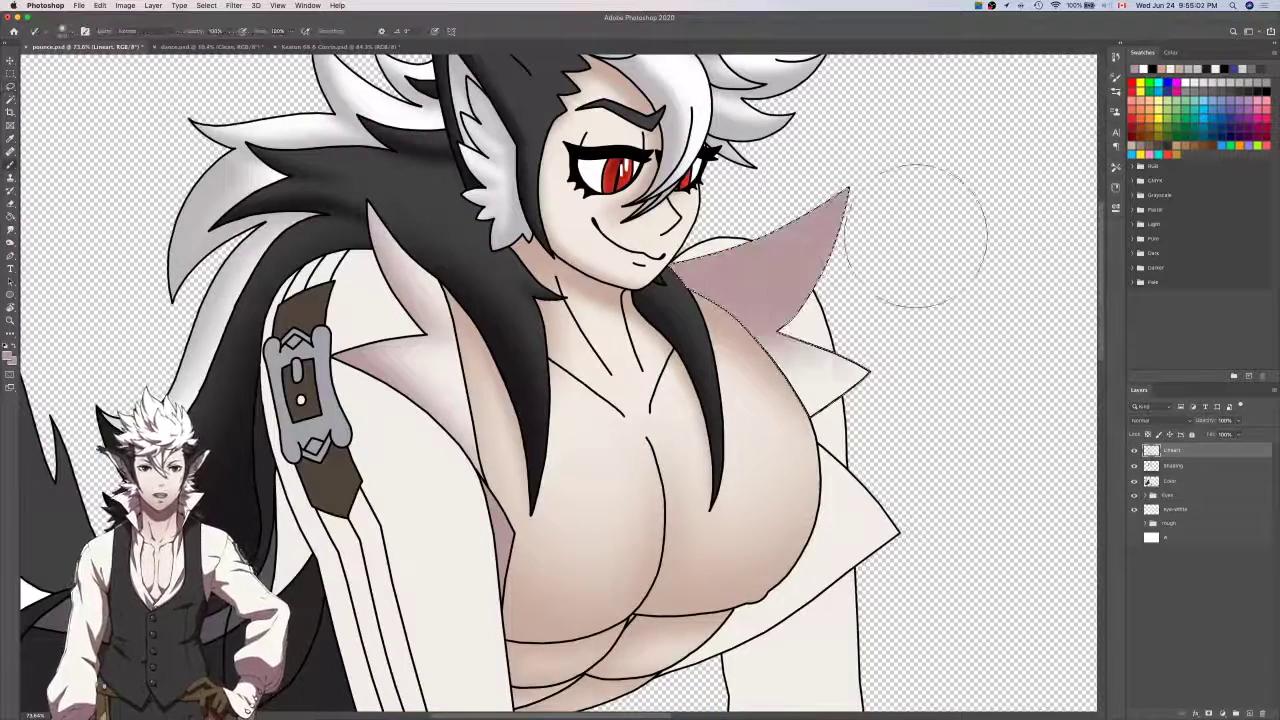
key(super+z)
Cover the selected far collar with solid mauve on the Shading layer using large brush strokes.
click(1186, 467)
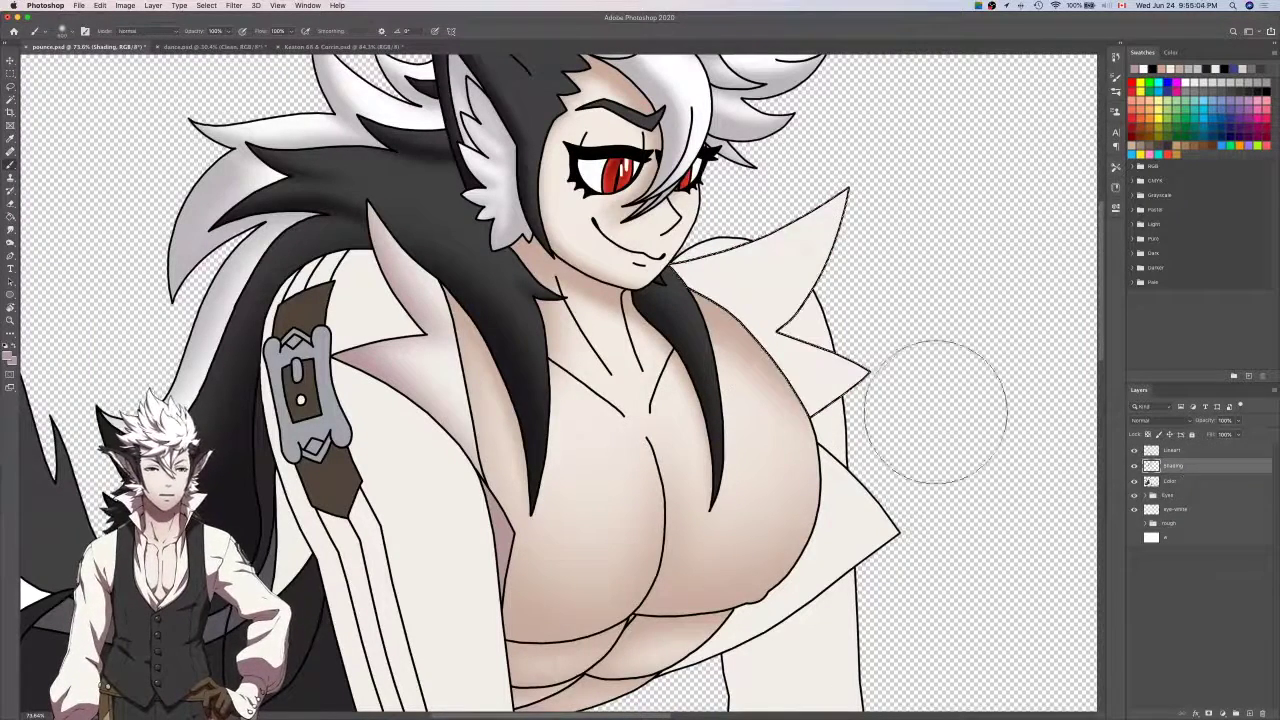
drag(716, 257, 826, 453)
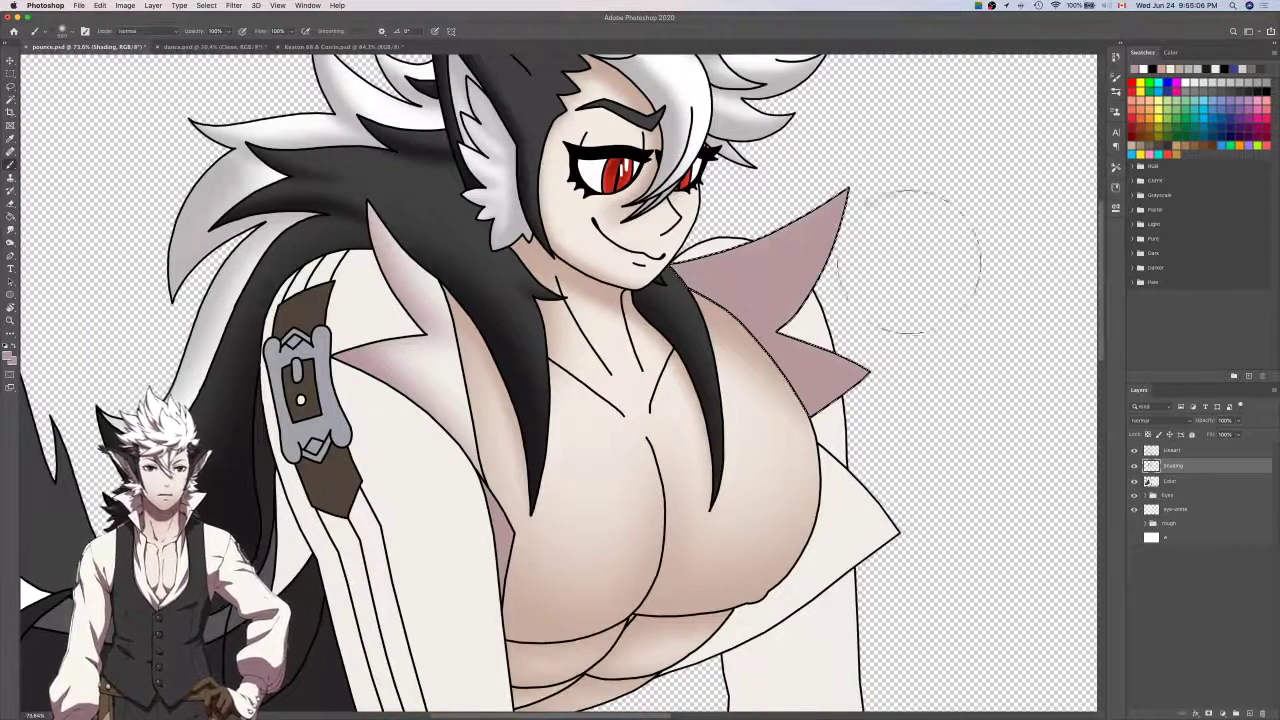
drag(929, 243, 760, 235)
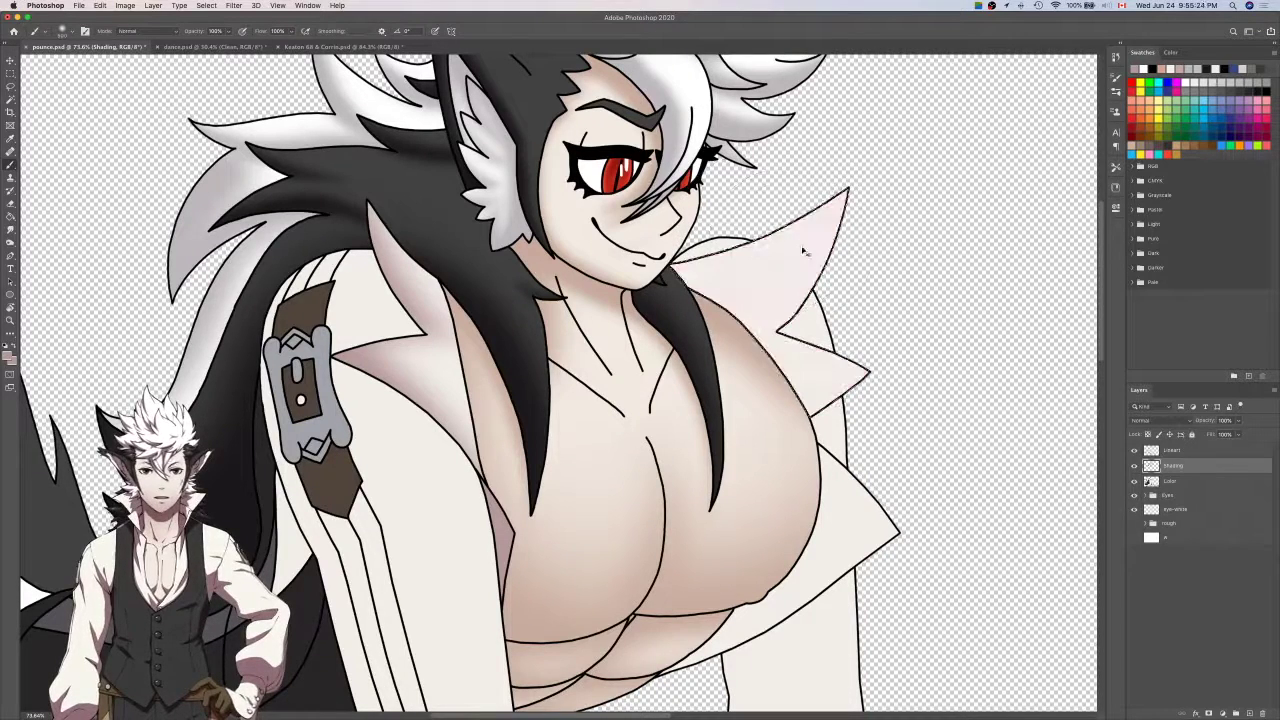
drag(823, 249, 899, 257)
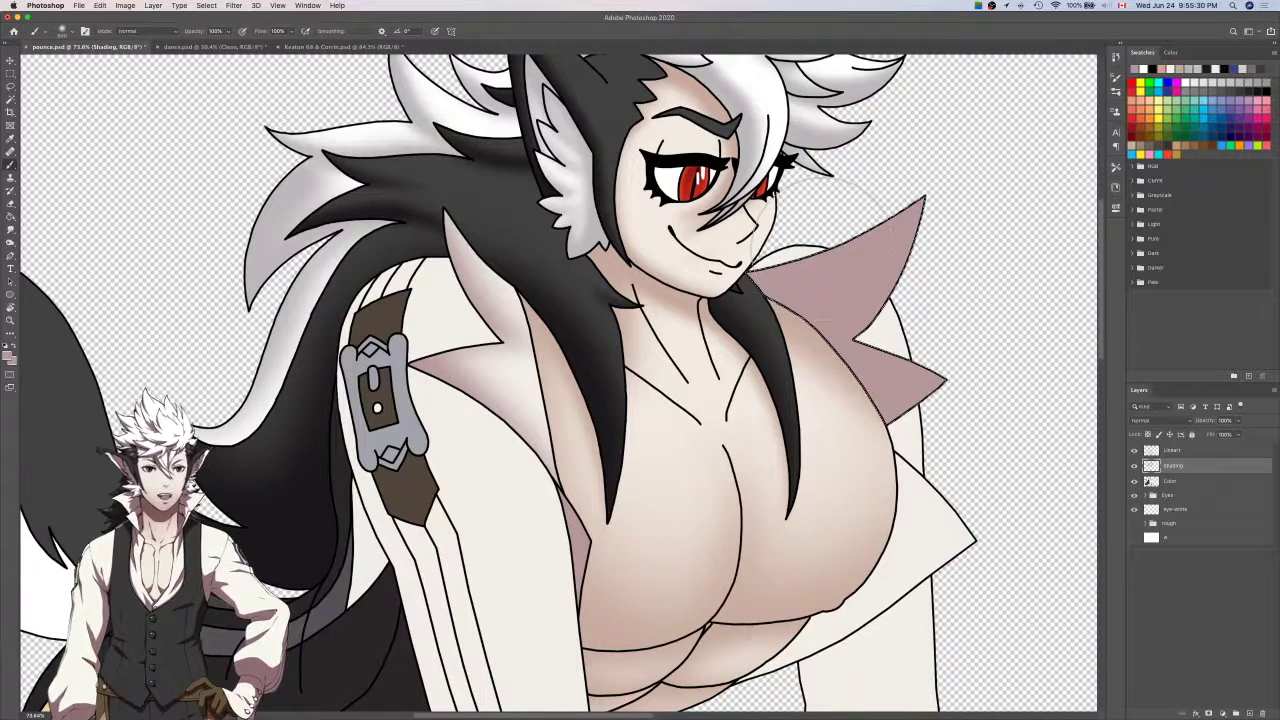
Select the far lapel below the collar on the Lineart layer with the Magic Wand and expand the selection into the outline.
click(1212, 452)
key(w)
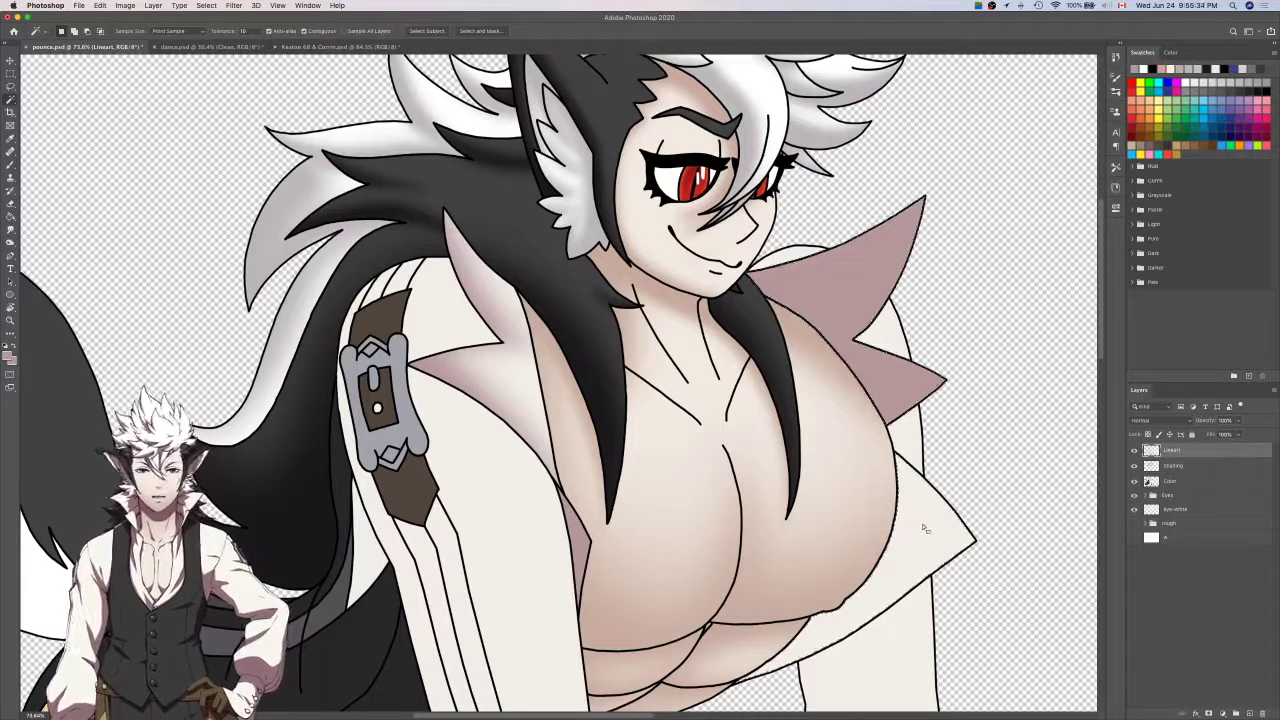
key(l)
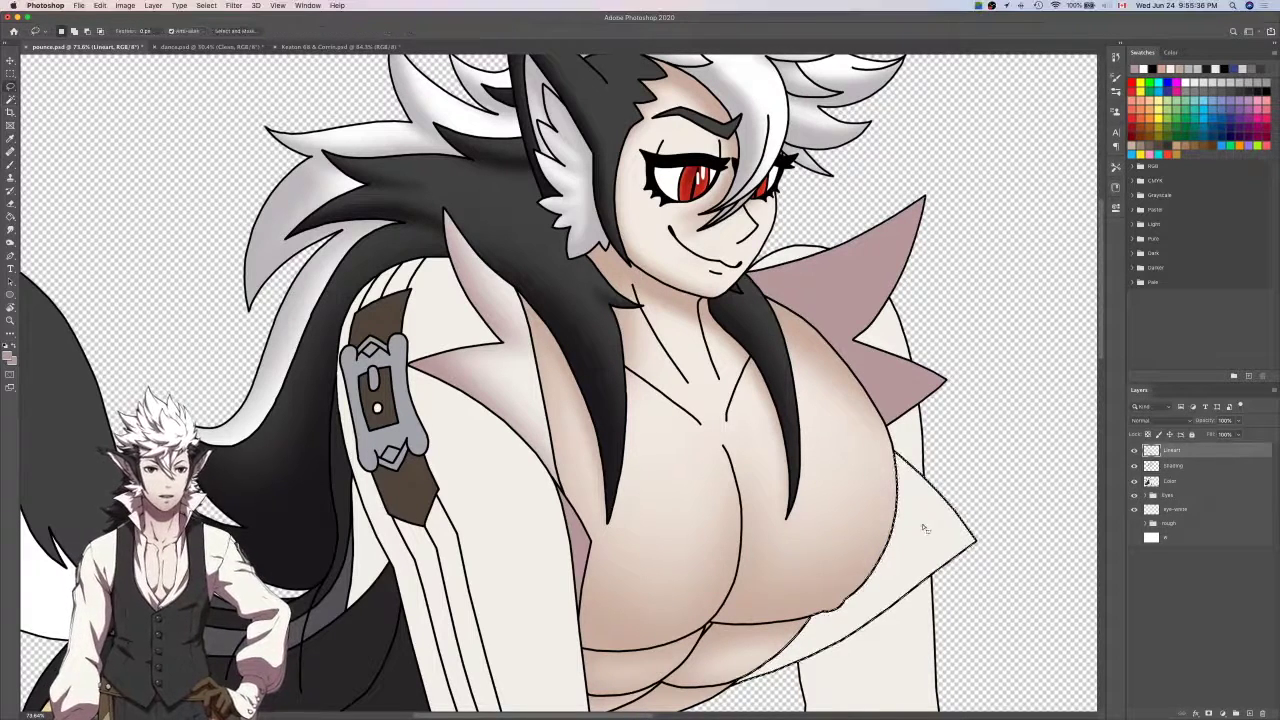
scroll(890, 460, up, 5)
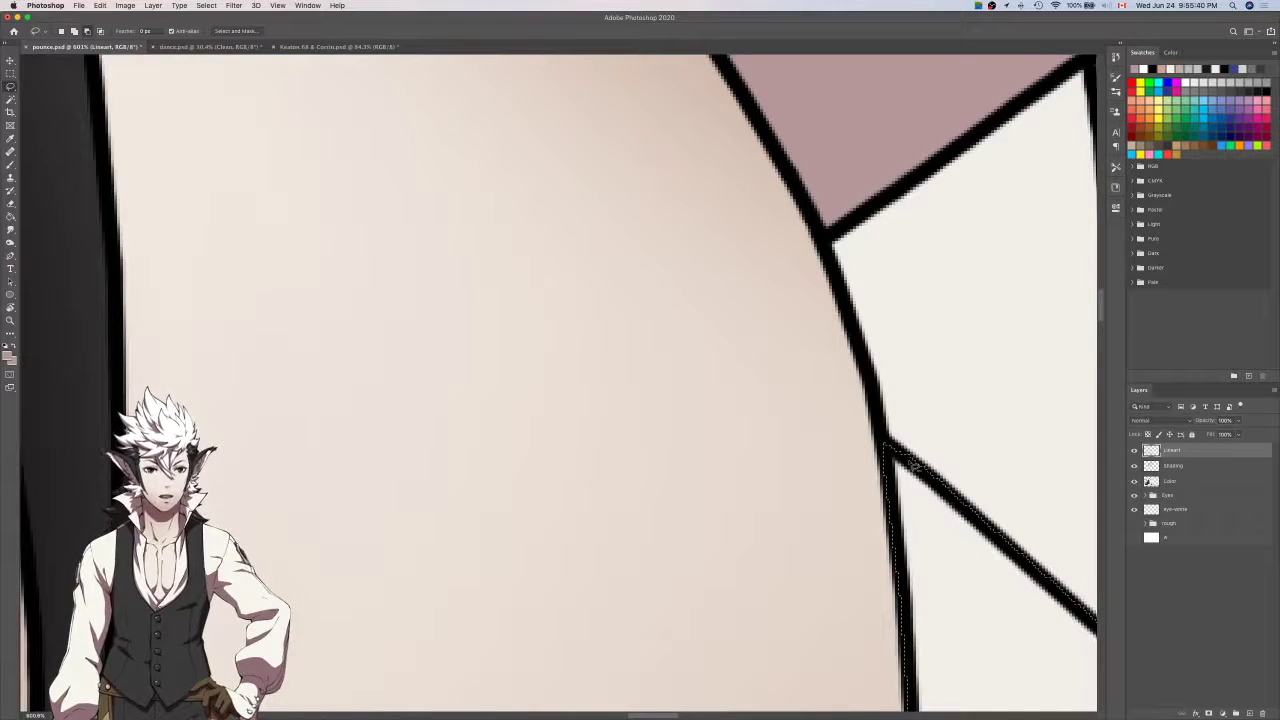
scroll(897, 456, down, 4)
scroll(911, 464, down, 3)
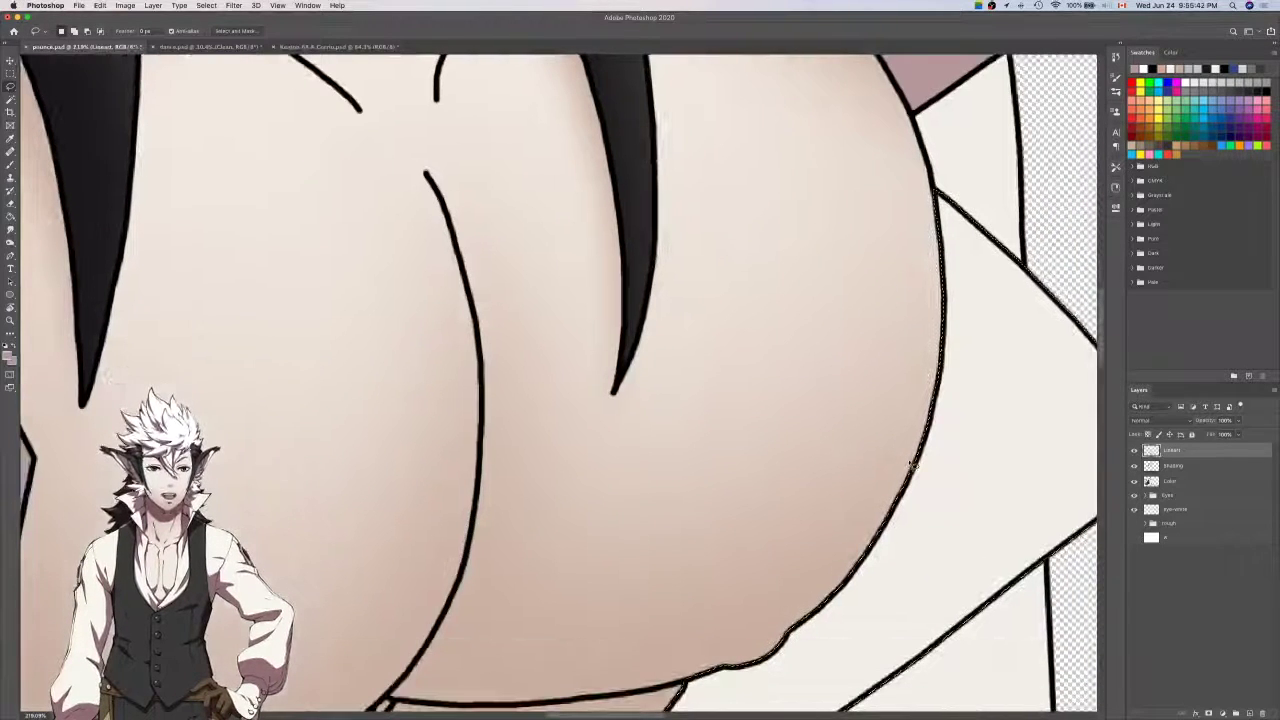
Add the missing narrow tip at the far lapel's lower end to the selection with the Lasso tool.
scroll(912, 464, down, 3)
scroll(912, 464, left, 3)
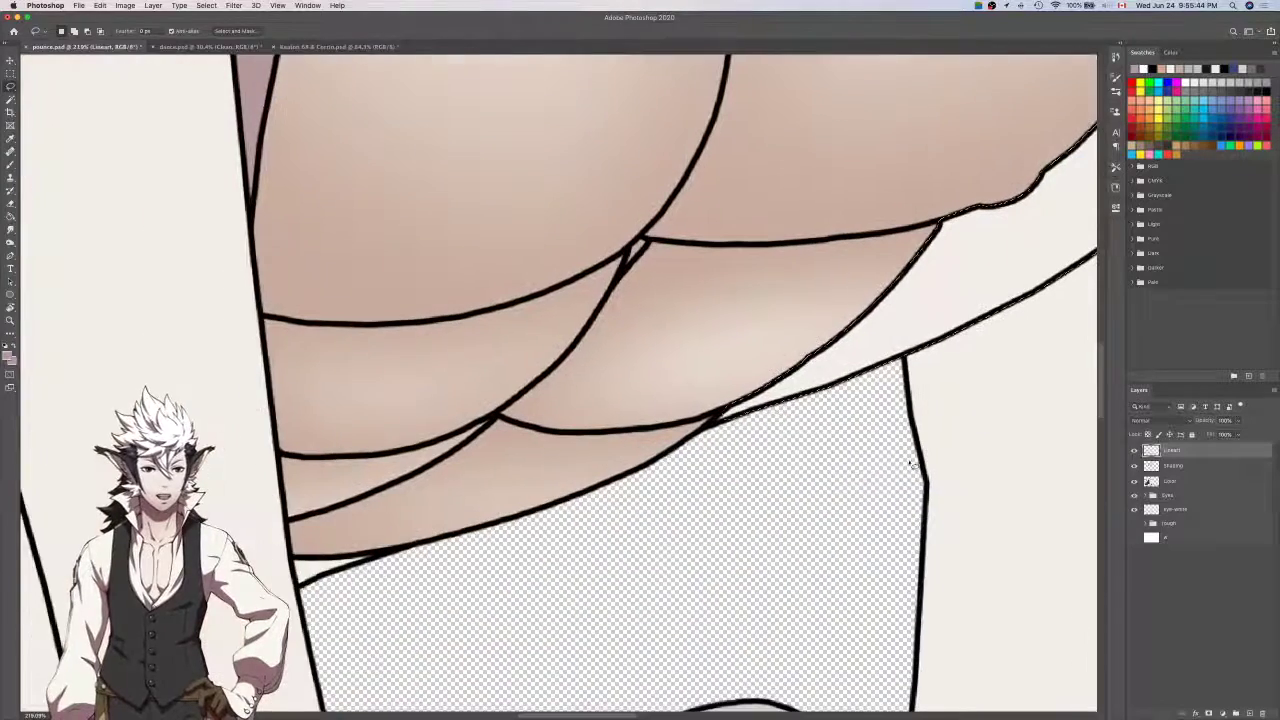
scroll(710, 445, up, 5)
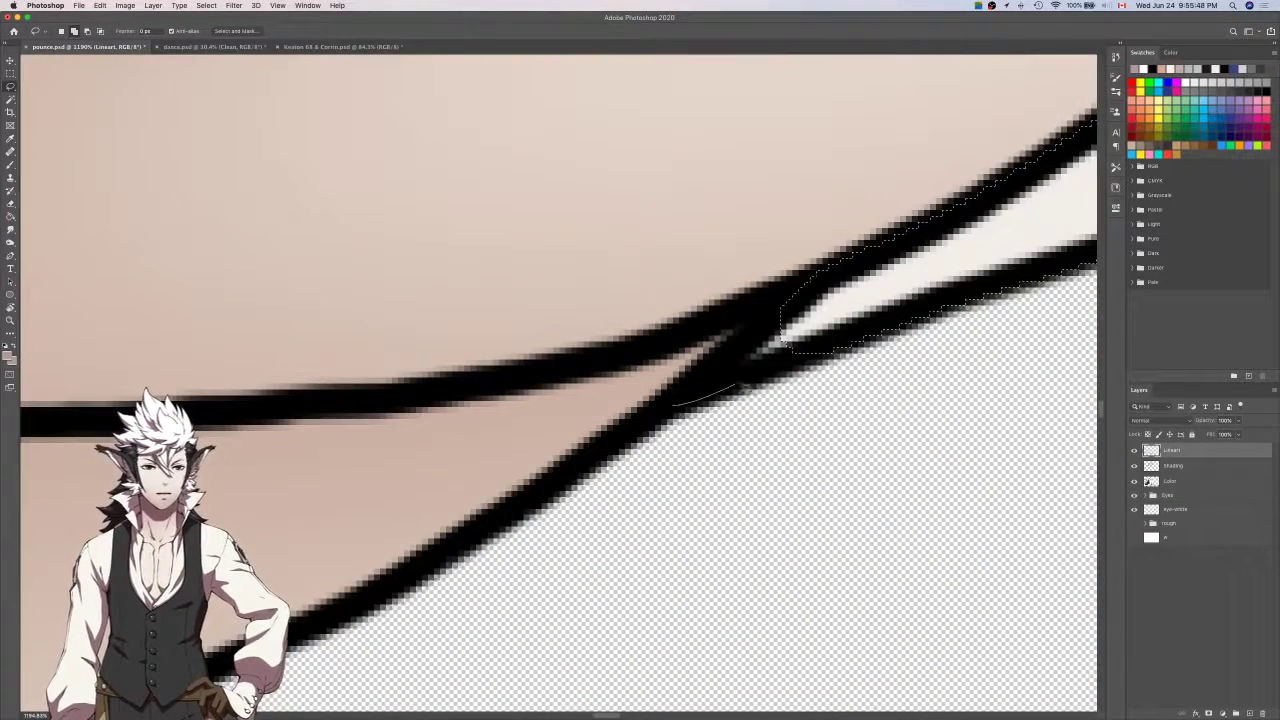
drag(740, 386, 903, 313)
mouse_move(808, 298)
mouse_down()
mouse_move(794, 286)
mouse_move(672, 409)
mouse_up()
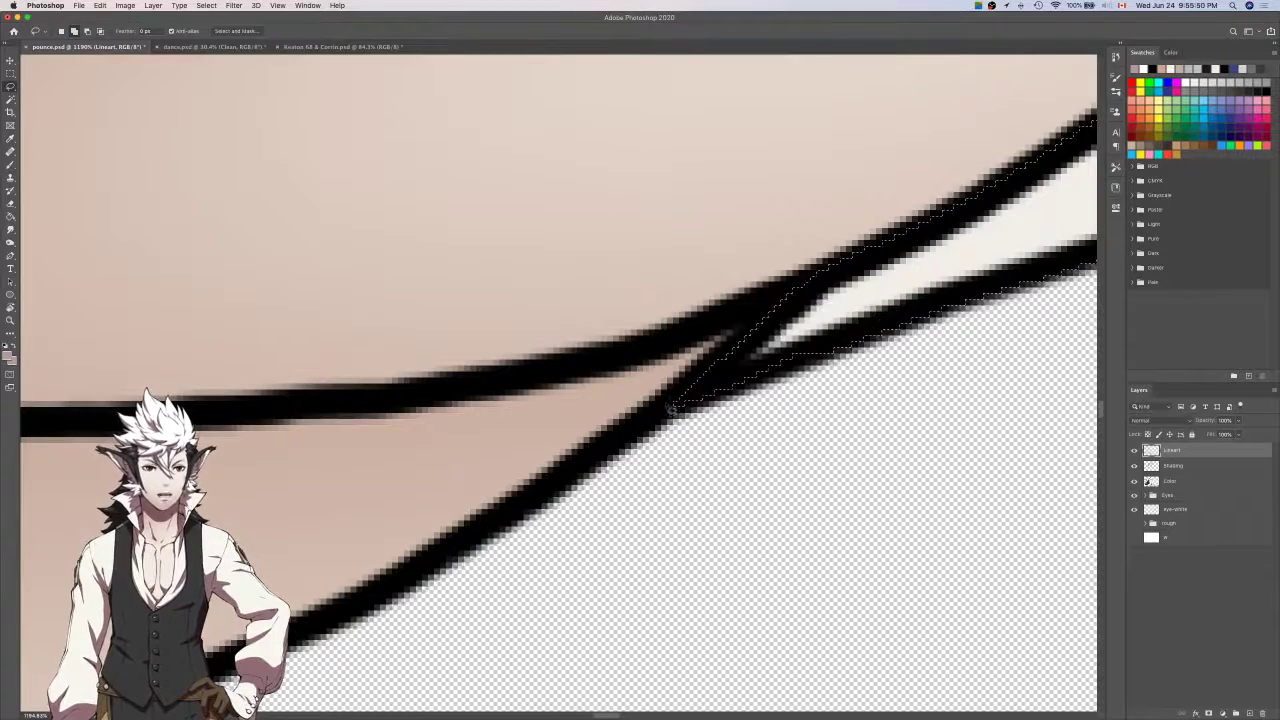
scroll(826, 344, down, 7)
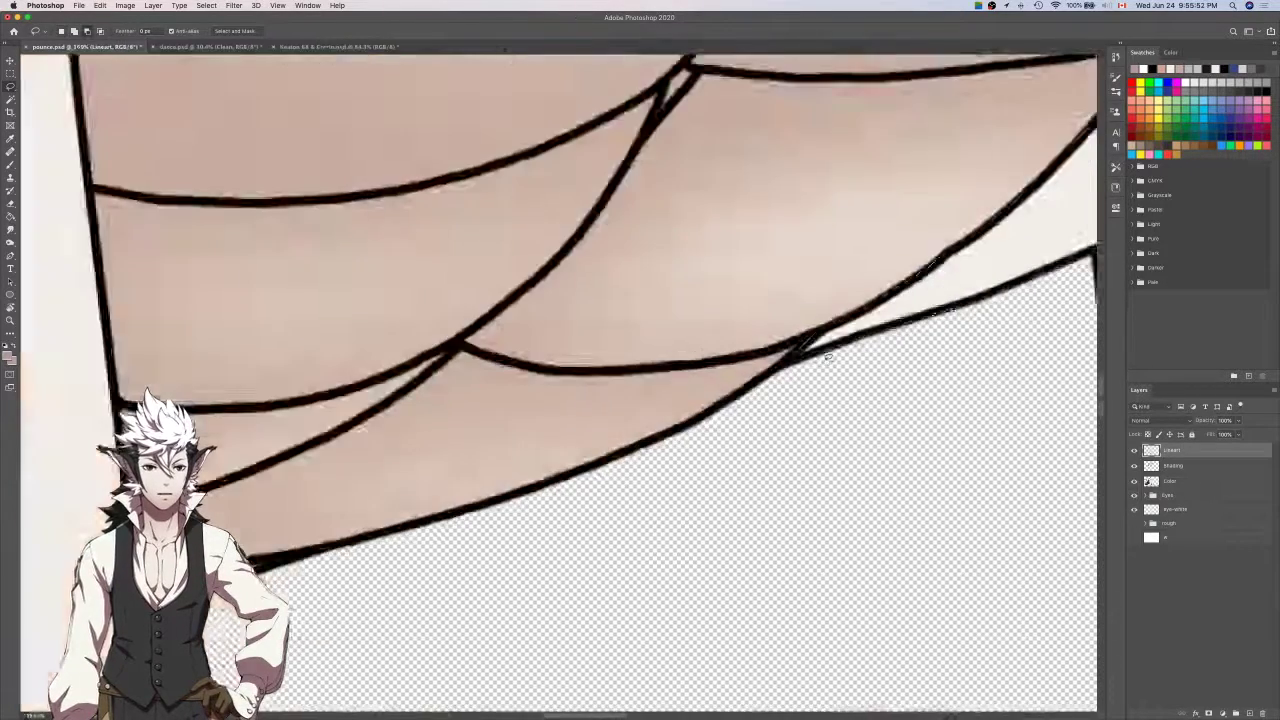
scroll(827, 355, left, 5)
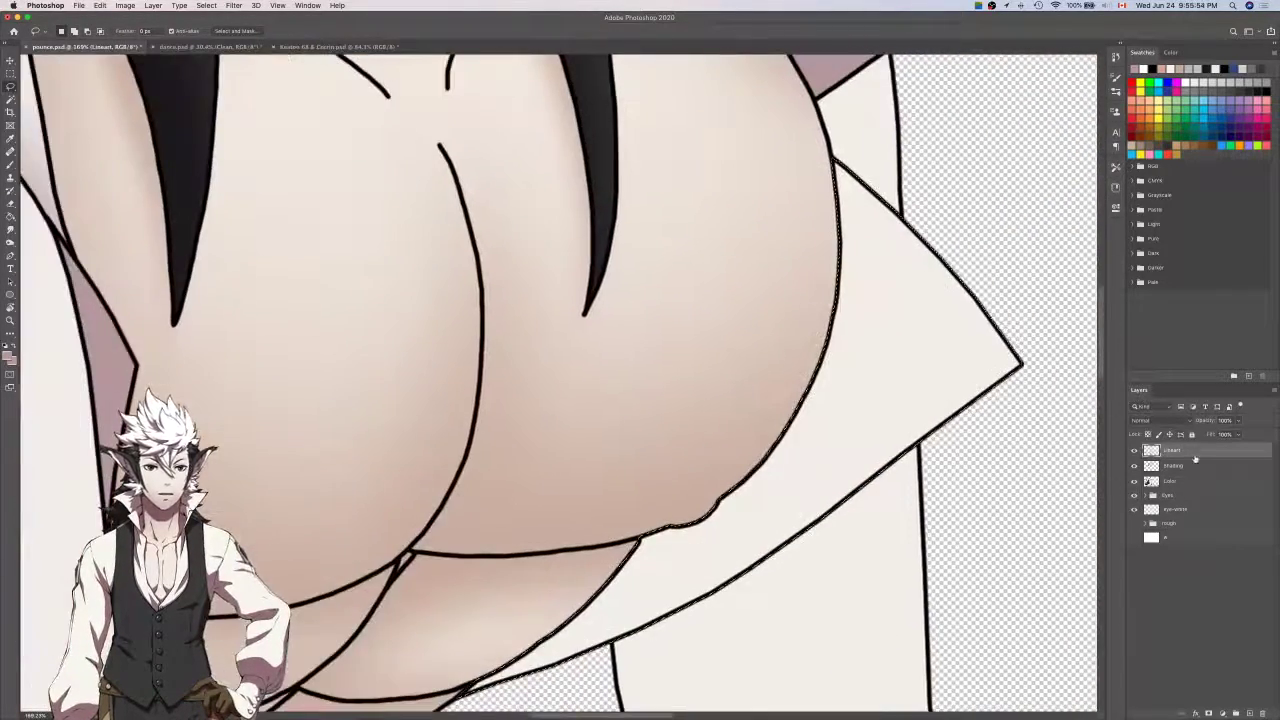
Cover the selected far lapel with solid mauve on the Shading layer using a large brush.
click(1192, 465)
scroll(984, 475, down, 3)
key(b)
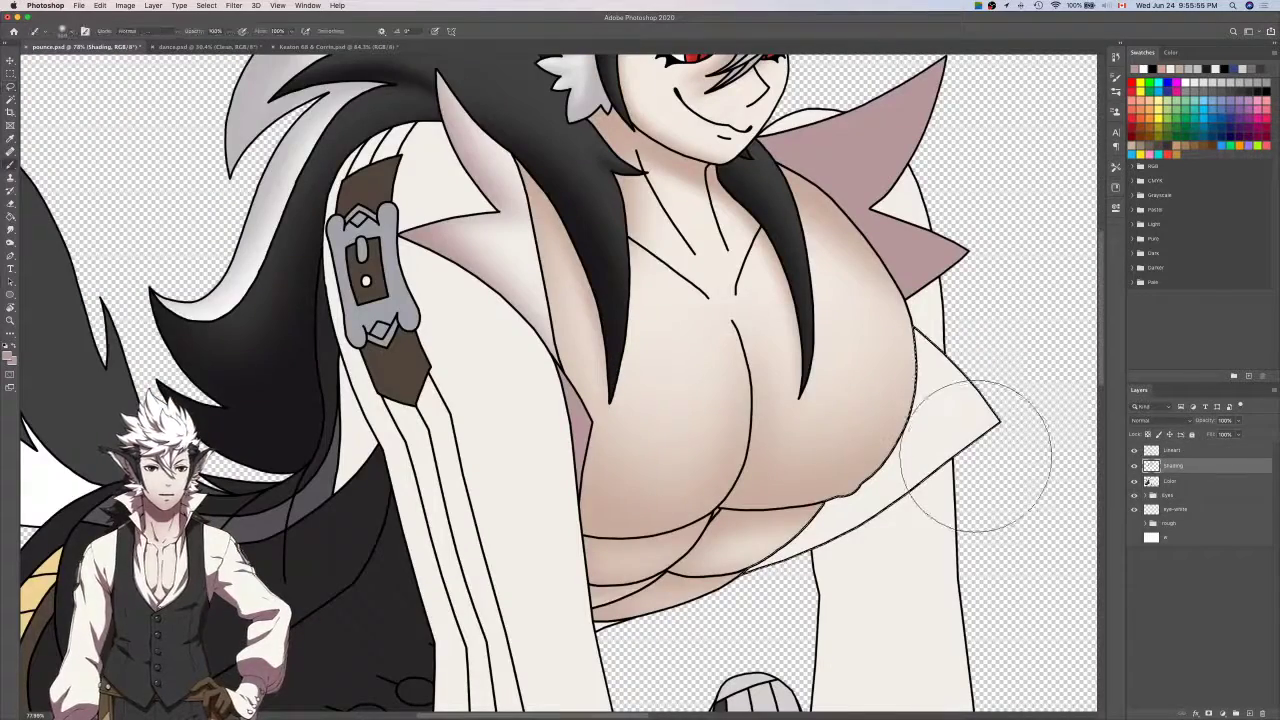
drag(957, 457, 871, 371)
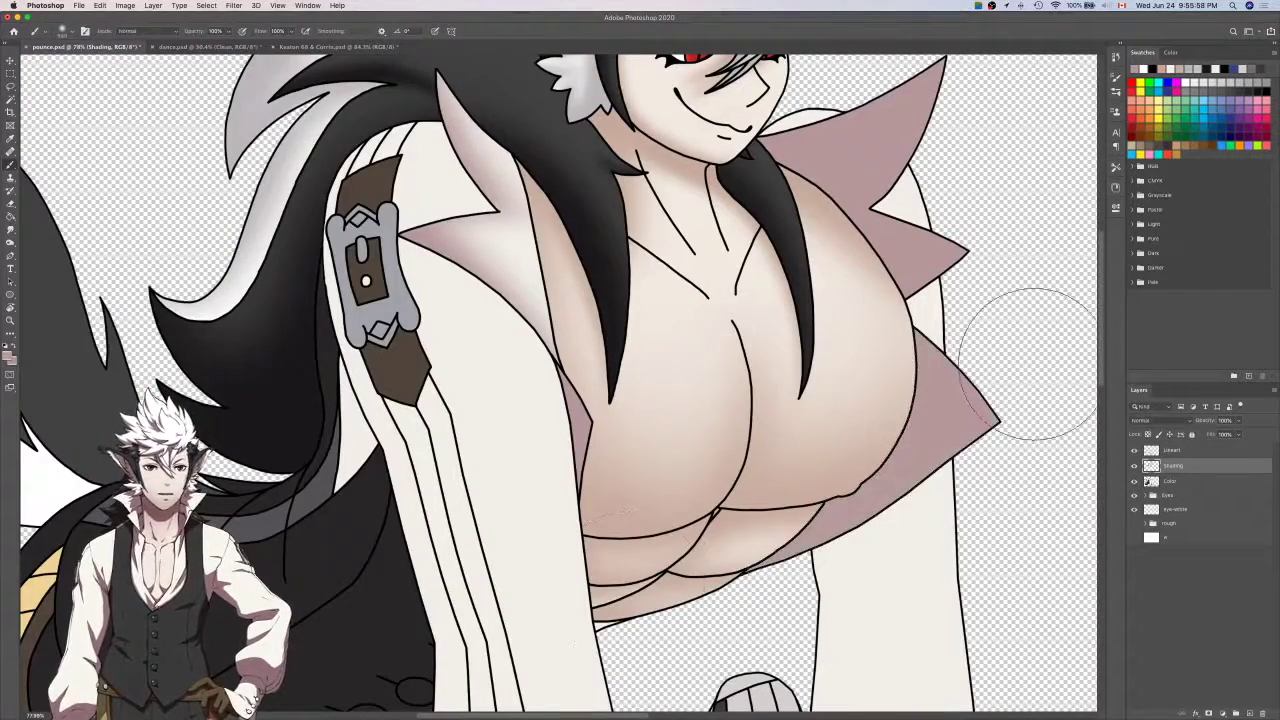
Try a soft mauve brush stroke over the near collar without a selection, and undo it.
scroll(1035, 365, down, 1)
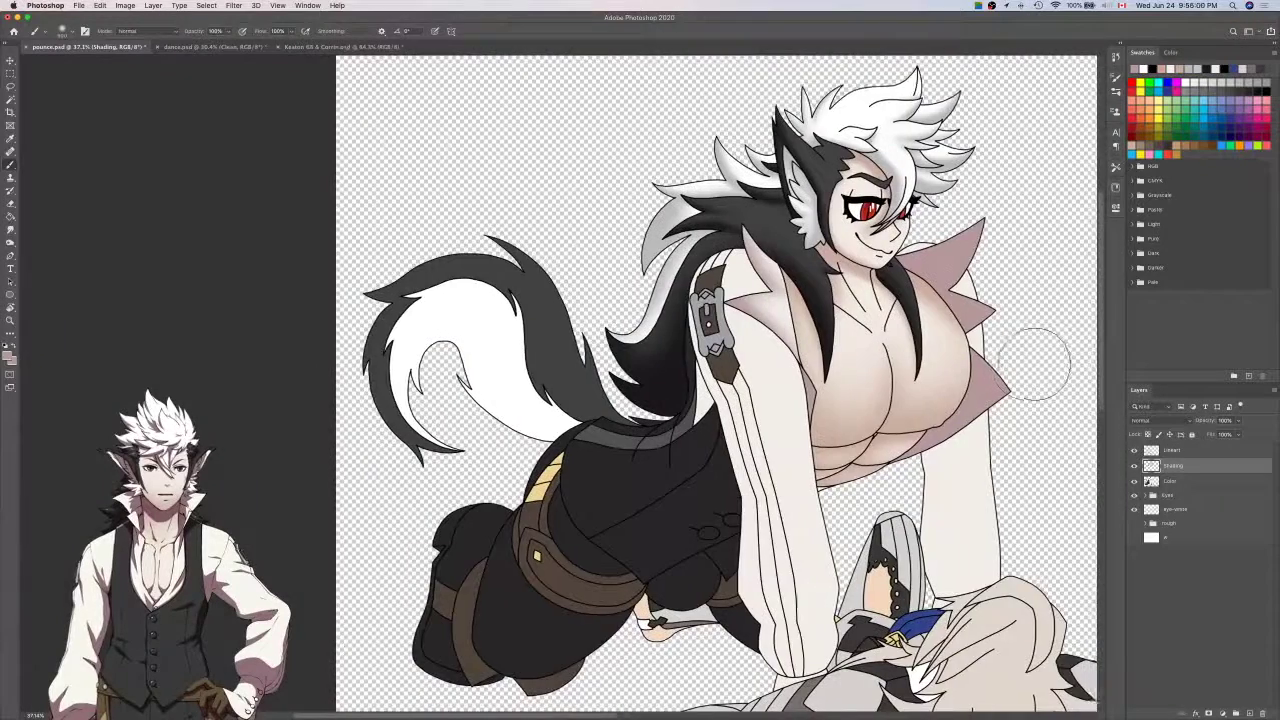
scroll(1035, 363, right, 2)
scroll(1035, 363, up, 1)
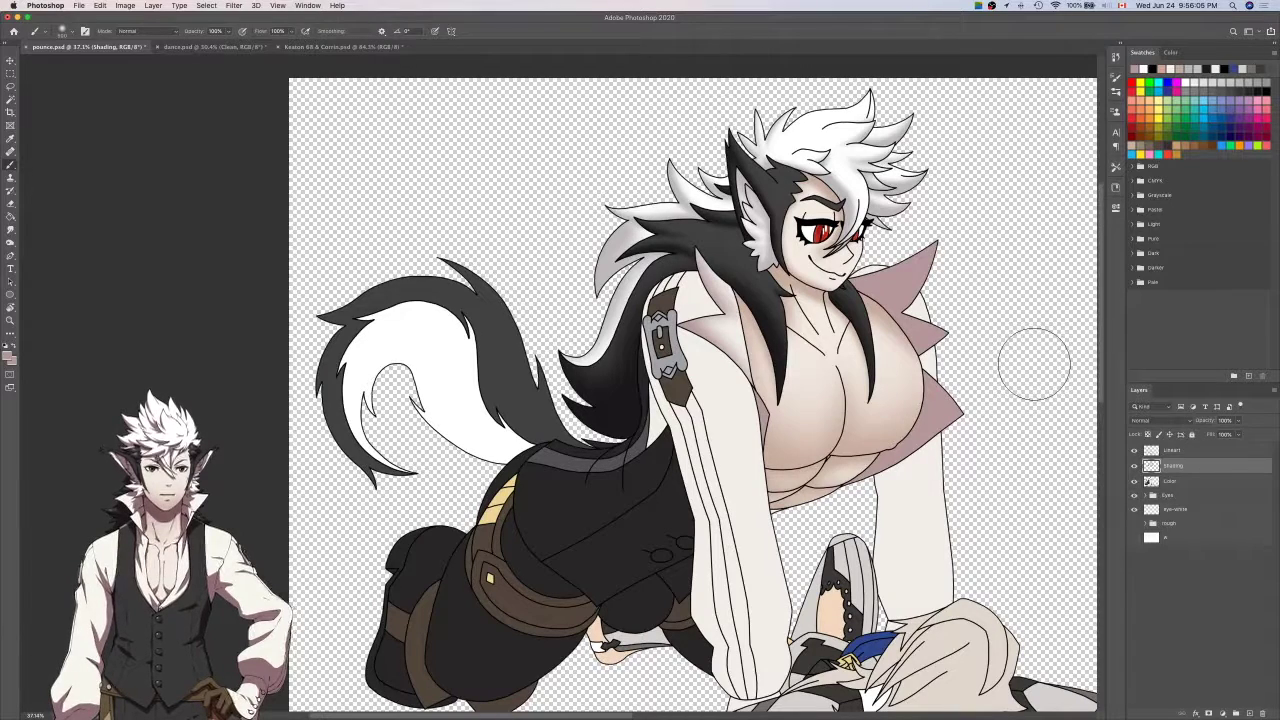
scroll(1034, 363, right, 2)
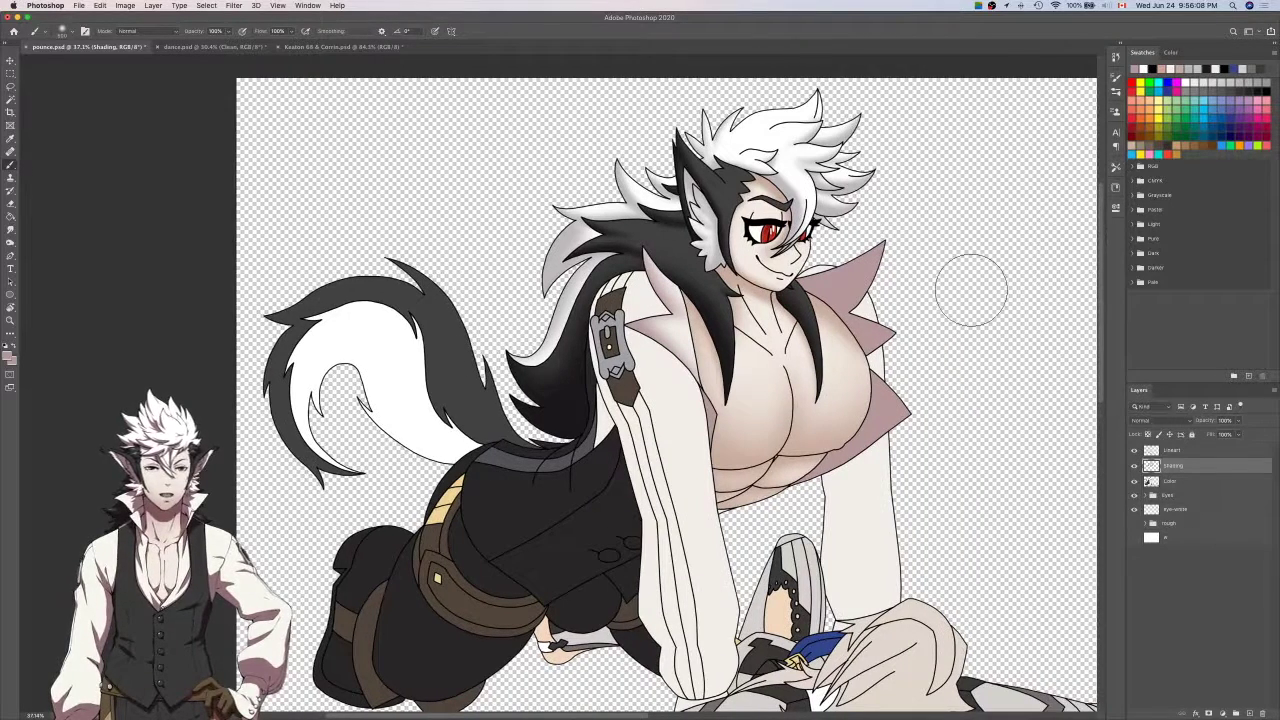
scroll(971, 288, right, 3)
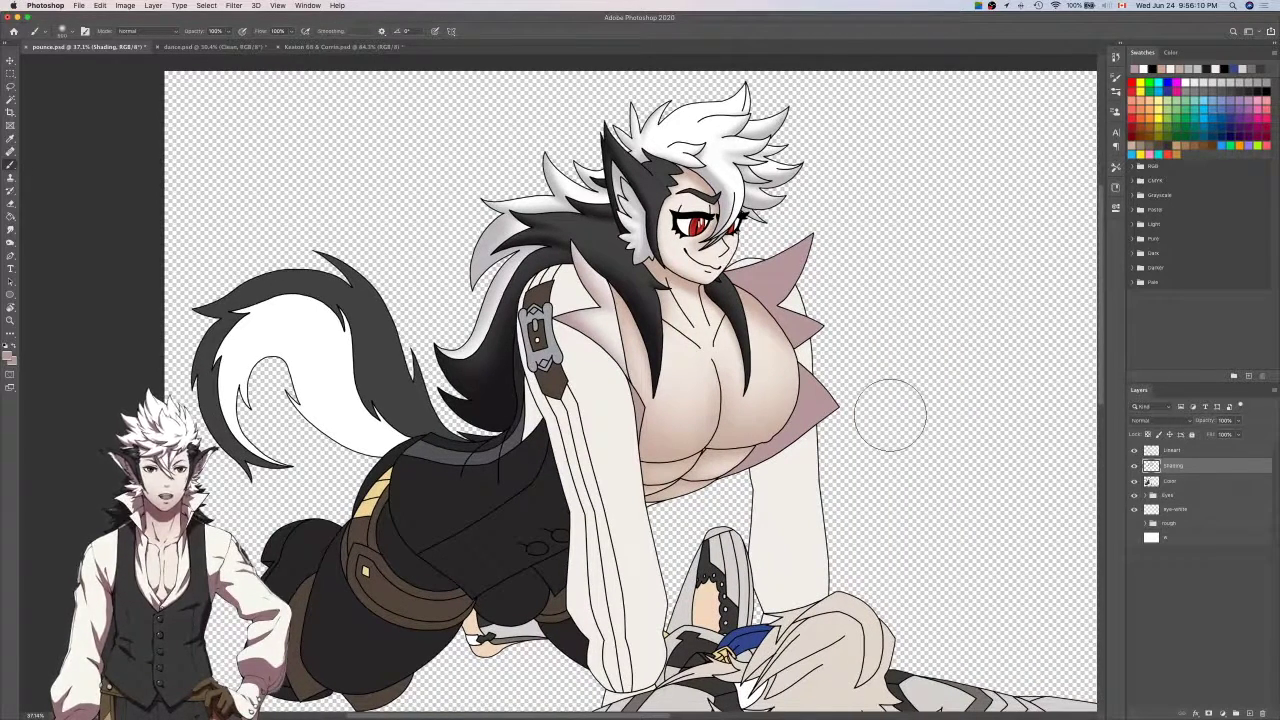
drag(583, 292, 565, 238)
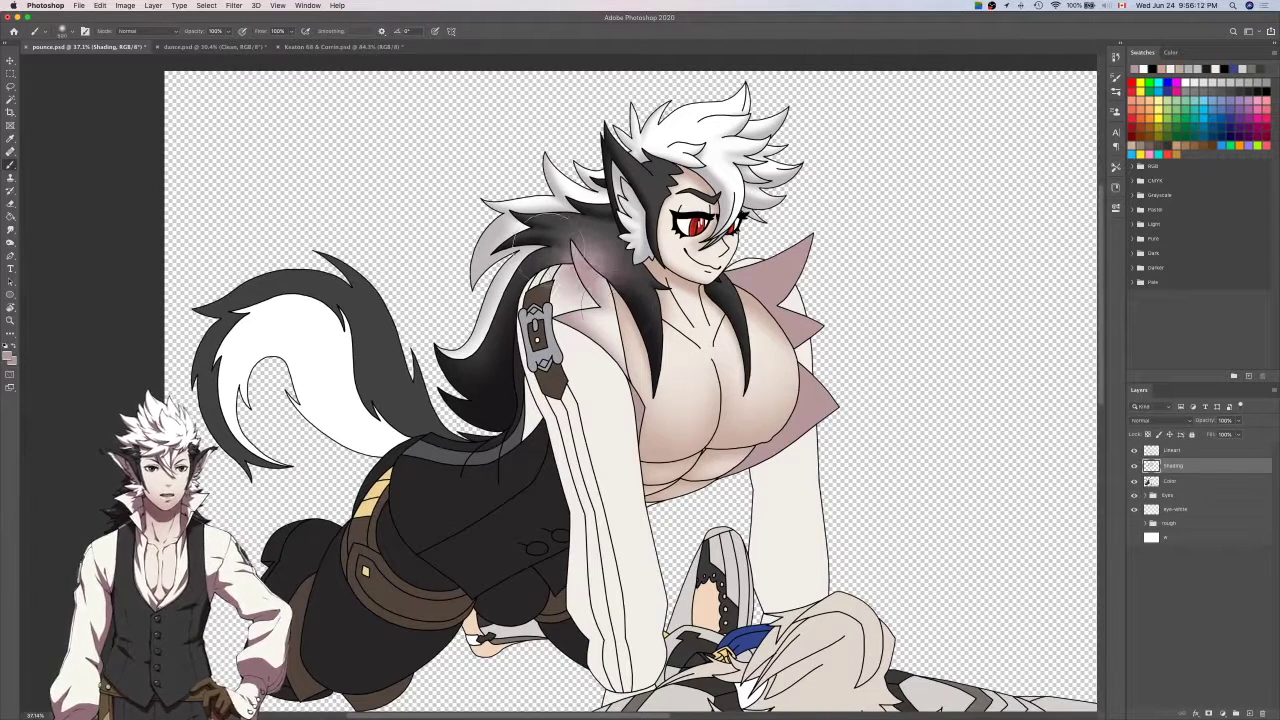
key(ctrl+z)
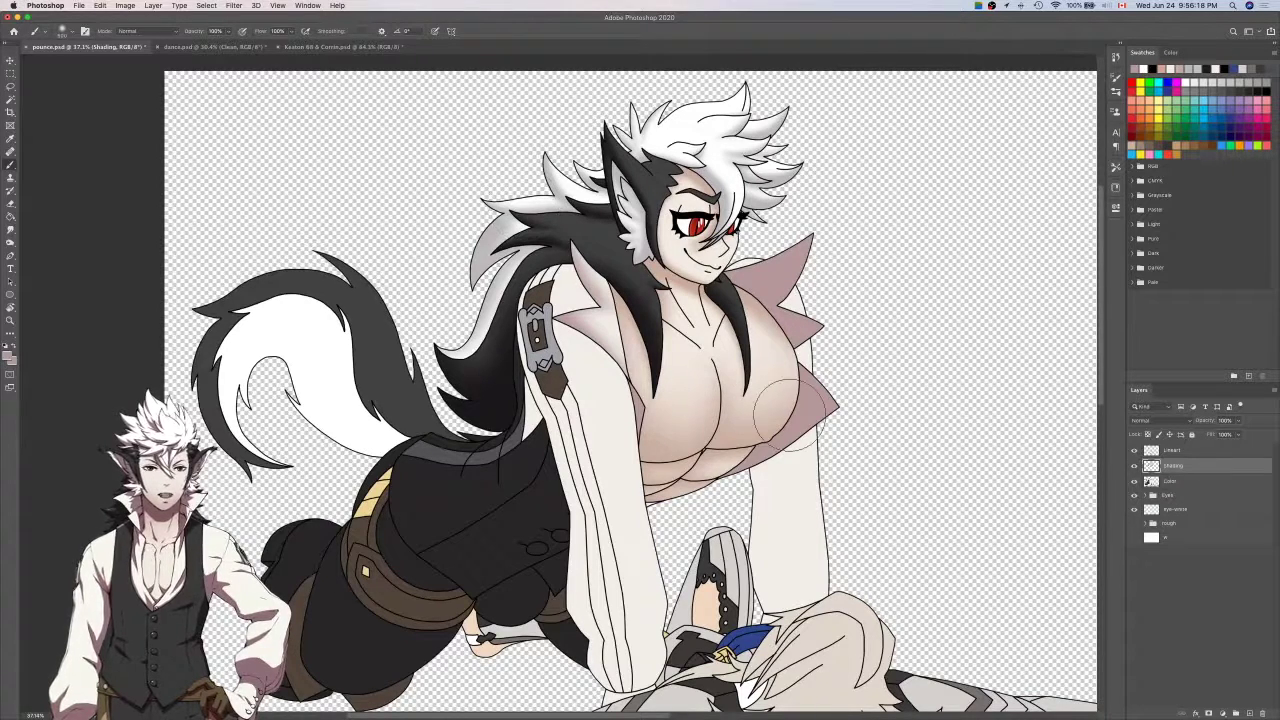
Select the visible parts of the far sleeve and shoulder on the Lineart layer with the Magic Wand.
click(1193, 481)
click(1198, 452)
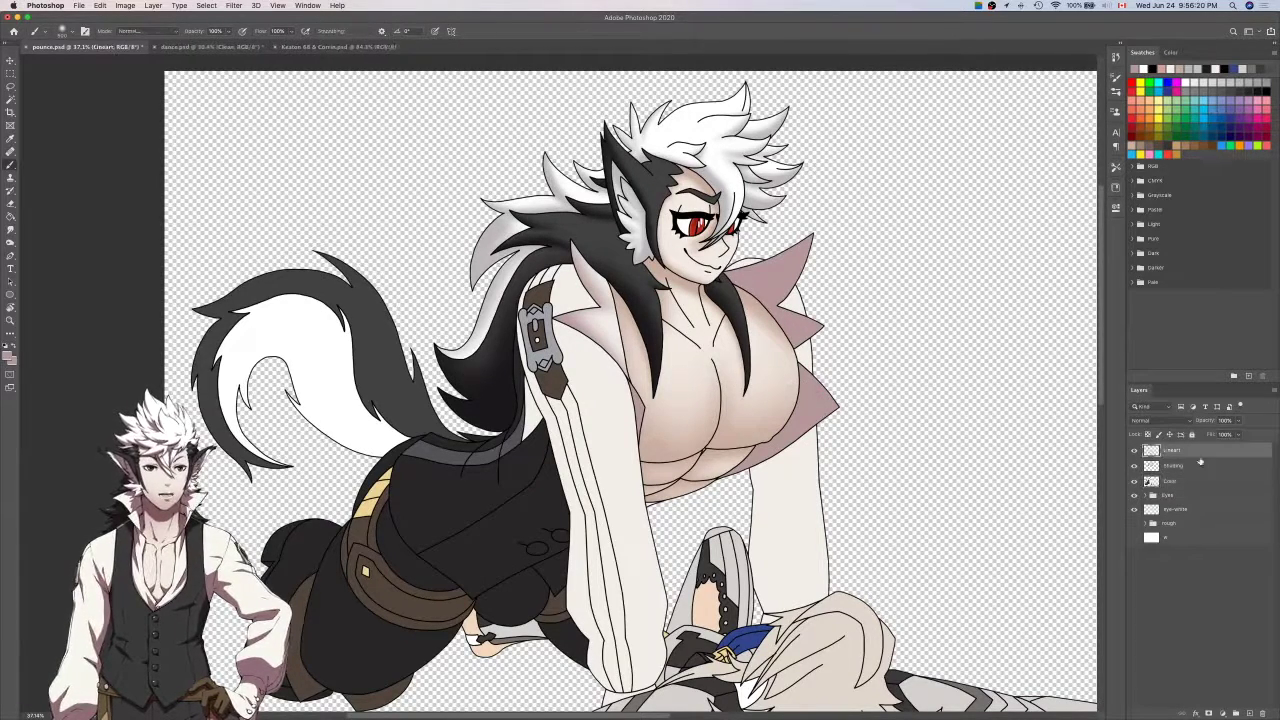
key(w)
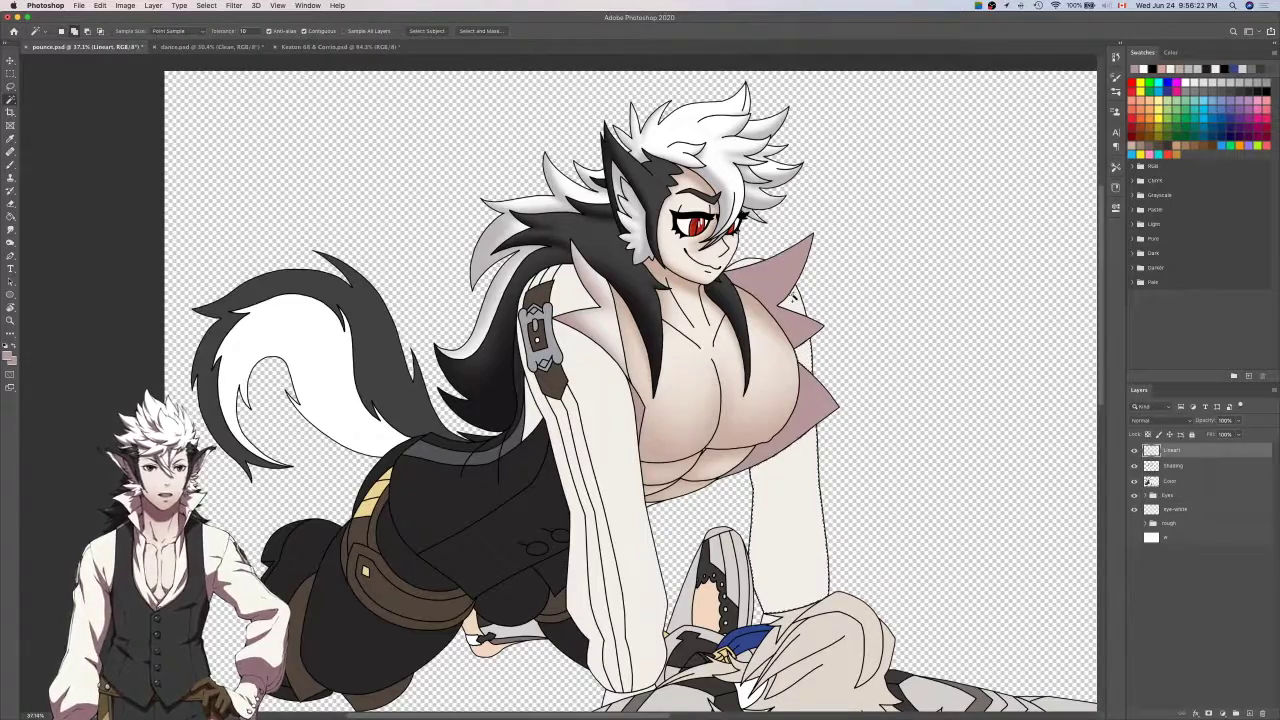
scroll(757, 265, up, 3)
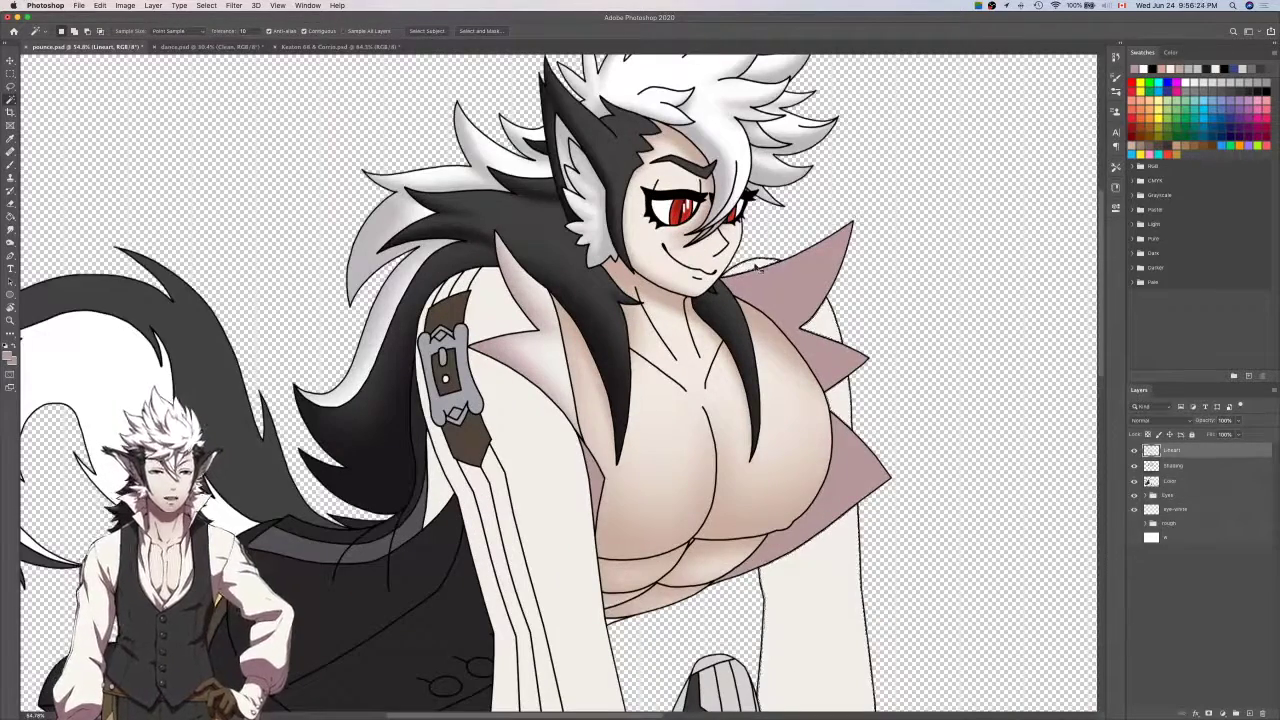
Extend the far shoulder selection into its outline and add its missing pointed corner beside the collar with the Lasso tool.
key(l)
scroll(757, 266, up, 5)
scroll(757, 266, up, 5)
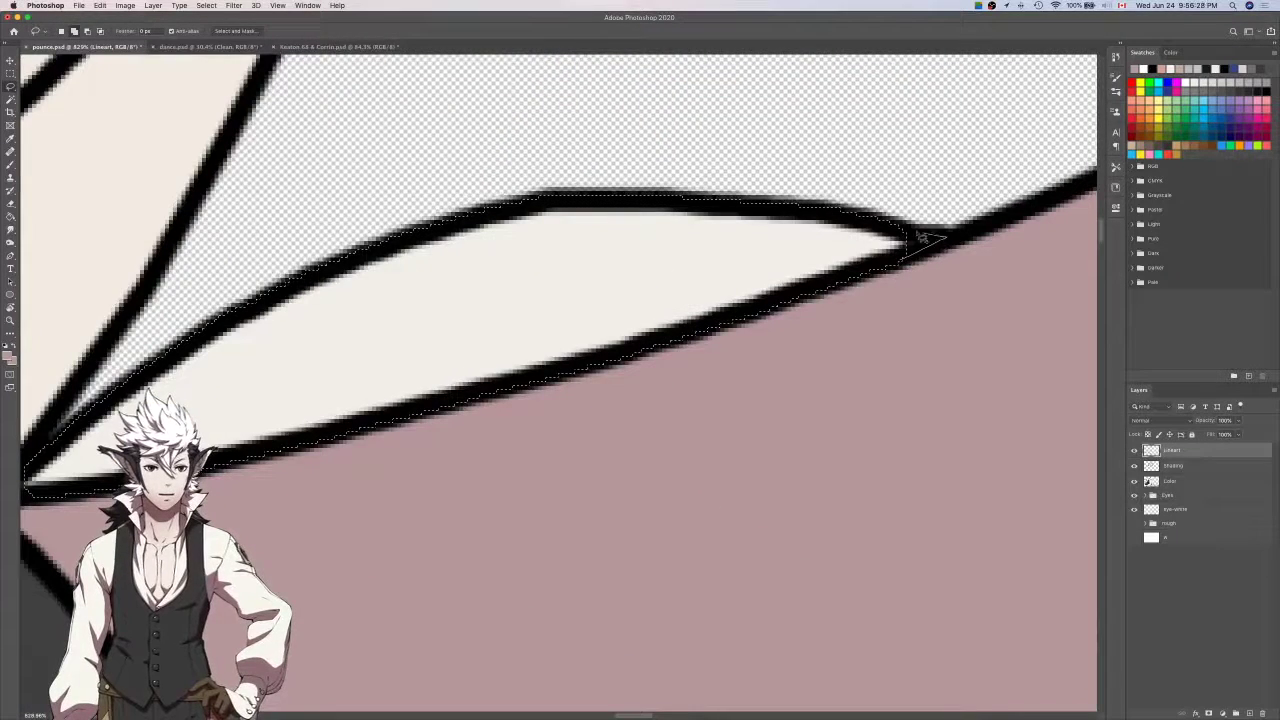
scroll(922, 238, down, 2)
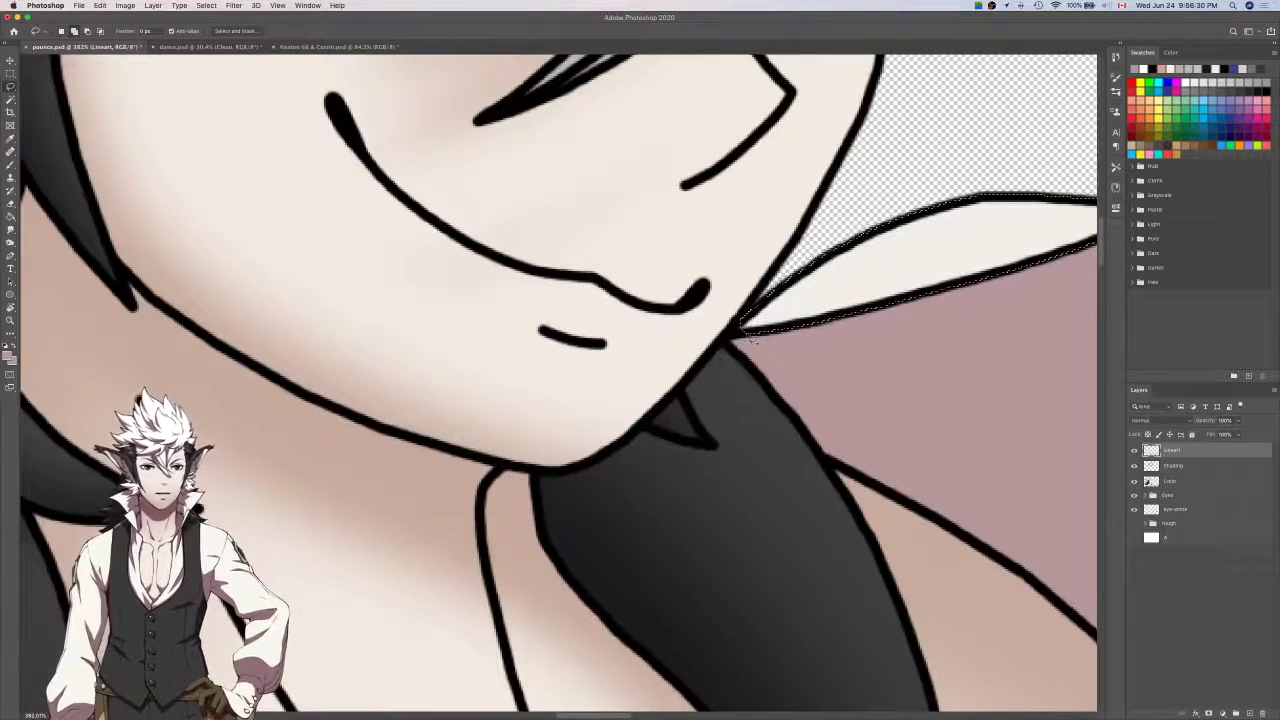
scroll(737, 324, down, 3)
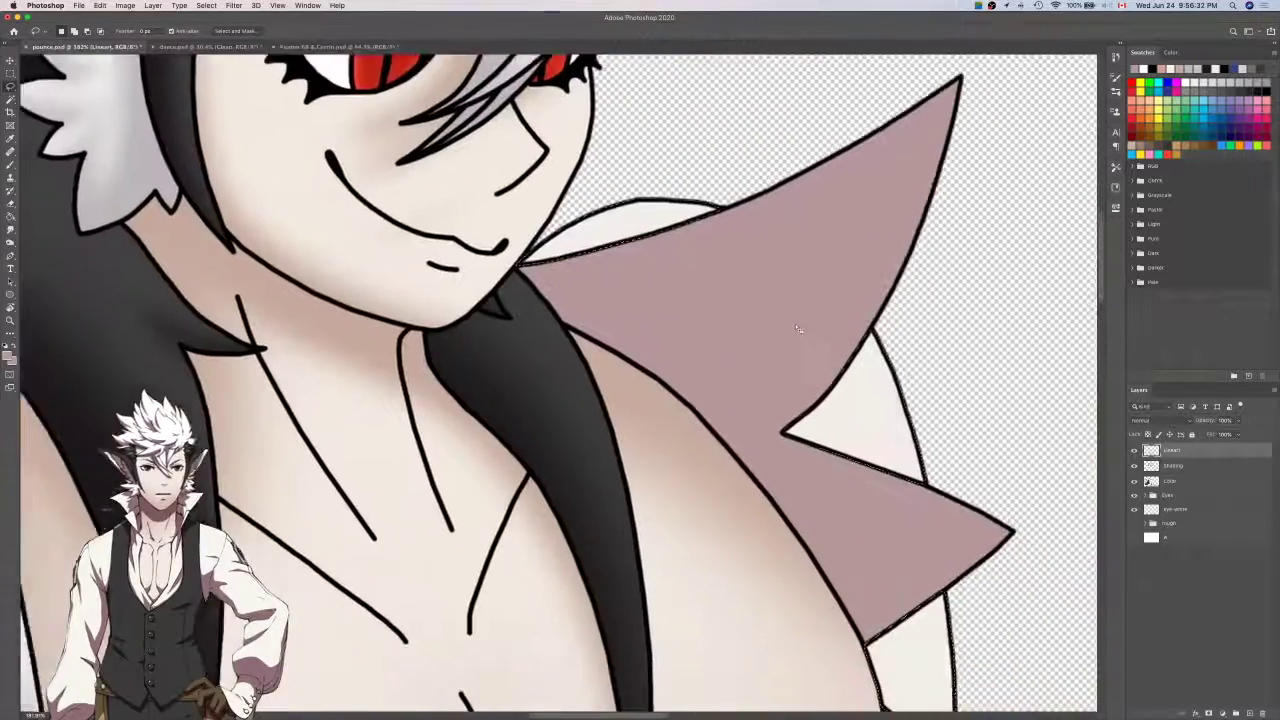
Add the missing corners of the far sleeve between the collar points and the lapel to the selection with the Lasso tool.
scroll(845, 330, up, 5)
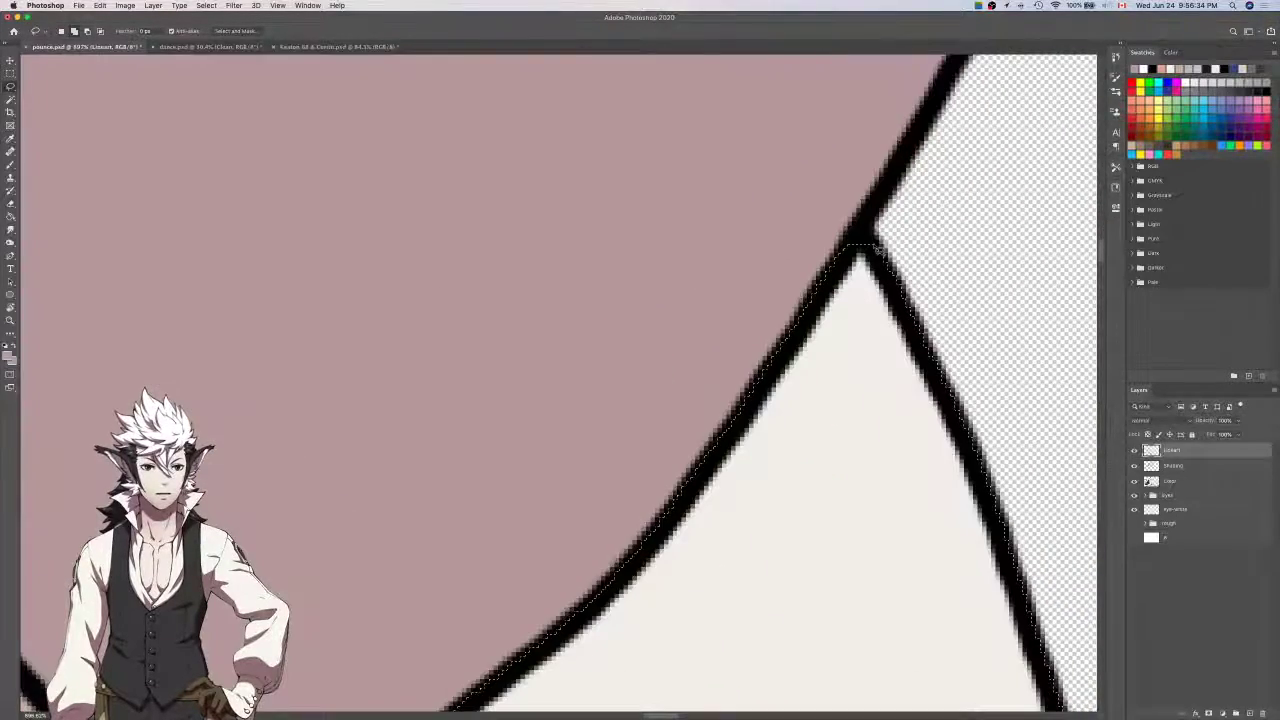
scroll(845, 250, down, 4)
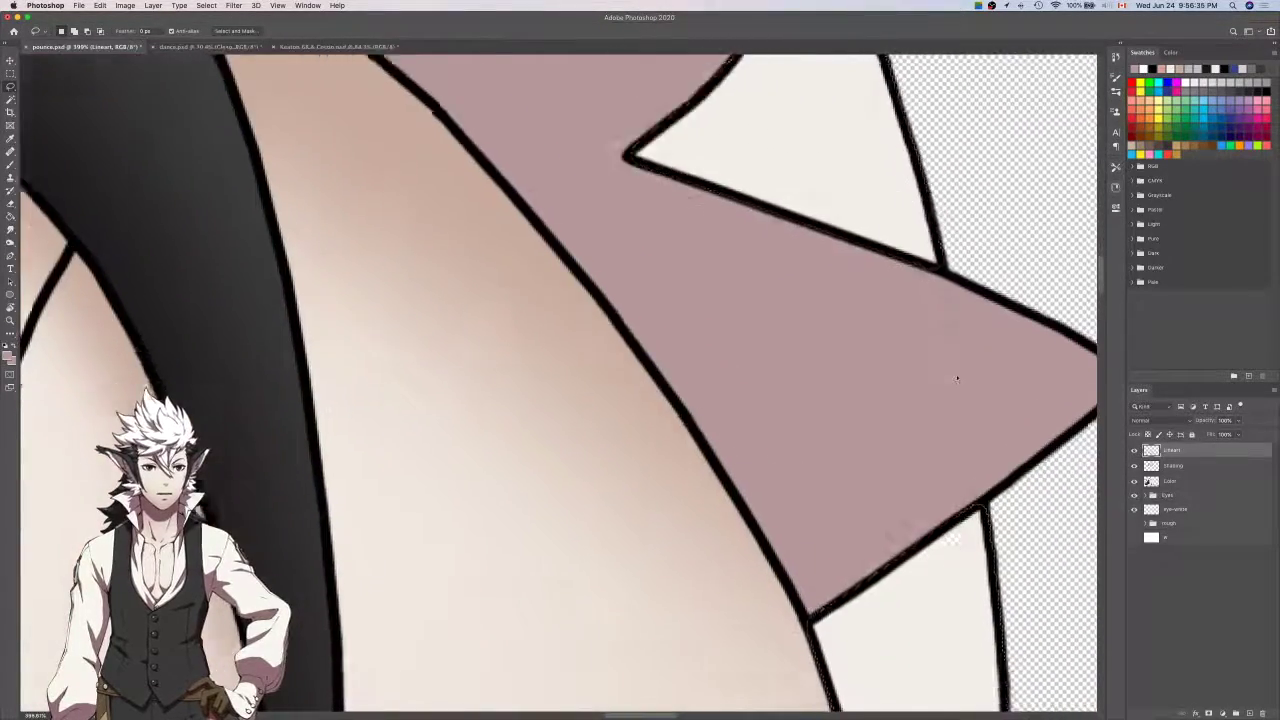
scroll(962, 390, up, 4)
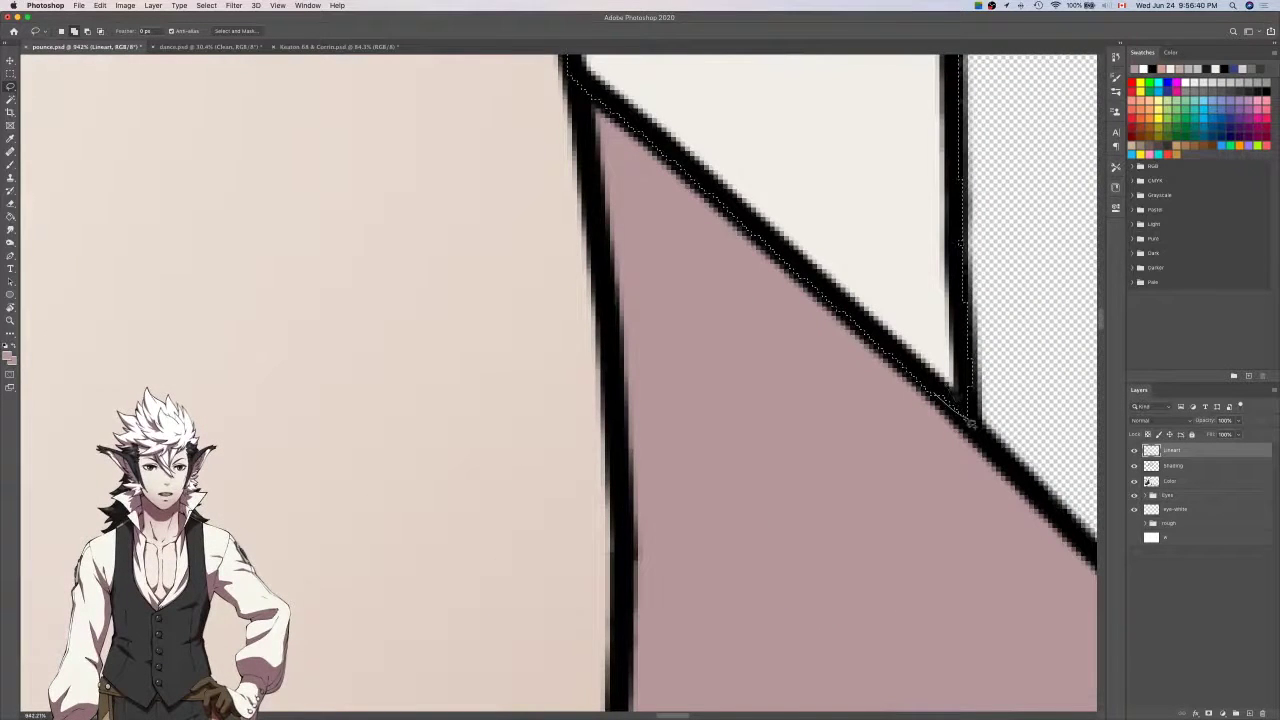
scroll(922, 355, down, 2)
scroll(922, 355, down, 3)
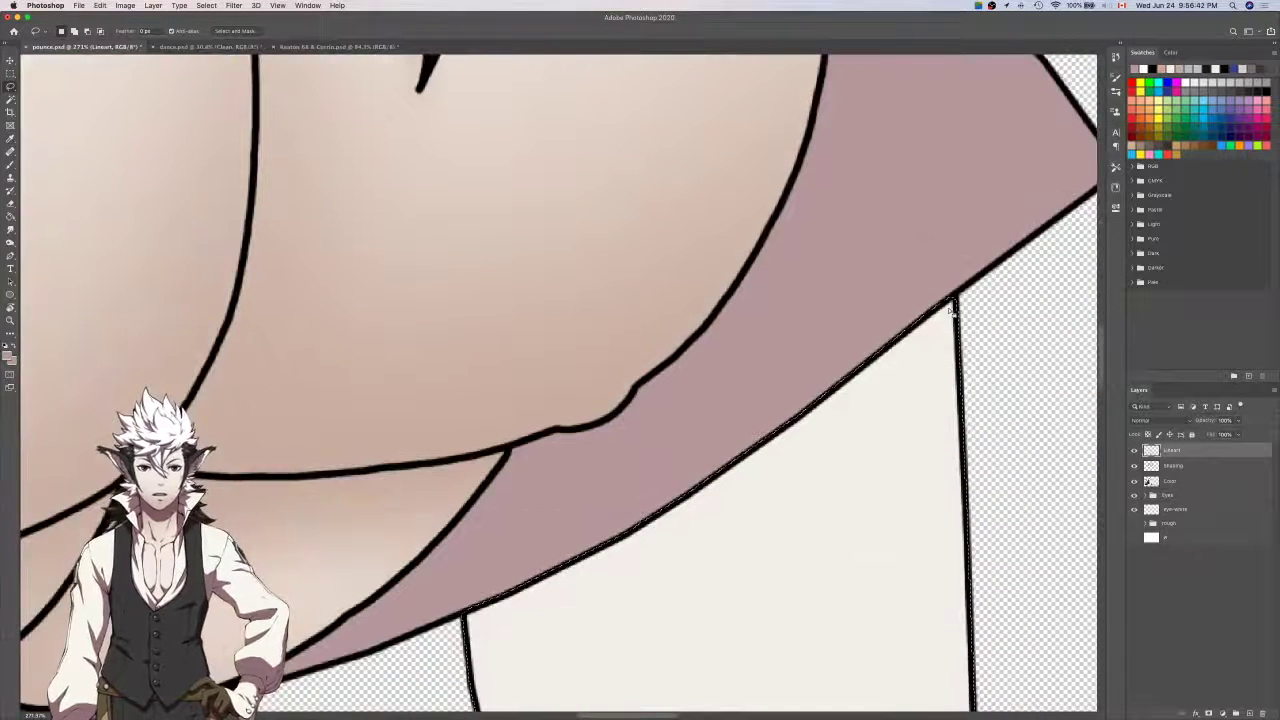
Check the far sleeve selection along its outline down to the hair, and make the Shading layer active.
scroll(943, 342, down, 6)
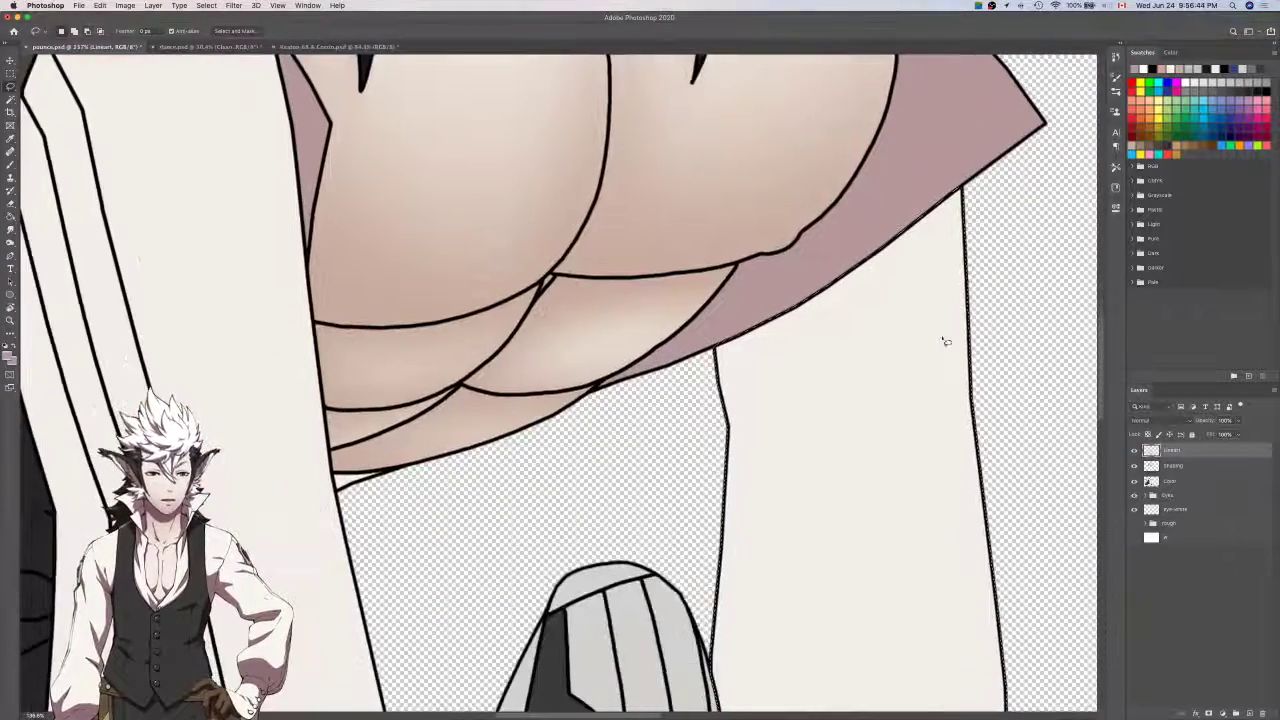
scroll(943, 342, down, 5)
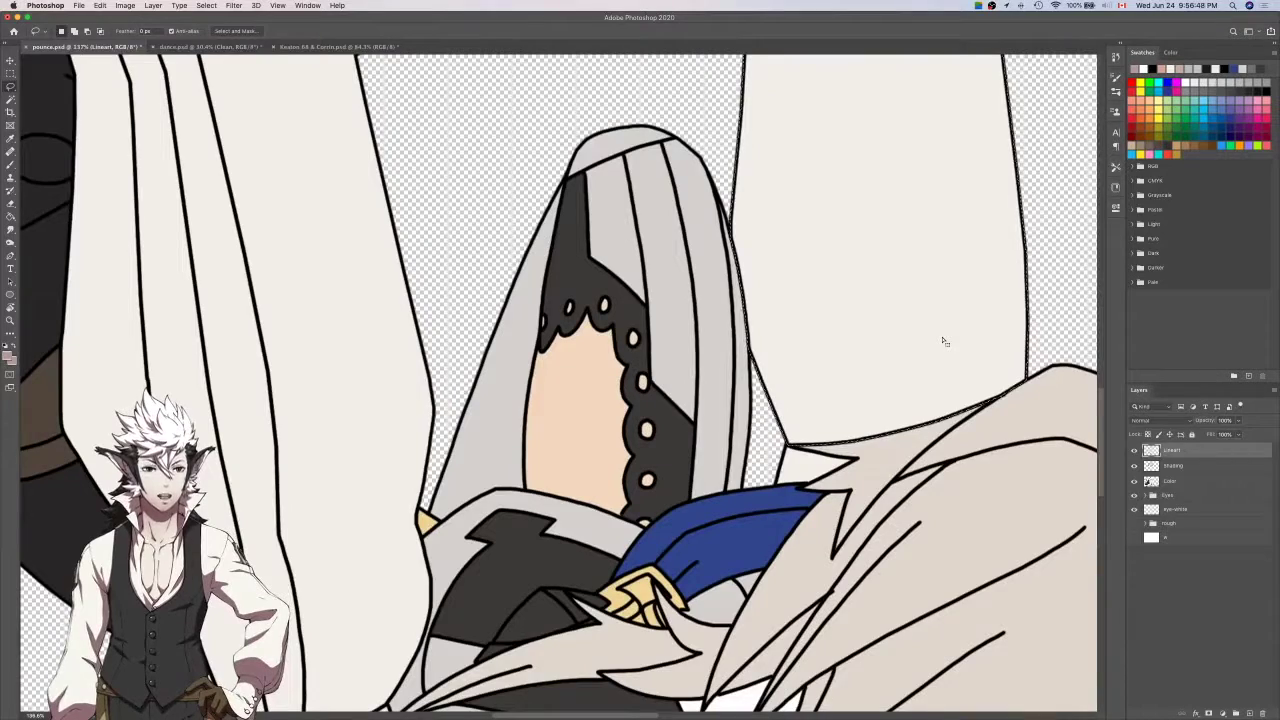
scroll(926, 380, down, 5)
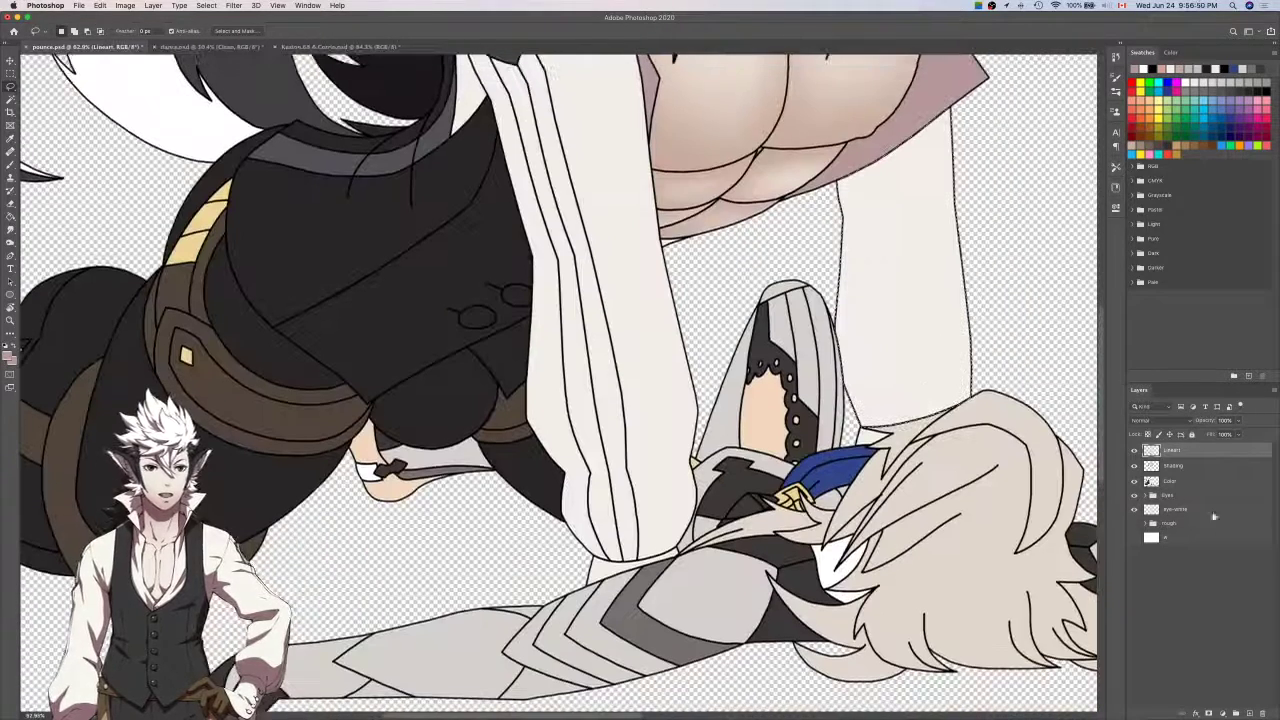
click(1198, 467)
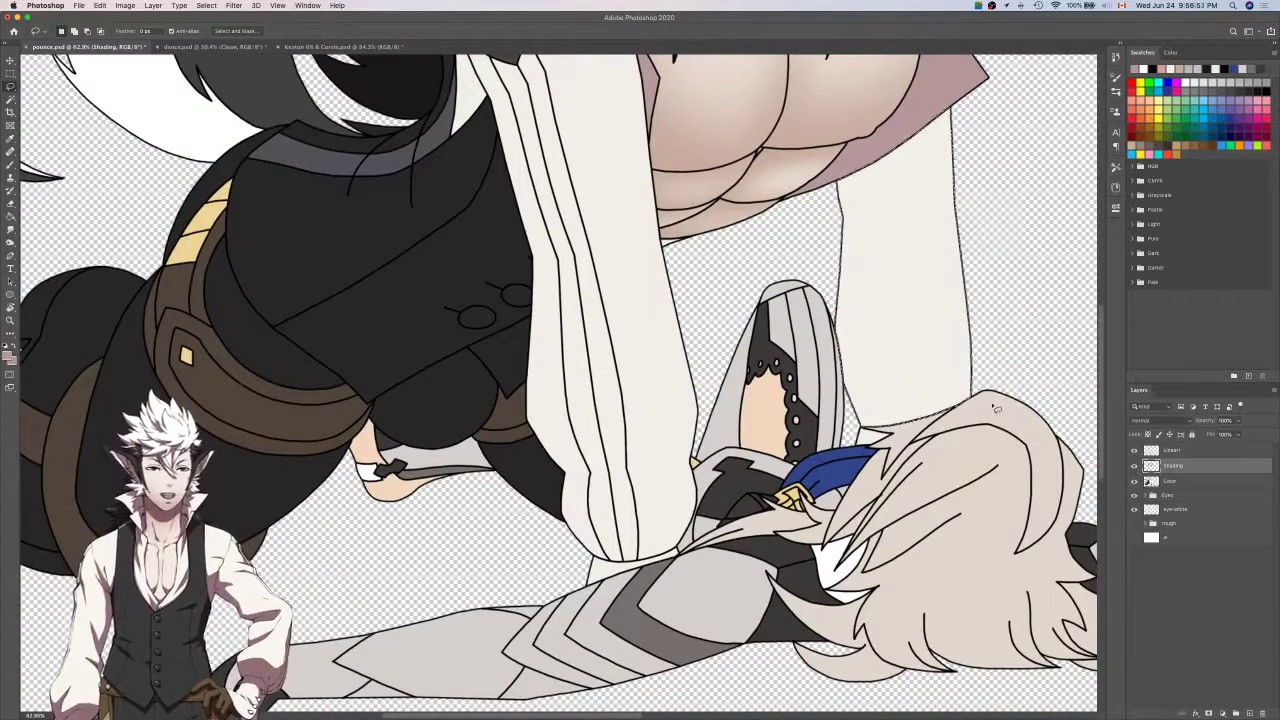
Examine the whole figure and the unshaded black clothing between the coat and the thigh straps.
scroll(859, 443, down, 4)
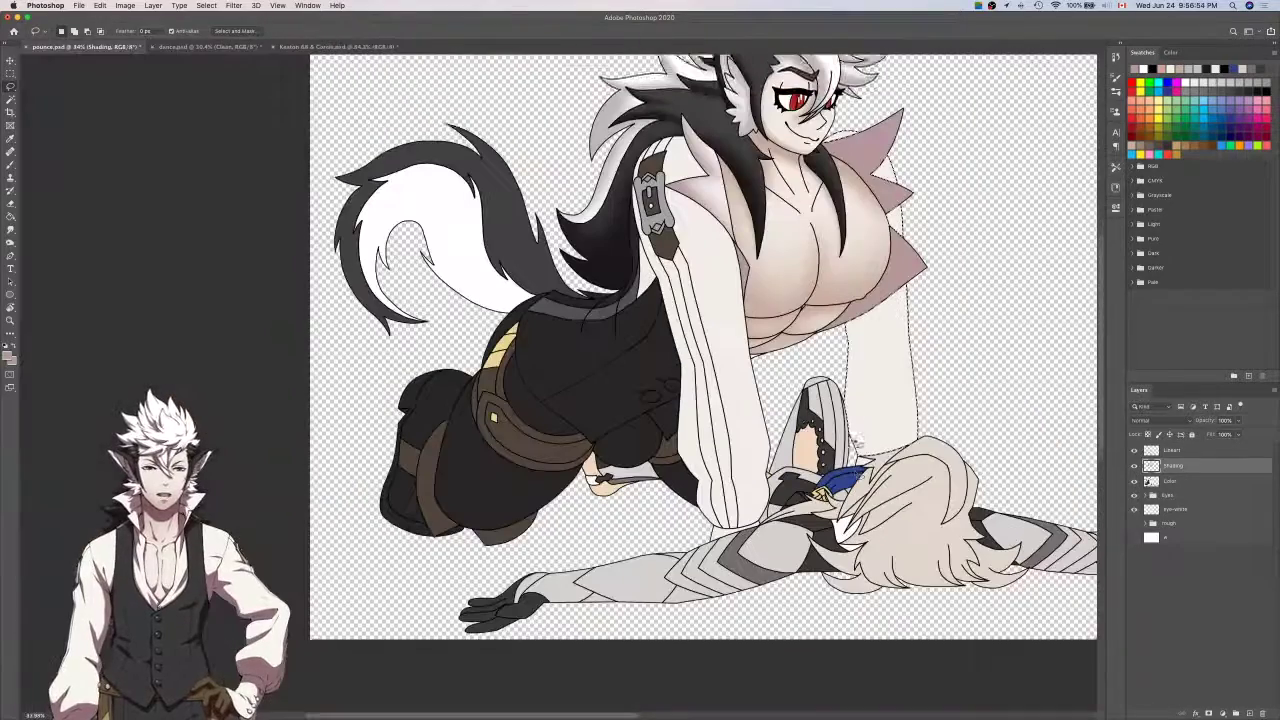
scroll(859, 443, up, 1)
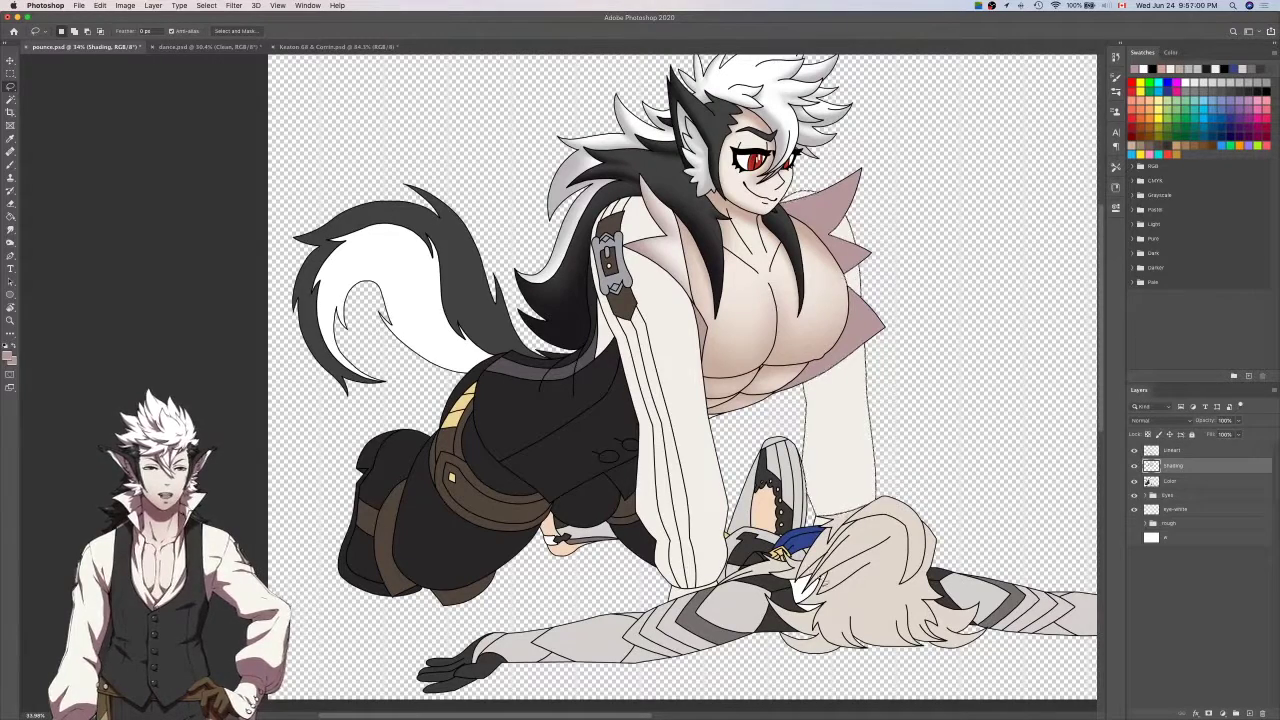
scroll(826, 566, right, 4)
scroll(826, 566, down, 2)
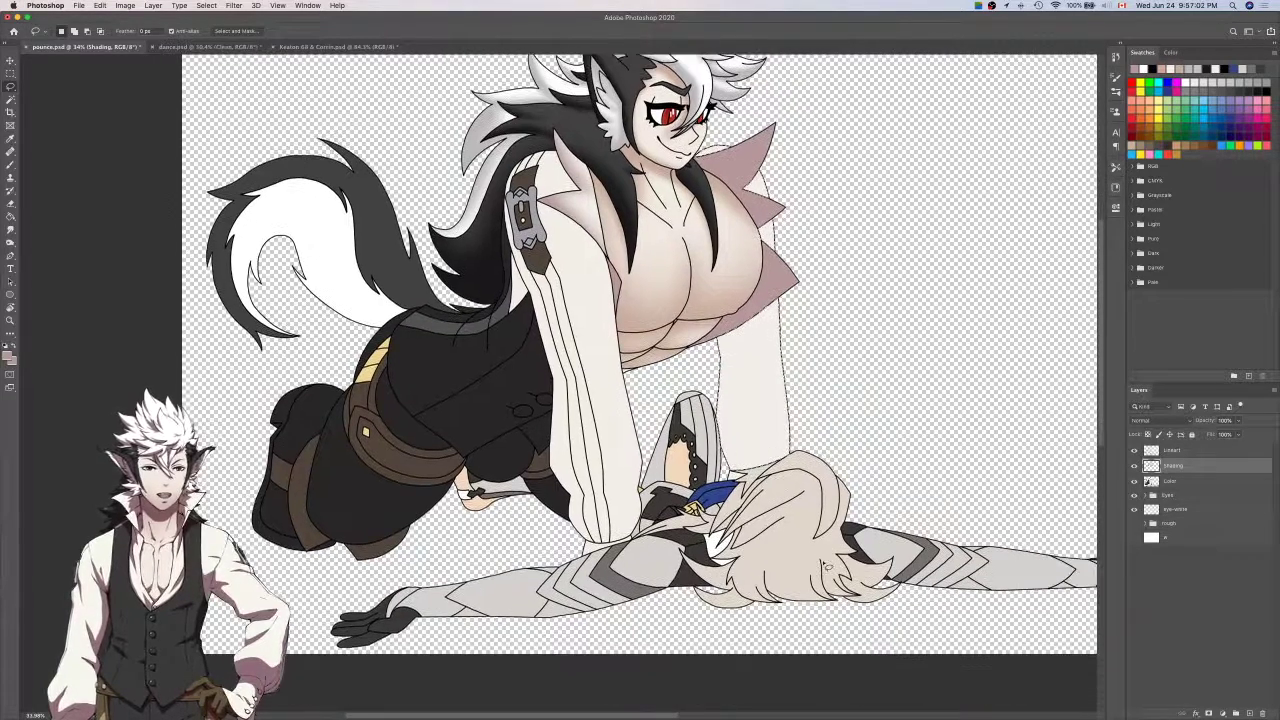
scroll(760, 480, down, 2)
scroll(766, 466, up, 6)
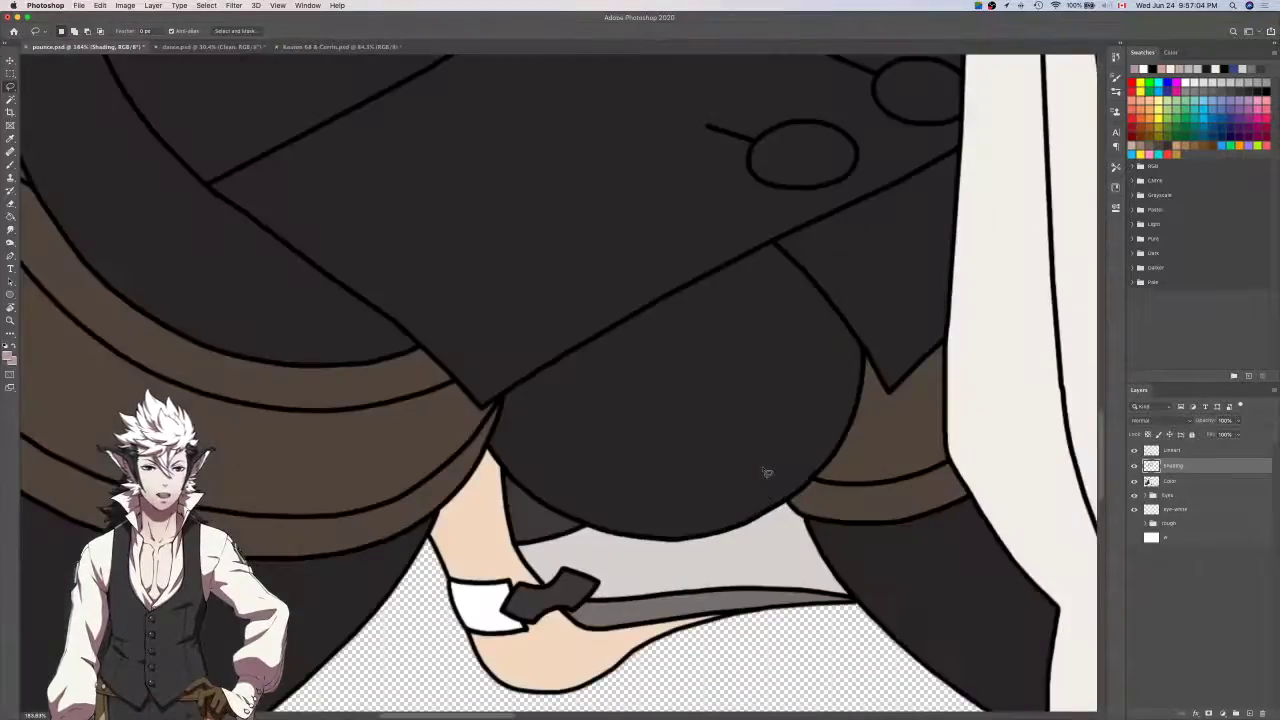
scroll(768, 473, down, 6)
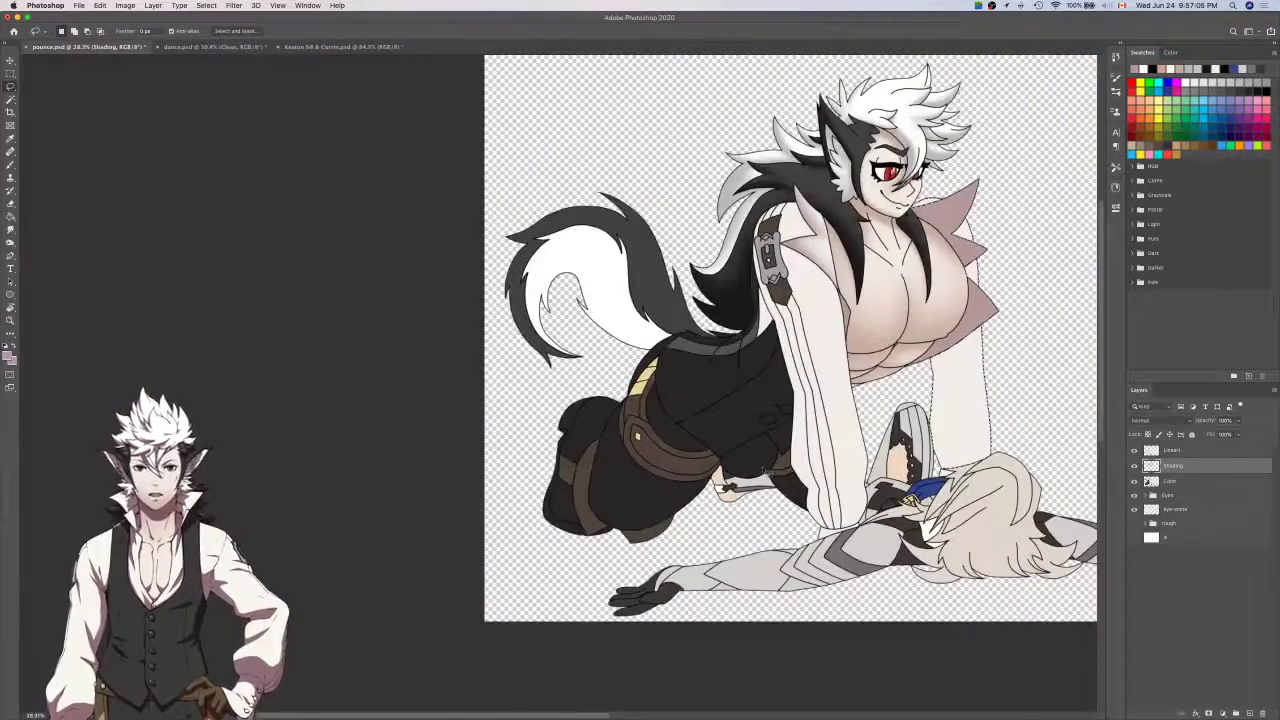
Switch to dance.psd to examine the finished shading on its black trousers and brown thigh straps, and return to pounce.psd.
key(ctrl+Tab)
scroll(764, 471, up, 4)
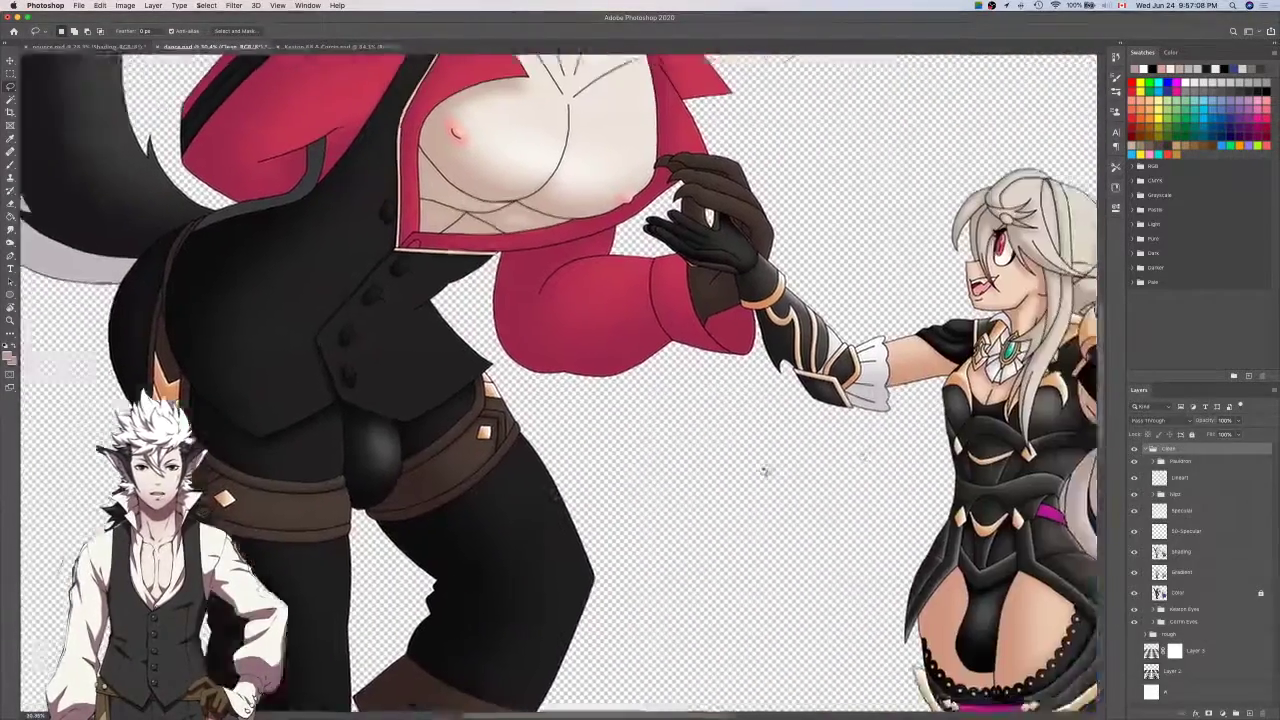
scroll(765, 471, right, 5)
scroll(758, 314, up, 6)
scroll(758, 314, left, 10)
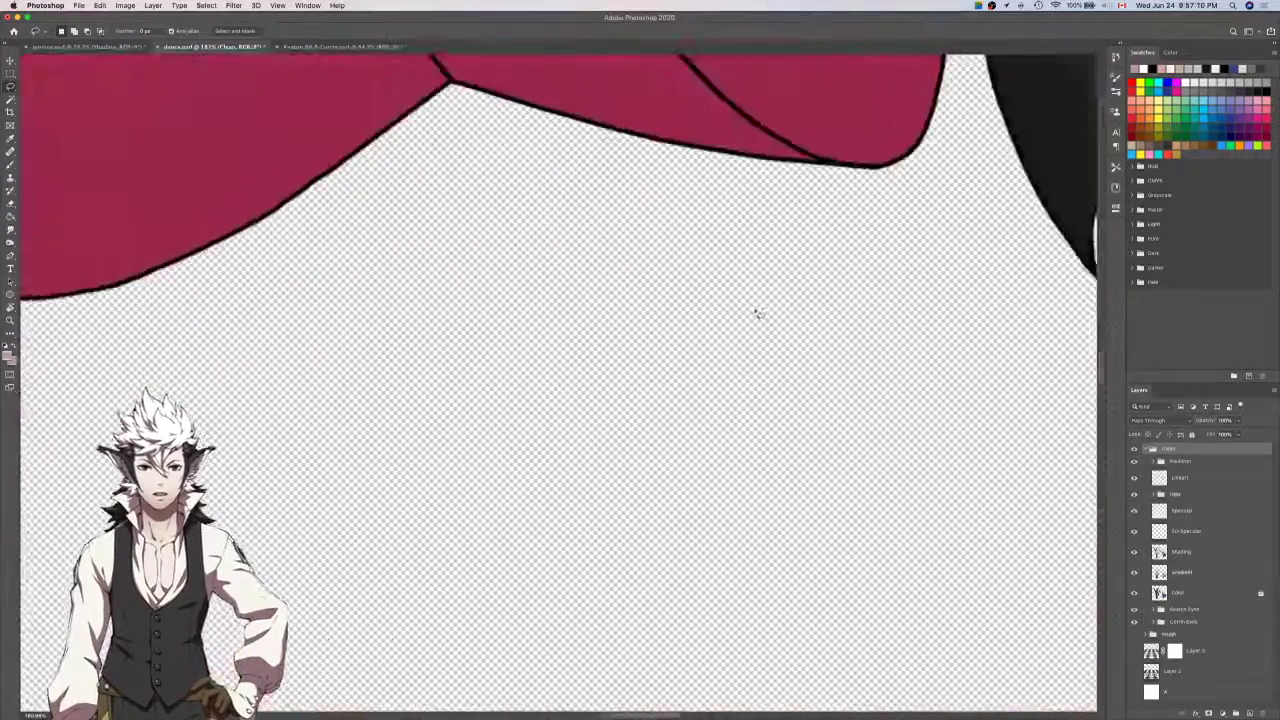
scroll(758, 314, down, 3)
scroll(758, 312, up, 3)
scroll(901, 324, right, 3)
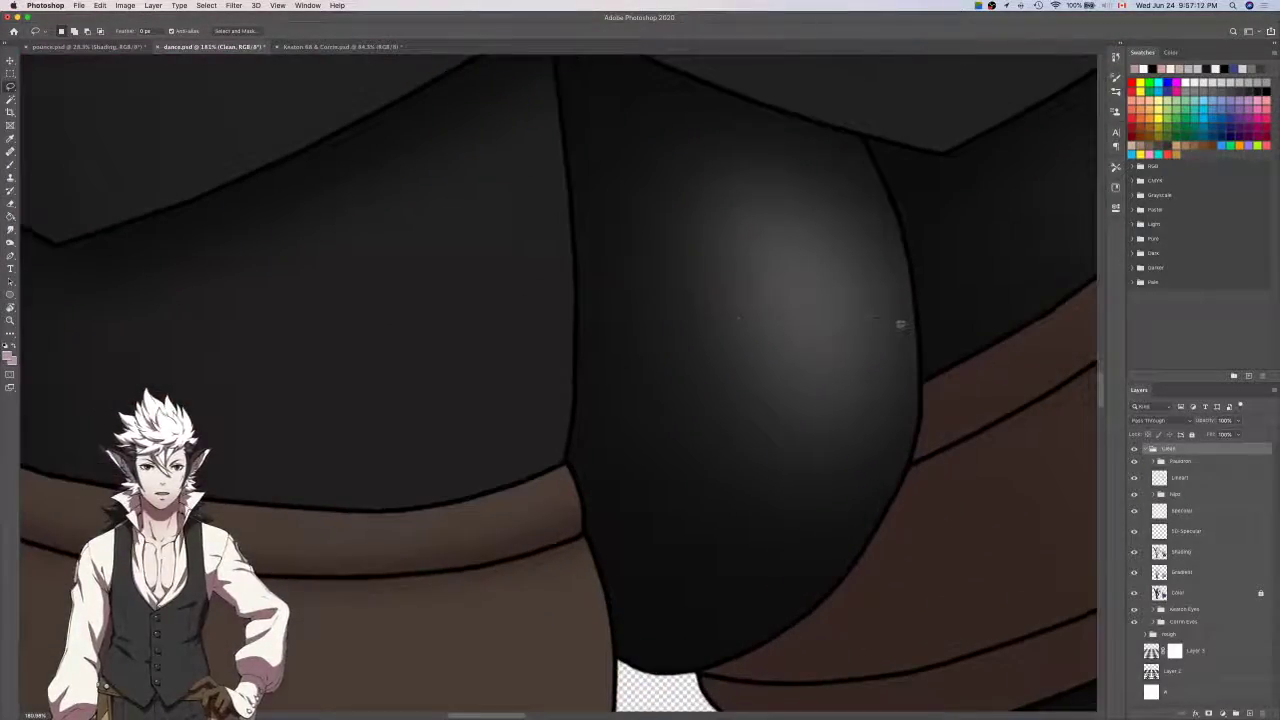
scroll(830, 326, down, 15)
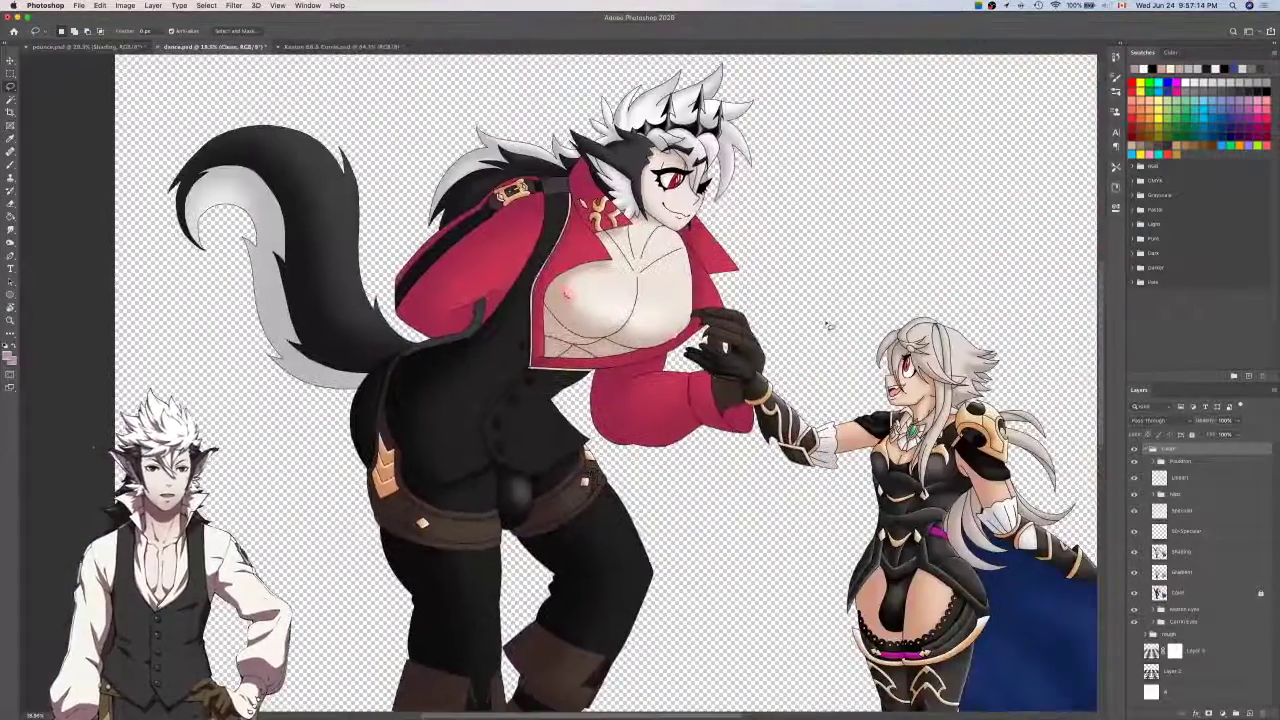
key(ctrl+Tab)
key(ctrl+Tab)
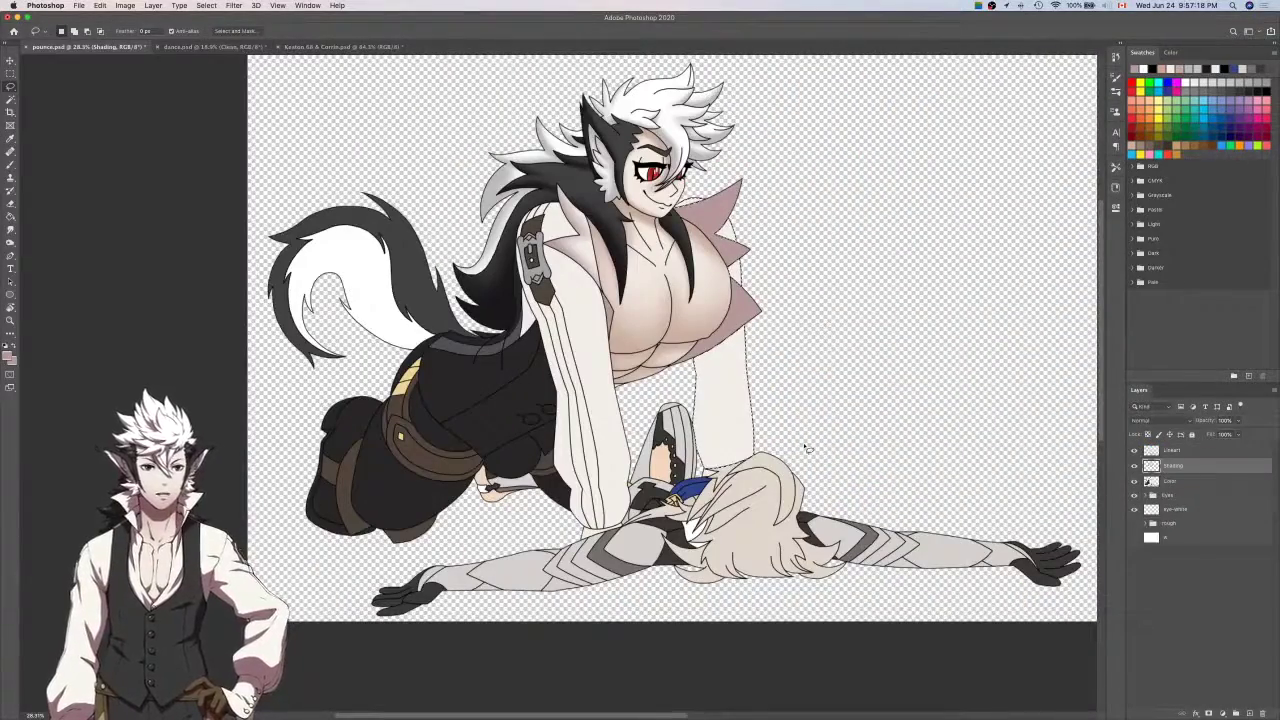
Brush soft mauve shading down the inner side of the selected far sleeve, undoing the first stroke and painting it again.
key(b)
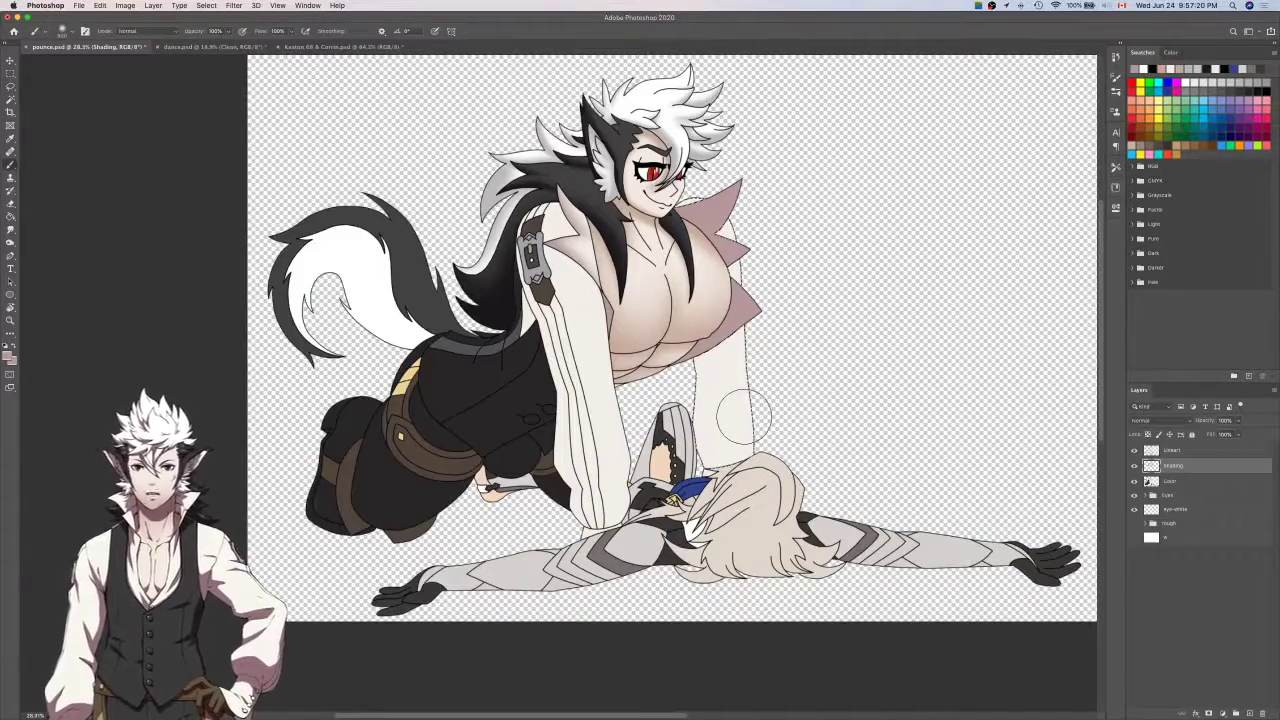
scroll(720, 451, up, 3)
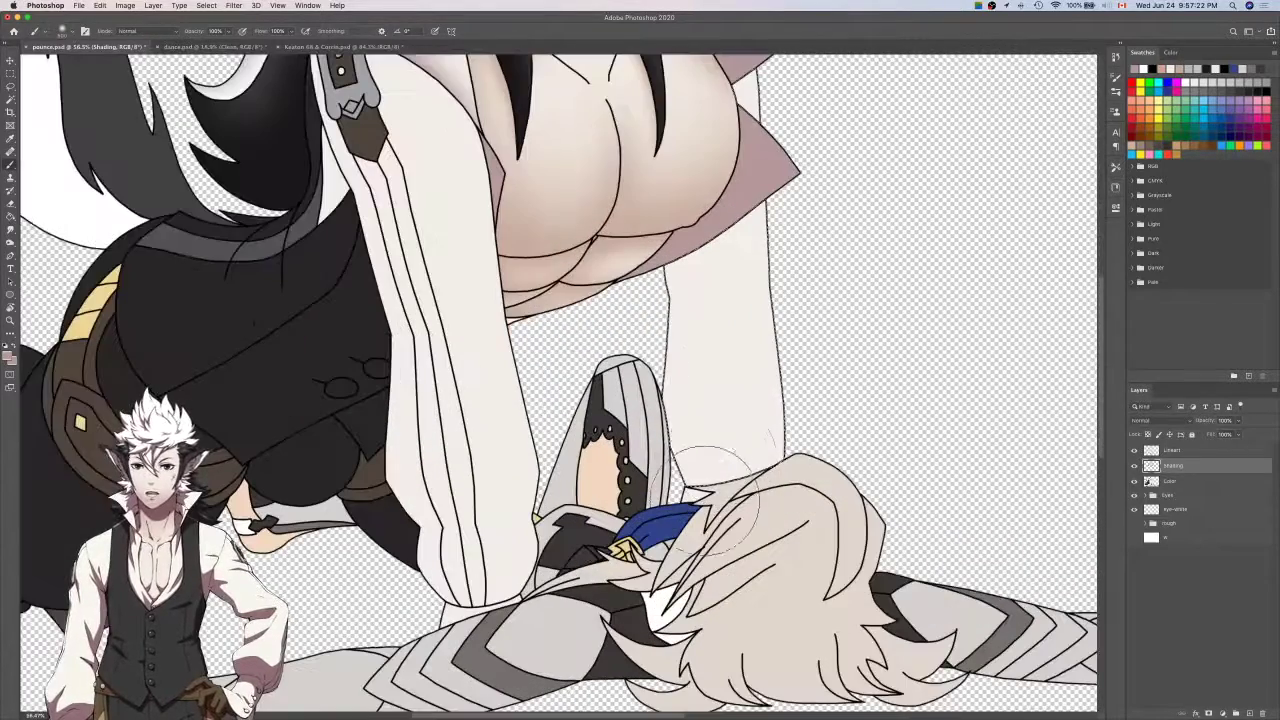
scroll(680, 300, up, 5)
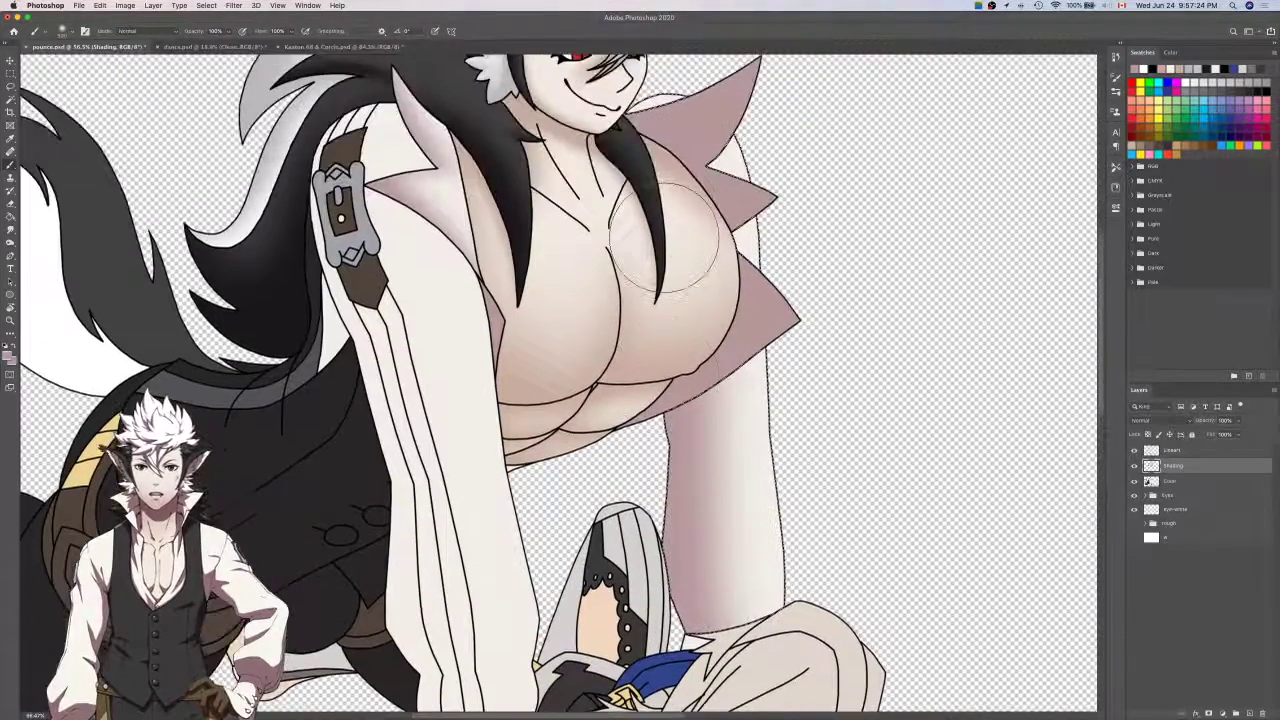
key(super+z)
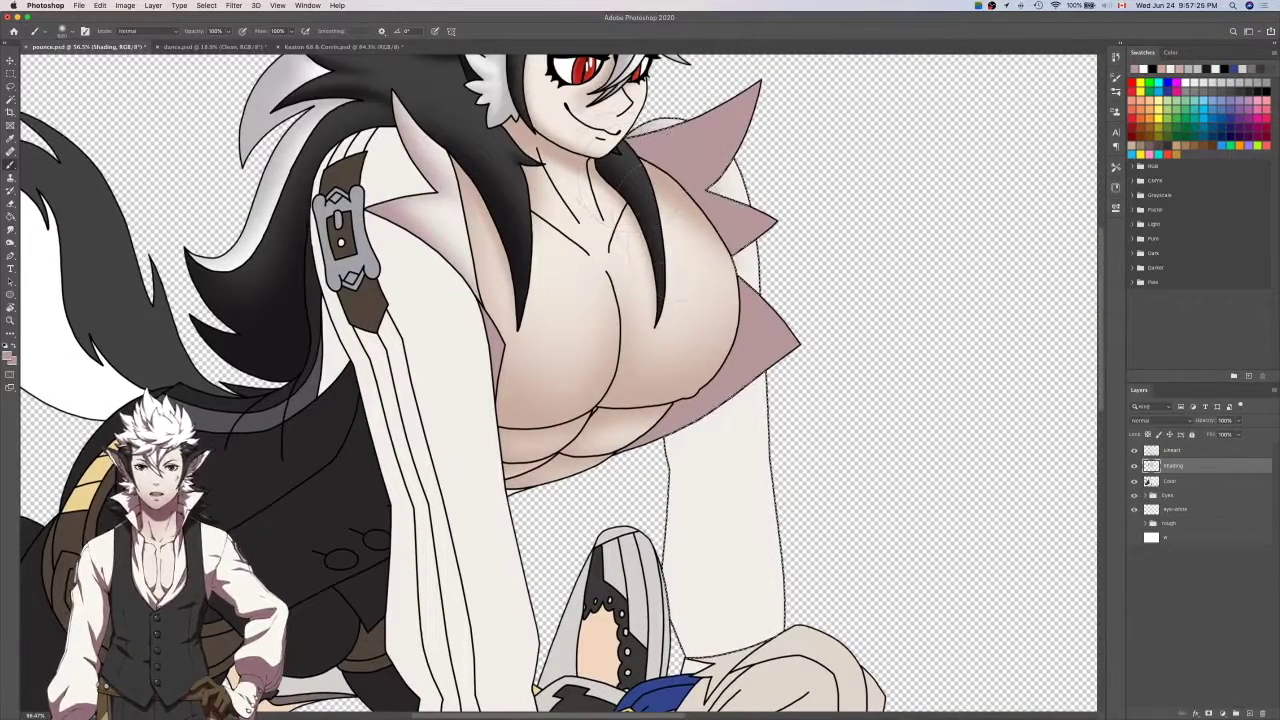
scroll(677, 323, down, 5)
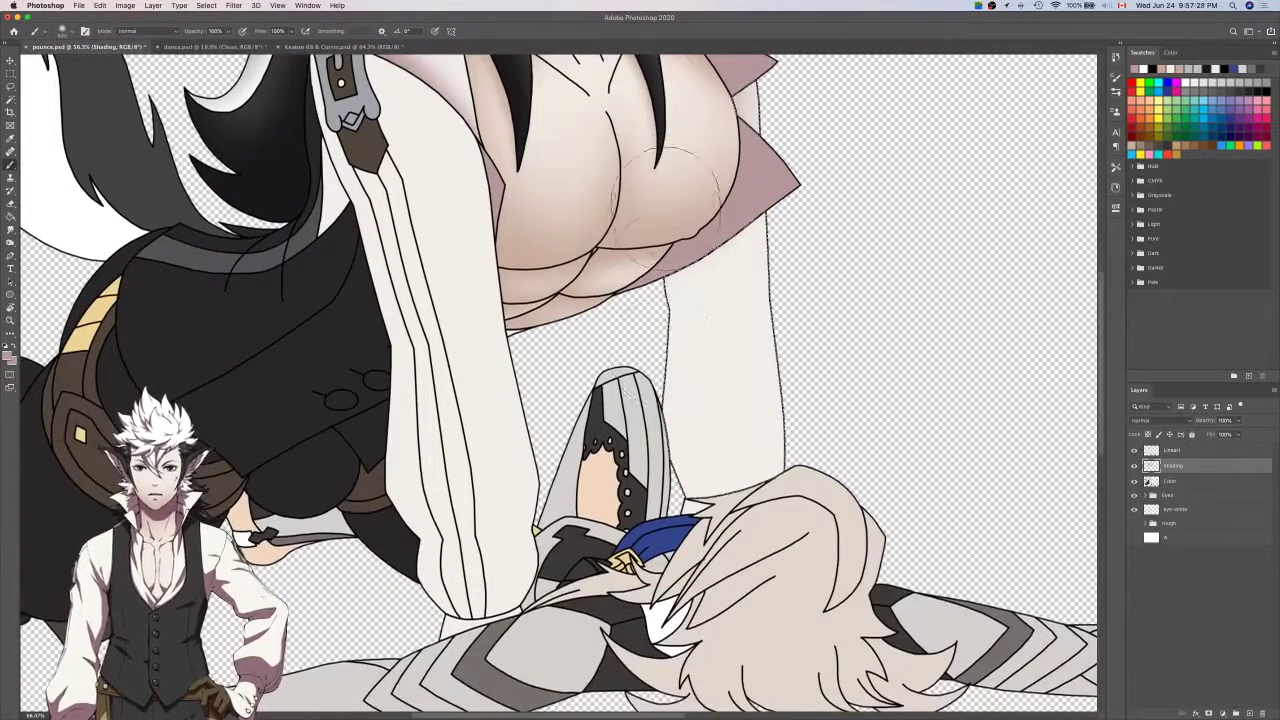
drag(677, 323, 710, 490)
Select the small white cuff point below the far sleeve on the Lineart layer with the Magic Wand and expand it into its outline.
click(1176, 453)
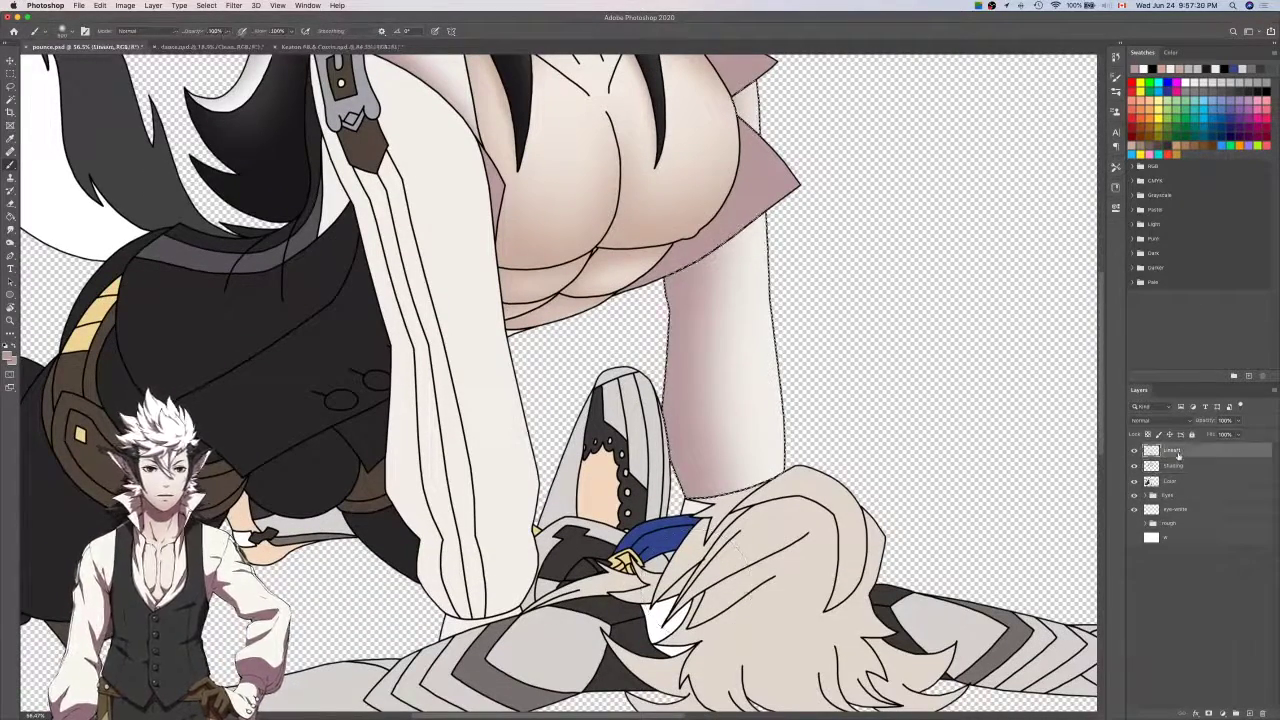
key(w)
click(692, 507)
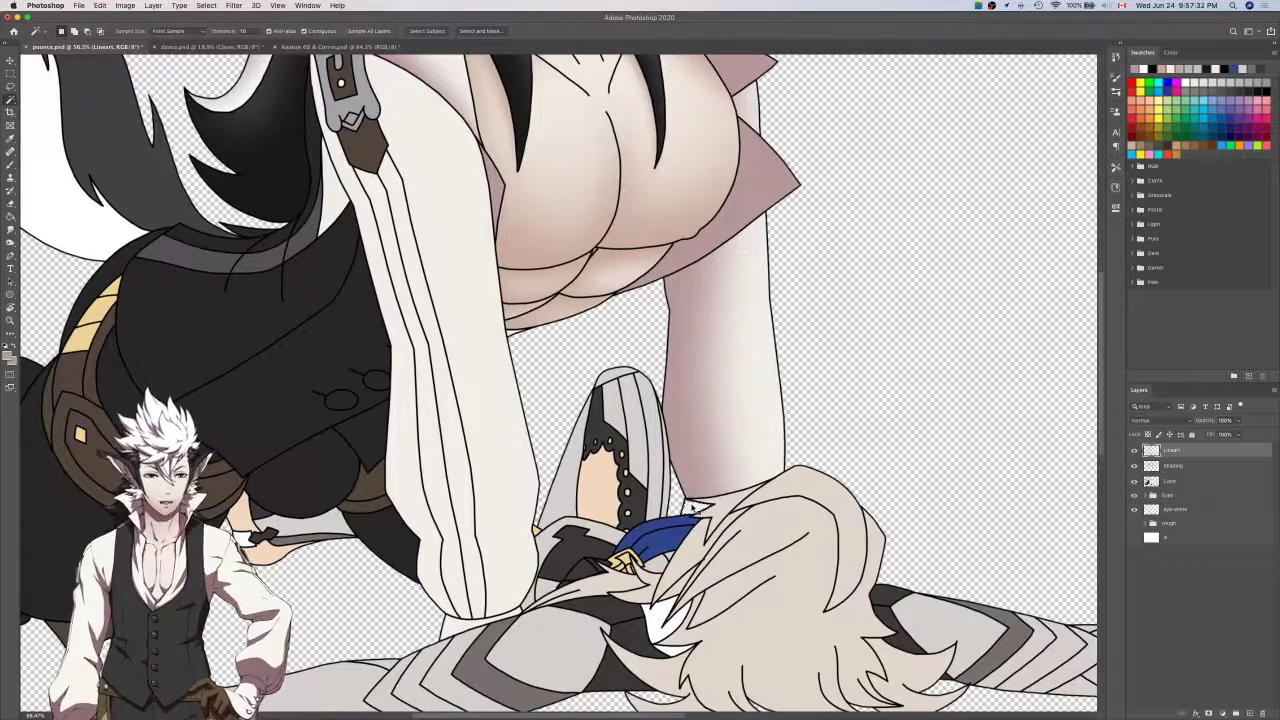
key(F2)
scroll(695, 514, up, 10)
key(l)
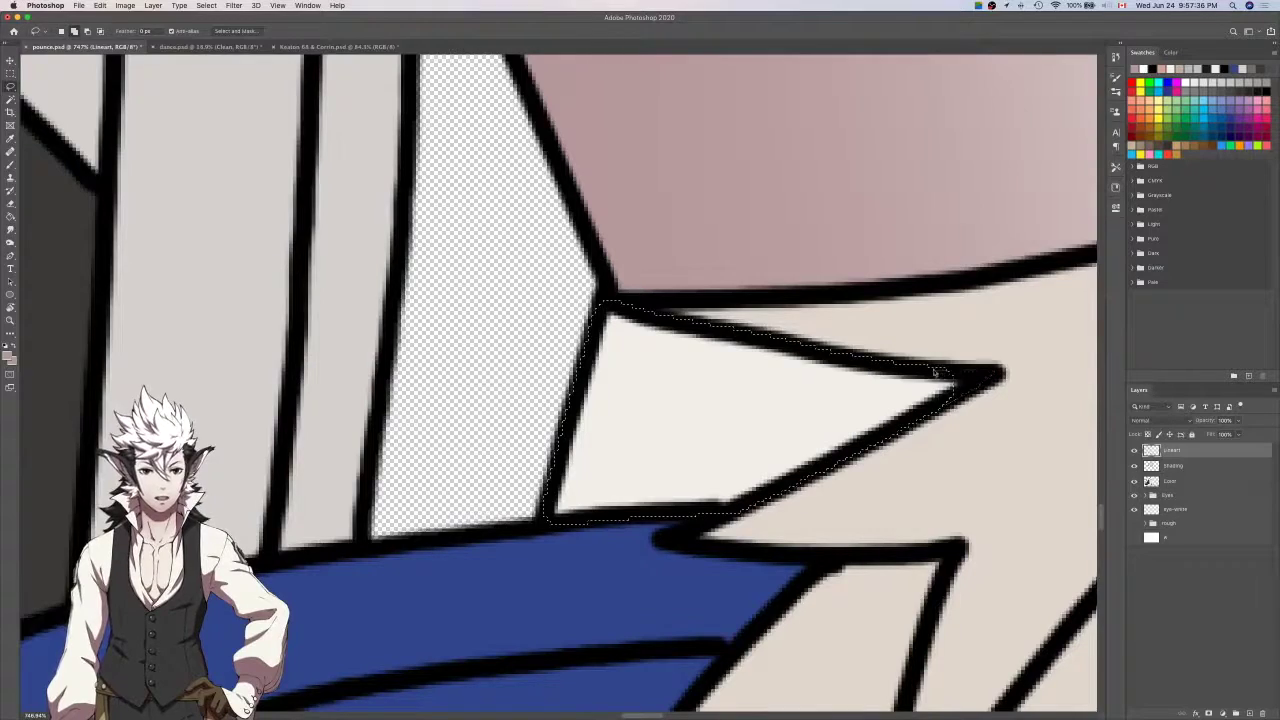
Cover the selected cuff point beside the blue cloth with soft mauve brush shading on the Shading layer.
scroll(935, 372, down, 8)
key(alt+bracketleft)
key(b)
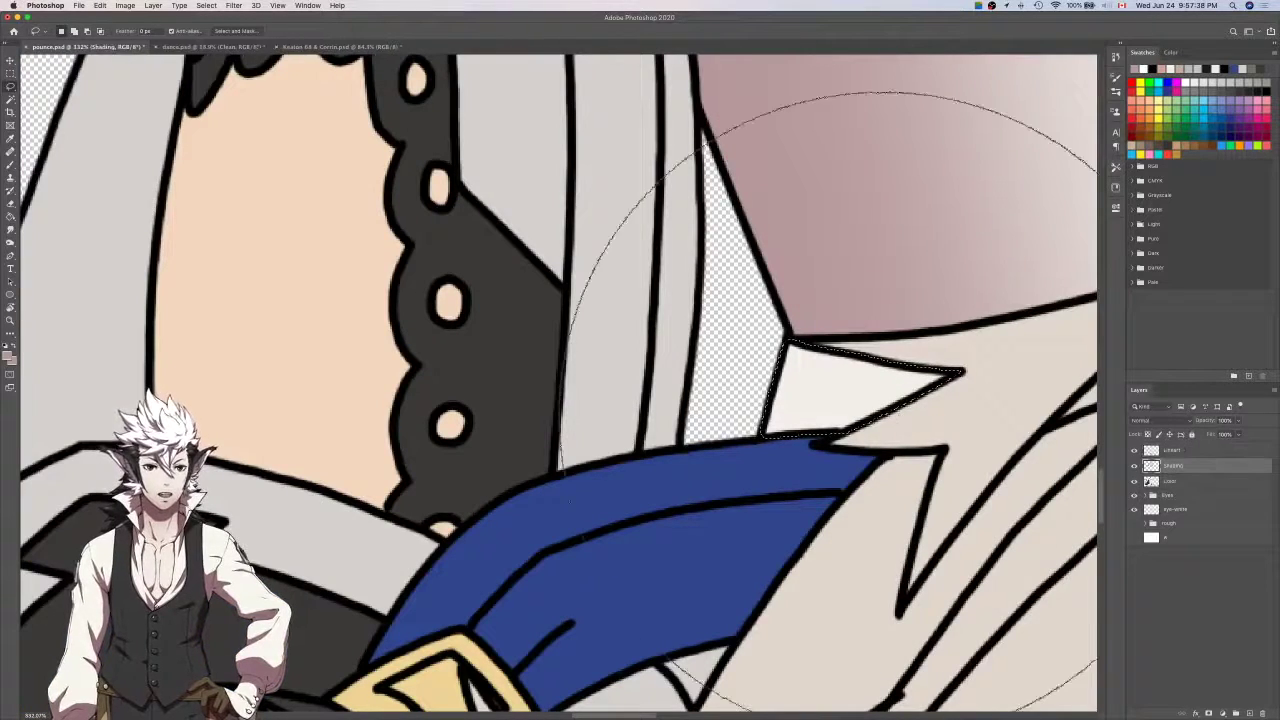
scroll(885, 411, down, 3)
scroll(883, 413, right, 2)
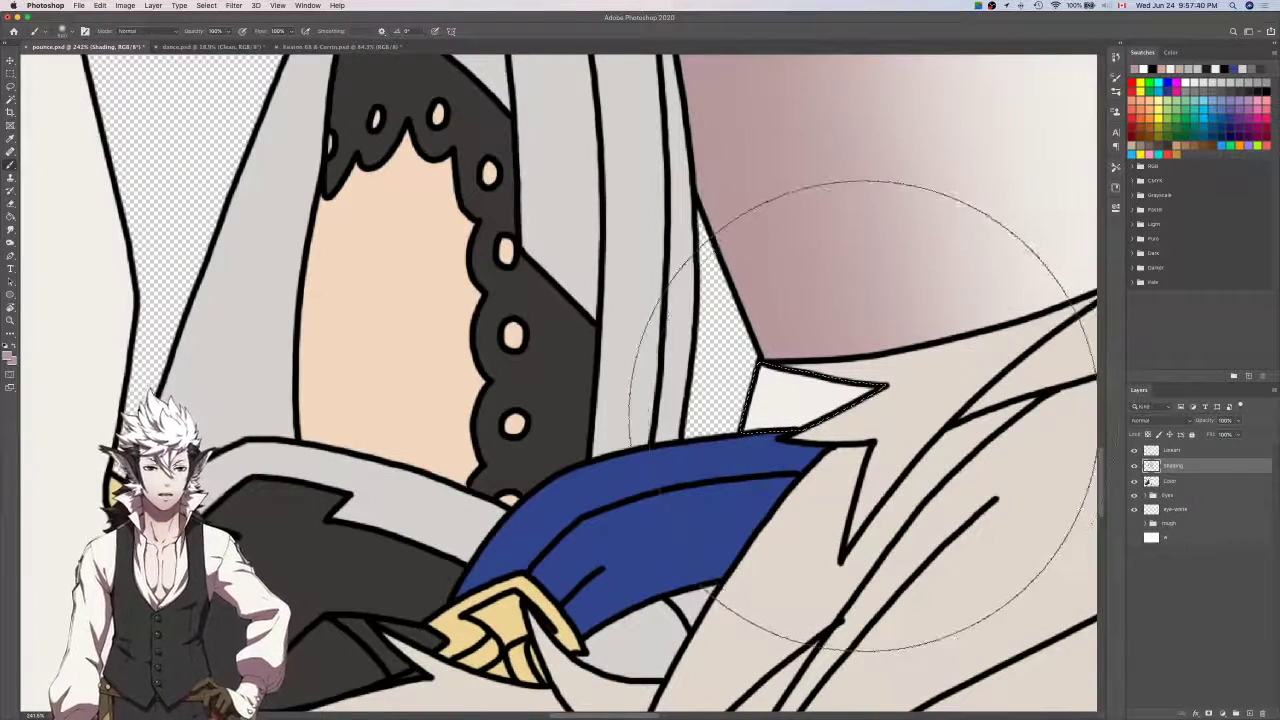
drag(865, 415, 849, 434)
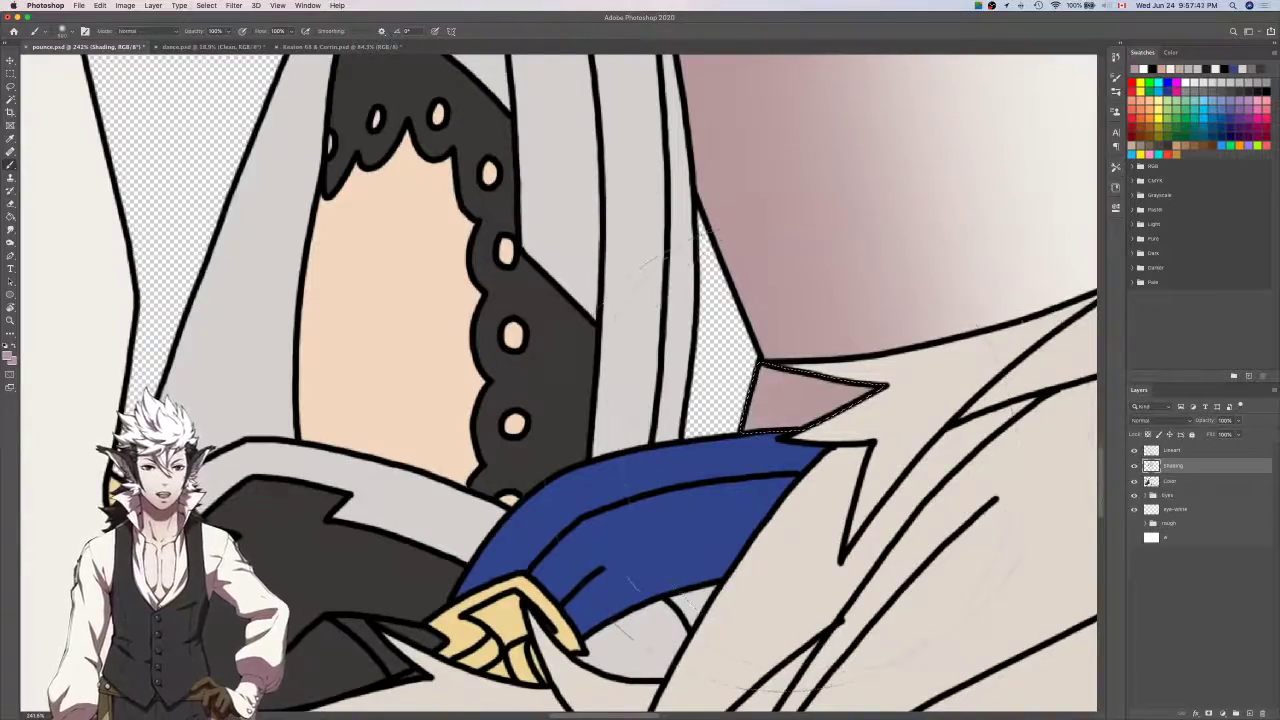
Select the near sleeve's panels, pleats and shoulder pieces on the Lineart layer with the Magic Wand and extend the selection into their outlines.
scroll(825, 444, down, 5)
click(1188, 453)
key(w)
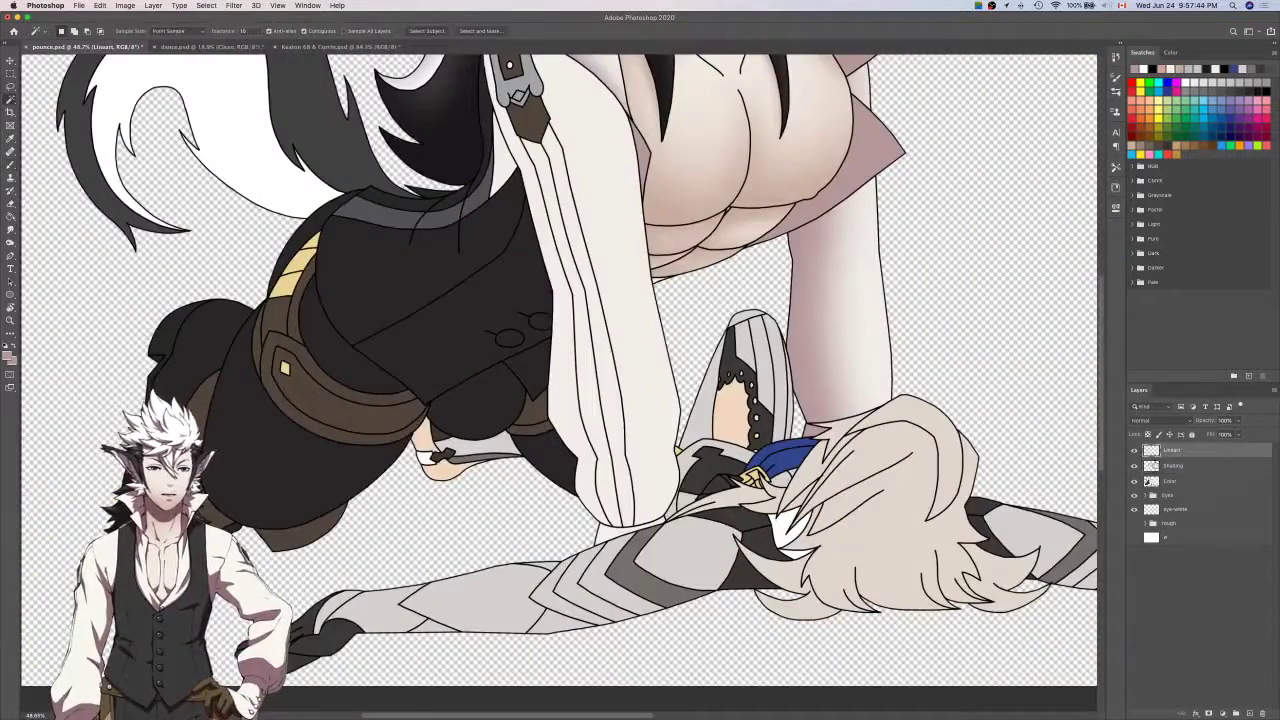
scroll(770, 431, left, 3)
scroll(770, 431, up, 1)
click(714, 318)
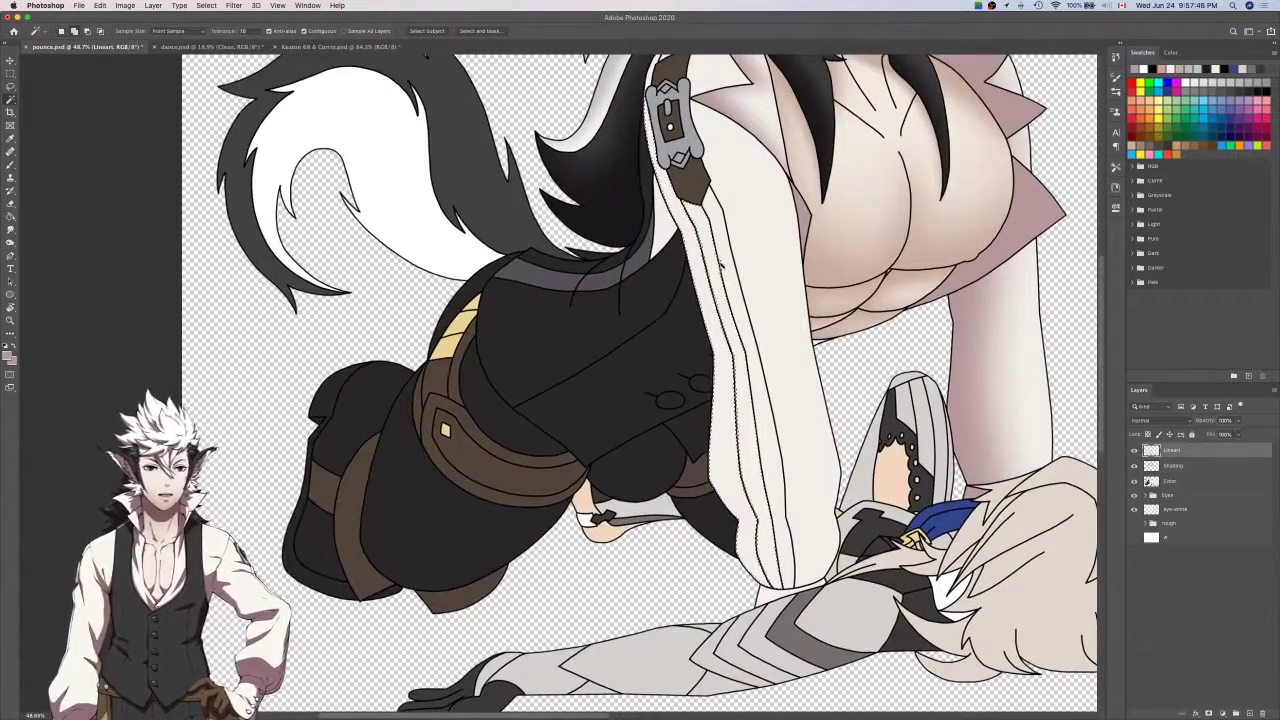
scroll(745, 215, up, 5)
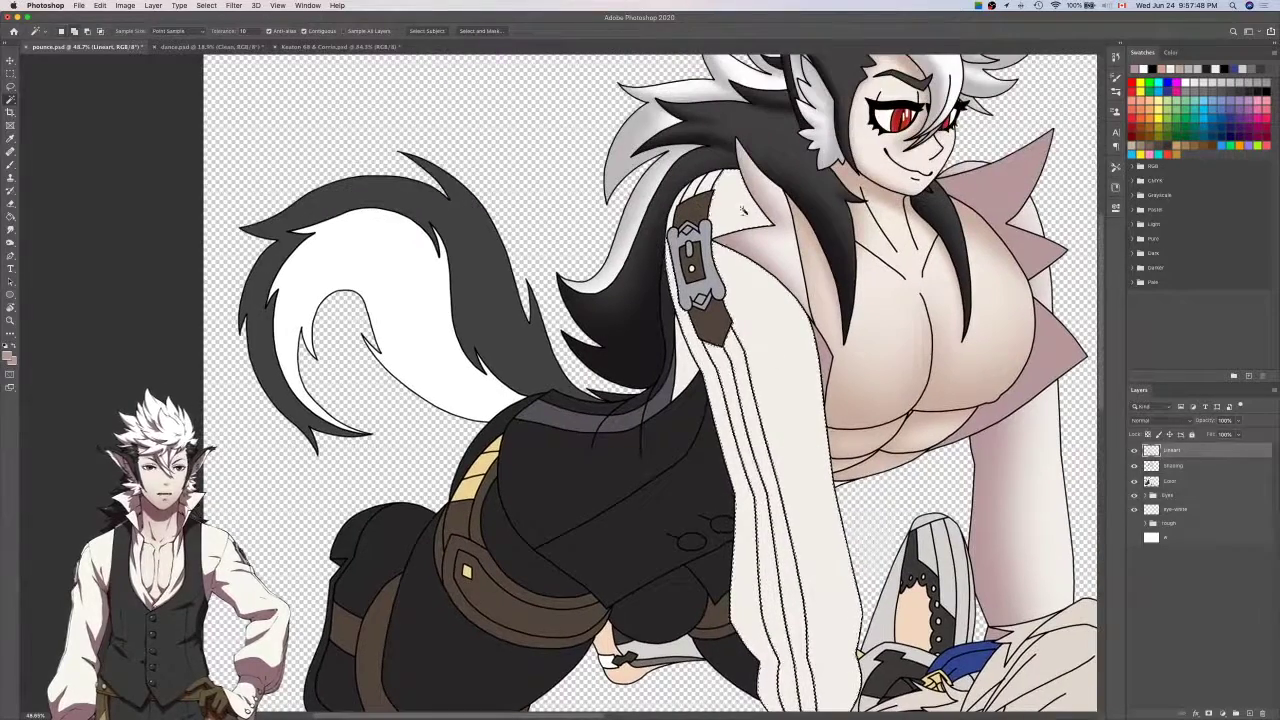
scroll(707, 220, up, 4)
shift+click(701, 165)
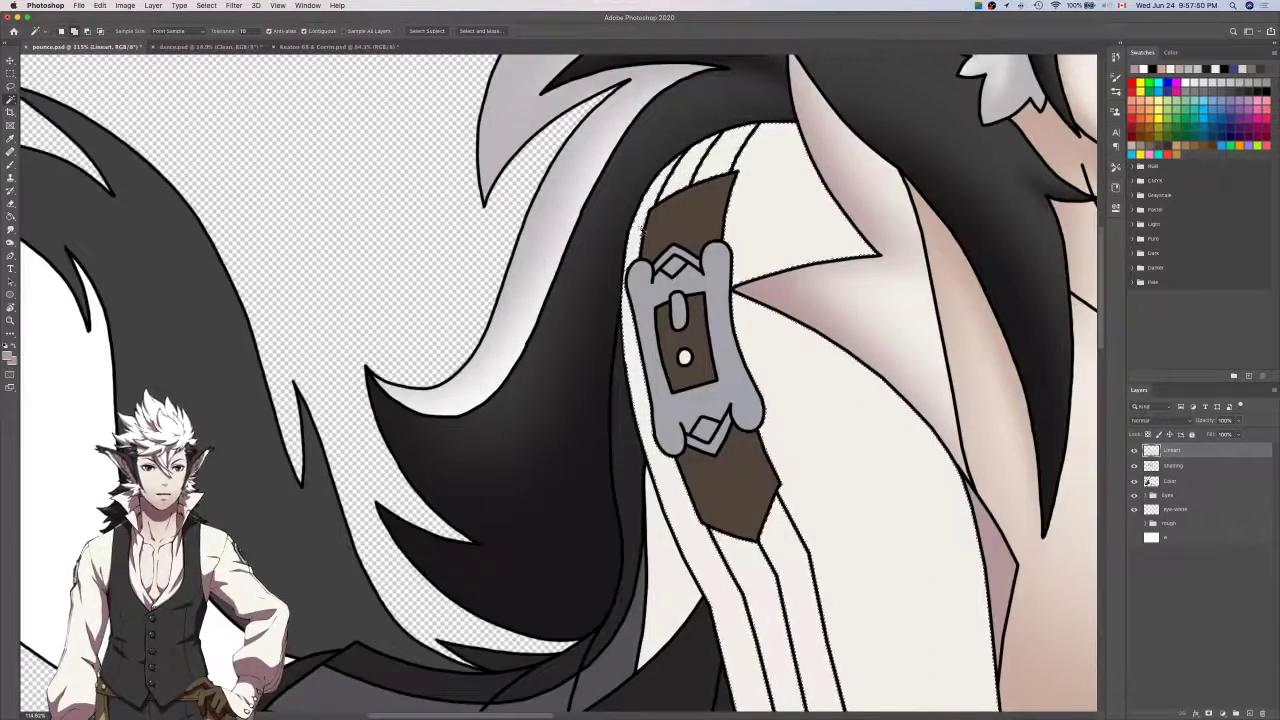
key(super+d)
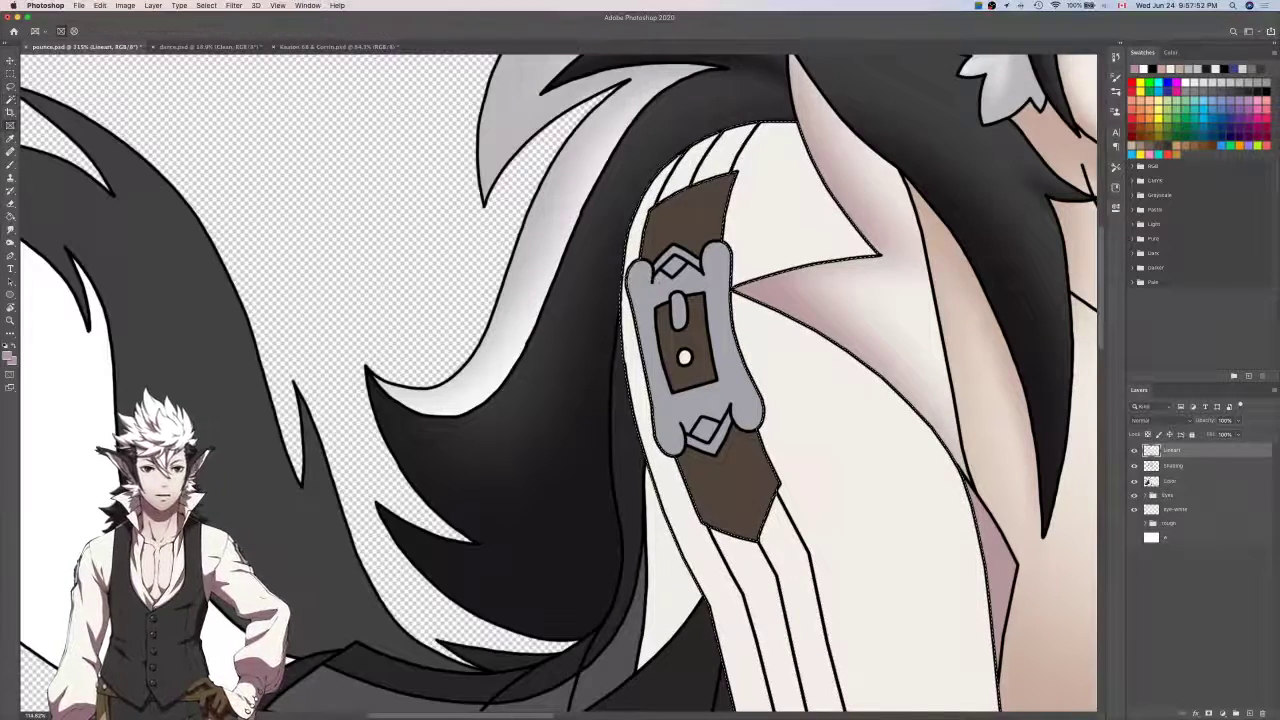
Add the missed line art gaps at the upper ends of the near sleeve's shoulder pleats to the selection with the Lasso.
key(l)
scroll(634, 287, up, 8)
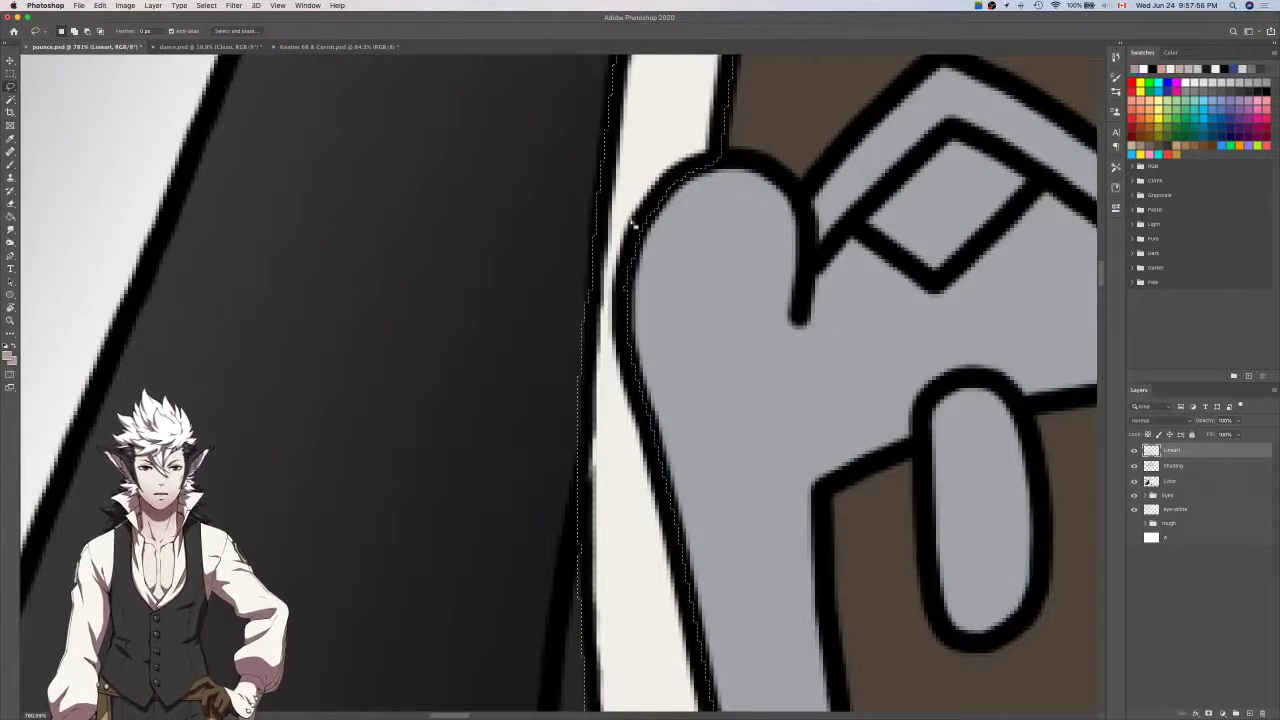
scroll(624, 212, down, 2)
scroll(624, 212, down, 3)
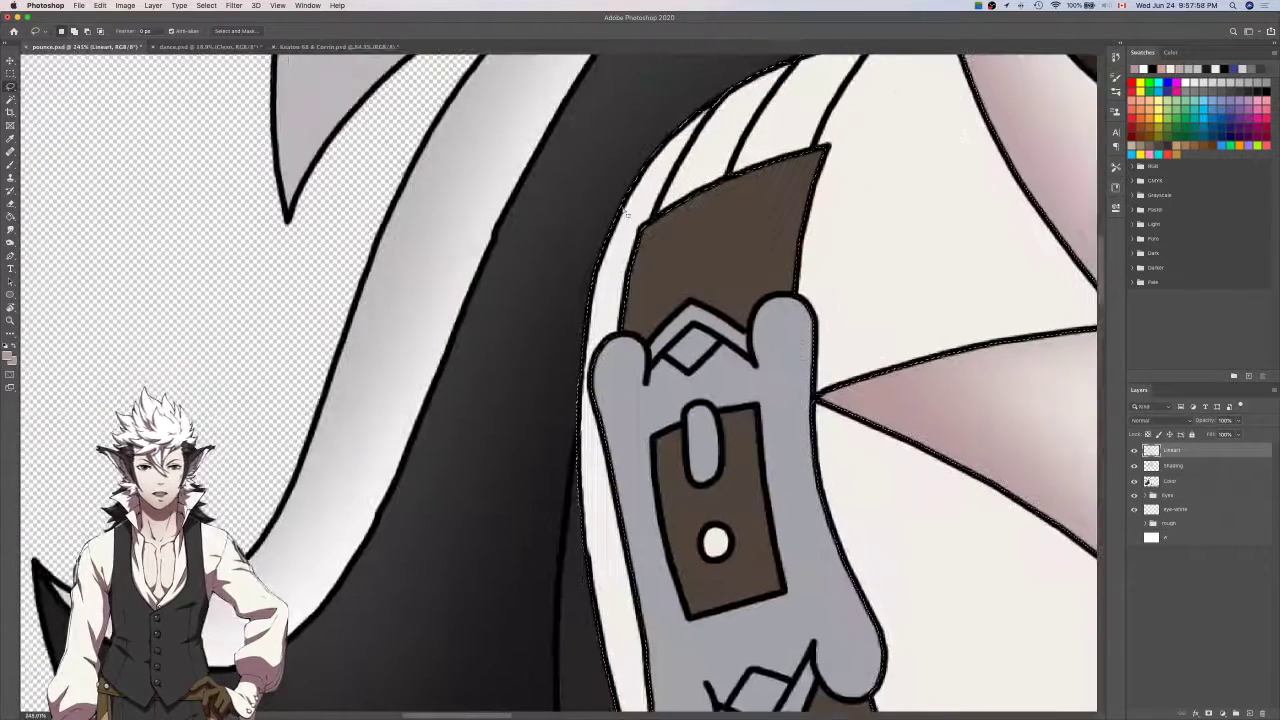
scroll(645, 232, up, 3)
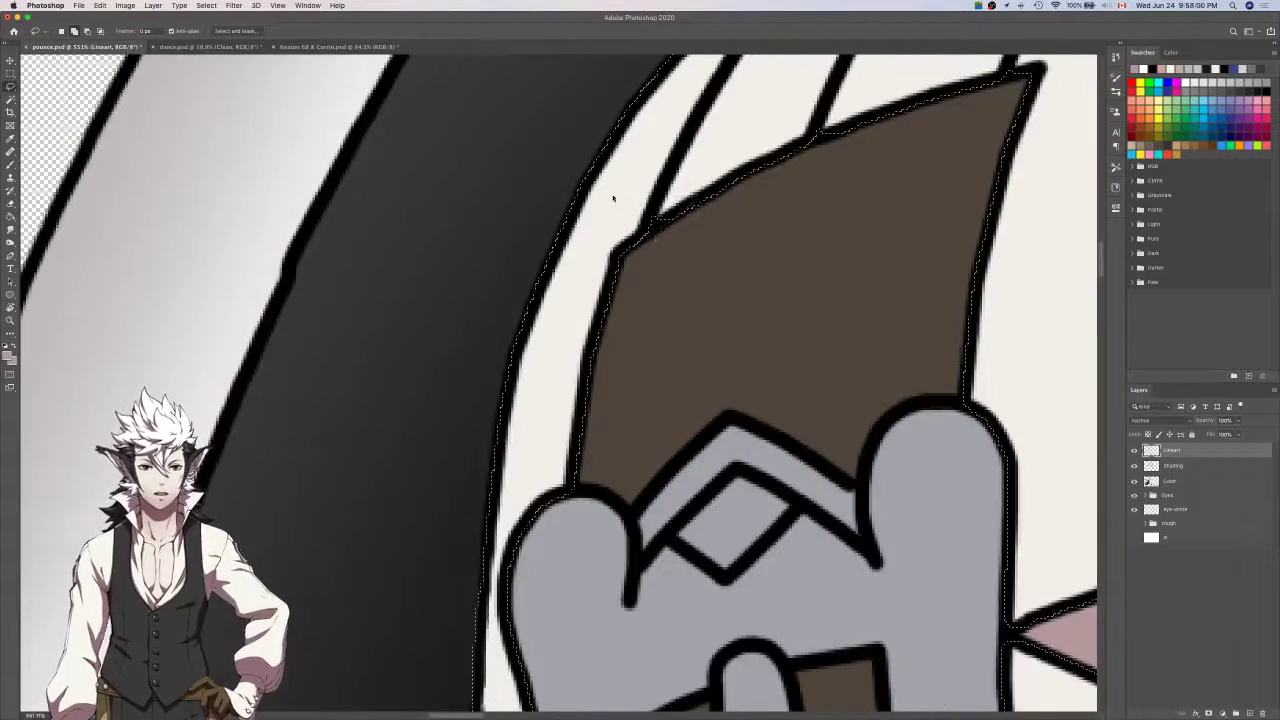
scroll(652, 240, up, 3)
scroll(652, 240, right, 2)
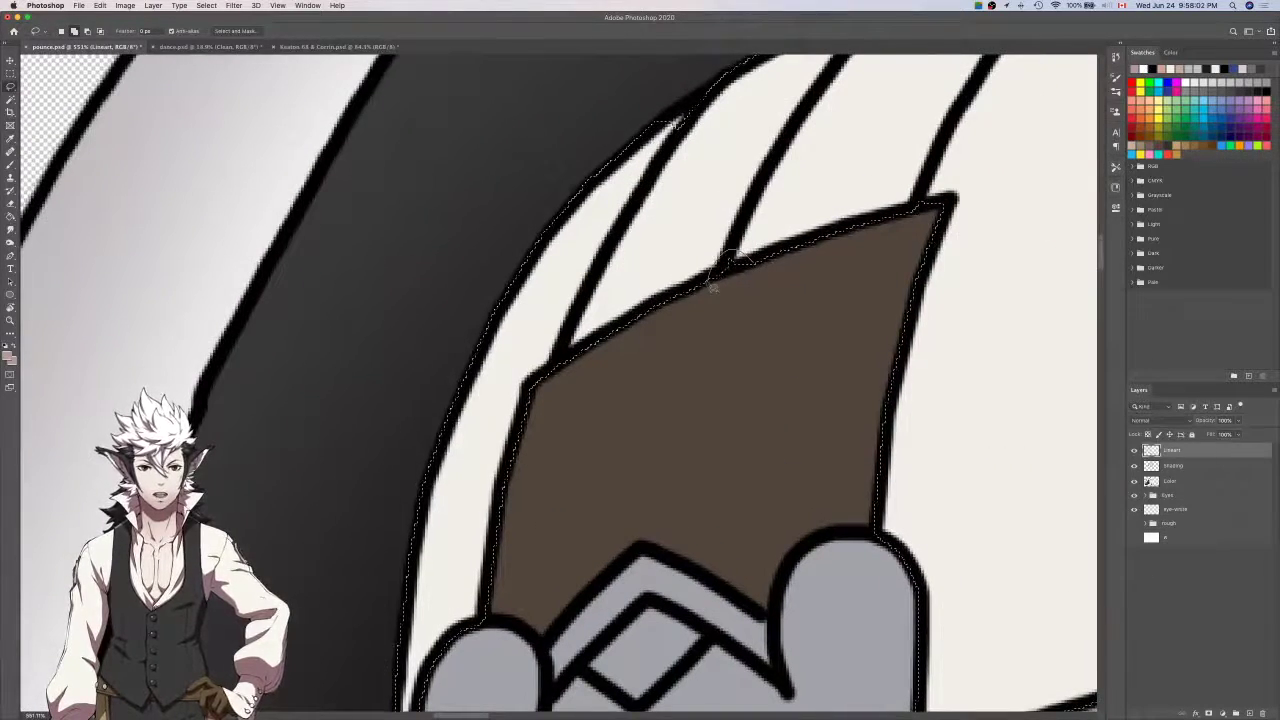
scroll(713, 285, up, 3)
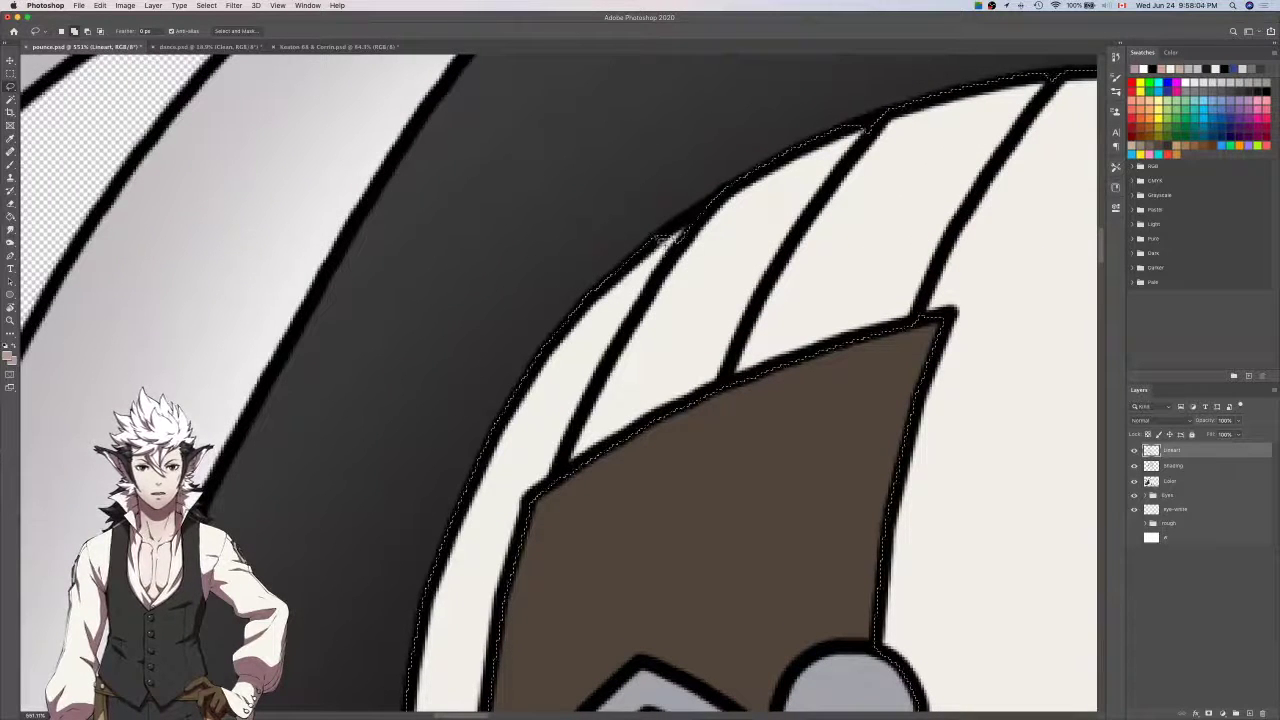
drag(725, 202, 699, 213)
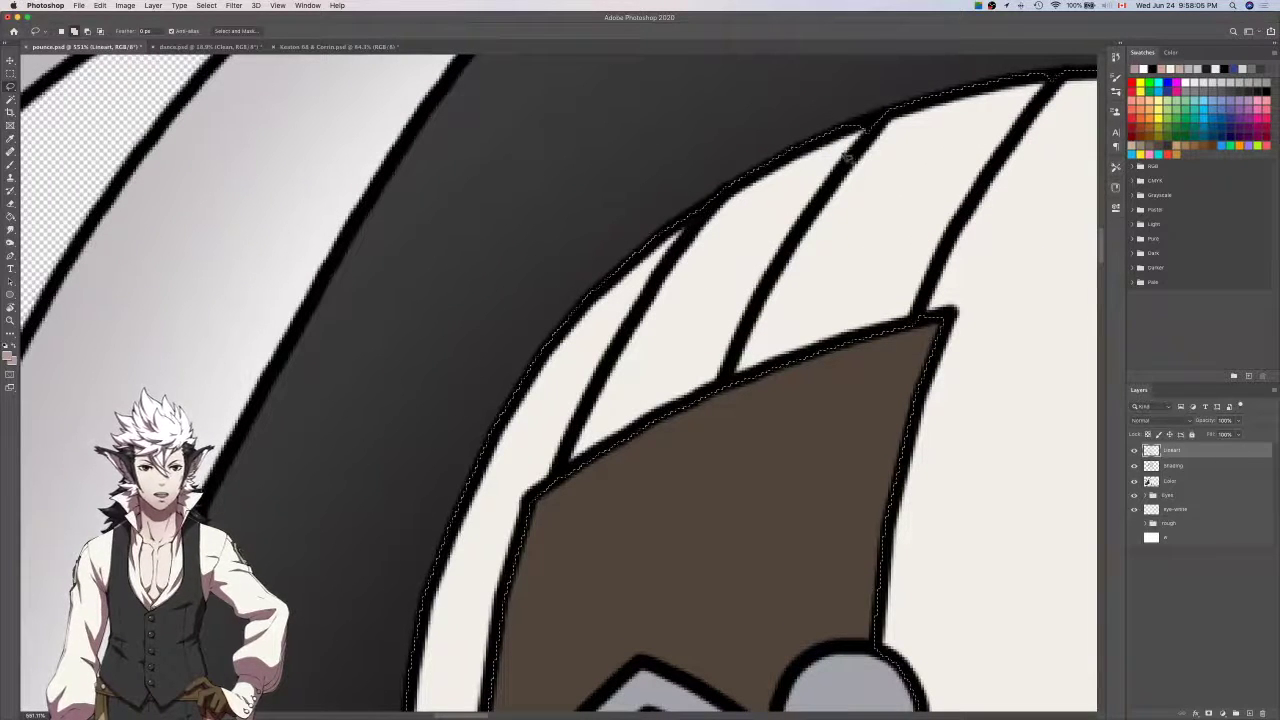
drag(846, 127, 876, 146)
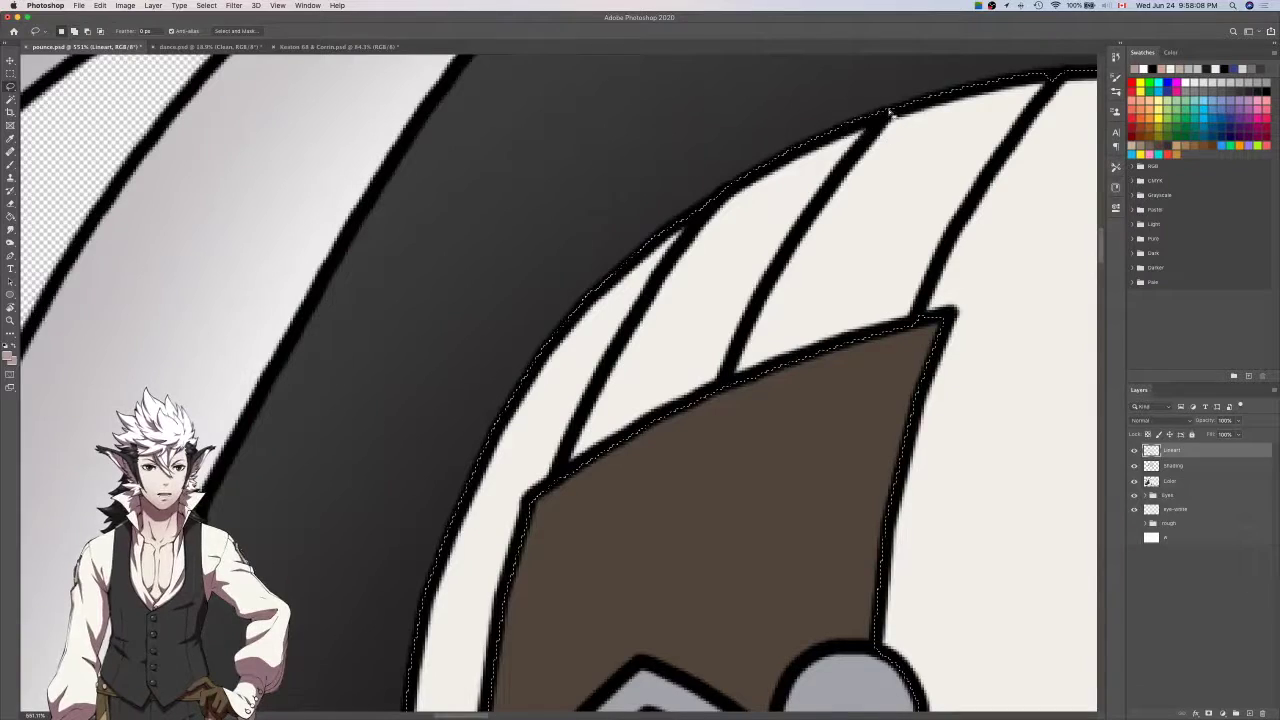
scroll(894, 118, right, 3)
scroll(894, 118, up, 1)
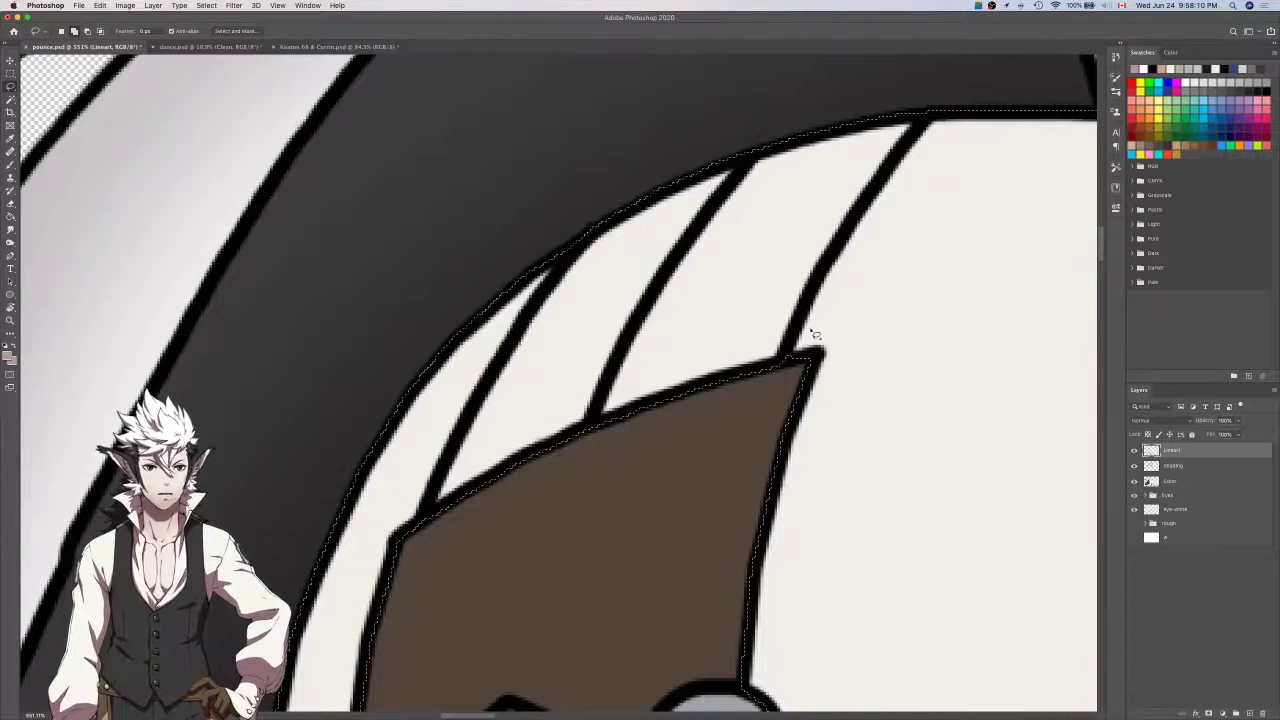
Add the missed outline gaps where the pleat lines meet the arm strap's pointed lower end to the selection with the Lasso.
scroll(802, 287, down, 5)
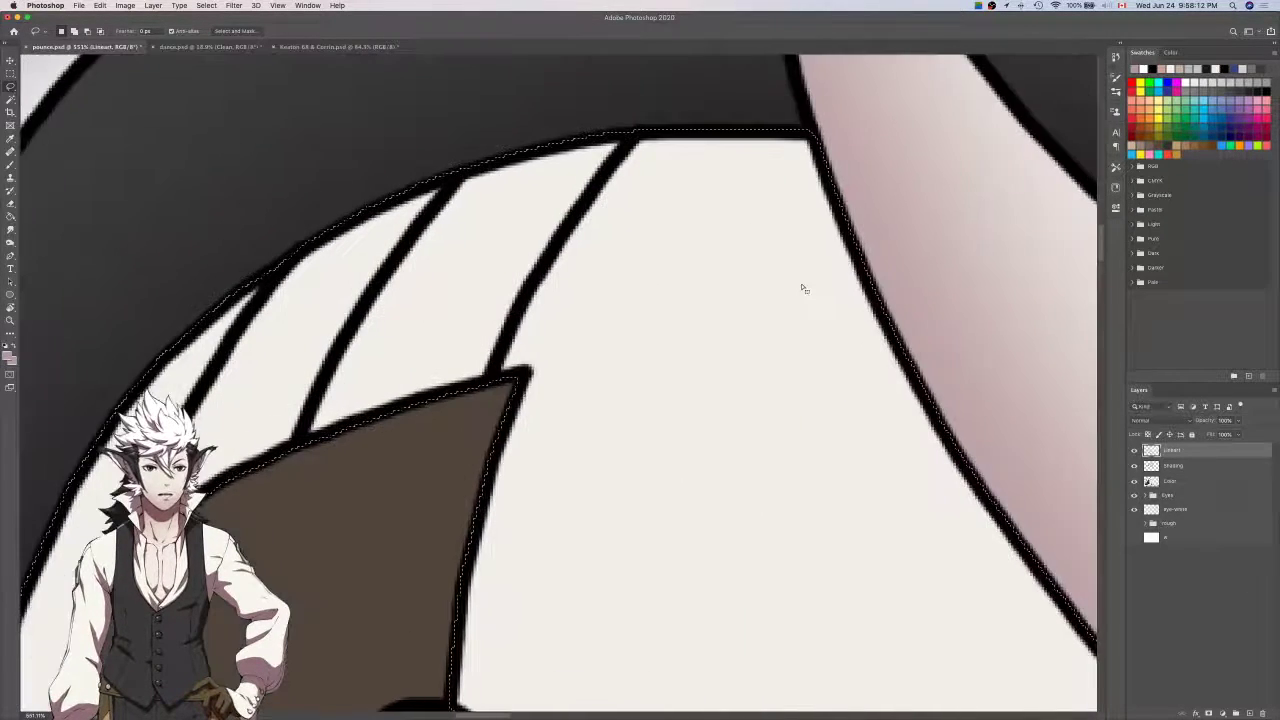
scroll(803, 286, down, 5)
scroll(674, 413, up, 5)
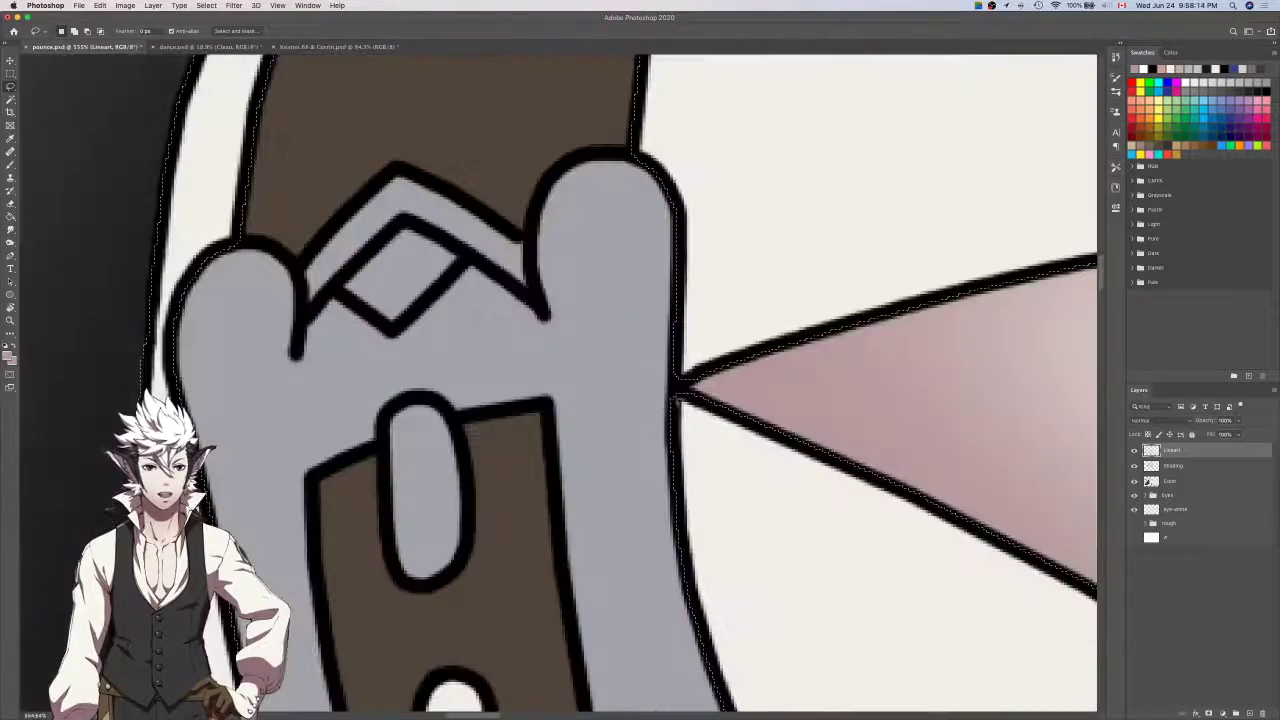
scroll(684, 355, down, 5)
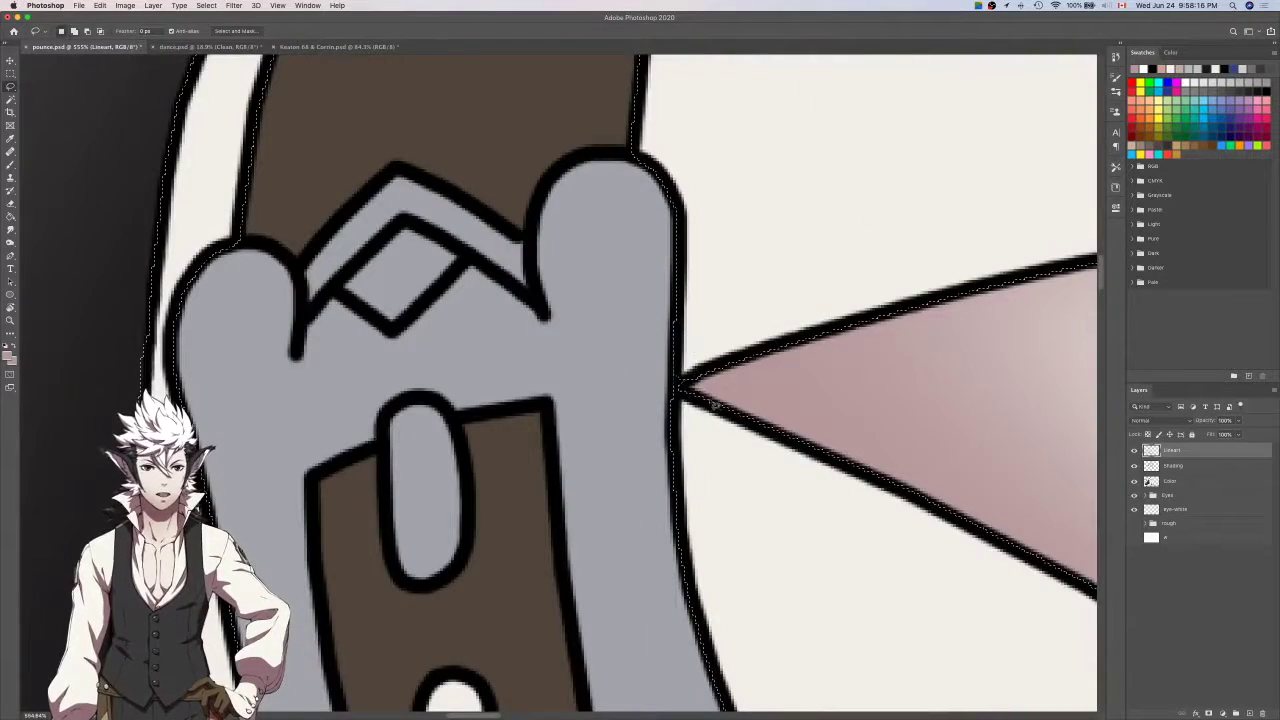
scroll(736, 463, down, 3)
scroll(735, 462, up, 6)
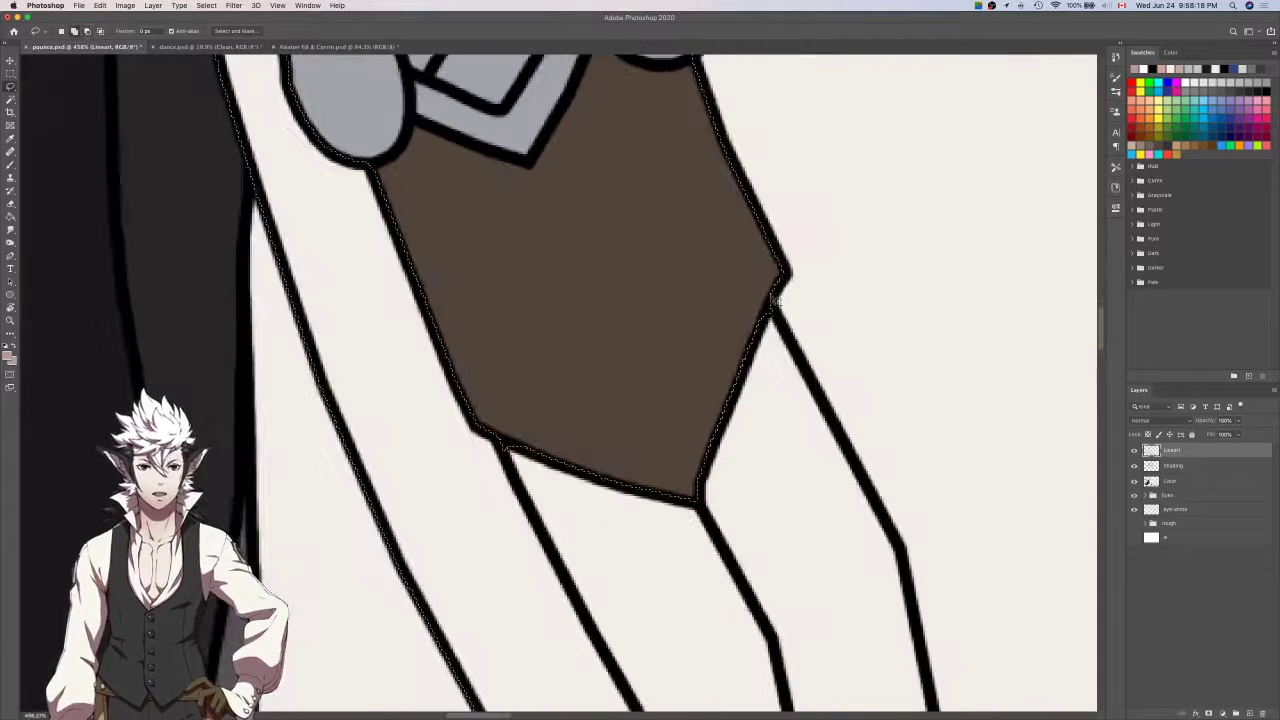
shift+drag(773, 300, 766, 332)
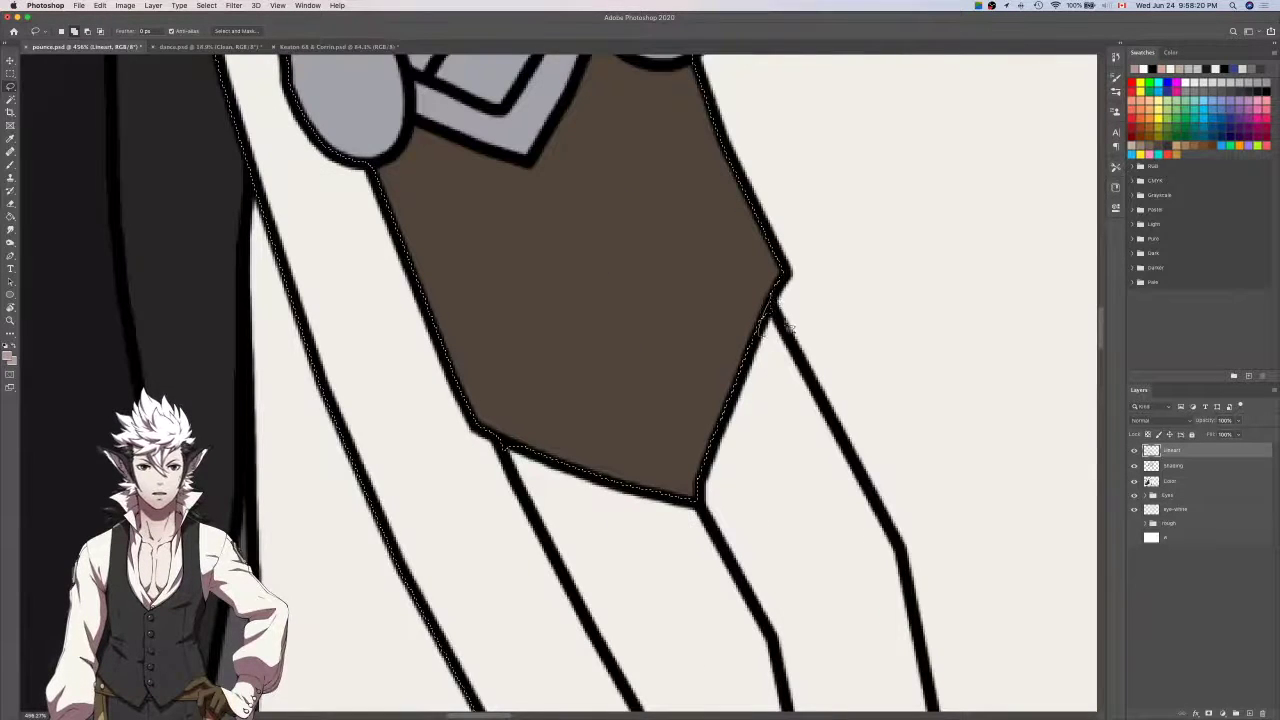
drag(681, 430, 814, 283)
shift+drag(638, 303, 661, 305)
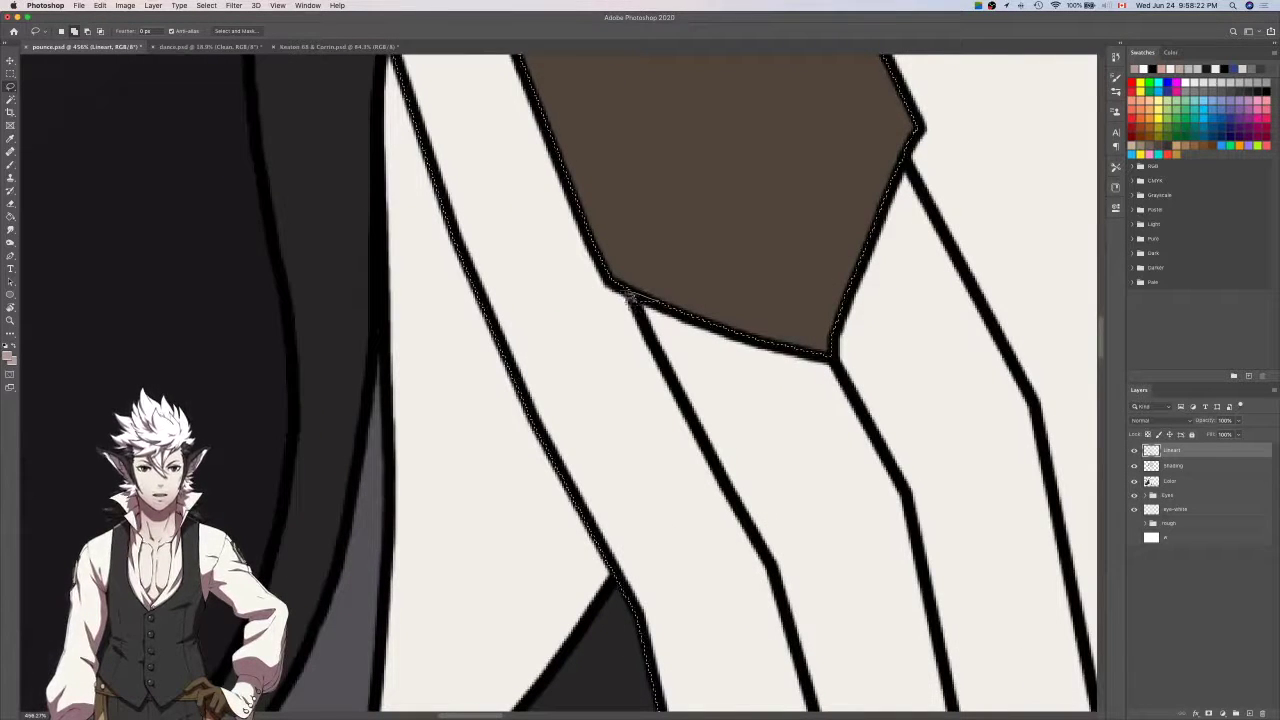
scroll(629, 298, down, 3)
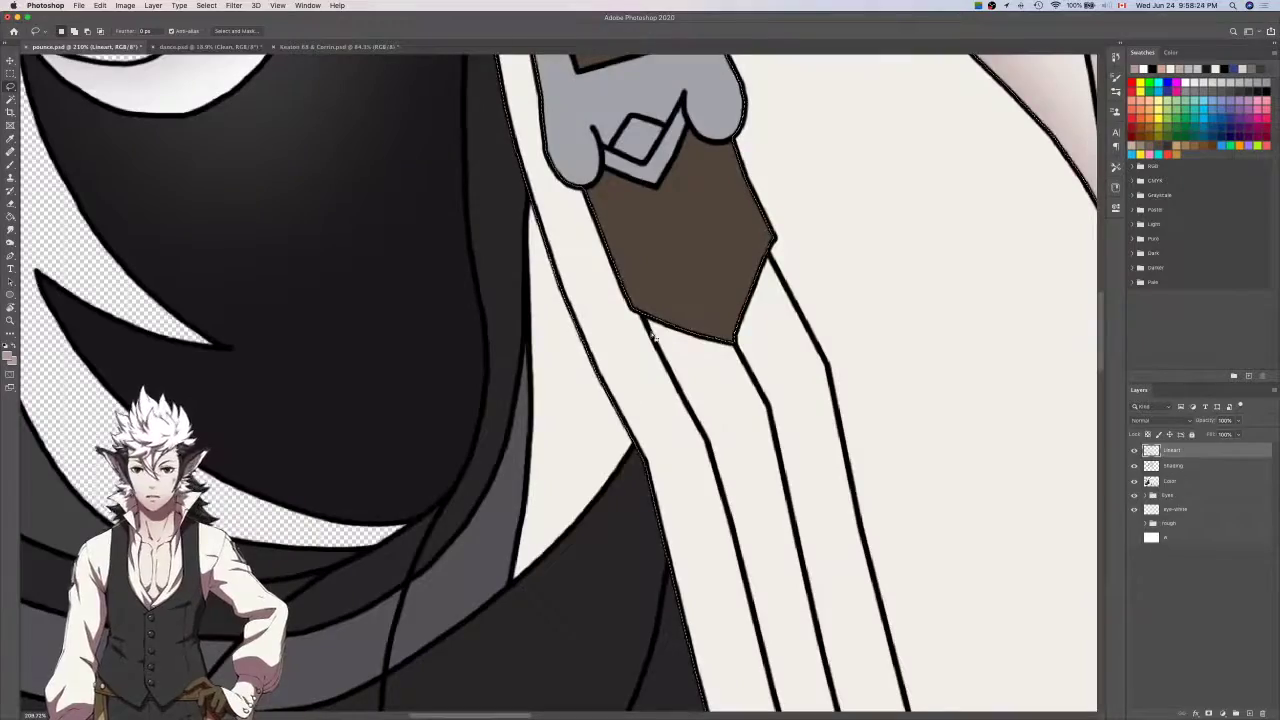
Add the gaps where the pleat lines meet the near sleeve's bottom hem to the selection with the Lasso.
scroll(655, 338, down, 5)
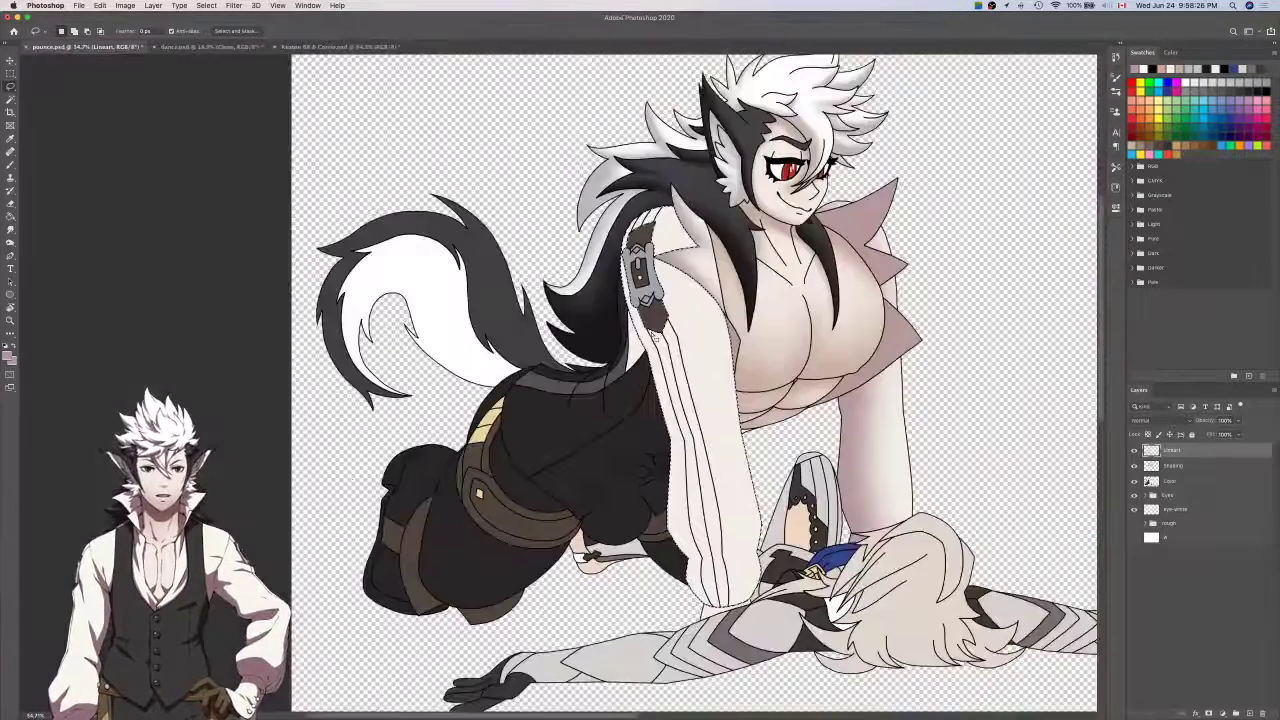
scroll(693, 489, up, 3)
scroll(745, 563, up, 4)
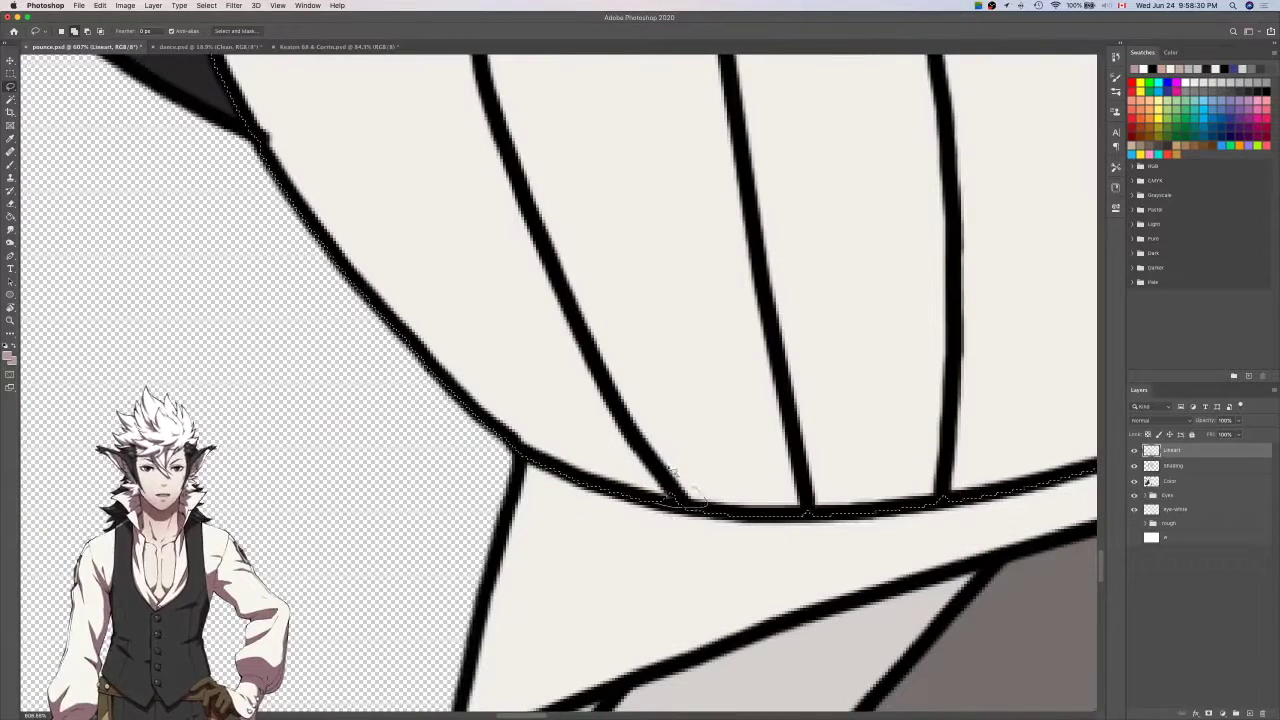
drag(673, 472, 668, 492)
mouse_move(791, 520)
mouse_down()
mouse_move(820, 514)
mouse_move(795, 498)
mouse_up()
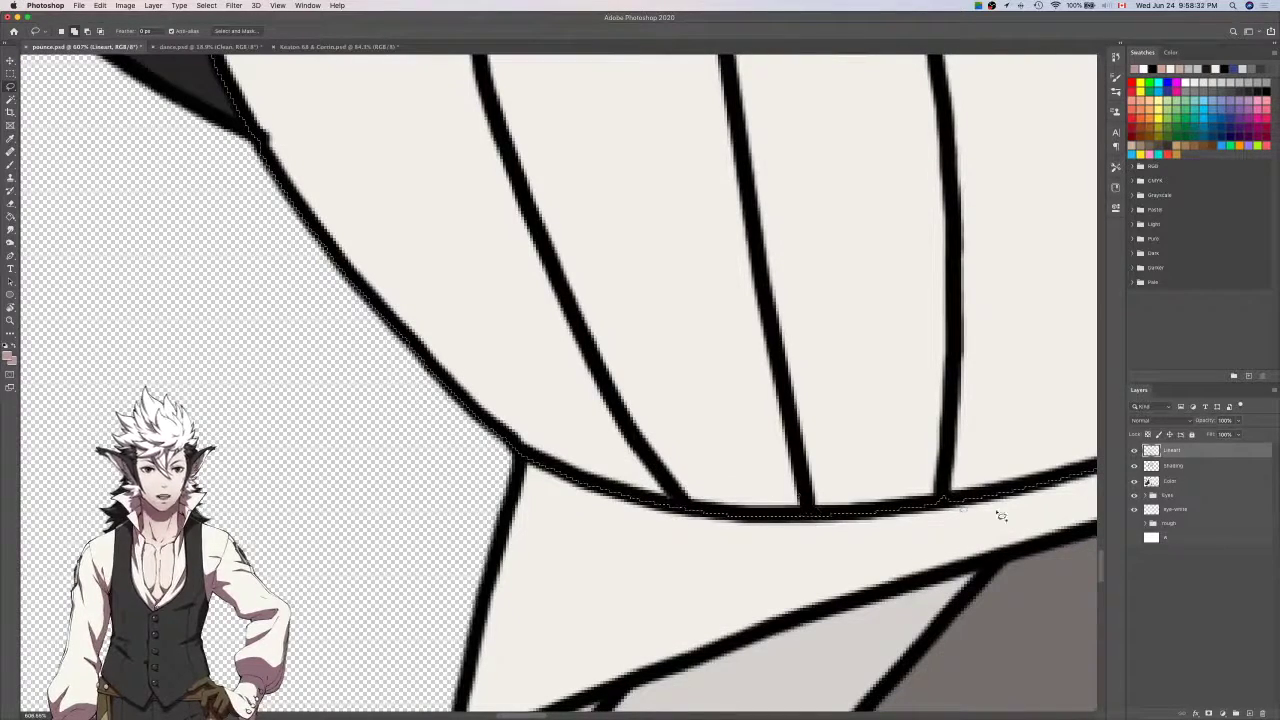
scroll(990, 433, down, 2)
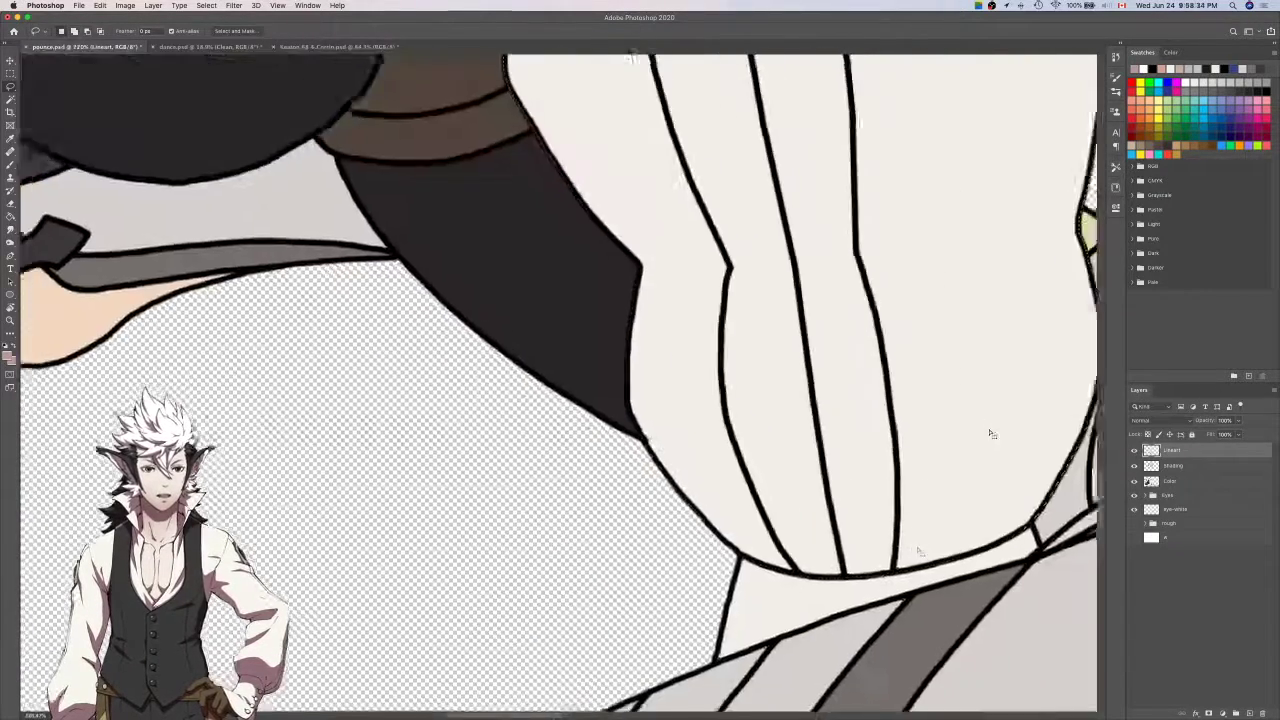
scroll(990, 433, down, 5)
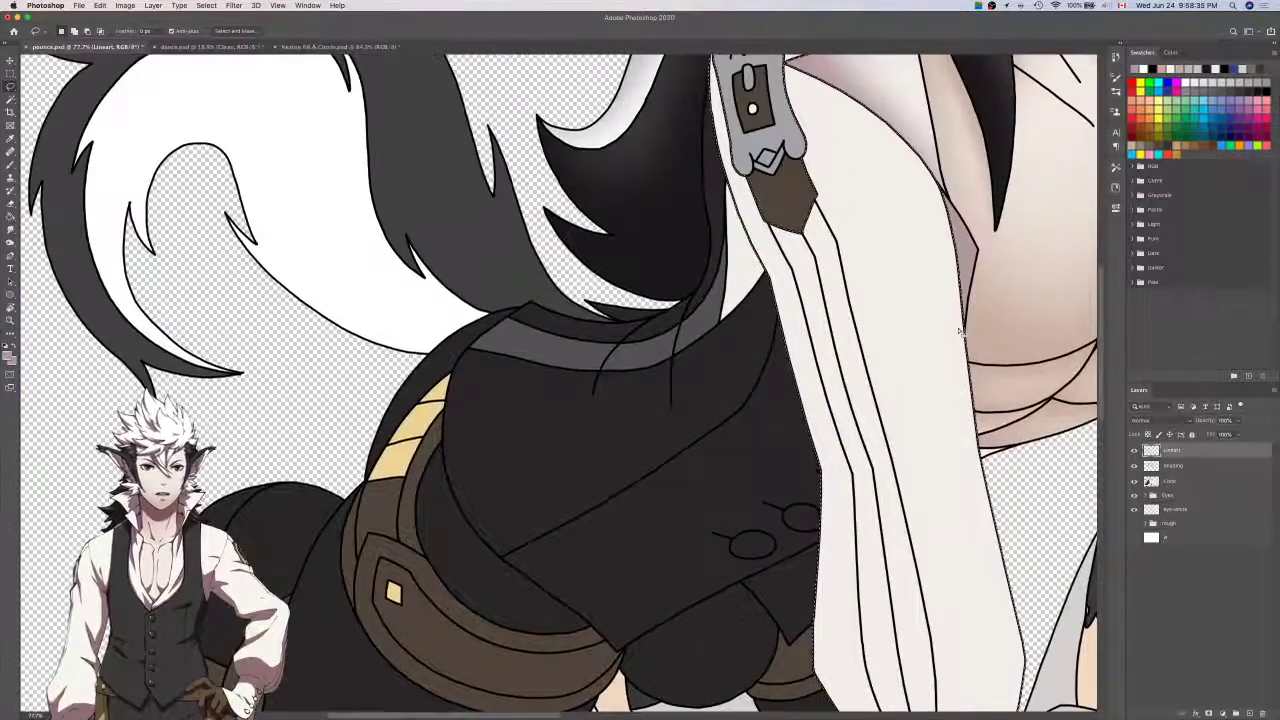
Brush soft mauve shading around the arm strap's lower end on the Shading layer and soften it with the Eraser.
click(1220, 467)
key(b)
scroll(890, 375, up, 5)
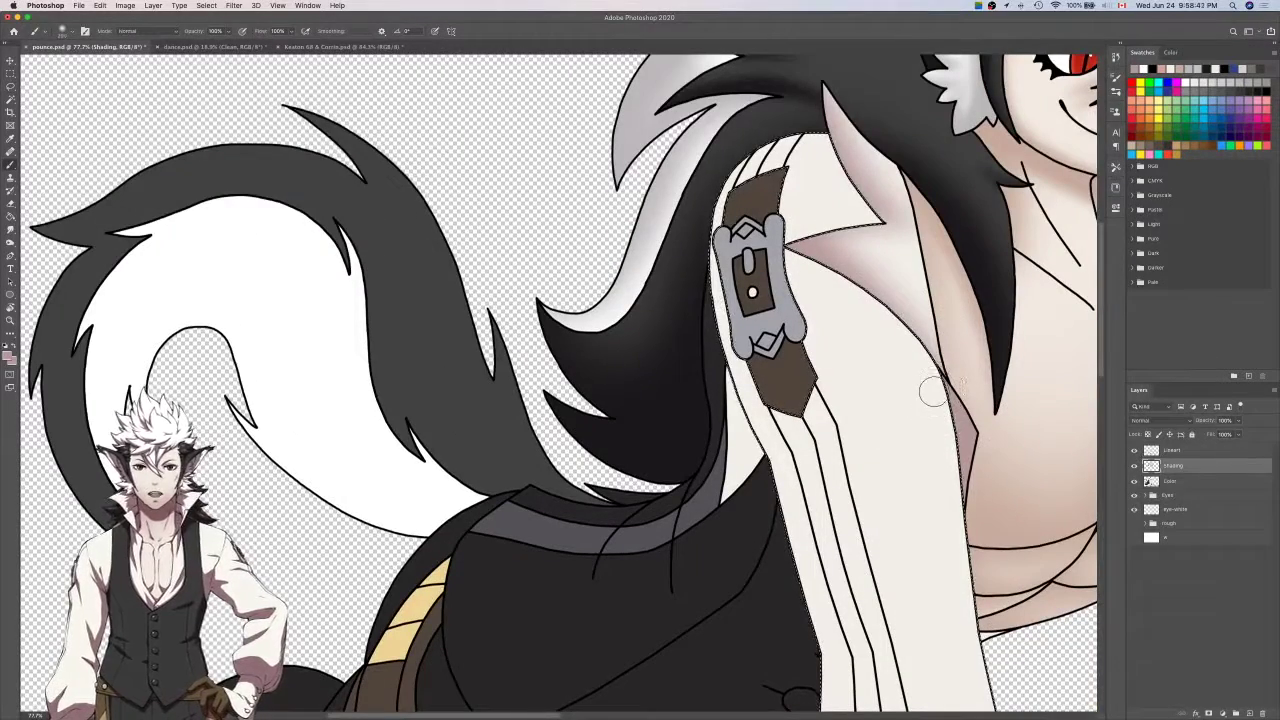
scroll(808, 392, up, 5)
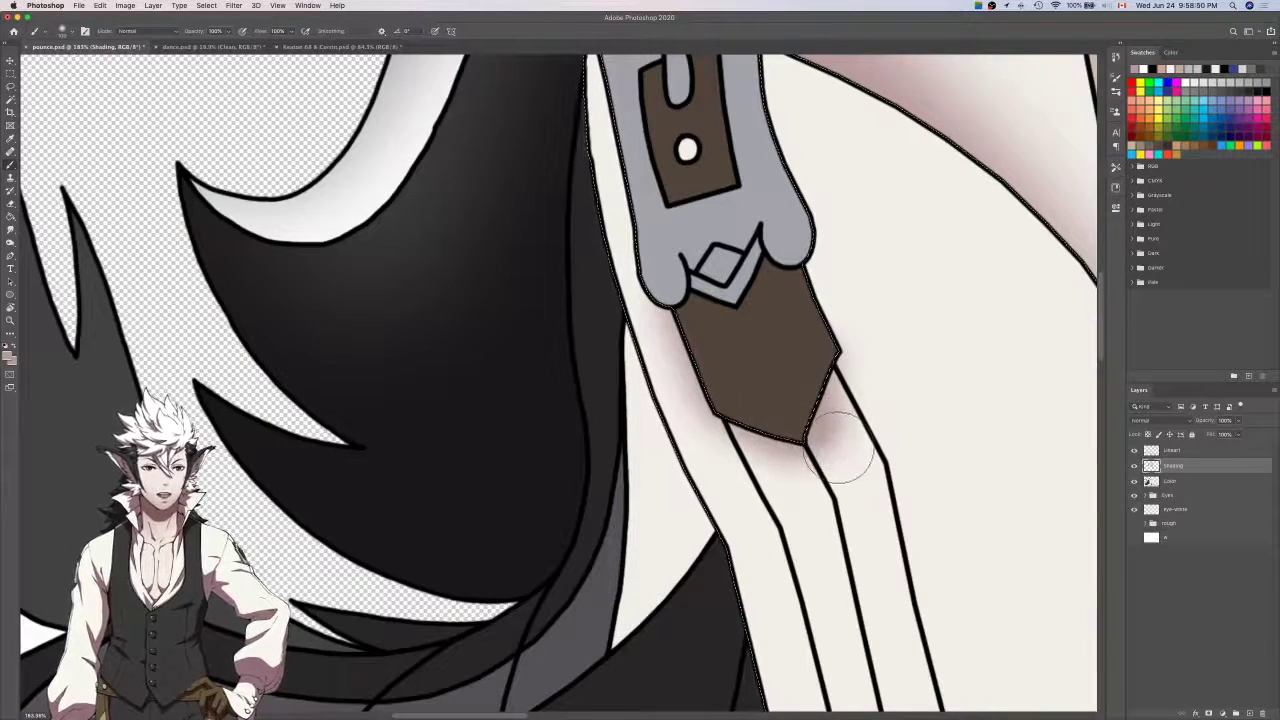
key(e)
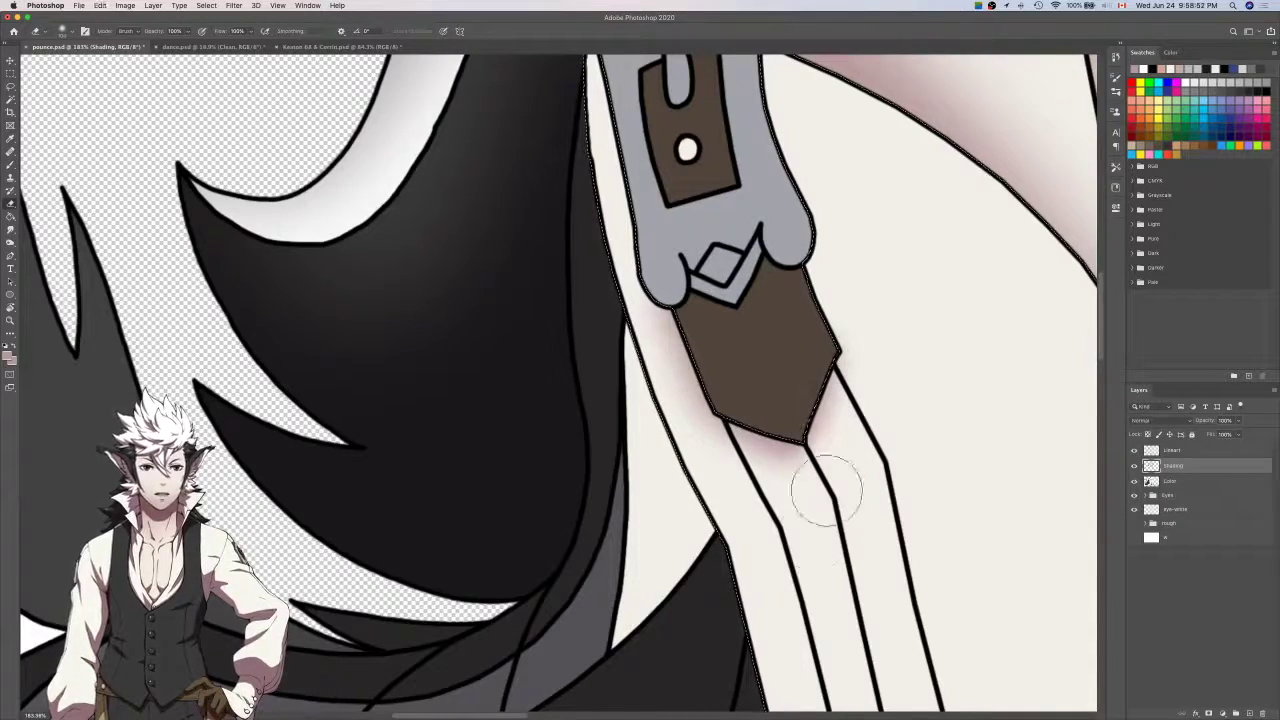
Brush soft mauve shading down the narrow strip of sleeve between the strap buckle and the dark fur.
key(b)
scroll(834, 509, up, 2)
scroll(814, 503, up, 3)
scroll(814, 503, left, 2)
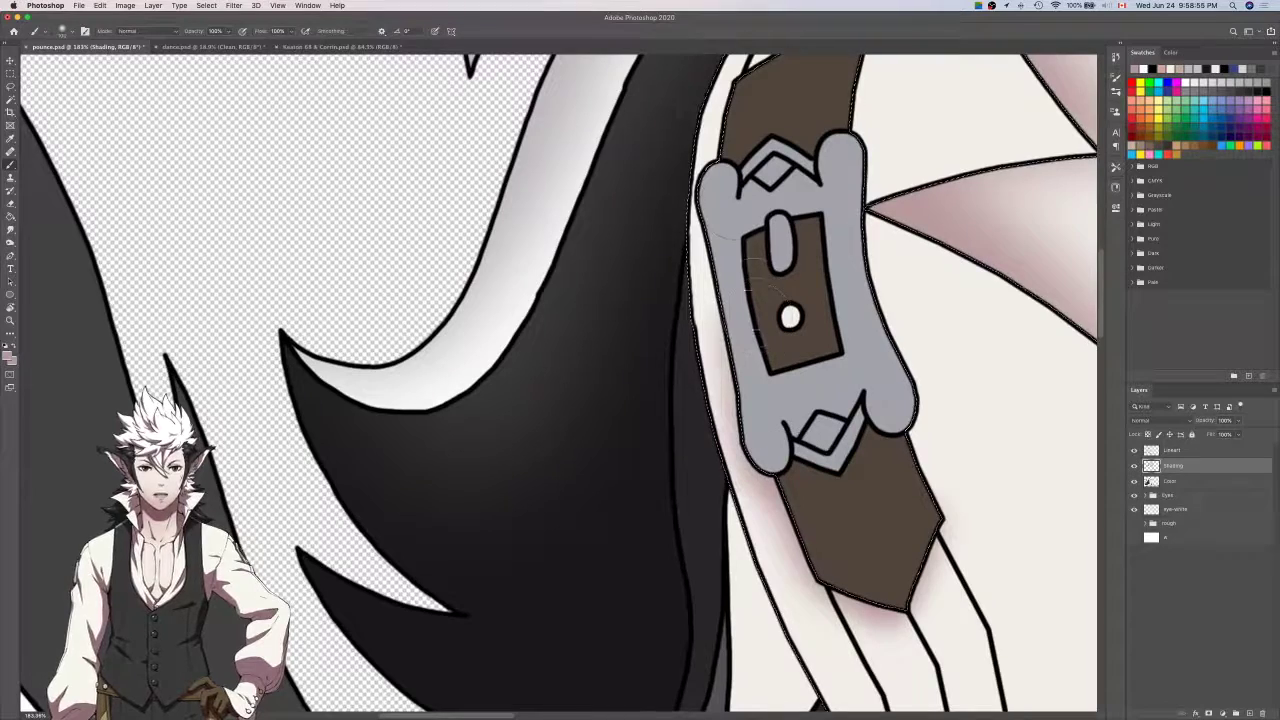
scroll(775, 385, up, 3)
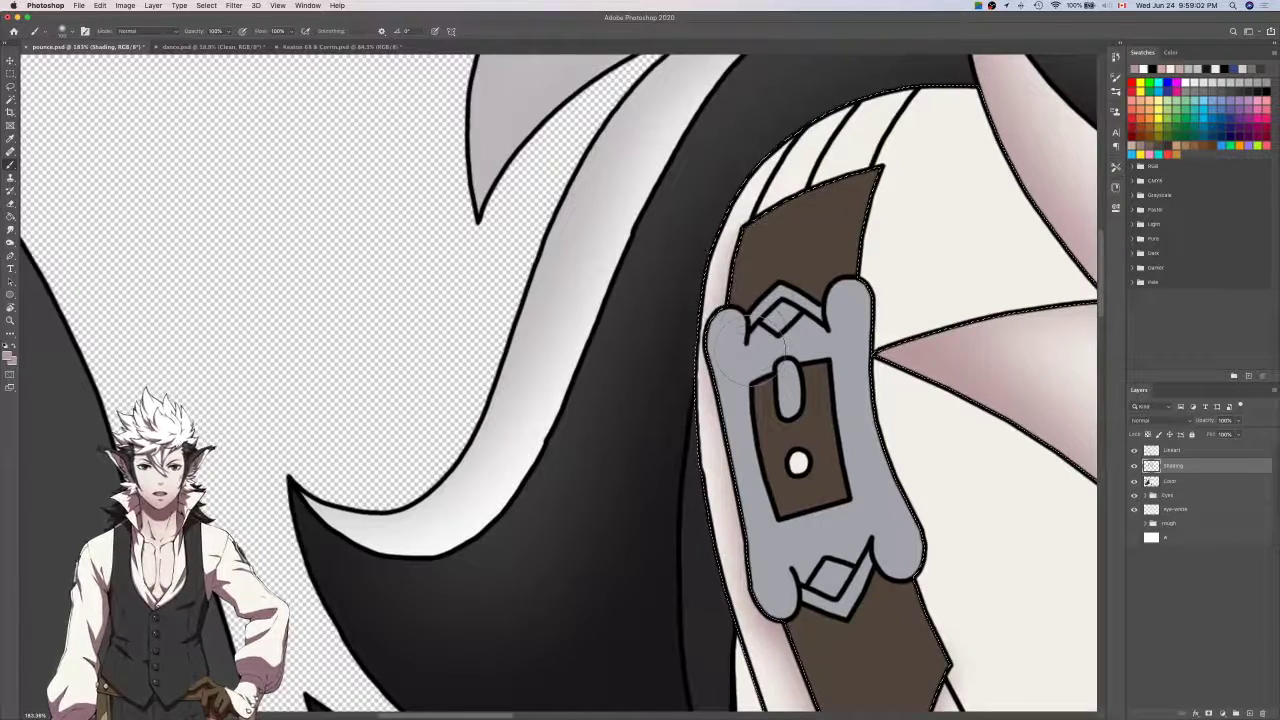
alt+click(740, 347)
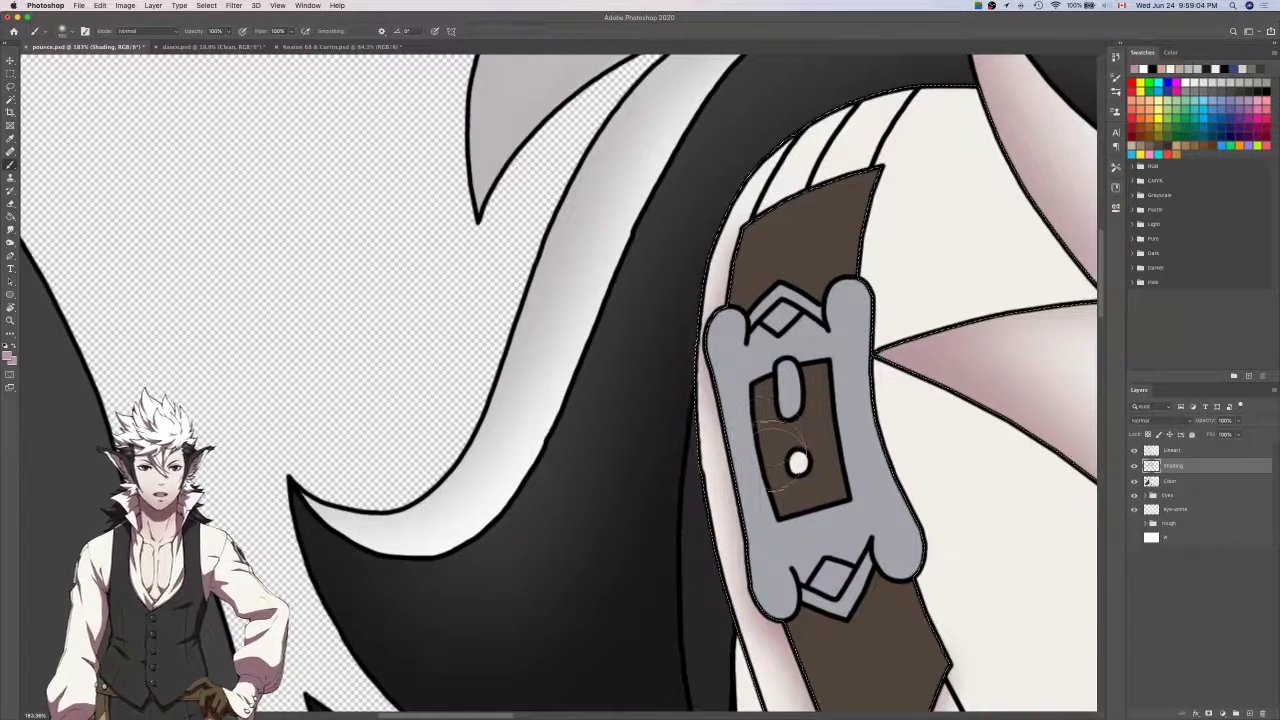
Shade the shoulder pleats above the arm strap in soft mauve, lightening them with the Eraser.
scroll(790, 460, up, 1)
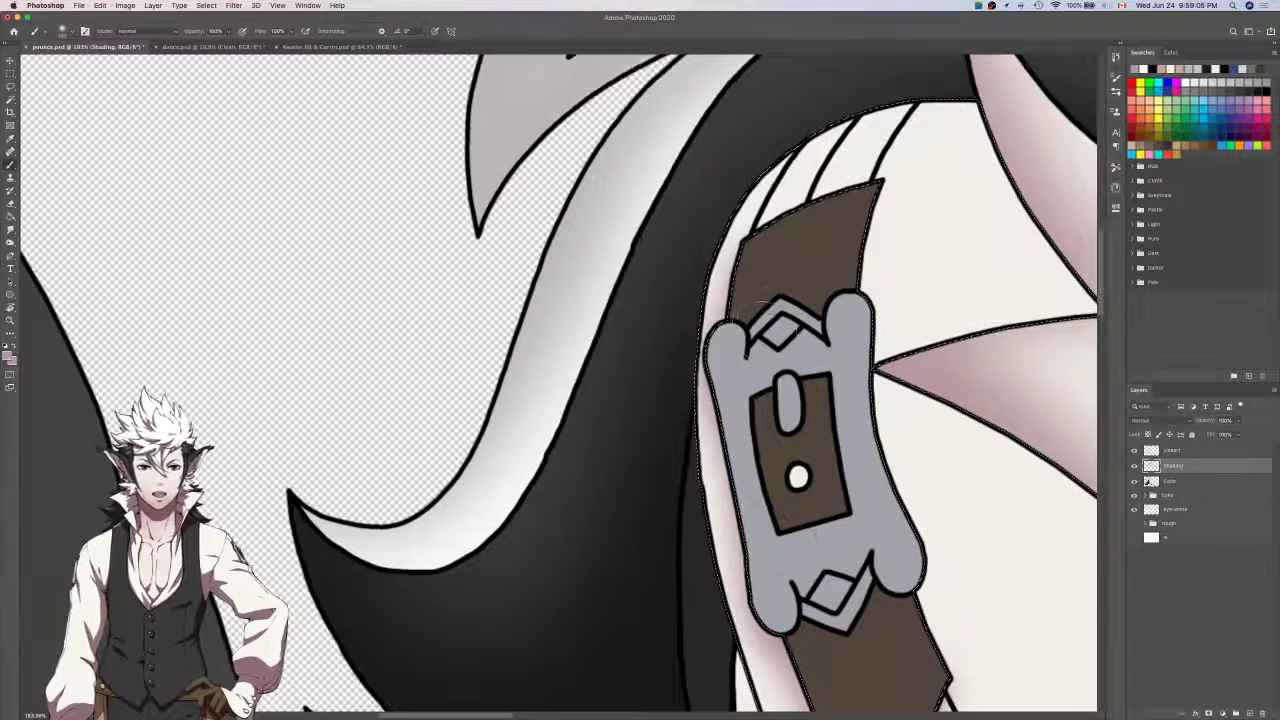
key(e)
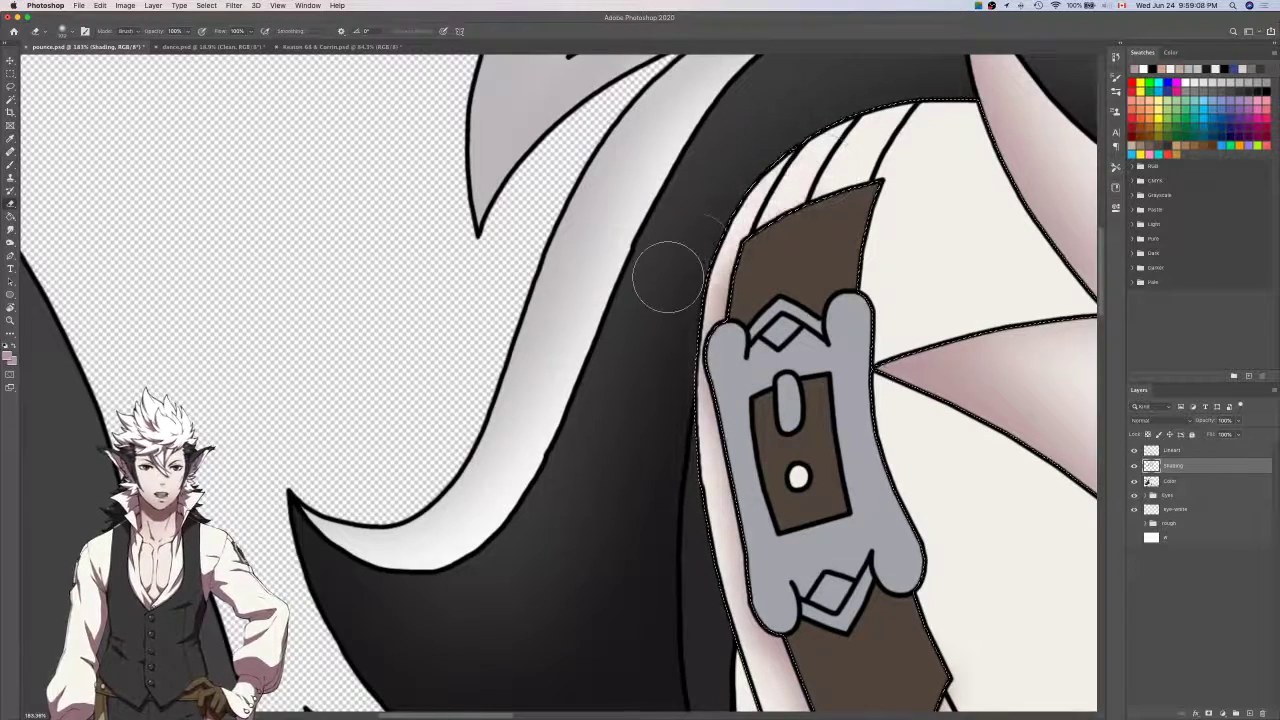
key(b)
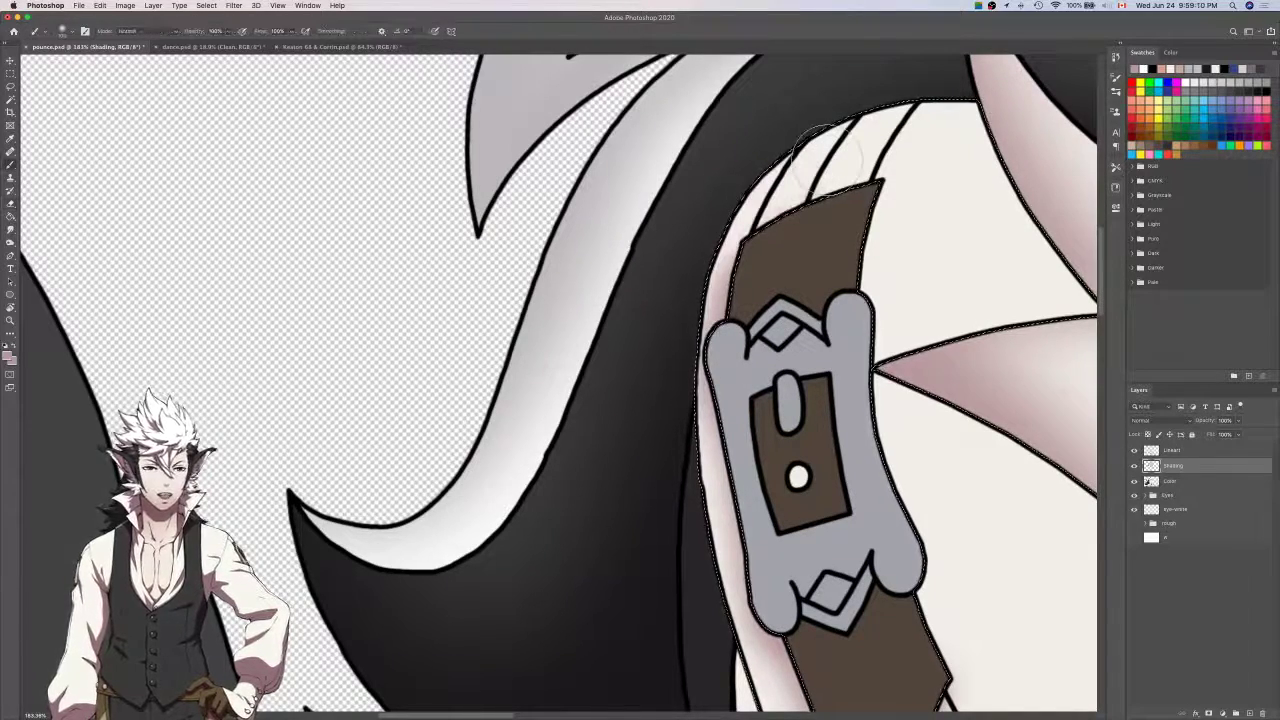
Try broad mauve brush strokes on the near shoulder and sleeve along the collar points, undoing each stroke.
scroll(815, 215, down, 2)
scroll(818, 205, right, 5)
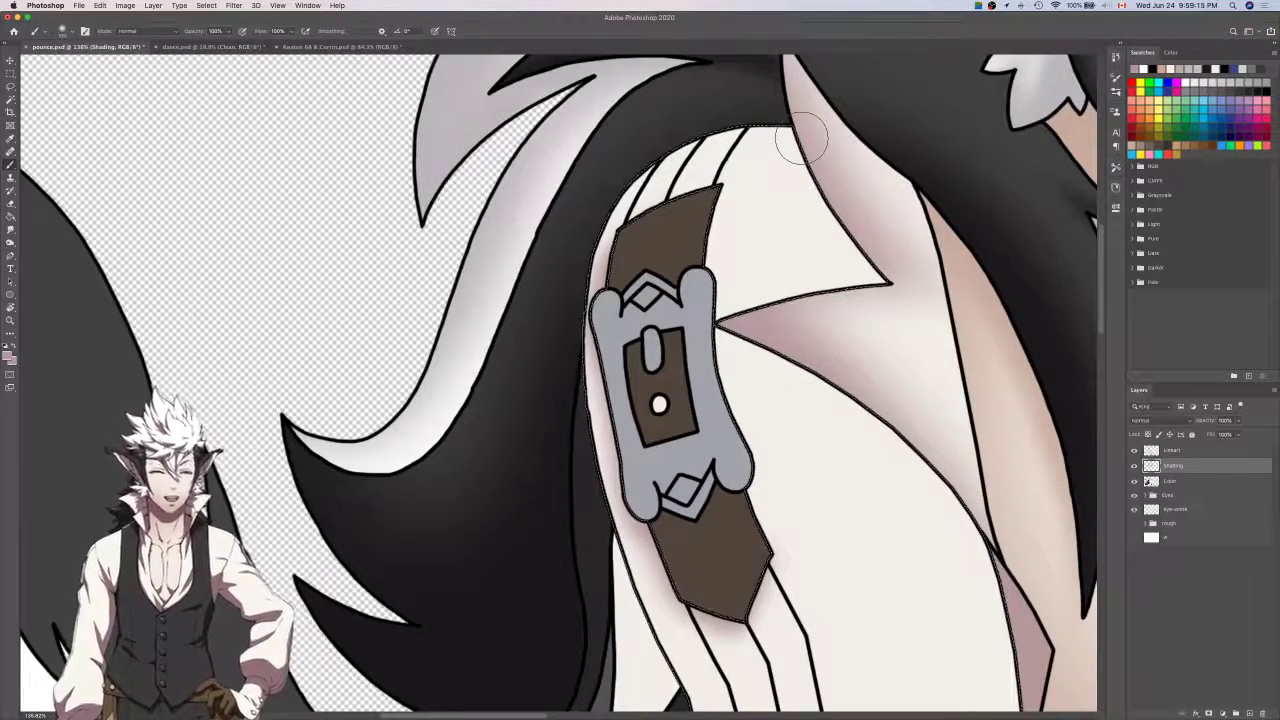
scroll(803, 135, down, 1)
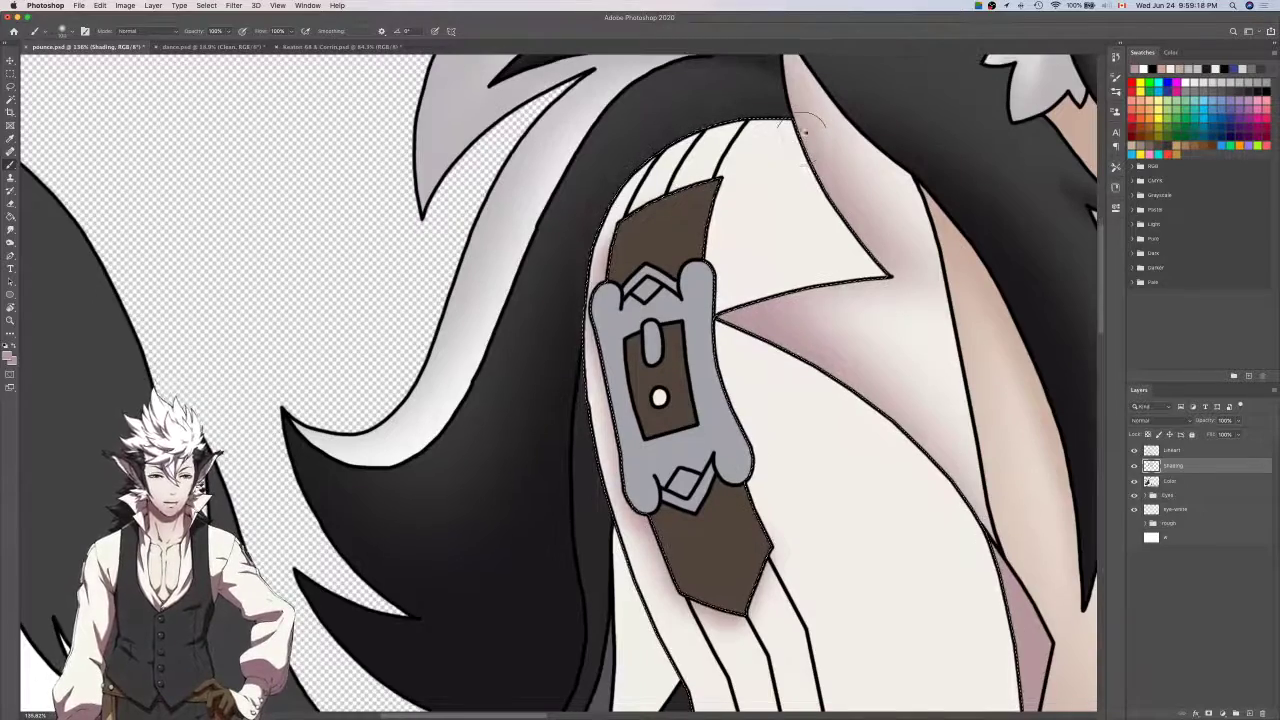
scroll(803, 130, down, 3)
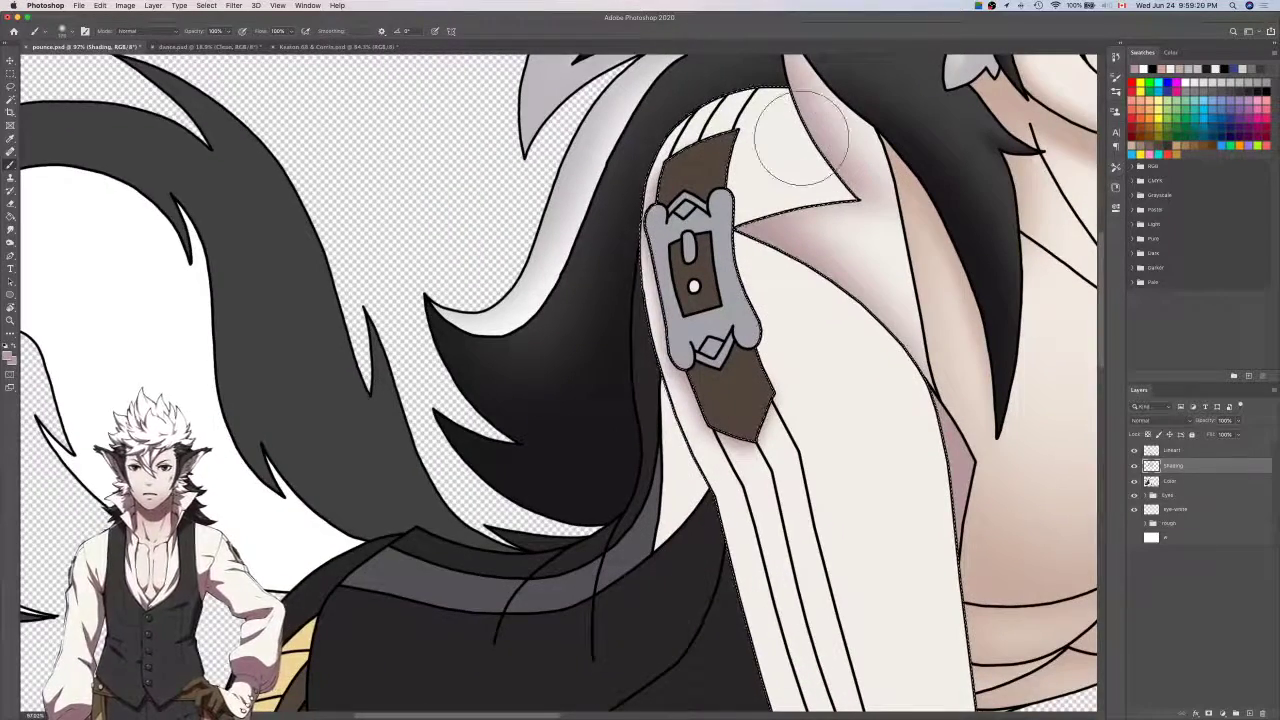
drag(801, 138, 767, 160)
key(bracketright)
key(bracketright)
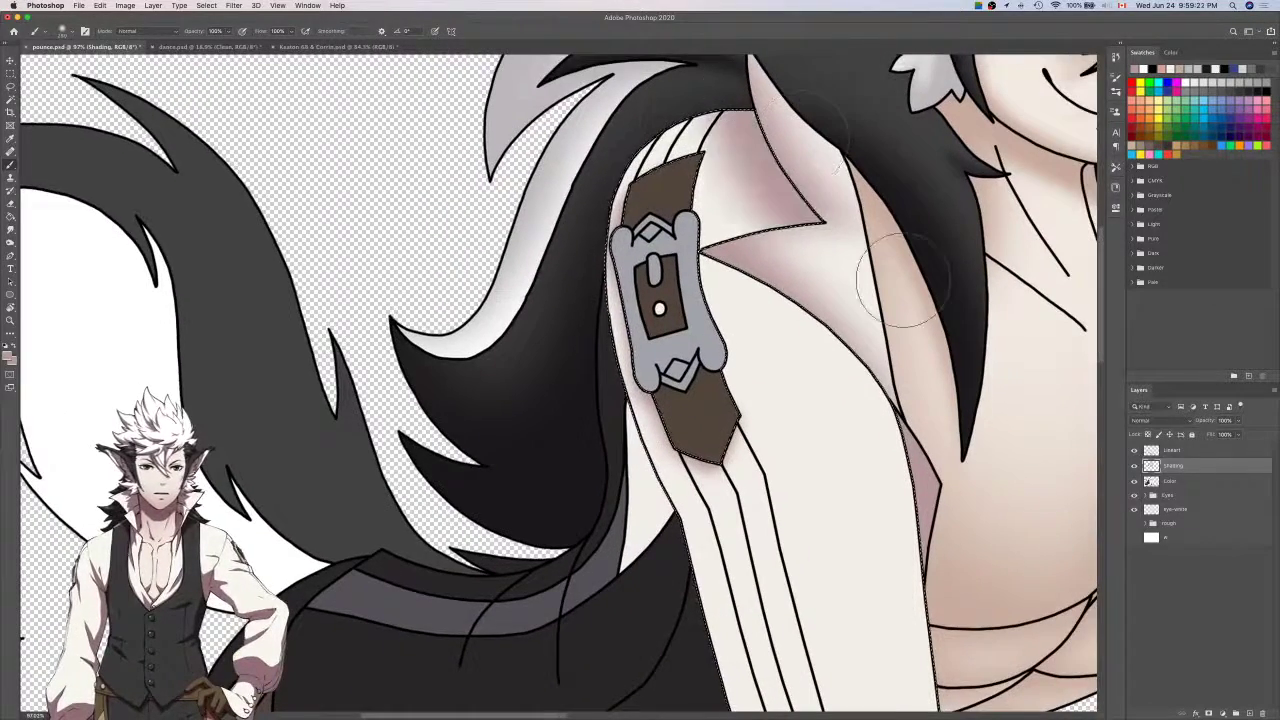
key(super+z)
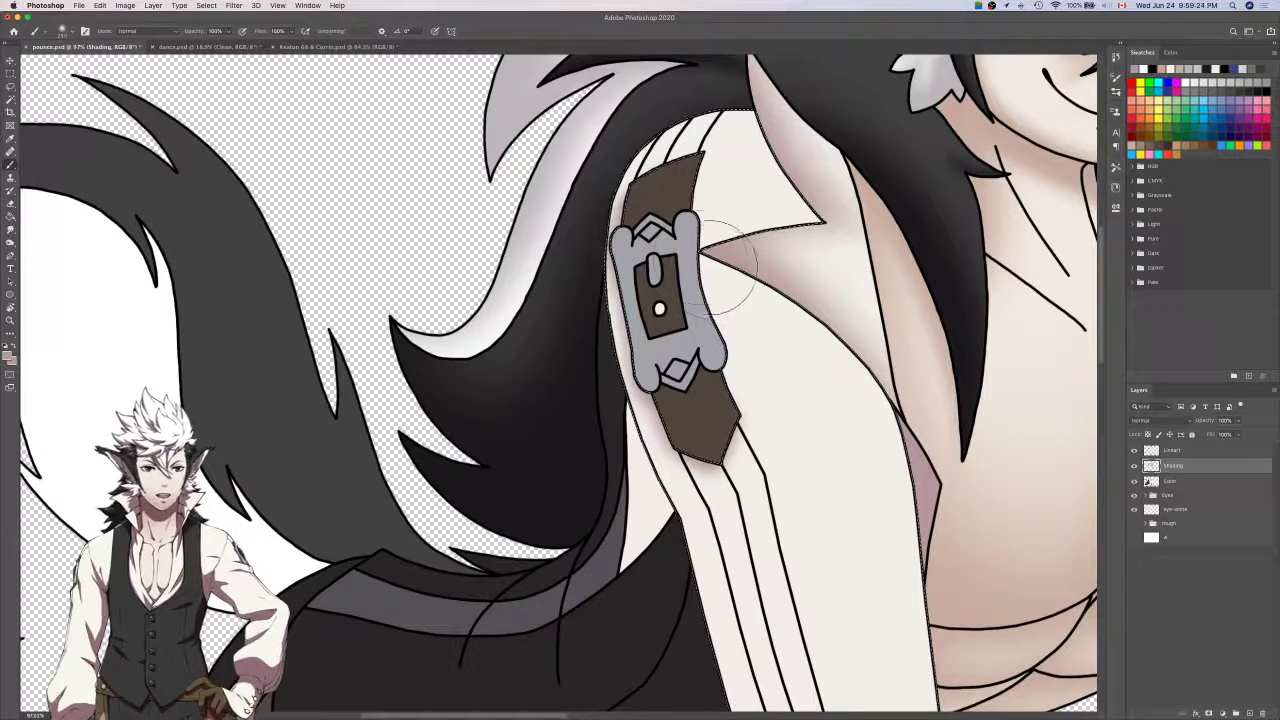
drag(800, 320, 951, 451)
key(super+z)
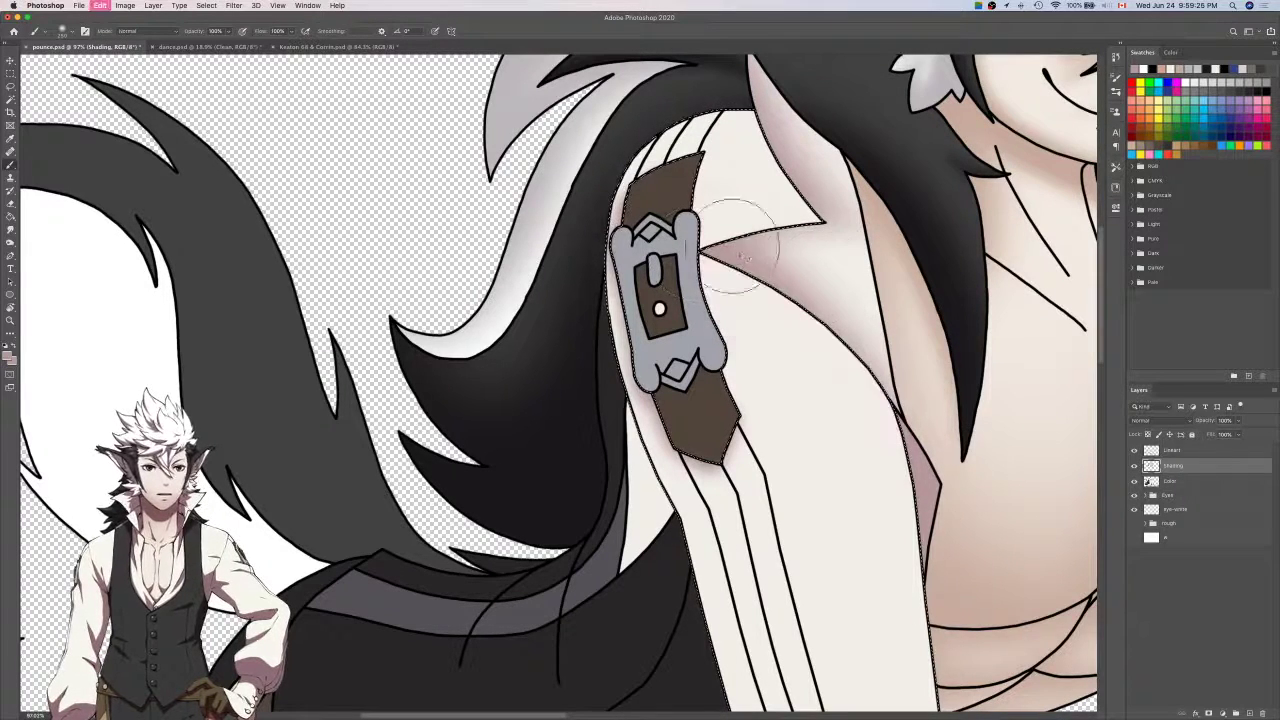
Brush soft mauve shading on the near sleeve below the collar's edge and on the shoulder beside the collar point.
drag(790, 295, 922, 450)
key(e)
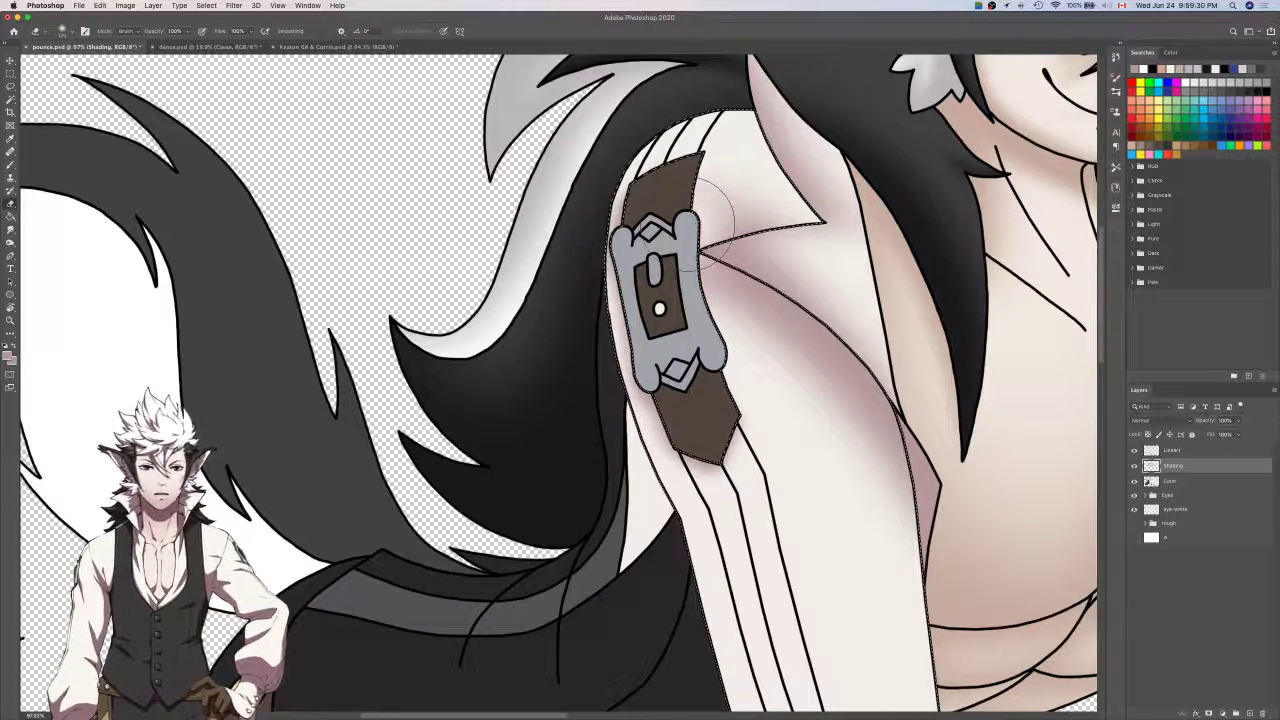
key(b)
scroll(855, 220, up, 2)
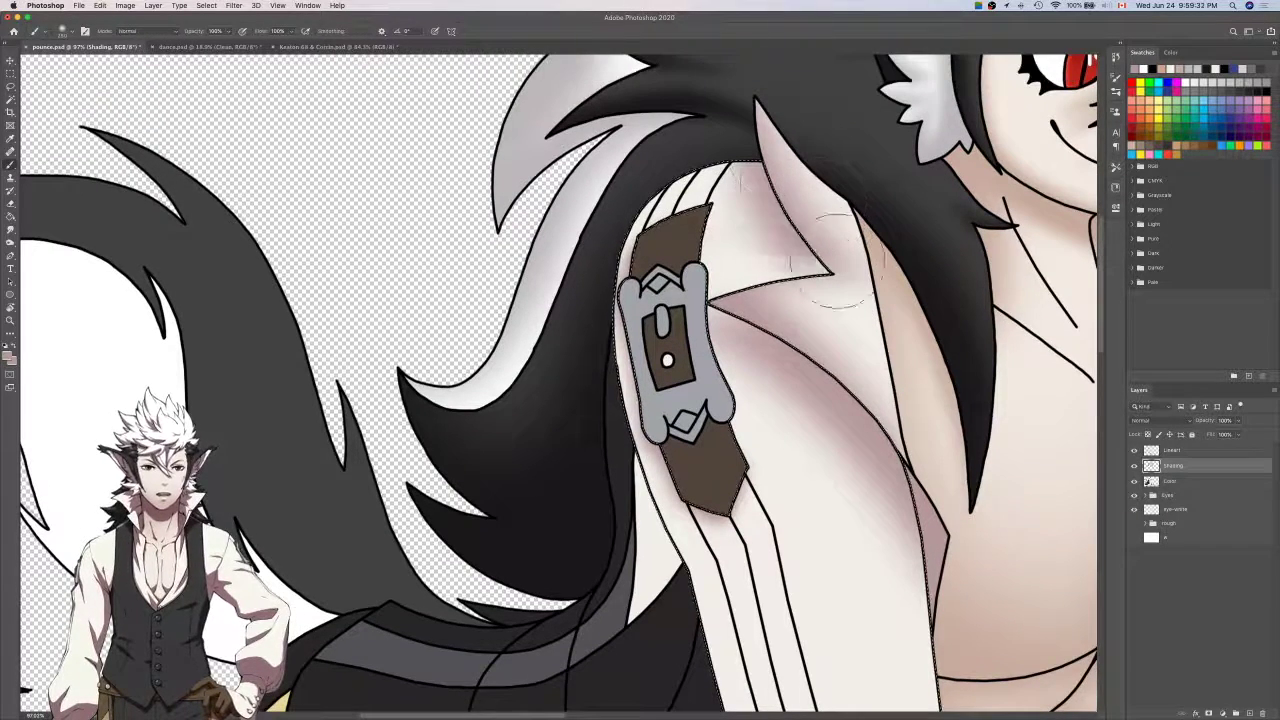
key(super+d)
key(super+z)
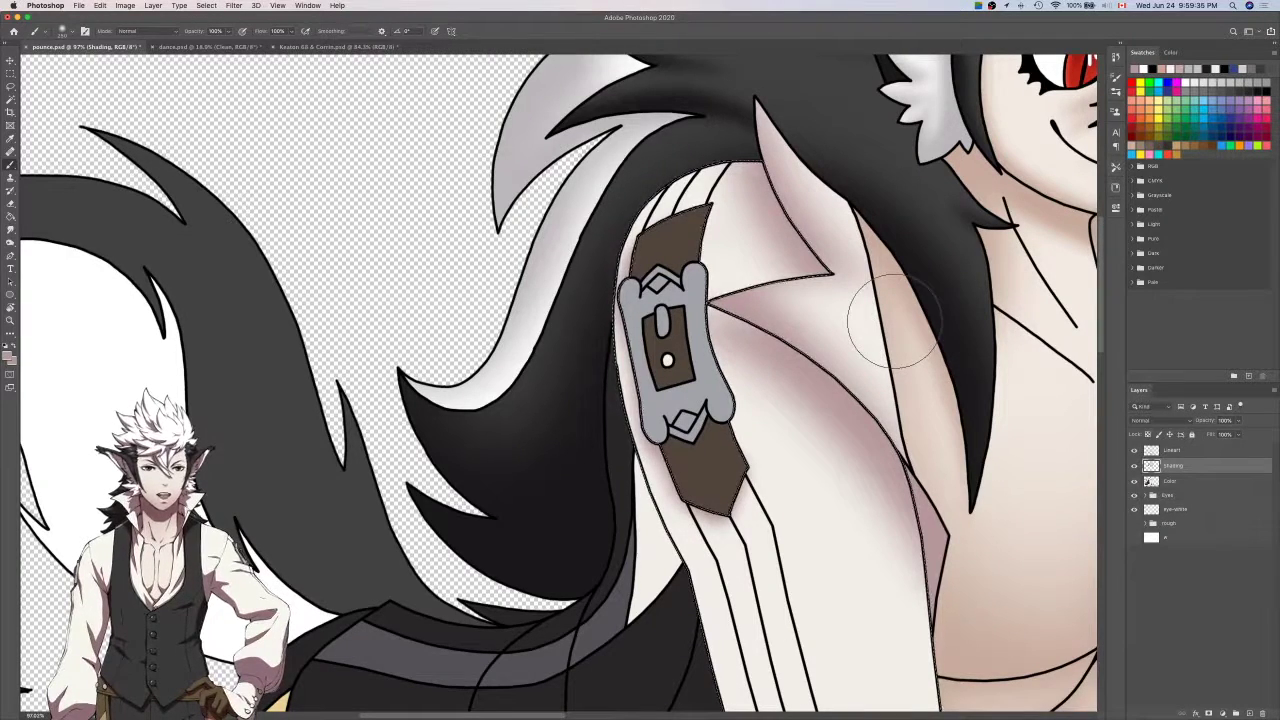
scroll(893, 325, down, 3)
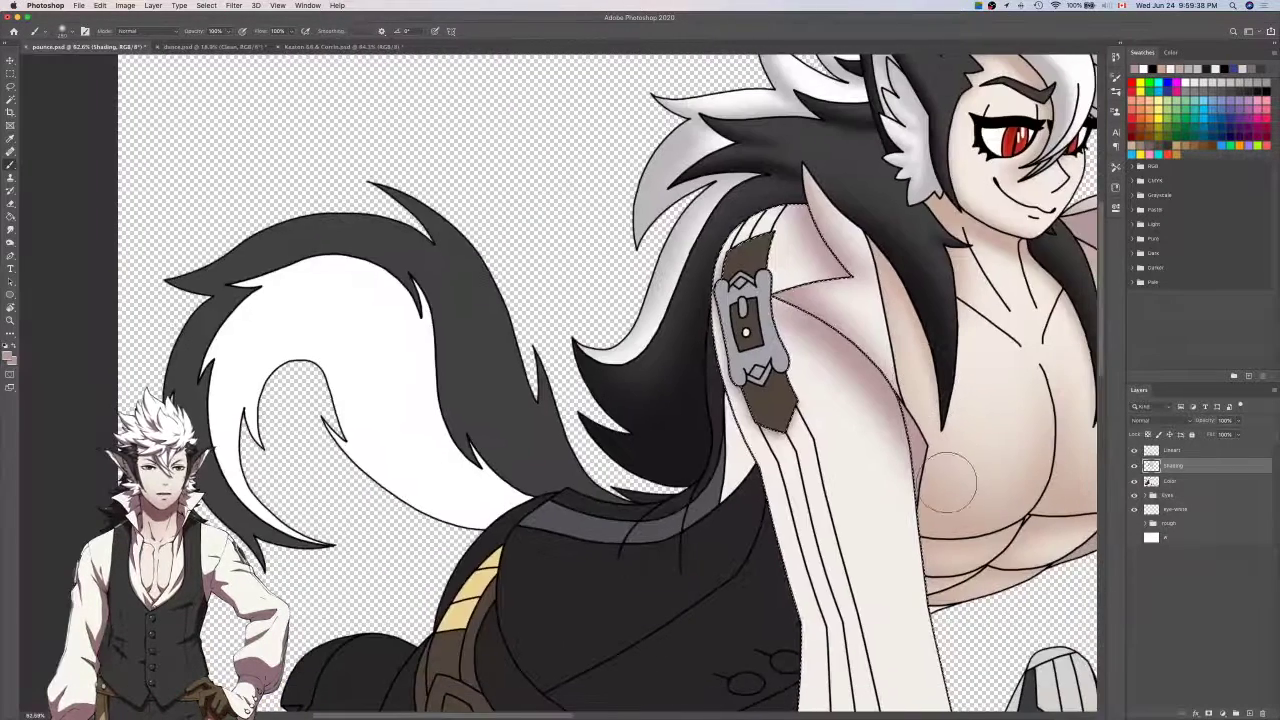
Select the narrow sleeve pleat below the strap tip from the Lineart layer and brush soft mauve along its full length on Shading.
click(1174, 450)
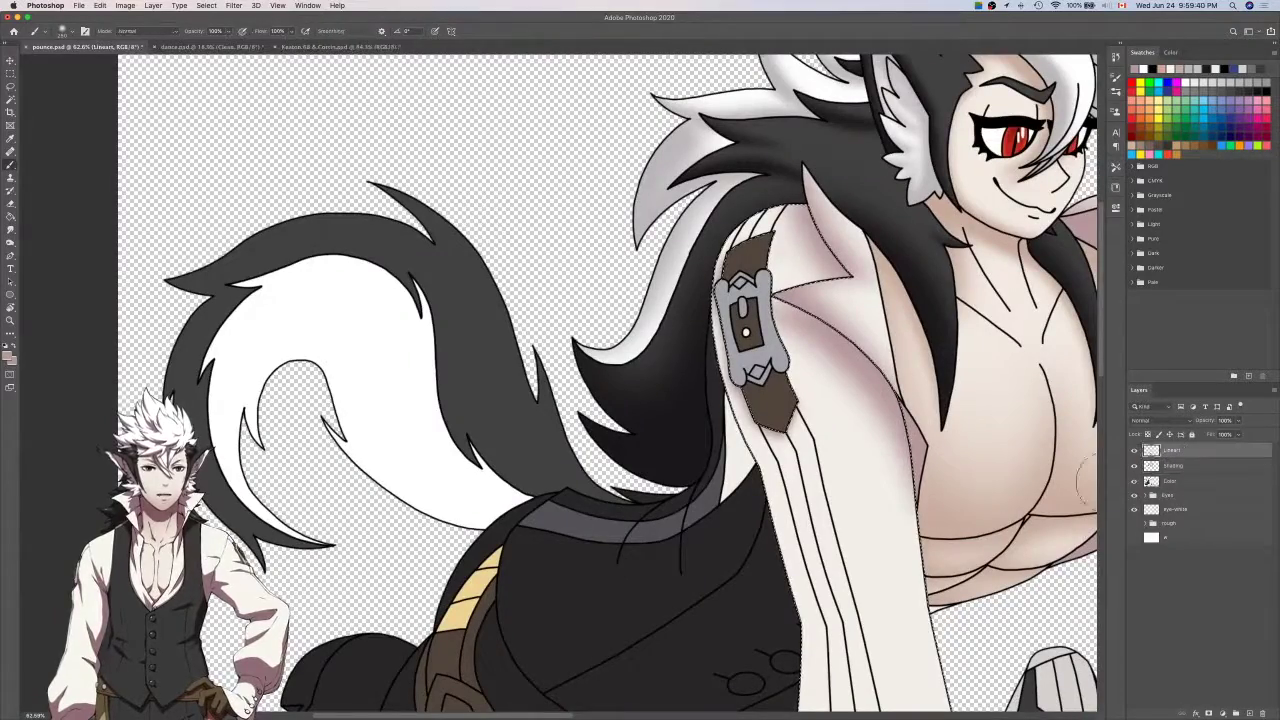
key(w)
scroll(1022, 455, down, 5)
scroll(1022, 455, right, 5)
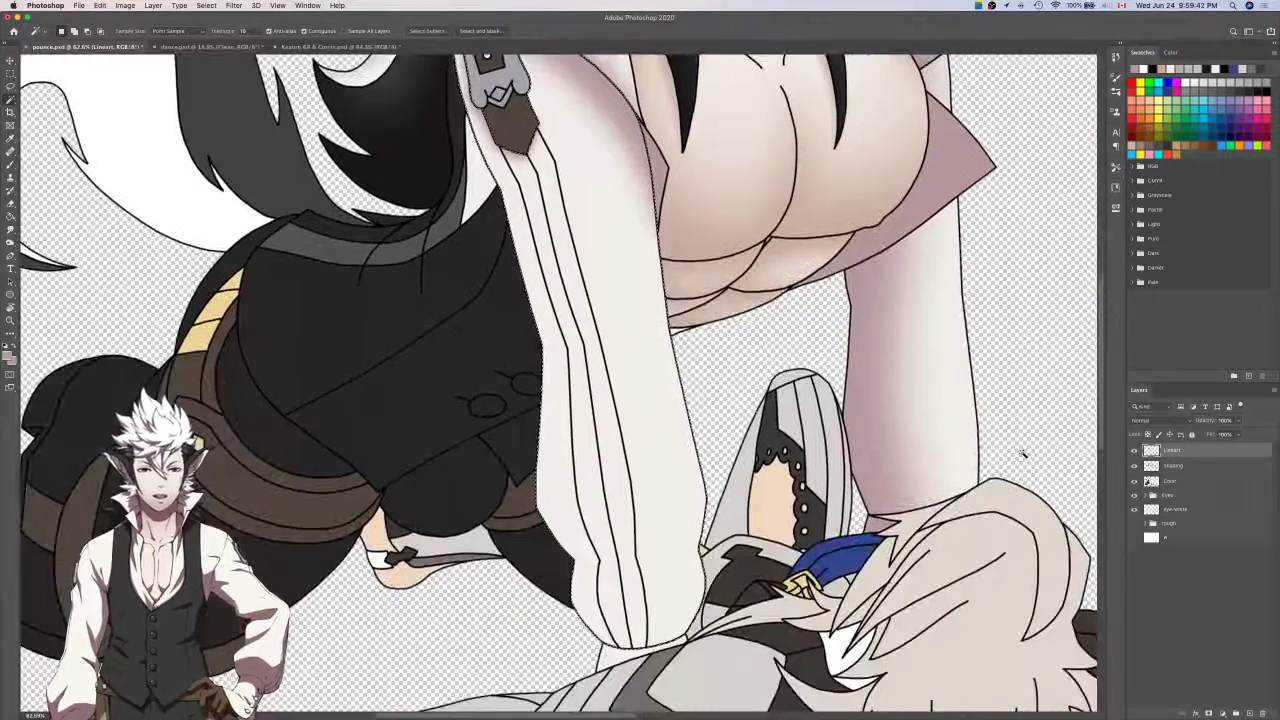
scroll(1022, 455, left, 5)
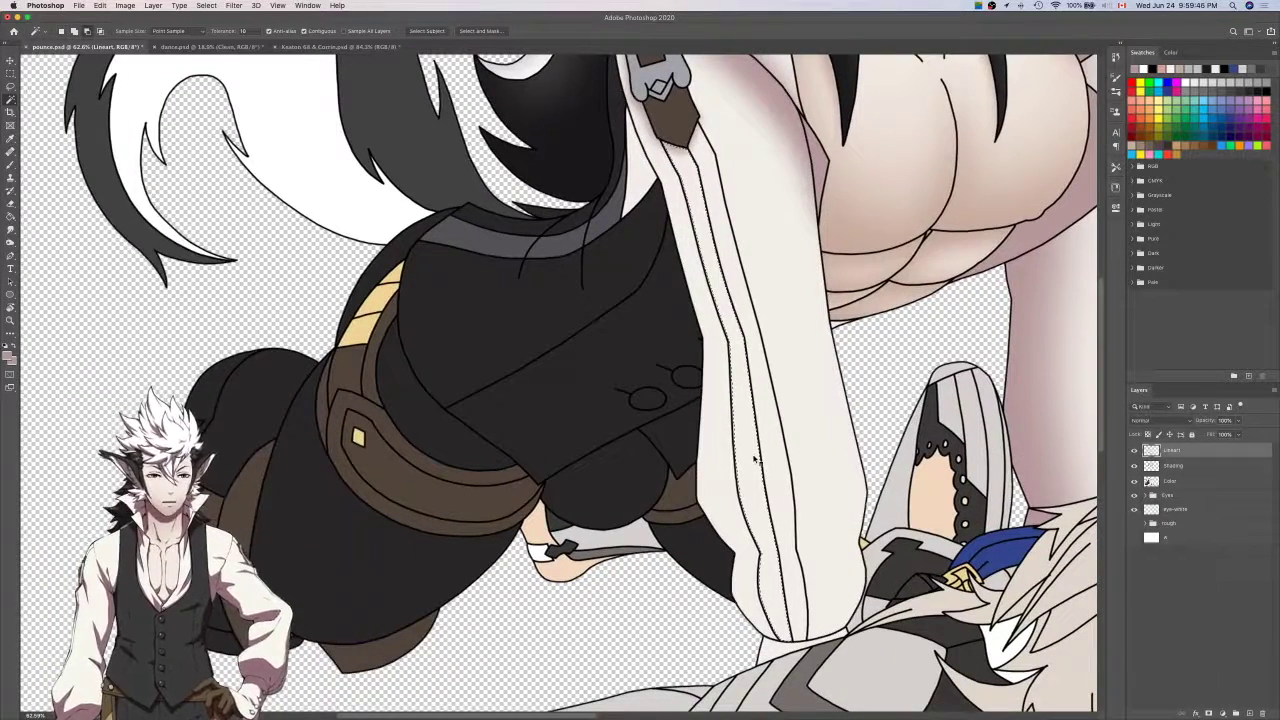
key(b)
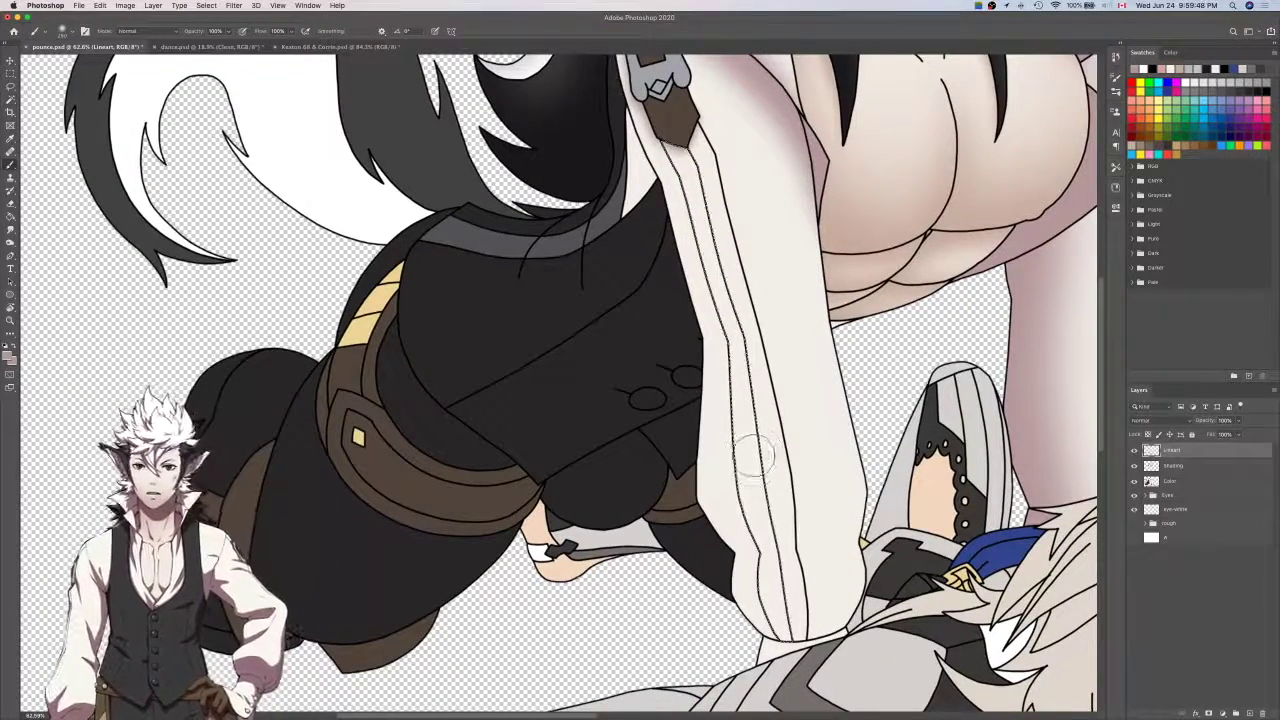
scroll(762, 601, up, 5)
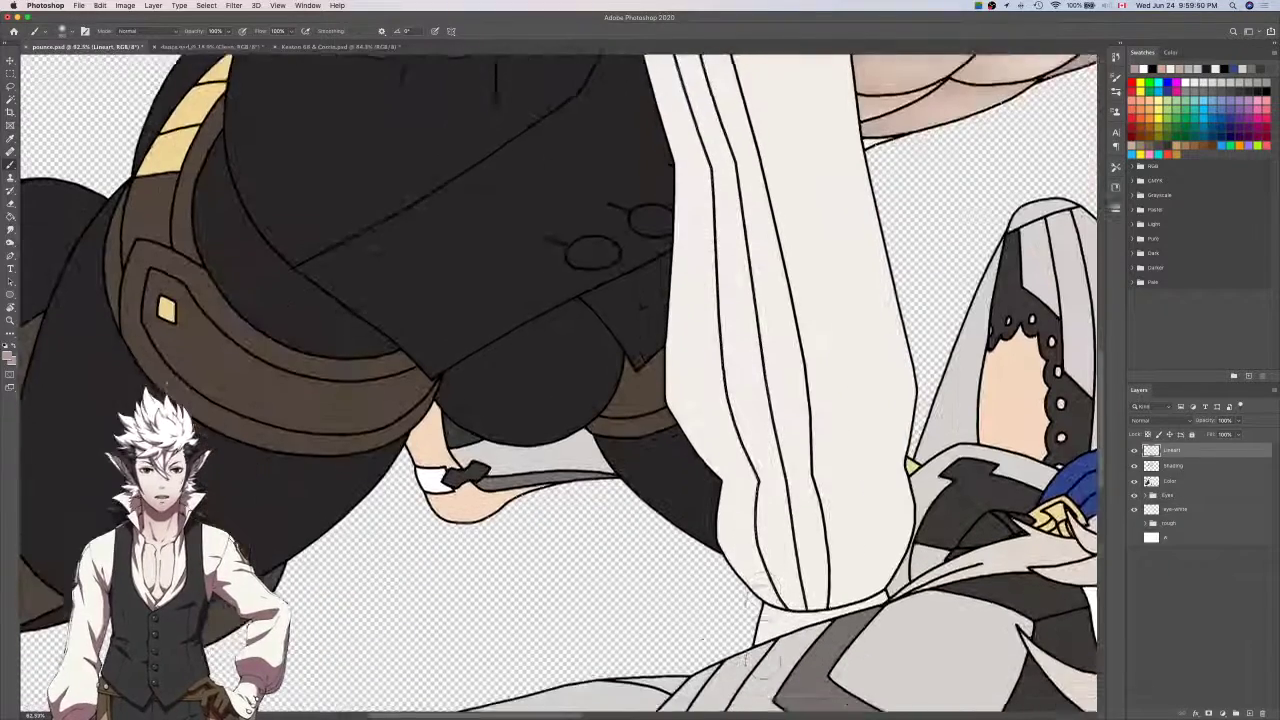
key(alt+bracketleft)
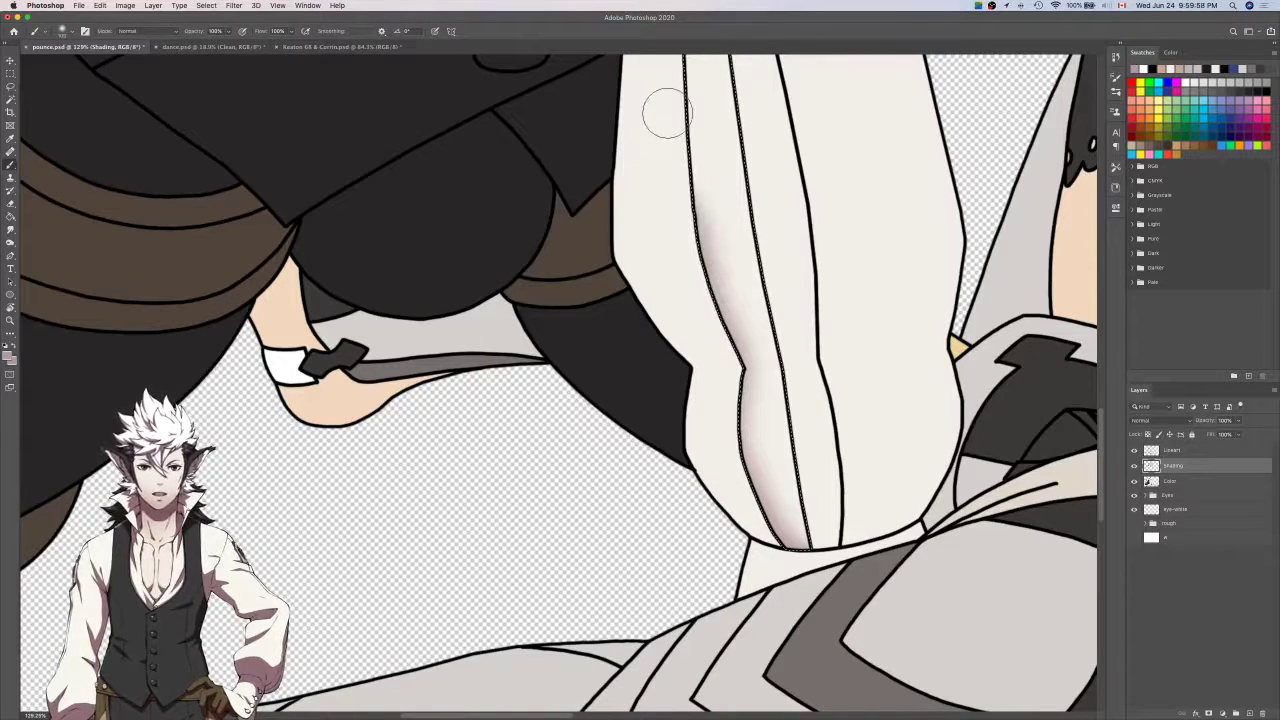
scroll(666, 112, up, 5)
scroll(658, 142, up, 4)
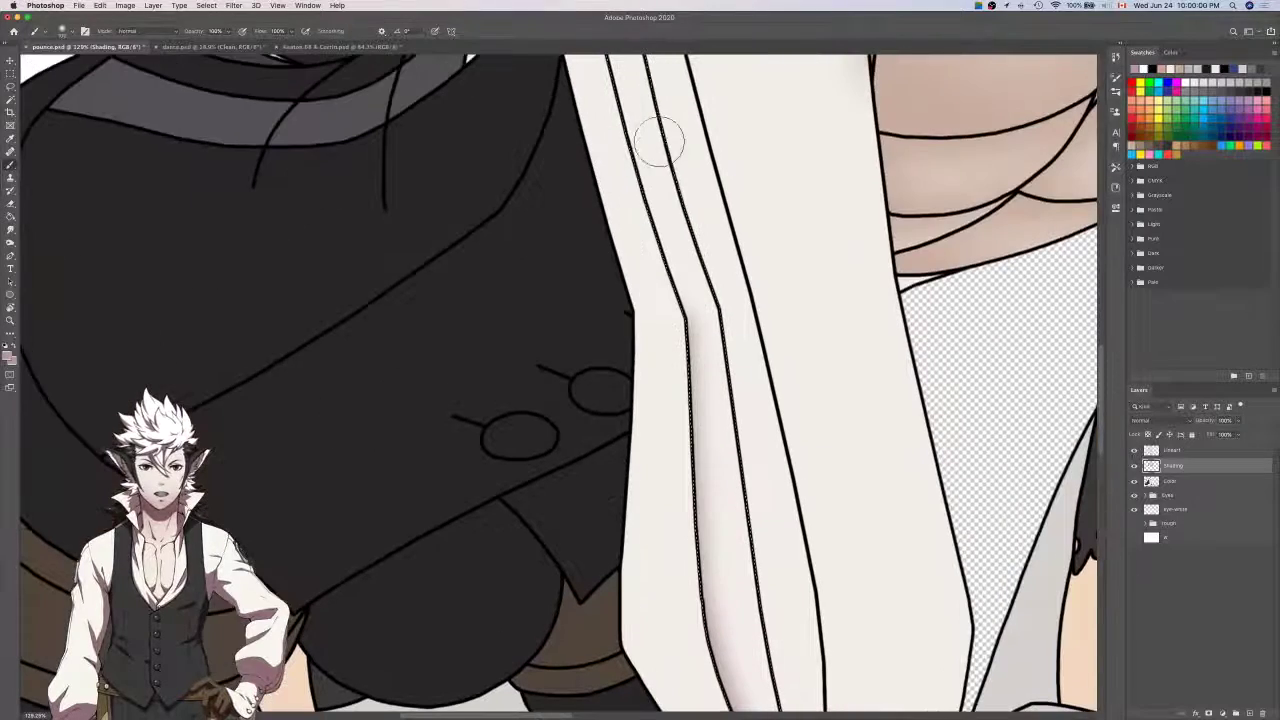
scroll(614, 156, up, 4)
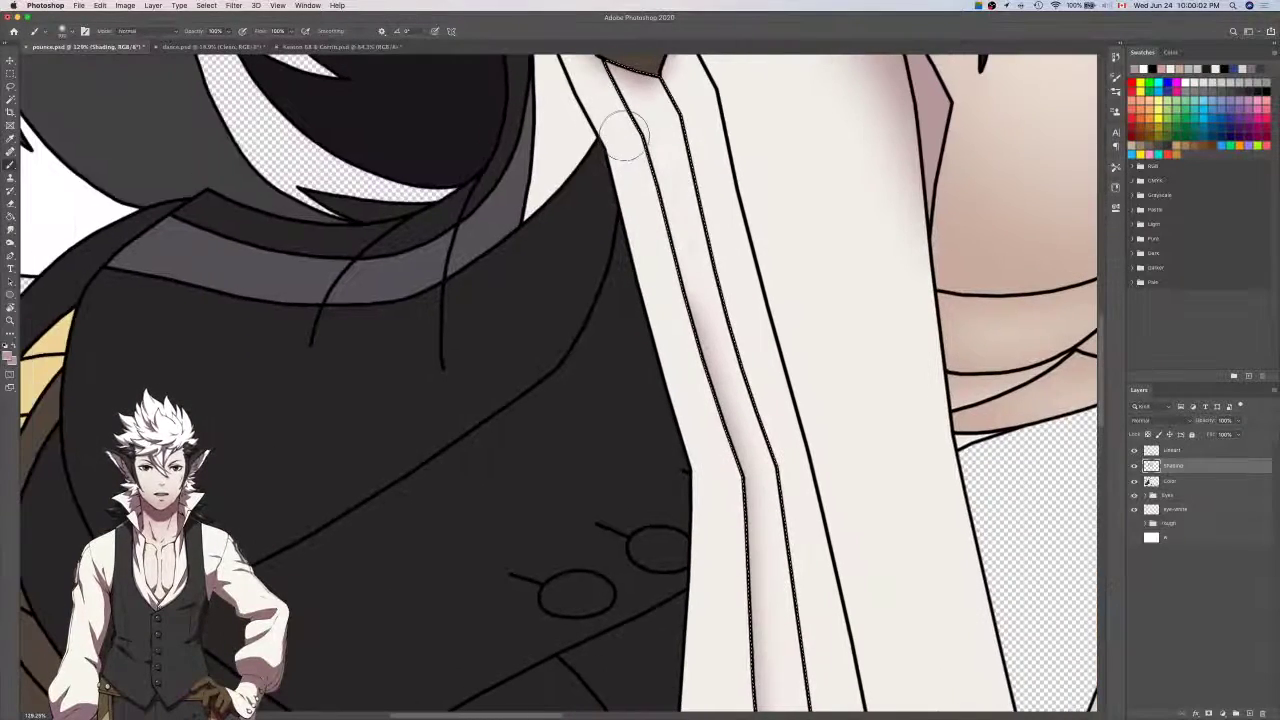
scroll(618, 152, up, 1)
drag(622, 212, 588, 127)
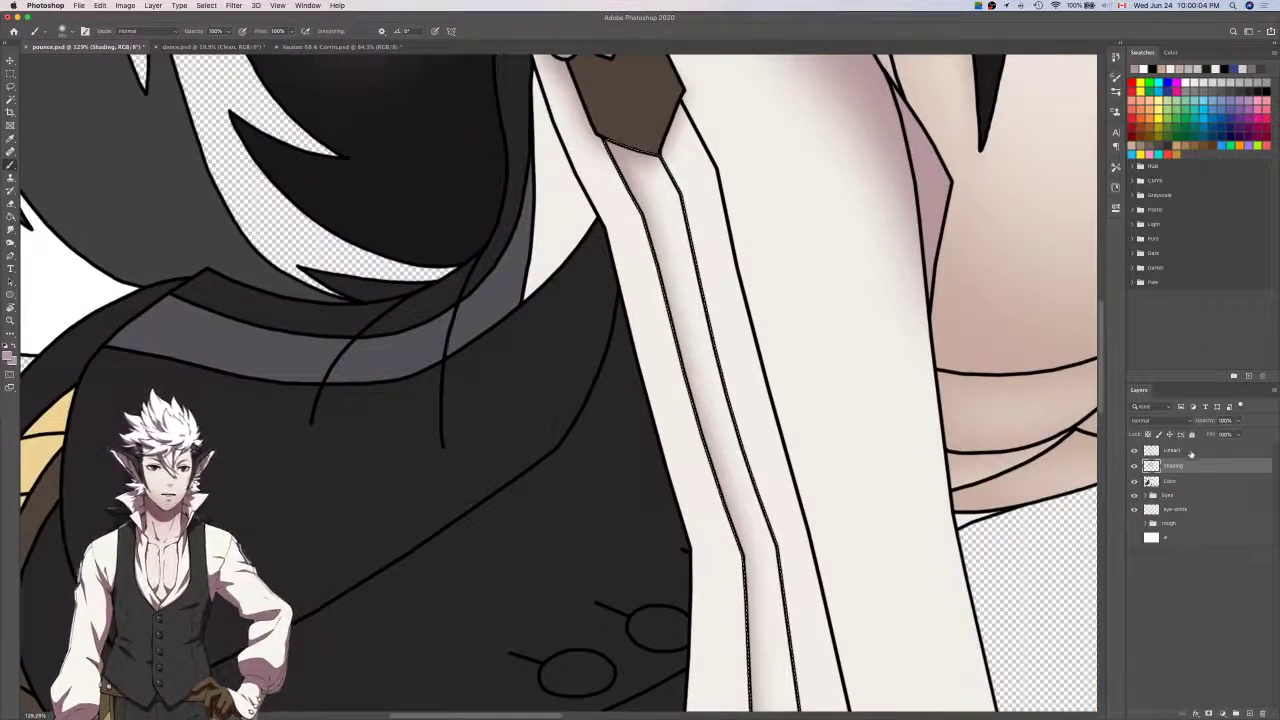
Select the neighbouring pleat on the chest side from the Lineart layer and shade it in soft mauve from cuff to strap on Shading.
click(1180, 450)
key(w)
click(720, 228)
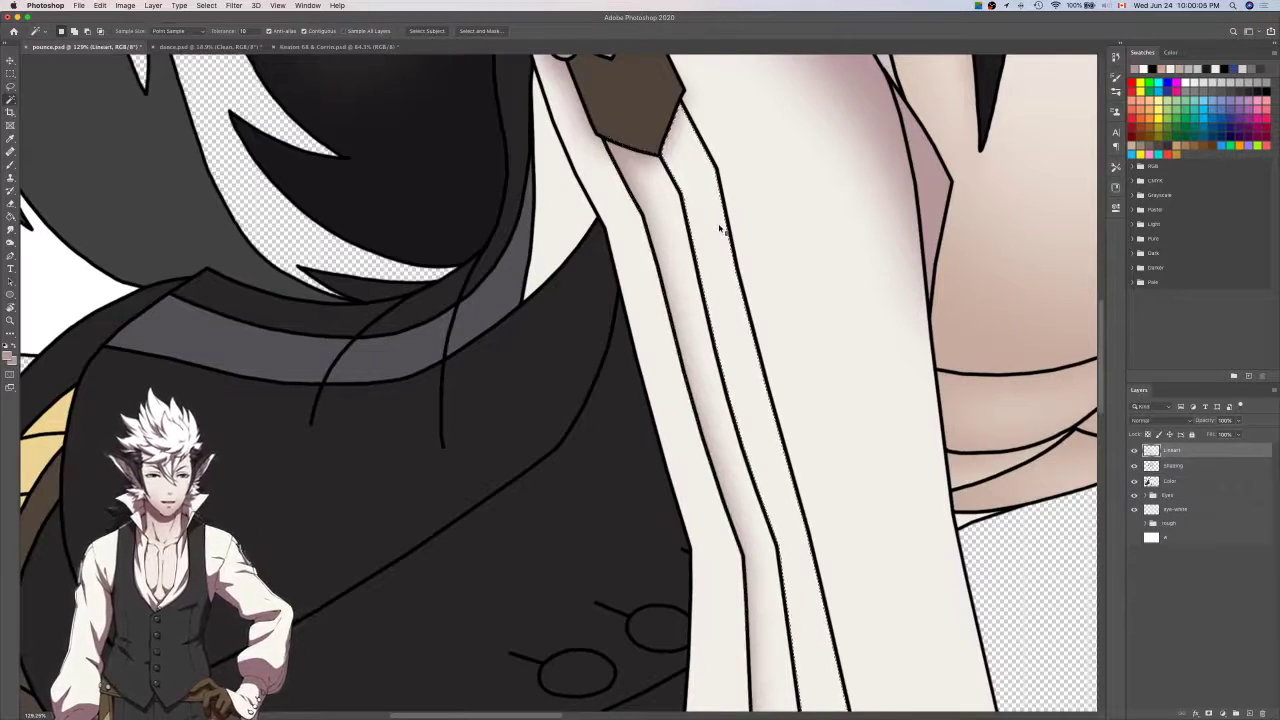
key(b)
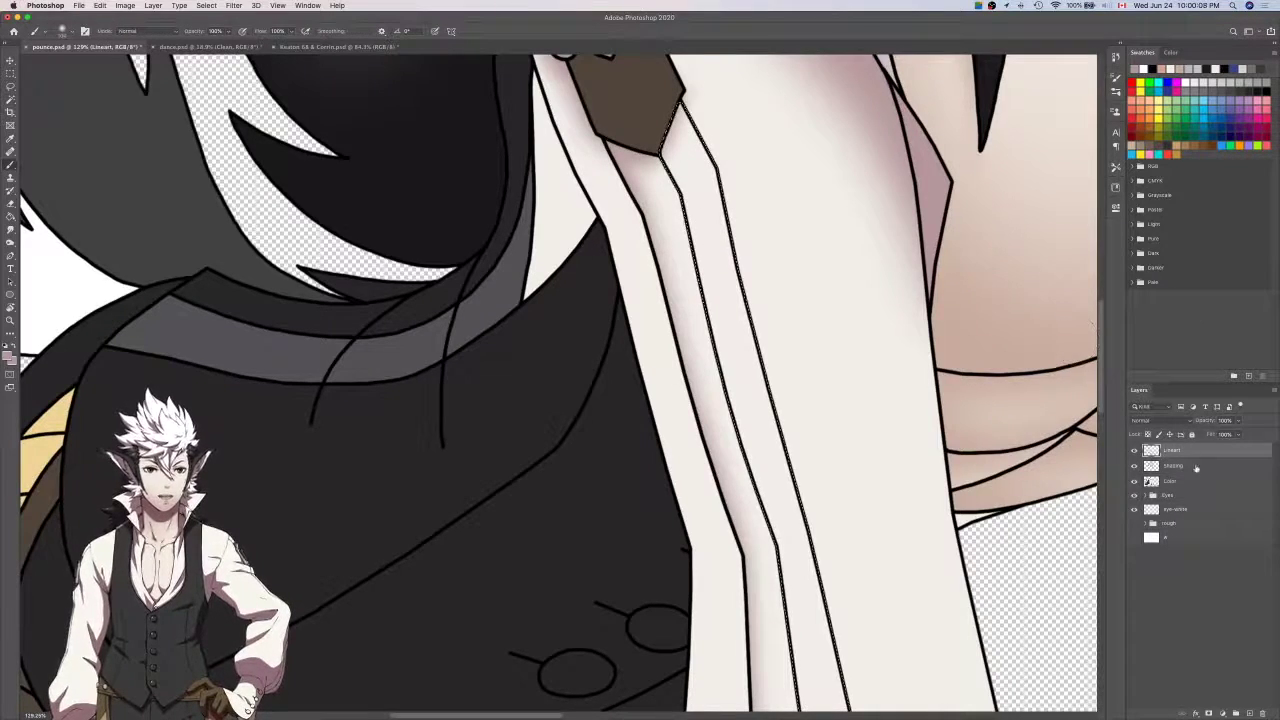
key(alt+bracketleft)
scroll(918, 463, down, 8)
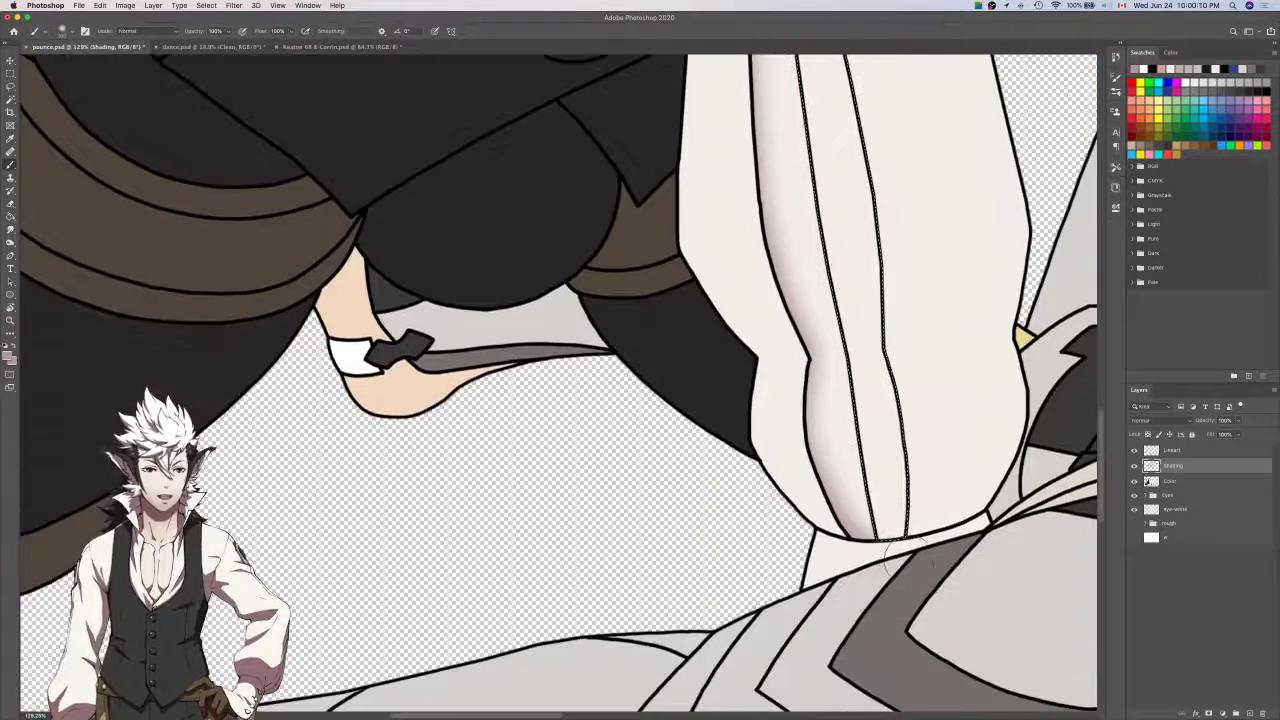
mouse_move(904, 560)
mouse_down()
mouse_move(849, 486)
mouse_move(860, 550)
mouse_move(829, 363)
mouse_move(850, 470)
mouse_up()
scroll(828, 340, up, 5)
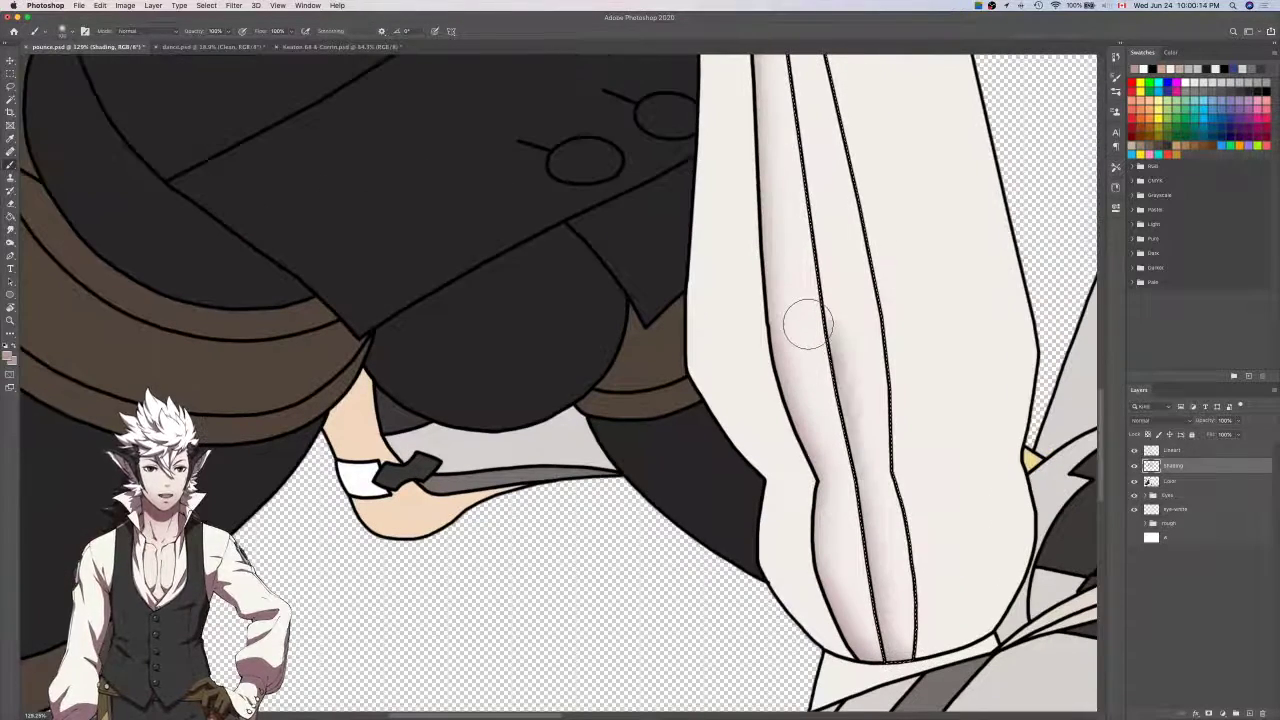
scroll(808, 323, up, 3)
mouse_move(790, 258)
mouse_down()
mouse_move(774, 143)
mouse_move(762, 262)
mouse_up()
scroll(776, 148, up, 7)
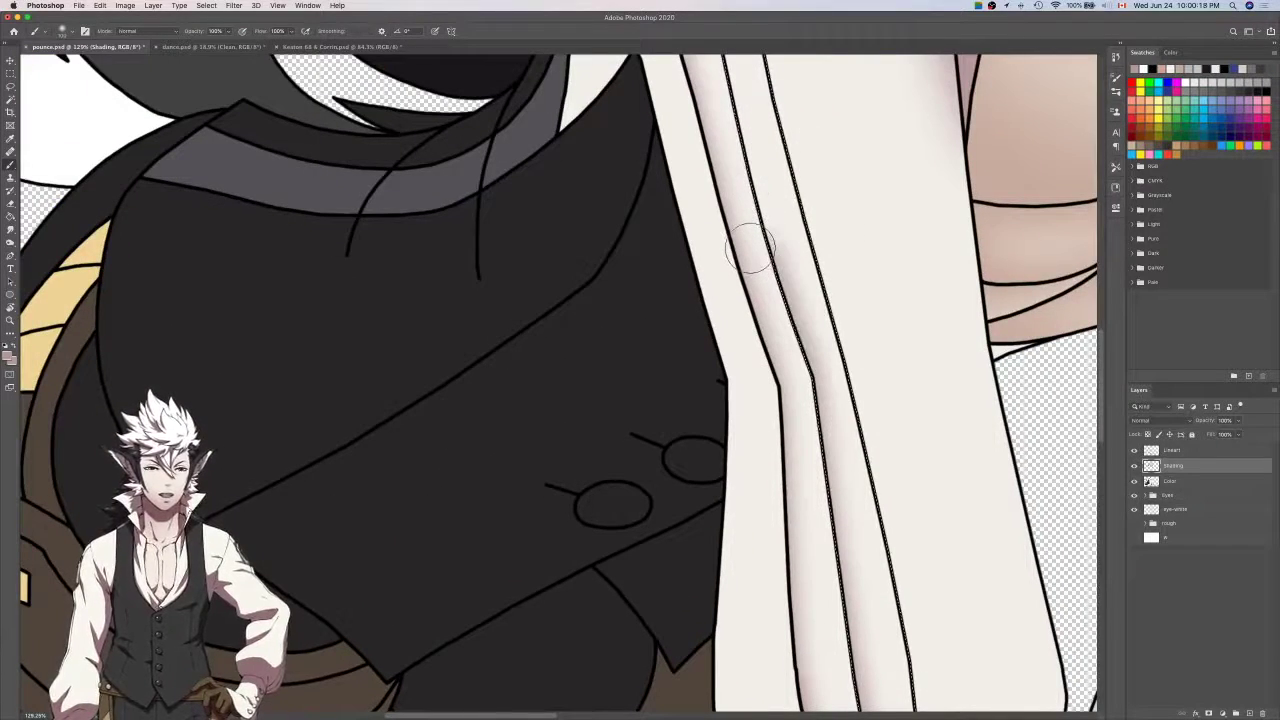
scroll(755, 255, up, 5)
scroll(755, 255, left, 2)
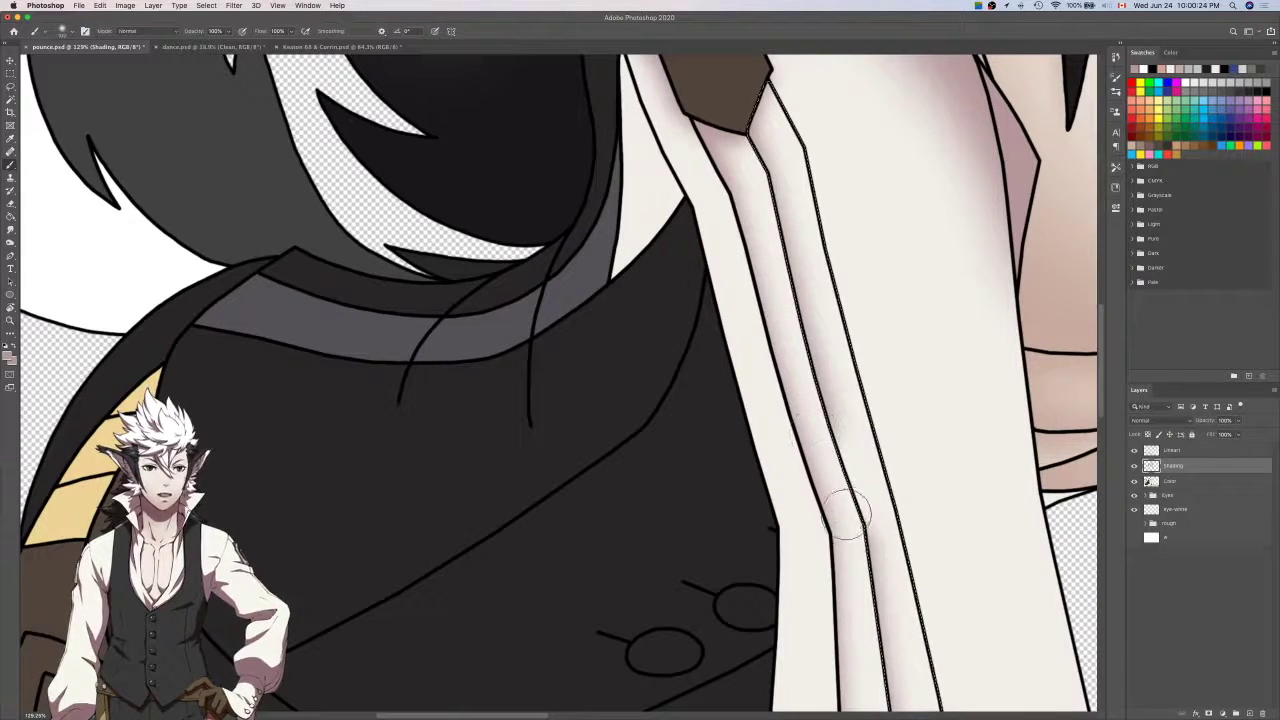
scroll(850, 530, down, 4)
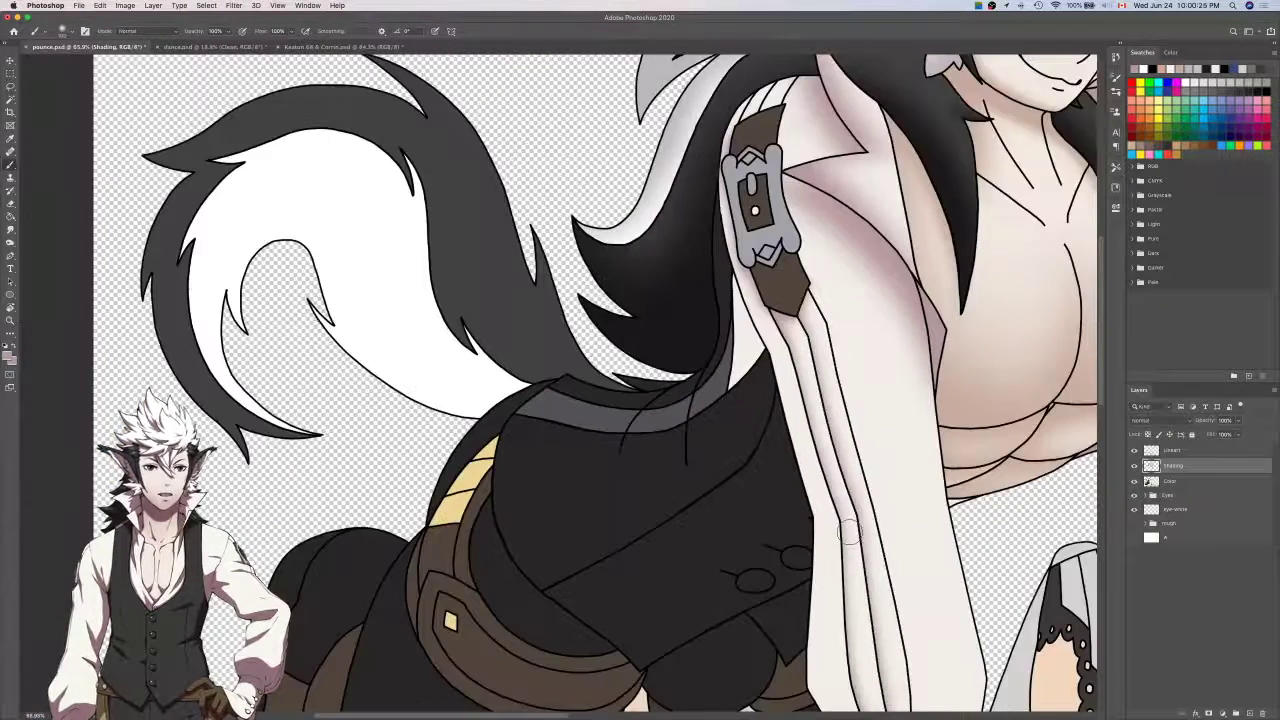
Select all pieces of the near sleeve around the arm strap from the Lineart layer and expand the selection into the outlines.
click(1187, 485)
key(w)
click(1208, 452)
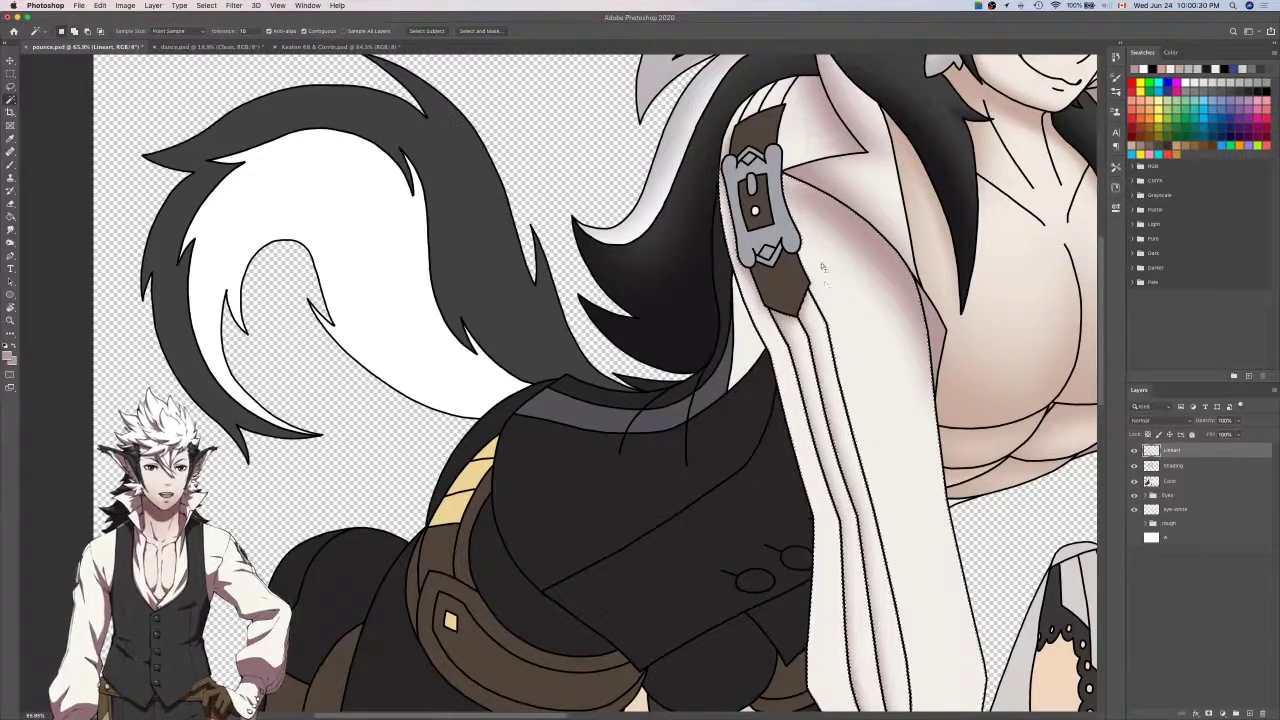
scroll(766, 138, up, 5)
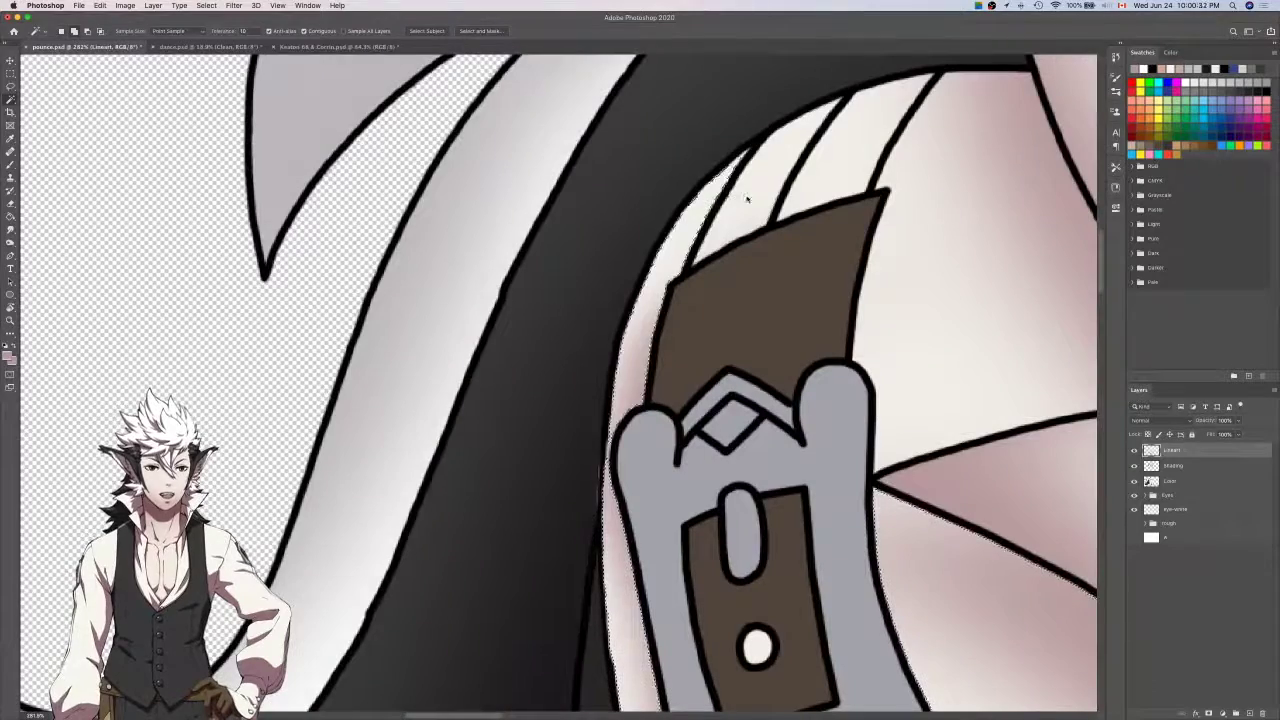
scroll(966, 166, down, 3)
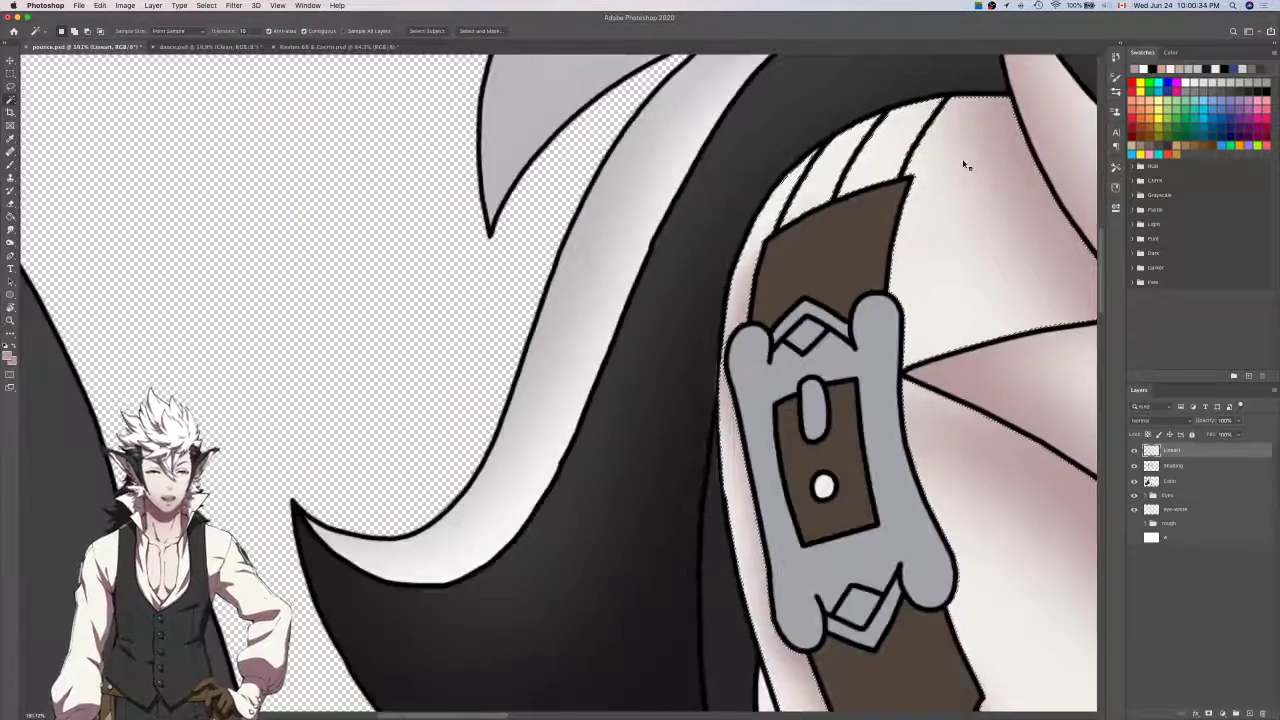
key(F6)
key(Return)
key(l)
scroll(966, 166, right, 4)
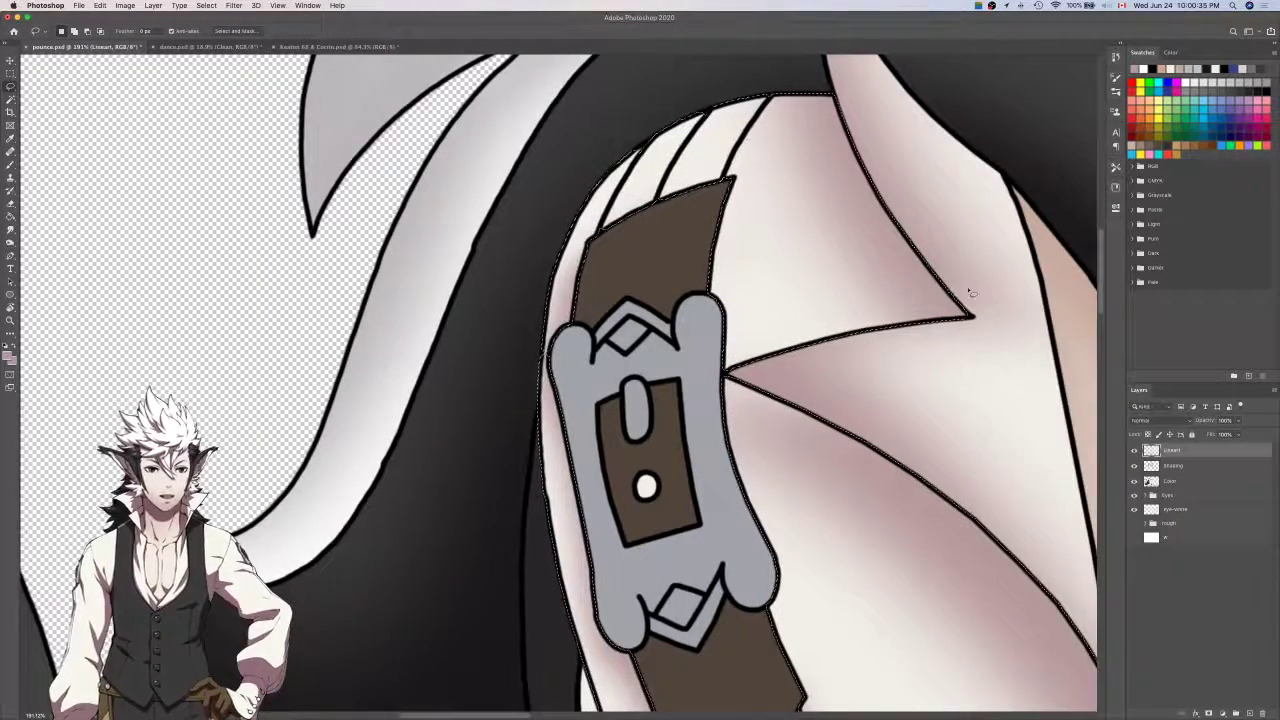
Clean up the sleeve selection with the Lasso where the lines meet at the shoulder pleats and along the strap and buckle.
scroll(634, 157, up, 5)
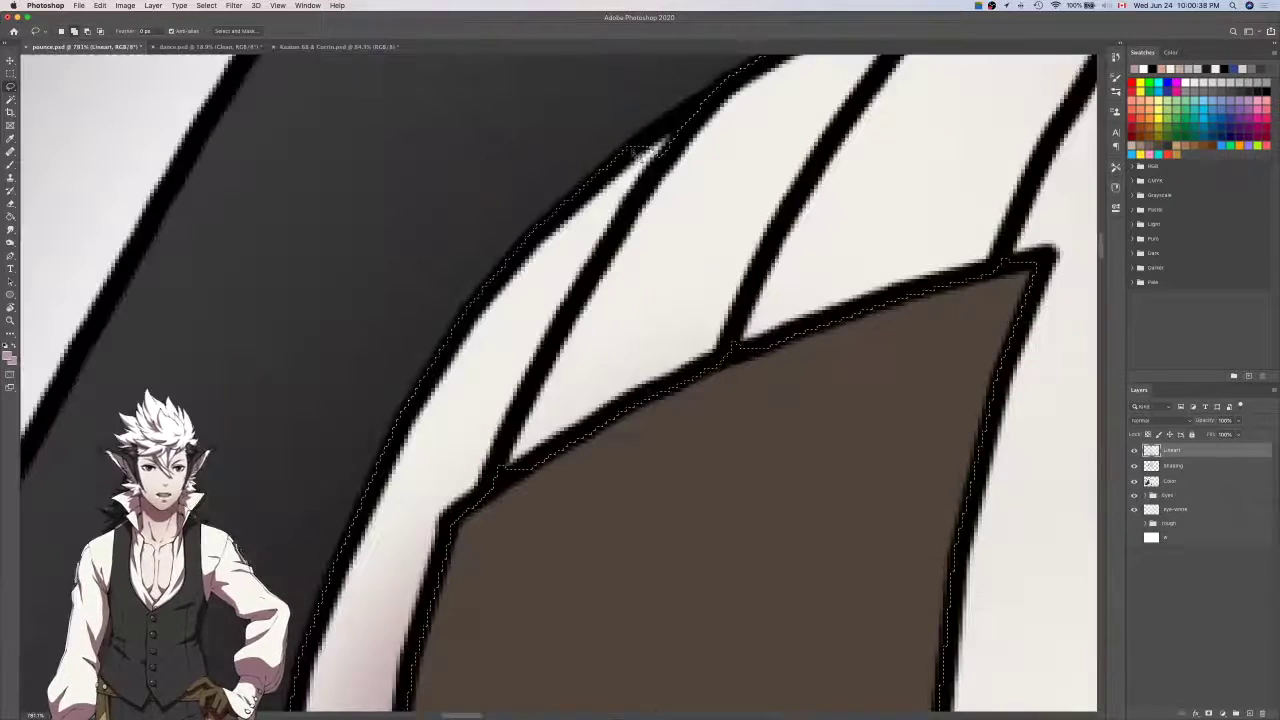
scroll(622, 240, up, 3)
scroll(622, 240, right, 3)
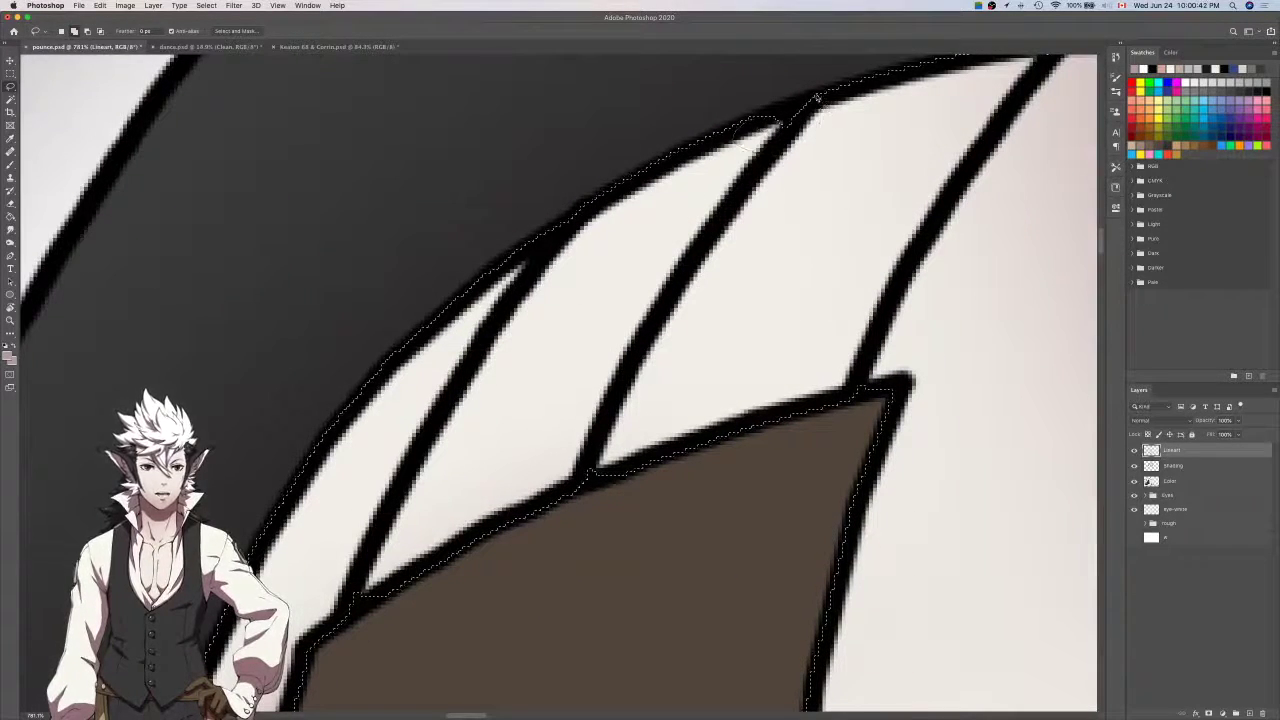
scroll(817, 97, down, 2)
scroll(875, 229, down, 2)
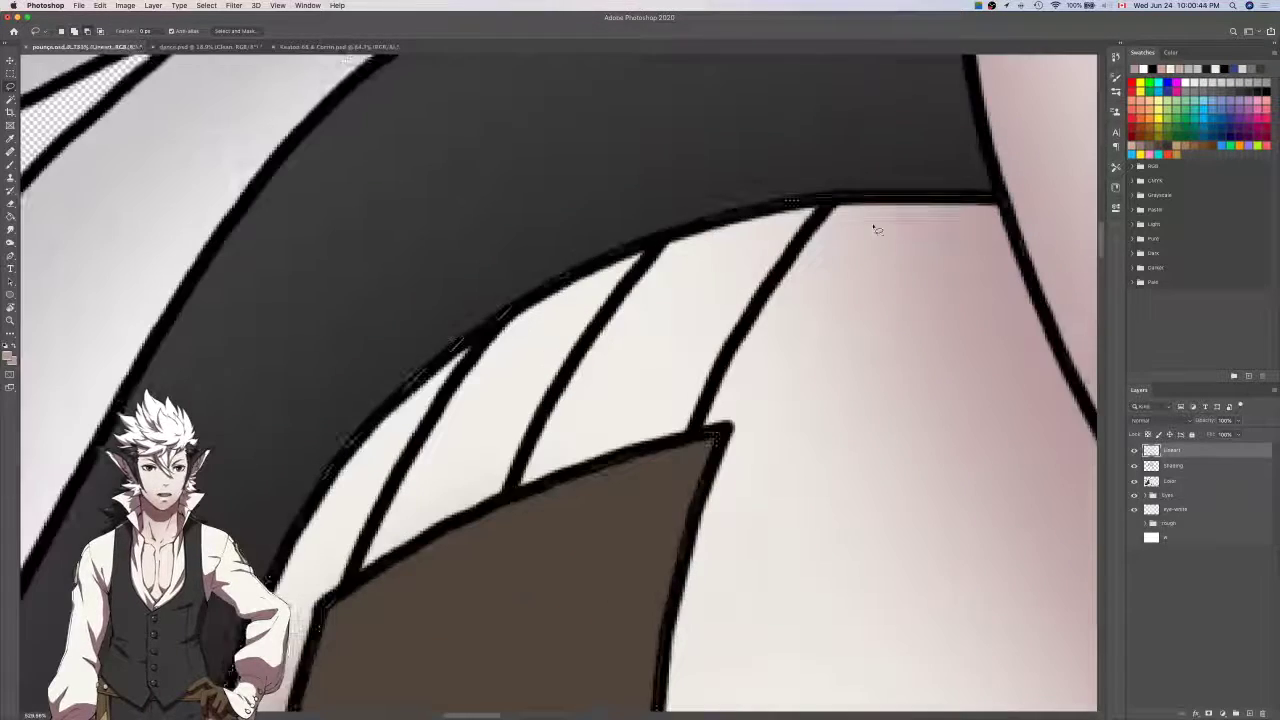
scroll(875, 229, down, 5)
scroll(875, 229, left, 1)
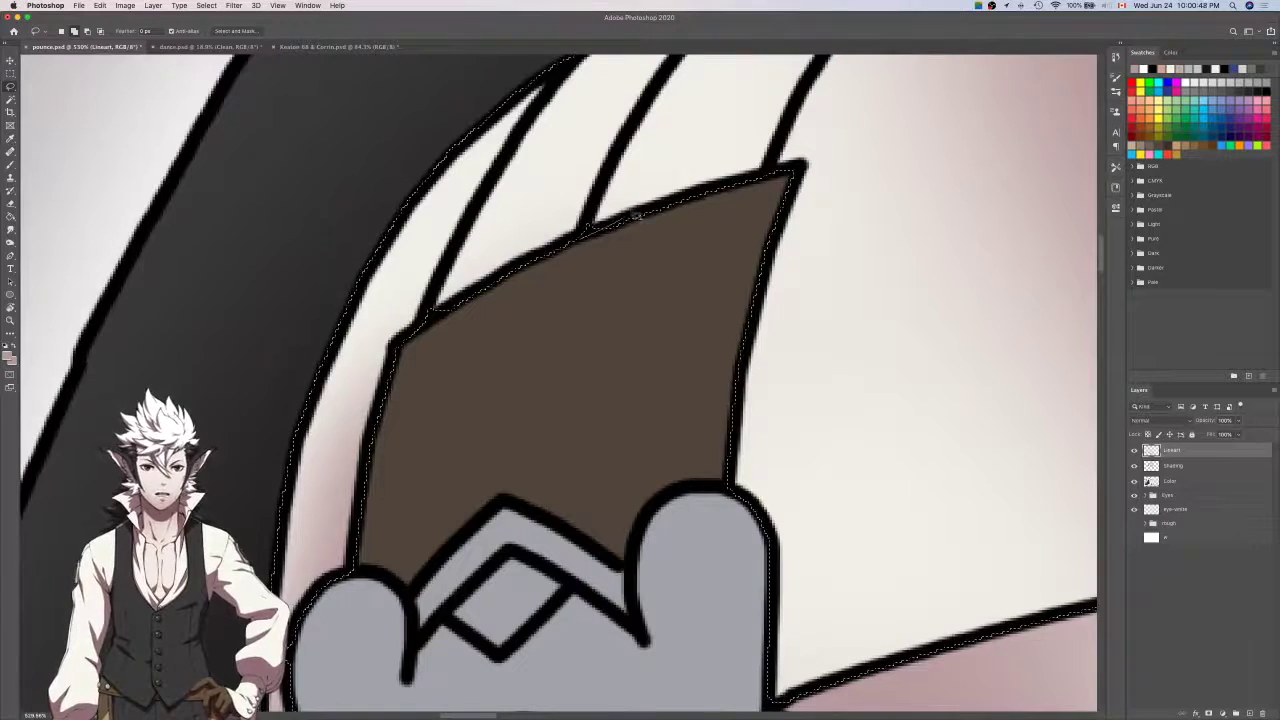
scroll(512, 222, down, 2)
scroll(512, 222, left, 2)
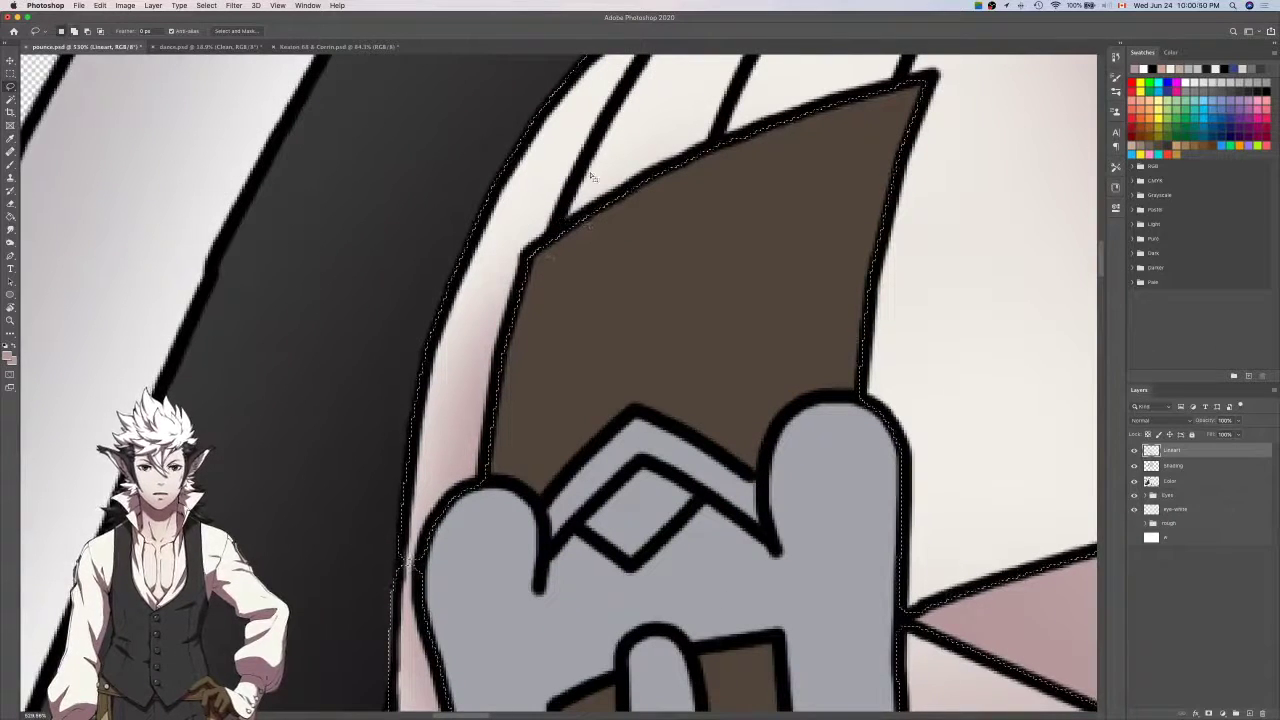
scroll(591, 176, down, 4)
scroll(591, 176, left, 3)
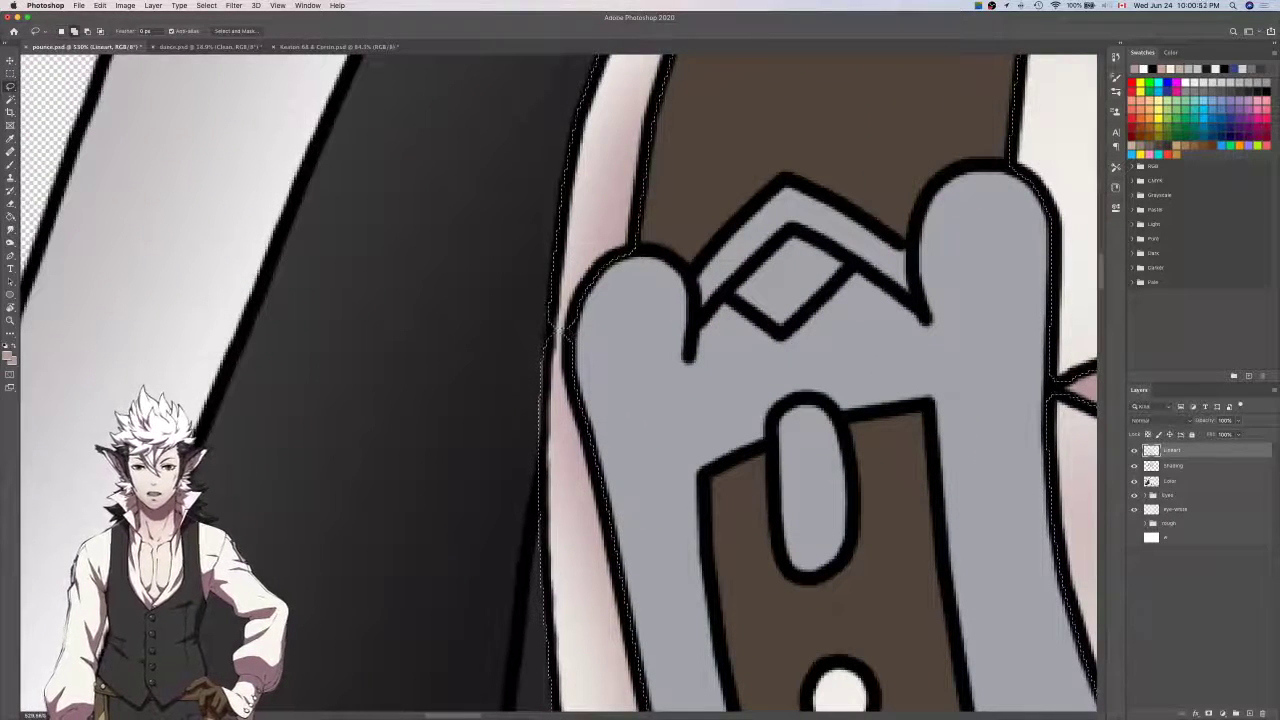
Check the sleeve selection from the buckle down to its lower end and smooth its edge where the pleat lines meet the bottom outline.
scroll(555, 345, down, 8)
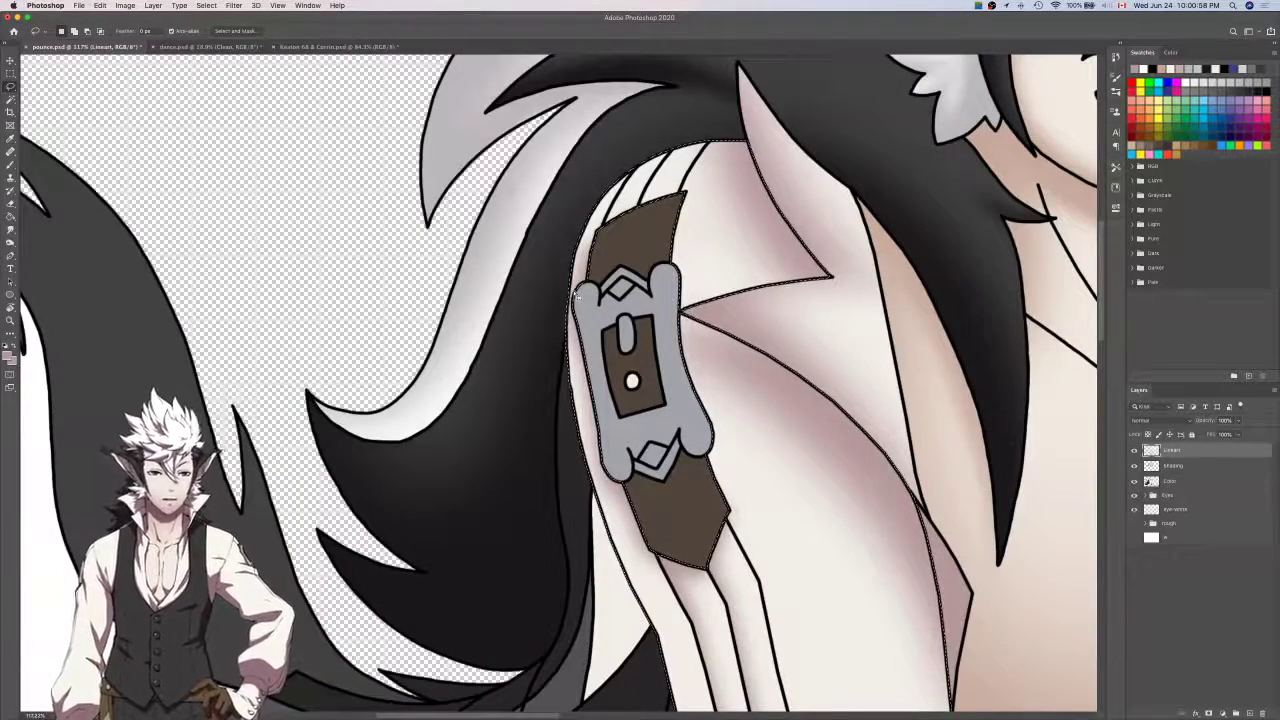
scroll(577, 295, down, 3)
scroll(575, 293, down, 10)
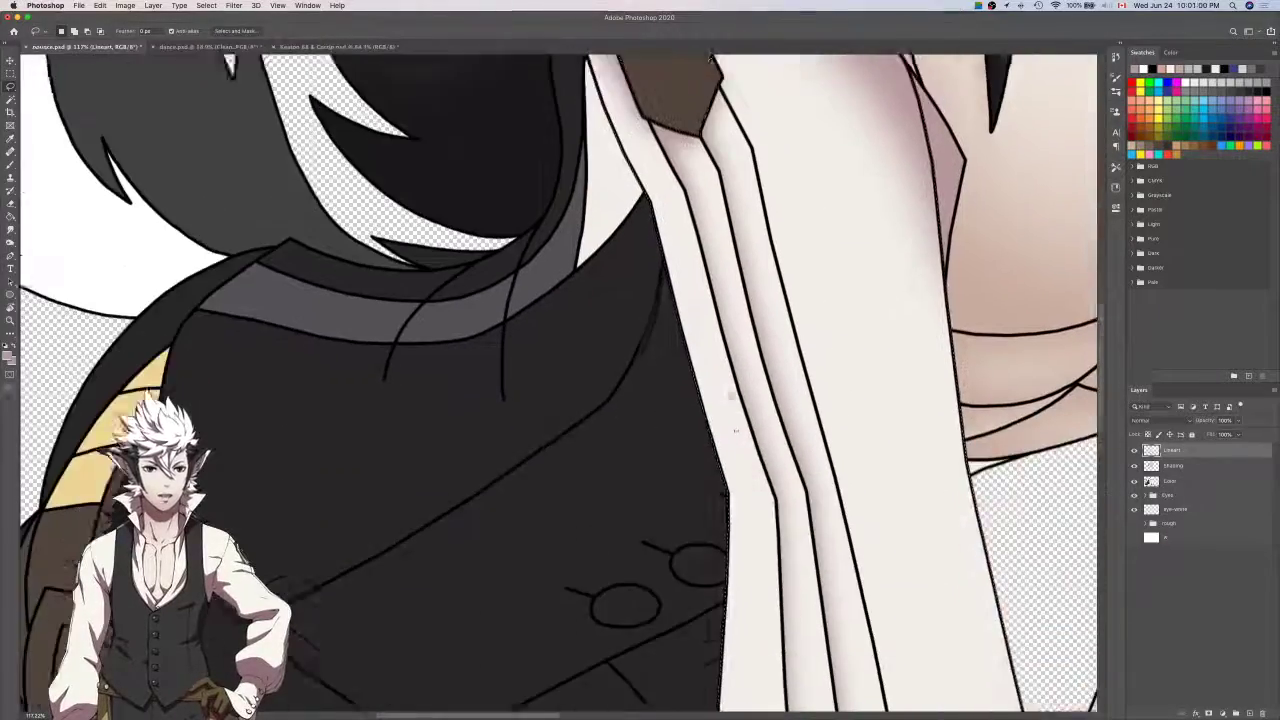
scroll(720, 390, down, 10)
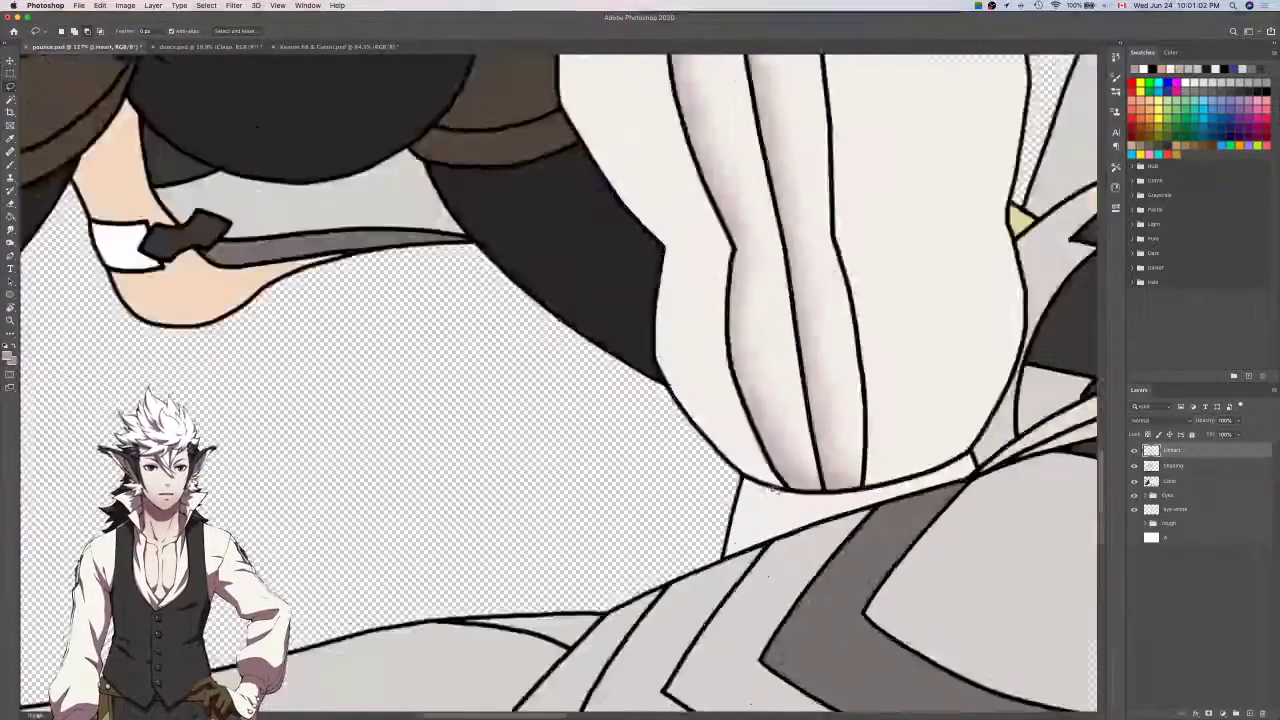
scroll(838, 514, up, 5)
scroll(768, 450, down, 5)
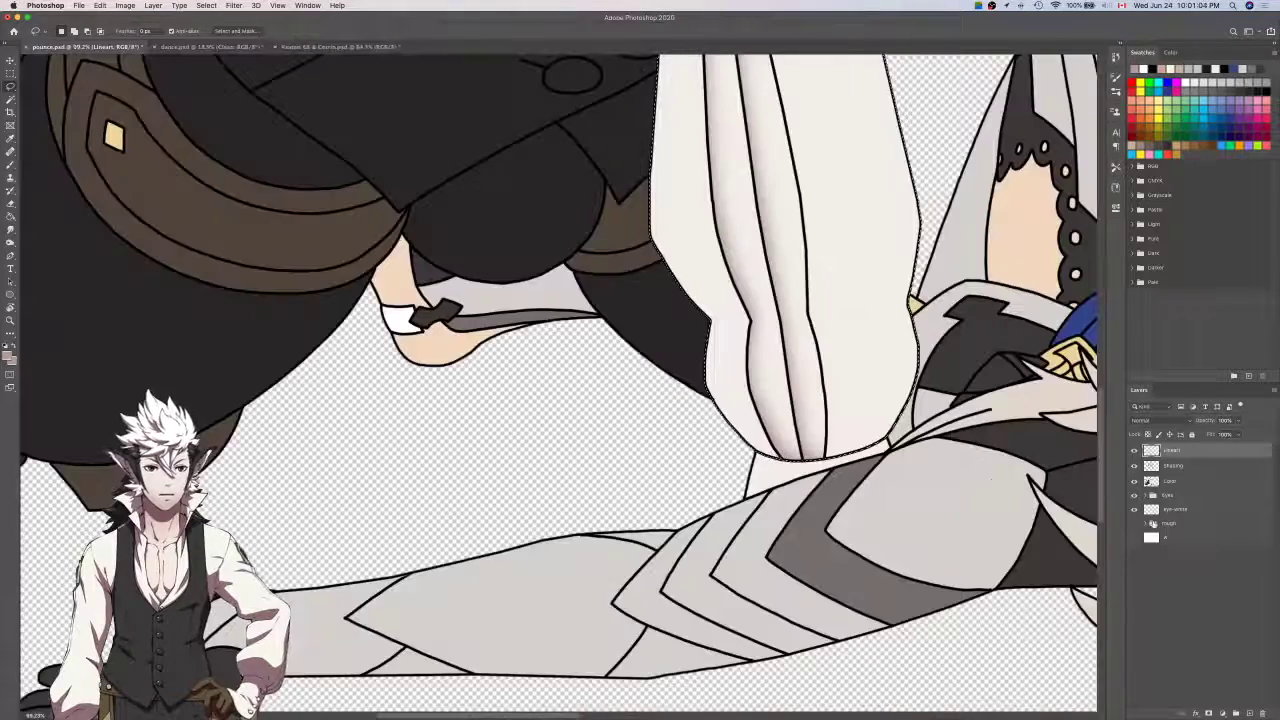
scroll(833, 450, up, 5)
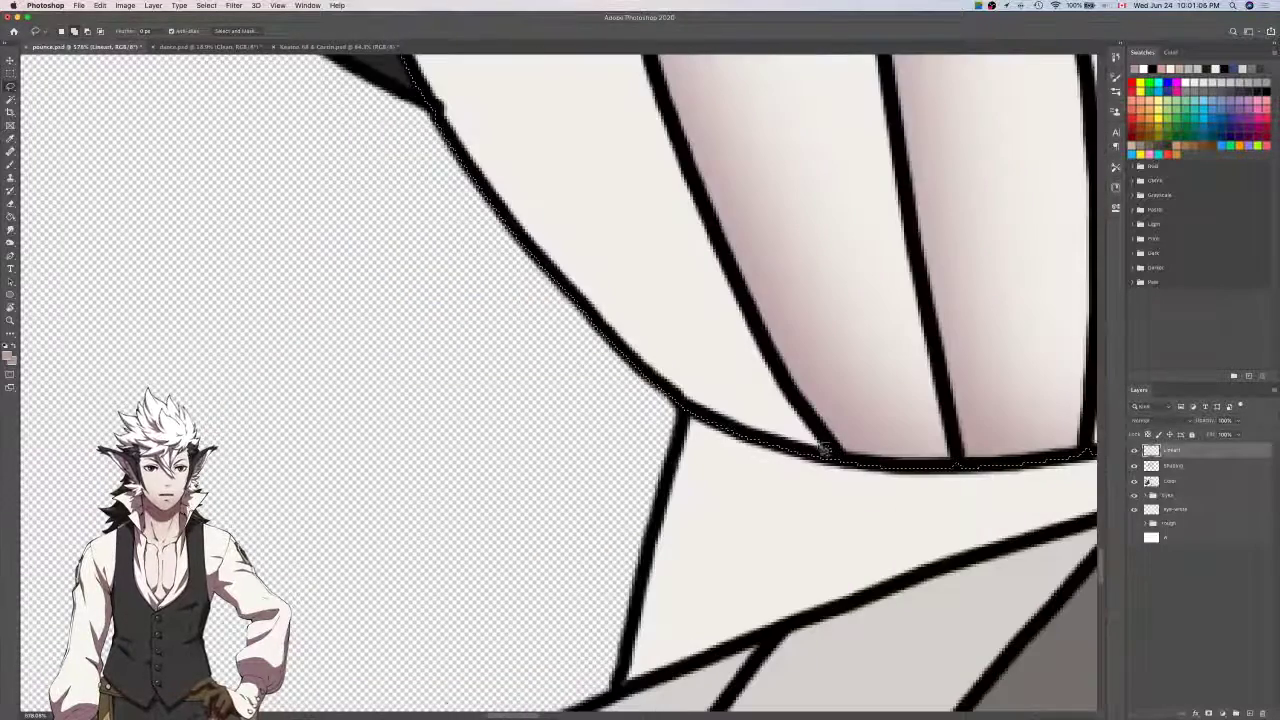
scroll(830, 452, up, 3)
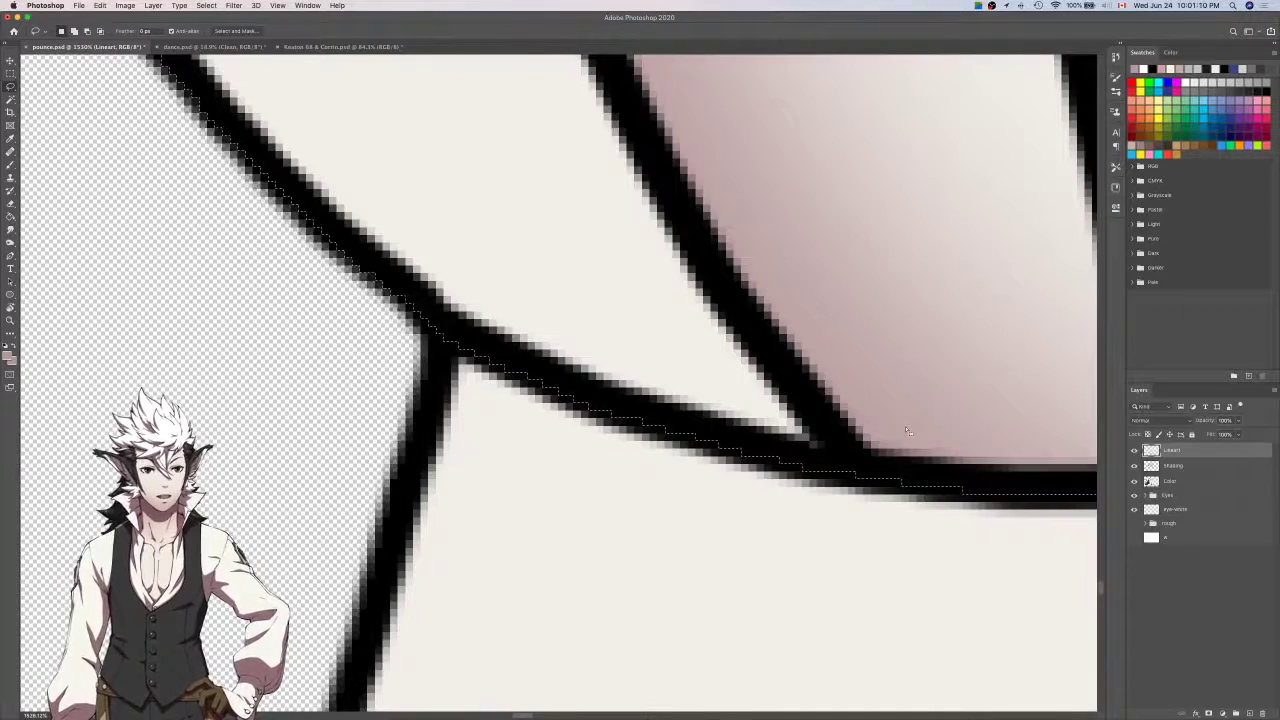
scroll(907, 431, down, 2)
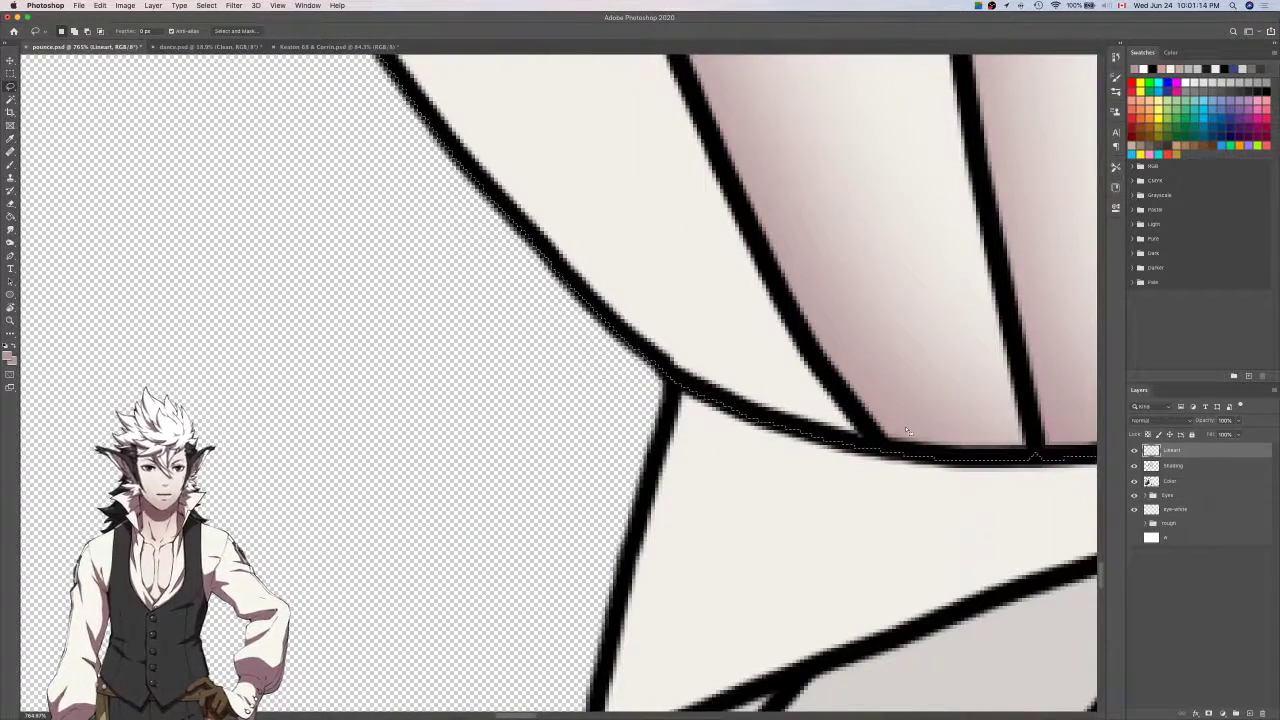
scroll(907, 431, down, 3)
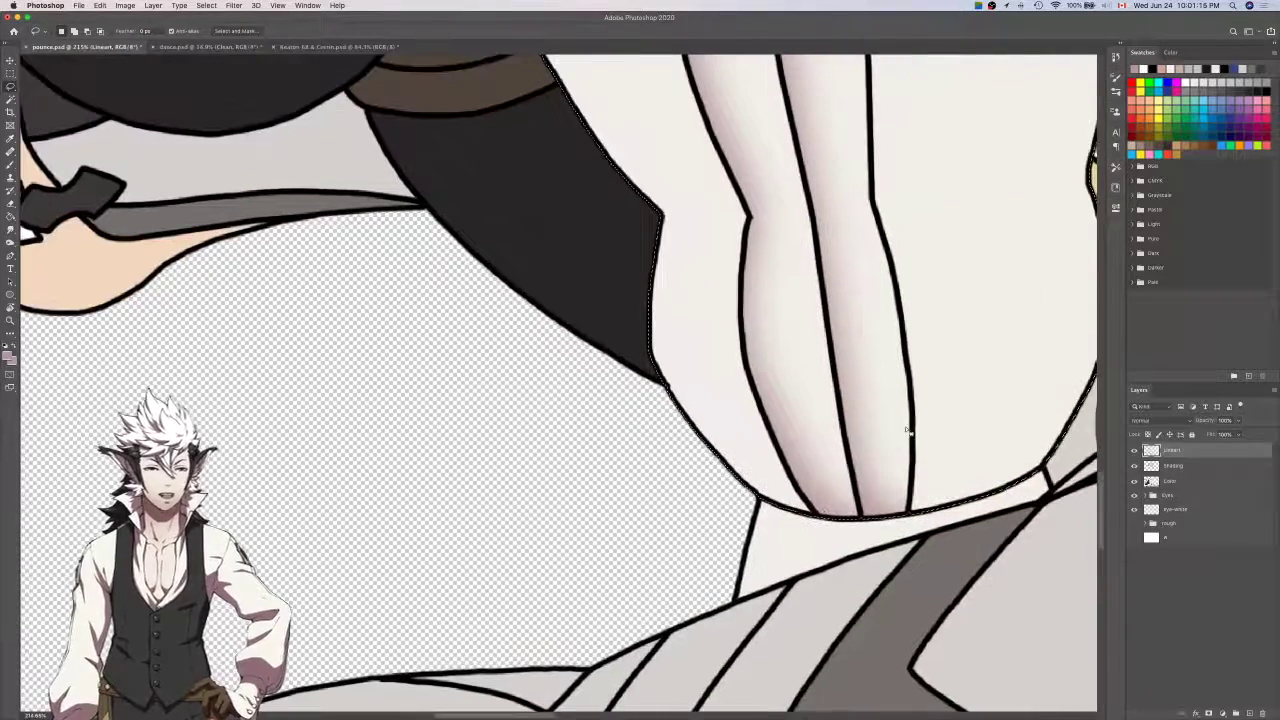
Add a new layer above Shading and brush a wide soft mauve band across the lower part of the near sleeve.
click(1172, 466)
key(b)
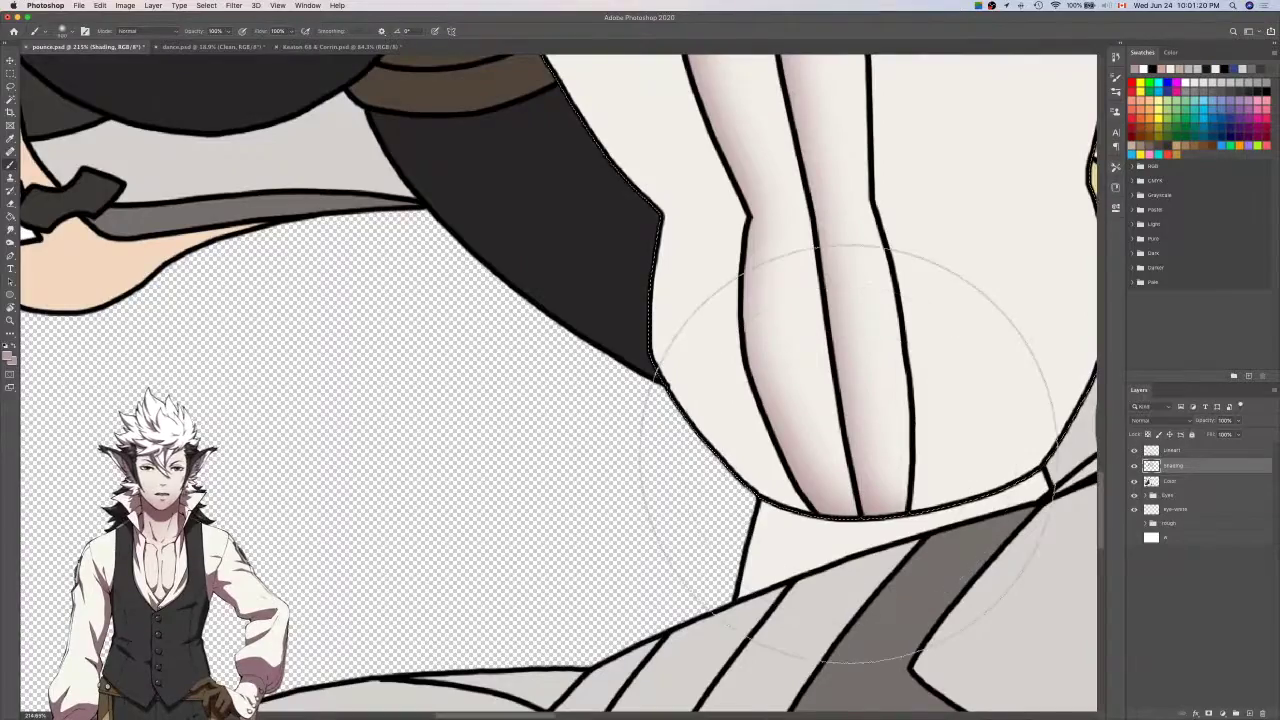
scroll(855, 440, down, 3)
drag(848, 455, 762, 503)
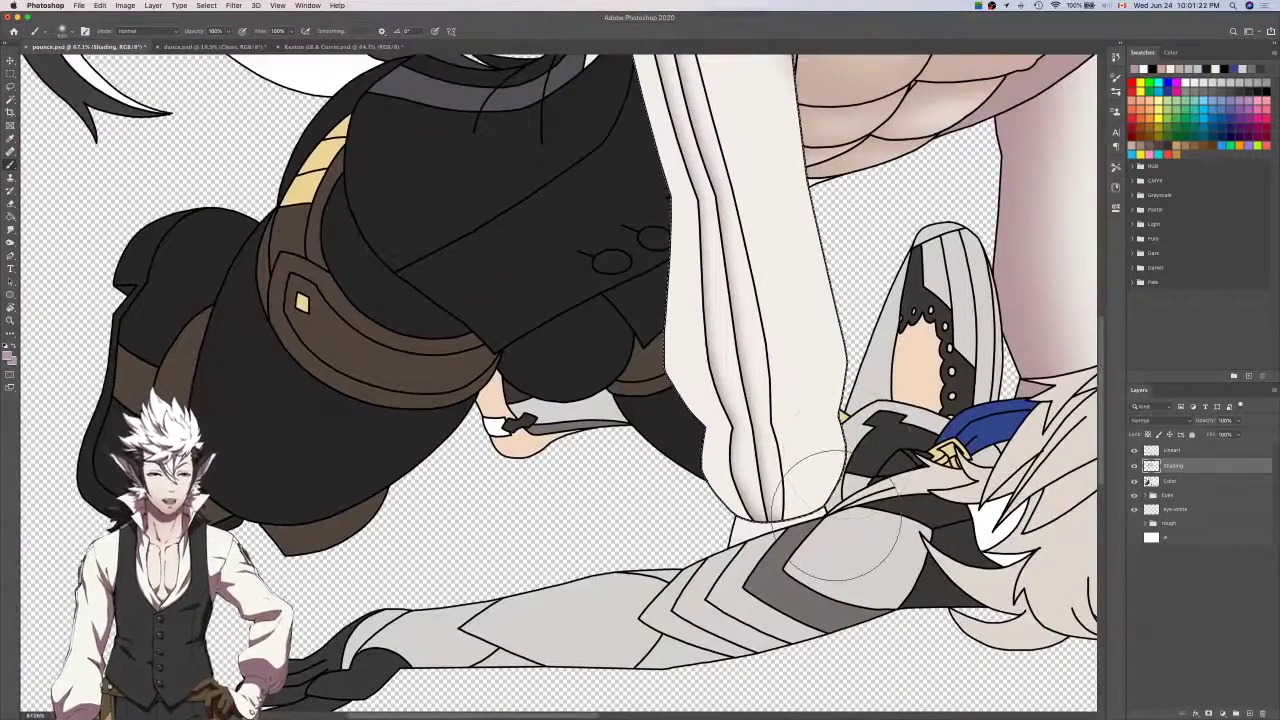
click(1249, 714)
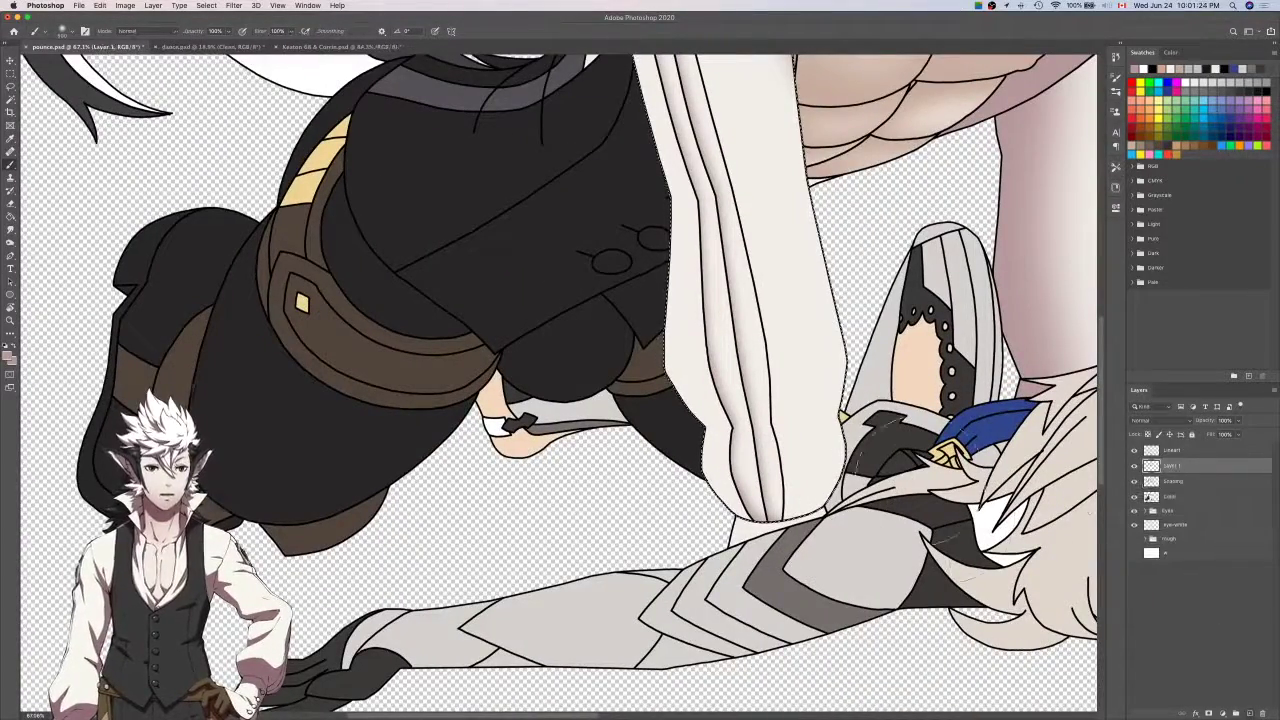
drag(918, 430, 926, 484)
drag(607, 373, 908, 436)
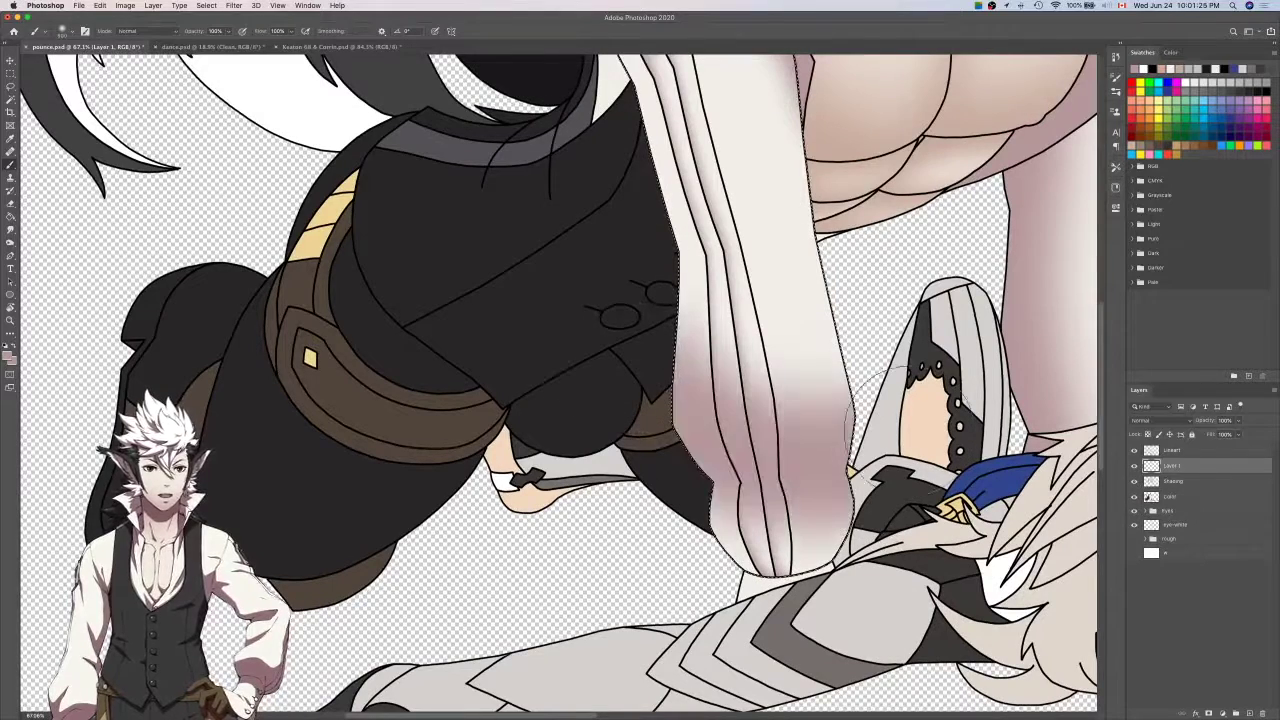
key(super+z)
key(super+shift+z)
key(super+z)
key(super+shift+z)
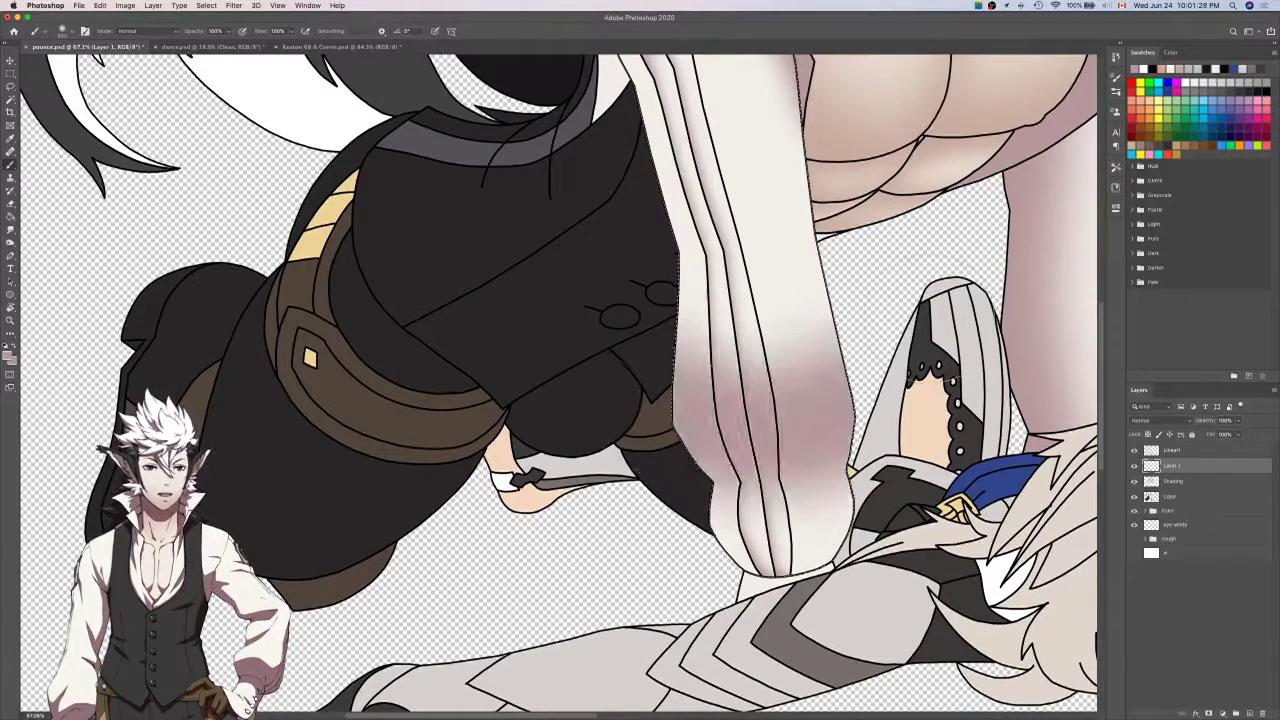
Soften the upper edge of the mauve band with the Eraser so it fades into the white sleeve.
key(e)
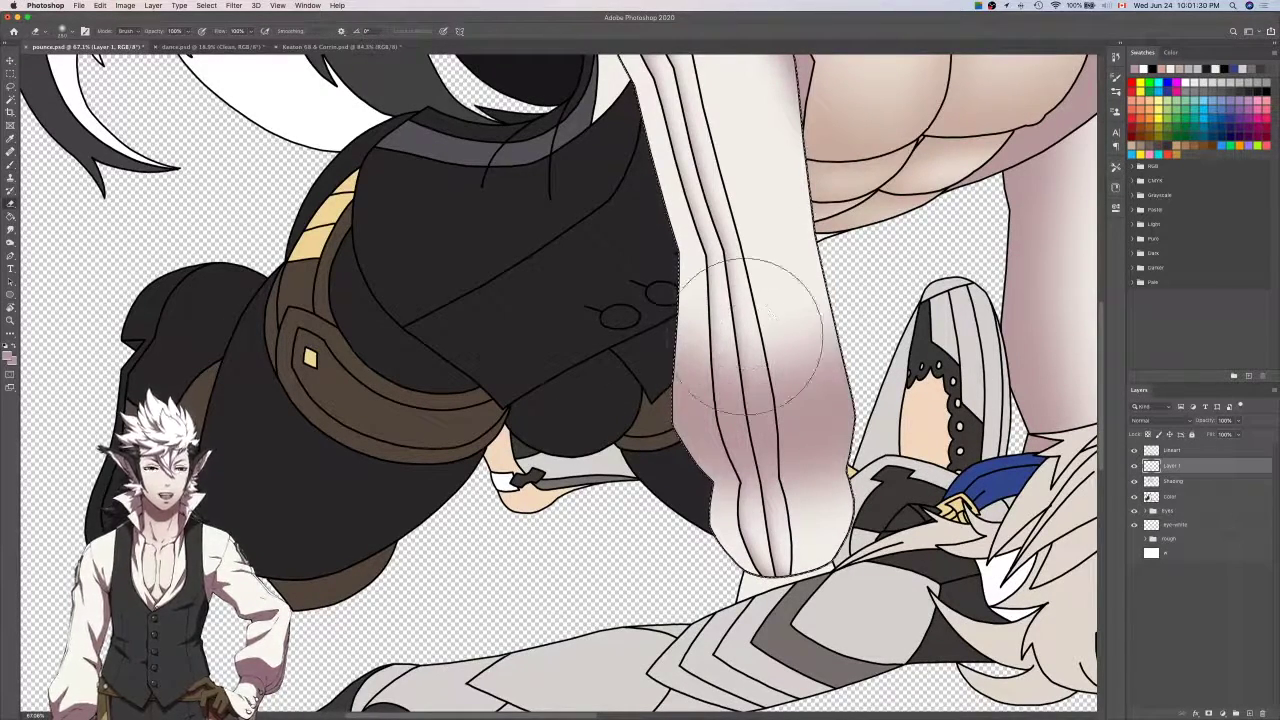
mouse_move(714, 306)
mouse_down()
mouse_move(787, 400)
mouse_move(851, 300)
mouse_up()
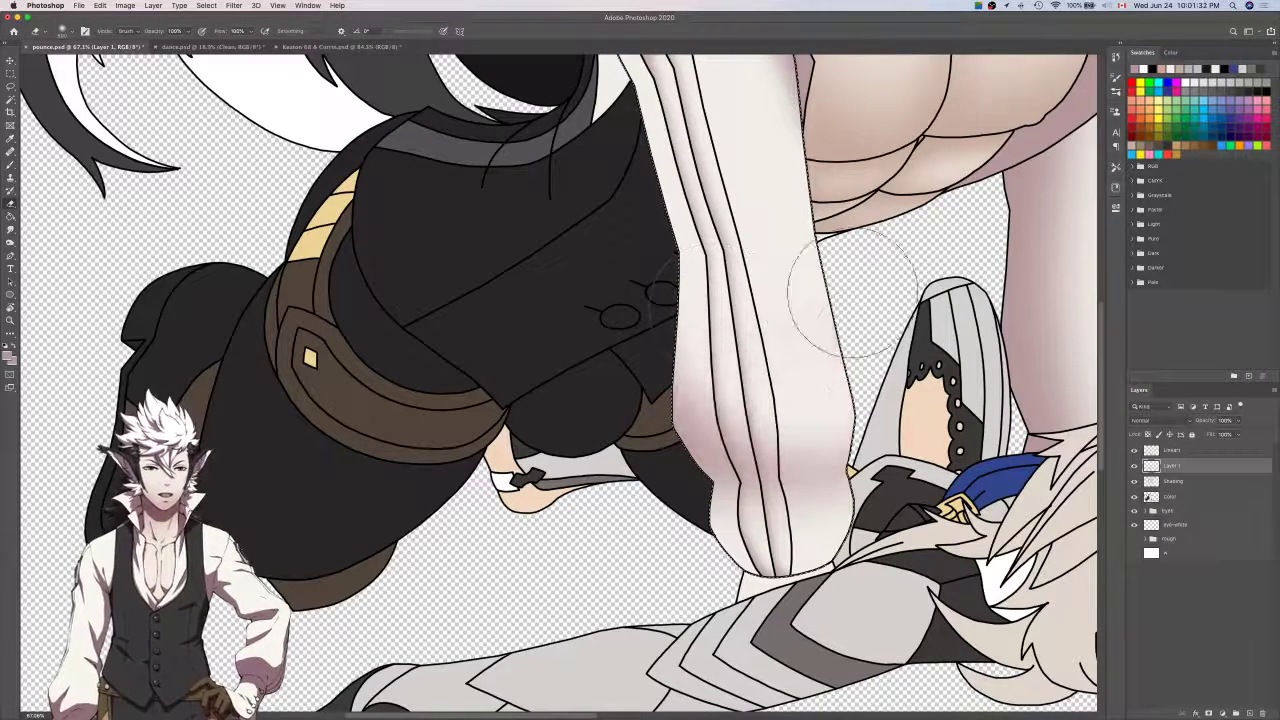
key(super+z)
mouse_move(836, 360)
mouse_down()
mouse_move(724, 326)
mouse_move(809, 401)
mouse_move(866, 323)
mouse_up()
Brush soft mauve along the back edge of the near sleeve and around its rounded lower end on Layer 1.
key(b)
scroll(800, 382, up, 3)
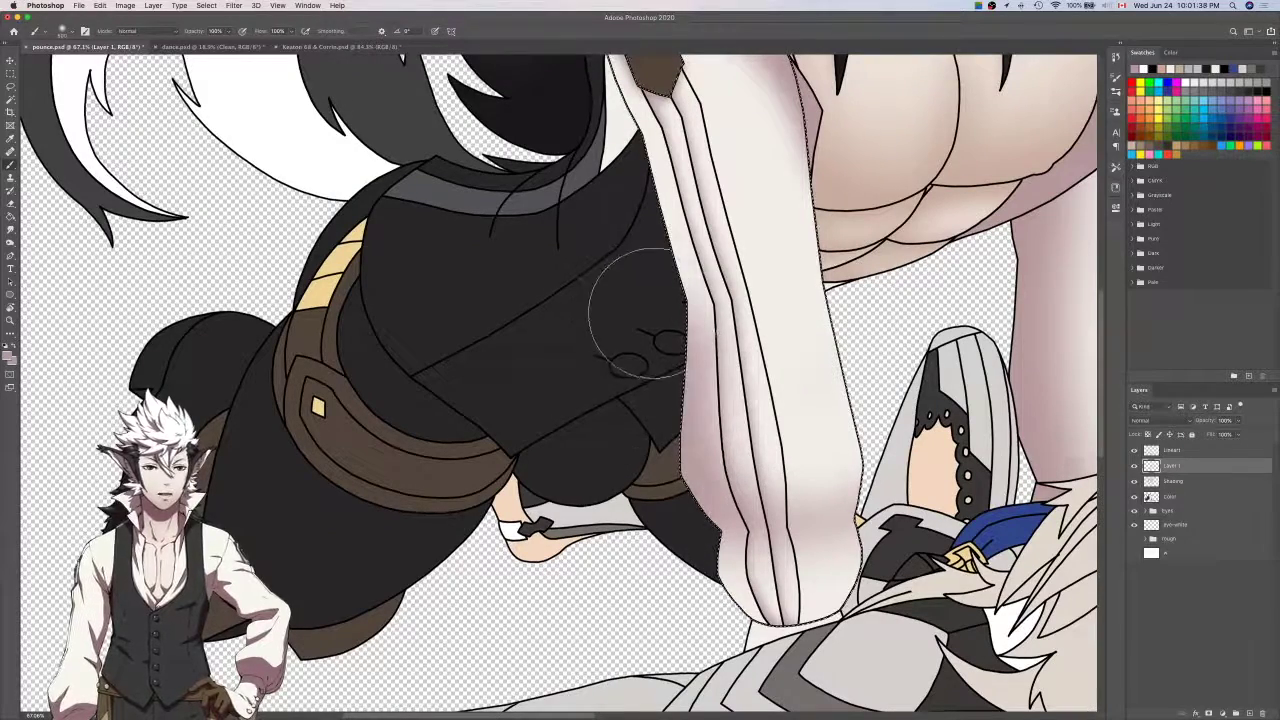
scroll(638, 290, up, 5)
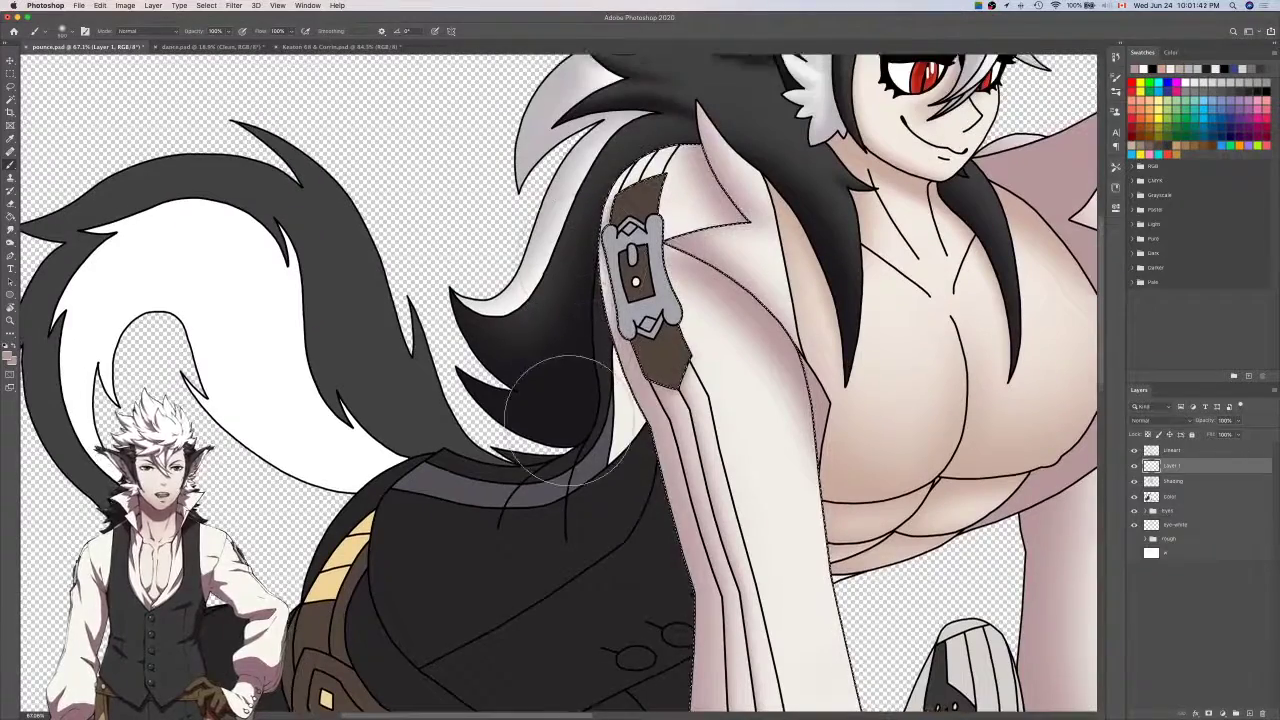
scroll(528, 386, down, 8)
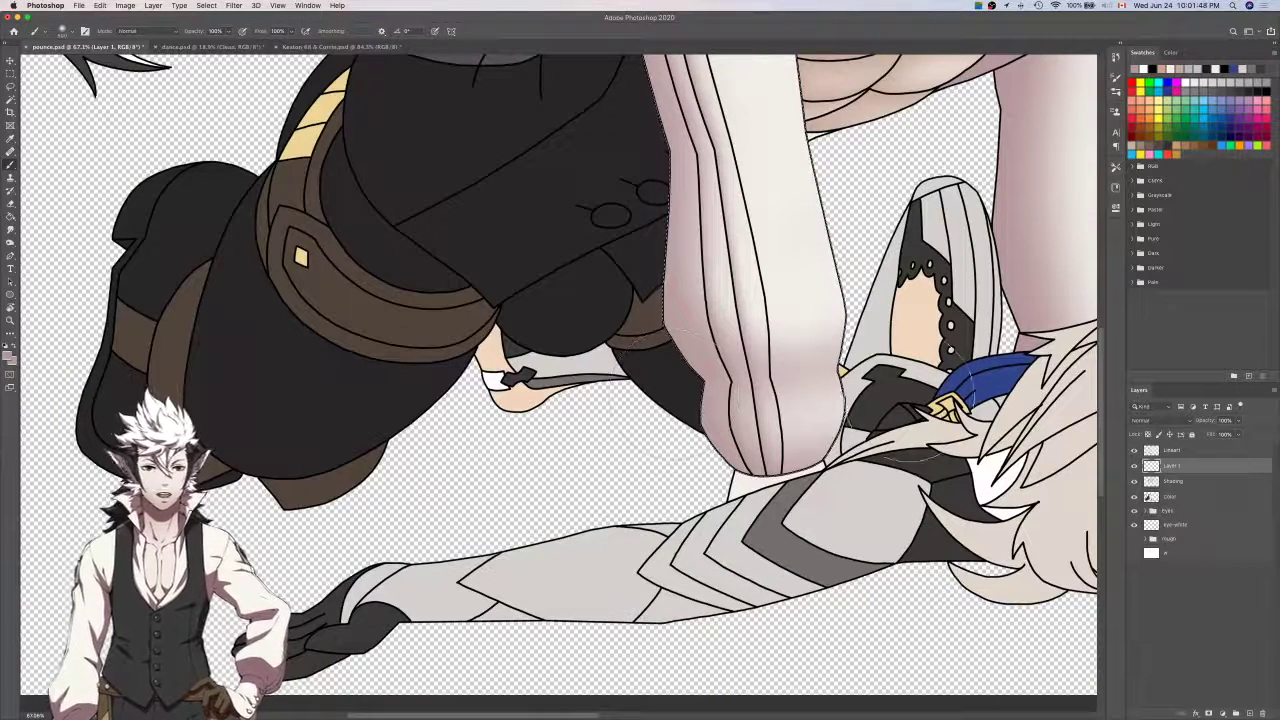
Select the narrow white cuff below the near sleeve from the Lineart layer and expand the selection into its outlines.
click(1180, 450)
key(w)
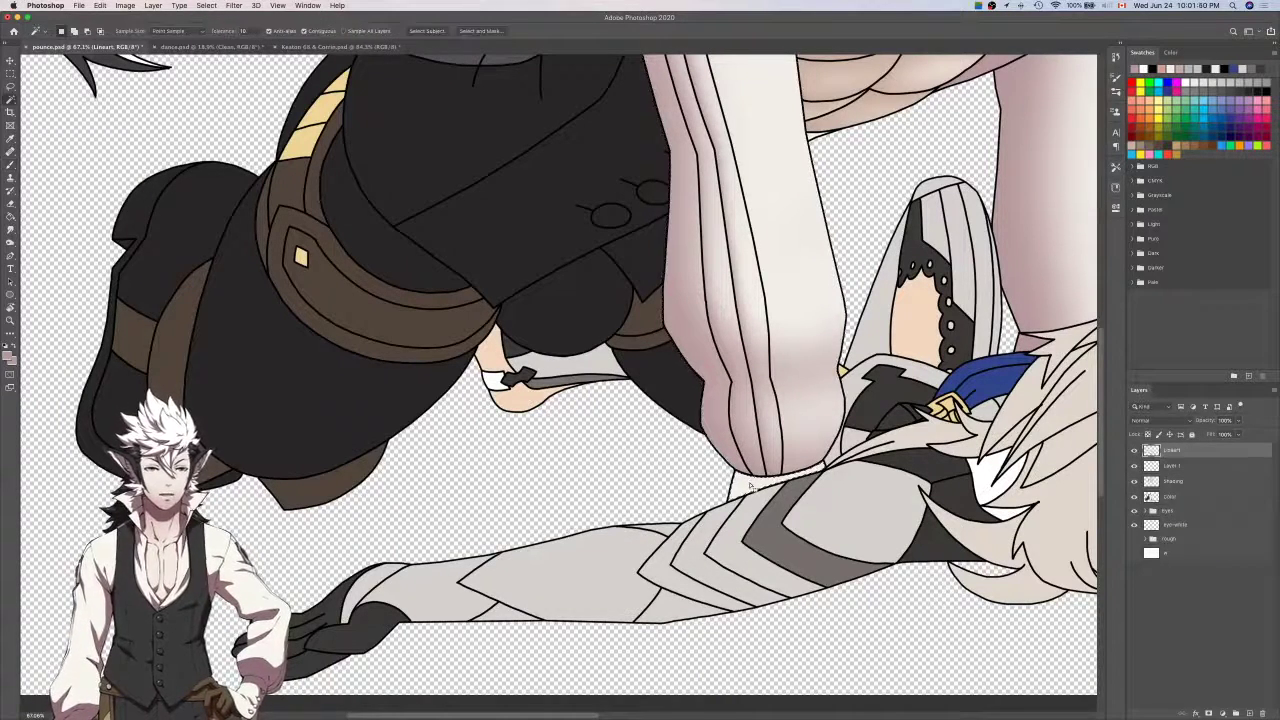
key(l)
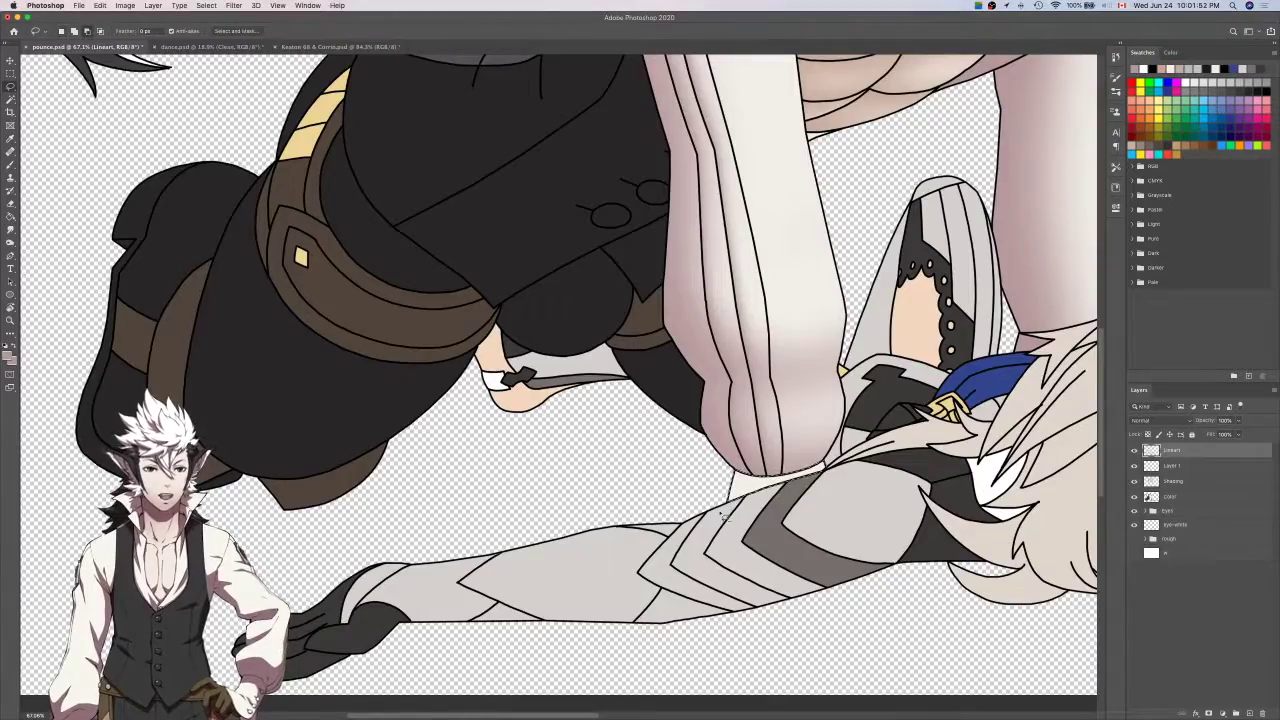
scroll(723, 514, up, 5)
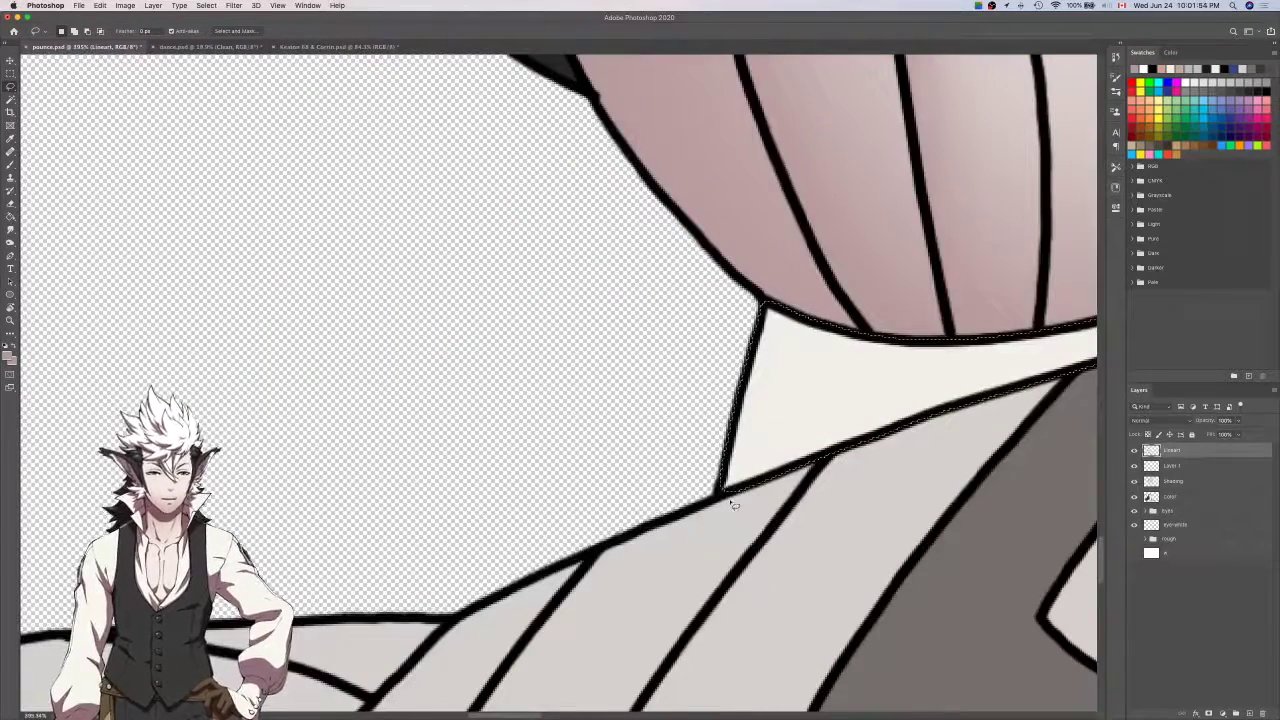
scroll(733, 505, down, 3)
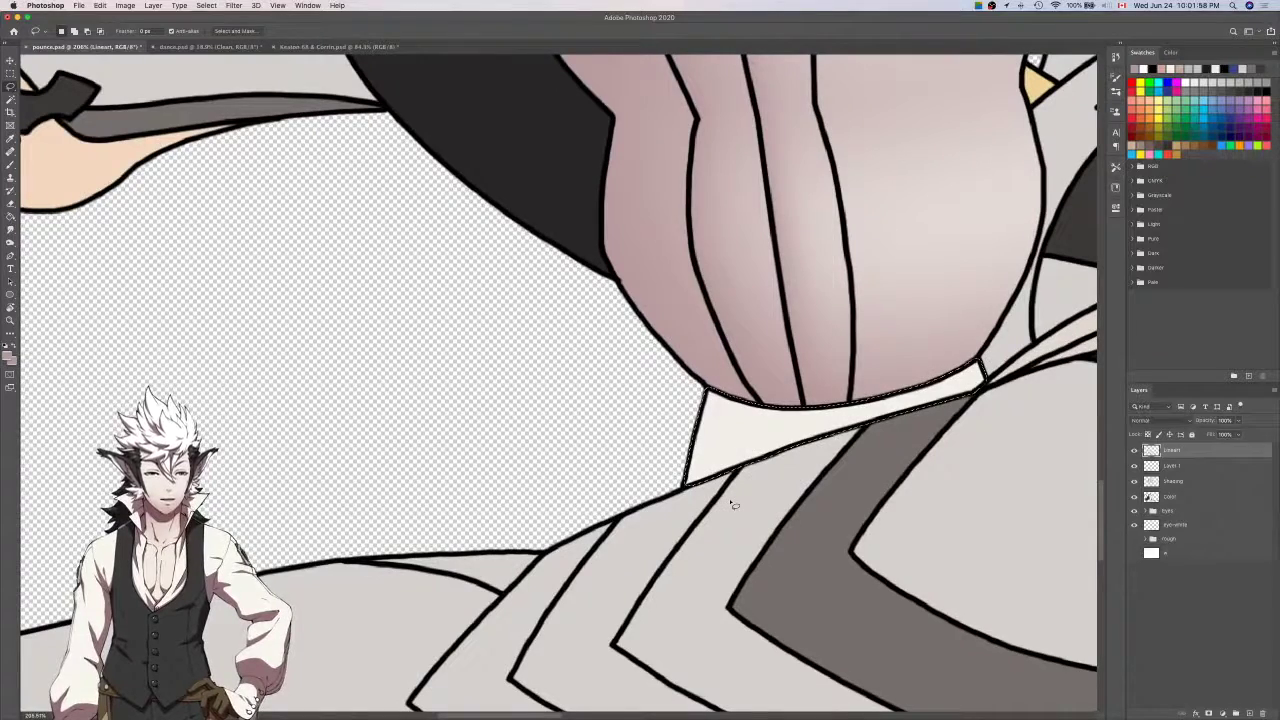
scroll(733, 505, right, 3)
scroll(733, 505, right, 3)
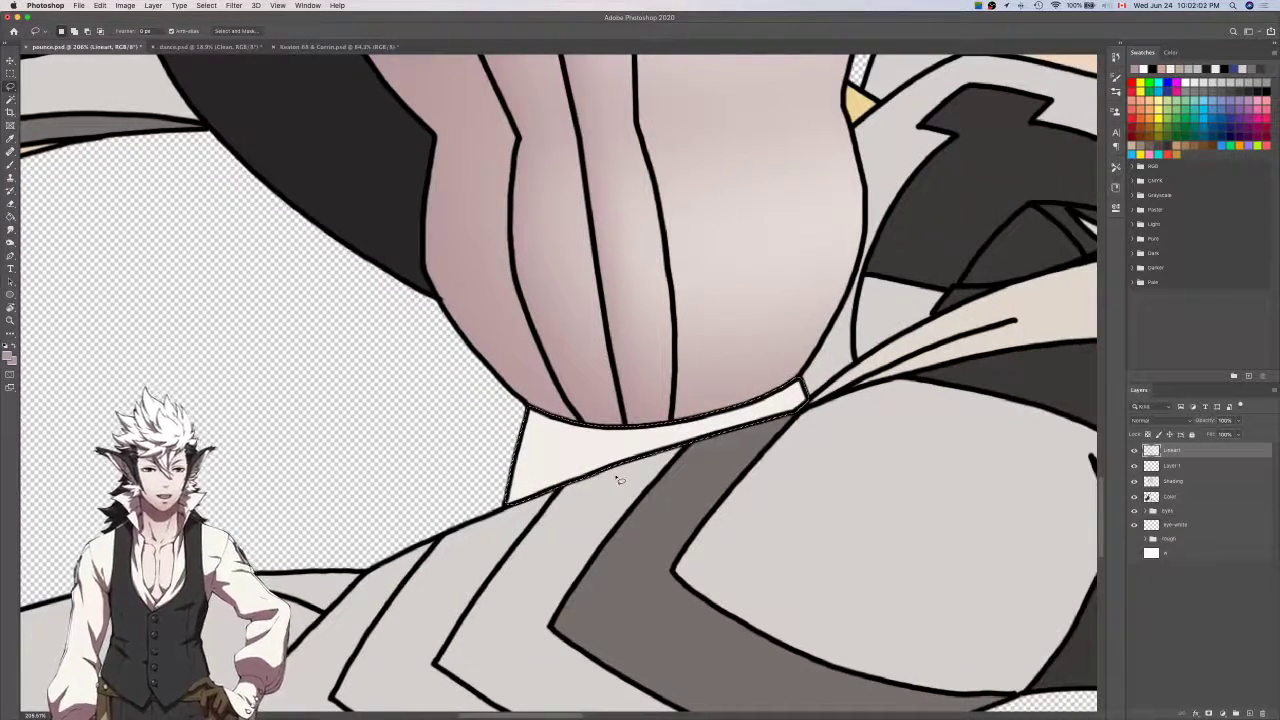
Extend the cuff selection with the Lasso into the pointed corner where its outline meets the armoured arm.
scroll(620, 480, up, 10)
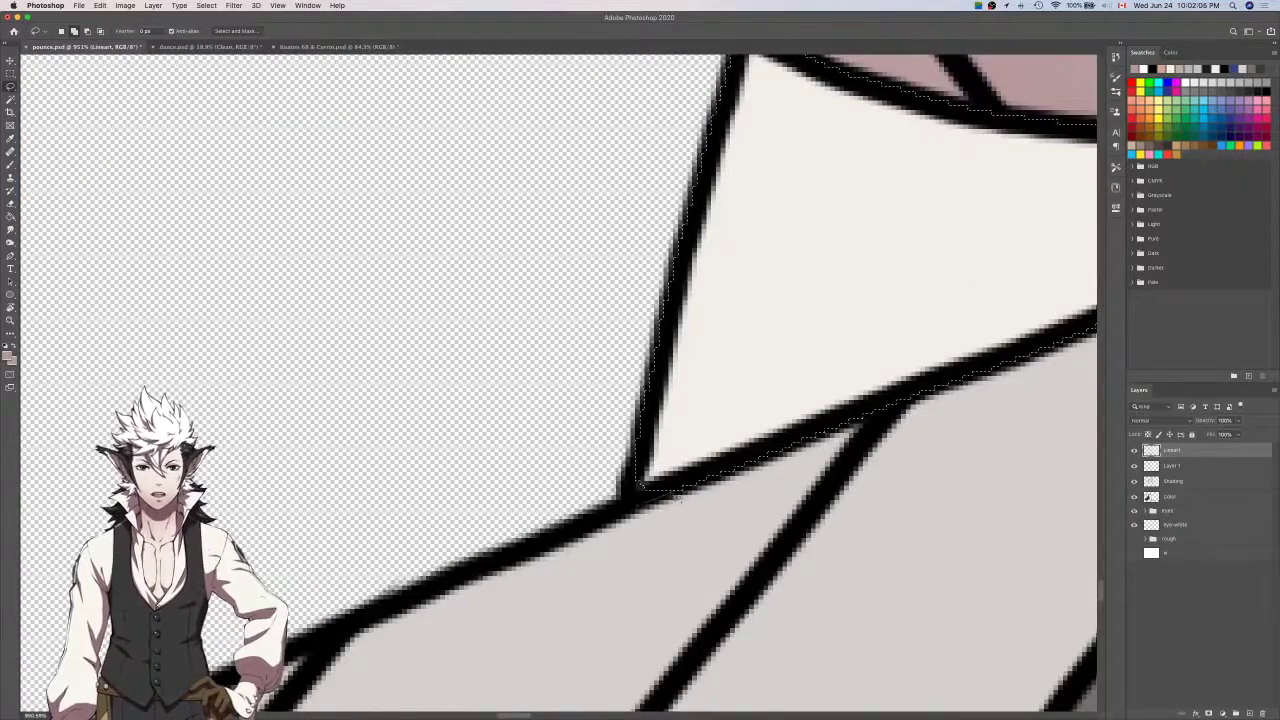
drag(628, 504, 635, 467)
scroll(677, 445, down, 10)
scroll(677, 450, up, 15)
key(super+z)
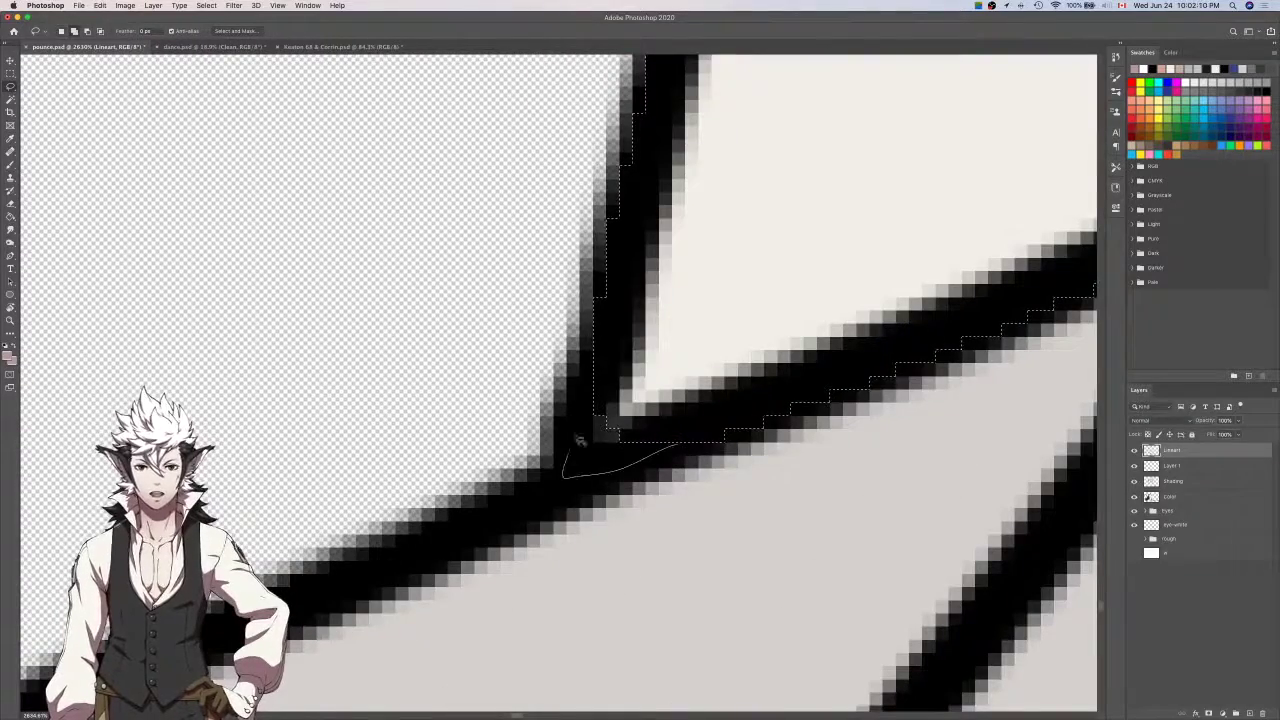
scroll(595, 370, down, 8)
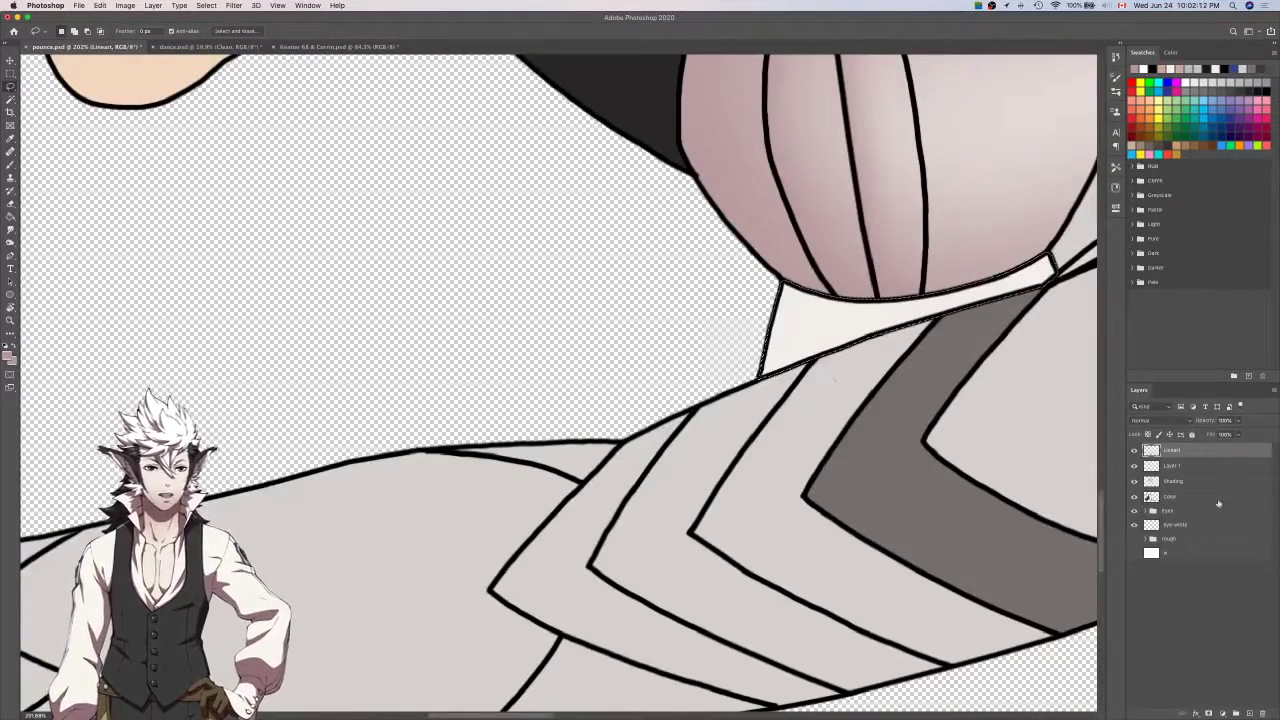
Brush soft mauve over the selected cuff on the Shading layer with a large brush.
click(1175, 481)
key(b)
scroll(795, 340, down, 2)
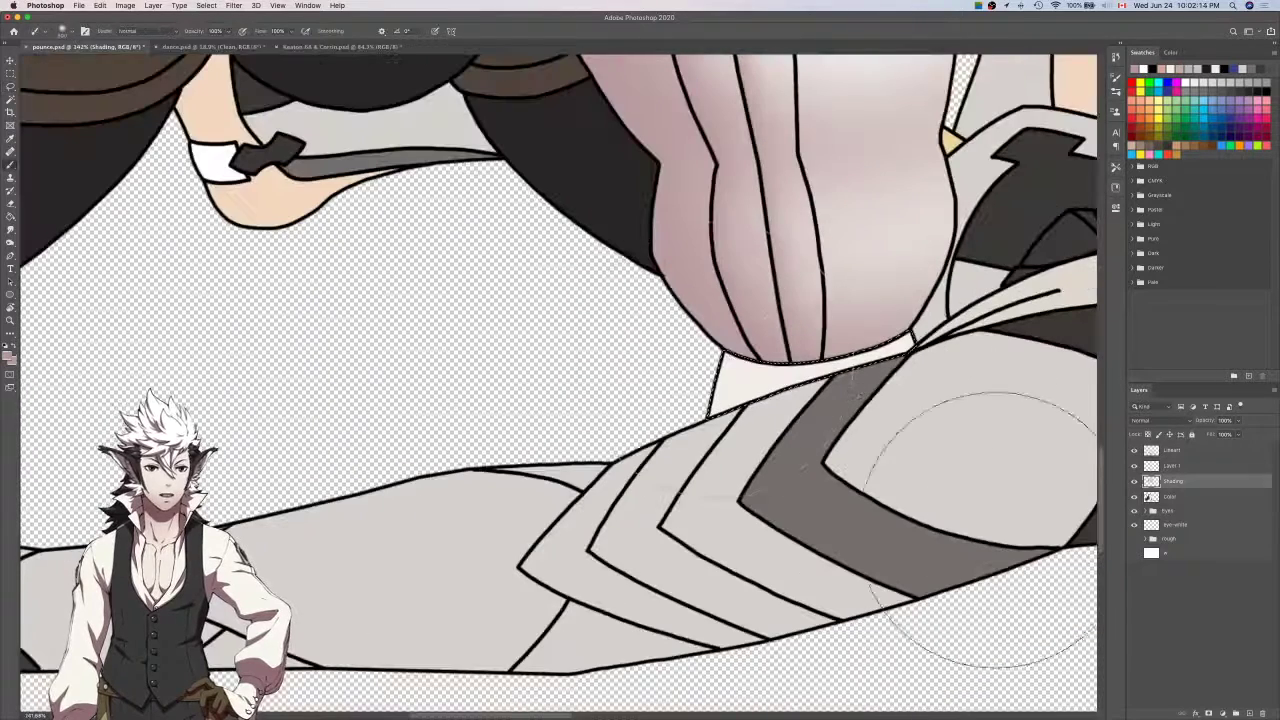
mouse_move(725, 385)
mouse_down()
mouse_move(701, 357)
mouse_move(672, 372)
mouse_up()
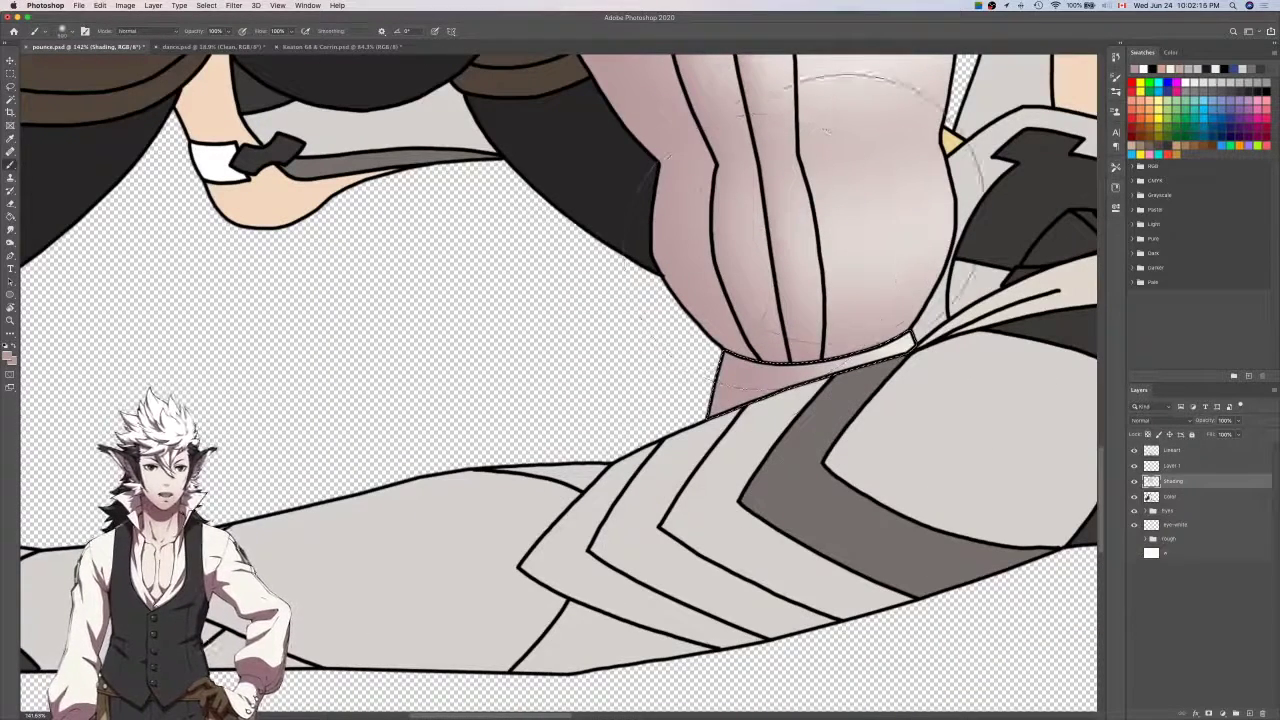
drag(850, 212, 790, 230)
Shade the cuff along the sleeve's lower edge with a smaller soft brush on Shading, and clear the selection.
key(bracketleft)
key(bracketleft)
key(bracketleft)
key(bracketleft)
key(bracketleft)
key(bracketleft)
key(bracketleft)
key(bracketleft)
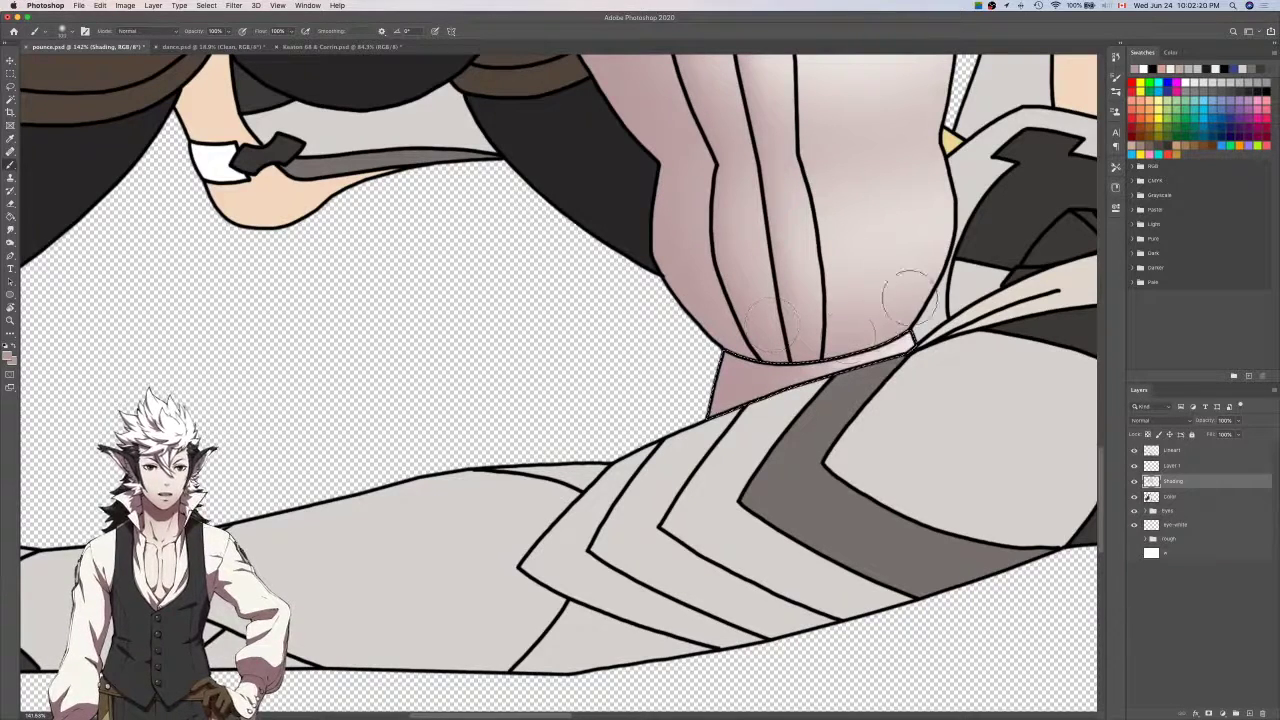
drag(908, 302, 760, 362)
key(super+z)
mouse_move(906, 300)
mouse_down()
mouse_move(741, 367)
mouse_move(716, 423)
mouse_up()
key(super+d)
Select the far forearm sleeve from the Lineart layer and brush soft mauve shading beneath the collar on Layer 1.
scroll(774, 393, down, 10)
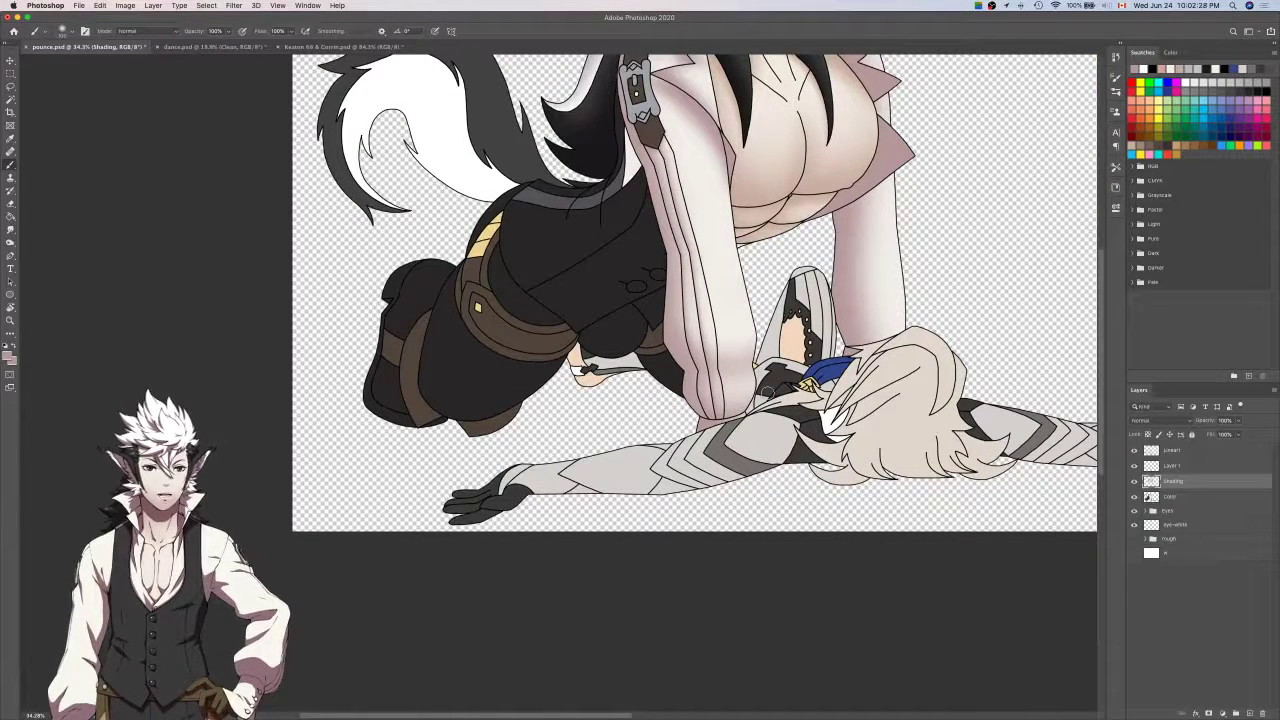
click(1199, 452)
key(w)
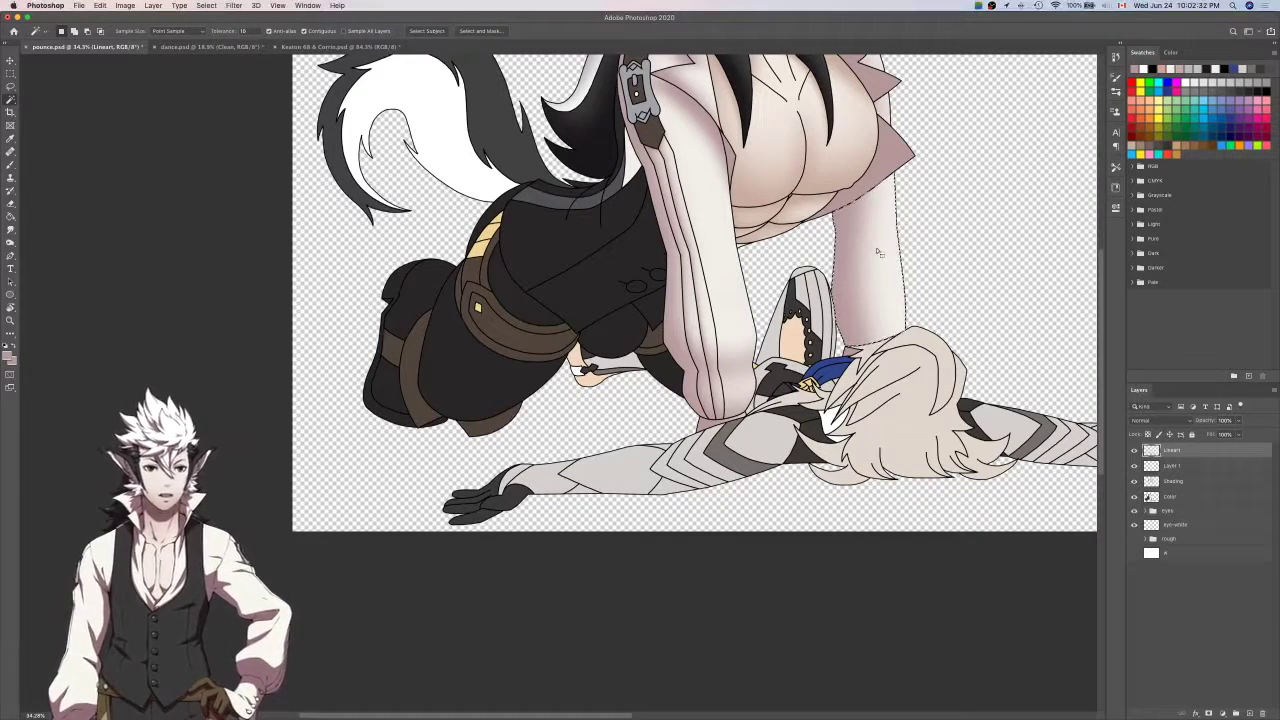
click(1196, 467)
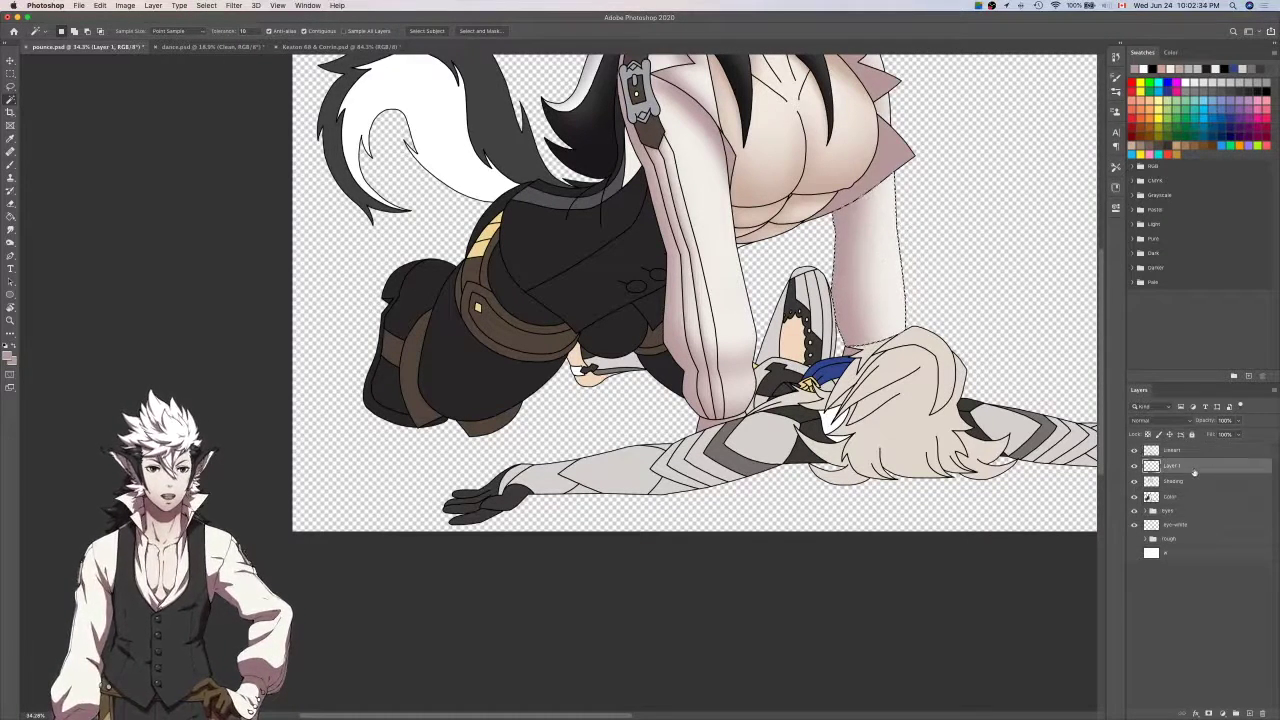
key(b)
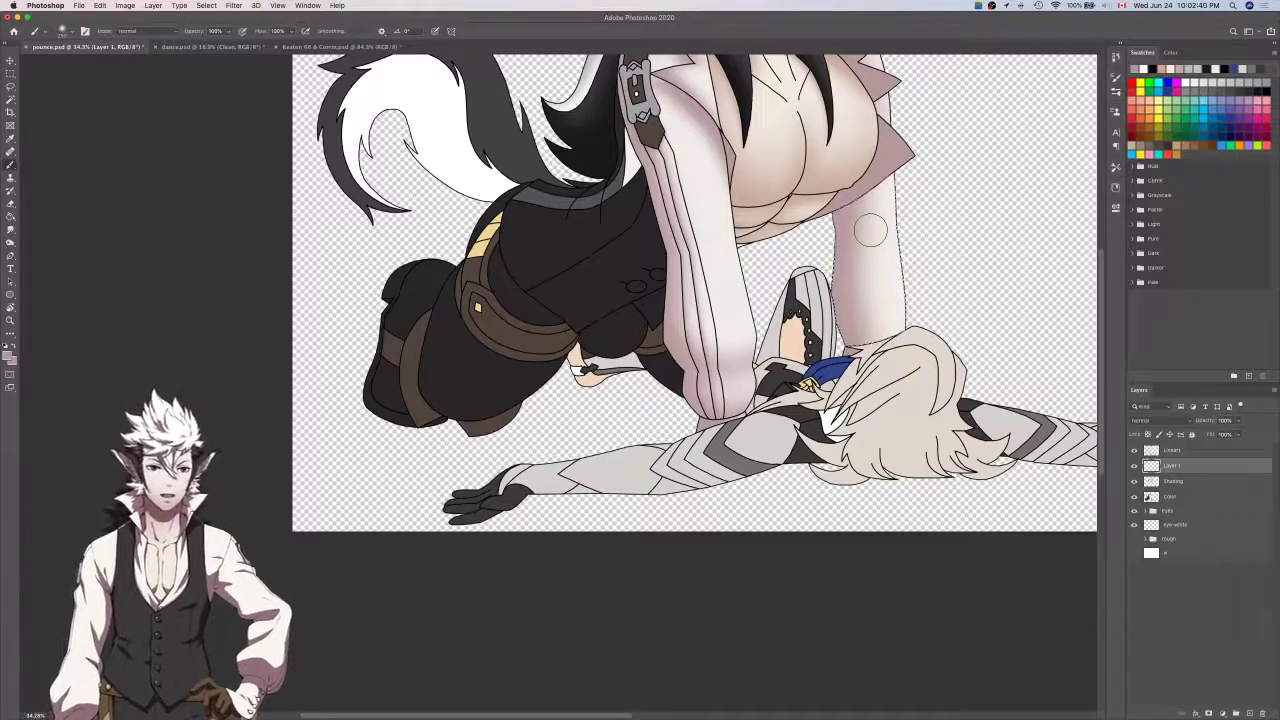
scroll(880, 178, up, 2)
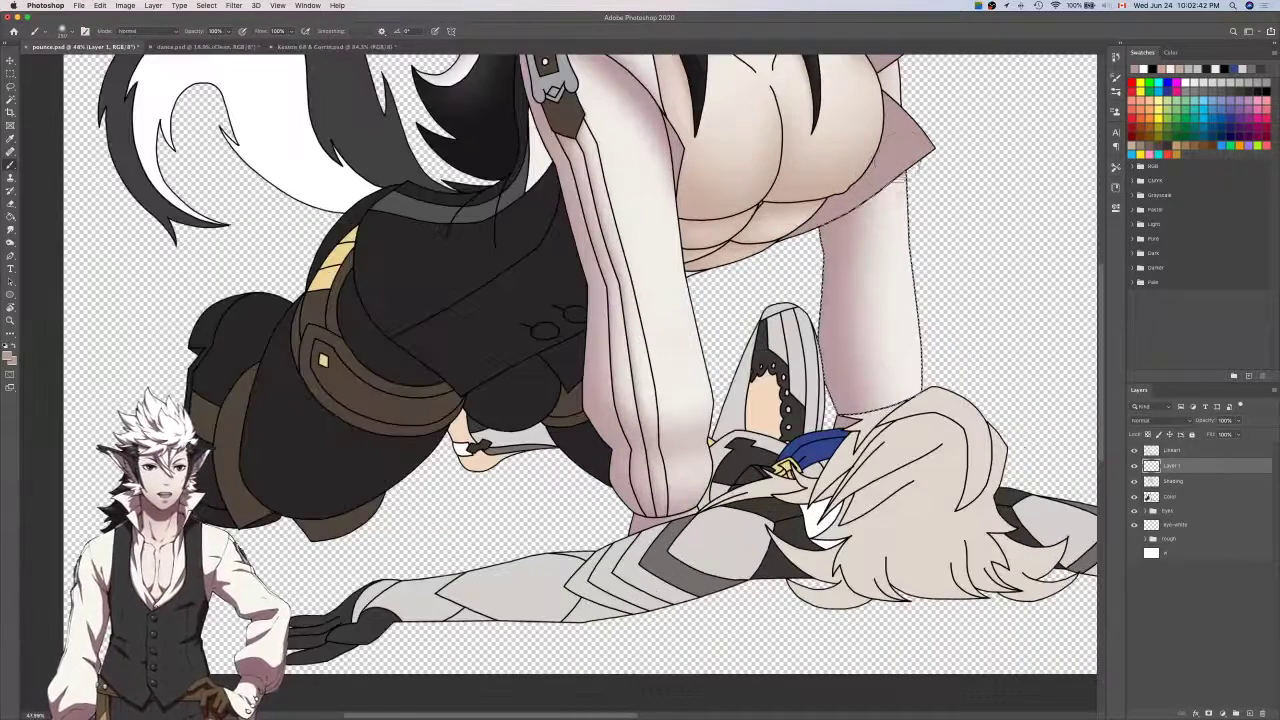
scroll(771, 268, up, 5)
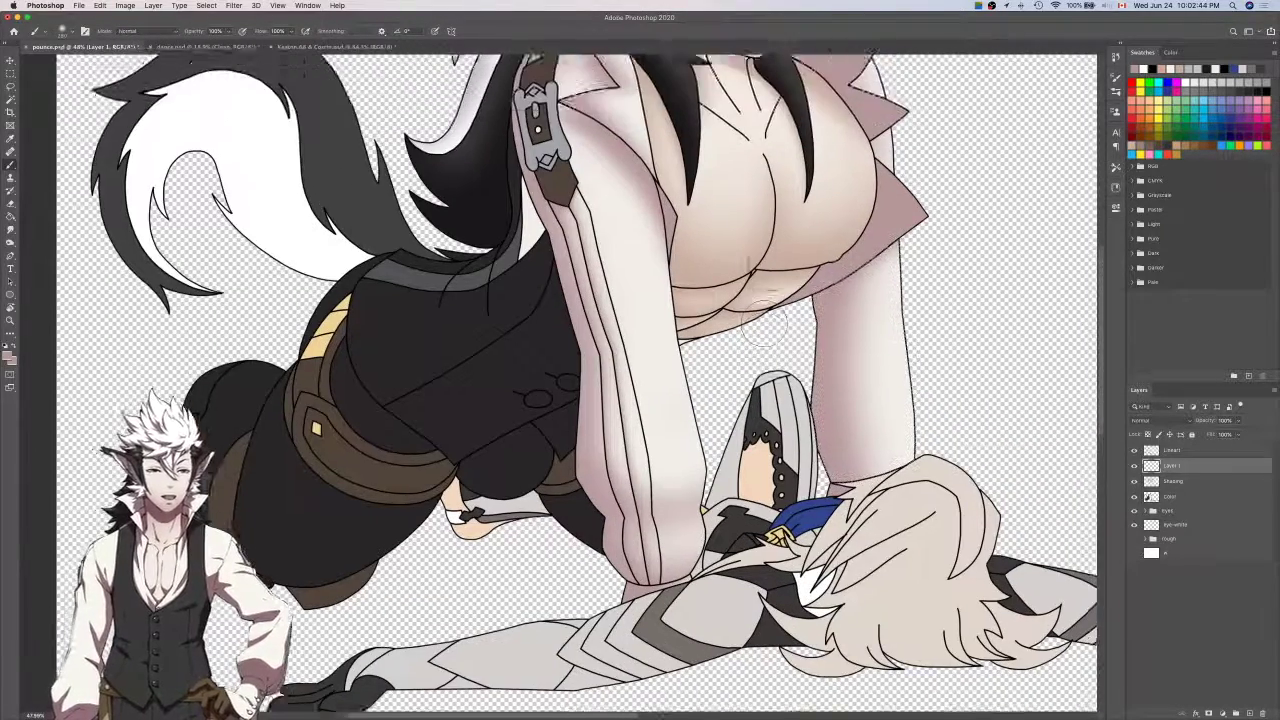
Select the far sleeve's small slivers between the pointed collar tips using the Lineart layer.
click(1187, 449)
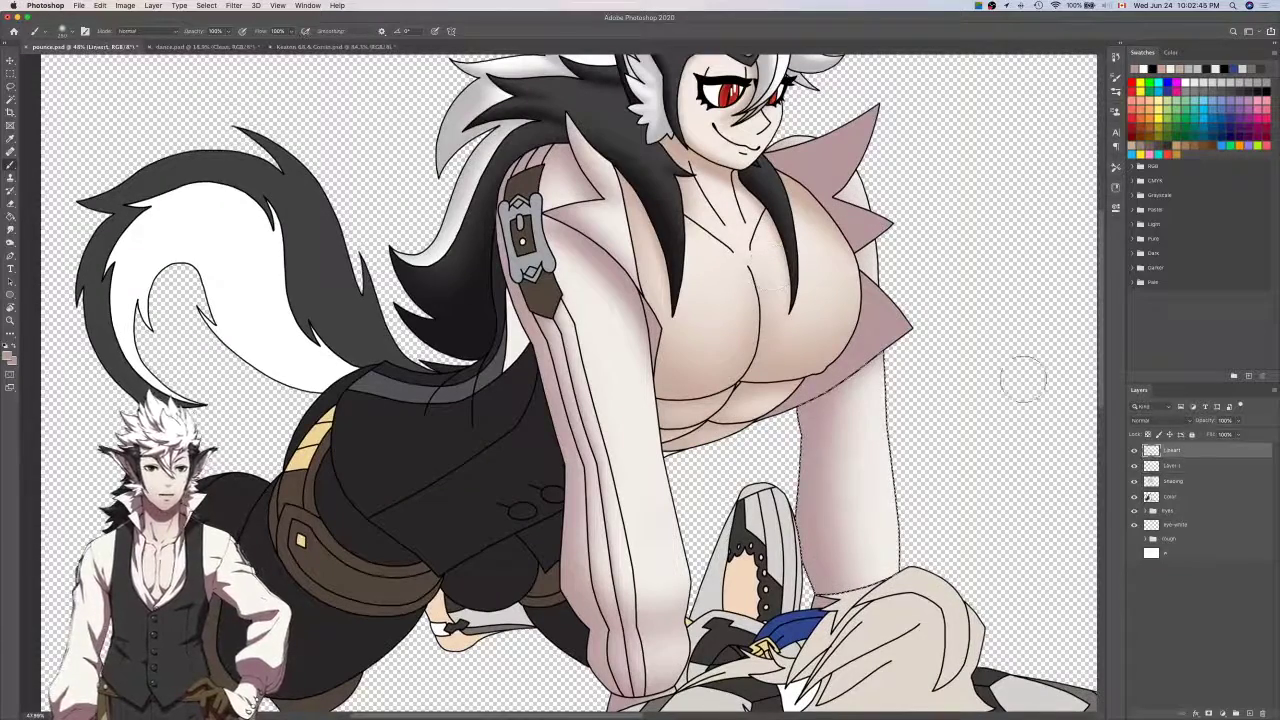
key(w)
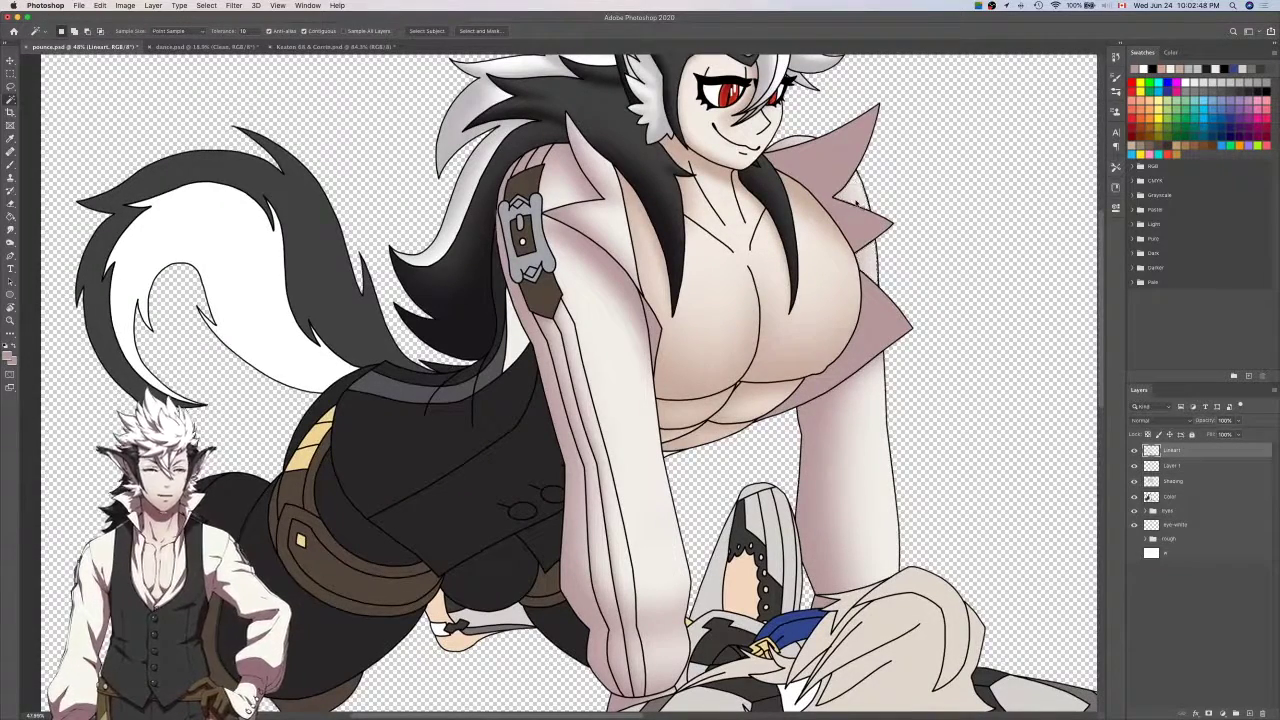
key(l)
scroll(873, 254, up, 8)
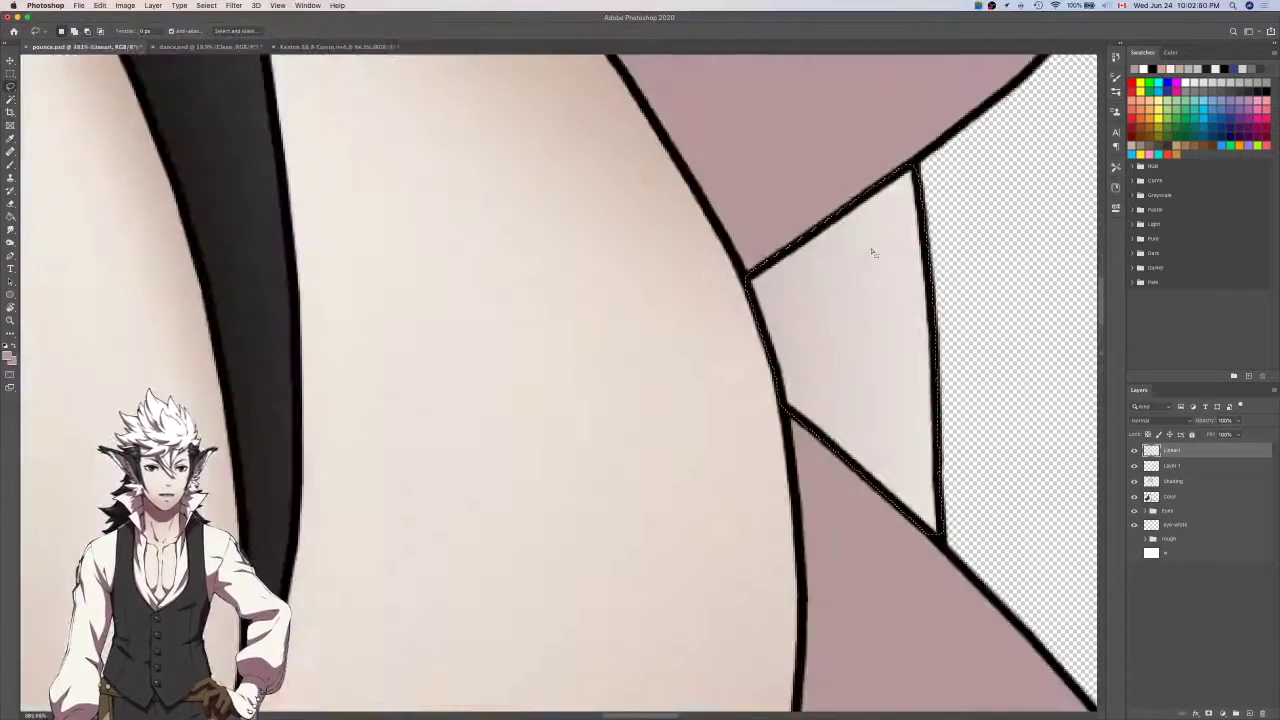
Try to brush soft mauve shading over the selected sleeve slivers on Layer 1.
scroll(896, 255, down, 5)
click(1180, 466)
key(b)
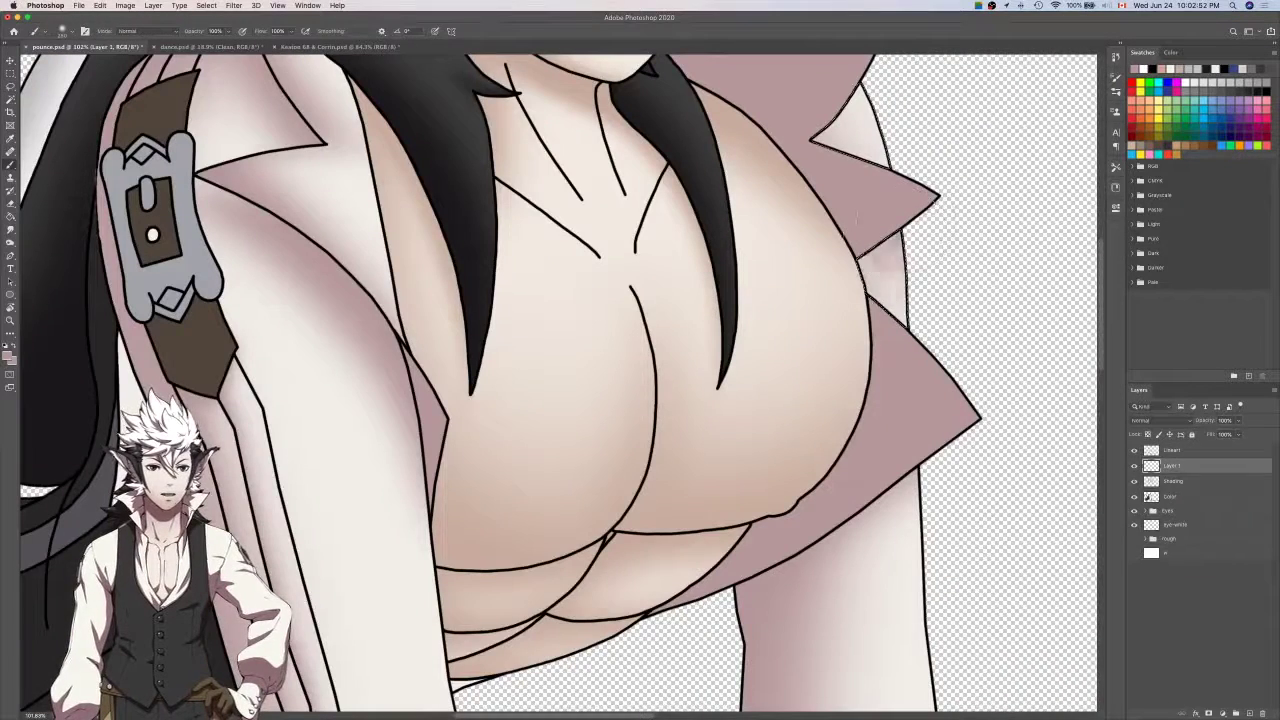
scroll(795, 290, up, 2)
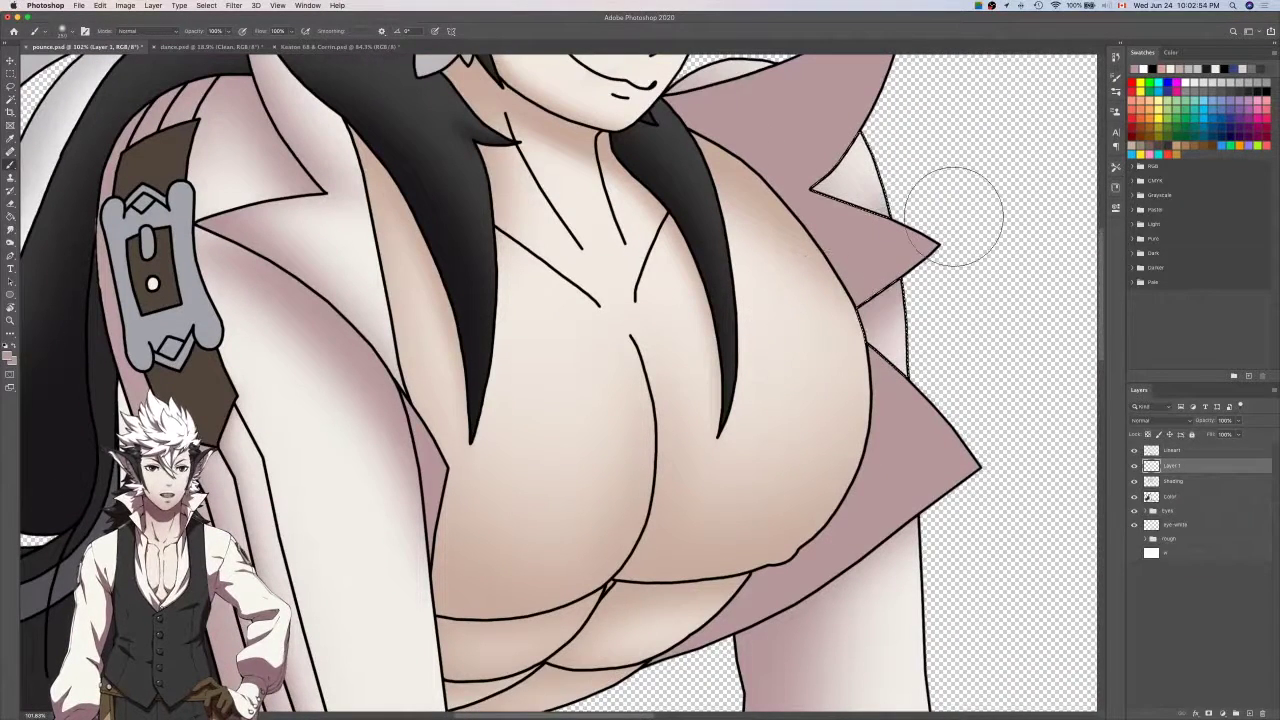
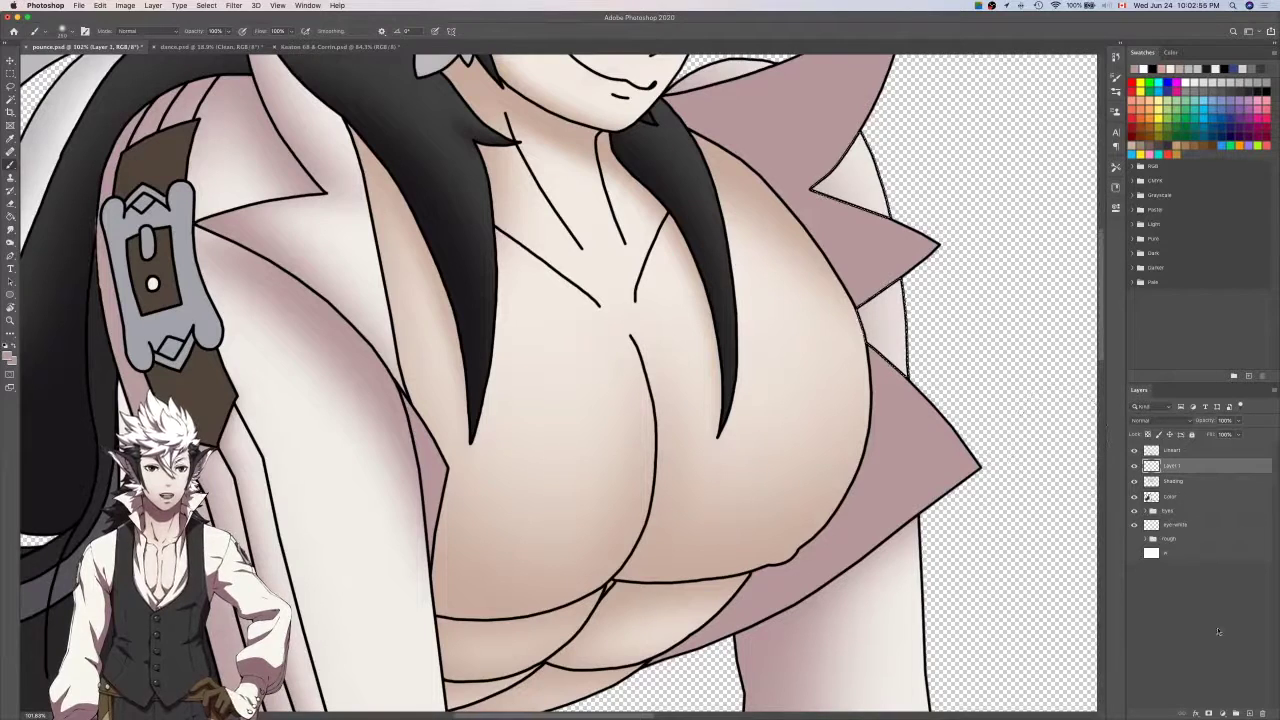
Add a new layer and shade the sleeve slivers between the collar points with soft mauve, using a smaller eraser for cleanup.
click(1250, 714)
drag(897, 262, 807, 313)
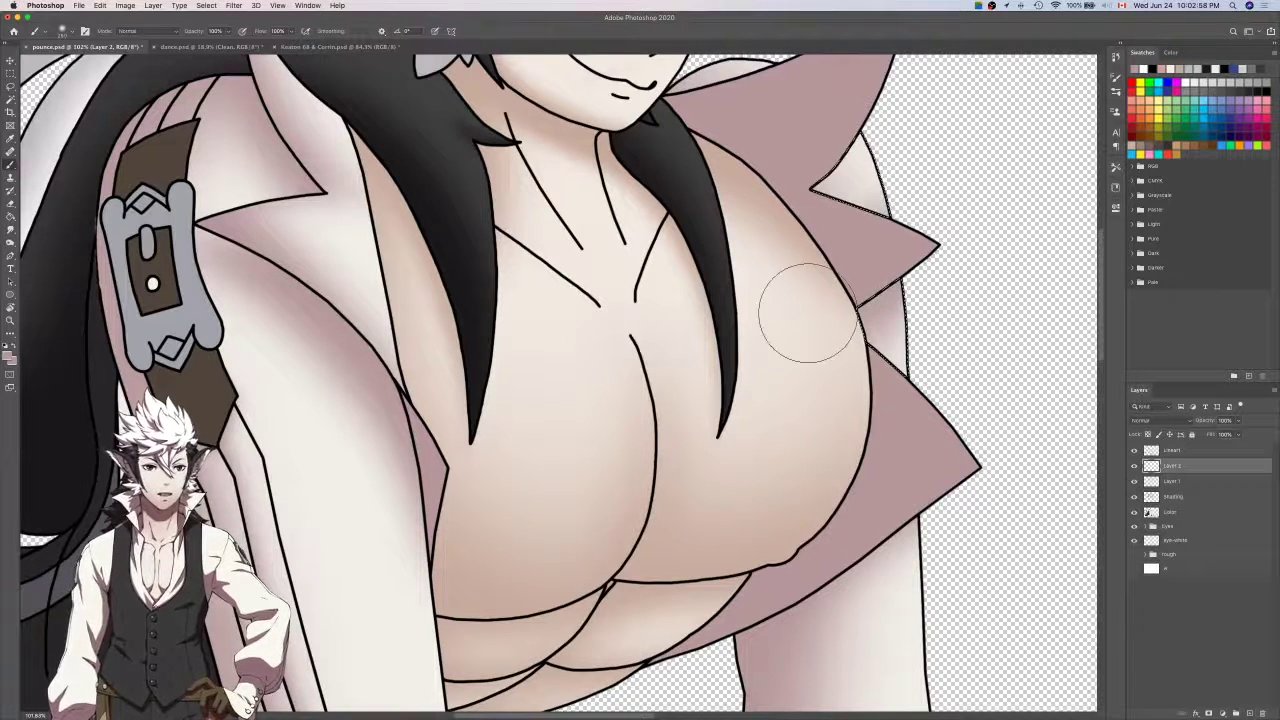
key(e)
key(bracketleft)
key(bracketleft)
key(bracketleft)
key(bracketleft)
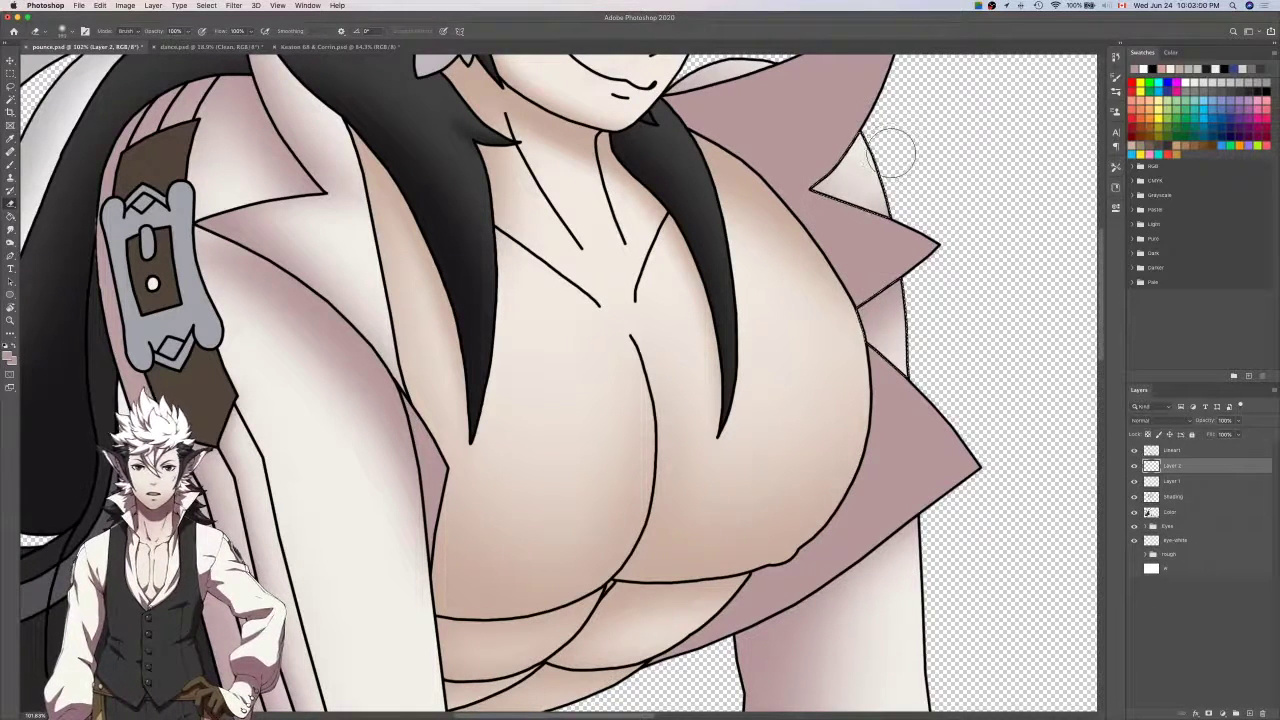
key(b)
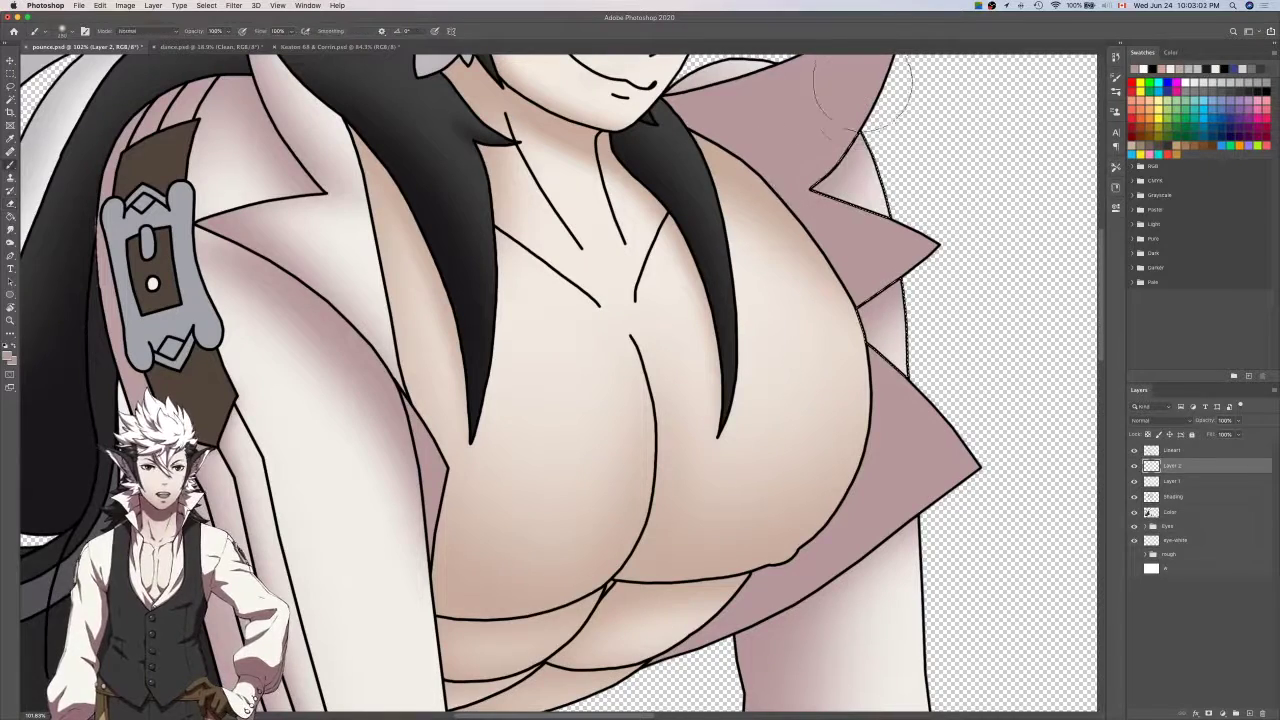
Merge the new layer, Layer 1 and the Shading layer into a single layer.
scroll(900, 150, down, 3)
scroll(900, 150, down, 5)
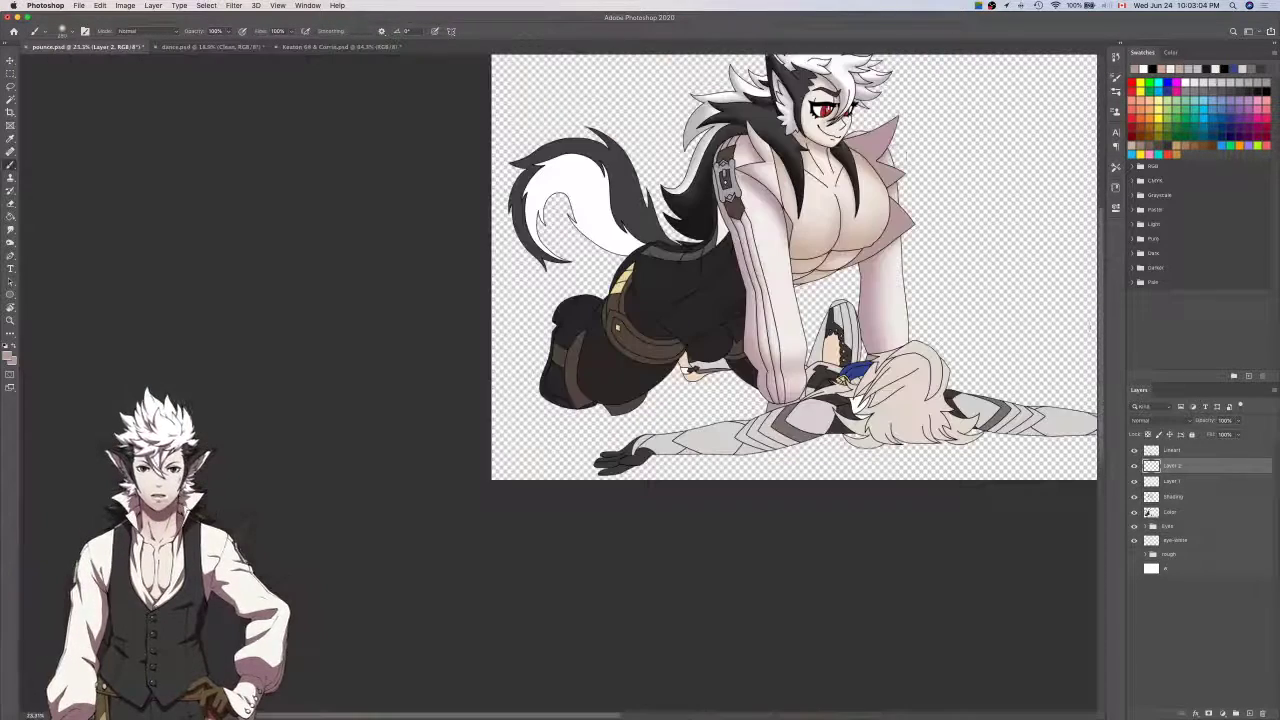
shift+click(1201, 497)
right_click(1201, 497)
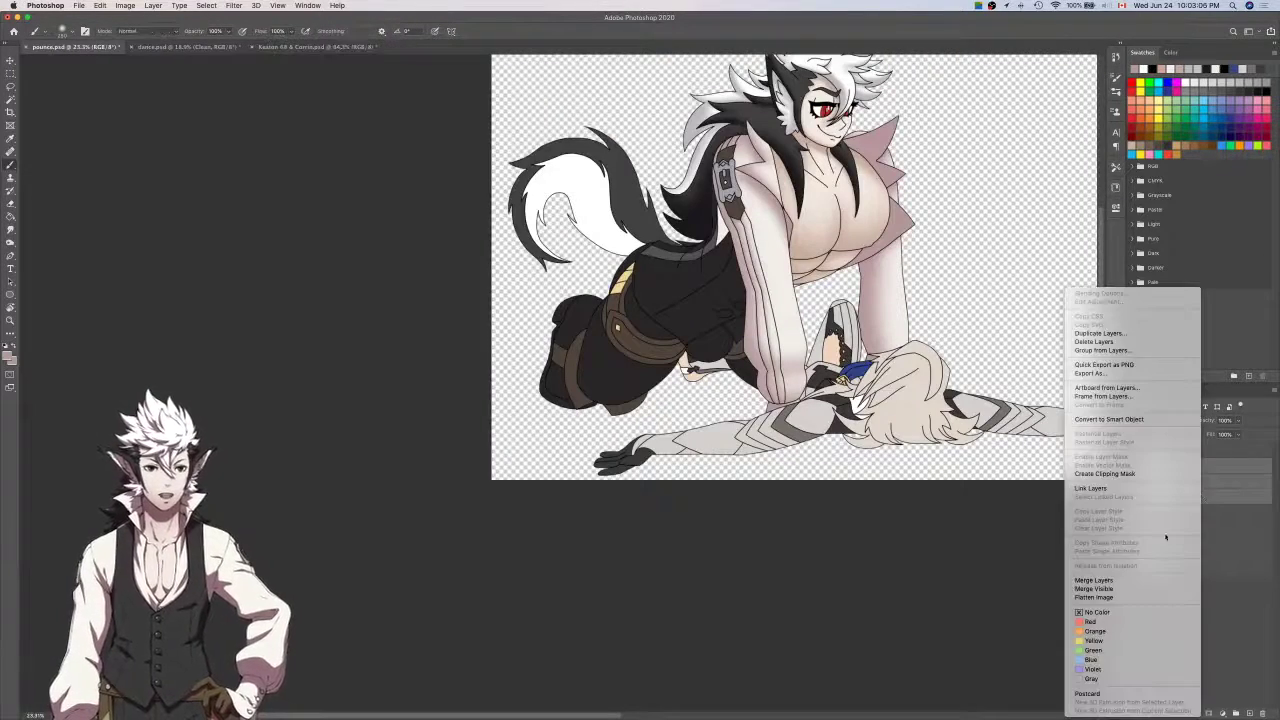
click(1163, 580)
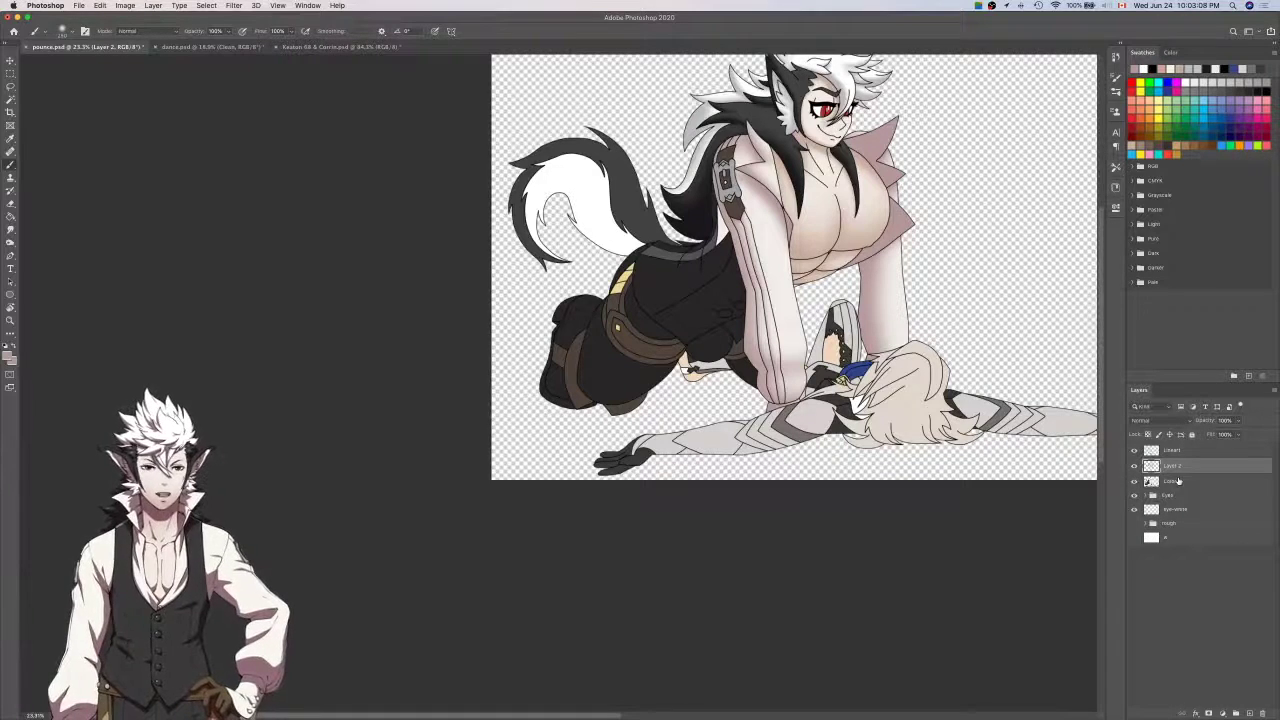
scroll(800, 275, up, 2)
scroll(1001, 418, right, 5)
scroll(1001, 418, up, 3)
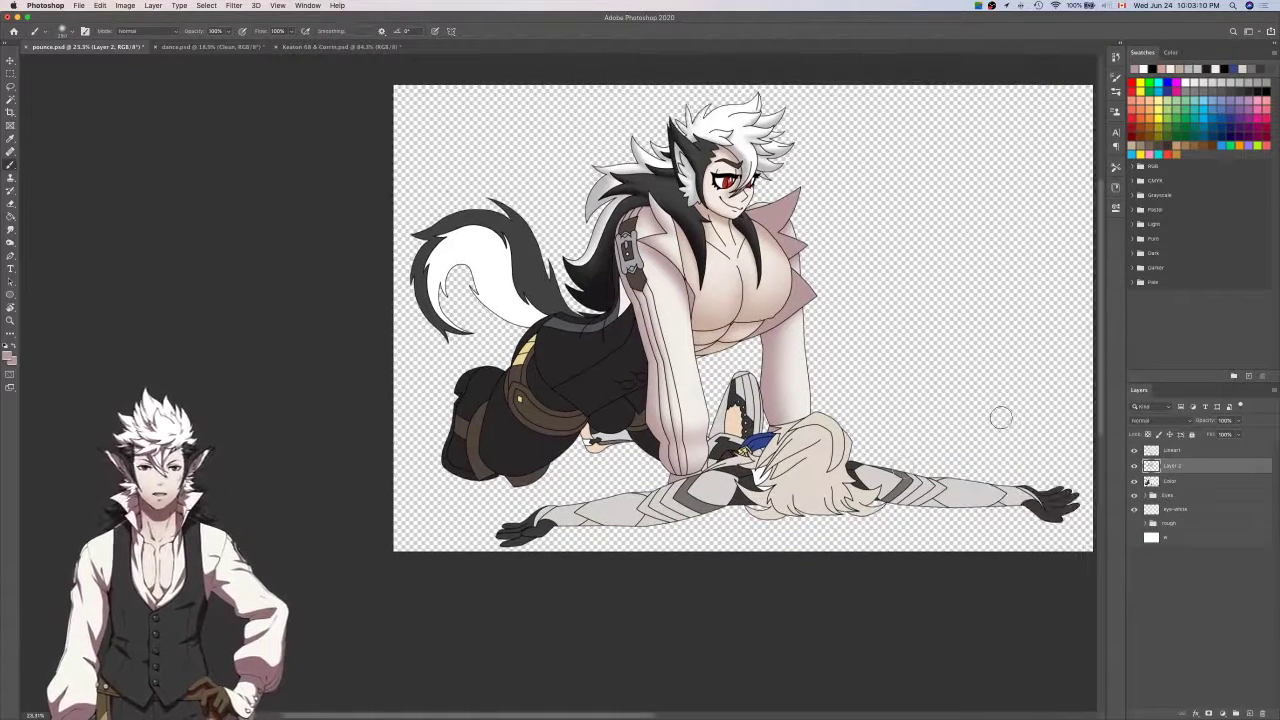
scroll(1001, 418, up, 3)
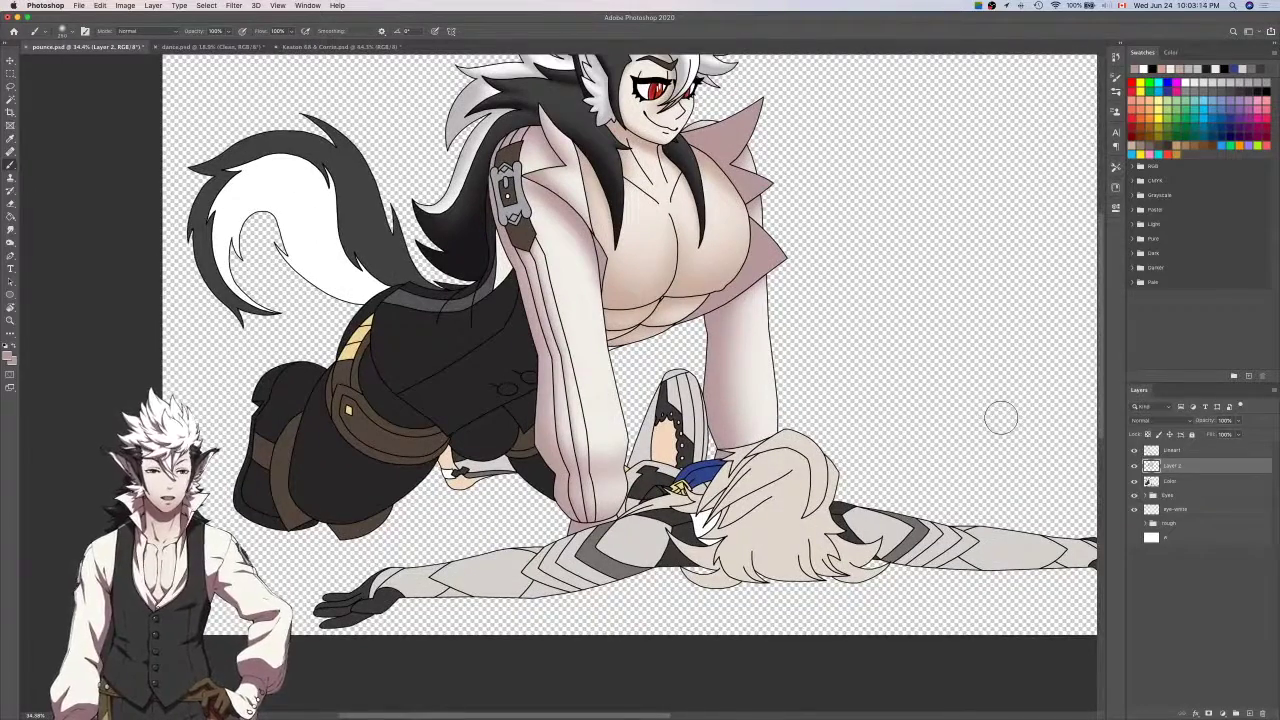
Switch to dance.psd with the Eyedropper, expand the chest detail group and hide its Shading and Specular layers.
key(i)
key(ctrl+Tab)
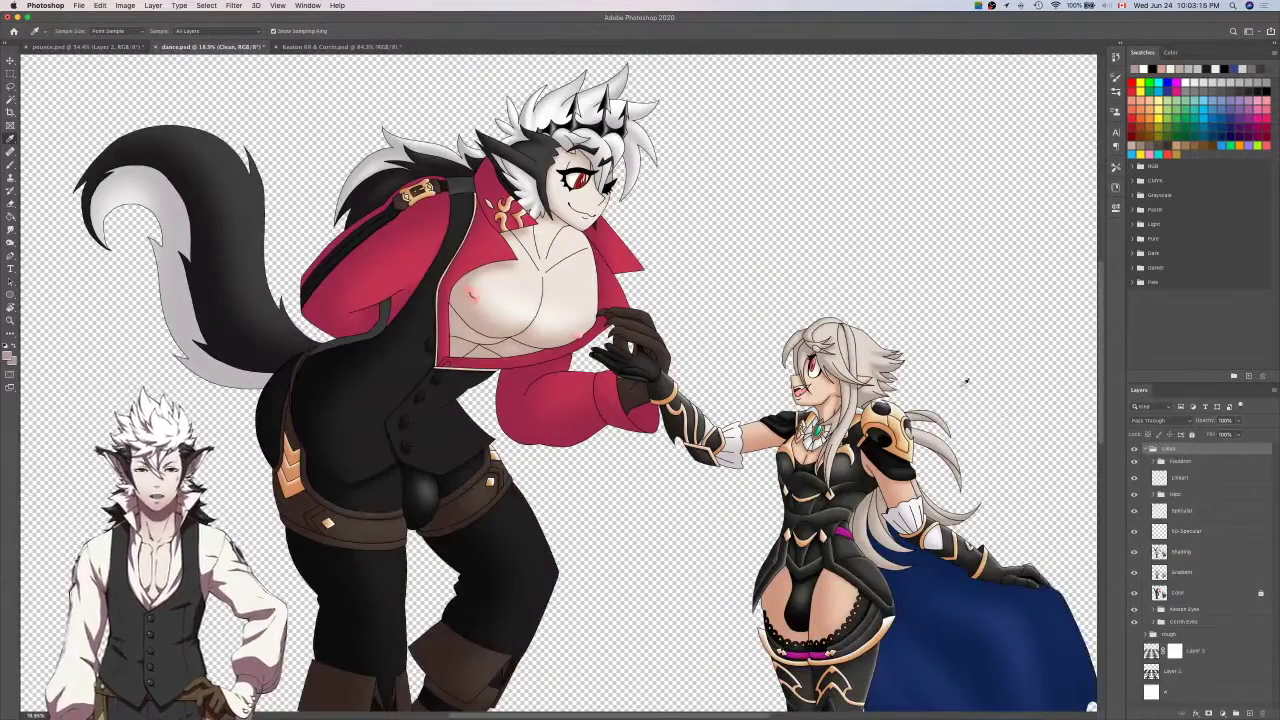
scroll(966, 381, left, 5)
click(1153, 496)
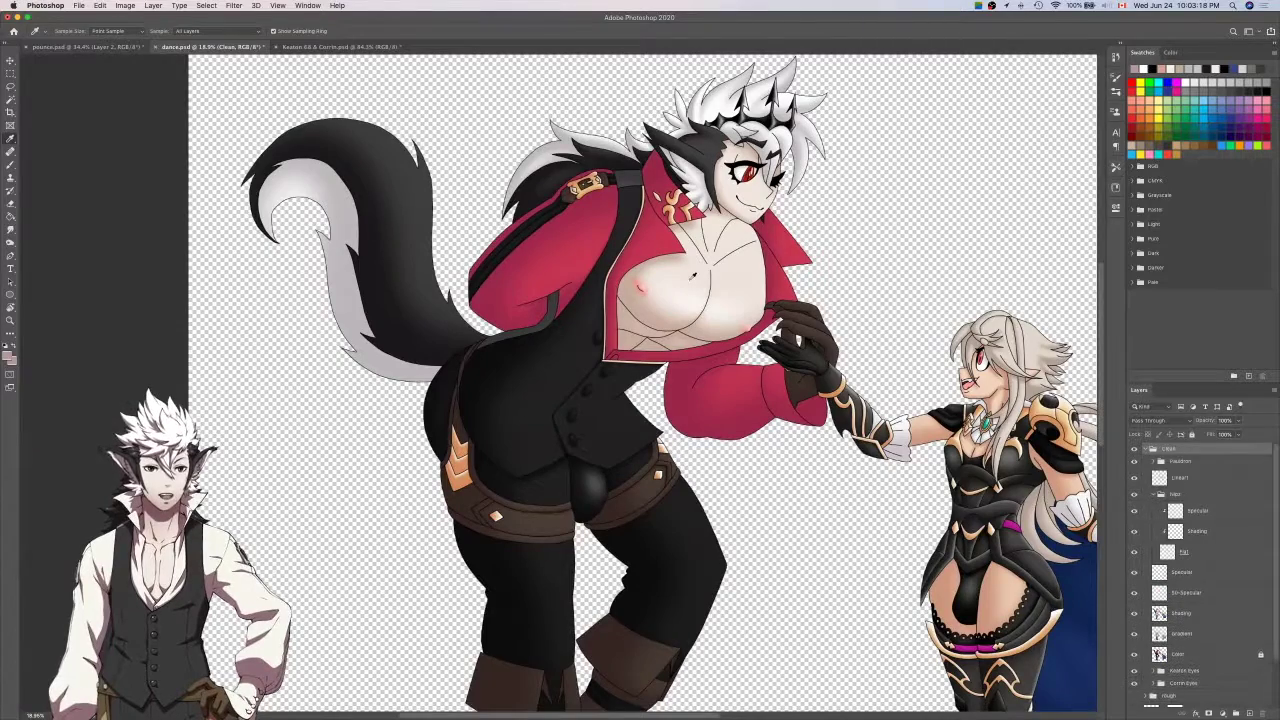
scroll(692, 276, up, 5)
click(1134, 533)
click(1134, 512)
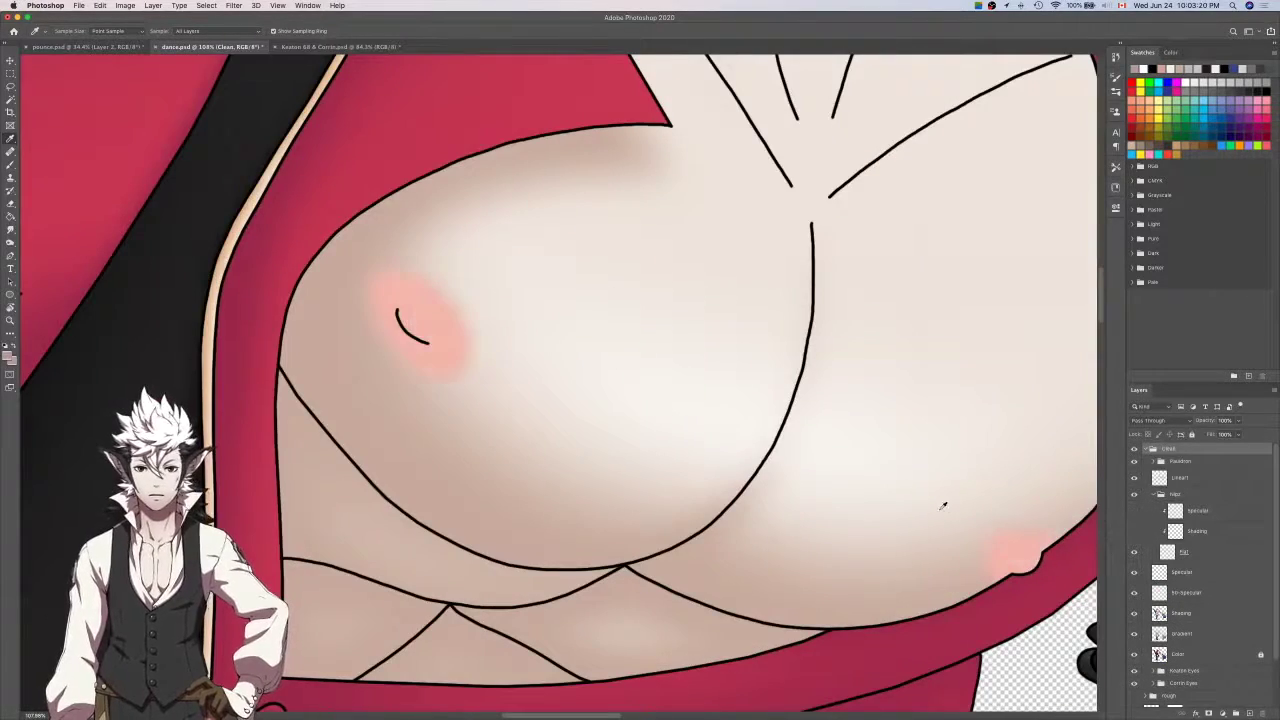
Hide the Color, Gradient and Shading layers in dance.psd to isolate the soft pink chest details.
scroll(945, 506, right, 3)
scroll(945, 506, down, 3)
click(1134, 654)
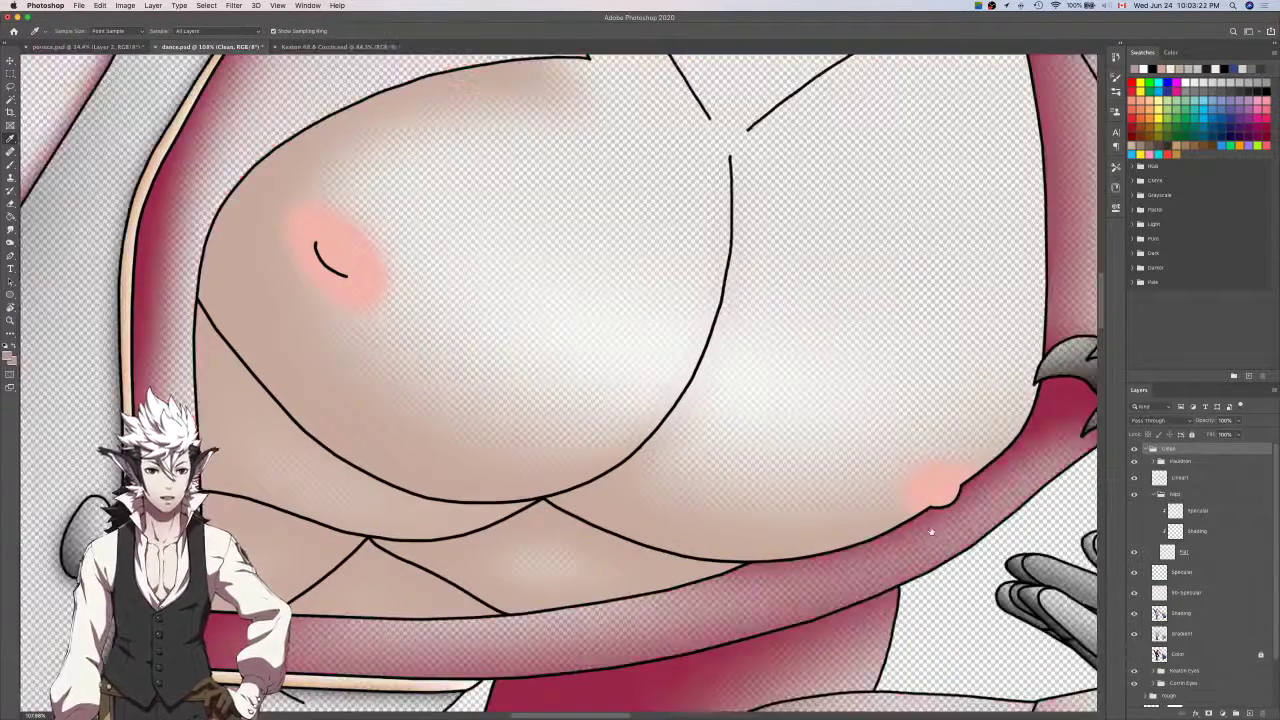
click(1134, 633)
click(1134, 613)
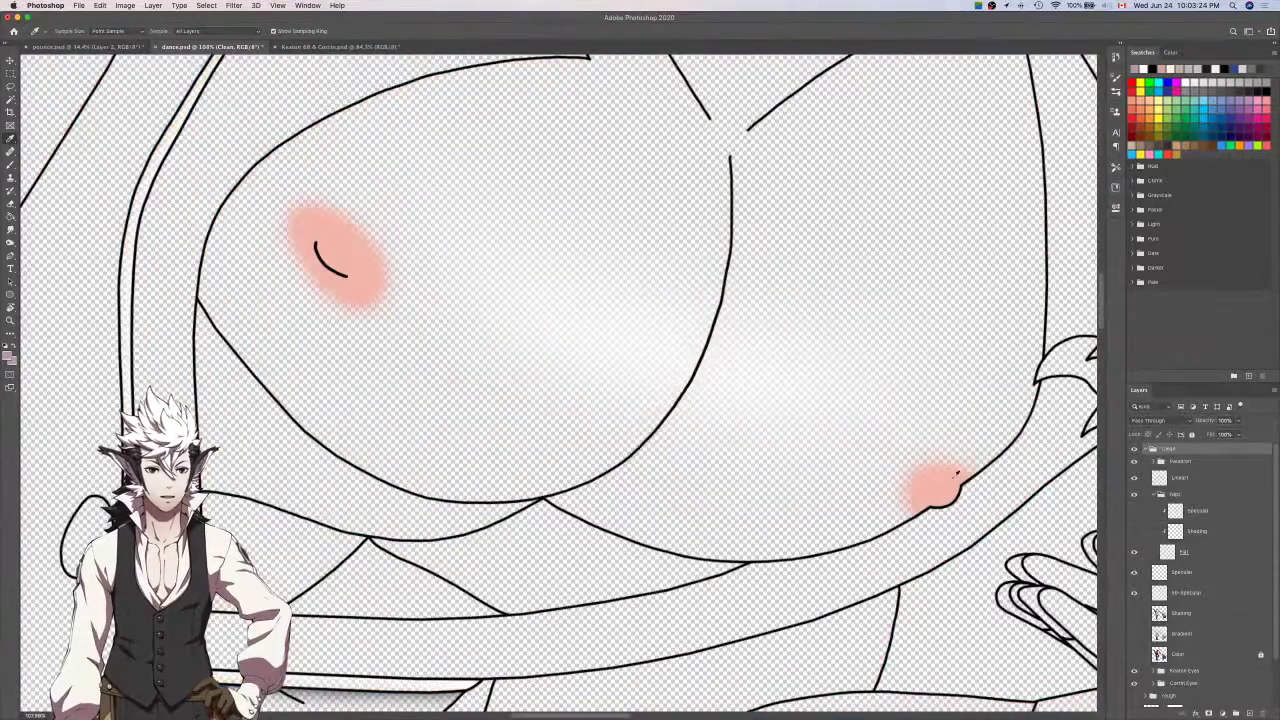
Sample the tongue's pink with the Color layer temporarily shown, hide Color again, and sample the soft pink patch on the chest.
scroll(936, 473, up, 10)
scroll(941, 467, right, 3)
scroll(941, 467, up, 2)
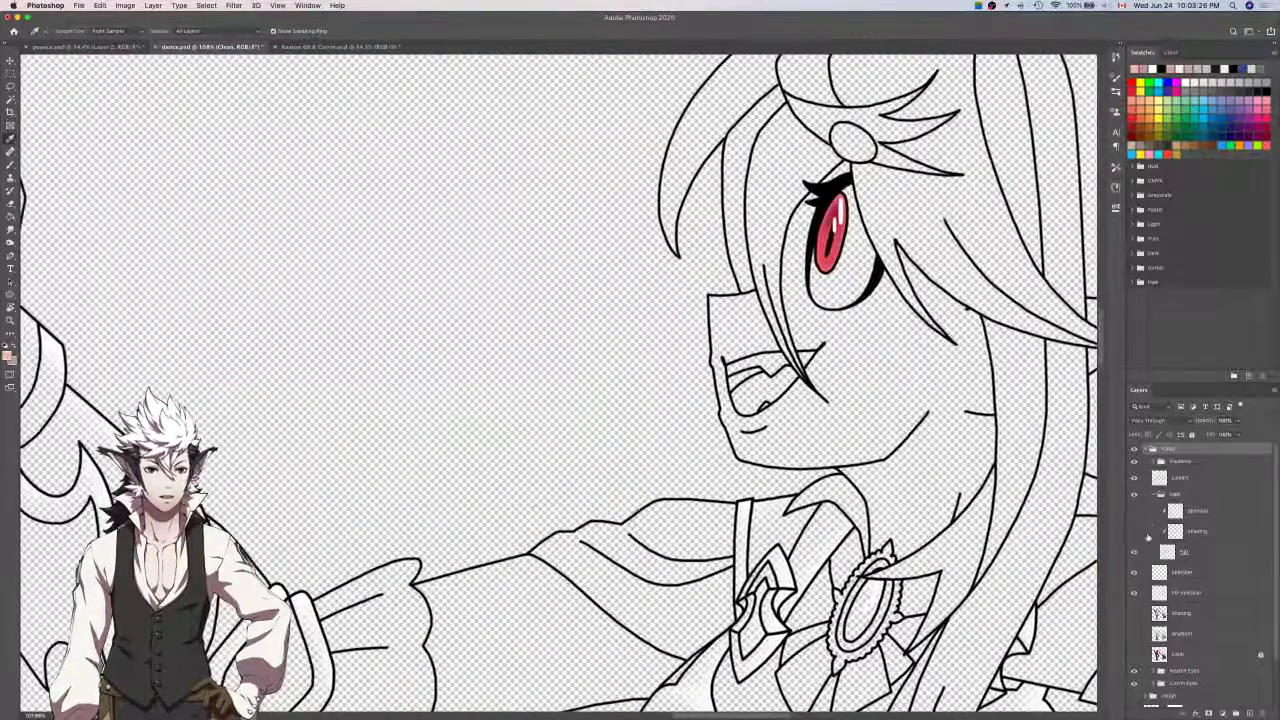
click(1134, 654)
click(756, 377)
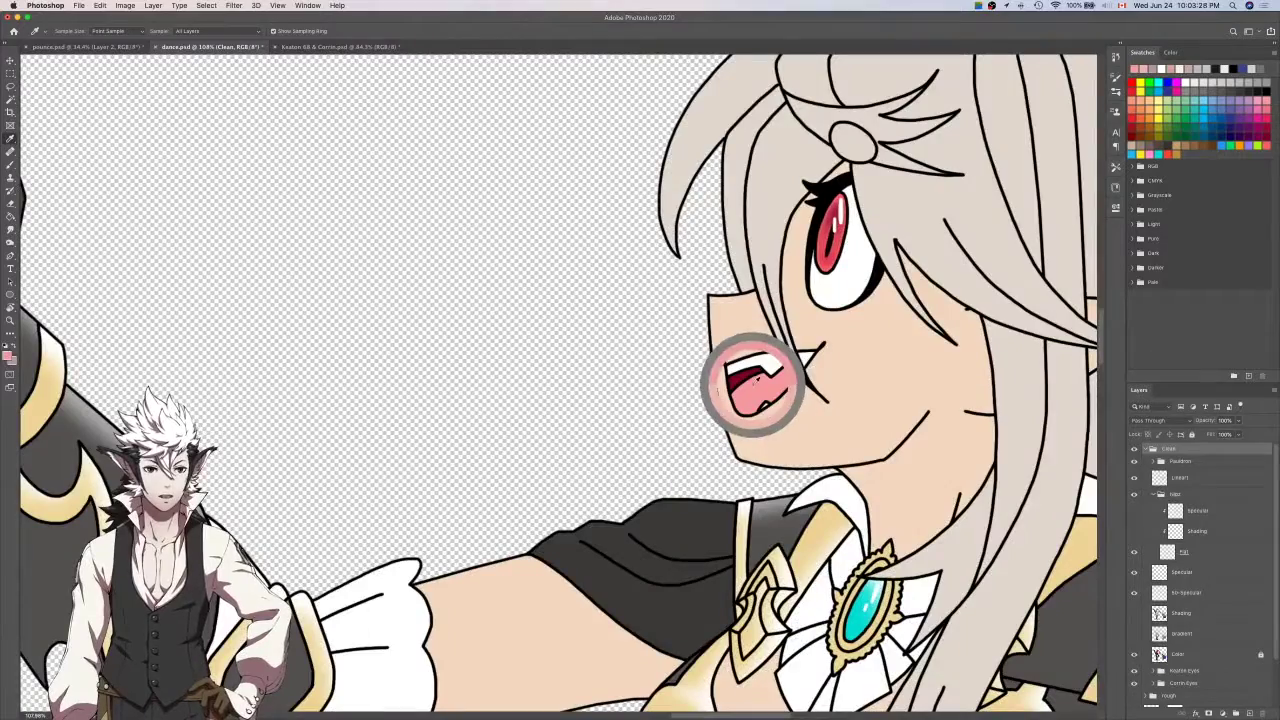
click(1134, 655)
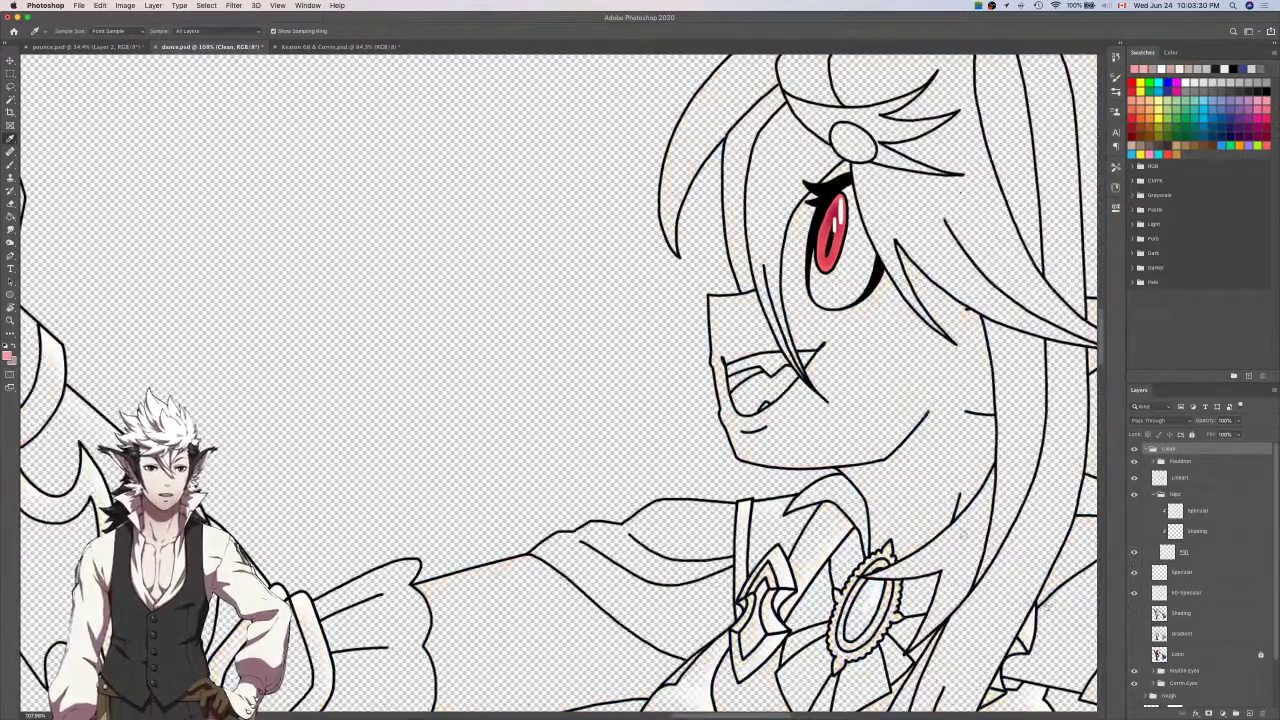
scroll(960, 532, left, 10)
scroll(960, 532, up, 4)
click(611, 394)
Switch to the Keaton and Corrin document and examine the shading on the coat and chest.
key(ctrl+Tab)
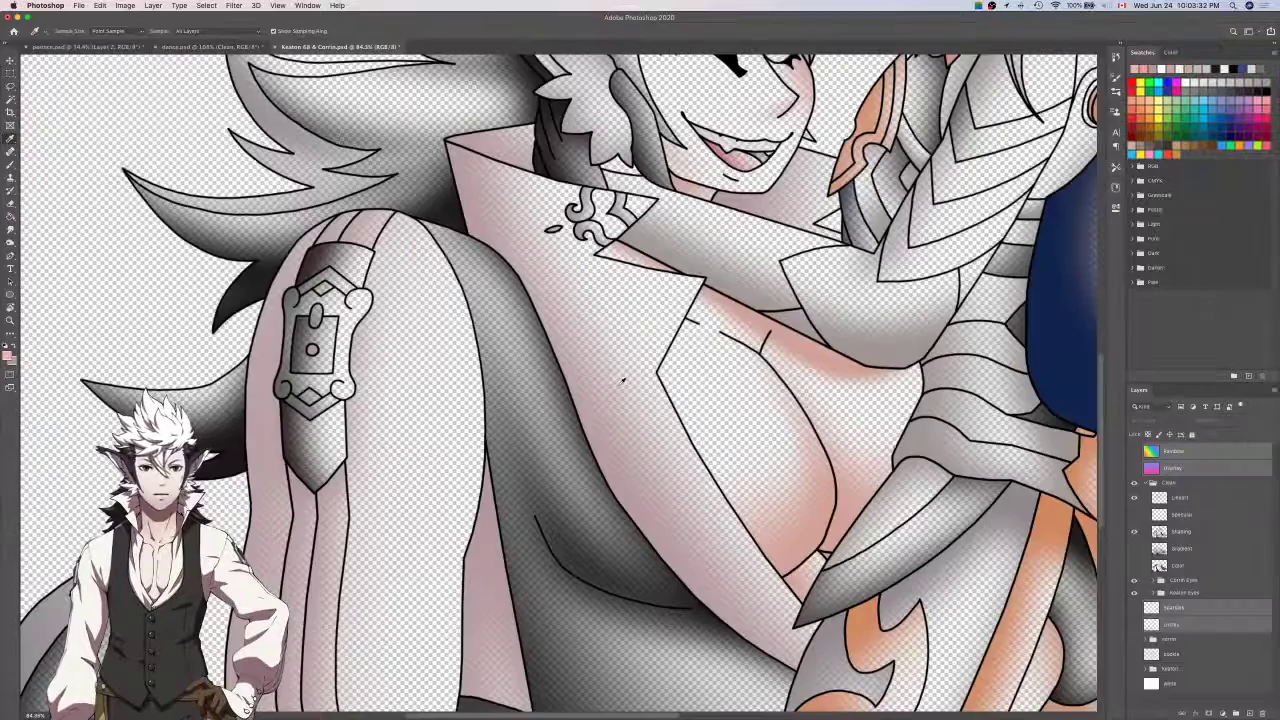
scroll(626, 380, right, 2)
key(ctrl+Tab)
key(ctrl+shift+Tab)
scroll(626, 381, up, 7)
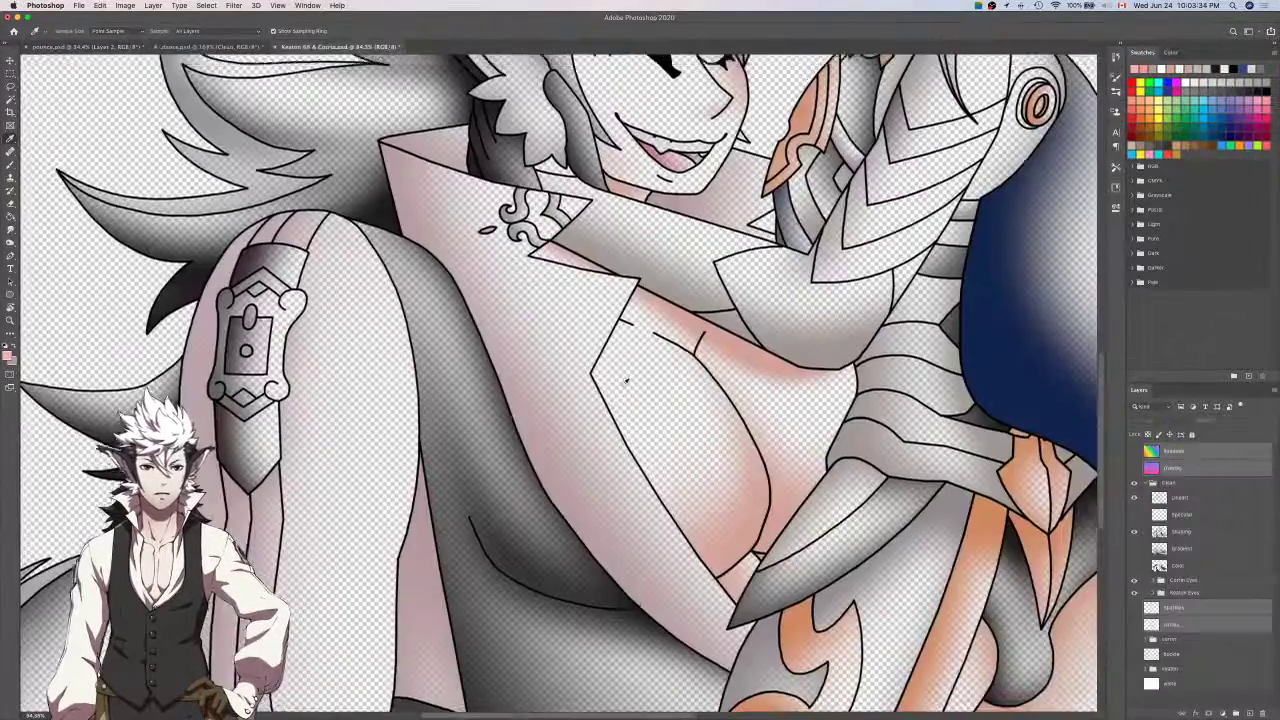
scroll(626, 381, down, 6)
scroll(626, 381, up, 1)
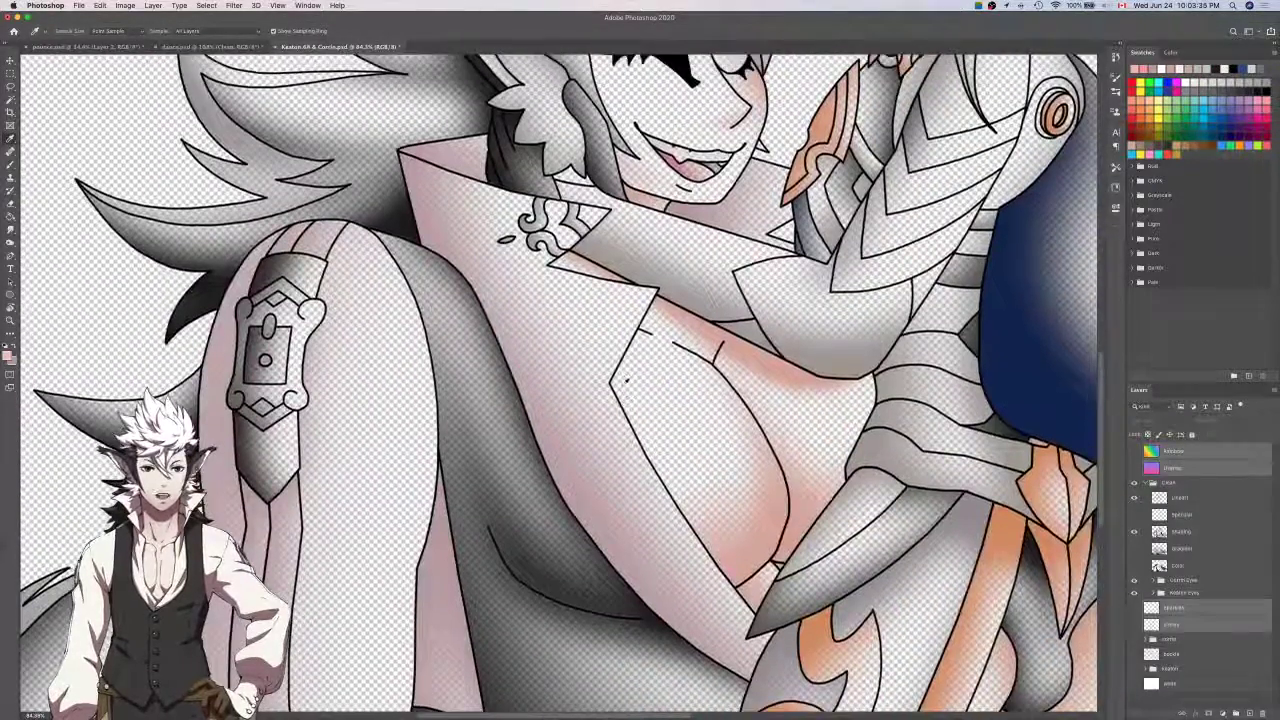
scroll(626, 381, right, 1)
Return to pounce.psd and select the bare chest area bounded by the Lineart layer with the Magic Wand.
key(ctrl+Tab)
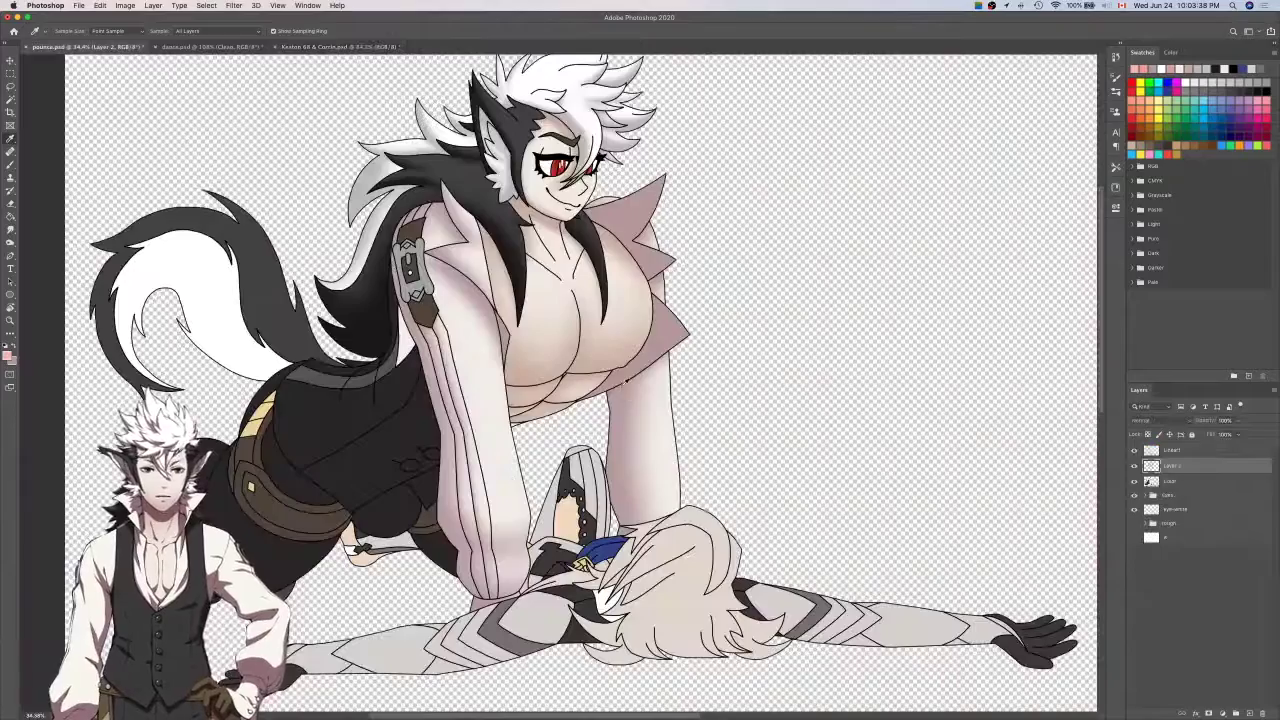
scroll(659, 356, up, 10)
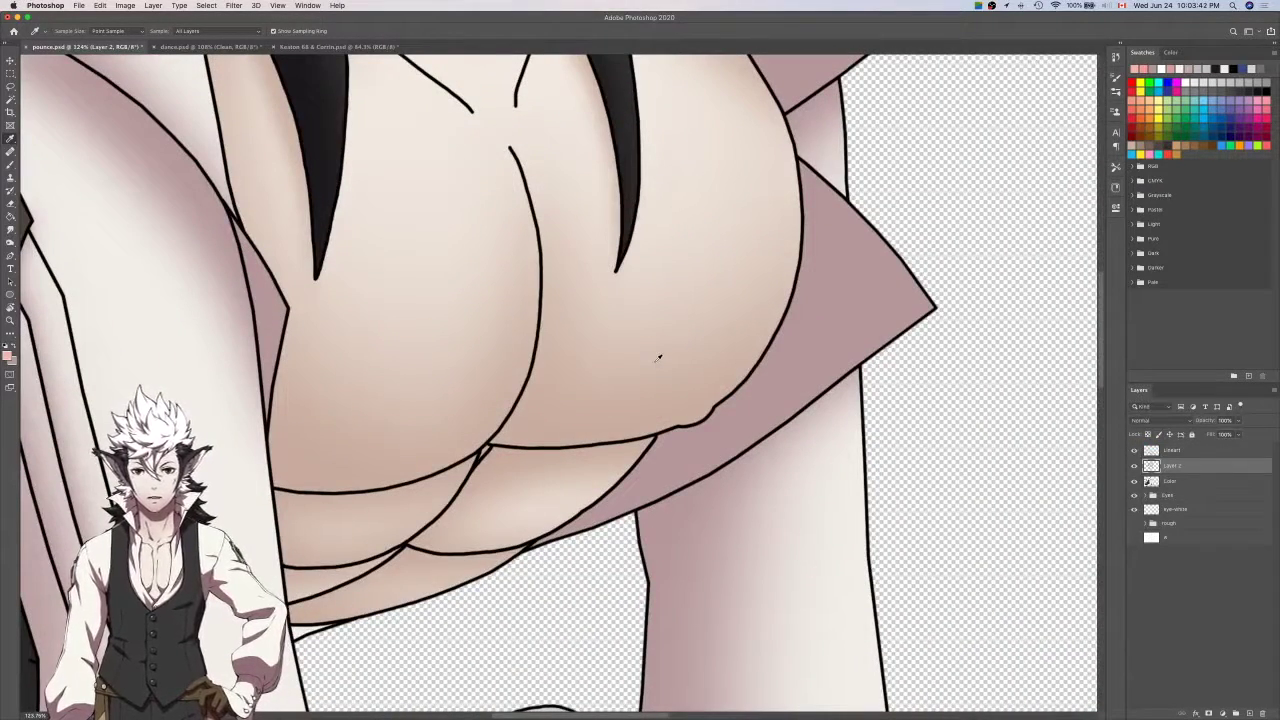
click(1178, 484)
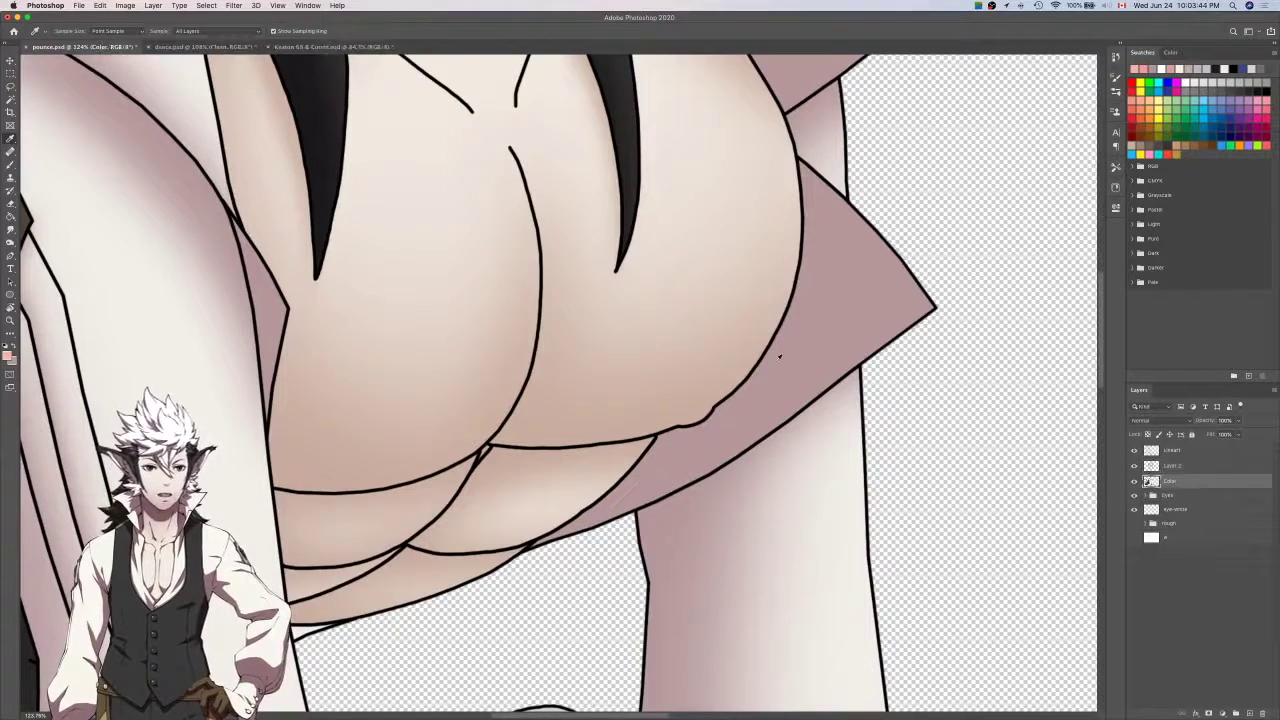
key(w)
scroll(771, 343, left, 5)
click(1143, 453)
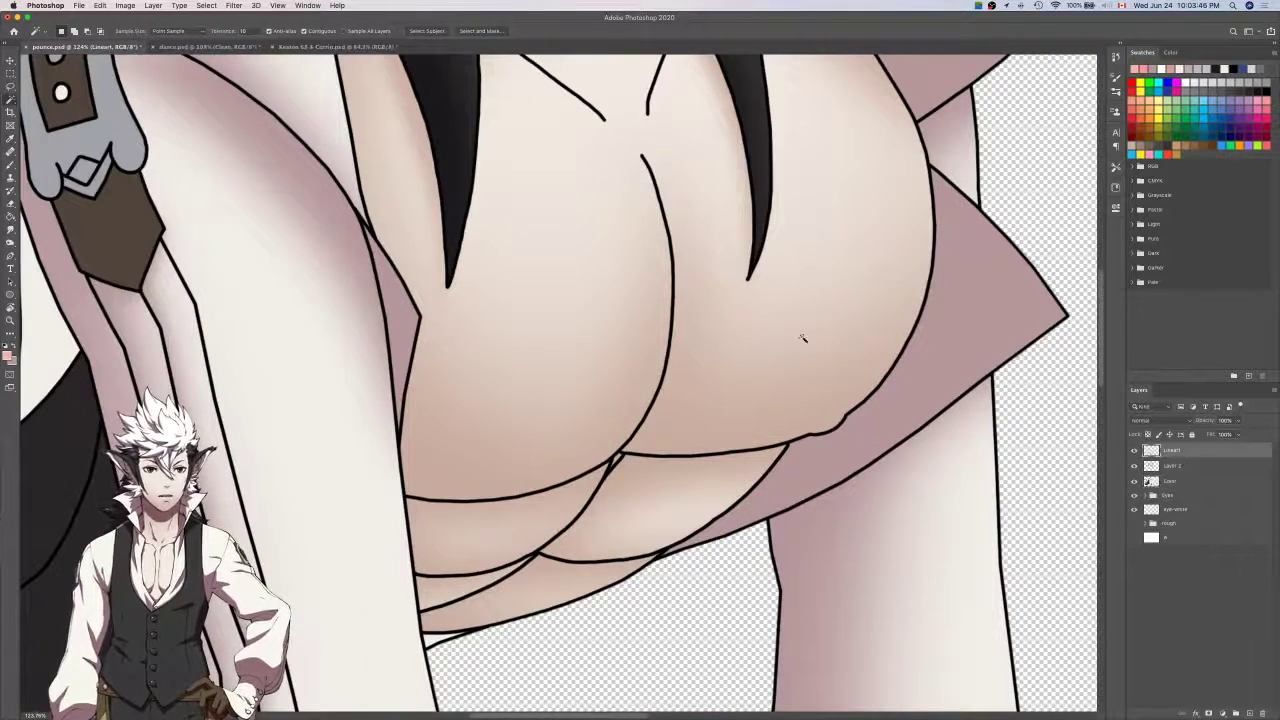
click(789, 336)
key(l)
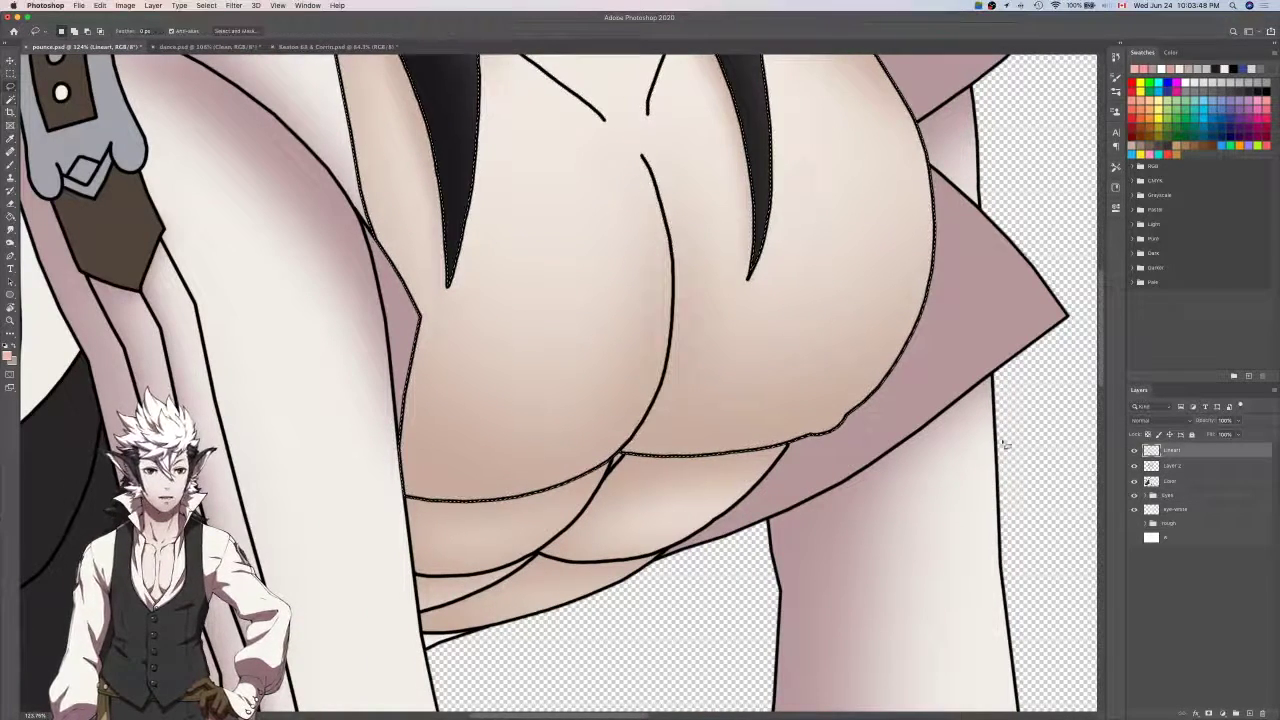
Create a layer group directly above Layer 2 and name it after the chest details.
click(1190, 466)
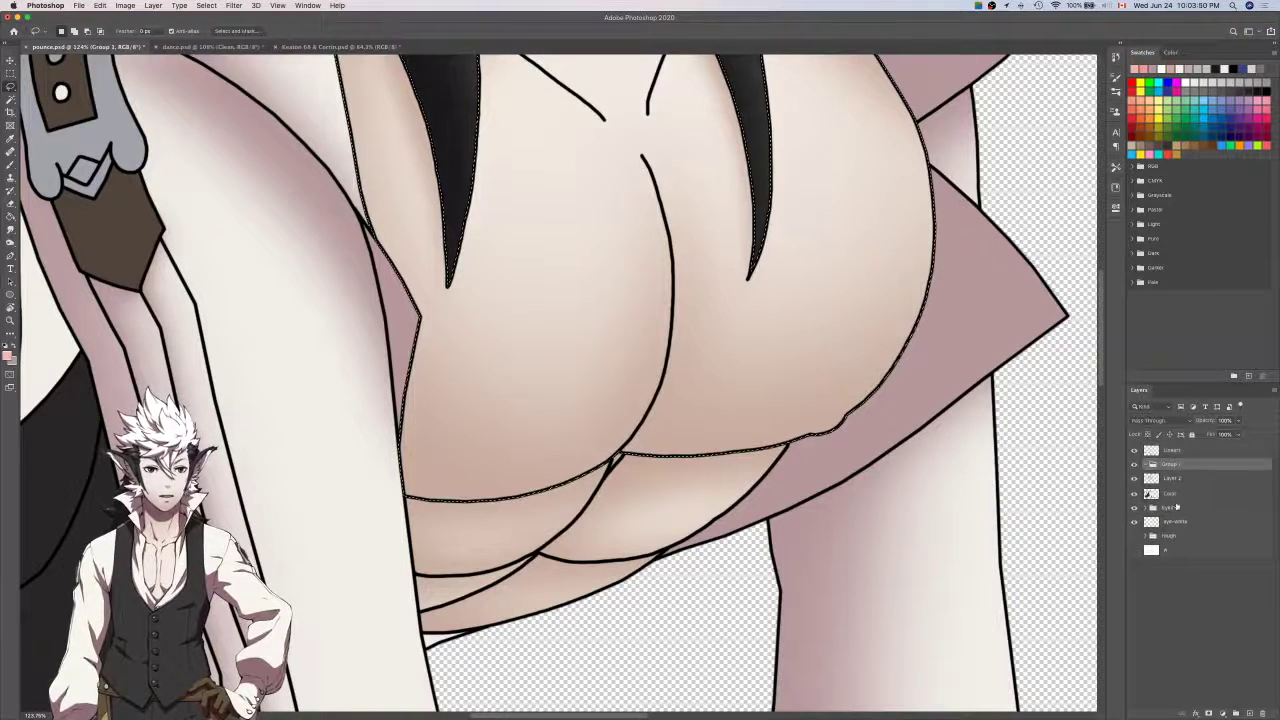
click(1236, 708)
double_click(1171, 464)
text(hips)
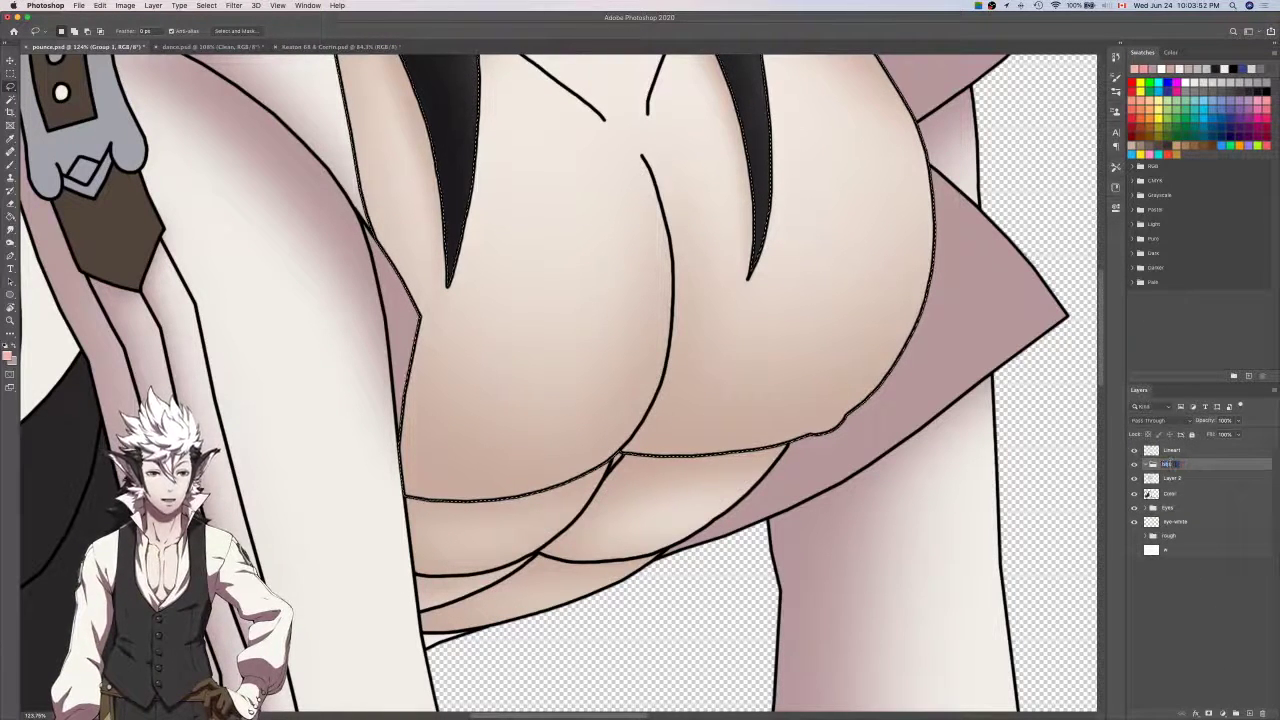
key(Return)
double_click(1168, 465)
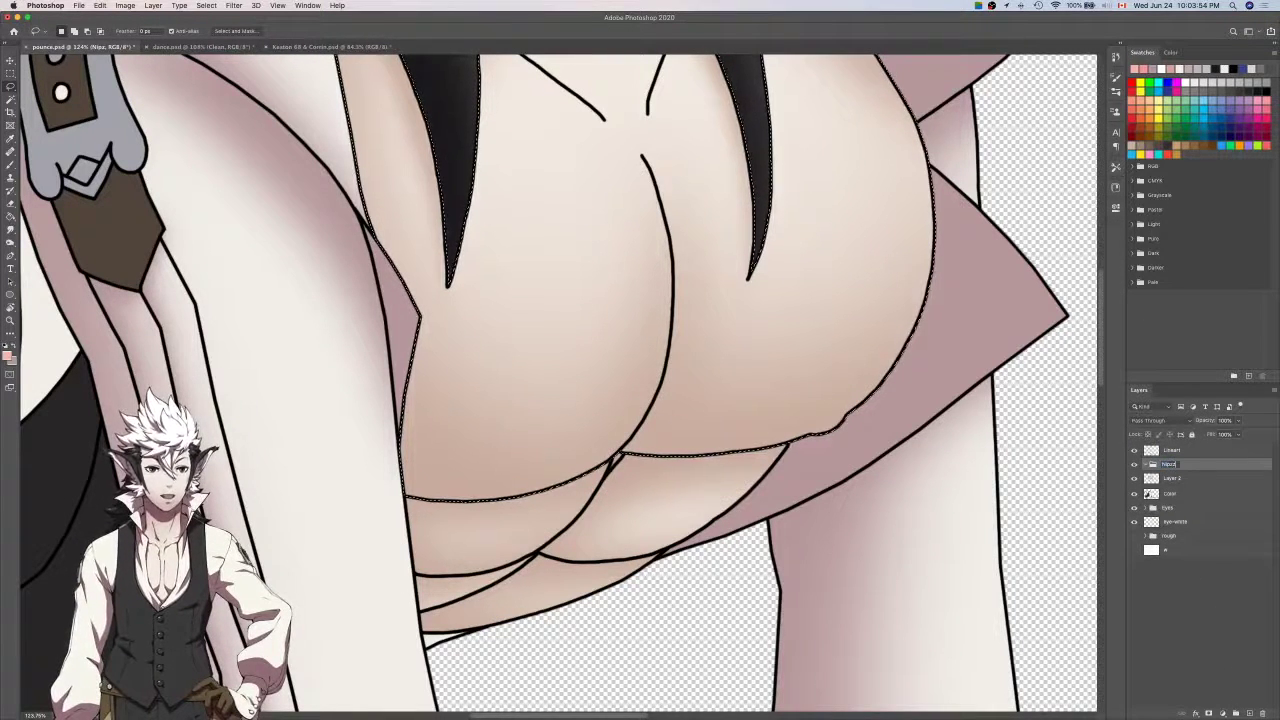
key(Return)
Check what Layer 2 contains by hiding and showing it, and shrink the Brush to suit the small chest details.
scroll(858, 489, left, 3)
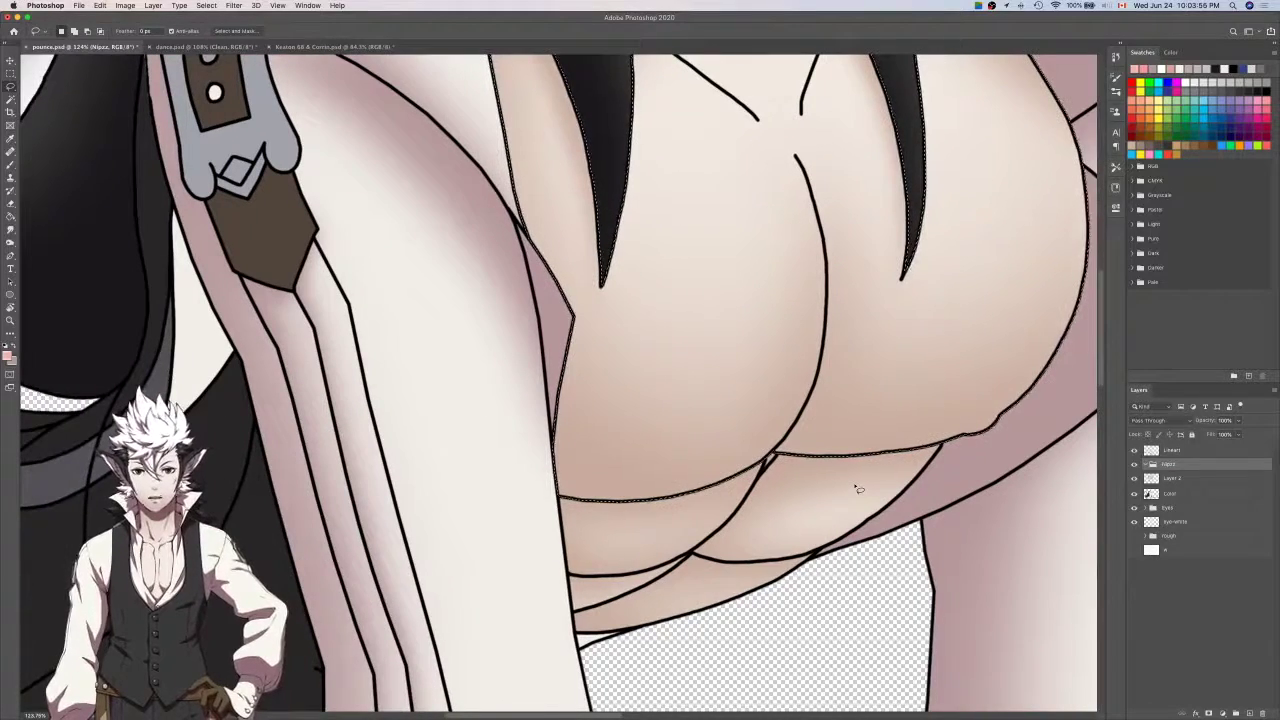
scroll(858, 488, right, 3)
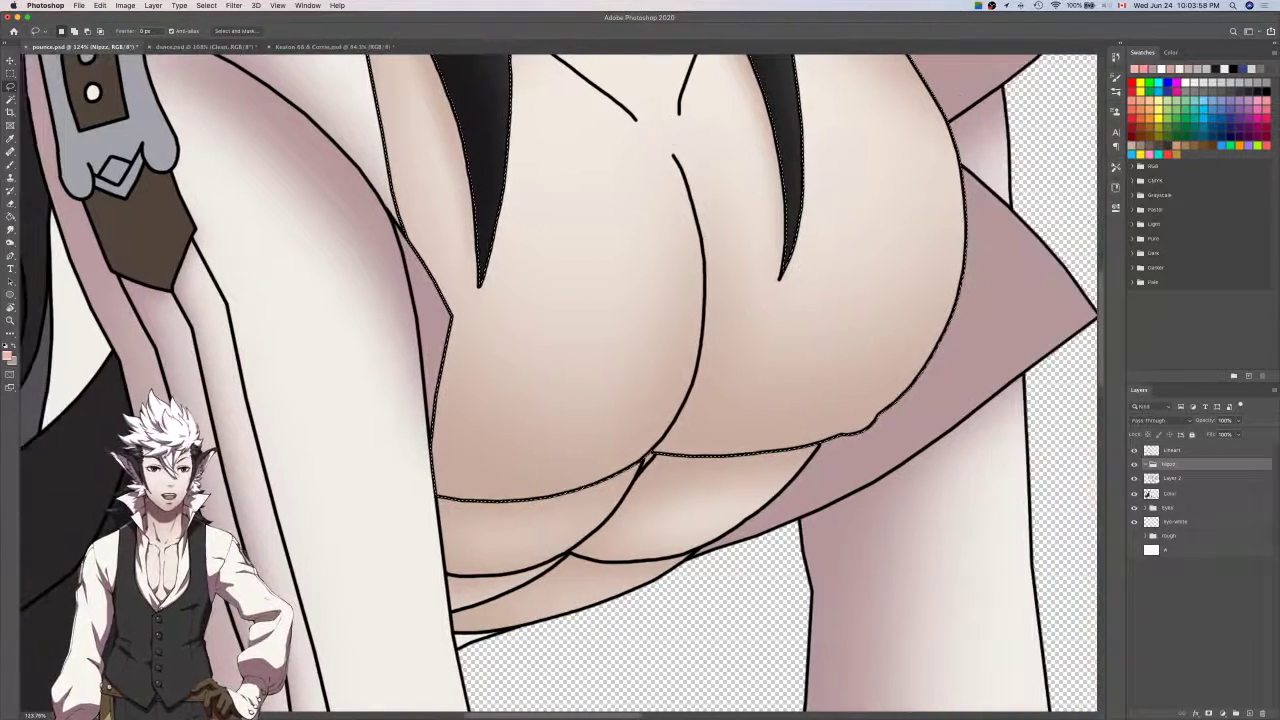
click(1134, 478)
click(1134, 478)
click(1175, 478)
key(b)
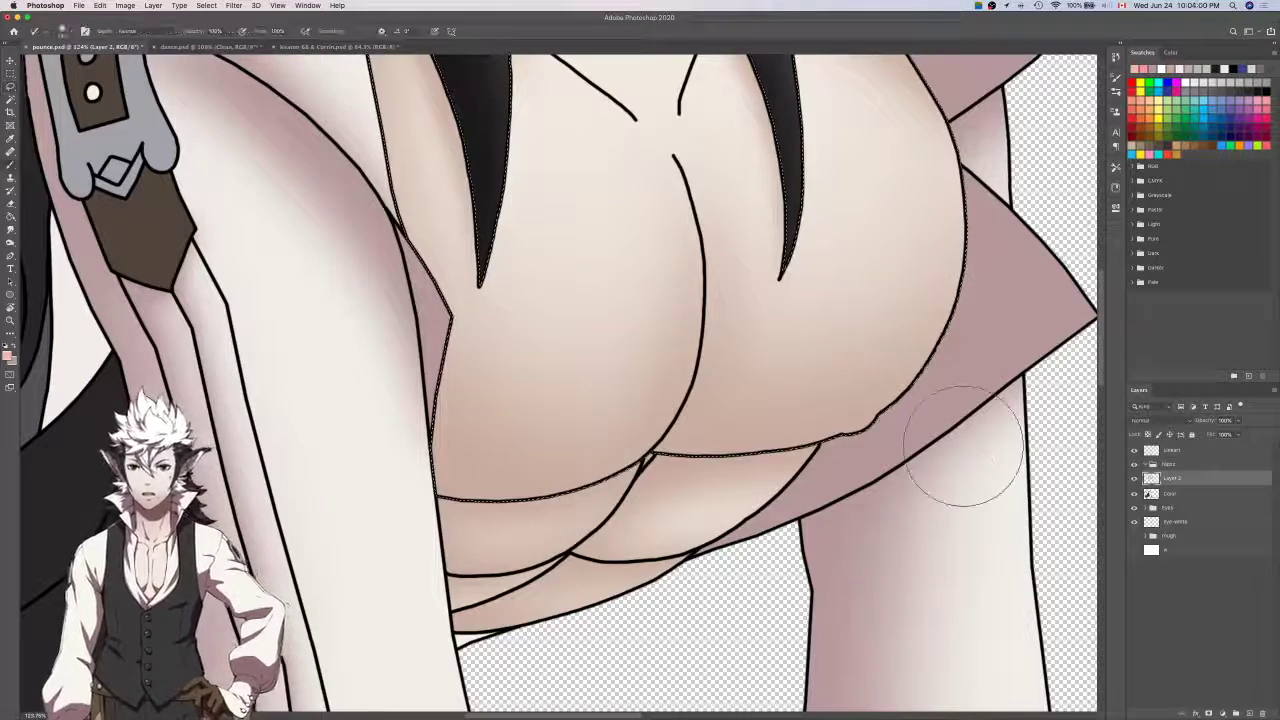
key(bracketleft)
key(bracketleft)
key(bracketleft)
key(bracketleft)
key(bracketleft)
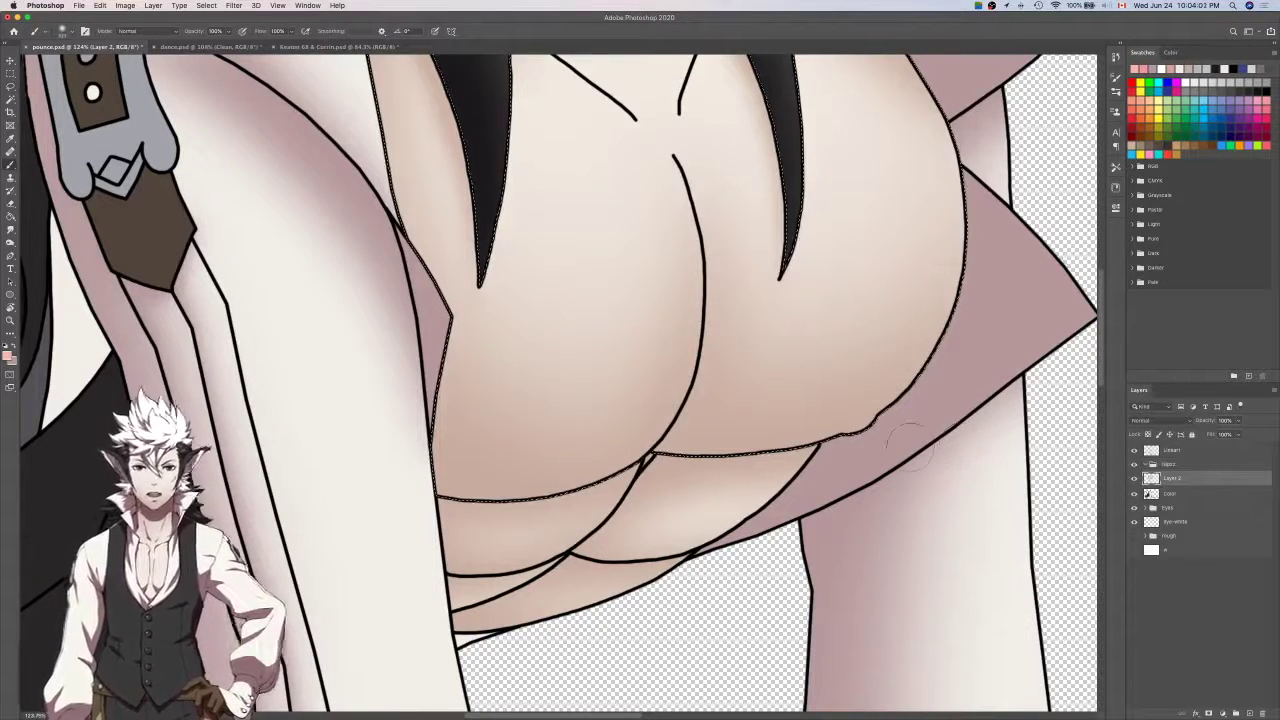
Recheck Layer 2 by toggling its visibility and rename it Shading.
scroll(908, 440, up, 1)
click(1134, 478)
click(1134, 478)
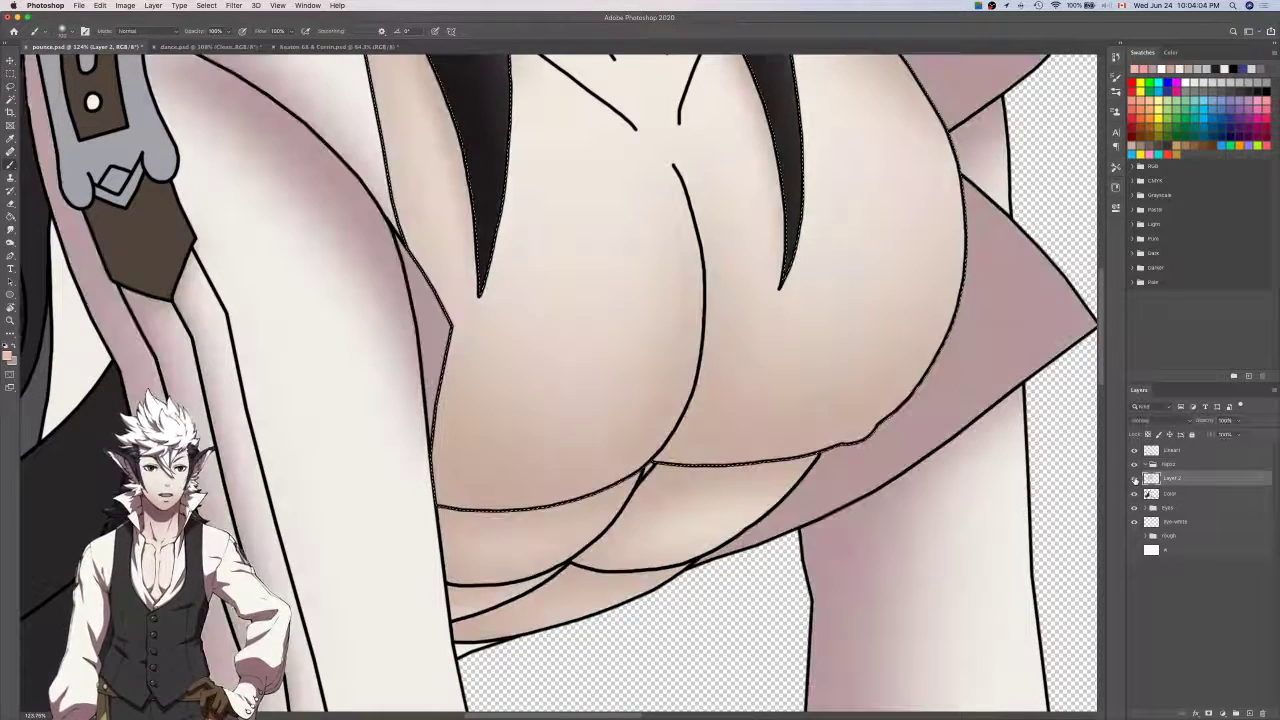
double_click(1172, 478)
text(Shading)
key(Return)
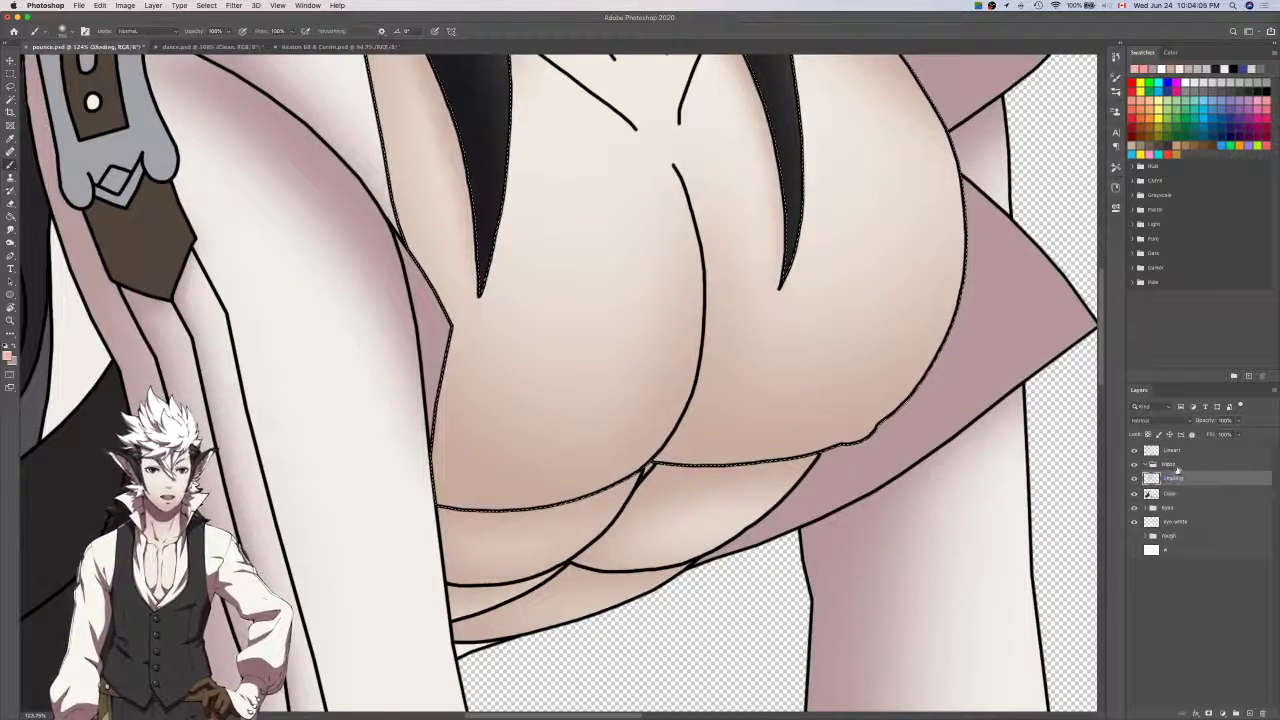
Add a new layer inside the chest detail group and name it Shading.
key(super+shift+alt+n)
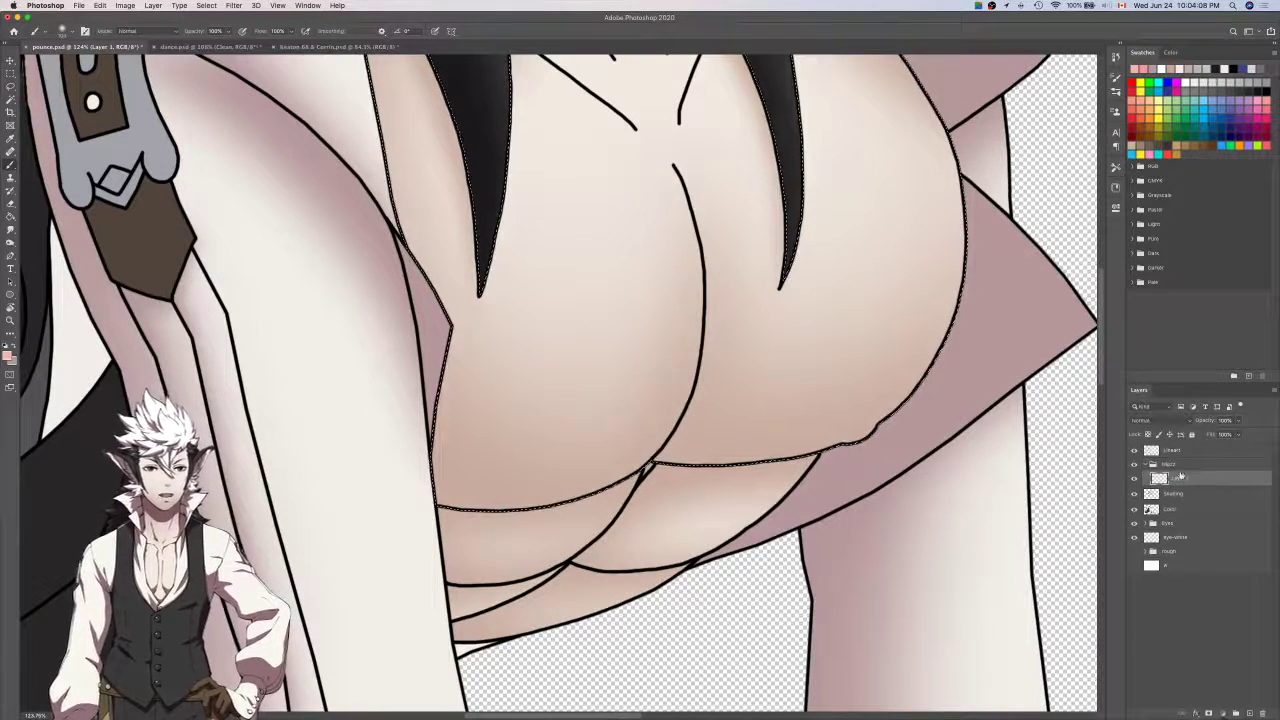
click(1180, 469)
double_click(1178, 478)
text(Shading)
key(Return)
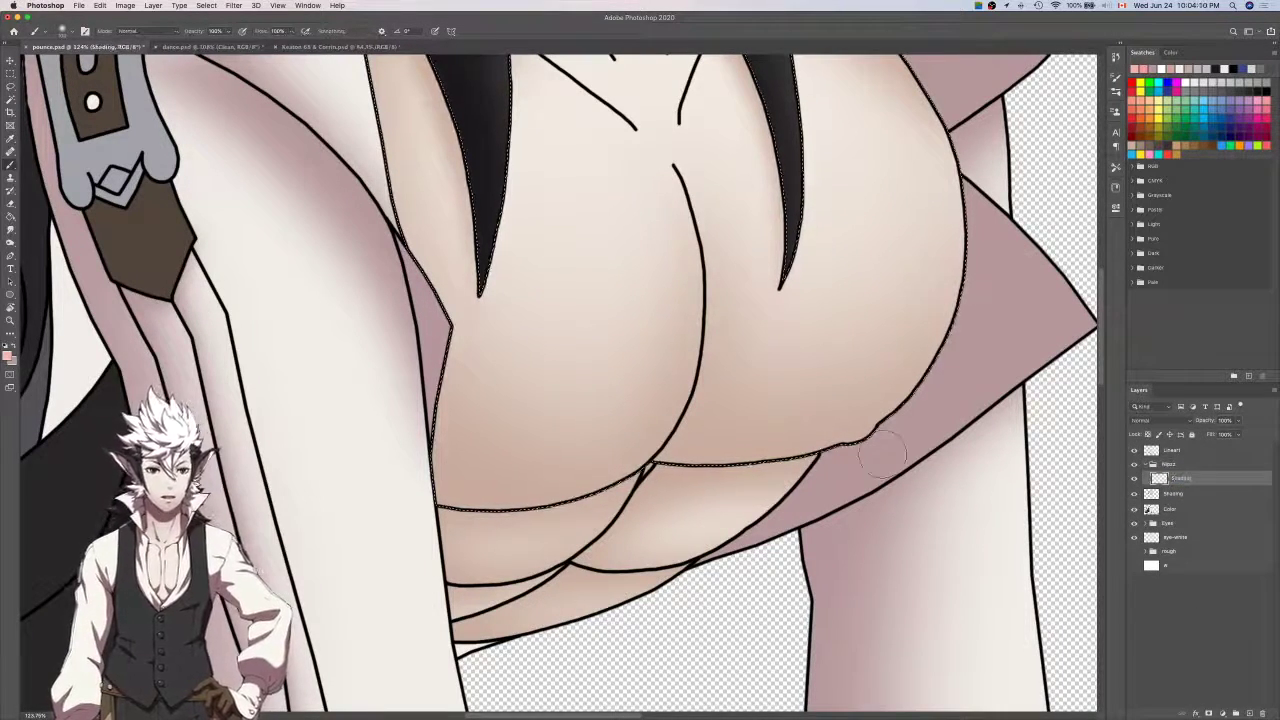
Paint a soft pink patch along the chest's lower outer edge inside the selection, undoing the unwanted strokes.
scroll(882, 454, up, 4)
mouse_move(886, 440)
mouse_down()
mouse_move(842, 451)
mouse_move(877, 422)
mouse_move(917, 463)
mouse_move(873, 415)
mouse_move(968, 471)
mouse_move(867, 439)
mouse_move(876, 422)
mouse_move(823, 476)
mouse_move(816, 468)
mouse_move(895, 431)
mouse_move(904, 494)
mouse_move(875, 438)
mouse_move(850, 435)
mouse_move(817, 465)
mouse_up()
key(super+z)
key(super+z)
key(super+z)
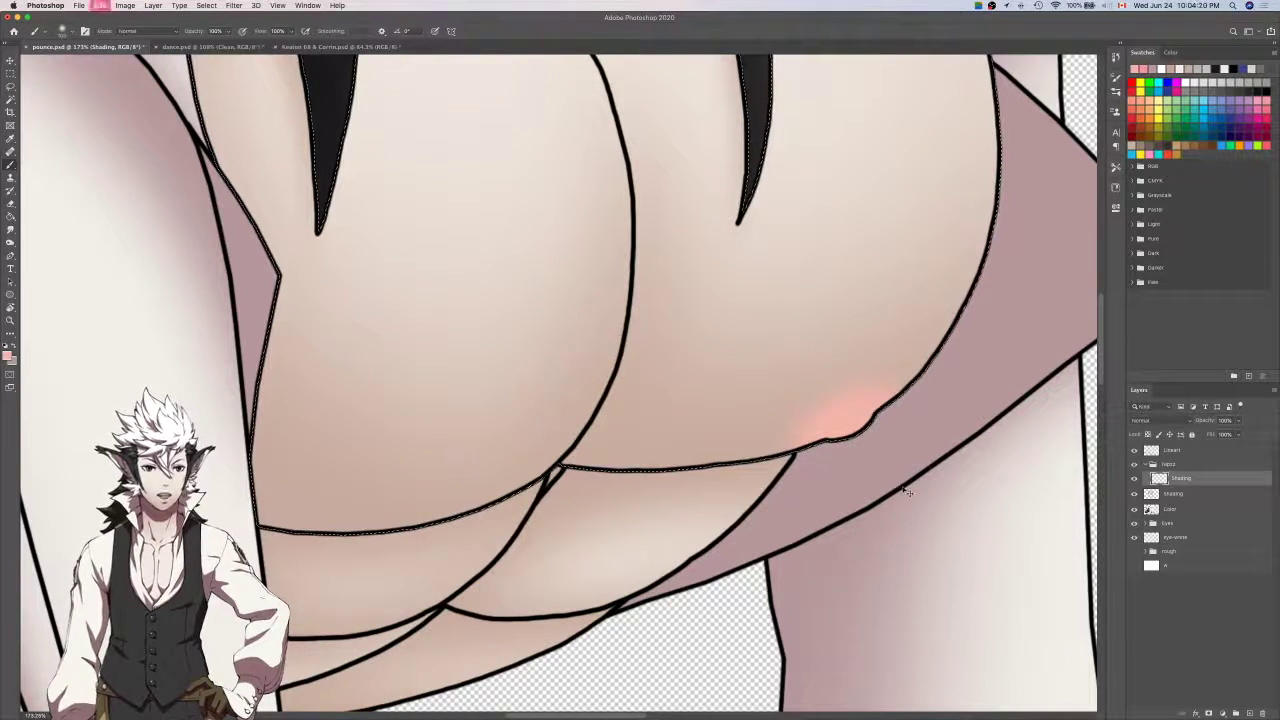
In dance.psd, release the chest Shading layer's clipping mask, sample its darker pink, then restore the mask and show its base layer.
key(super+0)
key(ctrl+Tab)
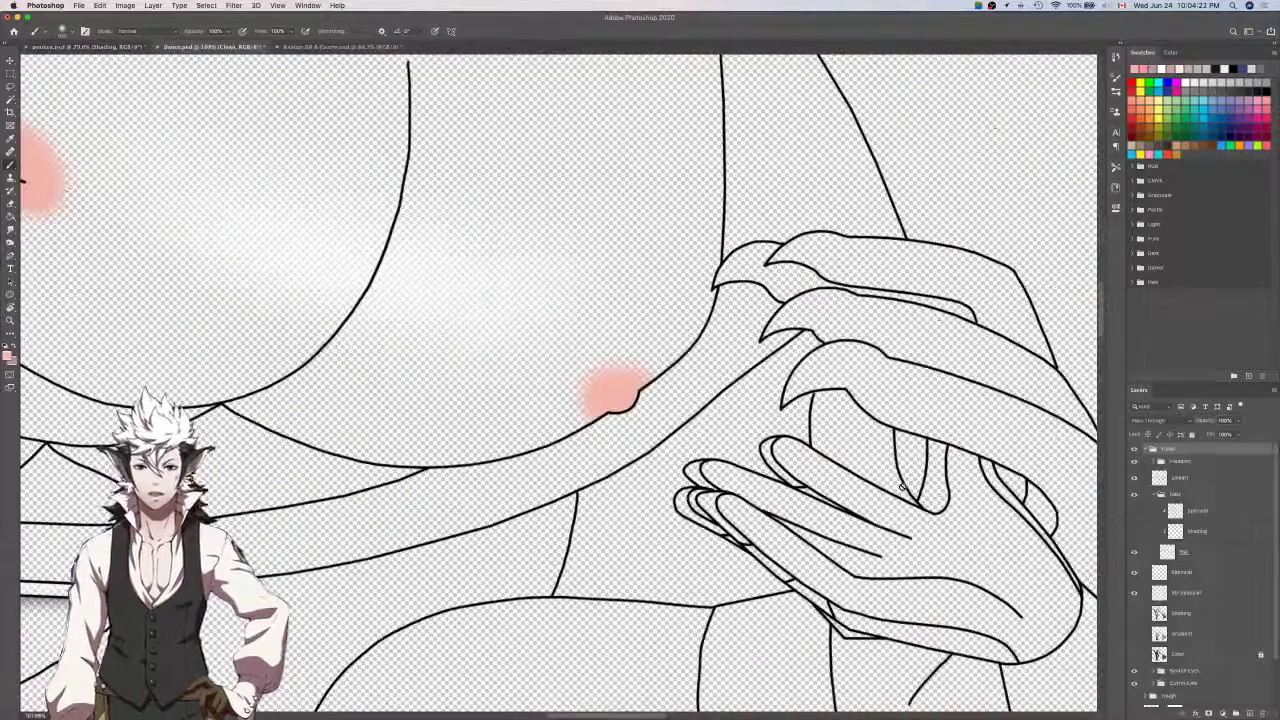
right_click(1133, 531)
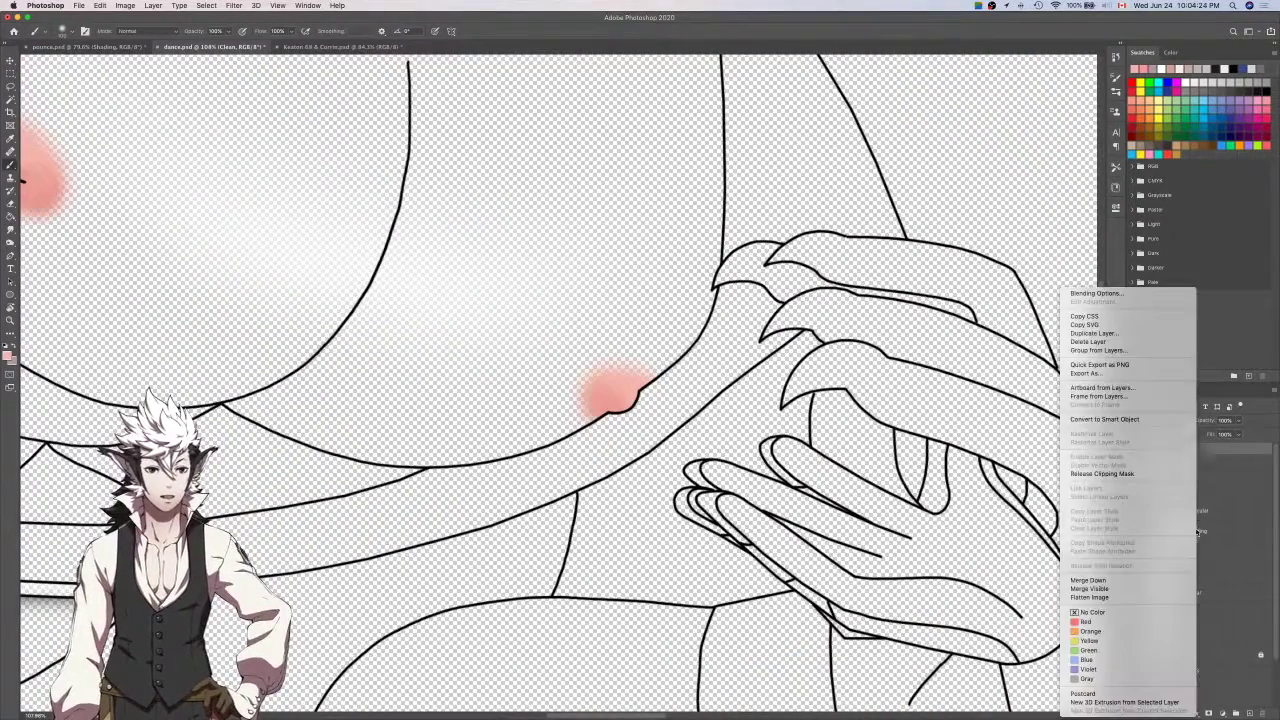
click(1120, 472)
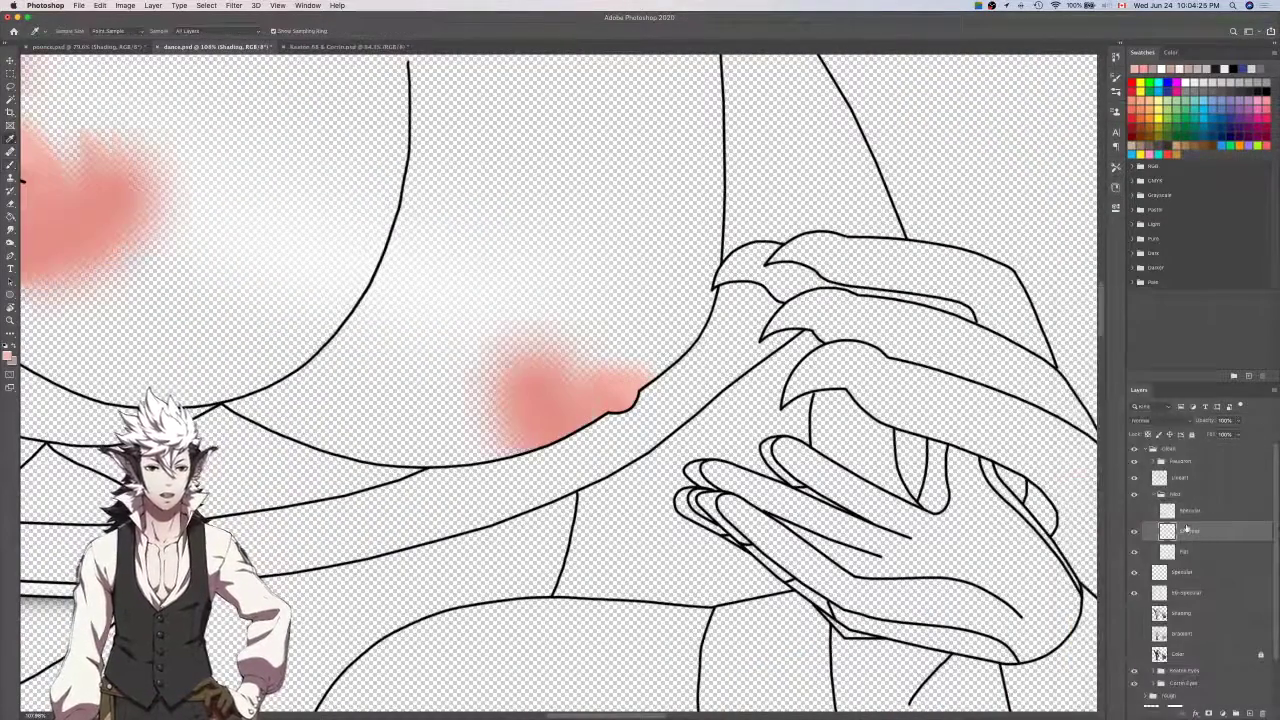
scroll(606, 380, left, 5)
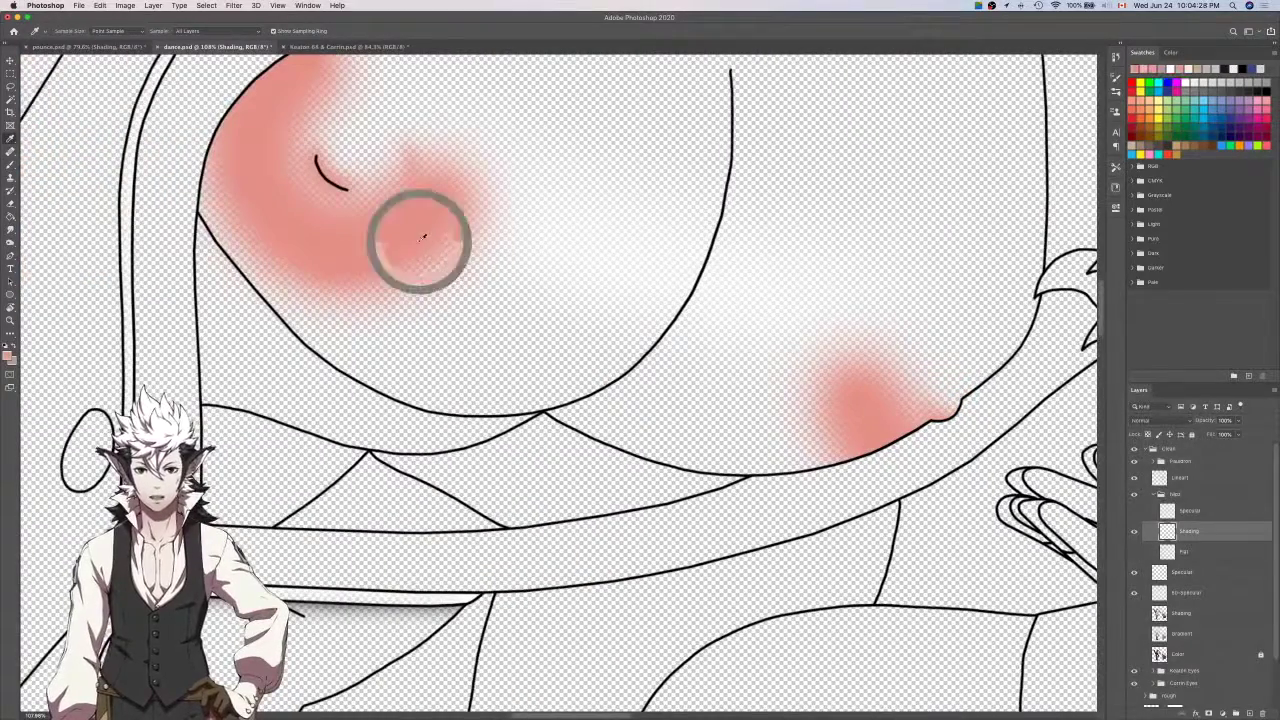
alt+click(1140, 550)
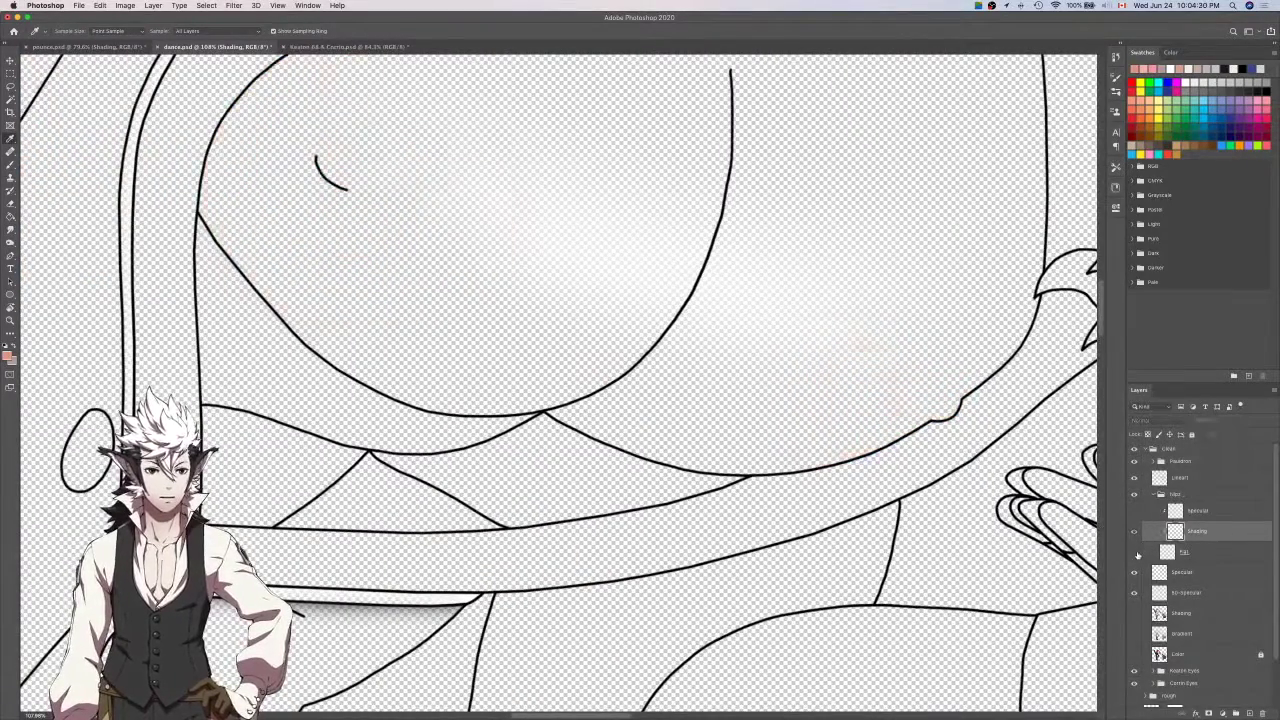
click(1137, 553)
Return to pounce.psd and copy the selected chest area's skin shading from the main Shading layer onto a new layer in the detail group.
key(ctrl+Tab)
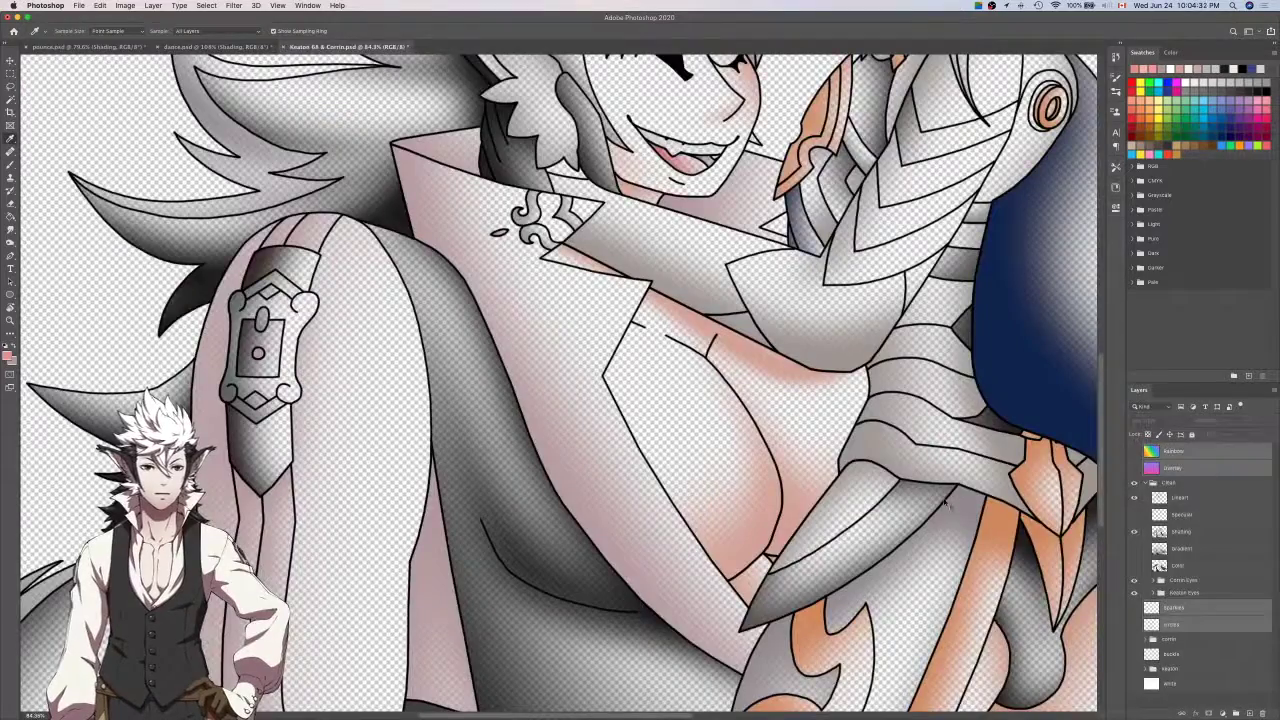
key(ctrl+Tab)
drag(1088, 512, 911, 487)
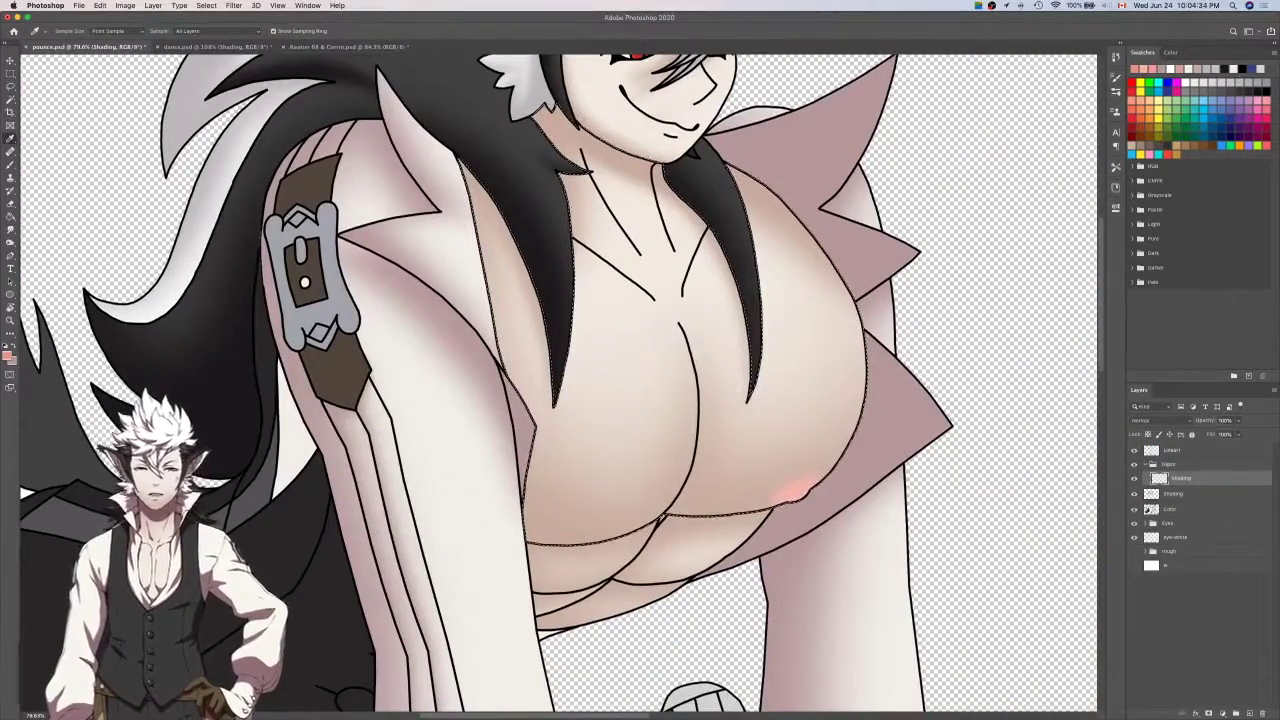
key(alt+bracketleft)
key(b)
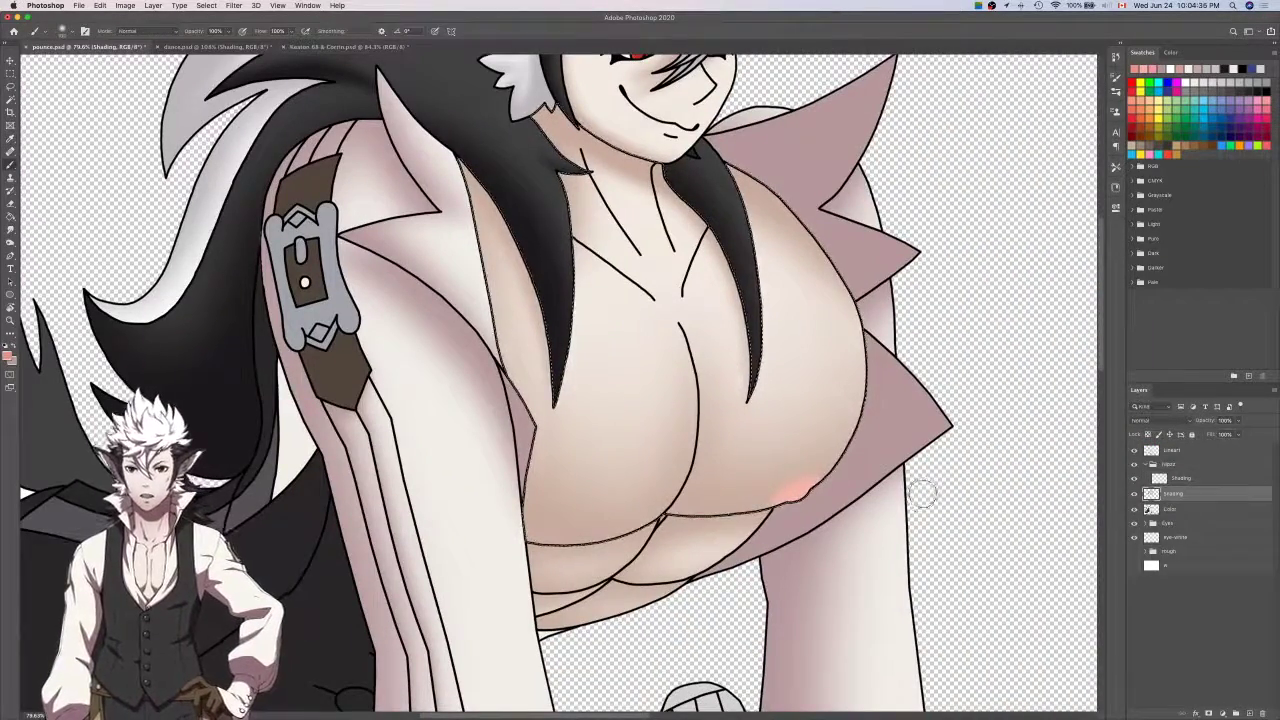
key(l)
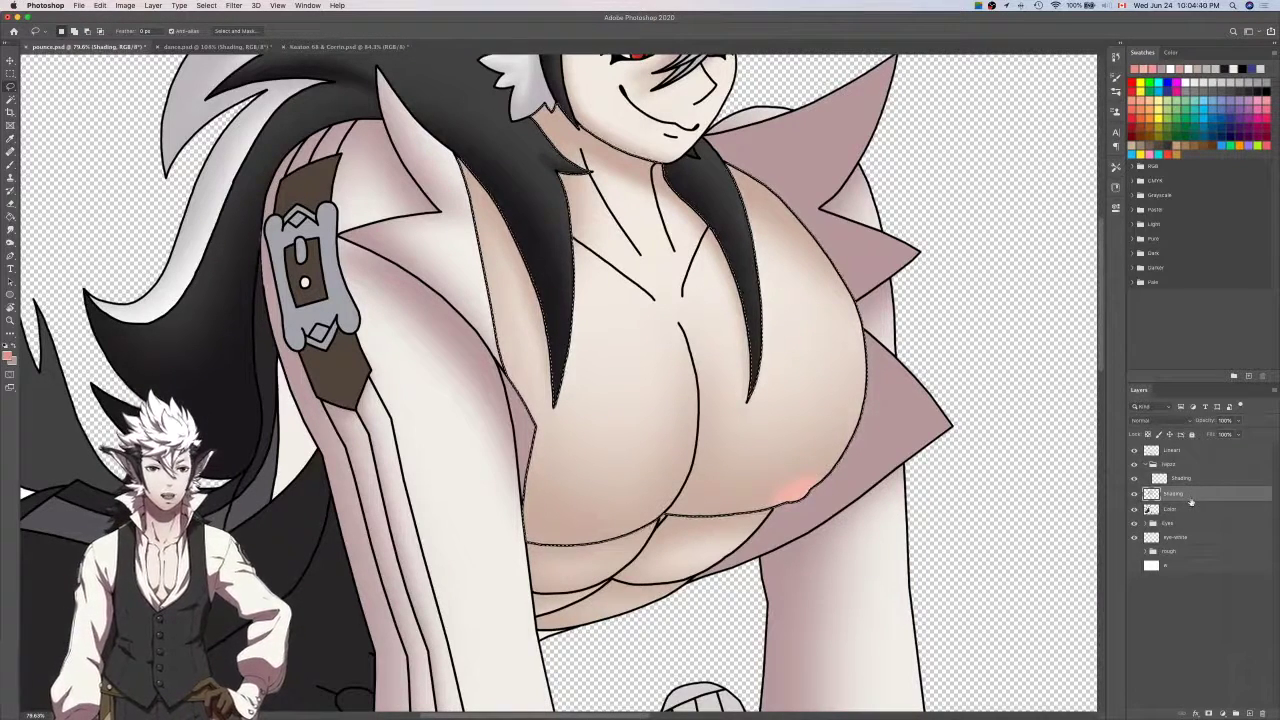
click(1200, 482)
key(super+v)
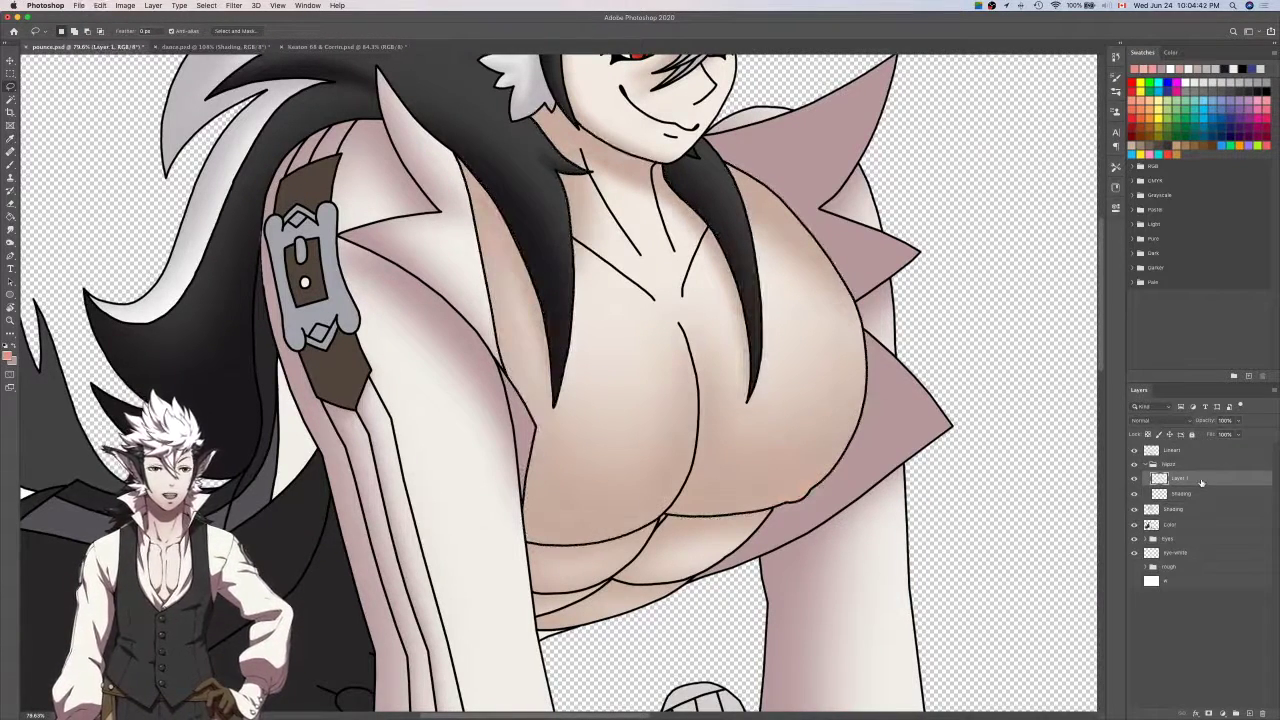
Apply a pink Color Overlay to the pasted chest shading layer and rasterize its layer style.
double_click(1201, 483)
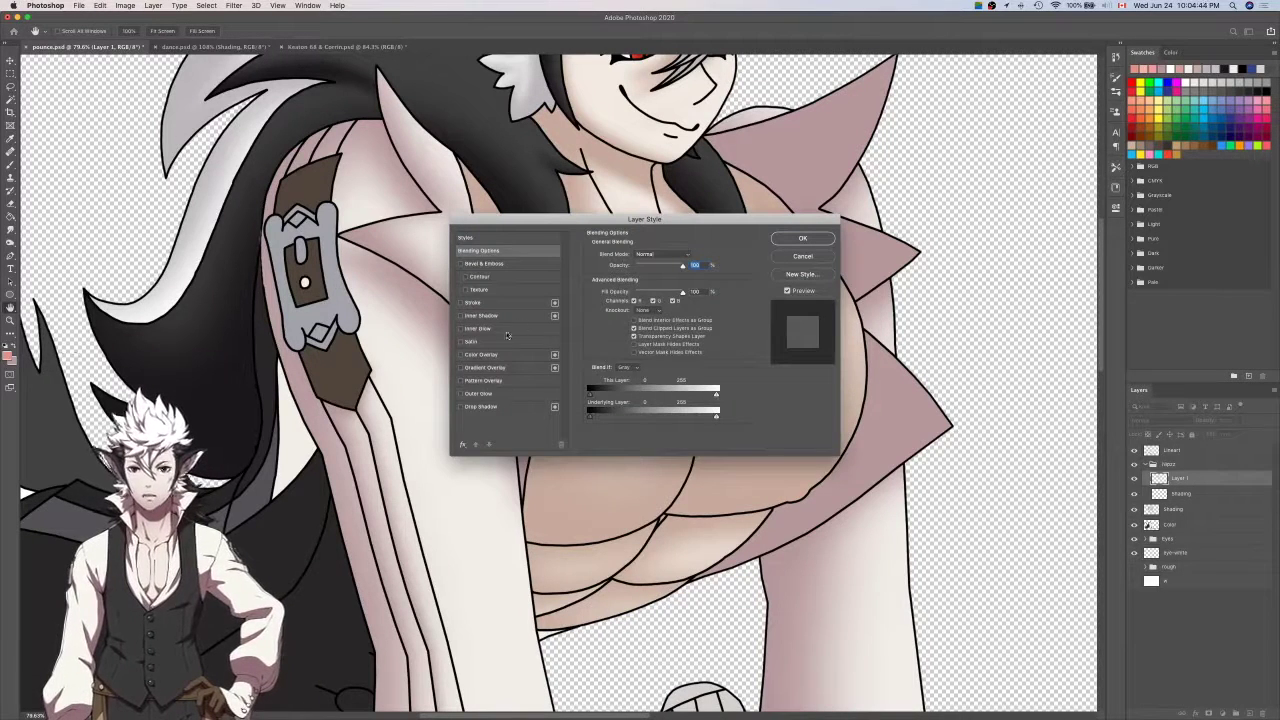
click(500, 354)
click(688, 256)
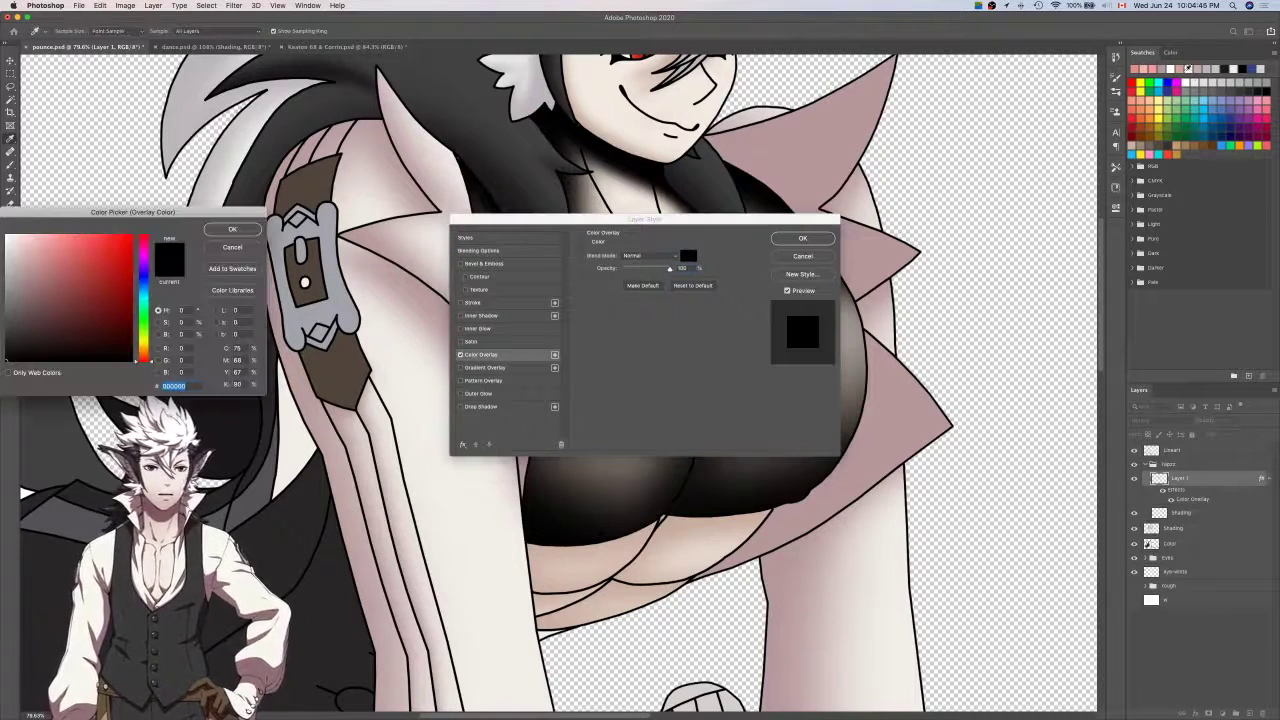
click(57, 246)
click(225, 231)
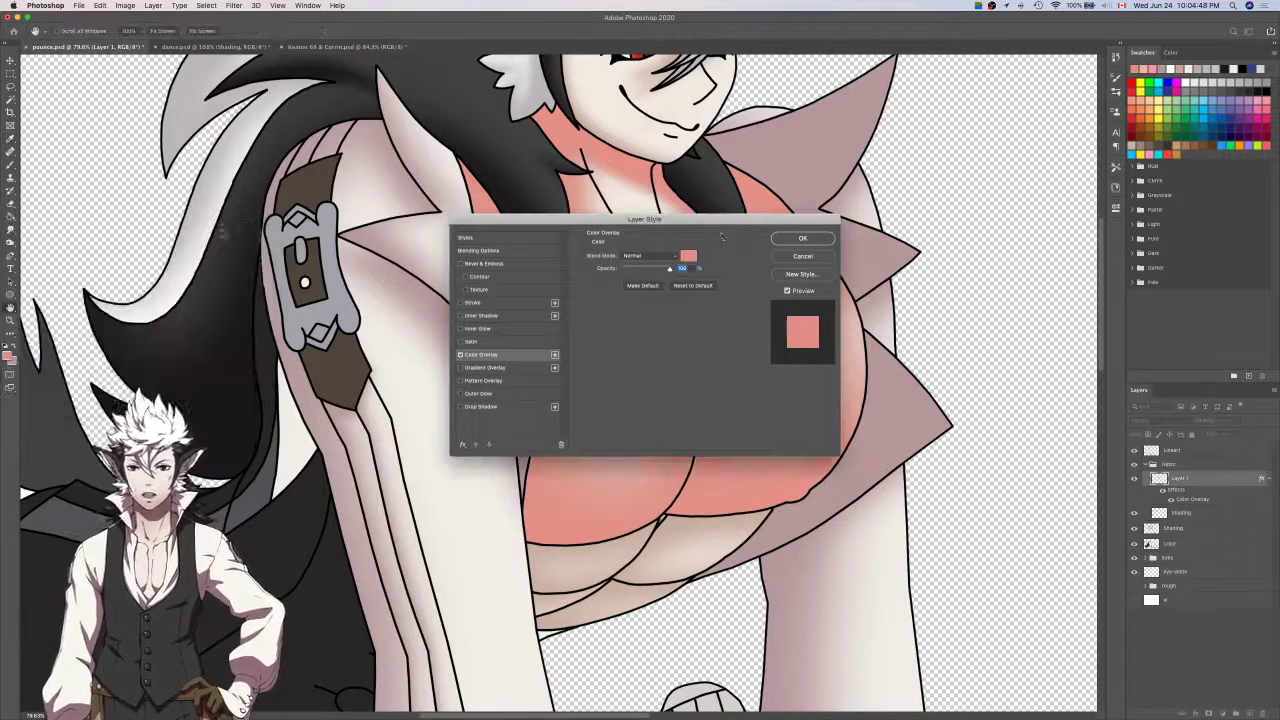
click(787, 238)
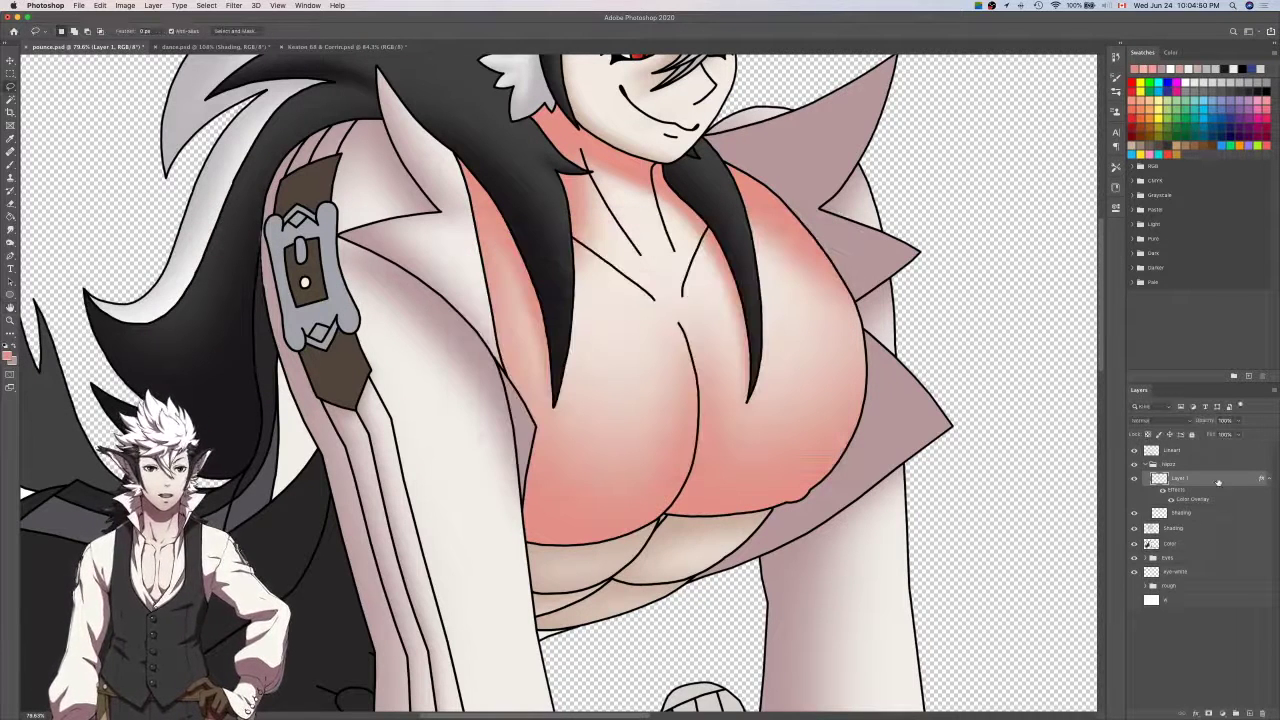
right_click(1218, 483)
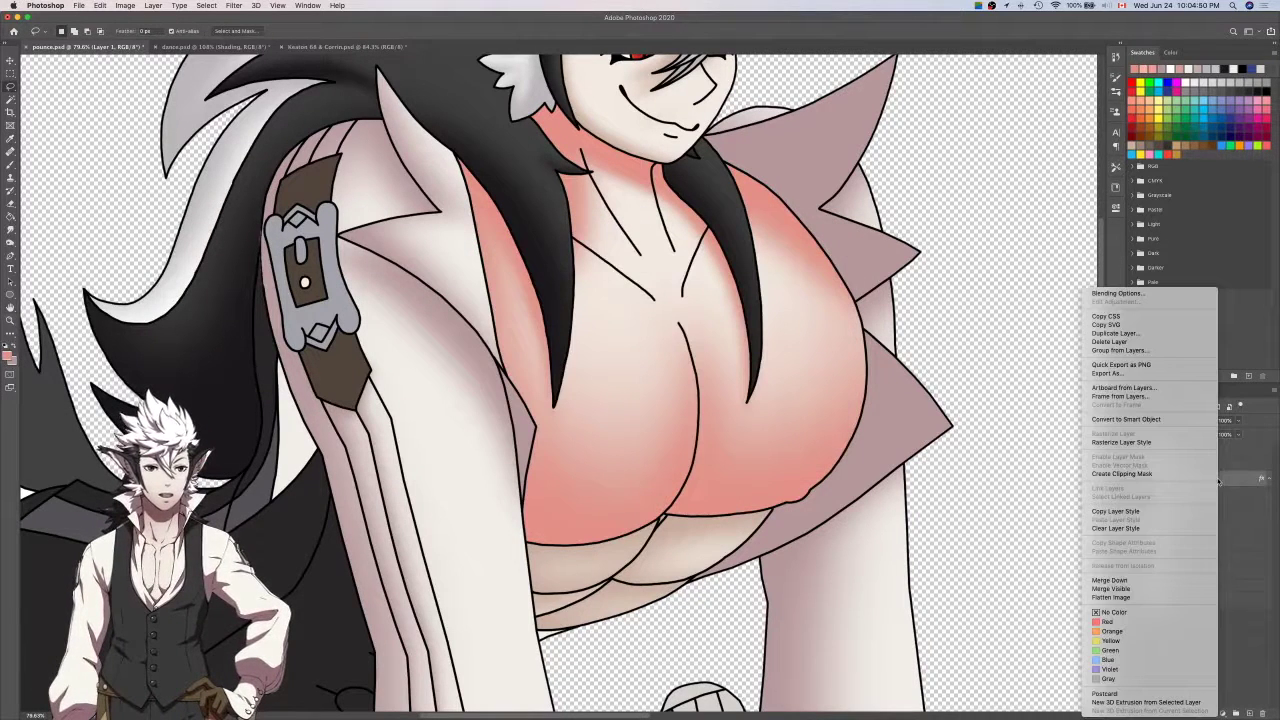
click(1133, 443)
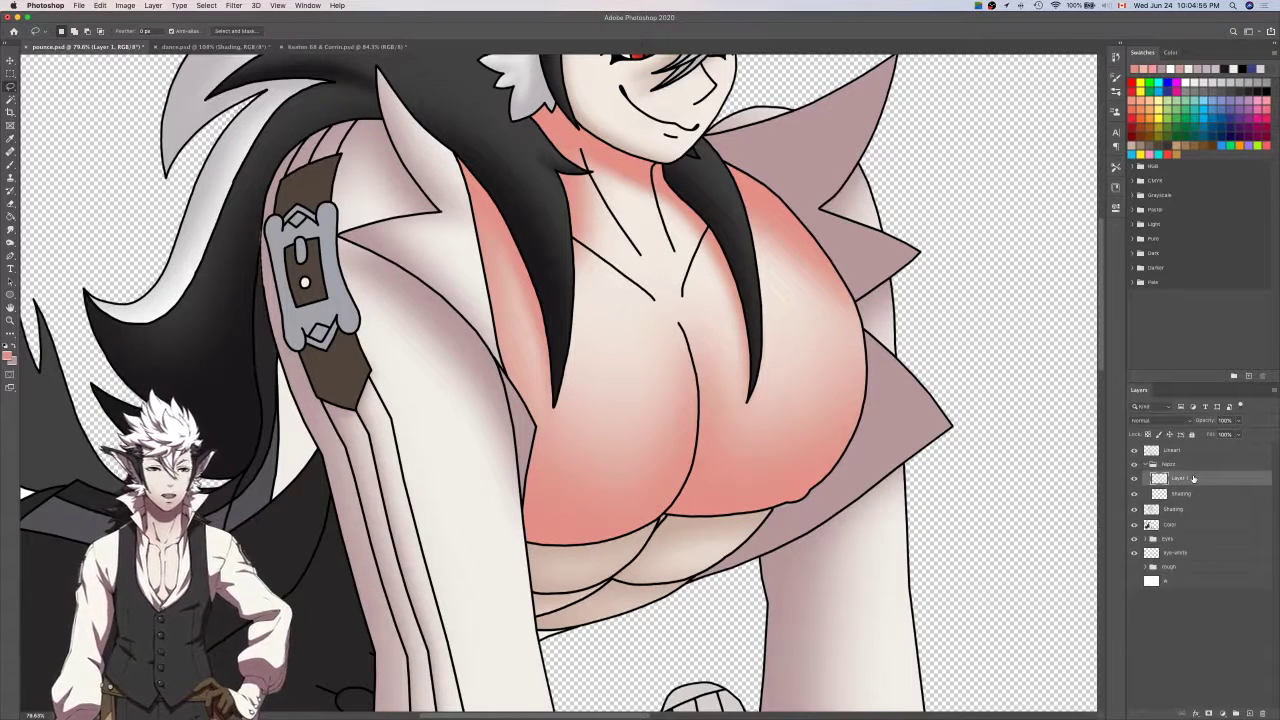
Add an empty layer above the pink-overlaid shading layer and merge the two to bake in the overlay.
click(1248, 713)
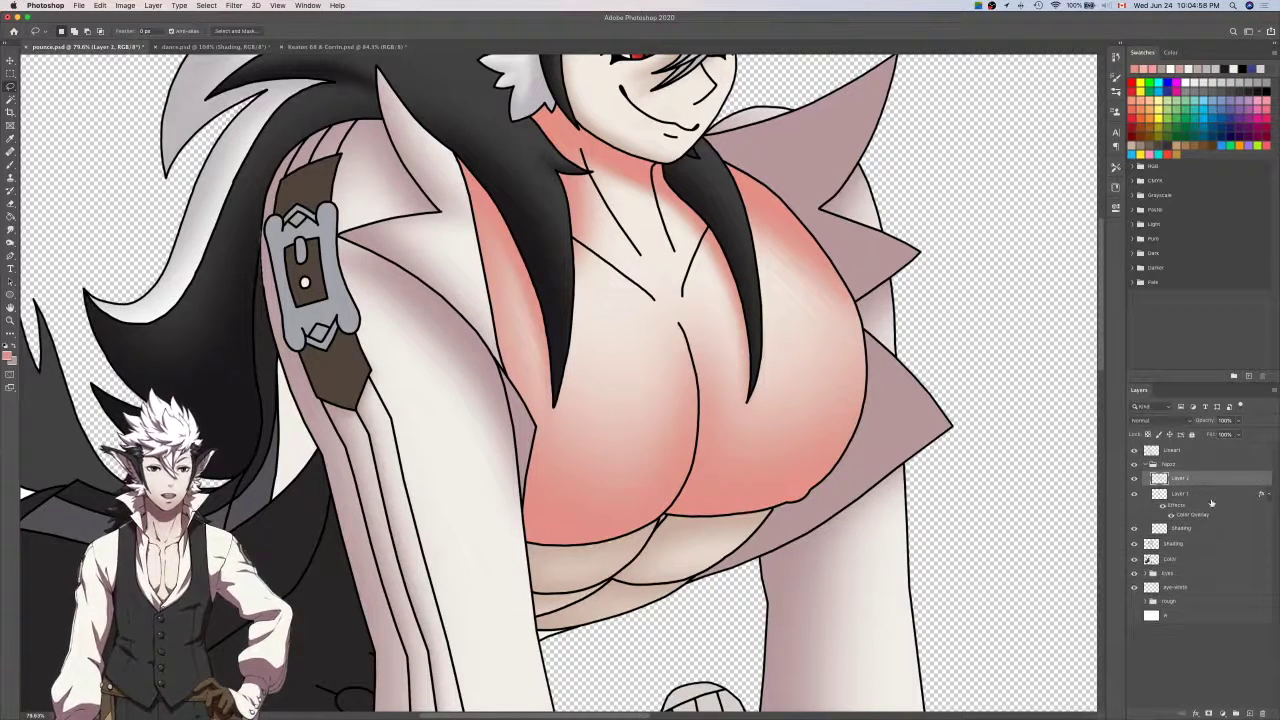
shift+click(1211, 496)
right_click(1211, 496)
click(1141, 582)
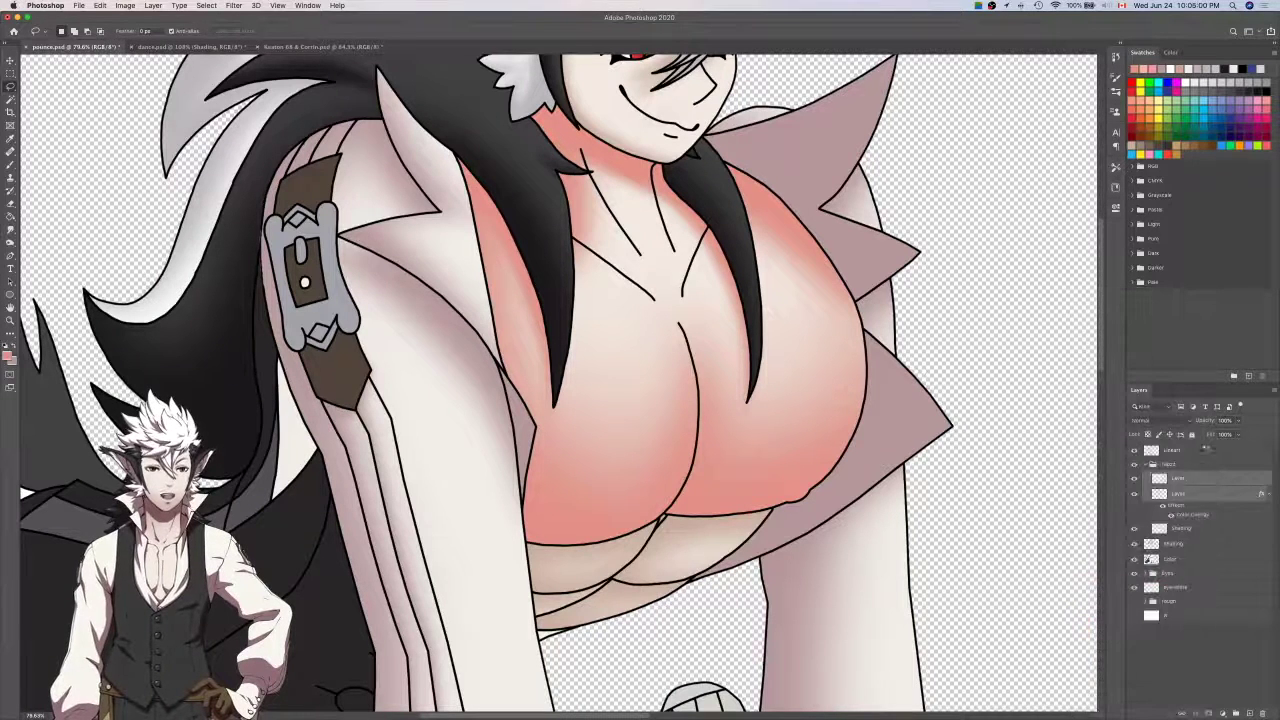
Merge the empty layer with the pink chest shading and clip the result to the group's base Shading layer.
key(ctrl+e)
right_click(1206, 484)
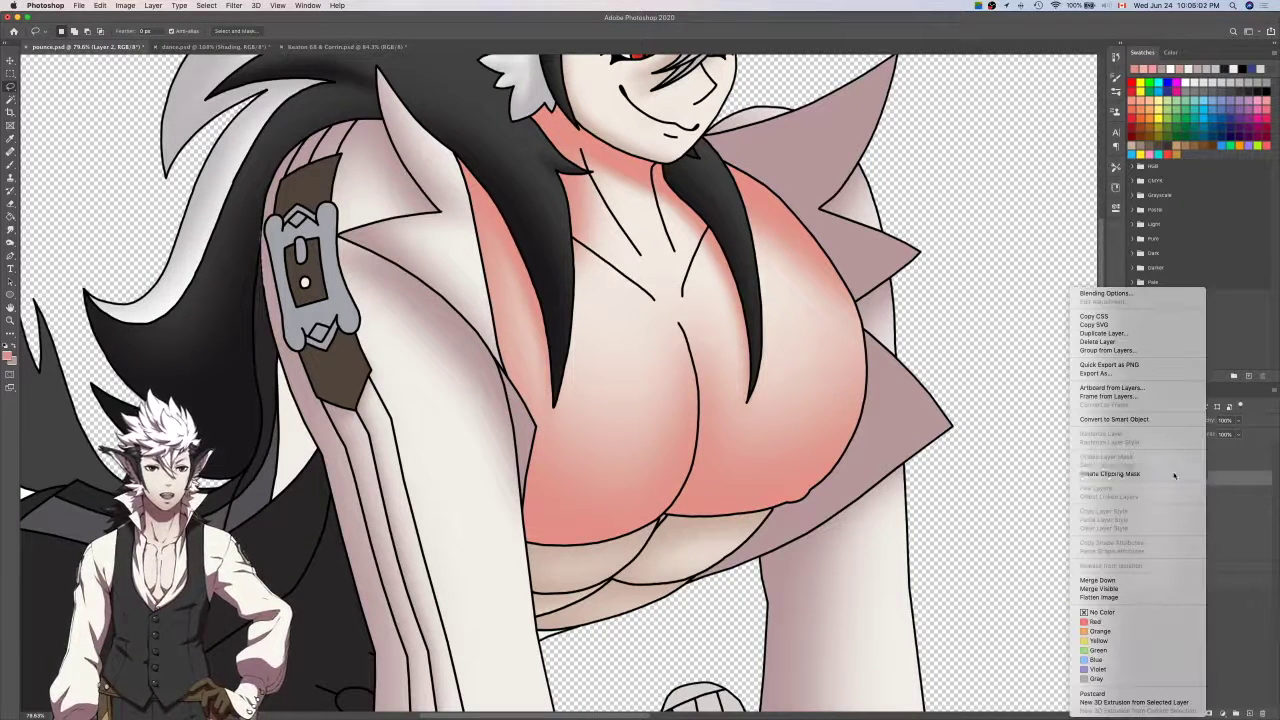
click(1192, 472)
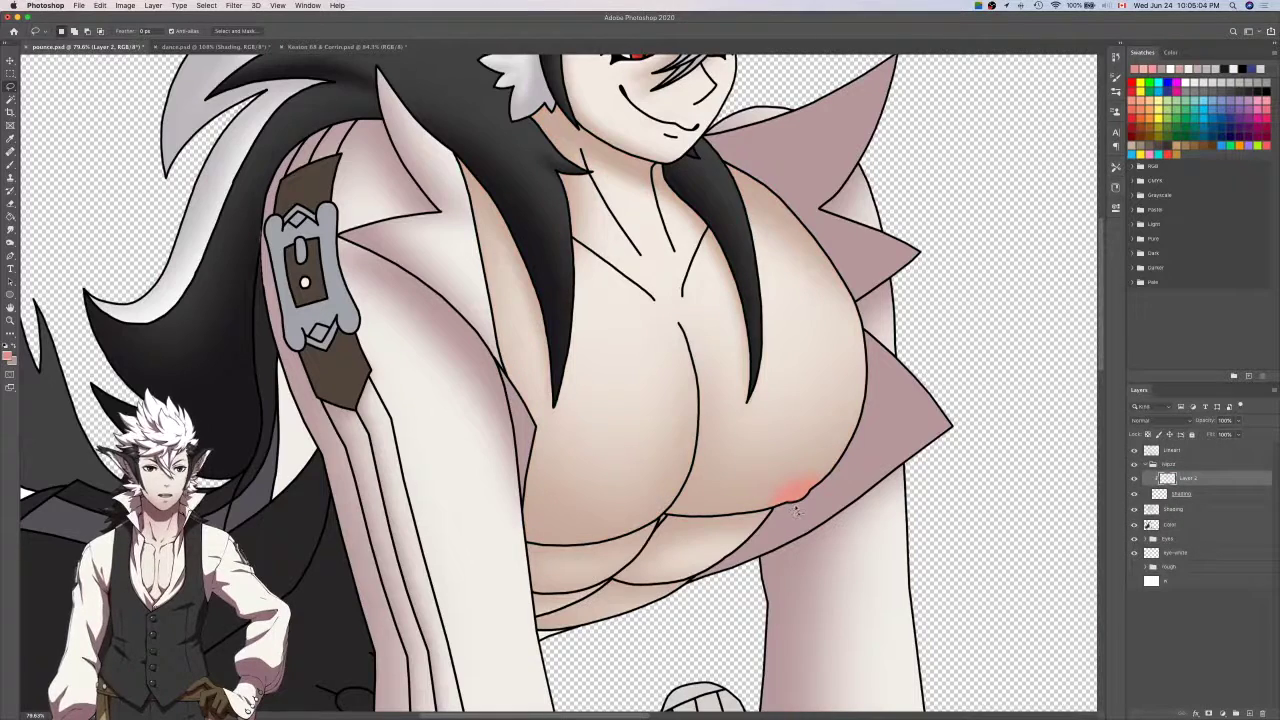
Set the paint color to white and add a clipped layer named Highlights above the pink shading layer.
scroll(797, 510, up, 5)
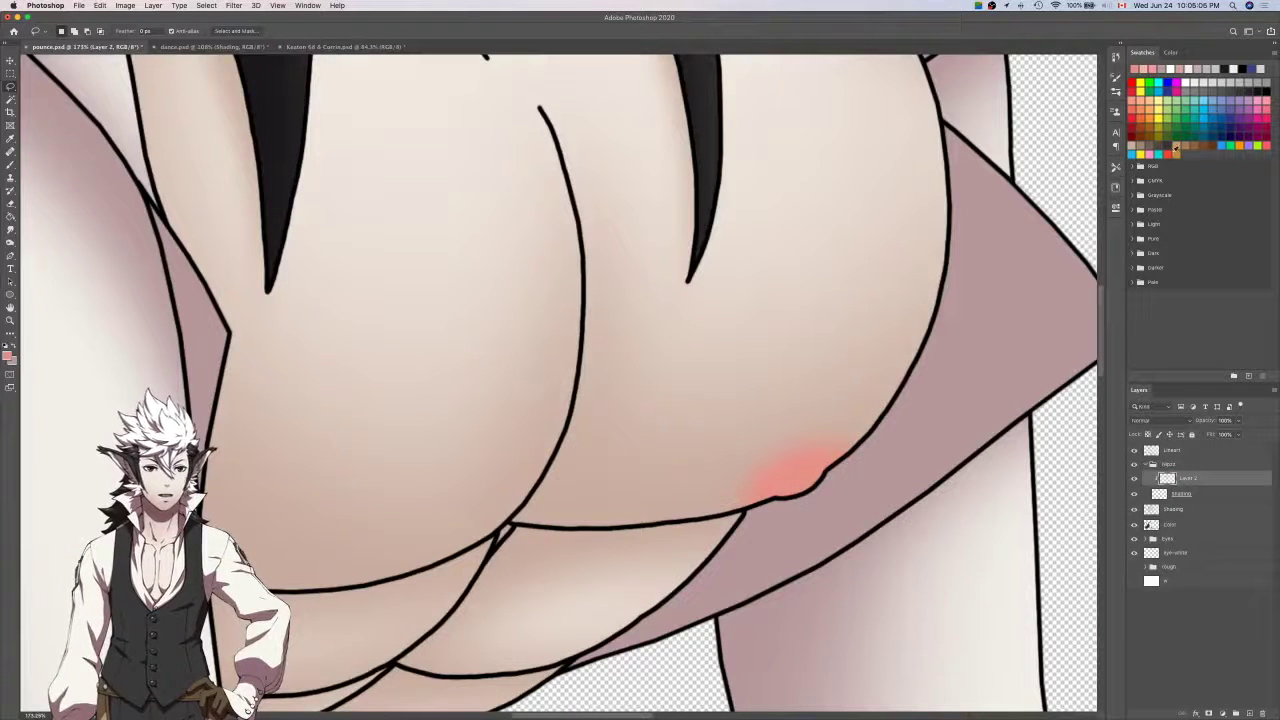
click(1188, 82)
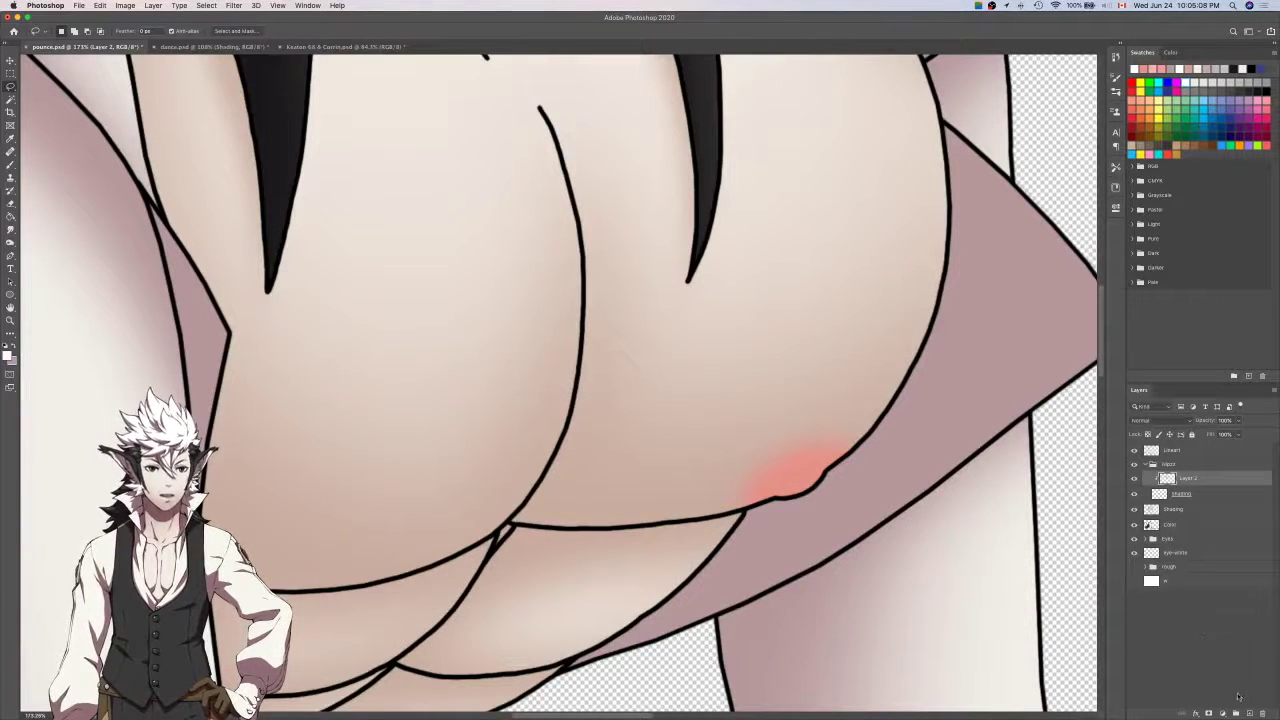
click(1248, 713)
right_click(1181, 483)
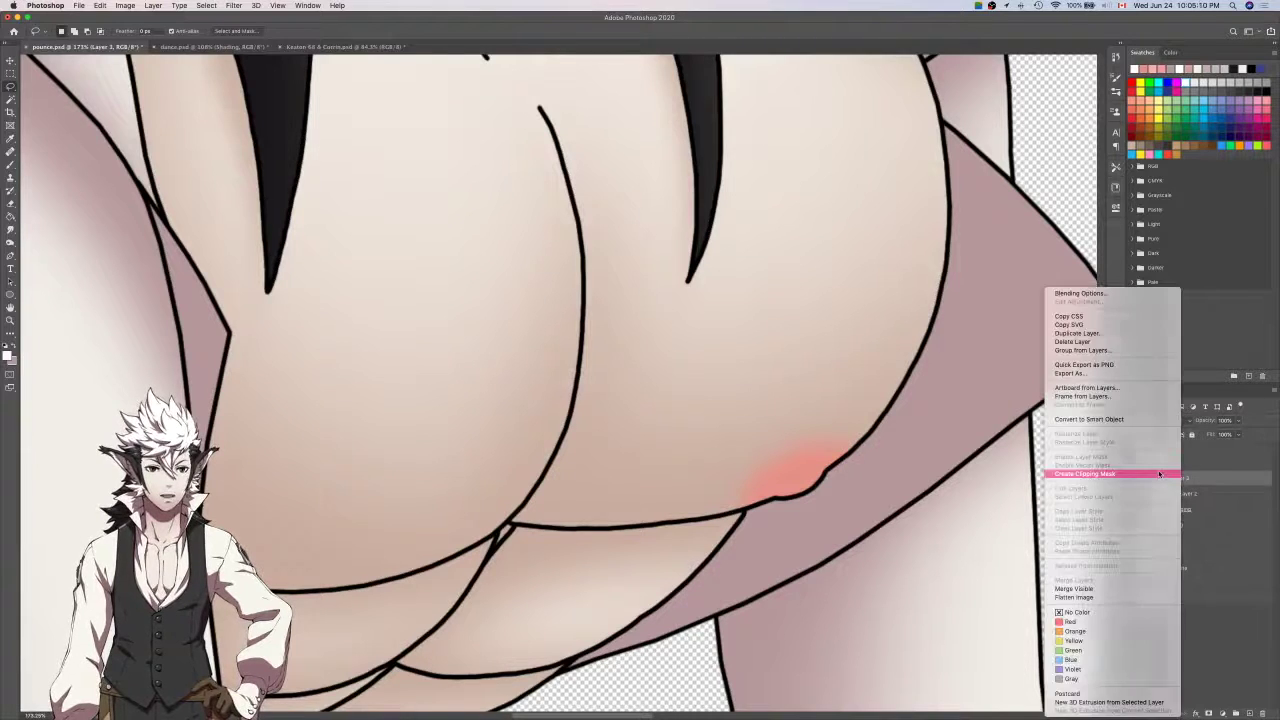
click(1120, 472)
double_click(1188, 477)
text(High)
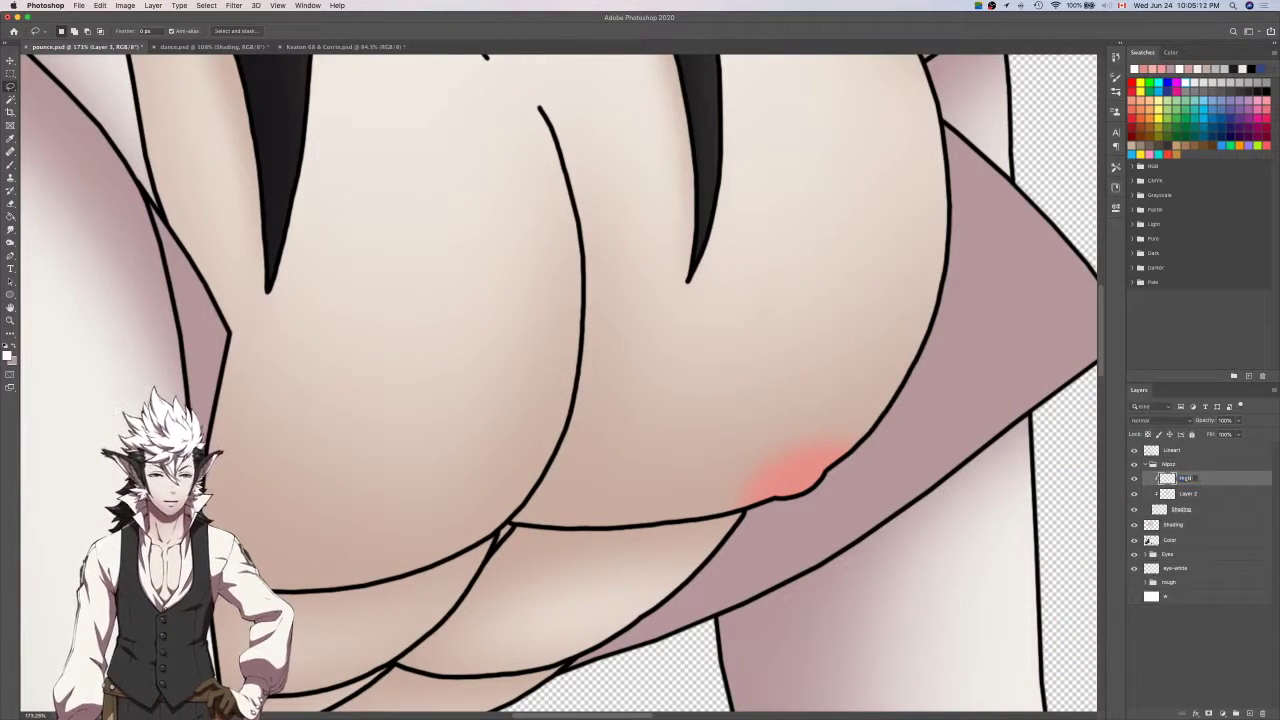
text(lights)
key(Return)
Rename the clipped pink layer below Highlights as Shading.
double_click(1197, 495)
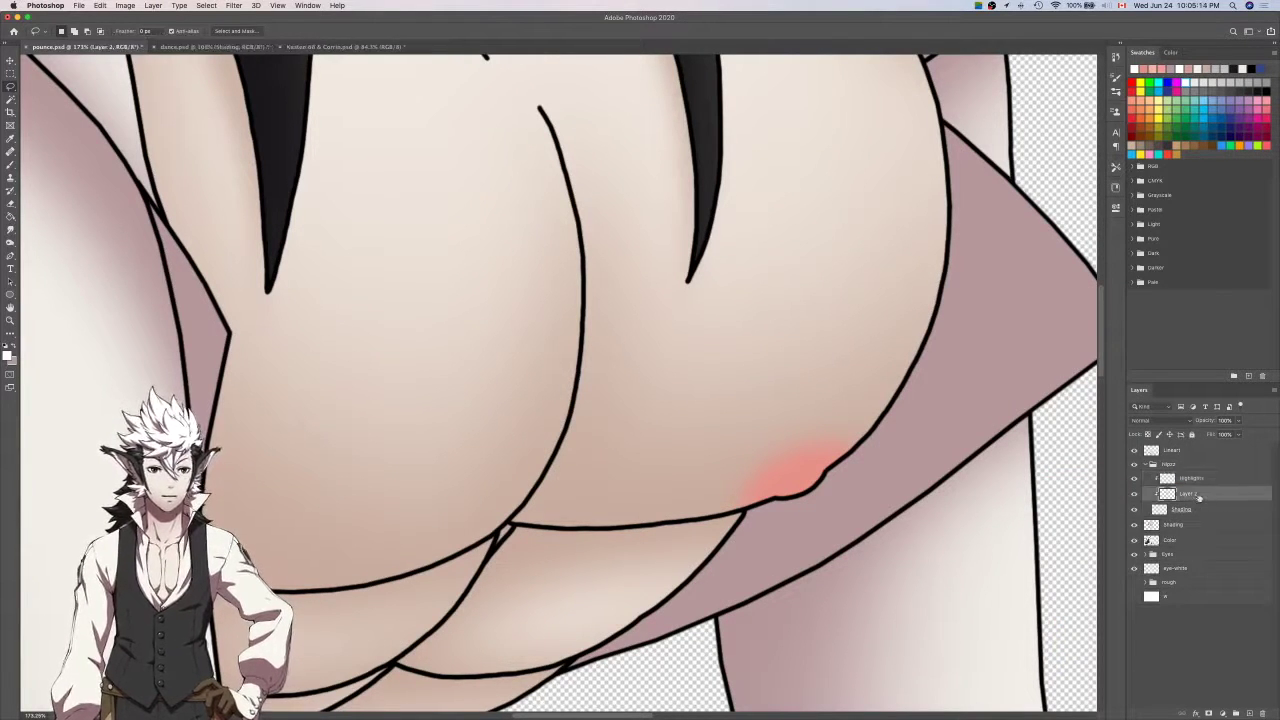
text(Shading)
key(Return)
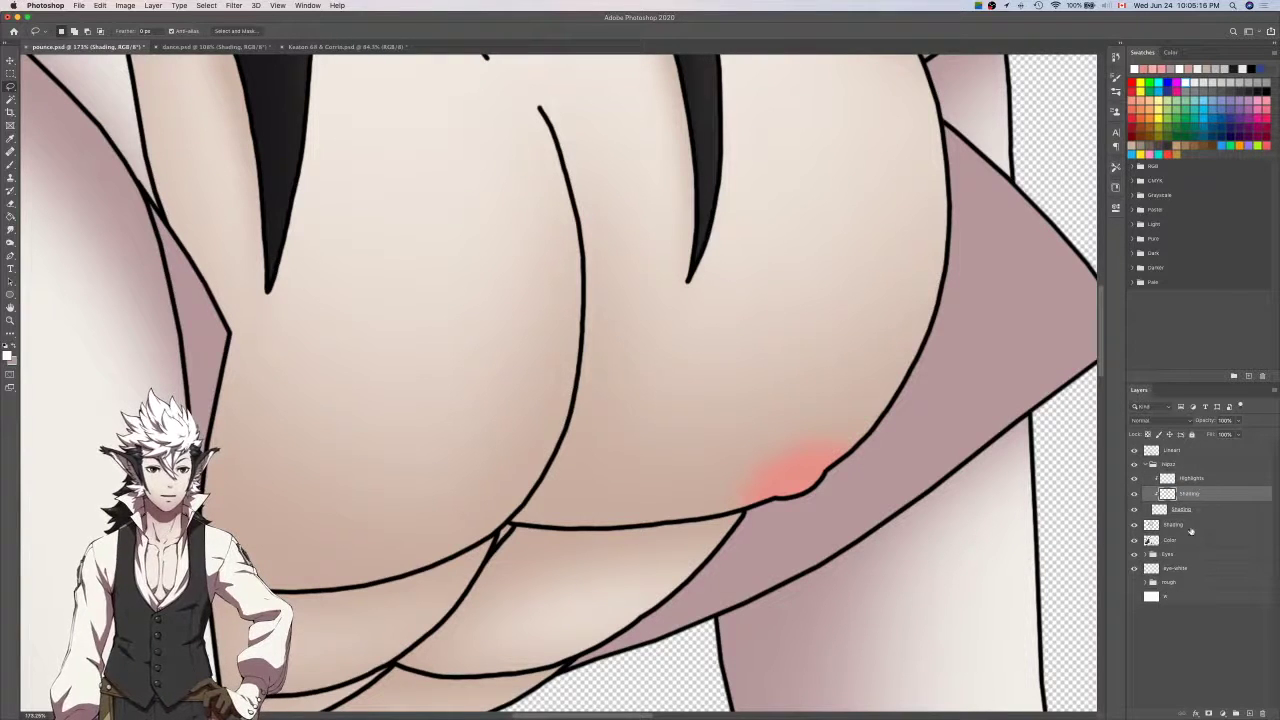
Select the chest skin enclosed by the Lineart layer with the Magic Wand and ready the Brush on the Highlights layer.
click(1190, 478)
click(1172, 450)
key(w)
click(767, 374)
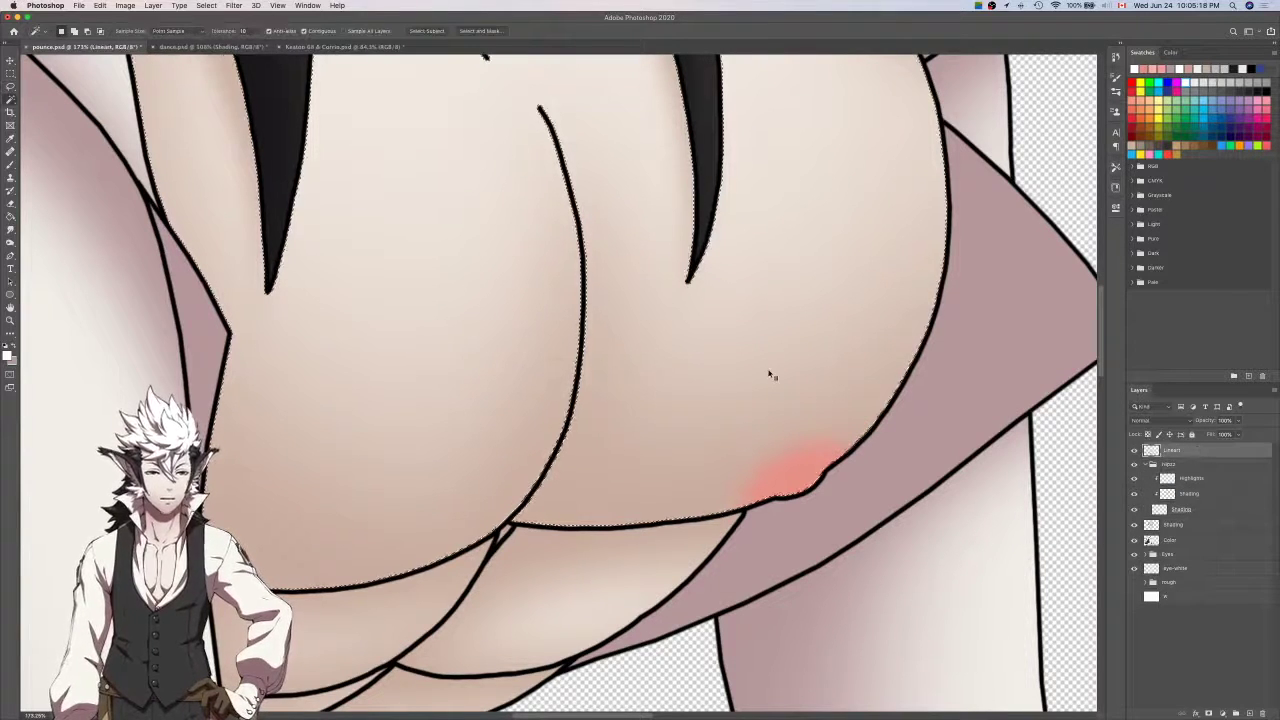
key(b)
click(1190, 478)
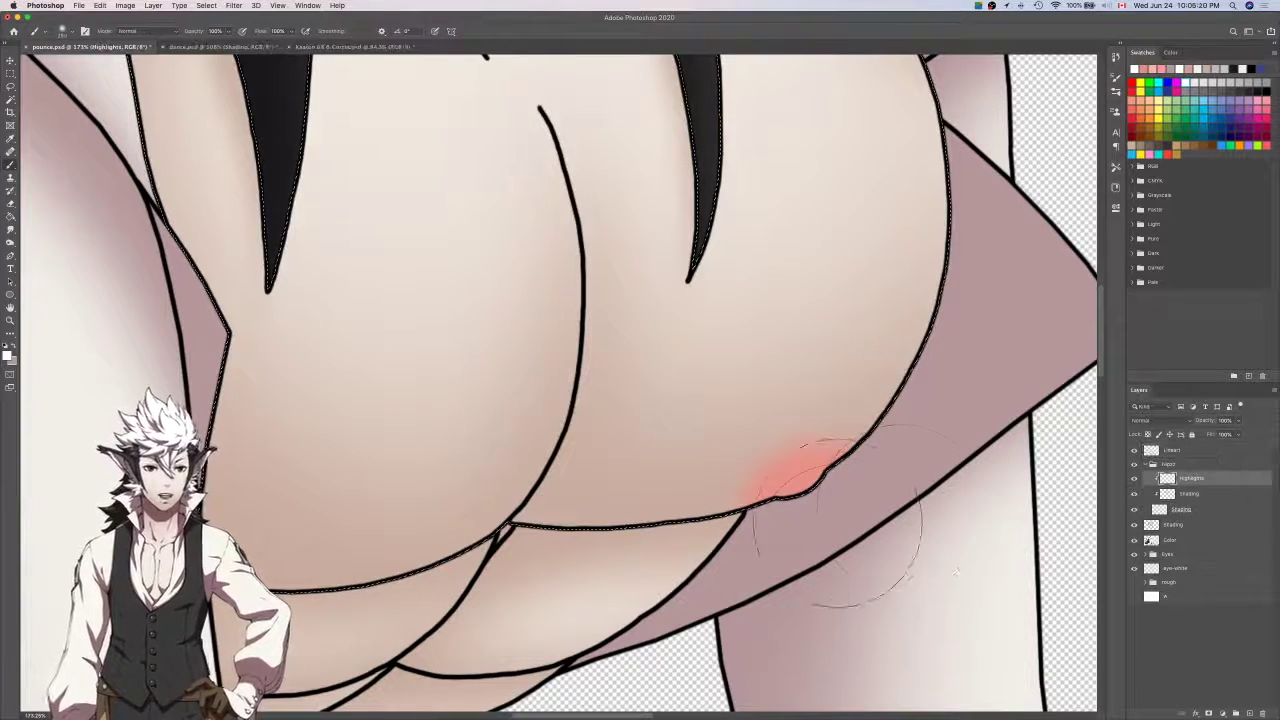
Try a broad white highlight over the pink chest detail, reduce the brush size and undo the stroke.
mouse_move(829, 549)
mouse_down()
mouse_move(904, 472)
mouse_move(785, 574)
mouse_up()
key(bracketleft)
key(bracketleft)
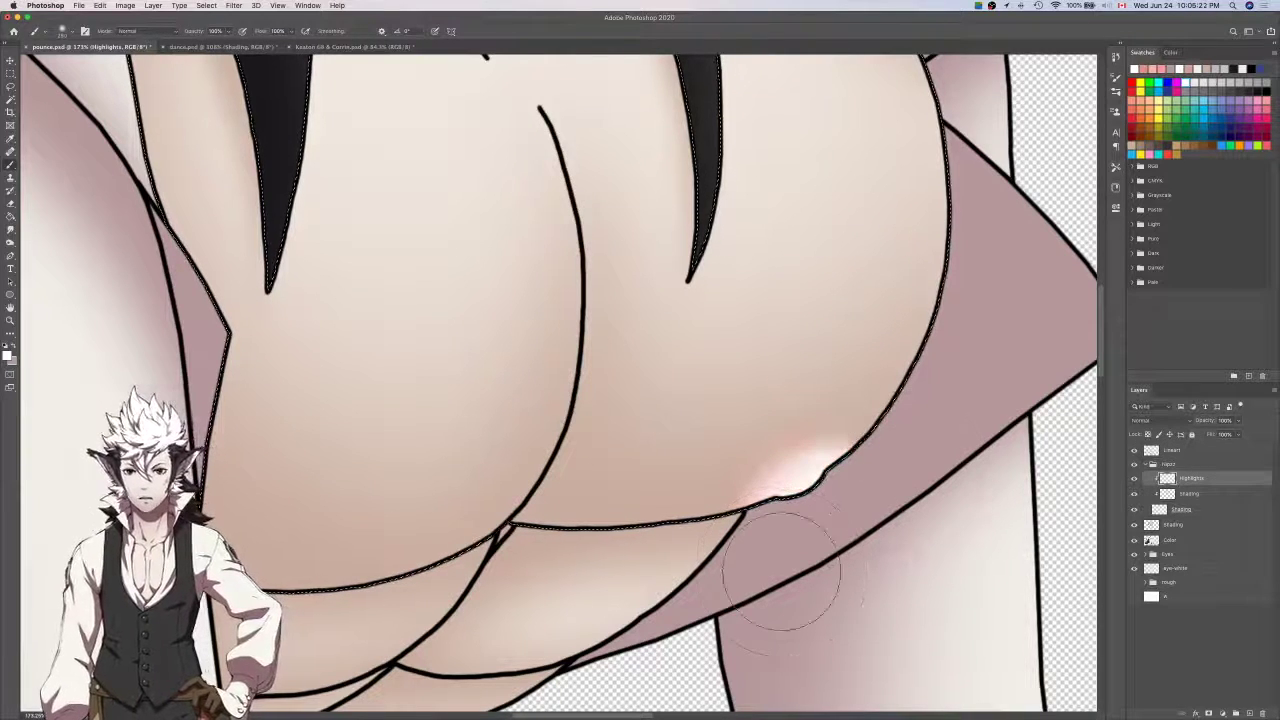
key(bracketleft)
key(bracketleft)
key(bracketleft)
key(ctrl+z)
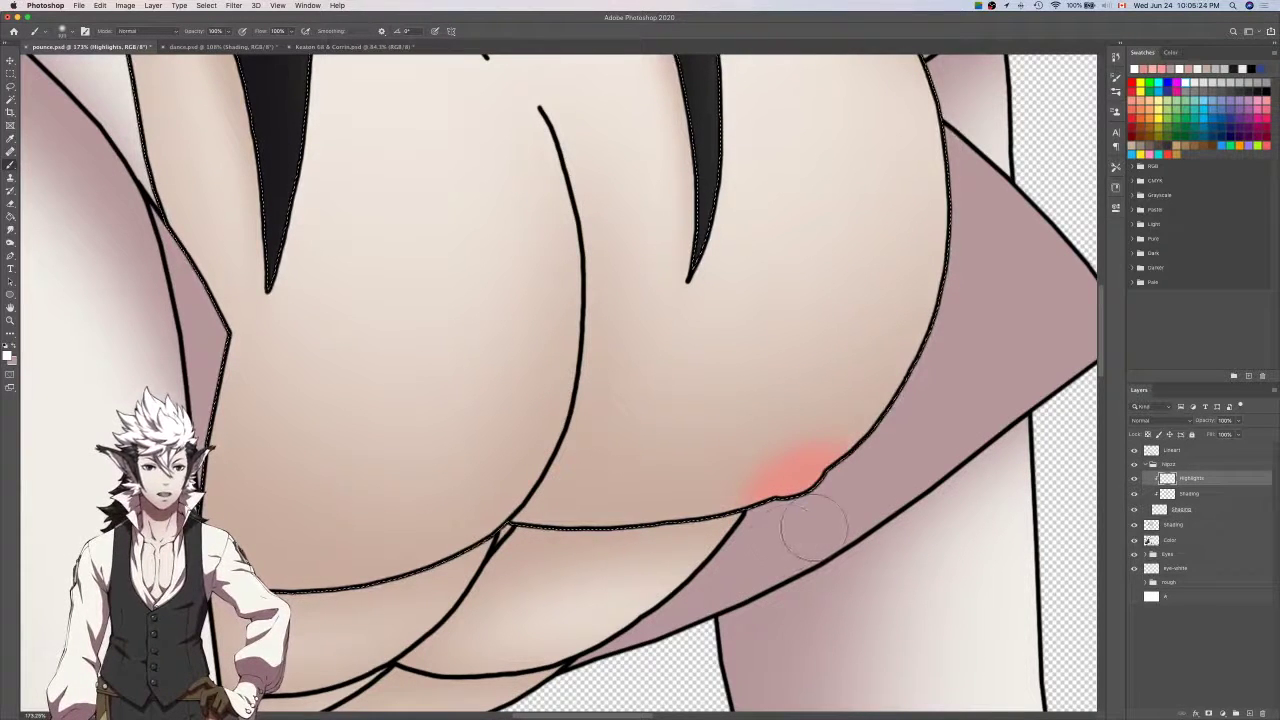
Paint a small white highlight along the outer edge of the pink chest detail, trimming it with the Eraser.
key(e)
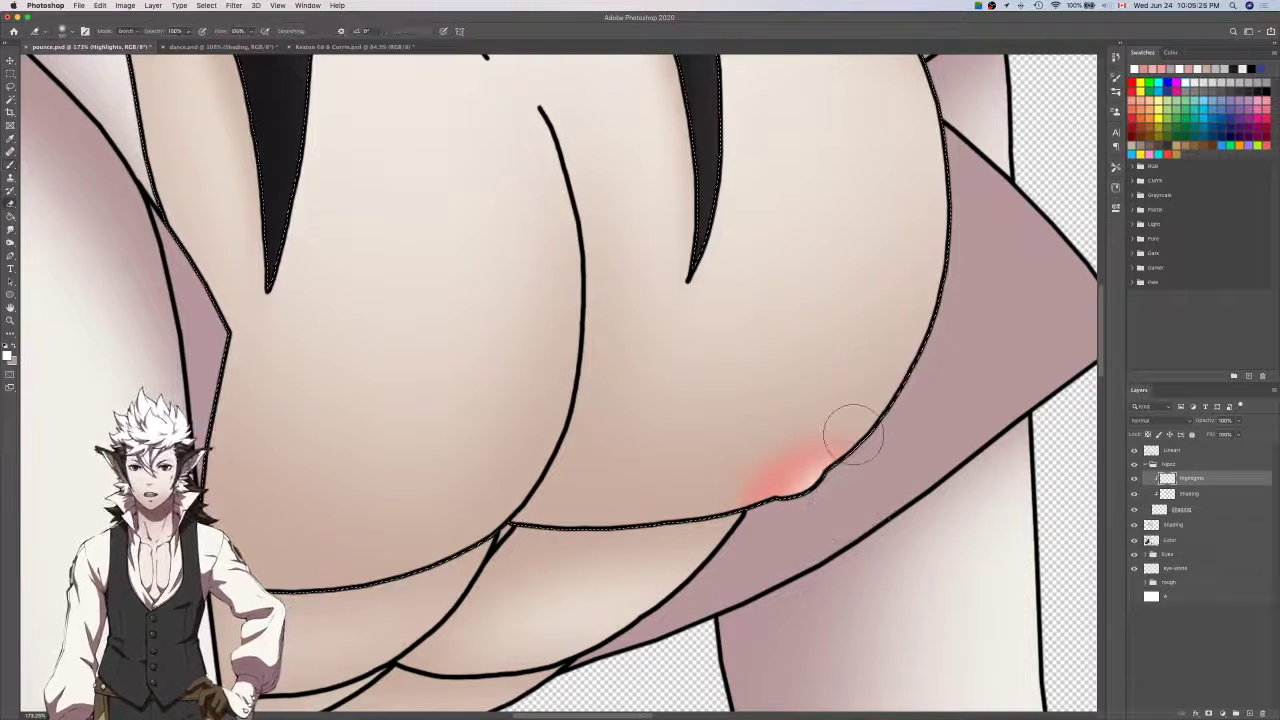
key(b)
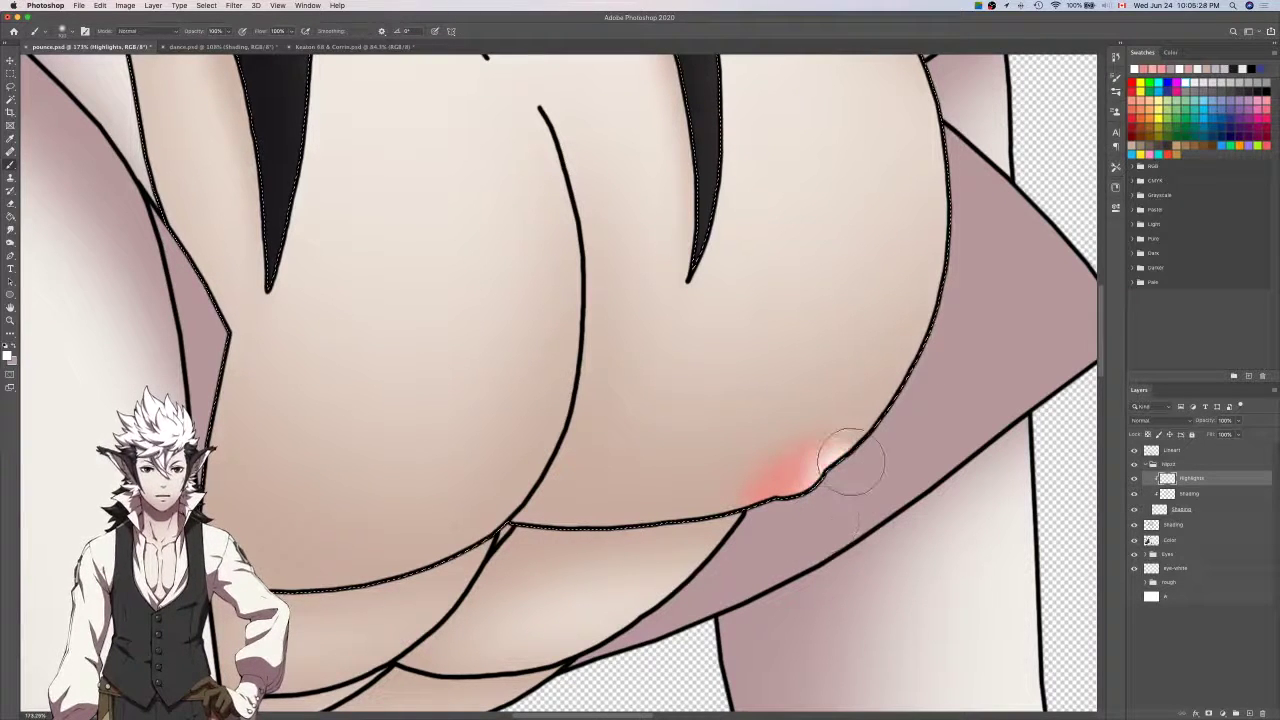
key(e)
key(b)
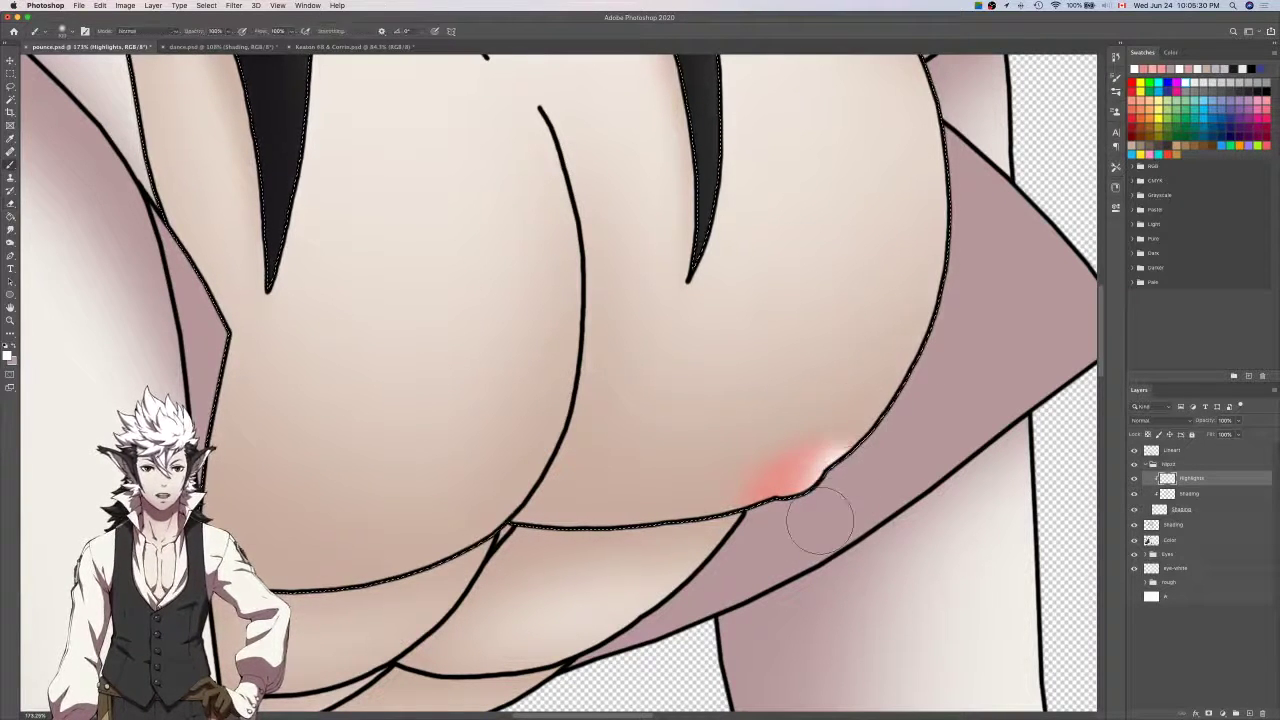
key(e)
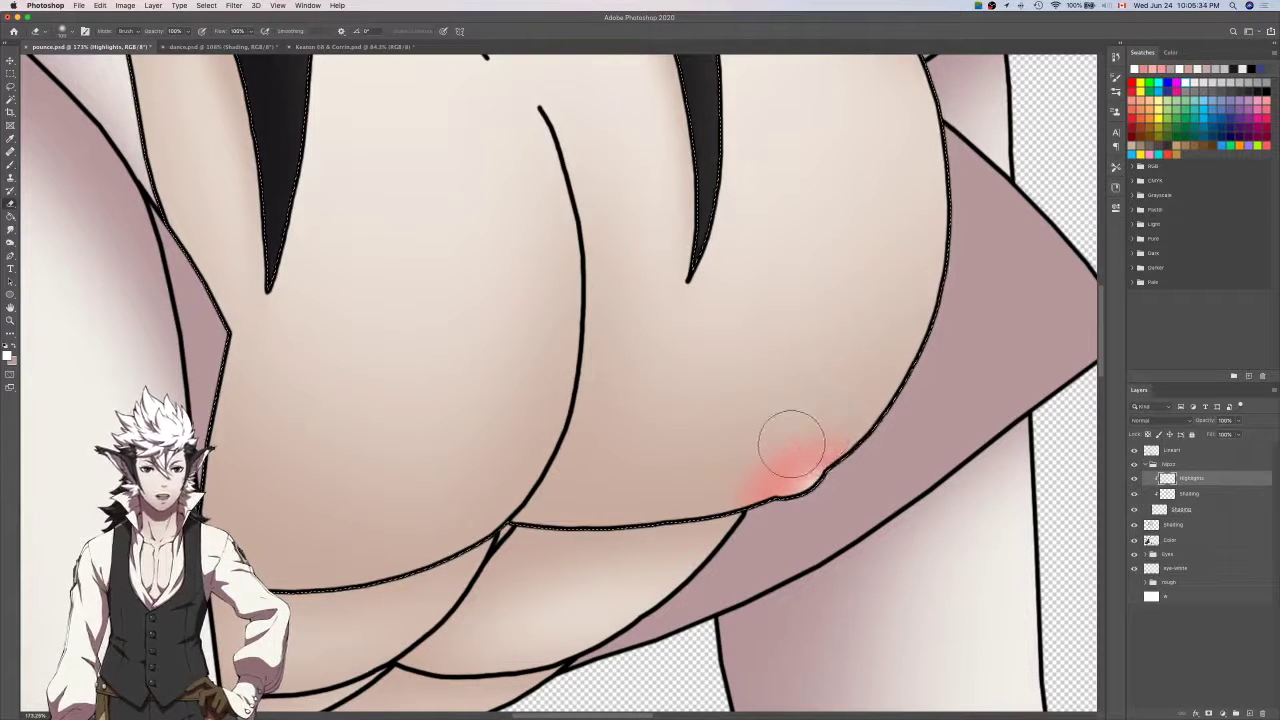
key(b)
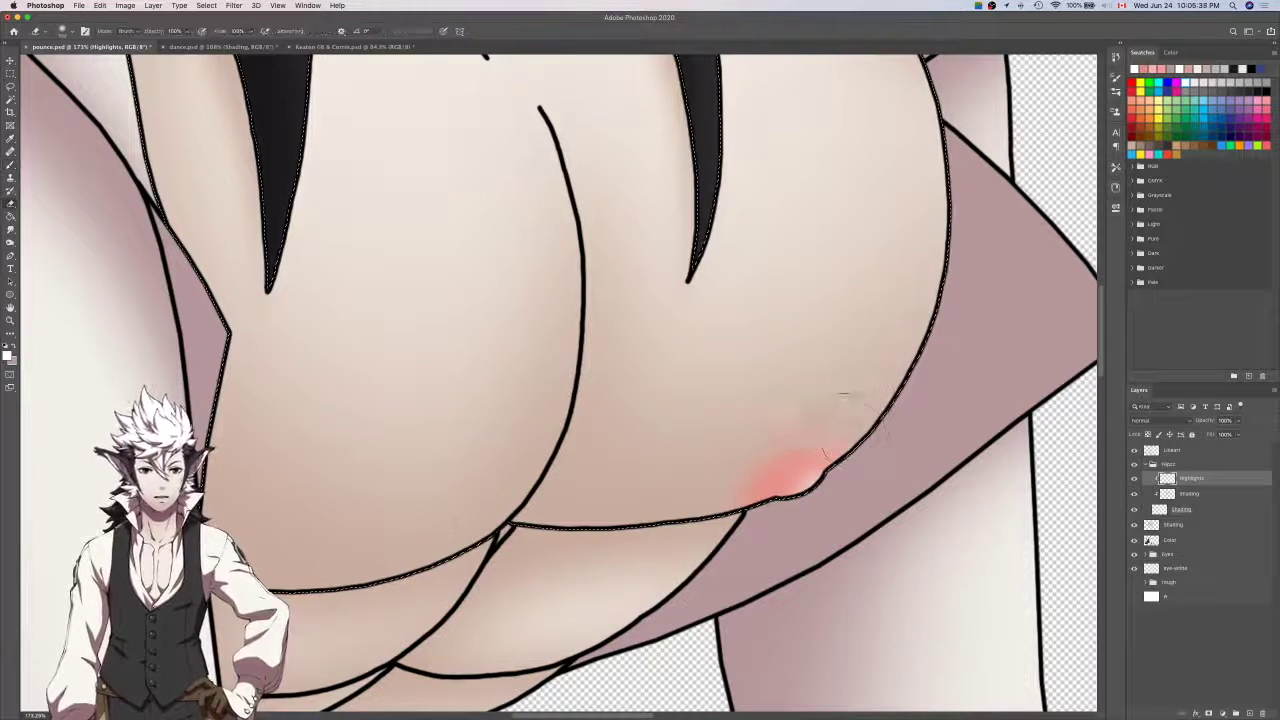
key(e)
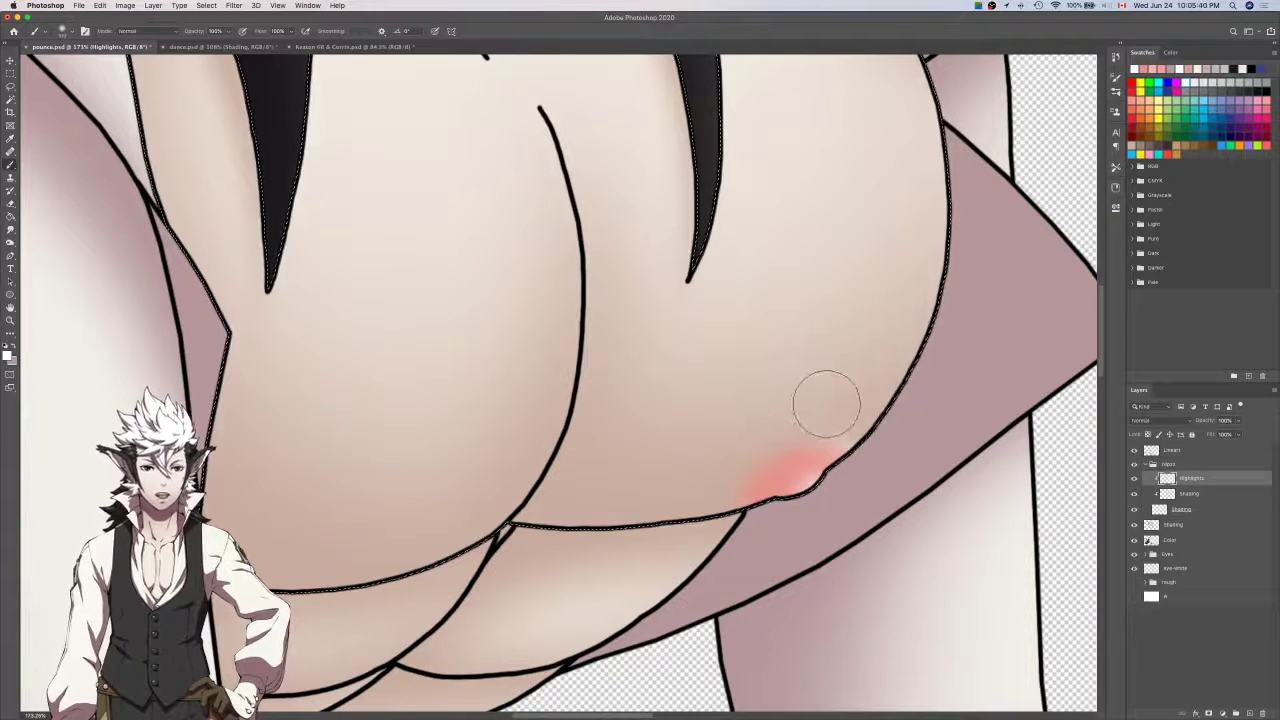
key(b)
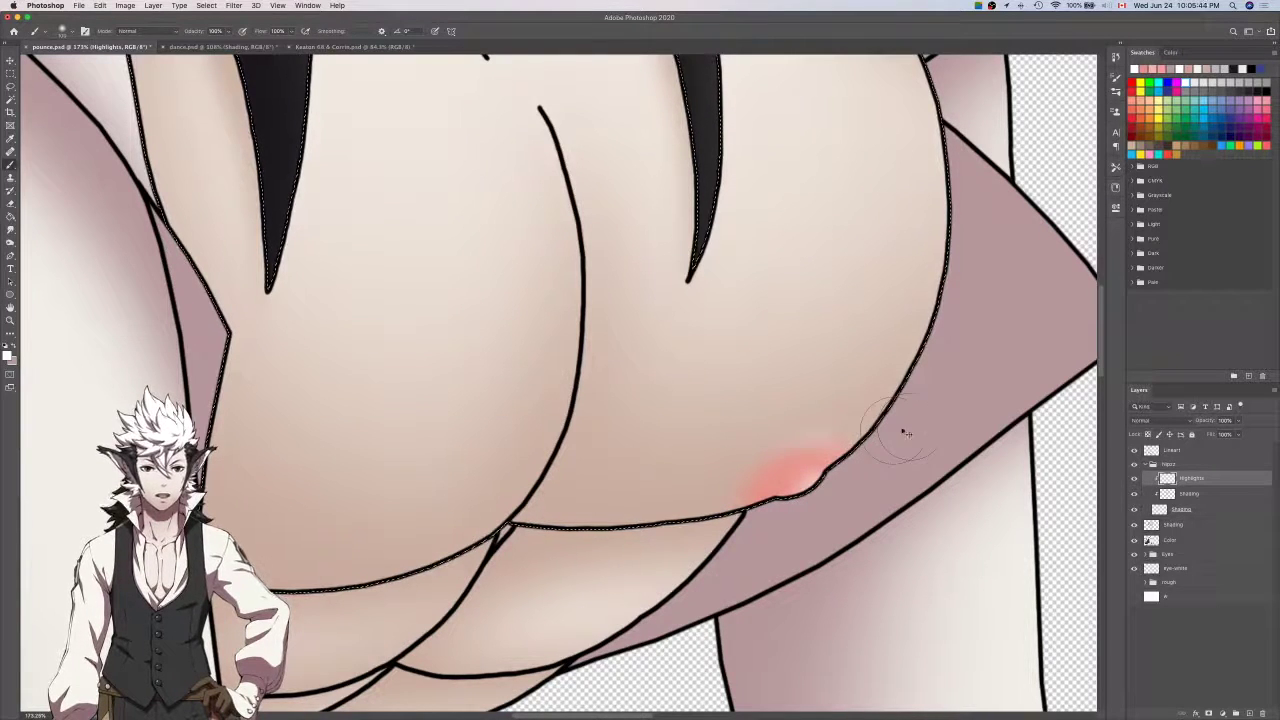
scroll(740, 415, down, 2)
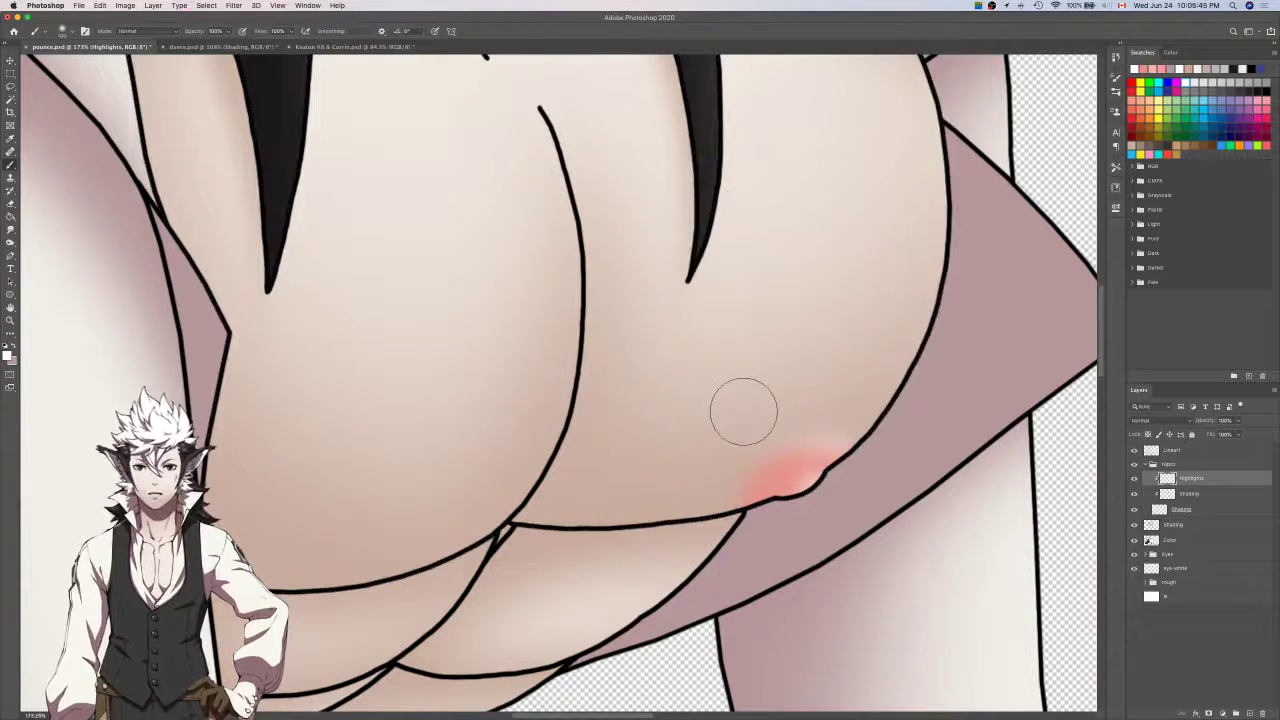
scroll(743, 409, down, 2)
scroll(748, 405, down, 4)
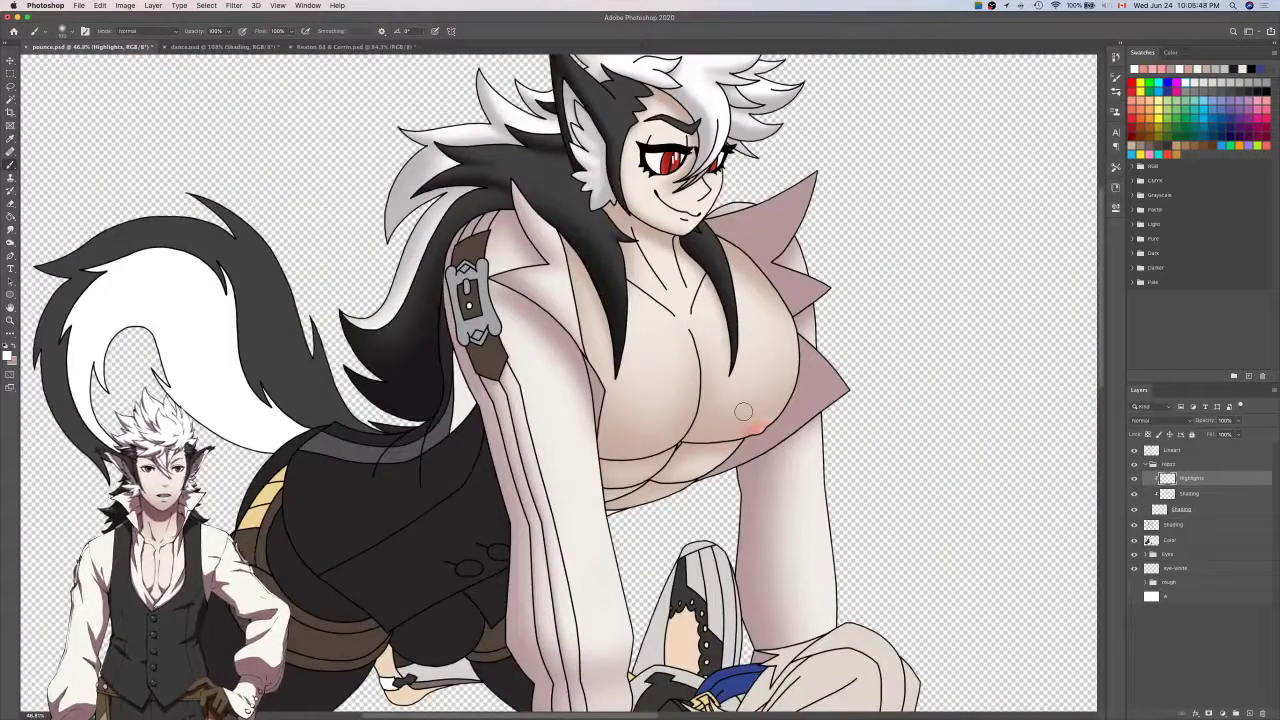
Soften the white highlight on the pink chest detail with a larger Eraser at 50% opacity.
scroll(743, 411, up, 4)
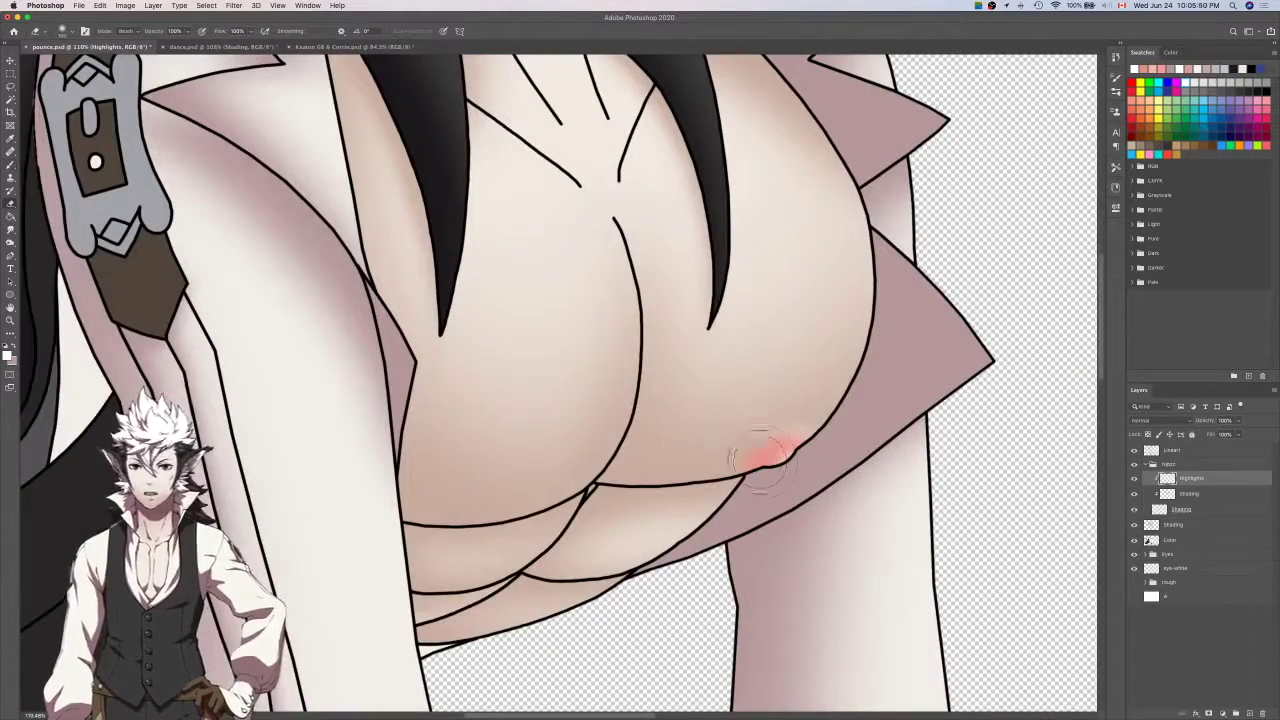
key(bracketright)
key(bracketright)
key(bracketright)
key(5)
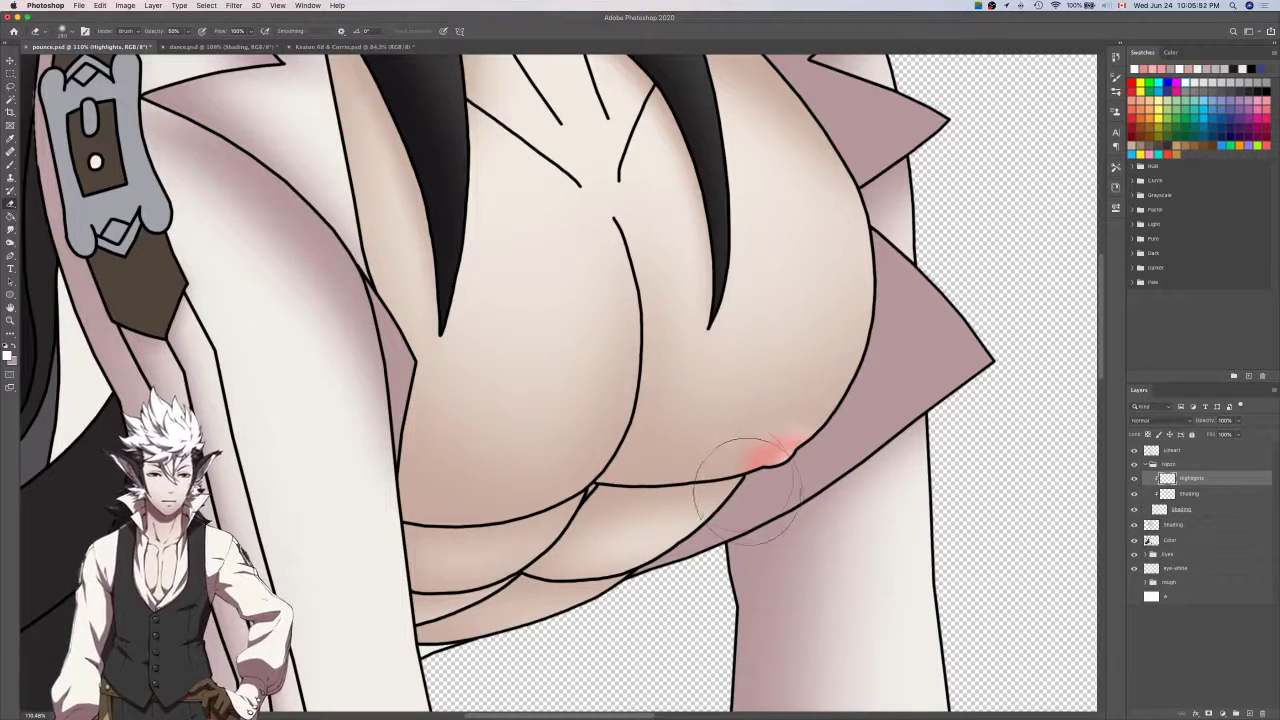
key(bracketleft)
key(bracketleft)
key(bracketleft)
key(bracketleft)
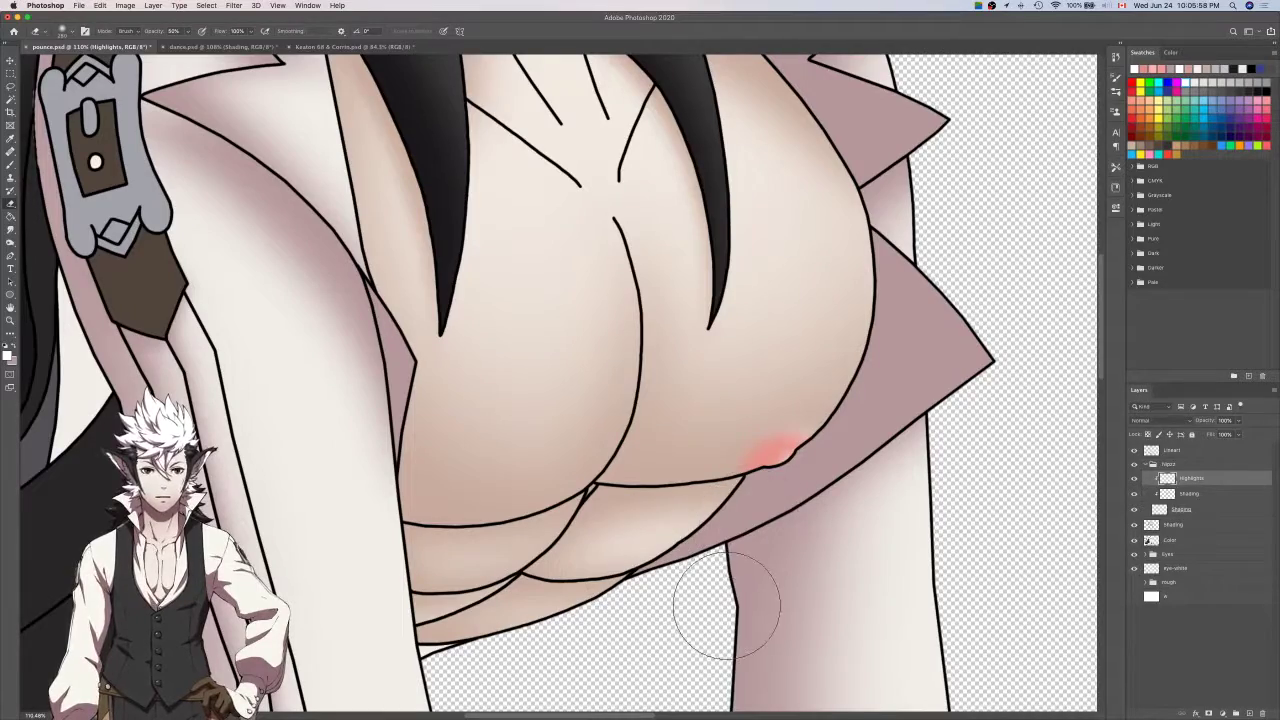
Collapse the chest detail group and make the Lineart layer active with the Magic Wand ready.
scroll(727, 606, down, 10)
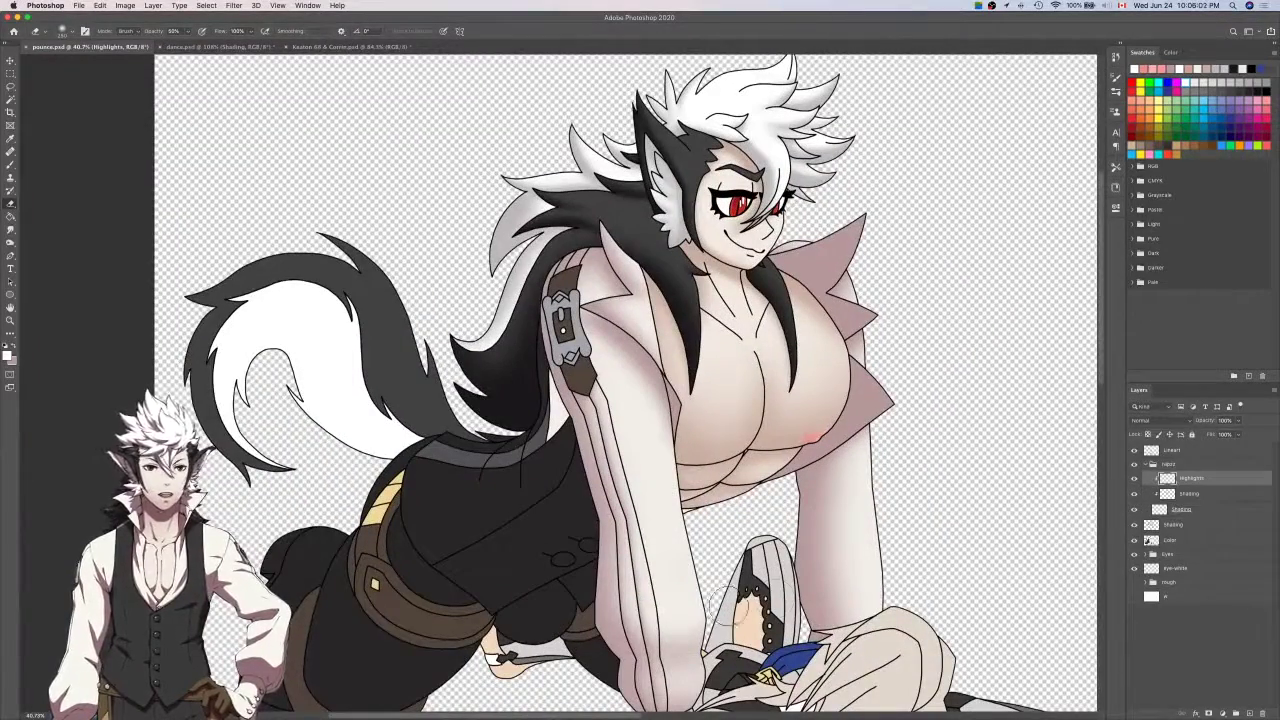
scroll(824, 428, up, 3)
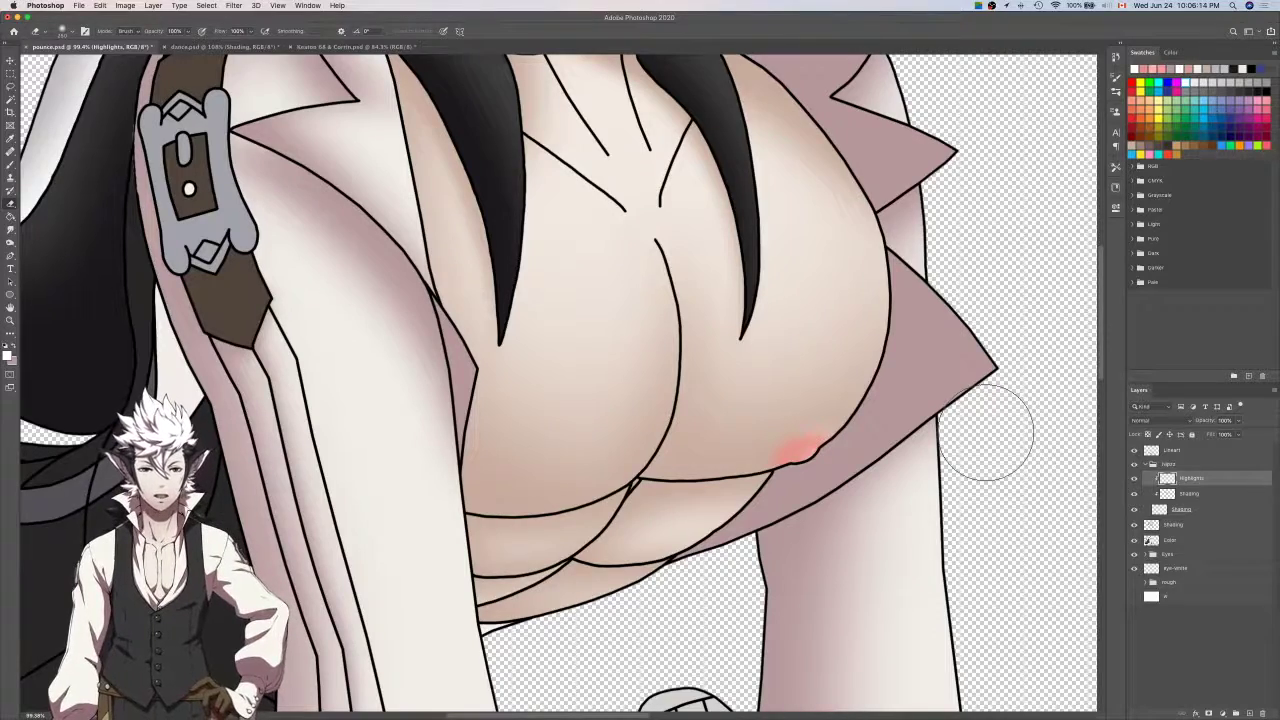
scroll(985, 430, down, 5)
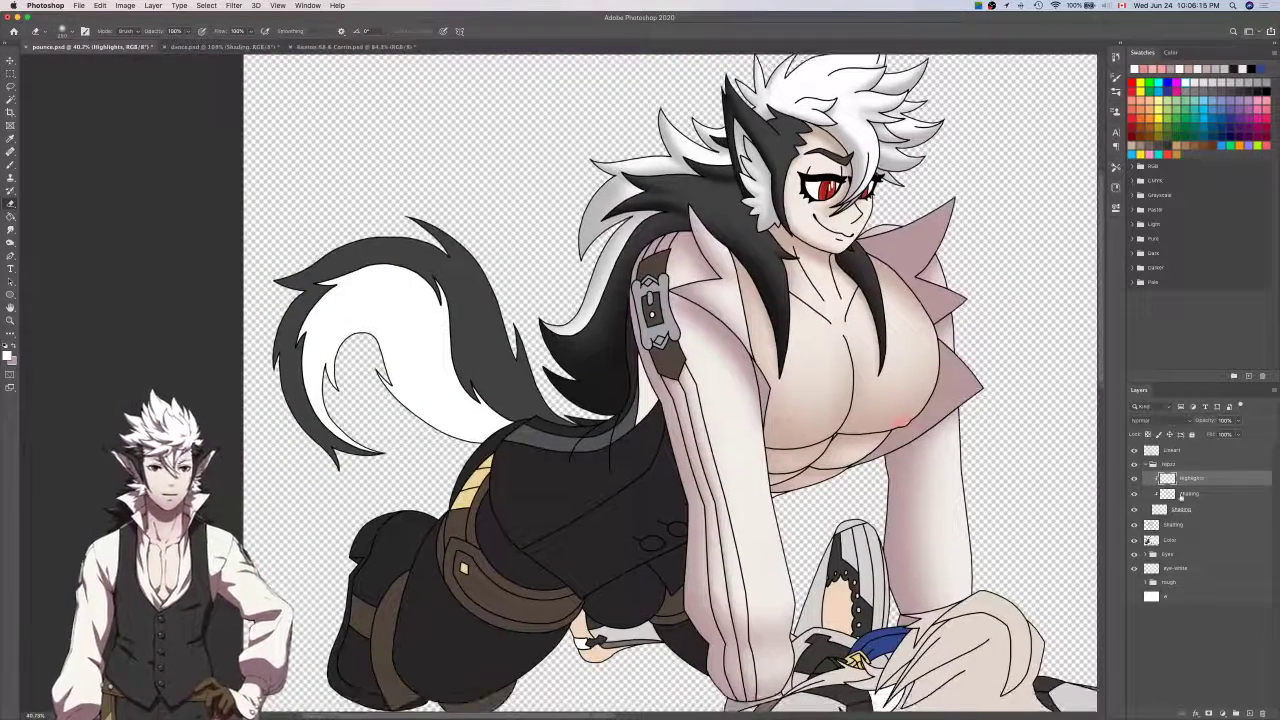
click(1165, 464)
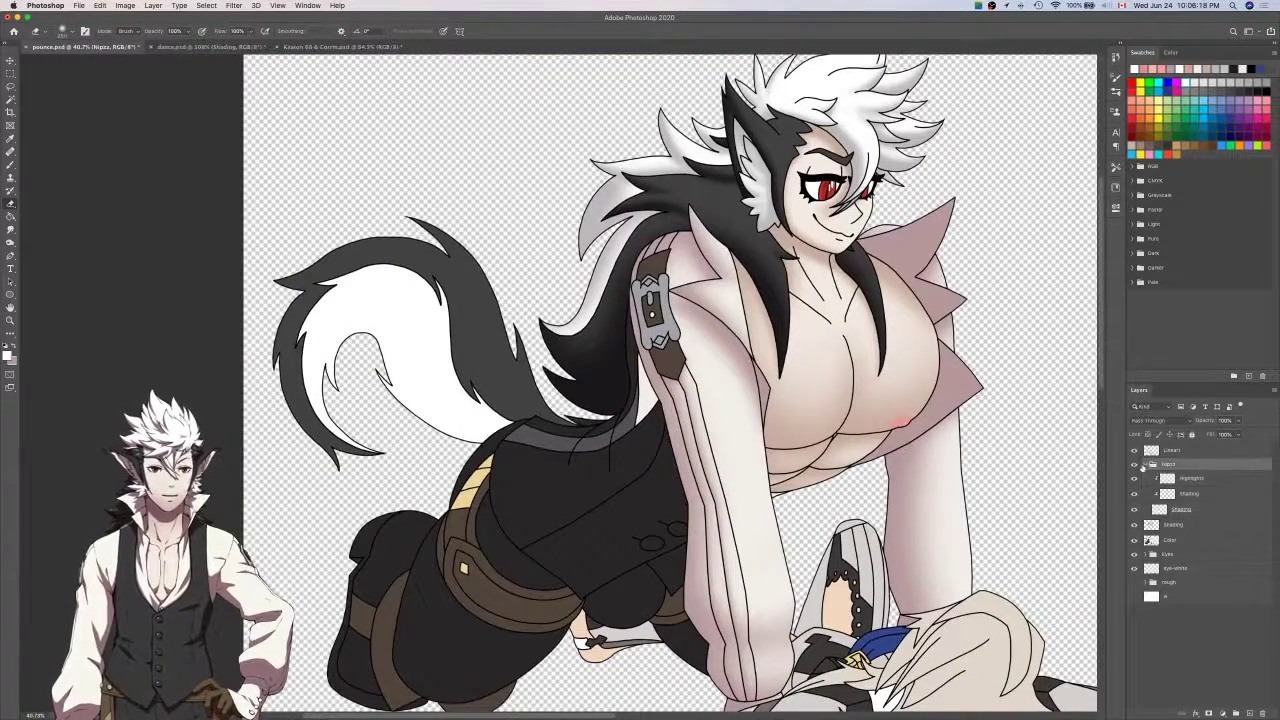
click(1147, 464)
click(1180, 494)
key(q)
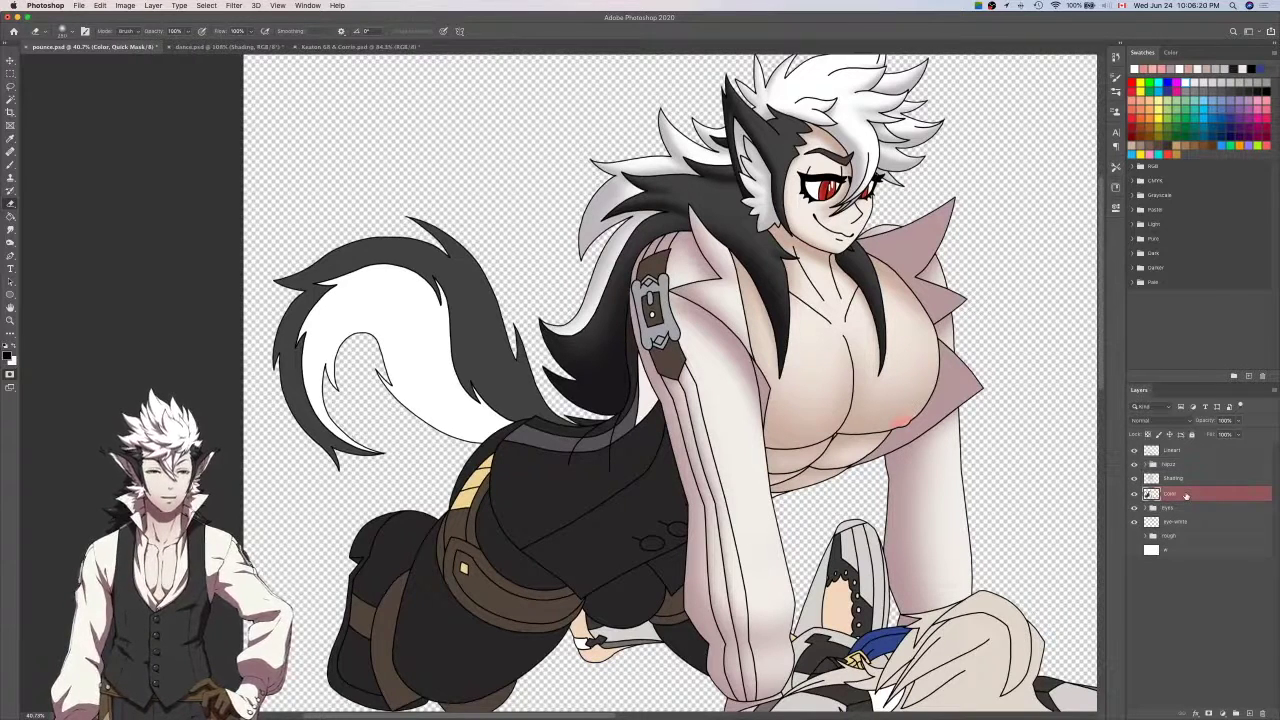
key(w)
key(q)
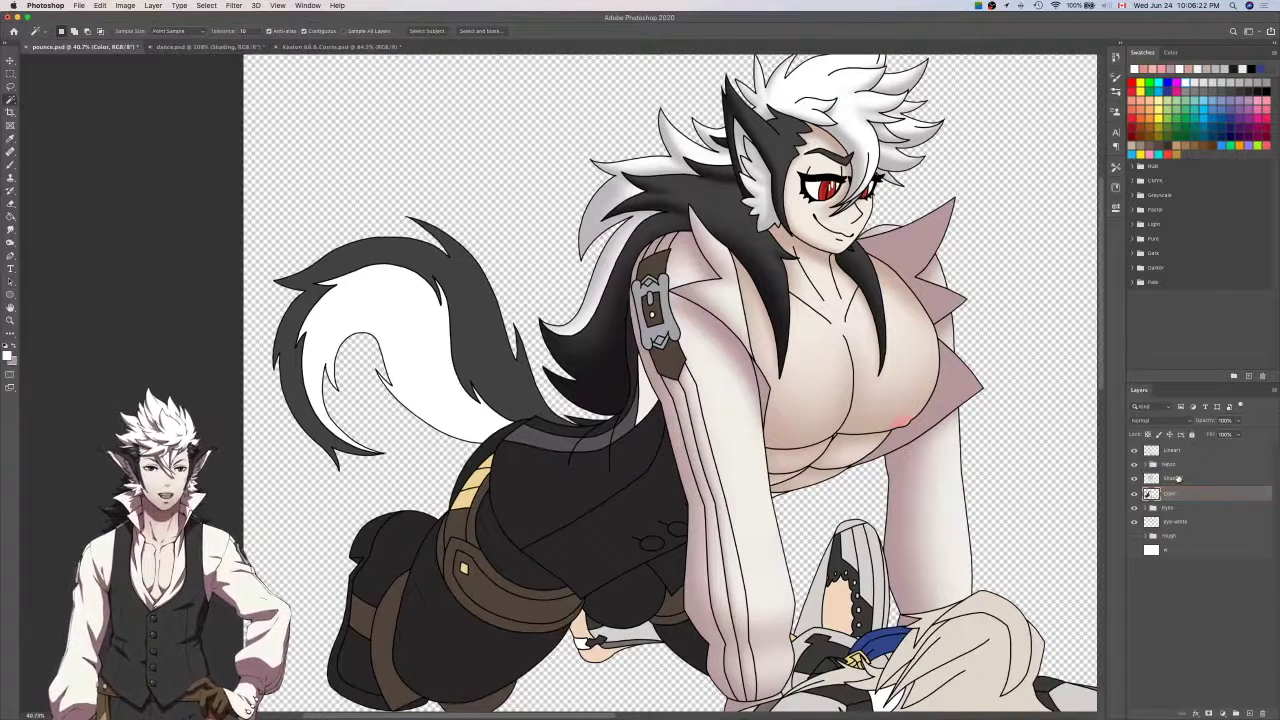
click(1174, 452)
Extend the selection of the small white shirt patch behind the strapped sleeve into its narrow upper tip with the Lasso.
scroll(965, 467, left, 4)
scroll(965, 467, down, 2)
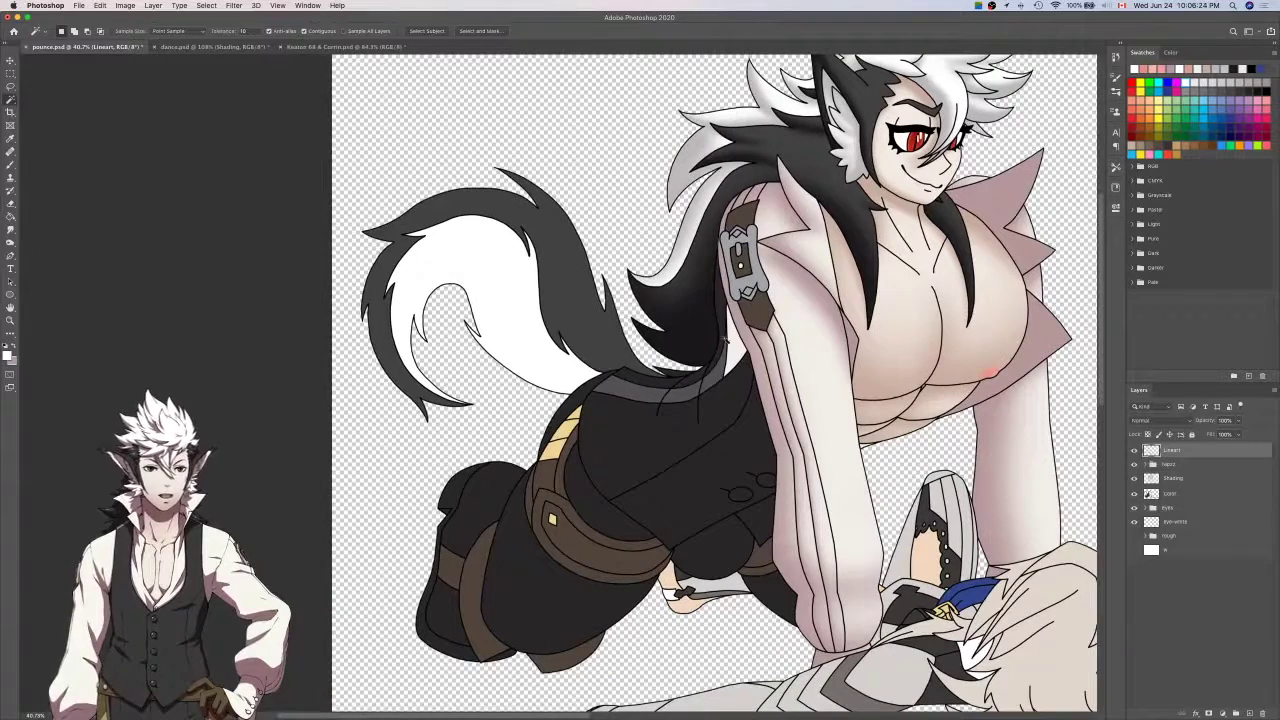
key(l)
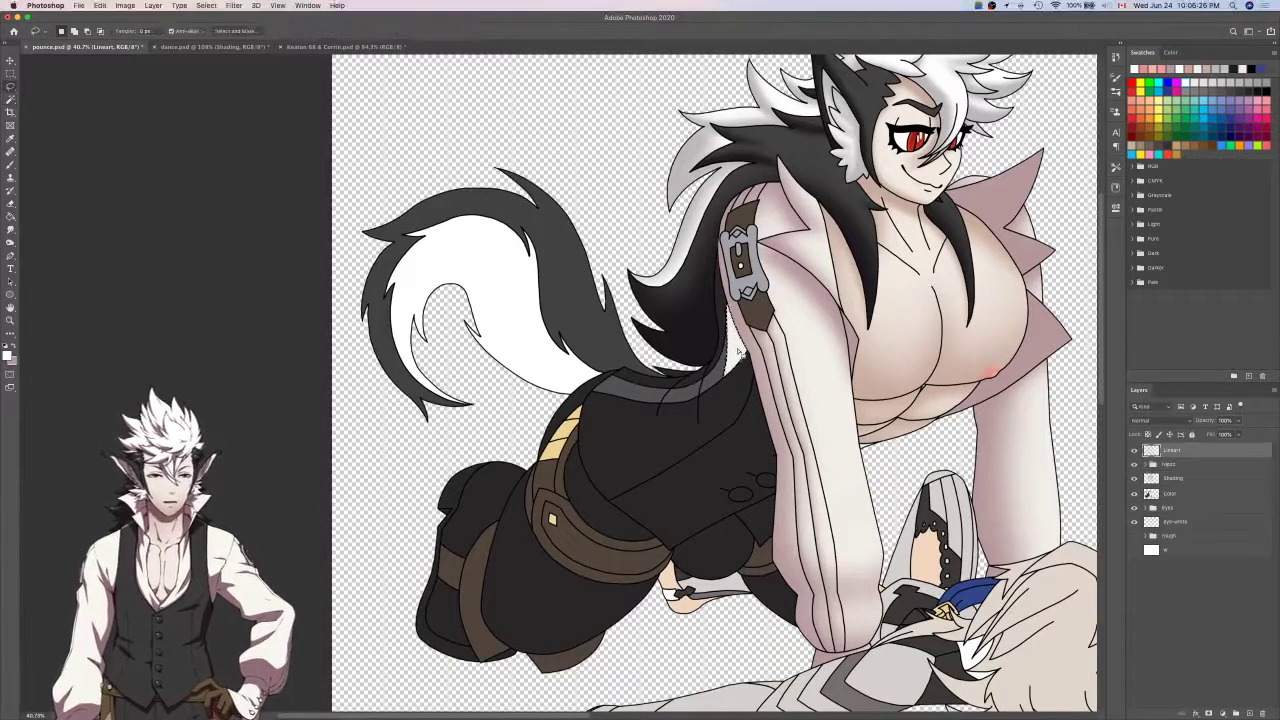
scroll(740, 350, up, 10)
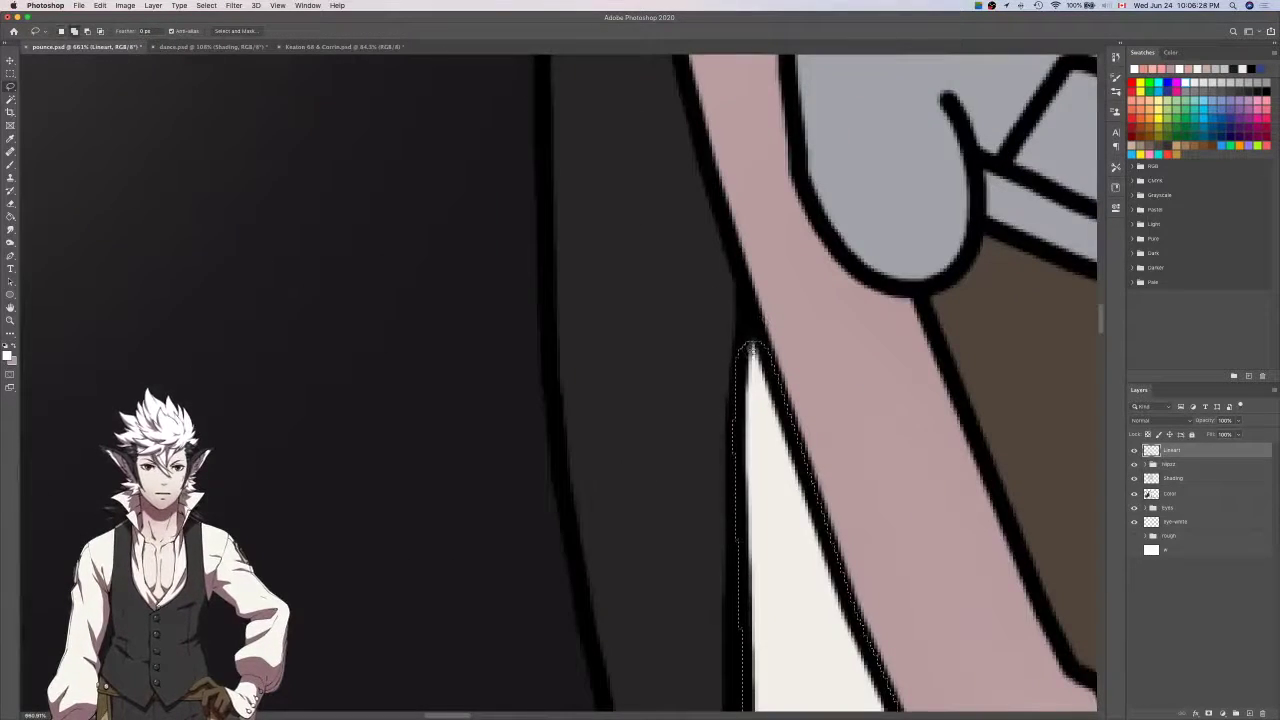
scroll(773, 340, down, 8)
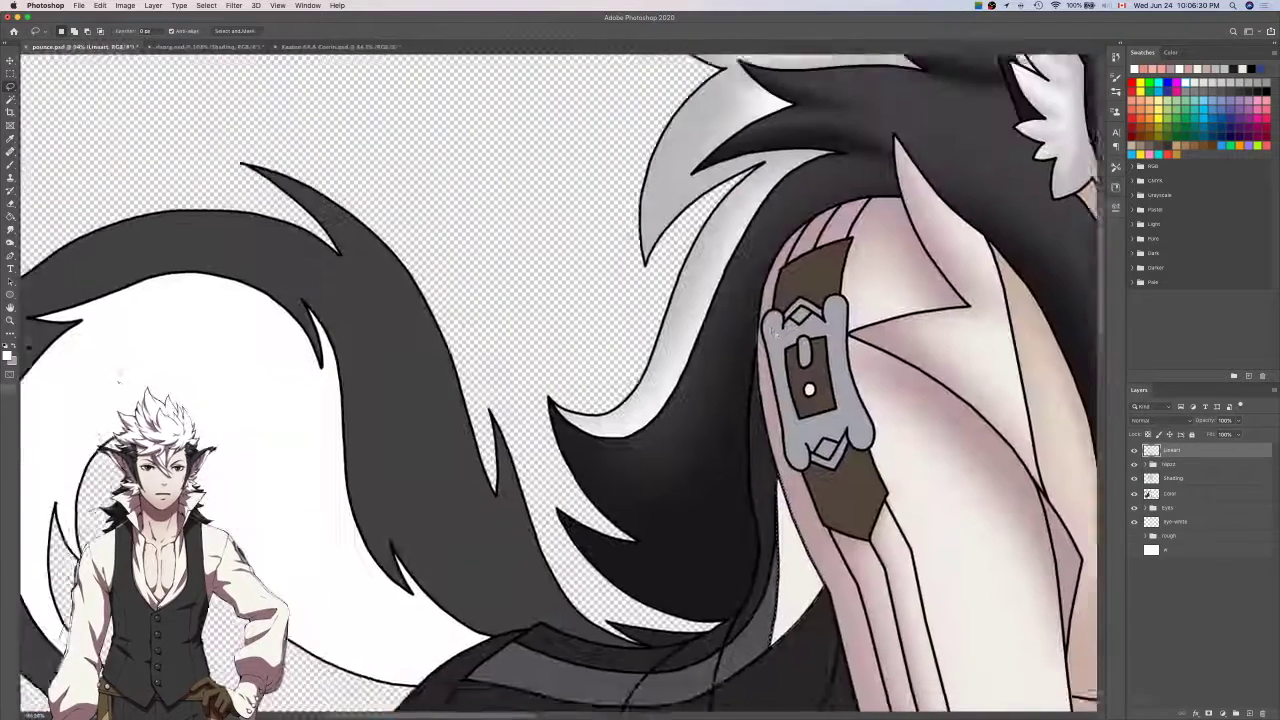
Toggle the Lineart and Shading layers to examine the edge where the black hair meets the sleeve beside the buckle.
scroll(773, 350, down, 1)
scroll(765, 365, up, 5)
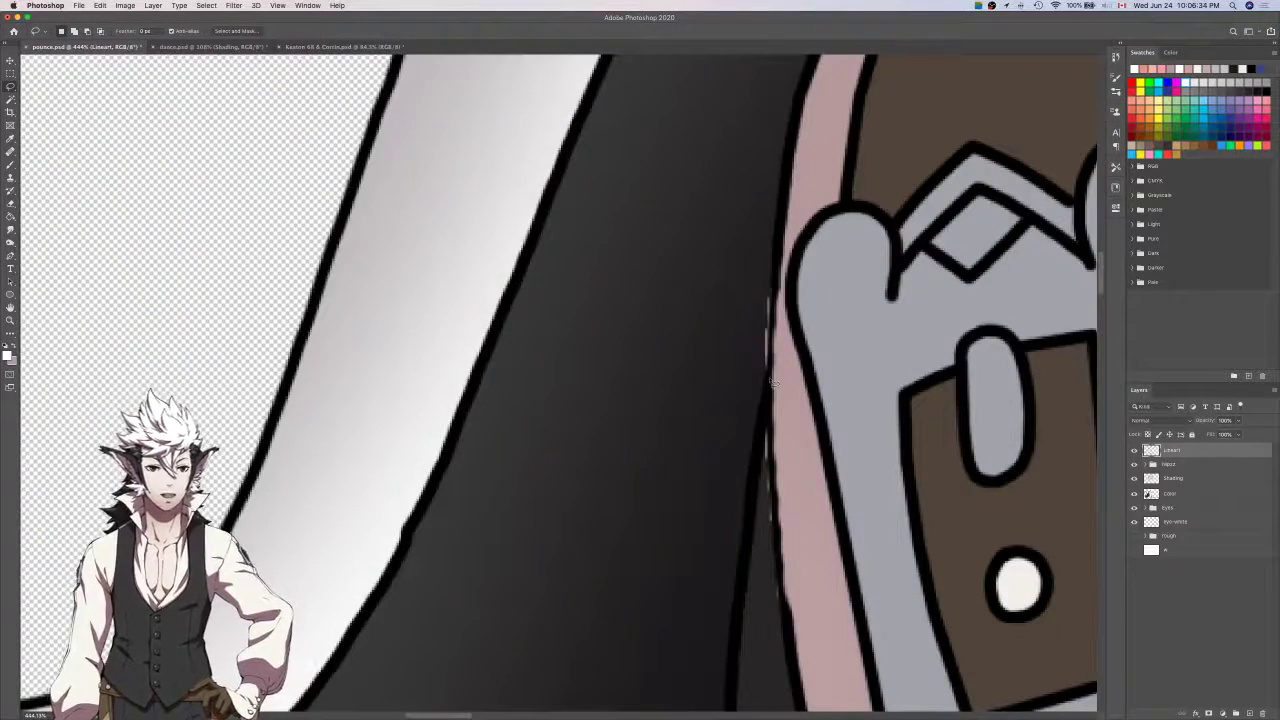
scroll(773, 380, down, 2)
click(1134, 451)
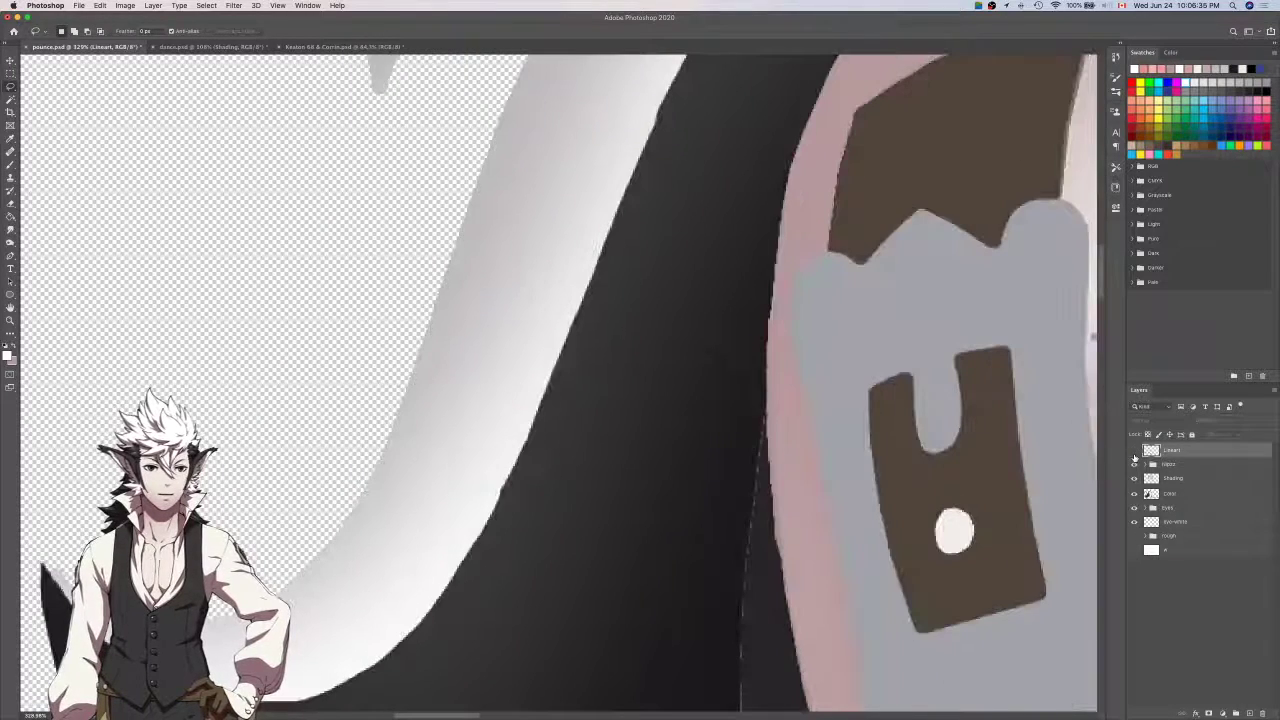
click(1134, 451)
click(1134, 451)
click(1134, 451)
click(1134, 451)
click(1134, 451)
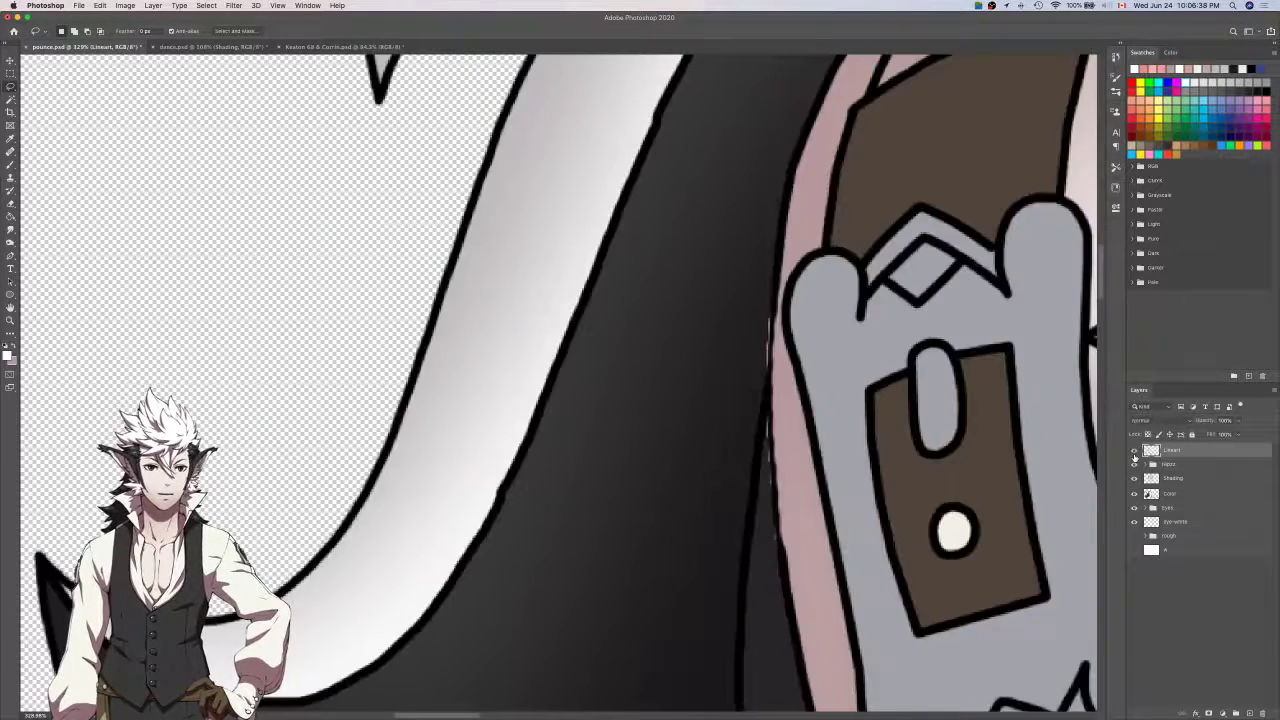
click(1134, 479)
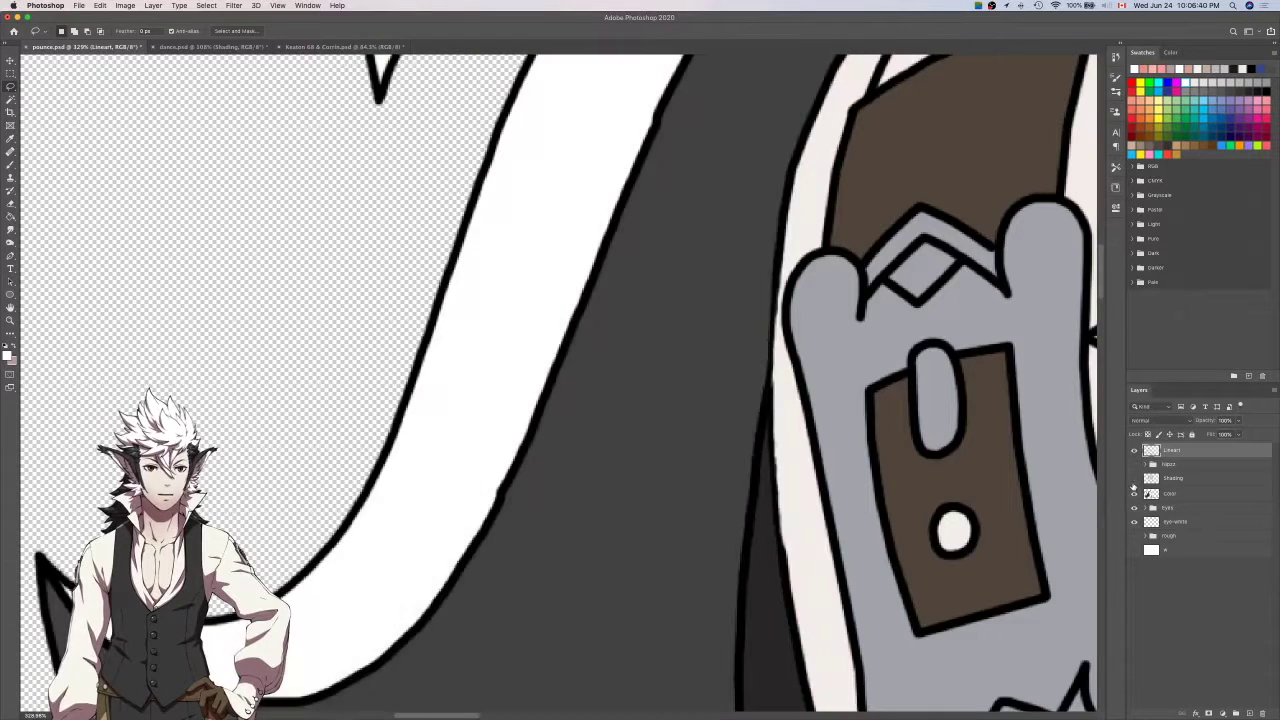
click(1134, 482)
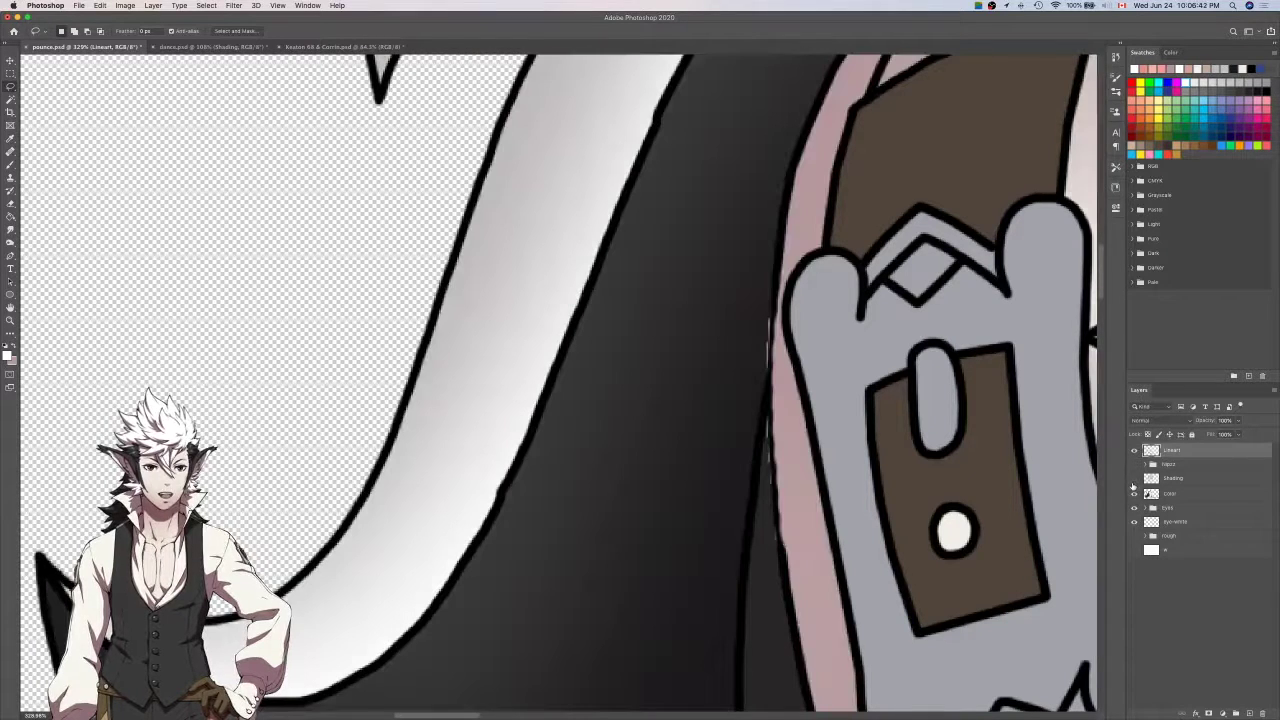
click(1134, 482)
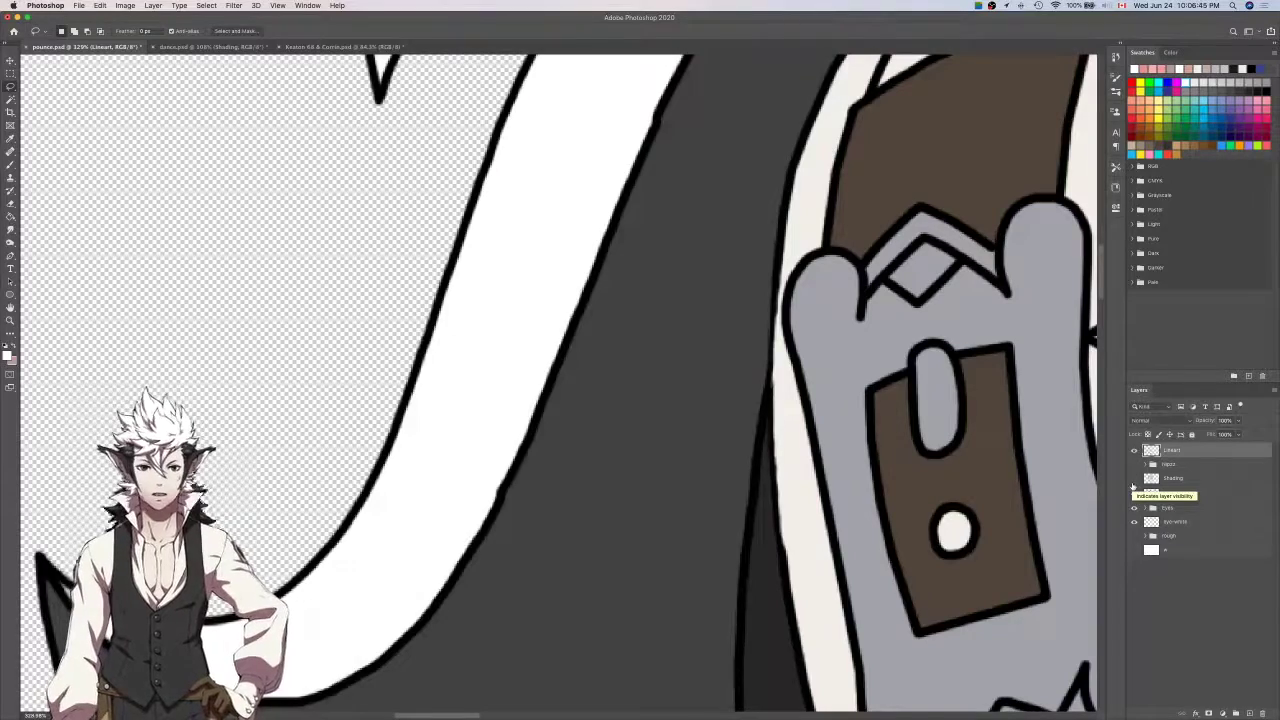
Extend the shirt patch selection into its lower corner above the black vest with the Lasso.
scroll(990, 523, down, 6)
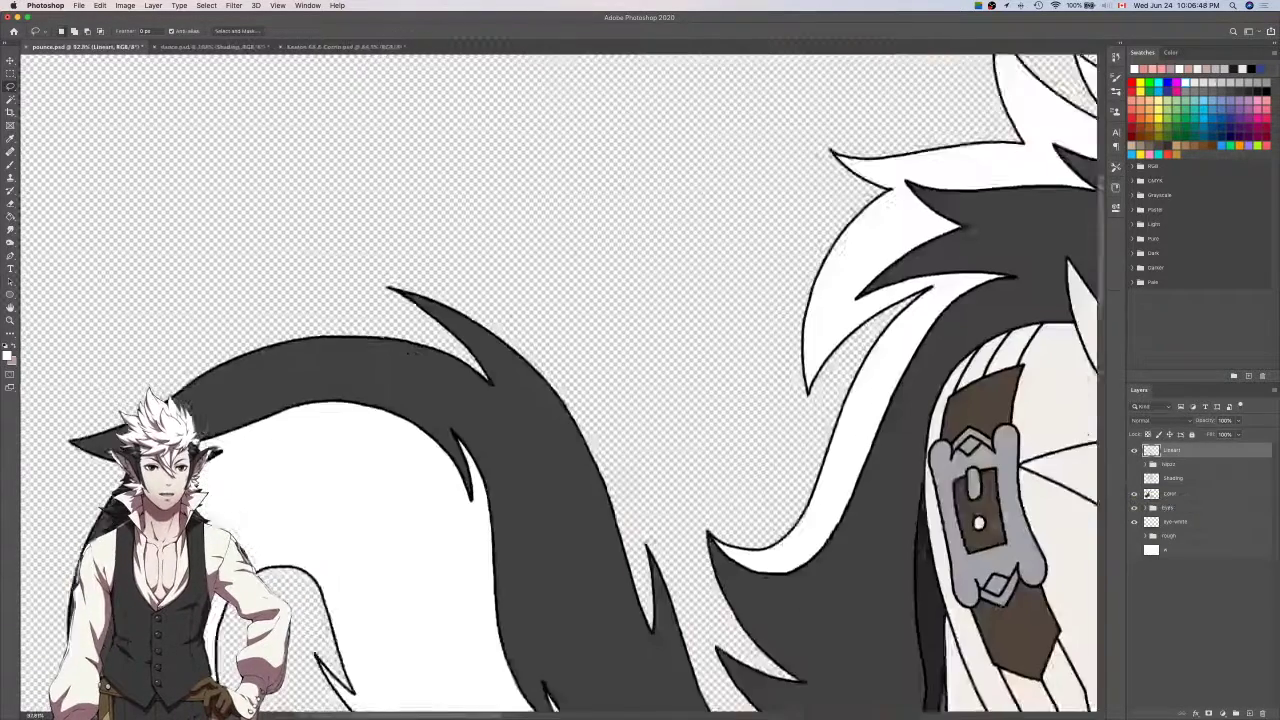
scroll(985, 520, down, 5)
scroll(949, 482, up, 4)
scroll(949, 484, down, 3)
scroll(950, 490, up, 4)
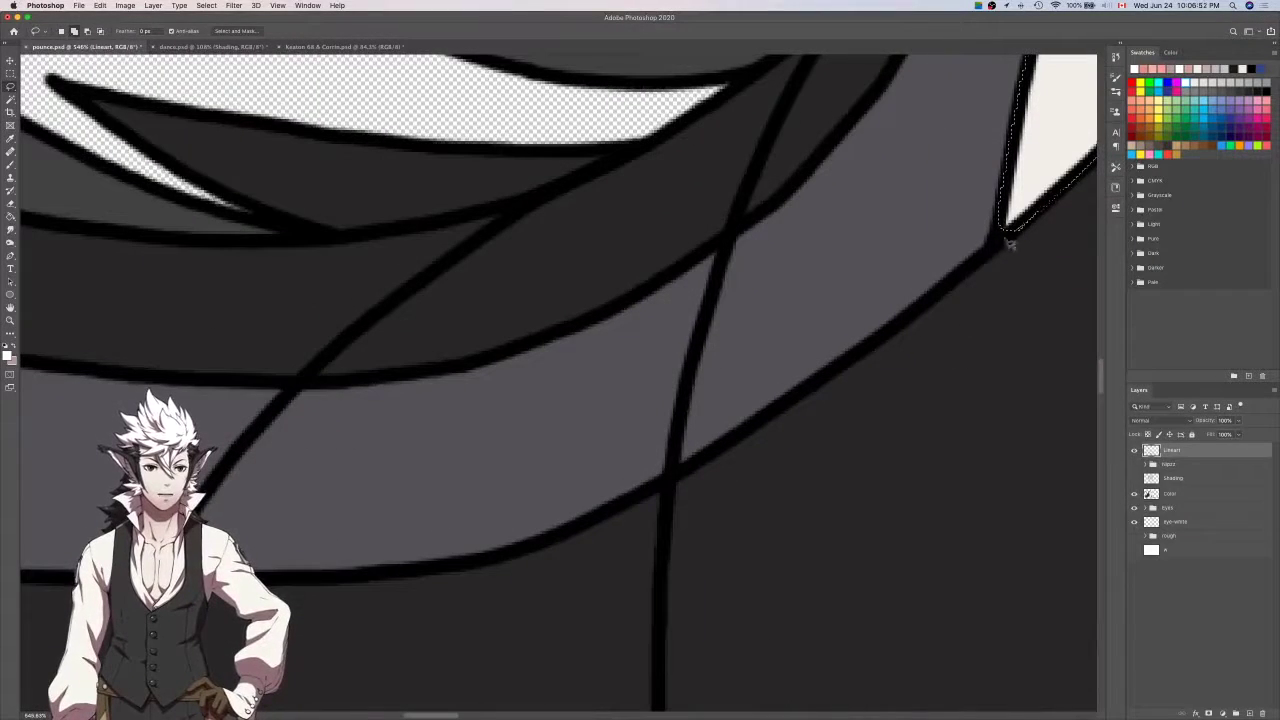
scroll(1005, 228, down, 2)
On the Shading layer, sample the sleeve's pink shading with Color hidden, brush it softly inside the selected shirt patch, and show Color again.
click(1134, 478)
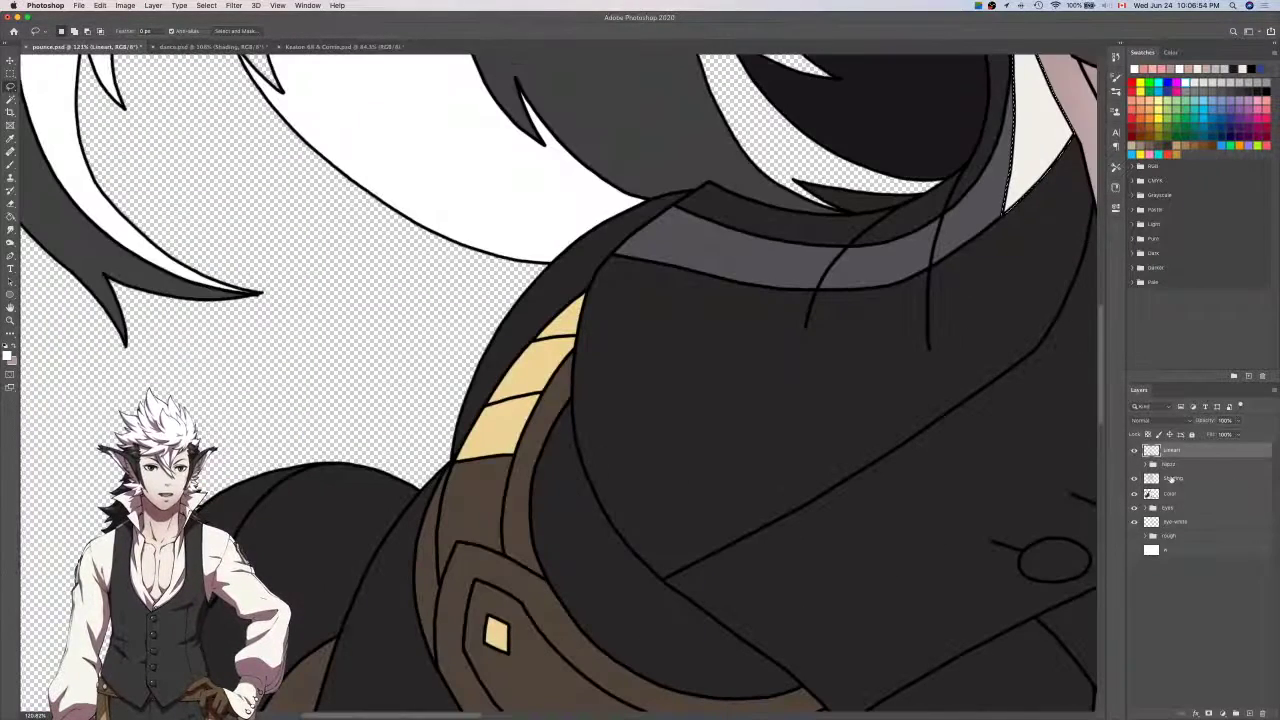
click(1168, 478)
click(1134, 493)
key(i)
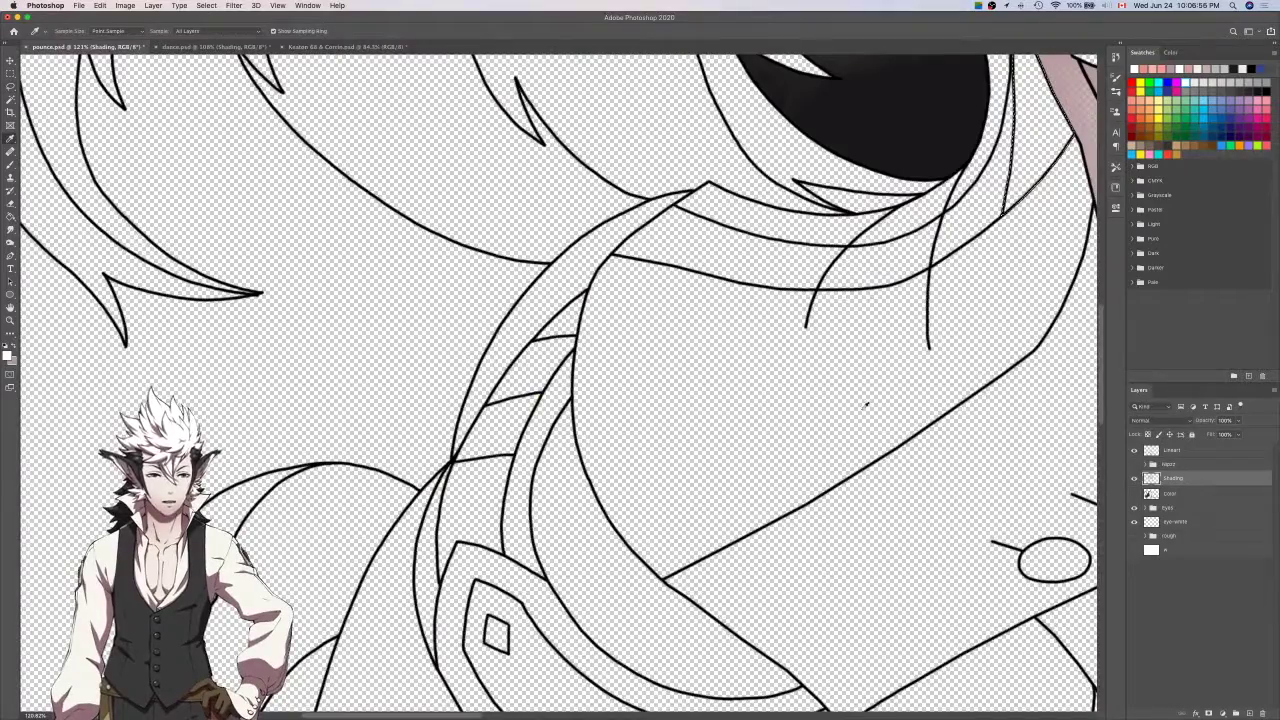
scroll(866, 403, up, 5)
scroll(866, 403, right, 5)
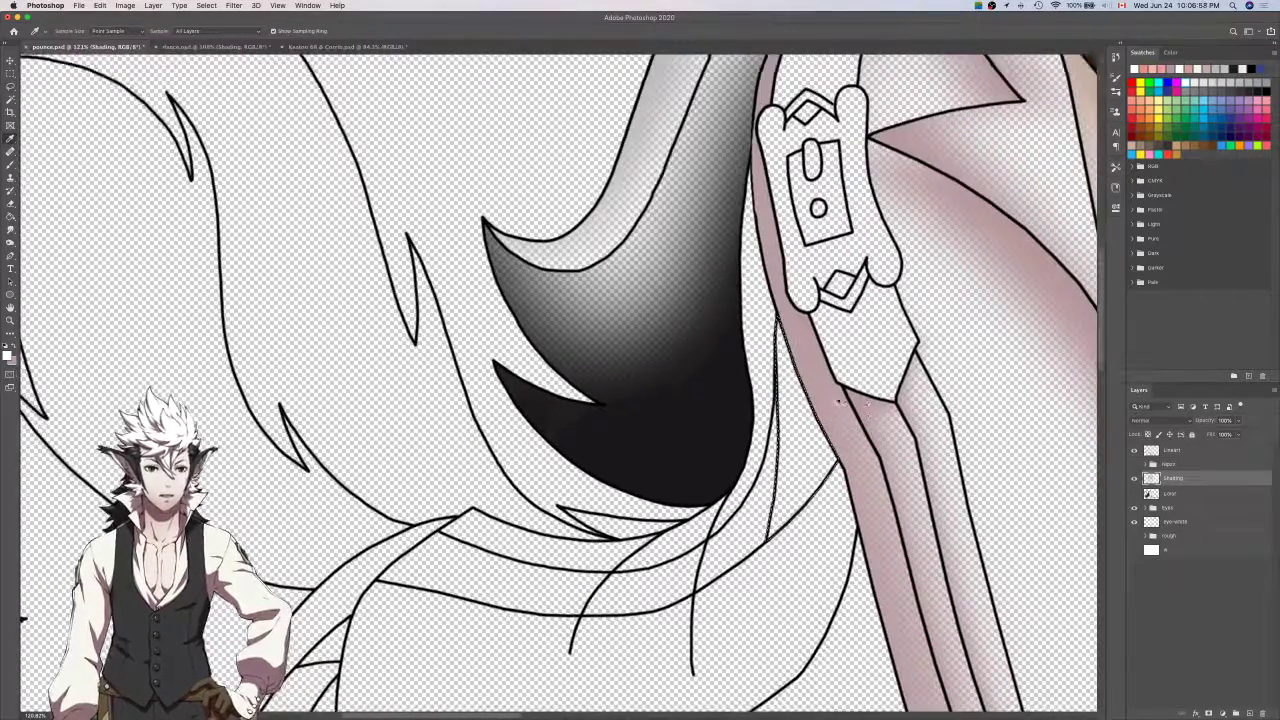
click(832, 399)
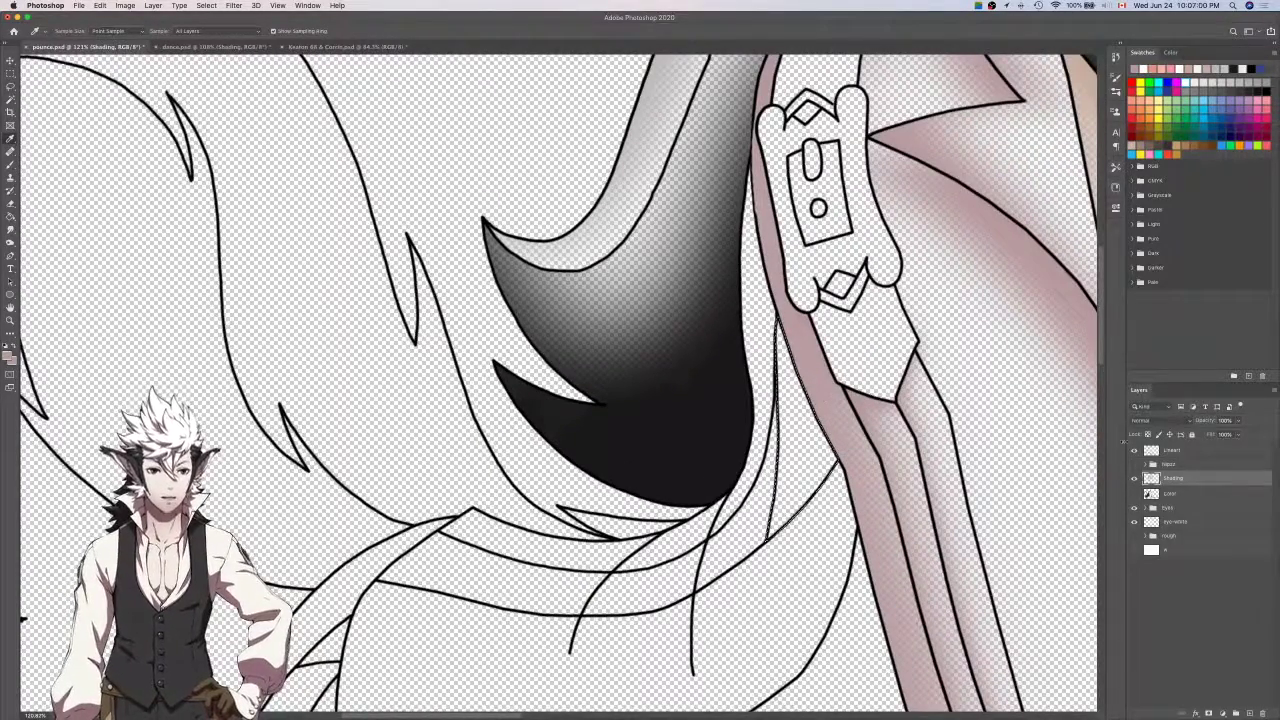
key(b)
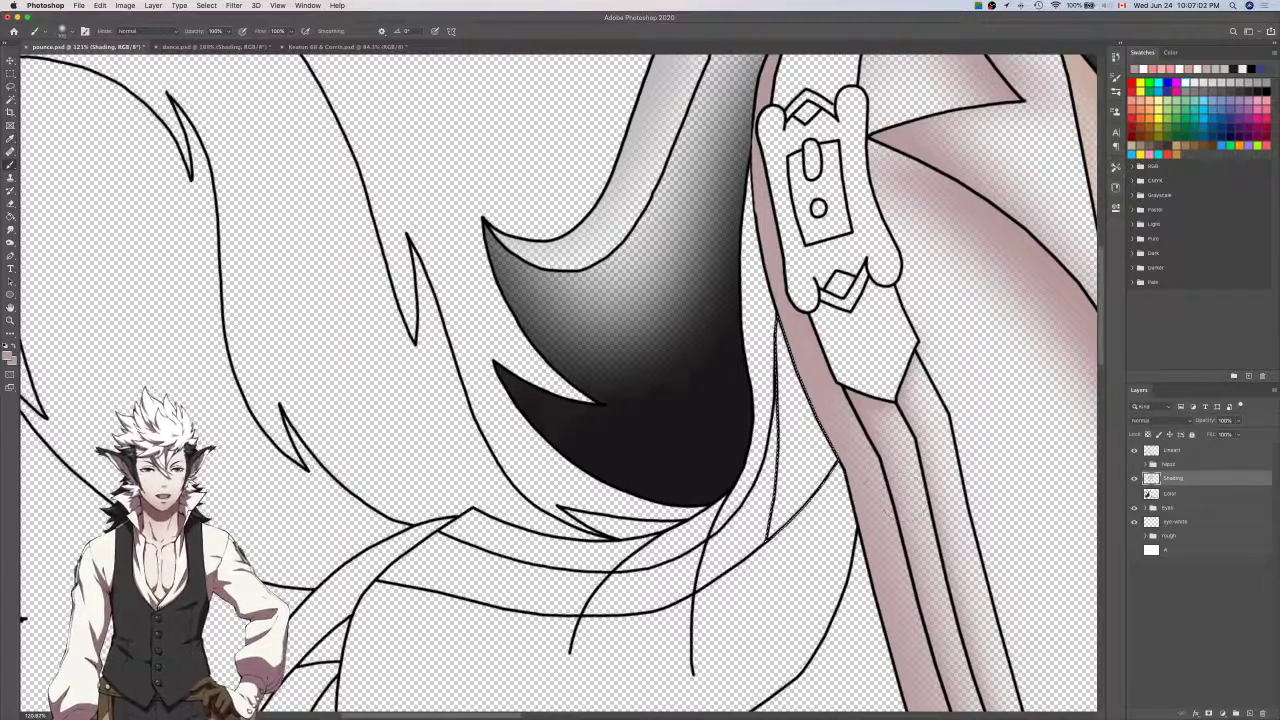
drag(785, 495, 768, 318)
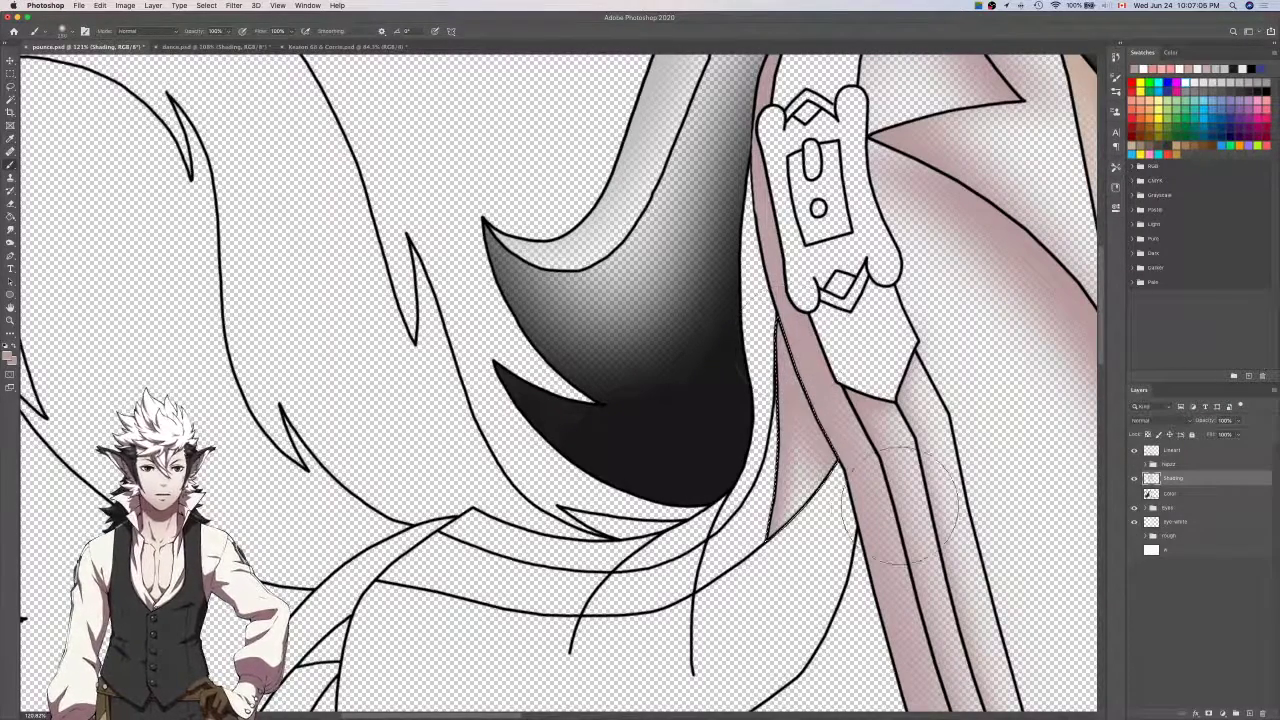
click(1135, 493)
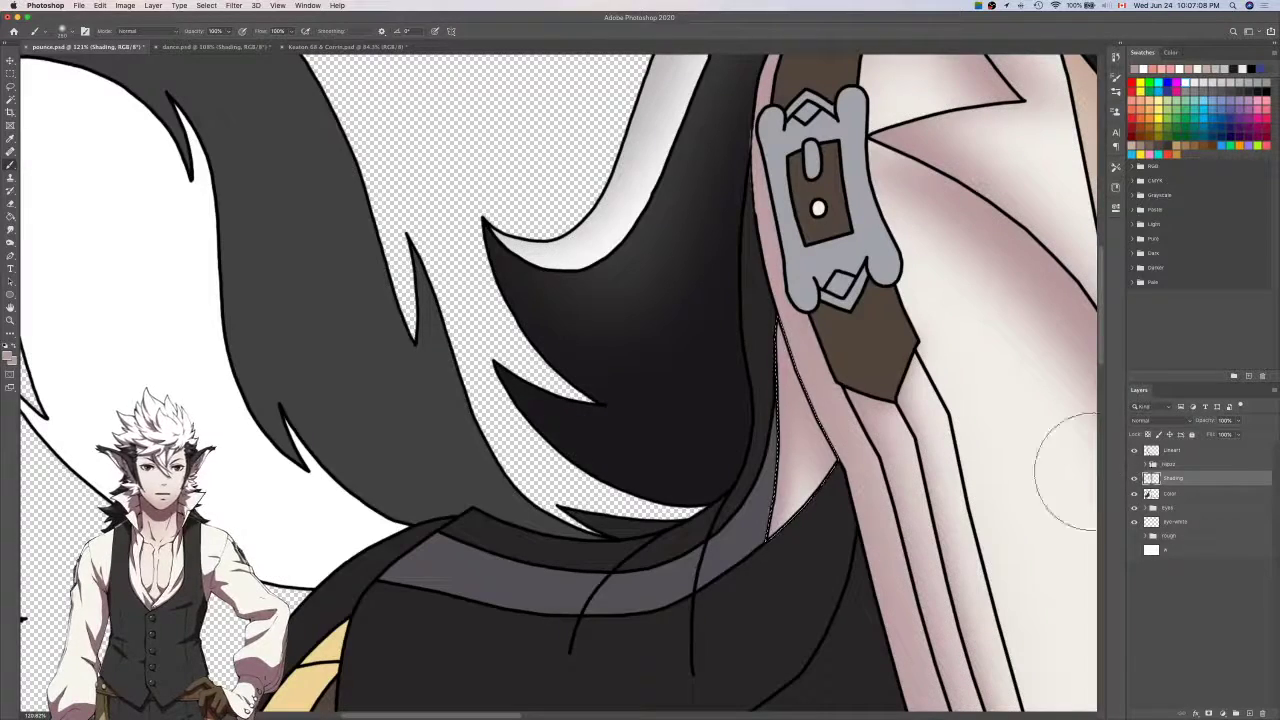
Make the Lineart layer active with a very small black brush and deselect the shirt patch.
click(1182, 452)
key(d)
key(bracketleft)
key(bracketleft)
key(bracketleft)
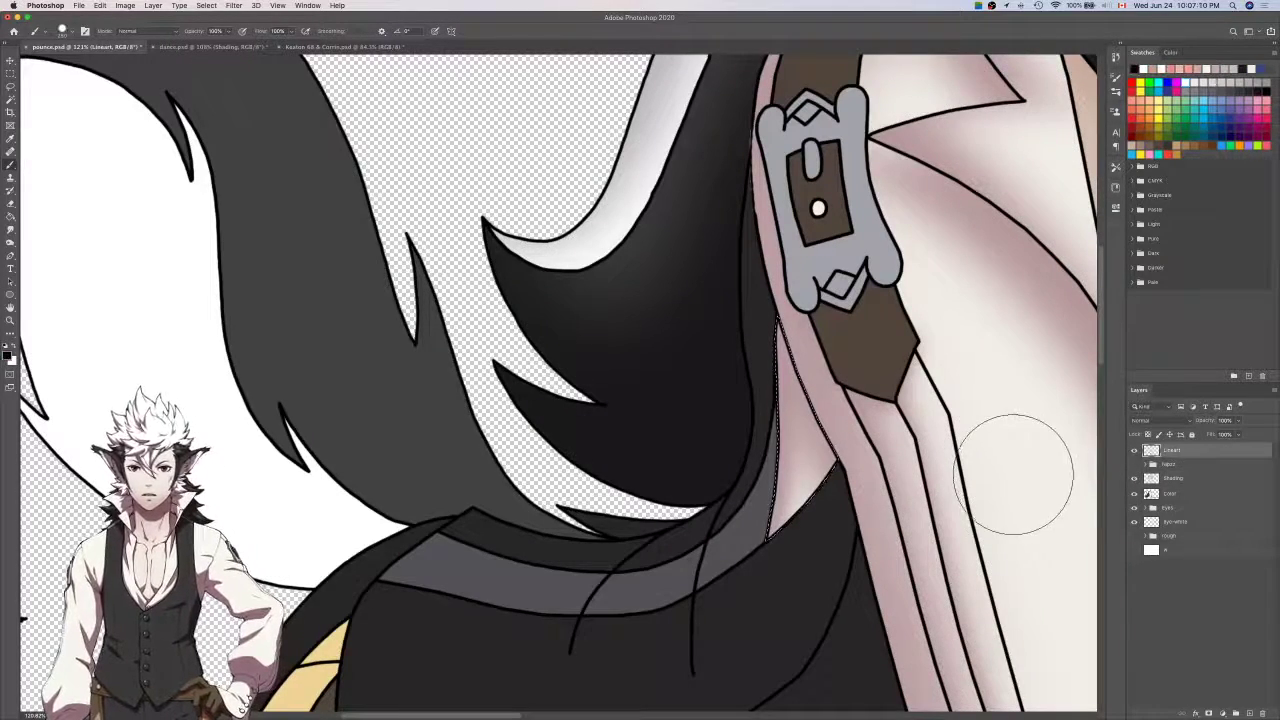
key(bracketleft)
key(bracketleft)
key(bracketleft)
key(bracketleft)
key(bracketleft)
key(bracketleft)
key(bracketleft)
key(bracketleft)
key(bracketleft)
key(bracketleft)
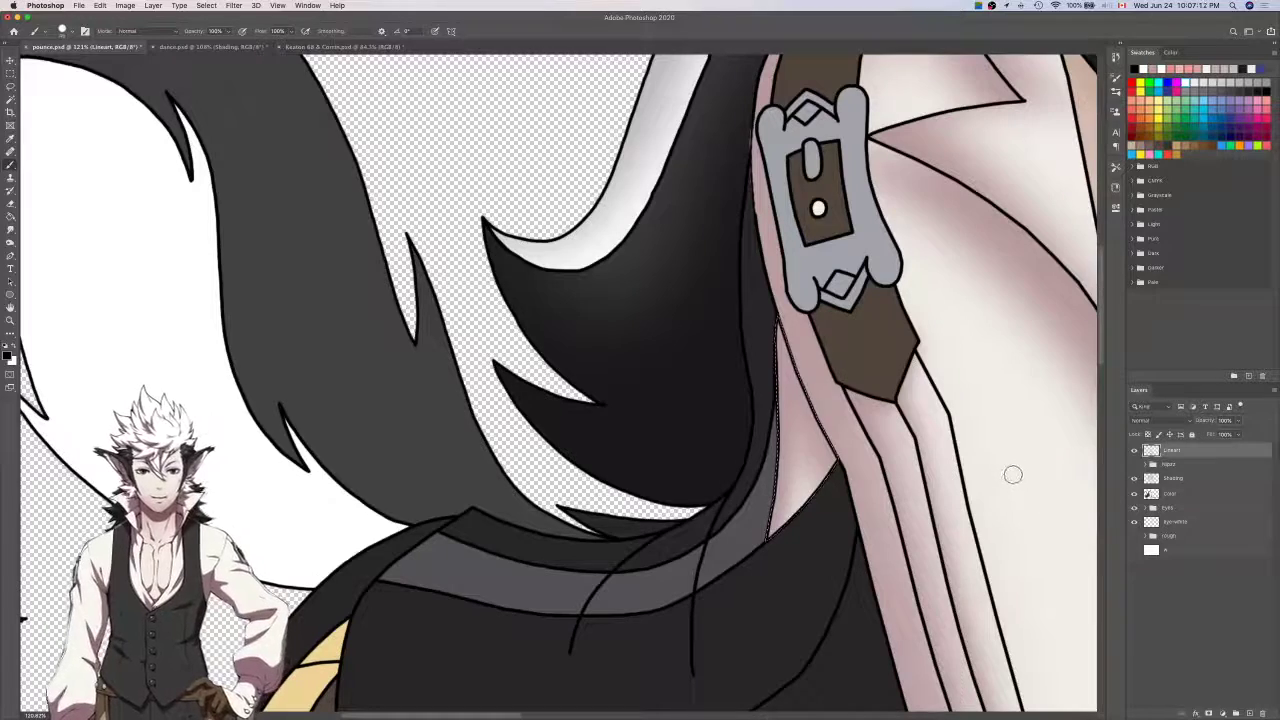
key(super+d)
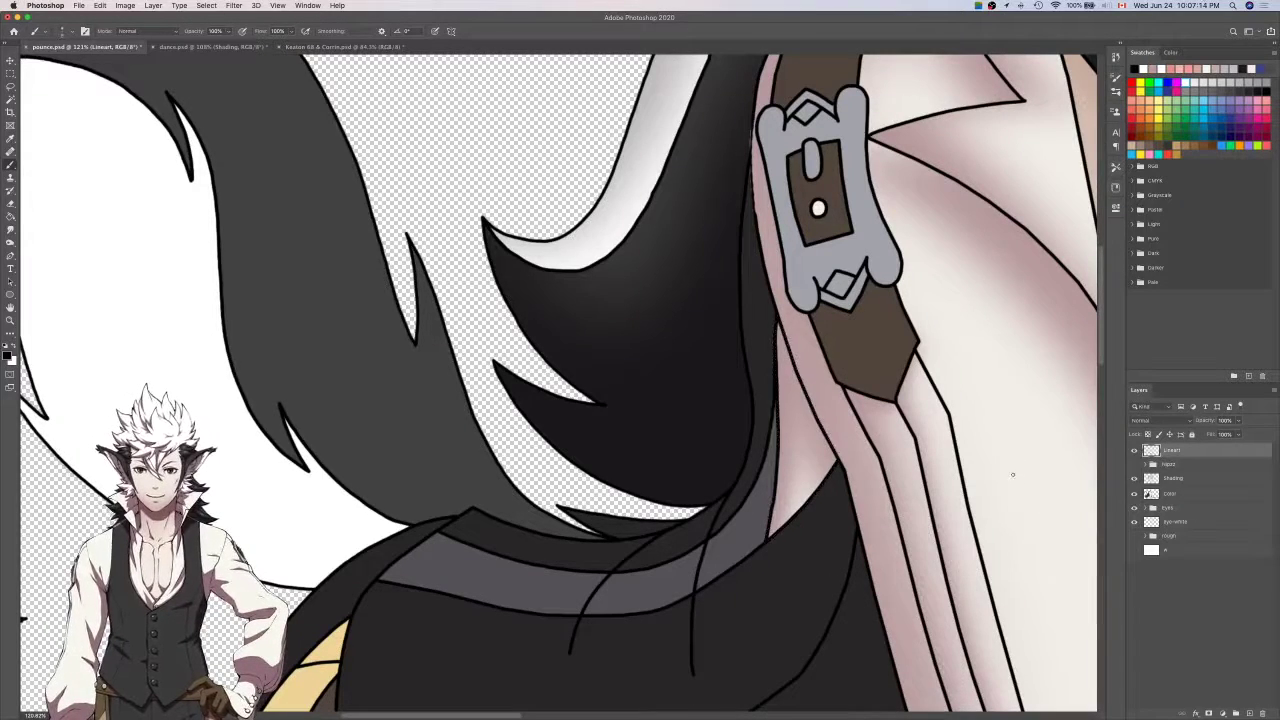
Thicken the outline between the black hair and the sleeve beside the buckle with connected straight black strokes, covering the pale gaps.
scroll(762, 194, up, 10)
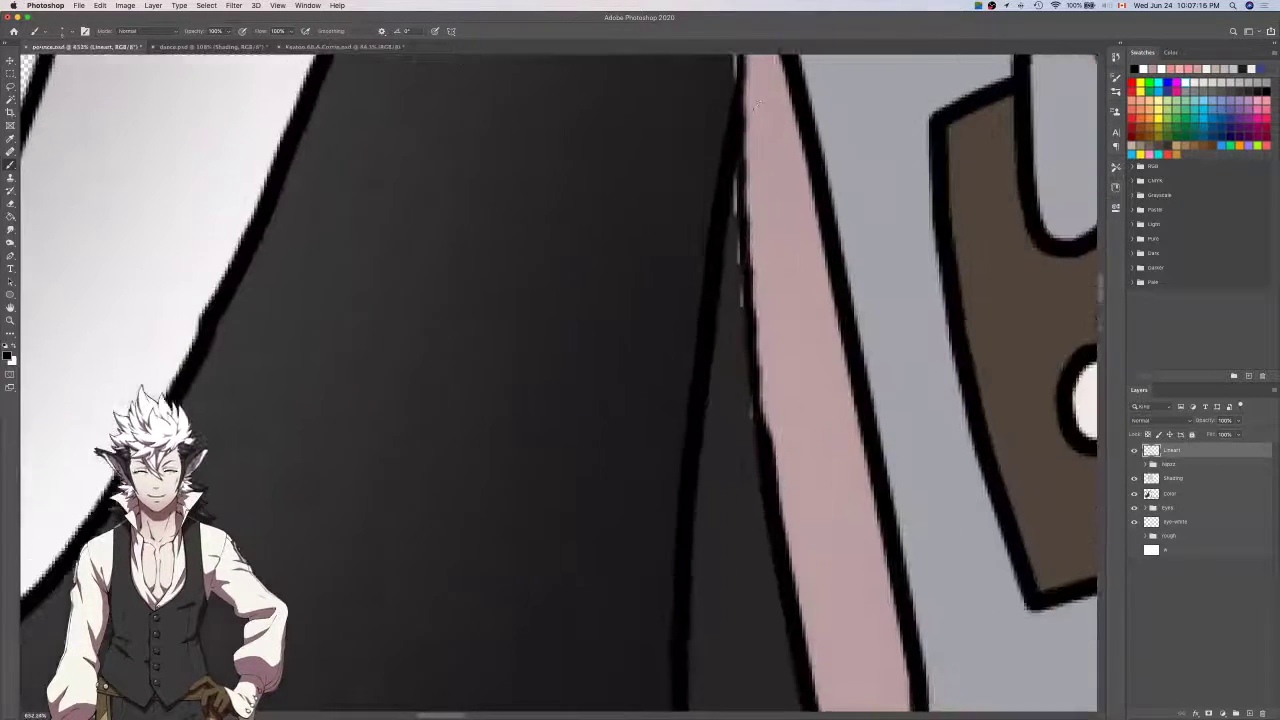
scroll(753, 150, down, 4)
scroll(752, 148, up, 2)
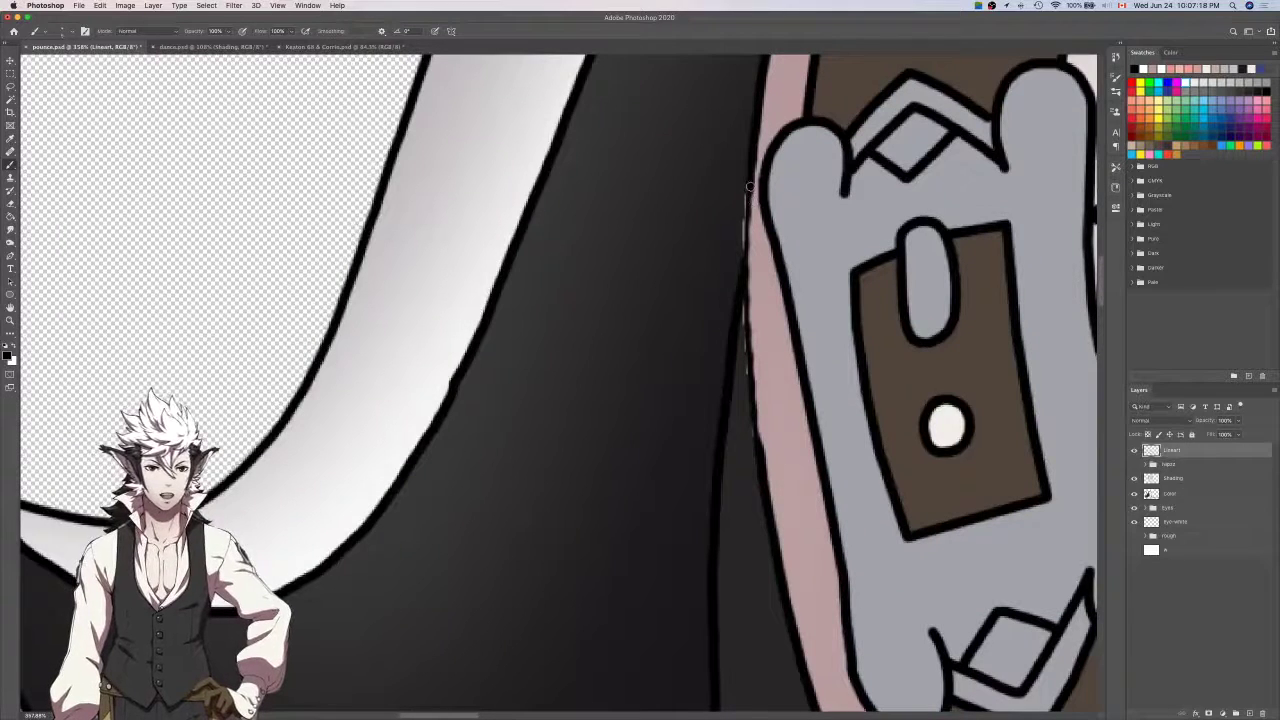
scroll(759, 450, up, 3)
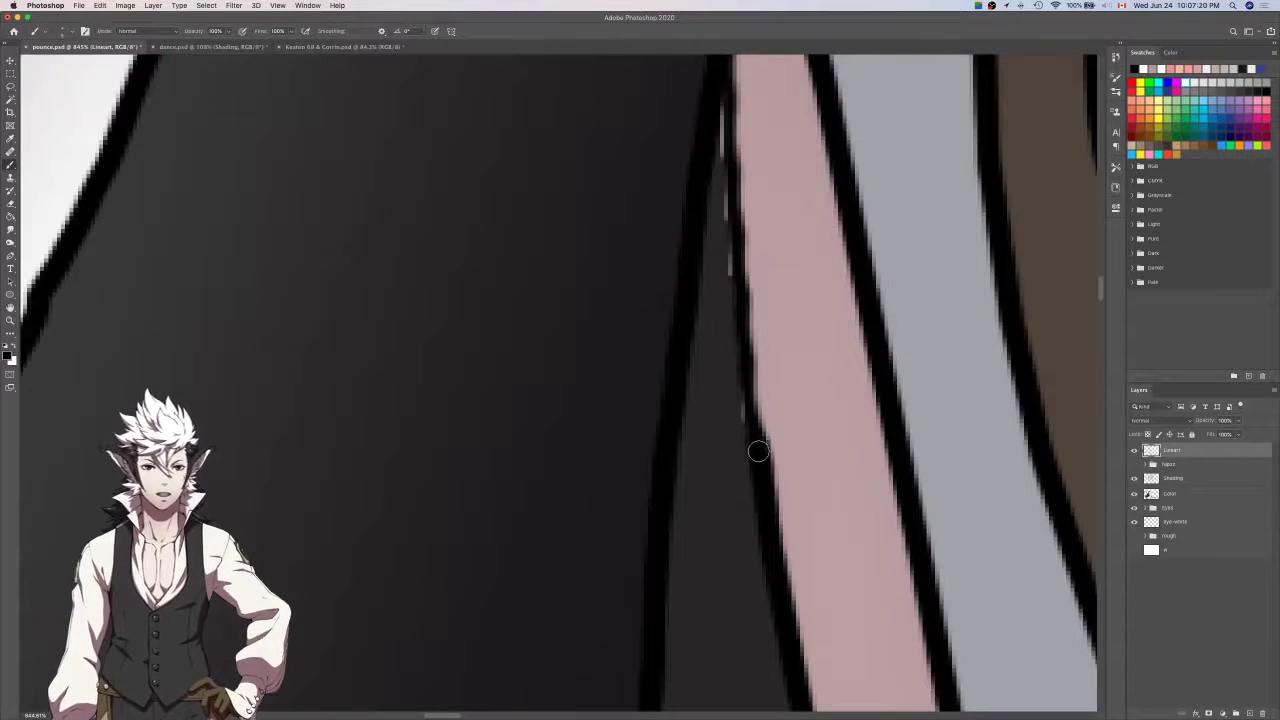
shift+click(737, 297)
scroll(737, 296, up, 3)
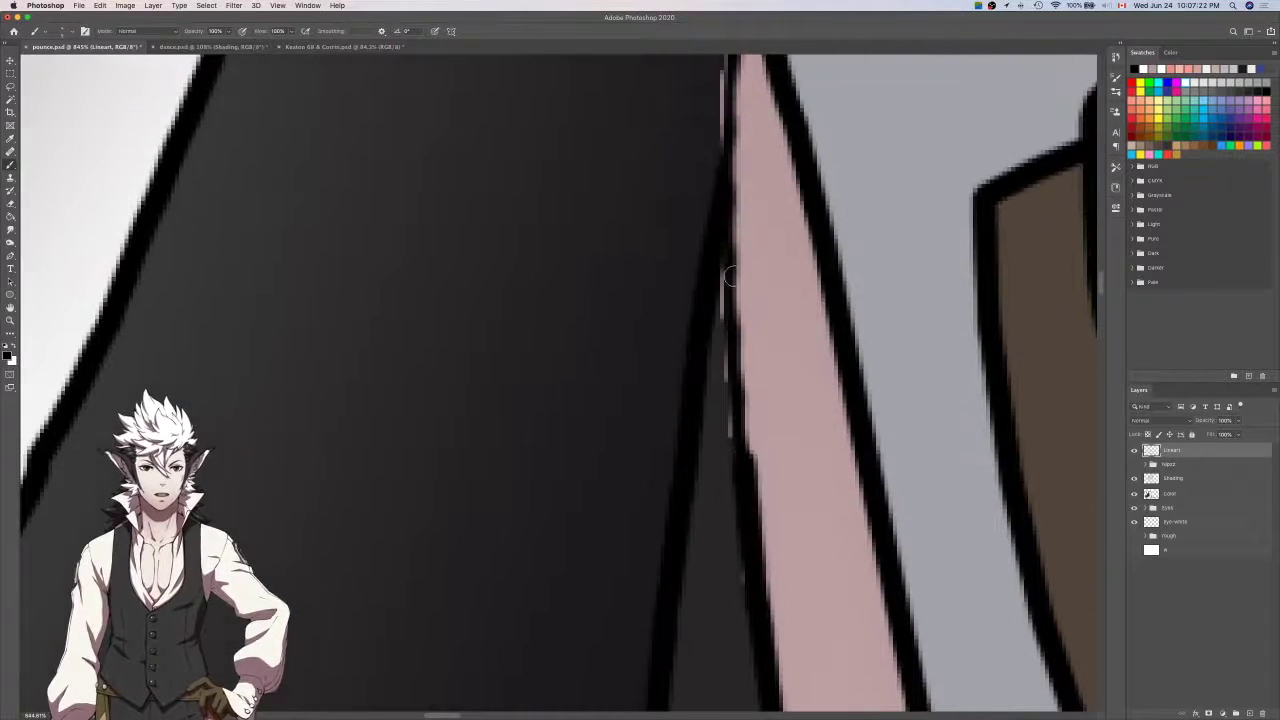
shift+click(731, 273)
scroll(731, 273, up, 3)
shift+click(730, 263)
scroll(730, 263, up, 2)
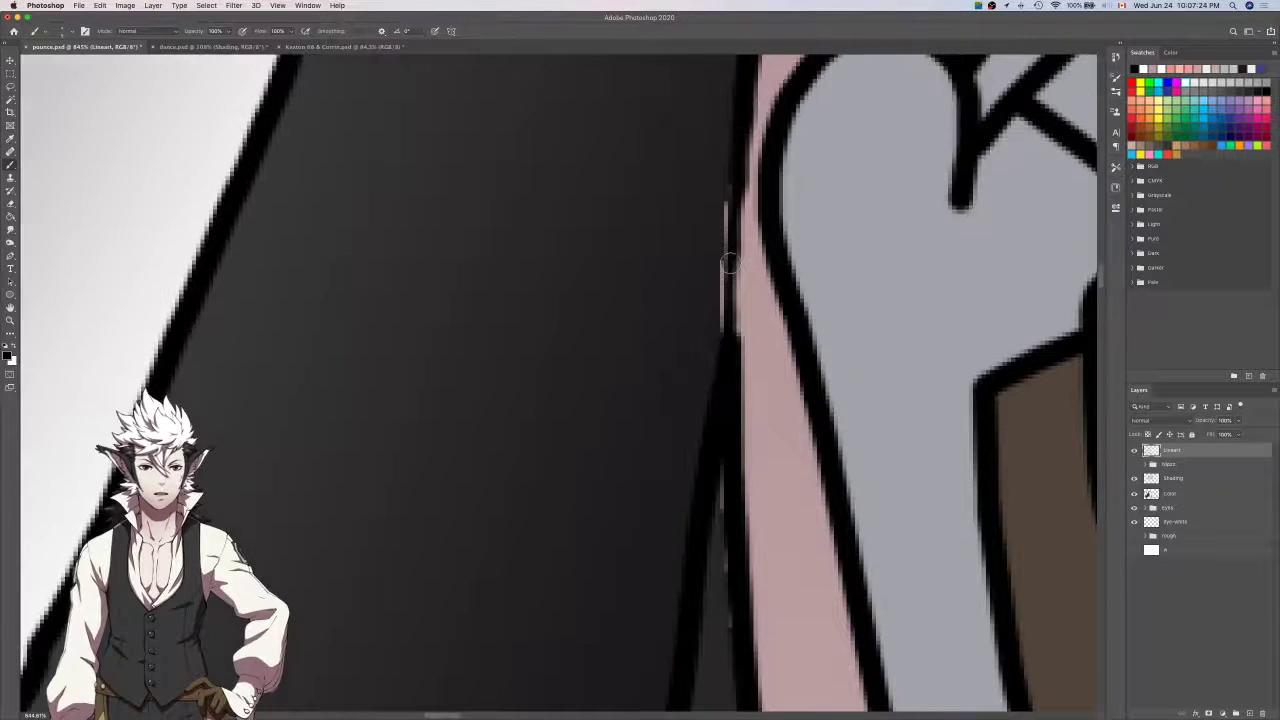
shift+click(735, 181)
scroll(736, 182, up, 2)
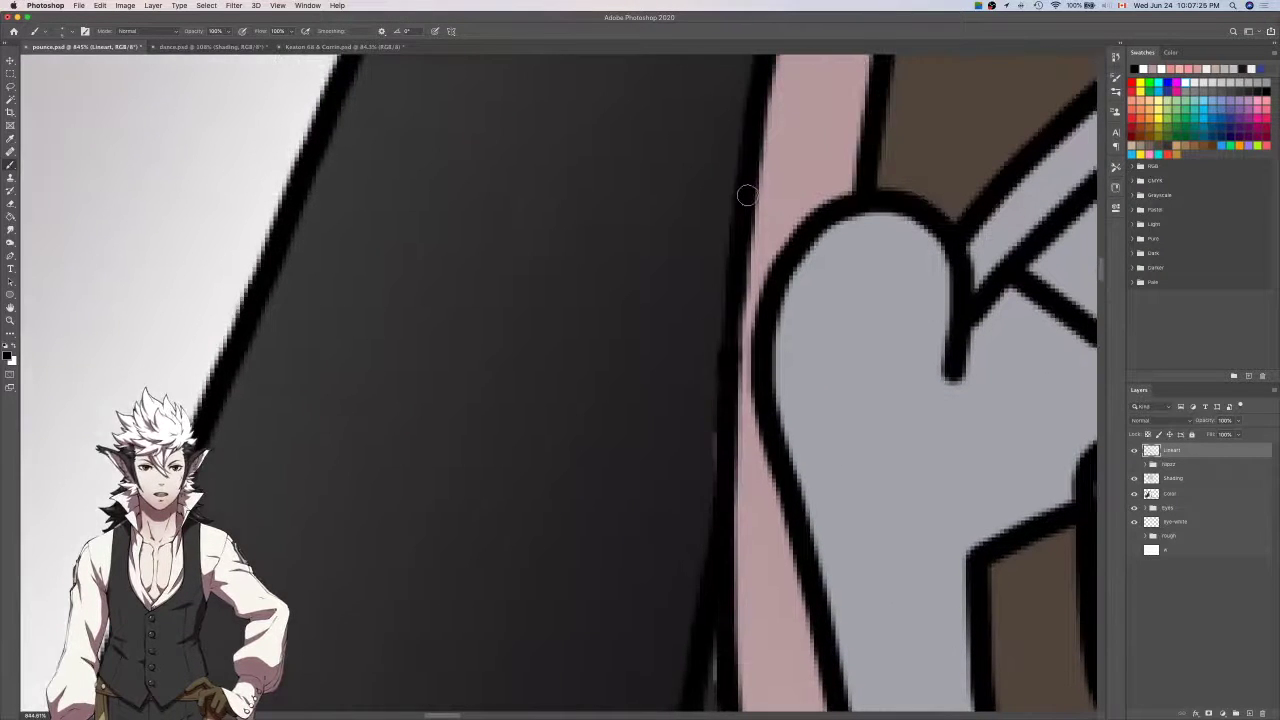
shift+click(746, 193)
scroll(749, 242, down, 5)
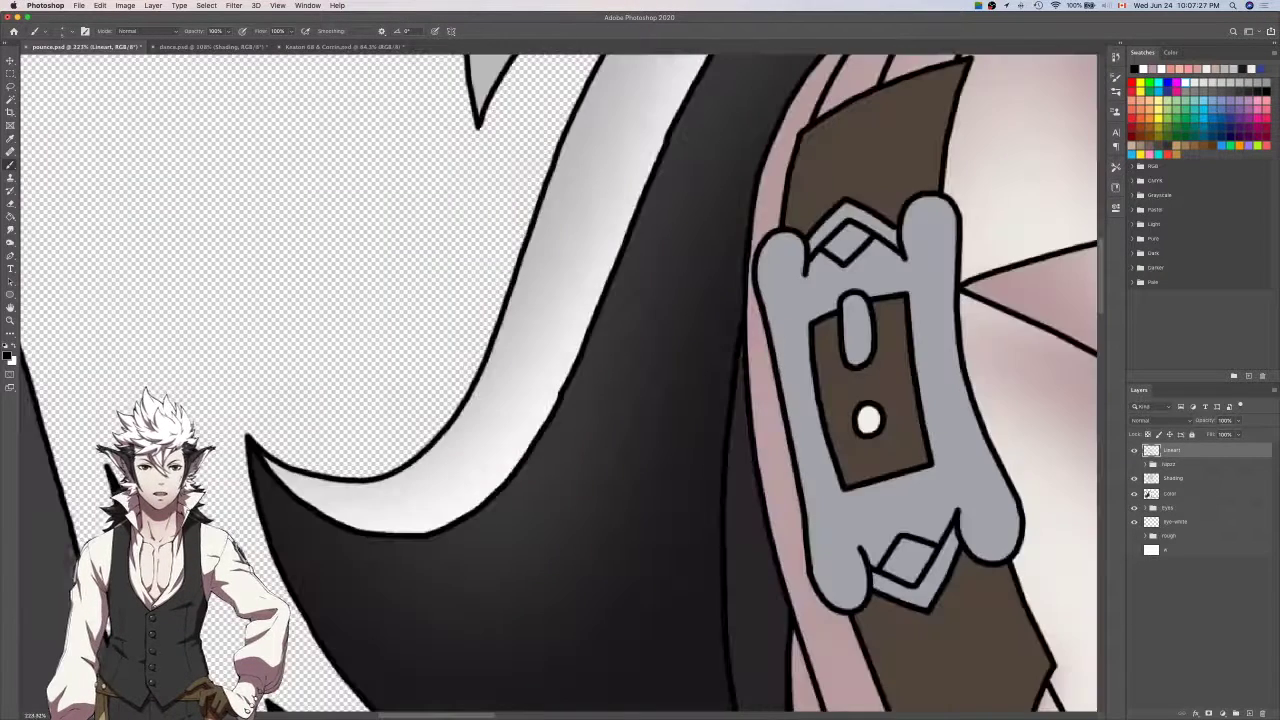
Make the Shading layer active and ready a smaller Eraser for the hair edge beside the buckle.
click(1212, 479)
key(e)
scroll(840, 470, left, 2)
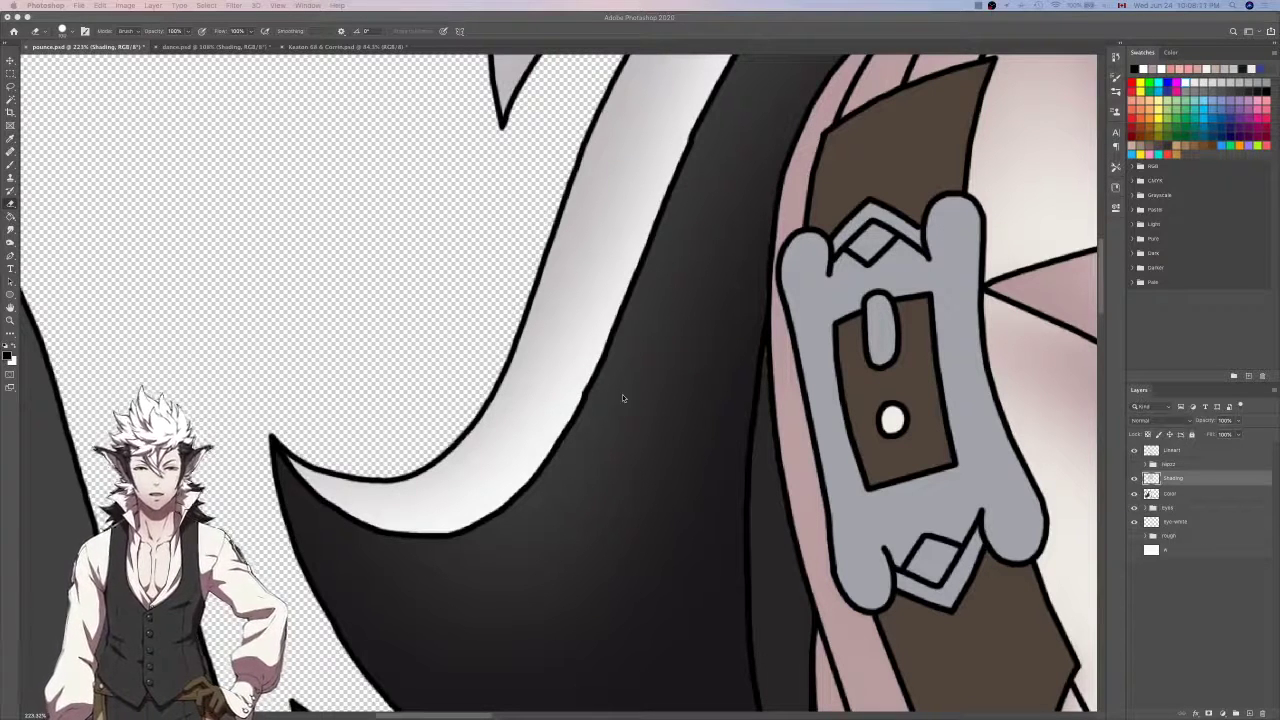
click(660, 383)
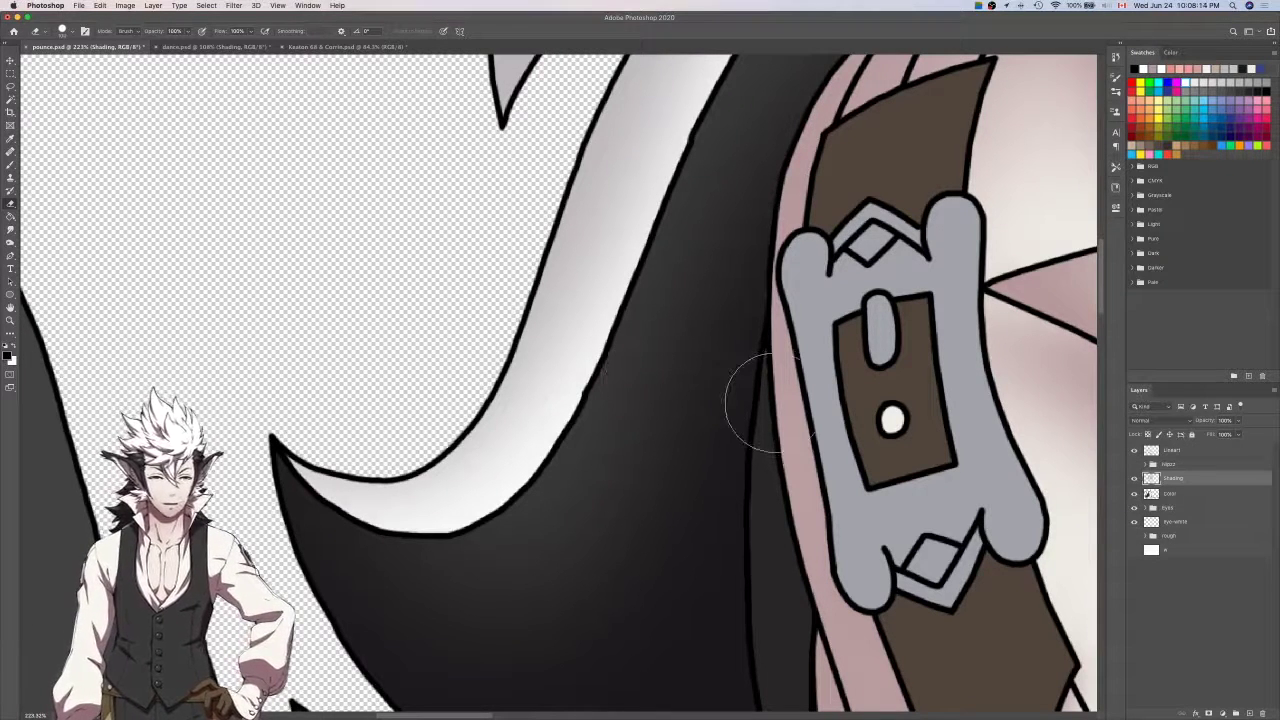
key(bracketleft)
key(bracketleft)
scroll(773, 401, up, 3)
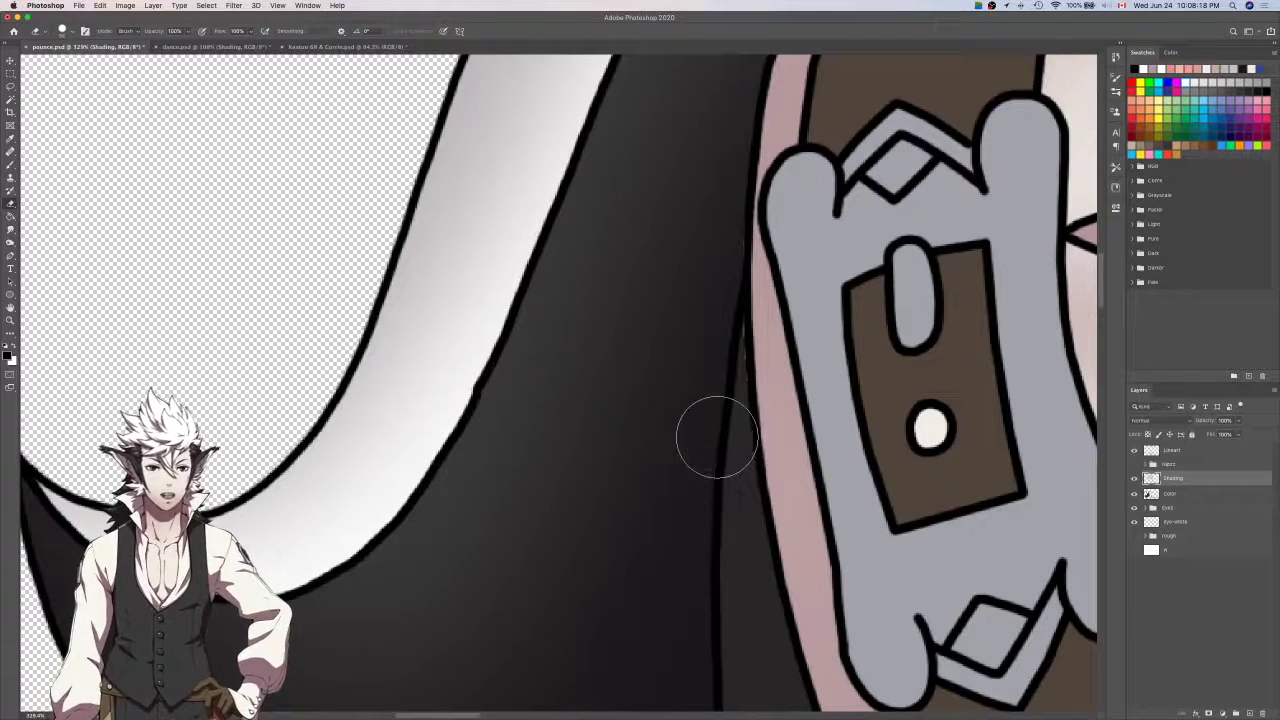
Try erasing the dark shading on the black hair beside the buckle and undo both strokes.
drag(670, 390, 558, 558)
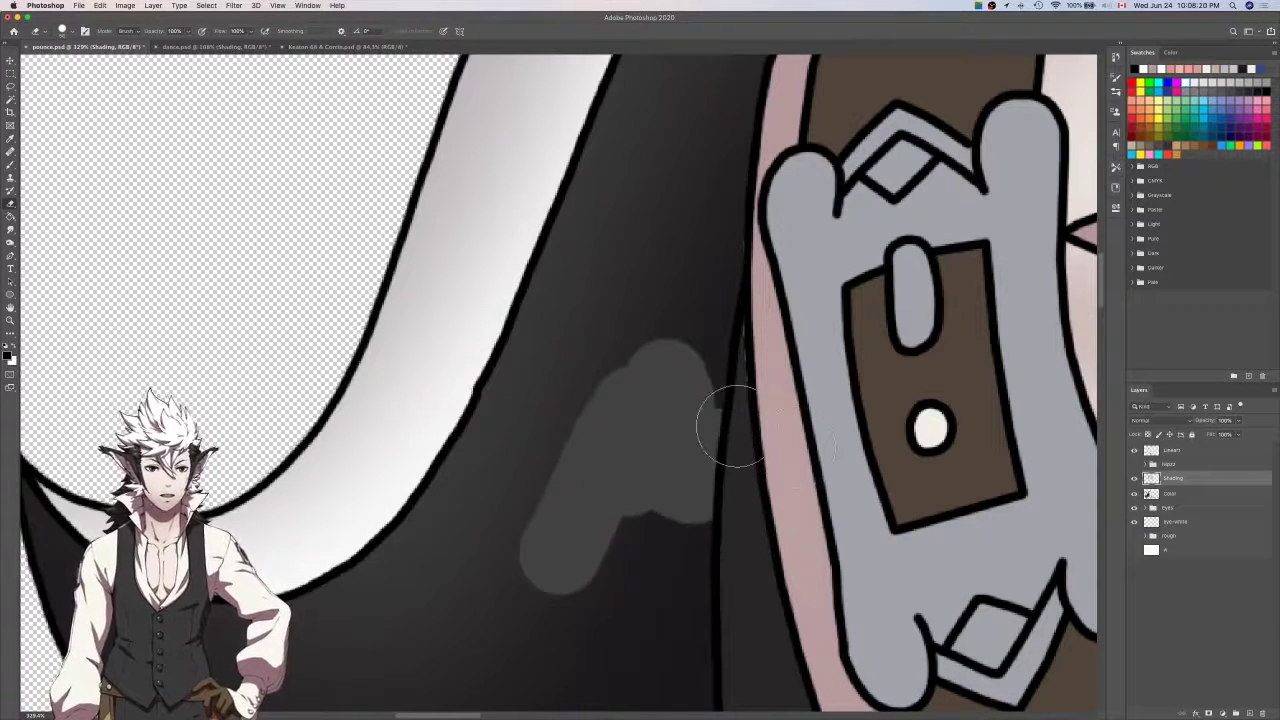
drag(717, 357, 717, 297)
key(super+z)
key(super+z)
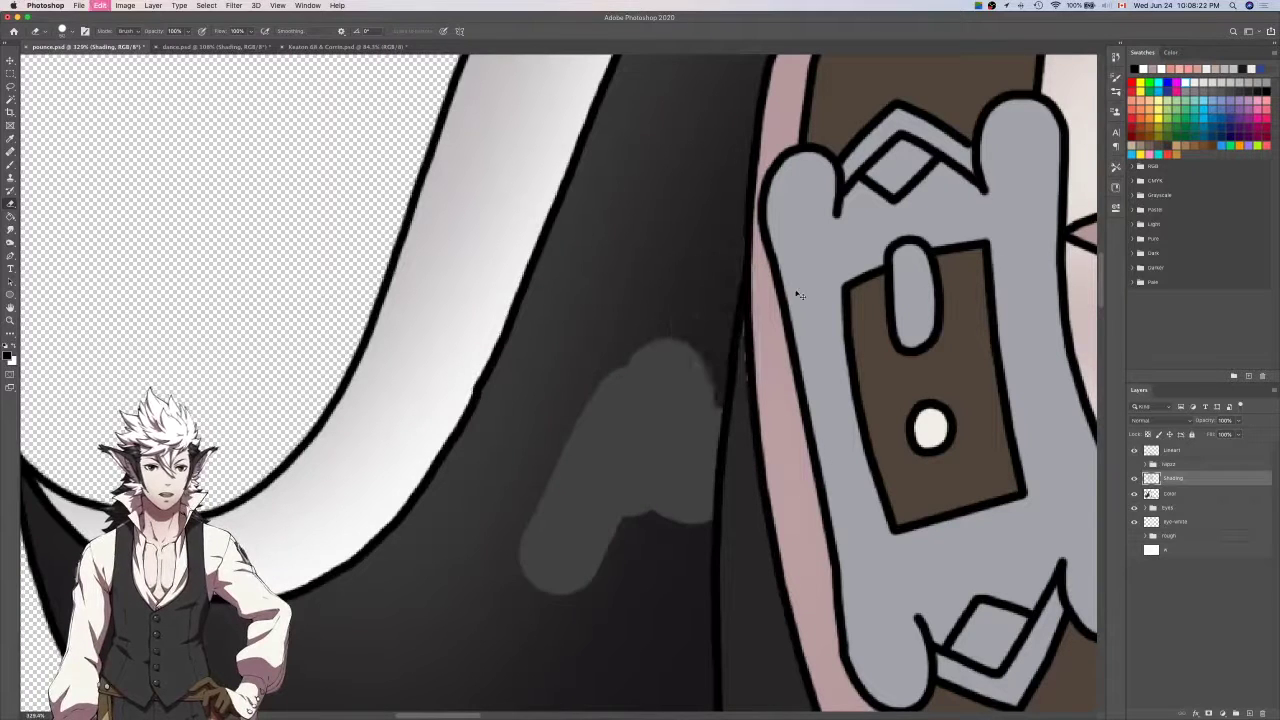
scroll(797, 292, up, 3)
scroll(770, 300, up, 6)
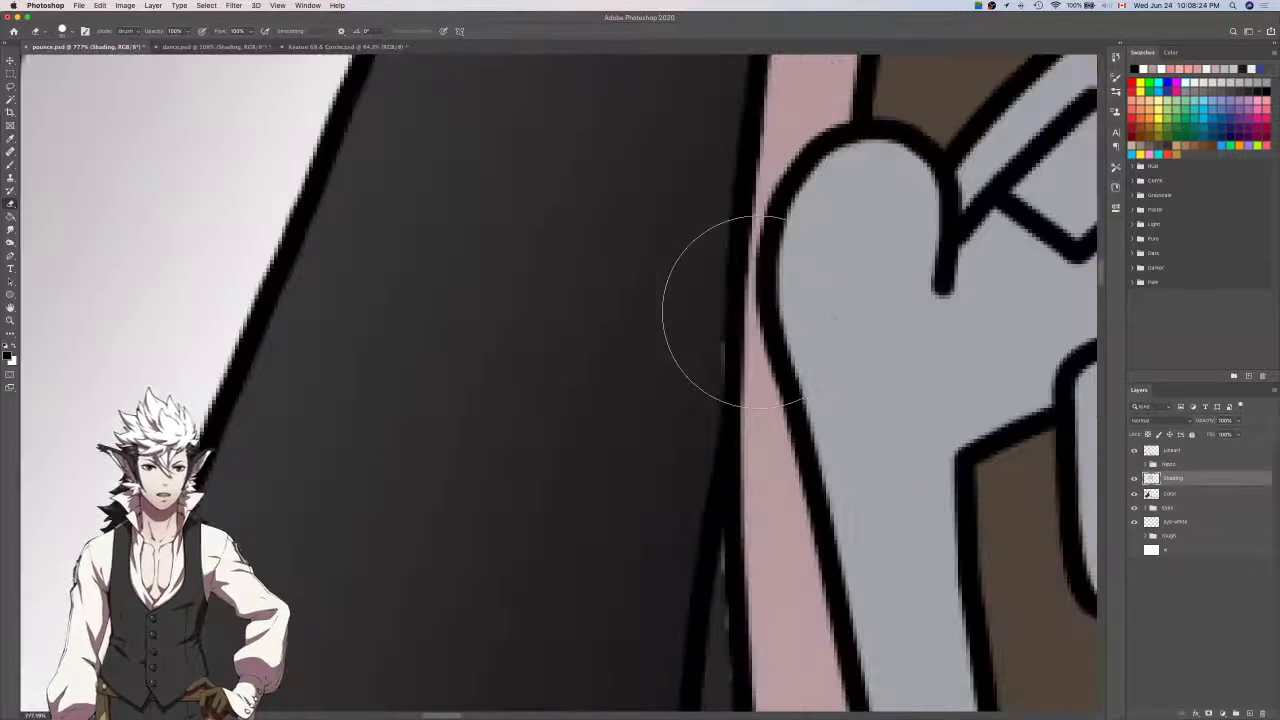
Examine the shading along the dark hair lock beside the arm strap with the Color layer hidden and shown.
key([)
key([)
key([)
key([)
key([)
key([)
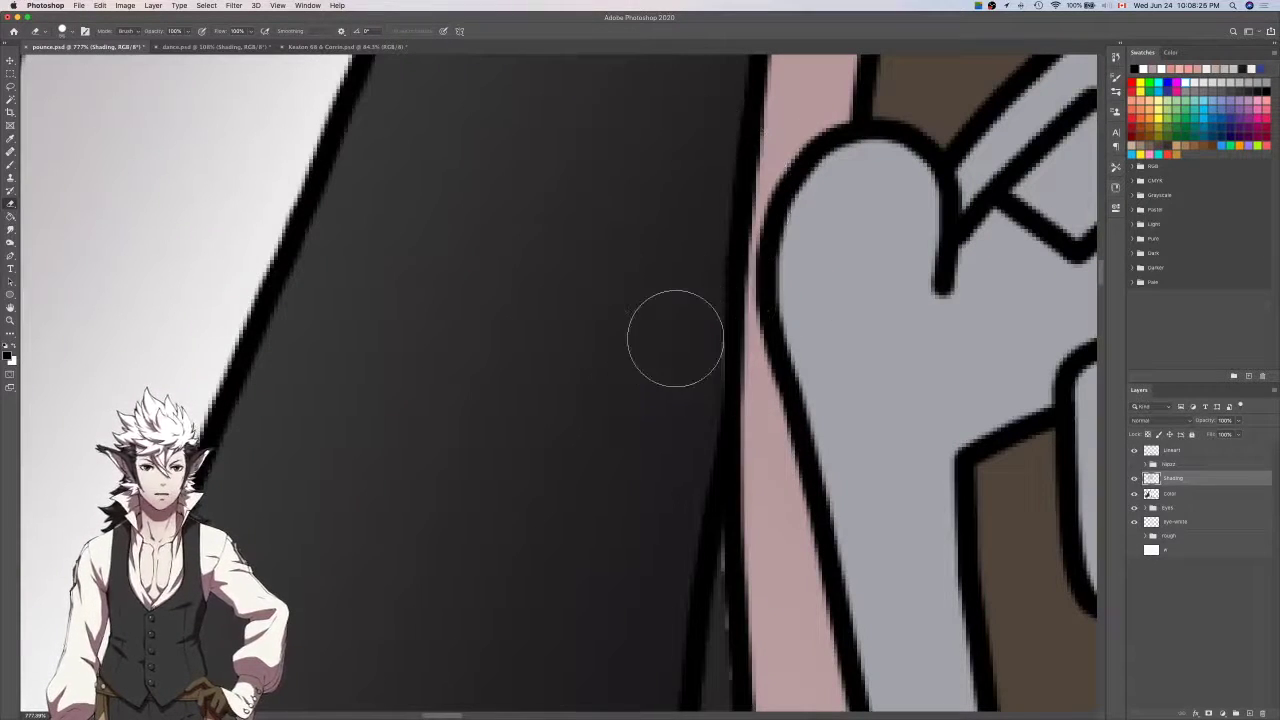
click(1135, 494)
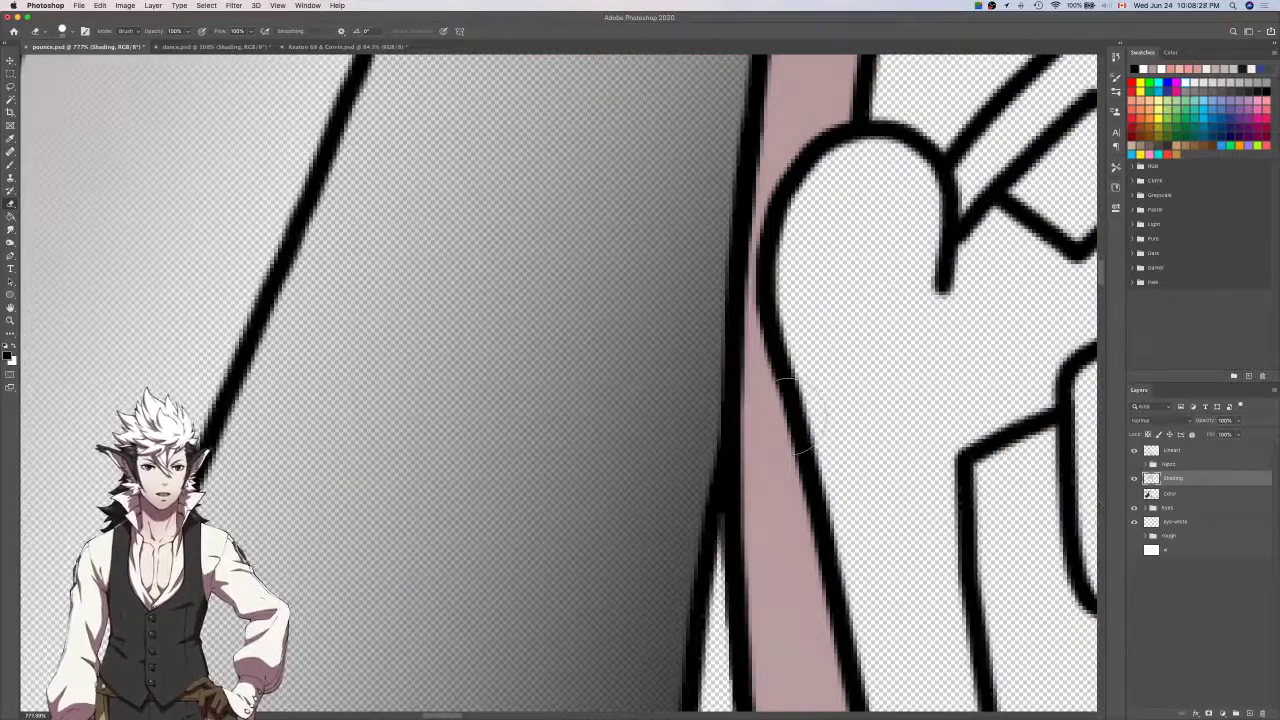
scroll(716, 367, down, 6)
scroll(716, 367, down, 3)
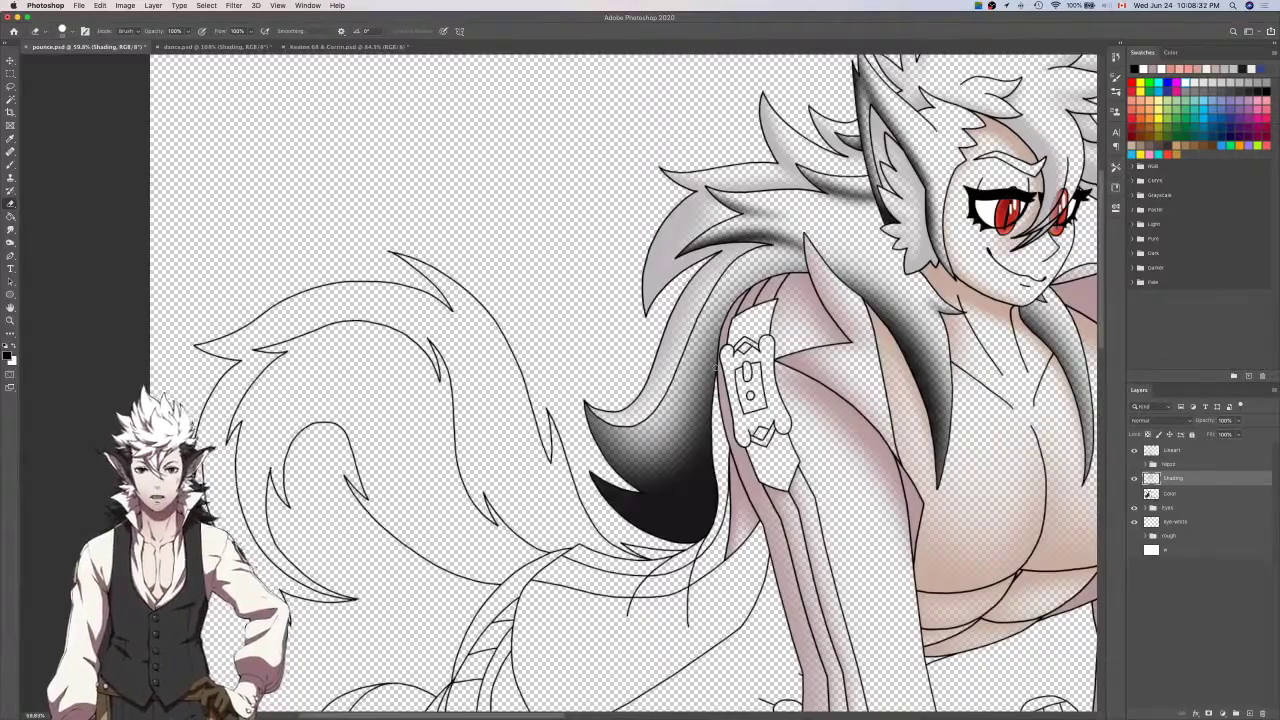
scroll(716, 367, up, 6)
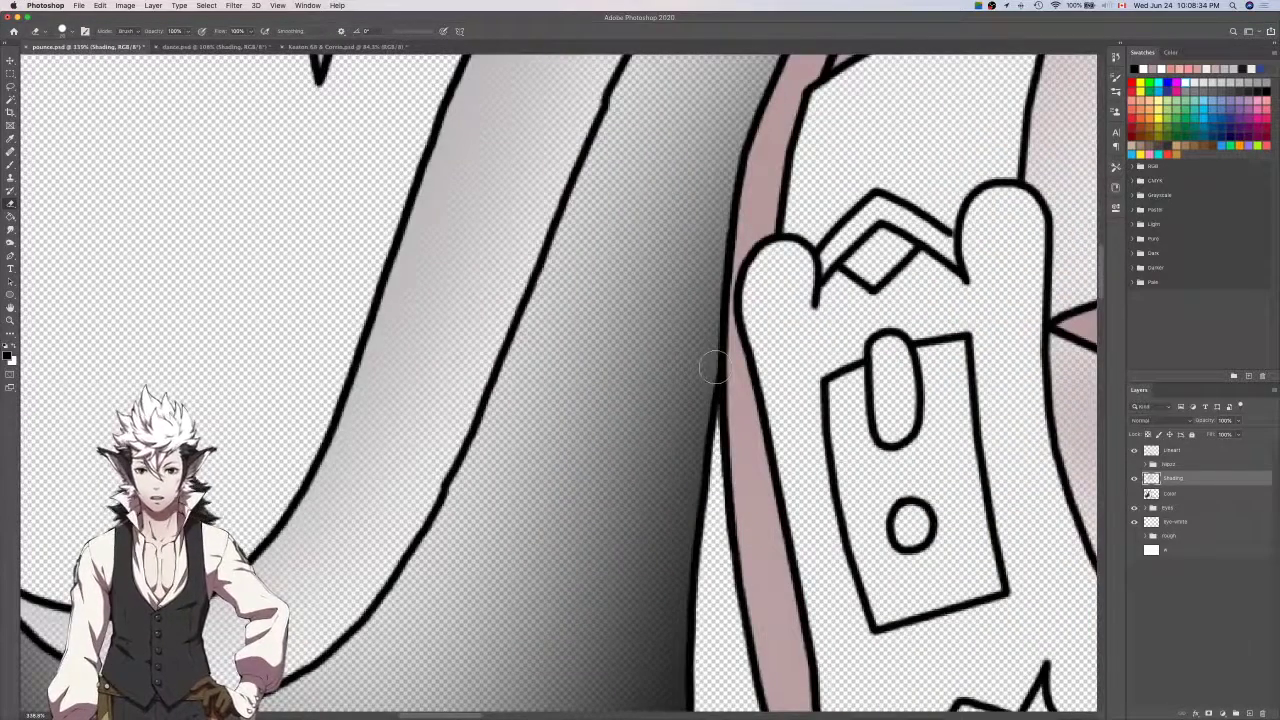
click(1135, 494)
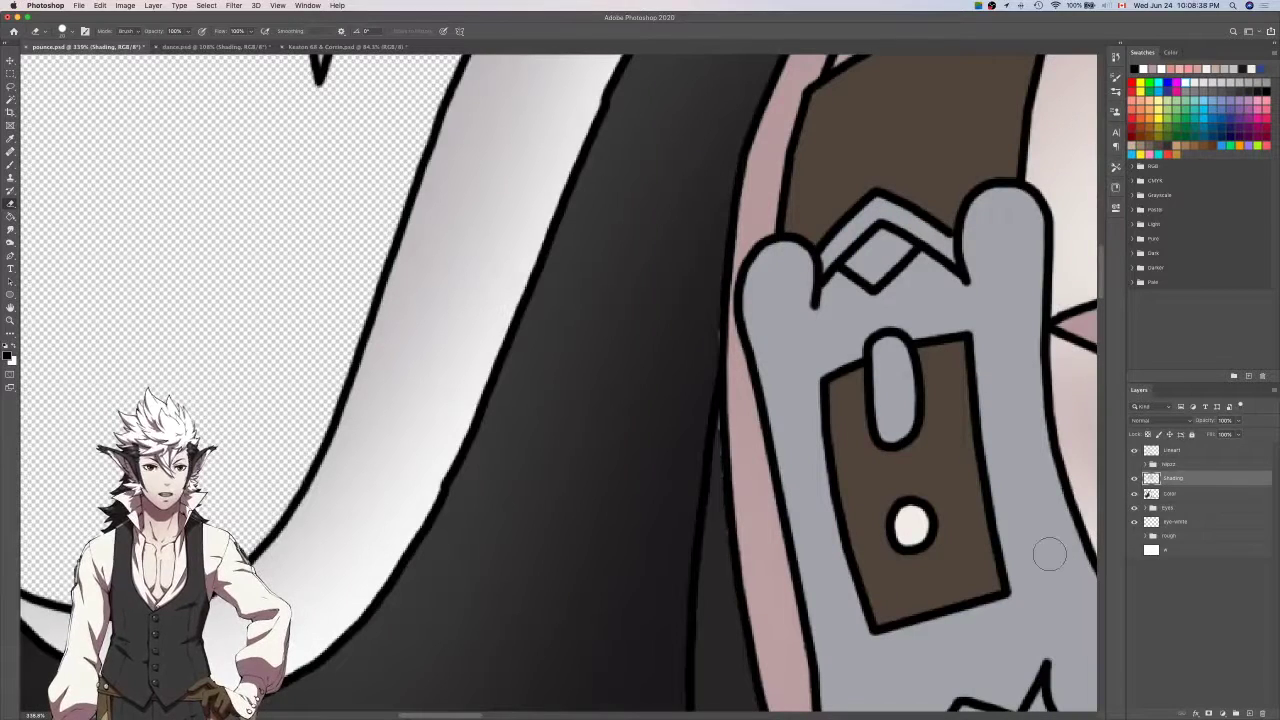
key(i)
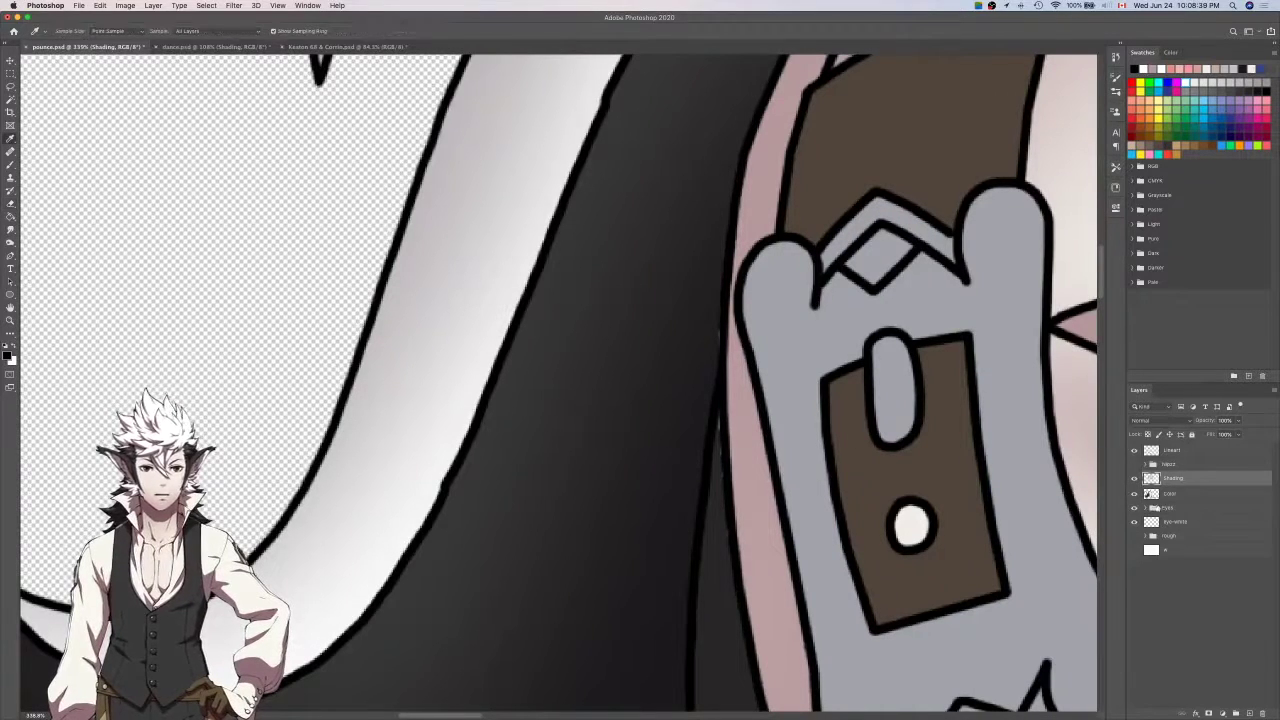
click(1135, 494)
click(1135, 494)
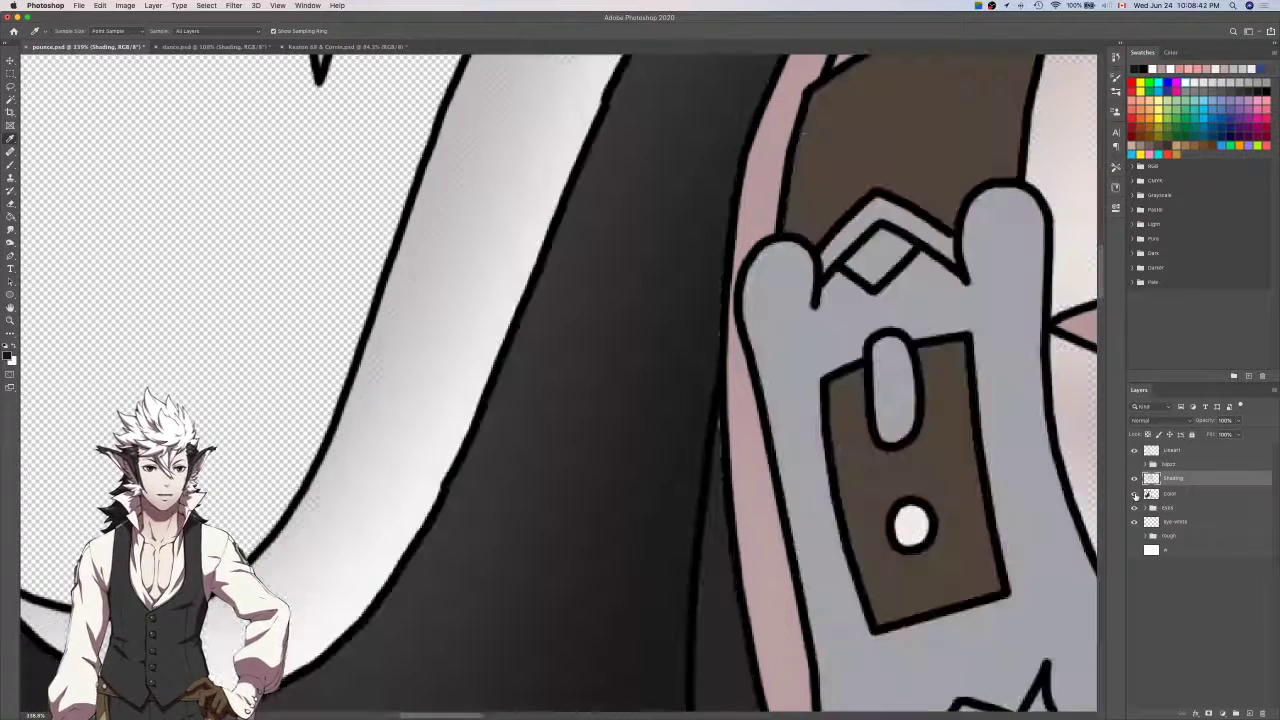
On the Lineart layer, select the area inside the outline of the dark hair lock beside the arm with the Magic Wand.
key(super+1)
scroll(938, 502, right, 1)
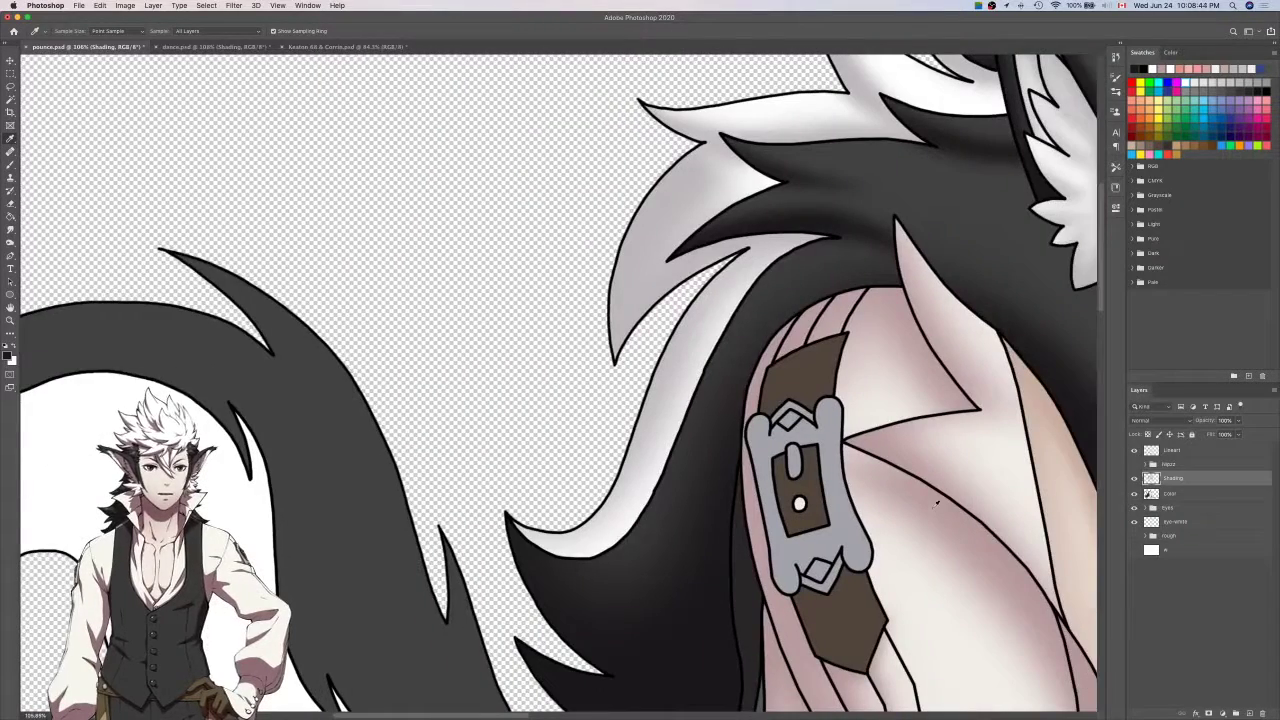
click(1204, 453)
key(q)
key(q)
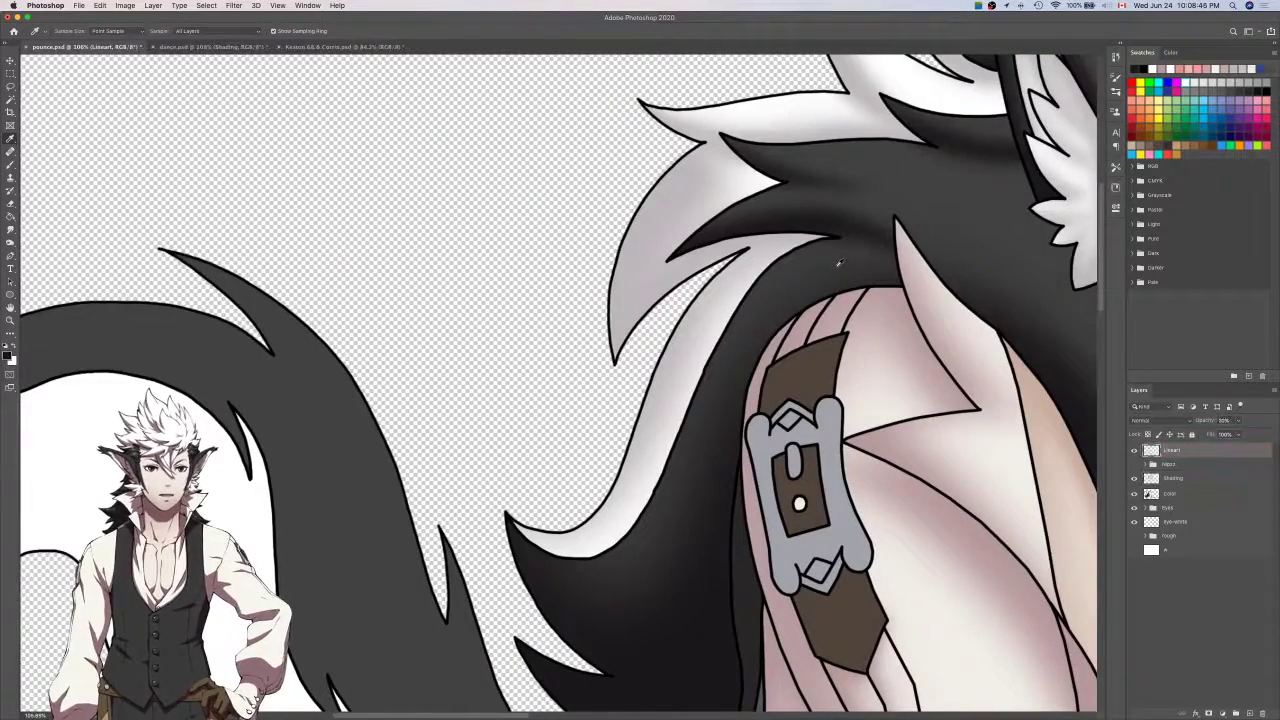
key(2)
key(0)
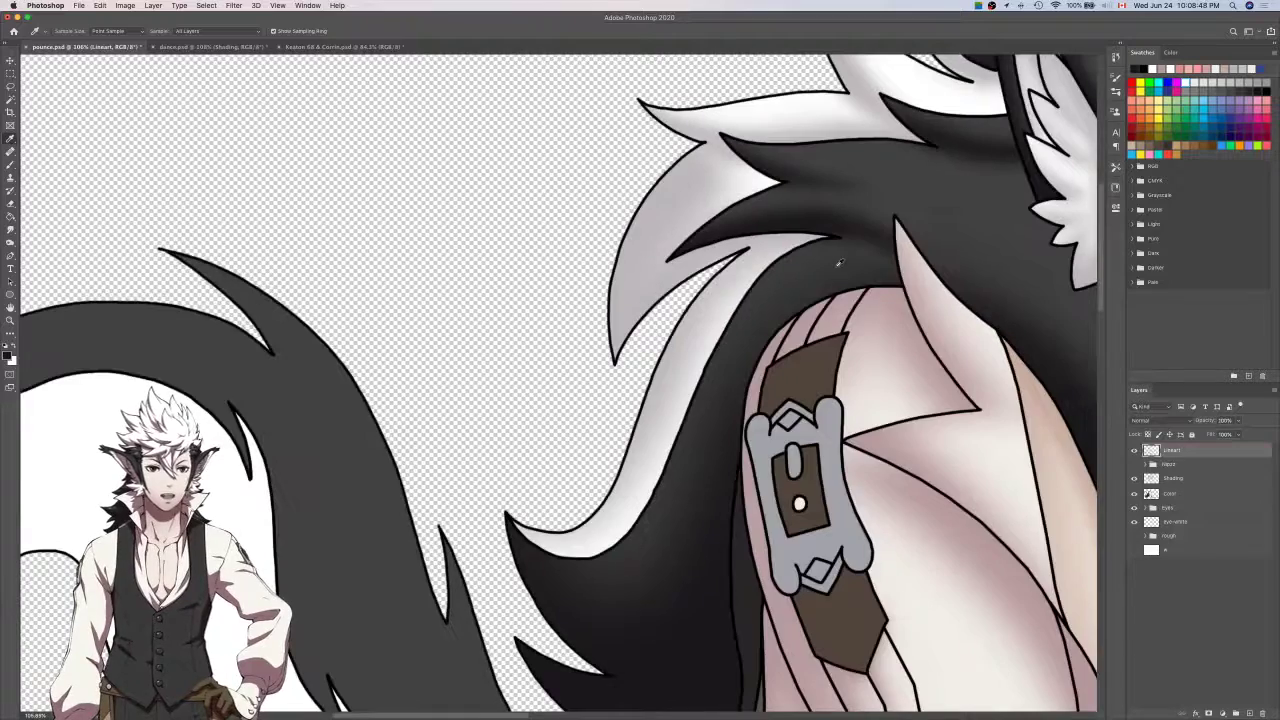
key(w)
click(838, 271)
scroll(838, 271, down, 5)
scroll(838, 271, left, 2)
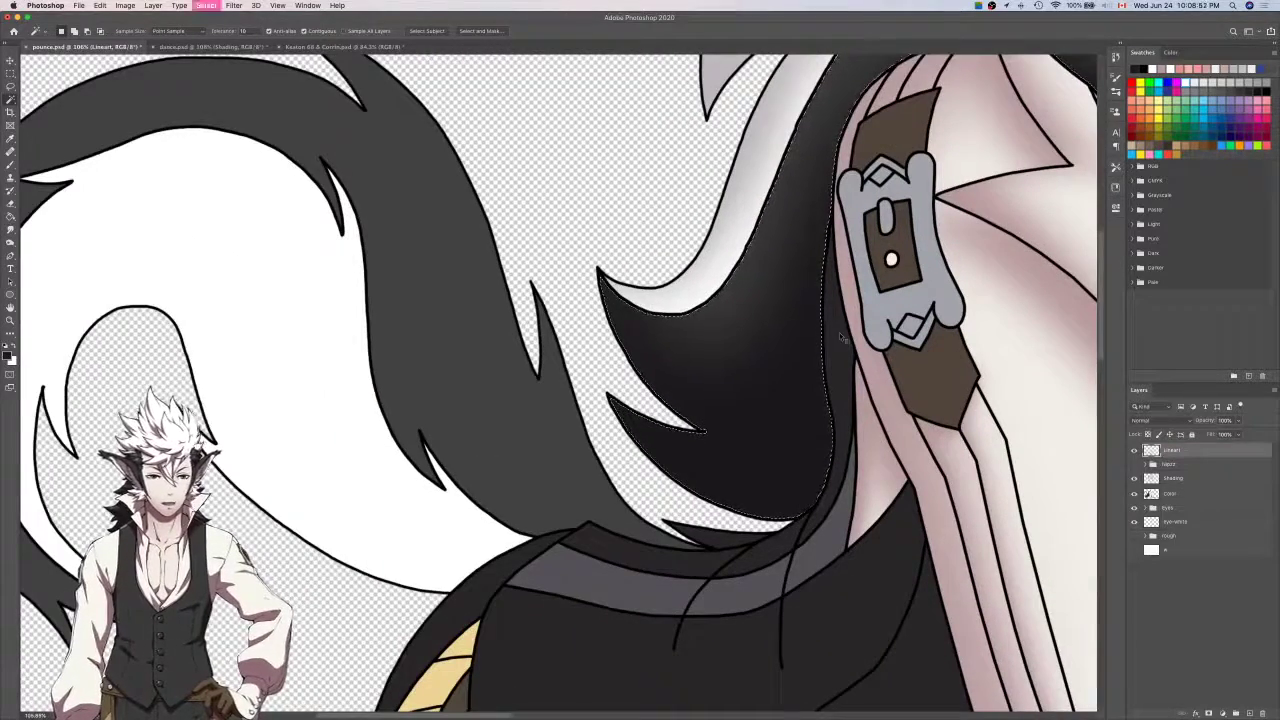
Add the missed pointed tips of the dark hair lock to the selection with the Lasso tool.
key(l)
scroll(605, 435, up, 8)
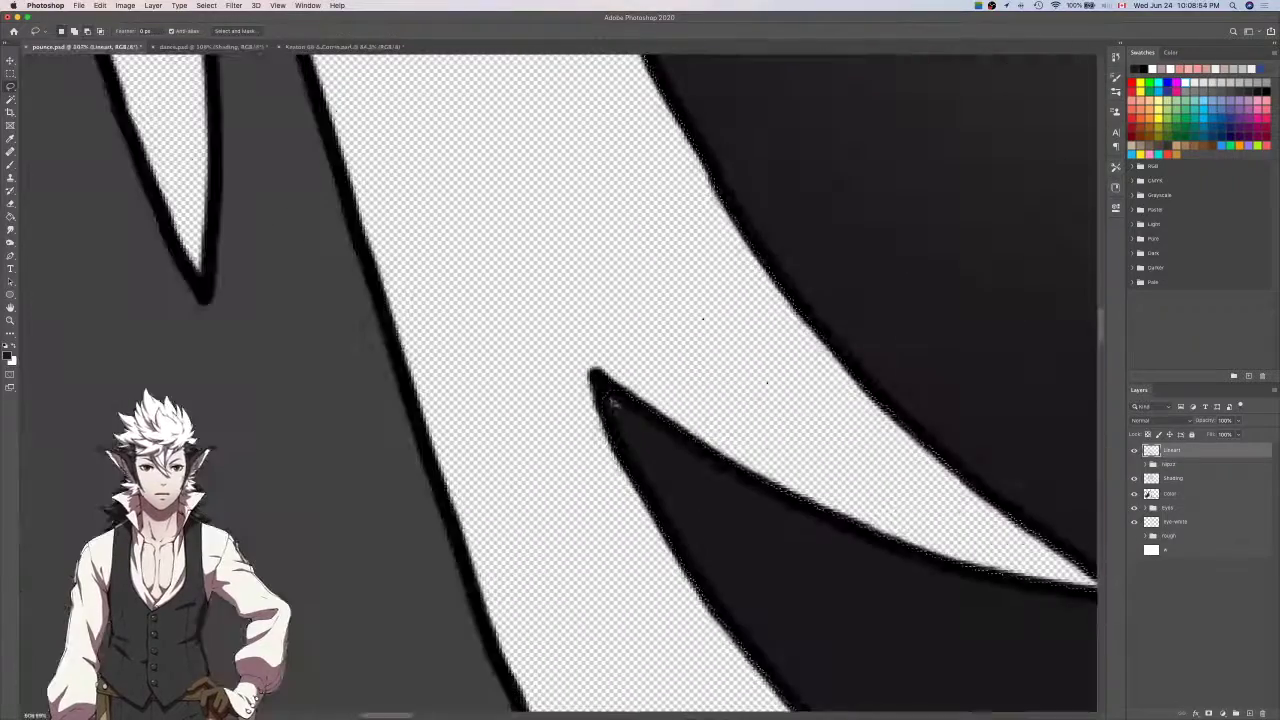
drag(605, 392, 629, 397)
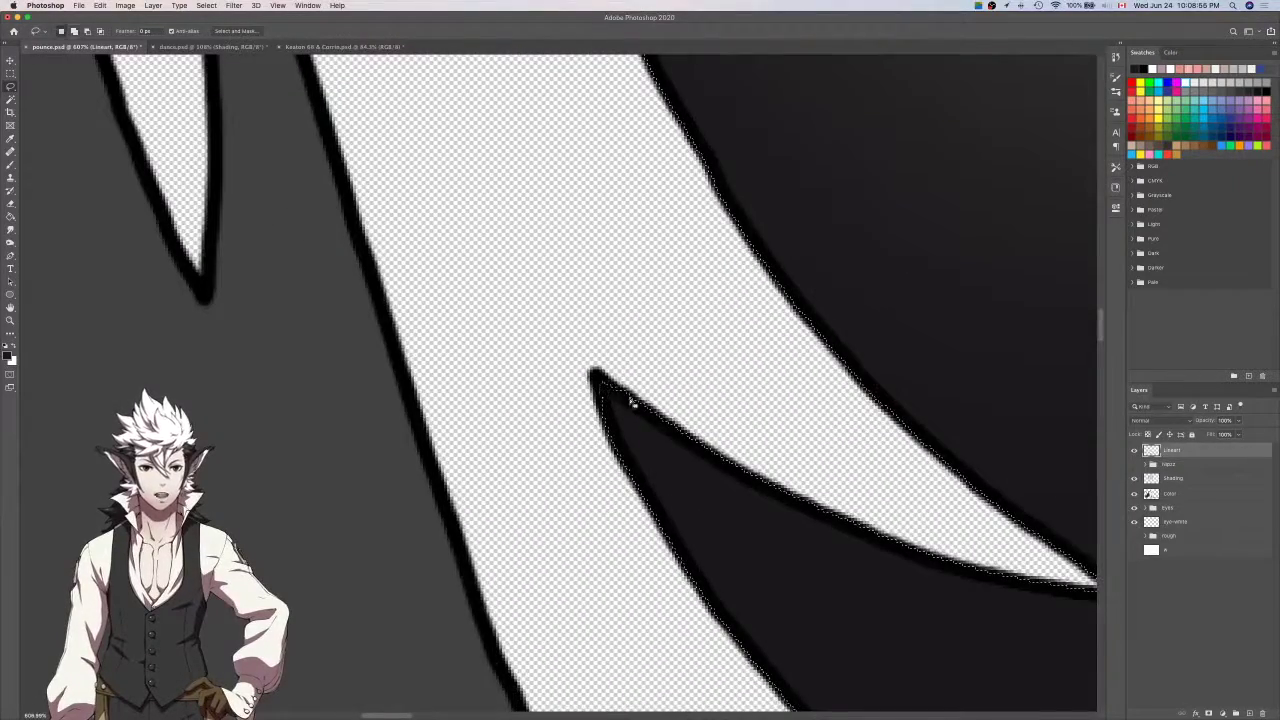
scroll(629, 392, up, 10)
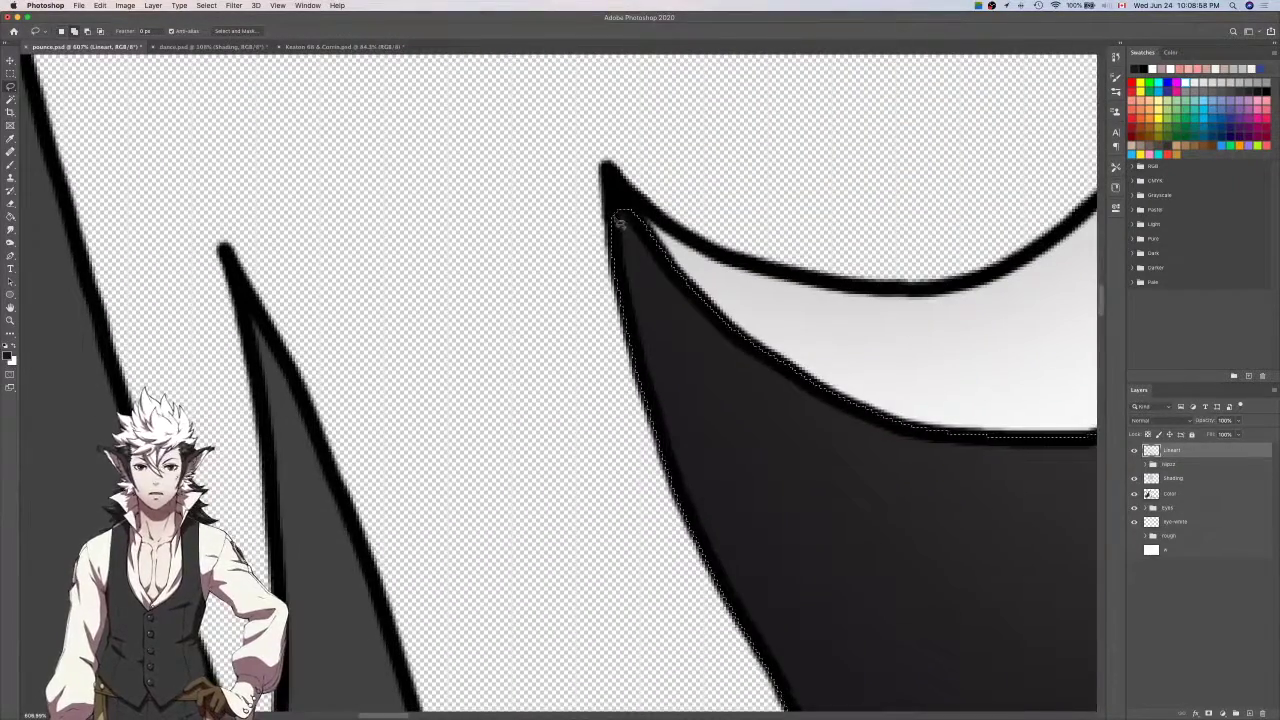
scroll(643, 227, down, 10)
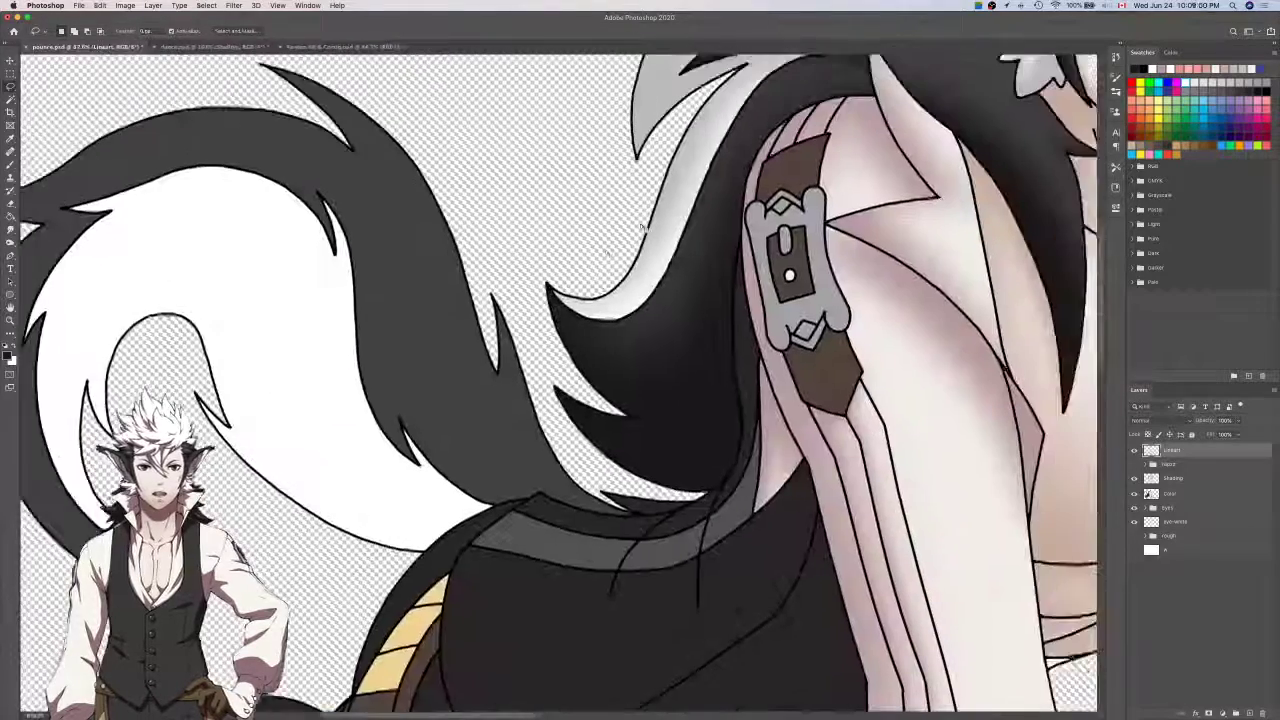
scroll(793, 178, up, 3)
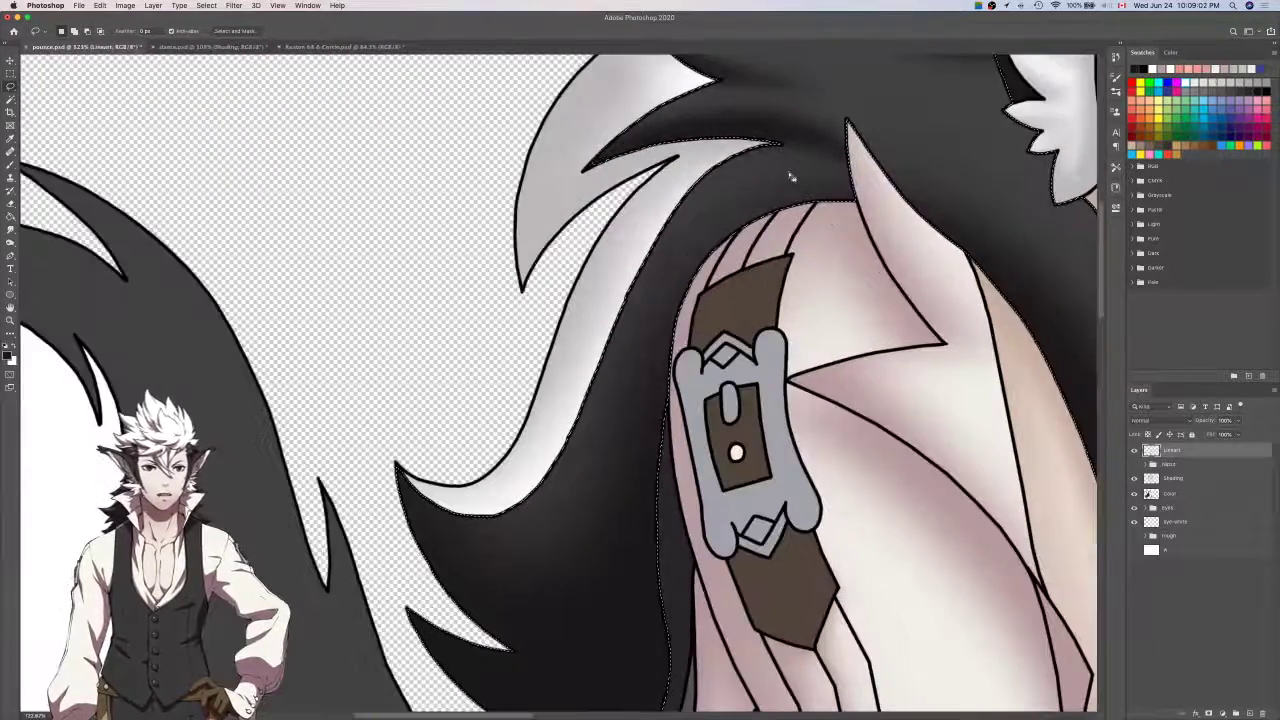
On the Shading layer, erase the existing shading inside the selected hair lock down to its flat dark grey, adjusting the eraser size as needed.
click(1215, 481)
key(b)
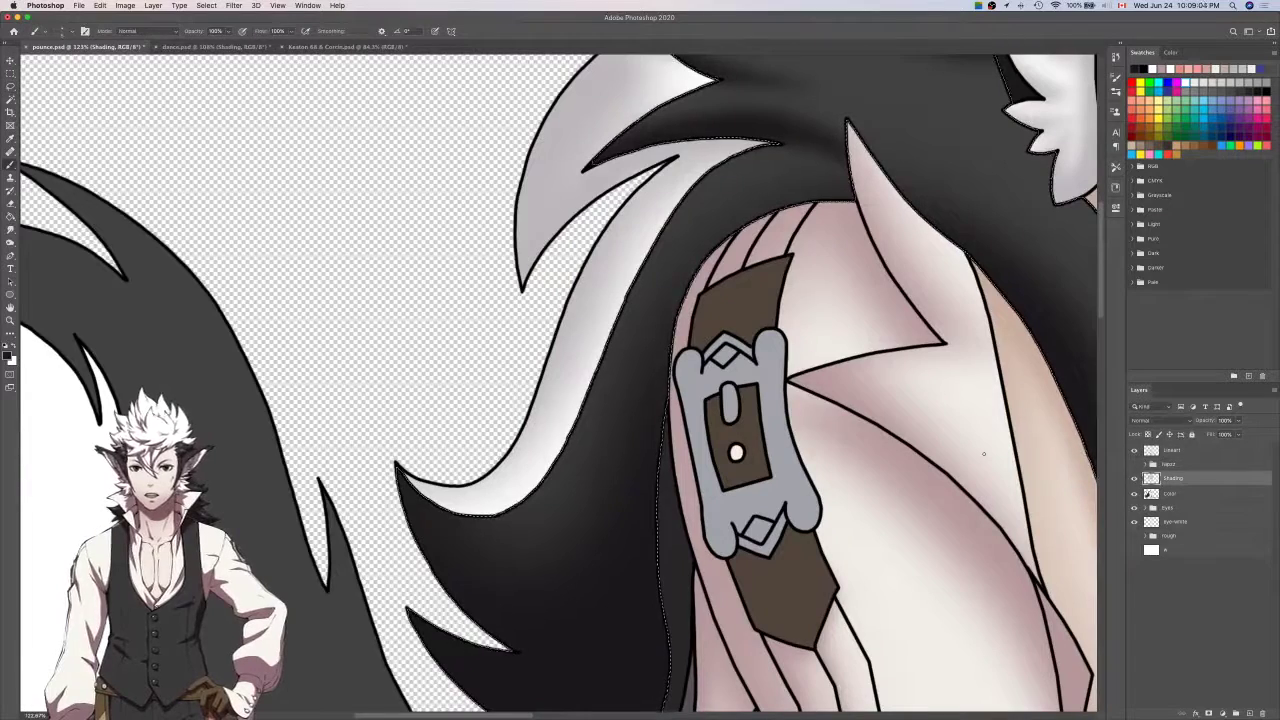
key(b)
key(bracketright)
key(bracketright)
key(bracketright)
key(bracketright)
key(bracketright)
key(bracketright)
key(bracketright)
key(bracketright)
key(bracketright)
key(bracketright)
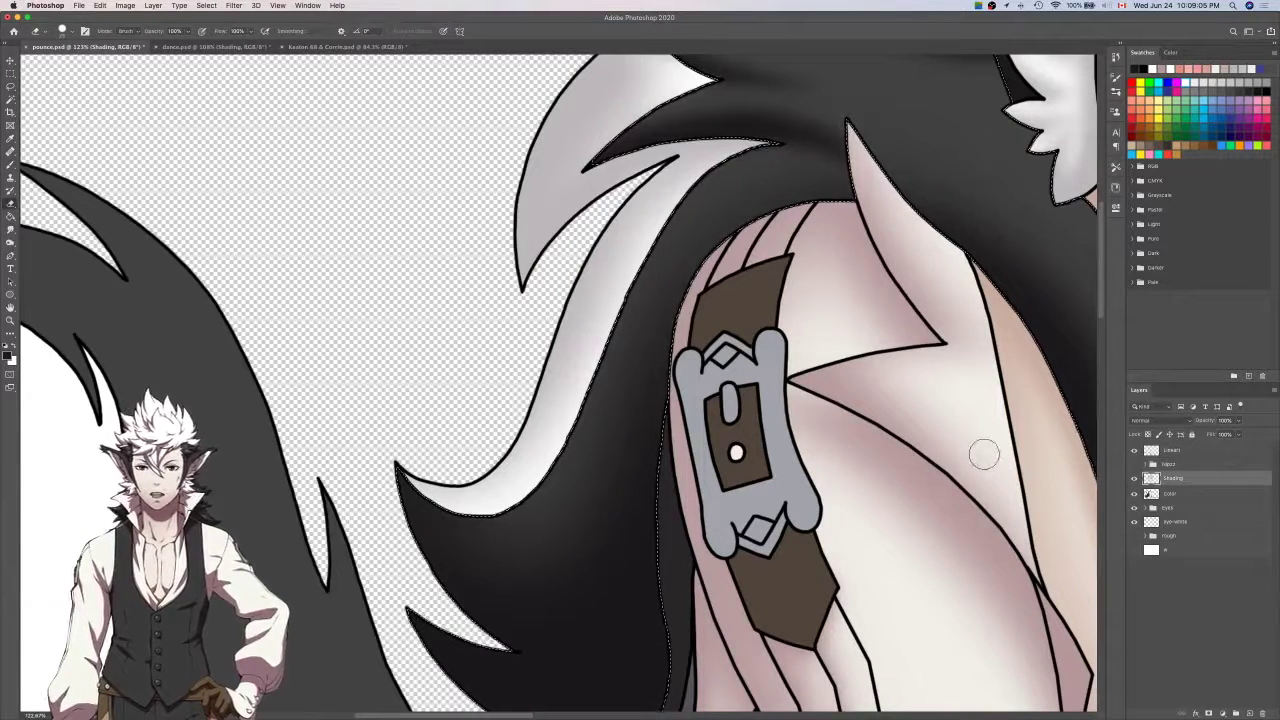
key(bracketright)
key(bracketright)
key(bracketright)
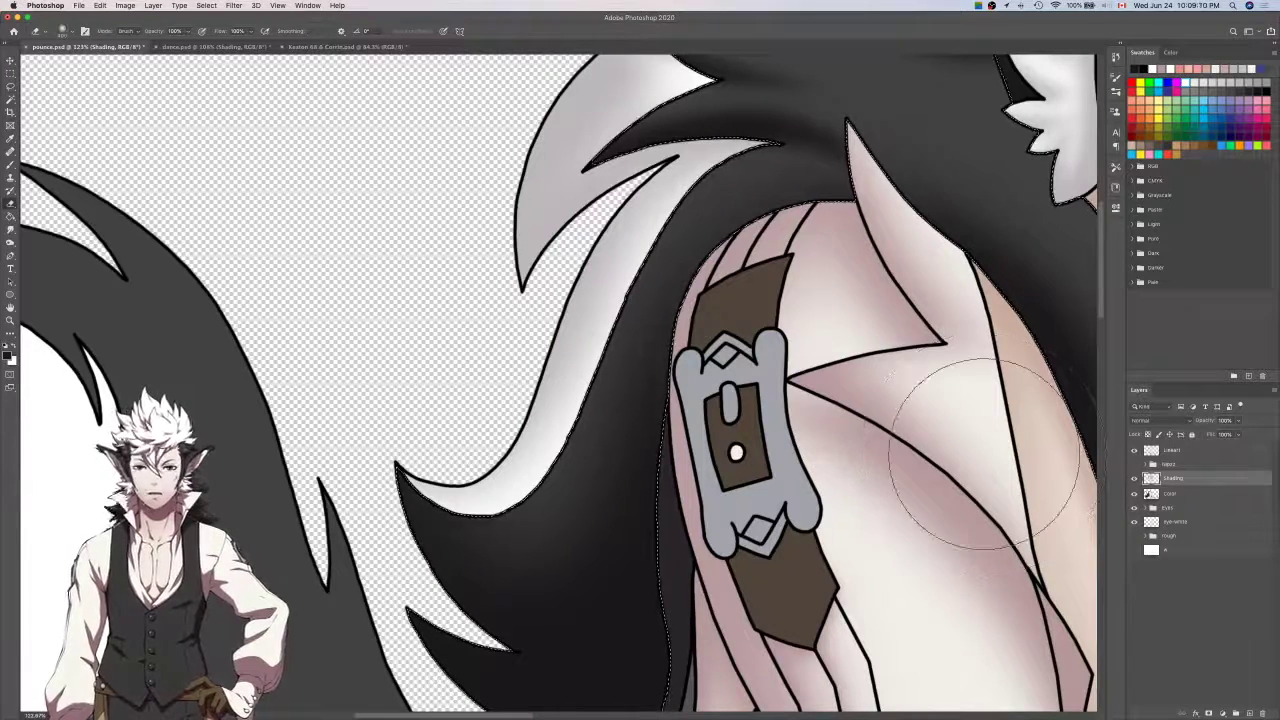
key(bracketleft)
key(bracketleft)
key(bracketleft)
key(bracketleft)
key(bracketleft)
key(bracketleft)
key(bracketleft)
key(bracketleft)
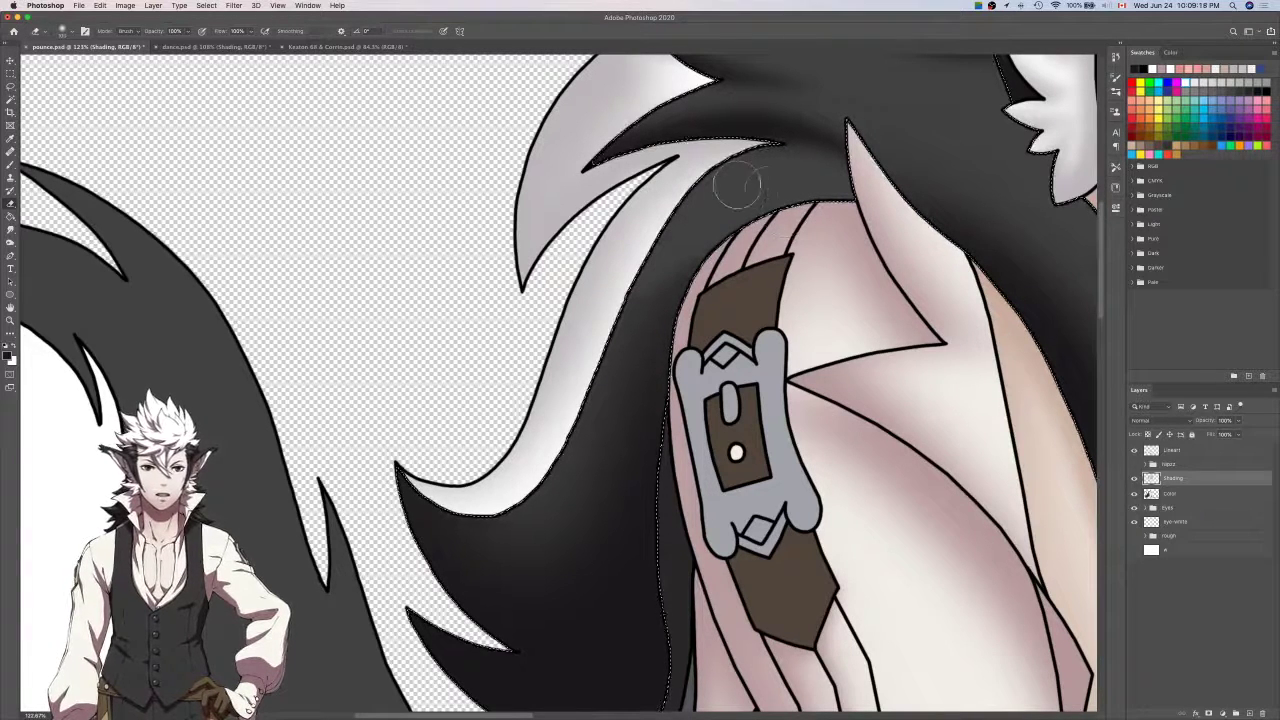
scroll(775, 235, down, 5)
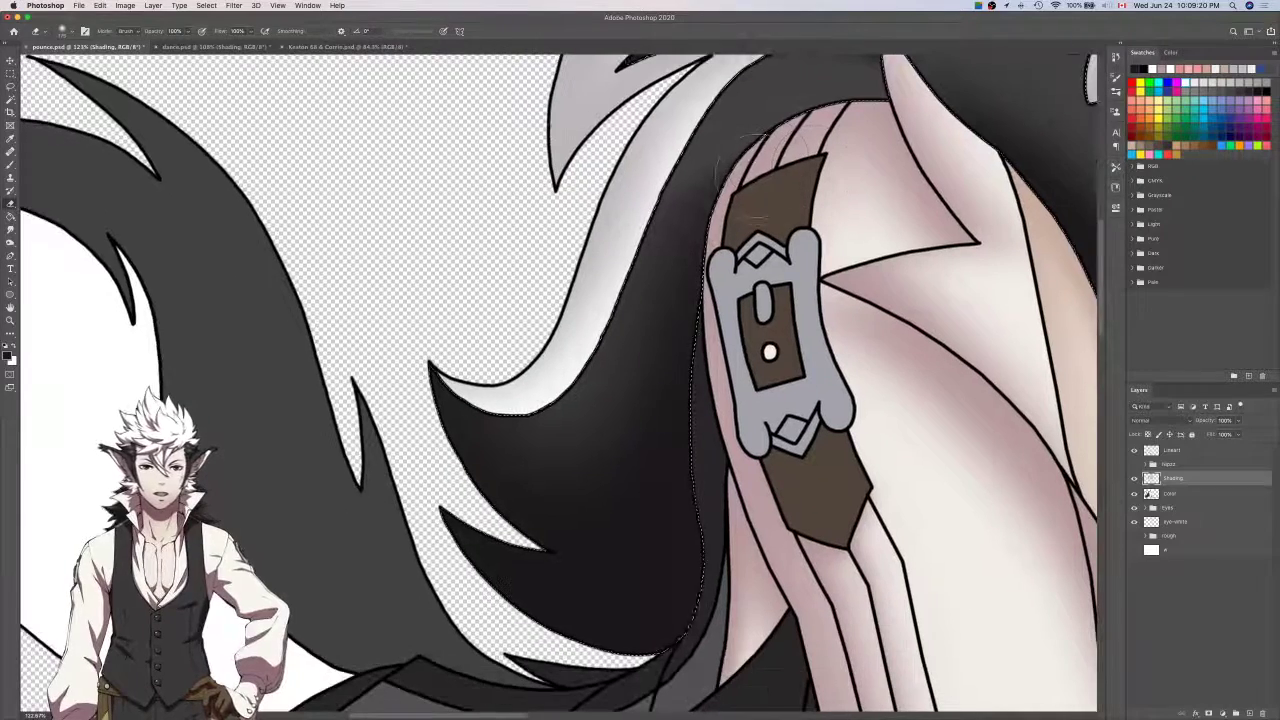
mouse_move(735, 290)
mouse_down()
mouse_move(700, 345)
mouse_move(640, 350)
mouse_move(690, 388)
mouse_move(646, 325)
mouse_move(545, 309)
mouse_move(450, 347)
mouse_move(490, 454)
mouse_move(570, 530)
mouse_up()
scroll(646, 327, down, 5)
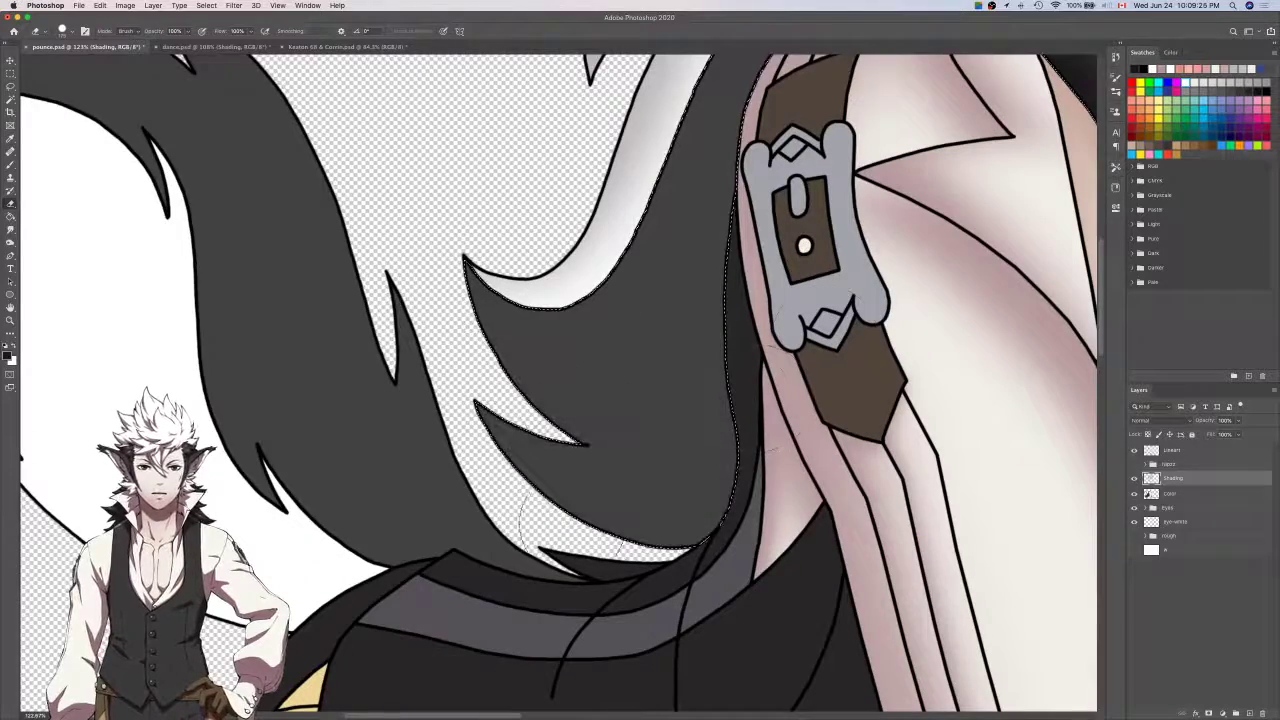
scroll(723, 330, up, 10)
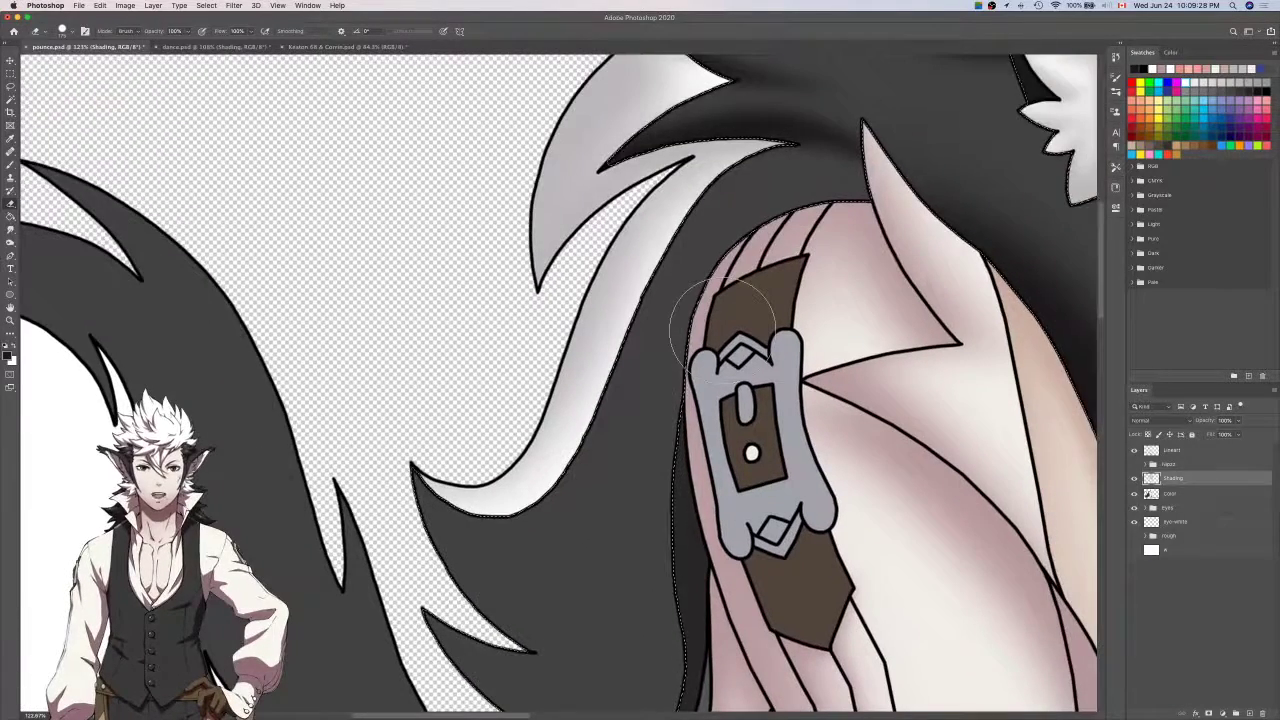
scroll(722, 322, down, 3)
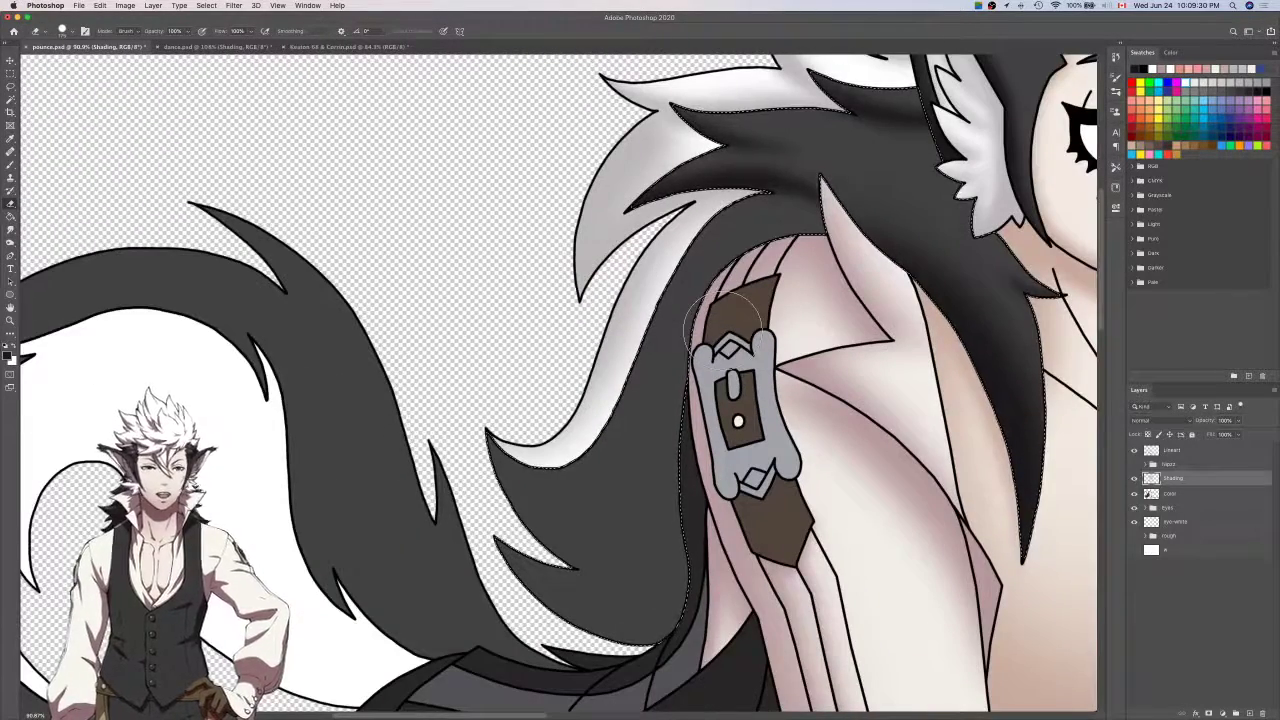
Paint a soft black shadow over the lower part and inner edge of the selected hair lock with a large brush, and clear the selection.
key(b)
scroll(722, 322, down, 2)
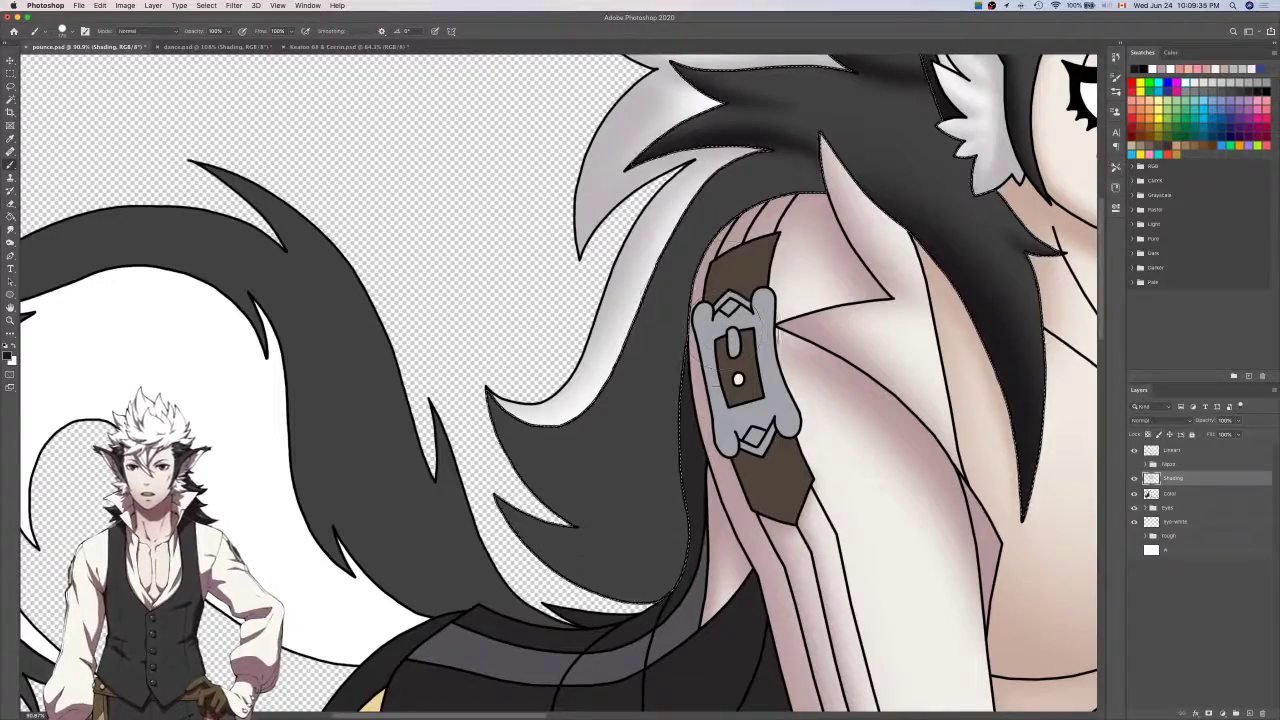
scroll(775, 330, down, 5)
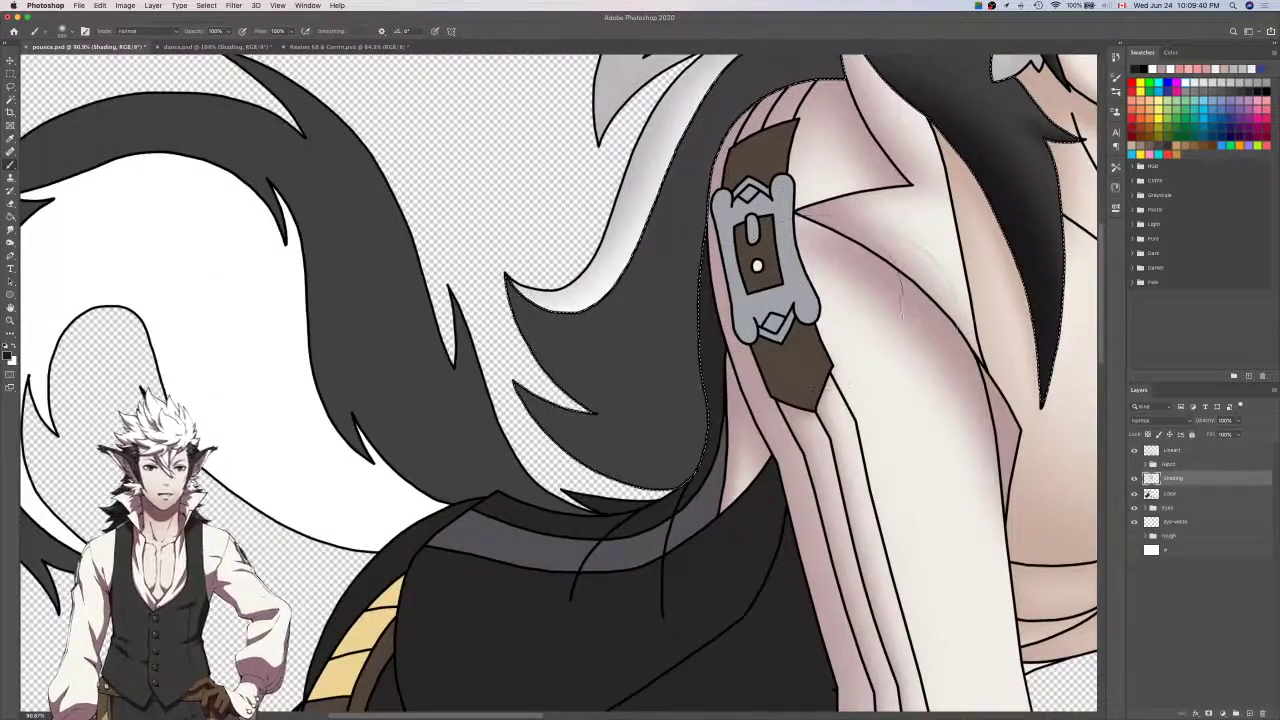
scroll(735, 210, up, 5)
scroll(775, 255, down, 5)
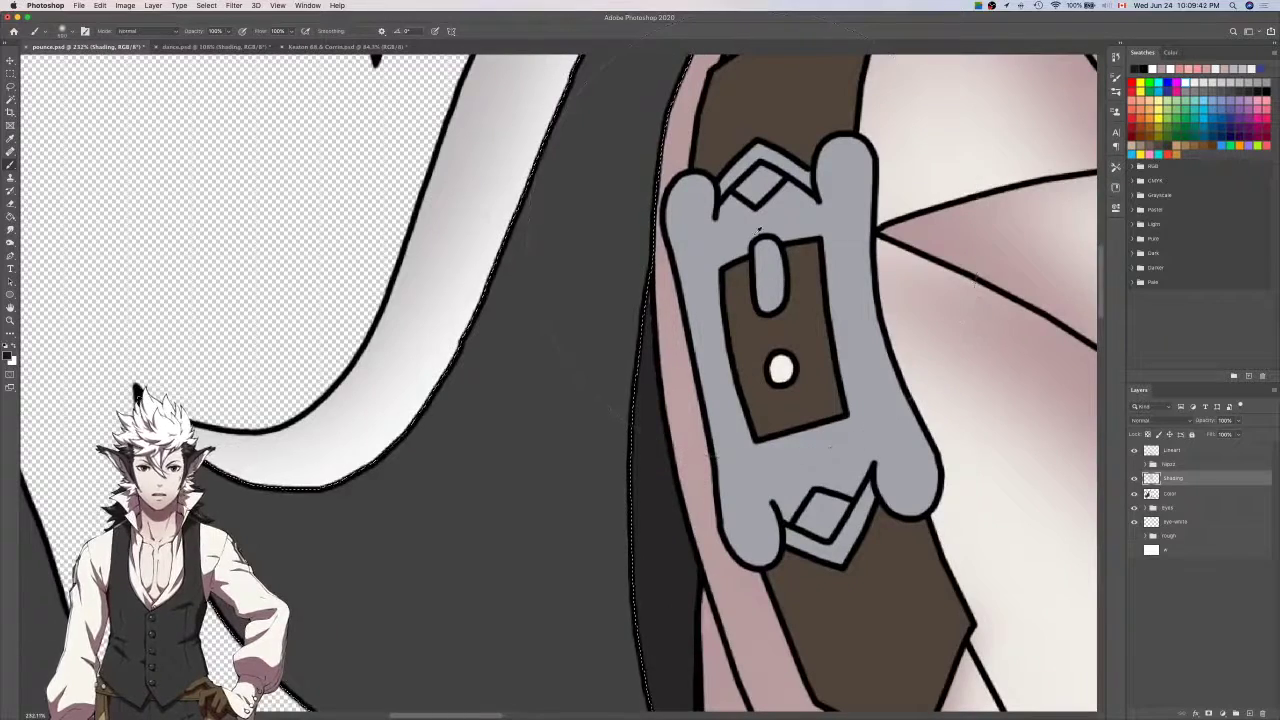
mouse_move(605, 380)
mouse_down()
mouse_move(645, 457)
mouse_move(620, 506)
mouse_up()
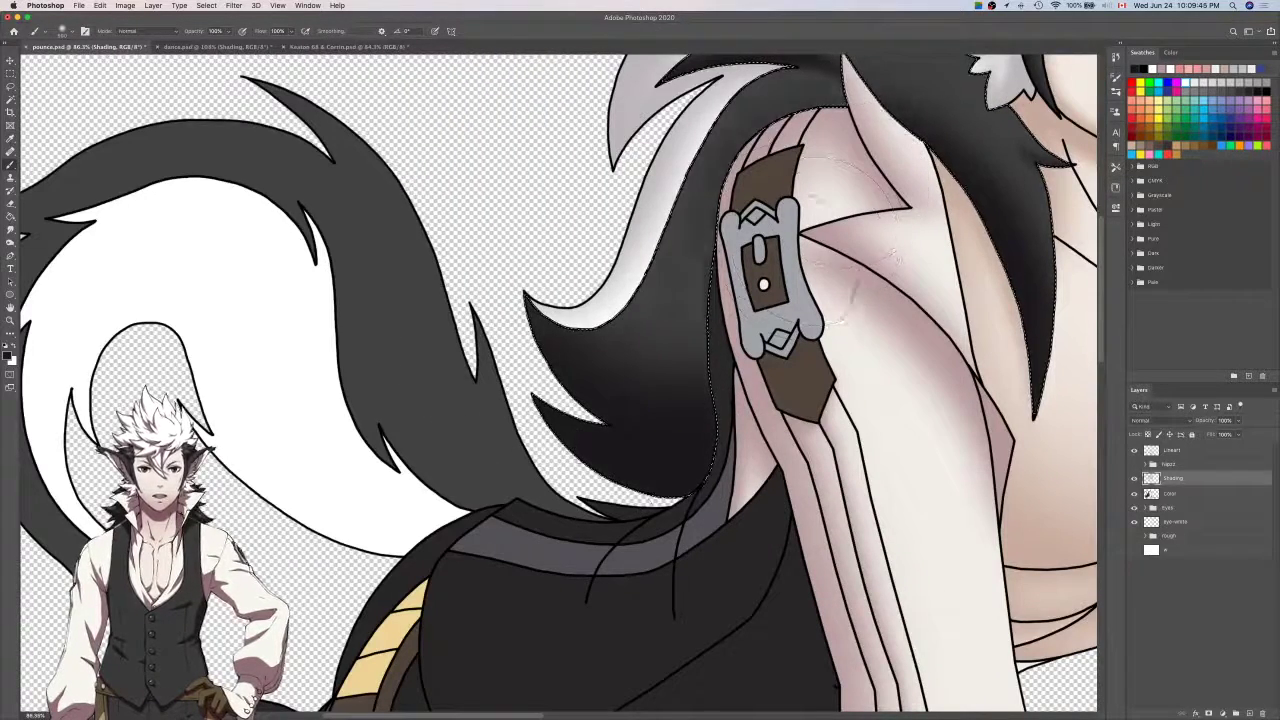
drag(785, 145, 617, 440)
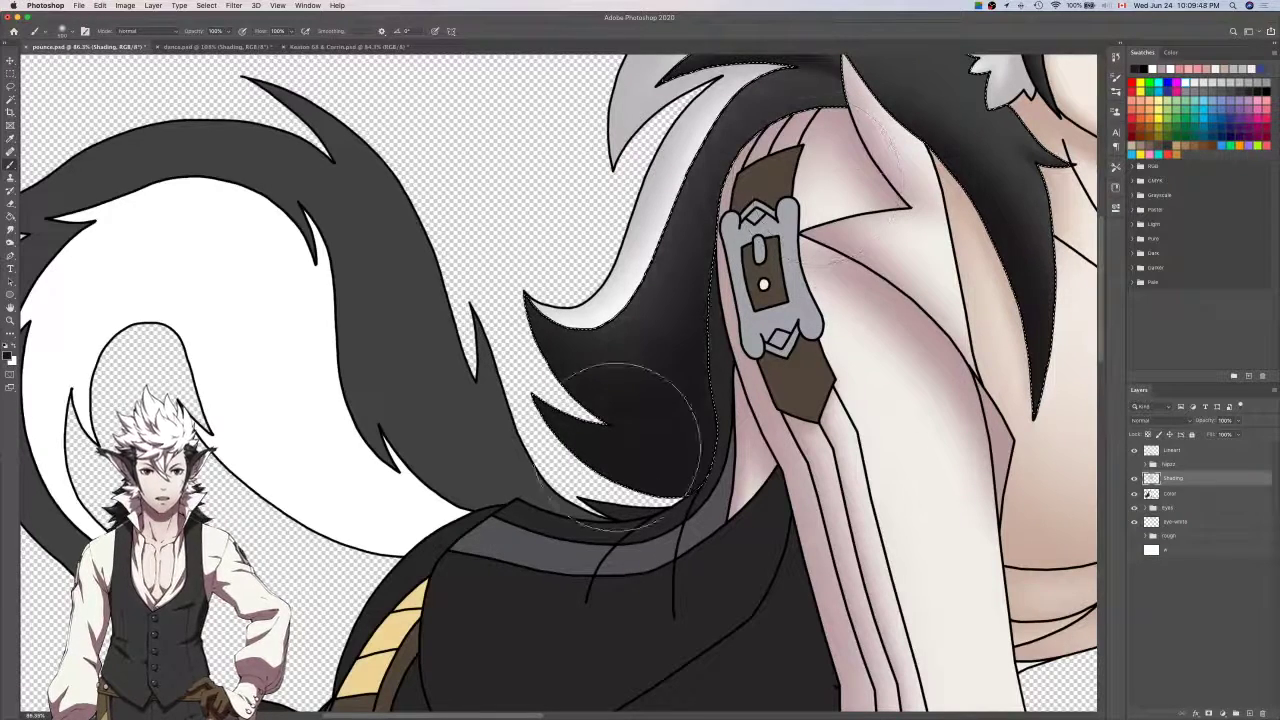
key(super+z)
key(super+shift+z)
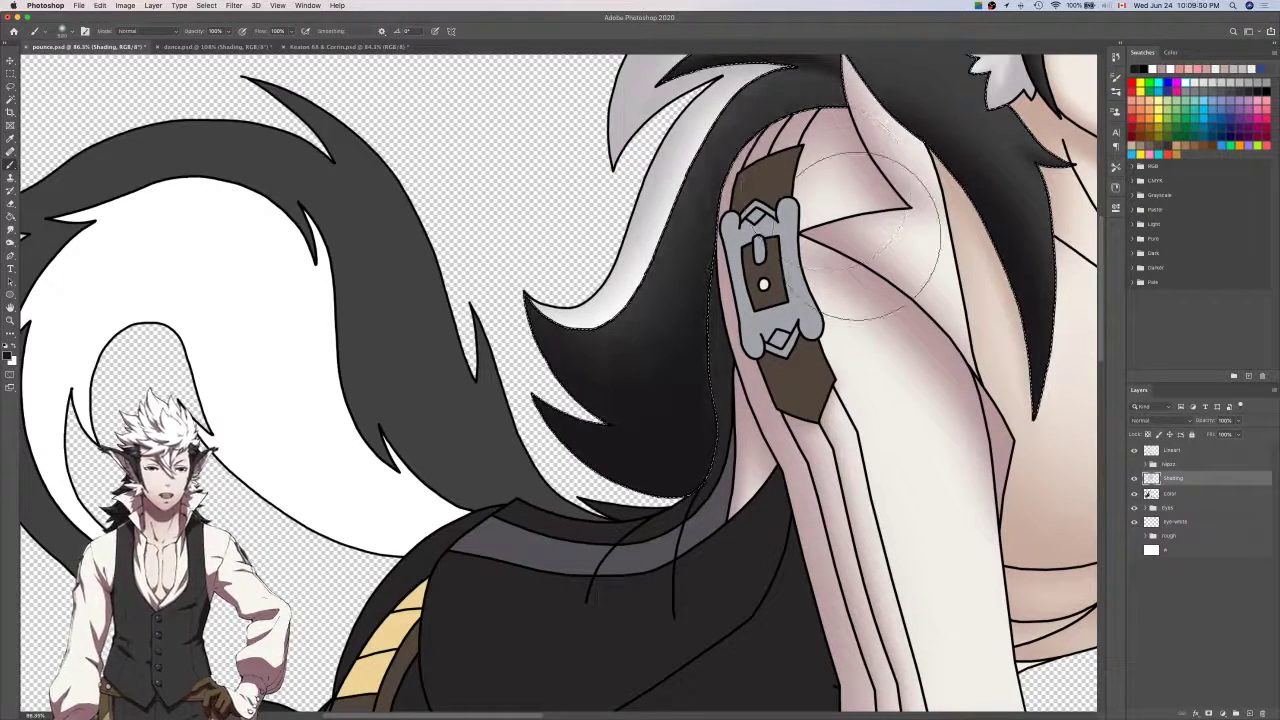
key(super+d)
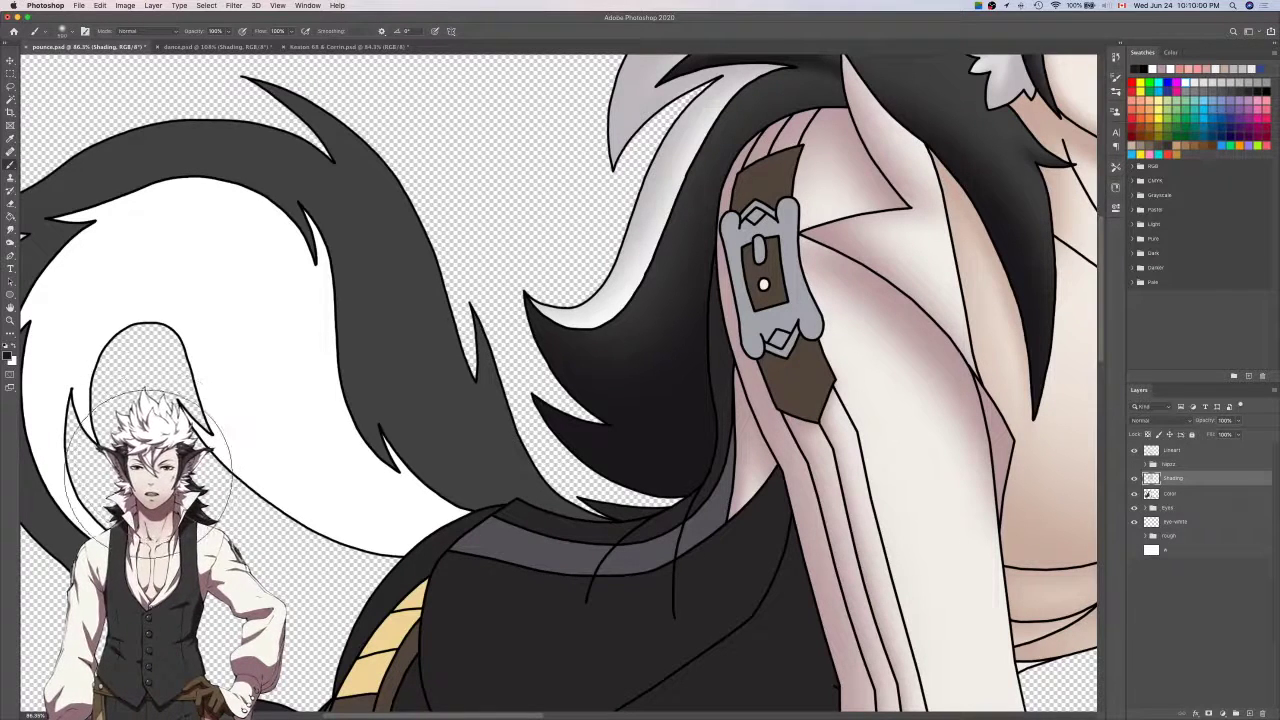
Sample the pink shadow colour with the Color layer temporarily hidden, and paint the buckle's small round hole with it on the Shading layer.
key(bracketleft)
key(bracketleft)
key(bracketleft)
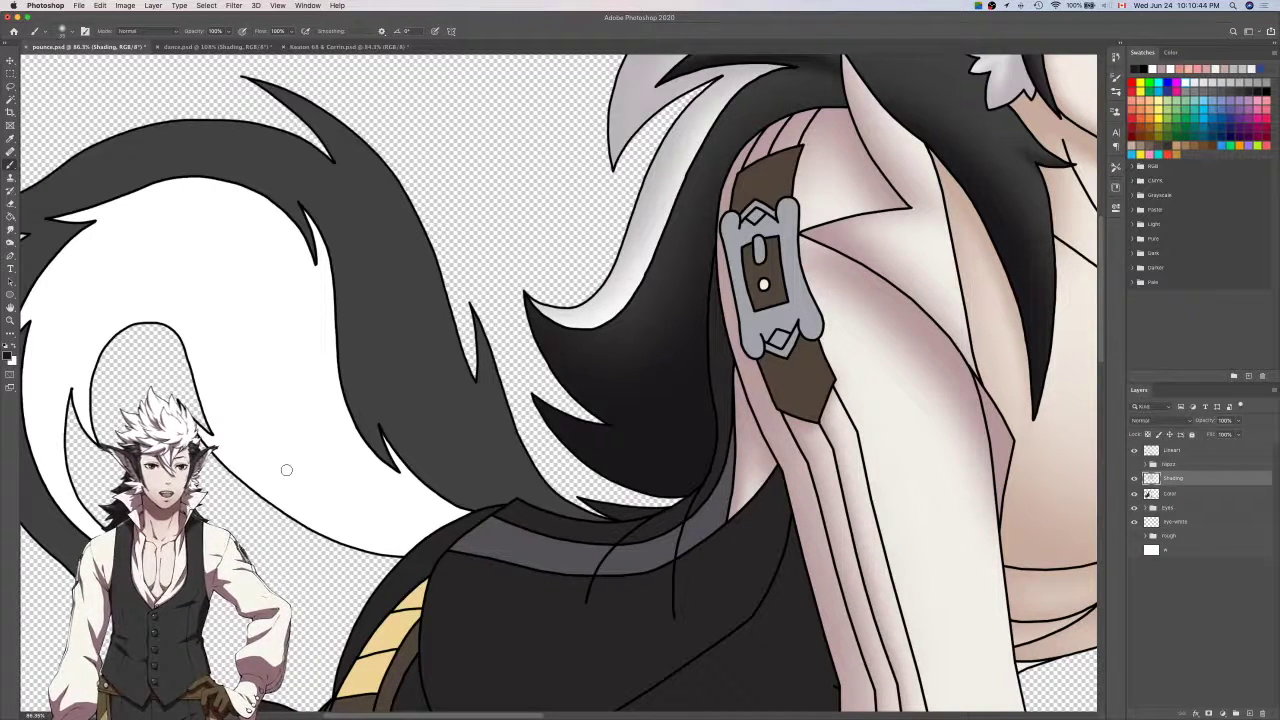
key(w)
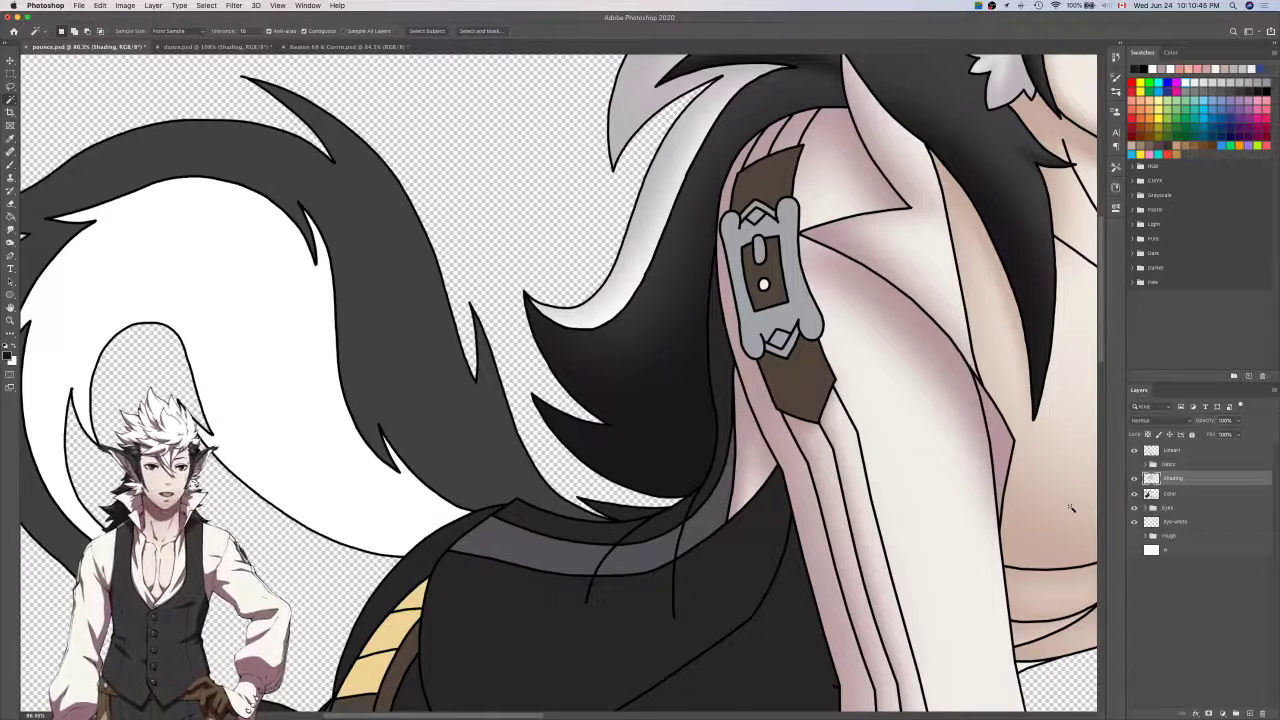
click(1180, 494)
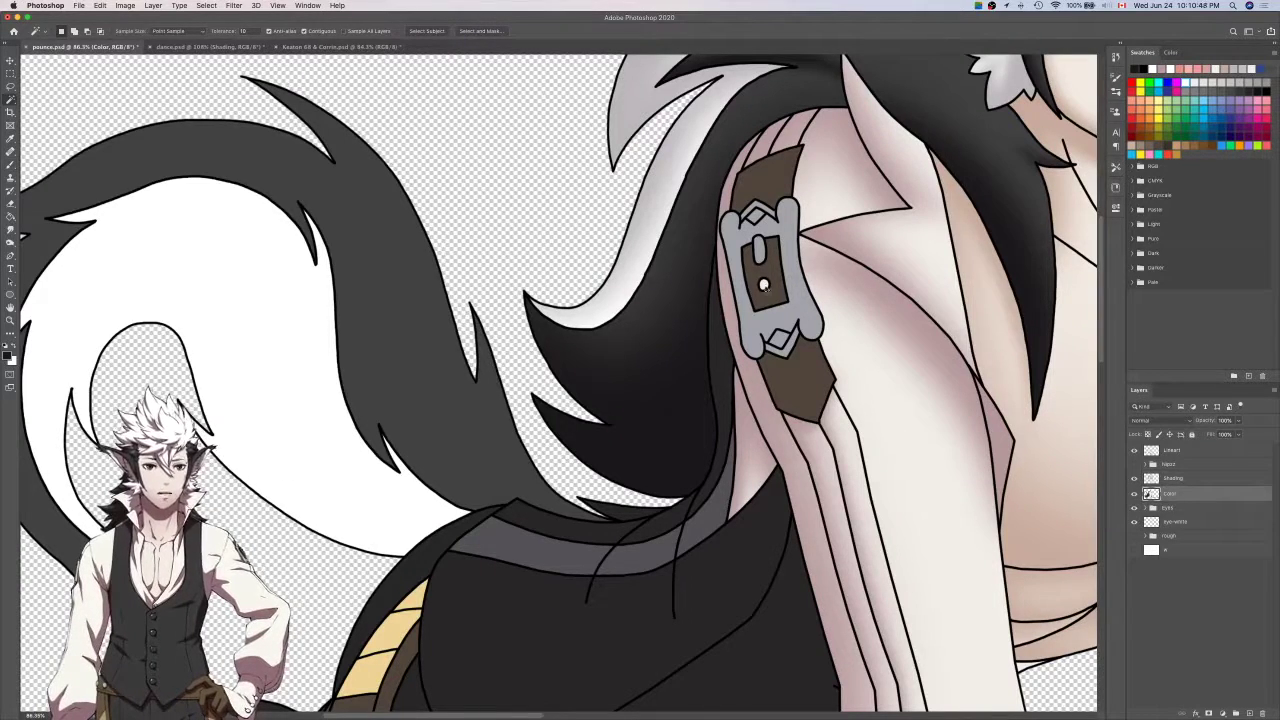
click(1134, 494)
key(i)
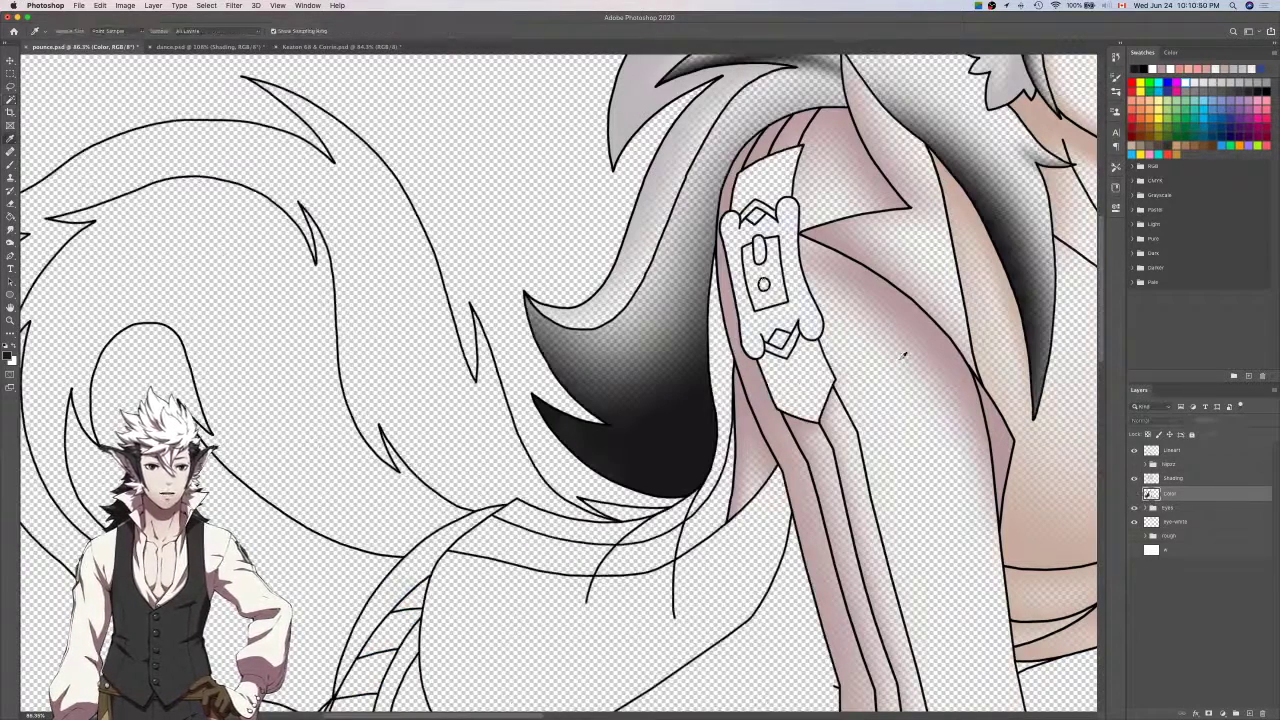
click(1134, 494)
click(1175, 478)
key(b)
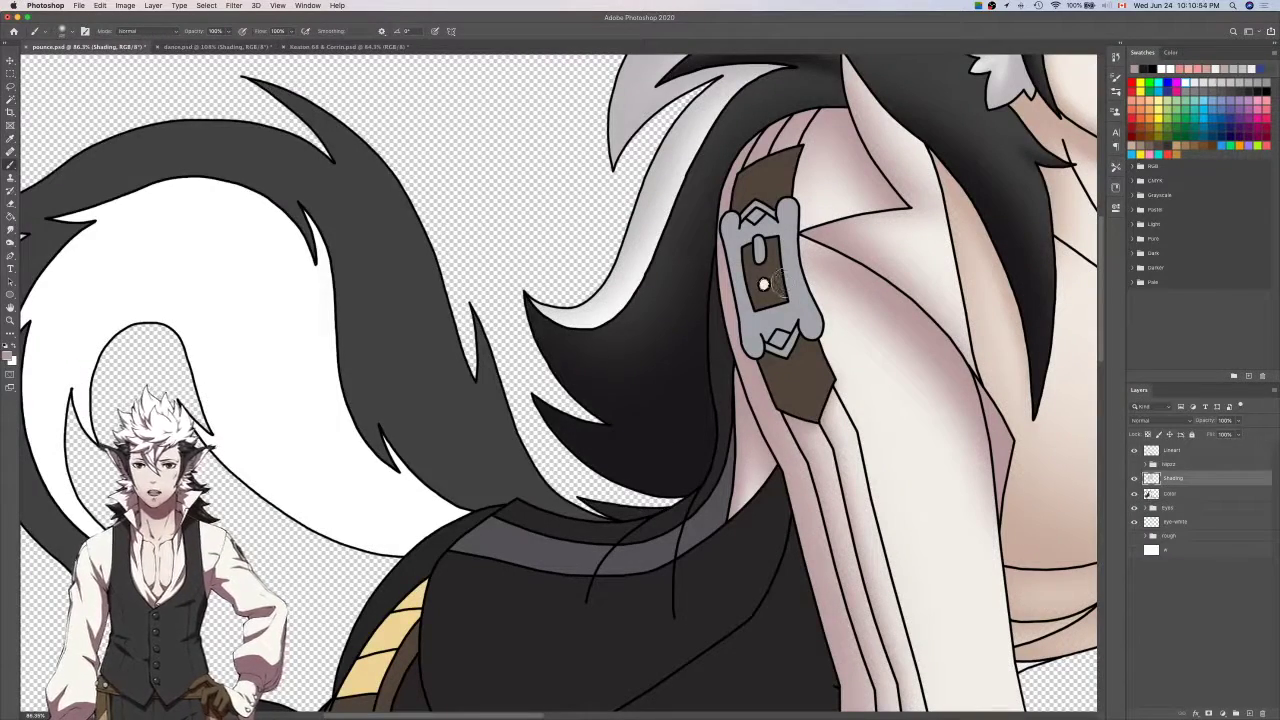
scroll(788, 277, up, 5)
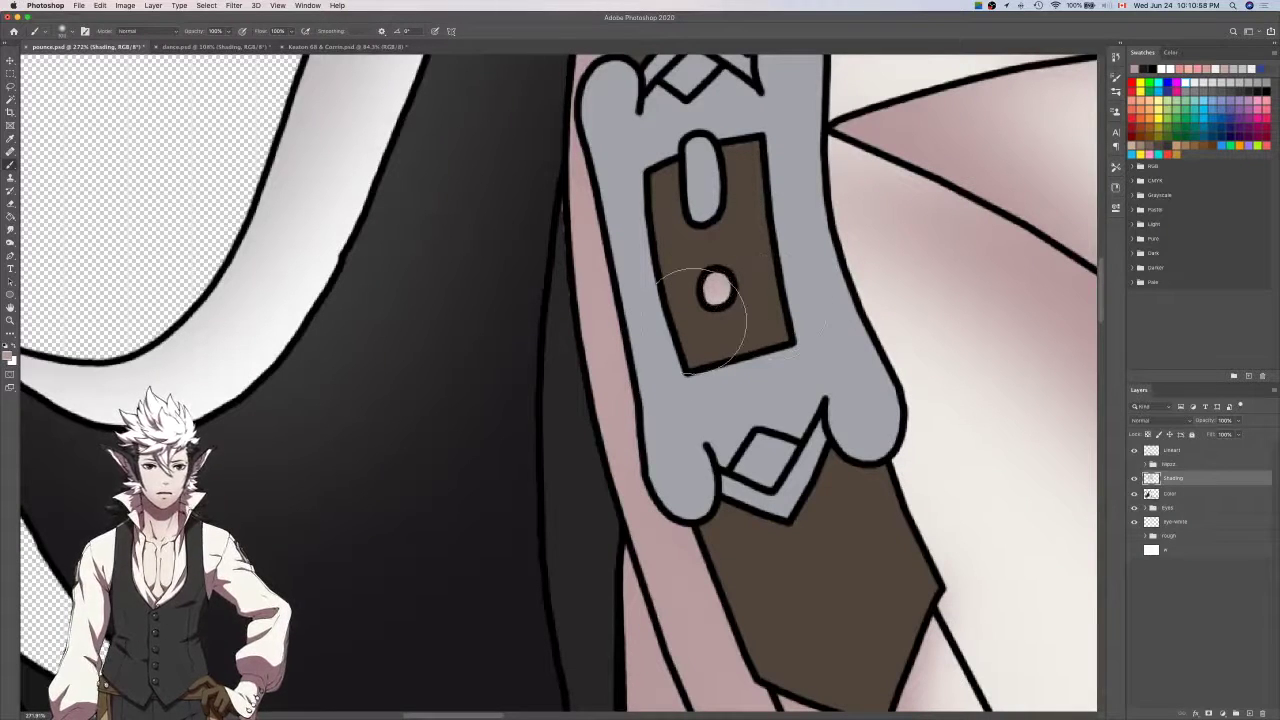
Erase stray shading along the edge of the narrow dark strip beside the arm buckle with a small eraser.
key(e)
key(e)
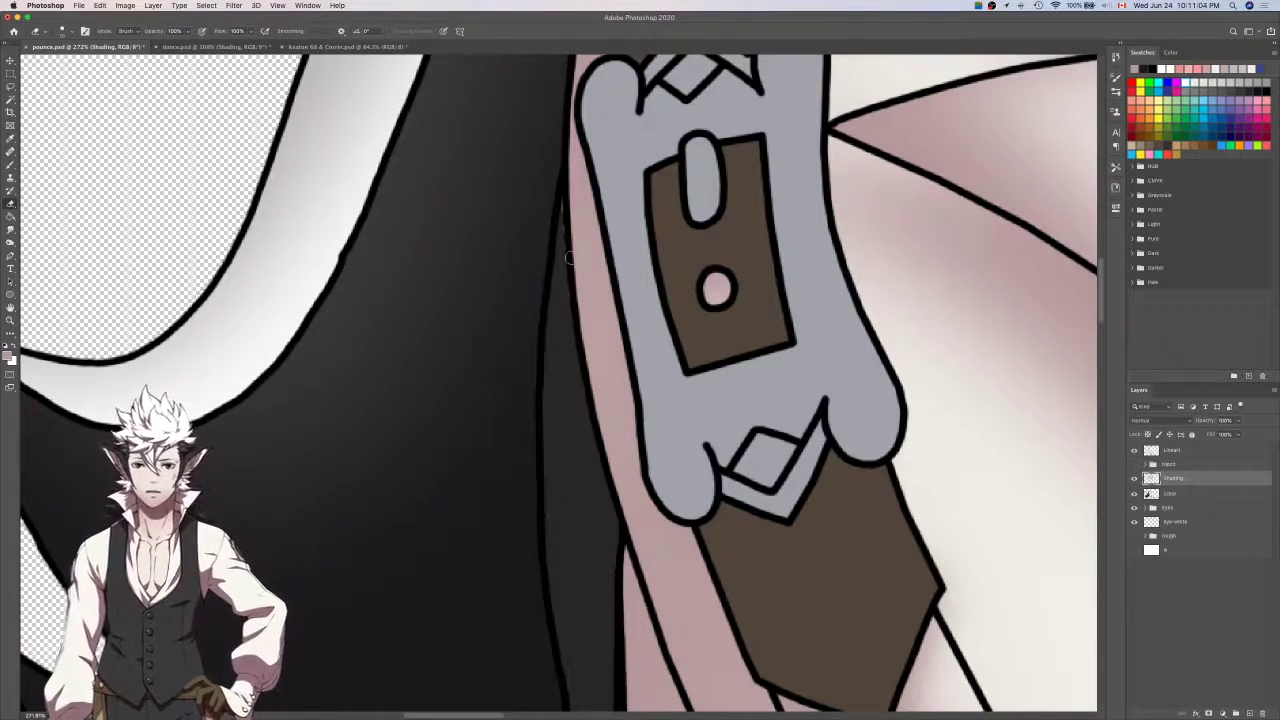
scroll(560, 248, up, 2)
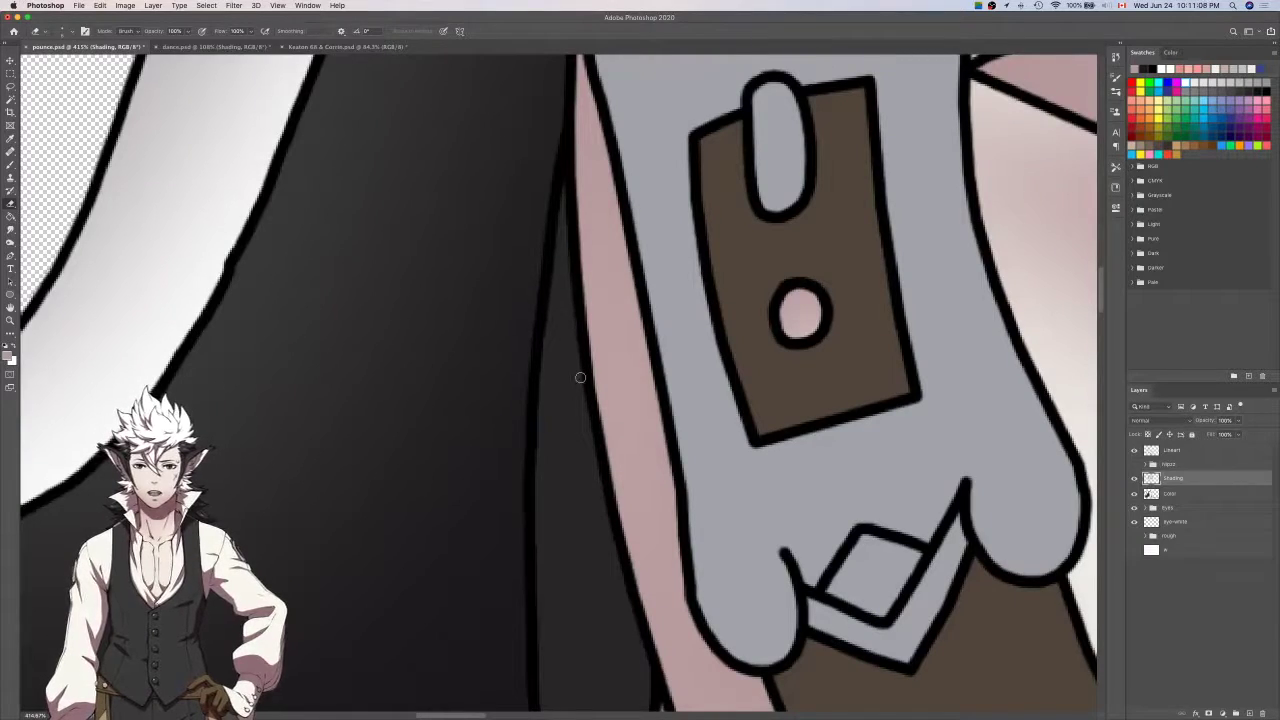
scroll(580, 378, down, 7)
scroll(580, 378, down, 3)
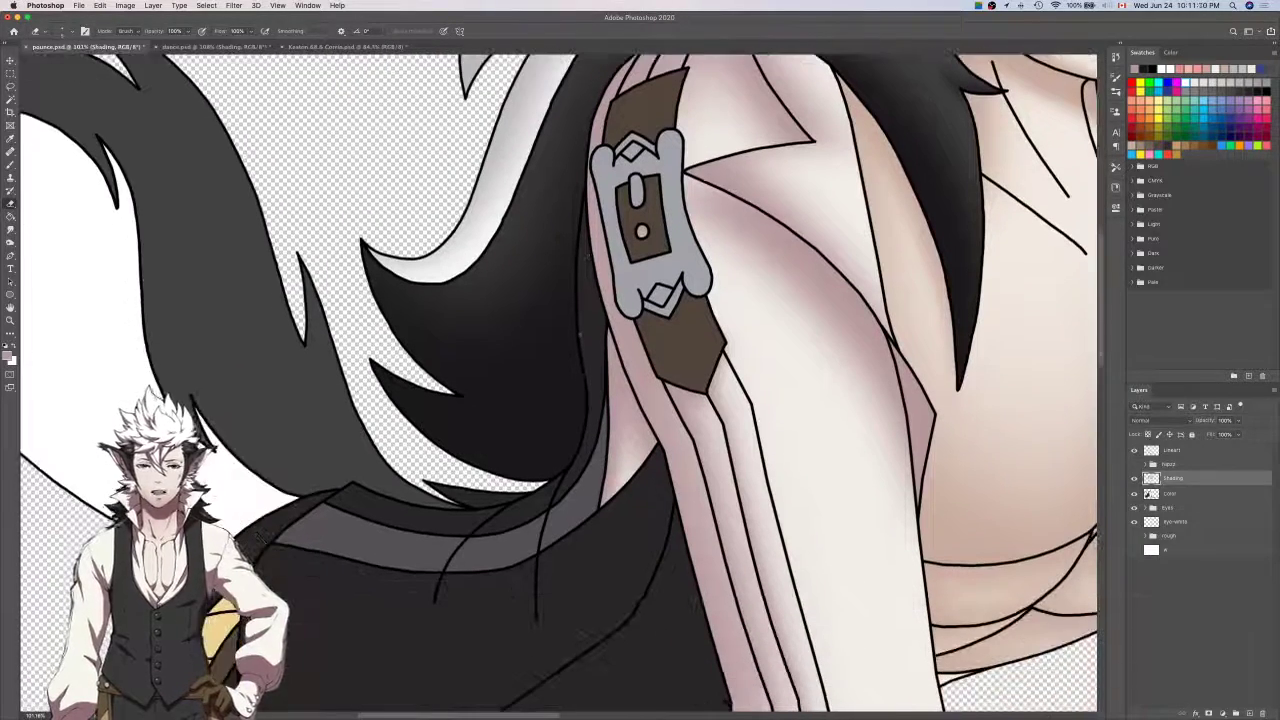
On the Lineart layer, select the sections of the dark strip below the hair lock with the Magic Wand and expand the selection.
click(1165, 493)
key(w)
scroll(134, 343, down, 4)
scroll(134, 343, left, 4)
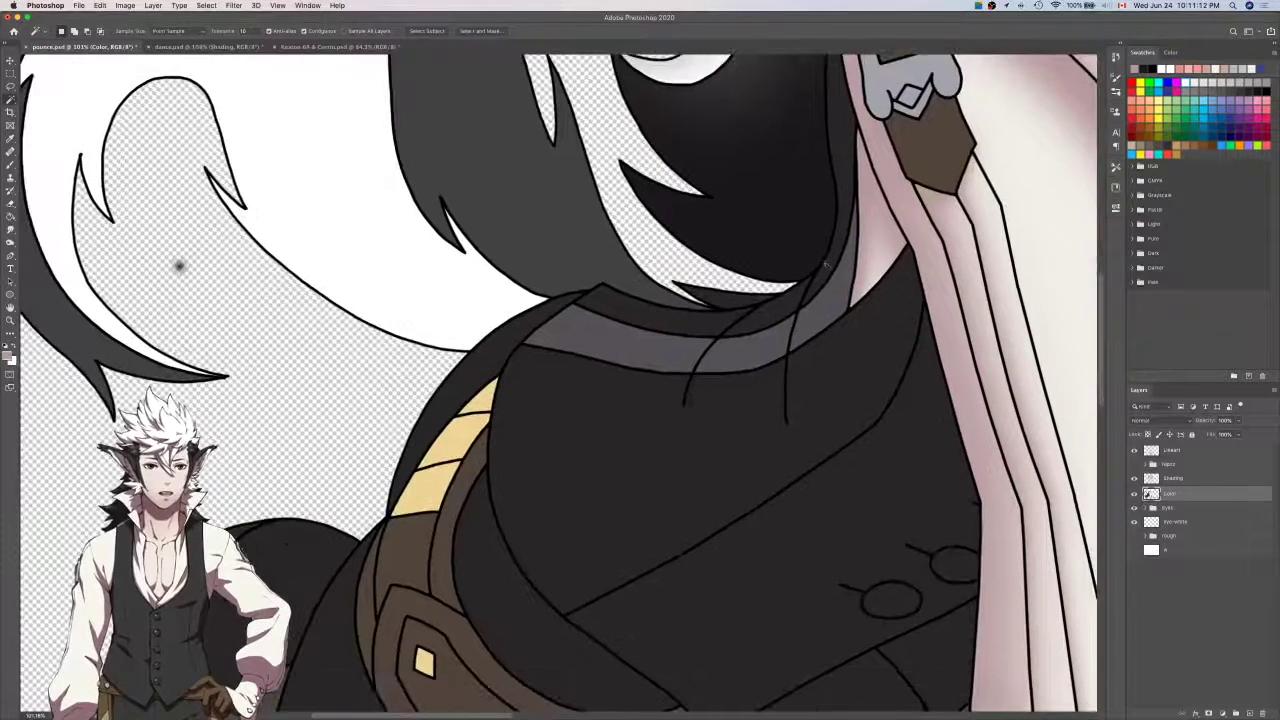
click(1176, 451)
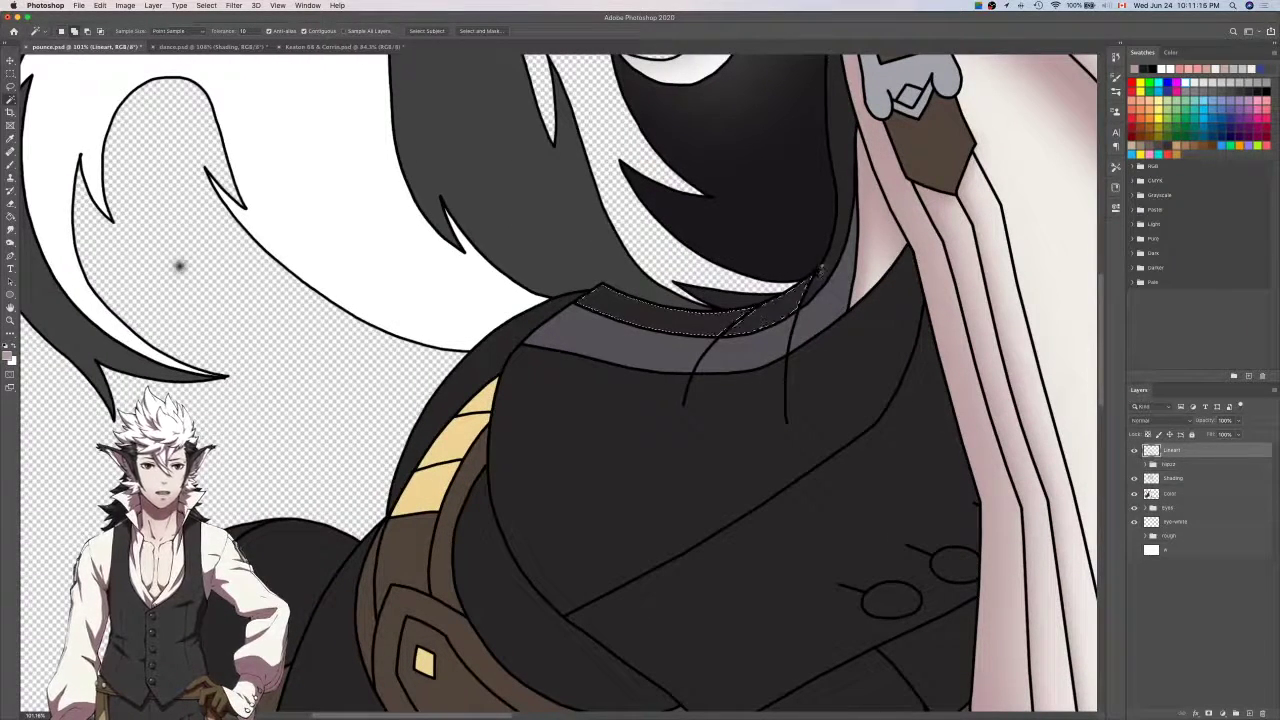
shift+click(824, 269)
key(F6)
key(Return)
Add the missed notches where the fold lines cross the dark strip's edges to the selection with the Lasso tool.
key(l)
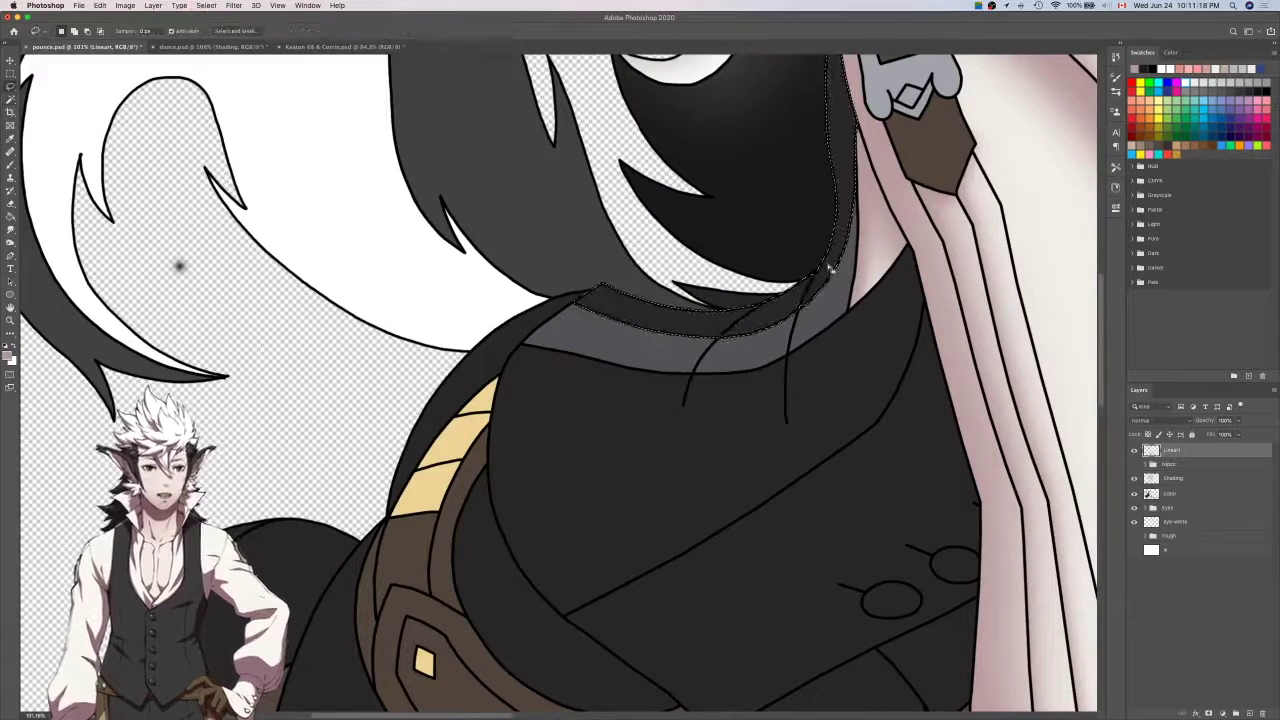
scroll(811, 291, up, 8)
drag(797, 372, 734, 388)
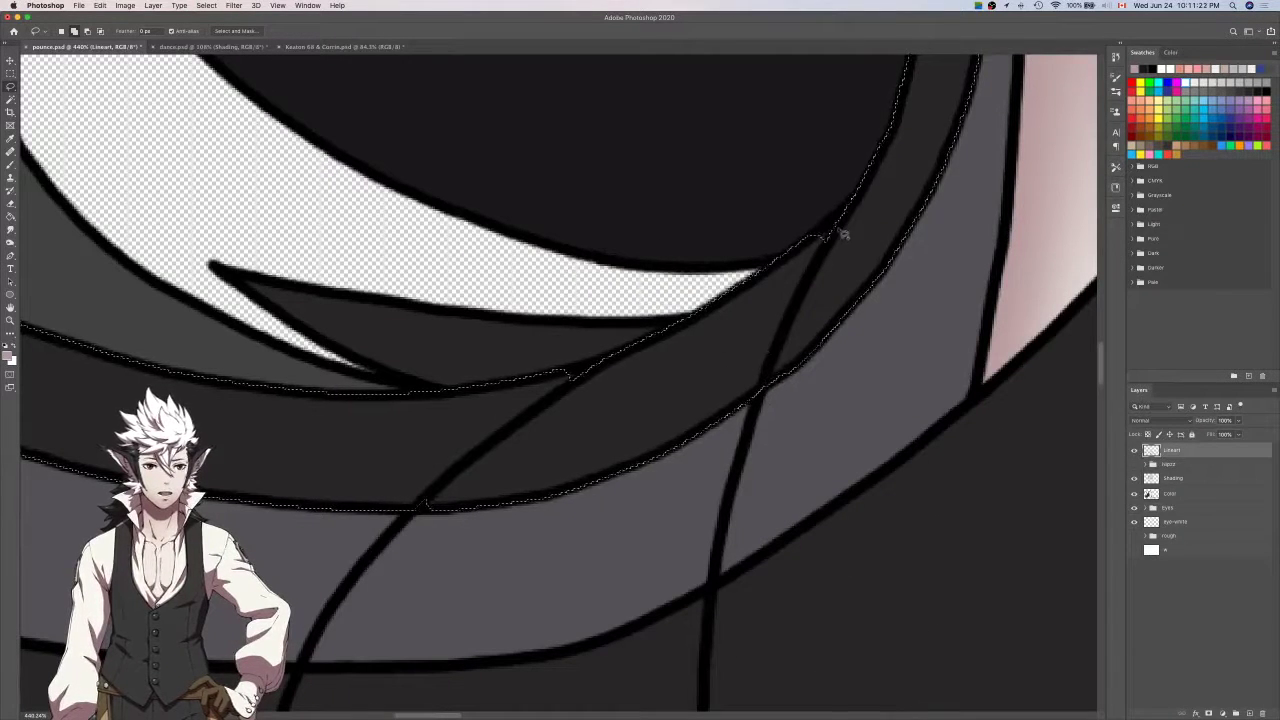
drag(850, 206, 793, 266)
drag(873, 233, 883, 226)
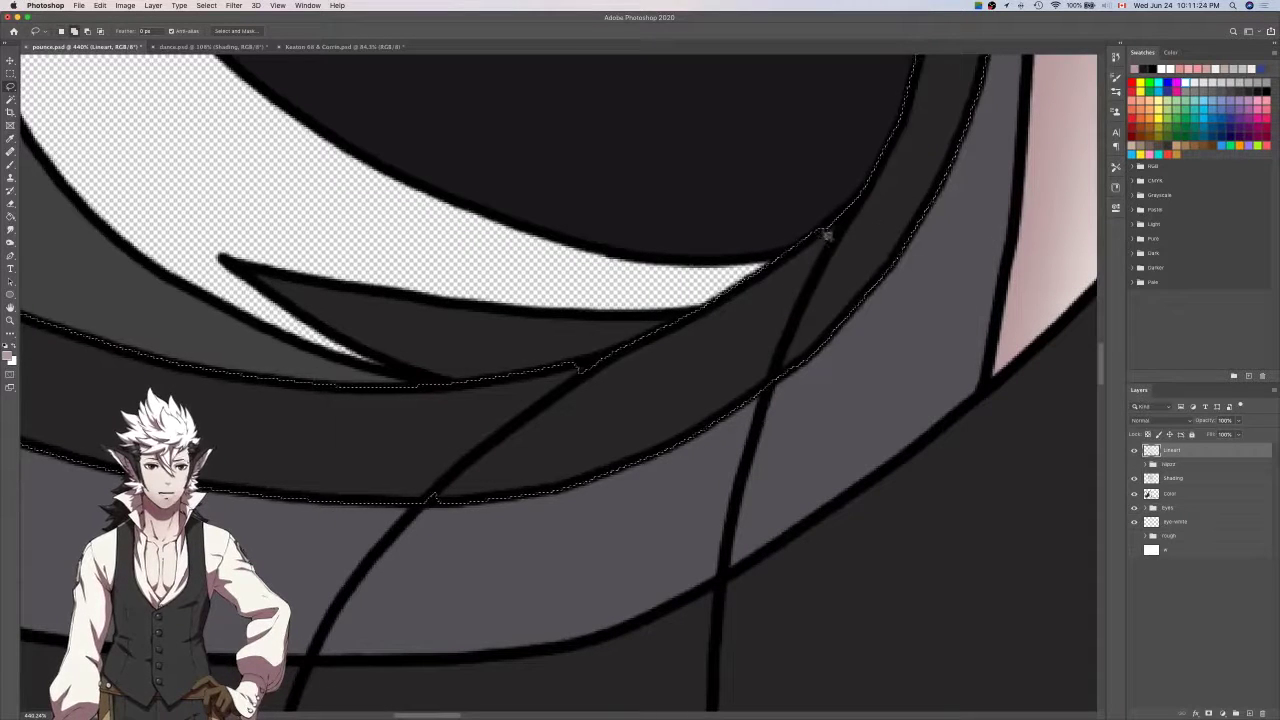
scroll(830, 225, left, 3)
scroll(830, 225, down, 1)
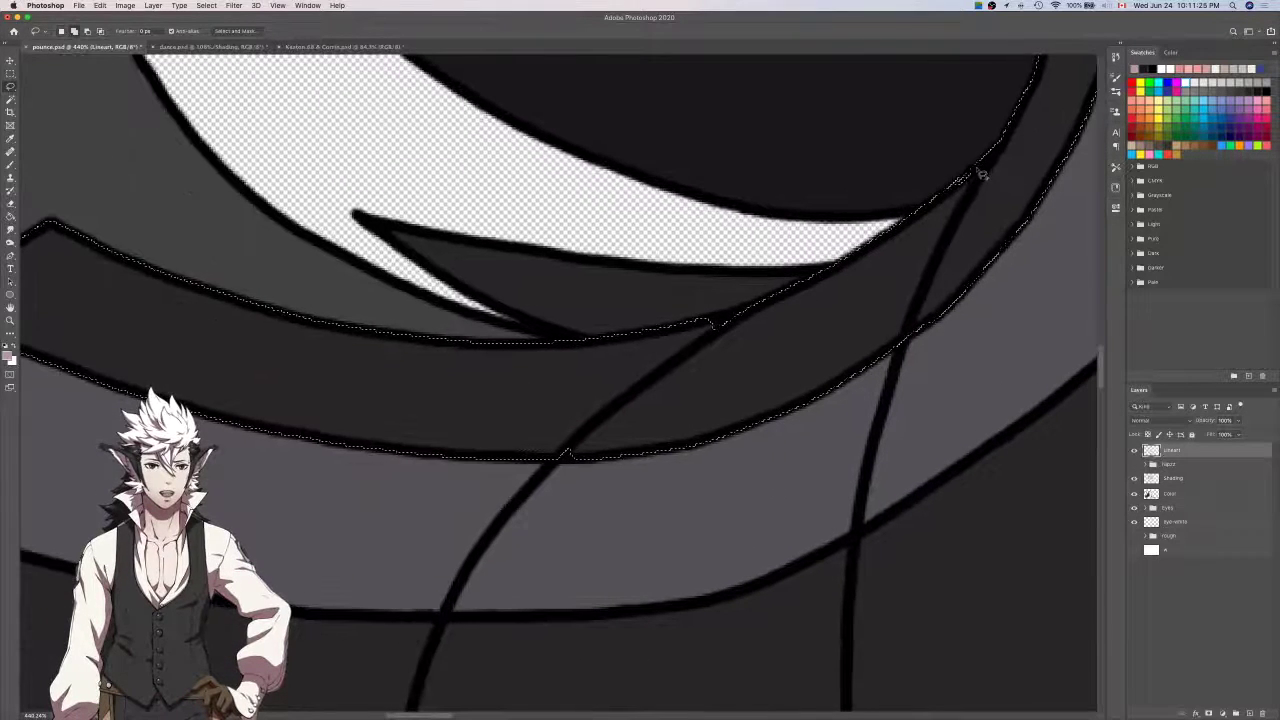
drag(977, 170, 982, 166)
drag(707, 319, 739, 341)
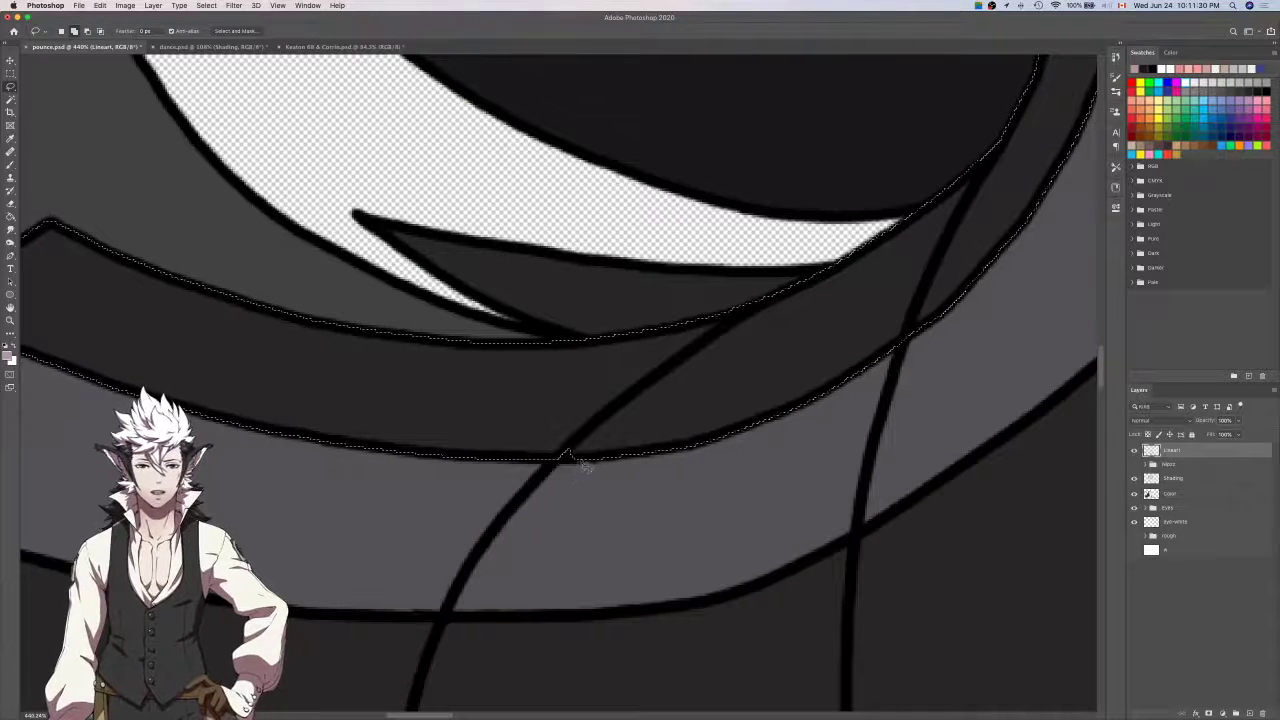
drag(537, 420, 650, 372)
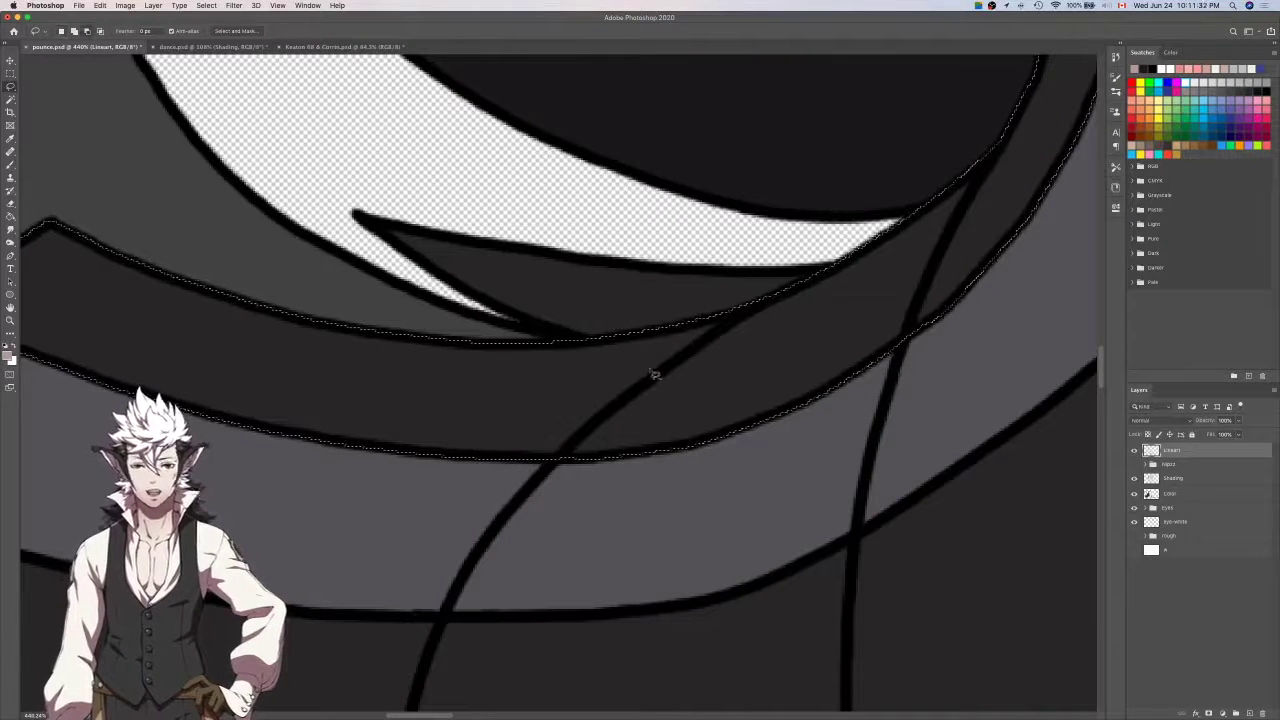
Check the rest of the strip's outline and add its missed pointed upper tip beside the buckle to the selection with the Lasso.
scroll(650, 373, left, 5)
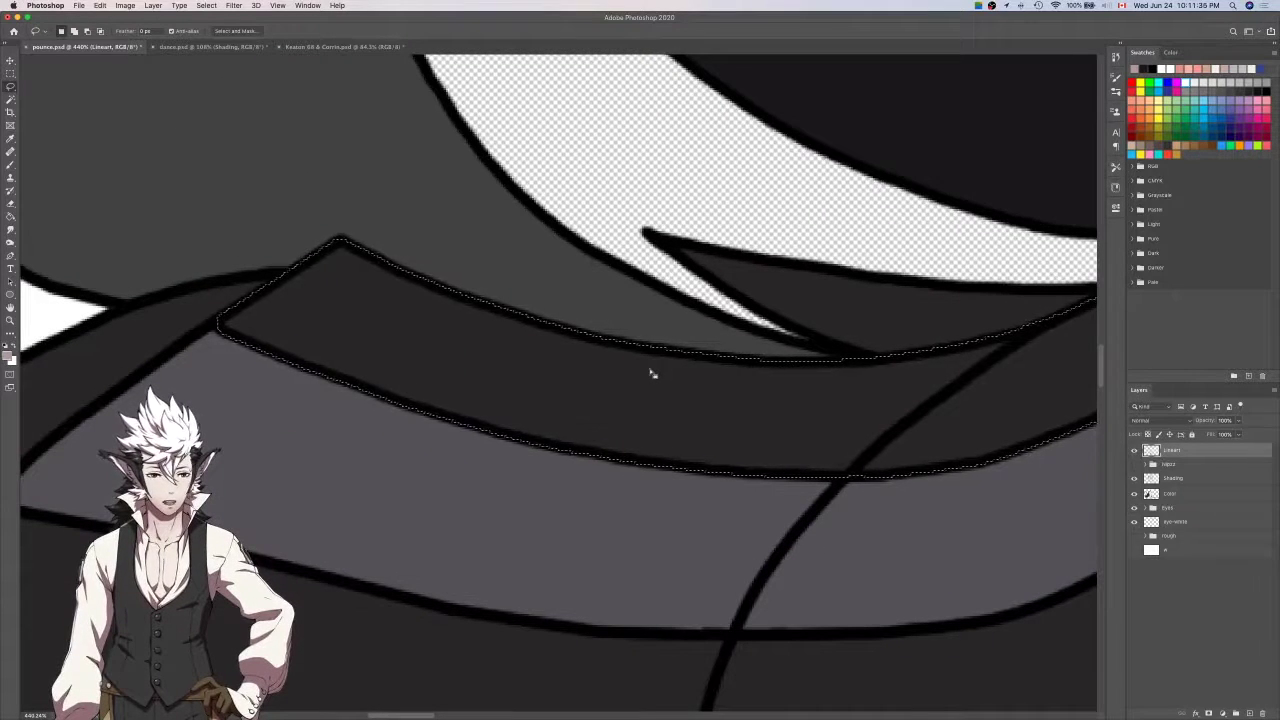
scroll(650, 373, left, 2)
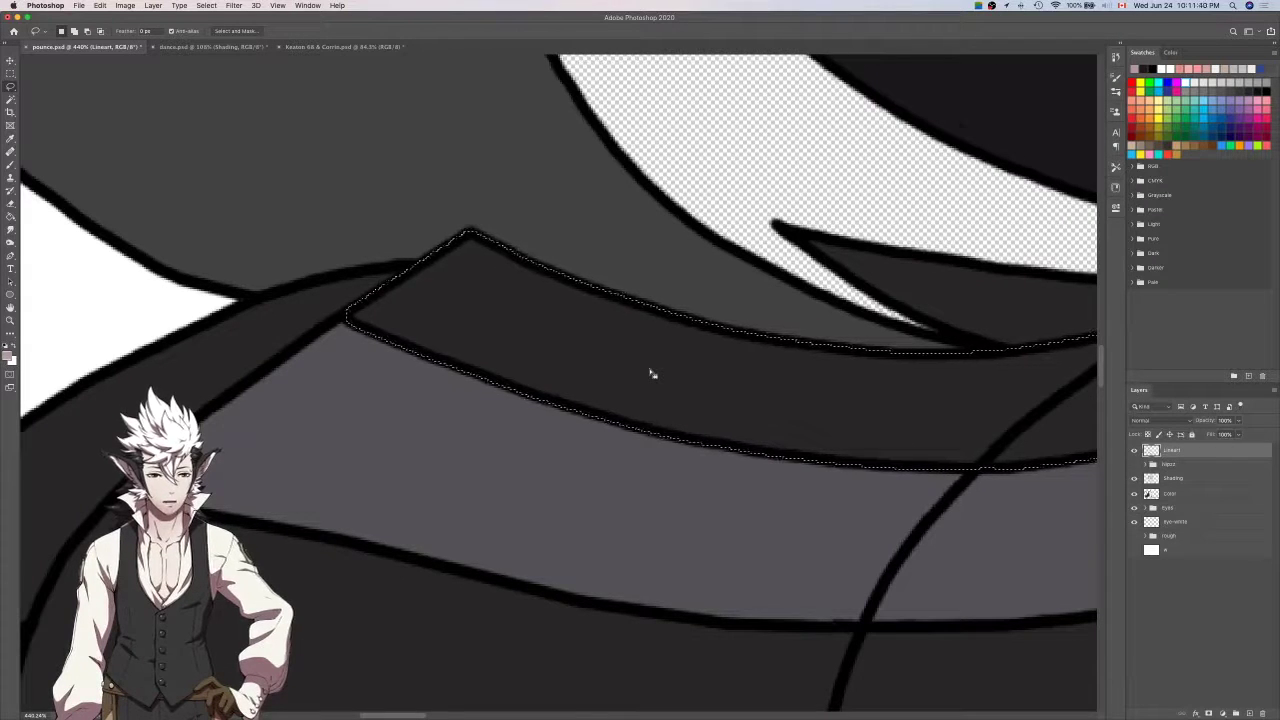
scroll(650, 373, left, 2)
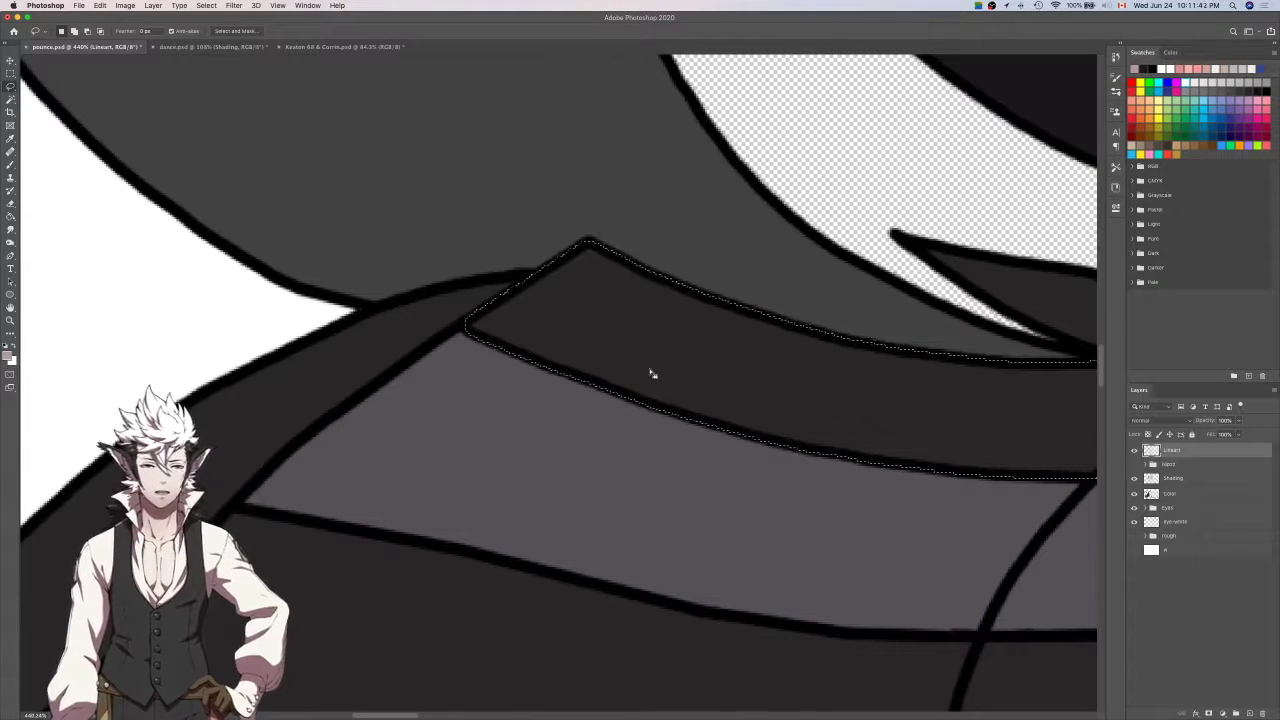
scroll(650, 373, right, 1)
key(super+z)
scroll(647, 374, down, 6)
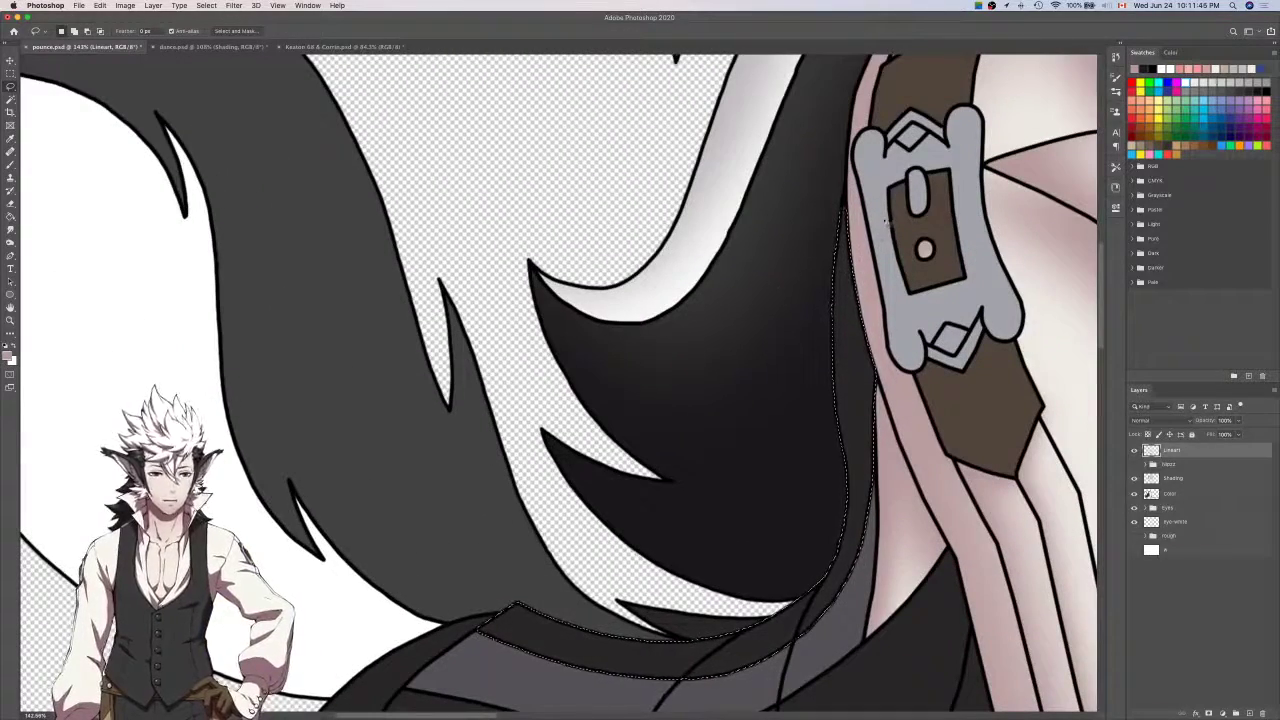
scroll(897, 193, up, 4)
scroll(840, 250, down, 1)
scroll(820, 257, up, 4)
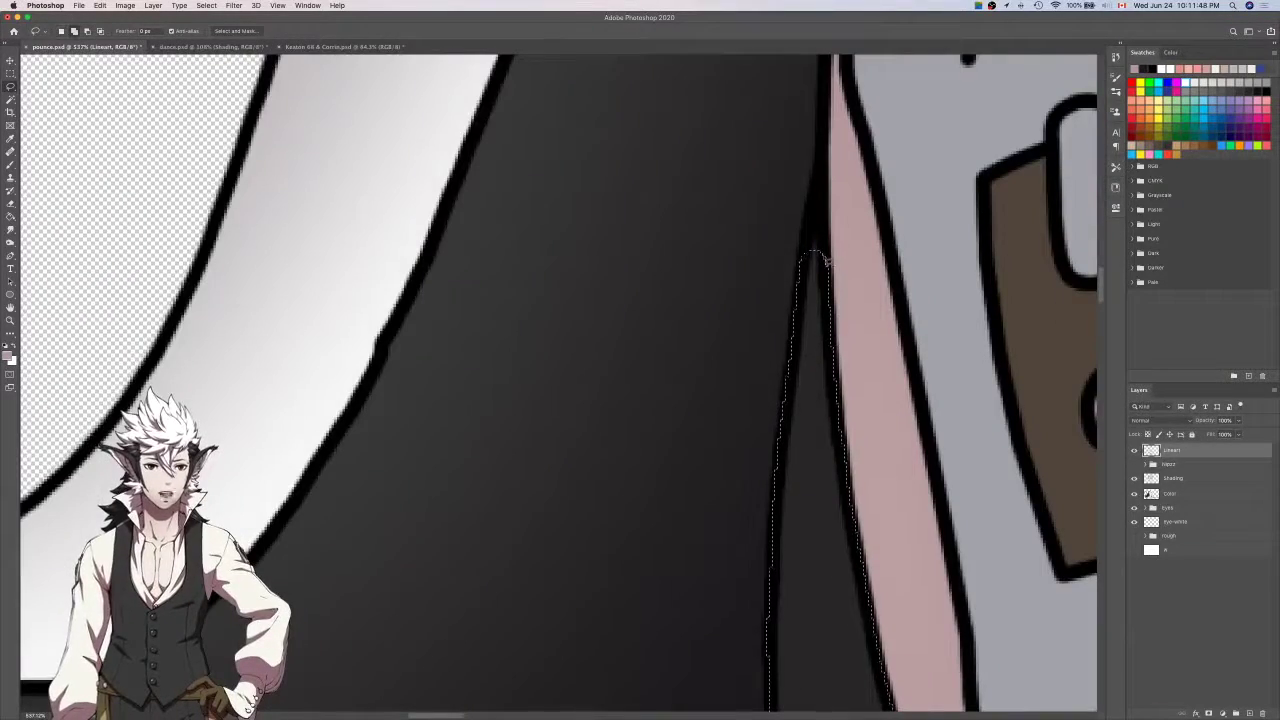
drag(826, 258, 824, 199)
drag(808, 270, 808, 270)
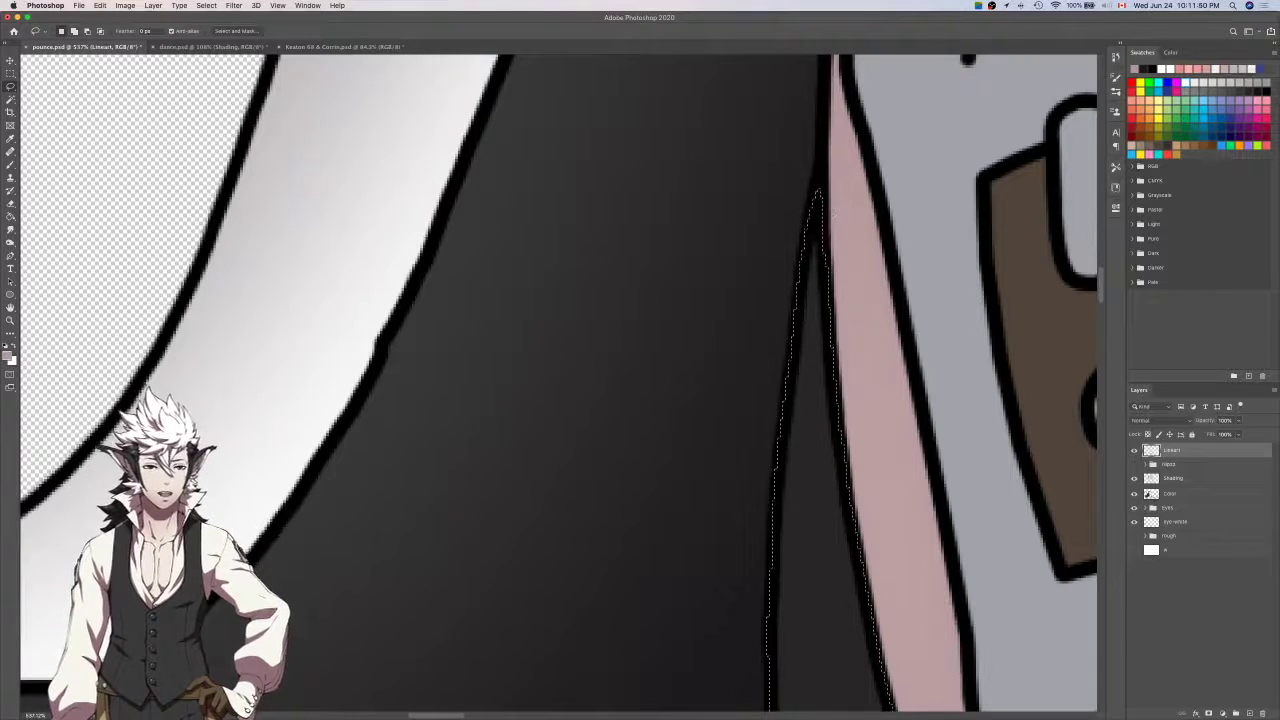
key(alt+BackSpace)
key(super+d)
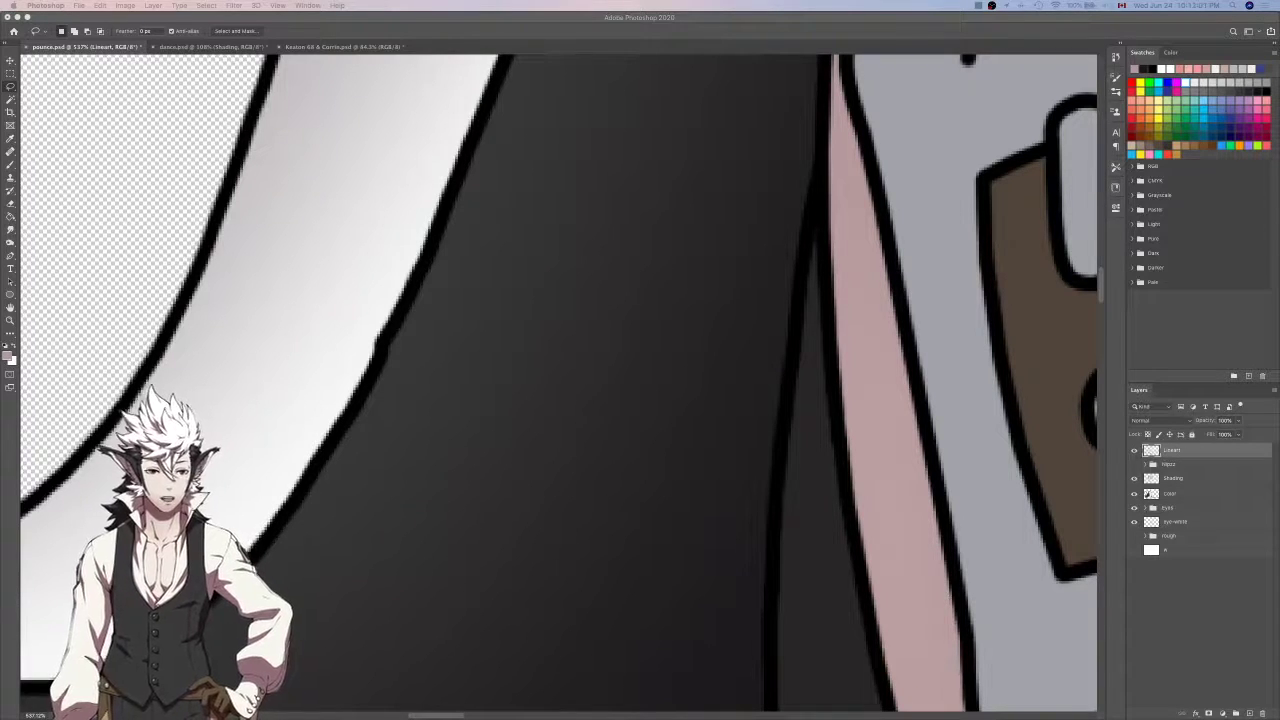
Review the completed strip selection and make the Shading layer active.
scroll(783, 360, down, 10)
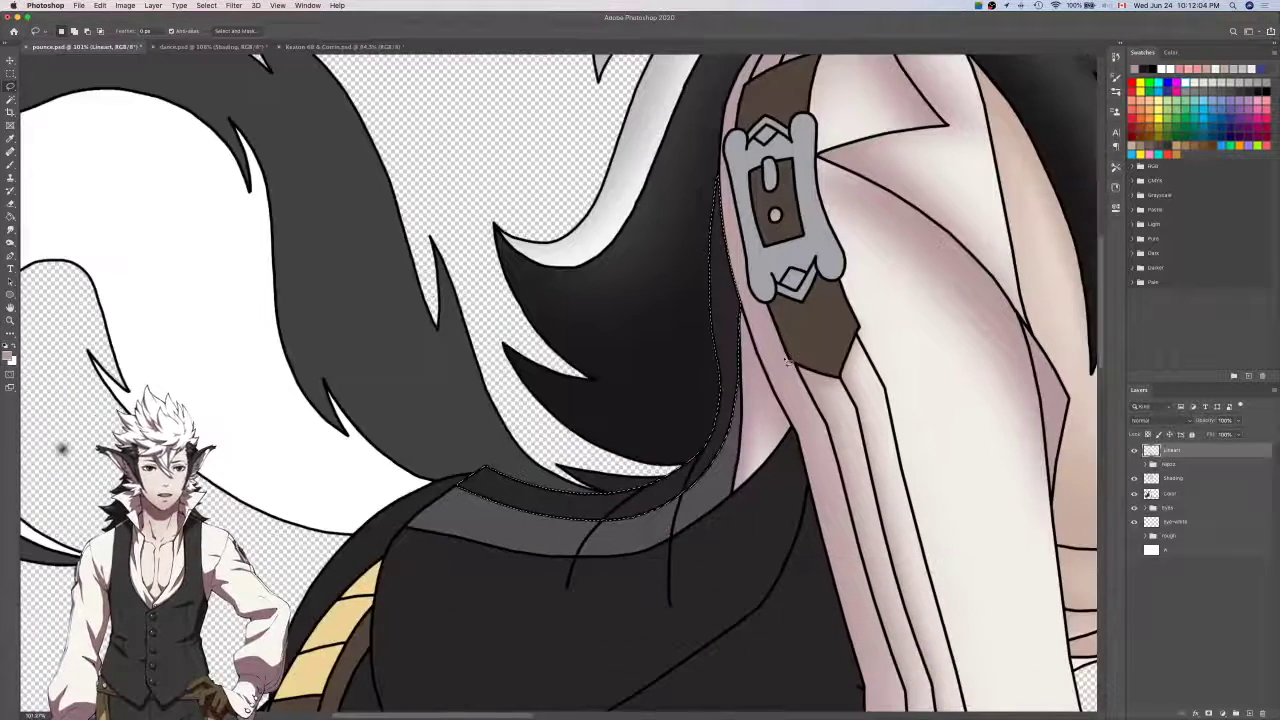
scroll(787, 362, up, 8)
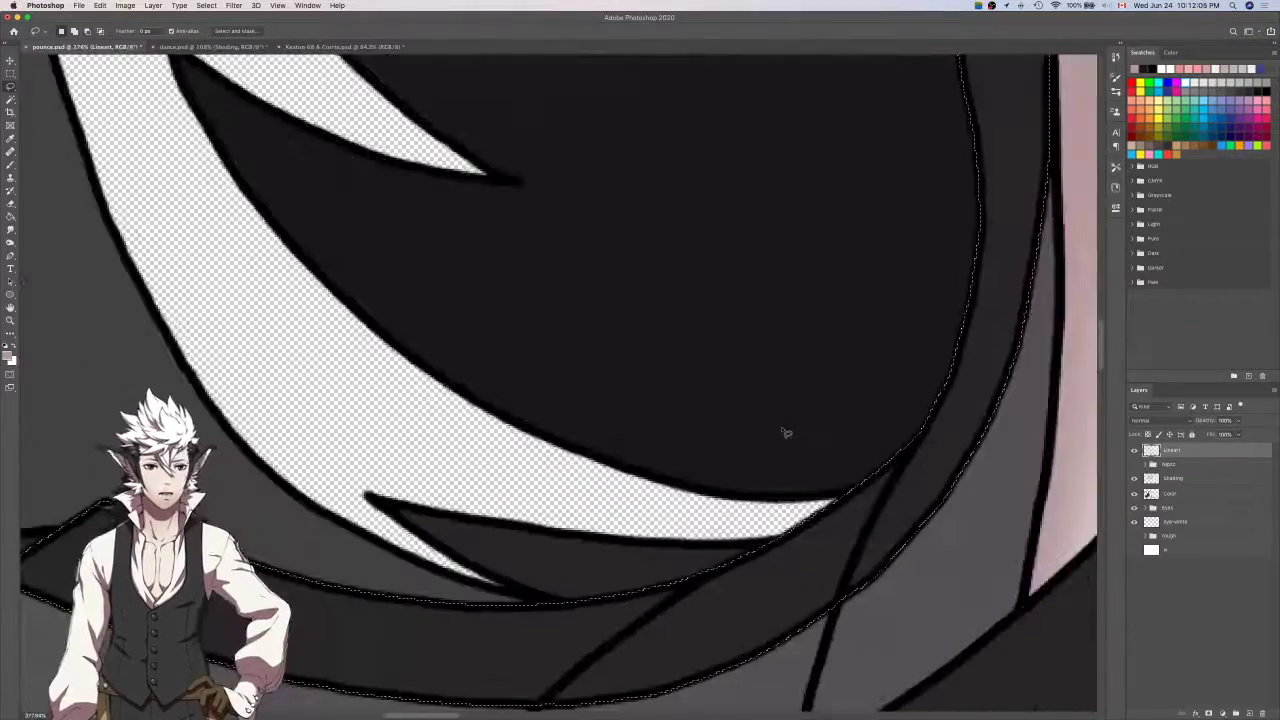
scroll(786, 432, down, 3)
click(1169, 493)
key(i)
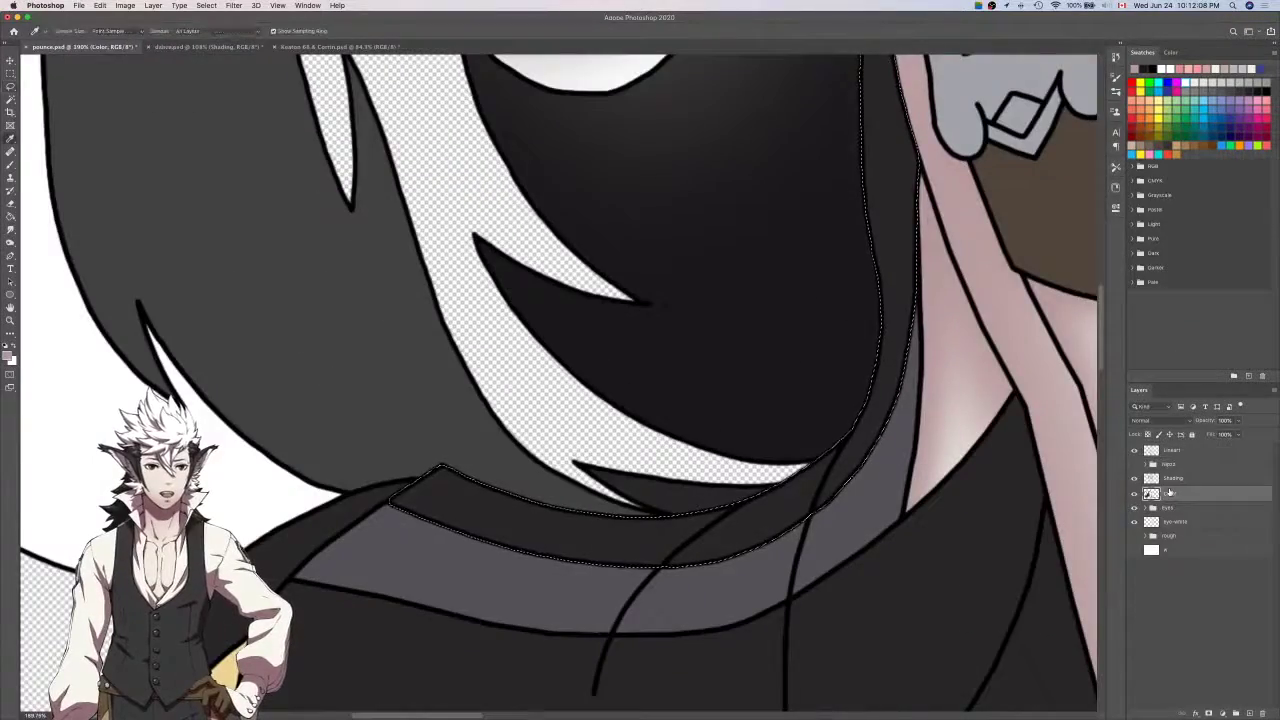
click(1198, 470)
click(1184, 479)
Switch to dance.psd, show its main Shading layer, and sample the black shadow colour from the dark clothing.
key(ctrl+Tab)
scroll(826, 371, up, 3)
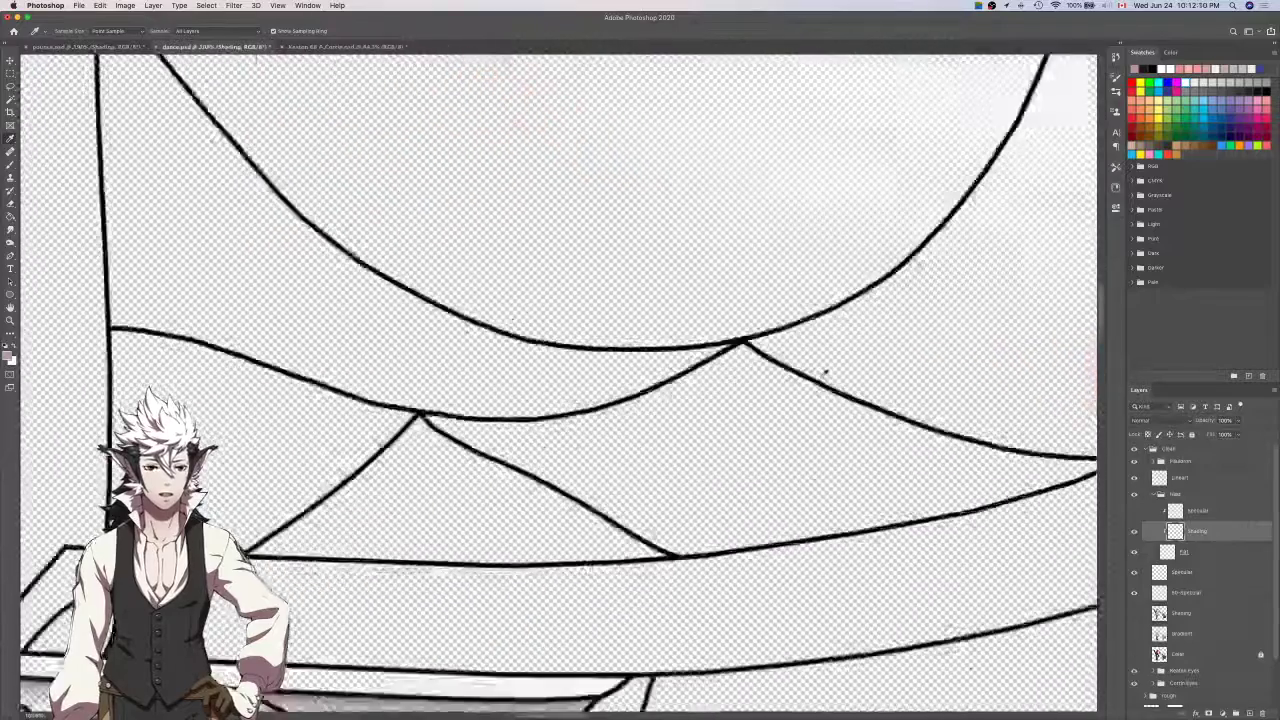
scroll(826, 371, down, 5)
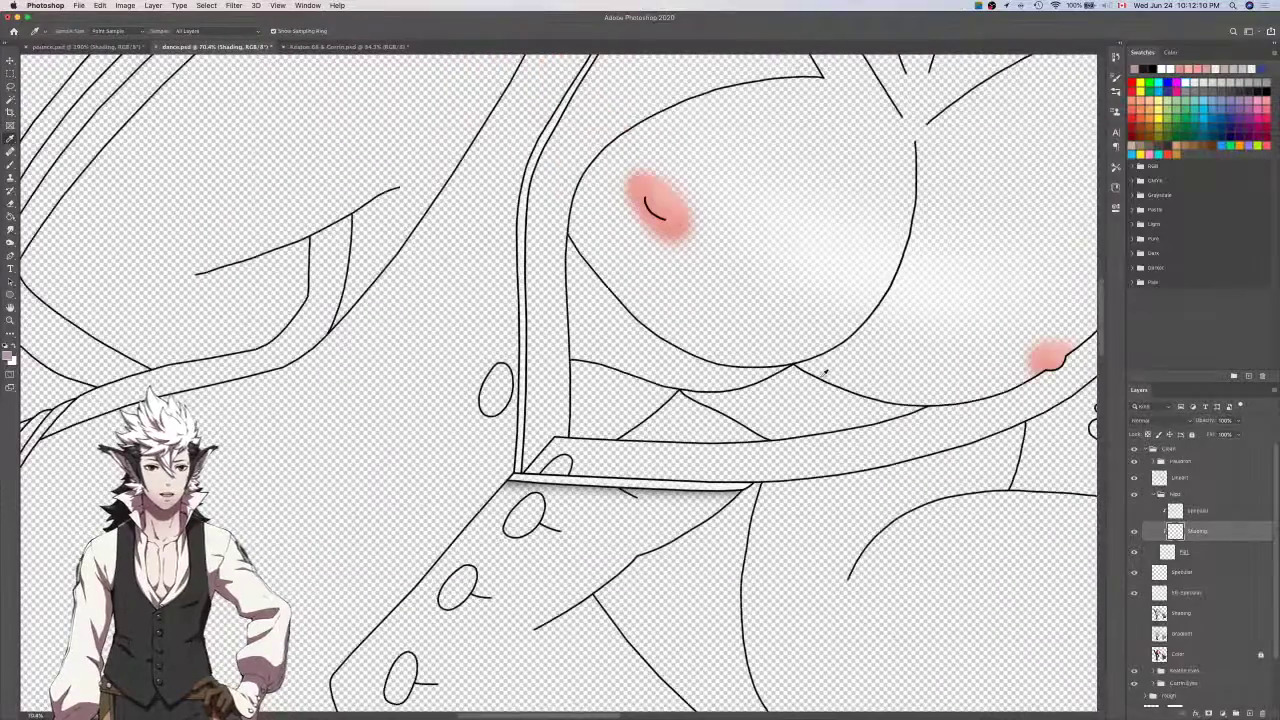
click(1134, 614)
scroll(686, 508, left, 5)
drag(556, 501, 522, 464)
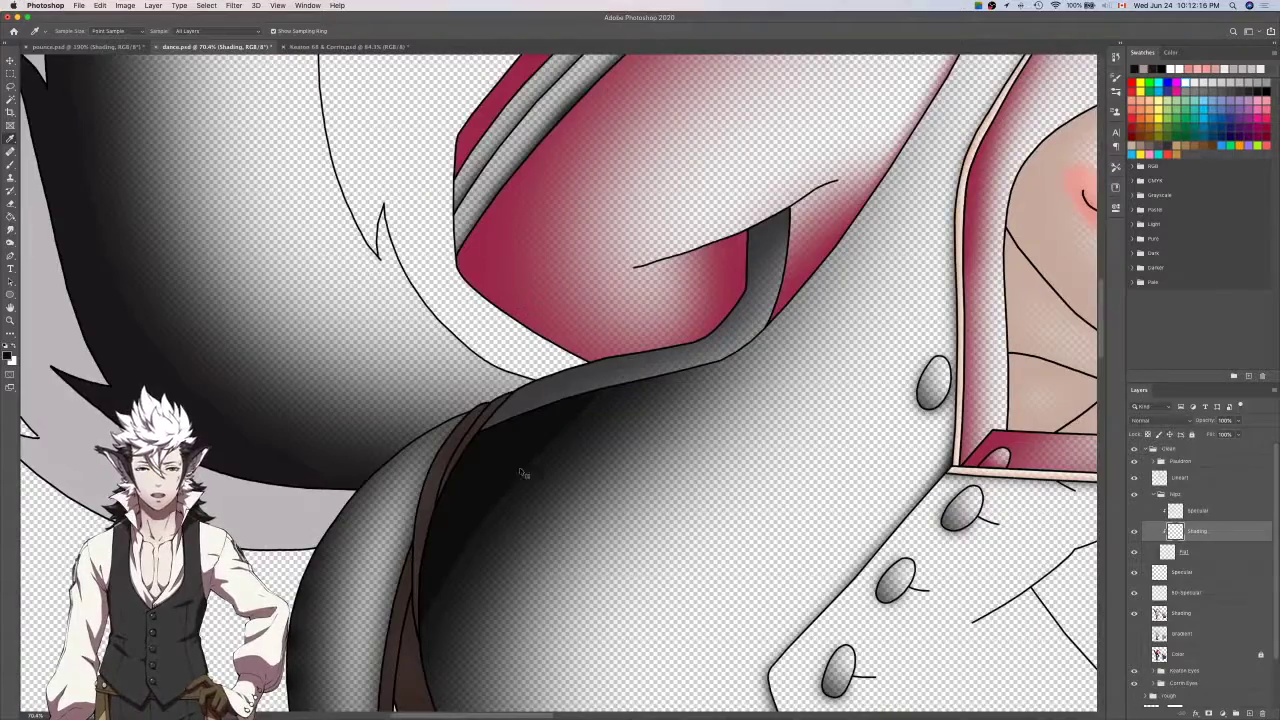
Examine the clothing and hair shading in the third open document for reference, and return to pounce.psd.
key(ctrl+Tab)
scroll(523, 464, left, 6)
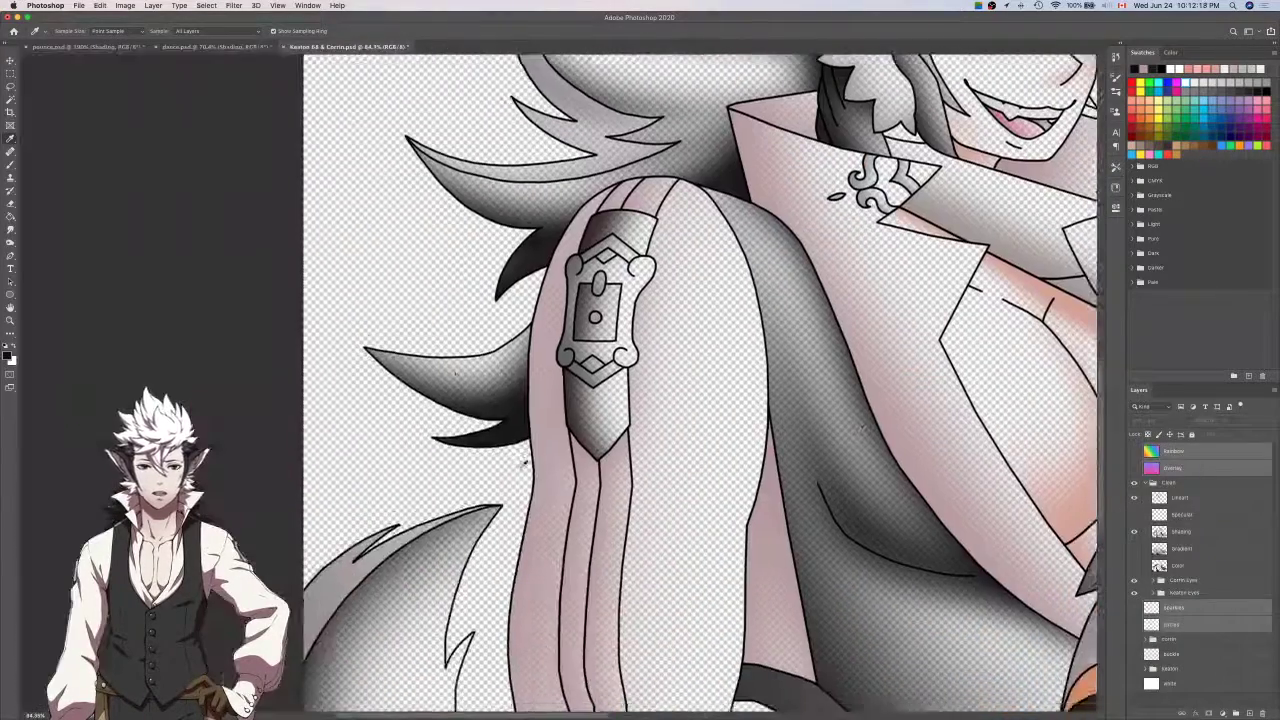
scroll(523, 464, down, 3)
key(ctrl+Tab)
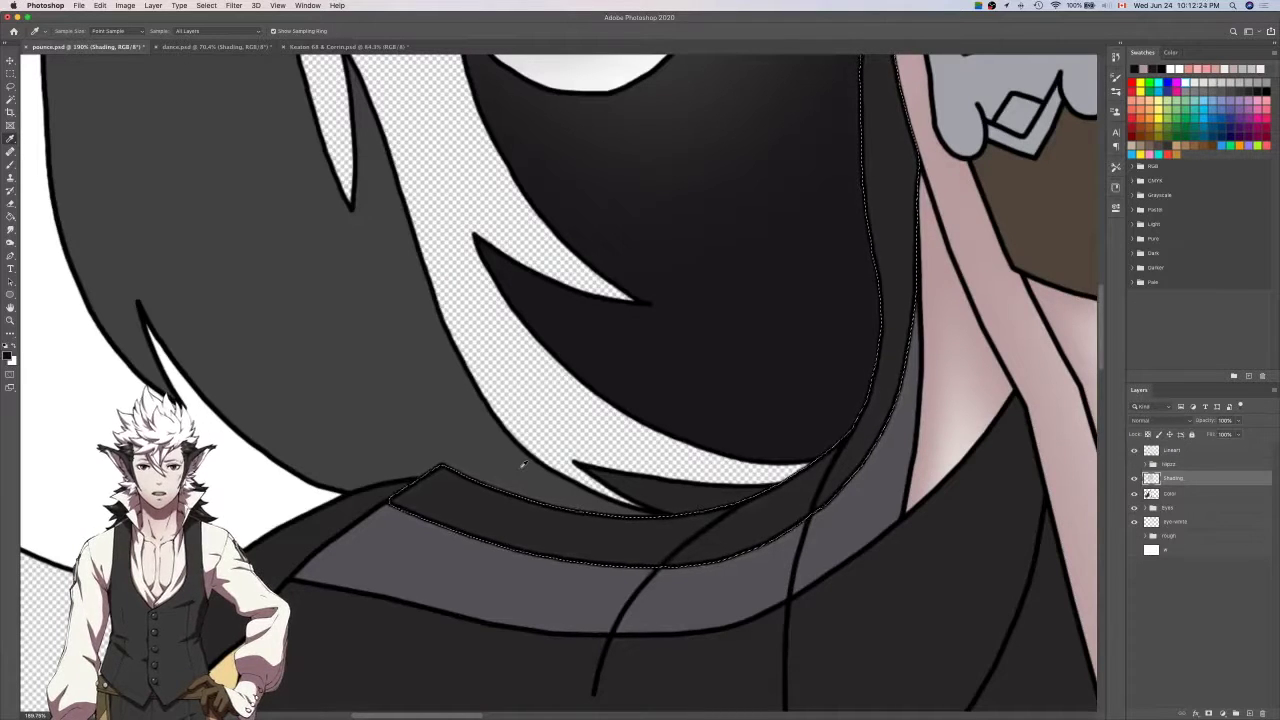
scroll(523, 464, right, 1)
scroll(523, 464, down, 1)
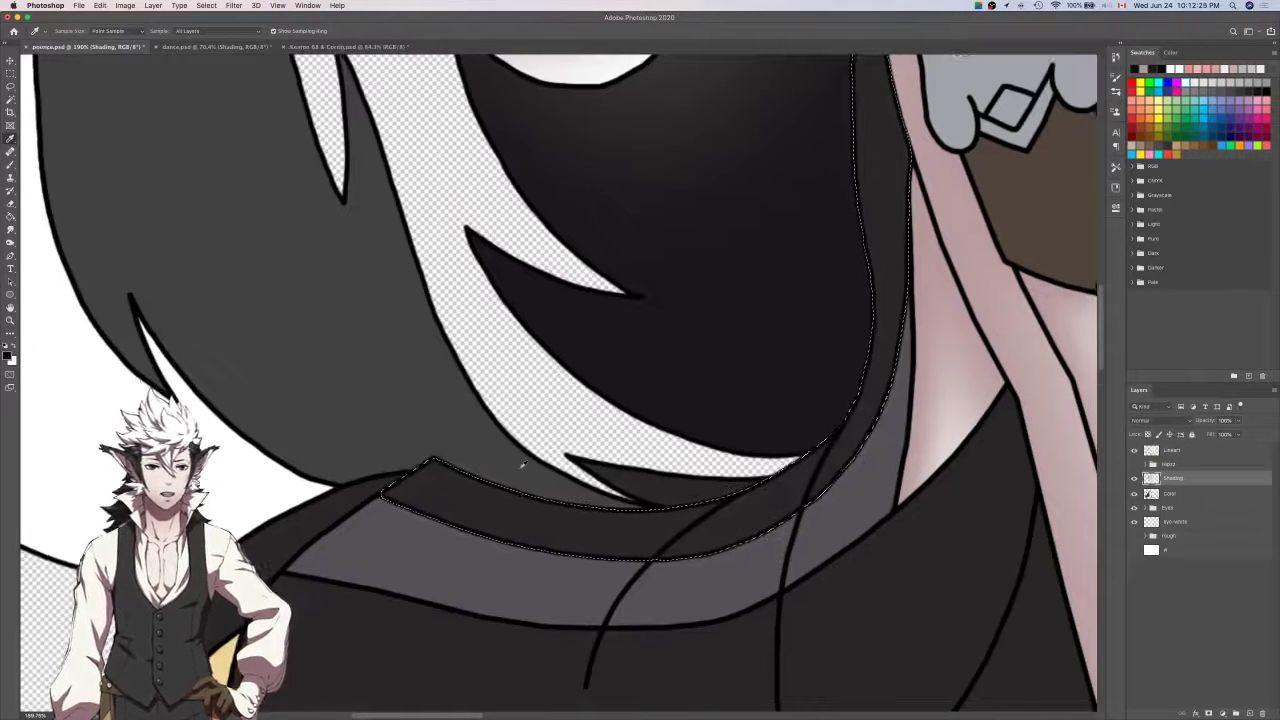
Switch to the Brush tool and enlarge its tip for shading the dark clothing strip.
key(b)
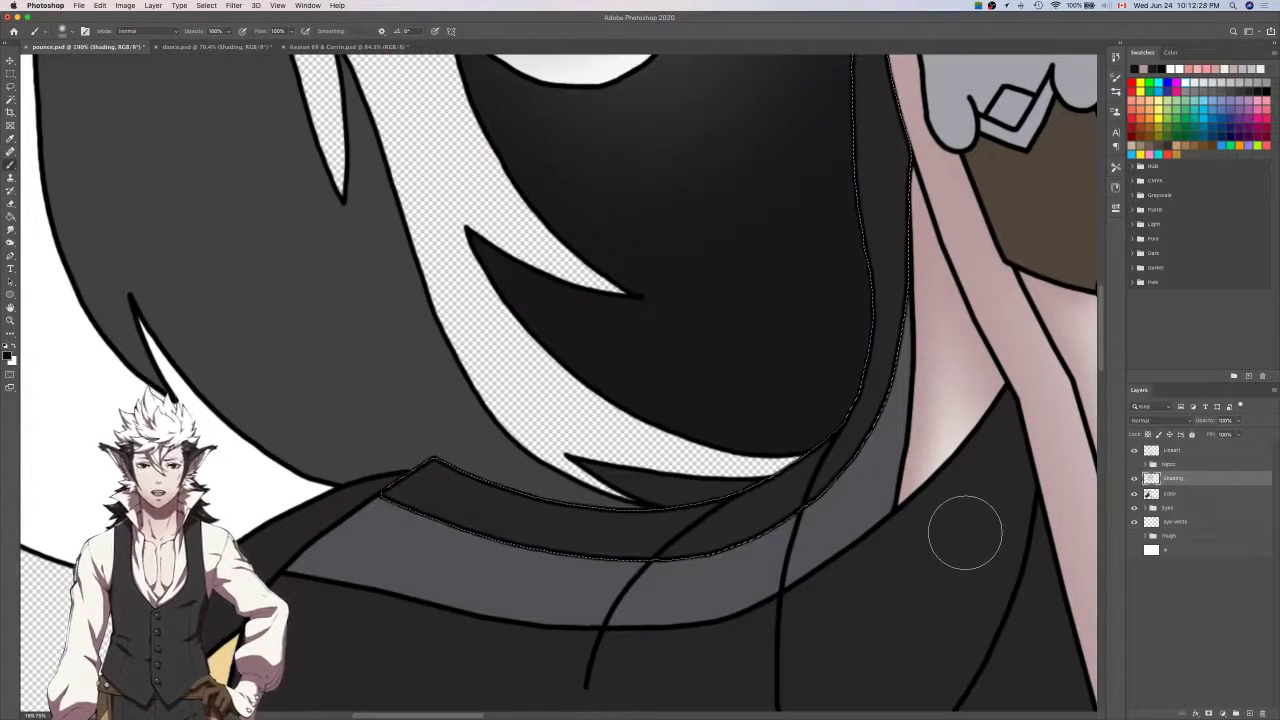
key(bracketright)
key(bracketright)
key(bracketright)
key(bracketright)
key(bracketright)
scroll(963, 533, down, 5)
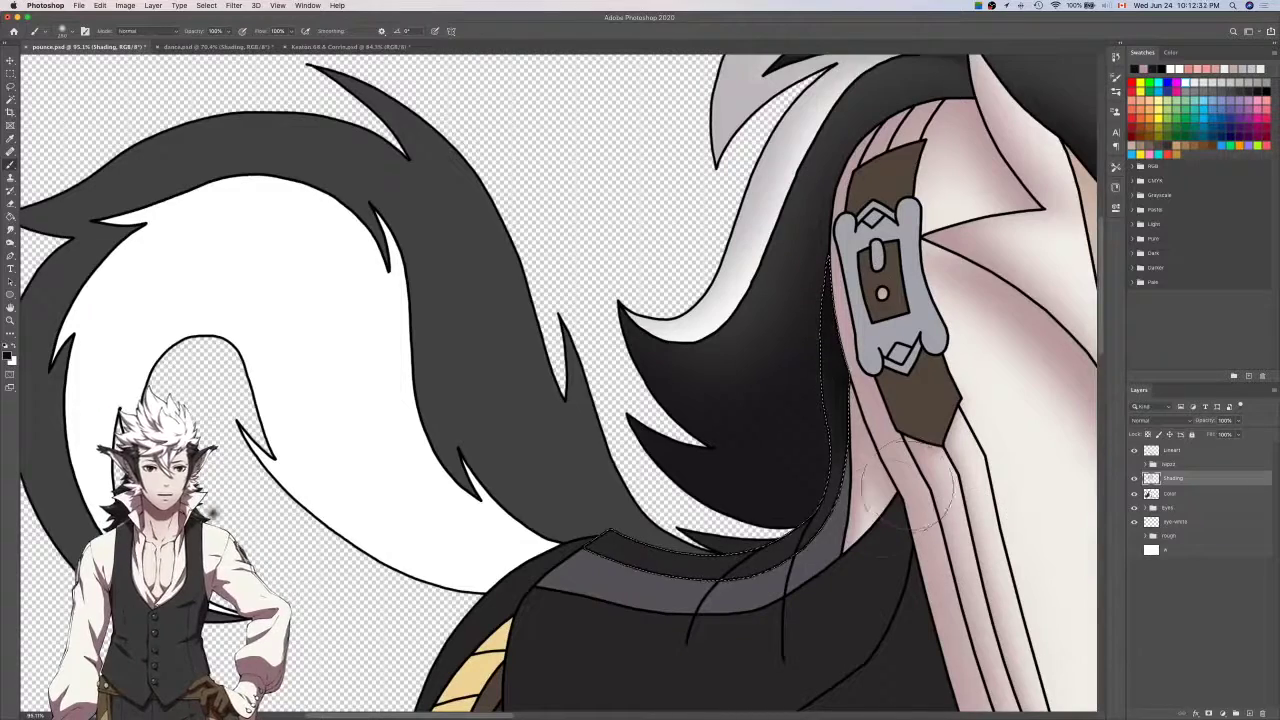
scroll(880, 320, down, 5)
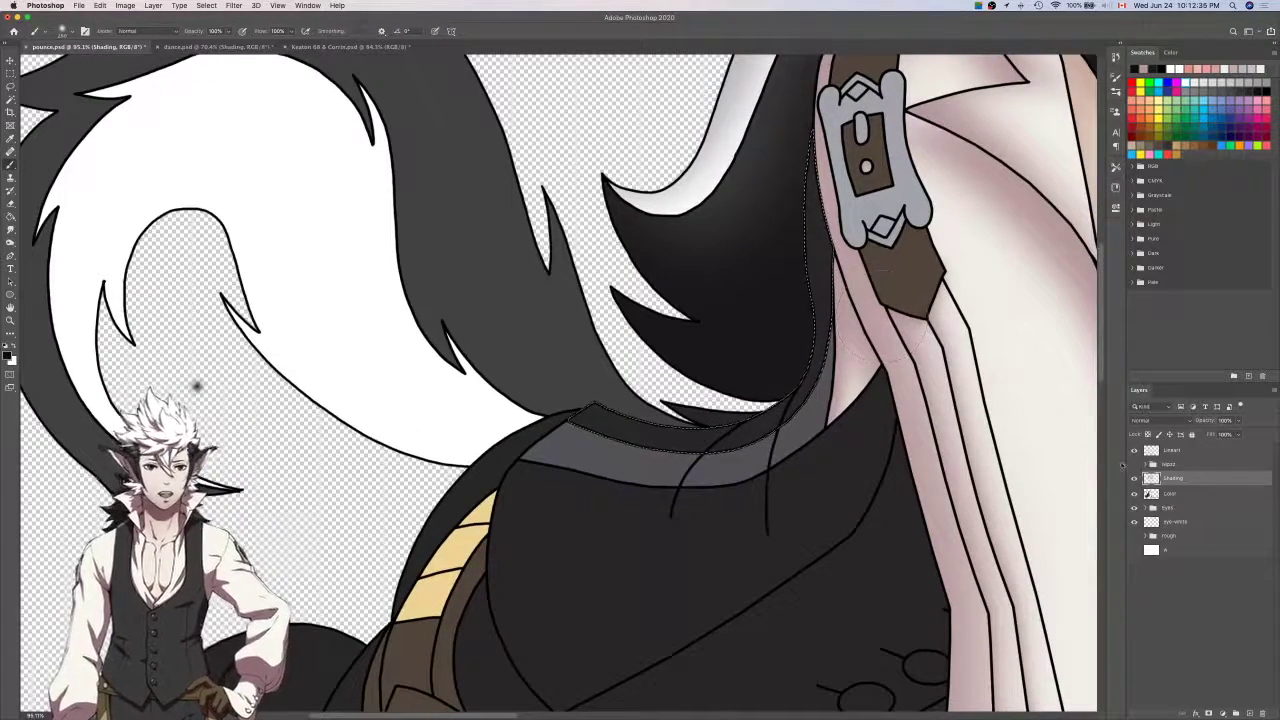
key(super+d)
click(1190, 453)
key(w)
click(768, 431)
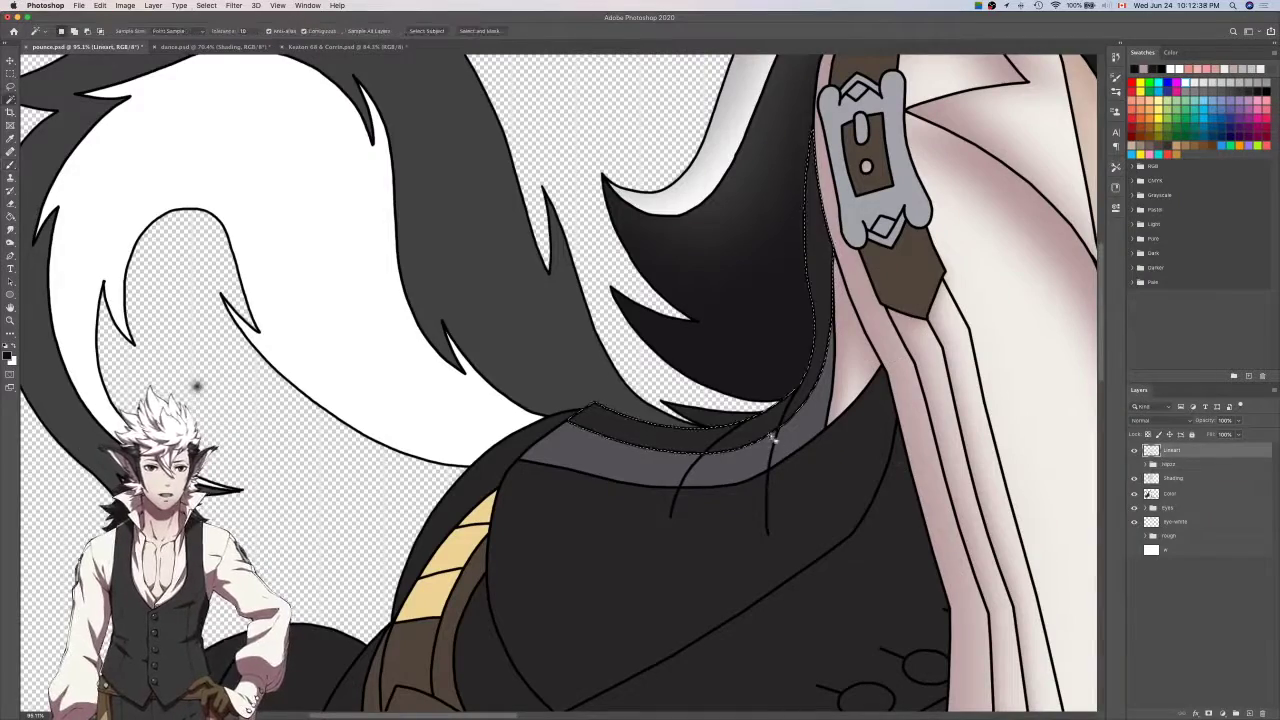
scroll(701, 428, up, 5)
scroll(701, 428, down, 7)
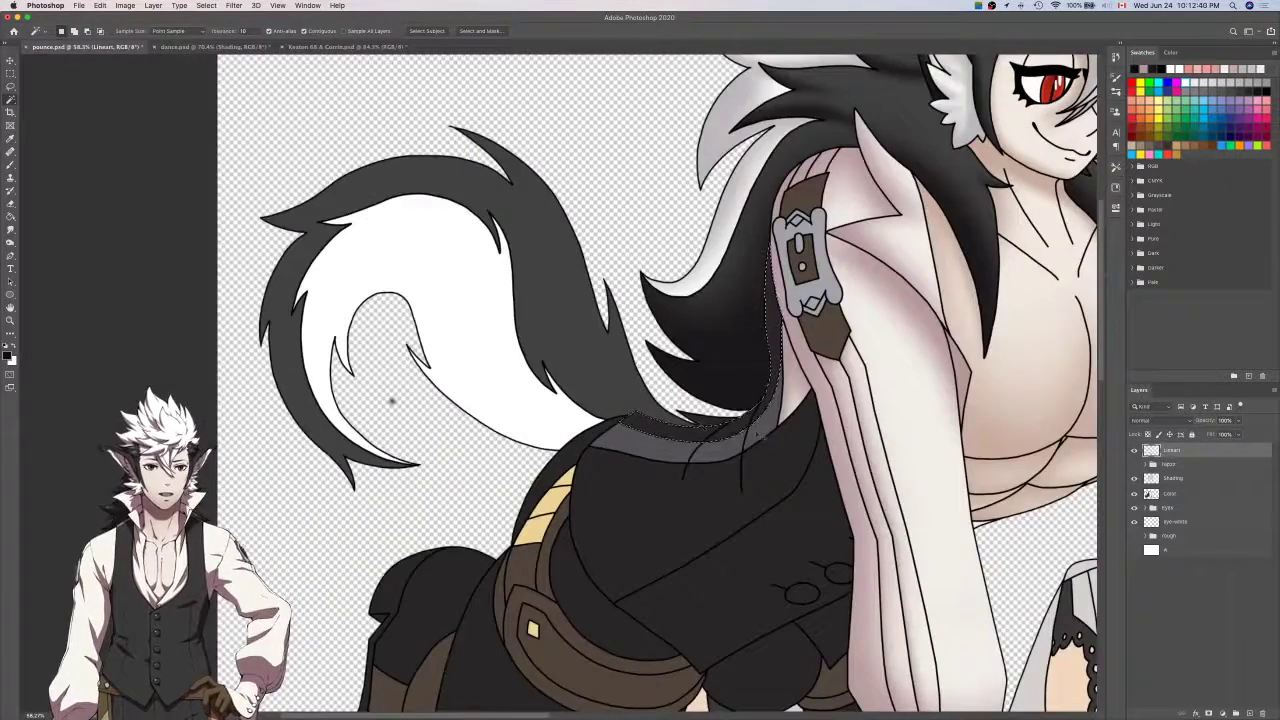
scroll(621, 436, up, 5)
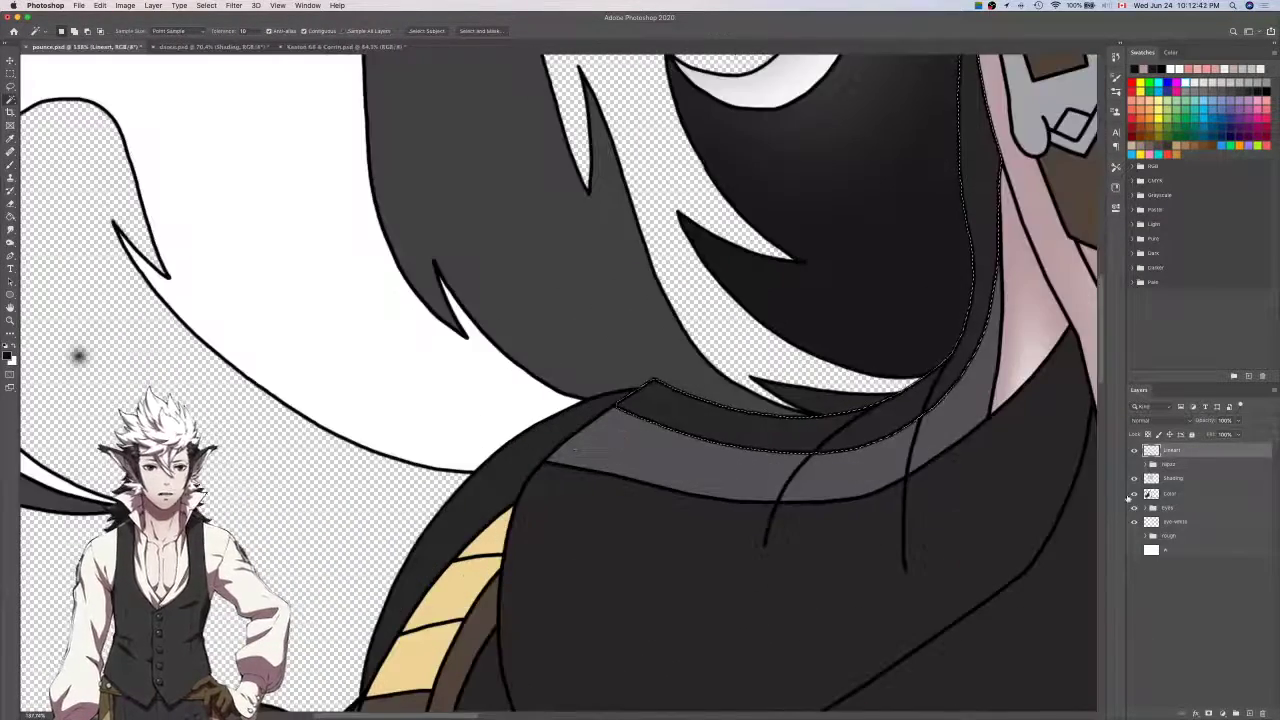
key(super+d)
click(1187, 497)
key(l)
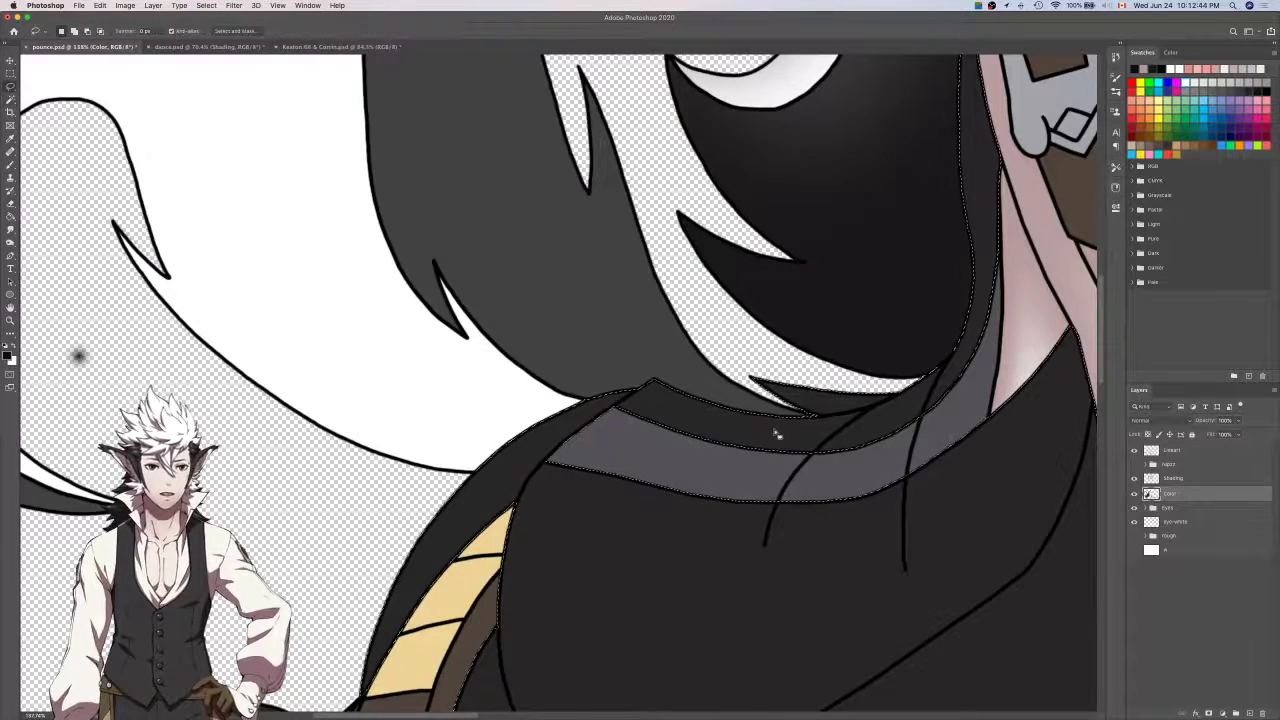
scroll(523, 503, up, 3)
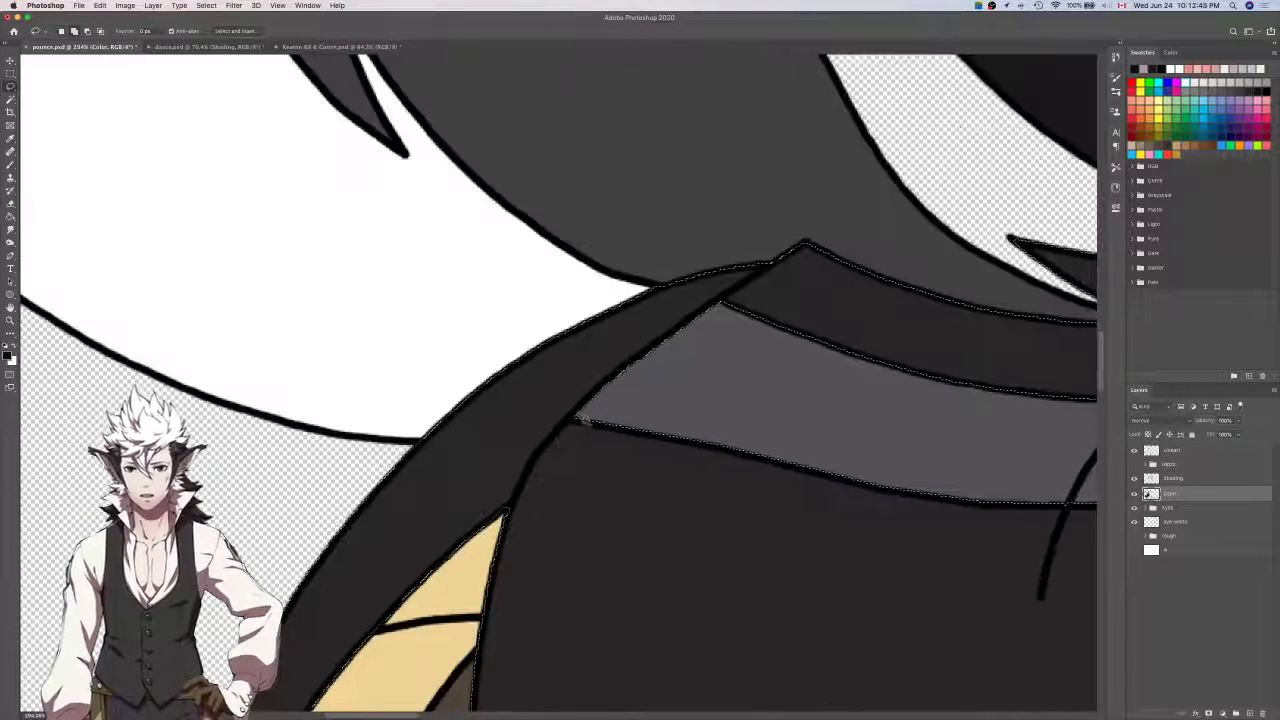
drag(914, 380, 748, 400)
scroll(295, 58, right, 3)
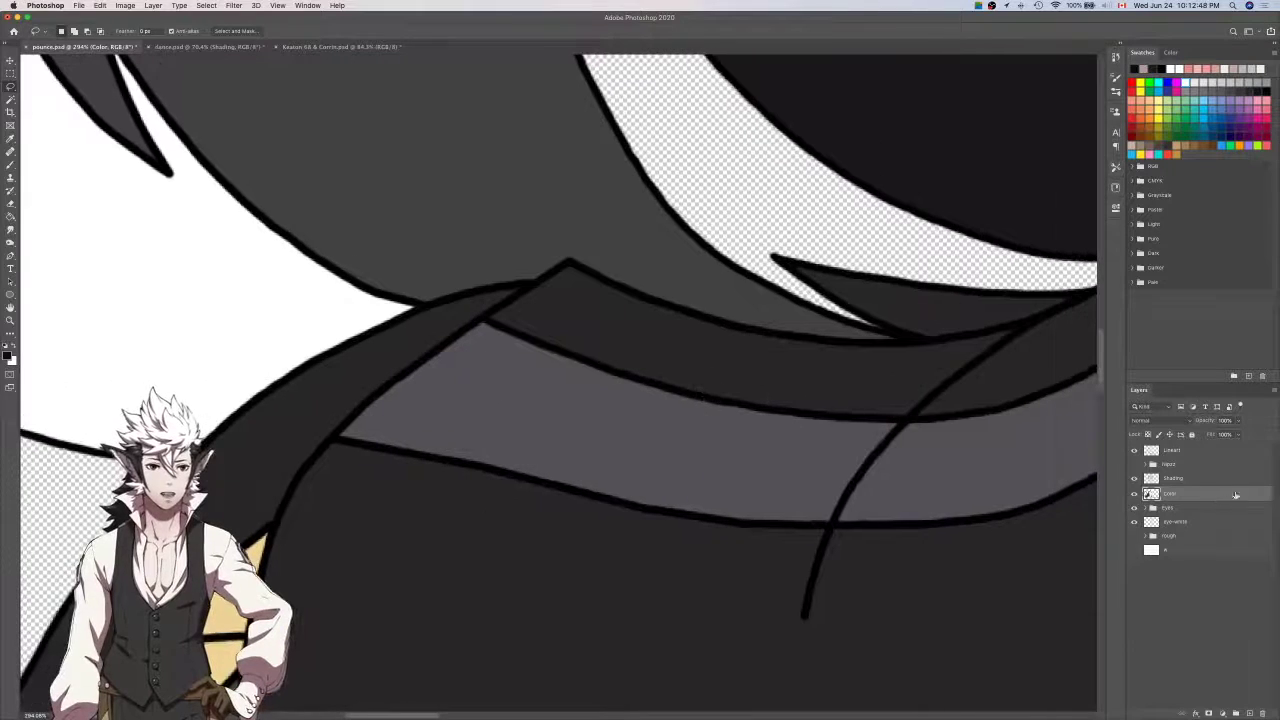
Make the Lineart layer active and select all sections of the dark strip plus the small dark tuft above it with the Magic Wand.
click(1190, 451)
key(w)
click(857, 366)
scroll(945, 302, right, 5)
shift+click(829, 310)
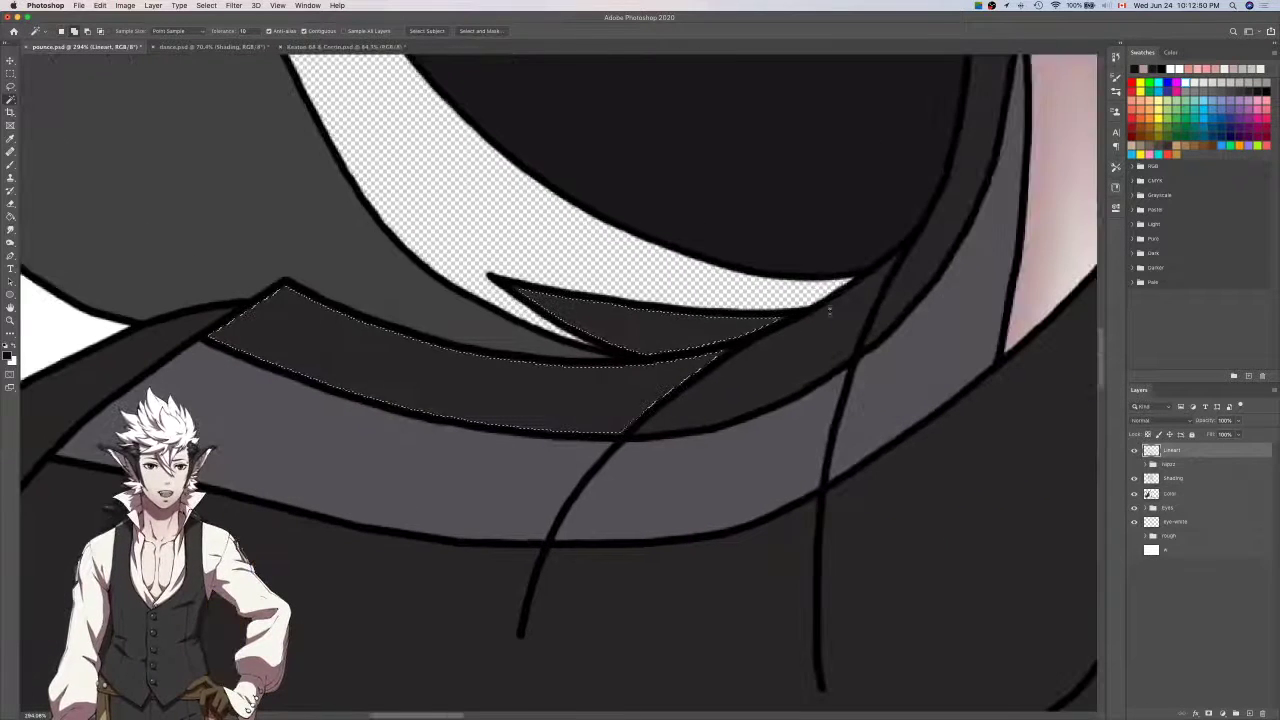
shift+click(940, 260)
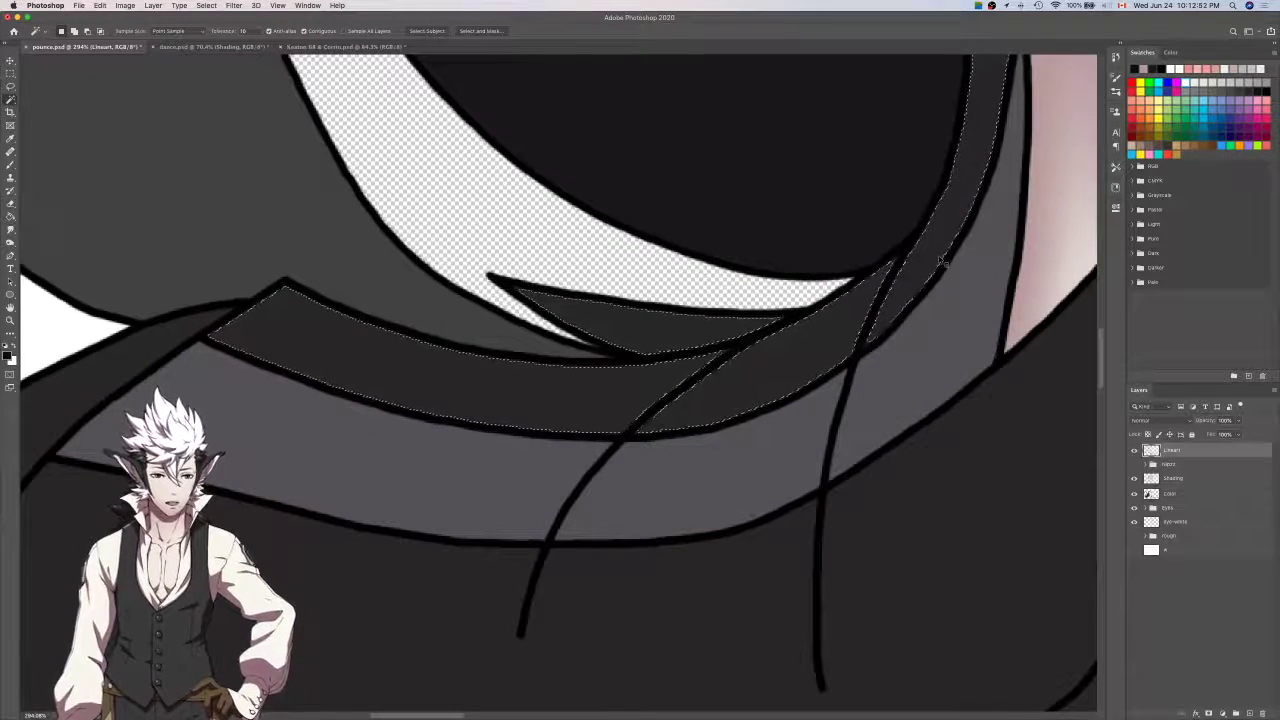
Expand the selection into the outlines and add the missed gaps where fold lines cross the strip with the Lasso.
key(l)
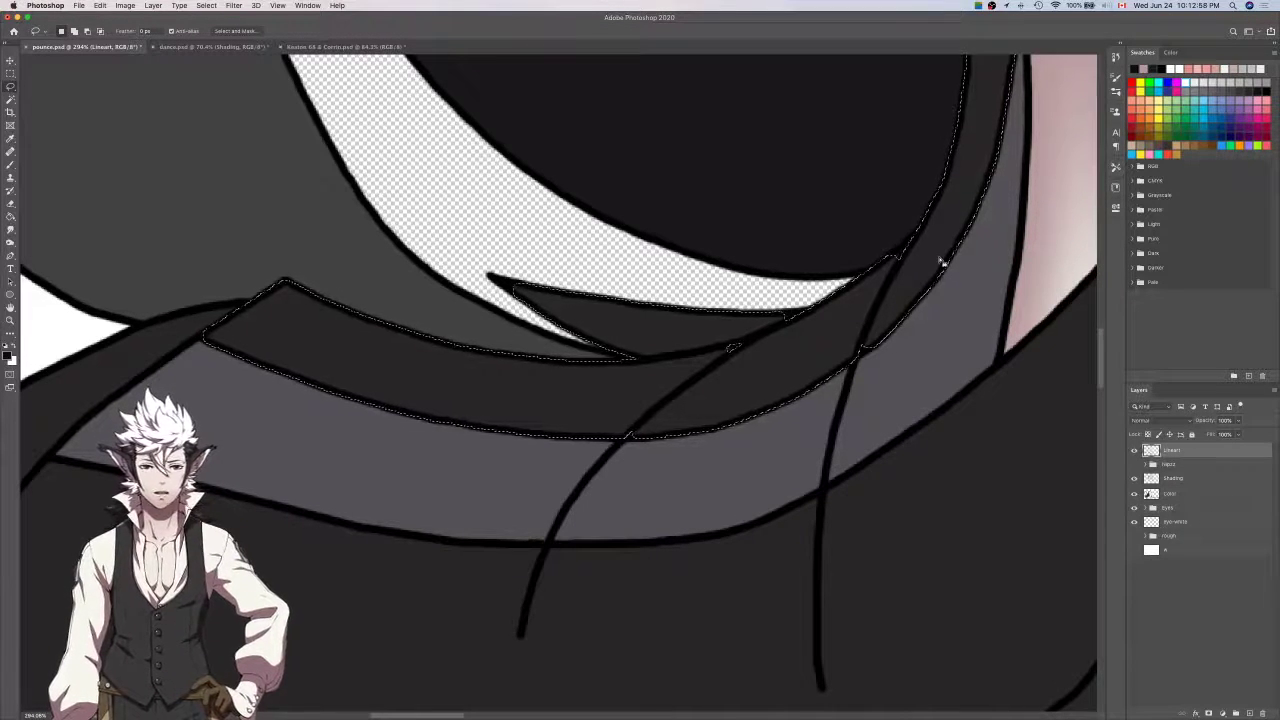
scroll(917, 251, up, 2)
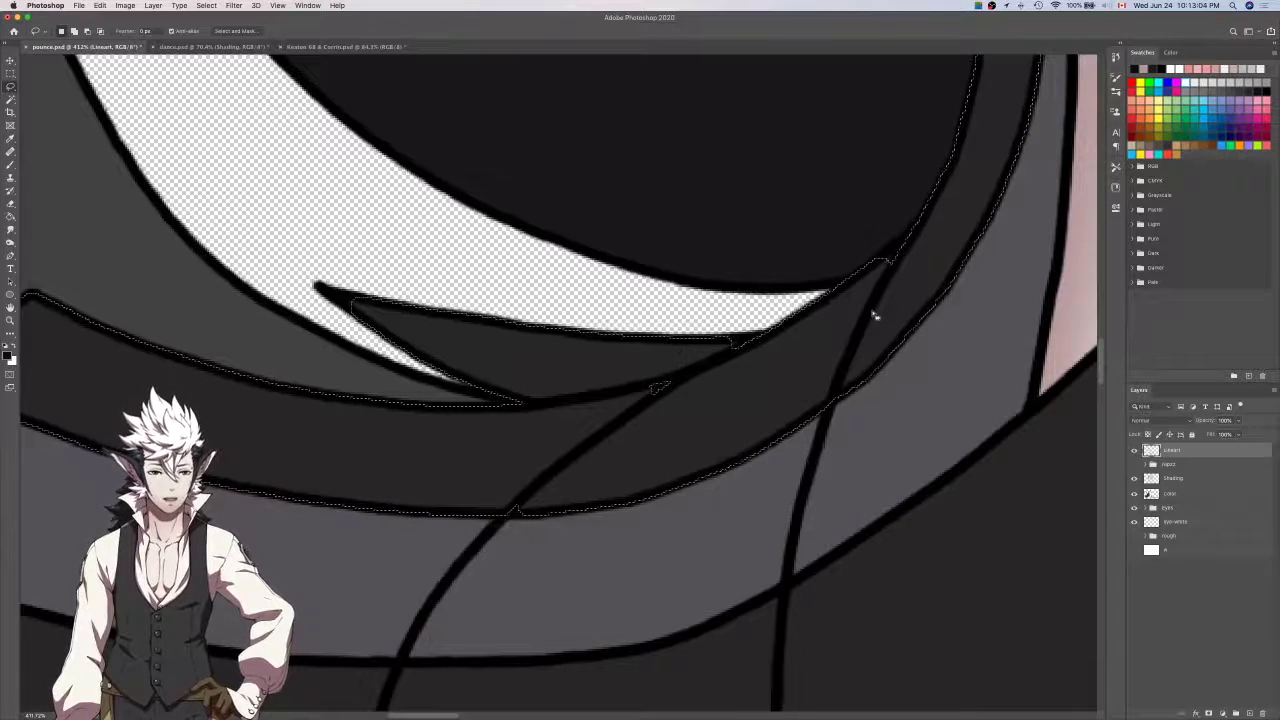
scroll(873, 316, up, 2)
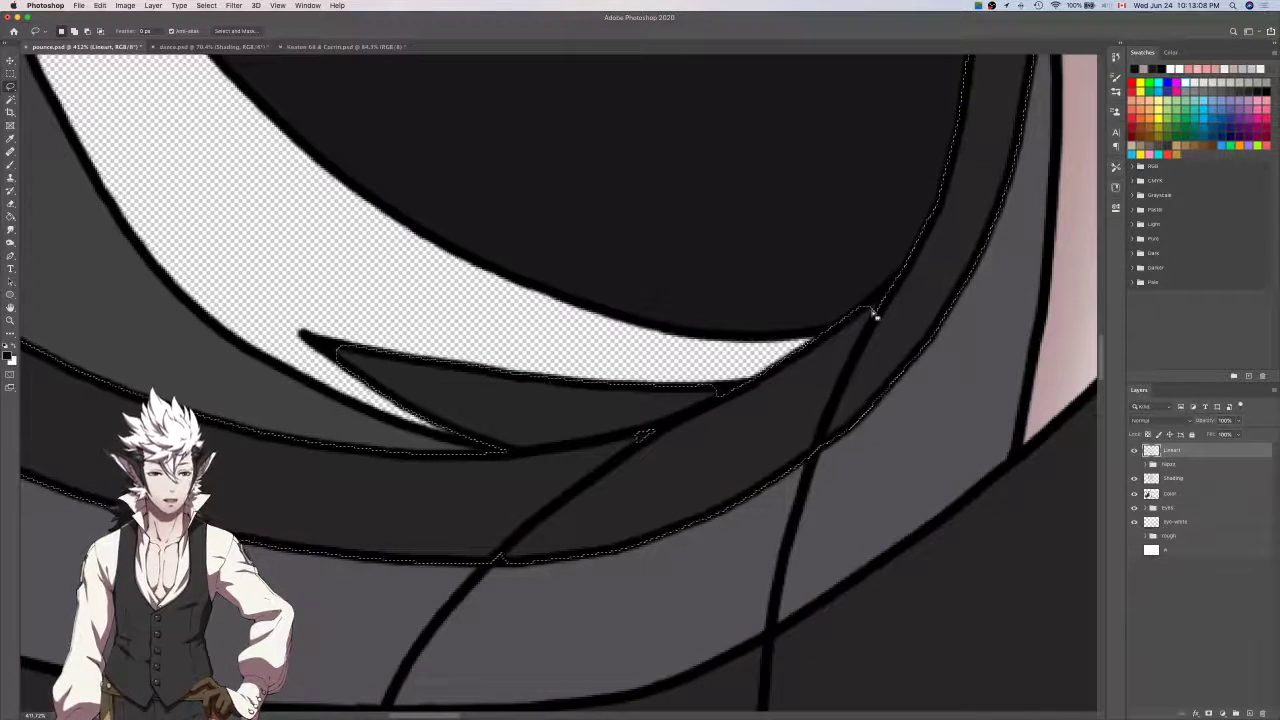
scroll(873, 316, up, 2)
scroll(873, 316, up, 3)
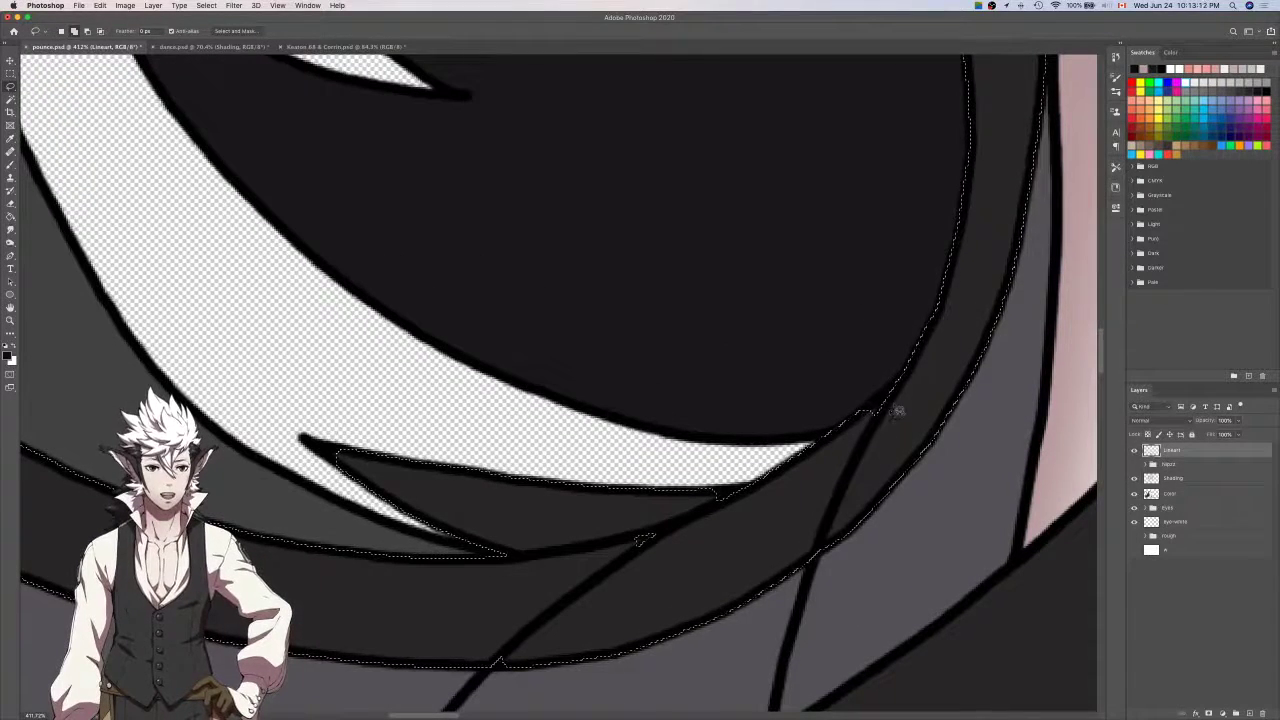
mouse_move(905, 377)
mouse_down()
mouse_move(883, 445)
mouse_move(864, 415)
mouse_move(816, 412)
mouse_move(854, 416)
mouse_up()
scroll(861, 416, down, 5)
scroll(861, 416, left, 7)
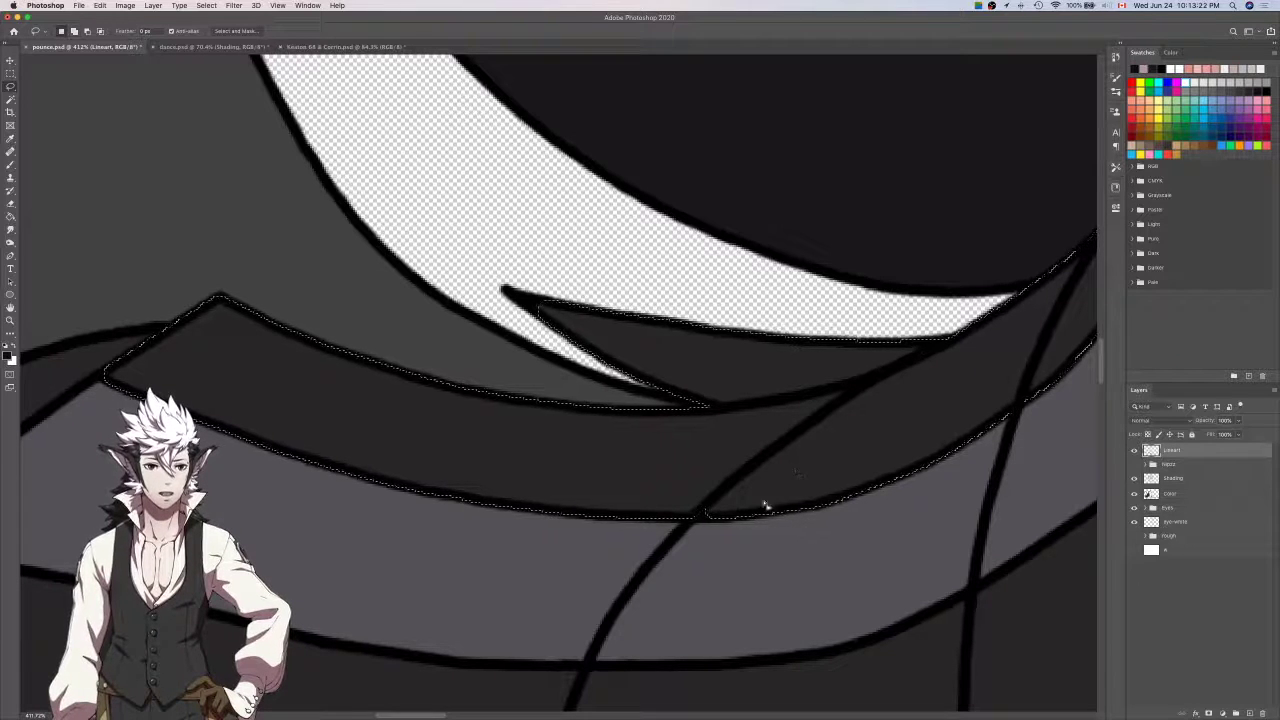
Add the small tuft's pointed end and the strip's upper tip beside the buckle to the selection with the Lasso.
scroll(760, 466, up, 5)
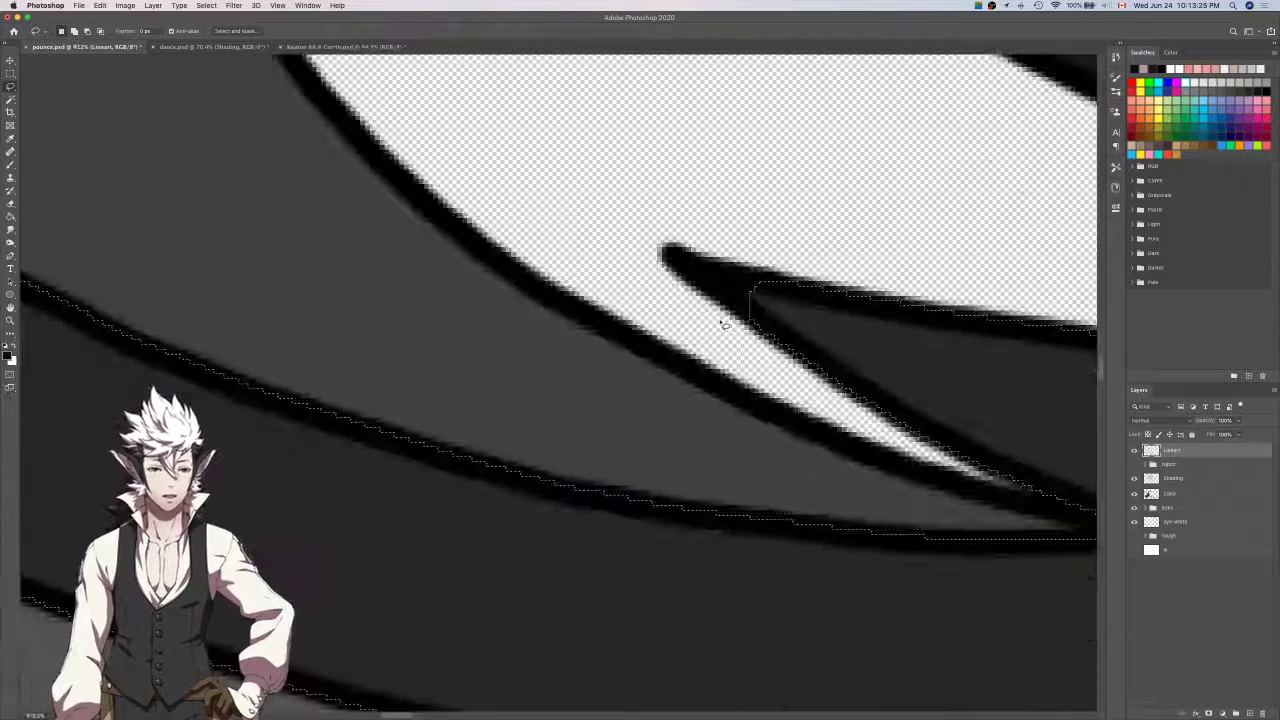
scroll(725, 324, up, 2)
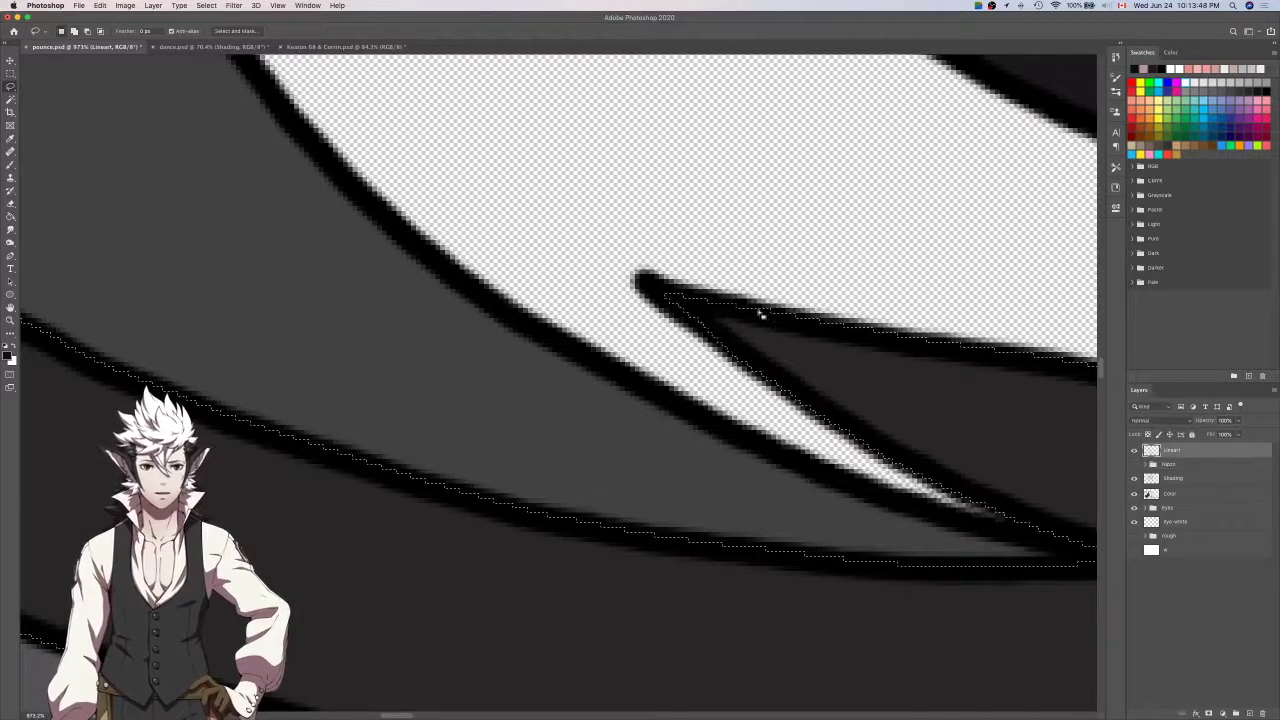
scroll(761, 314, down, 10)
scroll(862, 335, right, 2)
scroll(880, 329, up, 4)
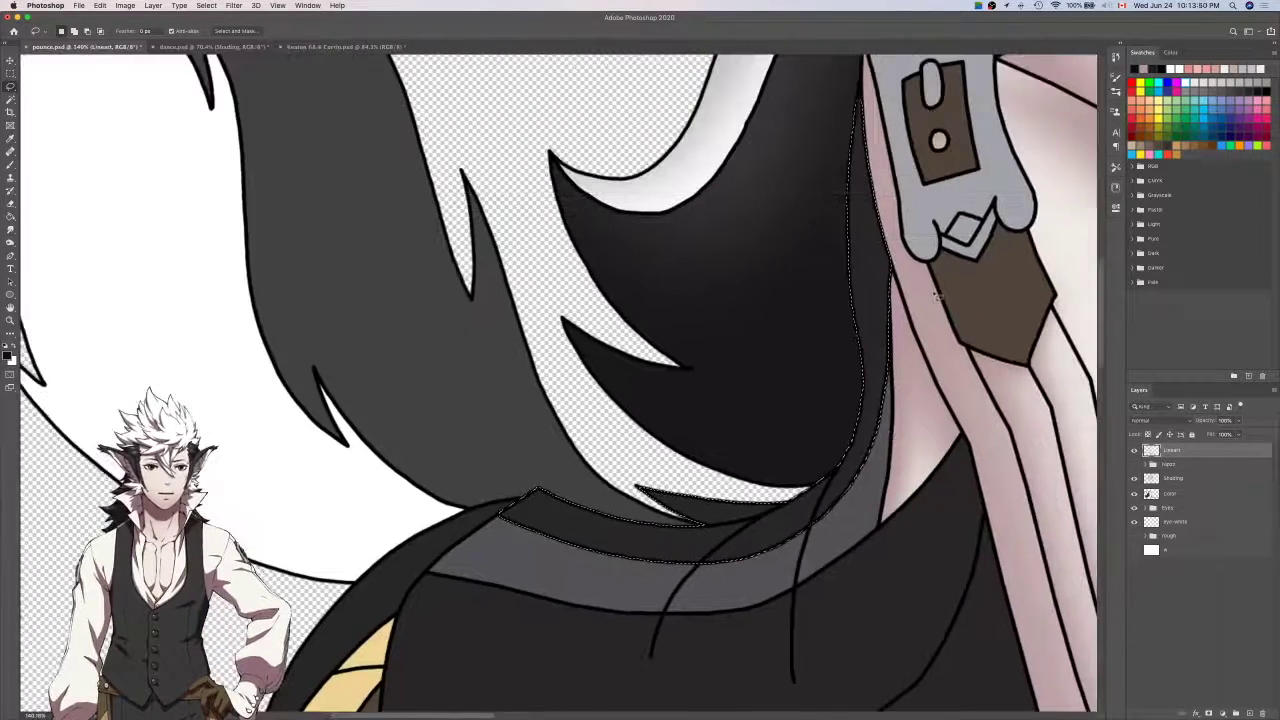
scroll(937, 297, up, 2)
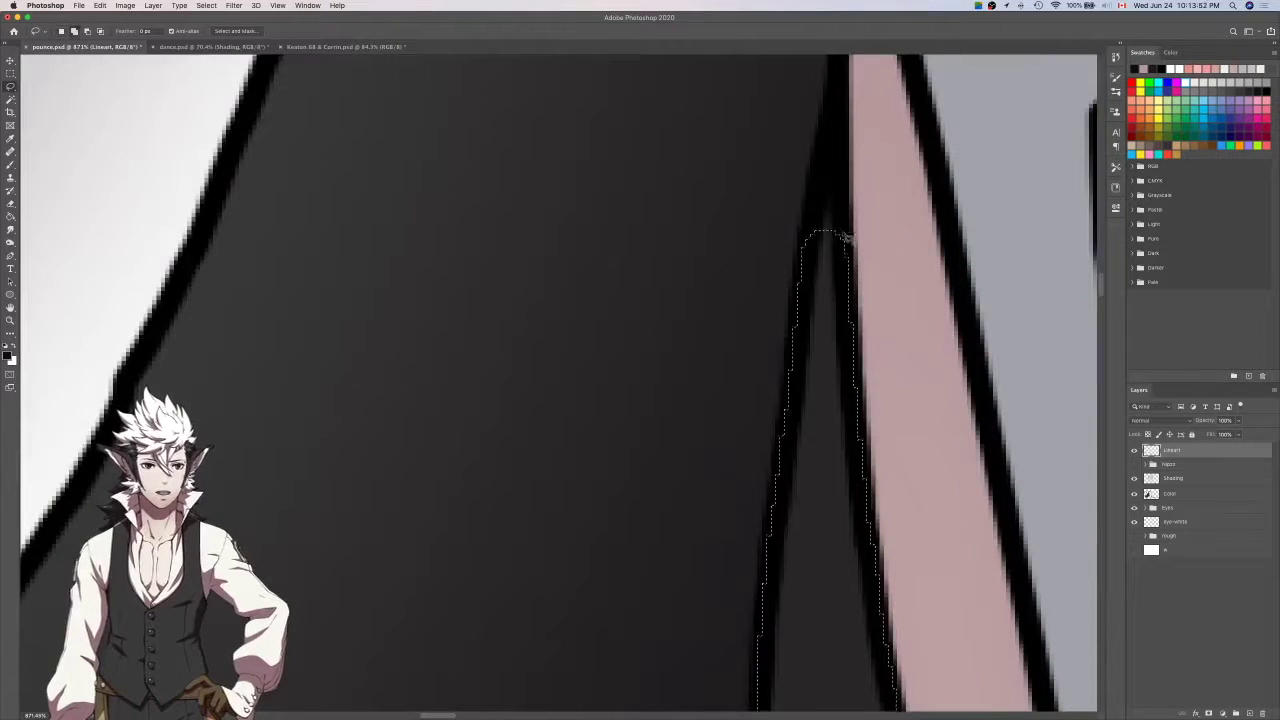
mouse_move(846, 243)
mouse_down()
mouse_move(836, 127)
mouse_move(806, 271)
mouse_up()
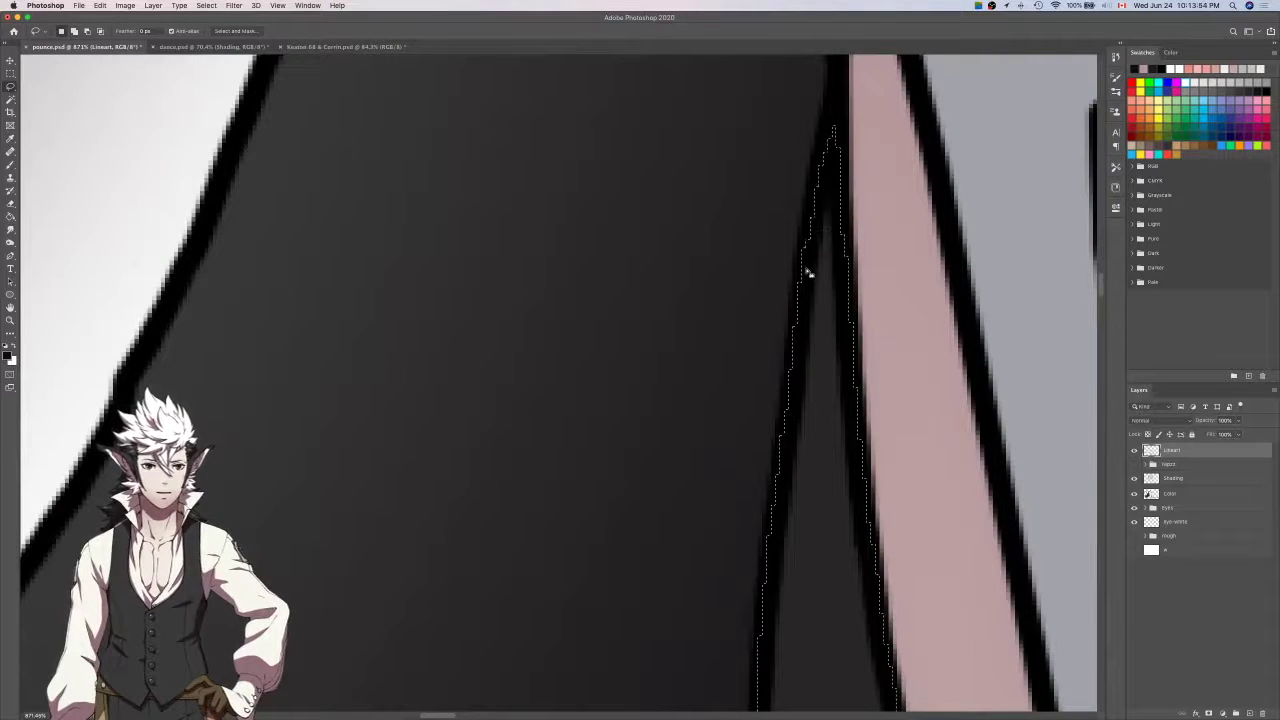
scroll(806, 271, down, 3)
Paint soft black shadow over the selected strip and tuft on the Shading layer, and clear the selection.
click(1217, 482)
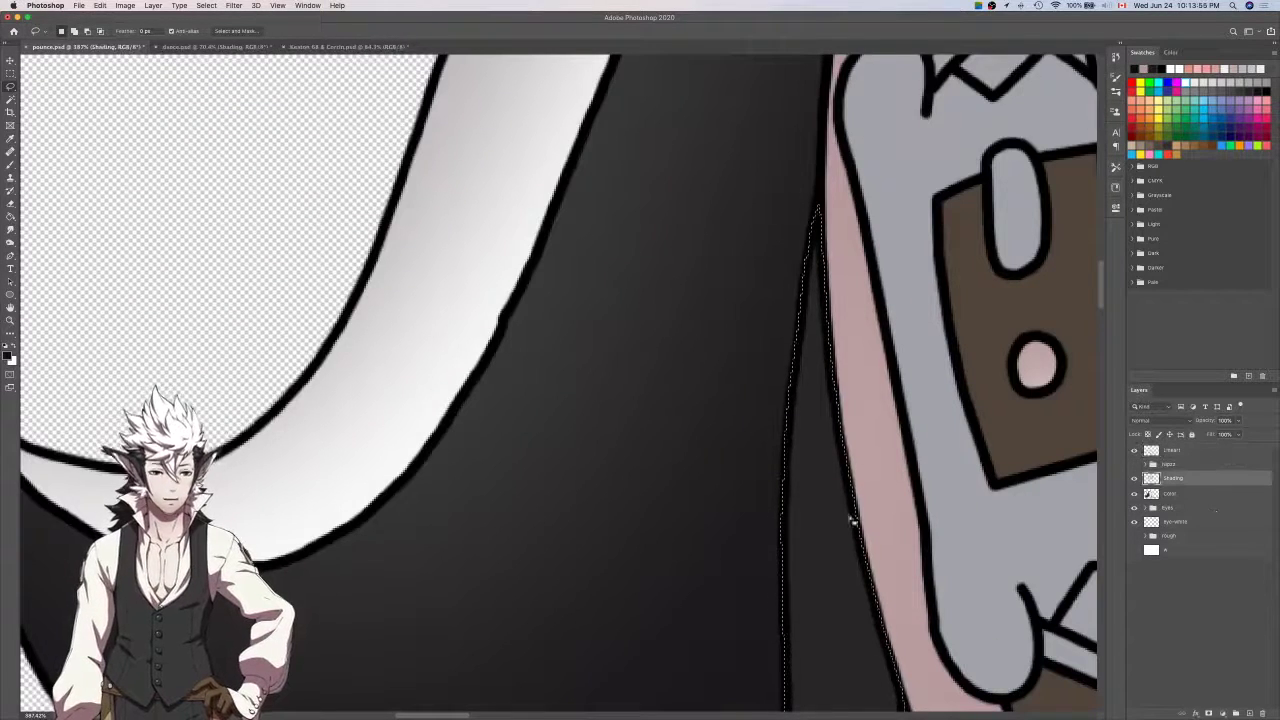
scroll(849, 517, down, 5)
scroll(849, 517, down, 1)
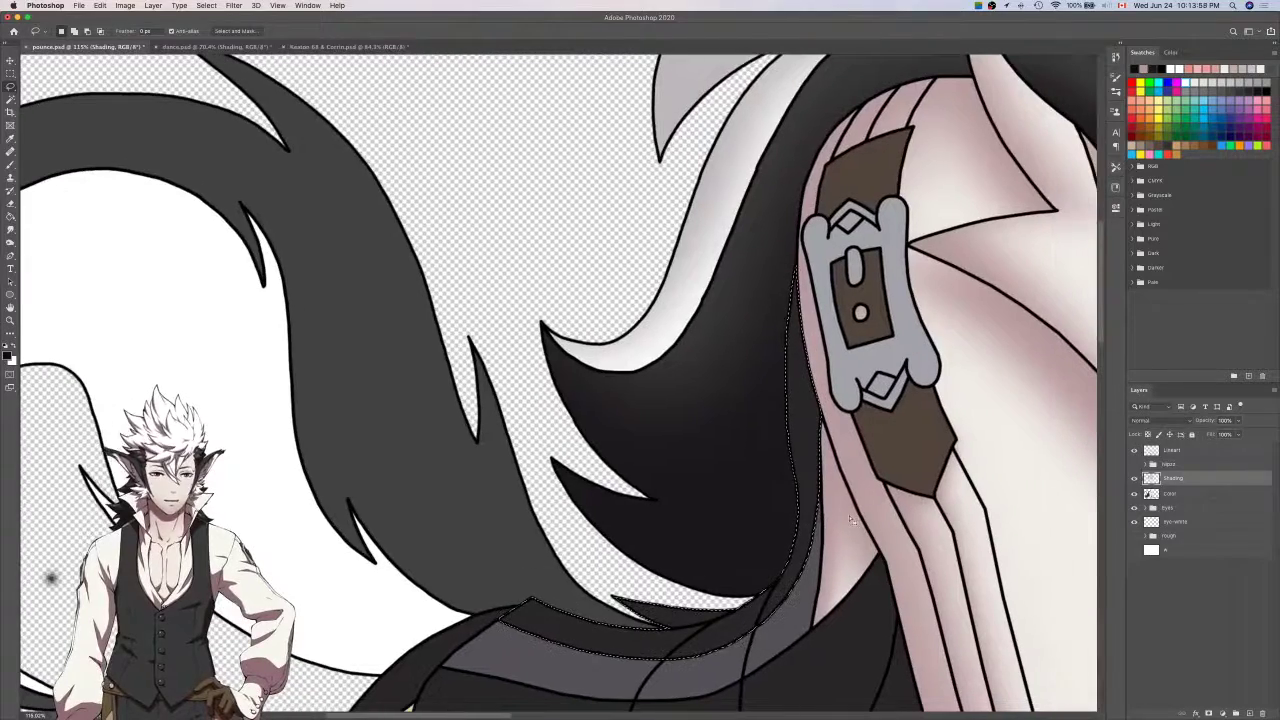
key(b)
scroll(847, 516, down, 3)
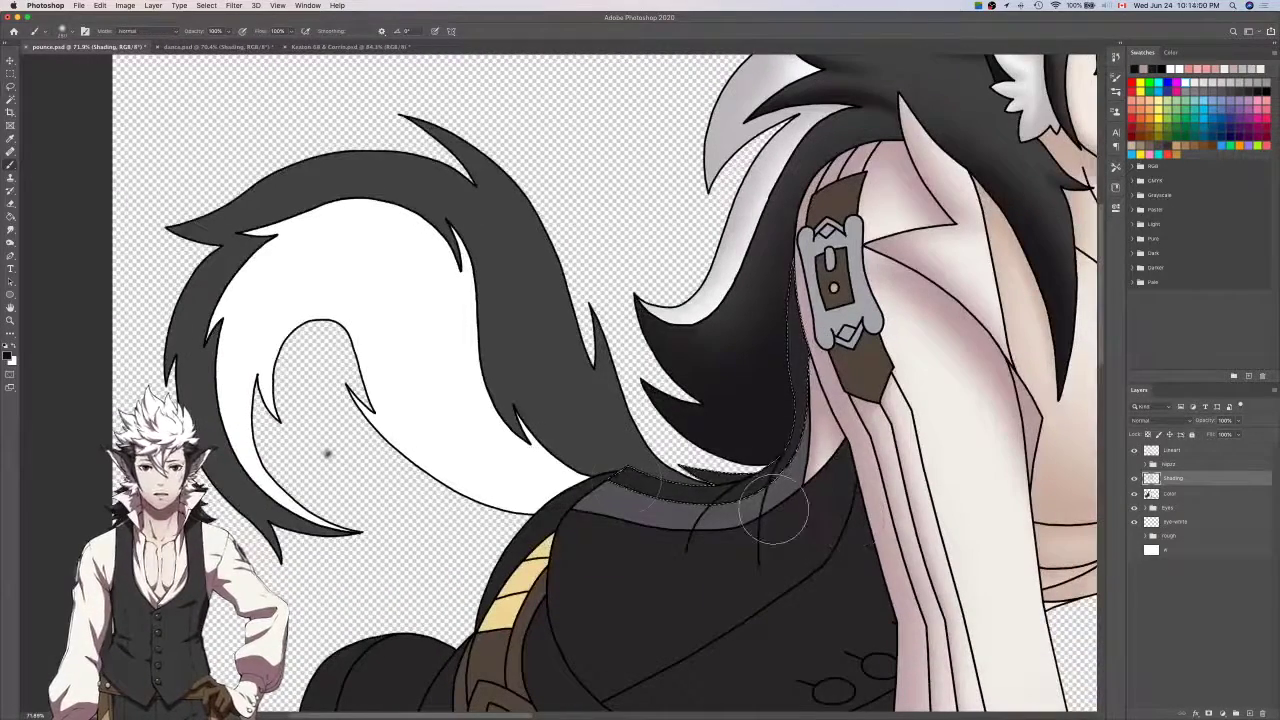
mouse_move(760, 487)
mouse_down()
mouse_move(625, 488)
mouse_move(625, 476)
mouse_move(740, 470)
mouse_up()
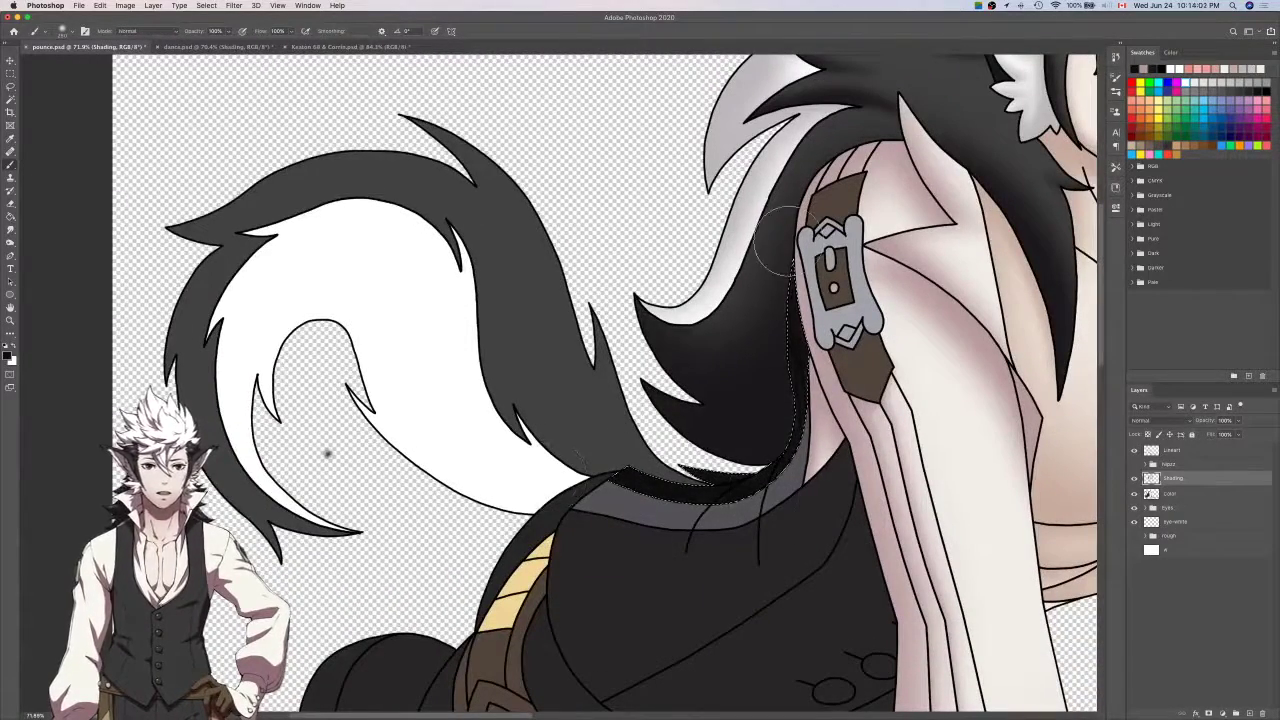
key(super+d)
Switch to the Eraser and enlarge its tip.
scroll(860, 300, down, 3)
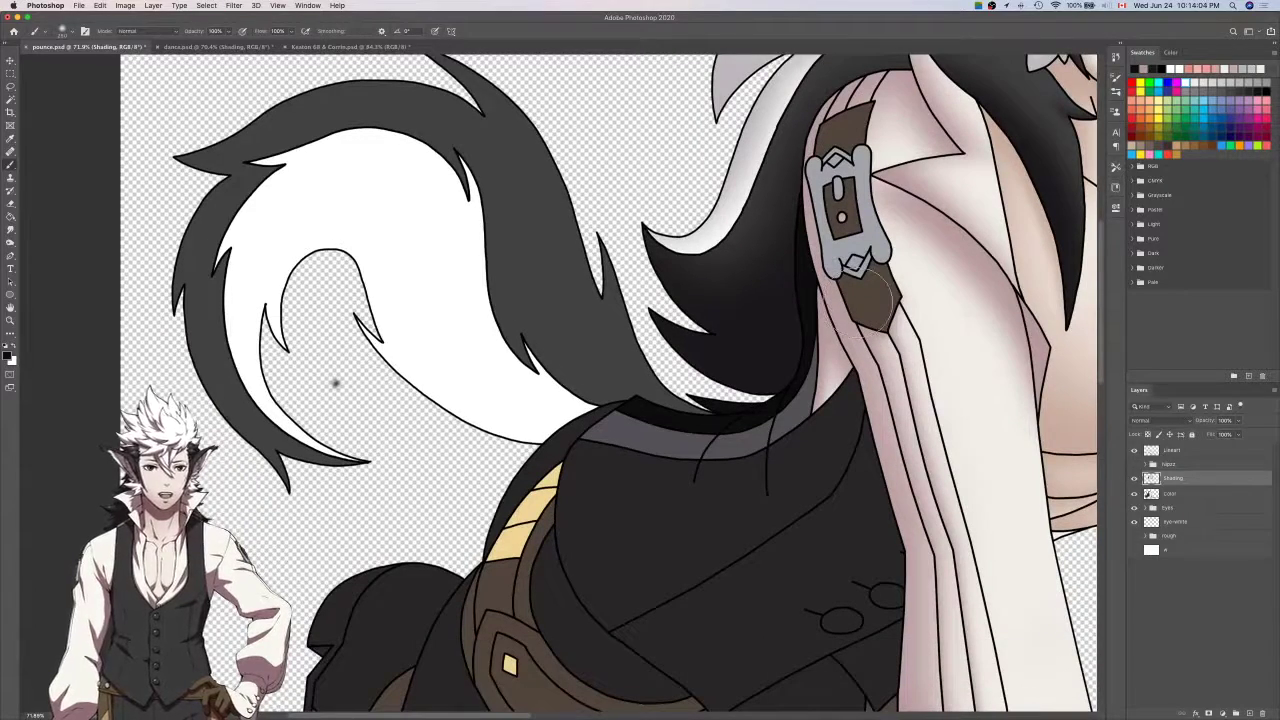
drag(336, 383, 467, 372)
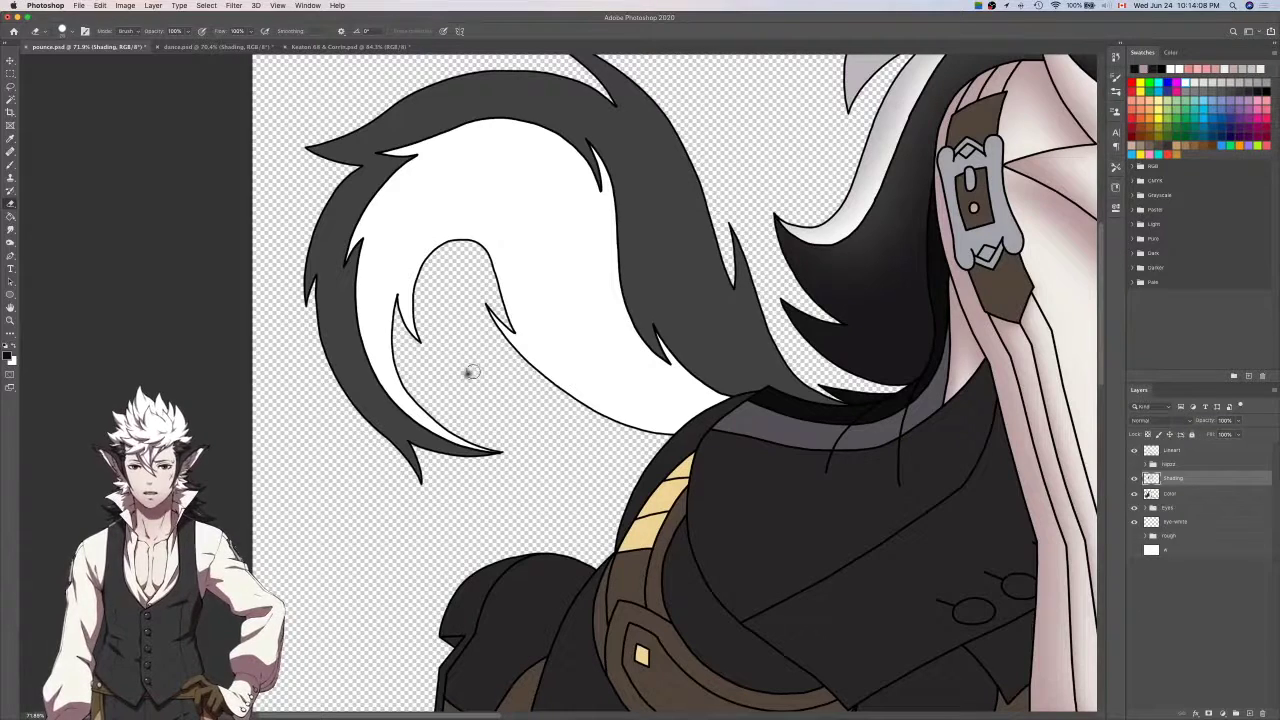
key(bracketright)
key(bracketright)
key(bracketright)
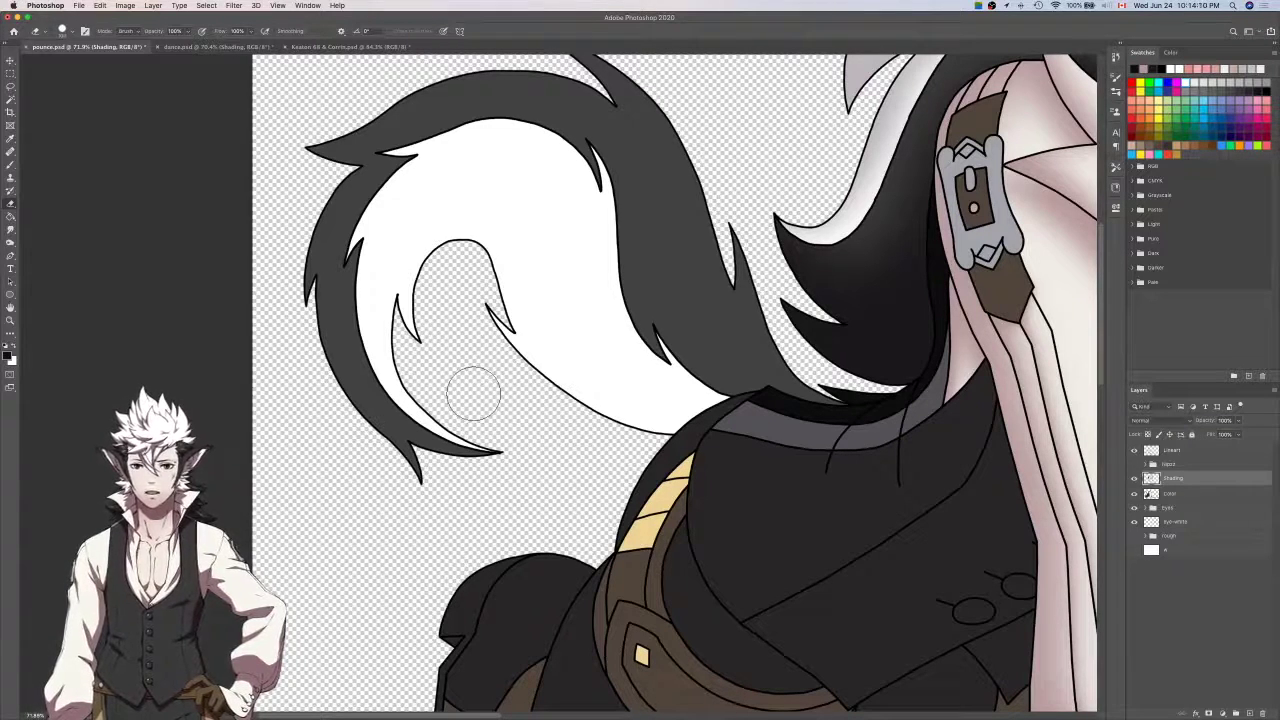
Select the grey band below the dark strip and sample a dark grey shadow colour from the third open document.
click(1203, 496)
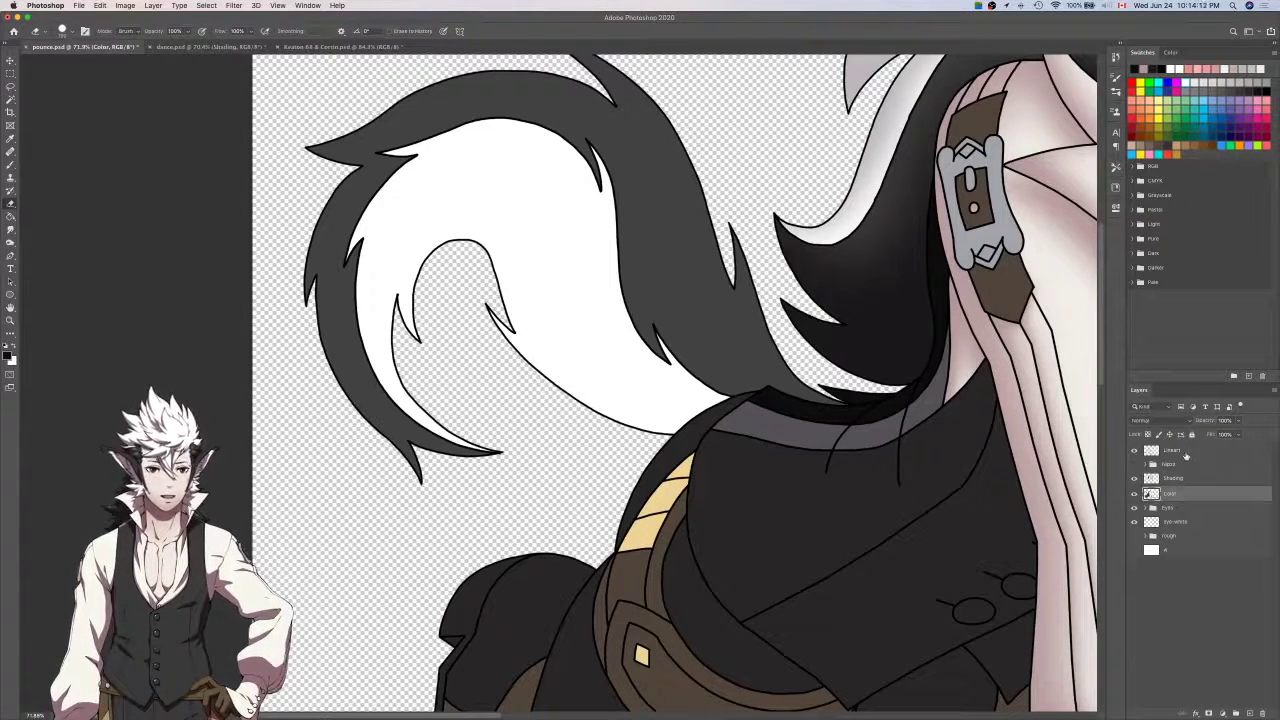
key(ctrl+Tab)
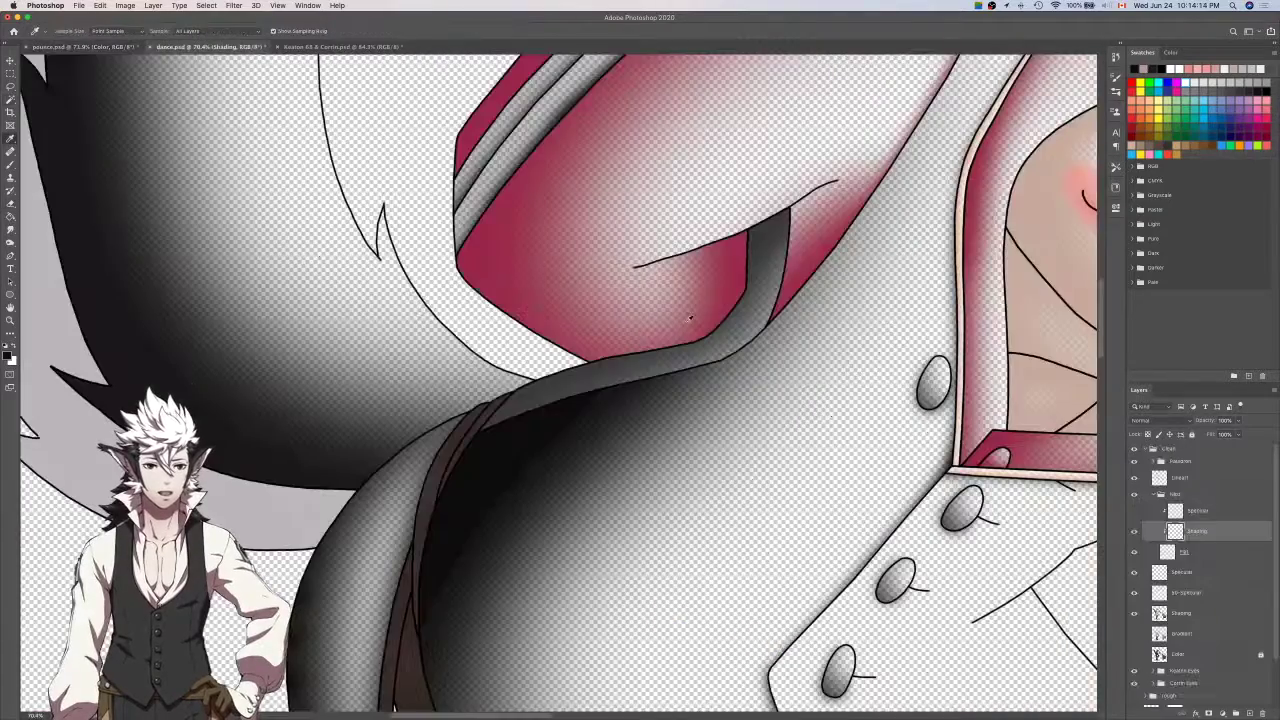
key(ctrl+Tab)
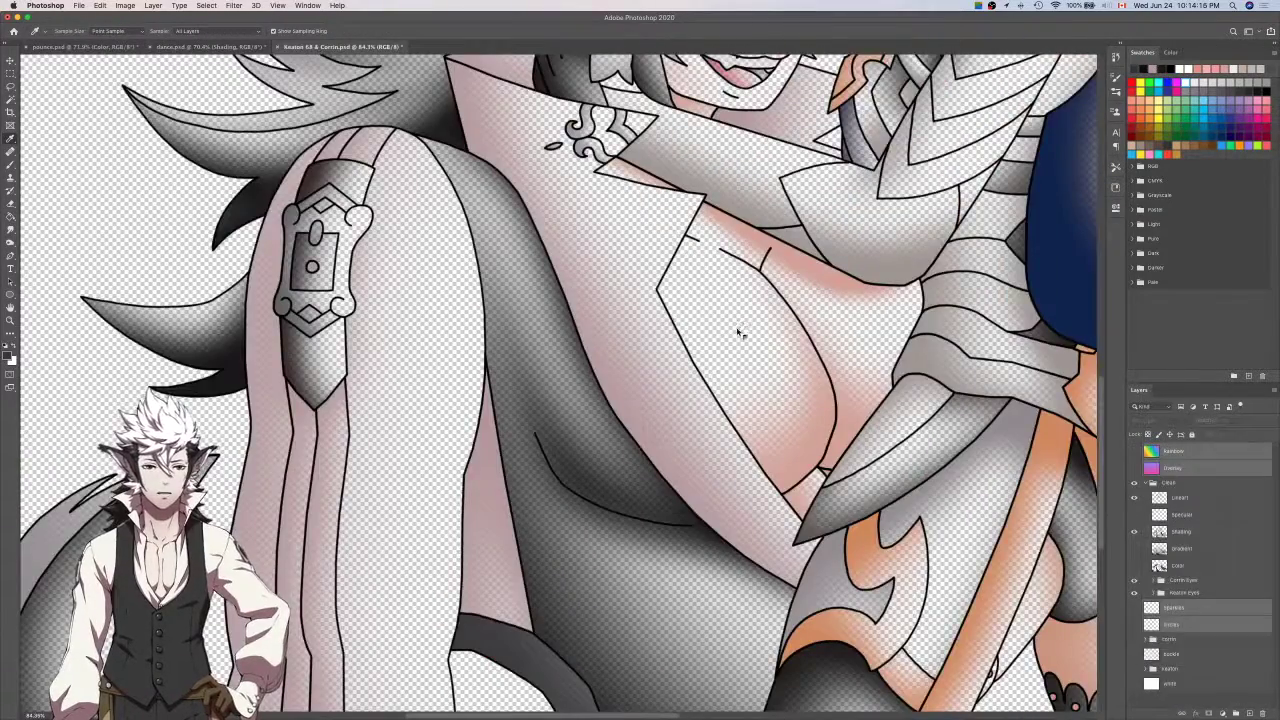
key(ctrl+Tab)
Brush soft dark grey shadow along the grey band's upper edge on pounce.psd's Shading layer, and clear the selection.
click(1182, 480)
key(b)
drag(789, 456, 944, 463)
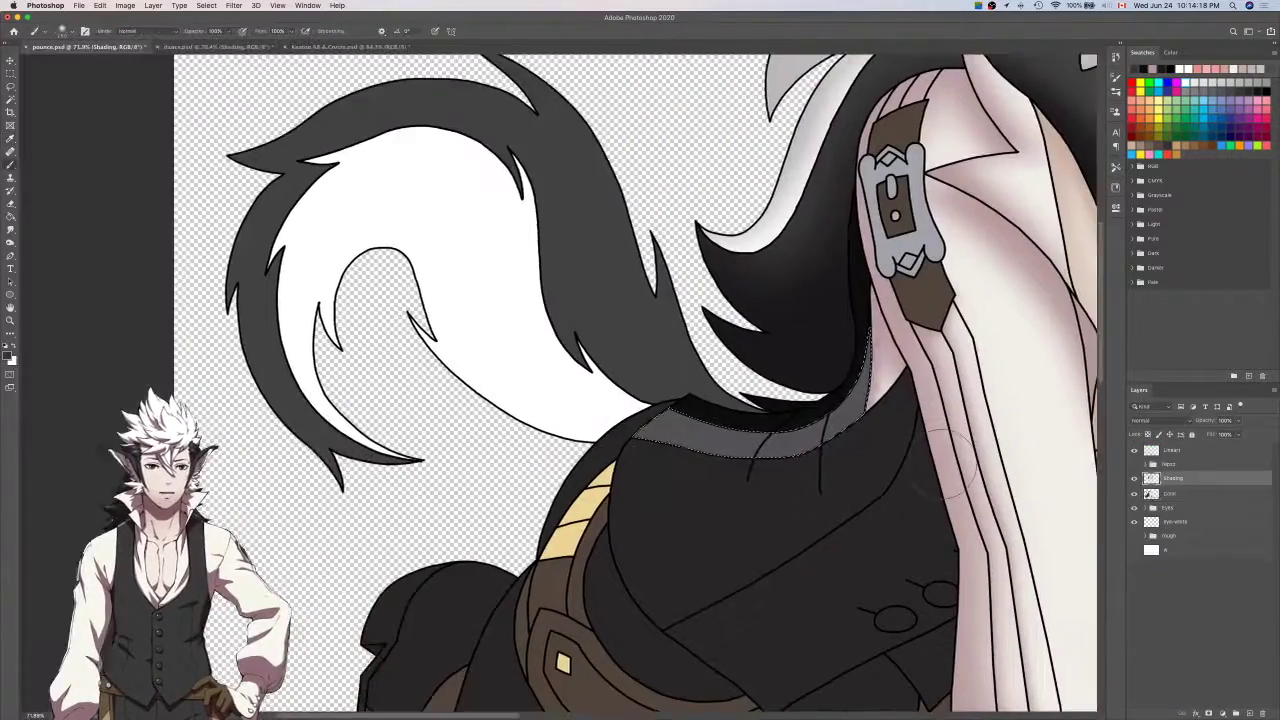
scroll(721, 423, up, 2)
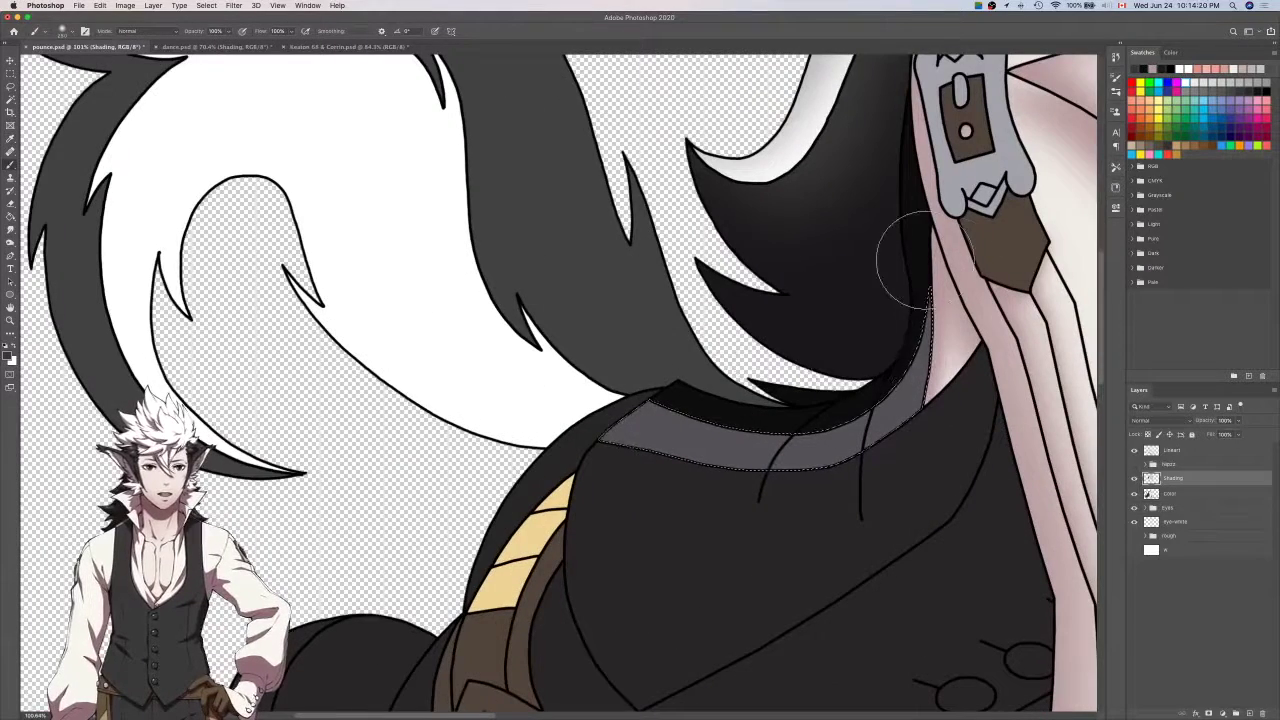
mouse_move(925, 260)
mouse_down()
mouse_move(893, 335)
mouse_move(788, 403)
mouse_move(674, 399)
mouse_move(606, 378)
mouse_up()
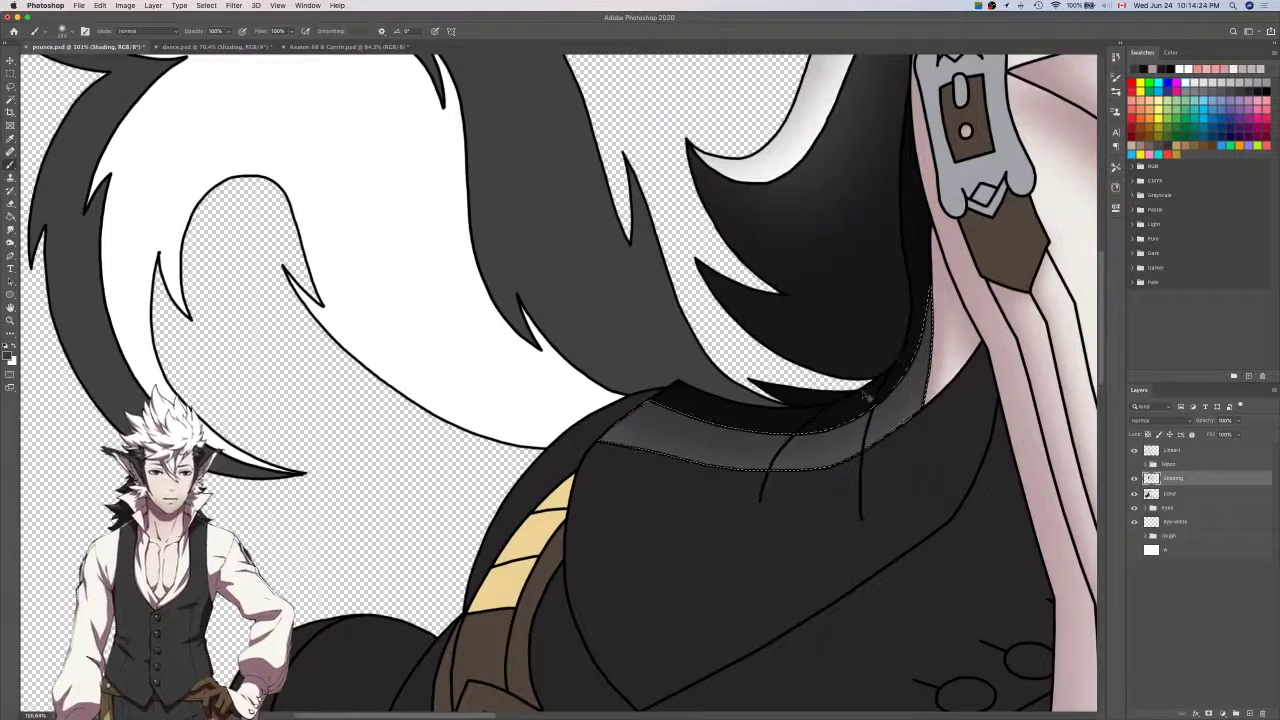
key(super+d)
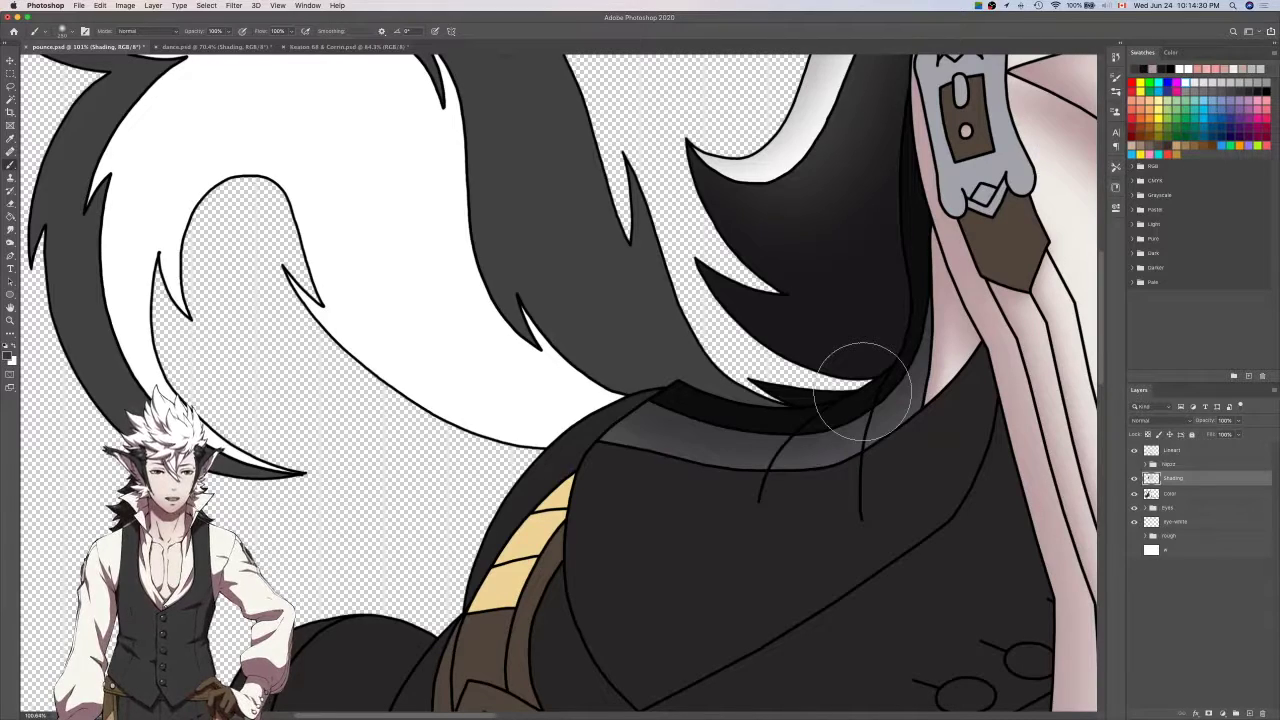
Select the button beside the sleeve from the Lineart layer, and hide the Color layer to sample black for its shading.
scroll(862, 390, down, 2)
scroll(860, 392, down, 2)
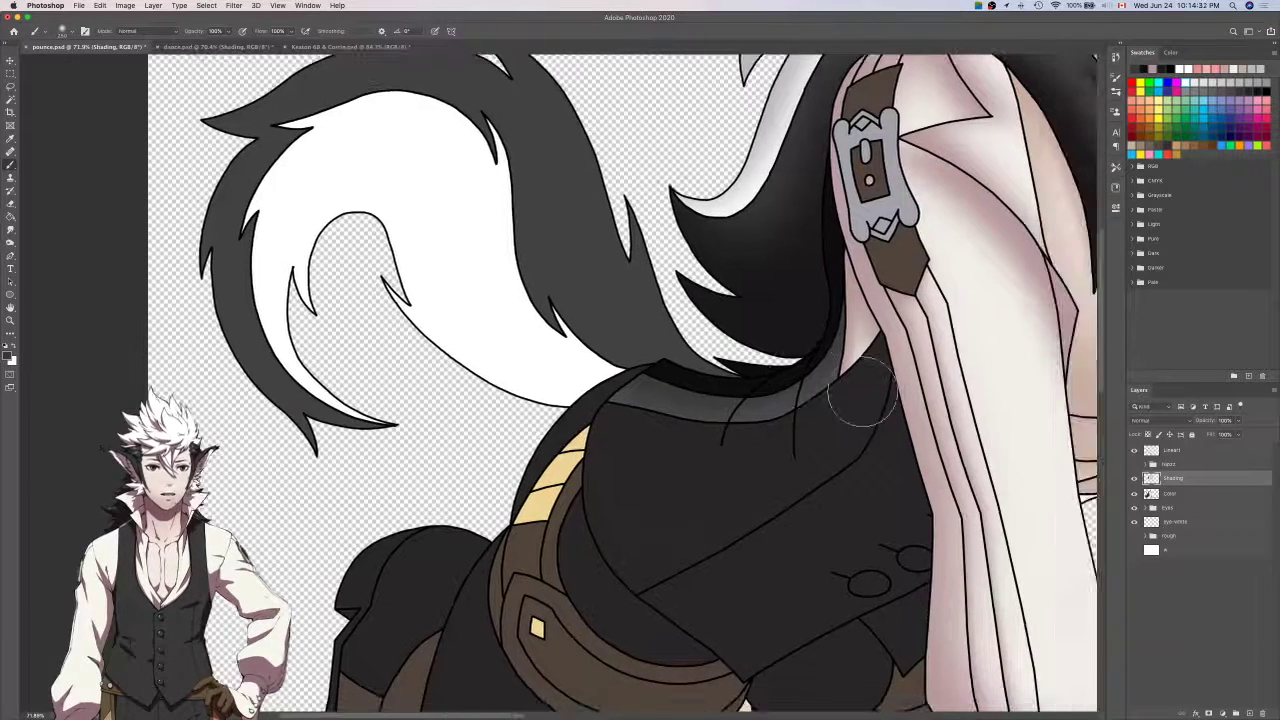
click(1178, 452)
key(w)
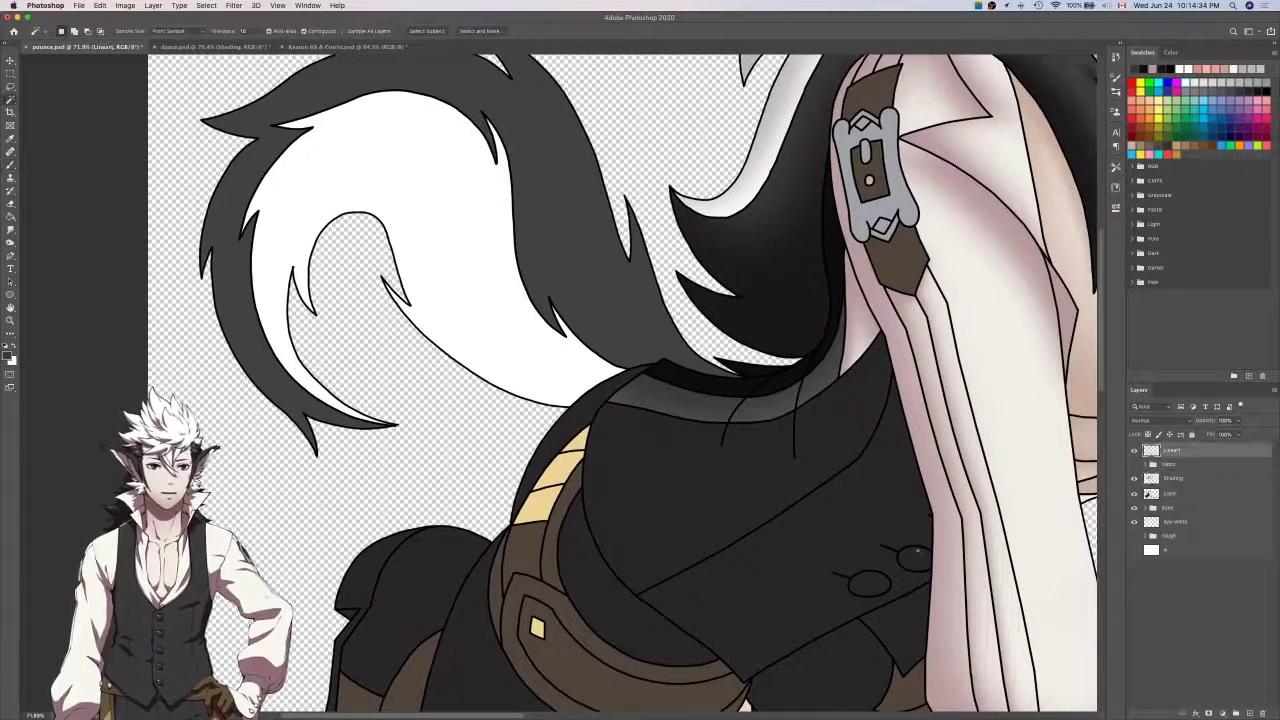
key(i)
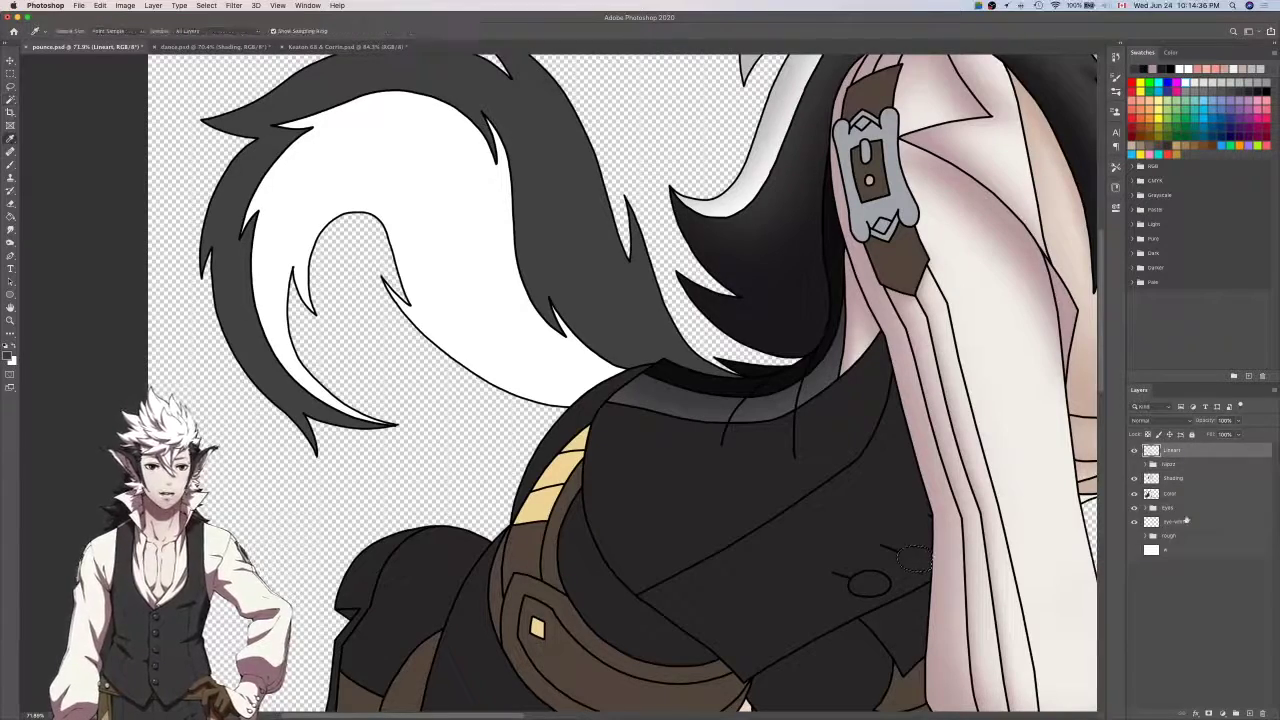
click(1134, 494)
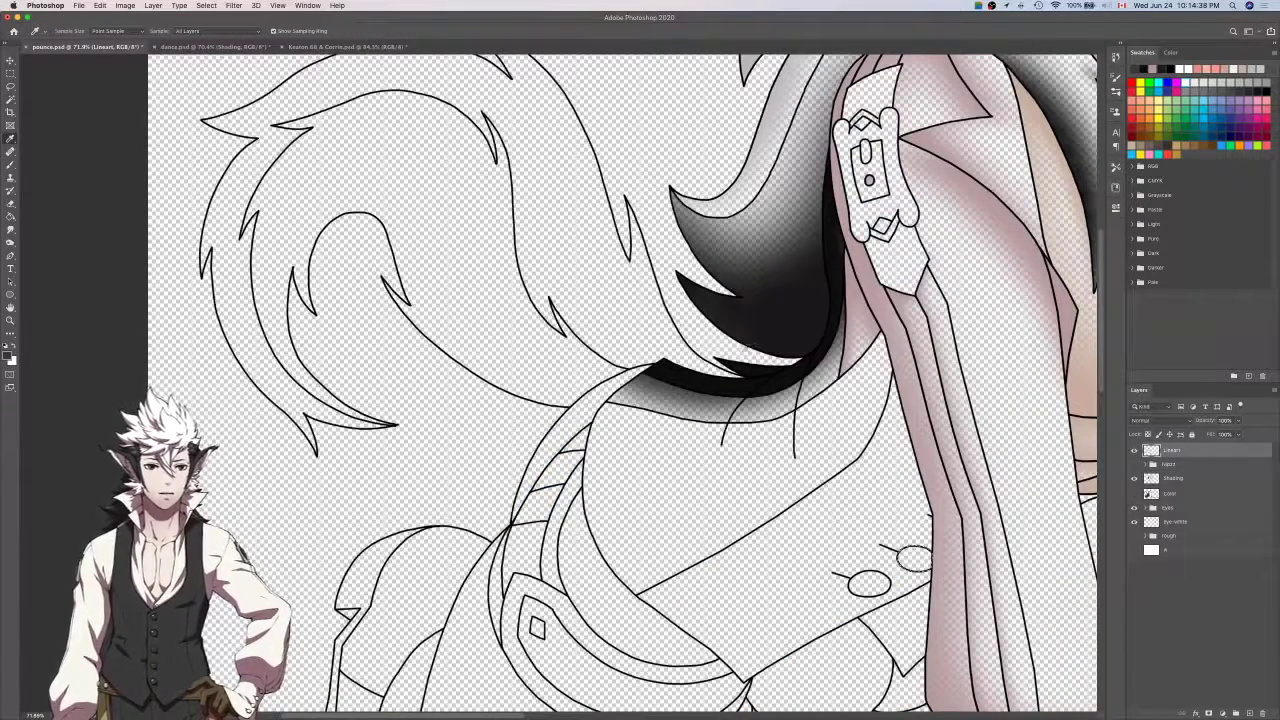
scroll(770, 421, up, 10)
scroll(801, 467, down, 8)
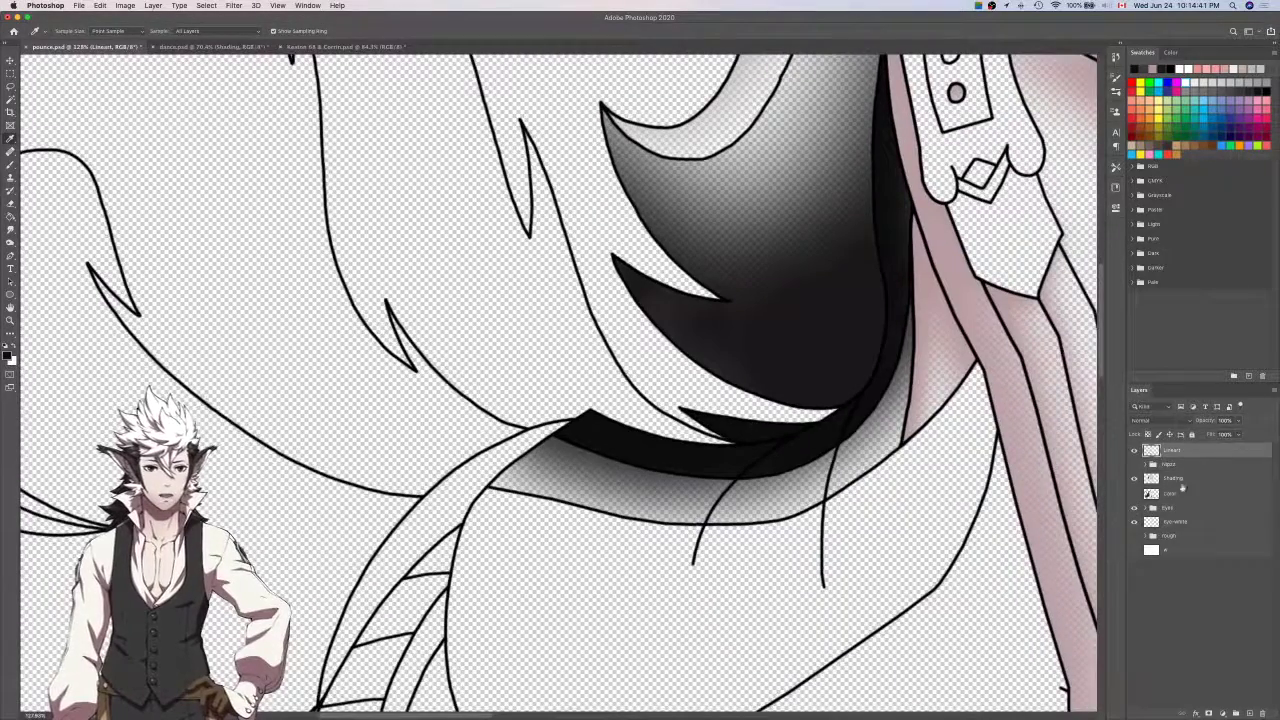
Fill the selected button with black on the Shading layer and softly erase the sleeve side into a gradient.
click(1183, 480)
scroll(808, 437, down, 6)
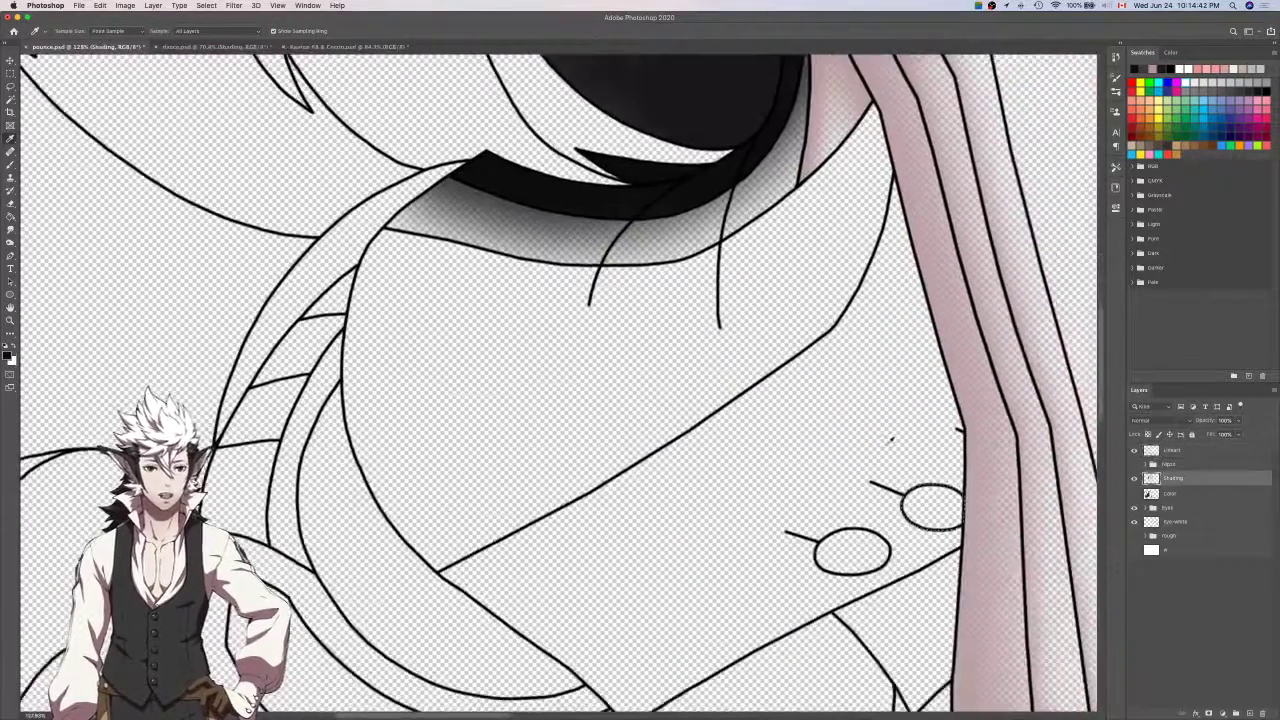
key(g)
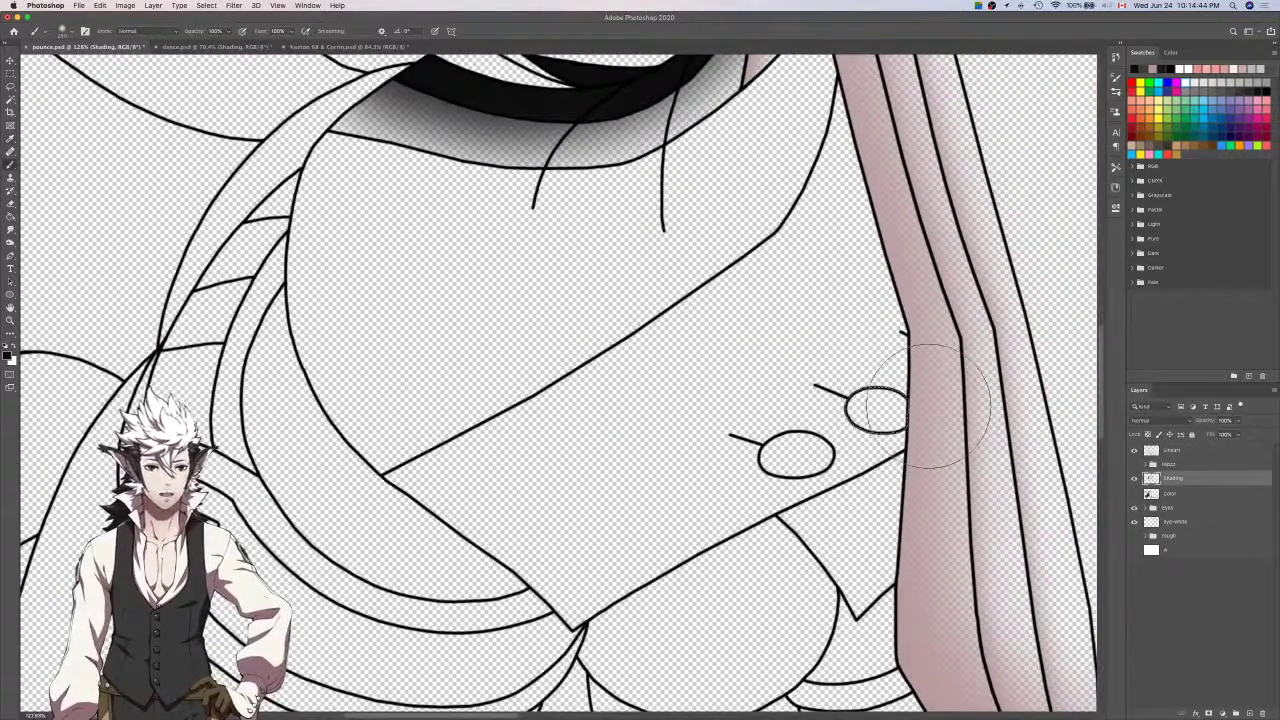
click(877, 408)
key(b)
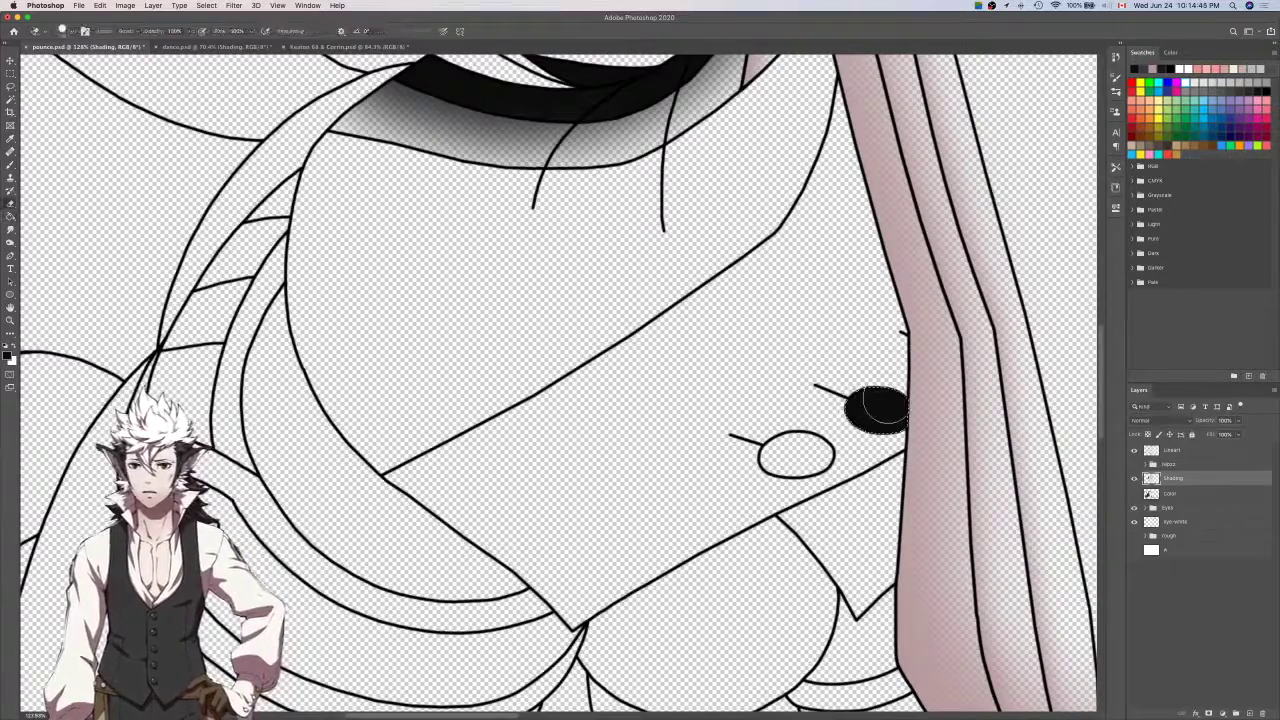
scroll(886, 400, up, 6)
mouse_move(871, 414)
mouse_down()
mouse_move(930, 425)
mouse_move(1006, 415)
mouse_up()
key(super+z)
scroll(1005, 415, down, 2)
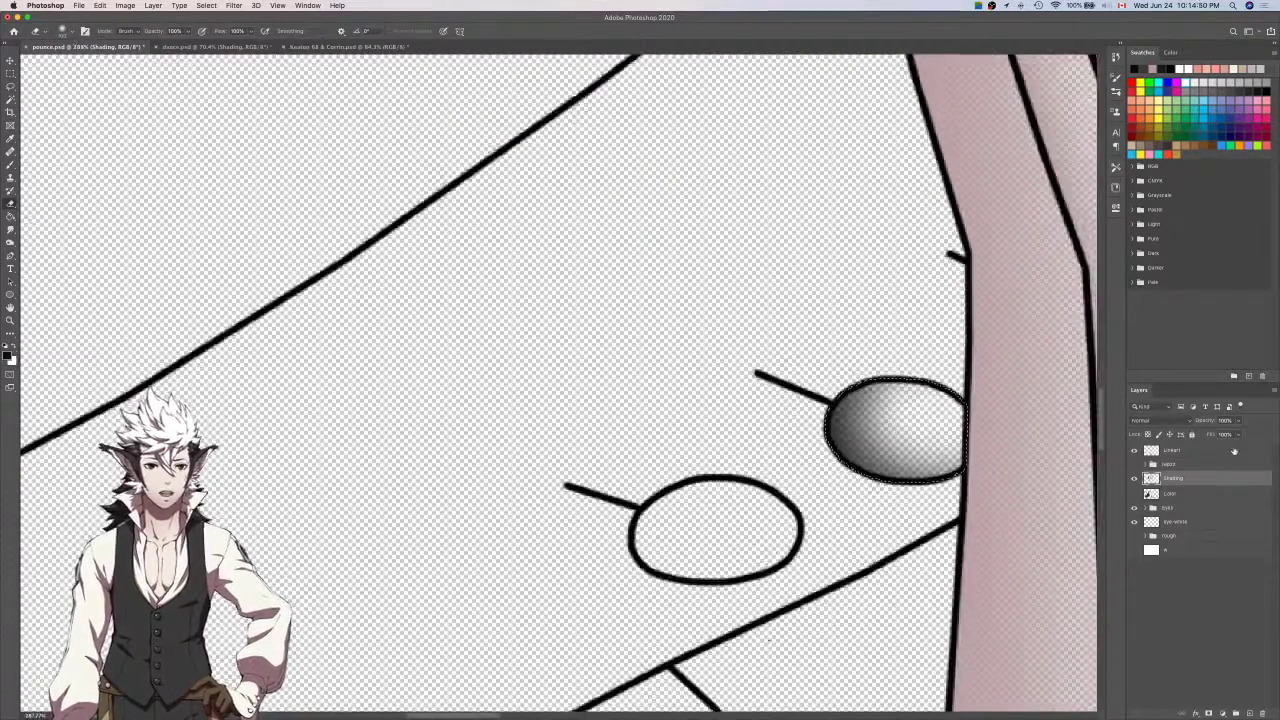
Select the inside of the second button from the Lineart layer.
click(1234, 450)
key(w)
click(742, 519)
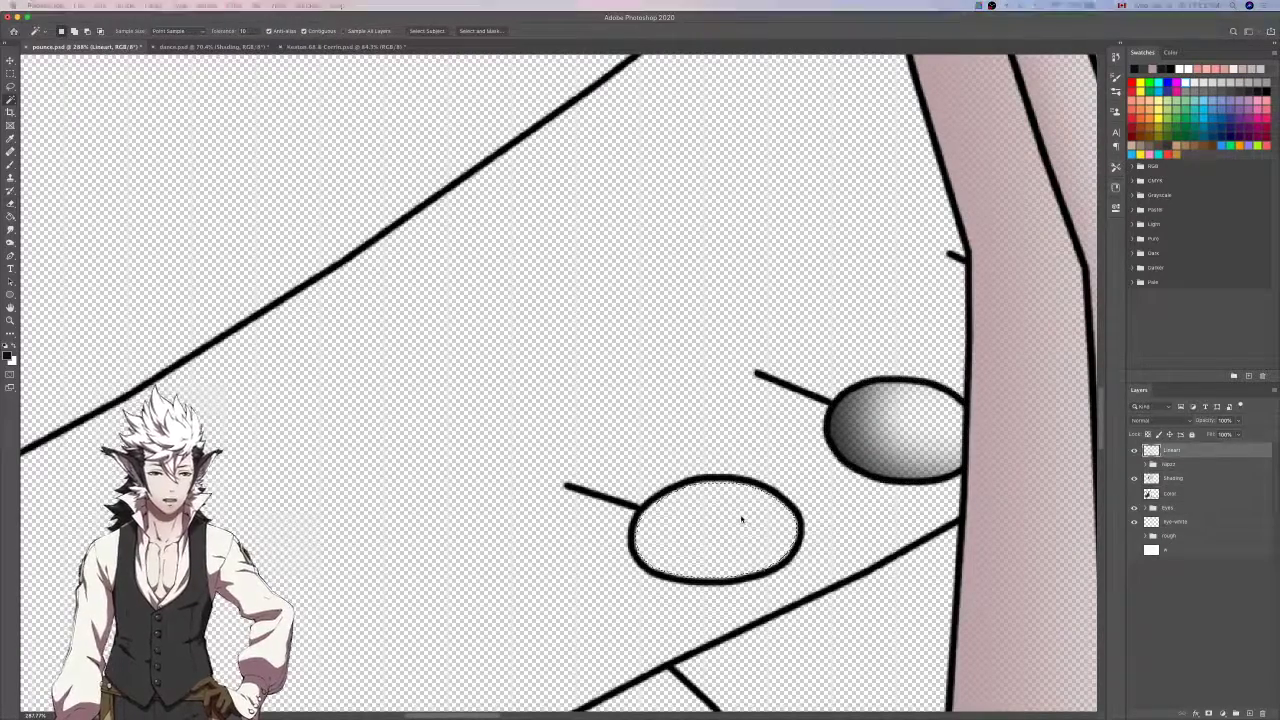
key(b)
key(g)
click(749, 523)
key(e)
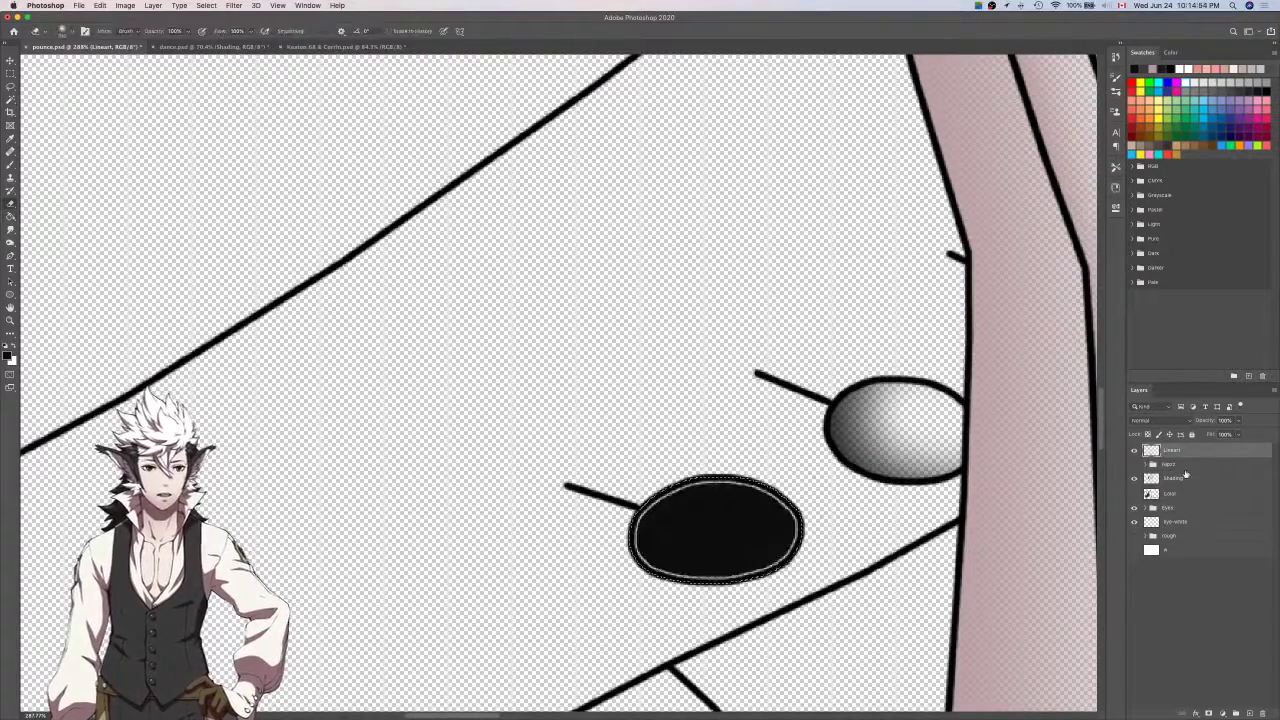
key(super+z)
Fill the second button with black on the Shading layer and softly erase its sleeve-facing side into a gradient.
click(1186, 477)
key(g)
click(765, 526)
key(e)
drag(745, 524, 877, 521)
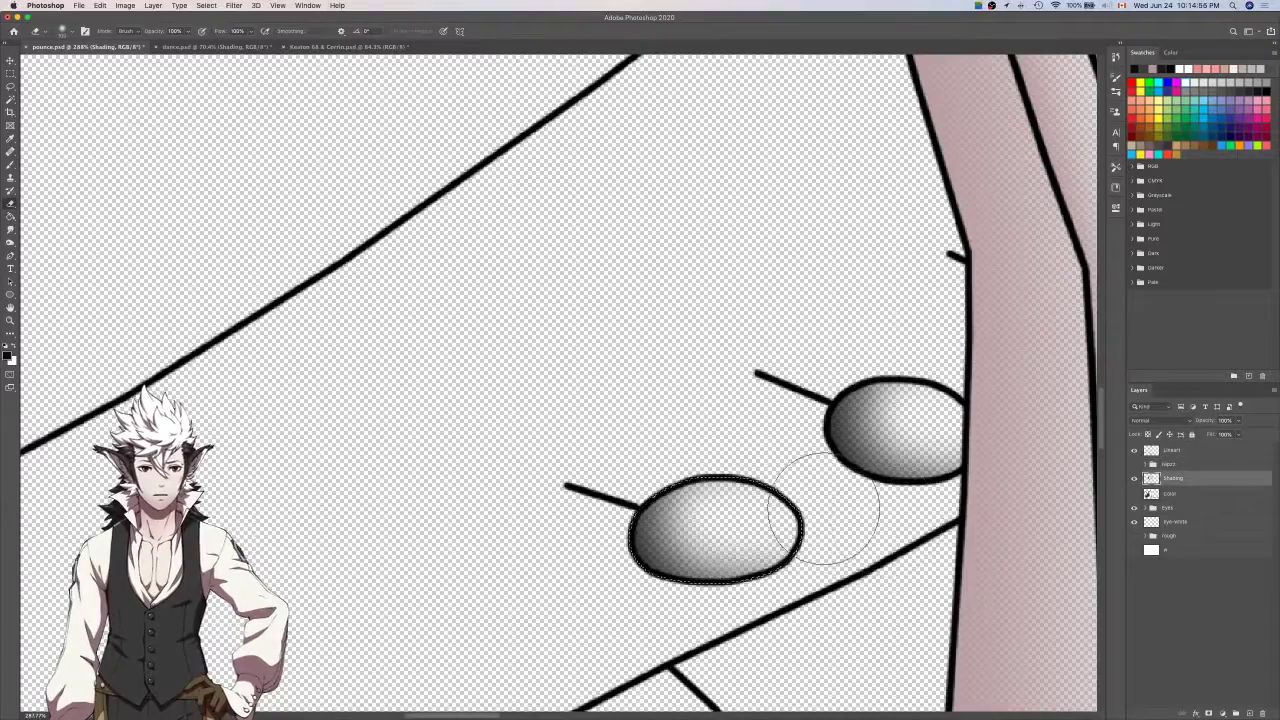
Select the garment flap around the buttons from the Lineart layer and lasso the missed corner where the button meets the sleeve.
scroll(840, 507, down, 5)
click(1188, 449)
key(w)
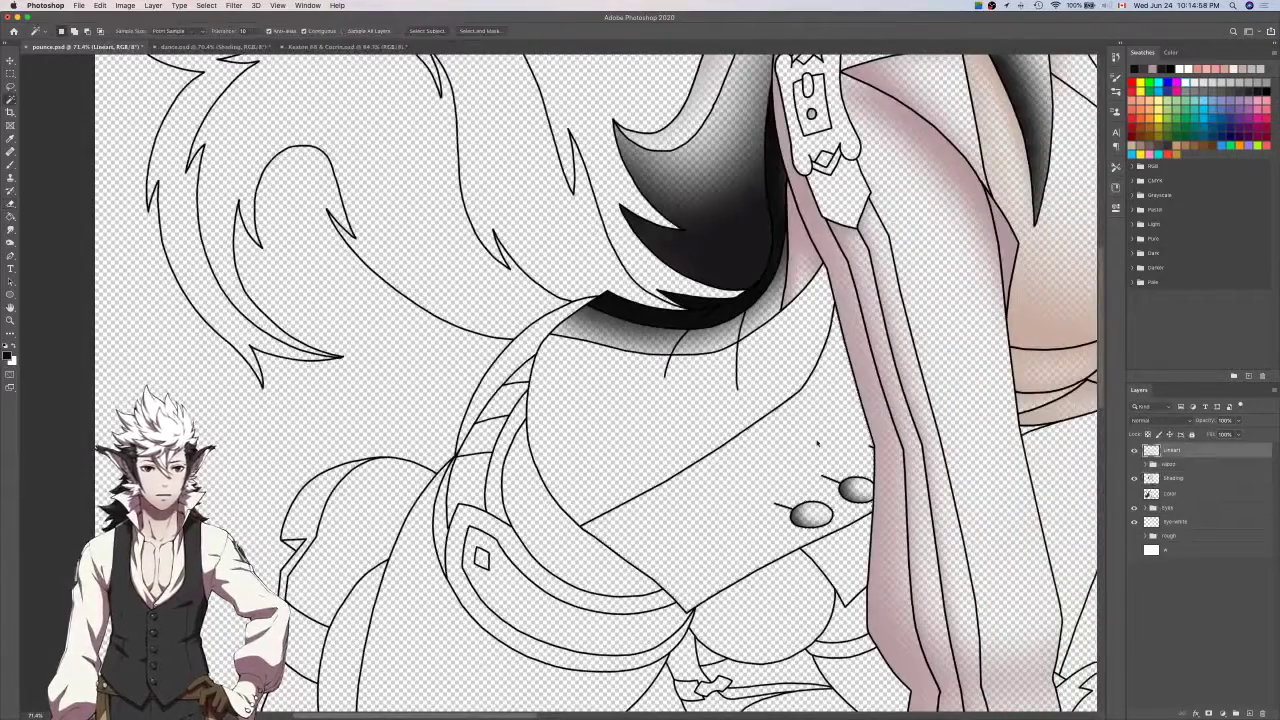
click(817, 443)
key(l)
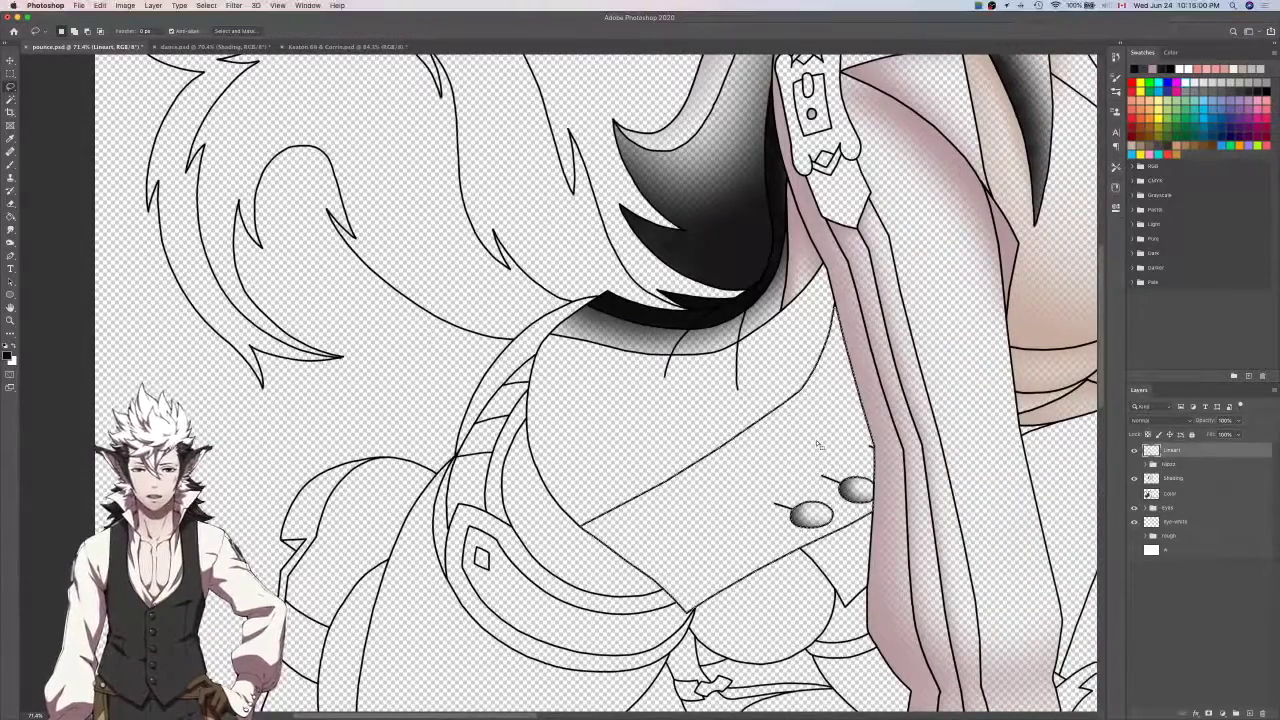
scroll(833, 509, up, 3)
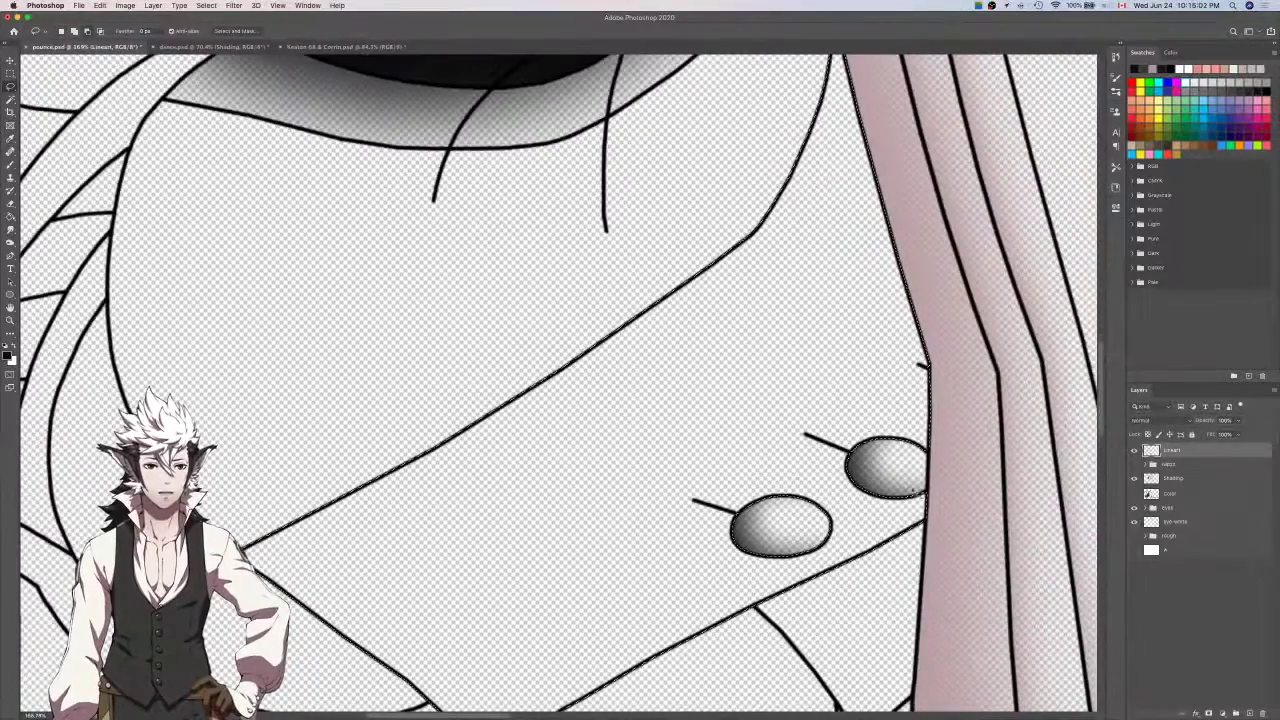
scroll(930, 495, up, 4)
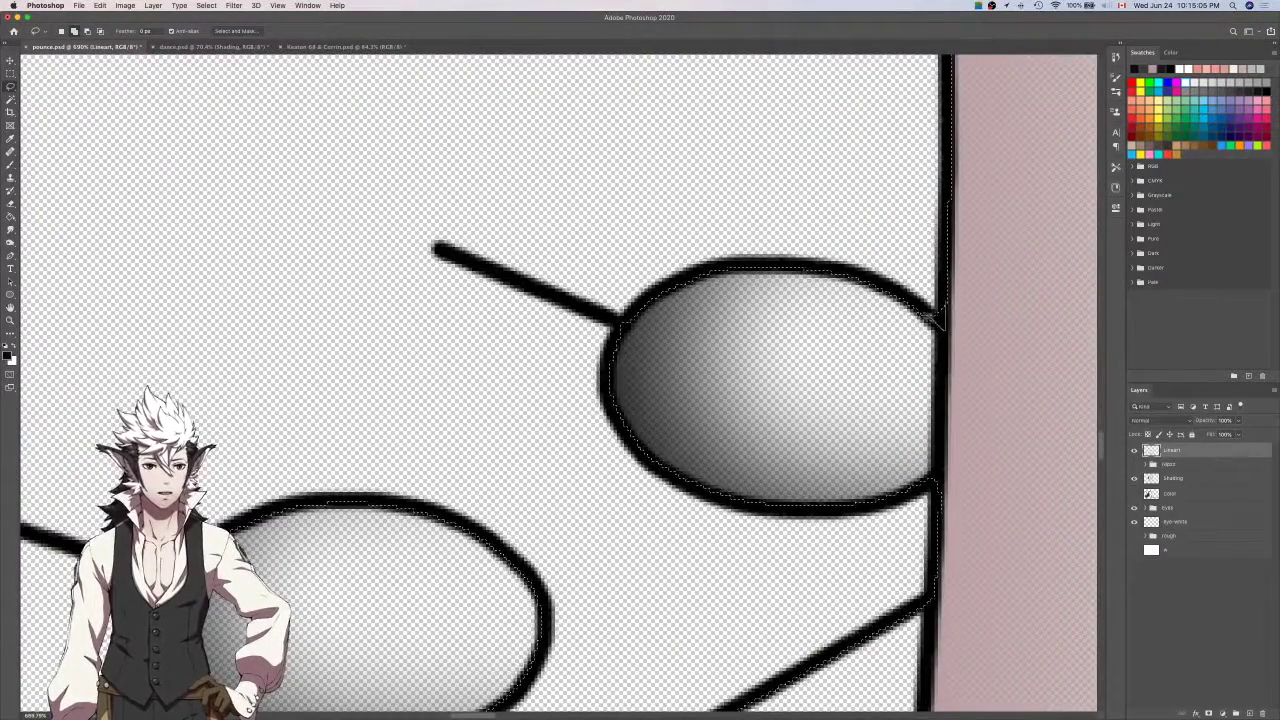
drag(928, 317, 938, 314)
Brush soft black shadow around the button beside the sleeve on the Shading layer, using a smaller brush tip.
click(1191, 478)
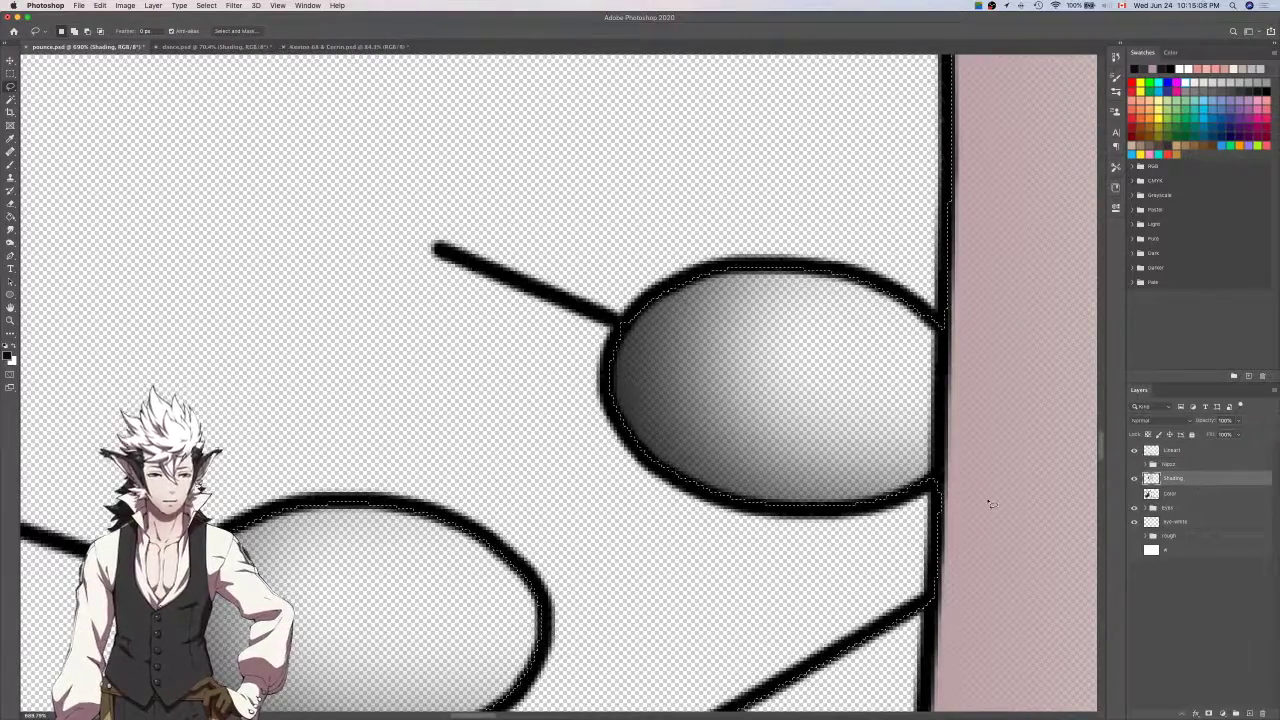
key(b)
drag(825, 553, 916, 516)
key(bracketleft)
key(bracketleft)
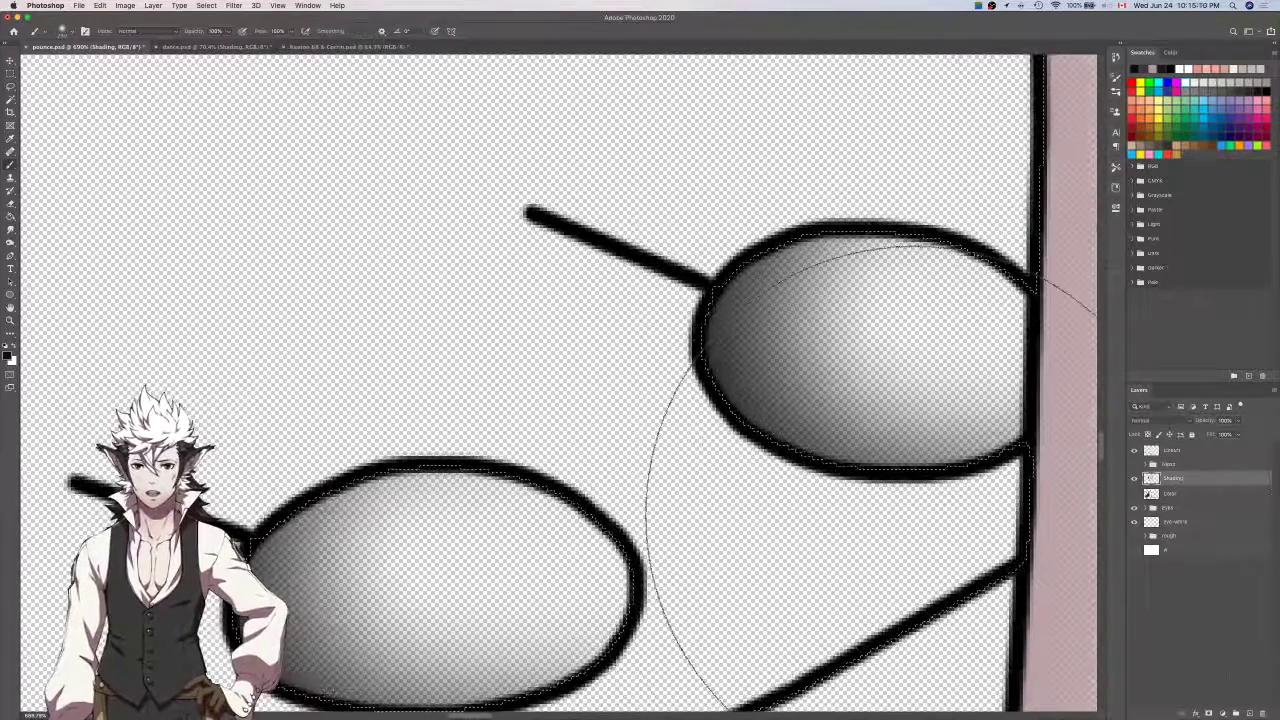
key(bracketleft)
key(bracketleft)
key(bracketleft)
key(bracketleft)
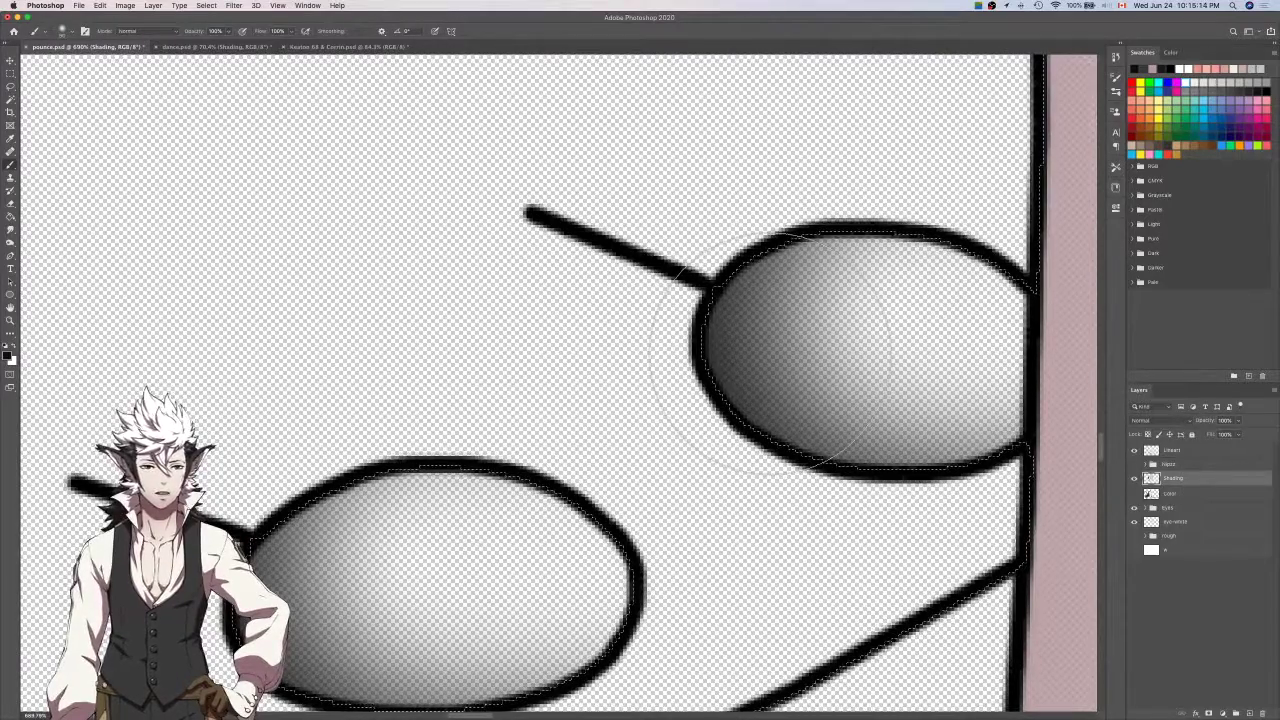
click(770, 353)
click(845, 434)
scroll(1016, 381, down, 5)
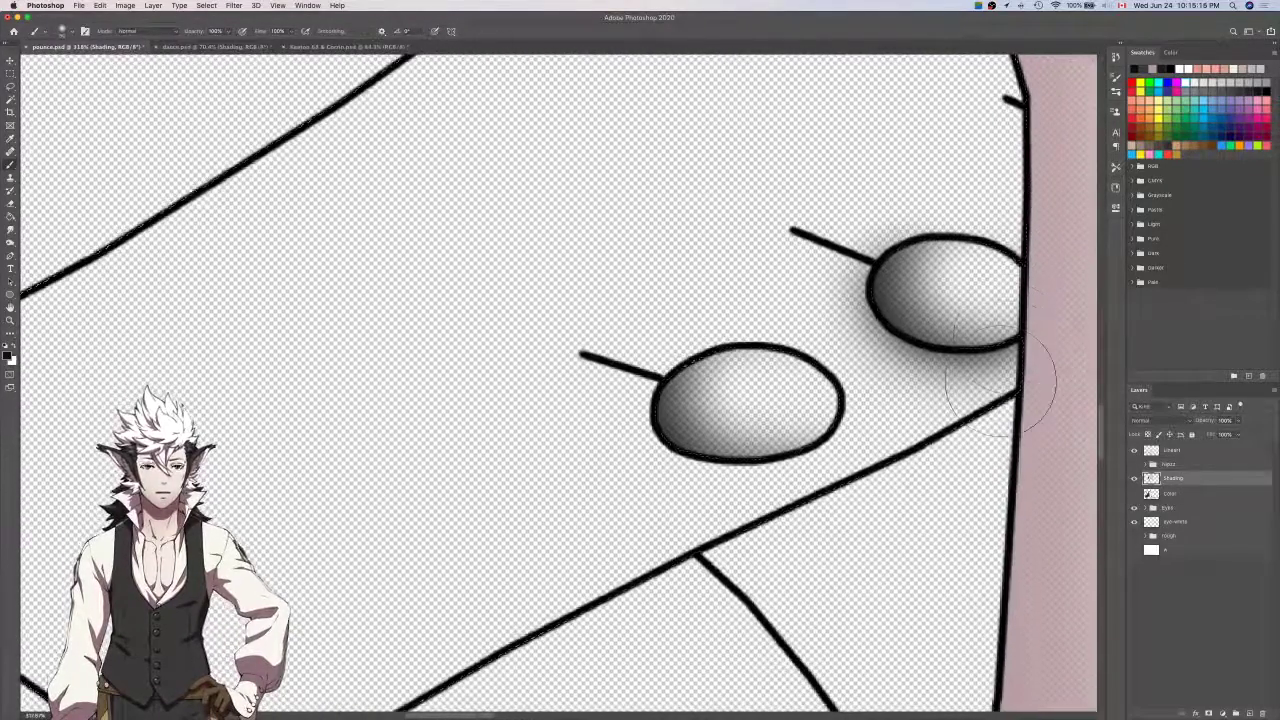
Brush soft black shadow around the outer edge of the second button, and show the Color layer again.
click(702, 406)
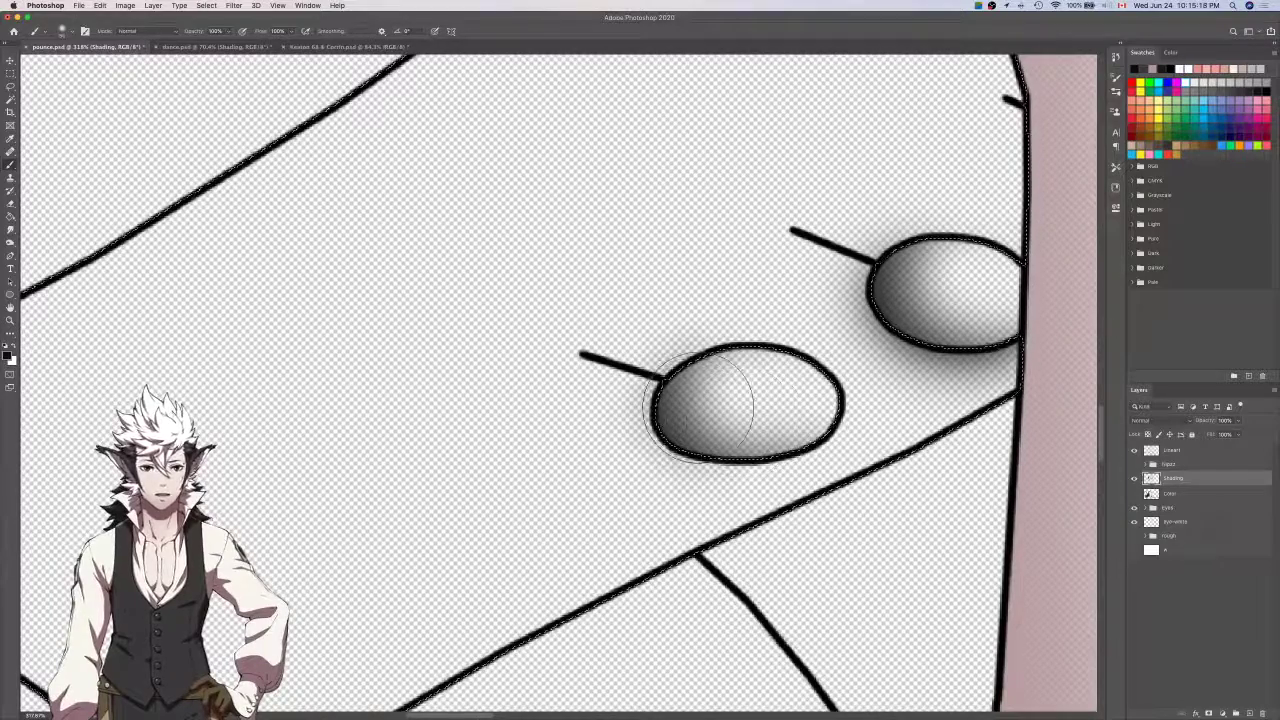
click(720, 428)
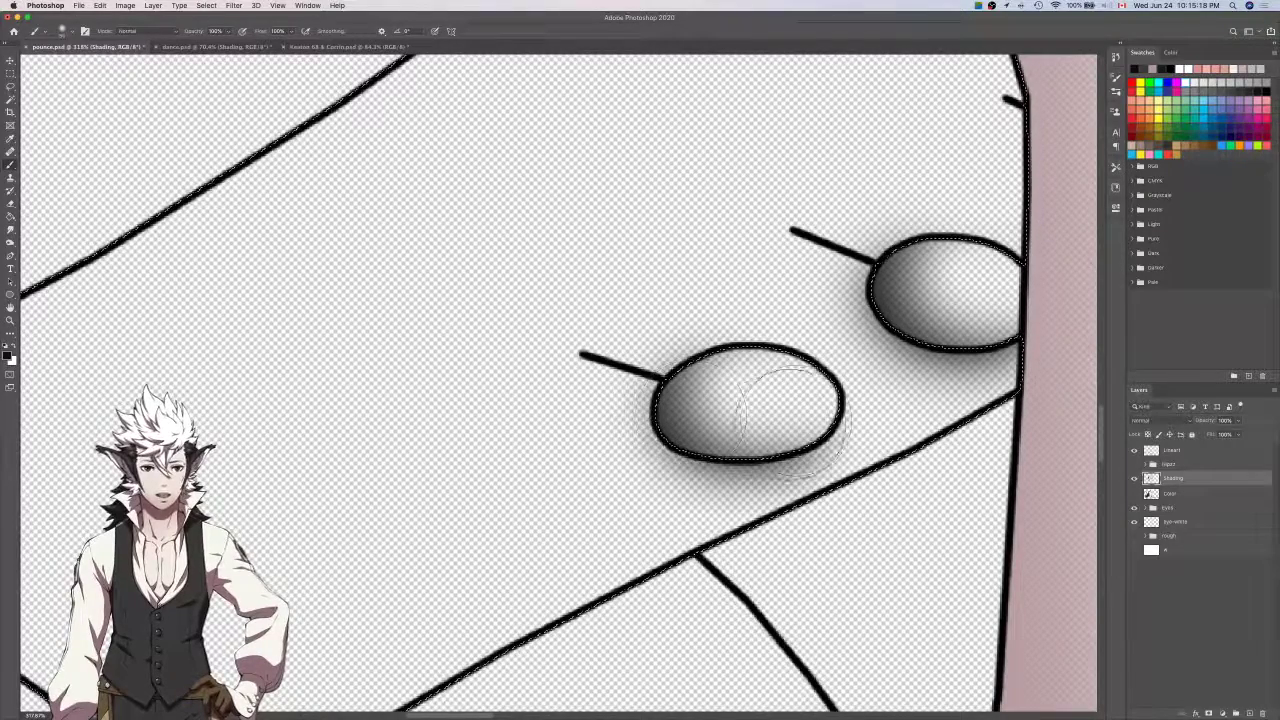
click(1134, 493)
scroll(955, 482, down, 6)
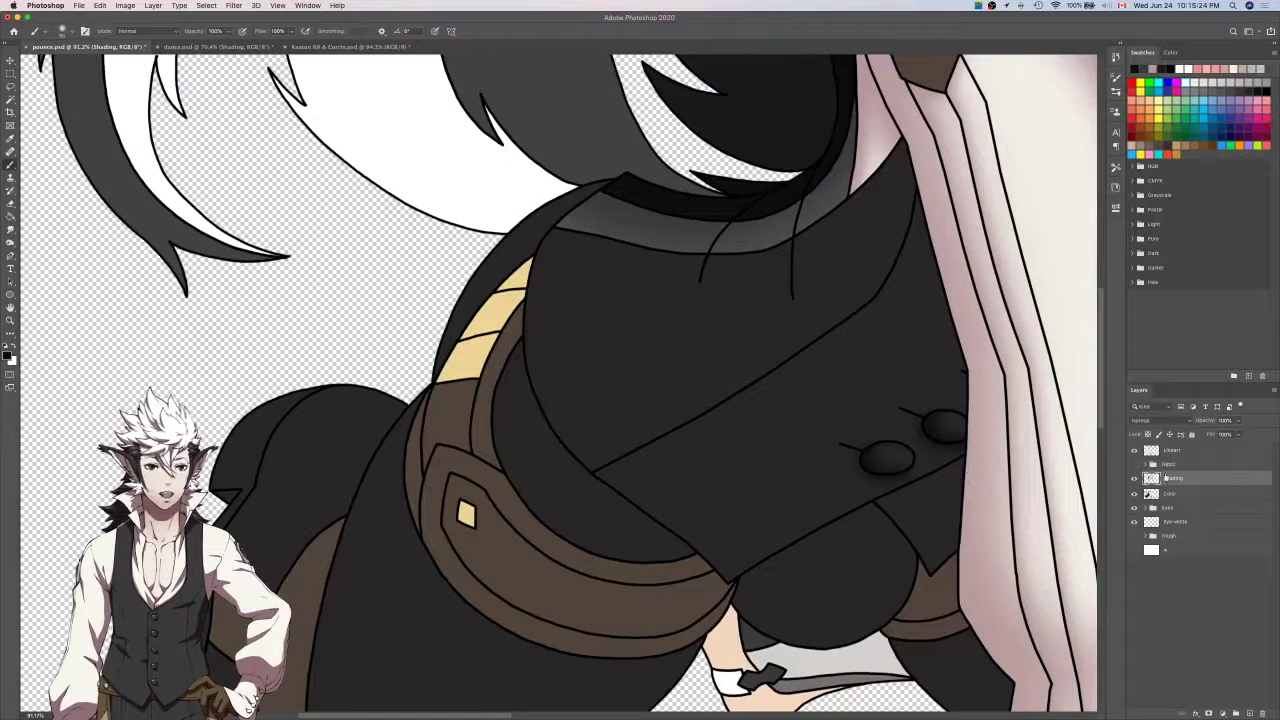
Select the dark flap around the buttons from the Lineart layer and refine the selection at its pointed tip by the sleeve.
click(1172, 450)
key(w)
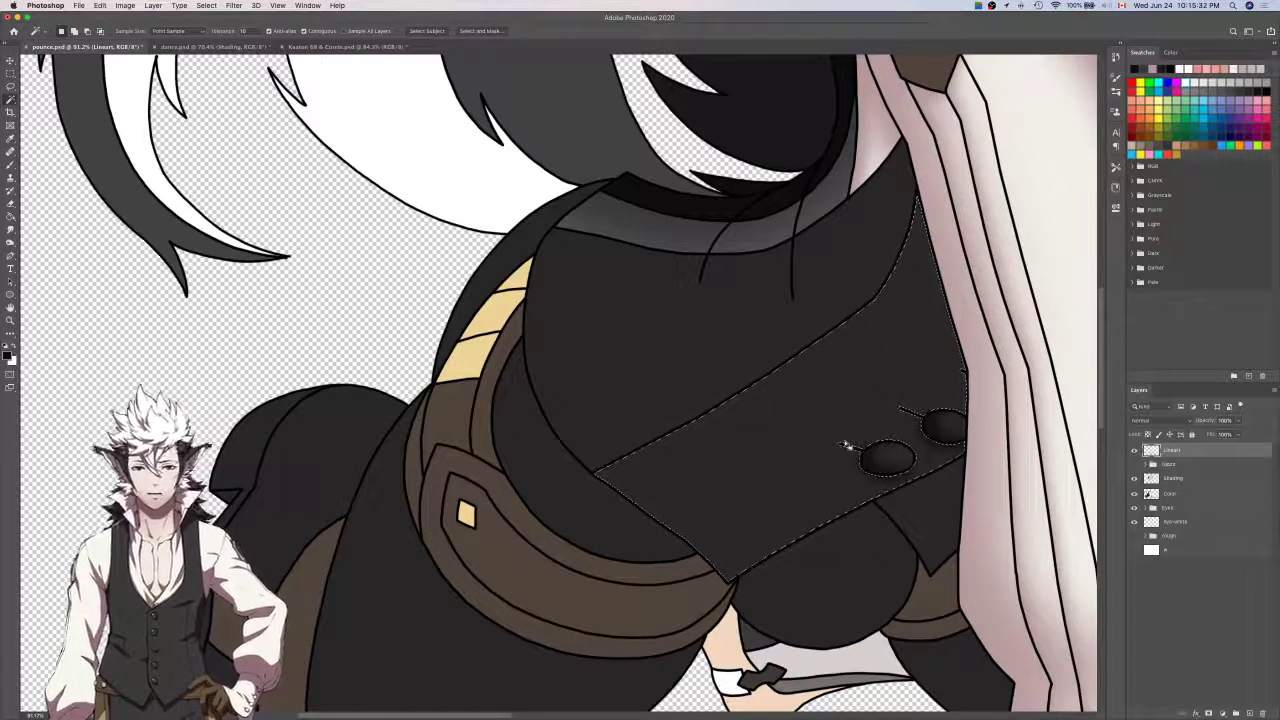
key(shift+F6)
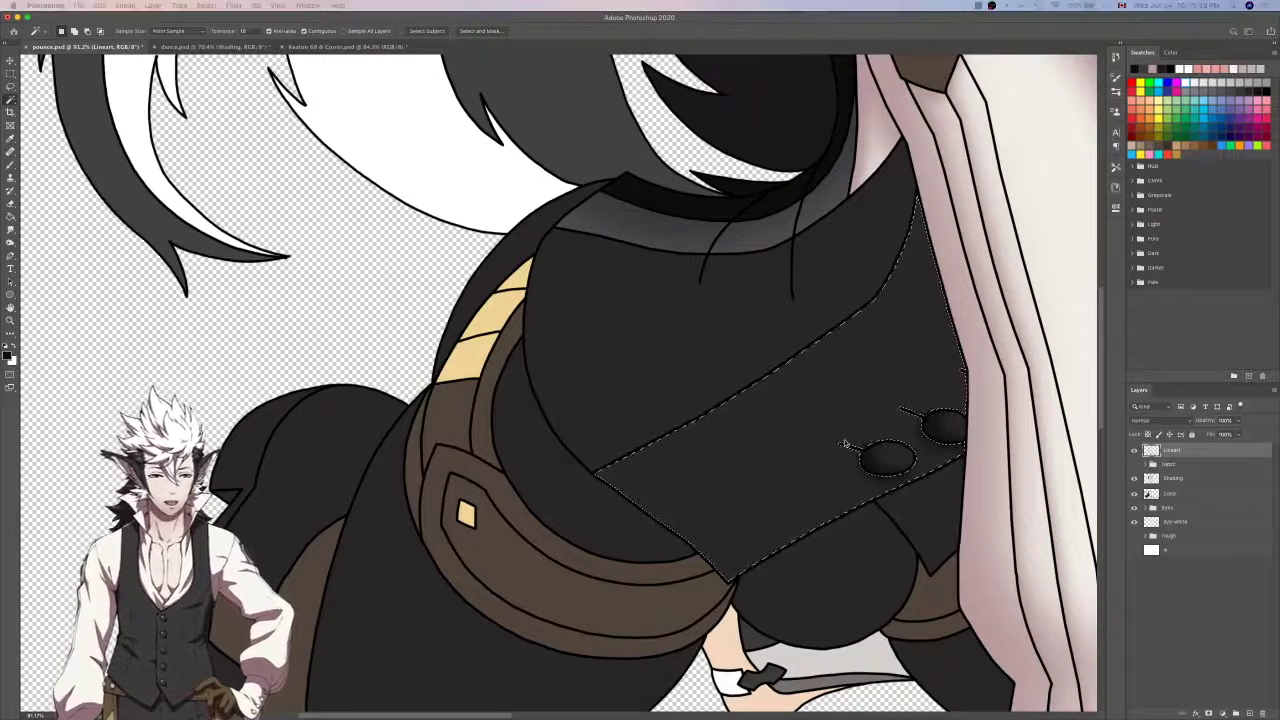
key(l)
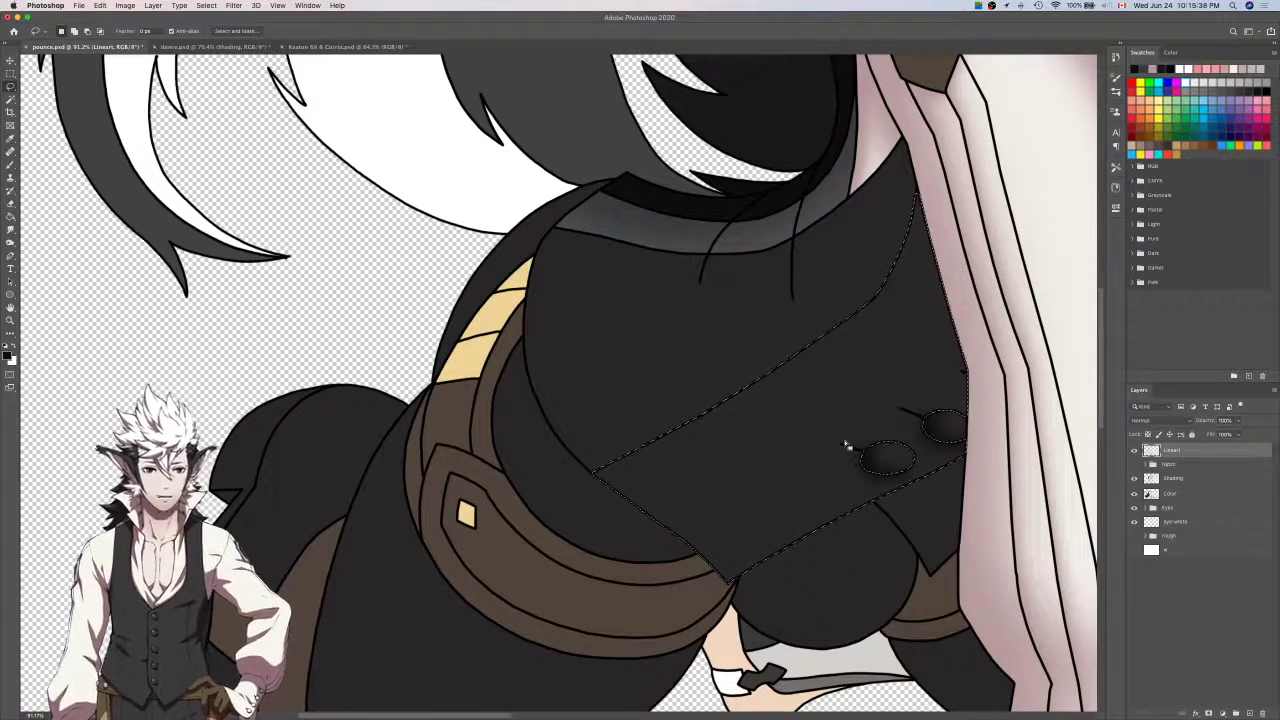
scroll(932, 193, up, 2)
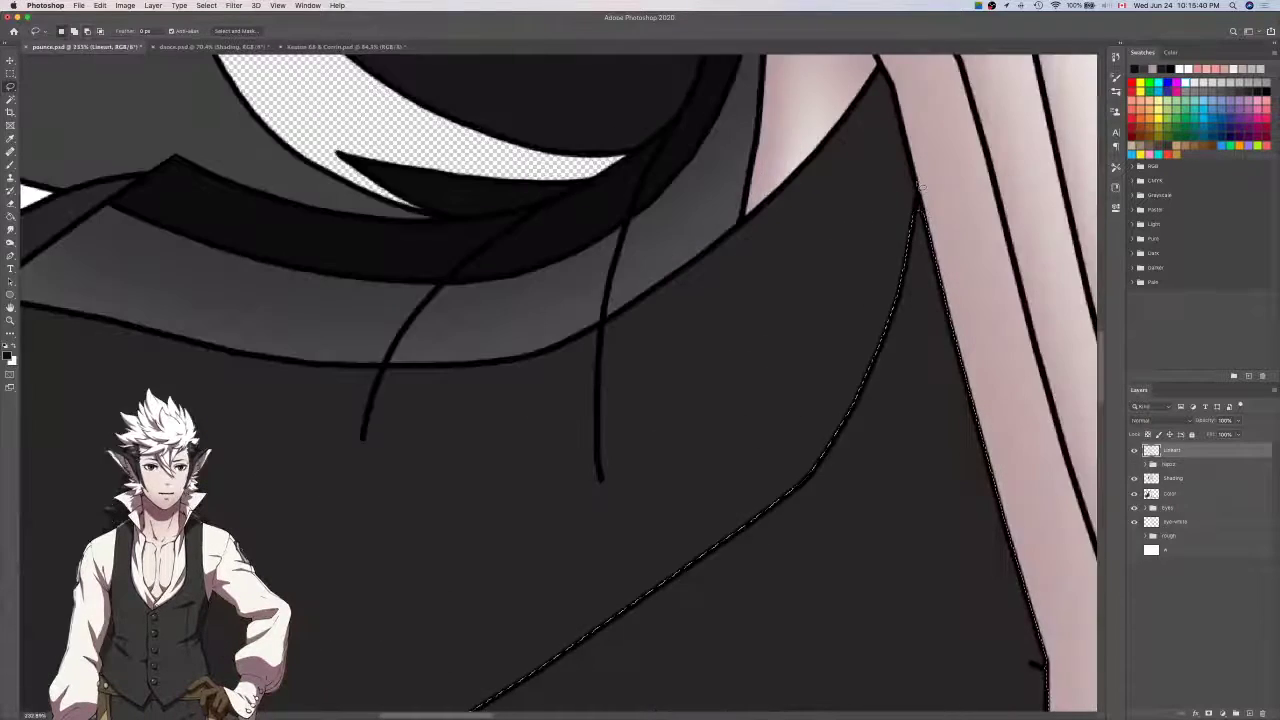
scroll(932, 232, down, 6)
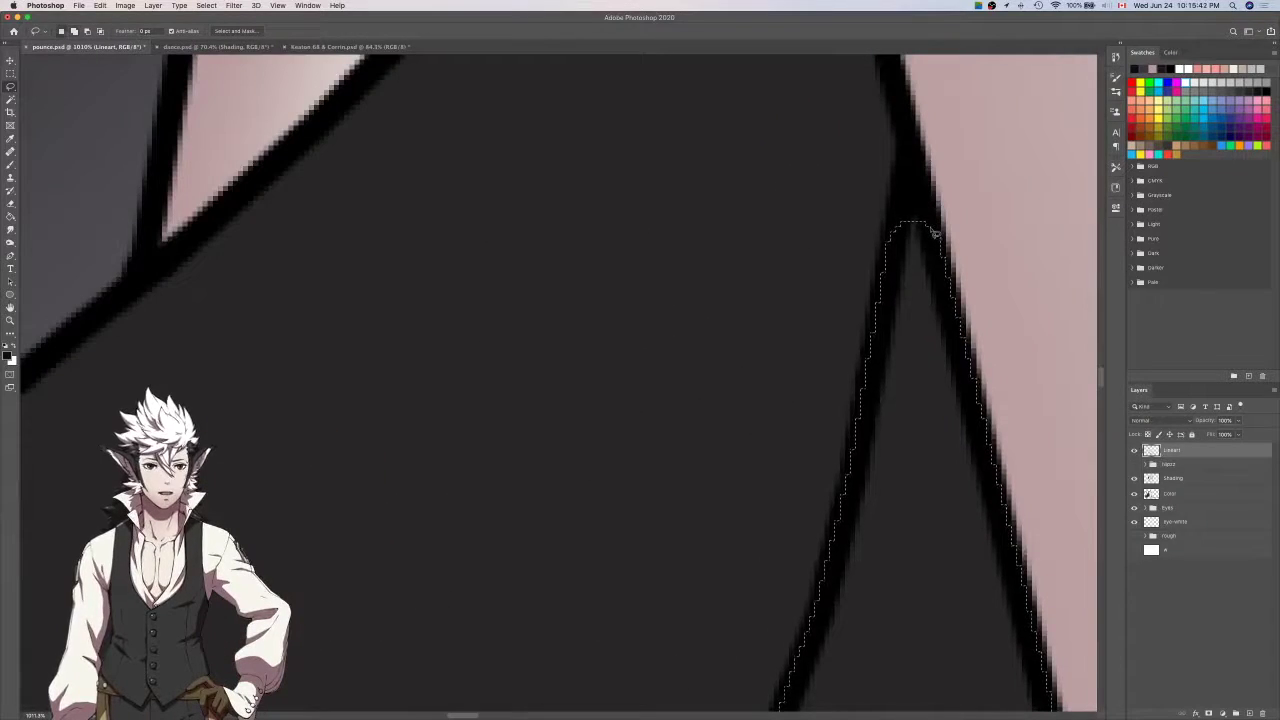
Add the upper dark garment panel and the seam between the panels to the selection, patching the gap beside the sleeve.
key(w)
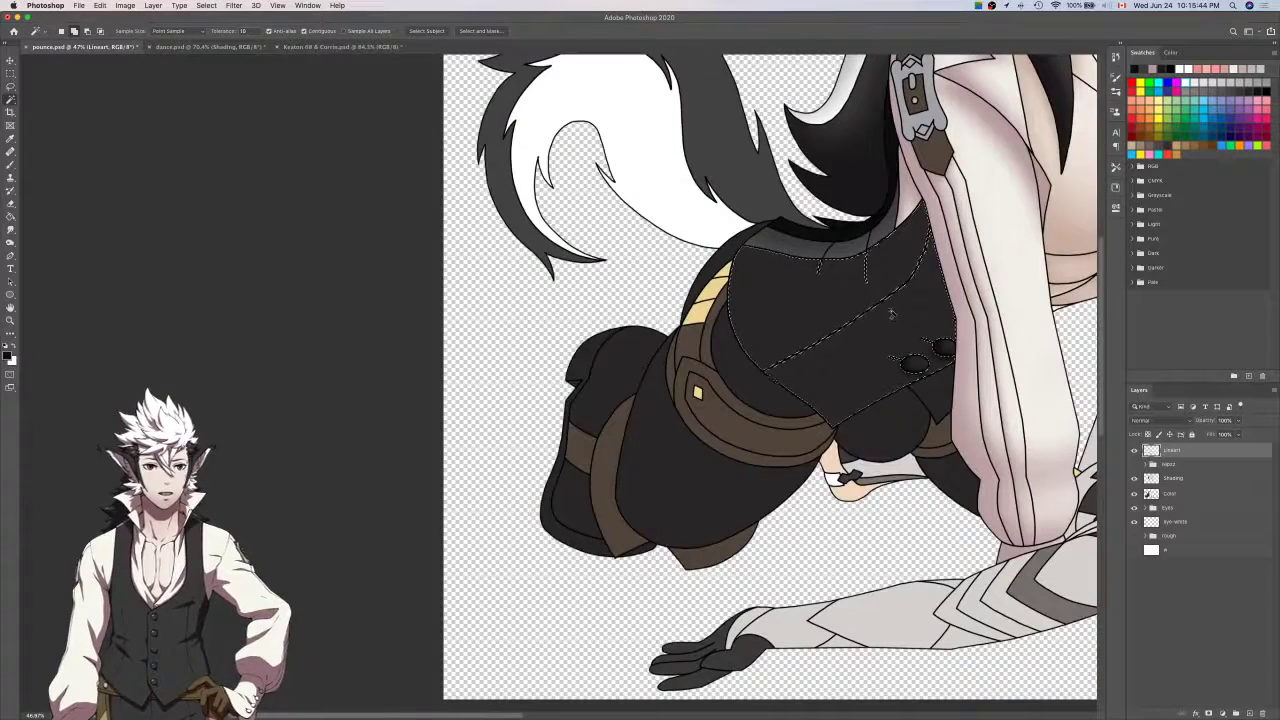
key(l)
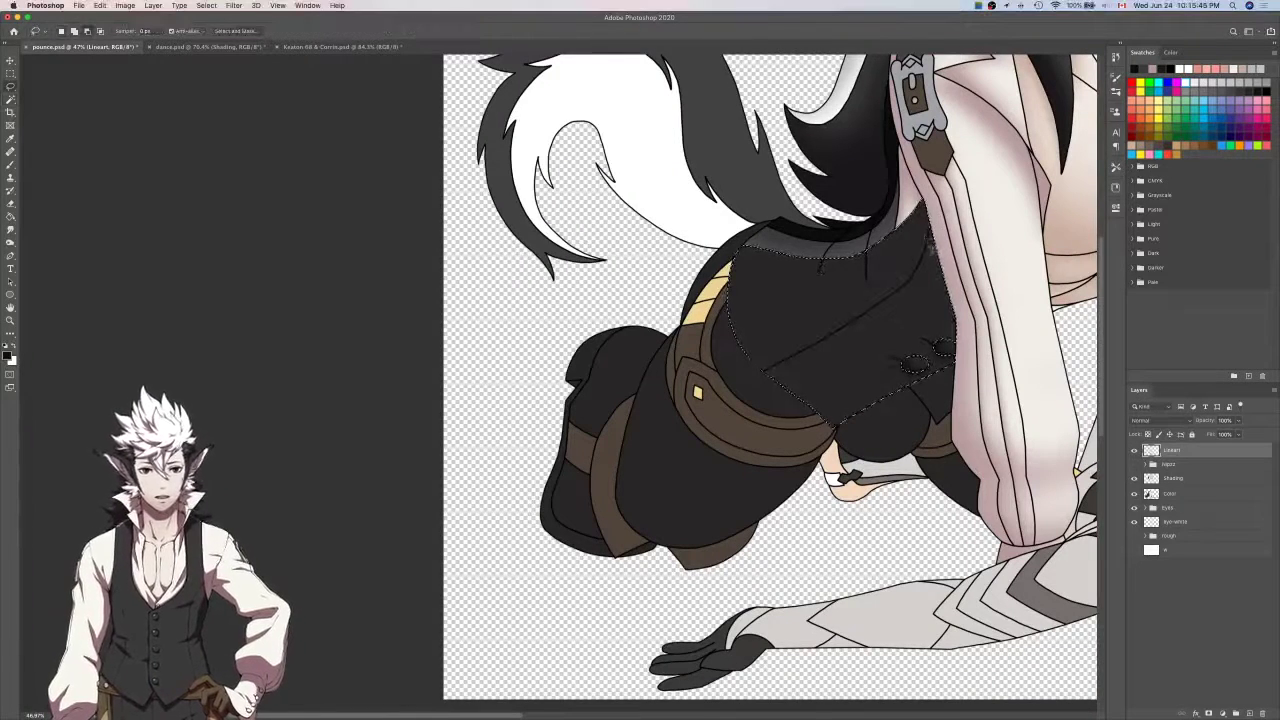
scroll(928, 240, up, 3)
scroll(928, 240, down, 3)
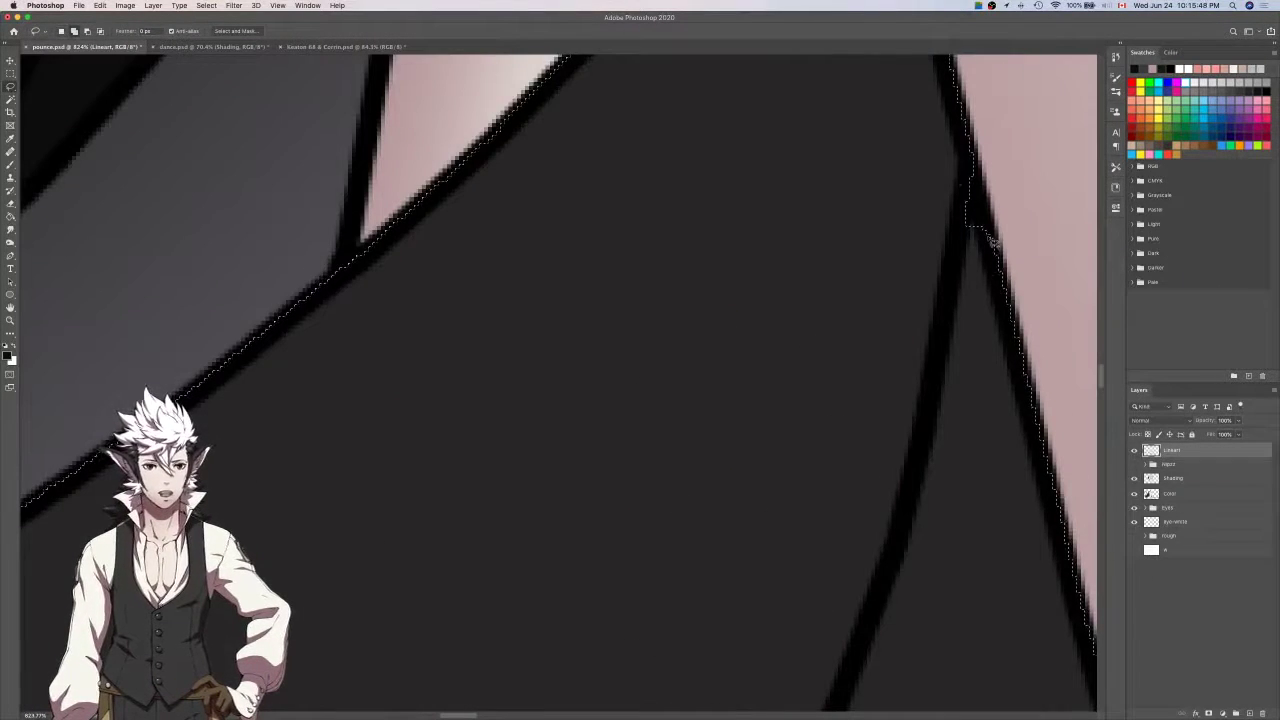
drag(967, 168, 972, 172)
Refine the dark garment selection at its pointed tip beside the sleeve and around the sleeve-side button's corners.
scroll(971, 171, up, 8)
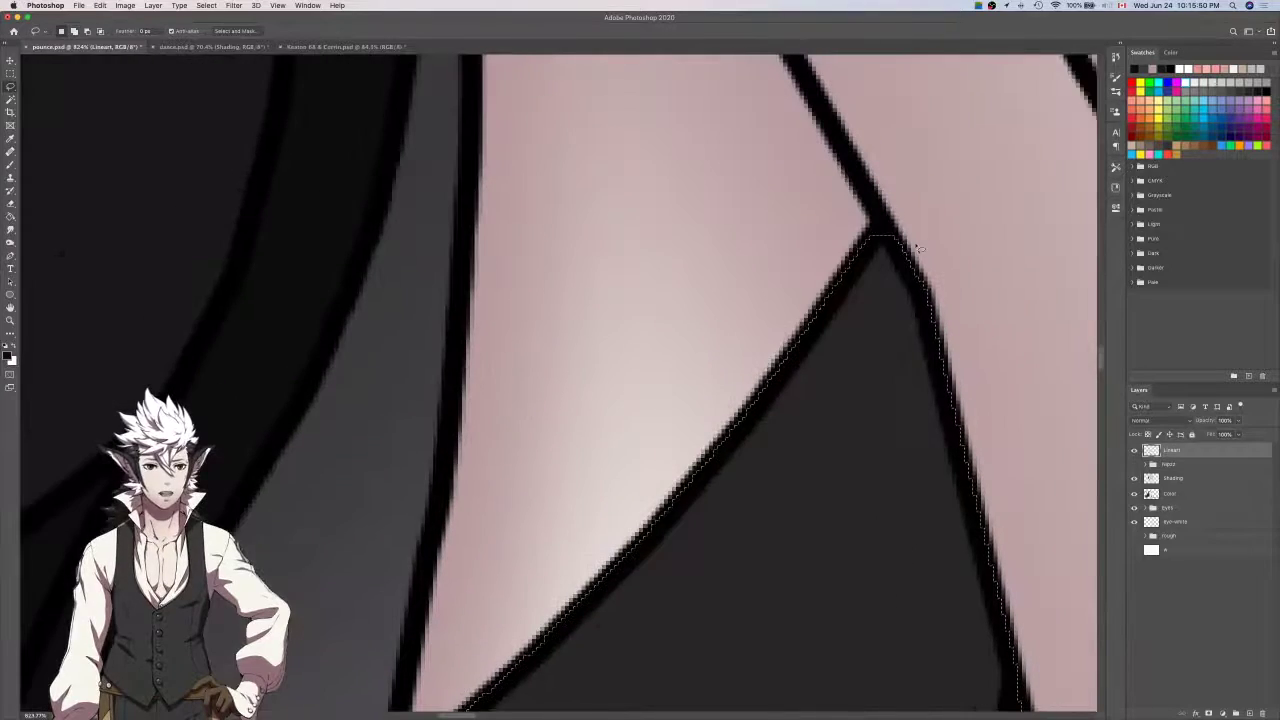
scroll(905, 285, down, 3)
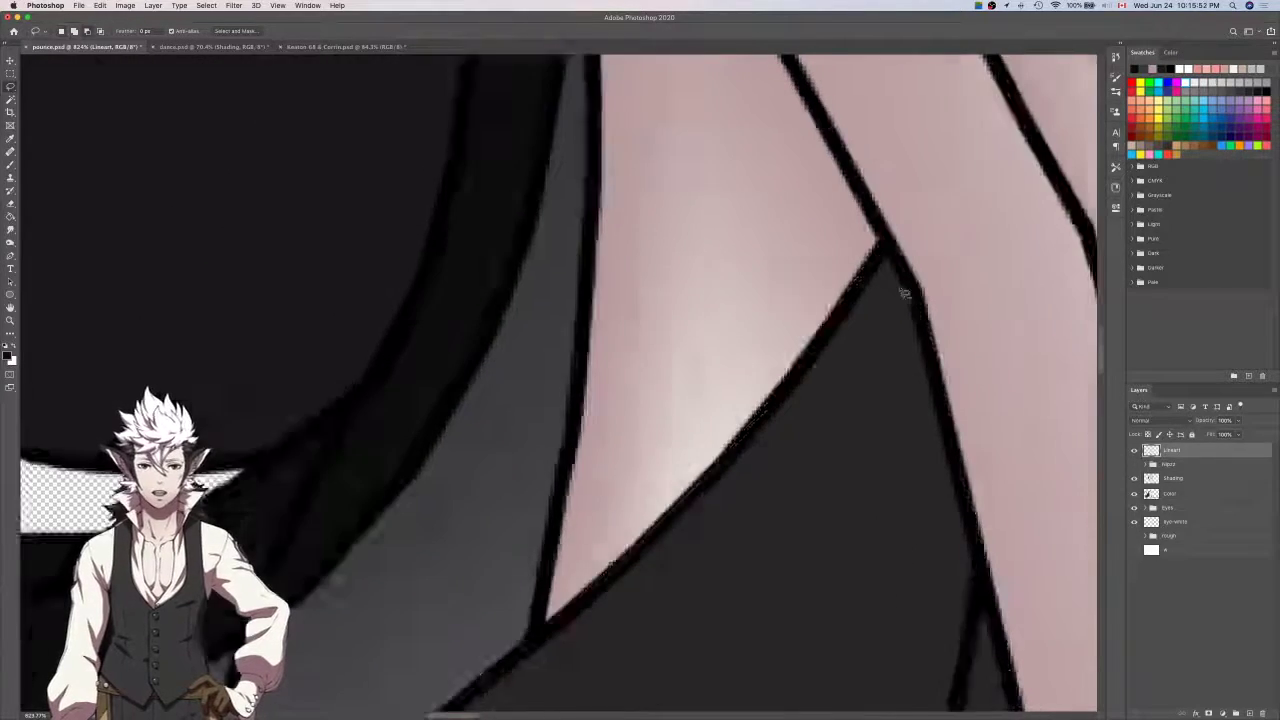
scroll(903, 291, down, 5)
scroll(905, 298, up, 4)
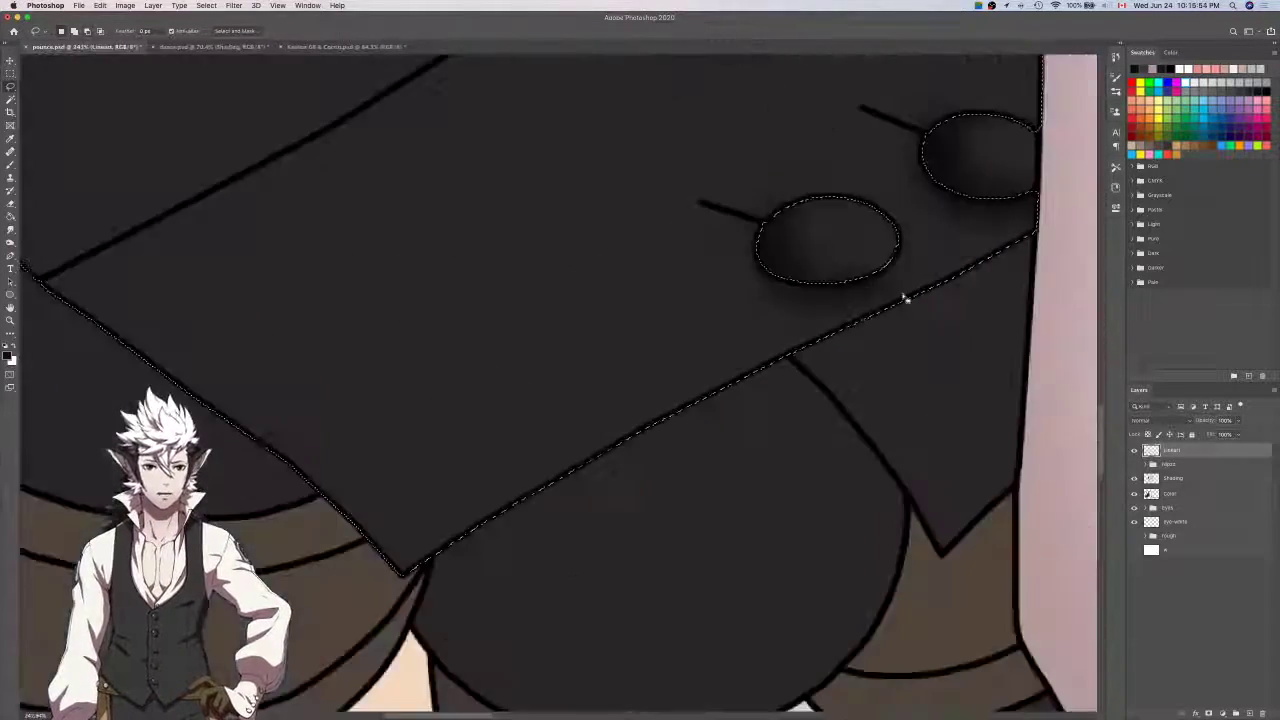
scroll(1030, 200, up, 3)
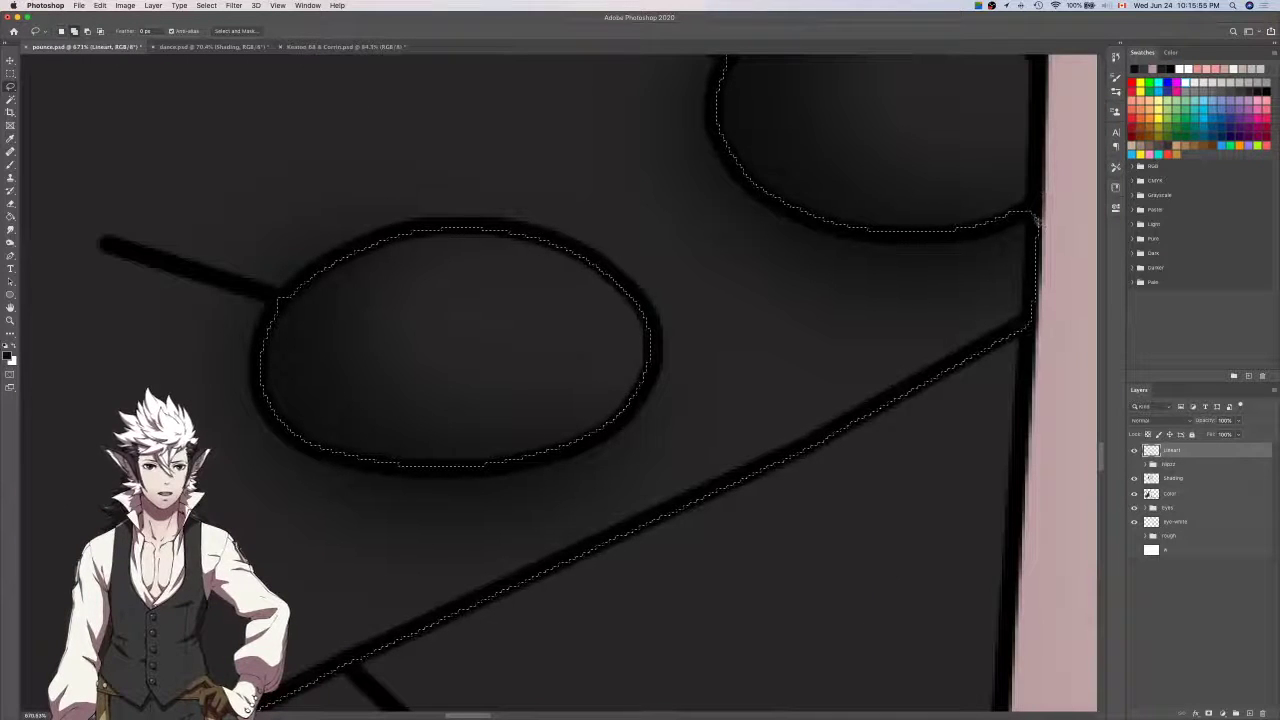
scroll(1008, 226, up, 3)
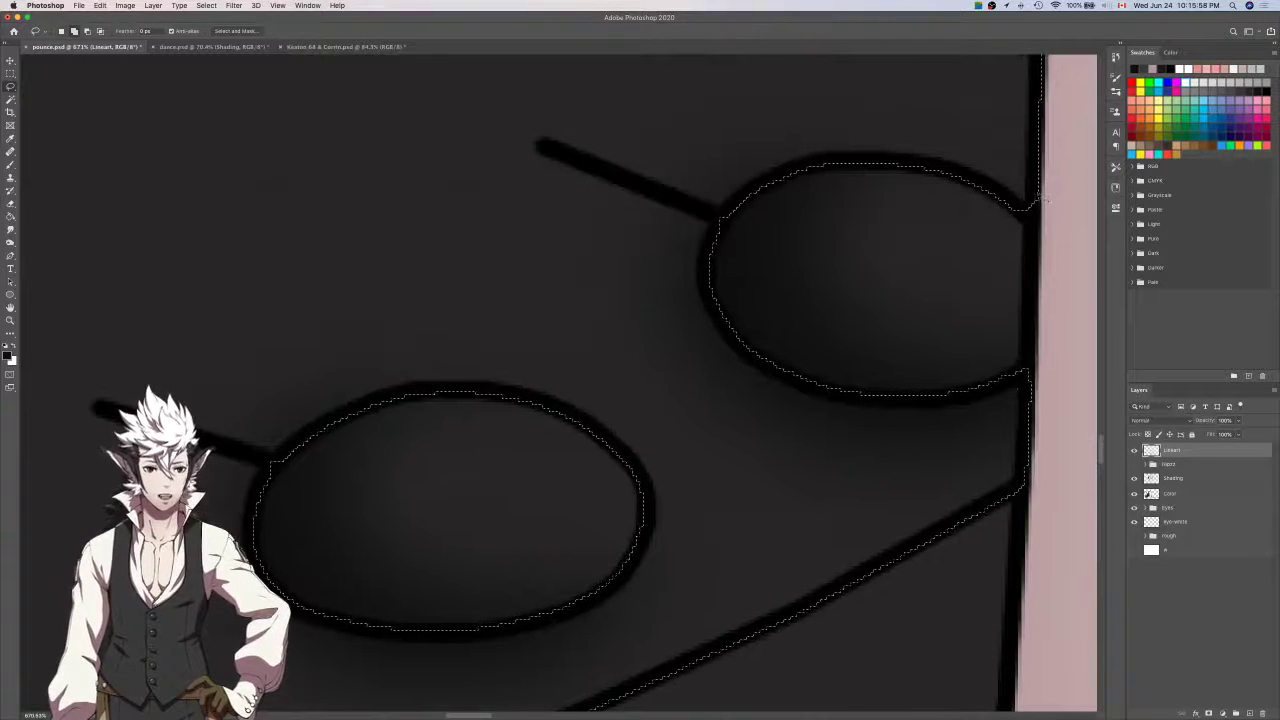
scroll(1015, 203, down, 3)
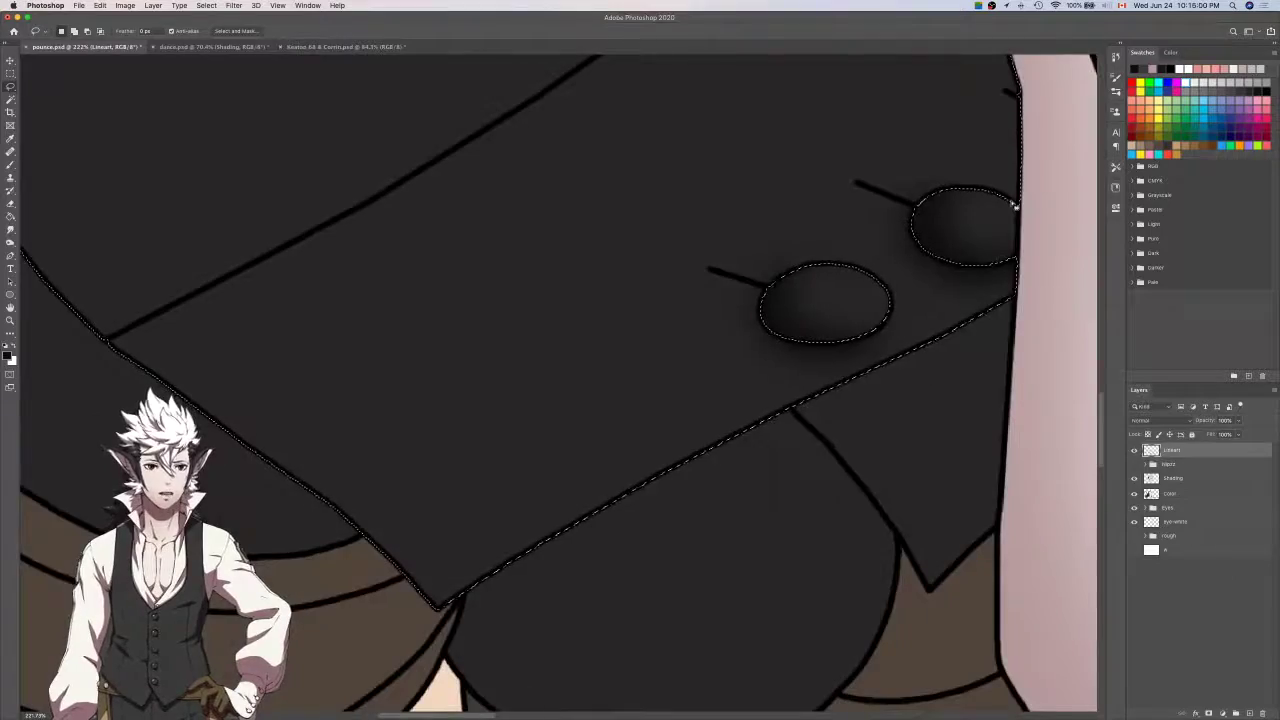
scroll(1013, 200, down, 3)
scroll(848, 290, up, 3)
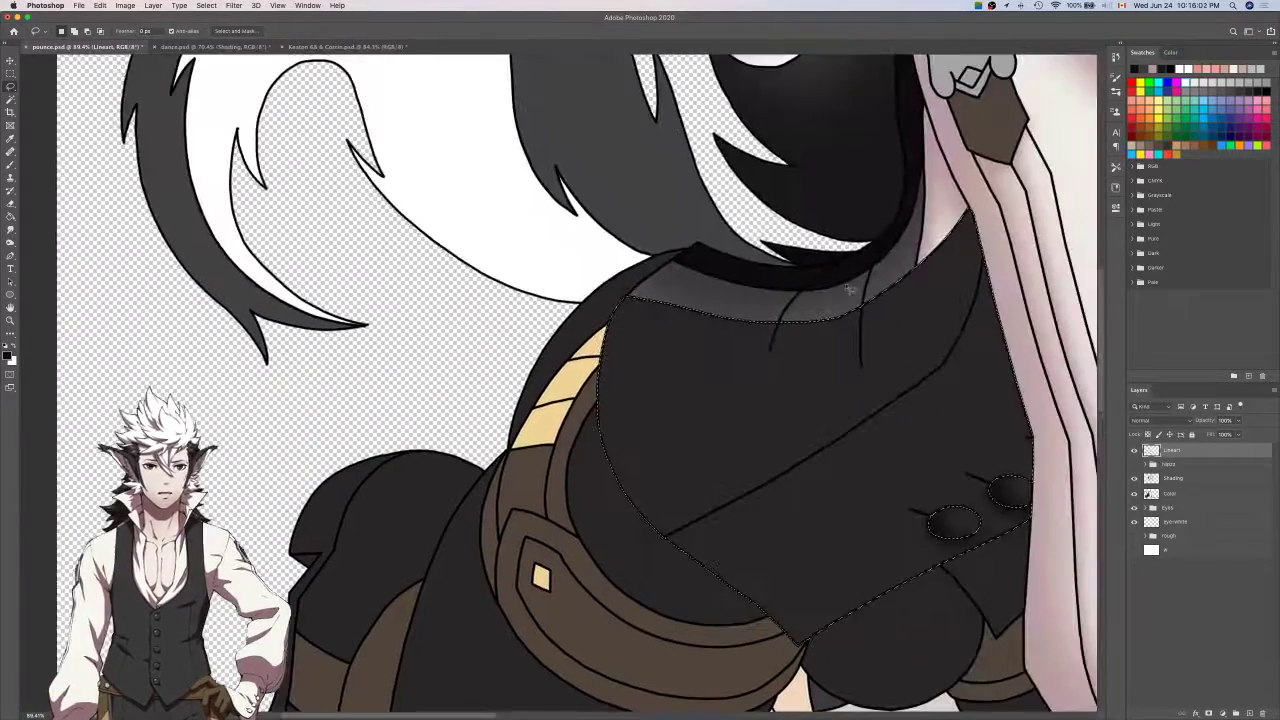
scroll(985, 218, up, 5)
scroll(985, 218, down, 5)
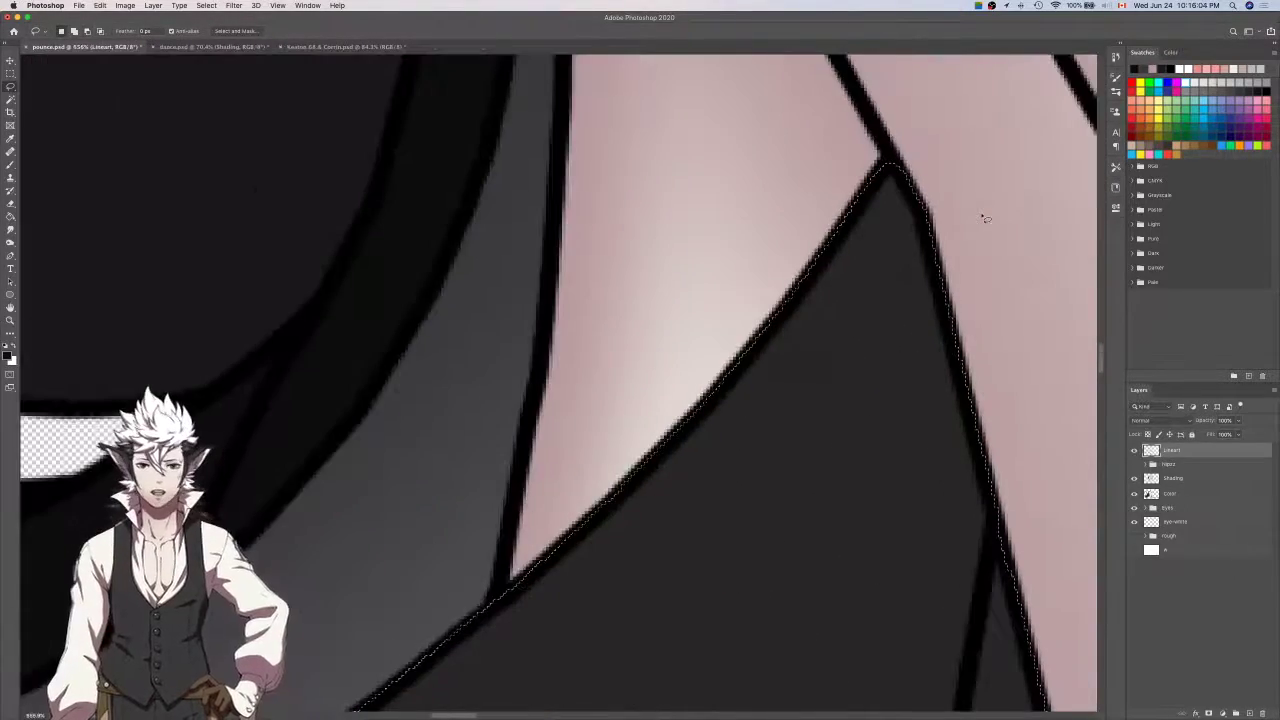
scroll(985, 218, down, 2)
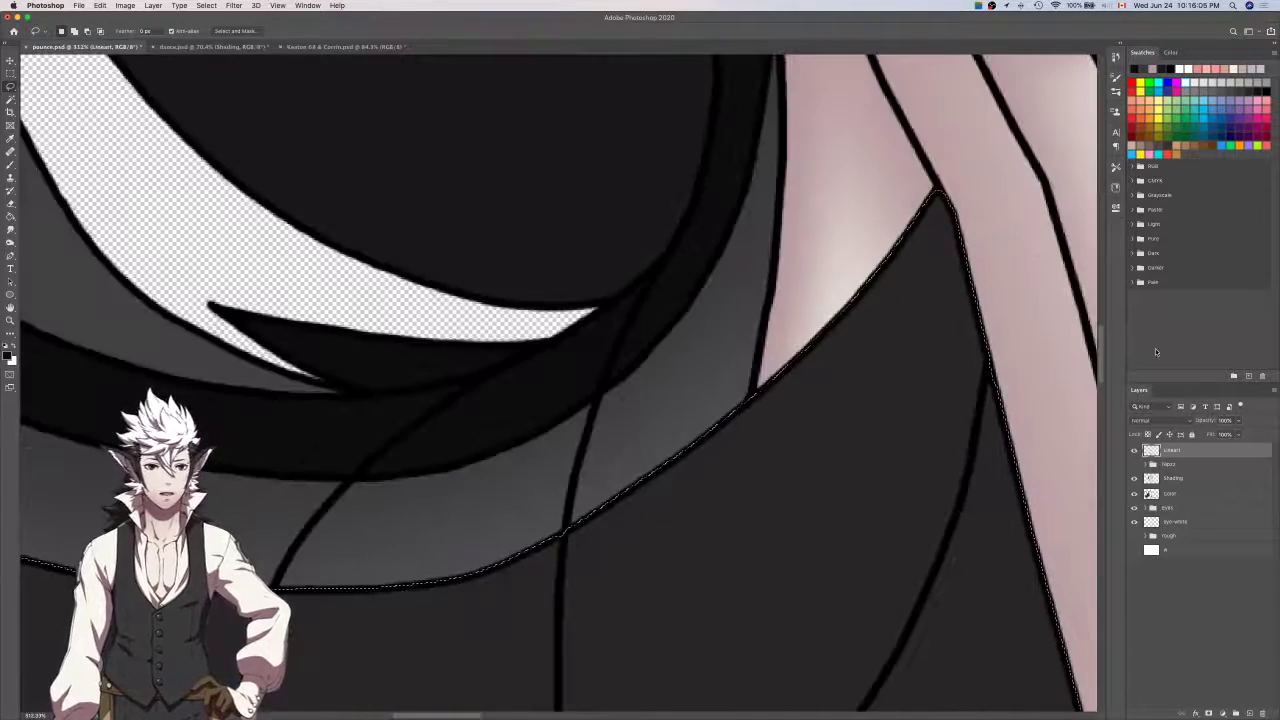
Brush soft black shadow along the garment's edge beside the sleeve on the Shading layer, using a larger brush tip.
key(alt+bracketleft)
key(b)
scroll(1001, 470, down, 6)
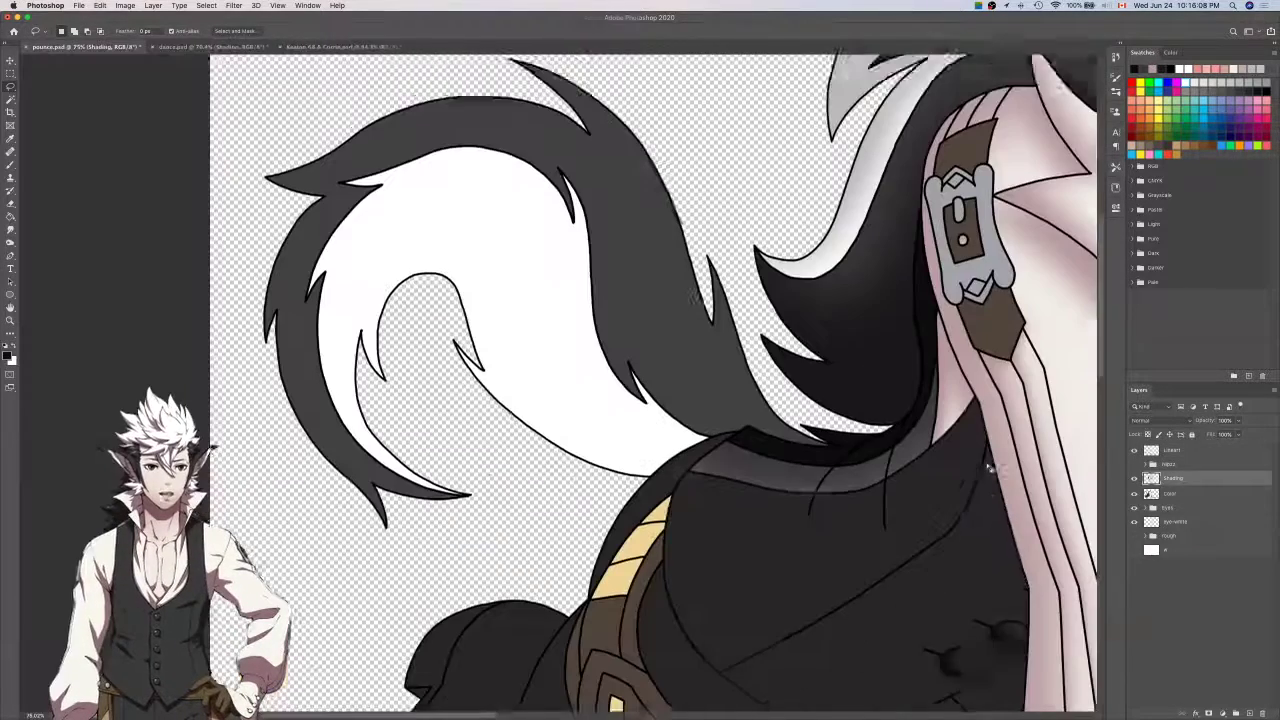
key(bracketright)
key(bracketright)
key(bracketright)
key(bracketright)
key(bracketright)
key(bracketright)
key(bracketright)
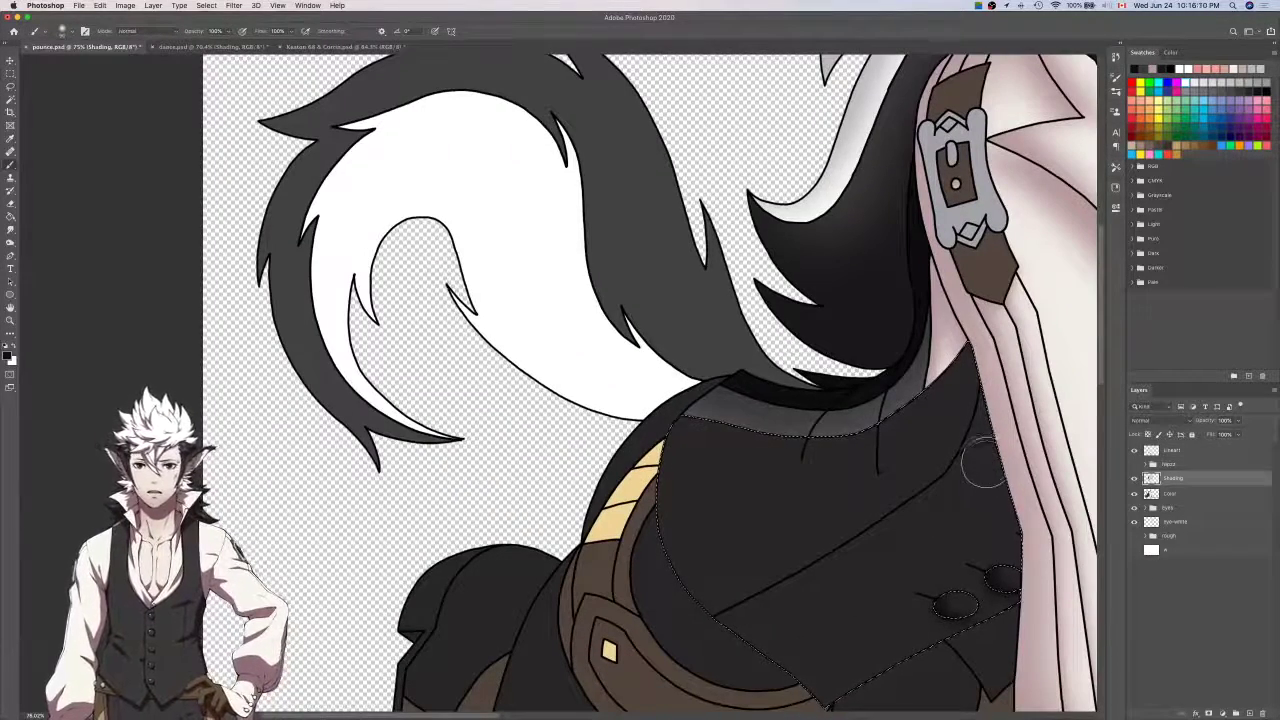
scroll(980, 465, down, 3)
scroll(980, 465, right, 3)
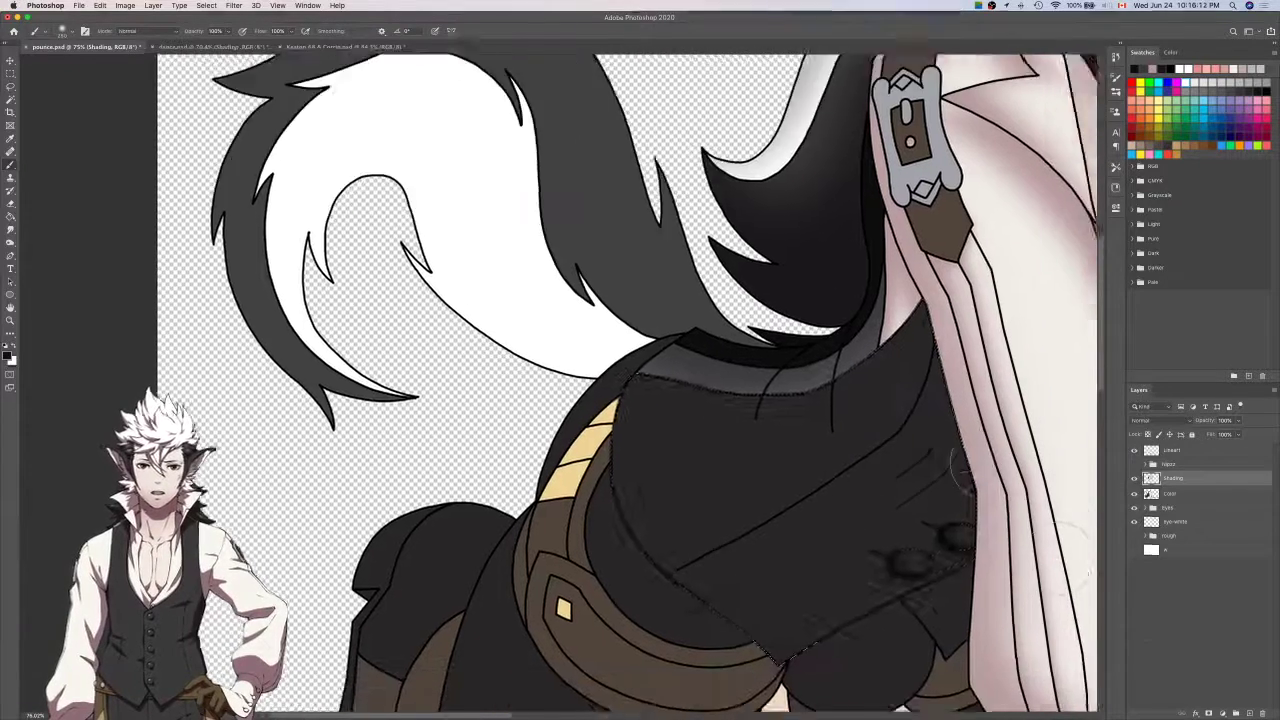
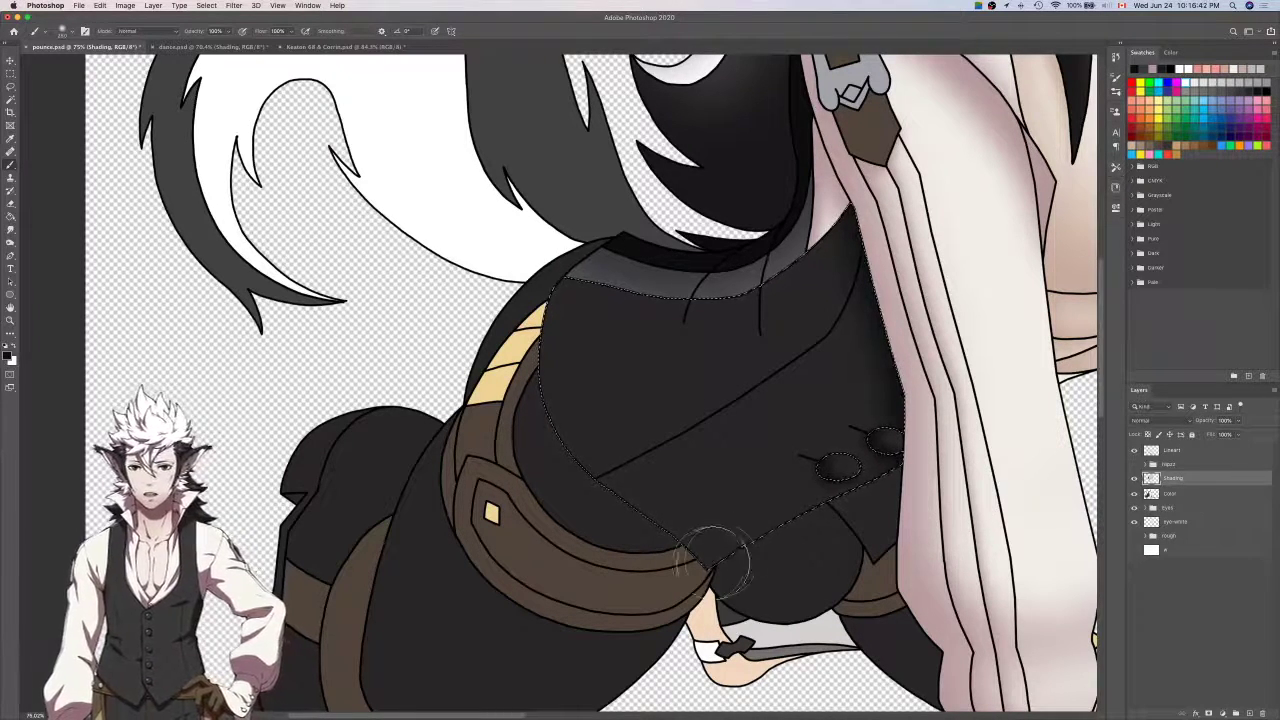
Brush a broad soft black shadow along the garment's back edge near the belt, enlarging the brush tip further.
key(bracketright)
key(bracketright)
key(bracketright)
key(bracketright)
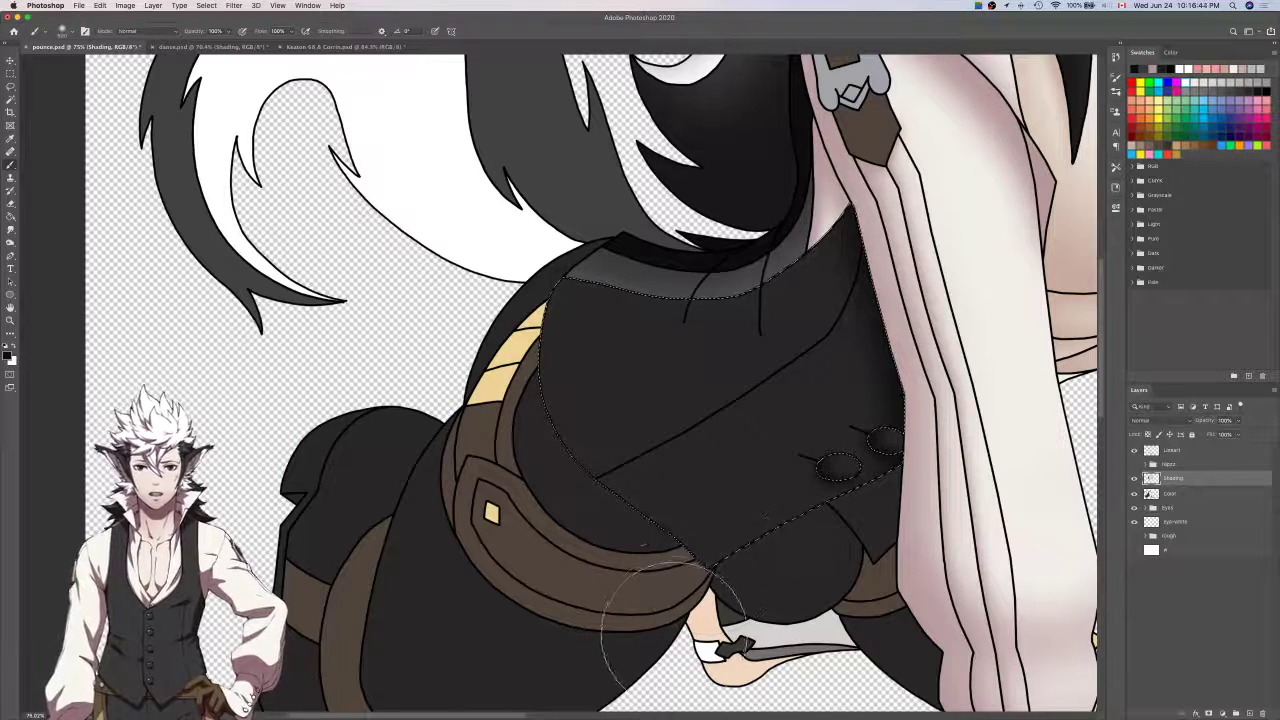
mouse_move(673, 635)
mouse_down()
mouse_move(523, 343)
mouse_move(570, 225)
mouse_up()
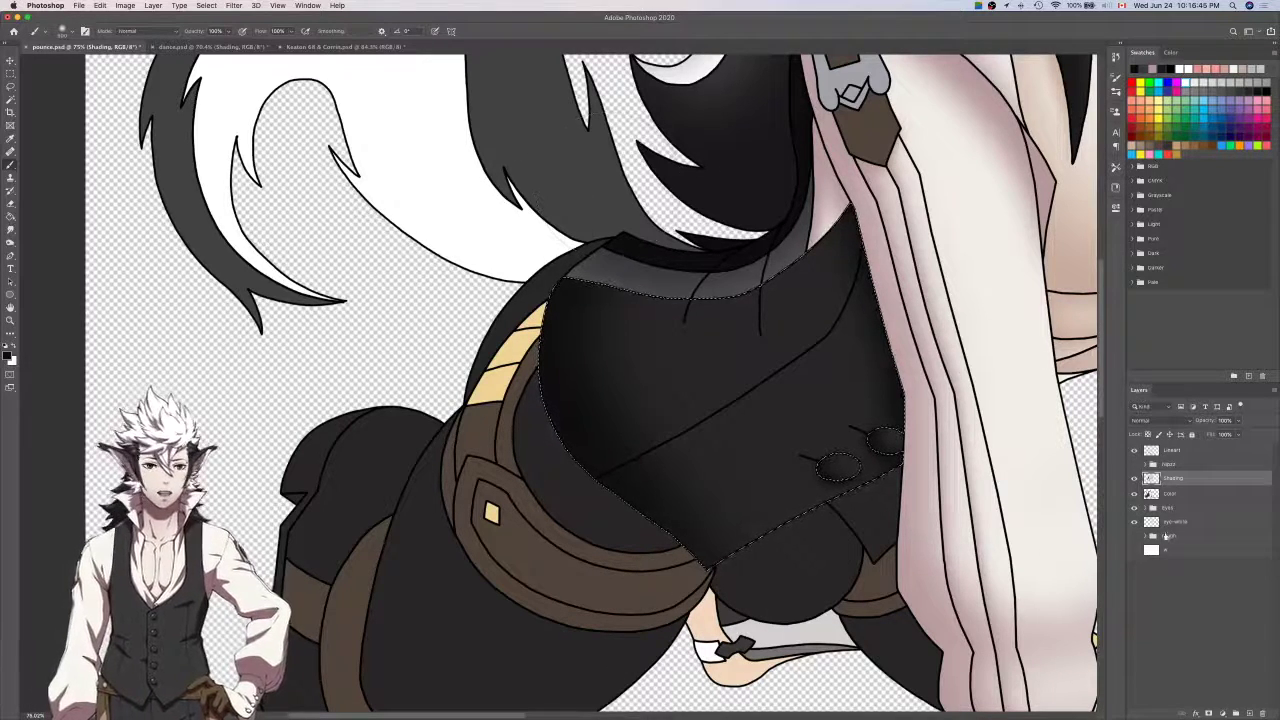
Select the grey band from the Color layer and brush soft shadow over its outer end on the Shading layer.
key(alt+bracketleft)
key(w)
key(i)
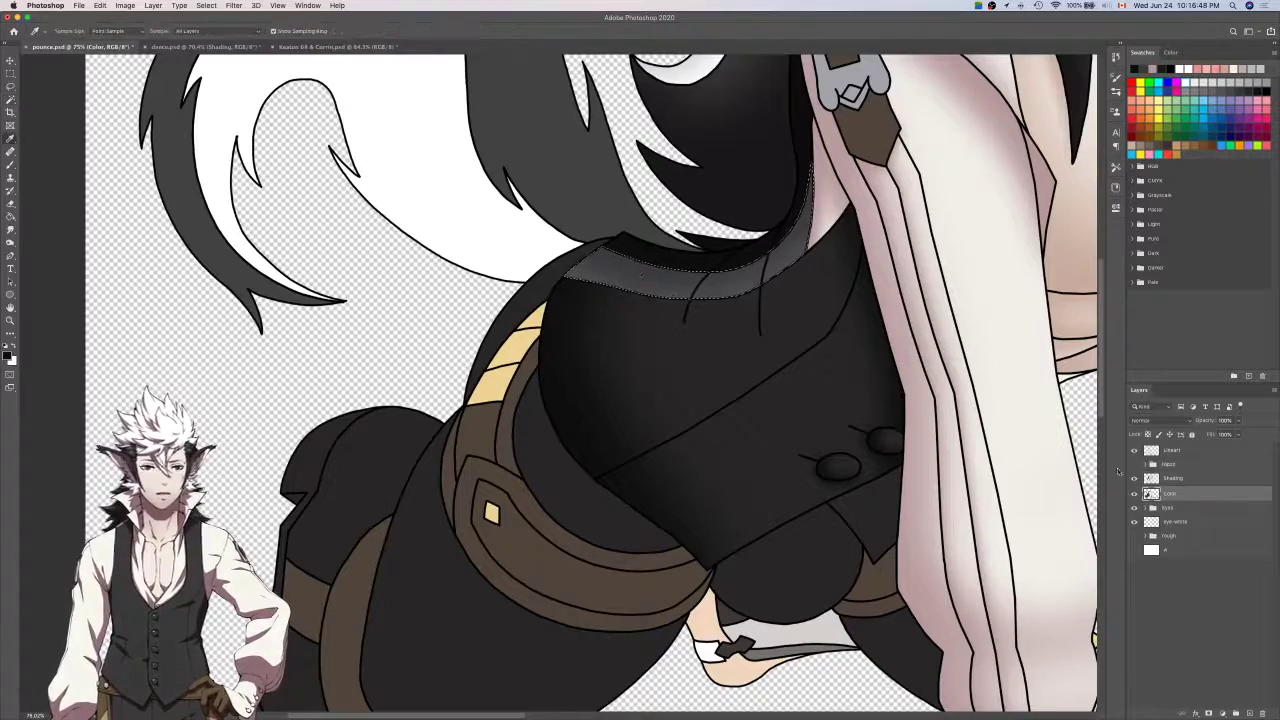
click(1134, 494)
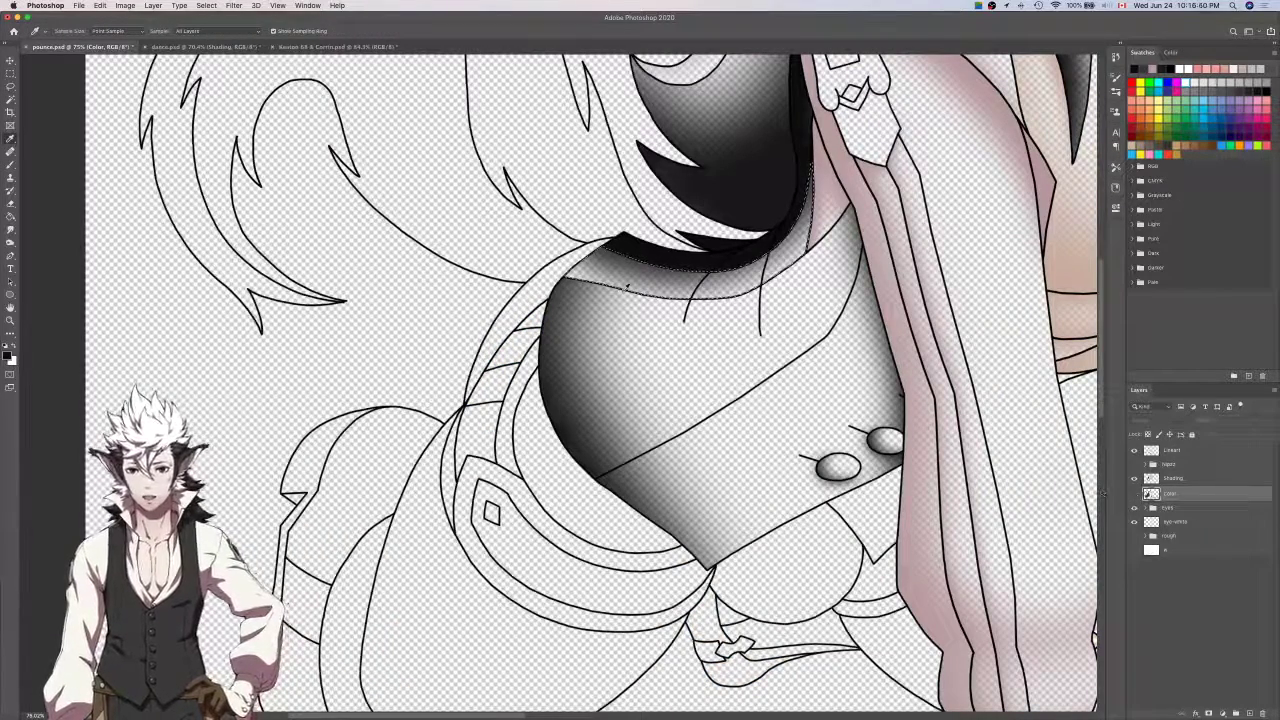
click(1160, 478)
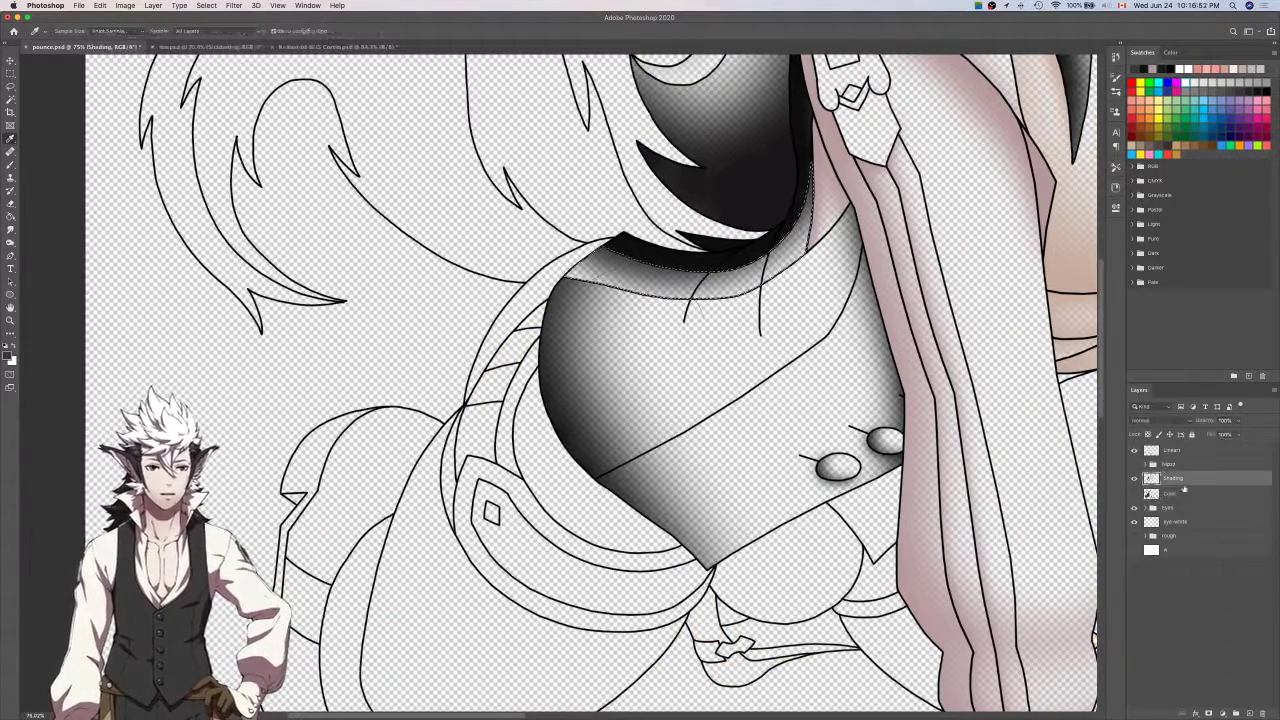
key(b)
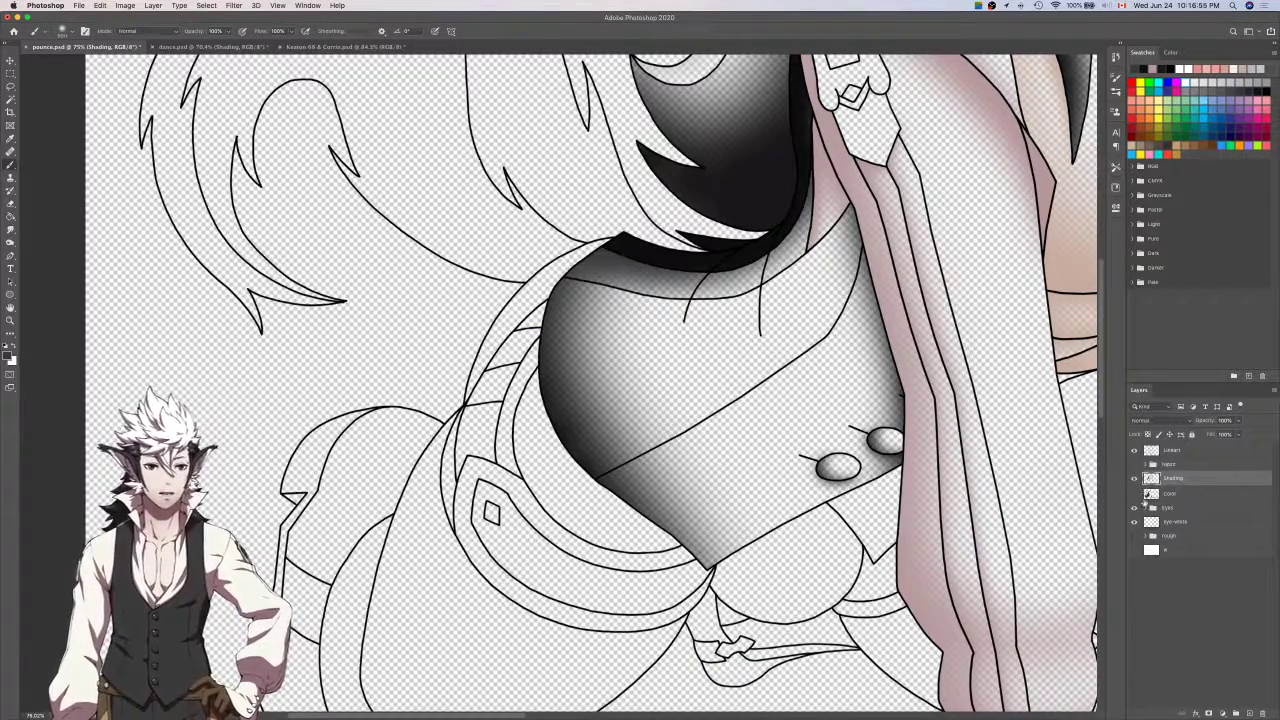
click(1134, 493)
Save the file, and select the small rounded dark panel below the button flap from the Lineart layer.
scroll(955, 487, right, 1)
scroll(955, 487, down, 1)
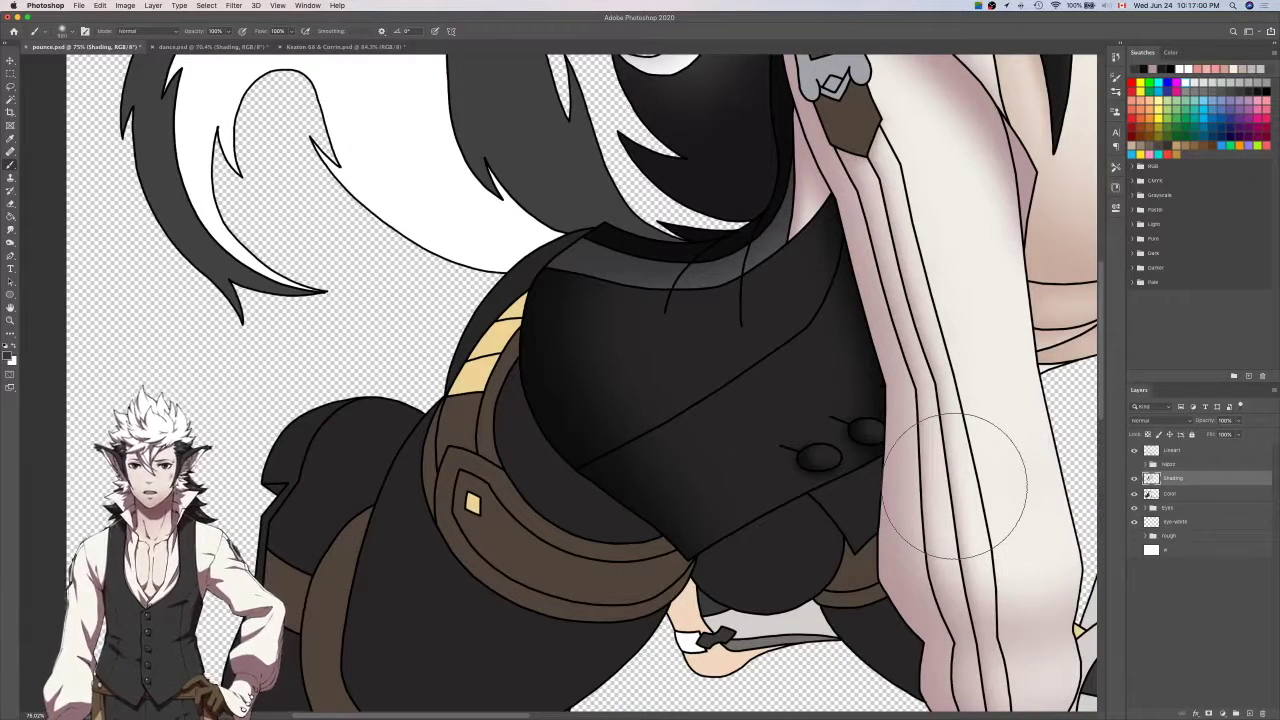
key(super+s)
scroll(957, 486, right, 1)
scroll(957, 486, down, 1)
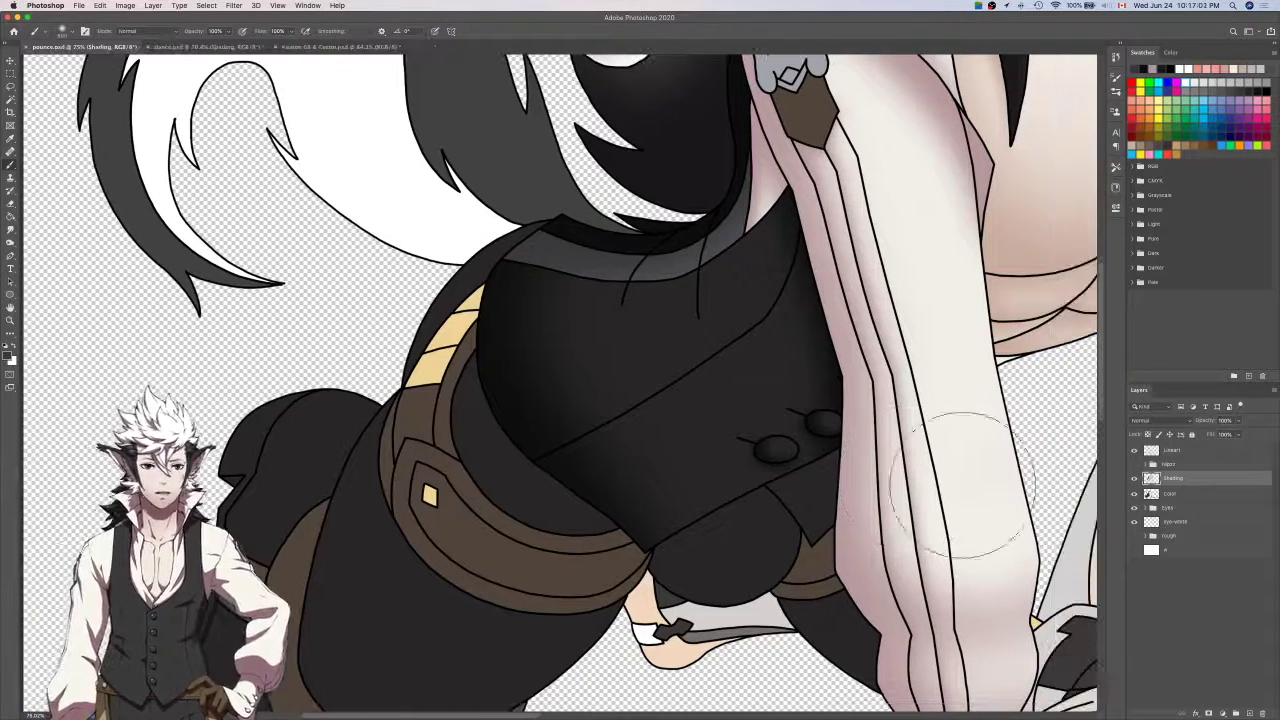
click(1249, 498)
click(1211, 453)
key(w)
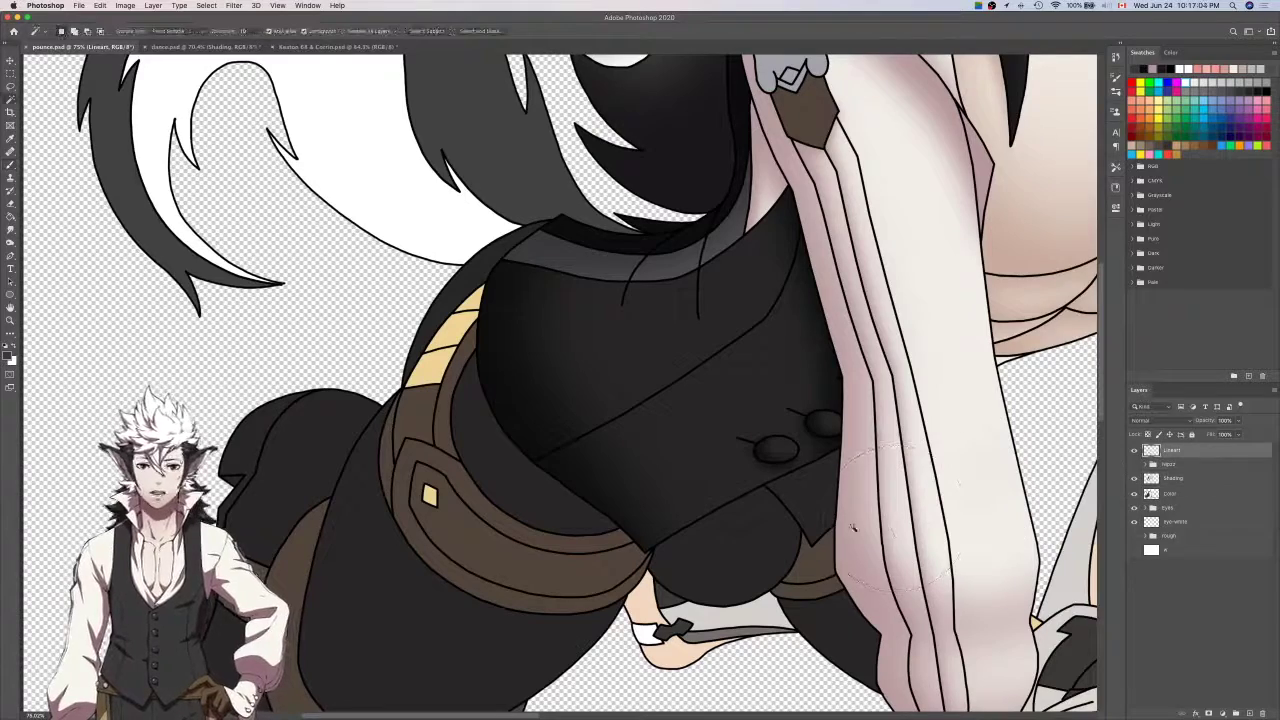
key(shift+F6)
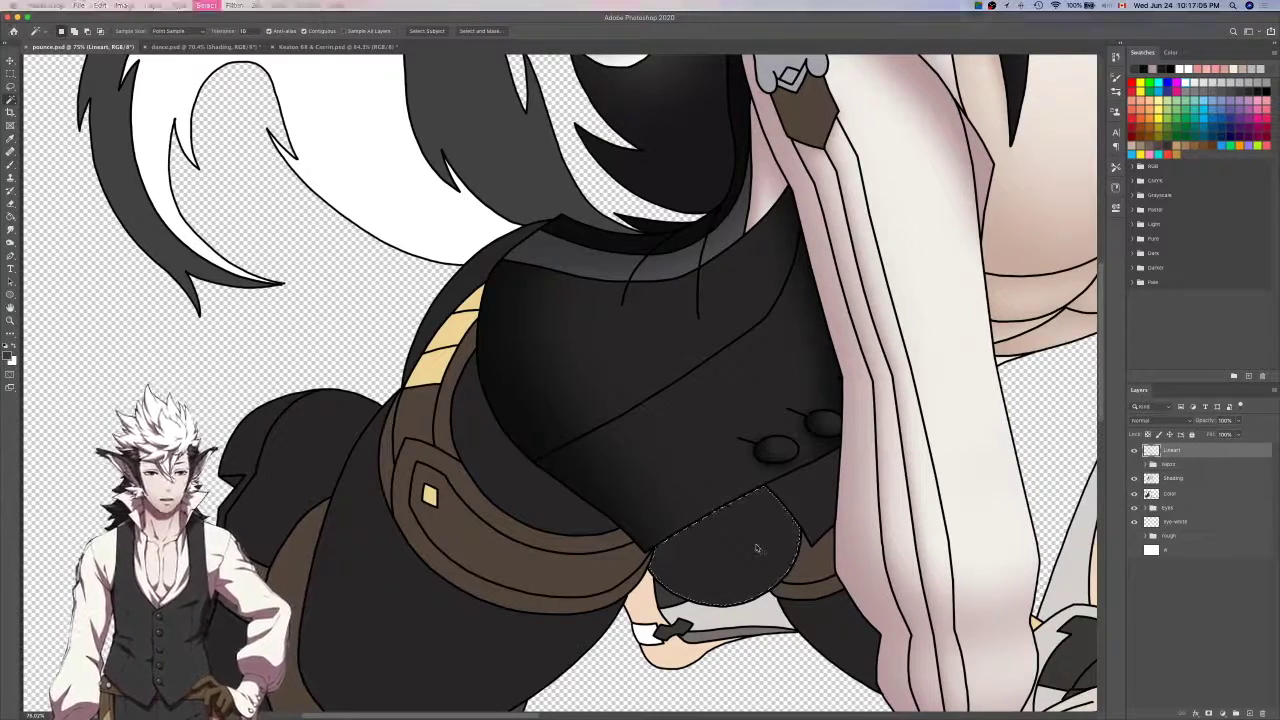
With the Color layer hidden, fill the rounded panel with black on the Shading layer and softly erase its upper middle.
key(i)
click(1134, 493)
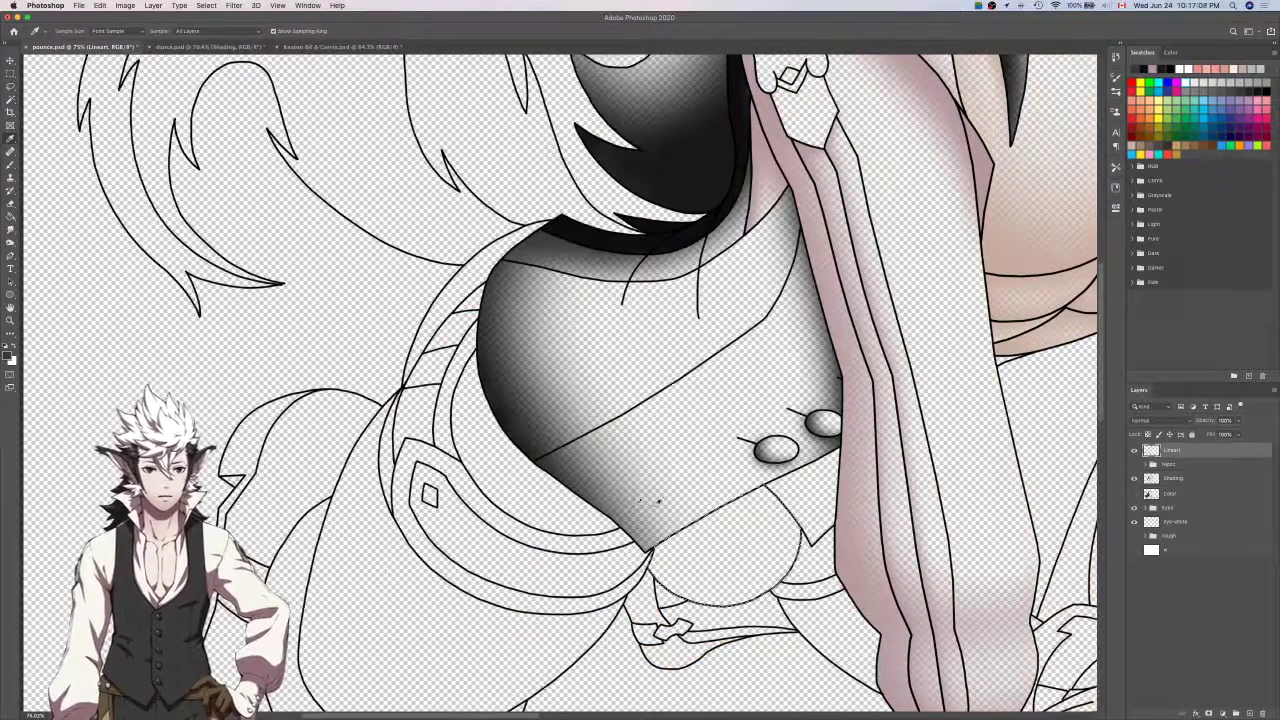
click(600, 470)
click(1182, 479)
key(g)
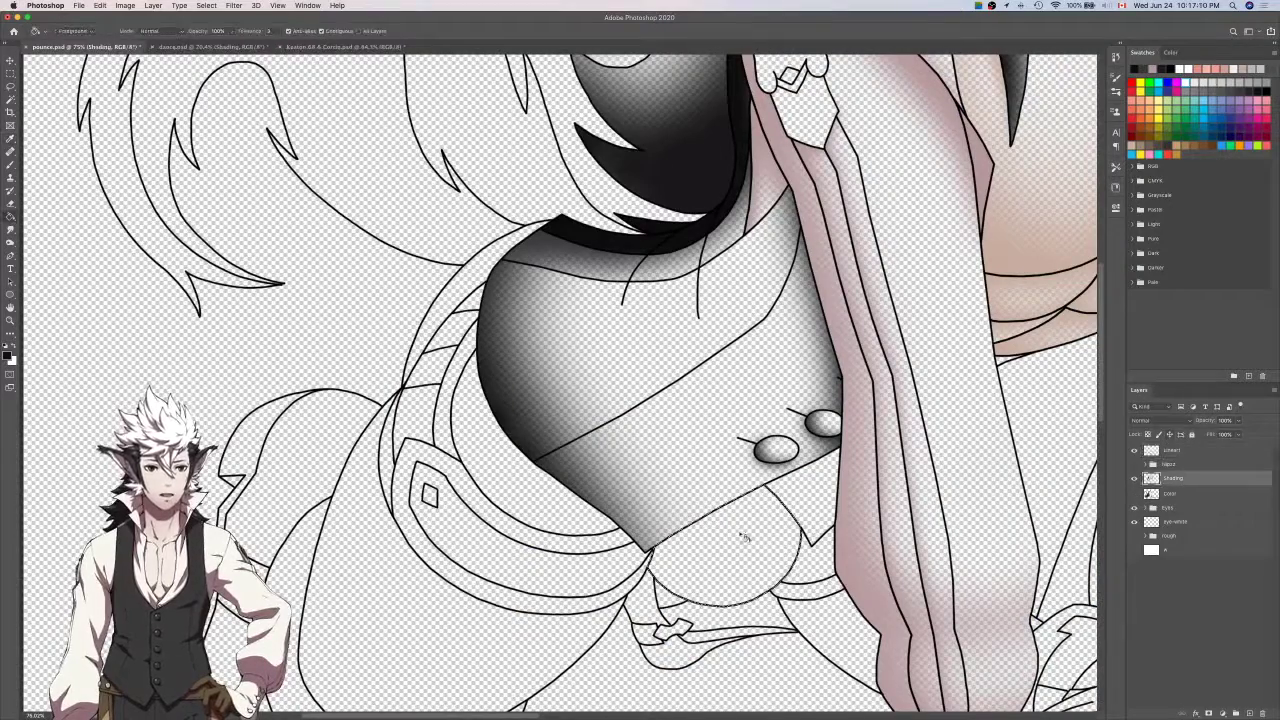
click(745, 537)
key(e)
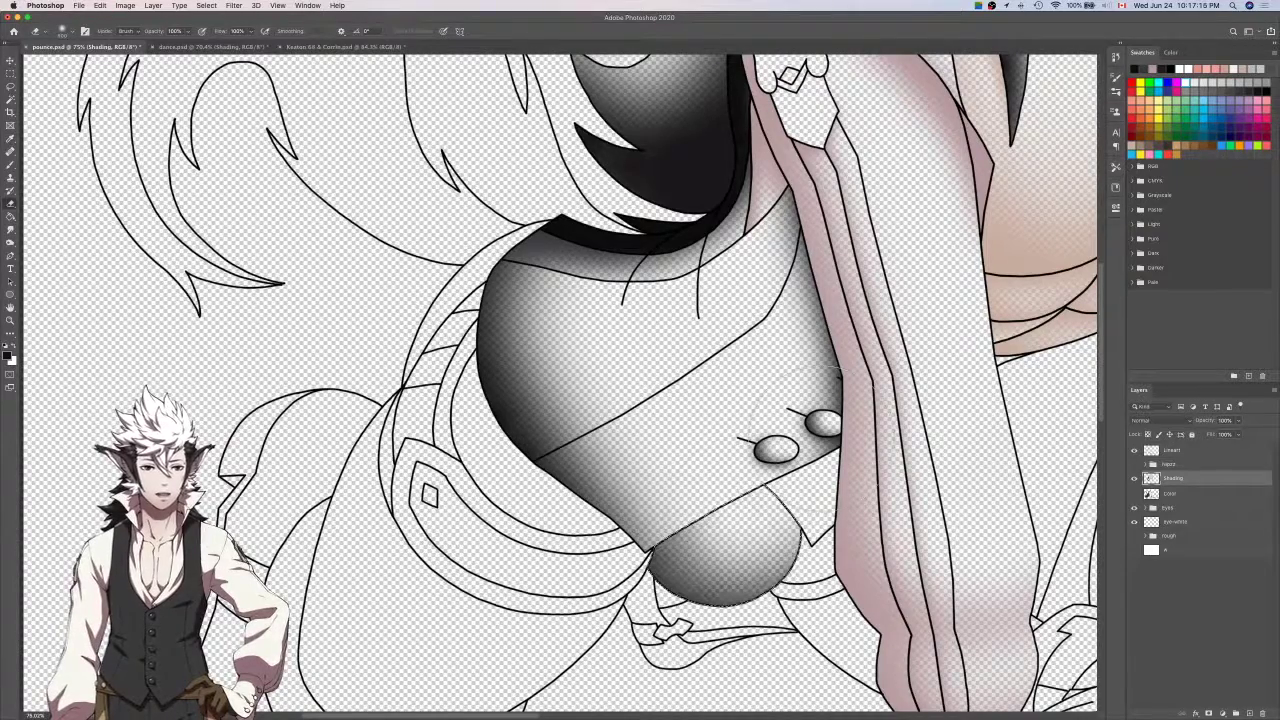
key(super+z)
key(super+z)
drag(740, 506, 803, 451)
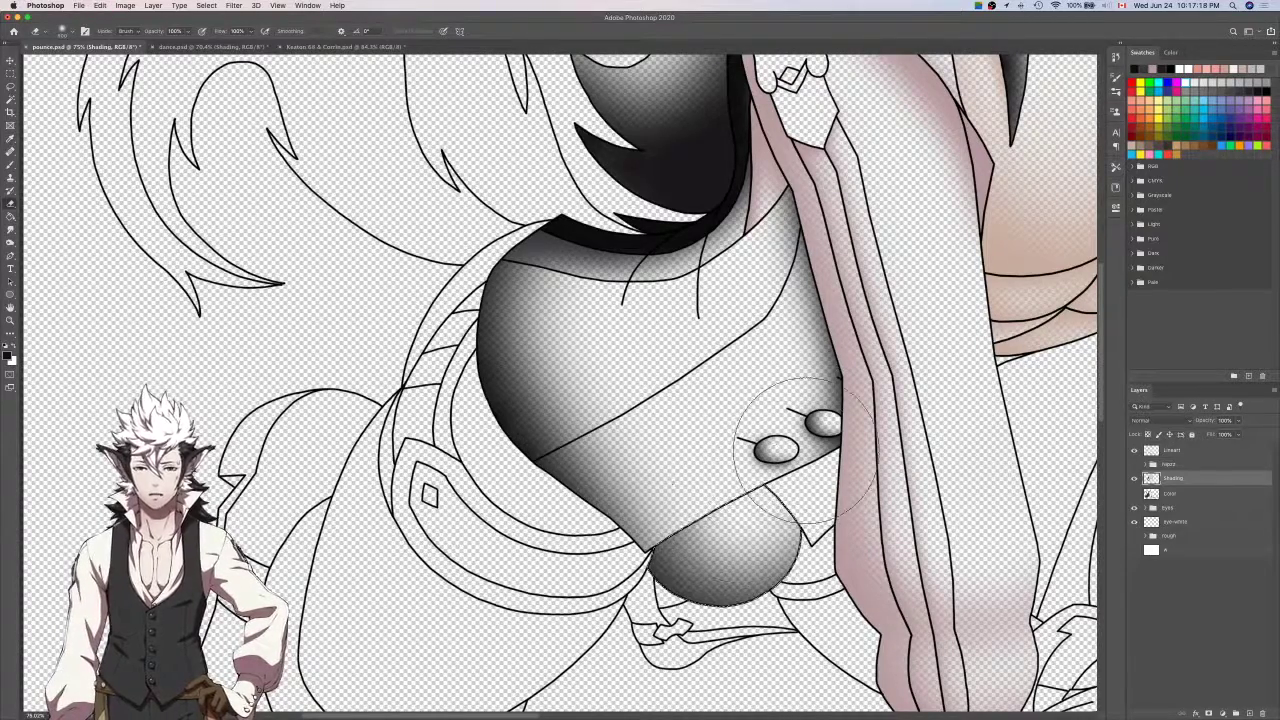
Brush a soft black shadow along the rounded panel's upper edge and its sleeve-side edge with a smaller tip, redoing unsatisfactory strokes.
key(b)
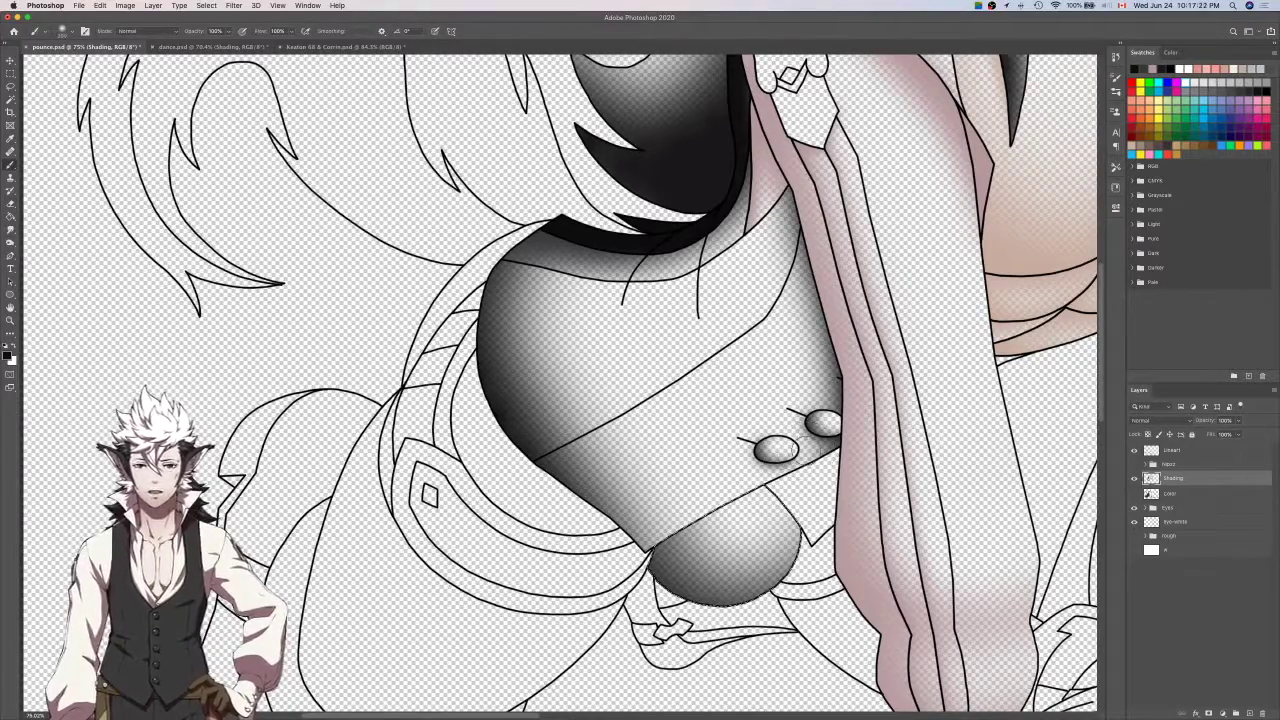
scroll(671, 517, up, 4)
scroll(671, 517, down, 3)
drag(642, 500, 898, 332)
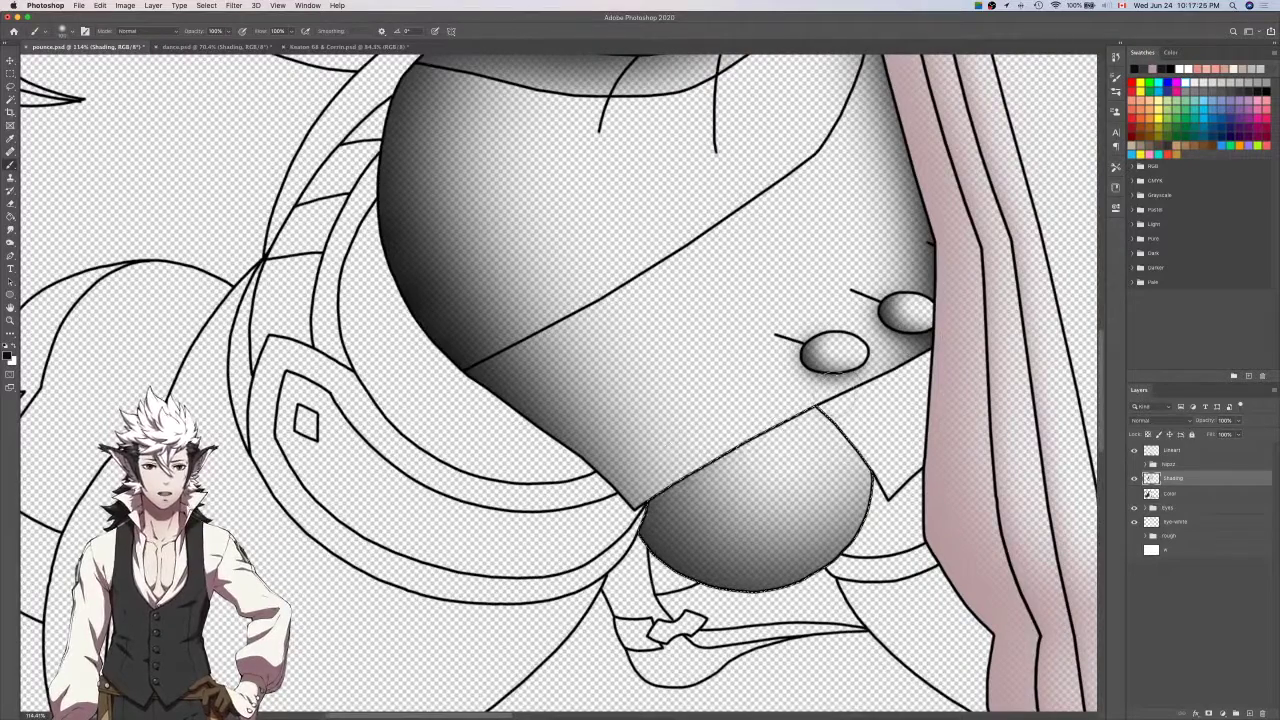
drag(840, 384, 521, 615)
key(super+z)
drag(852, 398, 558, 603)
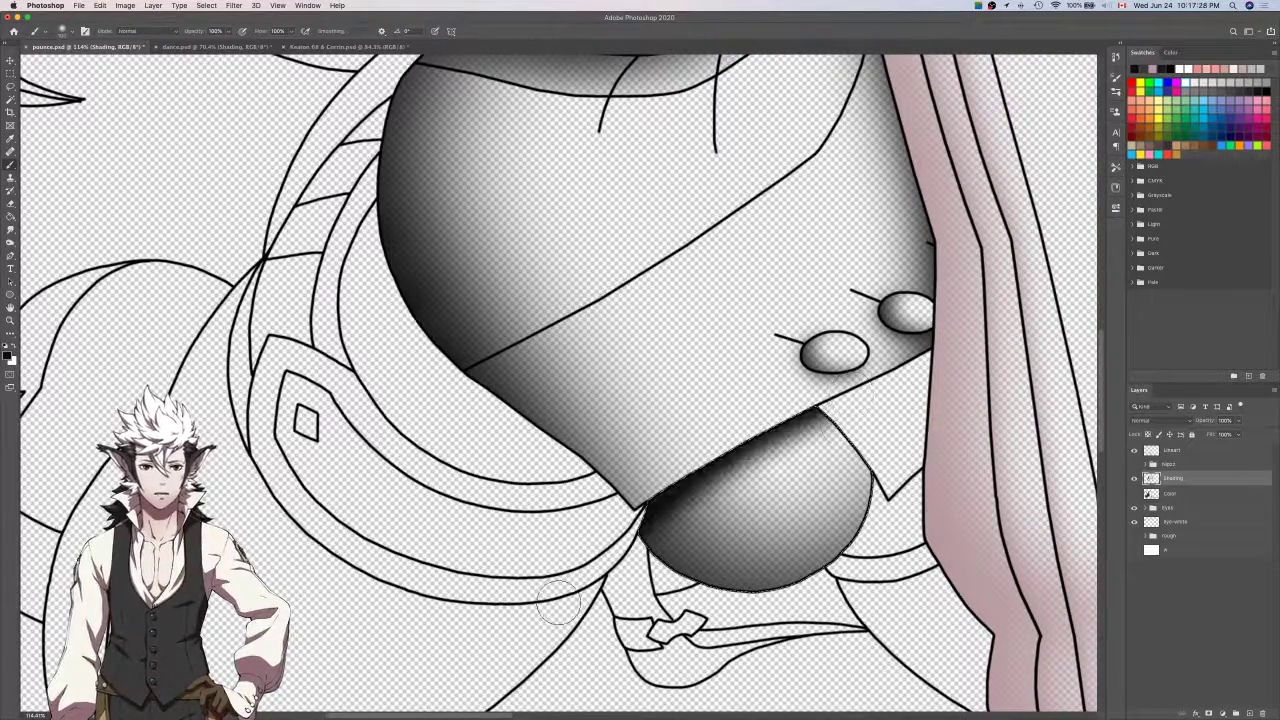
key(super+z)
mouse_move(852, 395)
mouse_down()
mouse_move(803, 403)
mouse_move(550, 528)
mouse_move(621, 512)
mouse_move(884, 347)
mouse_move(850, 391)
mouse_move(671, 473)
mouse_move(609, 537)
mouse_up()
key(super+z)
key(super+z)
drag(814, 394, 903, 514)
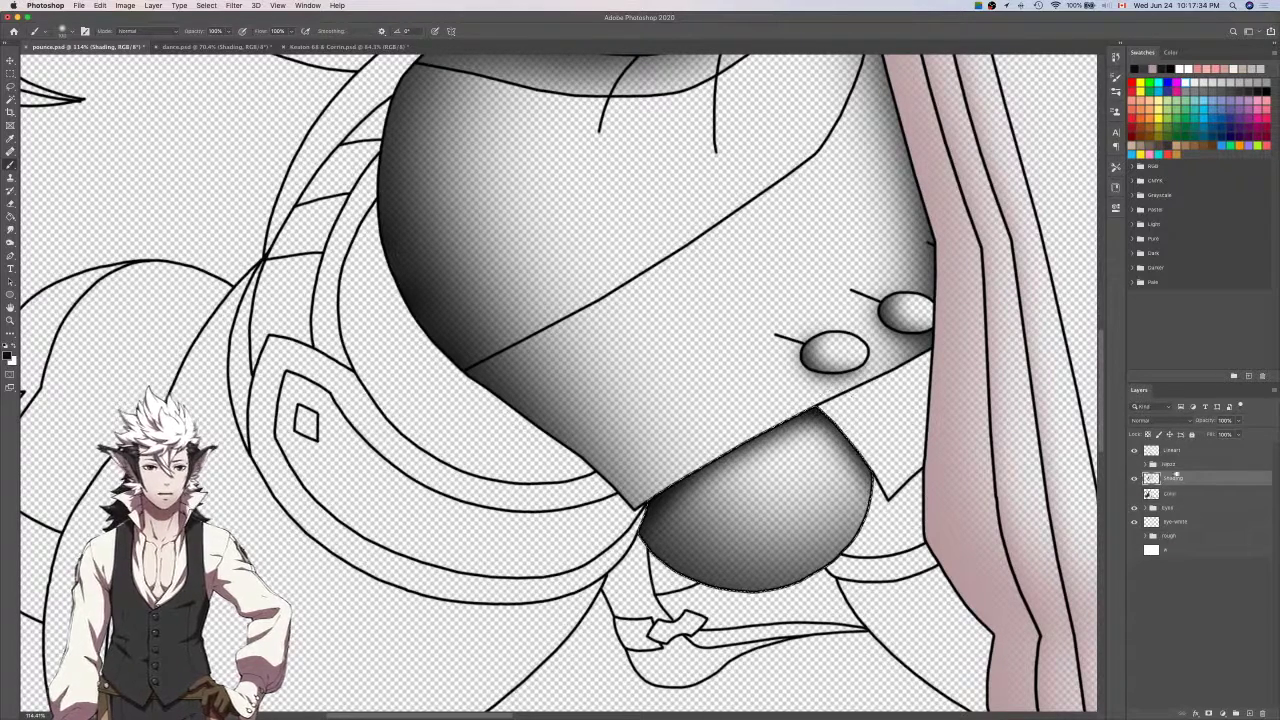
Show the Color layer and select the pointed dark panel between the rounded panel and the sleeve from the Lineart layer.
click(1134, 493)
click(1173, 451)
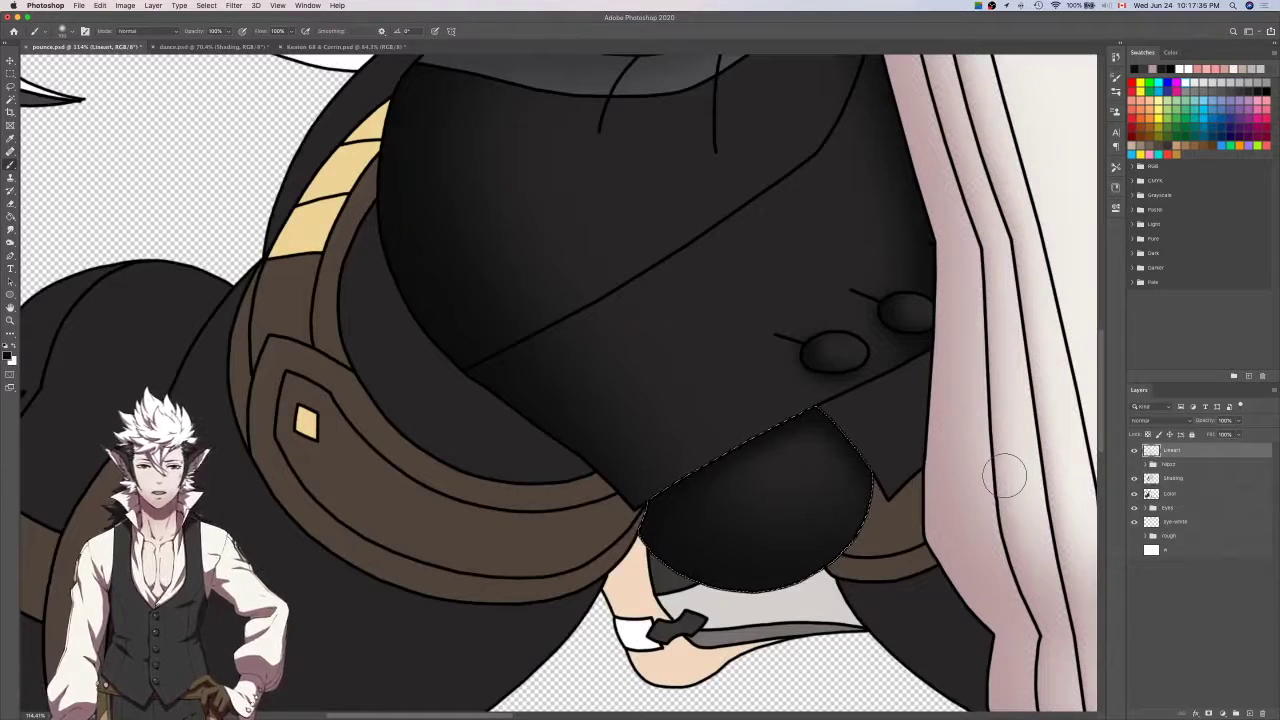
key(w)
click(902, 434)
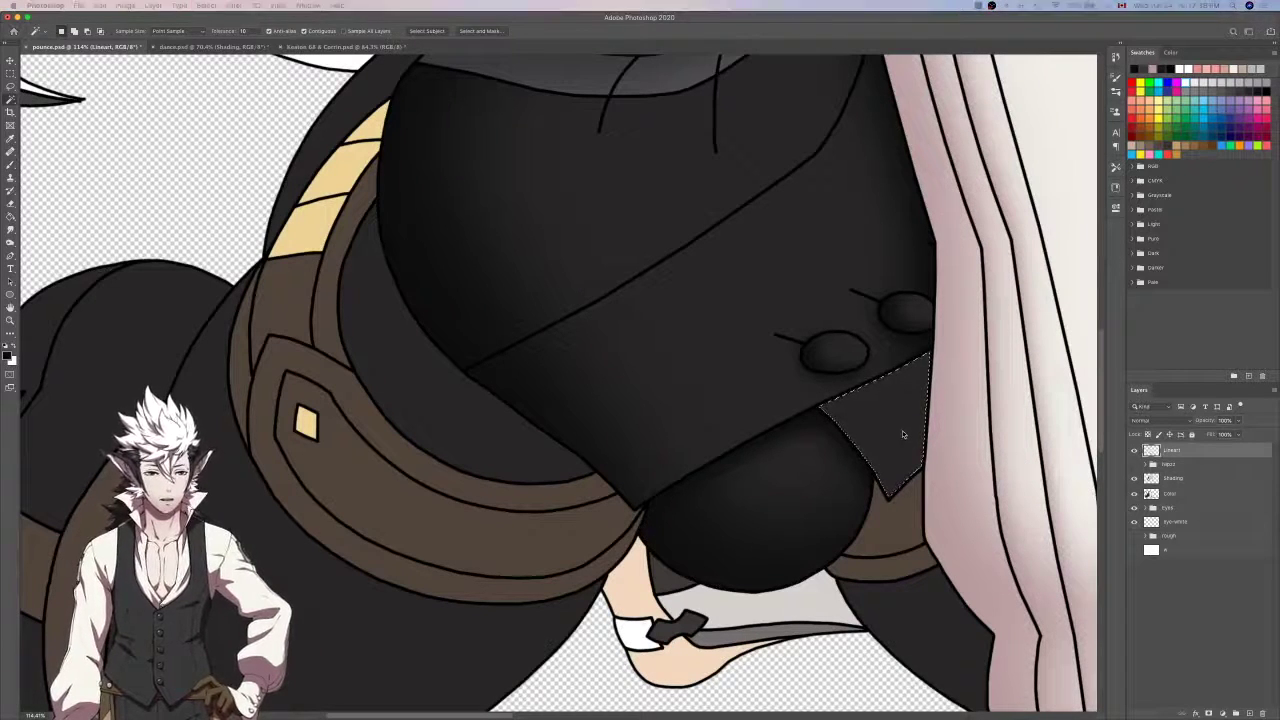
Refine the pointed panel's selection at its inner and sleeve-side corners with the Lasso tool.
key(l)
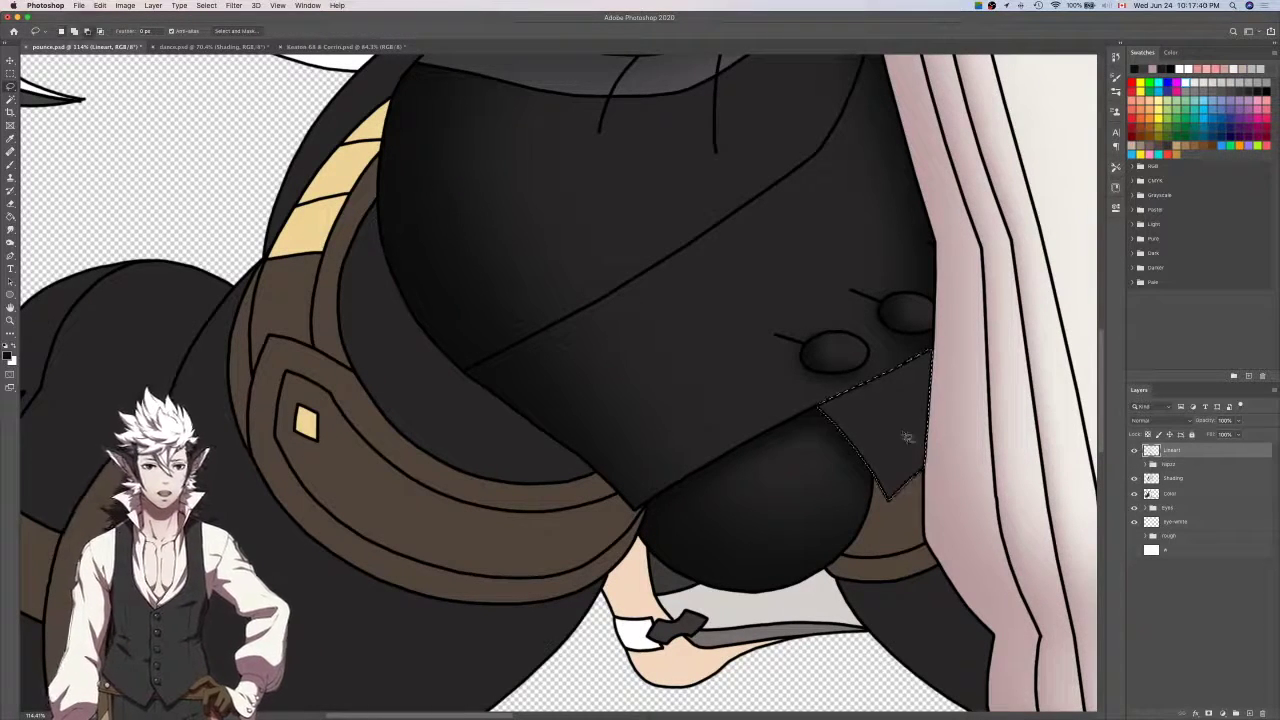
scroll(906, 437, up, 2)
scroll(726, 394, up, 3)
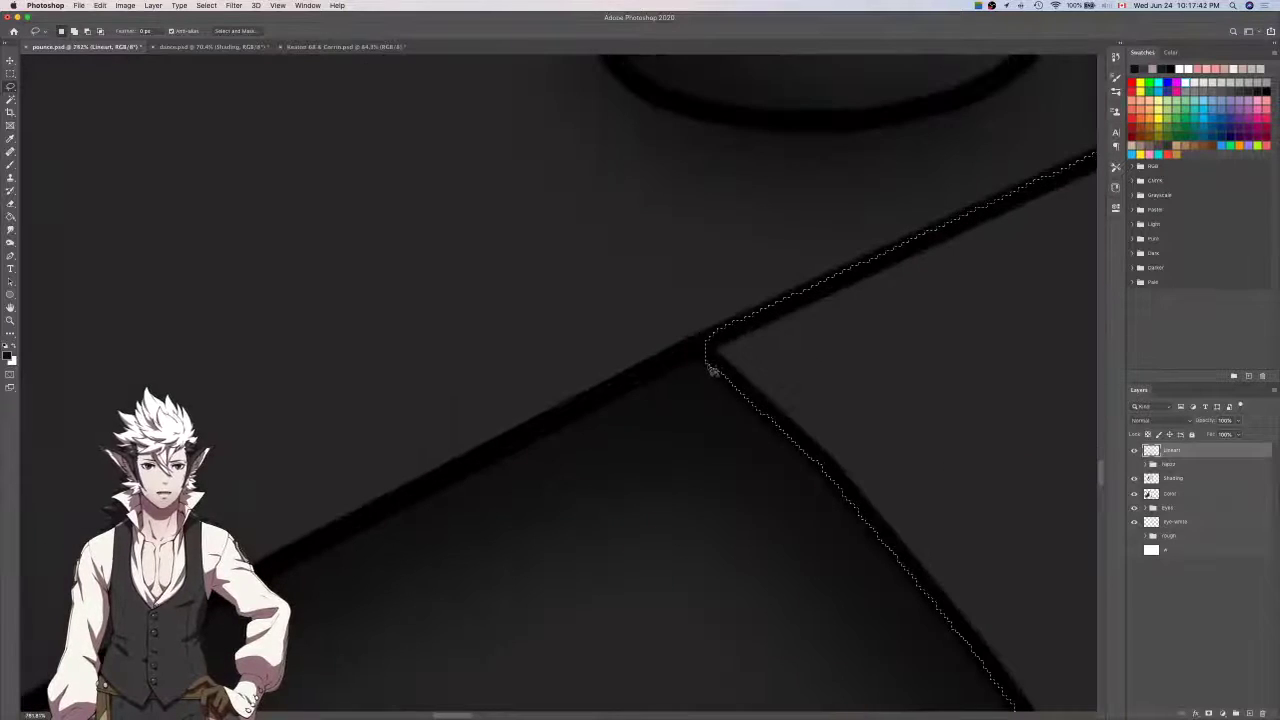
drag(709, 367, 728, 345)
scroll(771, 335, down, 6)
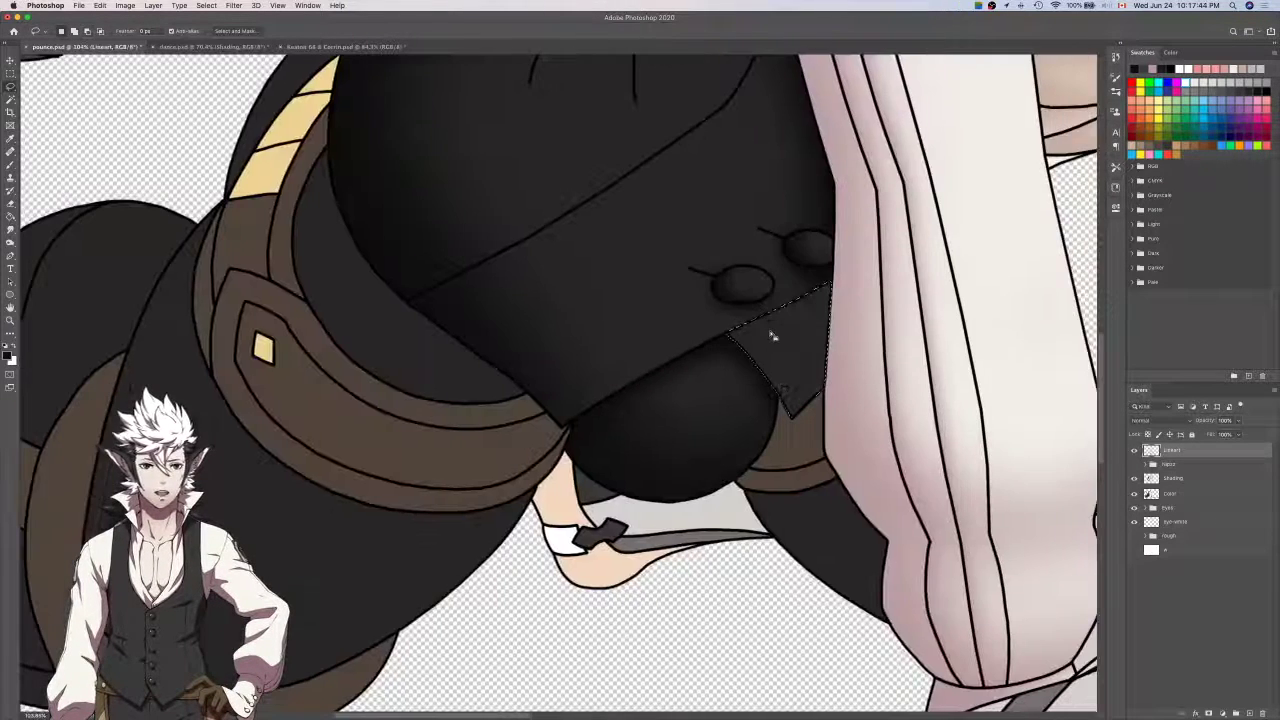
scroll(771, 335, up, 5)
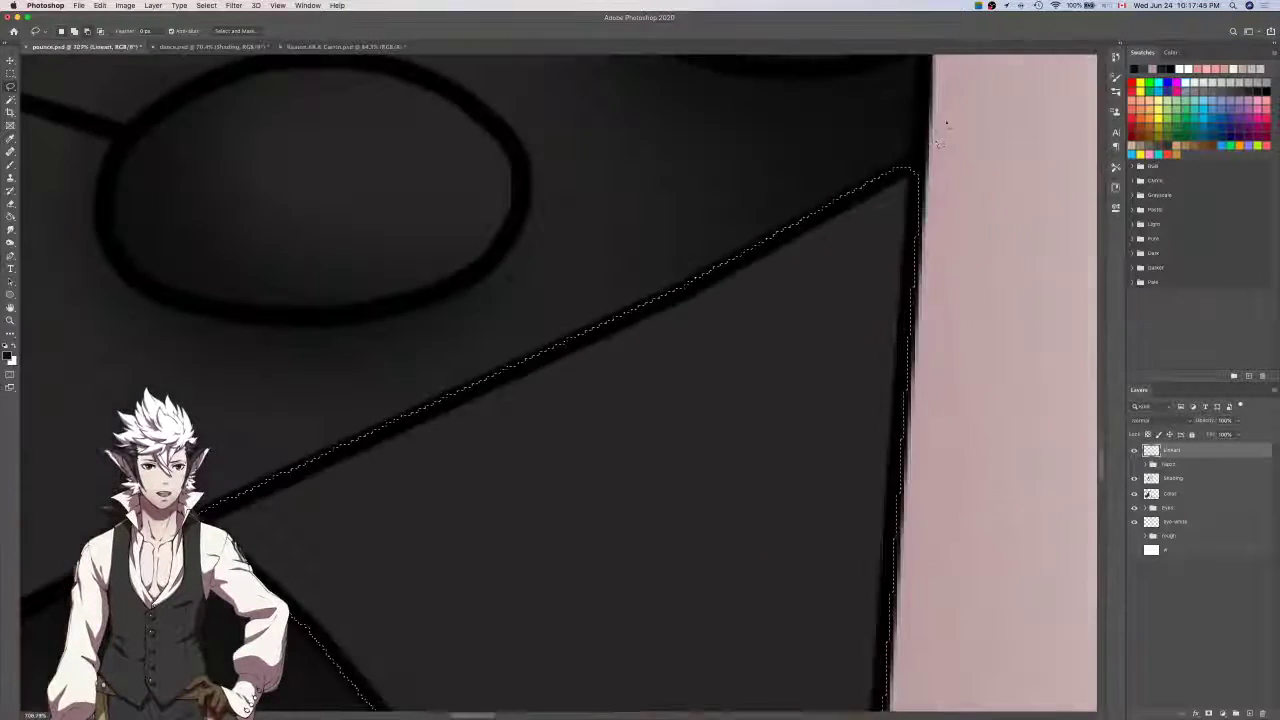
scroll(940, 140, up, 3)
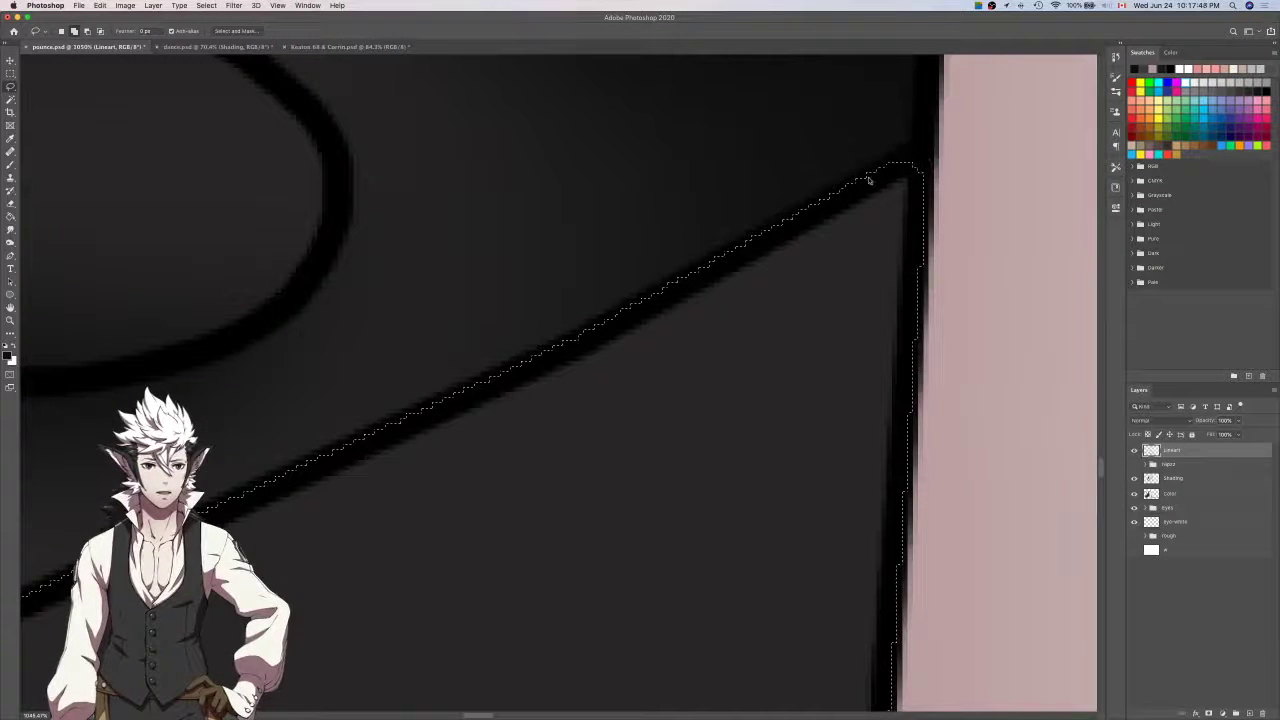
scroll(915, 180, down, 4)
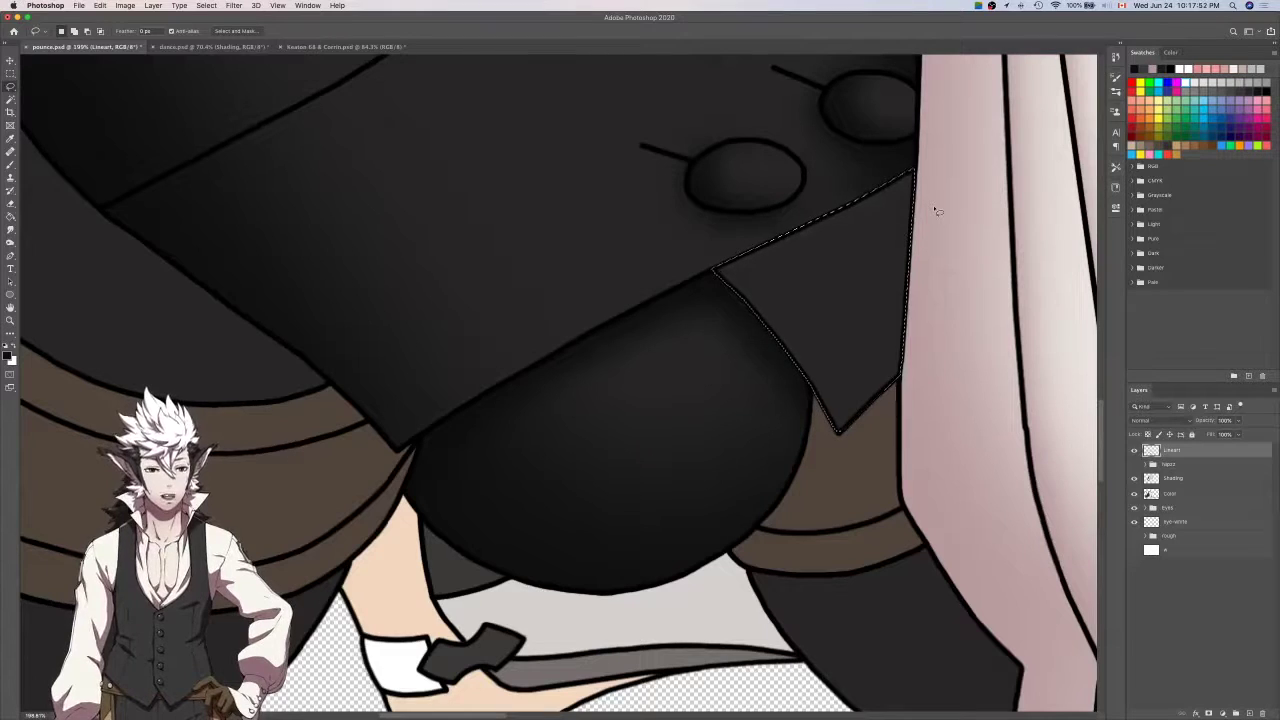
Brush soft black shadow inside the pointed panel on the Shading layer, reducing the brush size for the edges.
click(1207, 480)
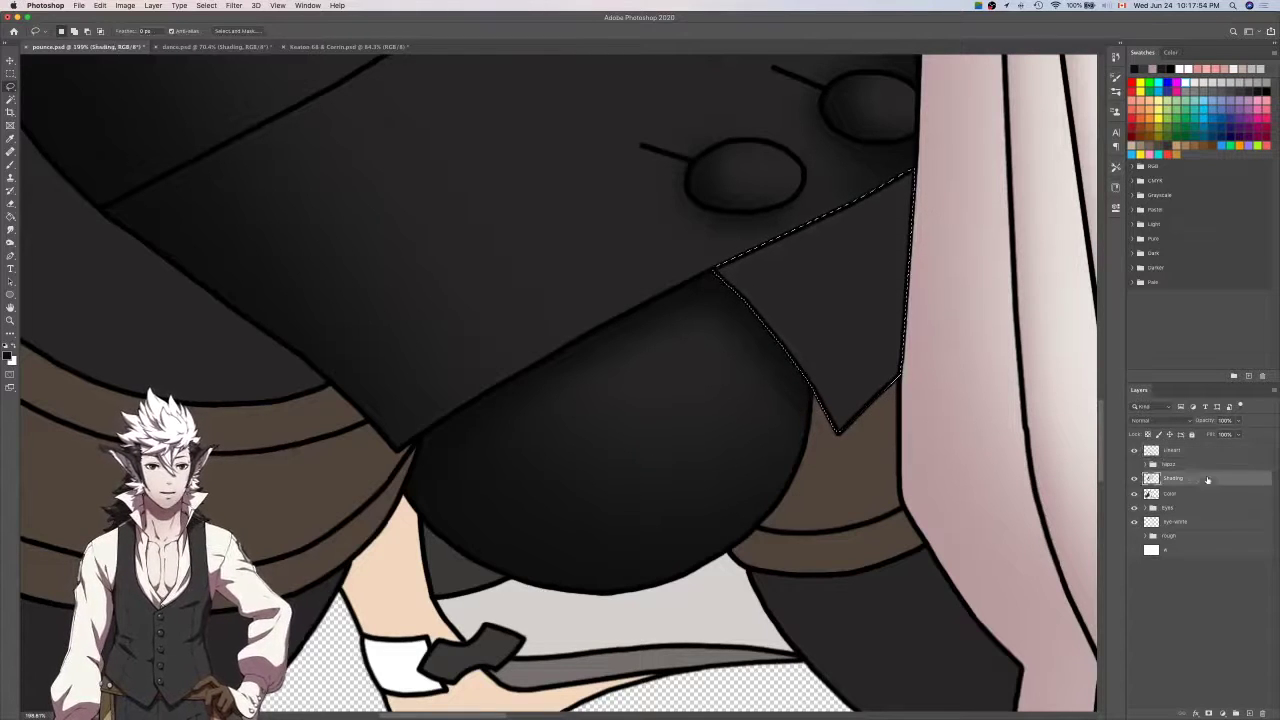
scroll(978, 395, down, 2)
key(b)
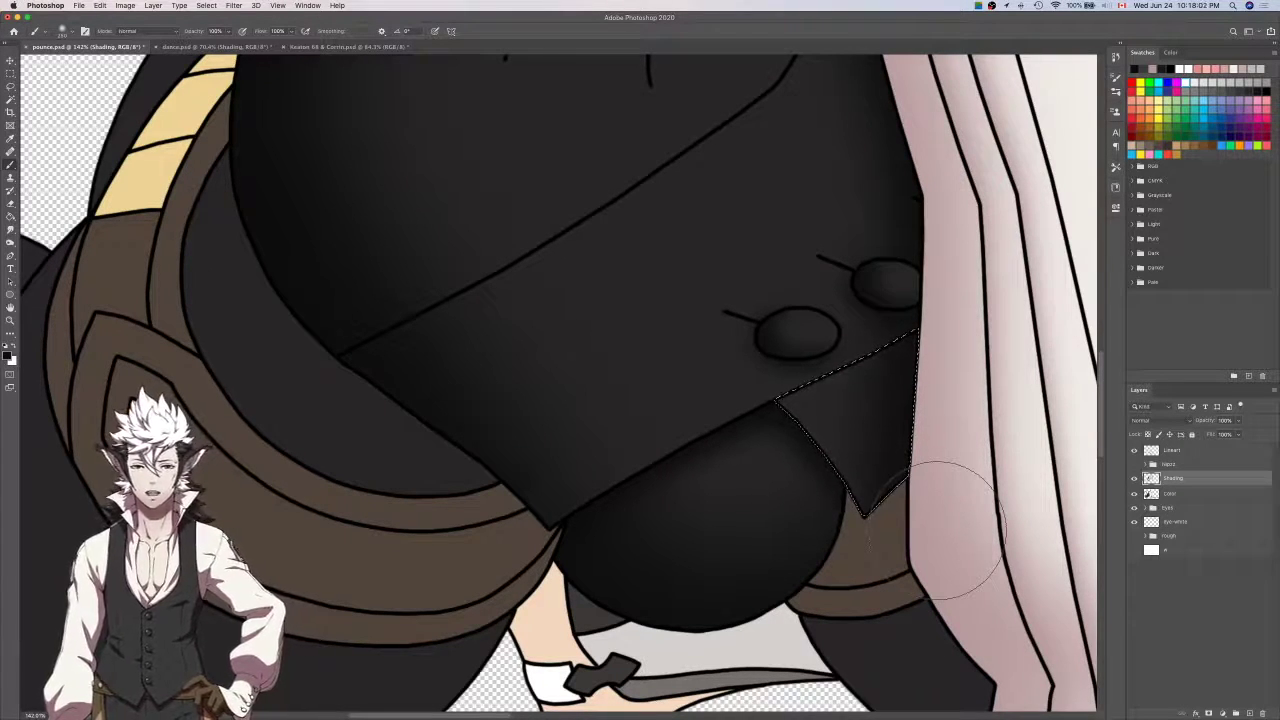
key(bracketleft)
key(bracketleft)
key(bracketleft)
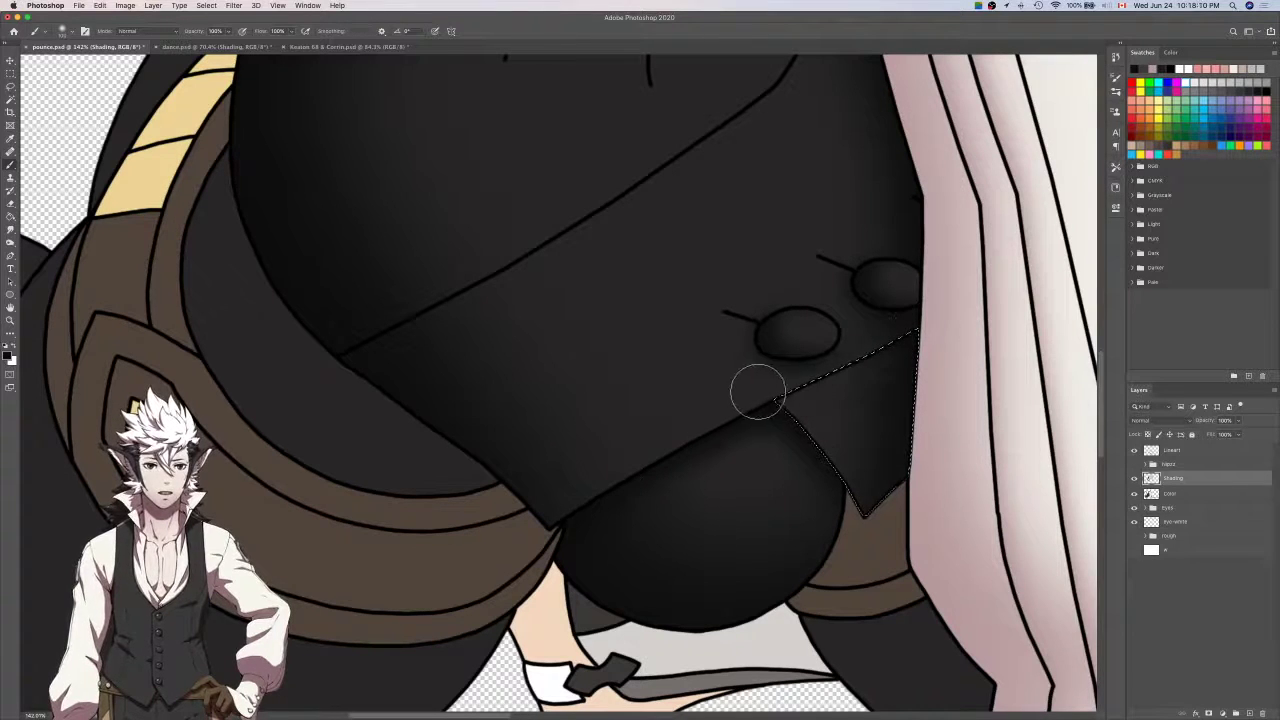
Save the file, restore the pointed panel's selection to deepen the shadow toward its lower tip, and deselect it.
key(super+d)
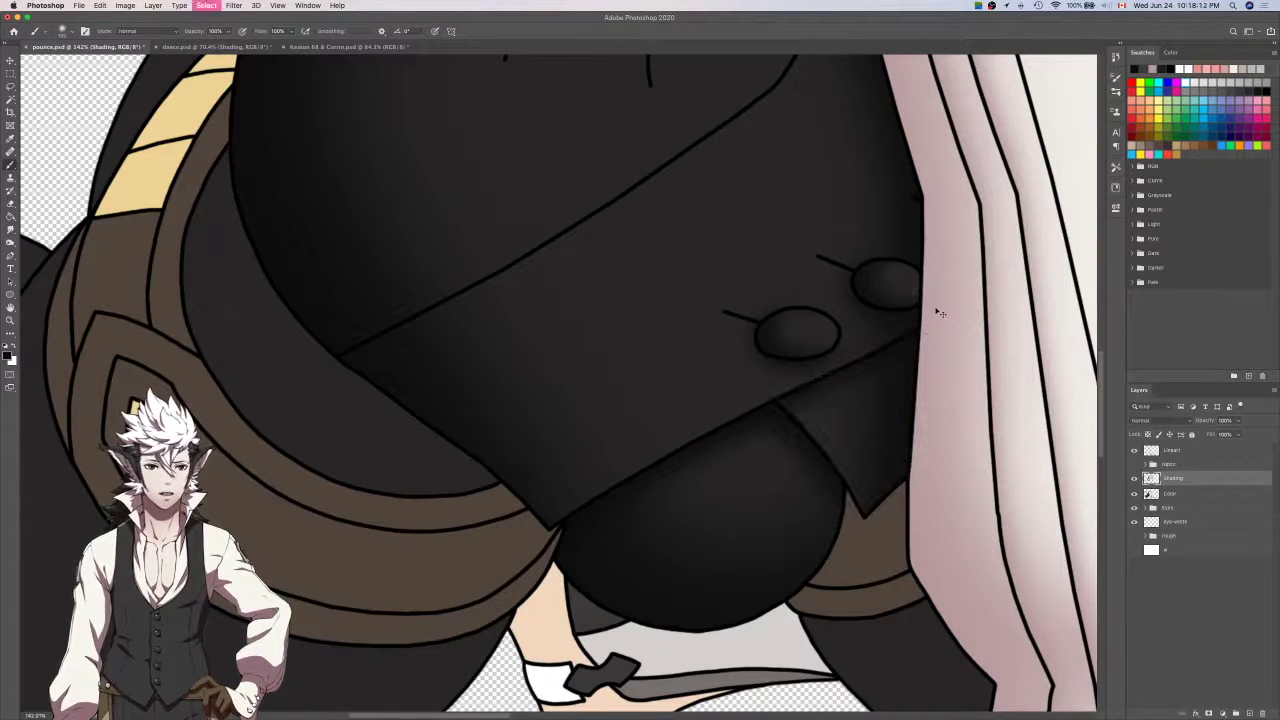
key(super+s)
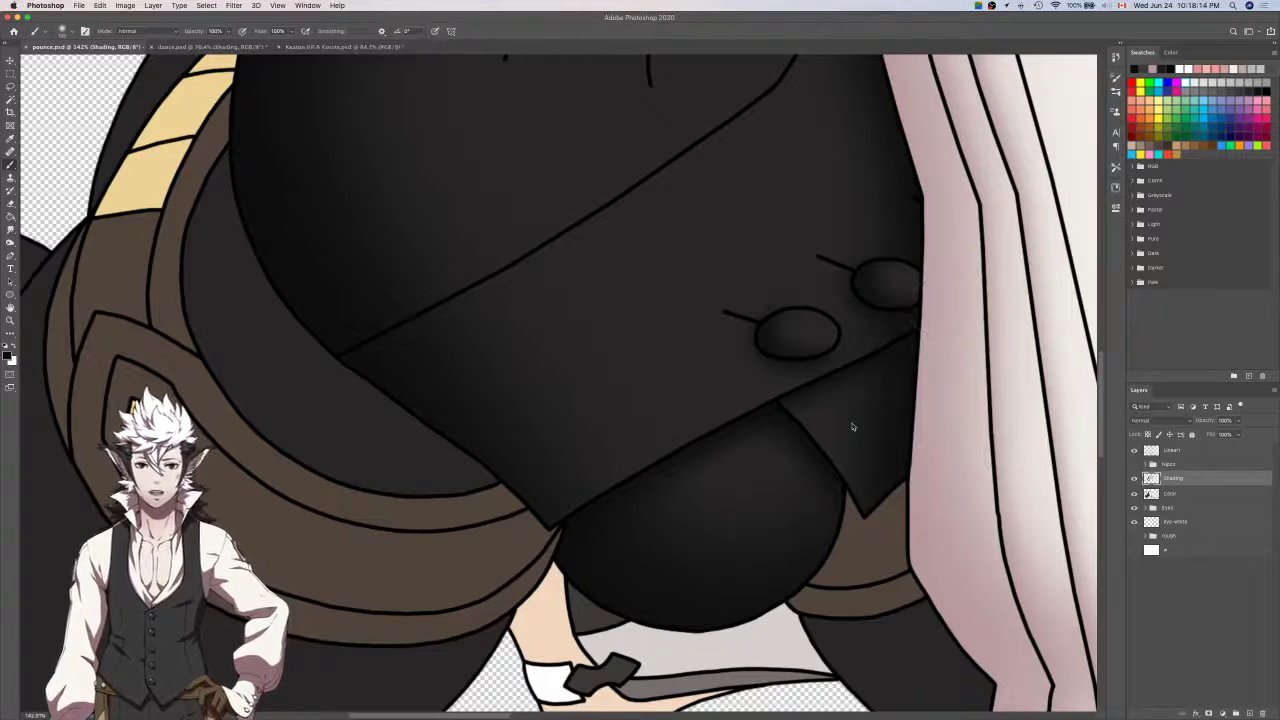
key(super+z)
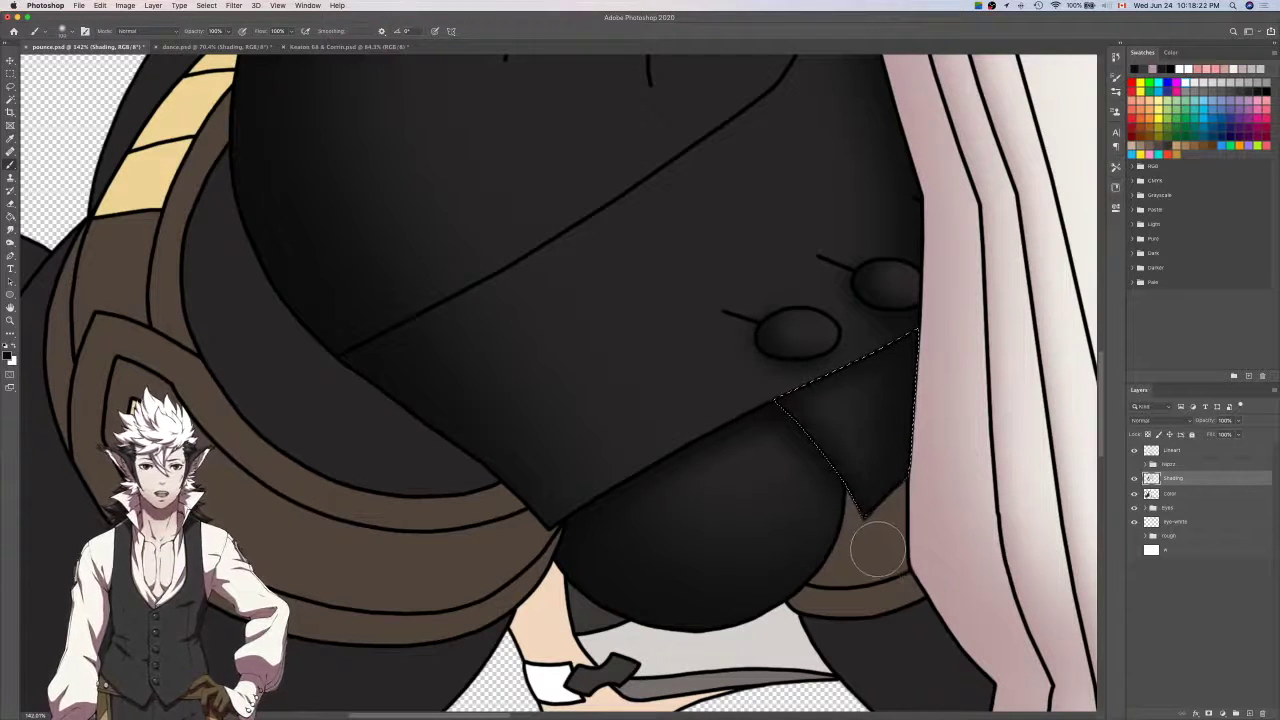
key(super+d)
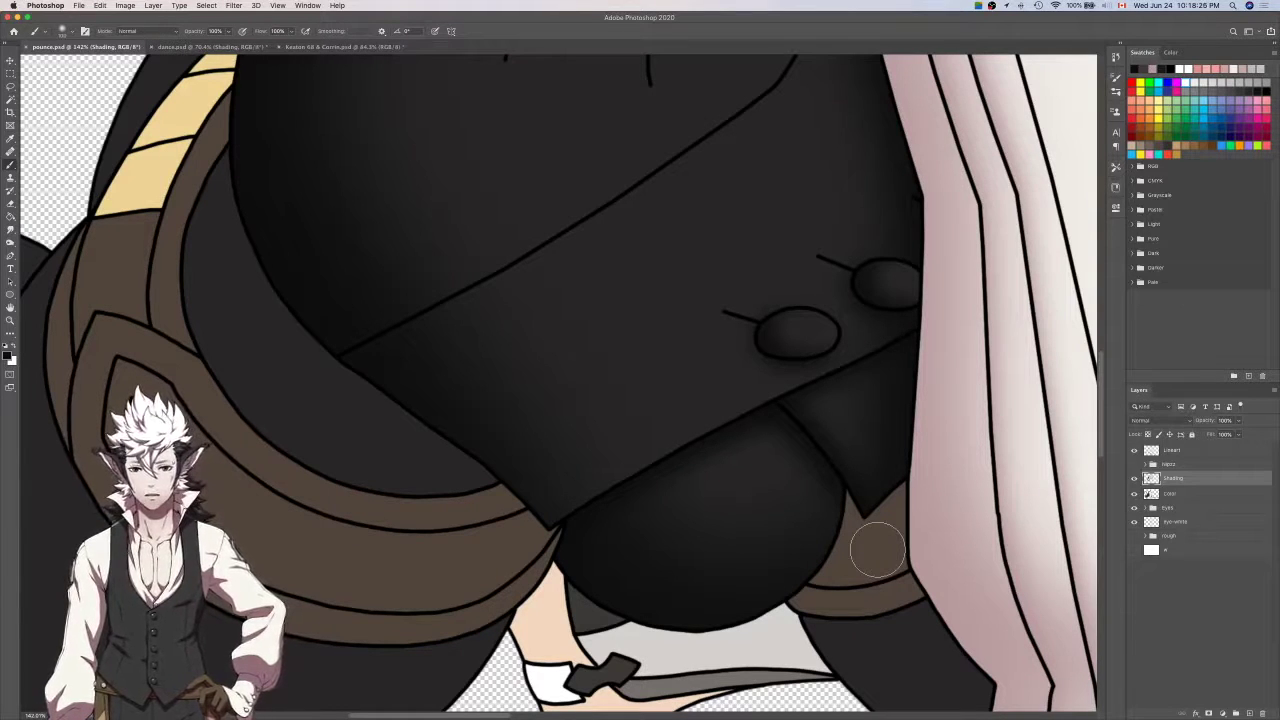
click(1200, 453)
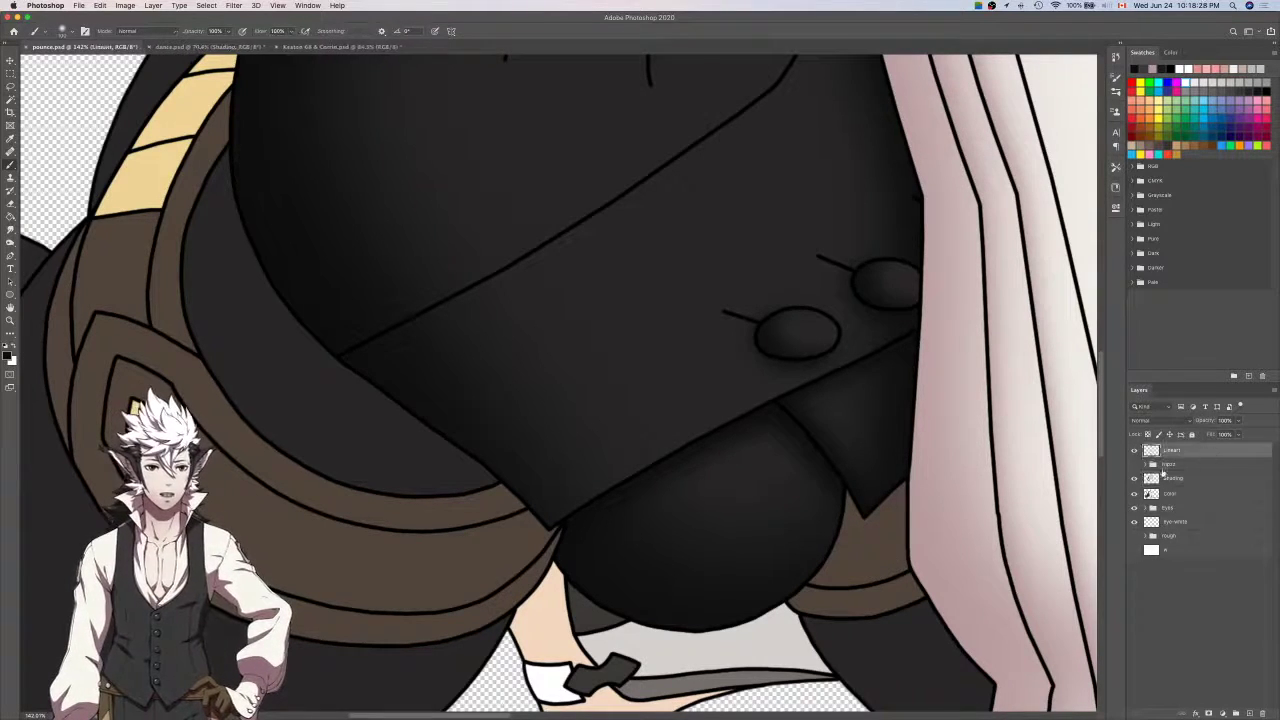
key(w)
drag(559, 466, 995, 491)
click(863, 458)
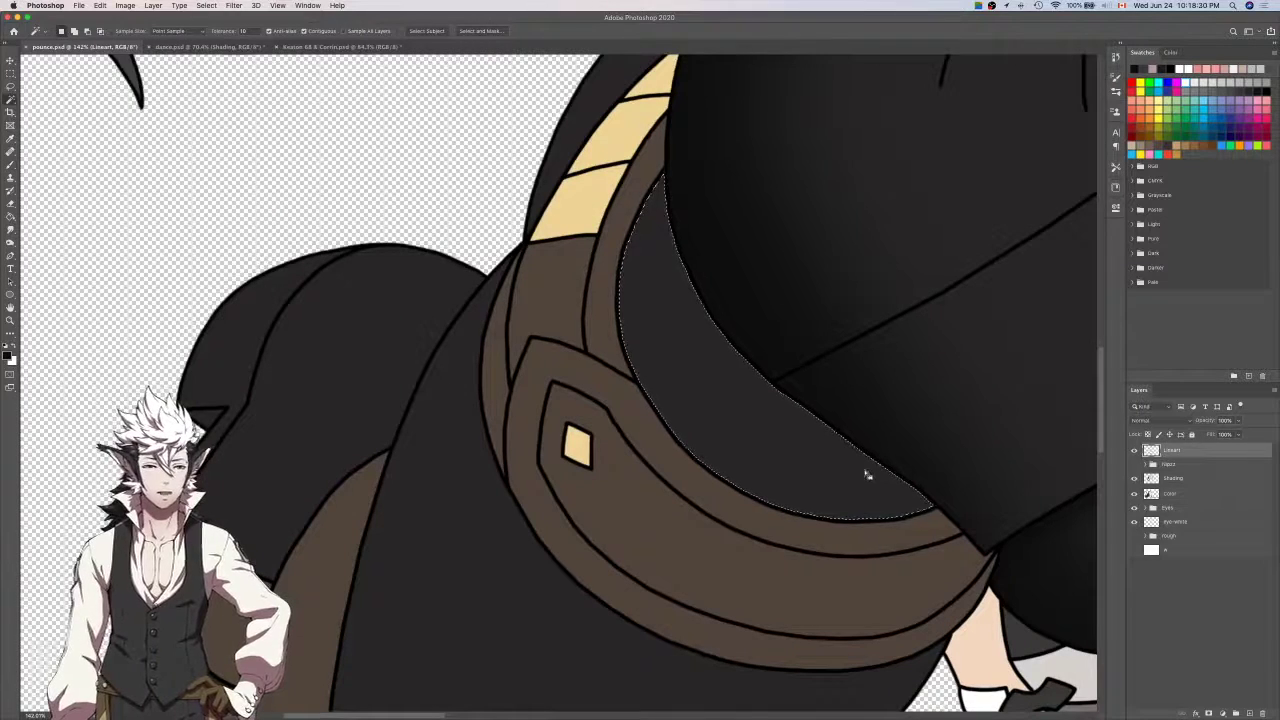
key(b)
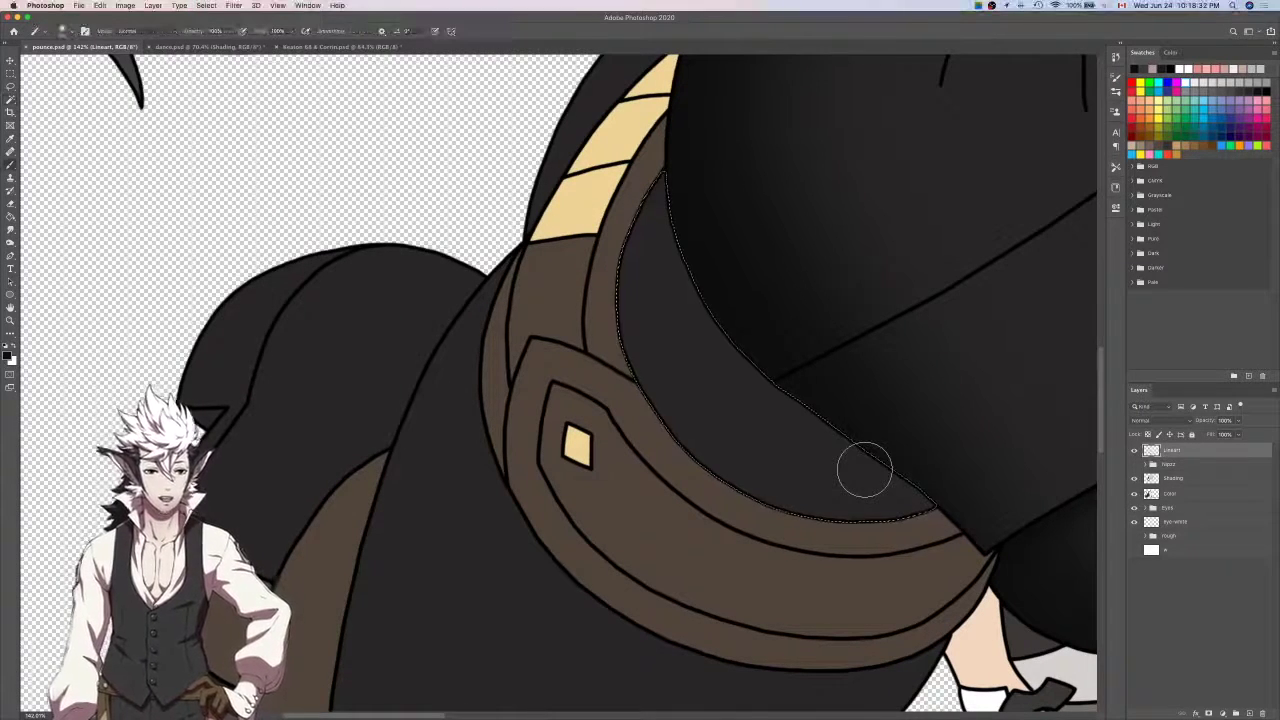
key(bracketright)
key(bracketright)
key(bracketright)
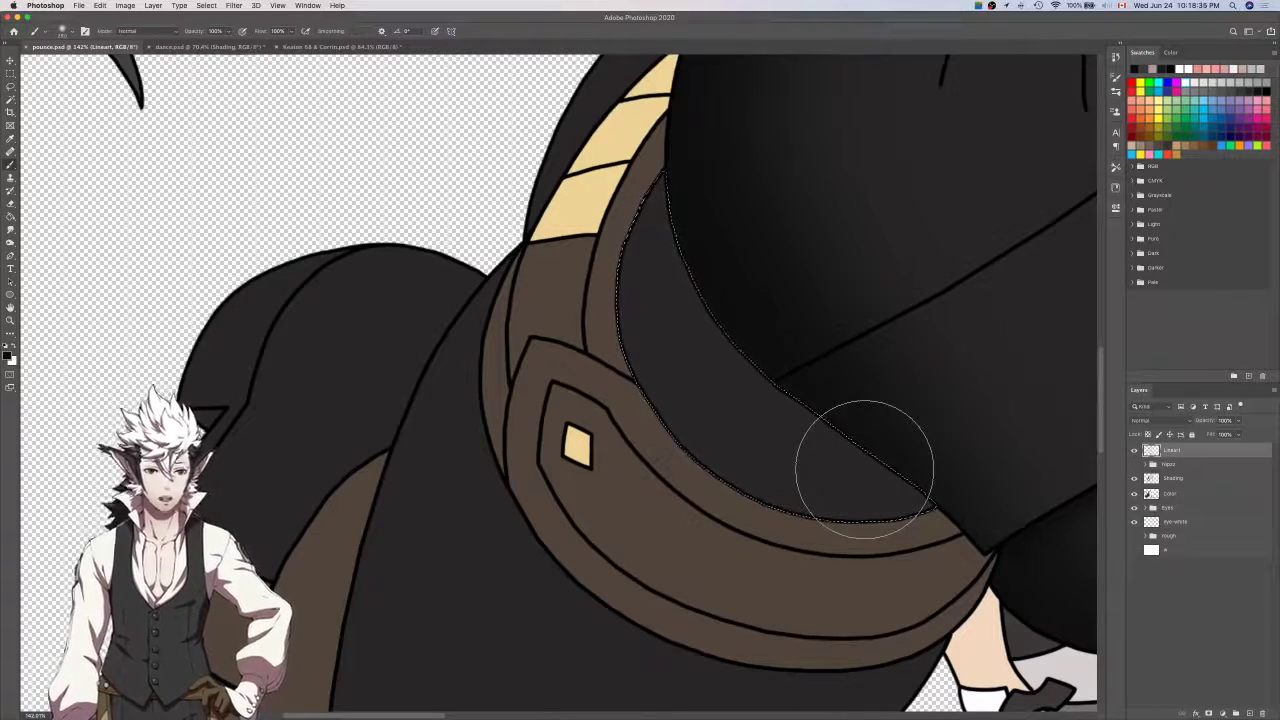
scroll(865, 468, up, 1)
scroll(865, 468, down, 5)
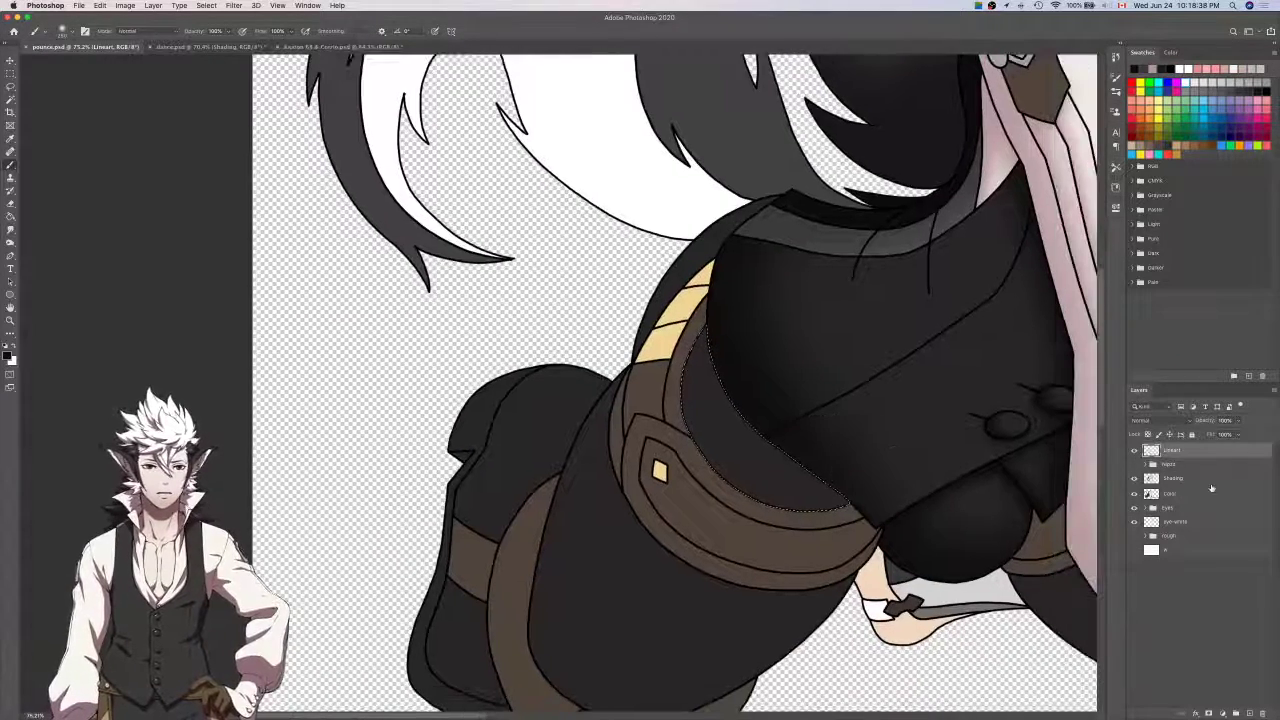
click(1212, 494)
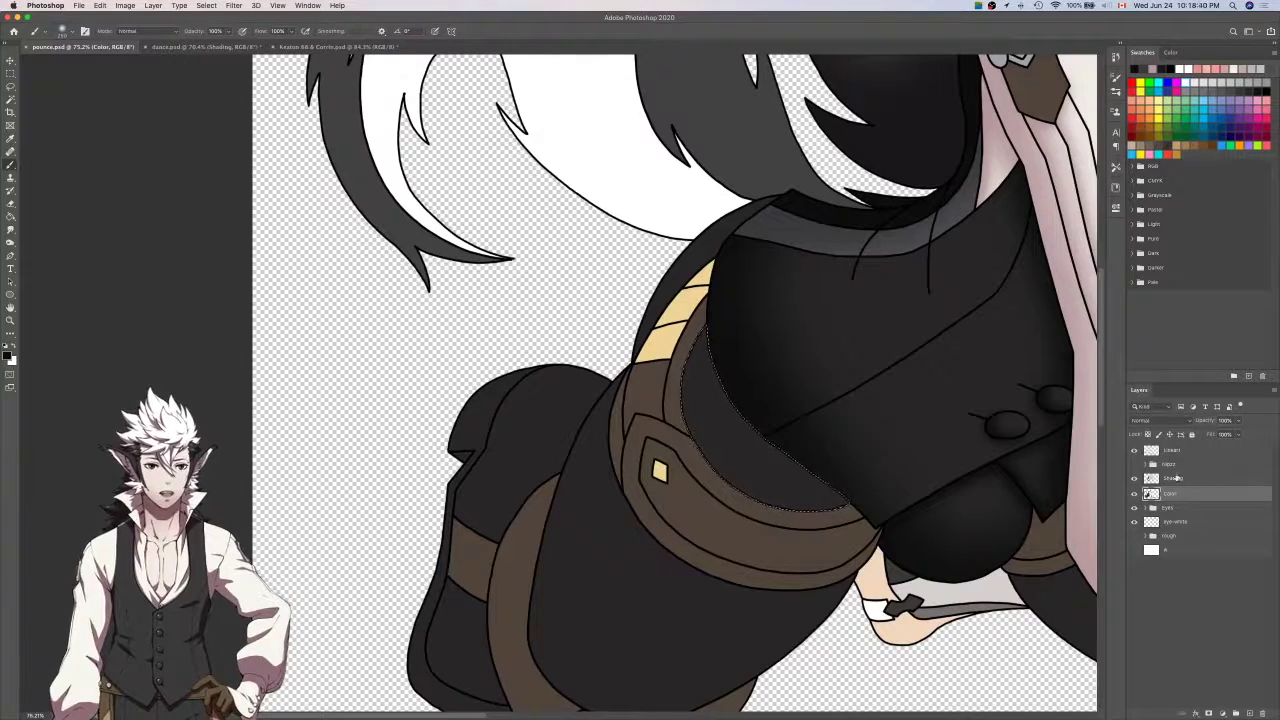
click(1179, 480)
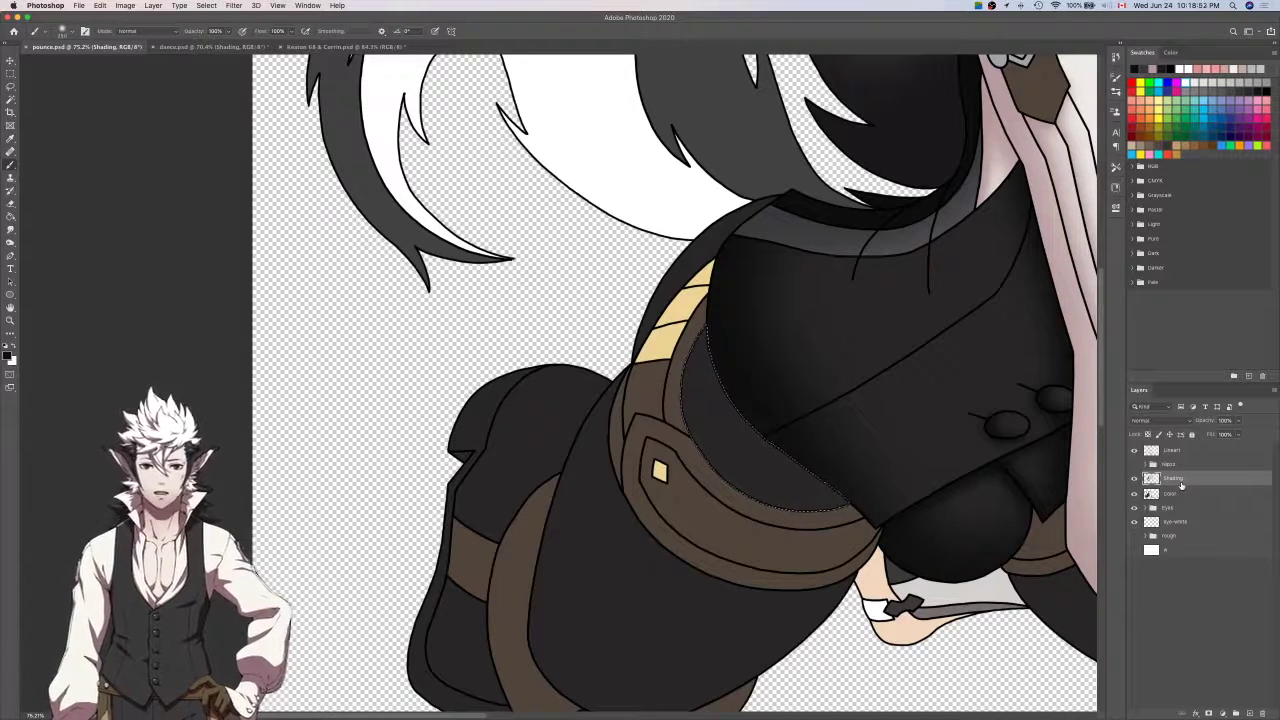
key(super+d)
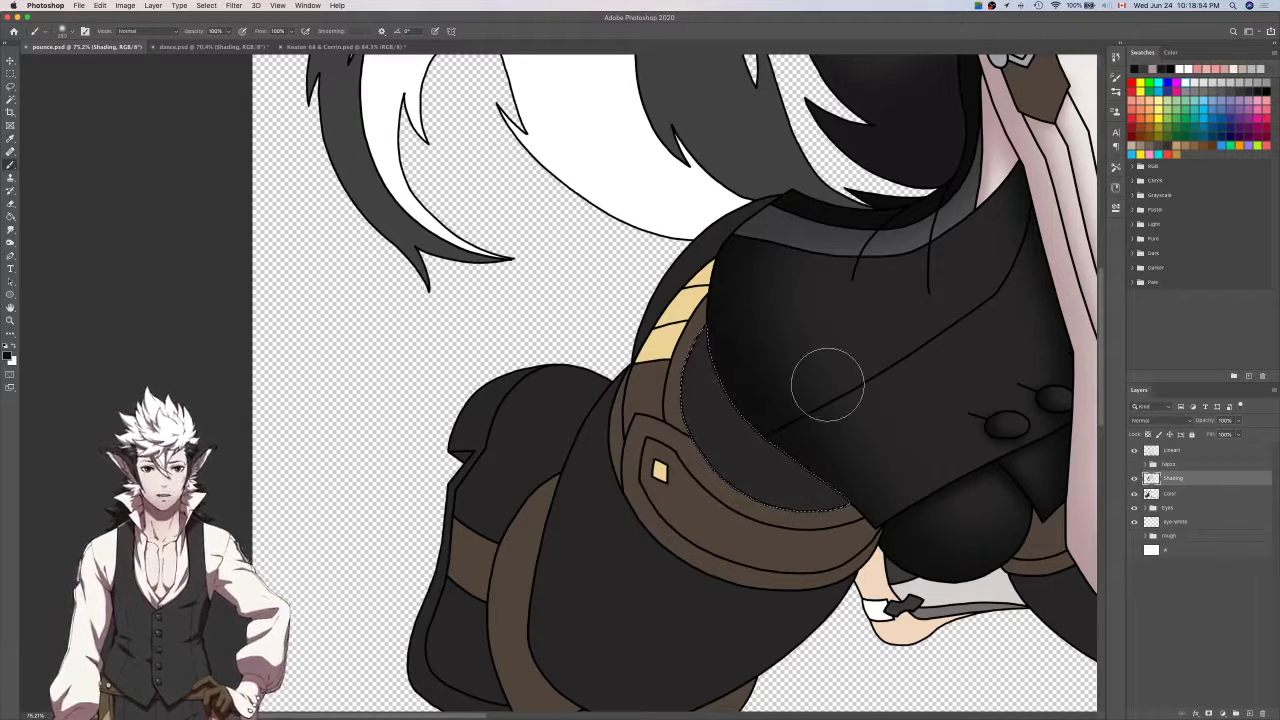
scroll(826, 392, down, 5)
scroll(826, 392, up, 4)
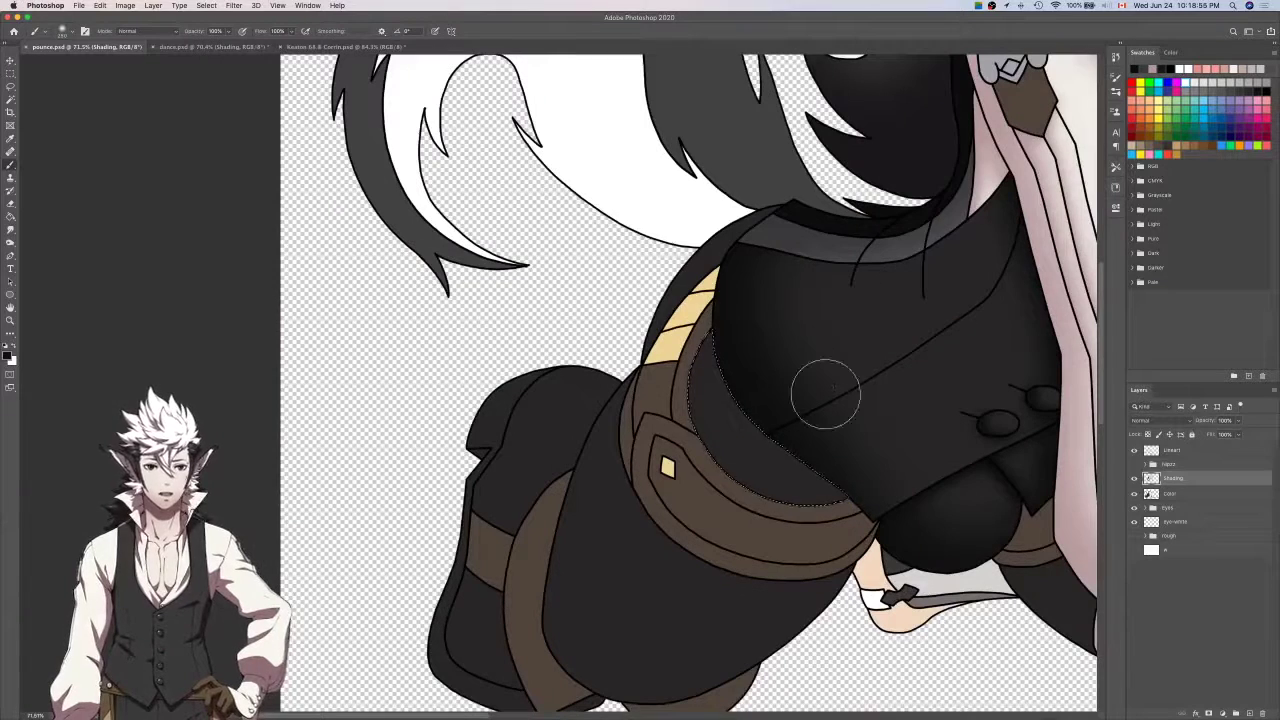
Select the narrow dark strip along the character's back, beside the gold band, from the Lineart layer.
click(1187, 492)
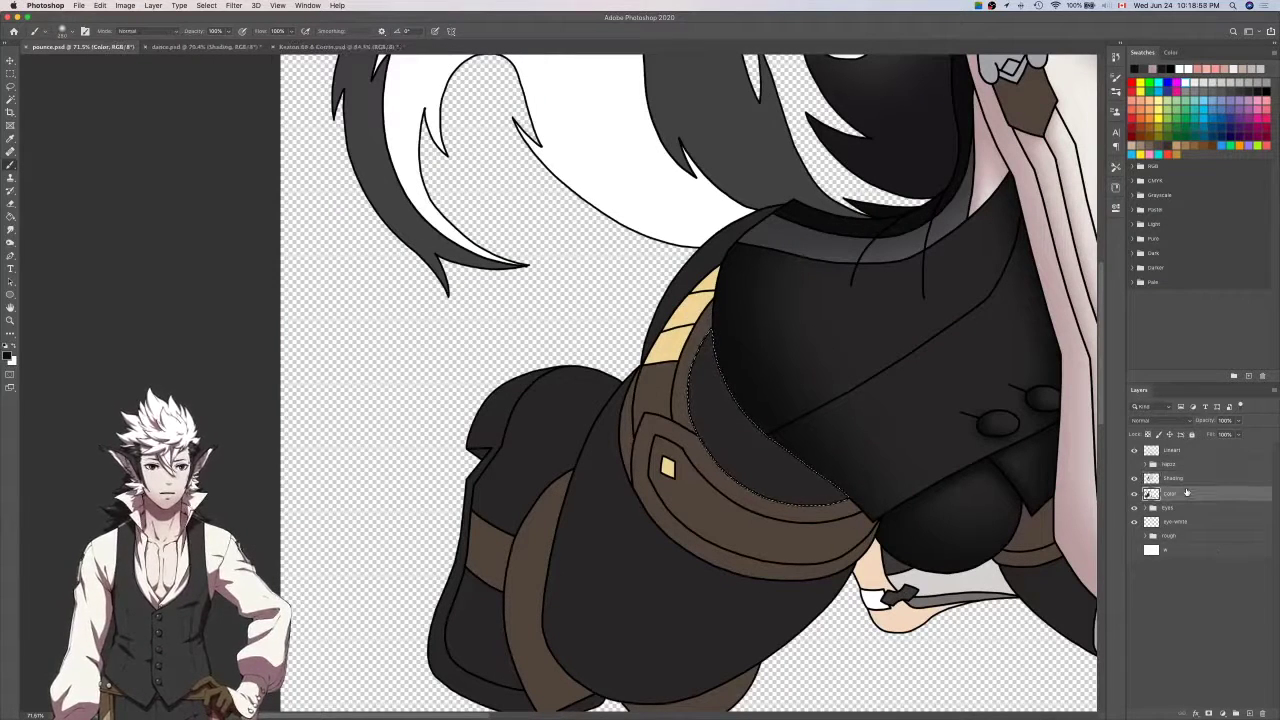
click(1189, 458)
key(w)
click(716, 256)
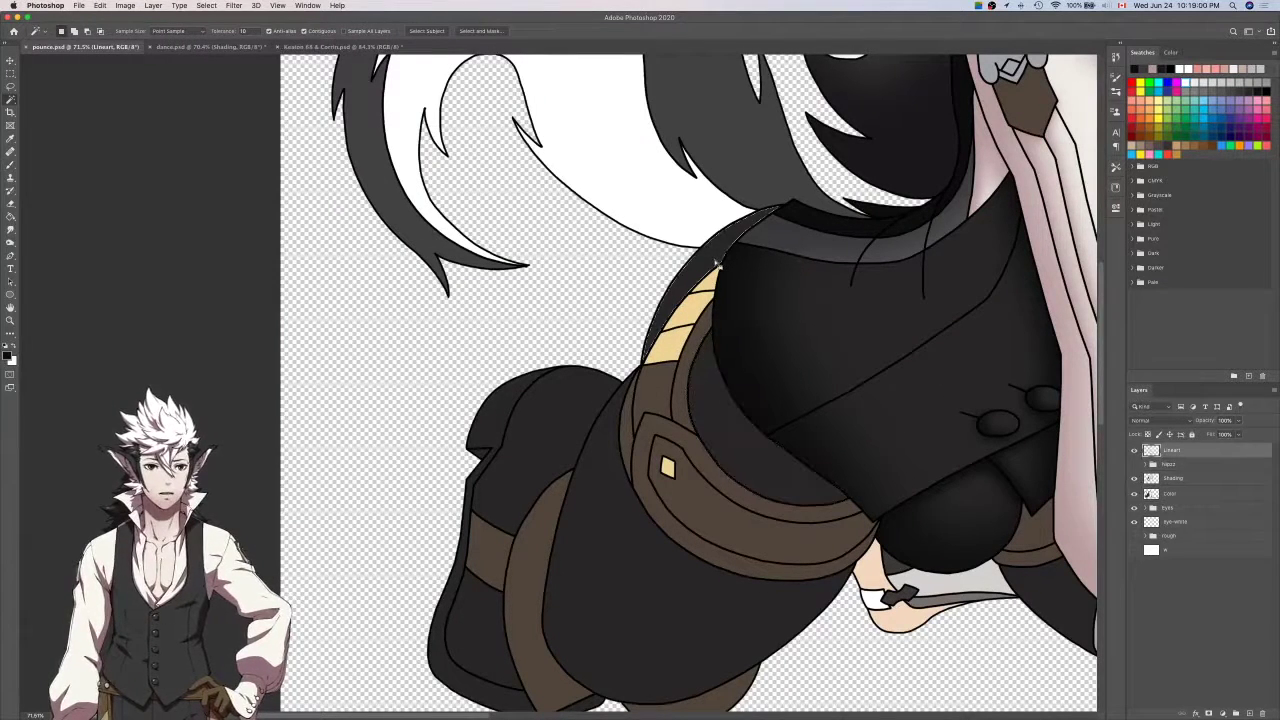
key(b)
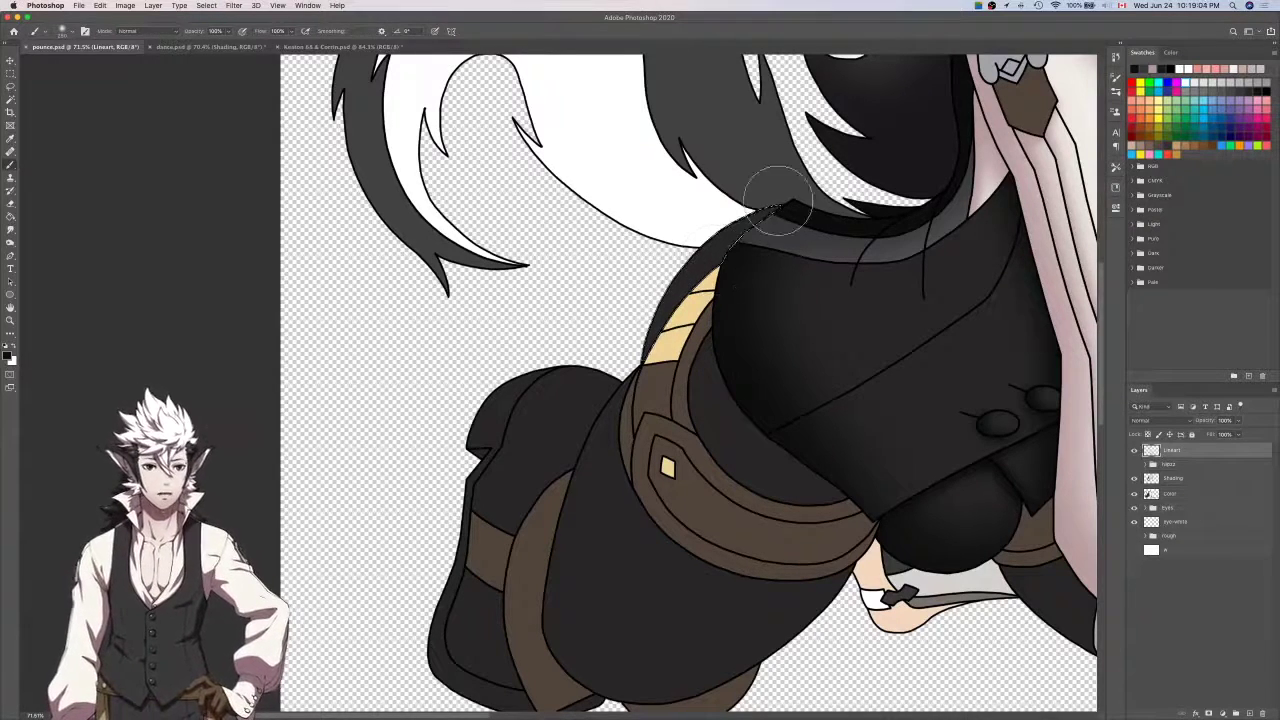
Refine the back strip's selection at its upper end and lower tip with the Lasso tool, undoing a stray stroke.
key(l)
scroll(777, 203, up, 10)
scroll(809, 237, up, 3)
mouse_move(815, 278)
mouse_down()
mouse_move(863, 240)
mouse_move(789, 234)
mouse_move(822, 266)
mouse_move(866, 246)
mouse_move(767, 237)
mouse_move(780, 252)
mouse_up()
key(super+z)
scroll(832, 241, down, 10)
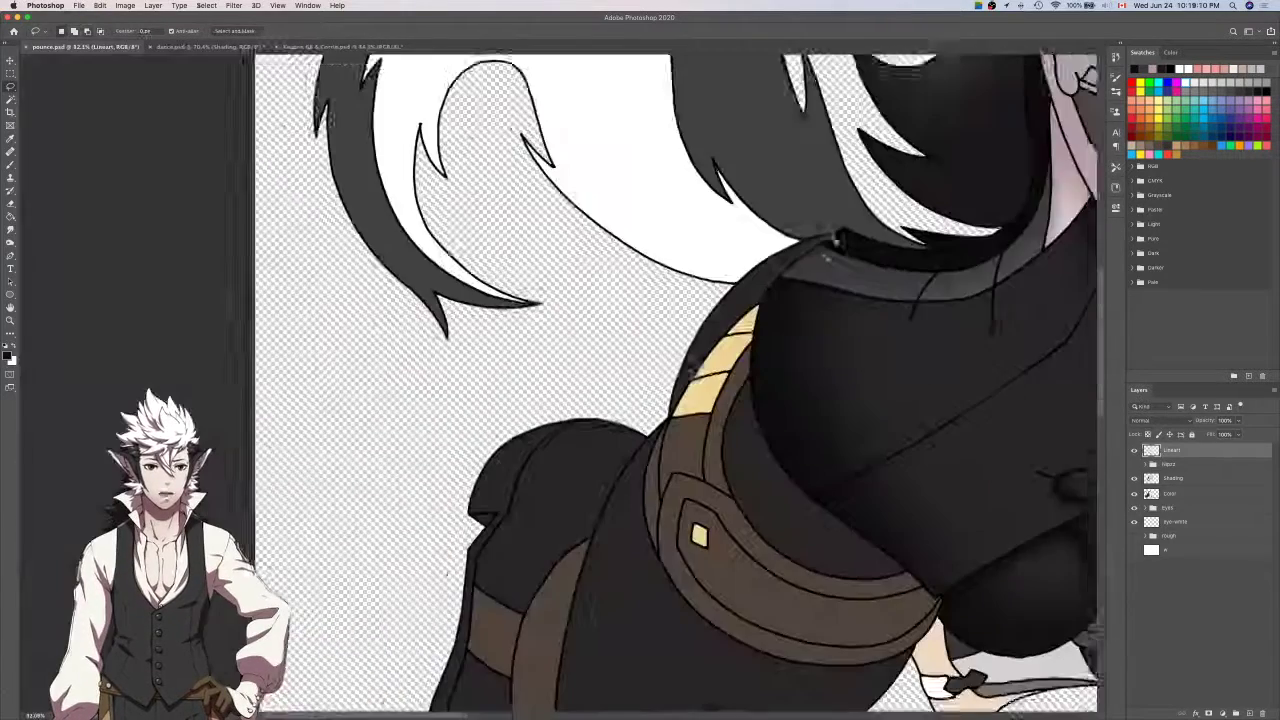
drag(669, 406, 789, 280)
scroll(789, 284, up, 8)
scroll(828, 310, up, 4)
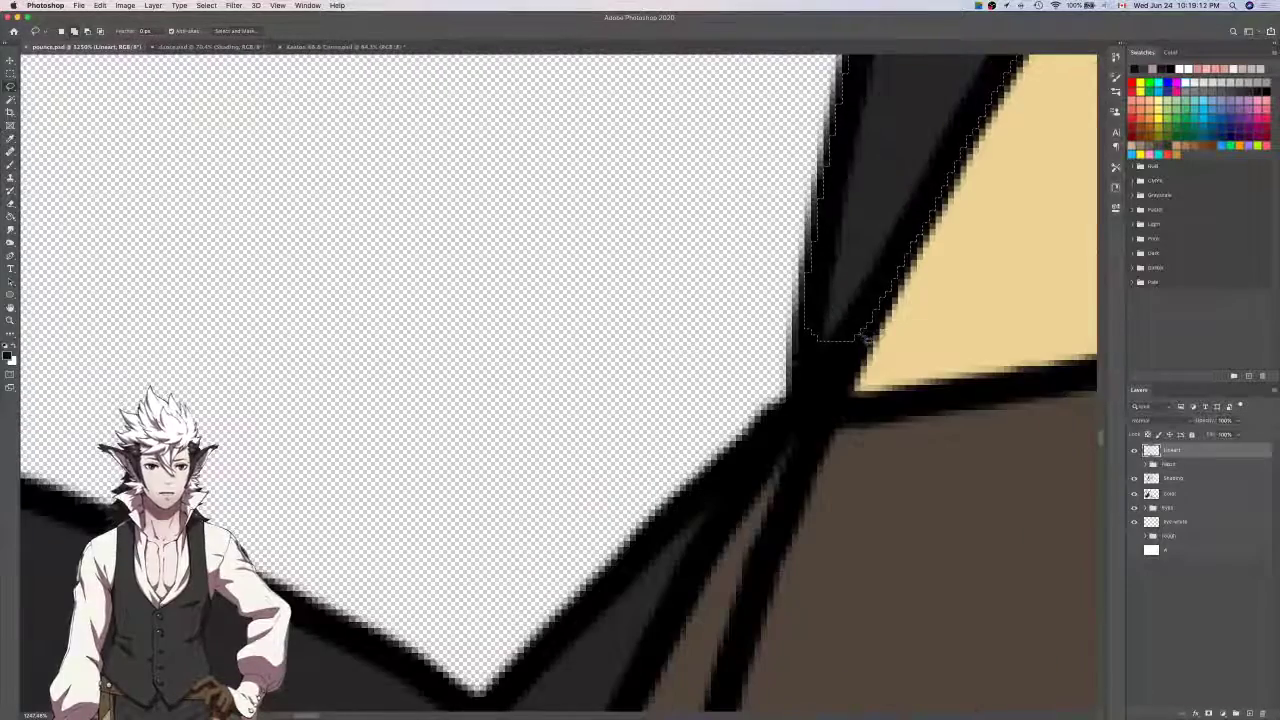
scroll(828, 312, down, 10)
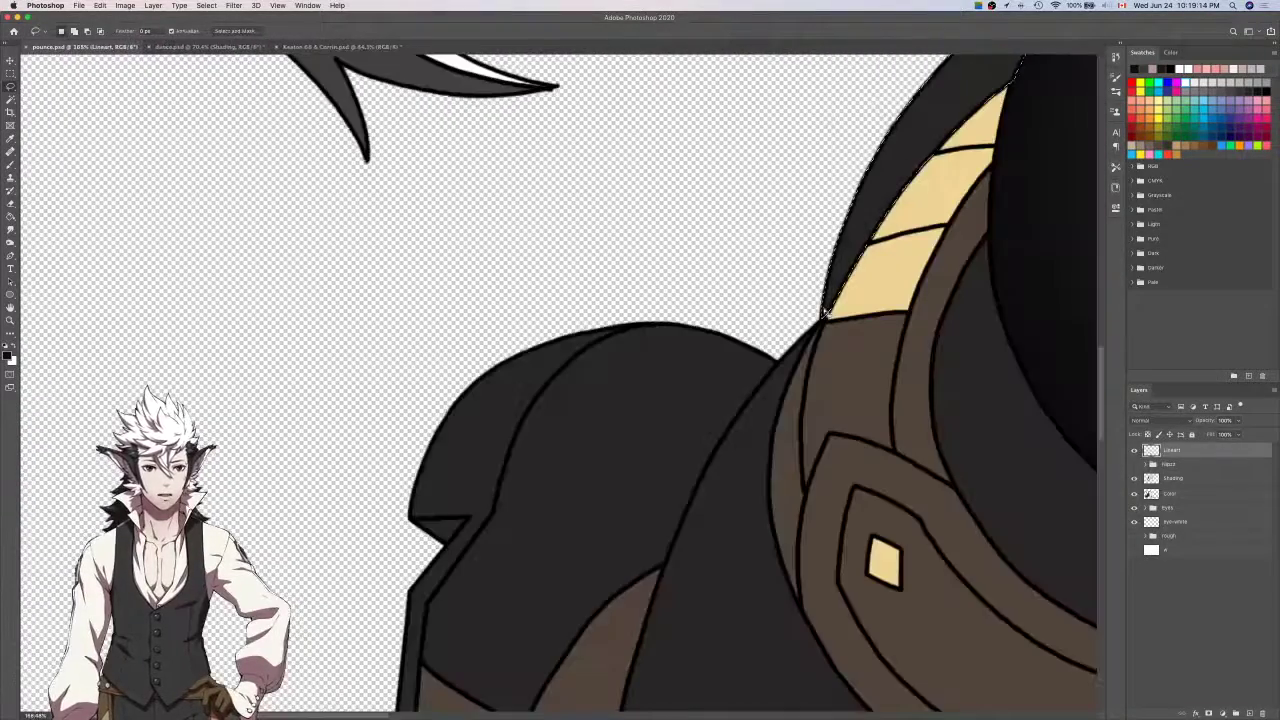
drag(955, 124, 786, 368)
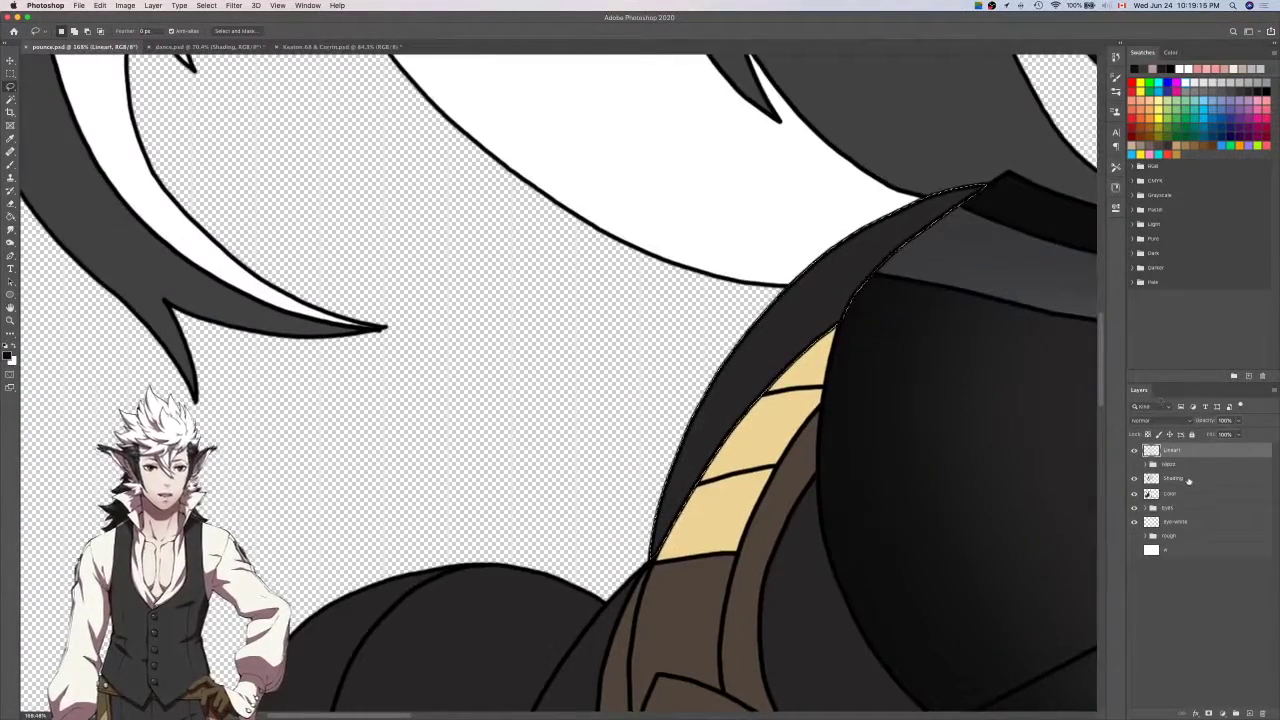
Return to the Shading layer with the Brush tool and hide the Color layer so the shadows stand alone.
click(1172, 478)
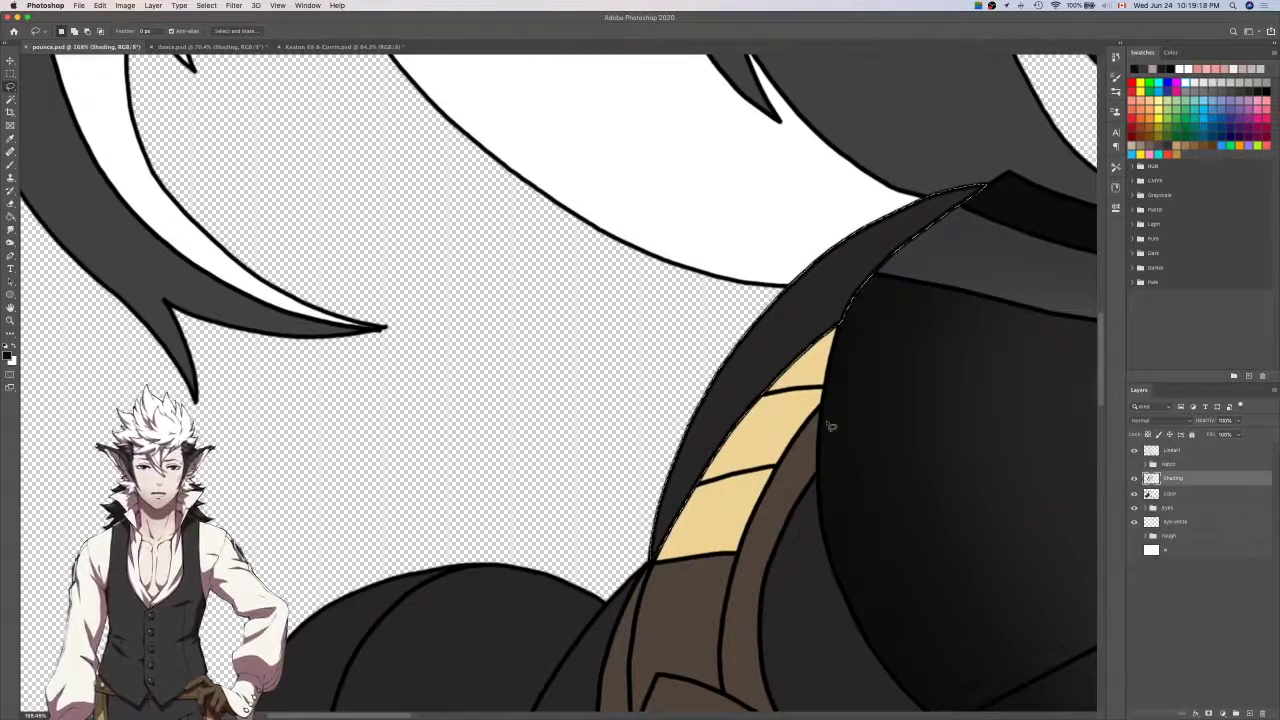
scroll(830, 426, down, 2)
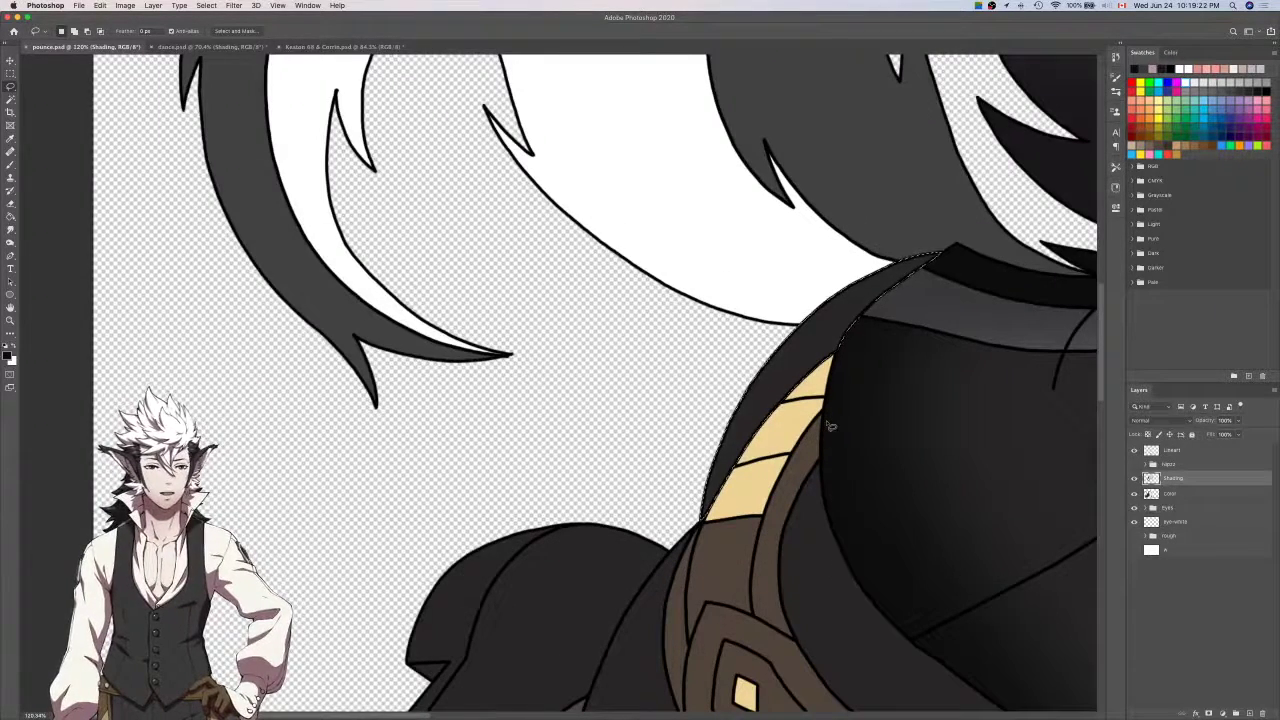
scroll(830, 426, right, 2)
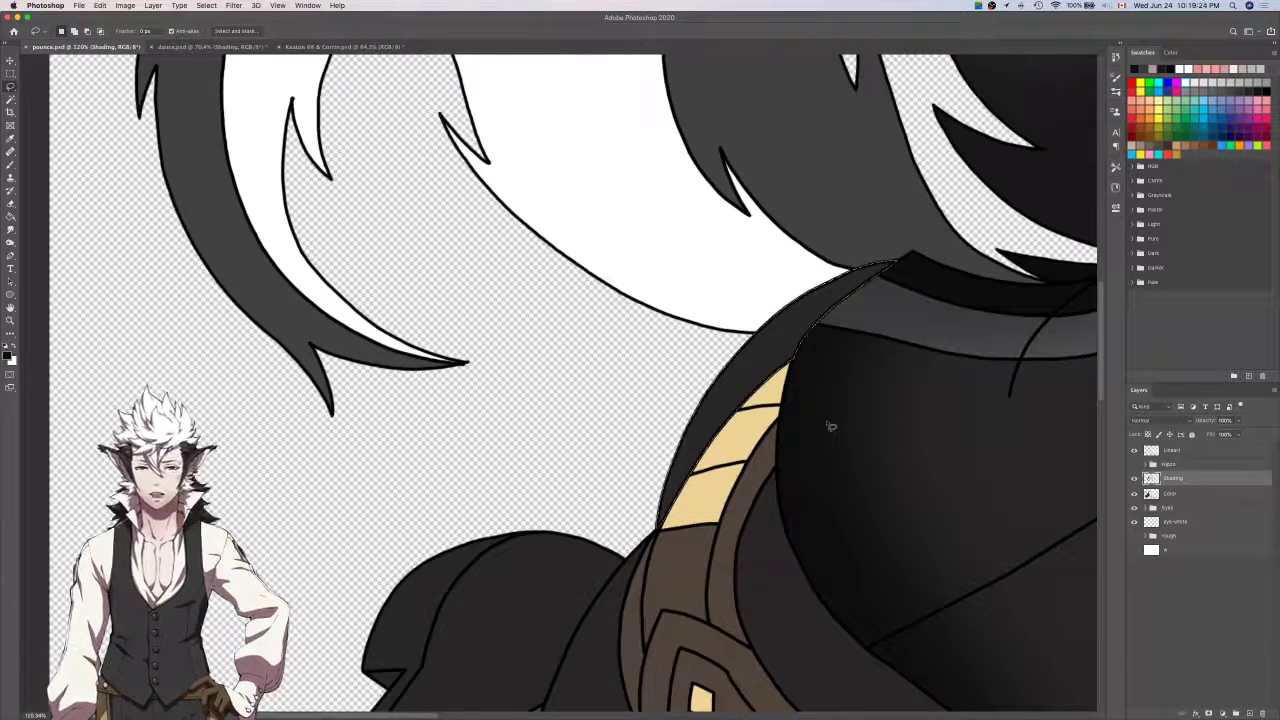
key(b)
scroll(826, 414, right, 2)
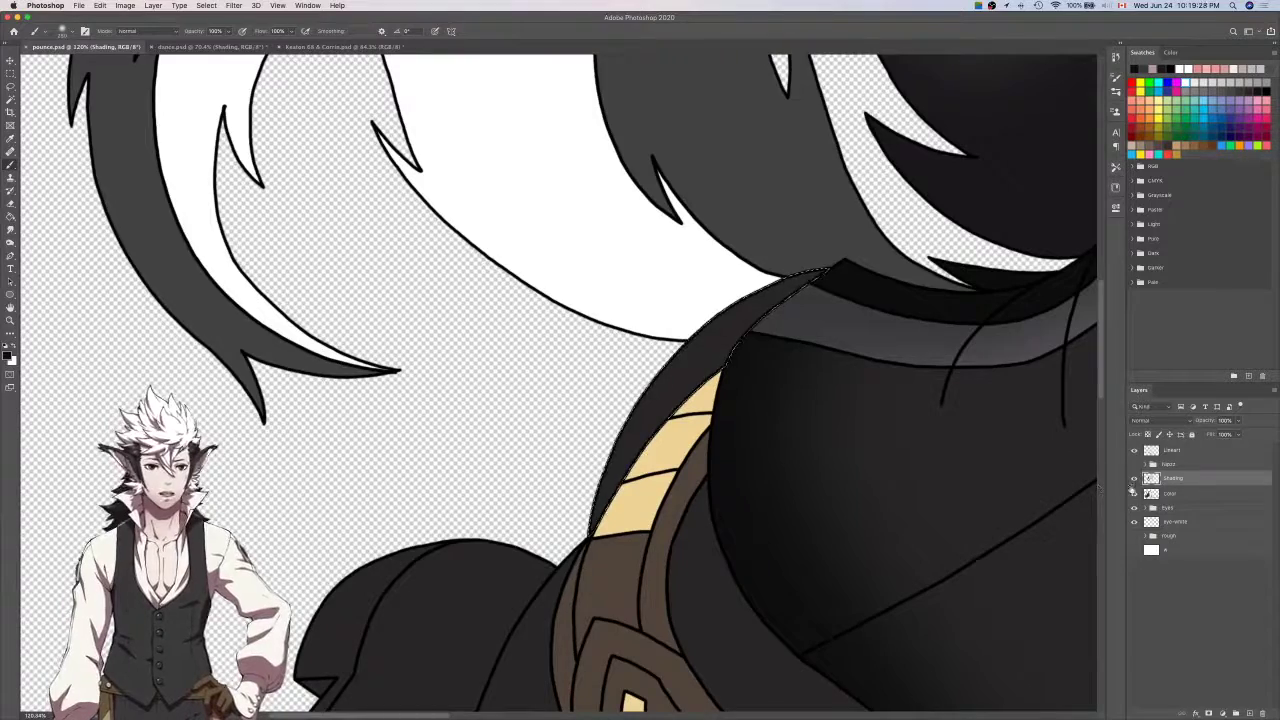
click(1134, 493)
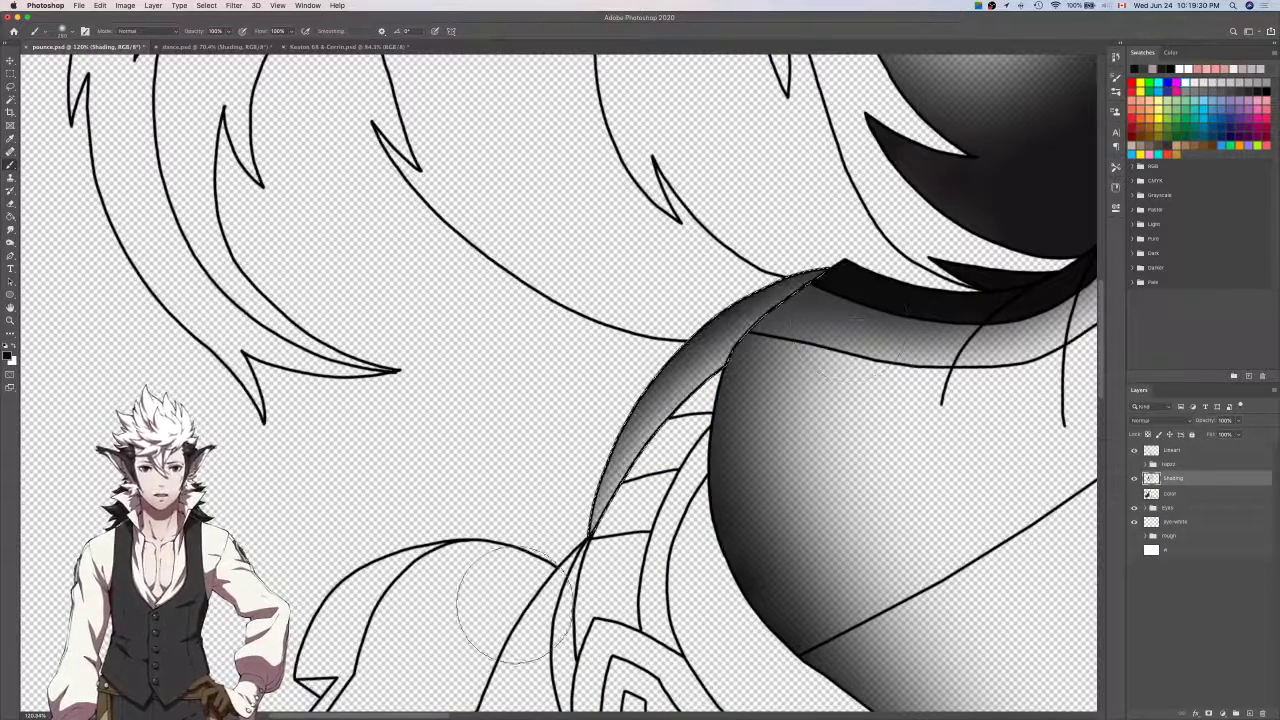
drag(583, 556, 828, 306)
key(super+z)
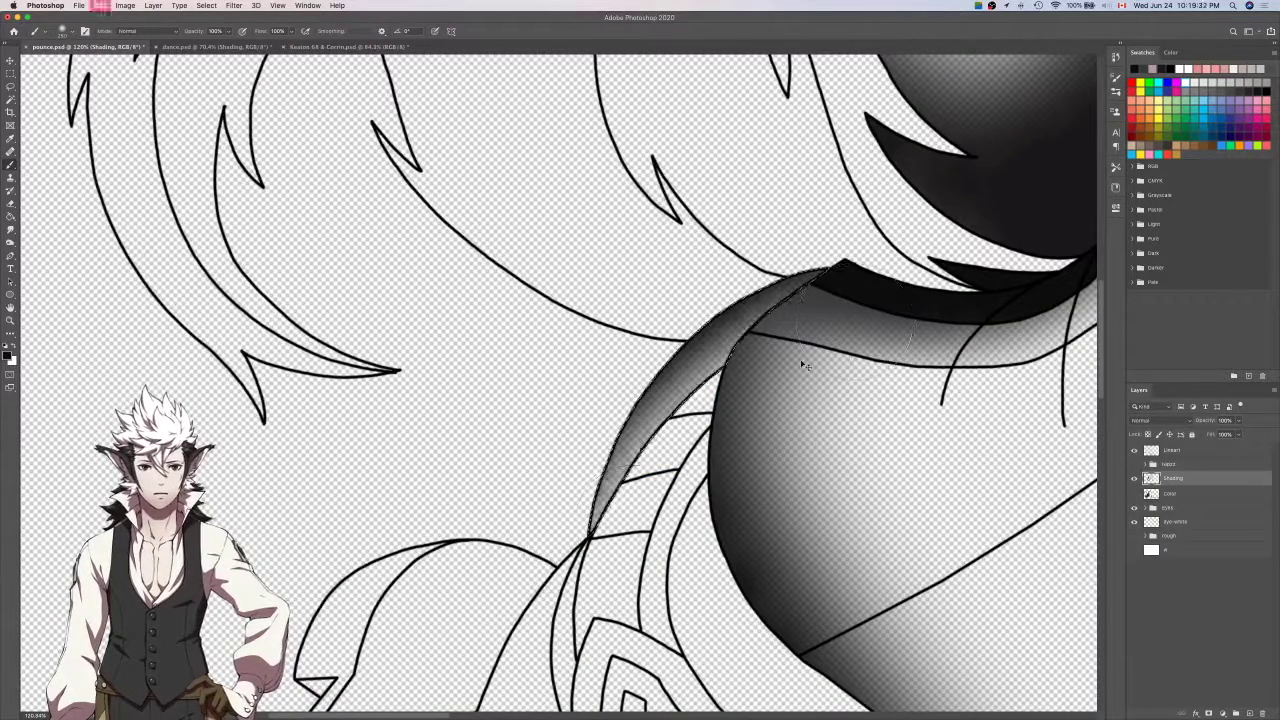
key(super+z)
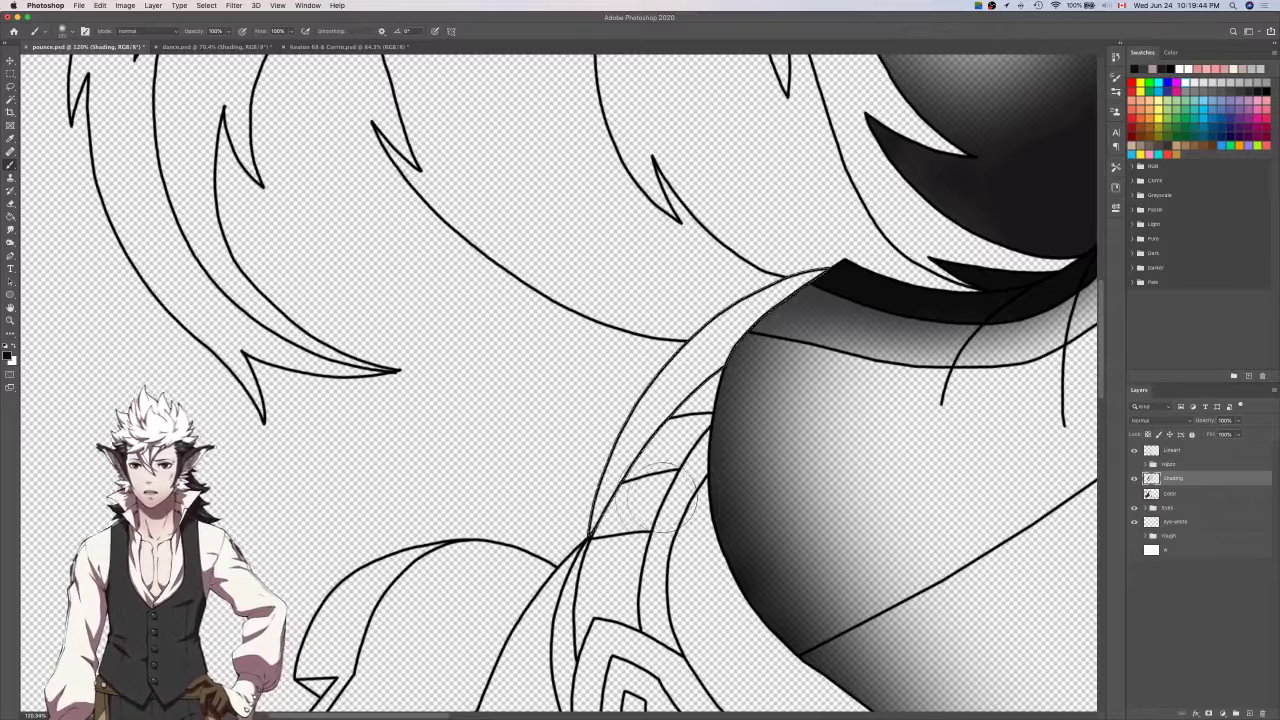
Brush soft black shadow along the inner edge of the selected back strip with a smaller brush, redoing an unsatisfying stroke.
key(bracketleft)
key(bracketleft)
key(bracketleft)
key(bracketleft)
key(bracketleft)
key(bracketleft)
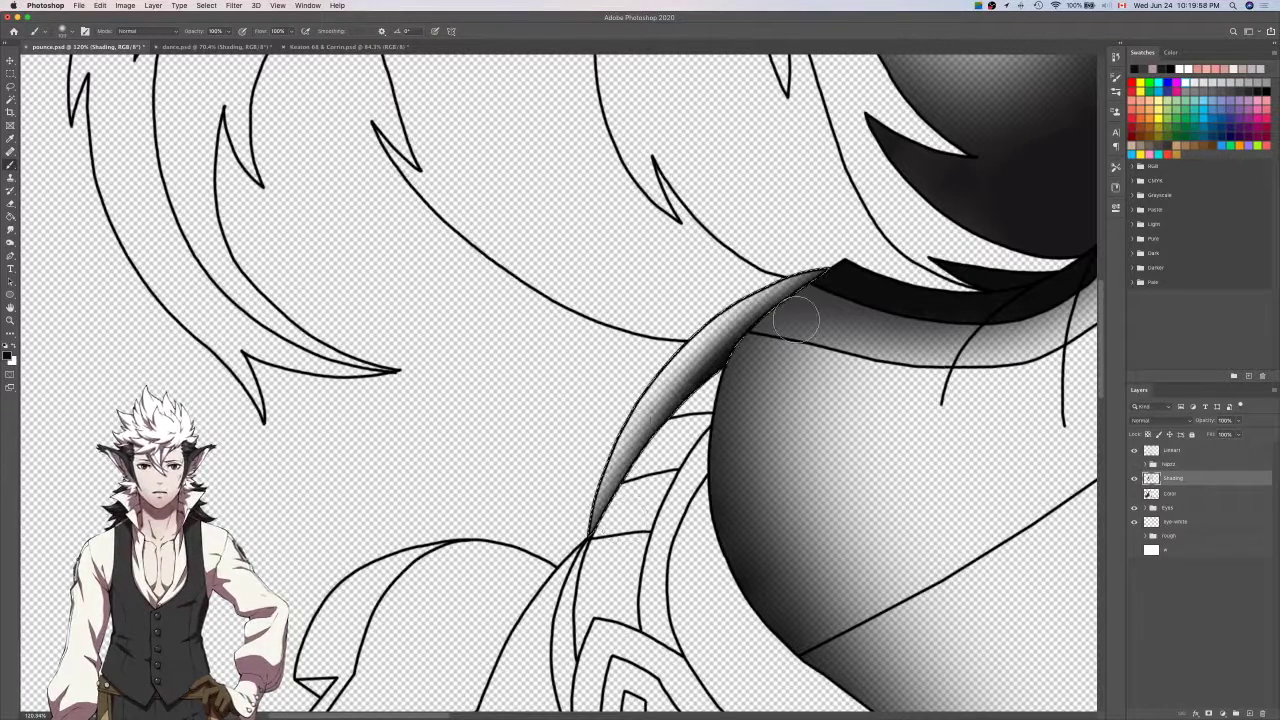
key(super+z)
drag(718, 362, 590, 555)
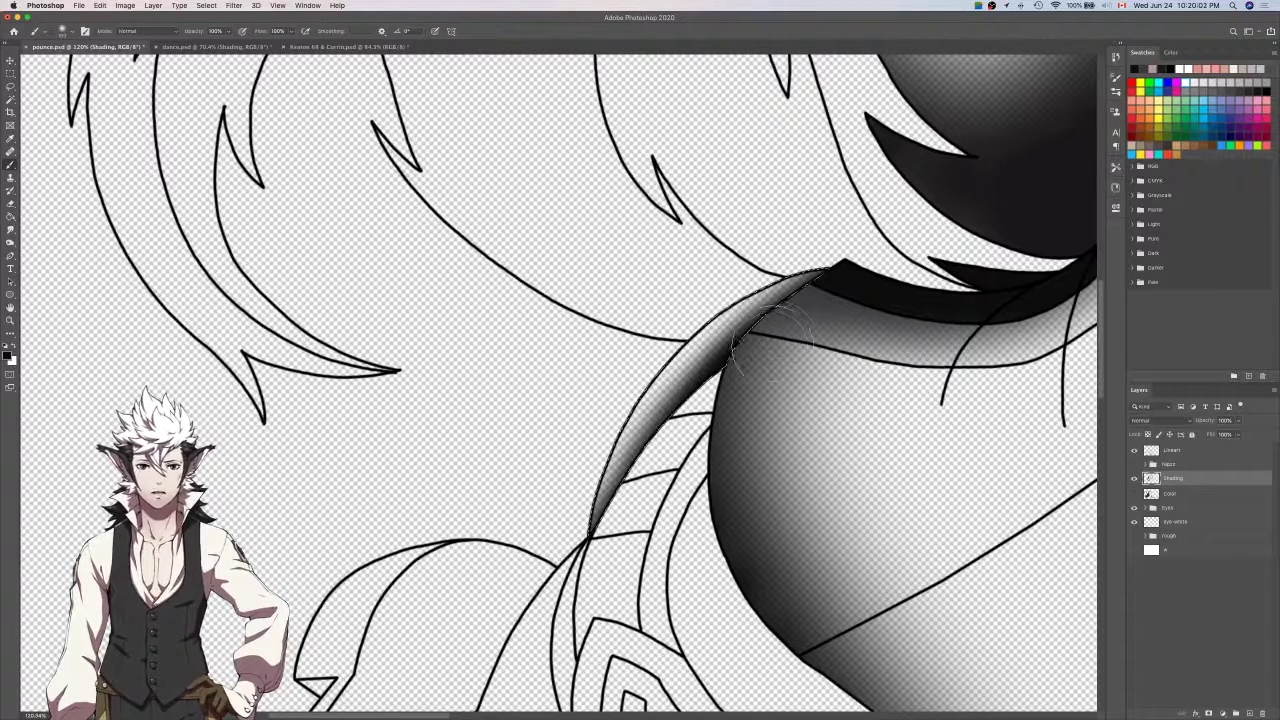
Darken the rest of the back strip with a larger soft brush and show the Color layer again.
mouse_move(773, 346)
mouse_down()
mouse_move(588, 575)
mouse_move(566, 575)
mouse_move(616, 378)
mouse_move(860, 148)
mouse_up()
key(super+z)
drag(793, 210, 500, 514)
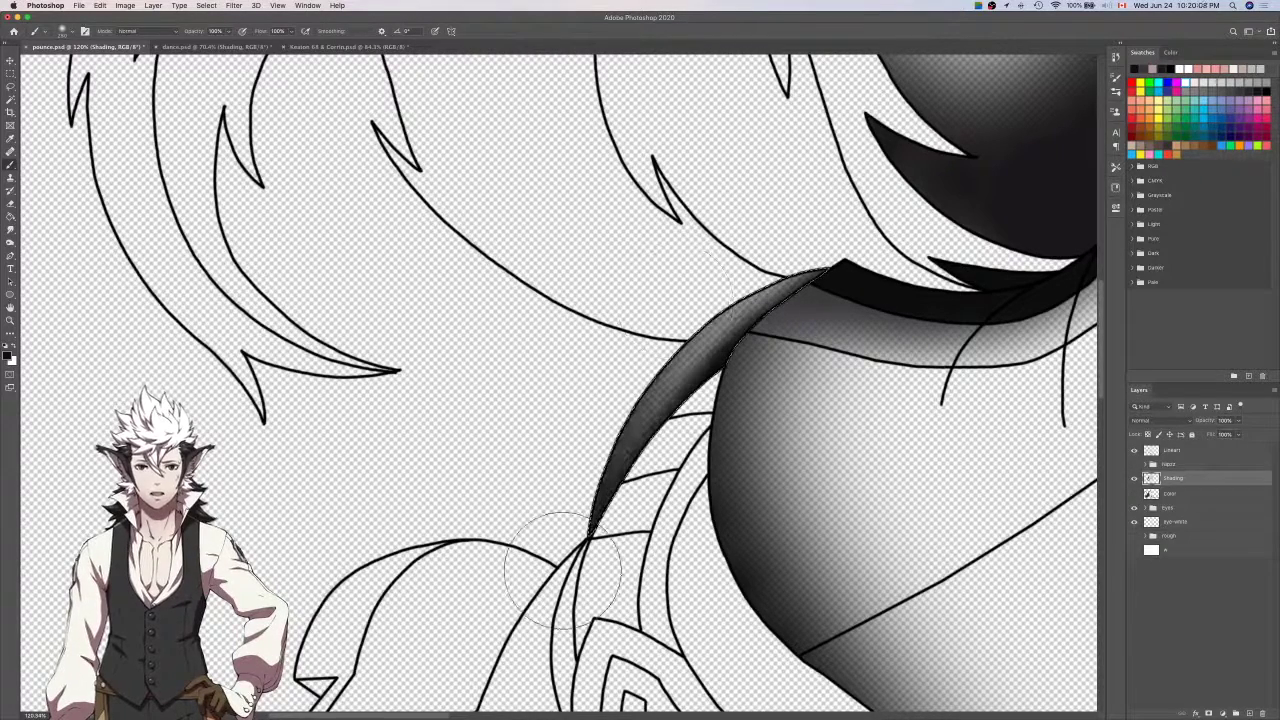
click(1134, 494)
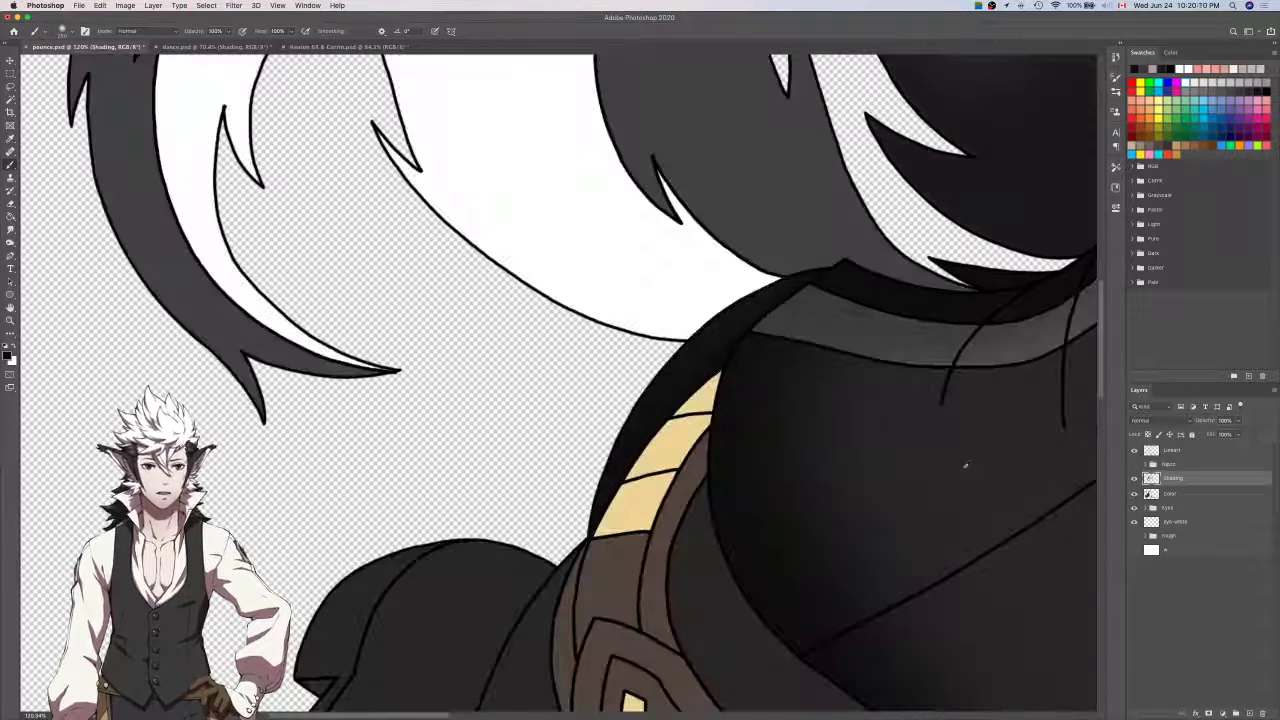
Select the dark crescent panel between the chest and the brown belt from the Lineart layer.
key(super+minus)
click(1212, 452)
key(w)
click(798, 562)
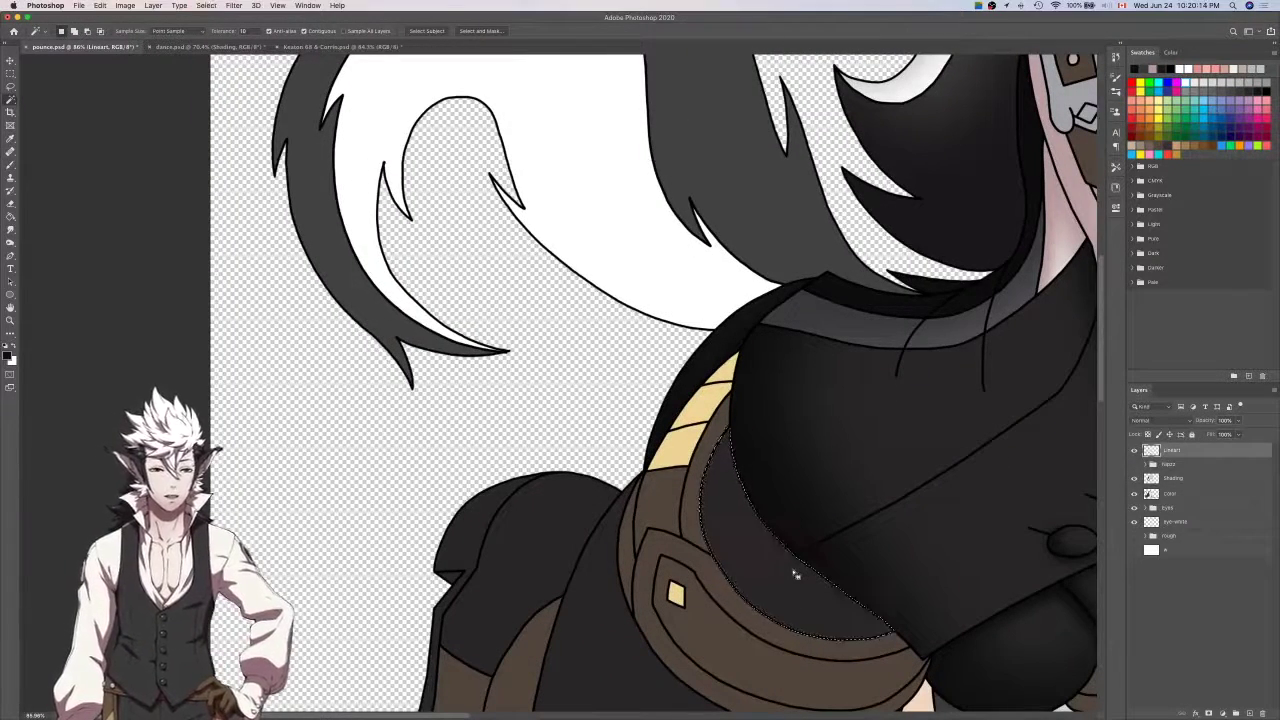
key(b)
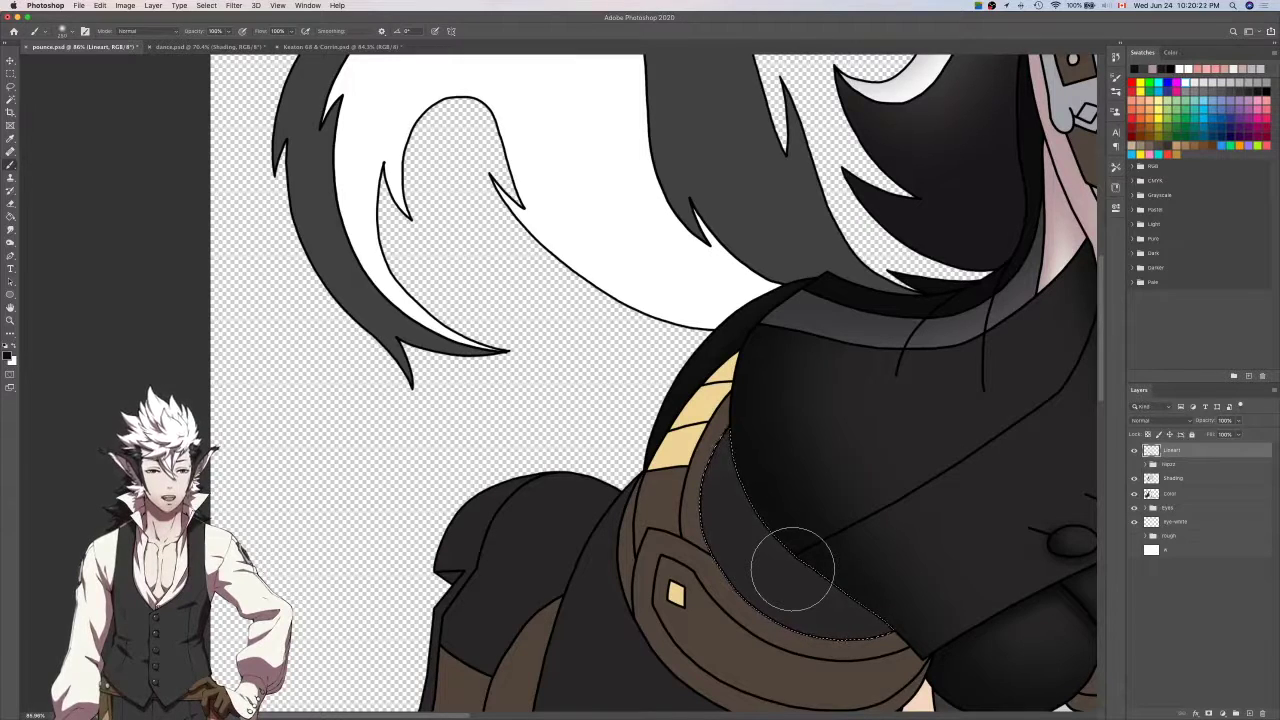
Examine the existing shading on the character's torso, arm, chest and head.
scroll(793, 568, right, 4)
scroll(793, 568, down, 2)
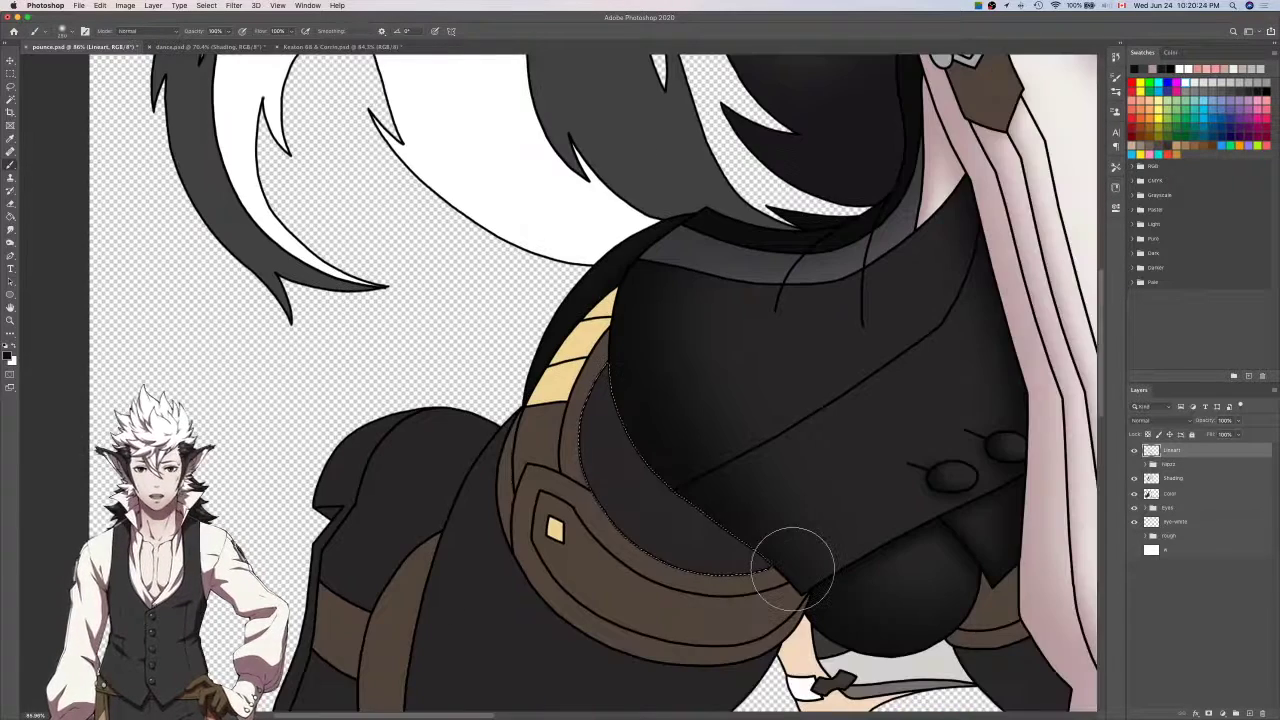
scroll(793, 568, right, 3)
scroll(786, 557, up, 10)
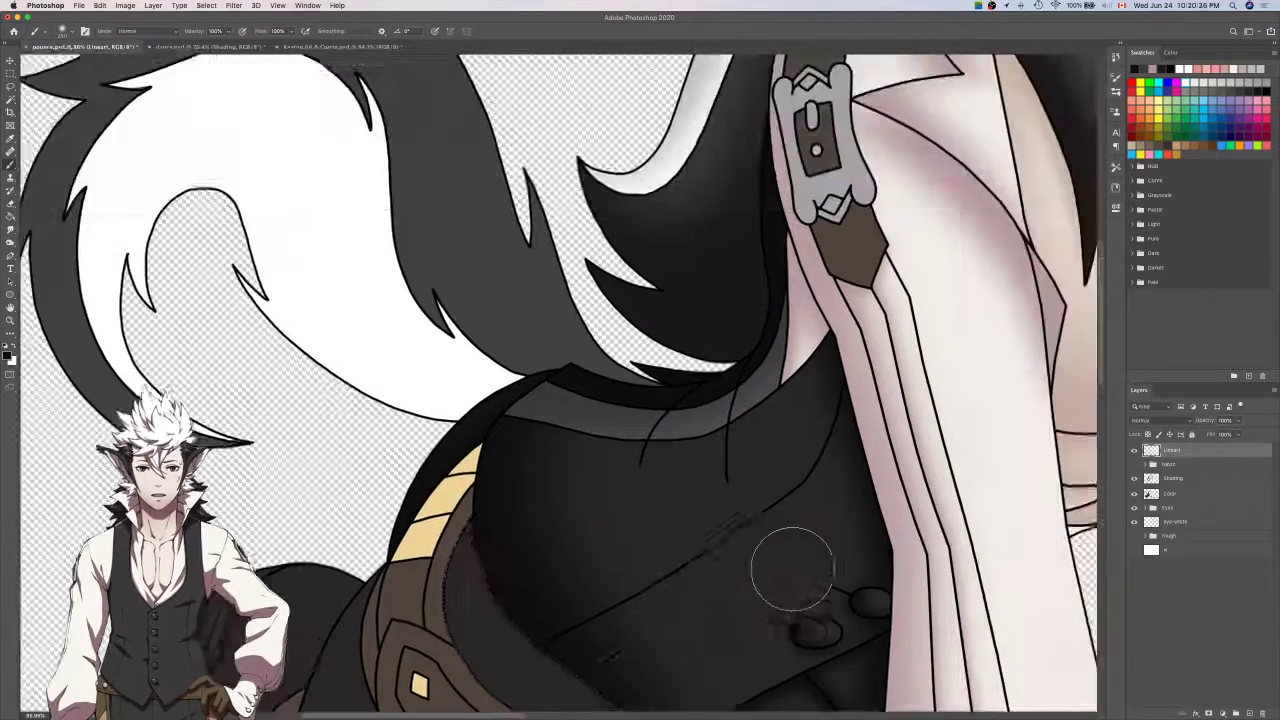
scroll(786, 557, right, 5)
scroll(792, 568, right, 4)
scroll(792, 568, up, 3)
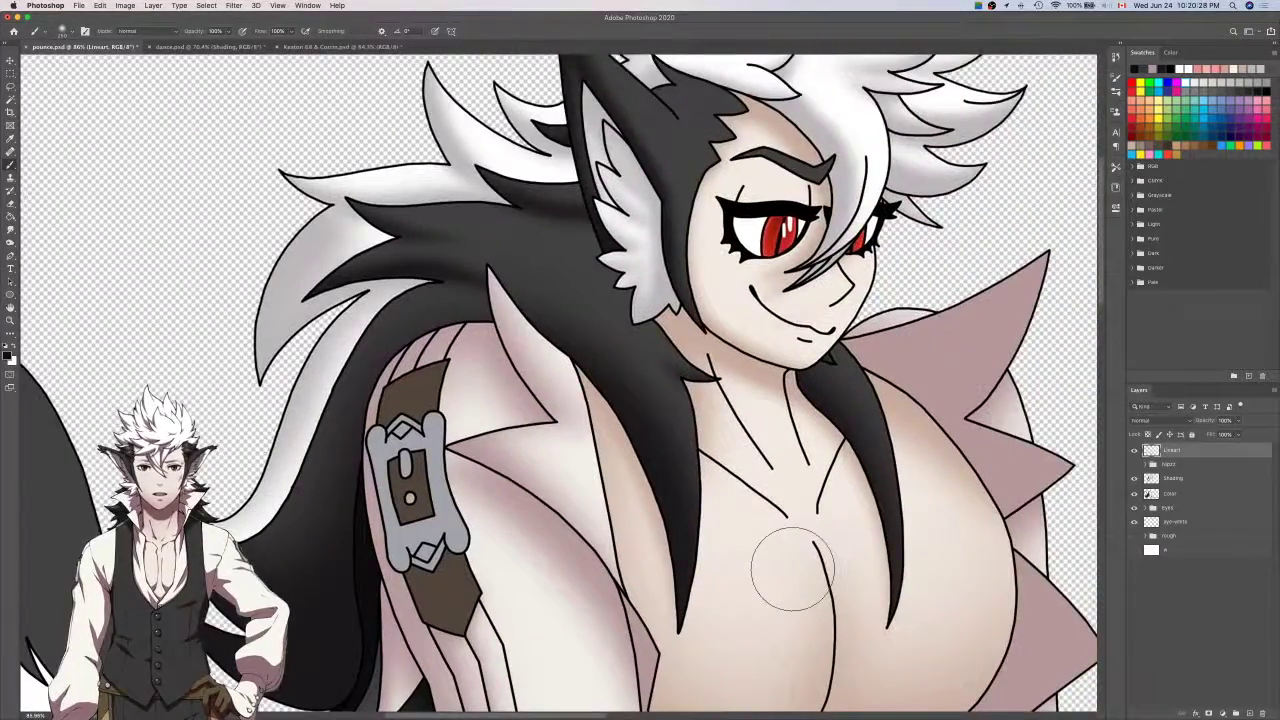
scroll(793, 568, down, 15)
scroll(793, 568, left, 20)
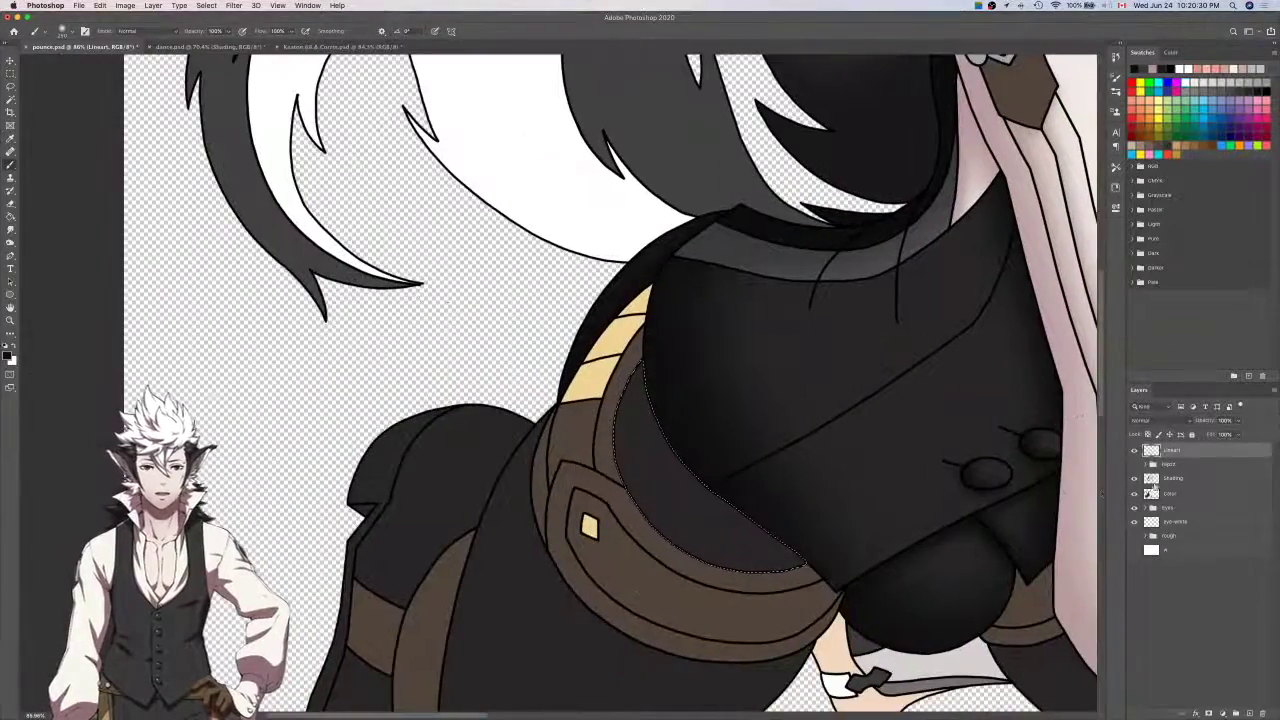
Brush soft black shadow on the Shading layer along the crescent panel's edge under the chest, undoing and repainting the first strokes.
click(1172, 479)
scroll(965, 522, left, 3)
scroll(965, 522, up, 2)
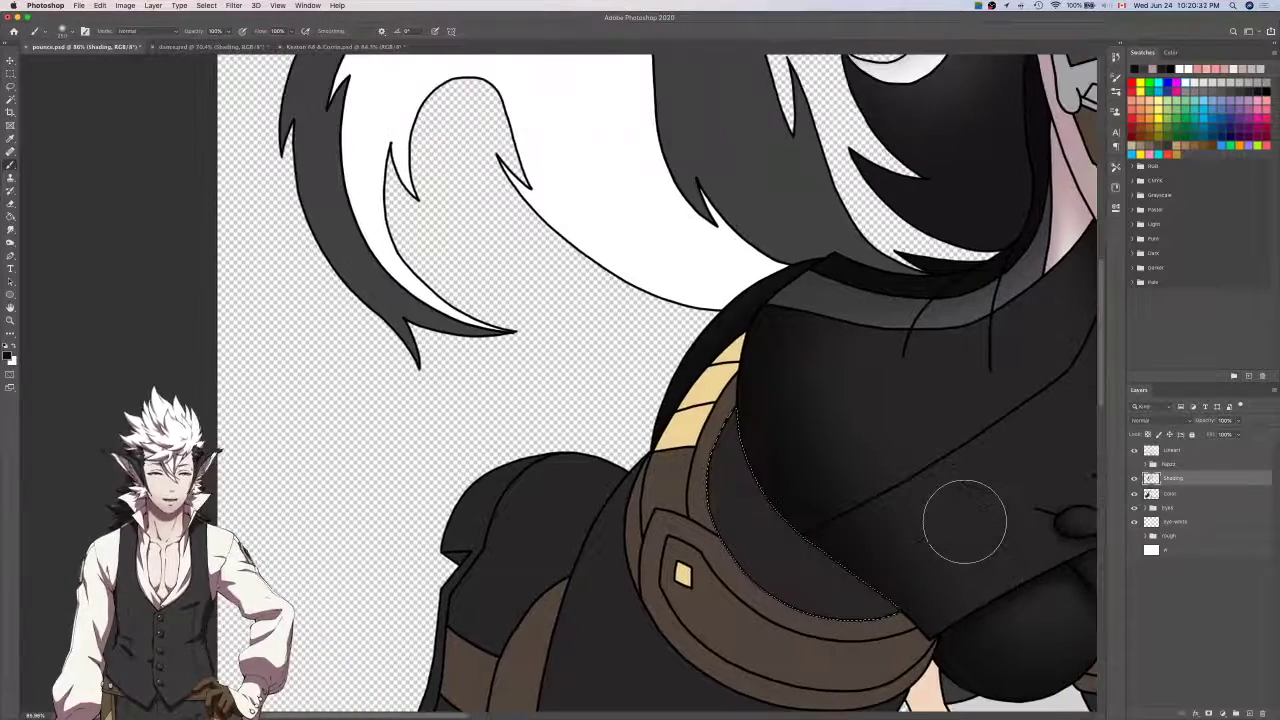
scroll(965, 522, down, 2)
scroll(965, 522, right, 1)
scroll(822, 505, up, 3)
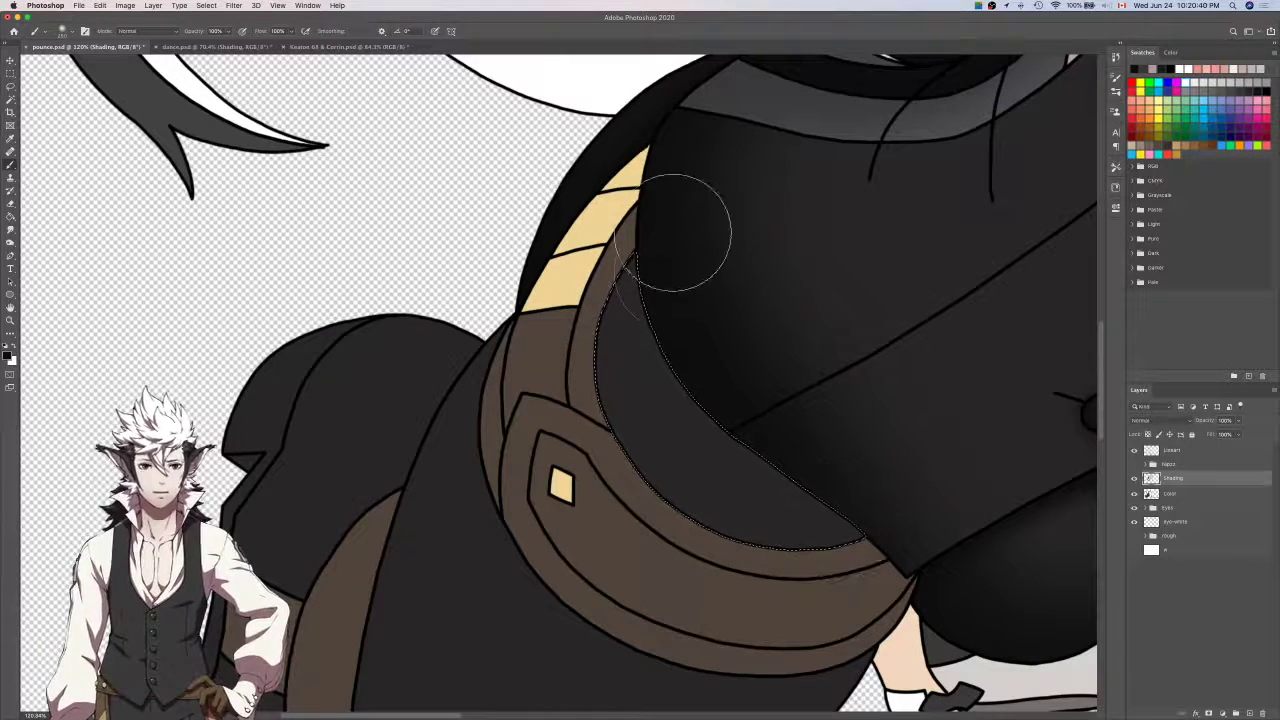
mouse_move(677, 234)
mouse_down()
mouse_move(942, 528)
mouse_move(897, 548)
mouse_move(754, 446)
mouse_move(663, 206)
mouse_up()
key(super+z)
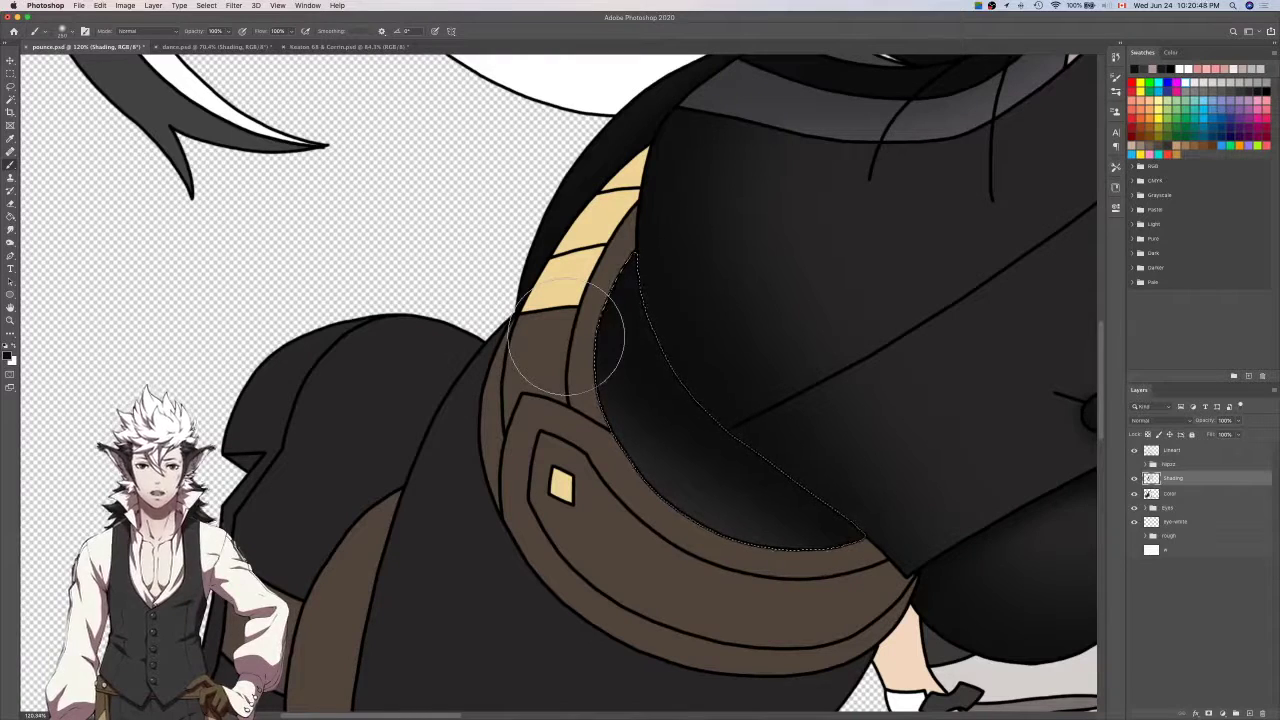
key(super+z)
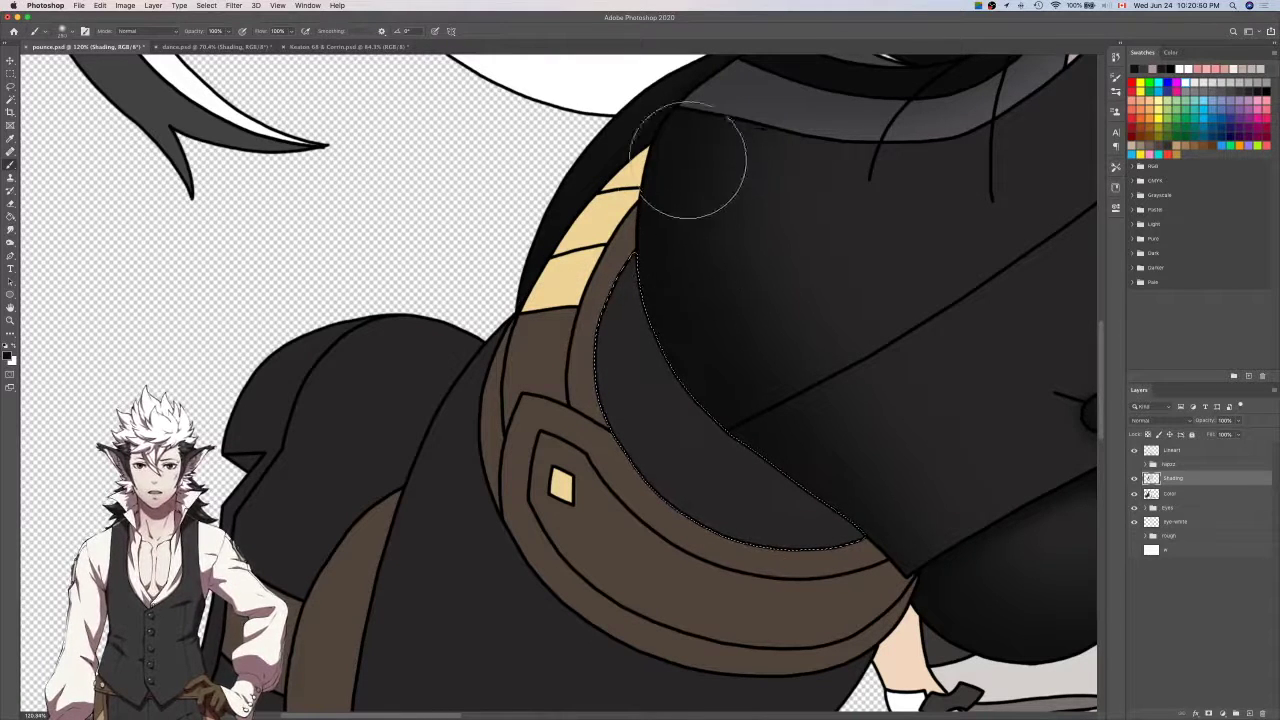
mouse_move(694, 157)
mouse_down()
mouse_move(664, 268)
mouse_move(726, 406)
mouse_move(965, 520)
mouse_up()
Select the brown belt area from the Color layer.
click(1175, 493)
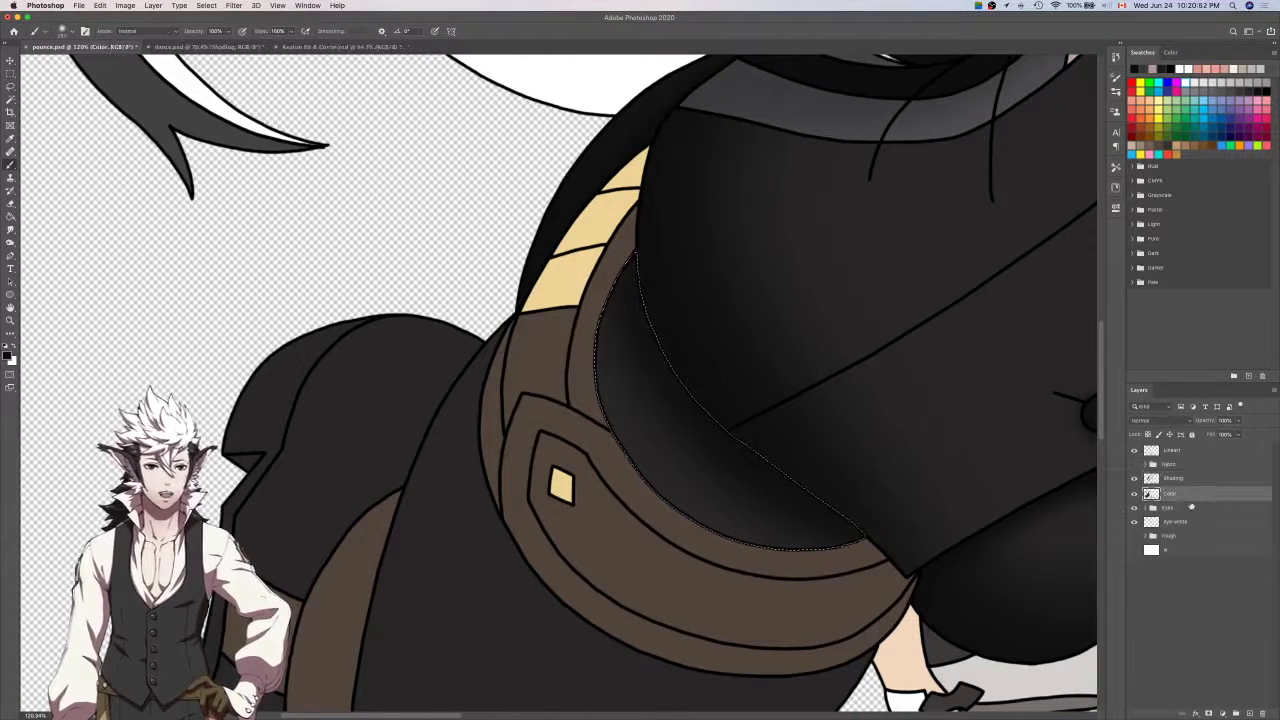
key(w)
shift+click(840, 552)
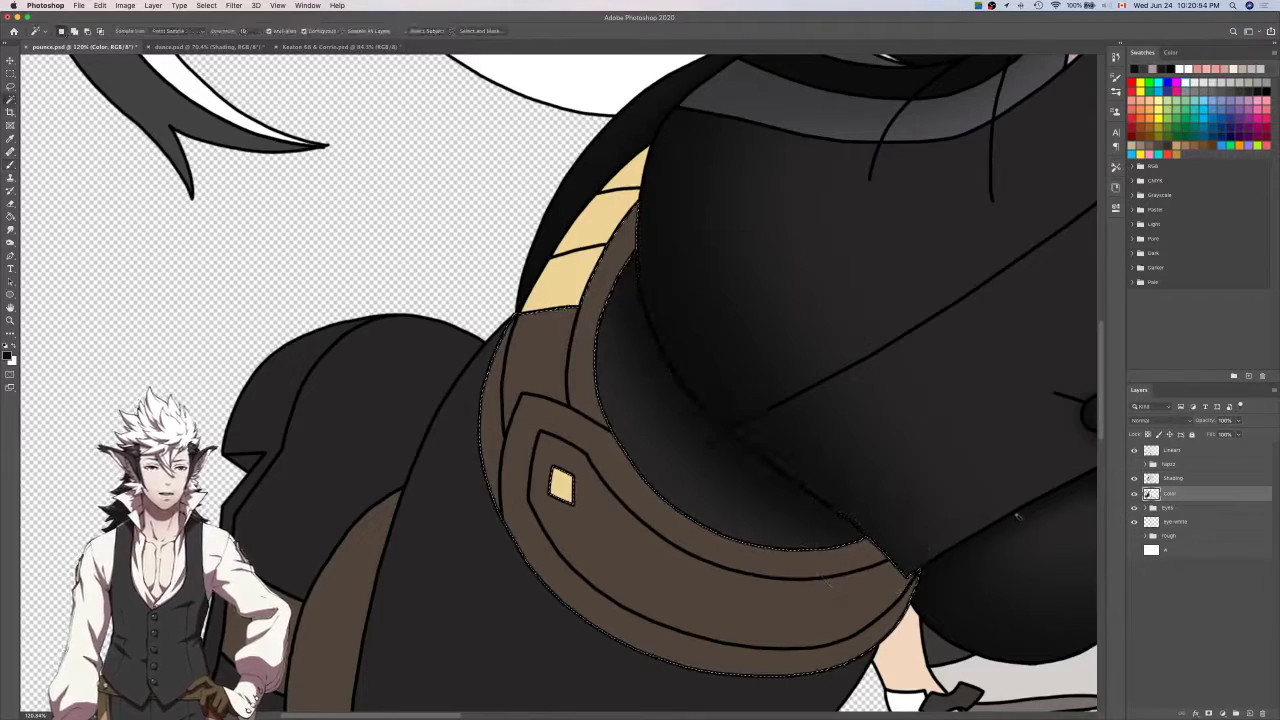
Sample the dark brown belt shadow color from dance.psd with the Eyedropper and return to pounce.psd.
key(i)
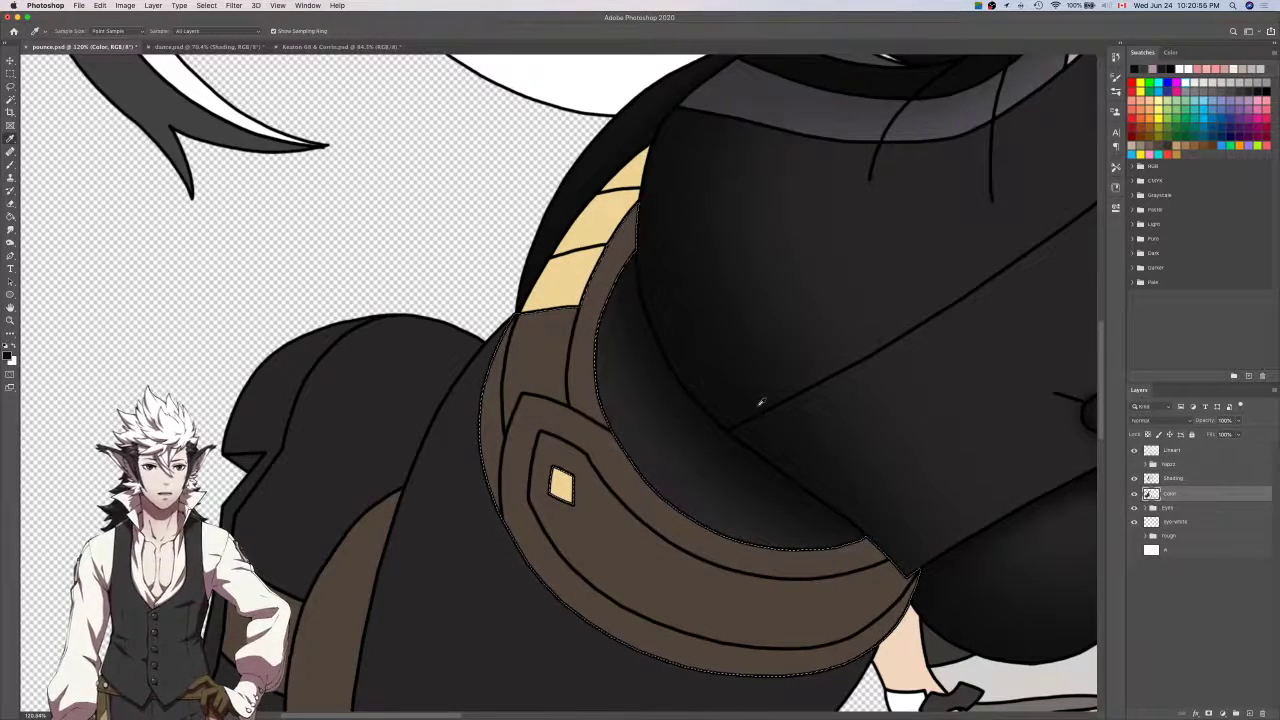
key(ctrl+Tab)
scroll(763, 399, up, 1)
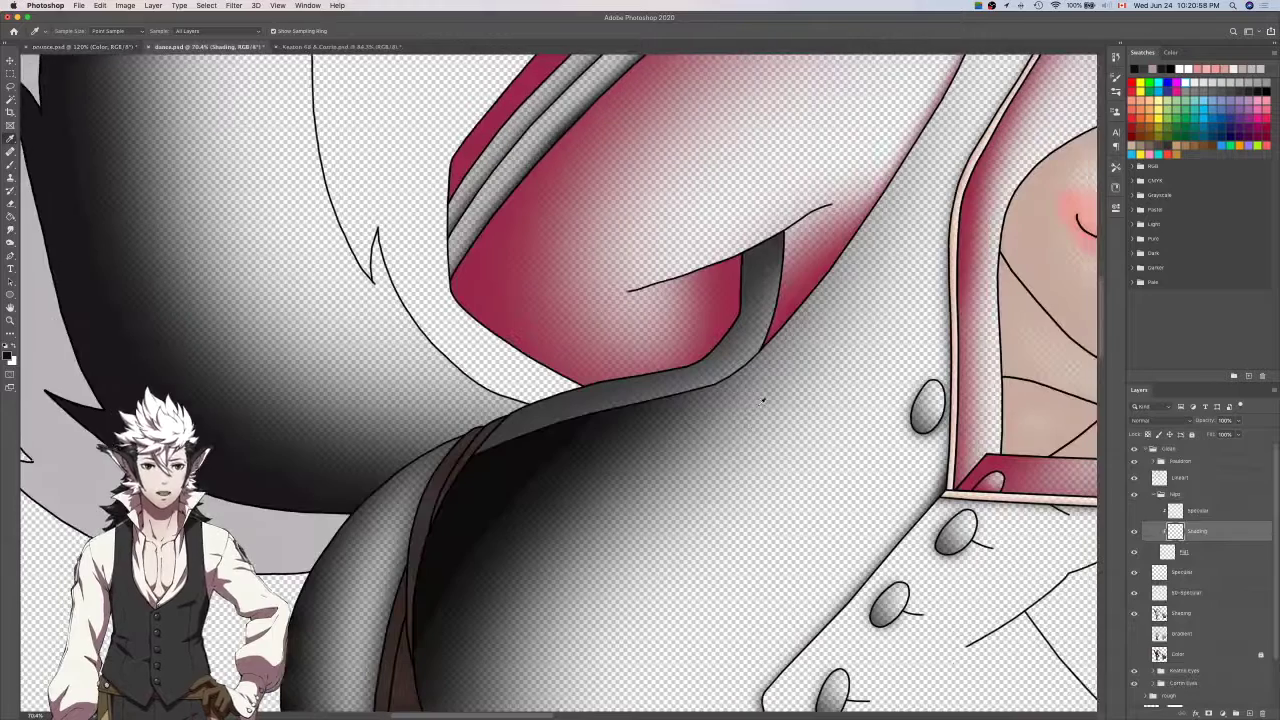
scroll(763, 399, down, 5)
scroll(763, 399, left, 3)
scroll(994, 538, down, 5)
scroll(994, 538, left, 4)
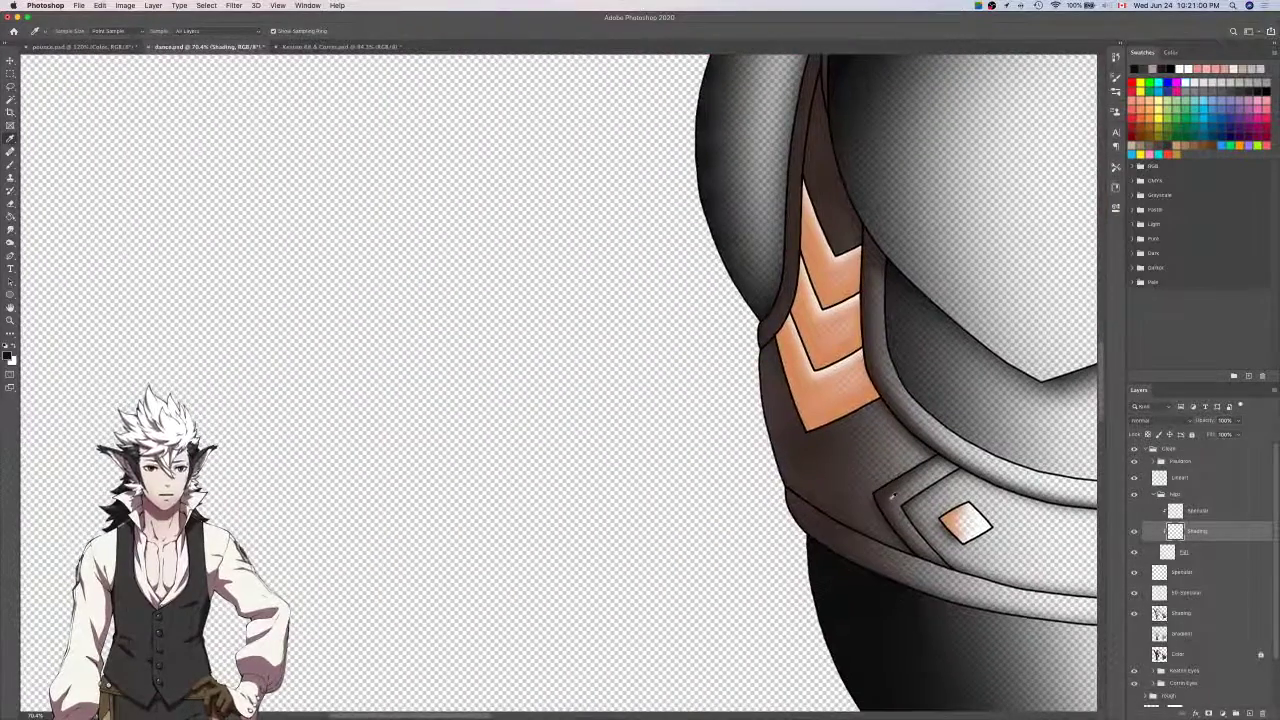
key(ctrl+Tab)
key(ctrl+Tab)
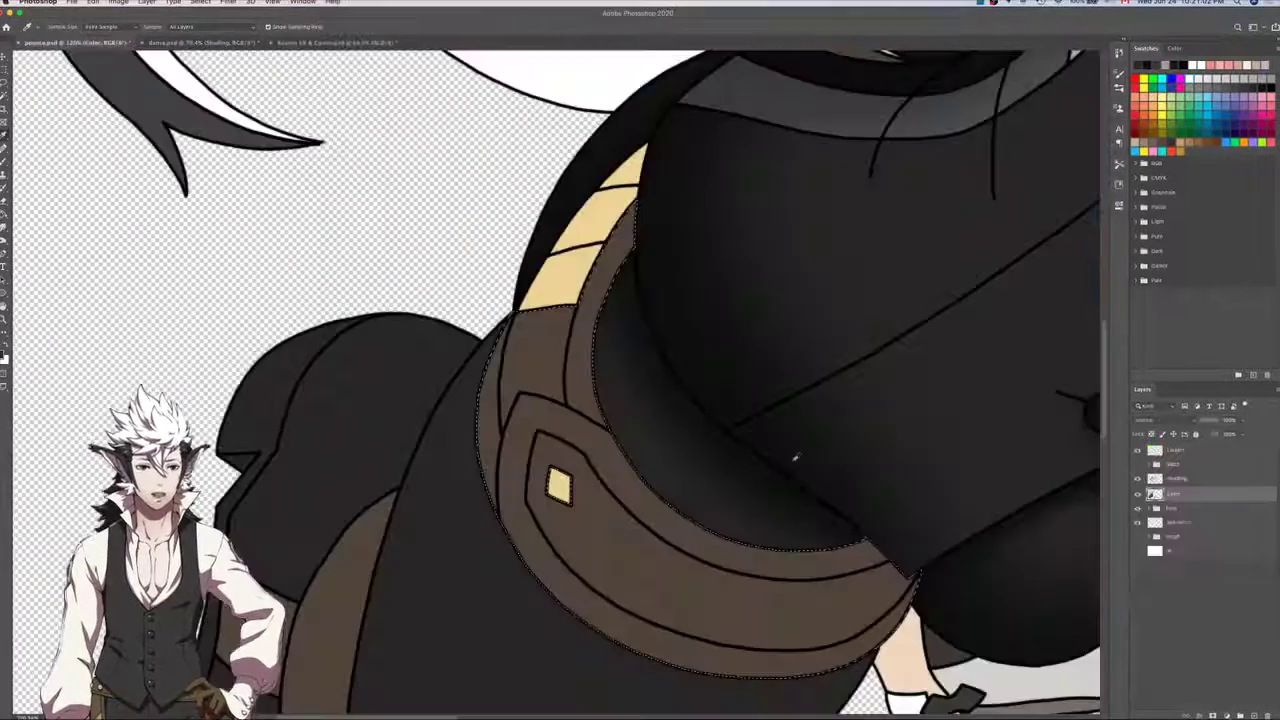
Brush soft dark brown shadow on the Shading layer where both ends of the belt meet the chest, and deselect.
click(1205, 480)
key(b)
mouse_move(942, 574)
mouse_down()
mouse_move(796, 468)
mouse_move(794, 497)
mouse_move(773, 461)
mouse_move(810, 254)
mouse_move(808, 337)
mouse_move(789, 303)
mouse_move(786, 421)
mouse_move(805, 520)
mouse_move(784, 503)
mouse_move(809, 323)
mouse_up()
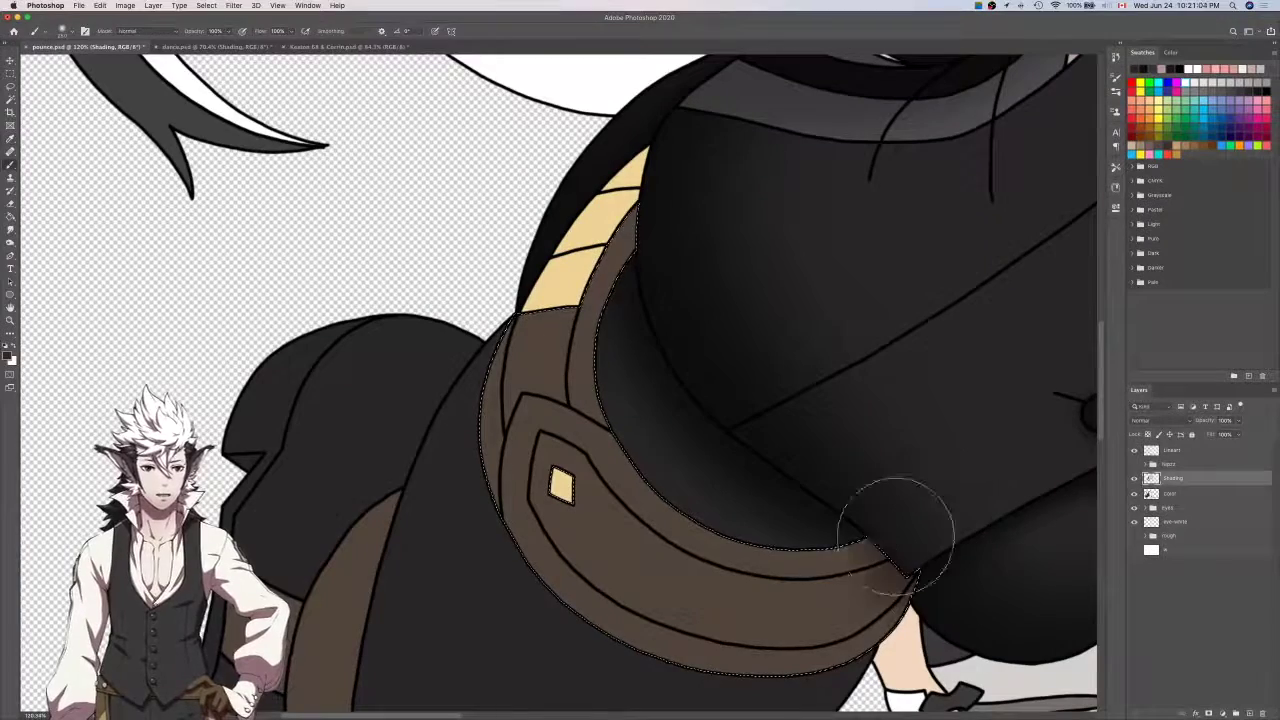
scroll(832, 487, up, 5)
scroll(832, 487, left, 3)
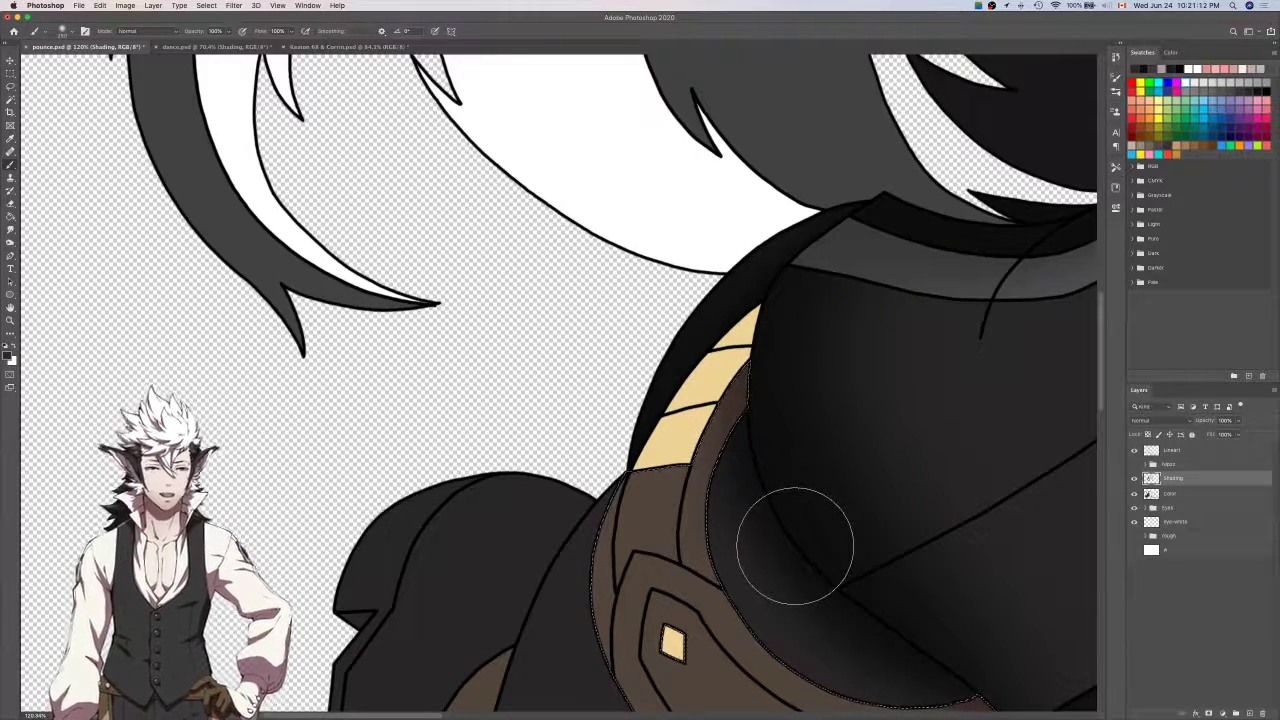
key(super+d)
Select the belt's outer brown border trim from the Lineart layer with the Magic Wand.
drag(981, 577, 943, 511)
click(1206, 450)
key(w)
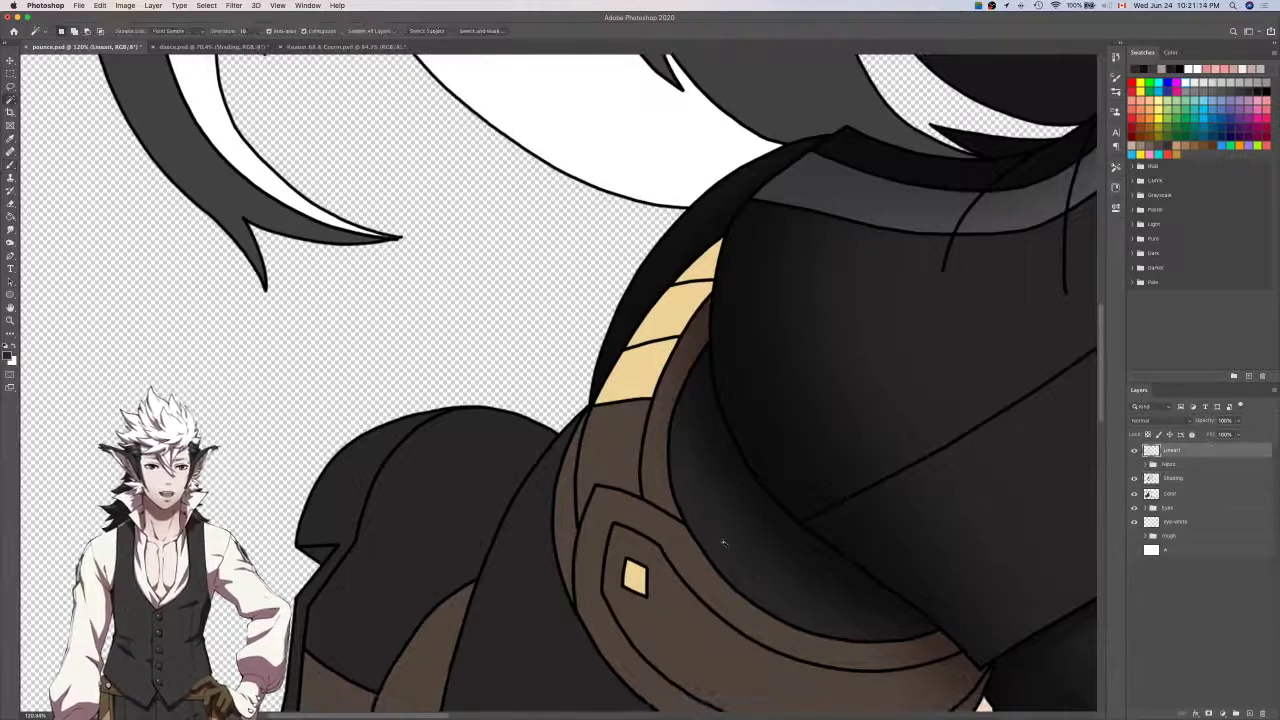
scroll(661, 545, down, 3)
click(663, 541)
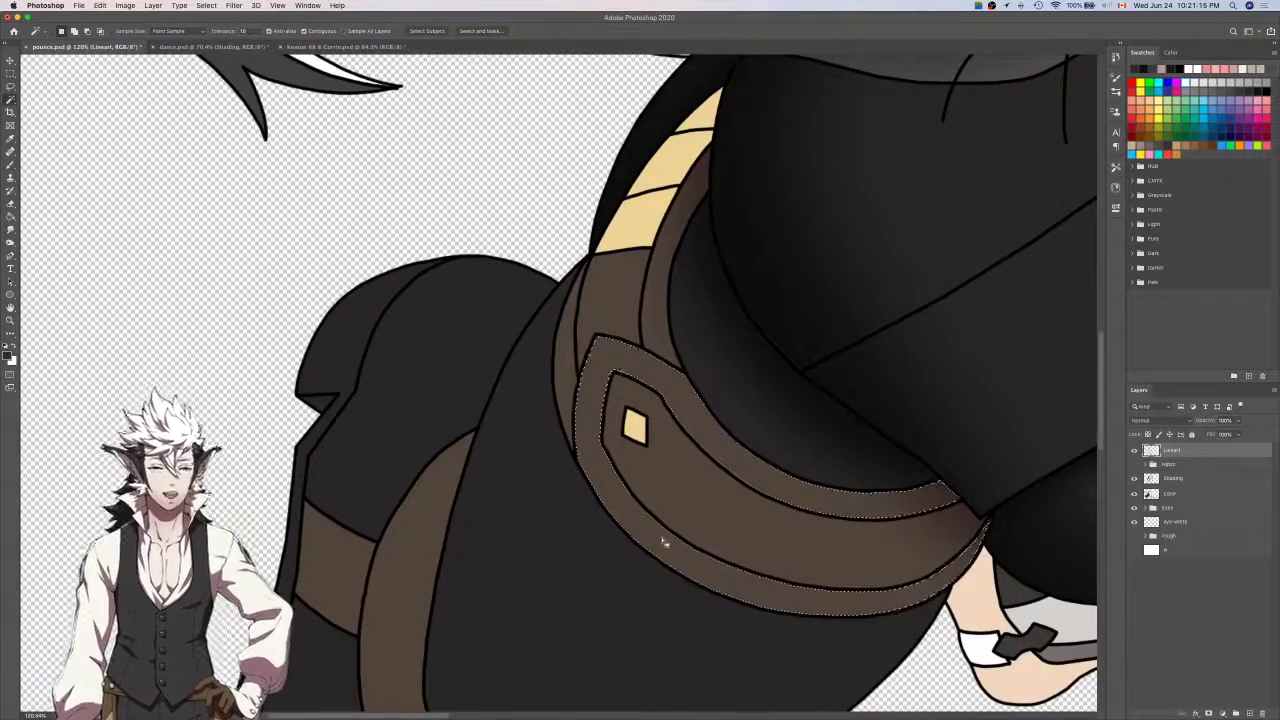
Extend the trim selection into its narrow tip under the chest flap with the Lasso tool.
key(l)
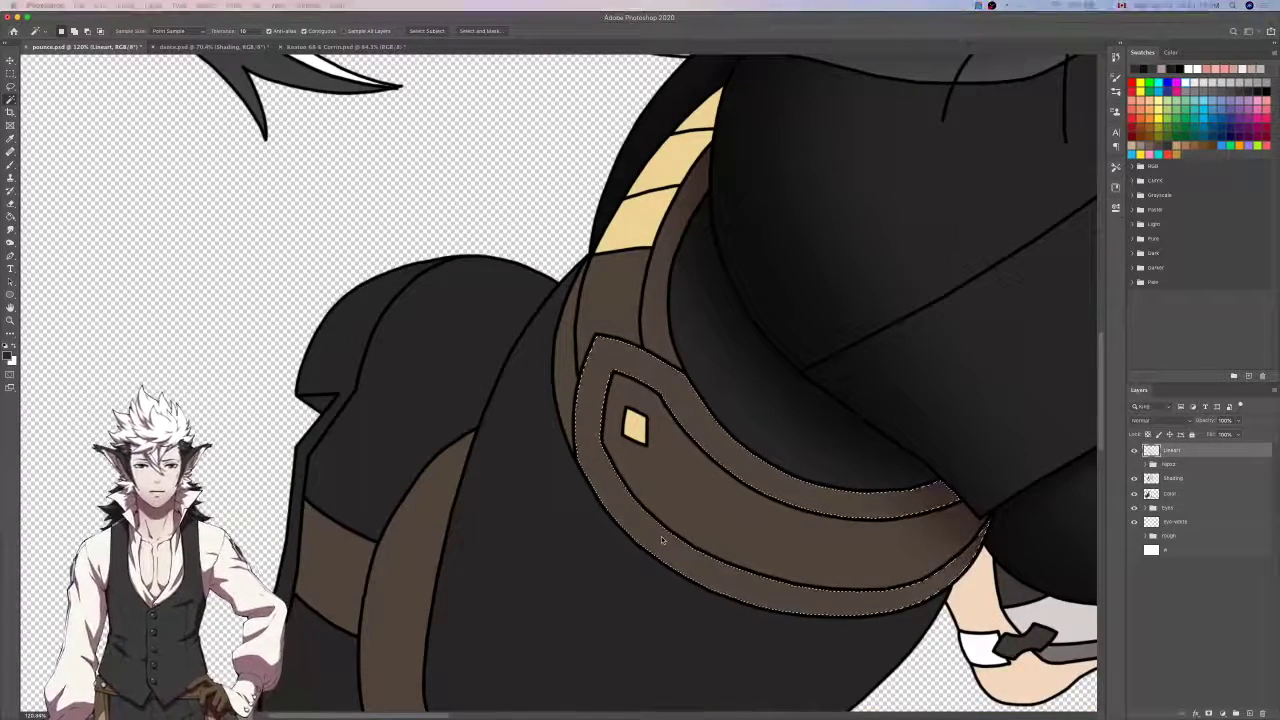
scroll(812, 537, right, 1)
scroll(812, 537, down, 1)
scroll(931, 487, up, 15)
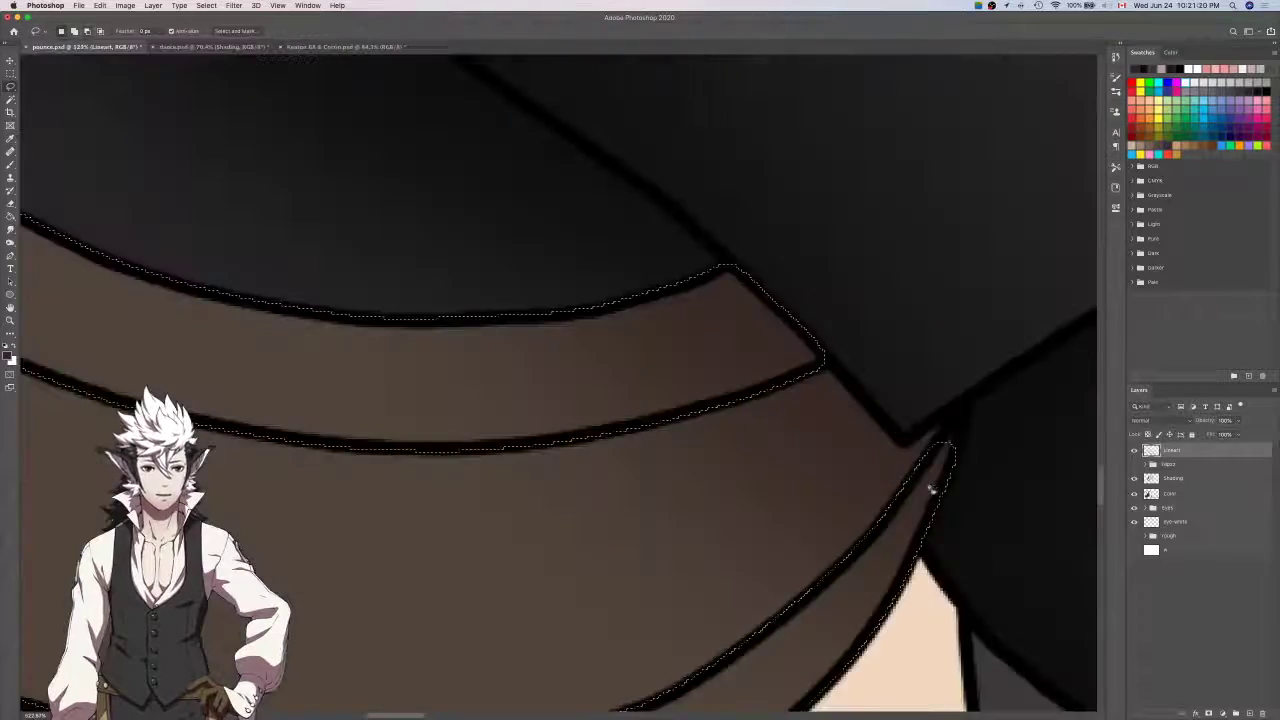
scroll(960, 450, down, 3)
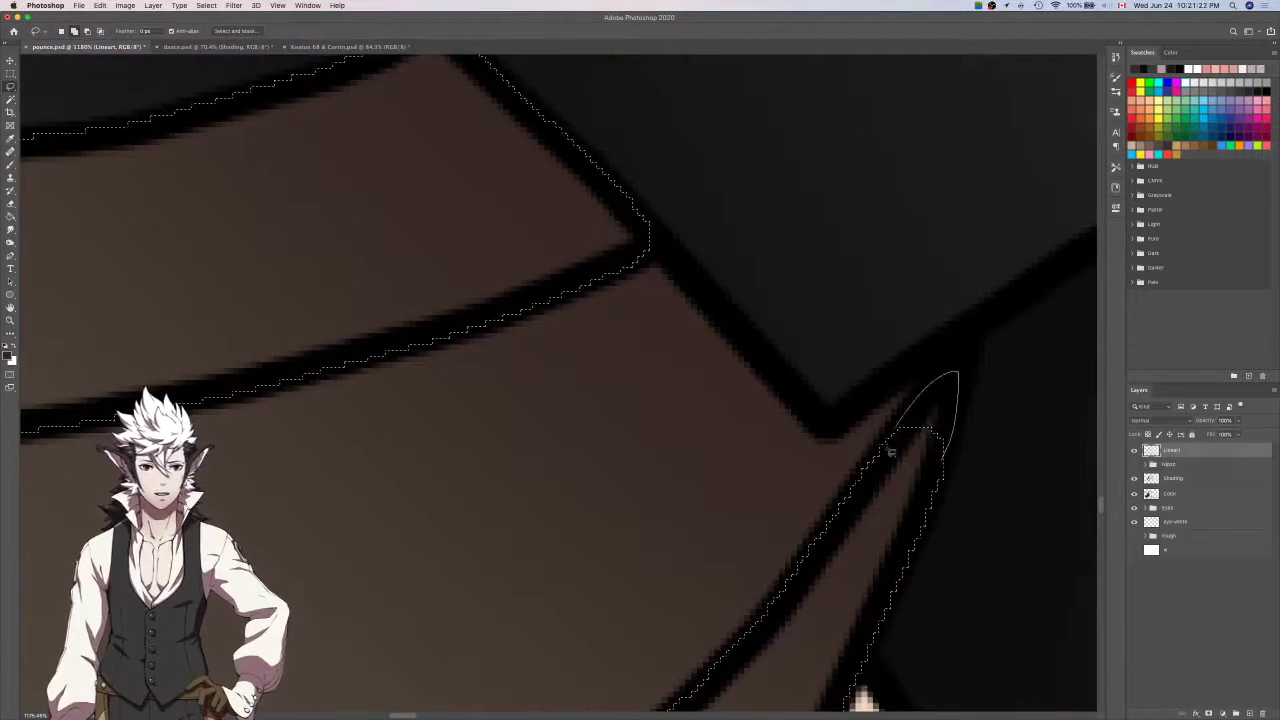
scroll(891, 443, down, 3)
scroll(891, 451, down, 3)
scroll(888, 451, left, 4)
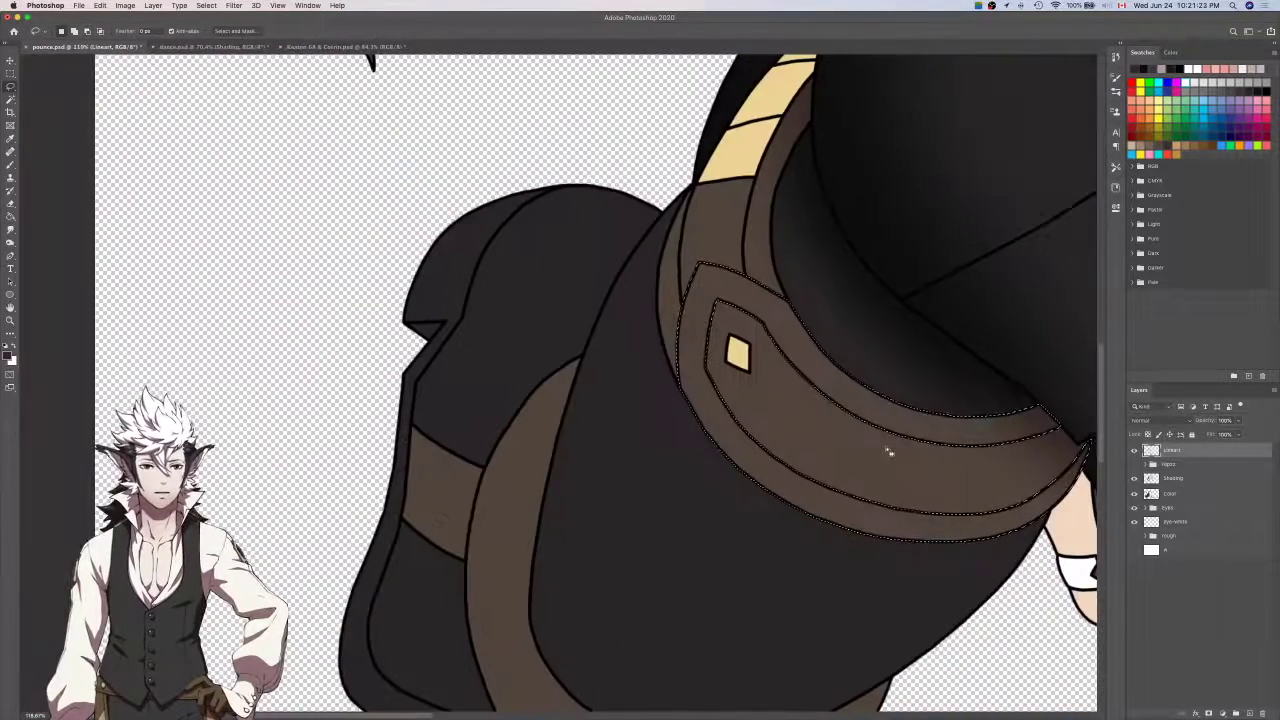
Try a smaller soft brush on the Shading layer to shade the lower edge of the selected belt trim.
click(1212, 481)
key(b)
key(bracketleft)
key(bracketleft)
key(bracketleft)
key(bracketleft)
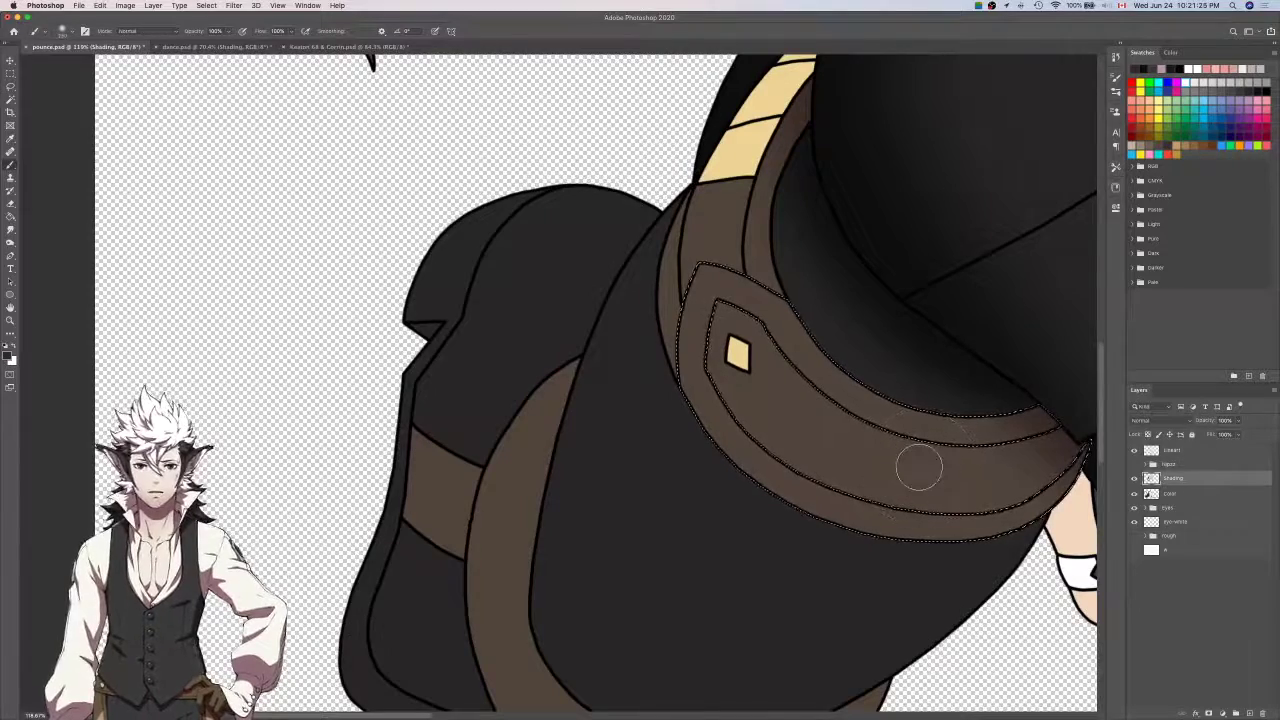
scroll(919, 466, right, 4)
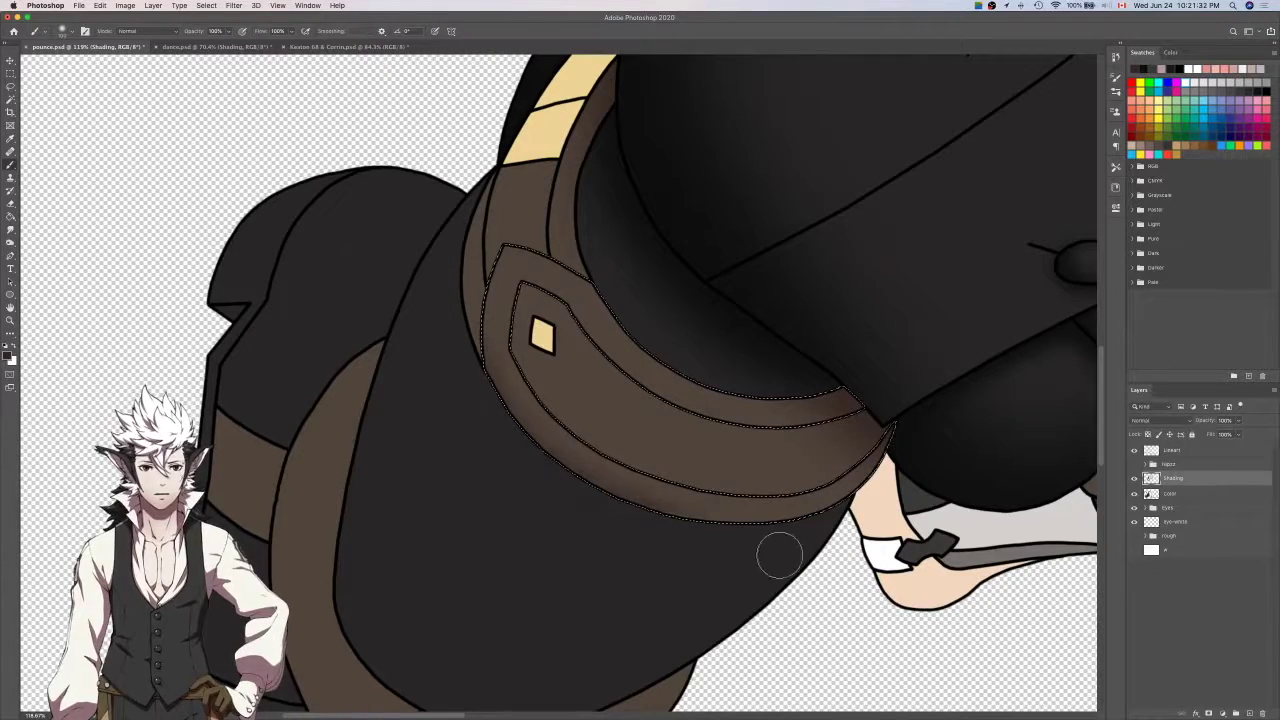
Examine the belt, trim and leg shading in dance.psd as a reference for the belt in pounce.psd.
scroll(747, 505, down, 3)
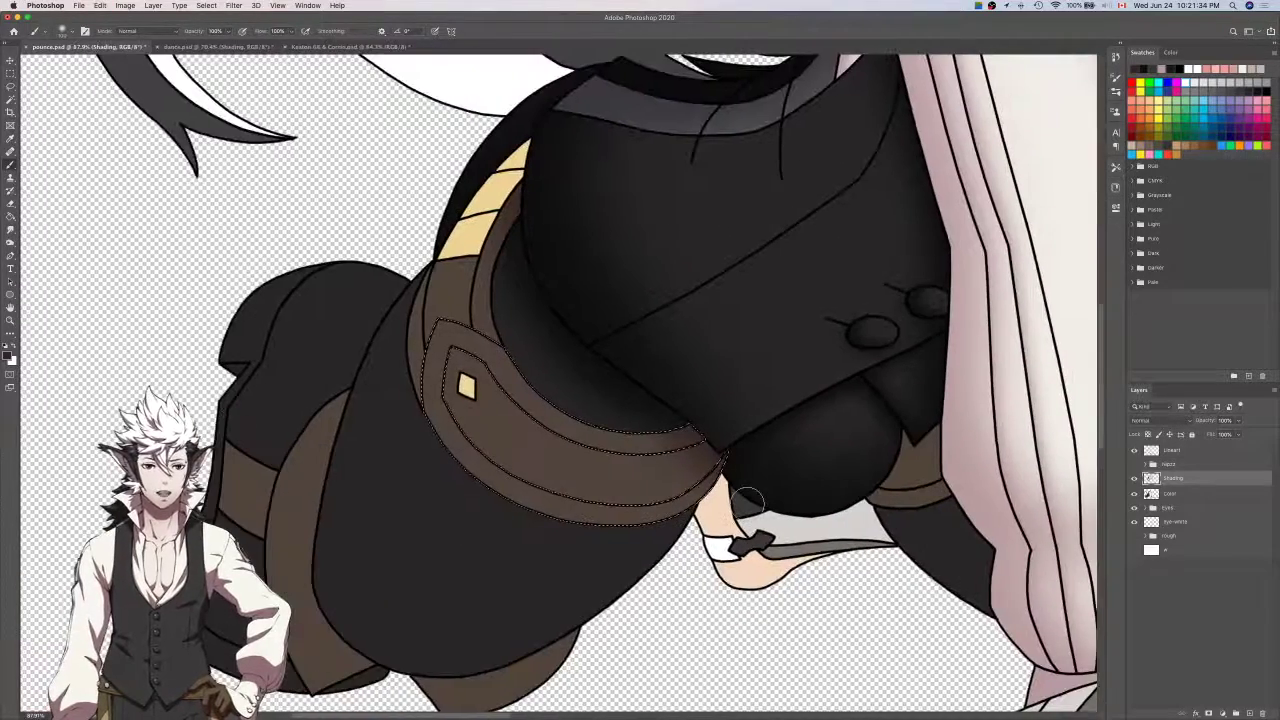
scroll(748, 500, down, 3)
scroll(748, 500, left, 3)
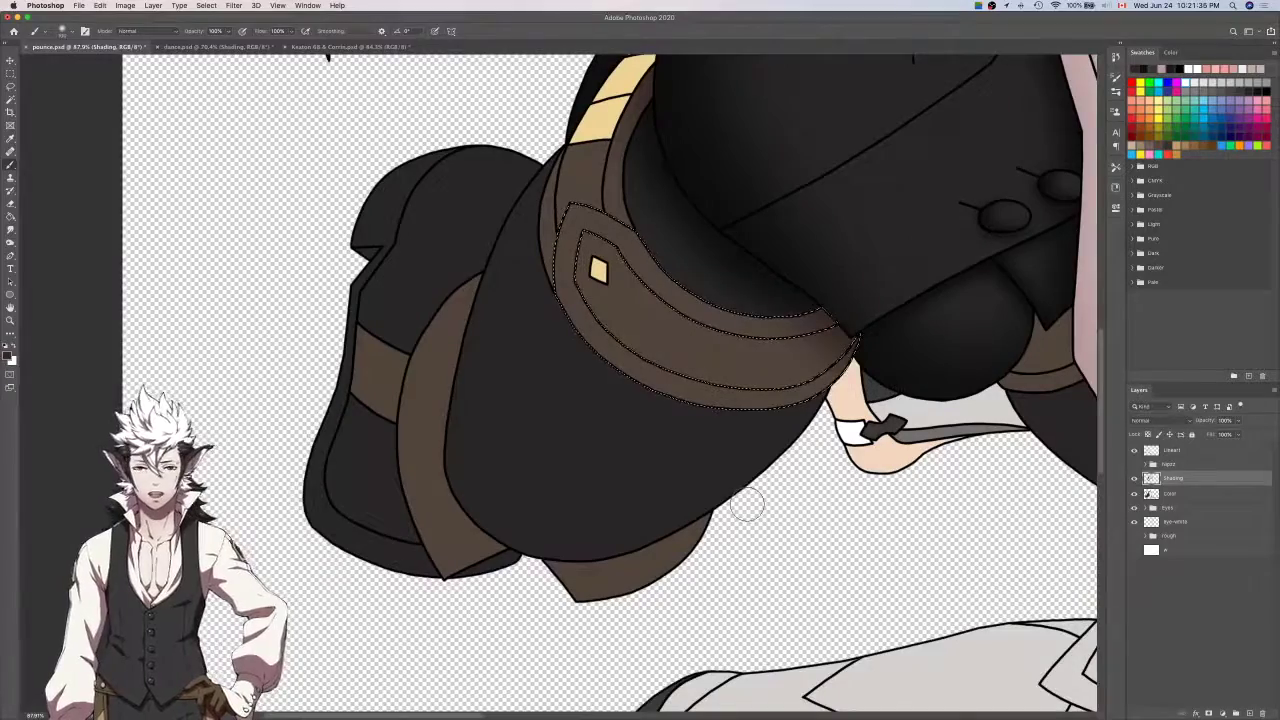
scroll(747, 503, up, 5)
scroll(747, 503, right, 2)
key(ctrl+Tab)
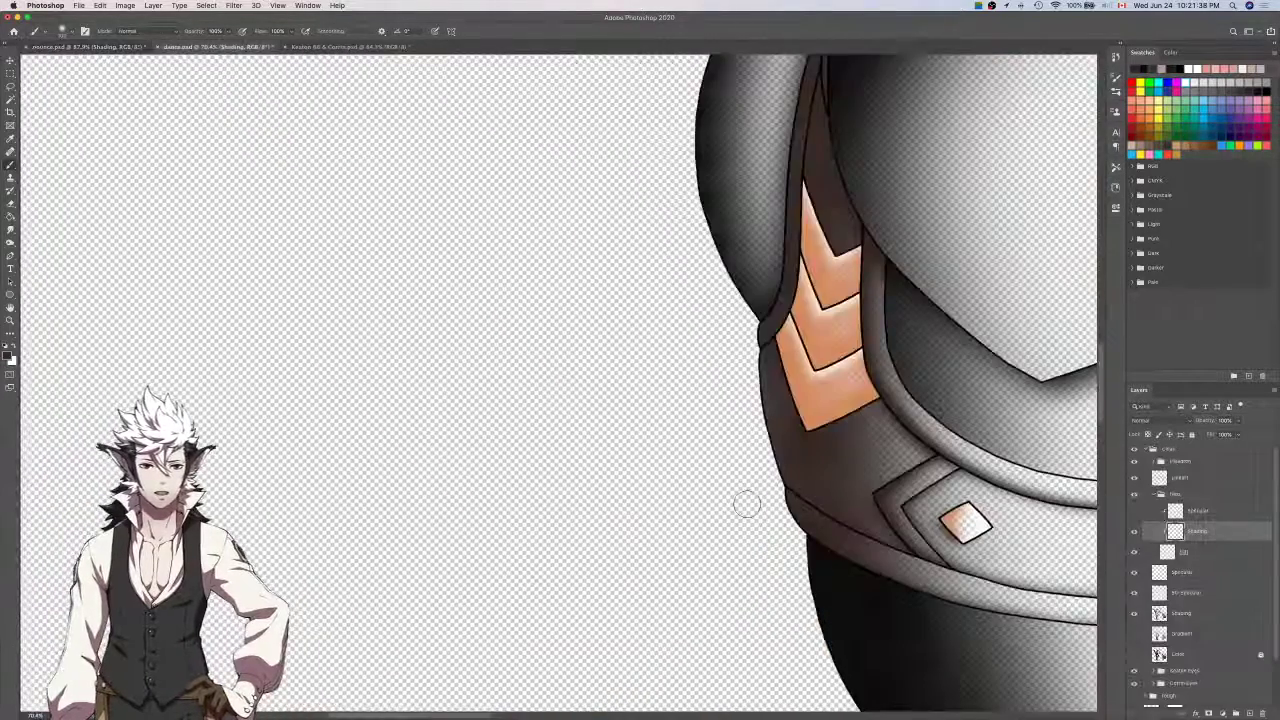
scroll(747, 504, down, 3)
scroll(747, 505, down, 2)
scroll(747, 505, right, 2)
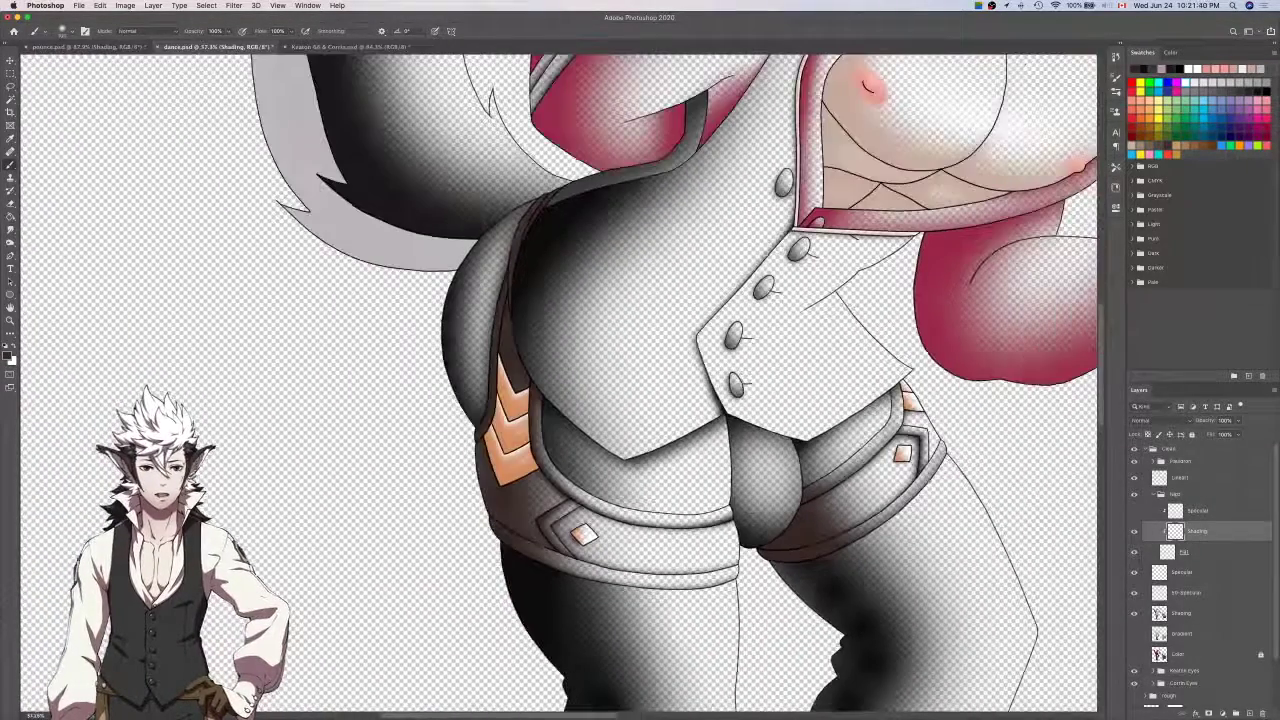
scroll(790, 540, down, 5)
scroll(790, 540, left, 2)
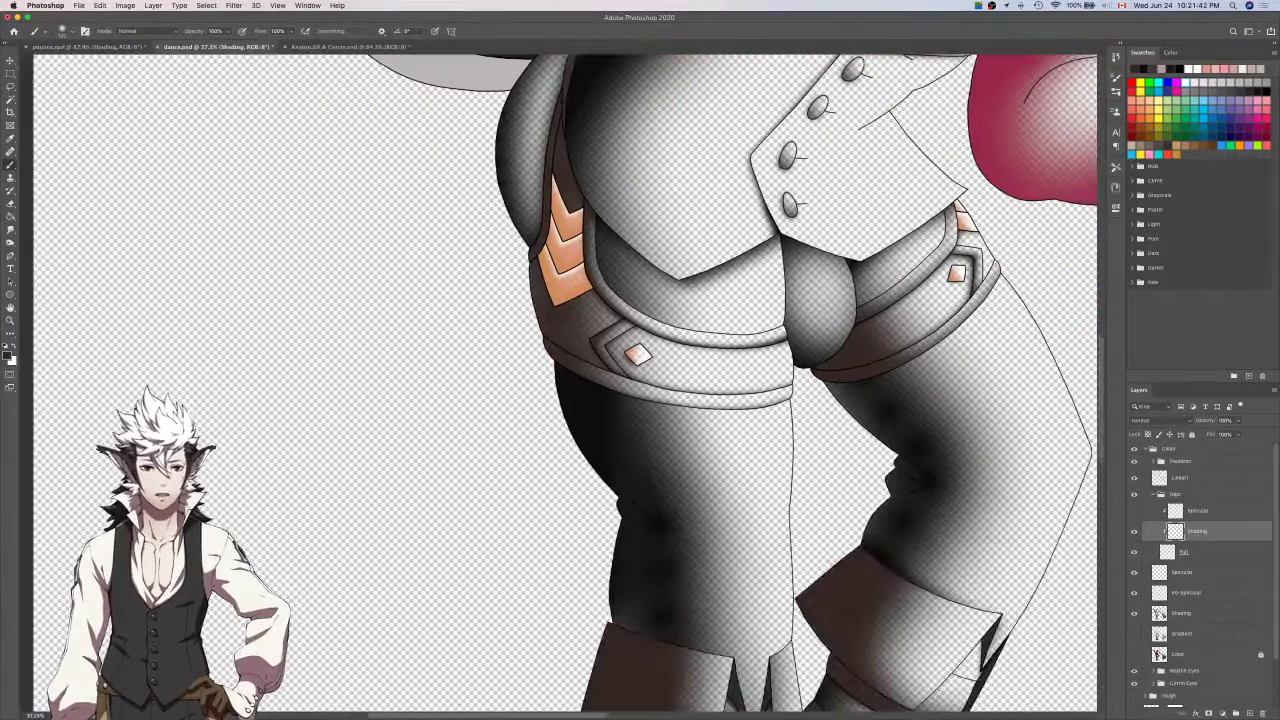
scroll(762, 404, up, 6)
scroll(763, 406, left, 10)
scroll(763, 406, right, 7)
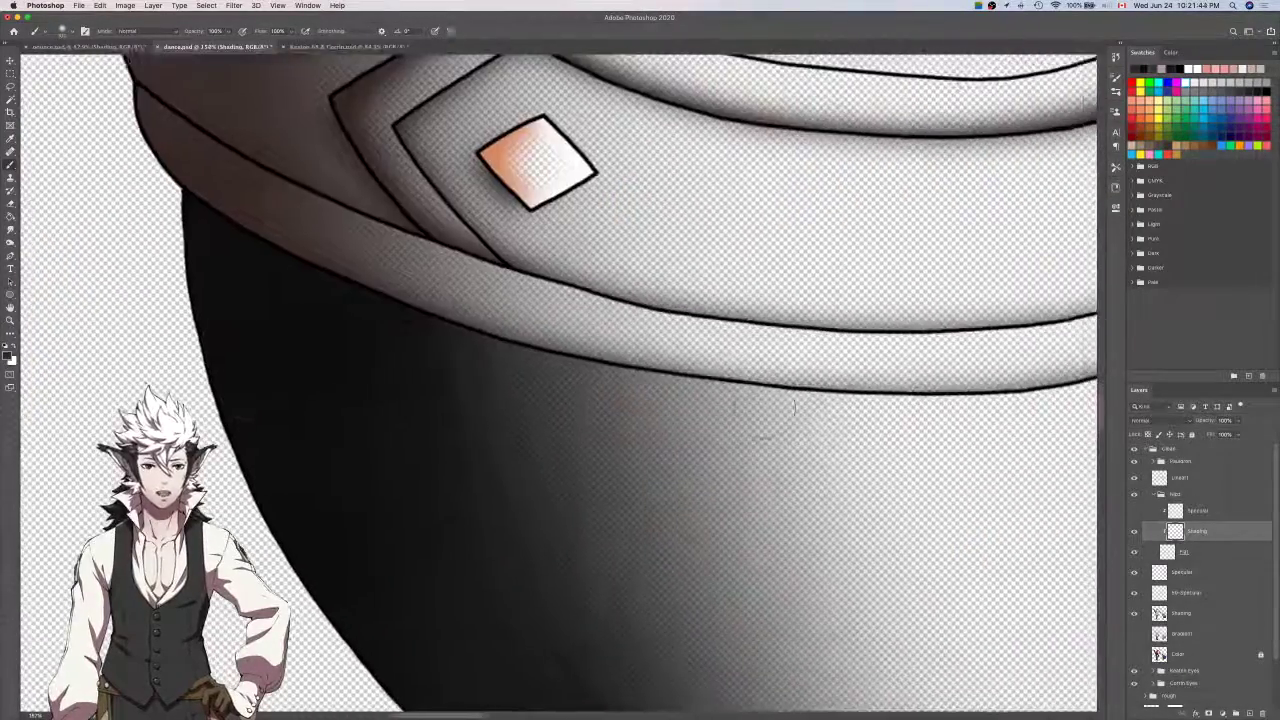
scroll(763, 406, down, 4)
scroll(763, 406, down, 3)
scroll(765, 408, up, 2)
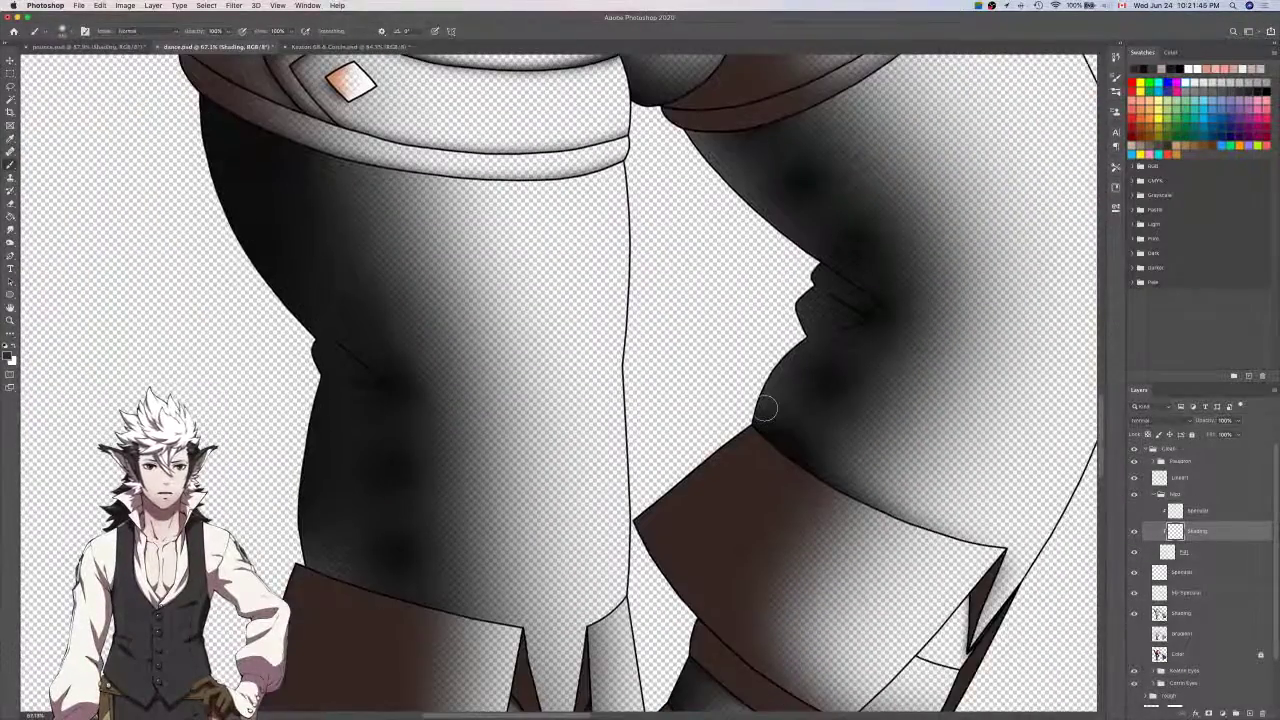
scroll(765, 407, down, 6)
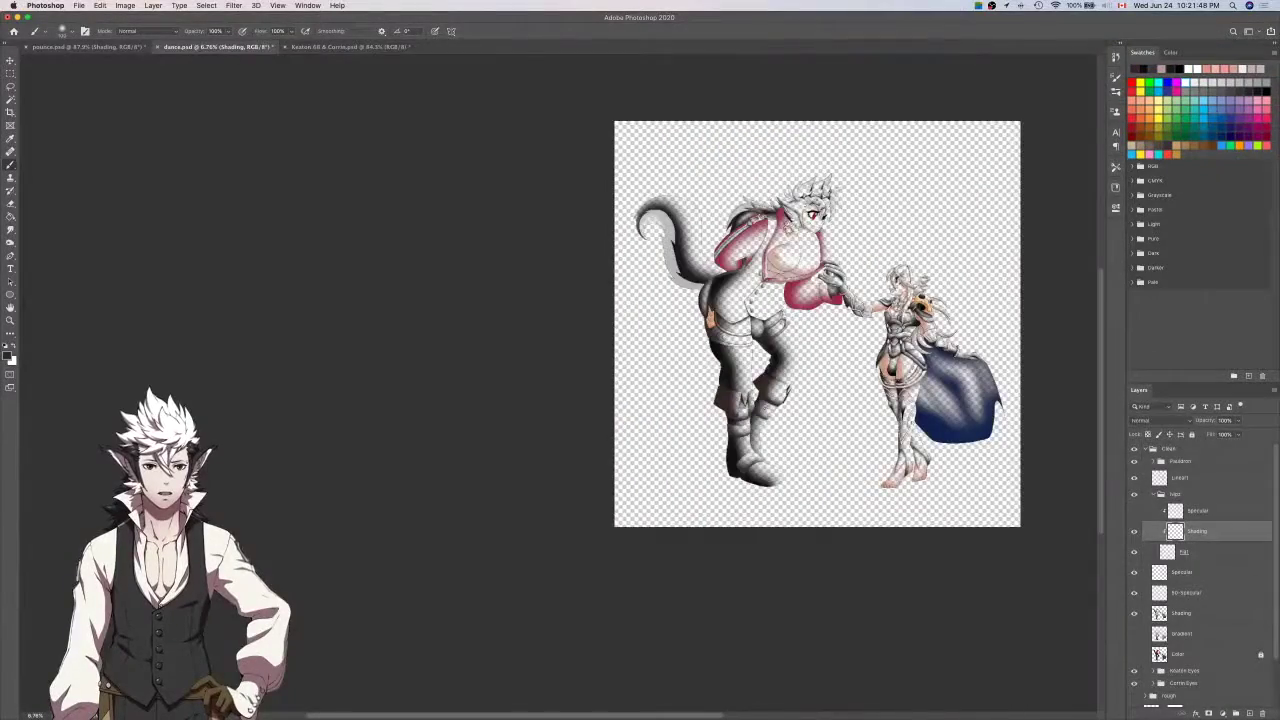
Compare the belt trim in pounce.psd with the shading around the diamond in dance.psd and in the third open illustration.
key(ctrl+Tab)
scroll(764, 407, left, 7)
scroll(764, 407, down, 5)
scroll(764, 407, up, 4)
key(ctrl+Tab)
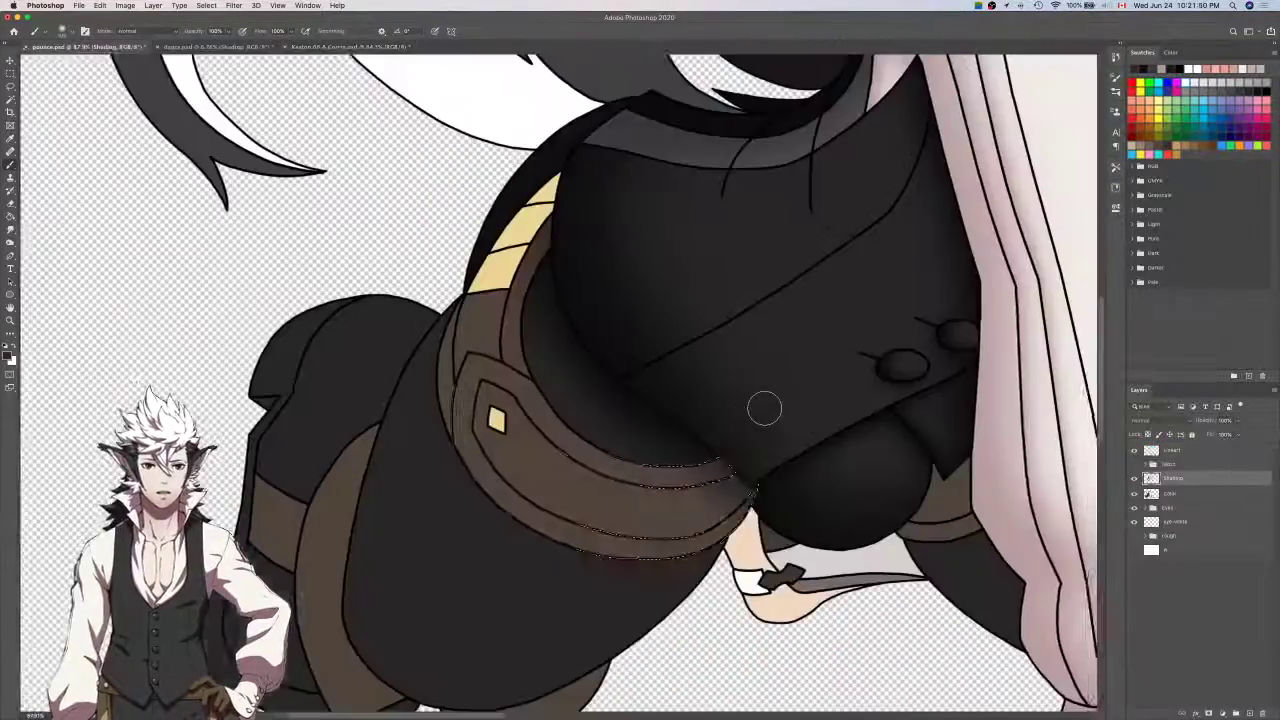
scroll(764, 408, left, 4)
scroll(590, 398, up, 3)
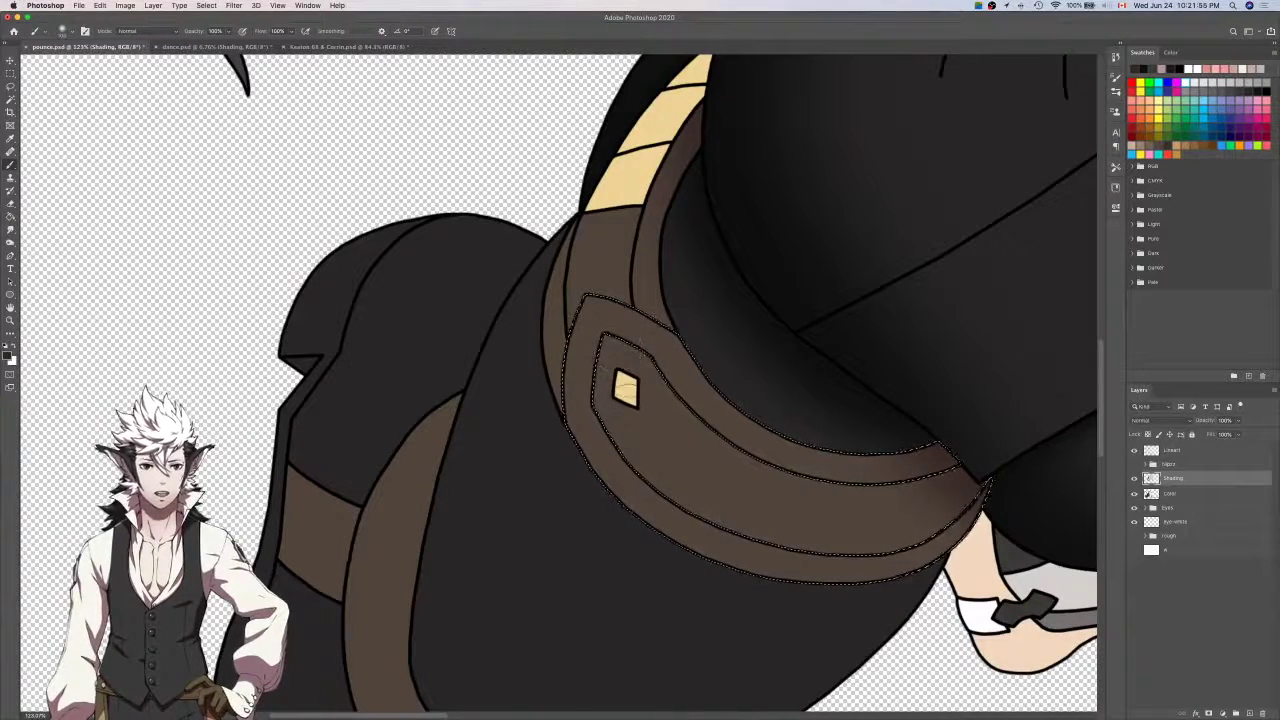
key(ctrl+Tab)
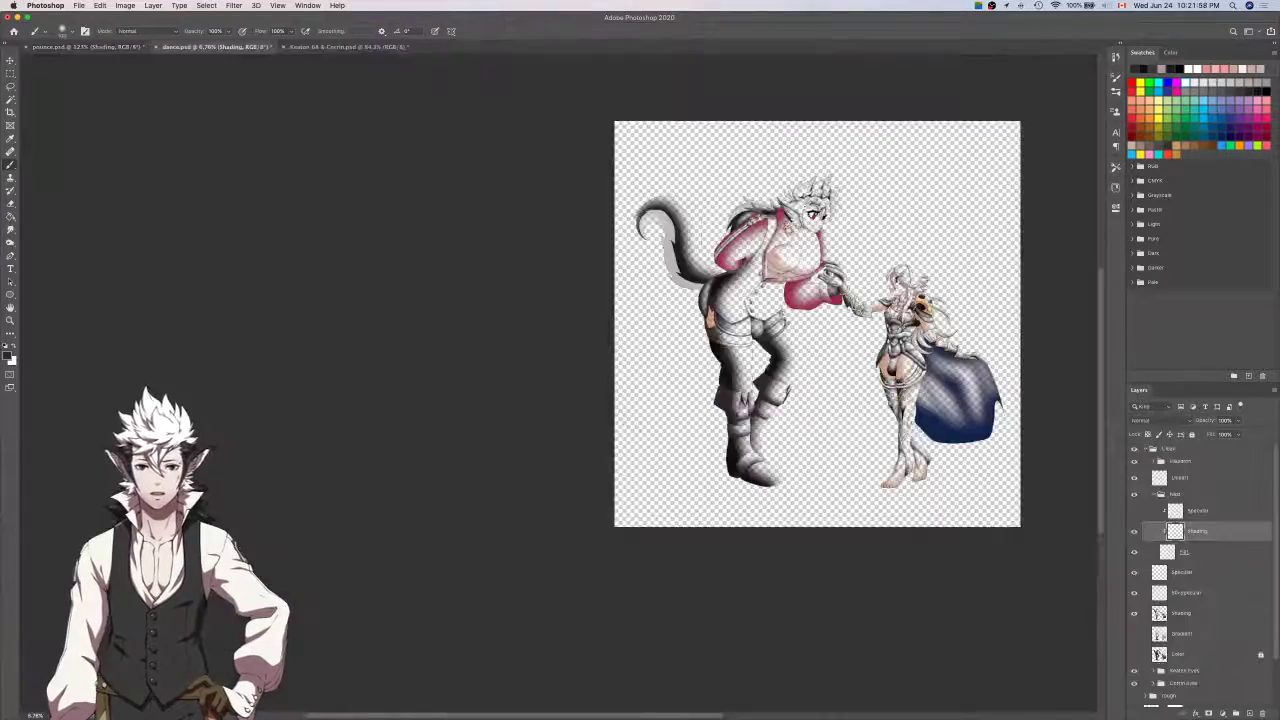
scroll(730, 298, up, 10)
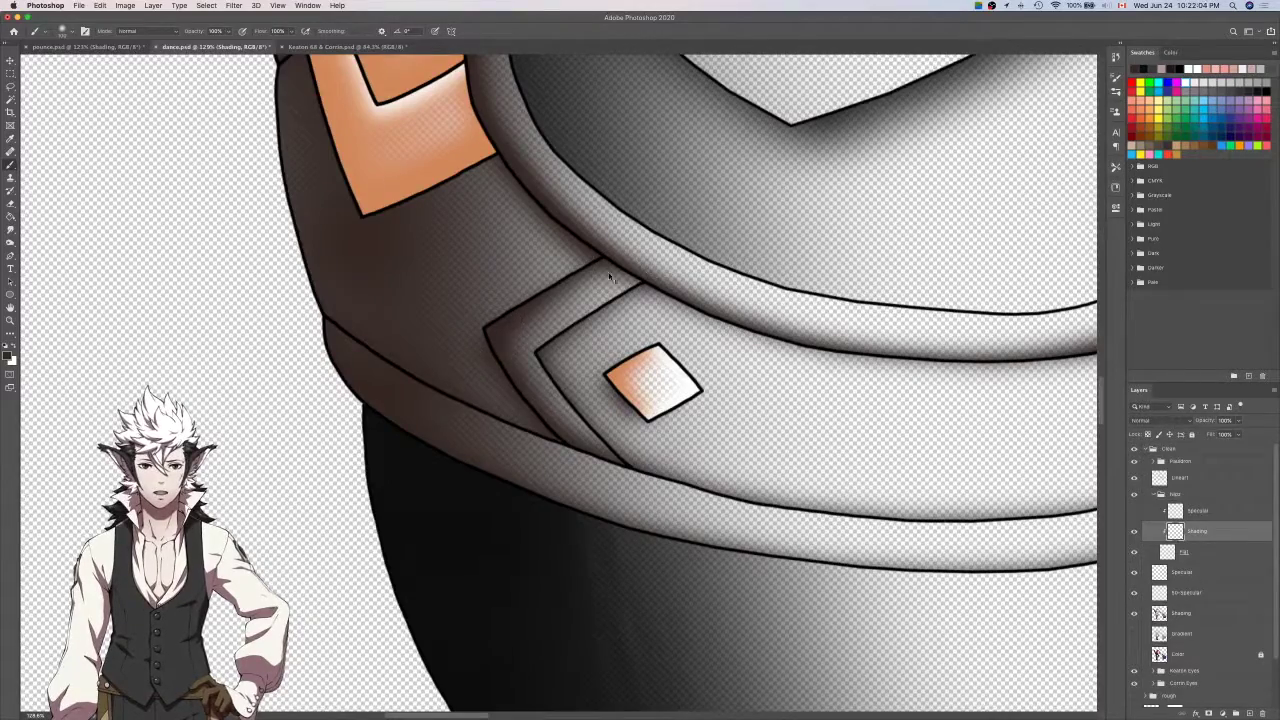
key(ctrl+Tab)
key(ctrl+Tab)
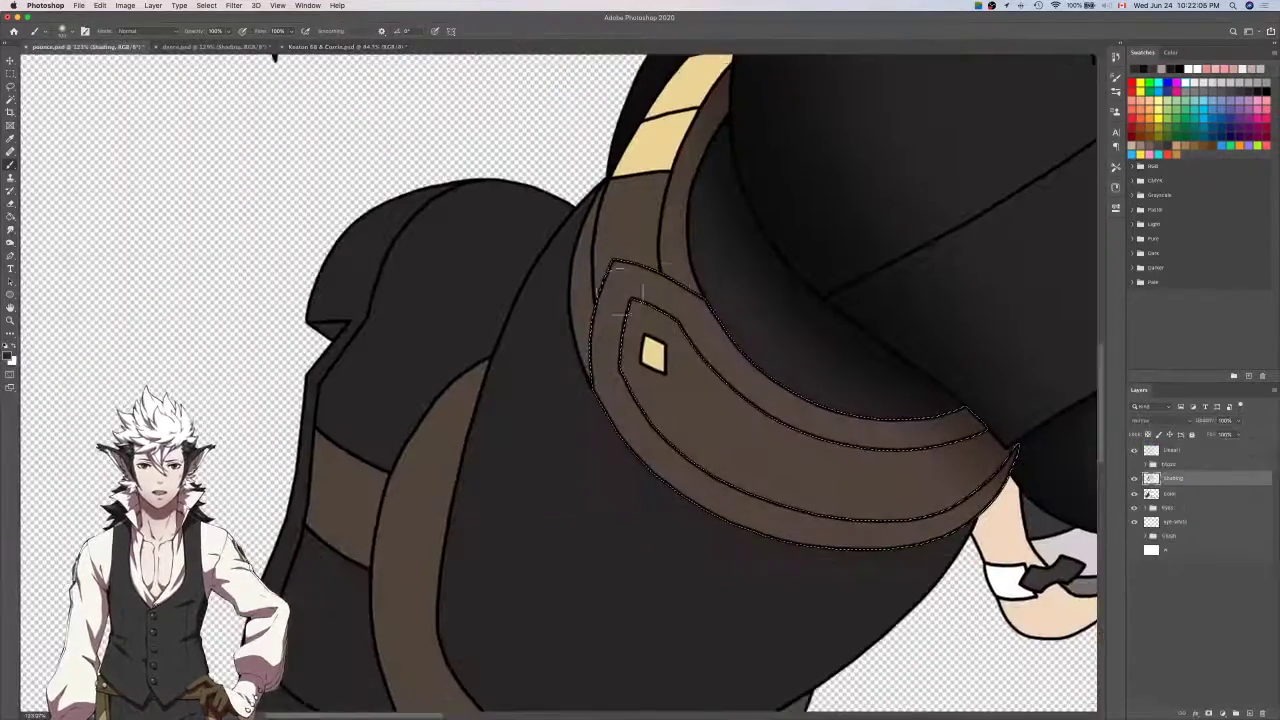
key(ctrl+Tab)
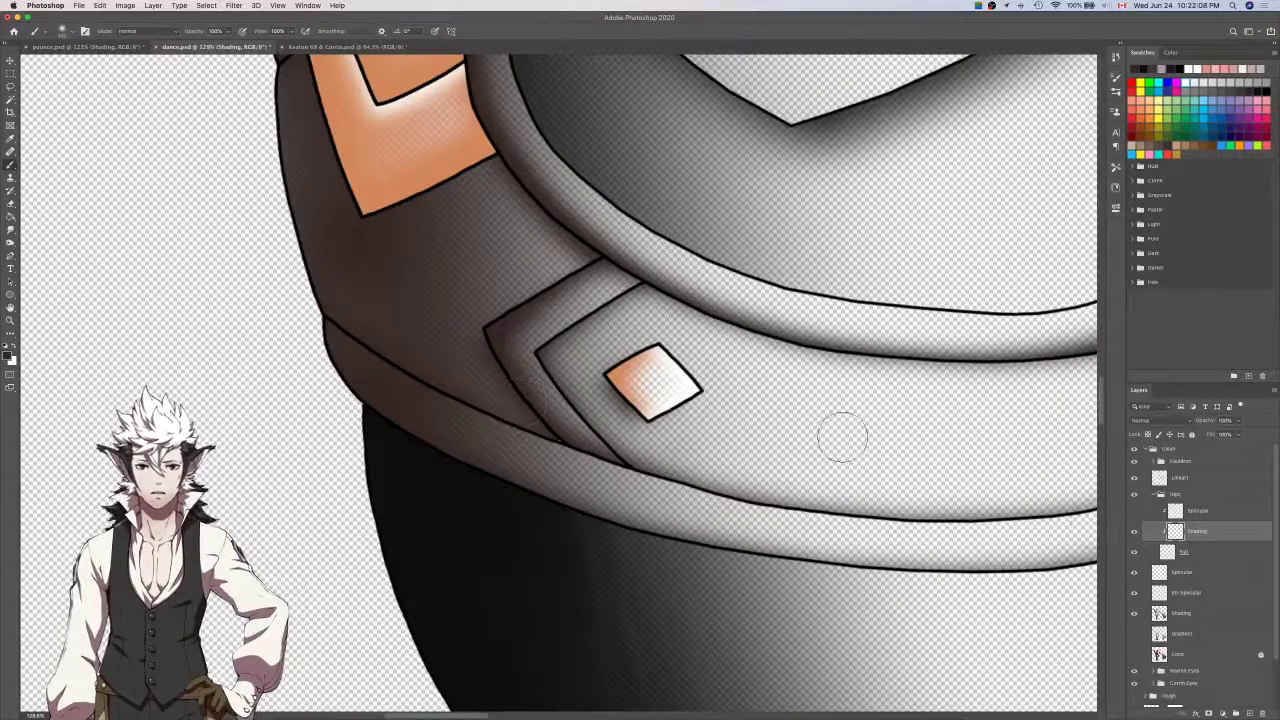
key(ctrl+Tab)
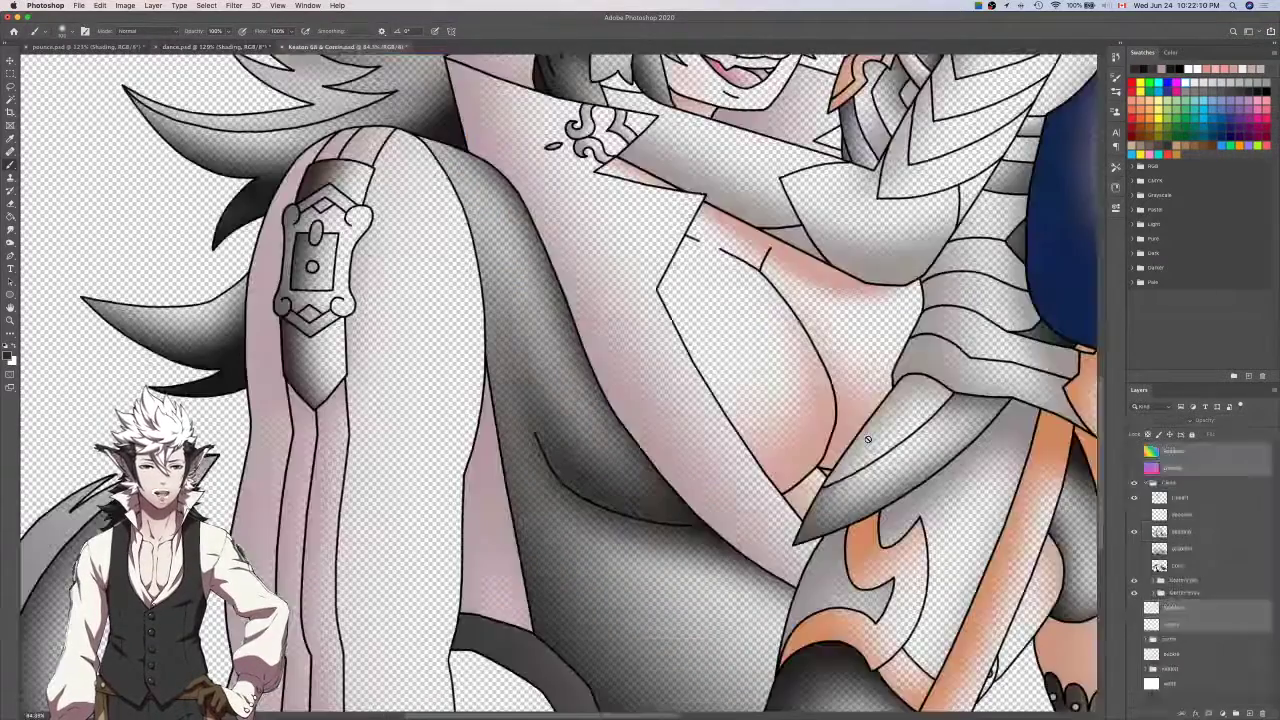
Return to pounce.psd and brush soft dark brown shadow around the trim's outer end beside the gold square.
key(ctrl+Tab)
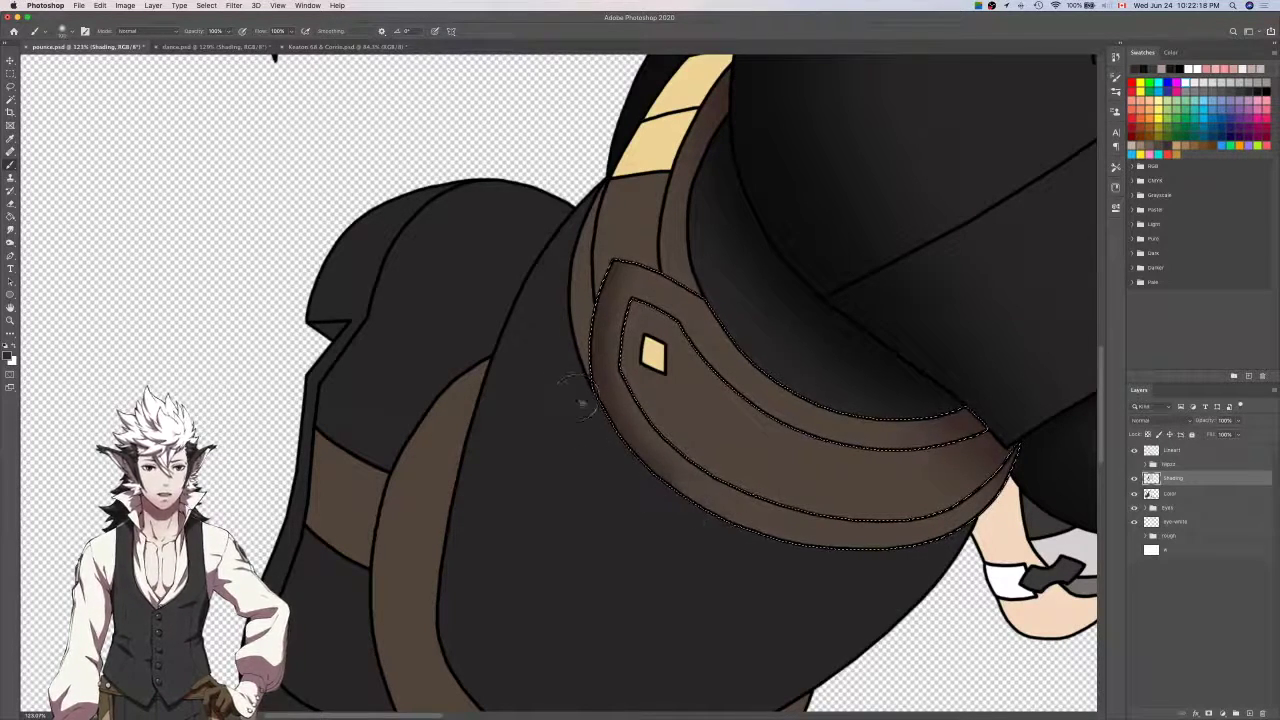
scroll(640, 465, right, 5)
scroll(640, 465, down, 2)
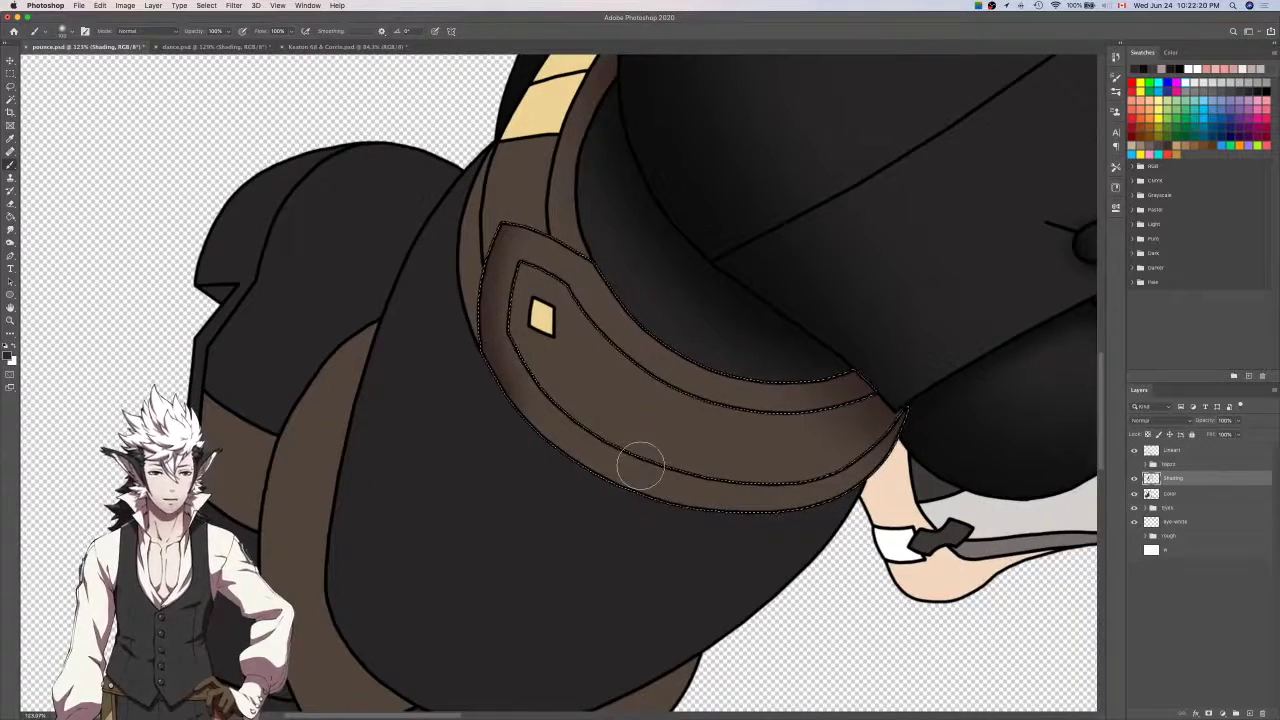
scroll(640, 465, up, 2)
scroll(640, 465, left, 2)
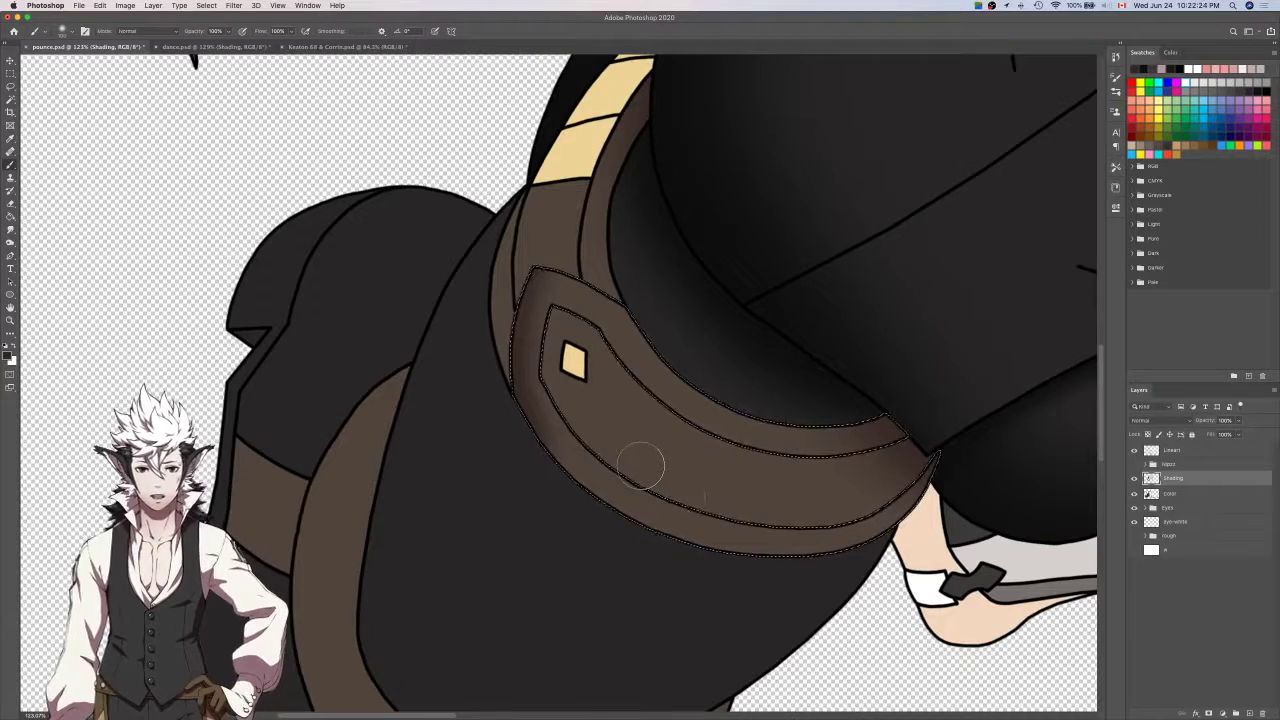
scroll(661, 481, right, 2)
scroll(661, 481, down, 1)
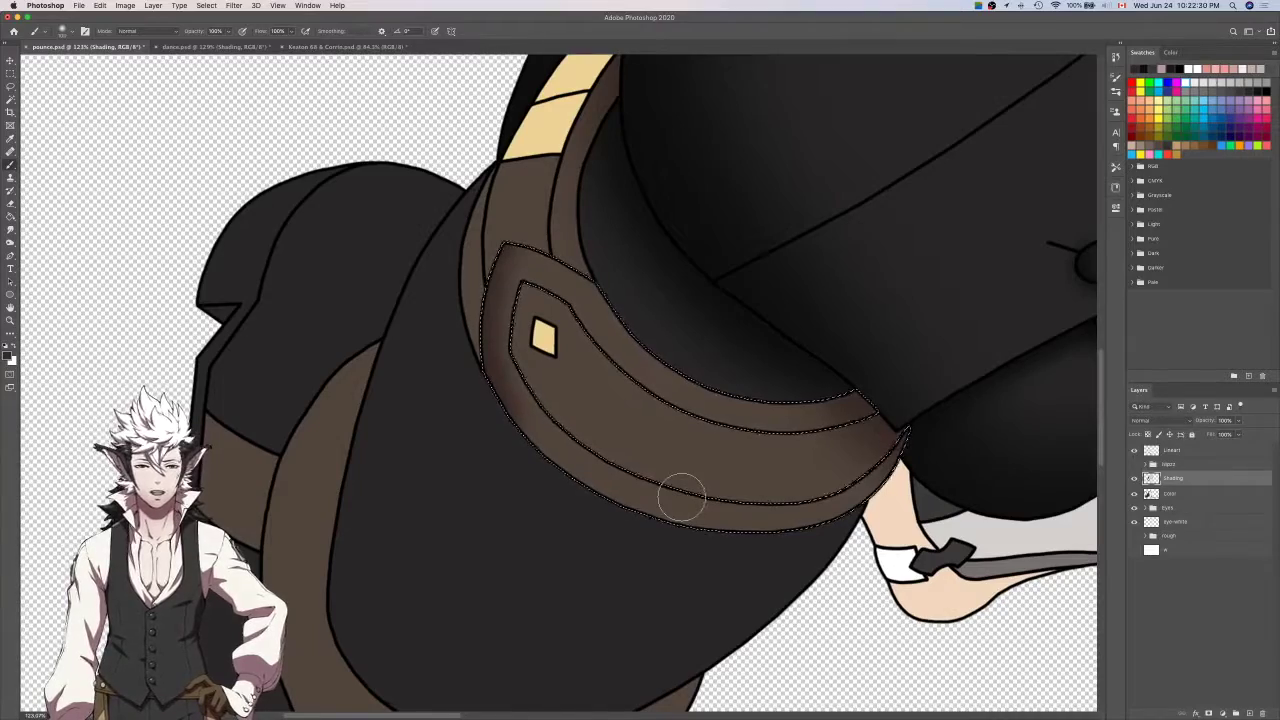
Continue the soft brown shadow along the lower band of the belt trim toward the chest flap.
scroll(681, 497, down, 5)
scroll(681, 497, right, 10)
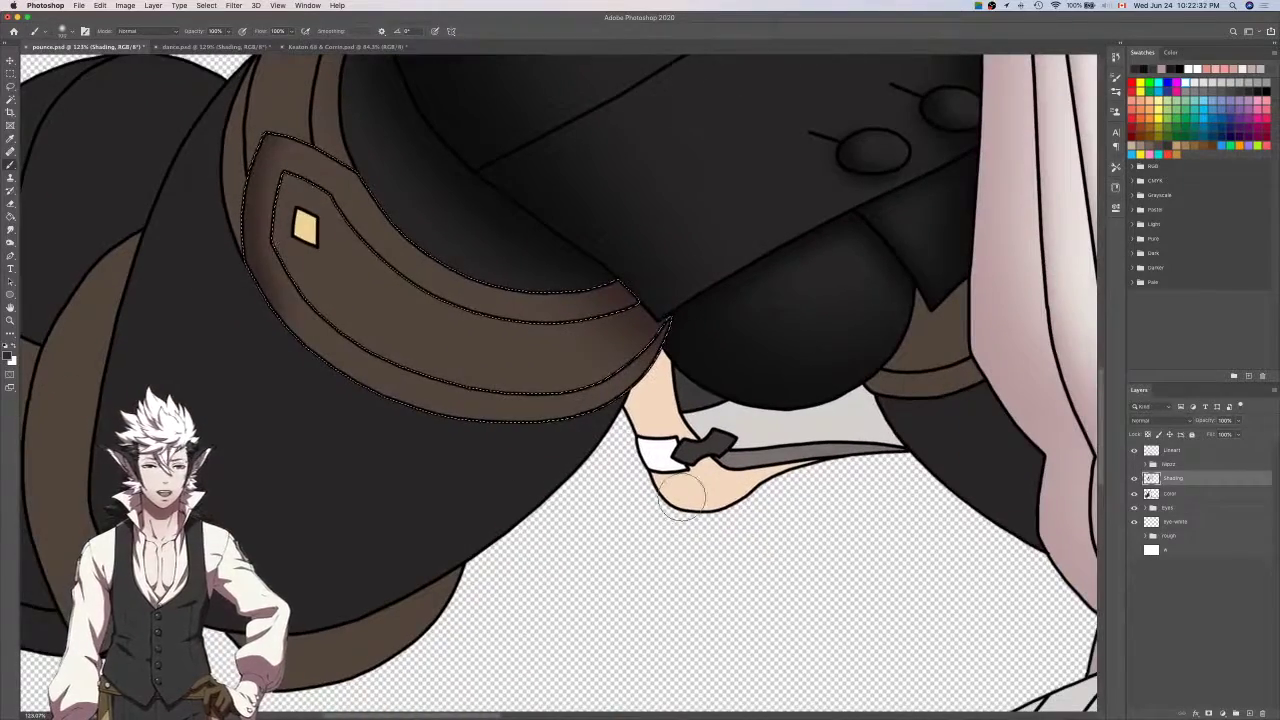
scroll(681, 497, down, 3)
scroll(681, 497, up, 8)
scroll(681, 497, right, 7)
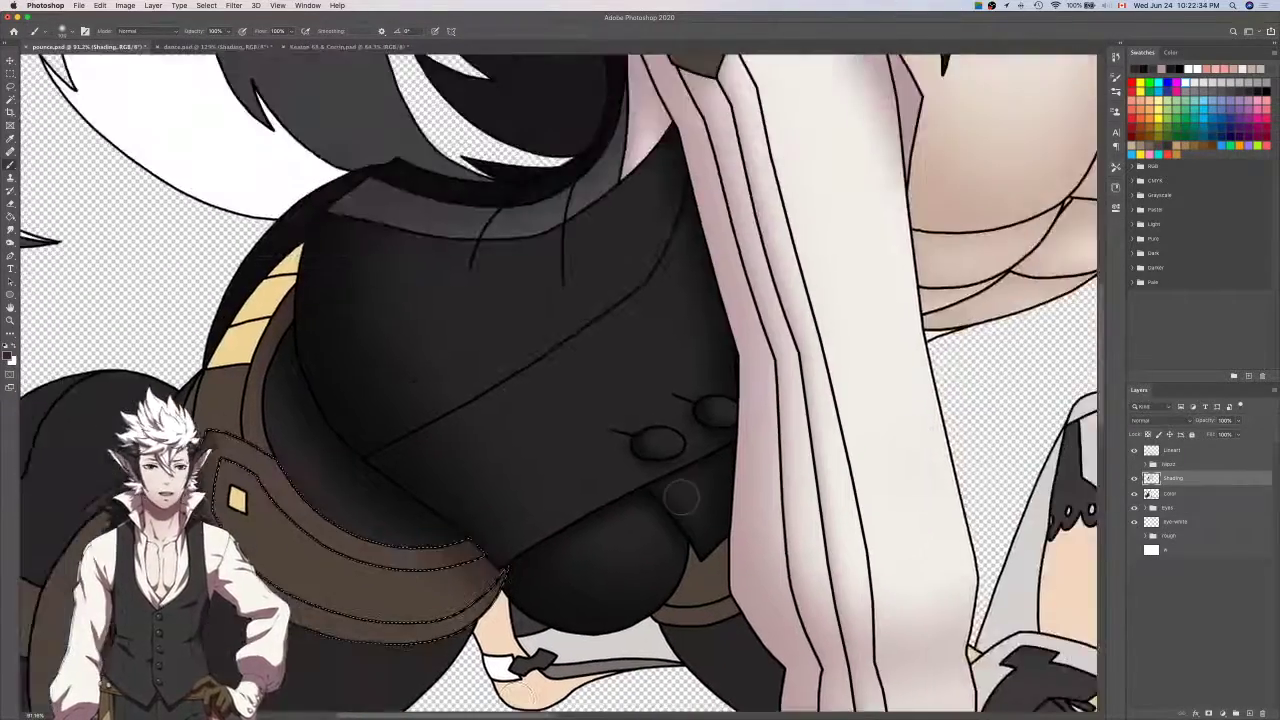
scroll(681, 497, up, 5)
scroll(681, 497, down, 6)
scroll(681, 497, left, 5)
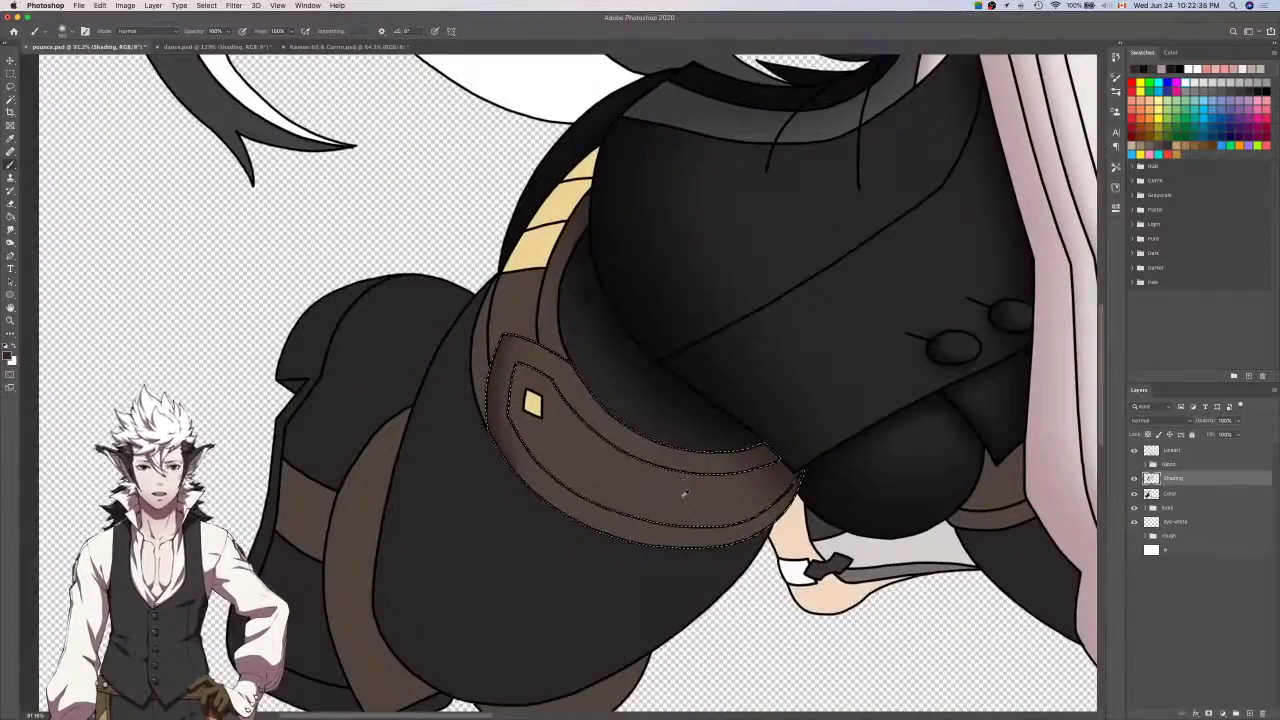
scroll(682, 497, up, 3)
scroll(682, 497, down, 2)
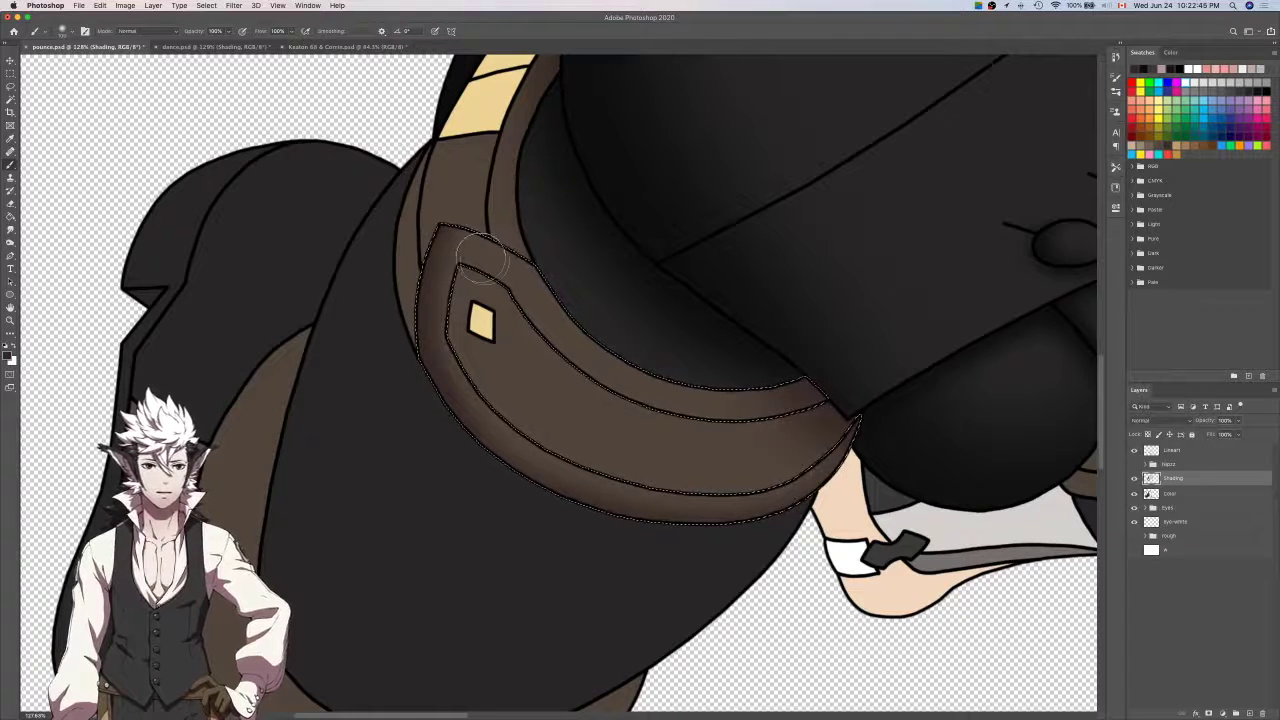
Brush dark brown shadow across the trim's upper corner above the gold square and soften it with the Eraser.
drag(425, 232, 643, 280)
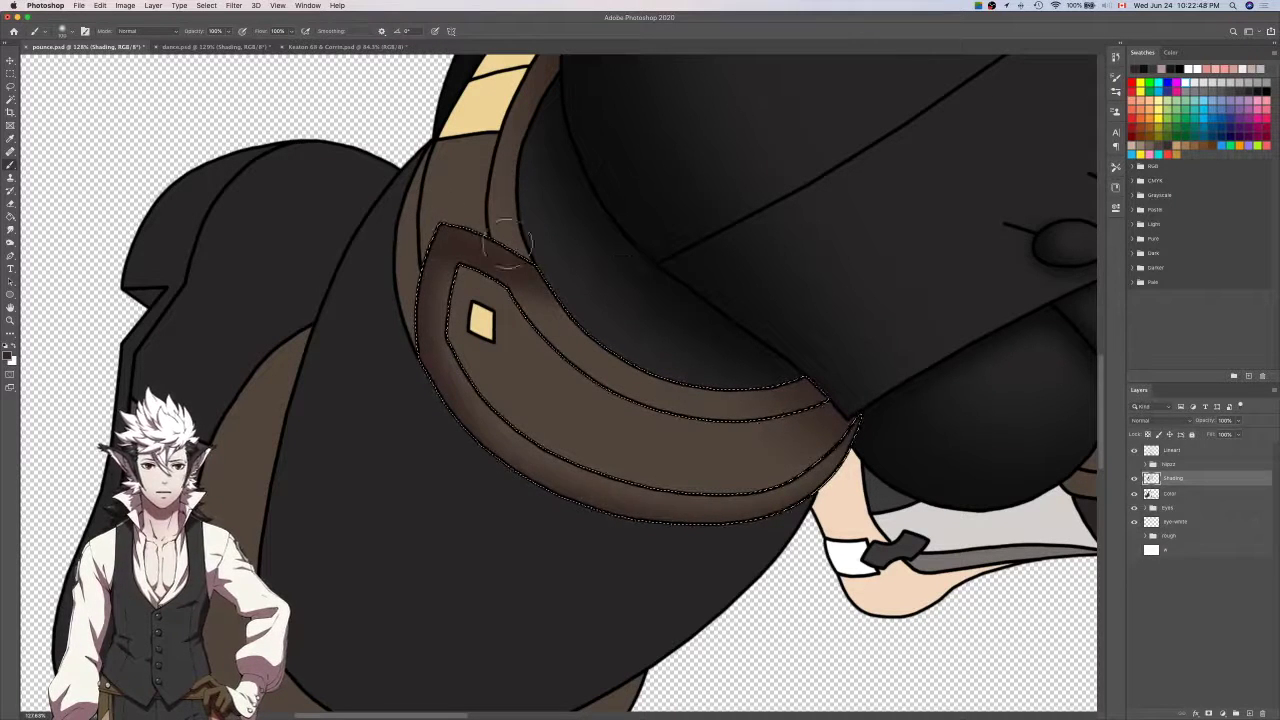
key(w)
key(b)
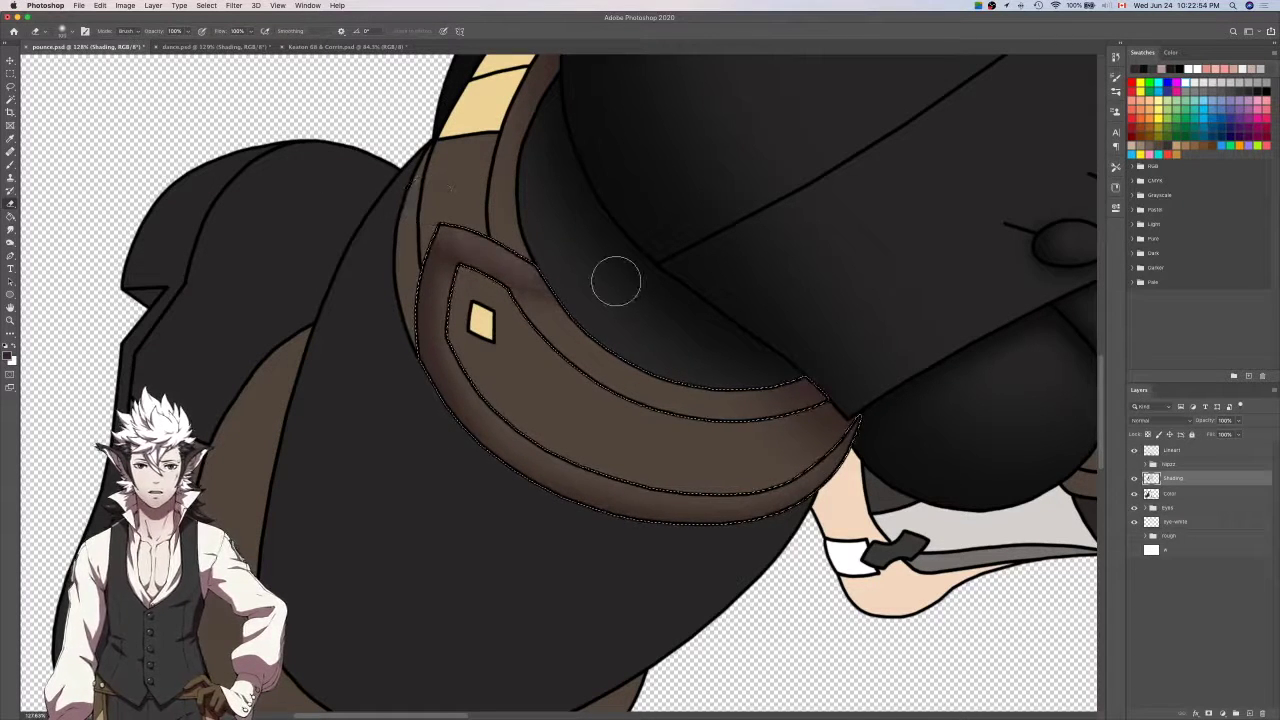
Darken the trim's upper band up to the chest flap and erase along it to leave a soft shadow gradient.
drag(545, 272, 488, 258)
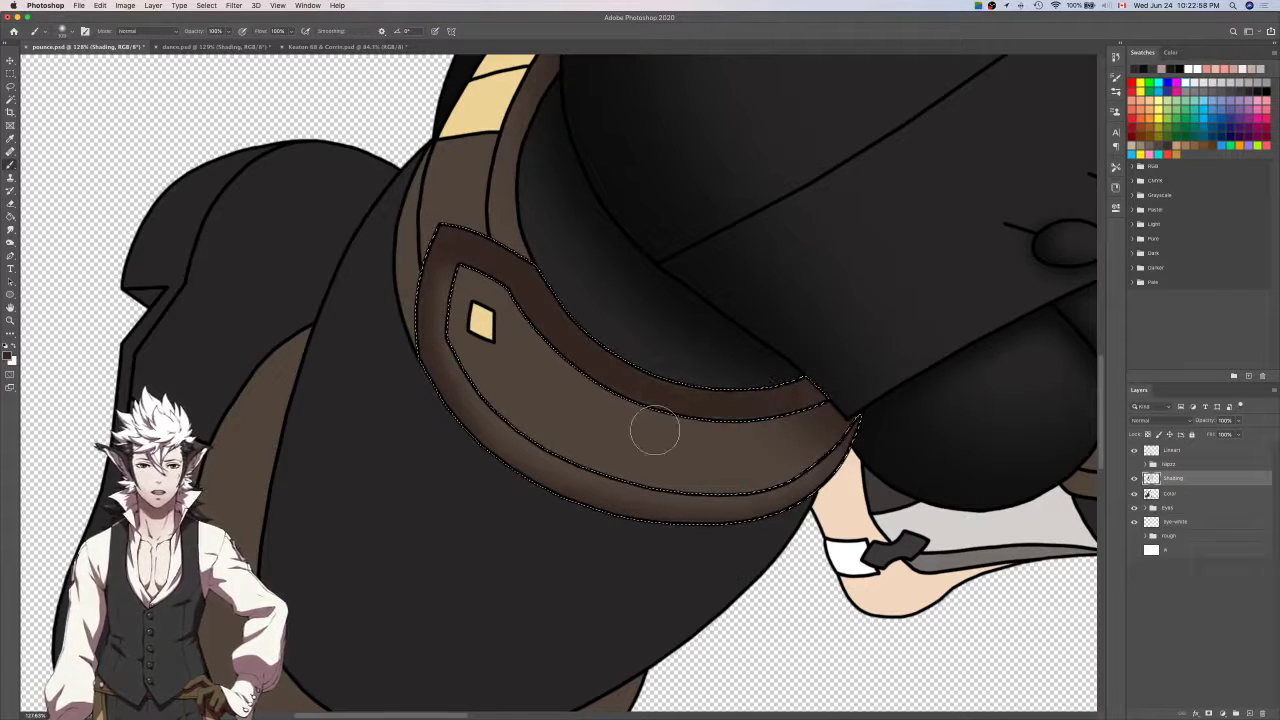
key(e)
drag(446, 210, 583, 277)
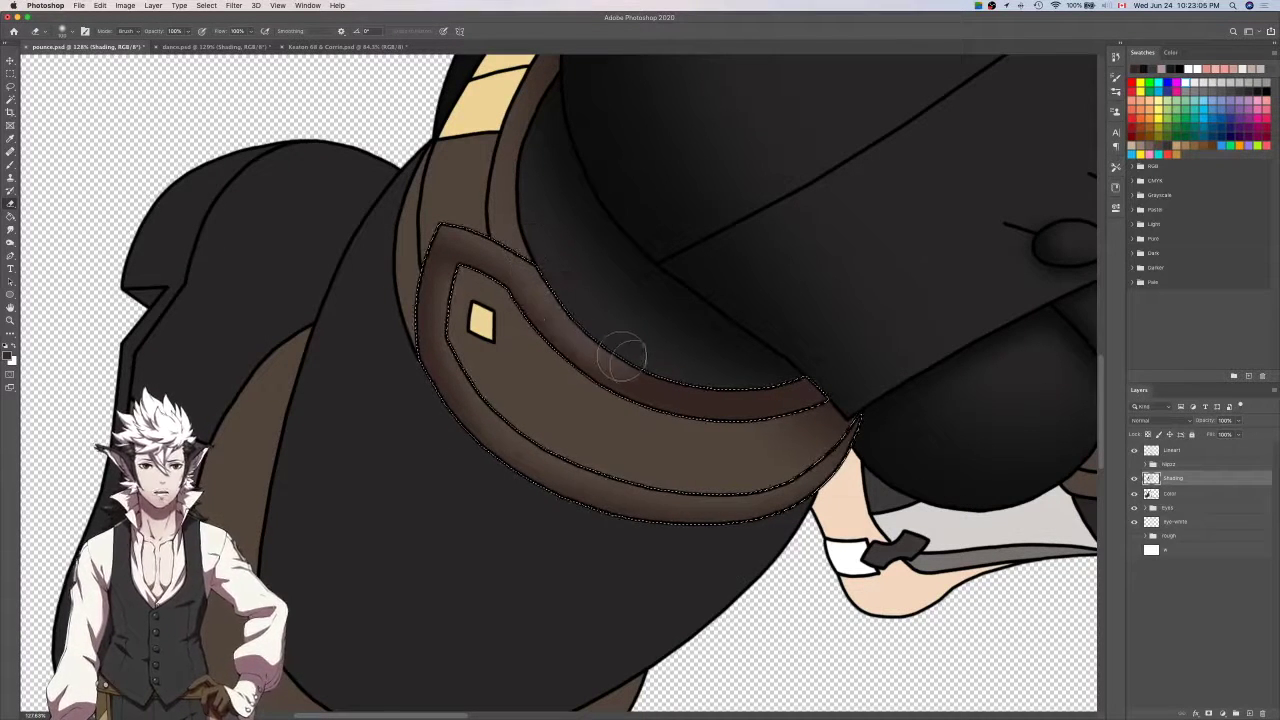
mouse_move(834, 342)
mouse_down()
mouse_move(808, 369)
mouse_move(794, 360)
mouse_move(880, 415)
mouse_up()
Enlarge the brush, undo the last shading stroke on the belt trim, and deselect the trim.
key(bracketright)
key(bracketright)
key(bracketright)
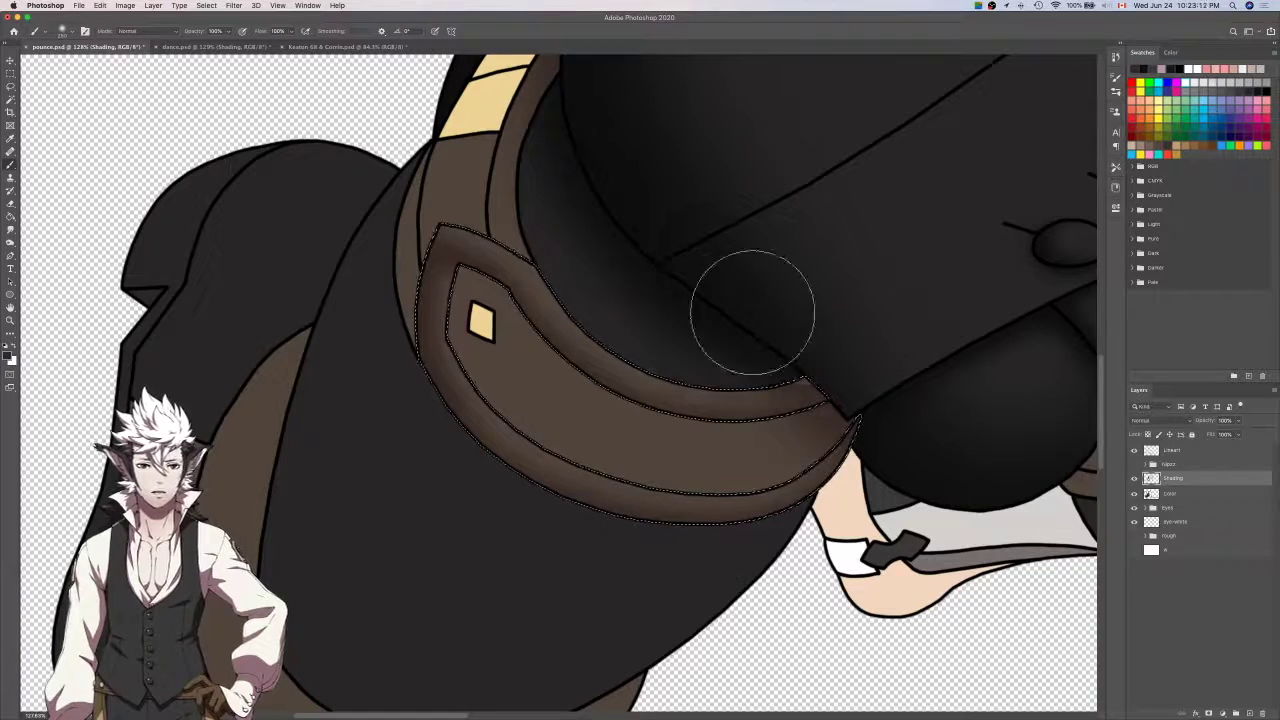
key(super+z)
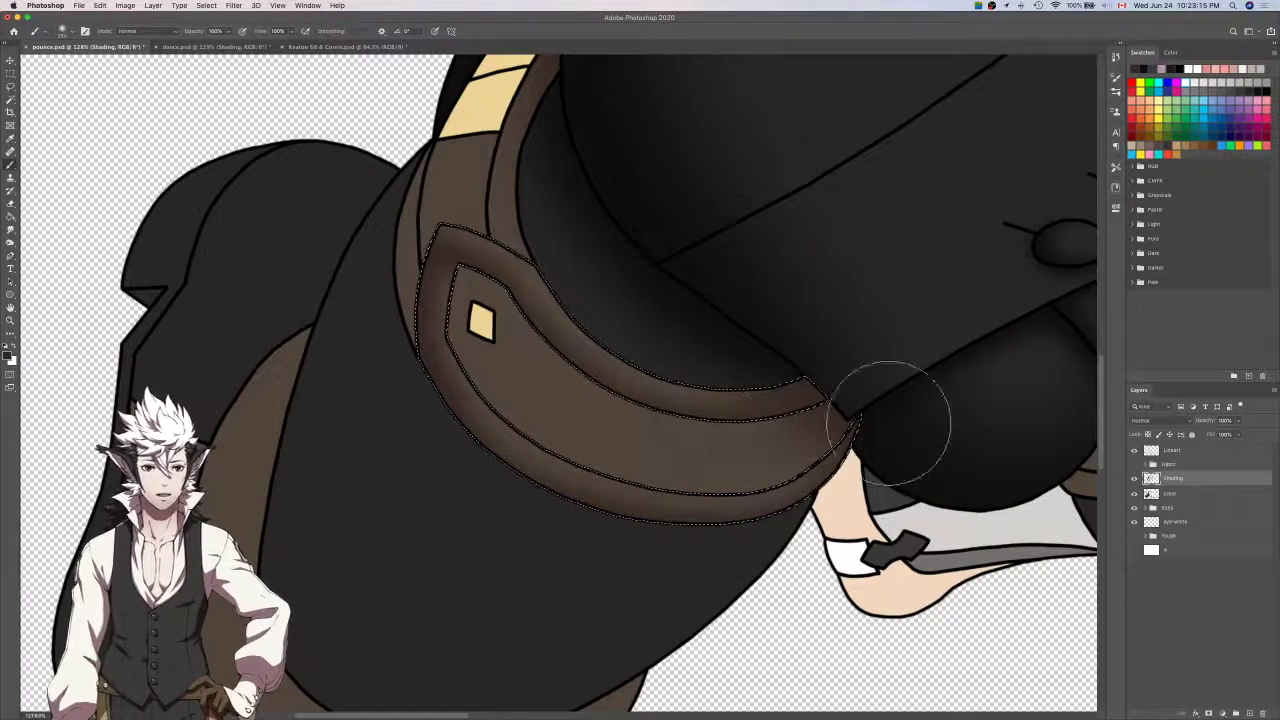
key(super+d)
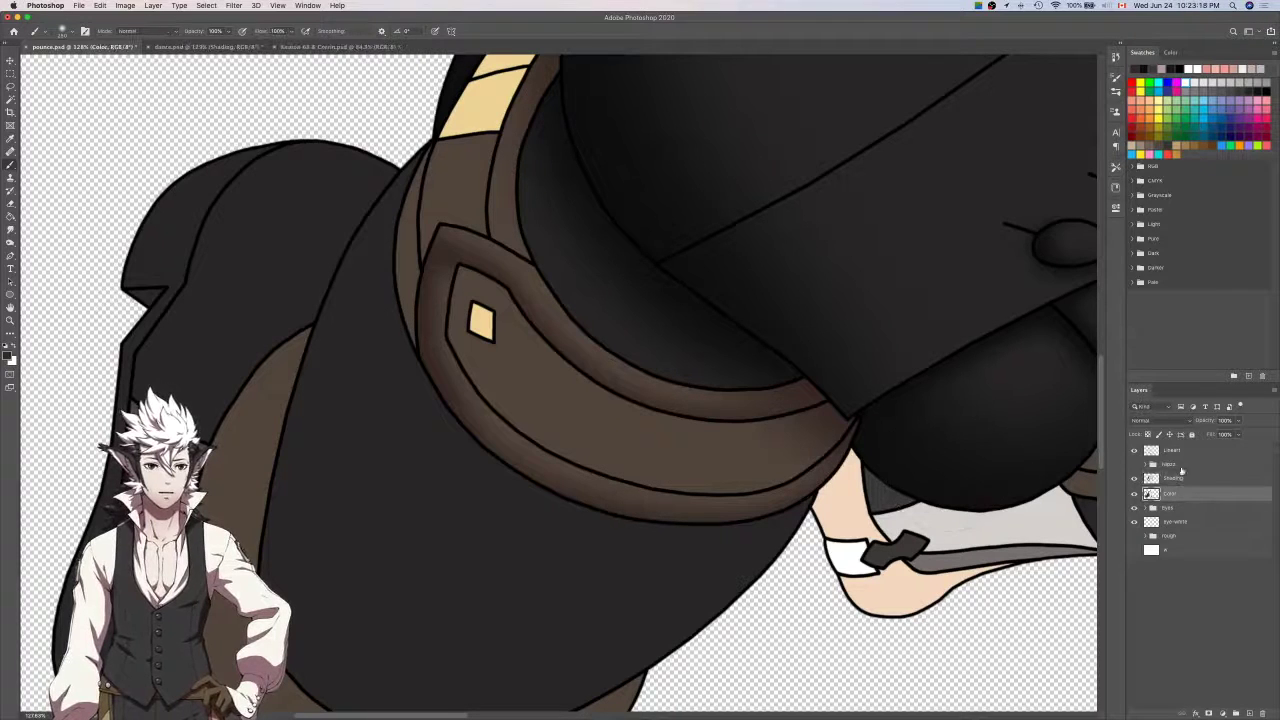
Select the belt's inner panel around the gold square from the Lineart layer with the Magic Wand and expand the selection.
click(1172, 450)
key(w)
key(alt+super+e)
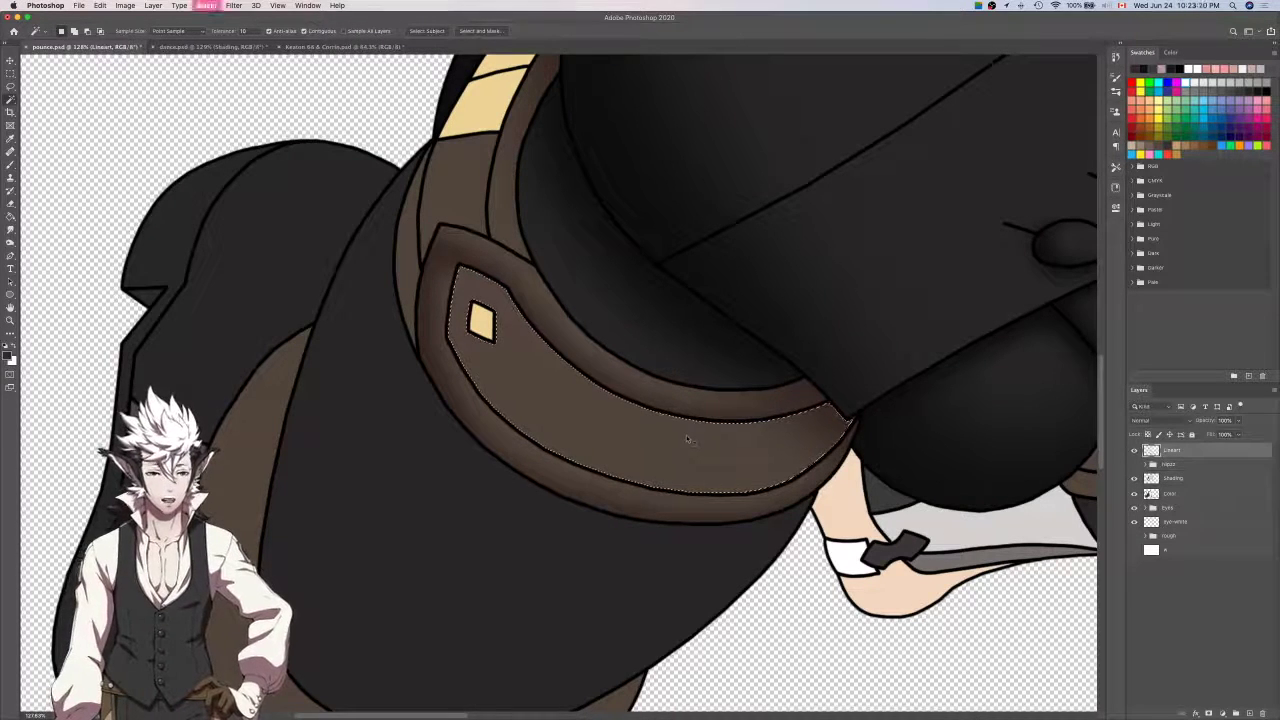
key(Return)
key(b)
Extend the inner panel selection into its narrow tip under the chest flap with the Lasso tool.
key(l)
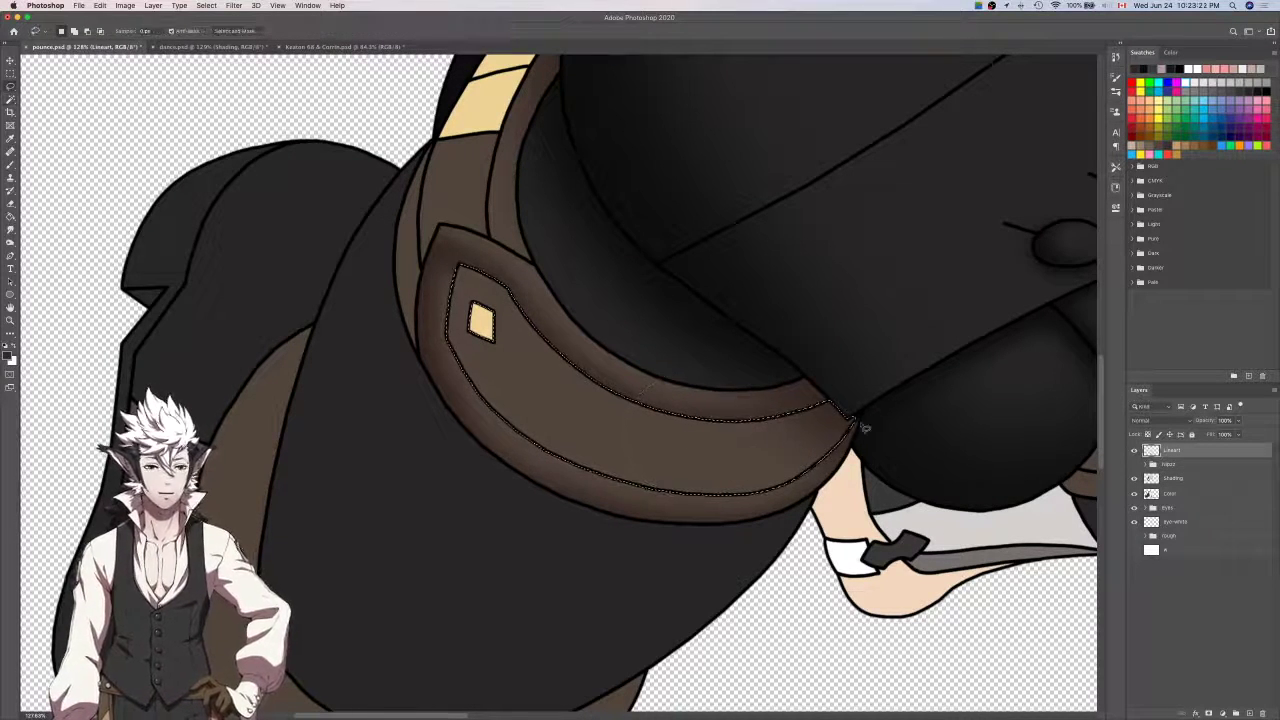
scroll(865, 428, up, 10)
mouse_move(848, 428)
mouse_down()
mouse_move(893, 337)
mouse_move(774, 400)
mouse_up()
scroll(777, 402, down, 8)
scroll(777, 402, left, 4)
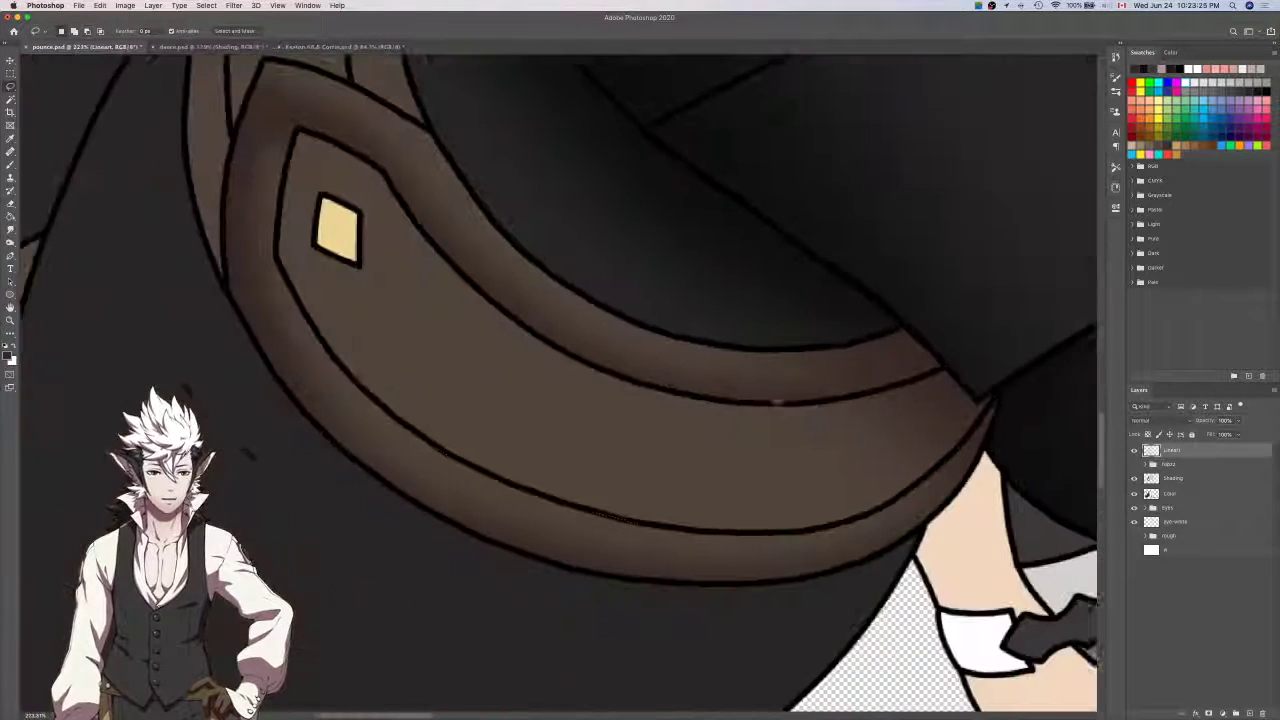
Shade the belt's inner panel along its edges on the Shading layer with a smaller soft brush.
click(1195, 481)
key(b)
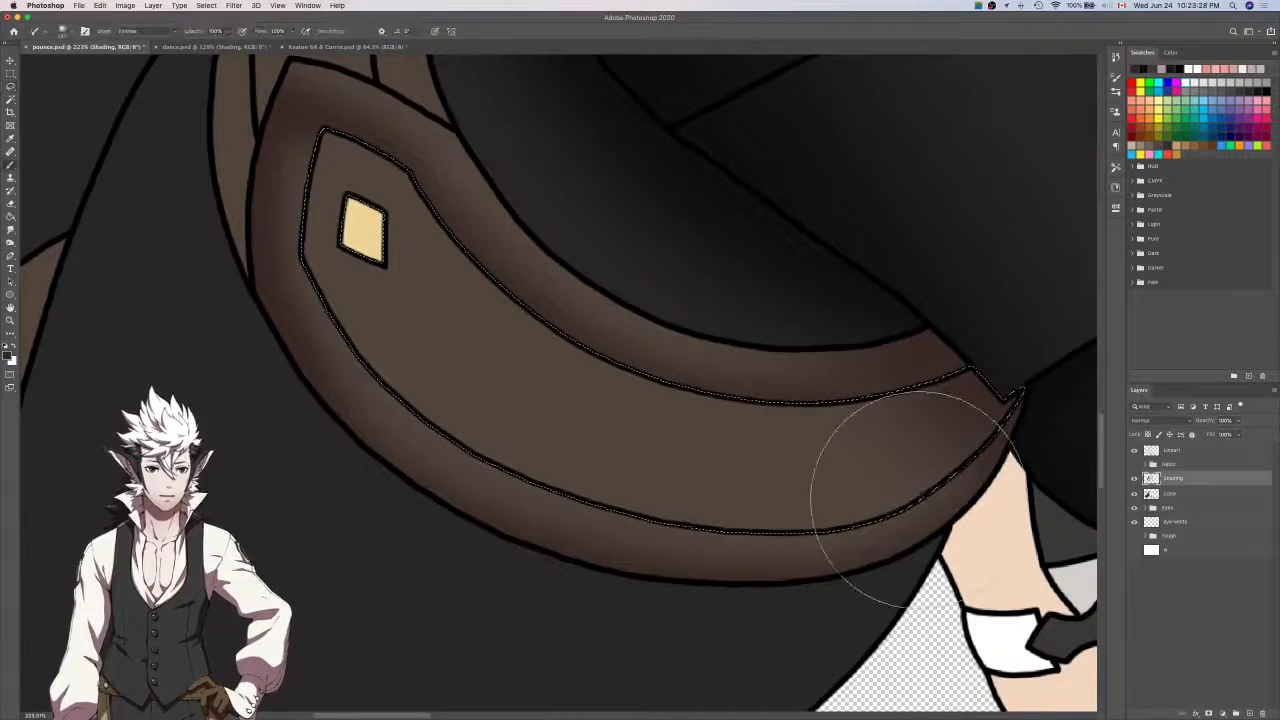
scroll(912, 497, down, 3)
key(bracketleft)
key(bracketleft)
key(bracketleft)
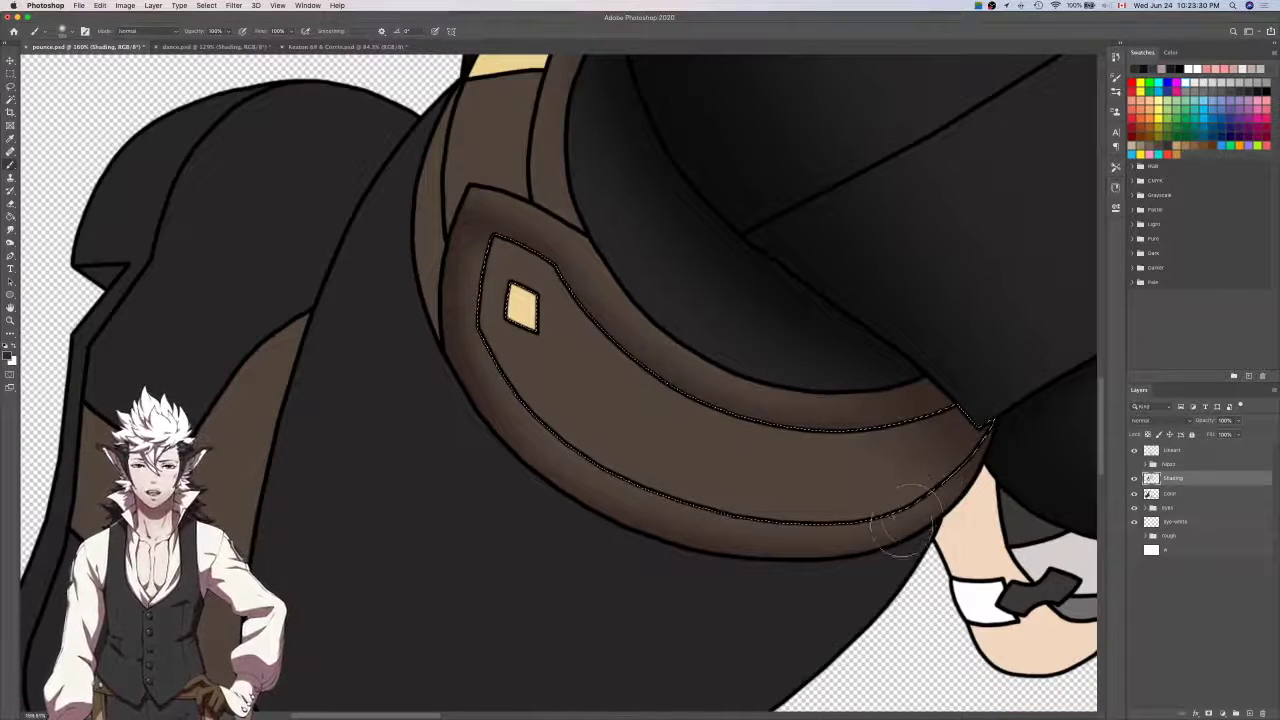
scroll(634, 295, right, 3)
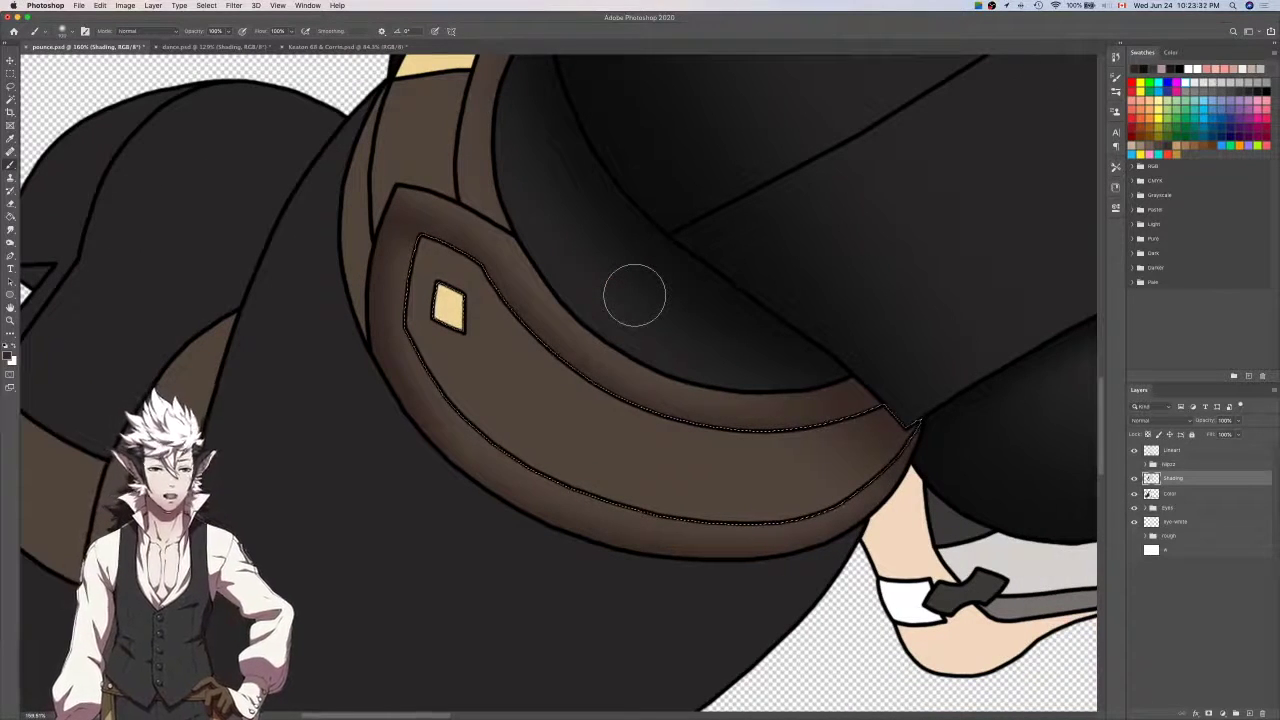
scroll(634, 295, up, 2)
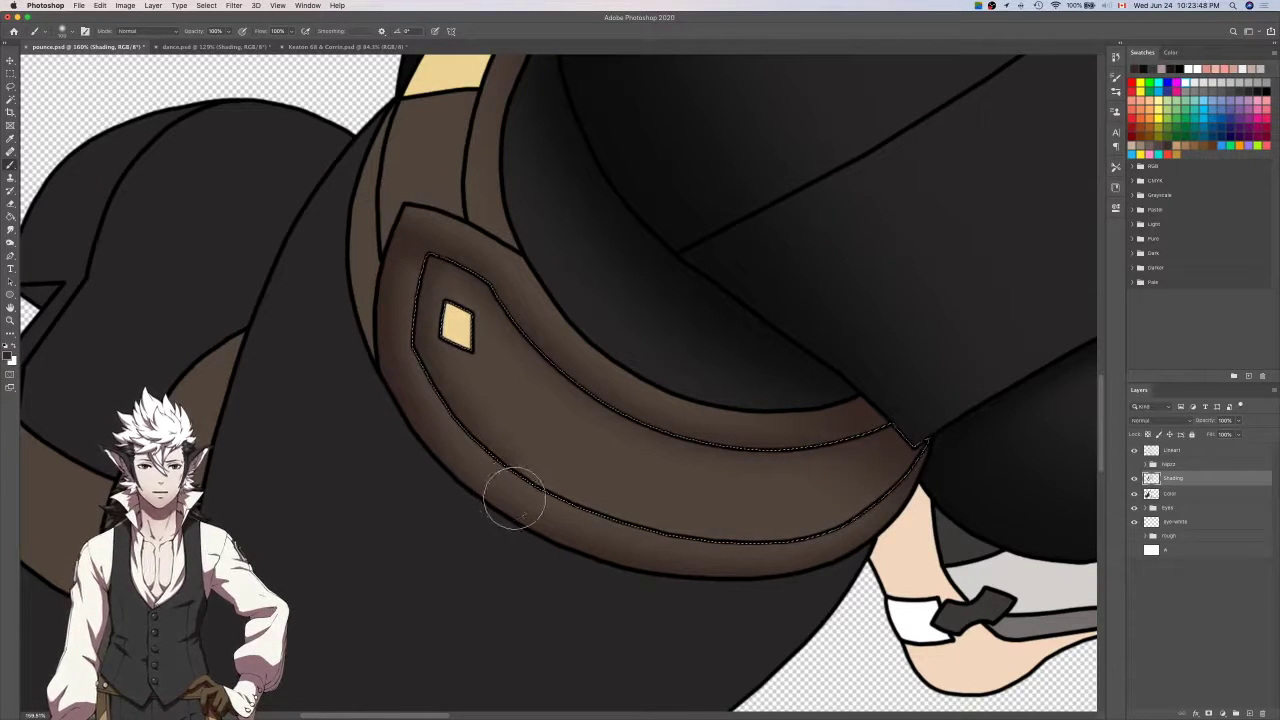
drag(660, 552, 785, 562)
mouse_move(812, 560)
mouse_down()
mouse_move(916, 527)
mouse_move(935, 492)
mouse_up()
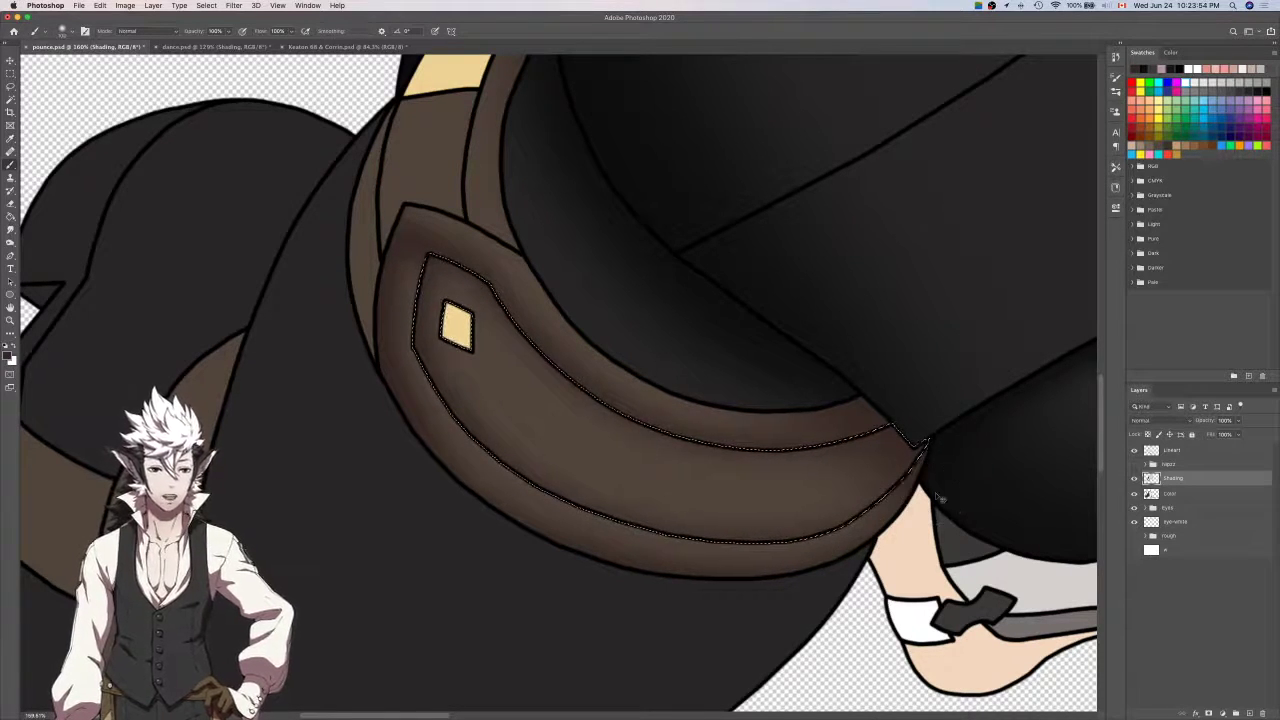
Select the narrow brown trim strip beside the gold bands from the Lineart layer with the Magic Wand and expand the selection.
scroll(935, 492, left, 3)
scroll(935, 492, up, 2)
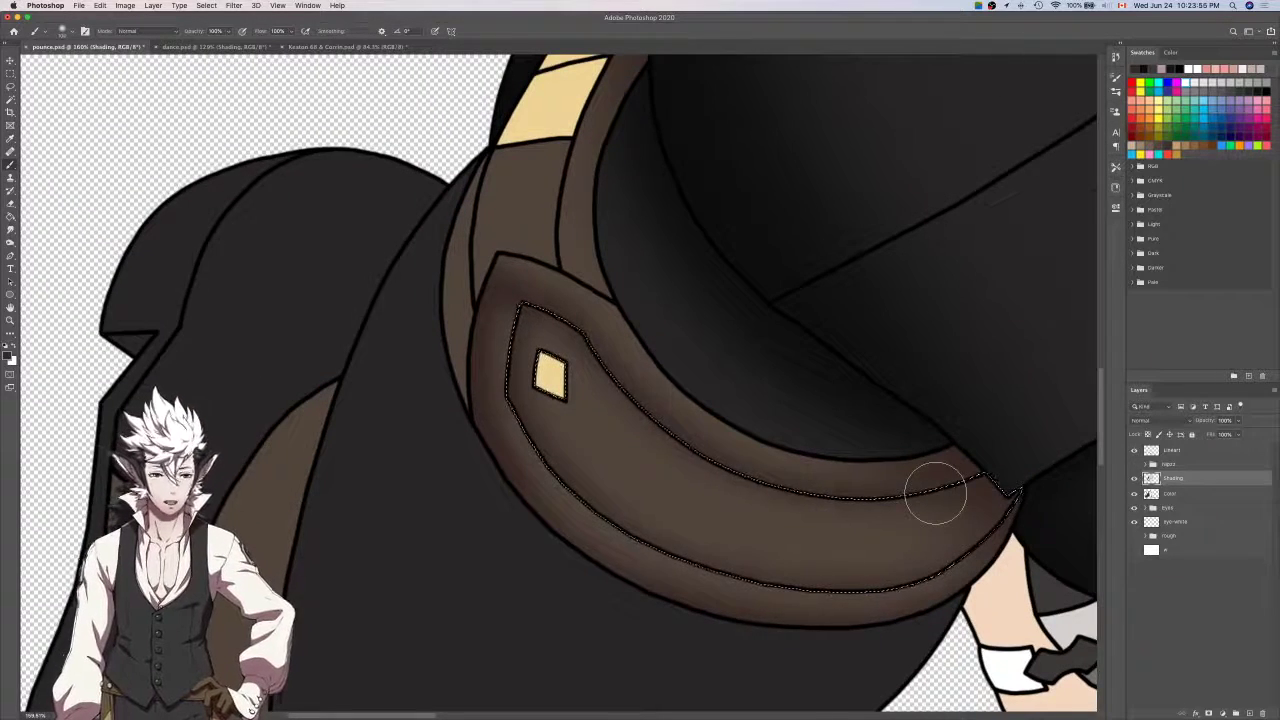
scroll(937, 492, up, 3)
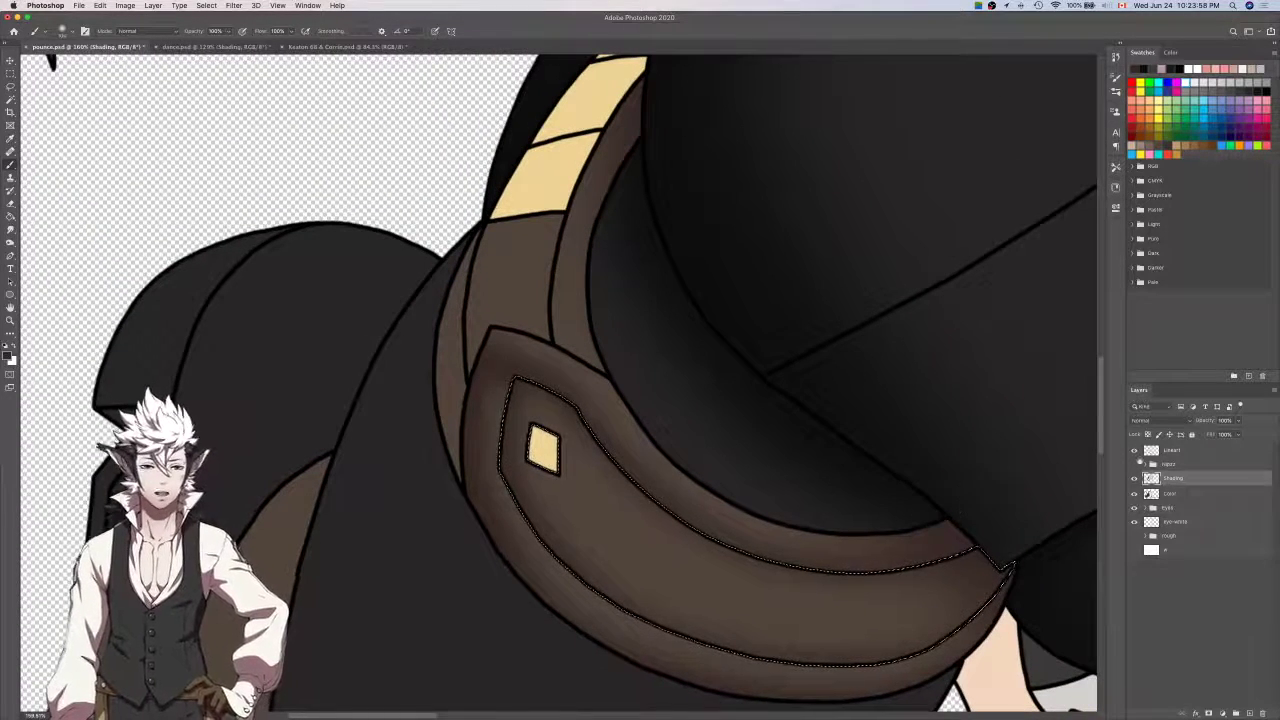
click(1173, 450)
key(w)
click(590, 333)
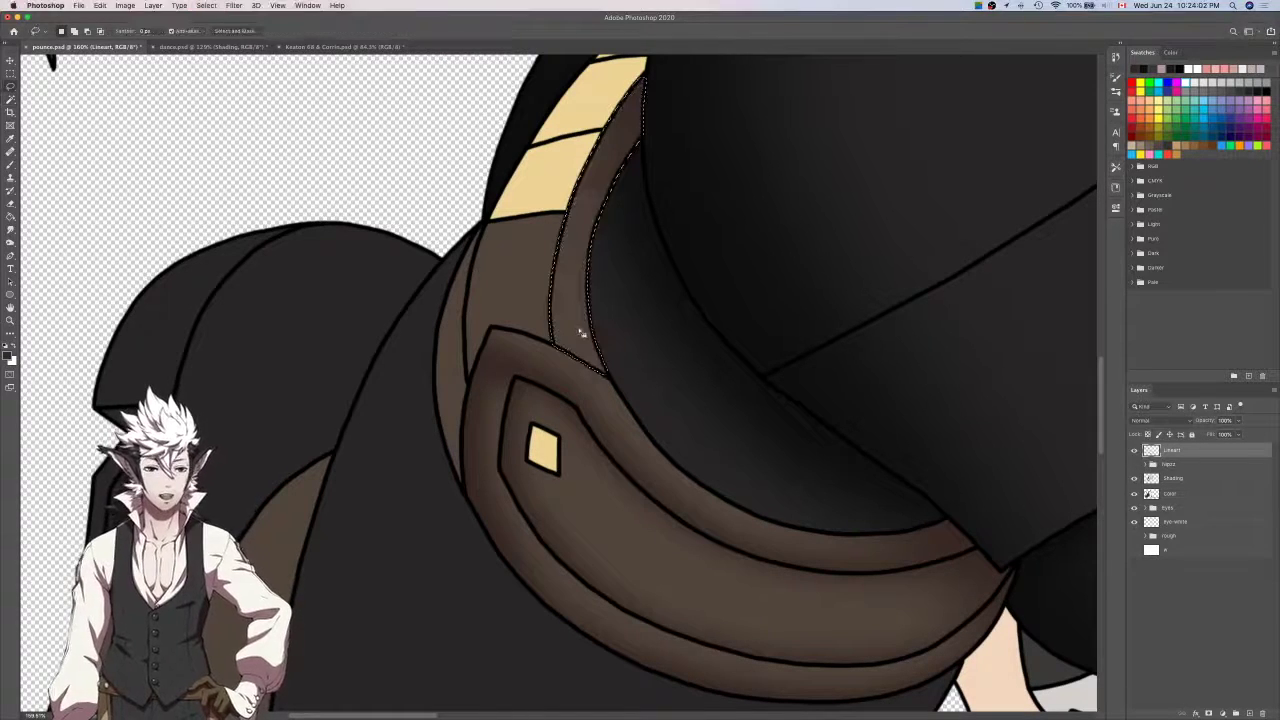
Extend the trim strip selection into its upper tip with the Lasso tool, undoing the first addition and redrawing it.
scroll(580, 329, up, 3)
key(l)
scroll(647, 172, up, 5)
scroll(651, 175, up, 2)
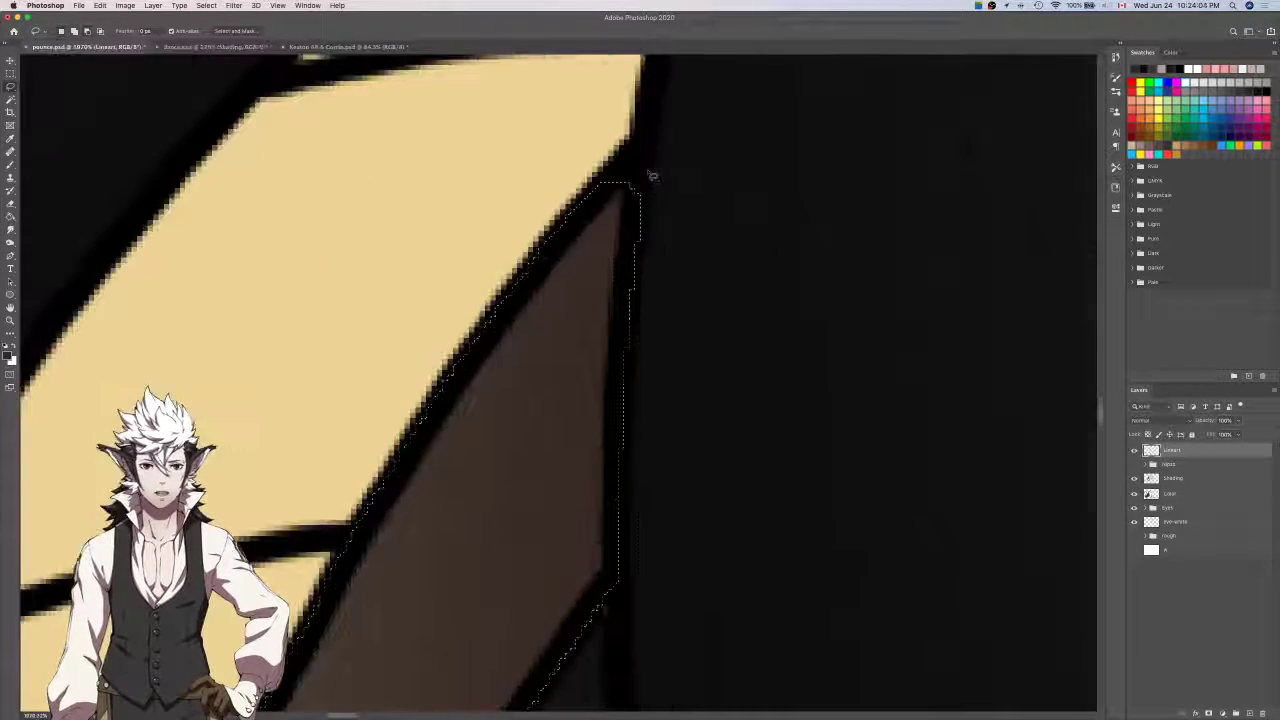
drag(588, 198, 626, 197)
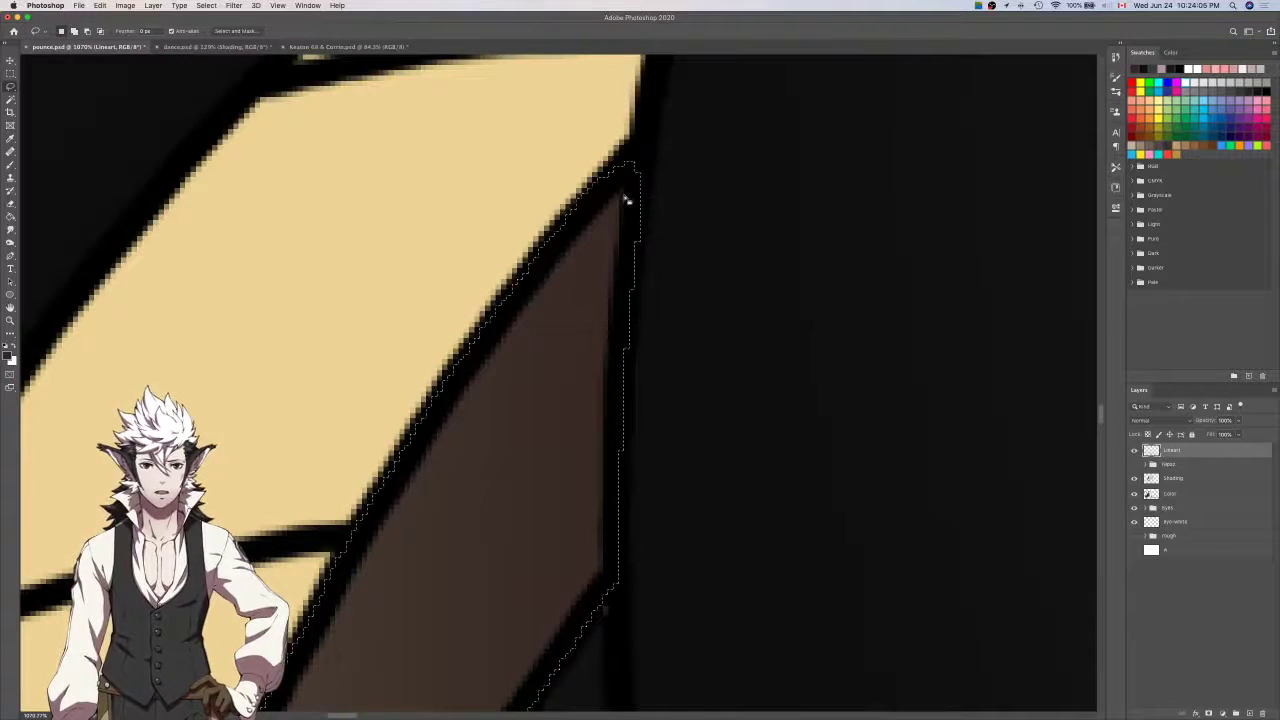
scroll(626, 198, down, 3)
scroll(626, 198, up, 4)
key(super+z)
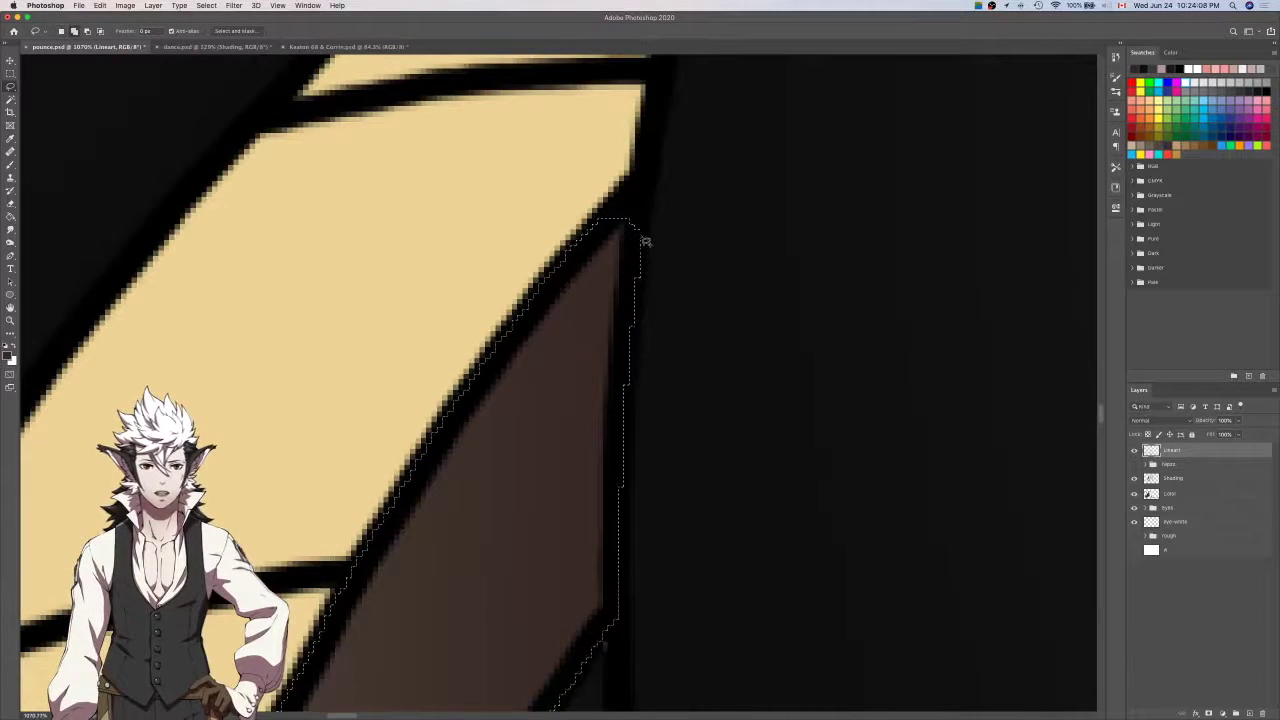
mouse_move(641, 239)
mouse_down()
mouse_move(640, 198)
mouse_move(606, 222)
mouse_up()
scroll(655, 217, down, 5)
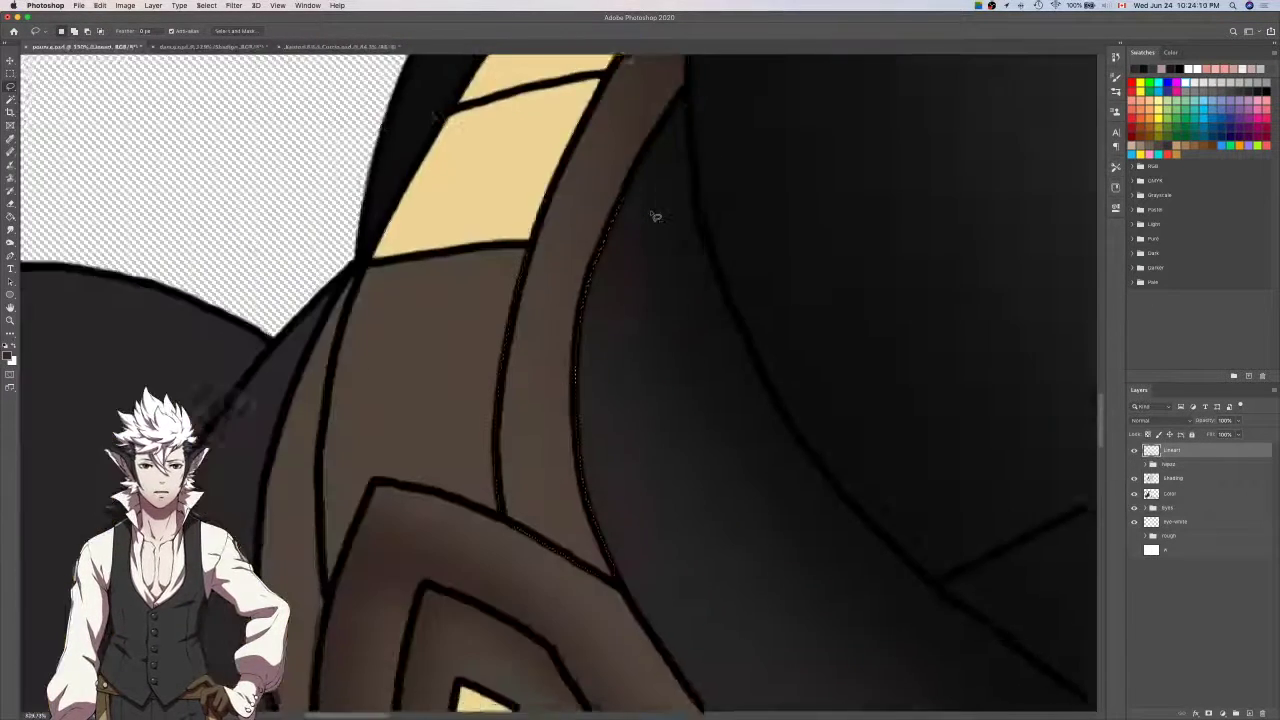
Extend the trim strip selection into its lower corner above the belt's outer trim with the Lasso tool.
scroll(646, 270, down, 4)
scroll(630, 325, up, 4)
scroll(648, 364, up, 2)
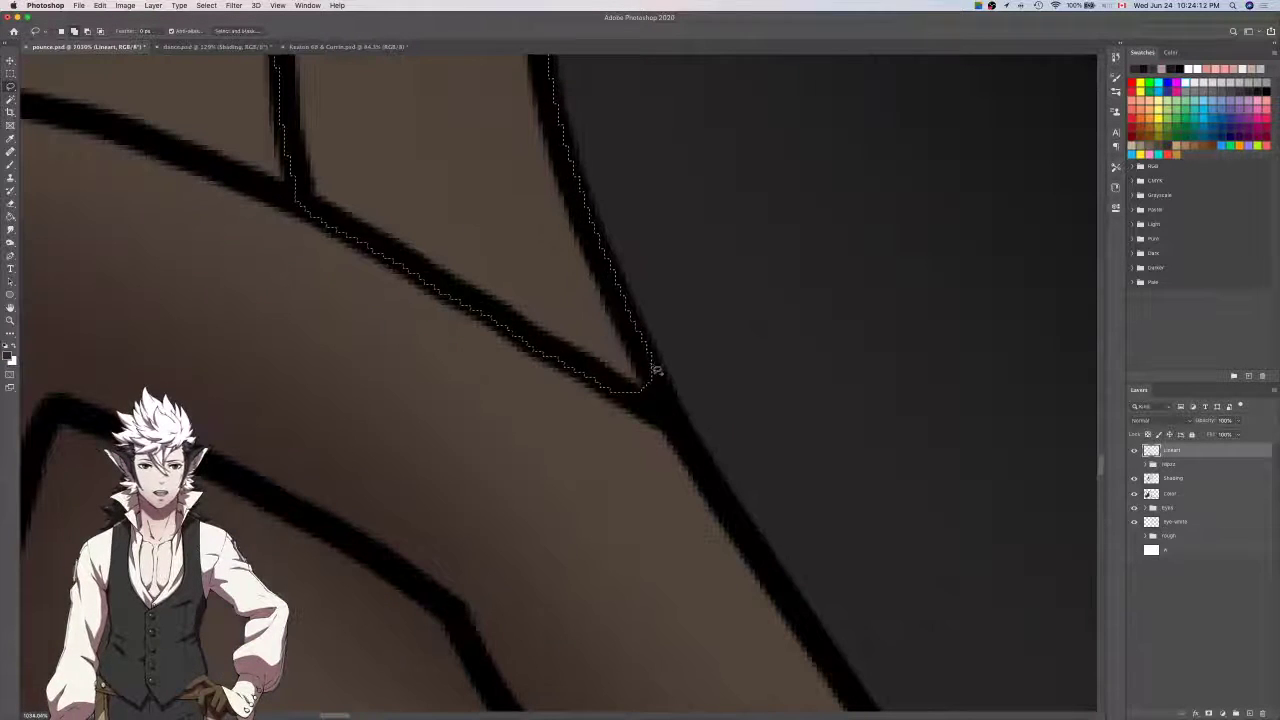
mouse_move(646, 363)
mouse_down()
mouse_move(679, 421)
mouse_move(611, 384)
mouse_move(614, 404)
mouse_move(749, 463)
mouse_up()
scroll(615, 383, down, 5)
scroll(612, 385, up, 8)
scroll(662, 356, down, 3)
Shade the trim strip lengthwise on the Shading layer with the soft brush, undoing one stroke and repainting it.
click(1203, 484)
key(b)
scroll(946, 509, down, 4)
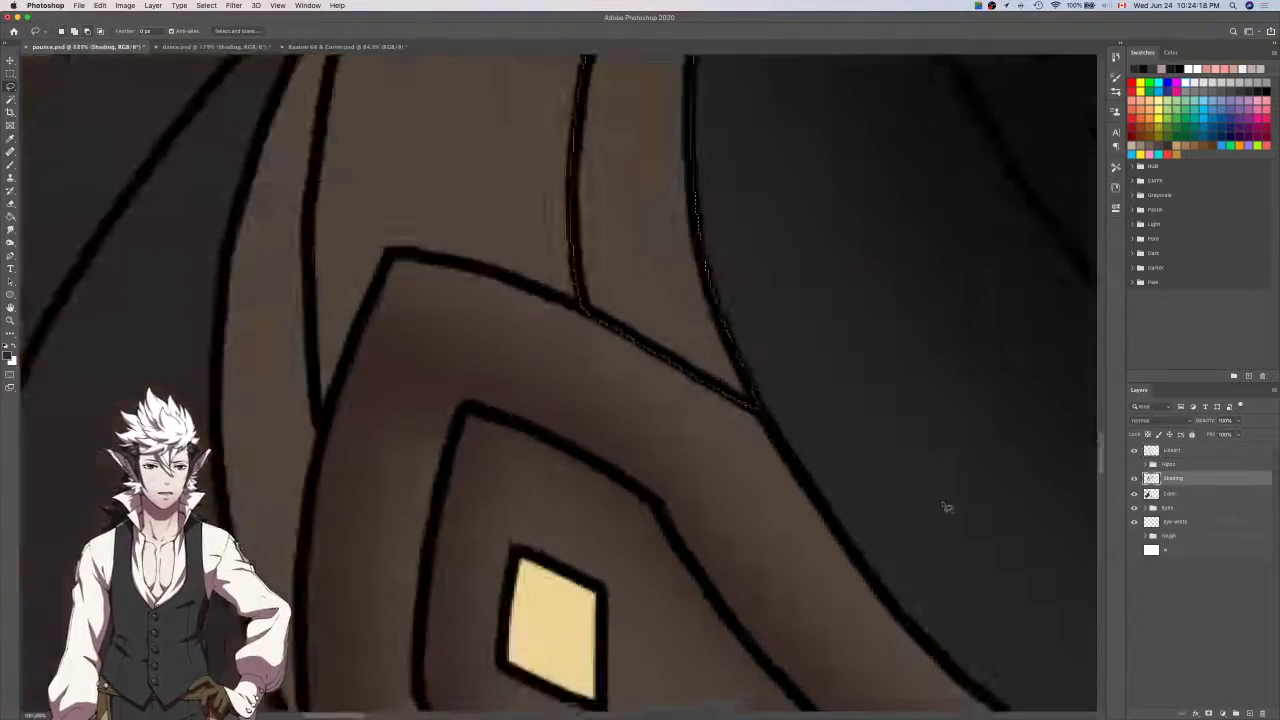
scroll(843, 502, up, 2)
scroll(842, 502, up, 2)
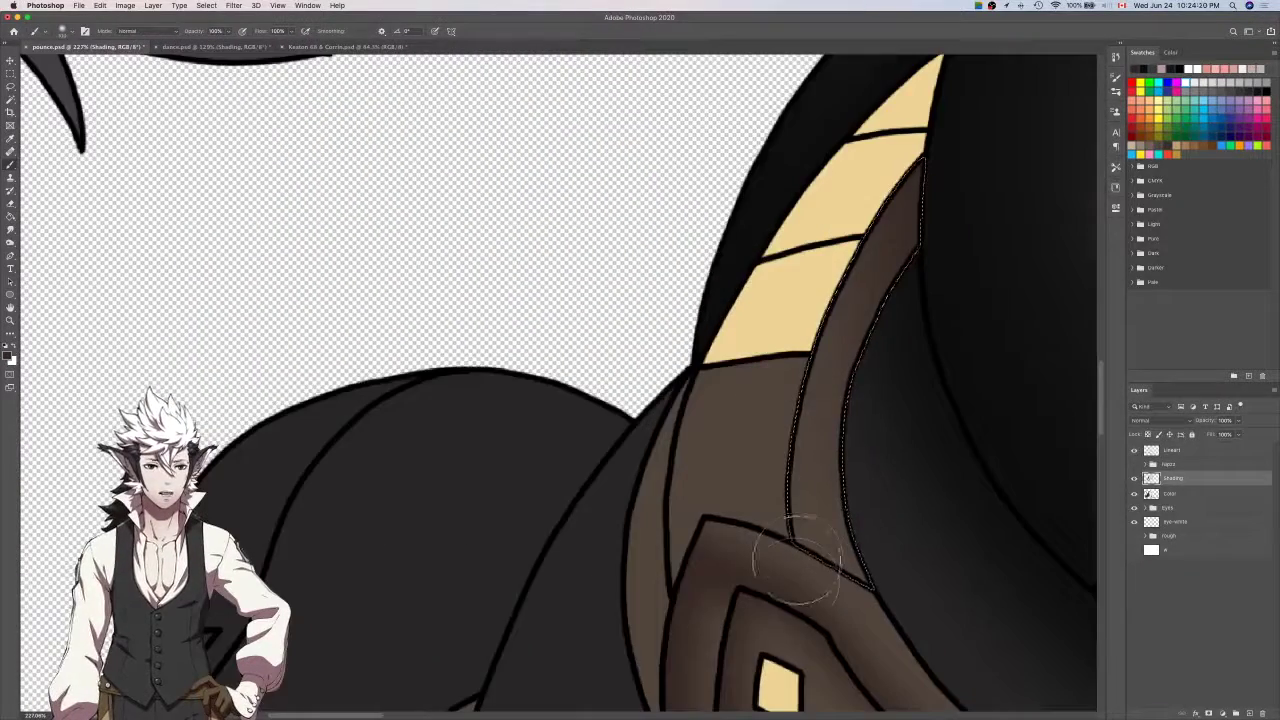
mouse_move(791, 591)
mouse_down()
mouse_move(779, 560)
mouse_move(846, 290)
mouse_move(958, 119)
mouse_up()
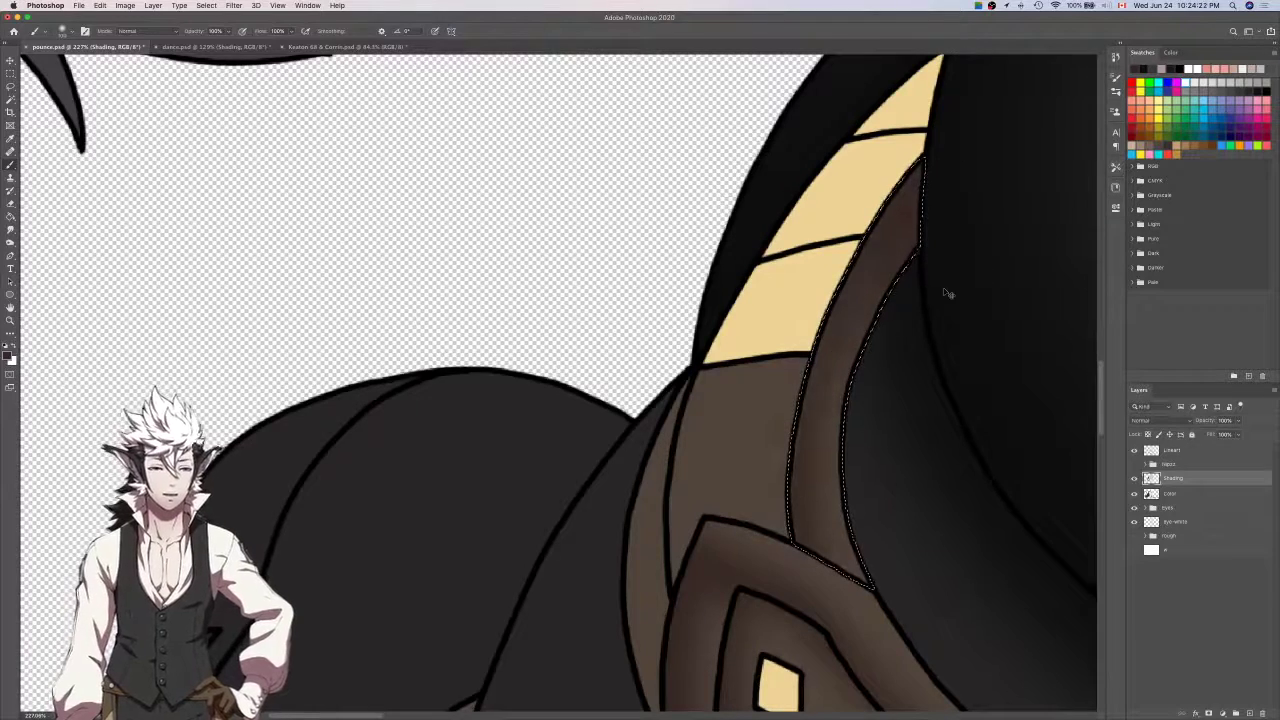
scroll(943, 286, right, 3)
scroll(943, 286, down, 1)
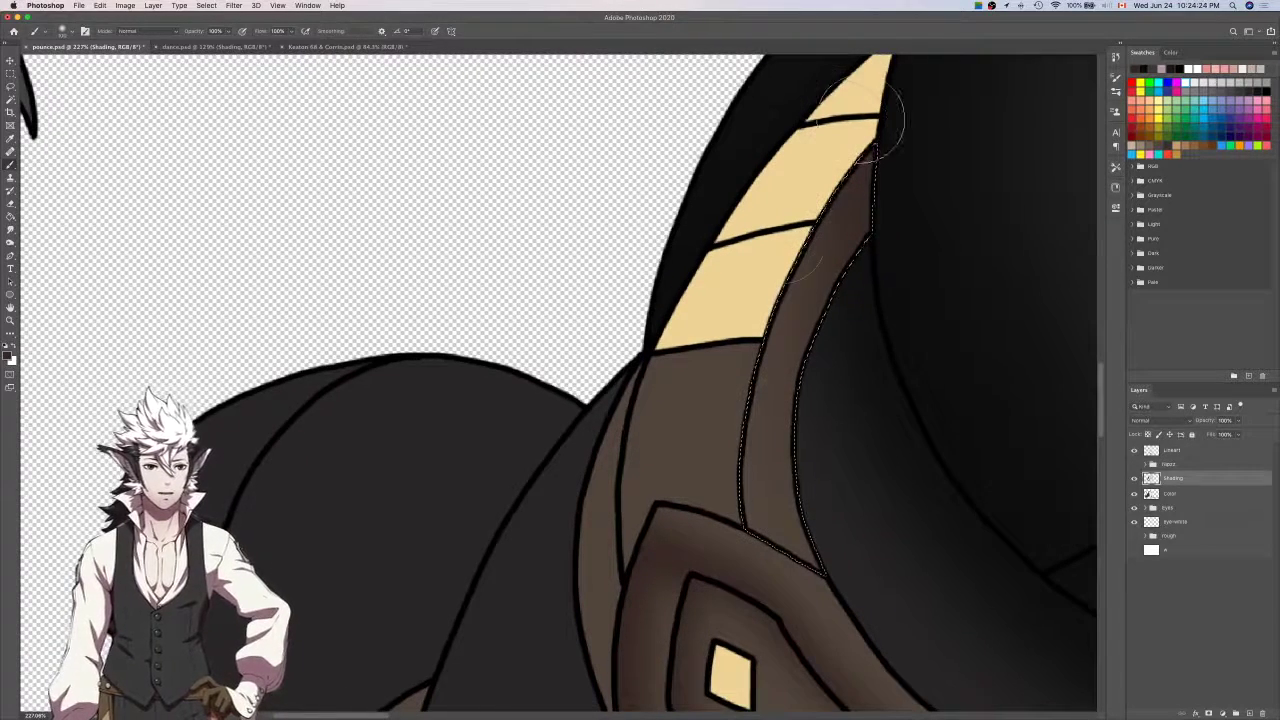
mouse_move(732, 550)
mouse_down()
mouse_move(727, 365)
mouse_move(914, 36)
mouse_up()
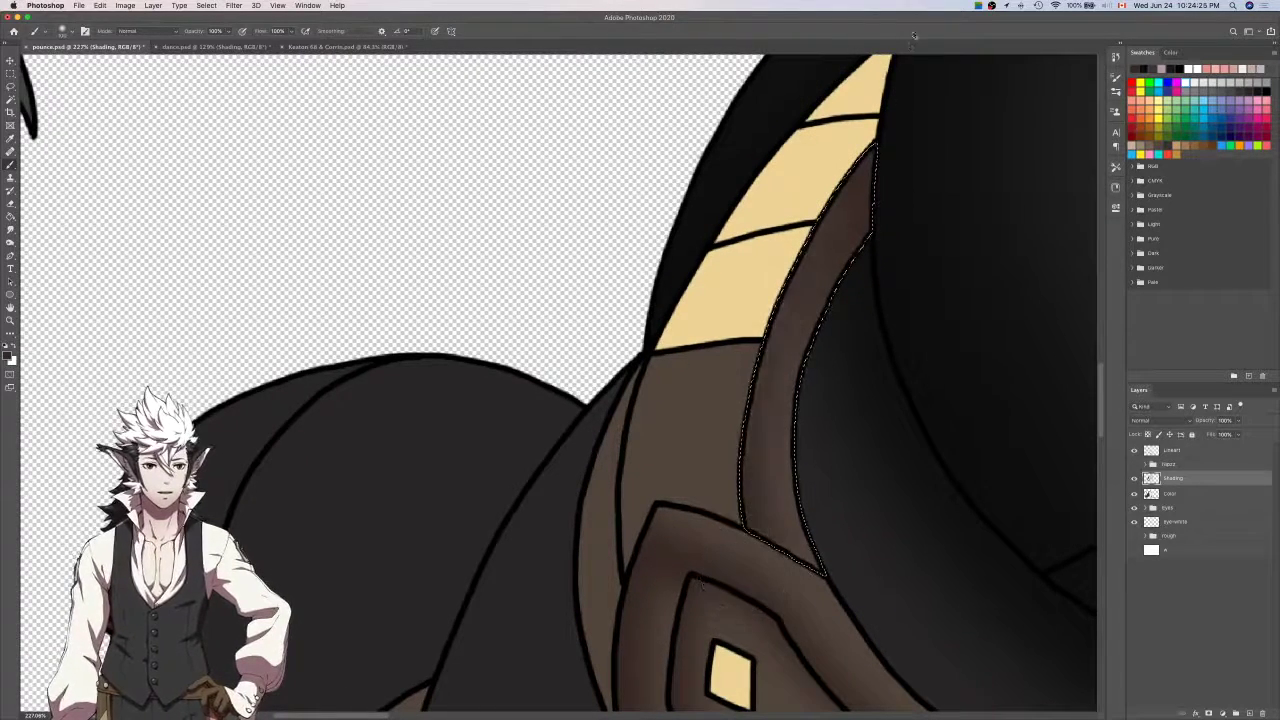
key(super+z)
drag(734, 455, 896, 36)
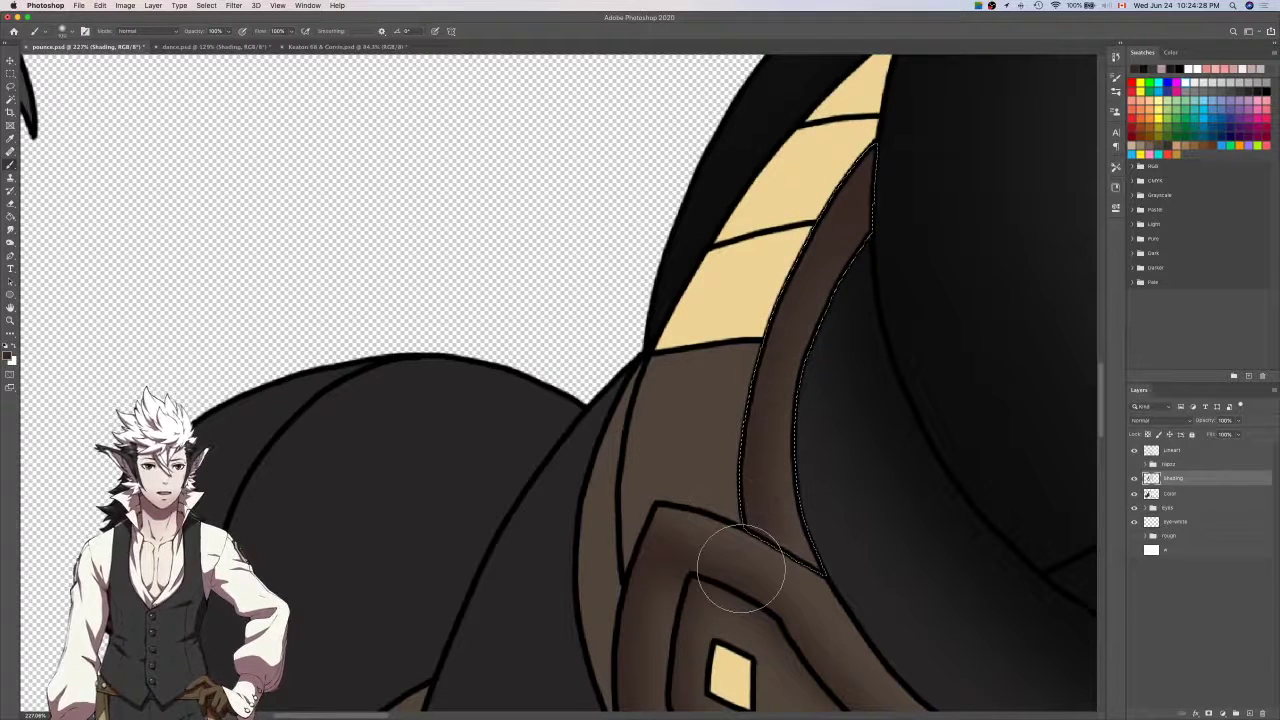
Select the brown panel directly below the gold bands from the Lineart layer with the Magic Wand and expand the selection.
click(1172, 450)
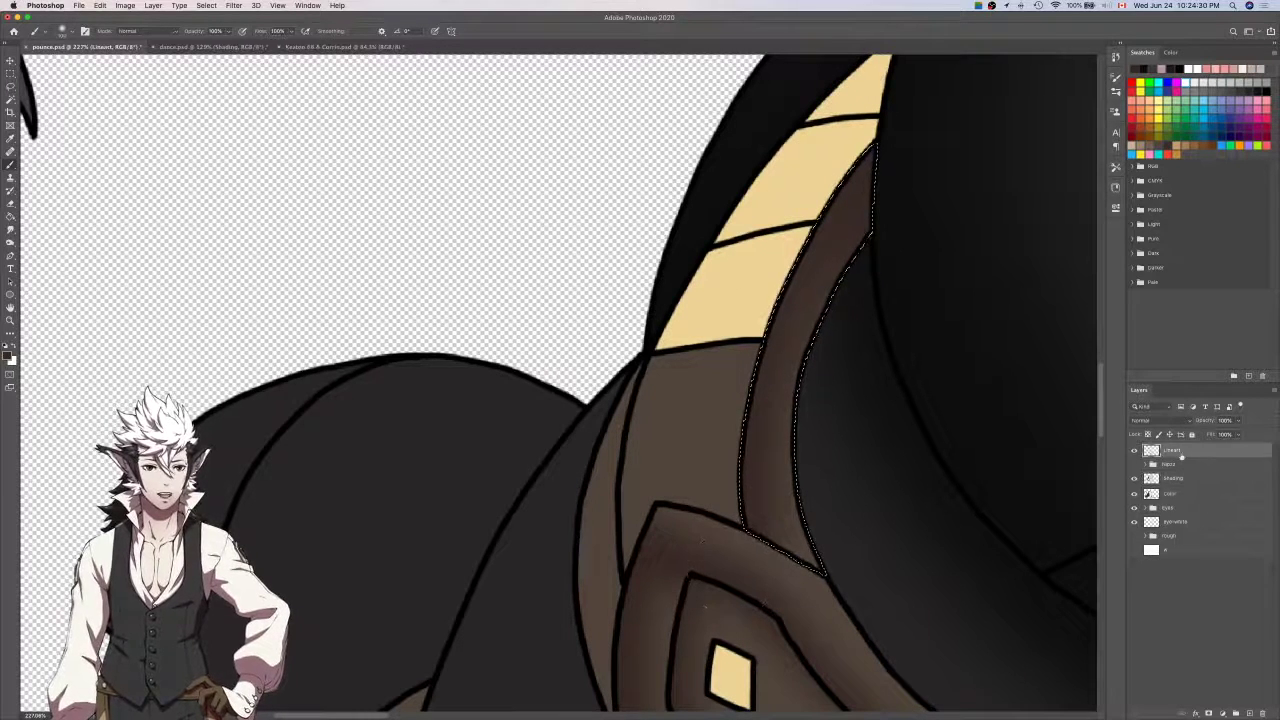
key(w)
click(688, 402)
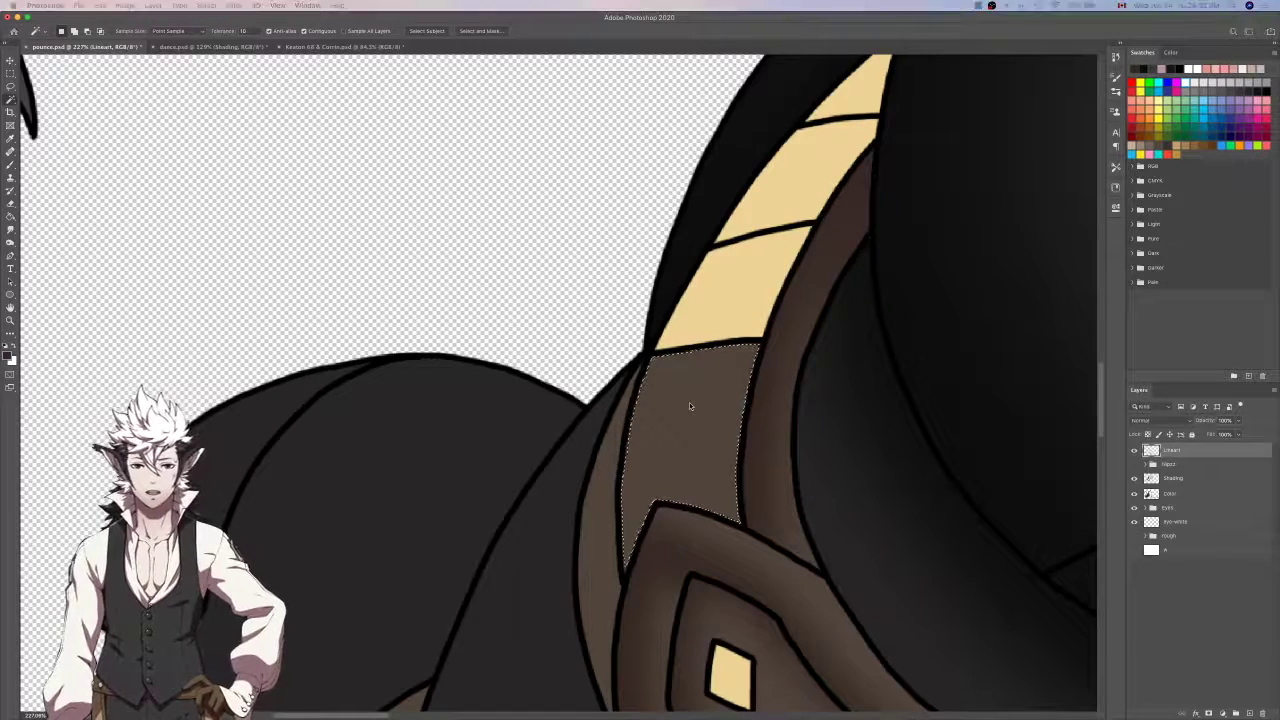
Extend the brown panel selection into its pointed lower tip and lower corner with the Lasso tool.
key(l)
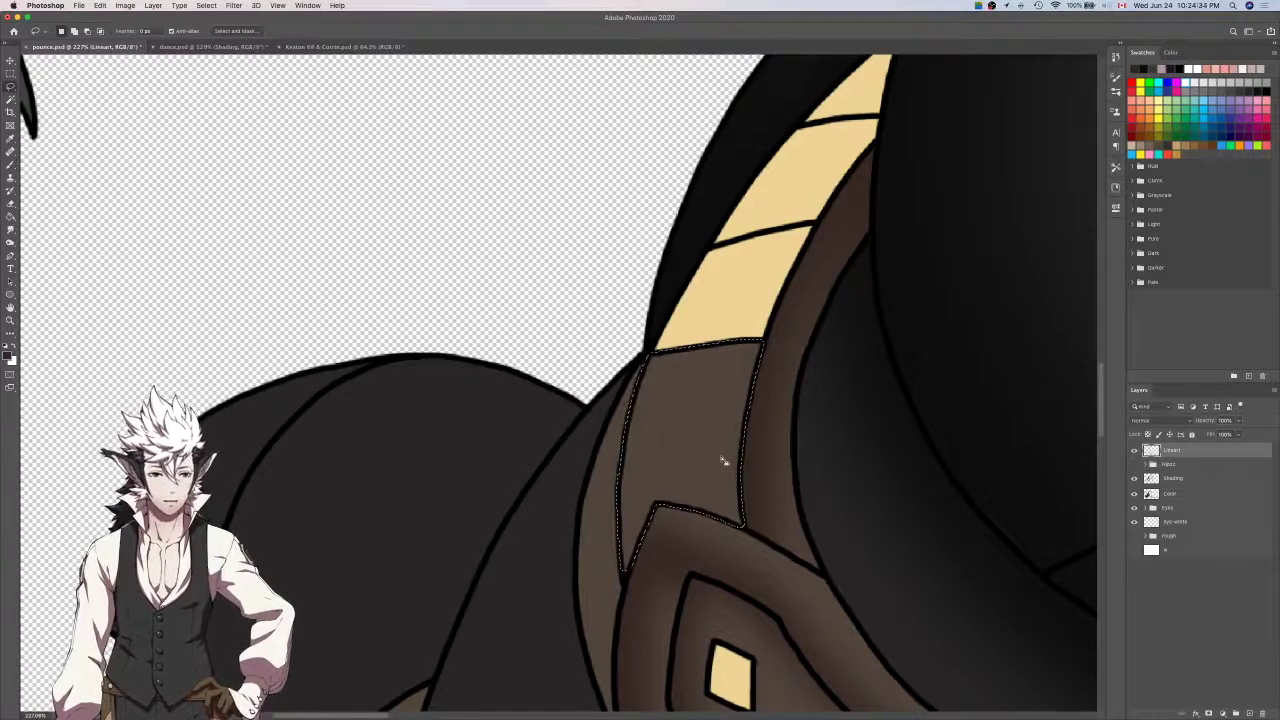
scroll(724, 461, up, 4)
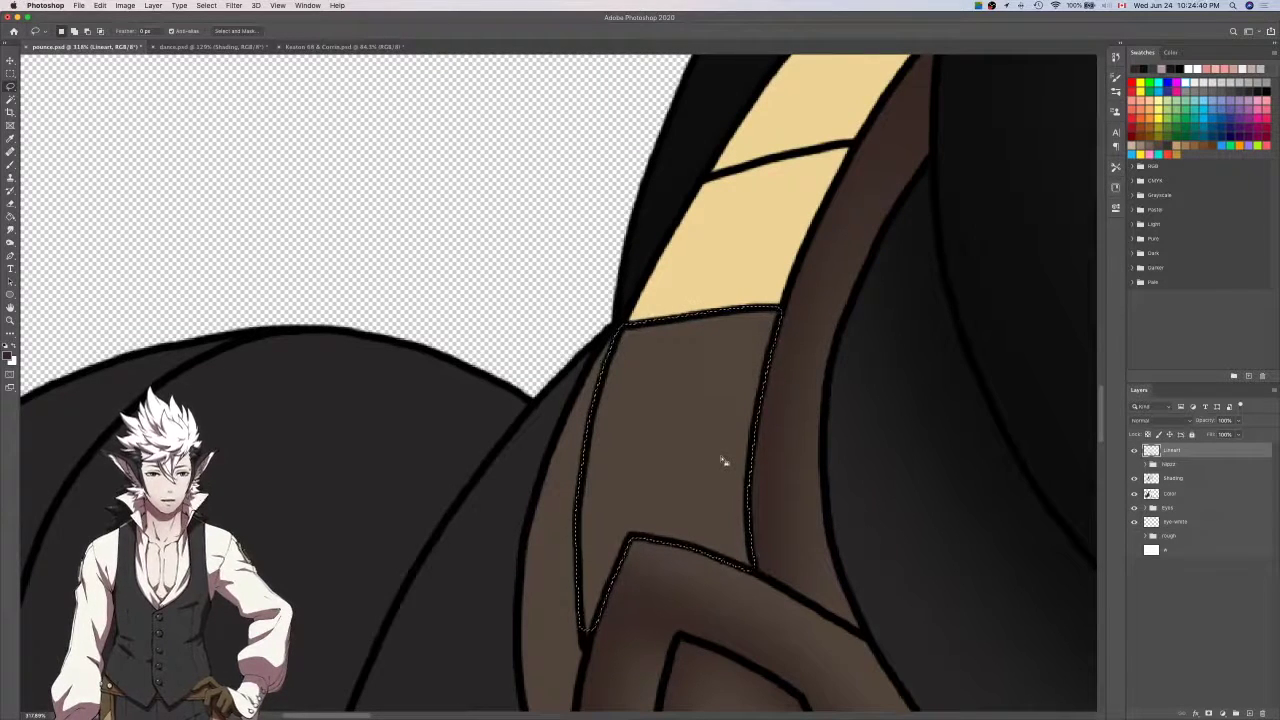
scroll(724, 461, down, 2)
scroll(720, 457, up, 4)
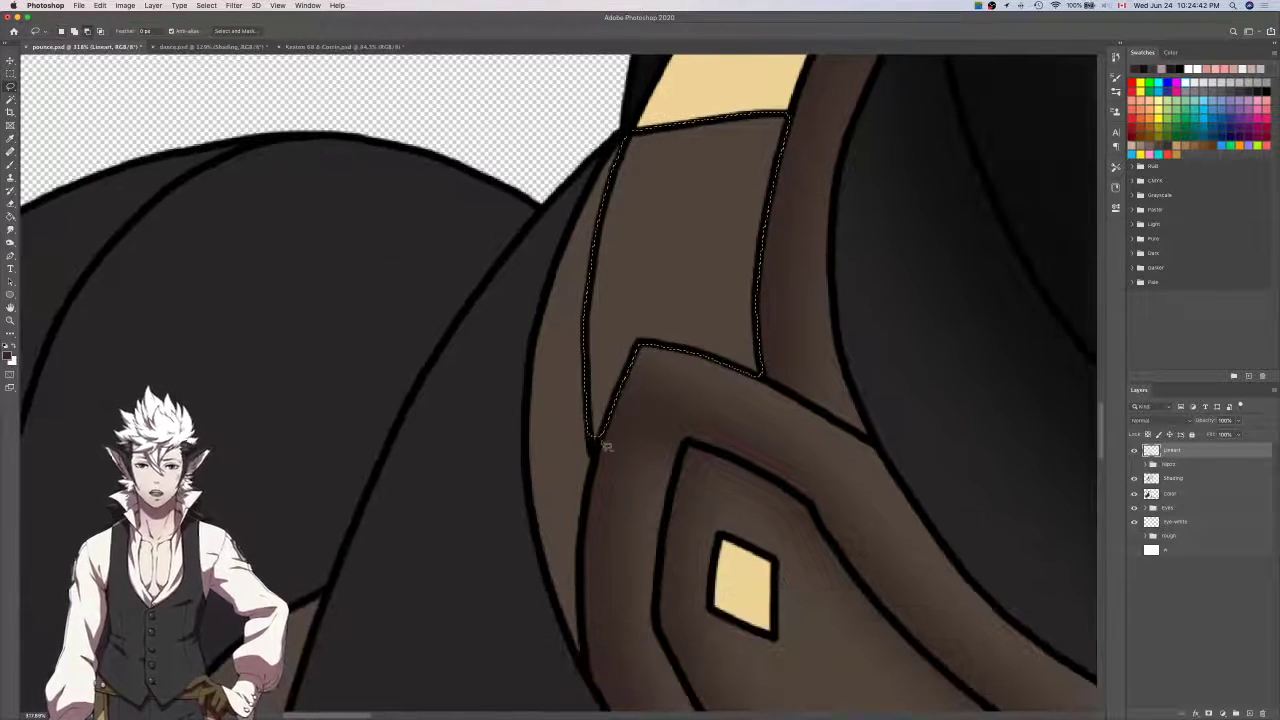
scroll(603, 443, up, 4)
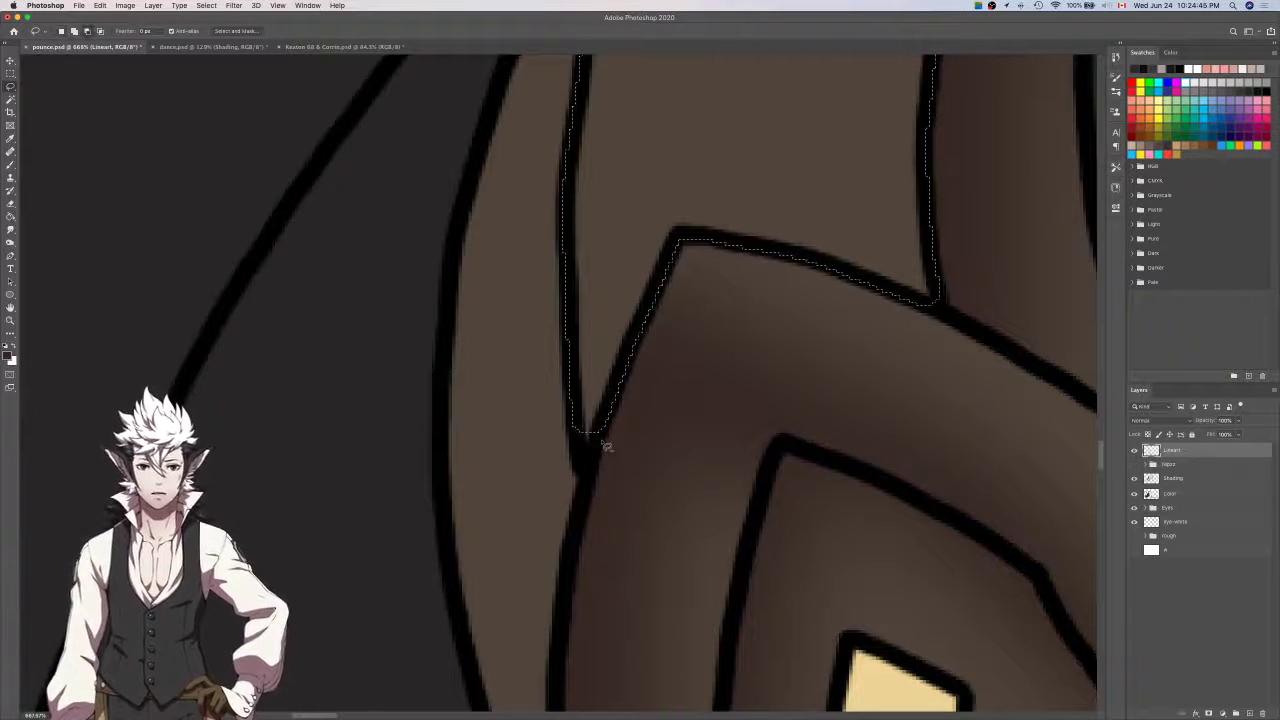
mouse_move(606, 429)
mouse_down()
mouse_move(587, 472)
mouse_move(574, 388)
mouse_up()
scroll(940, 295, up, 15)
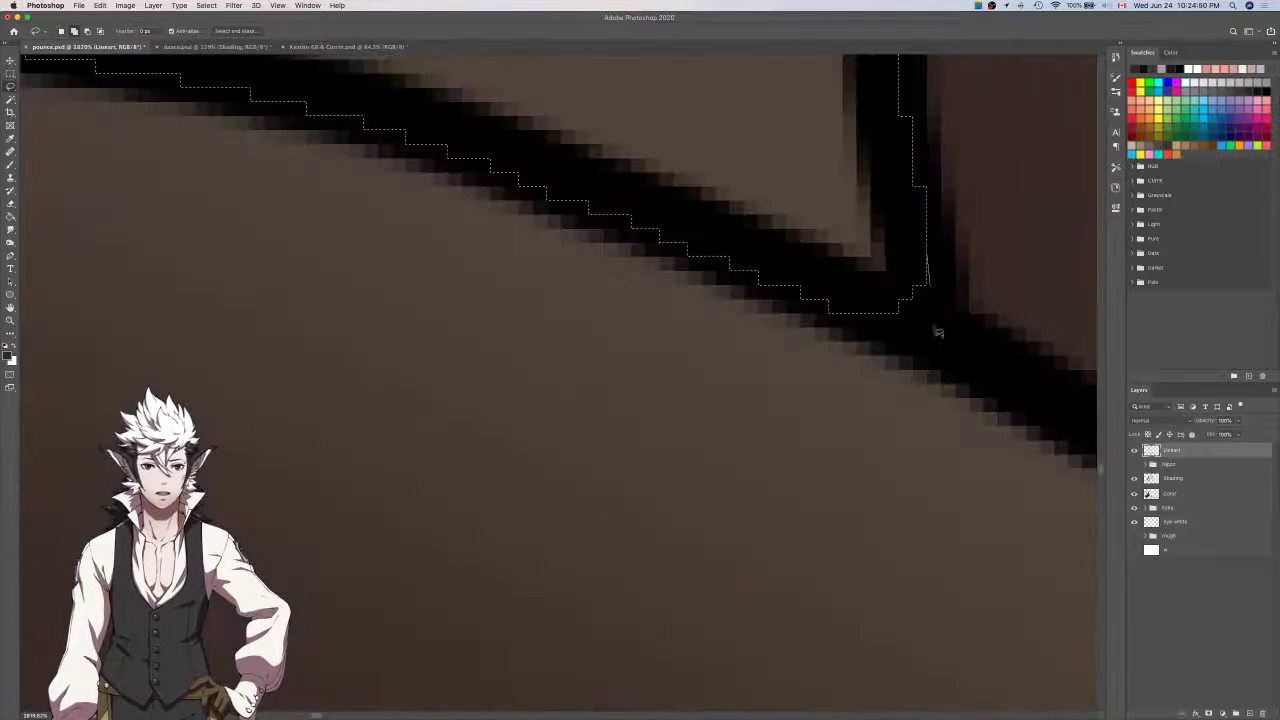
scroll(858, 325, down, 9)
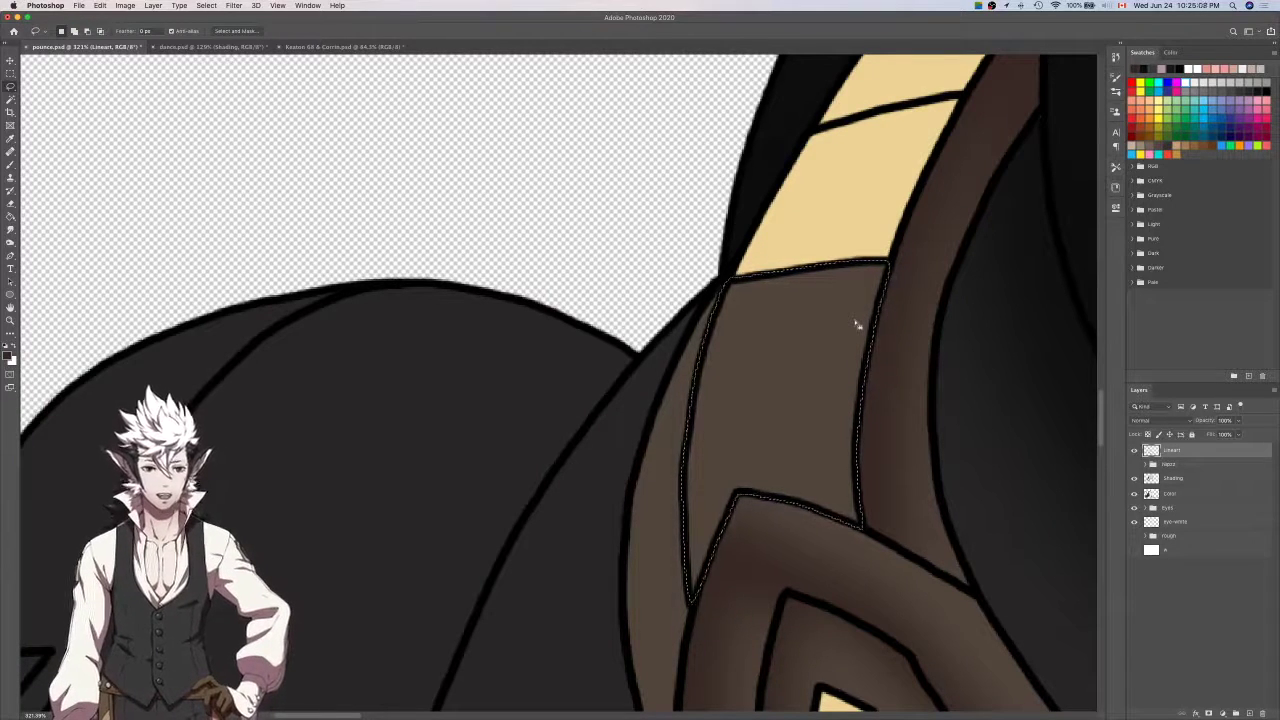
Shade the sides of the brown panel below the gold bands on the Shading layer with the soft brush.
key(b)
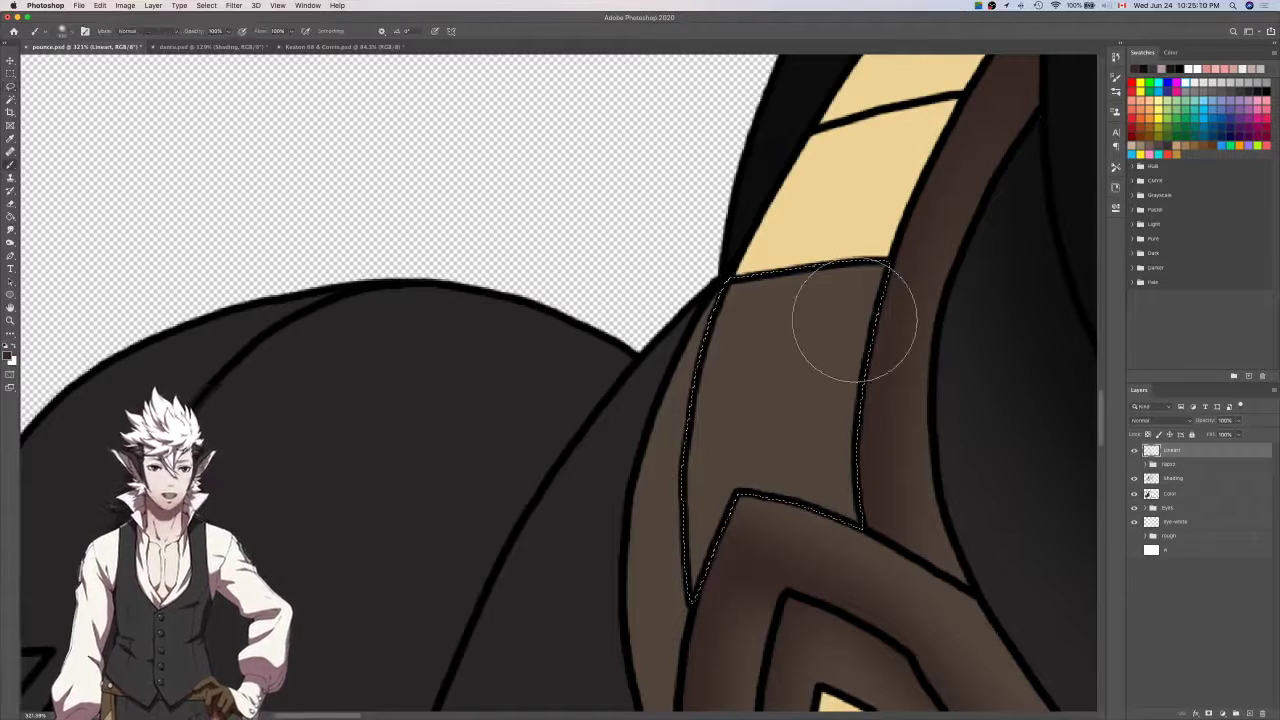
scroll(866, 340, down, 2)
click(1172, 478)
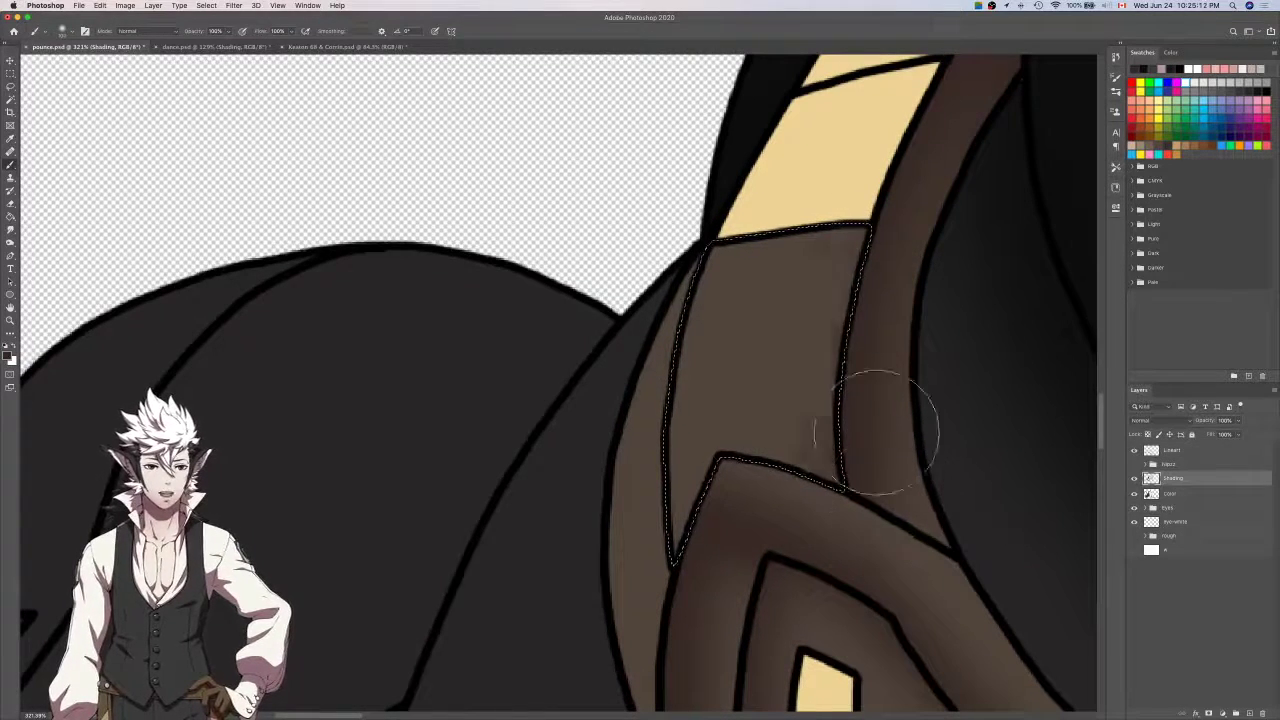
scroll(826, 303, down, 2)
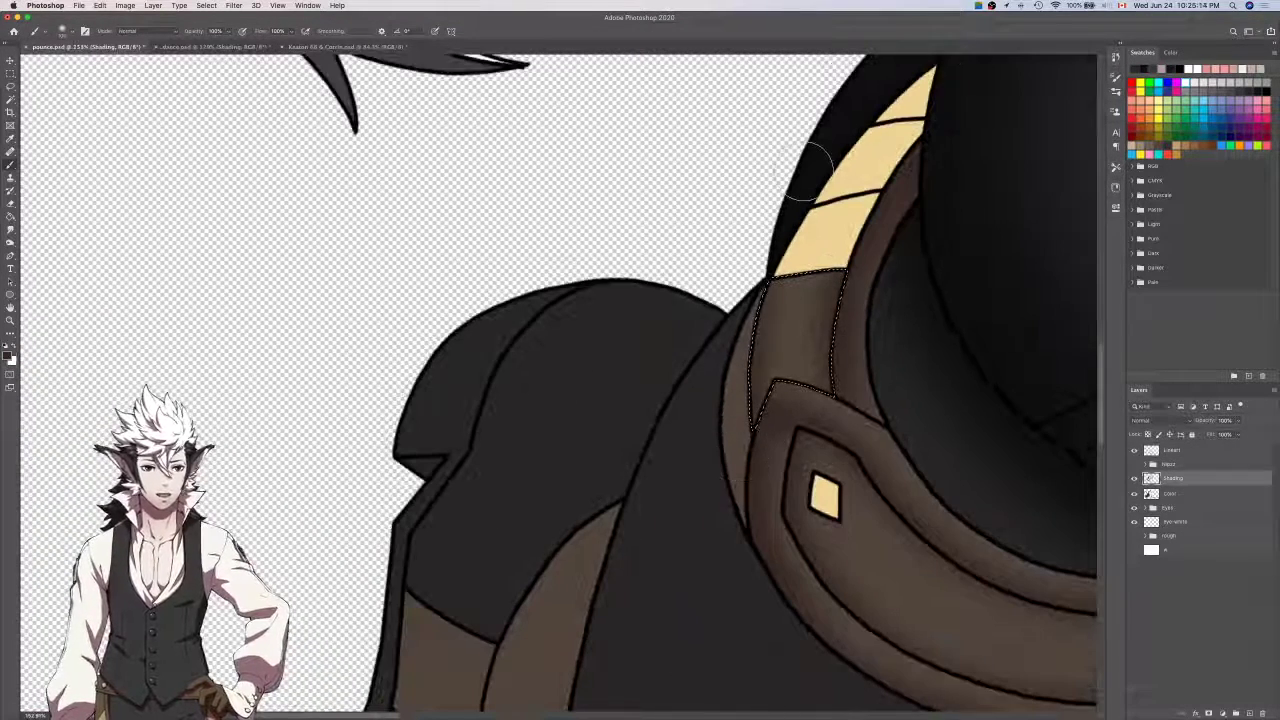
Select the thin brown sliver on the panel's outer side from the Lineart layer with the Magic Wand and expand the selection.
key(alt+bracketright)
key(w)
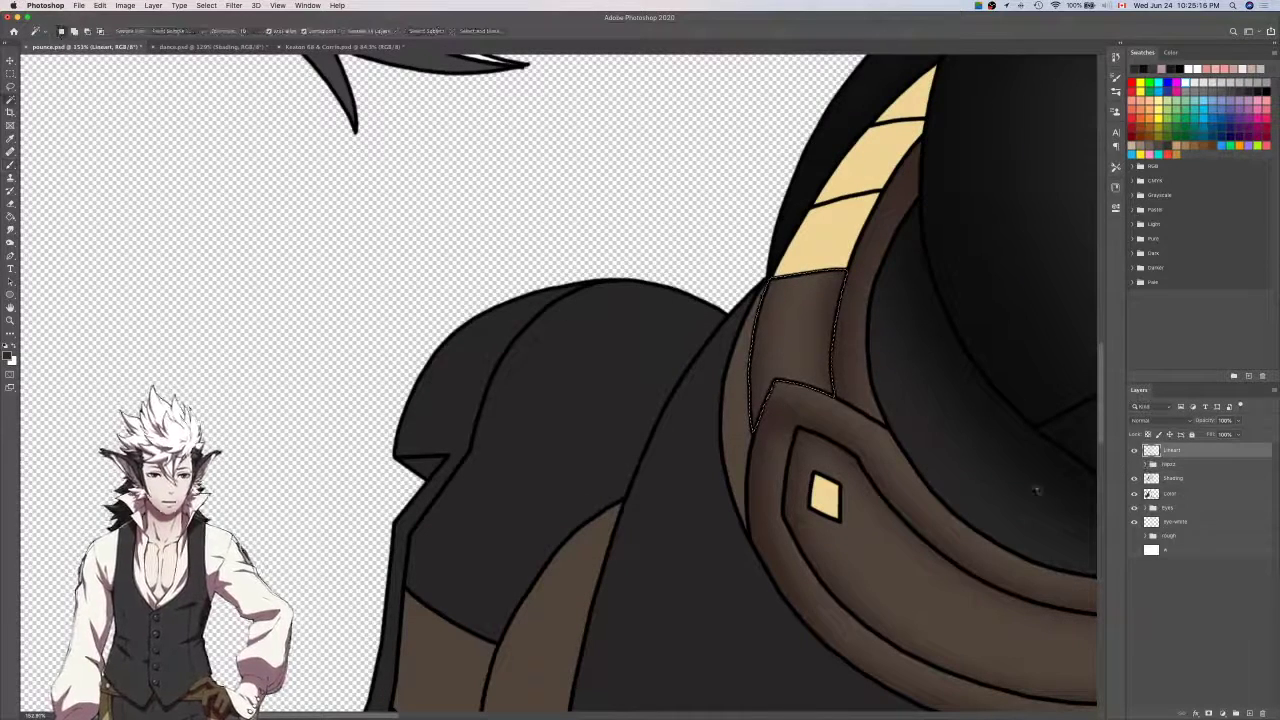
click(740, 437)
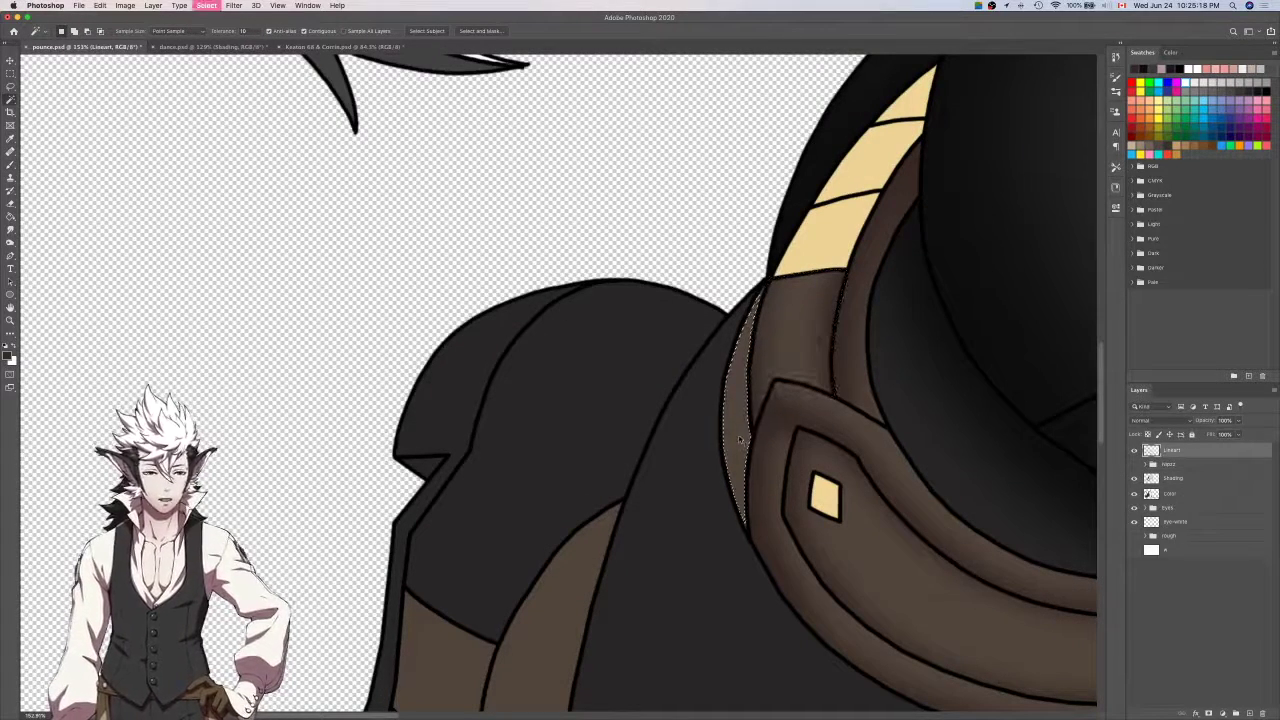
Extend the thin brown sliver selection into its lower and upper tips with the Lasso tool.
key(l)
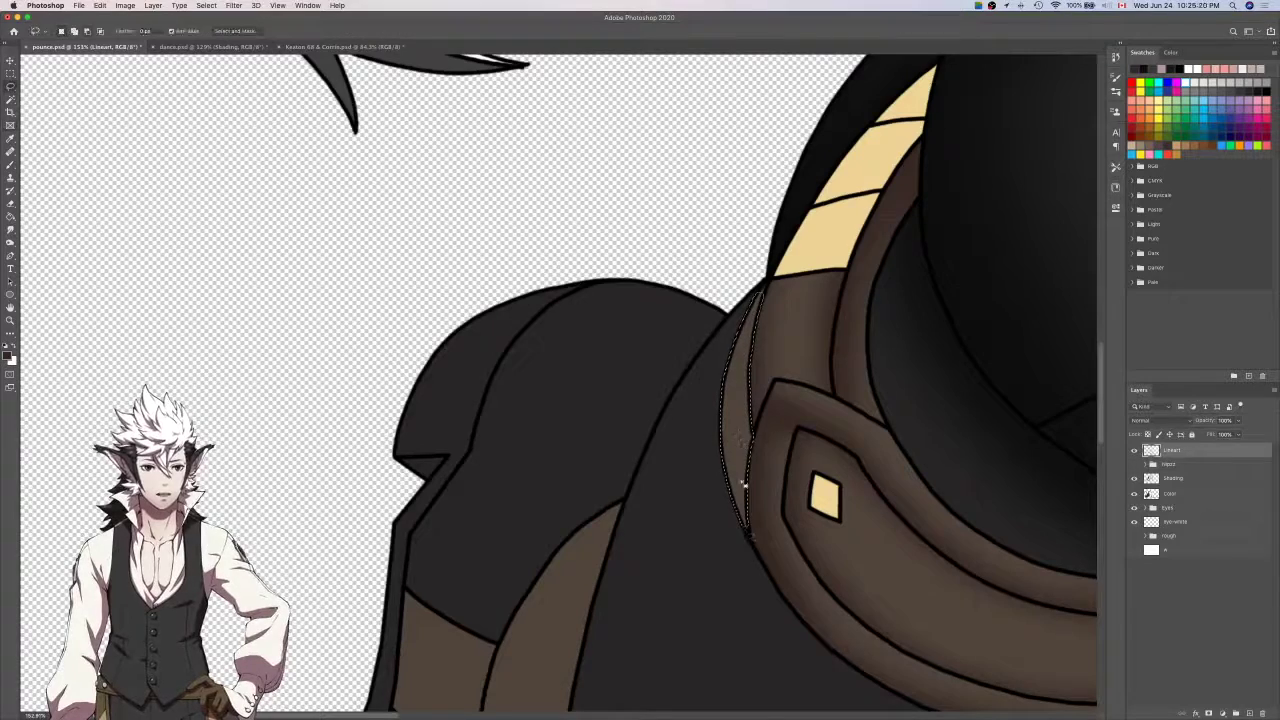
scroll(752, 533, up, 10)
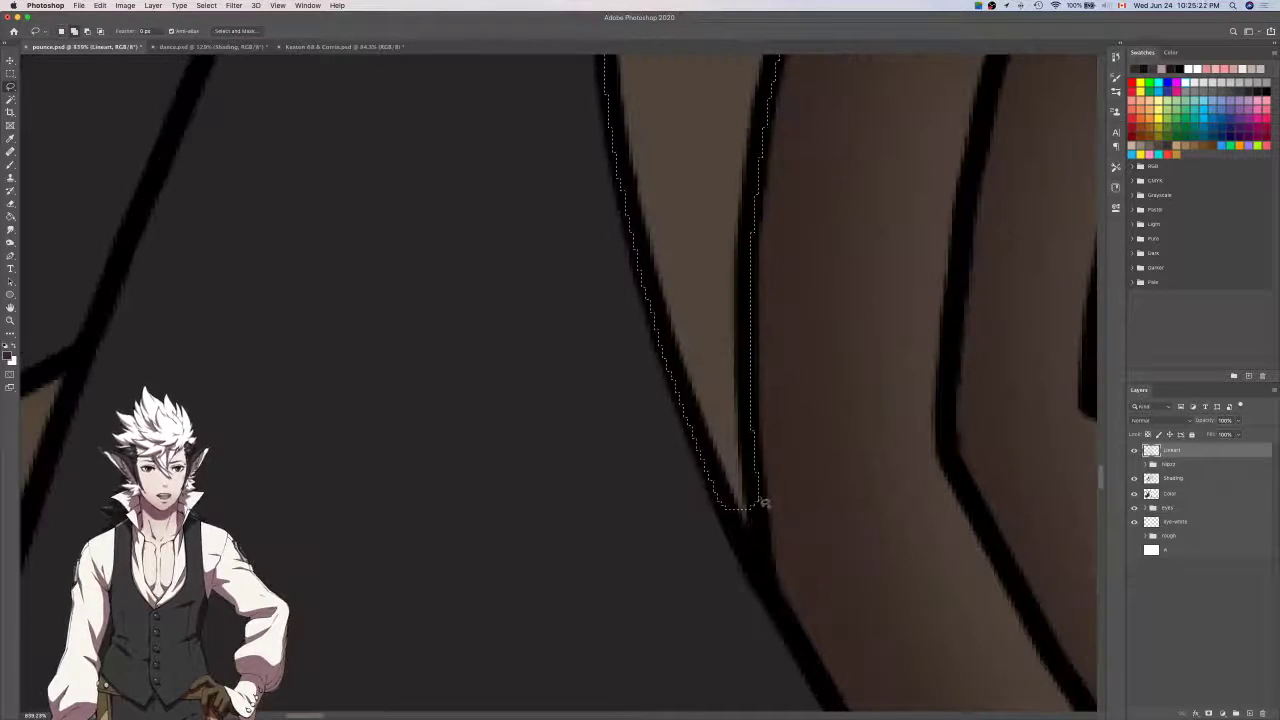
mouse_move(761, 504)
mouse_down()
mouse_move(761, 577)
mouse_move(718, 492)
mouse_up()
scroll(717, 491, down, 6)
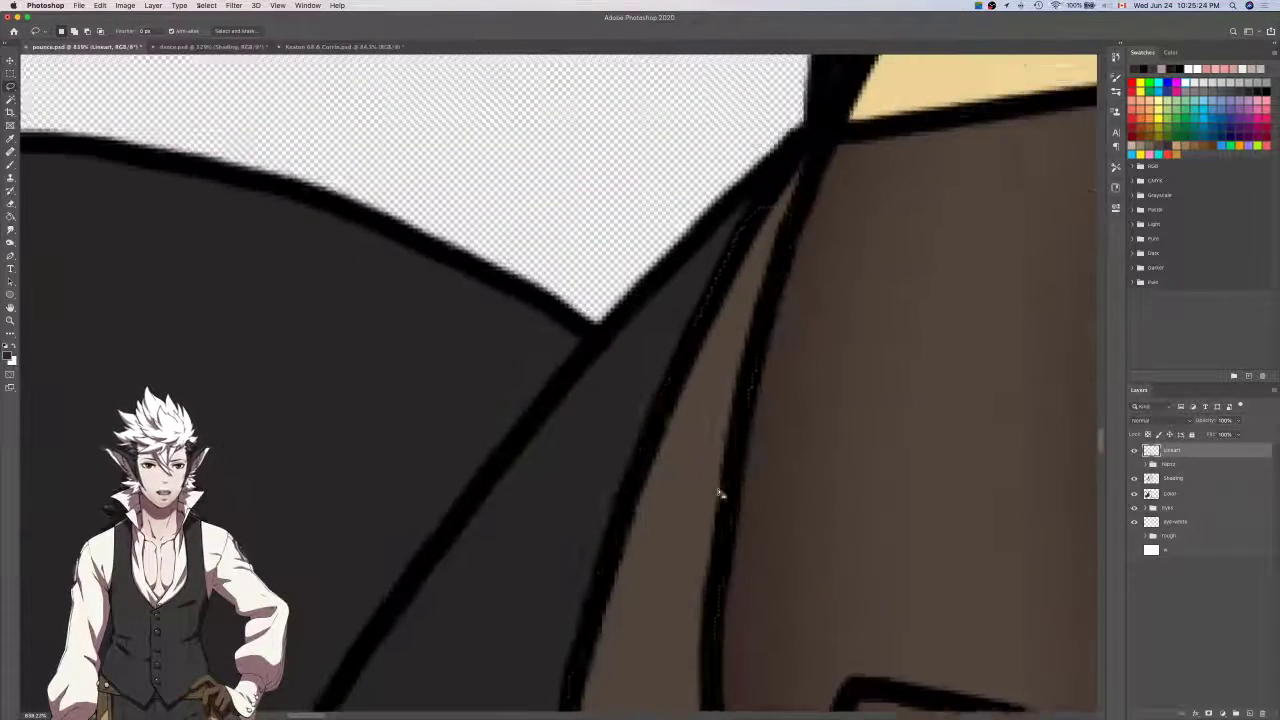
mouse_move(787, 304)
mouse_down()
mouse_move(822, 189)
mouse_move(738, 284)
mouse_up()
scroll(760, 277, down, 5)
Shade the thin brown sliver on the Shading layer with the soft brush and clear the selection.
click(1172, 478)
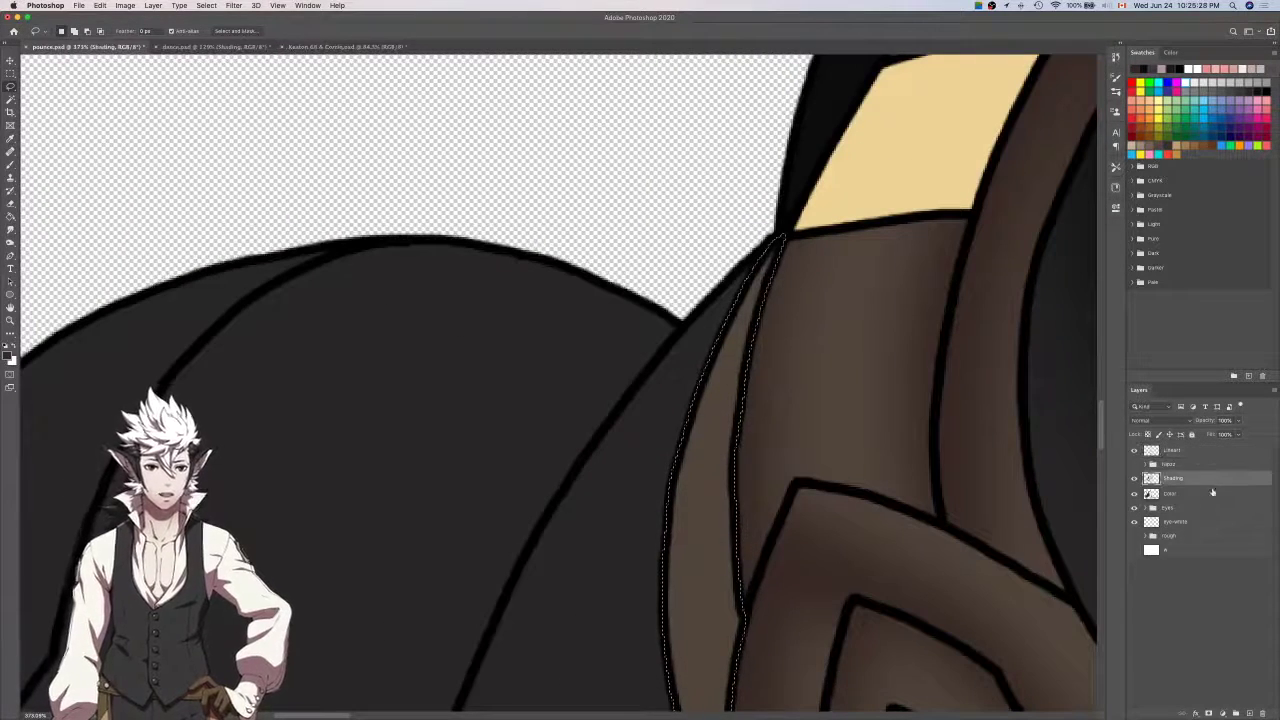
key(b)
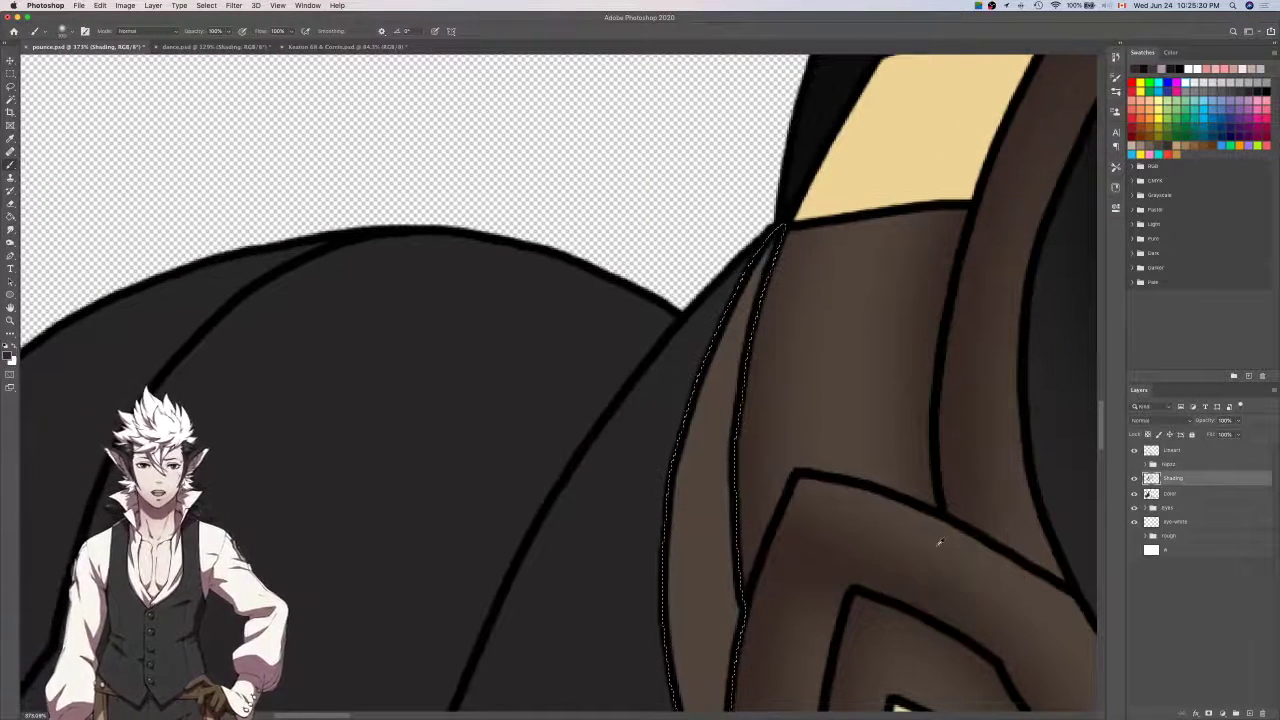
scroll(934, 540, down, 4)
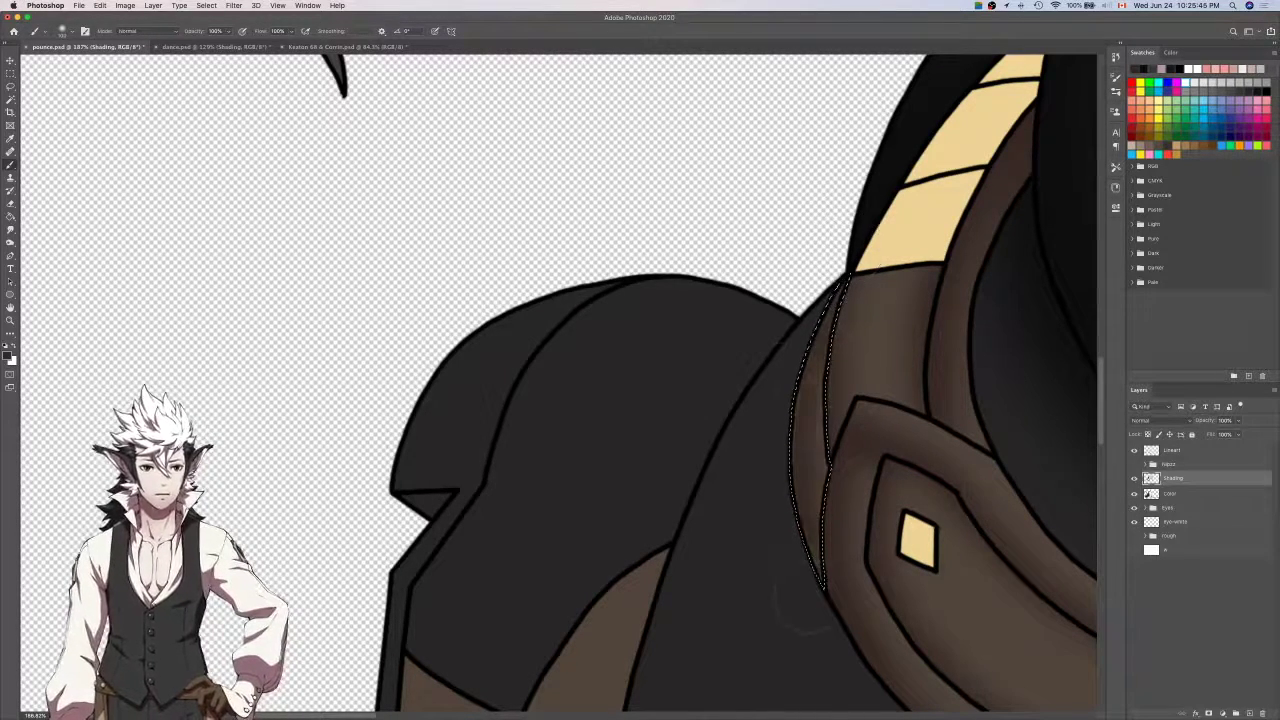
key(super+d)
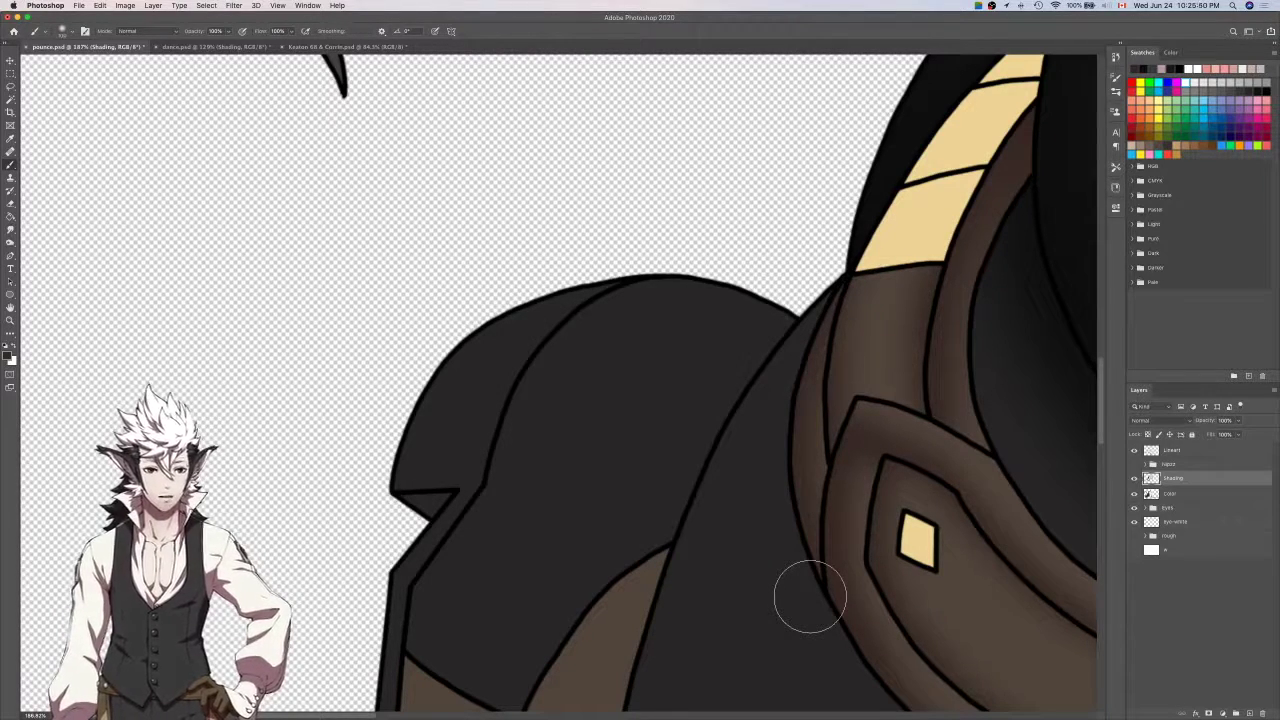
Select the large black thigh area below the belt from the Lineart layer with the Magic Wand and expand the selection.
scroll(810, 597, down, 3)
scroll(837, 582, down, 3)
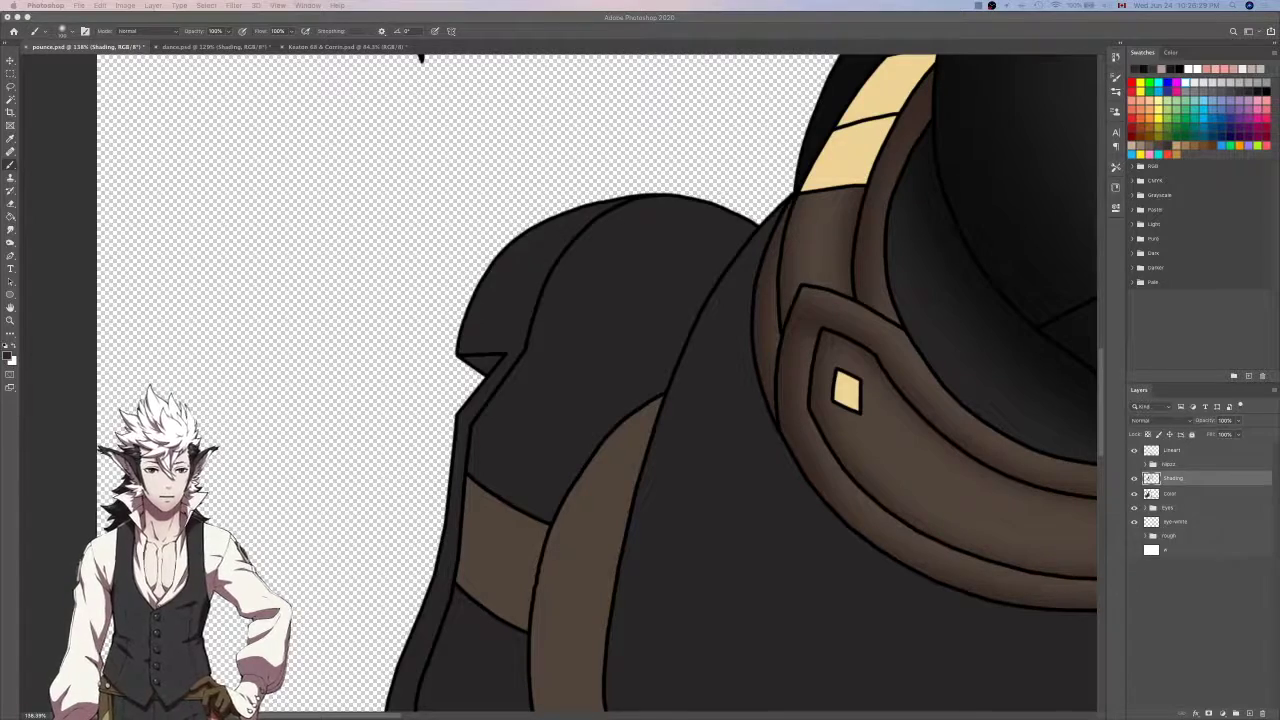
scroll(400, 250, down, 5)
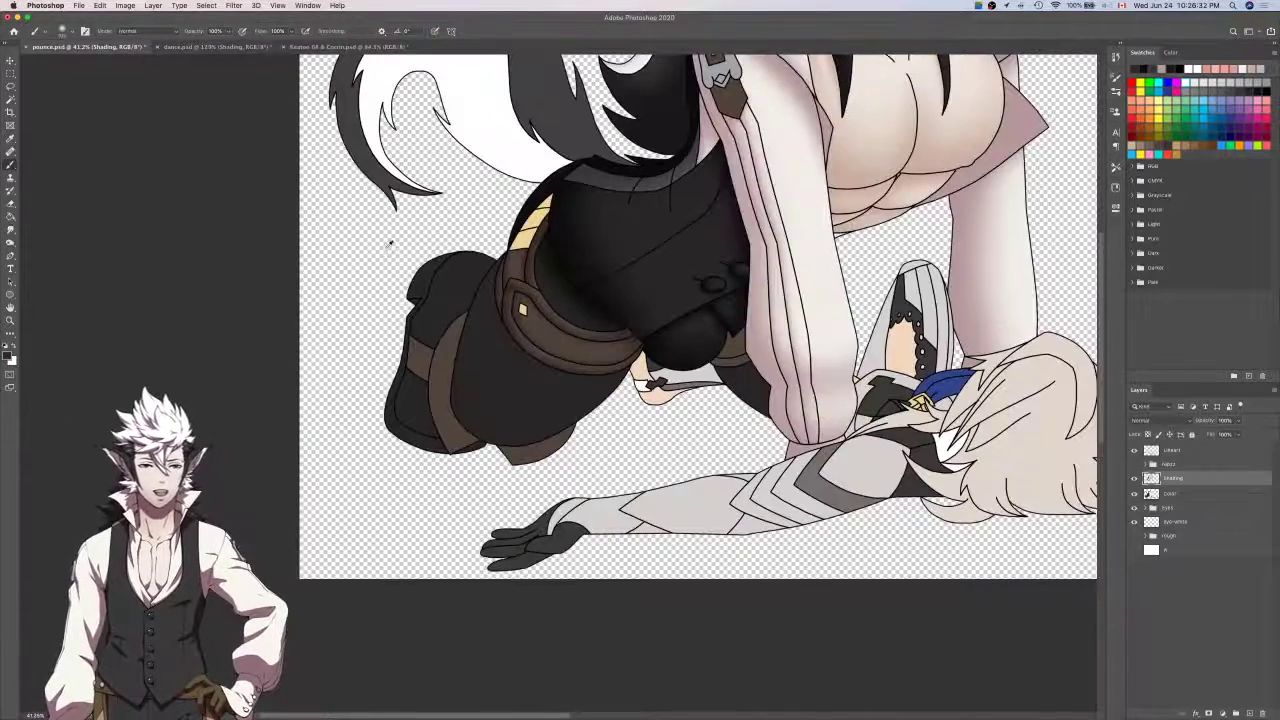
click(1180, 496)
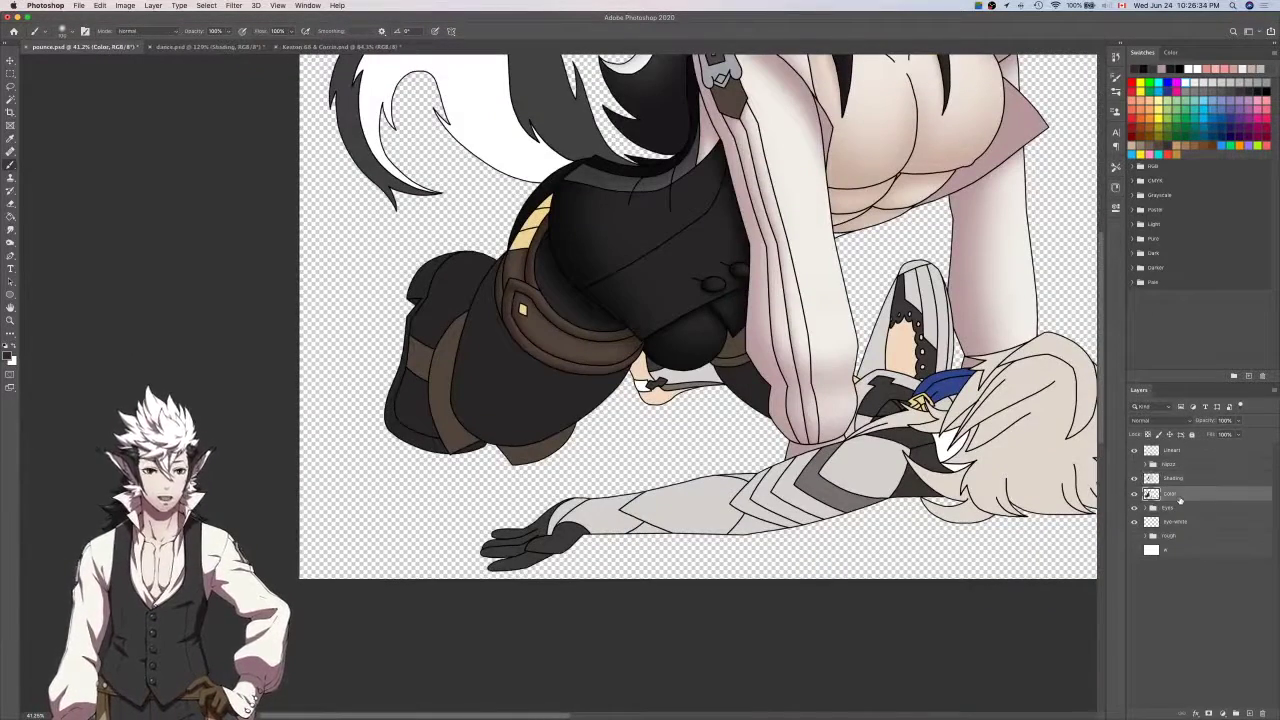
scroll(965, 452, up, 5)
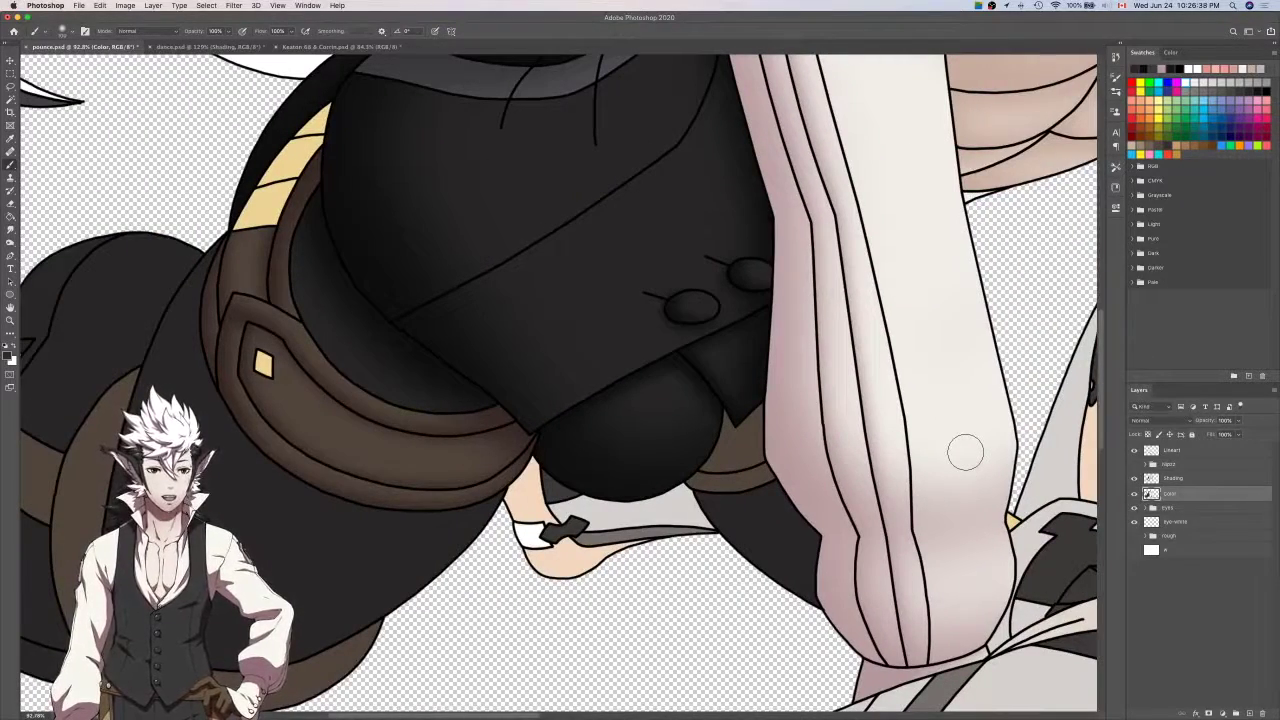
scroll(965, 452, left, 3)
scroll(965, 452, up, 1)
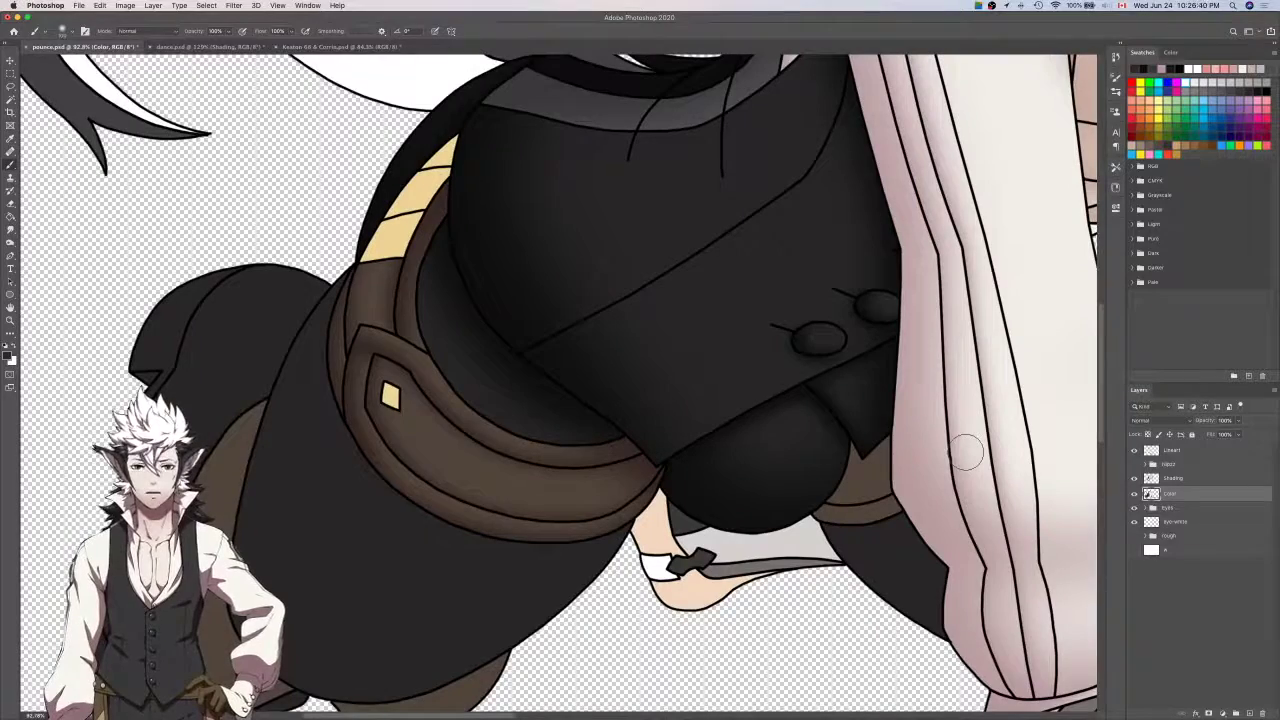
click(1213, 451)
scroll(1074, 457, left, 6)
scroll(1074, 457, down, 1)
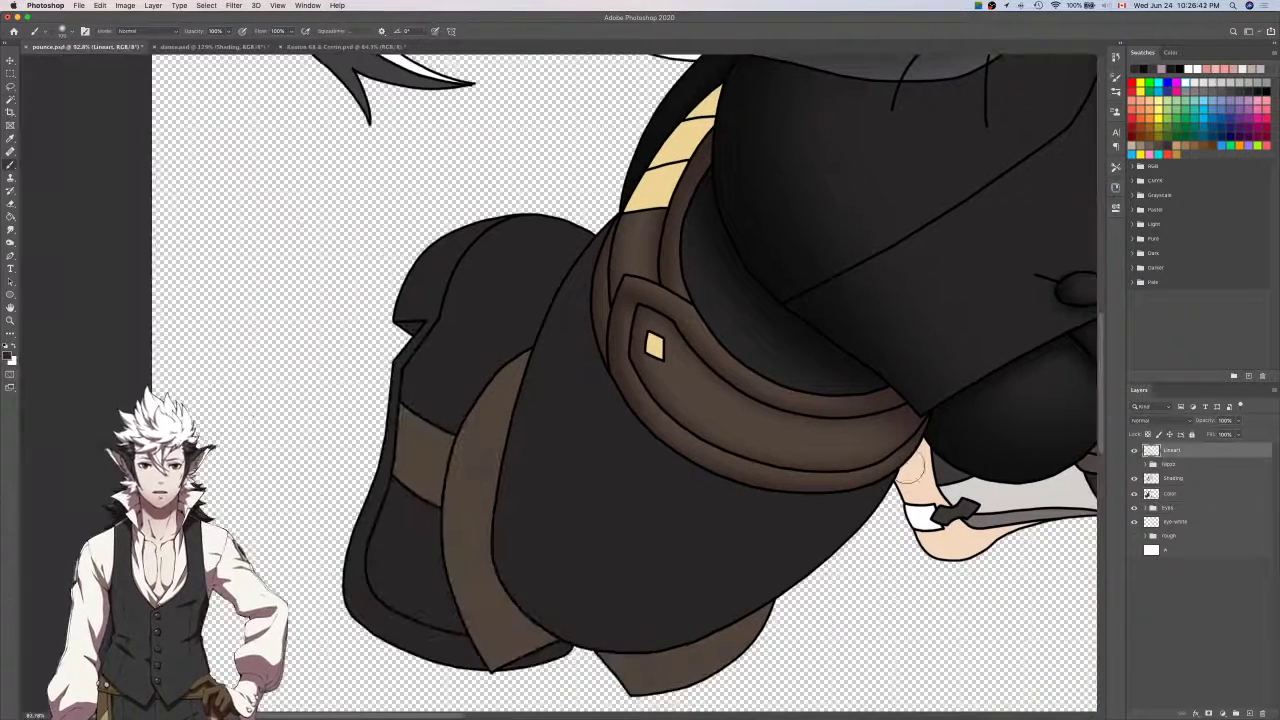
key(w)
click(660, 491)
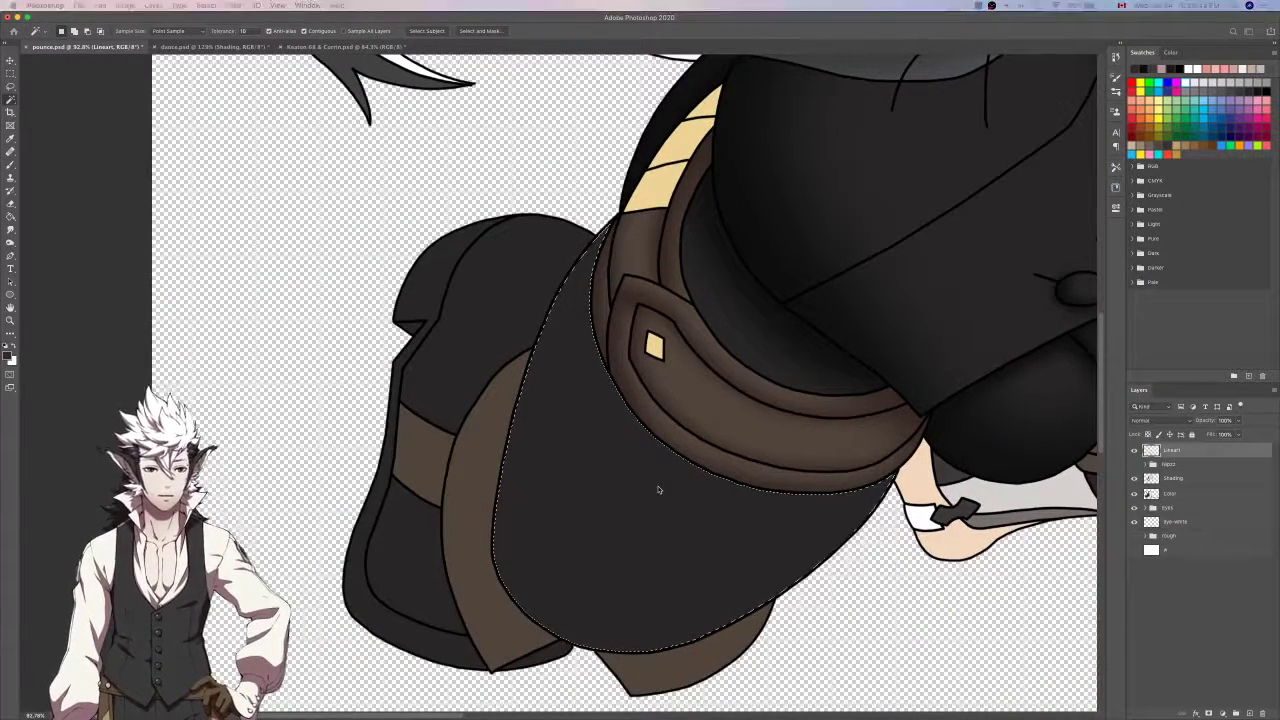
scroll(660, 491, up, 1)
Extend the black thigh selection into its narrow upper tip beside the brown sliver with the Lasso tool.
key(l)
scroll(618, 286, up, 10)
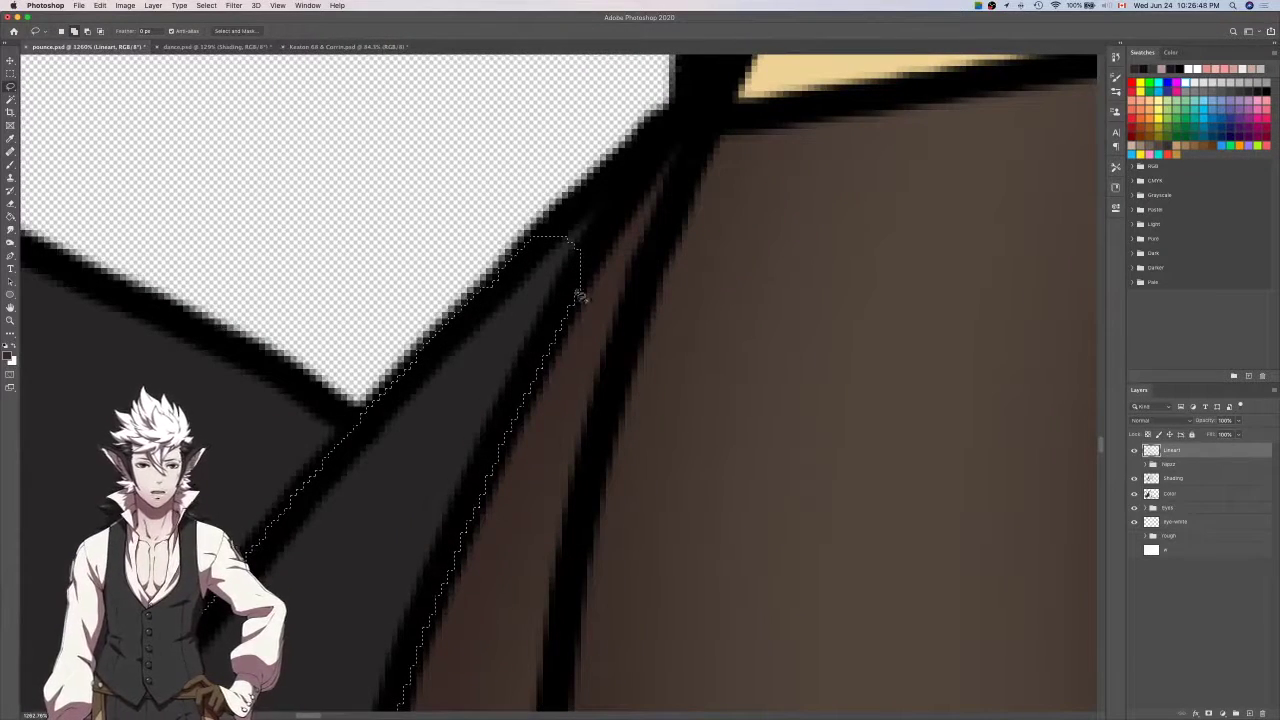
mouse_move(578, 297)
mouse_down()
mouse_move(637, 183)
mouse_move(503, 276)
mouse_move(545, 272)
mouse_up()
scroll(585, 248, down, 8)
scroll(583, 246, down, 4)
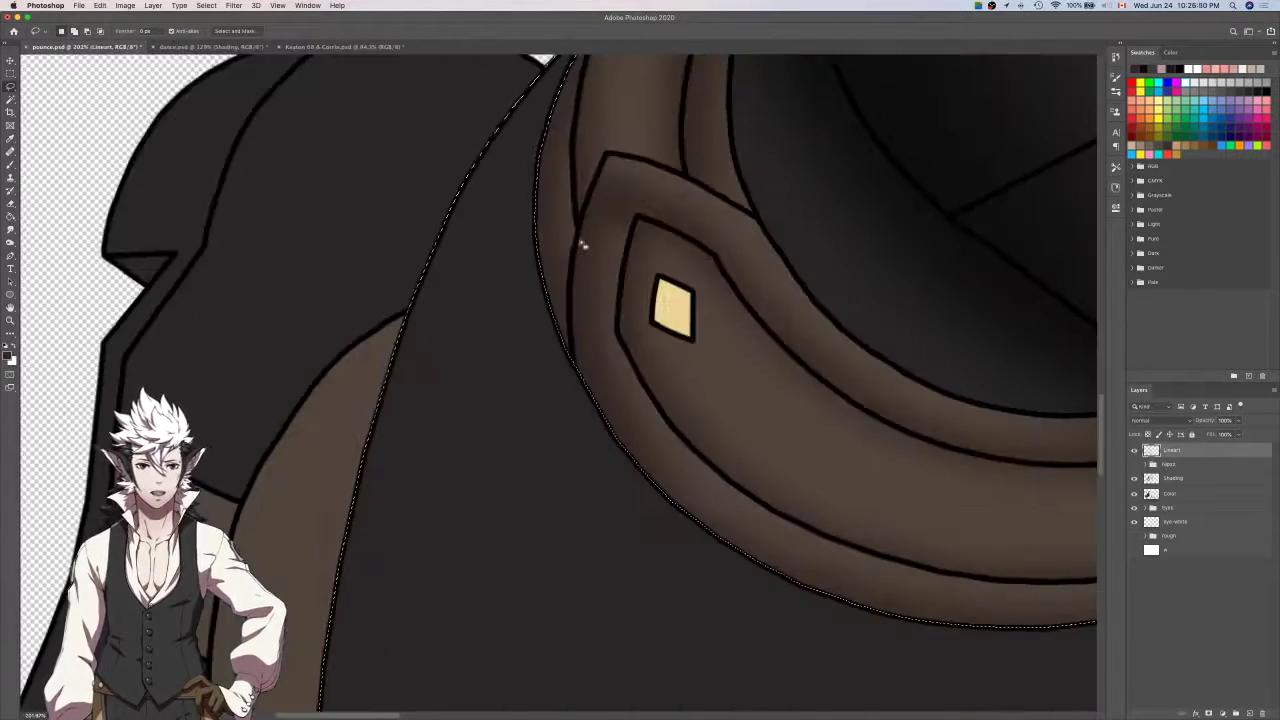
Extend the black thigh selection into its pointed corner at the belt's far end with the Lasso tool, redoing the first attempt.
scroll(595, 247, down, 2)
scroll(595, 247, right, 5)
scroll(720, 440, up, 3)
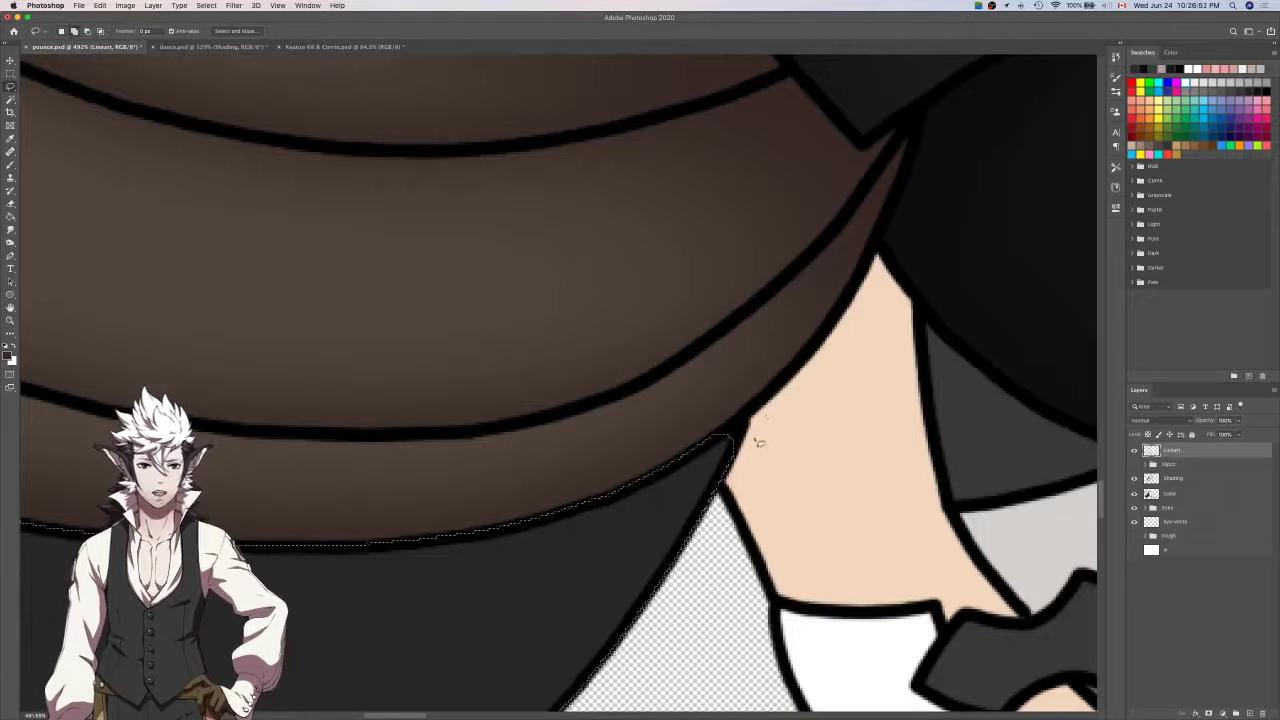
scroll(738, 448, up, 3)
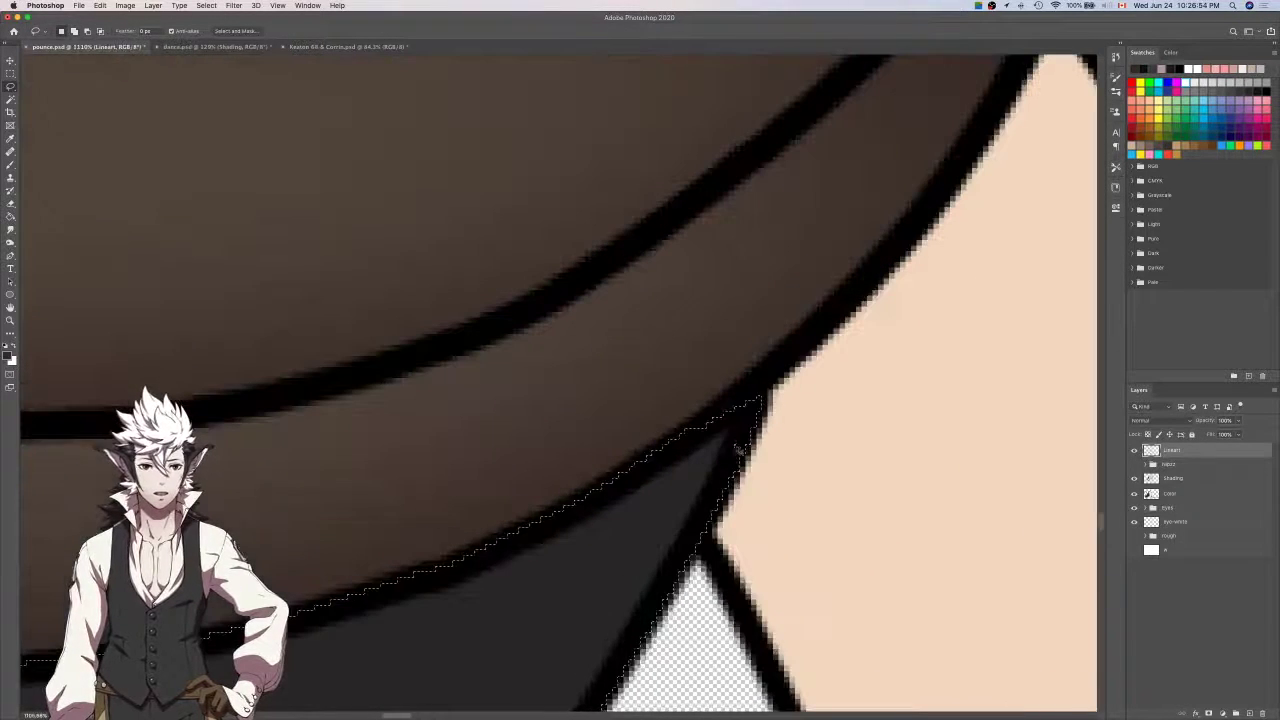
key(super+z)
mouse_move(733, 477)
shift+mouse_down()
mouse_move(750, 413)
mouse_move(674, 446)
mouse_move(692, 462)
shift+mouse_up()
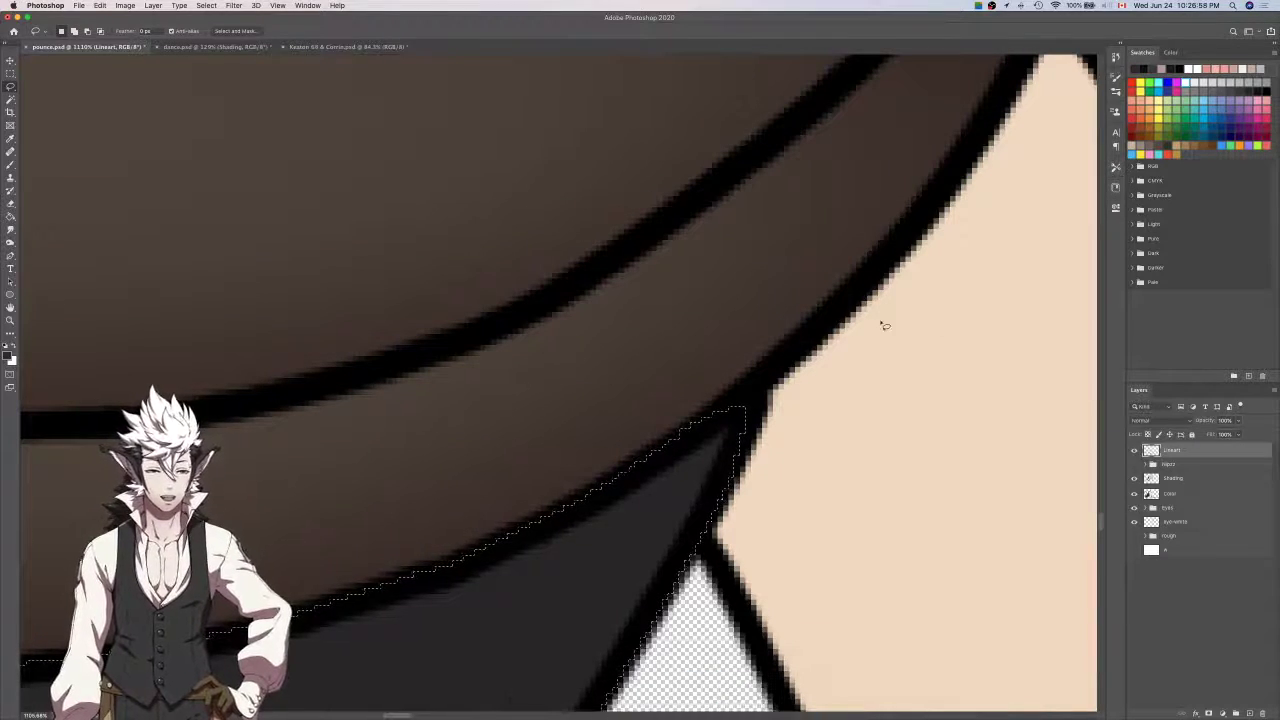
scroll(672, 263, down, 5)
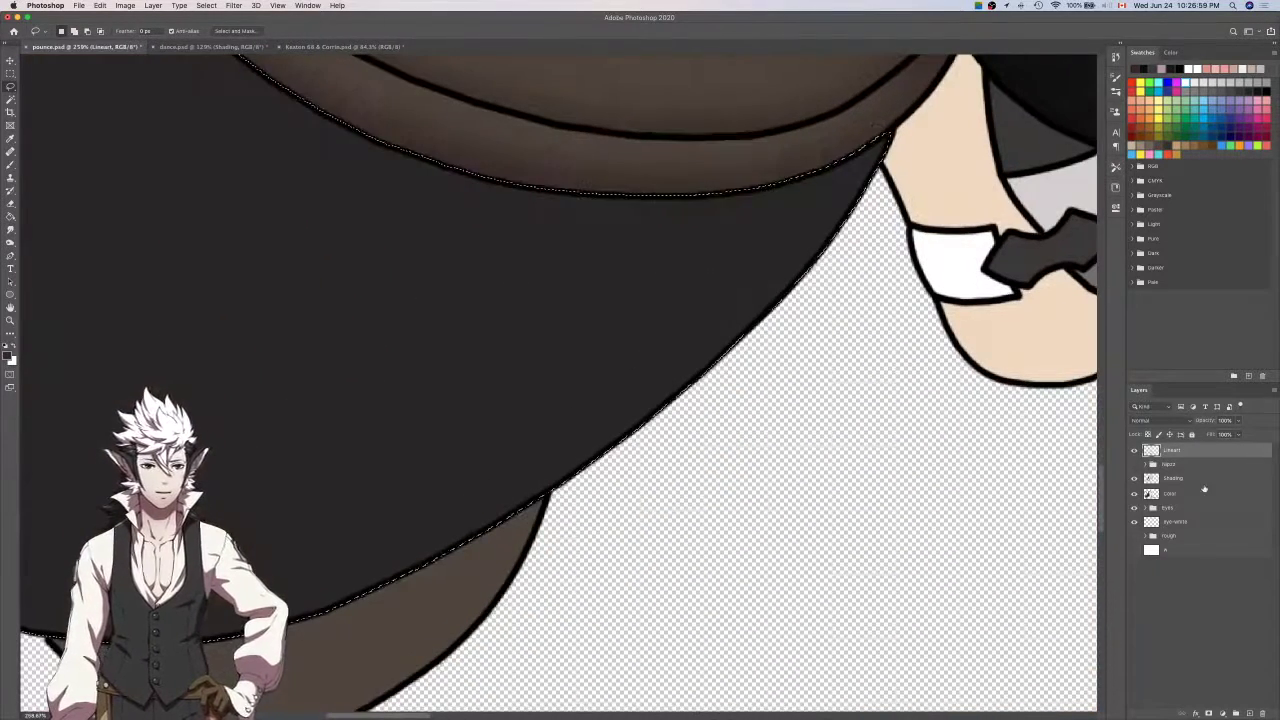
Try to shade the black thigh on the Shading layer with an enlarged soft brush in the current brown shade.
click(1189, 480)
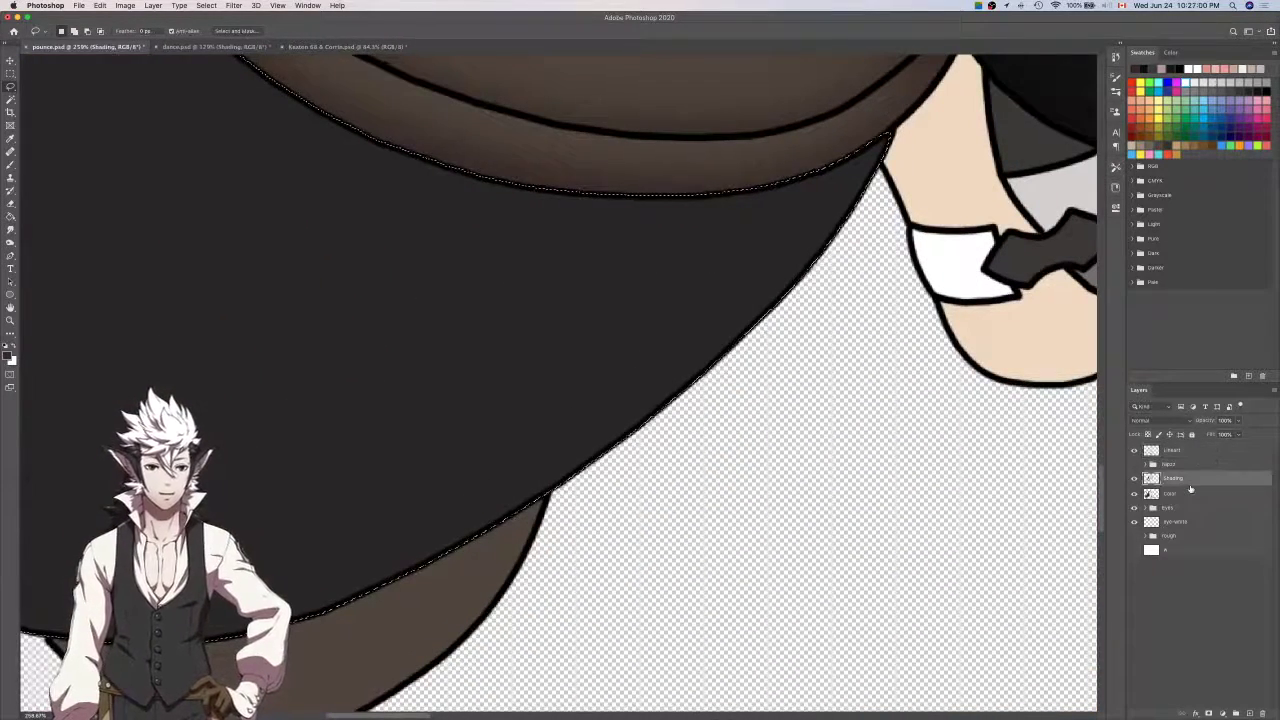
key(b)
key(bracketright)
key(bracketright)
key(bracketright)
key(bracketright)
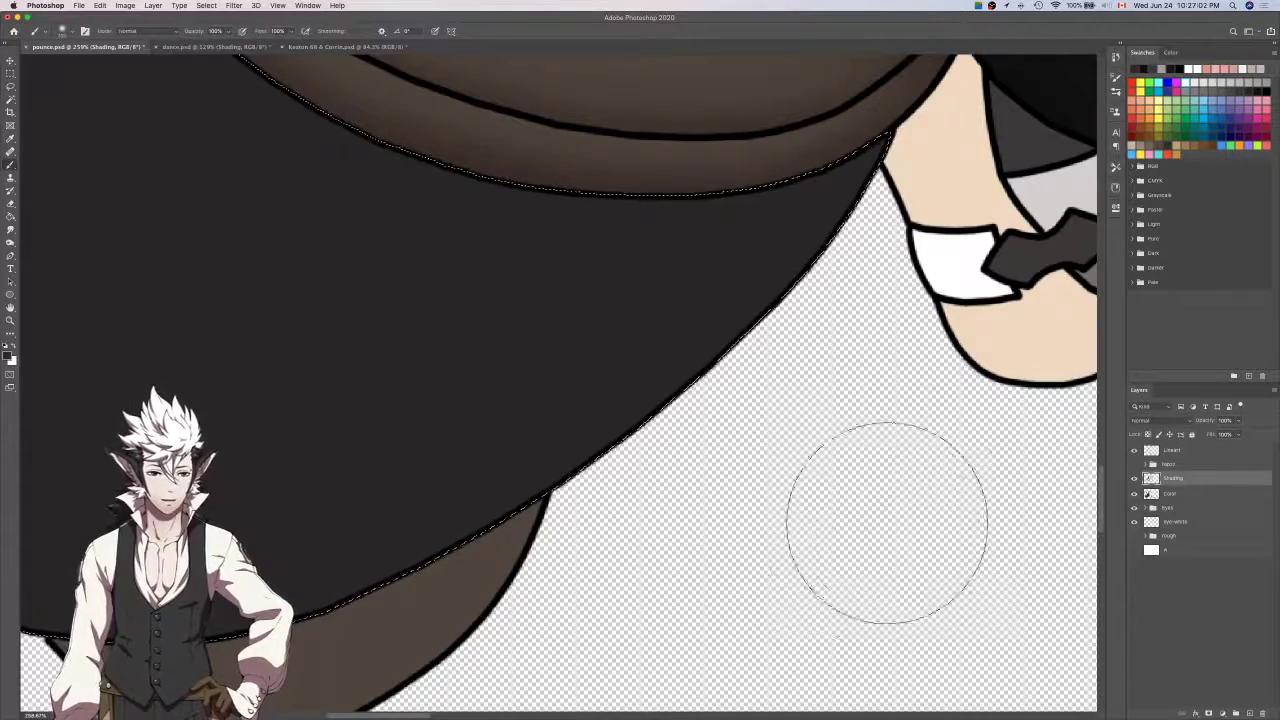
key(bracketright)
scroll(887, 523, down, 3)
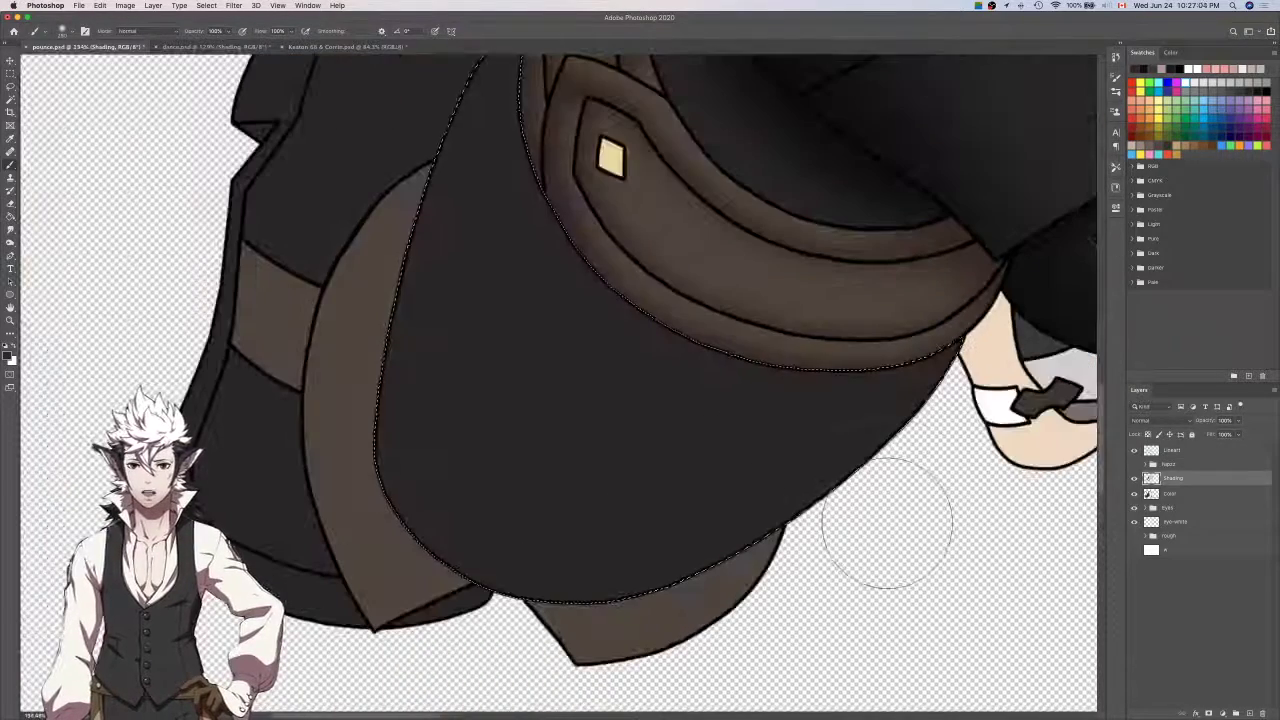
scroll(920, 525, down, 3)
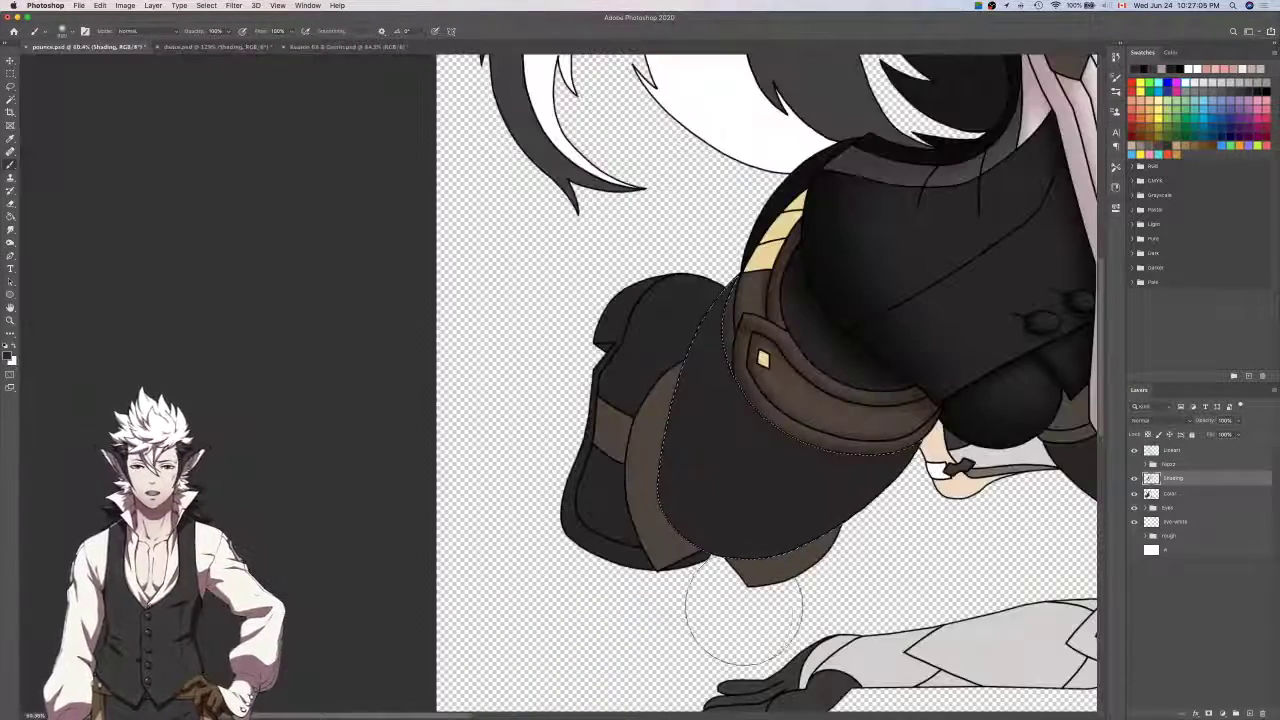
mouse_move(722, 615)
mouse_down()
mouse_move(659, 520)
mouse_move(741, 235)
mouse_move(720, 378)
mouse_up()
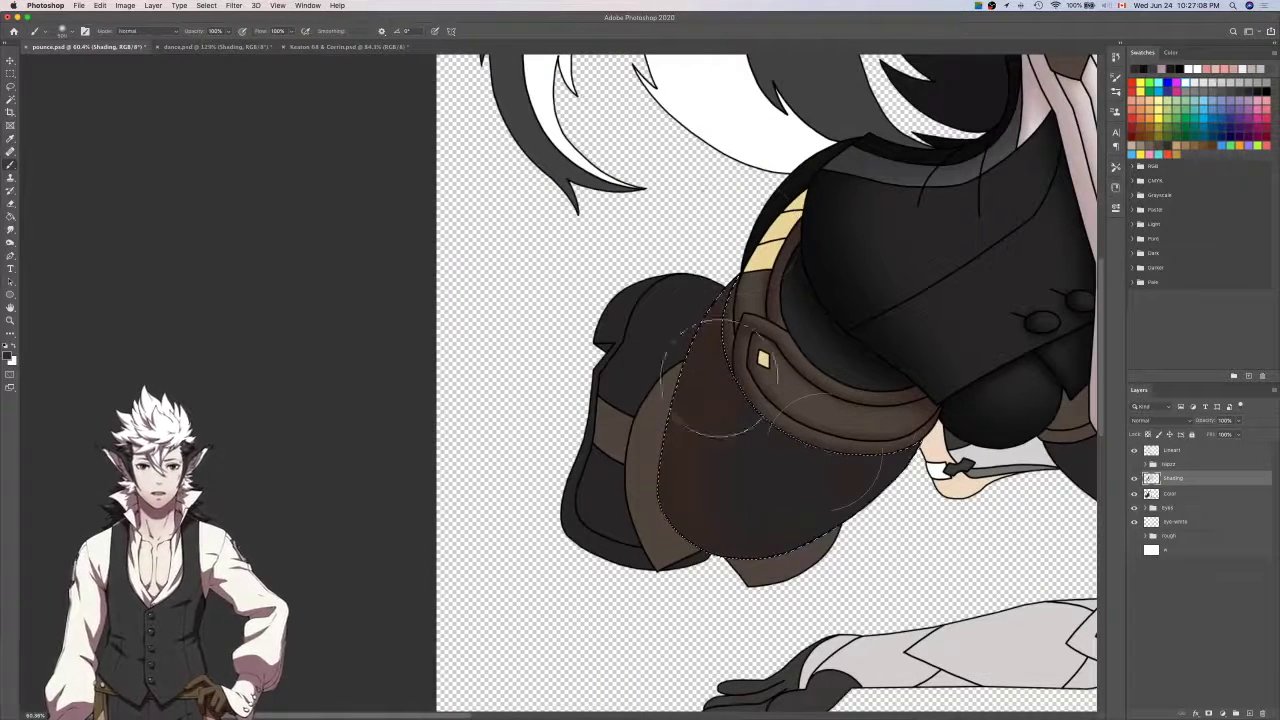
Sample black from the existing shading with the Color layer temporarily hidden, and shade the thigh's outer and lower sides with the soft brush.
key(i)
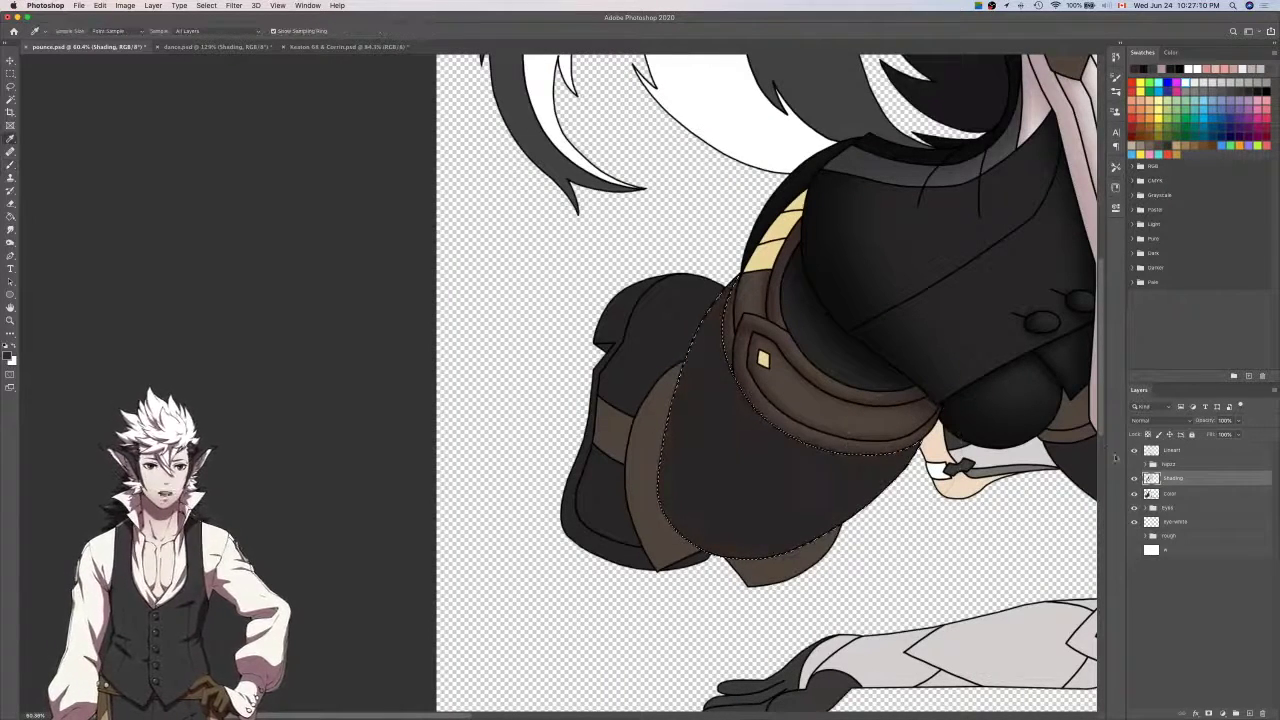
click(1134, 493)
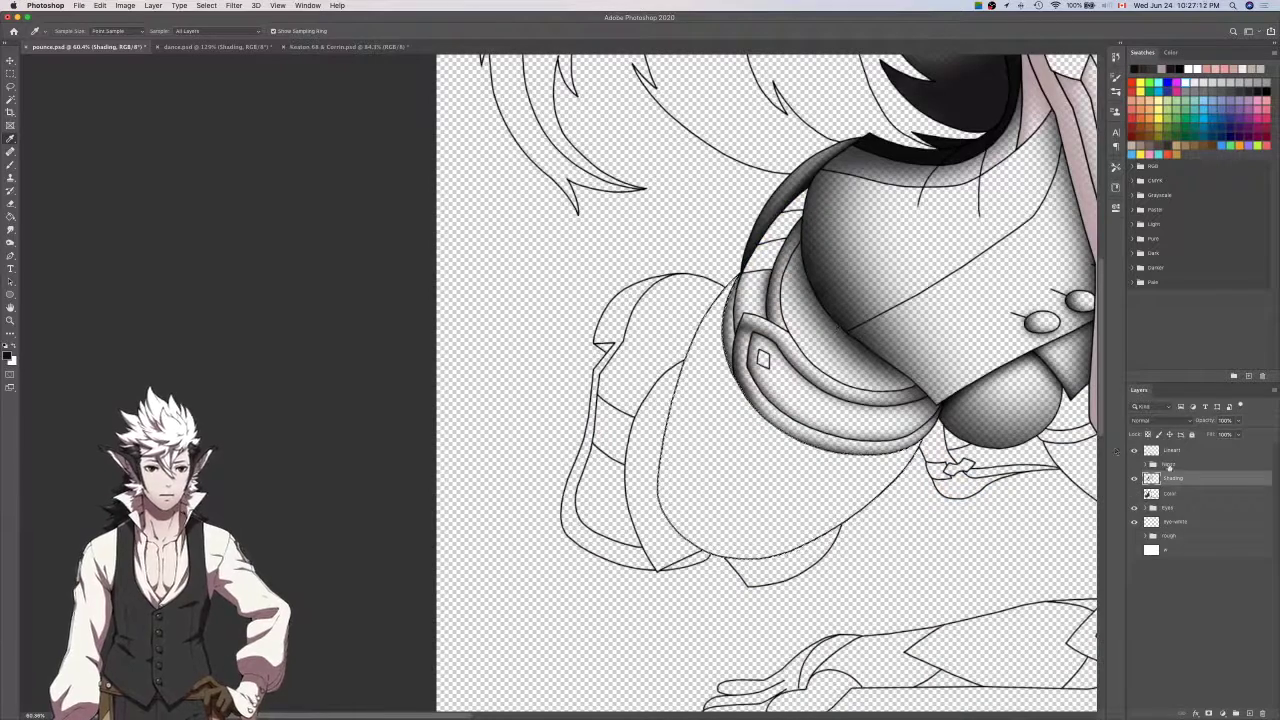
key(b)
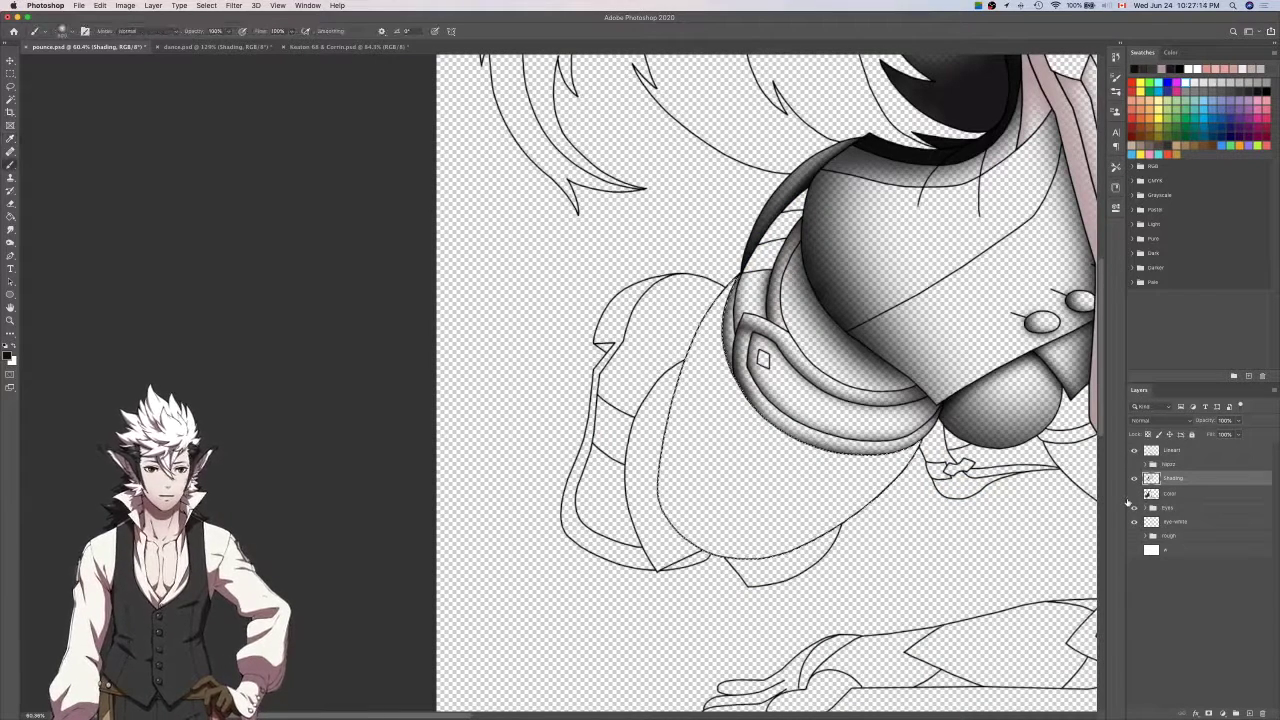
click(1134, 493)
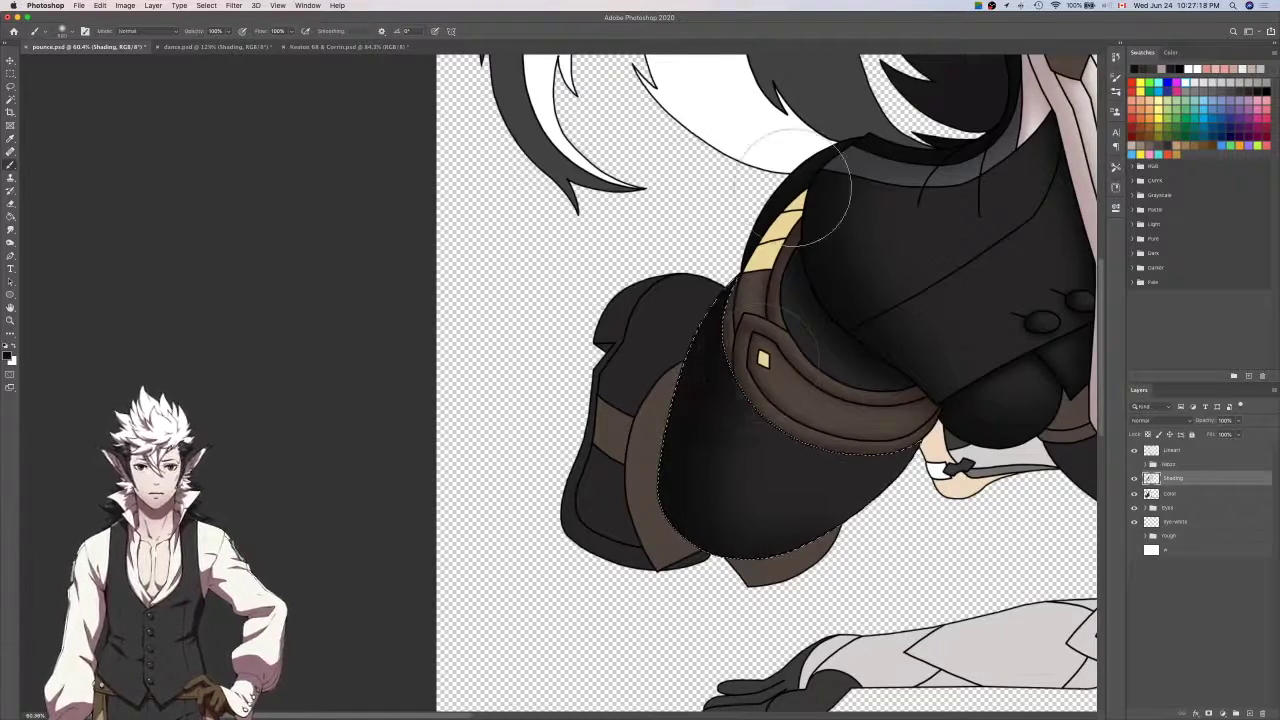
Shade the black thigh along the belt's lower edge with a smaller soft brush and clear the selection.
key(bracketleft)
key(bracketleft)
key(bracketleft)
key(bracketleft)
key(bracketright)
scroll(699, 390, up, 4)
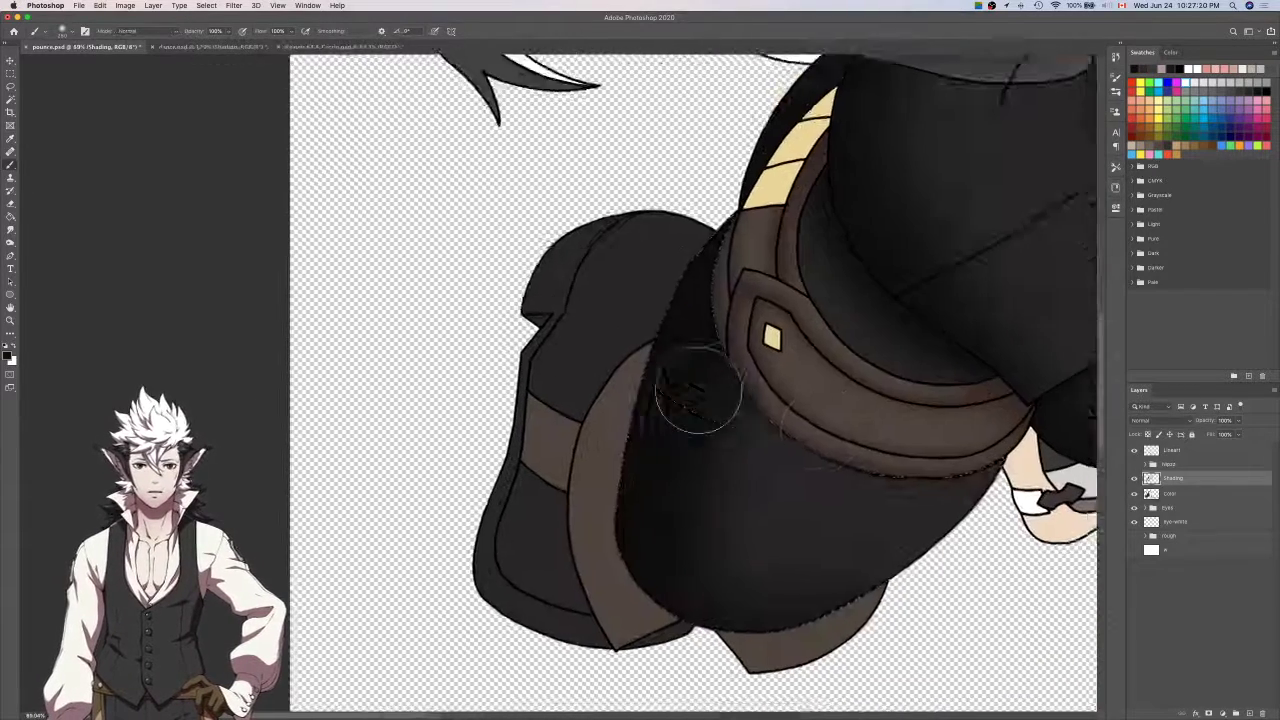
scroll(699, 390, right, 3)
scroll(699, 390, down, 1)
mouse_move(583, 266)
mouse_down()
mouse_move(636, 352)
mouse_move(726, 400)
mouse_move(869, 365)
mouse_move(901, 325)
mouse_move(874, 373)
mouse_move(800, 396)
mouse_move(664, 373)
mouse_move(566, 232)
mouse_move(584, 238)
mouse_move(591, 278)
mouse_move(581, 270)
mouse_move(616, 345)
mouse_move(666, 383)
mouse_move(719, 408)
mouse_move(815, 430)
mouse_up()
key(super+z)
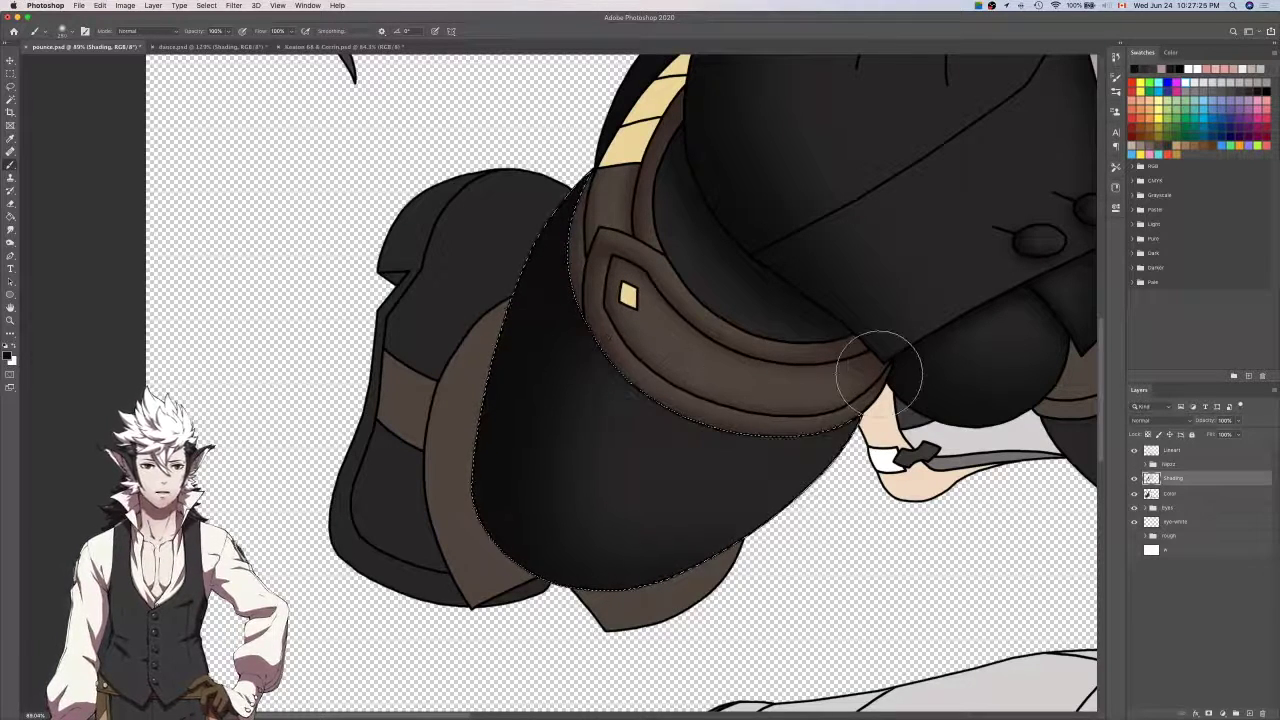
drag(879, 372, 789, 397)
mouse_move(674, 361)
mouse_down()
mouse_move(626, 298)
mouse_move(609, 248)
mouse_move(718, 378)
mouse_move(590, 300)
mouse_move(624, 294)
mouse_up()
key(super+d)
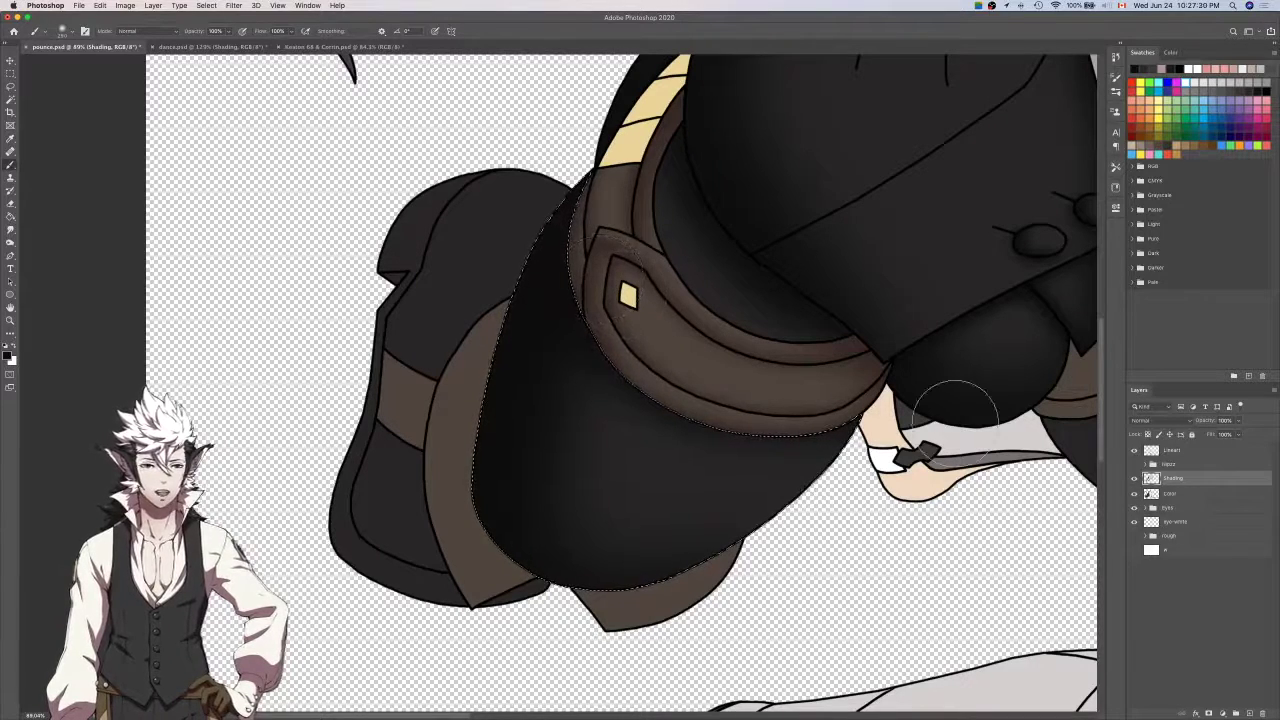
Select the black waist area between belt and jacket on the Lineart layer with the Magic Wand, hiding the Color layer and checking its narrow tip.
click(1136, 496)
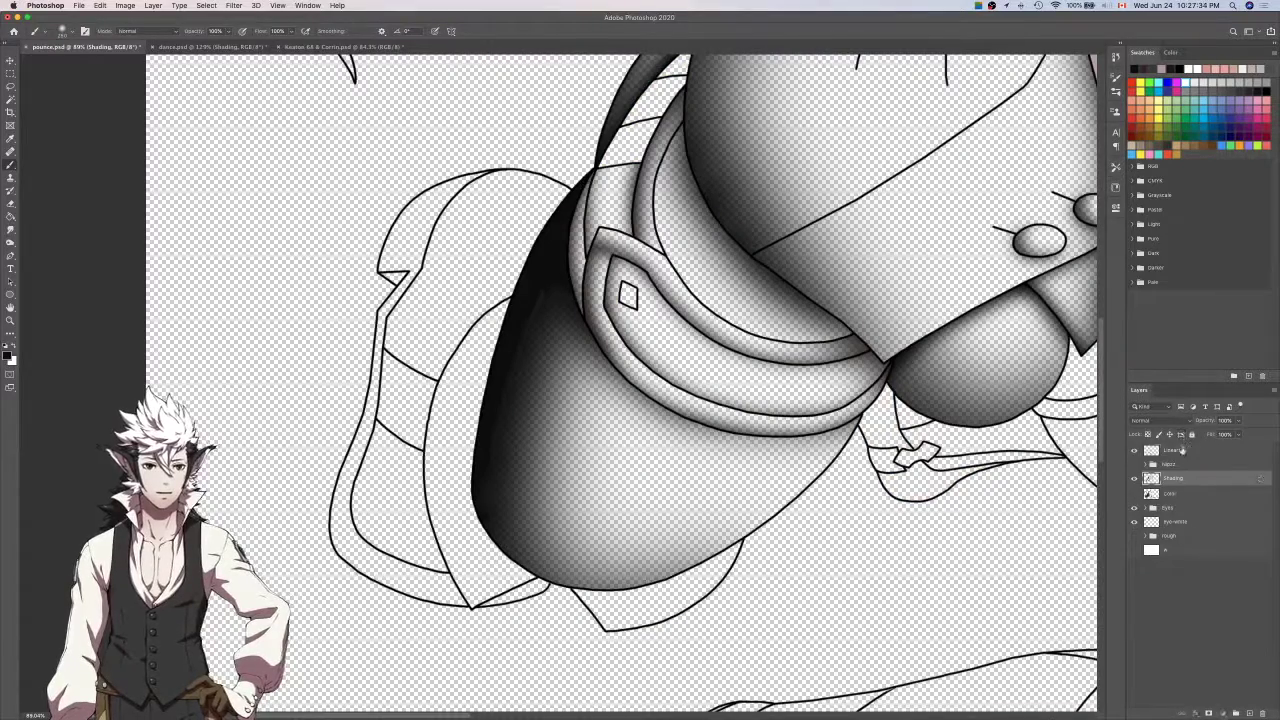
click(1183, 451)
key(w)
click(712, 276)
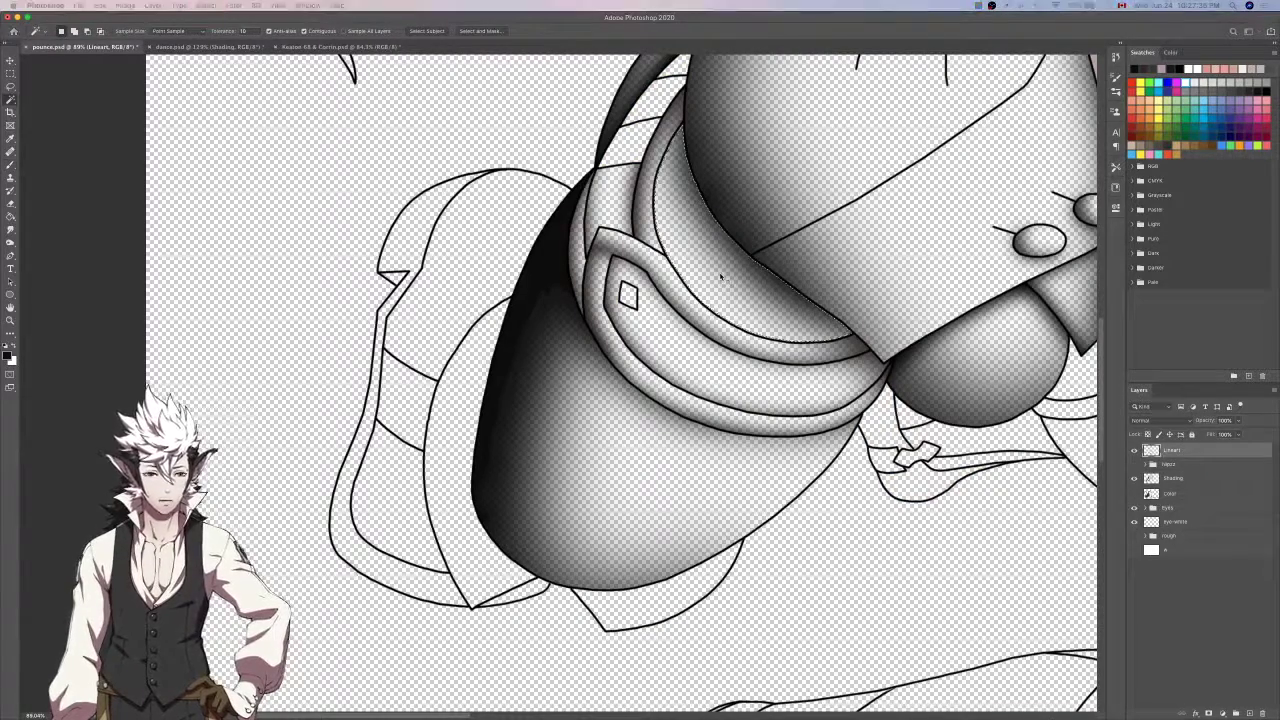
scroll(720, 277, up, 8)
key(l)
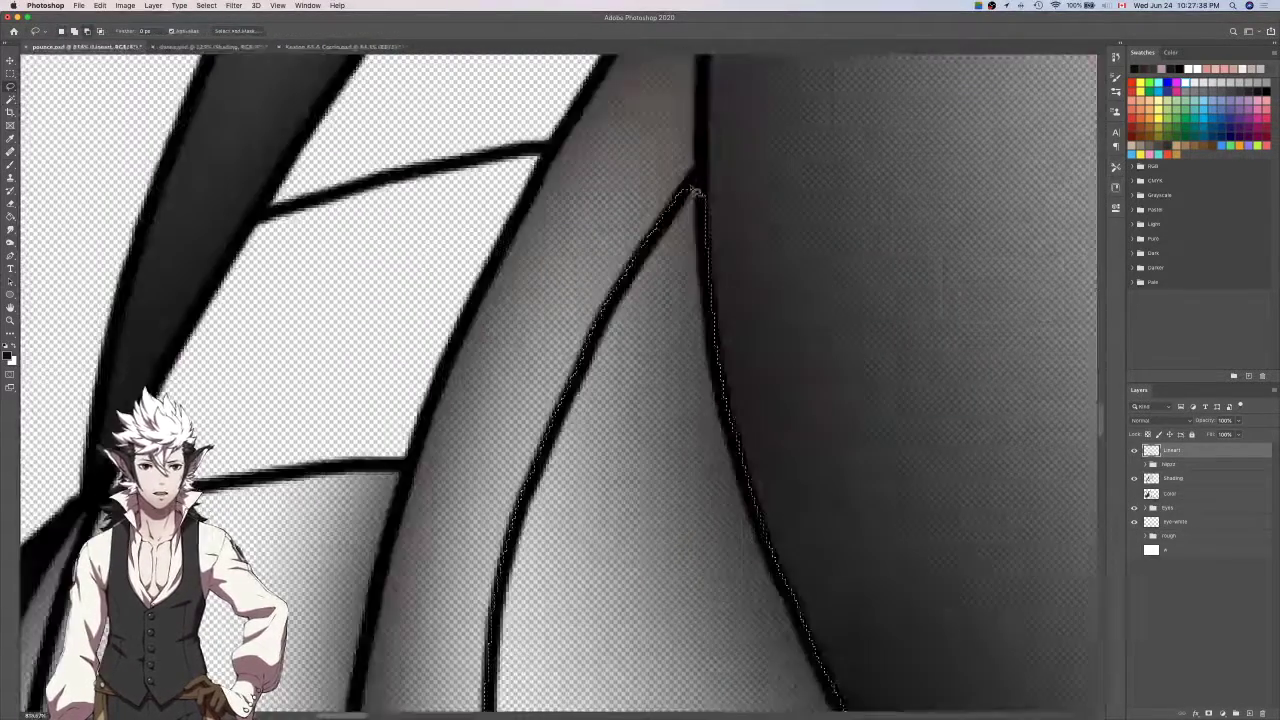
scroll(695, 189, up, 3)
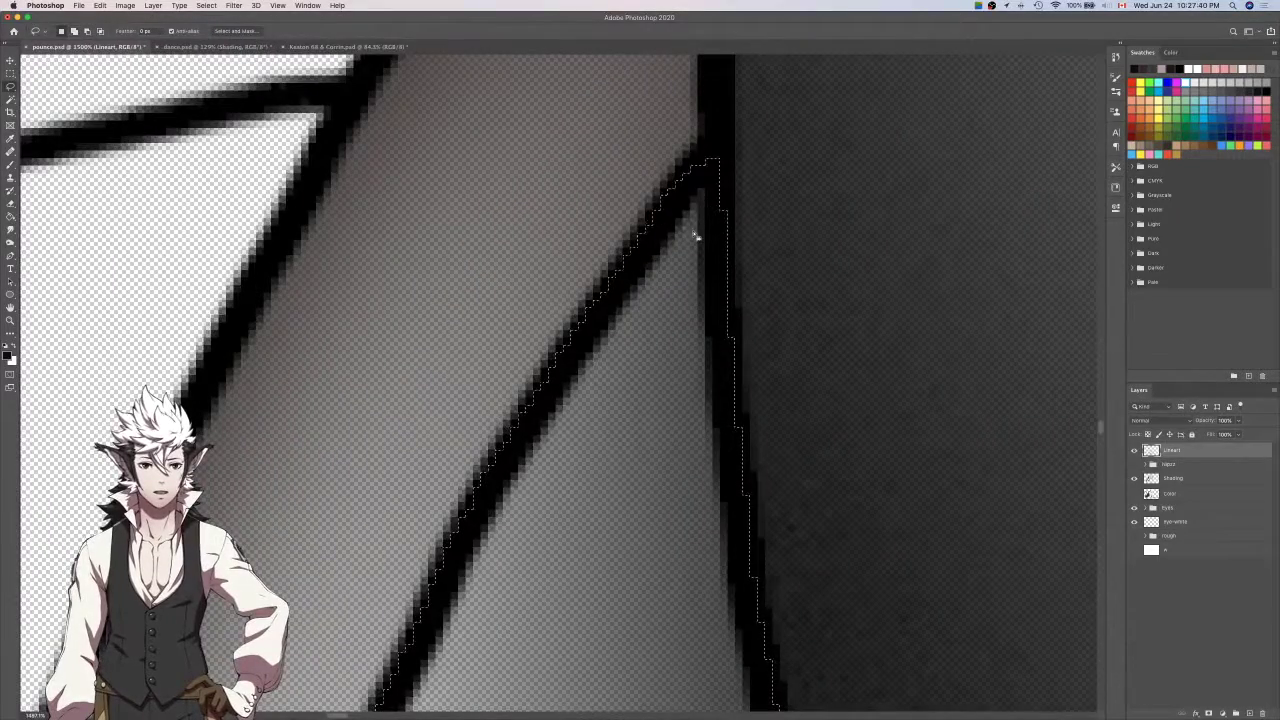
scroll(697, 236, down, 10)
drag(697, 236, 517, 65)
Shade the selected black waist area along its jacket and belt edges on the Shading layer with a soft black brush.
click(1183, 482)
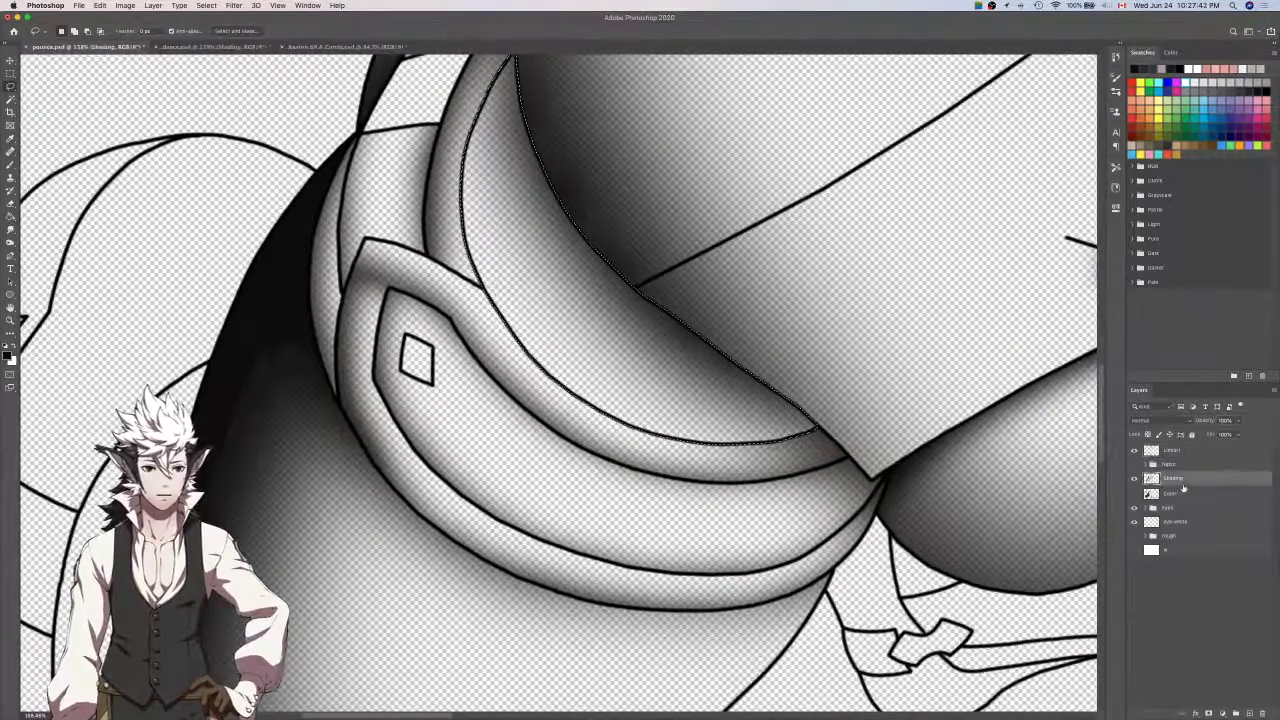
key(b)
drag(544, 146, 700, 260)
scroll(700, 260, down, 3)
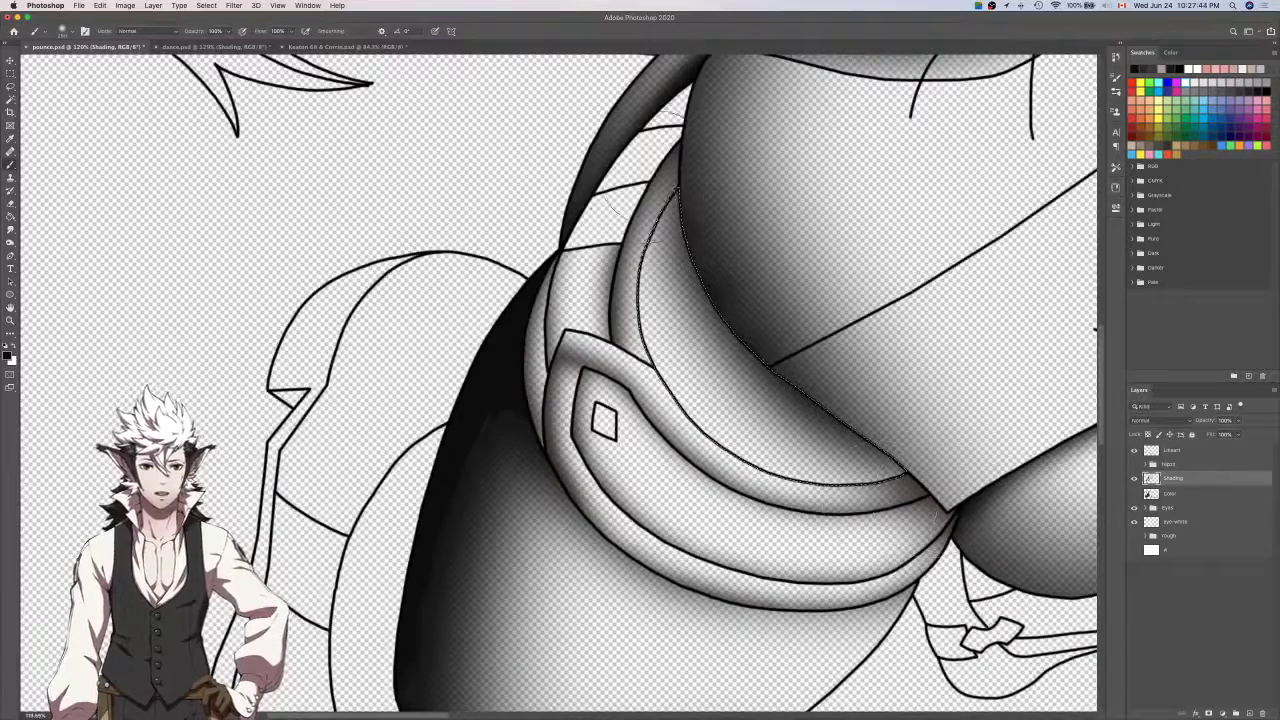
drag(658, 178, 638, 592)
mouse_move(610, 190)
mouse_down()
mouse_move(596, 325)
mouse_move(800, 592)
mouse_up()
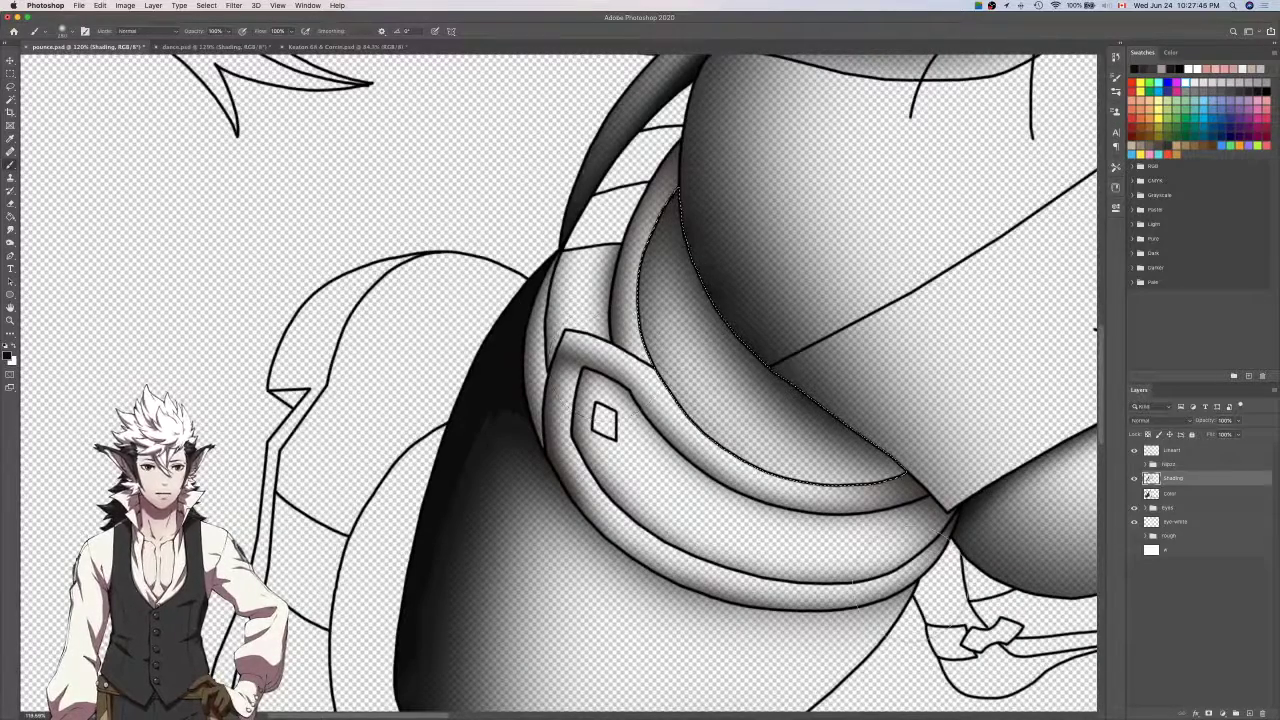
Undo the last waist stroke, rework the shading around the area's edges and upper tip, show the Color layer and clear the selection.
key(super+z)
mouse_move(955, 493)
mouse_down()
mouse_move(842, 505)
mouse_move(604, 300)
mouse_up()
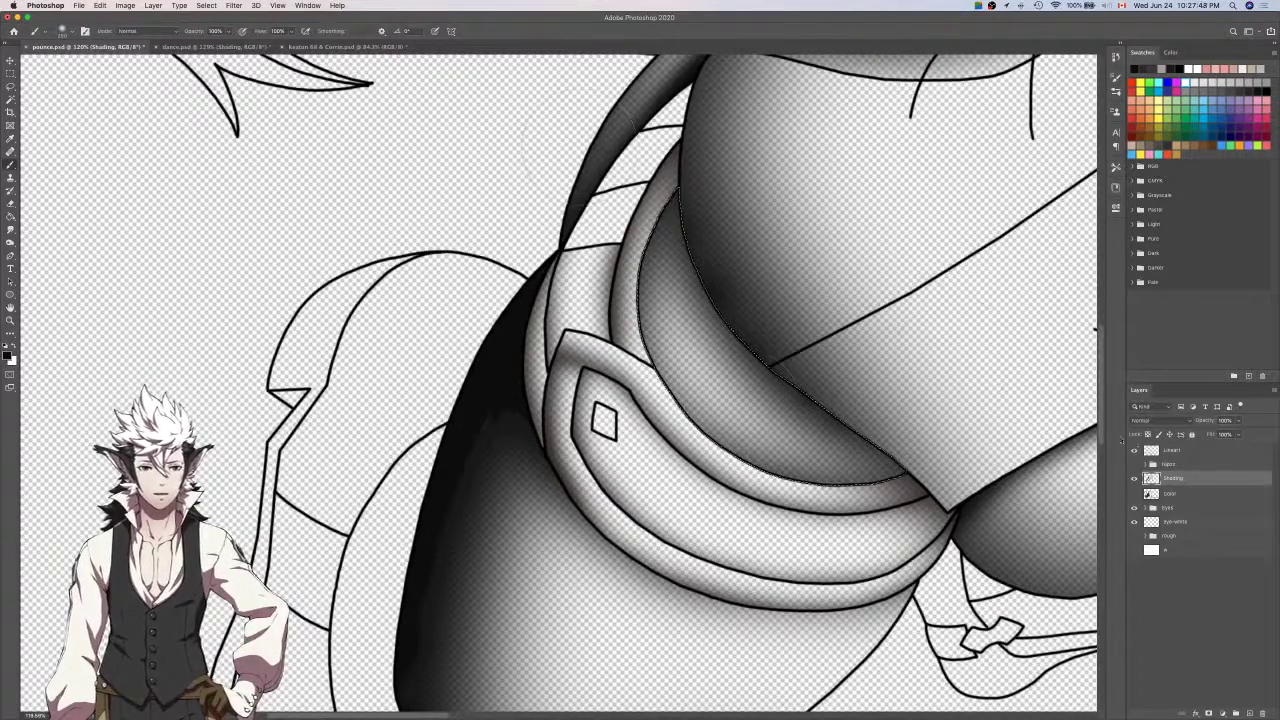
mouse_move(704, 510)
mouse_down()
mouse_move(630, 234)
mouse_move(646, 160)
mouse_up()
key(super+z)
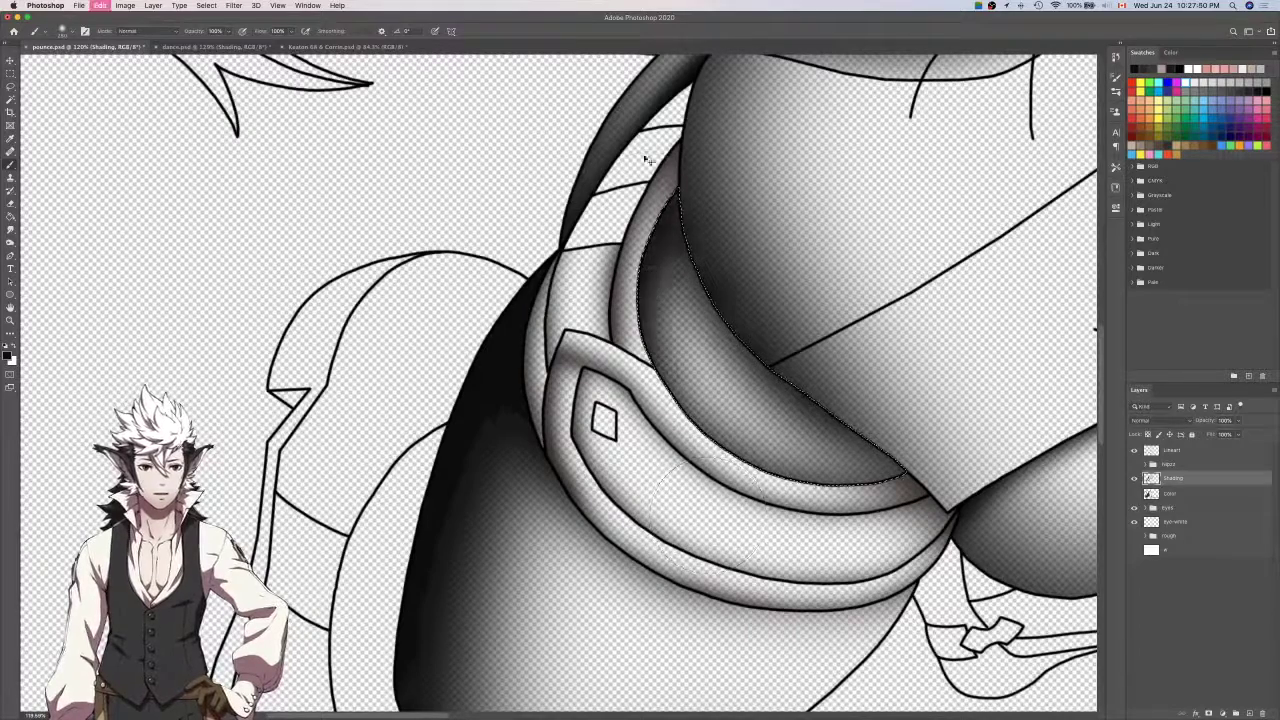
click(1133, 494)
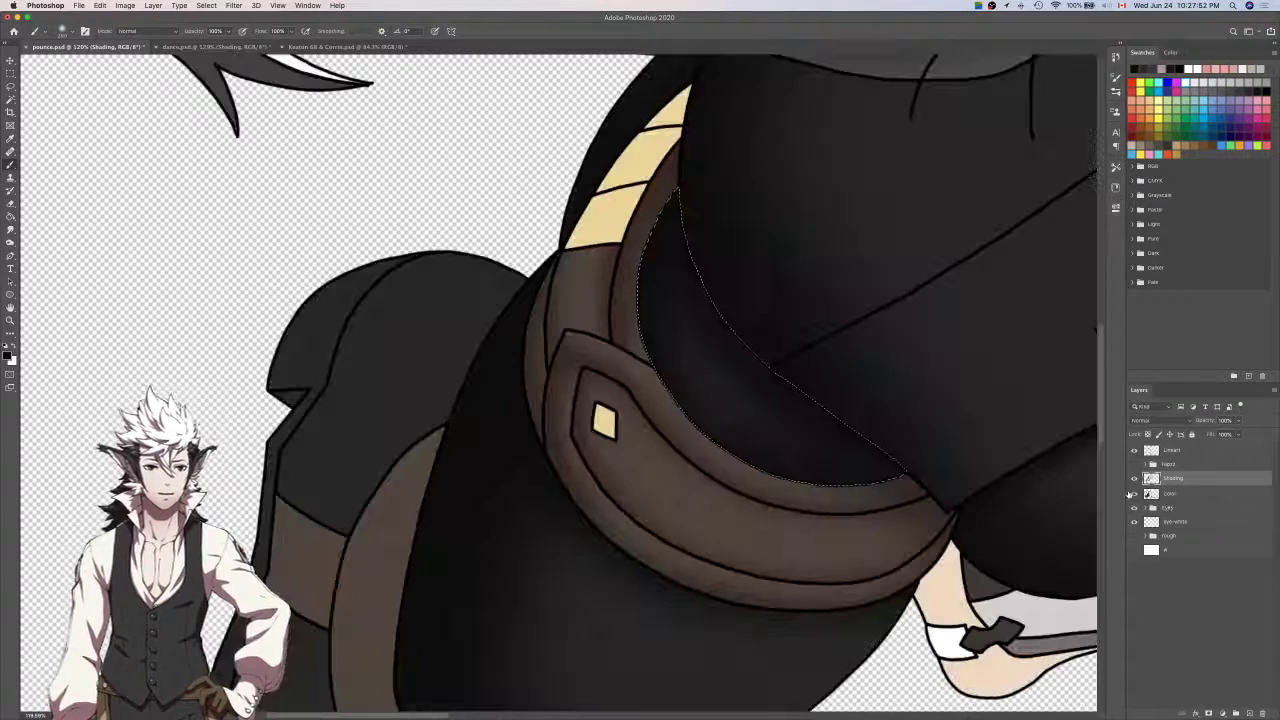
key(ctrl+d)
Select the pale yellow trim above the belt on the Color layer with the Magic Wand.
key(w)
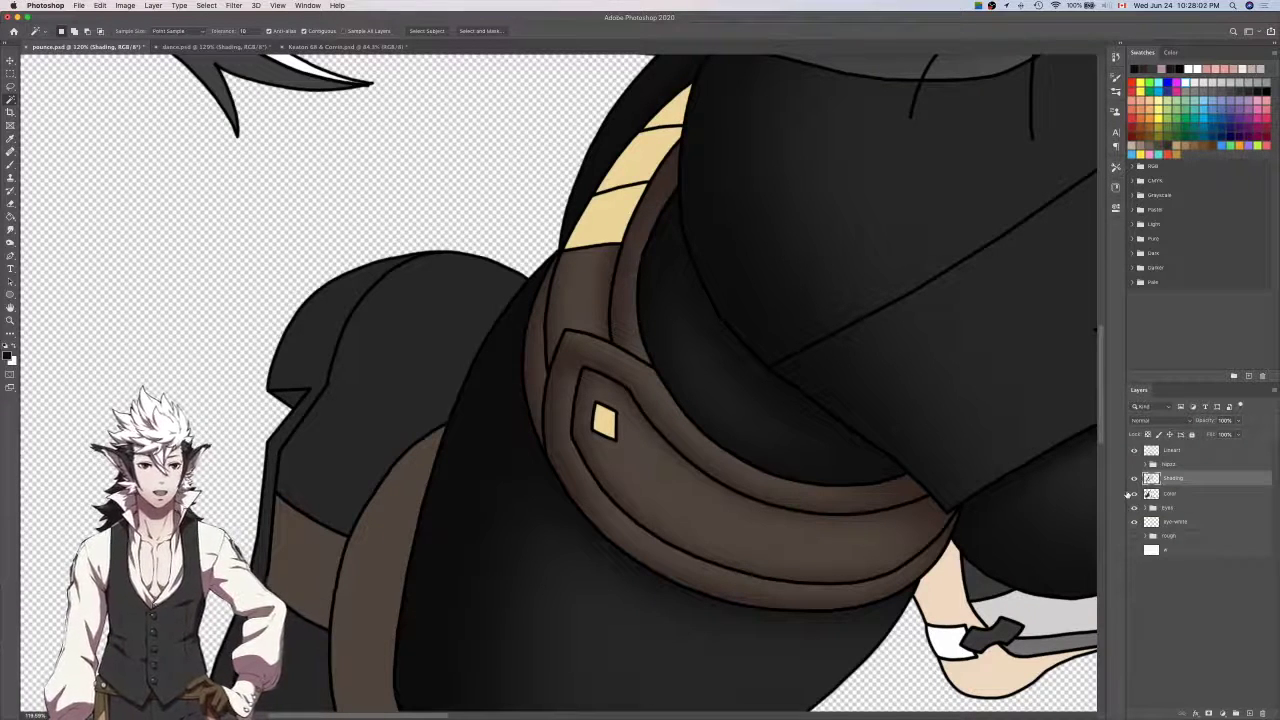
click(1170, 493)
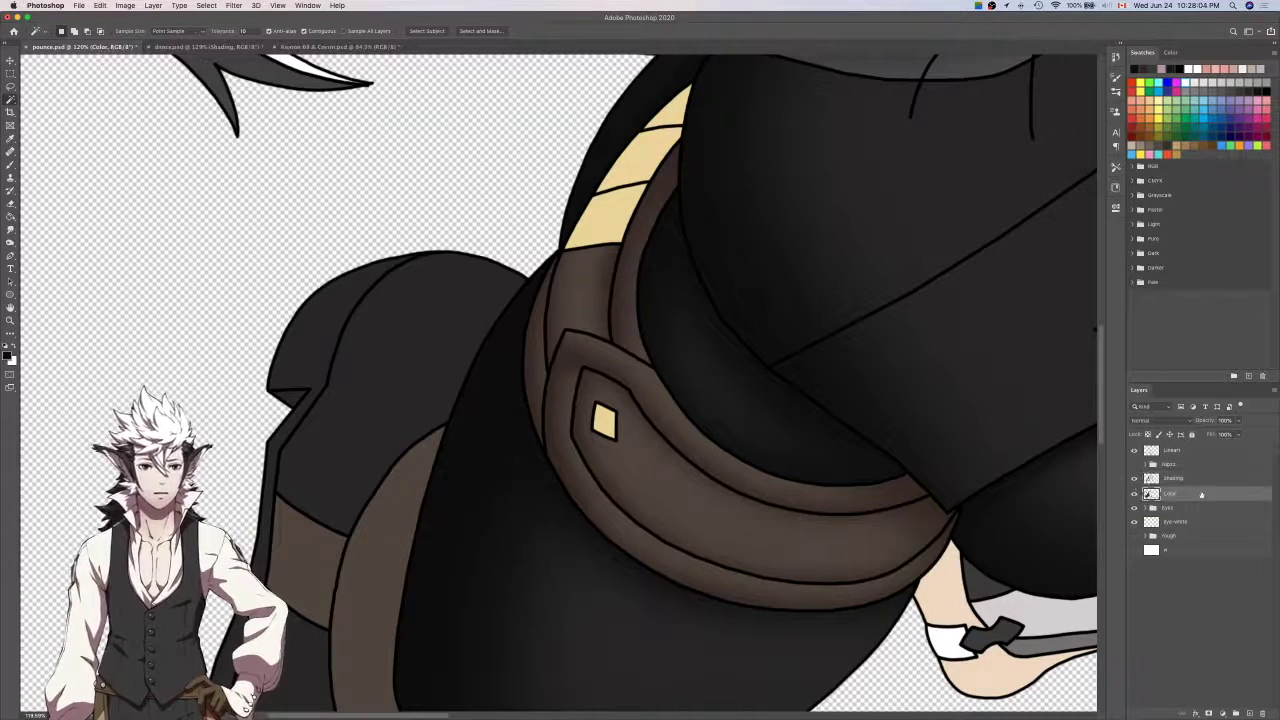
scroll(743, 273, up, 3)
click(651, 268)
Sample the orange of the belt trim in dance.psd with its Shading and Specular layers hidden, and return to pounce.psd.
key(i)
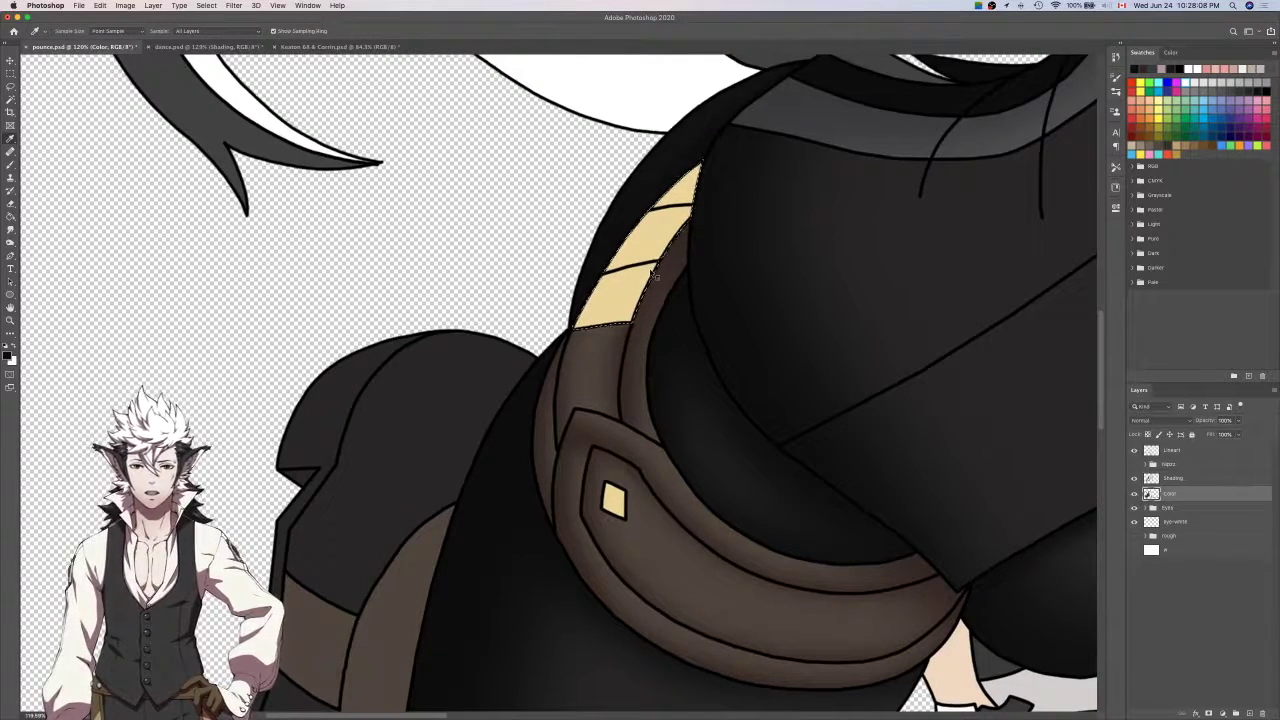
key(ctrl+Tab)
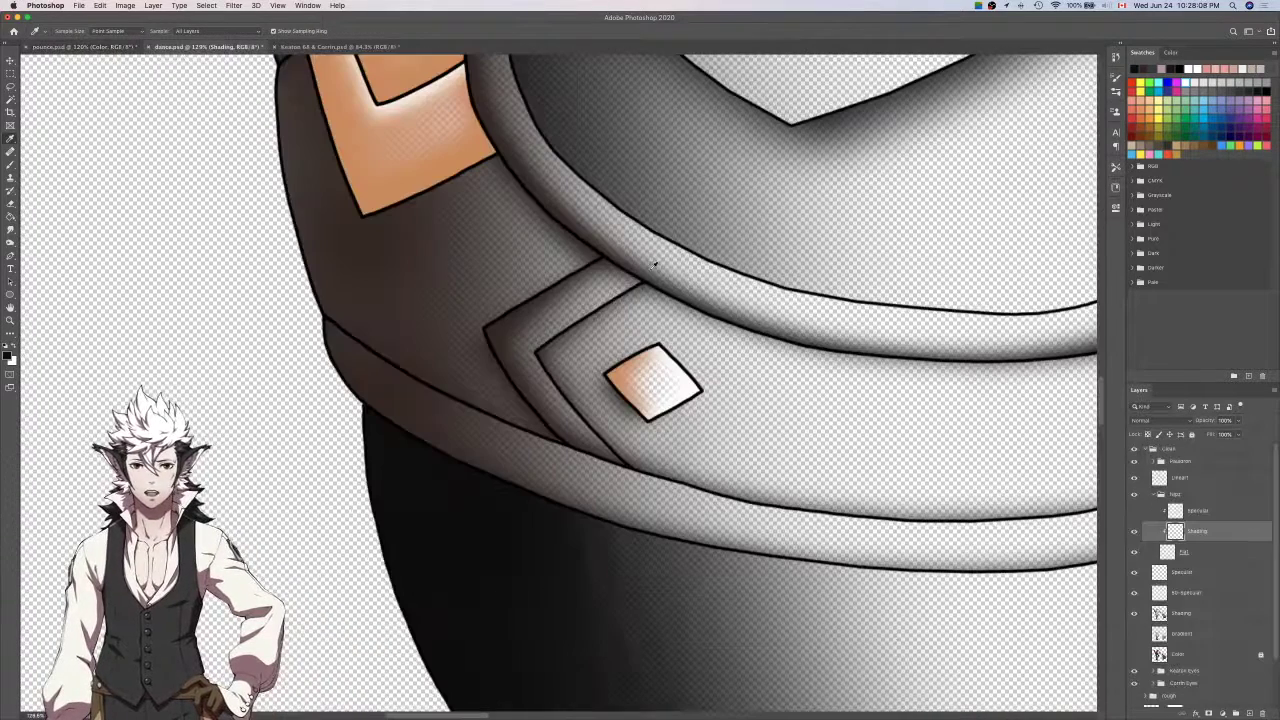
click(1134, 534)
scroll(955, 454, up, 2)
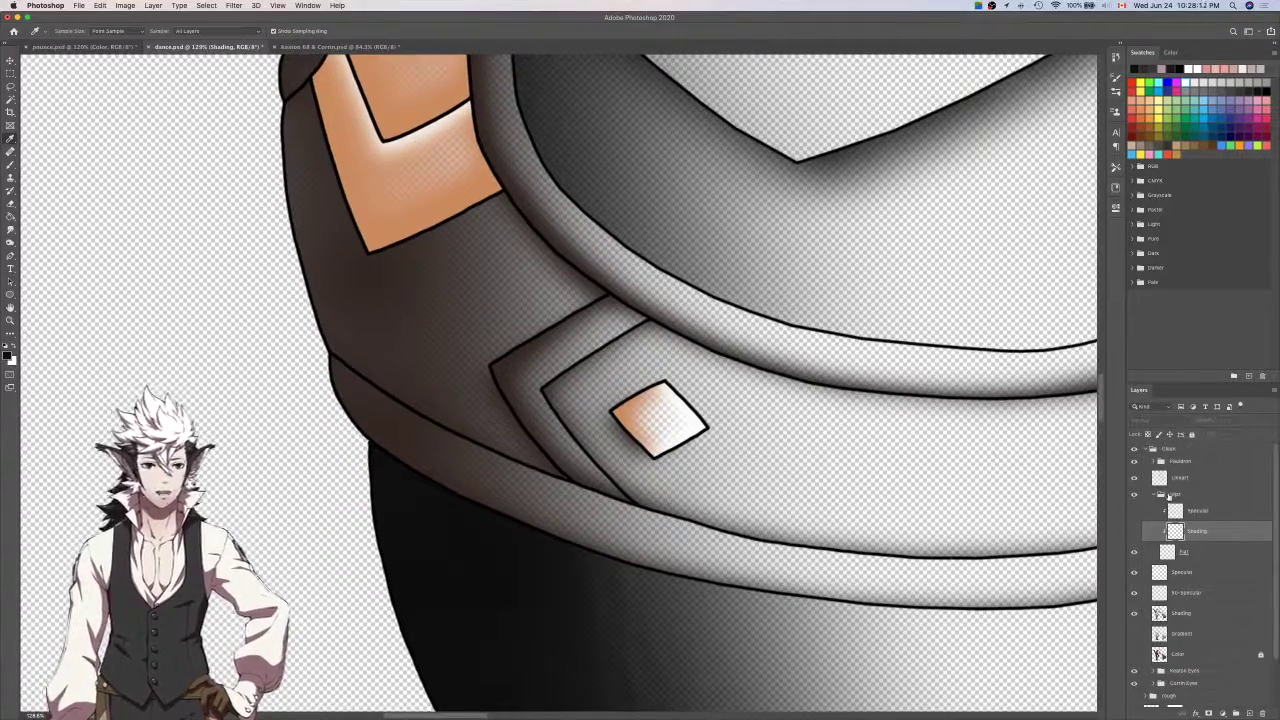
click(1135, 572)
scroll(934, 490, up, 5)
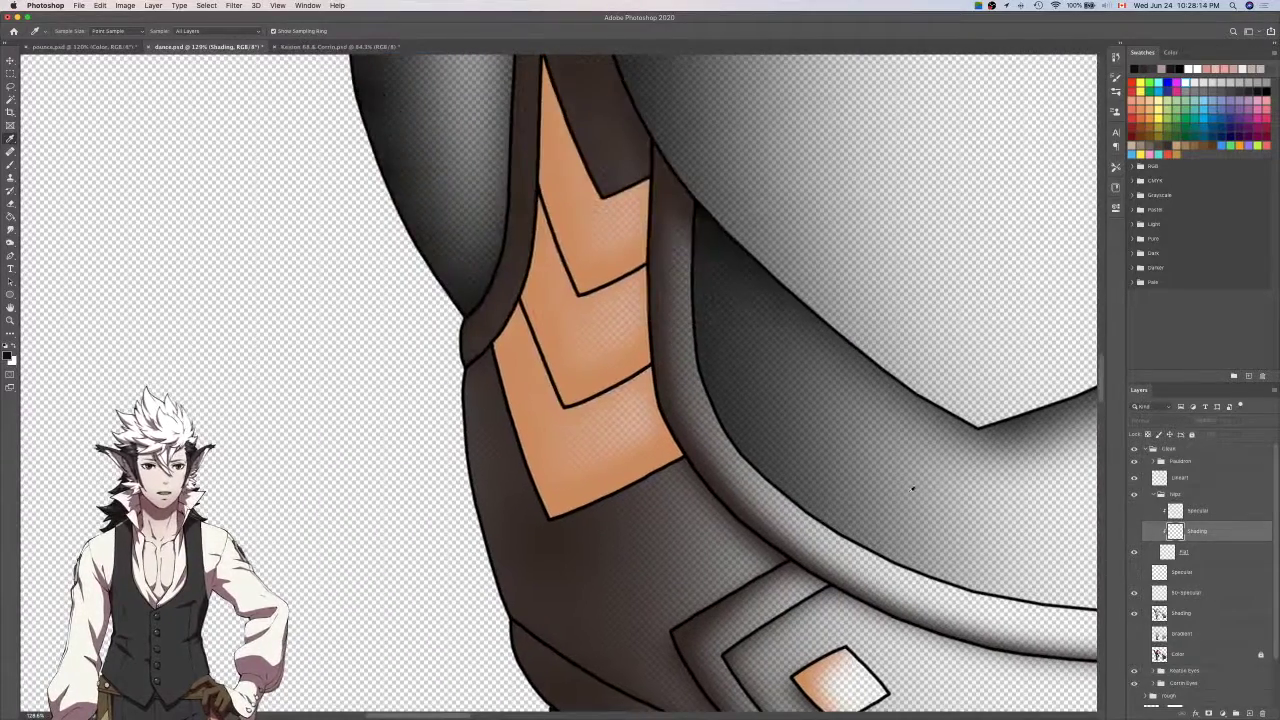
click(571, 486)
key(ctrl+Tab)
key(ctrl+Tab)
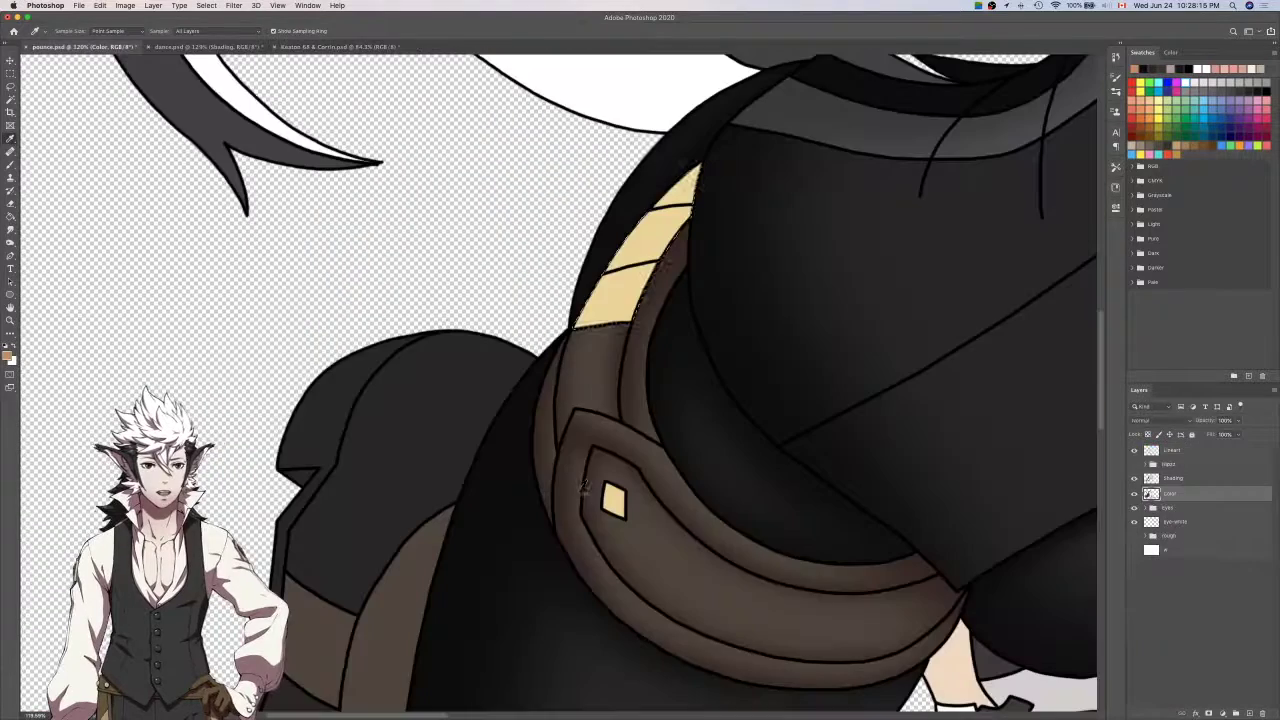
Shade the yellow trim in soft orange on the Shading layer, deepen its edges on a new layer above, and clear the selection.
click(1187, 479)
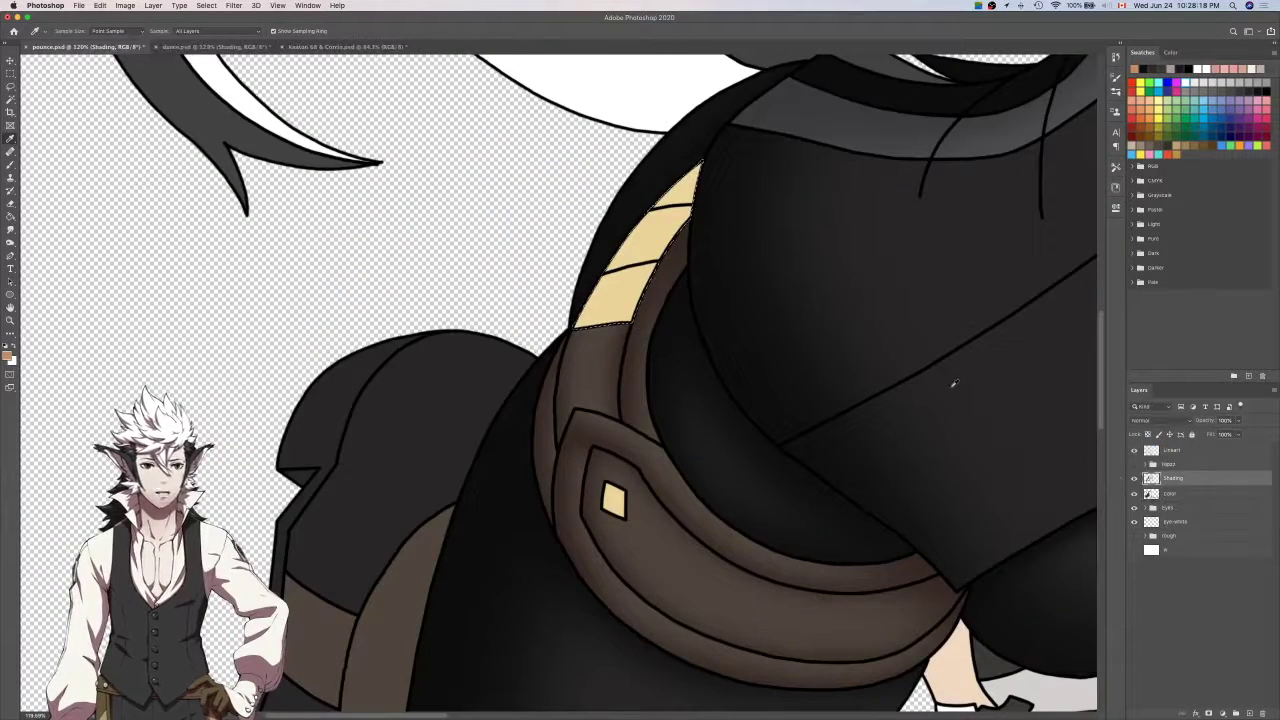
key(b)
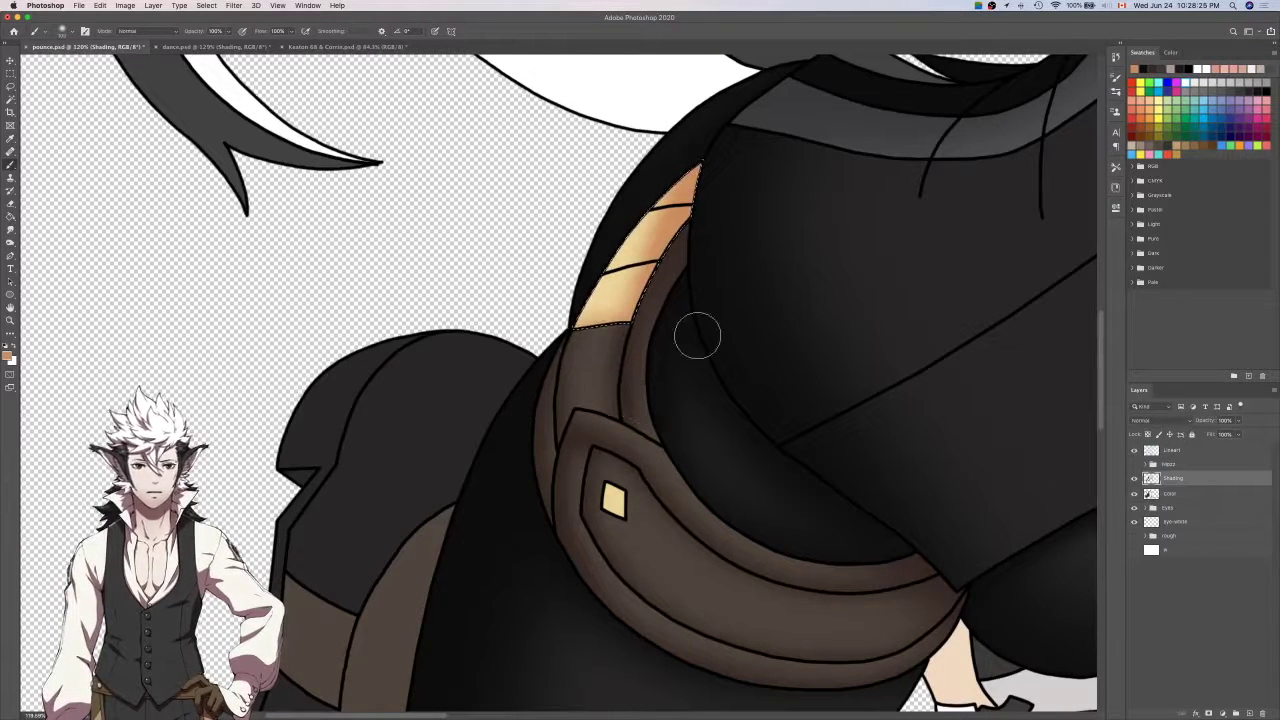
click(1248, 712)
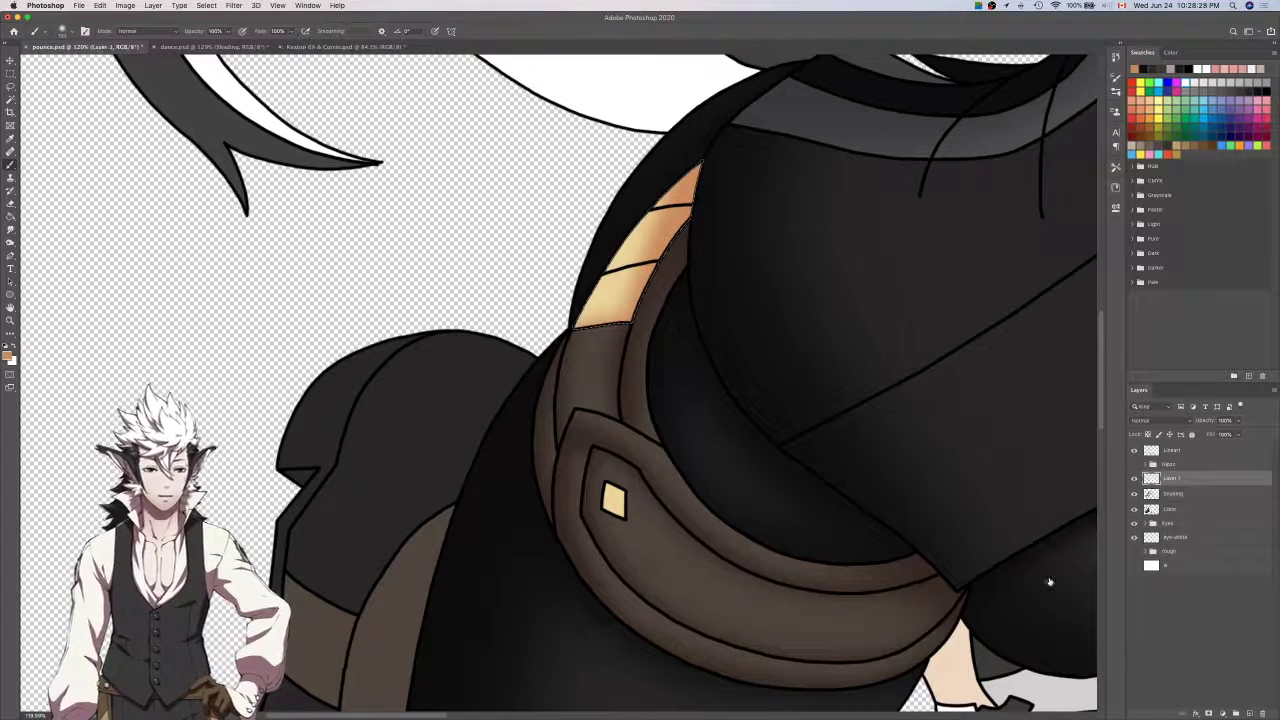
scroll(605, 228, up, 2)
drag(561, 293, 775, 243)
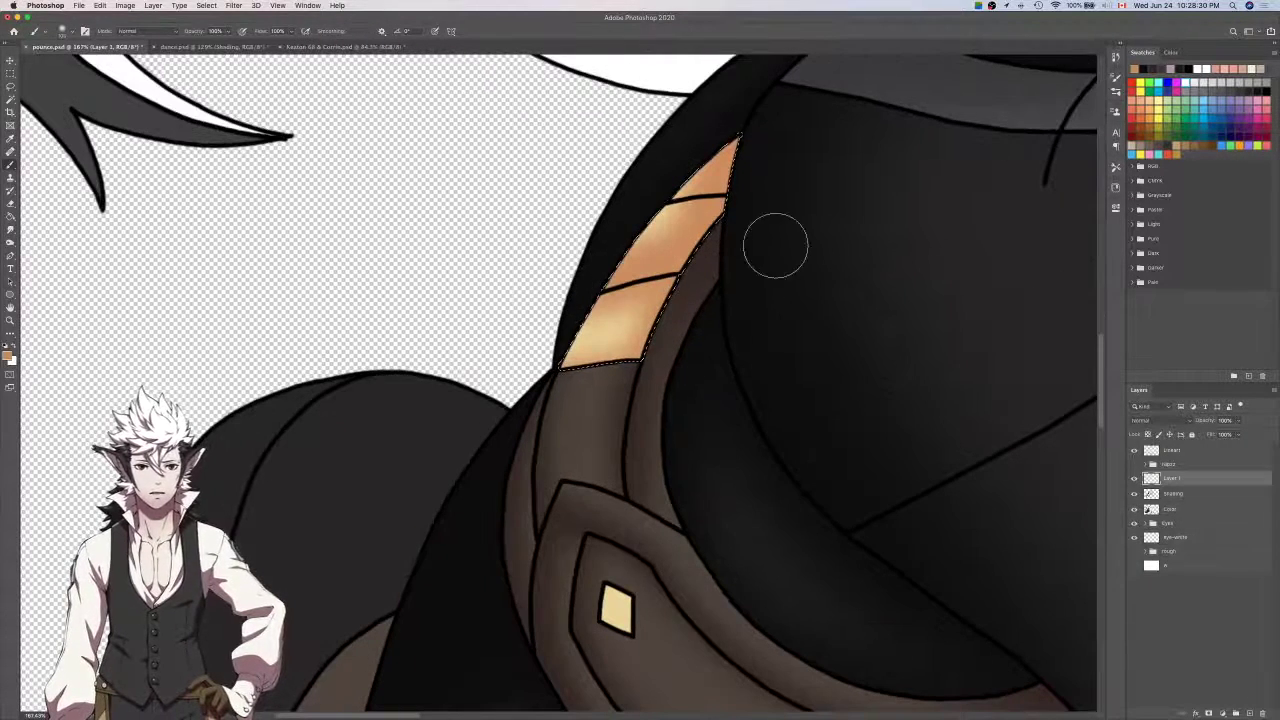
drag(589, 252, 794, 220)
mouse_move(651, 207)
mouse_down()
mouse_move(774, 169)
mouse_move(737, 123)
mouse_move(638, 216)
mouse_move(514, 431)
mouse_move(788, 82)
mouse_up()
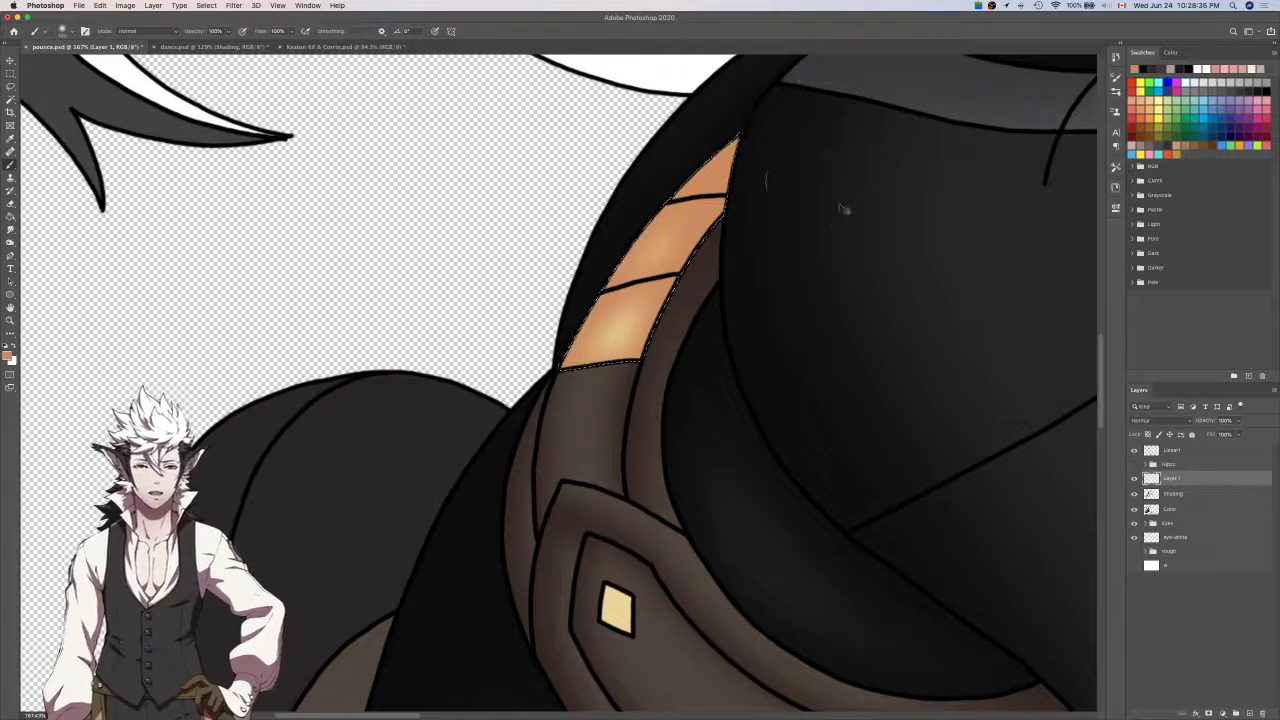
key(super+d)
Merge the new layer with the Shading layer and name the merged layer Shading.
shift+click(1197, 497)
right_click(1197, 497)
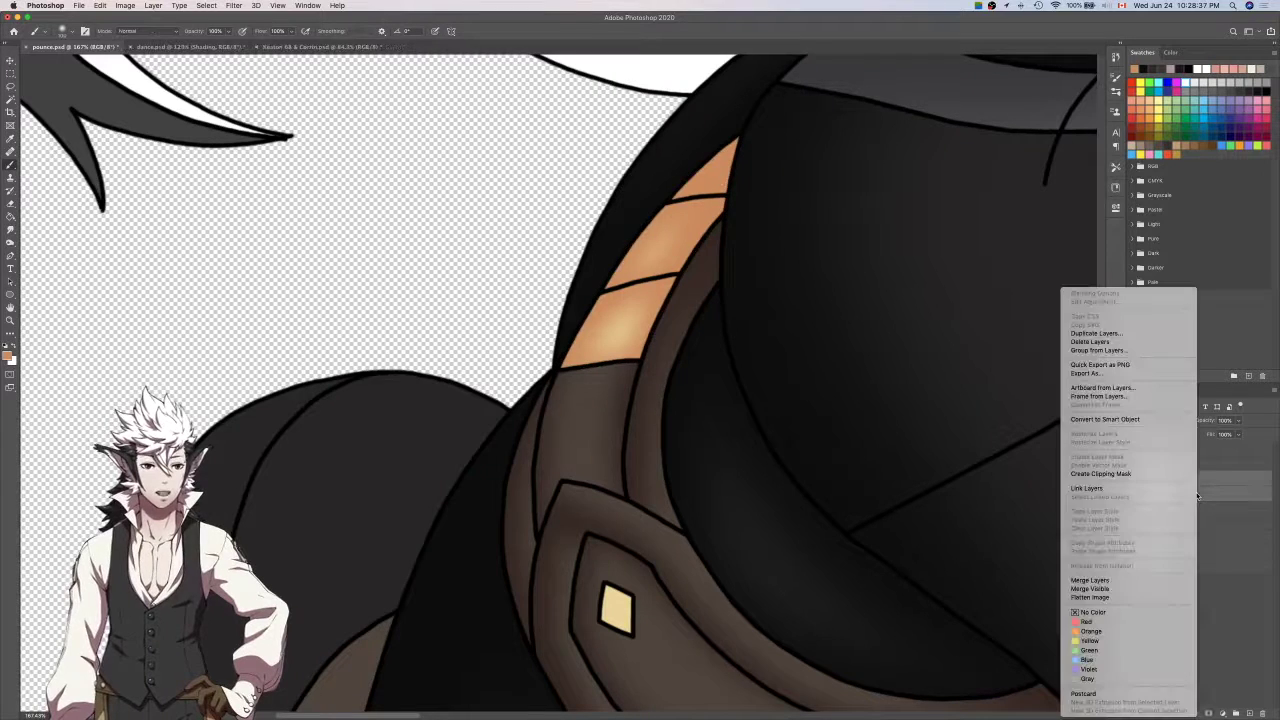
click(1128, 580)
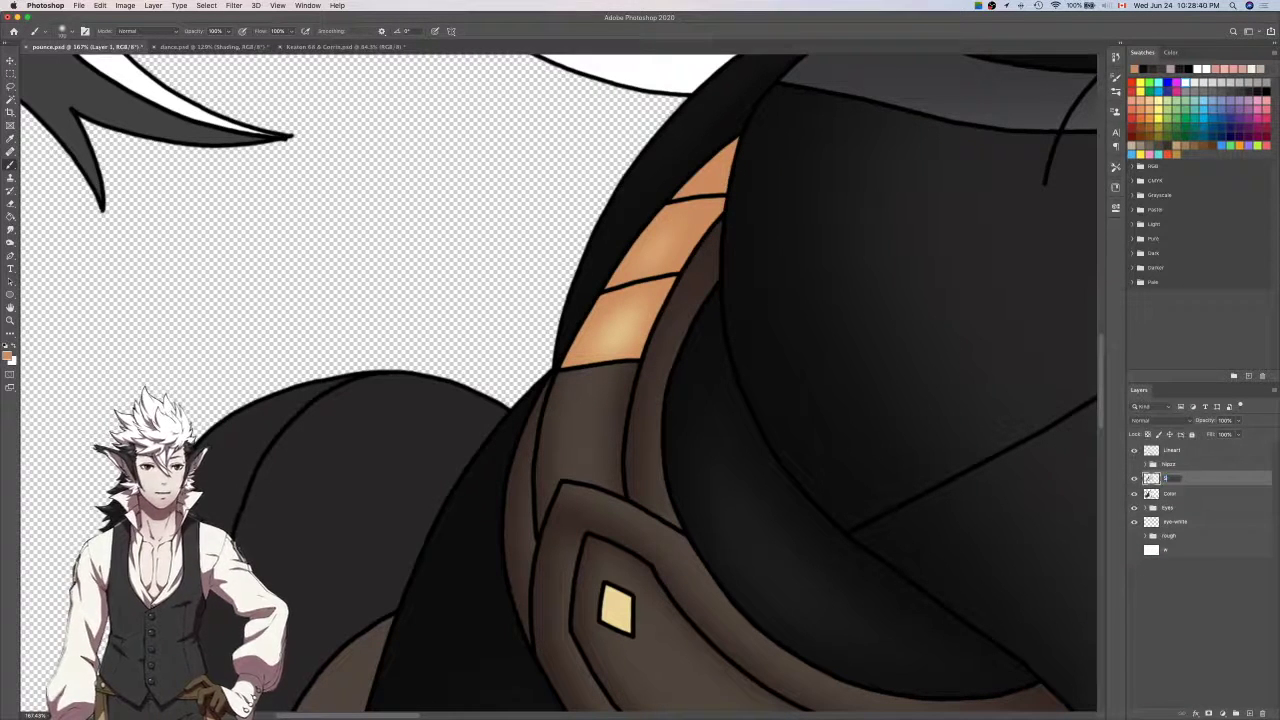
text(ng)
key(Return)
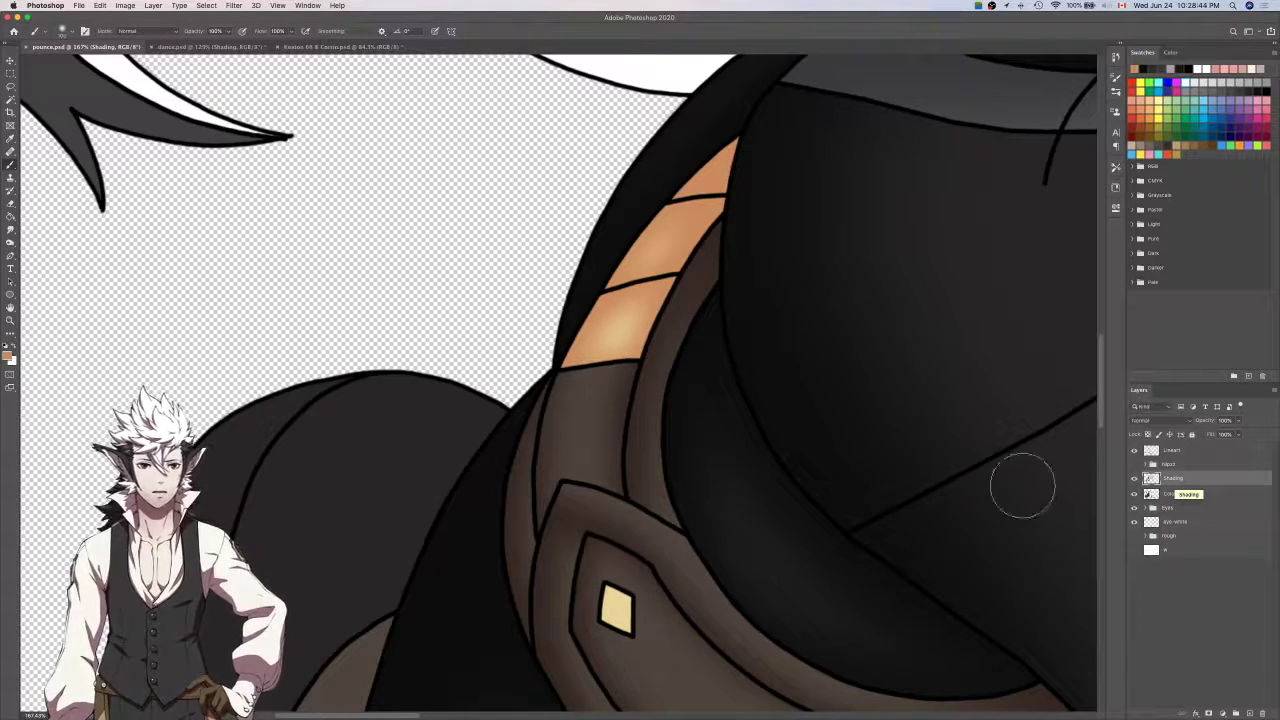
Select the small yellow diamond on the belt buckle with the Magic Wand on the Color layer, keeping the layer's style settings unchanged.
scroll(1020, 486, down, 5)
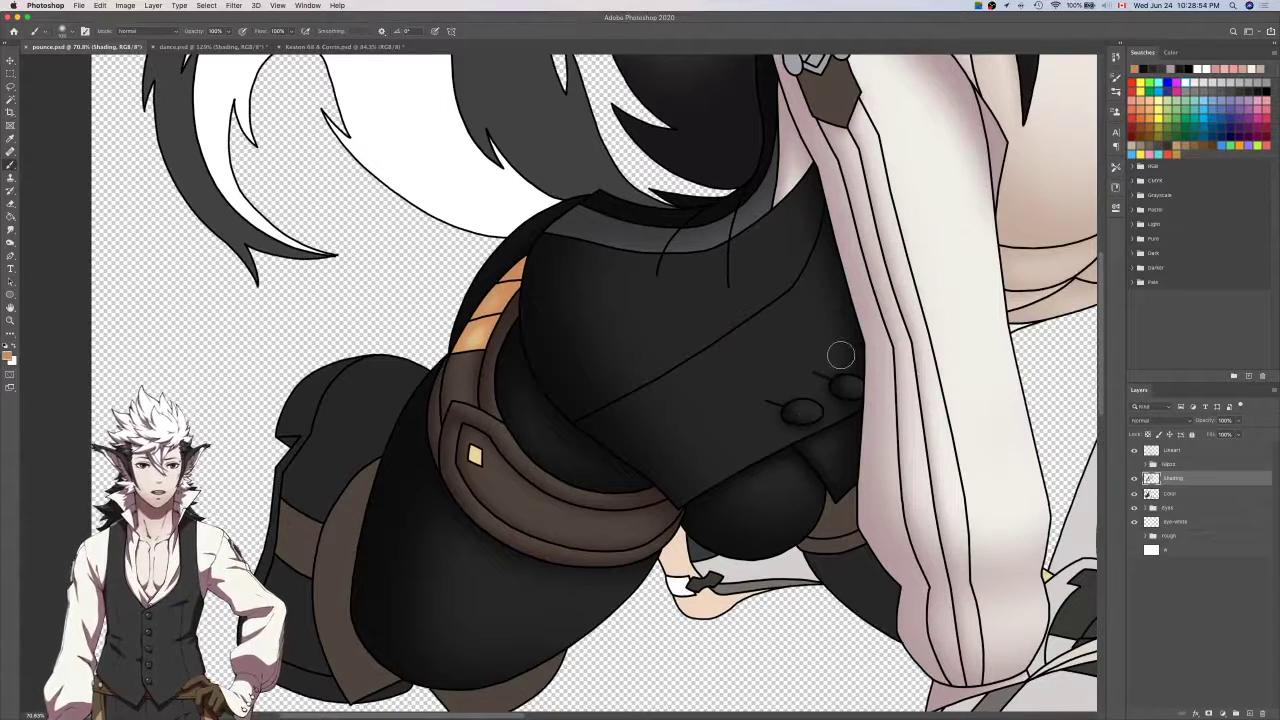
scroll(820, 375, left, 3)
scroll(820, 375, down, 2)
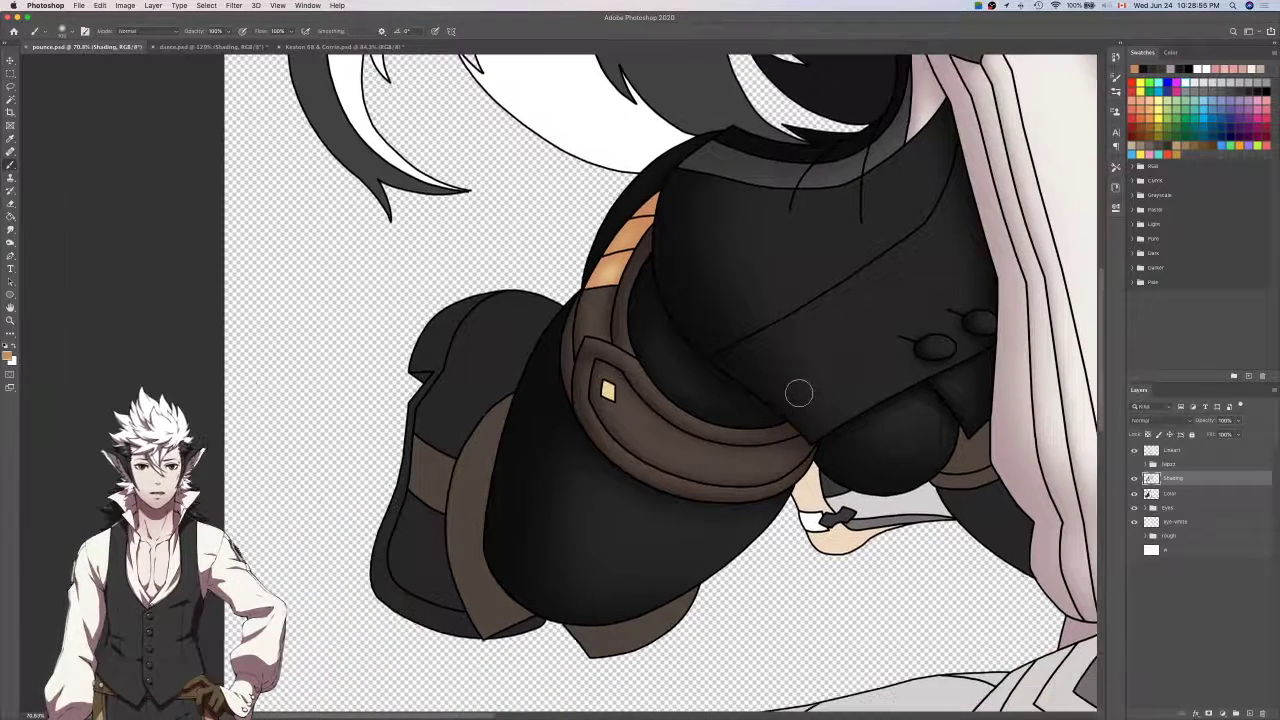
click(1195, 509)
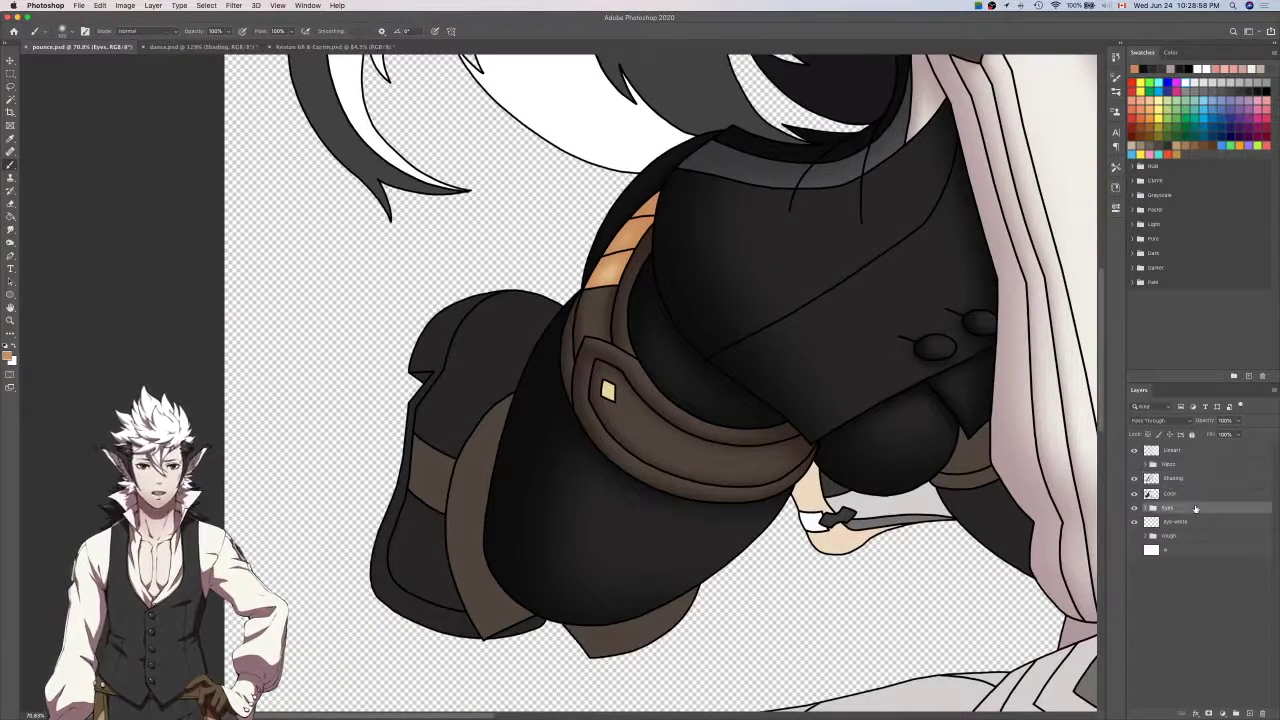
double_click(1181, 490)
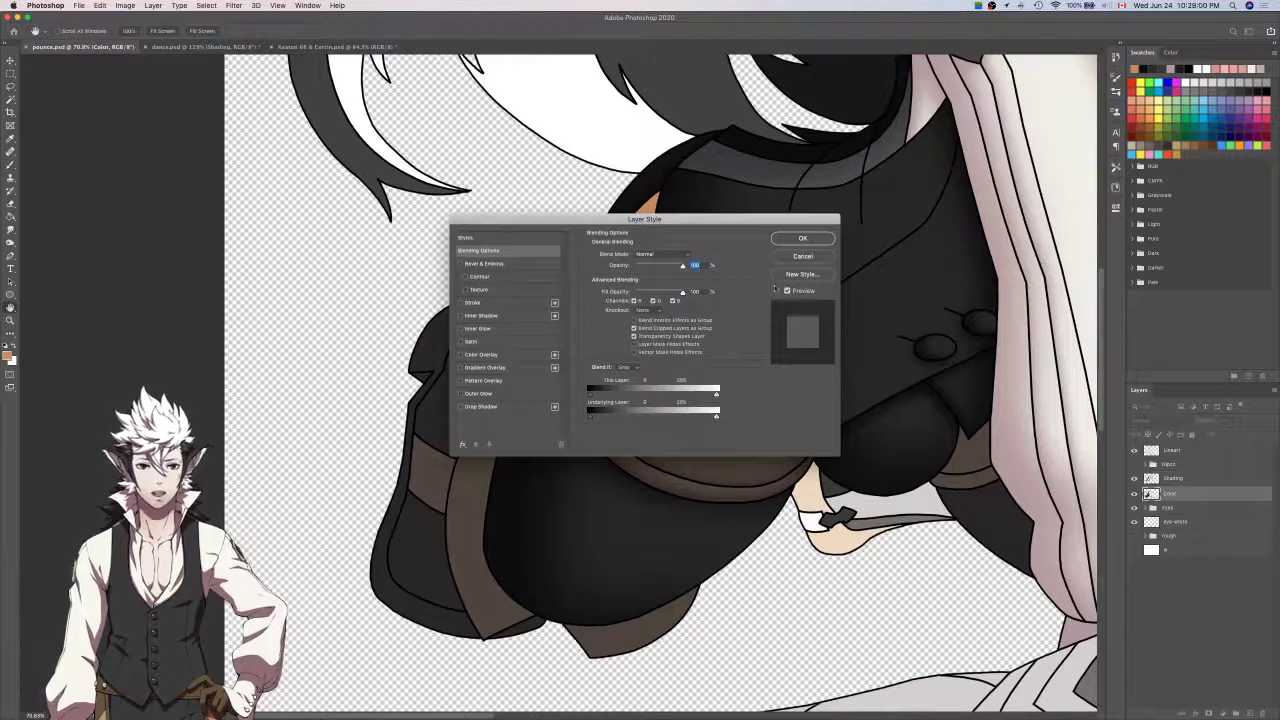
click(793, 240)
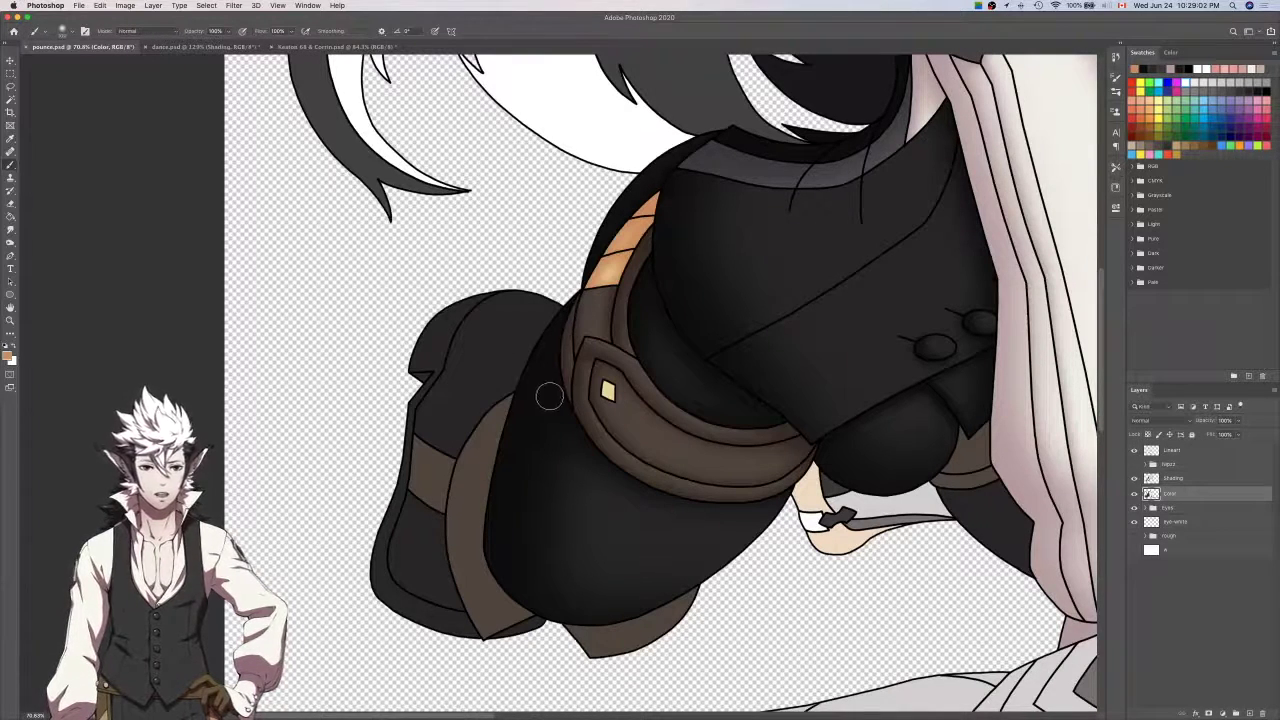
scroll(549, 397, up, 3)
key(w)
Shade the belt's yellow diamond in soft orange on the Shading layer and clear the selection.
click(1183, 477)
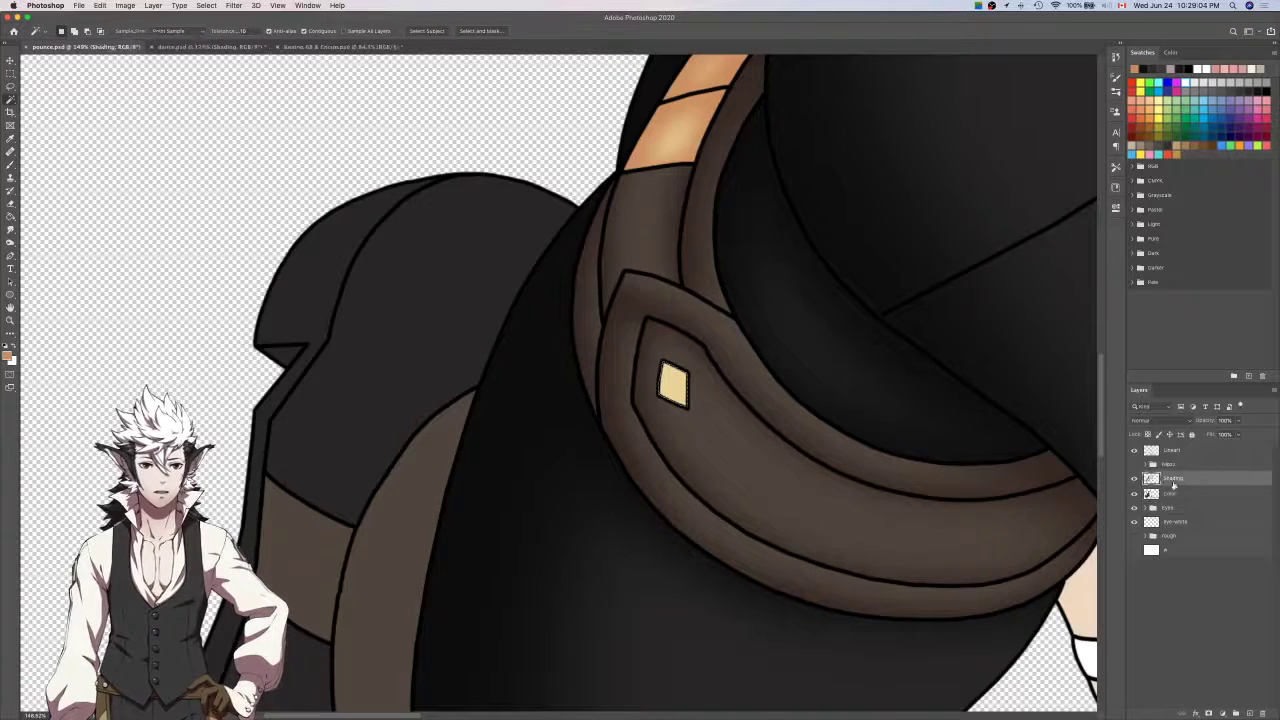
key(b)
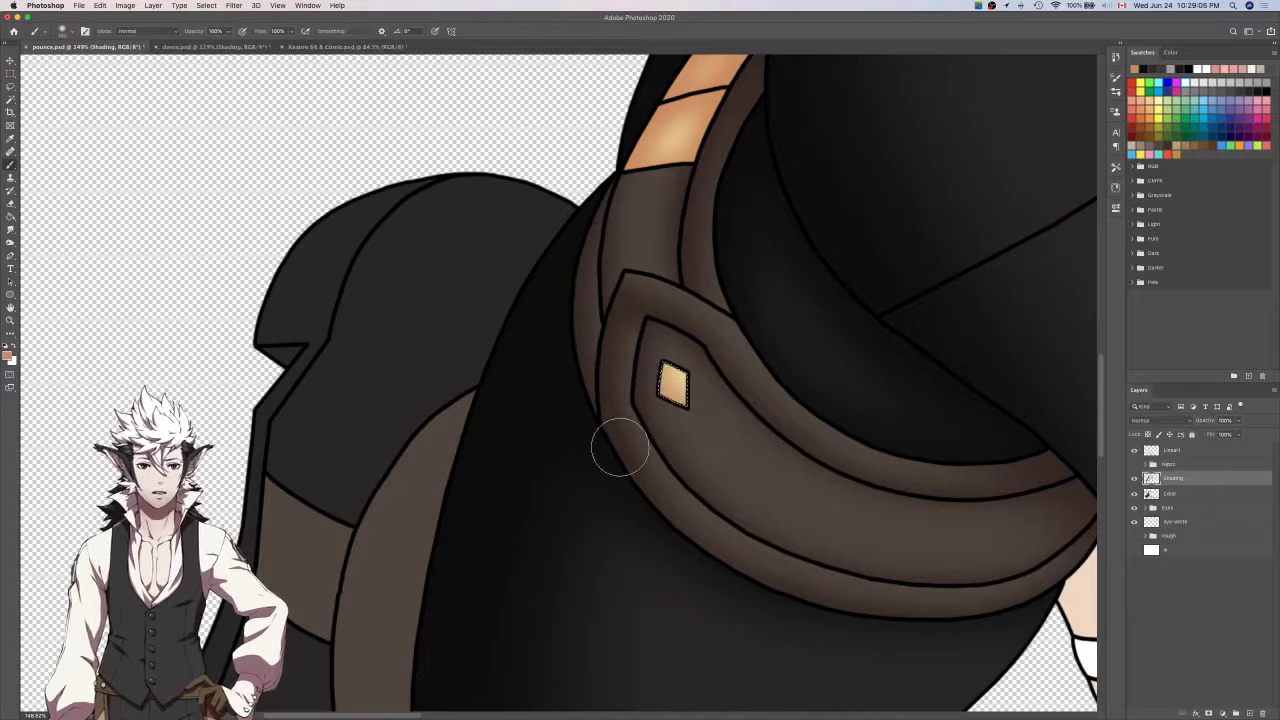
mouse_move(666, 412)
mouse_down()
mouse_move(710, 376)
mouse_move(698, 351)
mouse_move(653, 362)
mouse_up()
key(super+d)
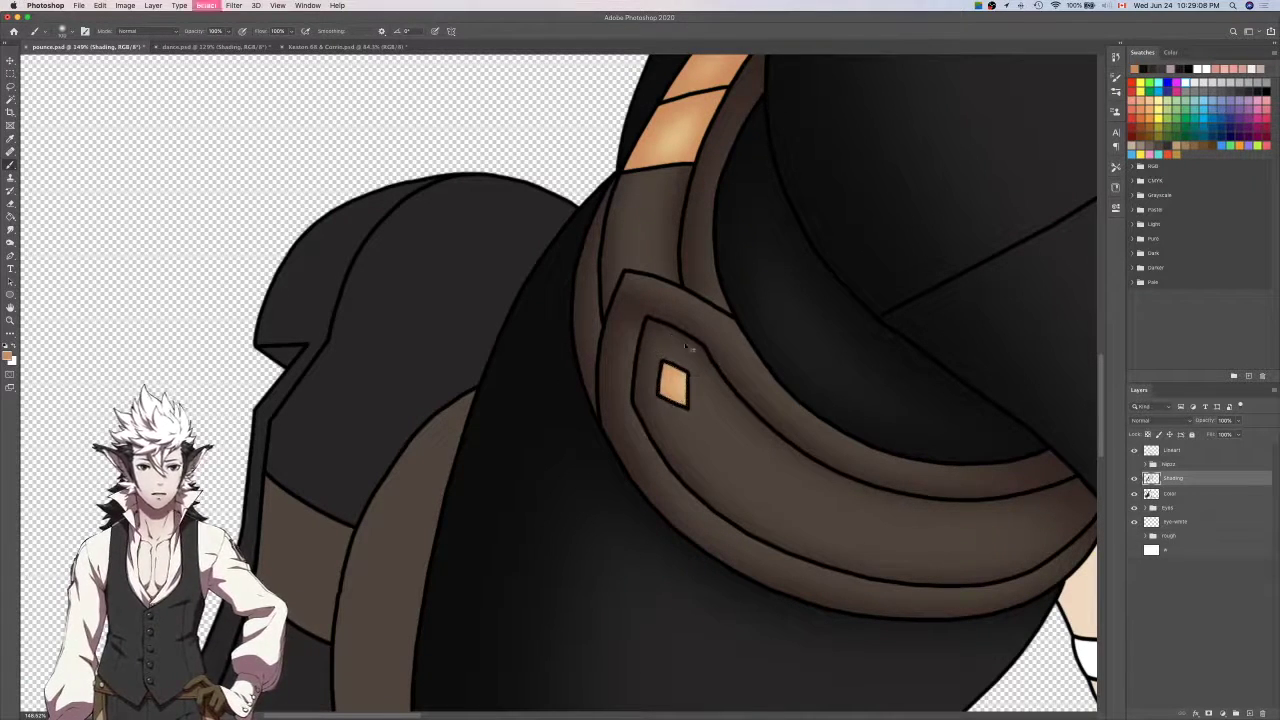
Select the small brown belt piece beside the white sleeve with the Magic Wand on the Lineart layer.
click(1192, 496)
key(w)
scroll(944, 463, down, 3)
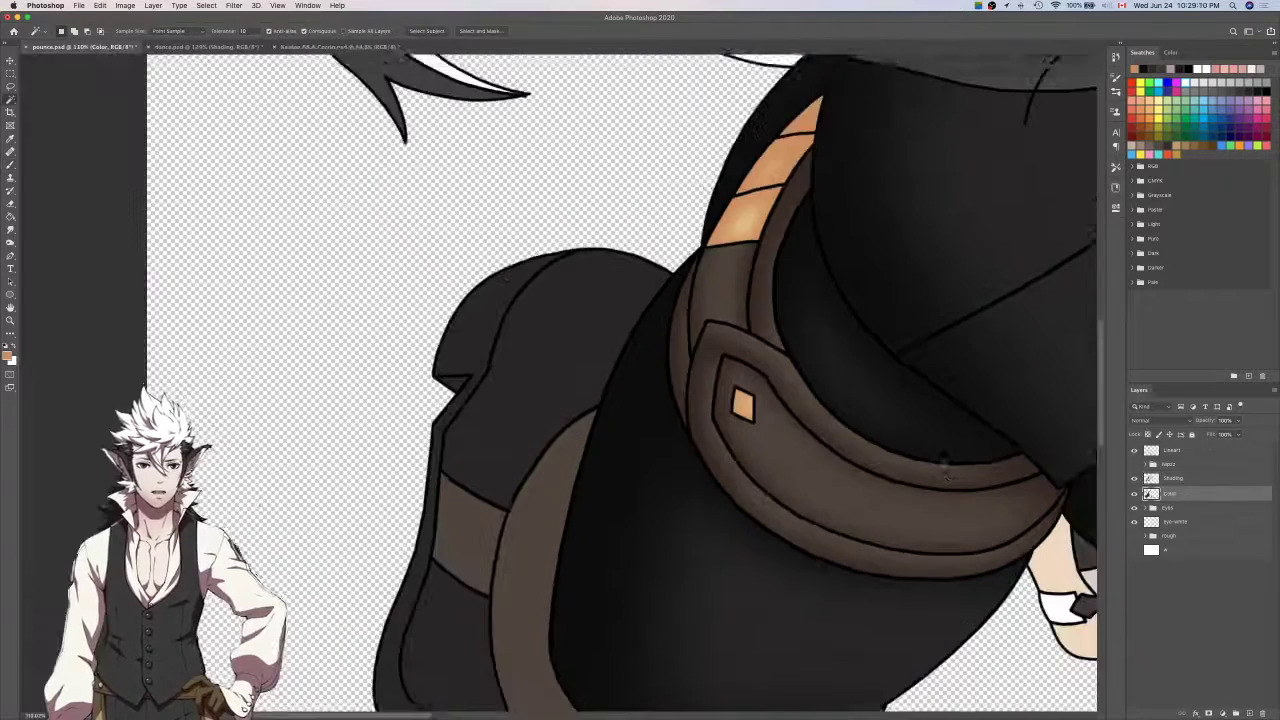
scroll(944, 463, down, 5)
scroll(944, 463, right, 5)
scroll(944, 463, down, 4)
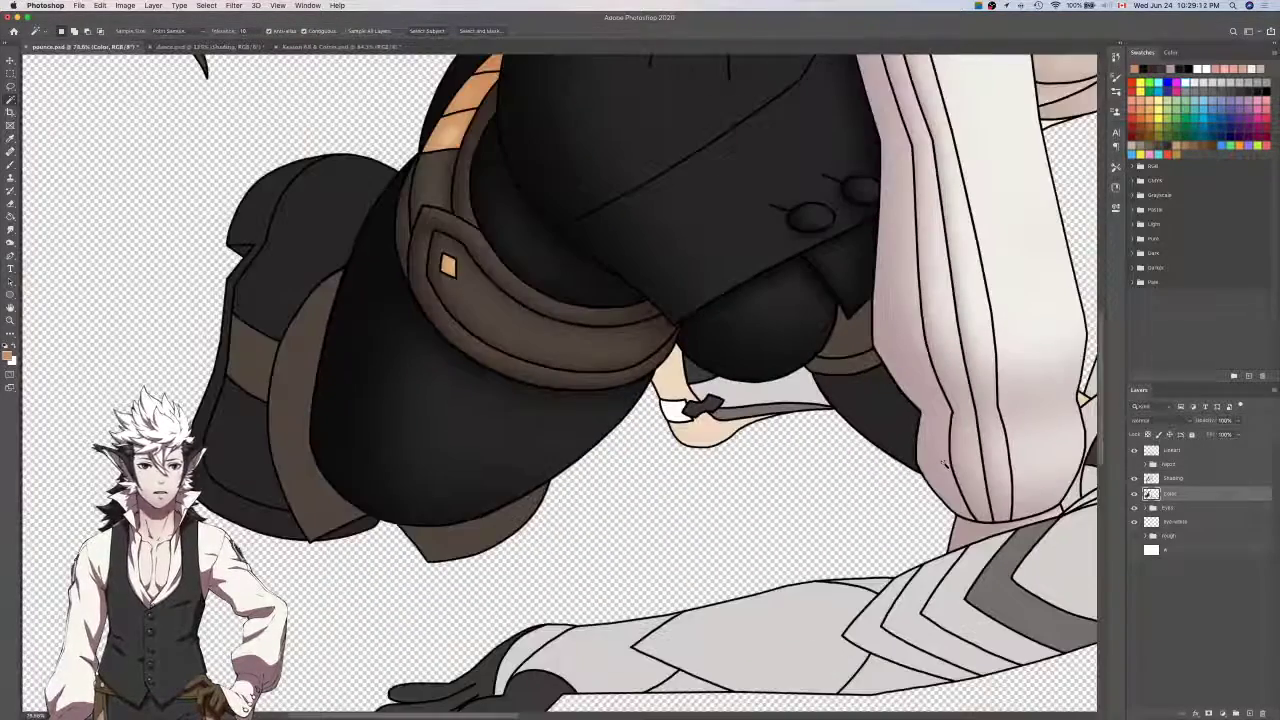
click(1192, 452)
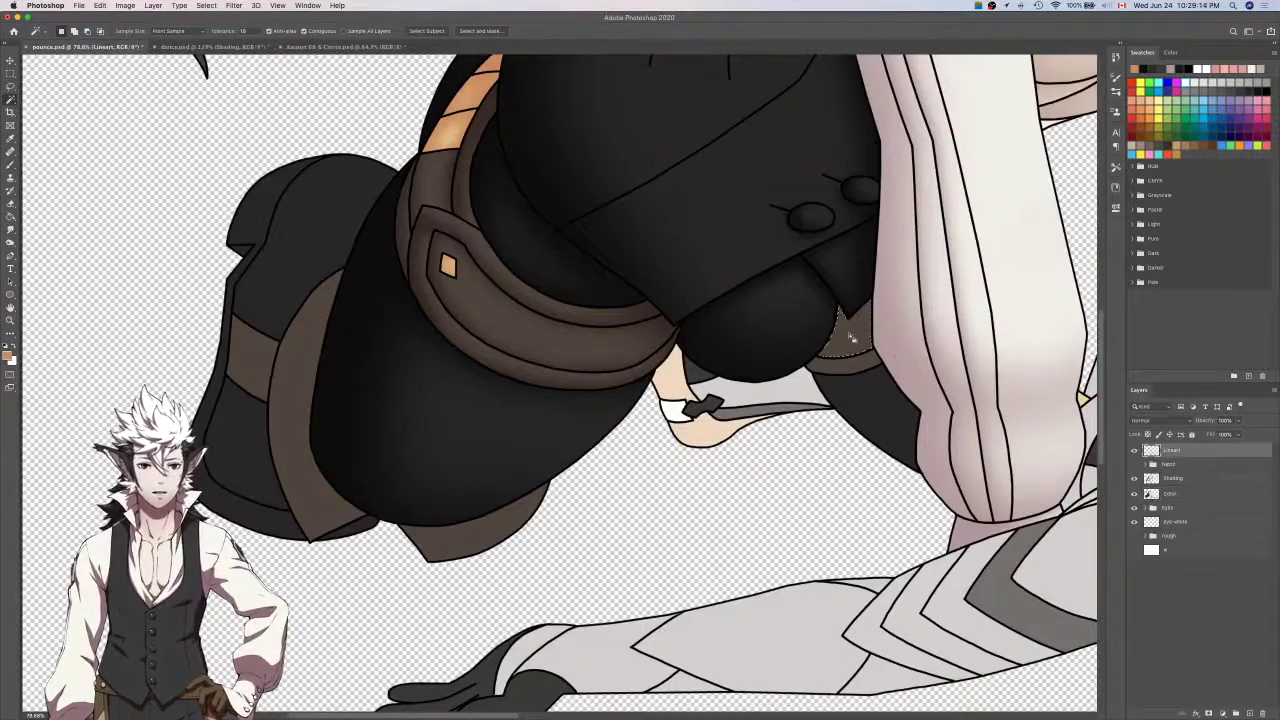
With the Color layer hidden, sample a dark shadow colour and add the belt piece's upper corner to the selection with the Lasso.
key(i)
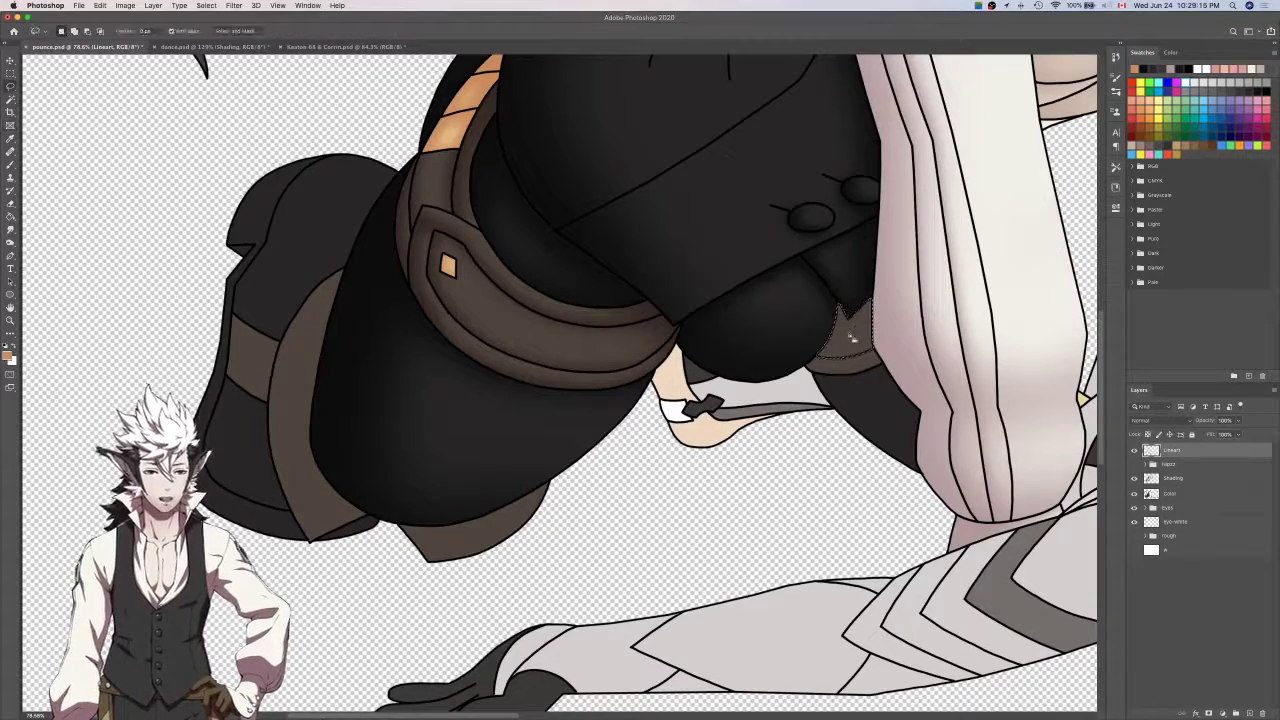
click(1134, 493)
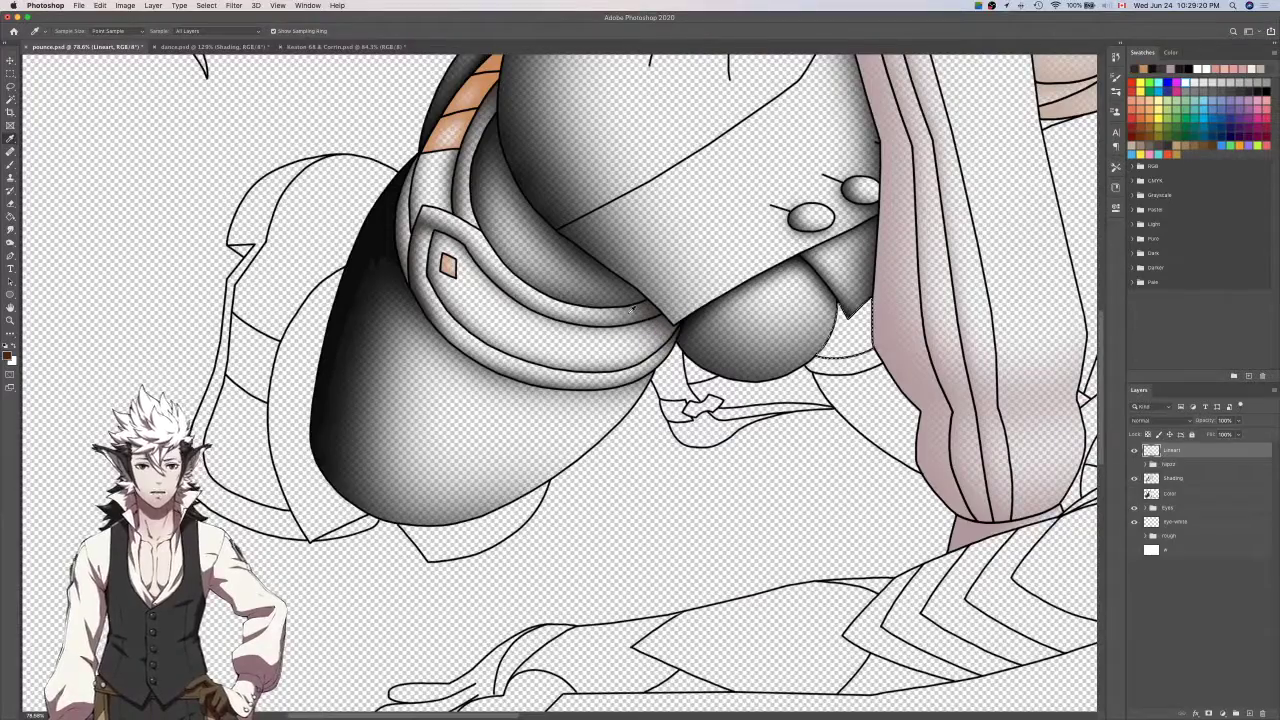
scroll(776, 340, up, 5)
key(l)
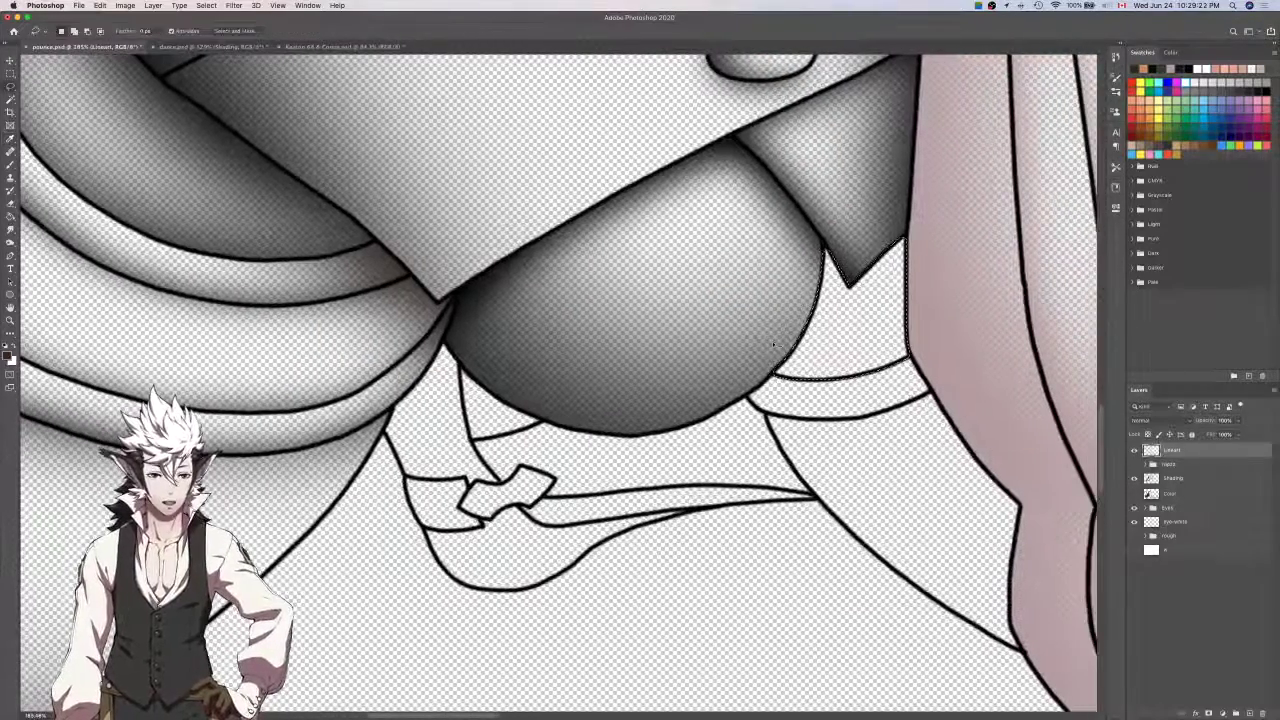
scroll(773, 345, up, 5)
scroll(773, 345, right, 3)
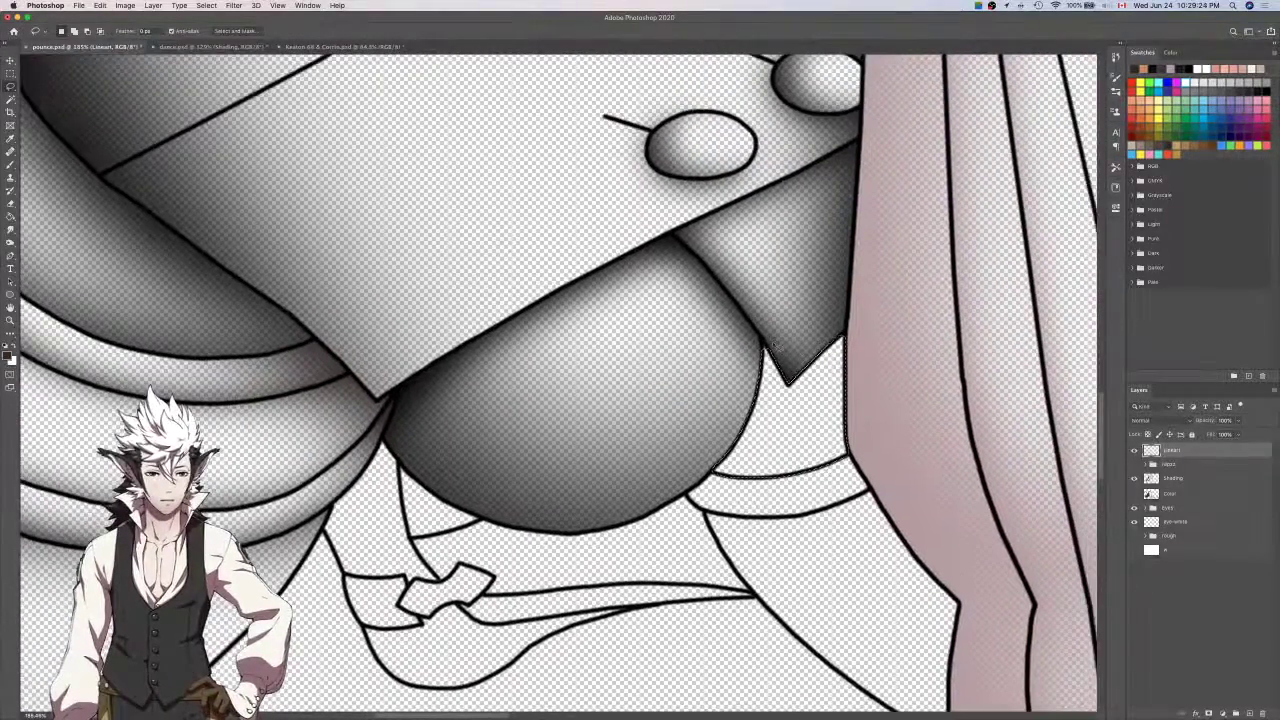
scroll(773, 345, up, 2)
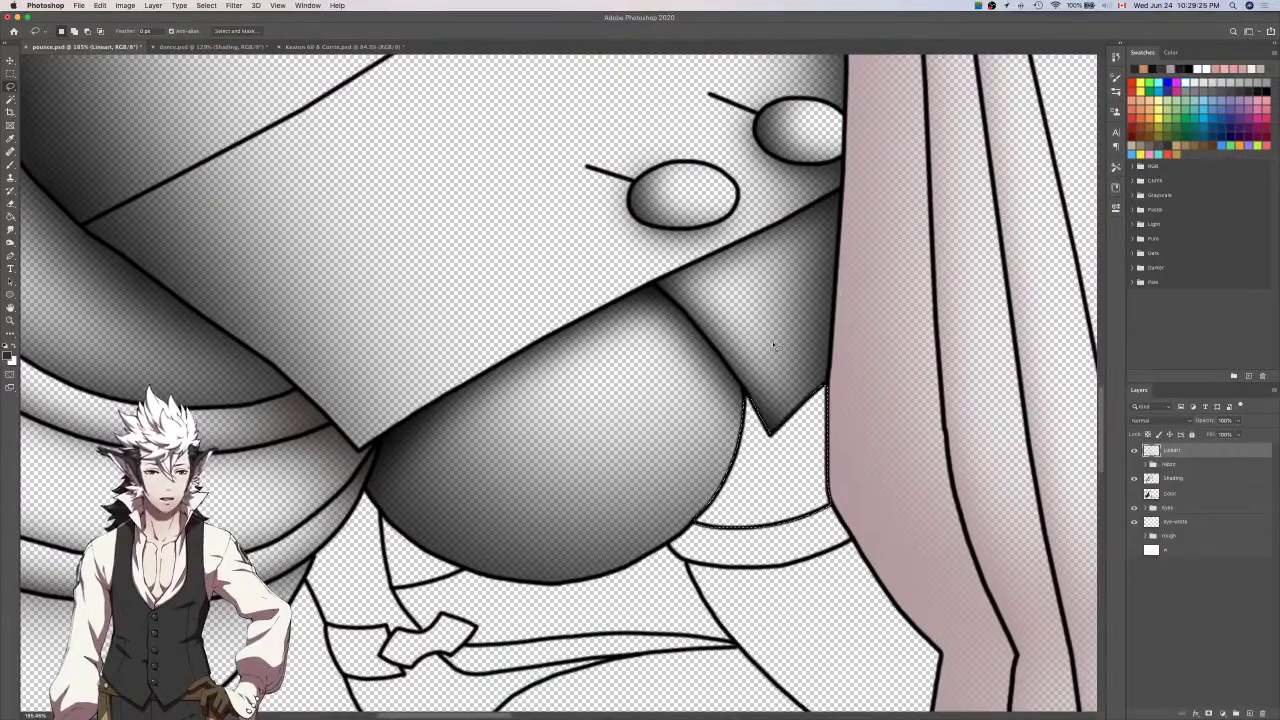
scroll(773, 345, up, 5)
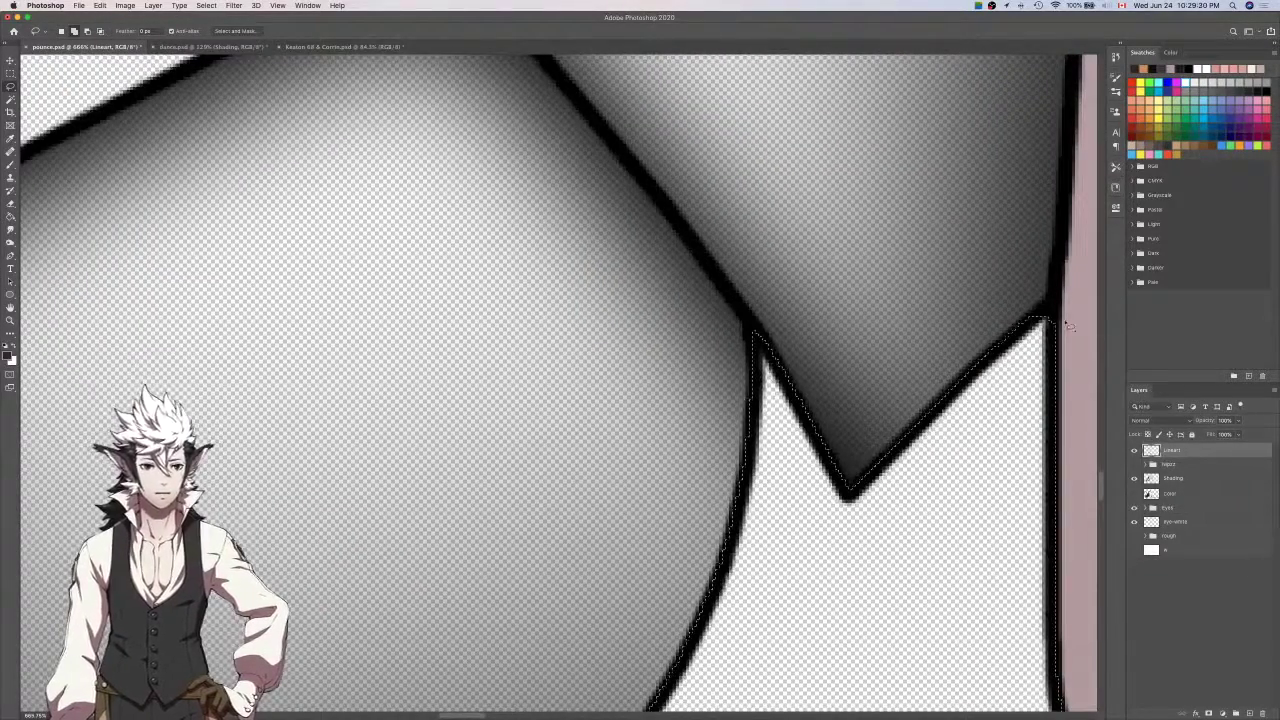
drag(1032, 328, 1029, 335)
scroll(1029, 337, down, 5)
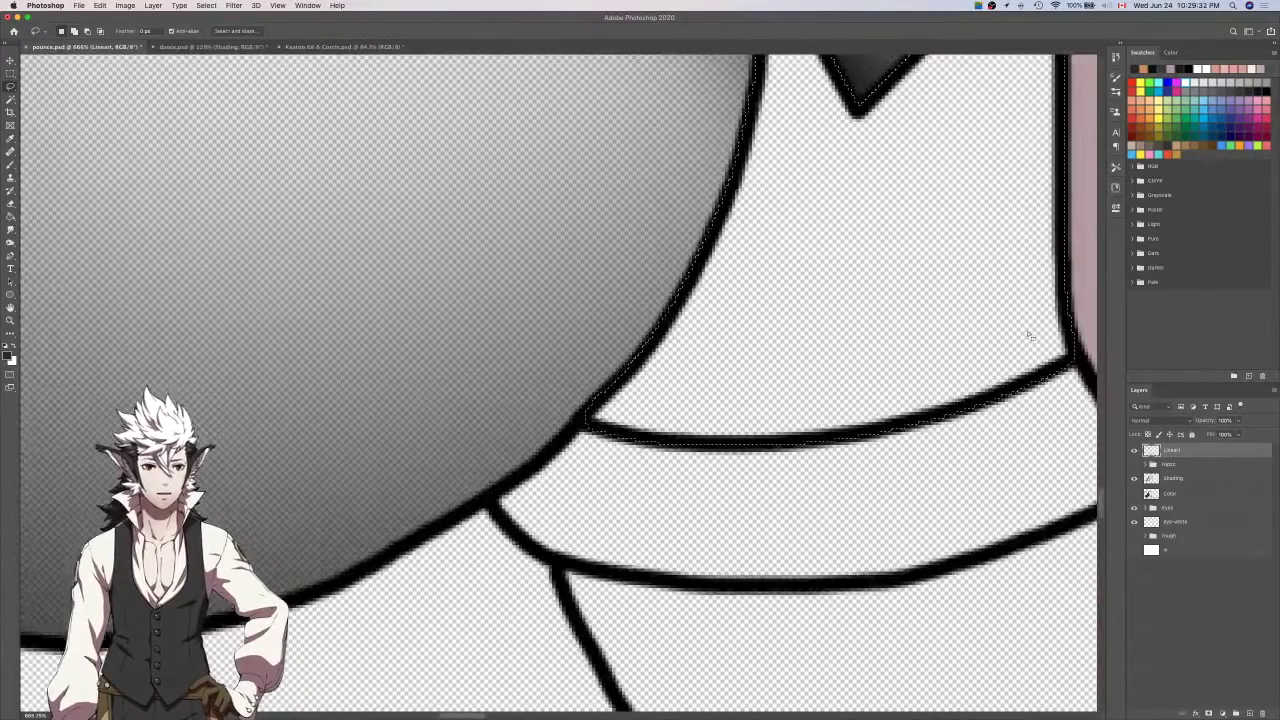
scroll(615, 429, down, 5)
Show the Color layer again, softly shade the selected brown belt piece on the Shading layer, and clear the selection.
click(1175, 478)
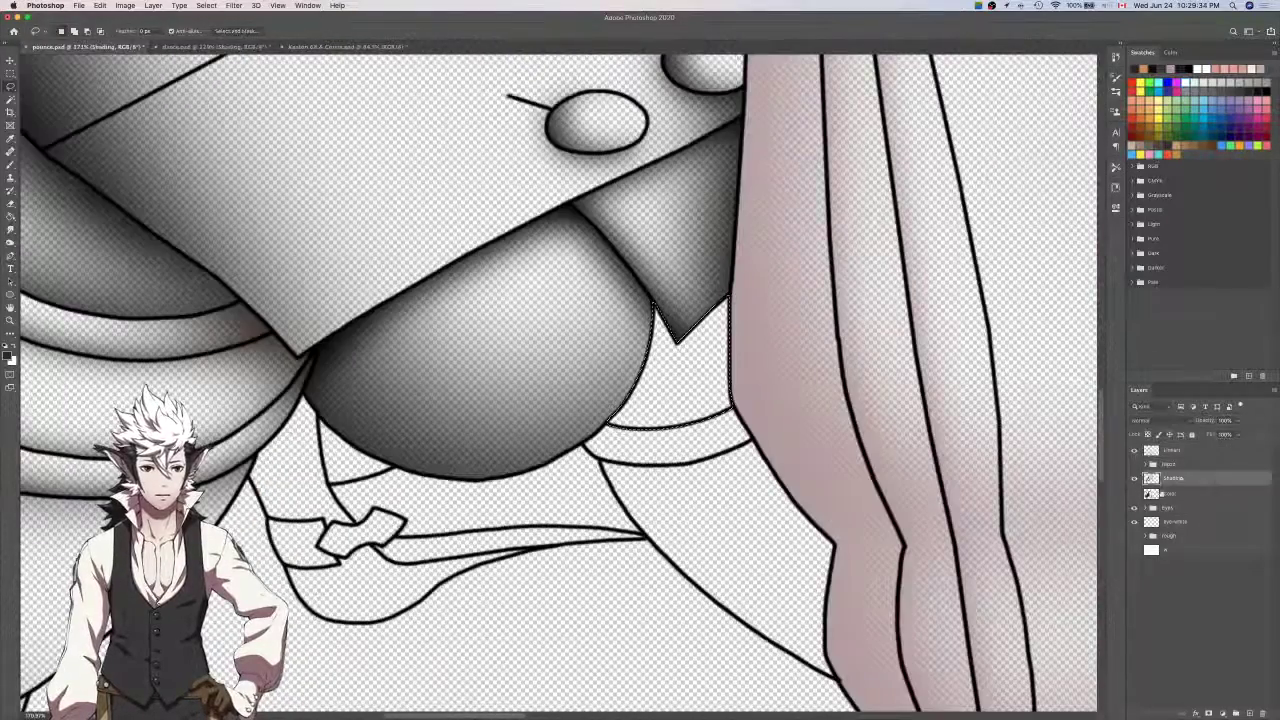
click(1134, 493)
scroll(878, 452, left, 2)
scroll(878, 452, down, 2)
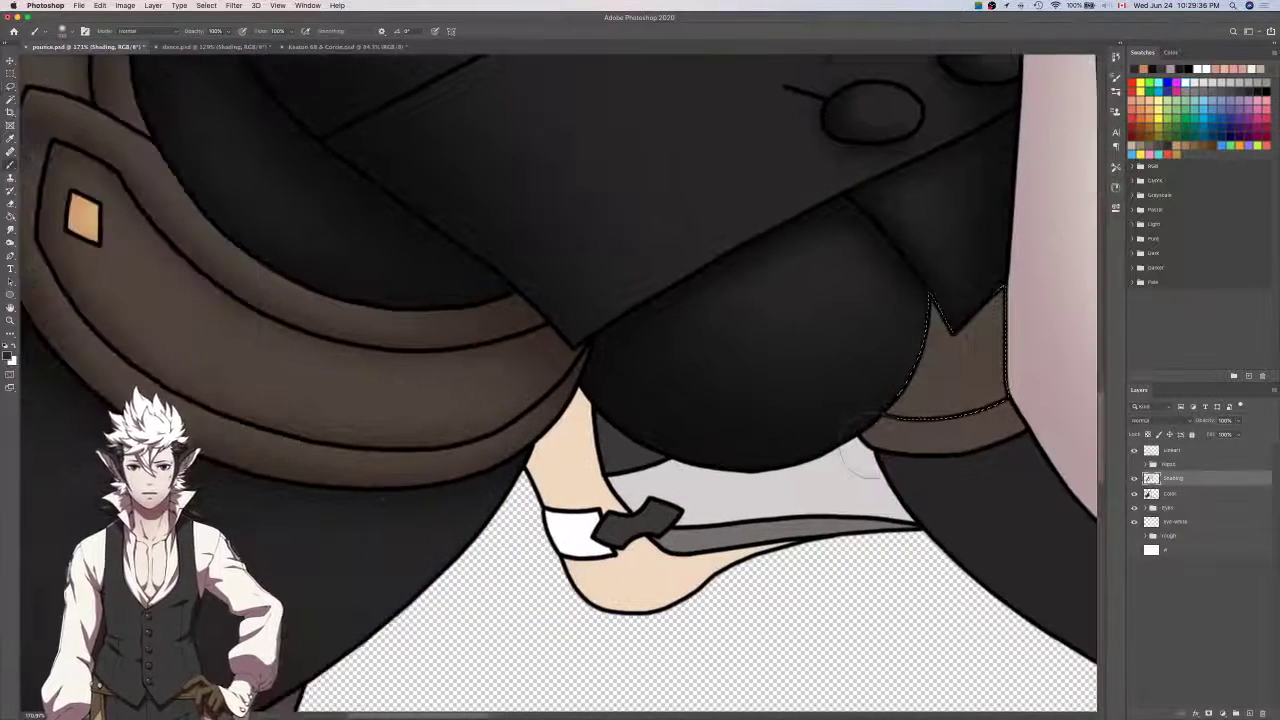
key(b)
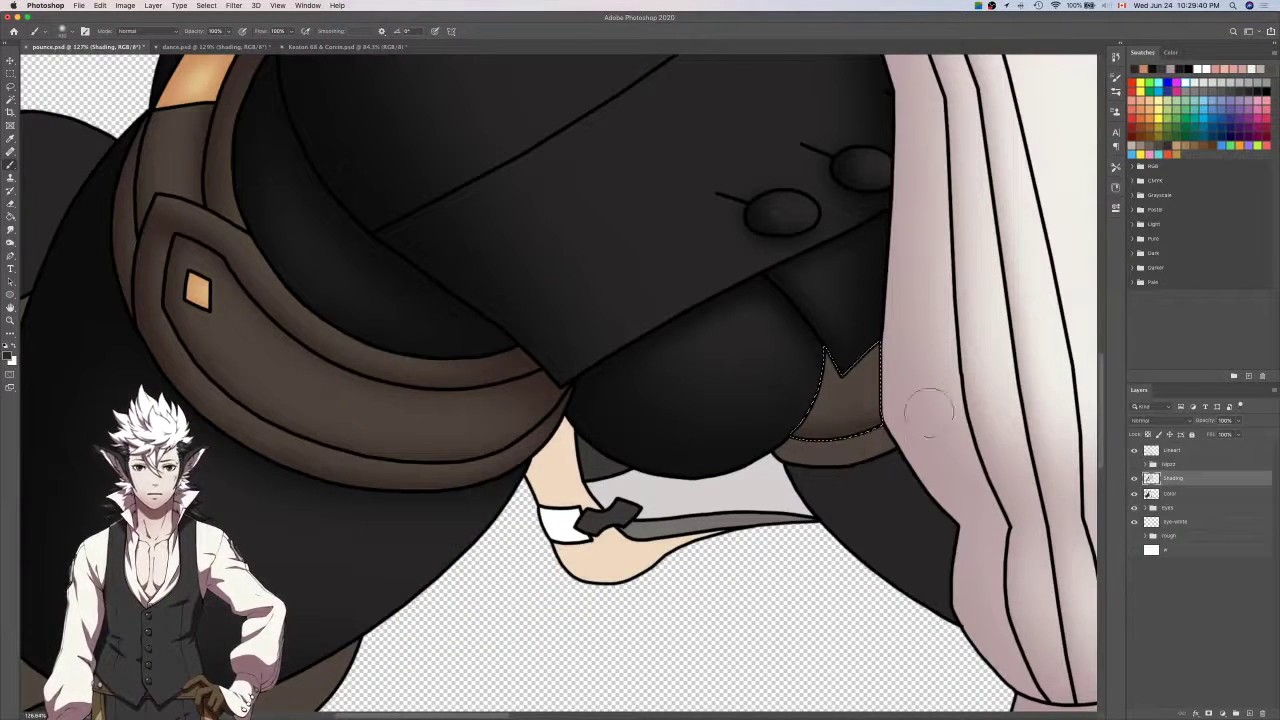
key(bracketright)
key(bracketright)
key(bracketright)
key(bracketright)
key(bracketright)
key(bracketright)
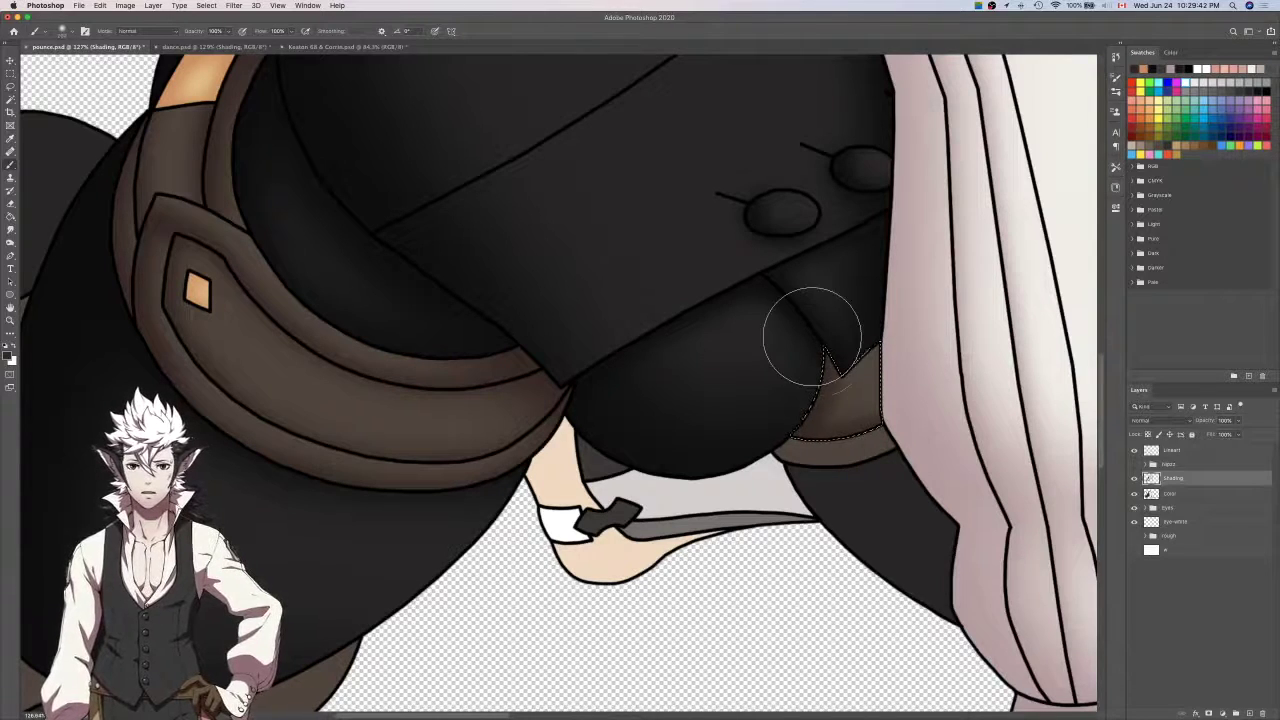
key(bracketleft)
key(bracketleft)
key(bracketleft)
key(bracketleft)
key(bracketleft)
key(bracketleft)
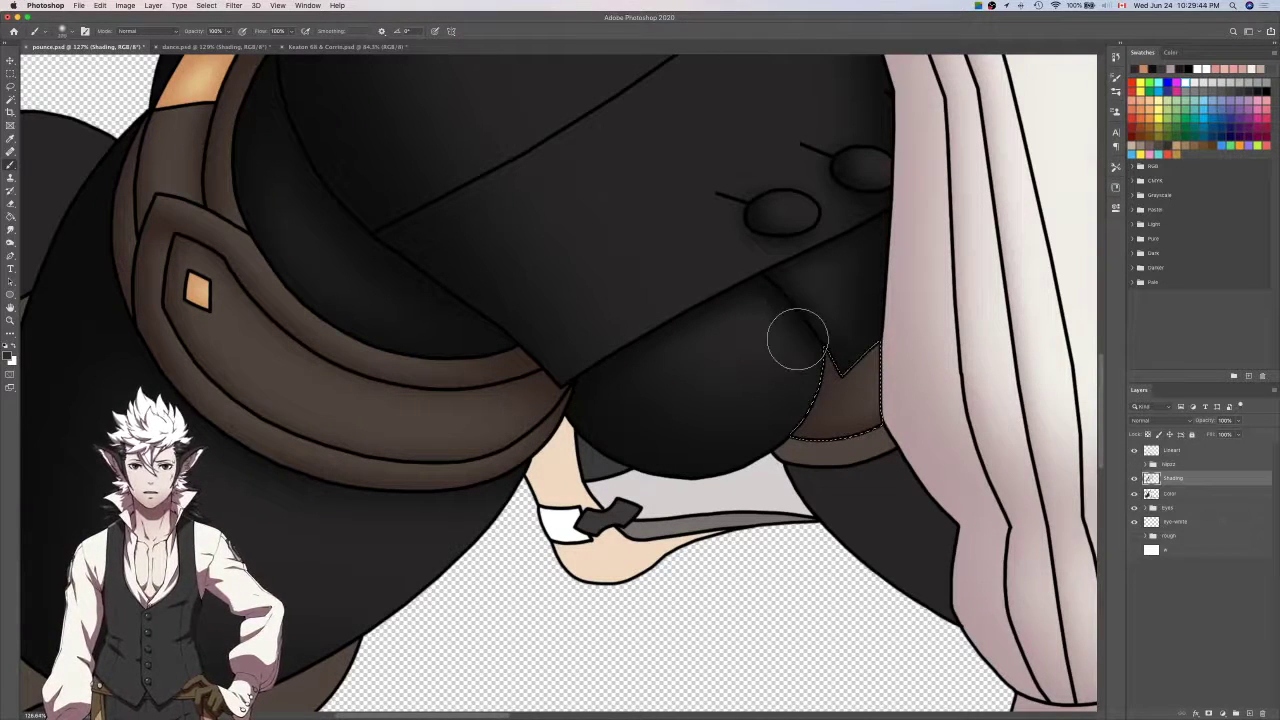
key(ctrl+d)
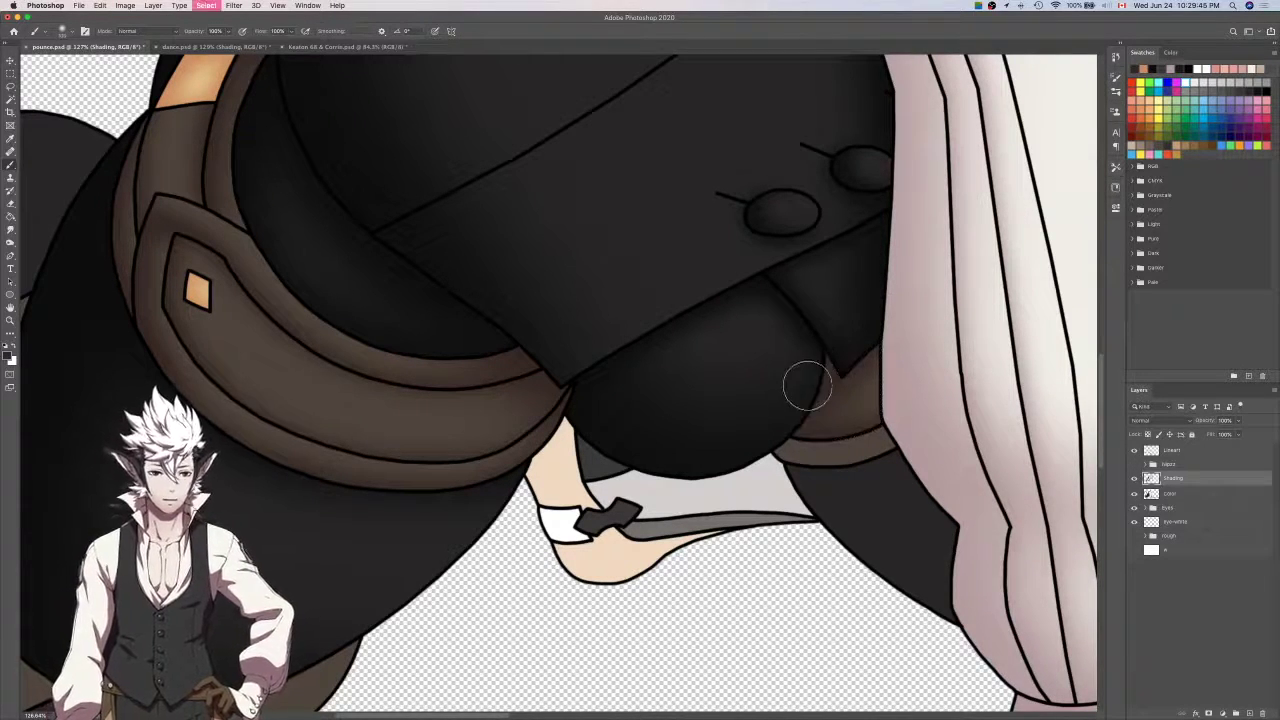
Select the thin lower band of the belt beside the sleeve with the Magic Wand on the Lineart layer.
click(1193, 453)
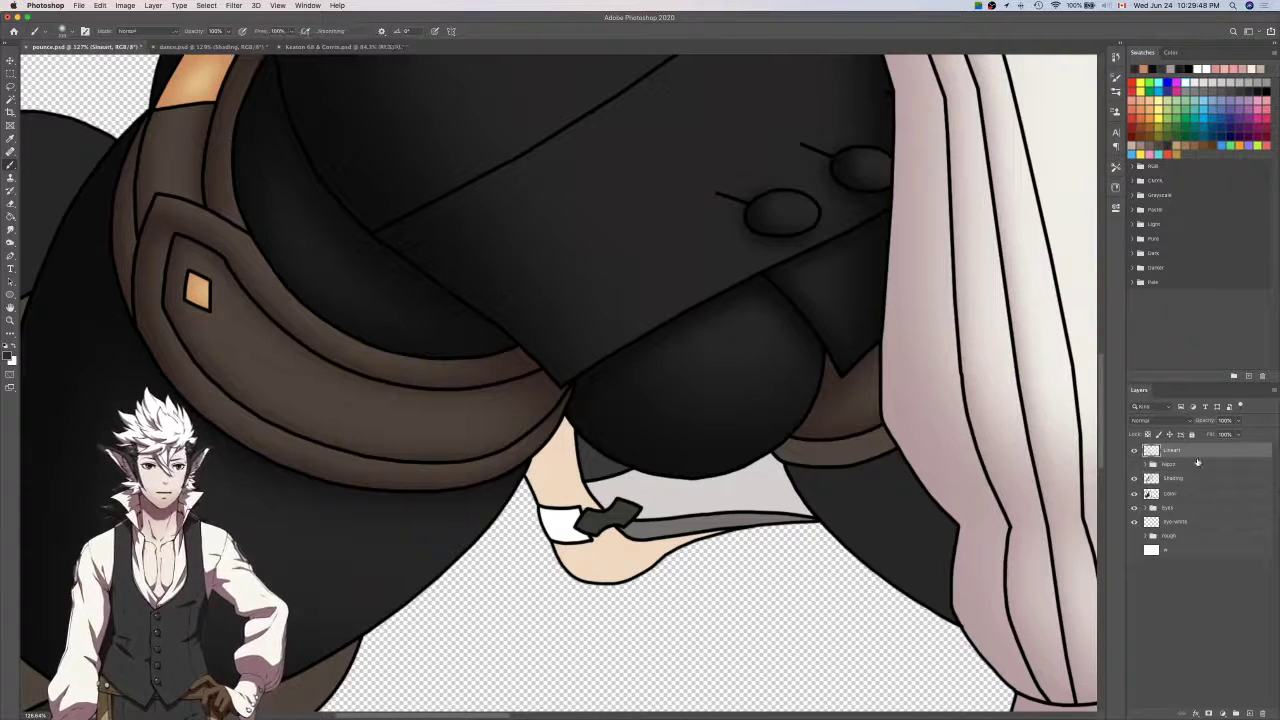
key(w)
key(F6)
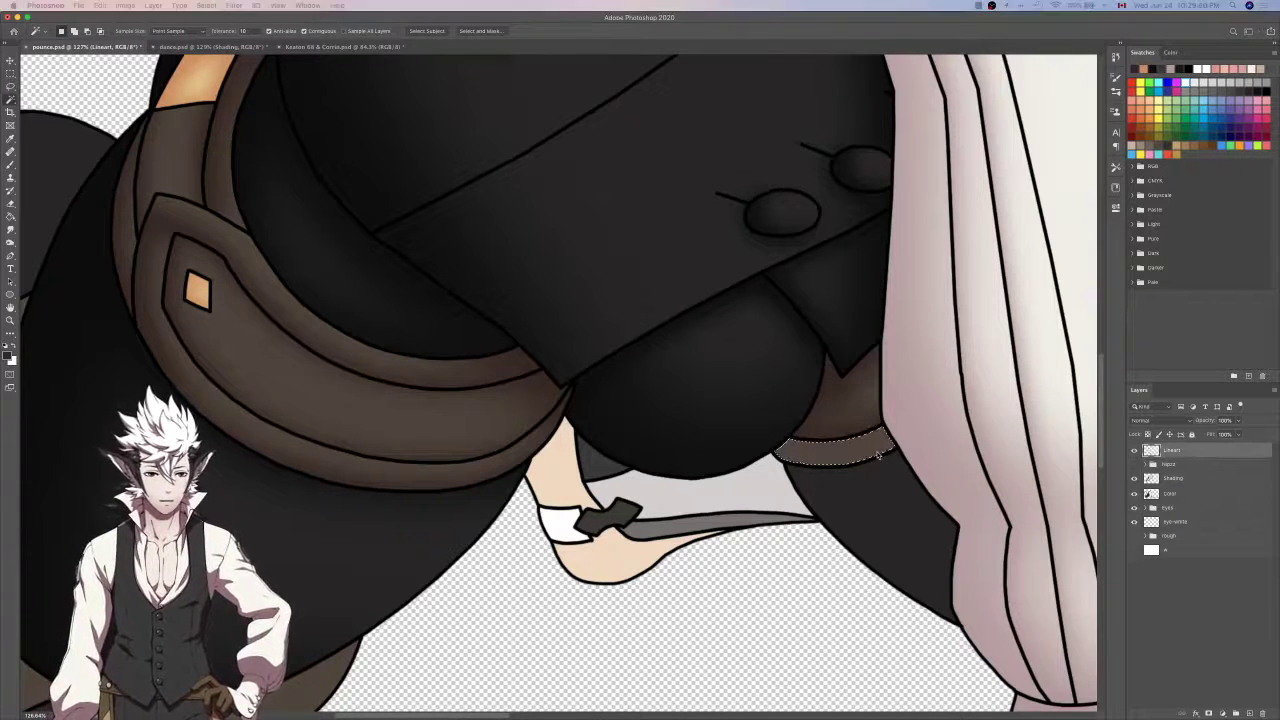
key(Return)
key(b)
key(g)
Shade the thin lower belt band on the Shading layer with an enlarged soft brush and clear the selection.
click(1176, 481)
key(b)
scroll(890, 445, up, 4)
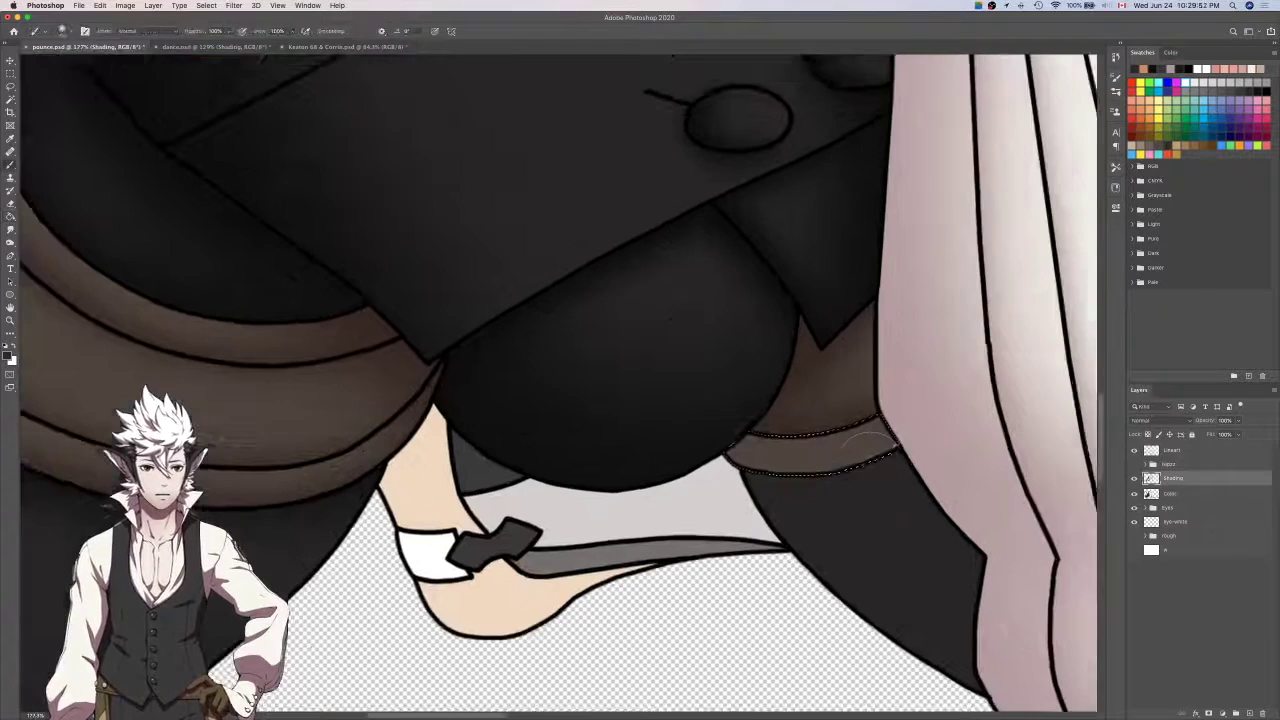
mouse_move(900, 441)
mouse_down()
mouse_move(922, 423)
mouse_move(668, 438)
mouse_up()
key(bracketright)
key(bracketright)
key(bracketright)
key(bracketright)
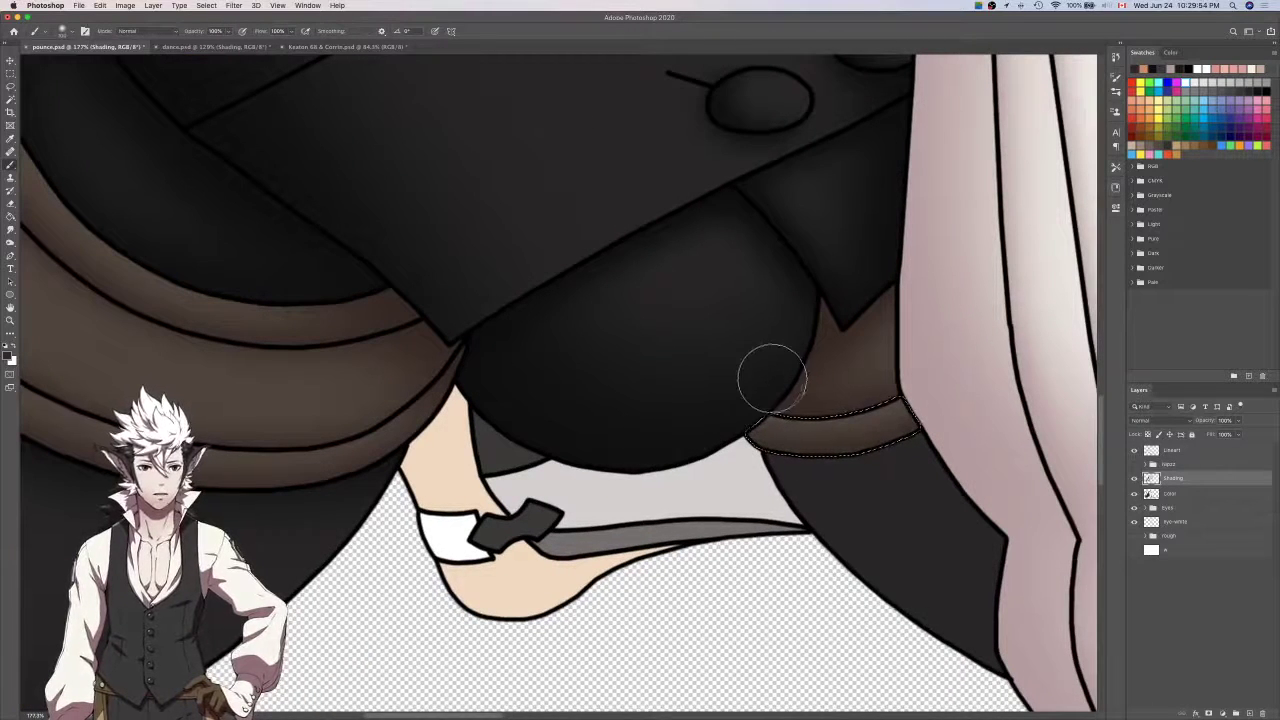
key(bracketright)
key(bracketright)
drag(775, 377, 697, 466)
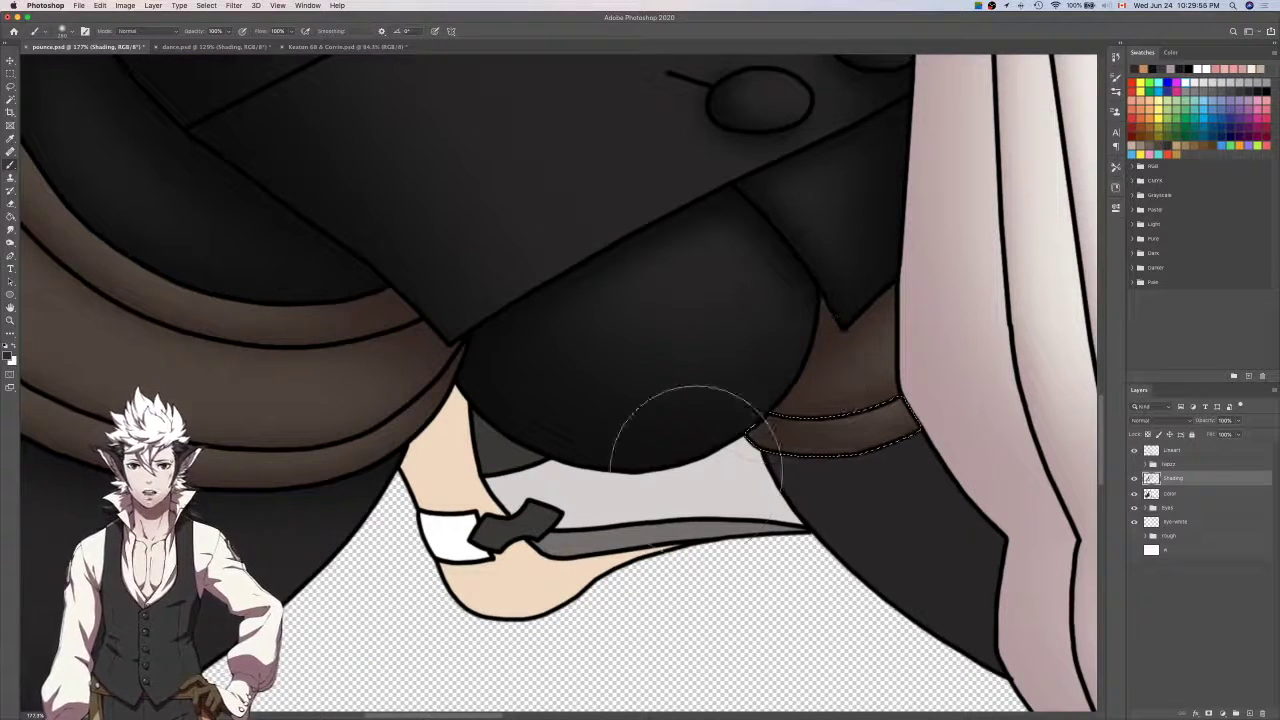
key(super+z)
key(super+d)
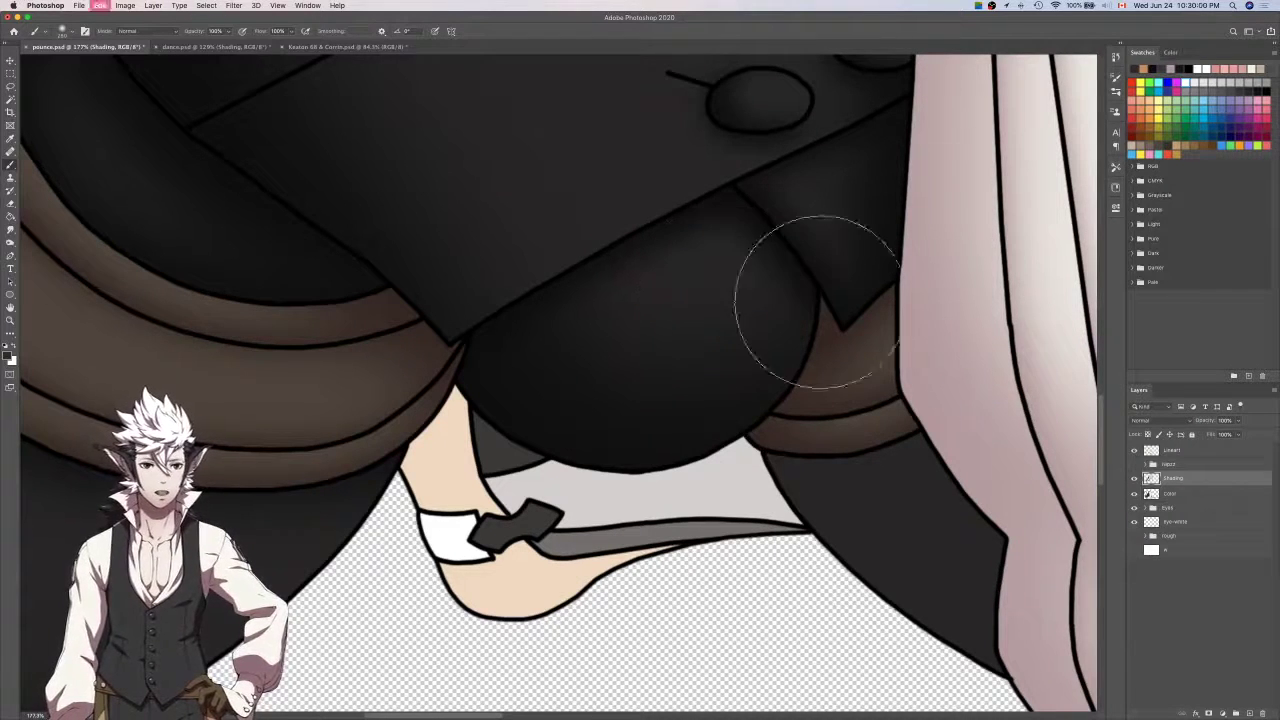
Select the black trouser leg area behind the white sleeve with the Magic Wand on the Color layer.
click(1185, 494)
key(w)
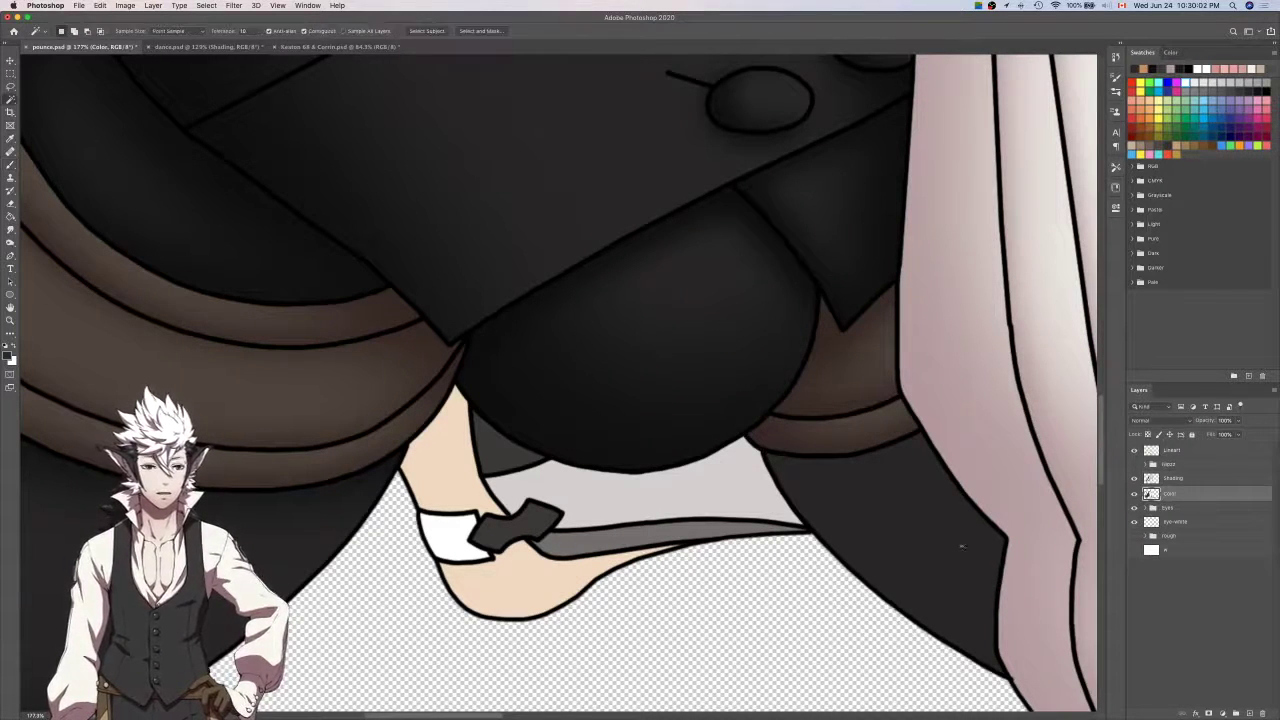
scroll(962, 546, down, 4)
key(i)
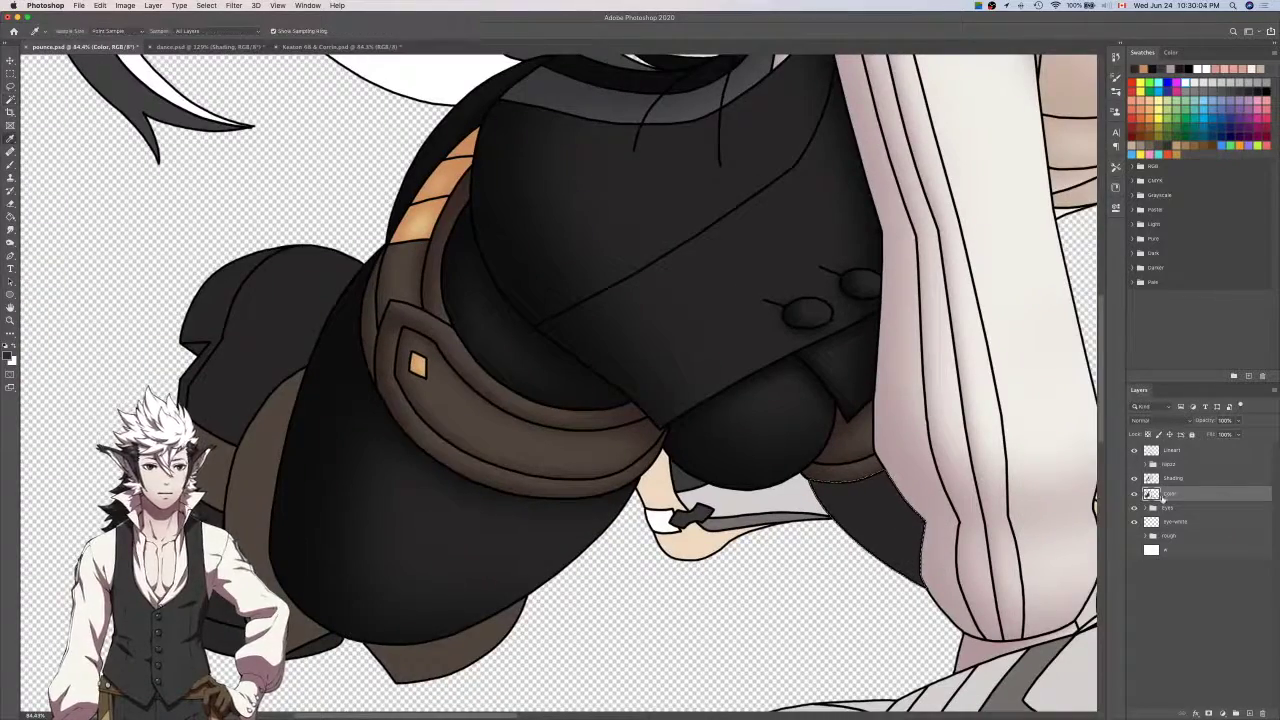
Examine the shading across the whole illustration with the Color layer hidden, and make that layer visible again.
click(1136, 494)
scroll(879, 534, down, 5)
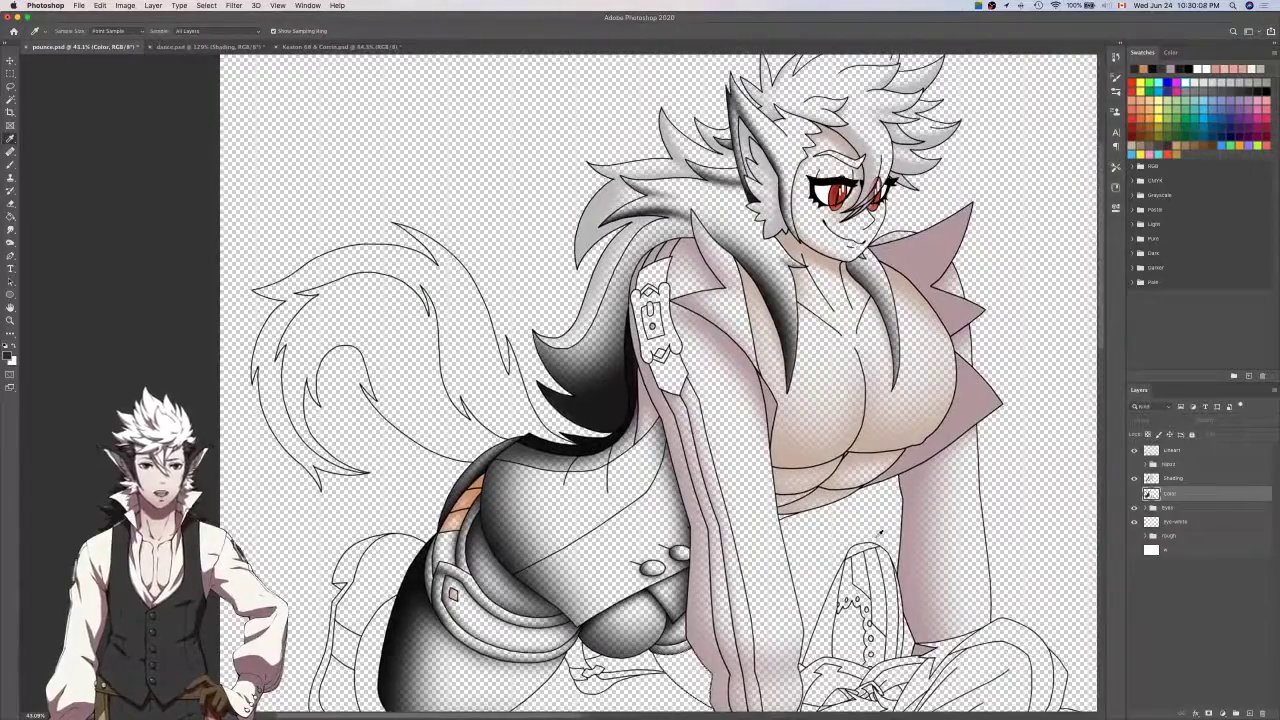
scroll(880, 533, right, 2)
scroll(880, 533, down, 5)
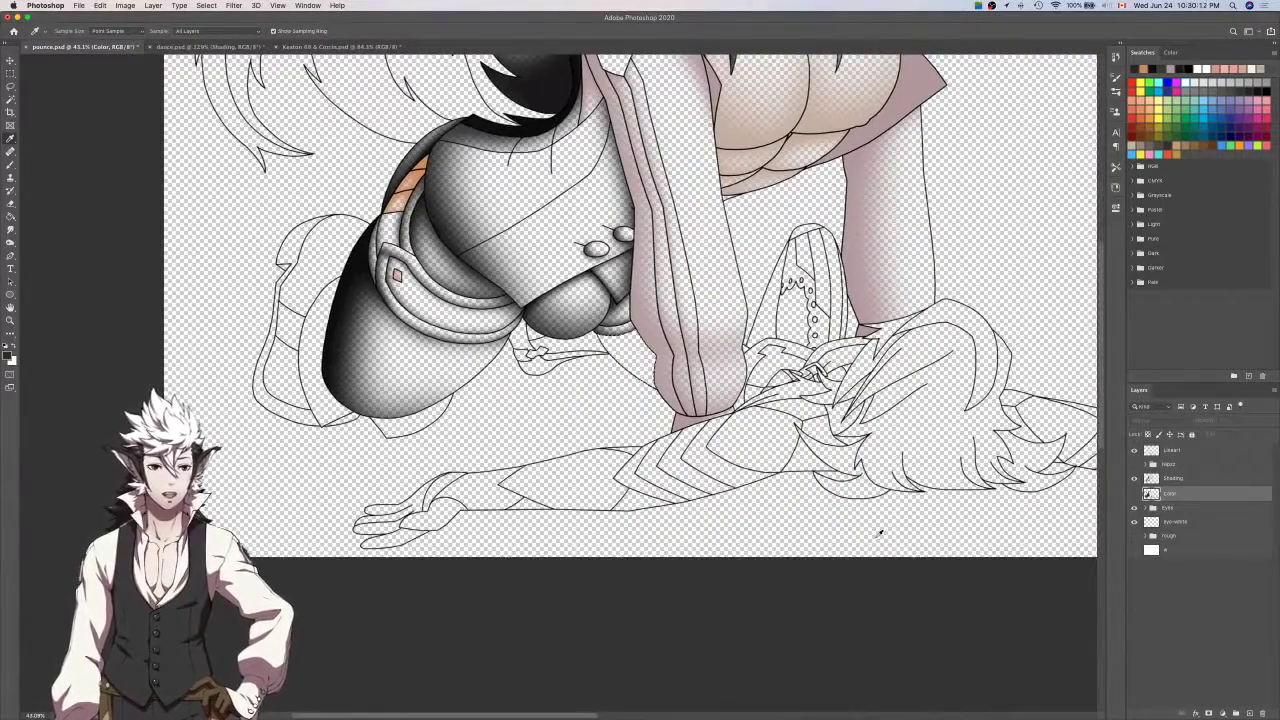
scroll(880, 533, left, 4)
scroll(880, 533, up, 2)
scroll(848, 437, up, 6)
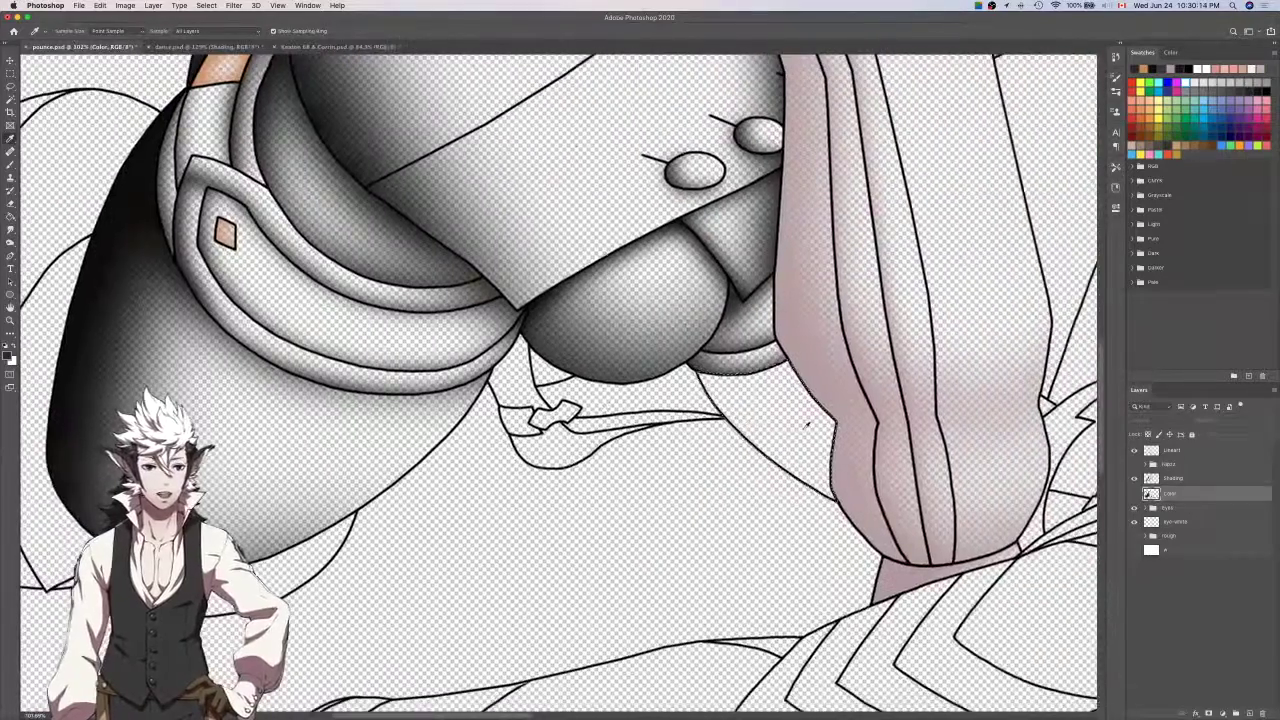
scroll(806, 425, up, 1)
click(1134, 494)
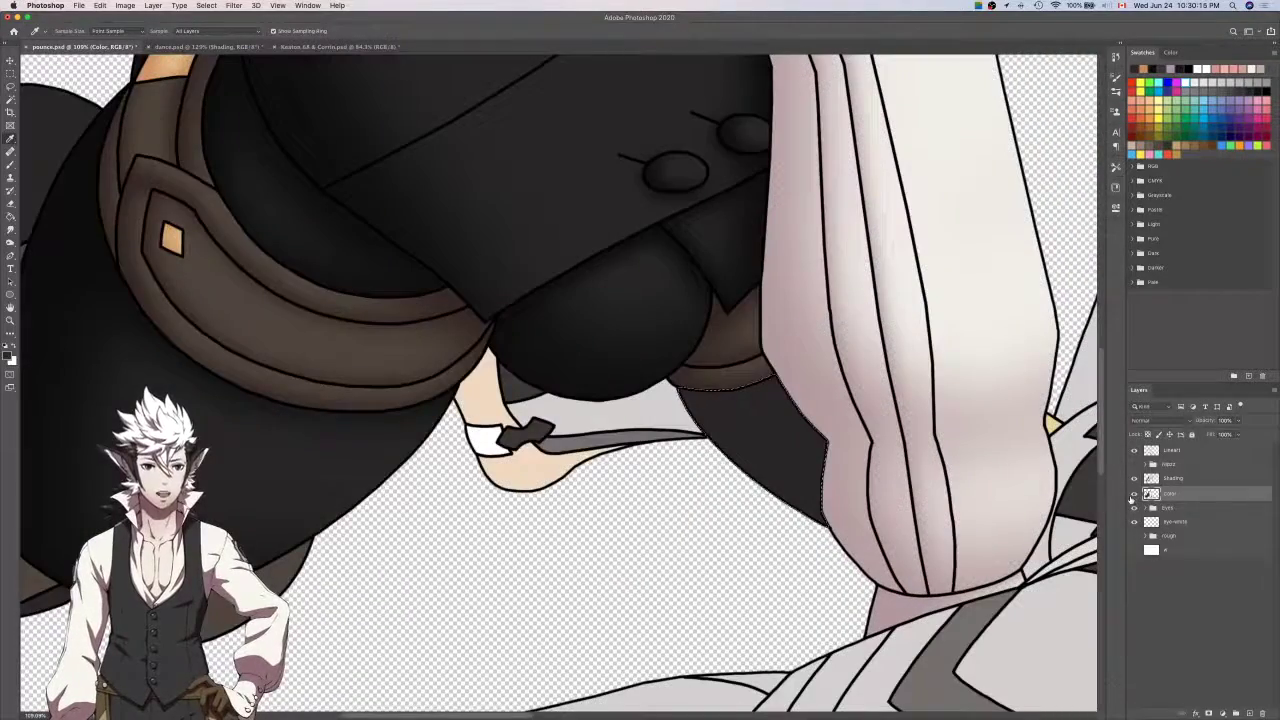
Check the artwork with the Color layer hidden, restore it, and brush dark shading onto the far thigh on the Shading layer.
click(1134, 494)
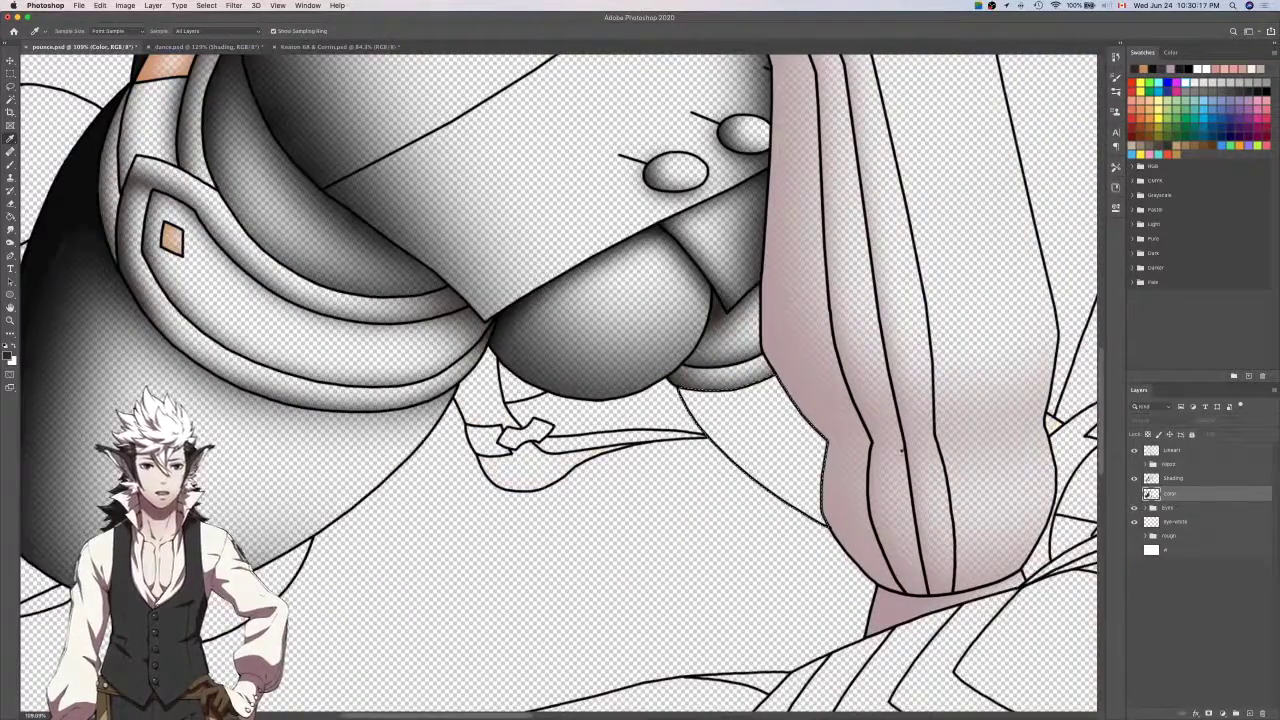
click(518, 363)
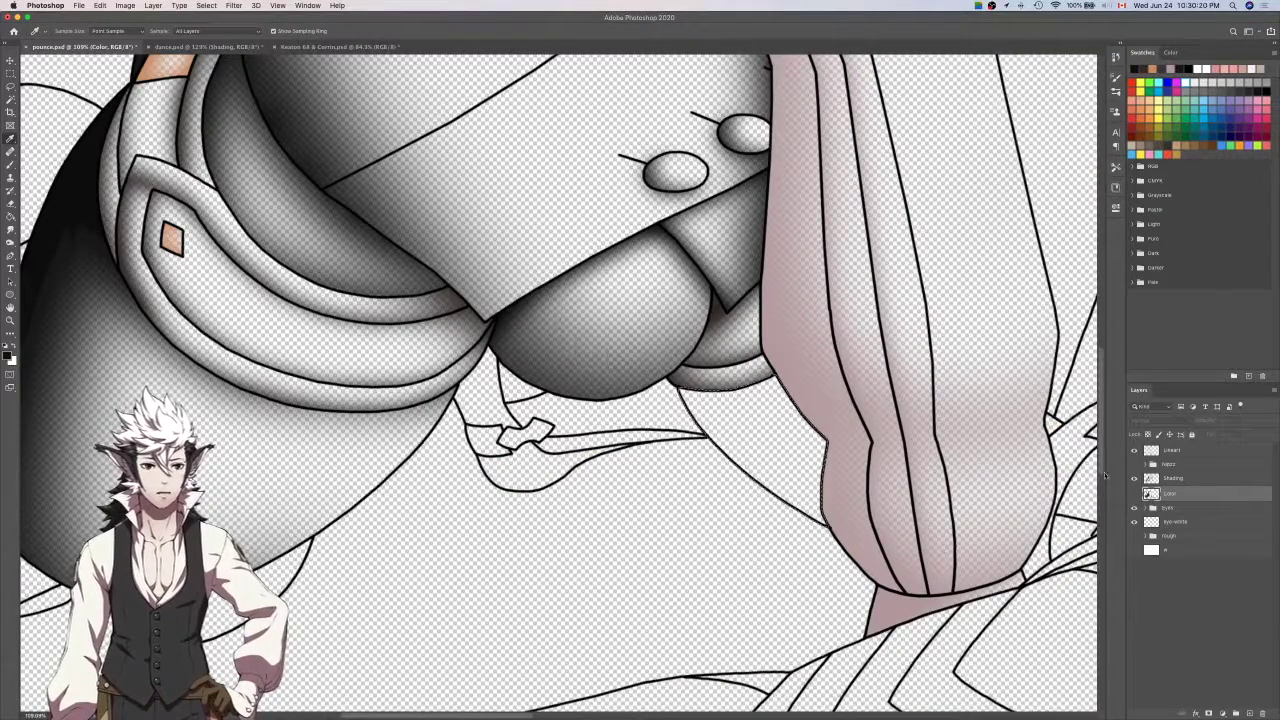
click(1134, 494)
click(1175, 479)
key(b)
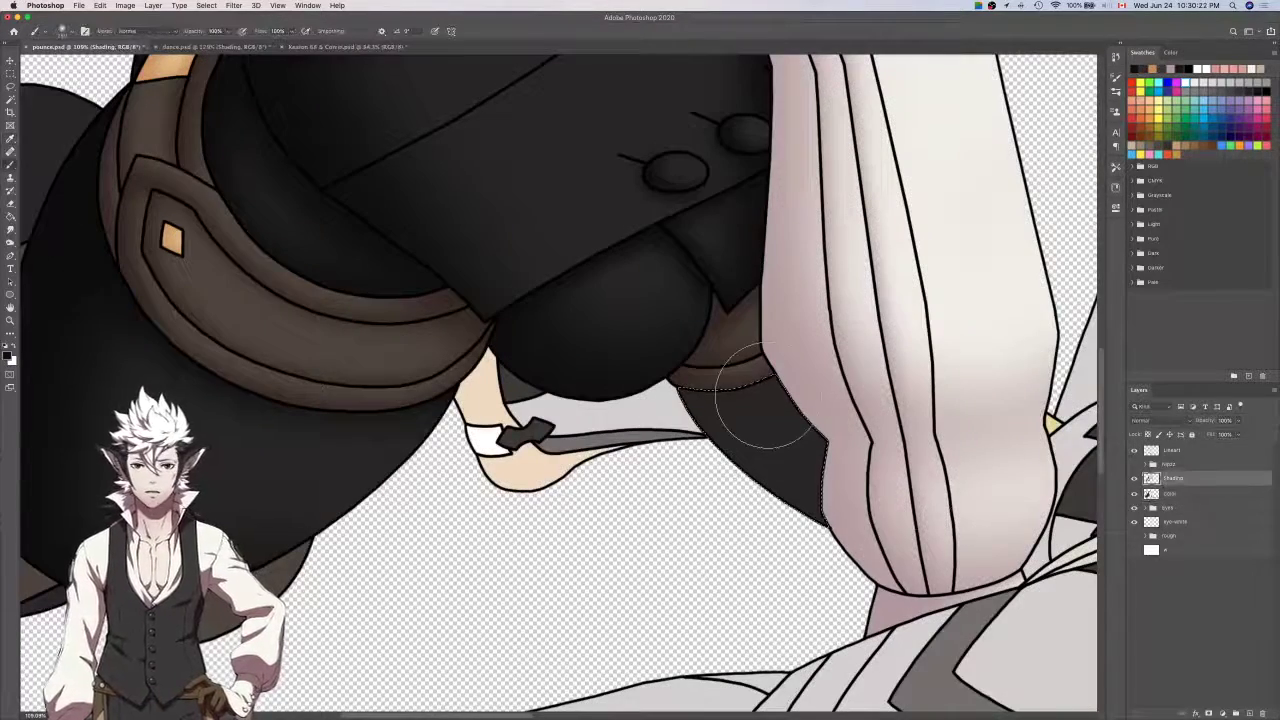
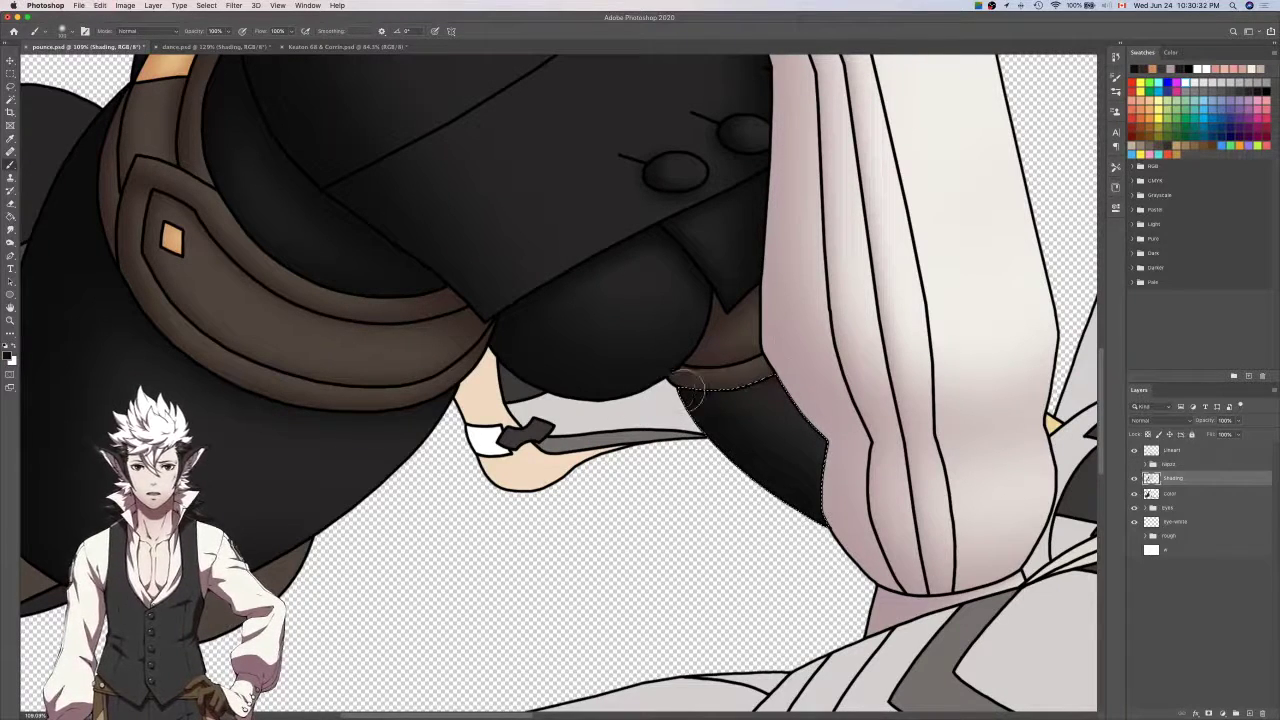
scroll(802, 352, down, 5)
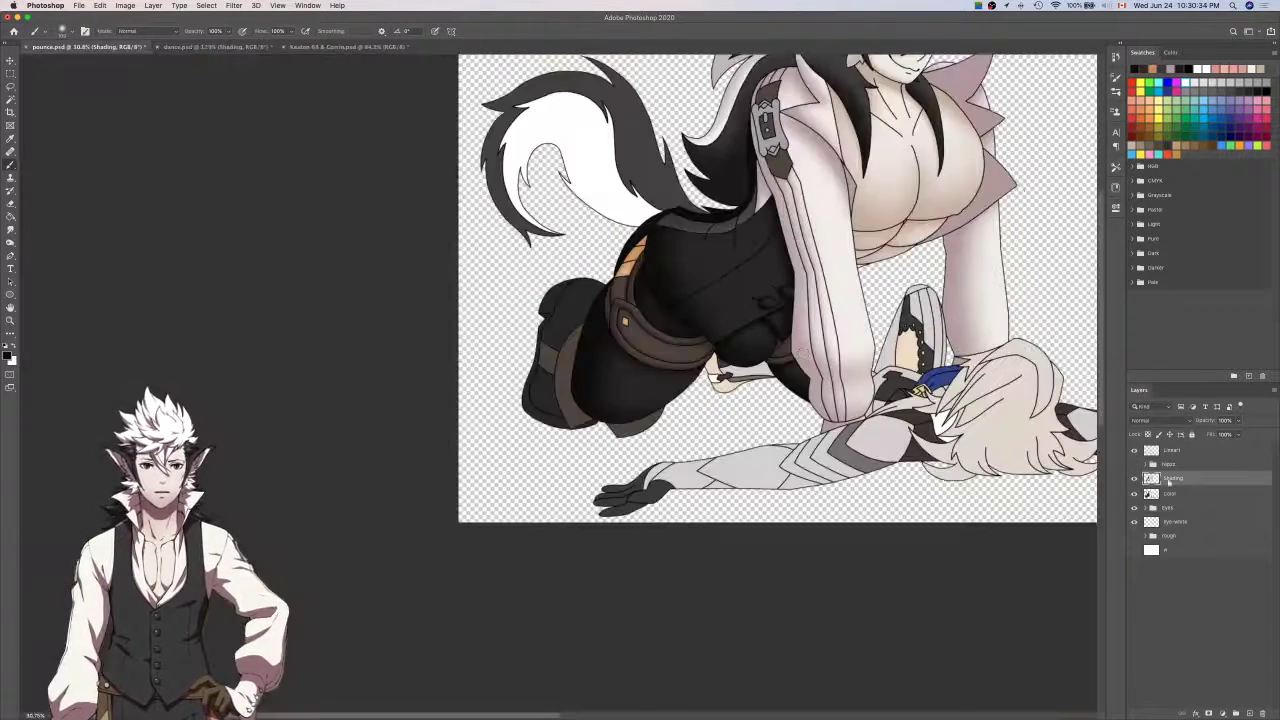
Try to select the dark lower leg with the Magic Wand on the Color layer.
click(1170, 493)
key(w)
scroll(562, 386, up, 5)
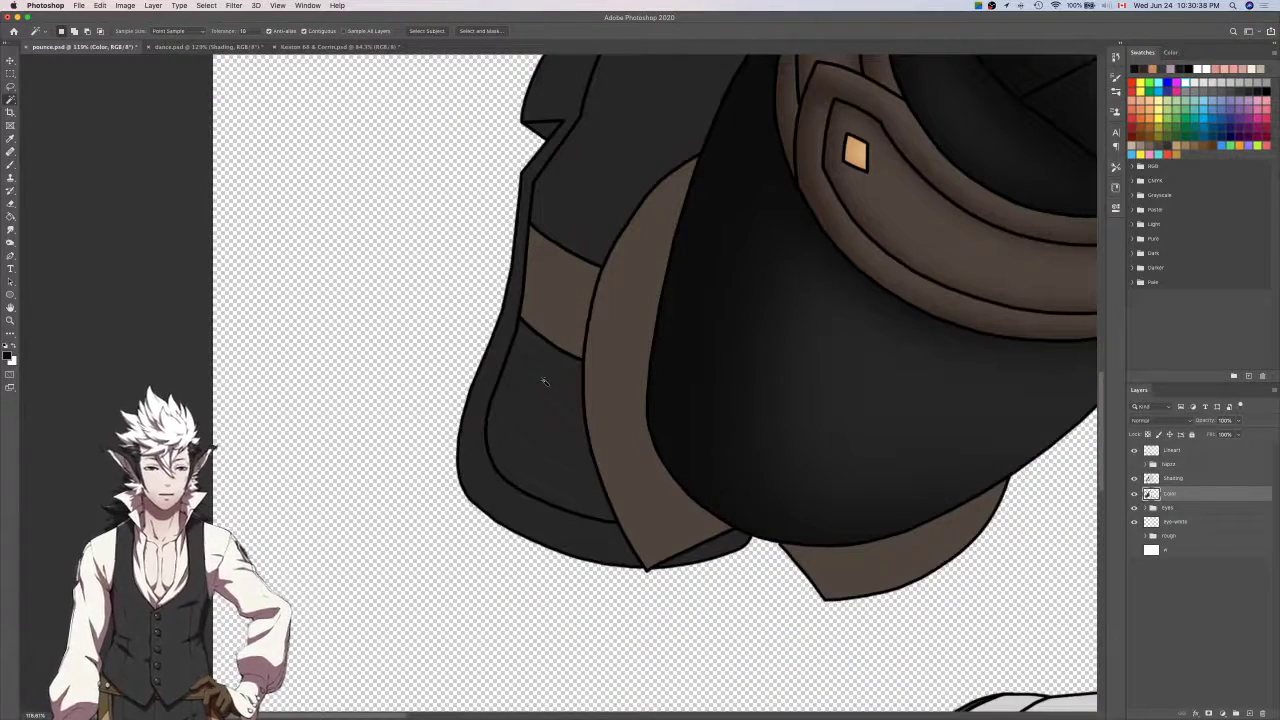
scroll(544, 380, up, 4)
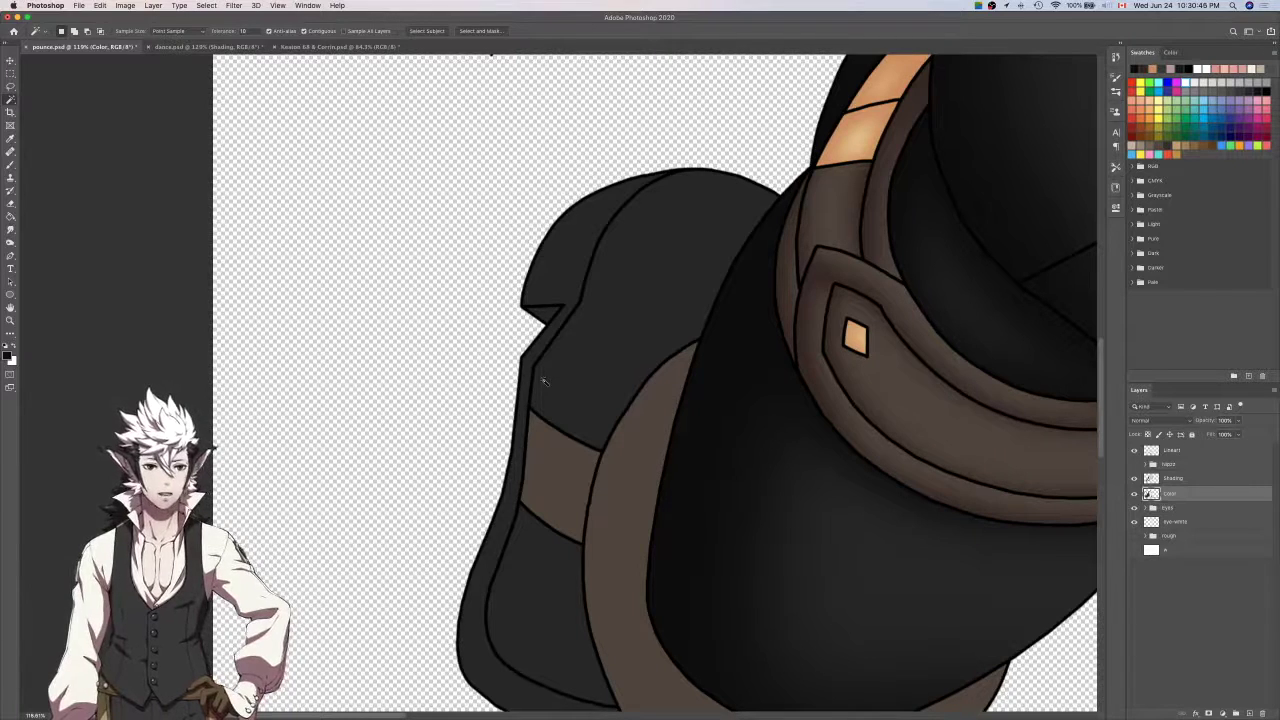
click(643, 354)
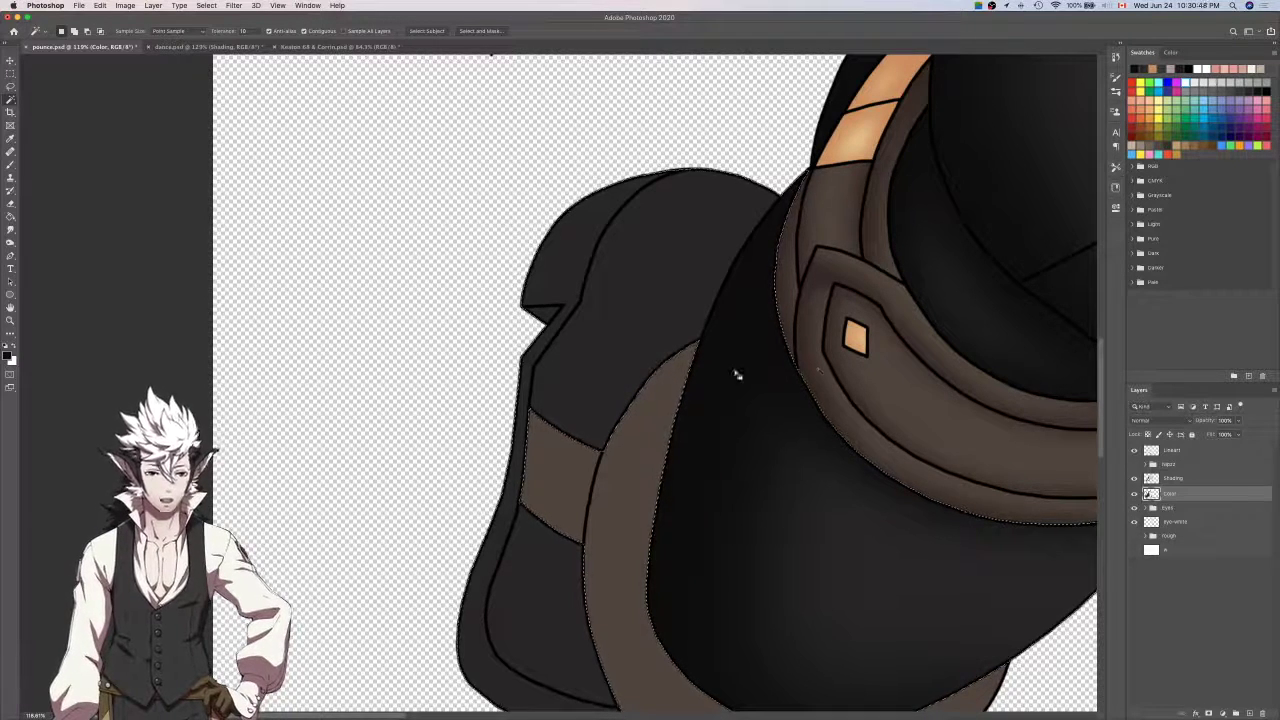
key(super+s)
Select the lower leg's dark areas with the Magic Wand on the Lineart layer and expand the selection into the outlines.
click(1214, 451)
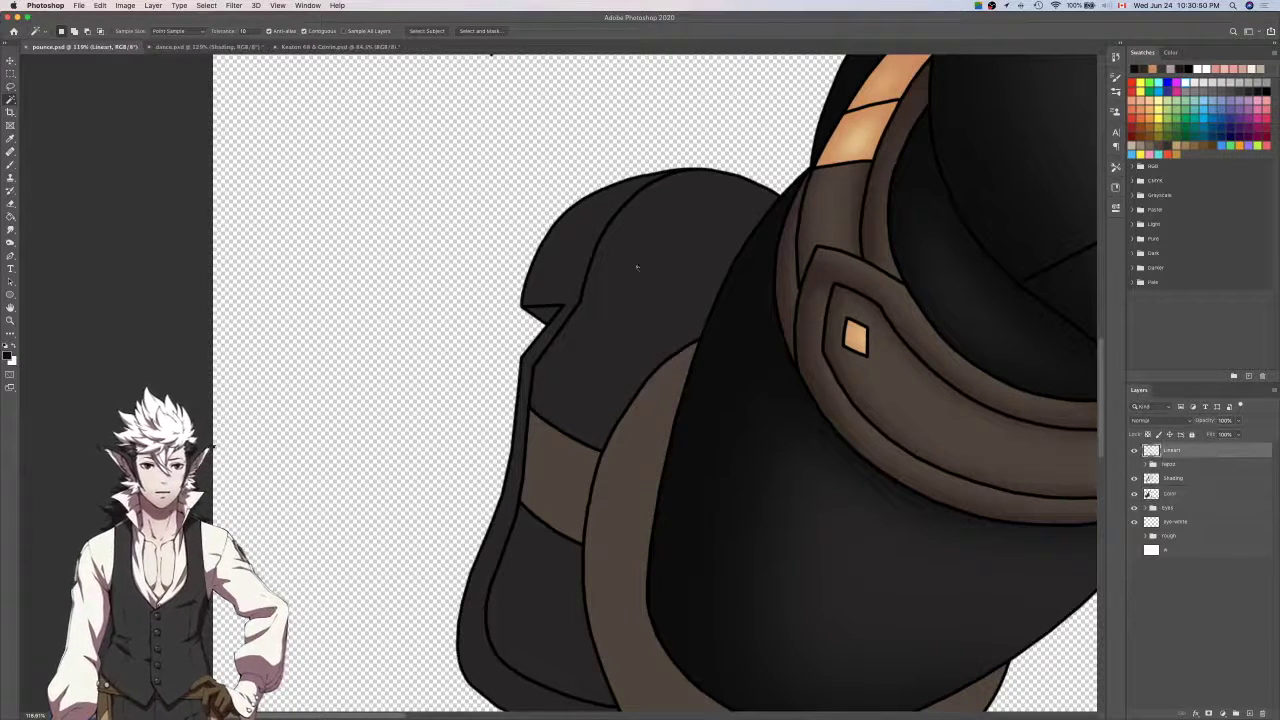
click(577, 259)
scroll(620, 291, down, 5)
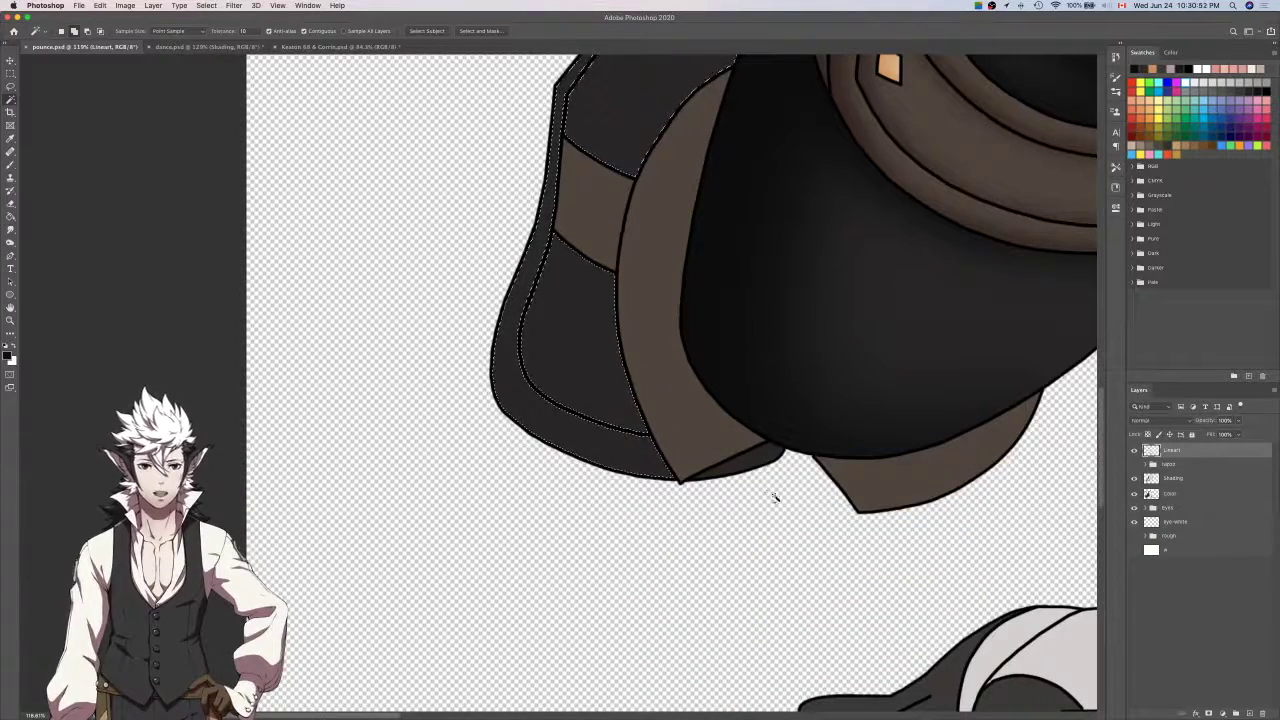
key(alt+super+e)
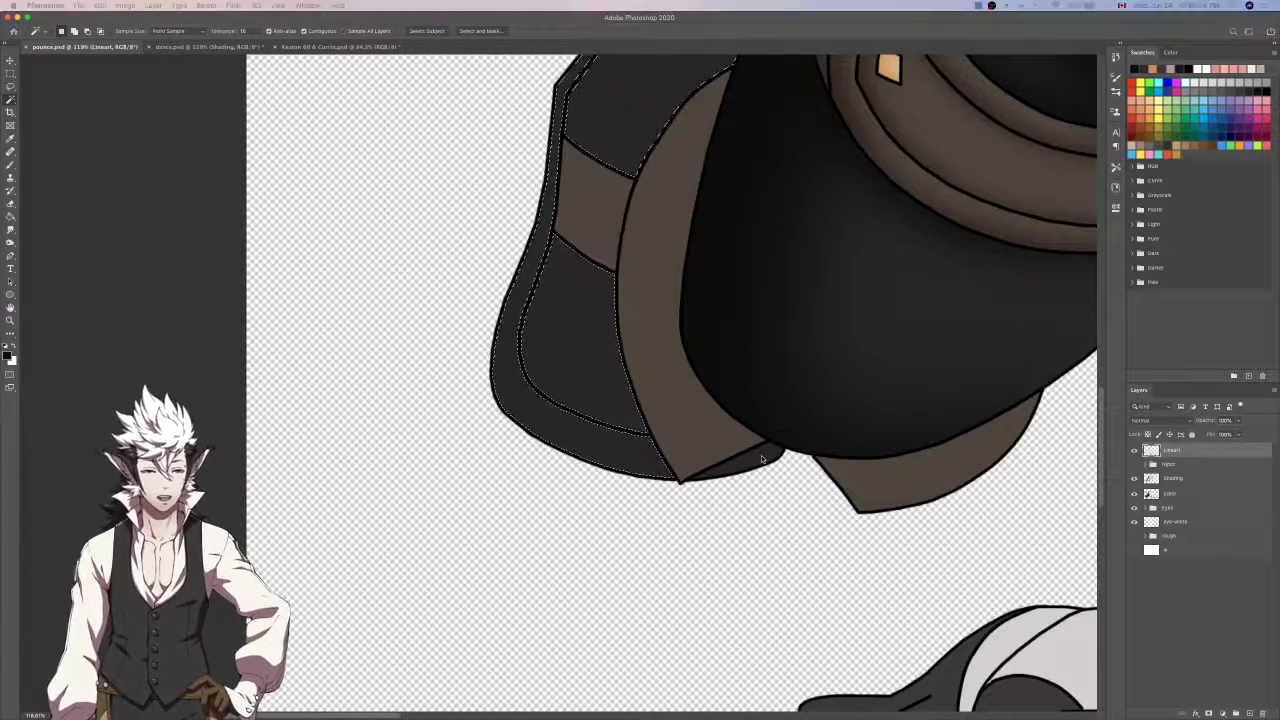
key(Return)
Add the missed line junction beside the brown strap, near the leg's lower tip, to the selection with the Lasso.
key(l)
scroll(632, 442, up, 6)
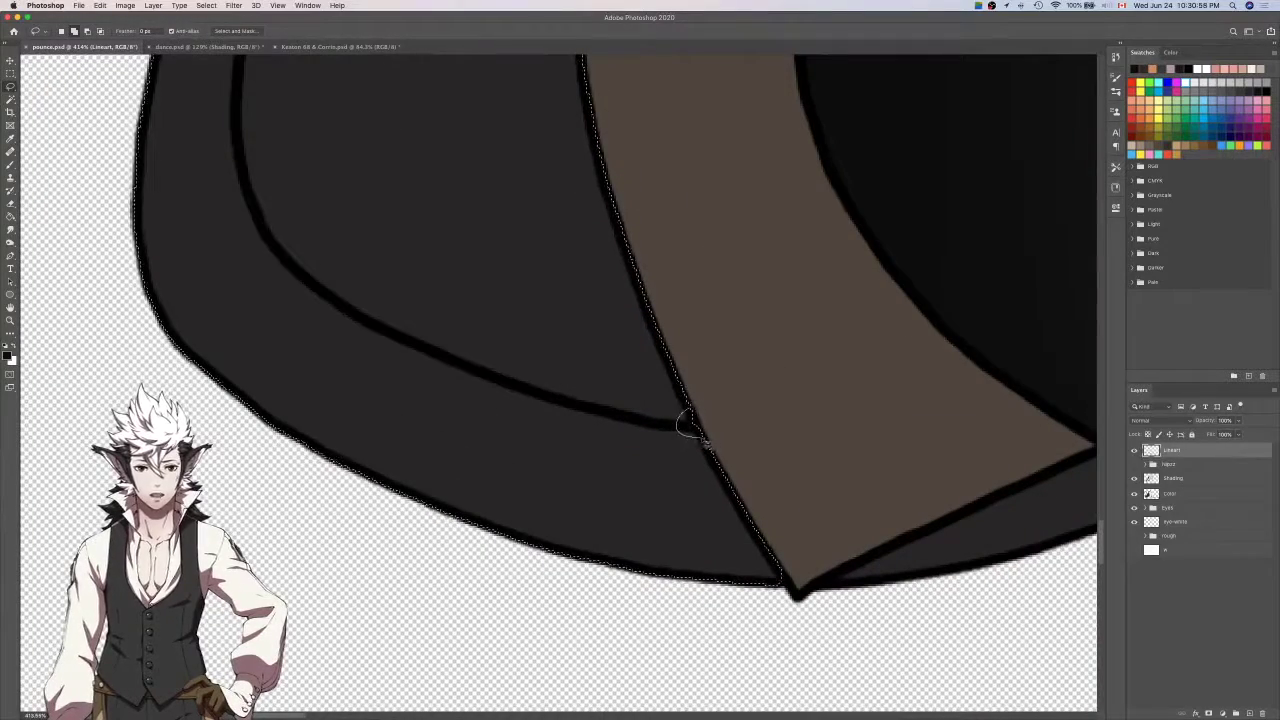
drag(690, 410, 706, 443)
scroll(706, 443, down, 2)
scroll(706, 443, up, 8)
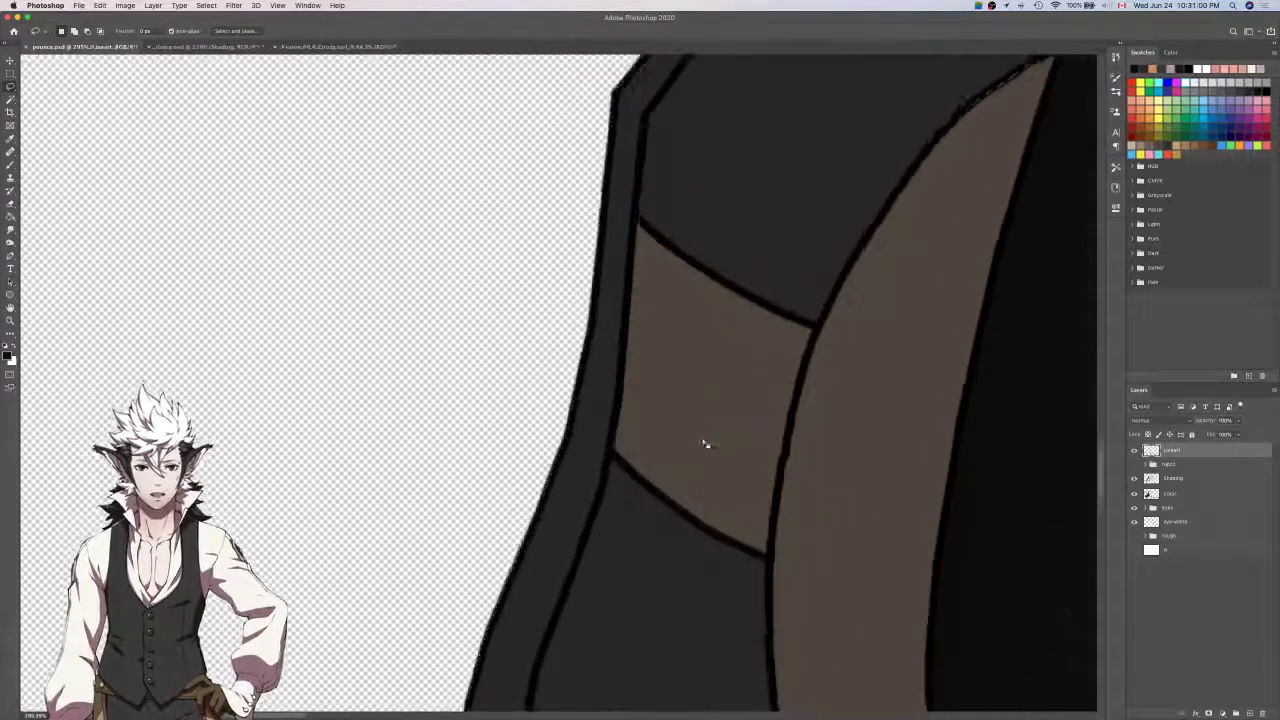
Add the small triangular notch on the leg's outer edge to the selection with the Lasso.
scroll(706, 443, up, 10)
scroll(606, 418, up, 6)
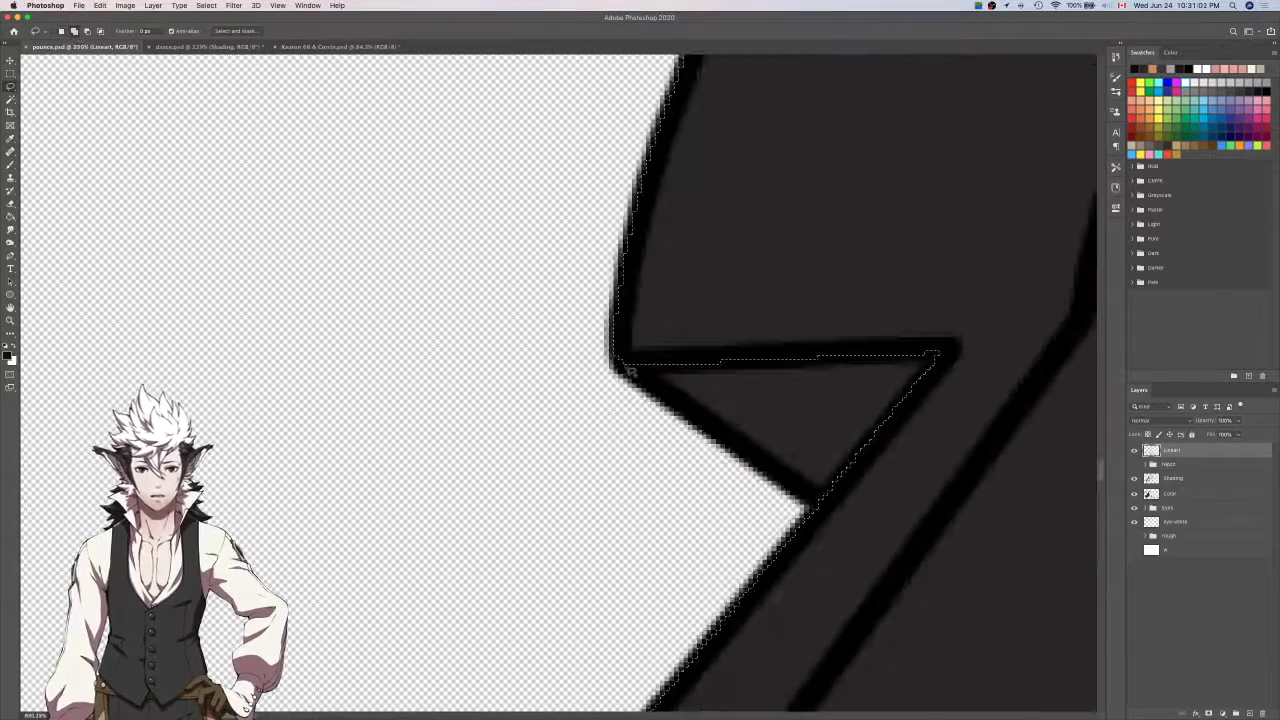
mouse_move(630, 370)
mouse_down()
mouse_move(1058, 315)
mouse_move(898, 515)
mouse_move(822, 510)
mouse_up()
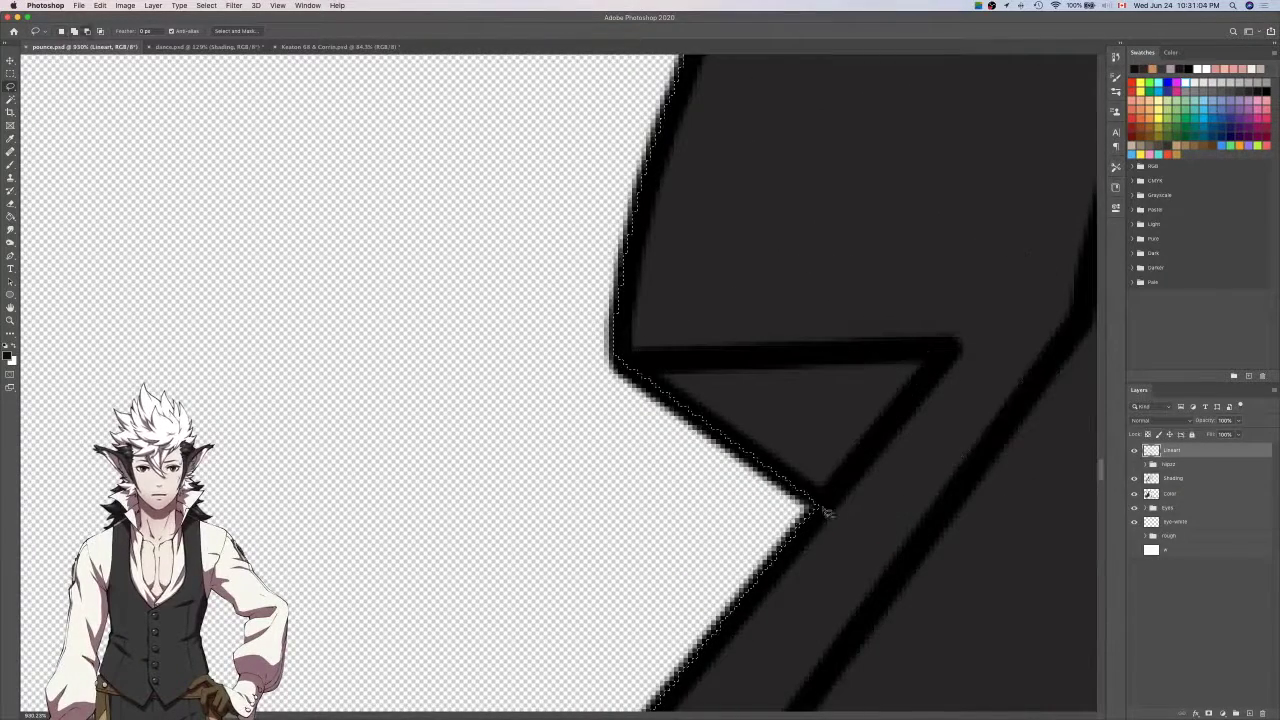
scroll(823, 509, down, 3)
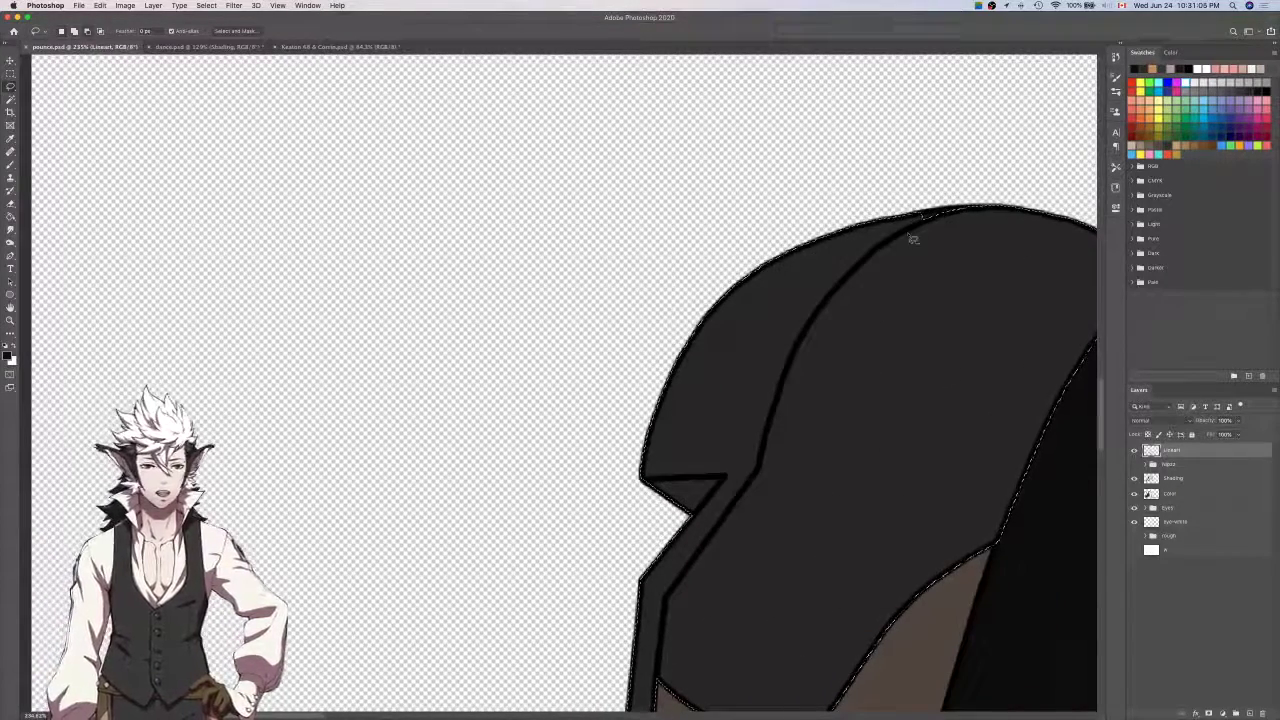
Add the gap where the inner seam meets the leg's upper outline to the selection with the Lasso.
scroll(910, 237, up, 8)
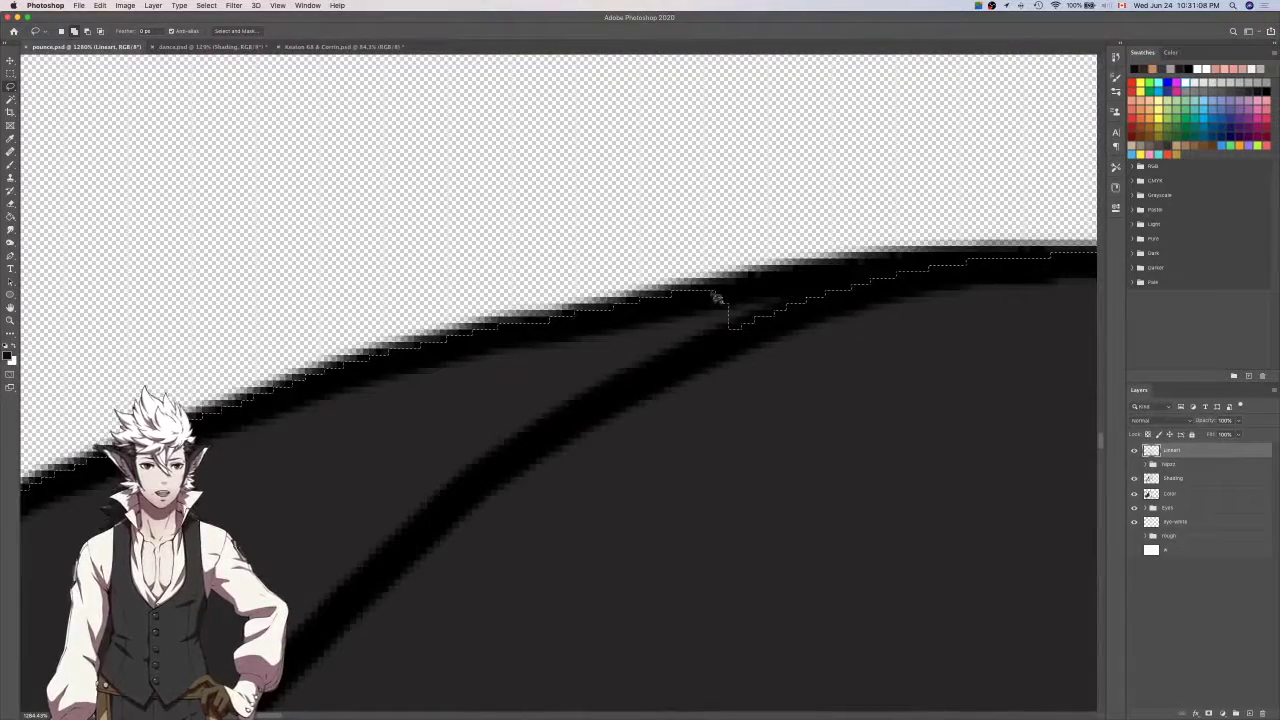
drag(970, 265, 966, 263)
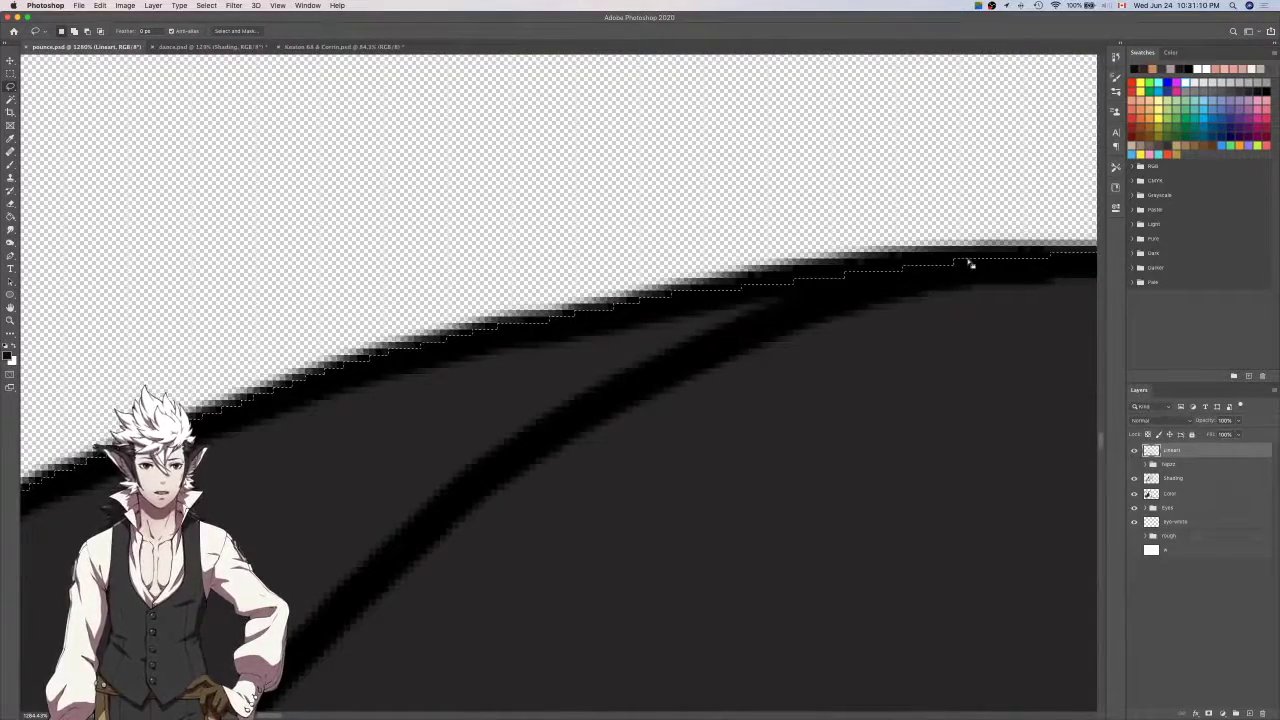
scroll(966, 263, down, 10)
scroll(966, 317, down, 10)
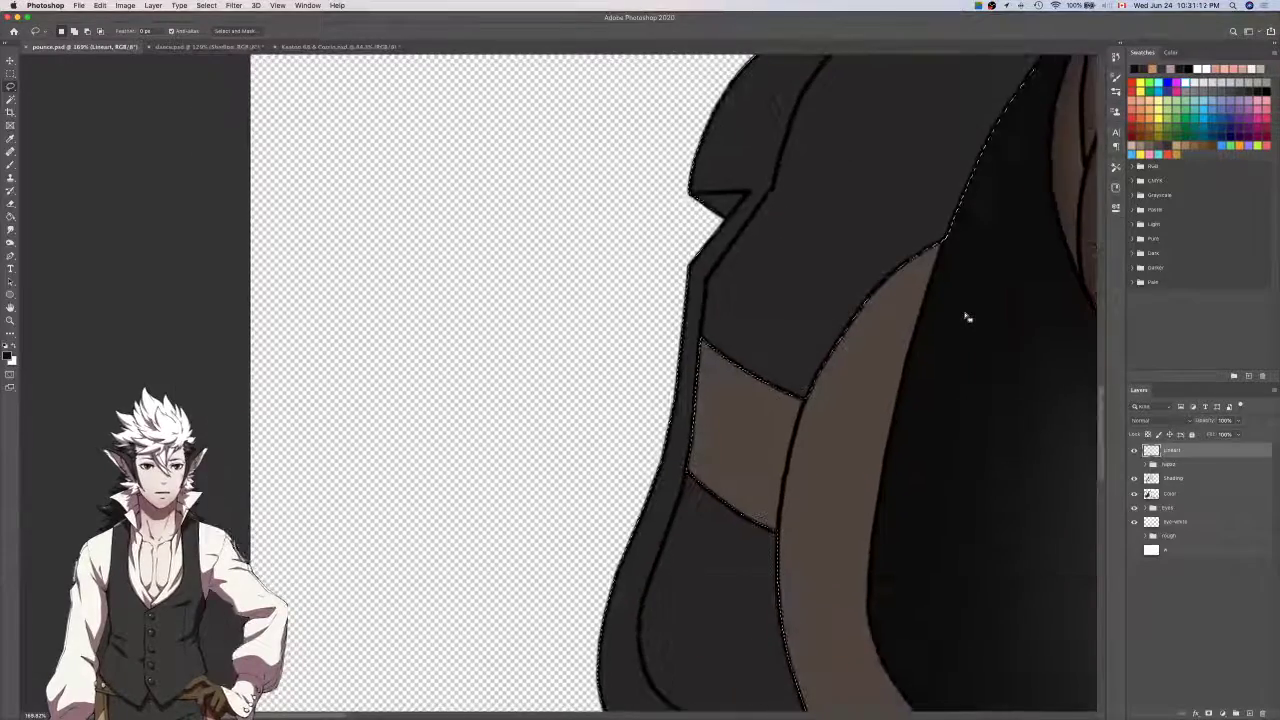
Brush soft dark shading inside the selected lower leg, just beneath the brown band, on the Shading layer.
click(1190, 479)
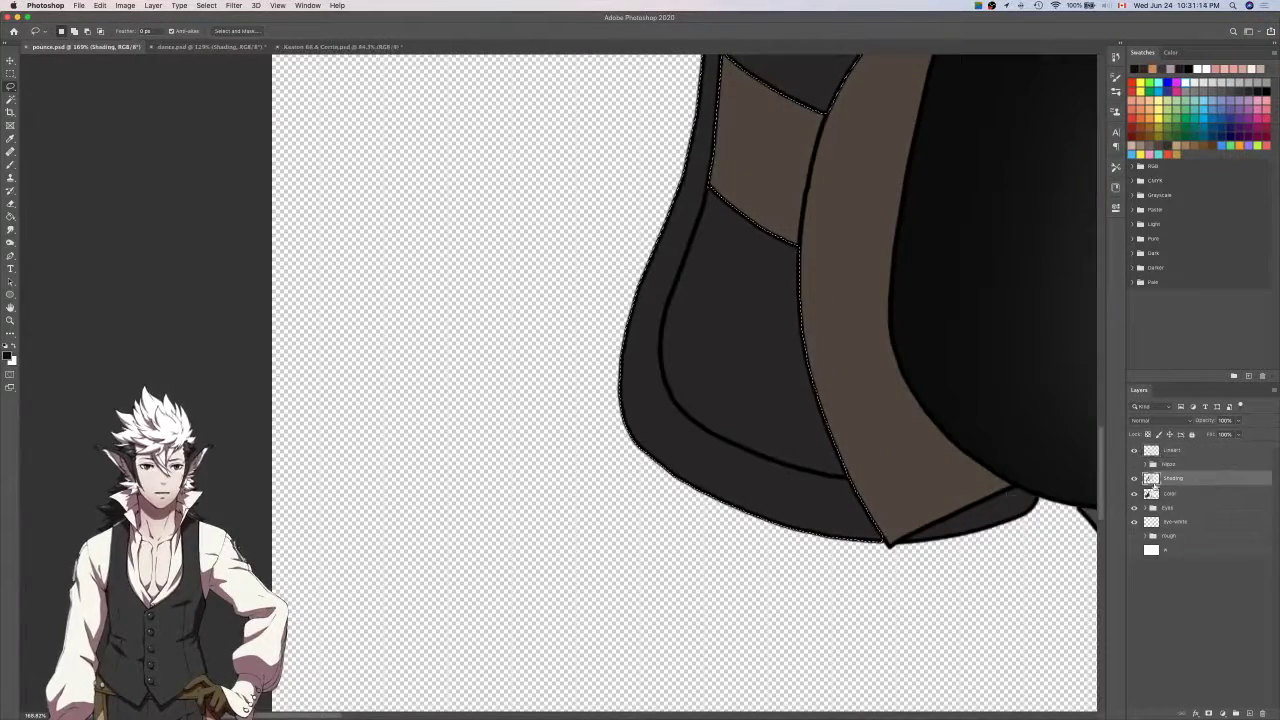
scroll(991, 480, up, 5)
key(b)
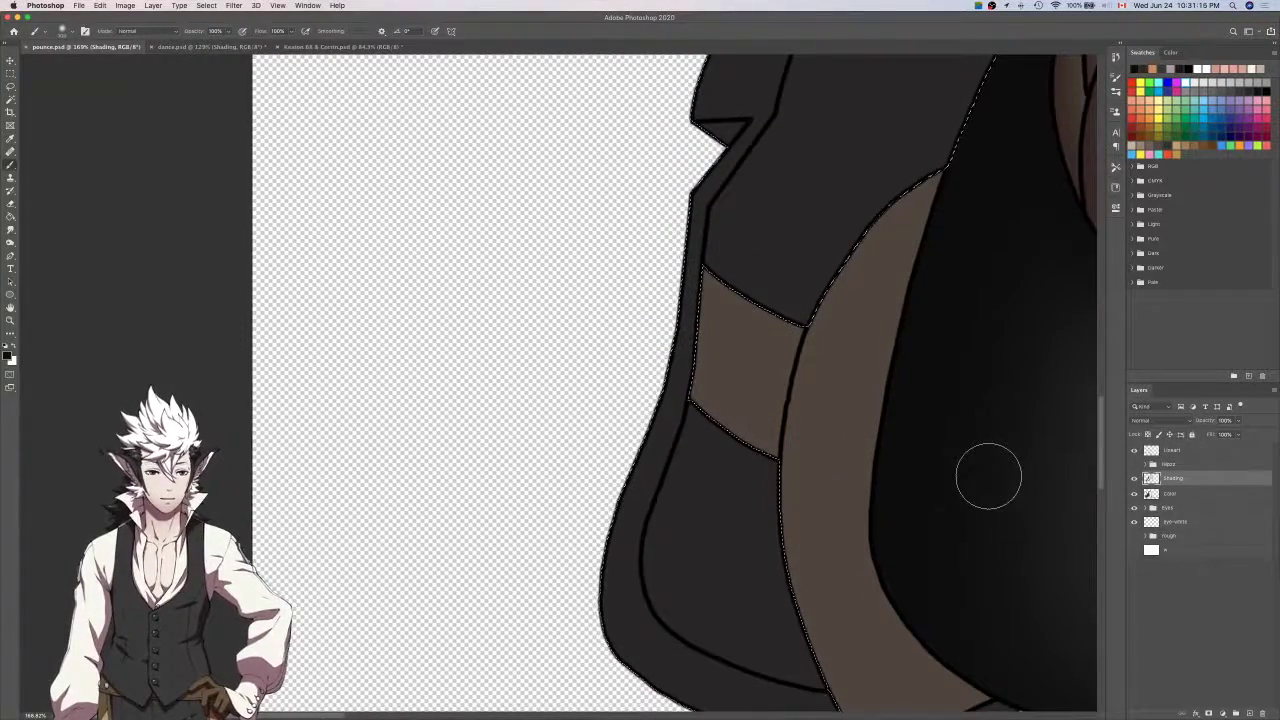
scroll(989, 477, up, 3)
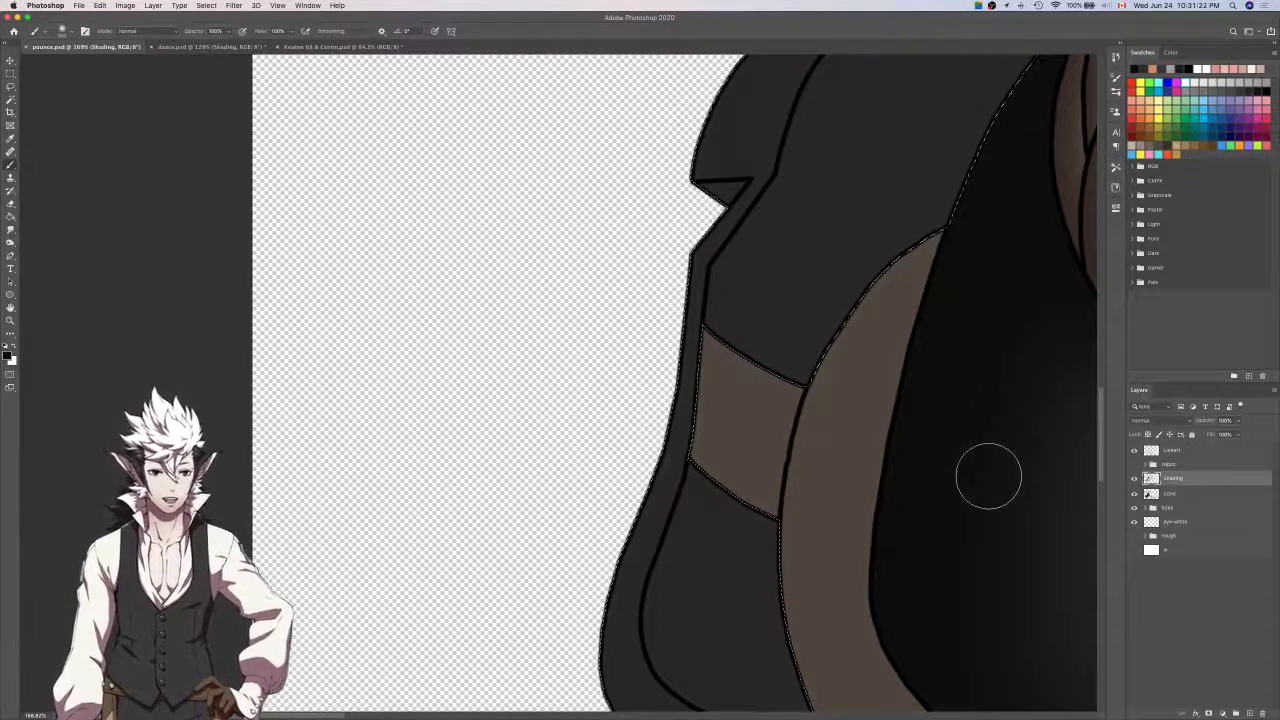
key(super+d)
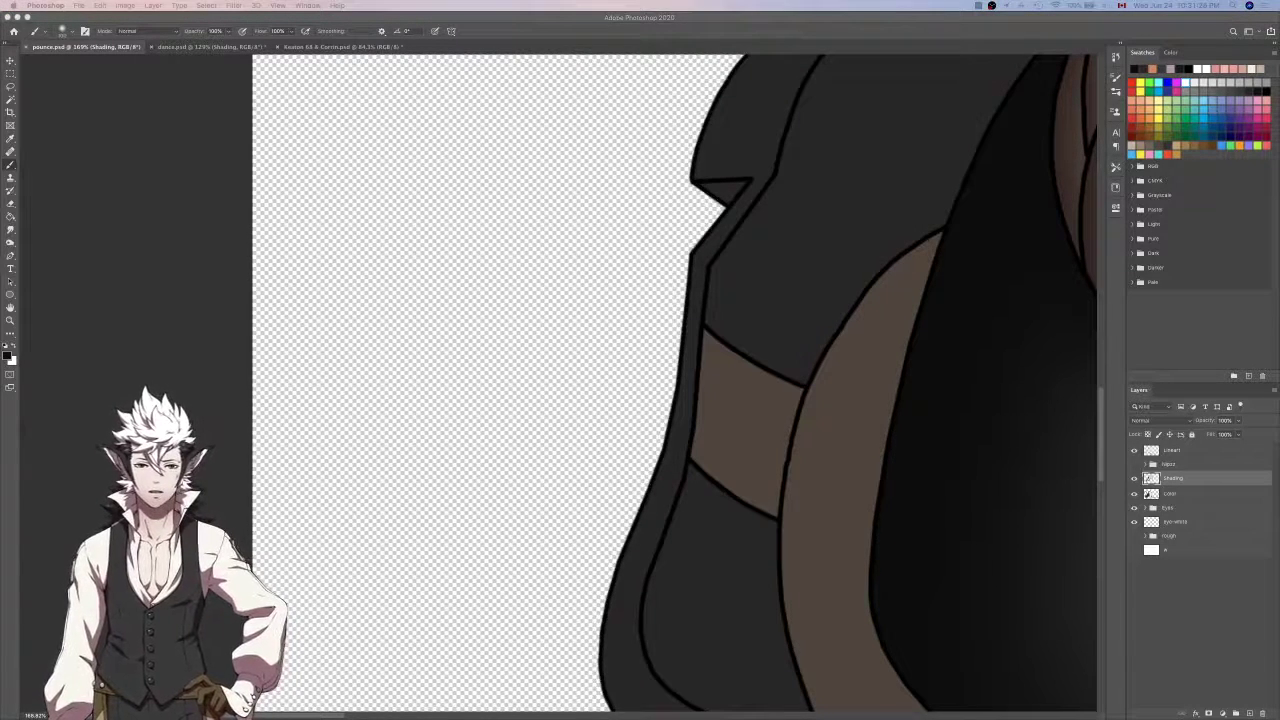
click(951, 477)
scroll(977, 480, down, 5)
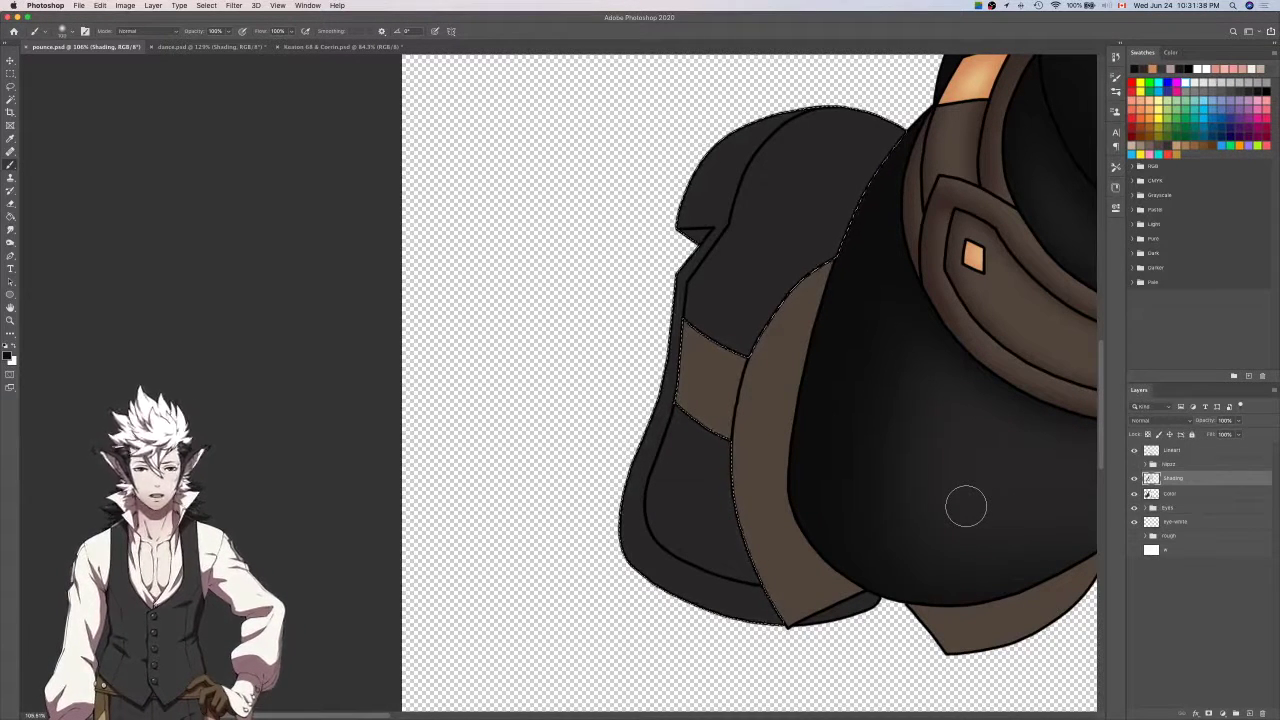
scroll(706, 437, up, 2)
scroll(706, 436, up, 2)
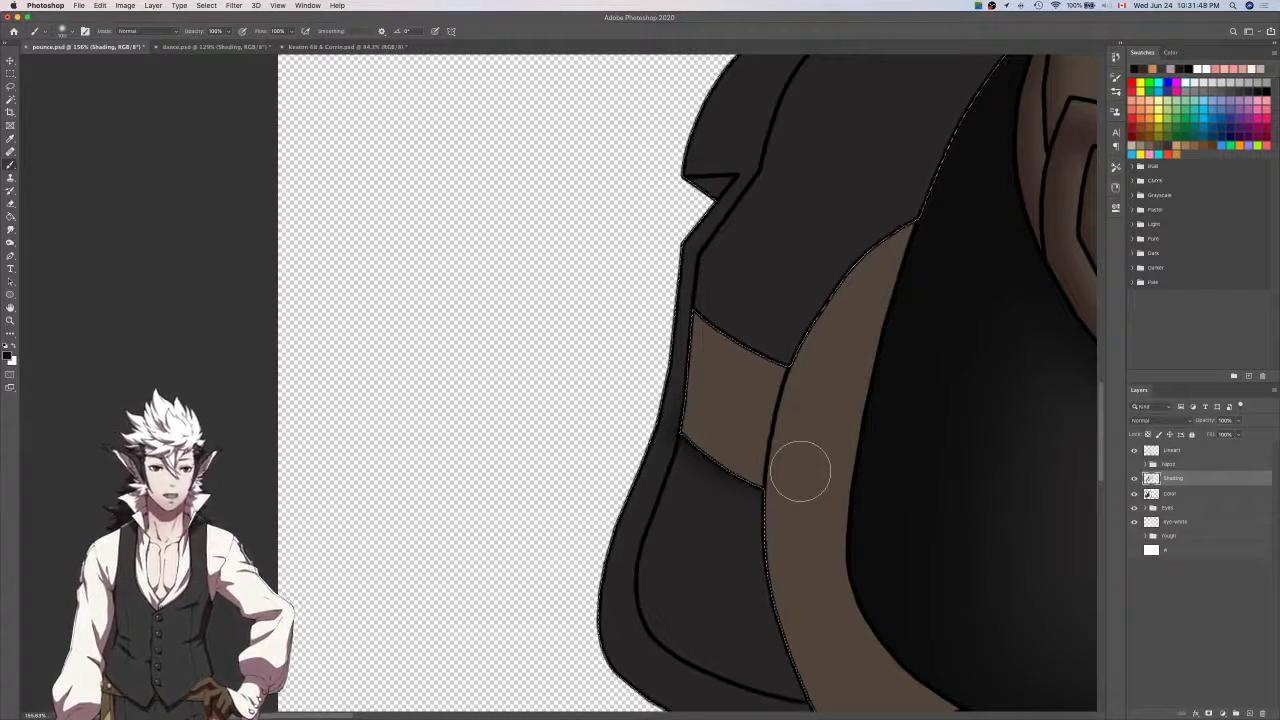
scroll(800, 471, right, 3)
scroll(800, 471, up, 2)
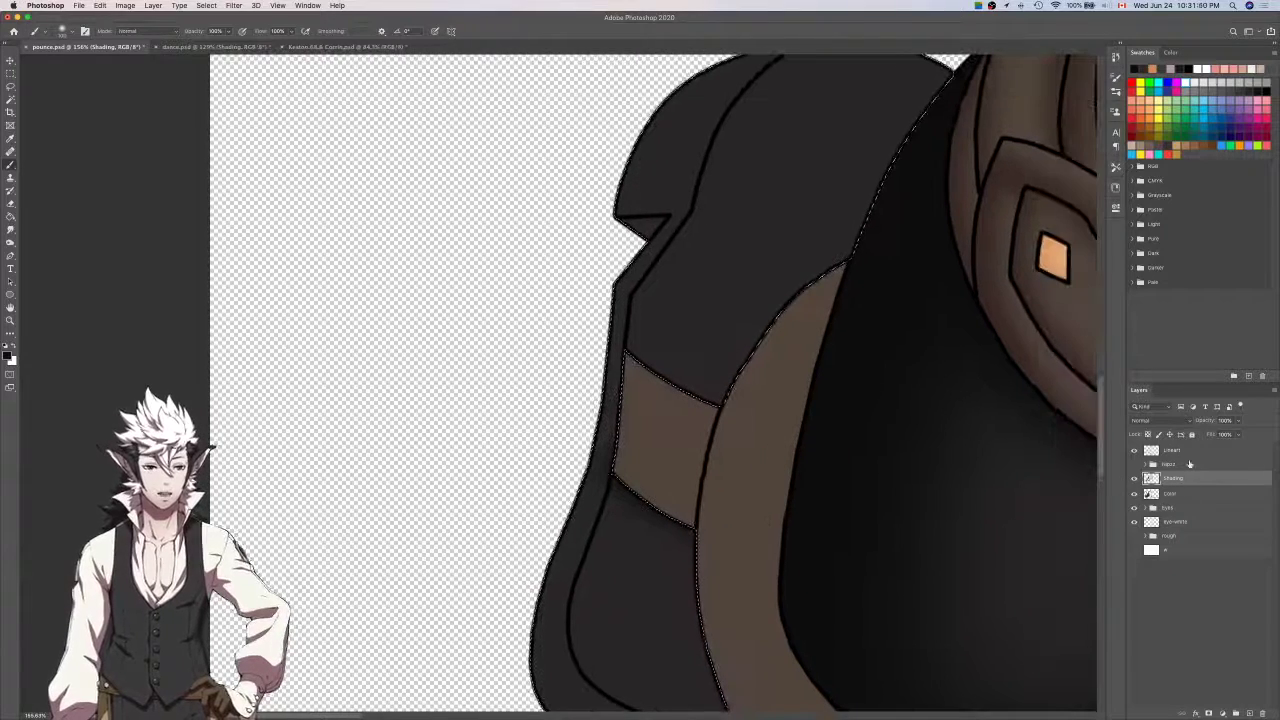
click(1188, 493)
key(super+d)
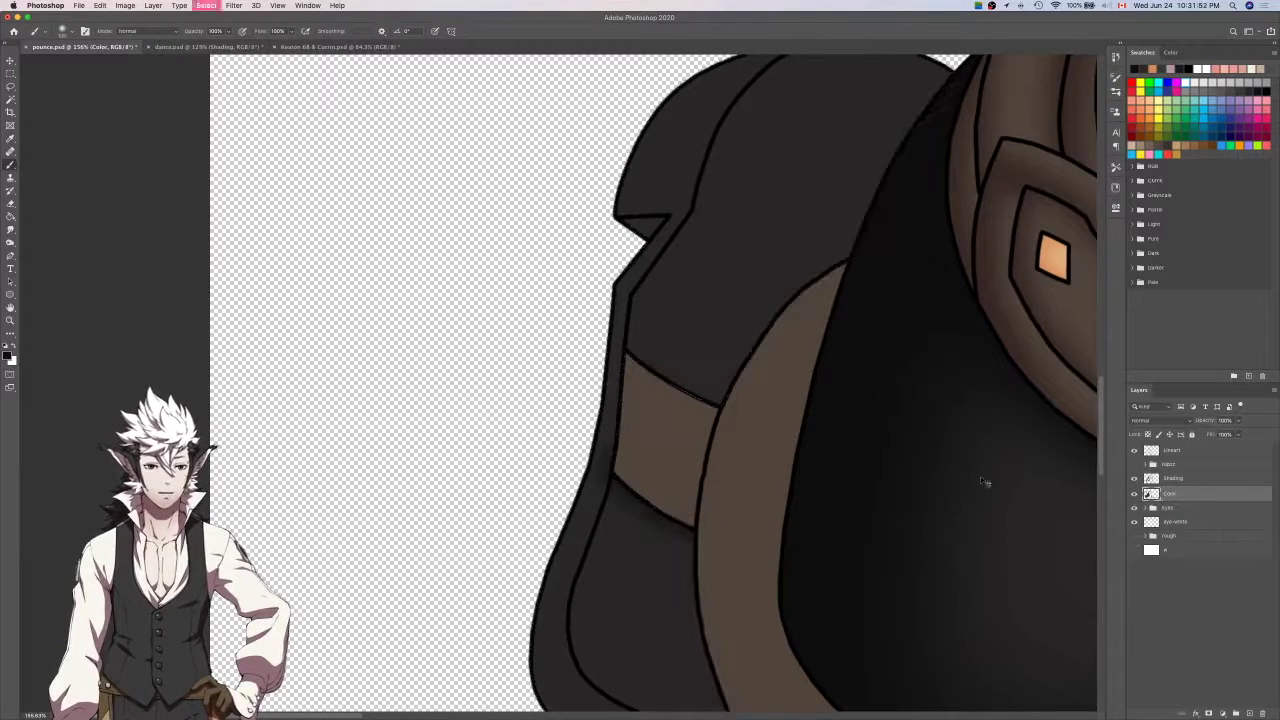
key(w)
scroll(983, 482, up, 2)
scroll(983, 482, down, 2)
key(super+z)
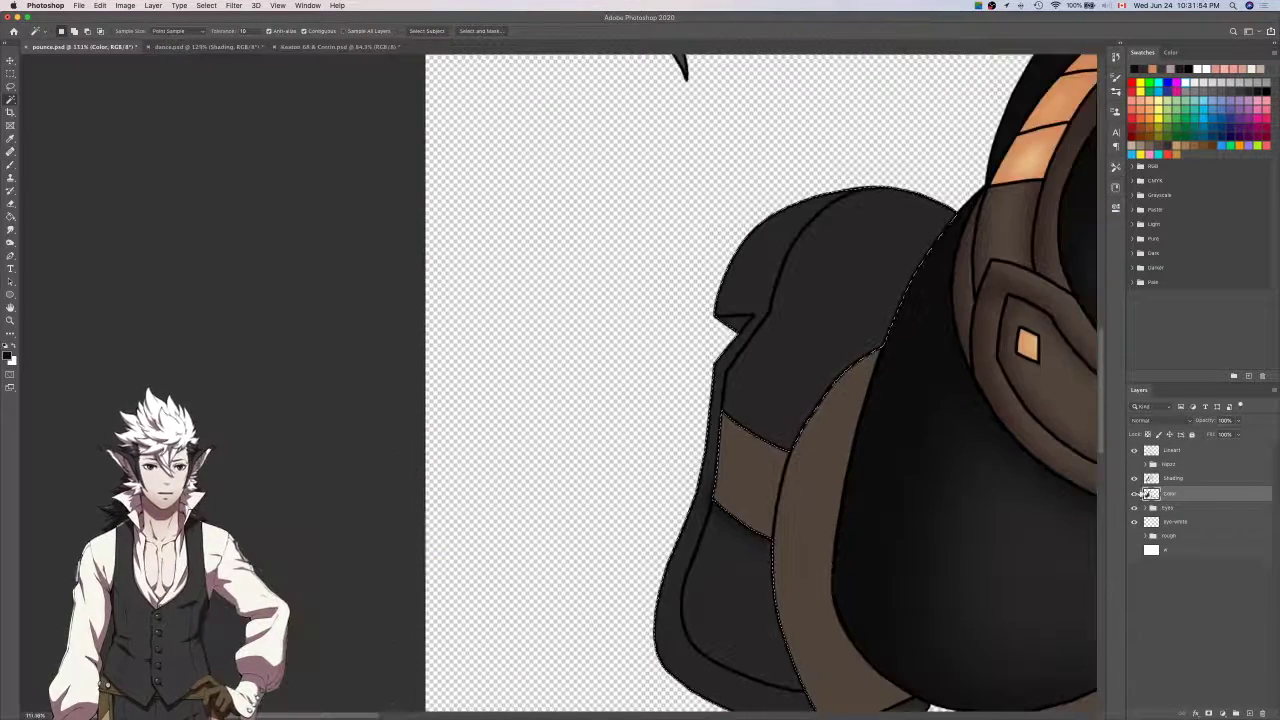
click(1175, 478)
key(b)
Enlarge the brush and shade the upper and outer edge of the selected lower leg on the Shading layer.
scroll(900, 563, down, 3)
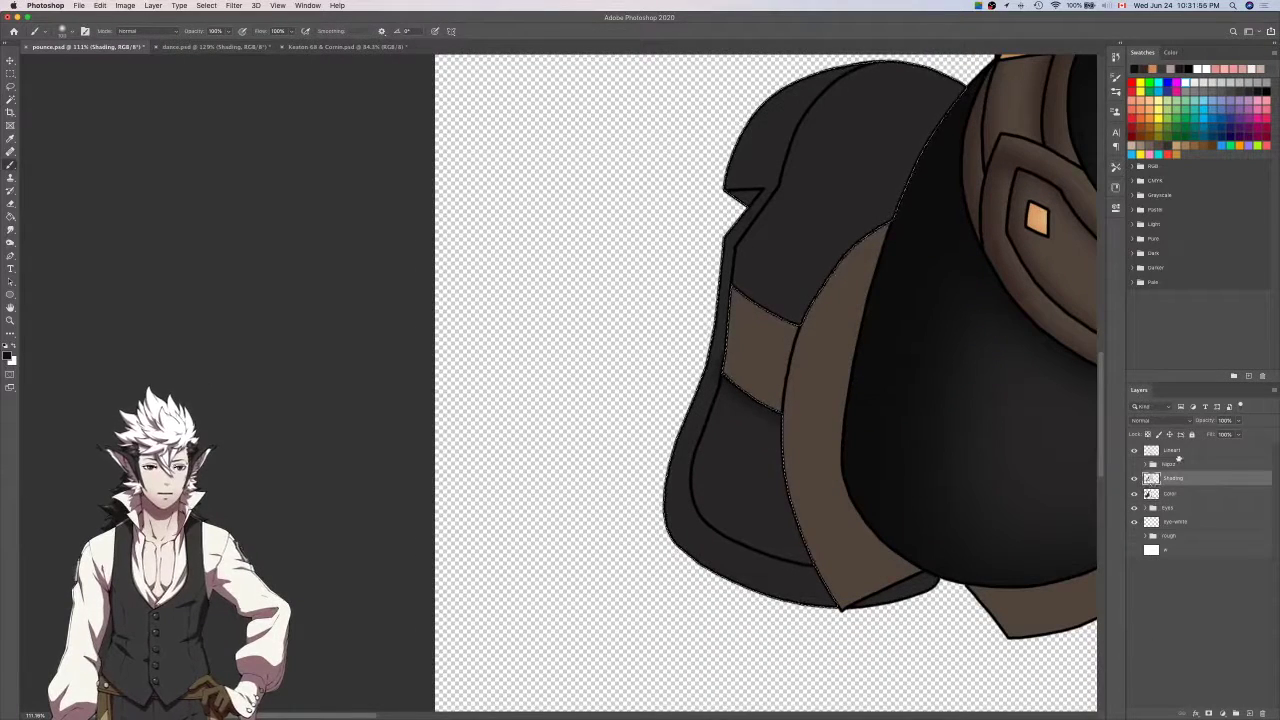
click(1176, 452)
super+click(1192, 455)
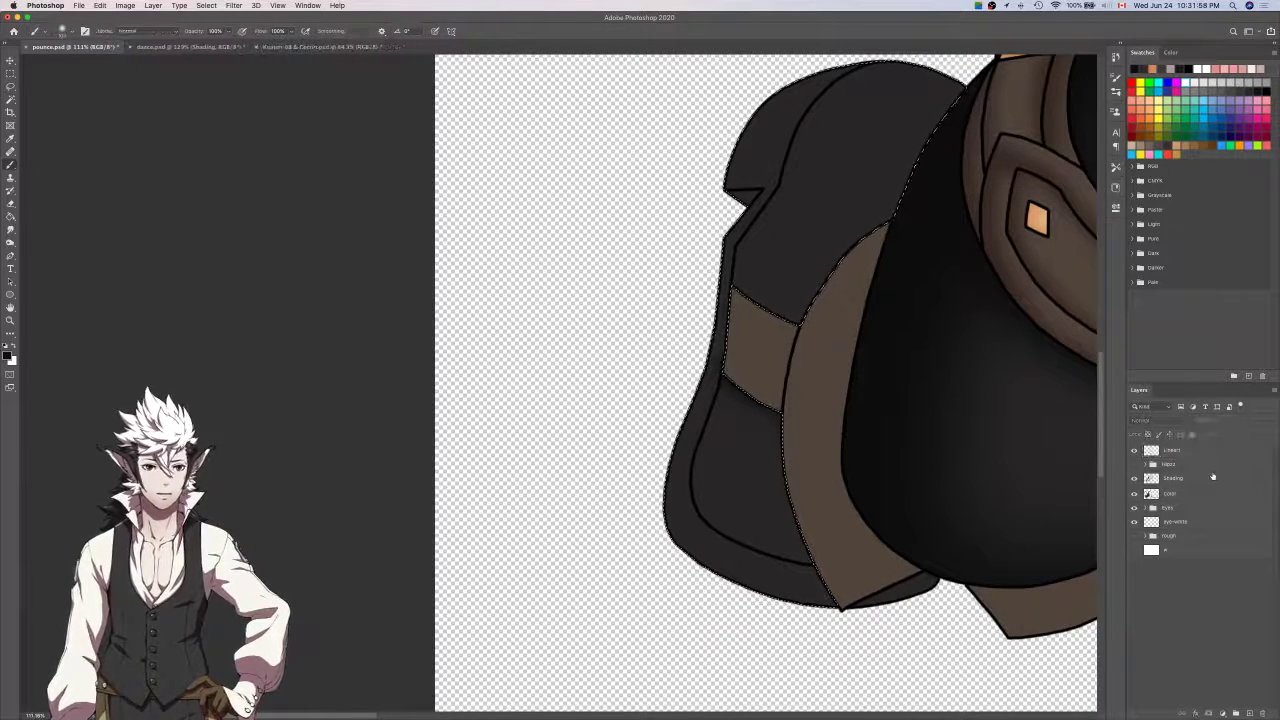
click(1204, 479)
key(bracketright)
key(bracketright)
key(bracketright)
key(bracketright)
key(bracketright)
key(bracketright)
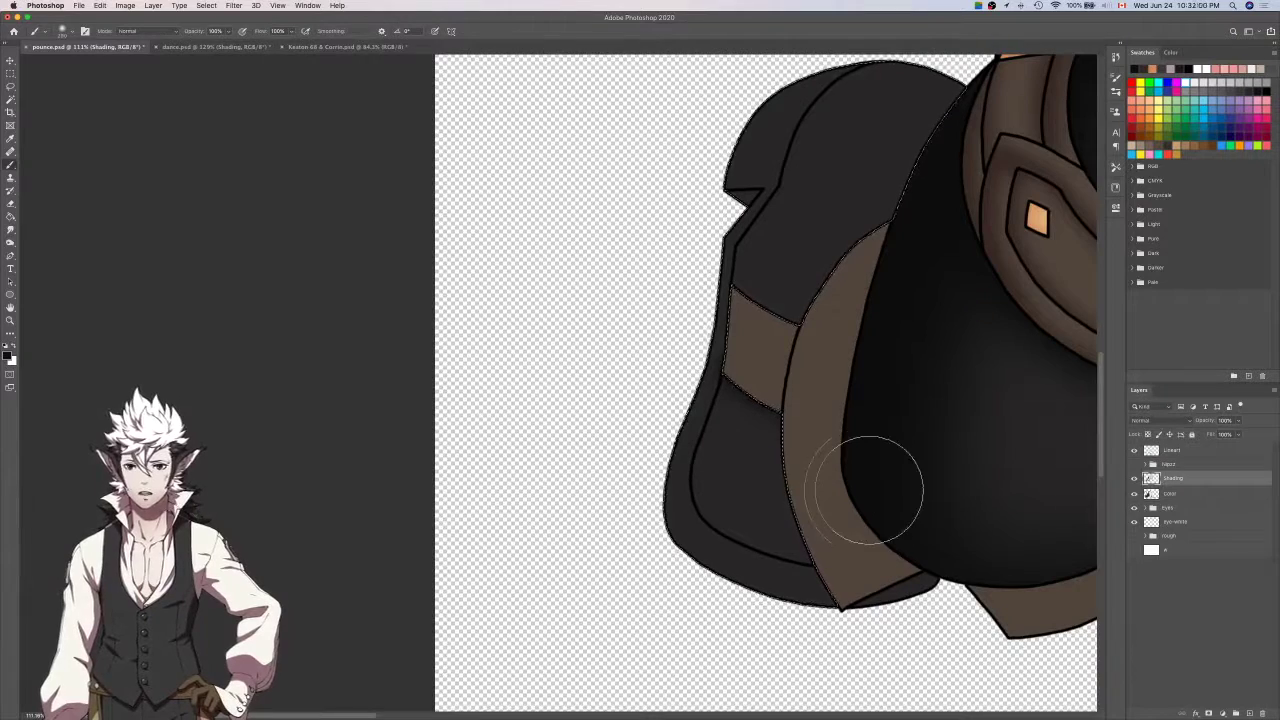
scroll(869, 490, right, 1)
scroll(857, 423, up, 3)
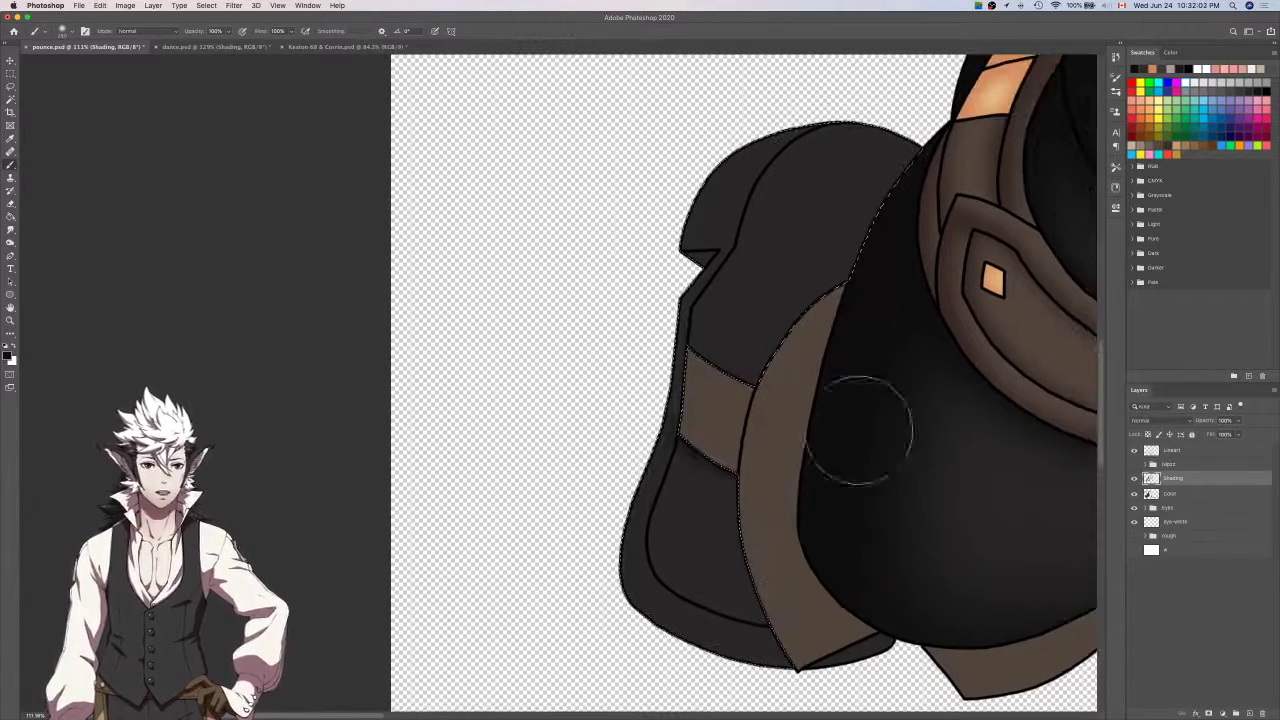
mouse_move(880, 94)
mouse_down()
mouse_move(626, 460)
mouse_move(711, 246)
mouse_up()
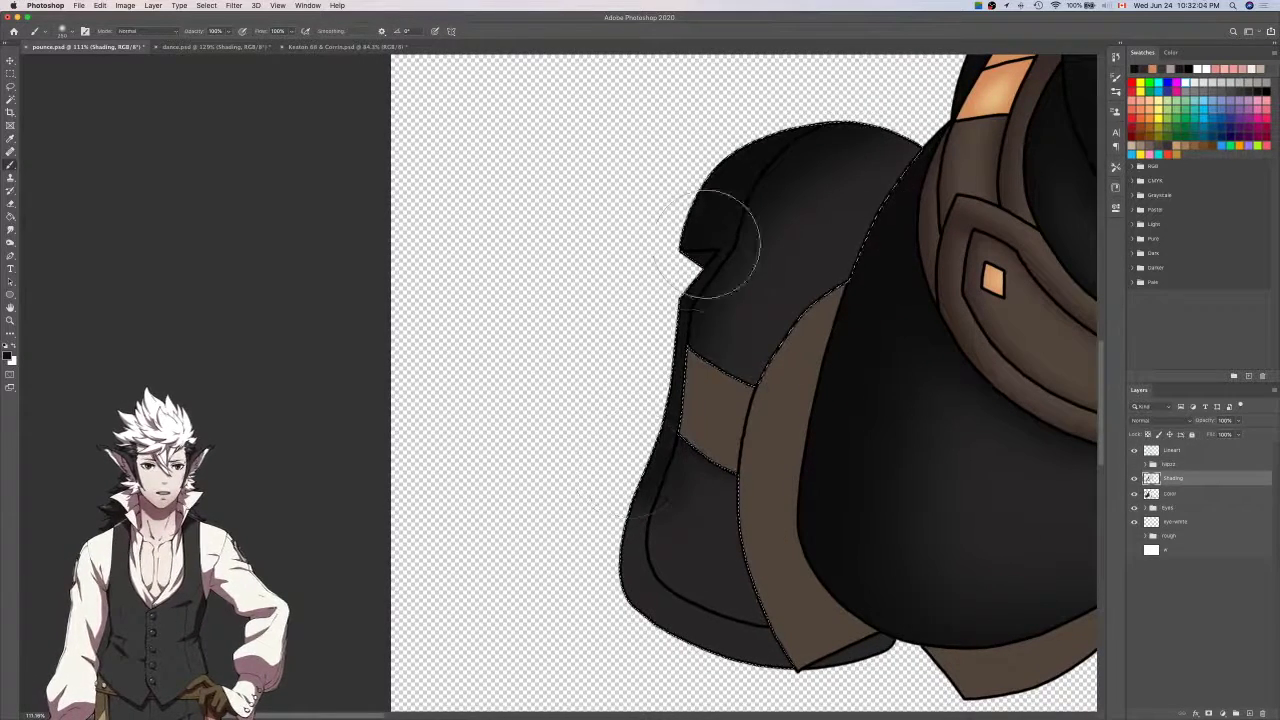
Brush dark shading along the lower and outer edge of the selected leg below the brown band.
scroll(770, 508, down, 4)
scroll(785, 560, up, 5)
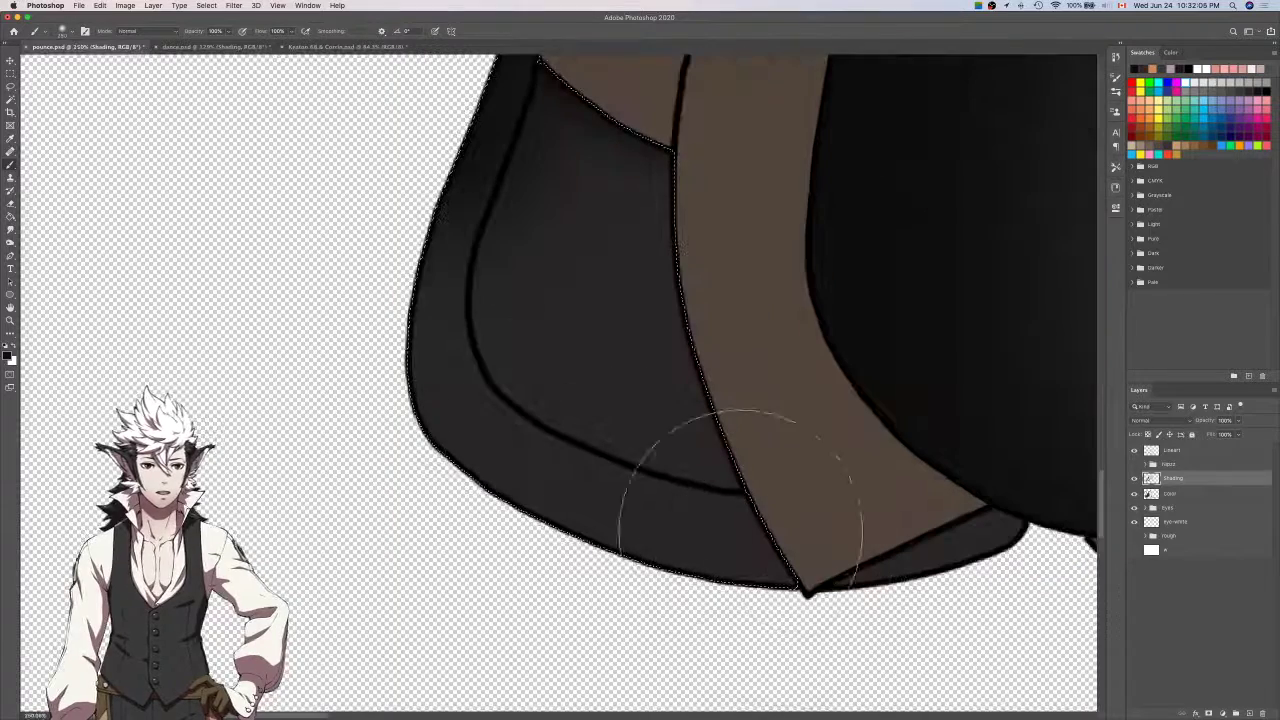
scroll(666, 552, down, 5)
mouse_move(713, 545)
mouse_down()
mouse_move(642, 536)
mouse_move(601, 484)
mouse_up()
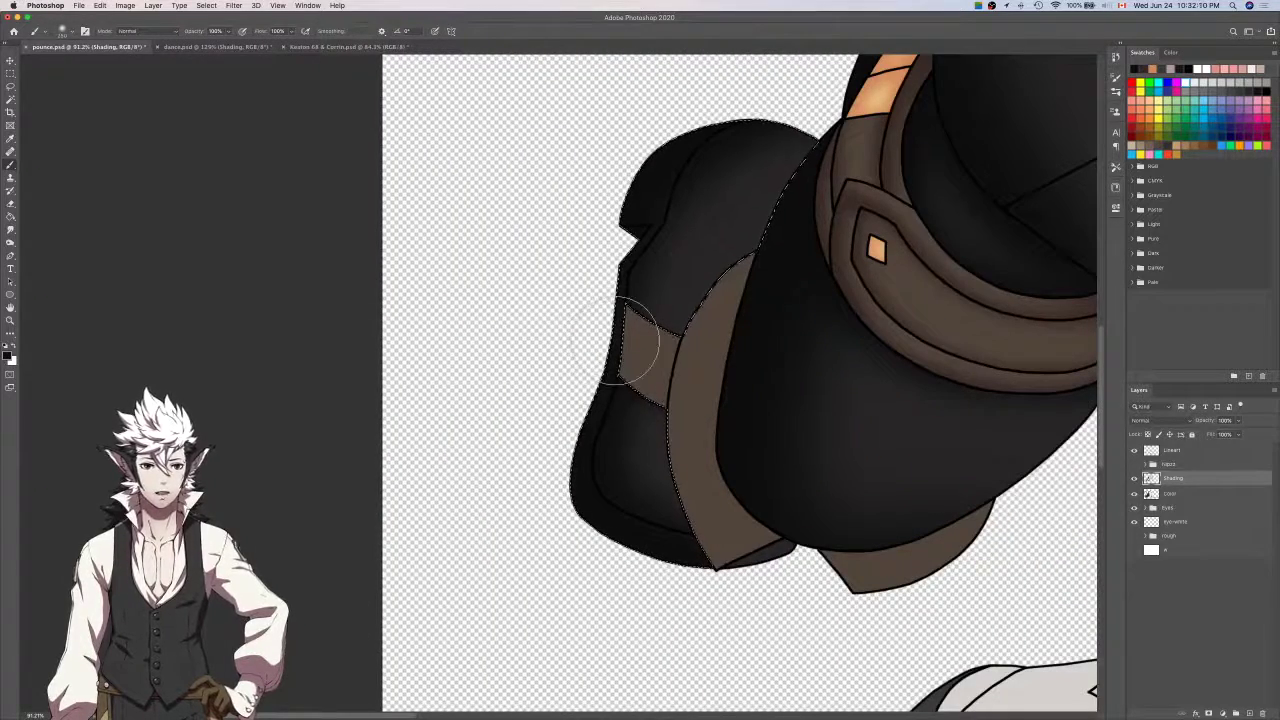
Brush soft dark shading along the outer and upper part of the selected leg above the brown band on the Shading layer.
mouse_move(631, 280)
mouse_down()
mouse_move(666, 203)
mouse_move(766, 102)
mouse_up()
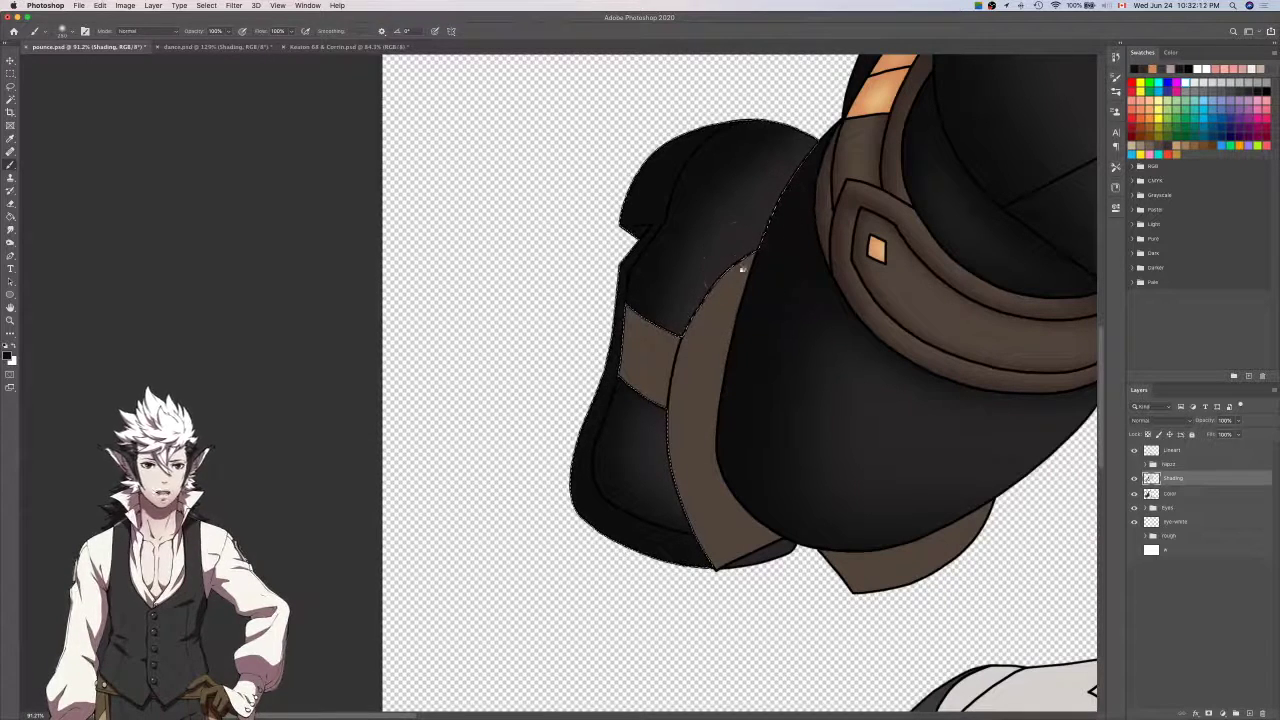
key(r)
key(e)
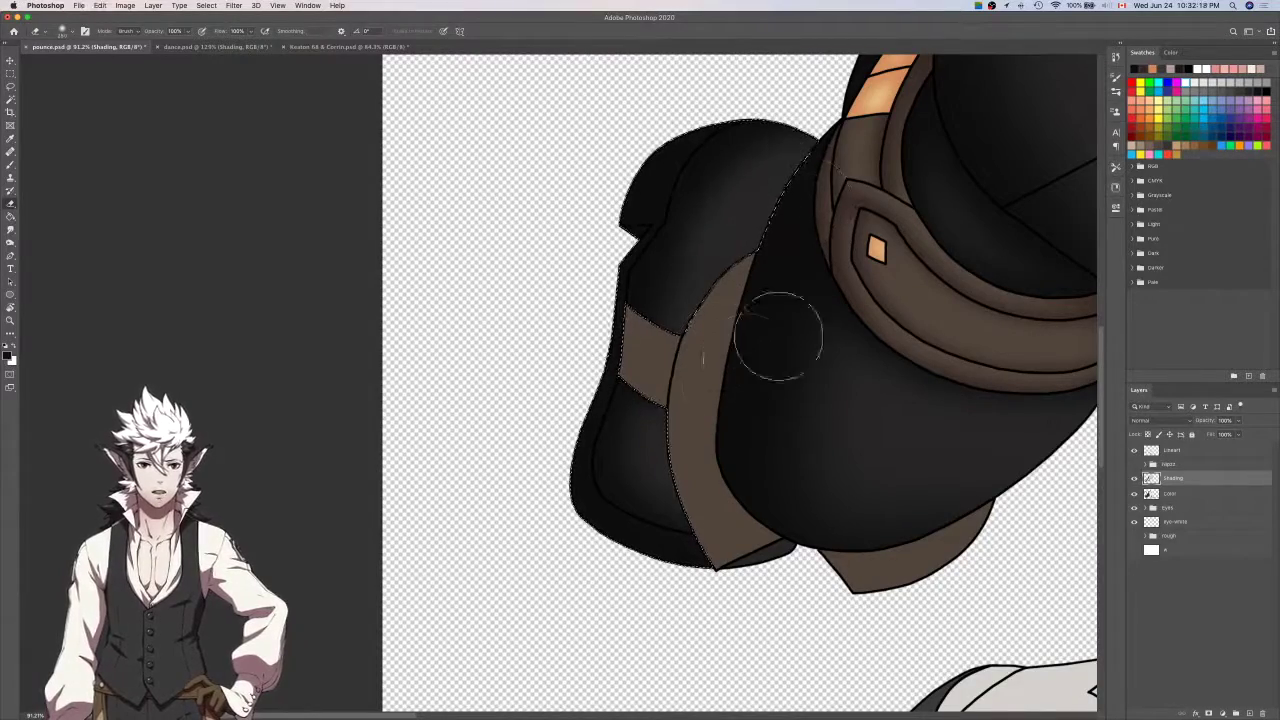
scroll(780, 337, down, 5)
scroll(780, 337, right, 6)
scroll(798, 325, up, 2)
scroll(785, 328, up, 10)
scroll(785, 328, left, 8)
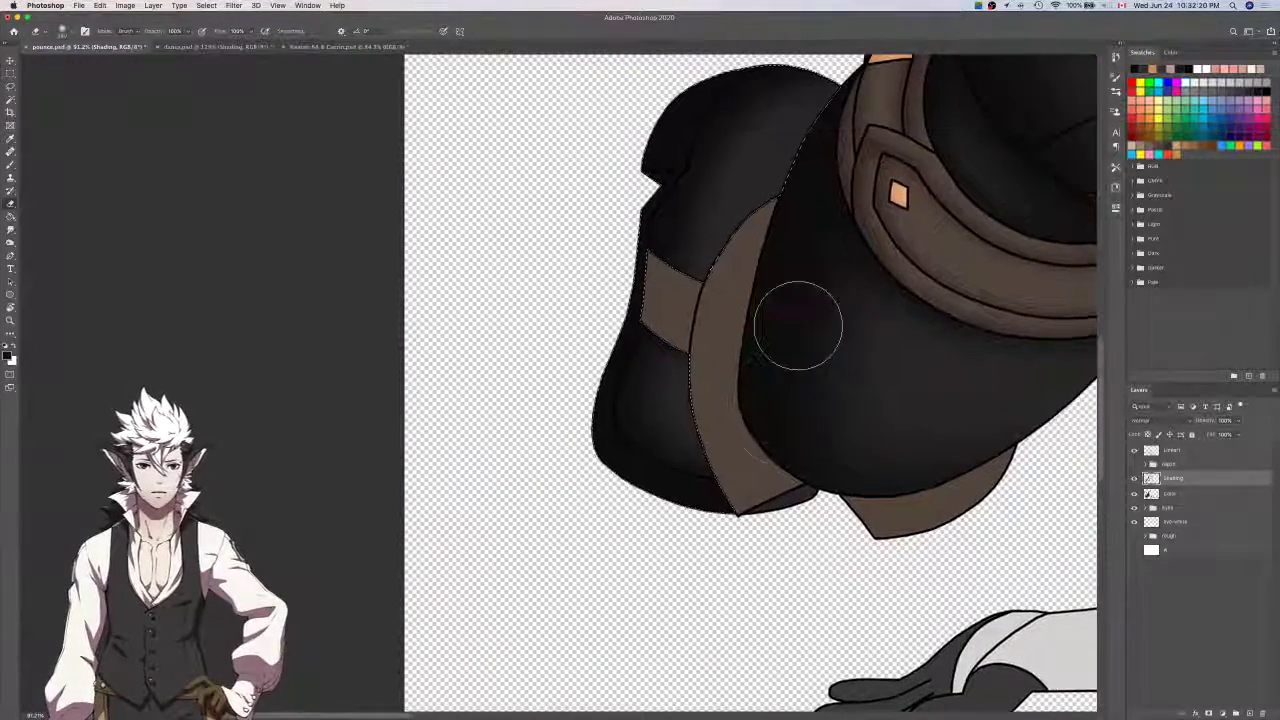
key(b)
Replace the selection with the small dark sliver beneath the brown strip's tip from the Lineart layer, expanded and extended into its narrow end.
click(1175, 450)
key(w)
key(super+d)
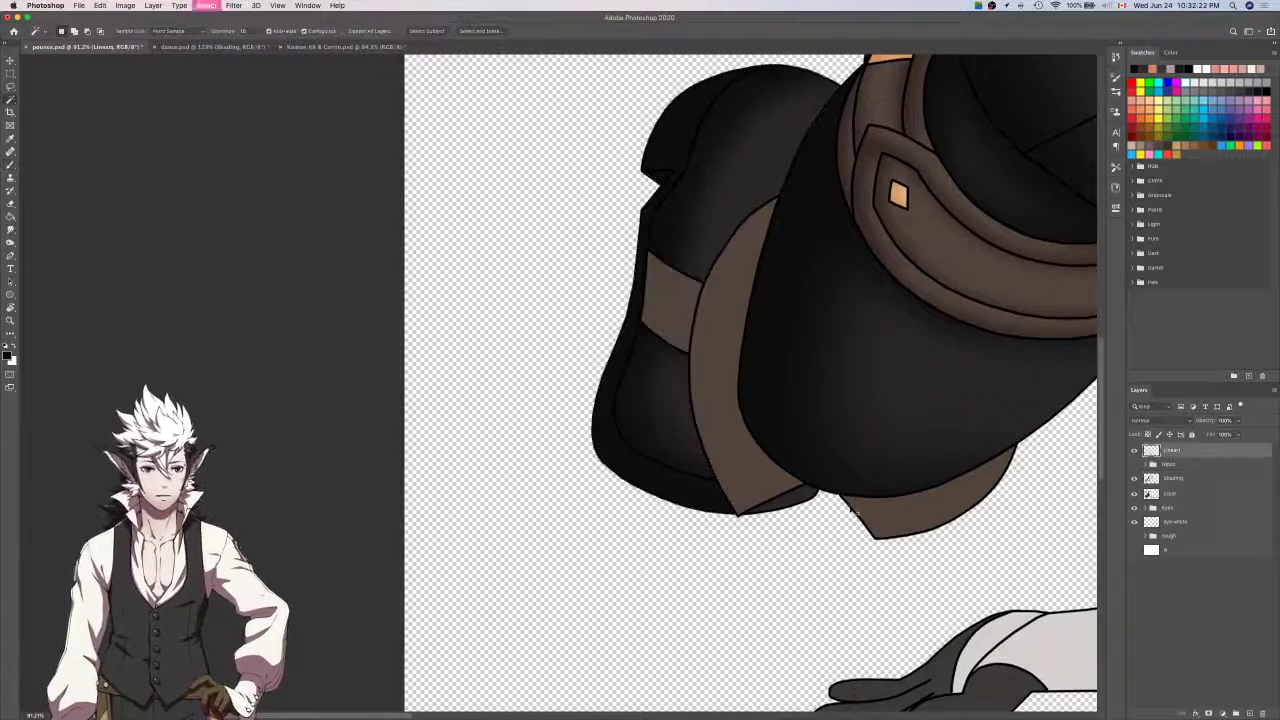
key(alt+super+e)
key(Return)
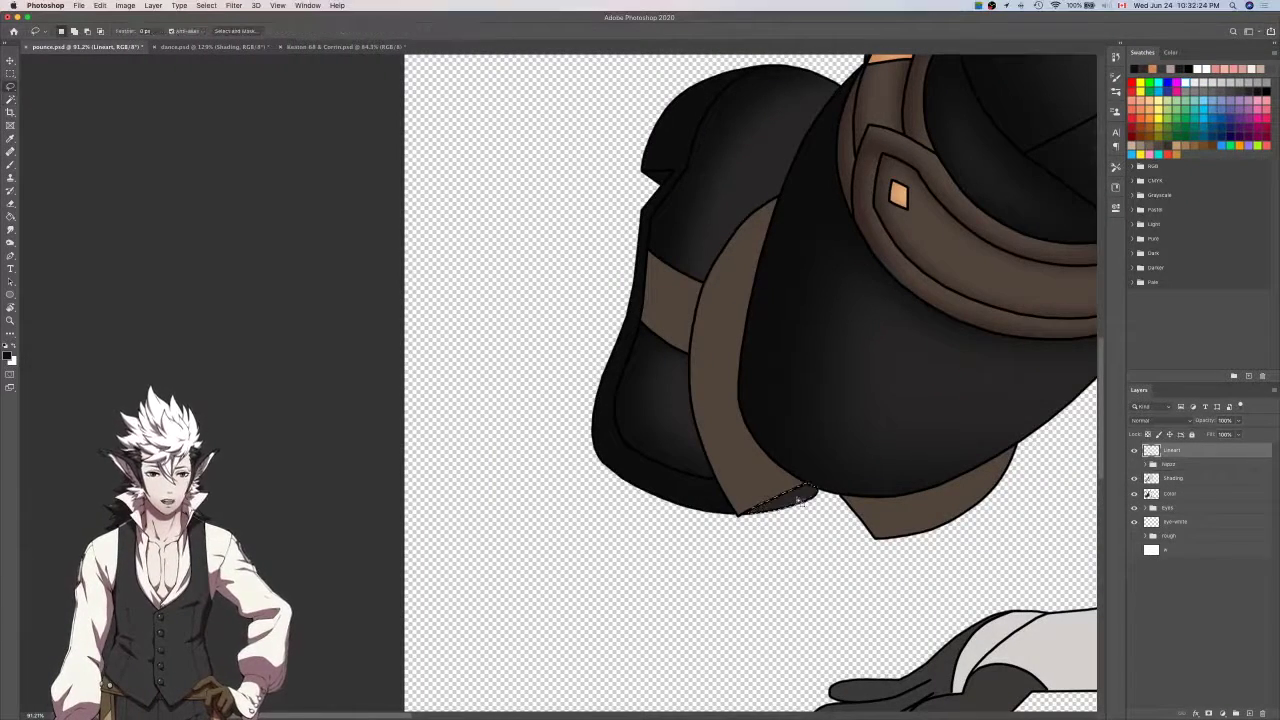
scroll(800, 502, up, 10)
scroll(800, 502, left, 3)
scroll(800, 502, down, 2)
key(l)
drag(580, 535, 598, 522)
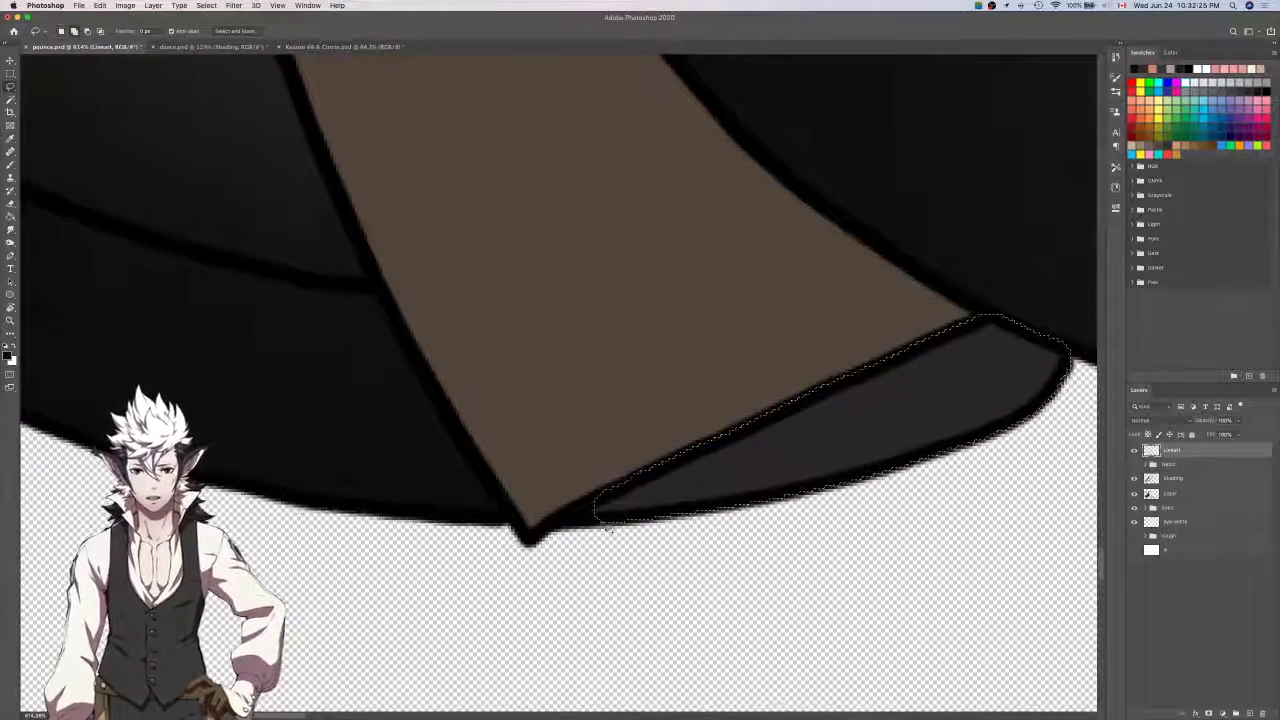
Brush dark shading over the selected sliver beside the brown strip's tip on the Shading layer and clear the selection.
scroll(607, 497, down, 3)
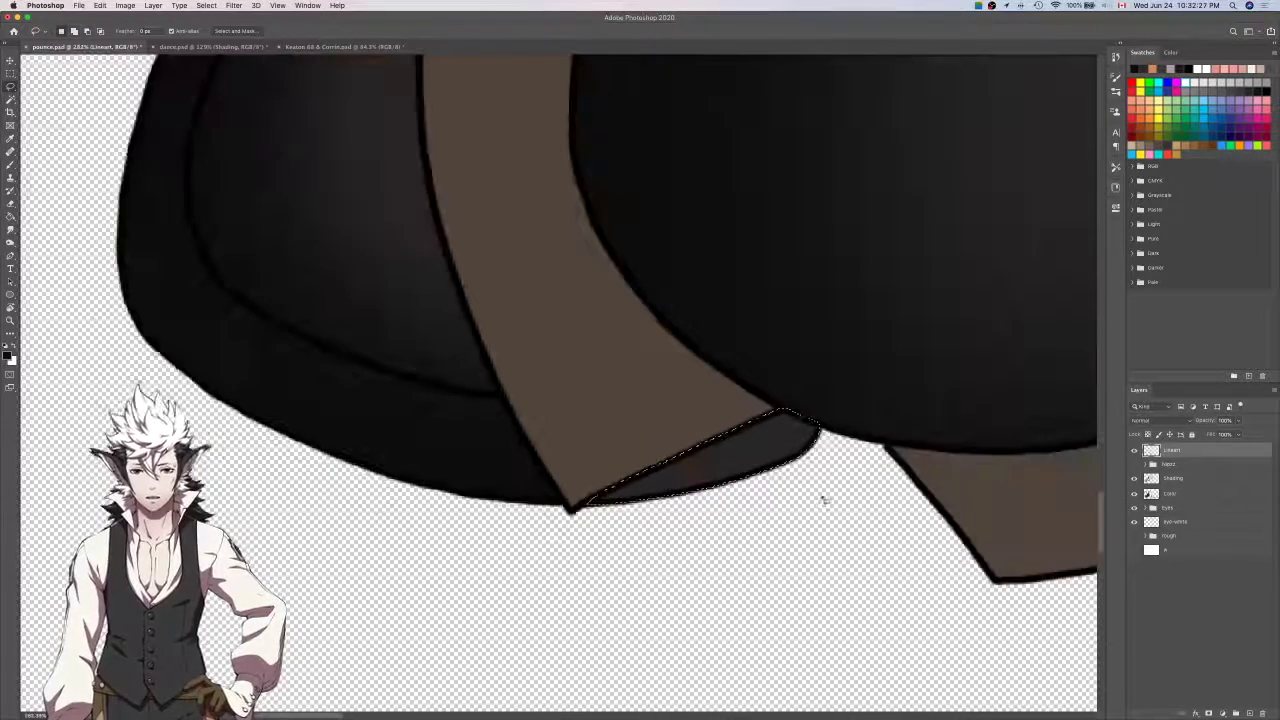
click(1217, 481)
key(b)
drag(786, 457, 778, 405)
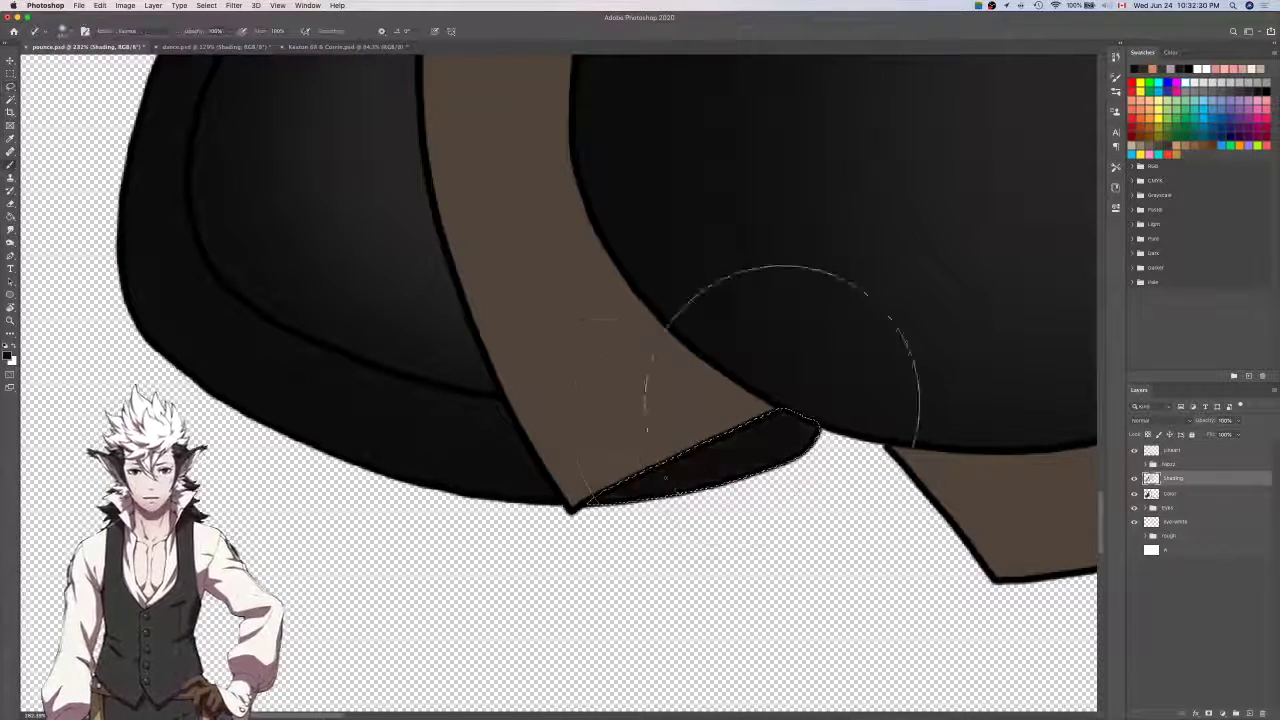
scroll(157, 514, left, 5)
scroll(157, 514, down, 2)
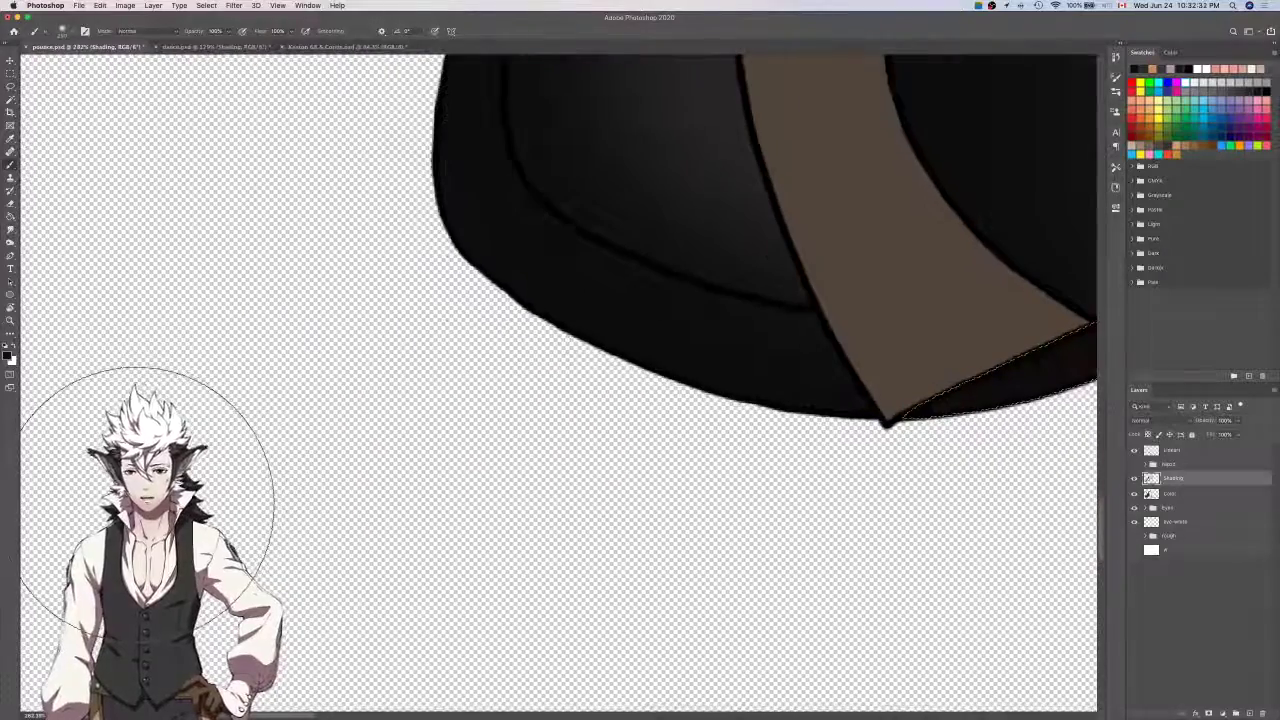
key(super+d)
drag(200, 430, 150, 474)
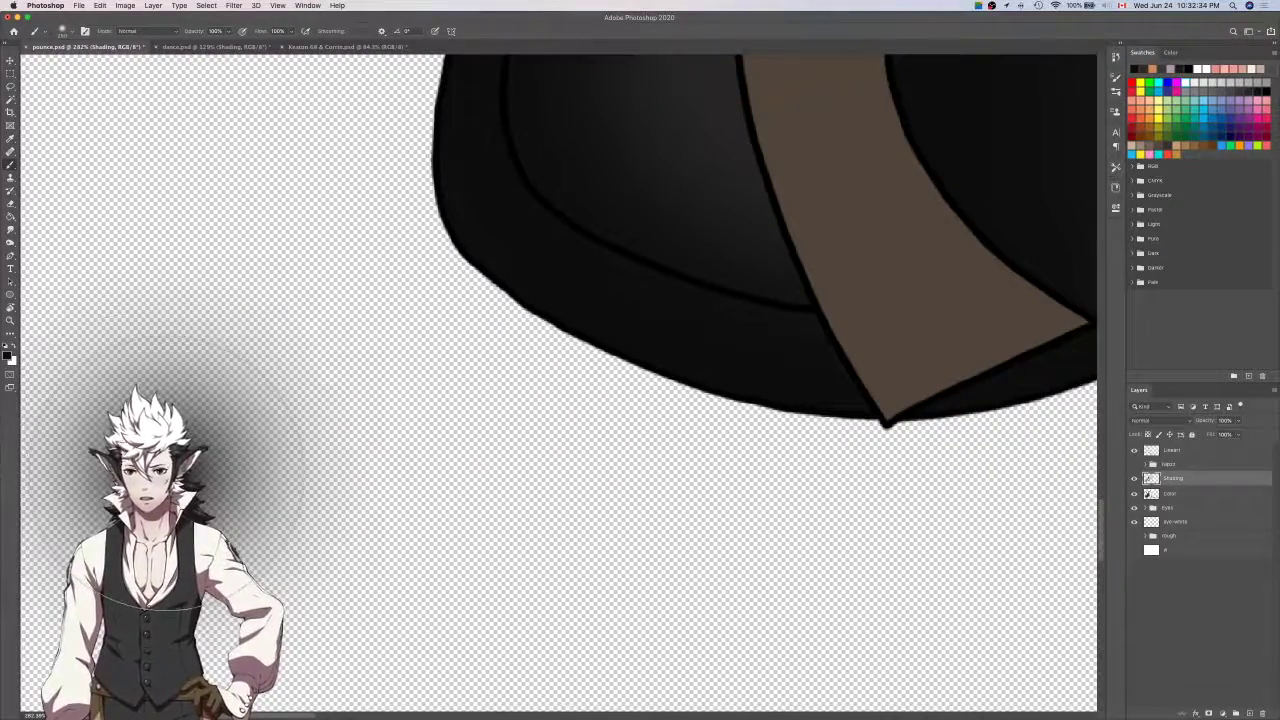
key(super+z)
key(l)
scroll(310, 433, right, 5)
scroll(310, 433, up, 1)
key(w)
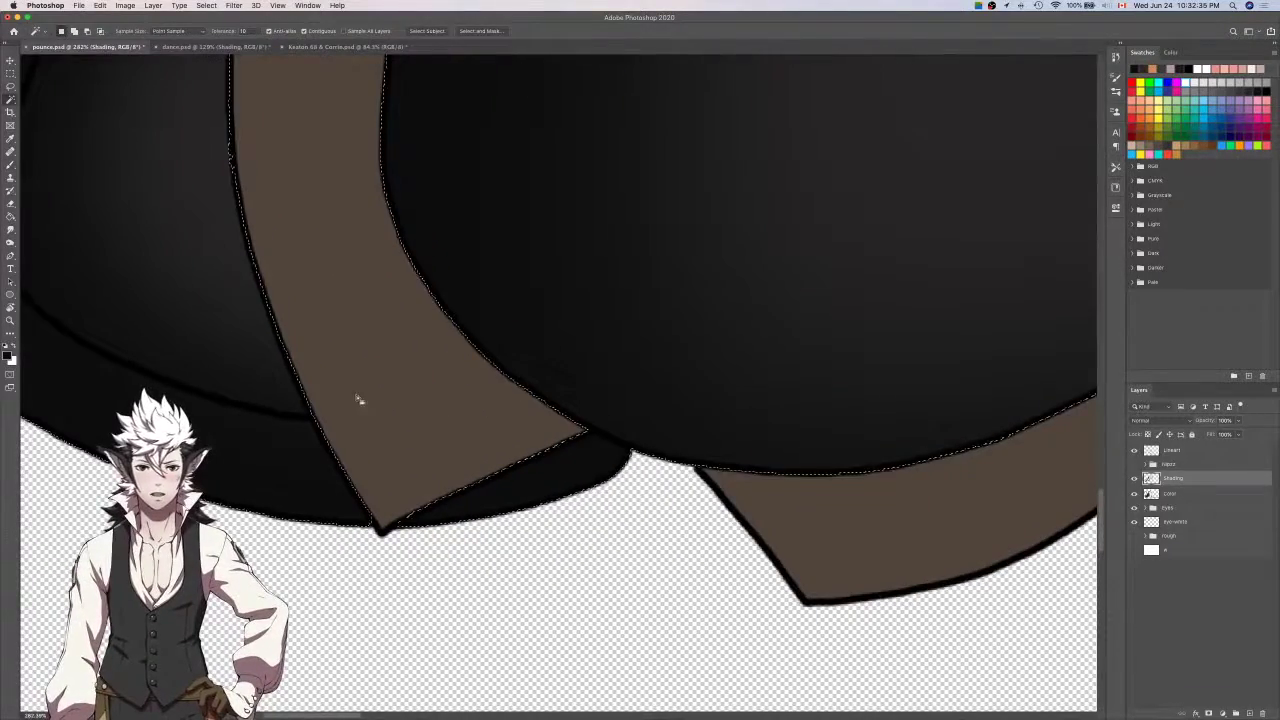
scroll(660, 316, left, 5)
scroll(660, 316, down, 1)
click(659, 318)
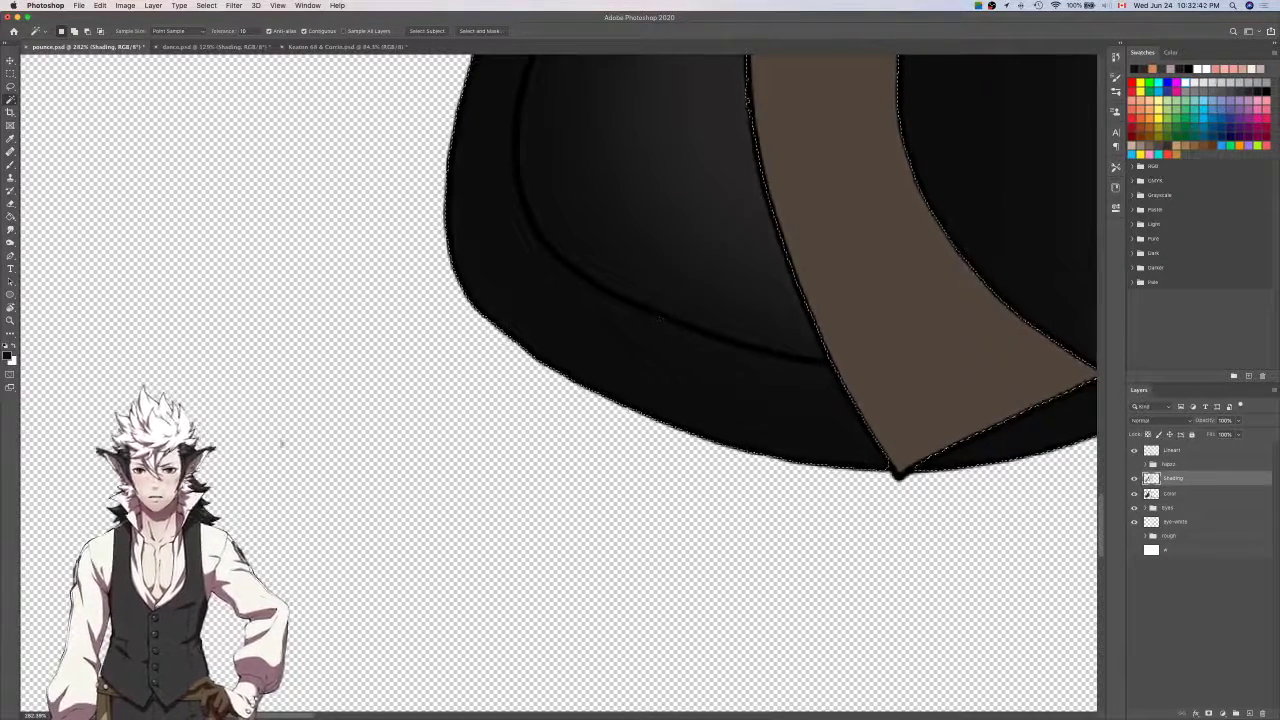
click(156, 434)
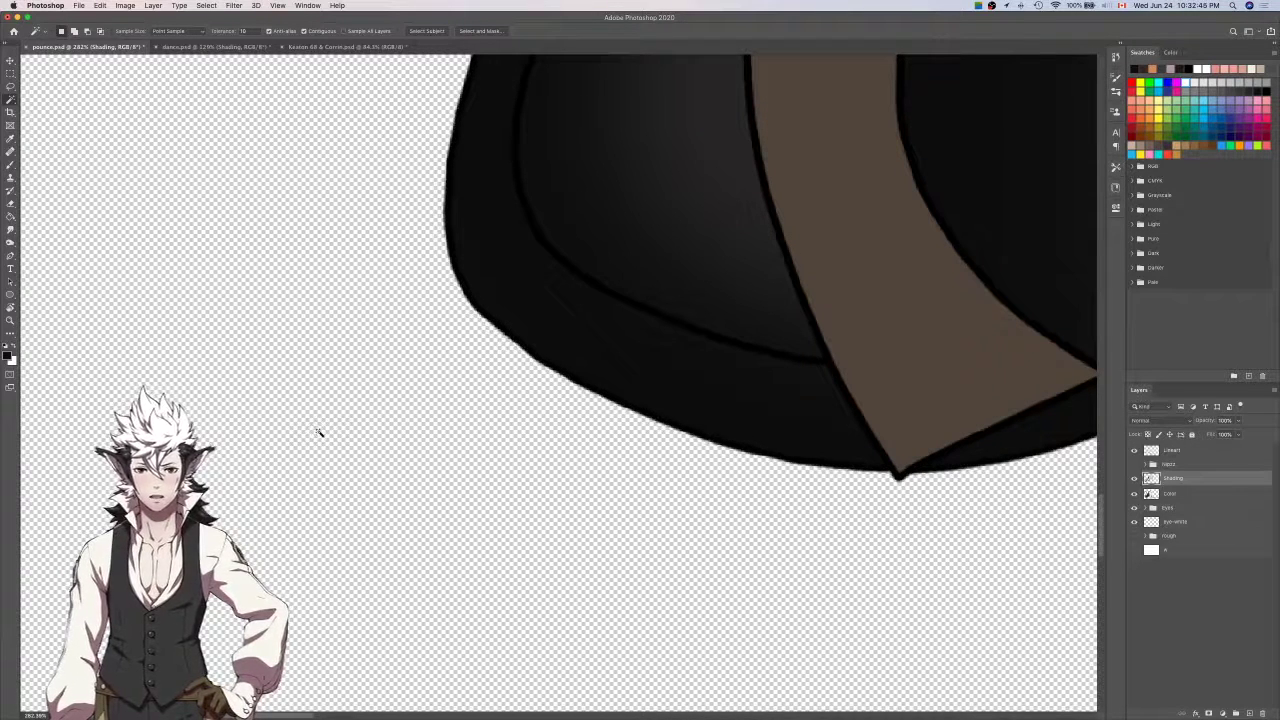
Select the long brown strip and the hanging brown piece under the thigh with the Magic Wand on the Lineart layer, and expand the selection.
scroll(319, 432, up, 3)
scroll(319, 432, down, 3)
scroll(319, 432, up, 2)
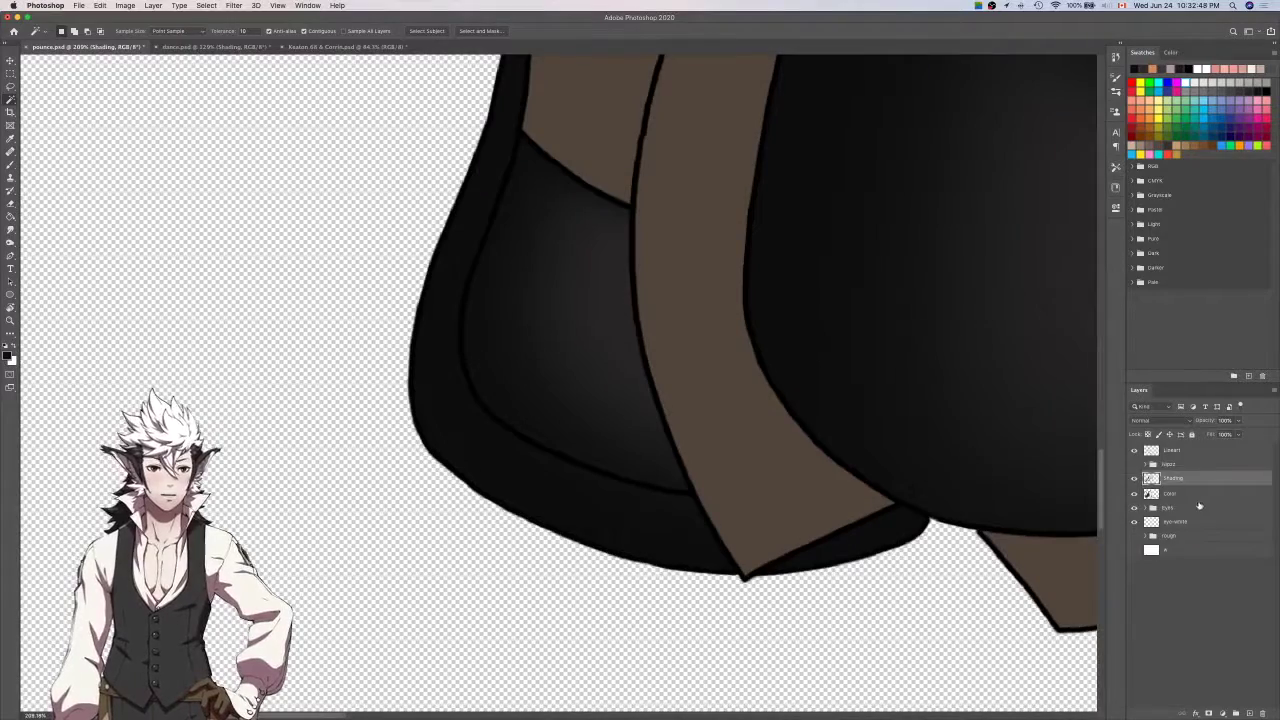
scroll(929, 466, up, 5)
click(1204, 452)
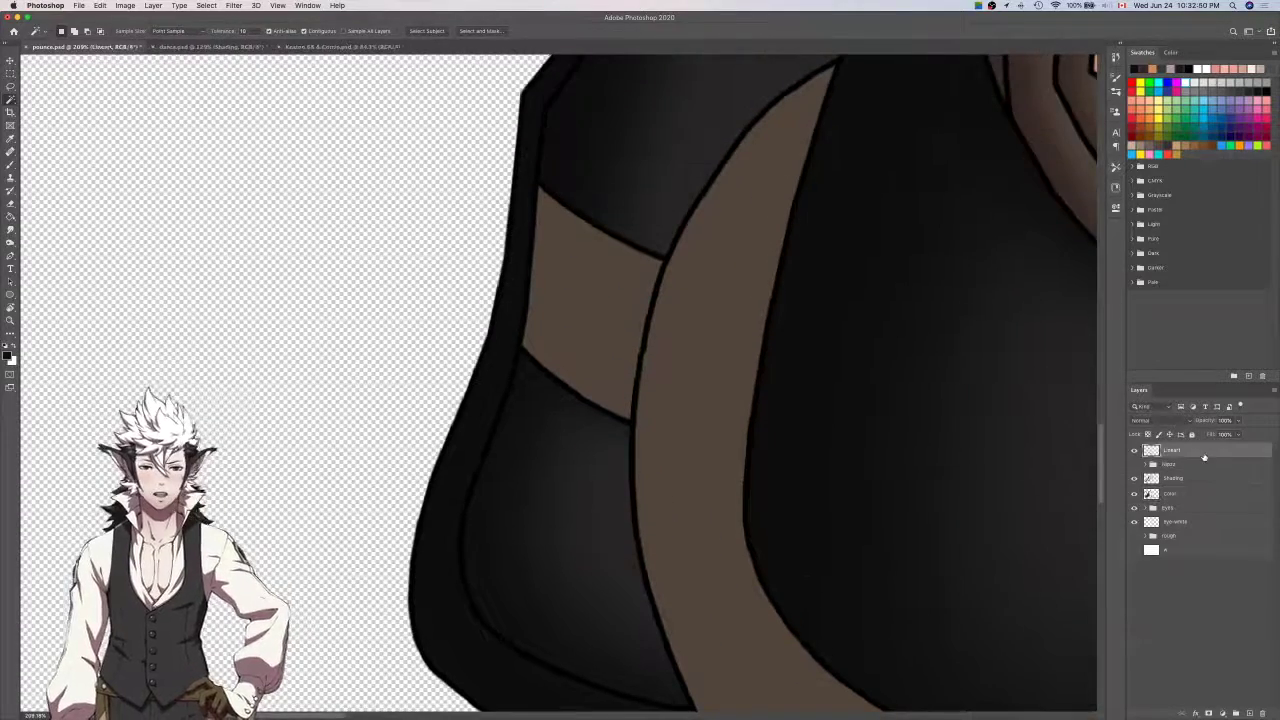
click(729, 366)
scroll(729, 366, right, 4)
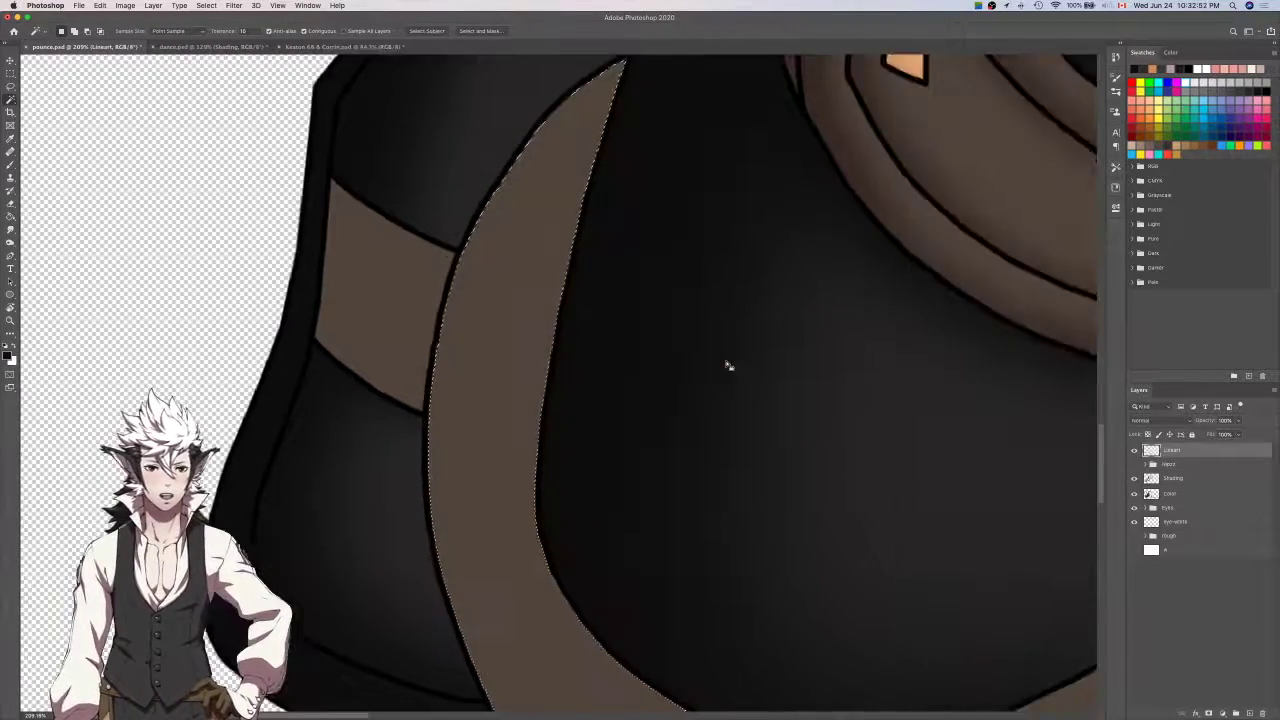
scroll(729, 366, down, 3)
shift+click(775, 492)
key(super+e)
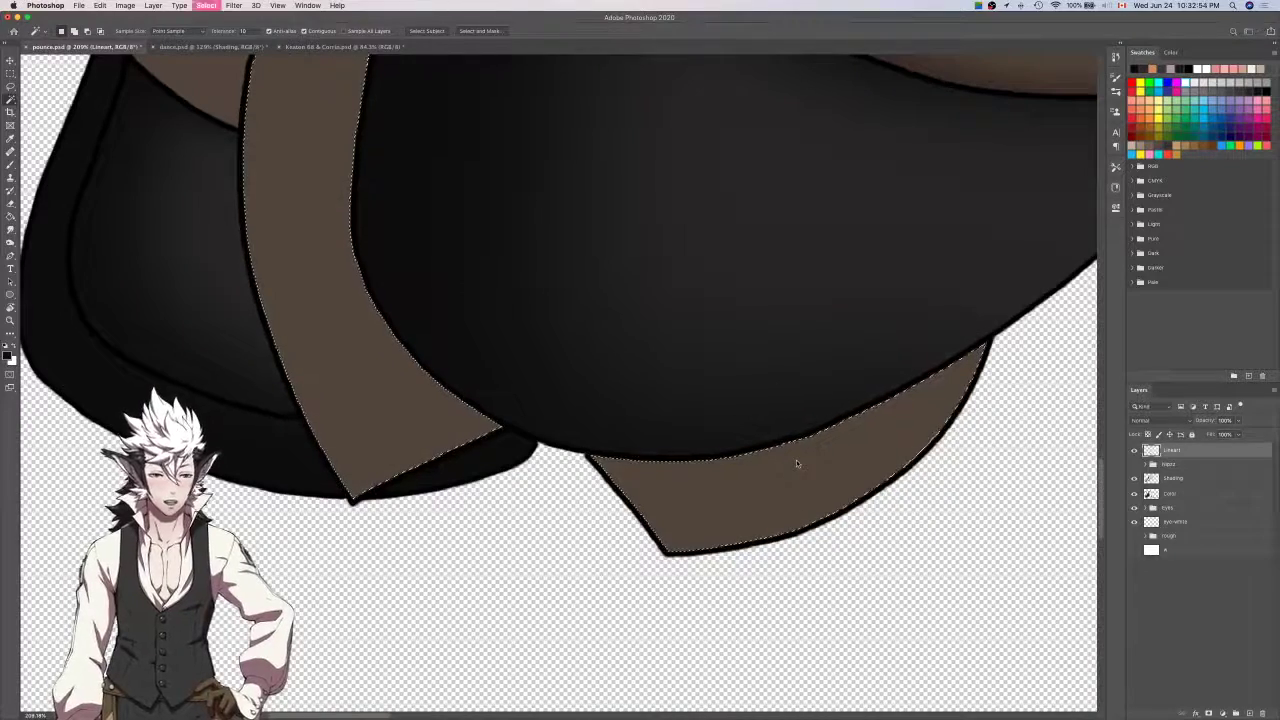
key(Return)
Check the corners of the brown pieces' selection and add the long strip's pointed upper tip with the Lasso.
key(l)
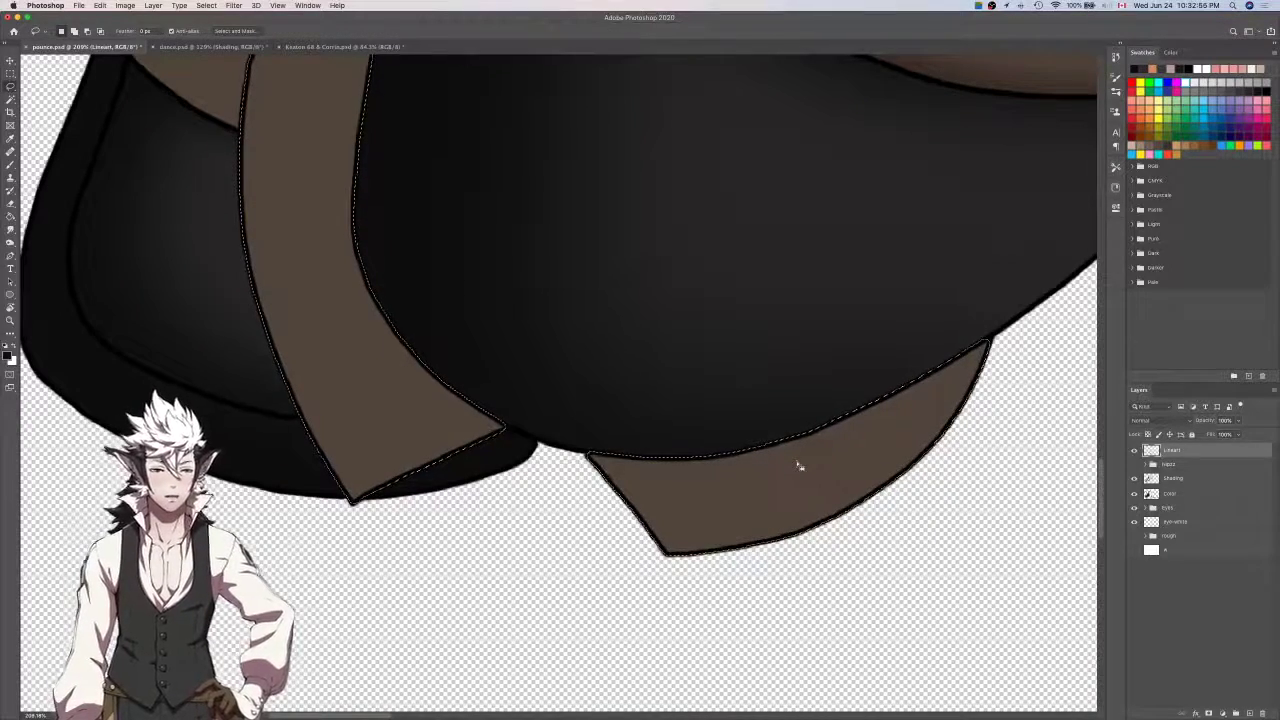
scroll(799, 465, left, 3)
scroll(799, 465, up, 5)
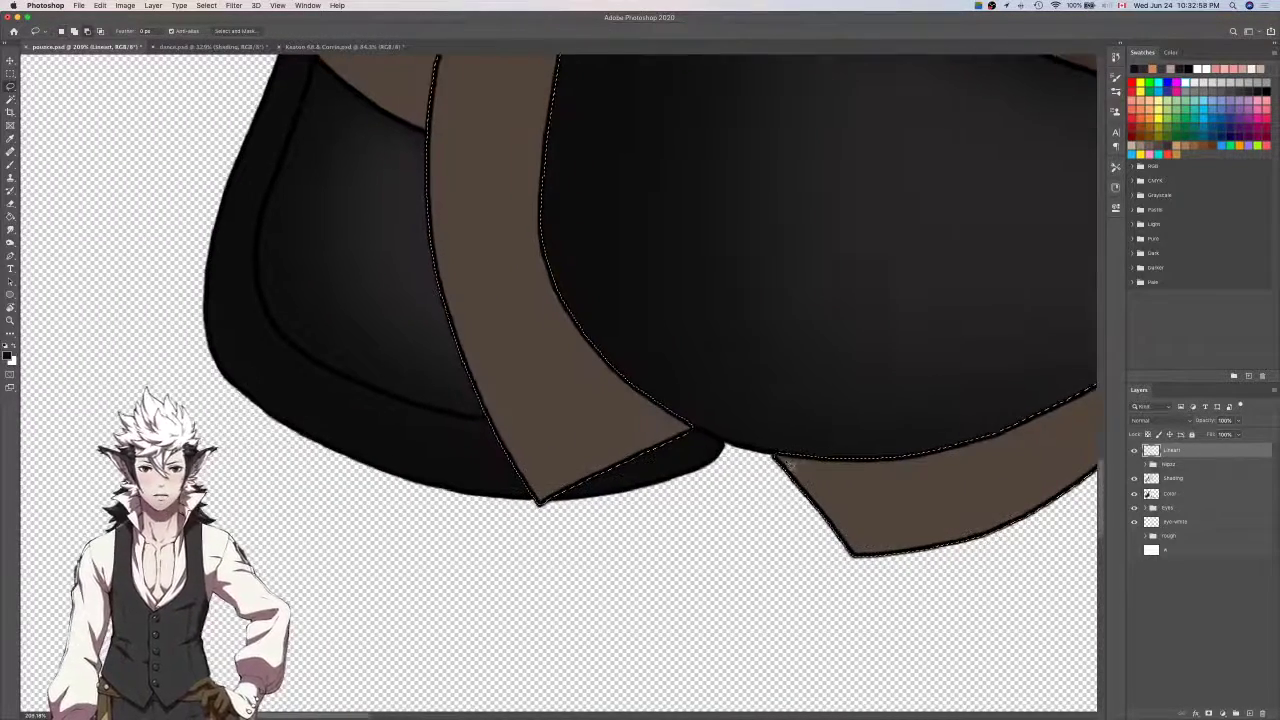
scroll(760, 463, down, 5)
scroll(760, 461, right, 10)
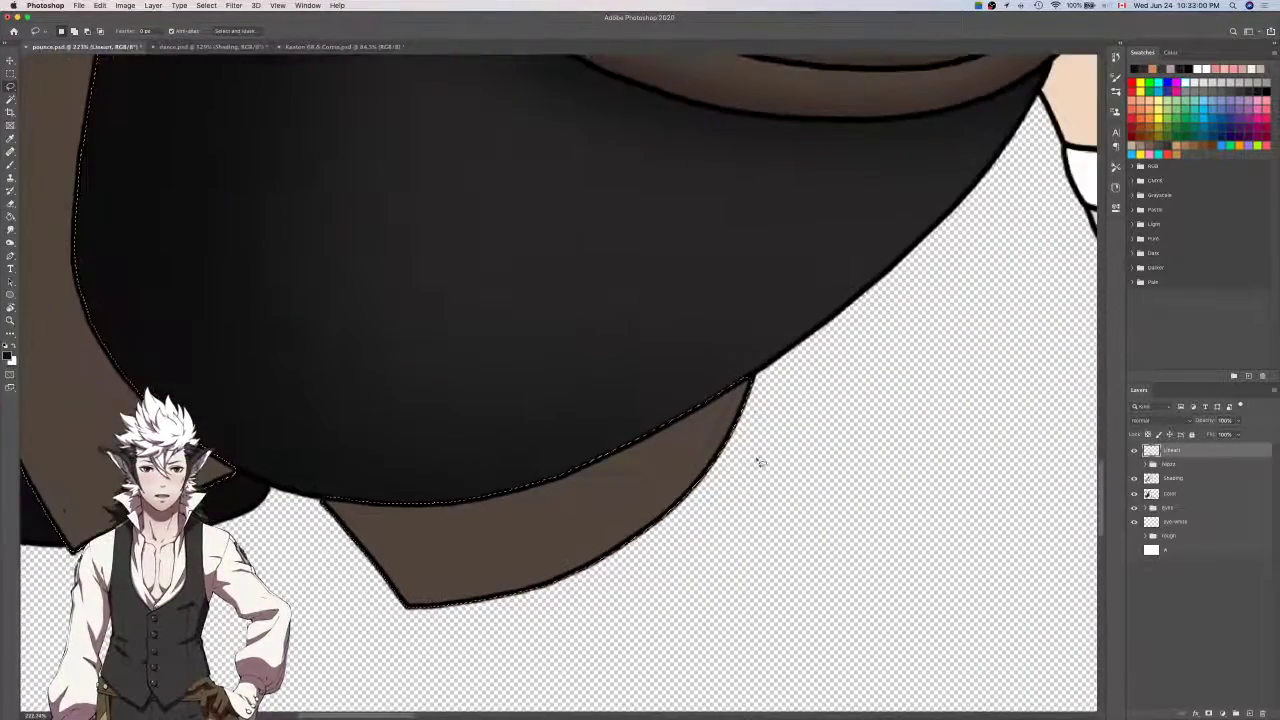
scroll(754, 395, up, 7)
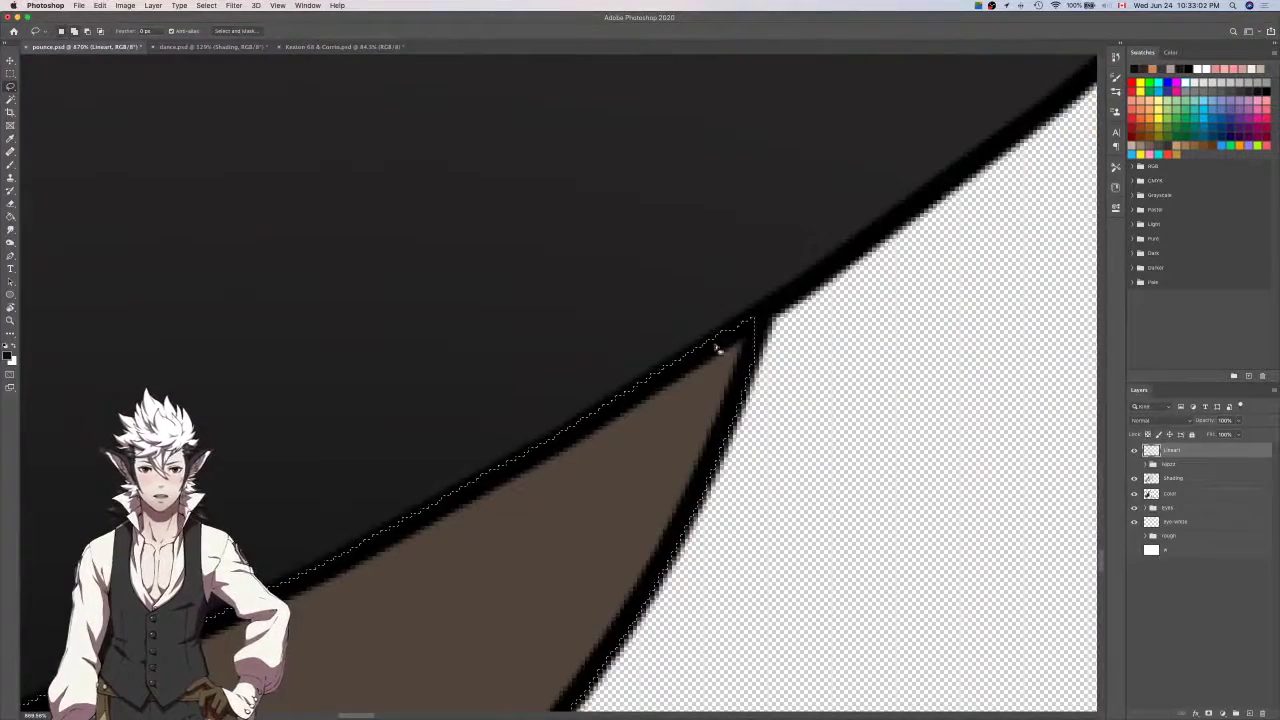
scroll(716, 347, down, 6)
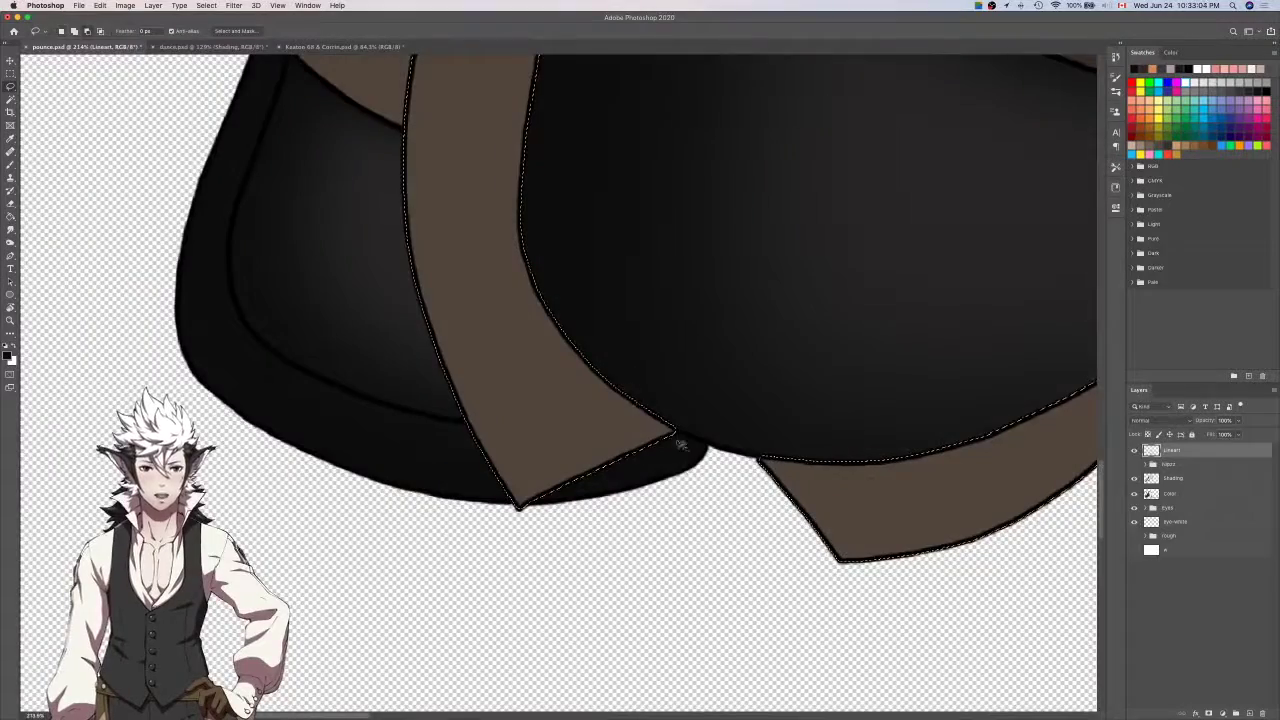
scroll(675, 443, up, 6)
scroll(674, 440, down, 6)
scroll(674, 438, up, 10)
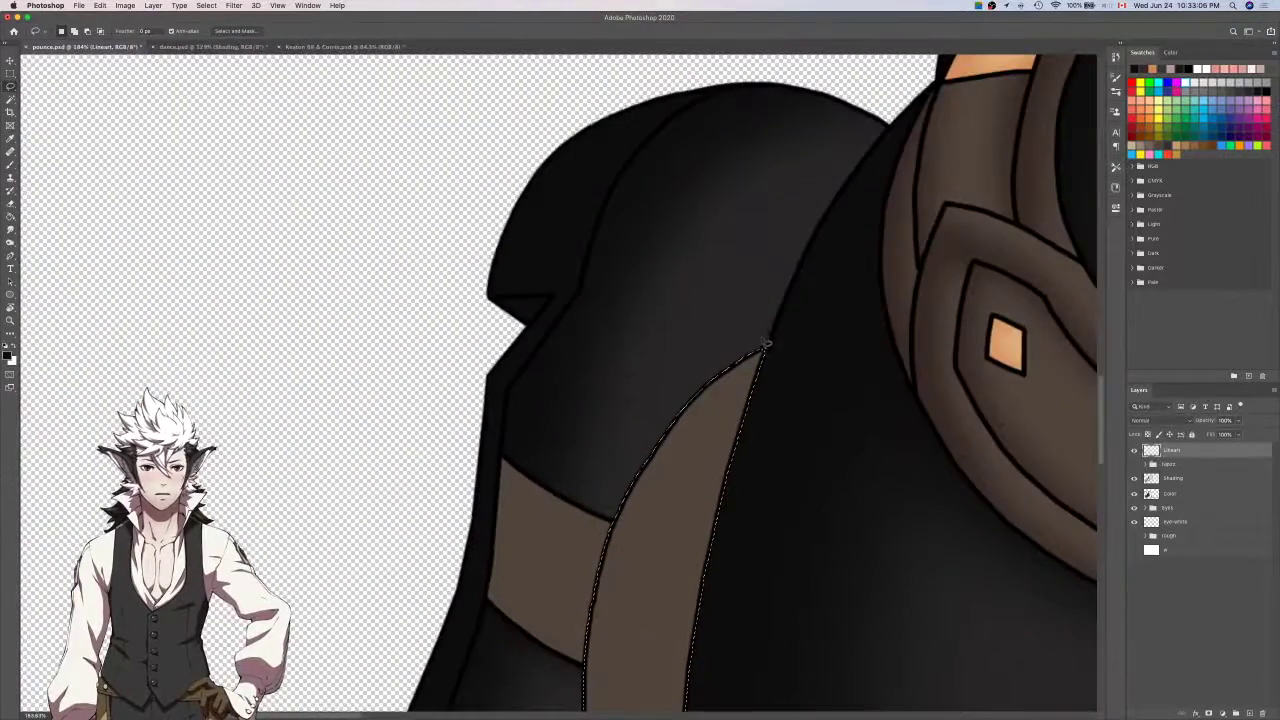
scroll(764, 344, up, 6)
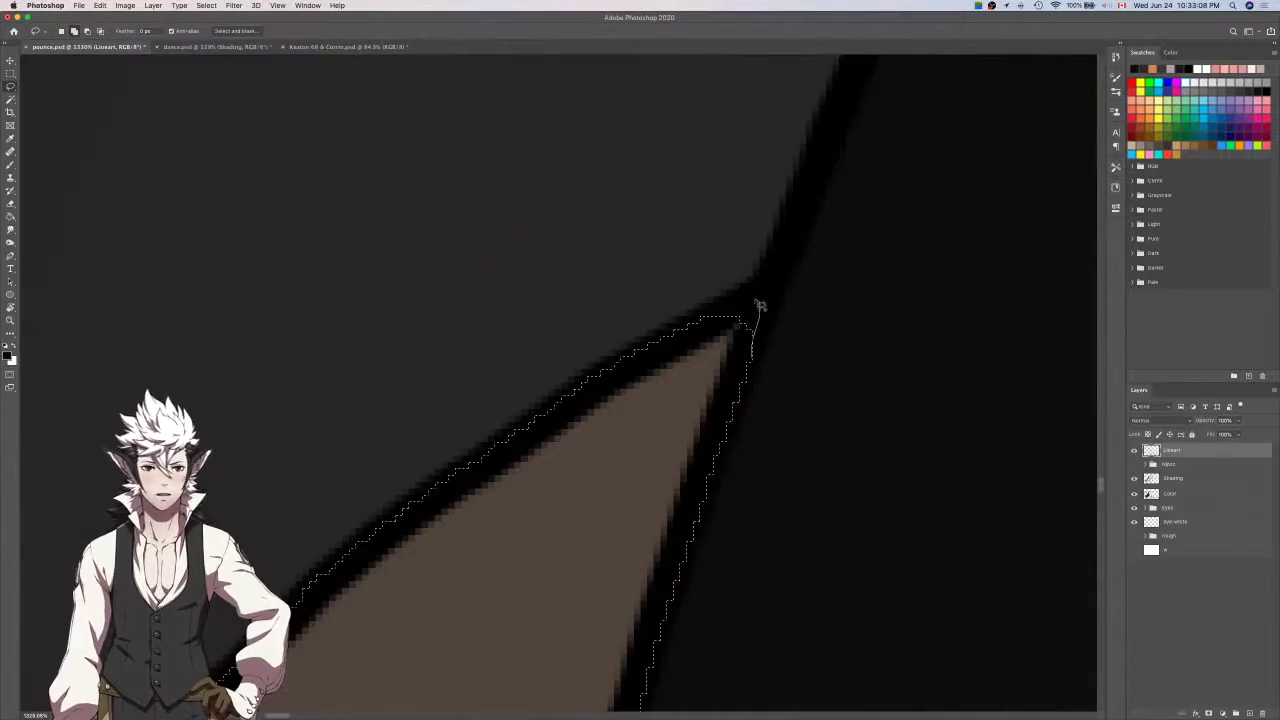
scroll(760, 305, down, 10)
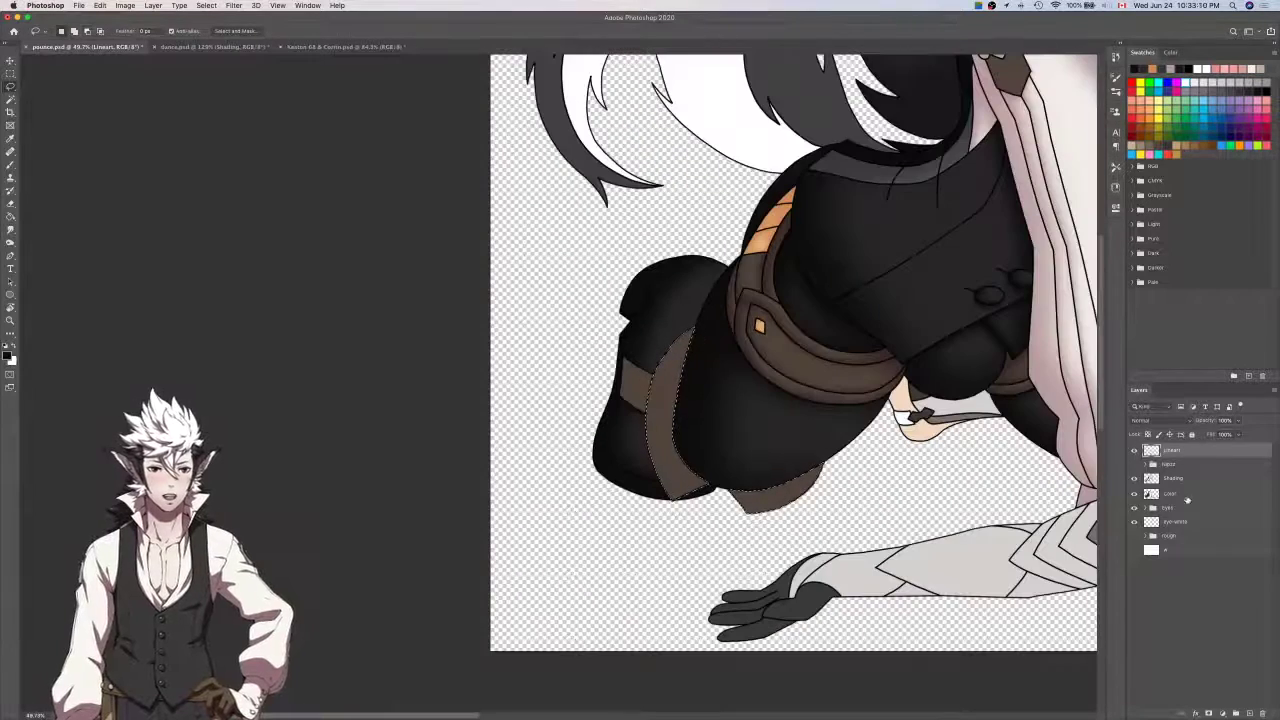
Make the Shading layer active, hide the Color layer and sample the belt's brown shading color.
click(1187, 496)
click(1187, 480)
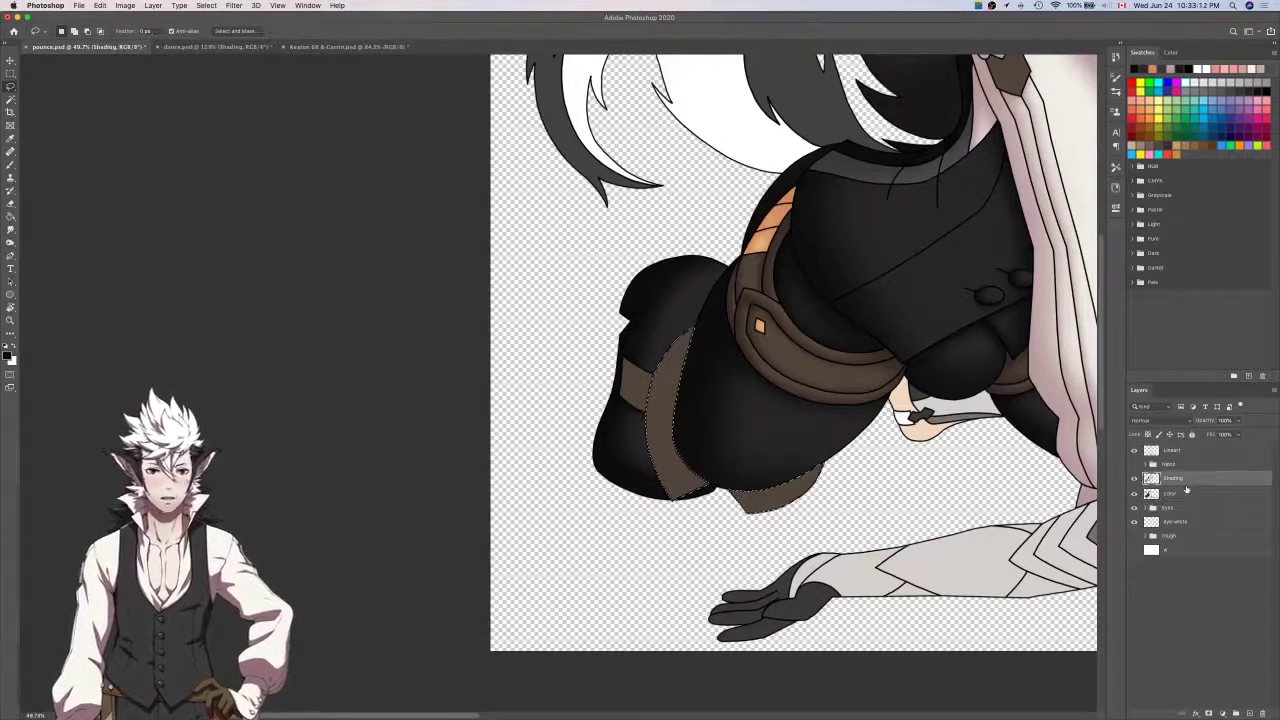
key(i)
scroll(922, 427, up, 5)
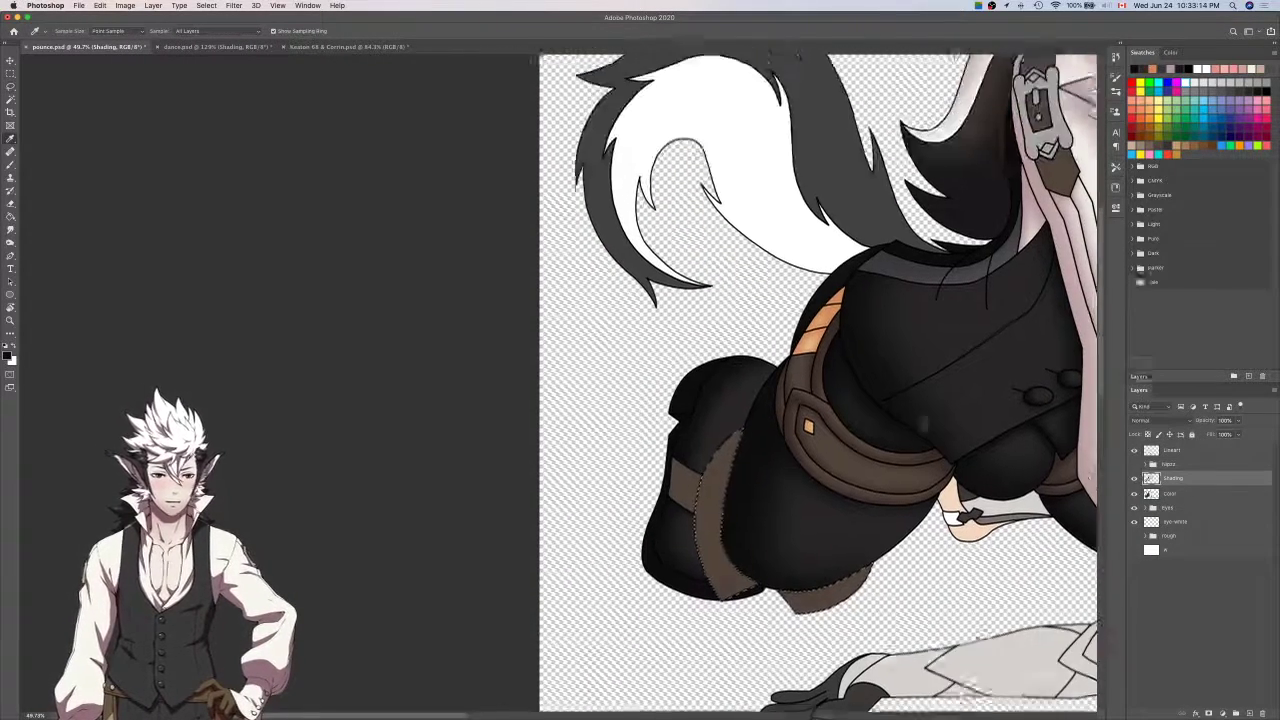
scroll(922, 427, up, 4)
scroll(922, 427, down, 5)
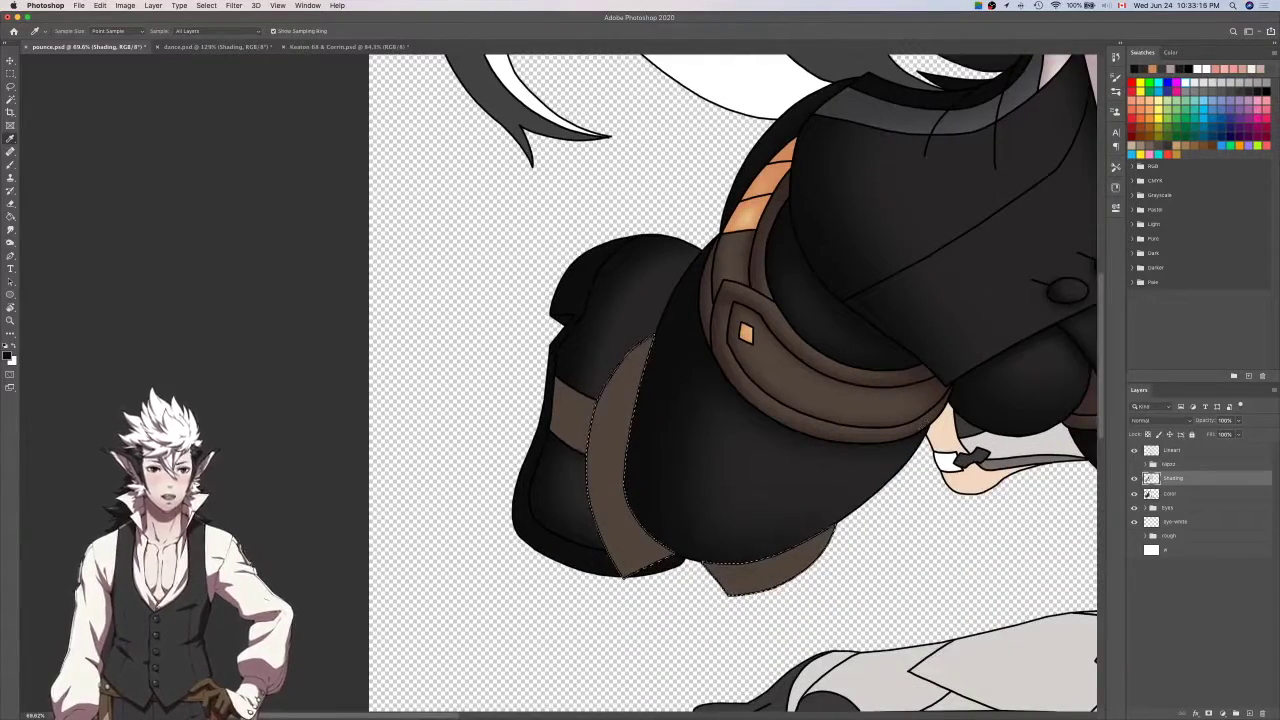
click(1135, 494)
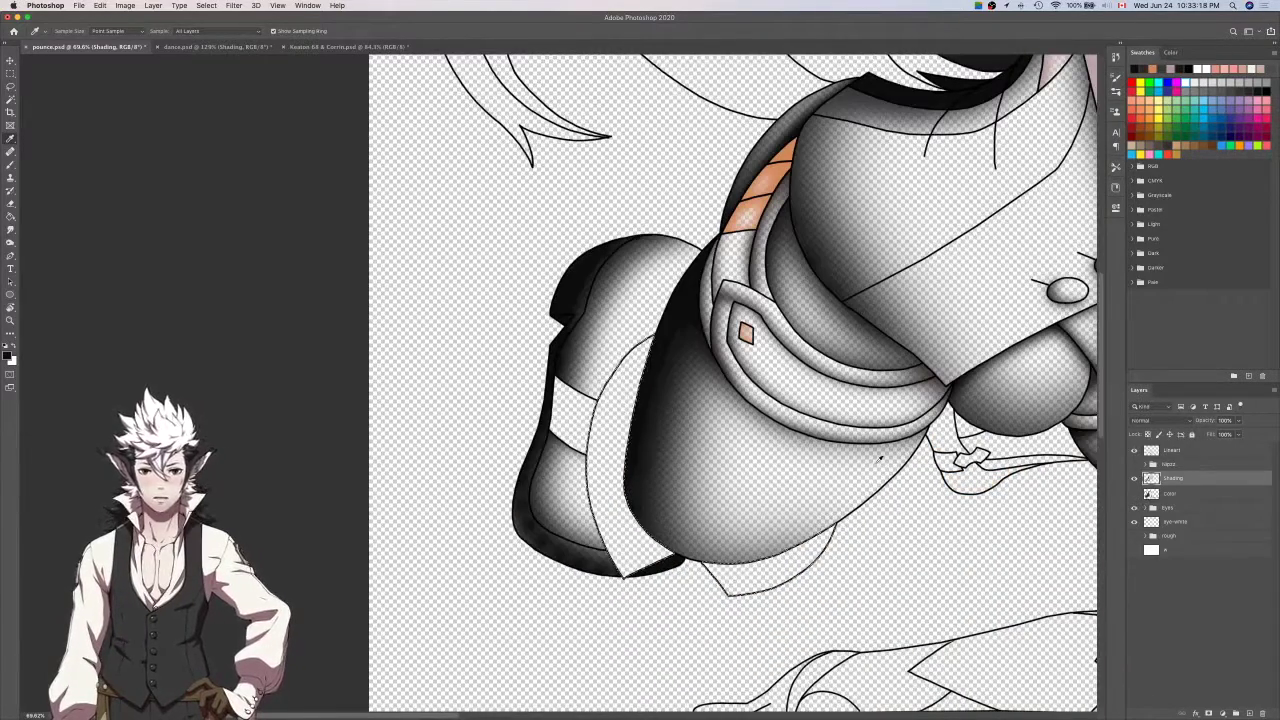
scroll(829, 389, up, 8)
click(852, 343)
scroll(803, 385, down, 4)
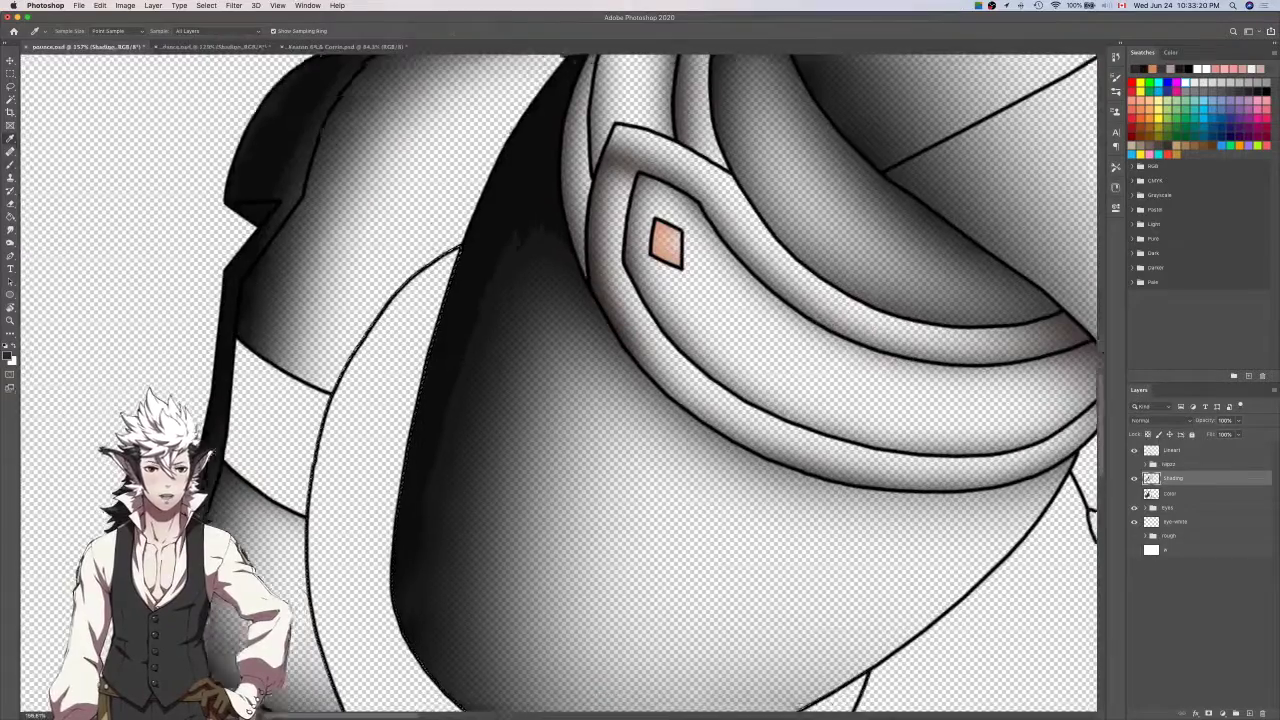
Brush soft brown shading over the selected strip and hanging piece, and show the Color layer again to refine the strip's lower tip.
key(b)
scroll(802, 385, down, 1)
key(bracketright)
key(bracketright)
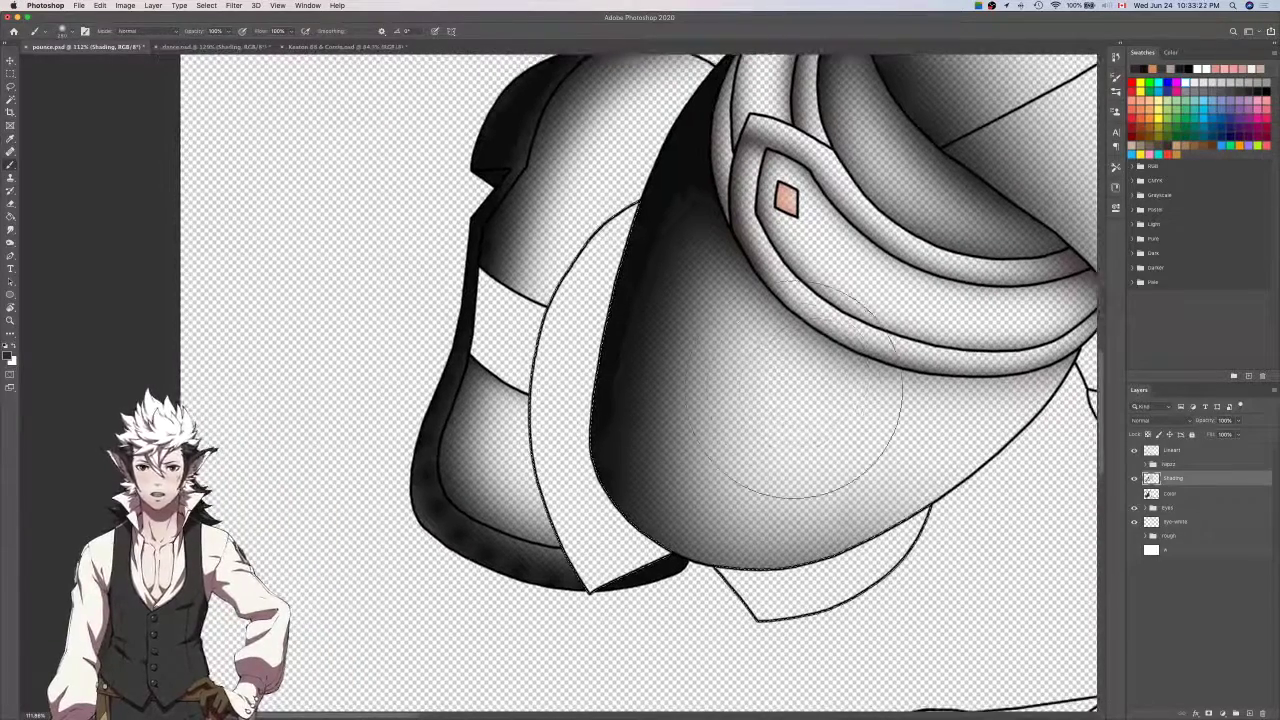
scroll(795, 390, down, 1)
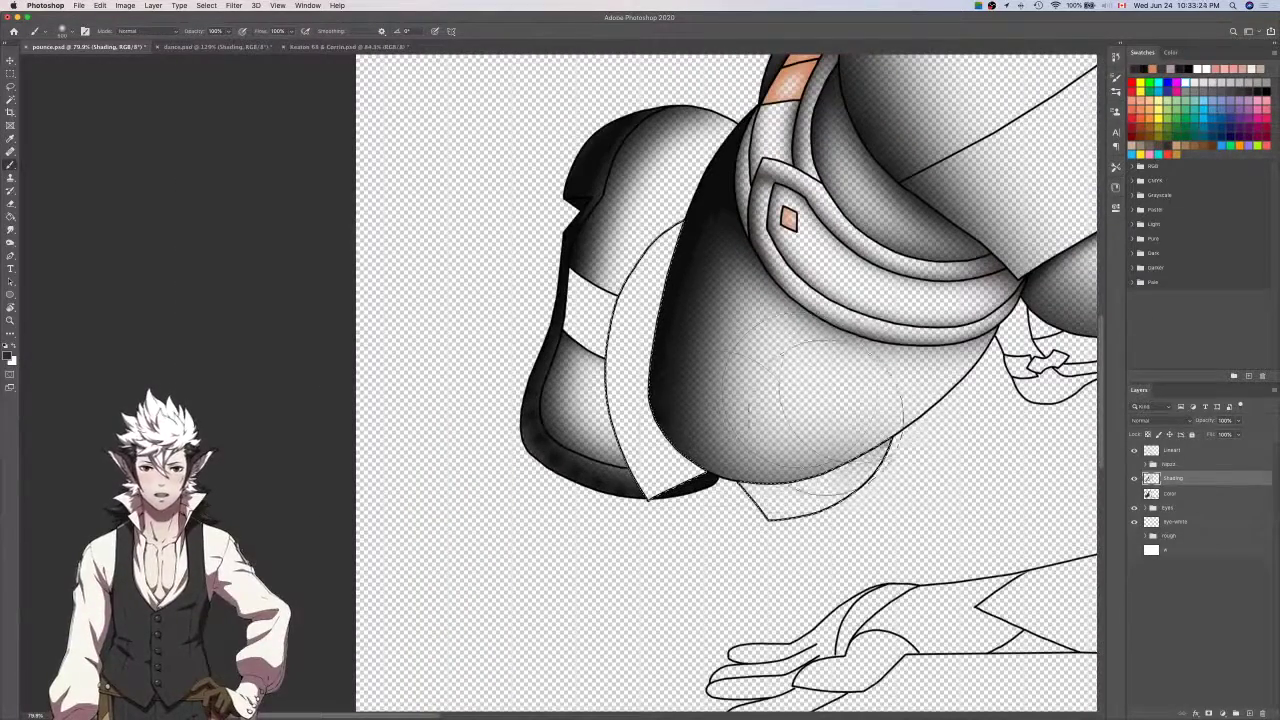
drag(714, 426, 755, 210)
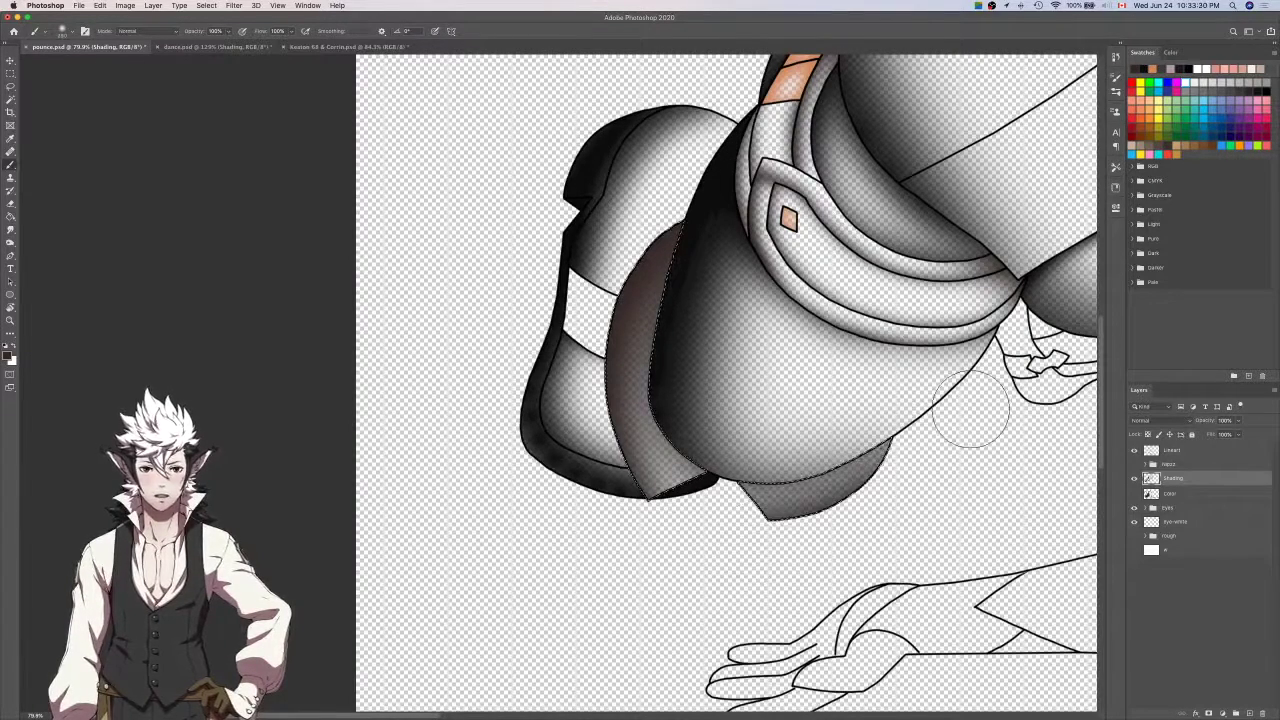
click(1134, 493)
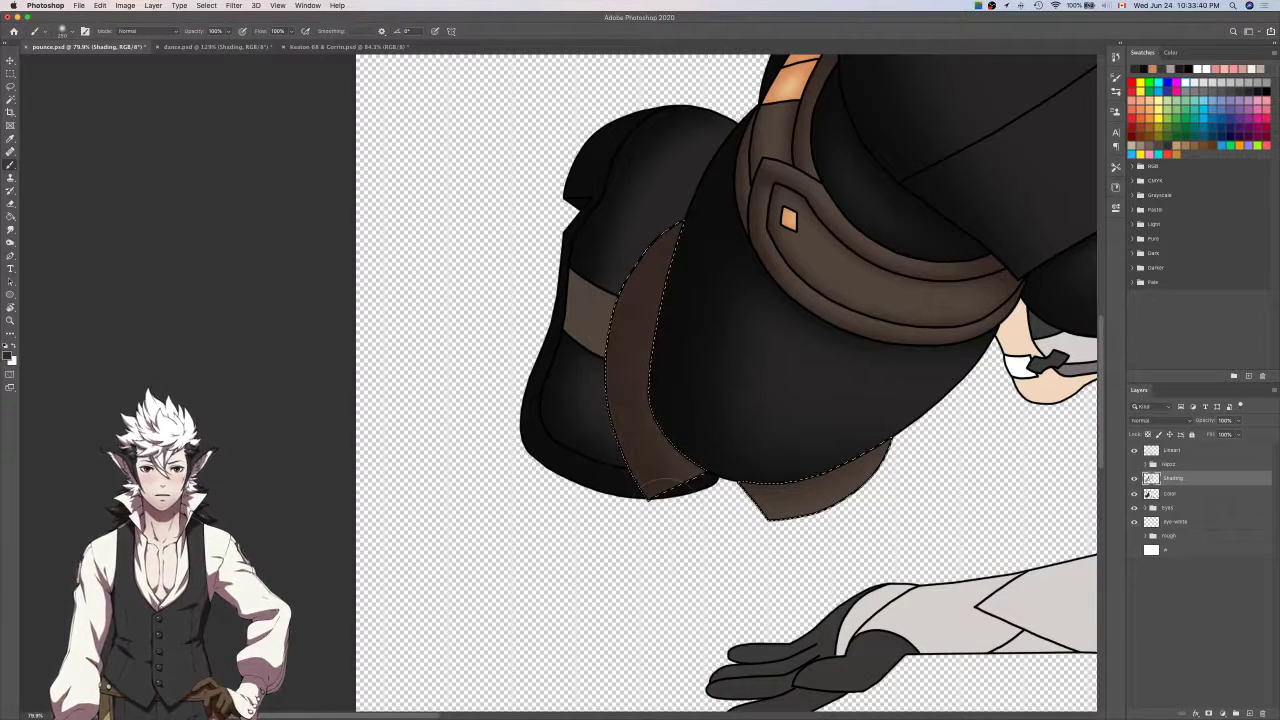
drag(660, 485, 660, 535)
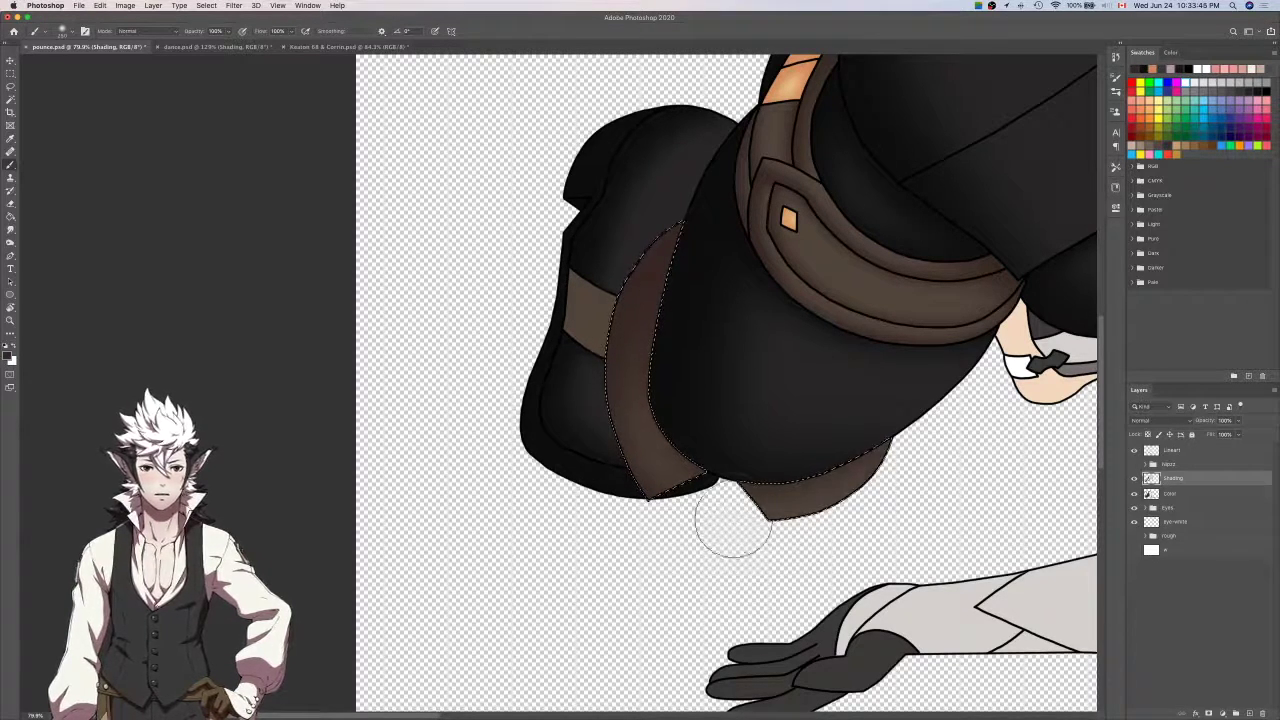
Clear the current selection and select the small brown band around the lower leg with the Magic Wand on the Lineart layer.
key(super+d)
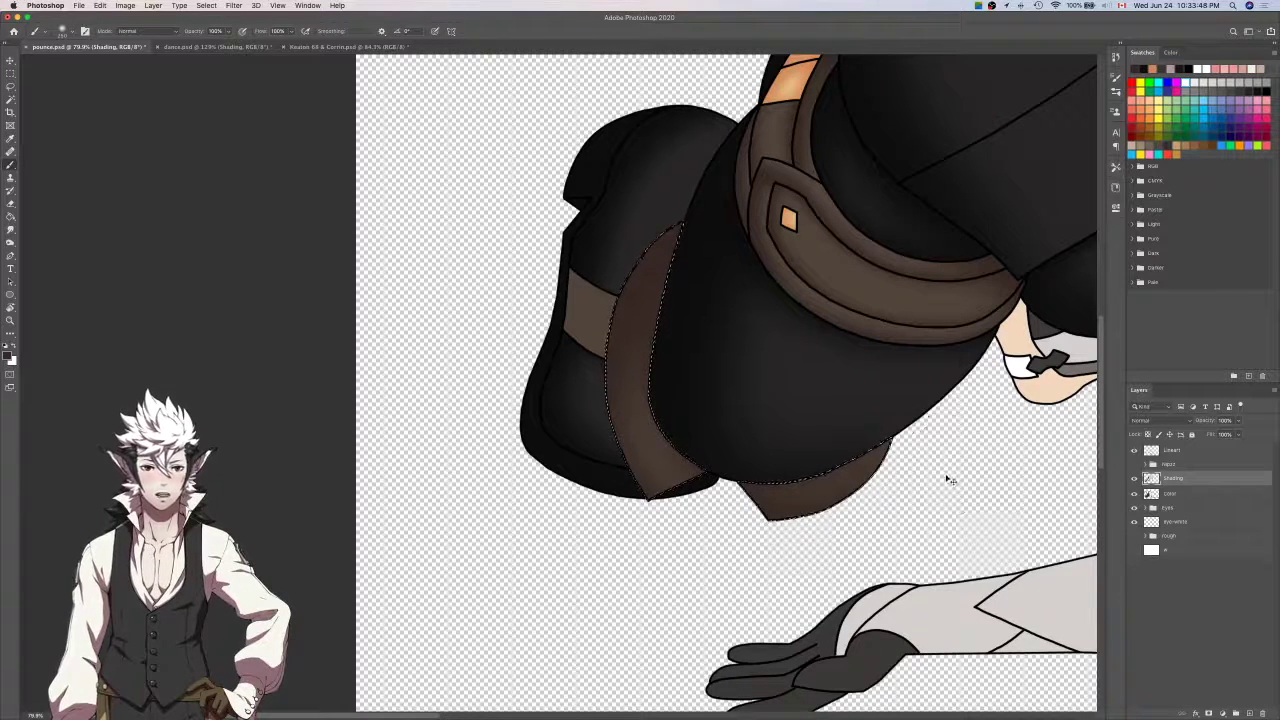
click(1192, 495)
drag(1001, 356, 1057, 418)
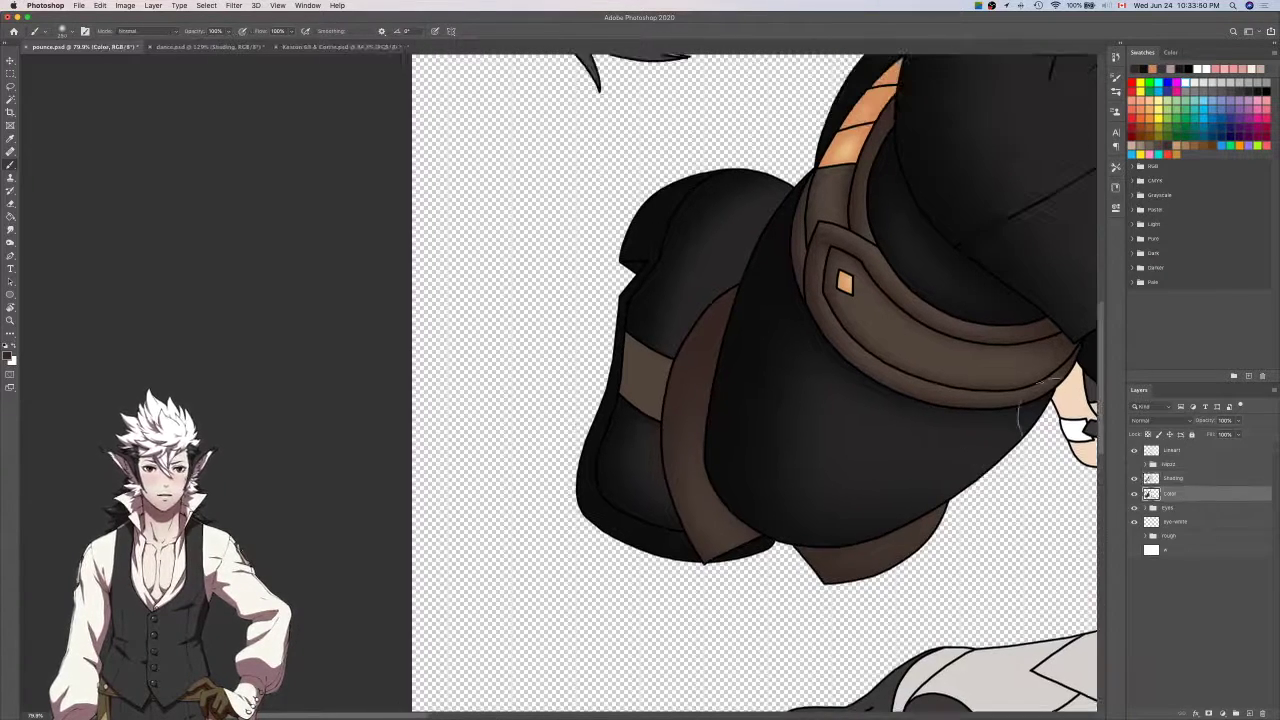
click(1178, 454)
key(w)
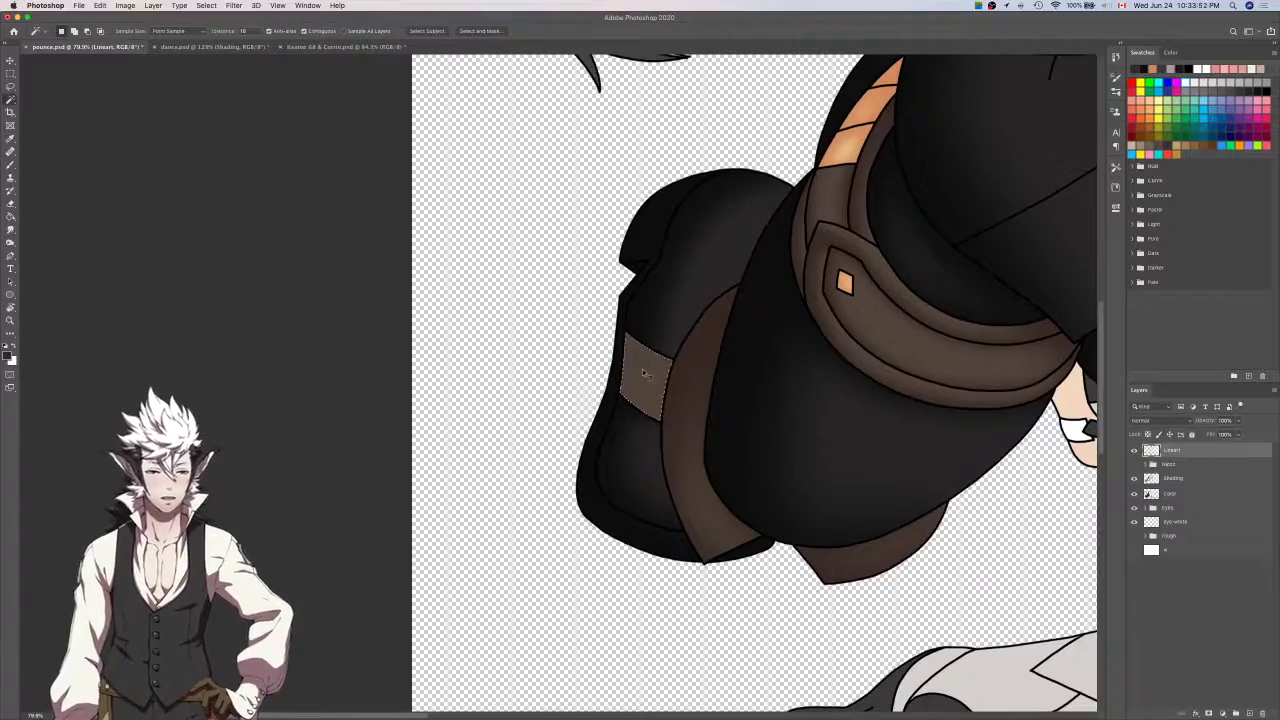
key(b)
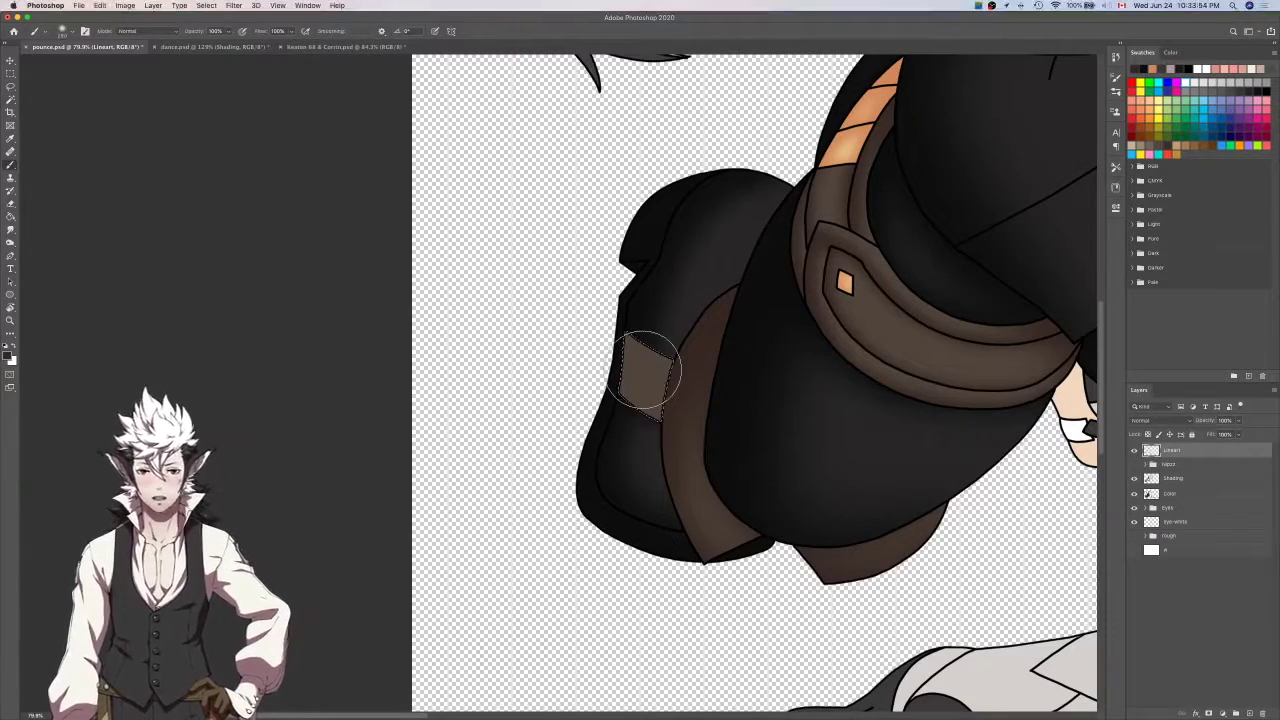
Make the Shading layer active and brush soft dark shading along the edges of the selected lower-leg band.
scroll(650, 370, up, 15)
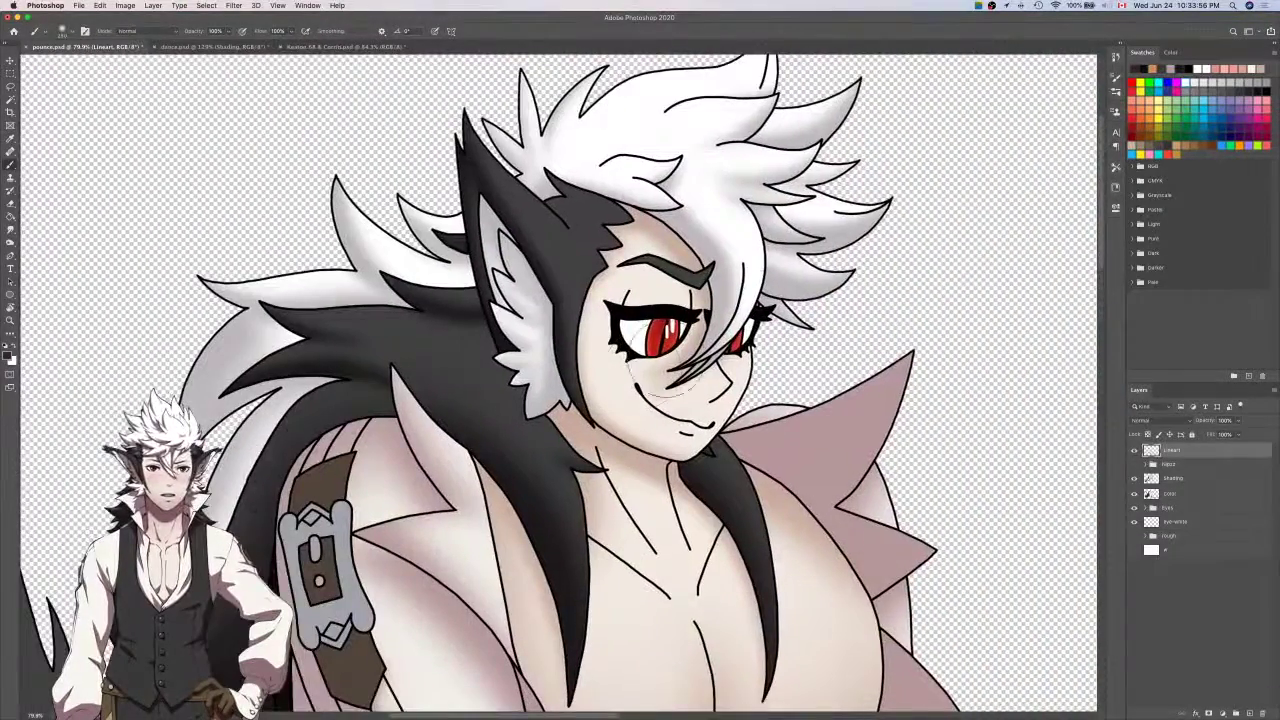
scroll(952, 238, down, 2)
scroll(952, 238, down, 12)
scroll(952, 238, left, 10)
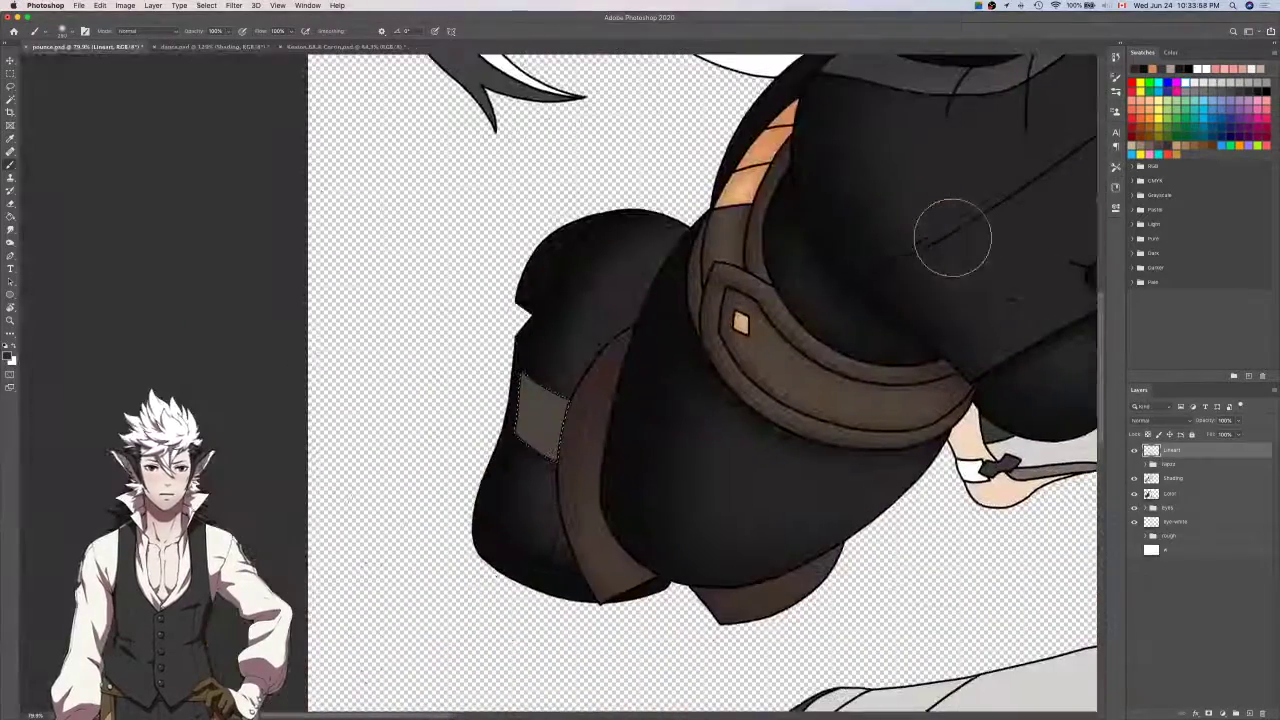
click(1196, 495)
click(1196, 481)
scroll(915, 524, left, 8)
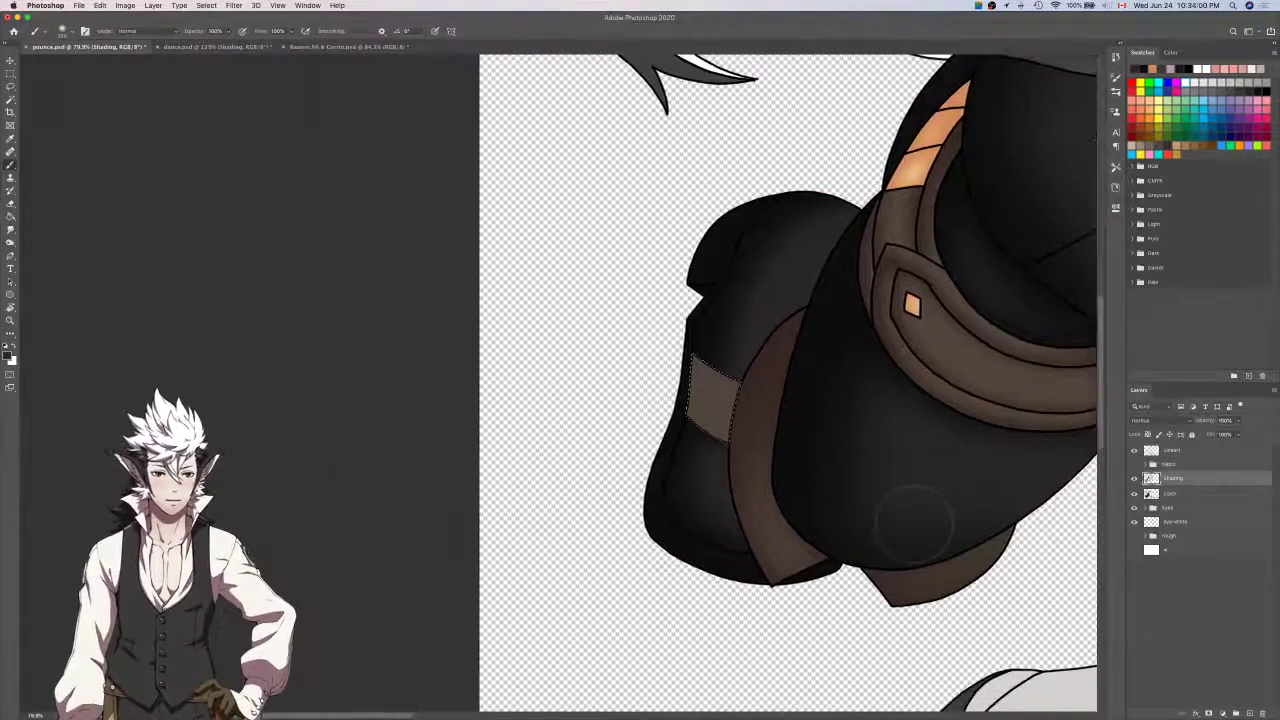
scroll(915, 520, up, 3)
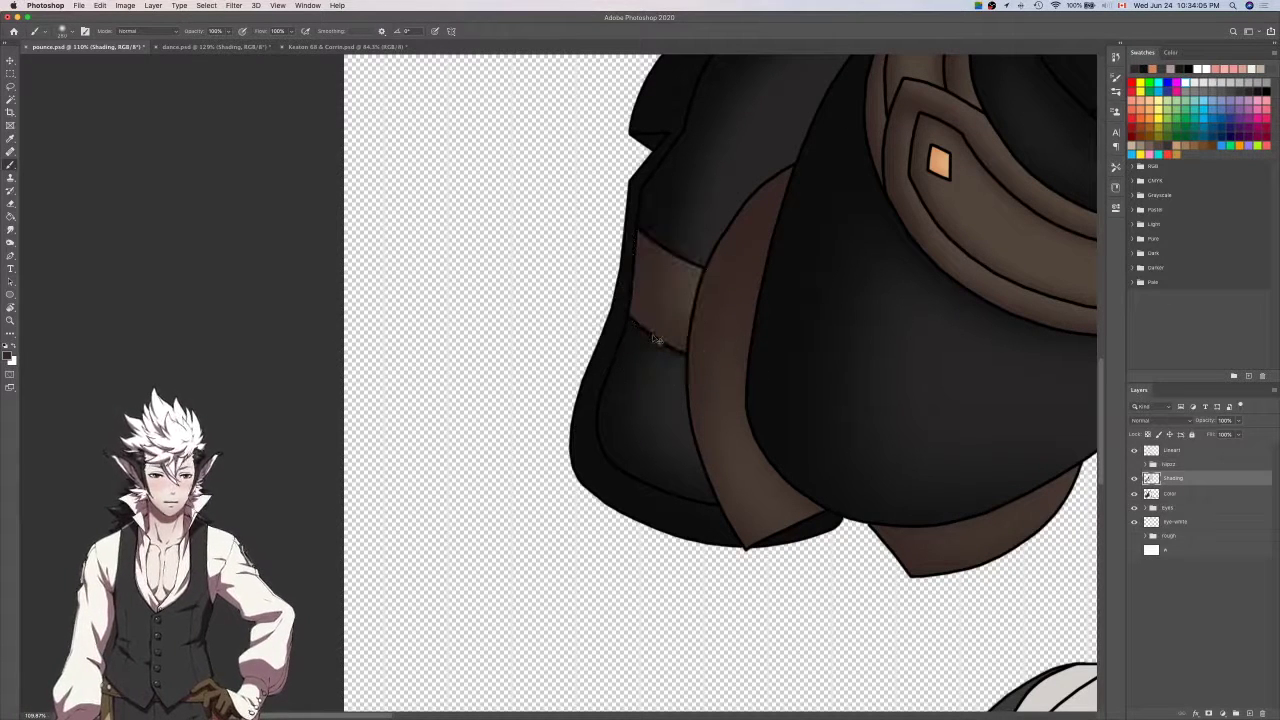
scroll(654, 338, down, 3)
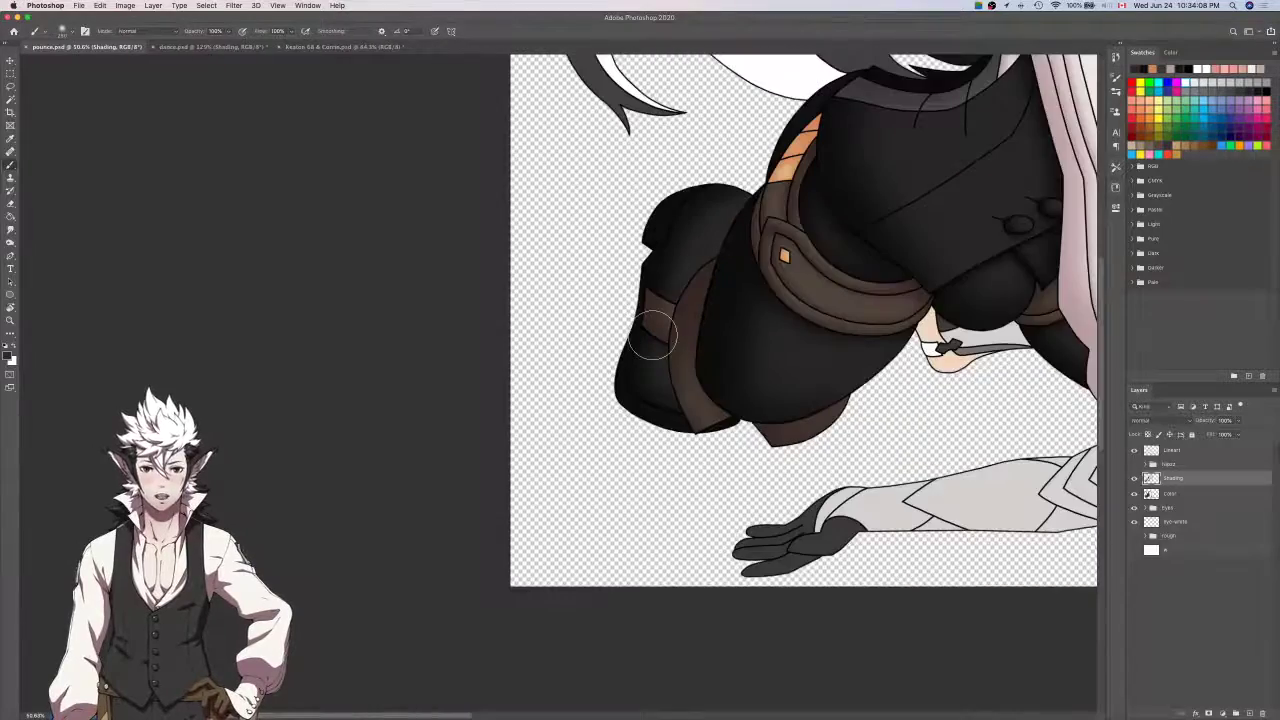
Select the brown leather parts of the buckled upper-arm strap with the Magic Wand on the Color layer.
scroll(652, 338, right, 3)
scroll(657, 363, up, 3)
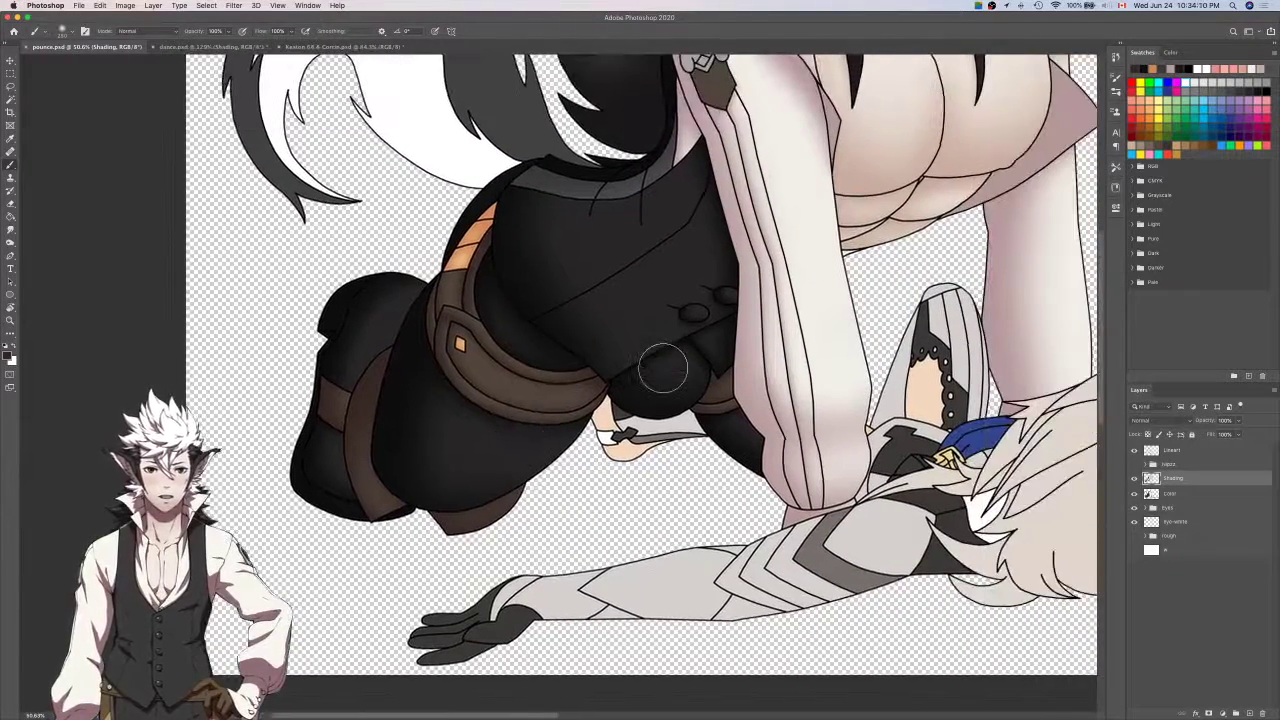
scroll(663, 370, up, 2)
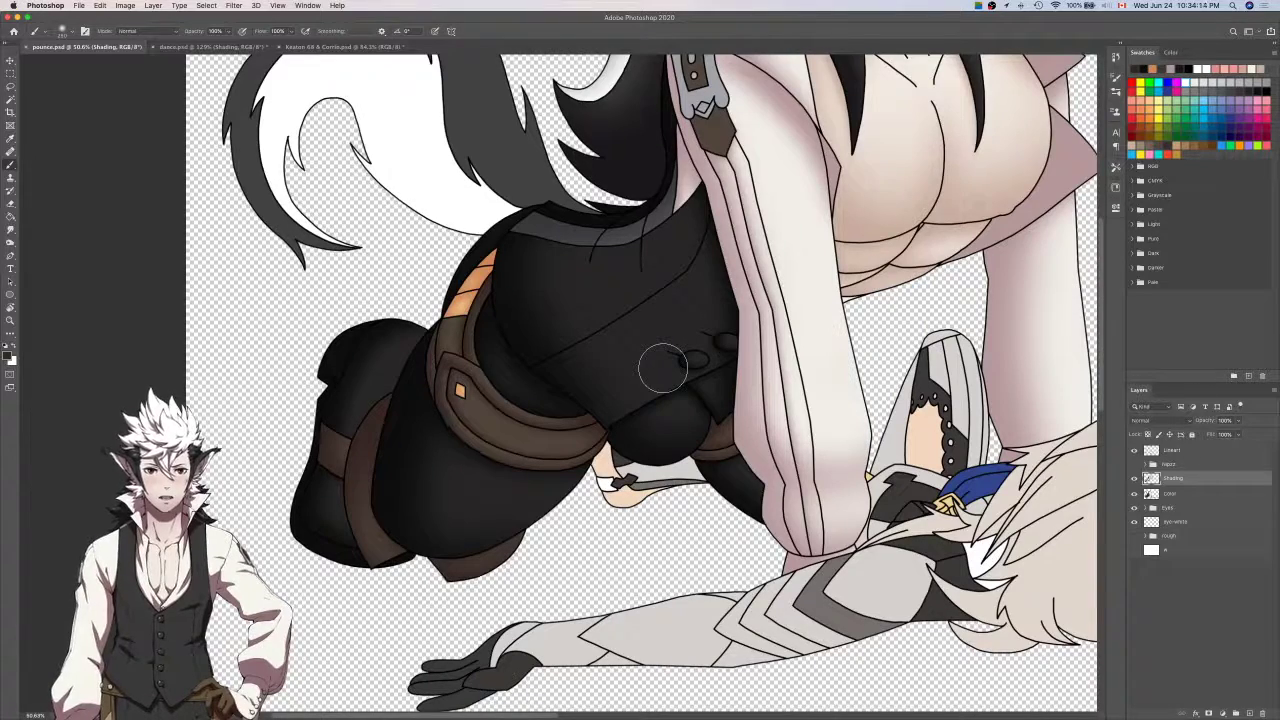
click(1200, 494)
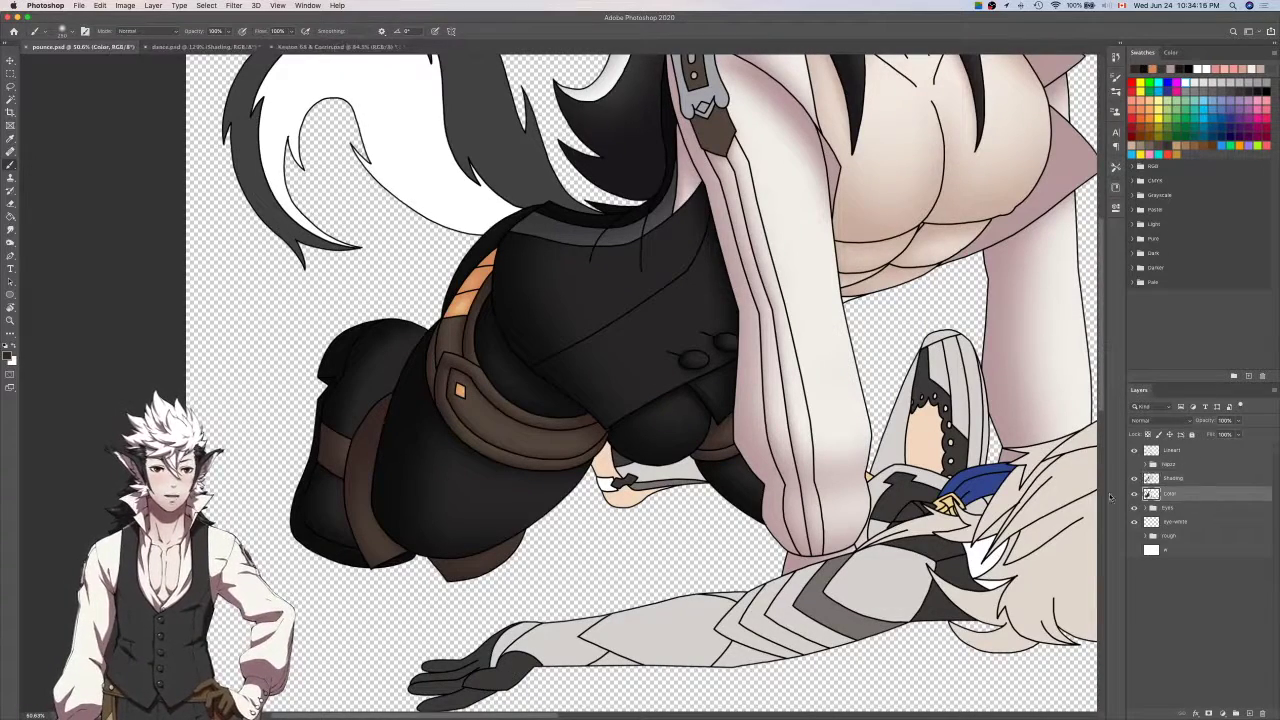
key(w)
scroll(1080, 490, up, 10)
scroll(1080, 490, left, 3)
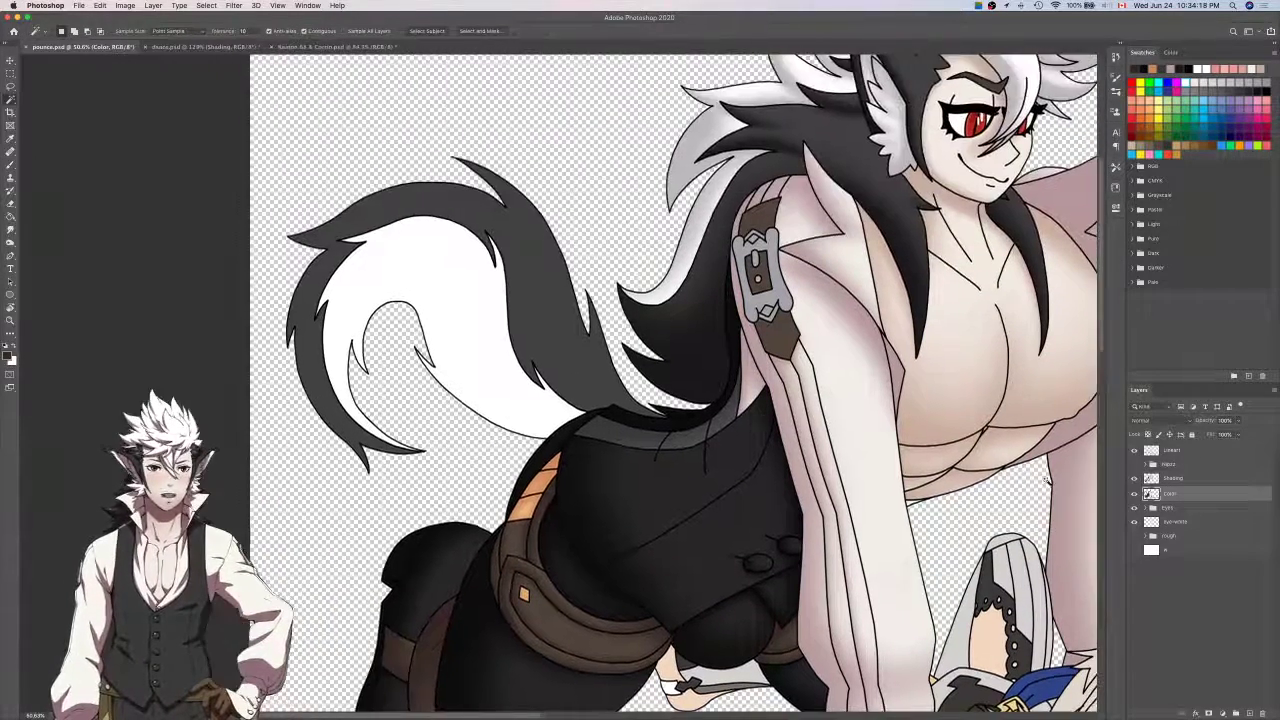
click(785, 322)
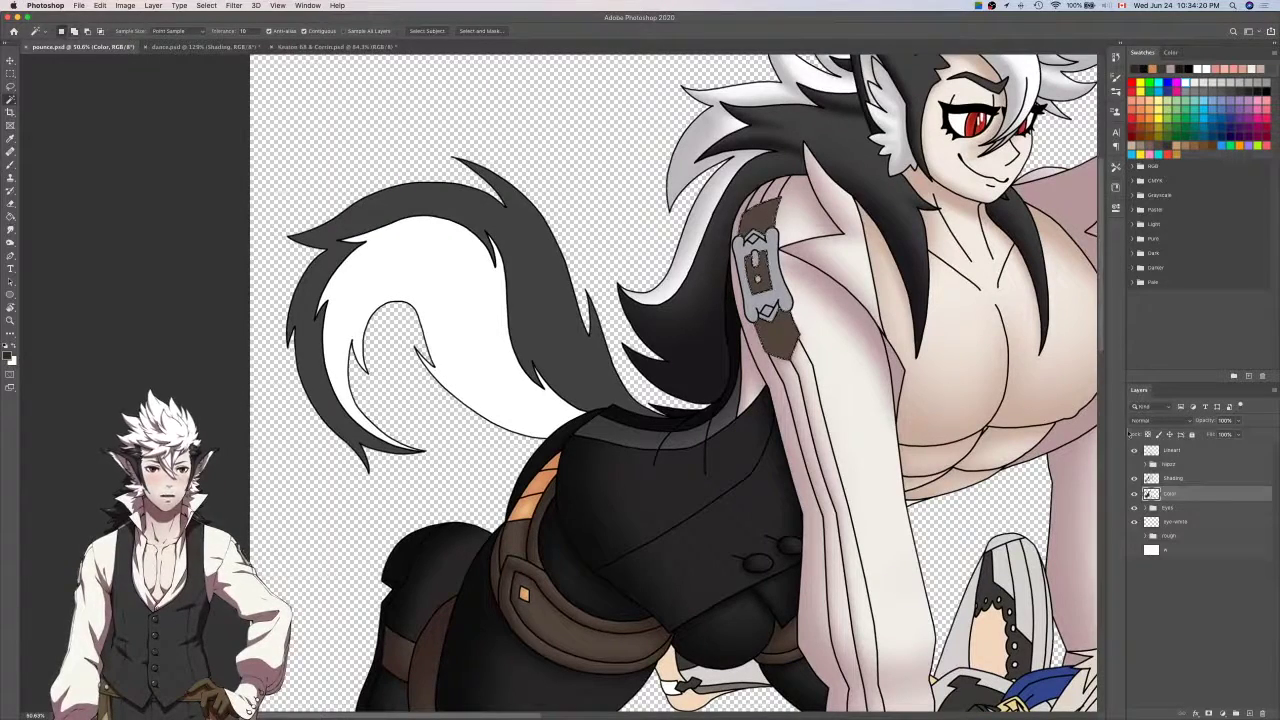
Brush soft dark shading over the selected arm strap pieces on the Shading layer, and clear the selection.
click(1172, 478)
key(b)
scroll(810, 342, up, 2)
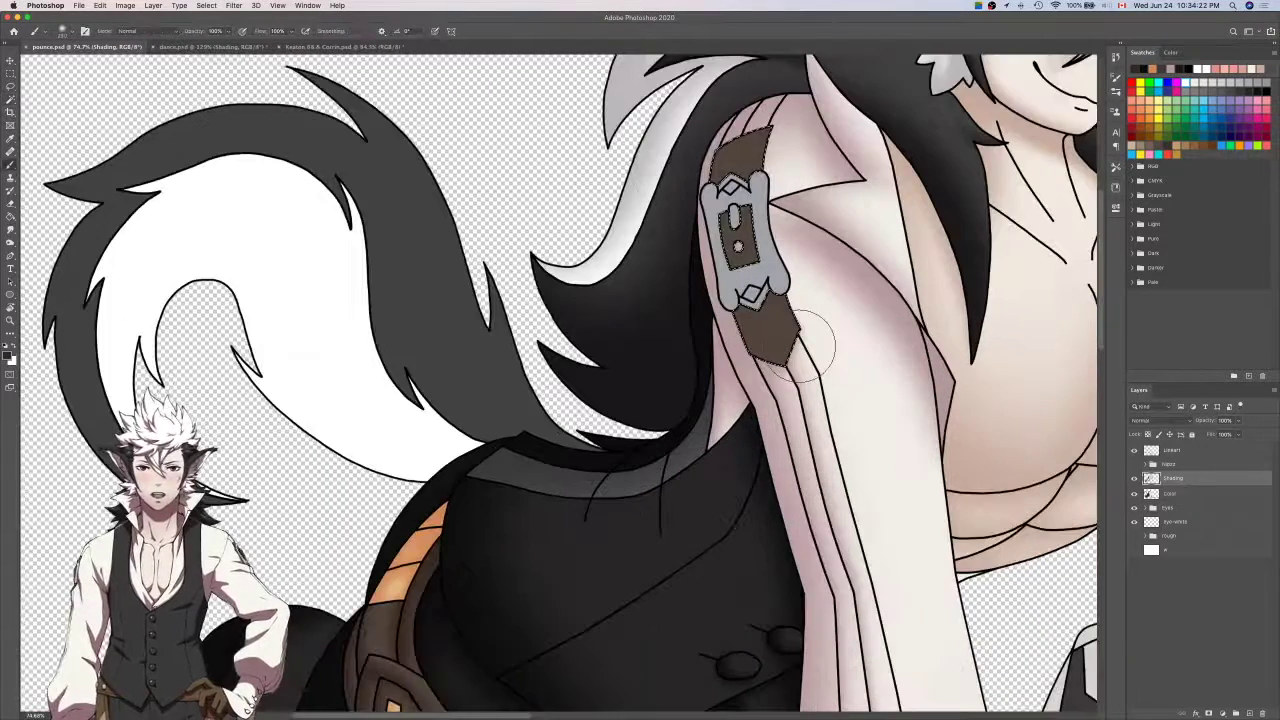
scroll(810, 342, up, 3)
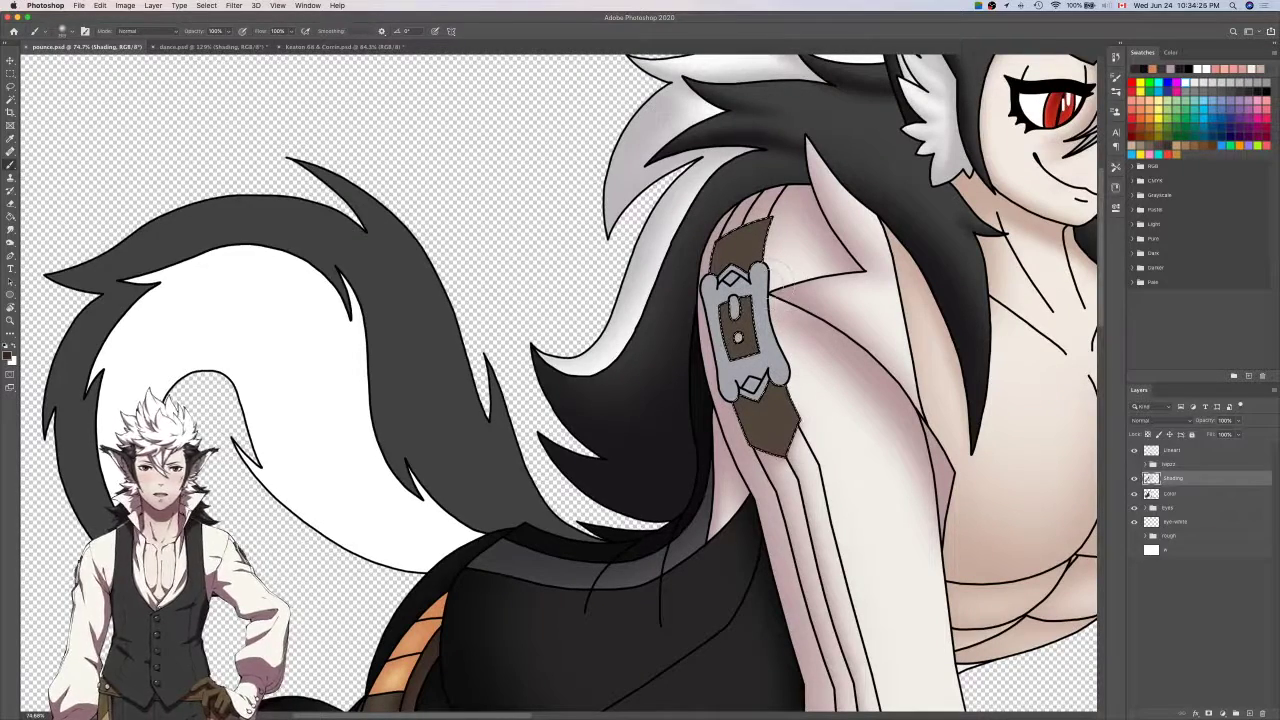
scroll(735, 258, up, 3)
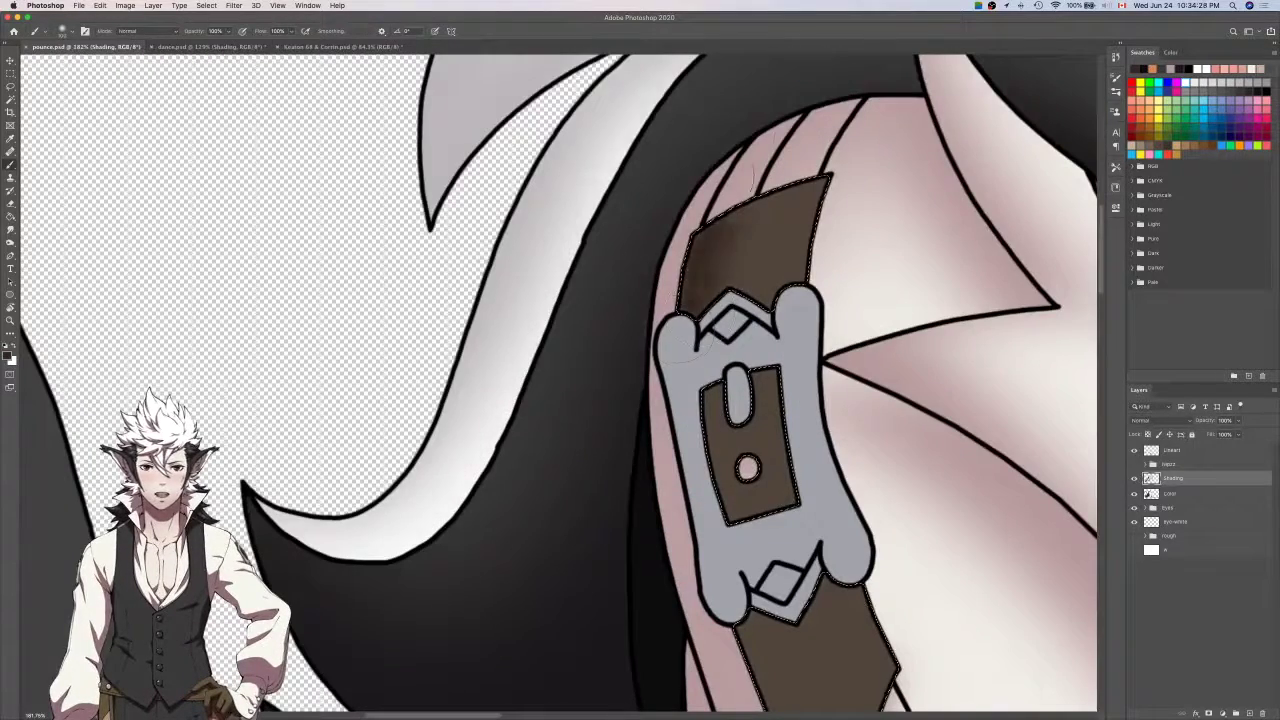
scroll(727, 190, down, 2)
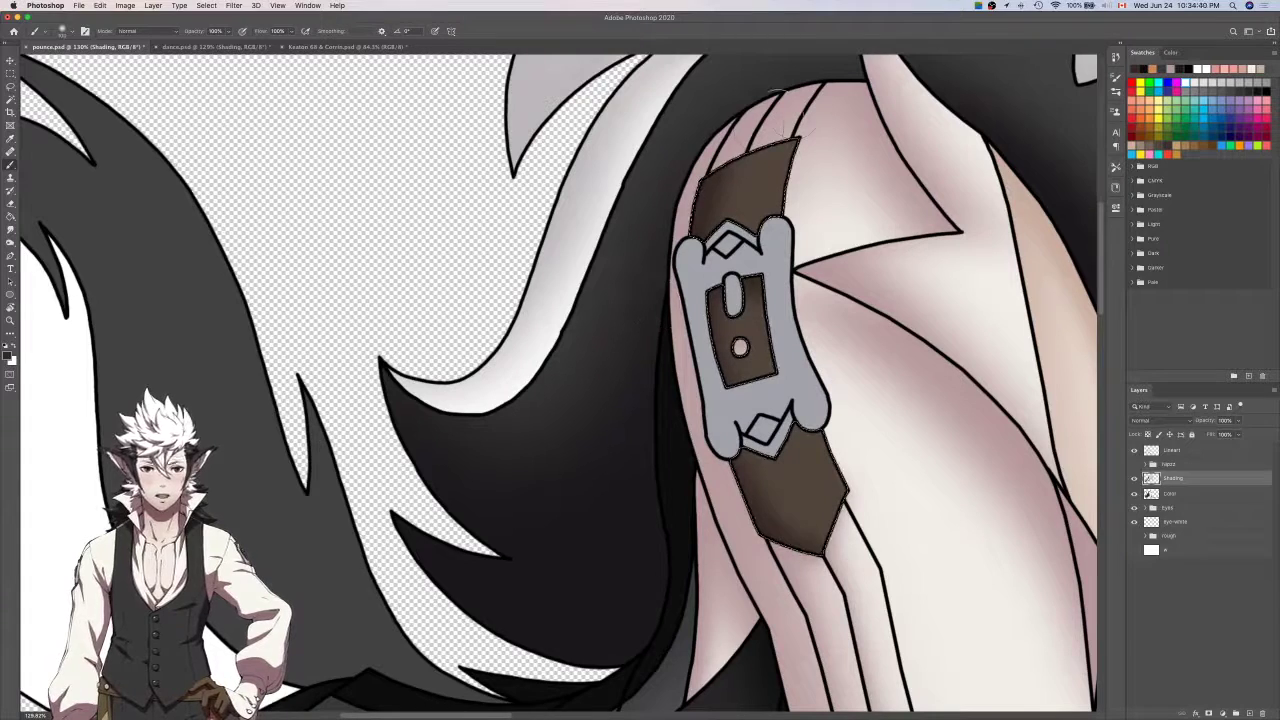
scroll(638, 248, down, 2)
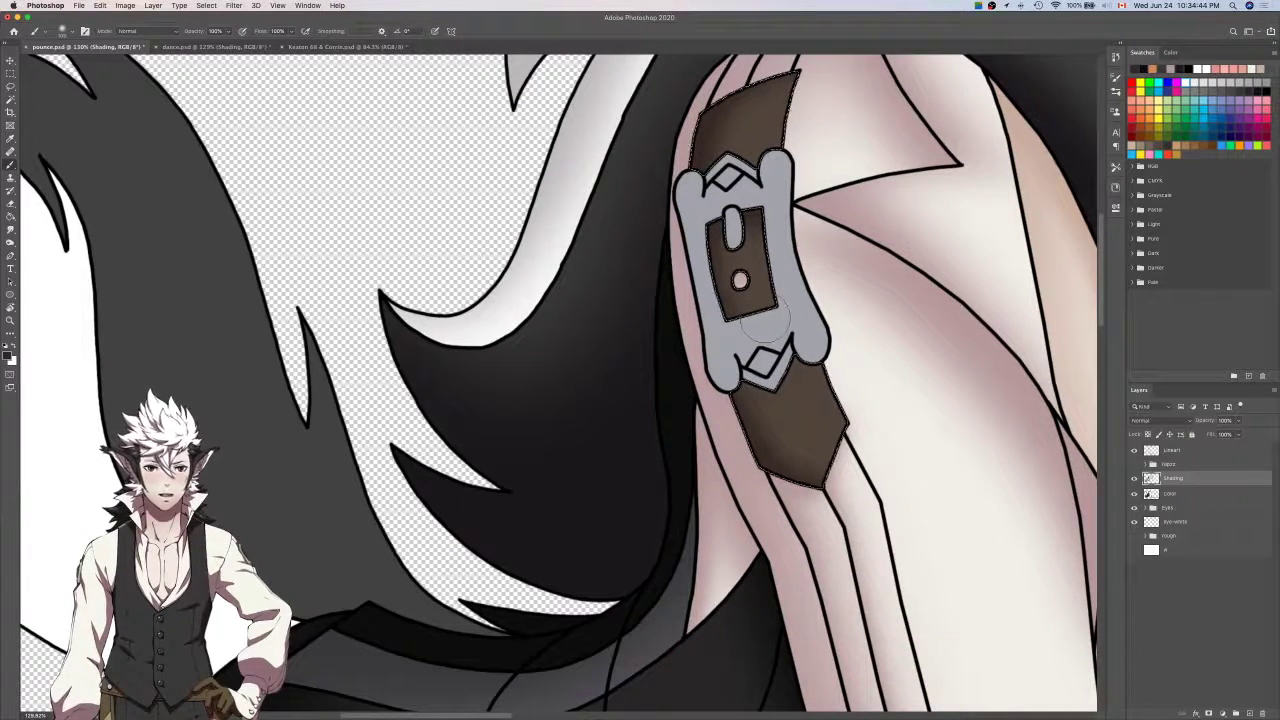
key(super+d)
key(super+z)
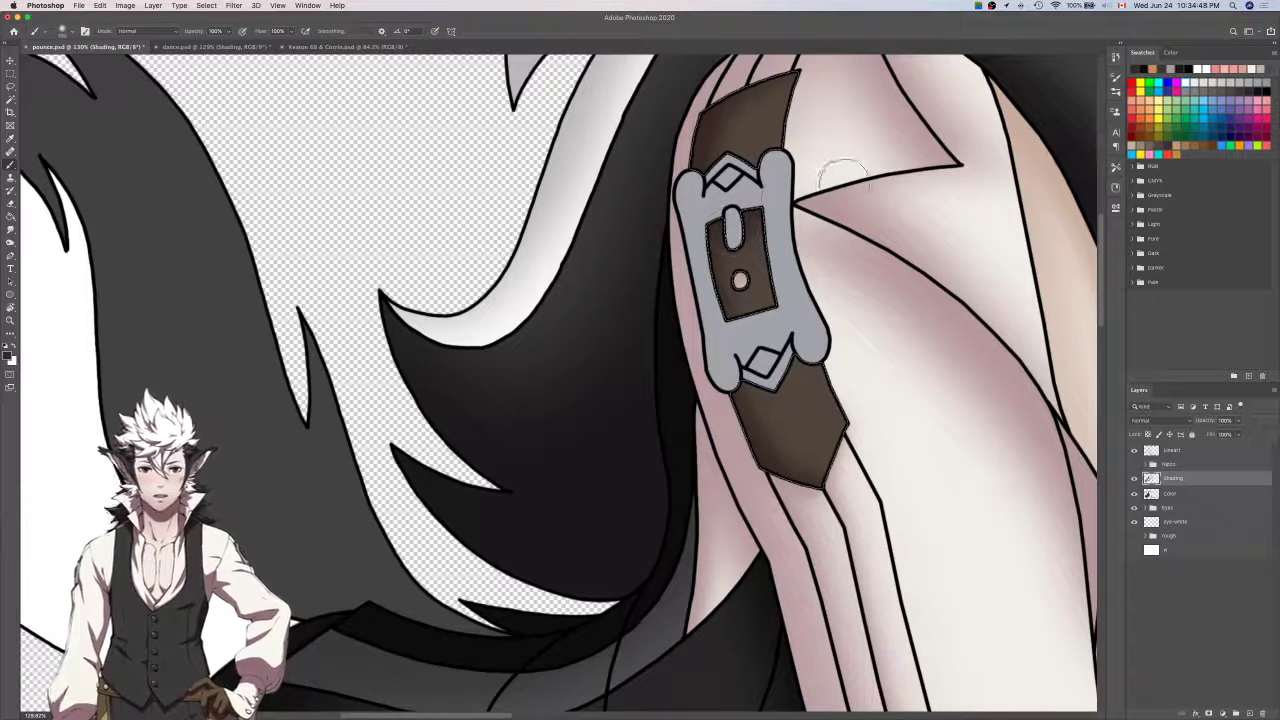
key(super+d)
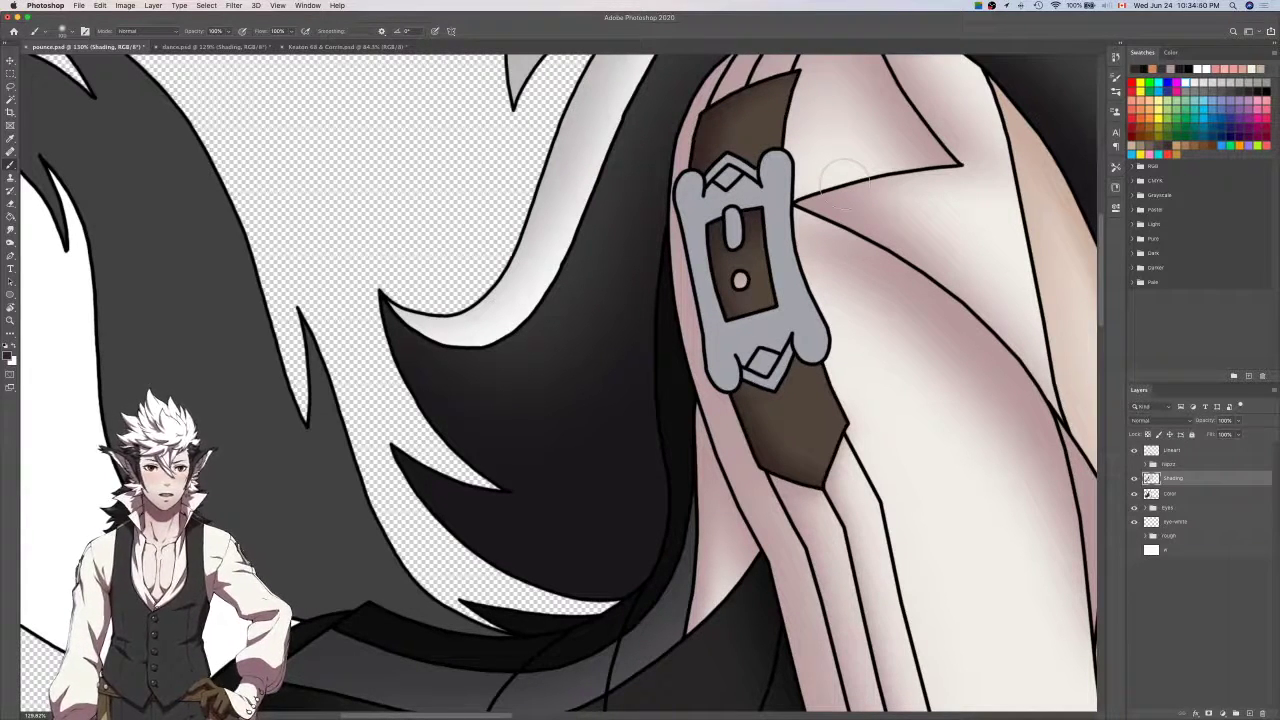
Save the document and select the tail's white area with the Magic Wand on the Color layer.
scroll(845, 180, down, 2)
key(alt+bracketleft)
key(w)
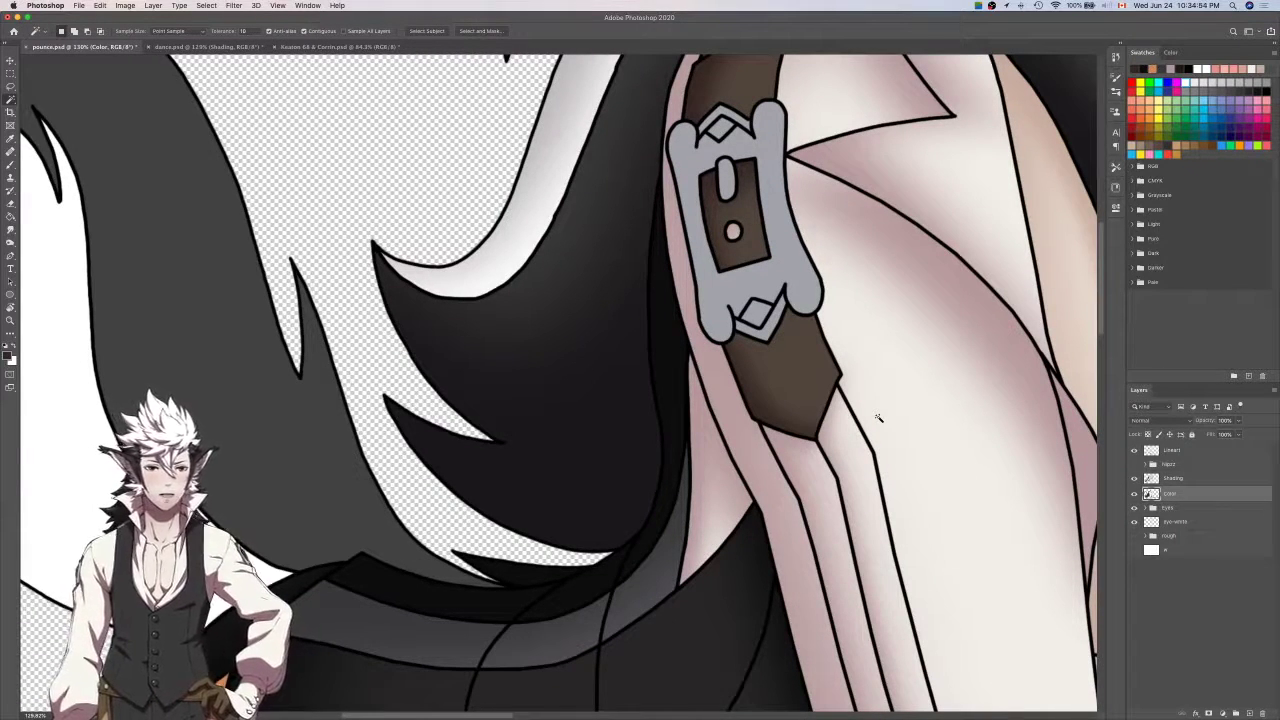
scroll(878, 418, down, 5)
key(super+s)
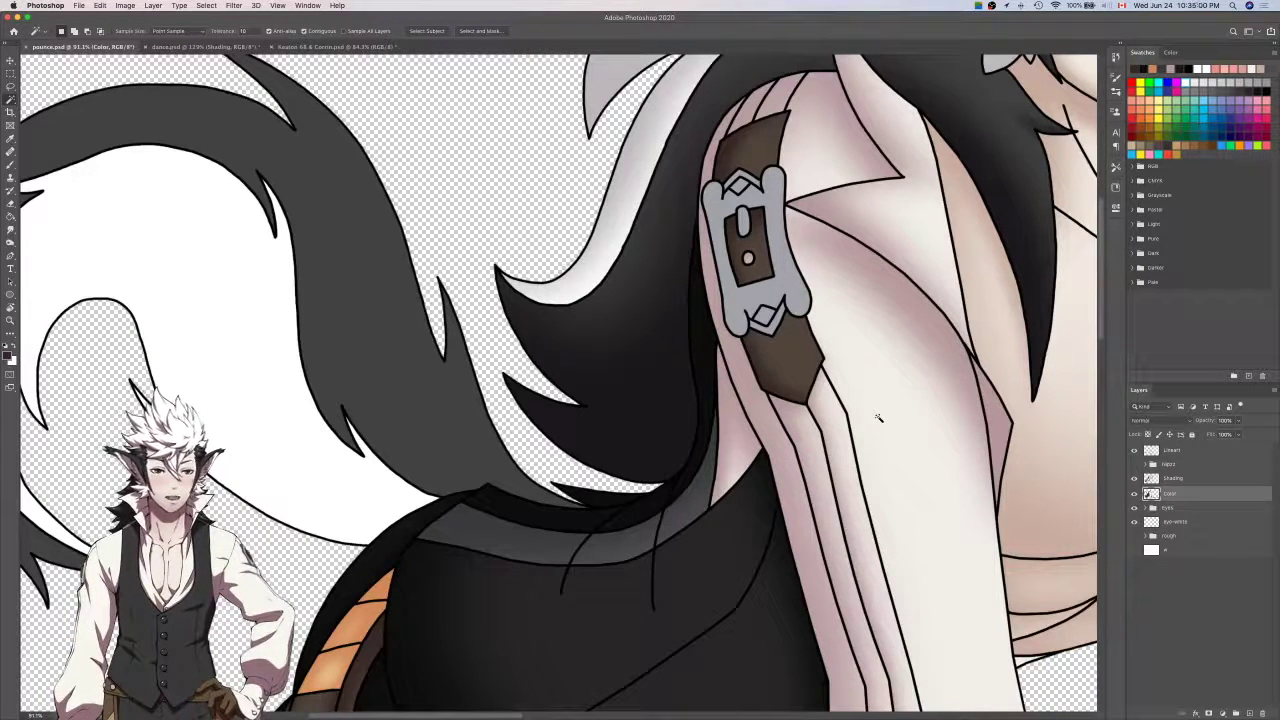
scroll(879, 418, left, 10)
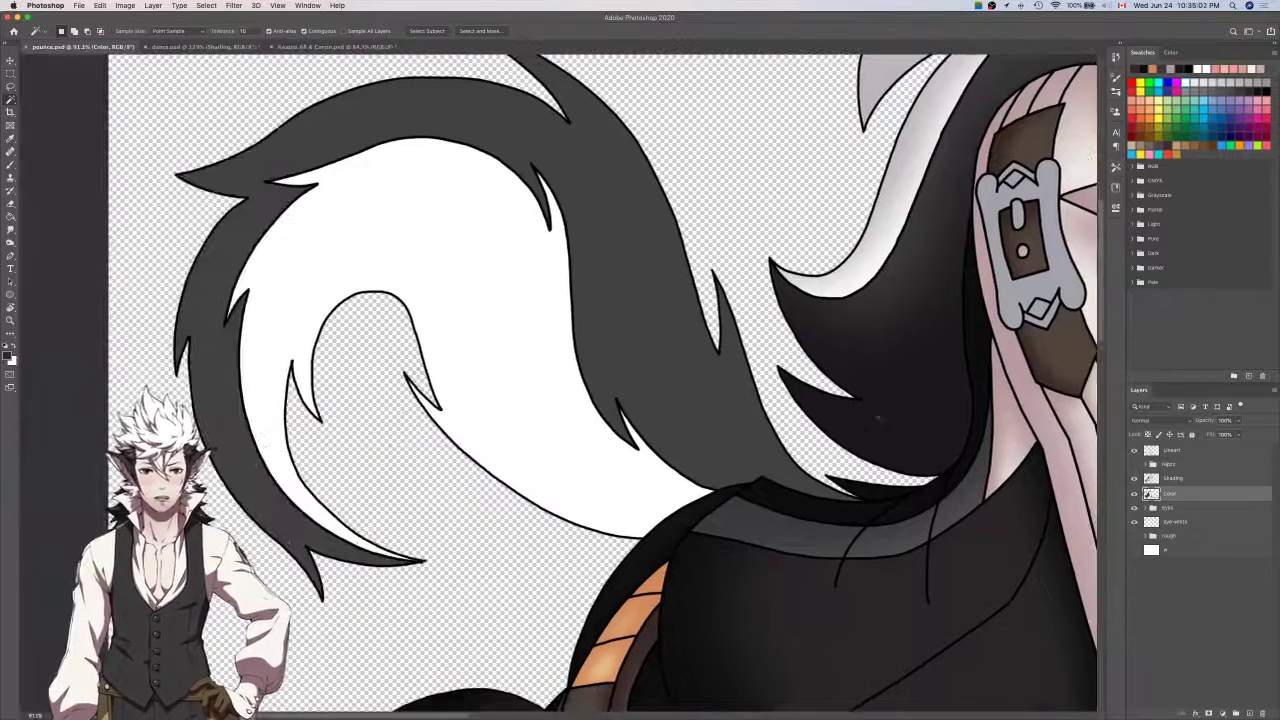
click(793, 407)
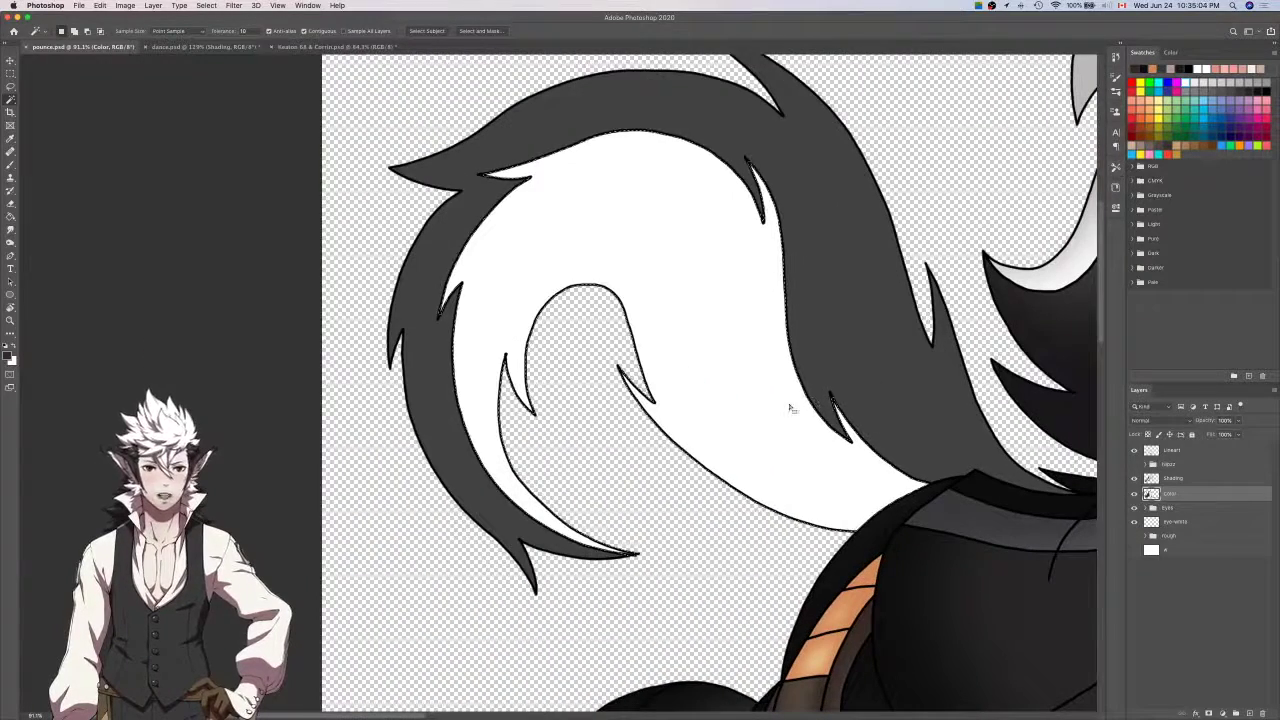
key(l)
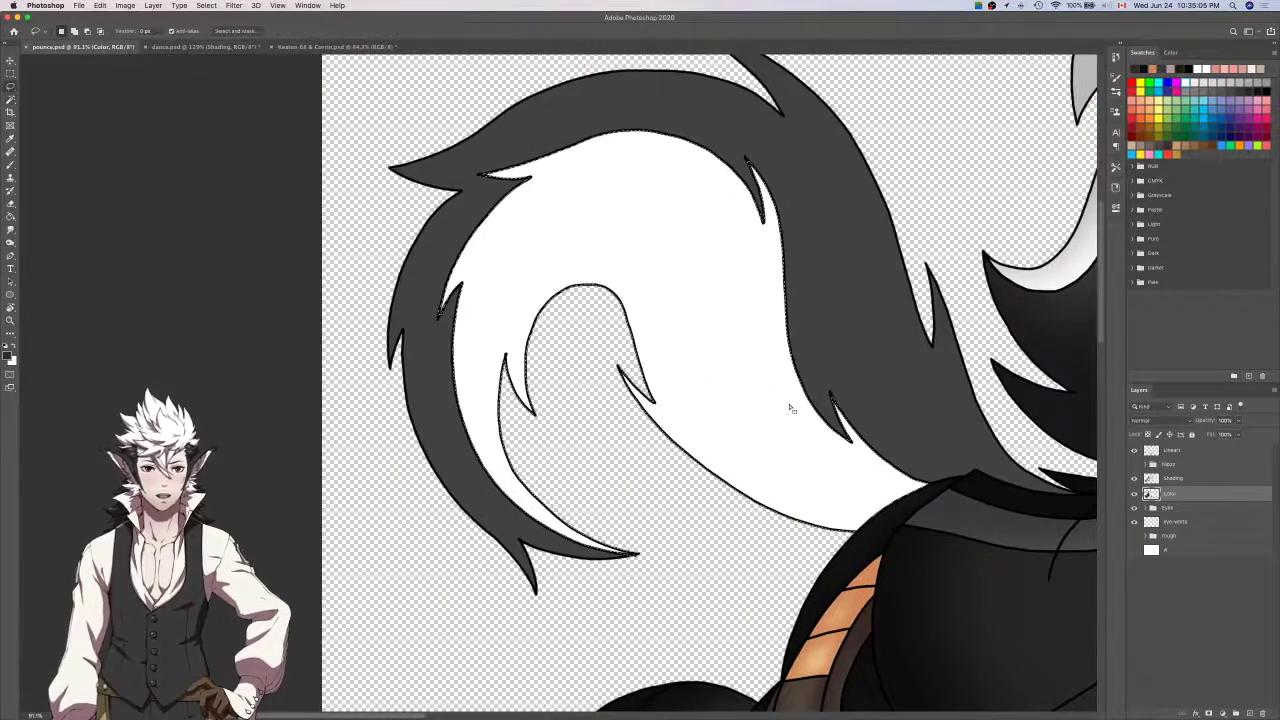
Make the Shading layer active, hide the Color layer to sample the mane's light gray shading color, and show the Color layer again.
click(1172, 479)
click(1134, 496)
key(i)
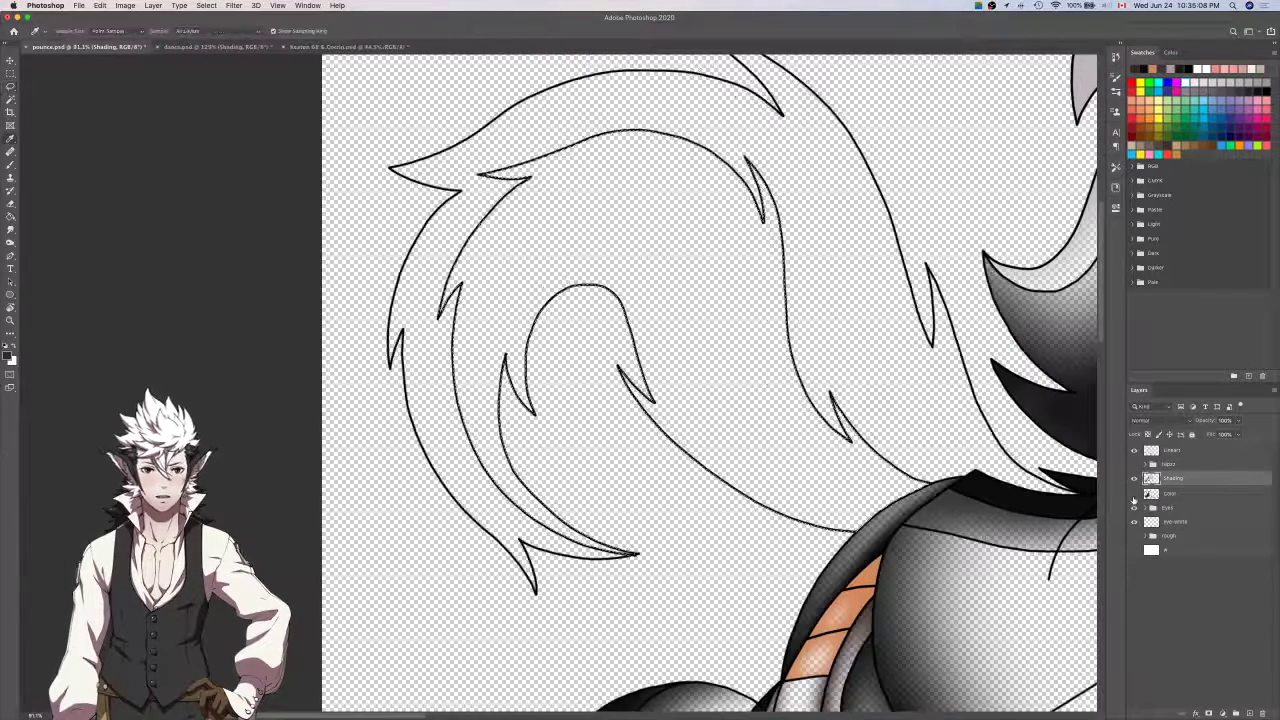
click(1134, 495)
scroll(905, 412, down, 5)
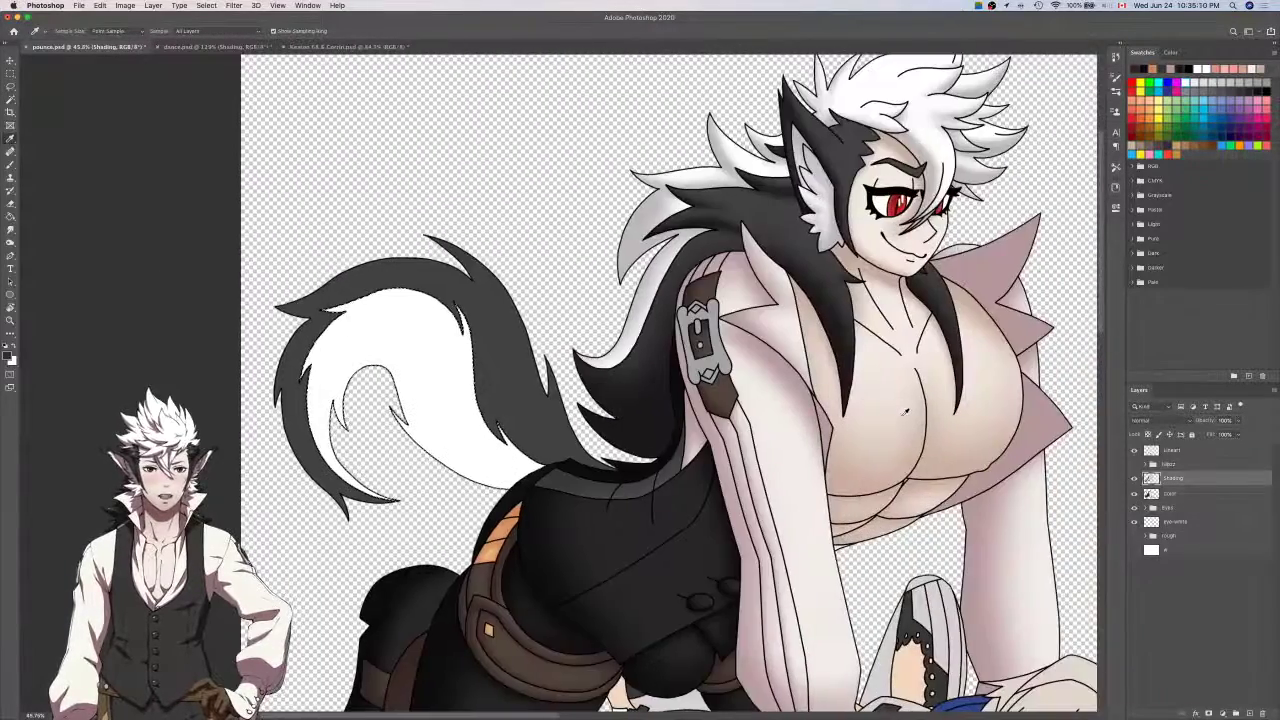
click(1134, 494)
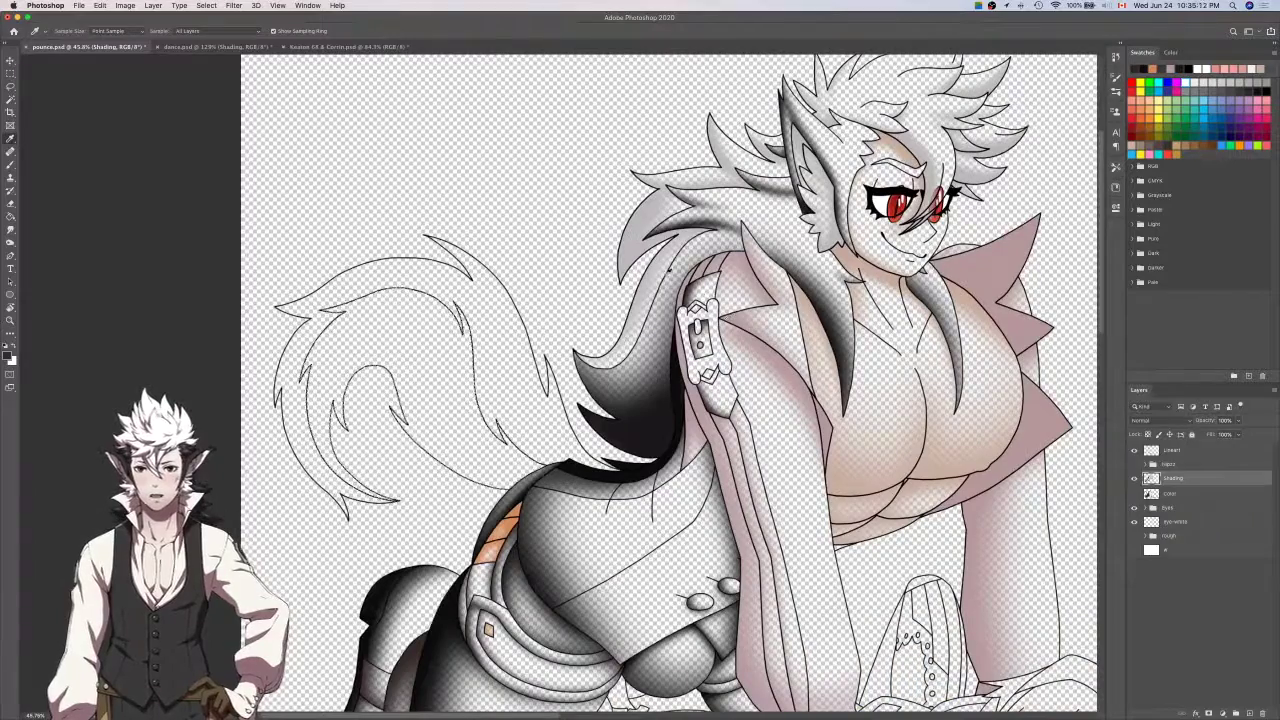
click(632, 252)
click(1133, 496)
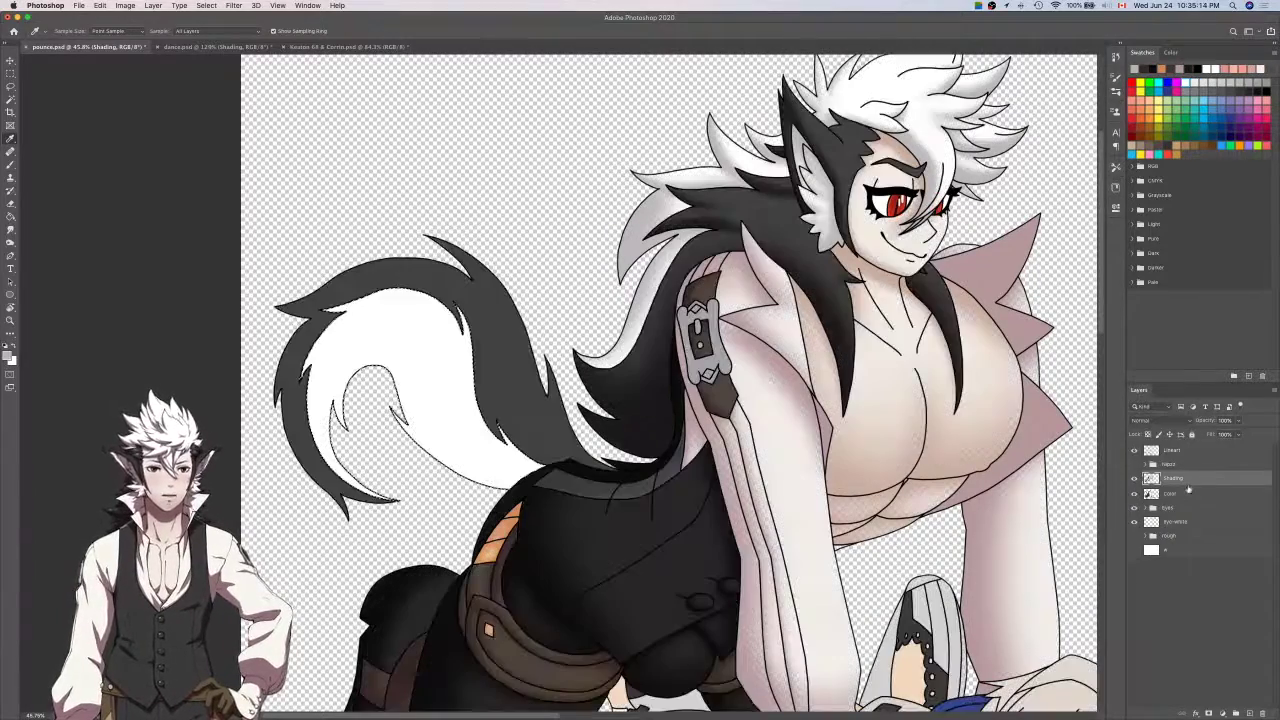
drag(952, 468, 1010, 450)
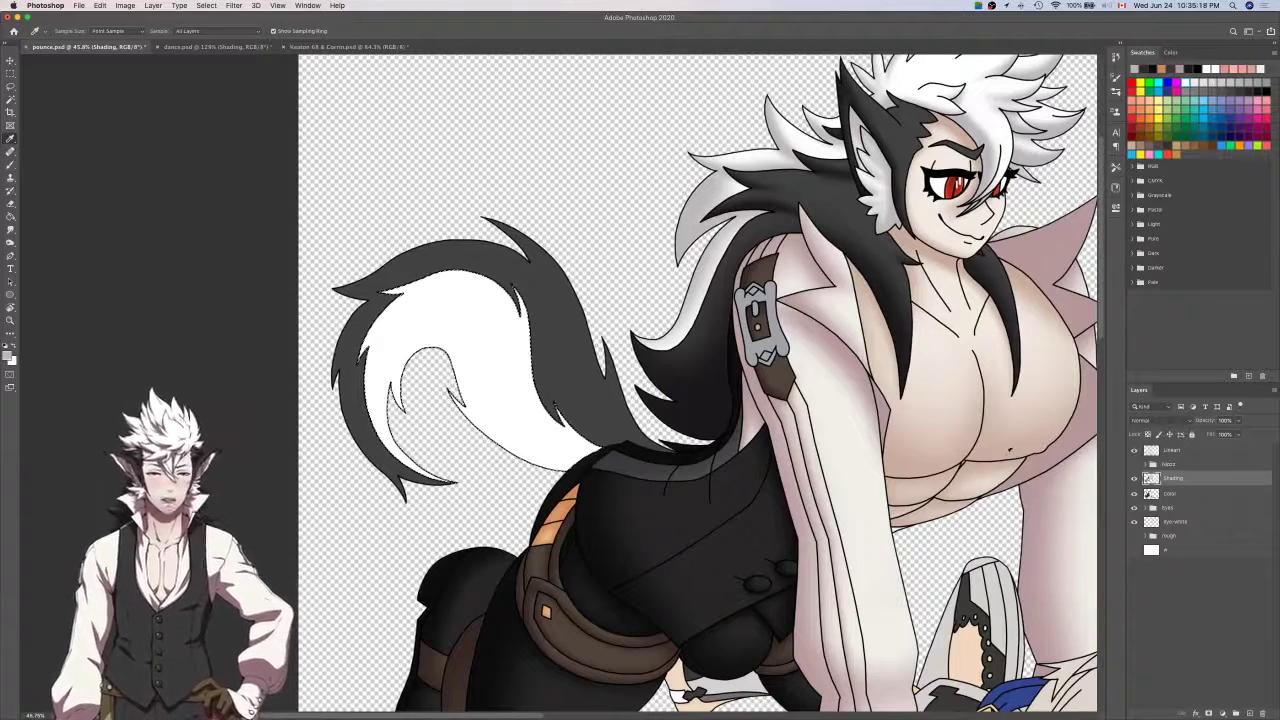
Try brushing soft gray shading along the outer edge of the tail's white area, undoing the strokes.
key(b)
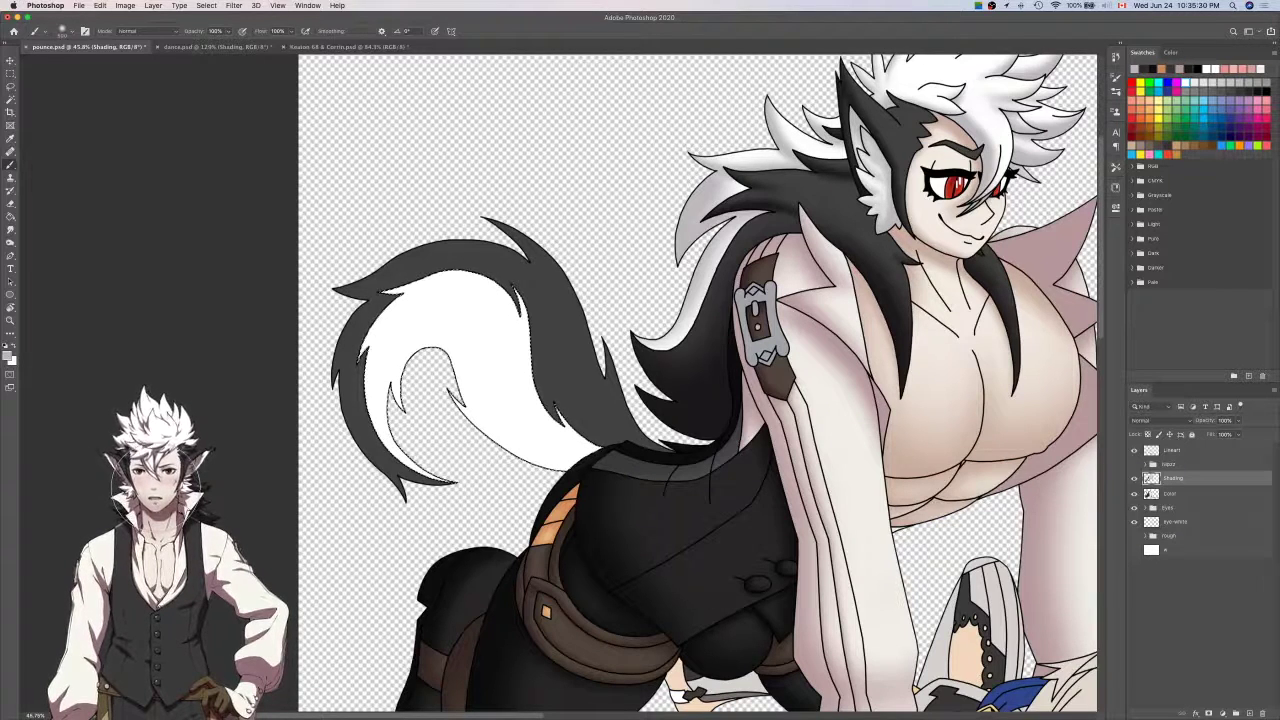
key(ctrl+d)
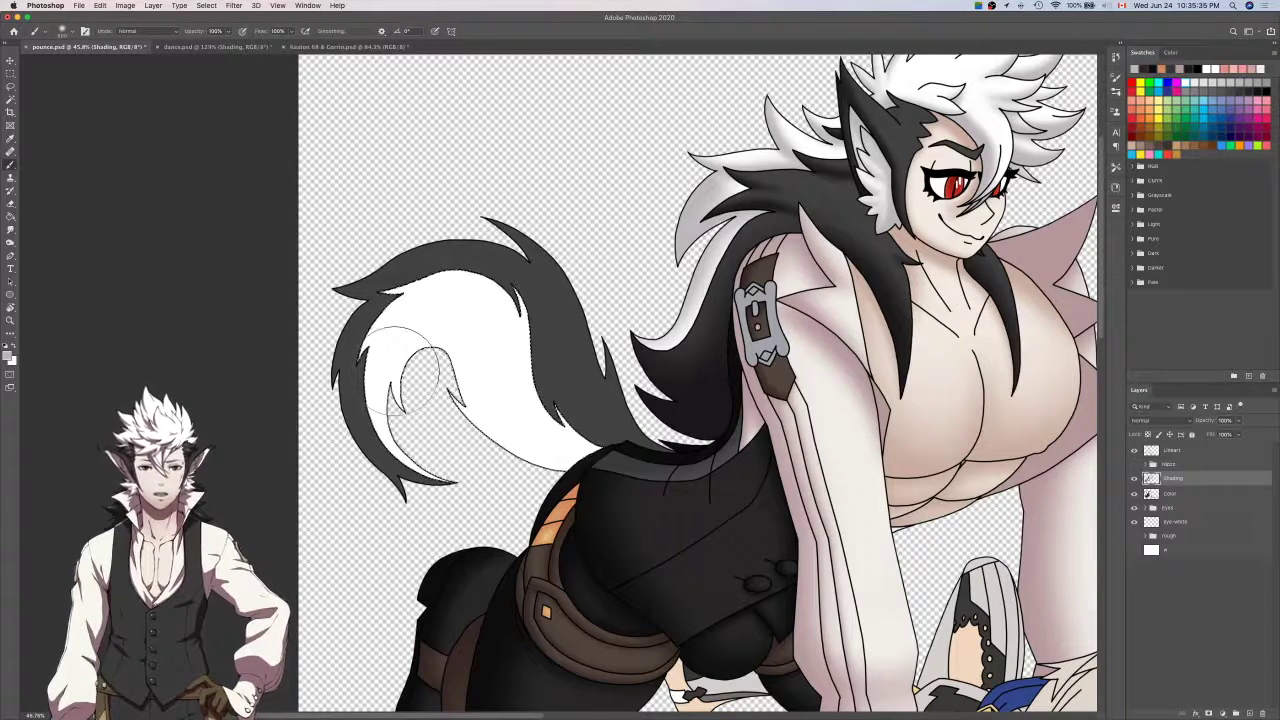
scroll(403, 370, left, 3)
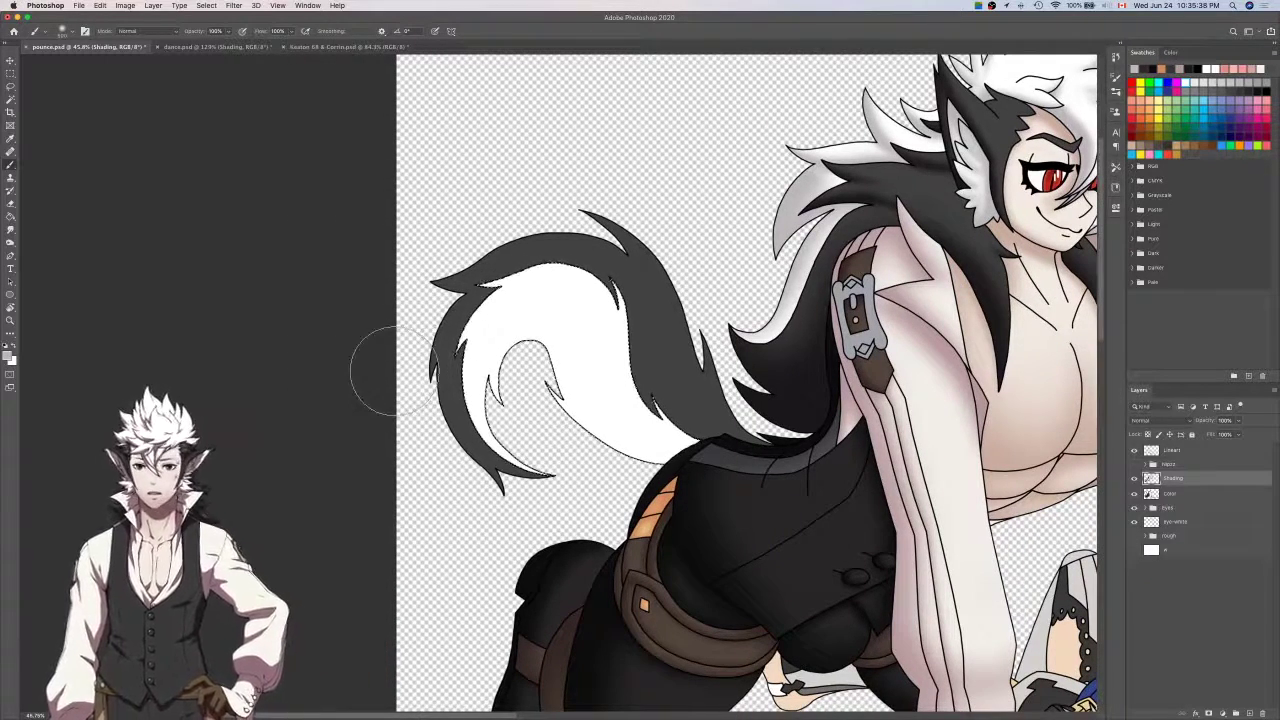
mouse_move(726, 427)
mouse_down()
mouse_move(626, 260)
mouse_move(722, 408)
mouse_move(573, 256)
mouse_move(748, 424)
mouse_up()
key(super+z)
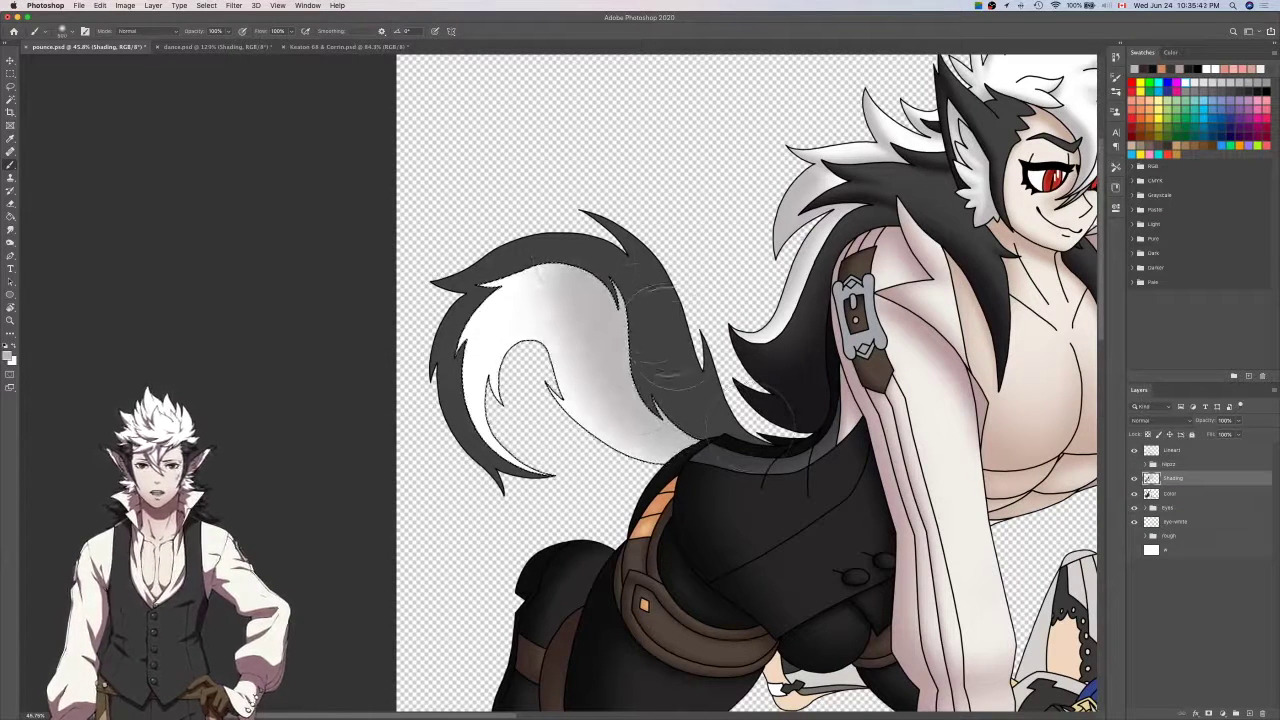
key(super+z)
key(super+z)
key(super+z)
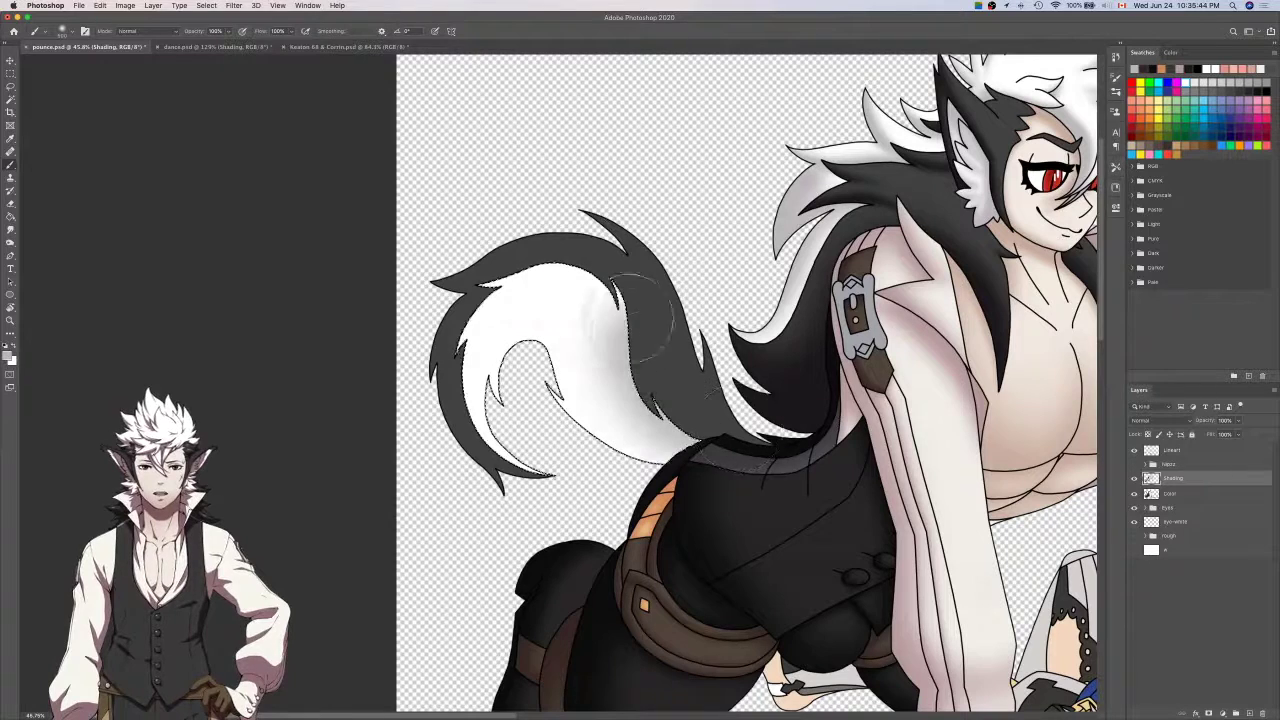
Try different broad gray brush strokes along the inner and outer curves of the tail's white area, undoing each attempt.
drag(630, 318, 394, 360)
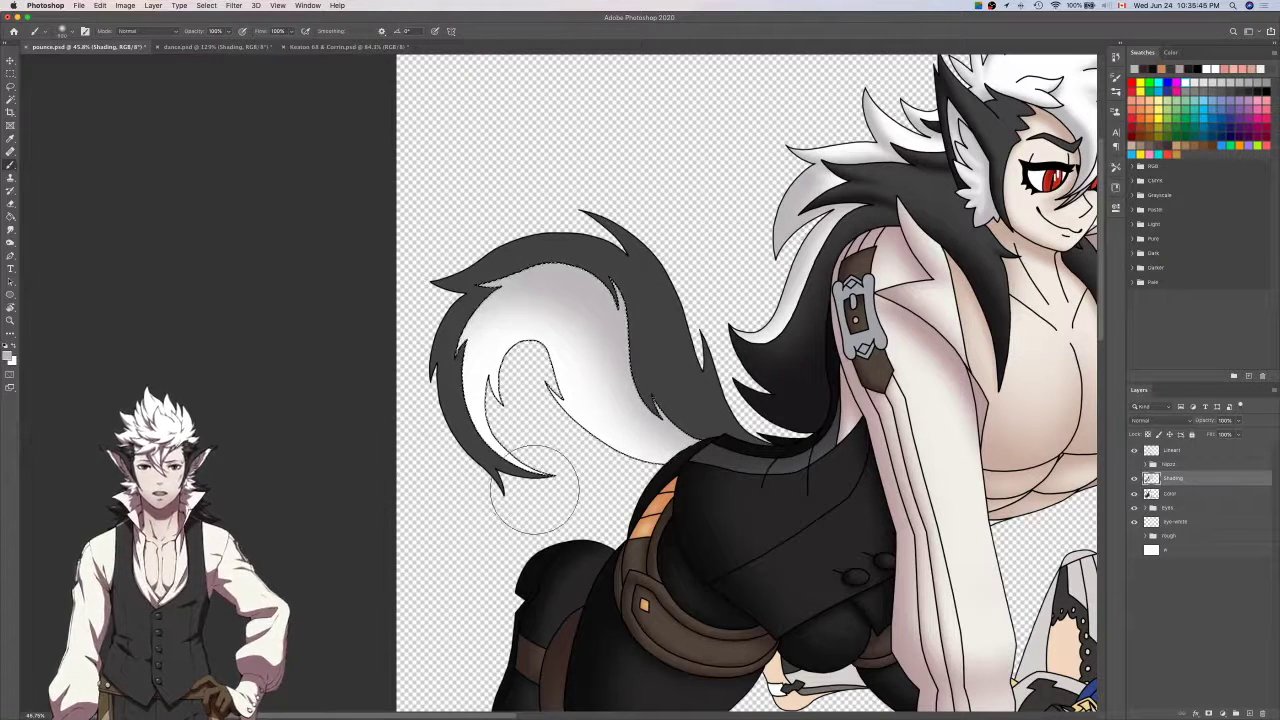
key(super+z)
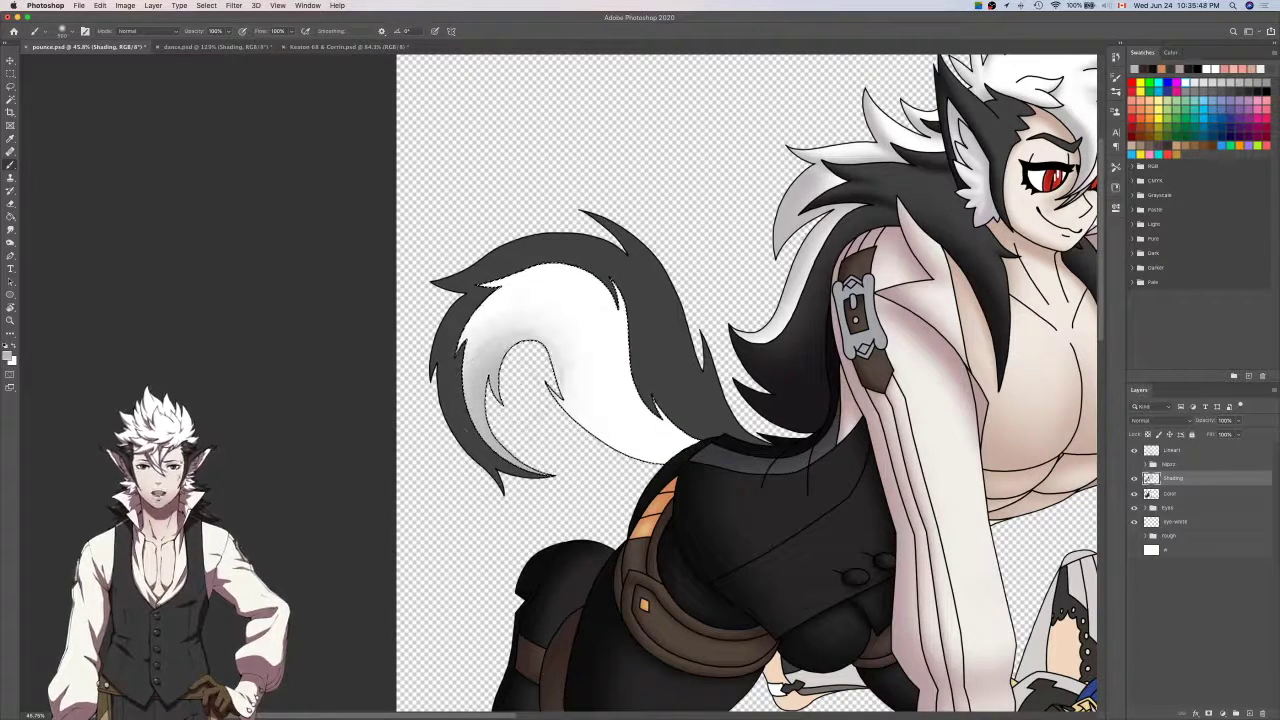
key(super+z)
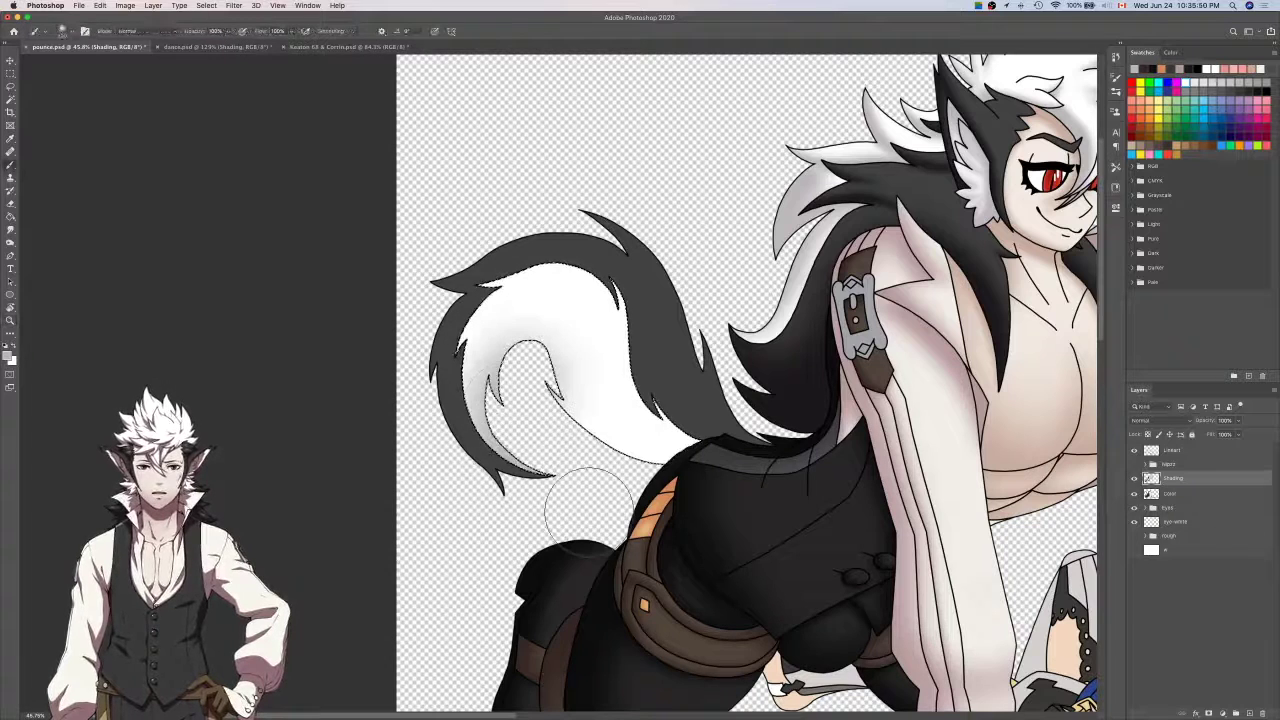
key(super+z)
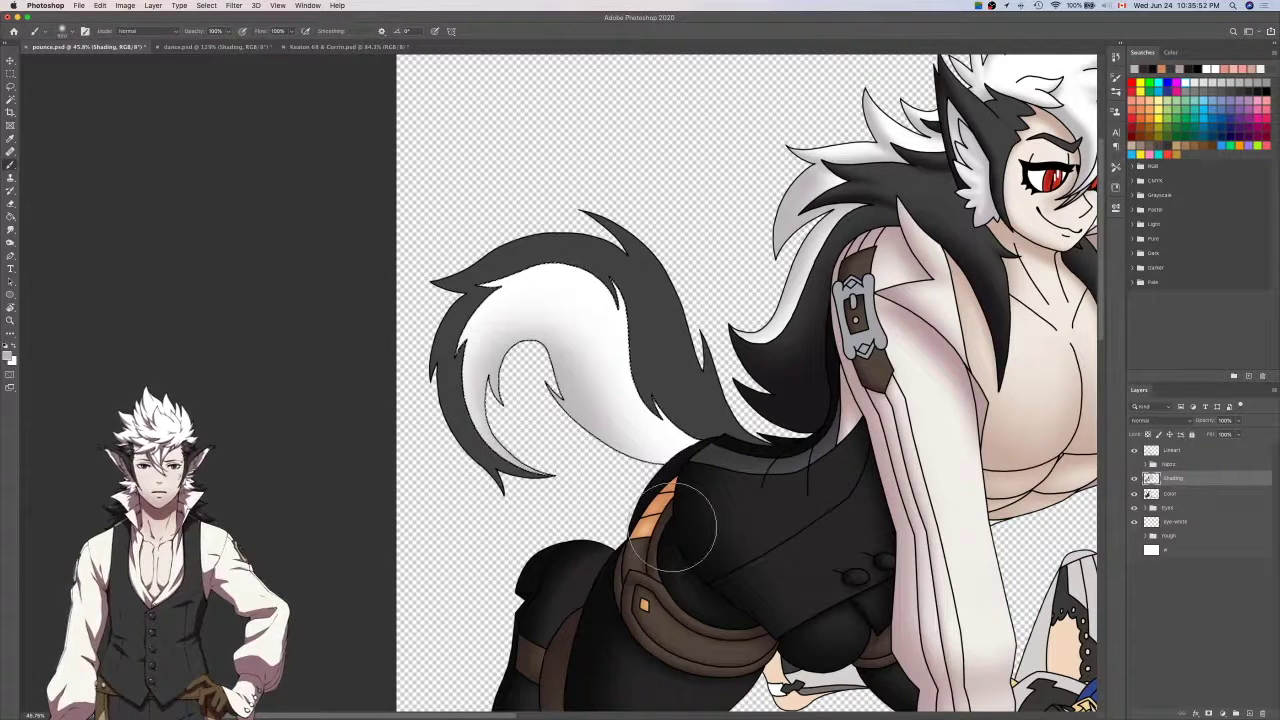
scroll(650, 500, up, 2)
scroll(650, 500, left, 2)
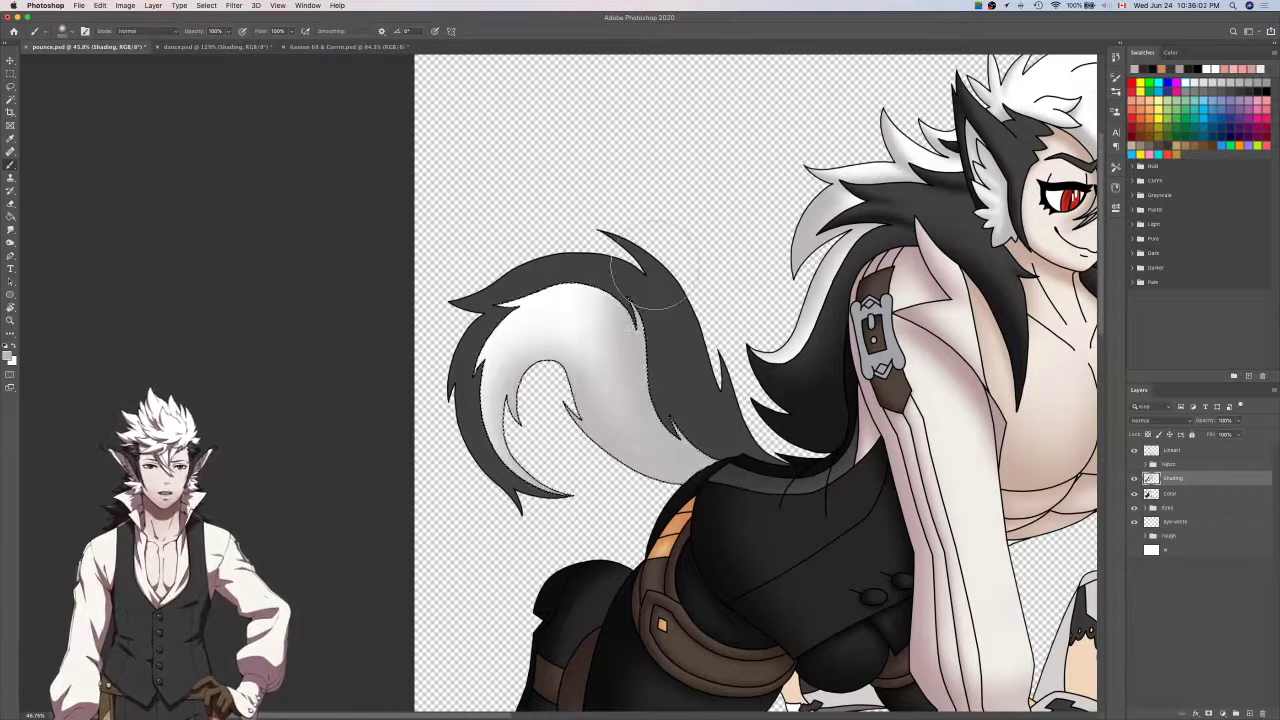
key(super+z)
key(super+z)
key(super+z)
key(super+z)
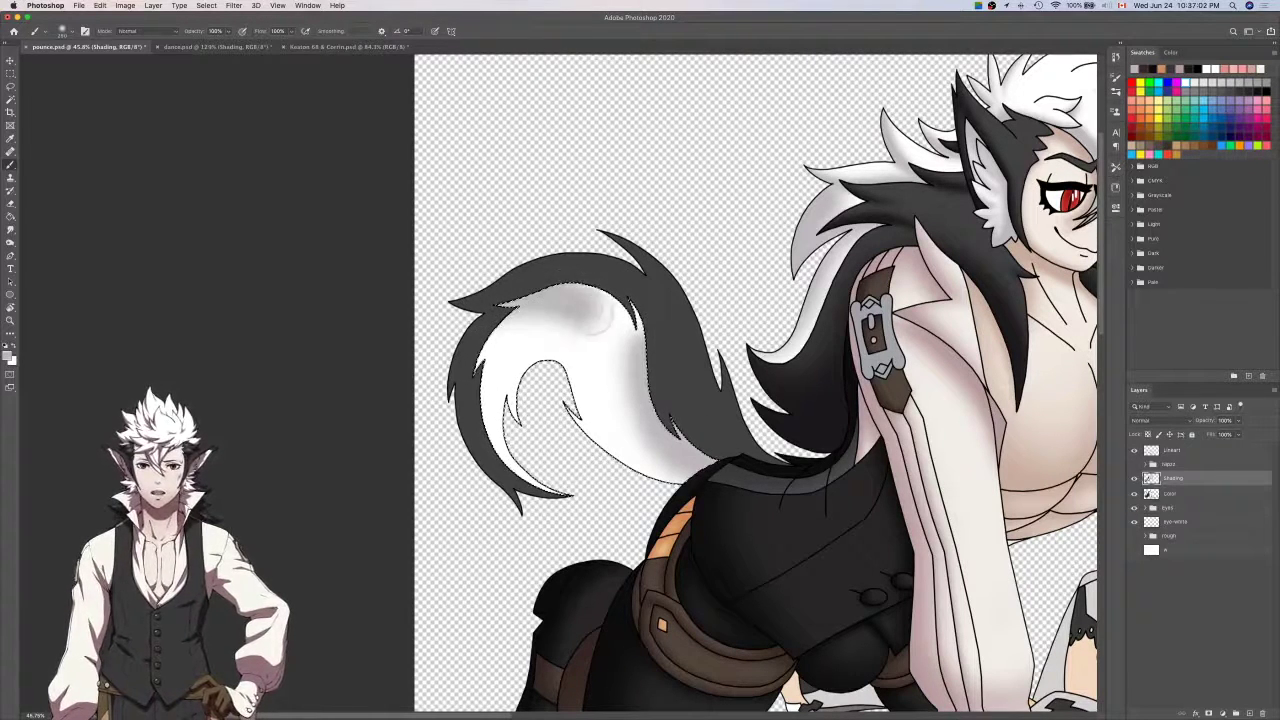
Brush soft gray shading with a smaller brush along the upper and outer edges of the tail's white area, undoing excess strokes.
drag(625, 383, 680, 408)
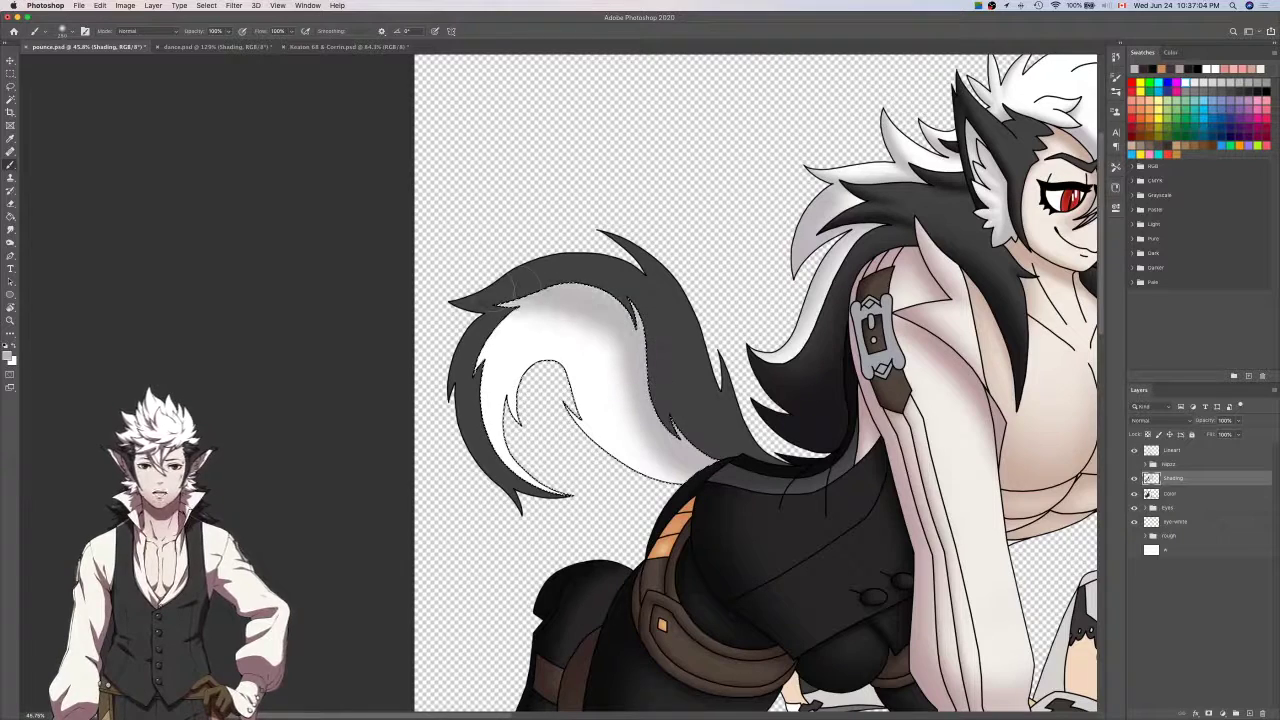
drag(516, 289, 567, 298)
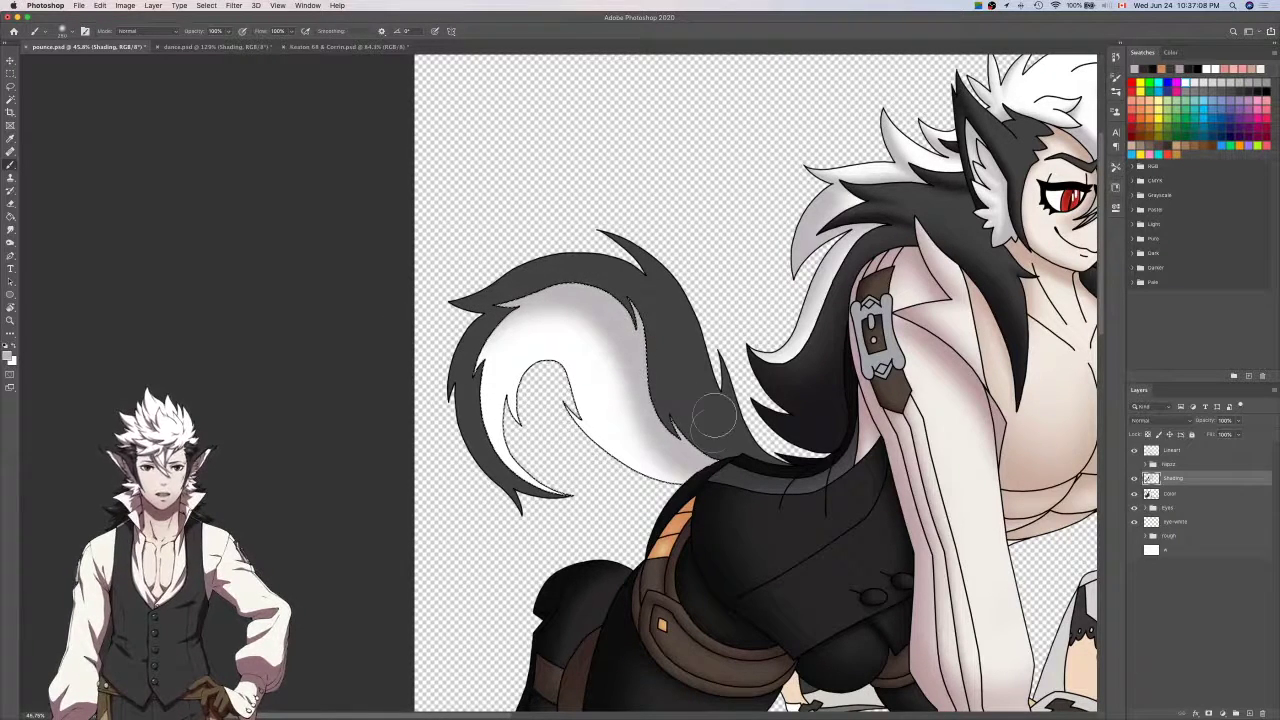
key(super+z)
key(super+z)
key(super+z)
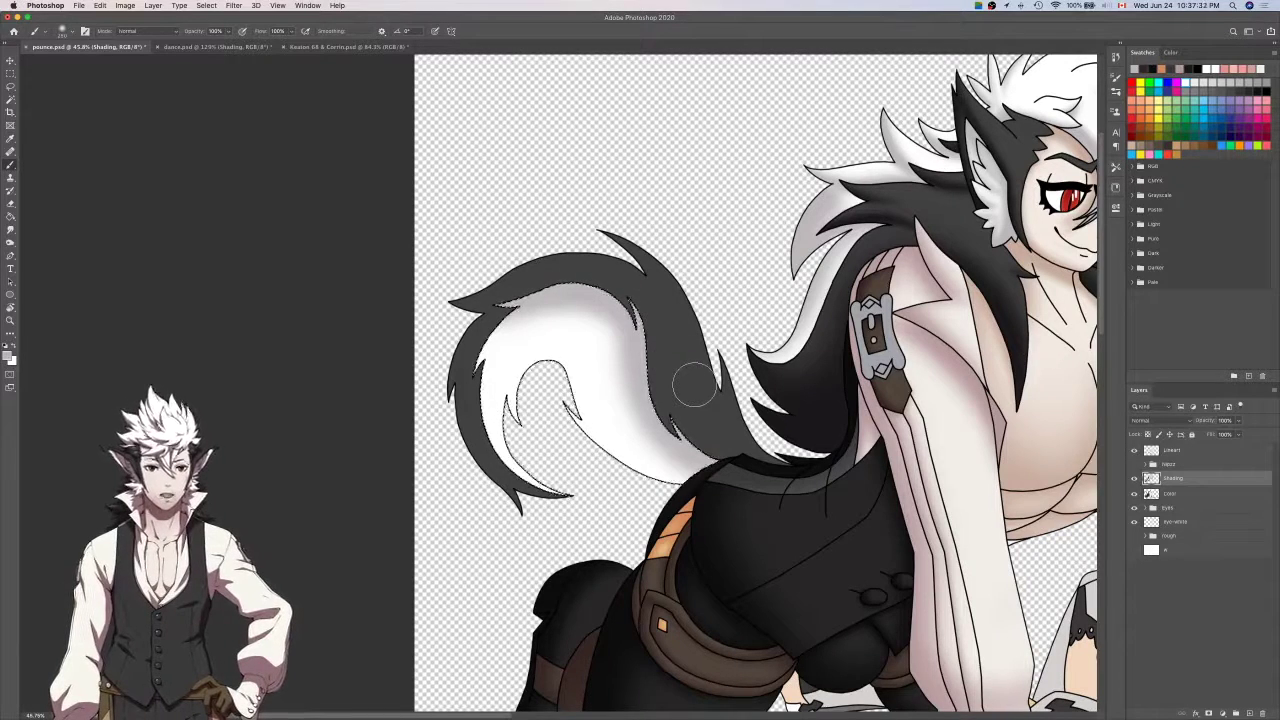
Try shading the inner curve of the tail's white area with the small brush, and undo it.
scroll(537, 450, up, 3)
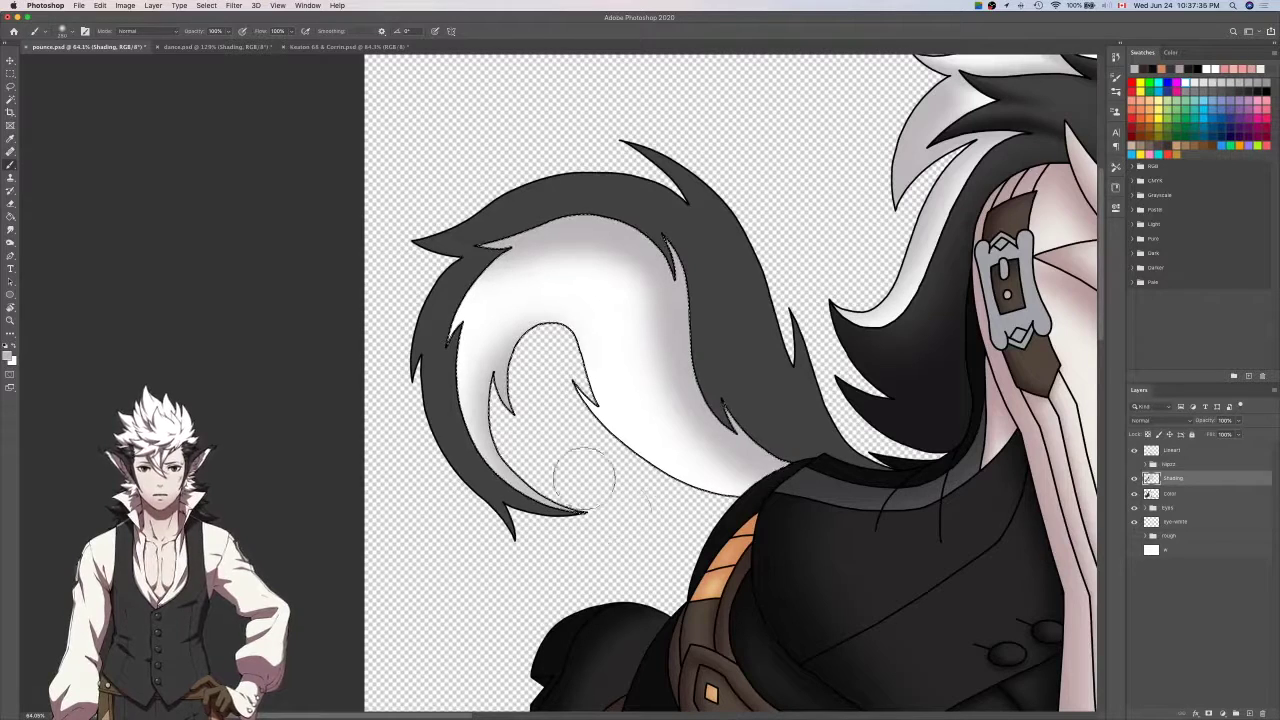
key(super+z)
key(e)
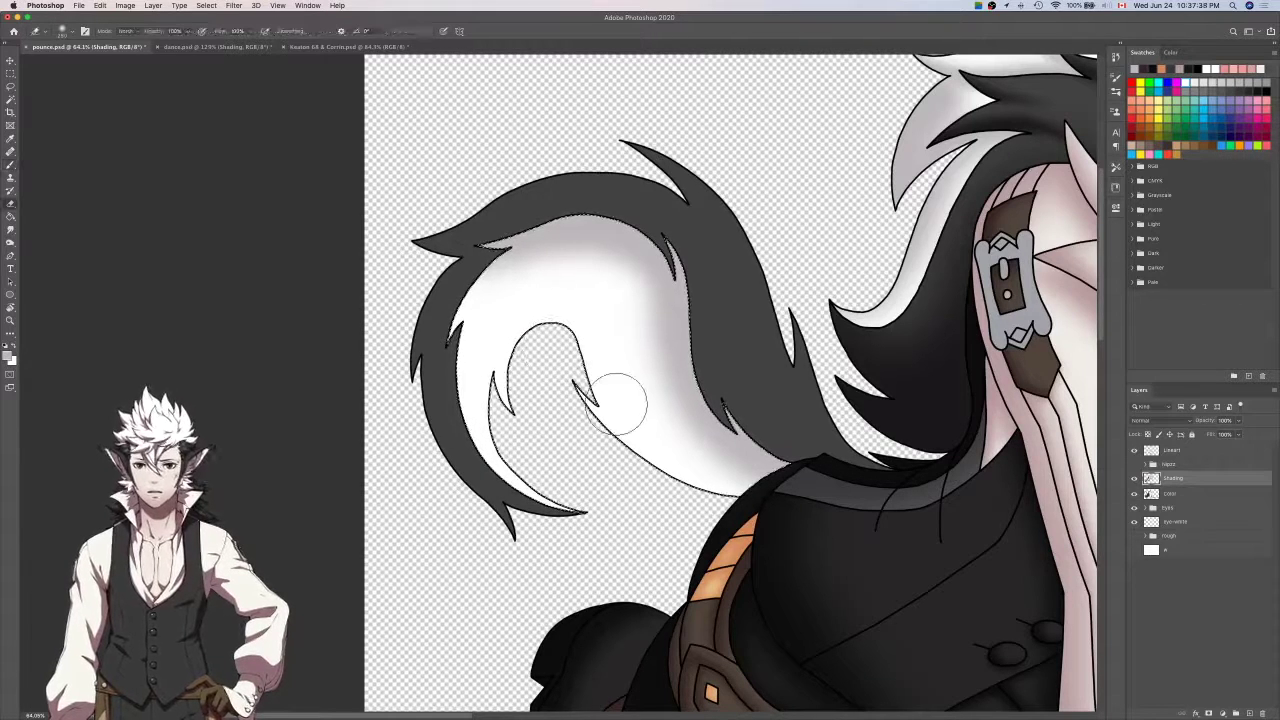
key(b)
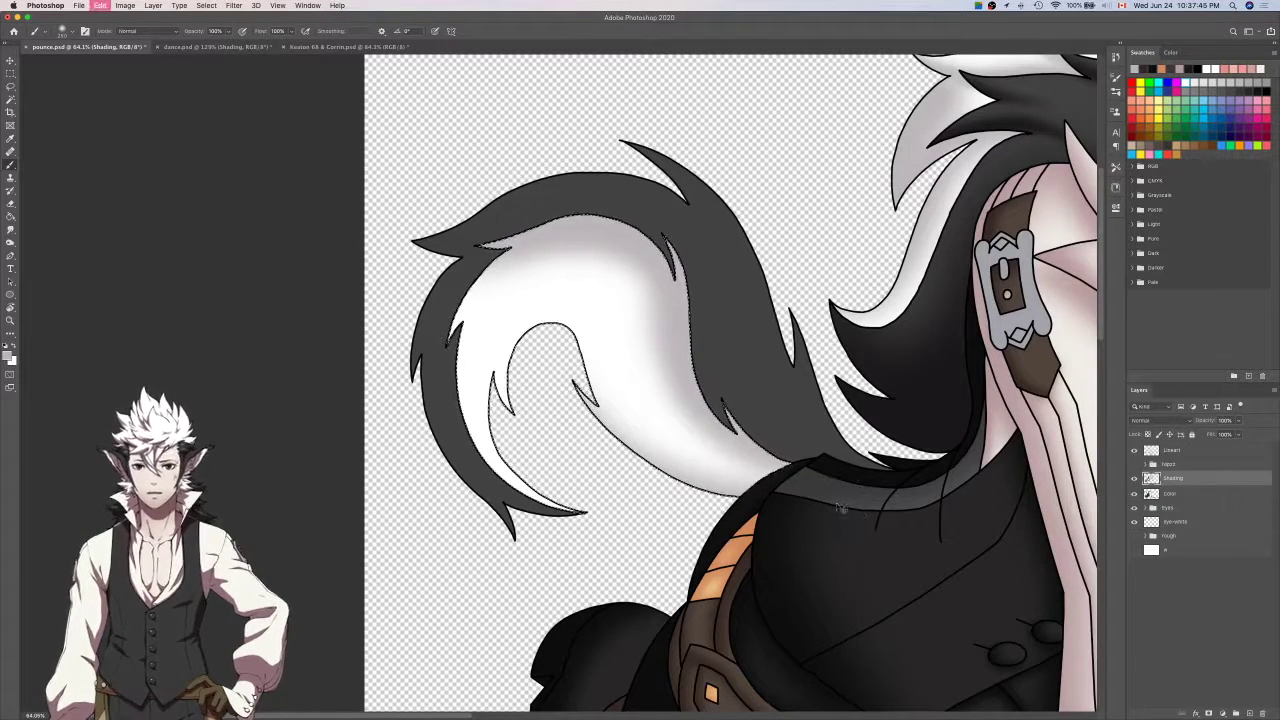
Shade the inner curve and lower edge of the tail's white area with a larger soft brush, undo the extra stroke, and clear the selection.
key(bracketright)
key(bracketright)
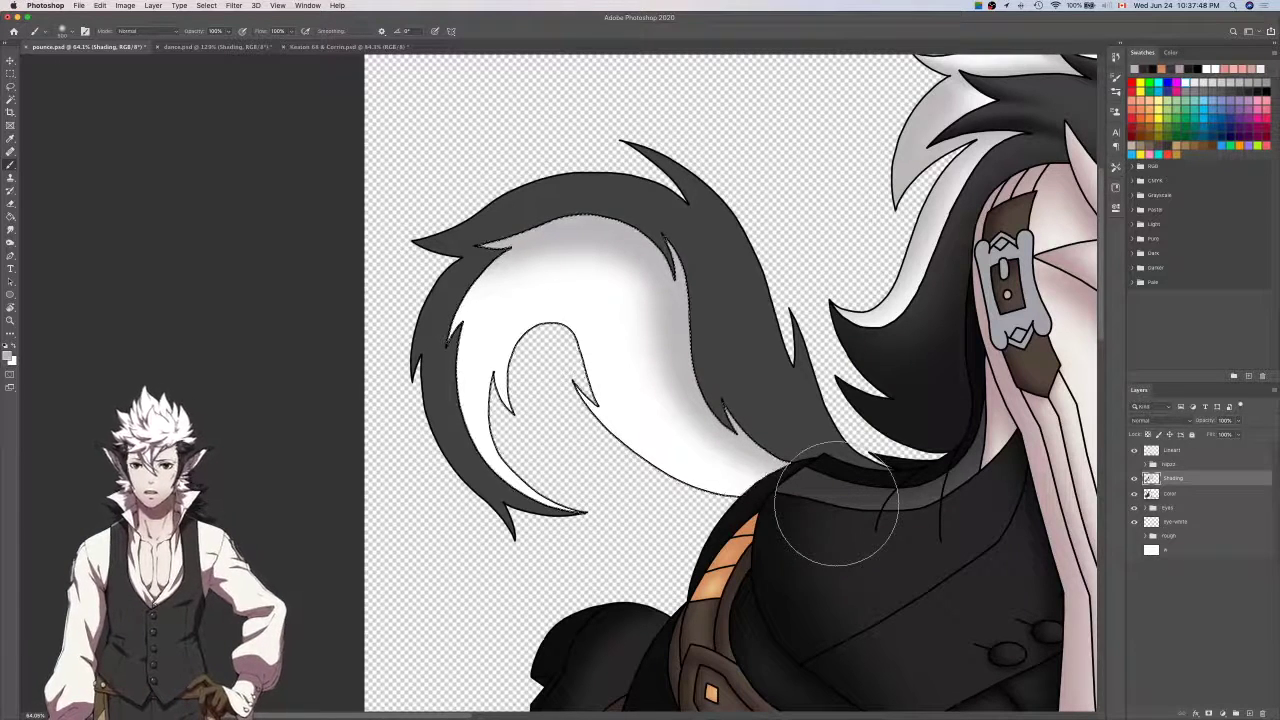
mouse_move(597, 512)
mouse_down()
mouse_move(543, 329)
mouse_move(829, 543)
mouse_up()
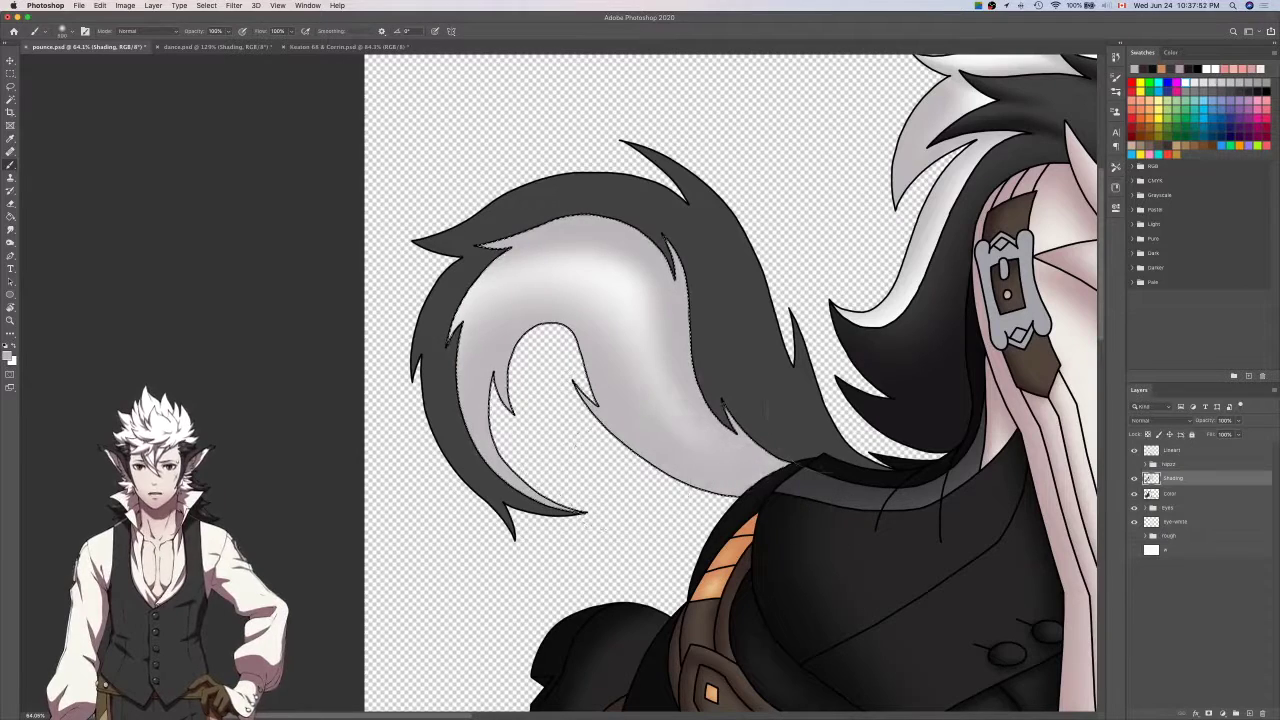
drag(551, 194, 470, 366)
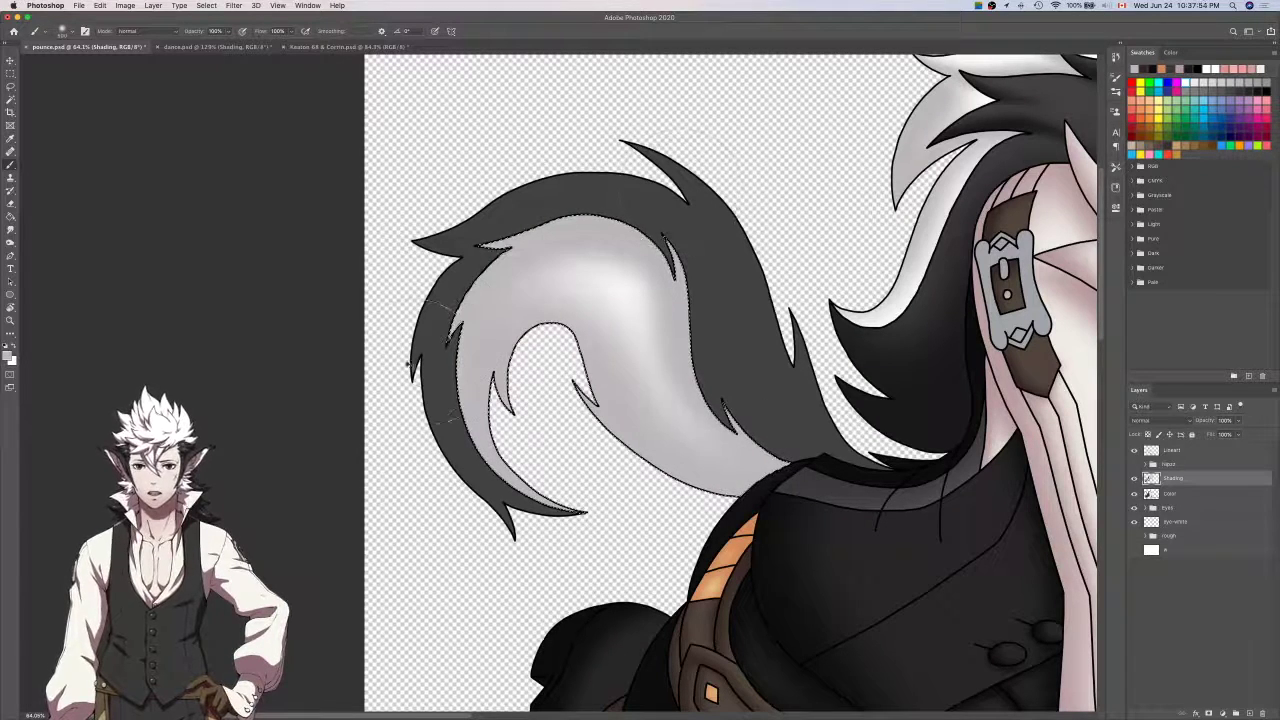
key(super+z)
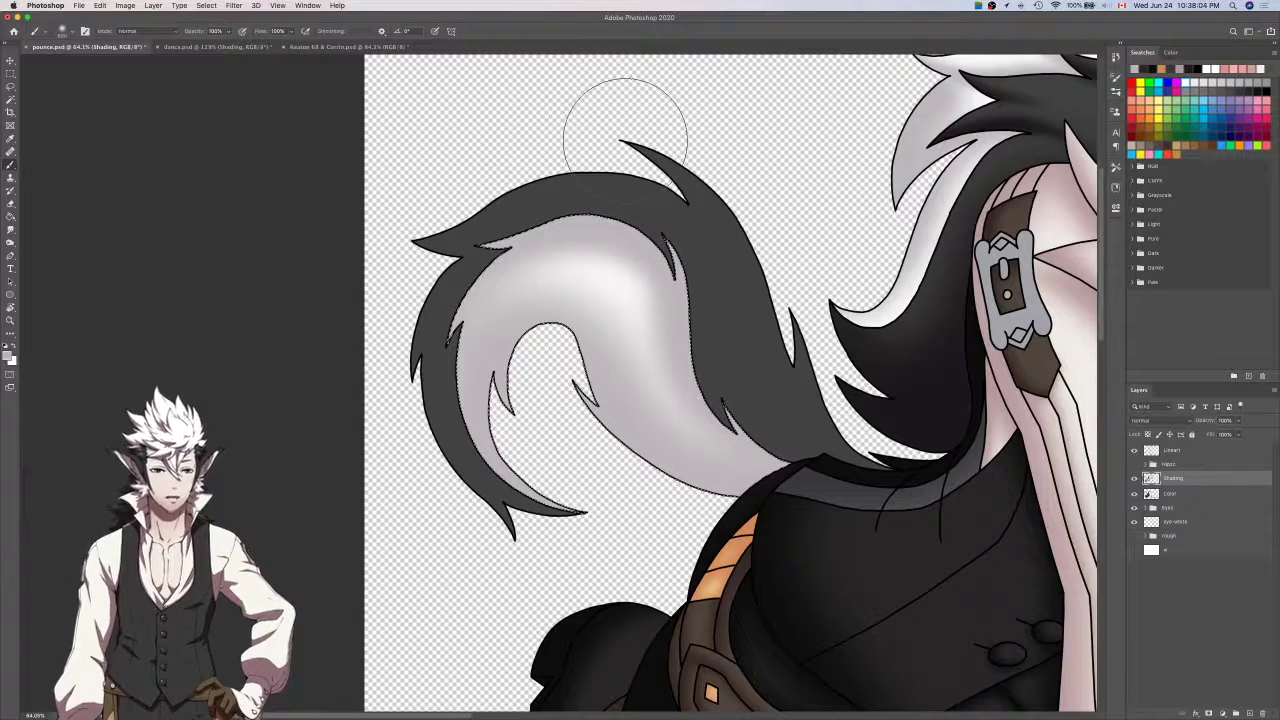
key(super+d)
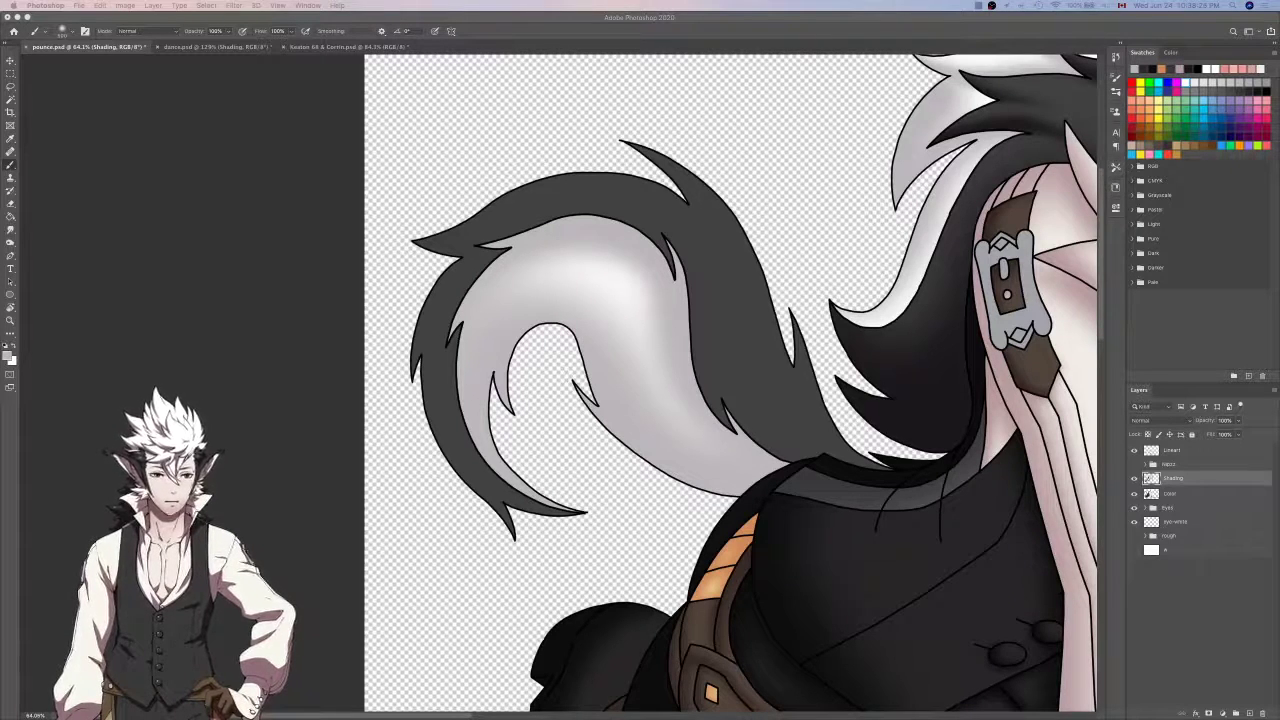
Save the document and hide the Color layer to inspect the character's shading on its own.
scroll(913, 422, down, 4)
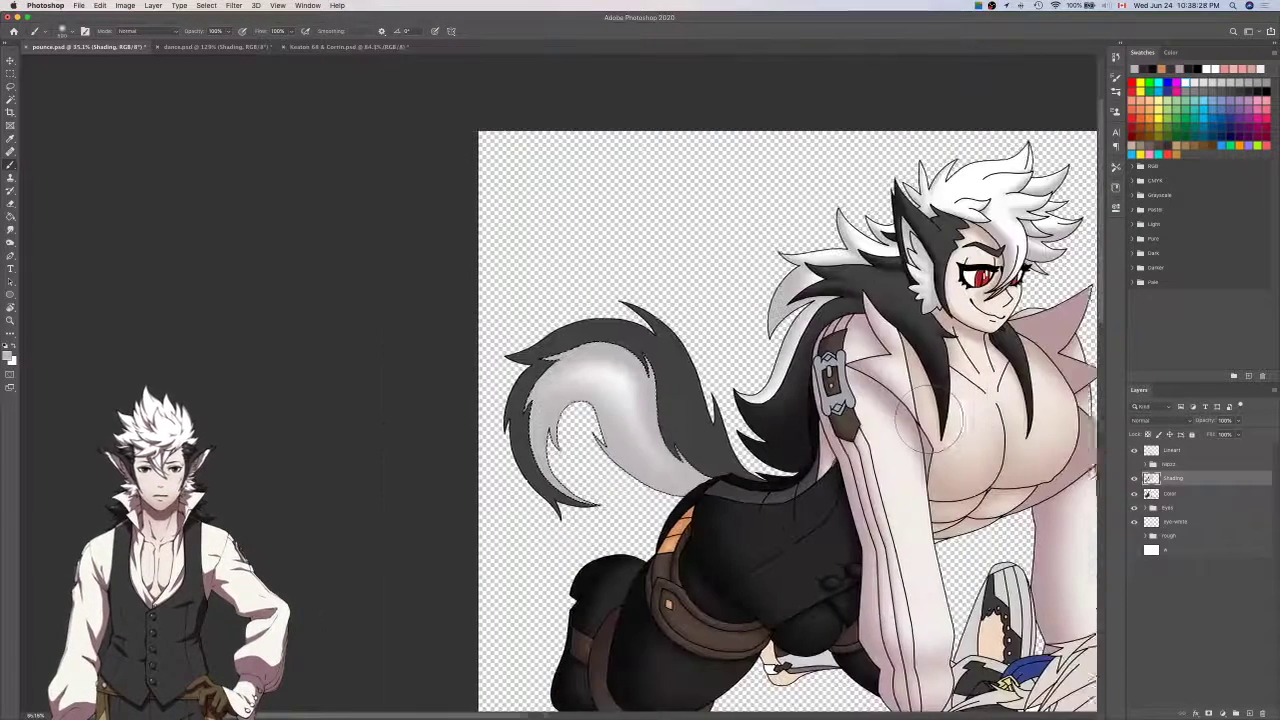
scroll(960, 416, right, 3)
scroll(960, 416, down, 4)
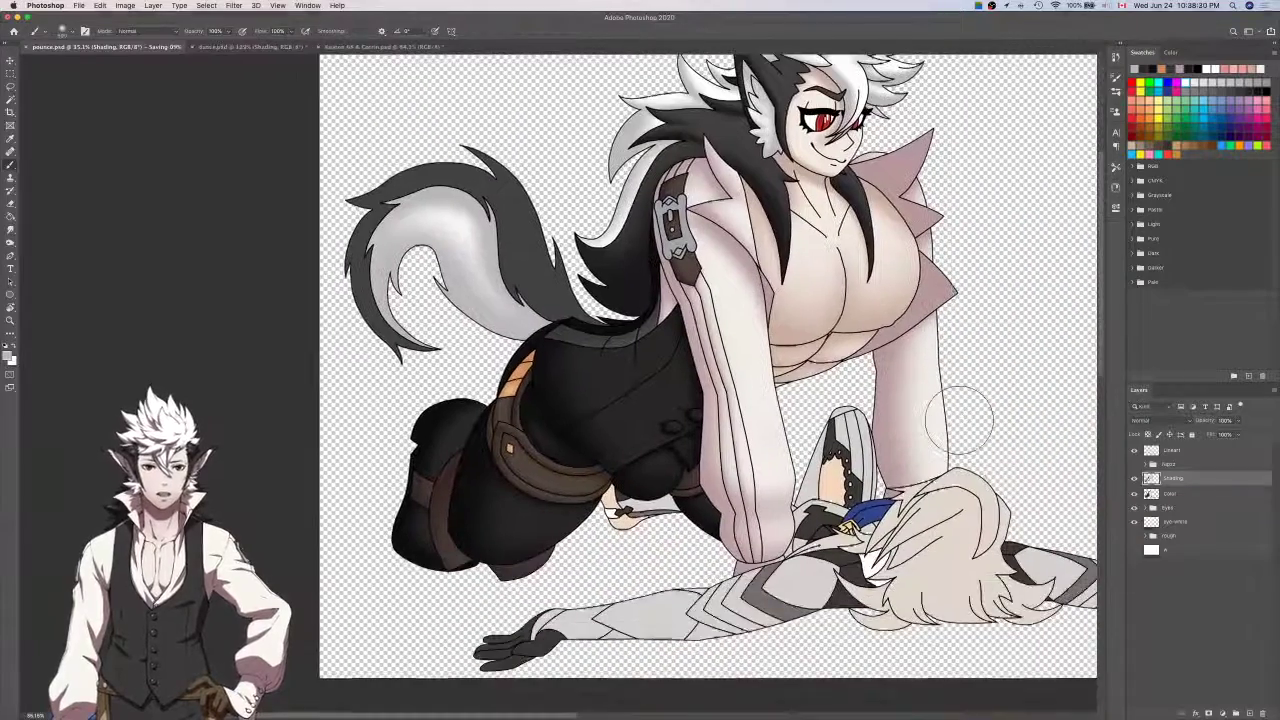
click(1134, 493)
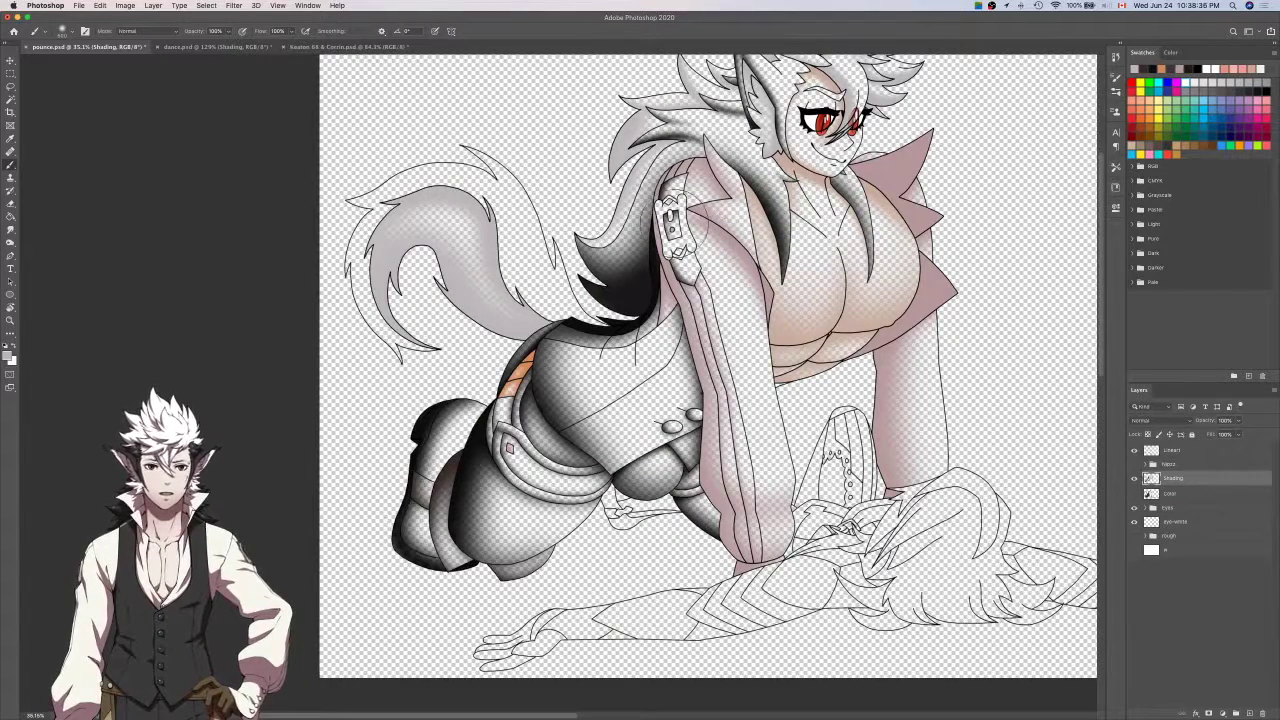
scroll(820, 385, up, 2)
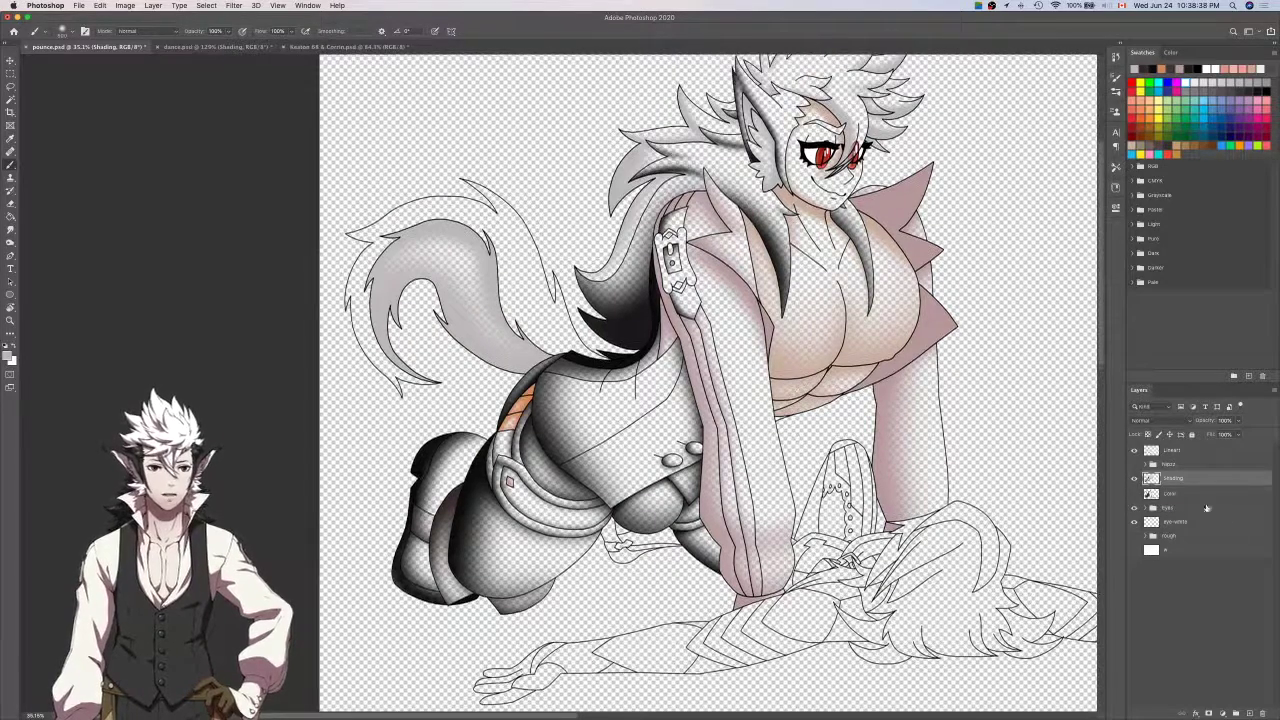
Show the Color layer again and select the tail's dark gray area on it with the Magic Wand.
click(1146, 494)
click(1135, 494)
scroll(780, 380, left, 3)
key(w)
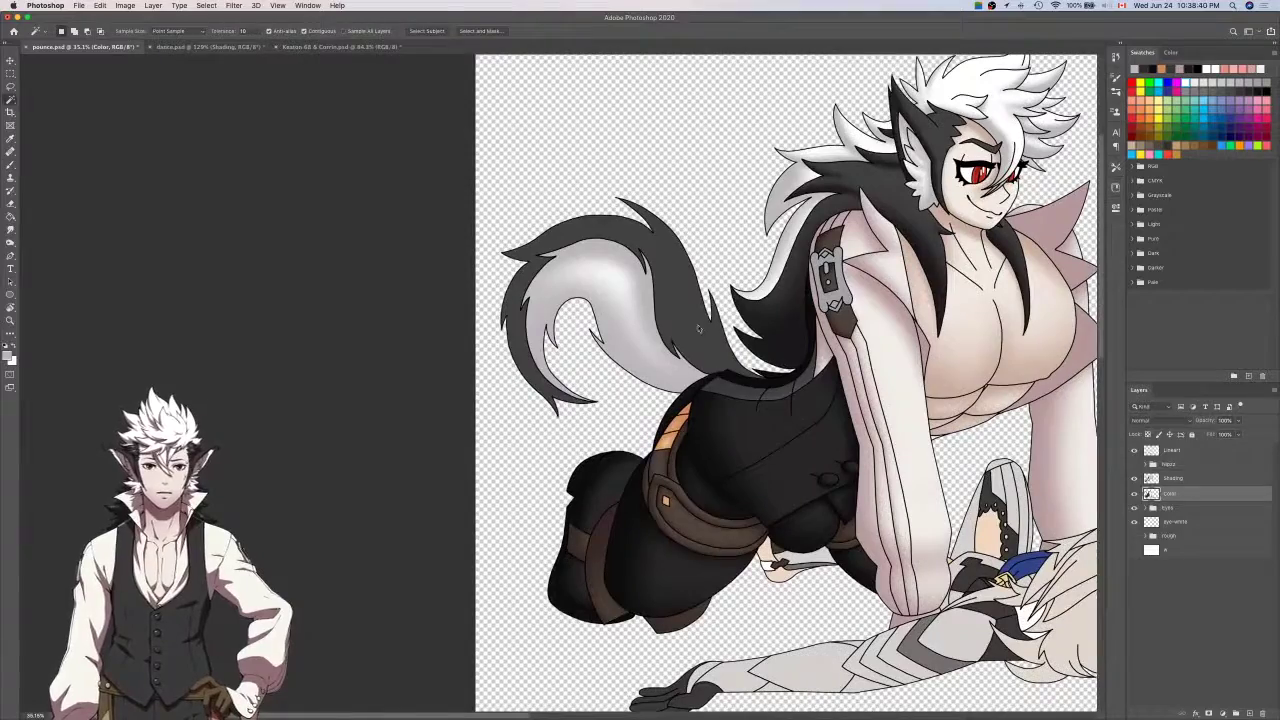
click(700, 330)
Sample the black shading color from the tail in dance.psd and make the Shading layer active in pounce.psd.
key(i)
key(ctrl+Tab)
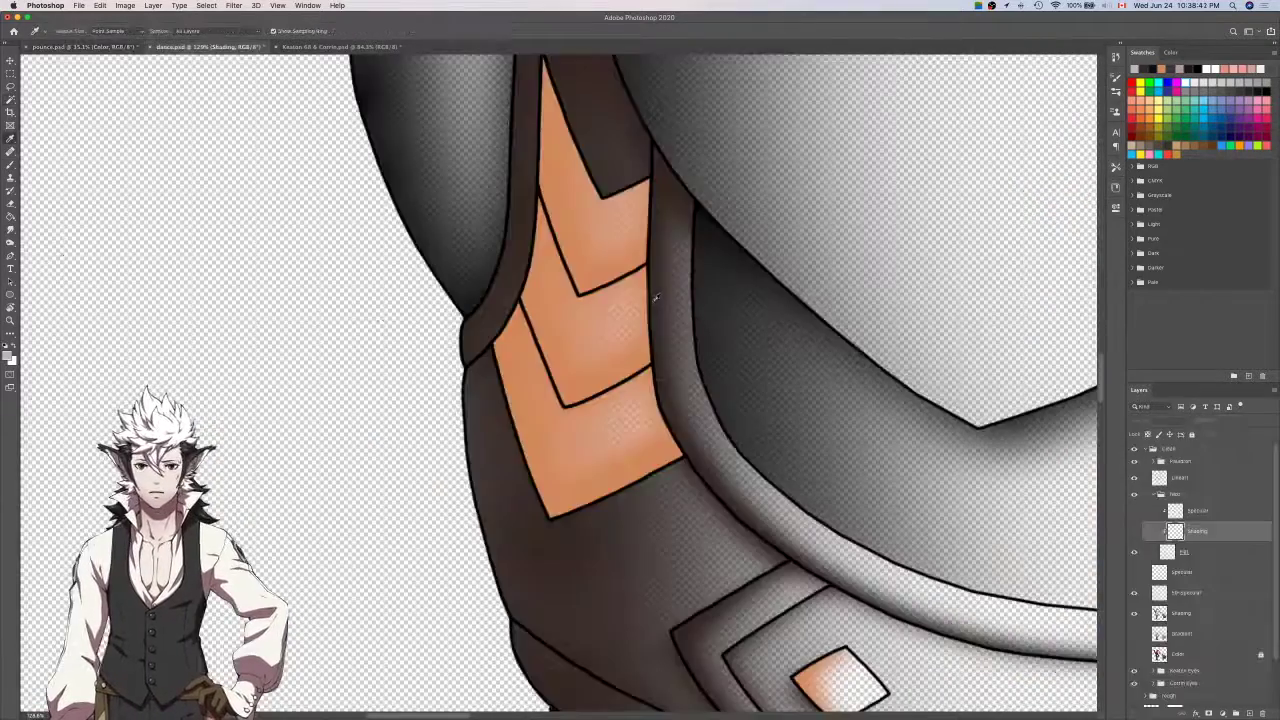
scroll(657, 297, down, 5)
scroll(657, 297, up, 8)
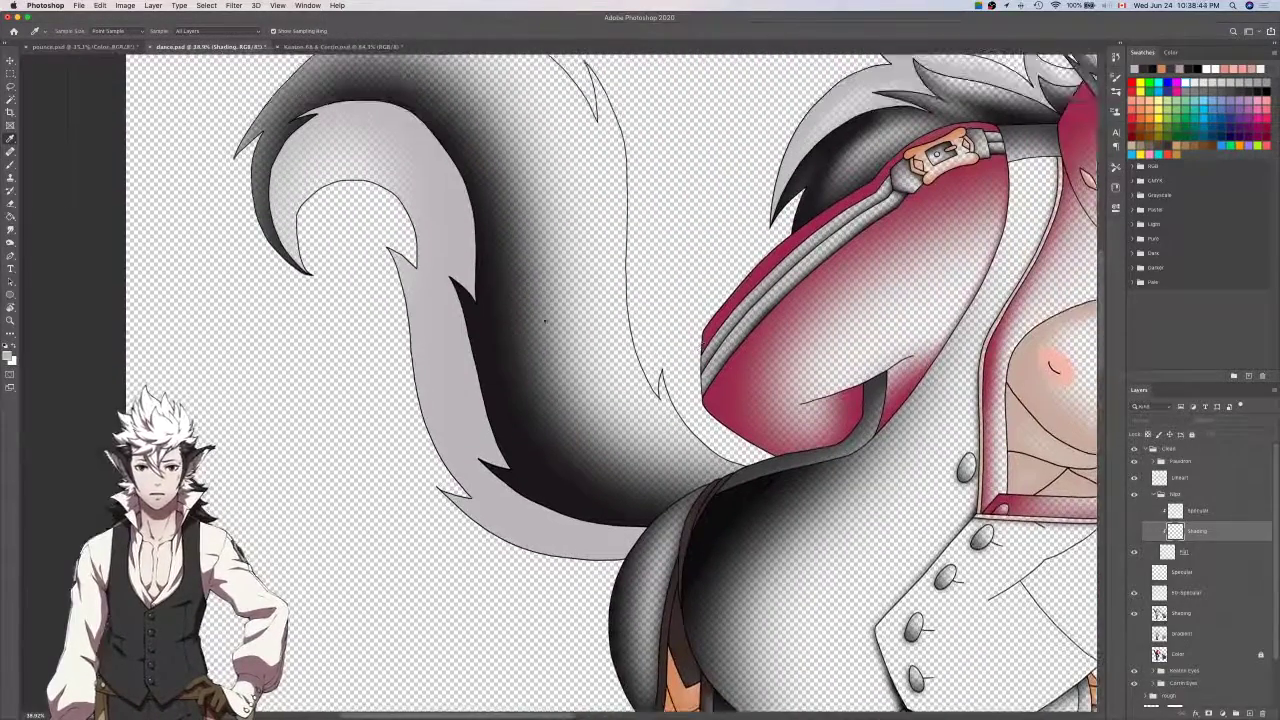
click(527, 331)
key(ctrl+Tab)
scroll(528, 350, left, 5)
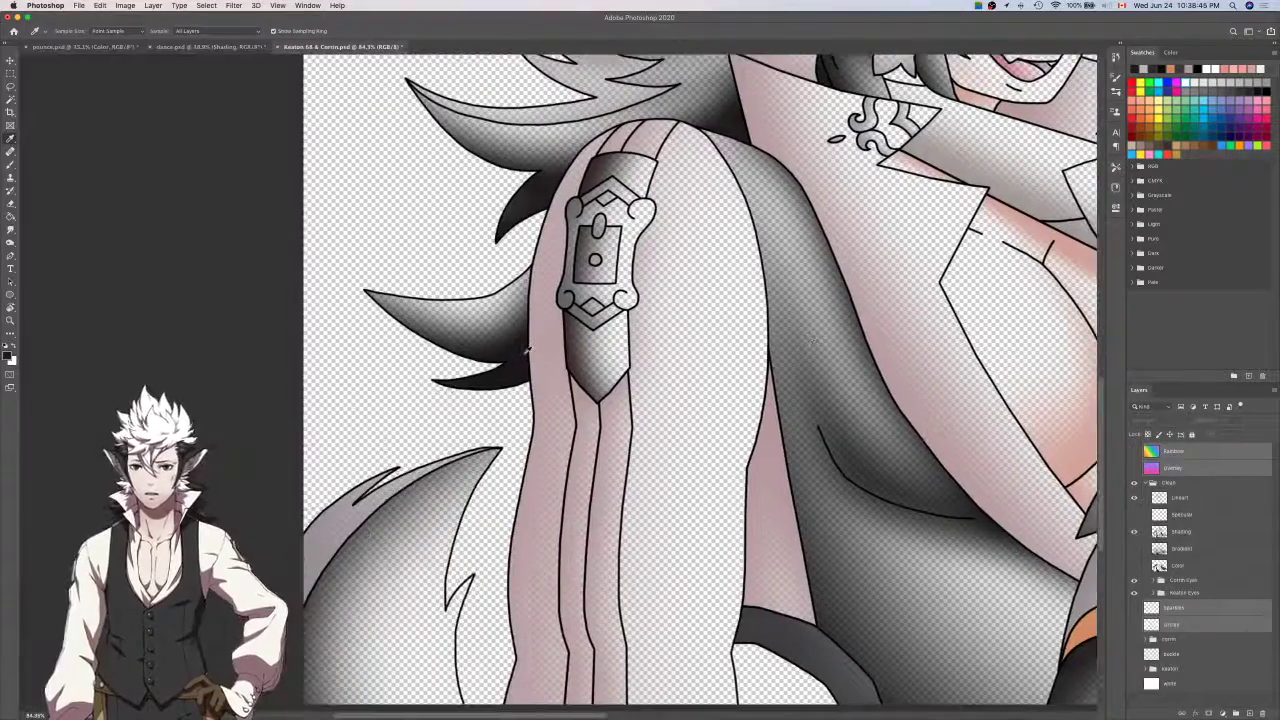
key(ctrl+Tab)
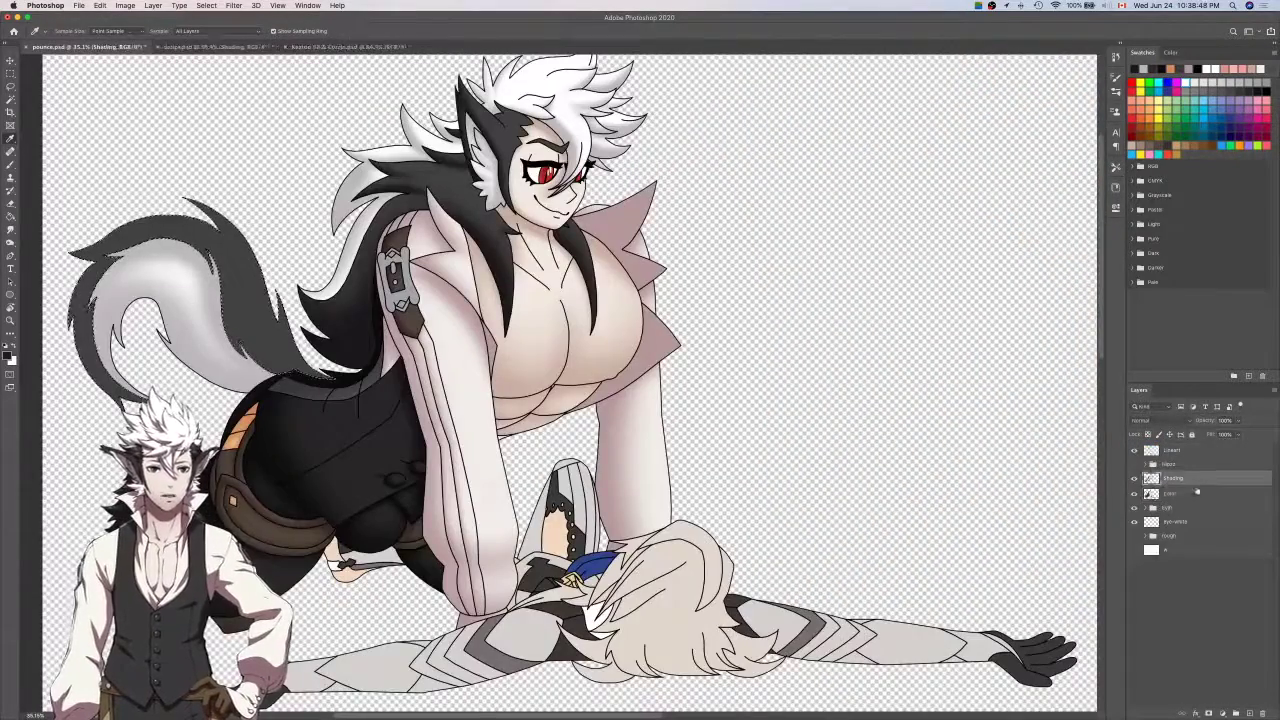
Shade the tail's dark fur along its lower tip and outer curve with a large soft brush, undoing the unwanted stroke.
scroll(873, 518, up, 2)
scroll(873, 518, left, 1)
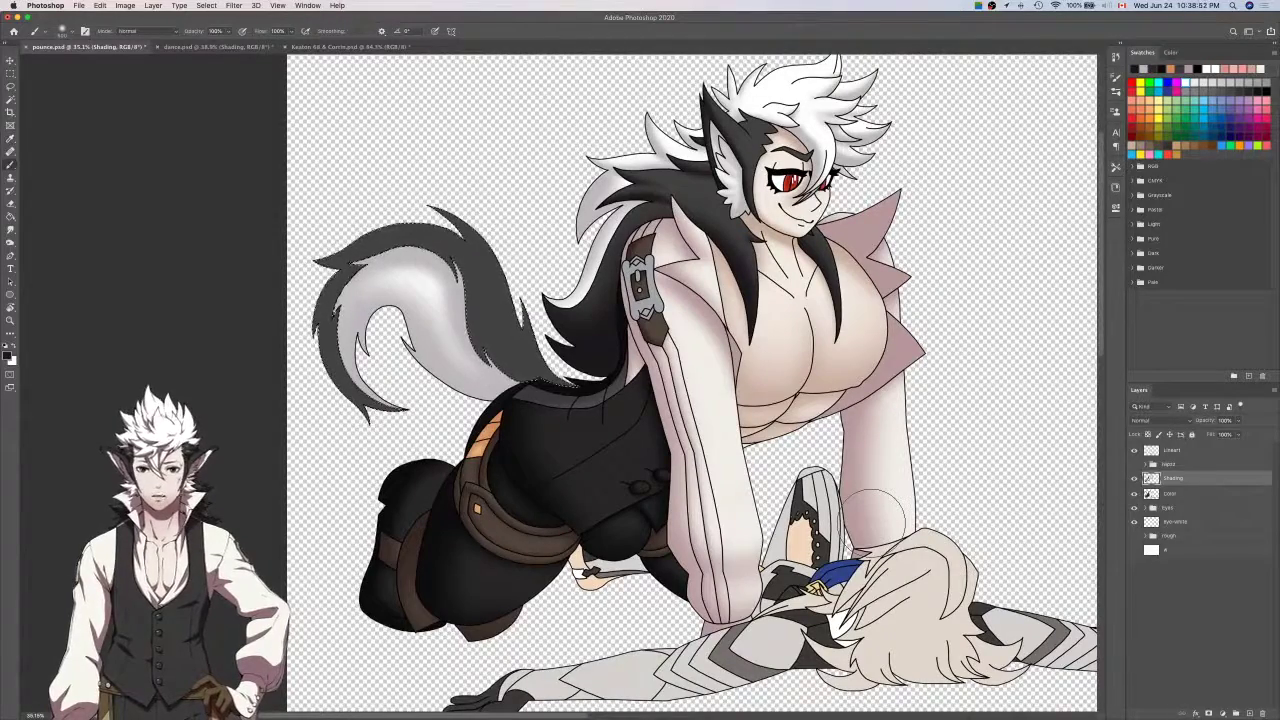
scroll(875, 515, left, 5)
scroll(590, 410, up, 4)
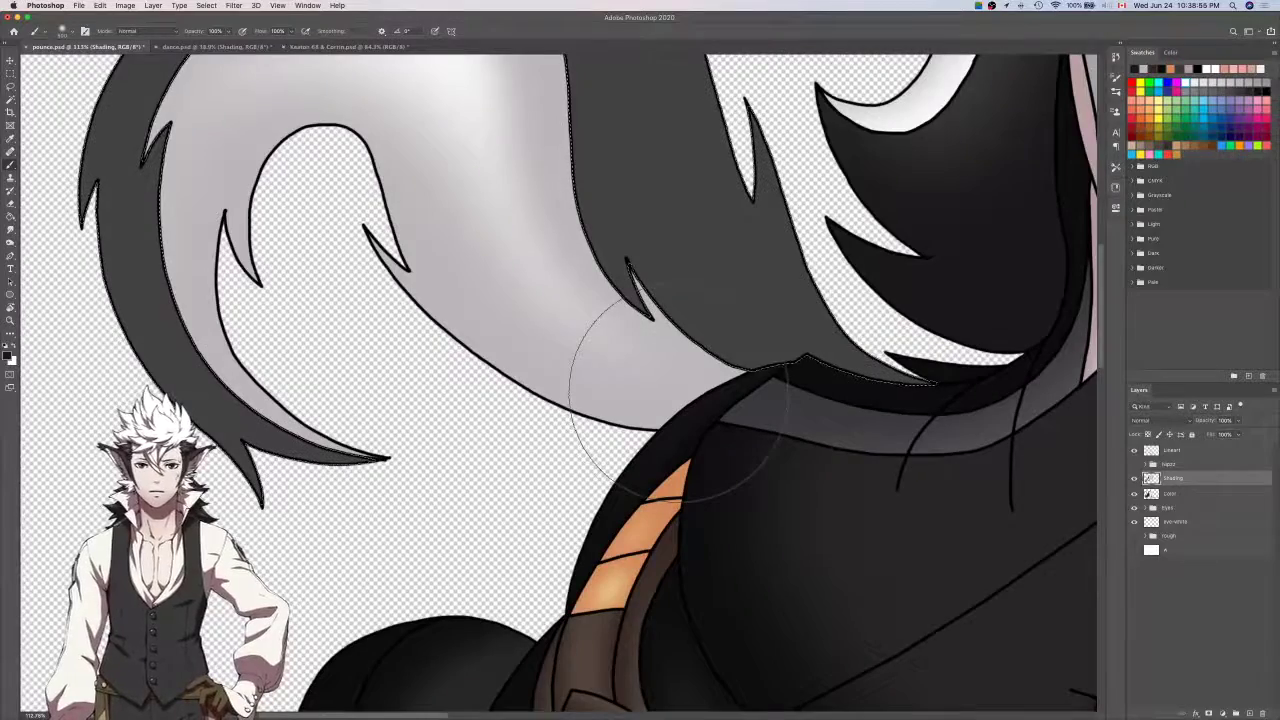
scroll(680, 395, down, 3)
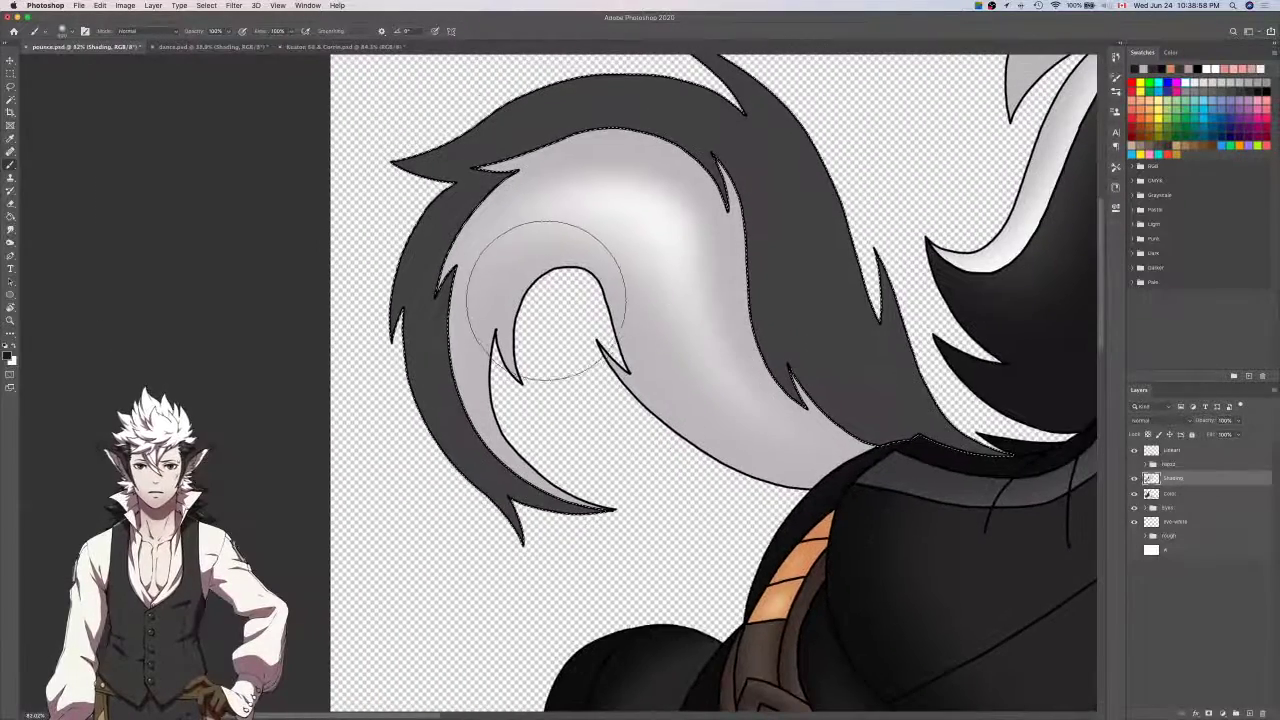
mouse_move(560, 540)
mouse_down()
mouse_move(485, 500)
mouse_move(440, 440)
mouse_move(517, 580)
mouse_move(471, 123)
mouse_up()
scroll(590, 430, up, 2)
key(super+z)
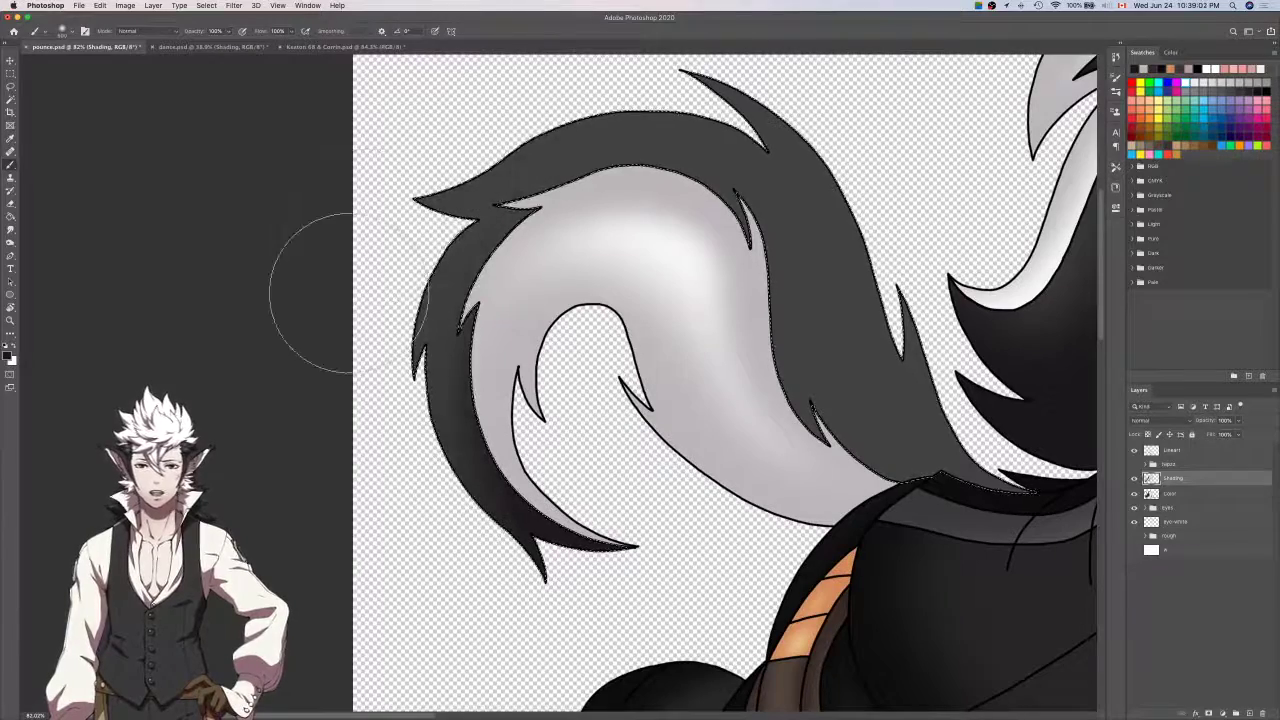
scroll(470, 185, up, 2)
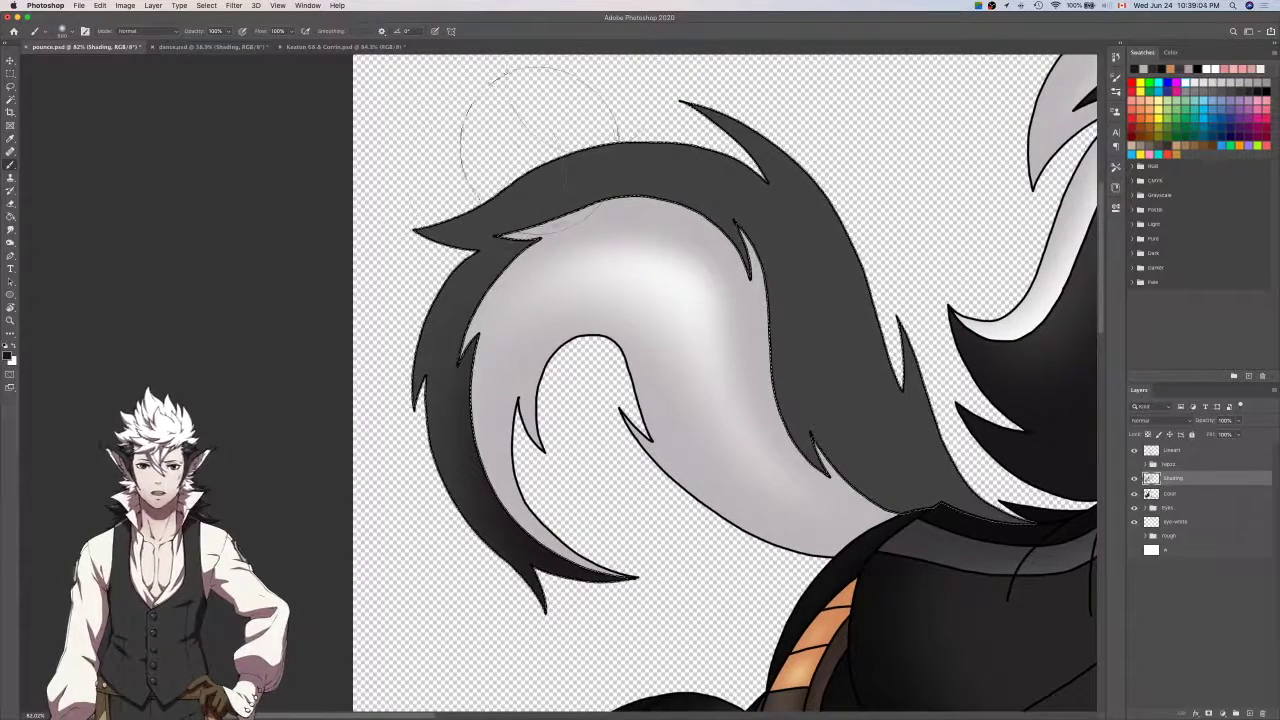
scroll(560, 80, up, 3)
scroll(583, 115, down, 5)
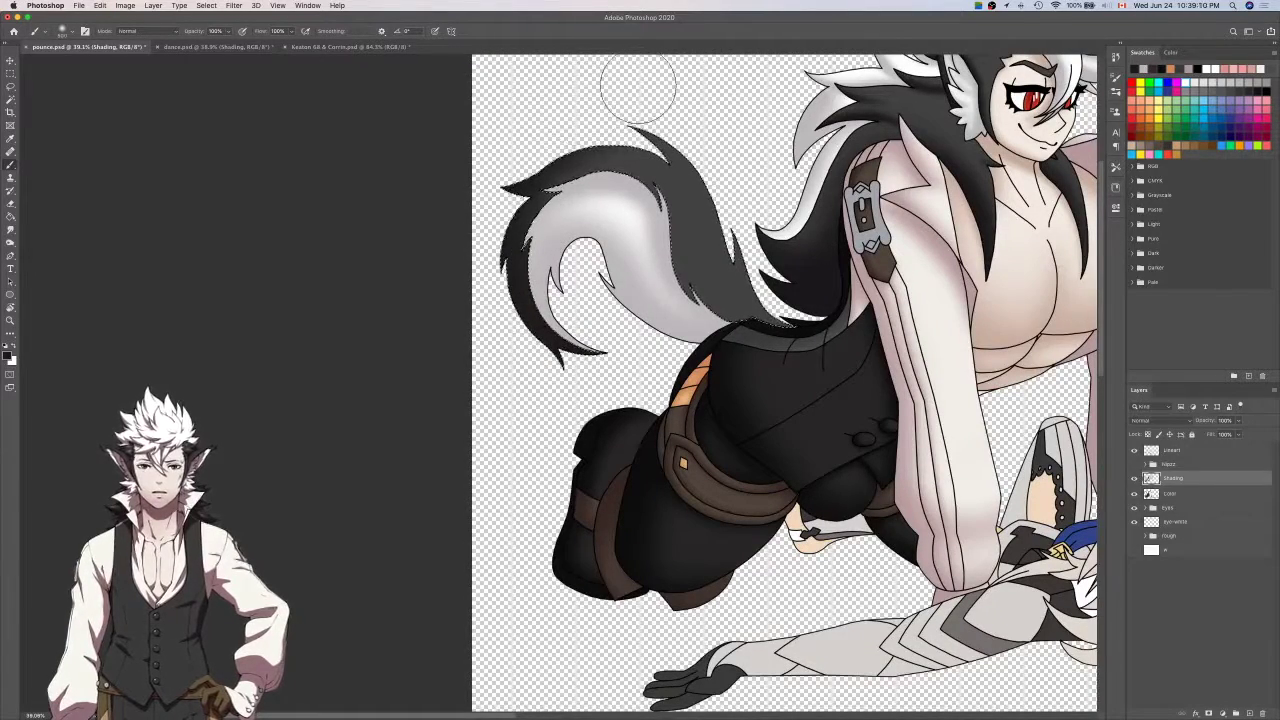
Shade the tail's dark fur from its base along the back and the edge bordering the white area, undoing the unwanted stroke.
scroll(627, 122, up, 5)
scroll(627, 123, down, 2)
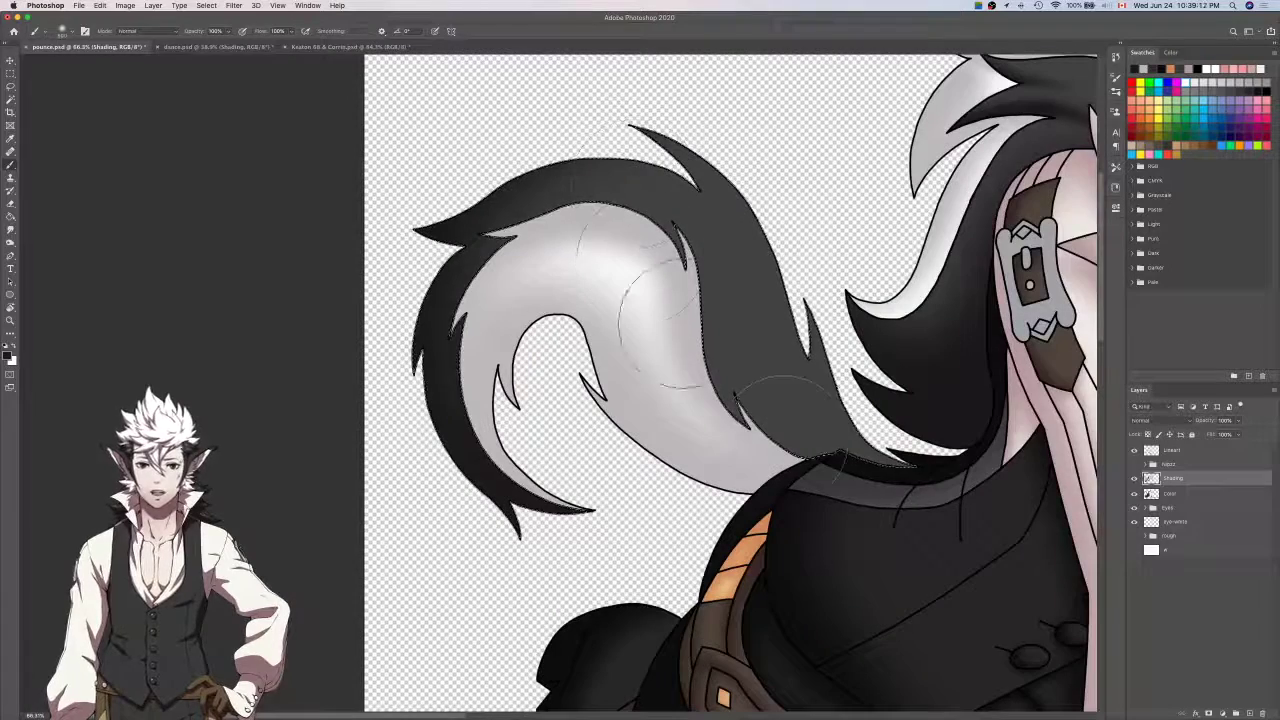
drag(785, 440, 725, 320)
key(super+z)
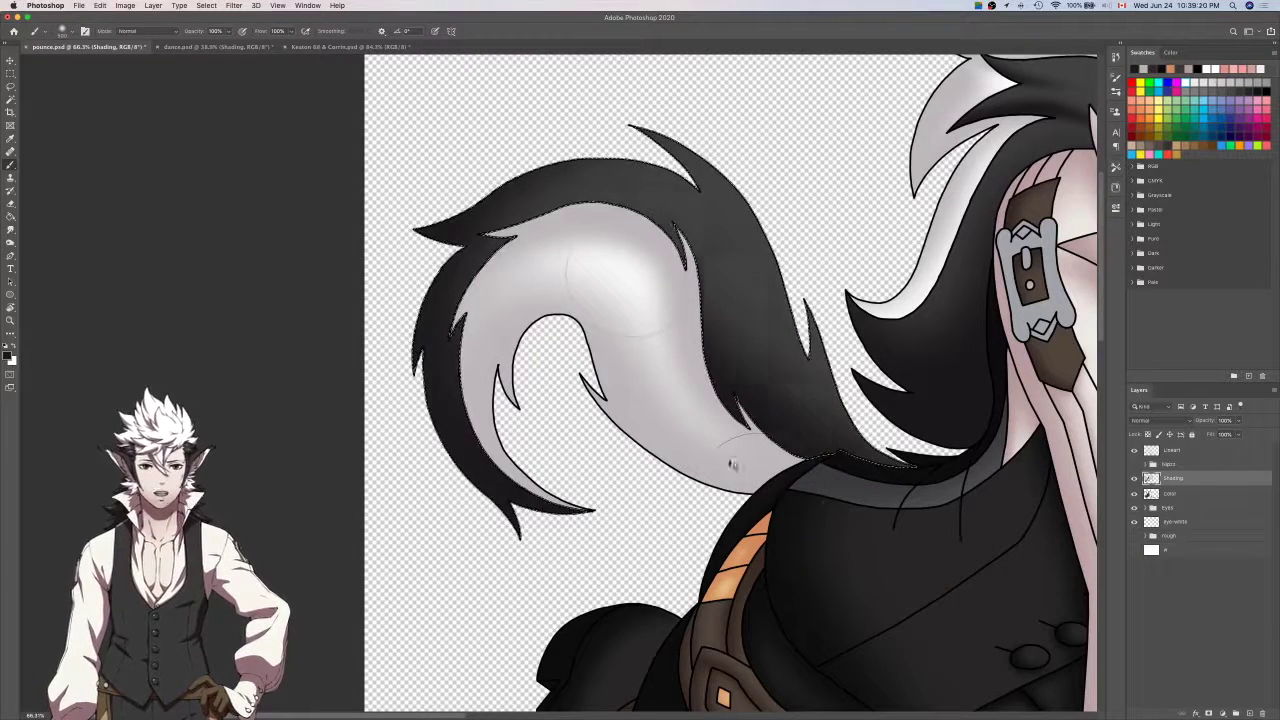
mouse_move(731, 464)
mouse_down()
mouse_move(785, 508)
mouse_move(810, 496)
mouse_move(740, 368)
mouse_up()
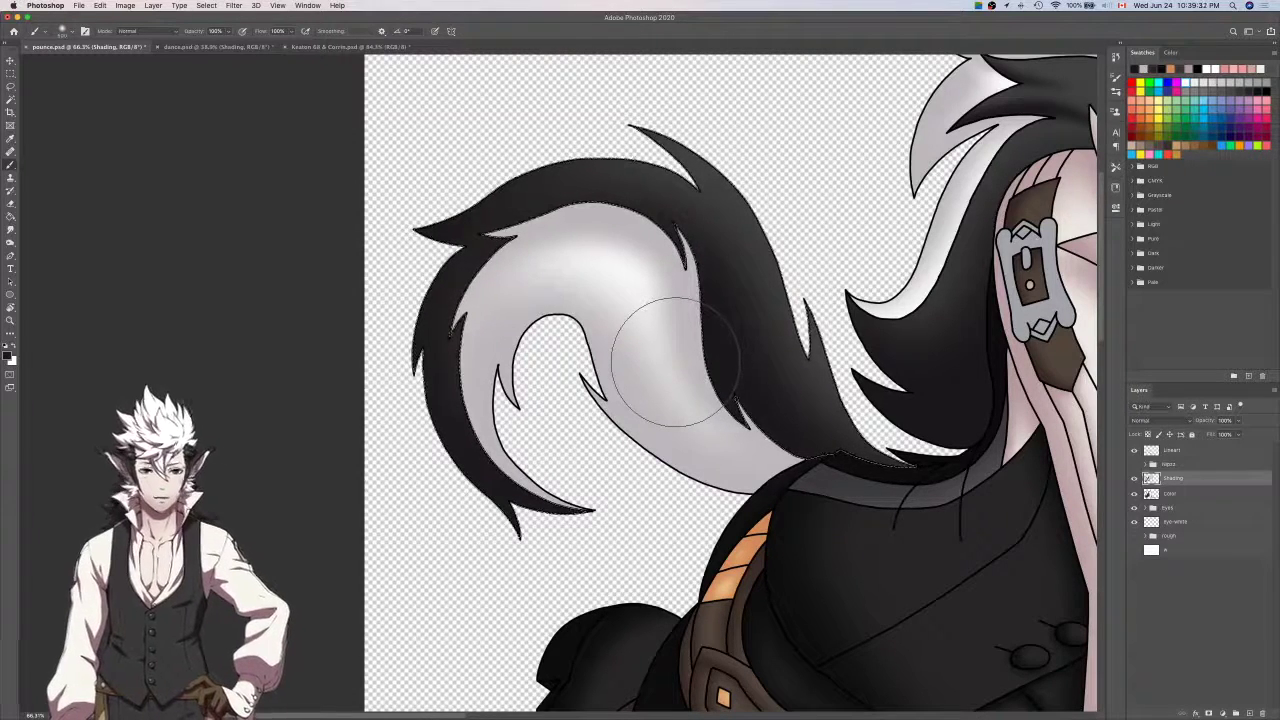
Add a new layer above Shading and darken the pointed tuft on the tail's upper curve with a smaller soft brush.
scroll(635, 329, up, 3)
scroll(635, 329, right, 4)
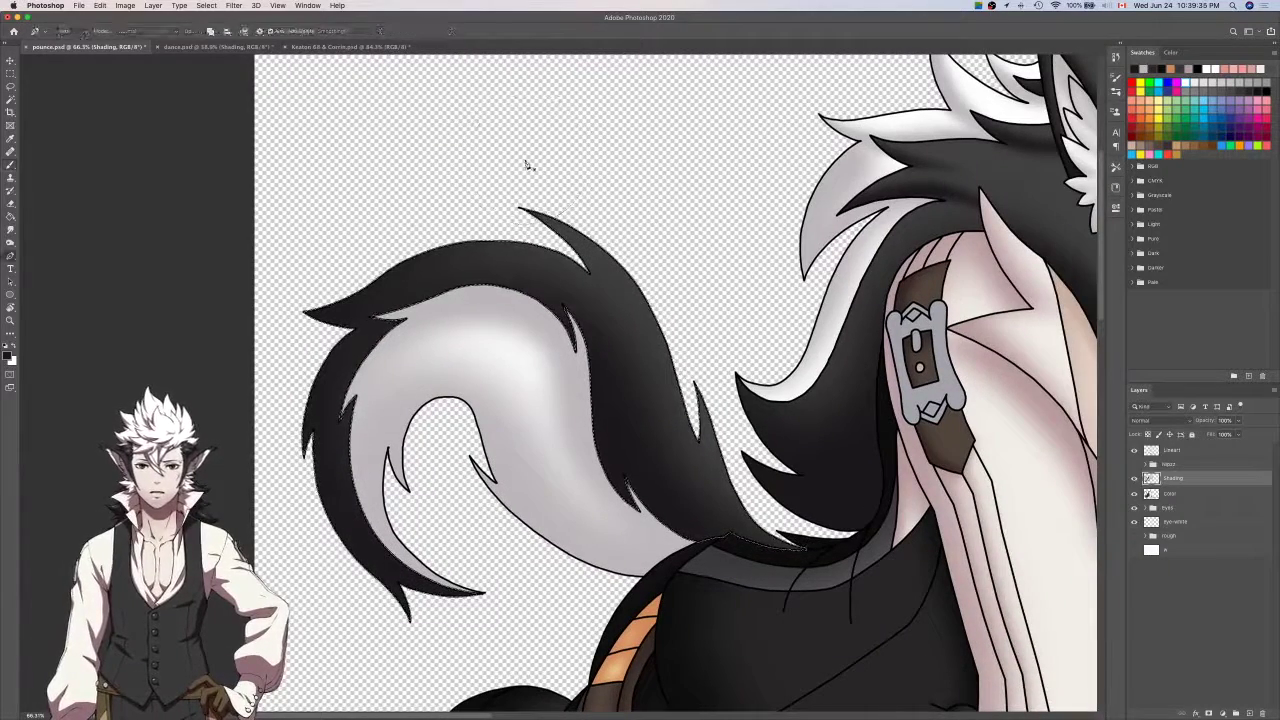
key(bracketleft)
key(bracketleft)
key(bracketleft)
key(bracketleft)
key(bracketleft)
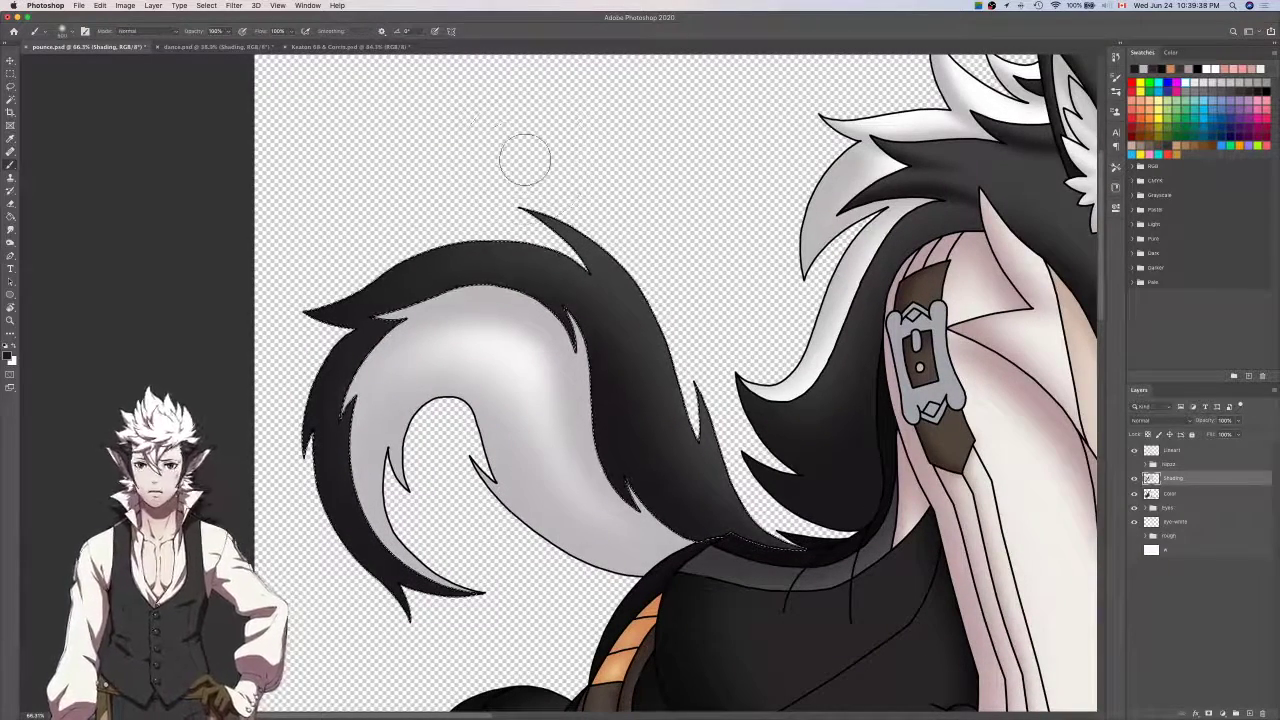
scroll(525, 160, up, 3)
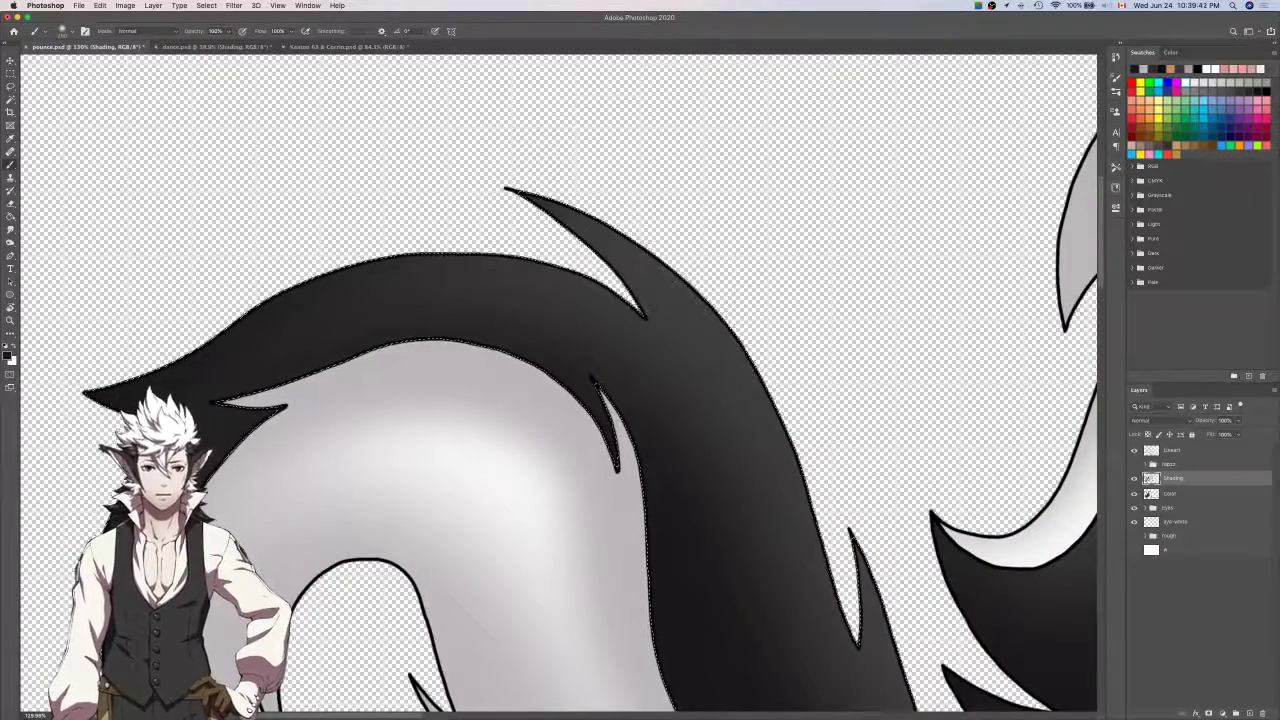
click(1249, 713)
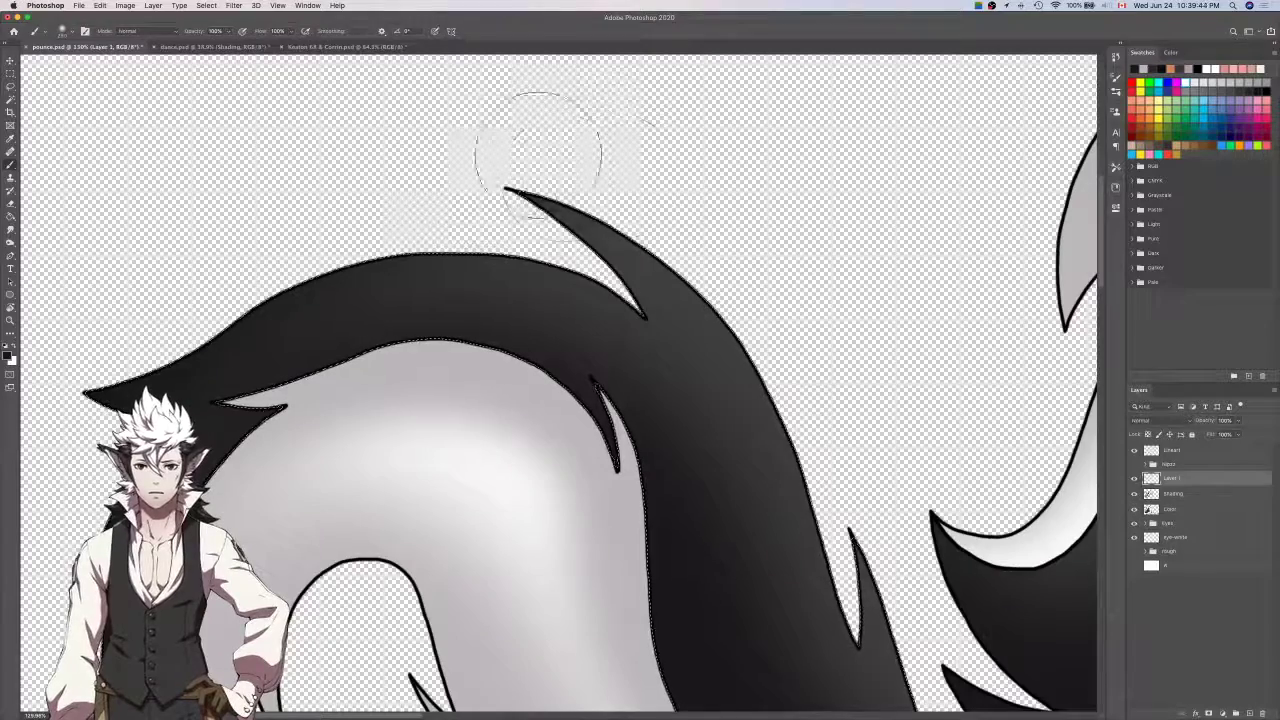
scroll(728, 286, left, 5)
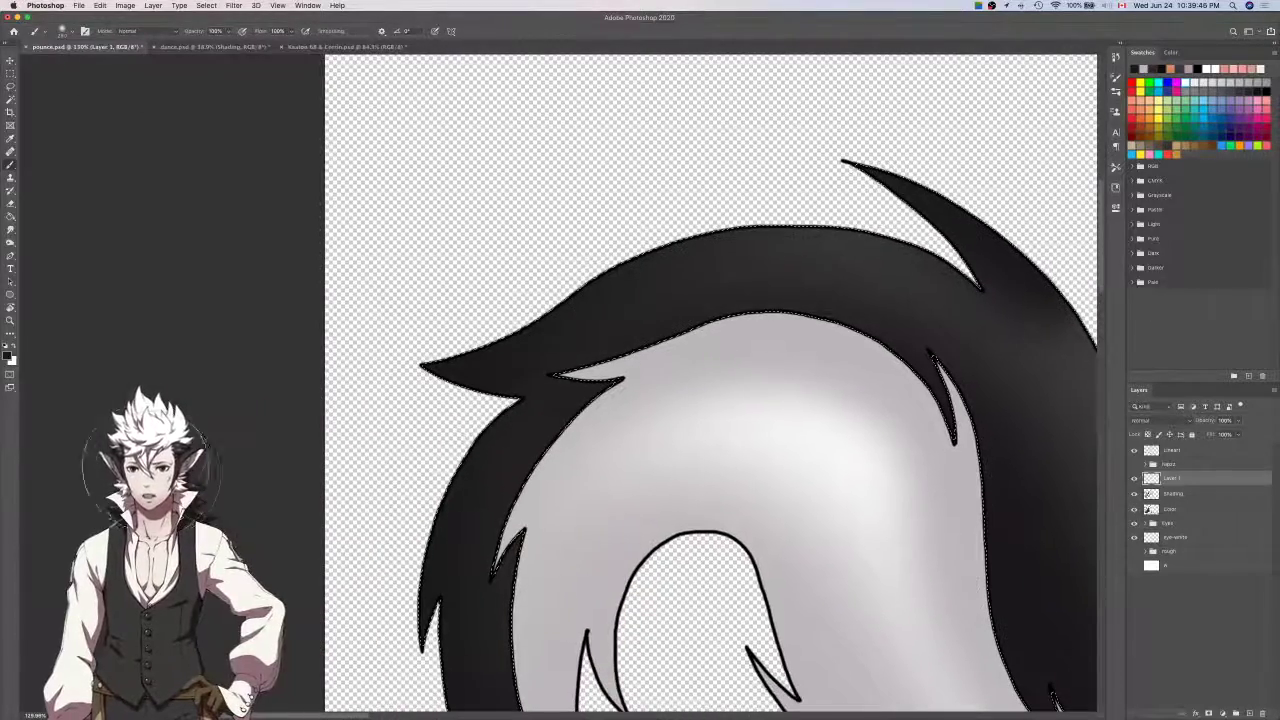
scroll(378, 378, right, 6)
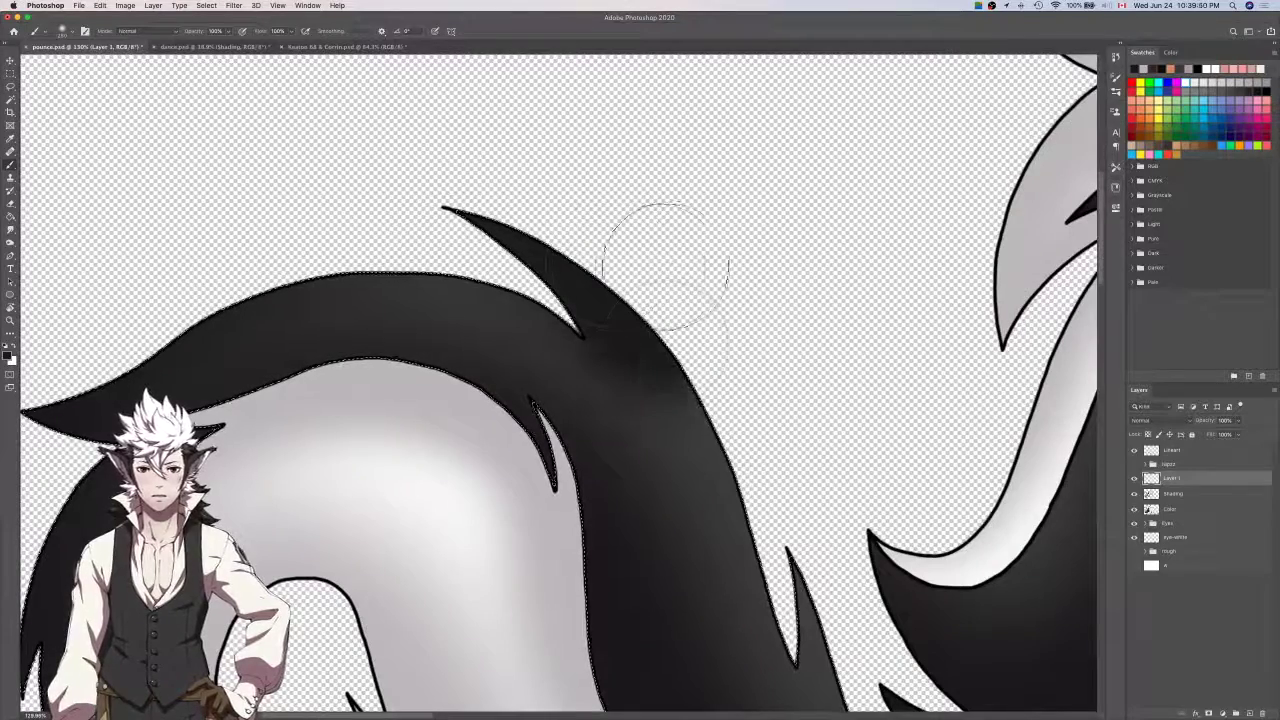
Soften the new shading below the tail's upper tuft with the Eraser, undoing the unwanted stroke, and clear the selection.
key(e)
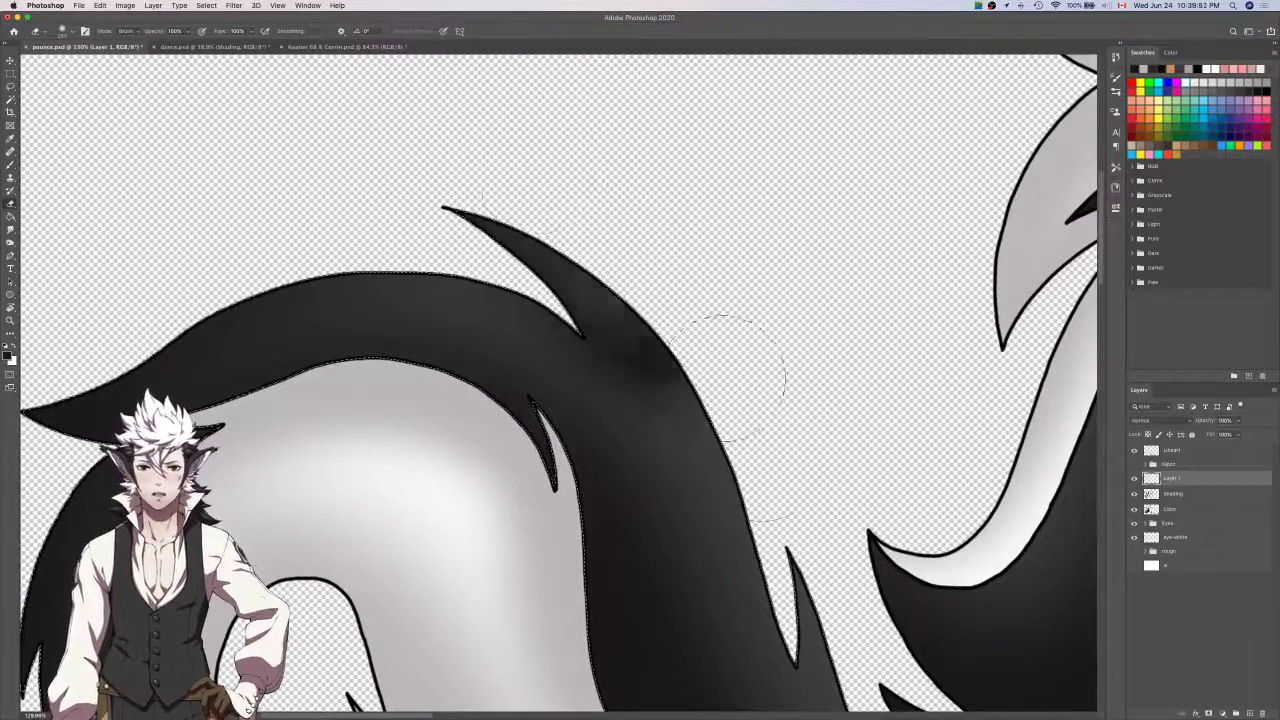
drag(722, 378, 768, 446)
key(super+z)
mouse_move(688, 420)
mouse_down()
mouse_move(618, 304)
mouse_move(530, 205)
mouse_up()
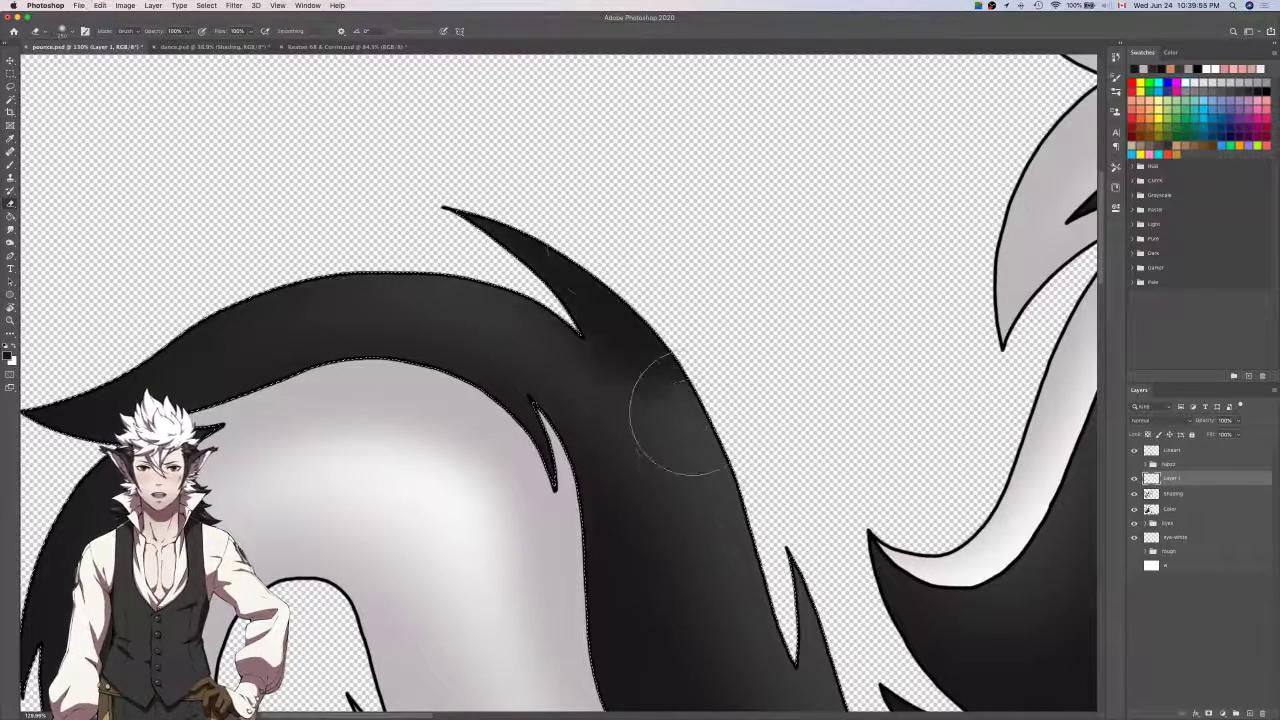
key(super+minus)
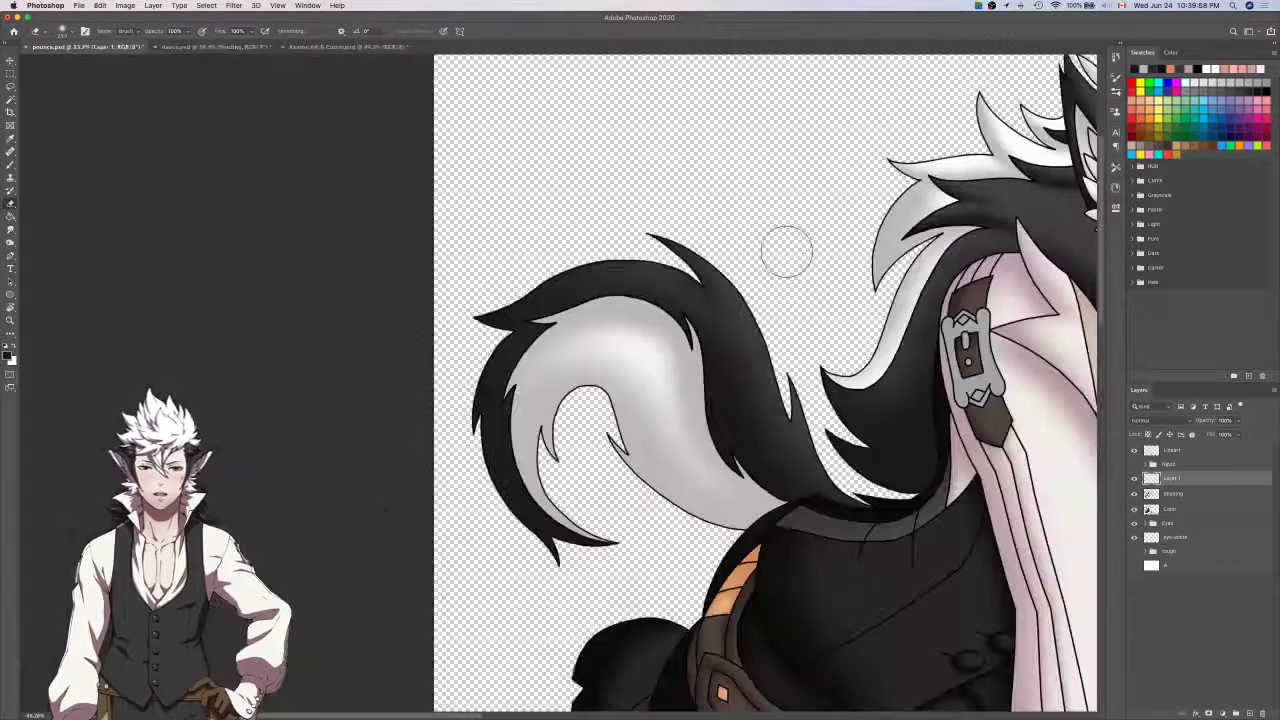
scroll(787, 250, right, 5)
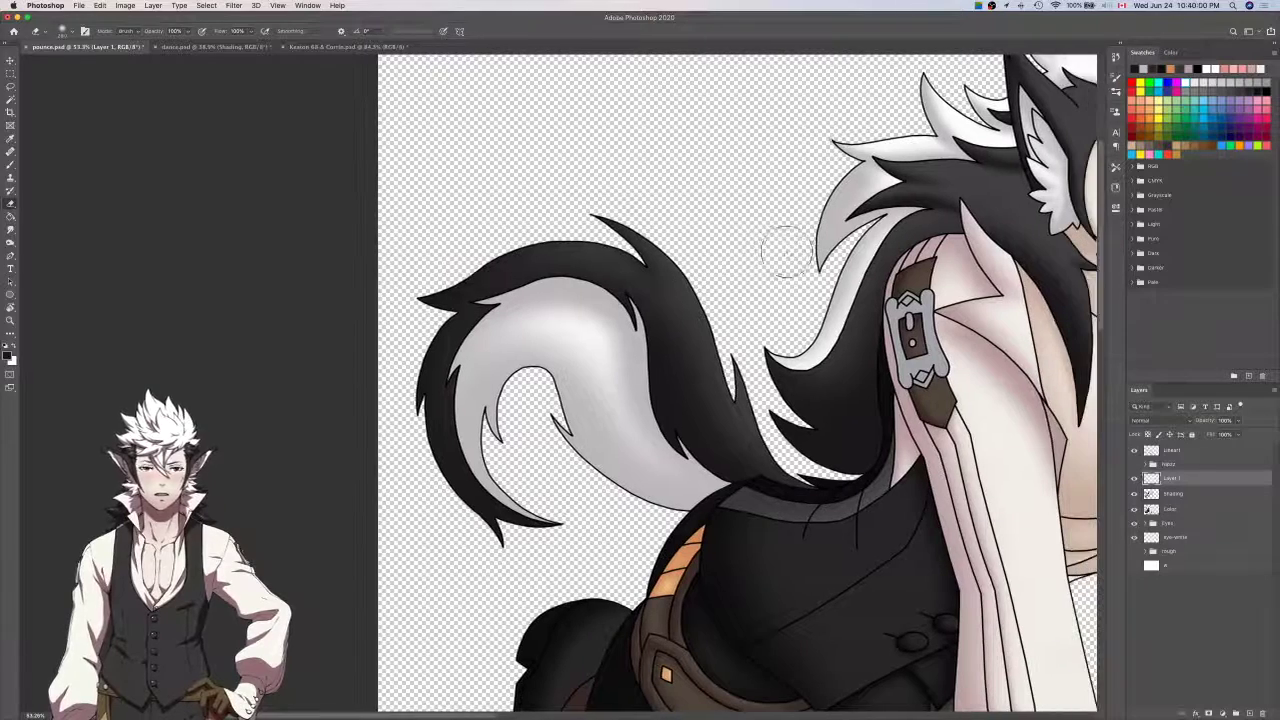
Merge the new layer with the Shading layer, name the merged layer Shading, and save the document.
key(super+s)
shift+click(1200, 497)
right_click(1200, 497)
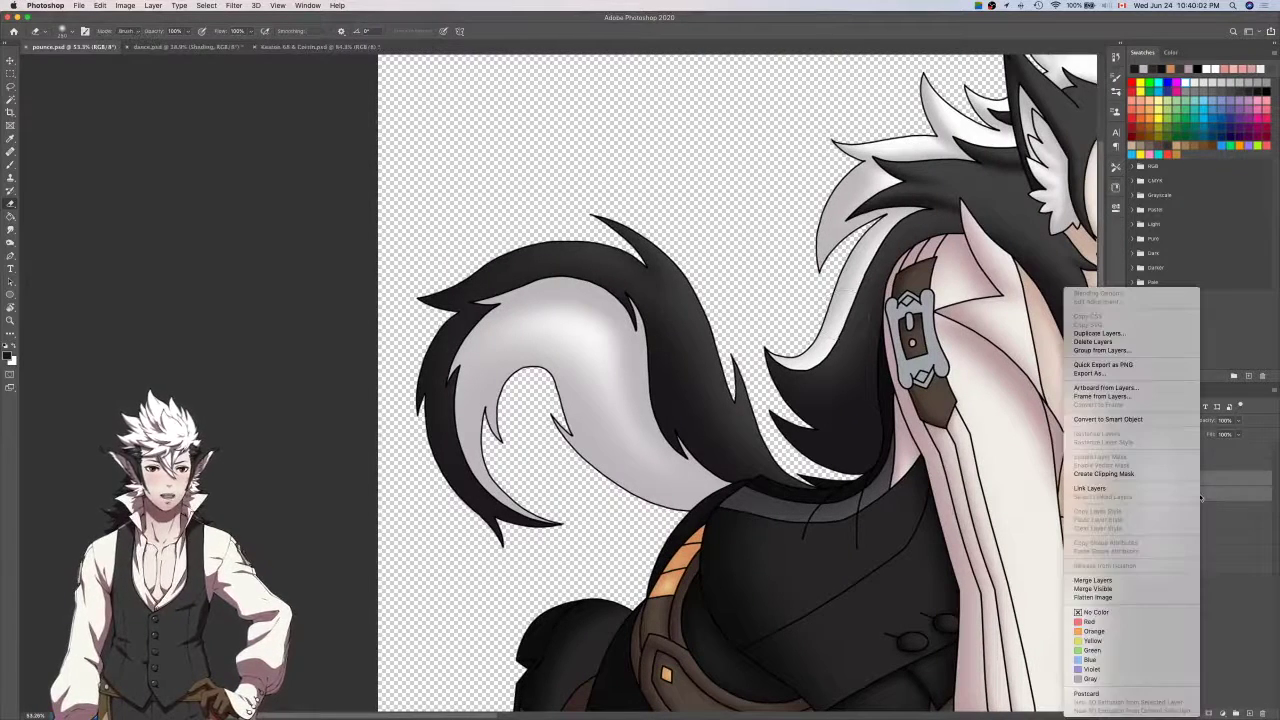
click(1161, 580)
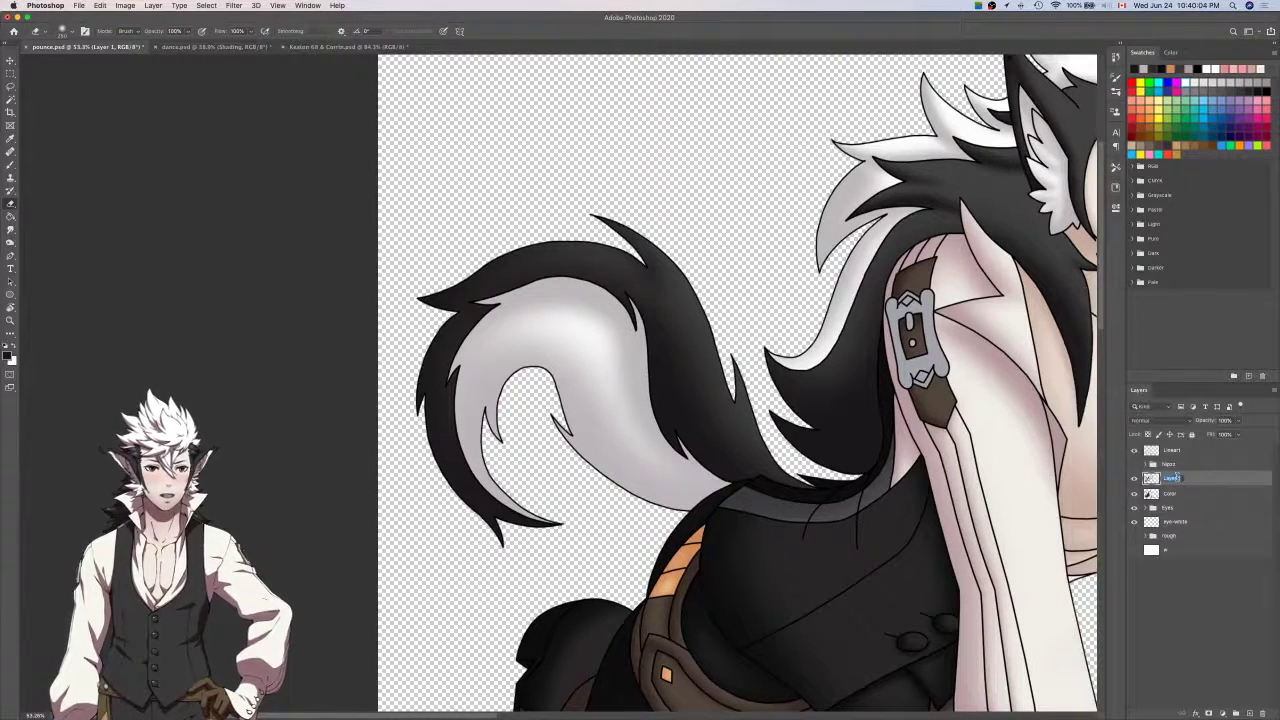
key(Return)
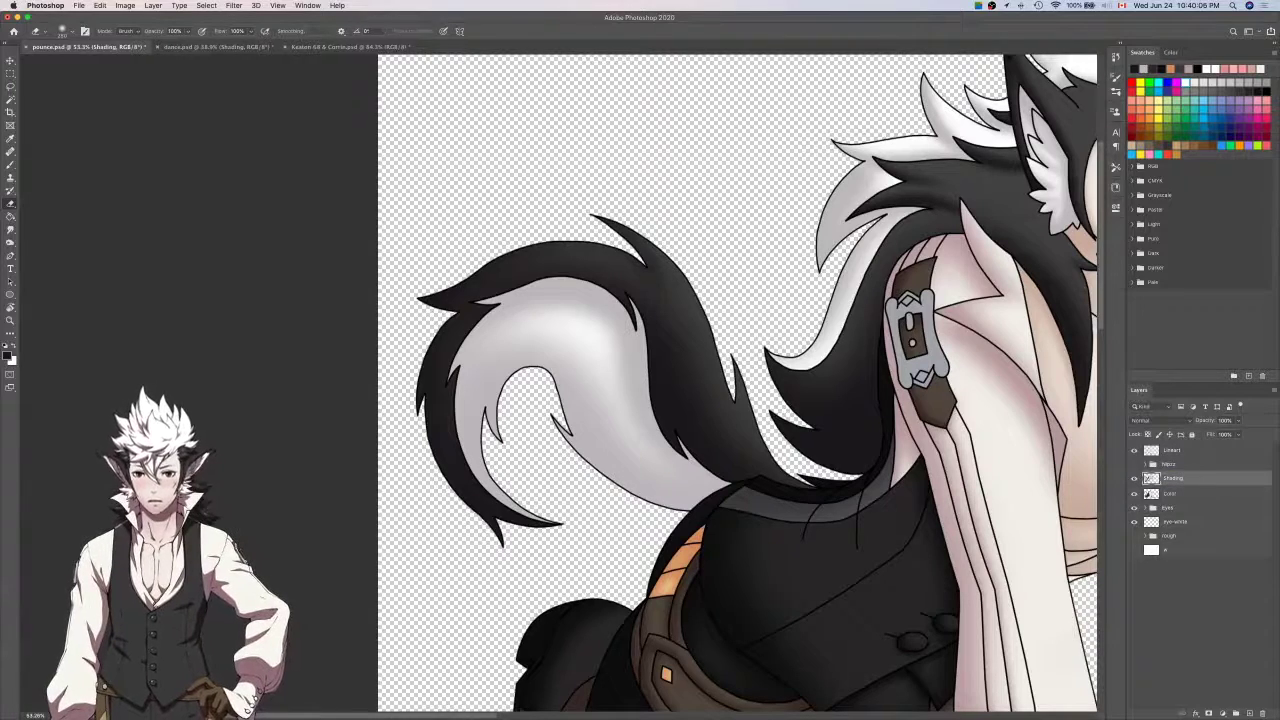
key(super+s)
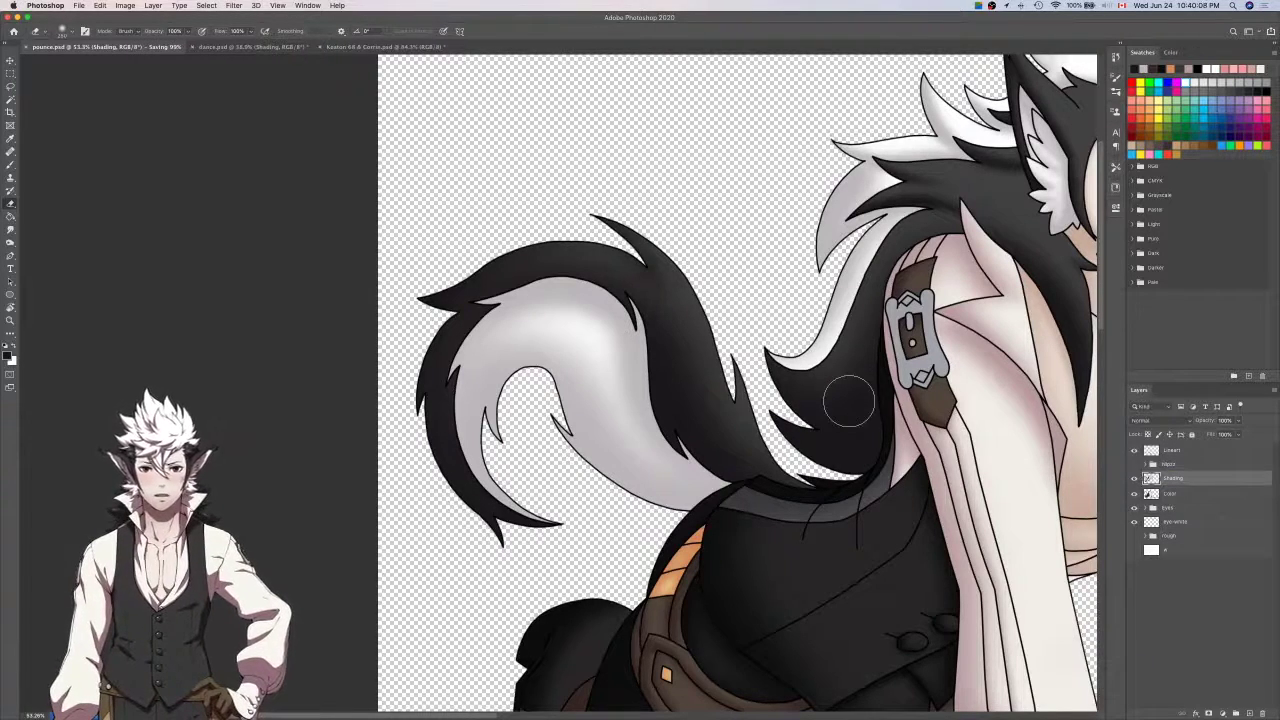
Select the arm buckle's gray metal on the Color layer with the Magic Wand, and leave Shading visible with Color hidden.
scroll(849, 401, right, 5)
scroll(849, 401, down, 2)
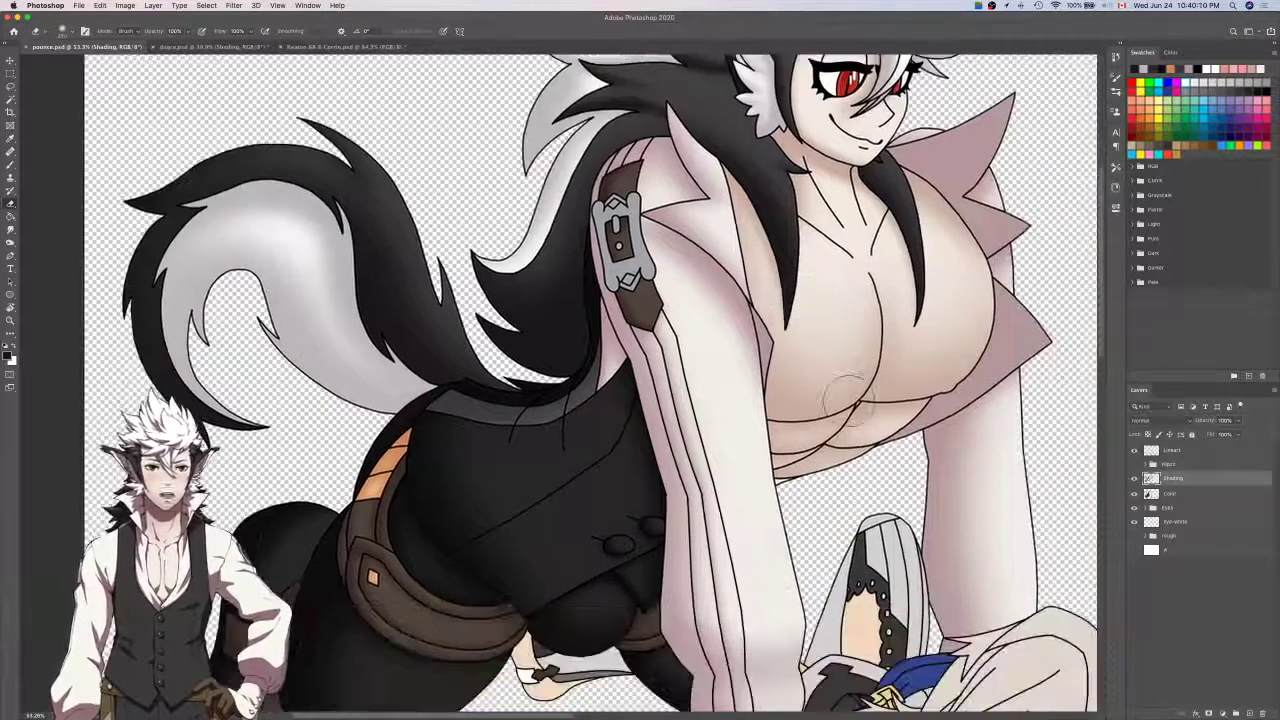
click(1134, 478)
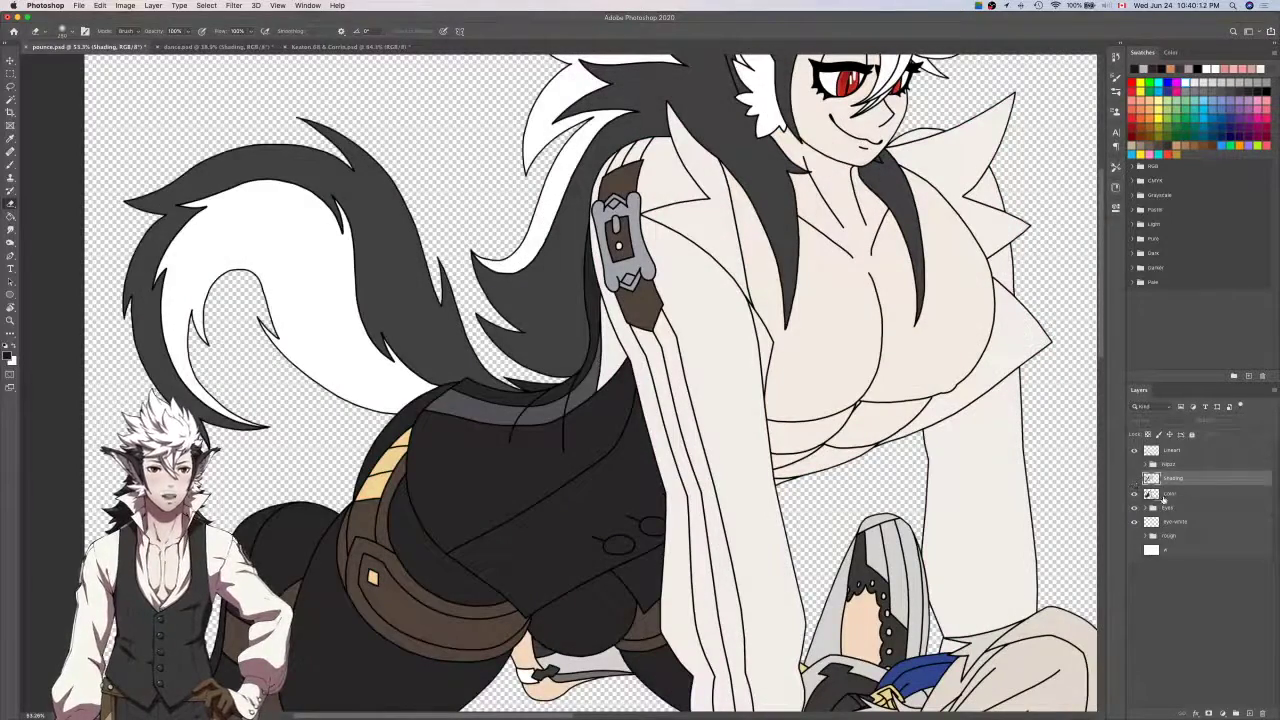
click(1165, 494)
key(w)
click(651, 267)
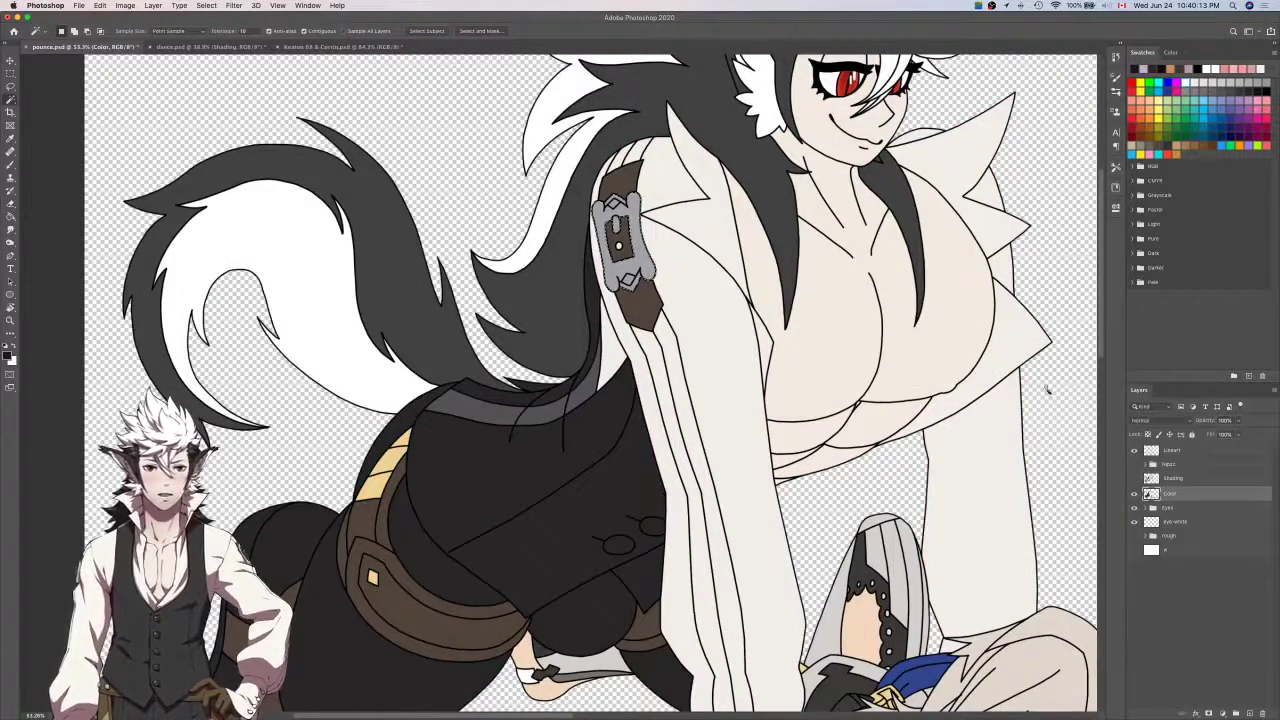
click(1134, 494)
click(1134, 478)
Sample the gray buckle shading color from the Keaton and Corrin document and make the Shading layer active in pounce.psd.
key(i)
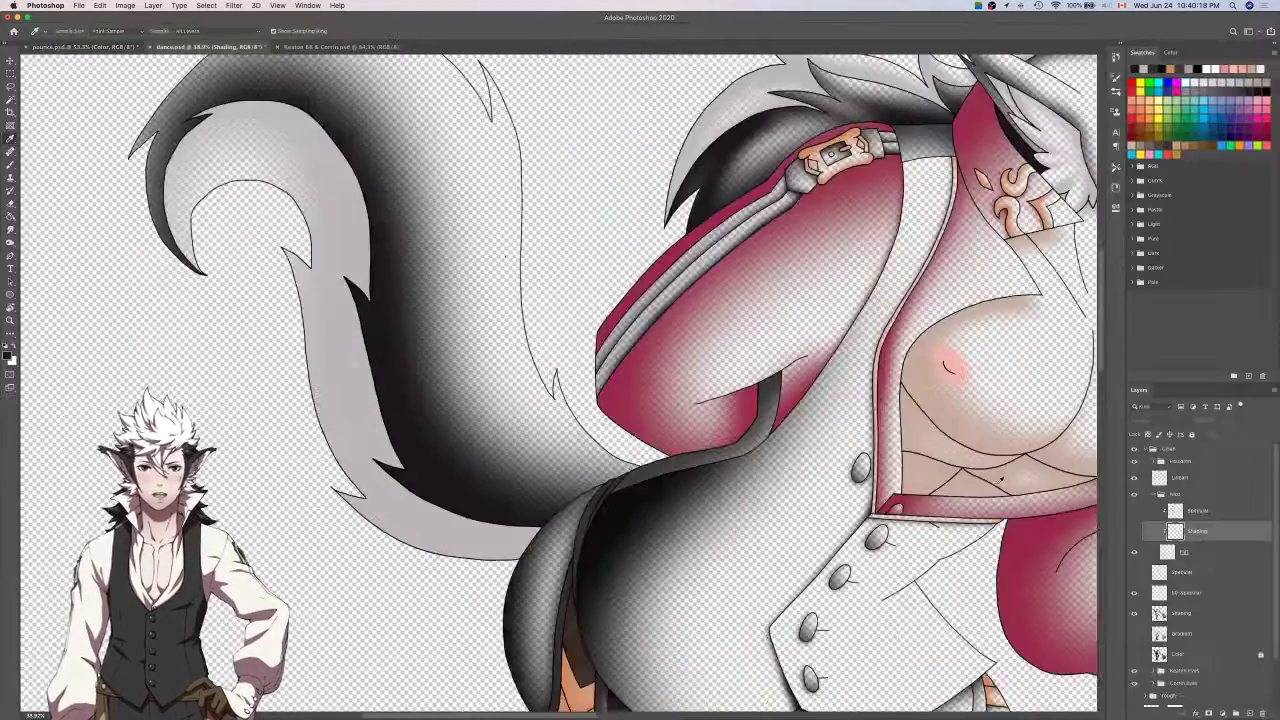
scroll(1002, 480, up, 2)
key(ctrl+Tab)
scroll(880, 400, left, 5)
scroll(609, 306, up, 5)
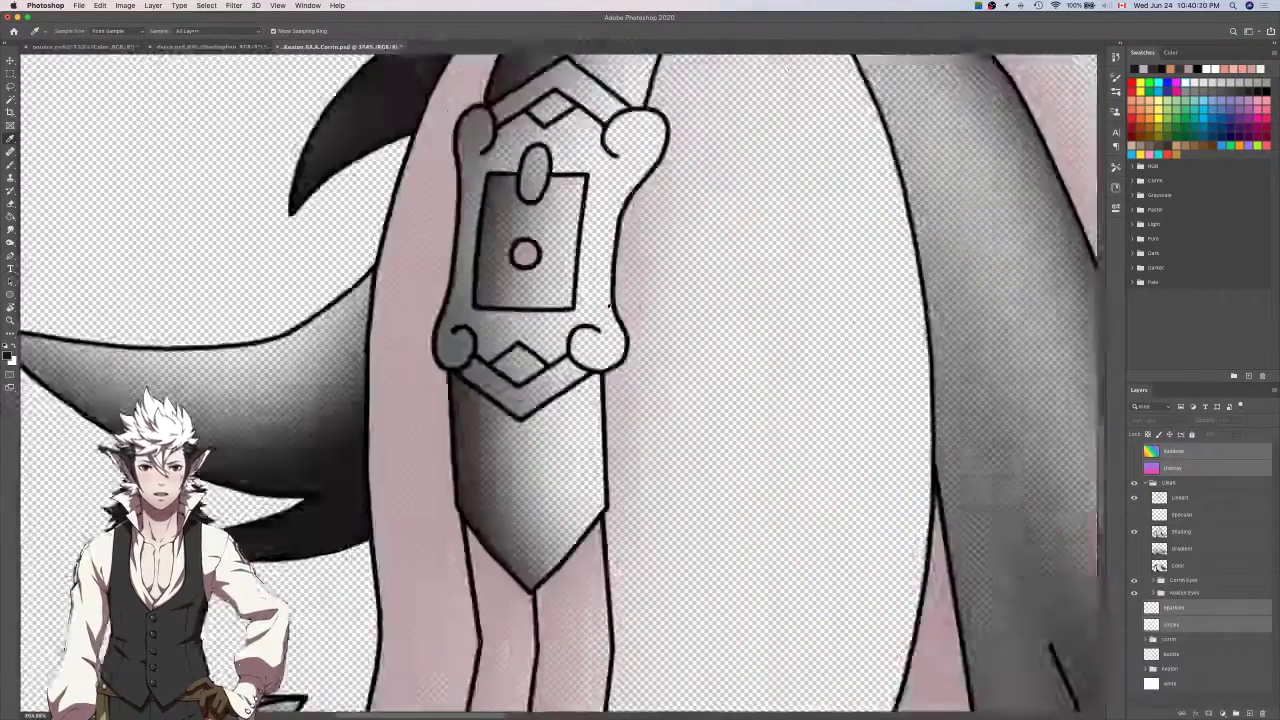
scroll(608, 305, up, 1)
click(501, 315)
key(ctrl+Tab)
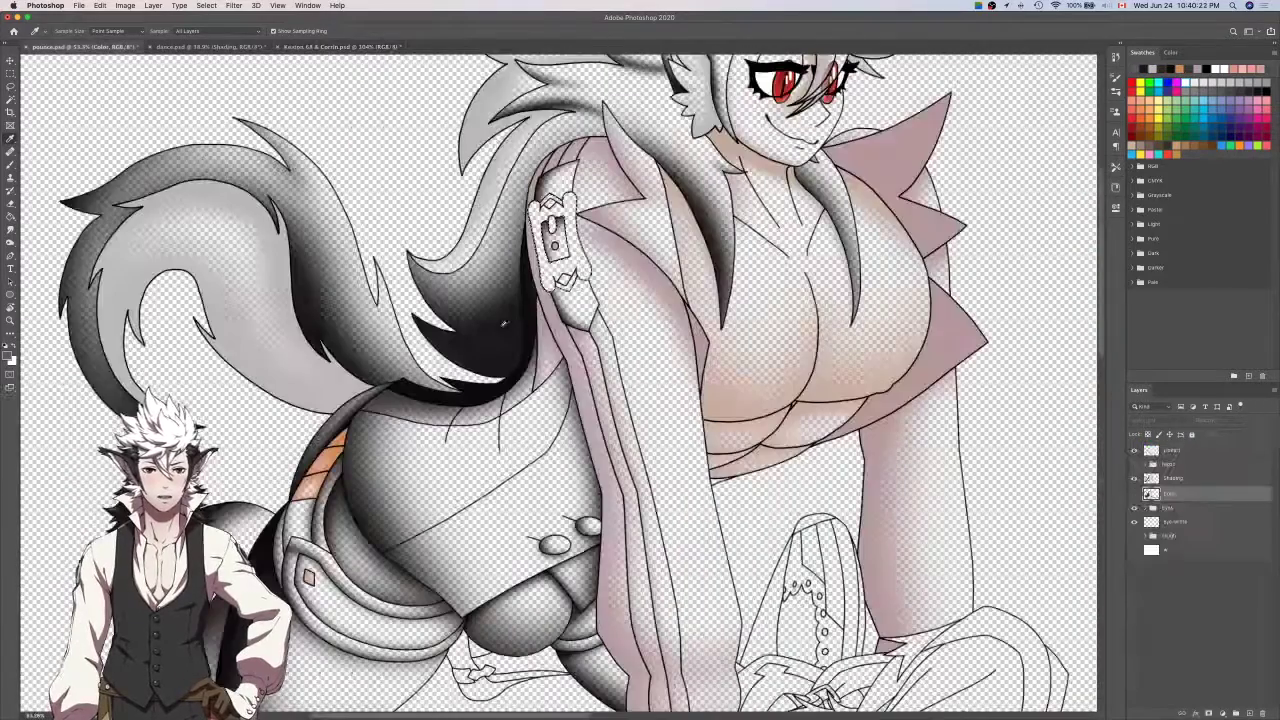
click(1190, 479)
Shade the selected arm buckle metal along its outer edges with the soft gray brush on the Shading layer and clear the selection.
scroll(942, 468, left, 5)
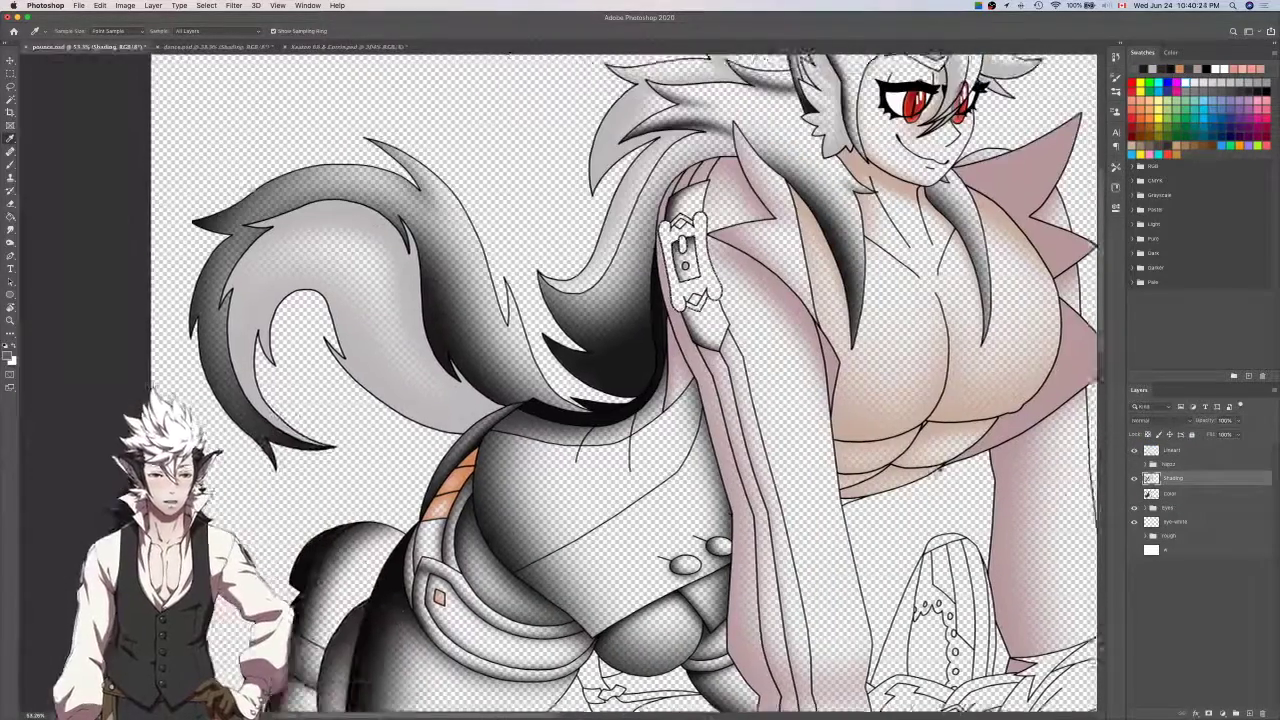
scroll(942, 468, up, 3)
scroll(942, 468, left, 3)
scroll(930, 462, up, 3)
scroll(870, 420, up, 4)
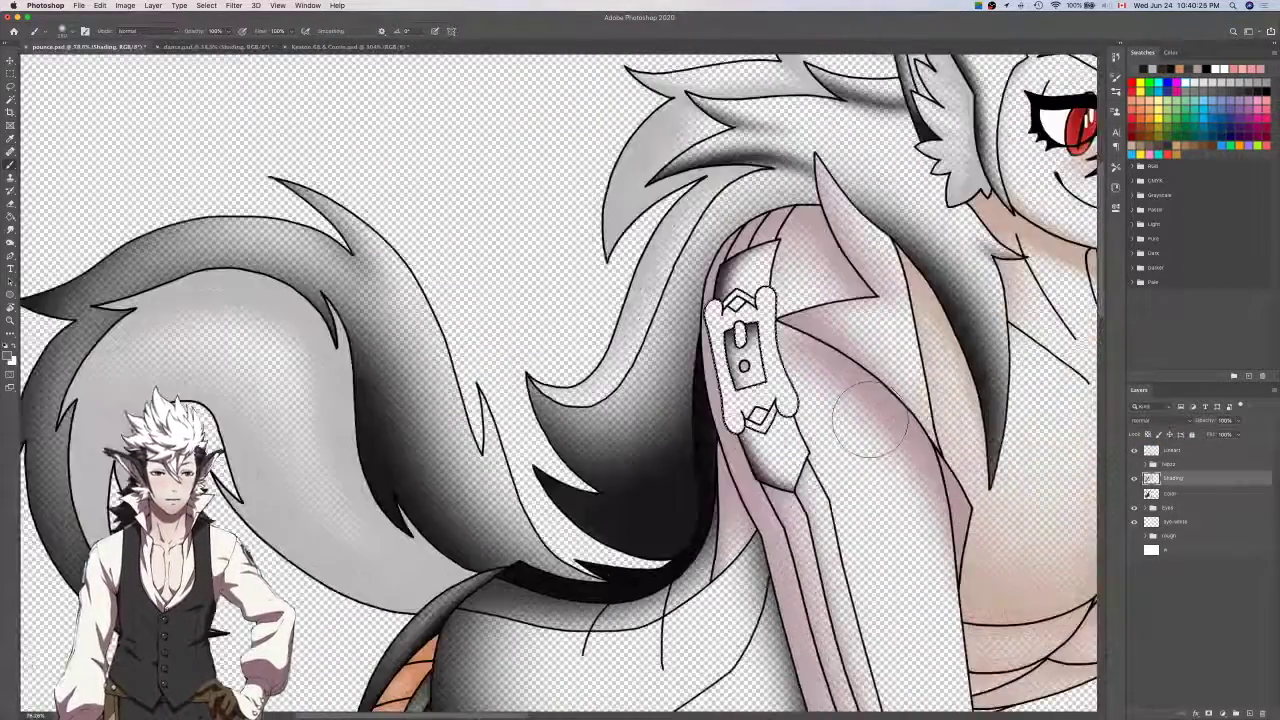
scroll(870, 420, up, 3)
scroll(870, 420, left, 1)
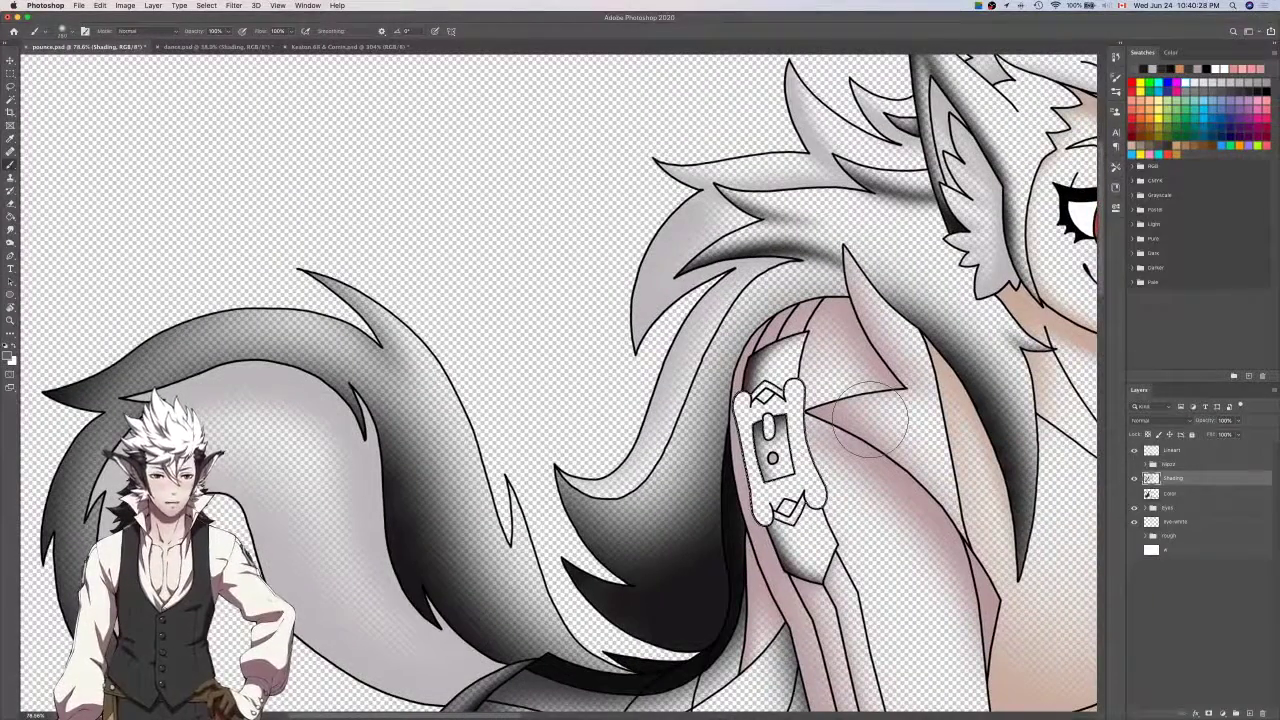
scroll(870, 420, down, 1)
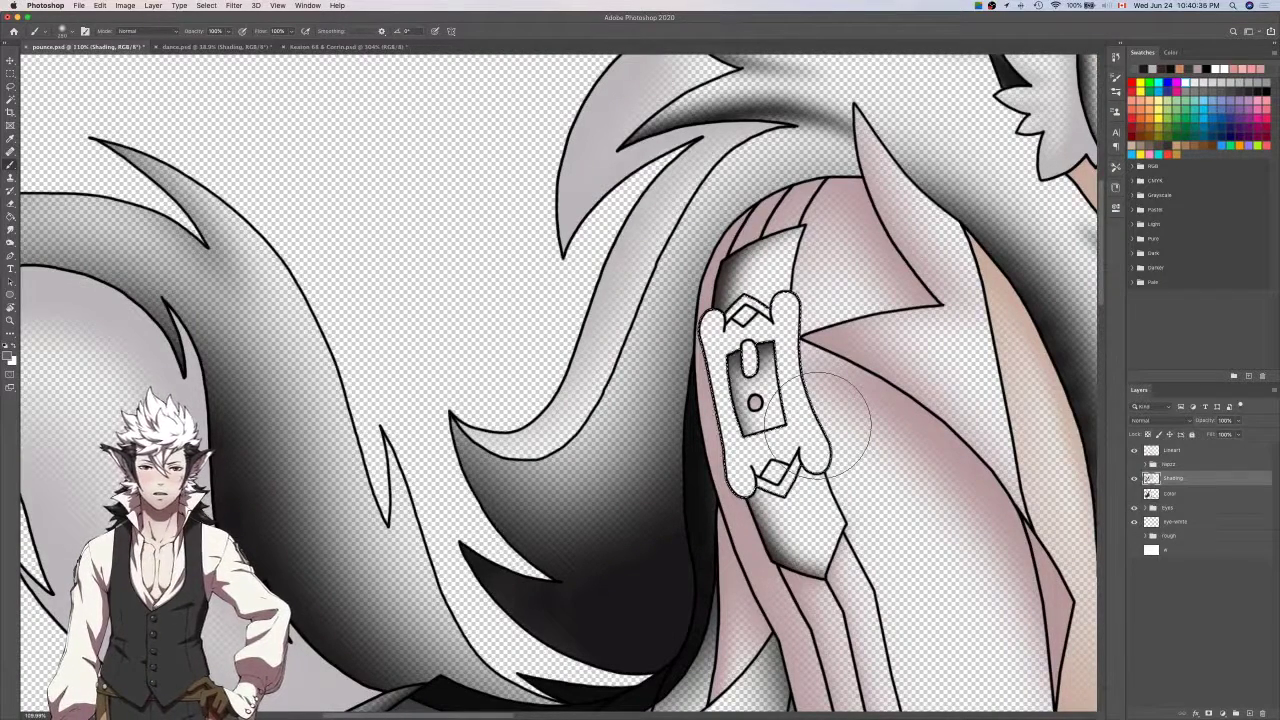
scroll(820, 425, down, 2)
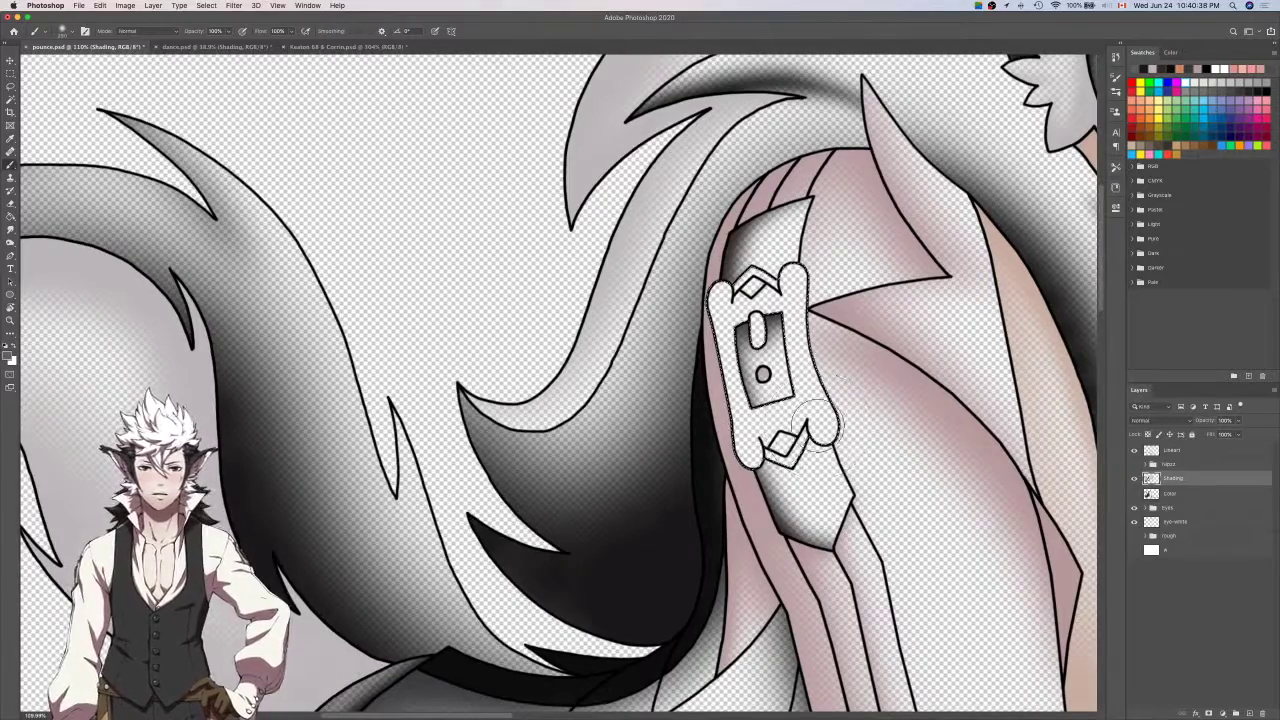
scroll(822, 422, up, 3)
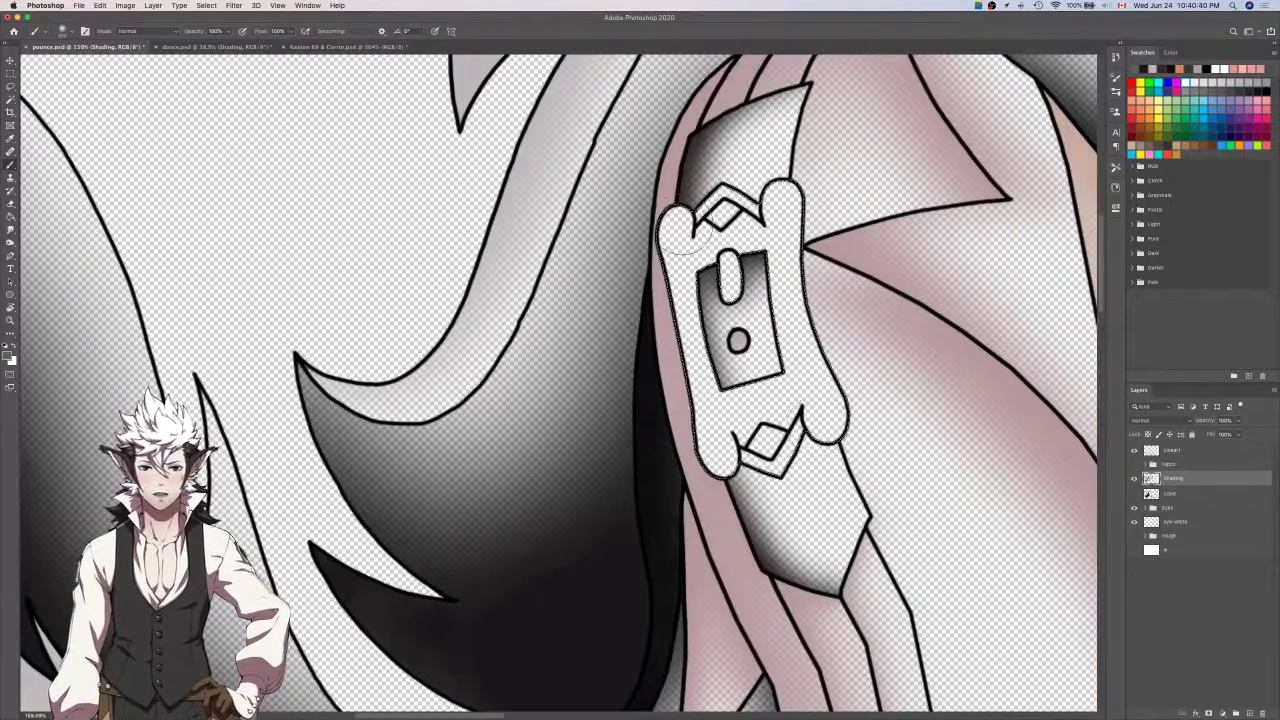
mouse_move(655, 240)
mouse_down()
mouse_move(707, 555)
mouse_move(789, 508)
mouse_up()
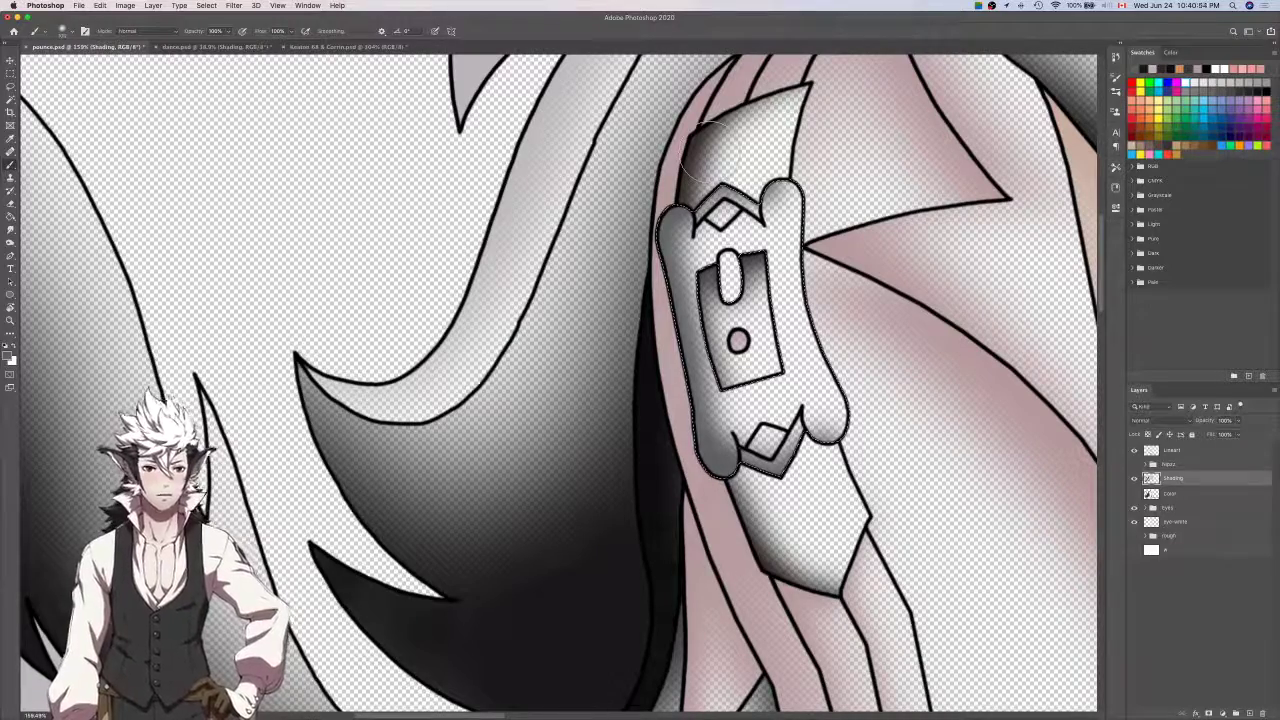
scroll(711, 151, down, 4)
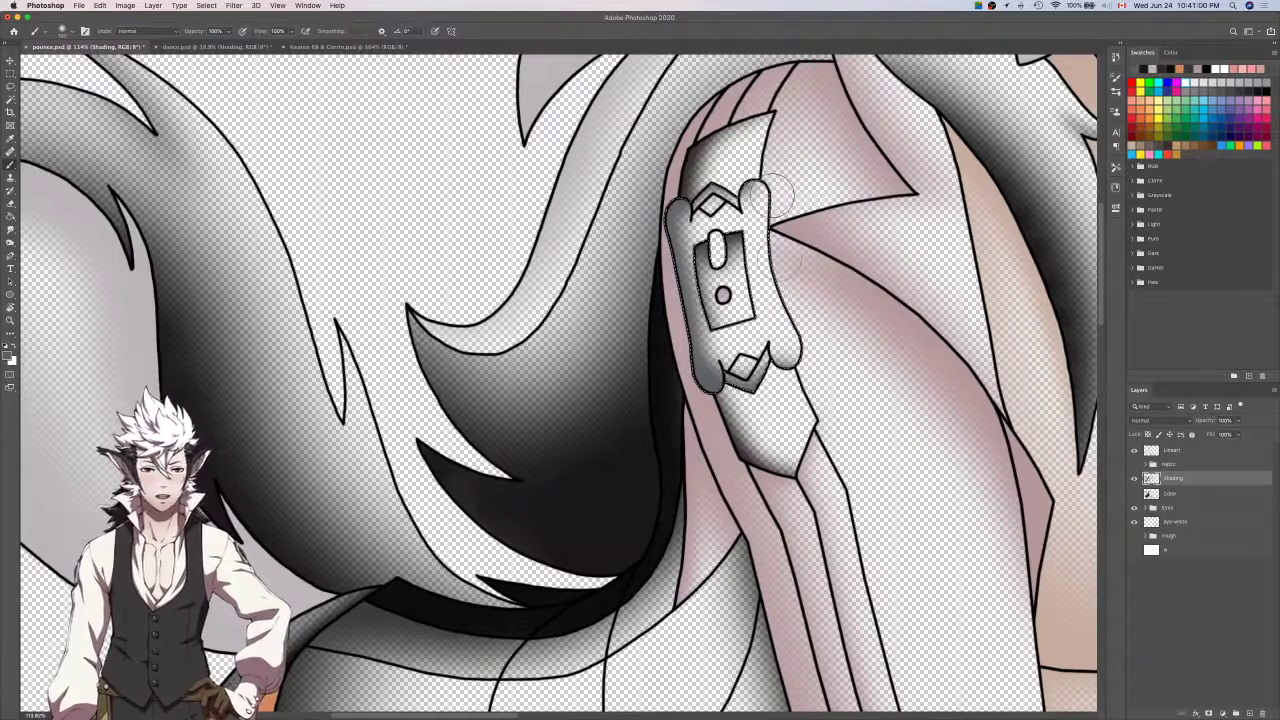
scroll(783, 191, right, 3)
scroll(783, 191, down, 2)
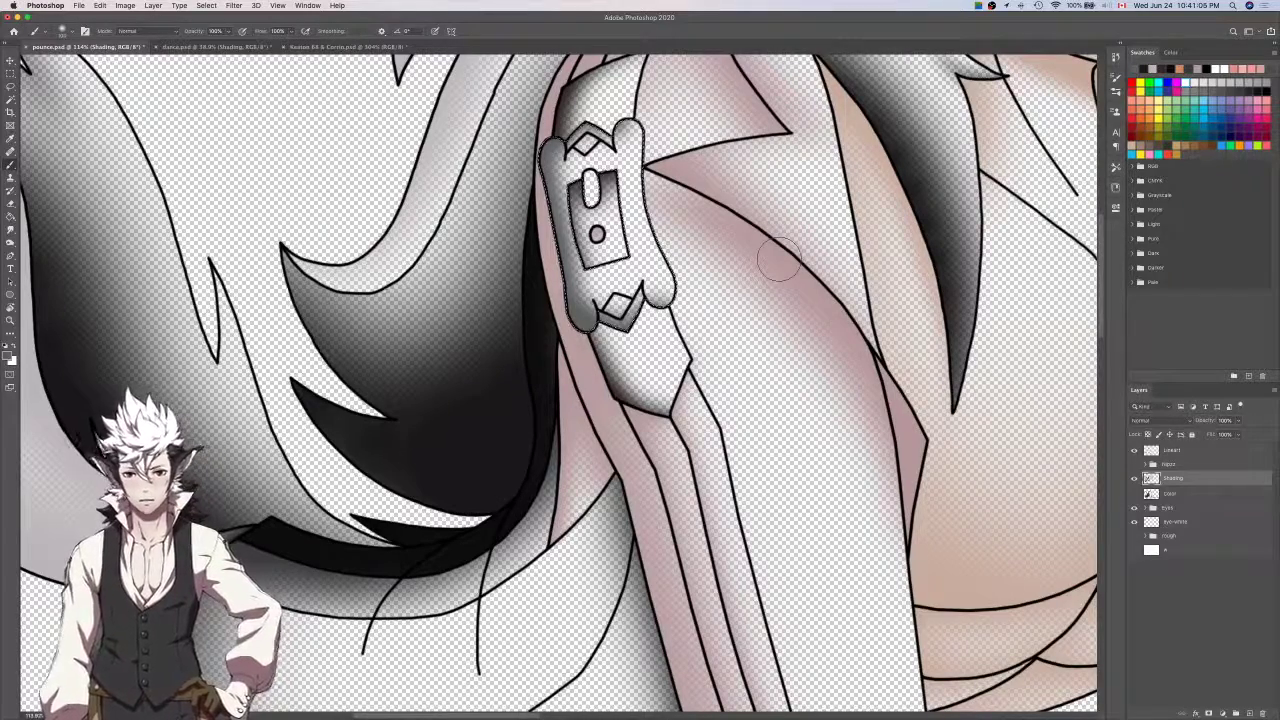
scroll(779, 260, down, 1)
scroll(779, 260, up, 1)
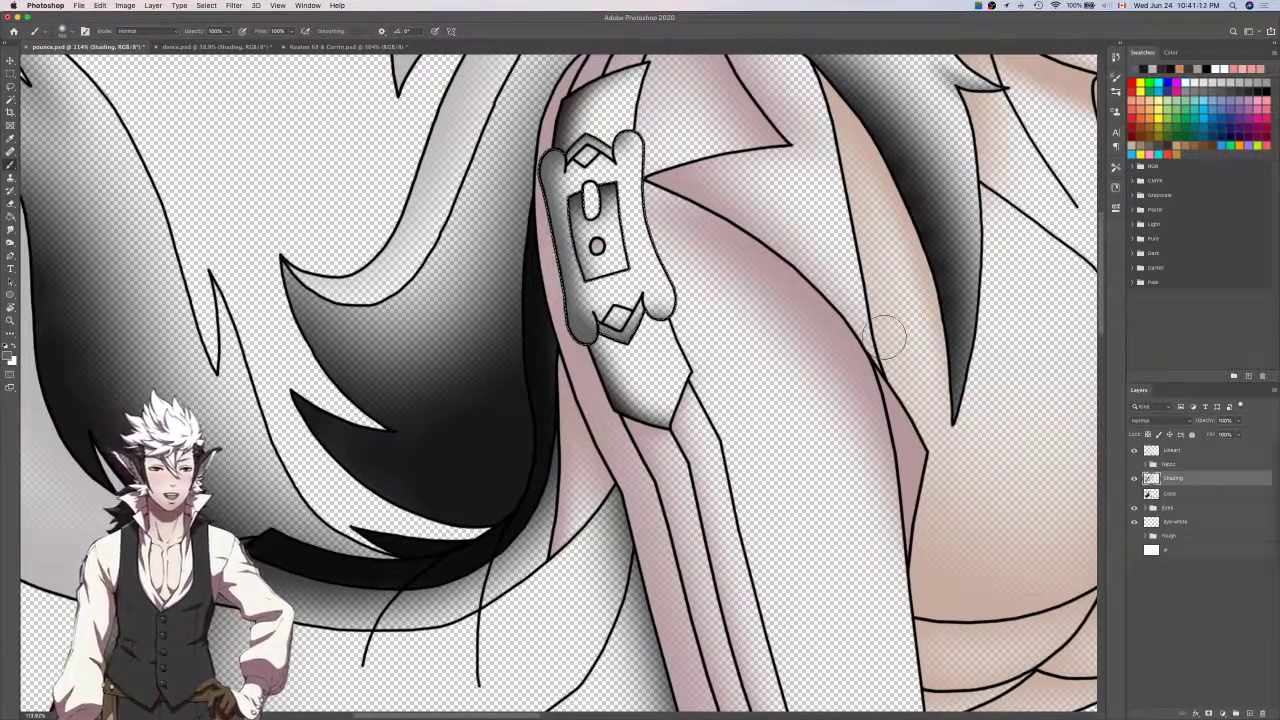
key(super+d)
Make the Color layer active and sample the black shading color from the dark fur of the tail's upper tuft.
scroll(885, 337, down, 1)
scroll(890, 334, down, 10)
scroll(887, 335, right, 3)
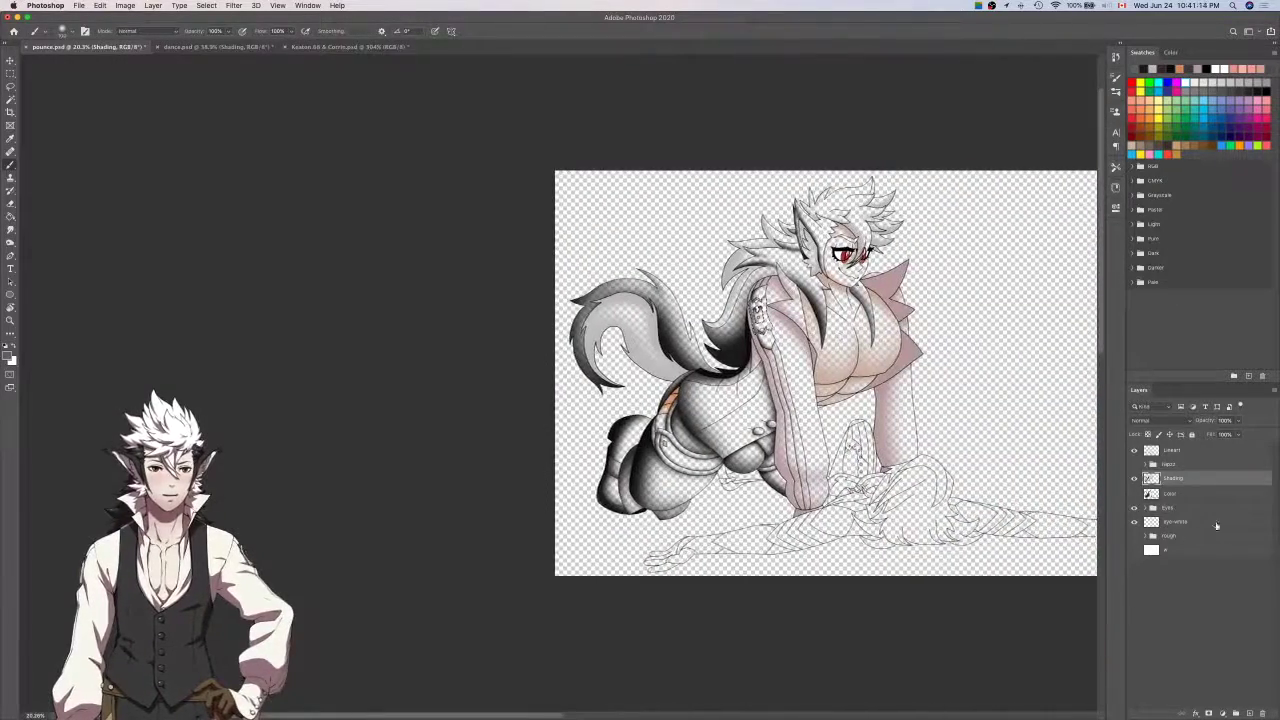
click(1190, 494)
key(w)
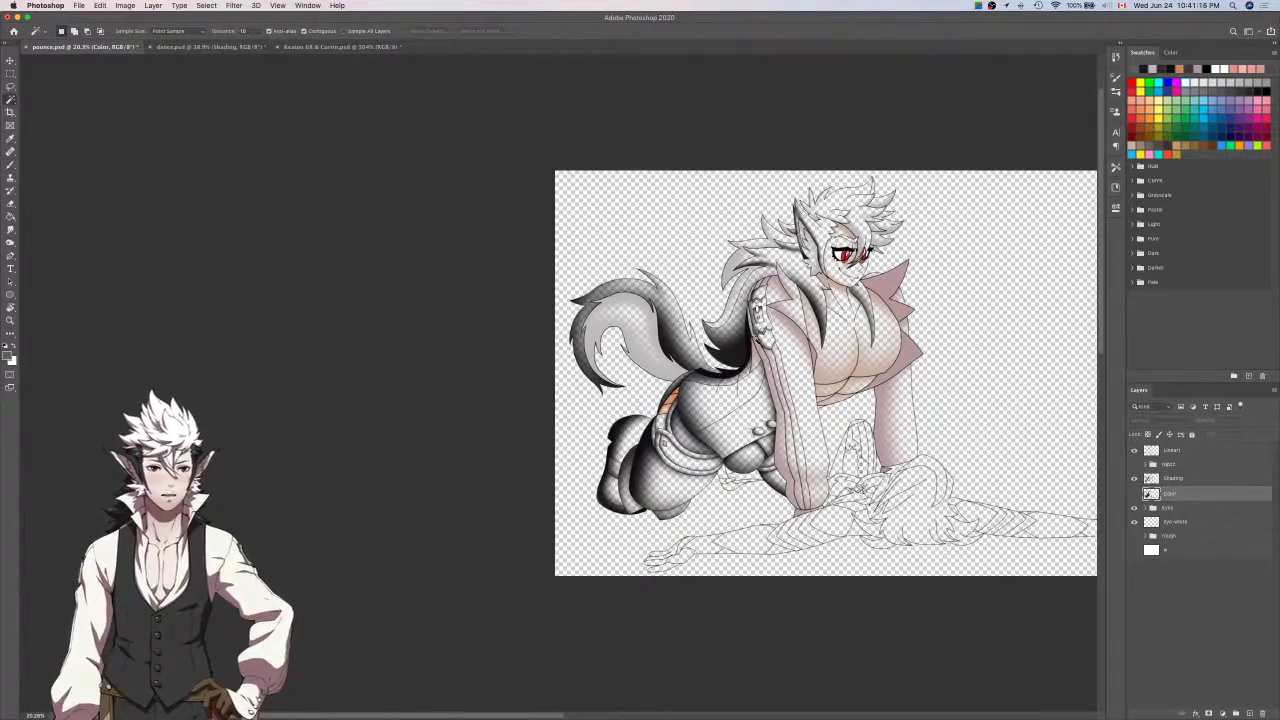
key(i)
scroll(727, 355, up, 10)
click(766, 367)
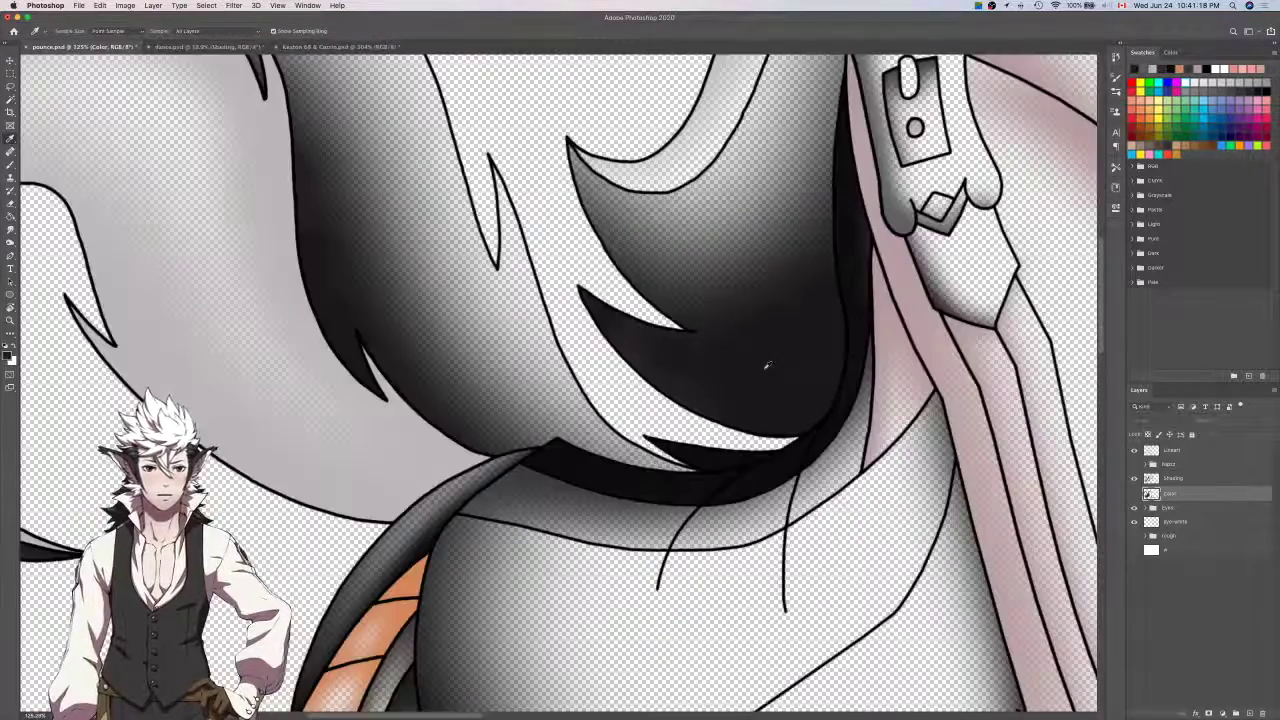
Select the eyebrow with the Magic Wand on the Color layer and brush black shading onto it on the Shading layer, undoing the last stroke.
scroll(768, 365, down, 4)
scroll(768, 365, up, 5)
scroll(768, 365, right, 4)
key(w)
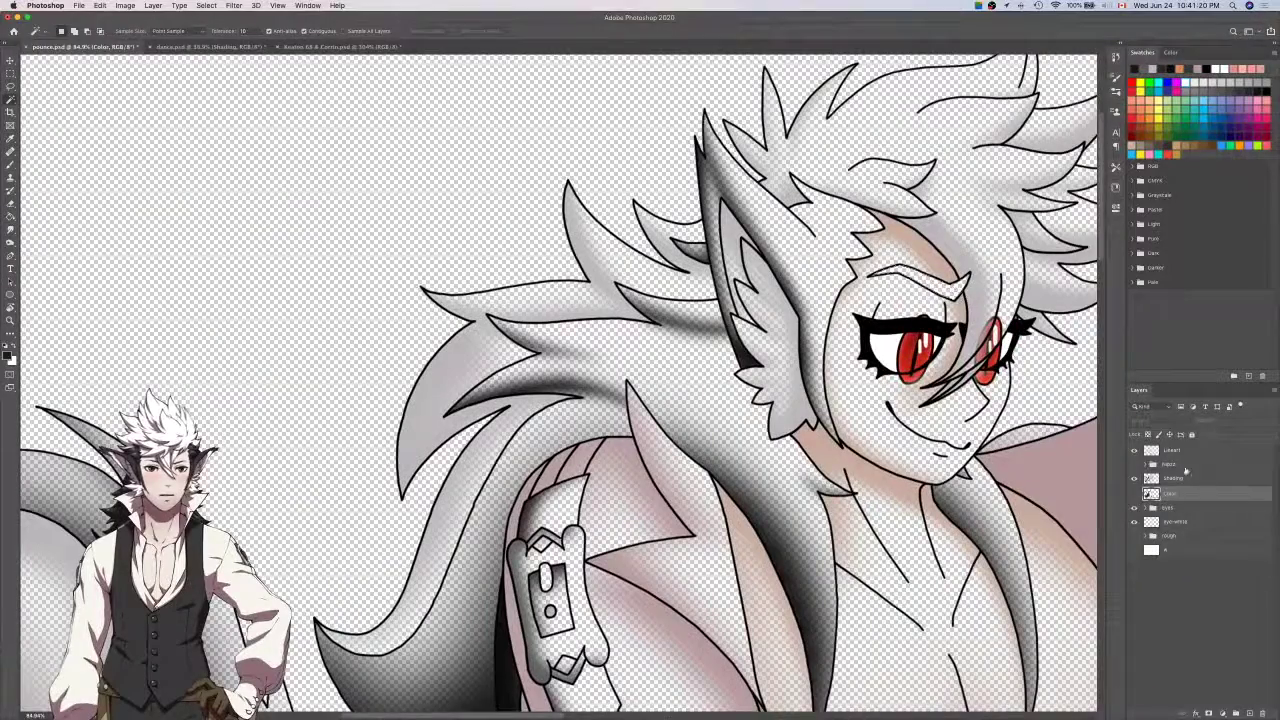
click(1186, 479)
key(b)
scroll(972, 245, up, 4)
mouse_move(1000, 302)
mouse_down()
mouse_move(937, 350)
mouse_move(880, 321)
mouse_move(824, 319)
mouse_move(972, 353)
mouse_up()
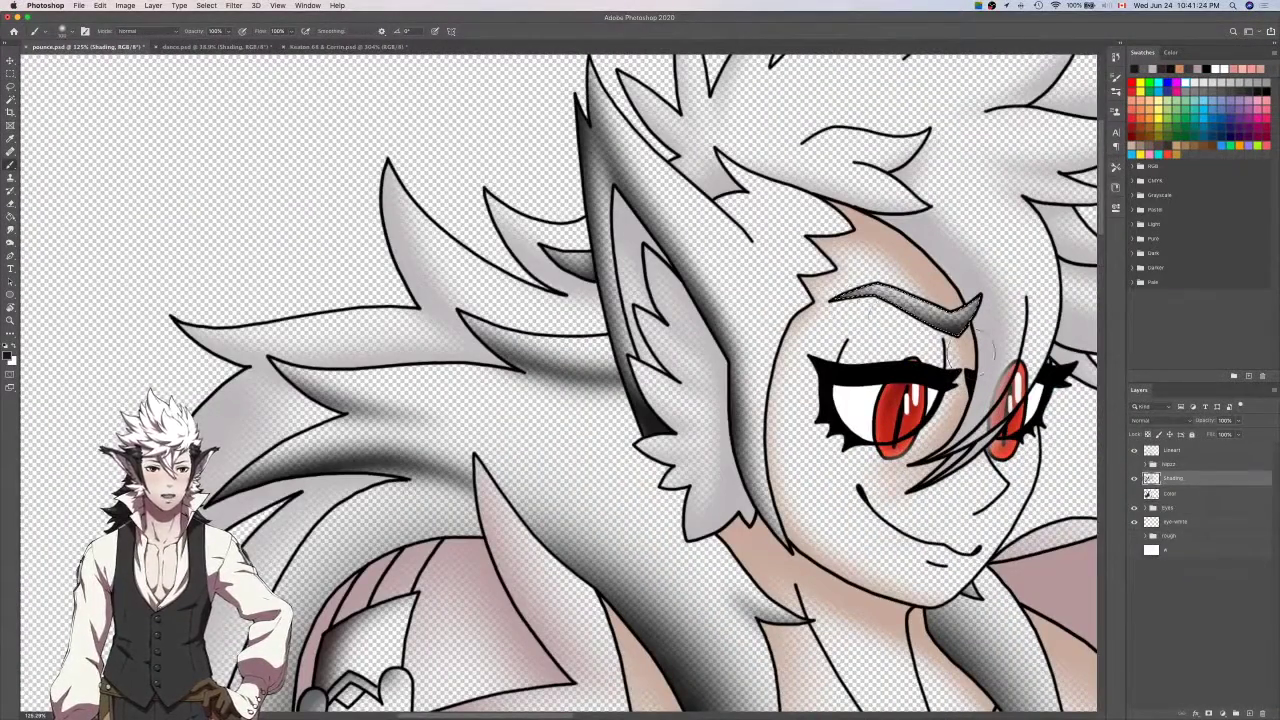
key(super+z)
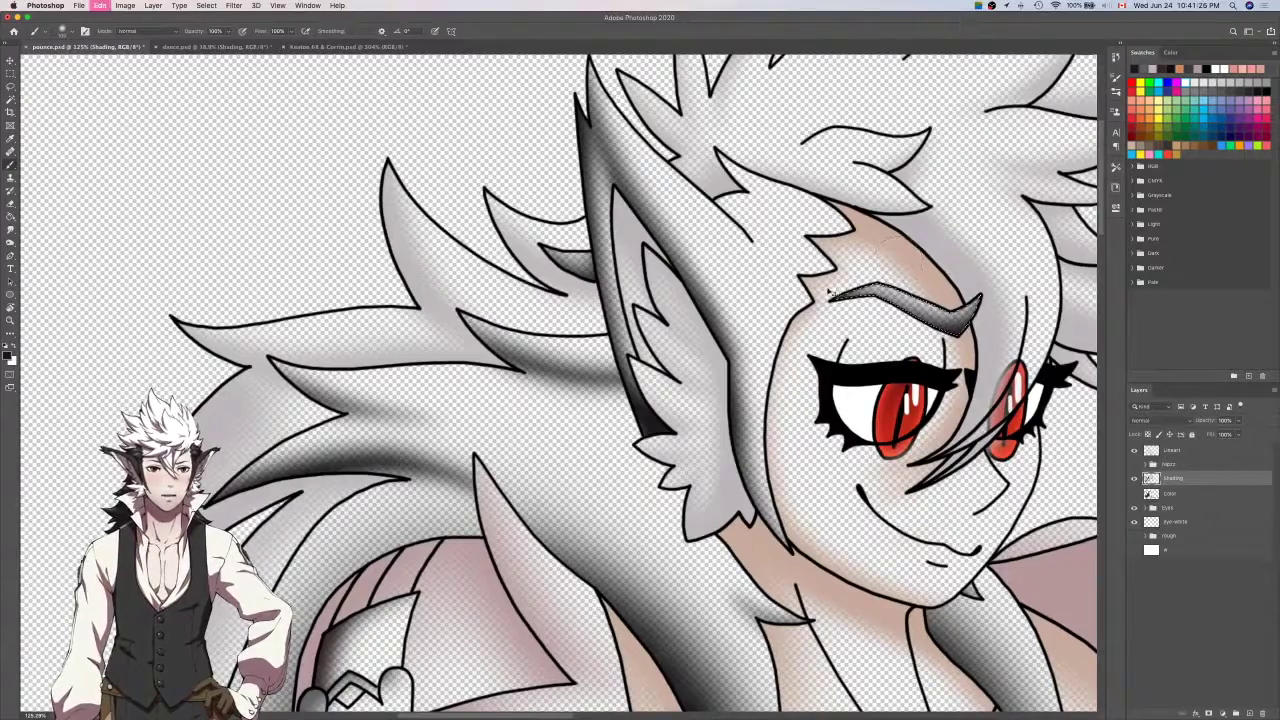
Show the Color layer to check the shading across the character and save the document.
scroll(988, 216, down, 2)
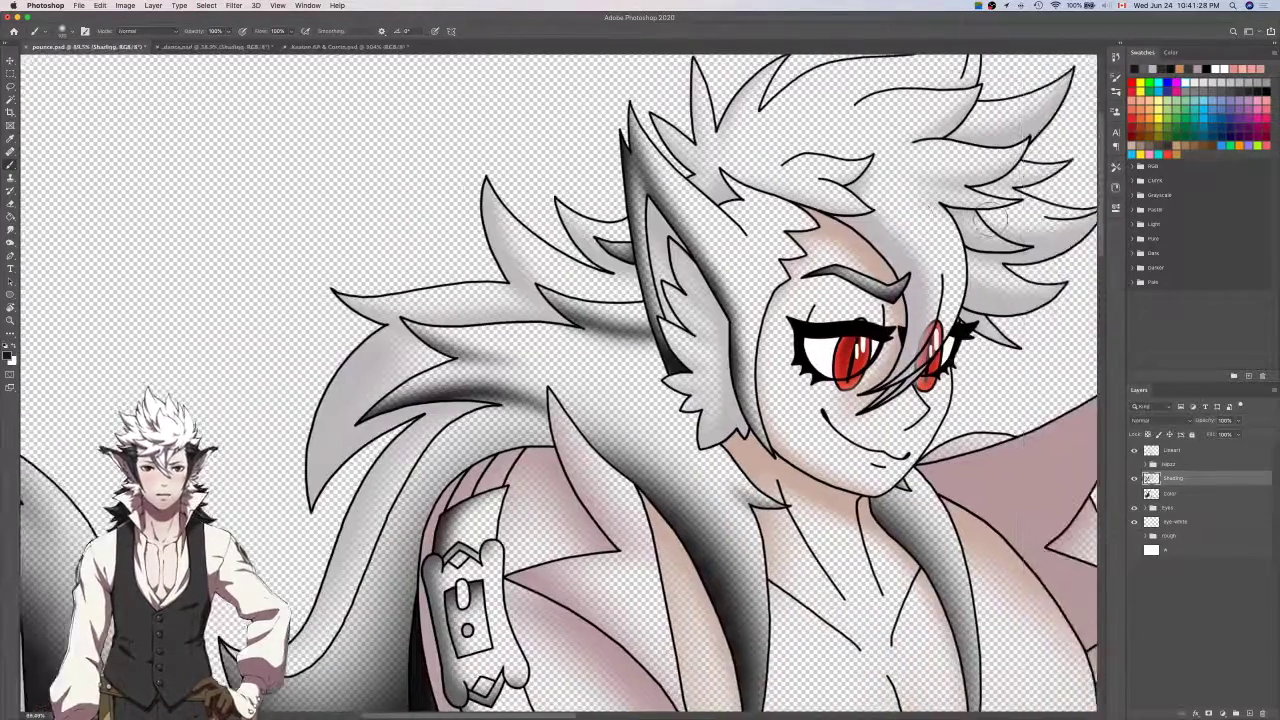
scroll(991, 220, right, 4)
scroll(991, 220, down, 2)
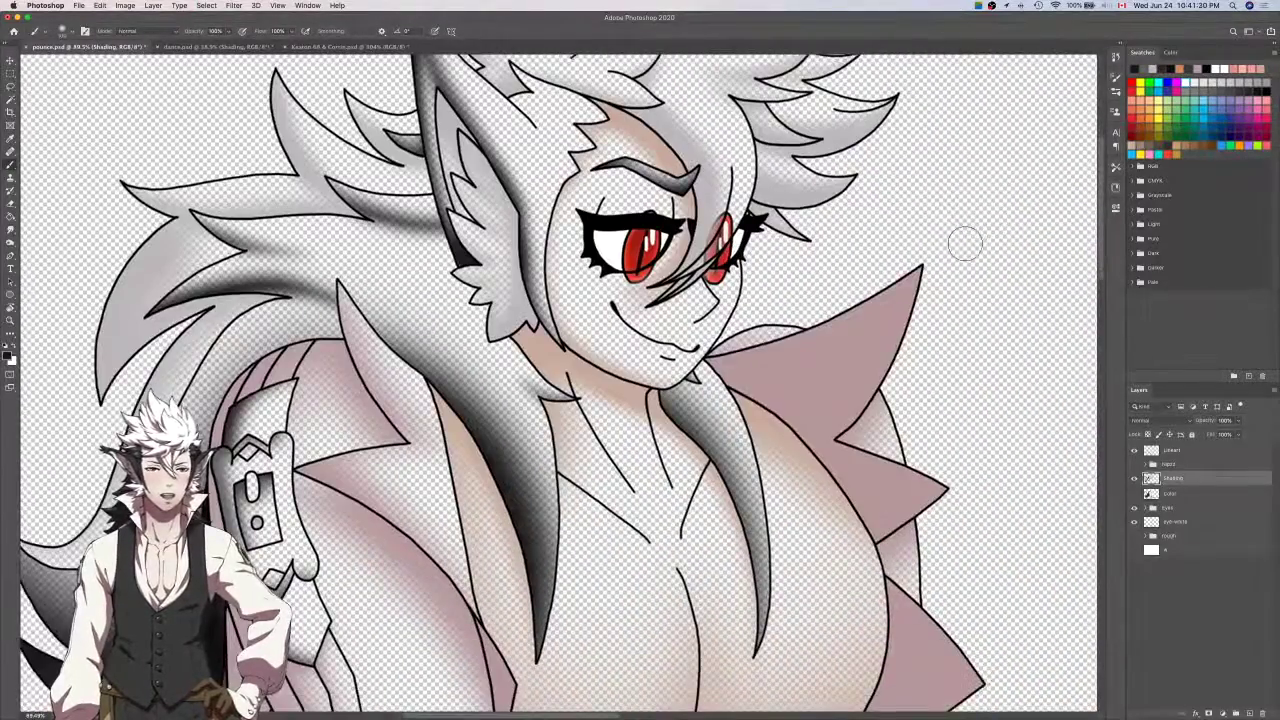
scroll(965, 243, down, 2)
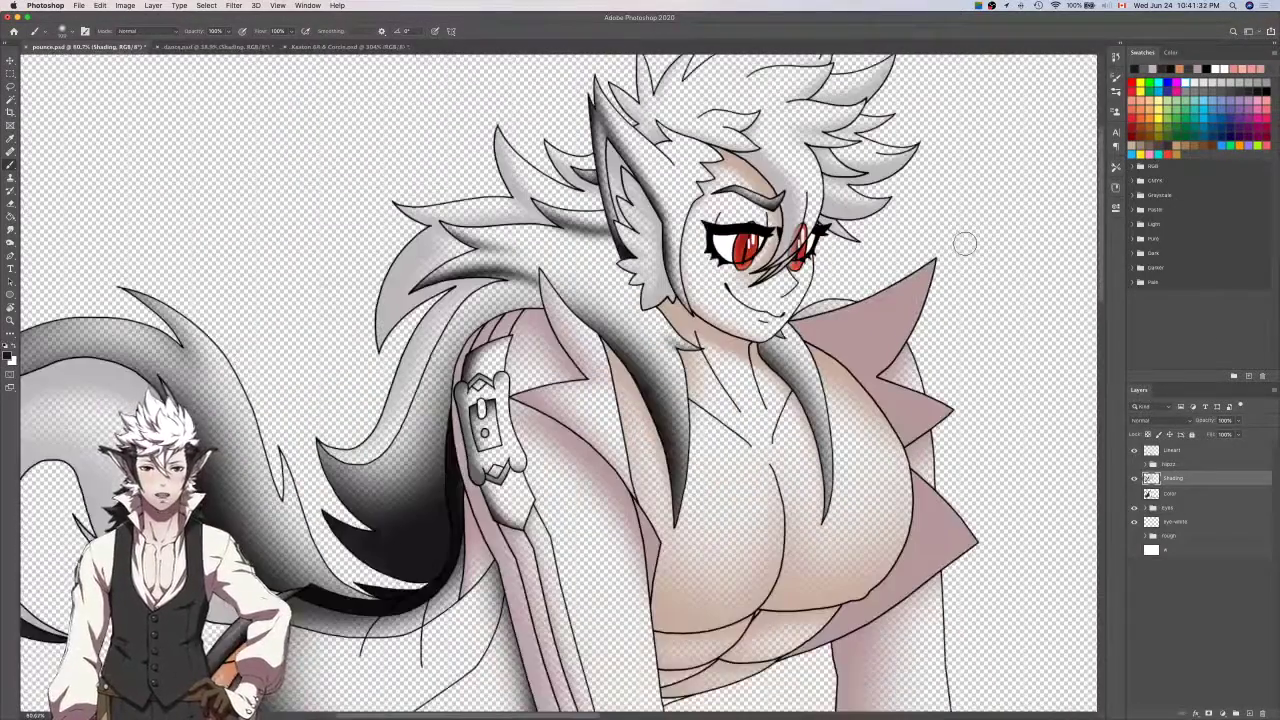
scroll(965, 243, left, 3)
scroll(965, 243, down, 3)
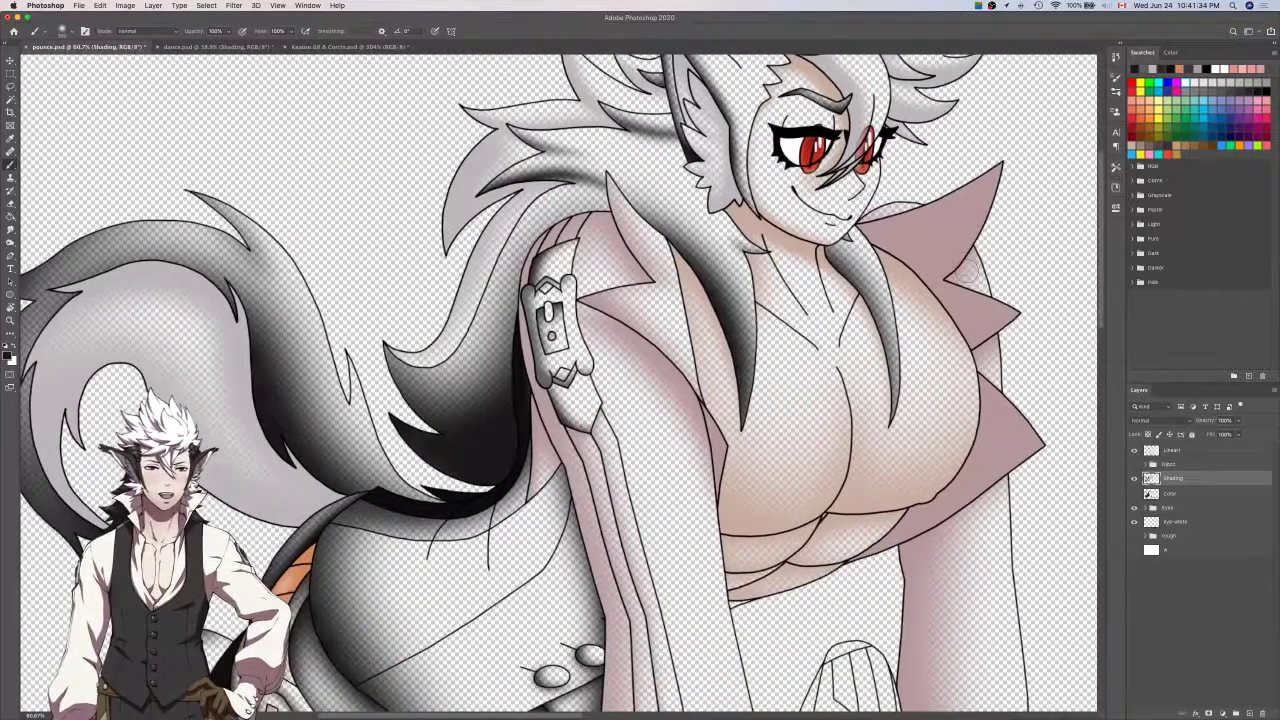
click(1135, 494)
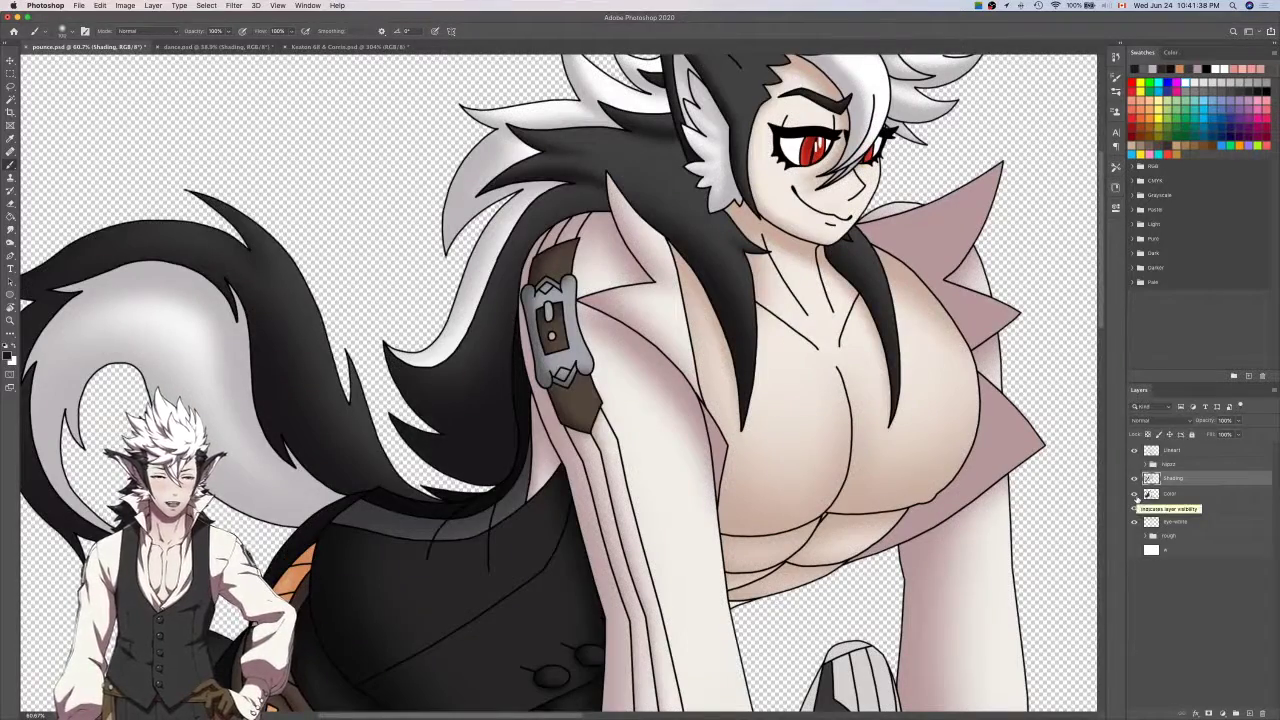
scroll(1058, 510, down, 5)
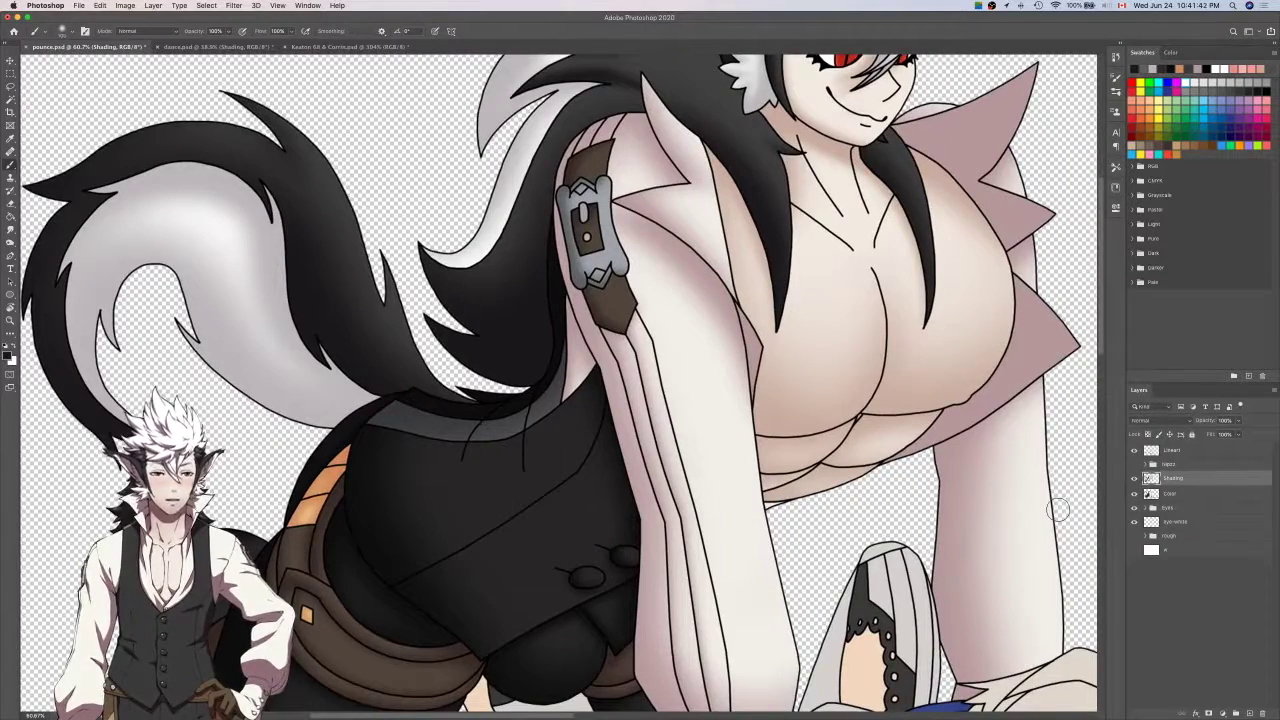
scroll(1058, 510, down, 5)
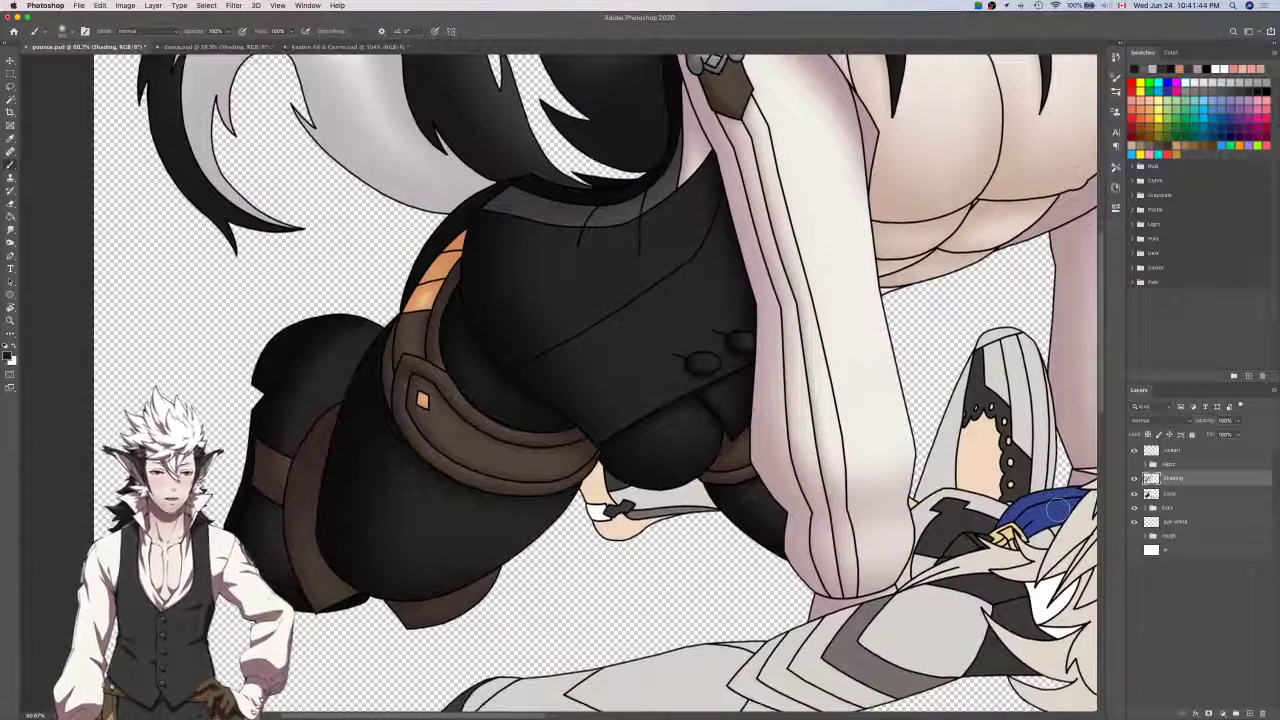
key(super+s)
Select the small white cloth sliver below the belly on the Lineart layer, expand it over the outlines, and add its tip with the Lasso.
click(1172, 451)
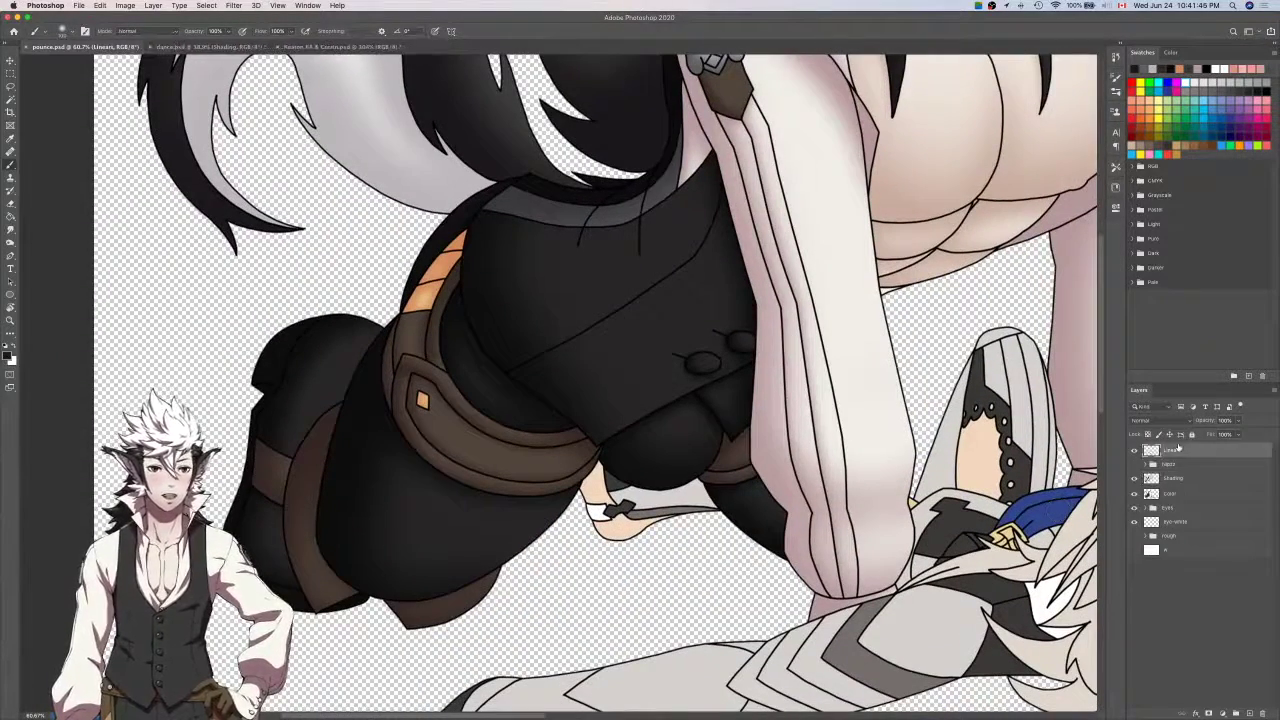
key(w)
click(890, 292)
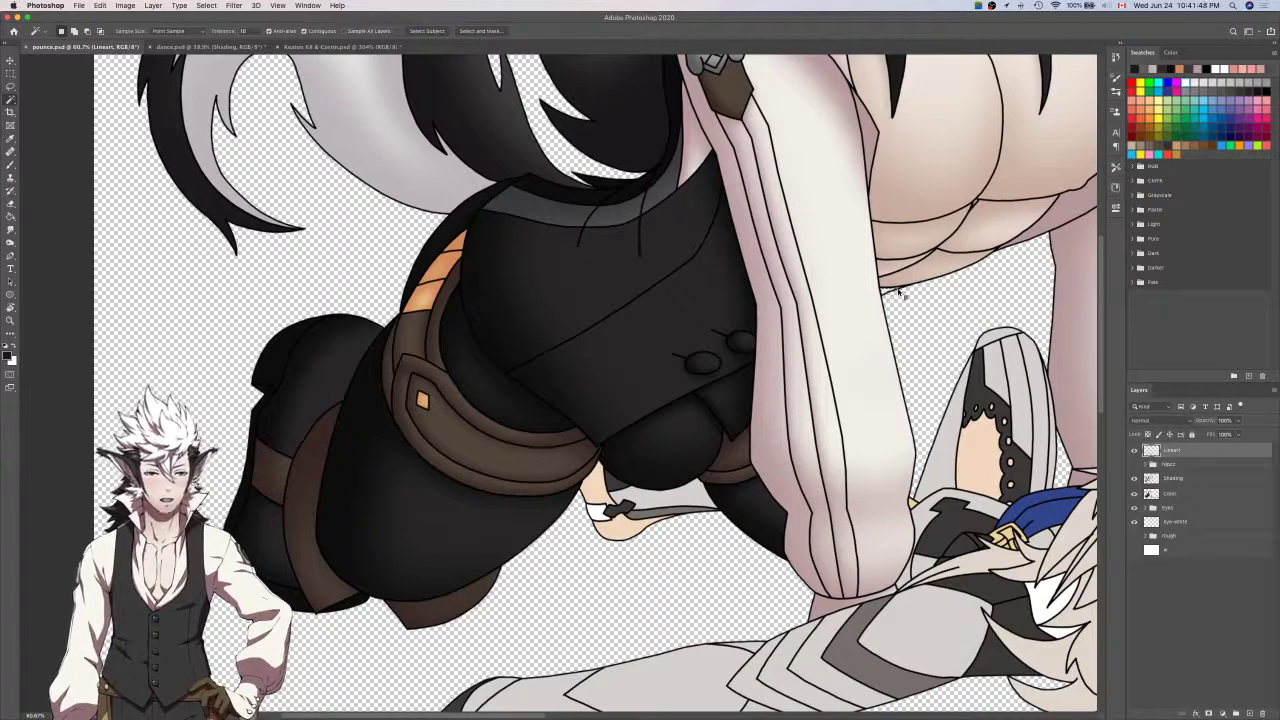
key(shift+F6)
key(l)
scroll(898, 291, up, 10)
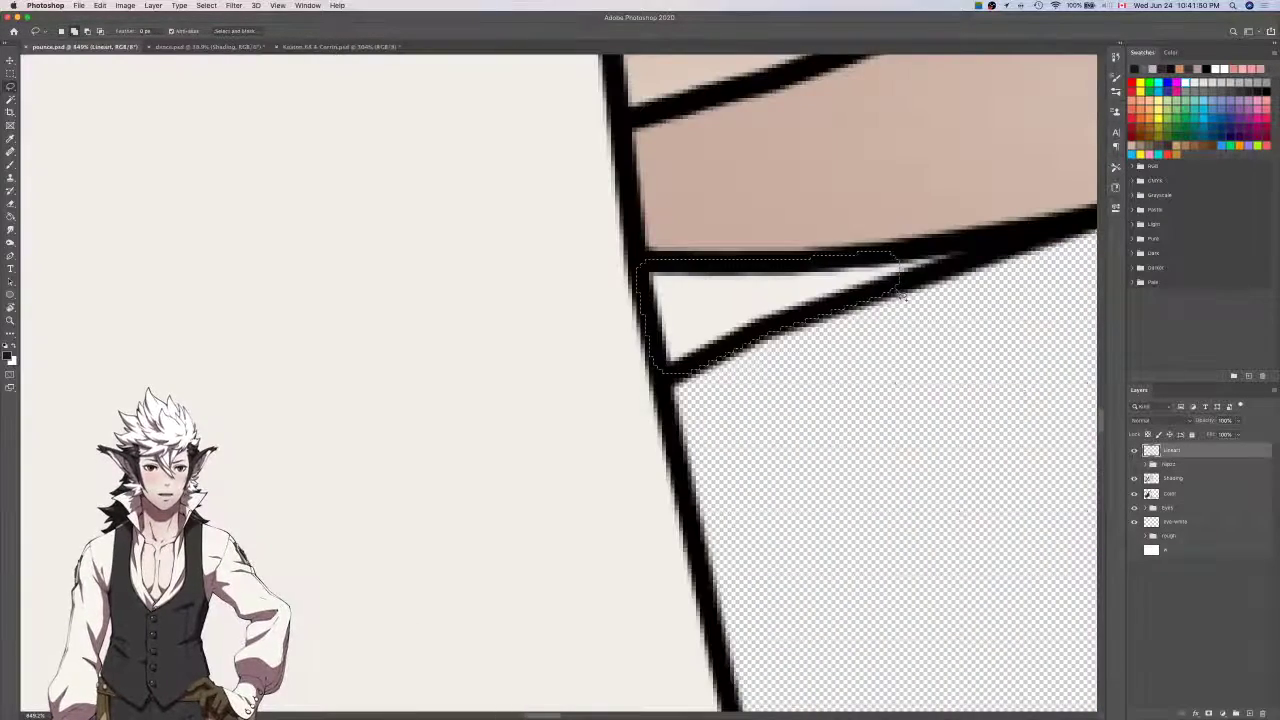
mouse_move(916, 297)
mouse_down()
mouse_move(1040, 238)
mouse_move(900, 264)
mouse_up()
Hide the Color layer and sample the mauve cloth shading color beside the chest.
key(i)
scroll(898, 270, down, 5)
drag(886, 322, 677, 413)
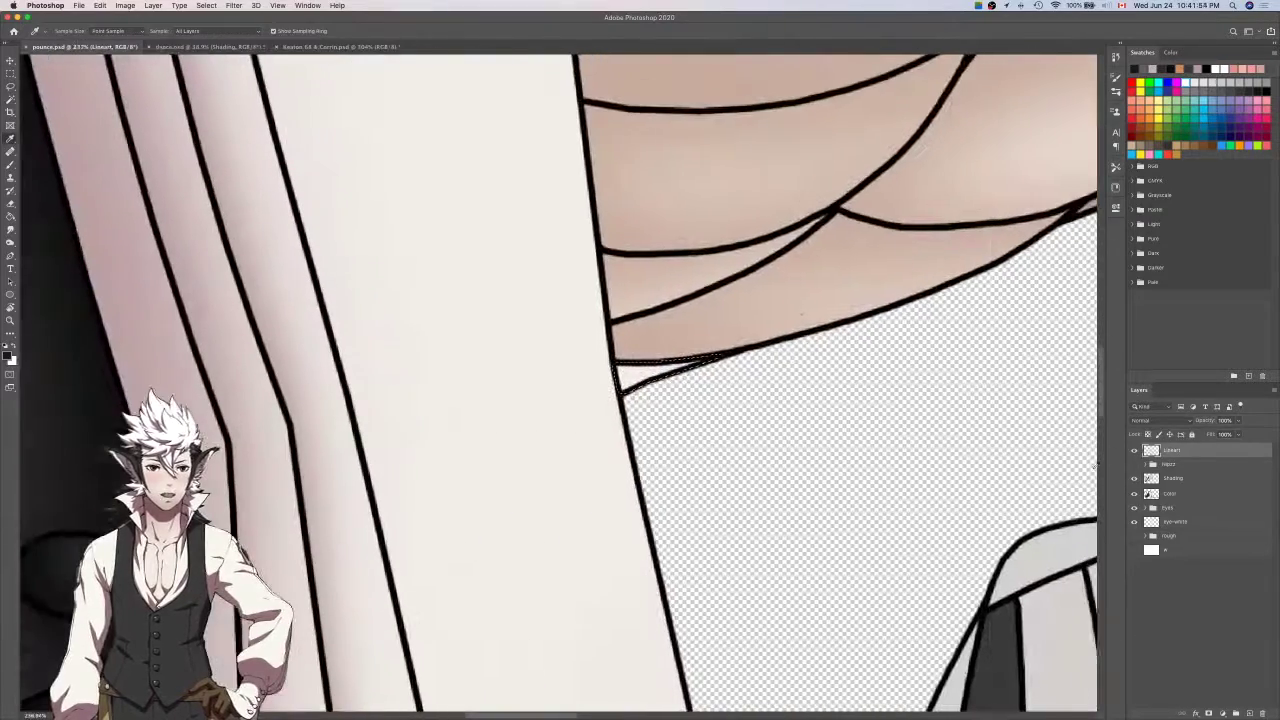
click(1134, 494)
scroll(1071, 471, right, 5)
scroll(1071, 471, up, 1)
click(914, 182)
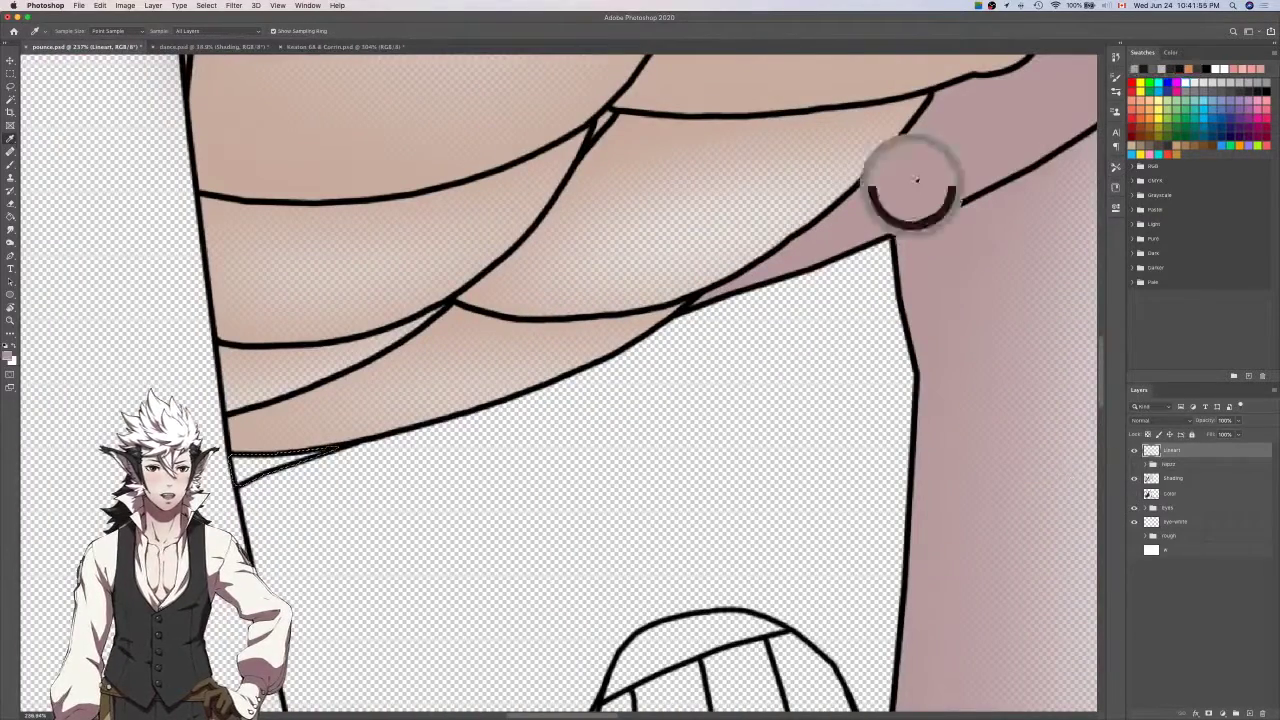
Fill the cloth sliver below the belly with mauve brush shading on the Shading layer, clear the selection, and save the document.
click(1174, 481)
drag(618, 507, 923, 457)
key(b)
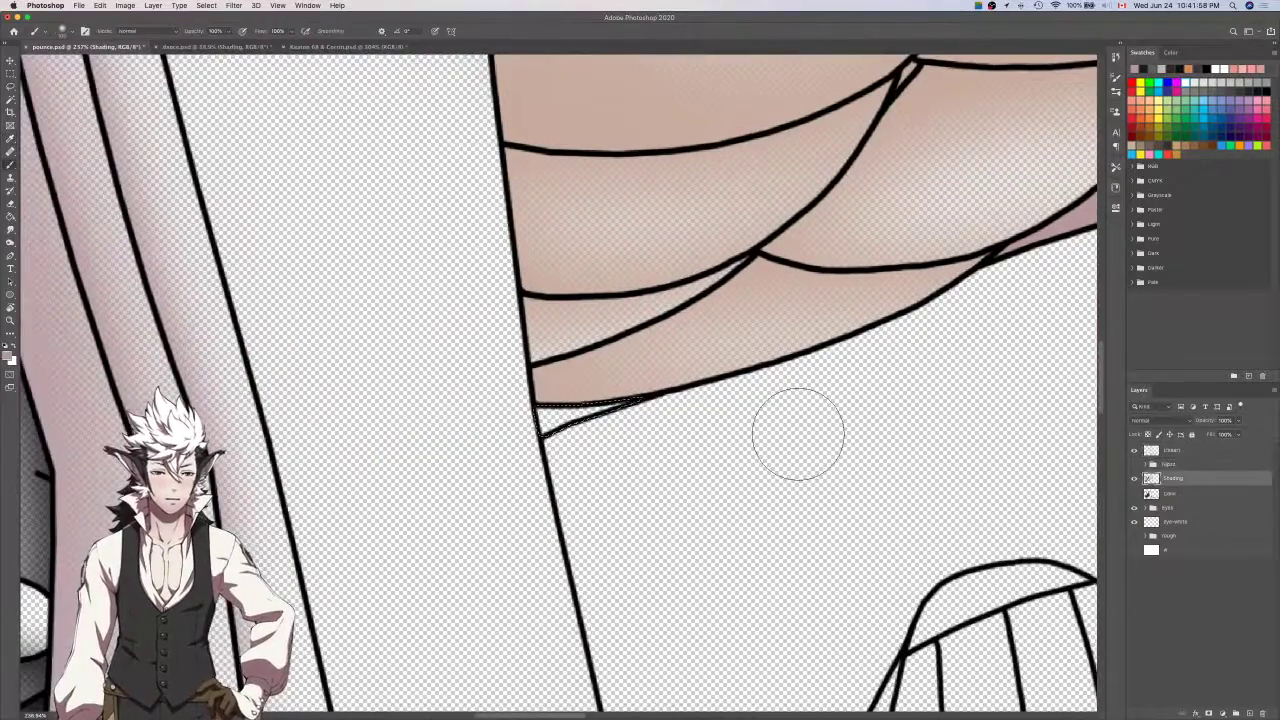
drag(680, 425, 642, 425)
key(ctrl+d)
key(ctrl+s)
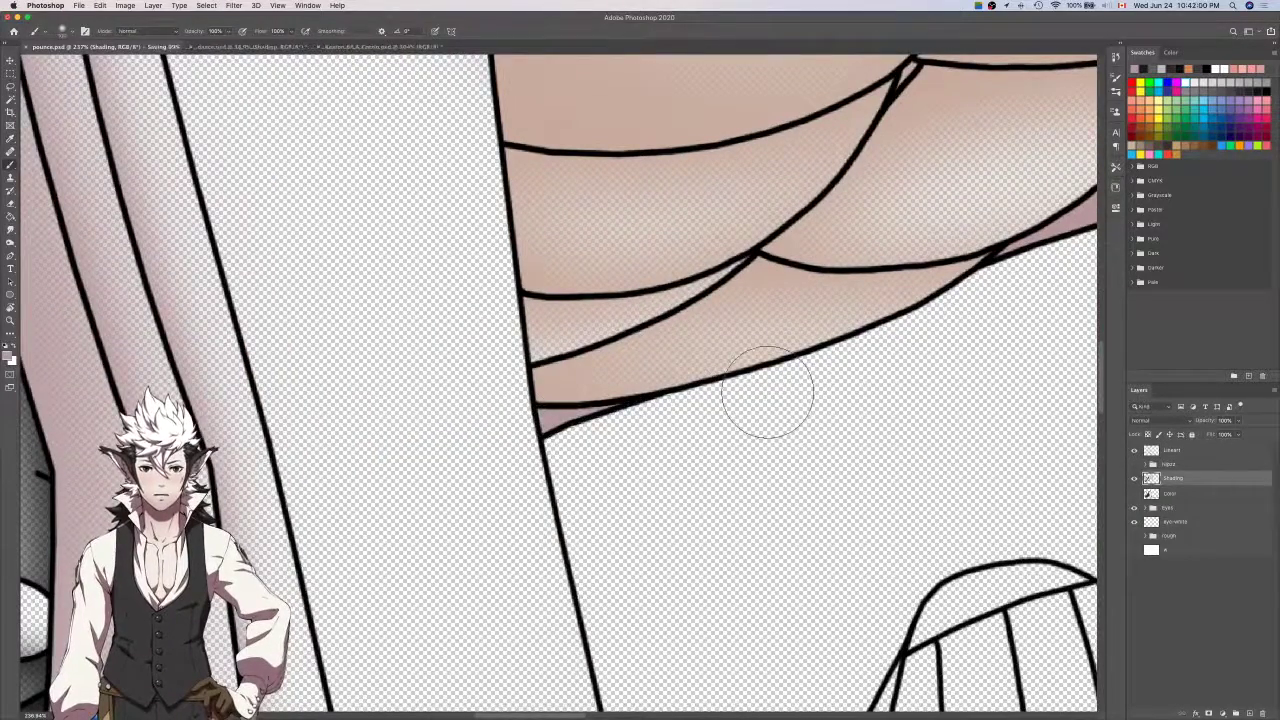
Show the Color layer, select the peach skin patch framed by dark lace on it, and activate the Shading layer.
scroll(768, 392, left, 6)
scroll(768, 392, down, 1)
scroll(768, 392, down, 4)
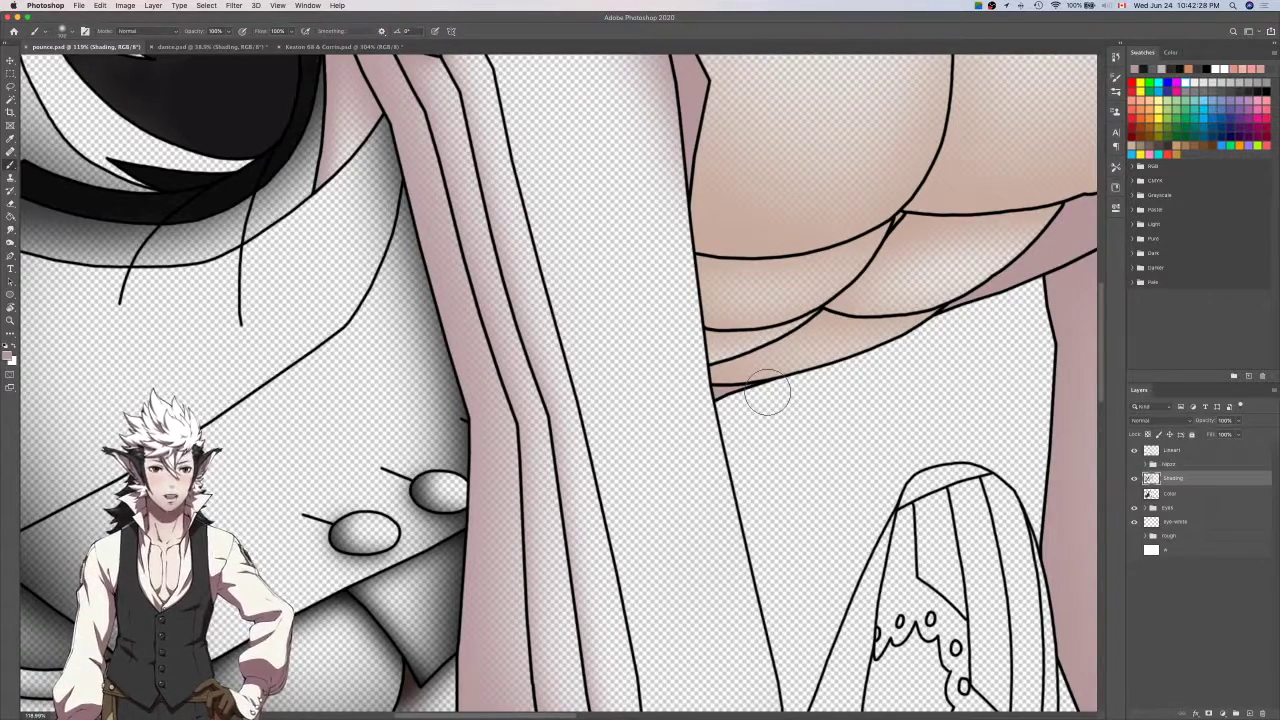
scroll(767, 393, down, 5)
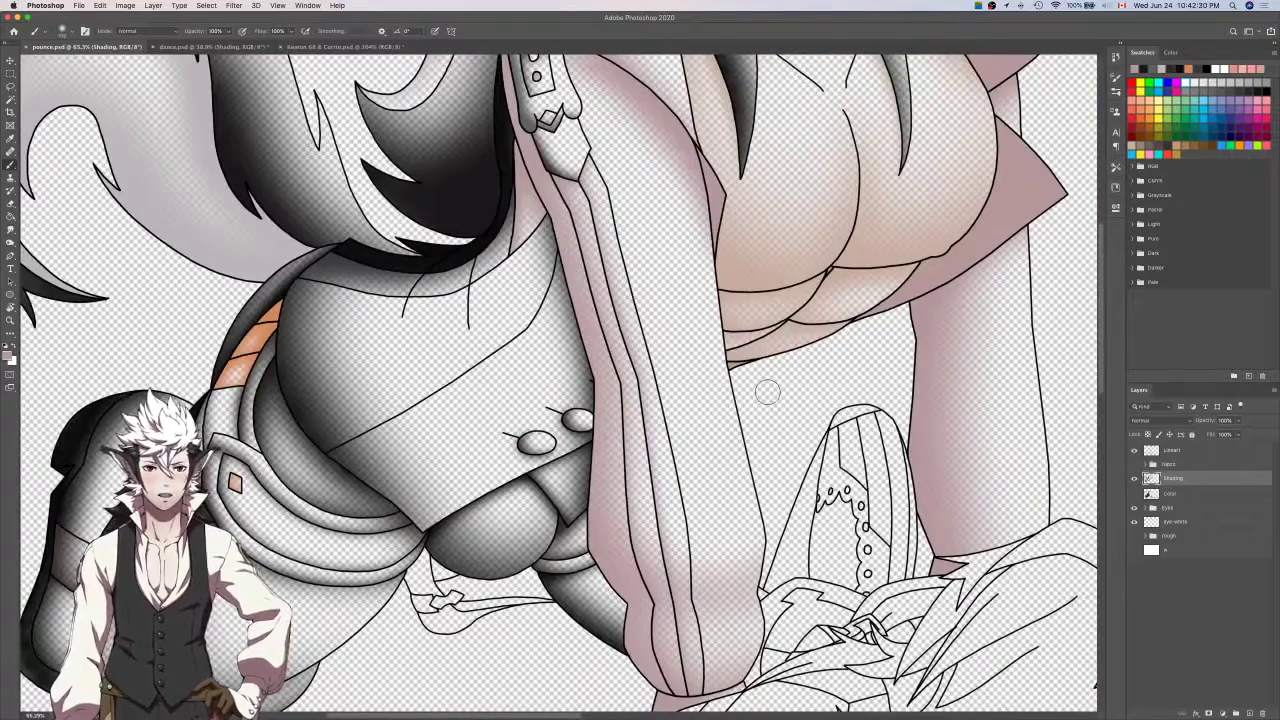
scroll(767, 393, left, 2)
scroll(767, 393, down, 1)
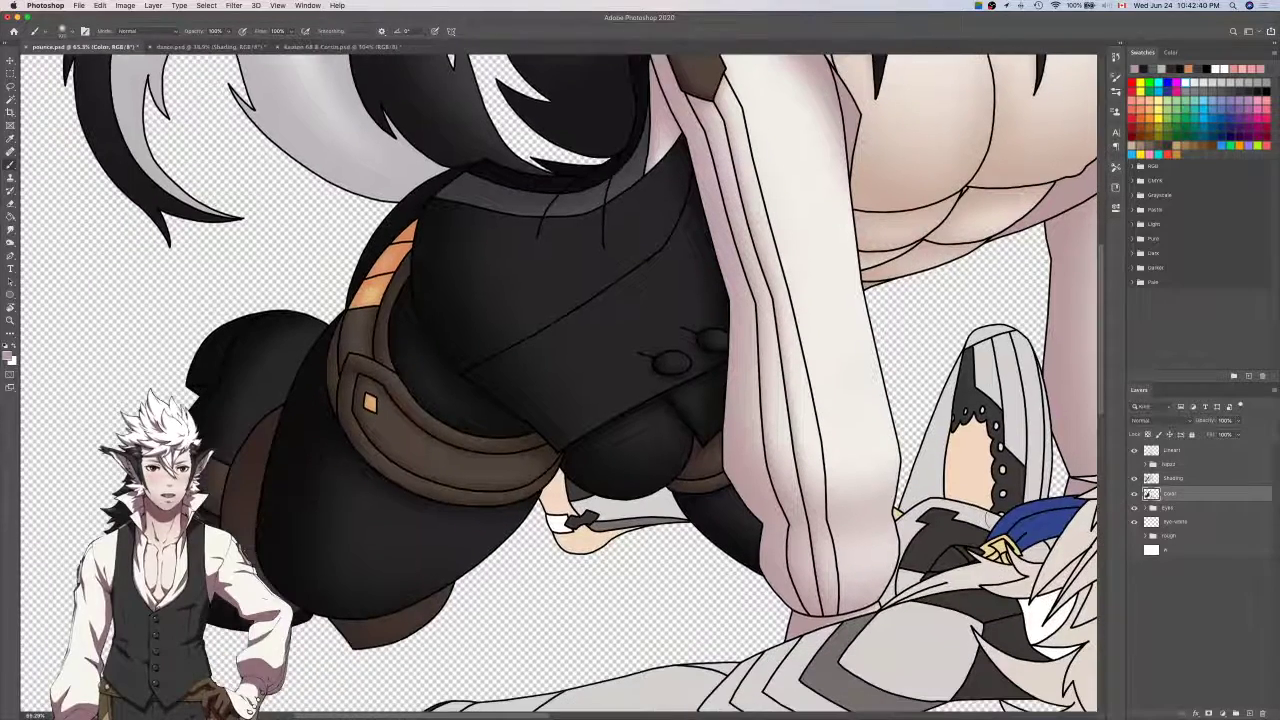
scroll(560, 383, right, 1)
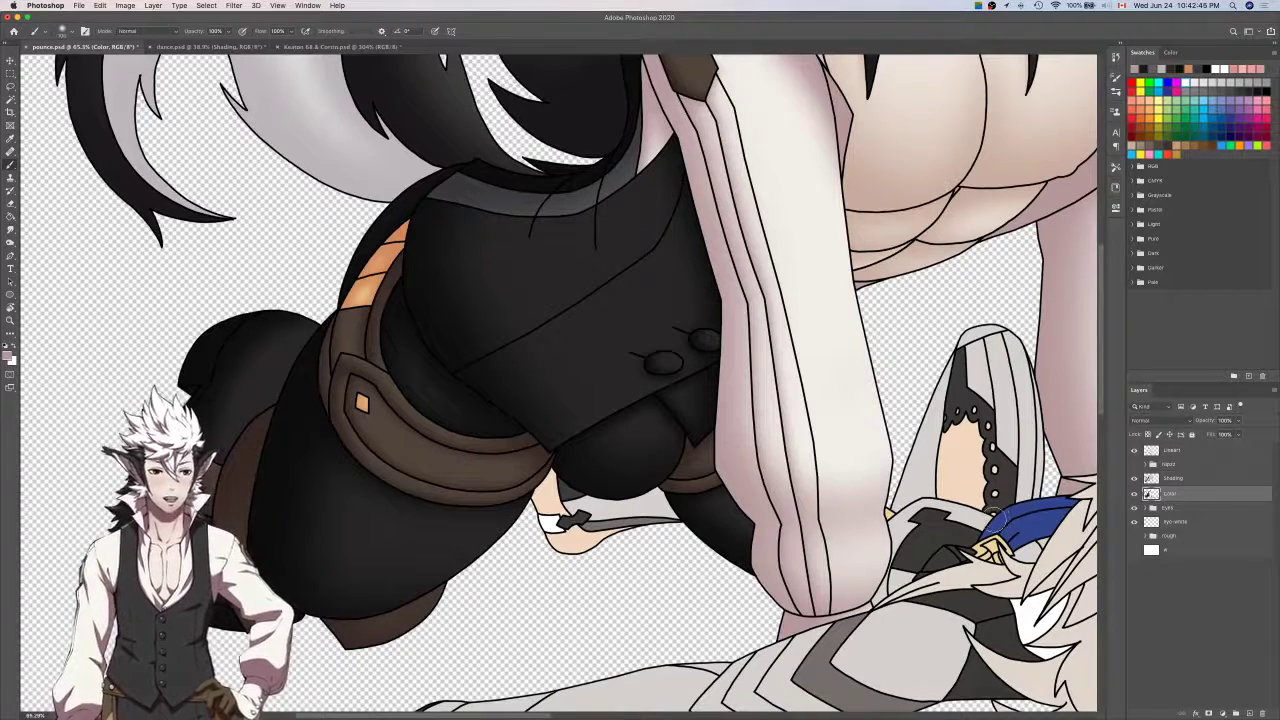
key(w)
click(961, 487)
click(1183, 481)
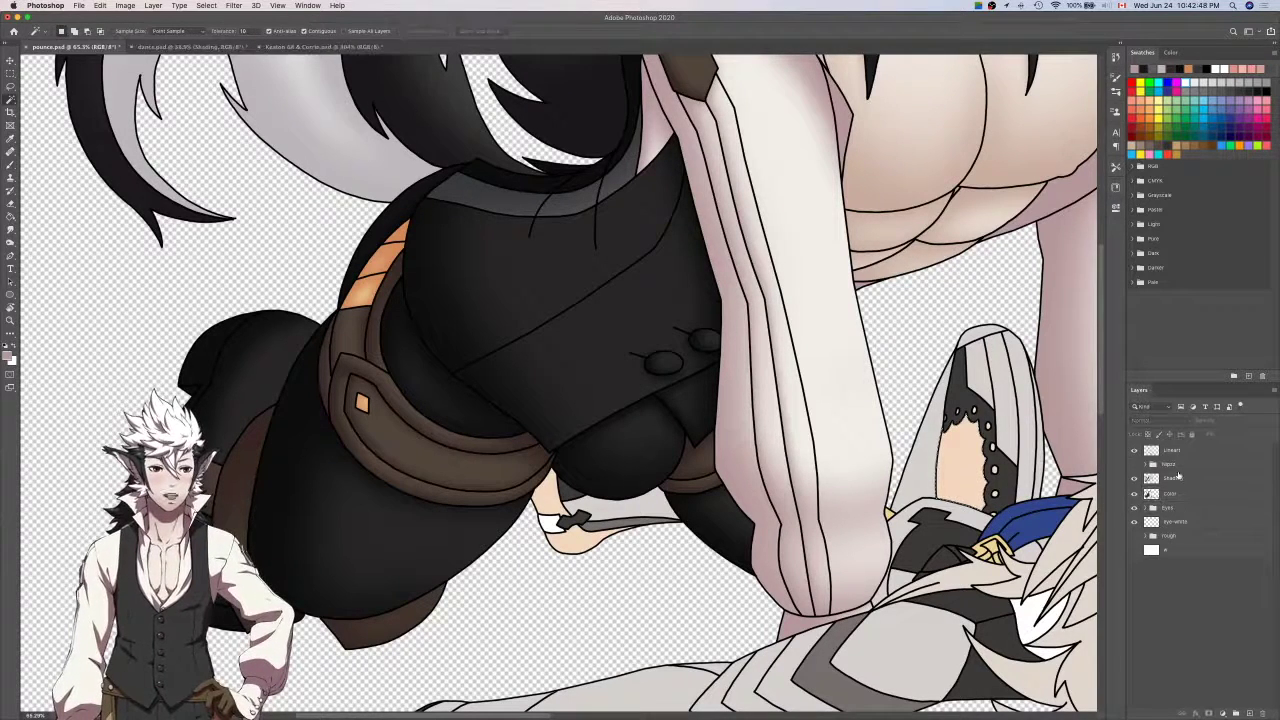
key(i)
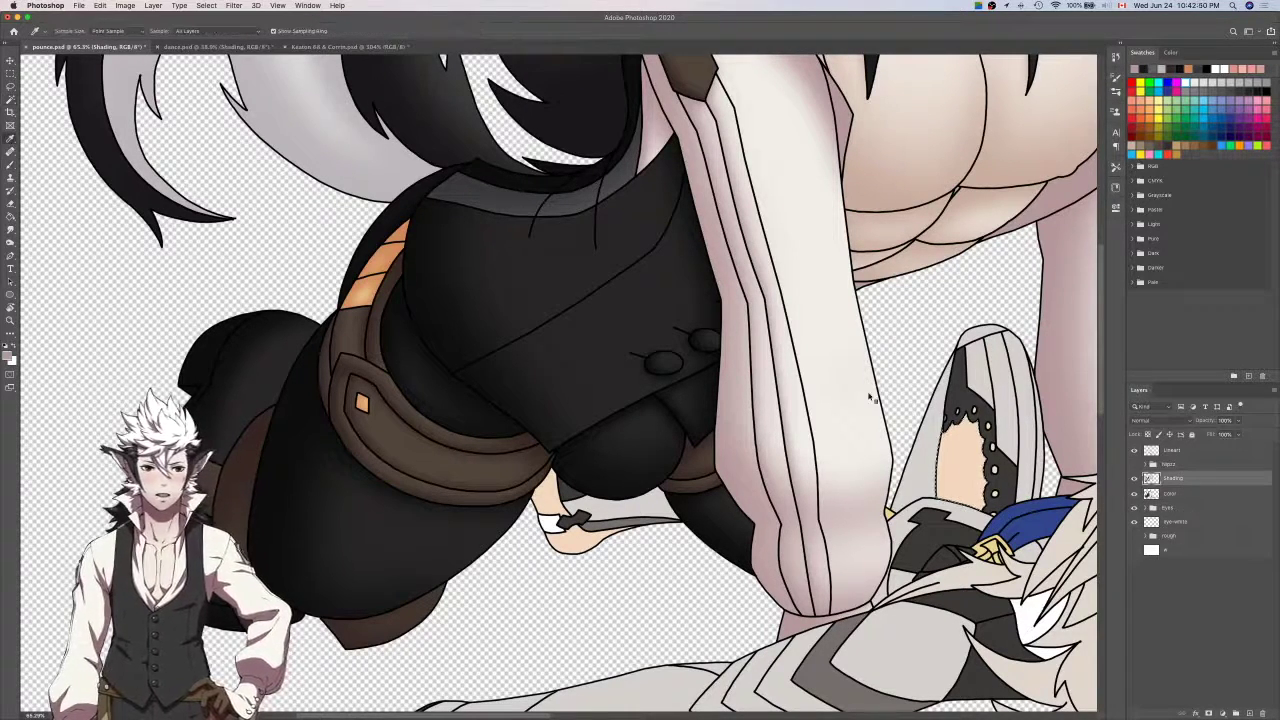
key(ctrl+Tab)
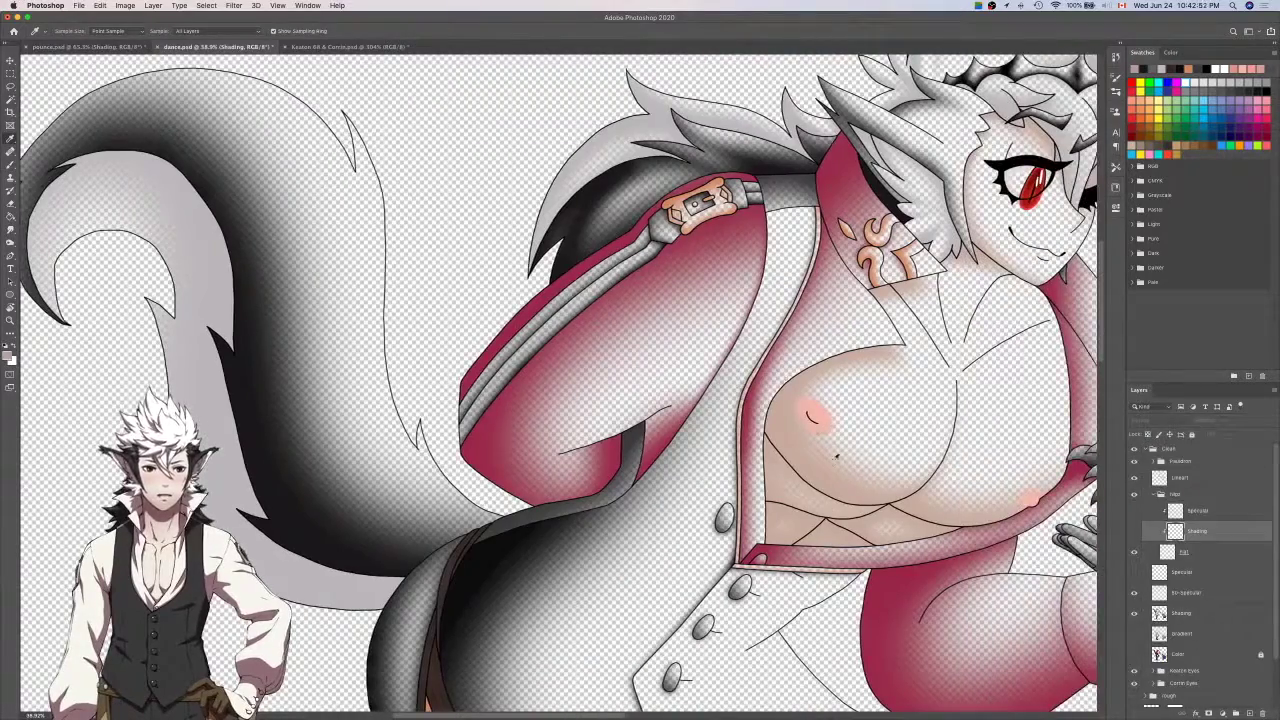
key(ctrl+Tab)
key(ctrl+Tab)
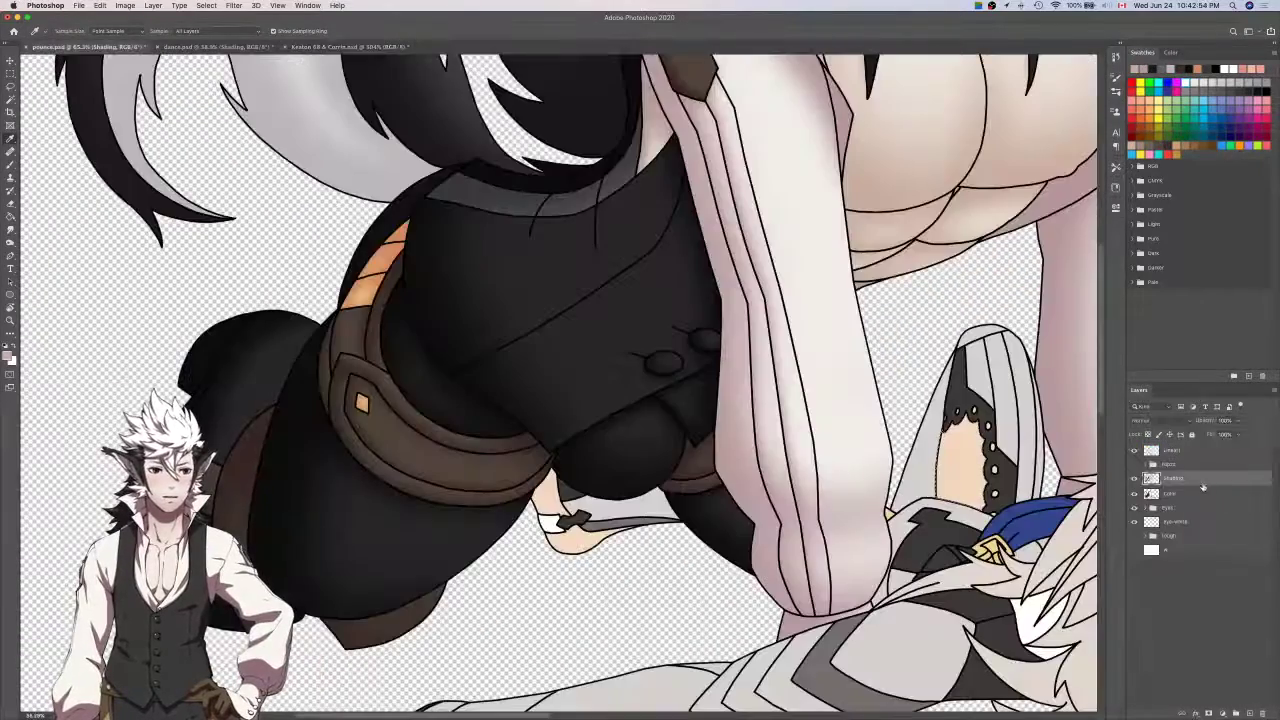
key(b)
scroll(1000, 470, up, 6)
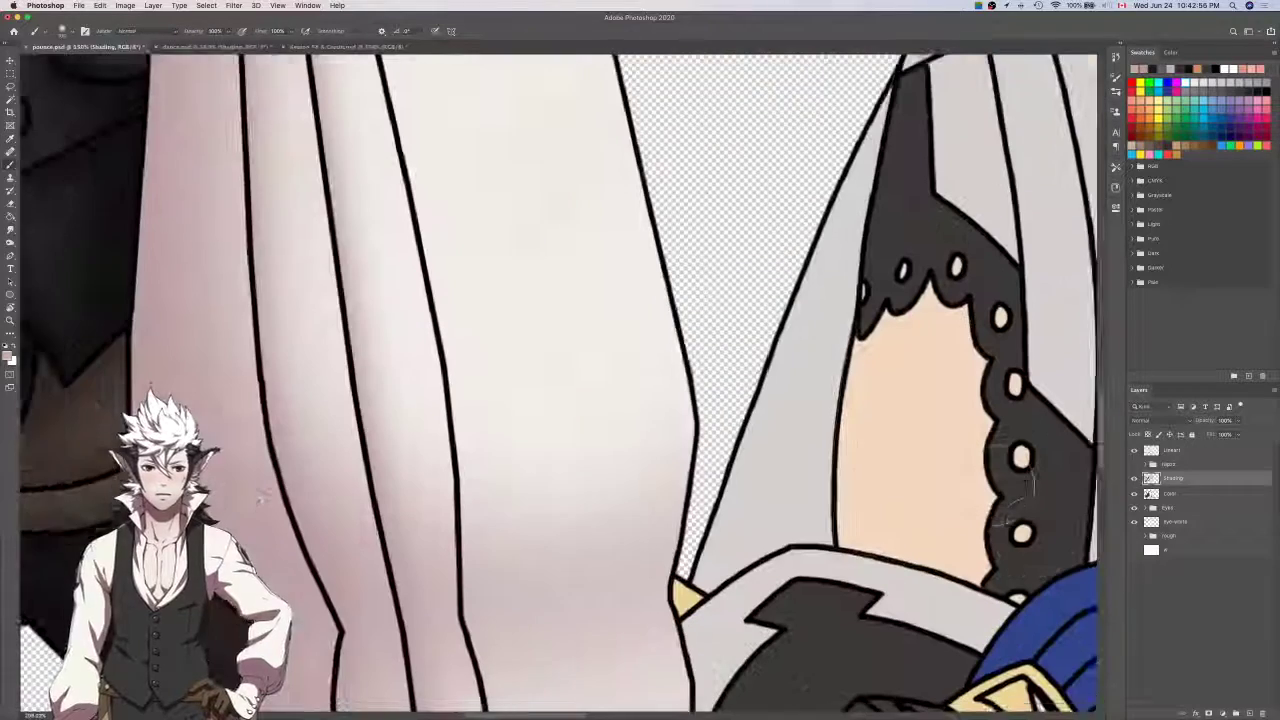
scroll(1015, 500, down, 3)
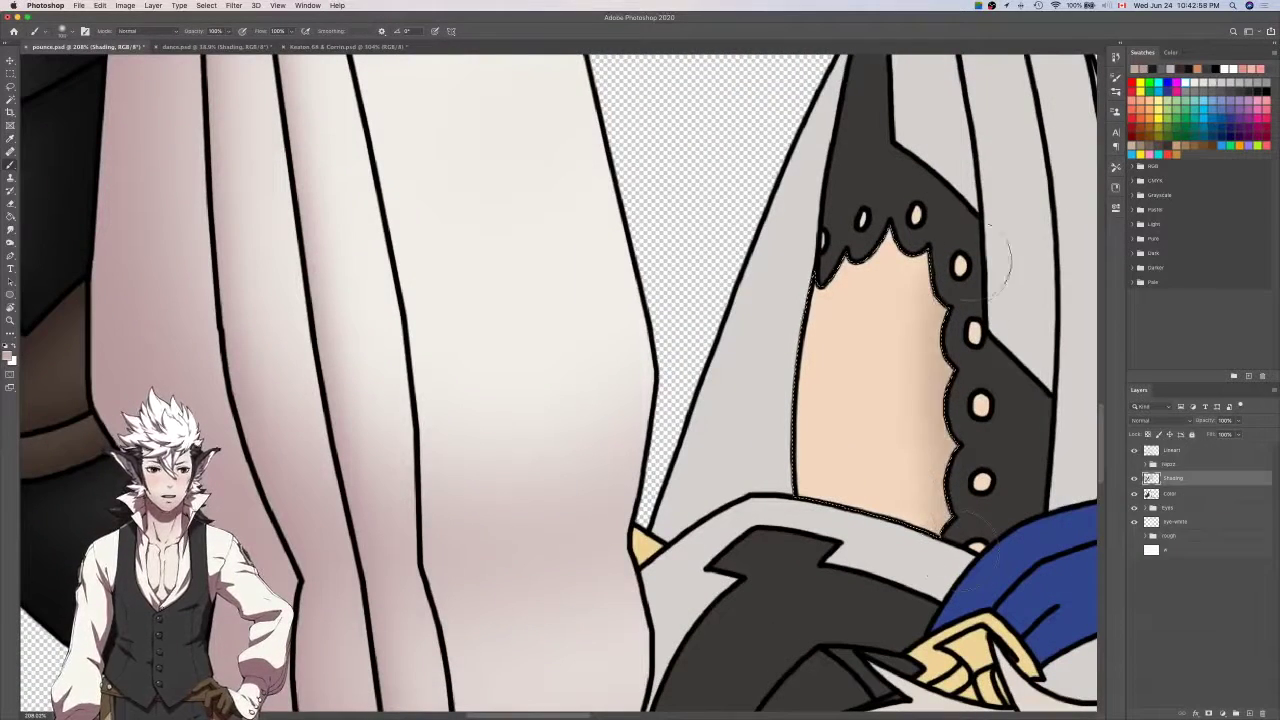
mouse_move(973, 262)
mouse_down()
mouse_move(946, 345)
mouse_move(862, 300)
mouse_move(880, 265)
mouse_up()
key(super+z)
key(i)
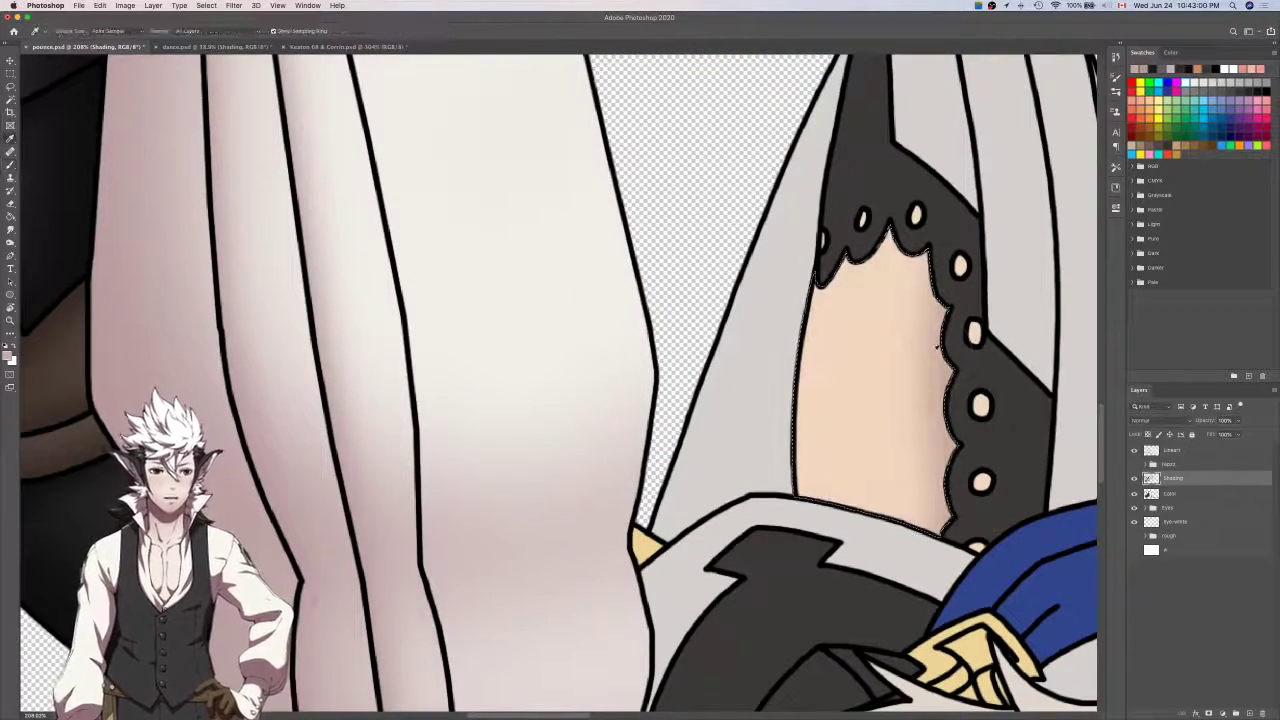
key(super+z)
key(super+z)
Sample the salmon skin shading color from the white-haired character's face in dance.psd and return to pounce.psd.
key(ctrl+Tab)
scroll(875, 378, right, 8)
scroll(875, 378, down, 4)
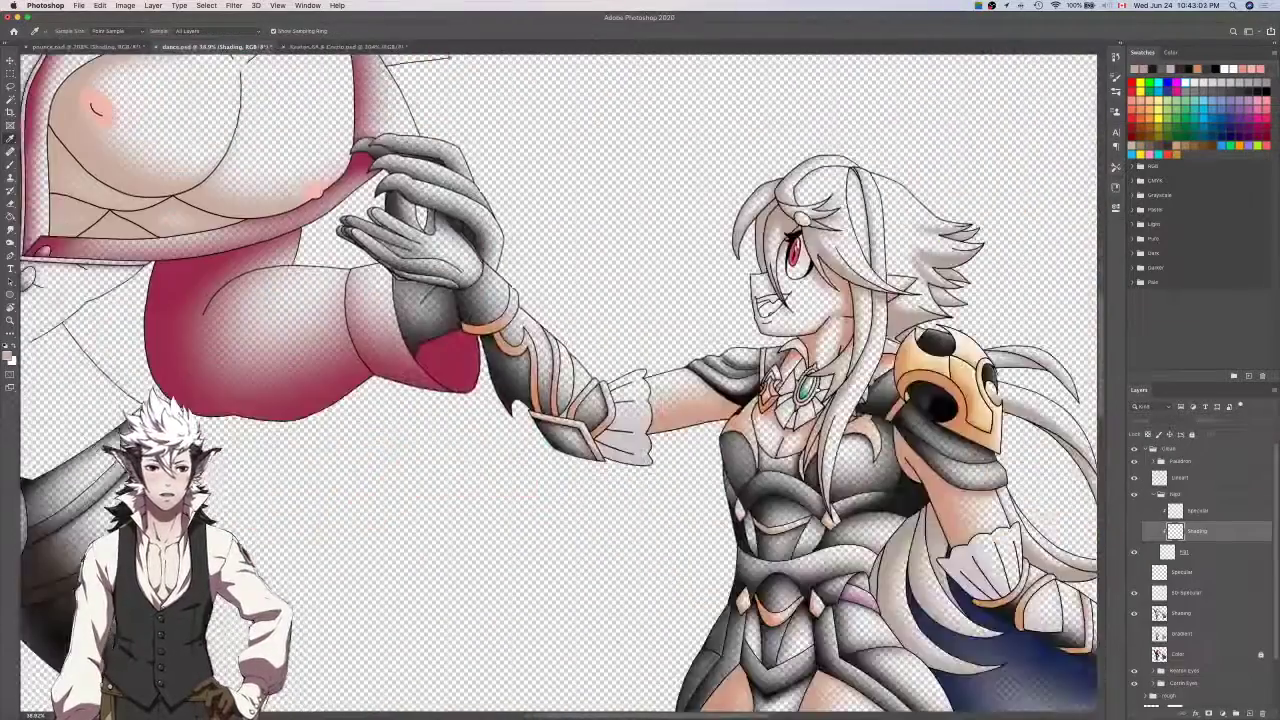
scroll(820, 316, up, 5)
click(822, 317)
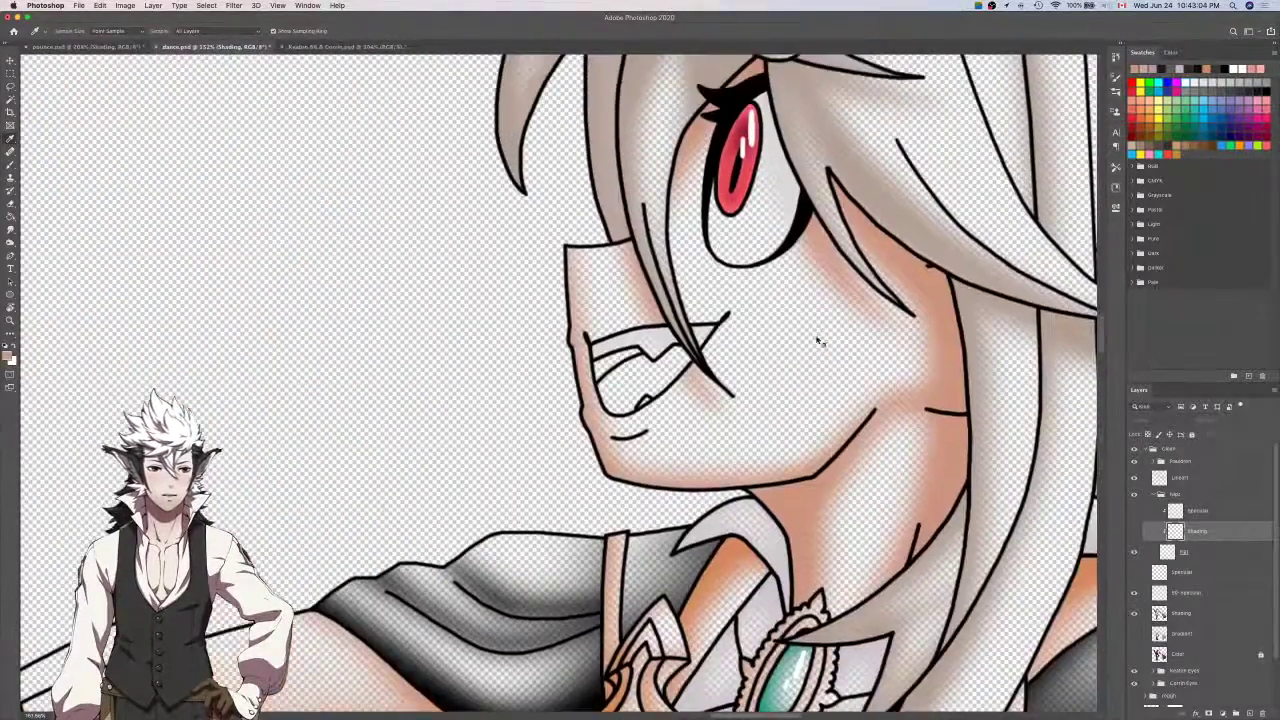
key(ctrl+Tab)
scroll(820, 331, down, 5)
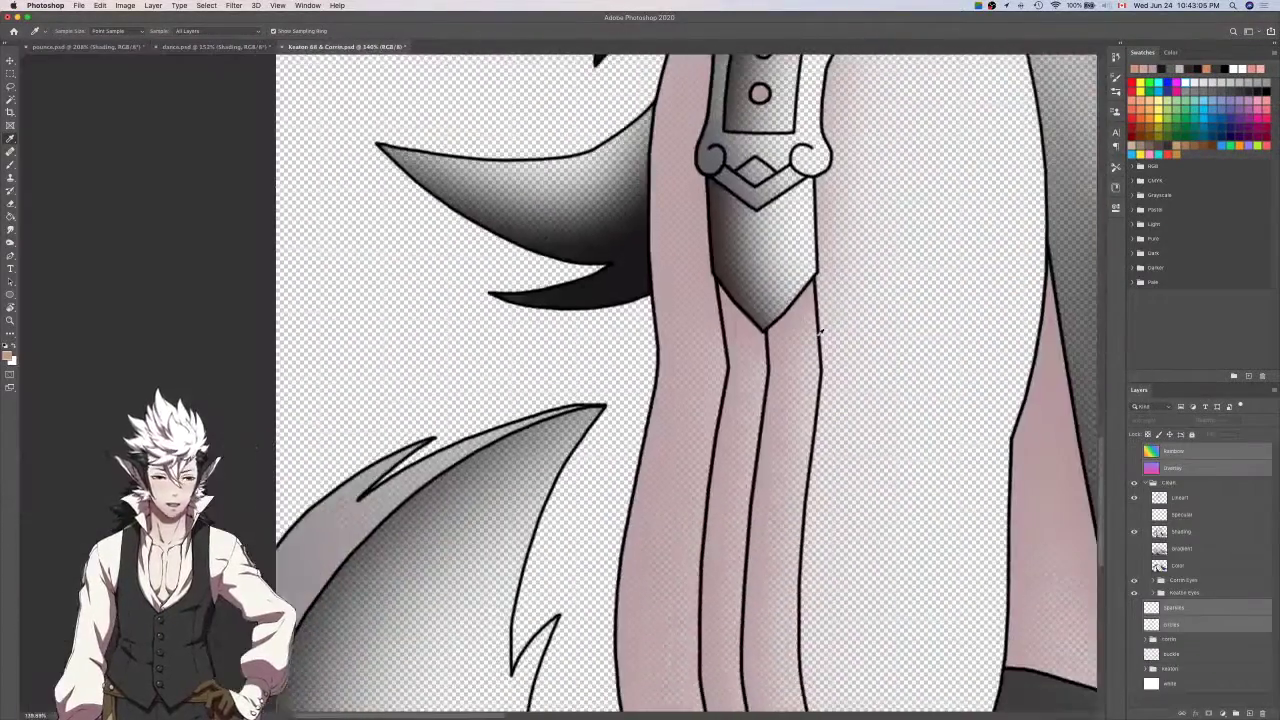
key(b)
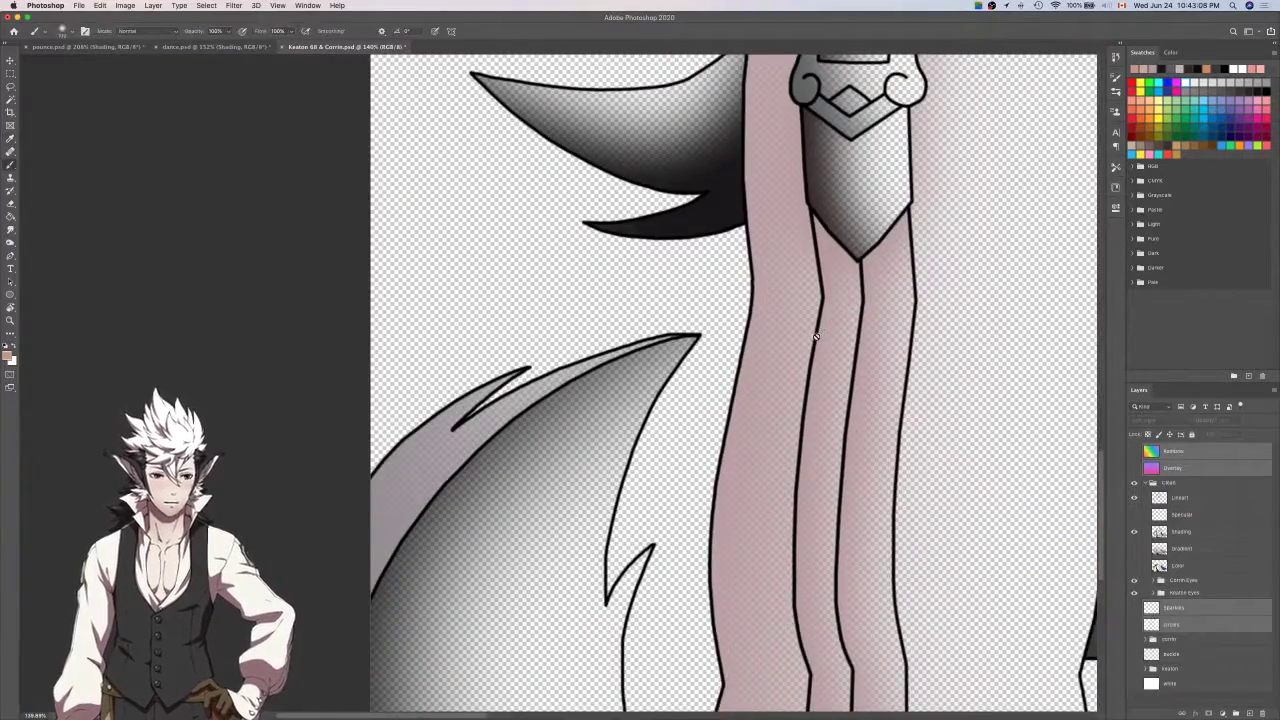
scroll(814, 334, right, 6)
scroll(814, 334, down, 2)
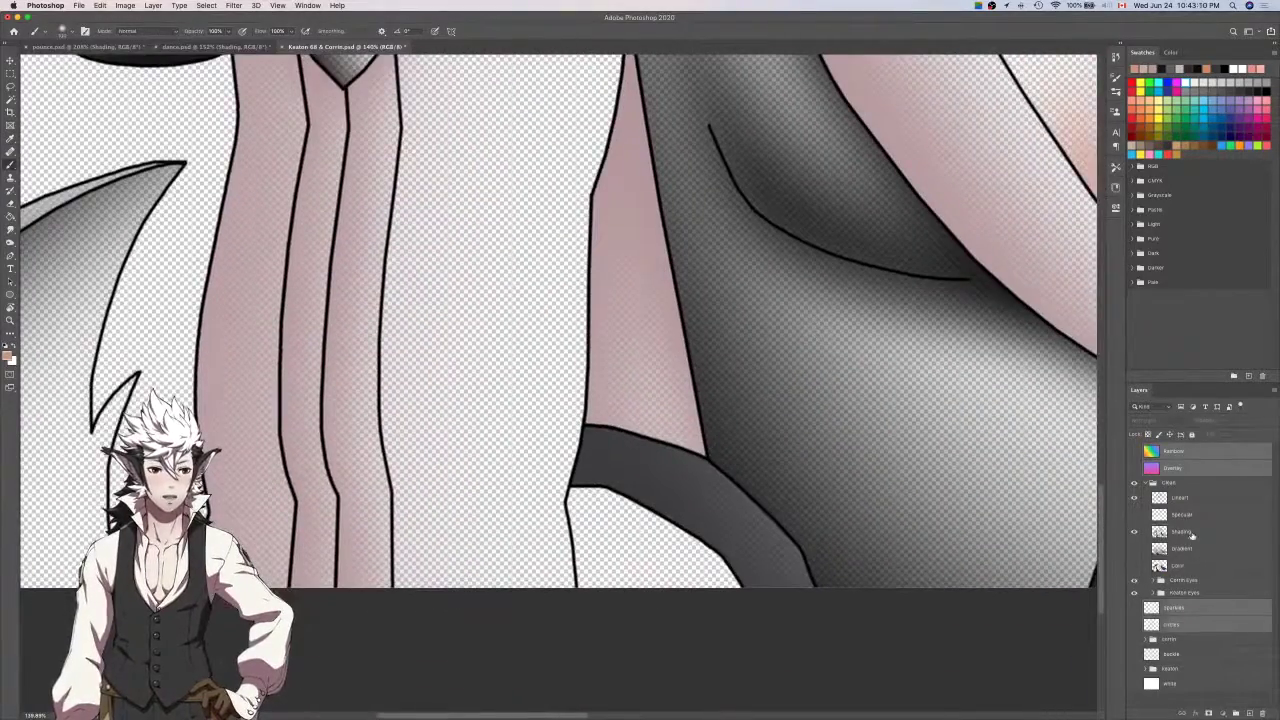
key(ctrl+Tab)
Brush soft salmon shading along the skin patch's lace-side and upper edges on the Shading layer.
scroll(986, 443, right, 3)
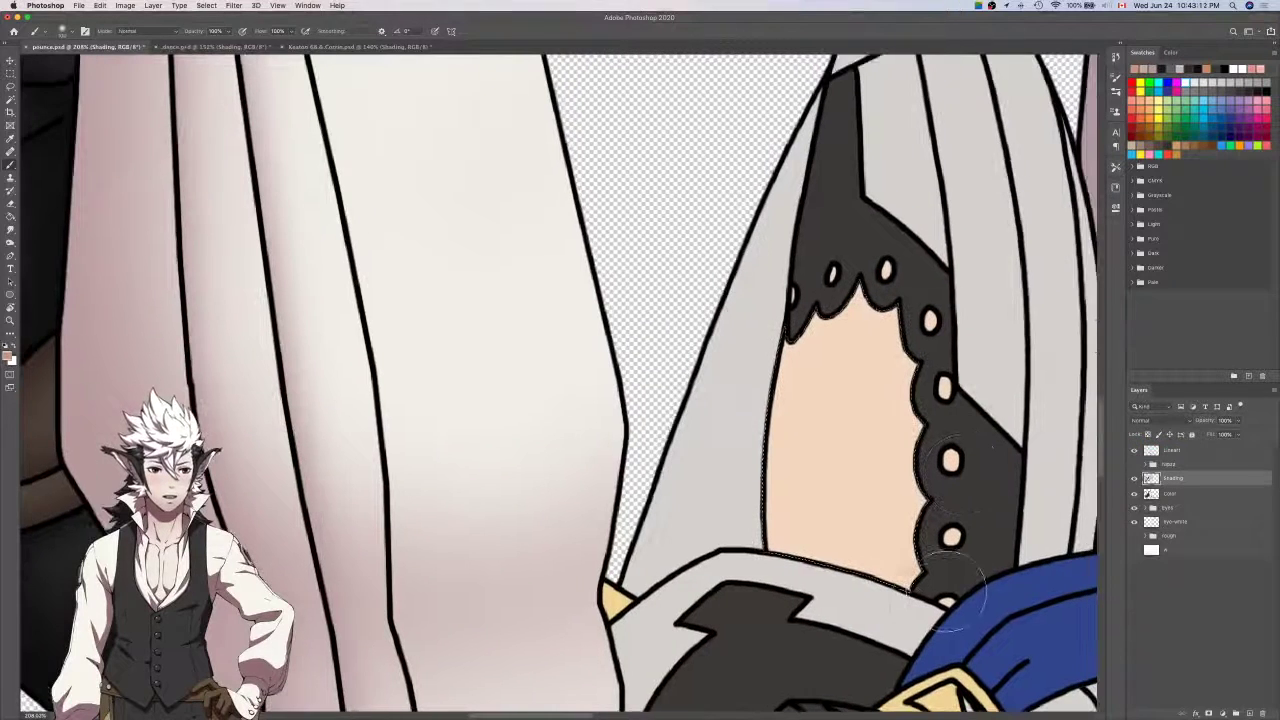
mouse_move(935, 603)
mouse_down()
mouse_move(936, 413)
mouse_move(912, 290)
mouse_up()
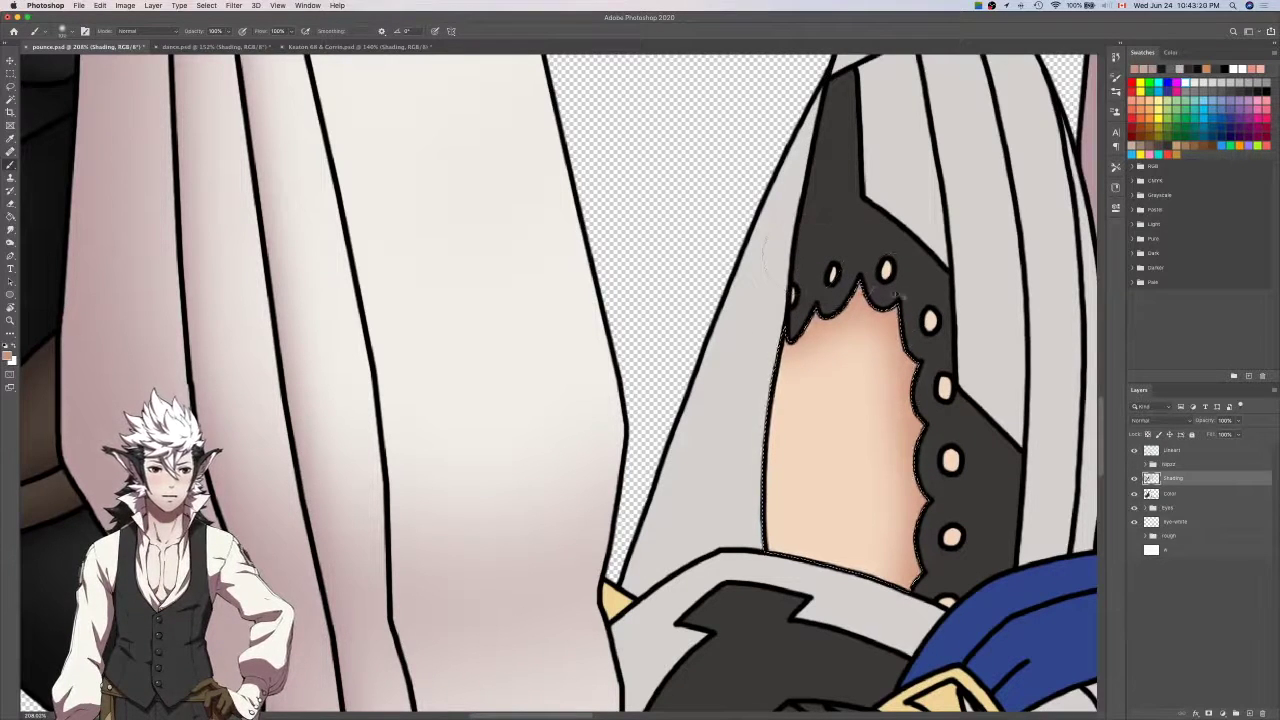
key(z)
key(b)
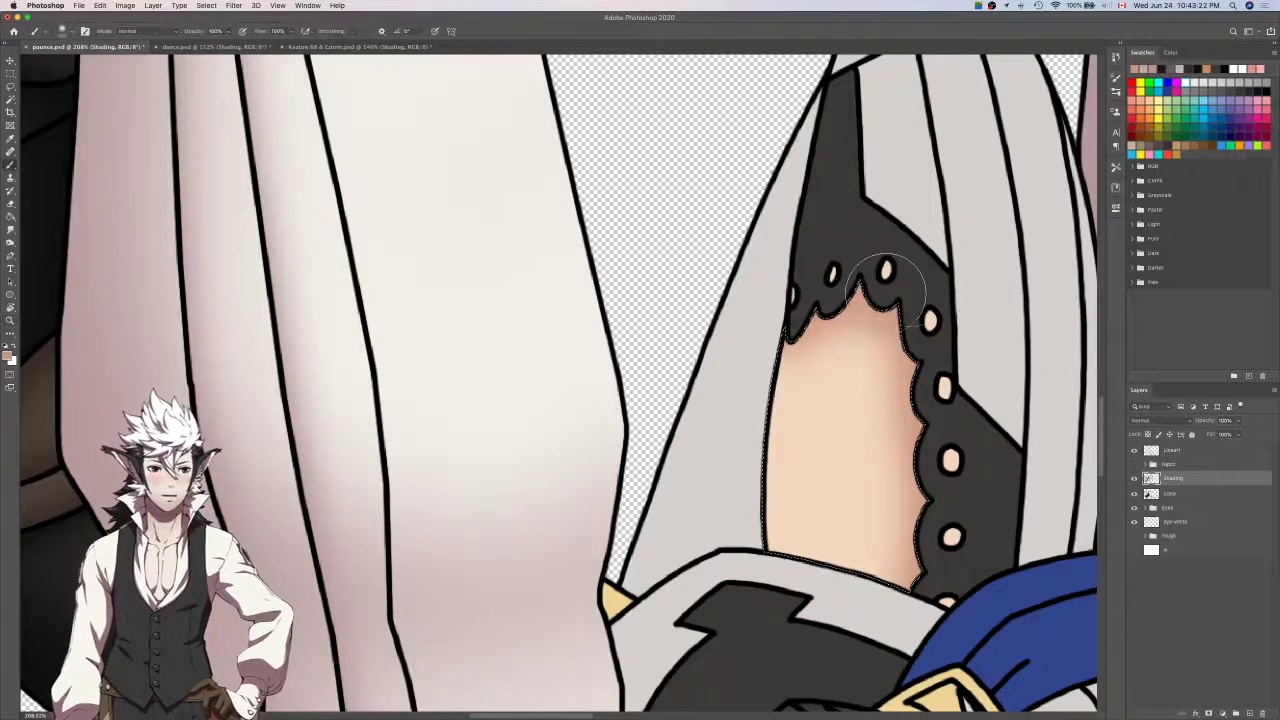
key(super+z)
key(super+z)
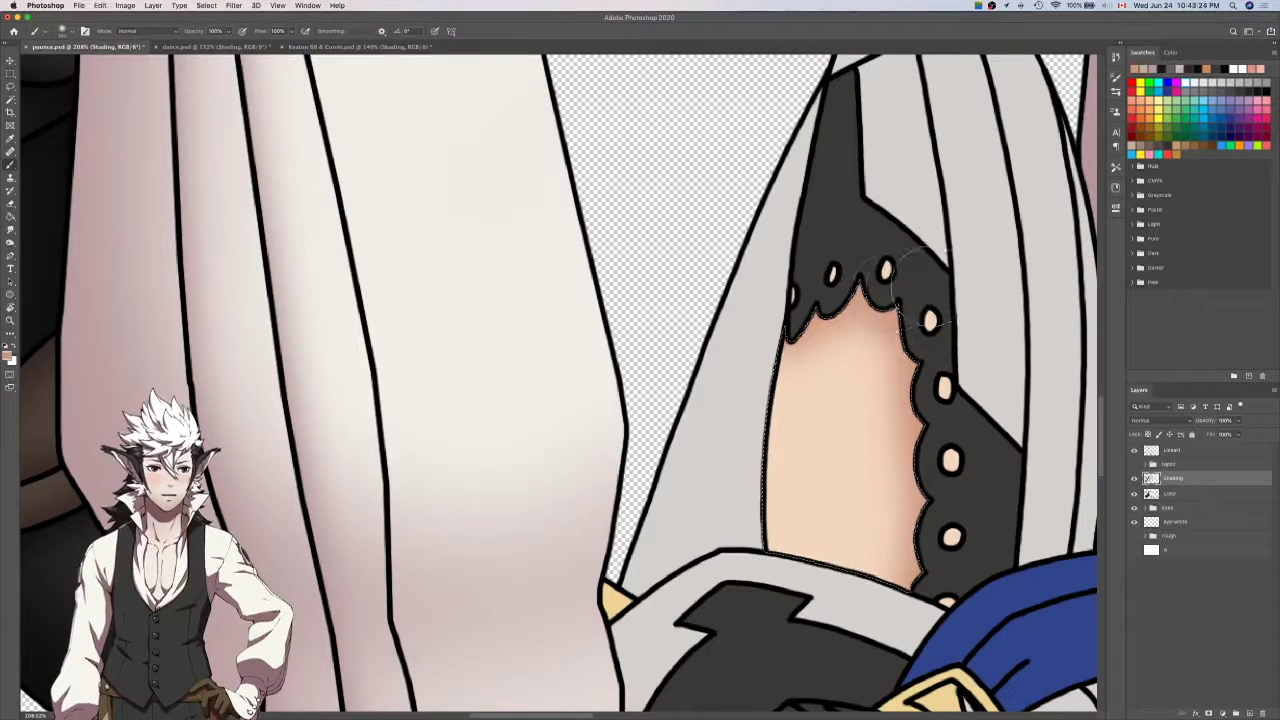
key(super+d)
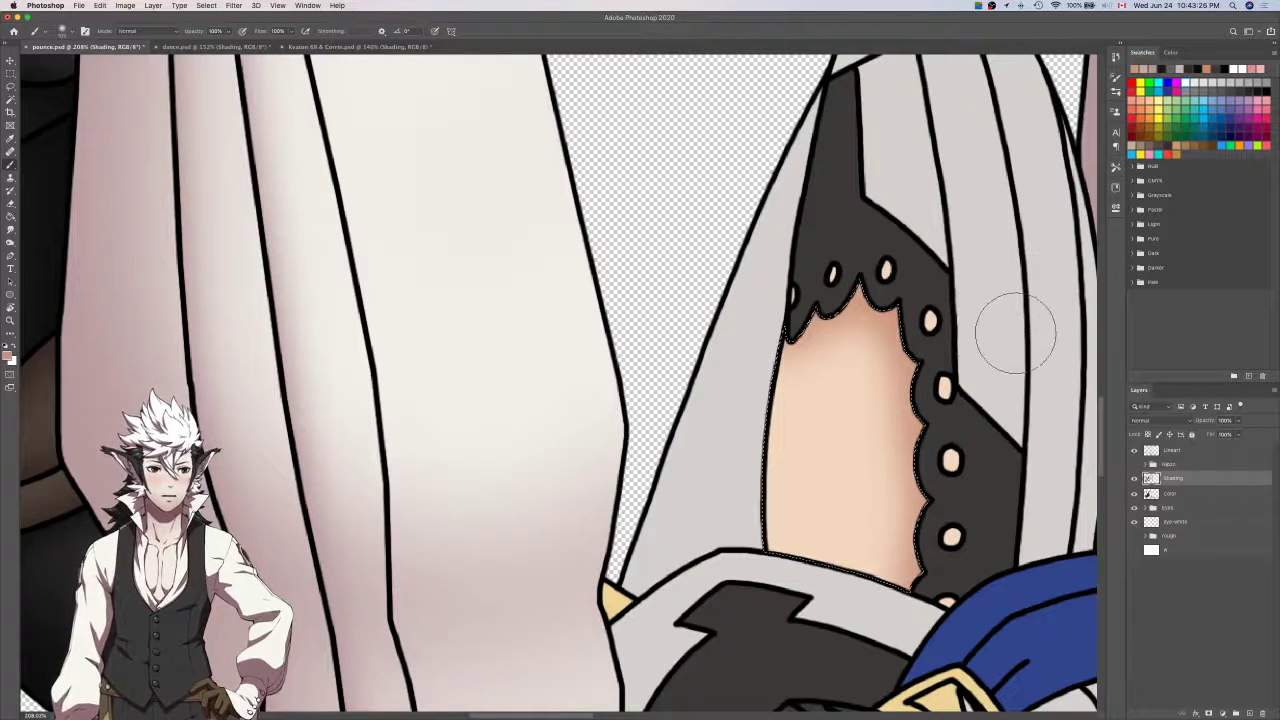
Select all eight skin-colored eyelet holes in the dark lace trim on the Color layer with the Magic Wand.
click(1187, 465)
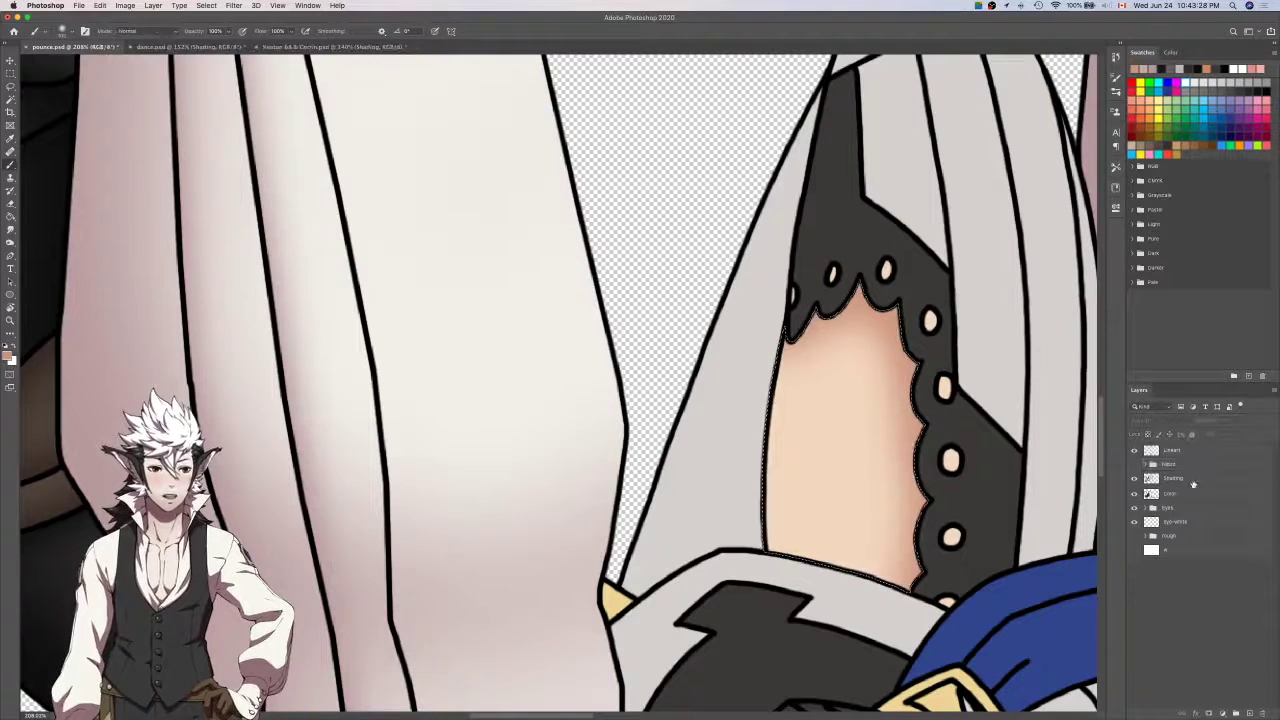
click(1190, 493)
key(w)
click(946, 603)
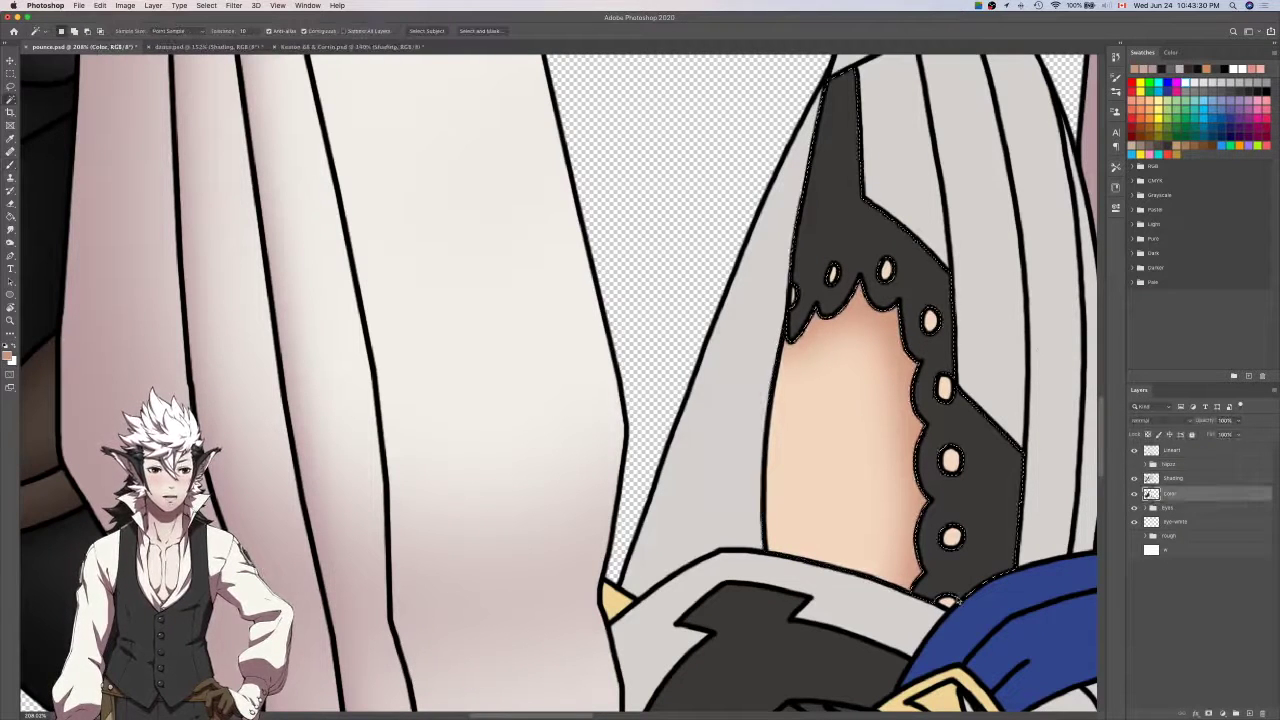
shift+click(952, 538)
shift+click(953, 462)
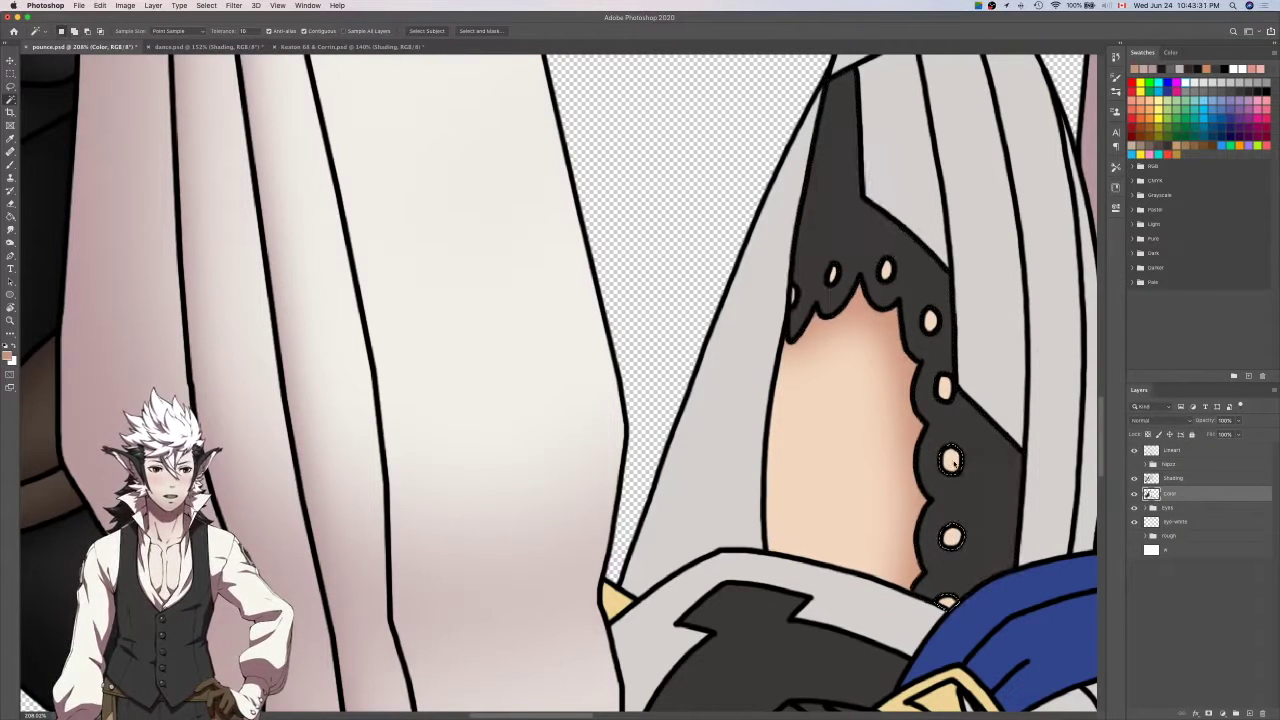
shift+click(944, 387)
shift+click(930, 320)
shift+click(885, 270)
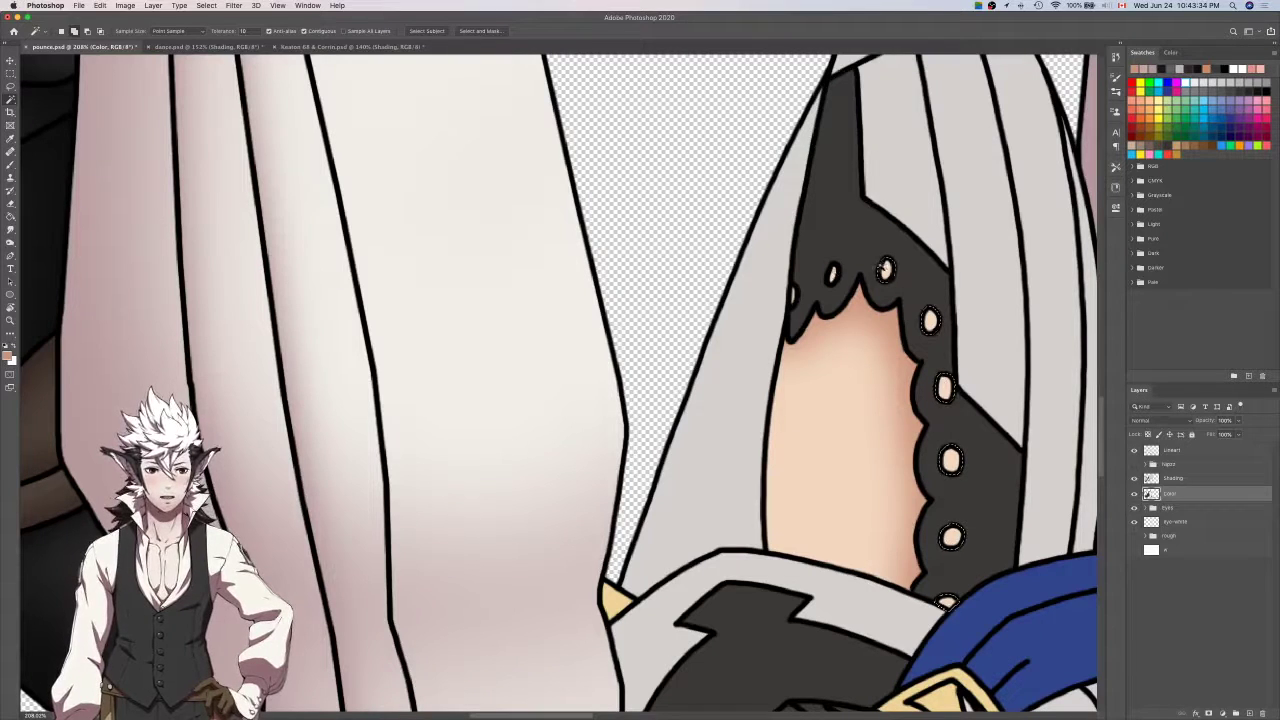
shift+click(832, 274)
shift+click(792, 296)
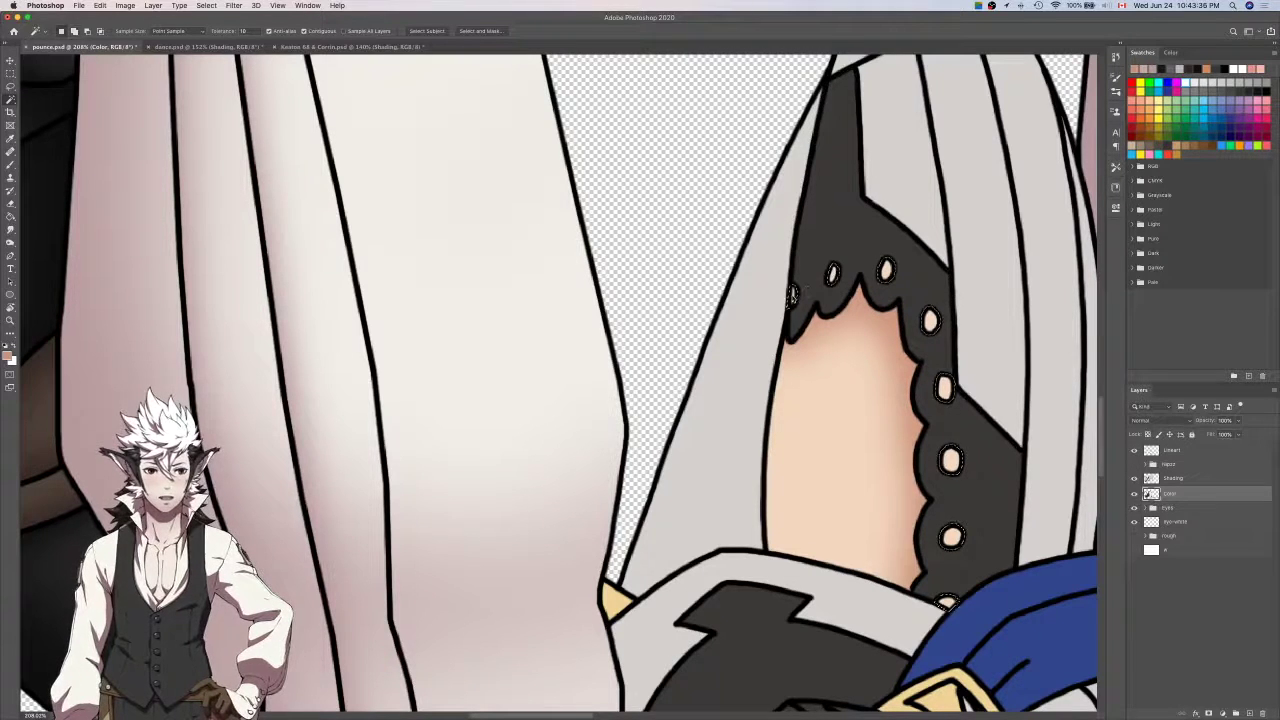
Shade the selected eyelet holes with the salmon brush on the Shading layer, clear the selection, and save the document.
key(alt+bracketright)
key(b)
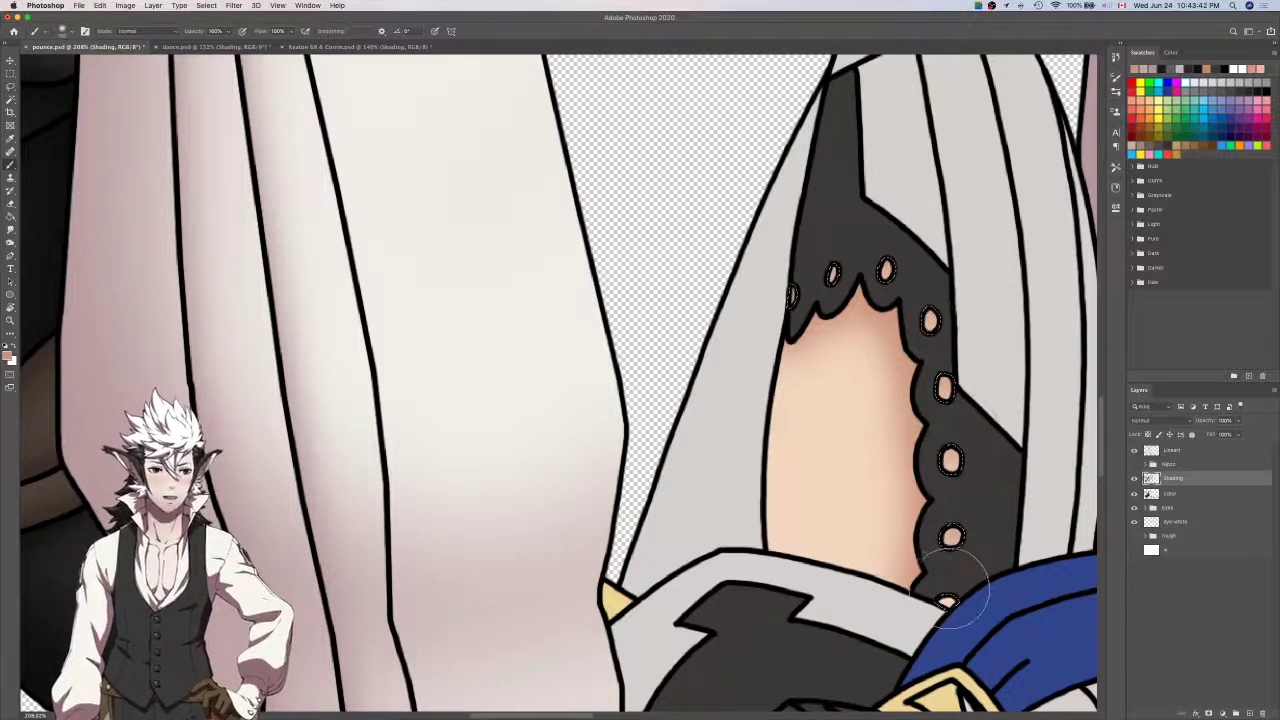
mouse_move(975, 503)
mouse_down()
mouse_move(985, 612)
mouse_move(988, 600)
mouse_up()
key(super+z)
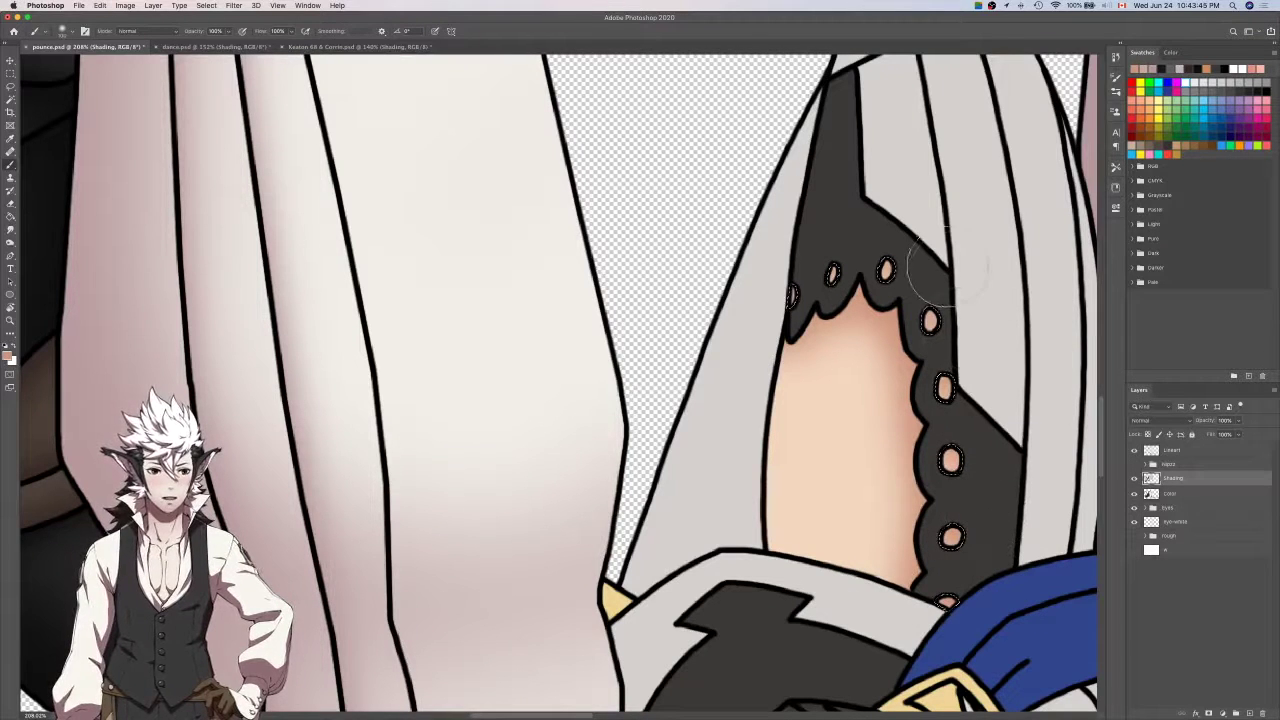
scroll(993, 625, down, 5)
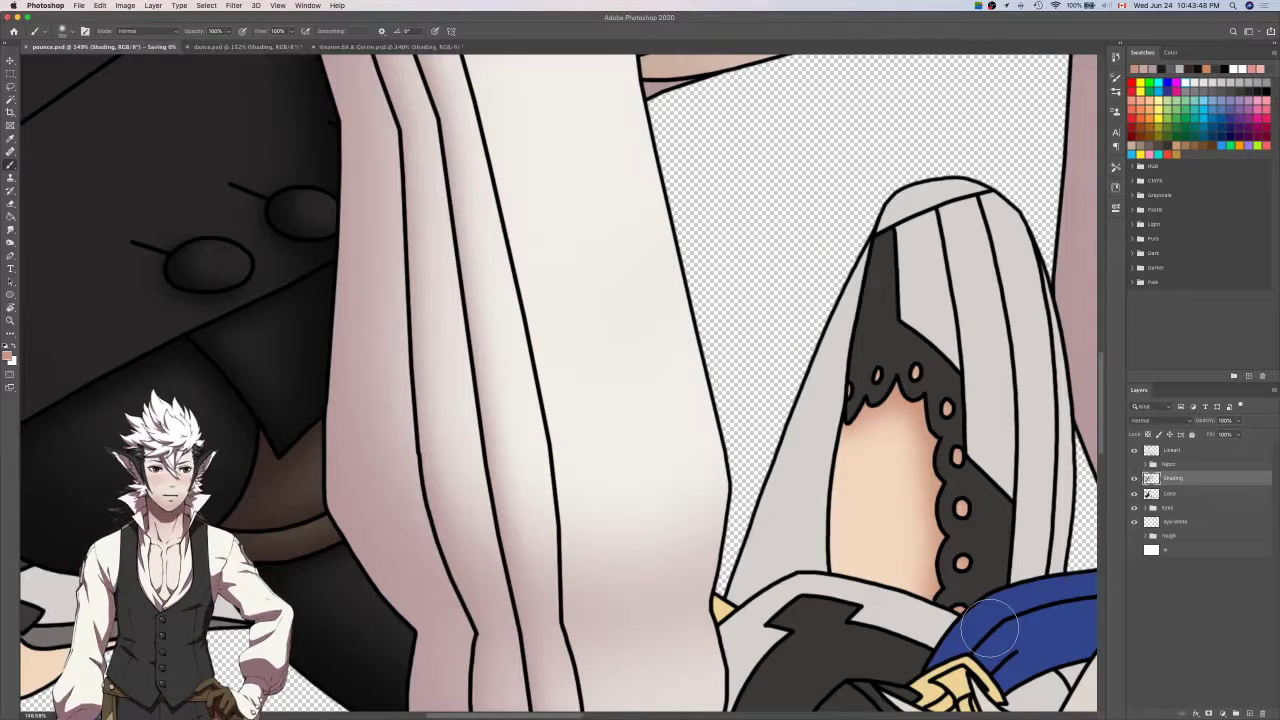
Reselect the skin patch from the Color layer and brush salmon shading along its outer edge on the Shading layer with a larger brush.
scroll(993, 625, down, 5)
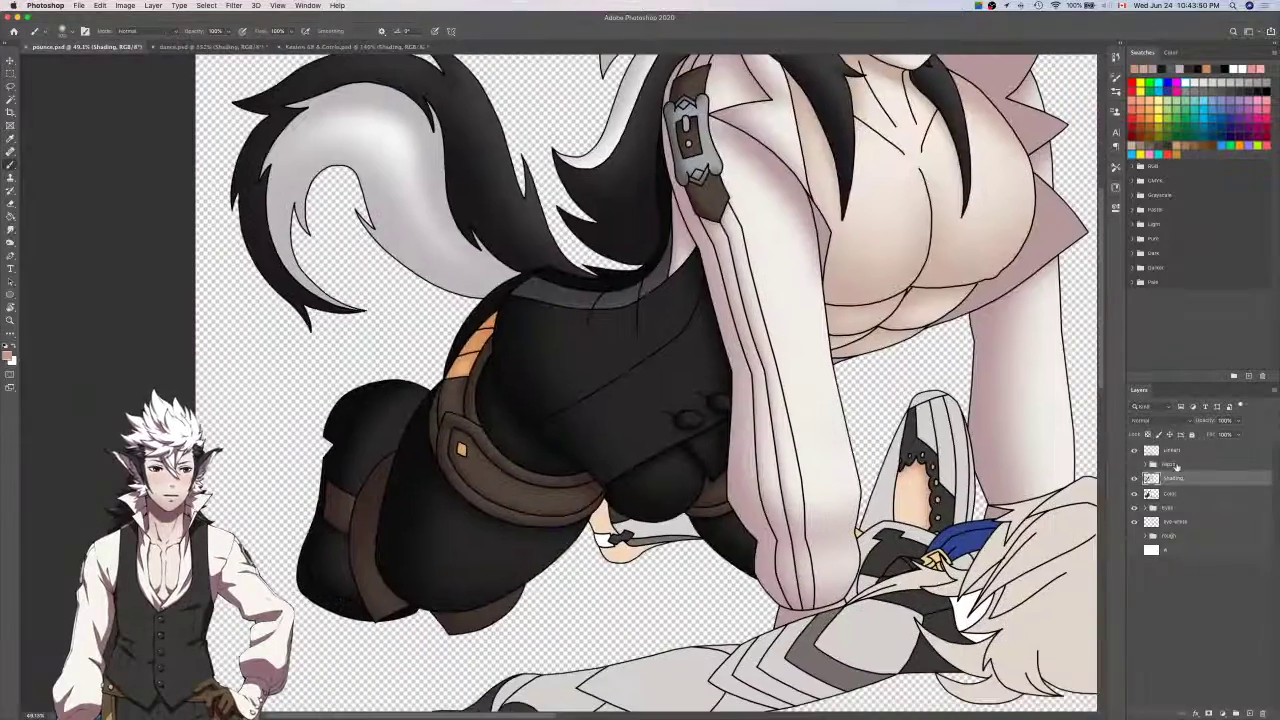
click(1175, 494)
key(w)
click(1191, 477)
key(b)
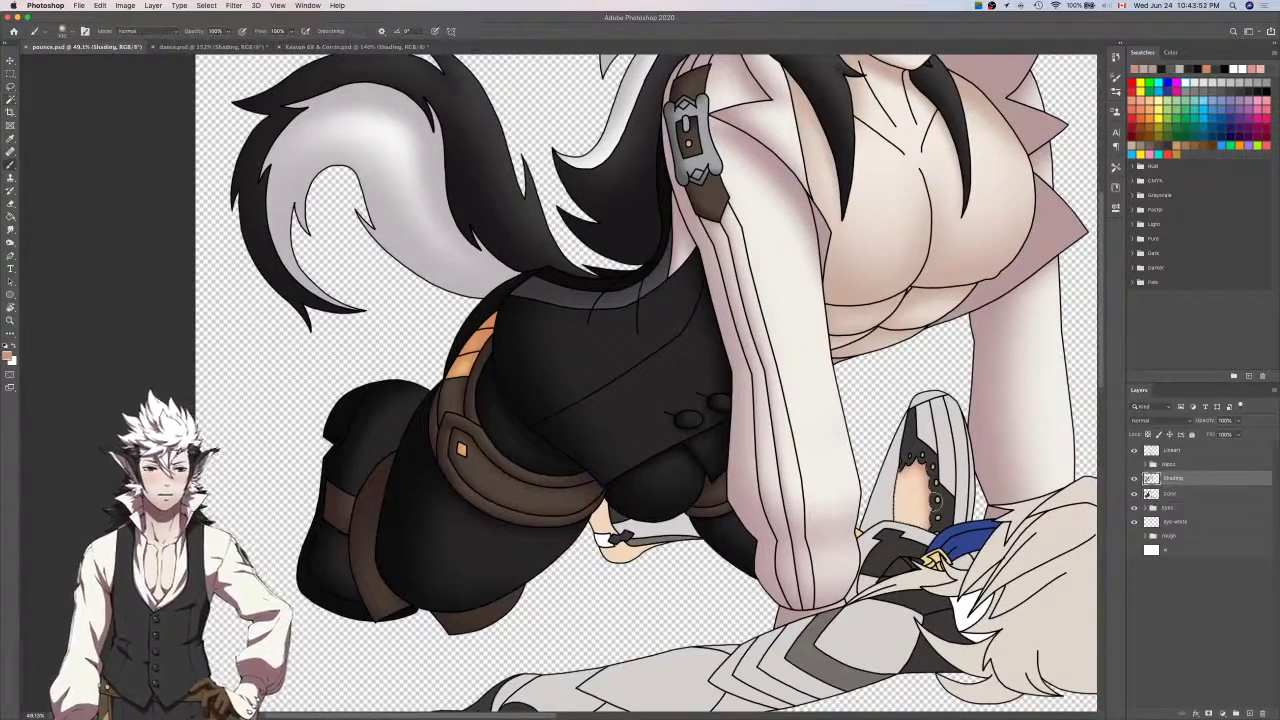
scroll(940, 500, up, 5)
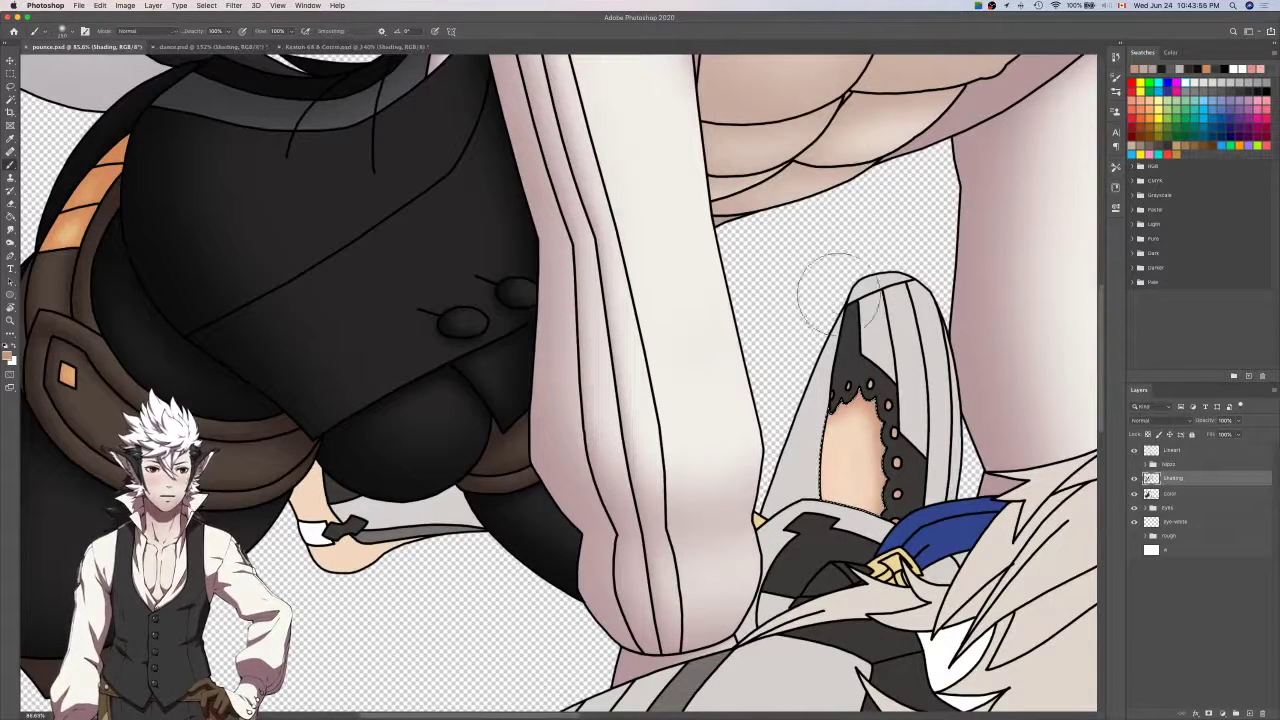
drag(836, 292, 796, 578)
key(super+z)
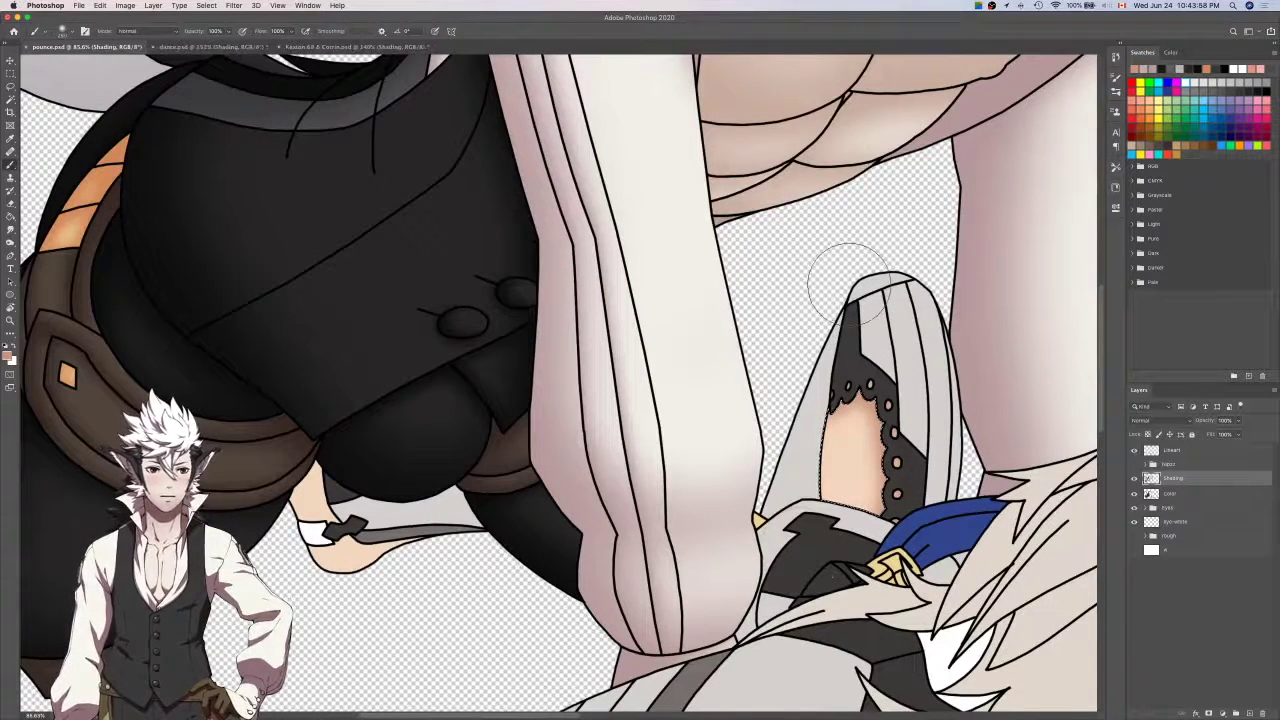
drag(823, 310, 804, 554)
Select the dark lace trim around the skin patch on the Color layer with the Magic Wand.
click(1183, 495)
key(w)
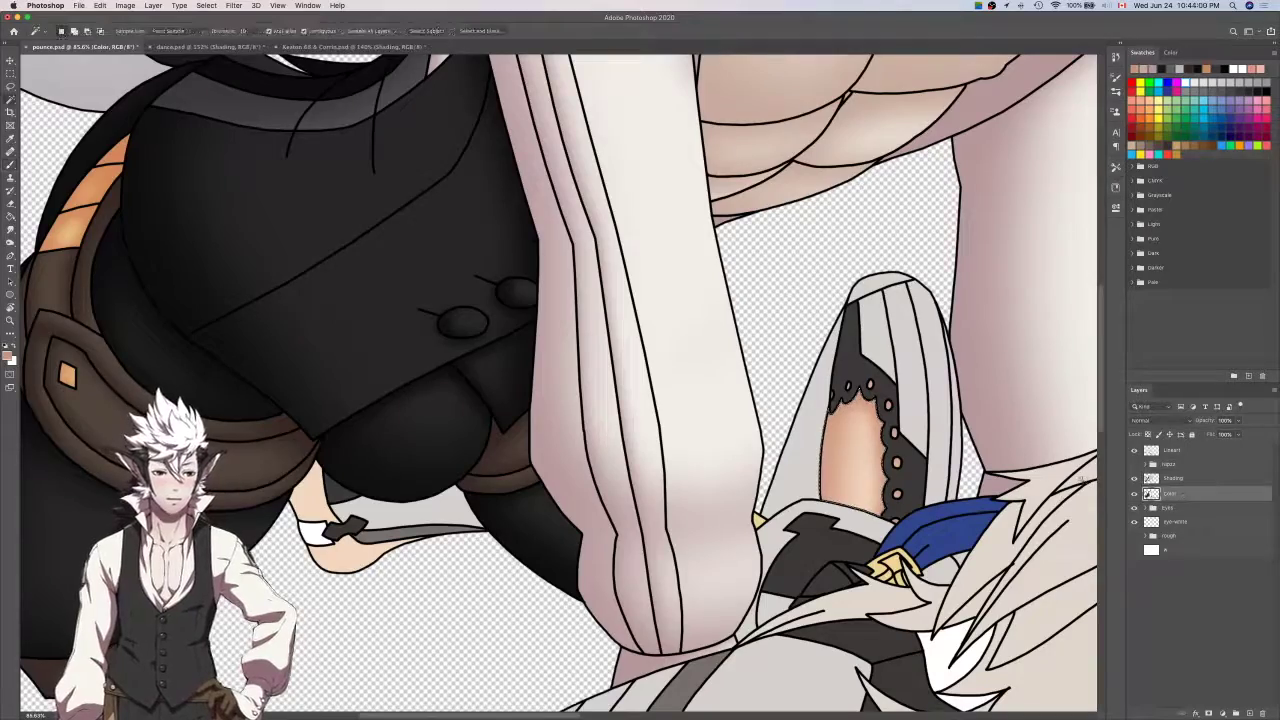
scroll(1030, 467, up, 3)
Sample a black shading color from the other open reference drawings with the Eyedropper and return to pounce.psd.
key(i)
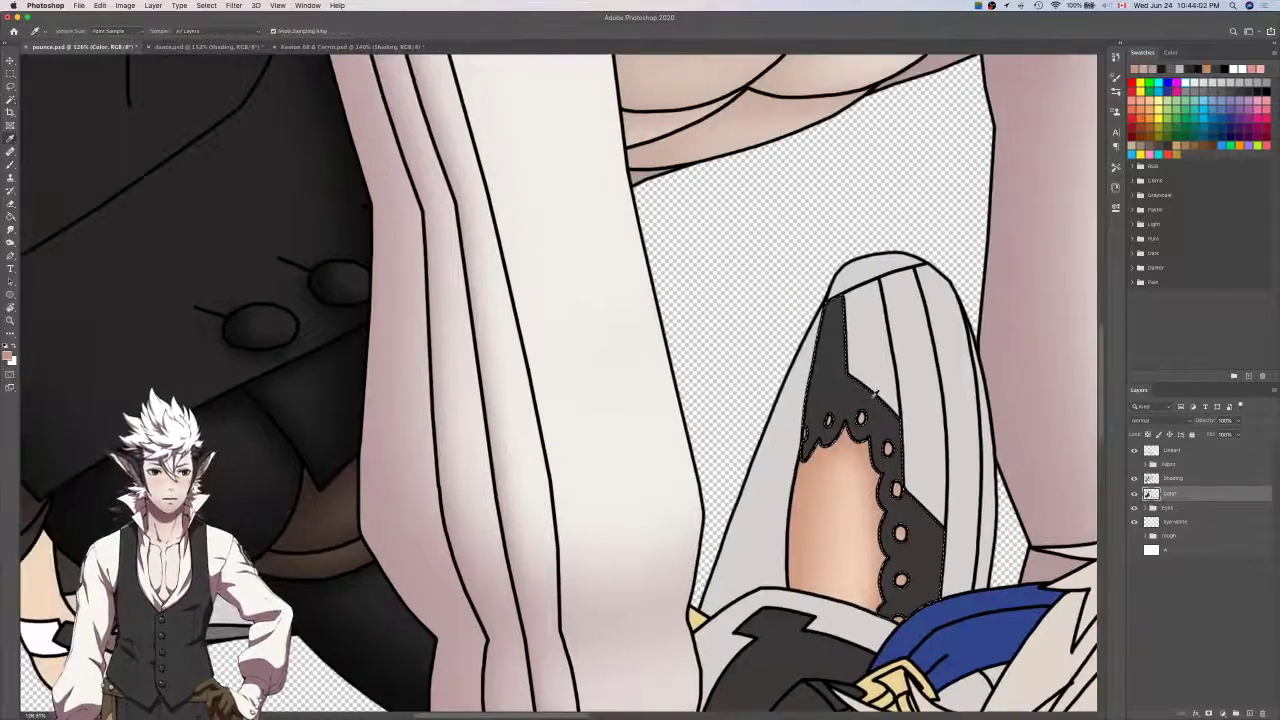
key(ctrl+Tab)
drag(616, 585, 826, 380)
scroll(769, 449, down, 5)
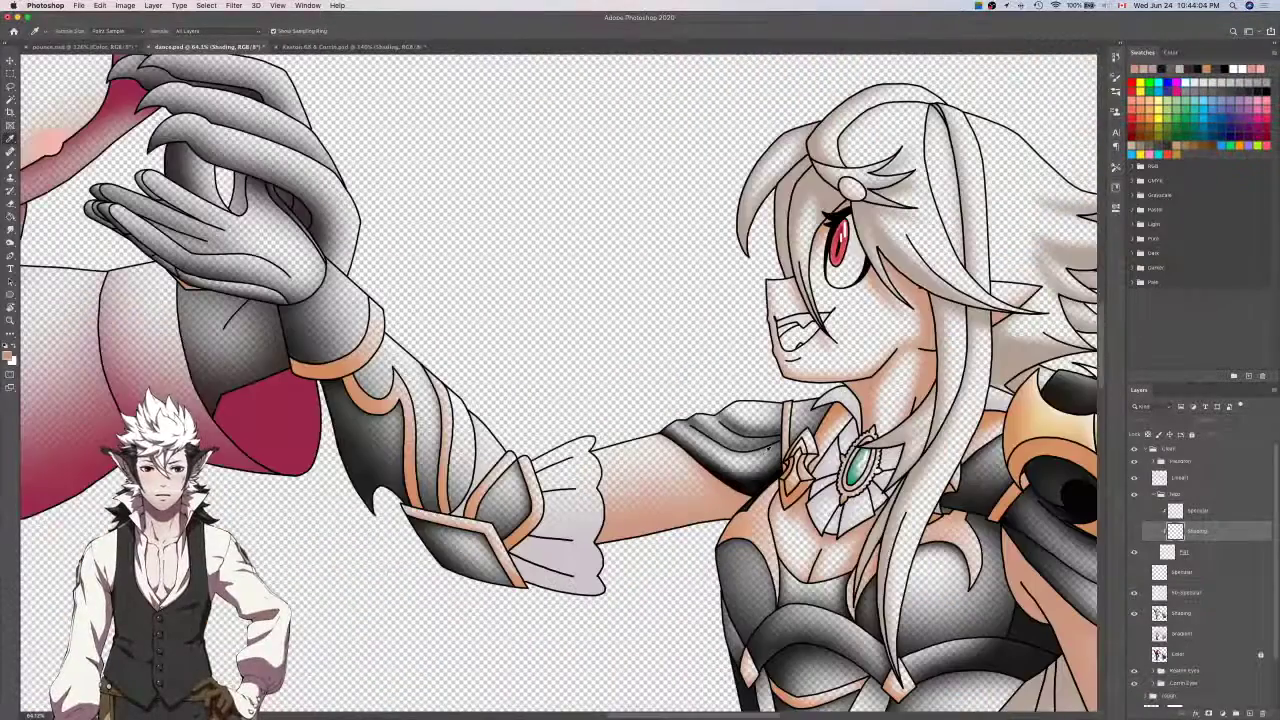
scroll(768, 449, down, 8)
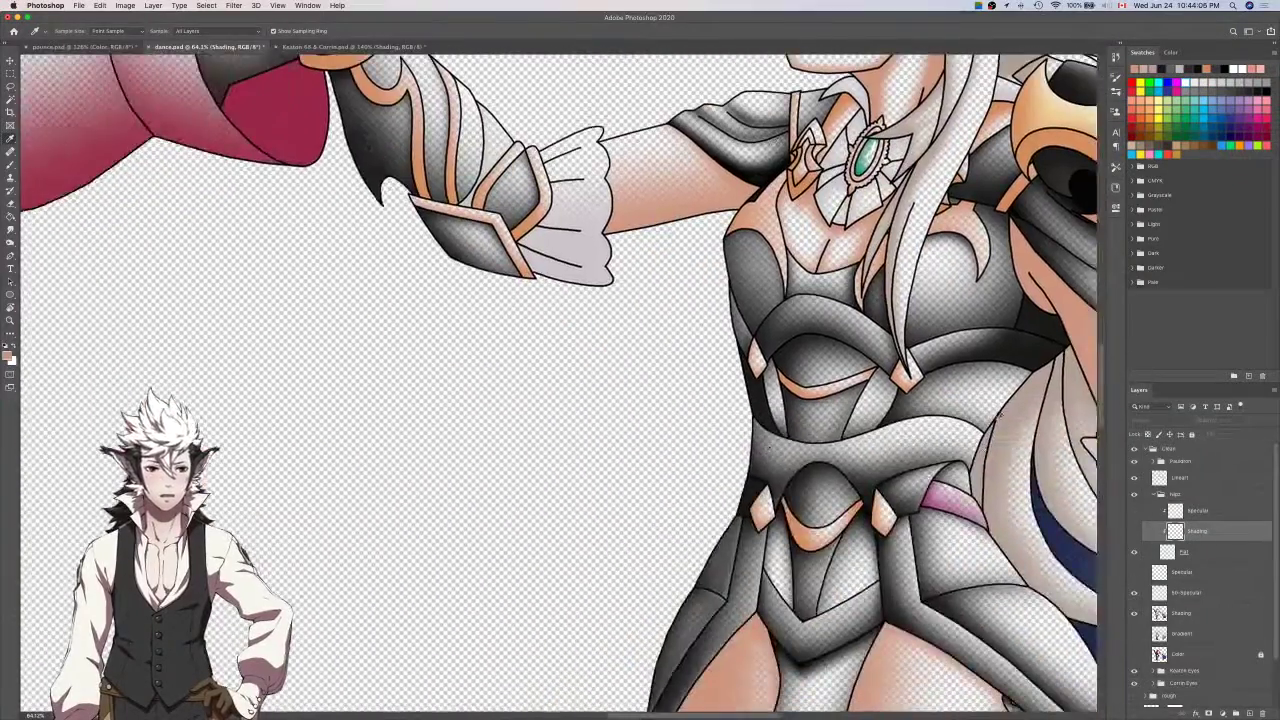
scroll(926, 433, up, 4)
key(ctrl+Tab)
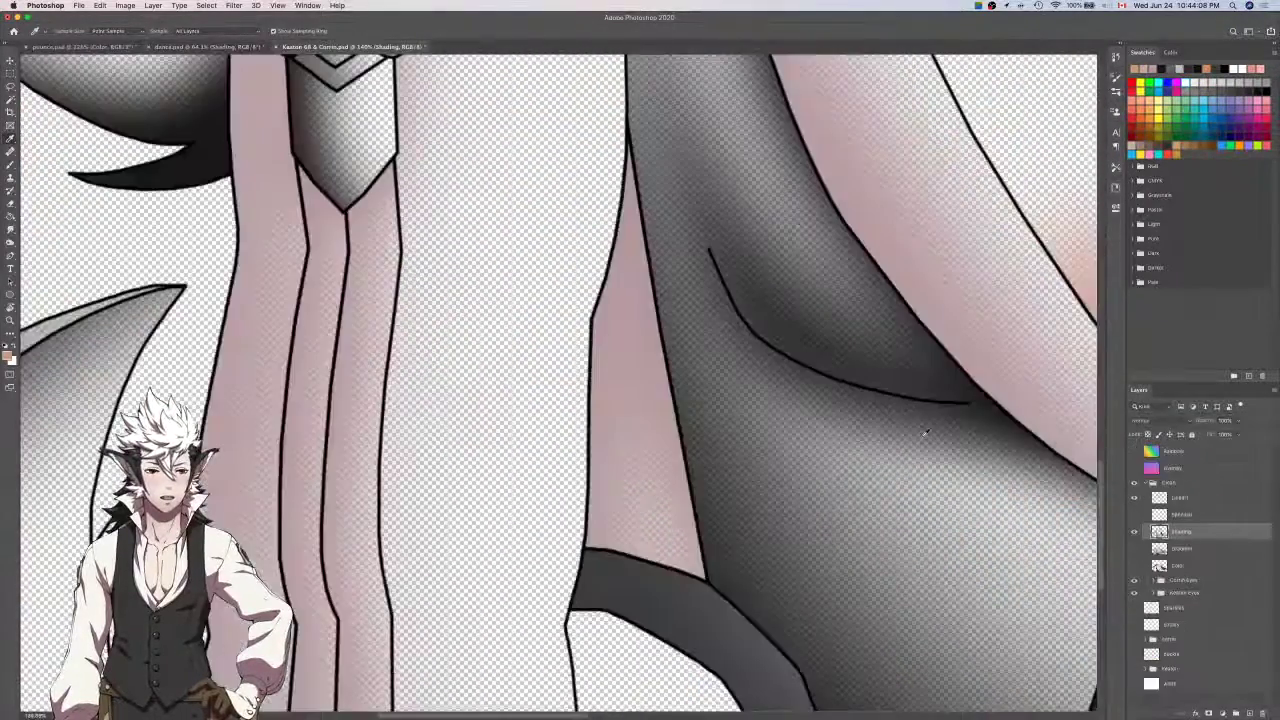
scroll(926, 432, right, 1)
scroll(926, 431, down, 5)
scroll(926, 432, up, 6)
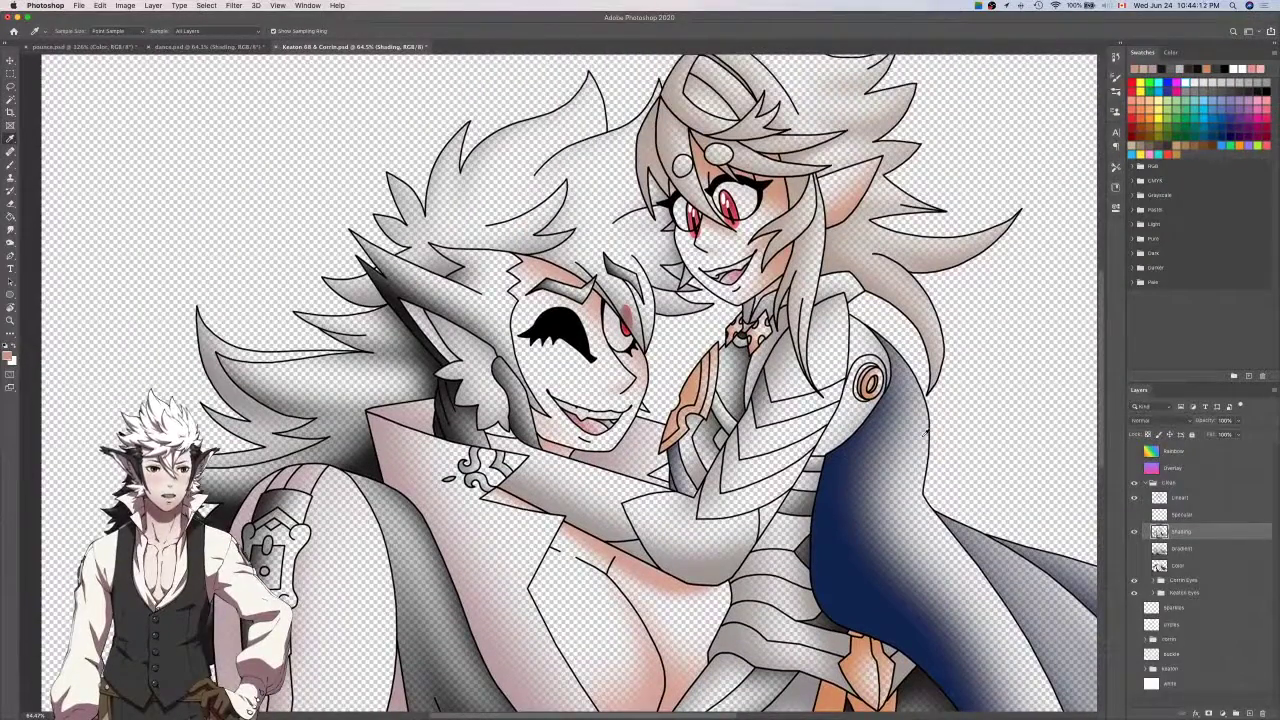
key(ctrl+Tab)
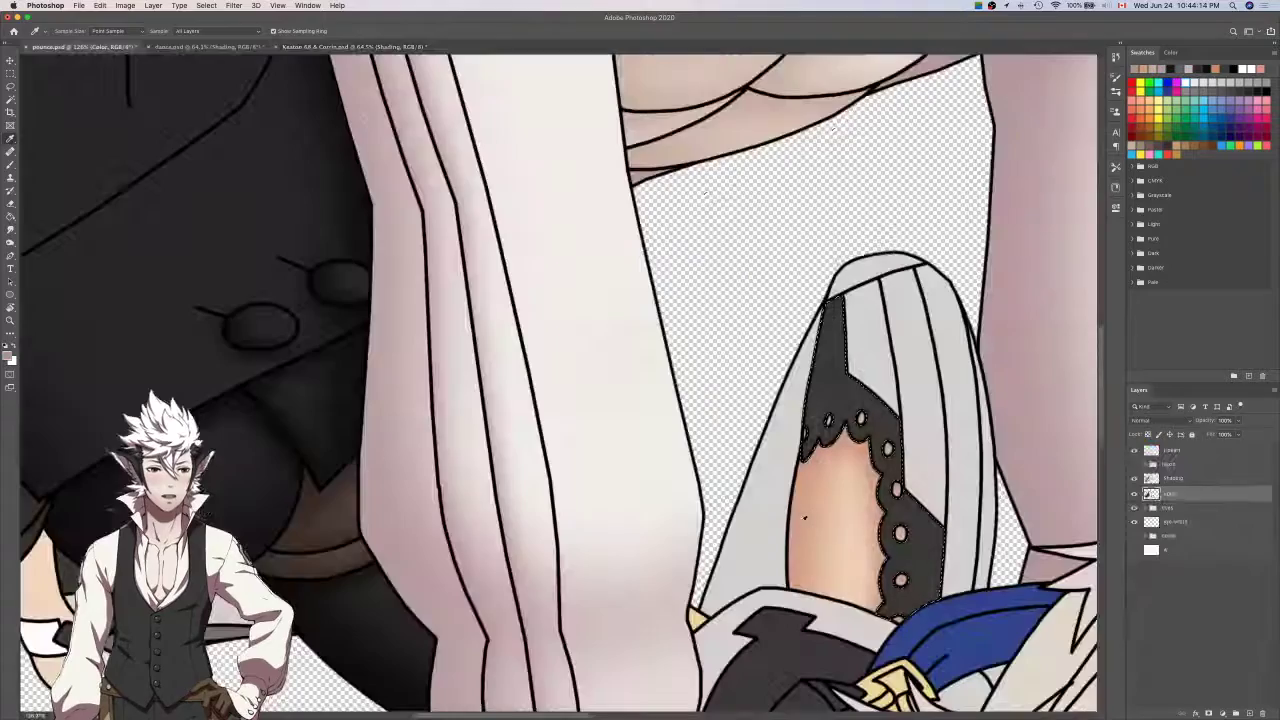
key(ctrl+Tab)
key(ctrl+Tab)
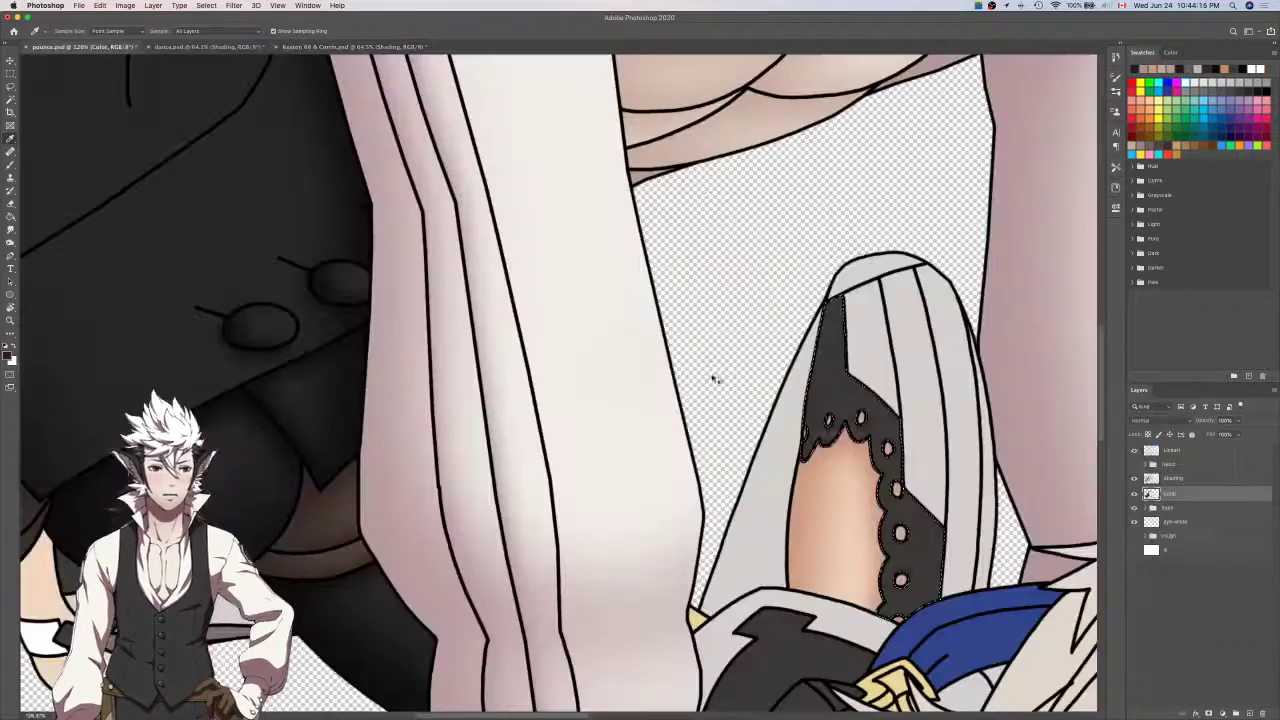
key(ctrl+Tab)
Brush soft black shading along the upper part of the selected lace on the Shading layer, reducing the brush size for the narrow strip.
click(1219, 481)
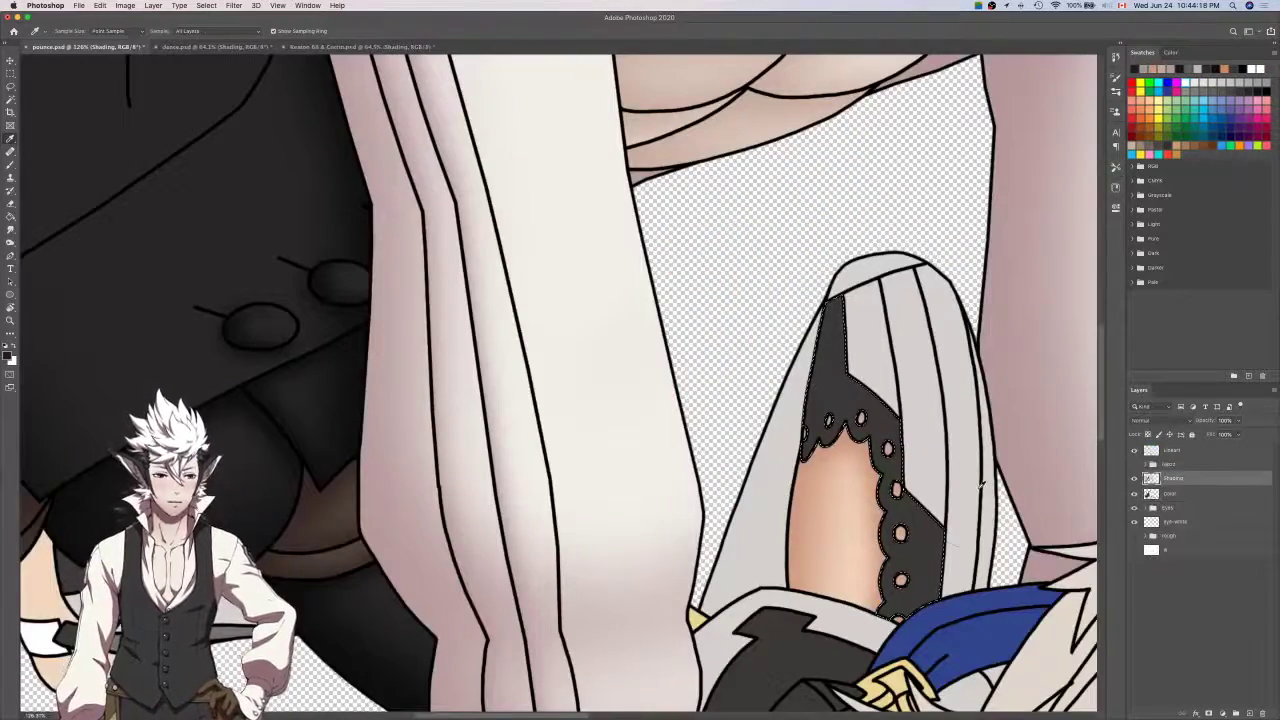
key(b)
scroll(846, 514, right, 3)
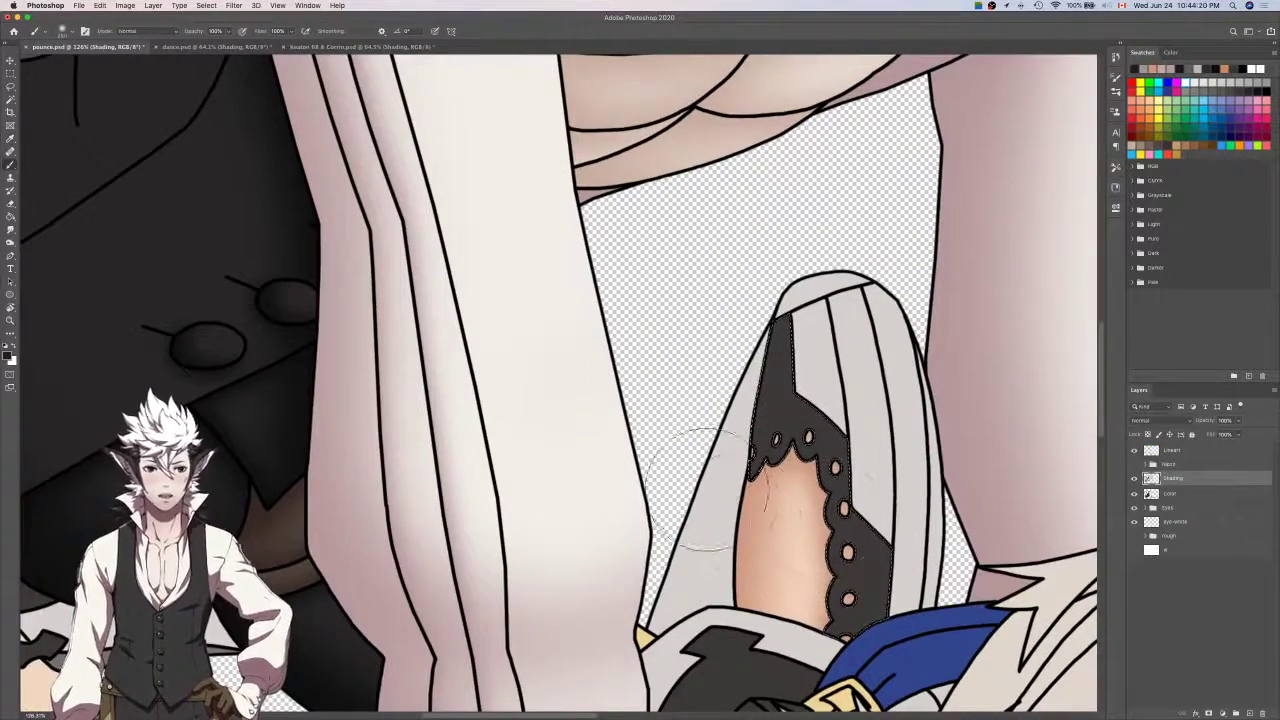
key(super+z)
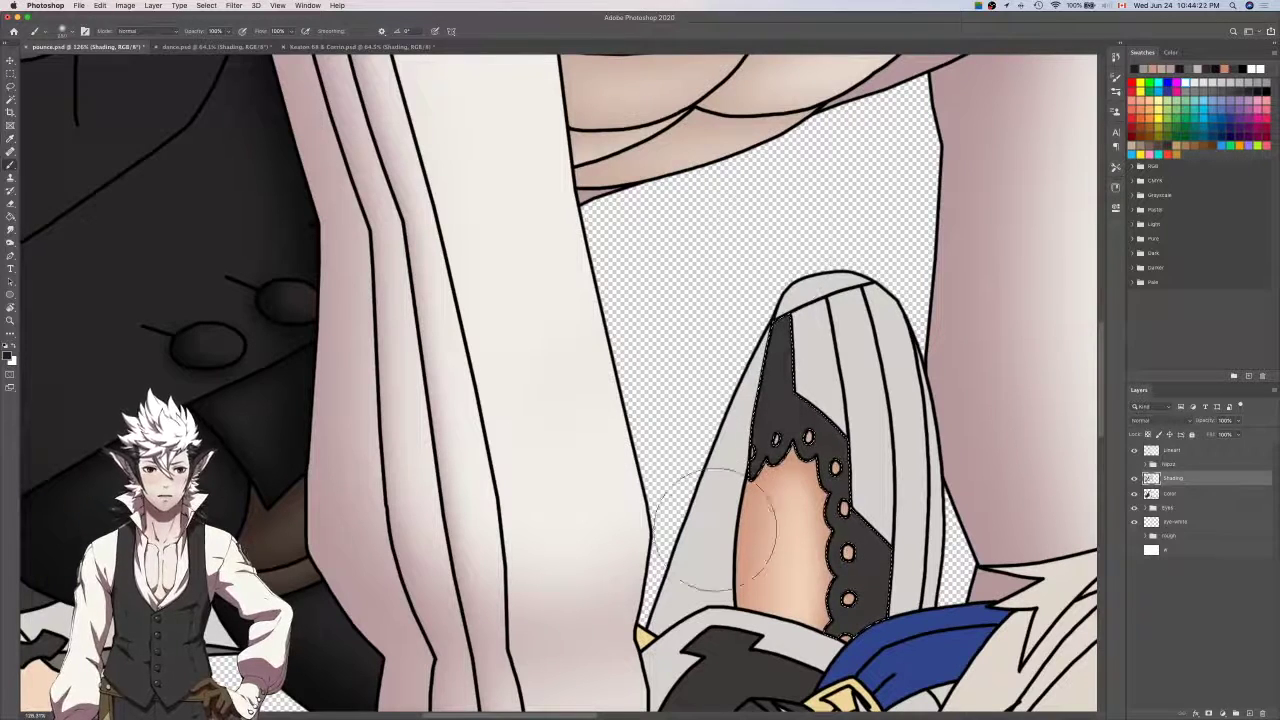
drag(714, 531, 772, 188)
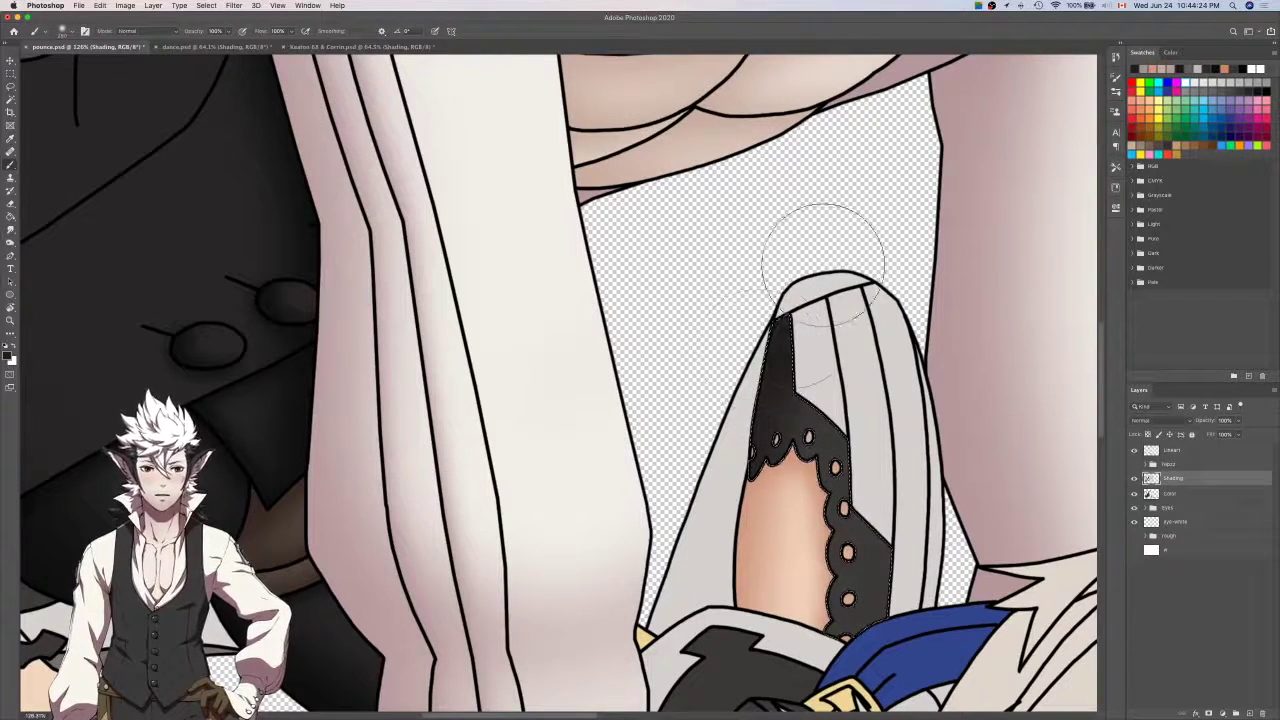
drag(823, 263, 793, 326)
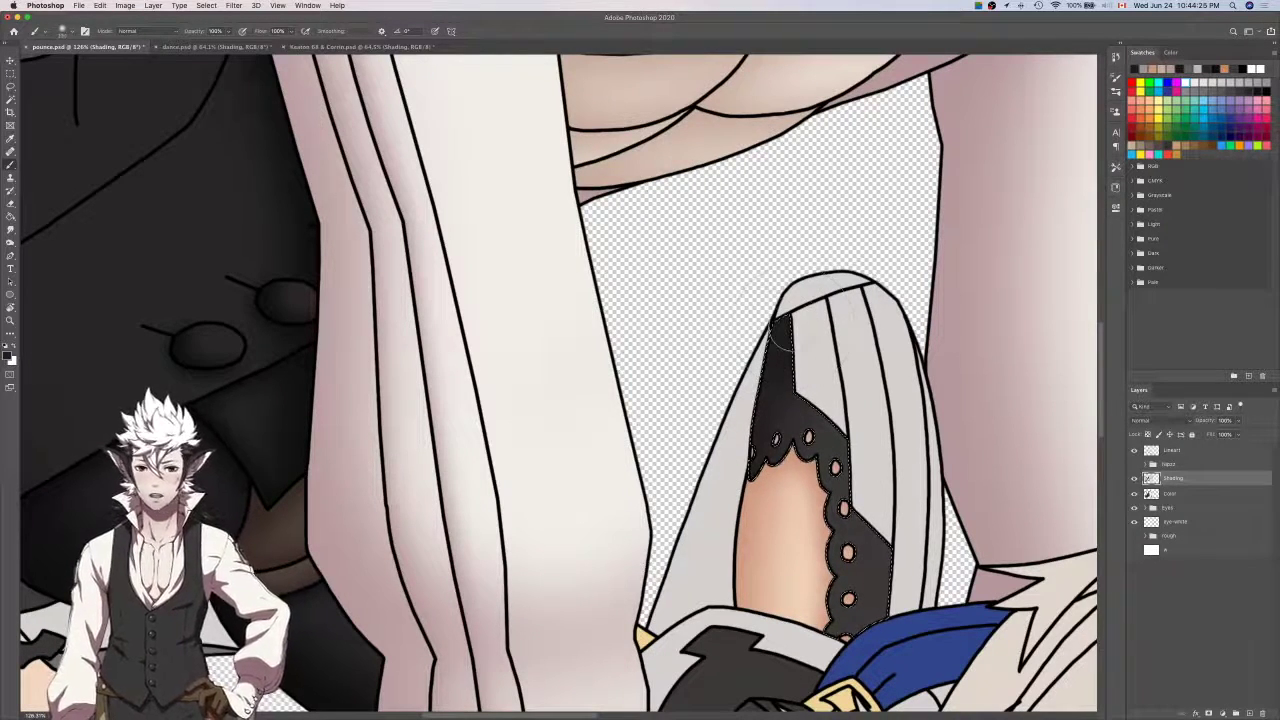
scroll(800, 350, down, 1)
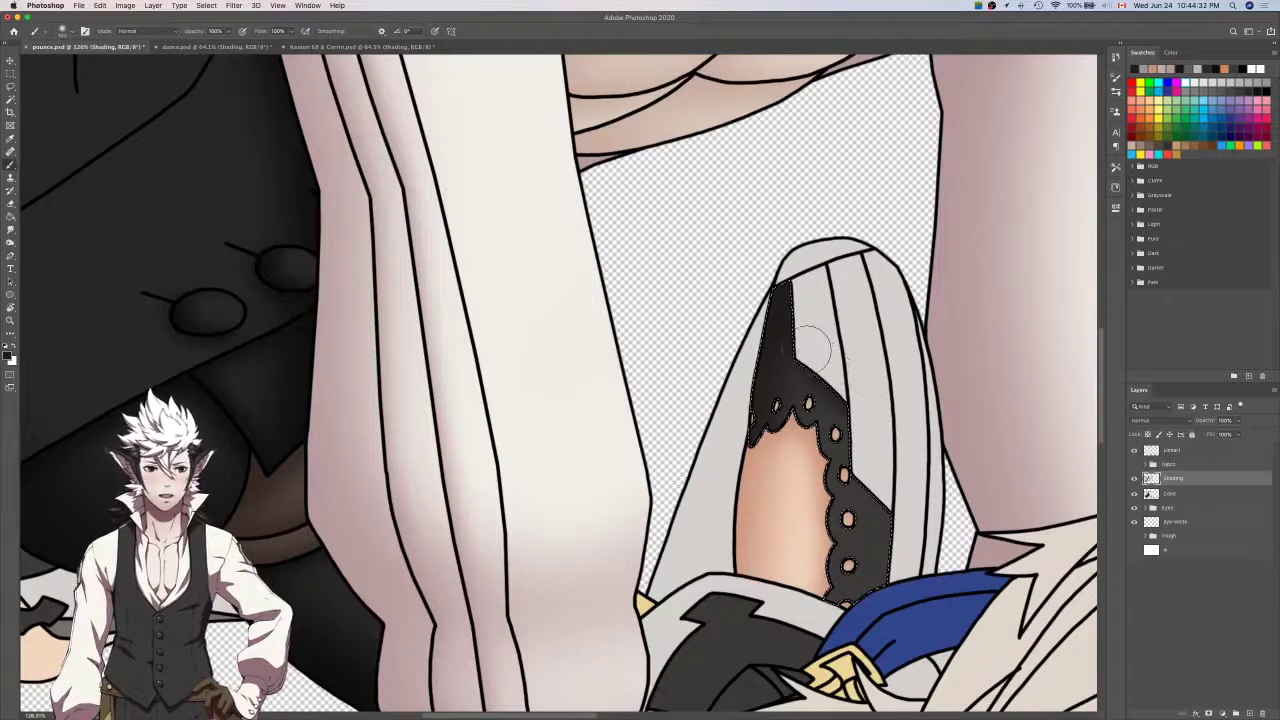
Shade the lower part of the lace trim in black, clear the selection, and save the document.
scroll(815, 345, down, 2)
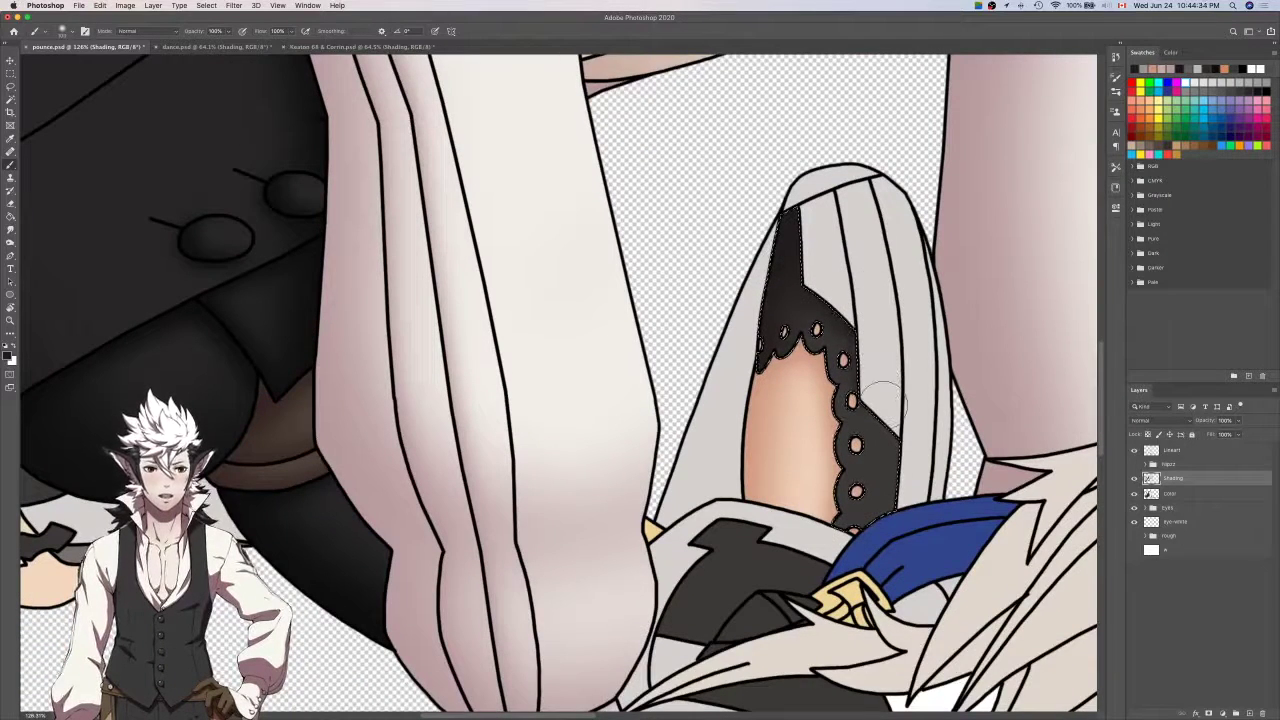
scroll(885, 400, down, 2)
scroll(910, 430, up, 2)
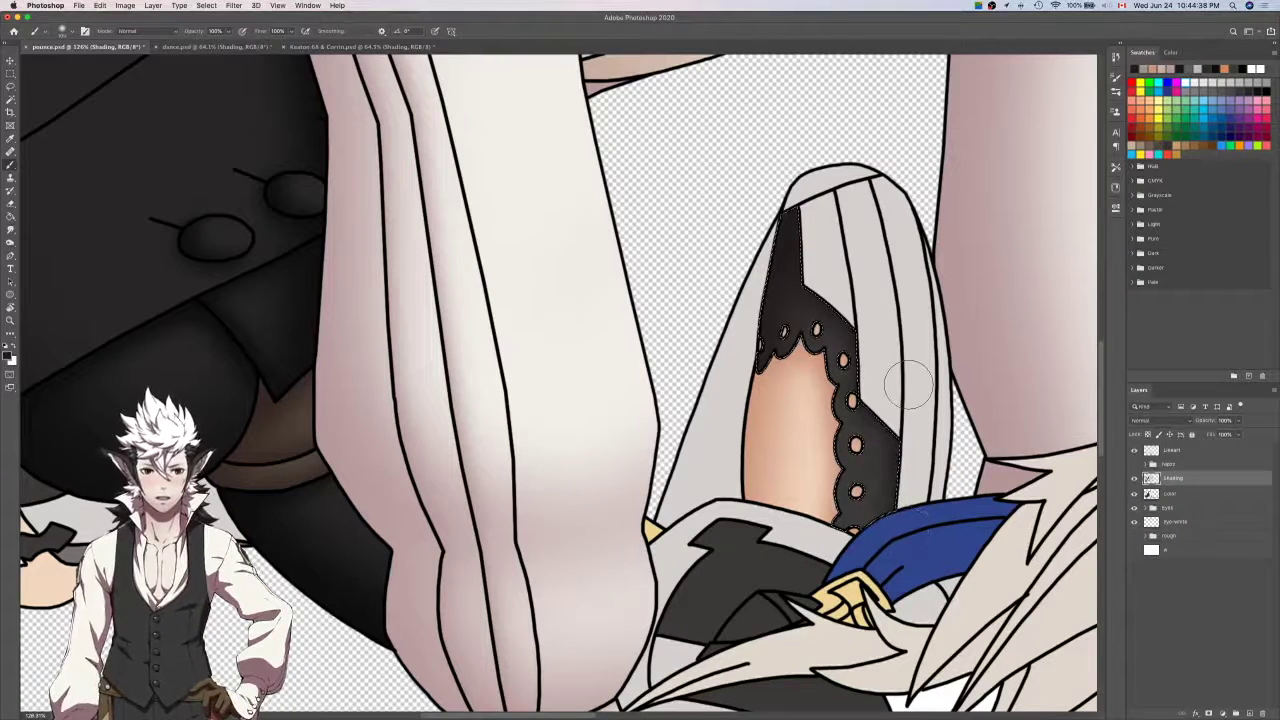
key(super+d)
key(super+s)
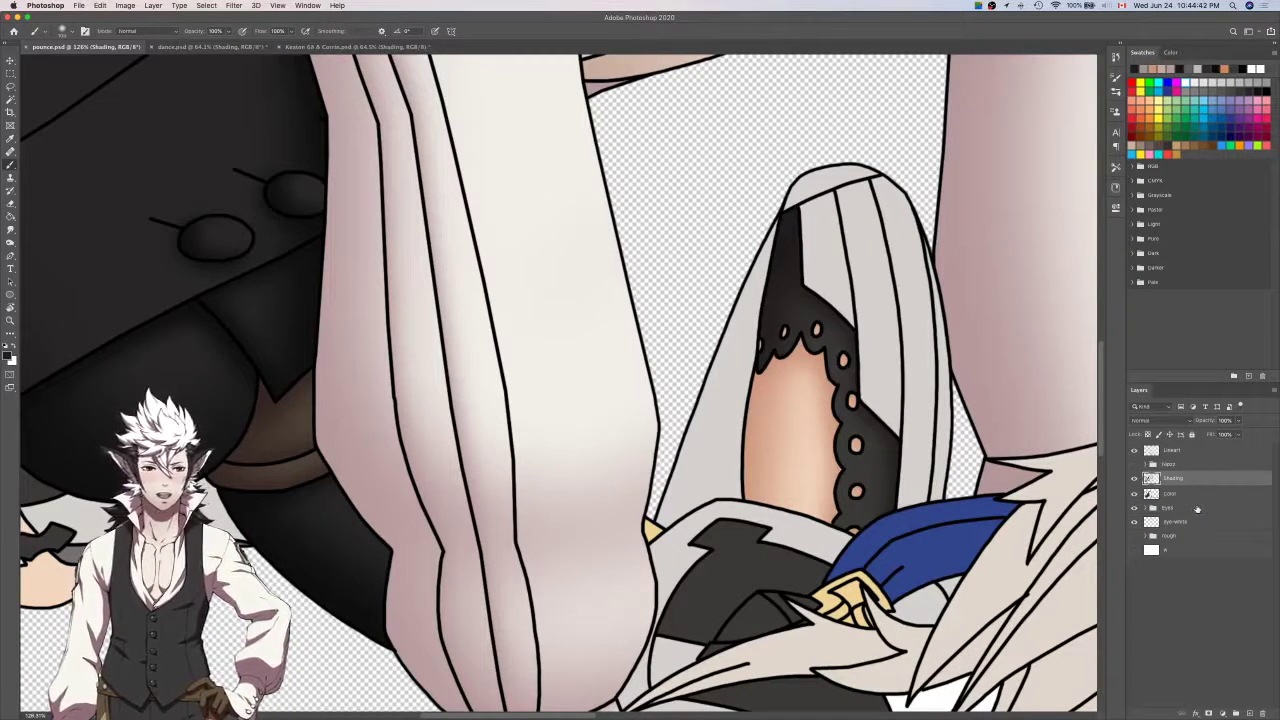
Select the light grey pleated fabric beside the lace on the Color layer with the Magic Wand.
click(1195, 495)
key(w)
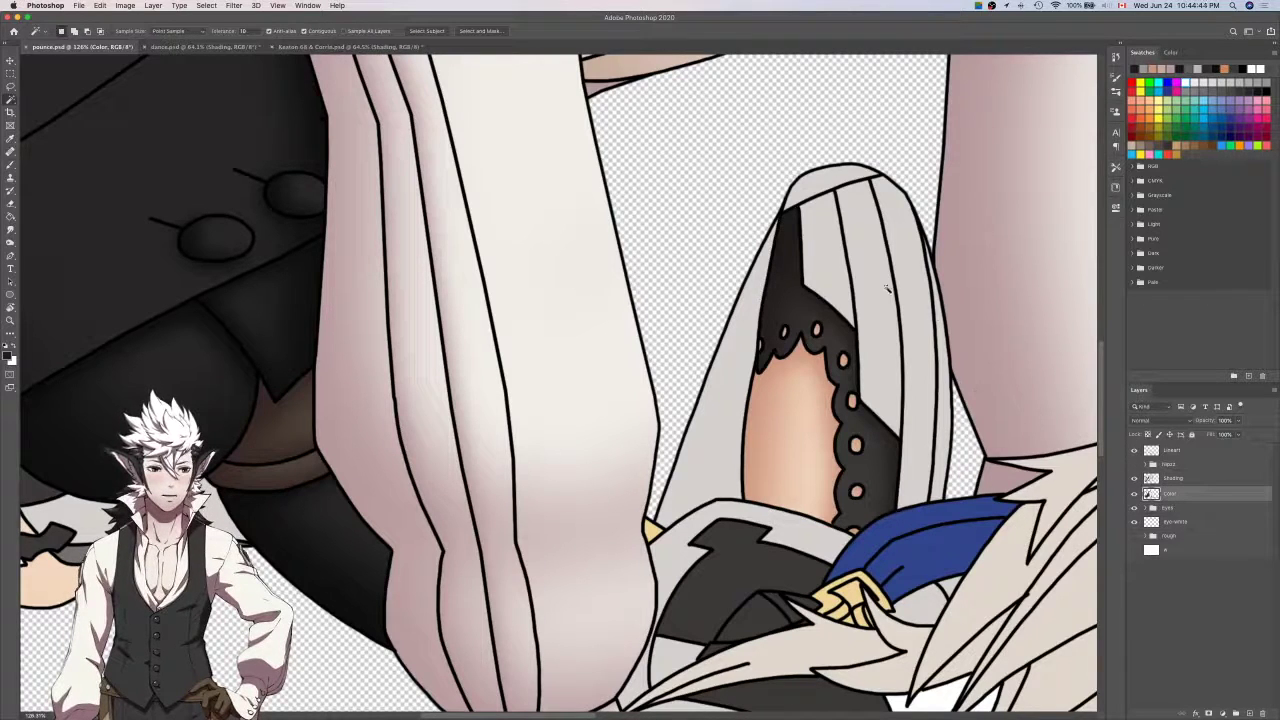
click(886, 288)
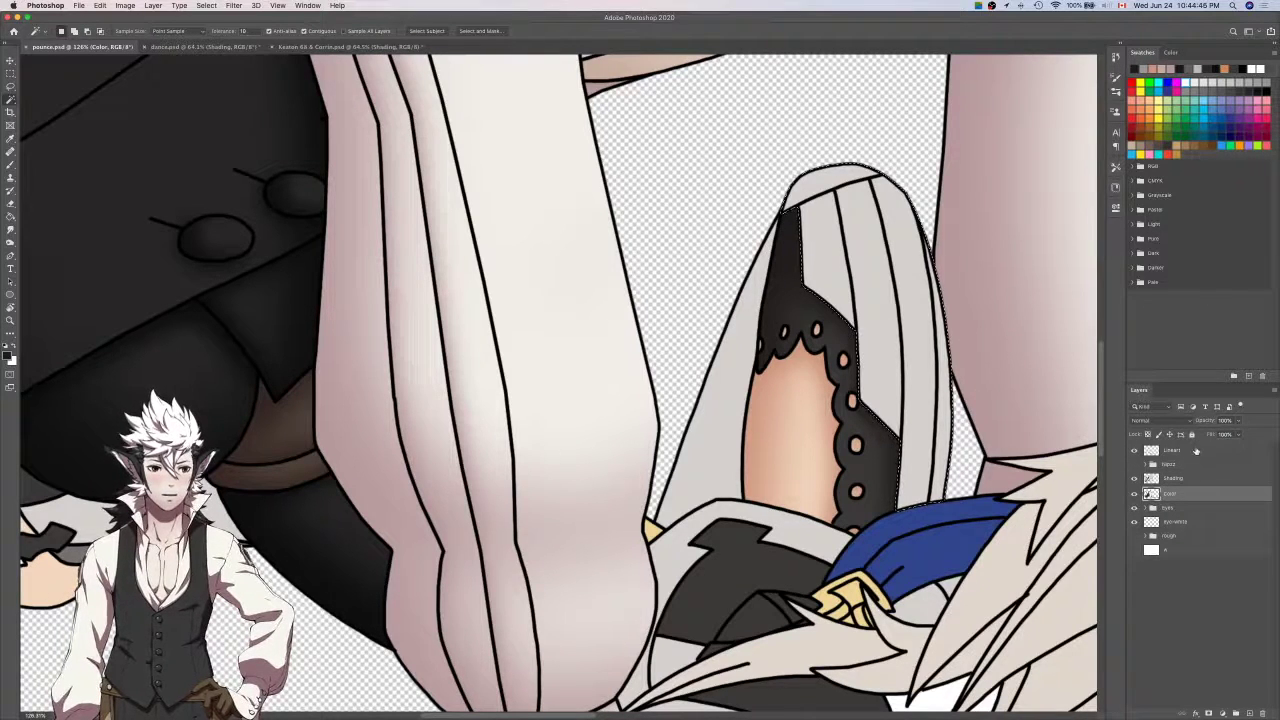
Hide the Color layer and examine the shading across the characters on its own.
key(i)
scroll(958, 429, down, 5)
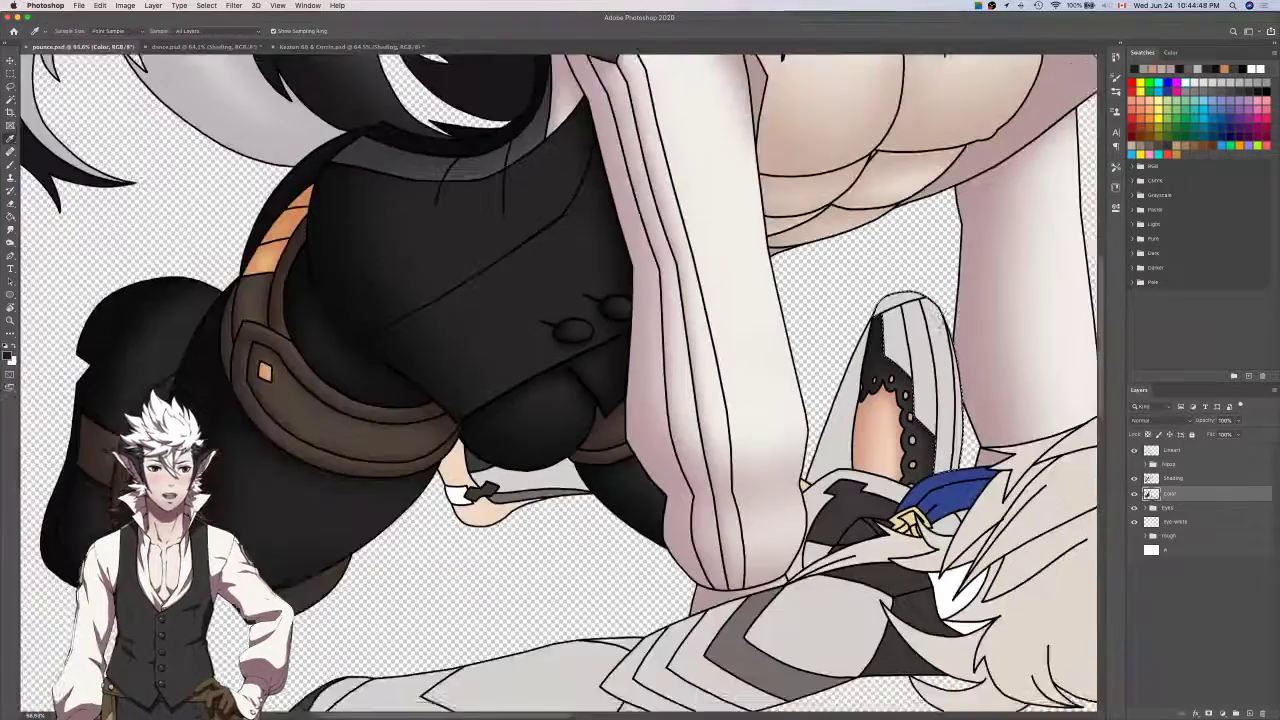
scroll(630, 380, down, 4)
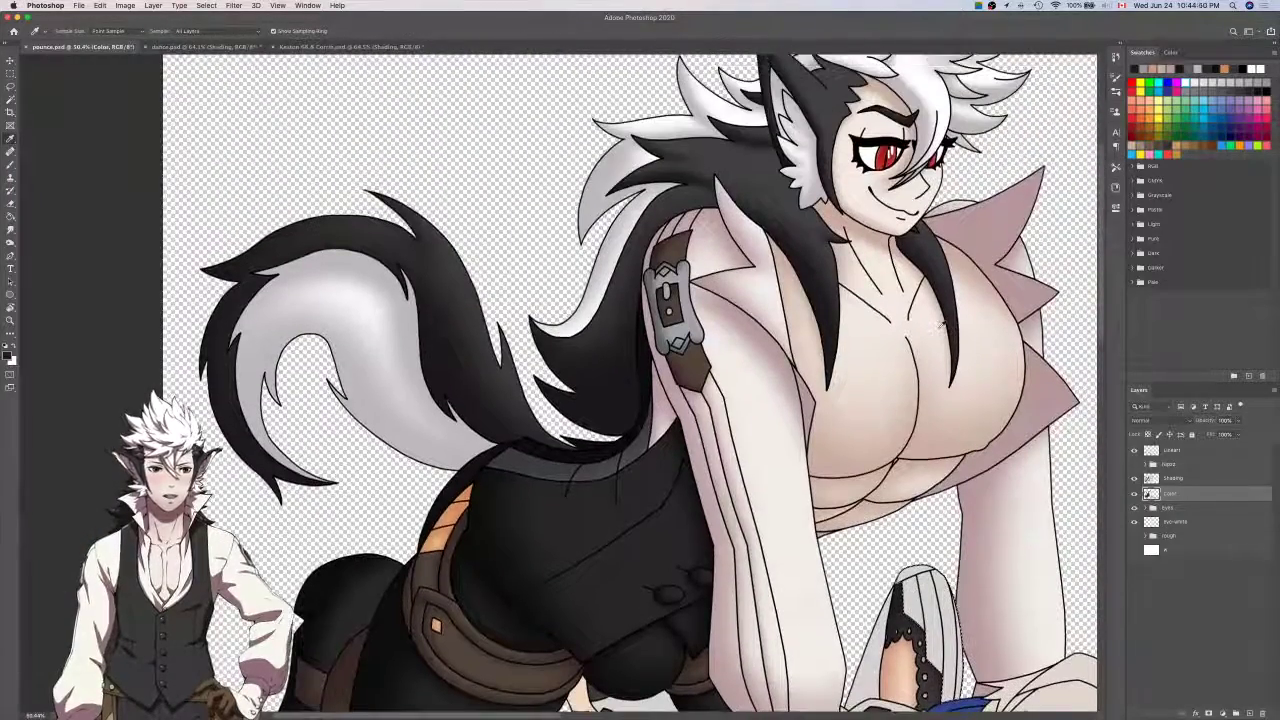
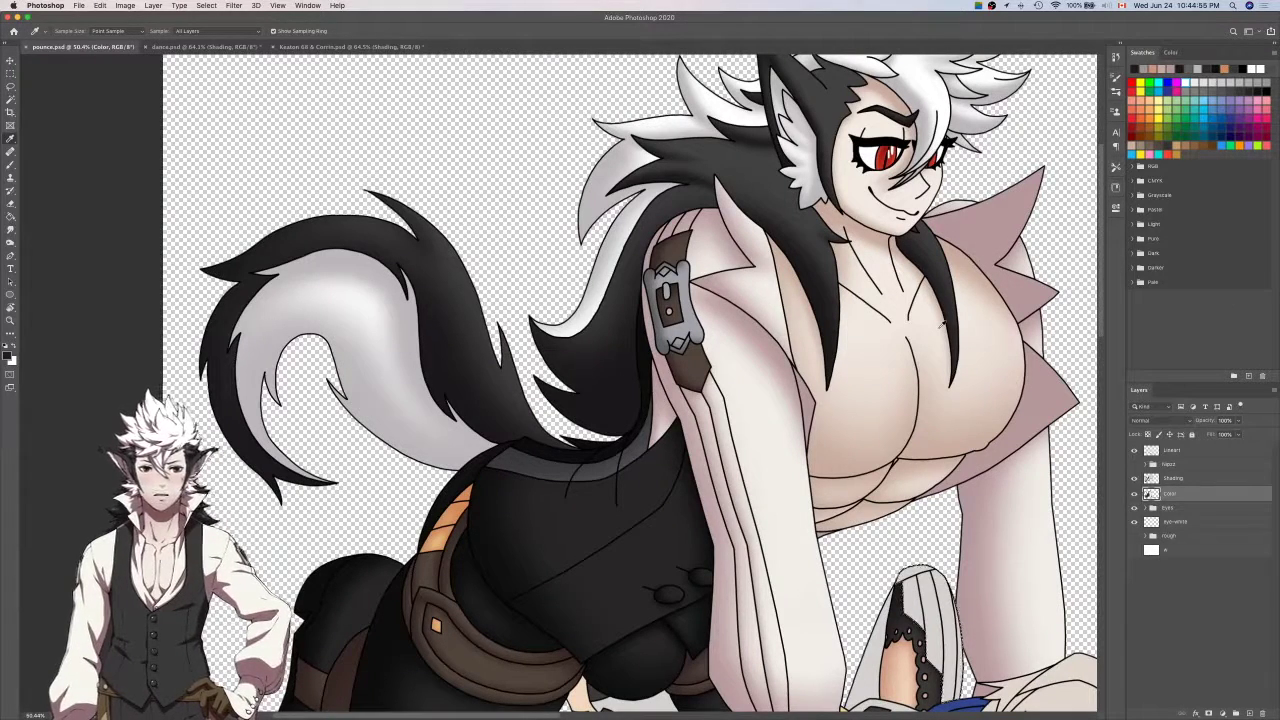
scroll(941, 324, right, 2)
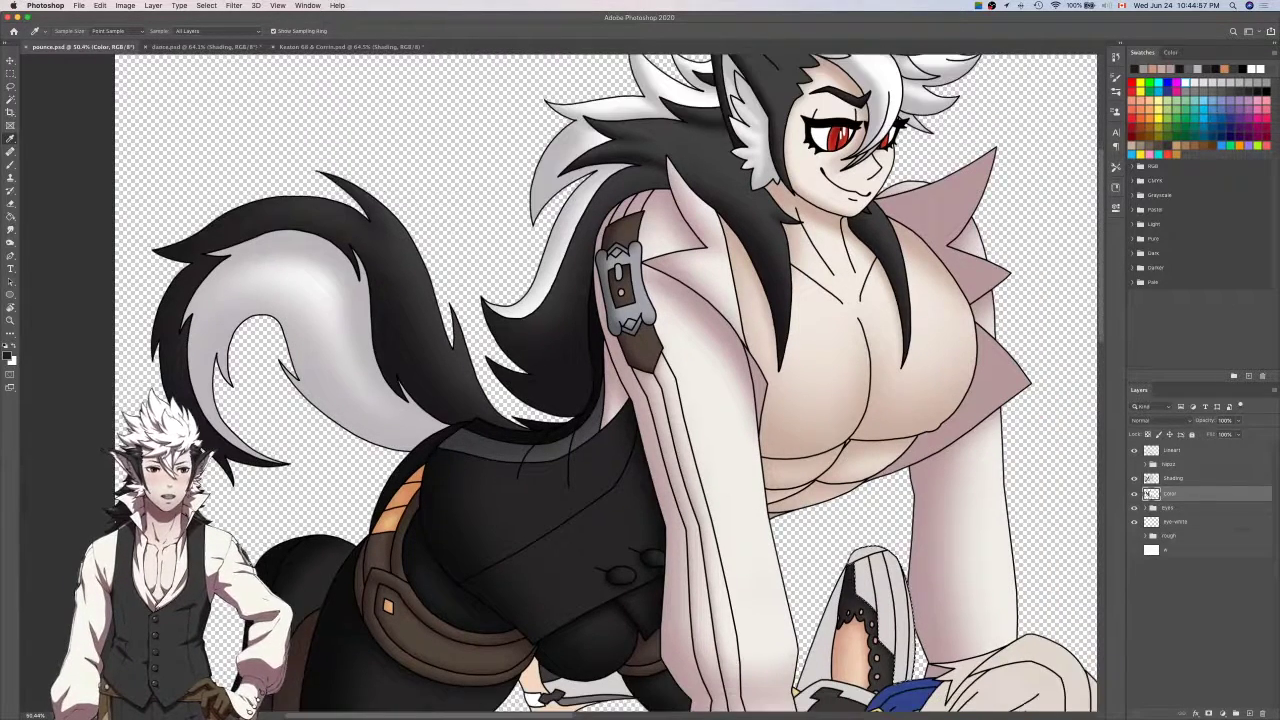
click(1135, 494)
scroll(1031, 457, down, 4)
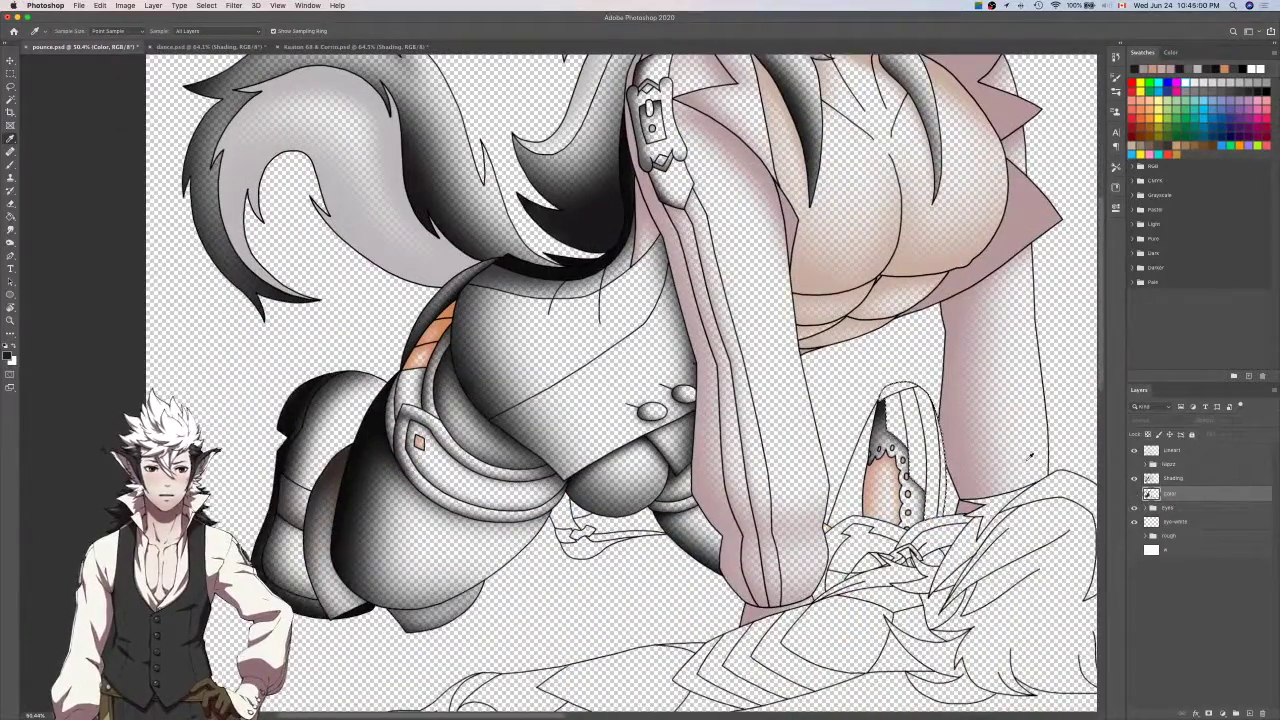
scroll(1031, 457, up, 5)
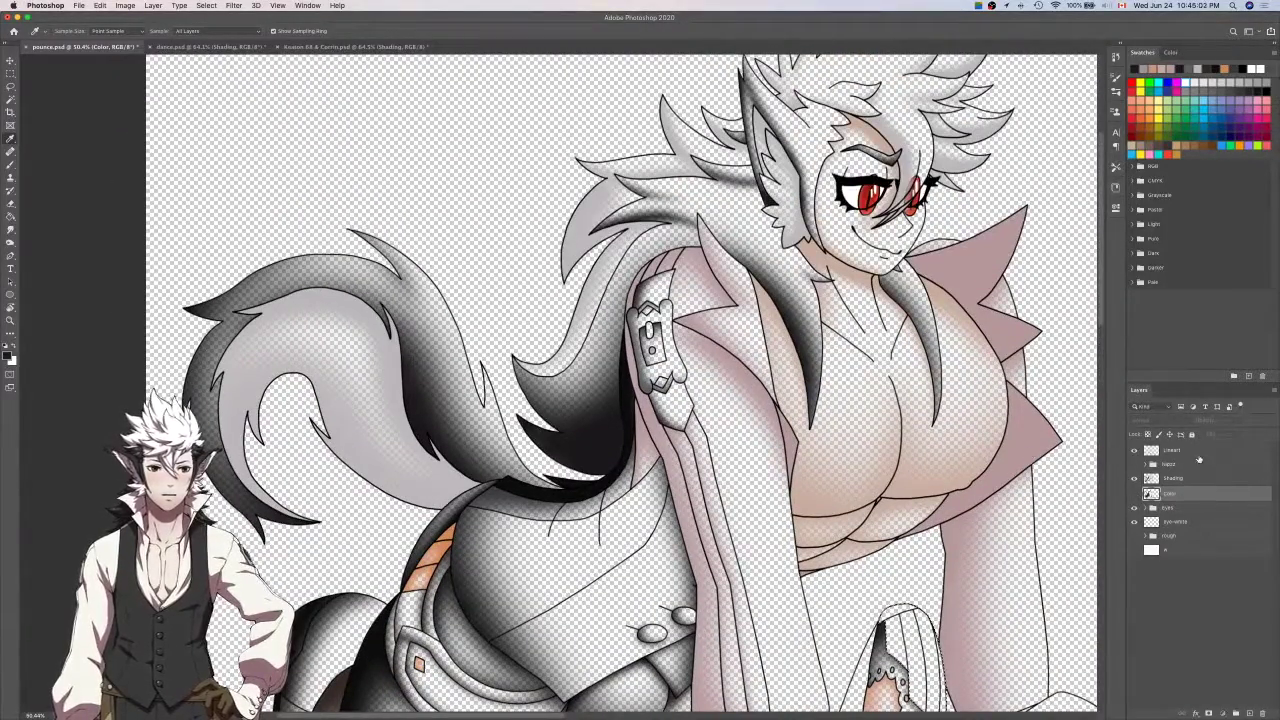
Activate the Lineart layer and examine the shading on both characters in dance.psd for comparison, ending back in pounce.psd.
click(1199, 454)
key(w)
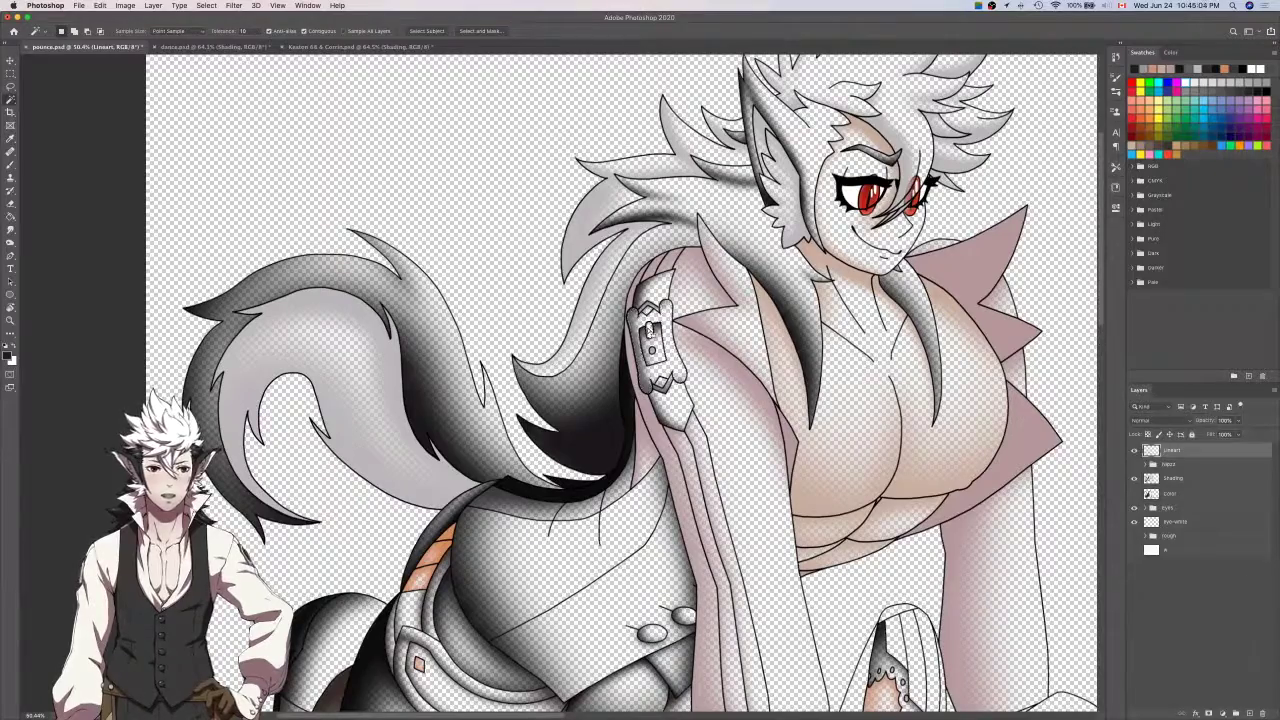
key(i)
key(ctrl+Tab)
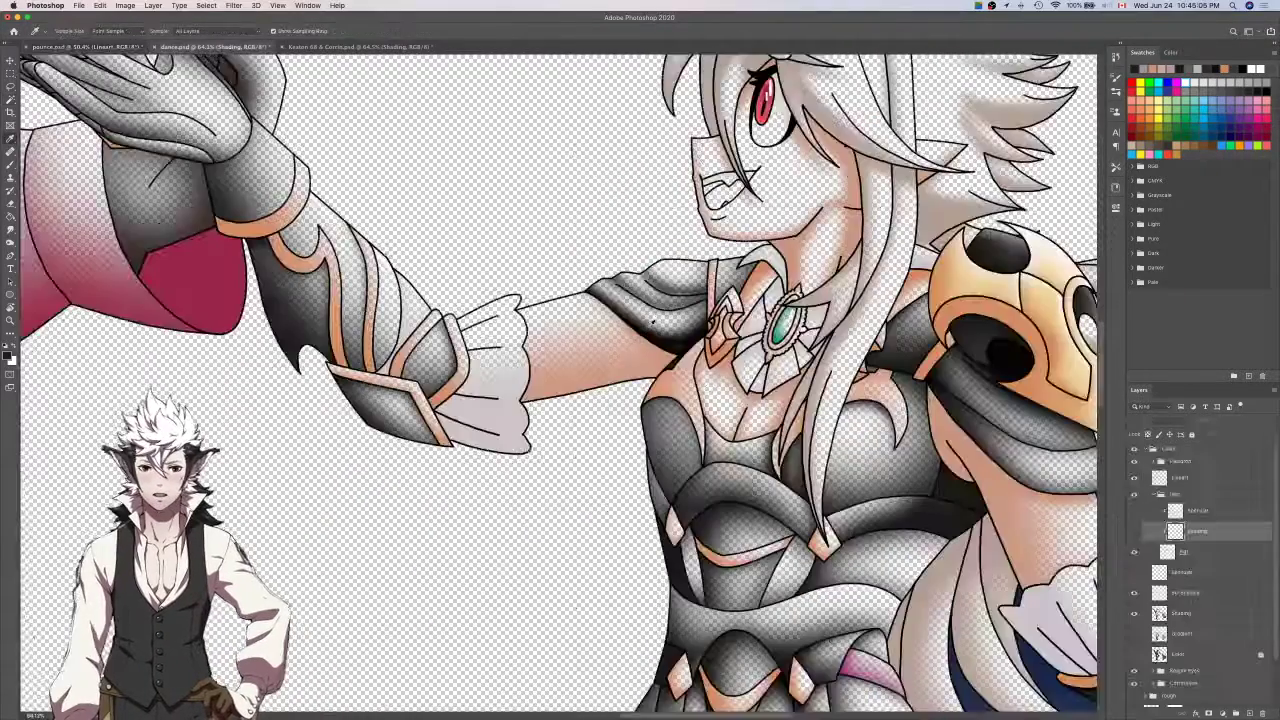
scroll(653, 323, up, 1)
scroll(652, 317, down, 5)
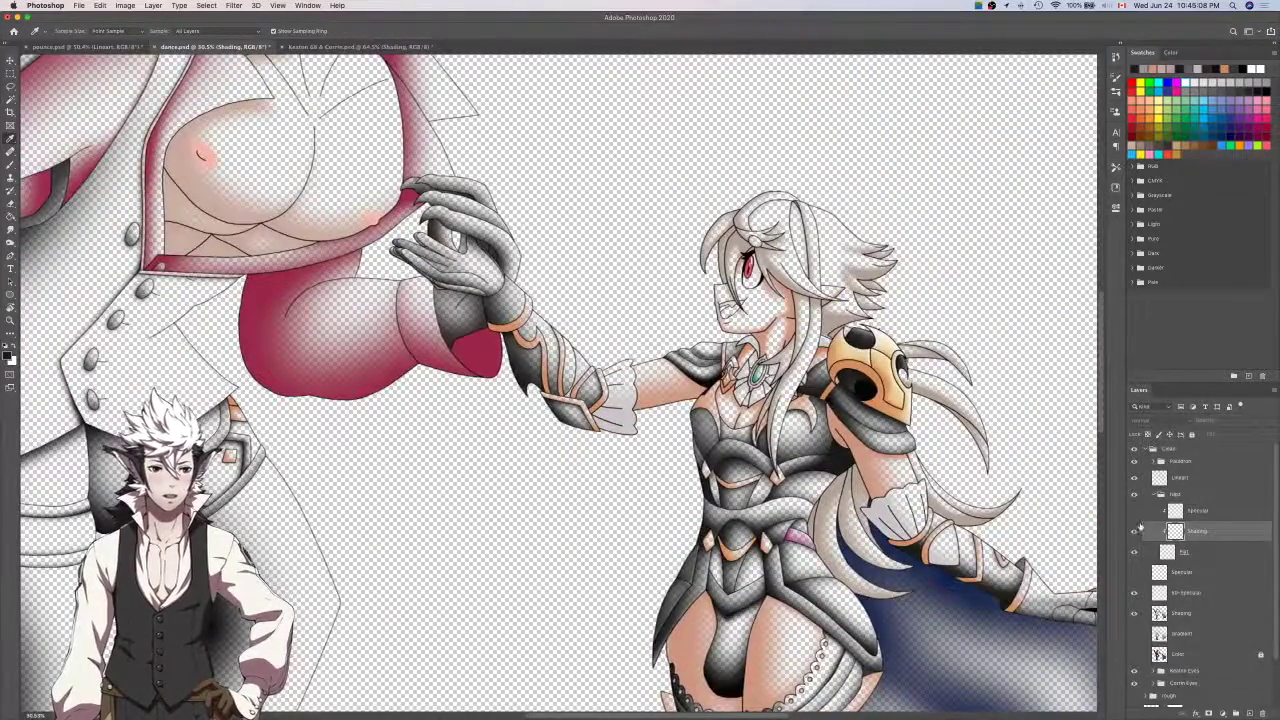
scroll(1002, 478, up, 5)
scroll(1002, 478, left, 5)
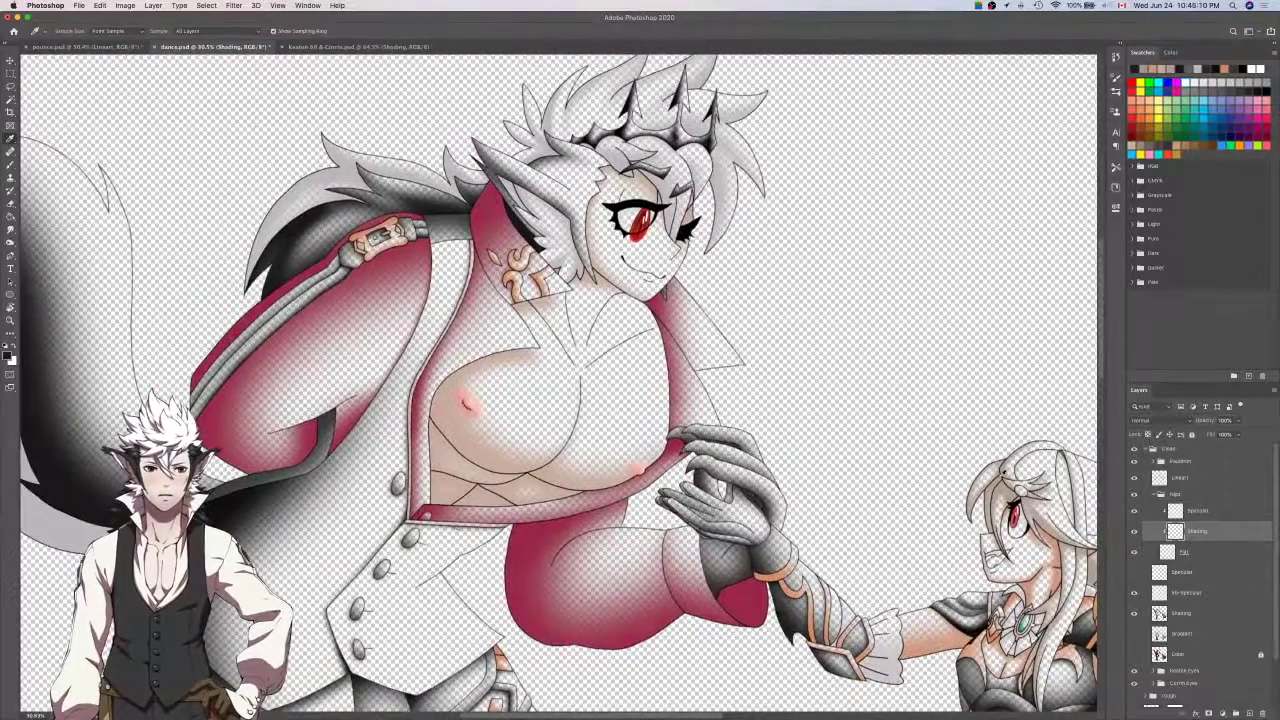
key(ctrl+Tab)
key(ctrl+Tab)
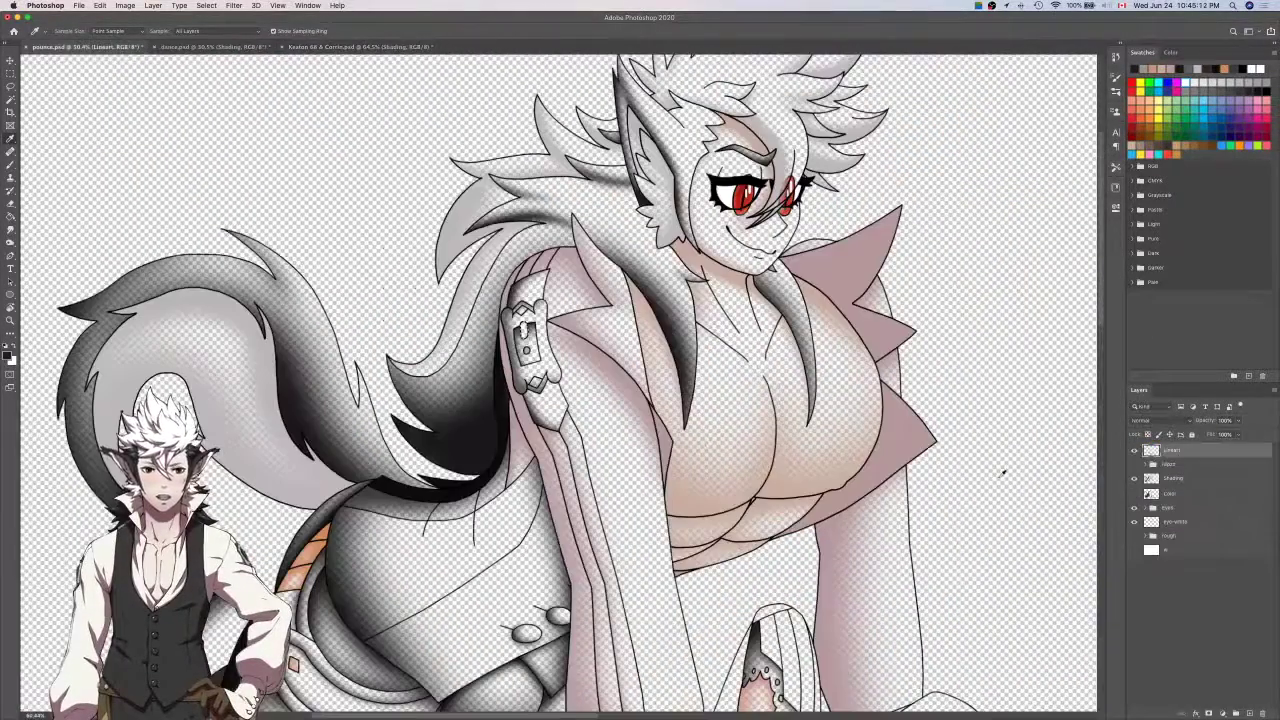
Review the shading without color, show the Color layer and hide the Shading layer, and examine the flat colors across the drawing.
scroll(1003, 472, left, 3)
scroll(1003, 472, up, 1)
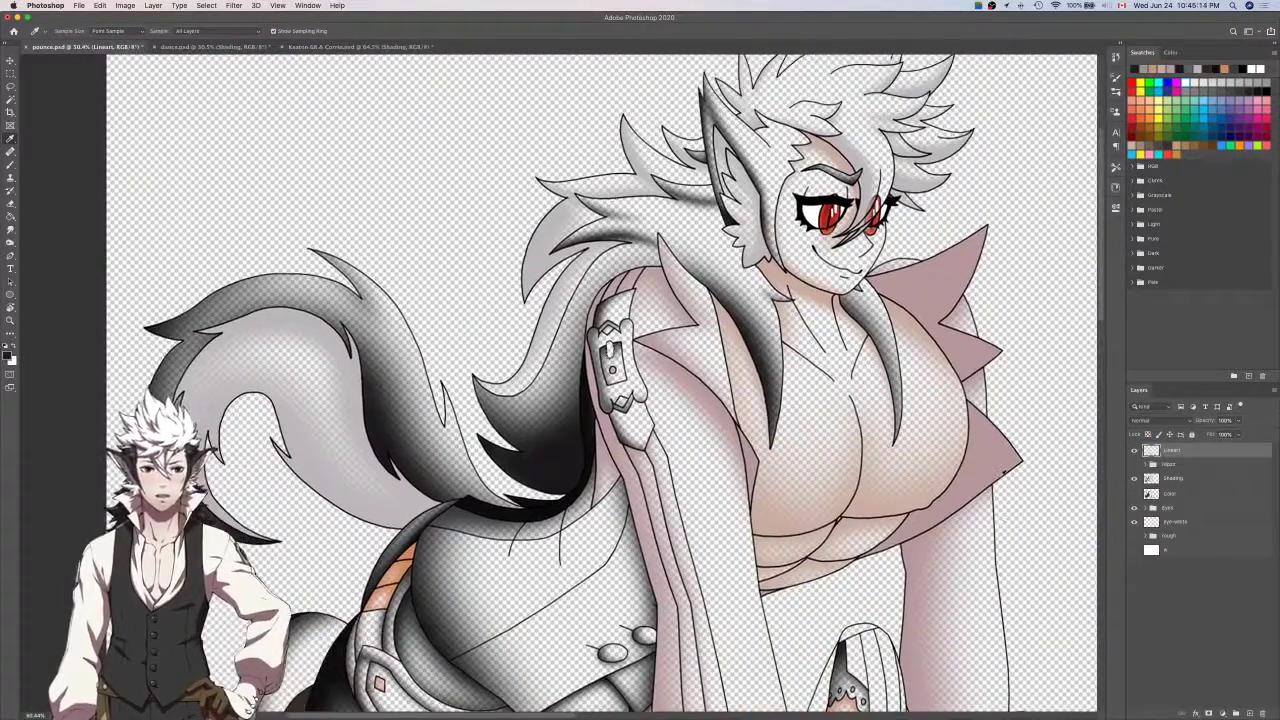
scroll(1003, 472, down, 2)
scroll(1003, 472, right, 1)
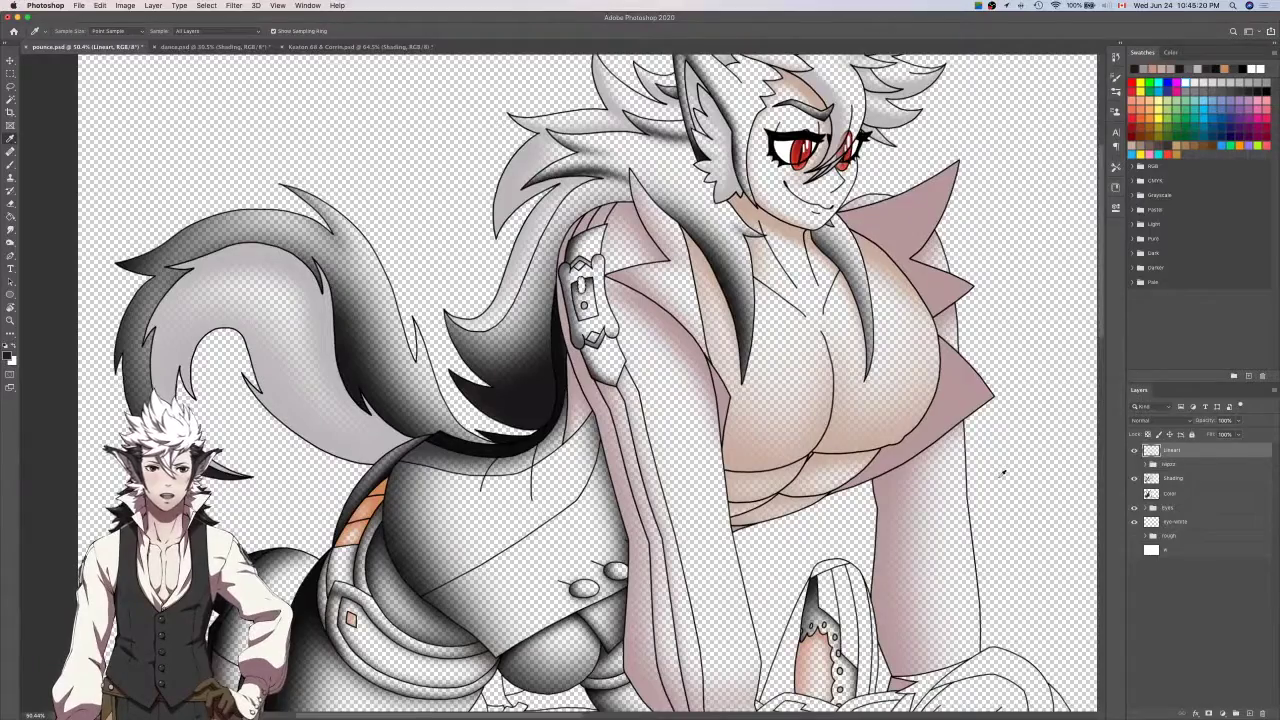
scroll(1003, 472, down, 7)
click(1134, 493)
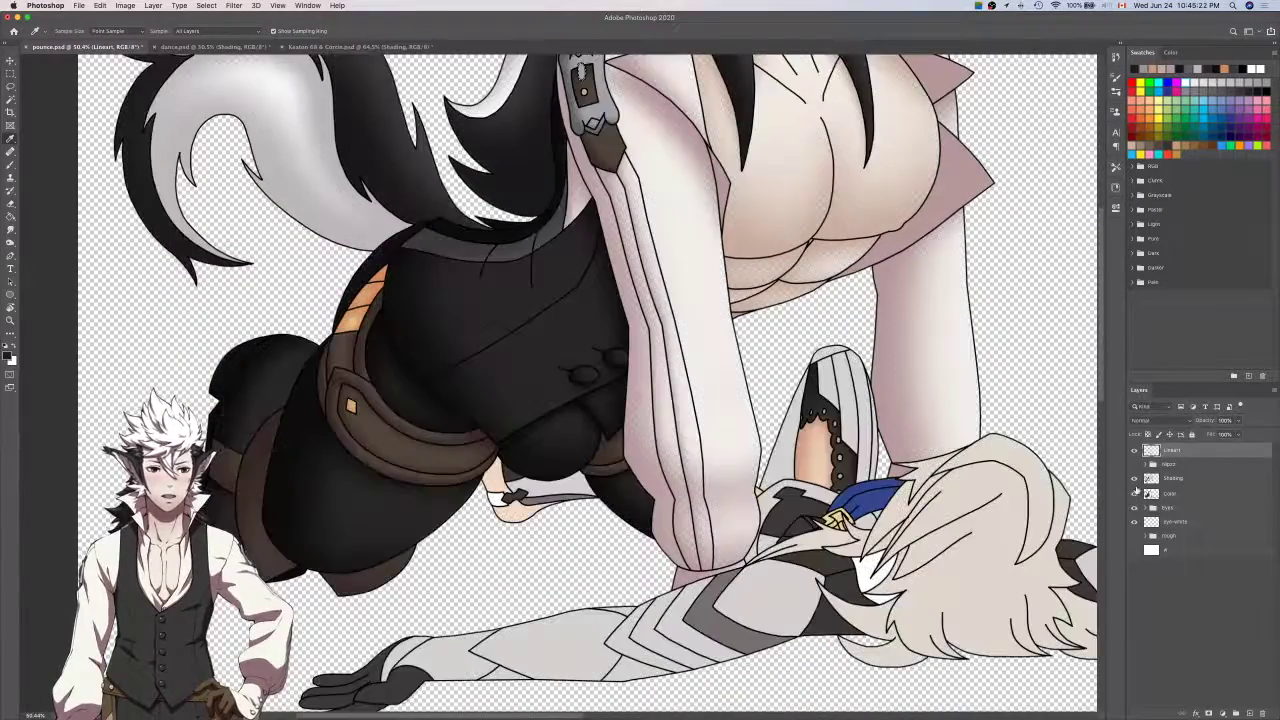
click(1134, 478)
scroll(1024, 375, up, 9)
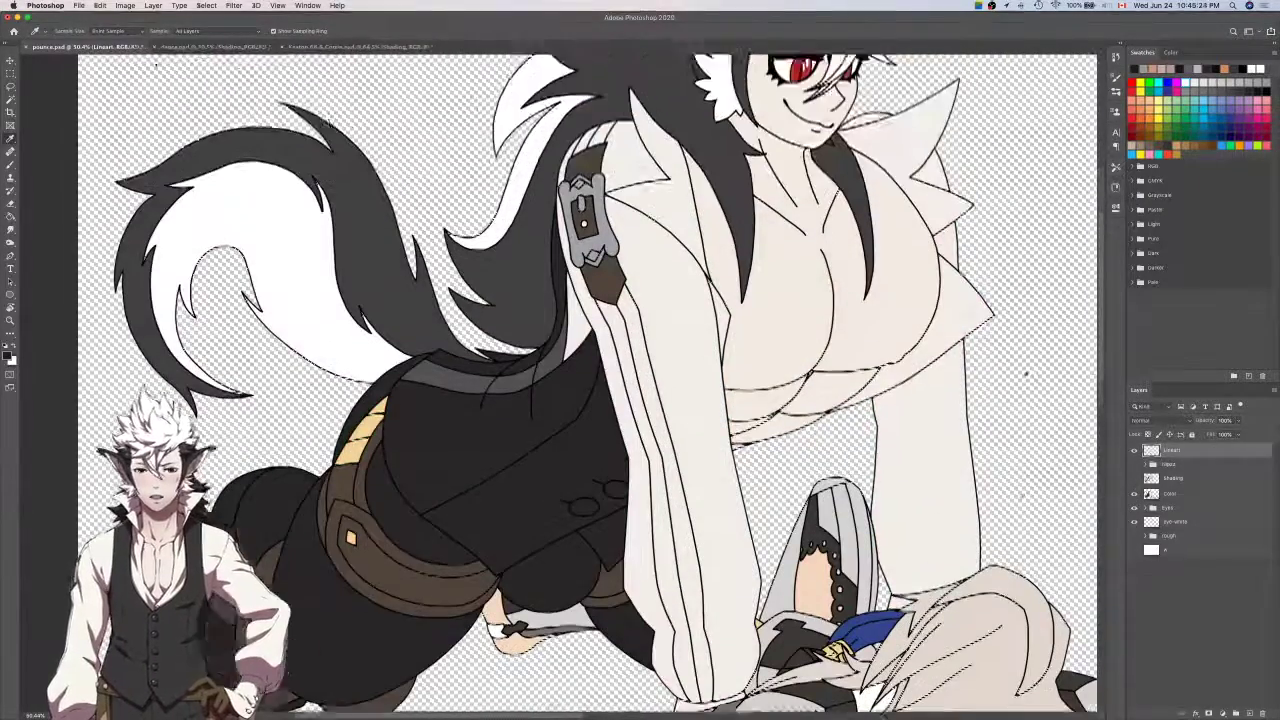
scroll(1024, 375, left, 1)
scroll(1024, 375, down, 12)
scroll(1024, 375, left, 1)
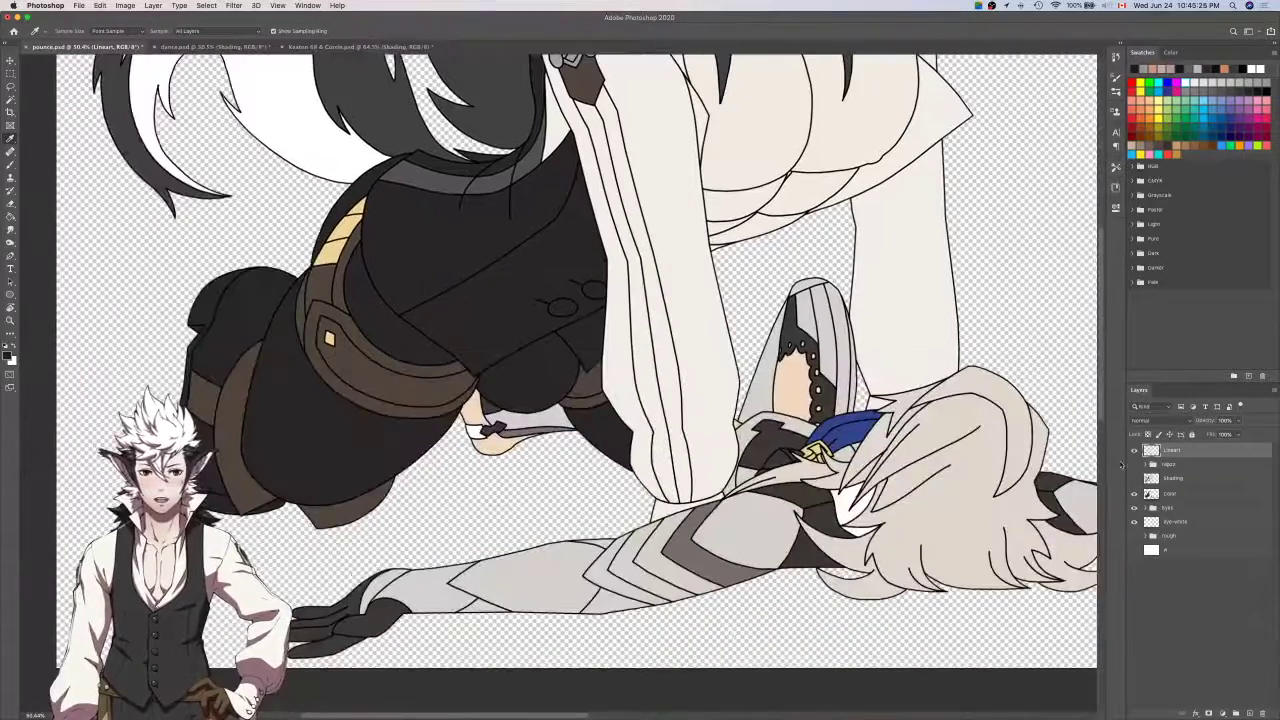
Show the Shading layer, select the pleated fabric beside the lace on the Color layer, and ready a larger brush on the Shading layer.
click(1133, 479)
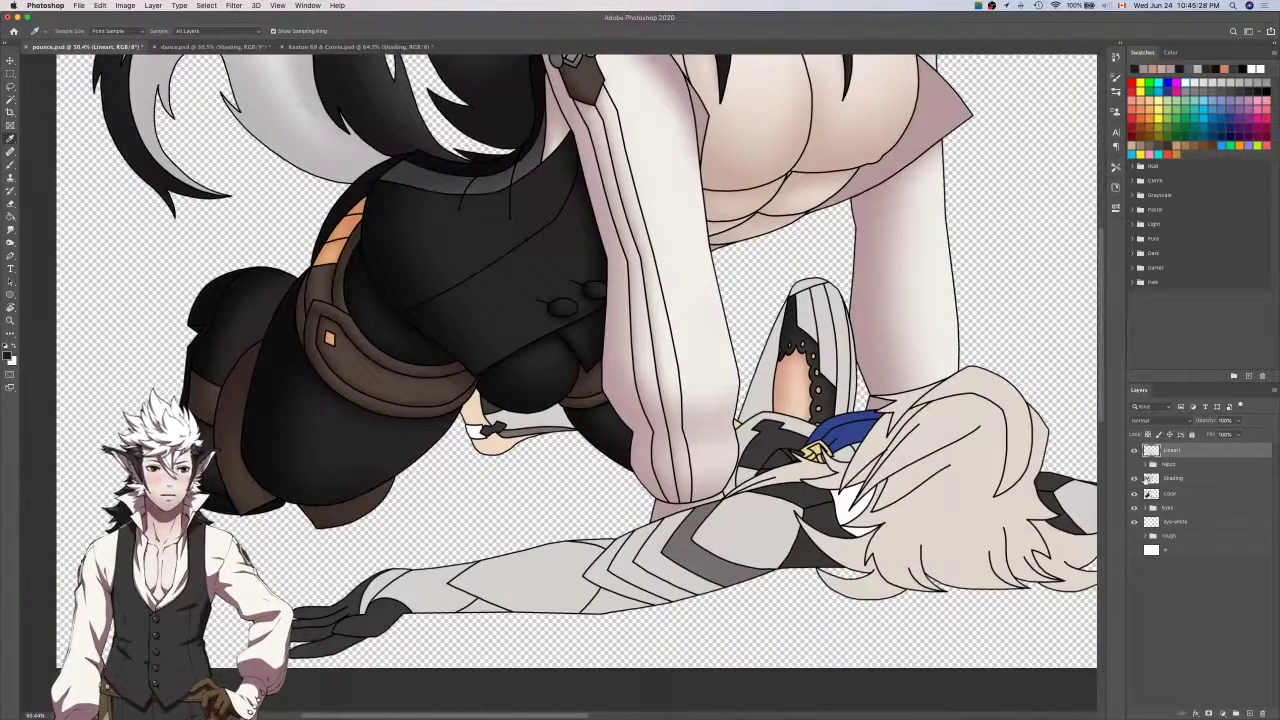
click(1160, 487)
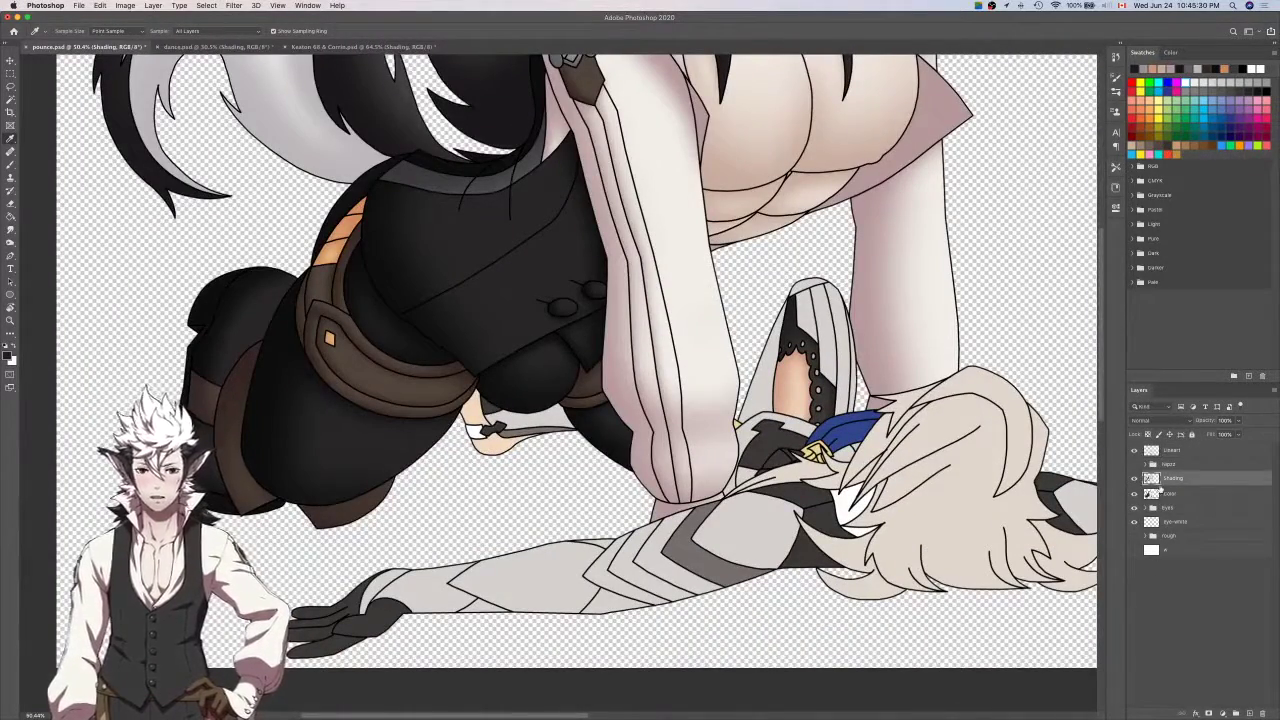
click(1173, 494)
key(w)
scroll(848, 337, up, 5)
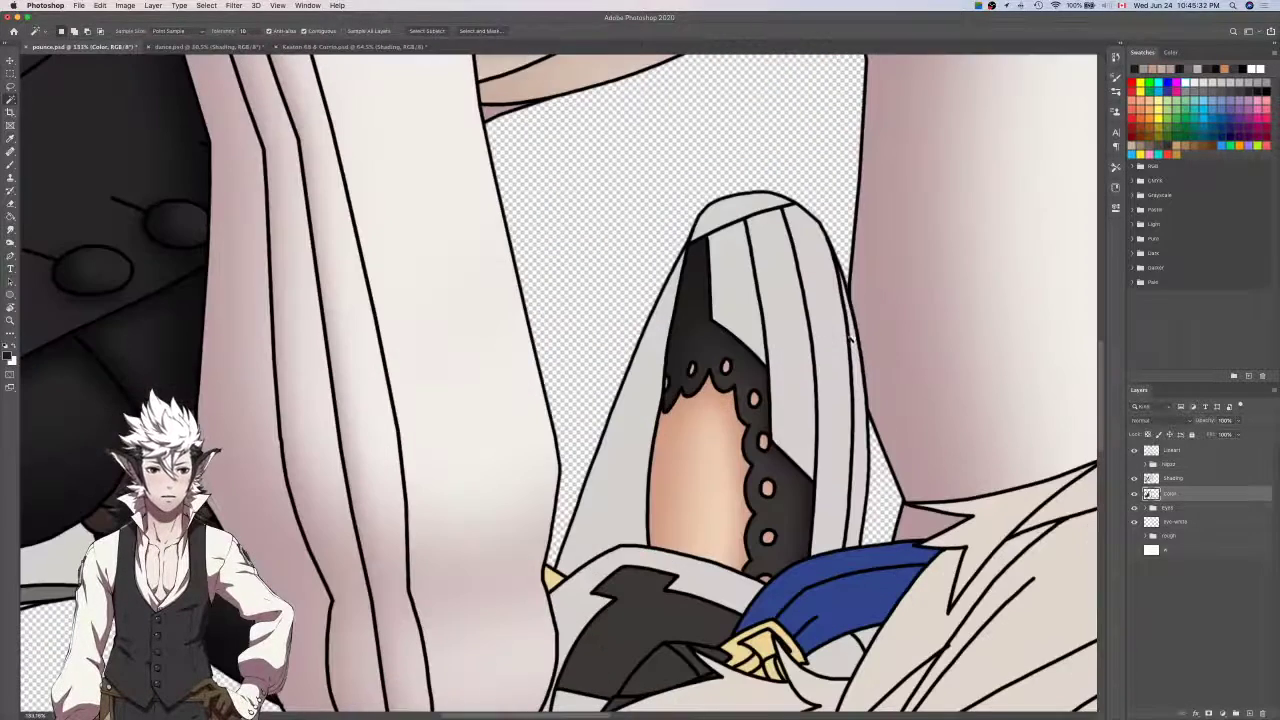
click(823, 335)
click(1190, 480)
key(b)
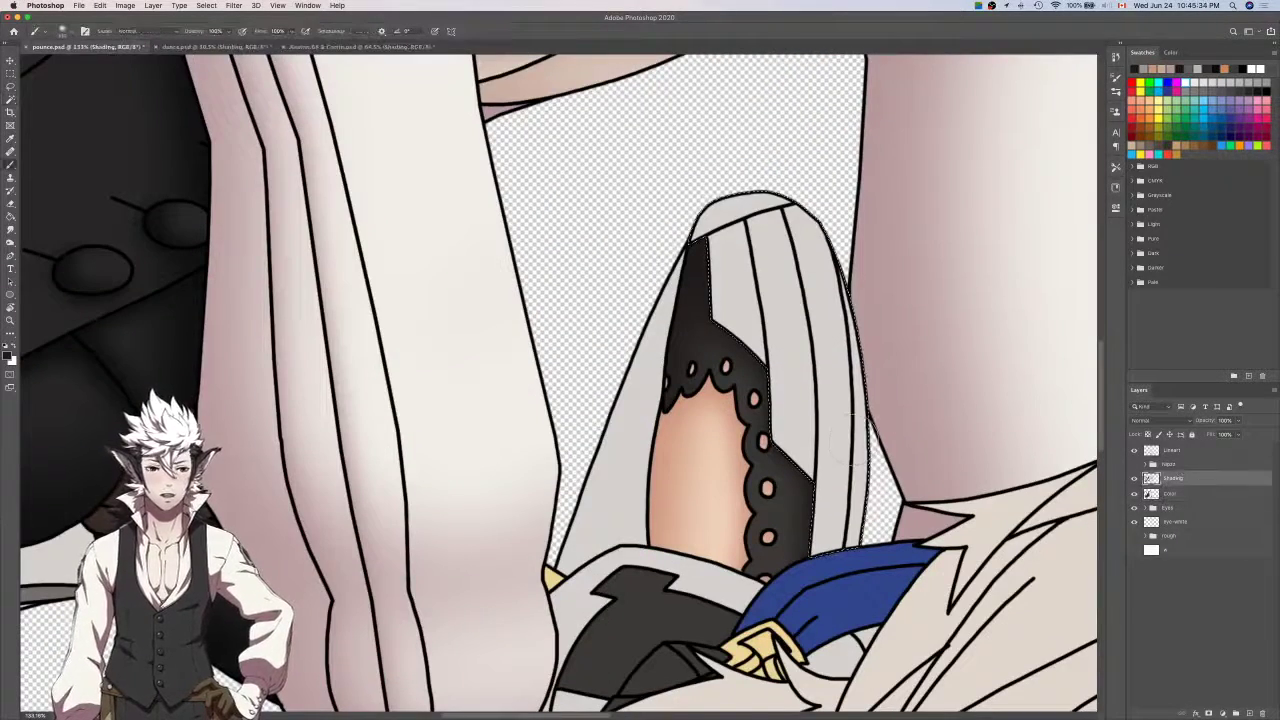
key(bracketright)
key(bracketright)
key(bracketright)
key(bracketright)
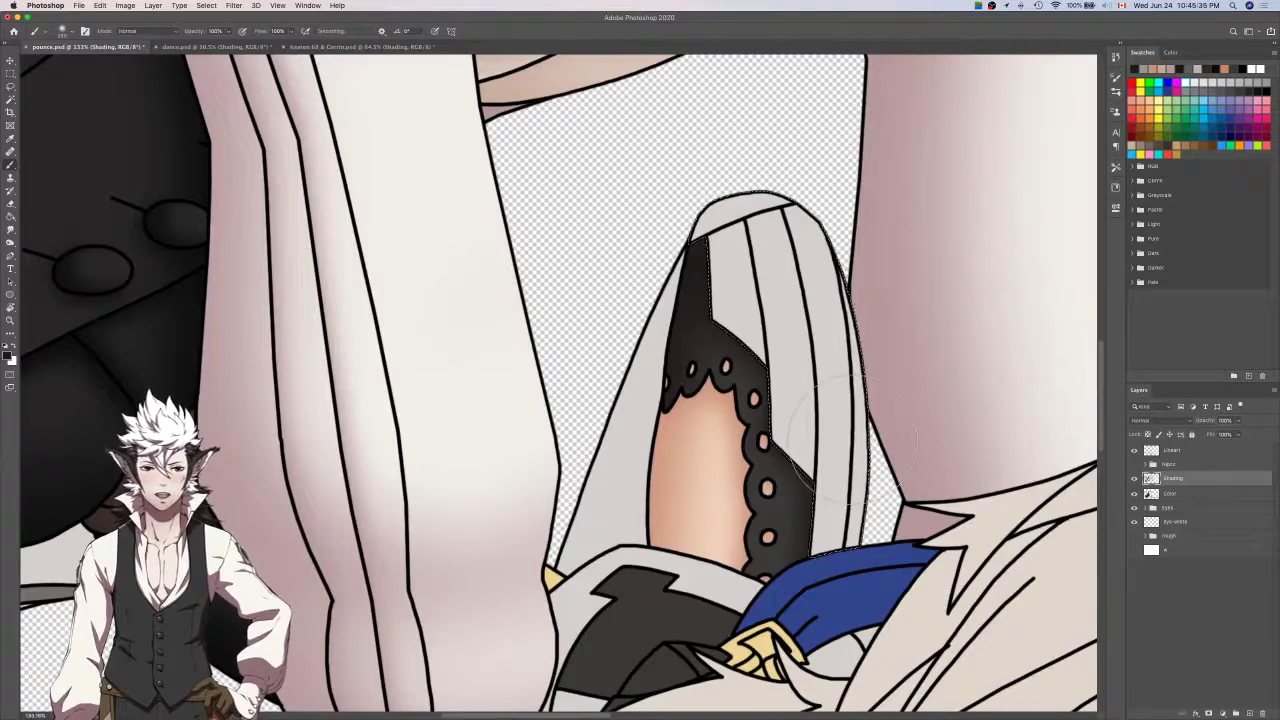
Try shading the selected pleated fabric with the black brush and undo the stroke.
scroll(857, 434, down, 1)
scroll(857, 434, down, 3)
drag(795, 438, 750, 196)
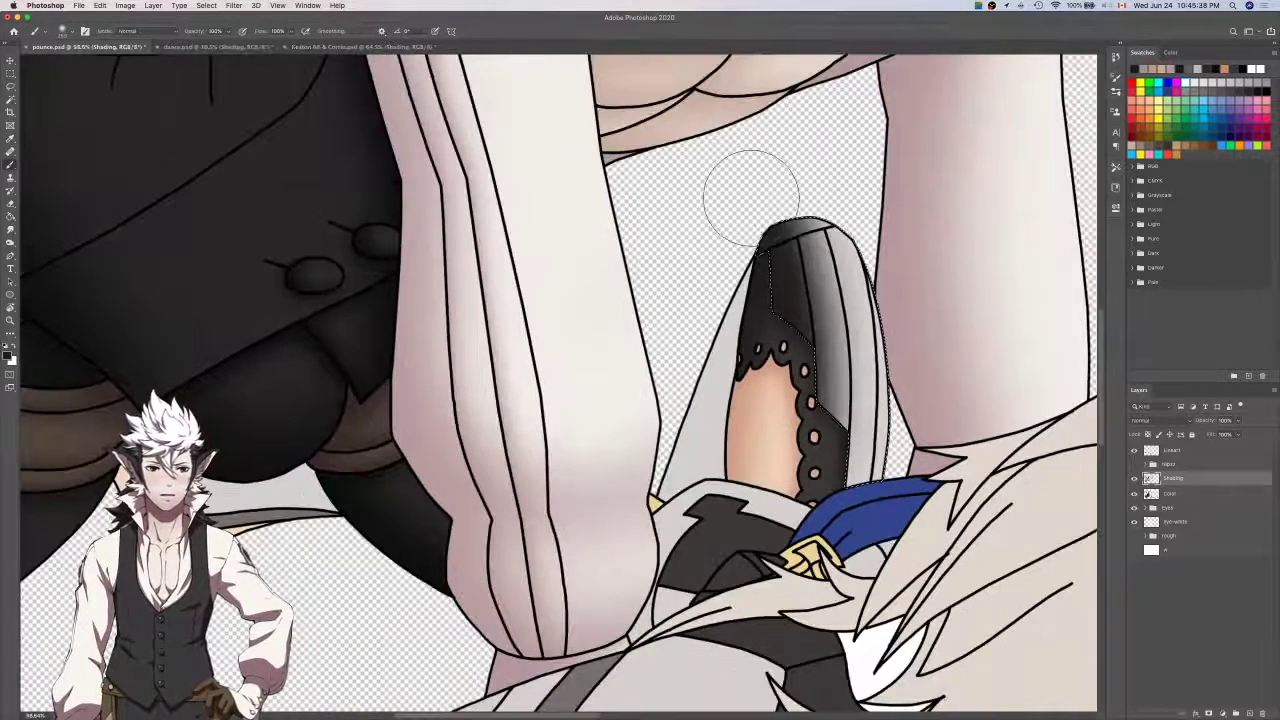
key(super+z)
Pick a grey swatch with the Color layer hidden, softly shade the selected pleated fabric, and show the Color layer again.
key(i)
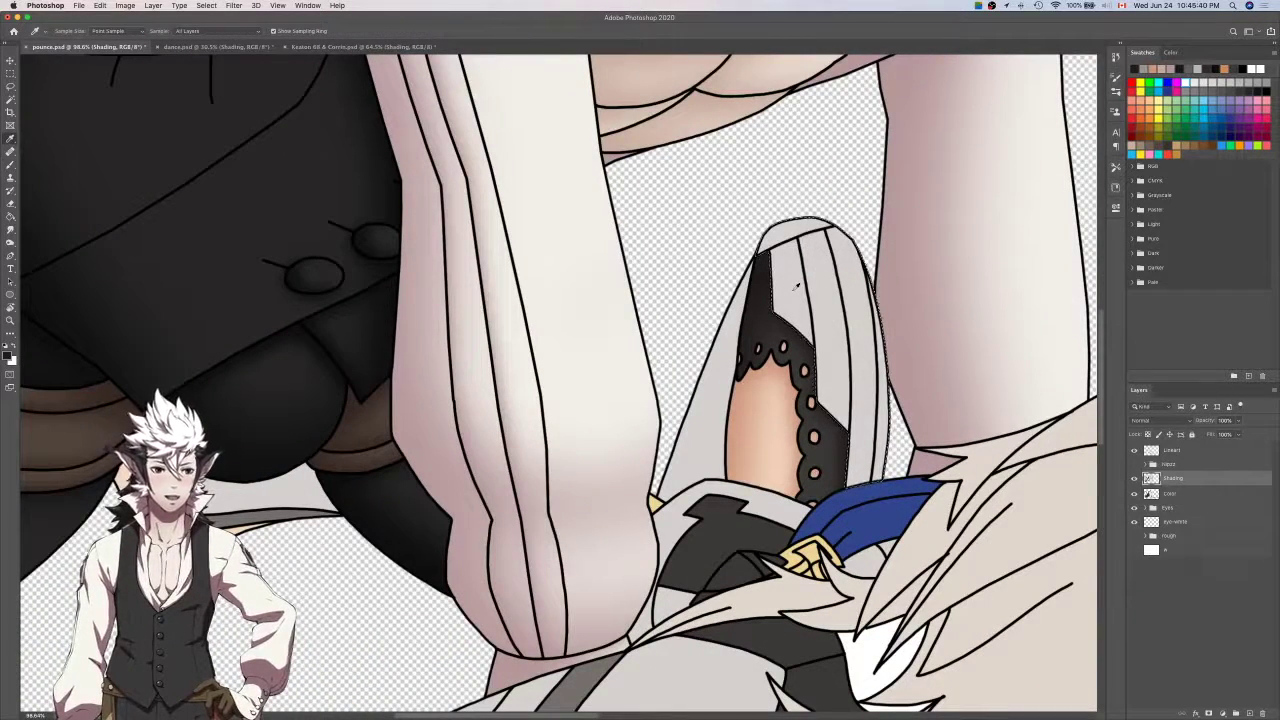
click(1132, 493)
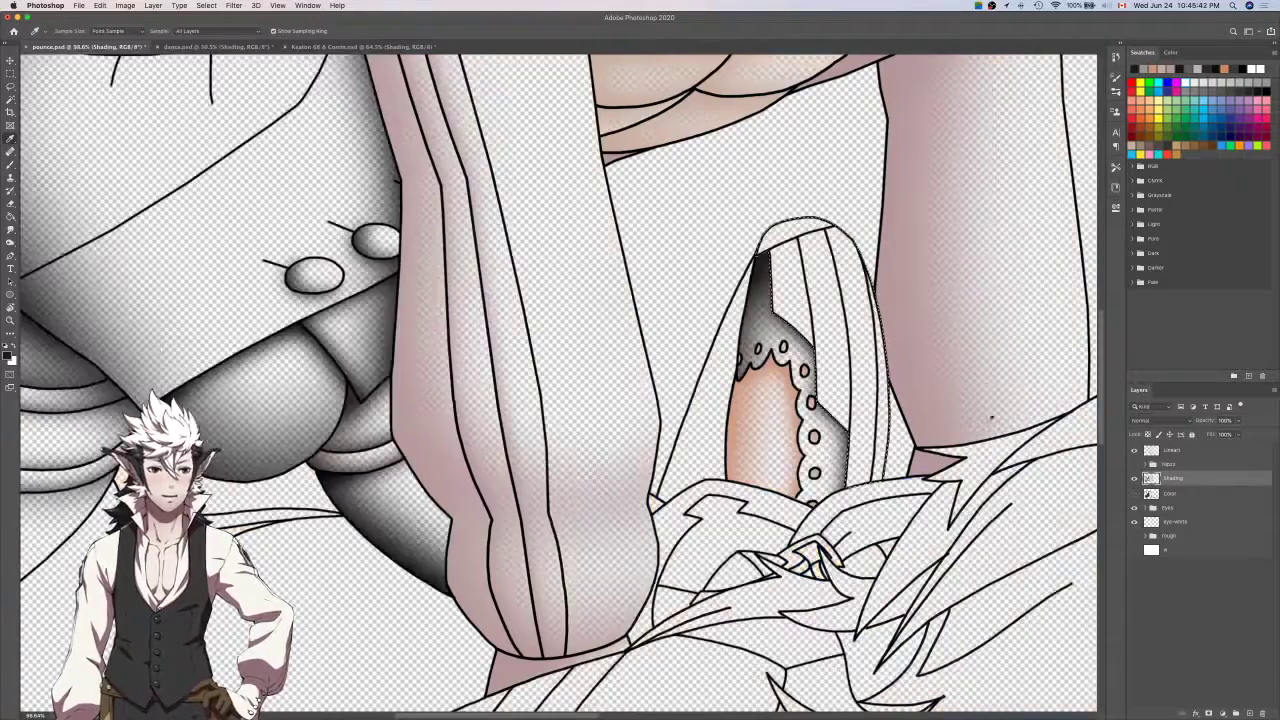
scroll(988, 427, down, 3)
click(1143, 67)
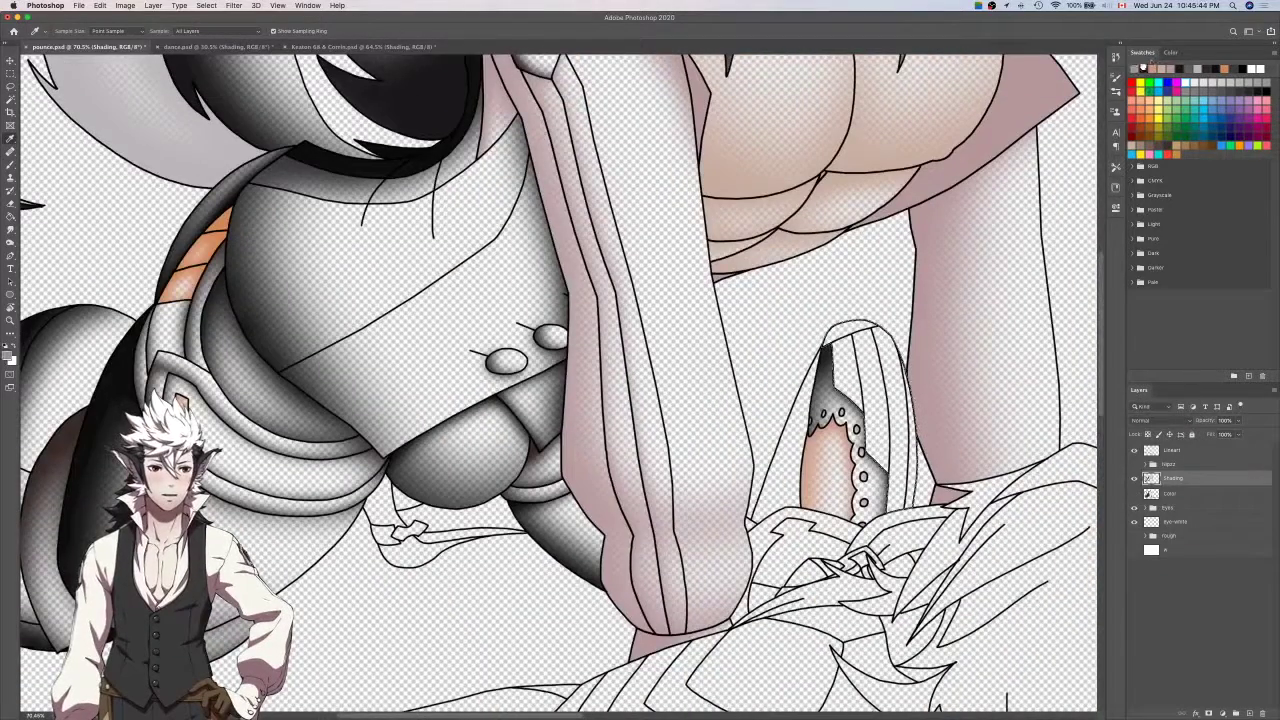
key(b)
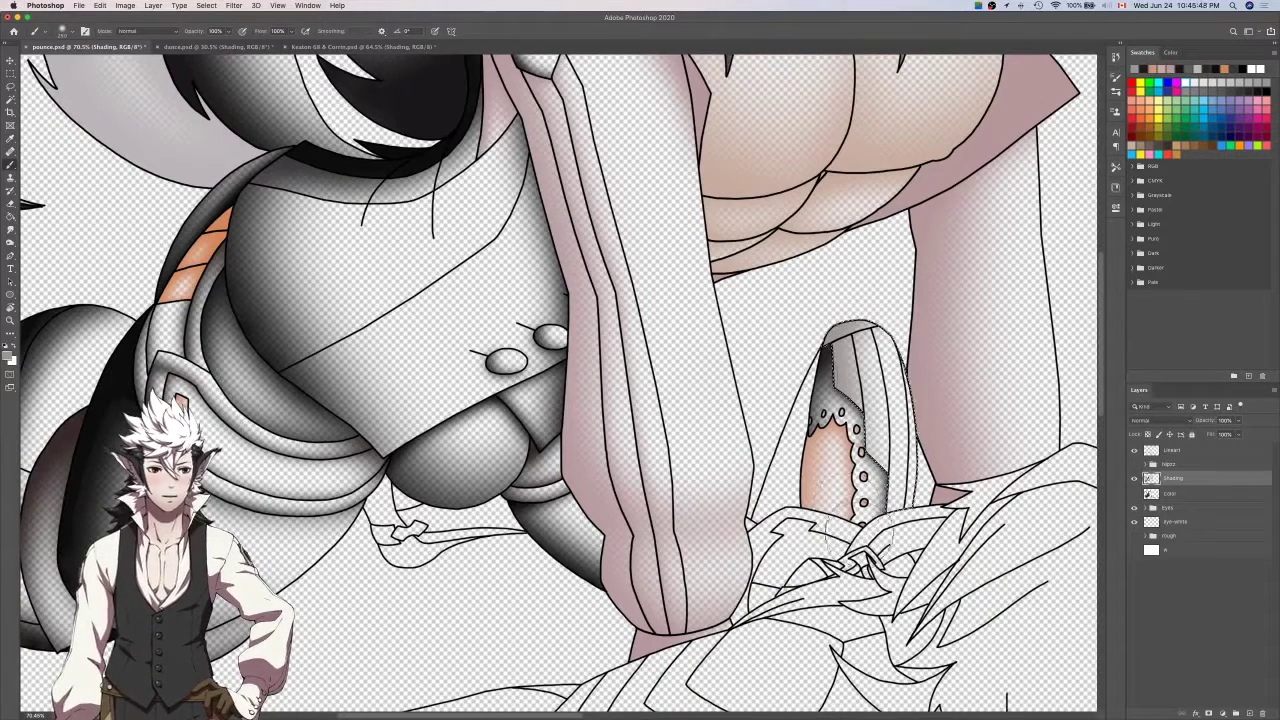
click(1134, 494)
click(1172, 495)
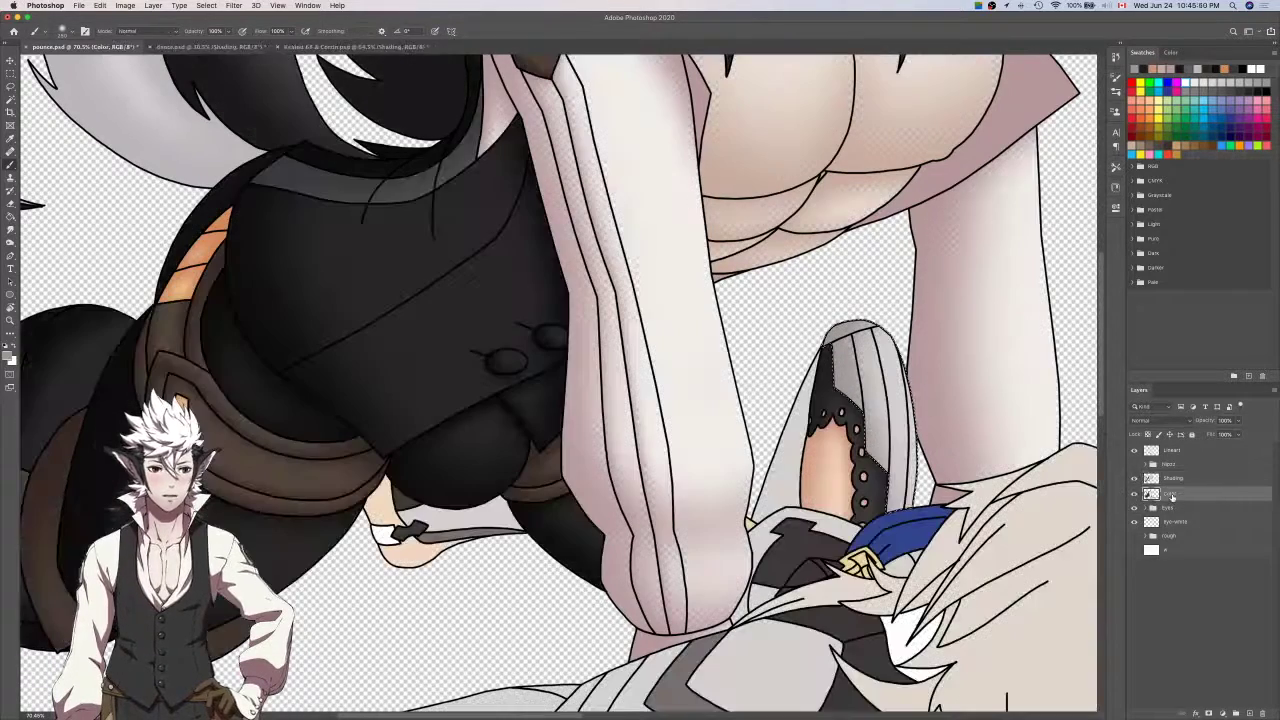
click(1175, 478)
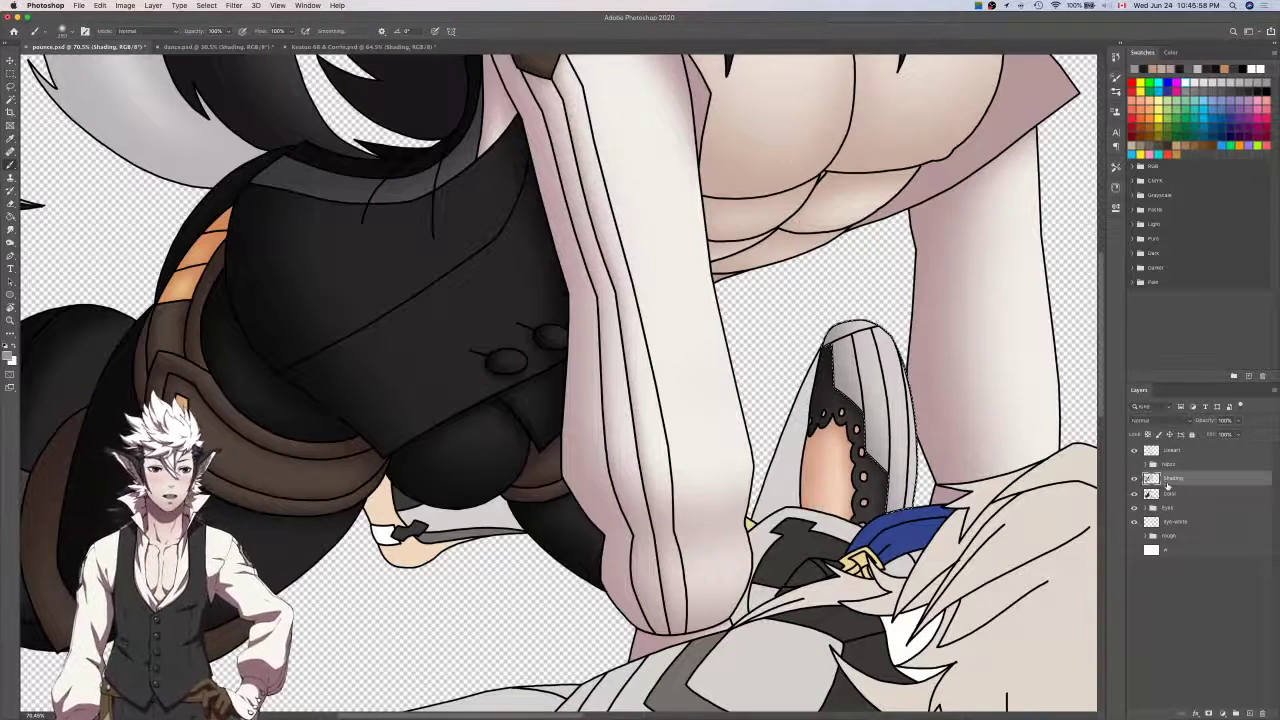
Select the light grey fabric panel on the other side of the lace via the Lineart layer, adding its narrow upper tip with the Lasso.
click(1181, 452)
key(super+d)
key(w)
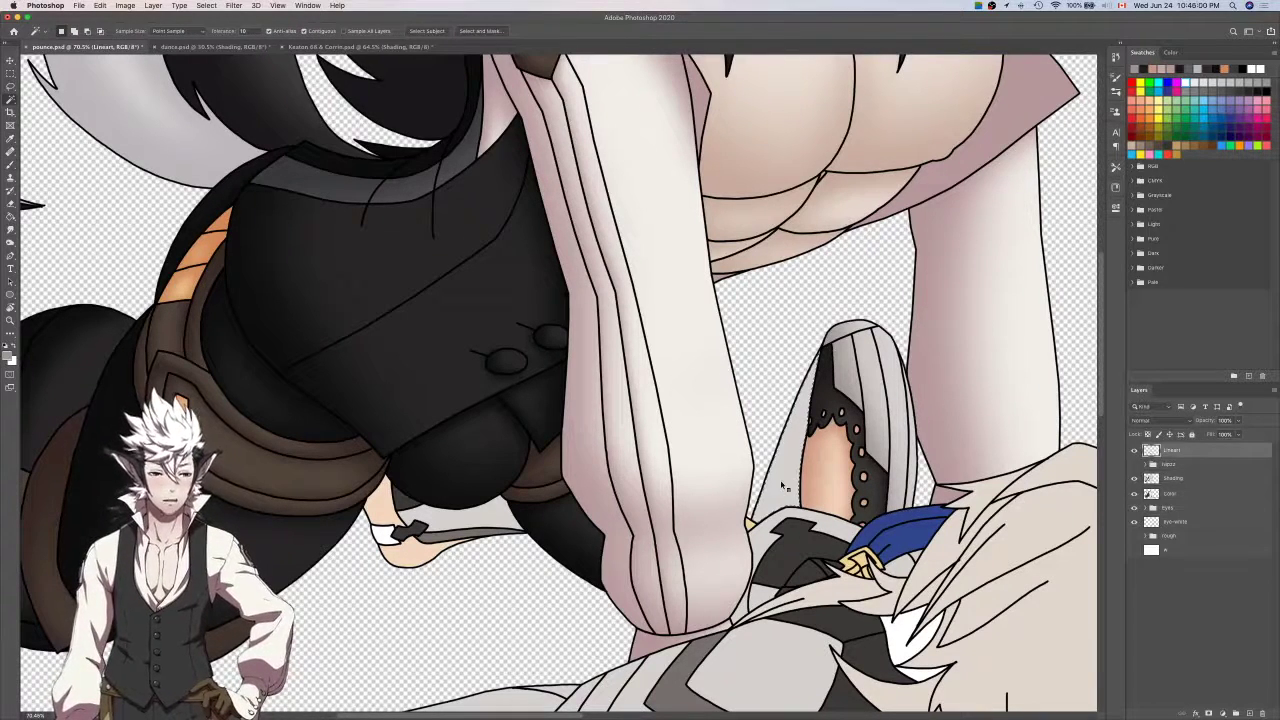
click(783, 486)
key(l)
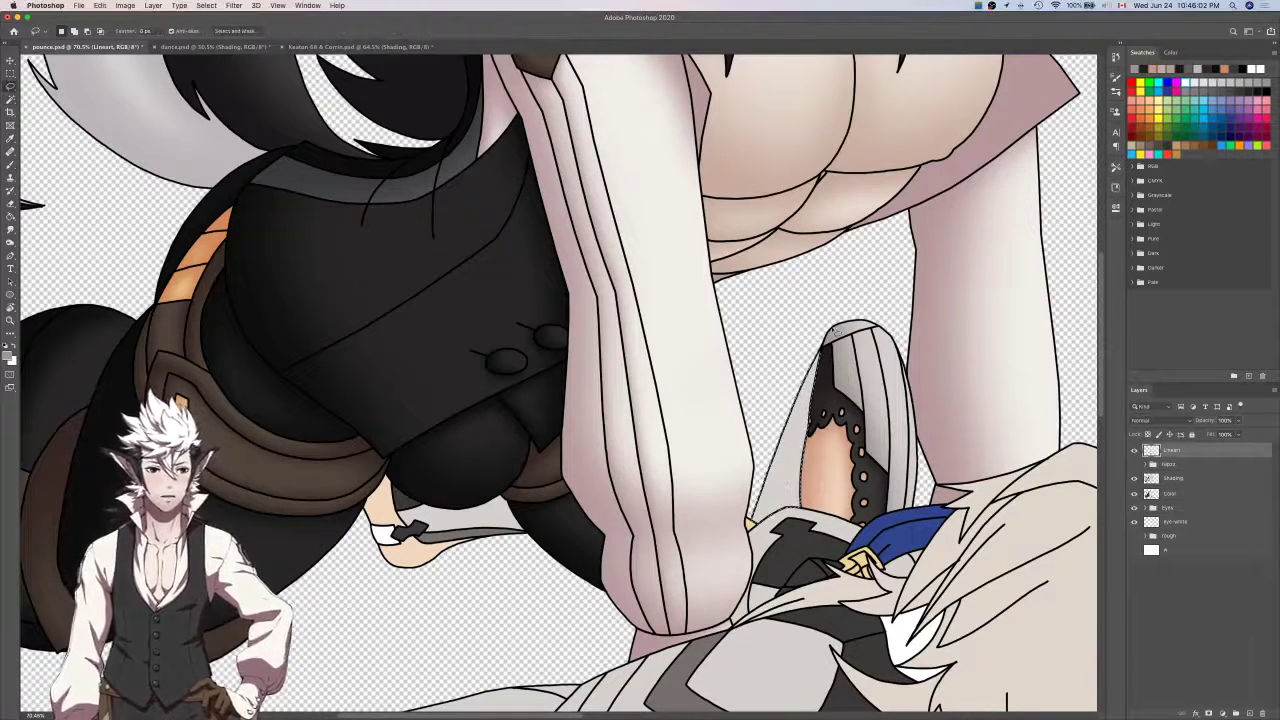
scroll(832, 333, up, 10)
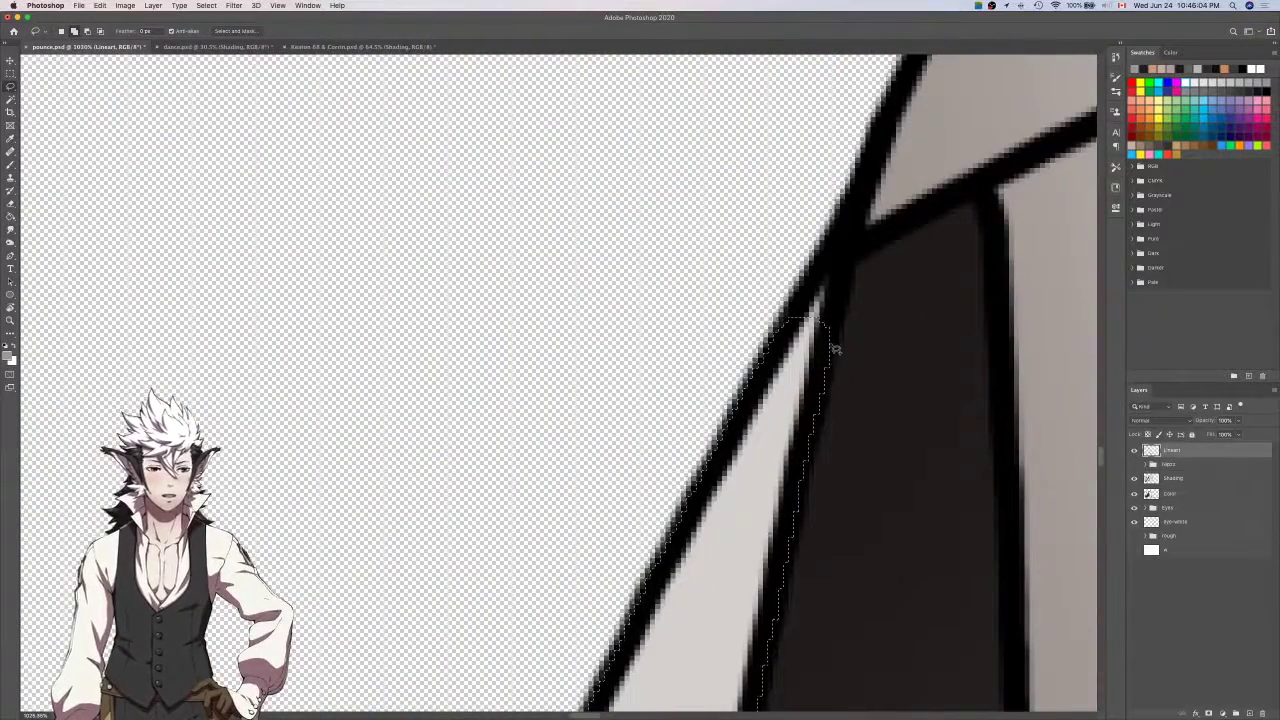
scroll(800, 320, down, 5)
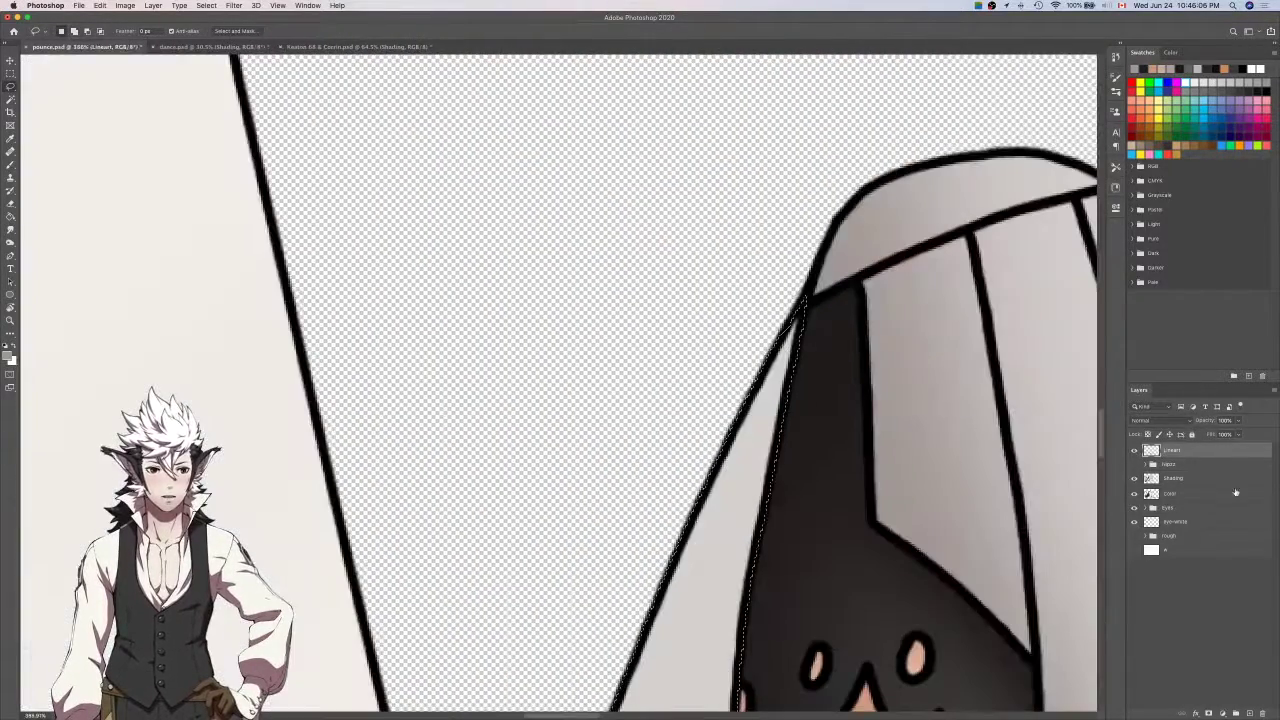
Shade the selected fabric panel in soft grey on the Shading layer, redoing the stroke once, and save the document.
click(1228, 480)
key(b)
scroll(890, 476, down, 5)
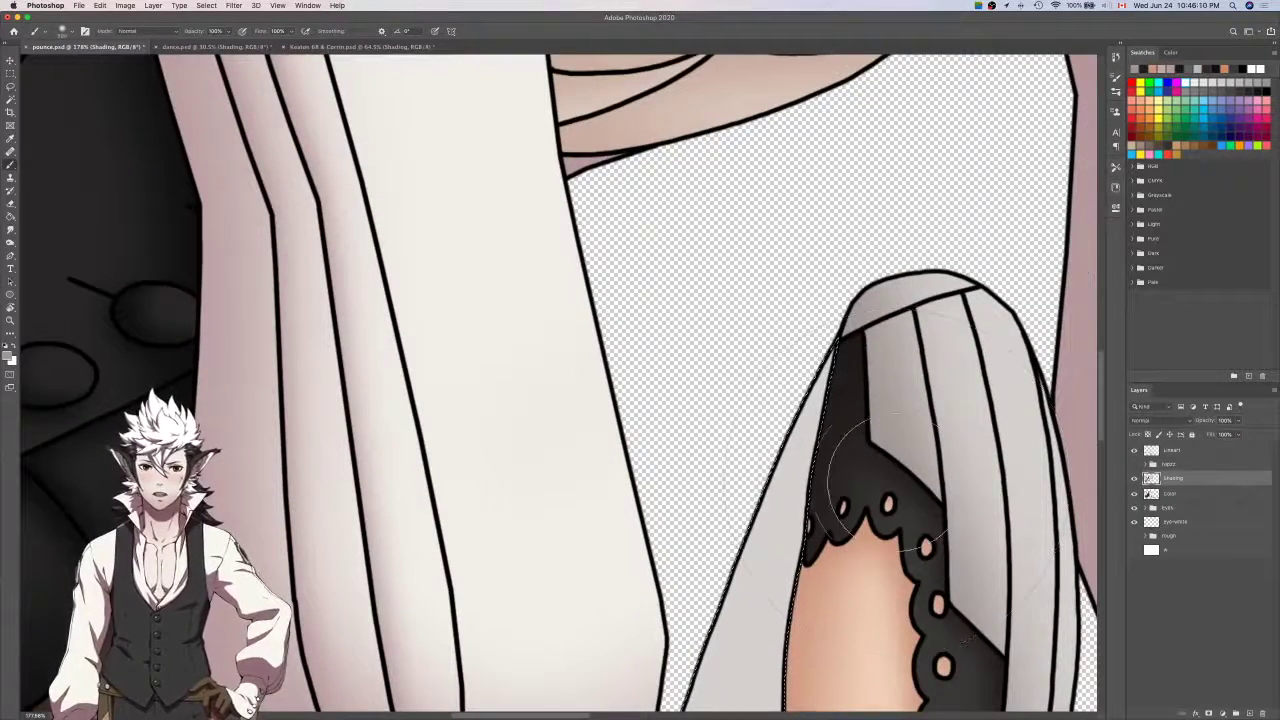
scroll(898, 480, down, 3)
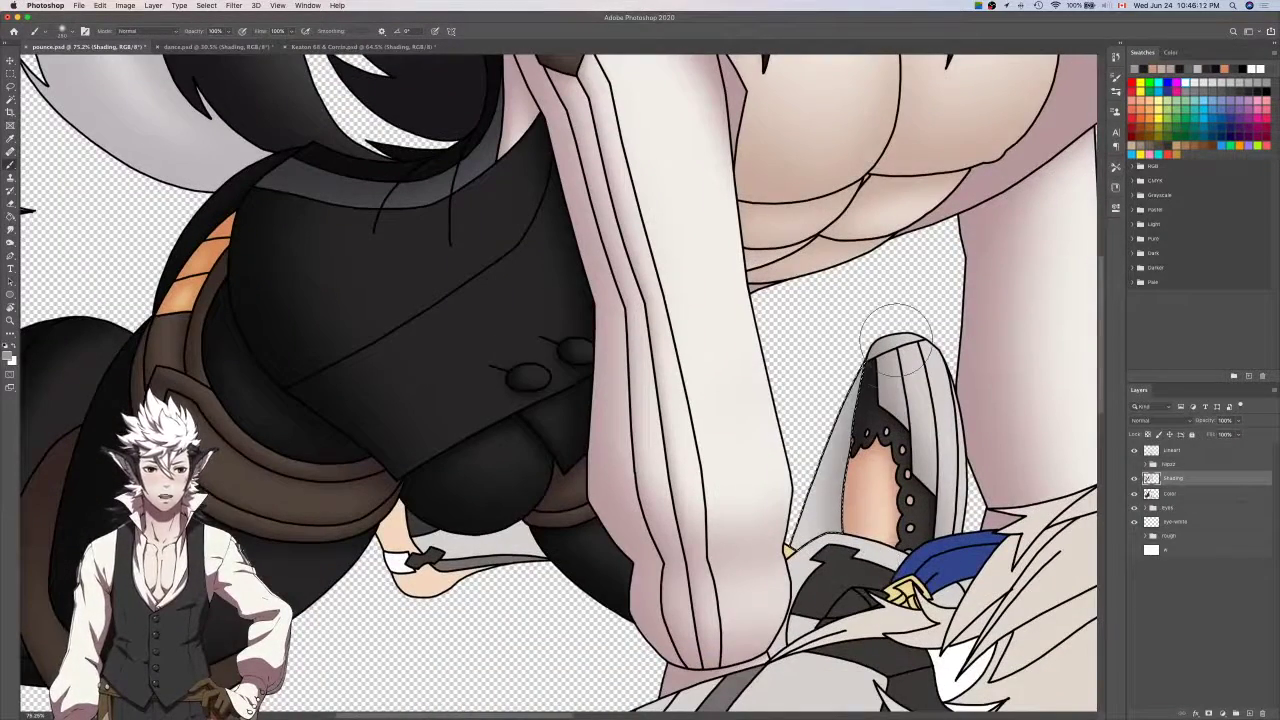
mouse_move(883, 352)
mouse_down()
mouse_move(864, 397)
mouse_move(842, 615)
mouse_up()
drag(772, 578, 903, 251)
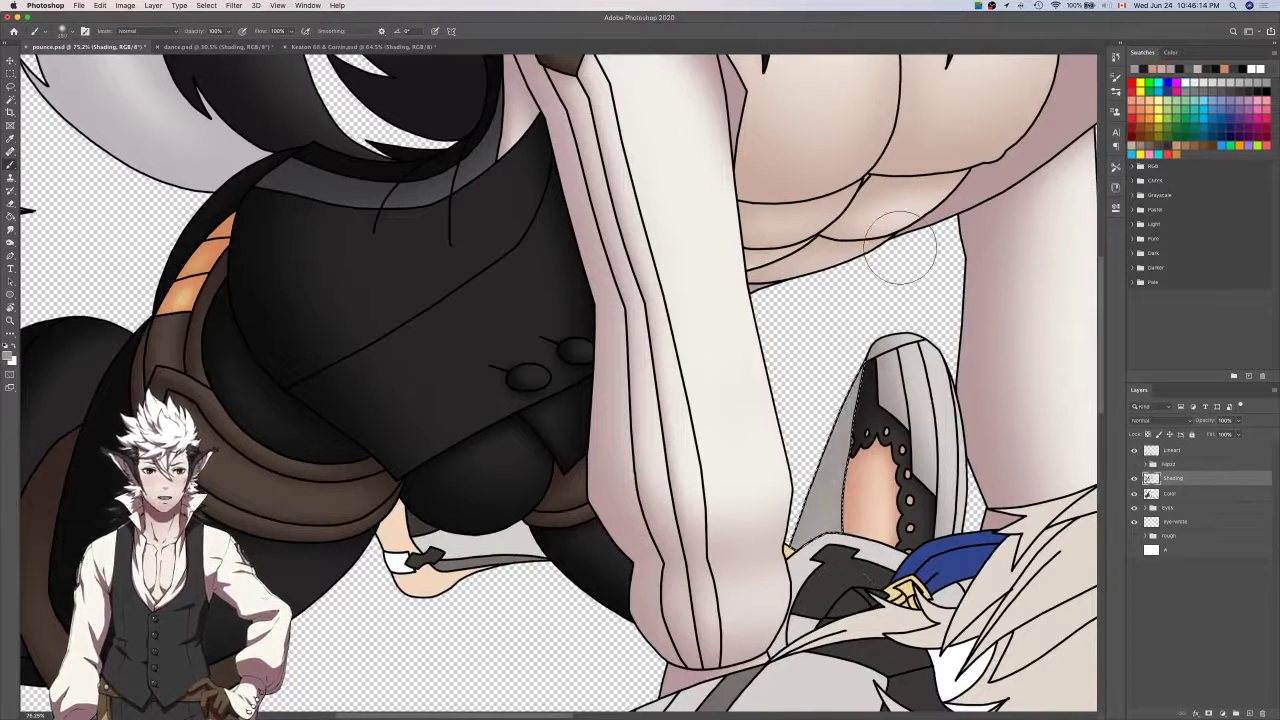
key(super+z)
drag(872, 371, 748, 676)
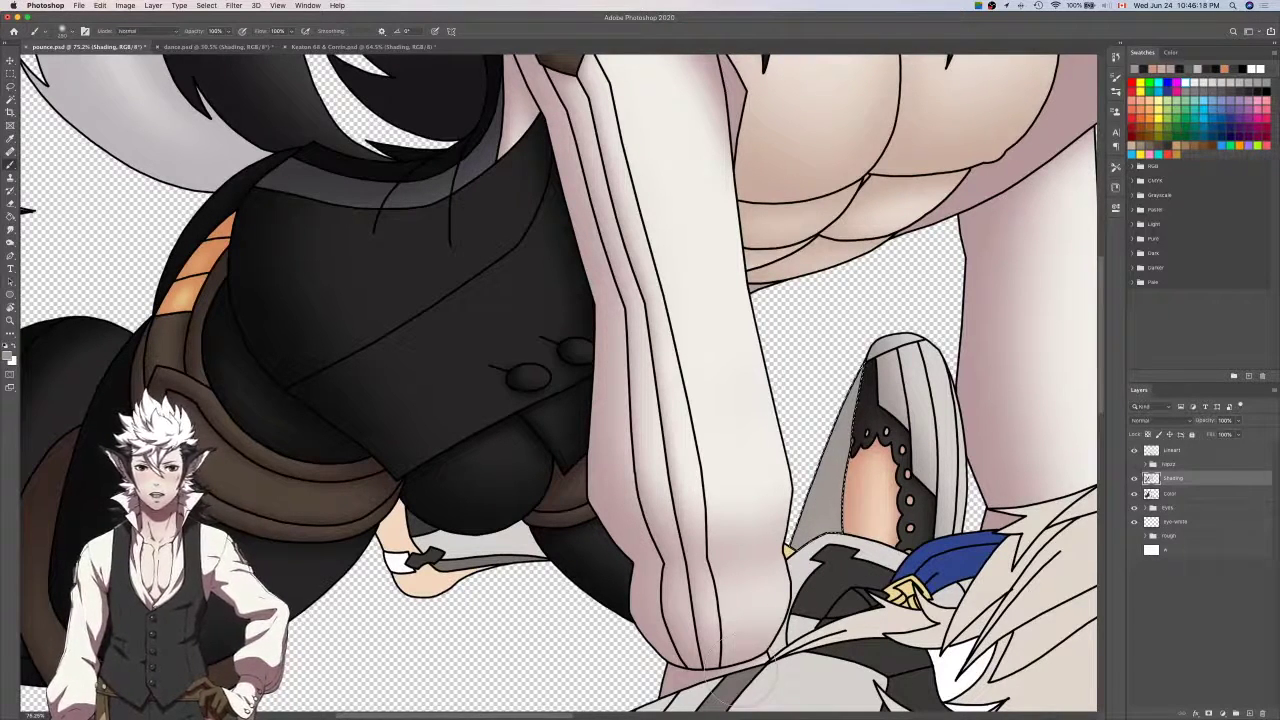
key(super+s)
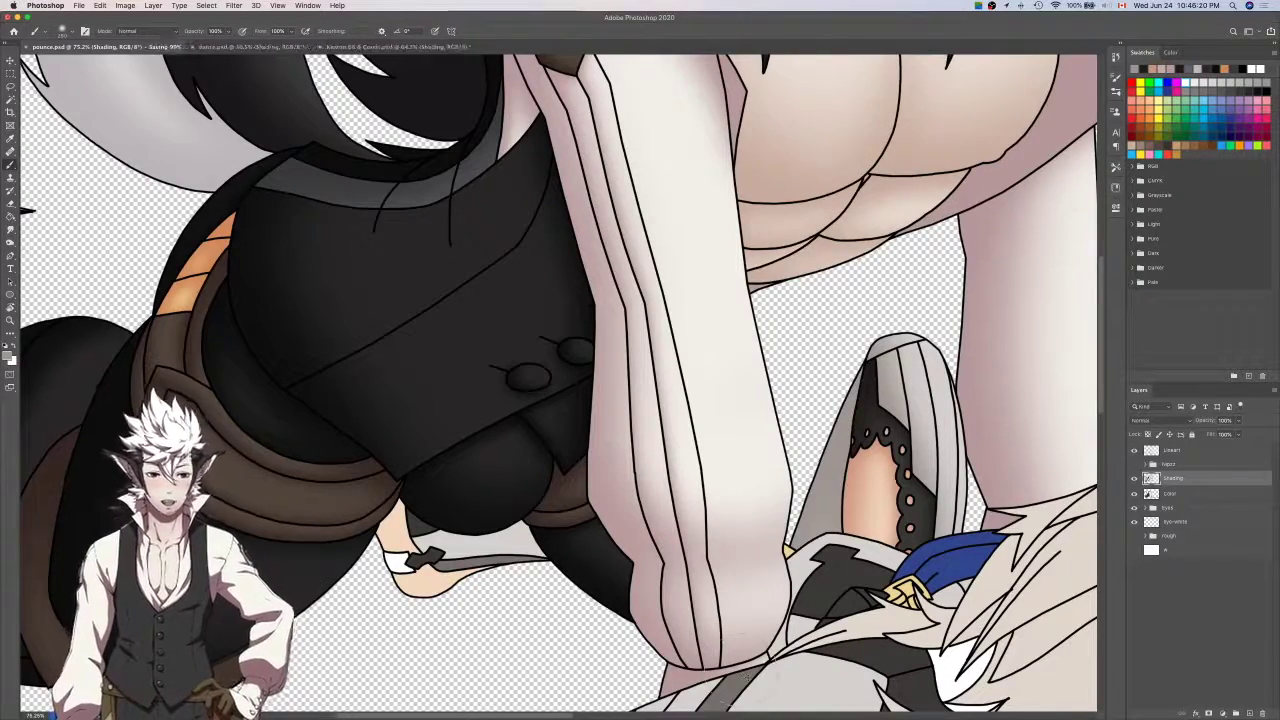
Add a new layer directly above the eye-white layer and name it eye-shading.
scroll(733, 645, down, 5)
scroll(732, 600, up, 2)
scroll(732, 590, right, 2)
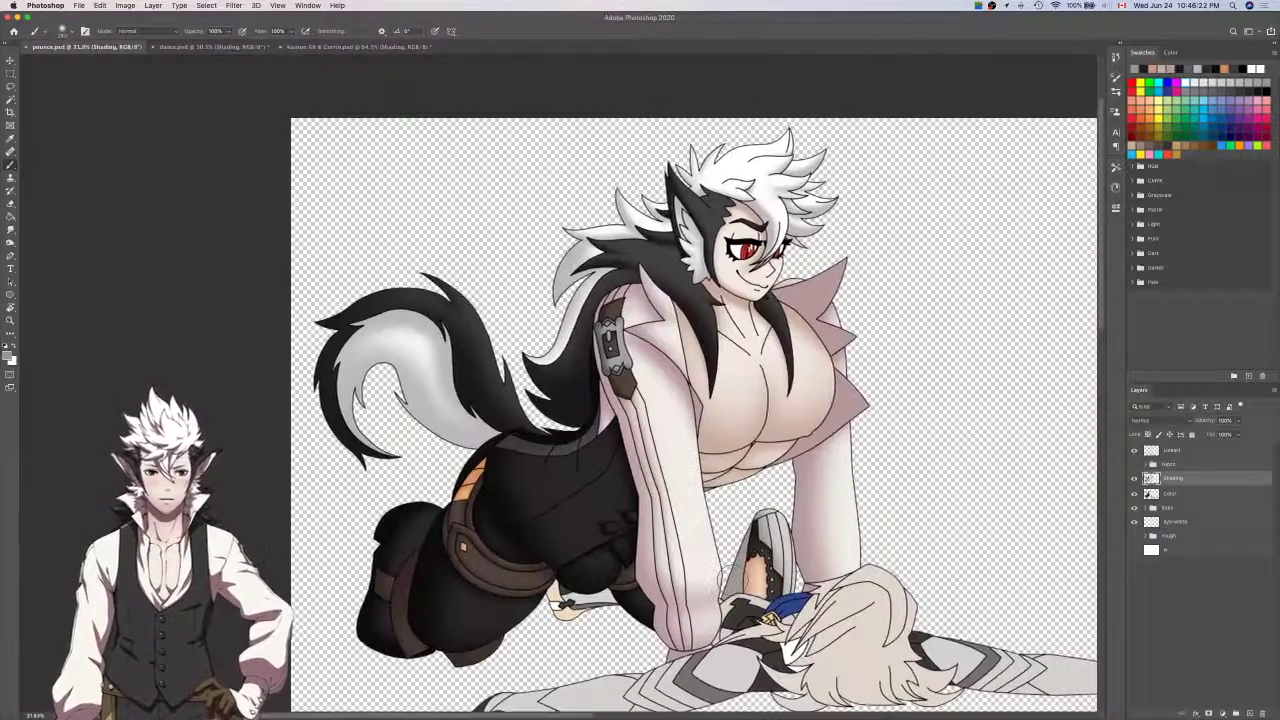
scroll(732, 583, down, 4)
scroll(730, 585, right, 1)
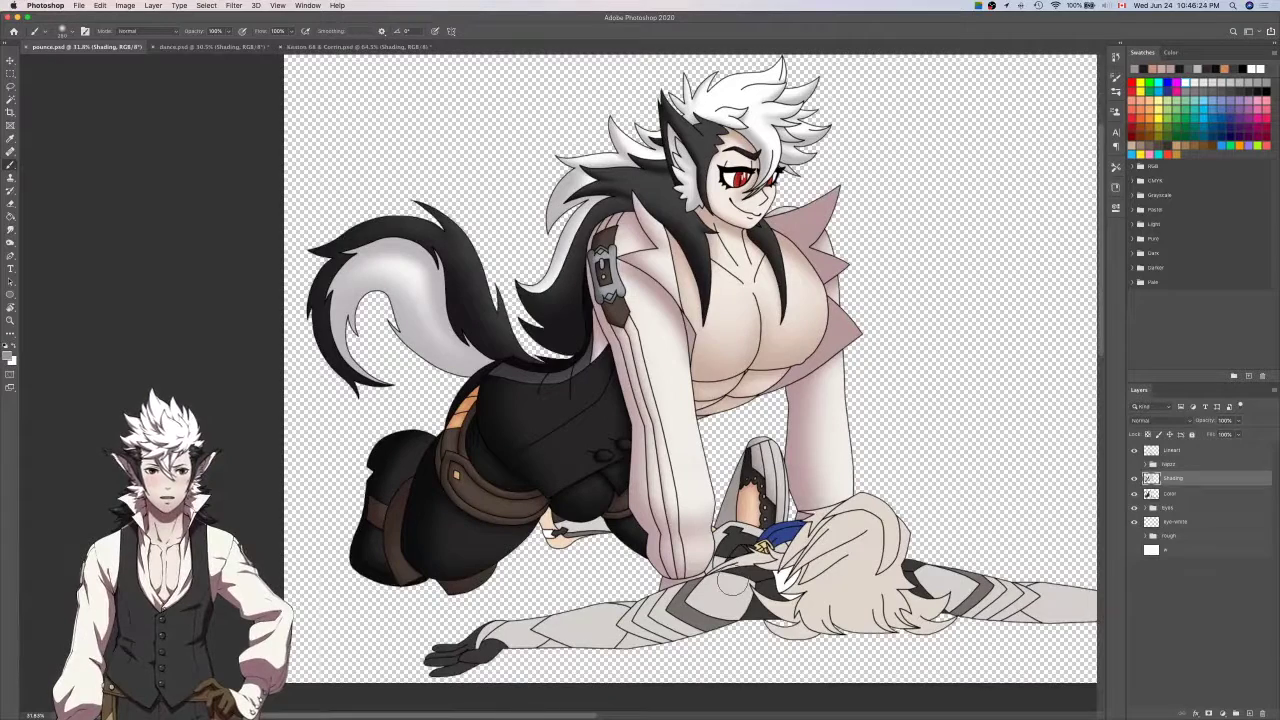
click(1195, 494)
click(1194, 521)
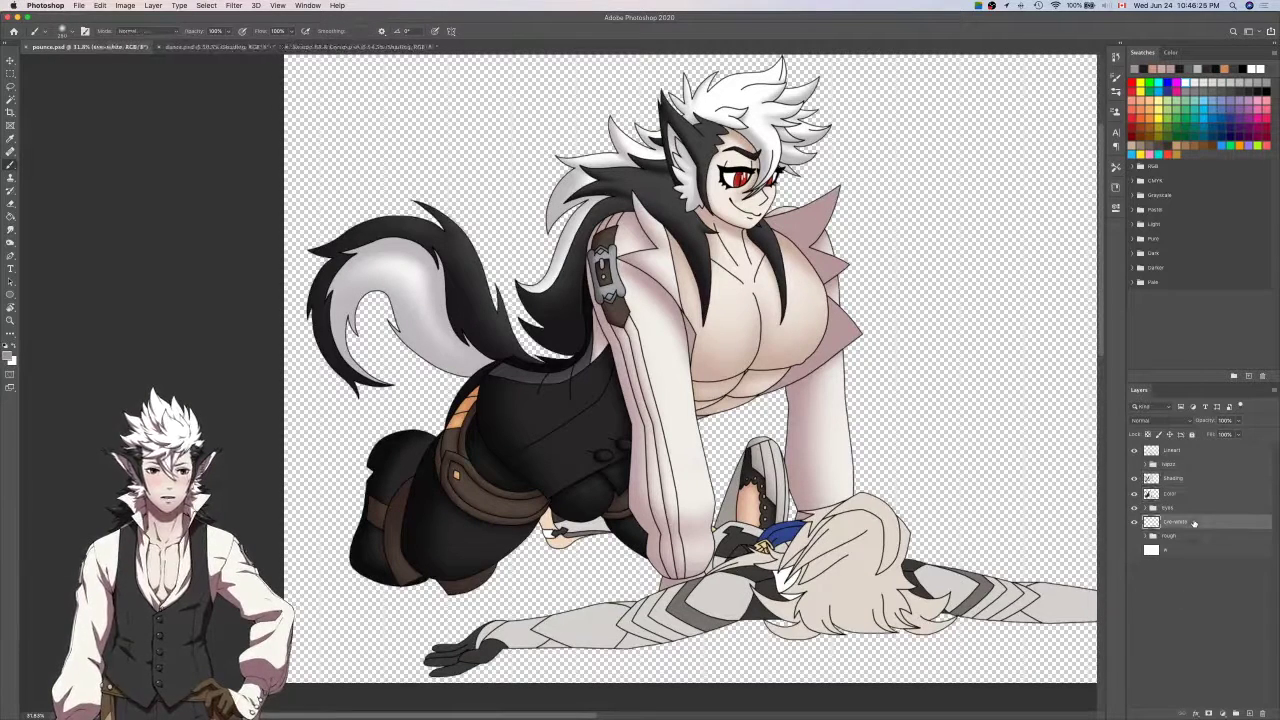
click(1248, 713)
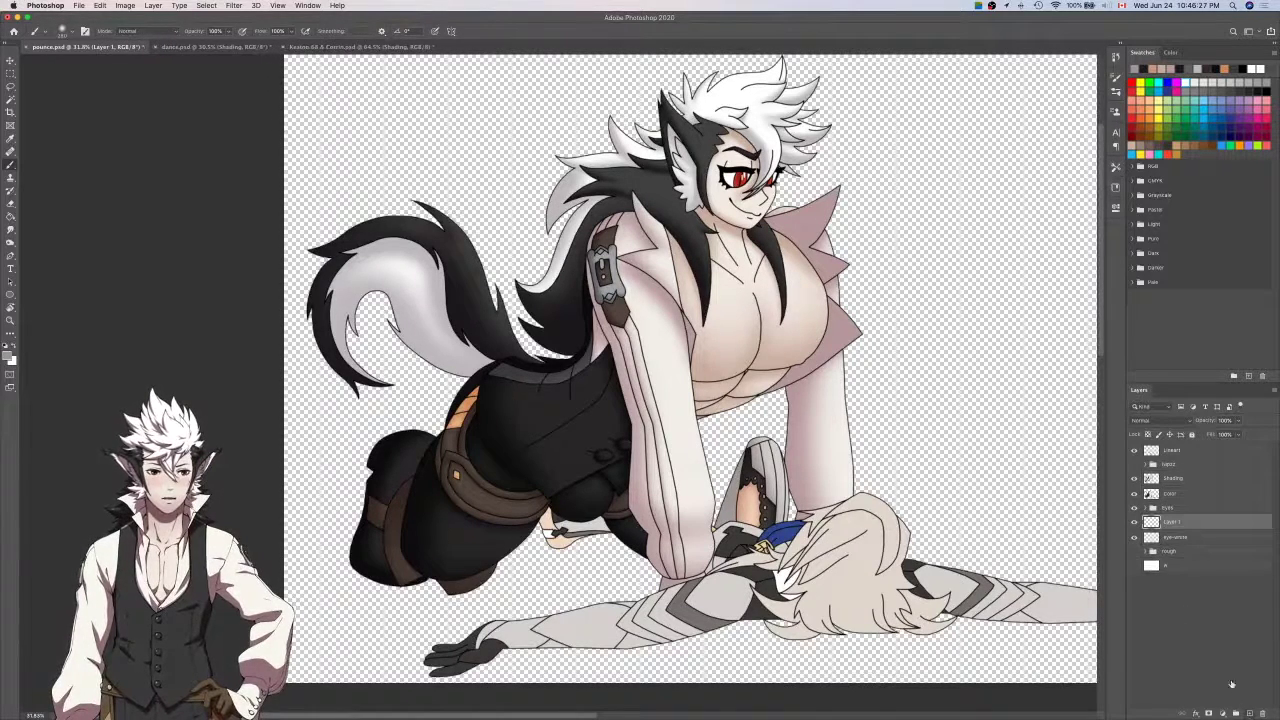
double_click(1173, 522)
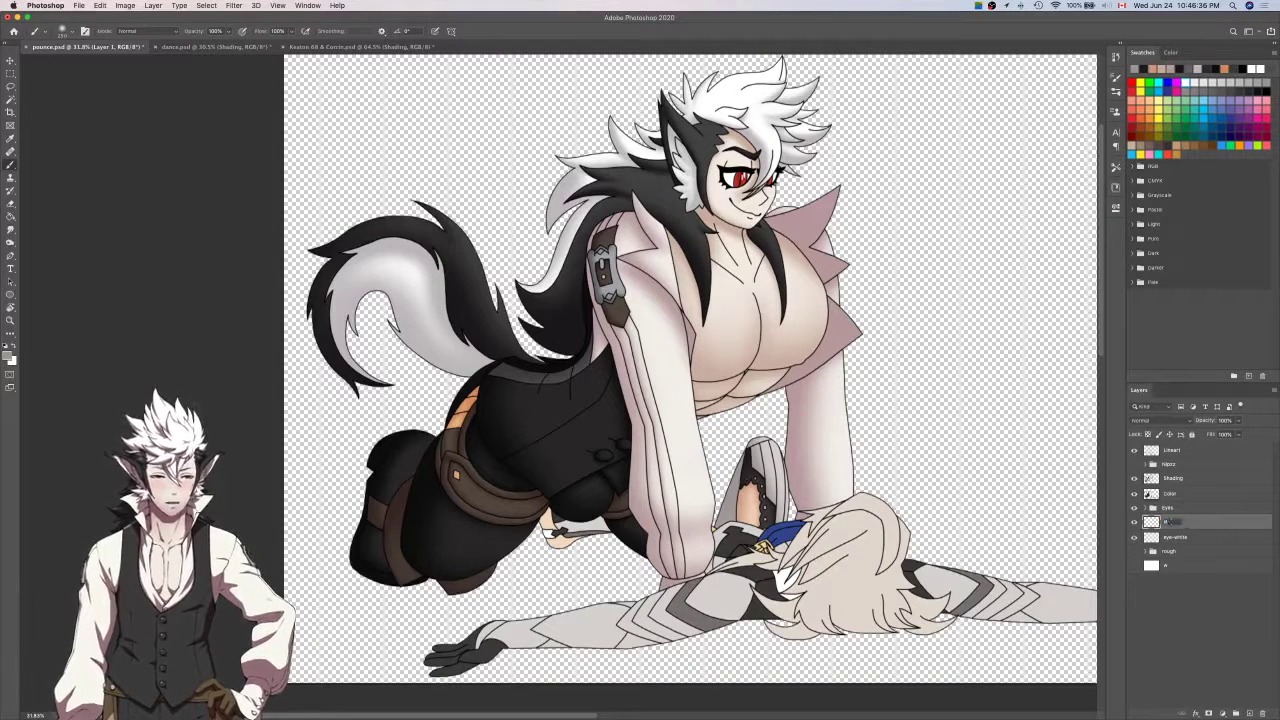
text(eye-shading)
key(Return)
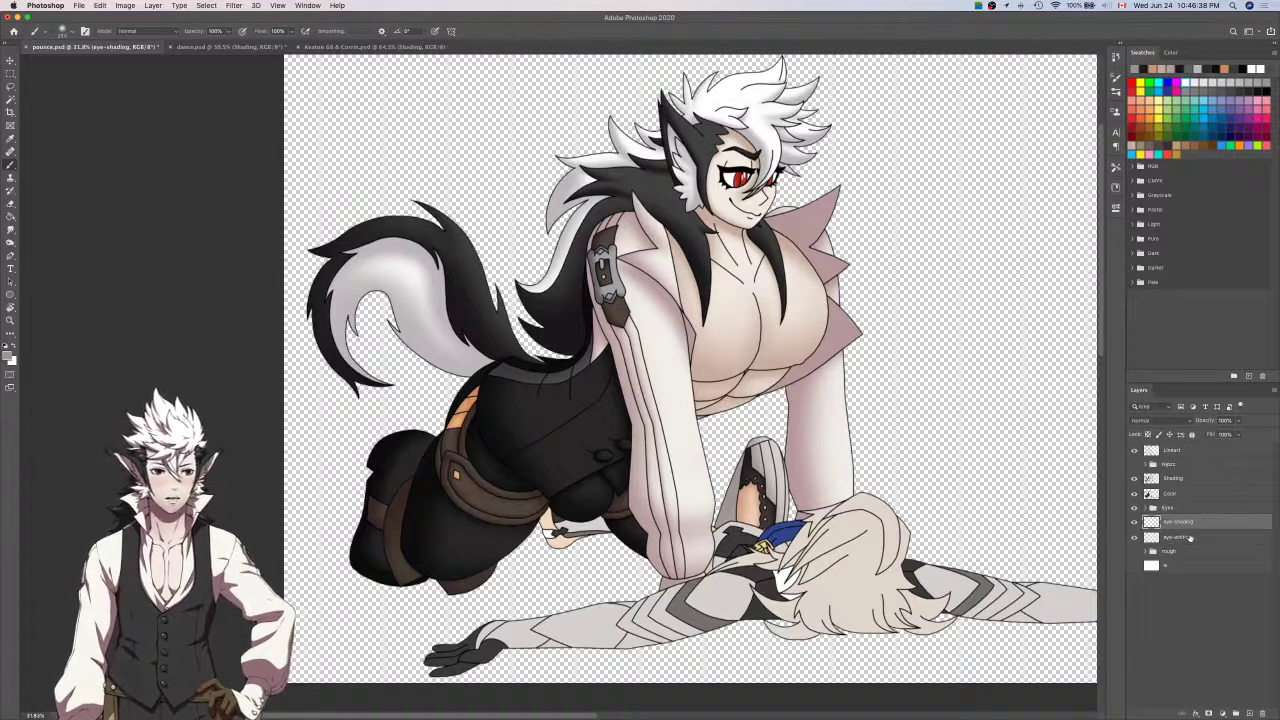
Select the light grey sleeve sections of the lying character's near arm on the Color layer with the Magic Wand.
click(1183, 498)
key(w)
scroll(916, 522, down, 5)
scroll(916, 522, left, 4)
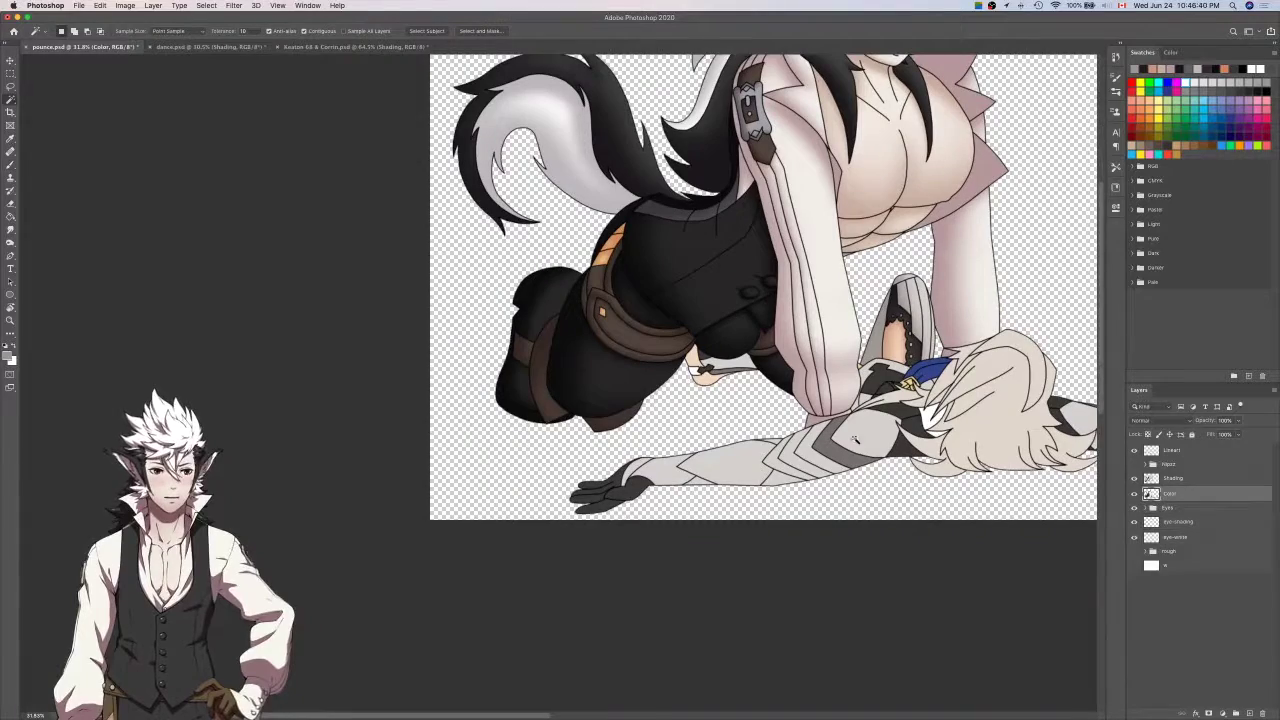
click(1134, 494)
key(i)
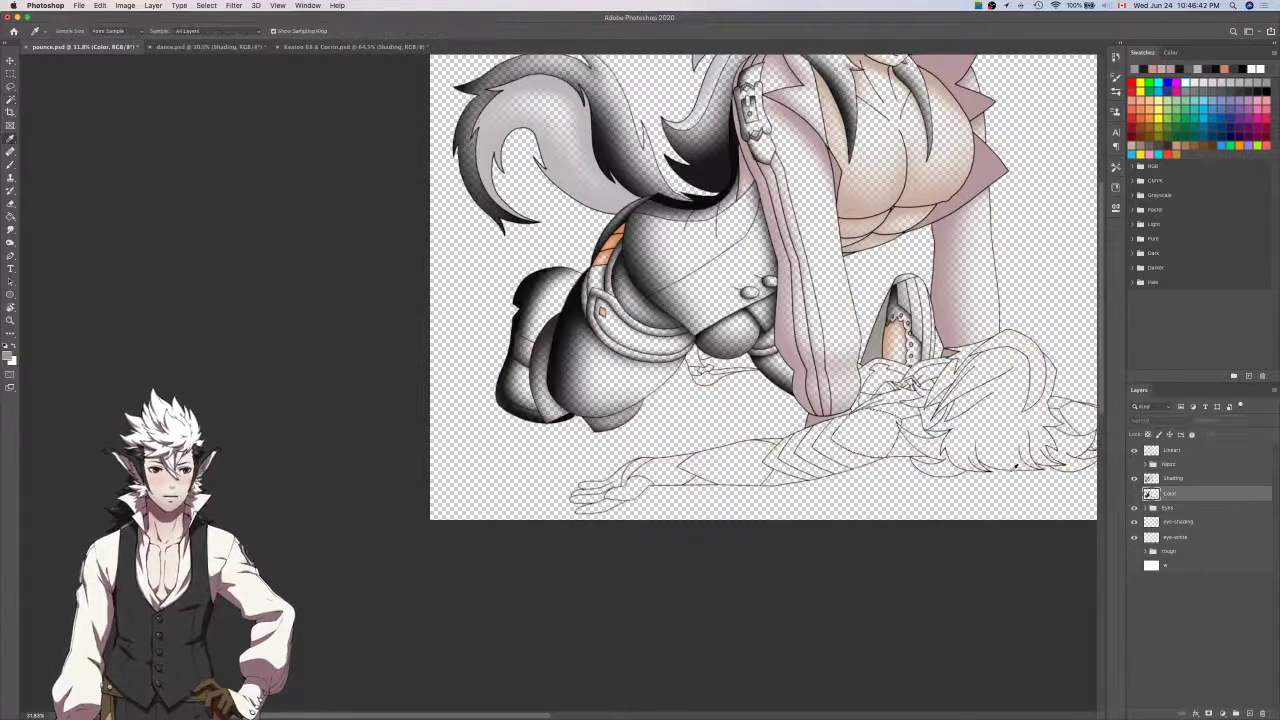
scroll(910, 432, up, 5)
click(1134, 494)
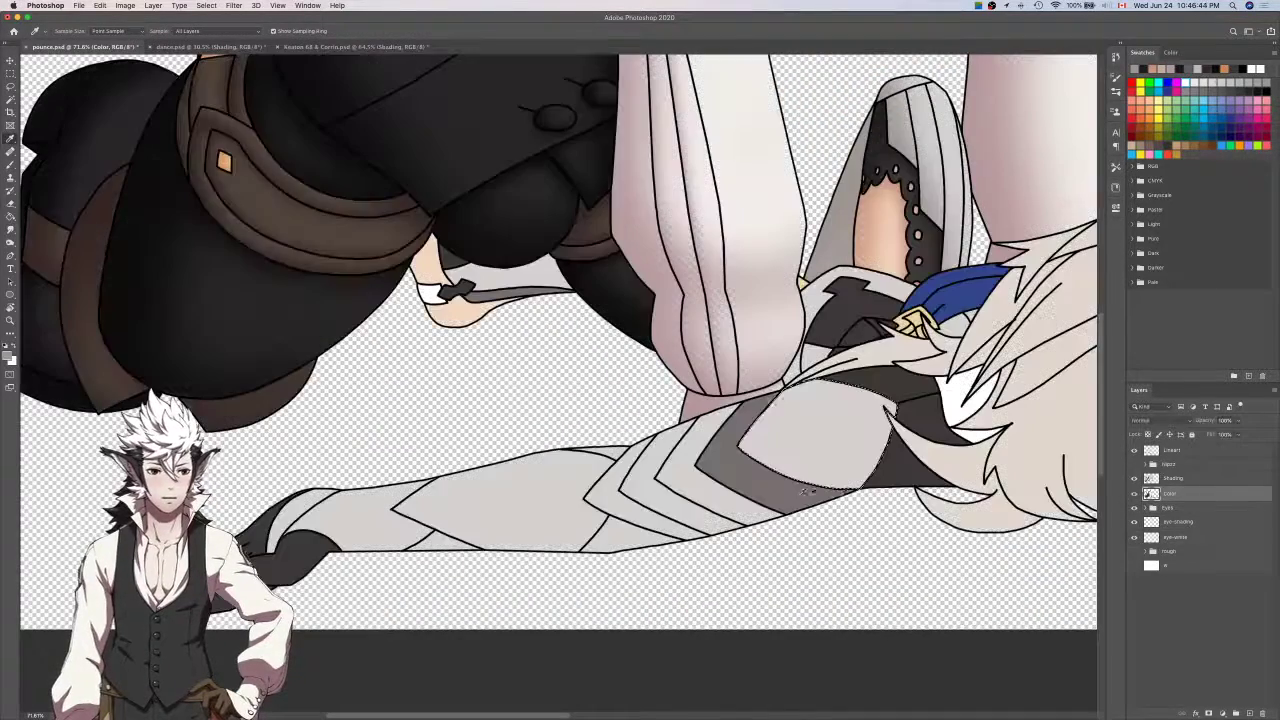
key(w)
click(749, 509)
scroll(750, 509, down, 1)
scroll(750, 509, left, 1)
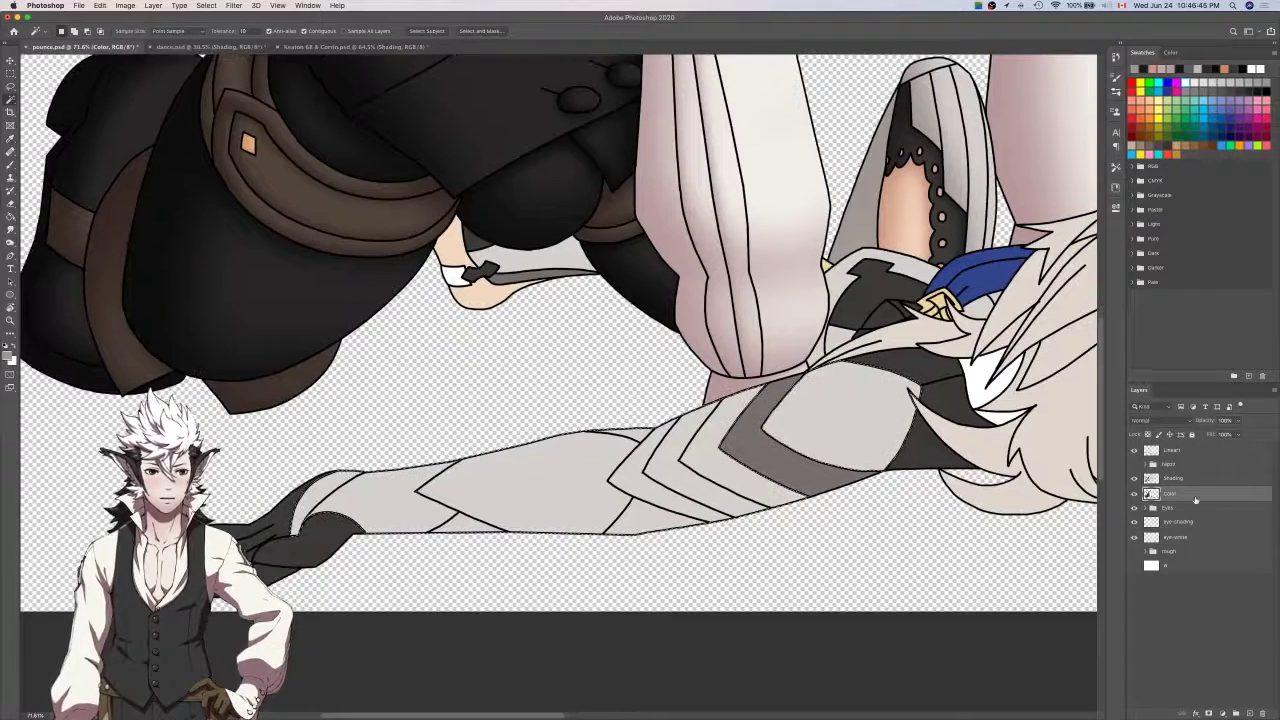
Brush soft grey shading along the selected sleeve from the shoulder to the wrist on the Shading layer.
click(1173, 479)
key(b)
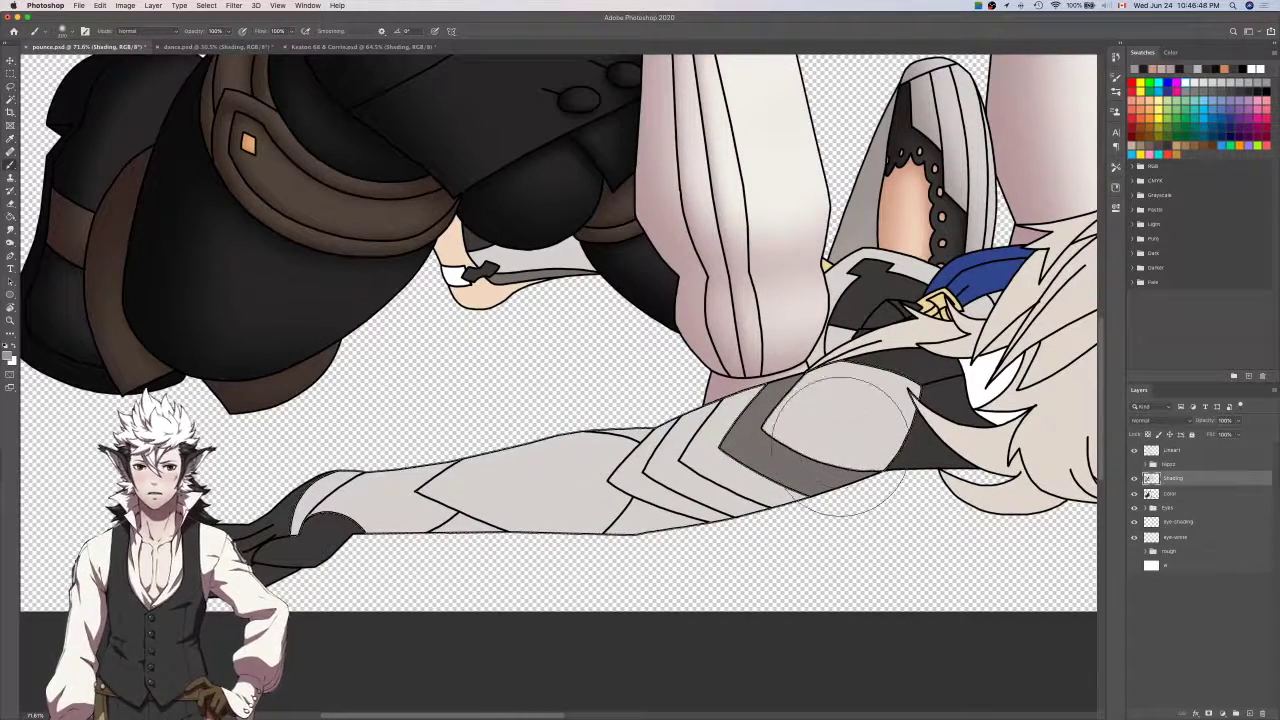
scroll(840, 440, down, 1)
scroll(840, 440, left, 1)
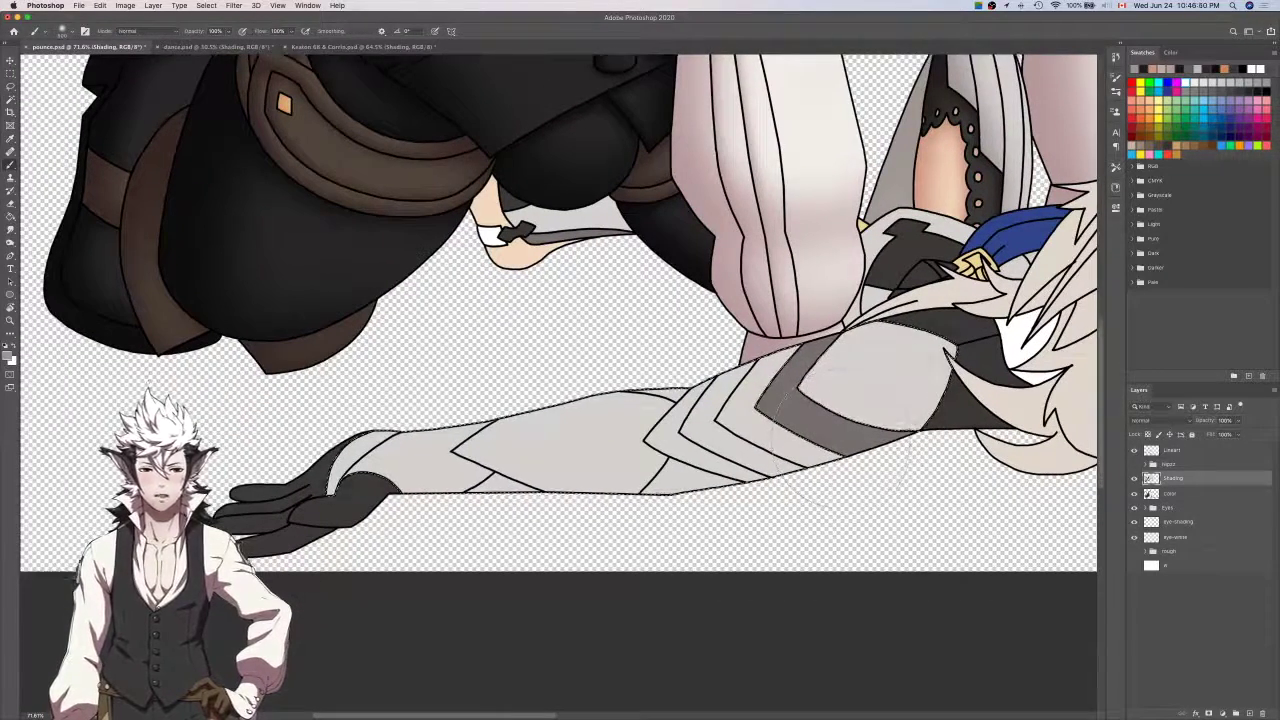
scroll(845, 440, down, 2)
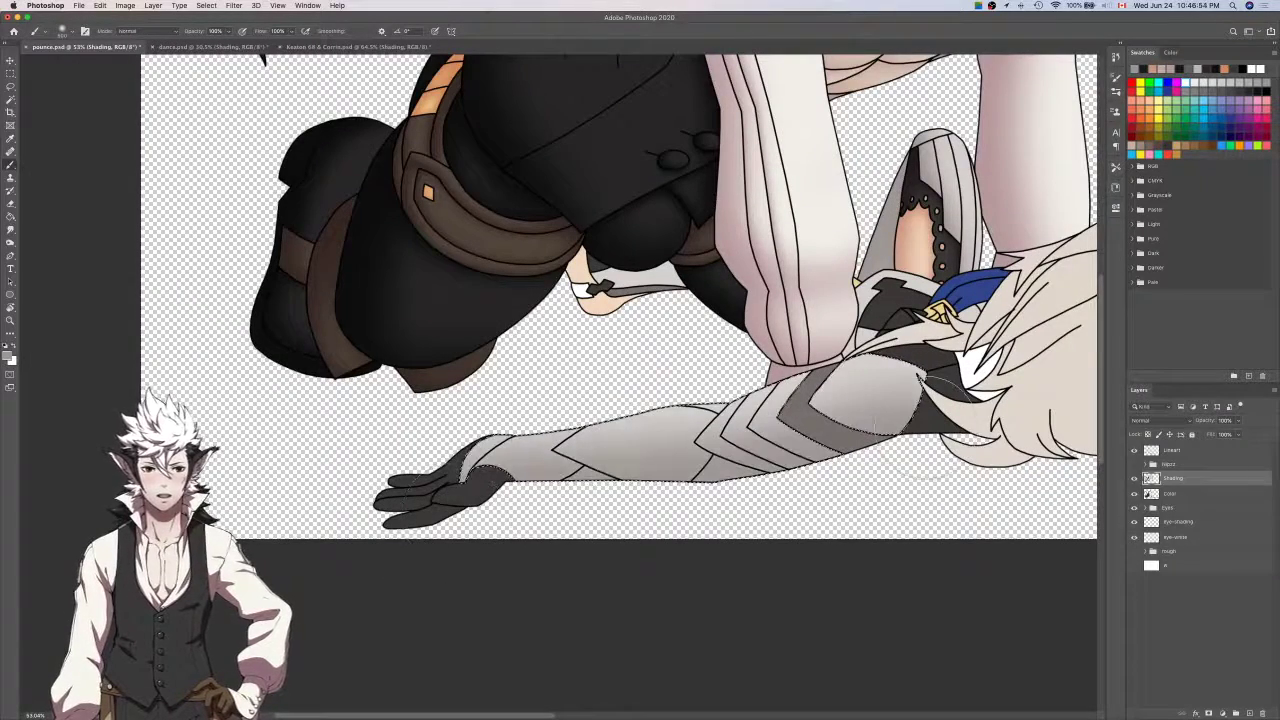
Select the light grey sleeve sections of the lying character's far arm on the Color layer and brush soft grey shading along them on the Shading layer.
scroll(610, 540, right, 6)
click(1170, 493)
key(w)
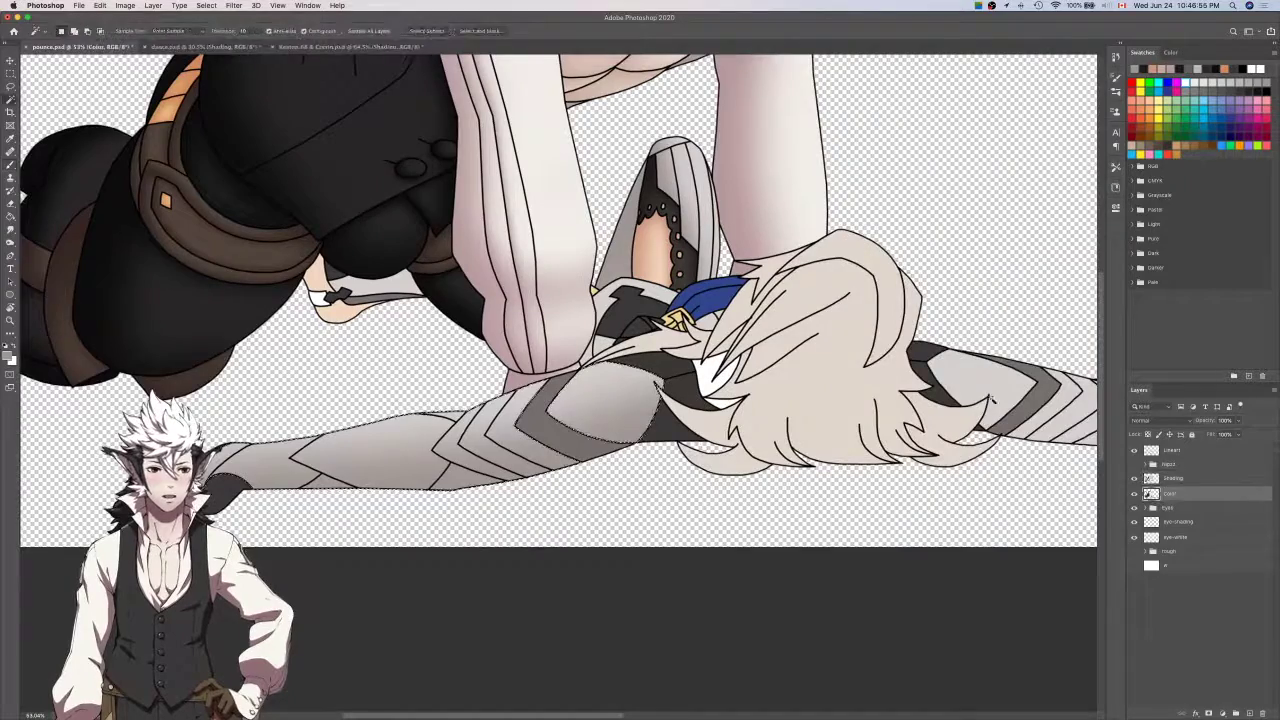
scroll(985, 408, right, 4)
scroll(985, 408, right, 4)
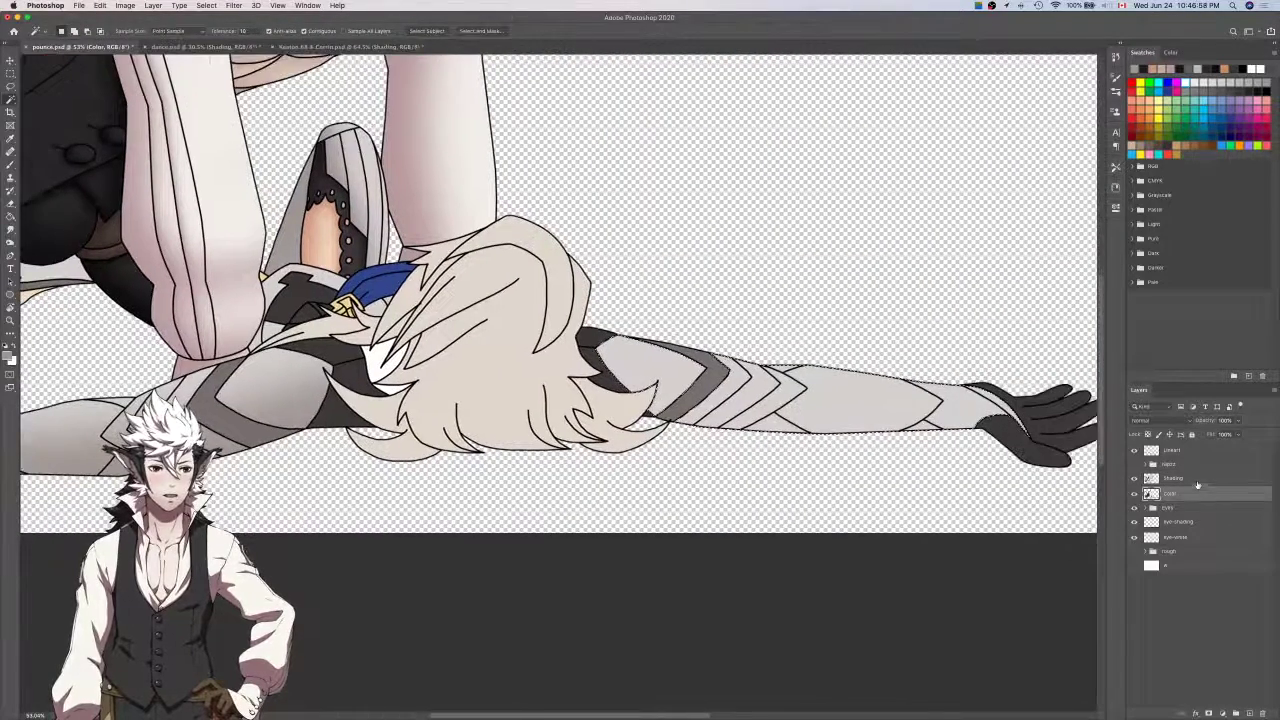
click(1172, 478)
key(b)
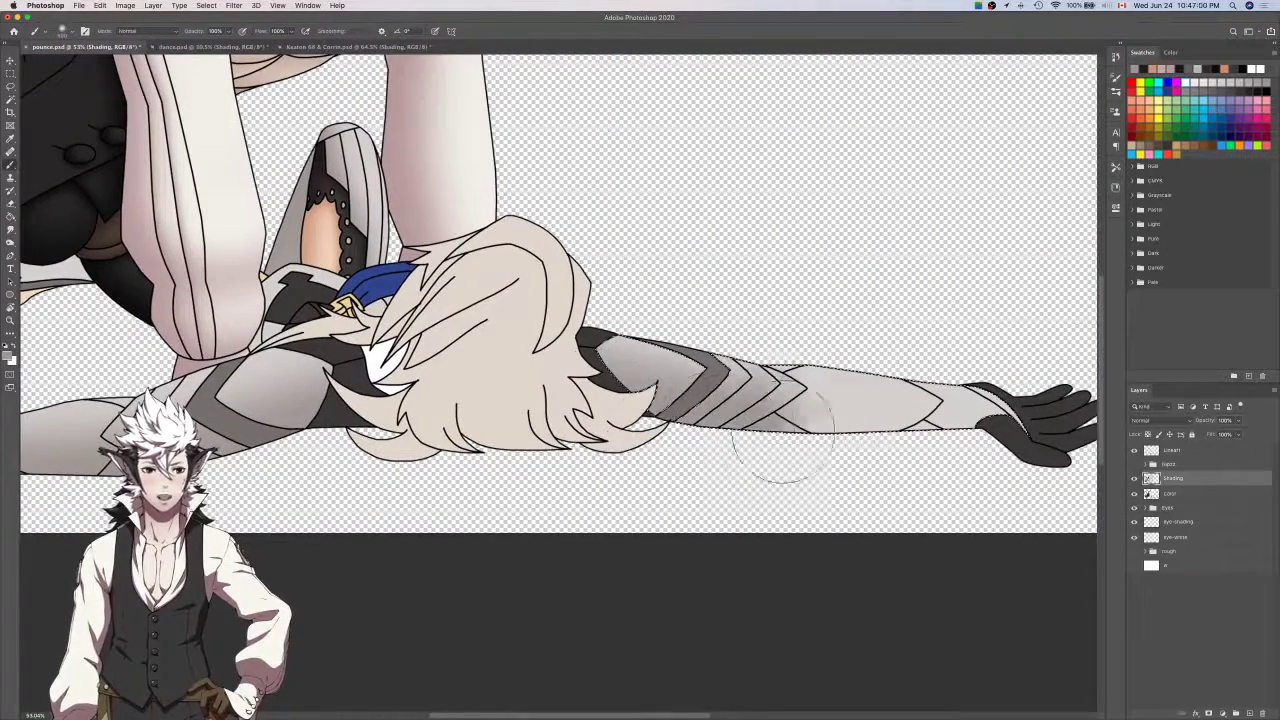
mouse_move(783, 433)
mouse_down()
mouse_move(1048, 468)
mouse_move(1023, 480)
mouse_move(946, 453)
mouse_move(648, 415)
mouse_up()
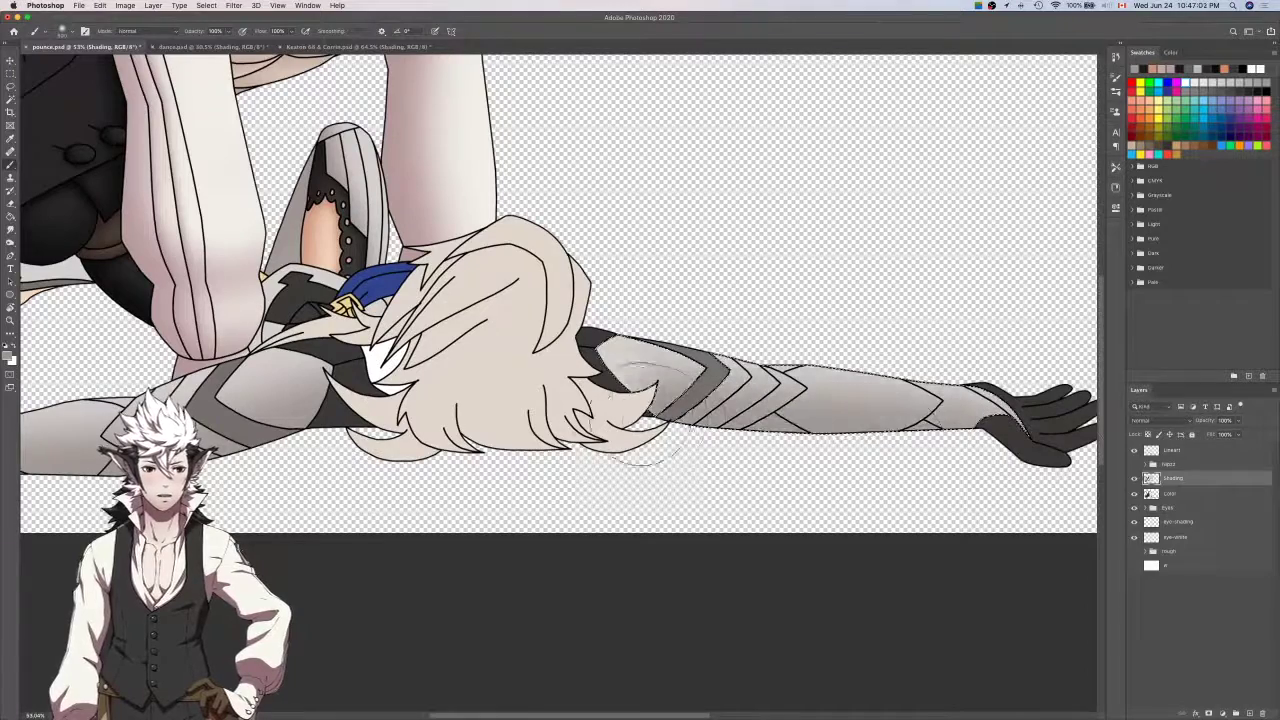
Select the dark grey bands on both sleeves of the lying character on the Color layer with the Magic Wand.
scroll(829, 471, left, 3)
click(1172, 494)
key(w)
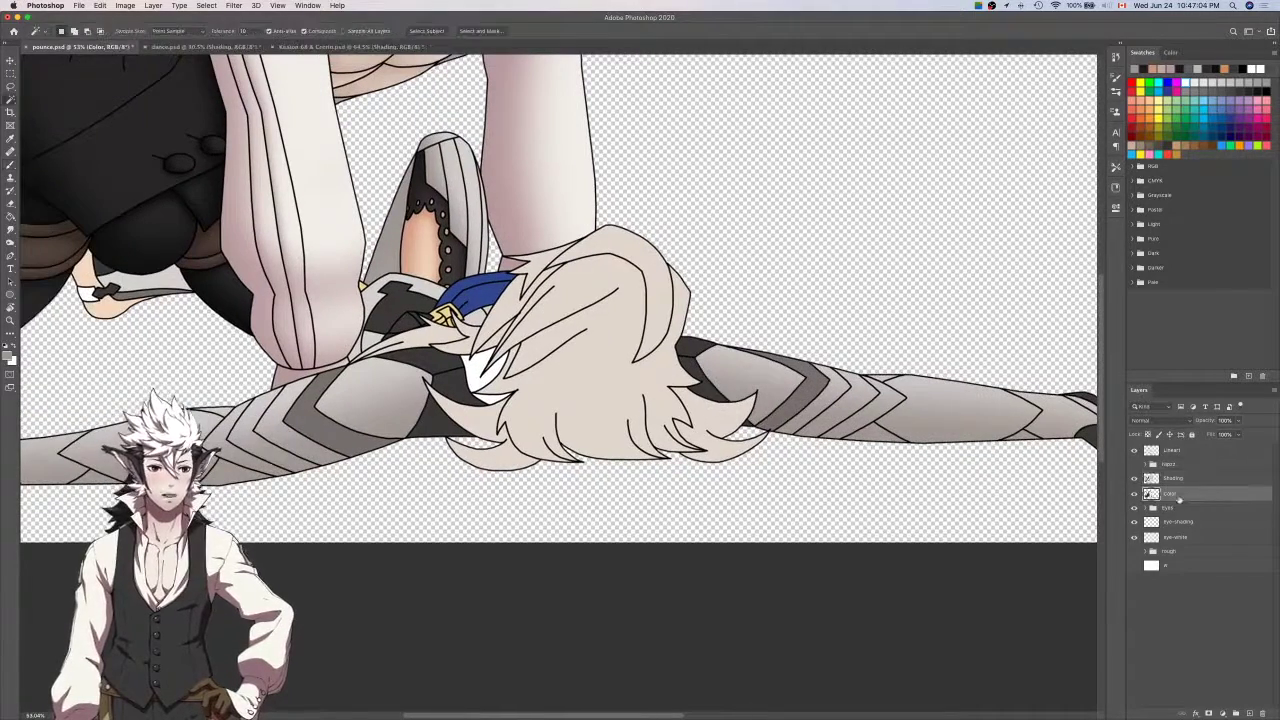
scroll(806, 388, left, 6)
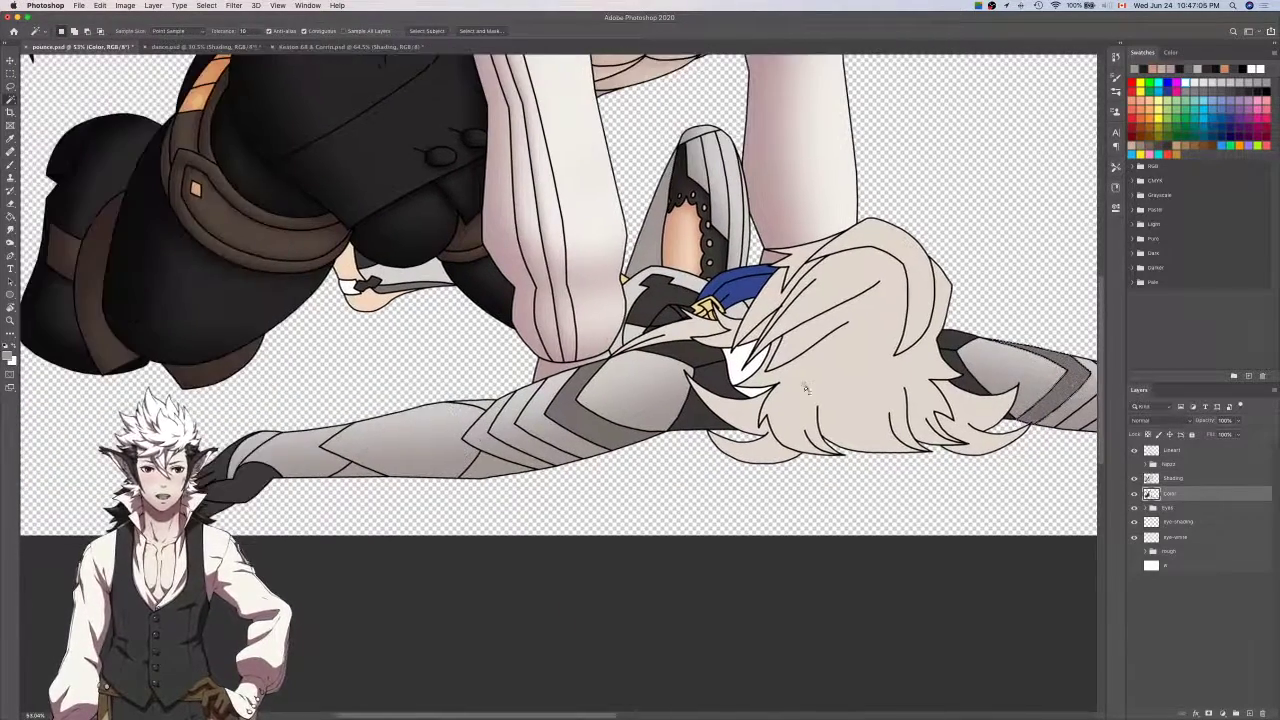
click(603, 425)
Hide the Color layer and sample a dark grey shading color from the open drawing of the two embracing characters.
key(i)
key(ctrl+Tab)
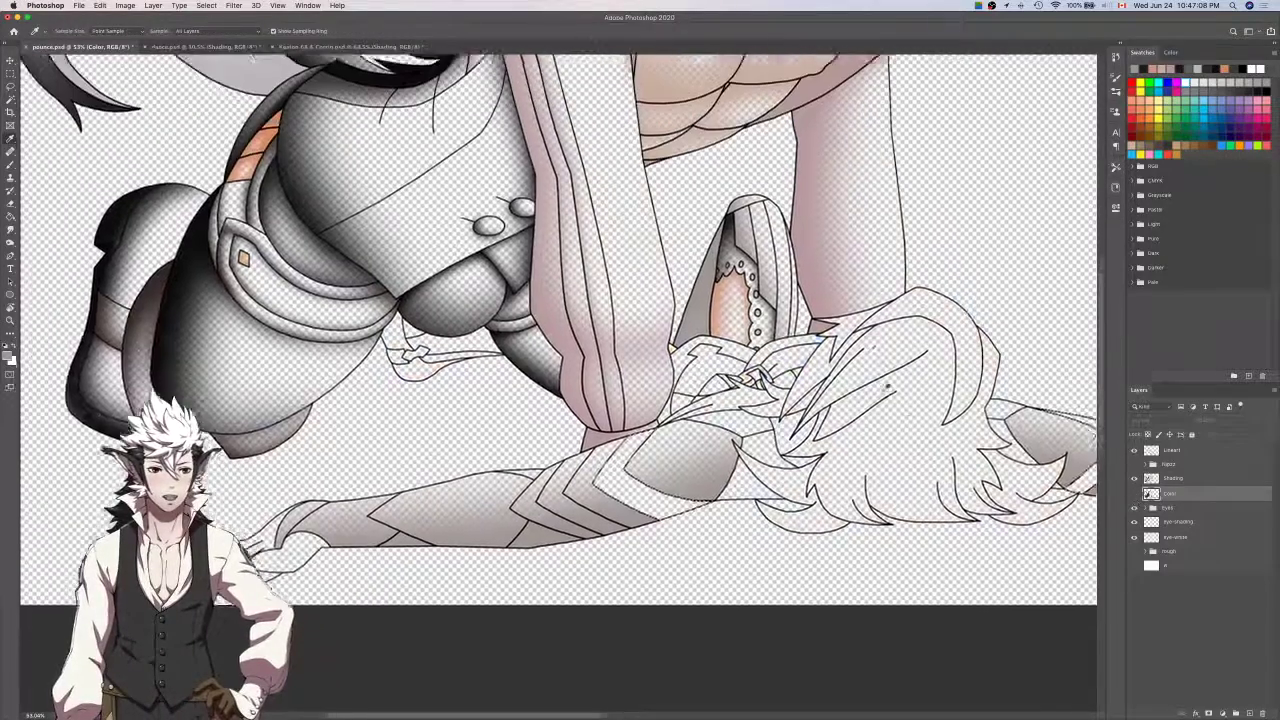
scroll(880, 390, up, 5)
key(ctrl+Tab)
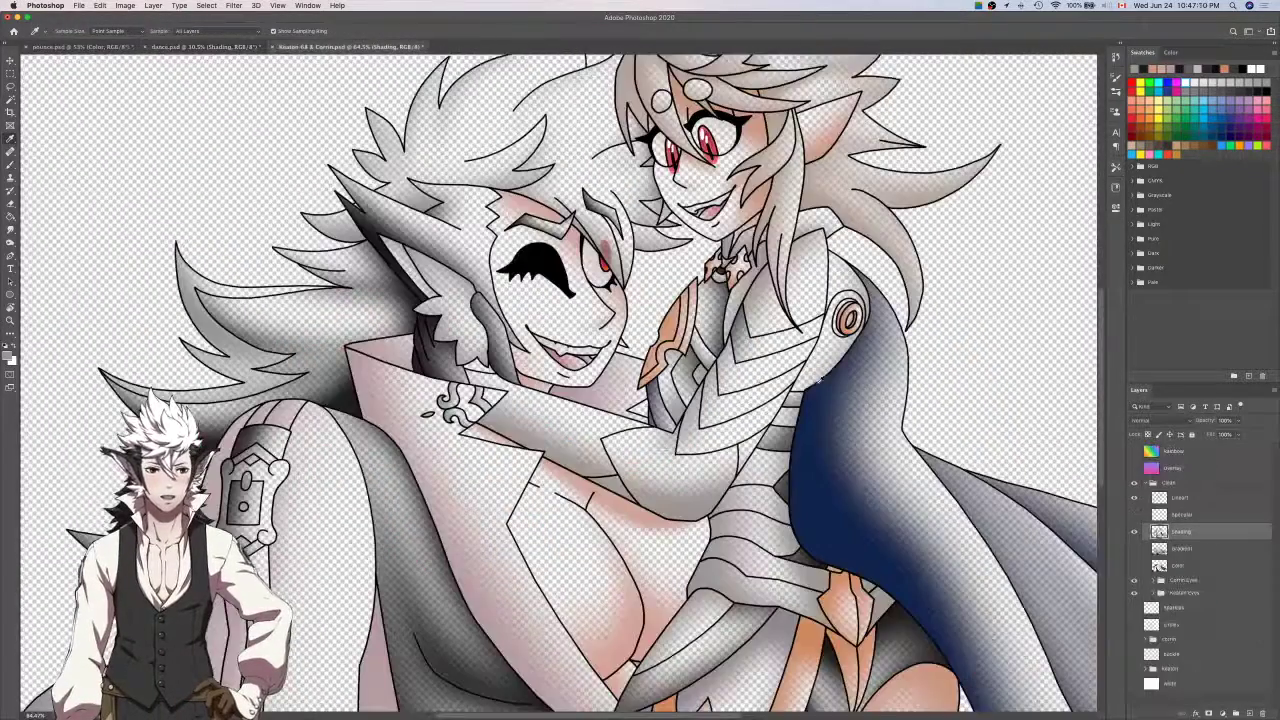
scroll(762, 300, left, 2)
click(765, 300)
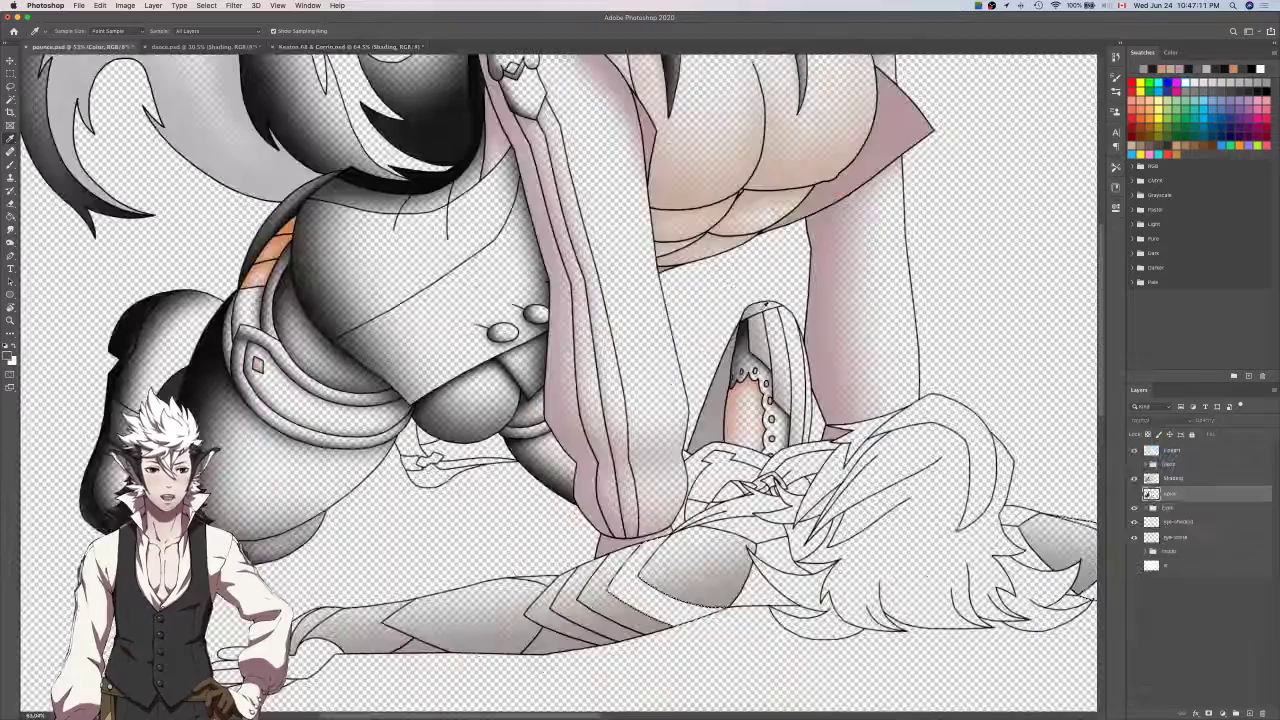
Shade the selected dark grey sleeve bands on the Shading layer, undoing one stroke, and show the Color layer again.
click(1182, 479)
drag(844, 614, 980, 538)
key(b)
mouse_move(889, 552)
mouse_down()
mouse_move(734, 575)
mouse_move(851, 543)
mouse_move(962, 545)
mouse_up()
key(super+z)
scroll(882, 545, right, 10)
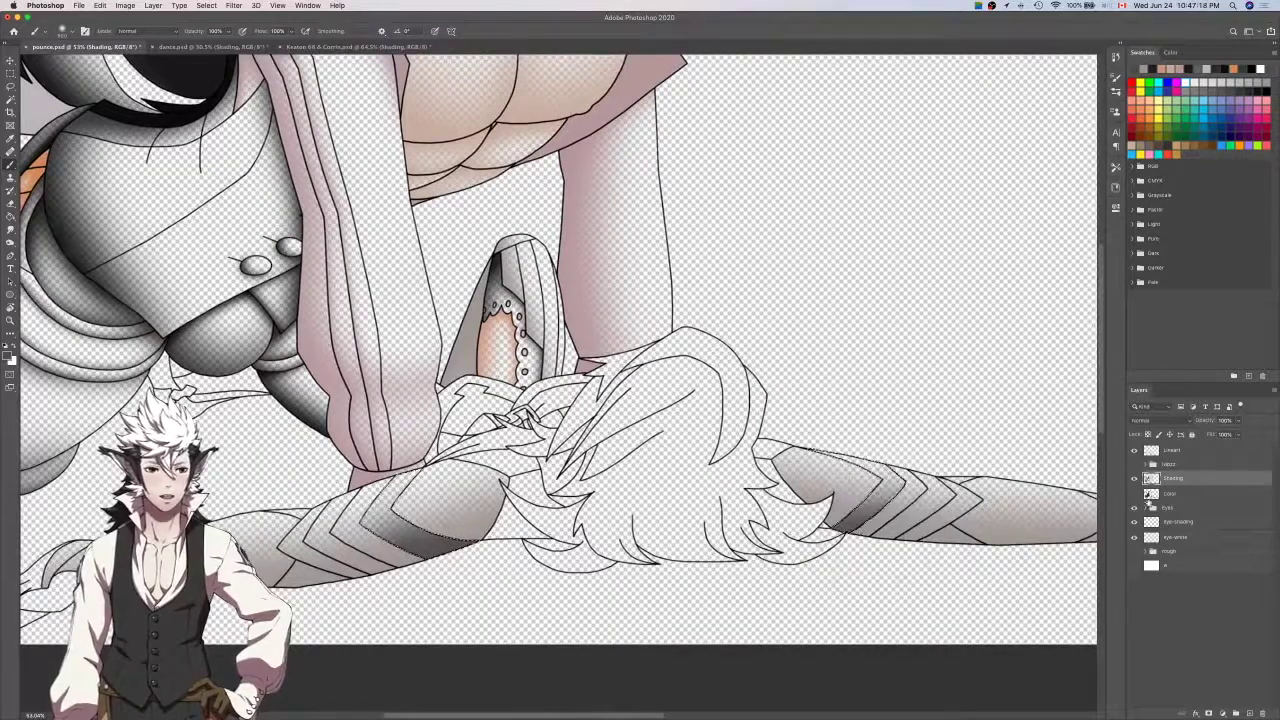
click(1134, 493)
click(1170, 493)
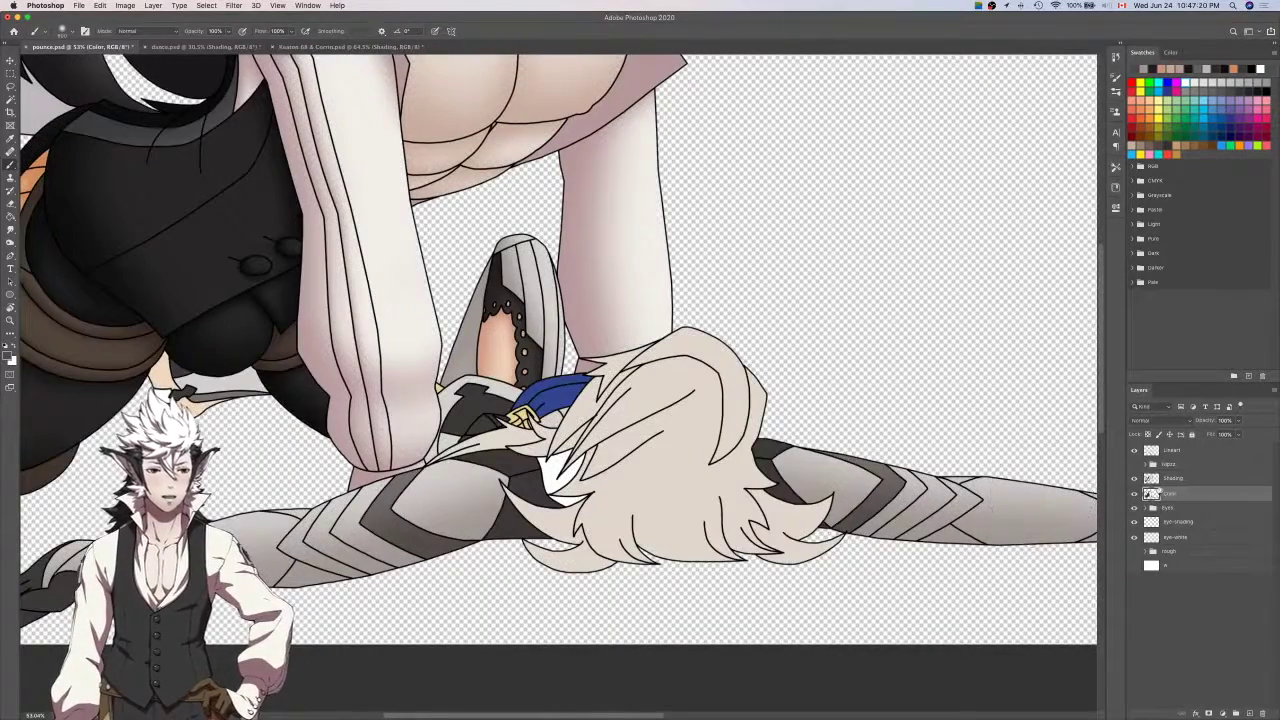
click(1170, 478)
scroll(945, 525, right, 5)
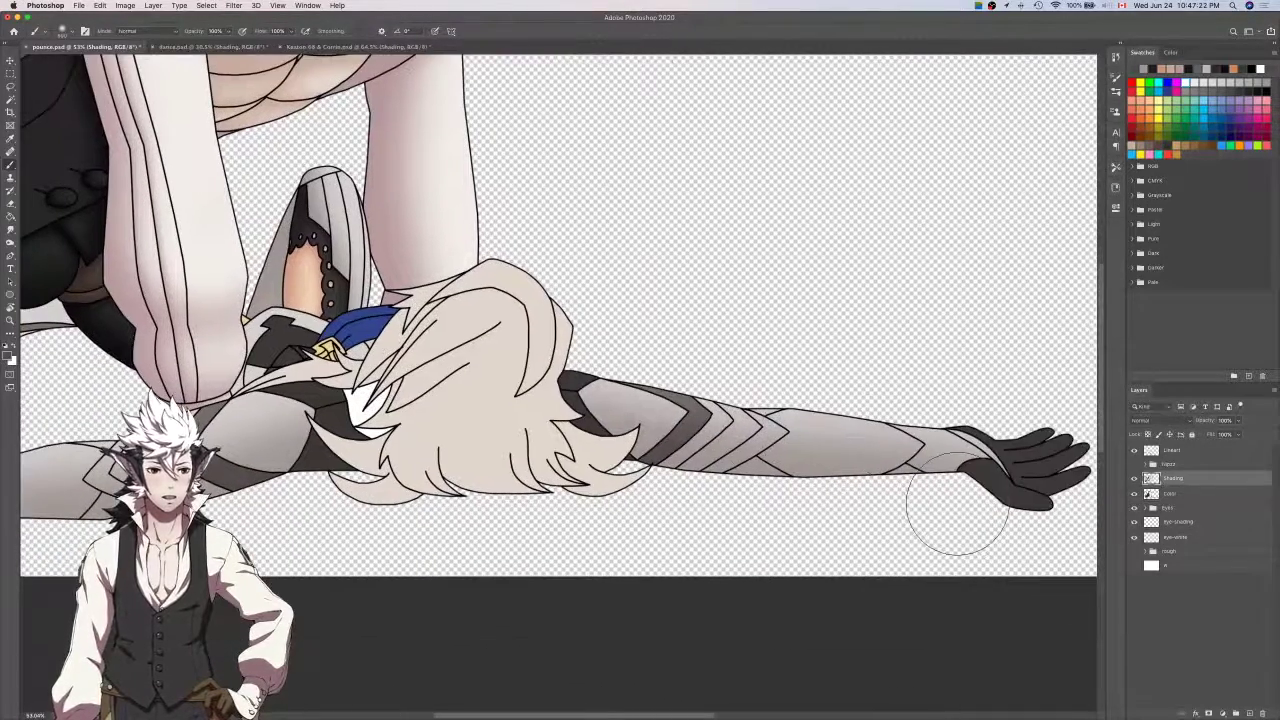
Select the black shoulder sections of the lying character's two arms on the Color layer with the Magic Wand.
click(1168, 494)
scroll(977, 438, left, 5)
key(w)
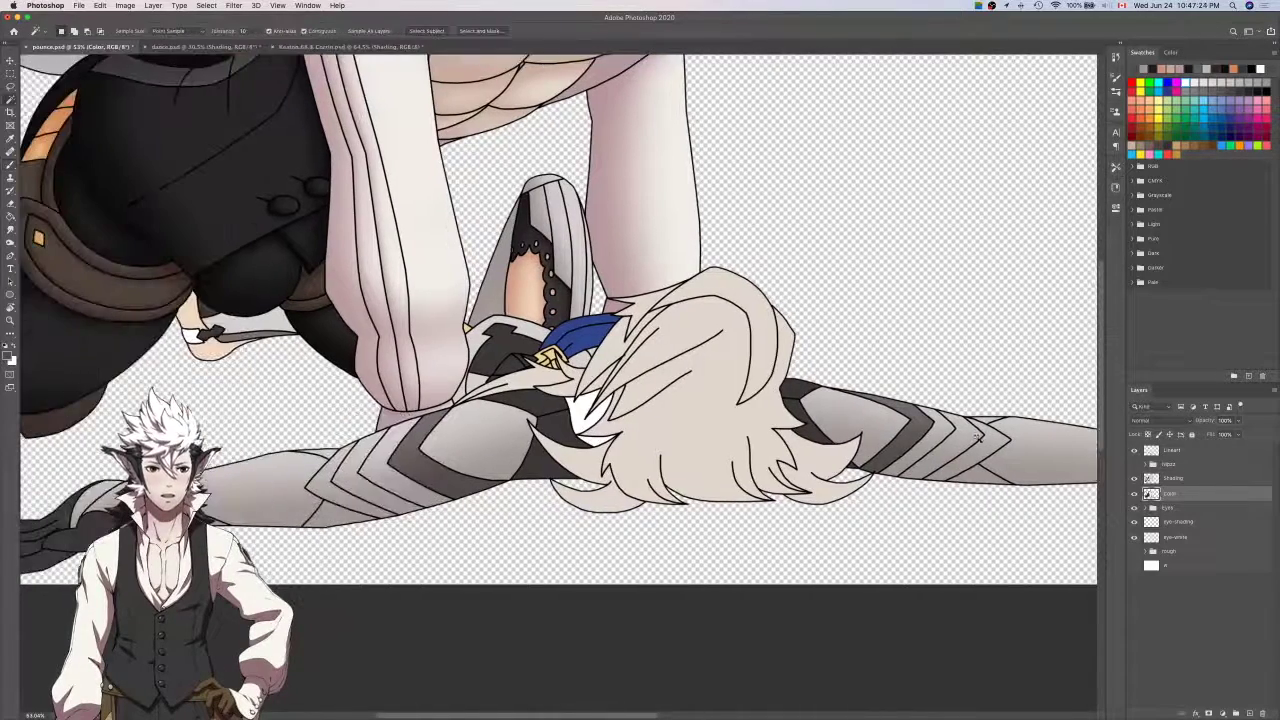
scroll(733, 454, left, 4)
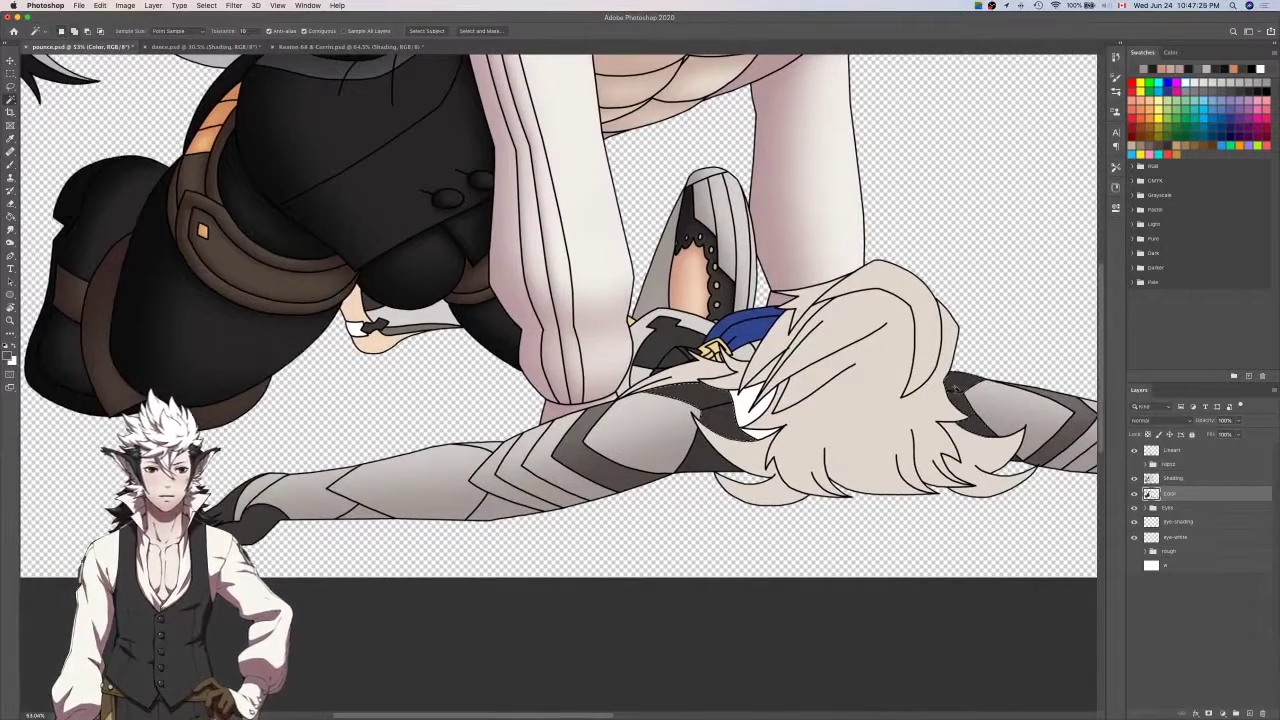
click(957, 390)
Sample a near-black shading color from the open drawing of the two embracing characters and return to pounce.psd.
key(i)
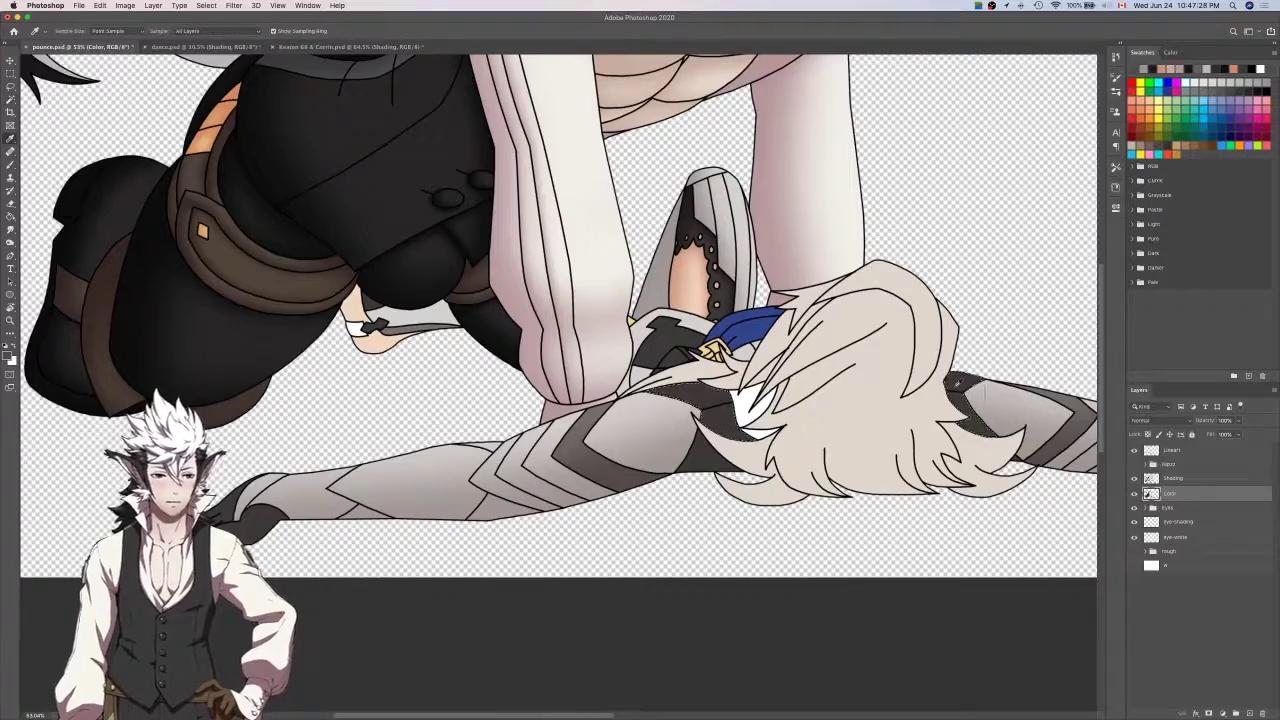
scroll(957, 383, left, 2)
key(b)
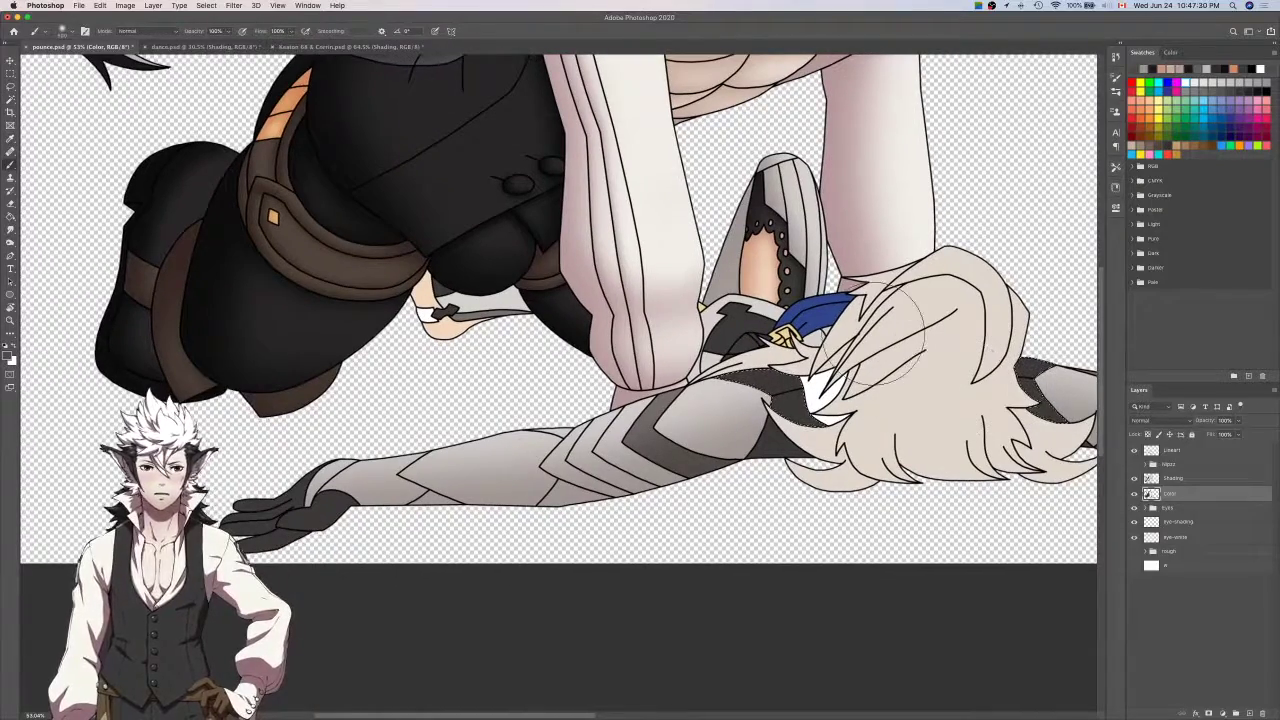
key(ctrl+Tab)
key(i)
scroll(877, 330, down, 5)
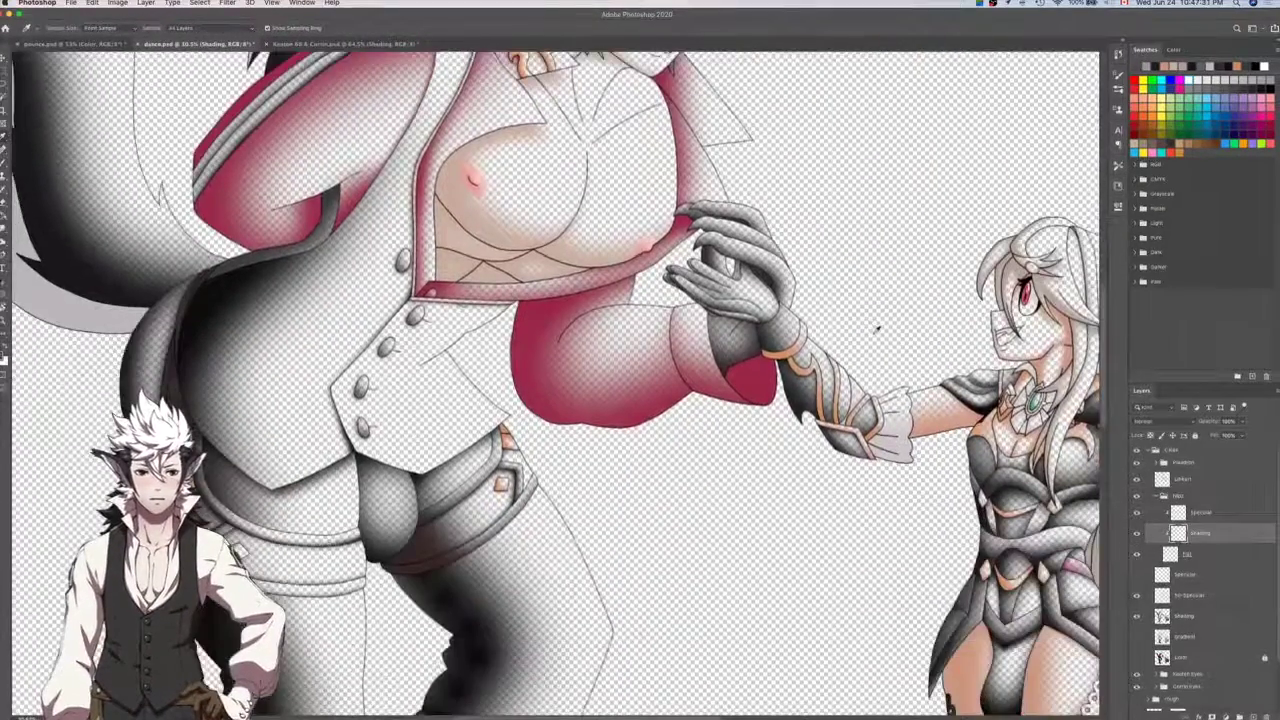
key(ctrl+Tab)
scroll(877, 330, left, 3)
scroll(877, 330, right, 4)
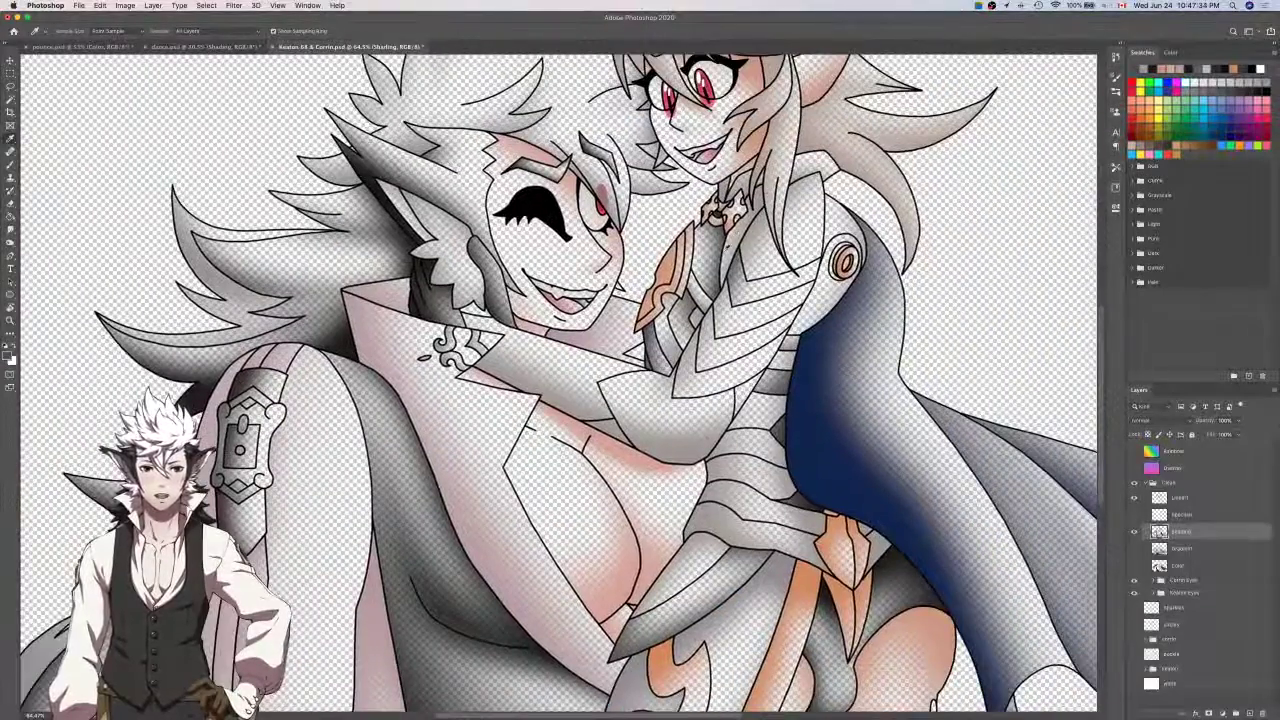
click(711, 279)
key(ctrl+Tab)
scroll(712, 276, down, 5)
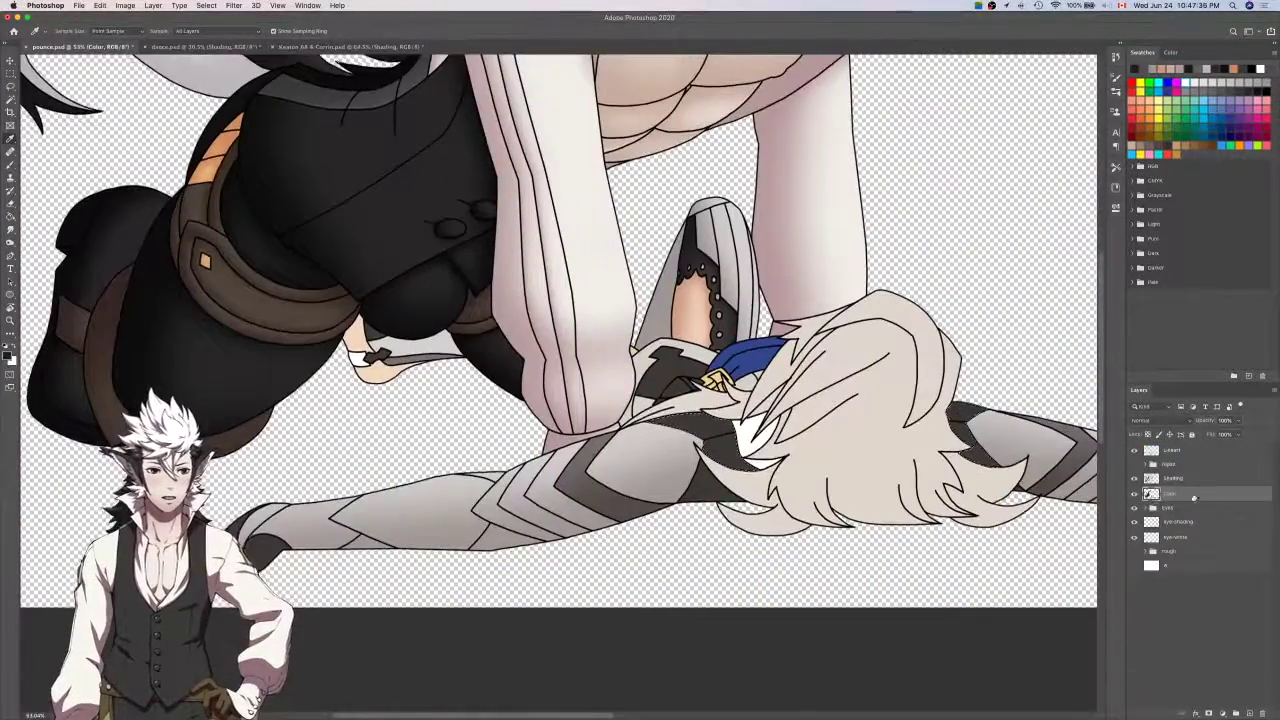
Brush dark shading over the selected black shoulder sections on the Shading layer, clear the selection, and save the document.
click(1190, 479)
key(b)
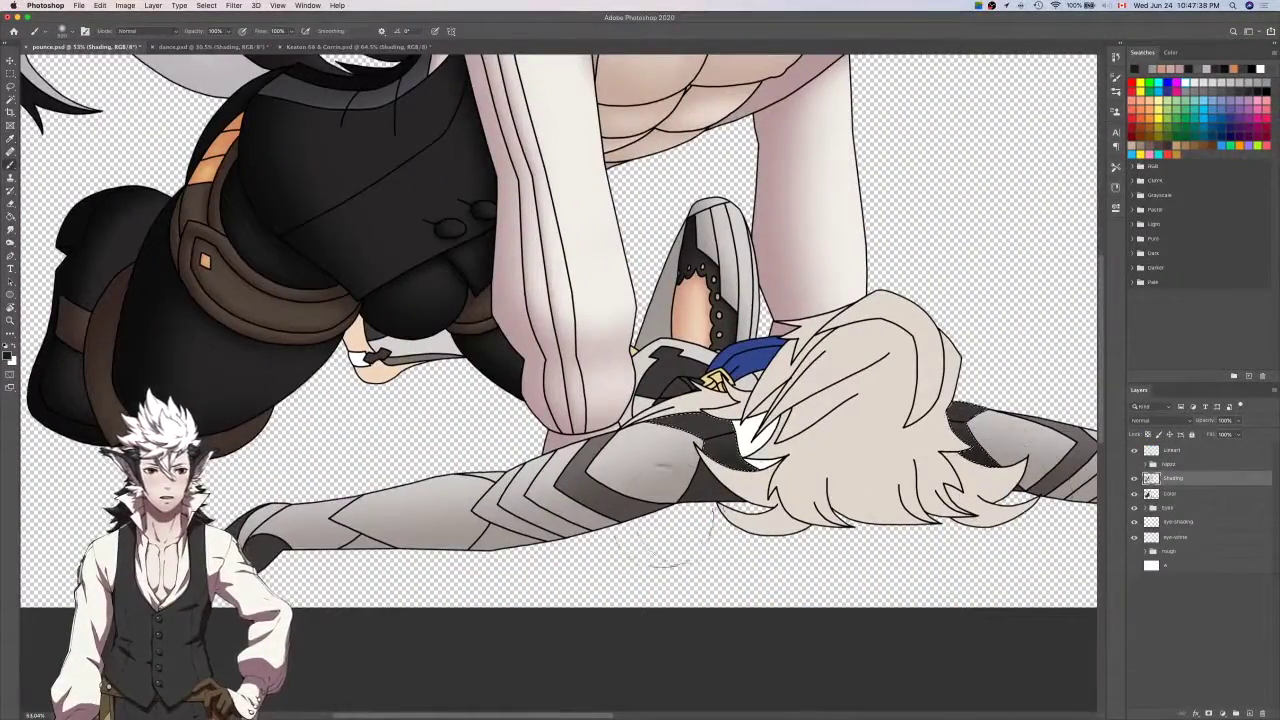
mouse_move(664, 517)
mouse_down()
mouse_move(688, 525)
mouse_move(694, 504)
mouse_up()
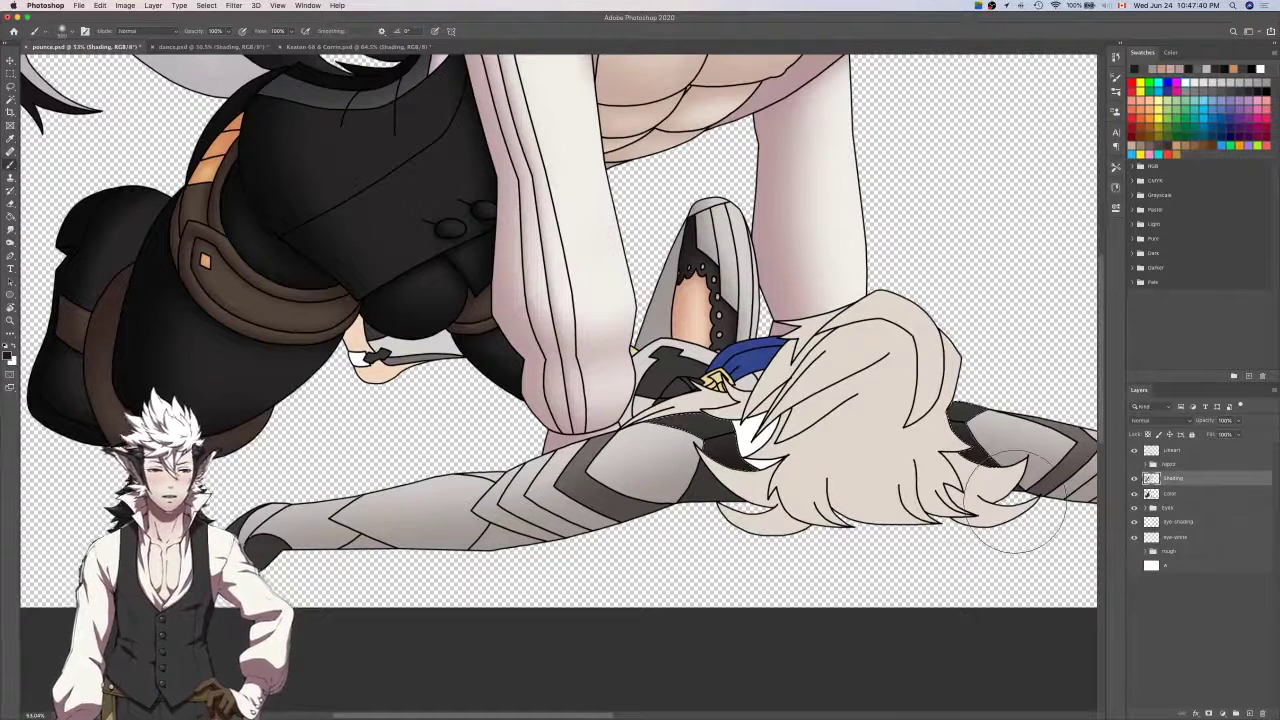
key(super+d)
key(super+s)
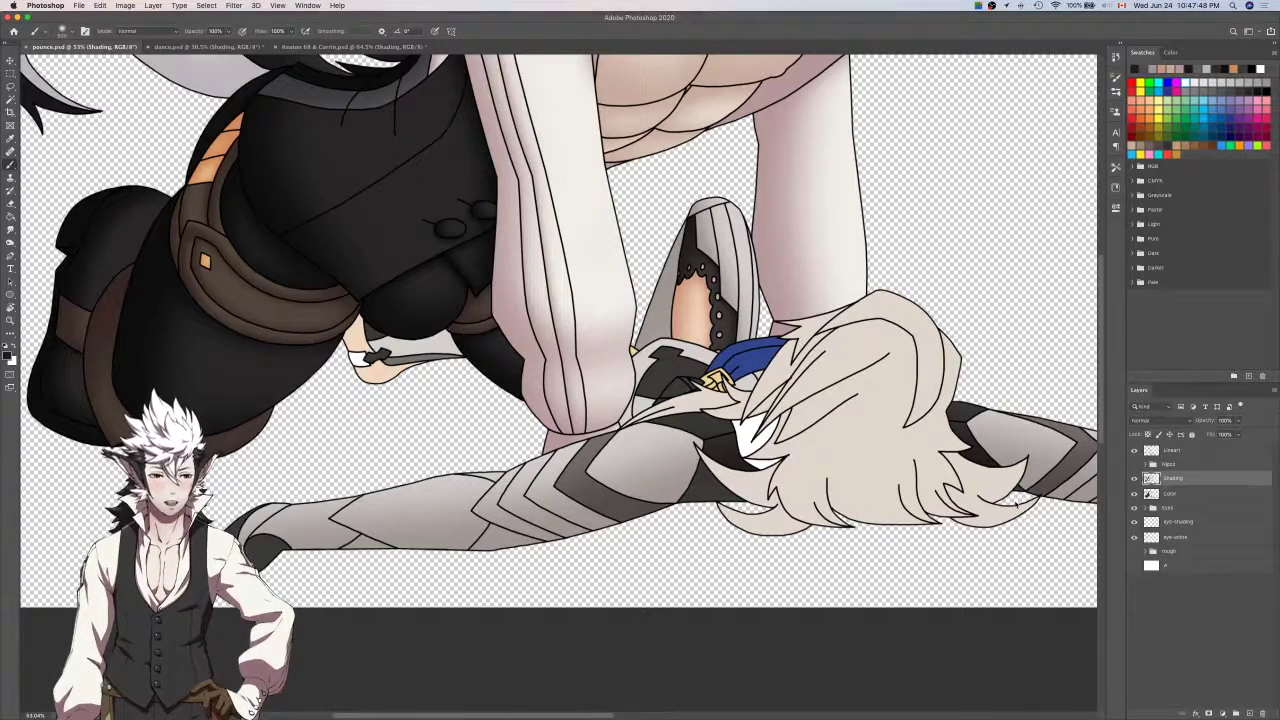
Select the black chest panel beside the lying character's gold brooch on the Color layer with the Magic Wand.
scroll(1040, 520, up, 1)
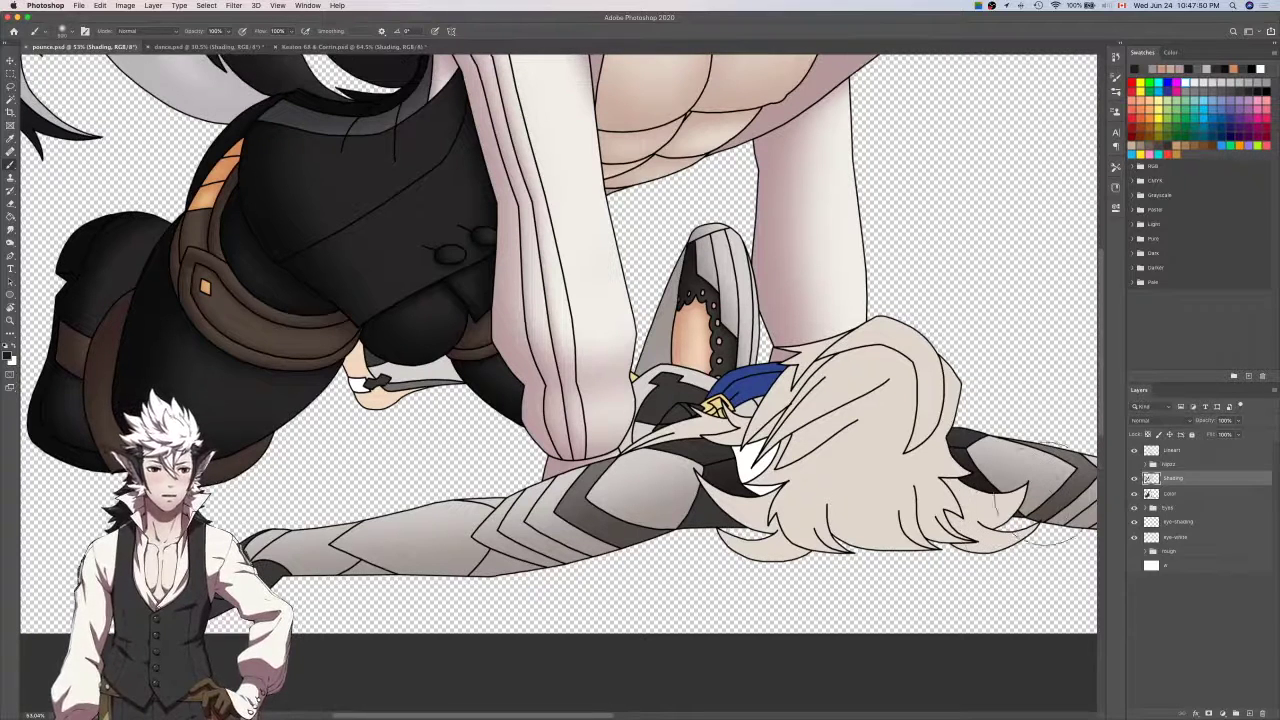
click(1192, 494)
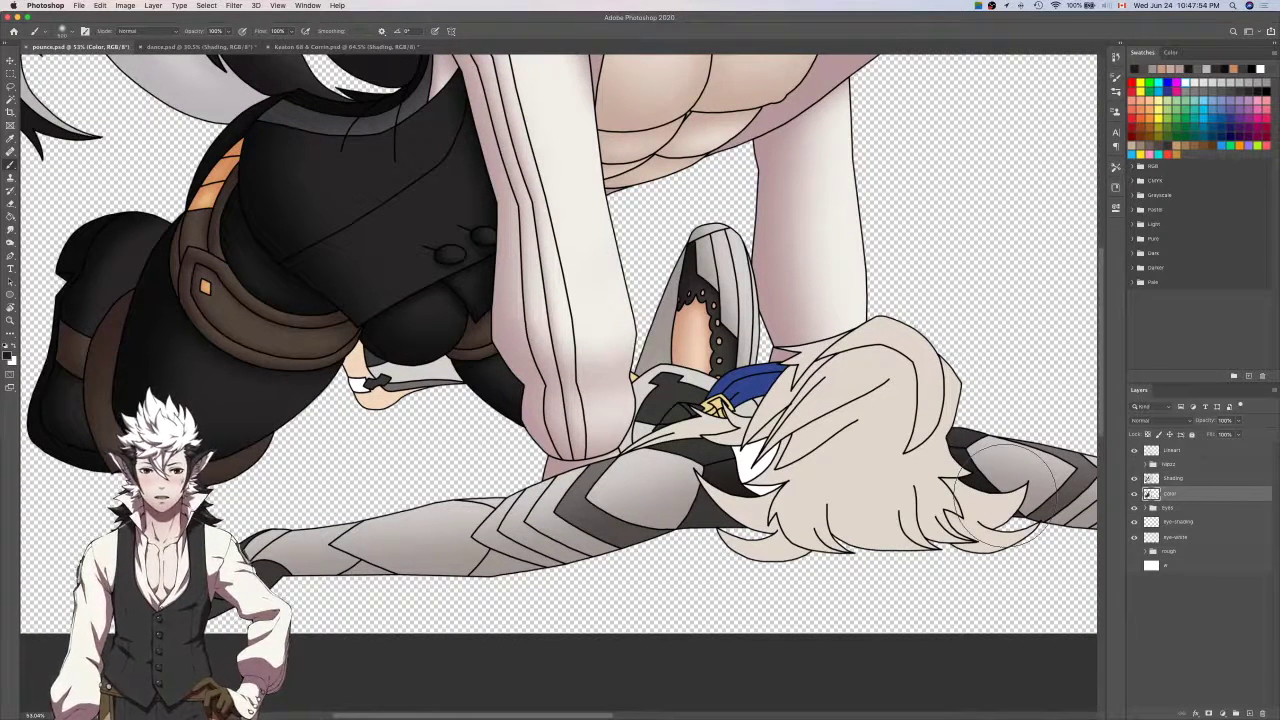
scroll(1010, 495, left, 5)
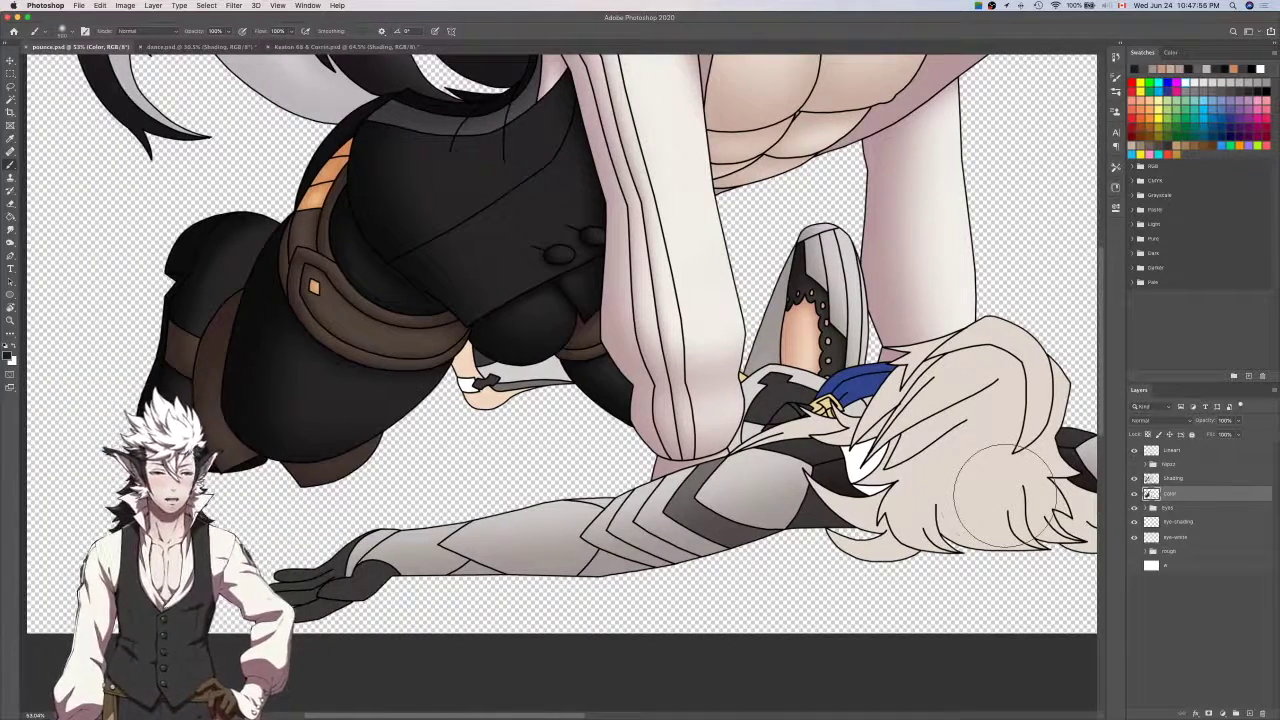
key(w)
scroll(799, 421, up, 8)
click(776, 398)
scroll(776, 398, up, 2)
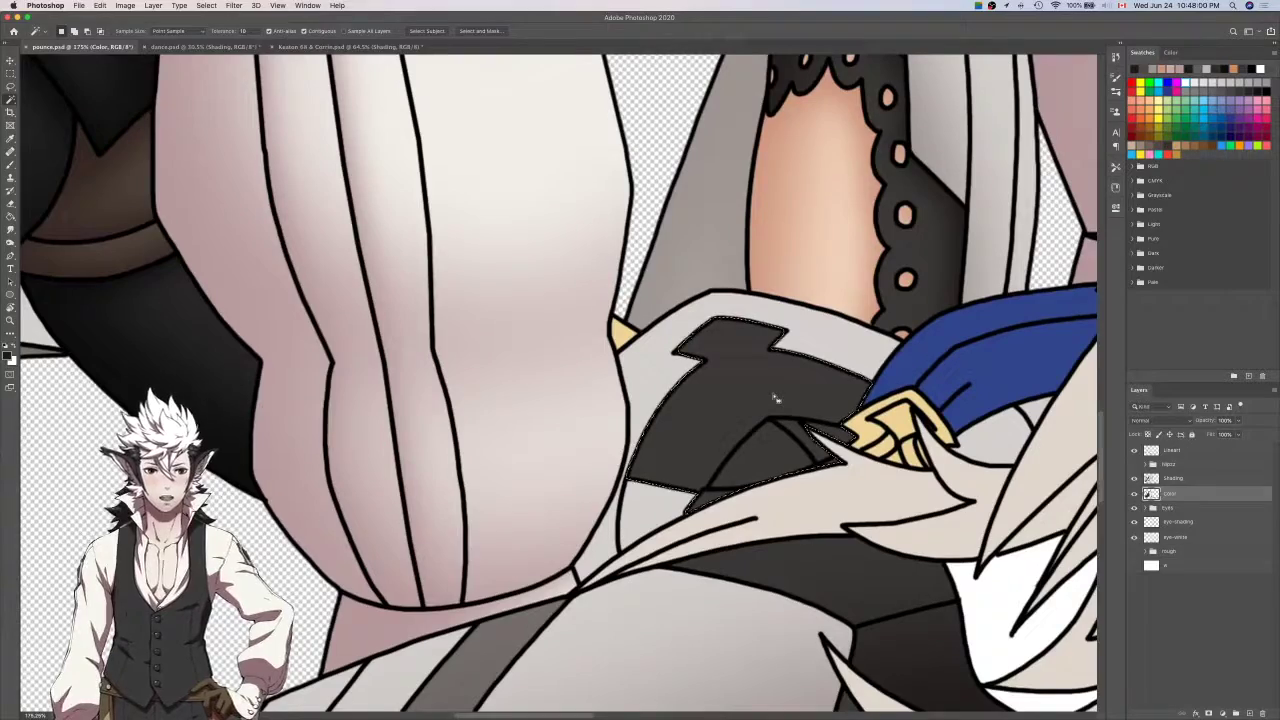
Hide the Color layer, sample the dark shading color from the black lace of the raised leg, and show the Color layer again.
scroll(775, 398, left, 2)
key(i)
click(1134, 493)
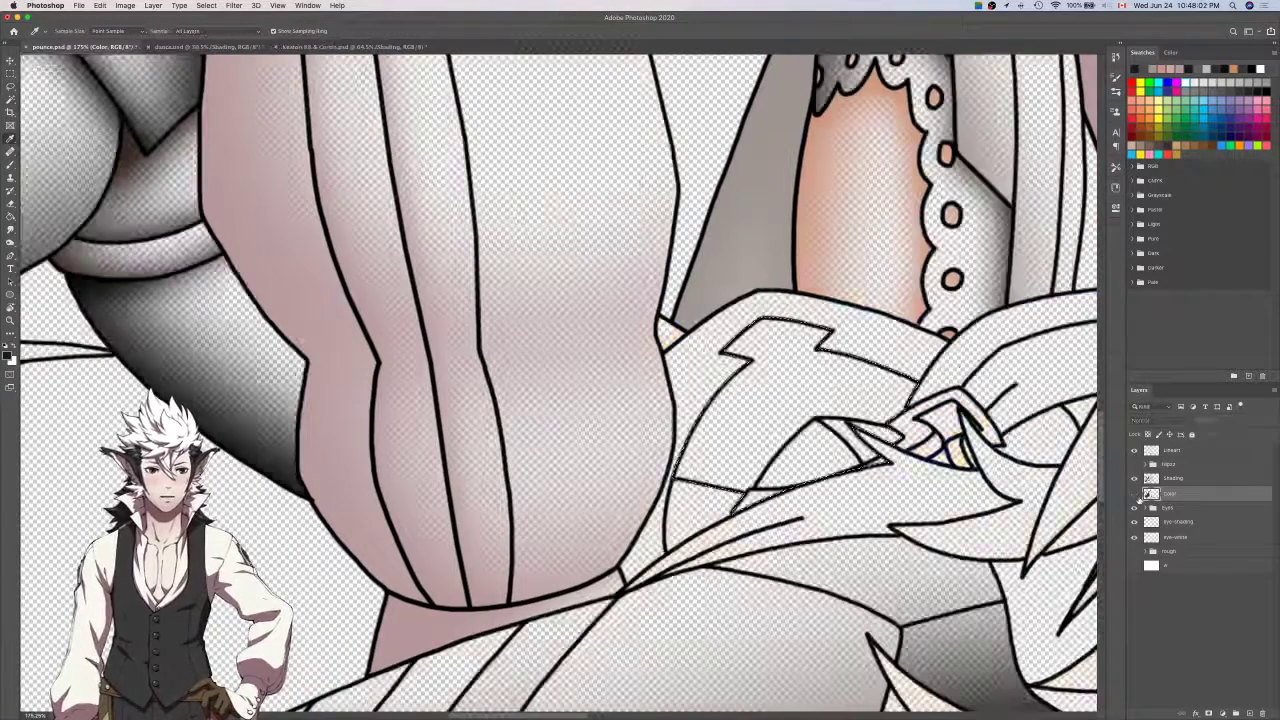
click(1174, 480)
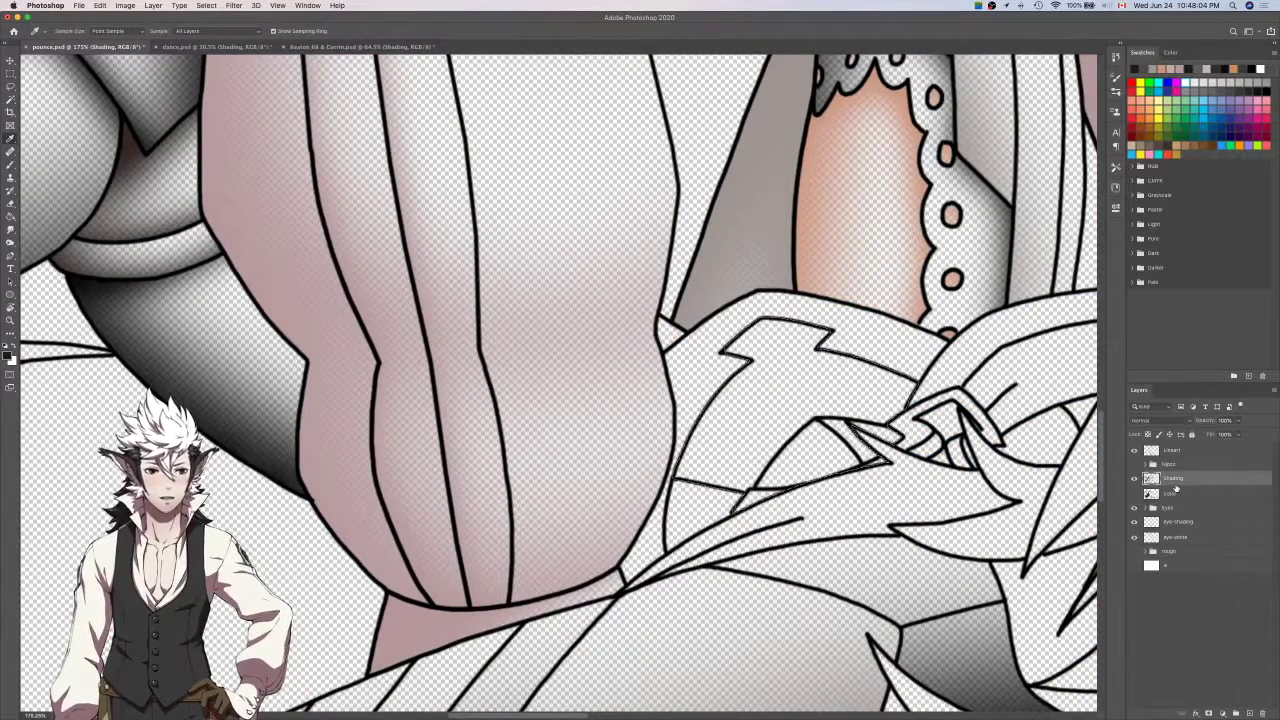
click(1134, 493)
click(1134, 493)
click(1134, 493)
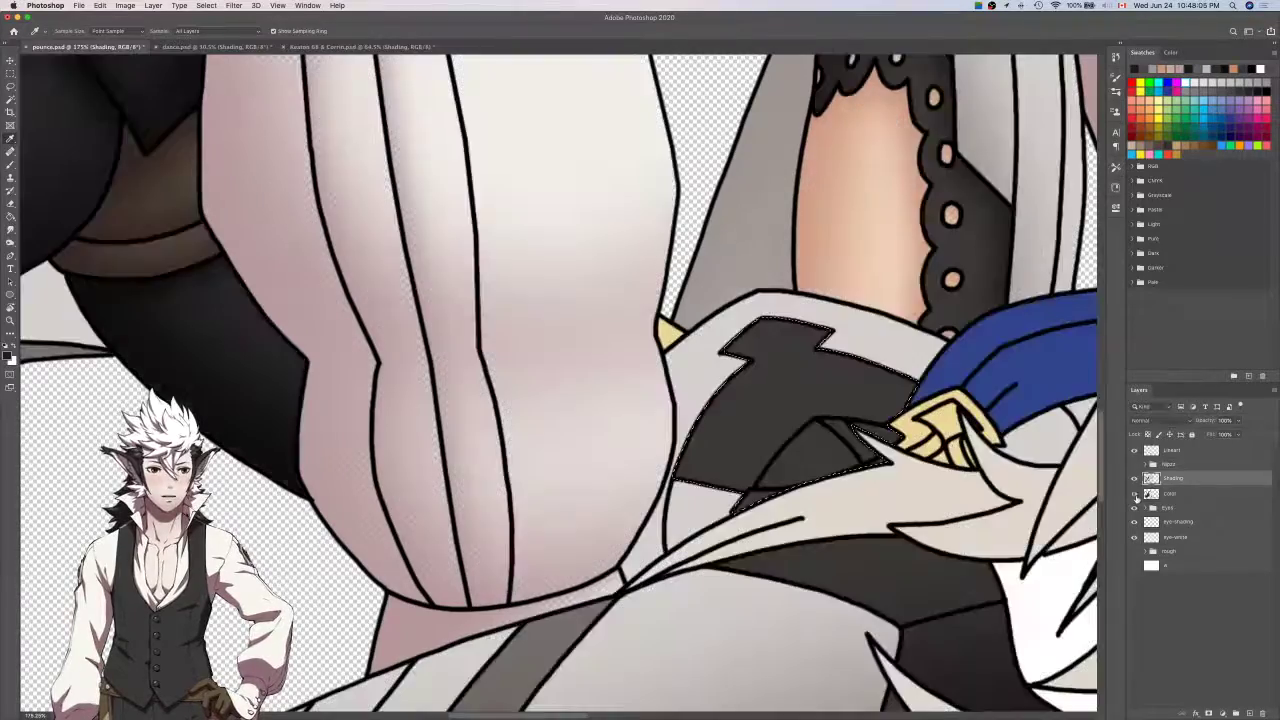
click(1134, 493)
click(1134, 493)
scroll(1000, 390, up, 5)
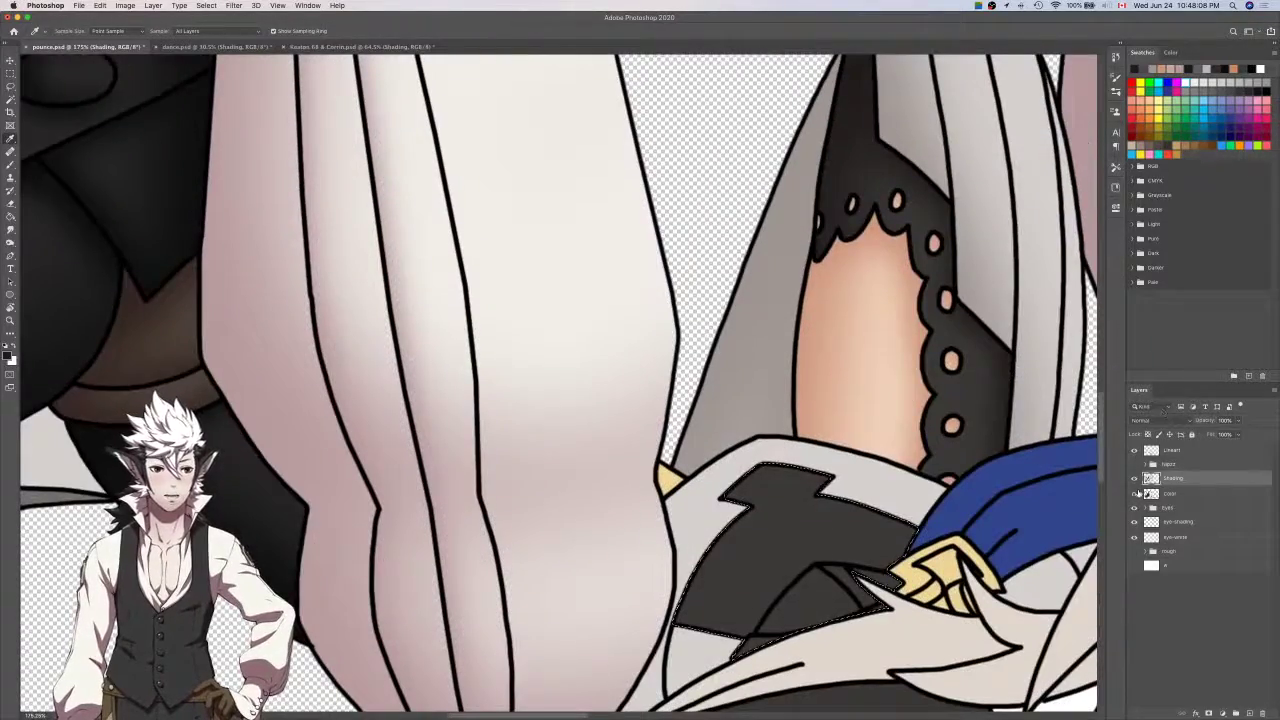
click(1134, 493)
click(977, 357)
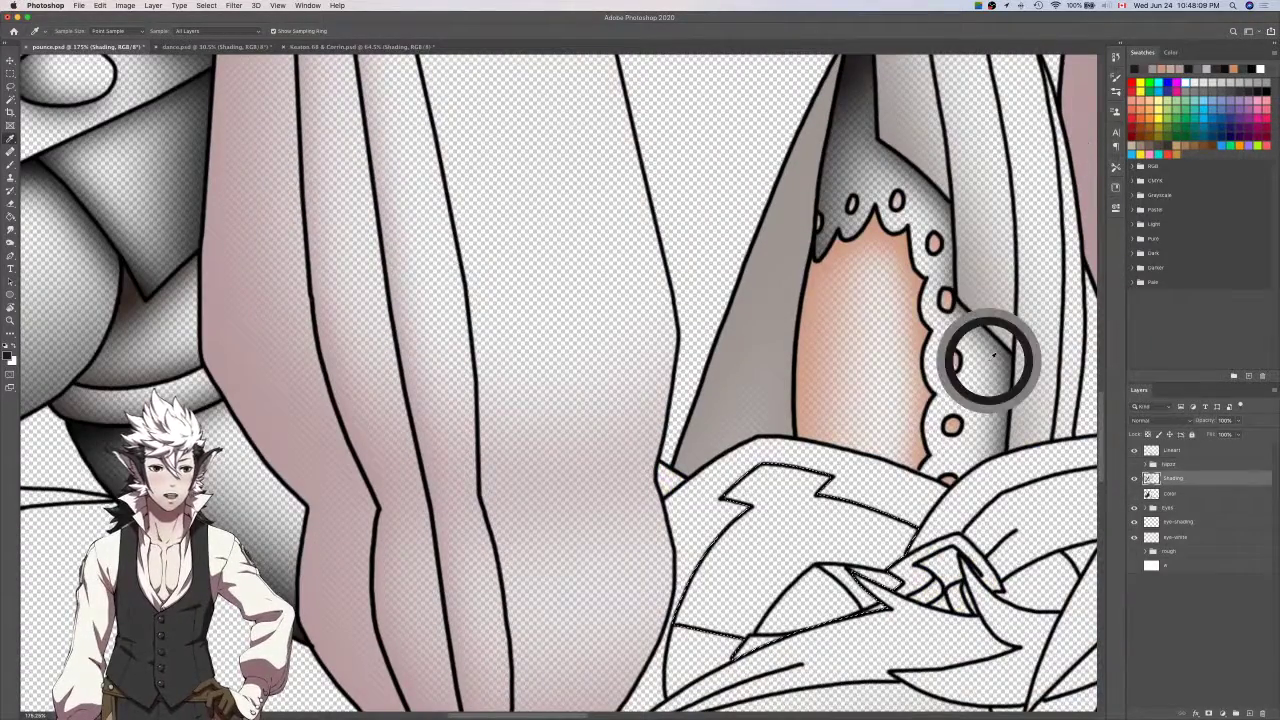
click(1134, 493)
Brush dark shading over the selected black chest panel beside the gold brooch on the Shading layer, adjusting the brush size.
scroll(1040, 470, down, 3)
key(b)
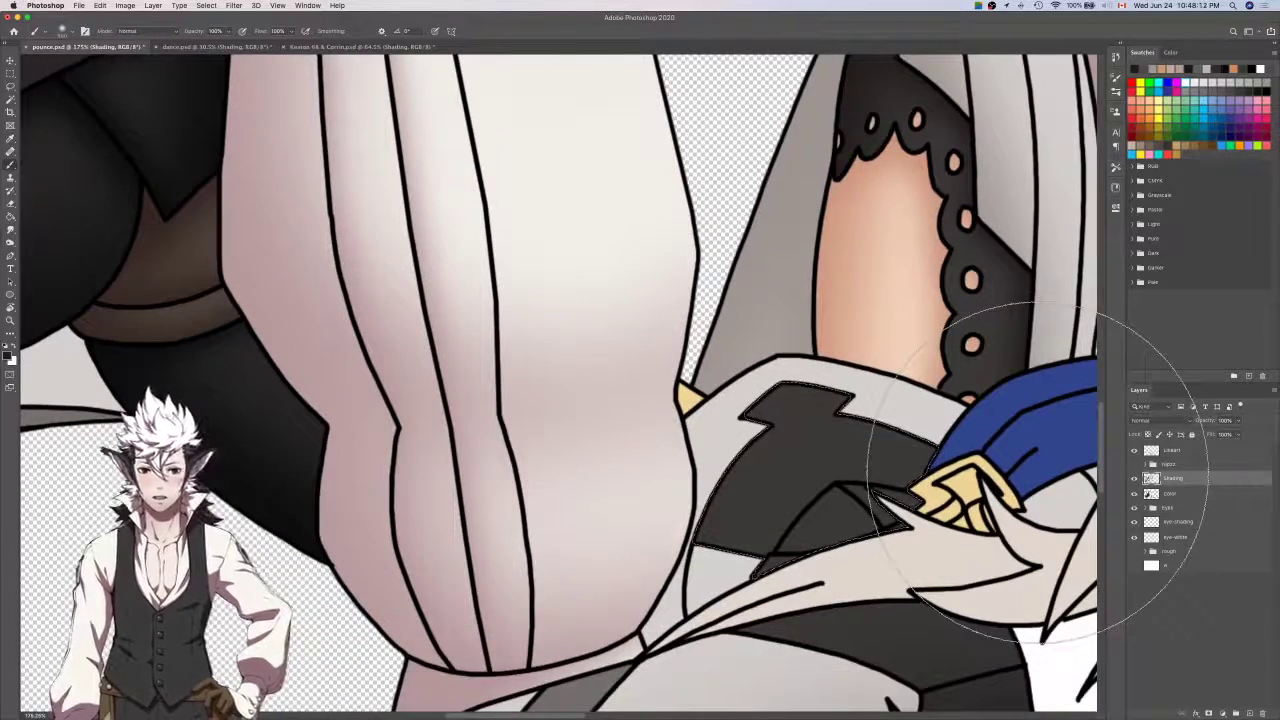
scroll(907, 436, down, 1)
key([)
key([)
key([)
key([)
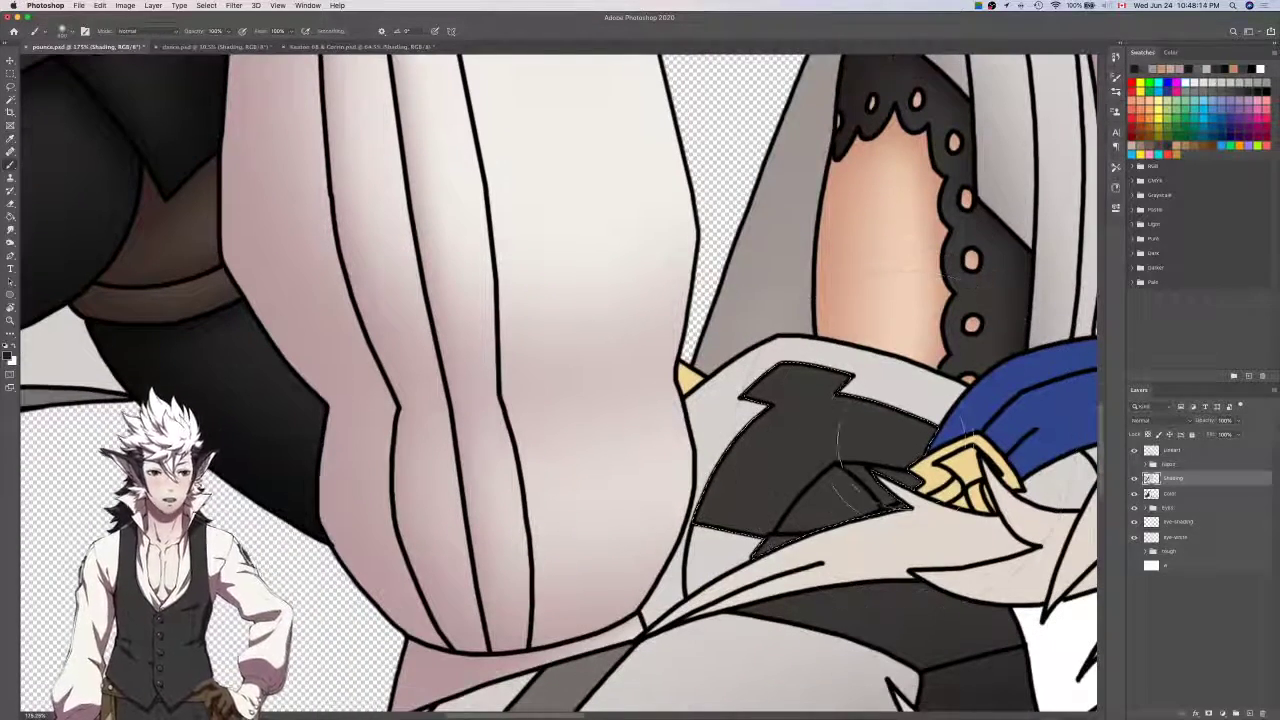
key(bracketright)
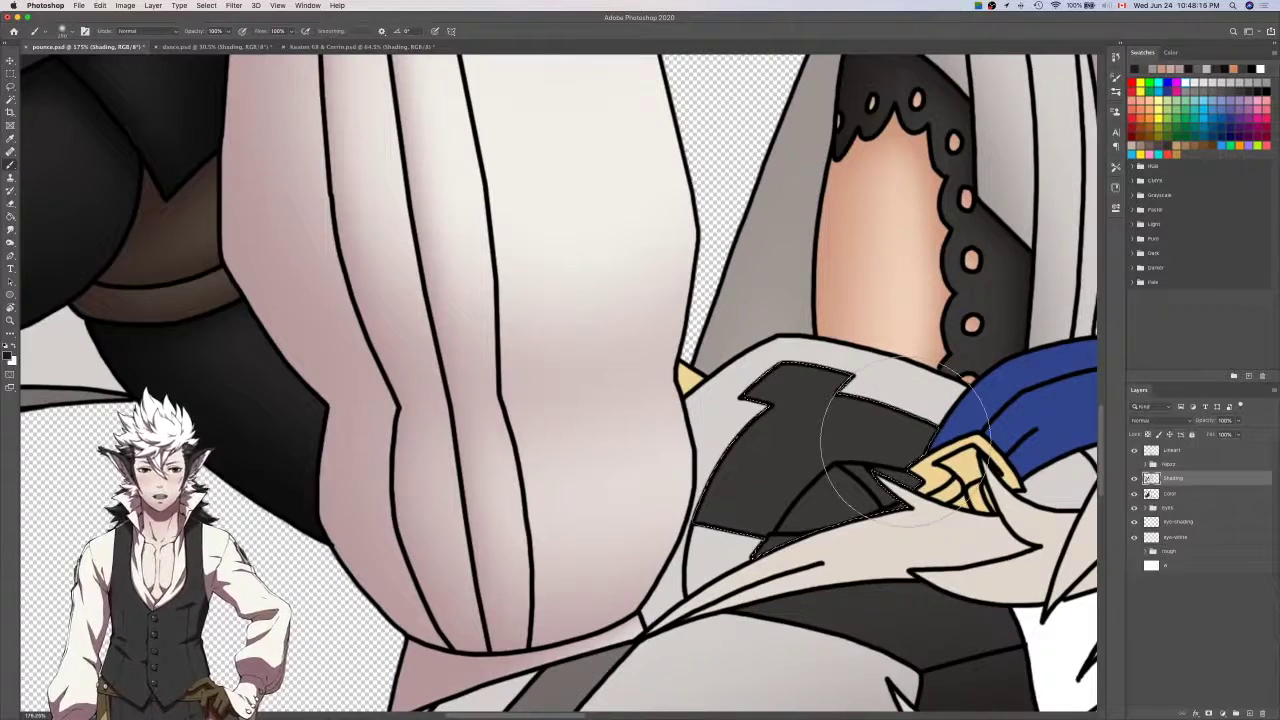
key(bracketright)
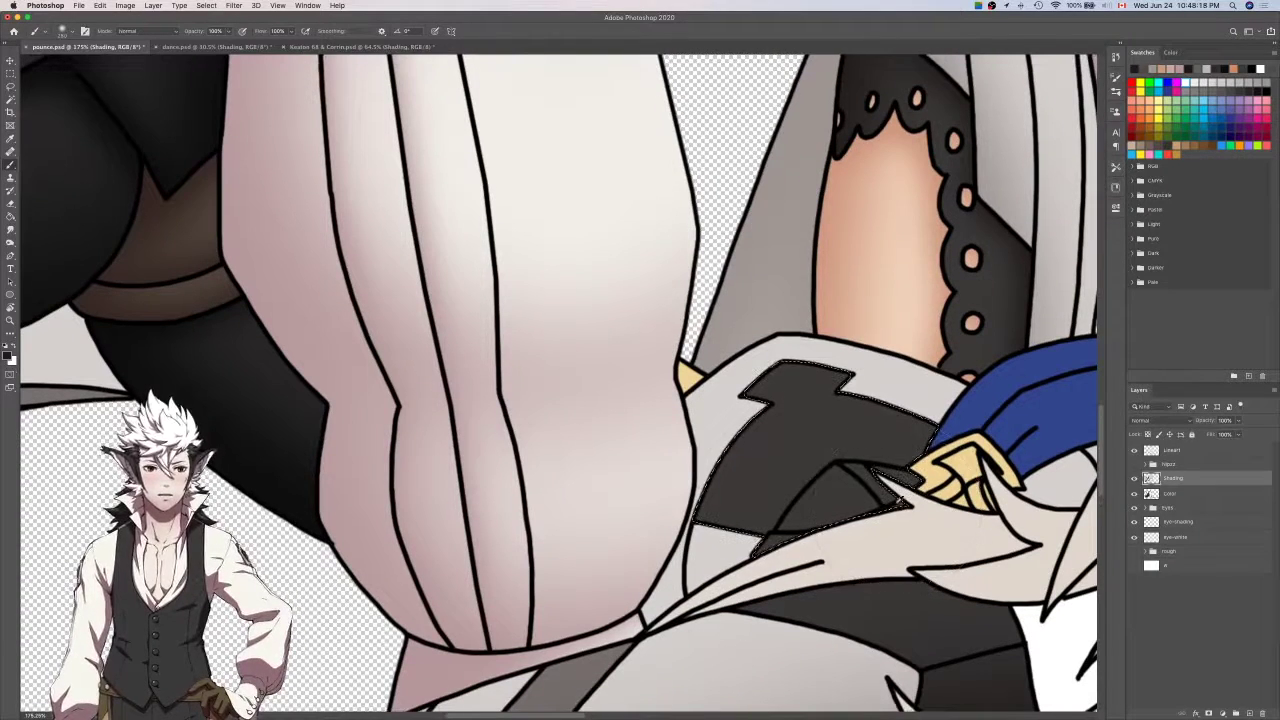
scroll(890, 500, down, 2)
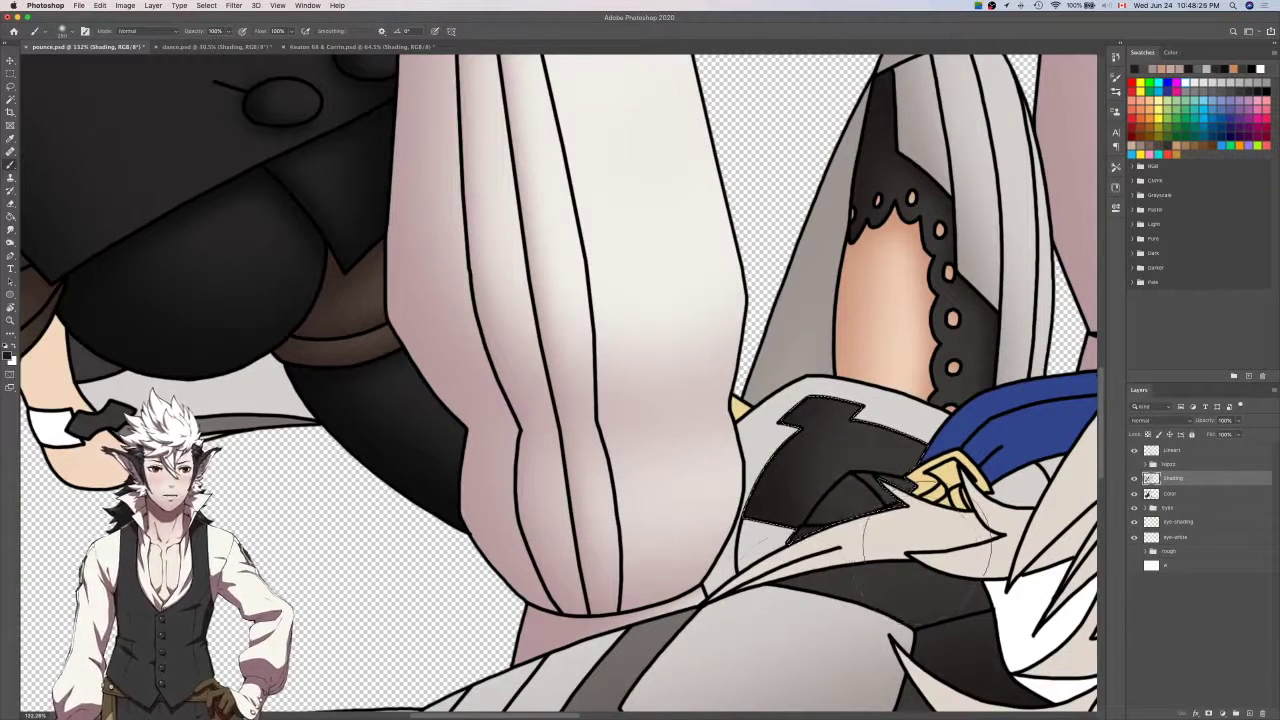
Clear the chest panel selection and select the light grey trim around the panel on the Lineart layer with the Magic Wand.
click(1170, 497)
key(w)
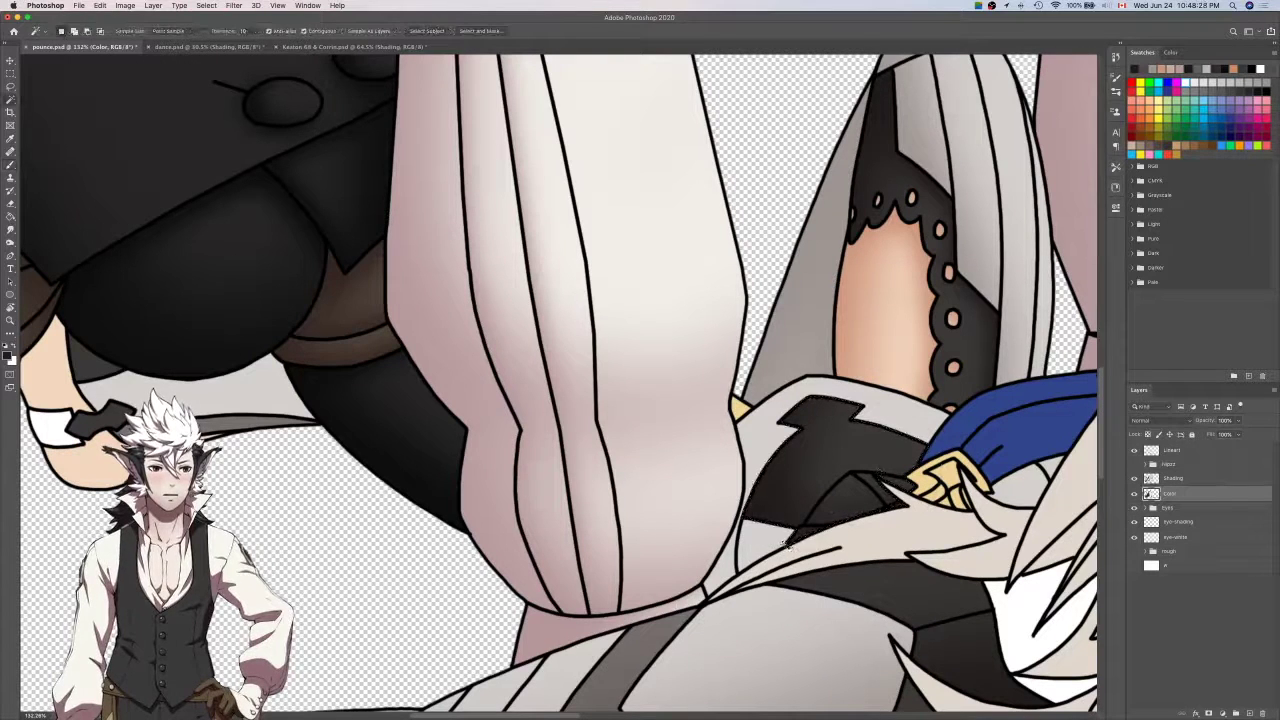
click(1177, 452)
key(super+d)
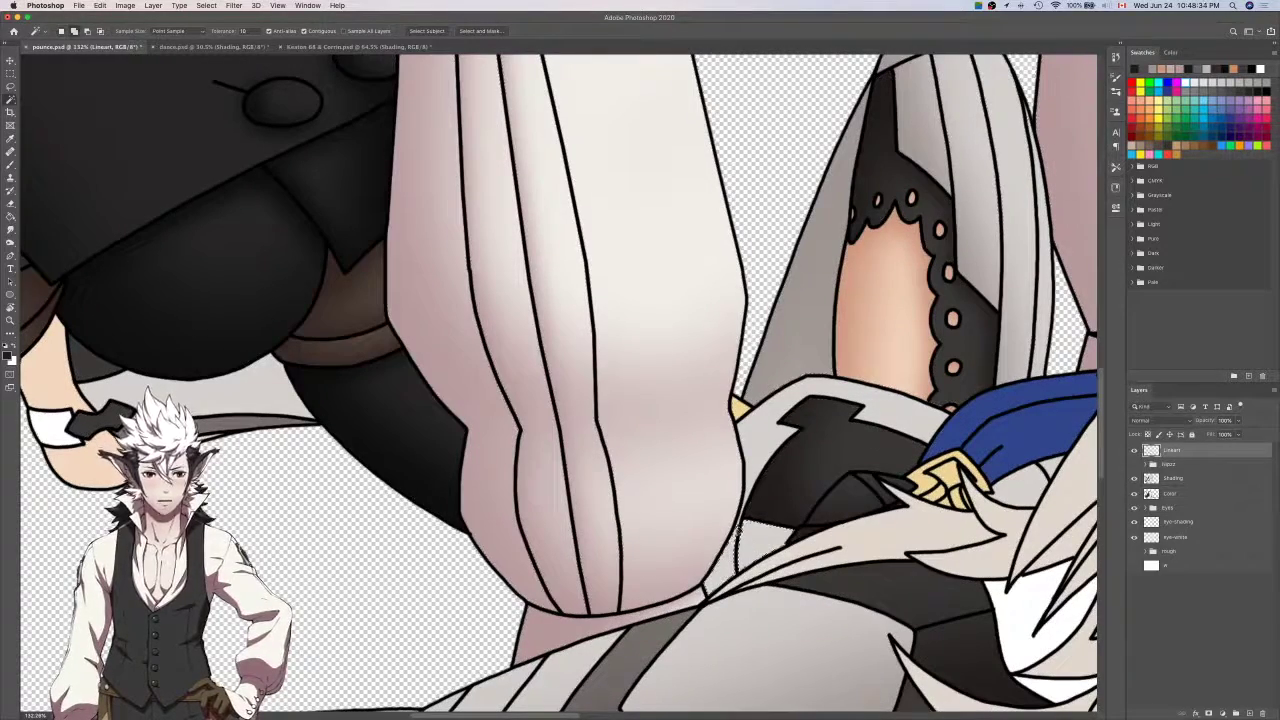
key(super+shift+e)
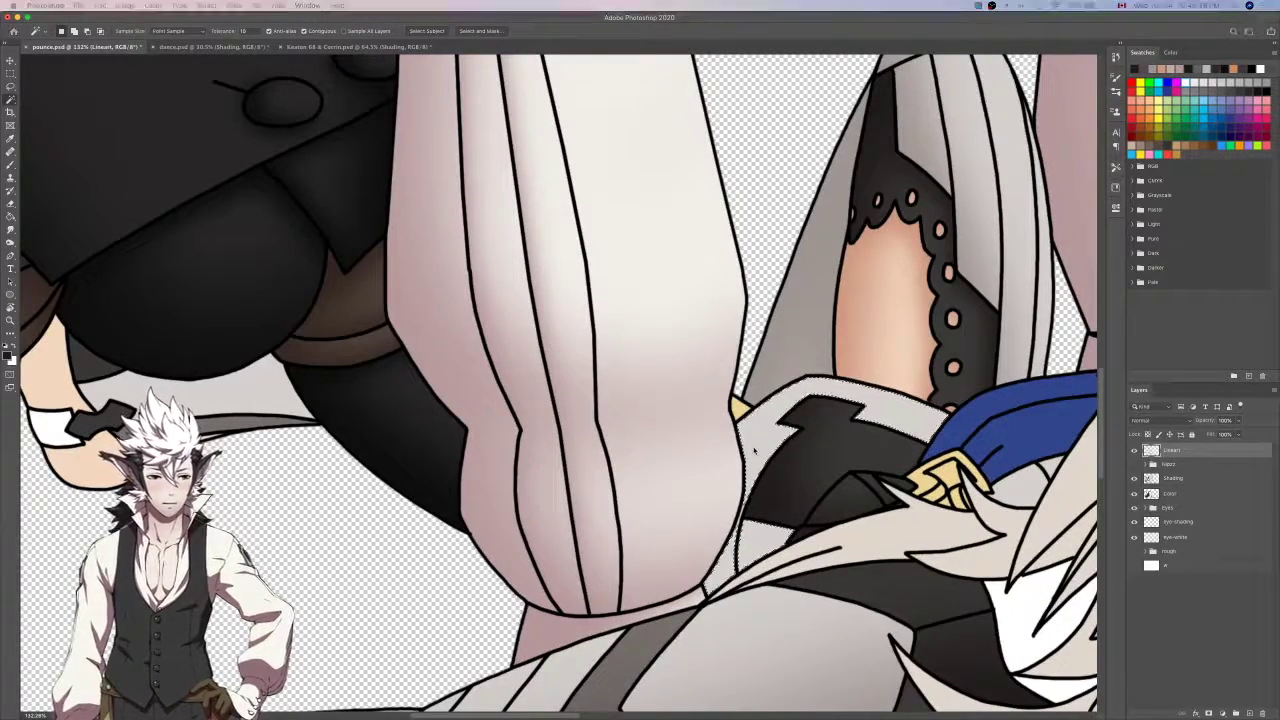
key(Return)
Add the narrow gap between the sleeve and the black chest panel to the trim selection with the Lasso.
key(l)
scroll(756, 453, up, 5)
scroll(757, 445, up, 2)
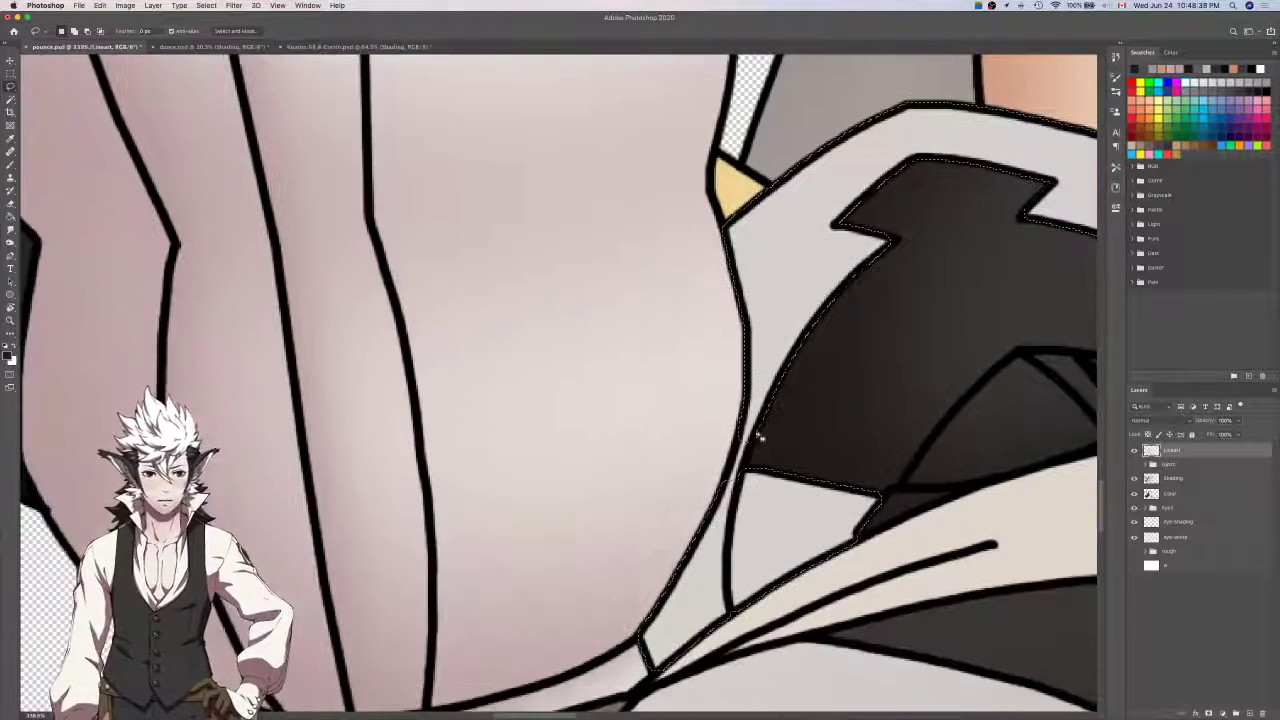
scroll(757, 437, up, 2)
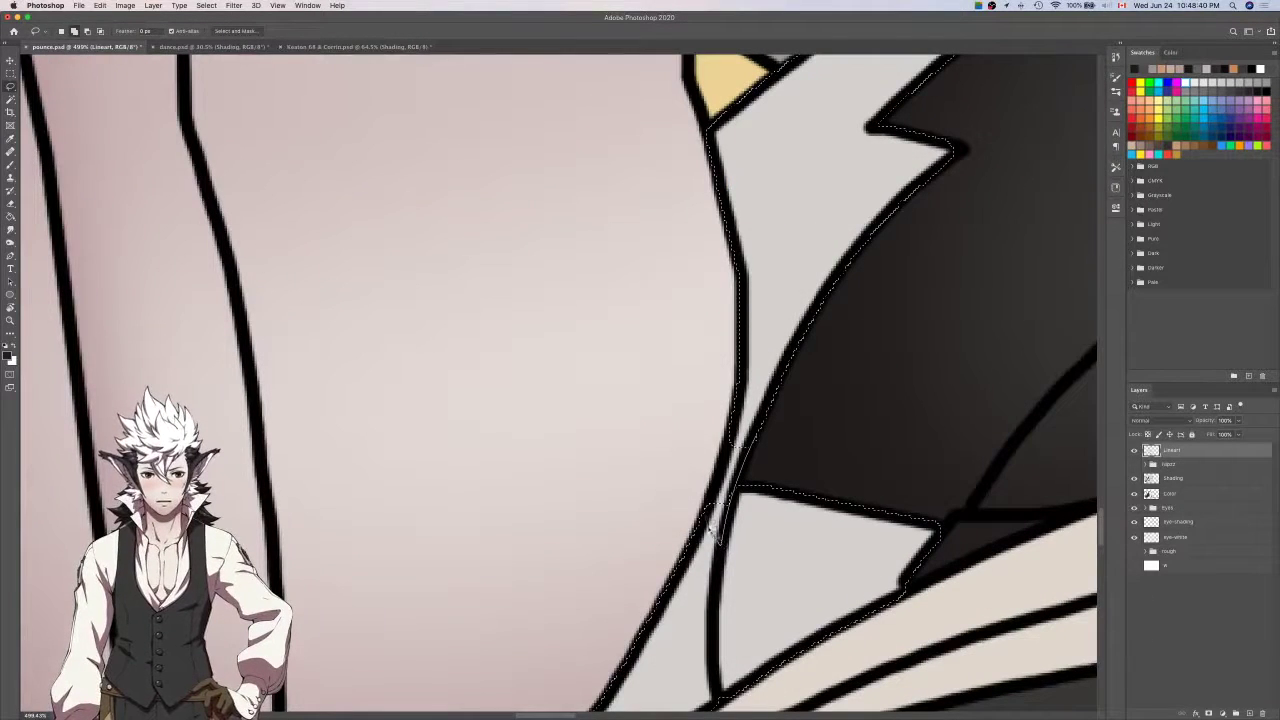
scroll(732, 419, down, 4)
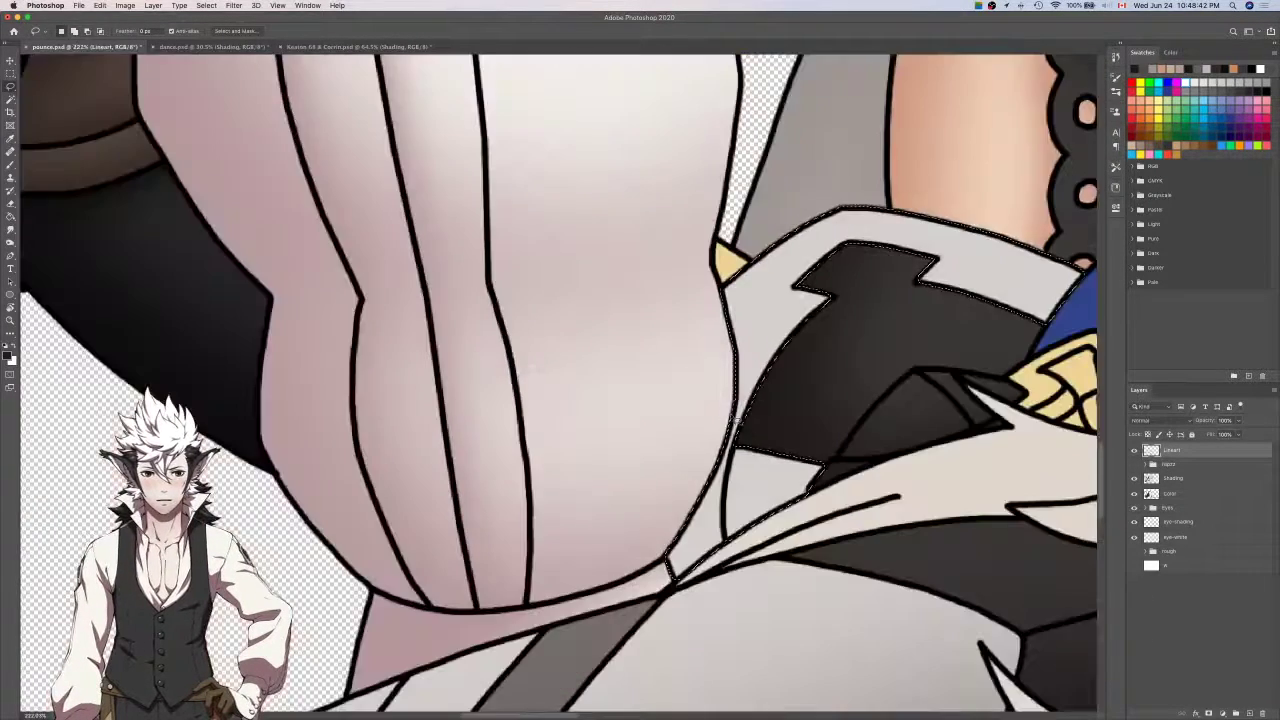
Hide the Color layer, sample the grey shading color from the cloth beside the raised leg, and make the Shading layer active.
key(i)
click(1134, 494)
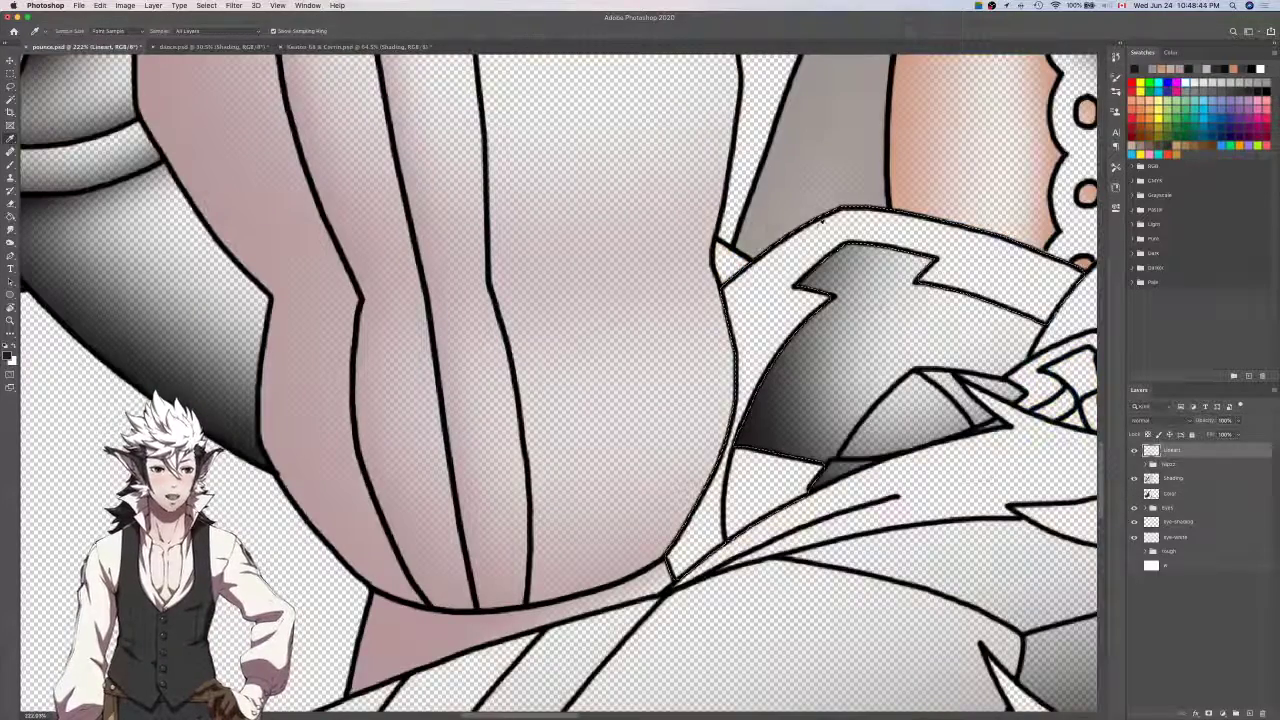
click(808, 200)
click(1173, 480)
scroll(975, 450, down, 2)
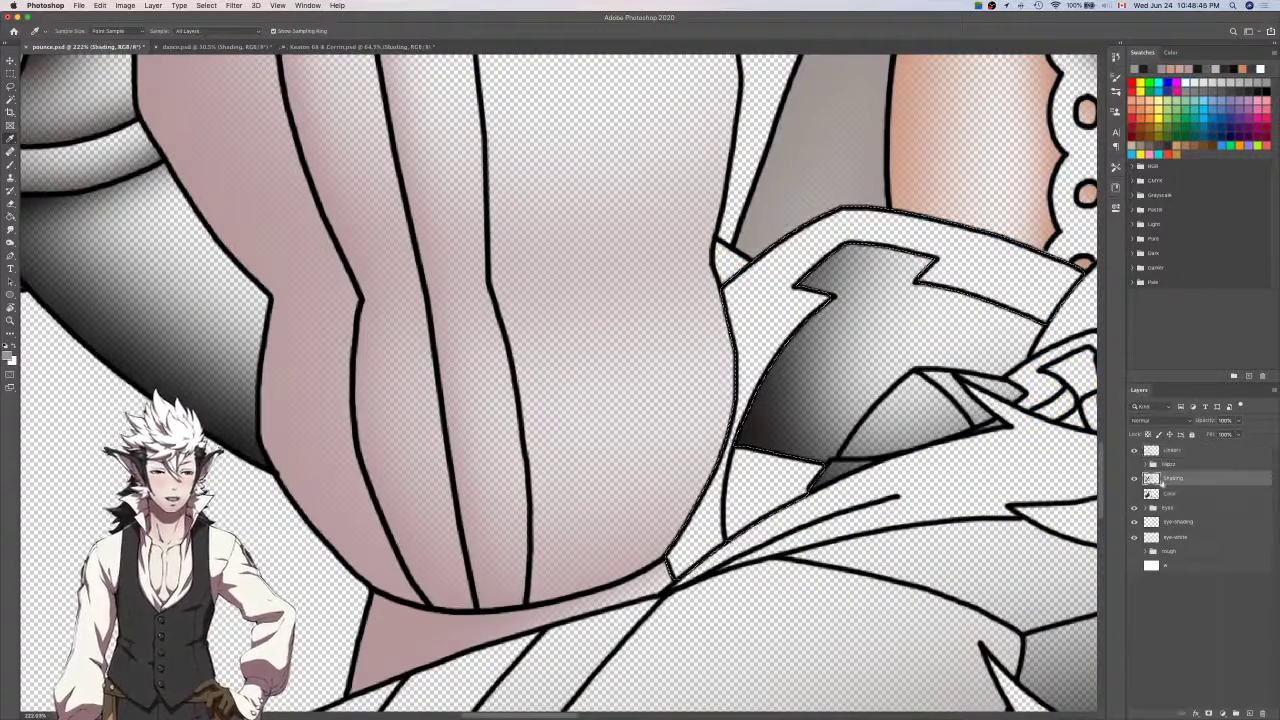
Brush grey shading over the selected chest trim, show the Color layer again, and save the document.
key(b)
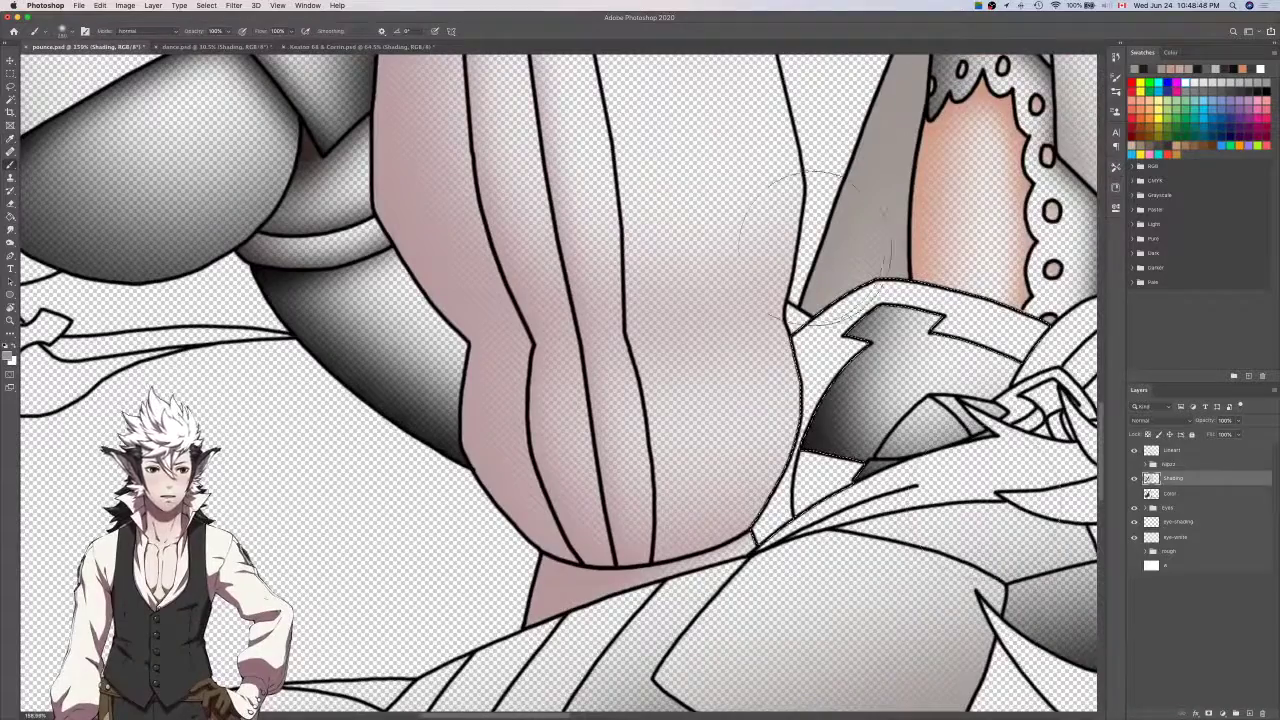
drag(829, 257, 757, 571)
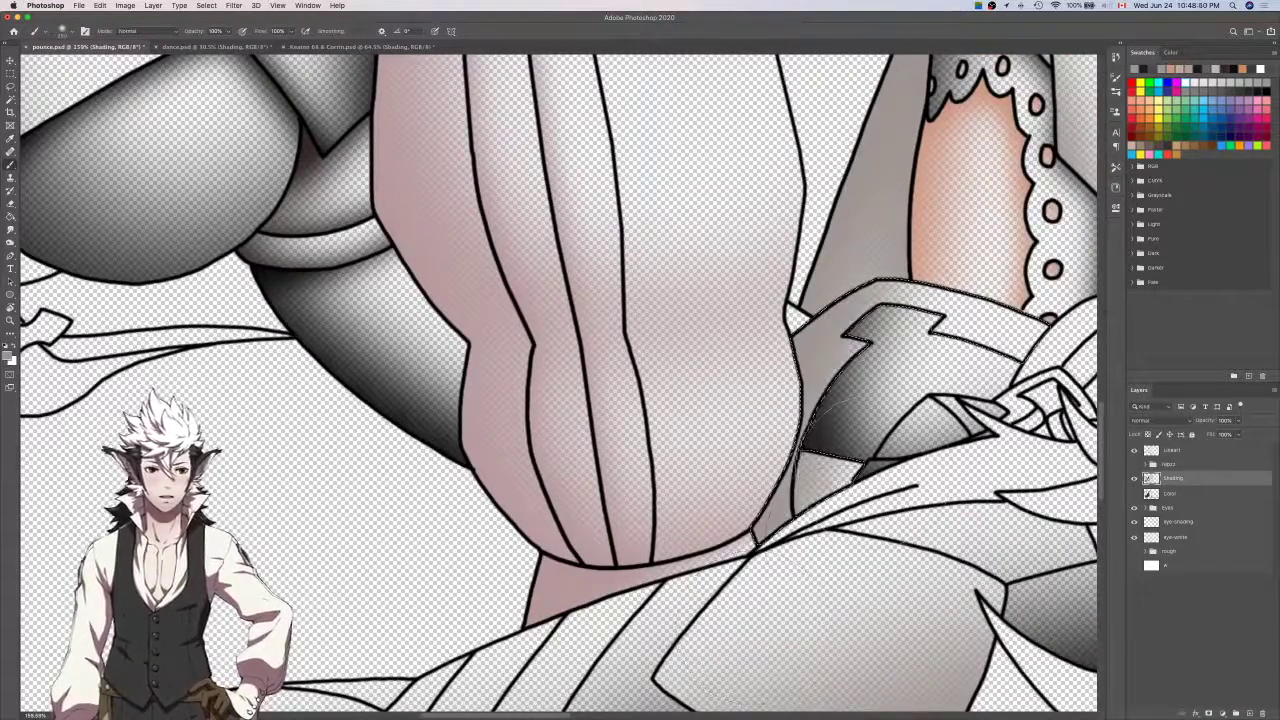
drag(826, 477, 866, 569)
click(1134, 493)
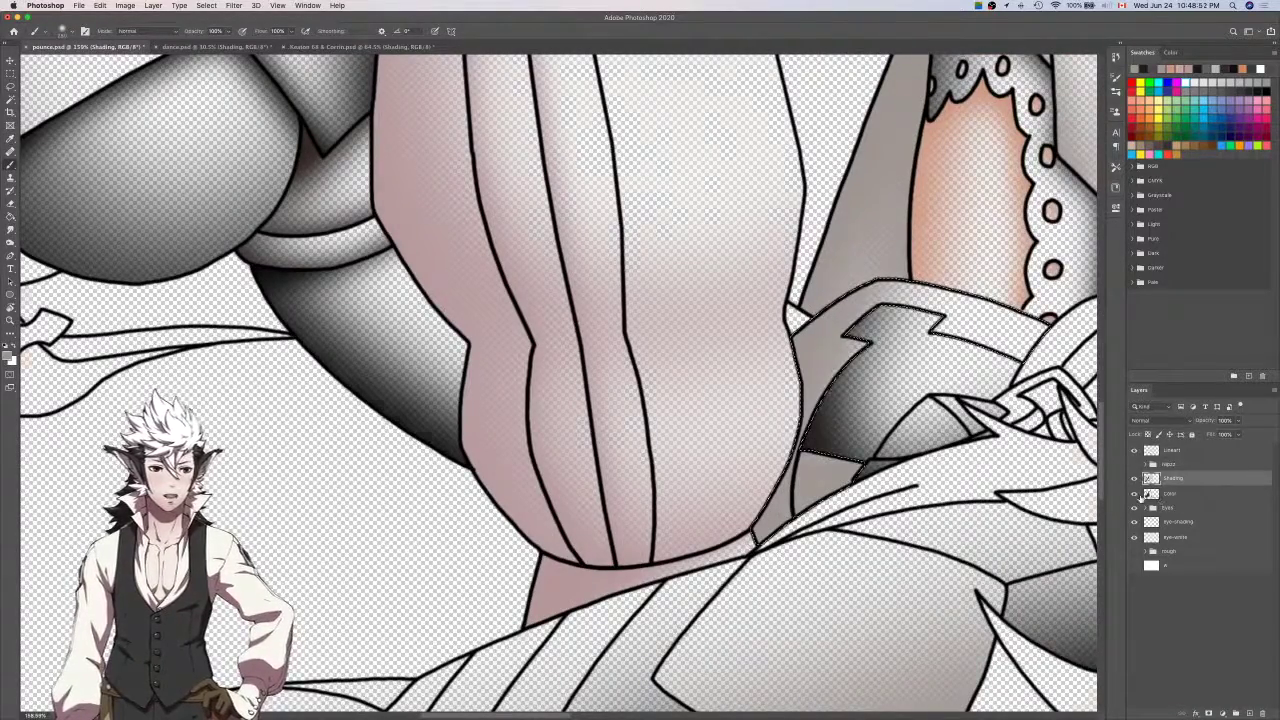
scroll(1010, 495, right, 1)
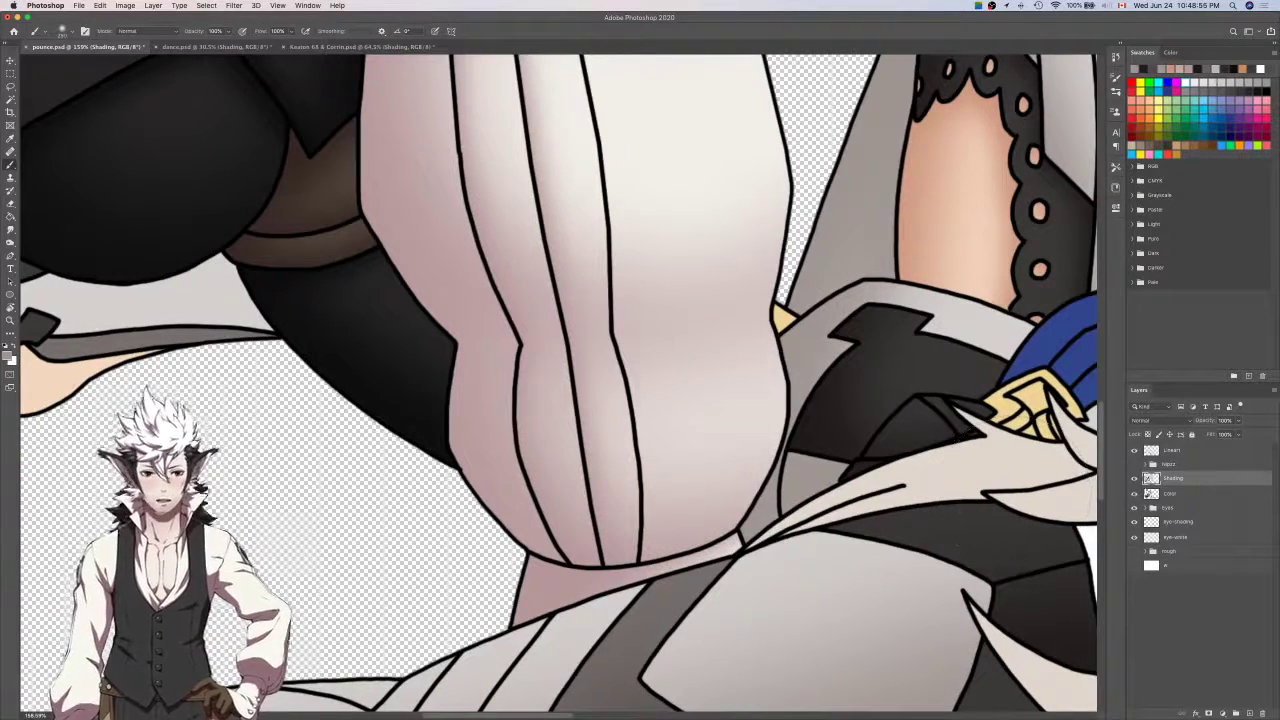
key(super+s)
scroll(857, 460, left, 5)
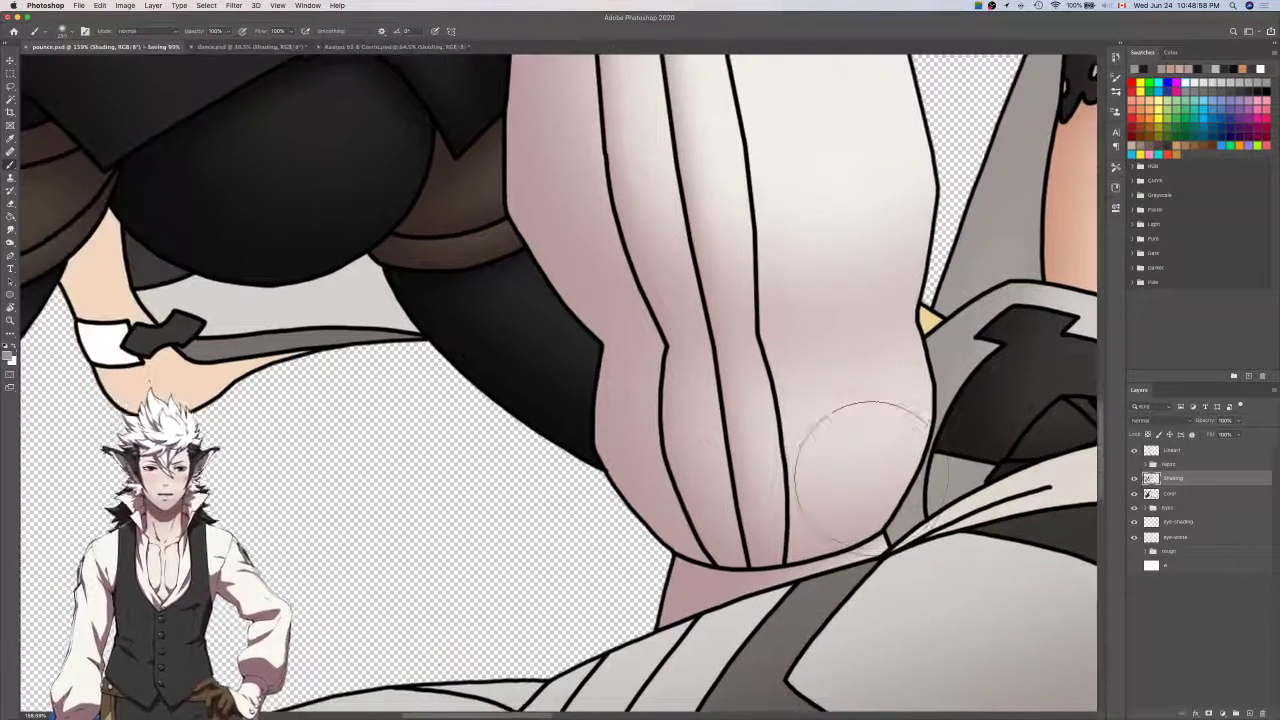
Select the light grey fabric beside the small black bow on the Color layer with the Magic Wand.
scroll(1001, 490, right, 5)
click(1187, 493)
key(w)
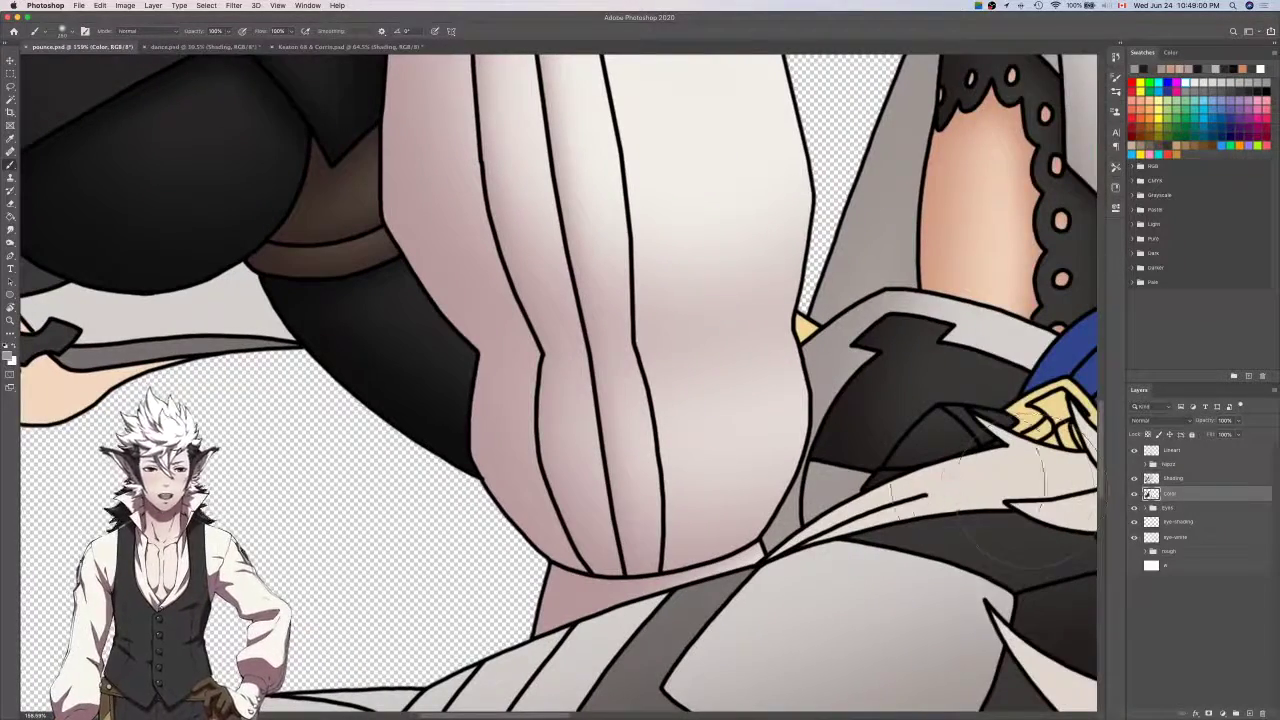
scroll(771, 455, left, 5)
key(i)
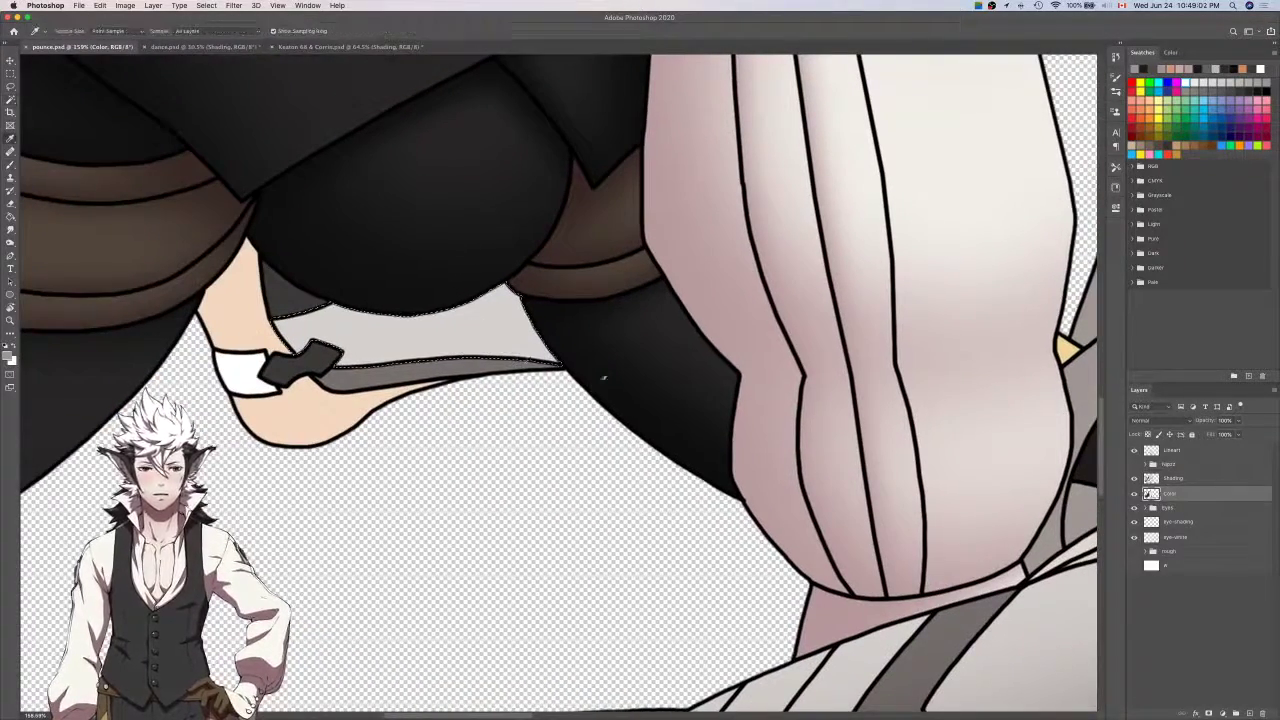
Hide the Color layer, brush grey shading over the selected light grey fabric on the Shading layer, and show the Color layer again.
click(1134, 493)
click(1182, 480)
scroll(857, 502, left, 5)
key(b)
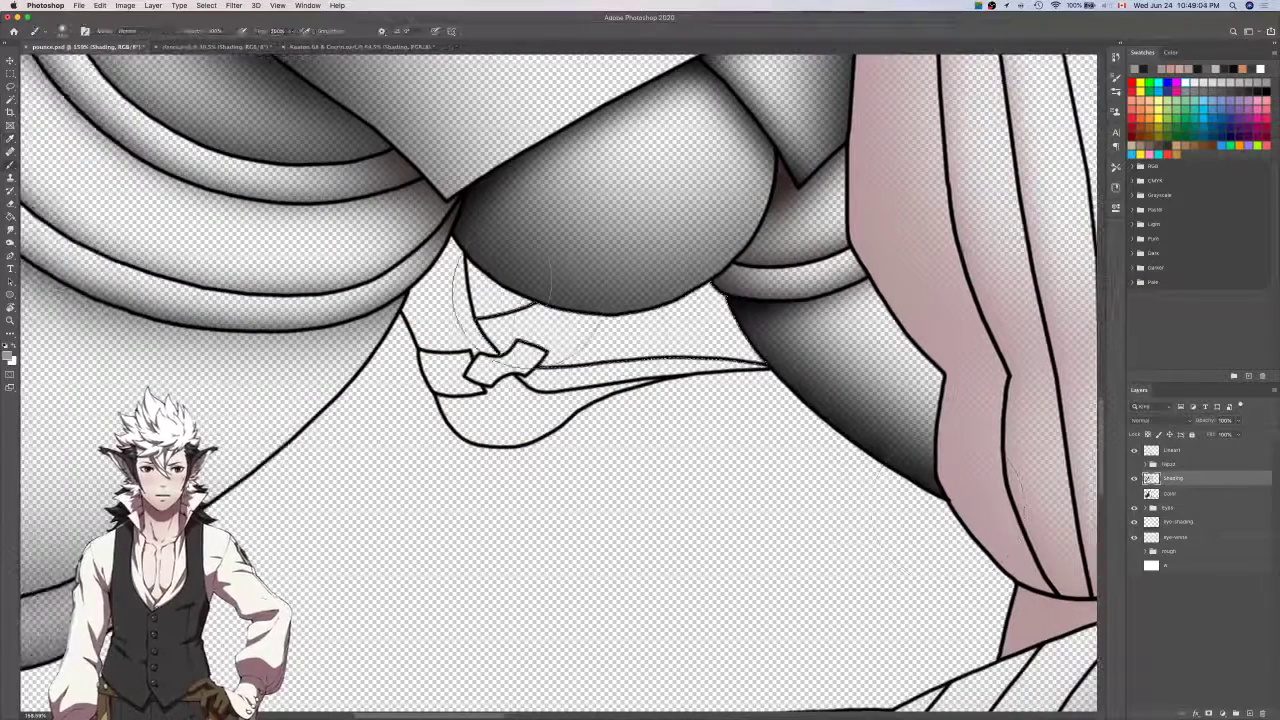
drag(525, 298, 840, 270)
mouse_move(952, 288)
mouse_down()
mouse_move(858, 352)
mouse_move(822, 280)
mouse_move(632, 240)
mouse_up()
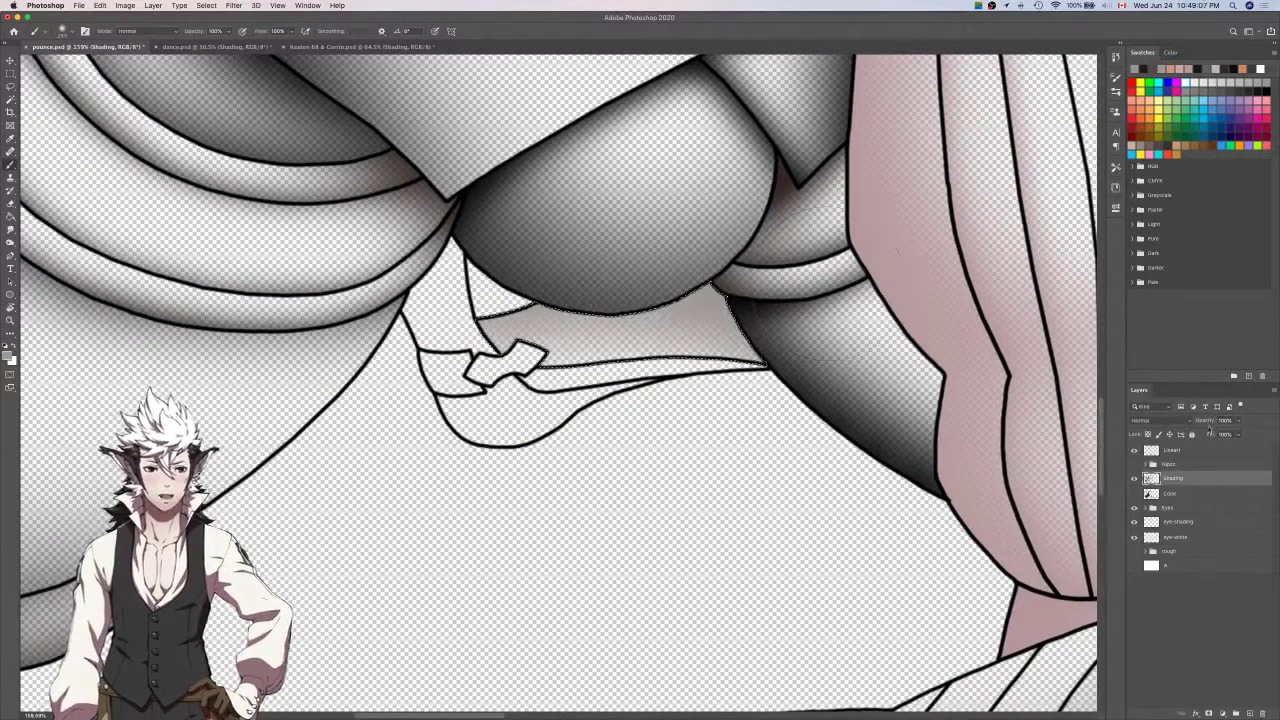
click(1134, 494)
Select the dark grey band along the light grey fabric's lower edge on the Color layer with the Magic Wand.
click(1170, 495)
key(w)
click(667, 371)
key(o)
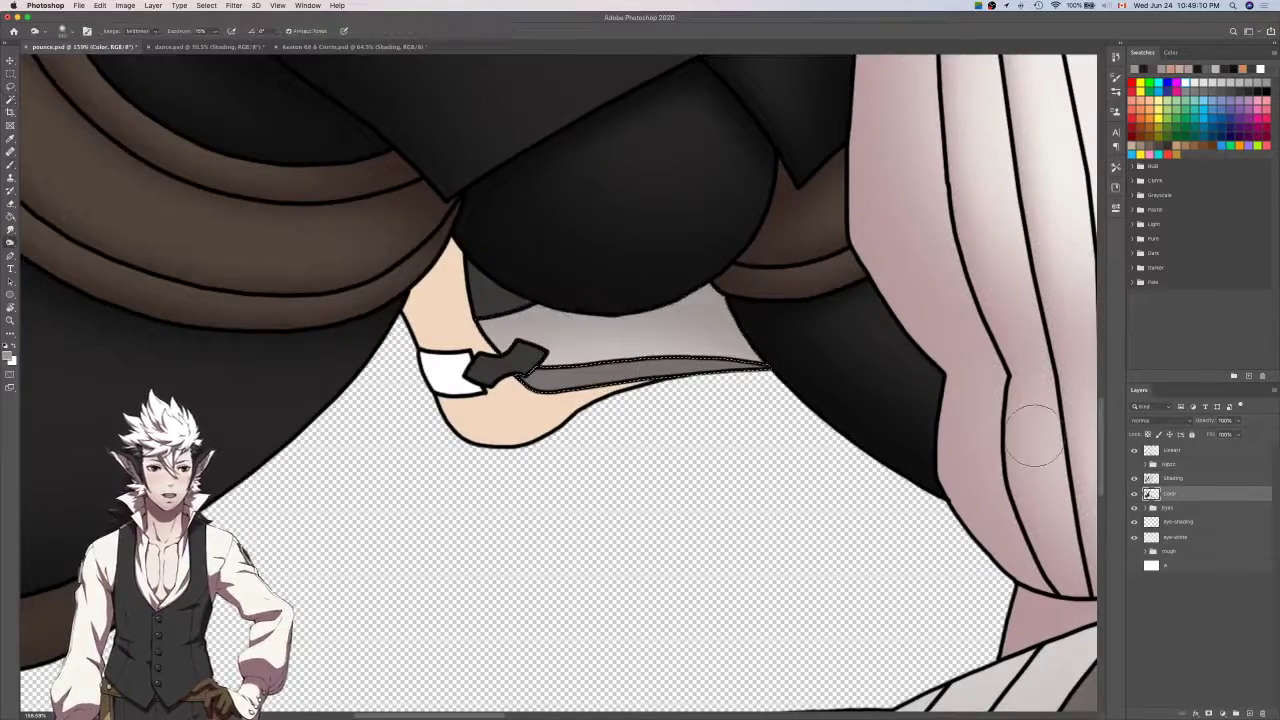
Hide the Color layer, sample the dark grey shading color from the lying character's sleeve, and make the Shading layer active.
key(i)
click(1134, 493)
scroll(692, 257, down, 3)
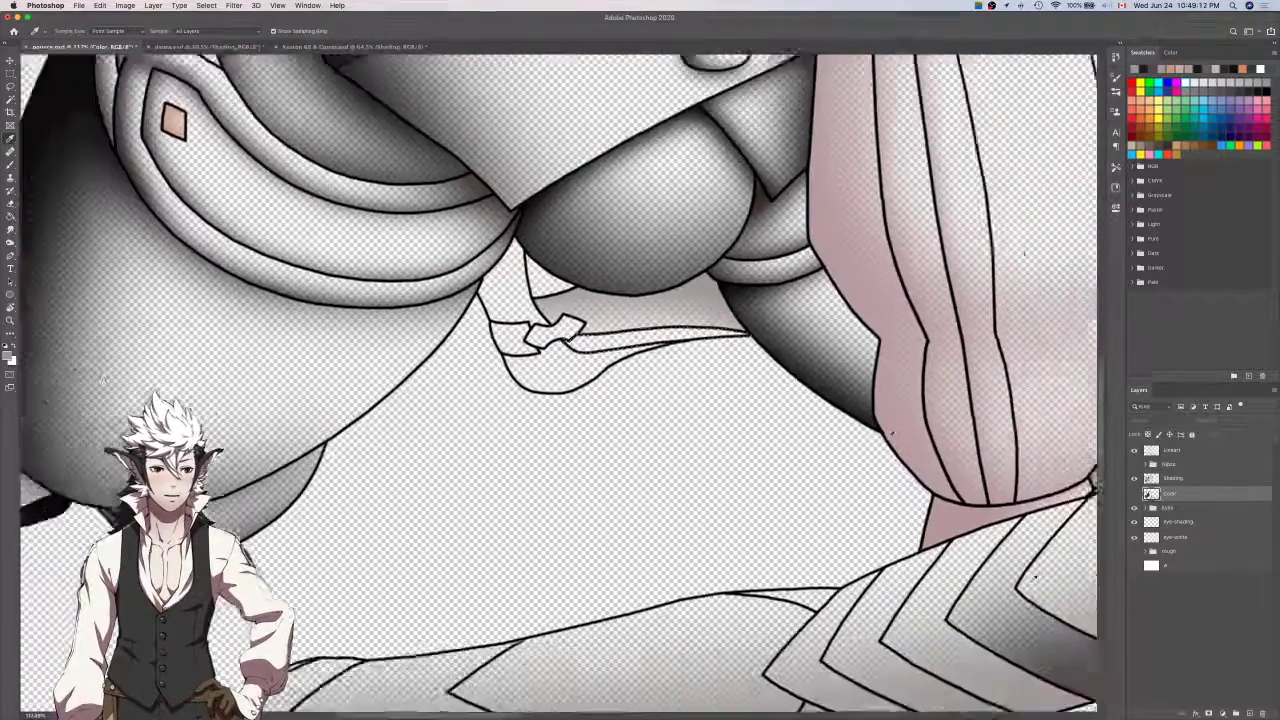
drag(692, 257, 558, 138)
click(945, 553)
click(1190, 478)
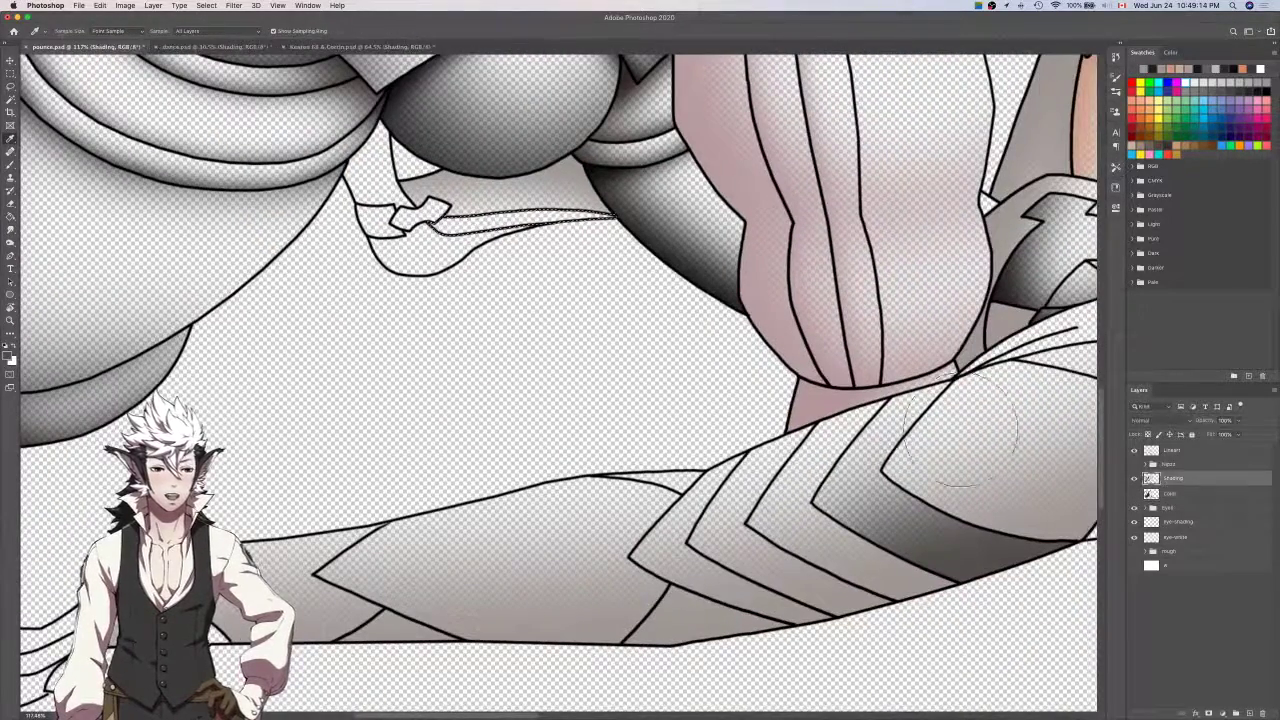
Brush dark grey shading over the selected band on the Shading layer and show the Color layer again.
key(b)
scroll(850, 375, up, 3)
scroll(850, 375, left, 5)
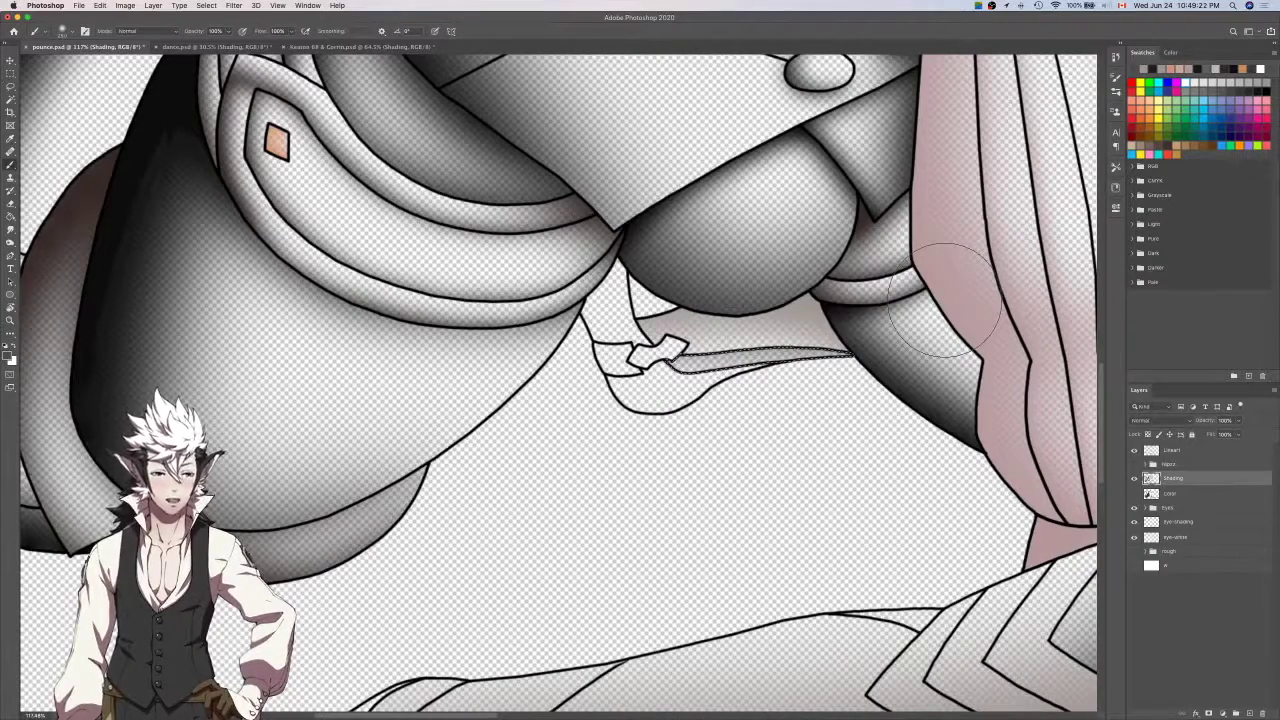
scroll(945, 300, up, 2)
scroll(945, 300, left, 1)
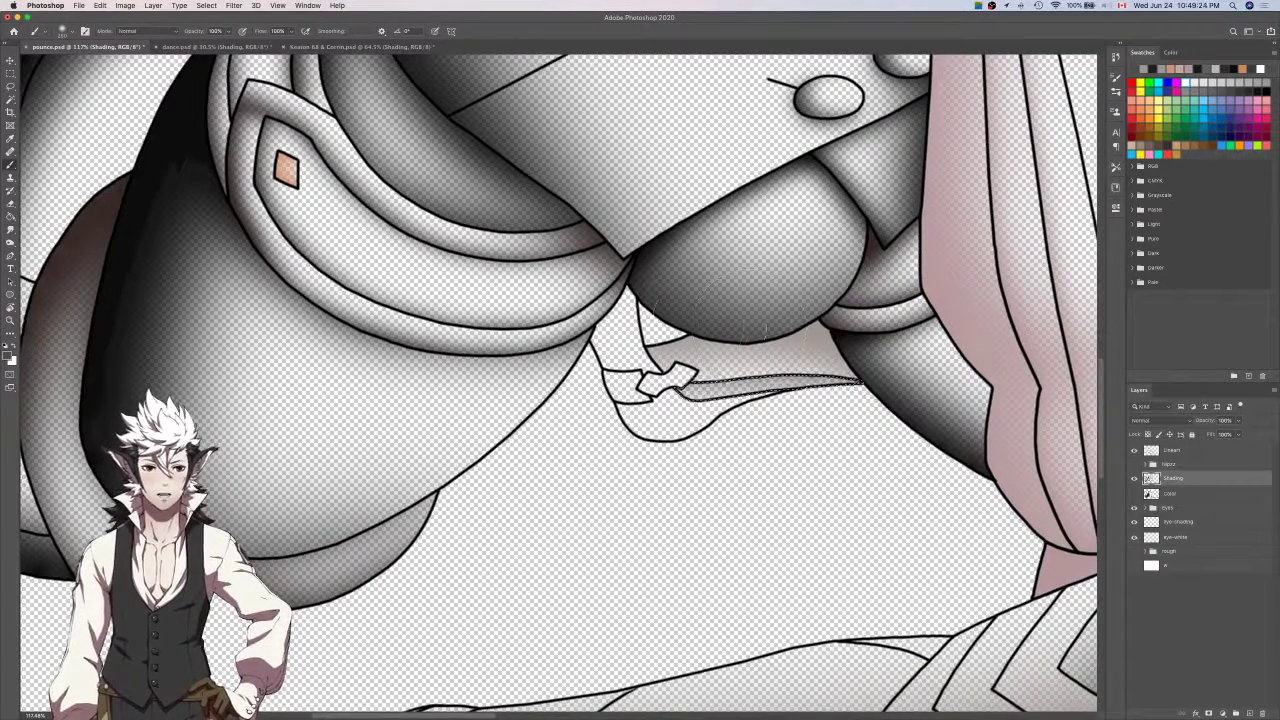
click(1134, 494)
Select the dark triangular patch above the small black bow on the Color layer and sample the dark shading color from the chest panel.
click(1171, 496)
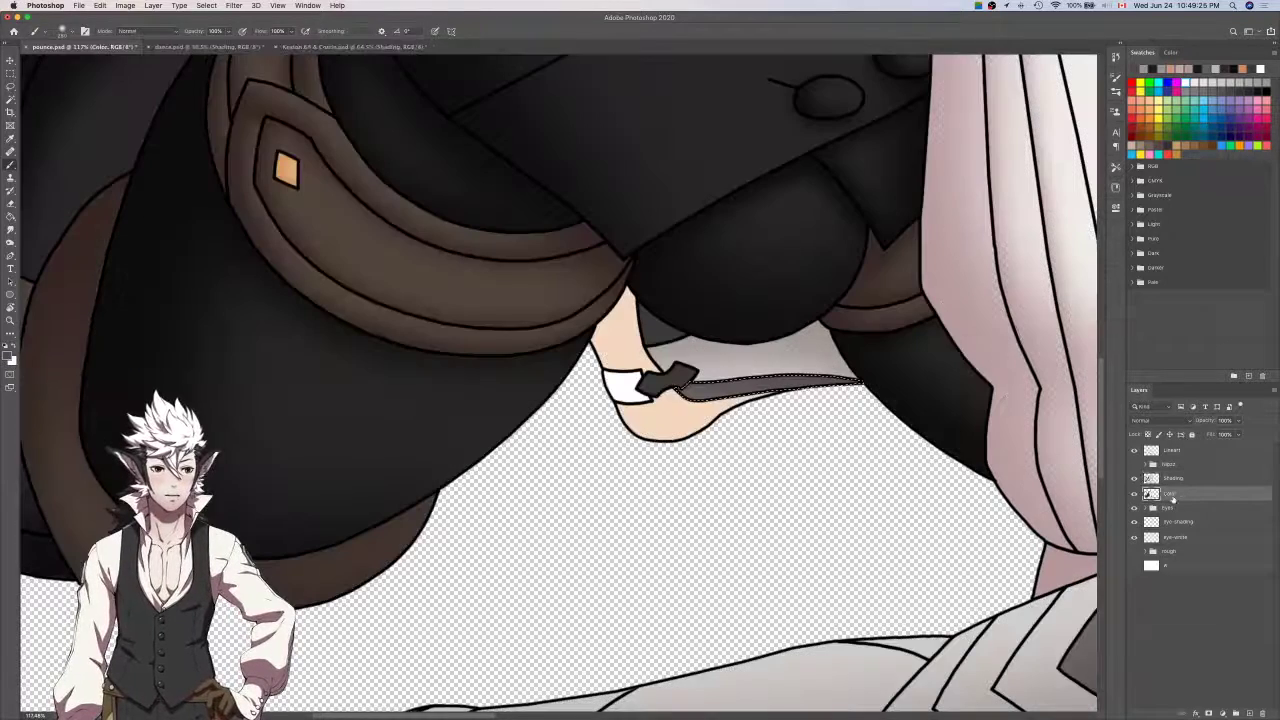
key(w)
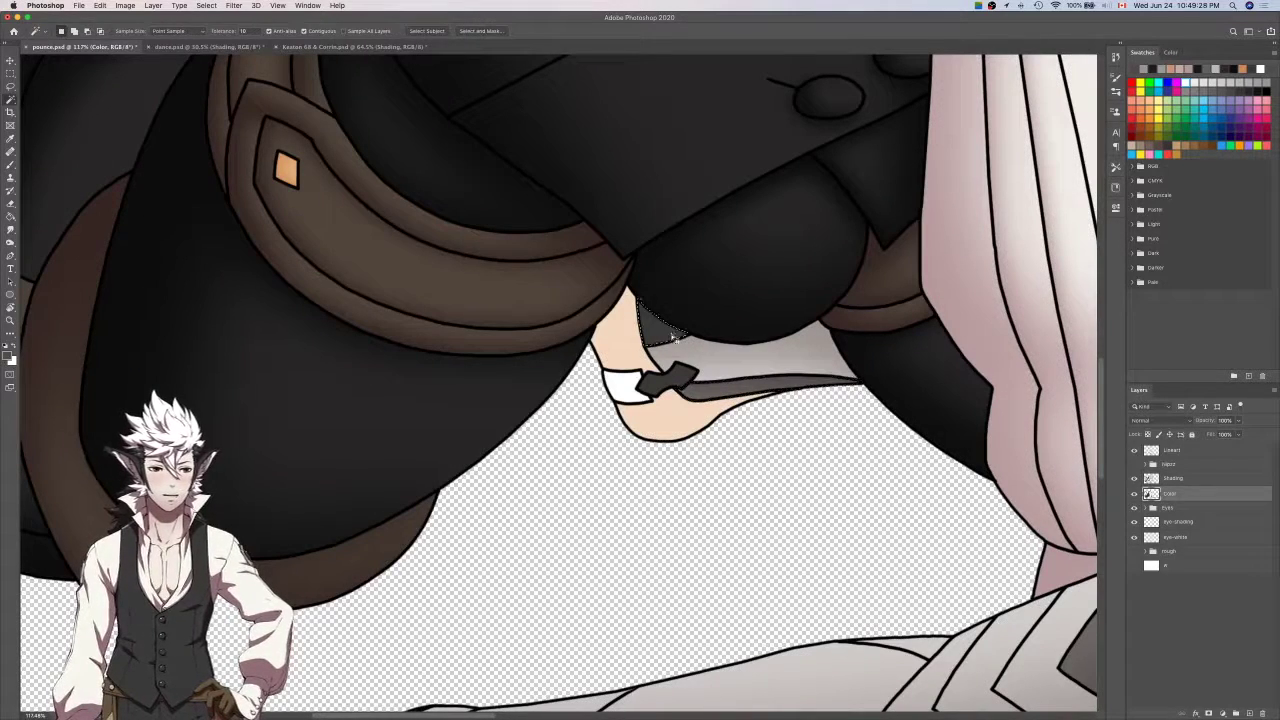
key(i)
click(1134, 478)
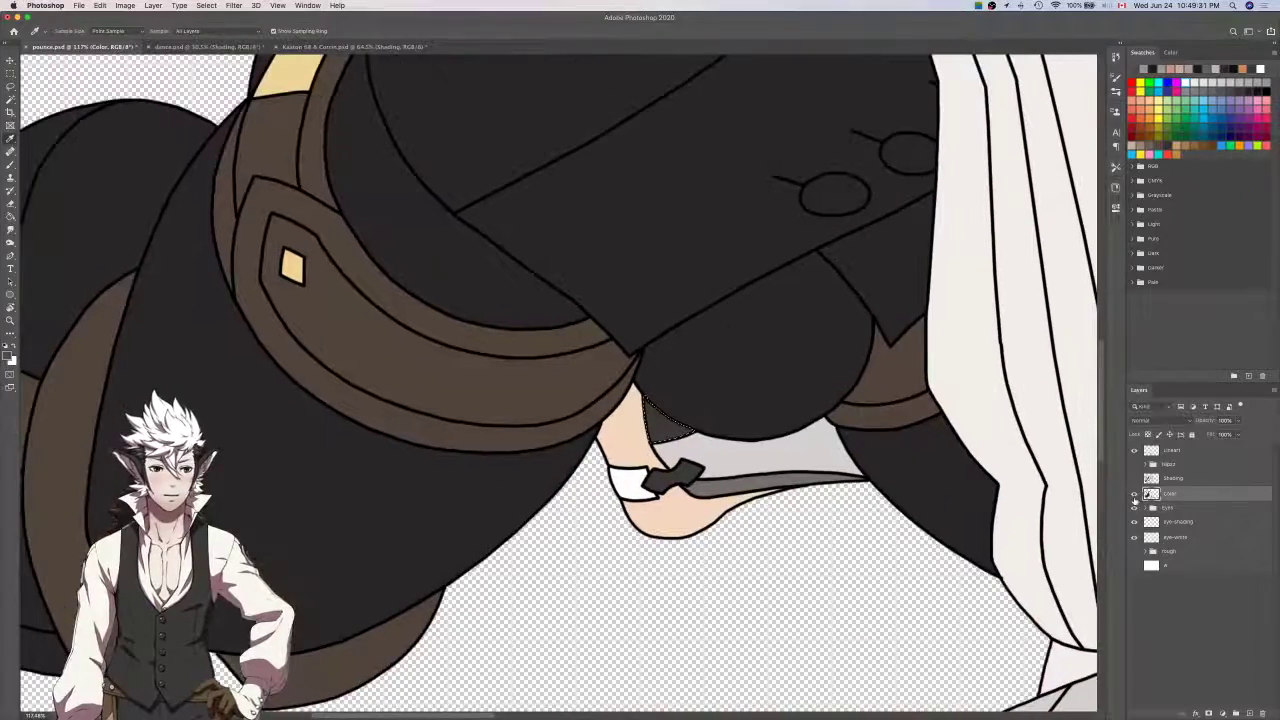
click(1134, 493)
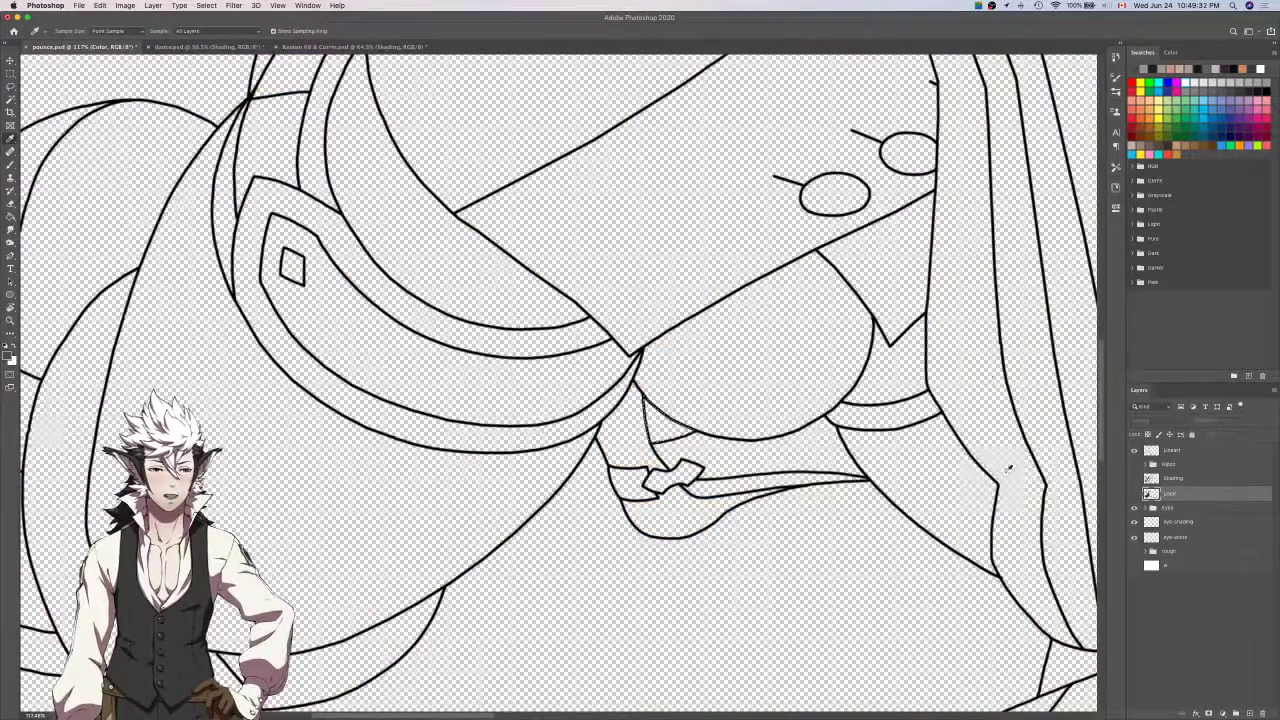
scroll(1008, 468, up, 3)
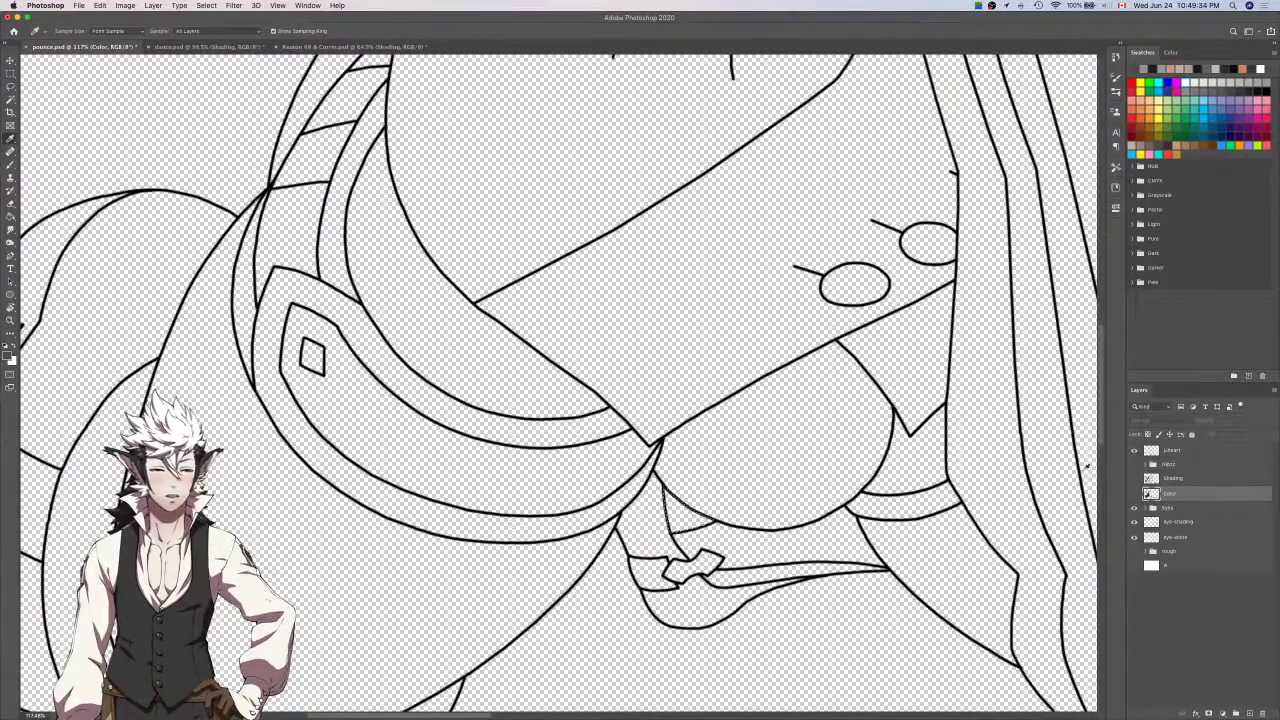
click(1134, 493)
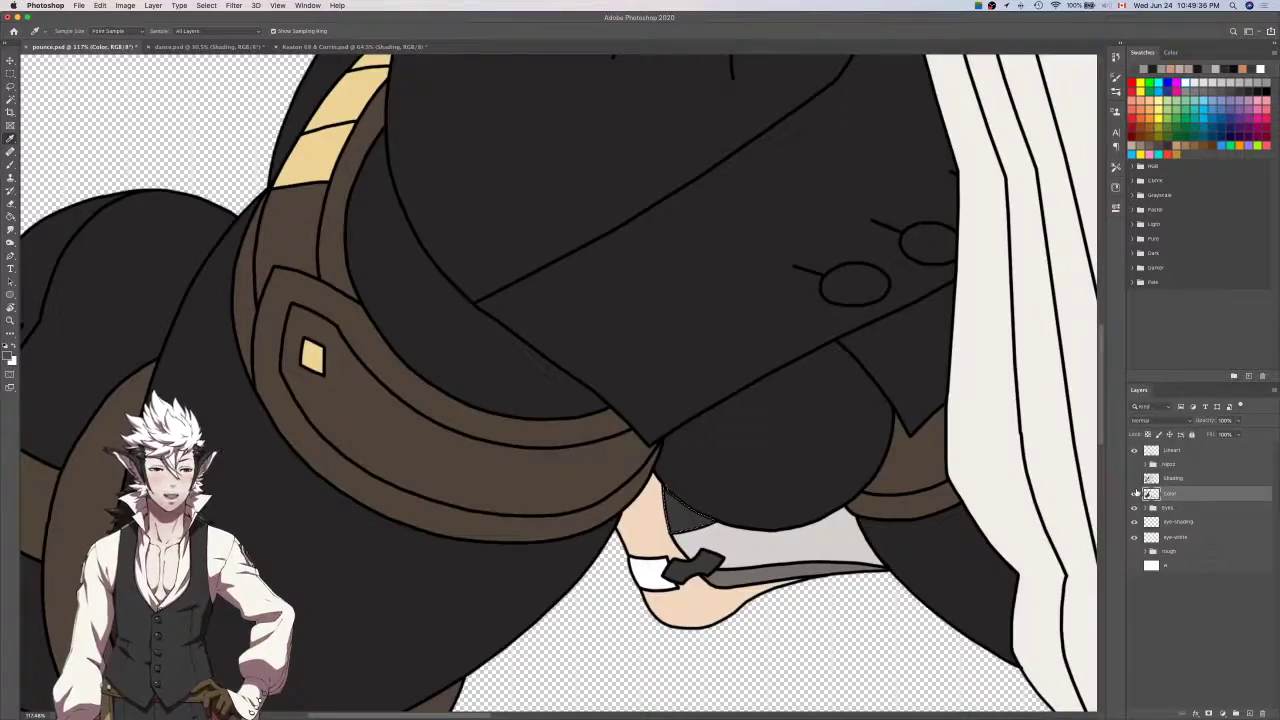
scroll(1040, 487, right, 10)
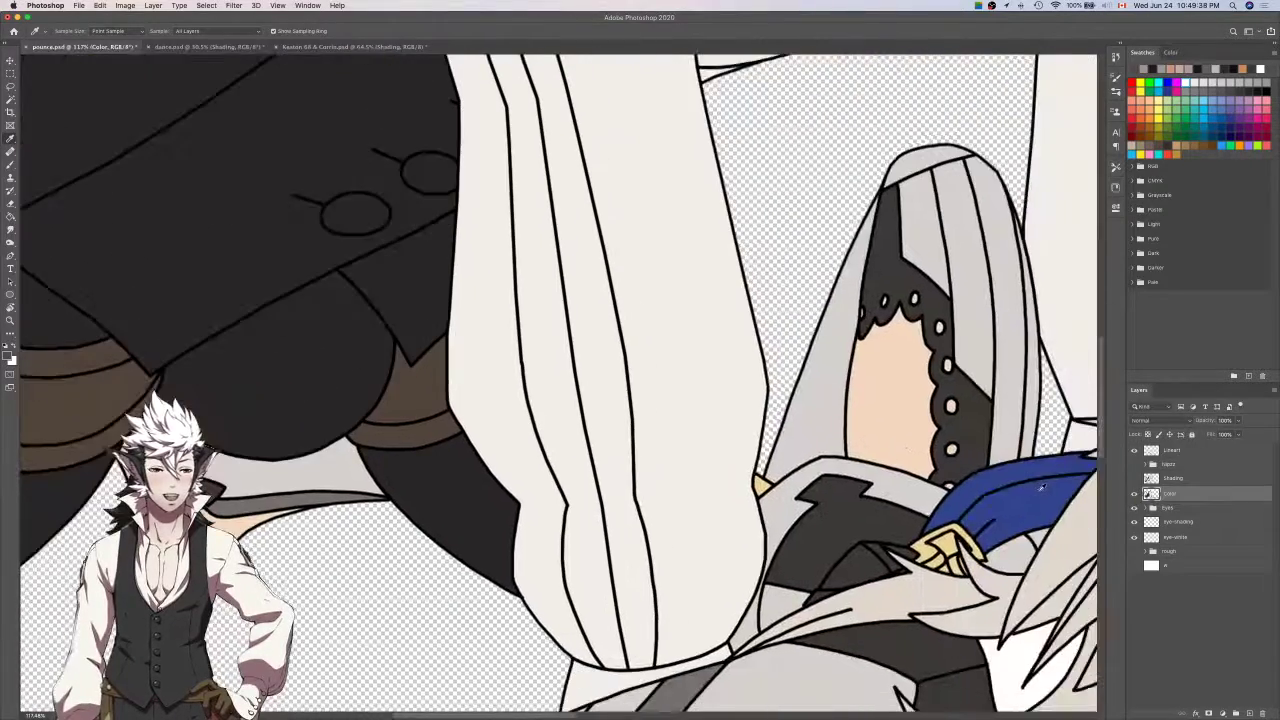
click(1134, 493)
click(1134, 478)
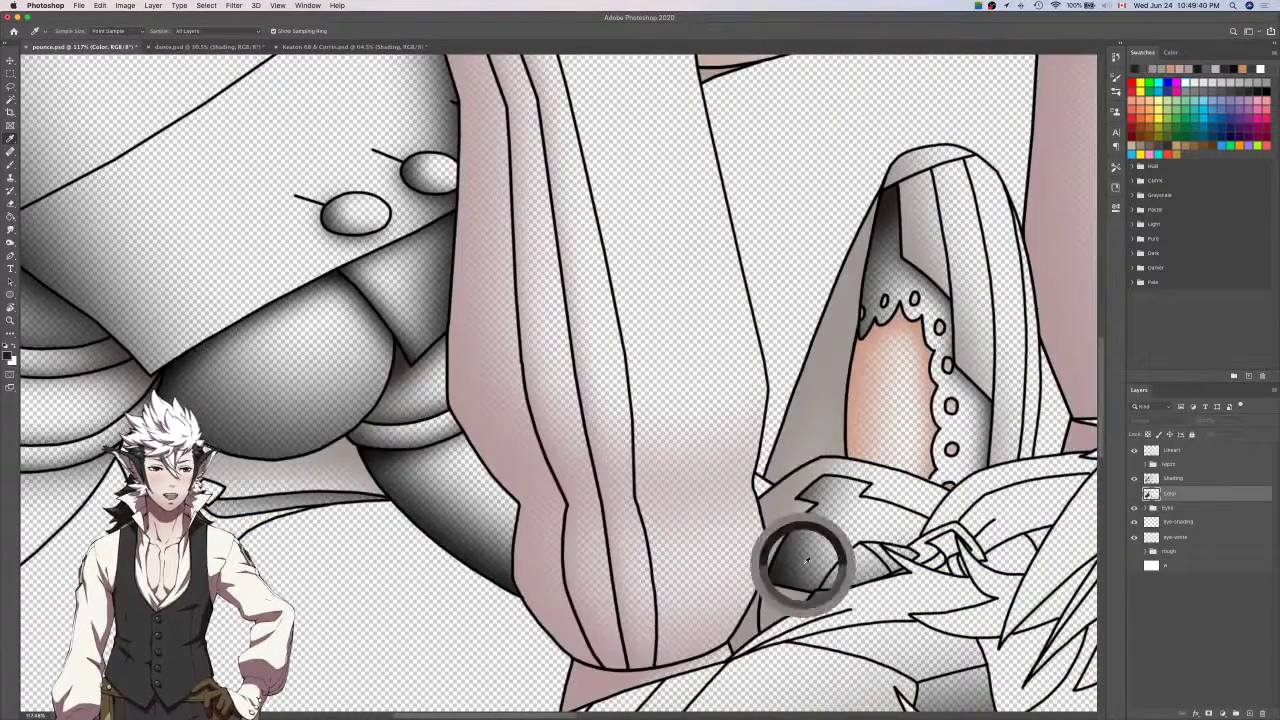
Make the Shading layer active and show the Color layer together with it.
scroll(801, 558, left, 8)
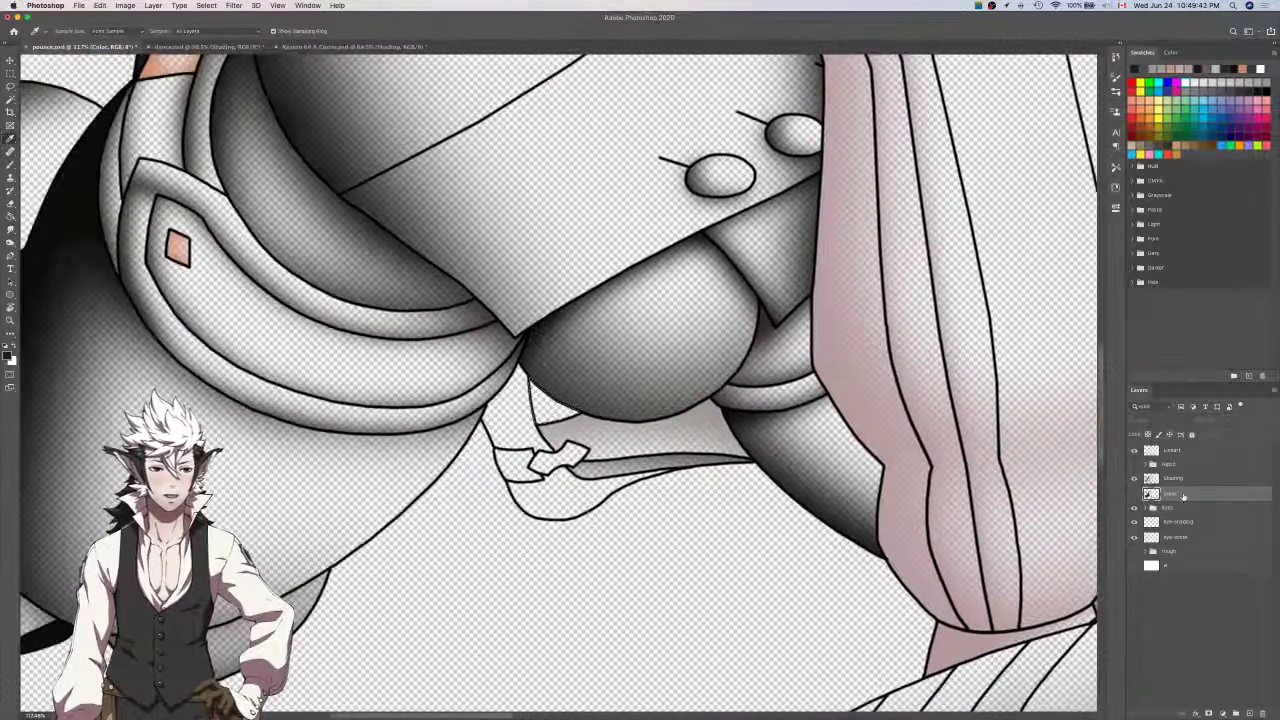
click(1183, 480)
click(1135, 479)
click(1135, 493)
click(1135, 480)
scroll(1018, 485, left, 4)
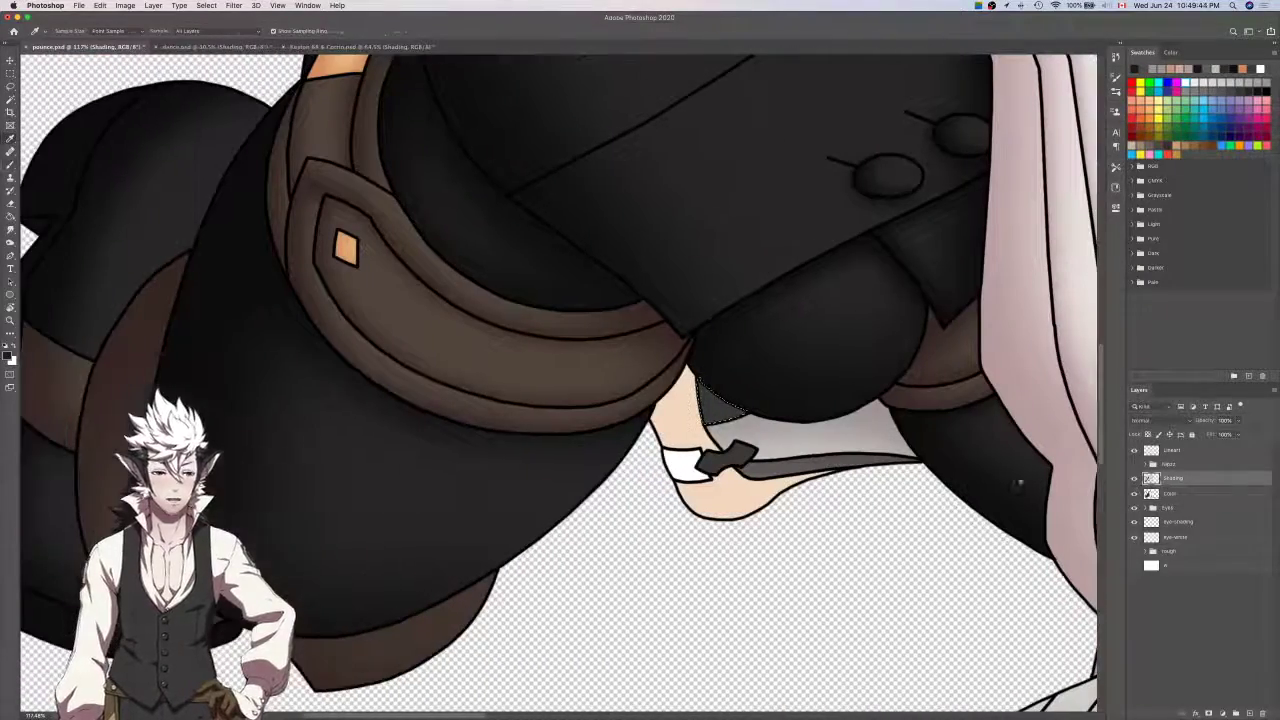
Try brushing the sampled dark shading color over the triangular patch above the small bow, and undo it.
key(b)
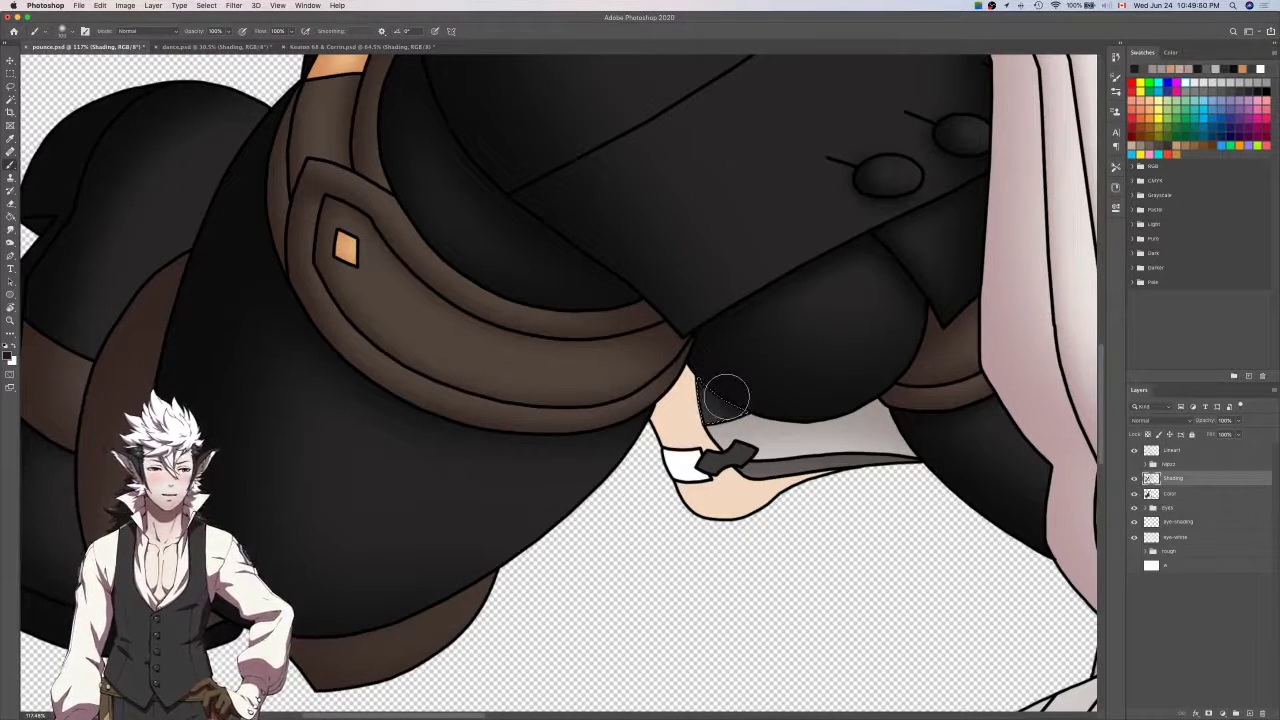
scroll(727, 397, up, 6)
scroll(738, 409, down, 3)
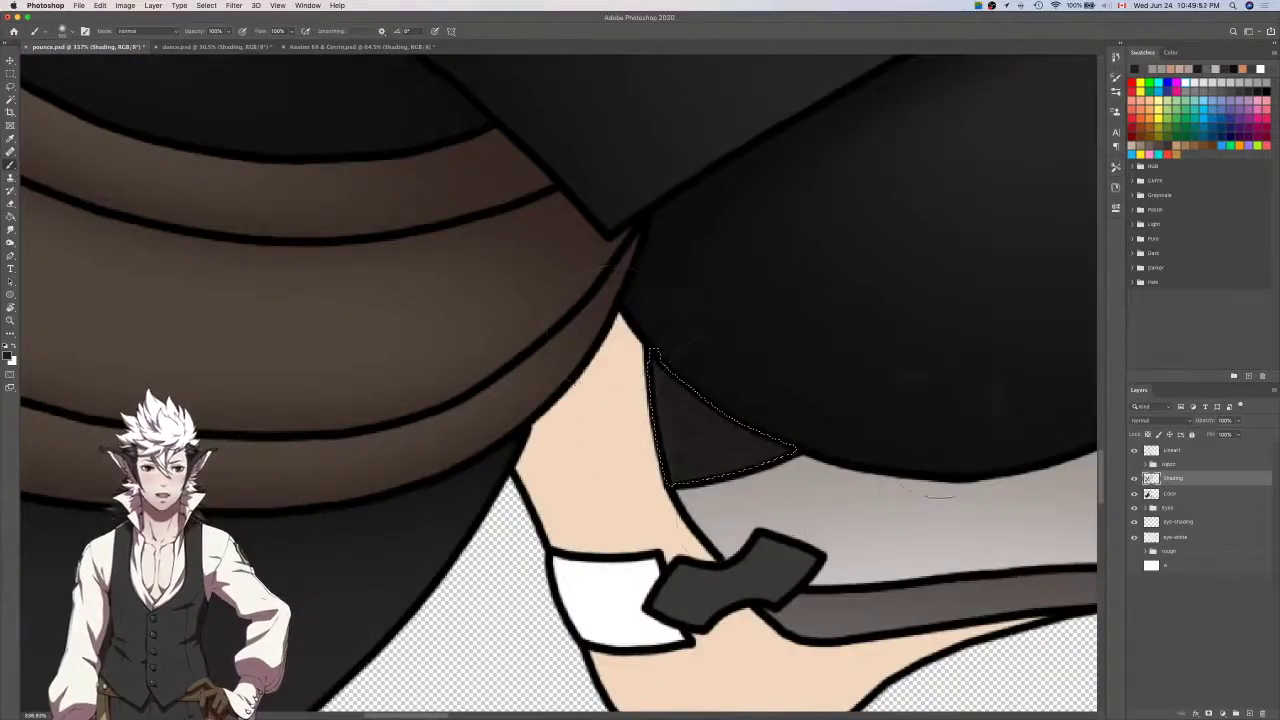
key(super+z)
Hide the Color layer so a different shading color can be looked for on the Shading layer.
scroll(790, 481, down, 4)
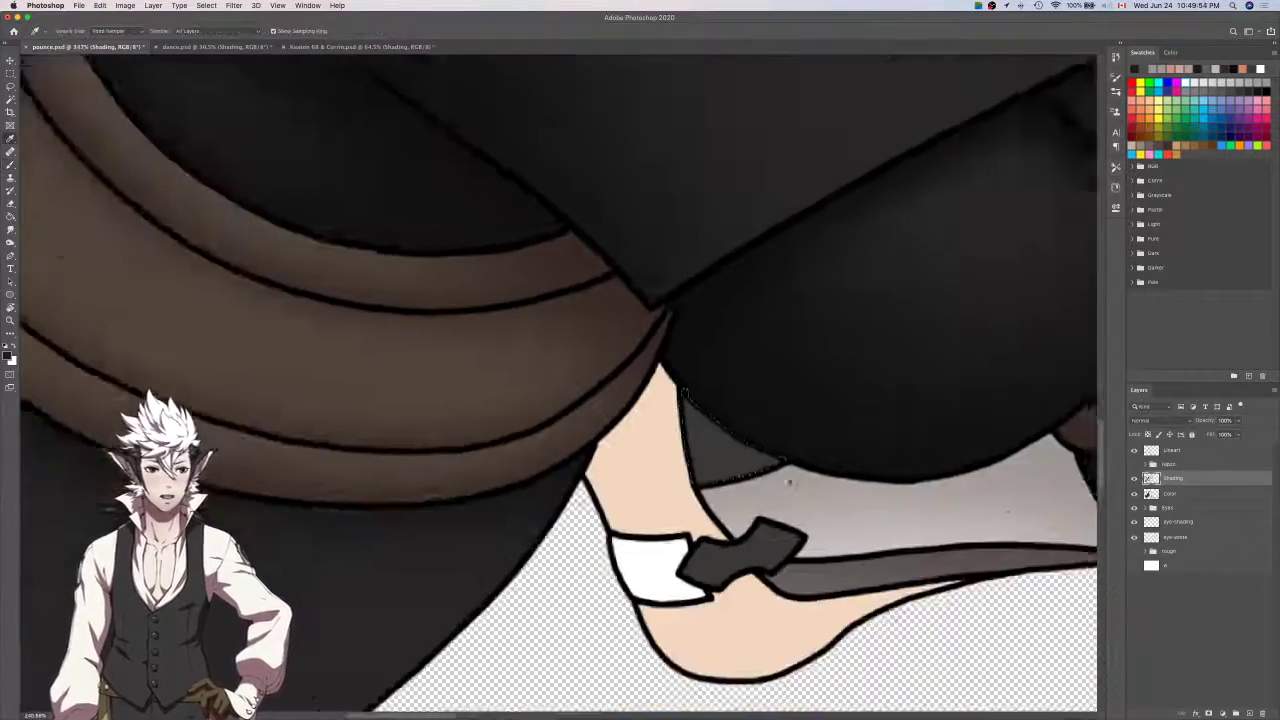
scroll(790, 481, right, 5)
click(1134, 494)
scroll(980, 505, down, 6)
scroll(984, 503, right, 8)
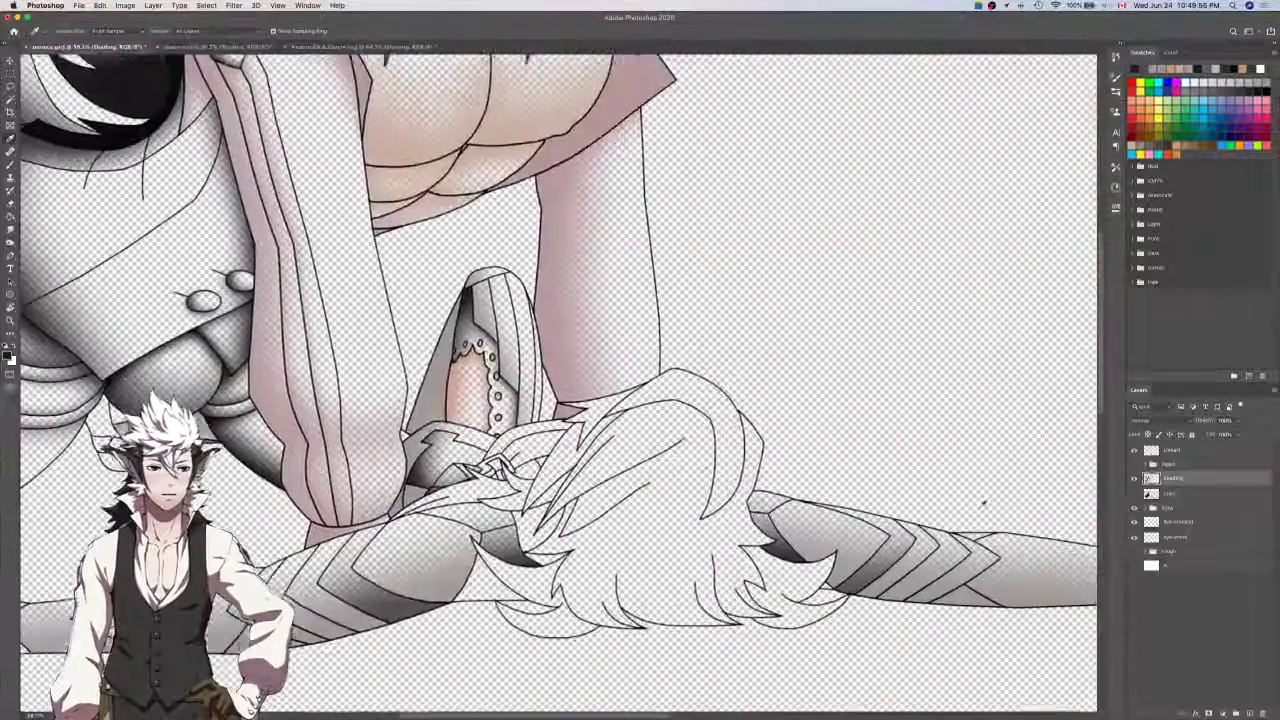
scroll(984, 503, left, 7)
Sample the dark grey shading below the orange ornament in the Keaton and Corrin document, and return to pounce.psd.
key(ctrl+Tab)
scroll(799, 401, right, 4)
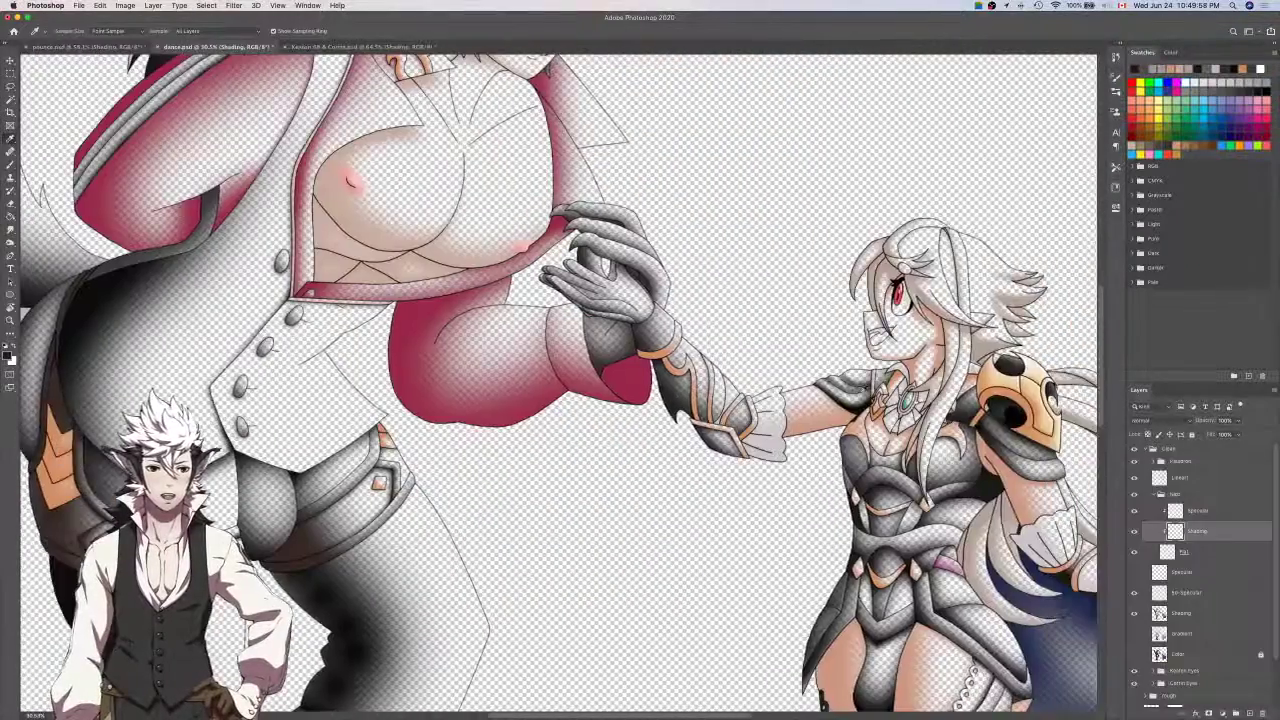
key(ctrl+Tab)
scroll(715, 213, up, 8)
click(771, 337)
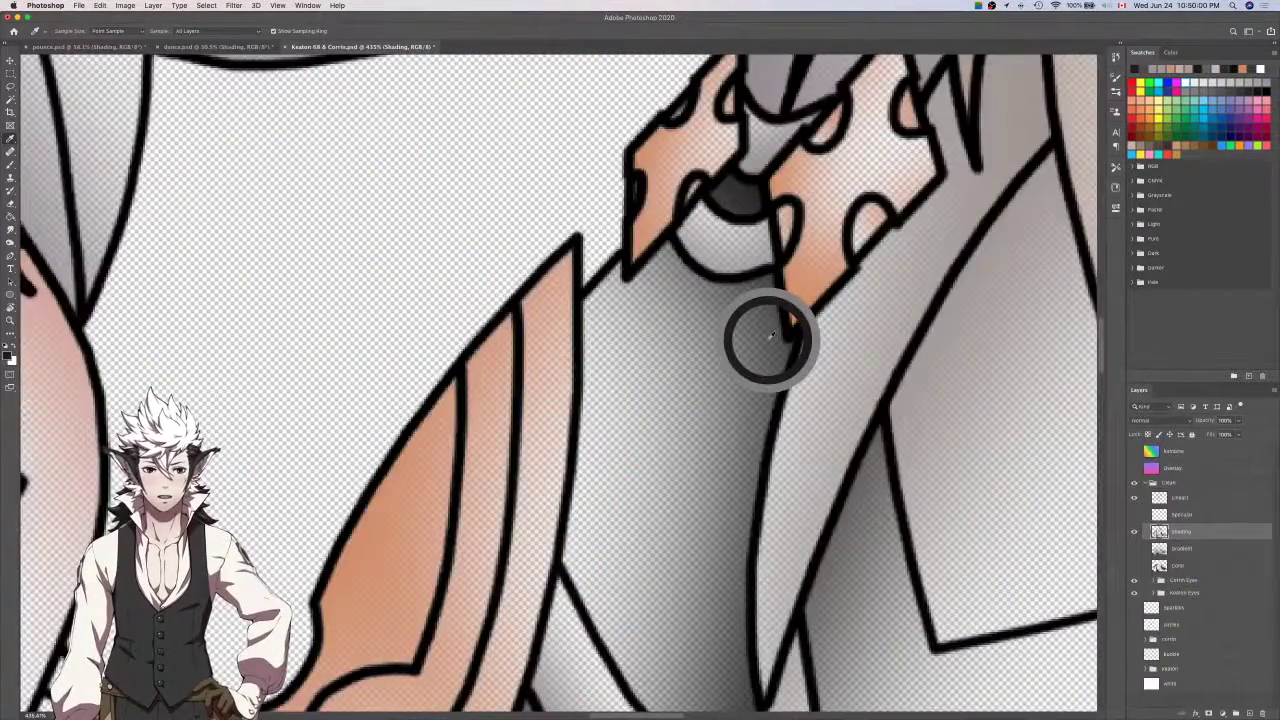
scroll(770, 336, up, 10)
click(770, 336)
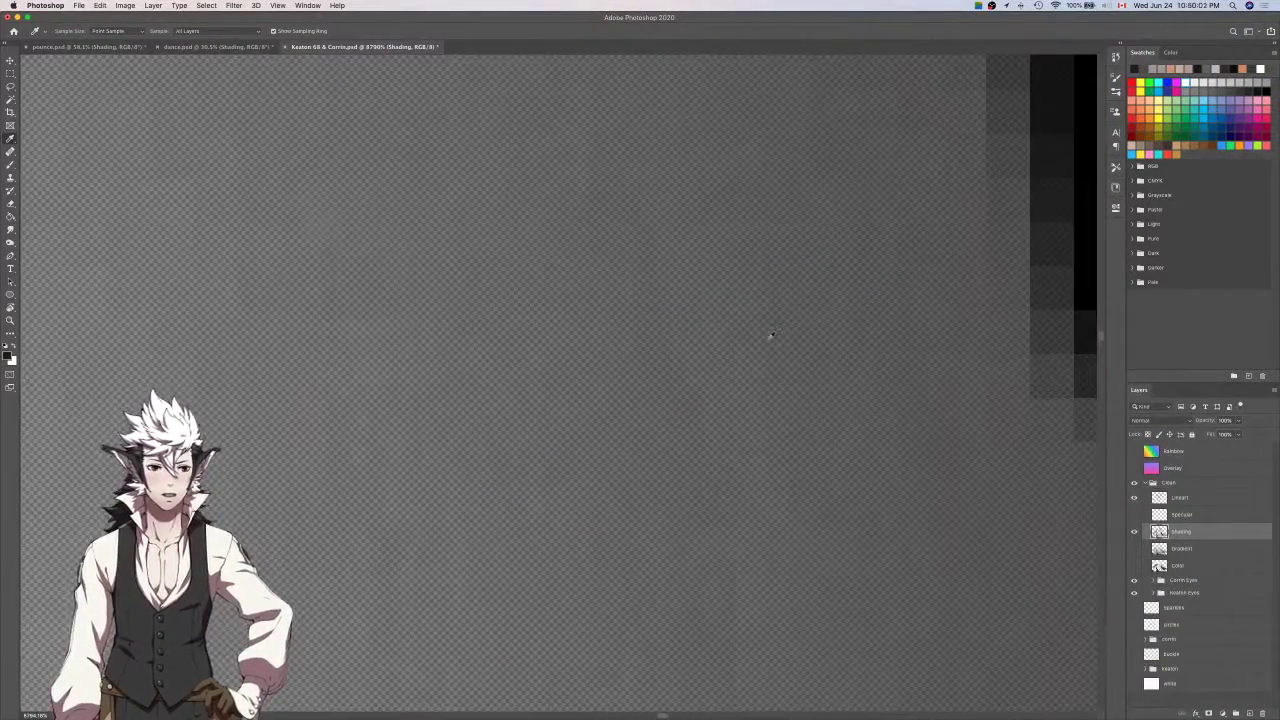
key(ctrl+Tab)
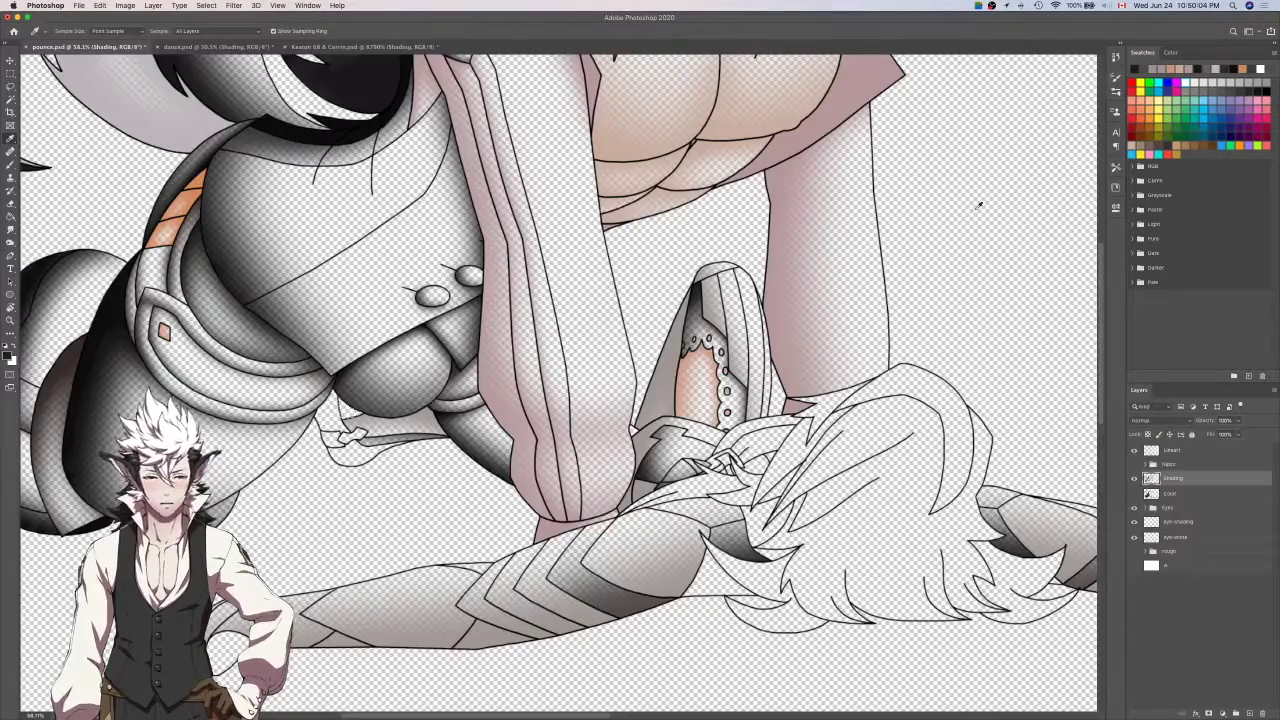
Brush the dark grey shading over the triangular patch above the bow, deselect it, and save pounce.psd.
scroll(873, 262, down, 3)
key(b)
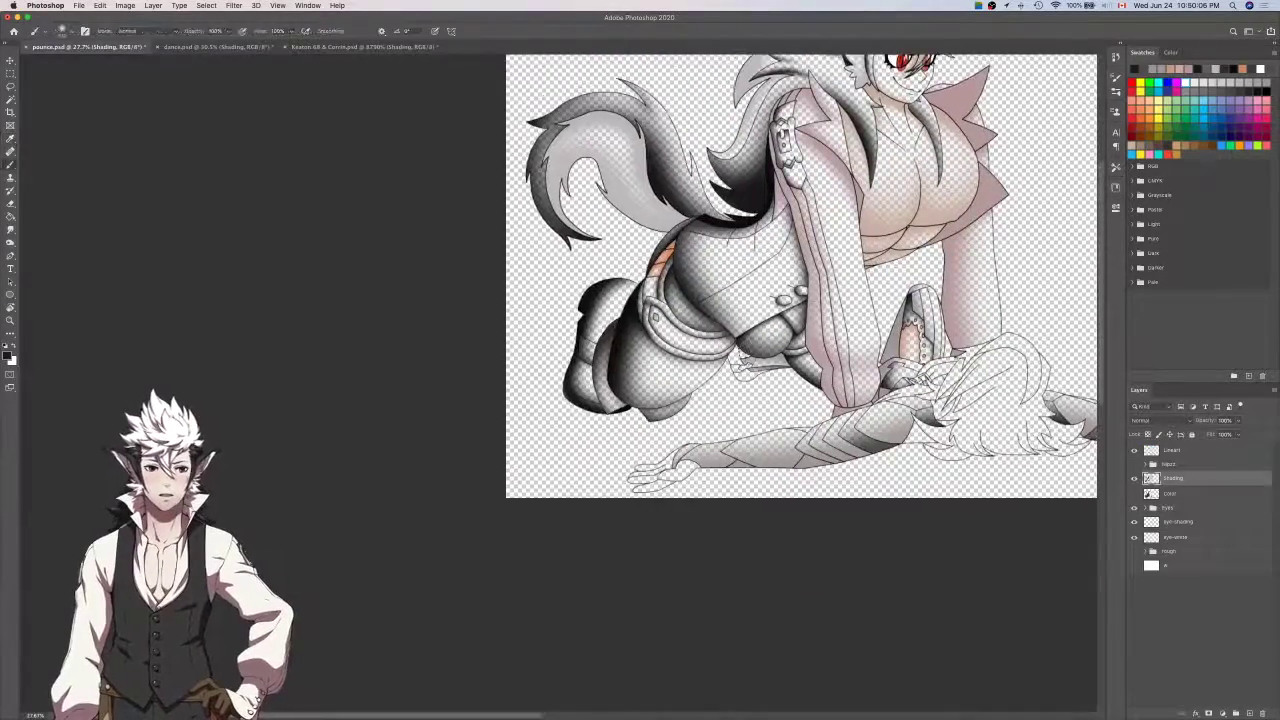
scroll(745, 275, up, 5)
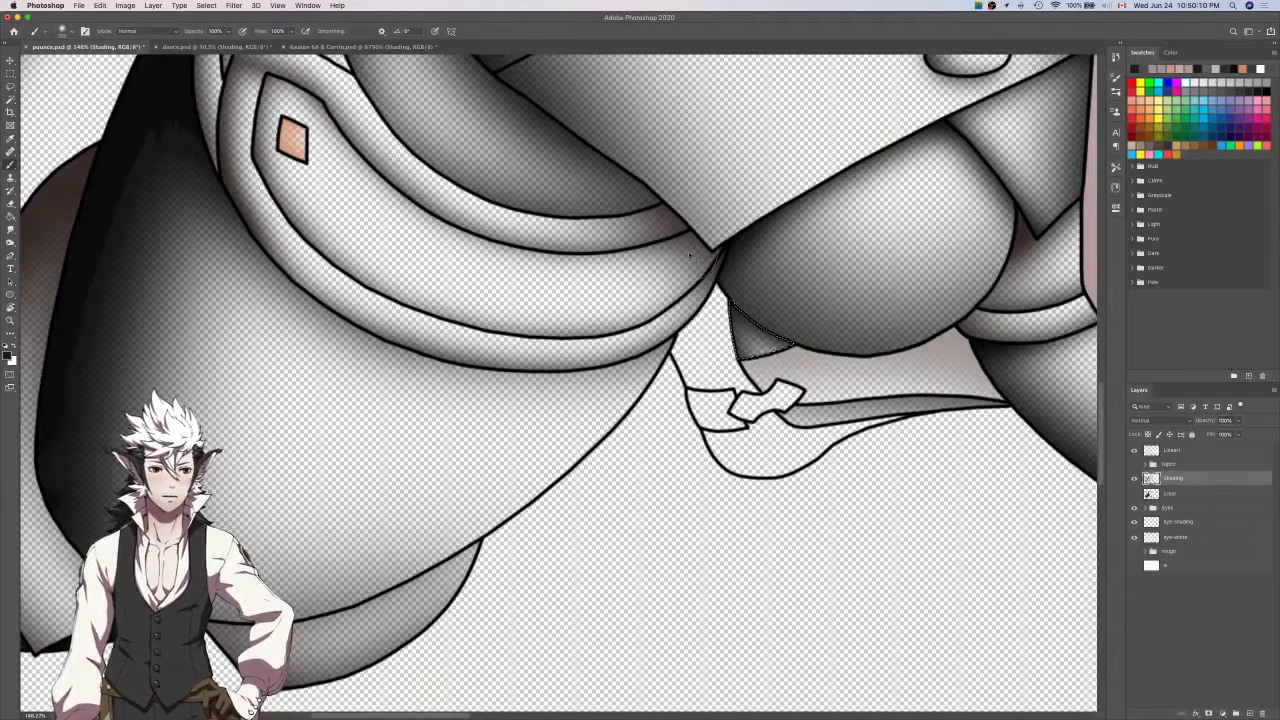
scroll(688, 243, down, 3)
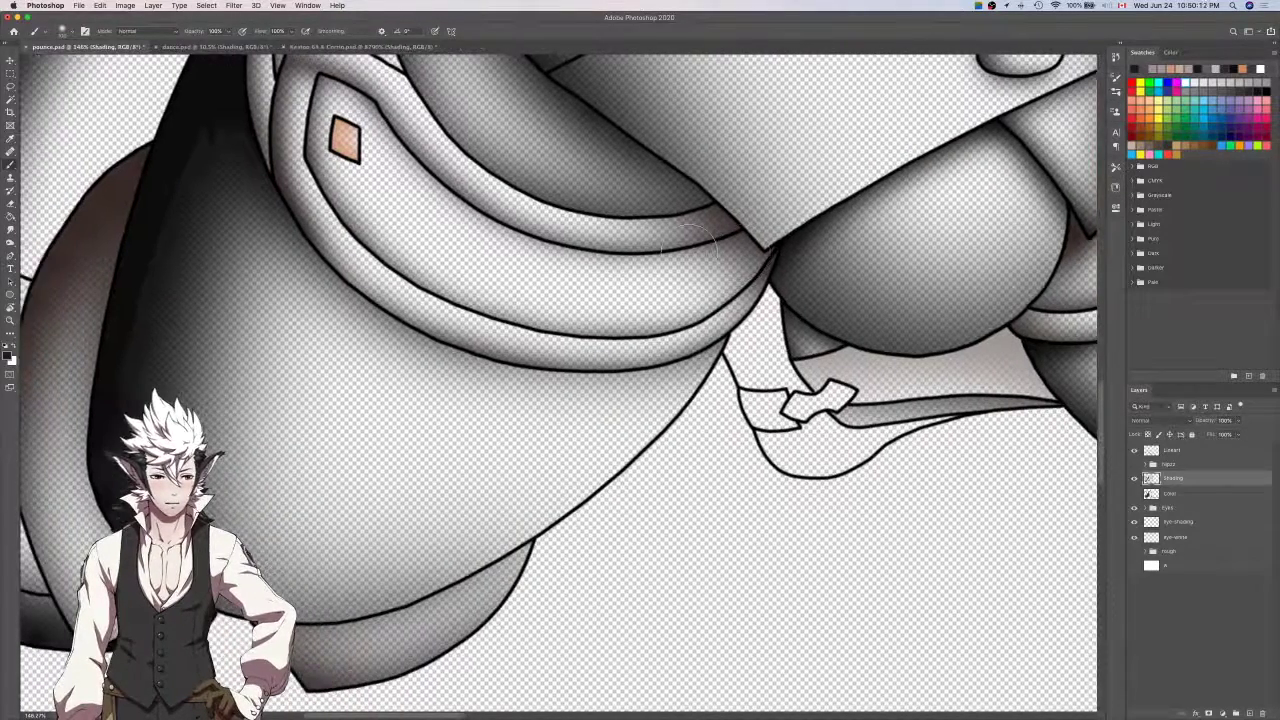
key(super+s)
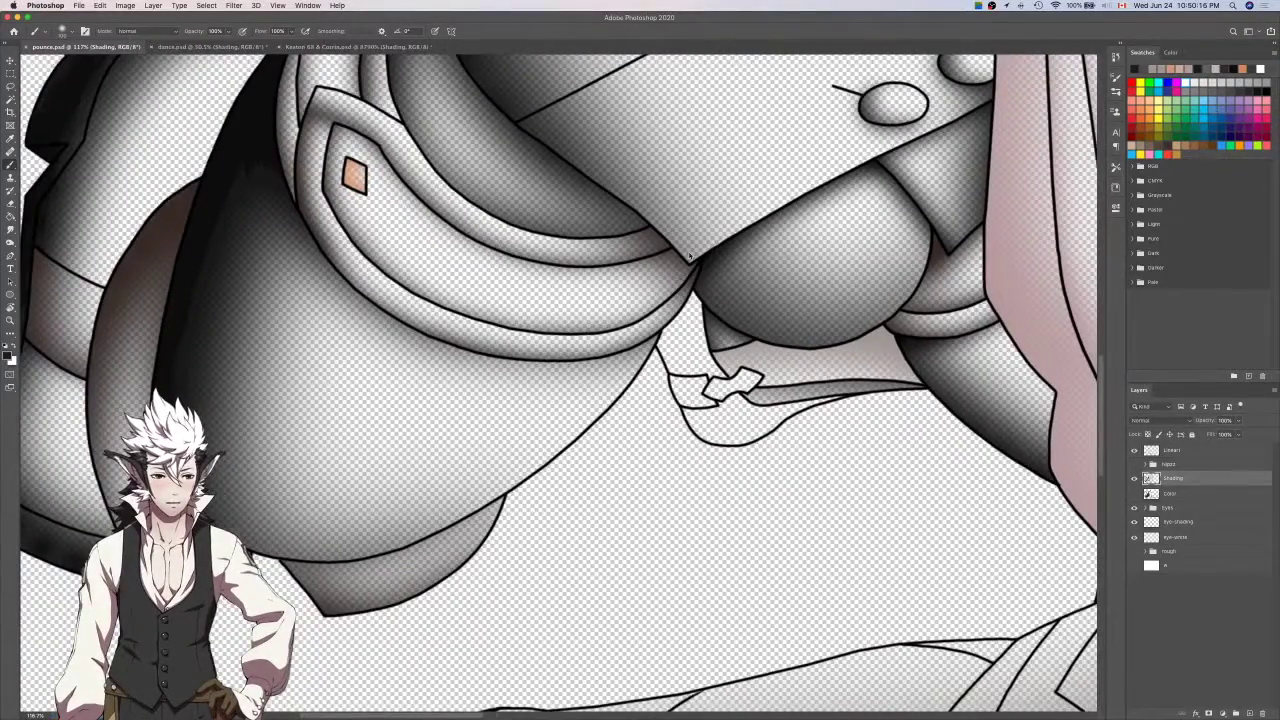
Select the small bow from the Color layer with the Magic Wand and make the Shading layer active again.
scroll(689, 257, down, 3)
scroll(689, 265, right, 5)
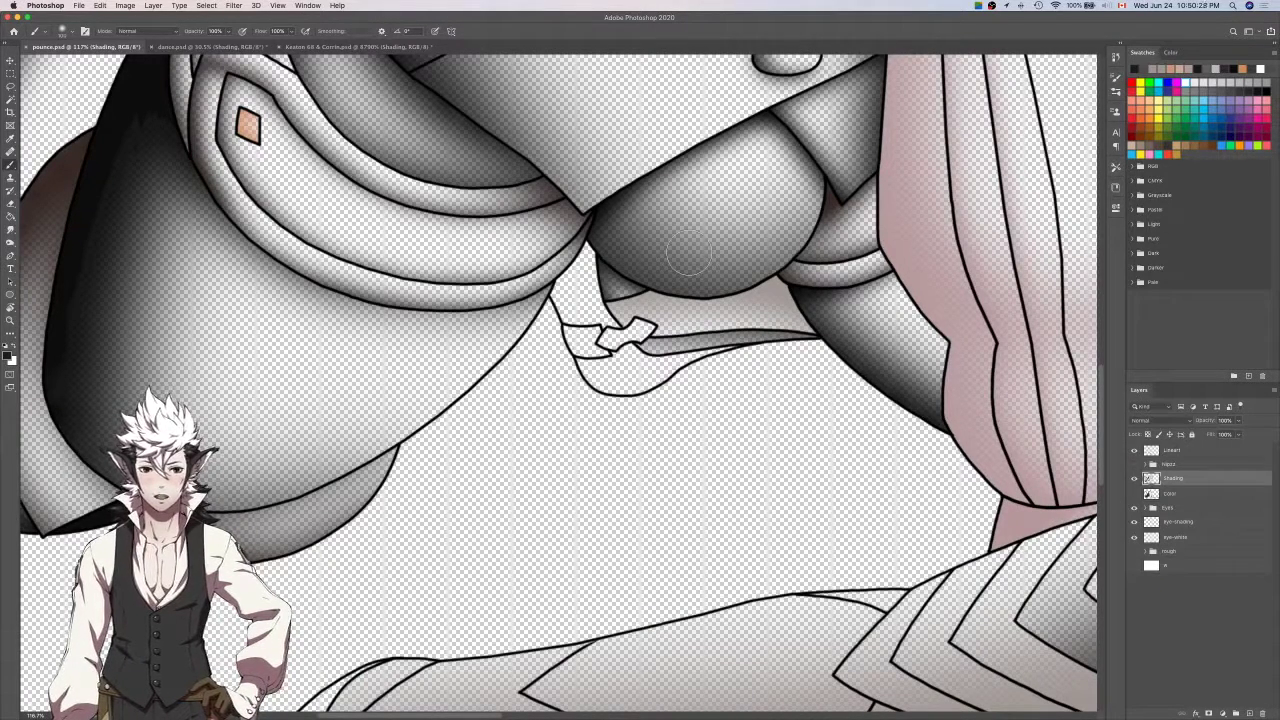
click(1180, 494)
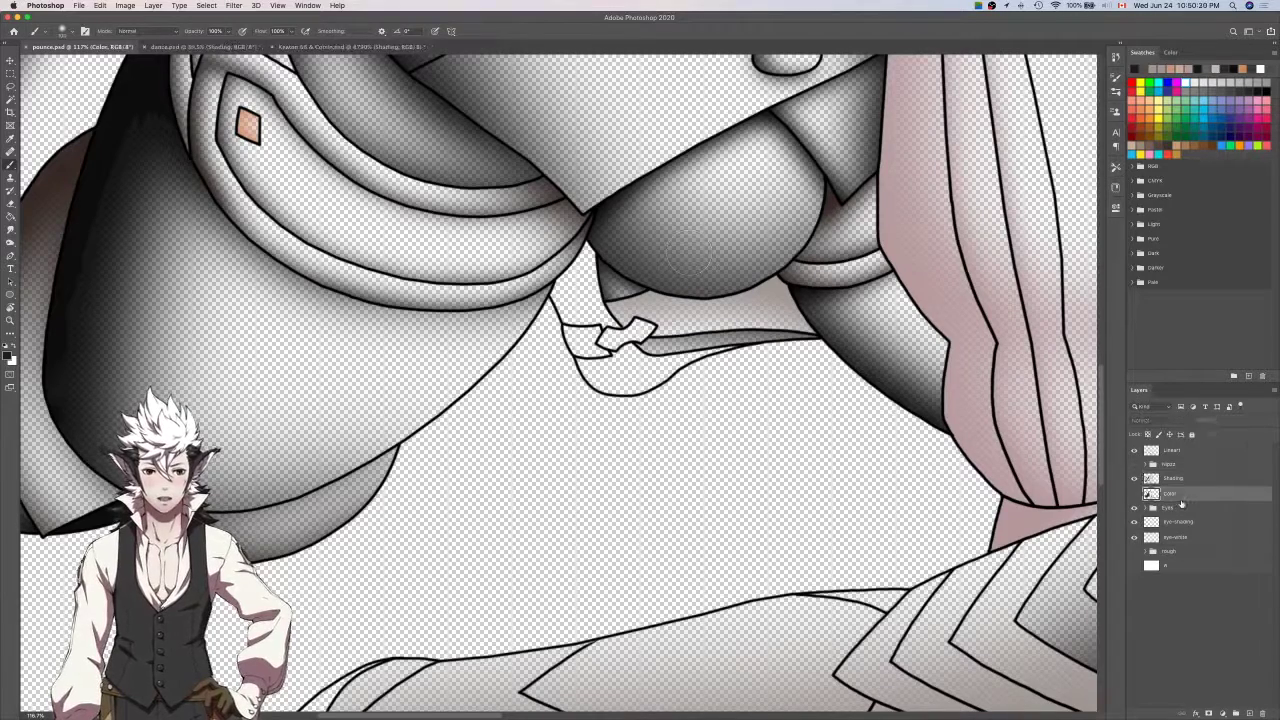
key(w)
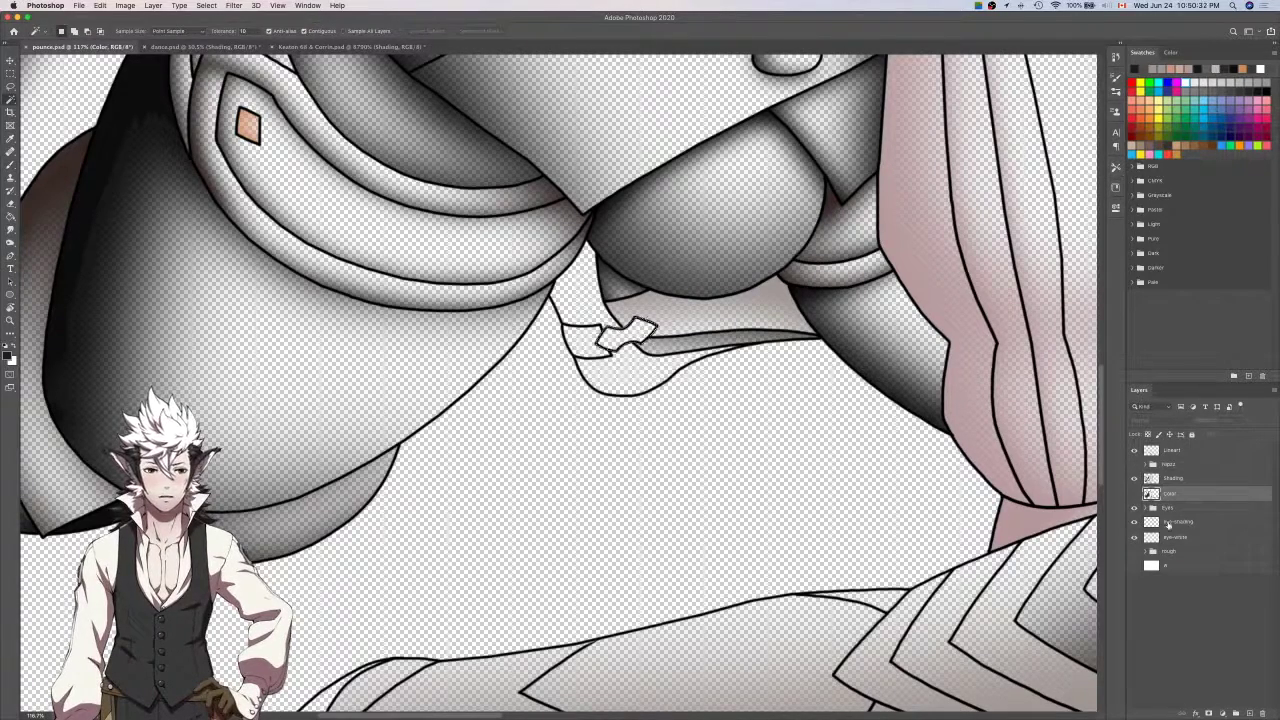
click(1177, 481)
Brush dark grey shading along the lower edge of the small bow, deselect it, and save the file.
key(b)
scroll(601, 337, up, 5)
drag(586, 352, 708, 433)
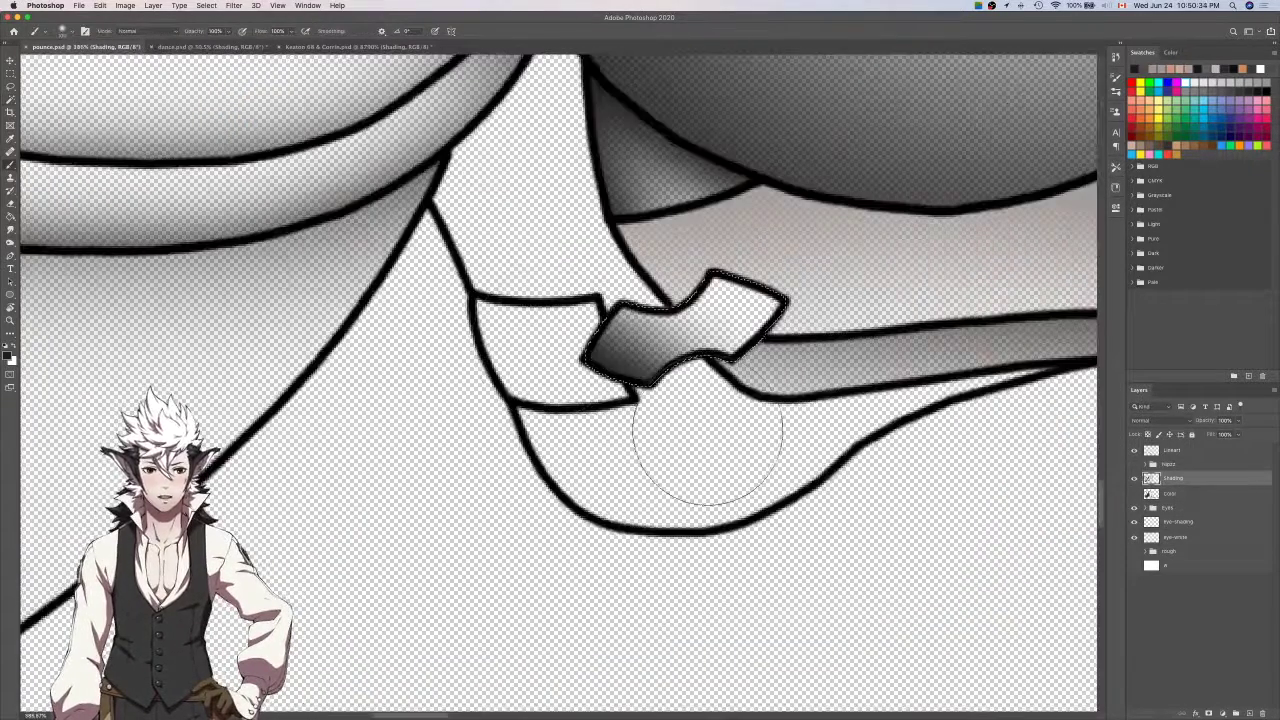
drag(782, 386, 703, 428)
drag(694, 380, 700, 437)
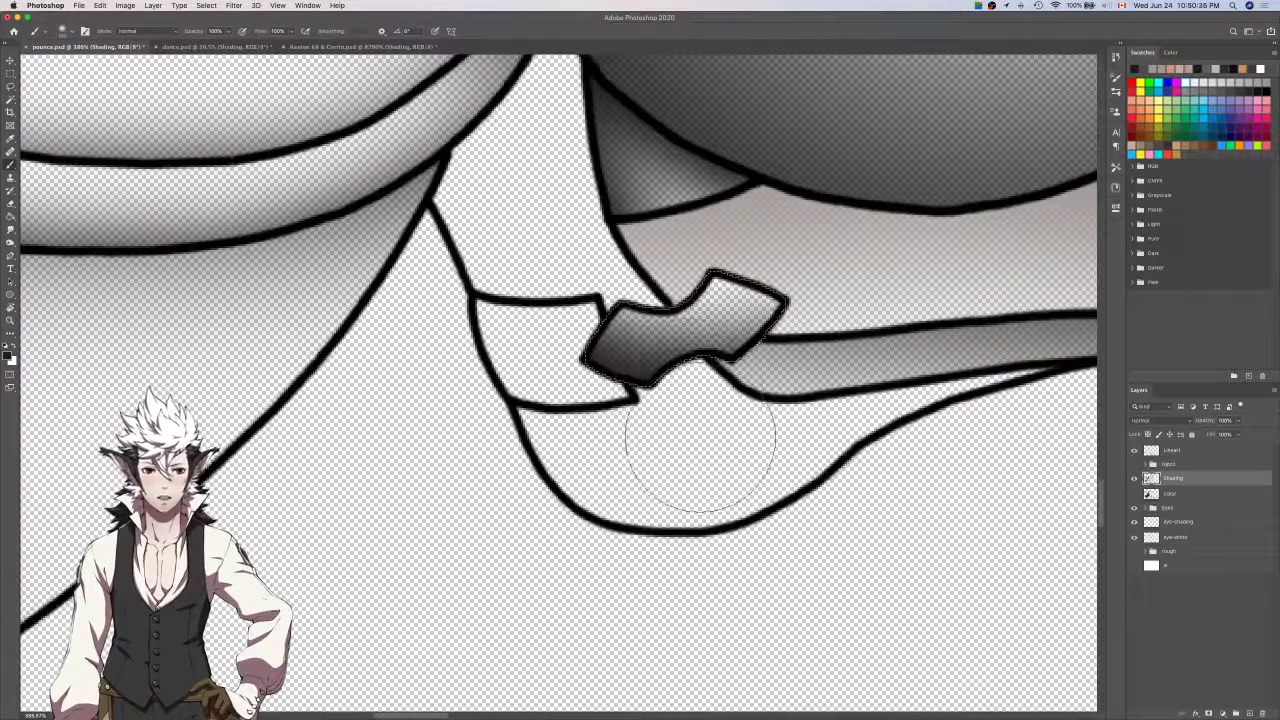
key(super+z)
drag(686, 371, 683, 454)
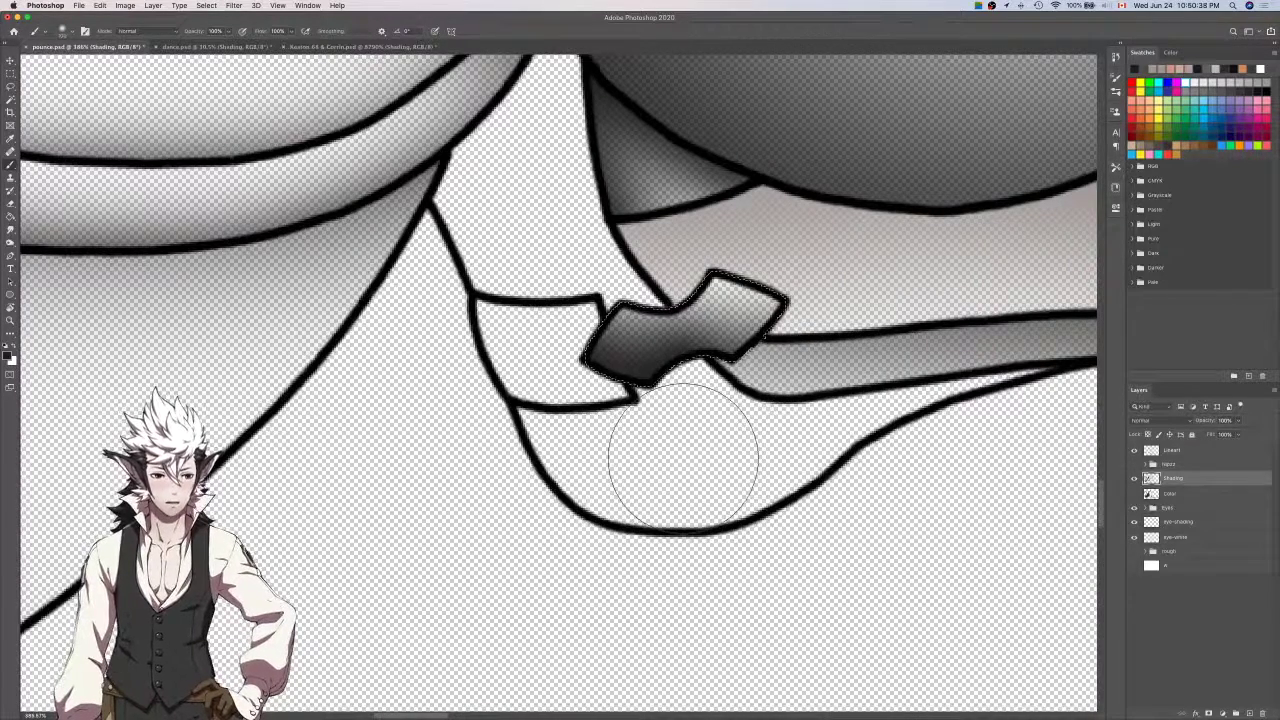
key(super+d)
key(super+s)
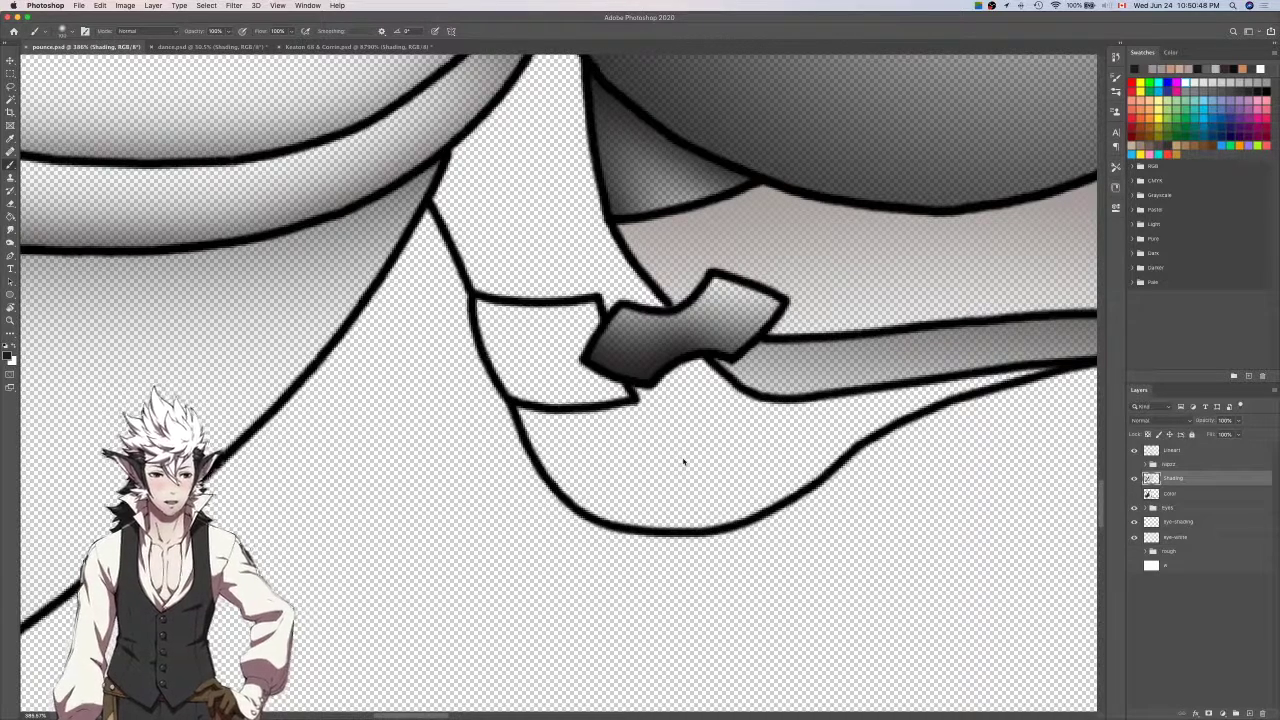
scroll(684, 461, down, 3)
click(690, 471)
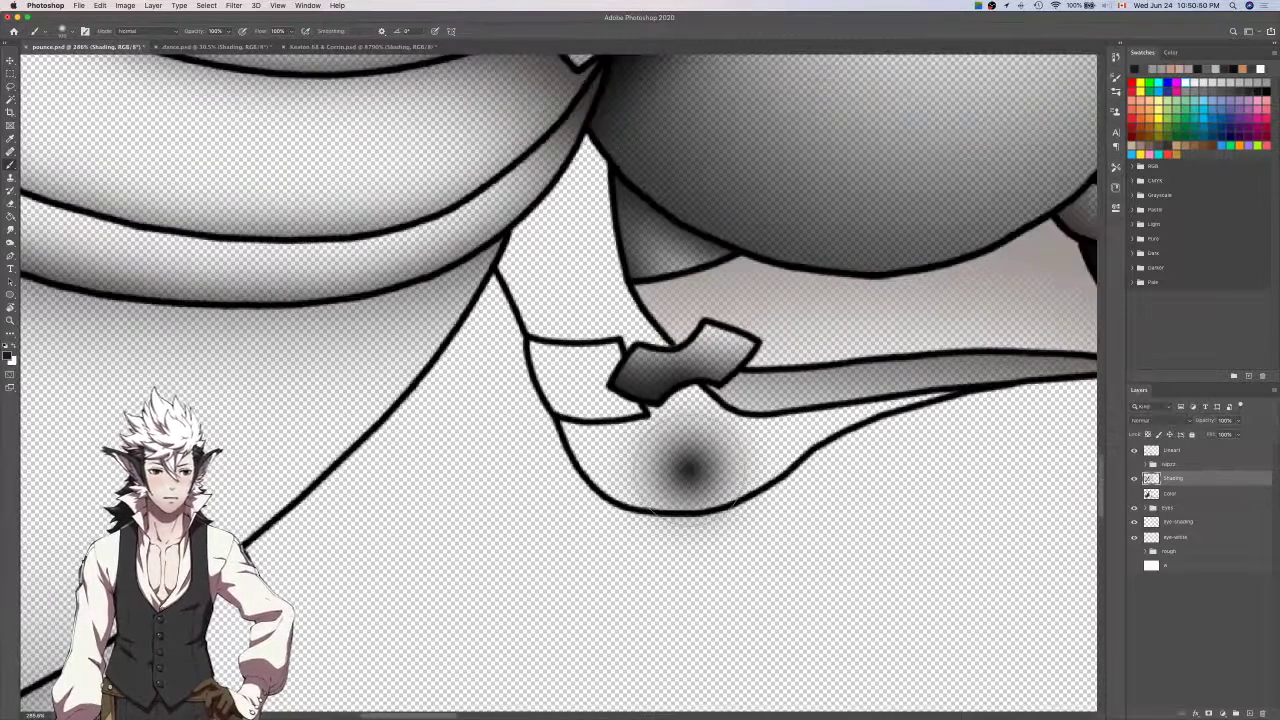
key(super+z)
Show the Color layer, make it active, and select the skin area below the small bow with the Magic Wand.
click(1134, 493)
click(1175, 493)
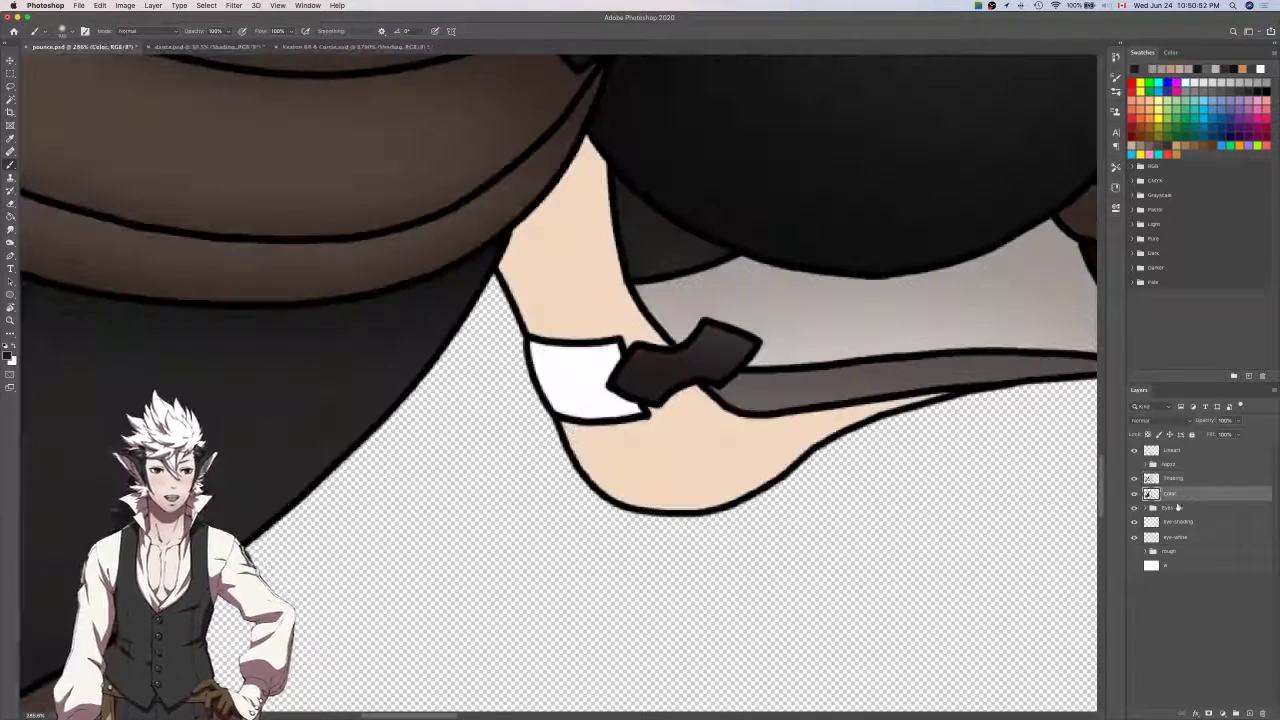
key(w)
click(719, 466)
scroll(604, 291, down, 5)
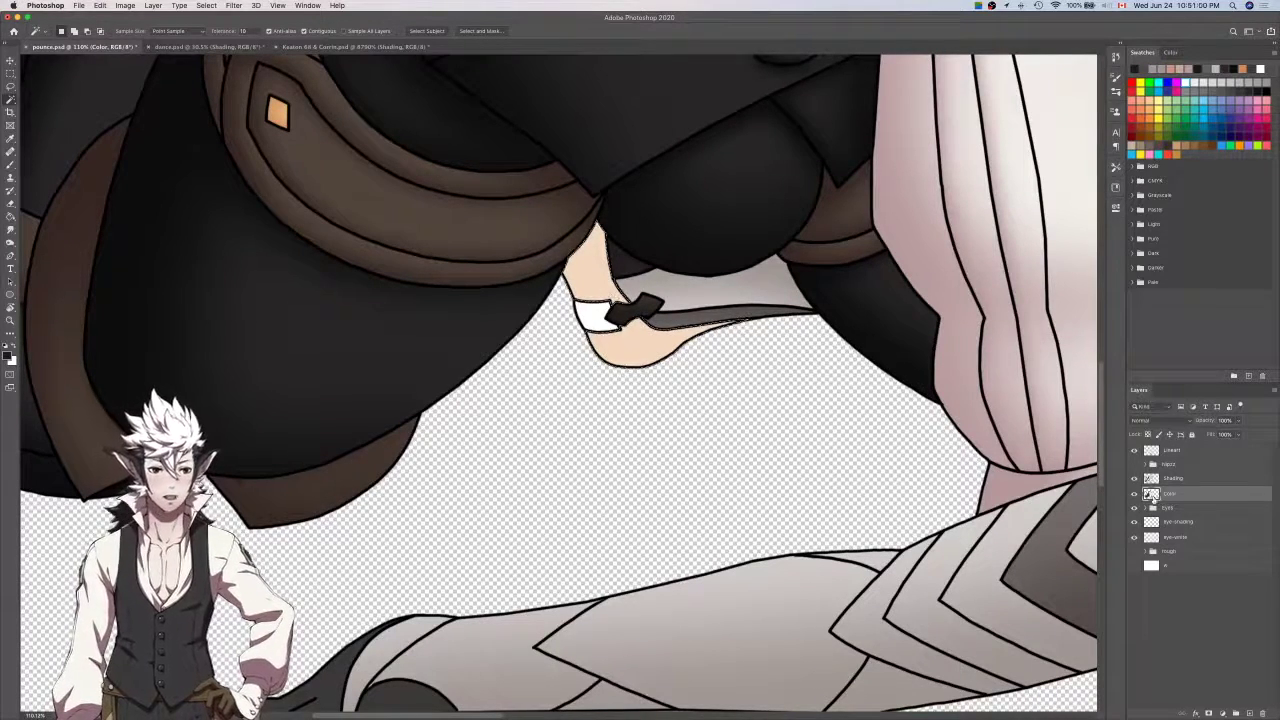
Hide the Color layer and sample the peach skin shading color from the lace-edged skin panel.
click(1134, 494)
scroll(890, 457, right, 4)
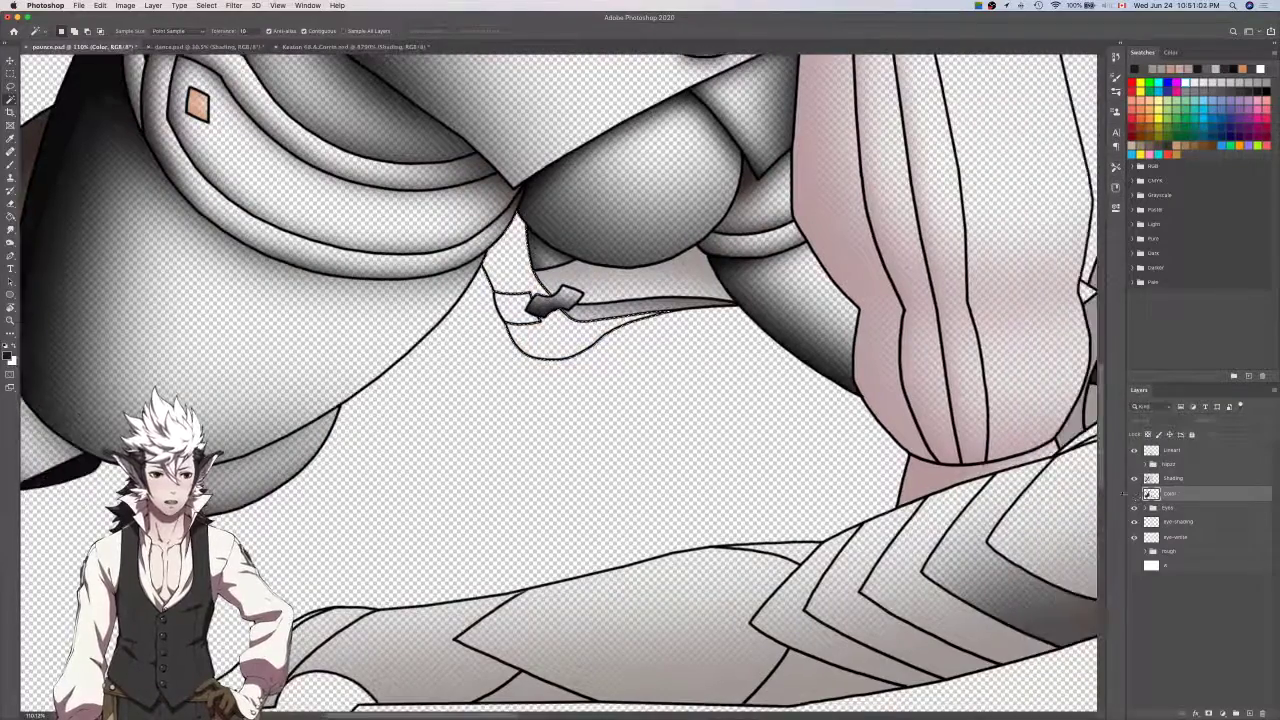
key(i)
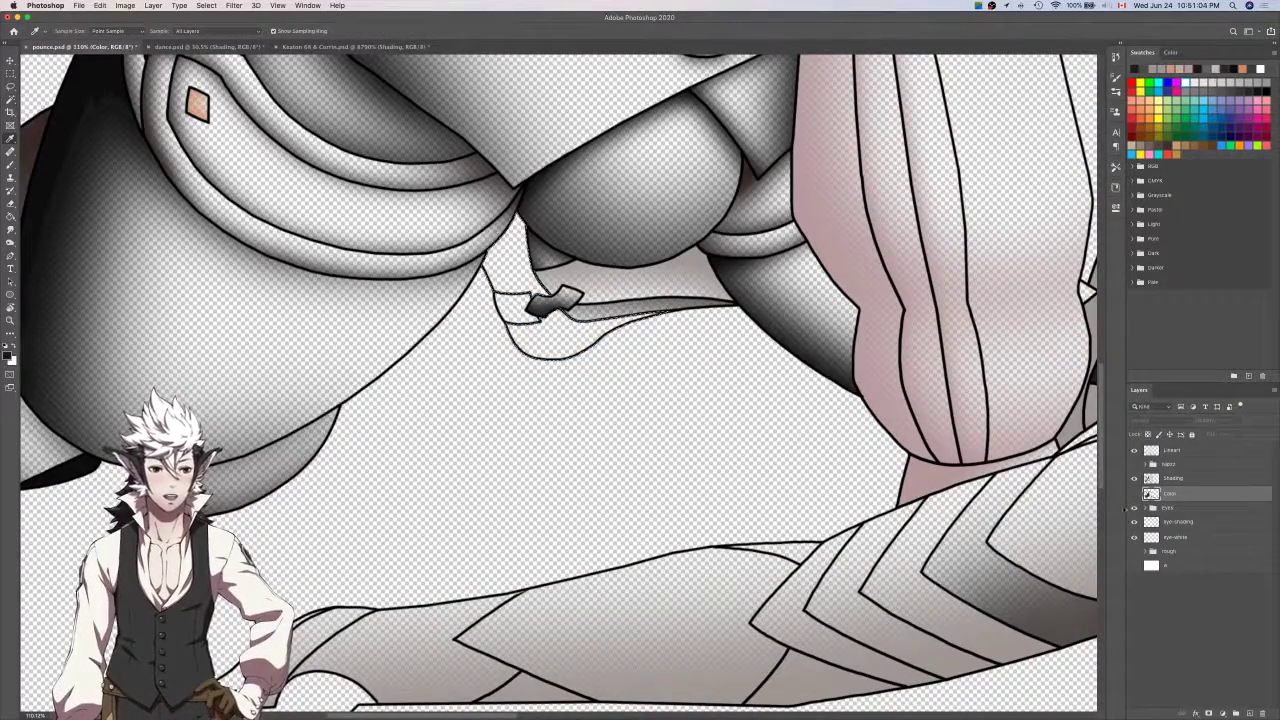
scroll(1012, 484, right, 10)
scroll(1012, 484, right, 6)
scroll(1012, 484, up, 2)
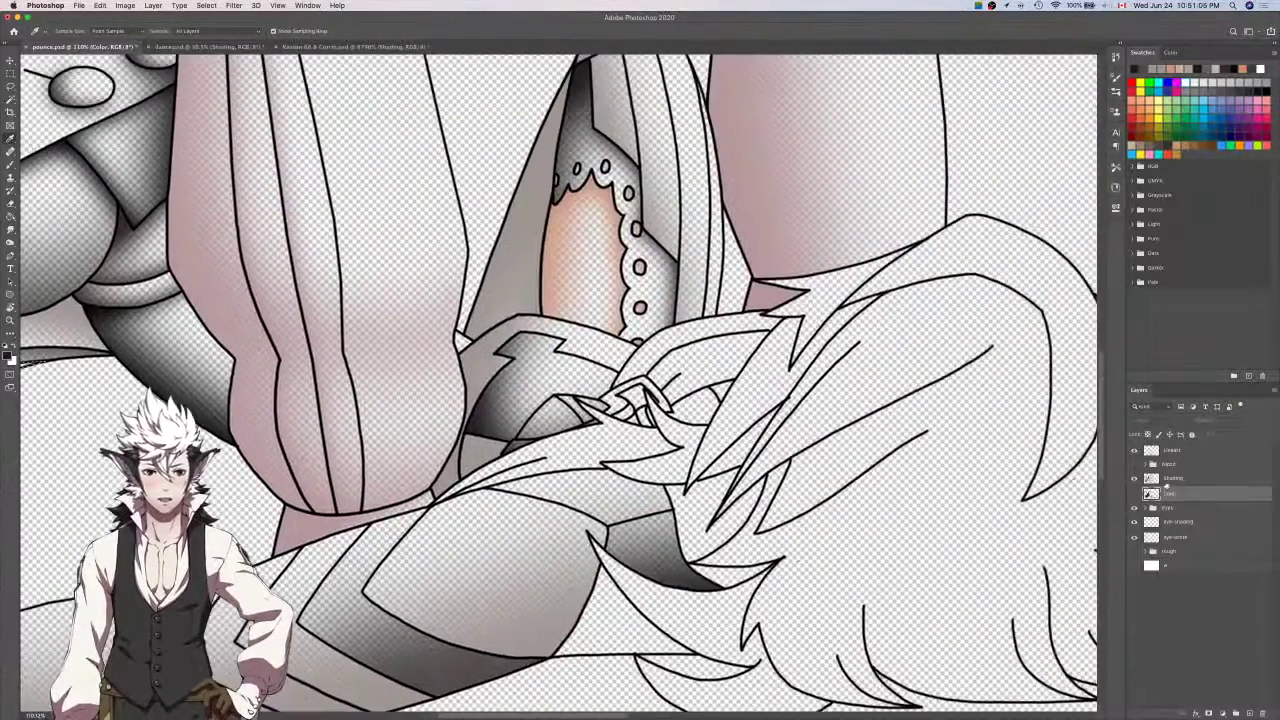
click(578, 265)
scroll(578, 265, left, 15)
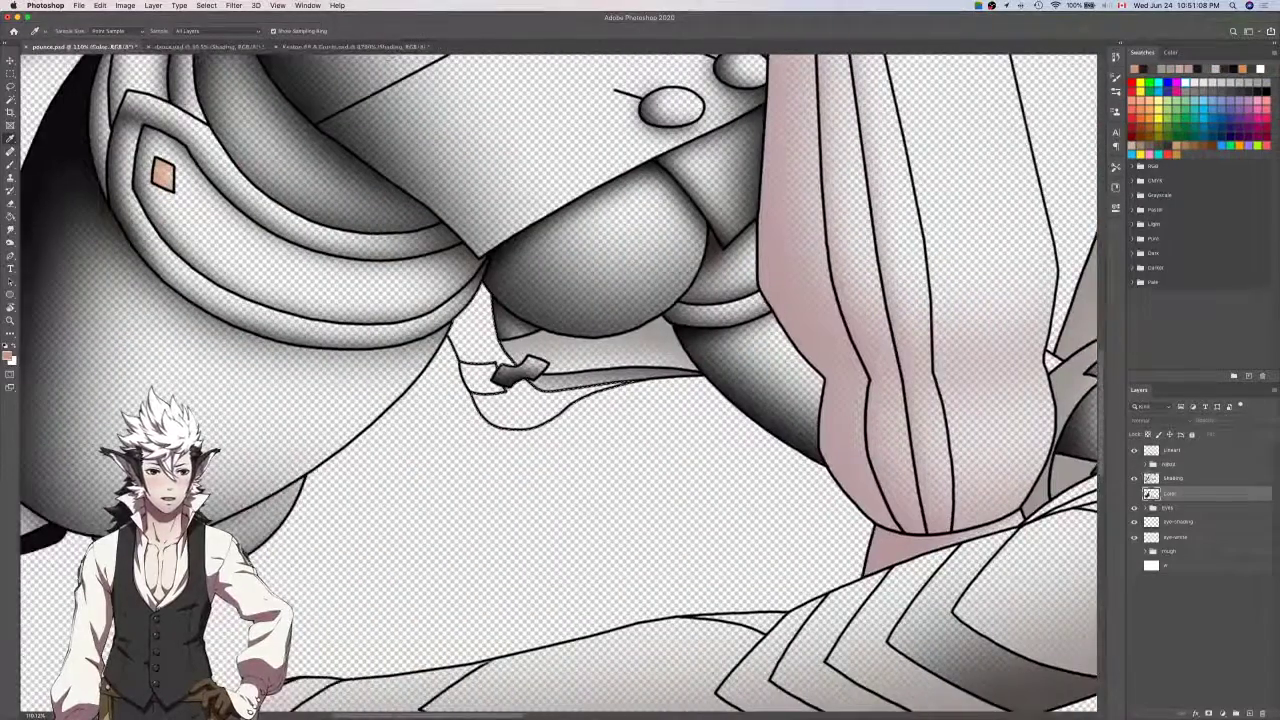
Brush peach shading over the selected skin around the small bow on the Shading layer.
click(1173, 478)
key(b)
scroll(790, 470, left, 4)
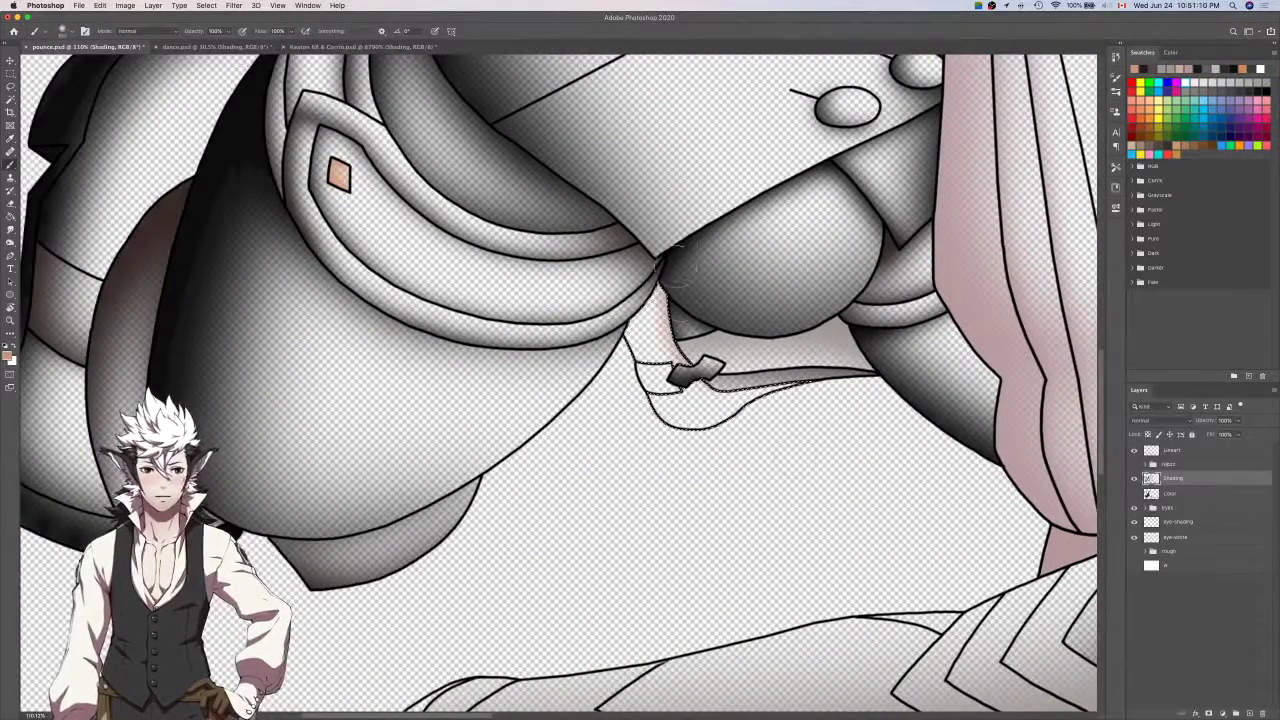
Brush peach-orange shading over the selected skin areas around the small dark bow and clear the selection.
drag(680, 270, 692, 340)
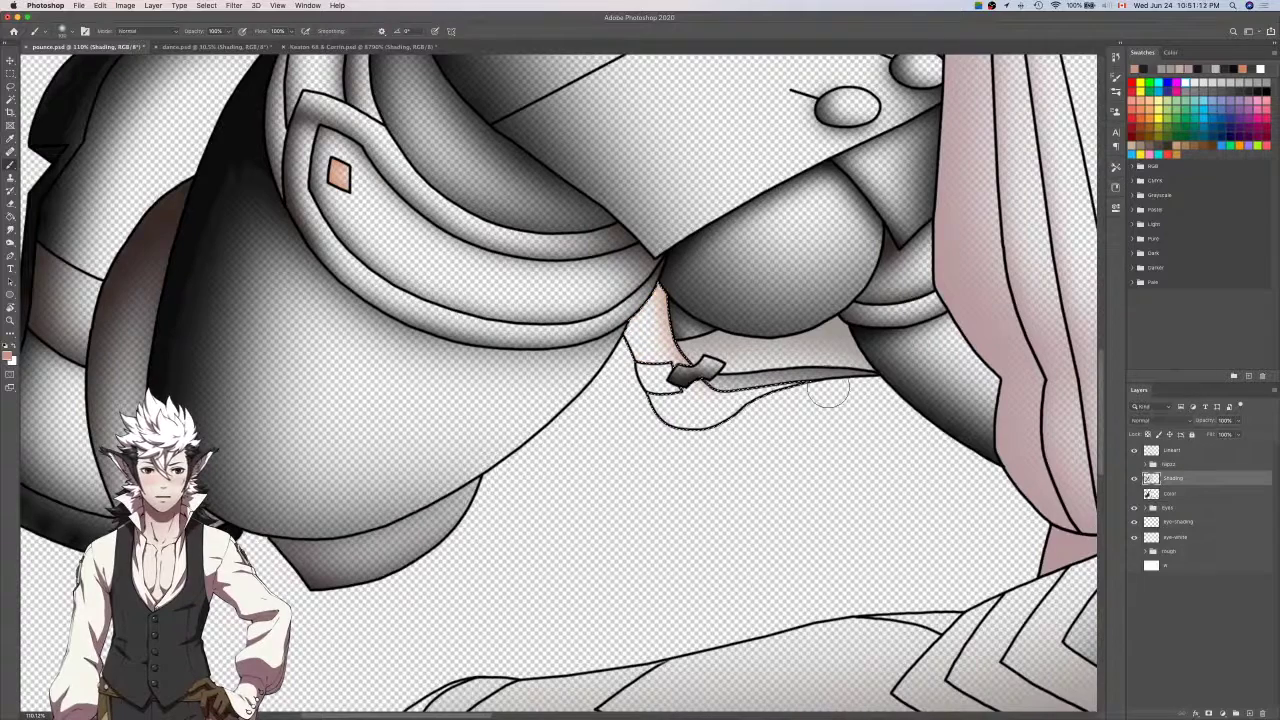
mouse_move(828, 390)
mouse_down()
mouse_move(716, 446)
mouse_move(651, 426)
mouse_up()
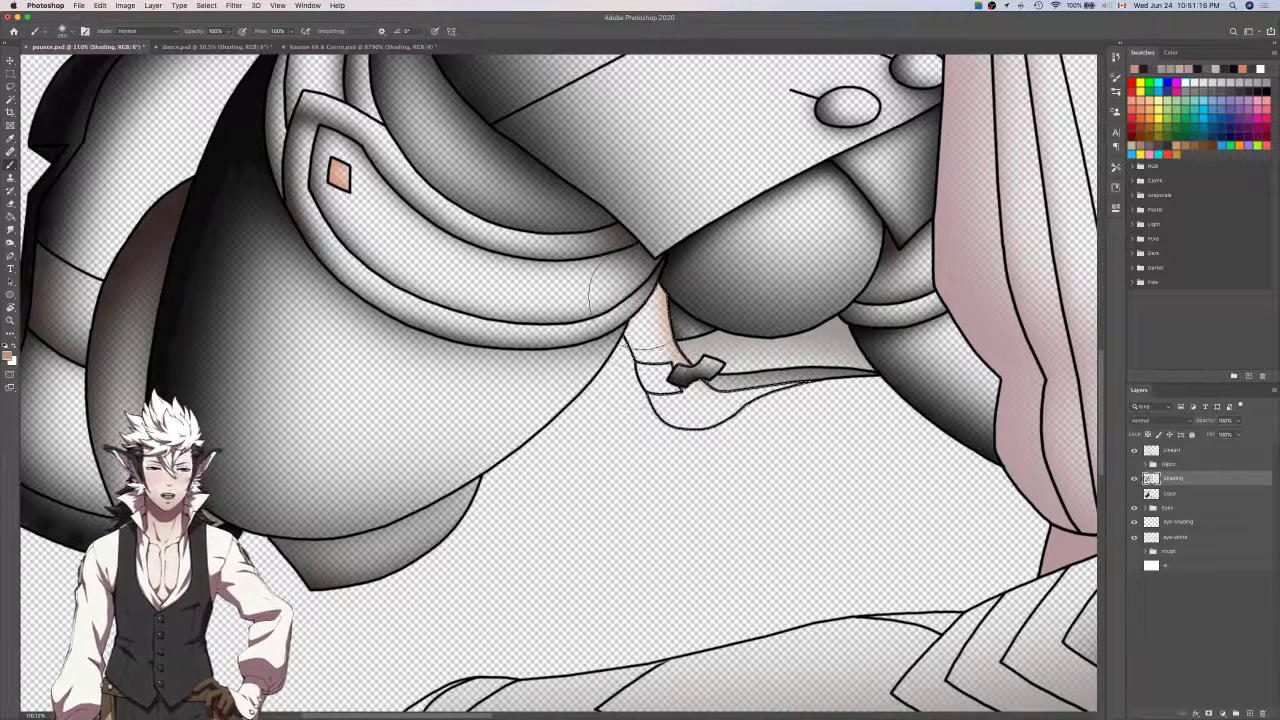
mouse_move(630, 270)
mouse_down()
mouse_move(617, 318)
mouse_move(667, 480)
mouse_move(846, 408)
mouse_move(709, 450)
mouse_move(617, 440)
mouse_up()
key(super+d)
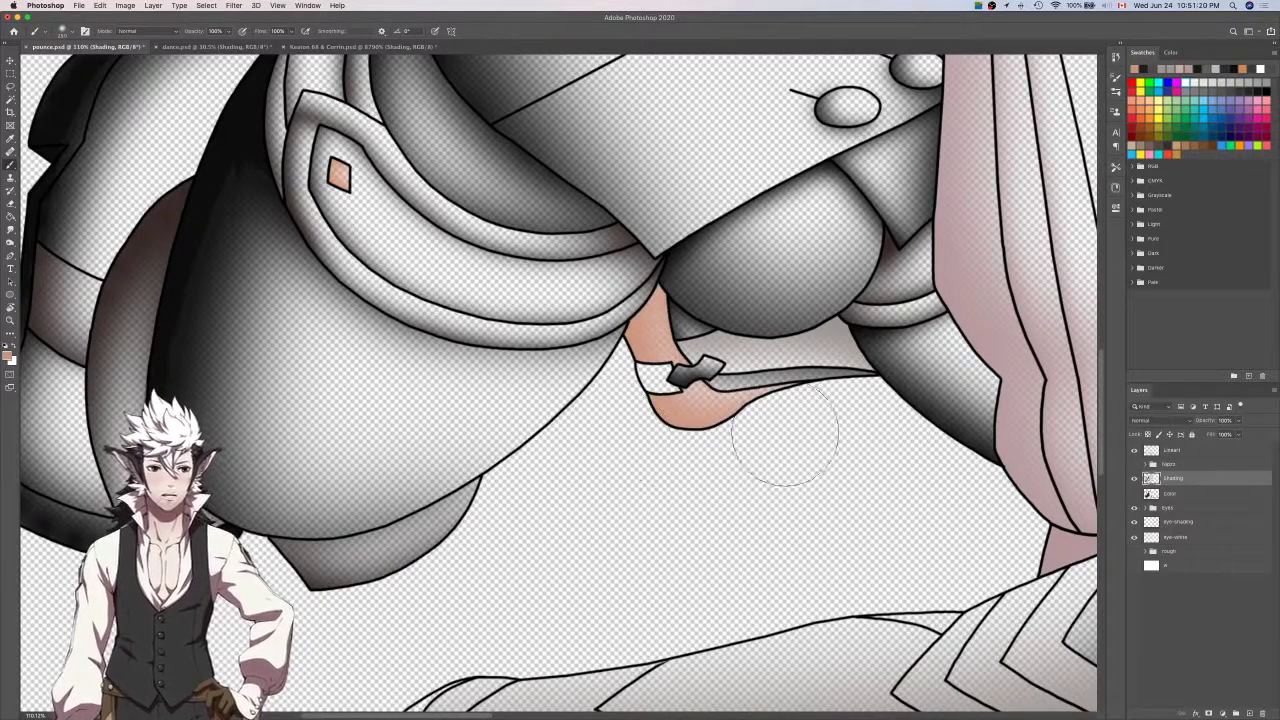
Select the white band beside the dark bow using the Color layer, make the Shading layer active and hide the Color layer.
click(1164, 496)
key(w)
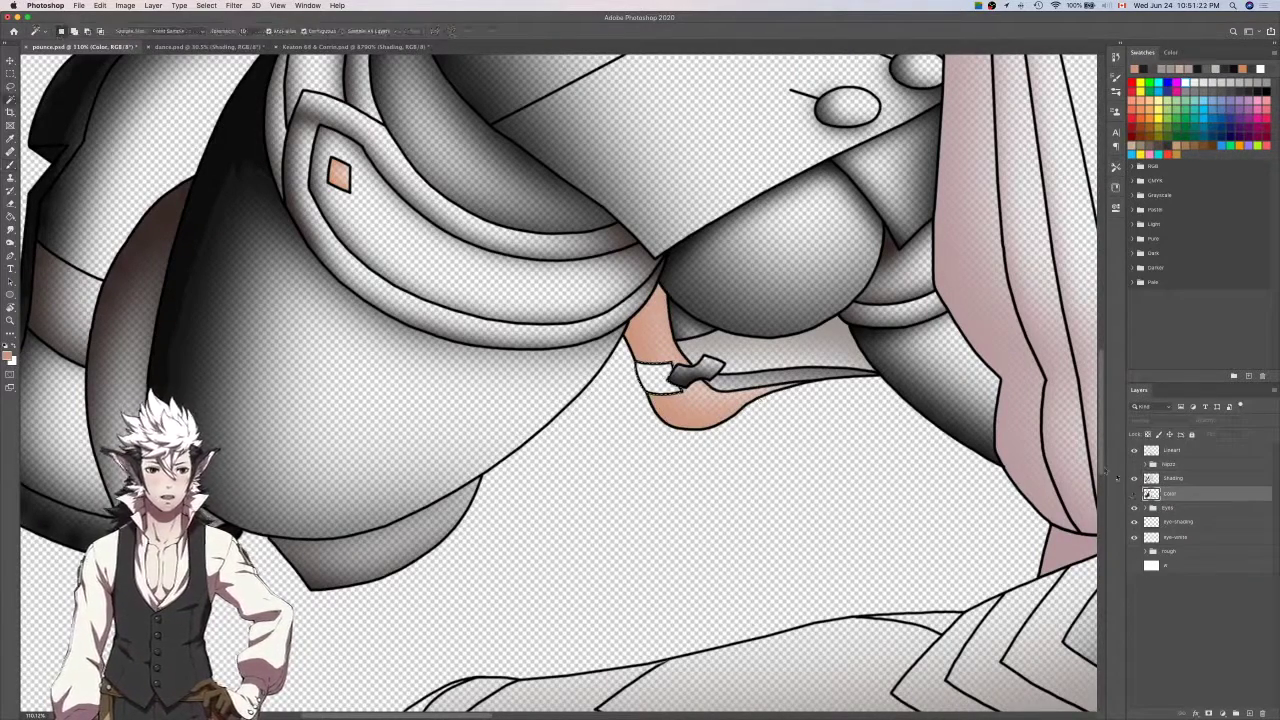
click(1134, 494)
click(1172, 478)
key(i)
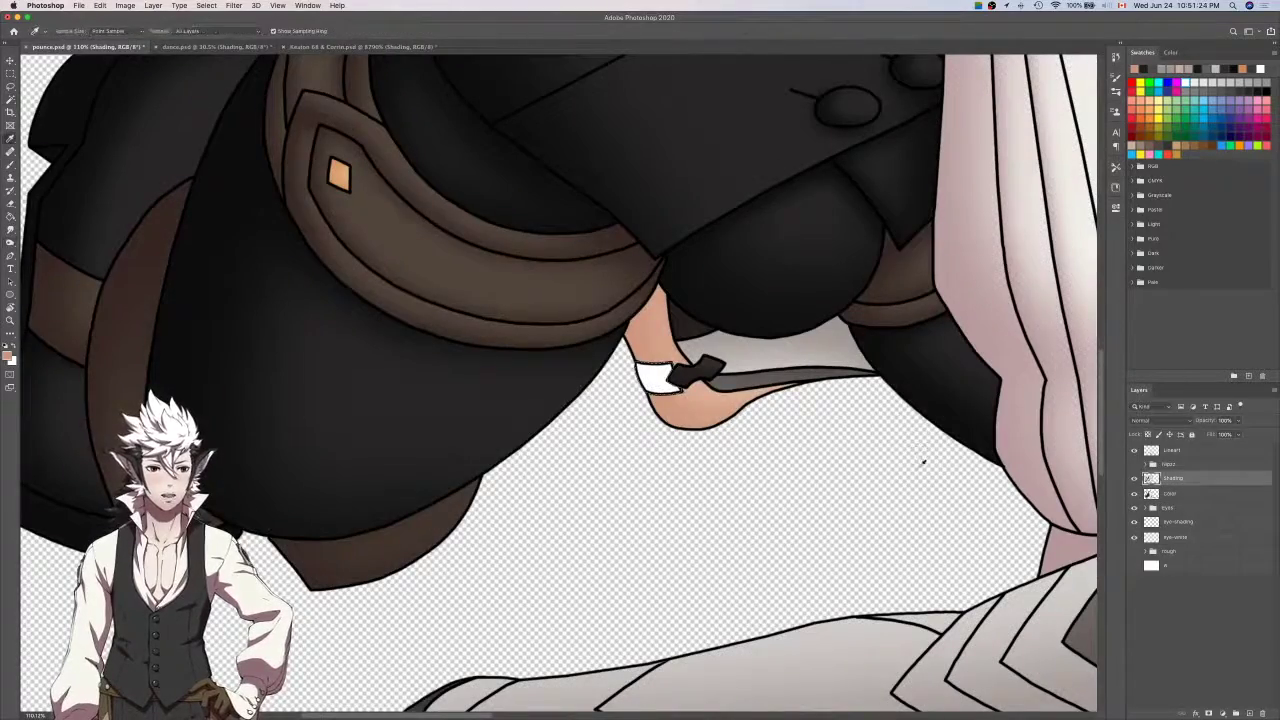
click(1134, 494)
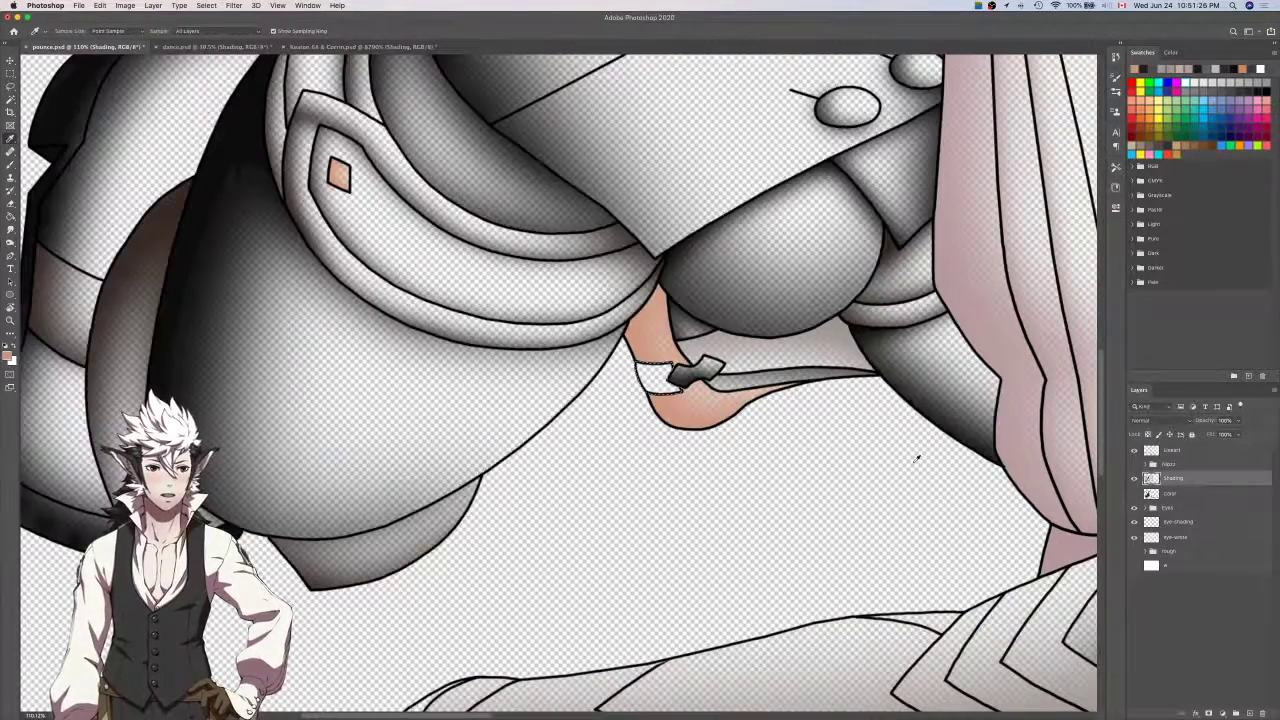
Sample the pale lilac shading colour from the white cuff frill in dance.psd and return to pounce.psd.
scroll(916, 459, right, 10)
scroll(916, 459, up, 3)
scroll(916, 459, down, 5)
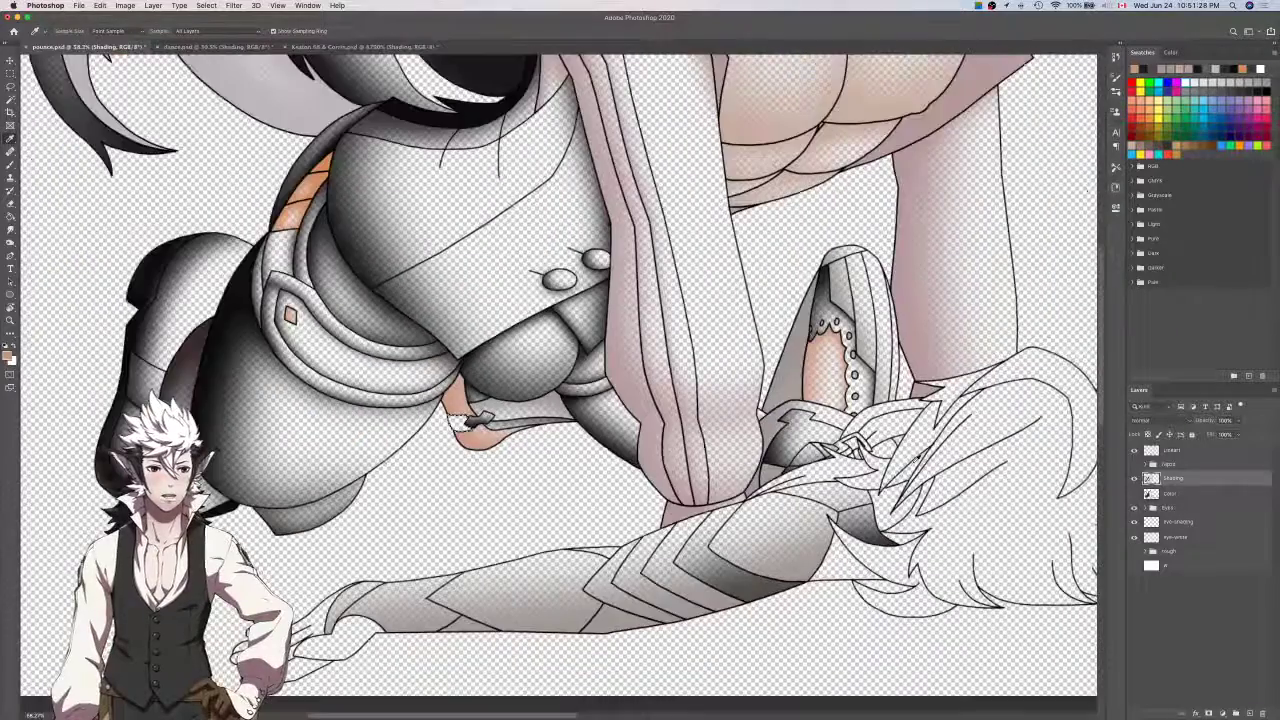
key(ctrl+Tab)
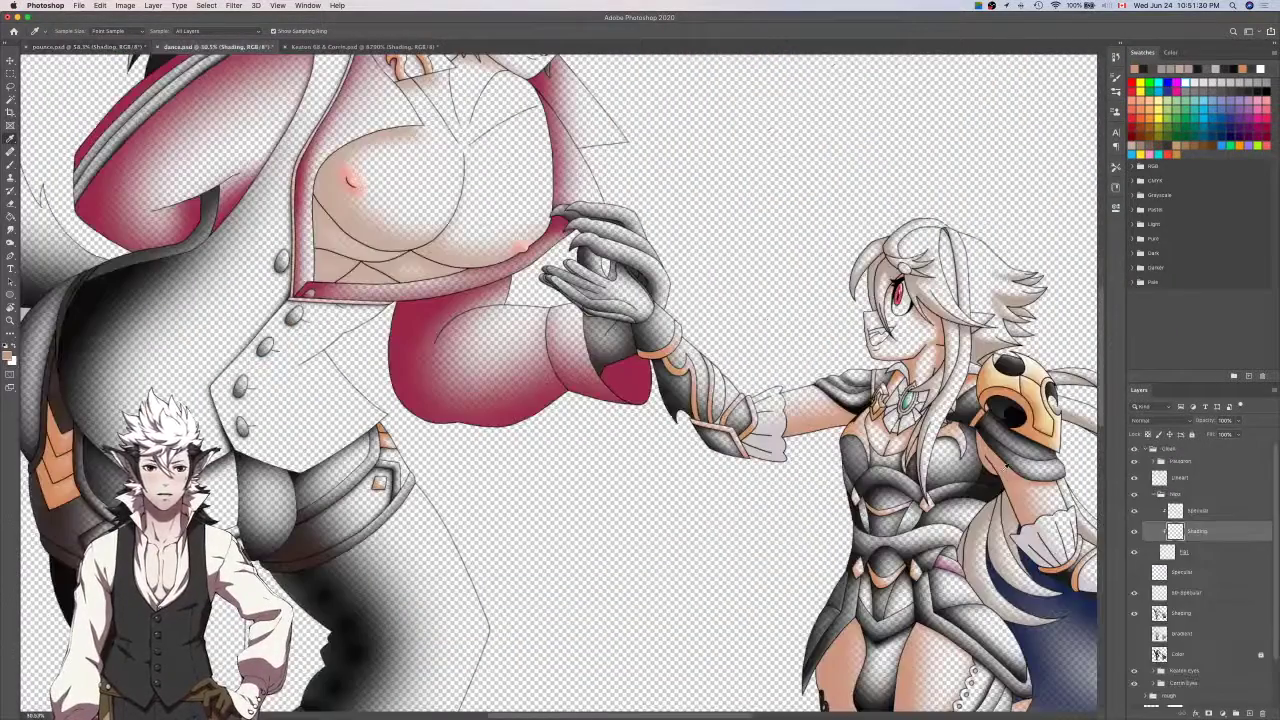
scroll(856, 470, up, 6)
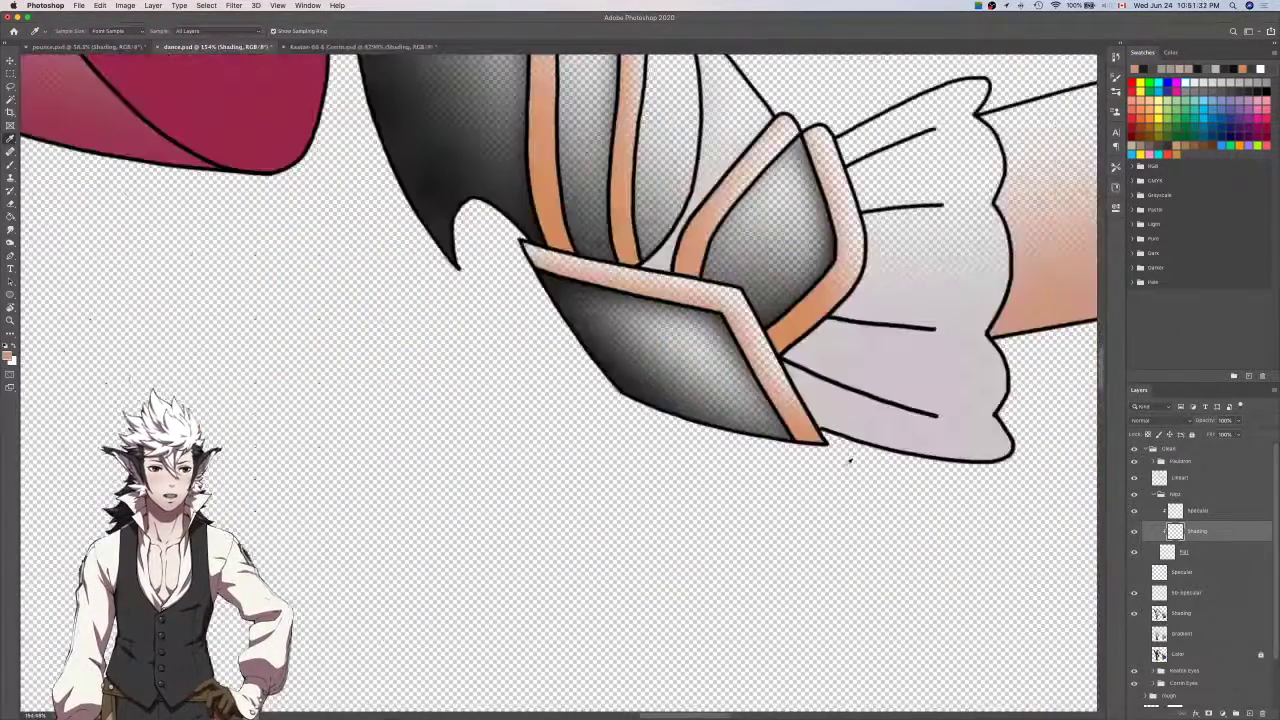
scroll(953, 381, down, 2)
key(ctrl+Tab)
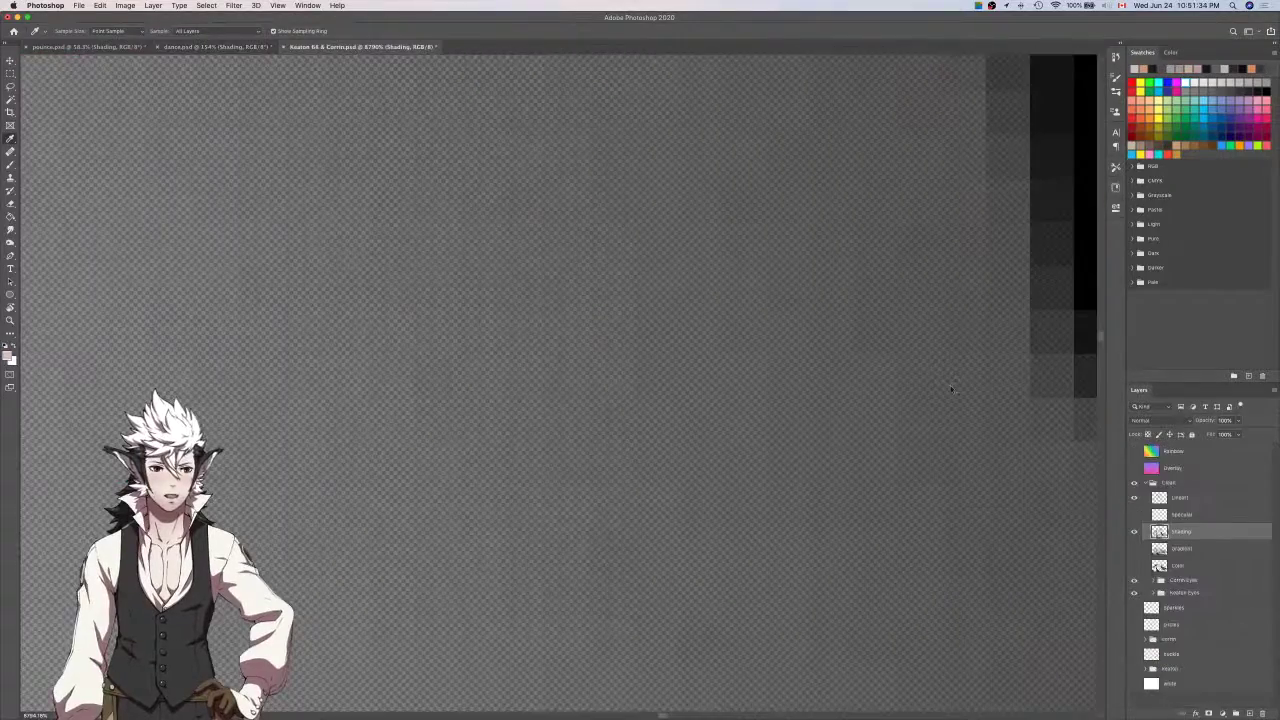
key(ctrl+Tab)
scroll(606, 503, up, 4)
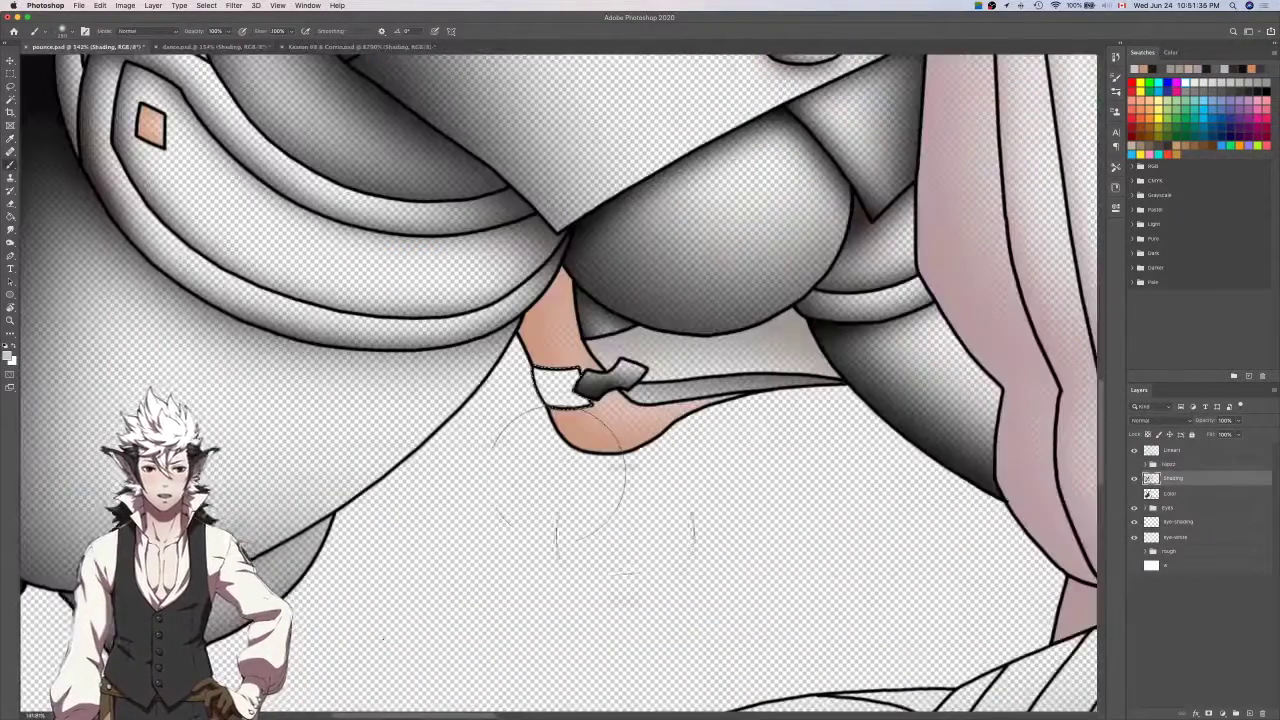
Adjust the brush size, shade the selected white band in pale lilac, then deselect it and save the file.
key(bracketright)
key(bracketright)
key(bracketright)
key(bracketright)
key(bracketright)
key(bracketright)
key(bracketleft)
key(bracketleft)
key(bracketleft)
key(bracketleft)
key(bracketleft)
key(bracketleft)
key(bracketleft)
key(bracketleft)
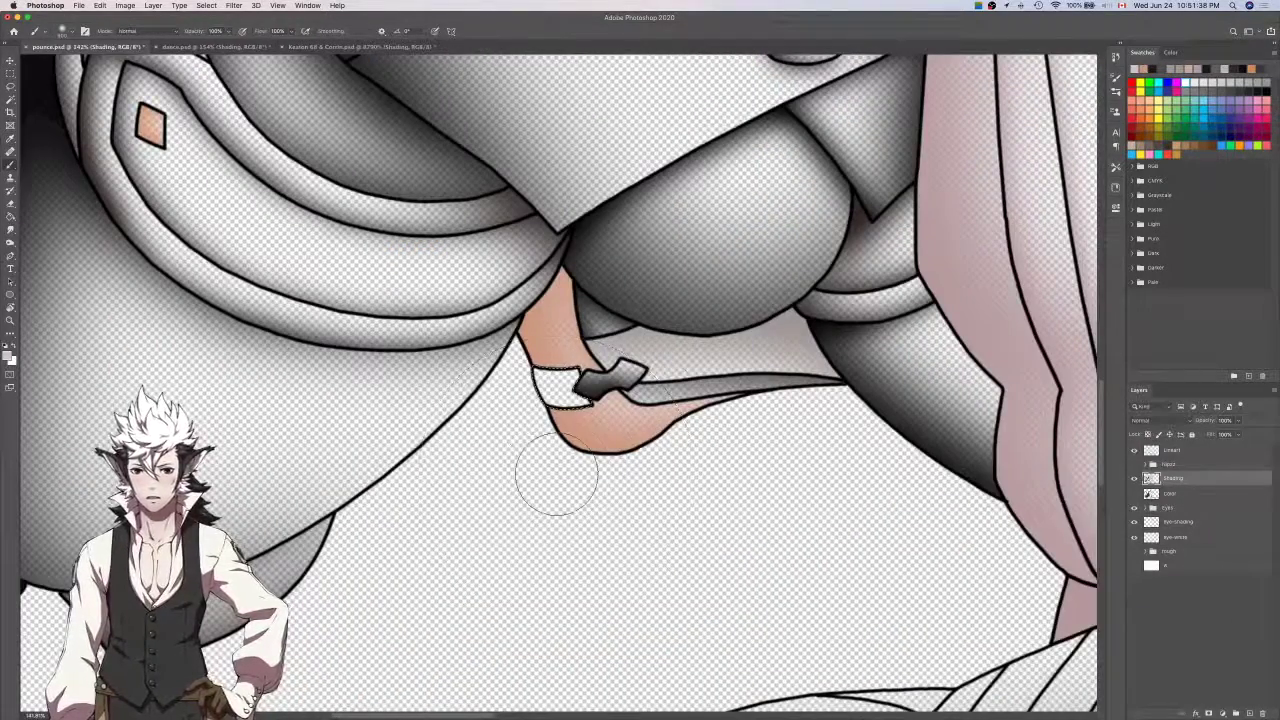
scroll(520, 370, up, 4)
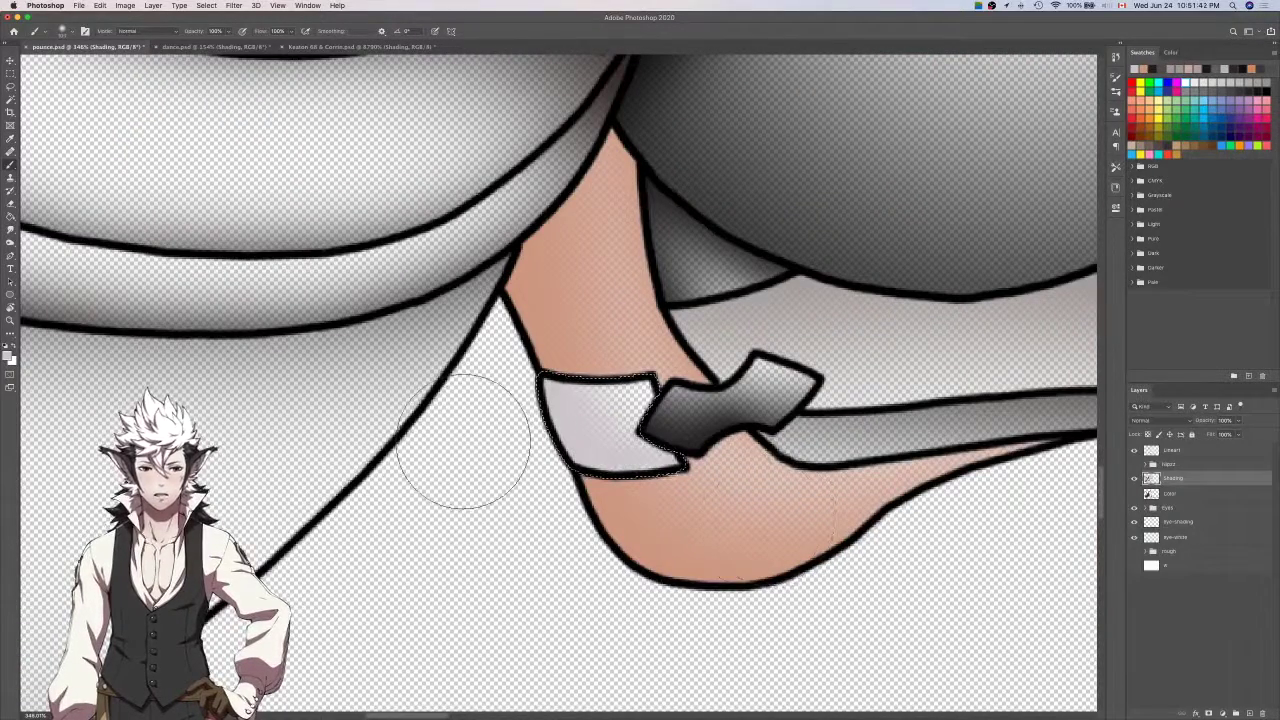
key(super+d)
key(super+s)
Select the white area between the hair and dark shoulder on the Color layer, then hide that layer and activate the Shading layer.
scroll(463, 440, down, 3)
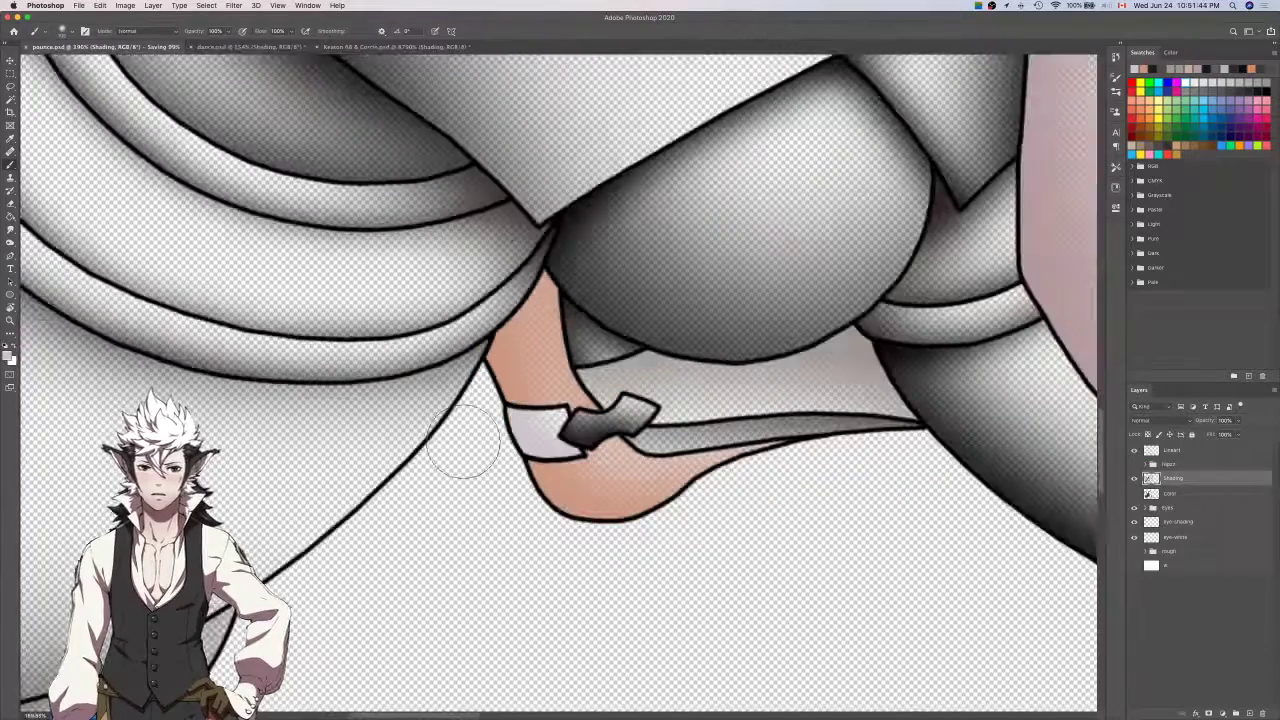
scroll(460, 440, down, 3)
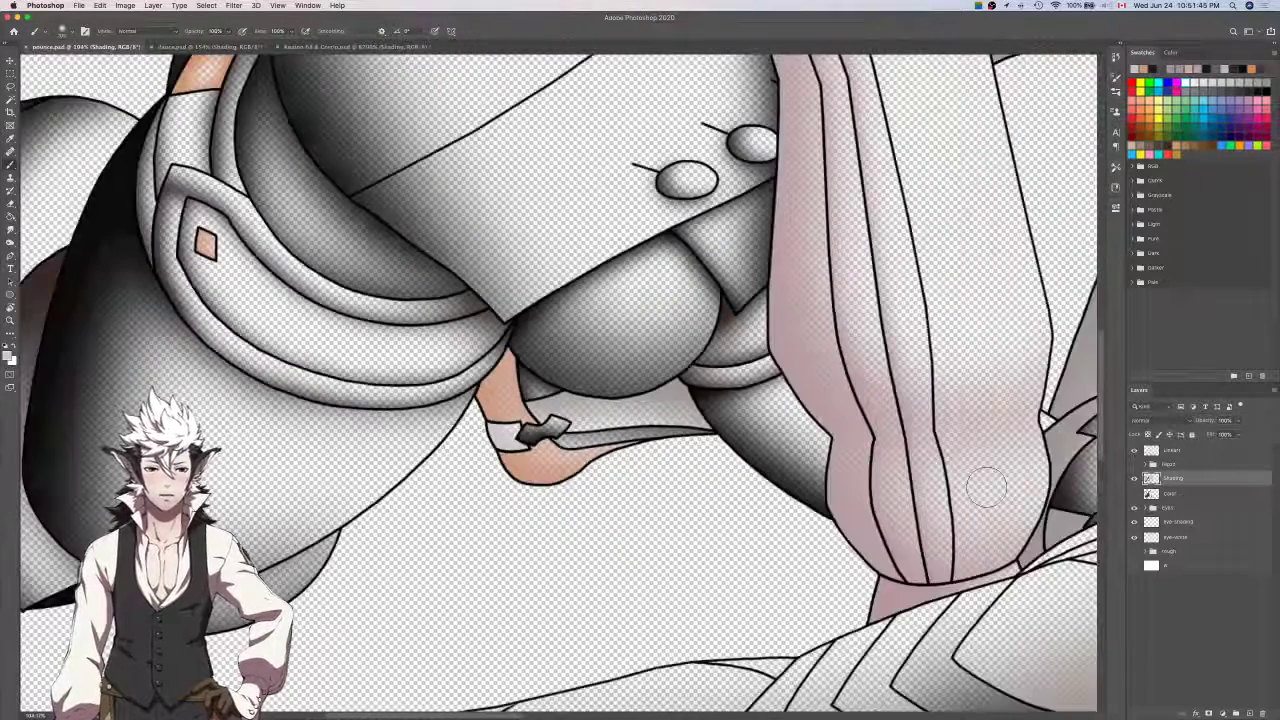
click(1134, 493)
scroll(965, 505, right, 2)
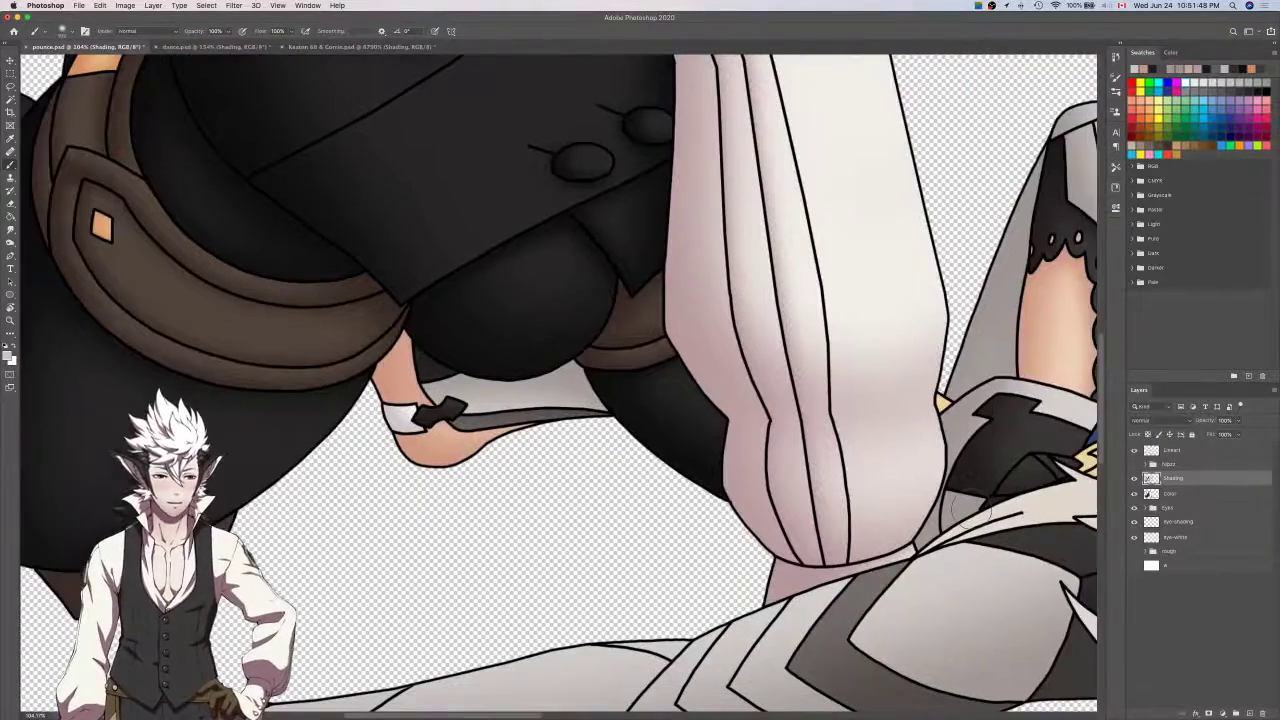
scroll(972, 510, down, 3)
scroll(972, 508, right, 2)
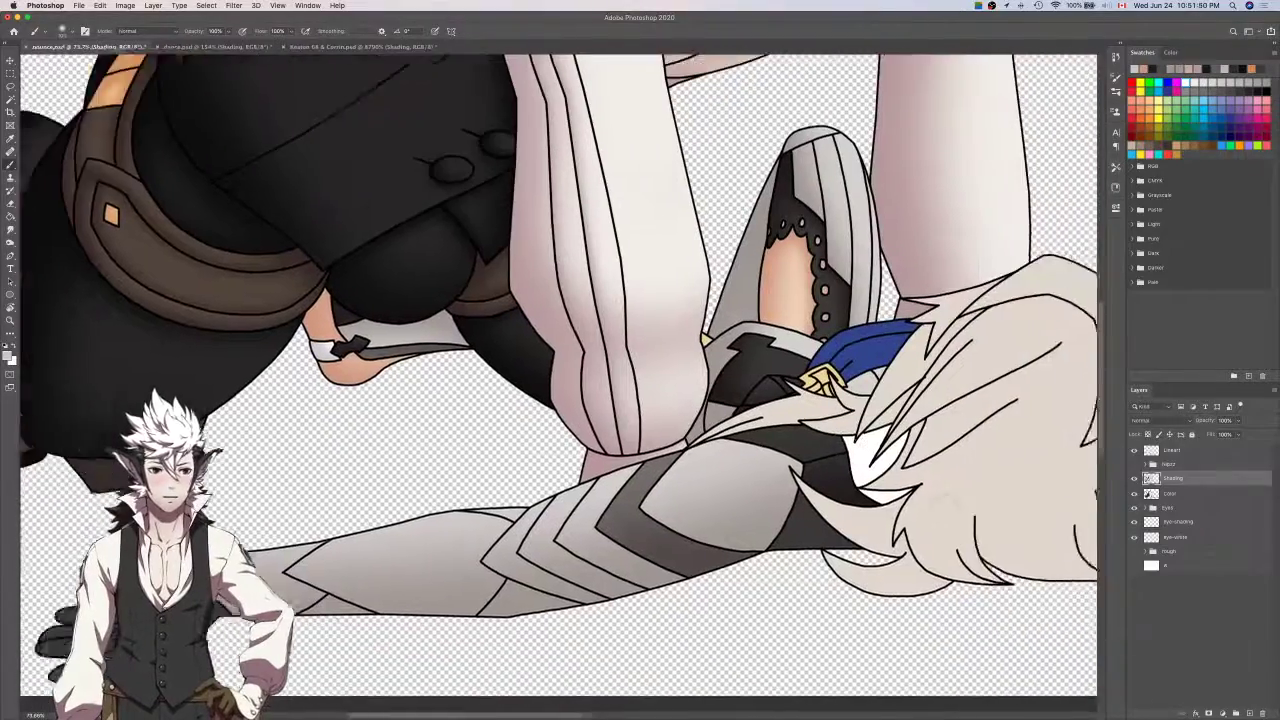
click(1186, 494)
scroll(831, 443, left, 1)
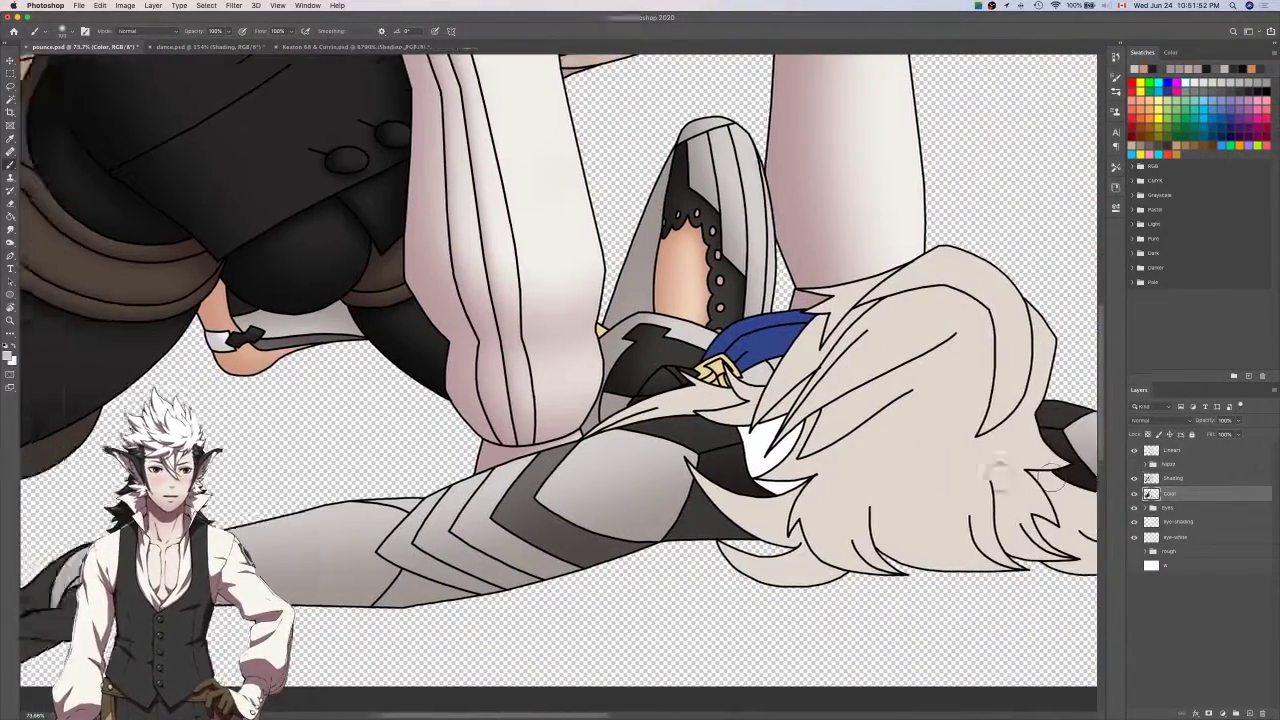
scroll(831, 443, down, 3)
key(w)
scroll(831, 443, up, 3)
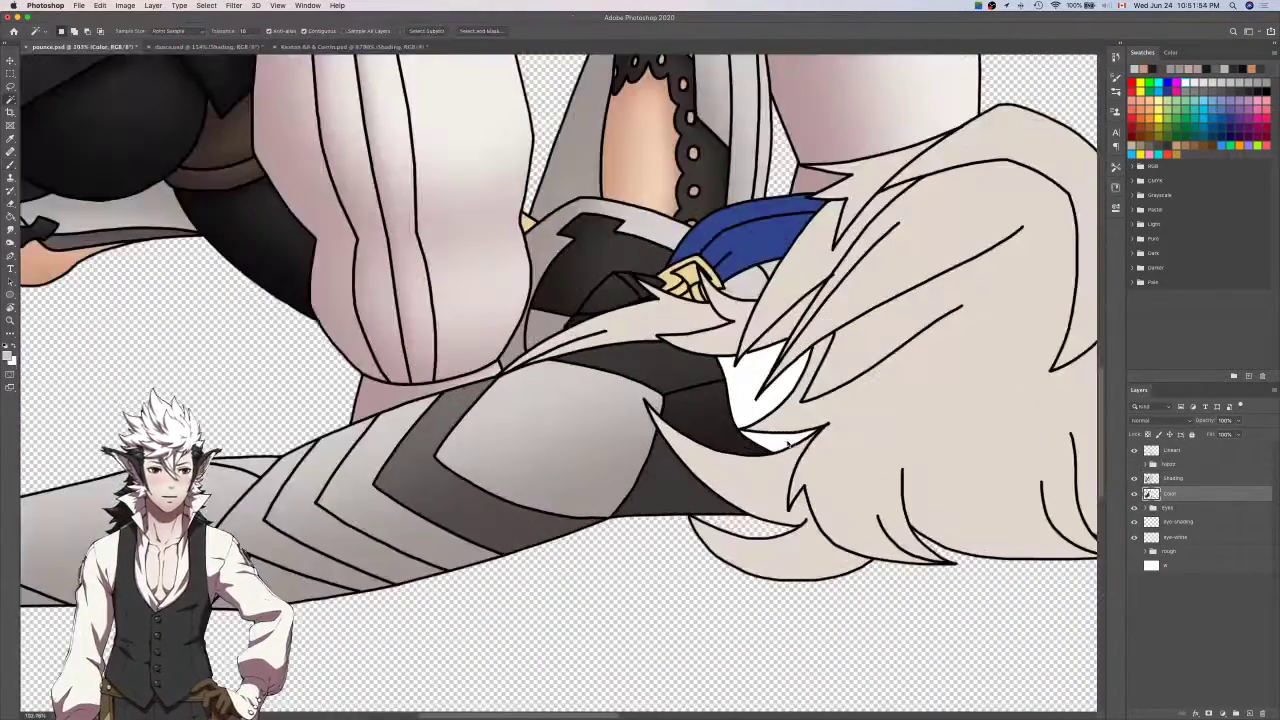
key(i)
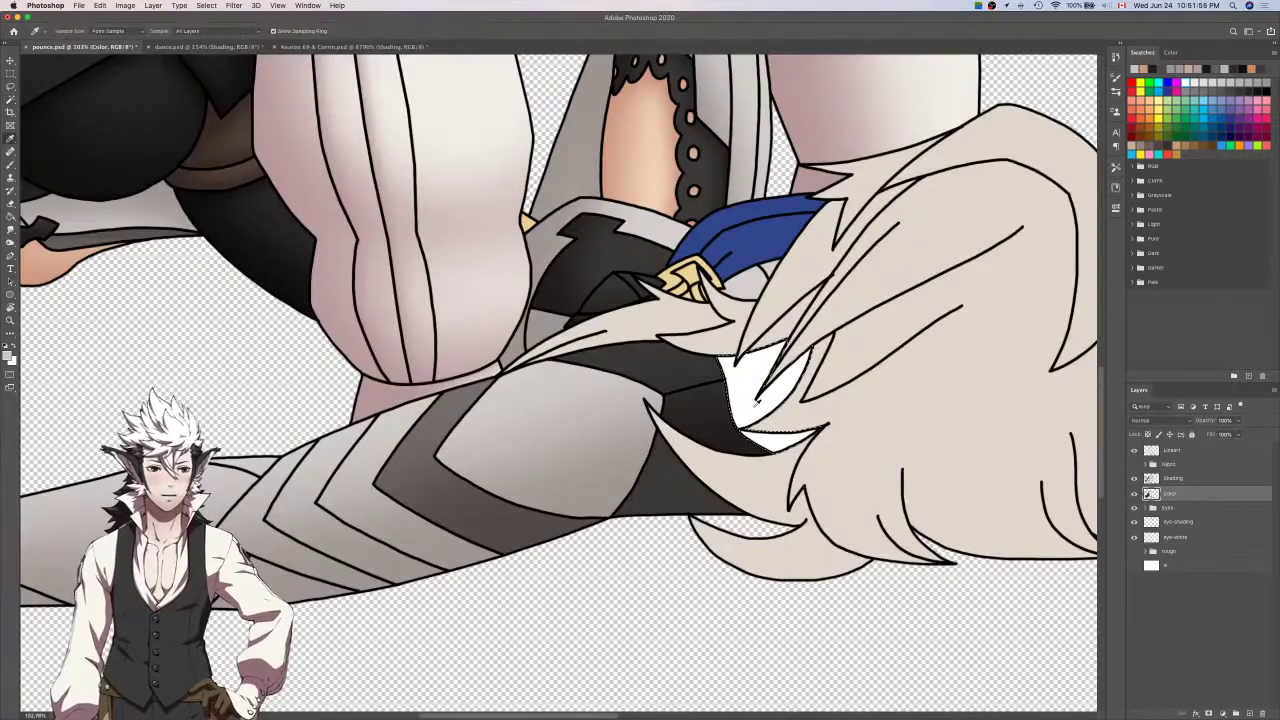
click(1196, 477)
click(1134, 494)
Sample the pale lilac shading colour from the white band beside the bow for use on the selected area near the hair.
key(b)
drag(757, 392, 918, 432)
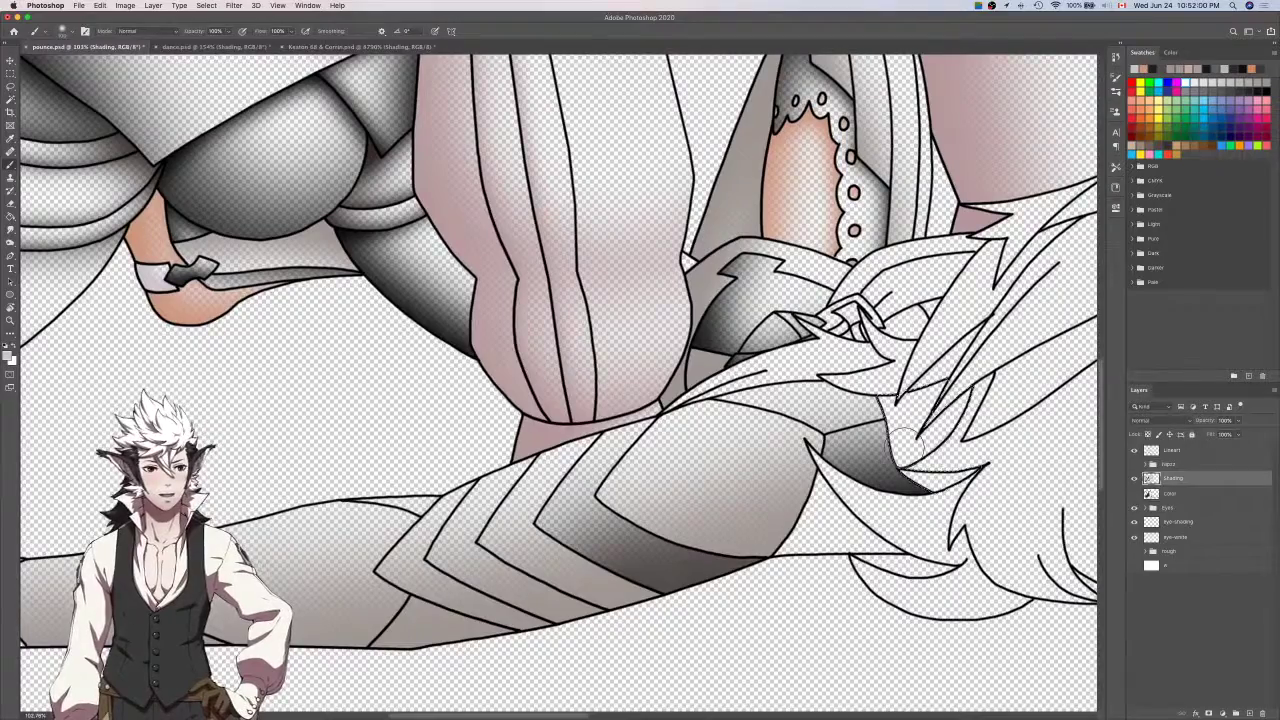
scroll(549, 418, left, 5)
scroll(549, 418, up, 1)
key(i)
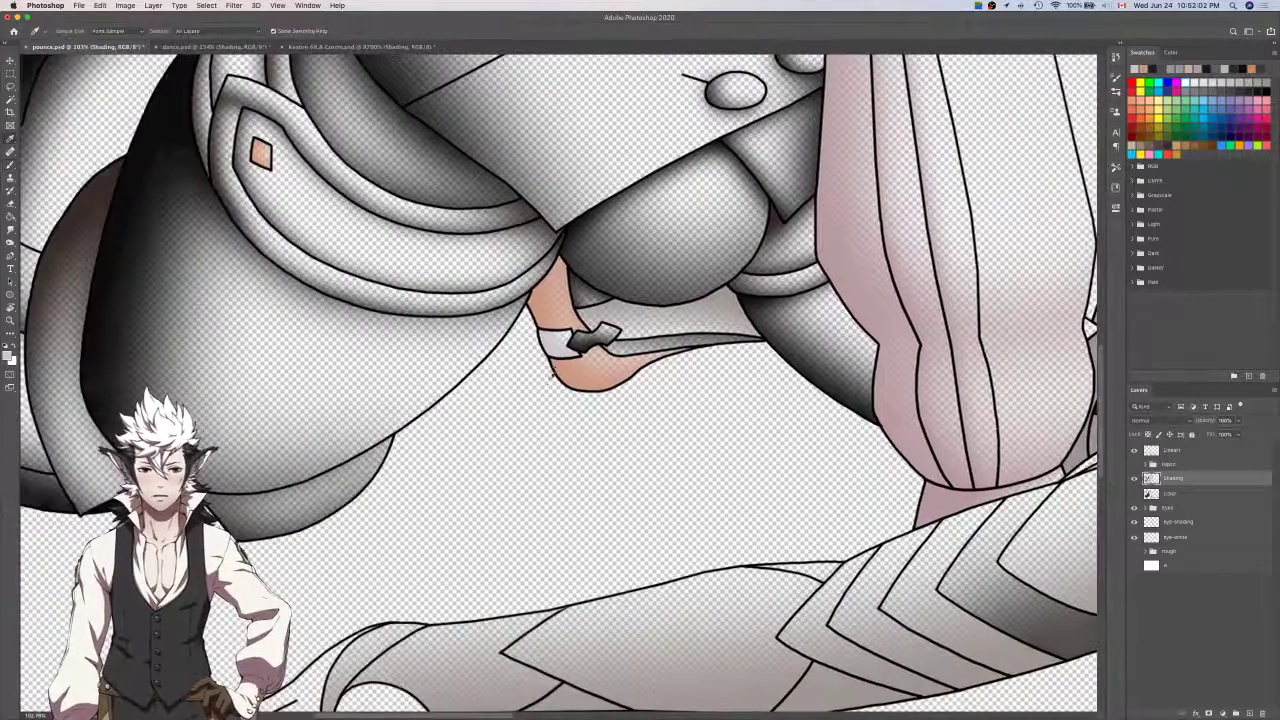
click(560, 338)
scroll(829, 520, right, 6)
scroll(829, 520, down, 1)
scroll(965, 537, right, 2)
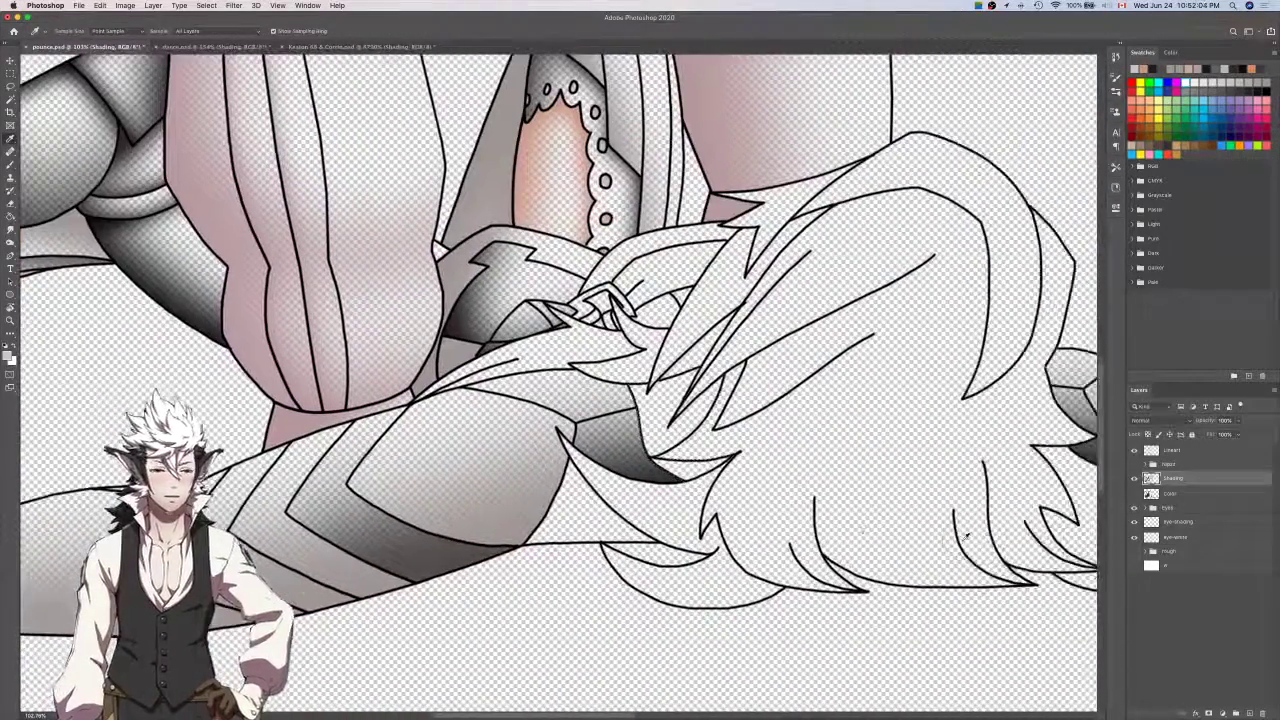
Enlarge the brush and shade the selected white area beside the hair with pale lilac on the Shading layer.
key(b)
scroll(965, 537, right, 2)
key(bracketright)
key(bracketright)
key(bracketright)
key(bracketright)
key(bracketright)
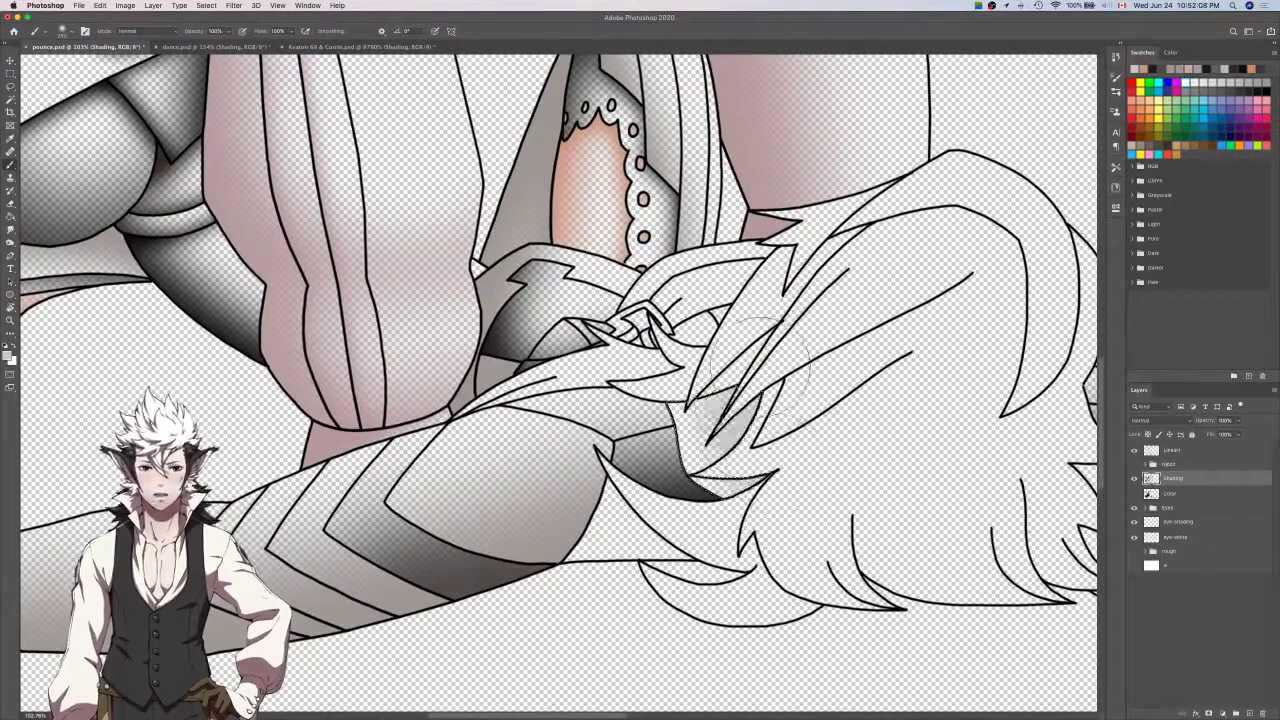
Show the Color layer to check the lilac shading, clear the selection and save the file.
click(1135, 495)
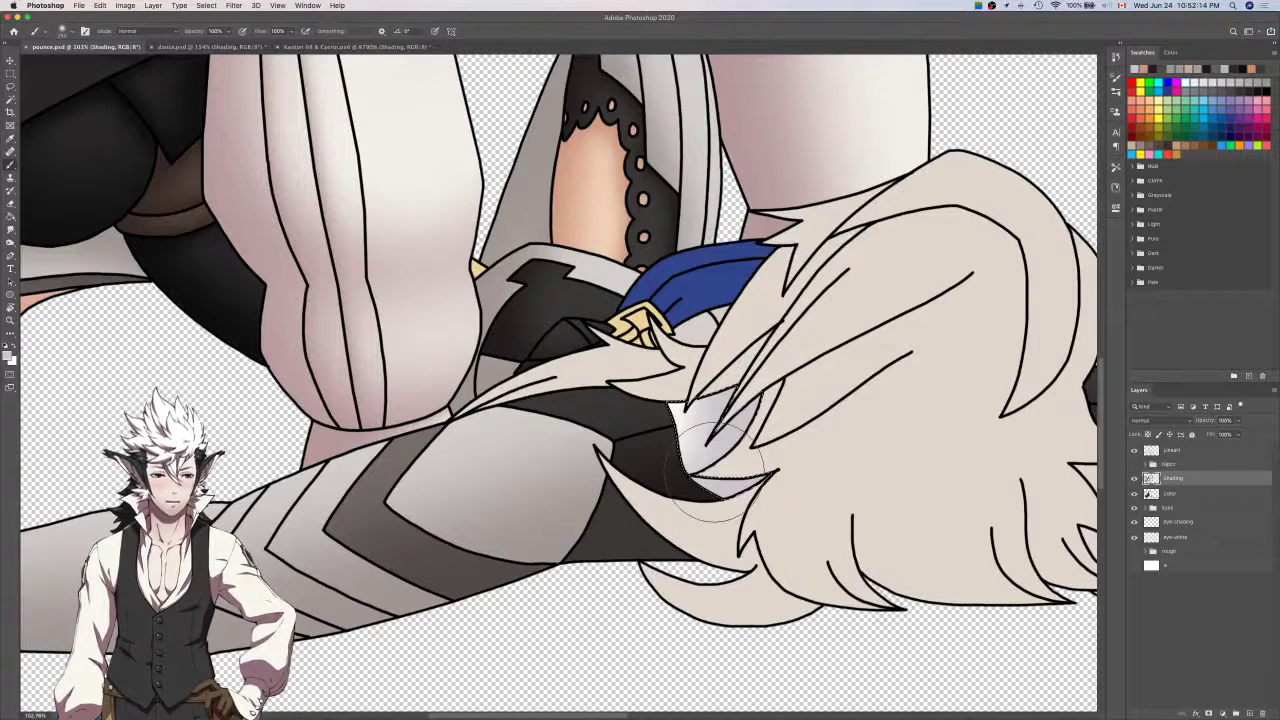
scroll(719, 471, right, 1)
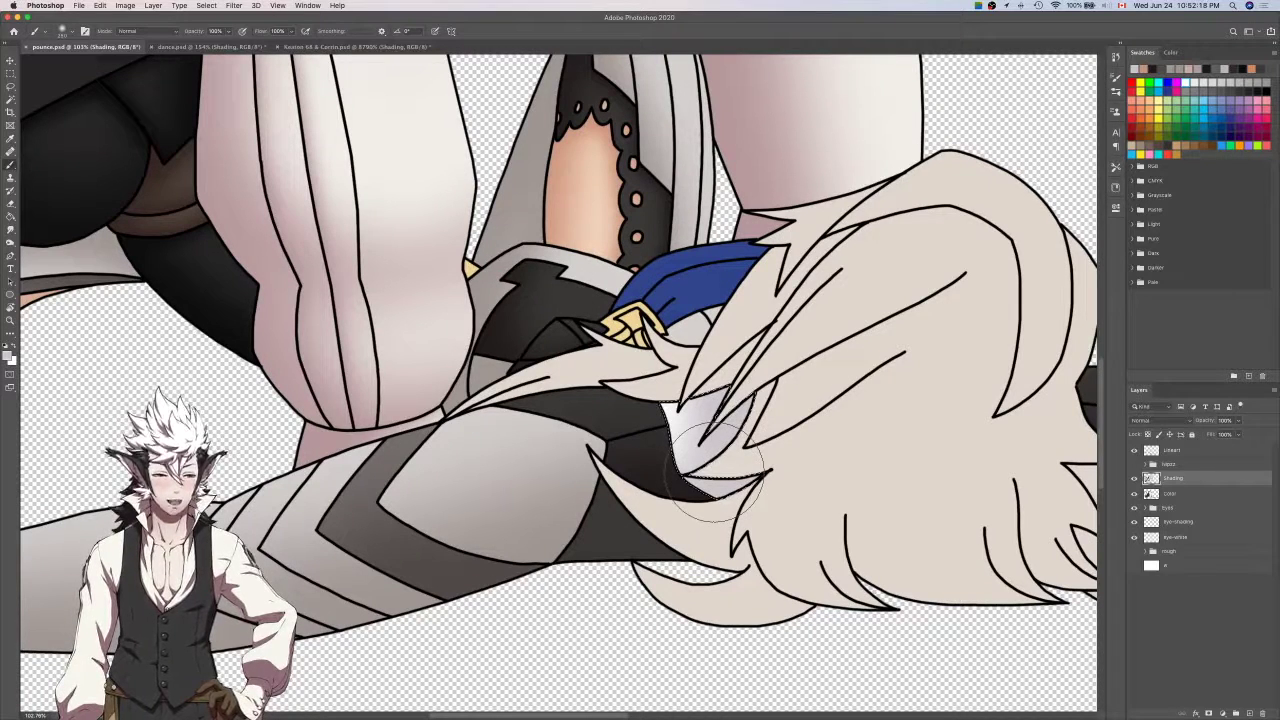
scroll(718, 470, right, 5)
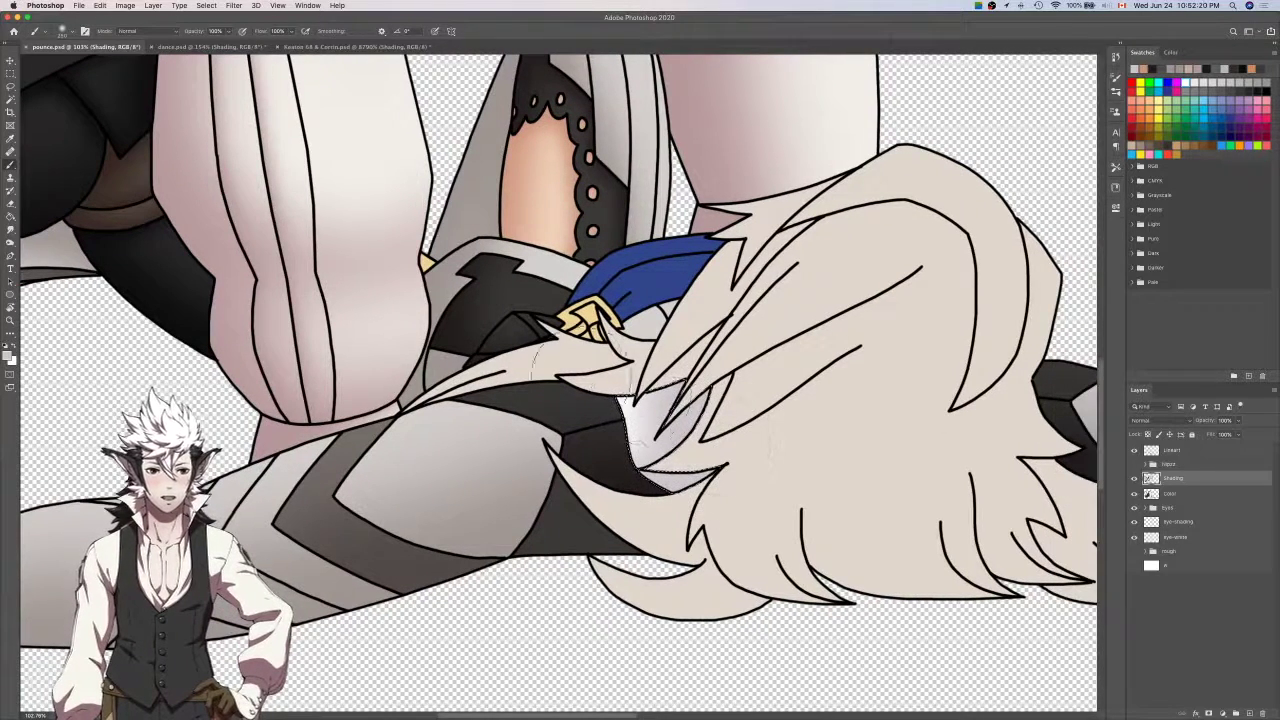
scroll(757, 357, right, 8)
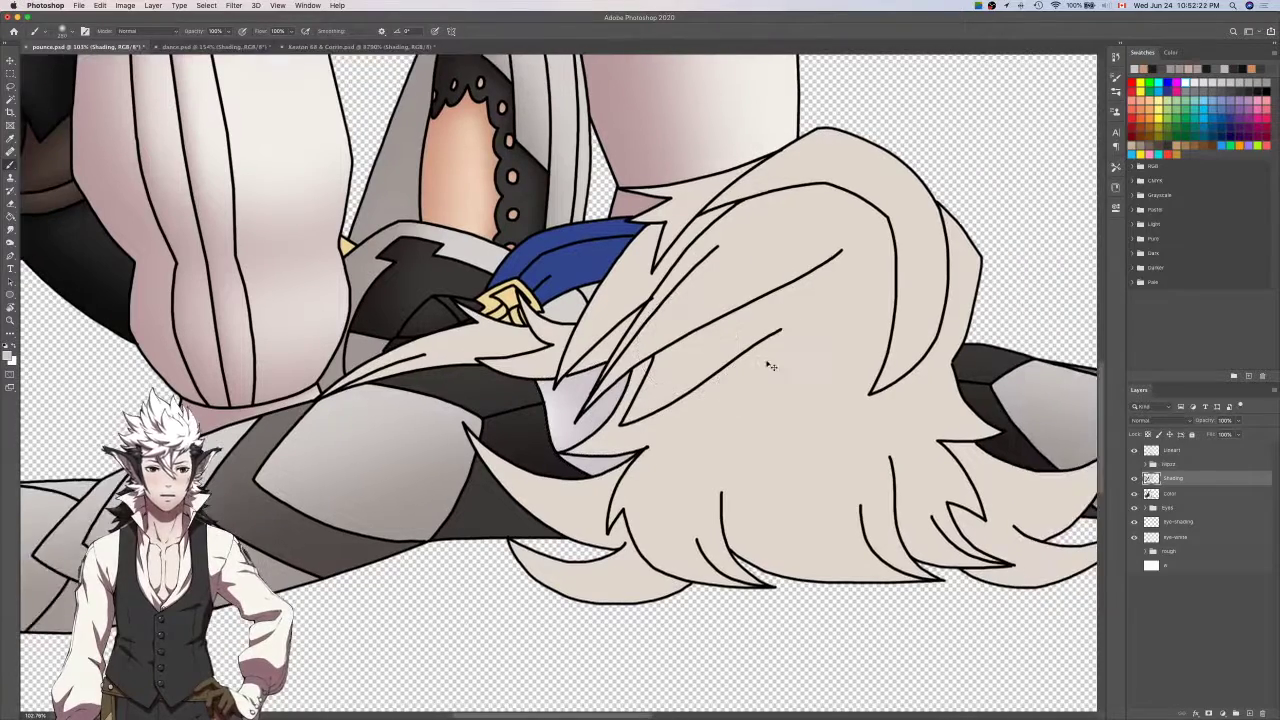
key(cmd+s)
Make the Color layer active and select the yellow ornament beside the blue collar with the Magic Wand.
click(1167, 508)
scroll(907, 470, left, 20)
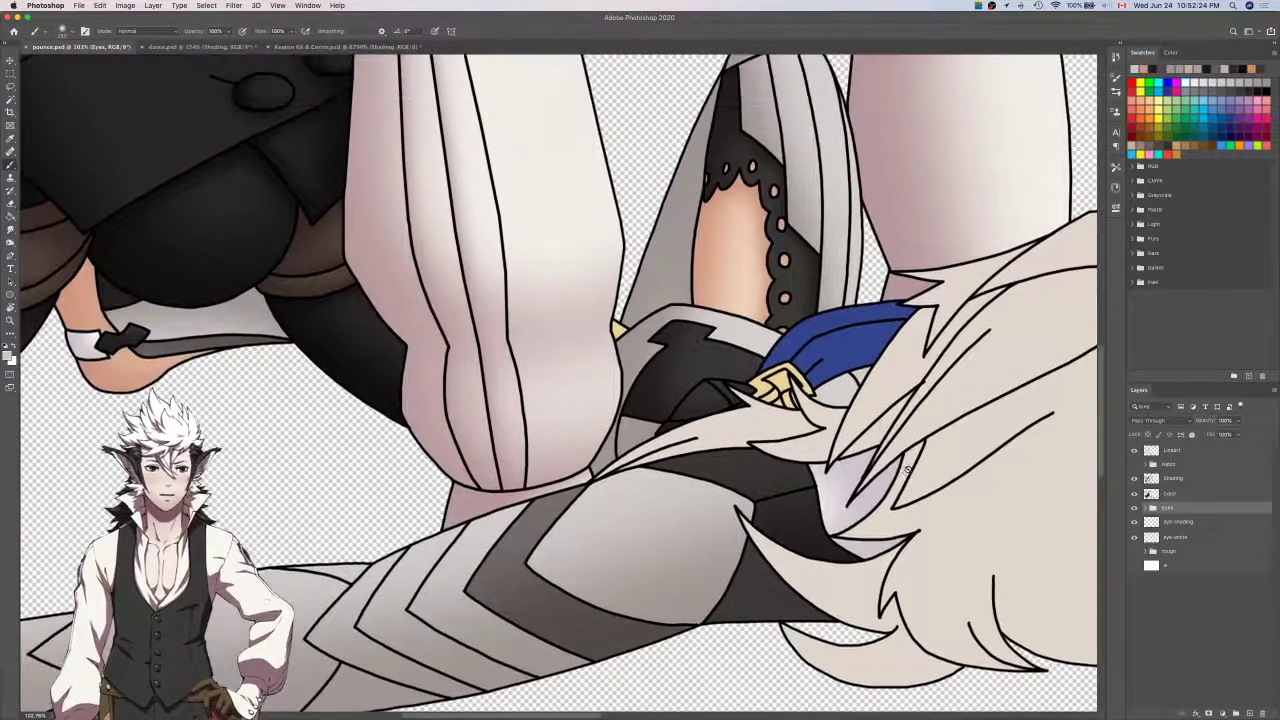
click(782, 388)
click(714, 231)
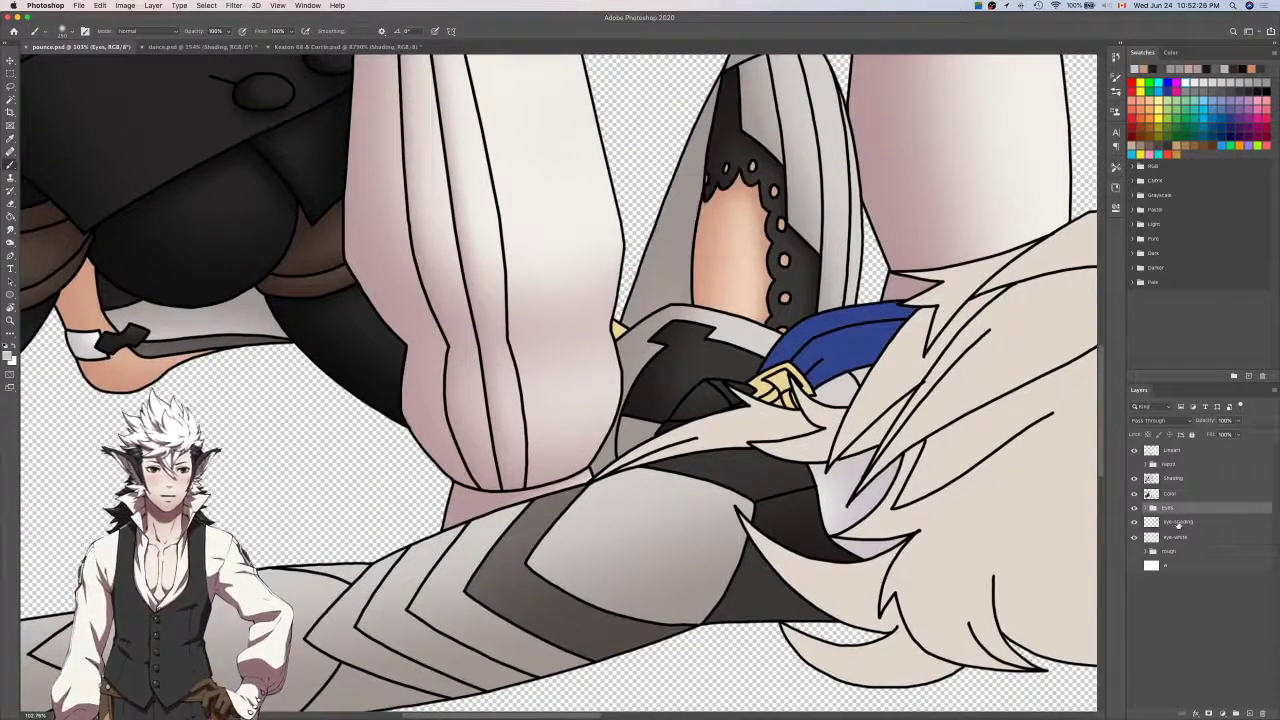
click(1188, 500)
key(w)
click(792, 388)
key(i)
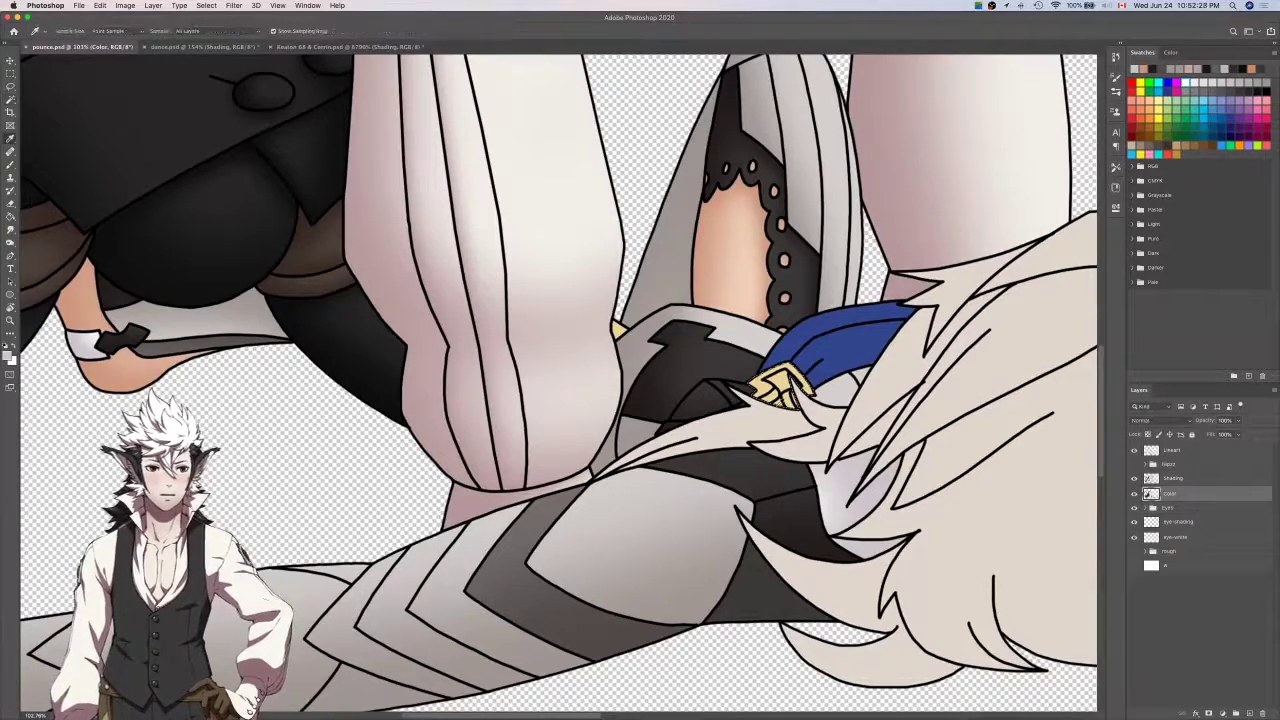
Switch to dance.psd, collapse the open layer group and examine how the arm's ornaments and ruffled cuff are shaded.
key(ctrl+Tab)
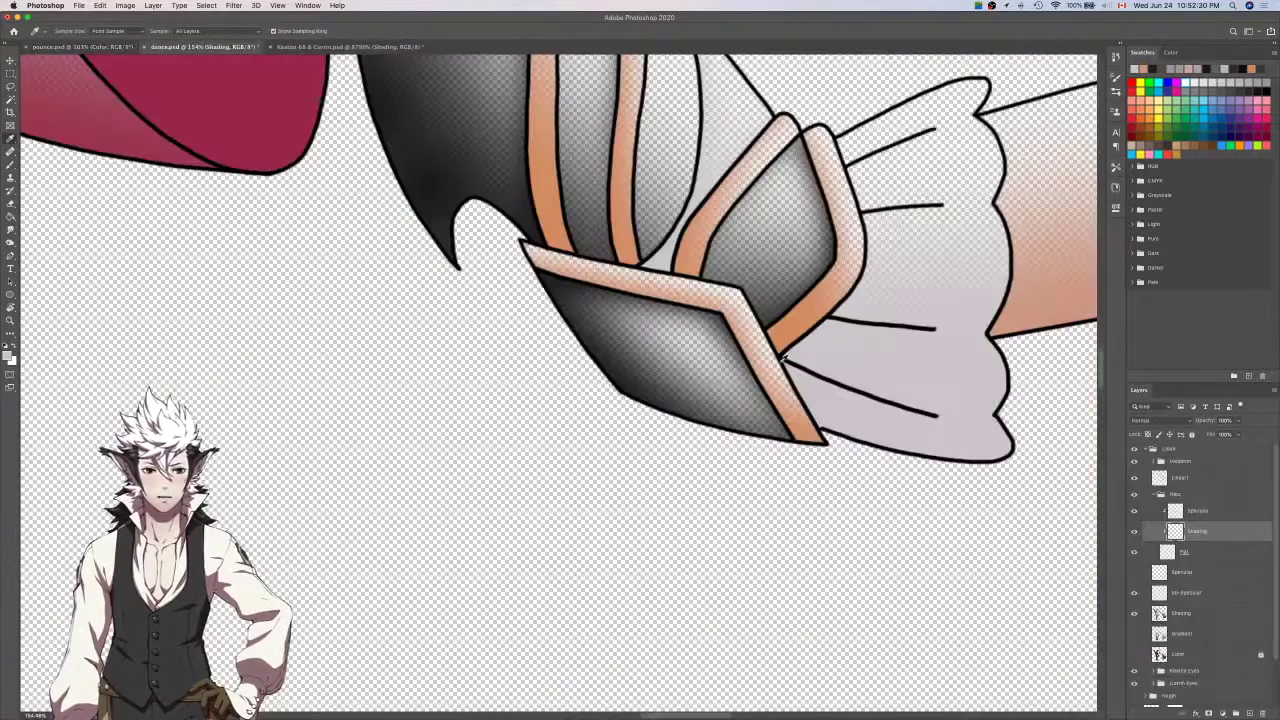
scroll(794, 343, down, 6)
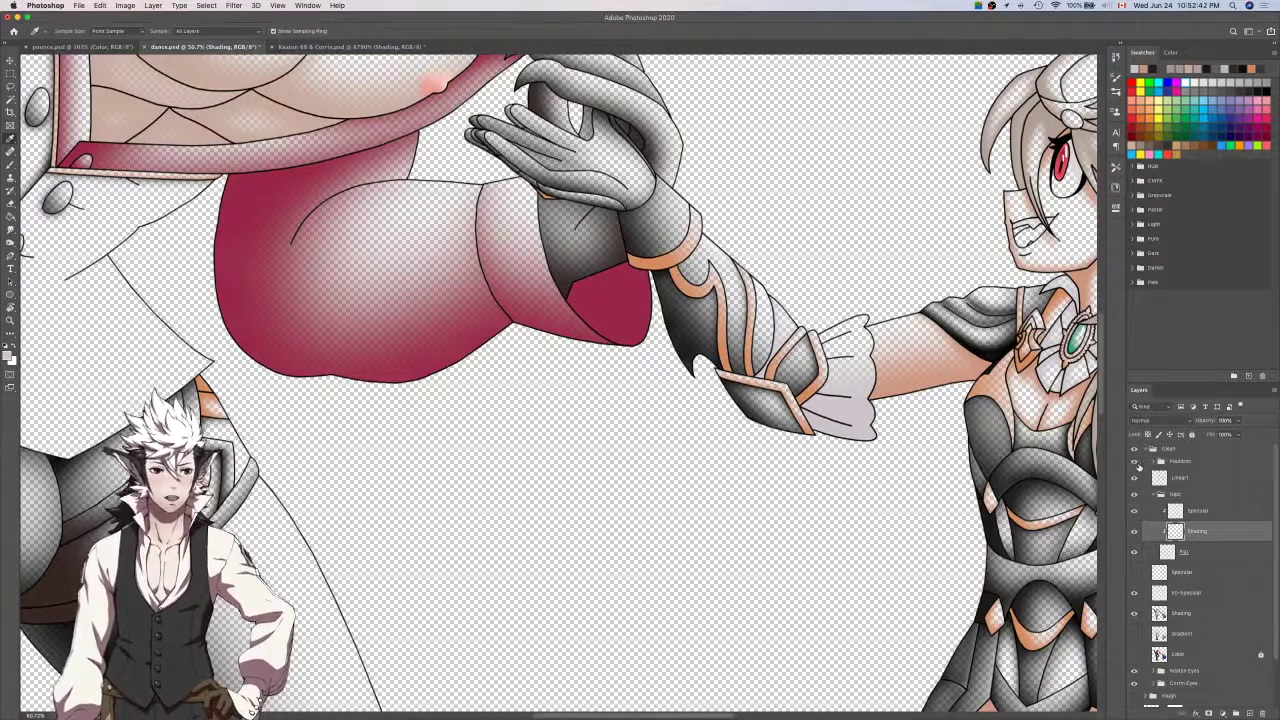
click(1155, 494)
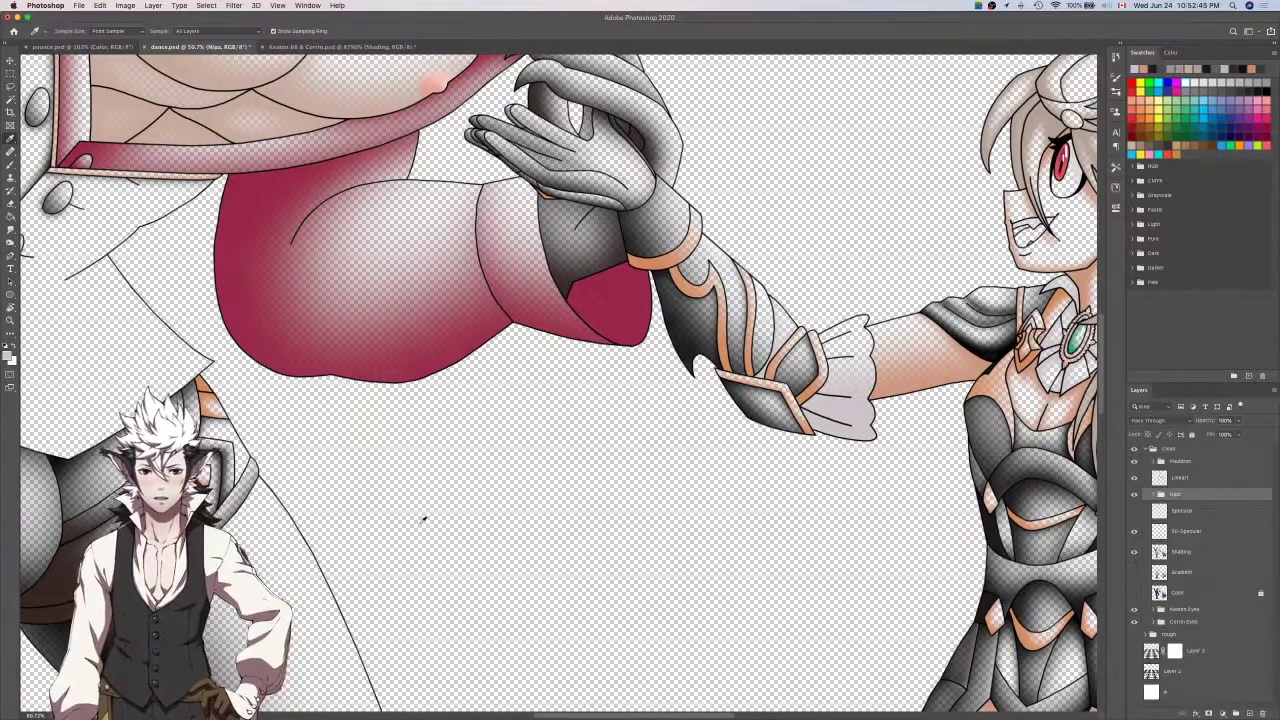
scroll(423, 518, right, 5)
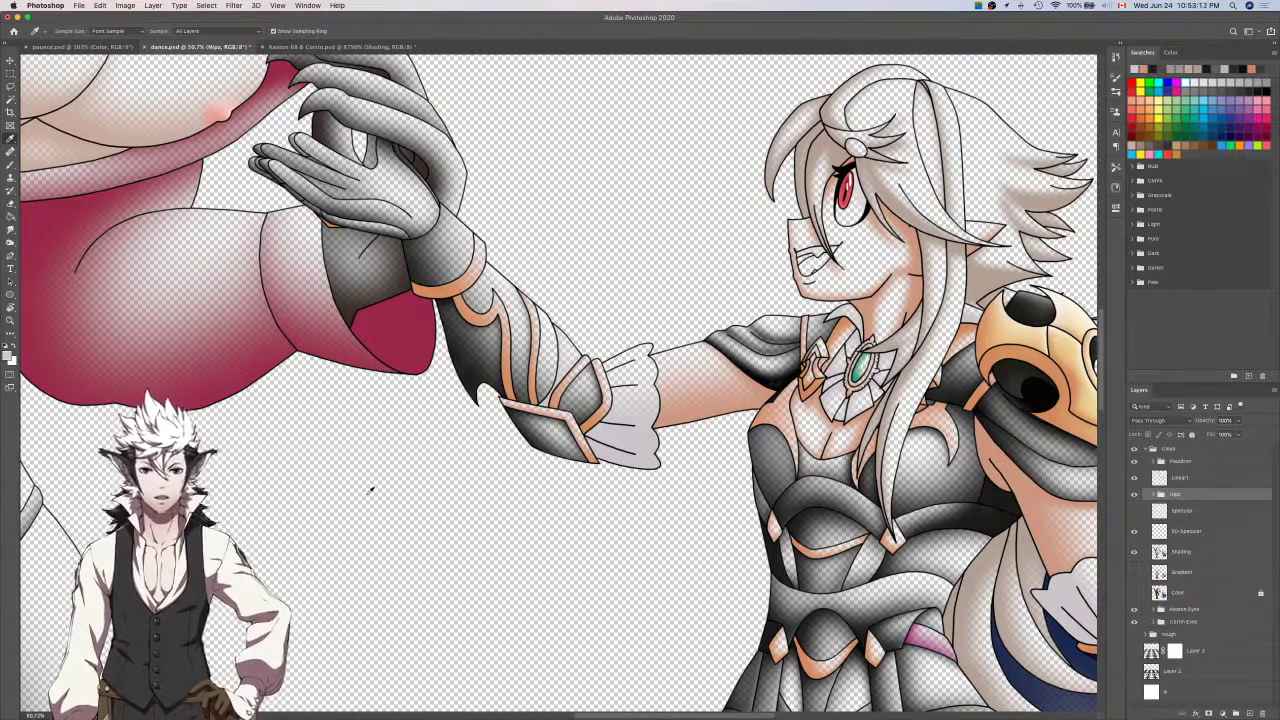
scroll(370, 490, right, 2)
scroll(414, 466, up, 4)
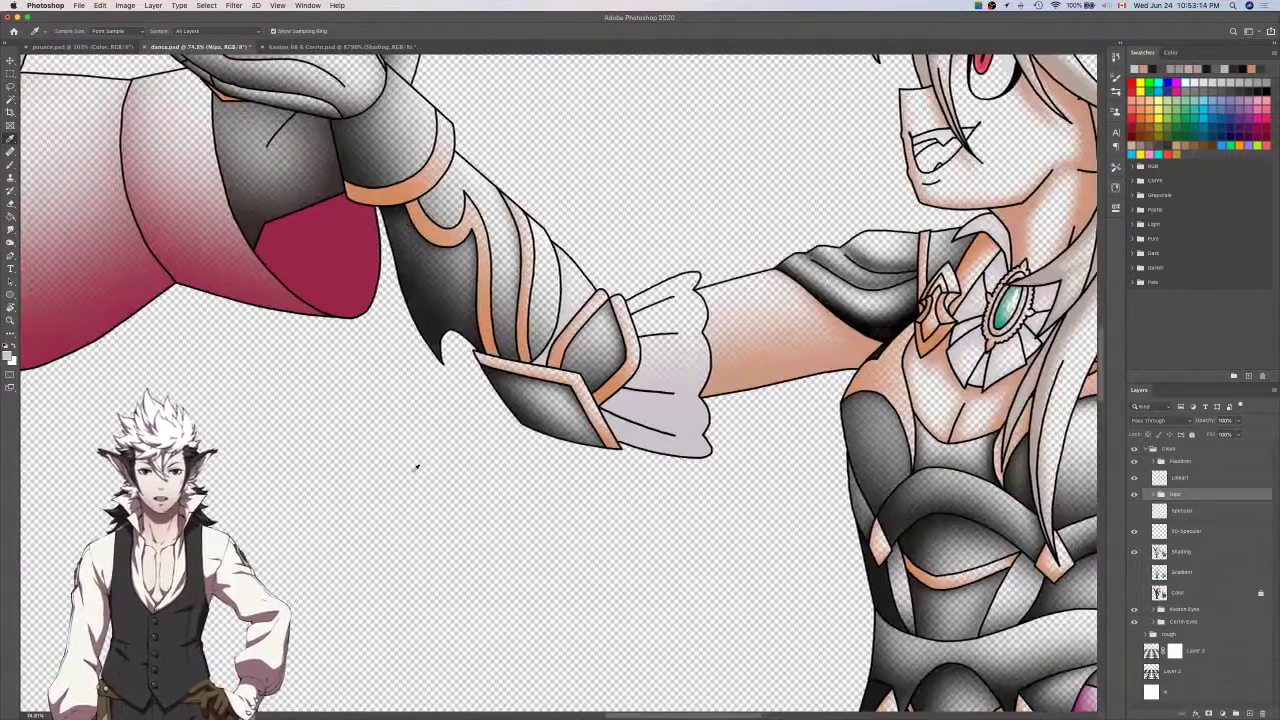
scroll(464, 486, down, 3)
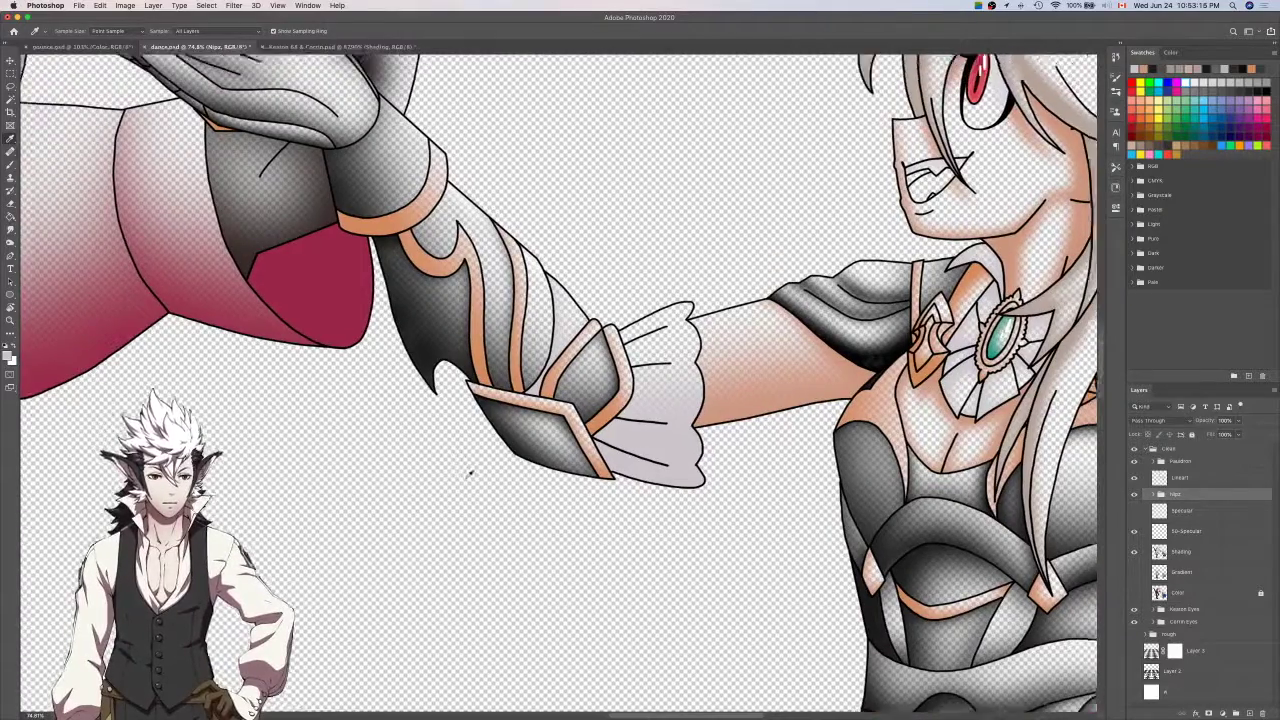
Sample the orange shading colour from the collar ornament in the Keaton and Corrin document and return to pounce.psd.
key(ctrl+Tab)
key(ctrl+Tab)
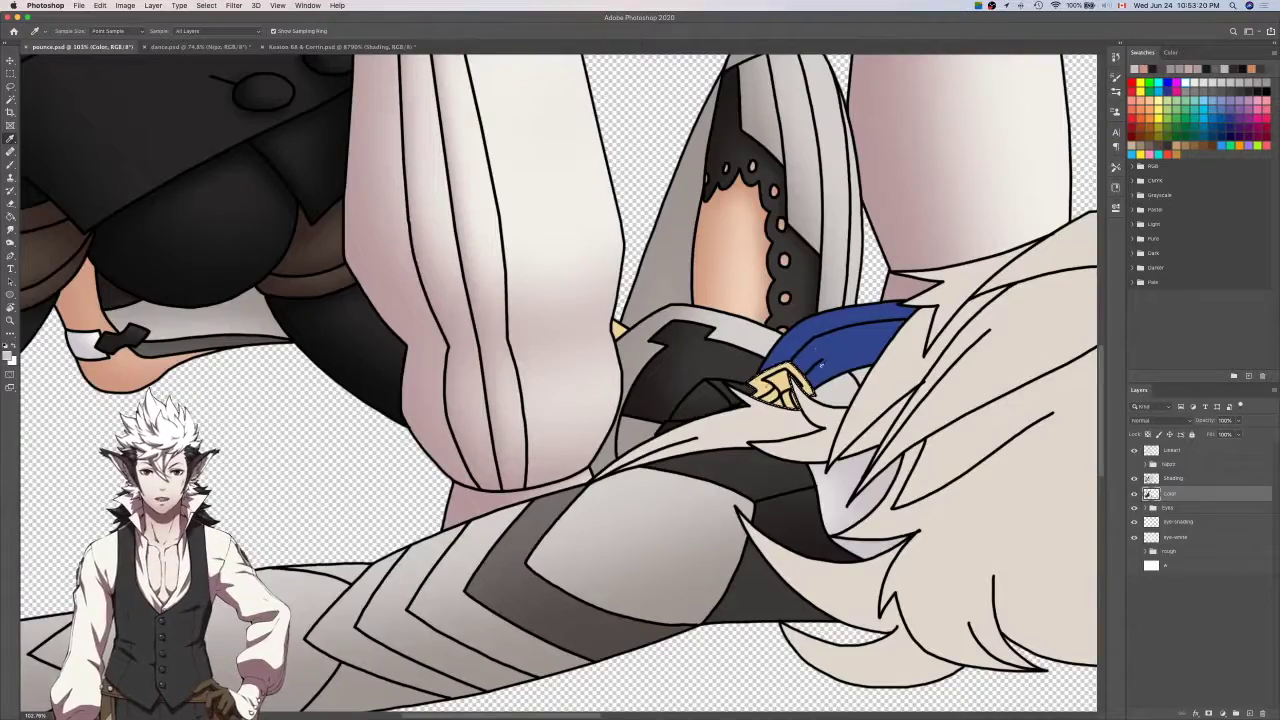
key(ctrl+Tab)
key(ctrl+Tab)
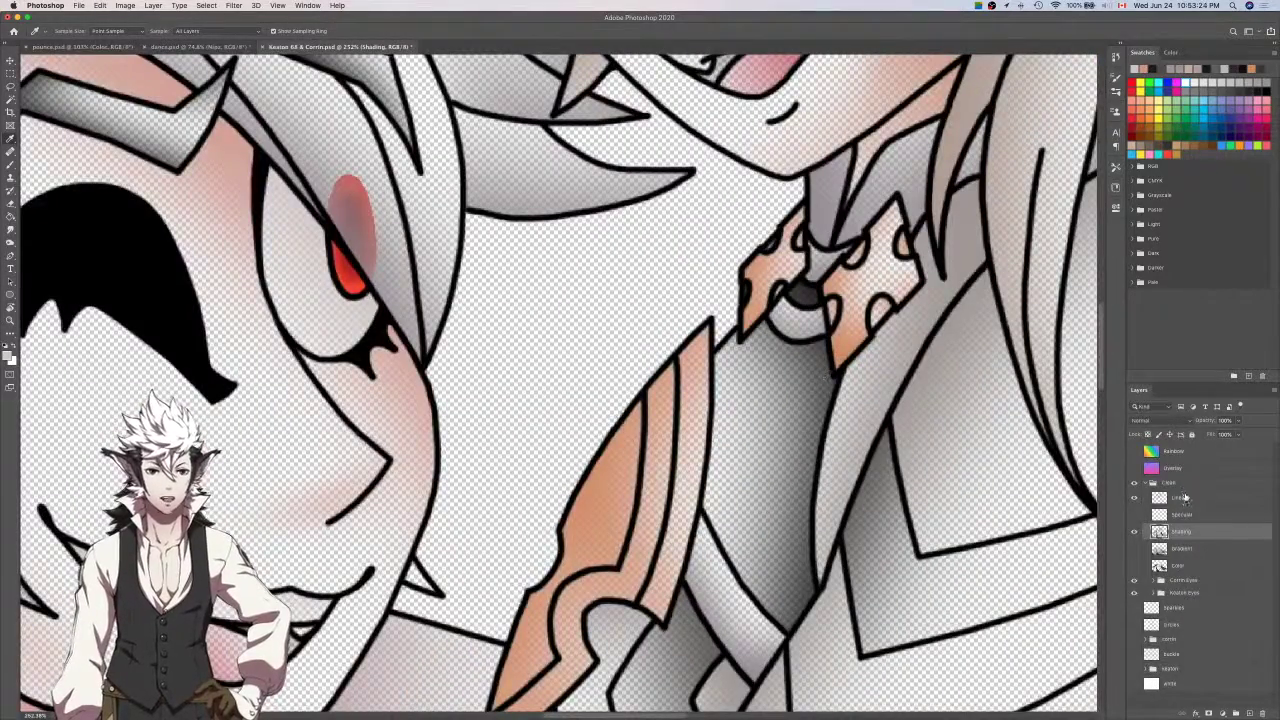
click(856, 297)
key(ctrl+Tab)
key(ctrl+Tab)
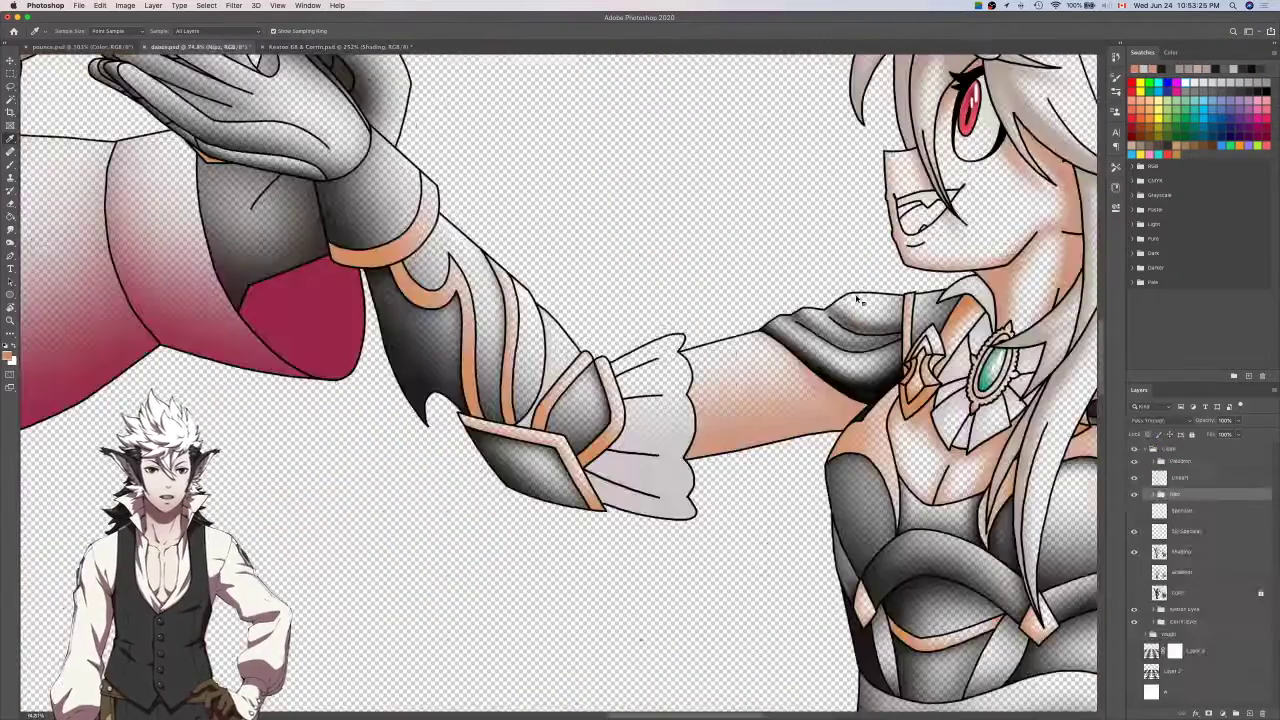
key(ctrl+shift+Tab)
Make the Shading layer active, shrink the brush and shade the selected yellow ornament beside the blue collar with orange.
click(1208, 481)
mouse_move(1052, 405)
mouse_down()
mouse_move(1055, 478)
mouse_move(978, 548)
mouse_up()
scroll(828, 475, down, 3)
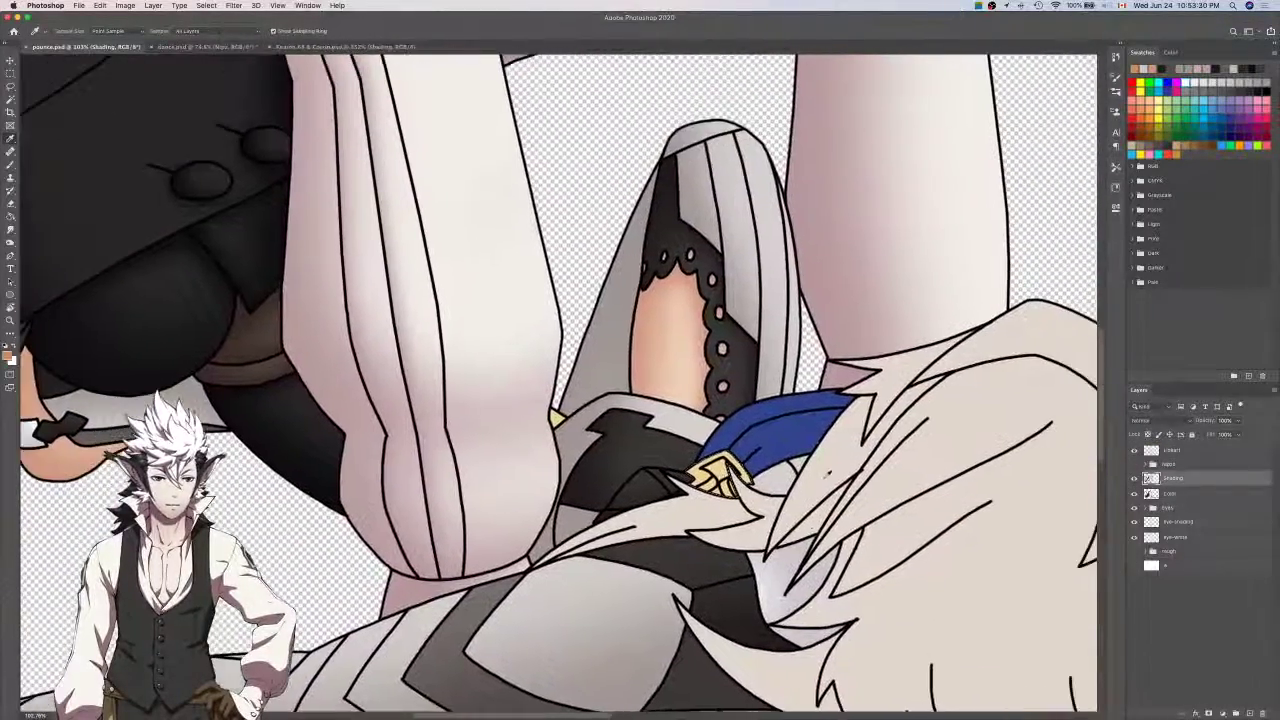
key(b)
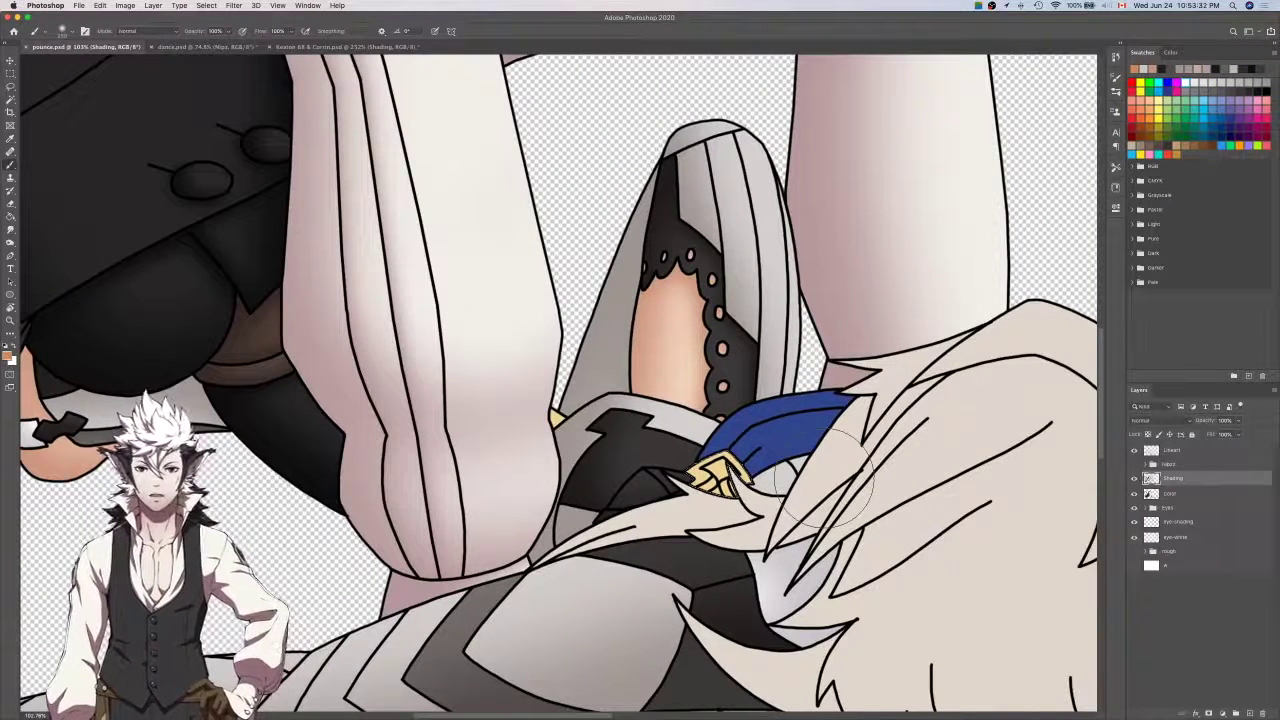
key(bracketleft)
key(bracketleft)
key(bracketleft)
key(bracketleft)
key(bracketleft)
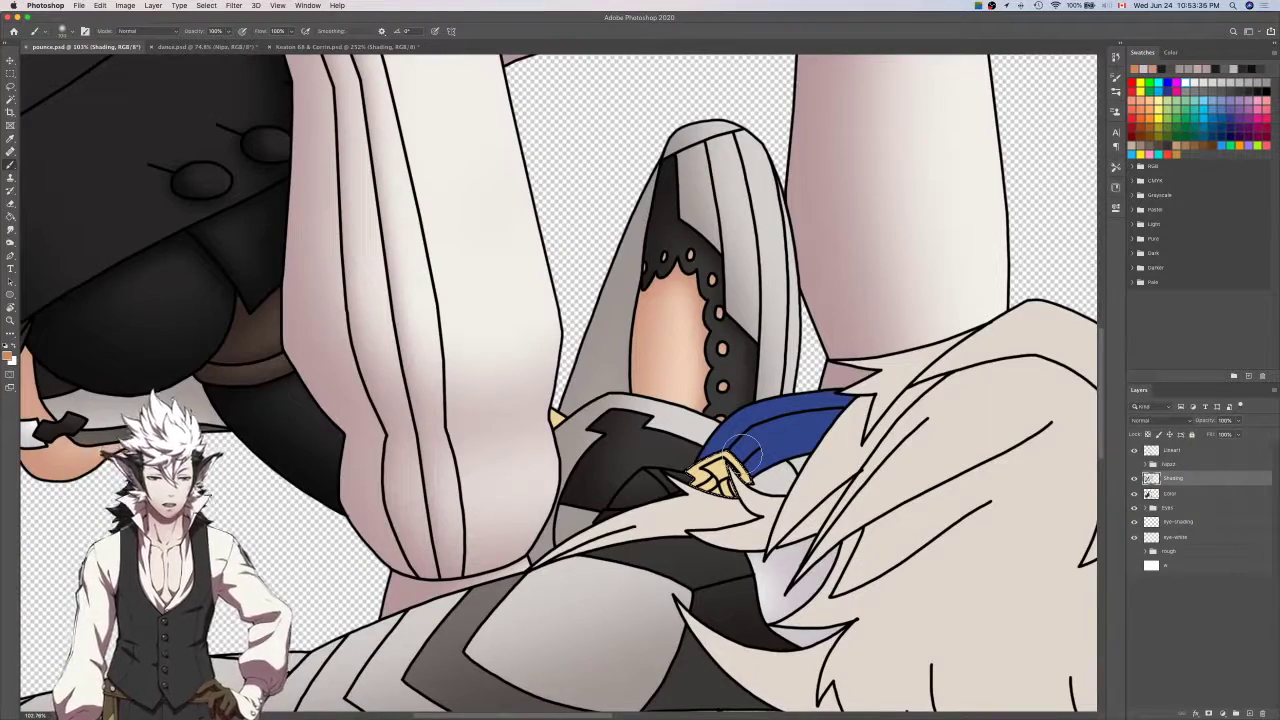
scroll(745, 447, up, 5)
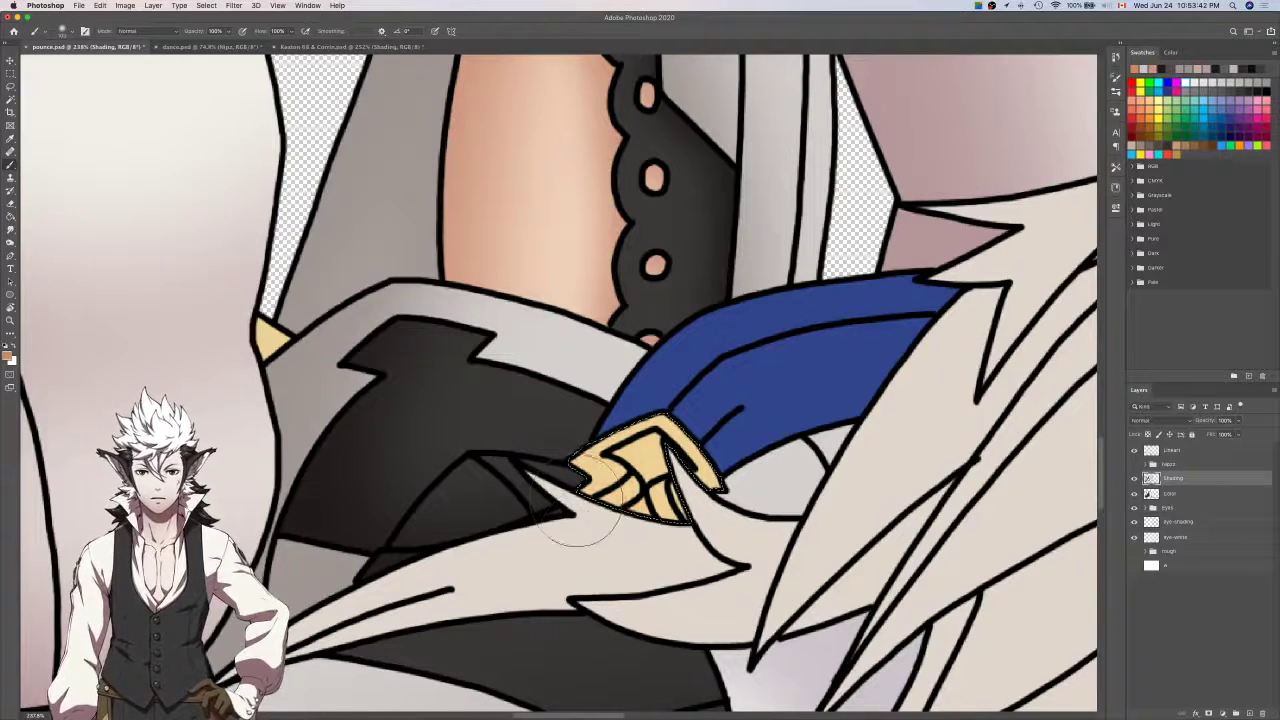
key(super+z)
drag(577, 500, 566, 462)
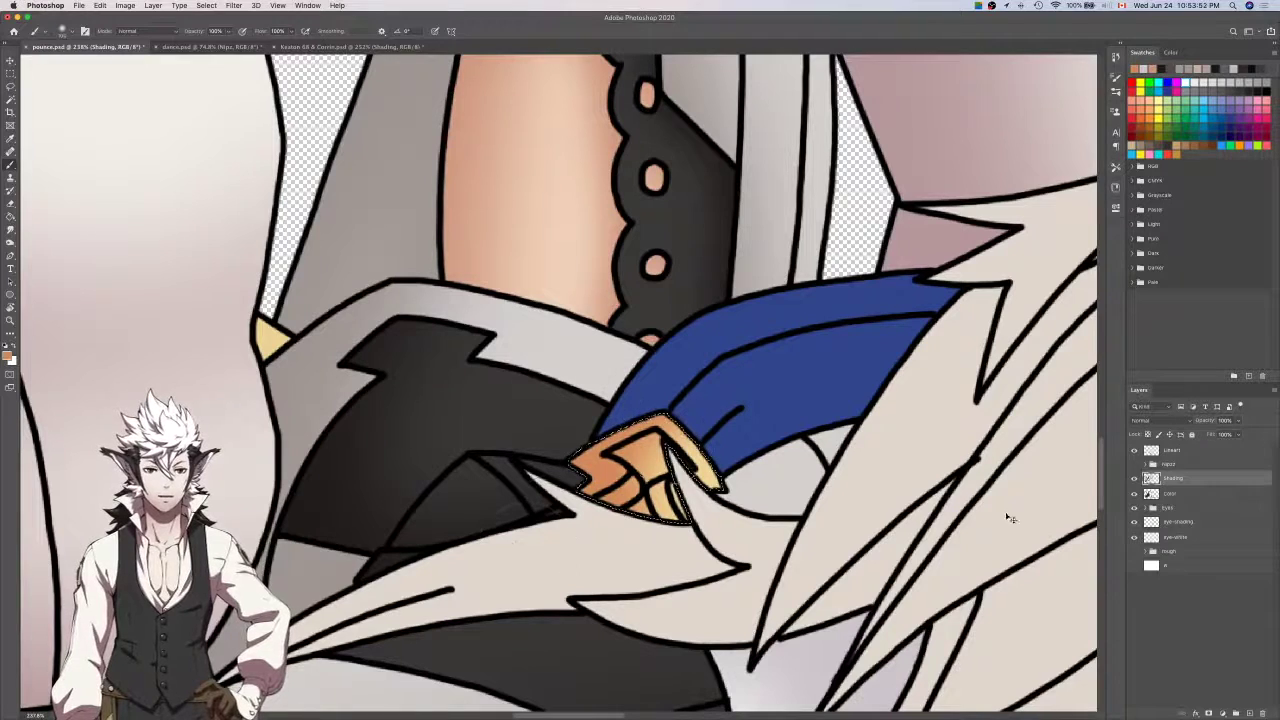
Select the small yellow piece beside the sleeve from the Color layer, shade it orange on the Shading layer and save the file.
key(super+d)
click(1168, 497)
scroll(968, 536, left, 10)
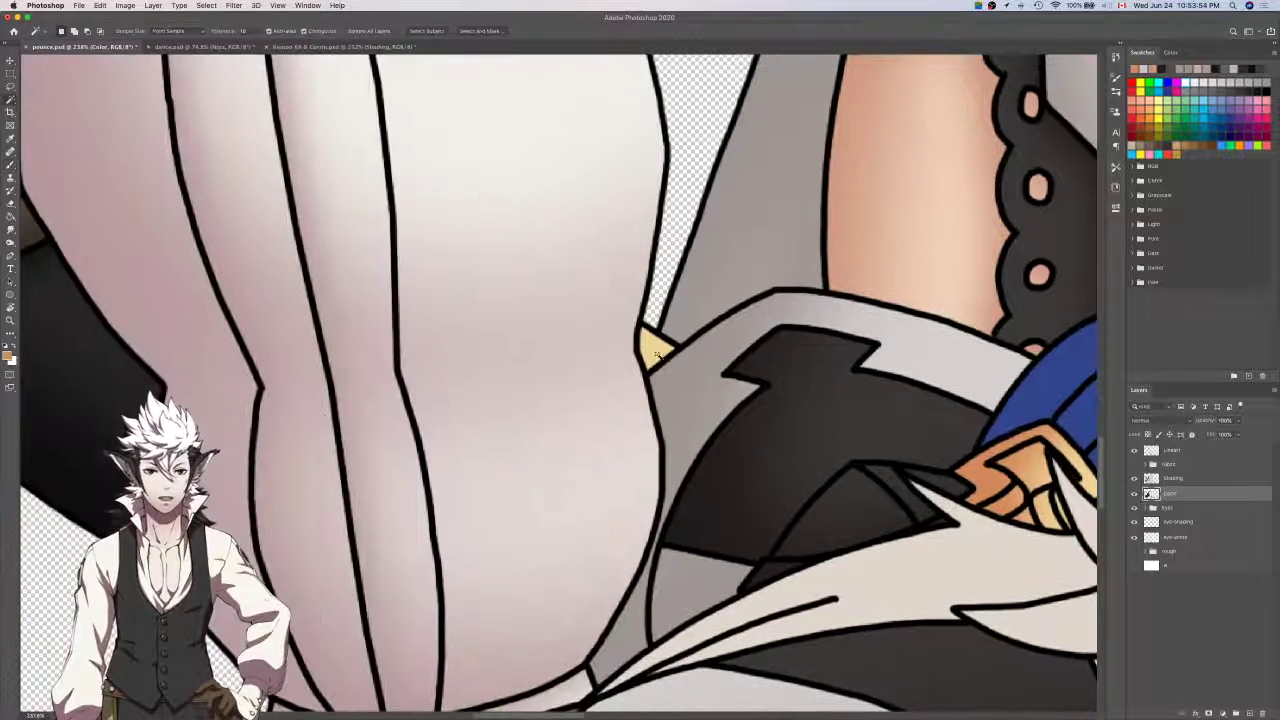
key(alt+bracketright)
drag(690, 408, 566, 329)
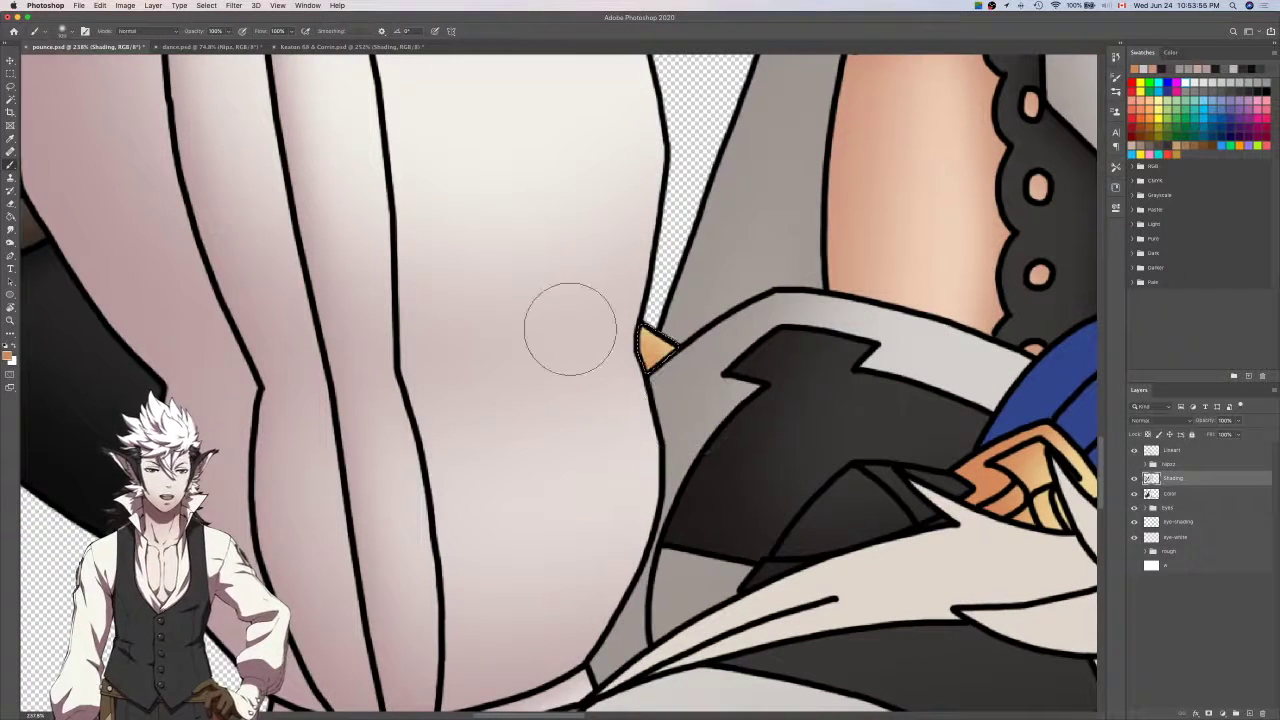
key(super+s)
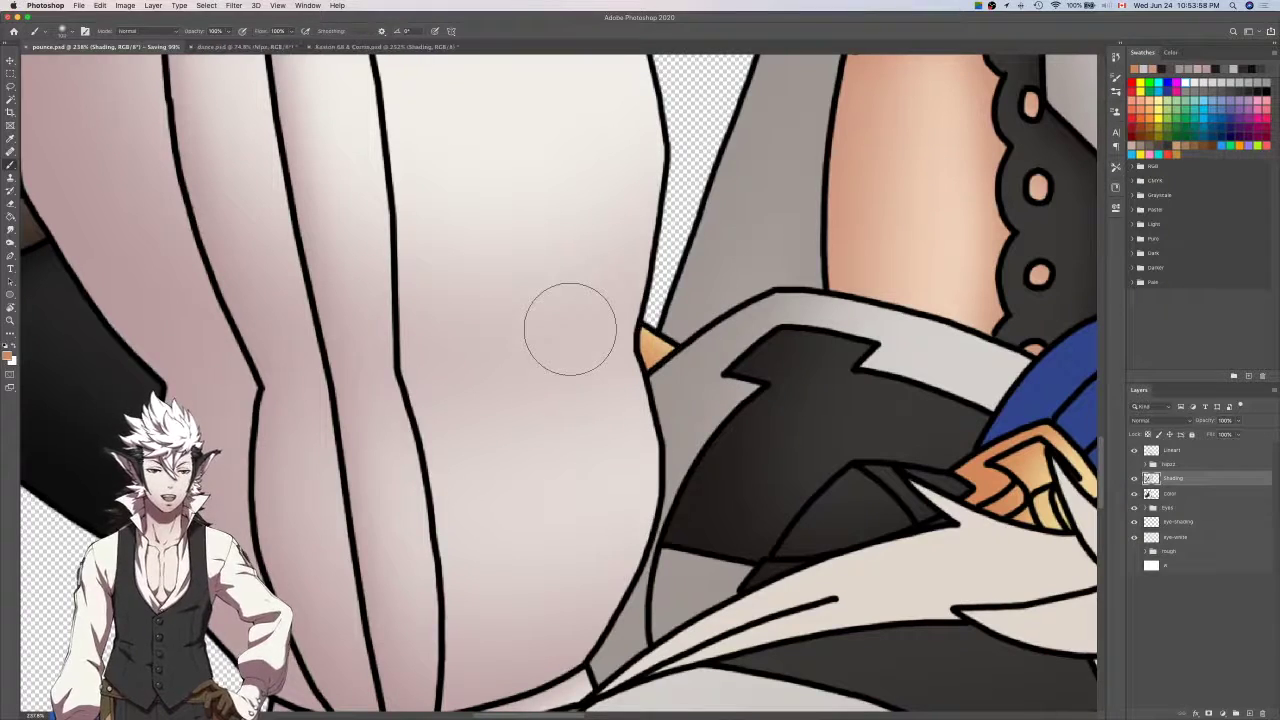
Select the ornament beside the blue collar again with the Magic Wand on the Color layer and hide that layer.
scroll(570, 332, down, 3)
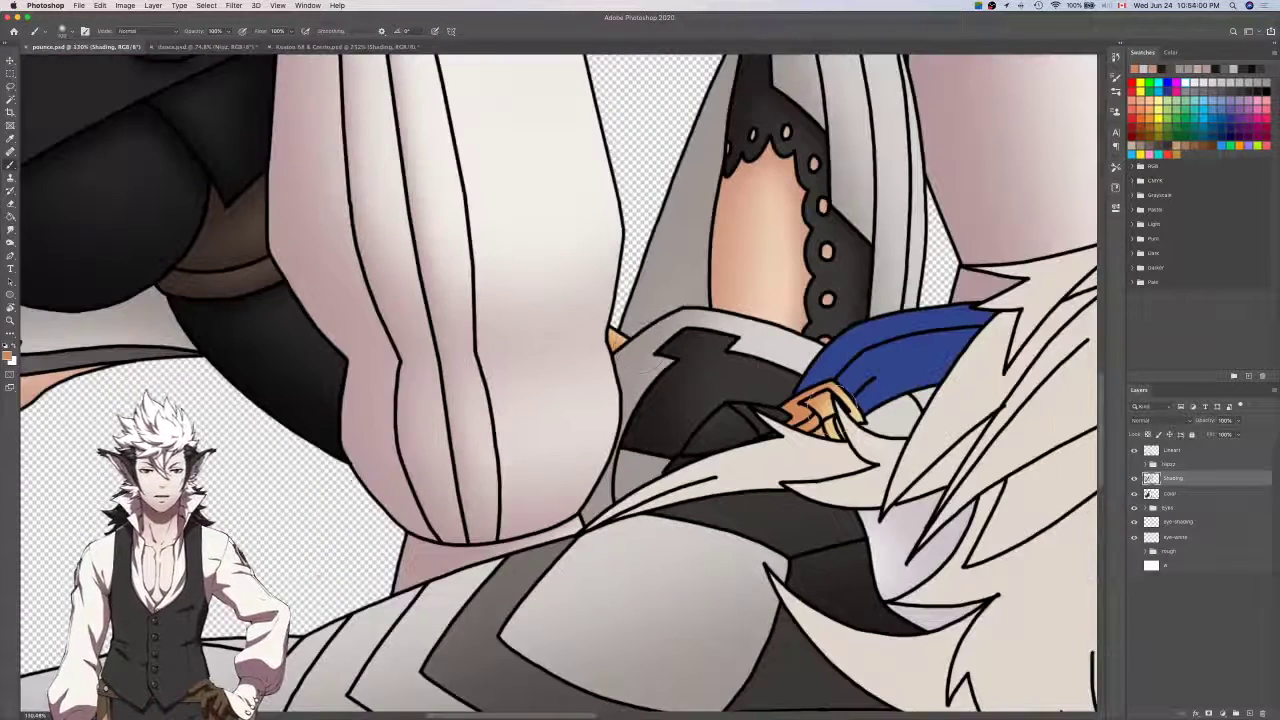
click(1205, 494)
scroll(950, 505, right, 4)
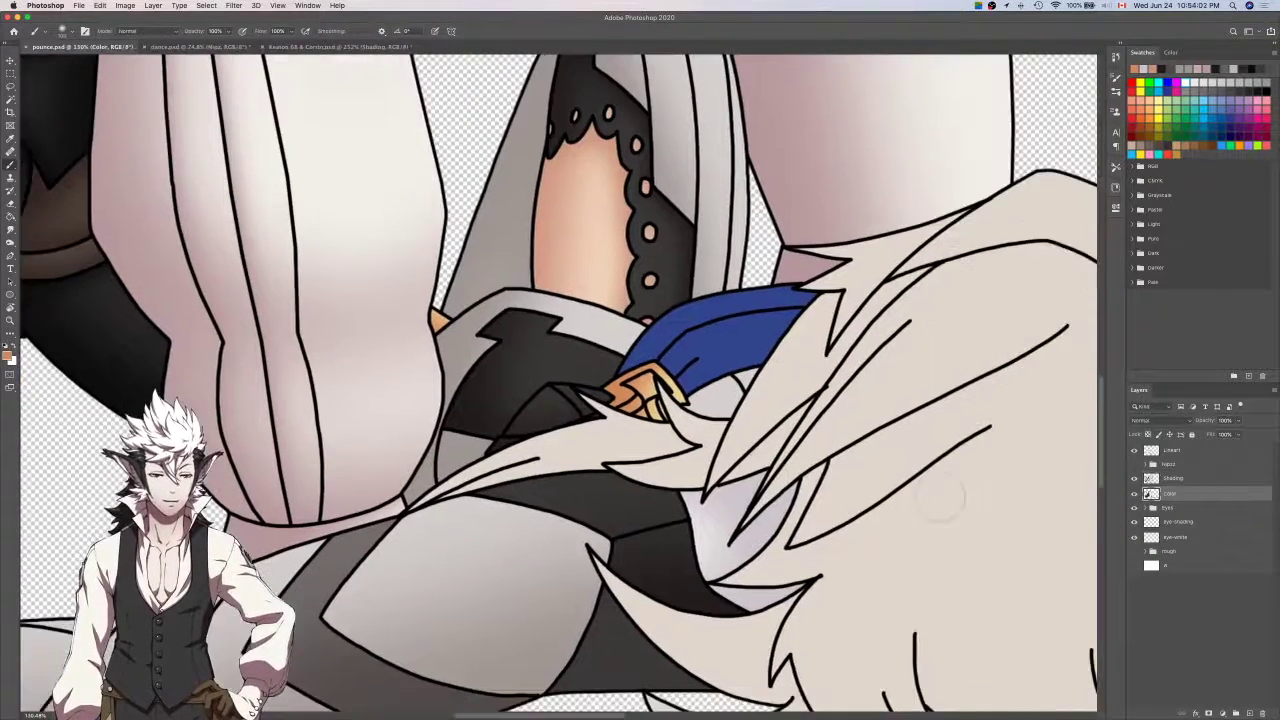
scroll(940, 497, left, 3)
scroll(940, 497, down, 2)
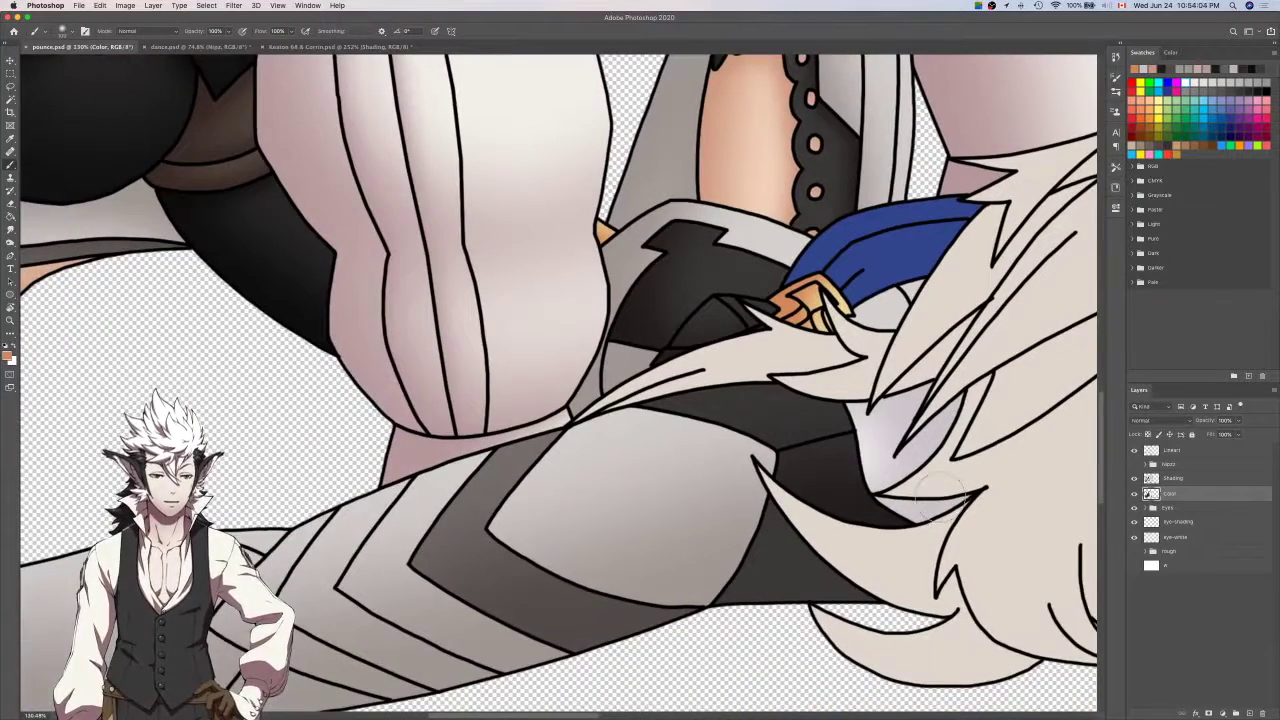
scroll(940, 495, down, 2)
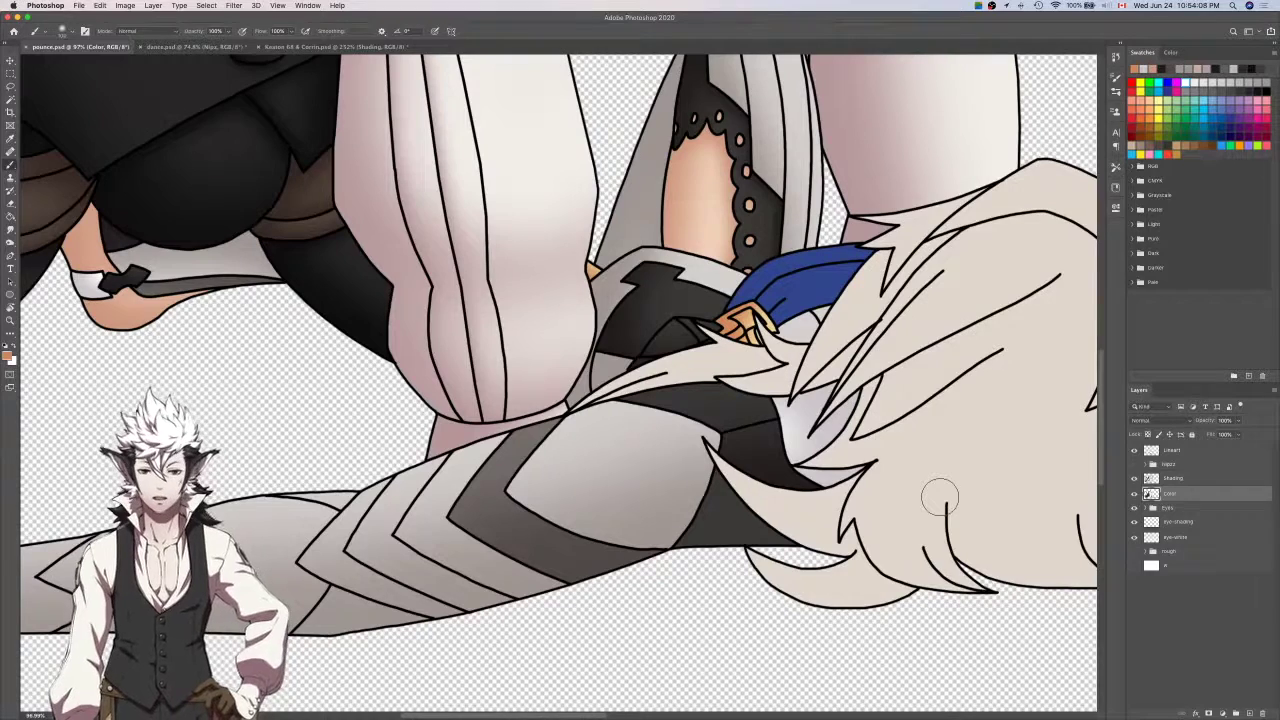
scroll(940, 497, up, 2)
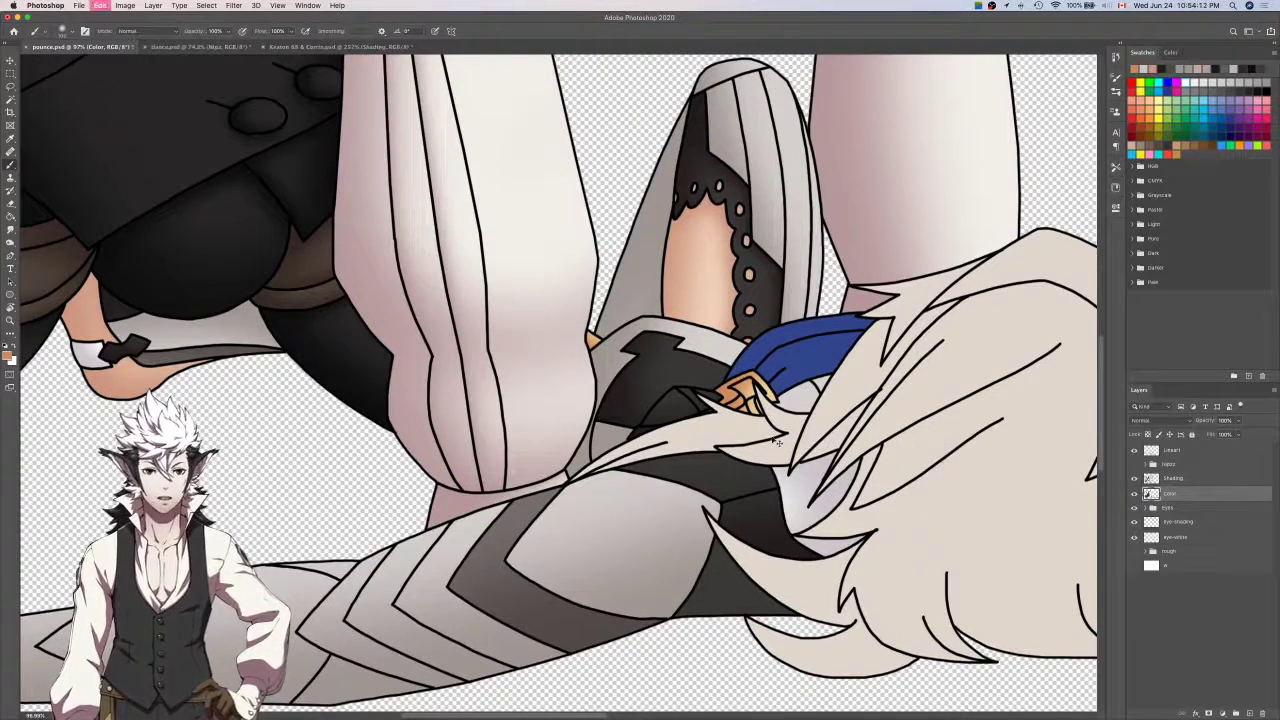
scroll(755, 425, up, 4)
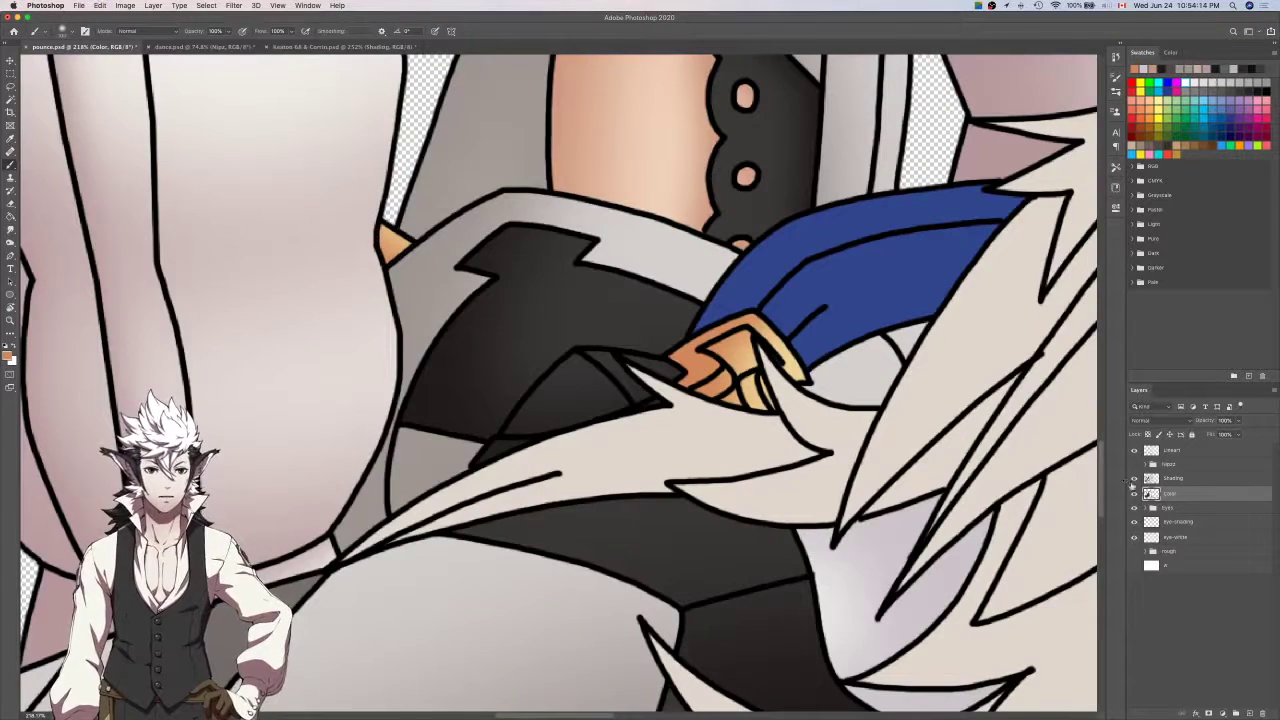
click(1134, 493)
key(w)
click(748, 378)
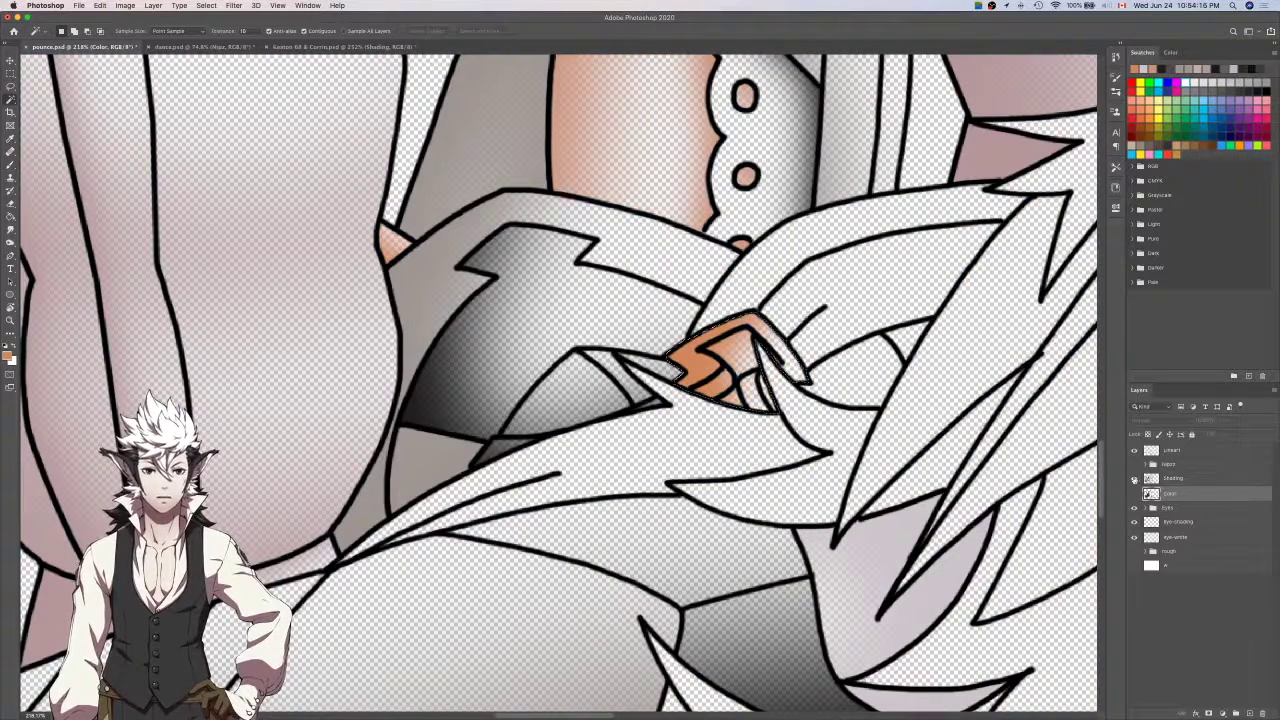
Touch up the ornament's orange shading on the Shading layer, show the Color layer again and save with the selection cleared.
click(1172, 478)
key(b)
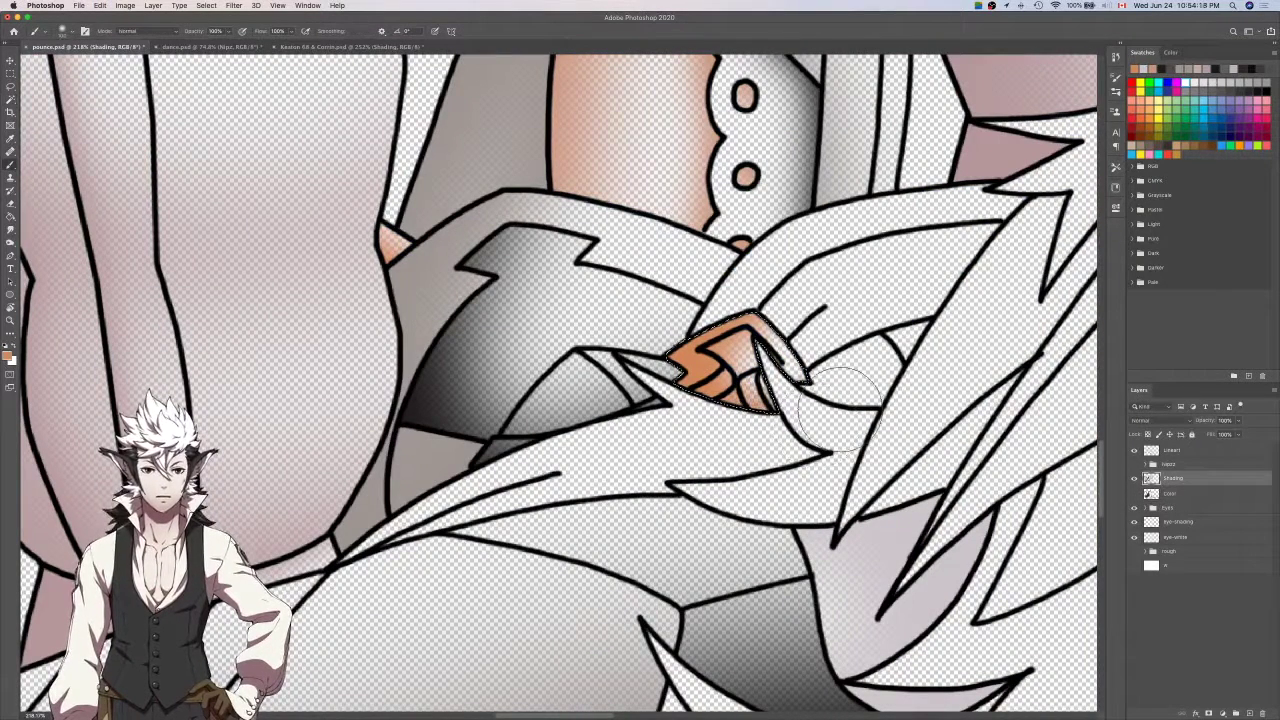
click(1134, 493)
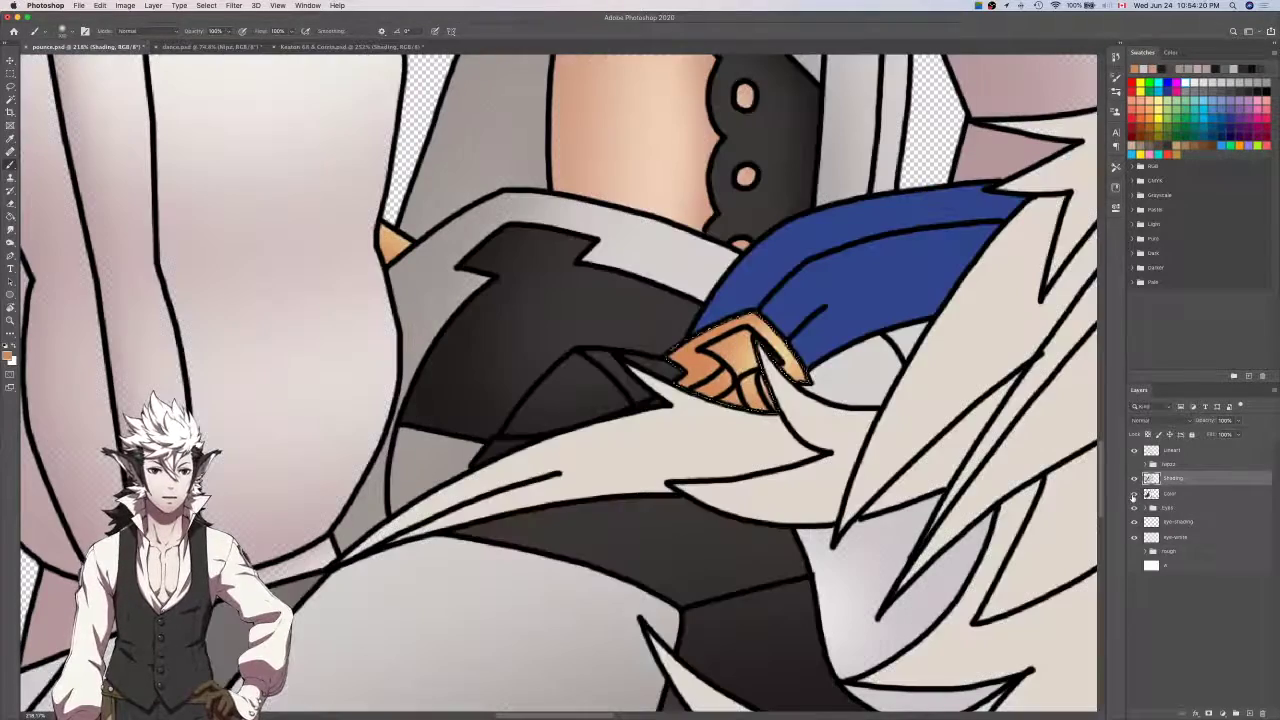
key(super+d)
key(super+s)
Make the Lineart layer active and ready the Magic Wand for selecting the lying character's hair.
scroll(968, 508, down, 5)
drag(986, 520, 946, 490)
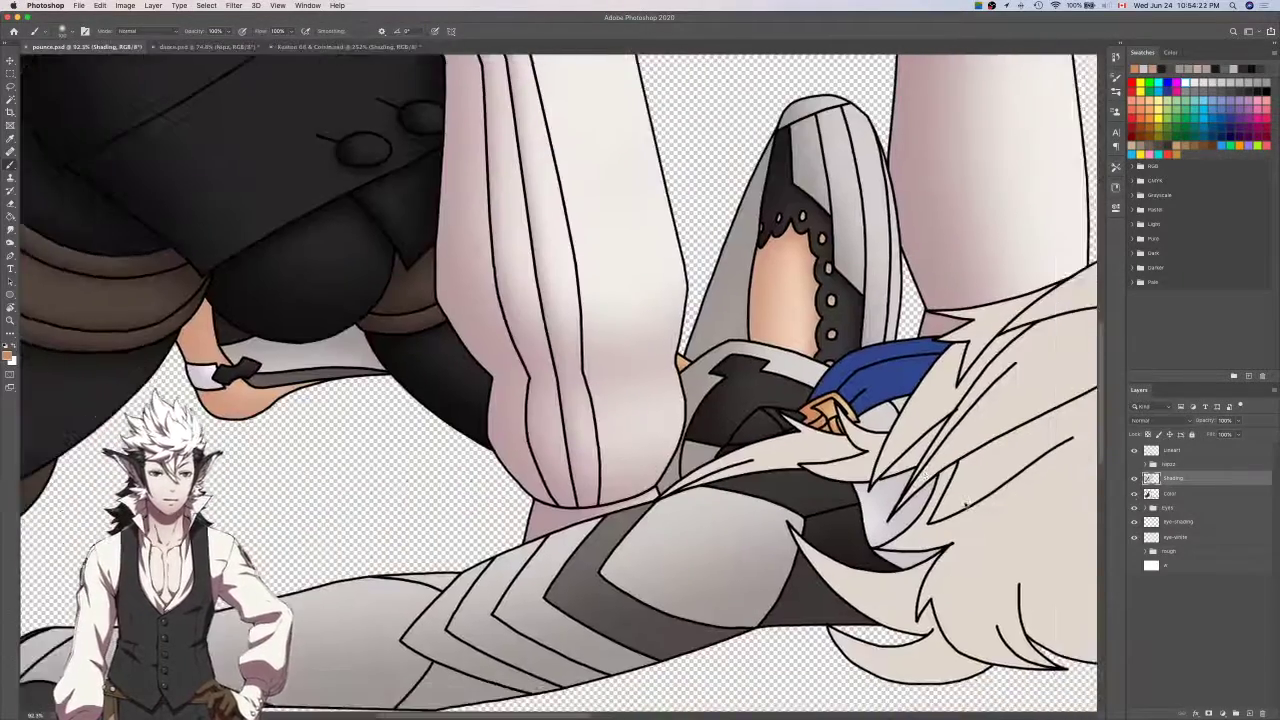
scroll(965, 504, down, 4)
click(1190, 453)
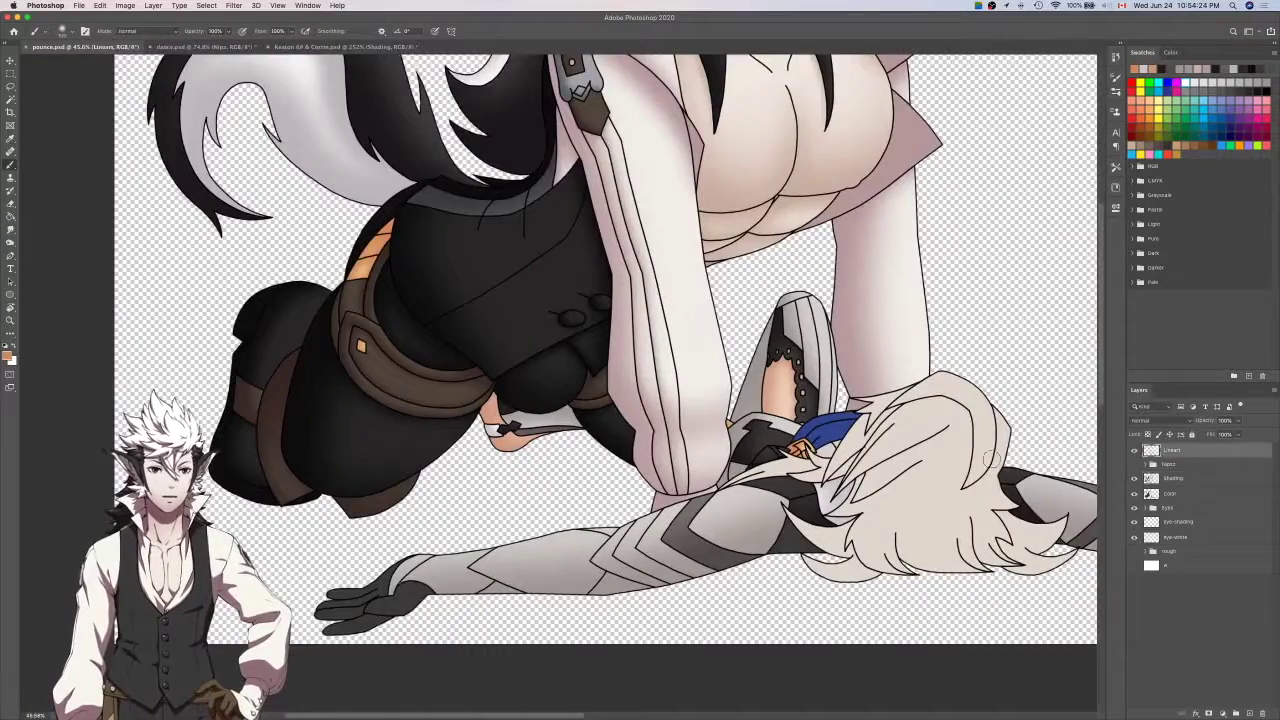
key(w)
scroll(952, 457, down, 3)
scroll(952, 457, right, 3)
scroll(952, 457, up, 3)
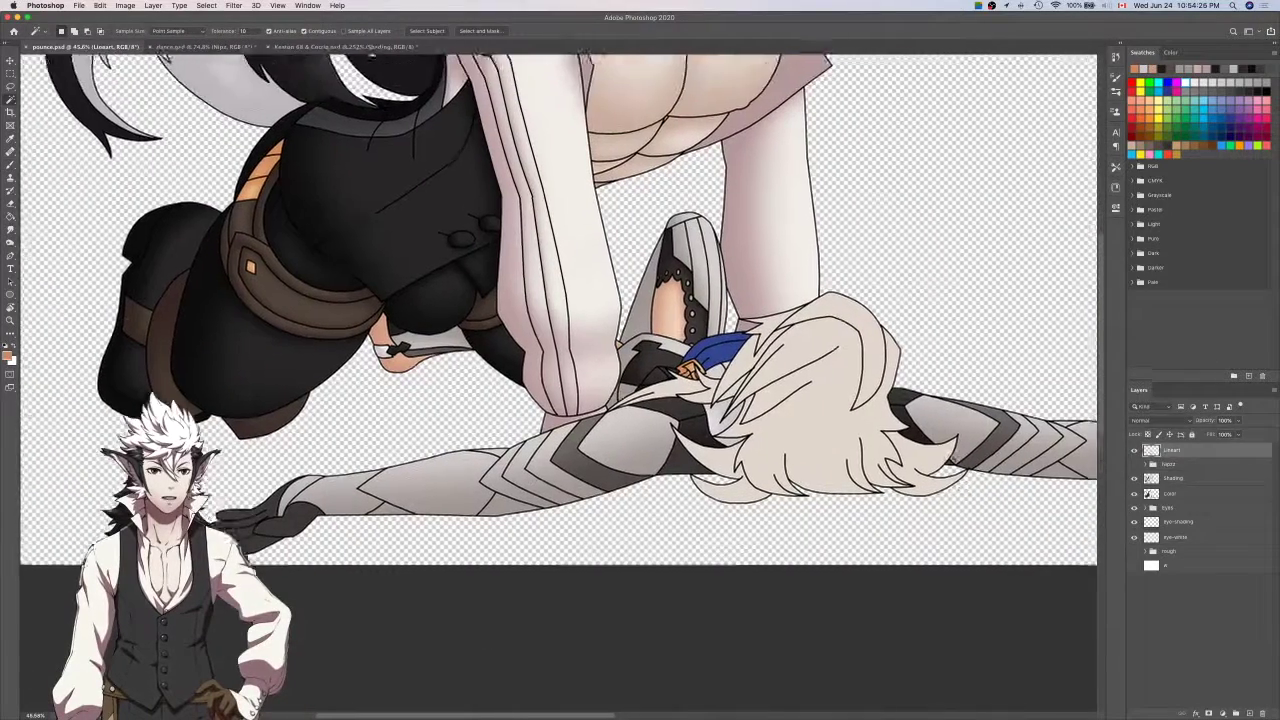
scroll(952, 457, down, 3)
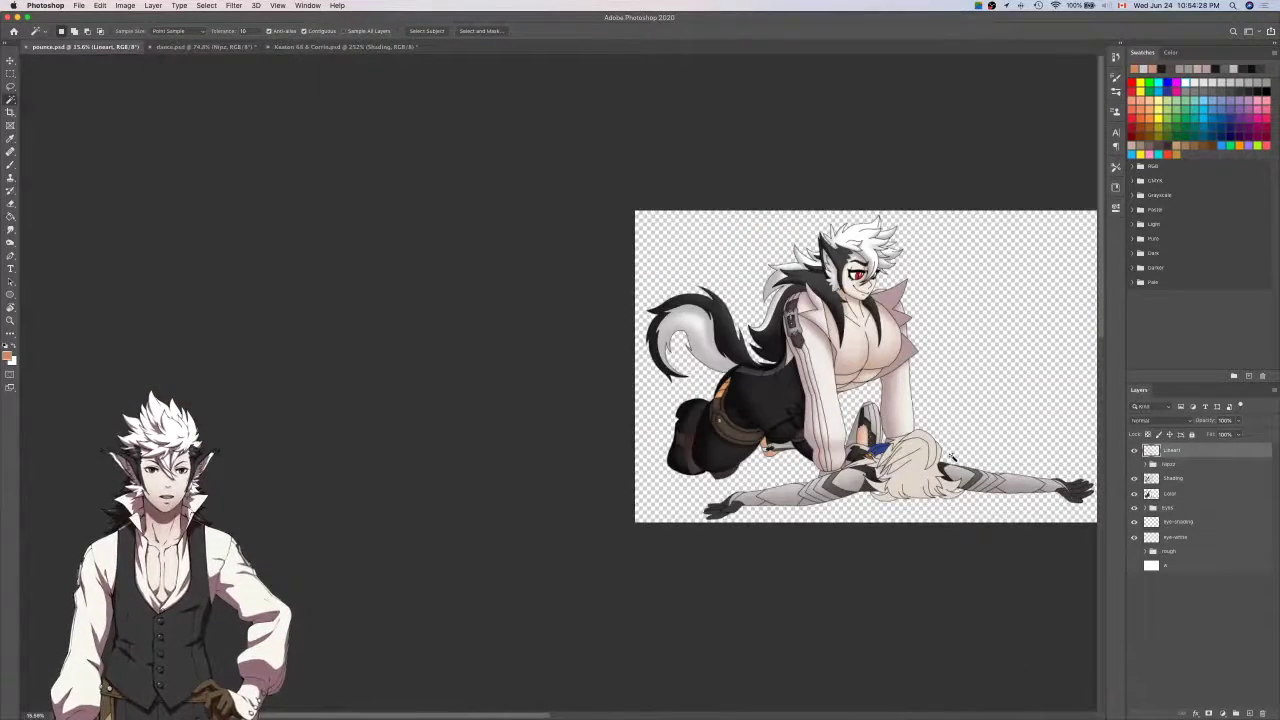
Sample the greyish hair shading colour from the character in dance.psd and return to pounce.psd.
key(i)
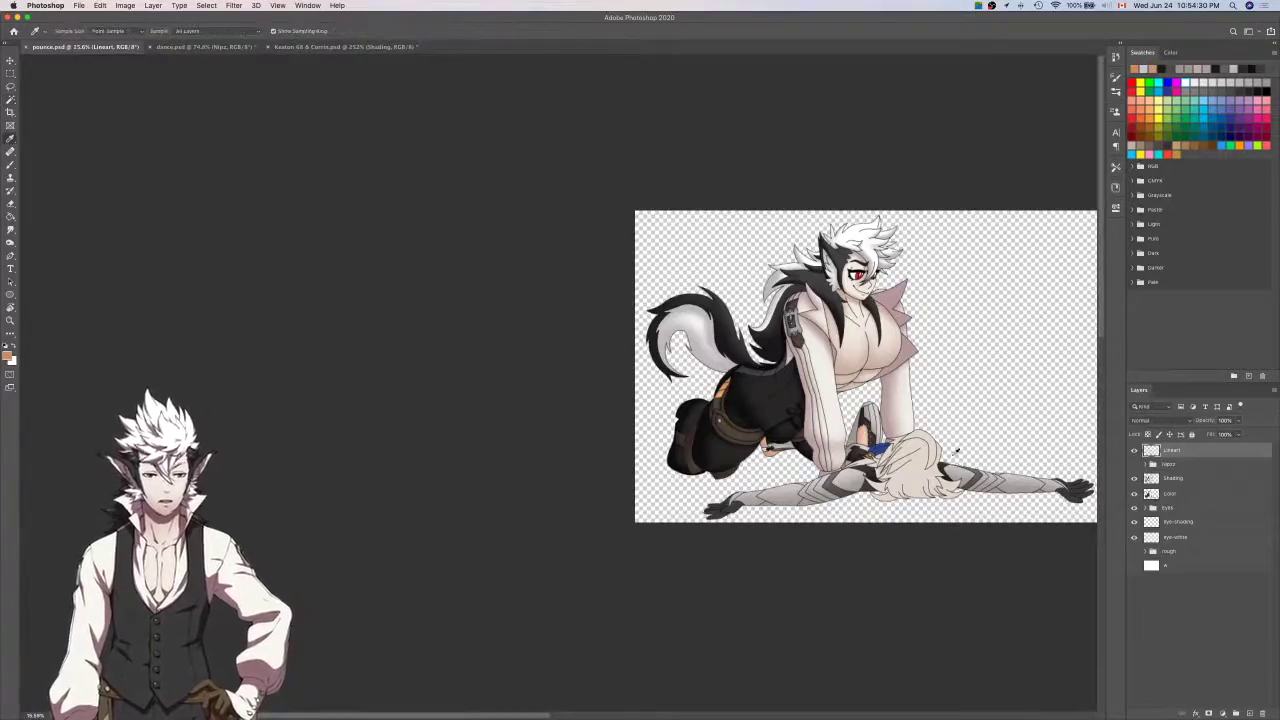
key(ctrl+Tab)
scroll(956, 452, right, 4)
scroll(956, 452, up, 2)
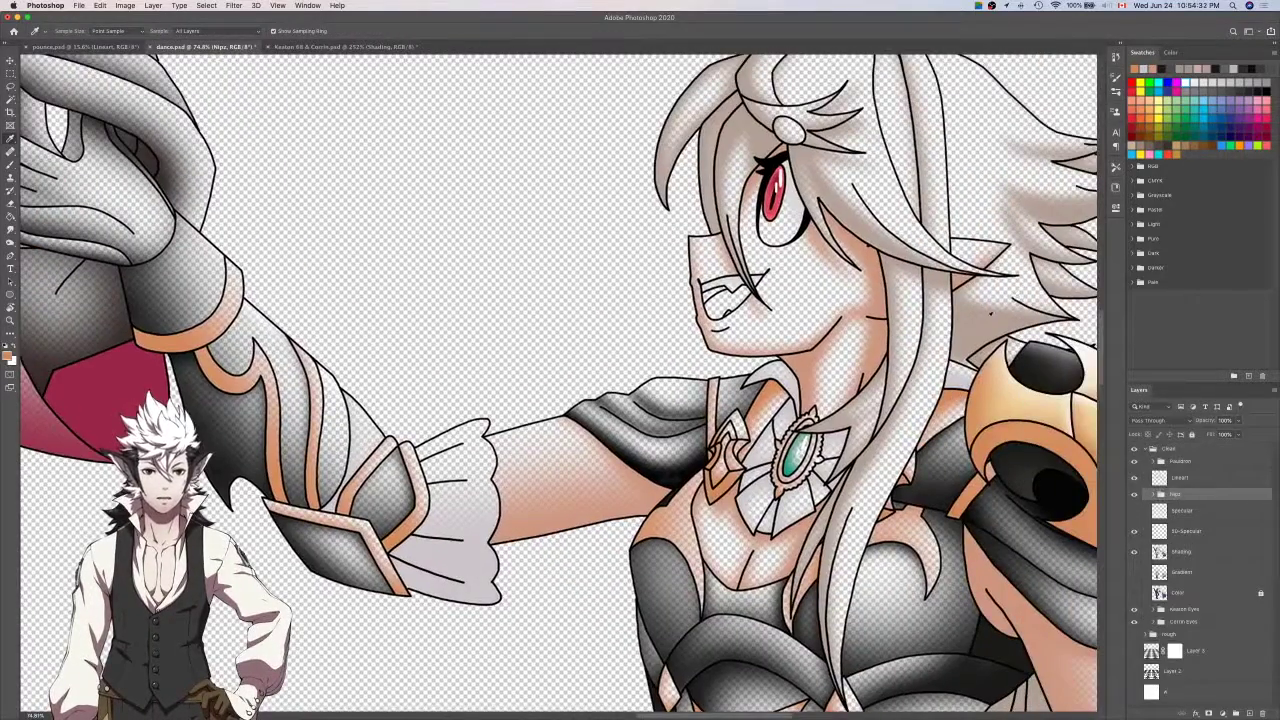
key(ctrl+Tab)
key(ctrl+Tab)
scroll(935, 432, up, 3)
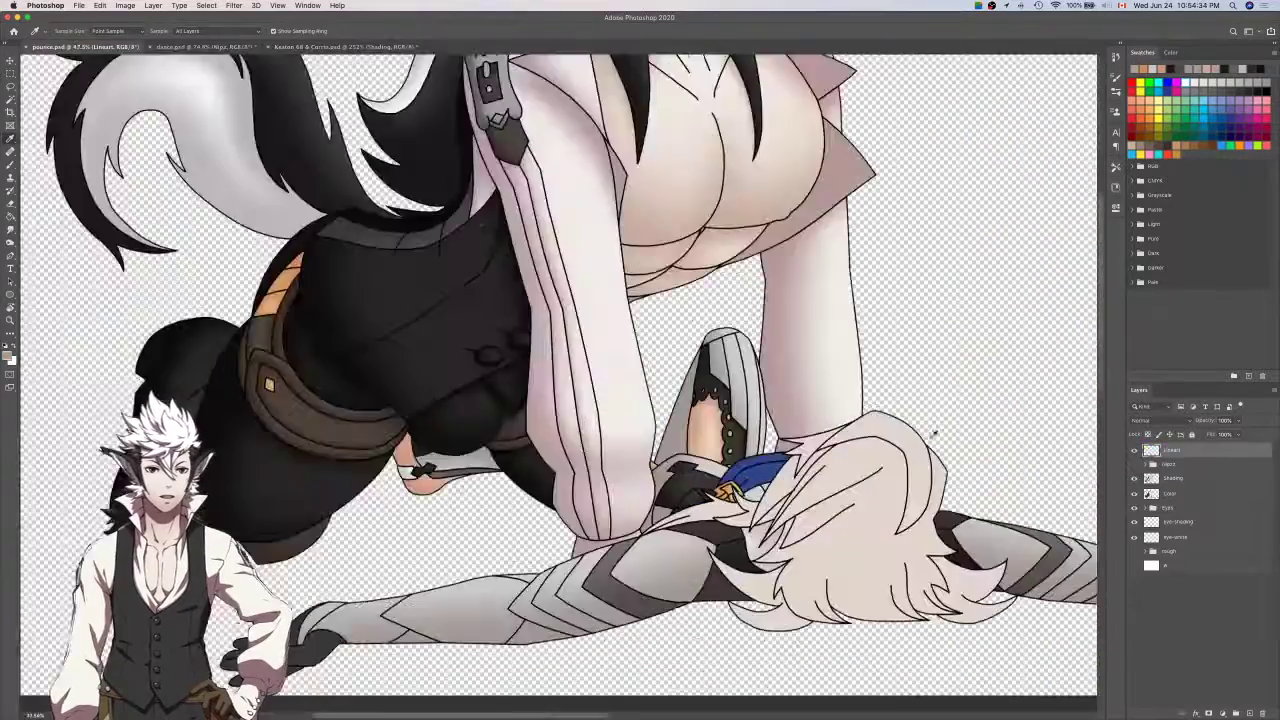
Select the lying character's pale hair with the Magic Wand on the Lineart layer.
scroll(935, 432, down, 2)
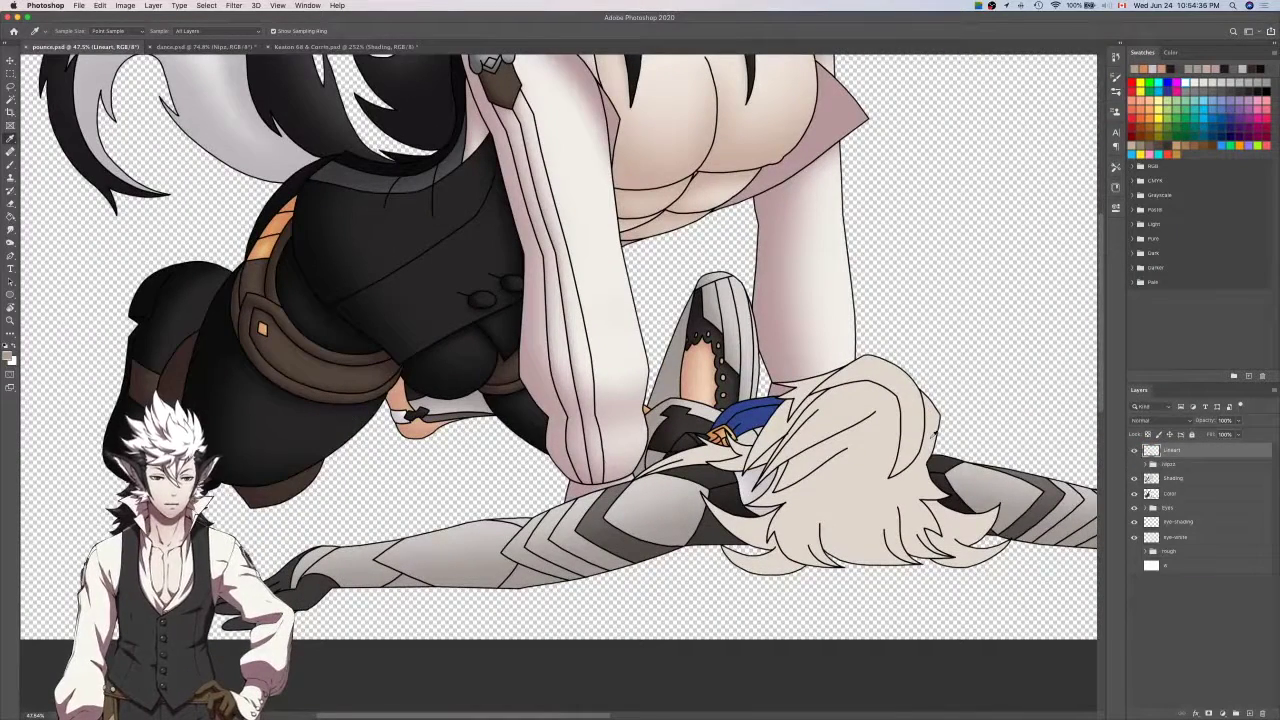
key(w)
click(876, 430)
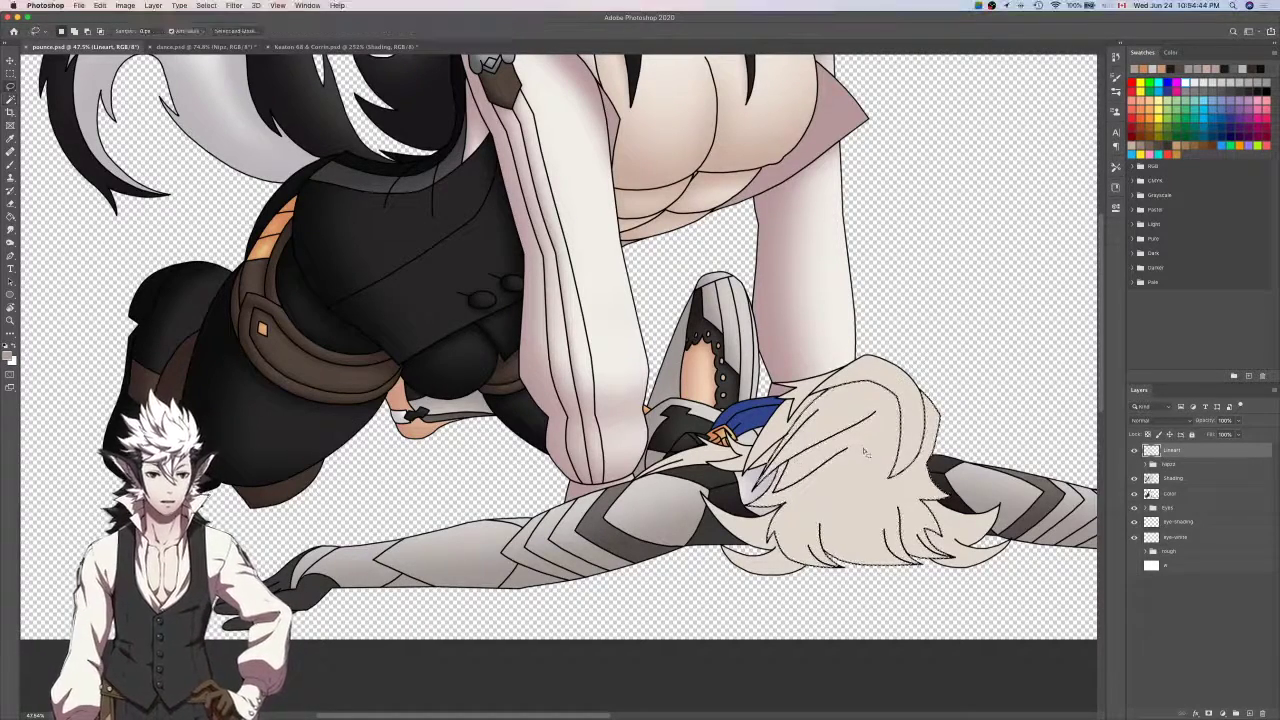
Extend the hair selection into the thin strand tips beside the lying character's face with the Lasso.
key(l)
scroll(755, 502, up, 5)
scroll(755, 502, up, 3)
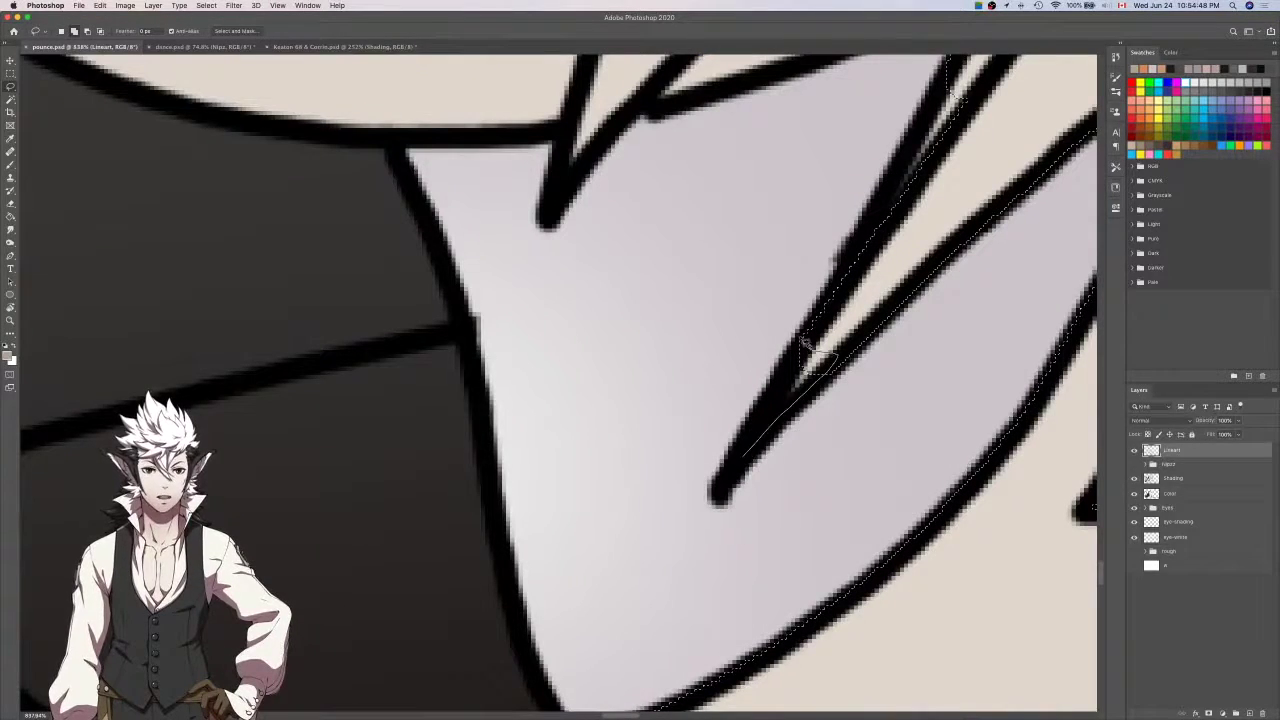
scroll(810, 345, down, 3)
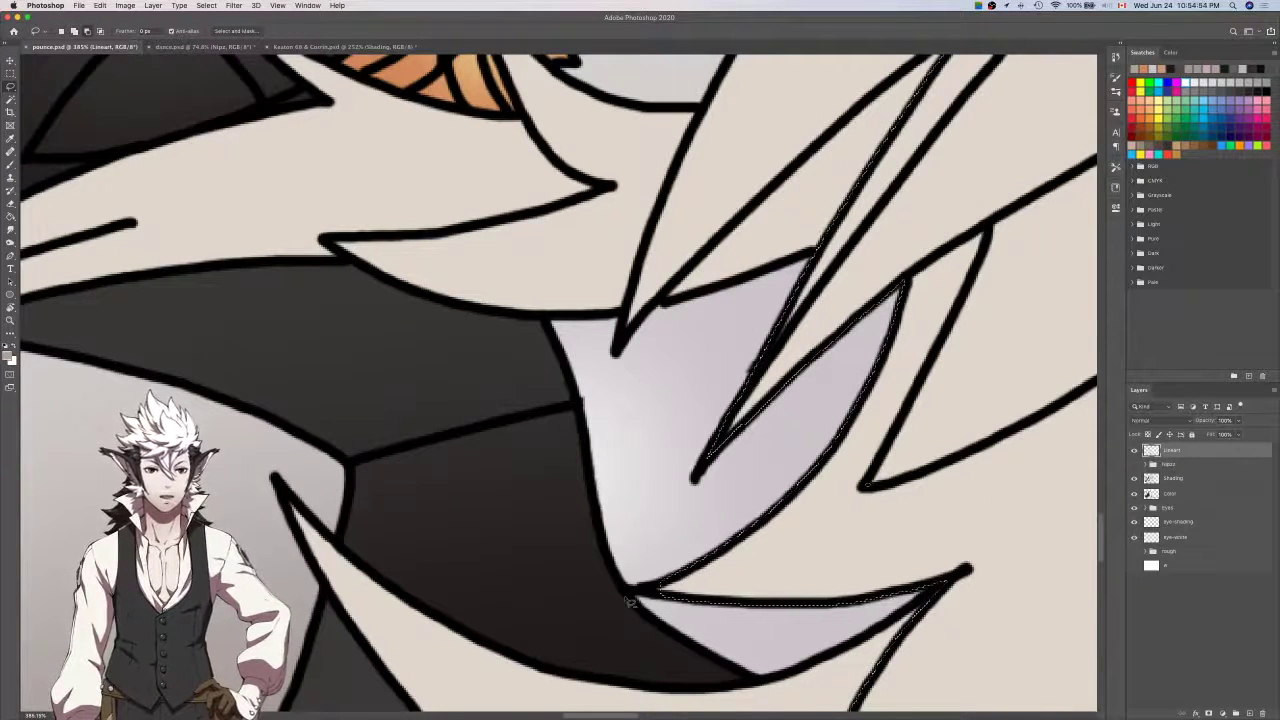
scroll(650, 578, up, 3)
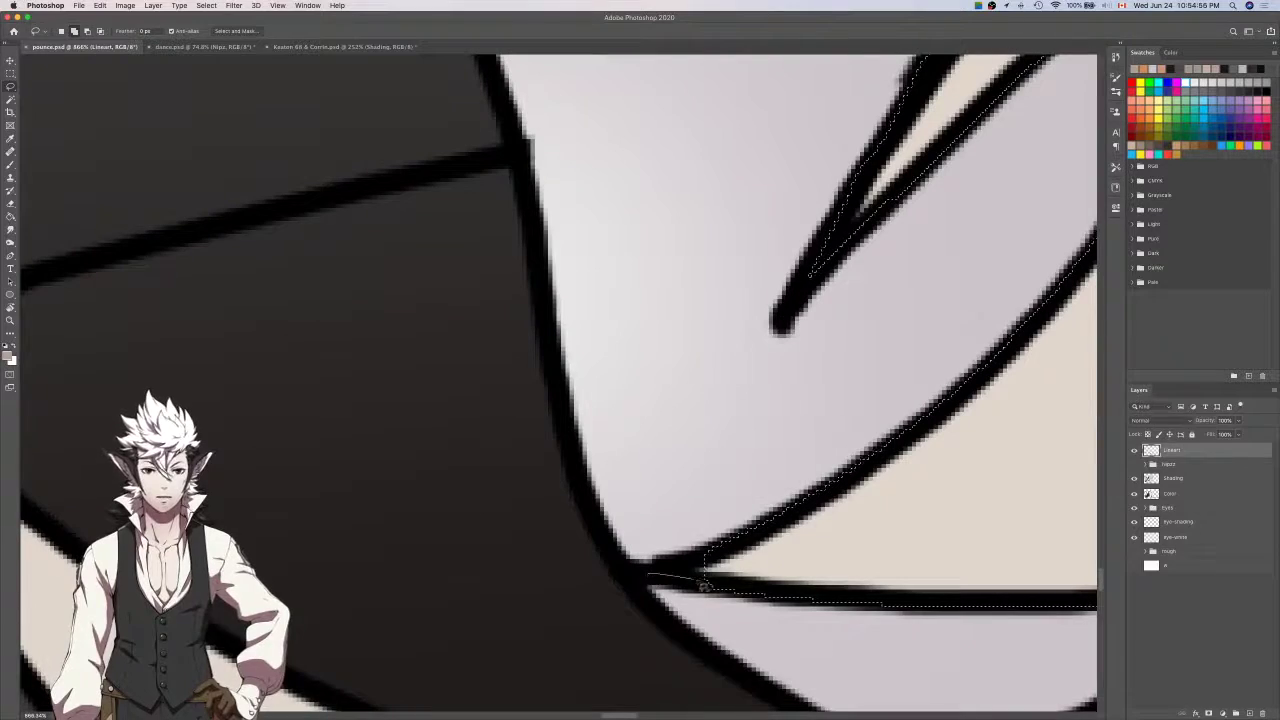
scroll(712, 552, down, 3)
scroll(712, 552, up, 3)
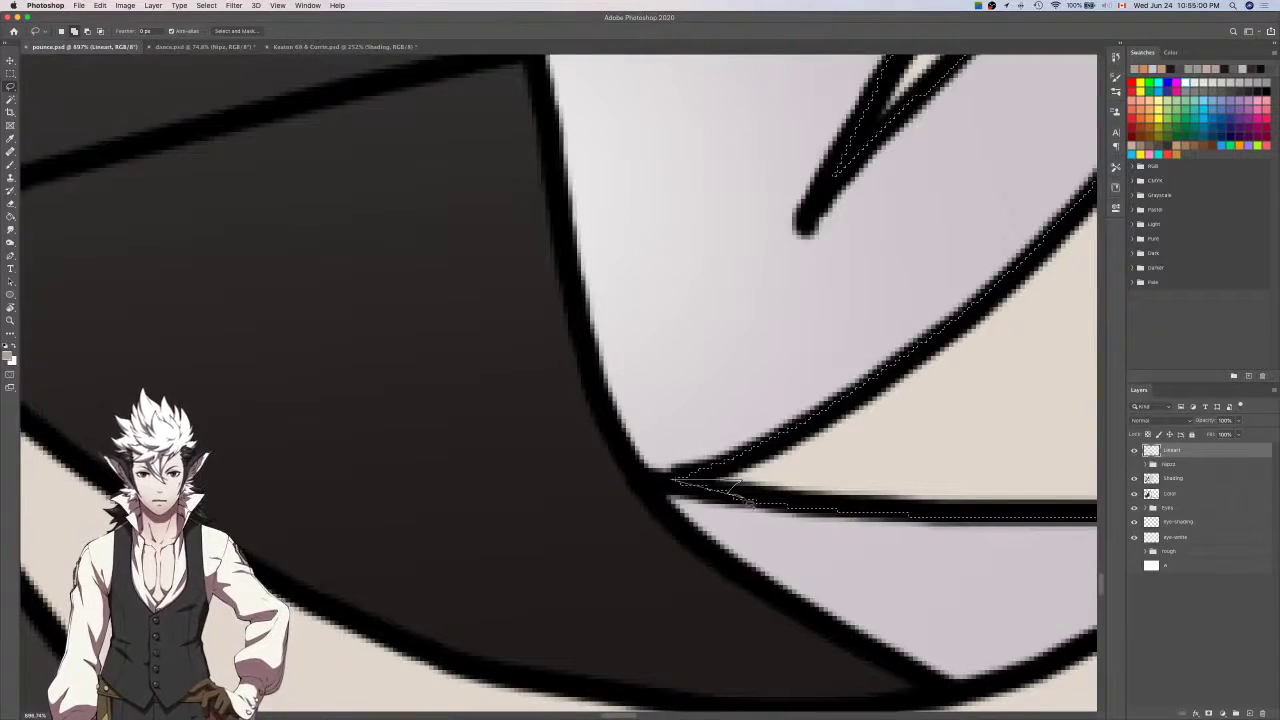
Lasso the first pointed tip along the lower edge of the hair into the selection.
scroll(733, 497, down, 10)
scroll(760, 505, down, 2)
scroll(760, 505, up, 8)
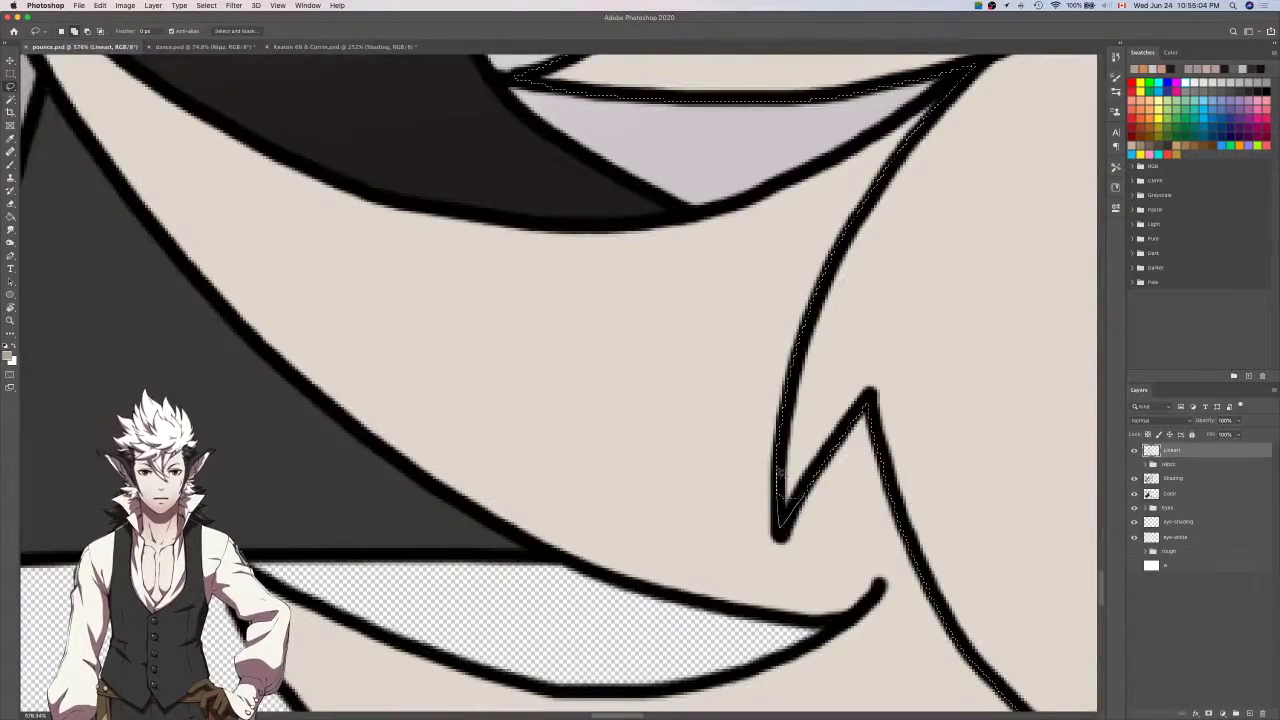
scroll(783, 472, down, 10)
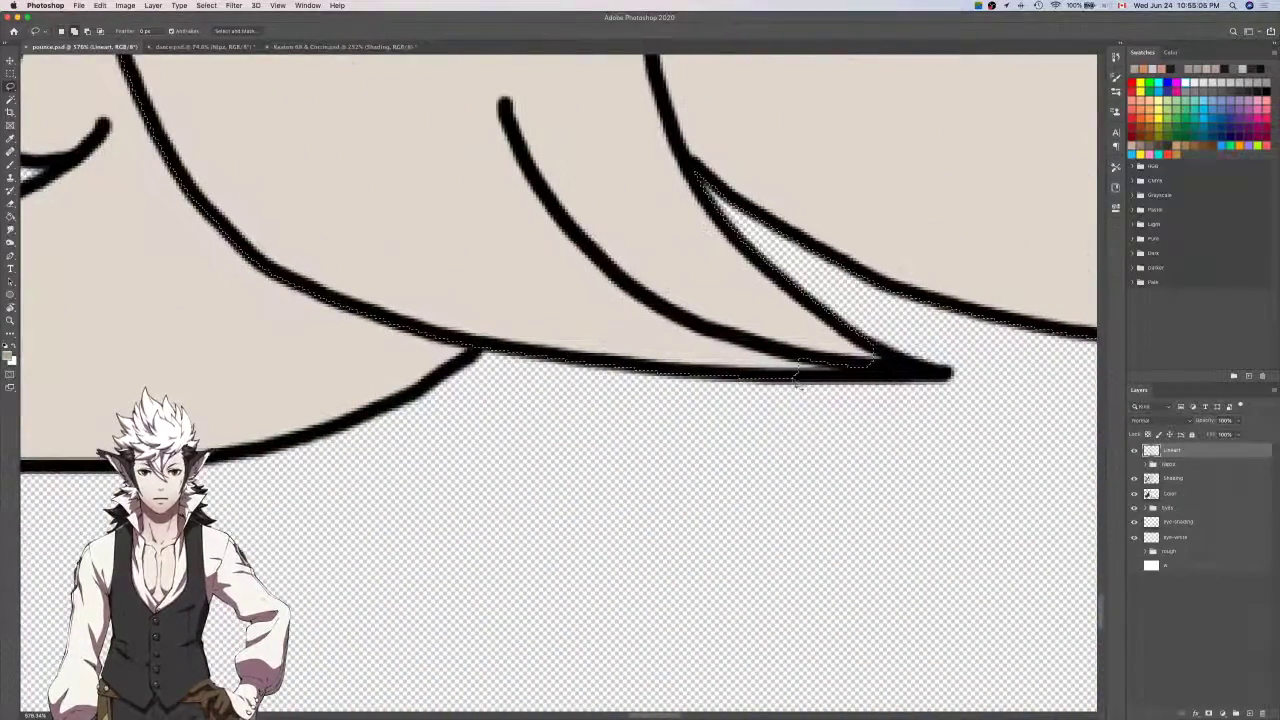
mouse_move(797, 380)
mouse_down()
mouse_move(793, 349)
mouse_move(858, 346)
mouse_up()
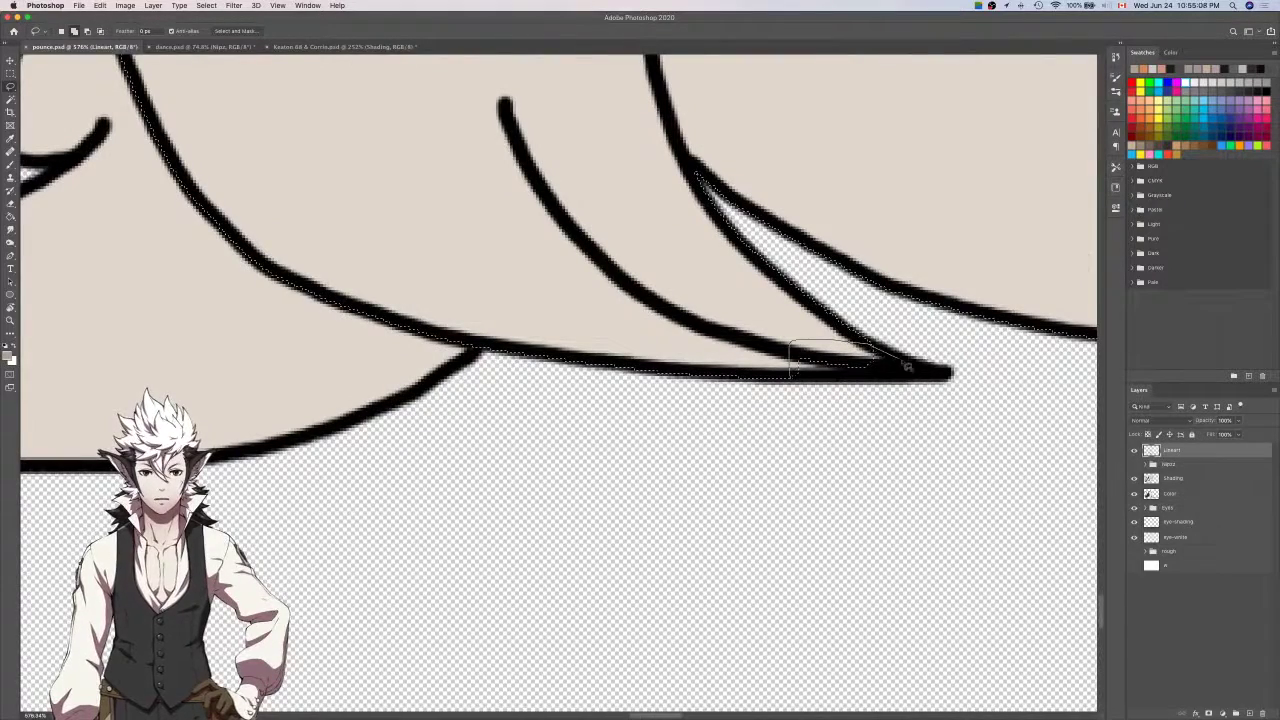
drag(938, 382, 935, 381)
scroll(932, 378, right, 10)
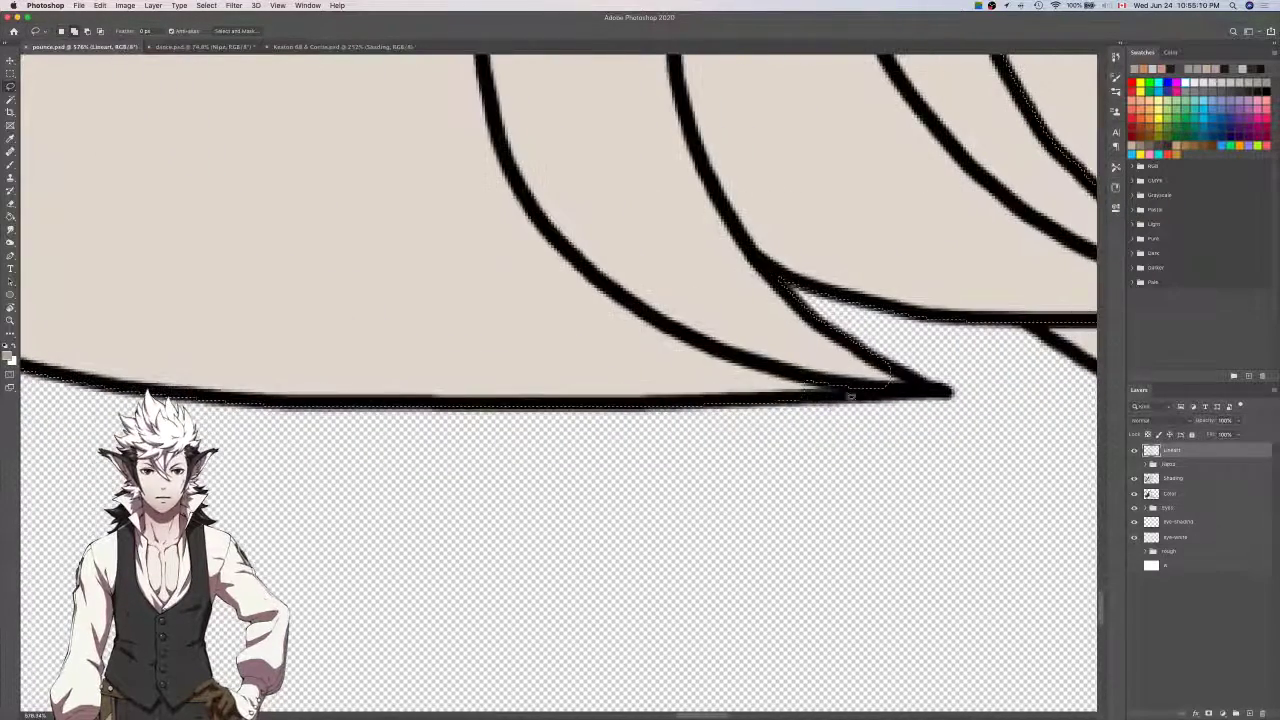
Add the remaining pointed tips along the hair's lower edge to the selection with the Lasso.
mouse_move(803, 405)
mouse_down()
mouse_move(806, 363)
mouse_move(861, 362)
mouse_move(930, 396)
mouse_up()
scroll(930, 396, right, 5)
scroll(928, 400, left, 5)
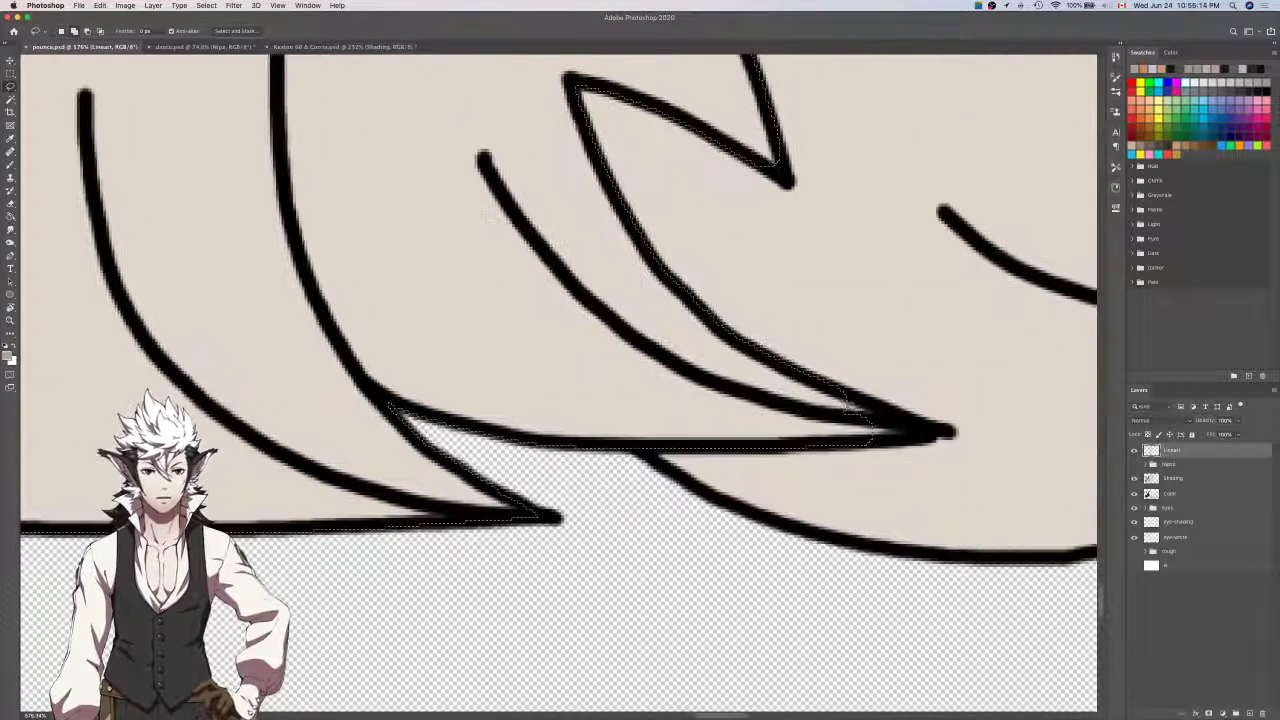
drag(845, 396, 835, 429)
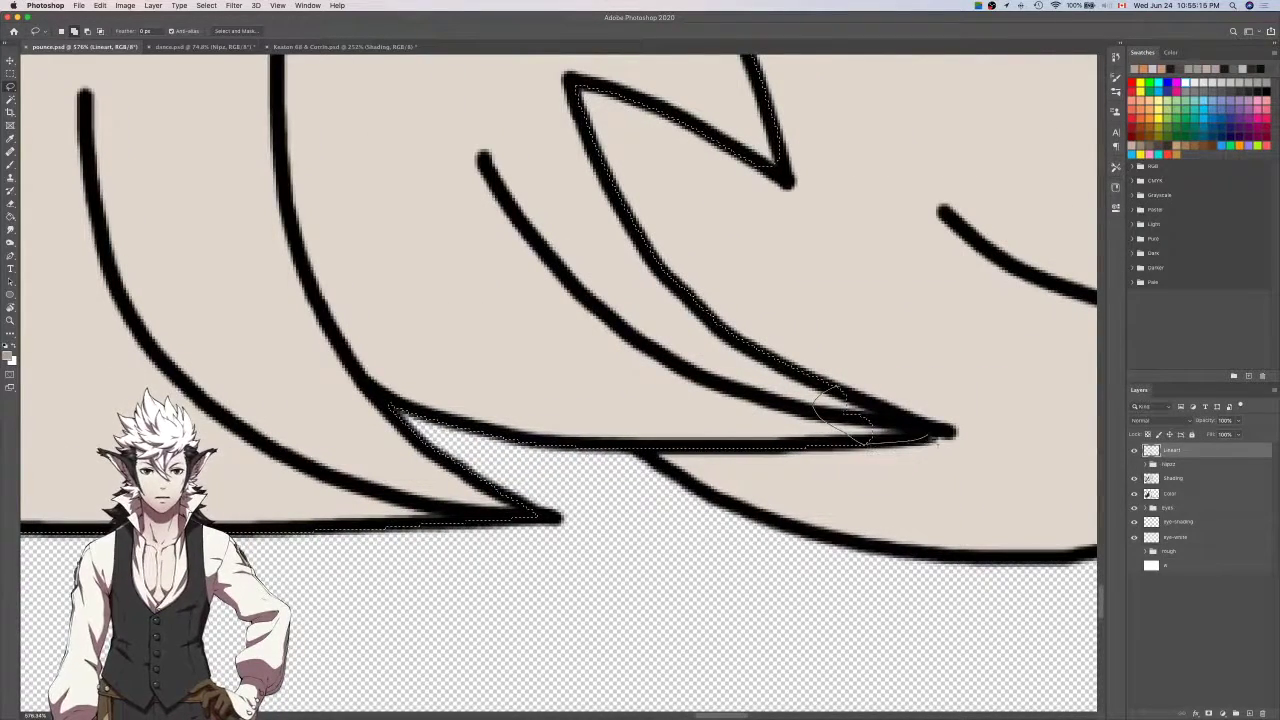
scroll(900, 420, up, 5)
scroll(900, 420, left, 2)
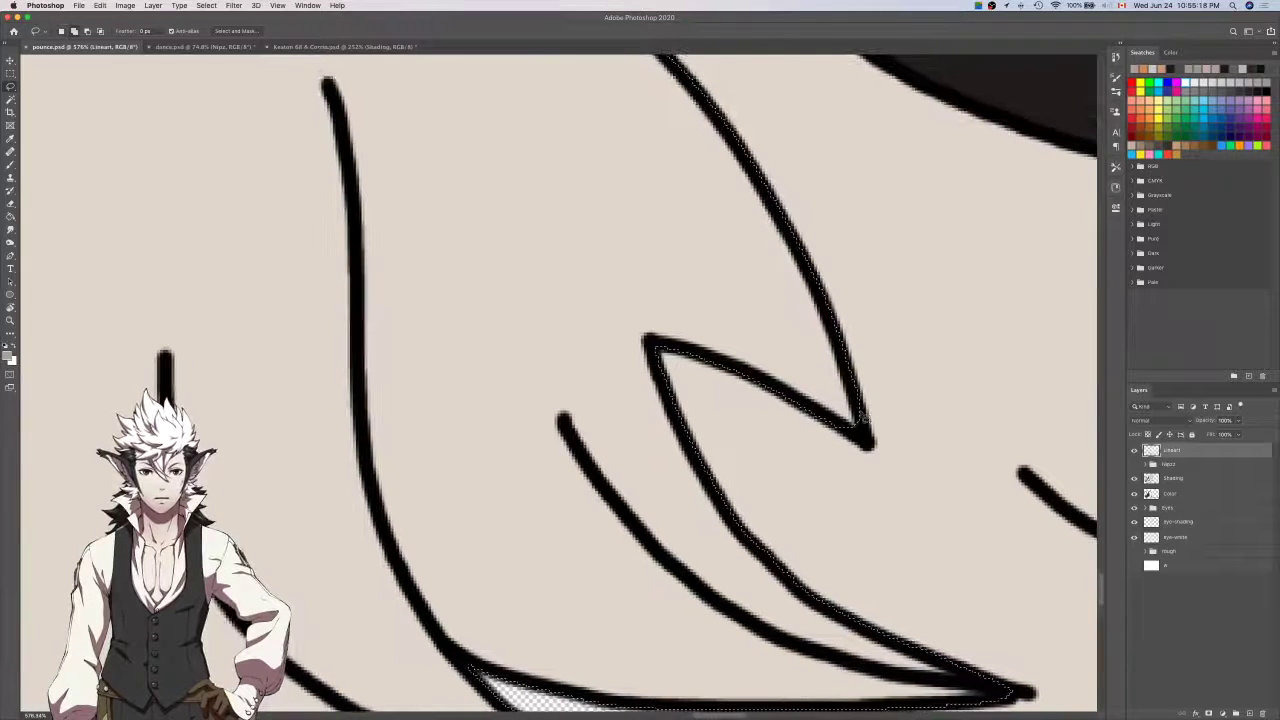
mouse_move(861, 419)
mouse_down()
mouse_move(869, 446)
mouse_move(842, 428)
mouse_up()
scroll(845, 431, down, 5)
scroll(838, 431, up, 4)
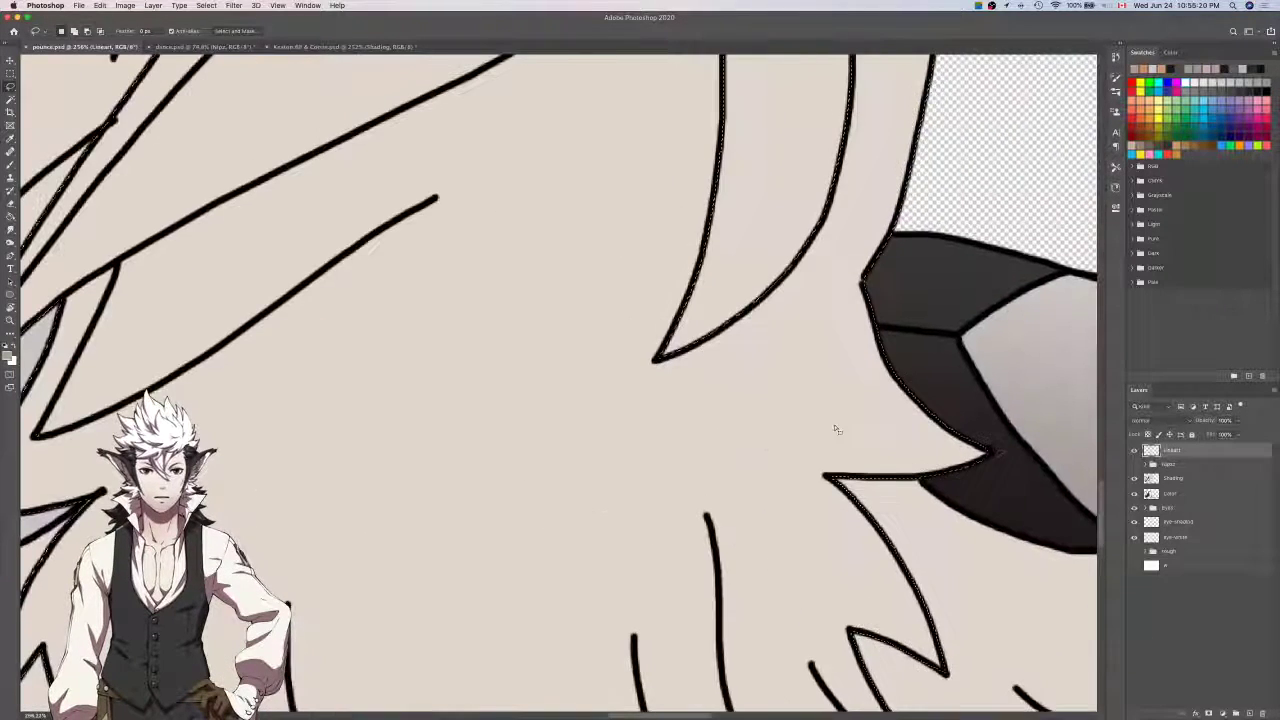
Clean up the hair selection at the spiked tip over the dark sleeve and where the outer locks meet.
scroll(992, 463, up, 5)
key(super+d)
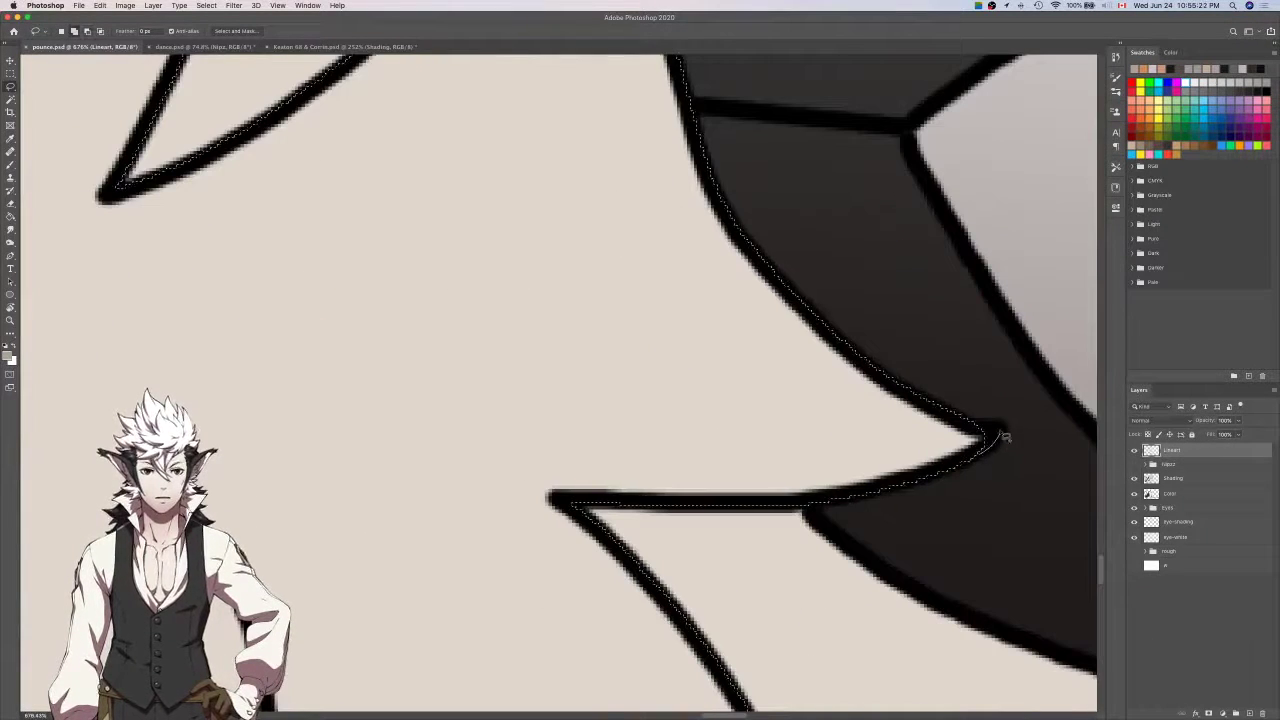
scroll(968, 432, down, 3)
scroll(886, 403, up, 7)
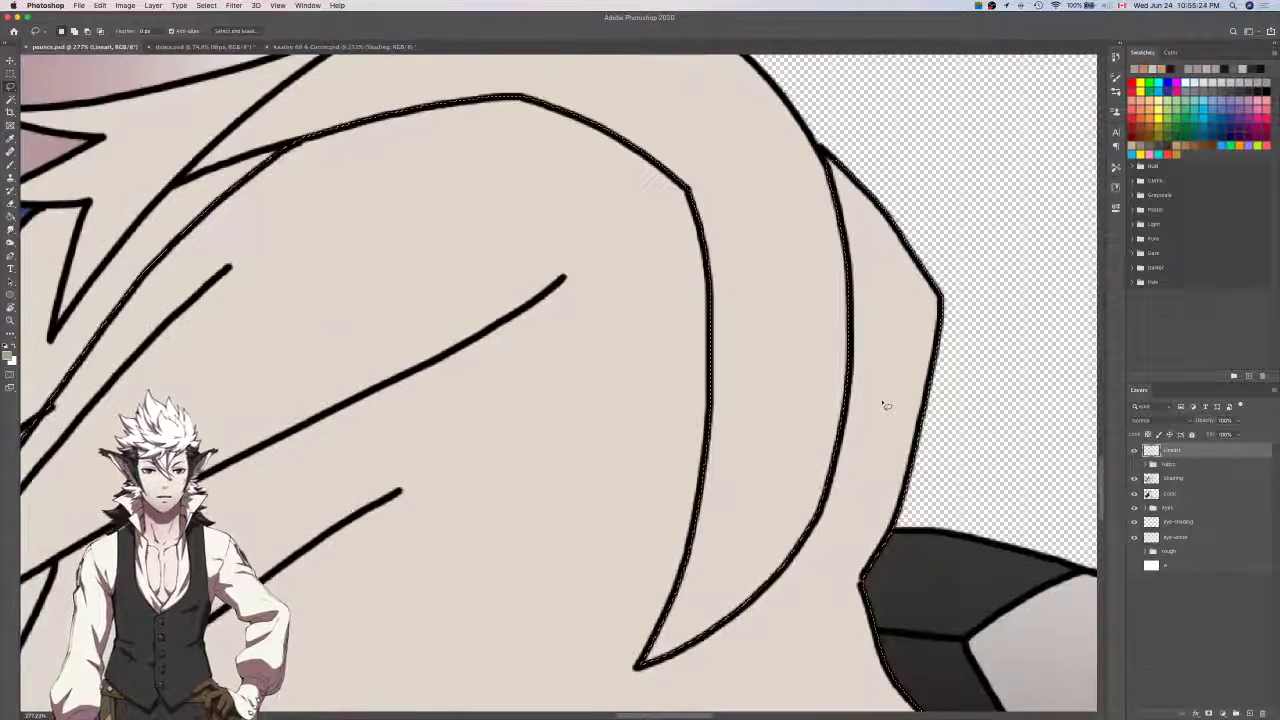
scroll(845, 225, up, 4)
scroll(824, 237, up, 5)
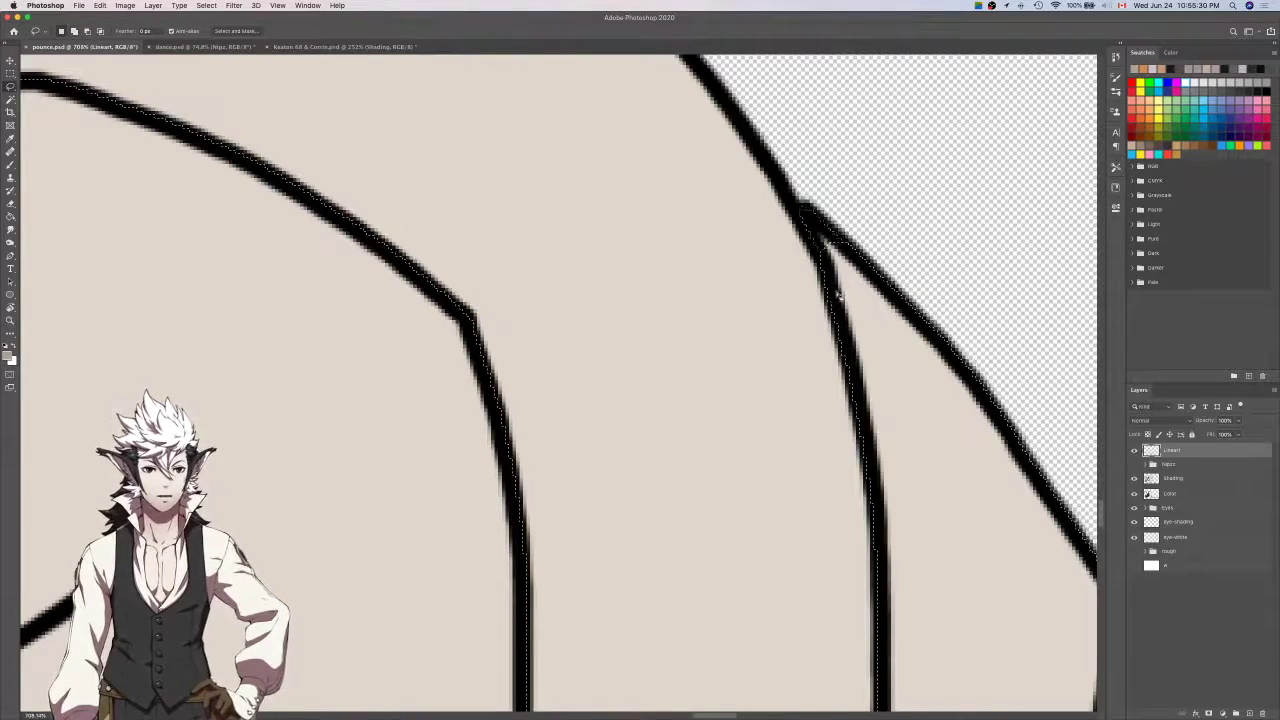
Lasso around the pointed strand tip beside the face to complete the hair selection.
scroll(830, 265, down, 6)
scroll(840, 292, left, 3)
scroll(840, 292, down, 2)
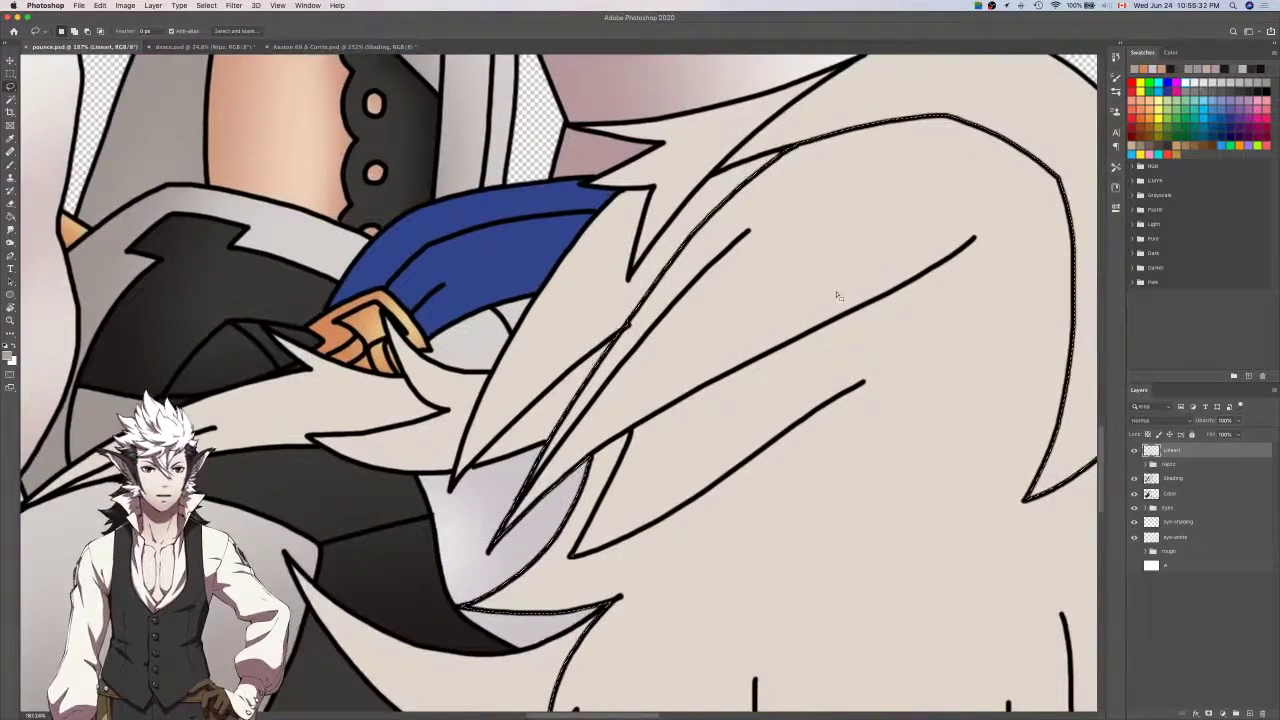
scroll(837, 294, down, 5)
scroll(837, 294, left, 2)
drag(764, 321, 705, 357)
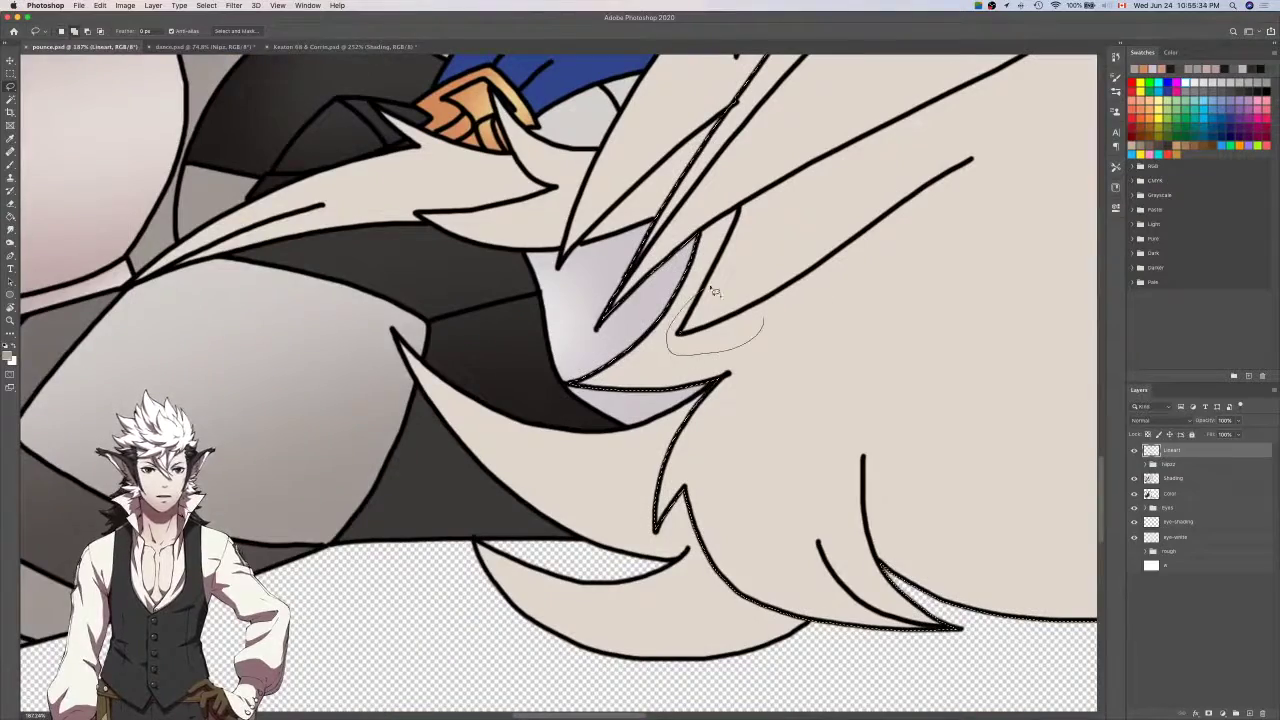
drag(711, 289, 712, 286)
Sample the hair shading colour in dance.psd again, return to pounce.psd and make the Shading layer active.
key(i)
key(ctrl+Tab)
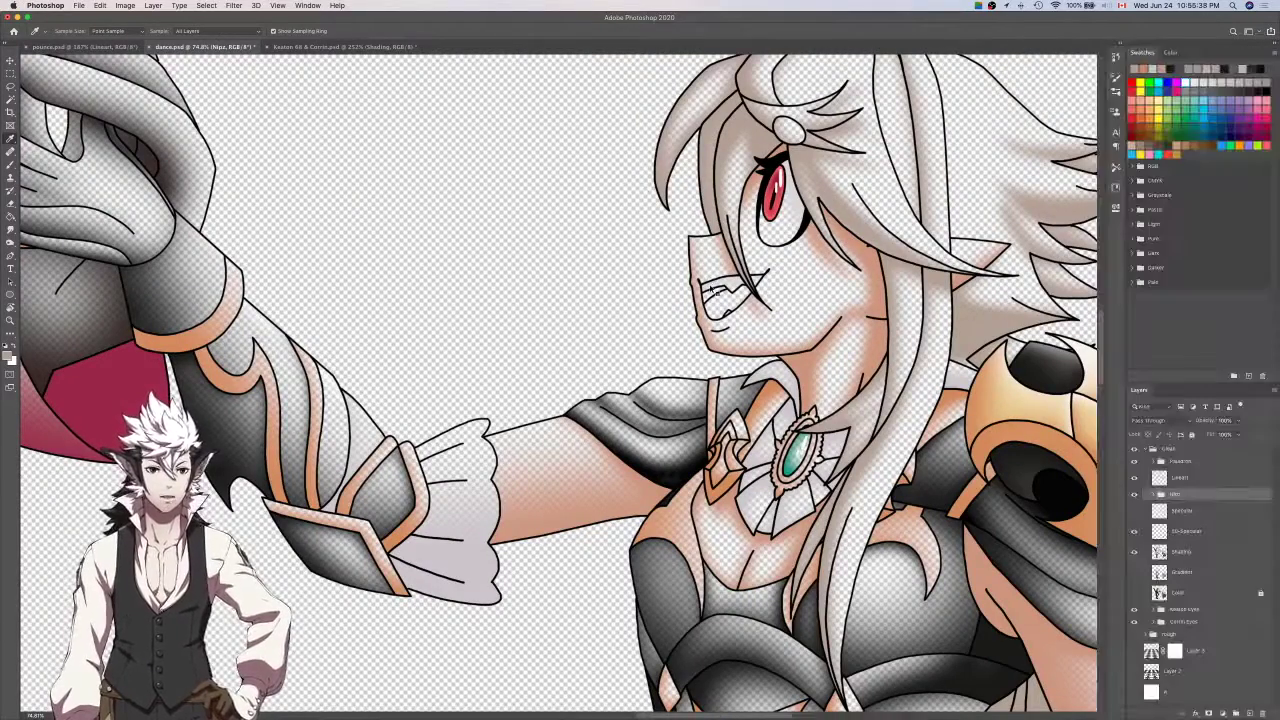
key(ctrl+shift+Tab)
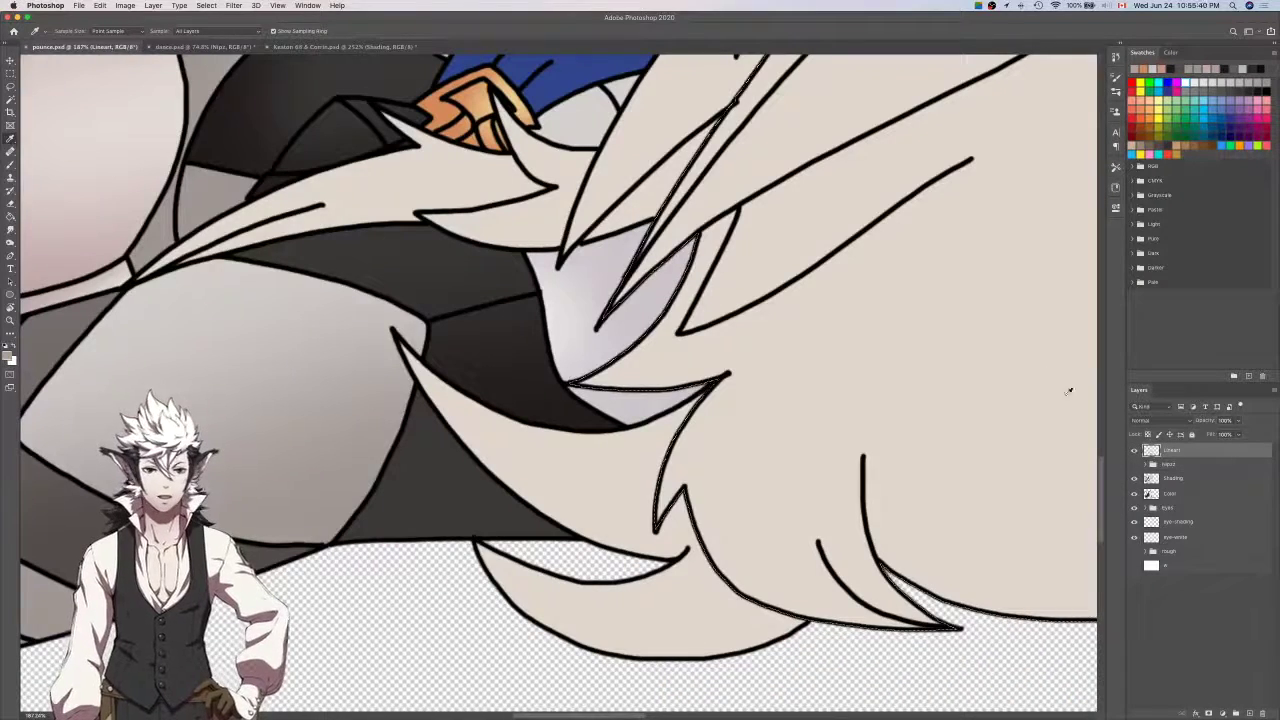
key(alt+bracketleft)
key(alt+bracketleft)
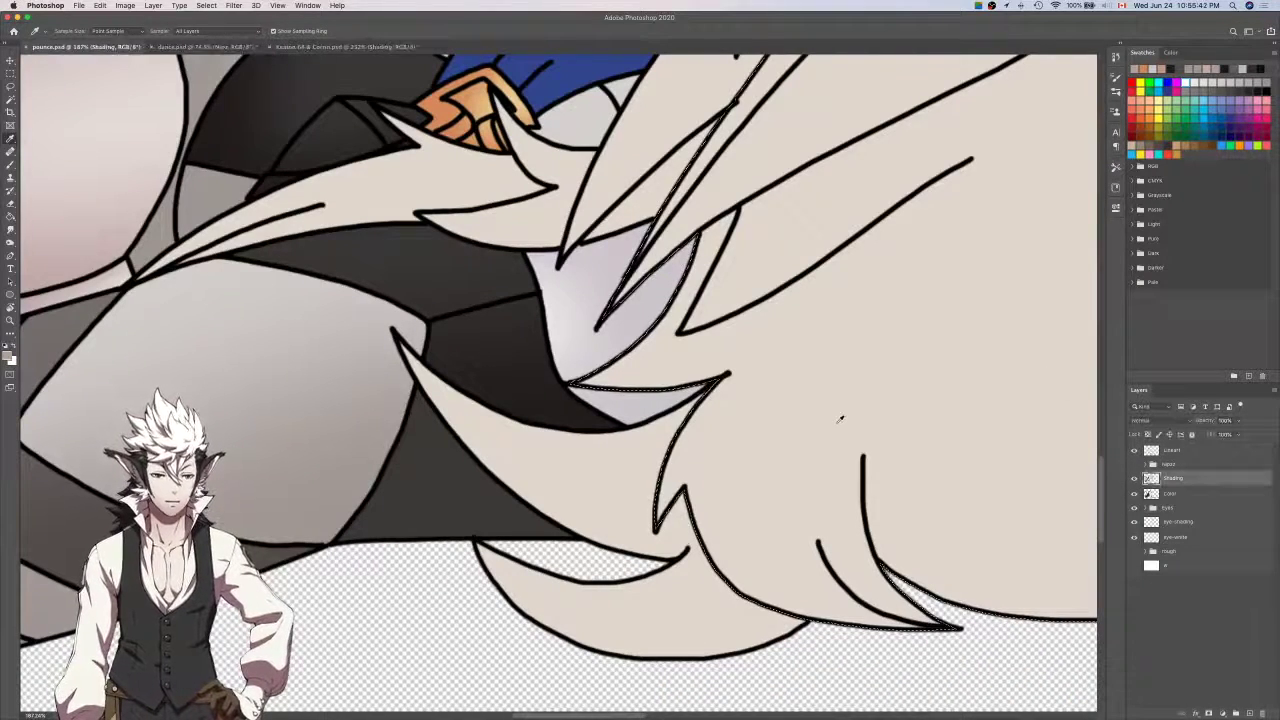
Ready the Brush at a larger size for shading the selected hair.
key(b)
key(bracketright)
key(bracketright)
key(bracketright)
key(bracketright)
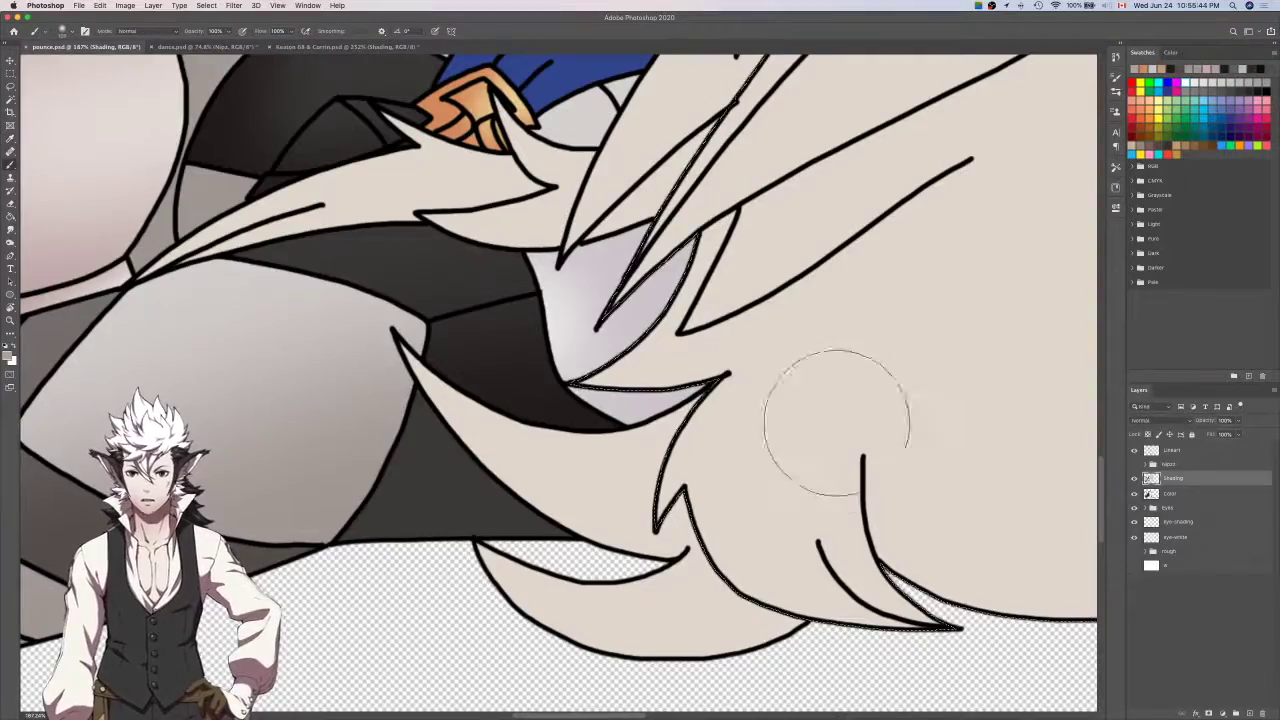
key(bracketright)
key(bracketright)
key(bracketleft)
scroll(837, 423, down, 6)
scroll(836, 423, right, 3)
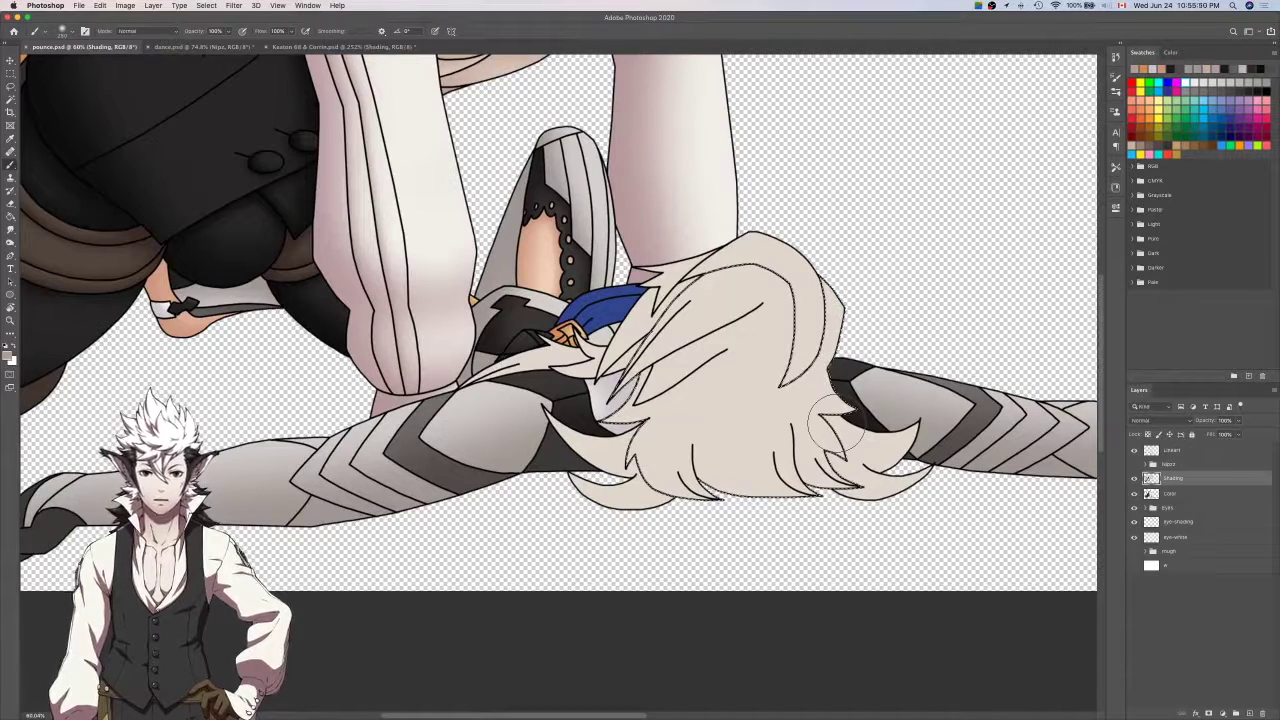
scroll(835, 423, right, 2)
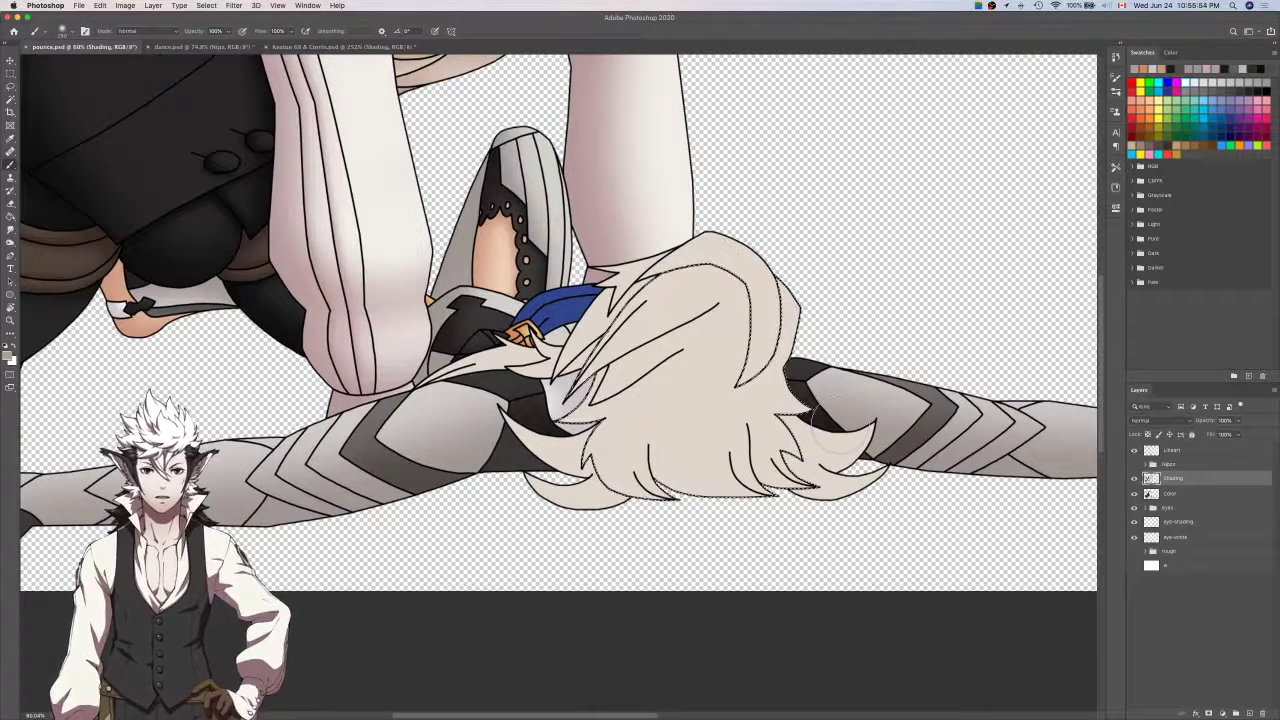
scroll(712, 258, down, 2)
scroll(712, 258, left, 3)
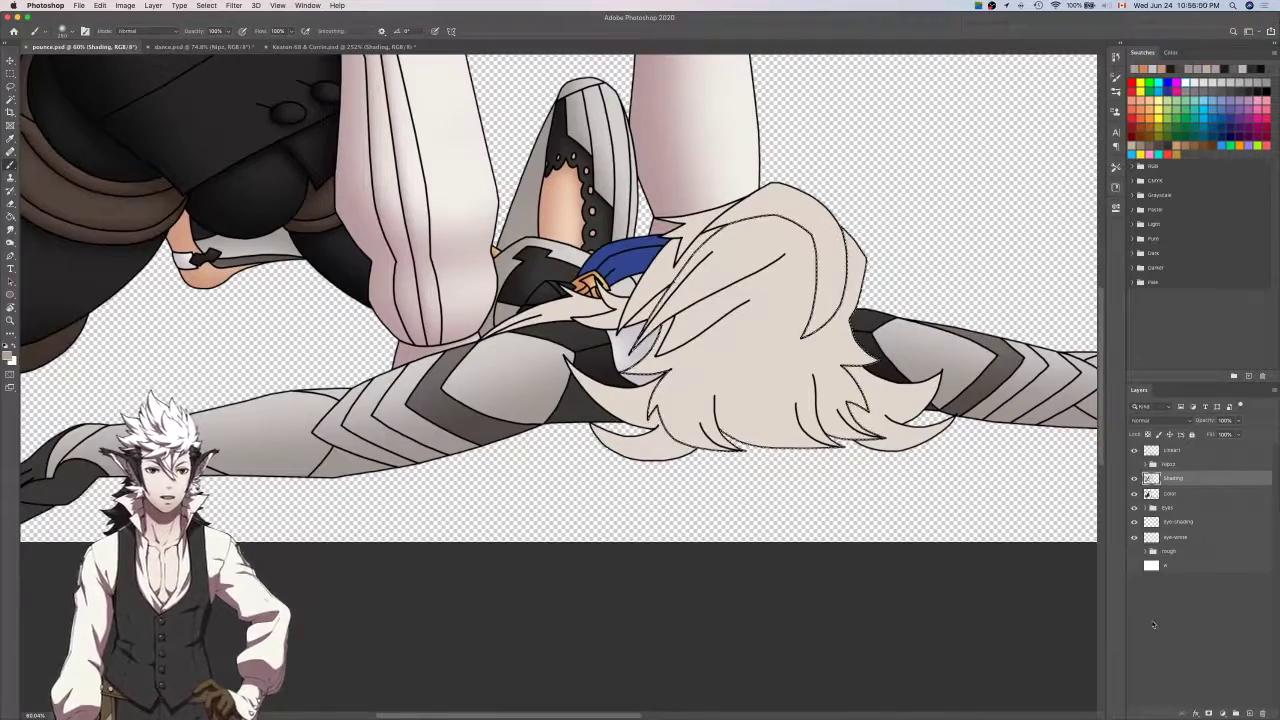
On a new layer above Shading, paint the shadow under the overlapping top lock of hair and erase the excess at its tip.
click(1248, 713)
scroll(830, 352, up, 2)
scroll(830, 357, up, 2)
scroll(830, 357, left, 2)
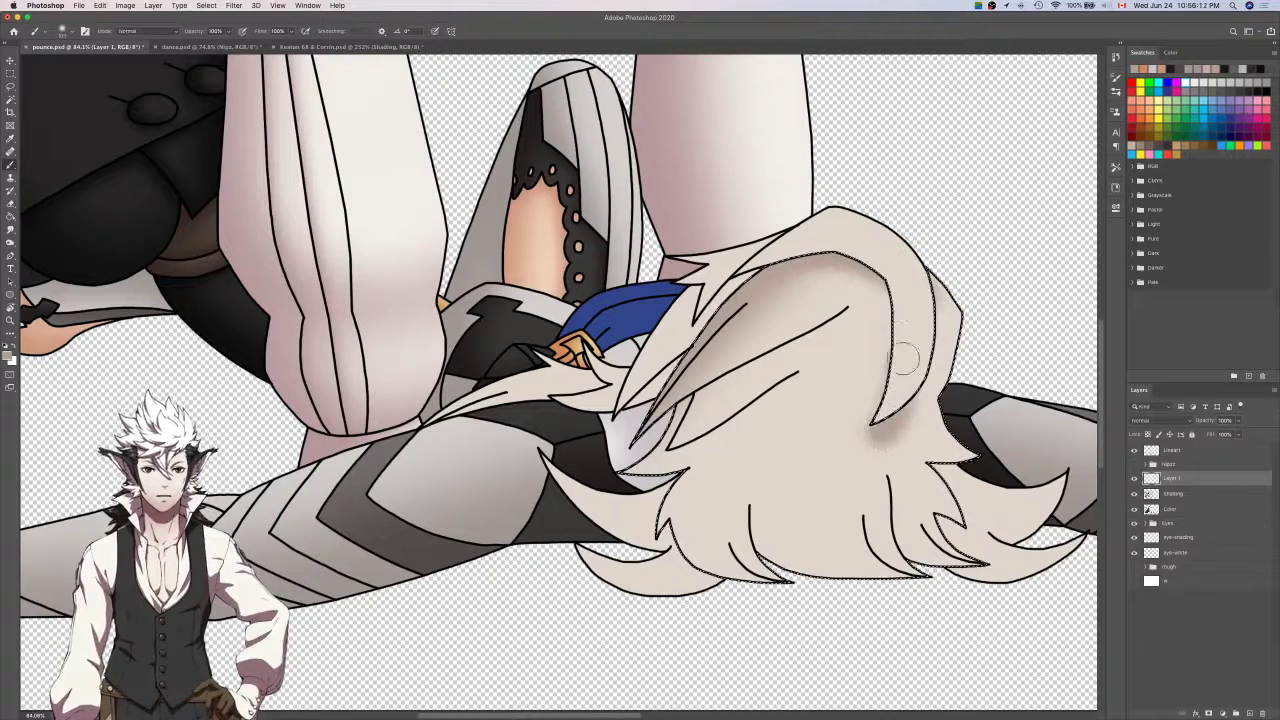
key(e)
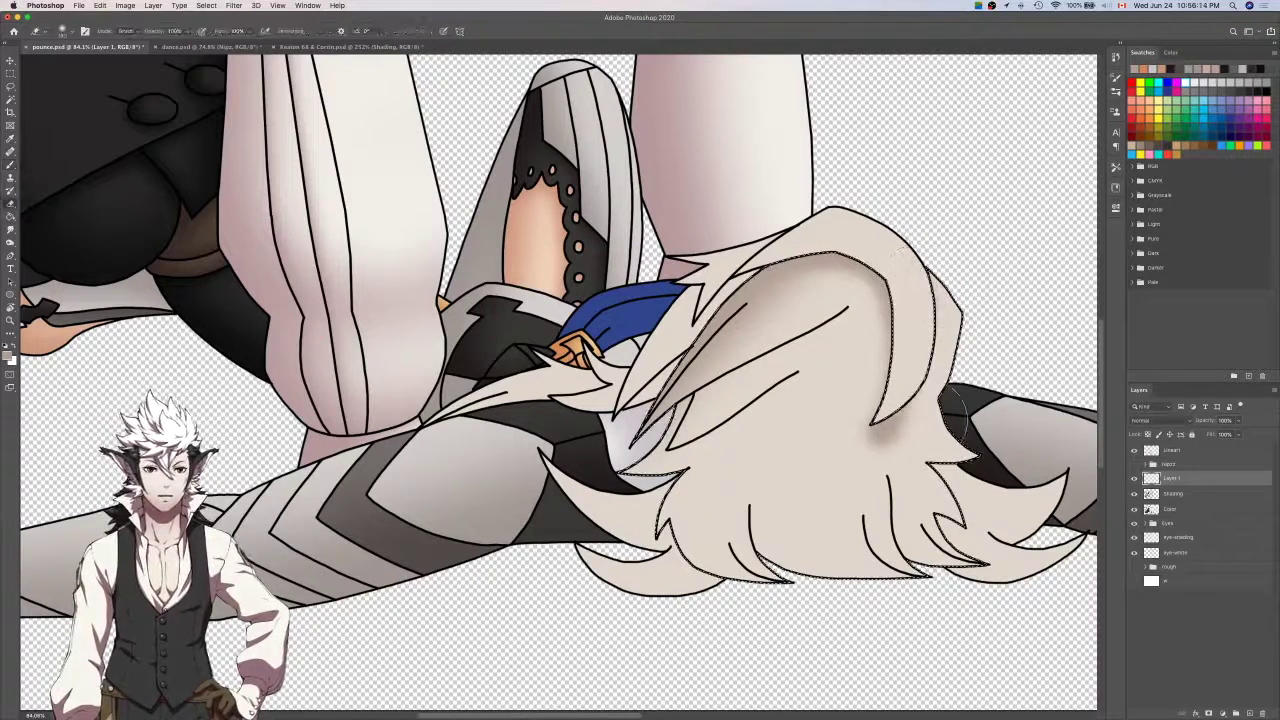
key(b)
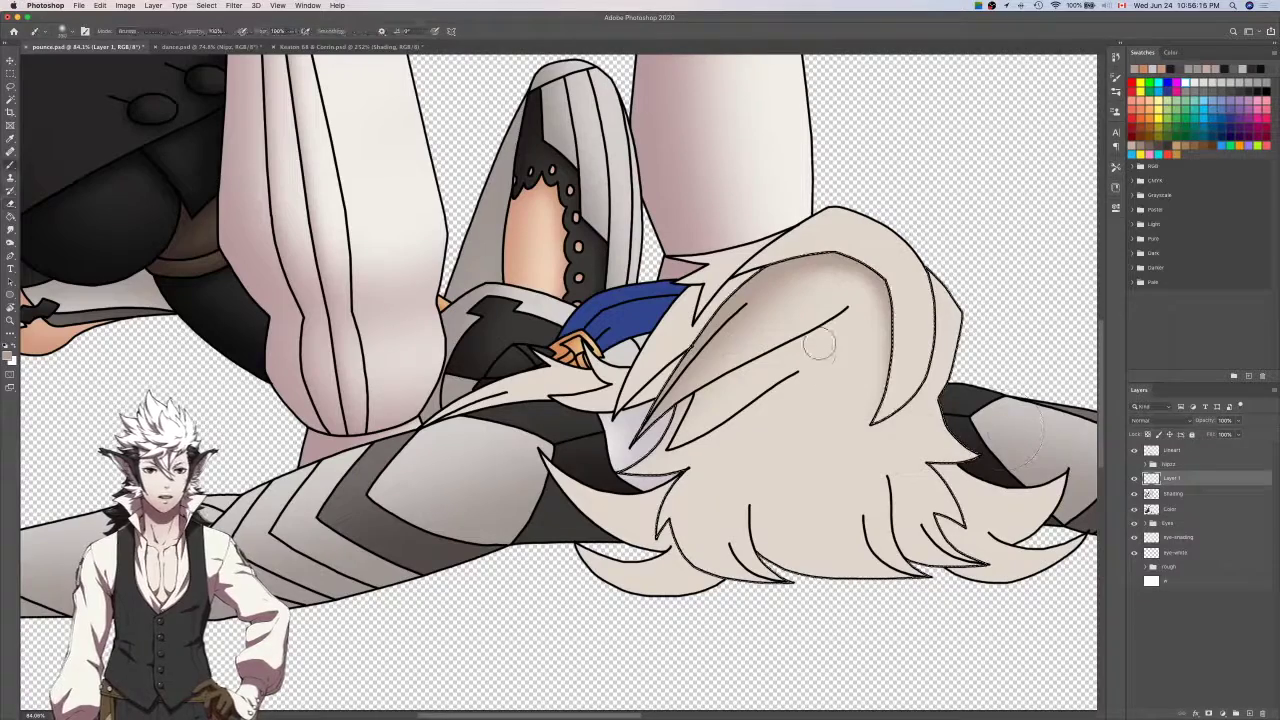
On a second new layer, paint soft shading over the inner hair strands nearest the face.
click(1250, 713)
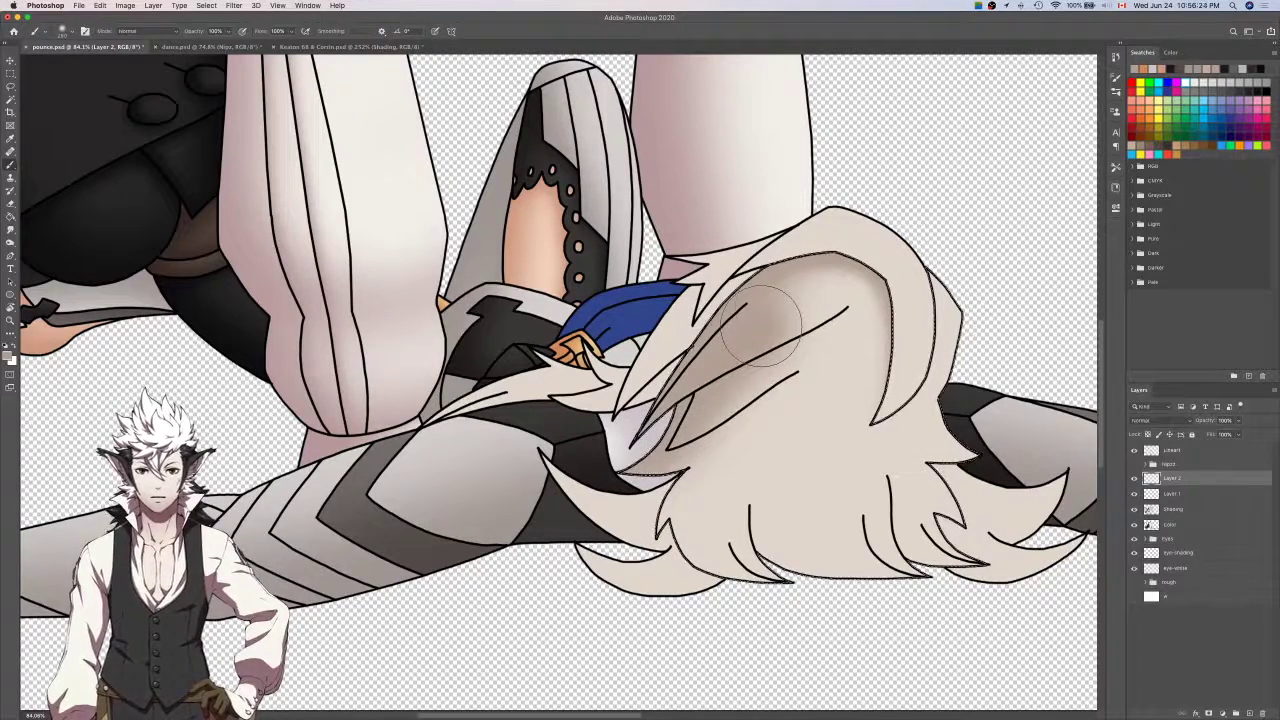
drag(762, 326, 784, 308)
key(e)
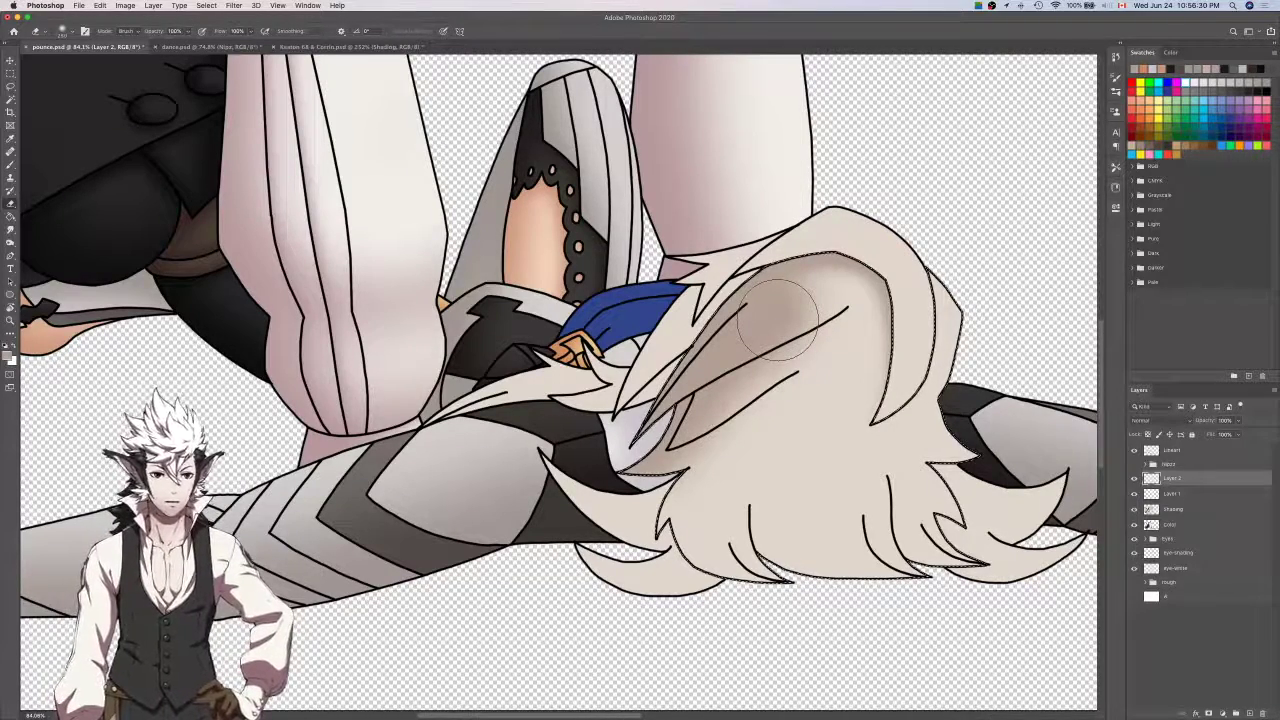
key(super+d)
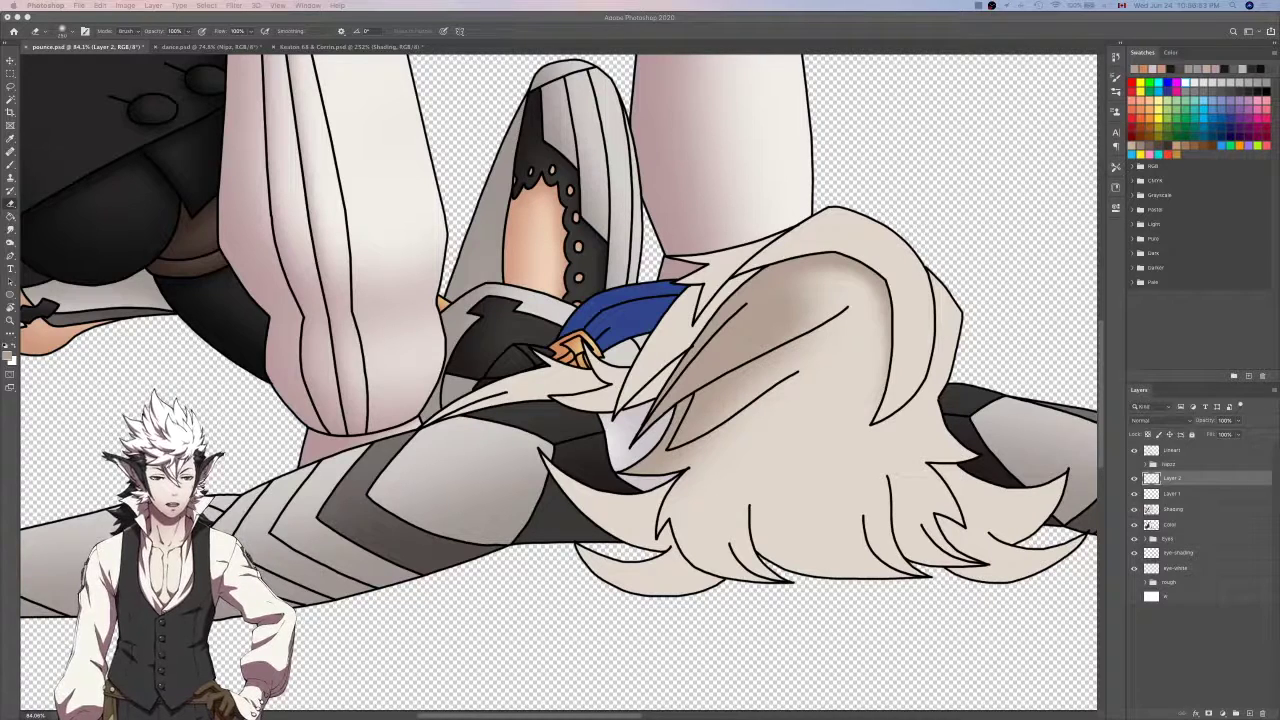
super+click(1151, 478)
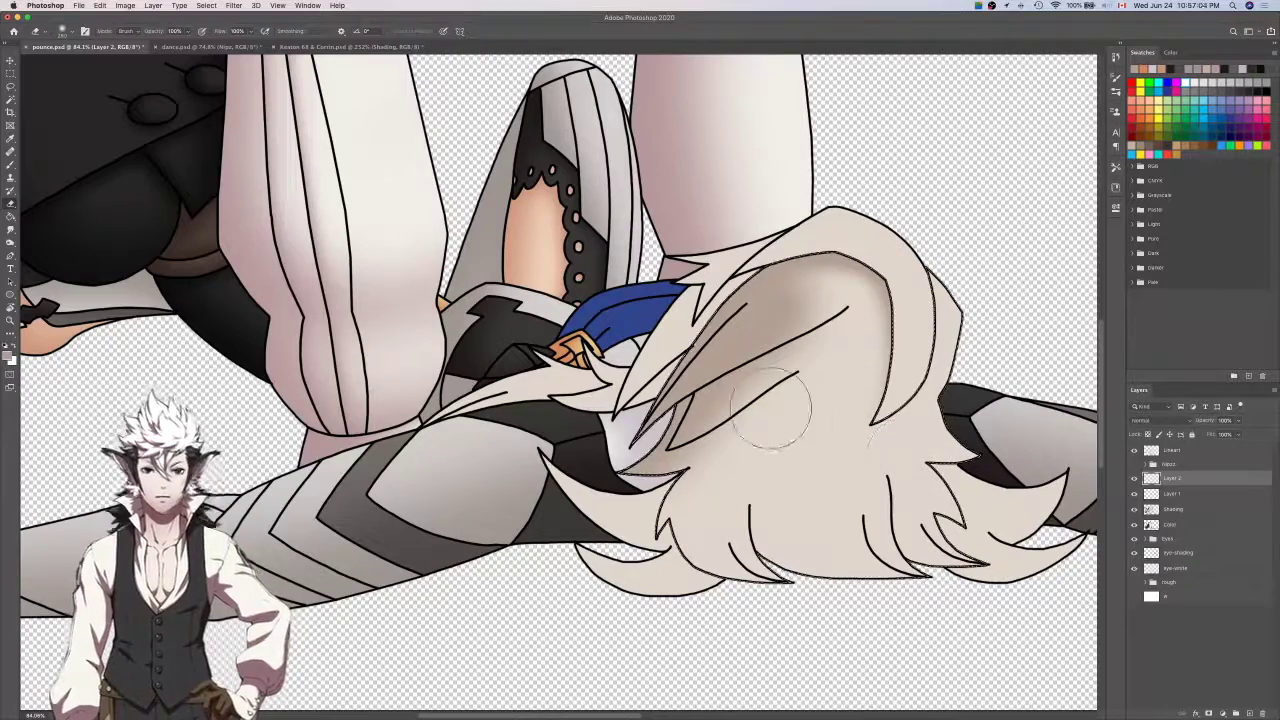
Erase excess shading from the inner hair strands nearest the face, fading it above the long strand line towards its pointed tip.
mouse_move(755, 335)
mouse_down()
mouse_move(846, 264)
mouse_move(735, 335)
mouse_up()
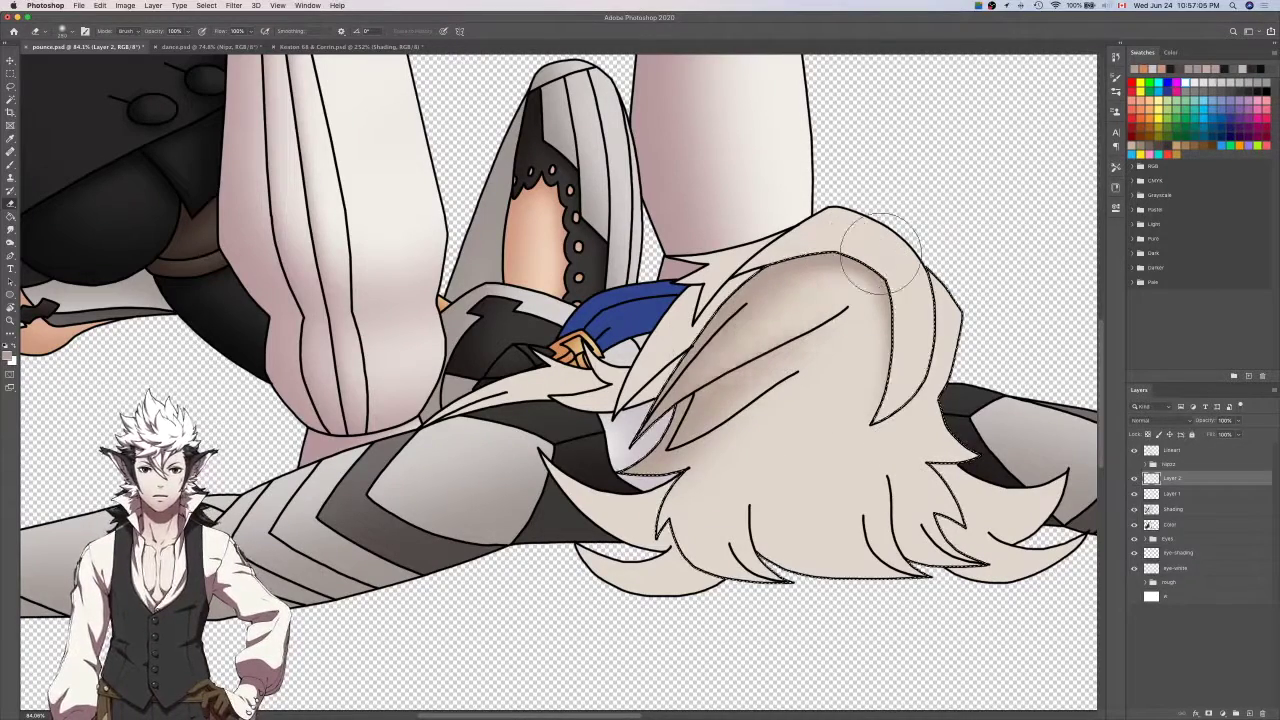
key(super+z)
mouse_move(826, 288)
mouse_down()
mouse_move(840, 295)
mouse_move(805, 290)
mouse_up()
scroll(804, 291, up, 5)
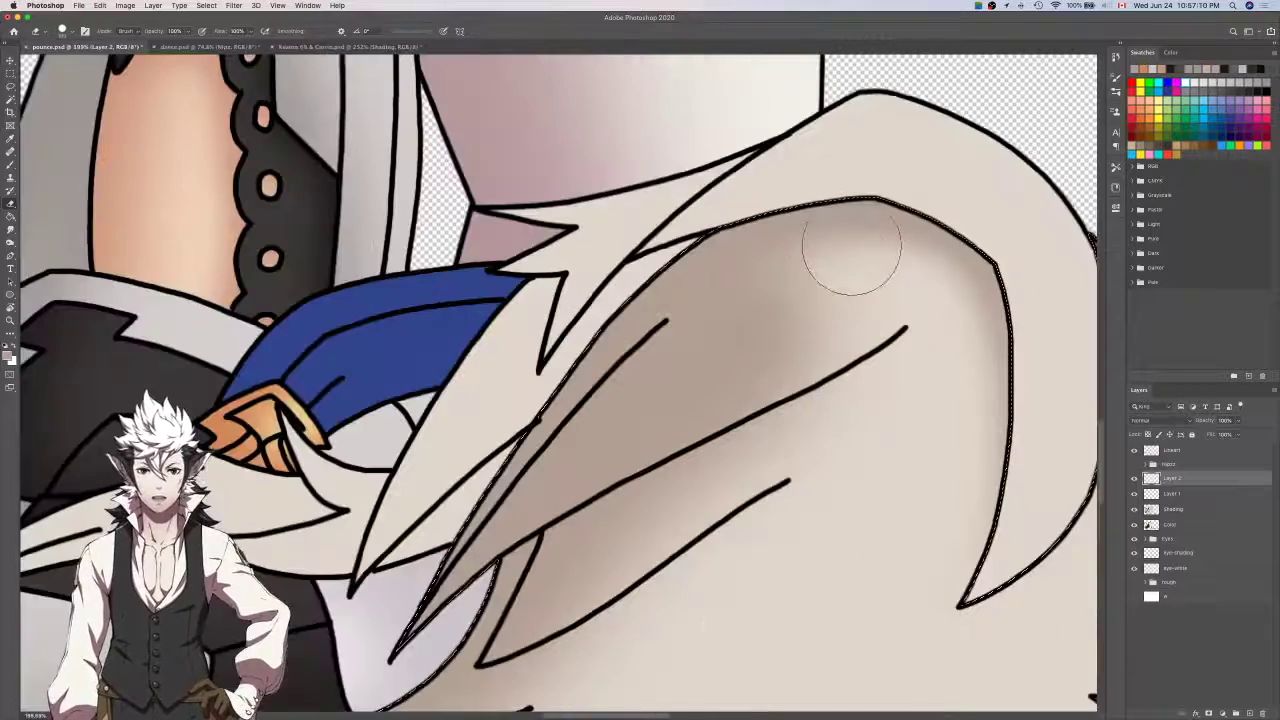
drag(849, 251, 436, 392)
drag(882, 212, 470, 430)
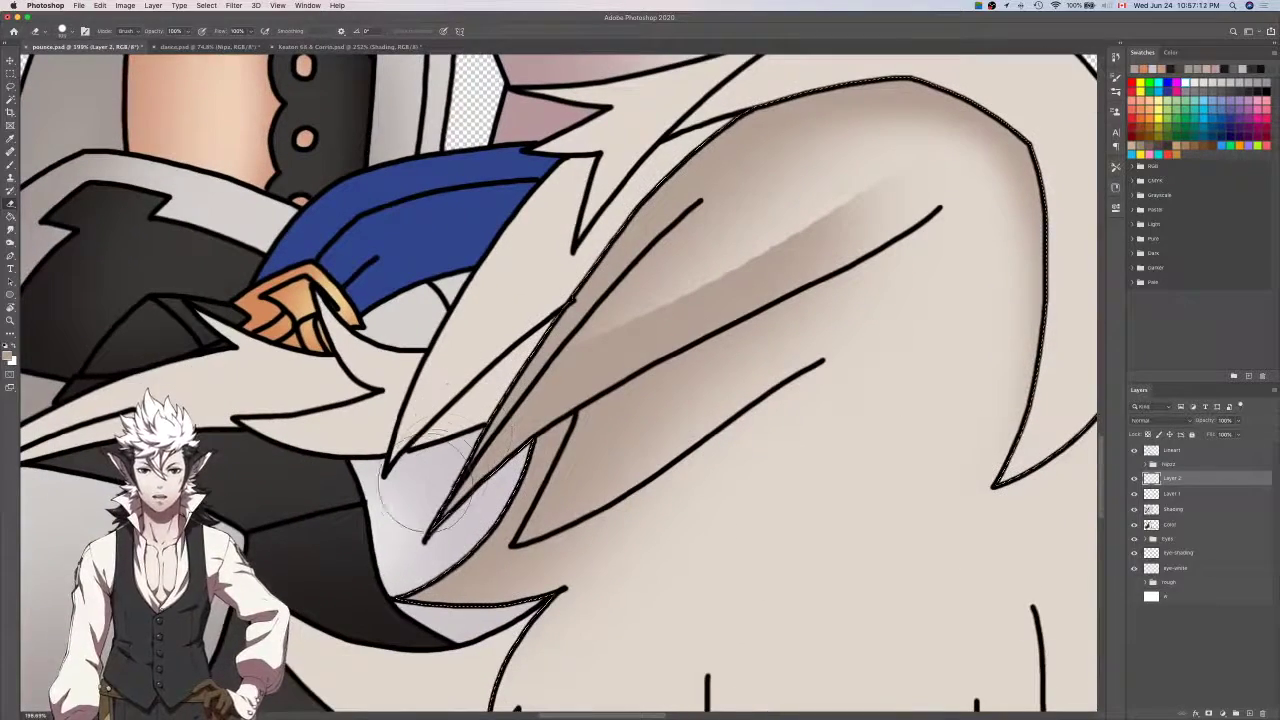
scroll(482, 412, up, 2)
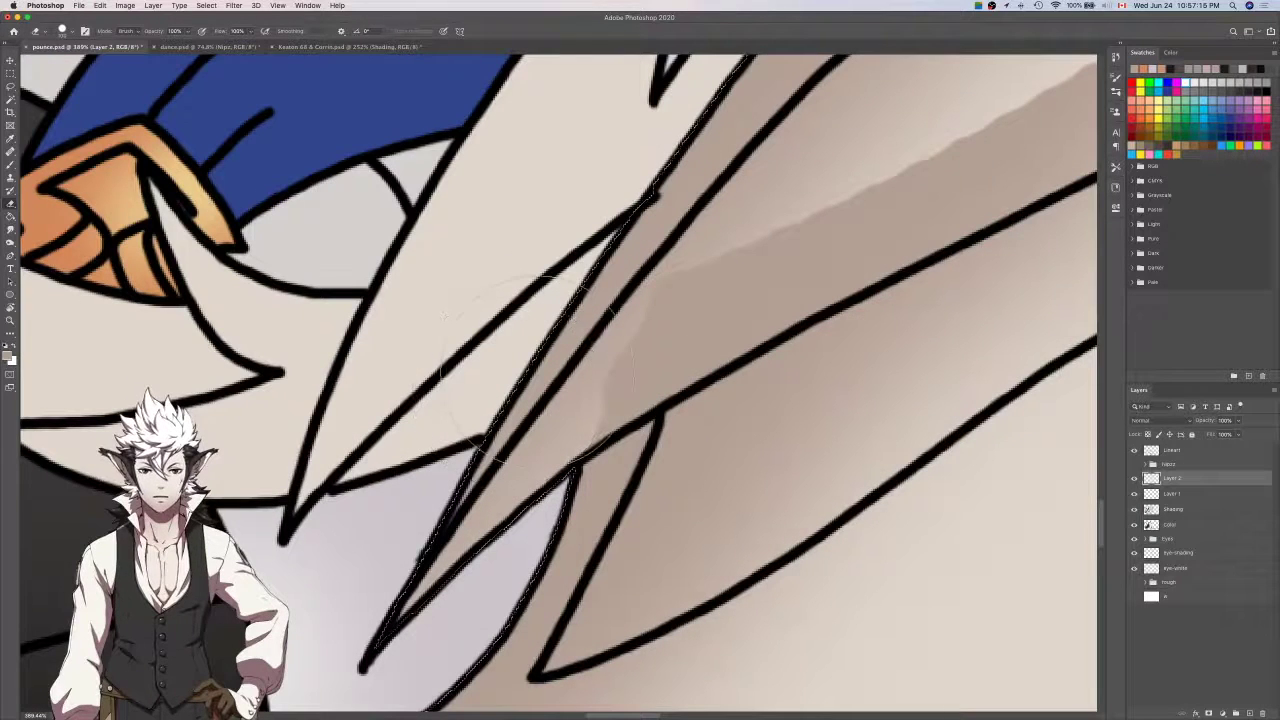
click(555, 361)
drag(579, 344, 677, 217)
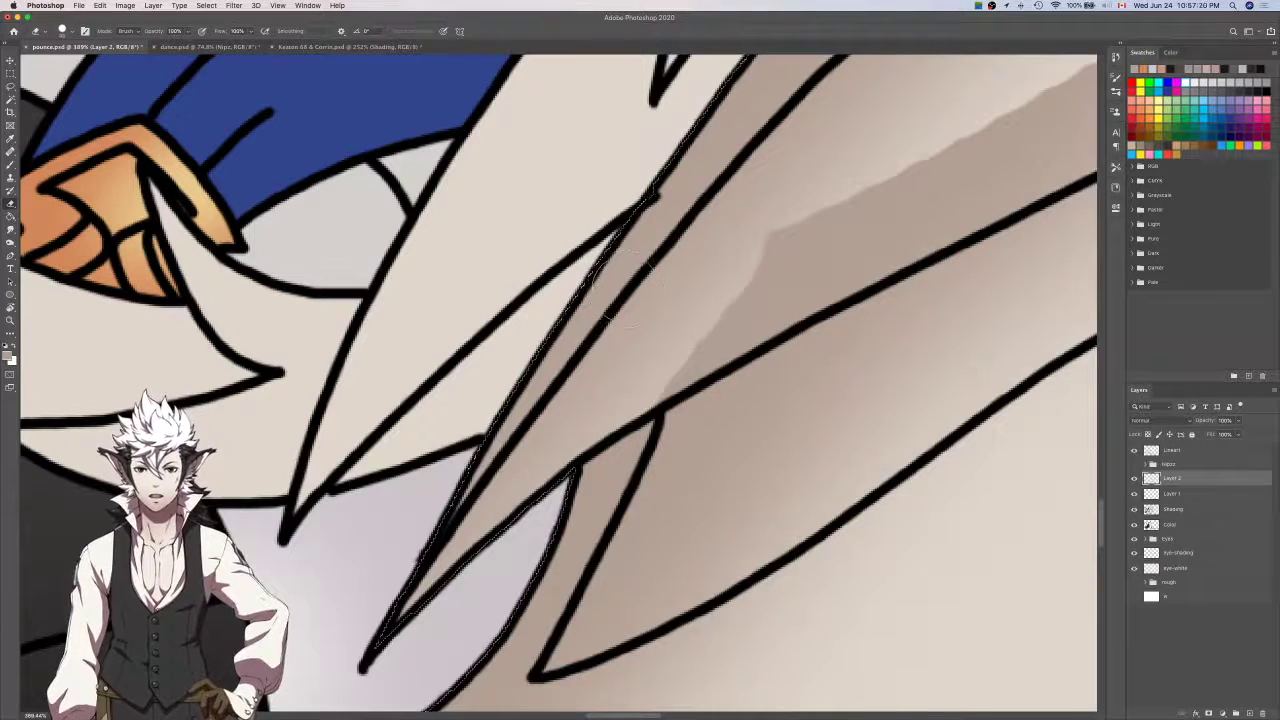
With a smaller Eraser, clear the shading just above the long inner strand line, following it from the tip to its end.
key(bracketleft)
key(bracketleft)
key(bracketleft)
key(bracketleft)
key(bracketleft)
key(bracketleft)
key(bracketleft)
key(bracketleft)
mouse_move(628, 393)
mouse_down()
mouse_move(722, 329)
mouse_move(753, 328)
mouse_up()
drag(911, 192, 786, 297)
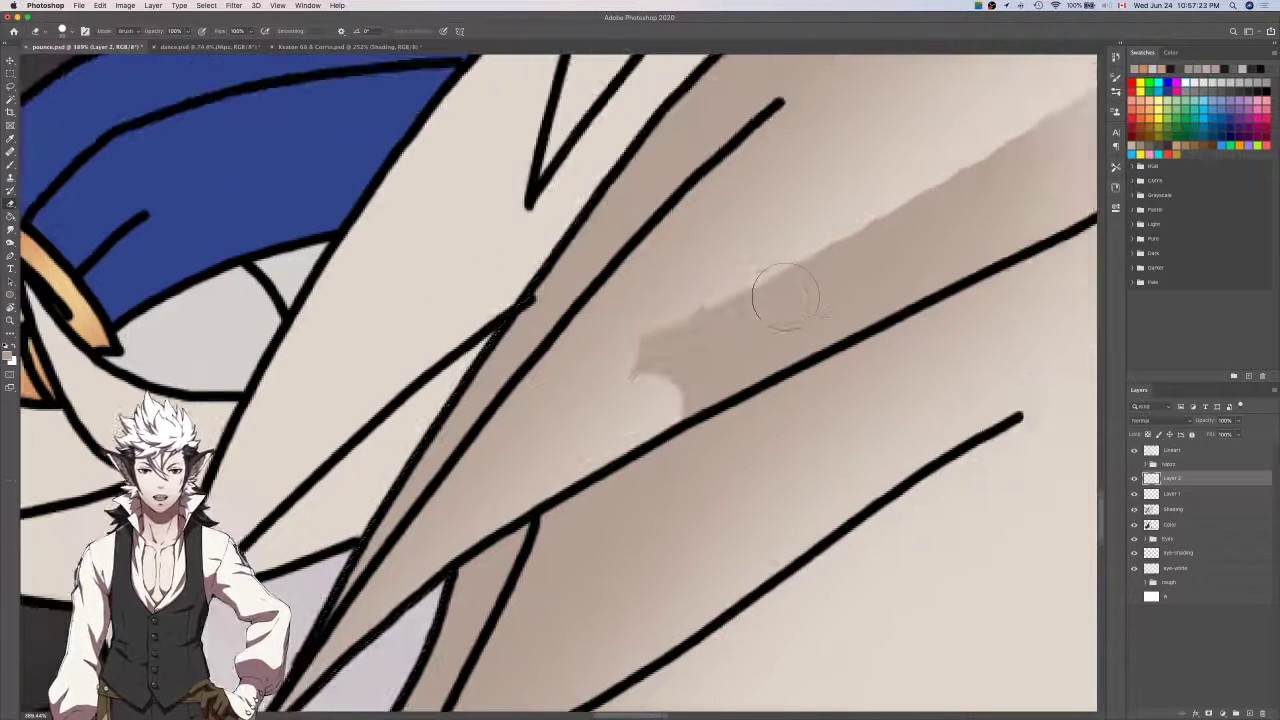
shift+click(754, 349)
drag(954, 187, 757, 349)
shift+click(730, 423)
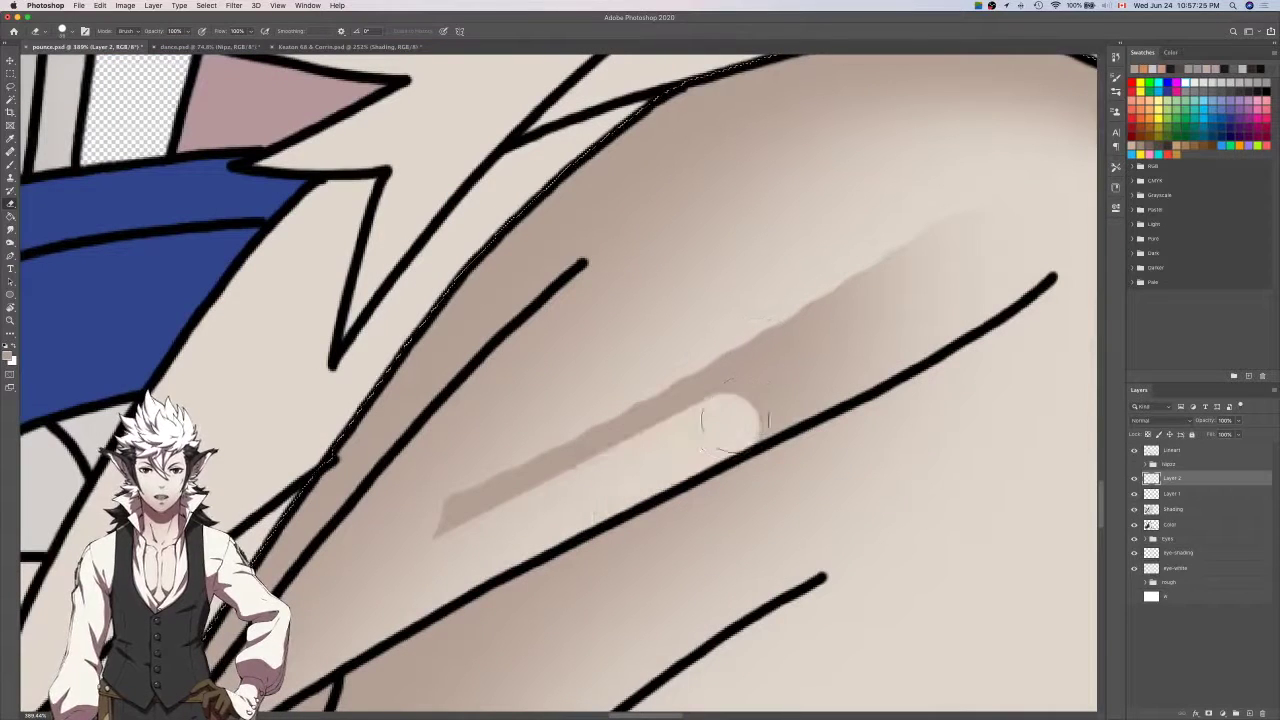
shift+click(849, 367)
shift+click(930, 320)
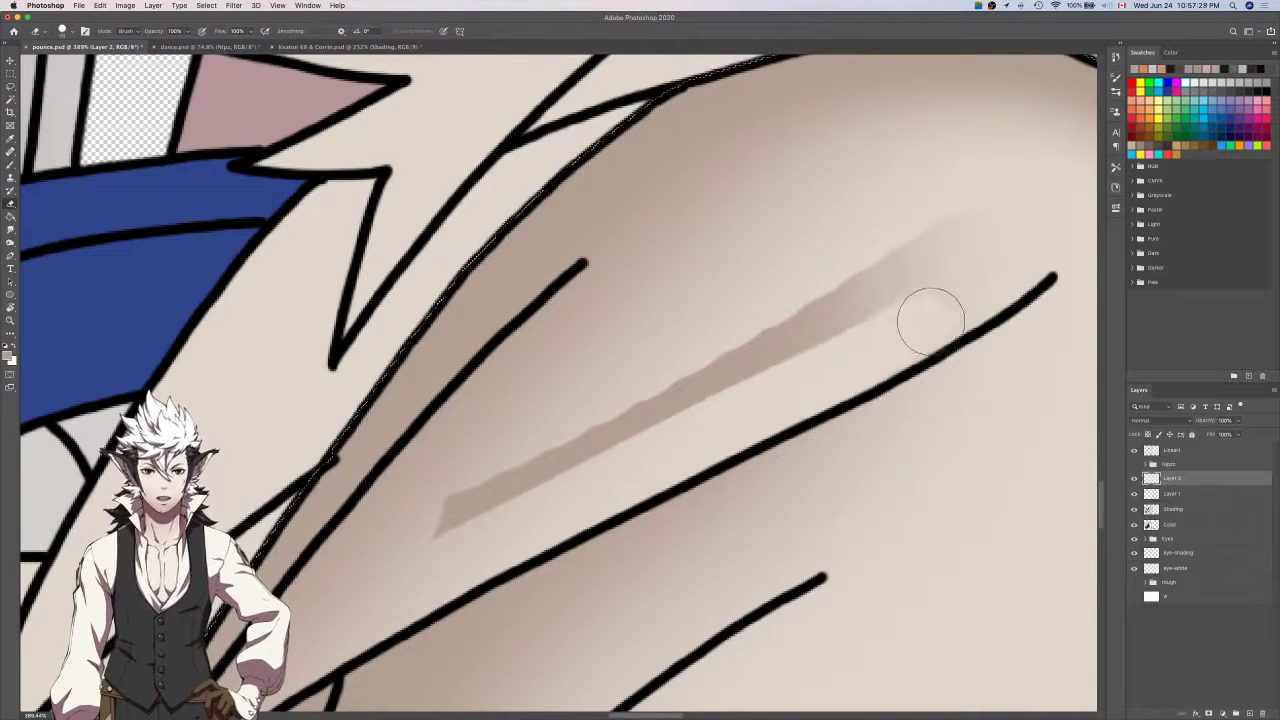
shift+click(1029, 258)
With a larger Eraser, remove the leftover dark stripe of shading between the two inner strand lines.
scroll(1028, 258, up, 1)
scroll(1028, 258, right, 1)
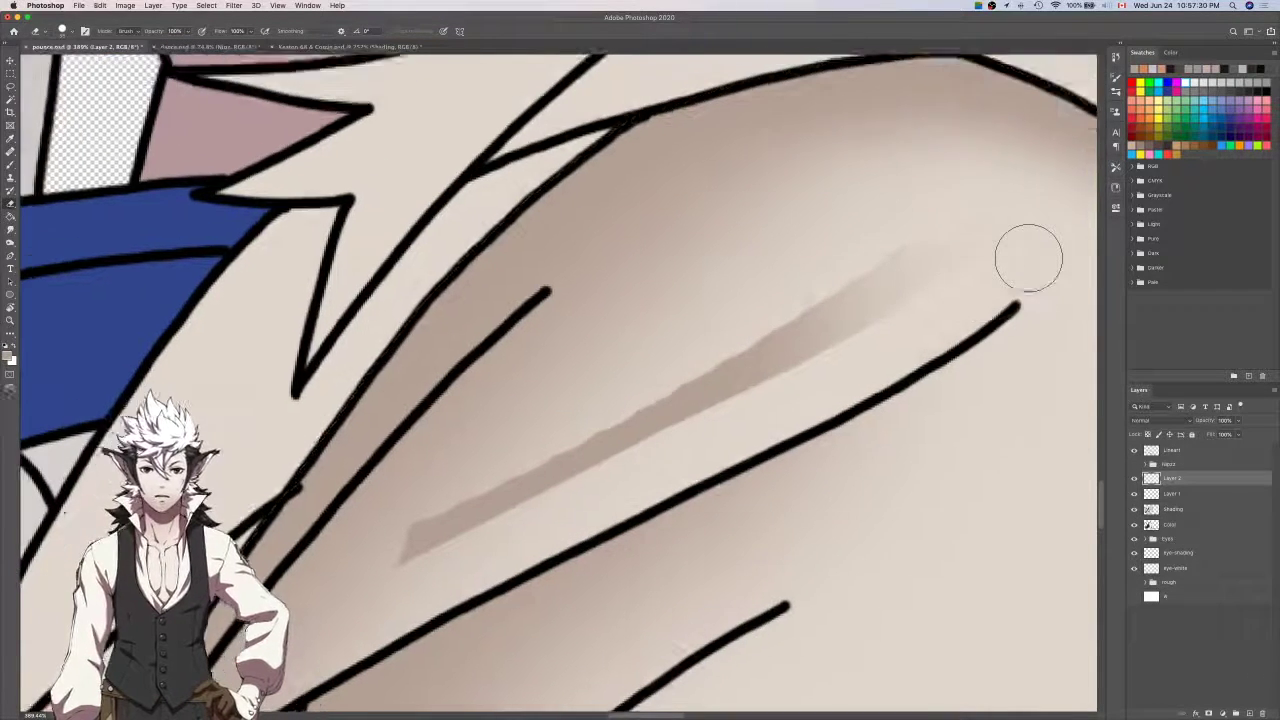
key(bracketright)
key(bracketright)
mouse_move(1028, 258)
mouse_down()
mouse_move(942, 252)
mouse_move(869, 279)
mouse_move(459, 523)
mouse_move(320, 585)
mouse_up()
key(super+z)
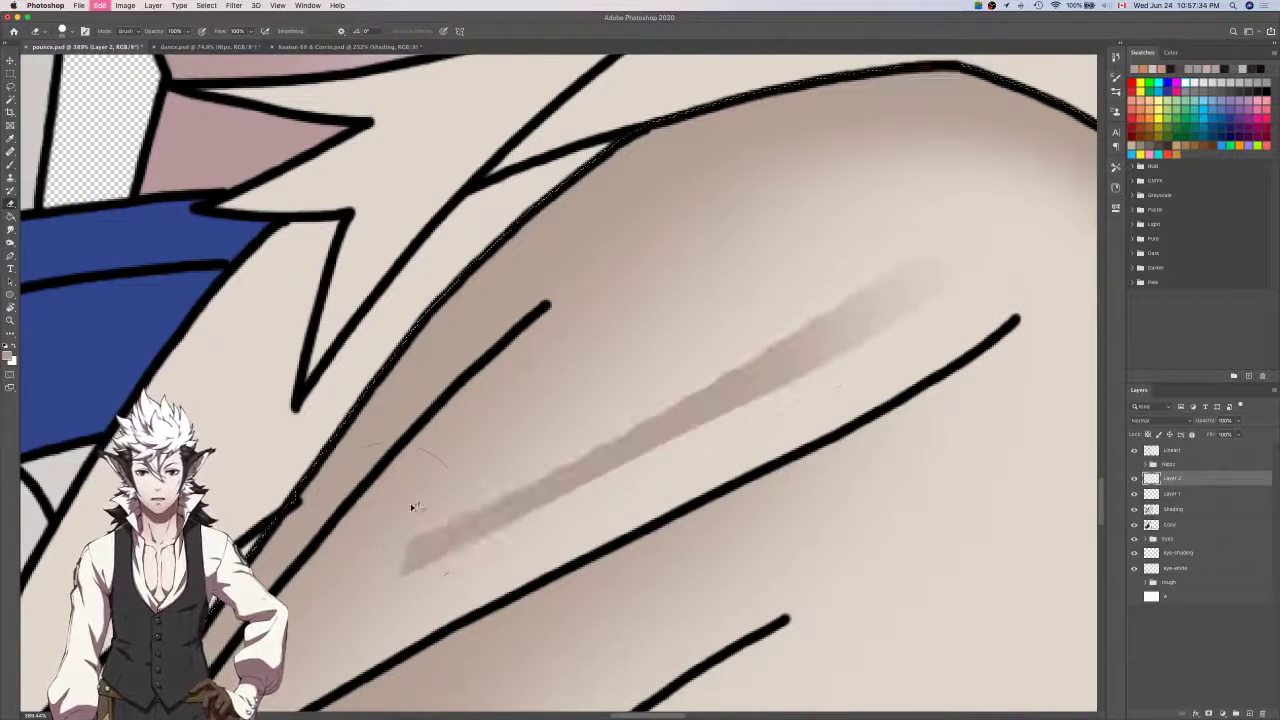
mouse_move(377, 520)
mouse_down()
mouse_move(586, 434)
mouse_move(882, 262)
mouse_up()
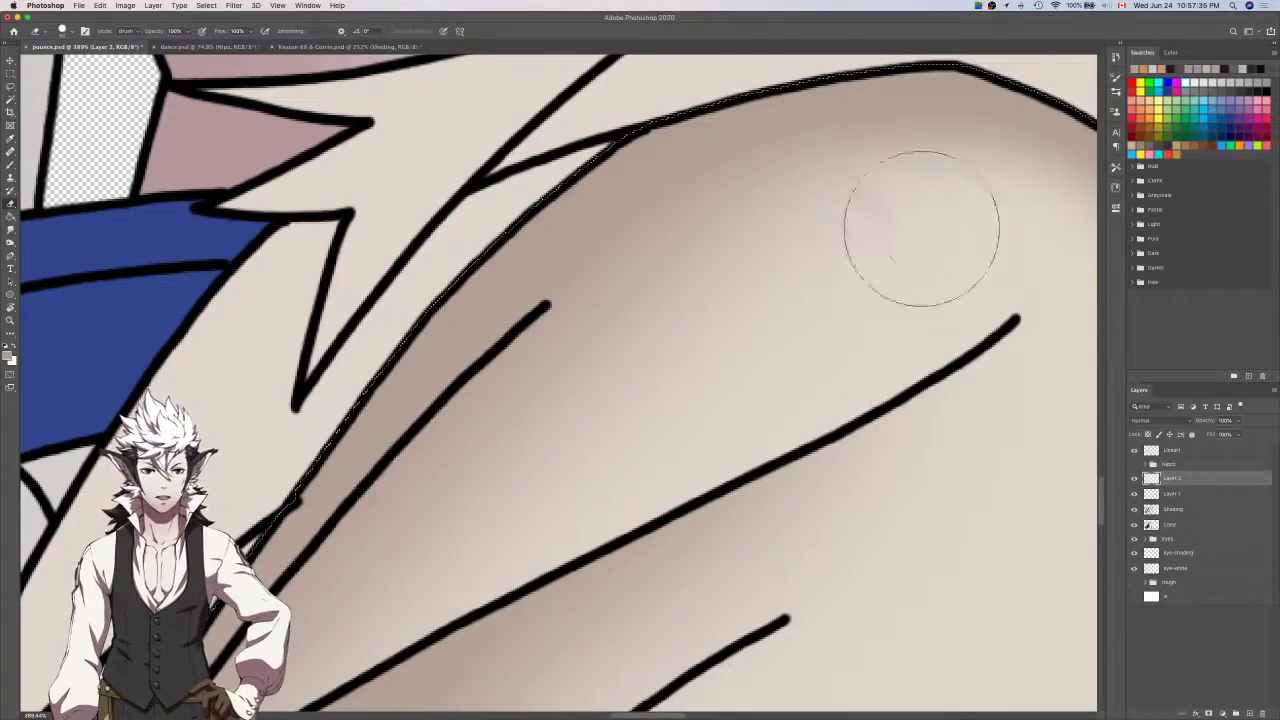
On a new layer above the other hair shading layers, paint soft shading below the lower inner strand line.
scroll(771, 265, down, 5)
key(bracketright)
key(bracketright)
key(bracketright)
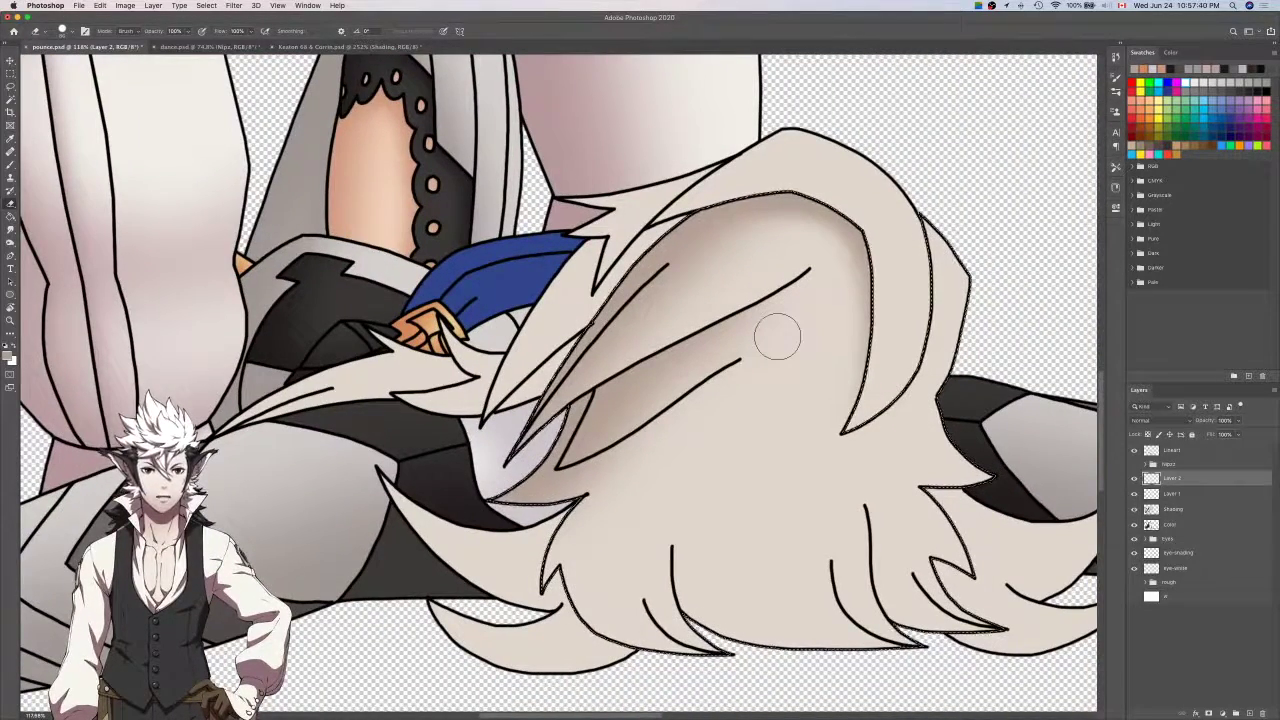
scroll(778, 336, down, 3)
scroll(778, 336, left, 5)
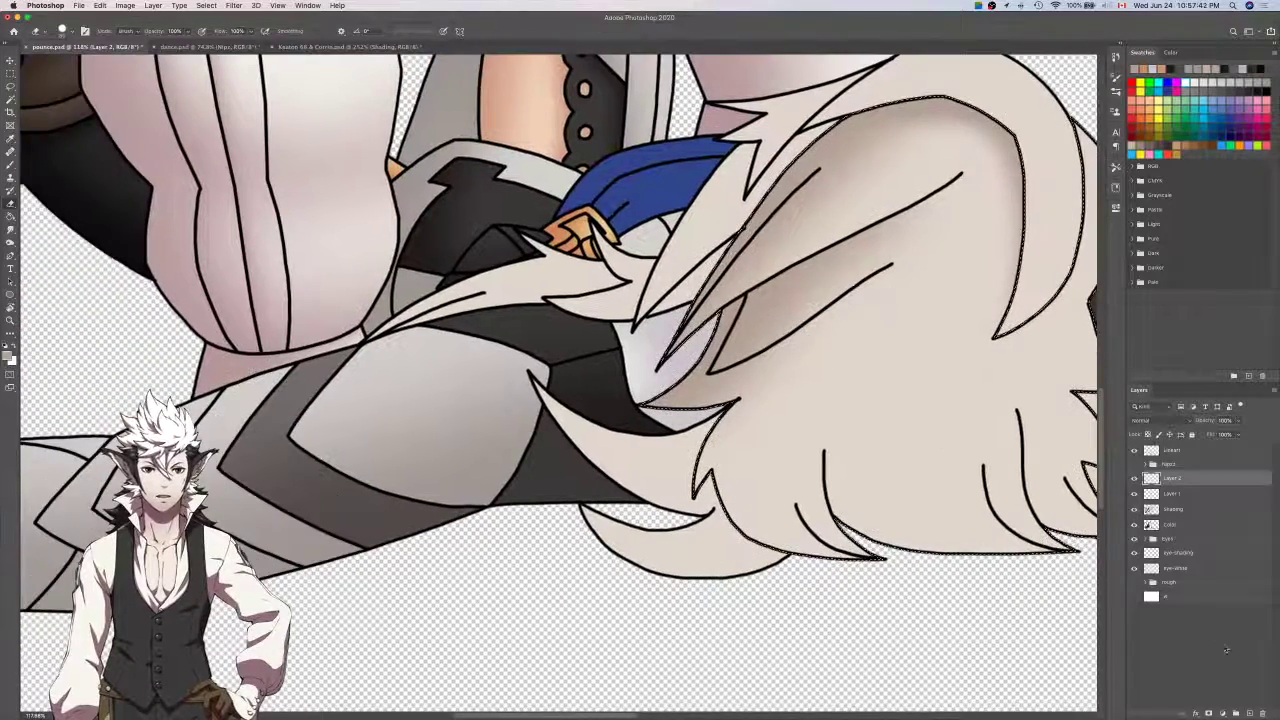
click(1249, 714)
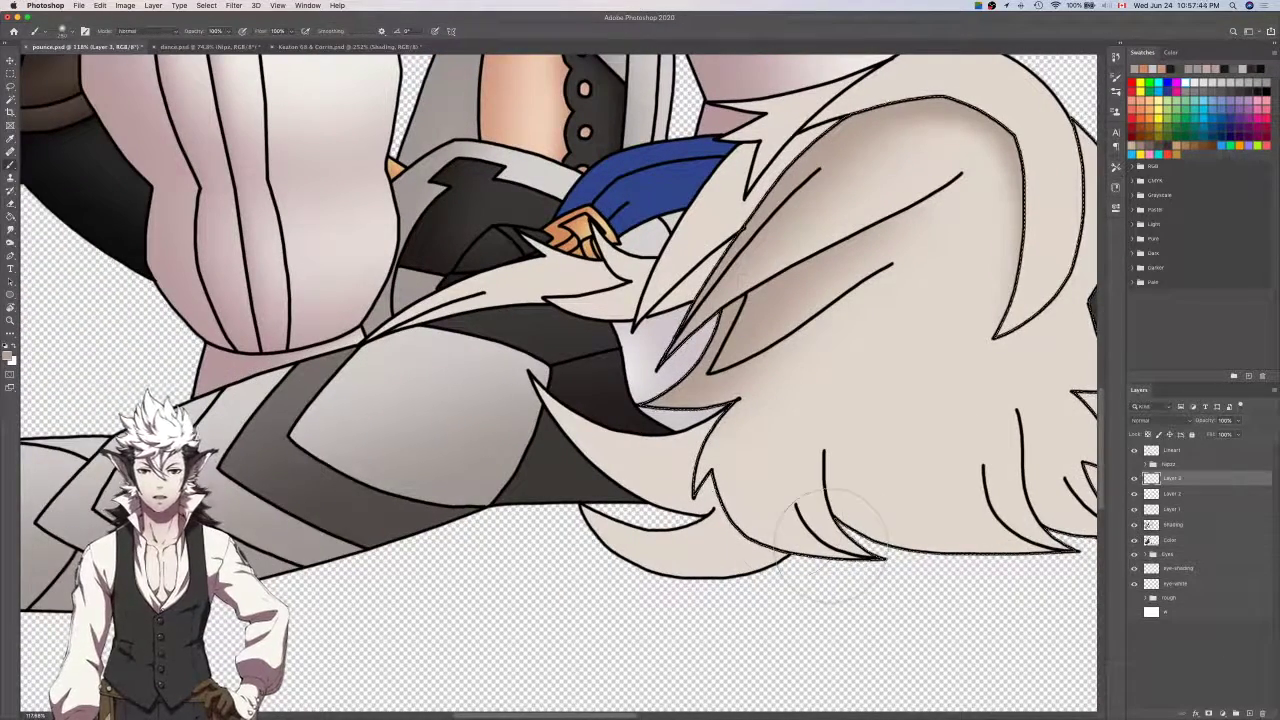
mouse_move(646, 430)
mouse_down()
mouse_move(866, 360)
mouse_move(843, 380)
mouse_move(645, 428)
mouse_up()
key(super+z)
Erase the excess of the new shading so only a soft shadow remains beneath the lower inner strand line.
key(e)
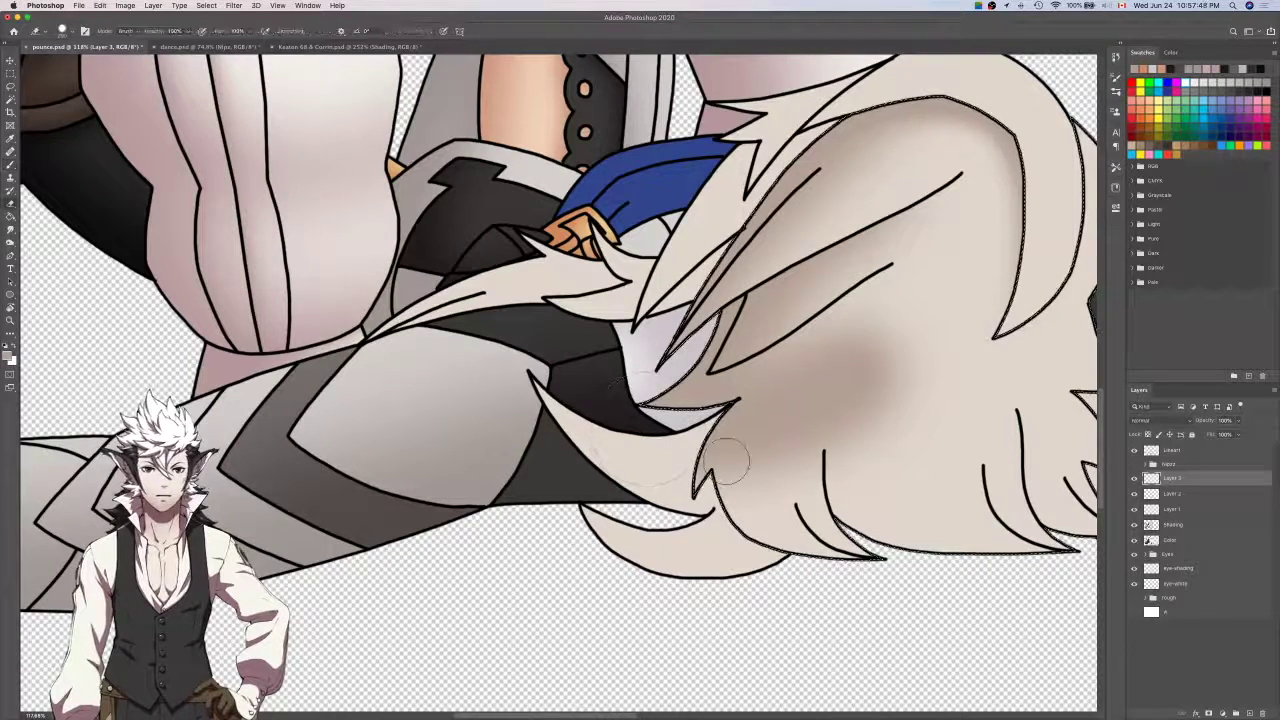
key([)
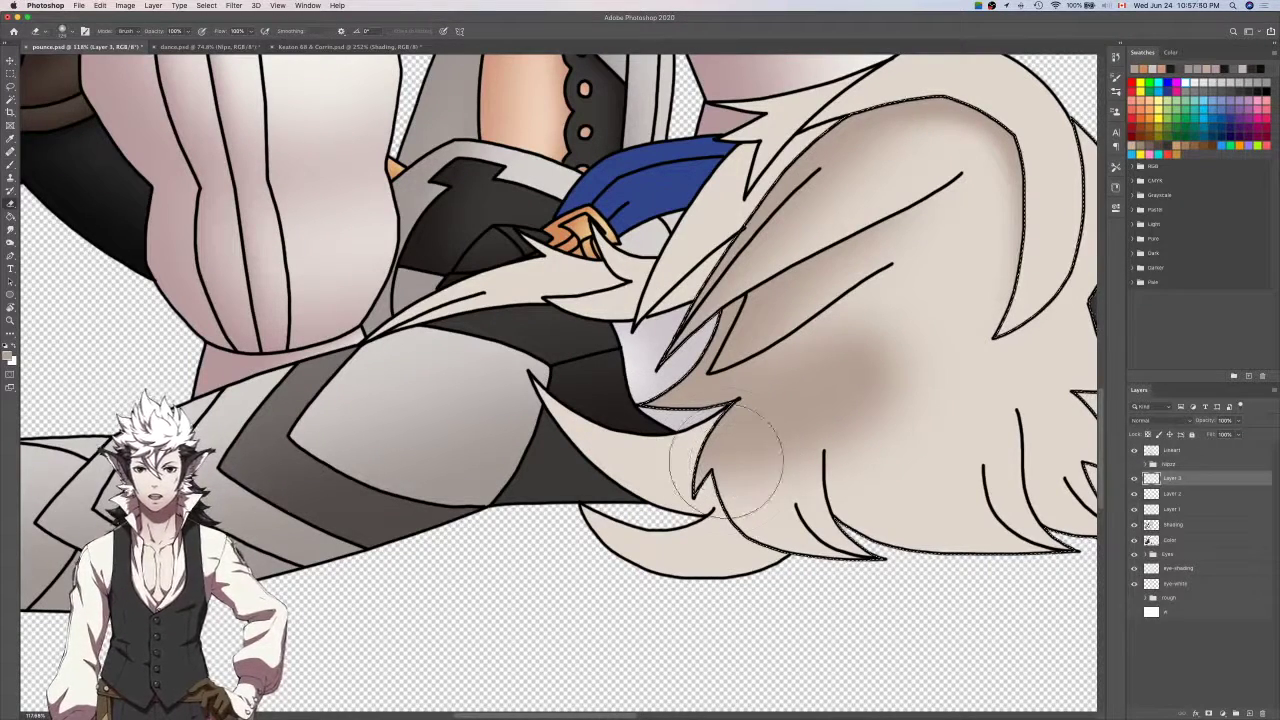
drag(723, 478, 840, 437)
key(super+z)
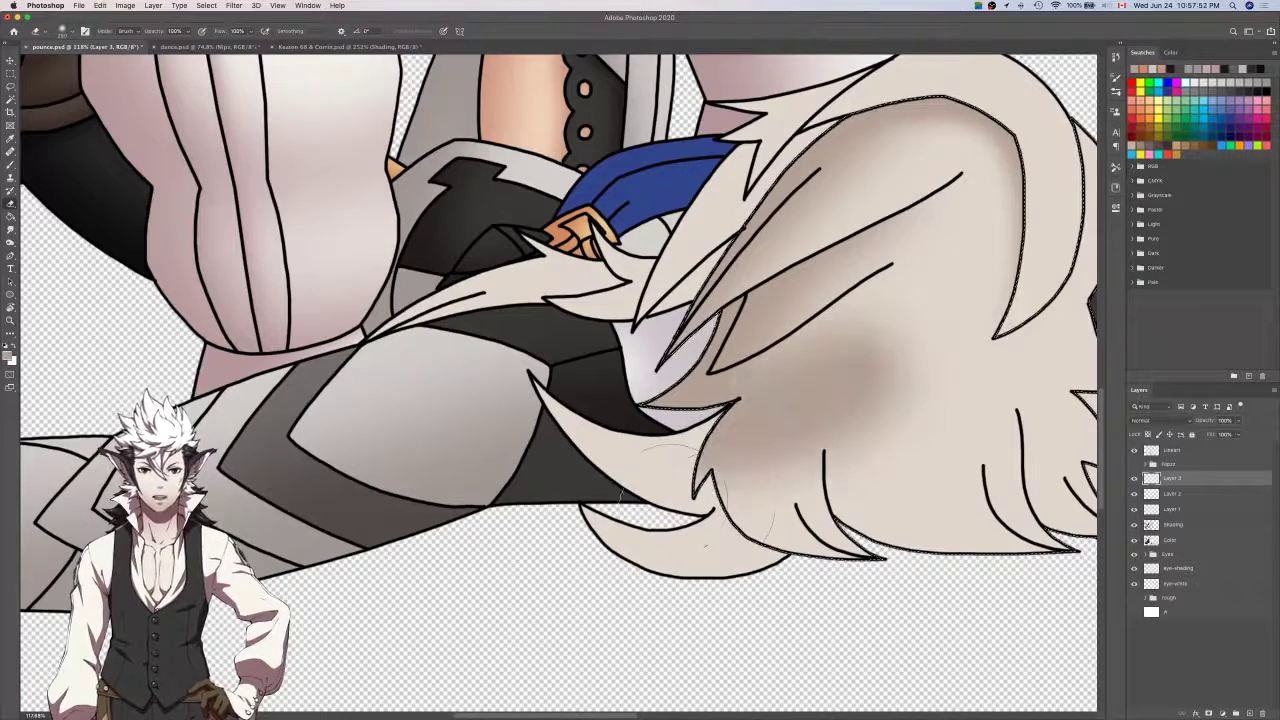
drag(672, 508, 902, 381)
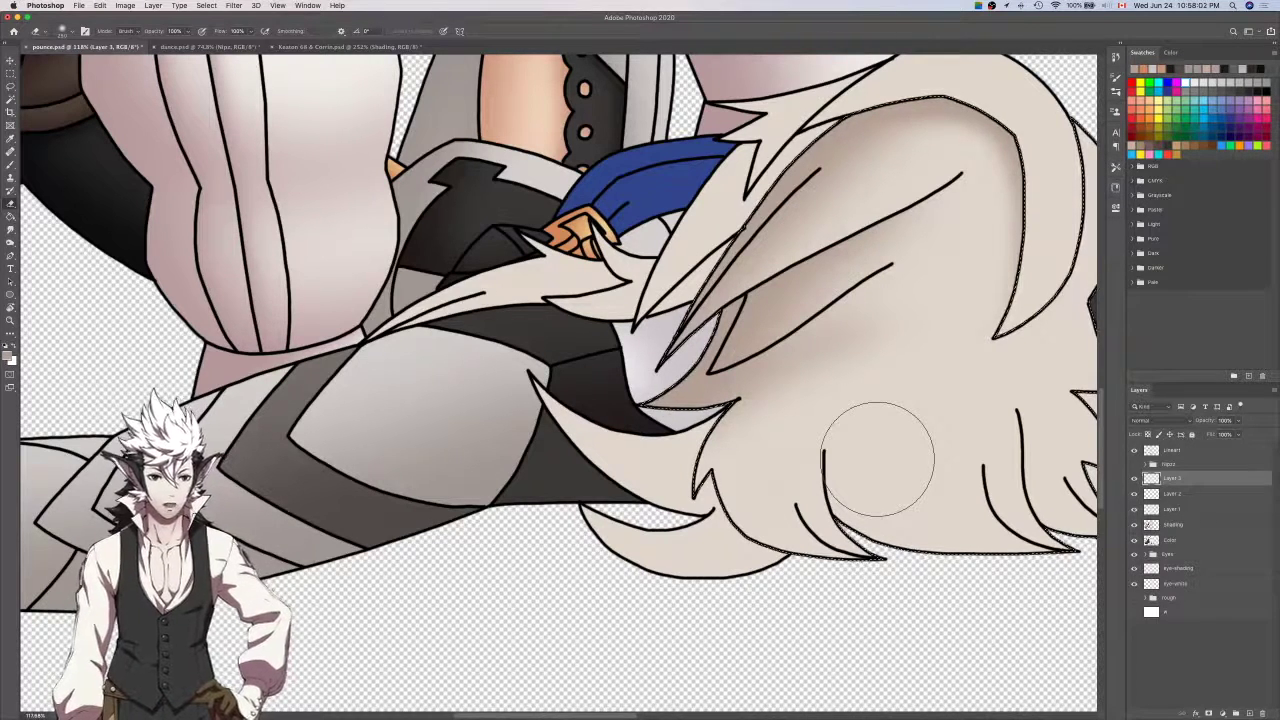
On another new layer, paint soft shading over the pointed hair tips at the lower right of the hair.
scroll(878, 458, right, 5)
scroll(878, 458, down, 2)
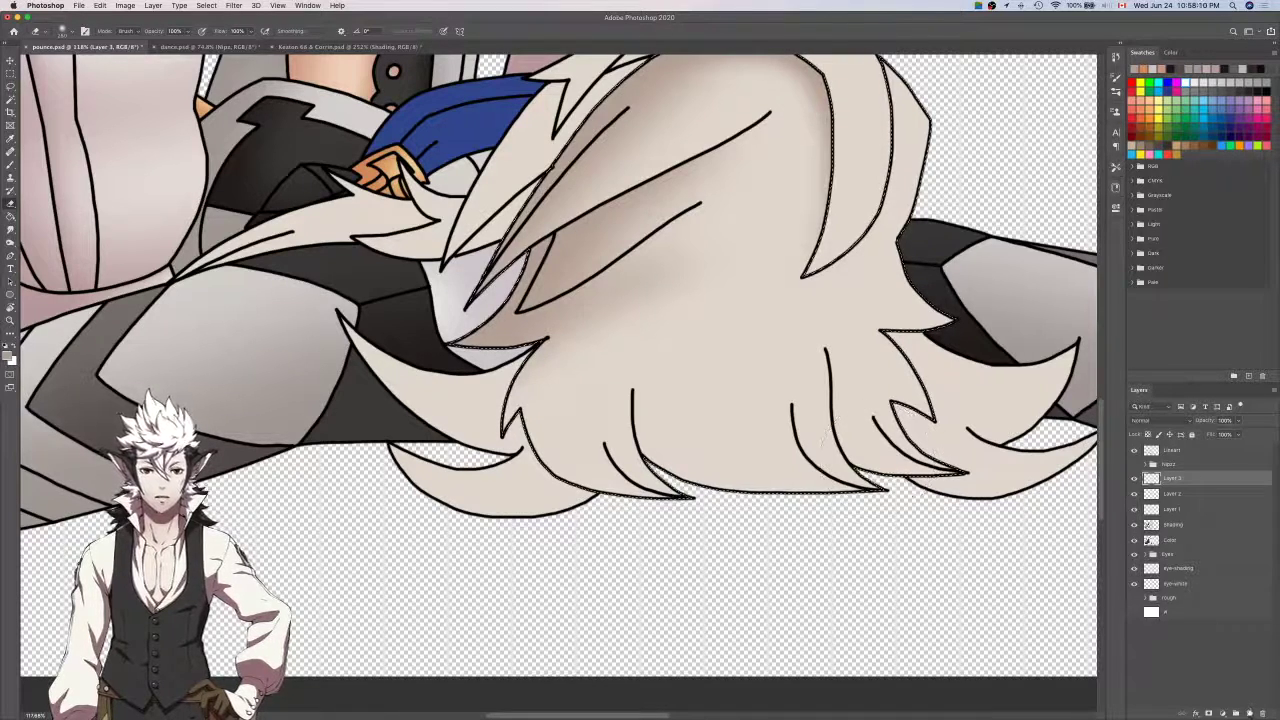
click(1249, 713)
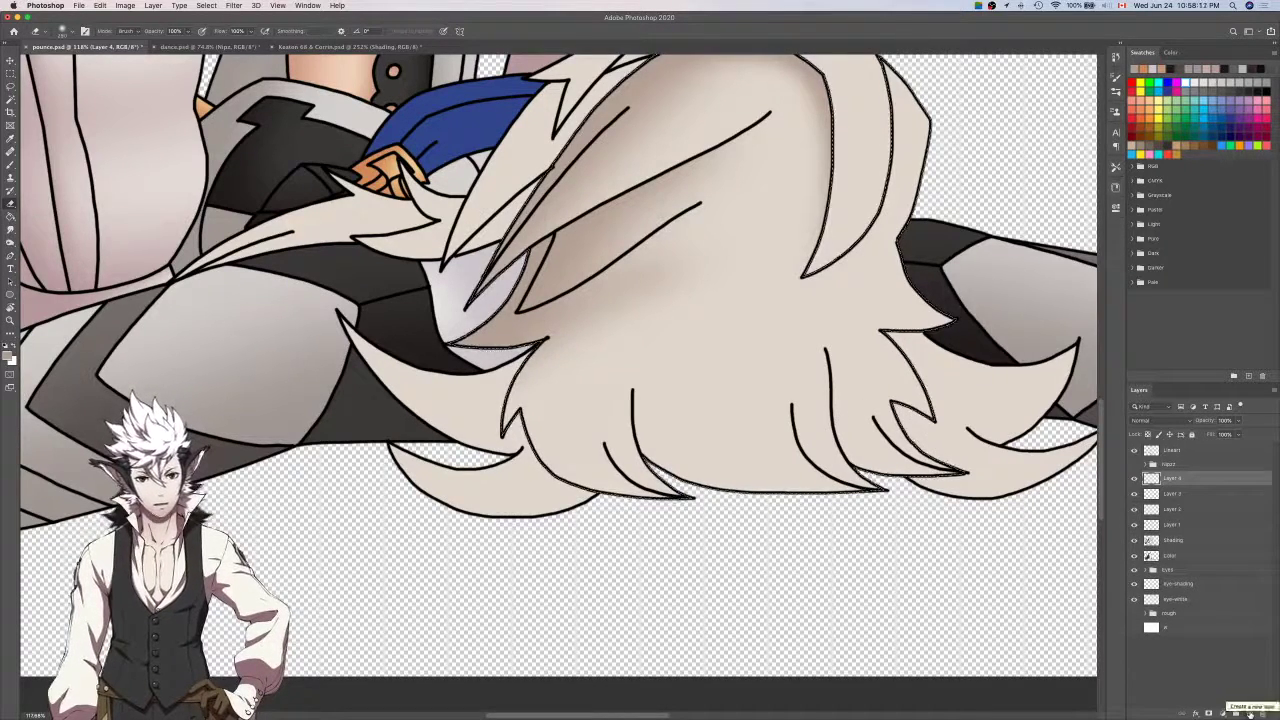
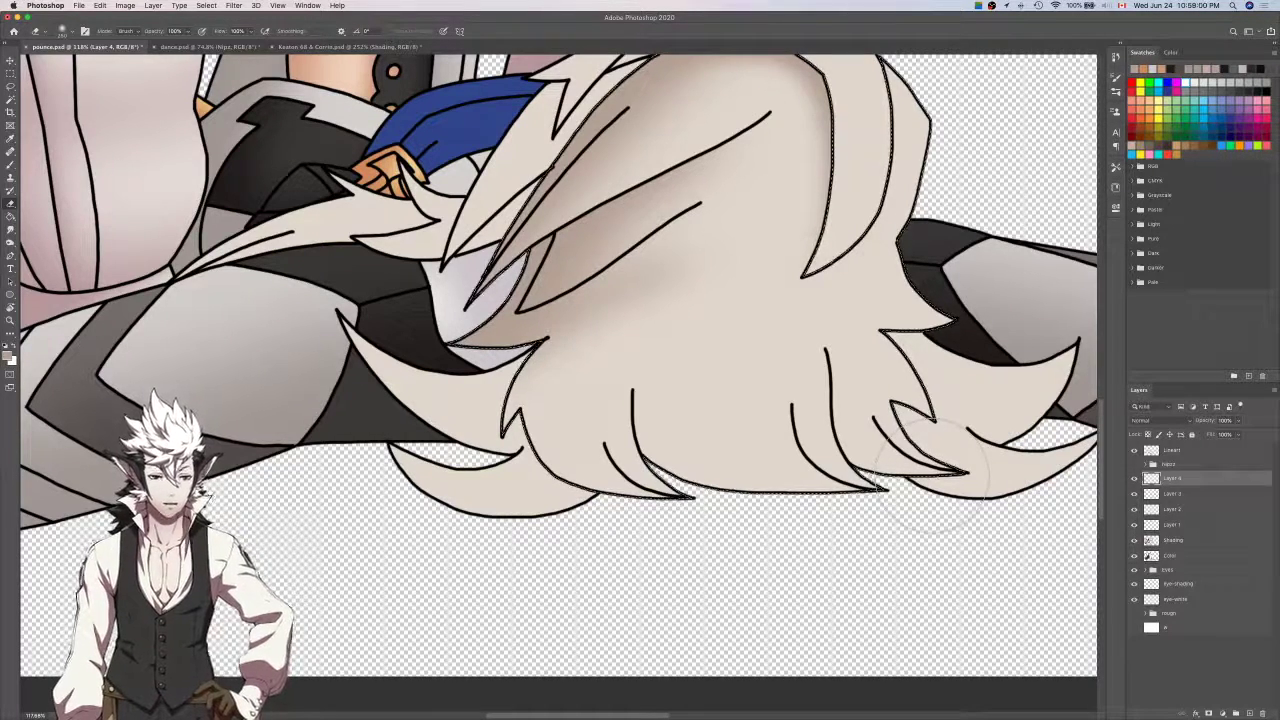
scroll(859, 517, right, 2)
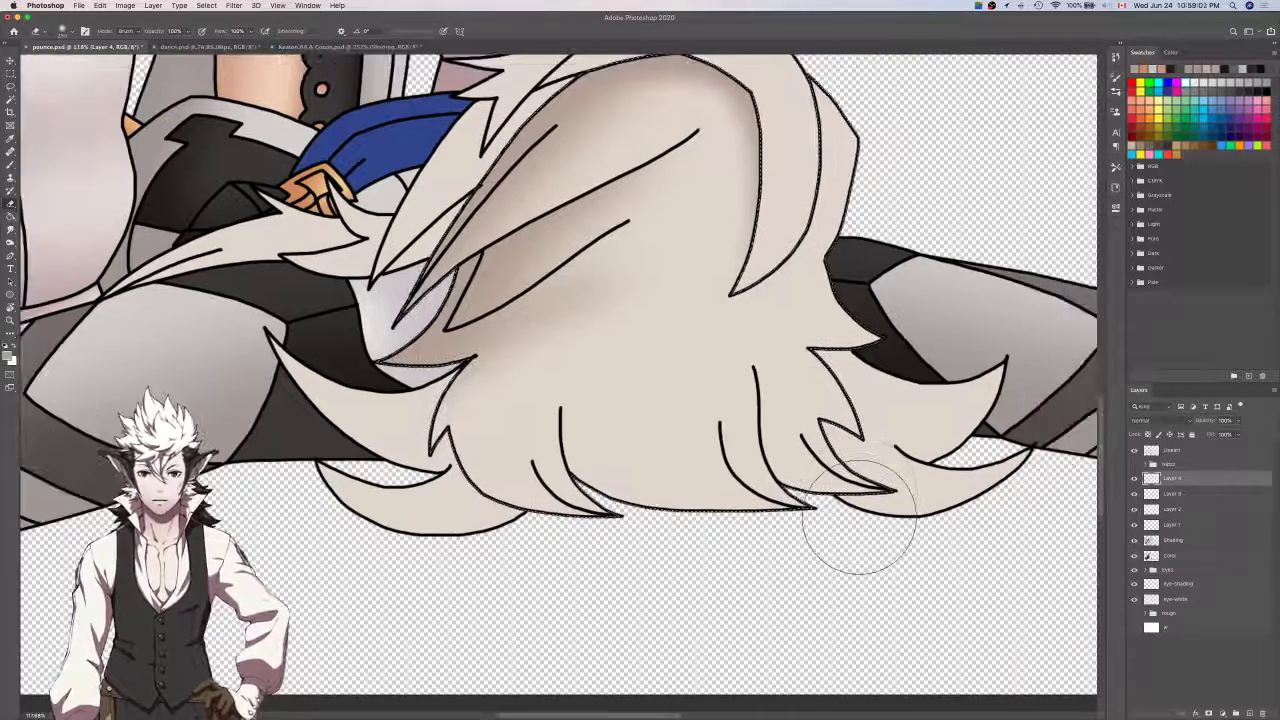
scroll(859, 517, left, 3)
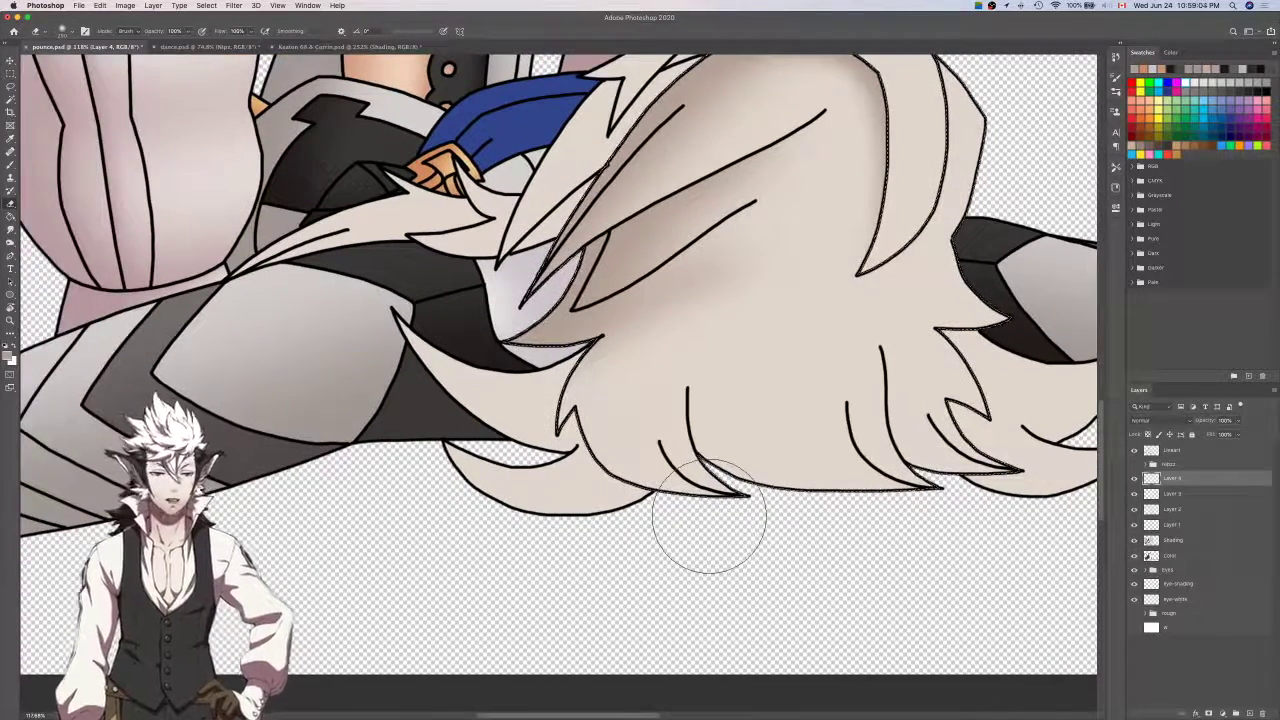
key(b)
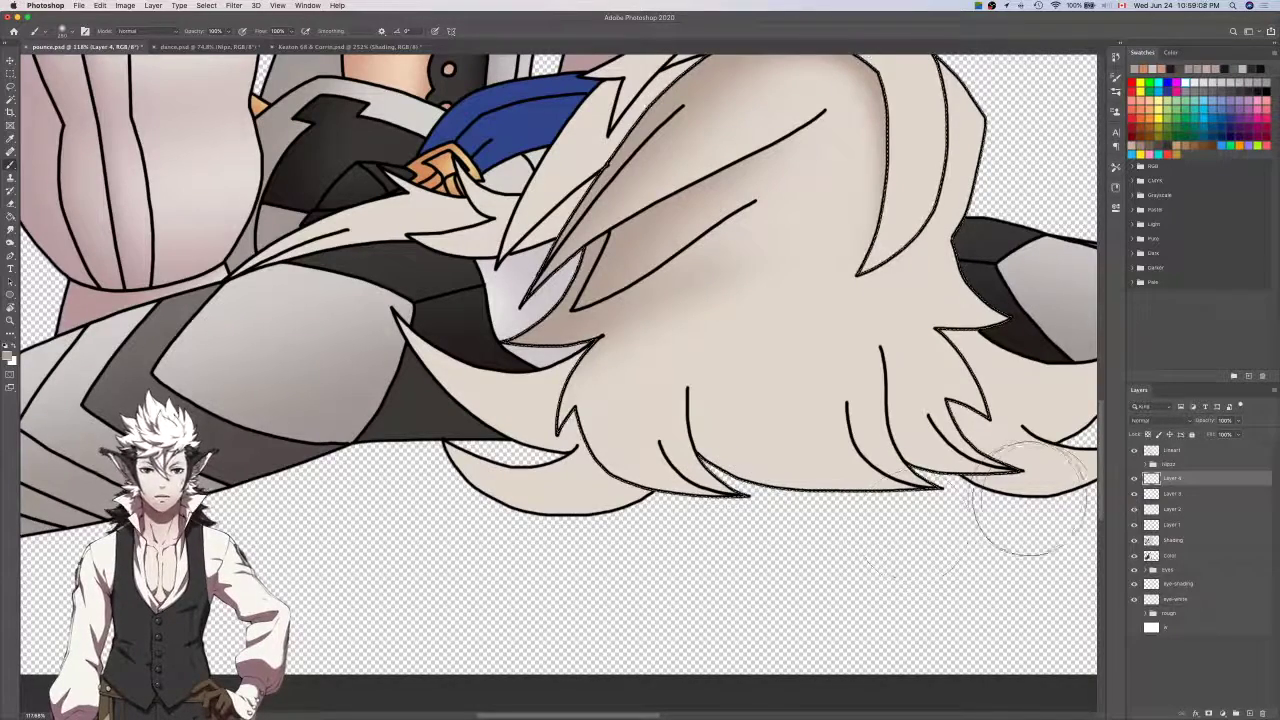
mouse_move(1030, 498)
mouse_down()
mouse_move(887, 476)
mouse_move(827, 373)
mouse_move(825, 443)
mouse_move(790, 446)
mouse_move(782, 463)
mouse_move(790, 346)
mouse_move(794, 529)
mouse_up()
Erase the shading that spills left of the long curved strand line above the lower right hair tips.
key(e)
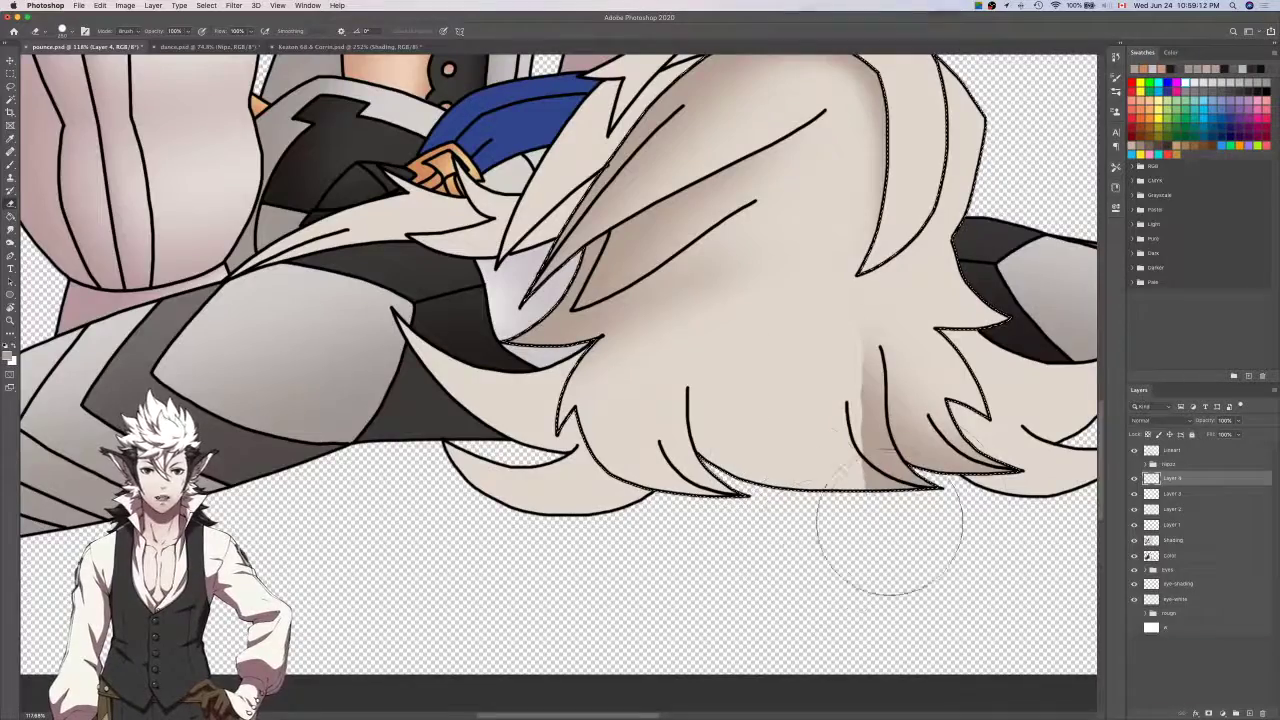
scroll(890, 535, up, 5)
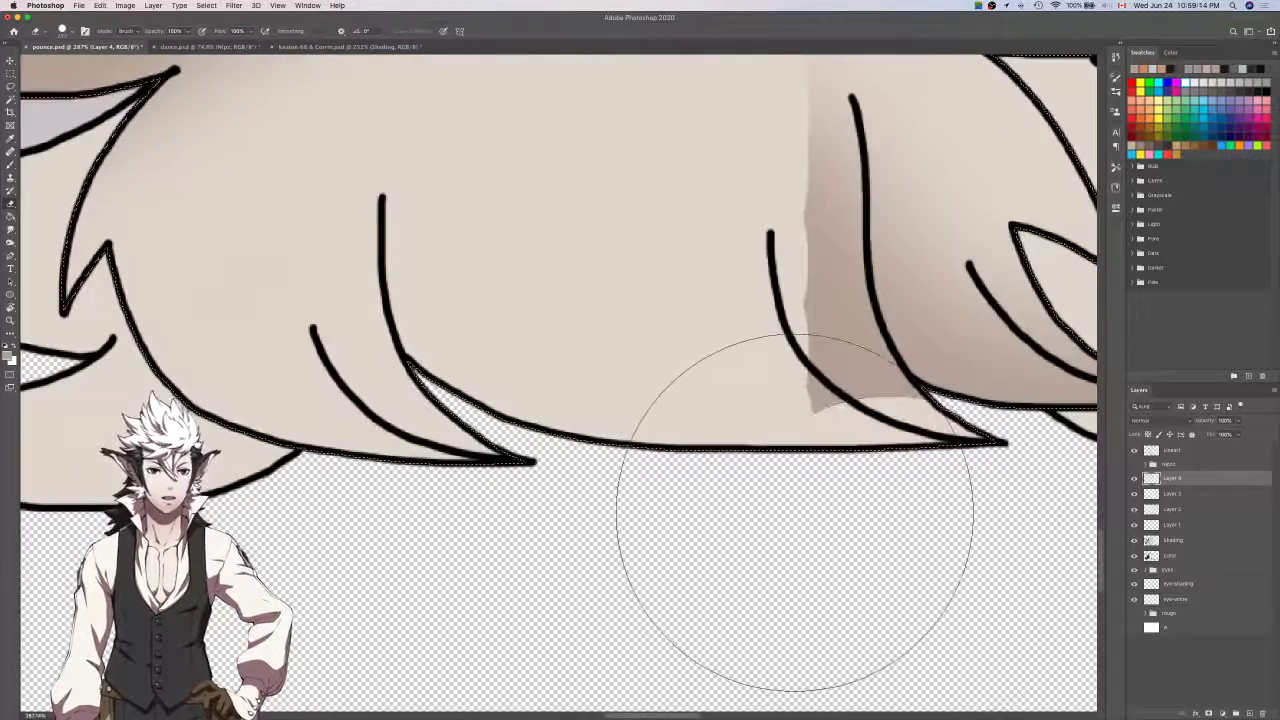
click(795, 512)
click(746, 454)
scroll(746, 454, up, 3)
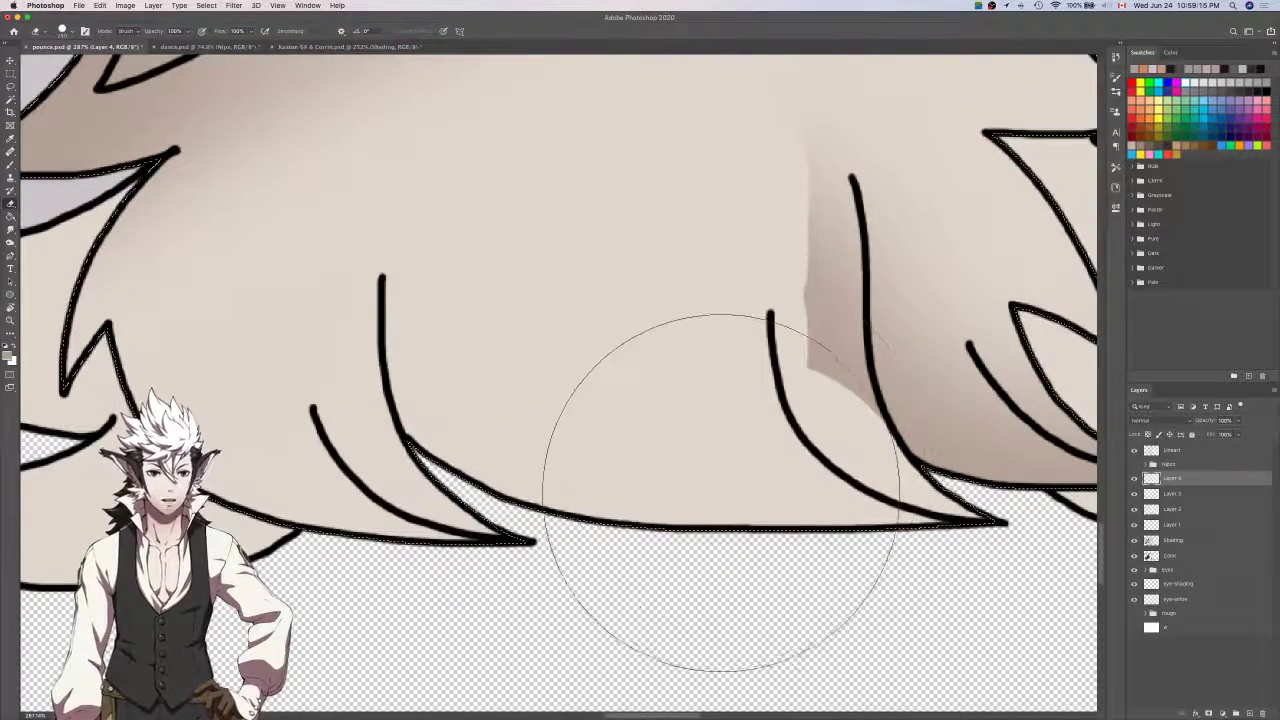
click(720, 487)
click(703, 438)
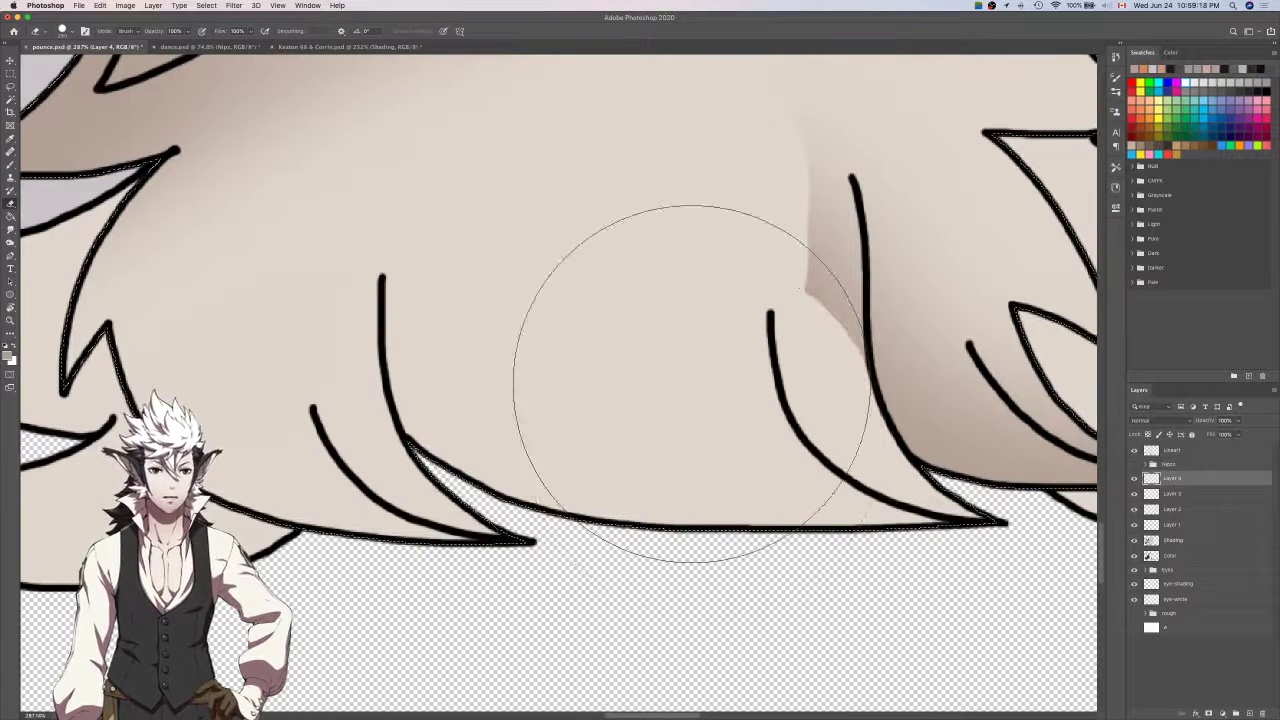
drag(692, 383, 686, 251)
scroll(686, 251, up, 2)
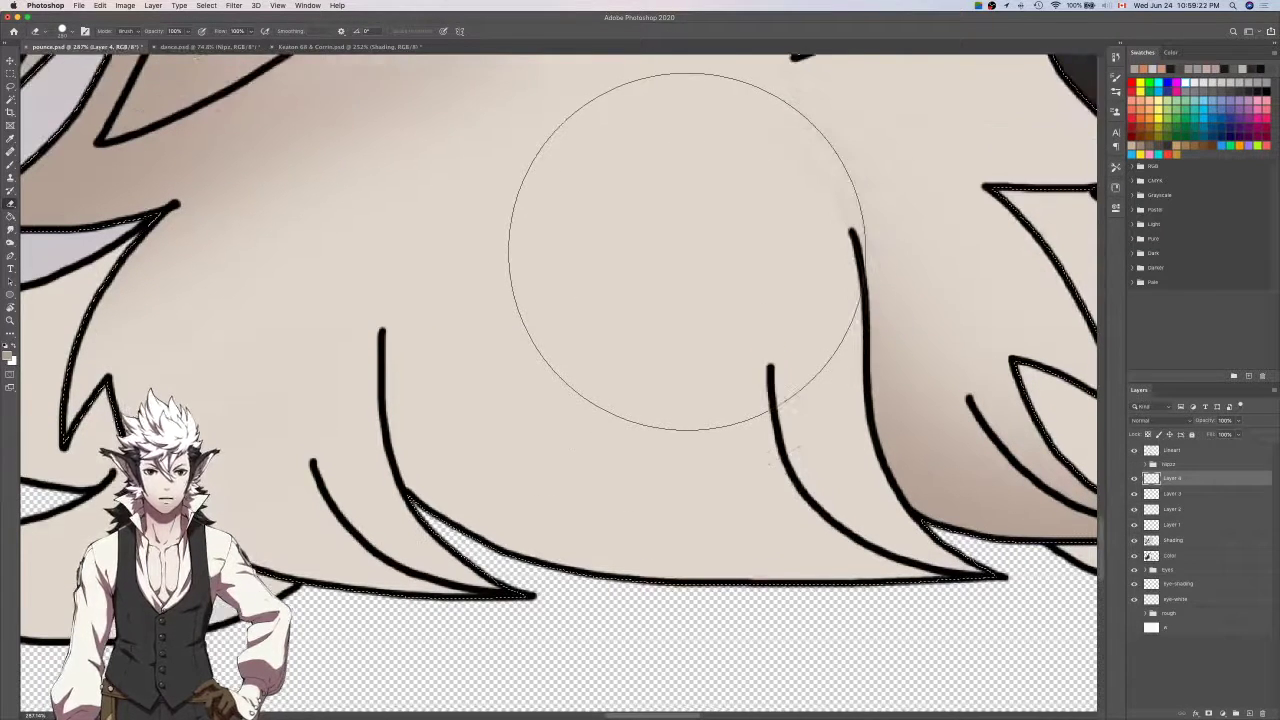
key(bracketleft)
mouse_move(752, 204)
mouse_down()
mouse_move(837, 101)
mouse_move(806, 157)
mouse_move(721, 199)
mouse_up()
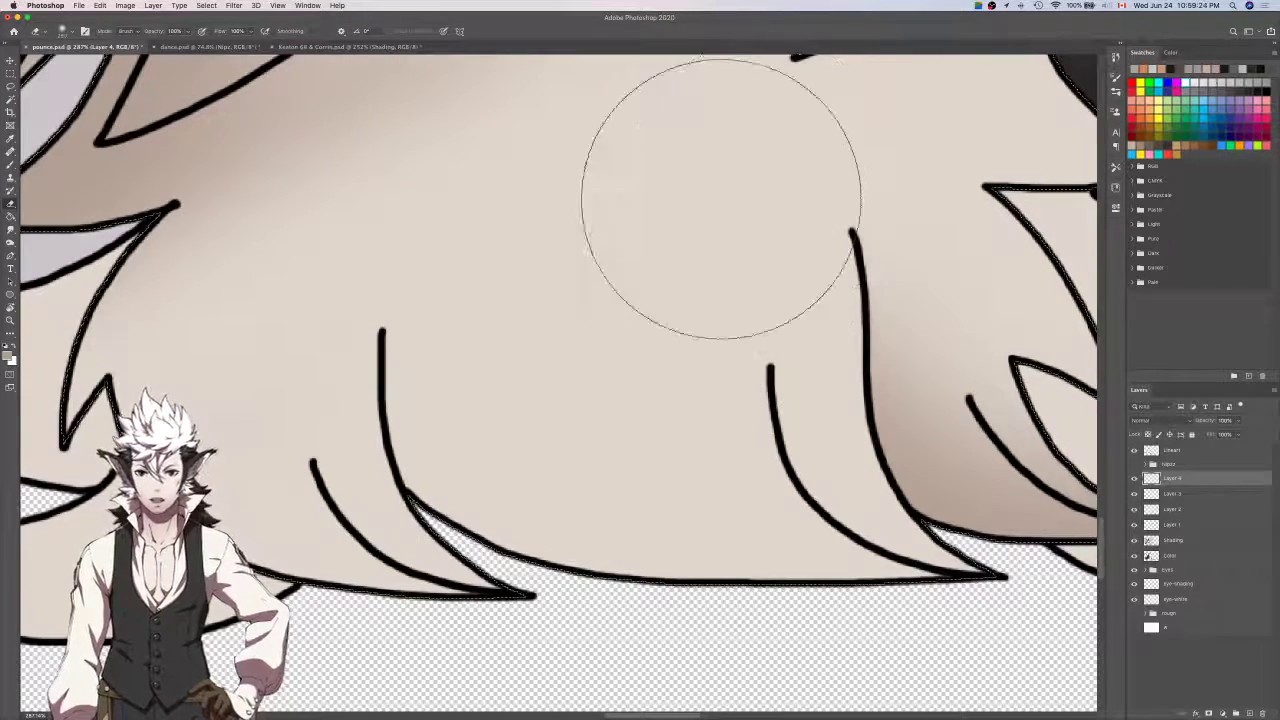
Try to paint soft shading over the lower middle hair strands on the same layer.
scroll(720, 198, down, 3)
scroll(737, 389, left, 2)
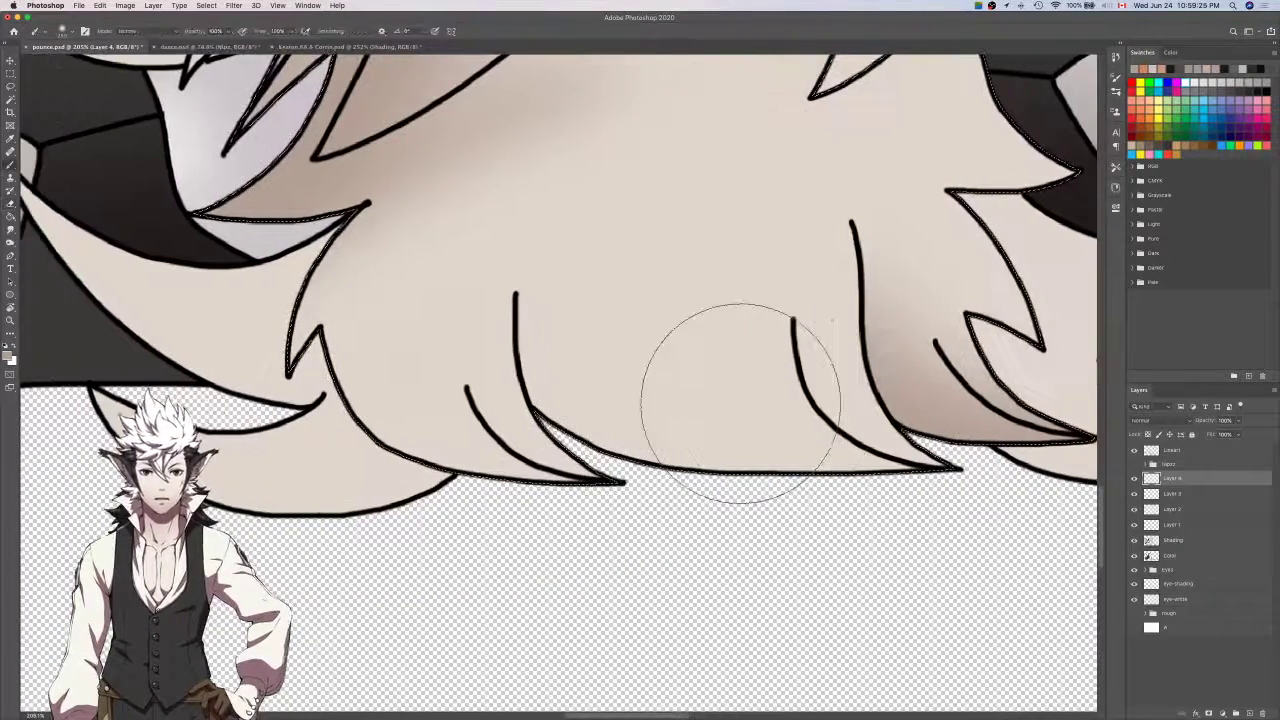
scroll(740, 403, up, 2)
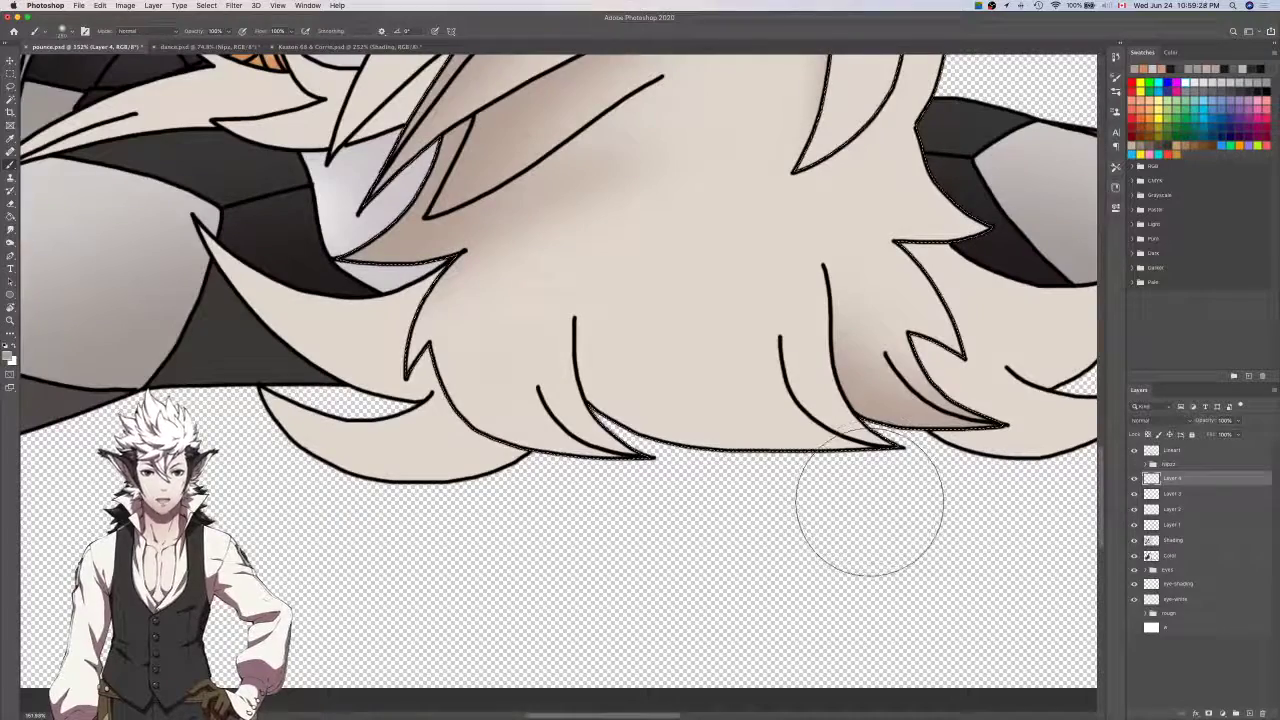
mouse_move(760, 400)
mouse_down()
mouse_move(600, 286)
mouse_move(525, 365)
mouse_up()
key(w)
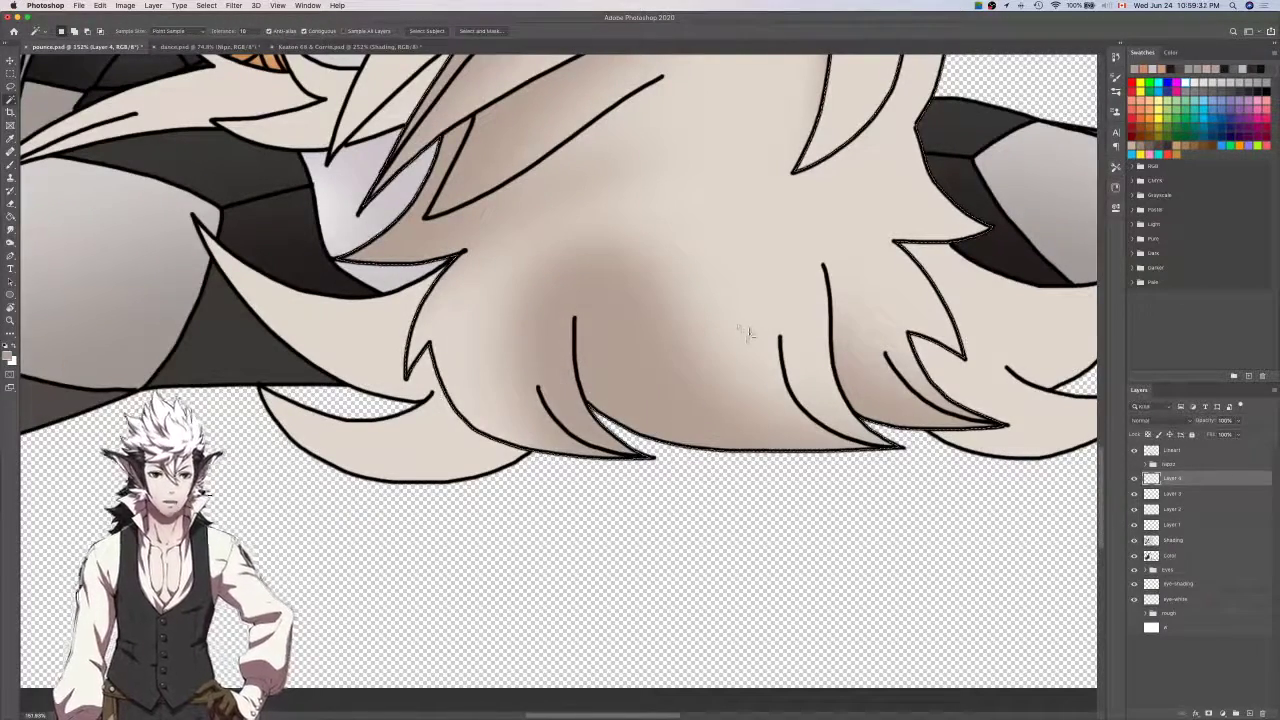
key(b)
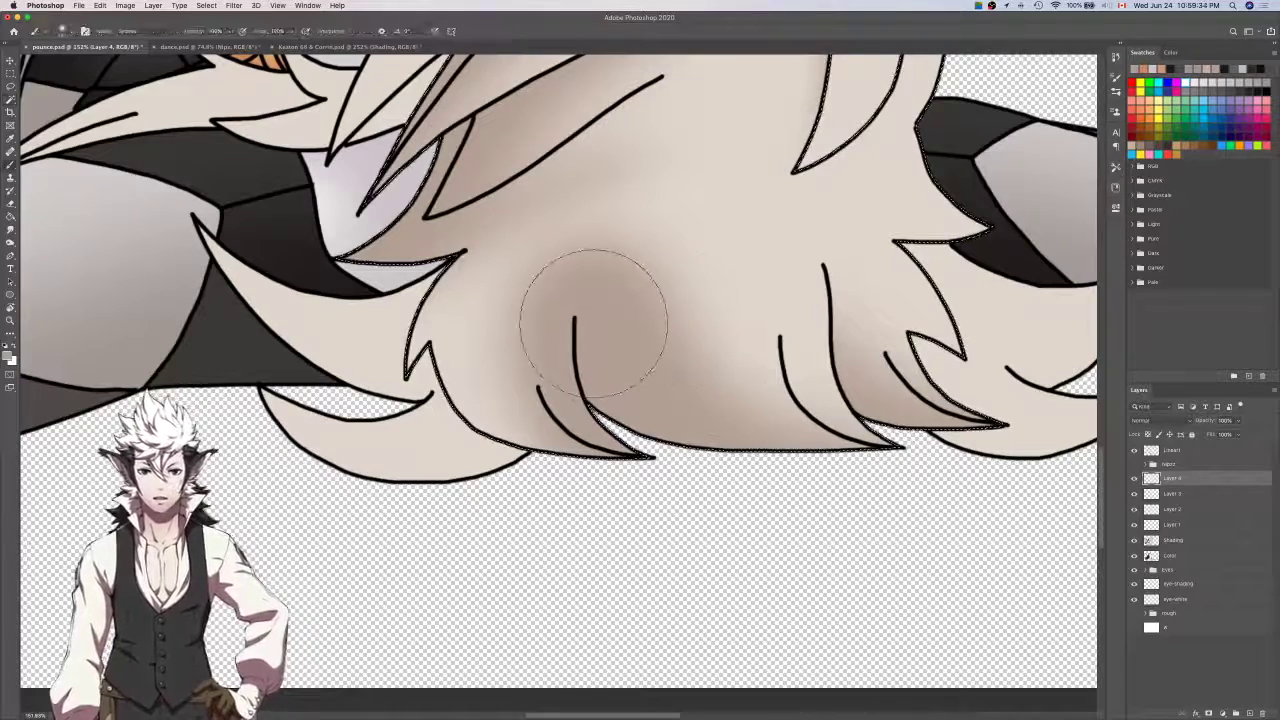
key(super+z)
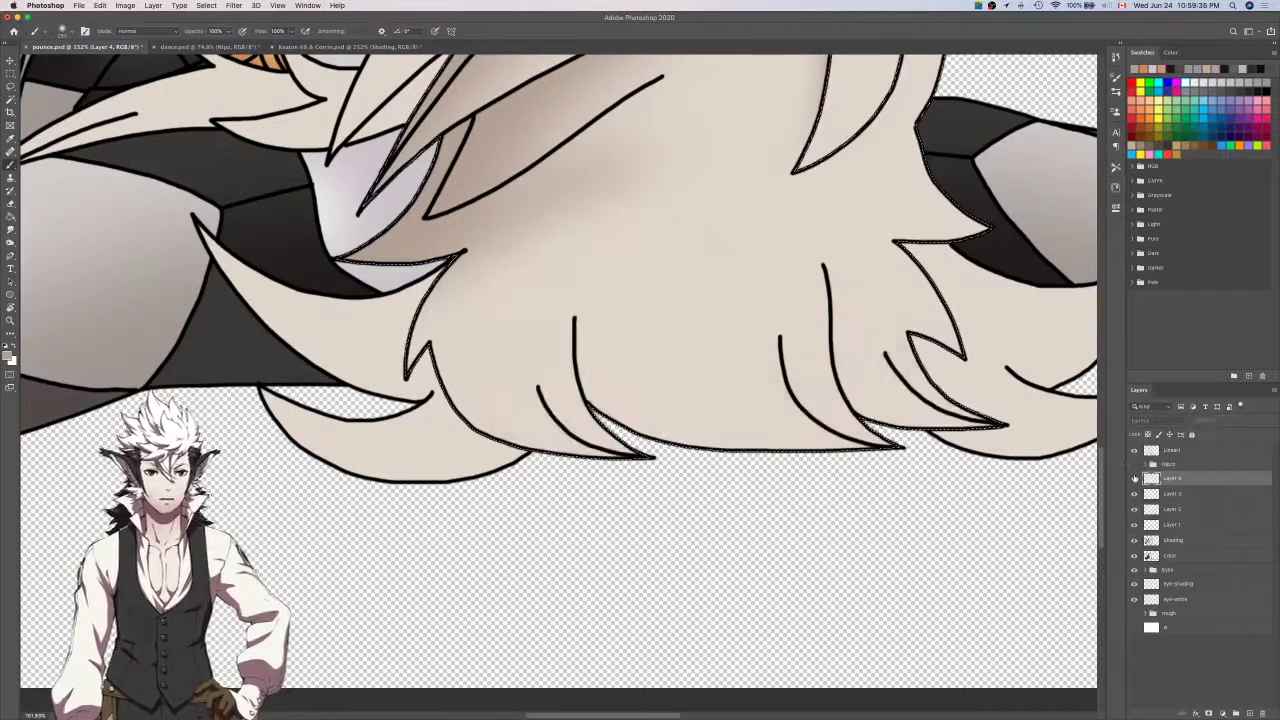
Paint soft shading over the lower middle hair strands on Layer 4 and erase the part left of the long strand line.
key(super+shift+z)
drag(592, 220, 606, 400)
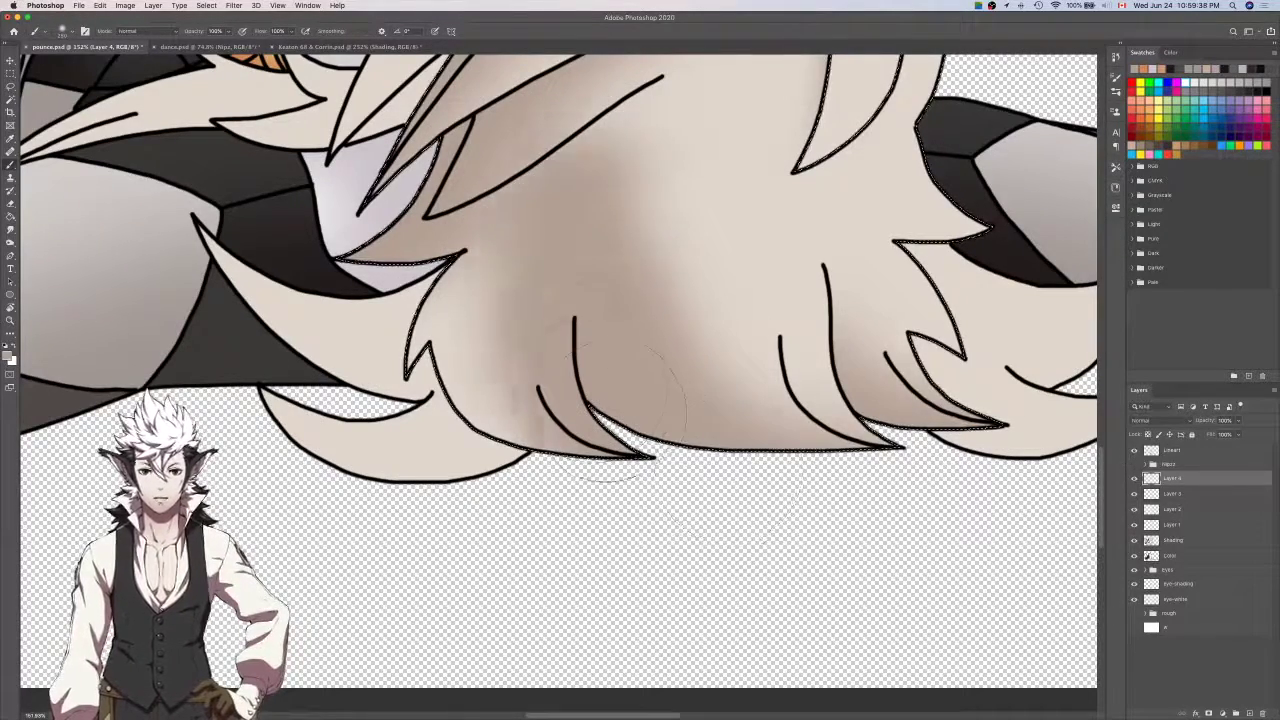
key(e)
mouse_move(530, 375)
mouse_down()
mouse_move(490, 286)
mouse_move(614, 106)
mouse_move(504, 417)
mouse_move(655, 60)
mouse_move(671, 229)
mouse_move(757, 286)
mouse_move(610, 165)
mouse_up()
key(super+z)
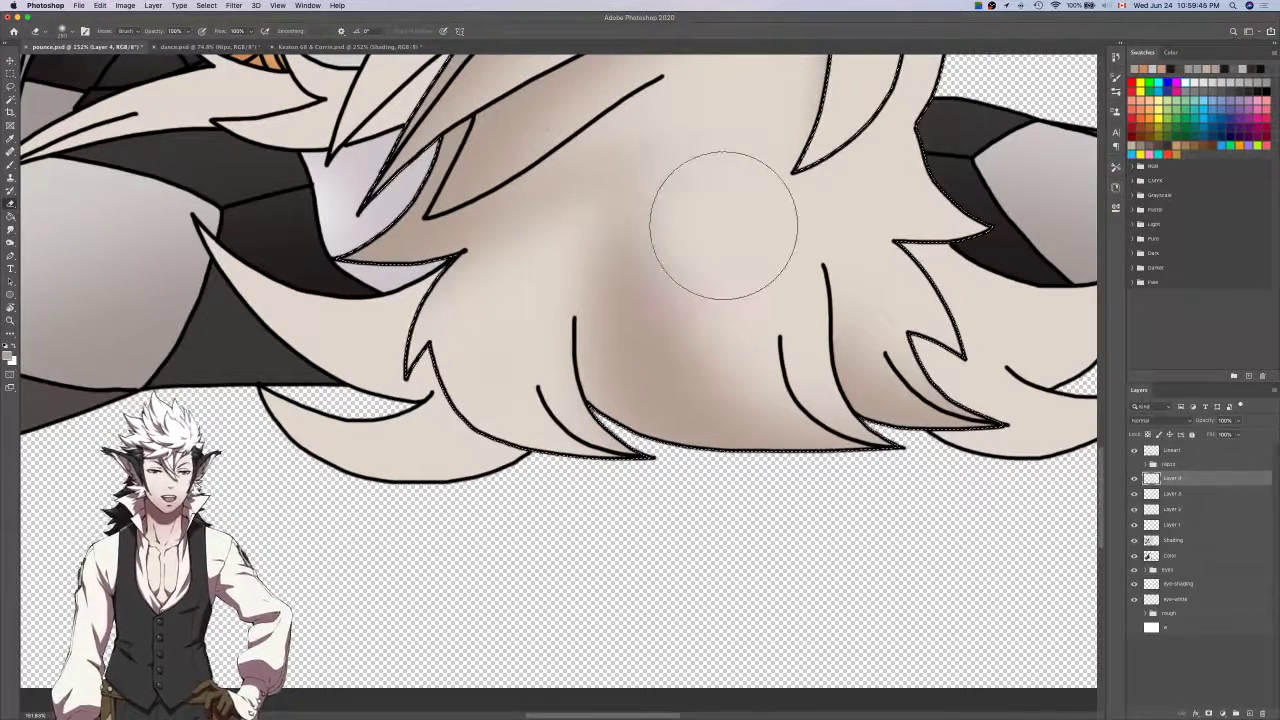
drag(525, 142, 547, 222)
Try to paint soft shading over the lower left hair strands on Layer 4.
key(b)
scroll(543, 271, down, 2)
scroll(543, 271, left, 2)
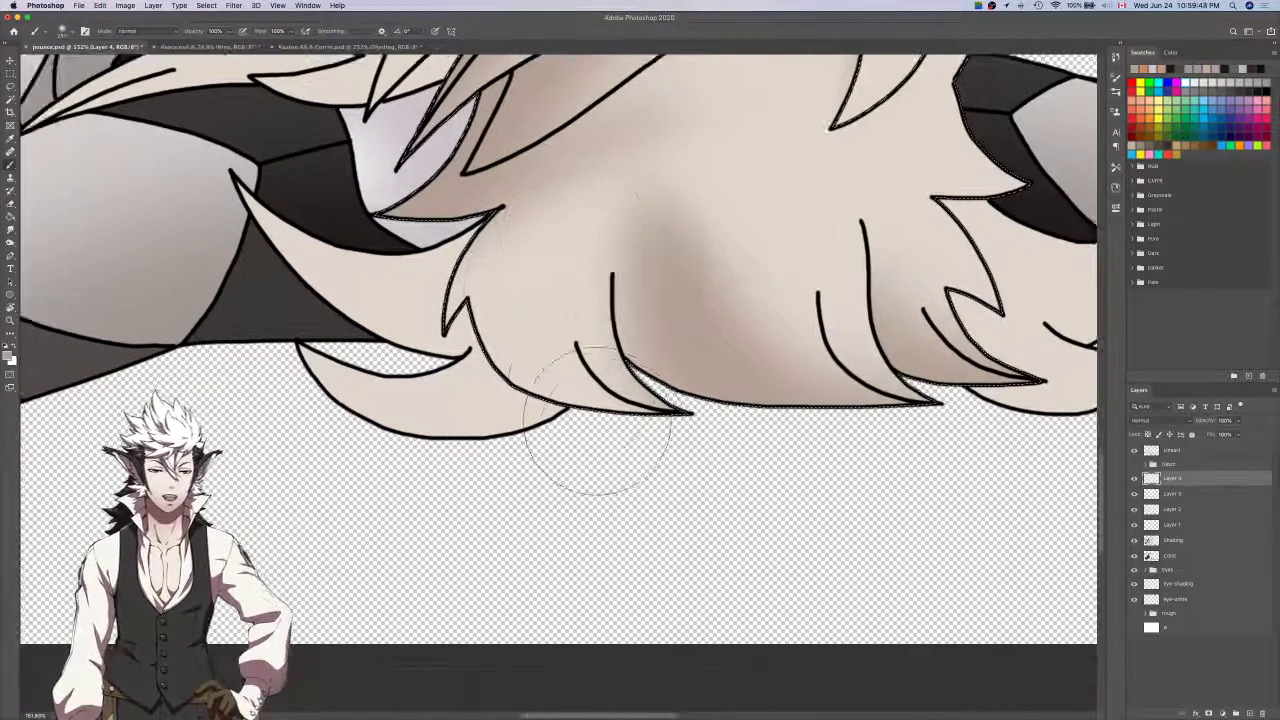
mouse_move(482, 330)
mouse_down()
mouse_move(518, 165)
mouse_move(478, 250)
mouse_move(488, 345)
mouse_up()
key(super+z)
key(ctrl+z)
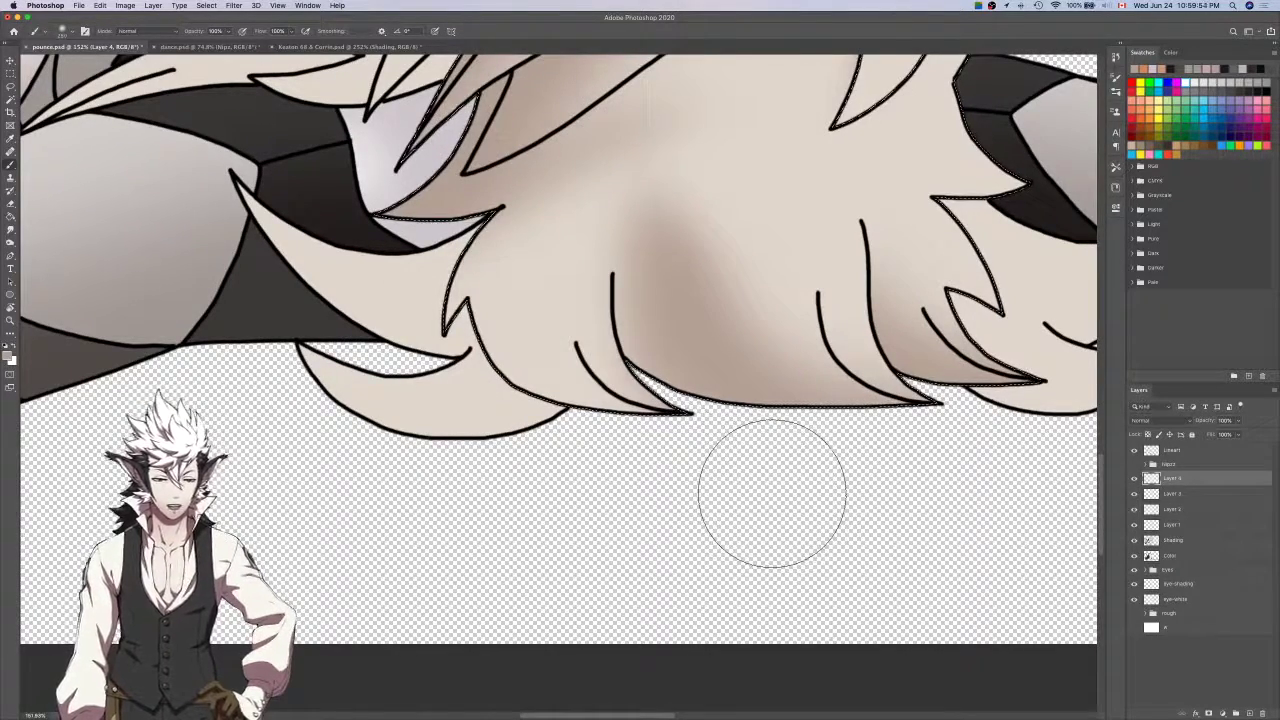
key(ctrl+shift+z)
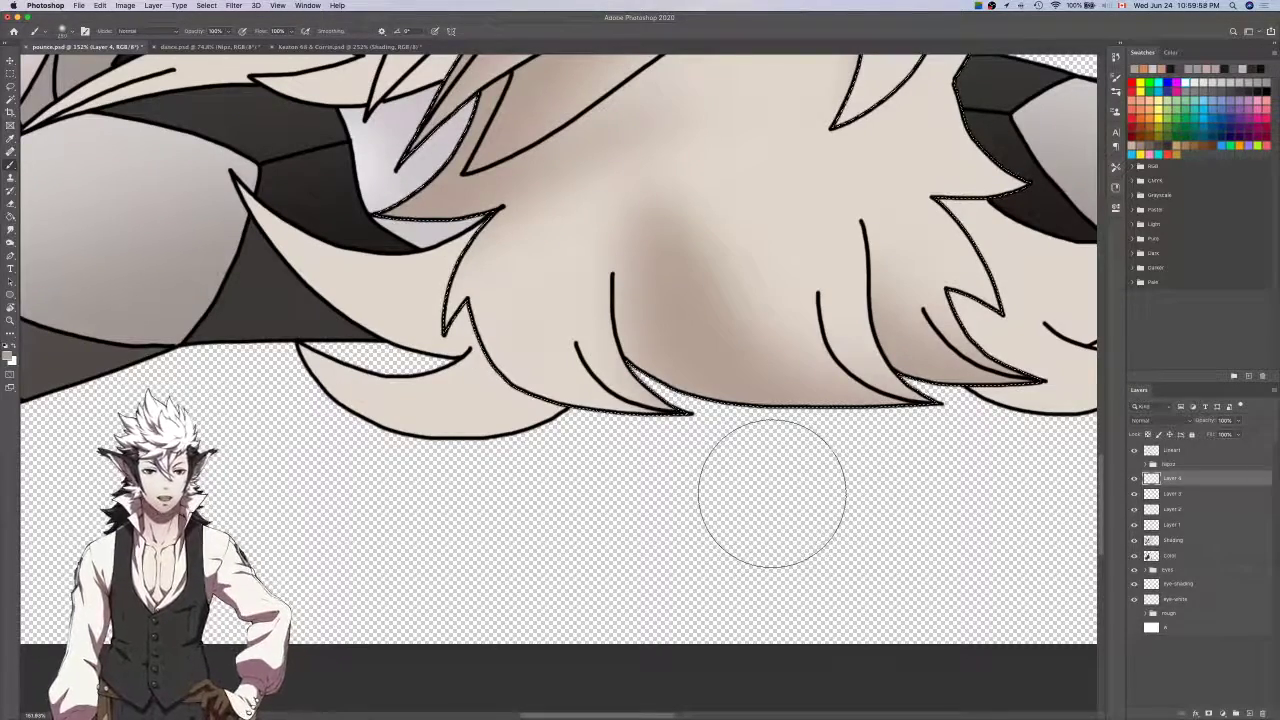
scroll(771, 492, up, 3)
scroll(771, 492, right, 2)
drag(548, 502, 502, 250)
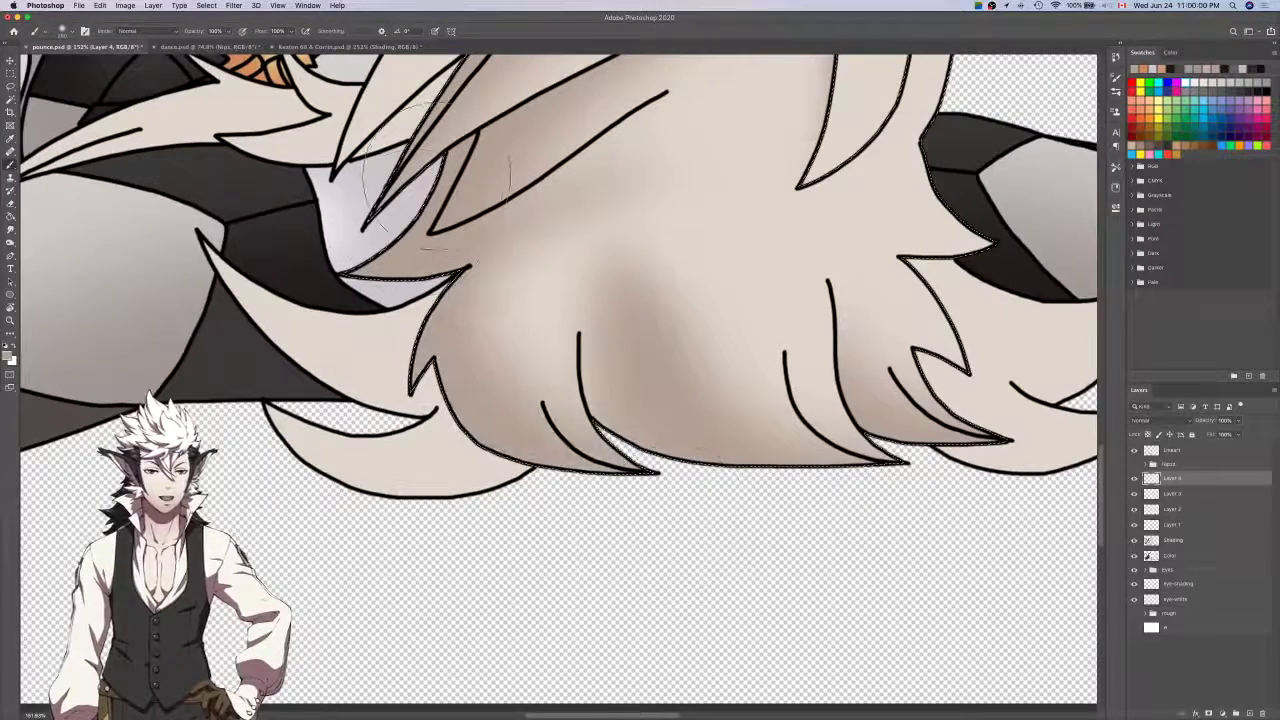
key(super+z)
mouse_move(506, 152)
mouse_down()
mouse_move(455, 426)
mouse_move(622, 485)
mouse_up()
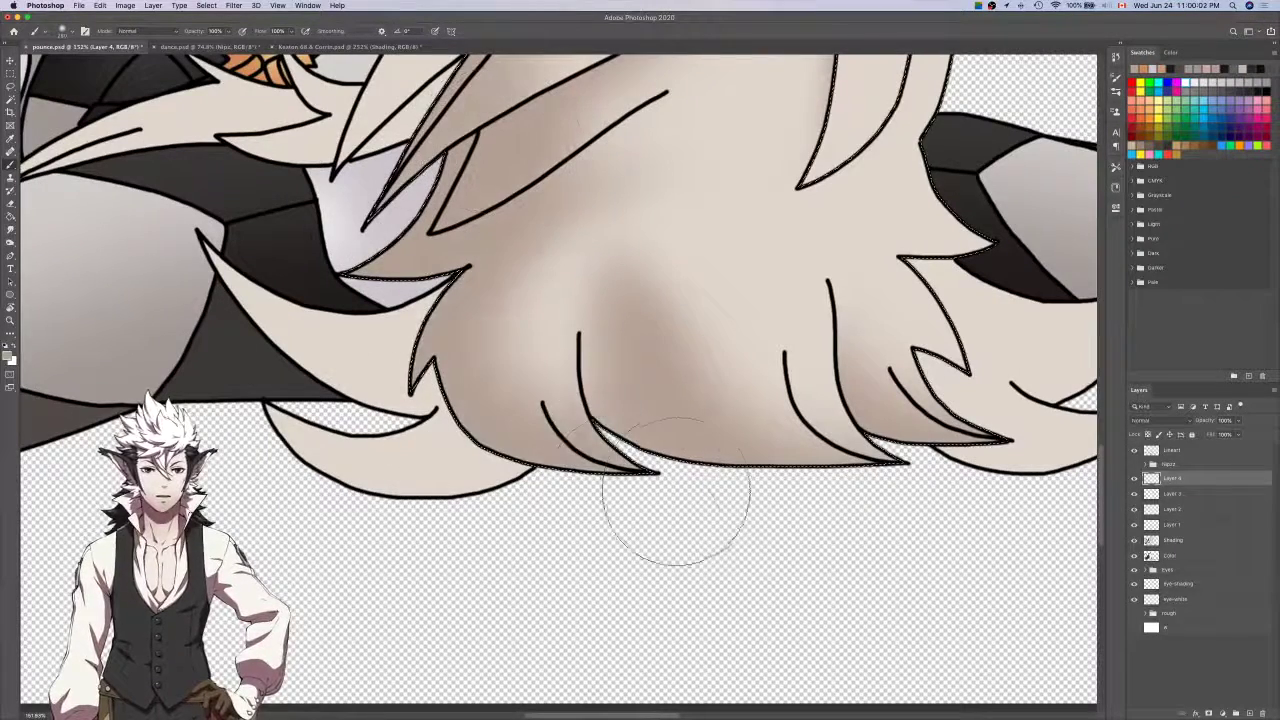
key(super+z)
mouse_move(560, 515)
mouse_down()
mouse_move(513, 164)
mouse_move(488, 174)
mouse_move(652, 525)
mouse_up()
key(super+z)
key(super+z)
Add a new layer above Layer 4 and paint soft shading over the lower left hair strands and beneath the inner strand line.
click(1134, 478)
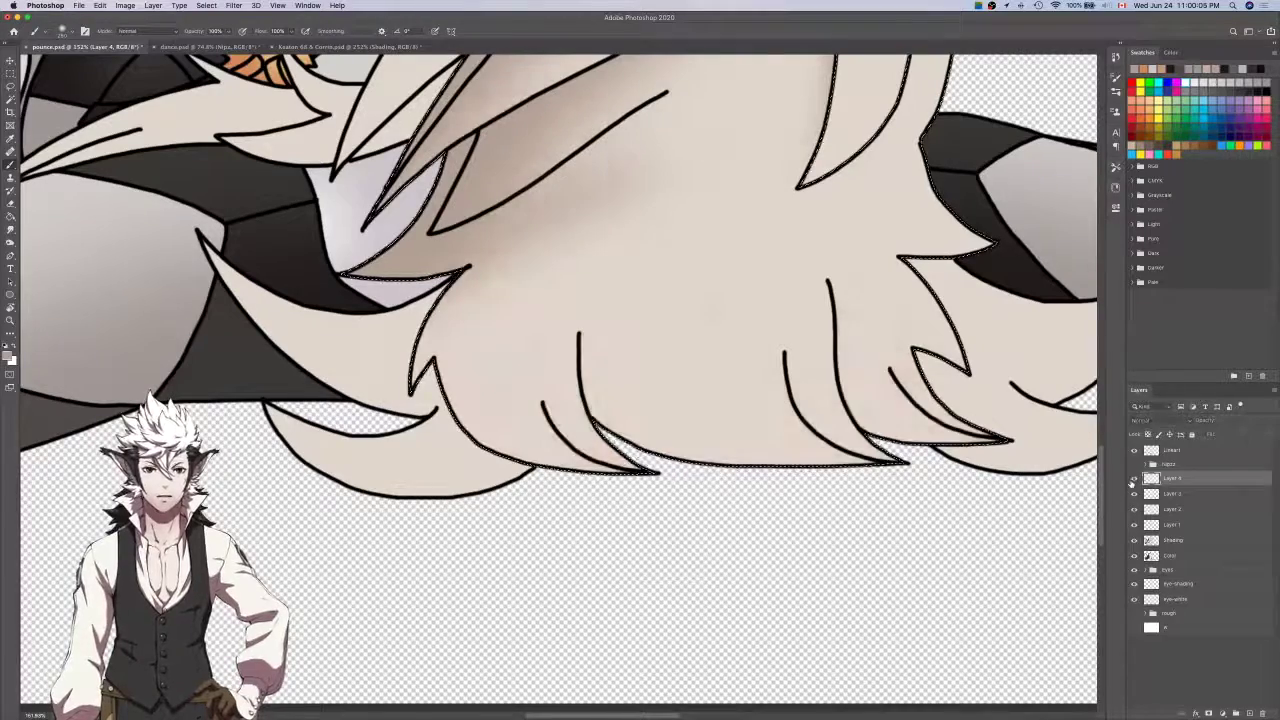
click(1134, 478)
drag(905, 490, 919, 500)
scroll(918, 508, up, 2)
scroll(918, 508, left, 2)
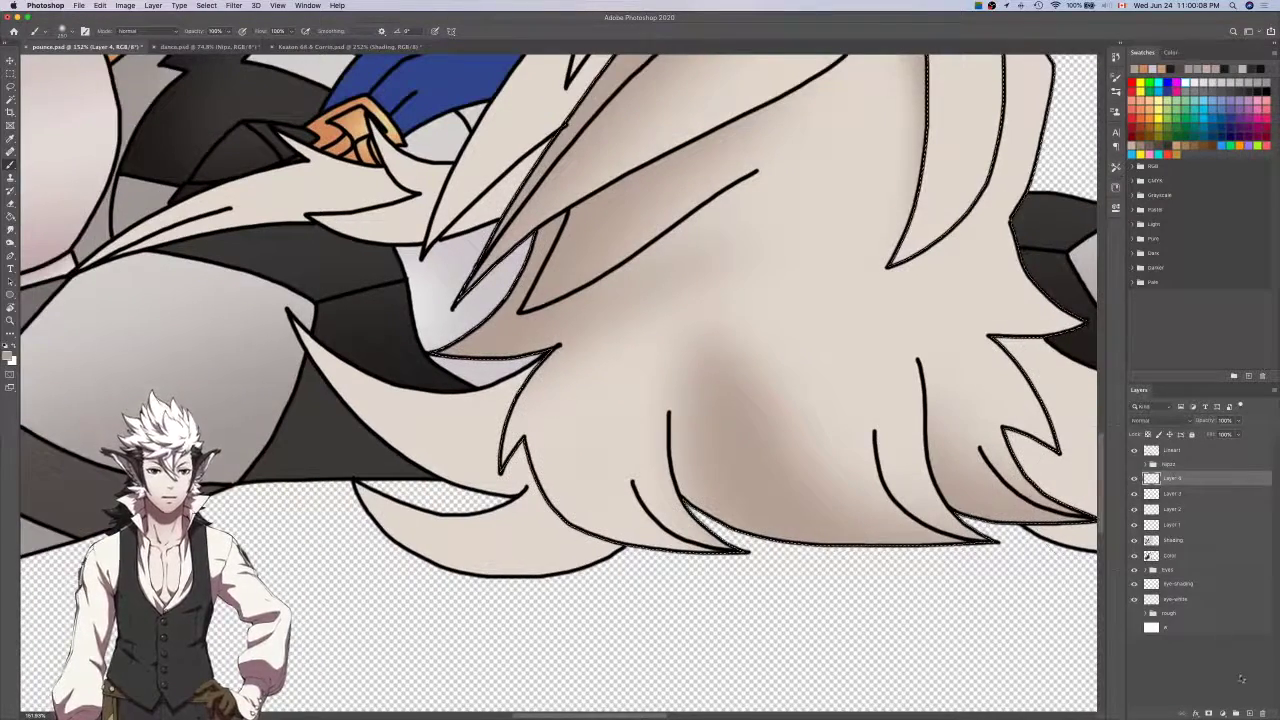
scroll(1000, 640, left, 4)
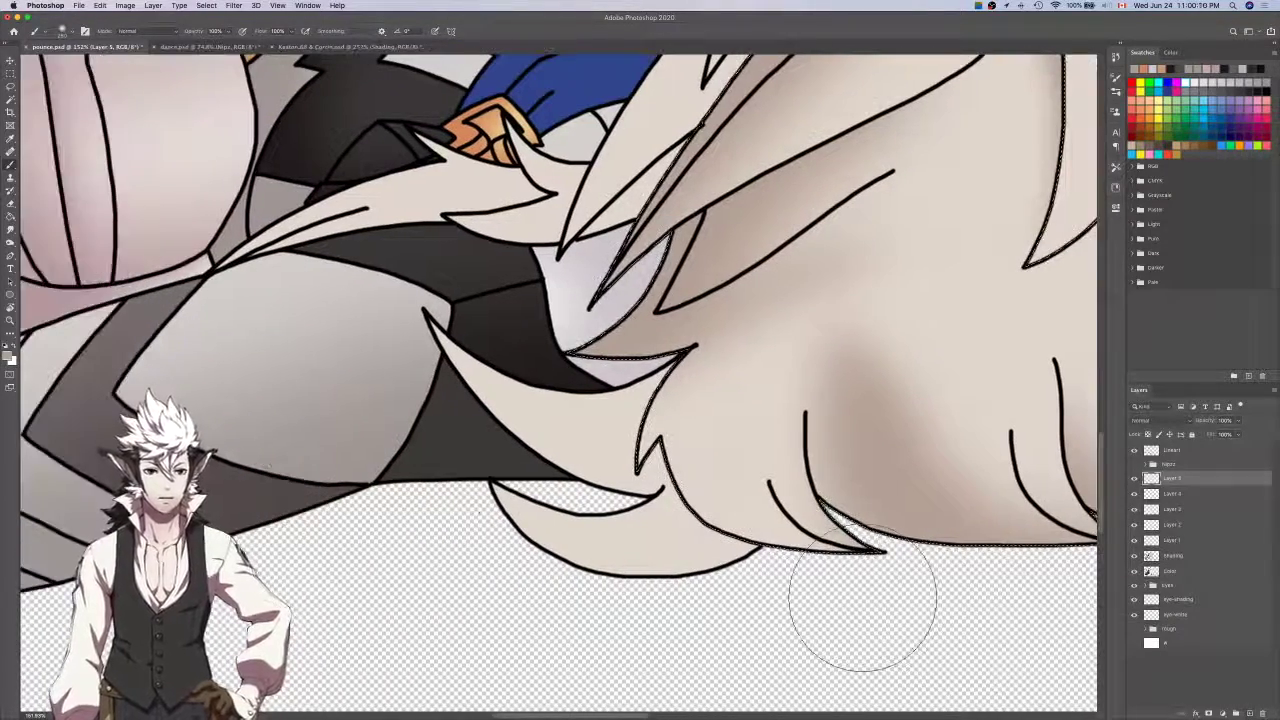
scroll(745, 195, up, 1)
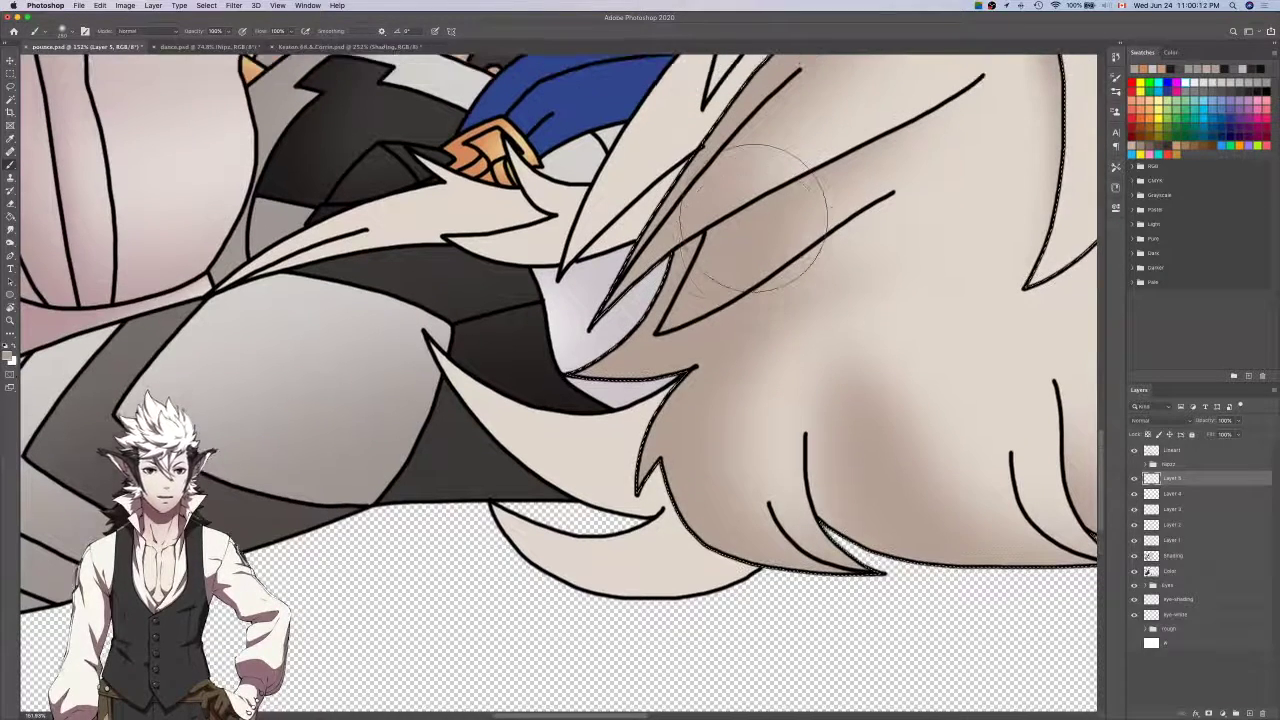
key(e)
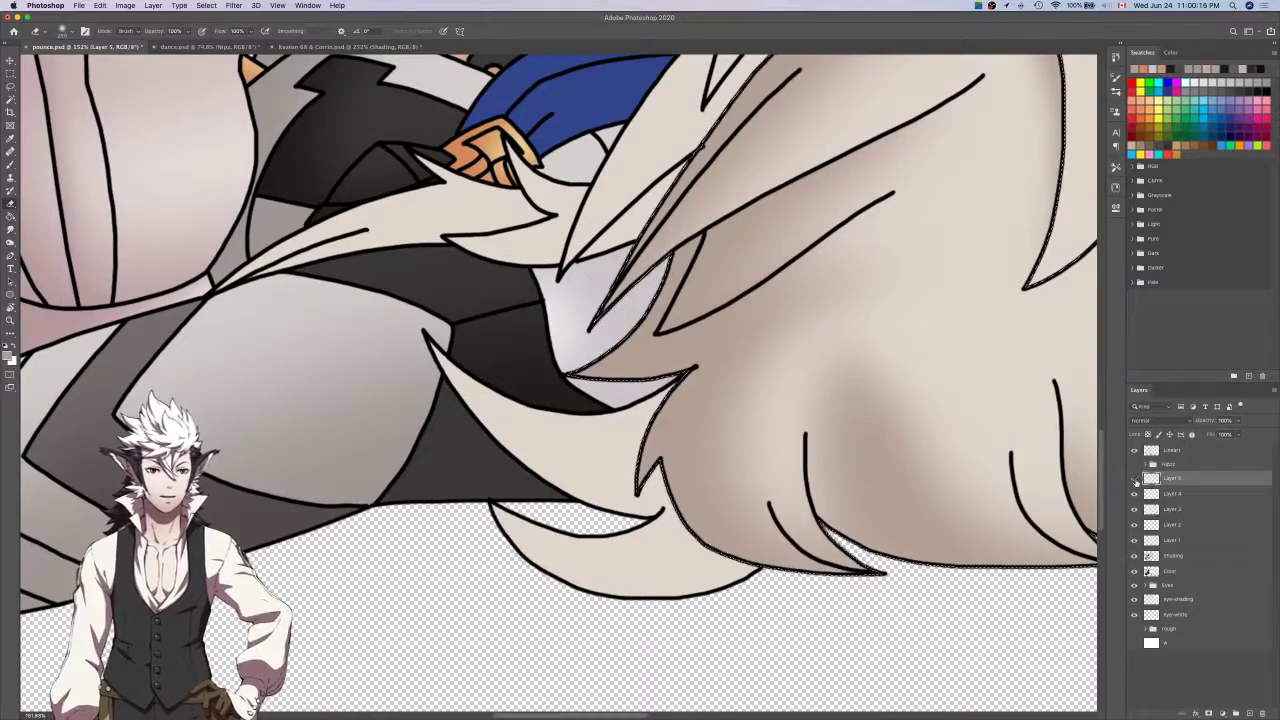
Compare the hair with and without the shading on Layer 5 and on Layer 4.
click(1134, 478)
click(1134, 478)
click(1134, 478)
click(1134, 478)
scroll(968, 478, right, 2)
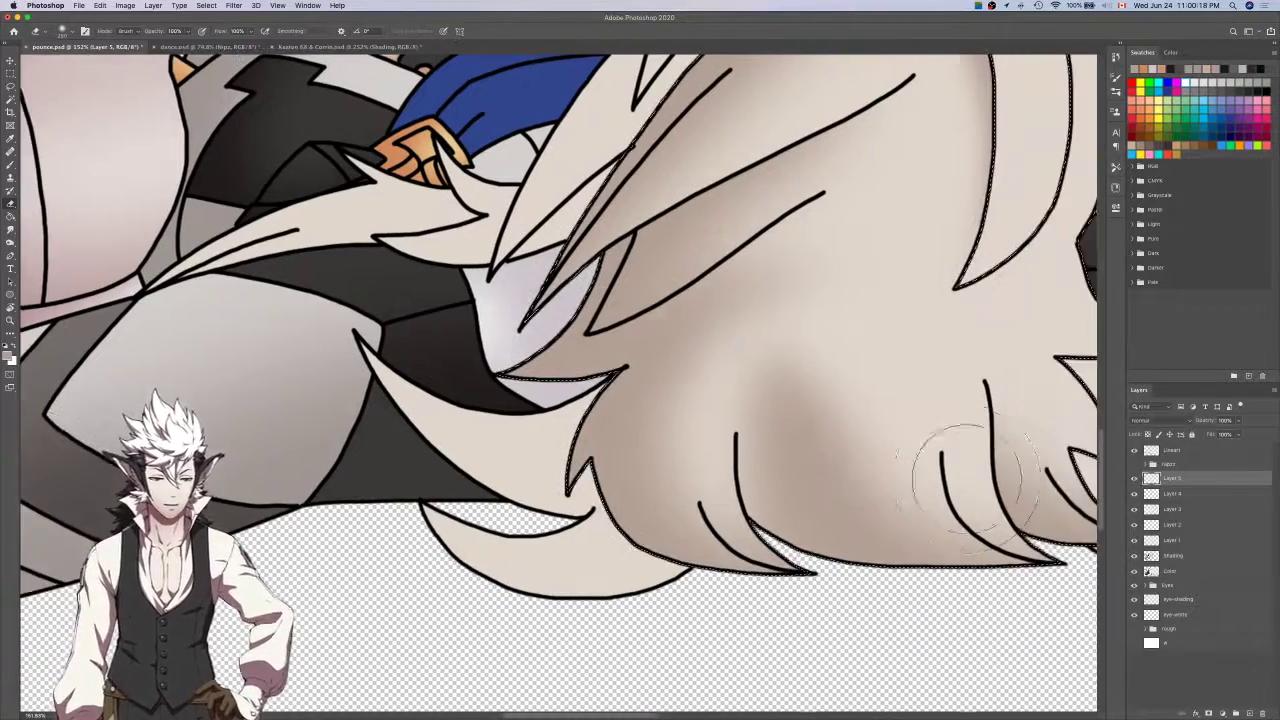
scroll(968, 480, down, 5)
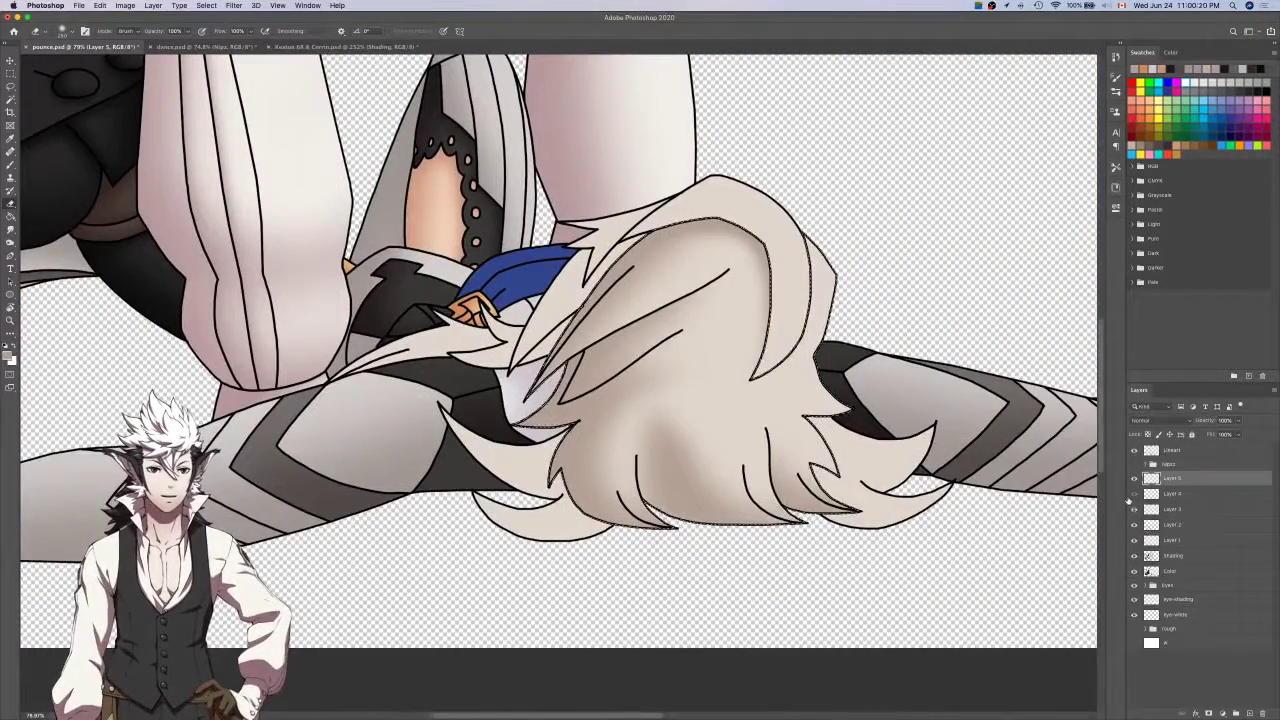
click(1134, 493)
click(1134, 493)
click(1134, 493)
click(1134, 493)
On Layer 4, soften the shading on the lower middle strands with a larger soft eraser.
click(1185, 494)
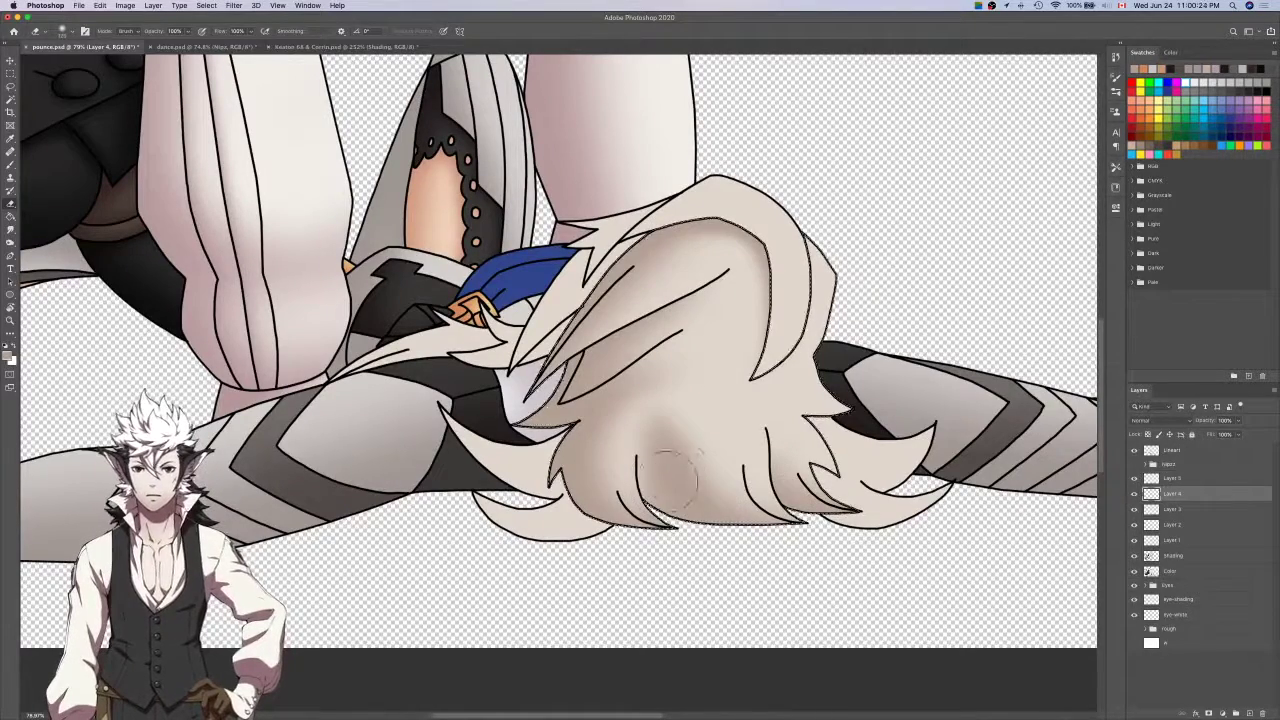
key(bracketright)
key(bracketright)
scroll(668, 480, up, 5)
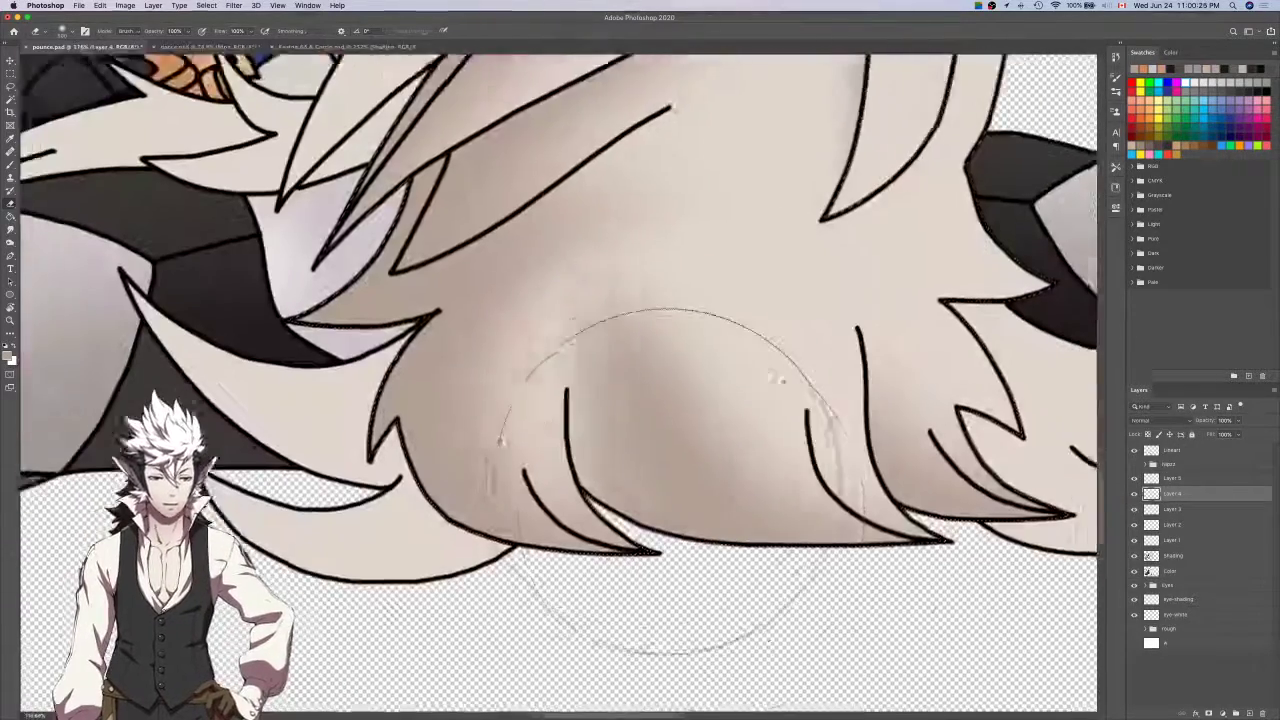
scroll(613, 210, down, 6)
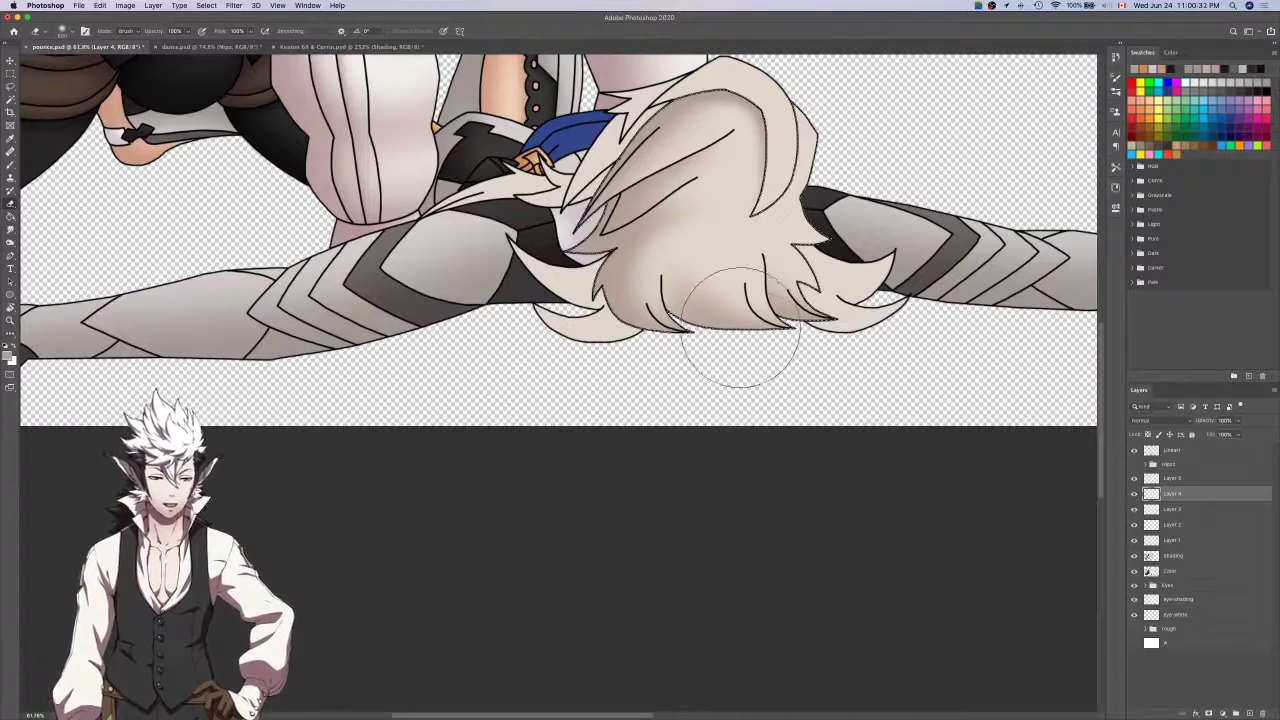
Merge the shading layers from Layer 5 down to Shading into a single layer.
scroll(737, 340, up, 2)
shift+click(1190, 553)
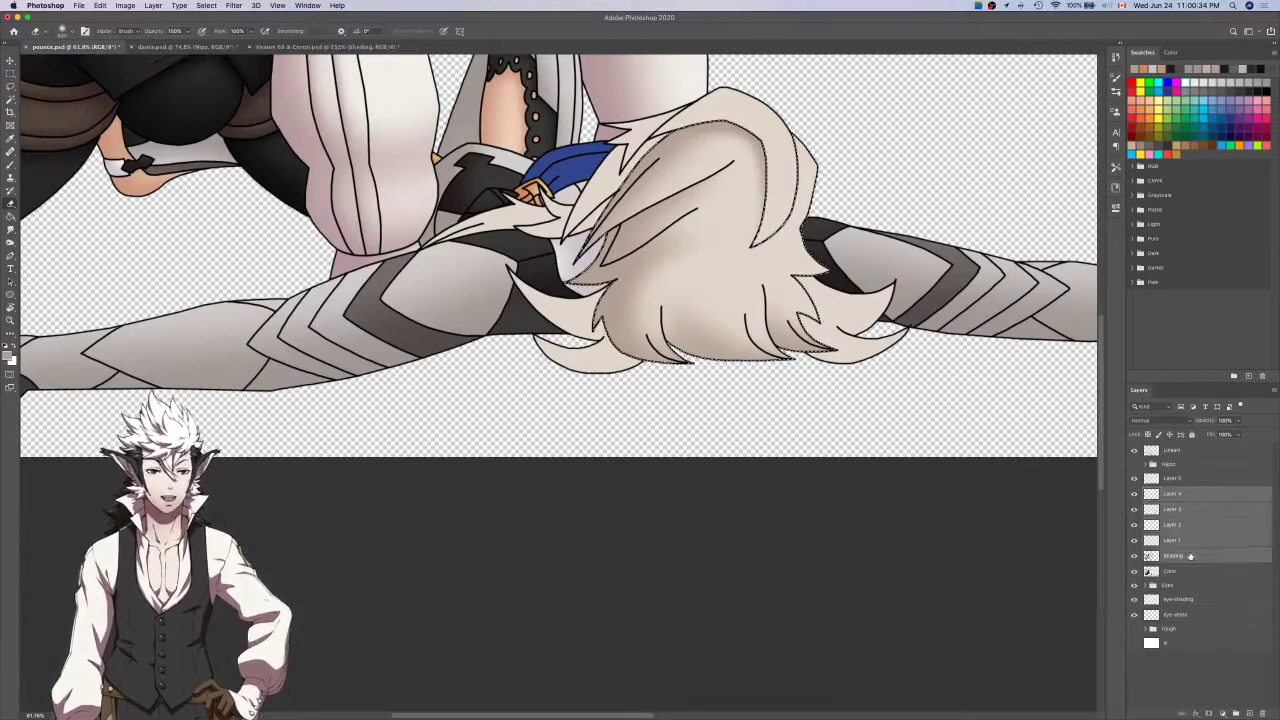
right_click(1199, 481)
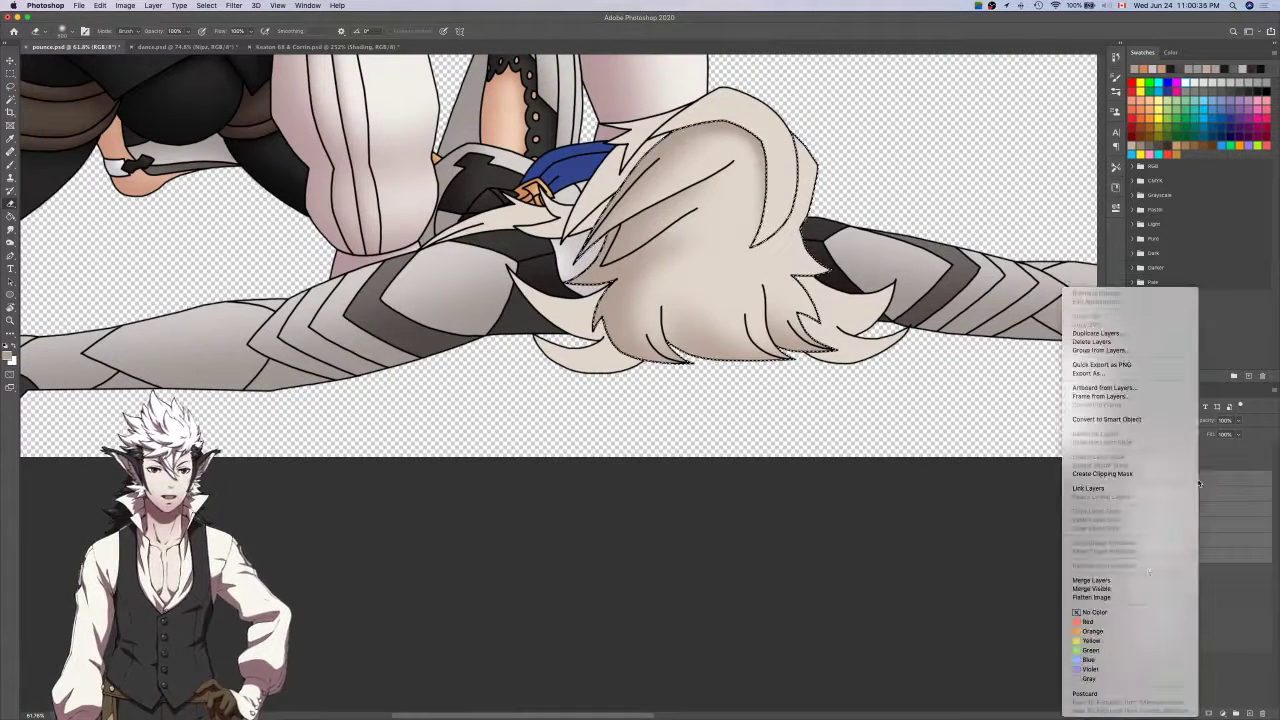
click(1145, 584)
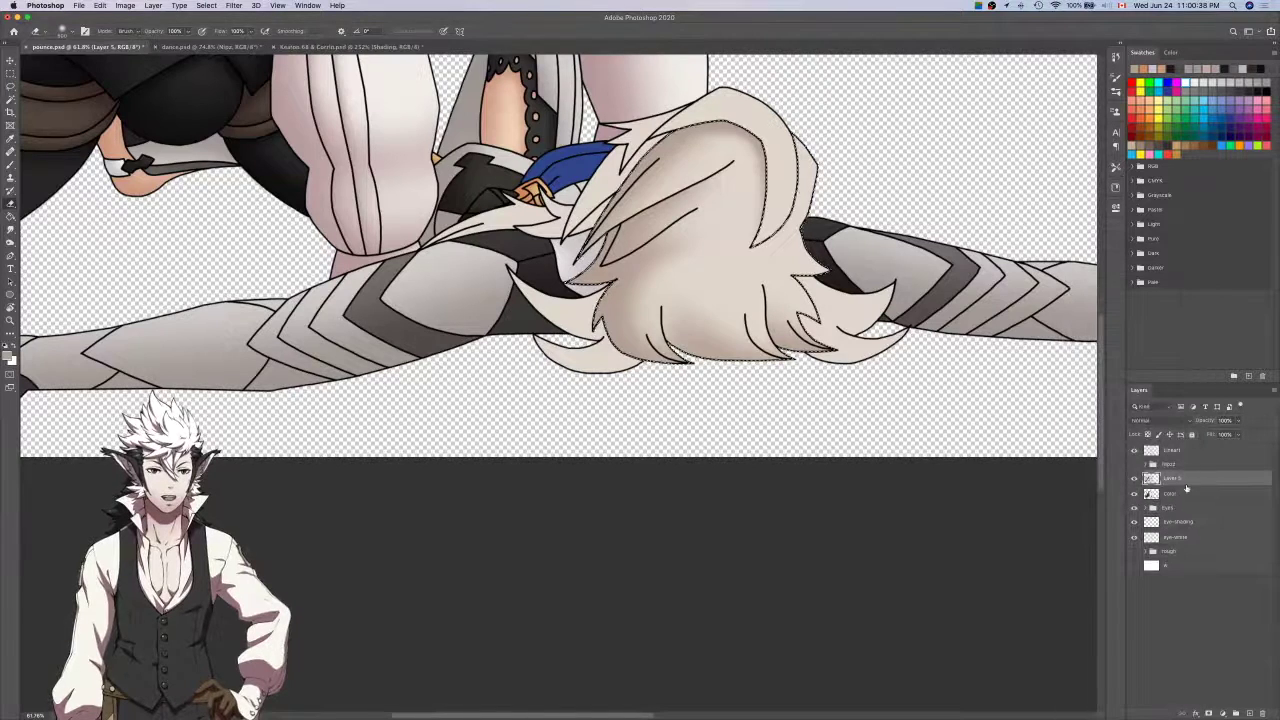
From the Lineart layer, select the outer lower right hair locks with the Magic Wand and lasso in the missed lower tip and corner.
key(w)
click(1165, 452)
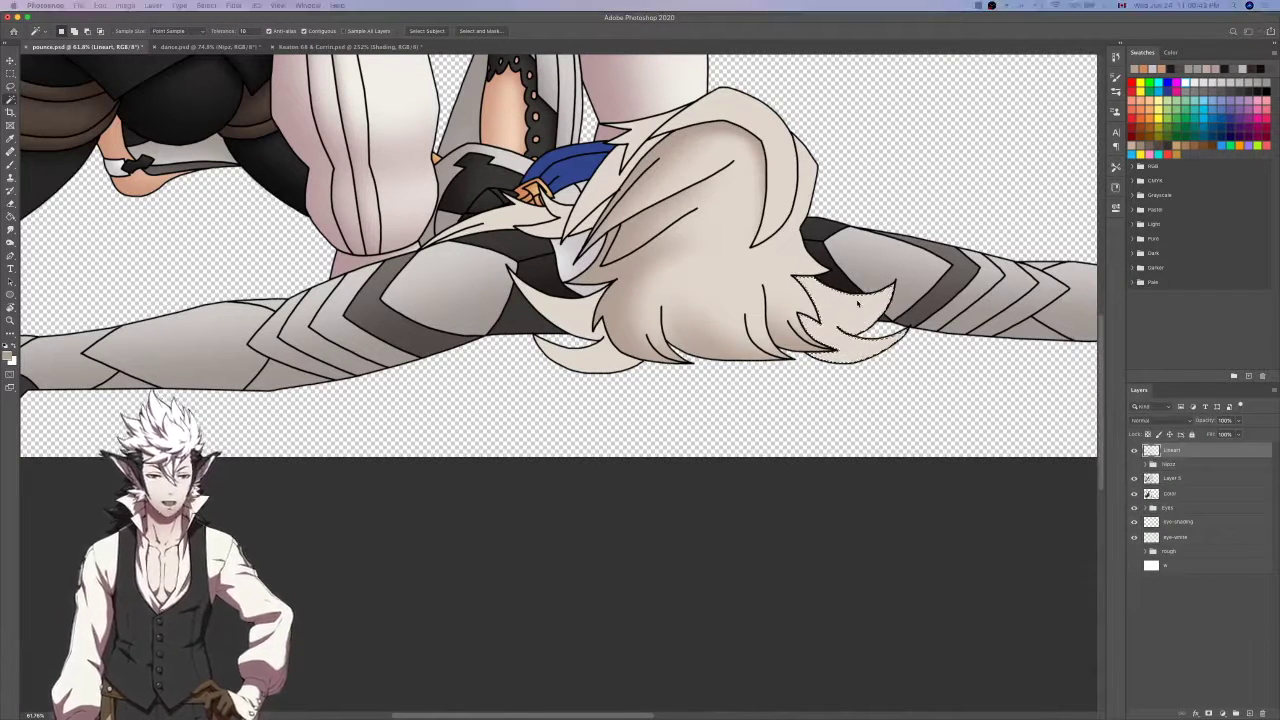
key(l)
scroll(905, 345, up, 10)
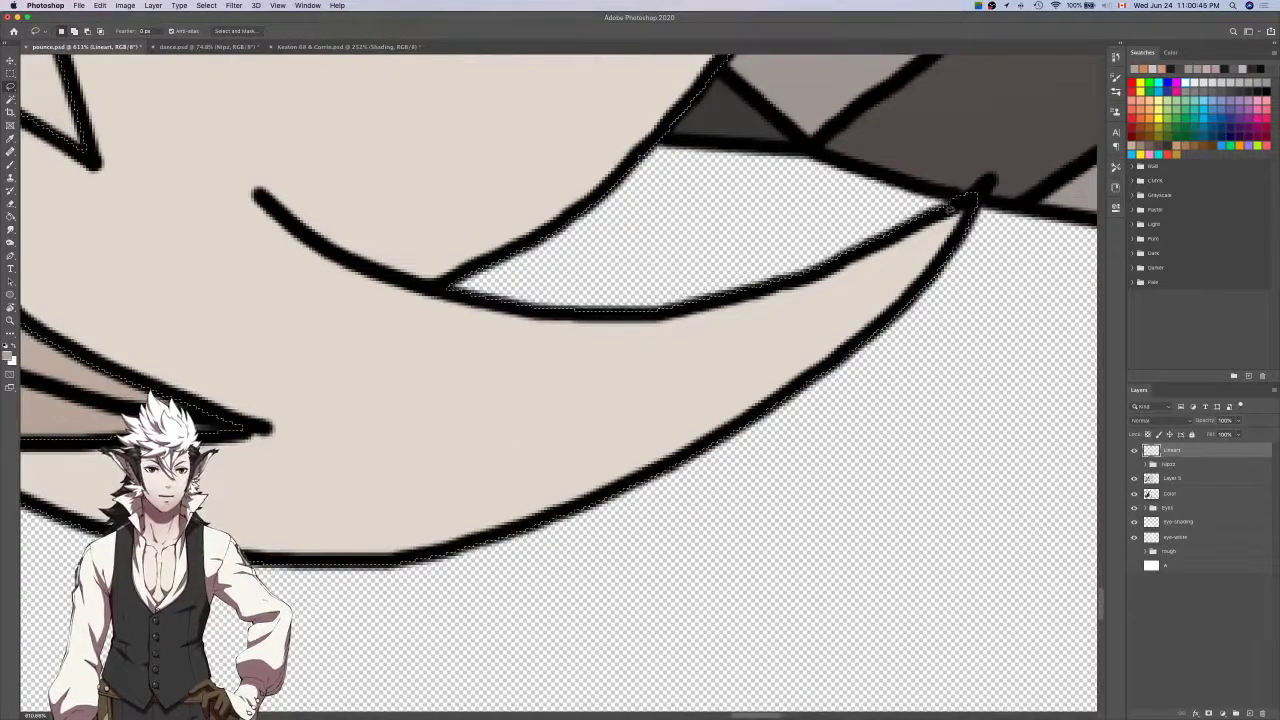
scroll(980, 201, down, 4)
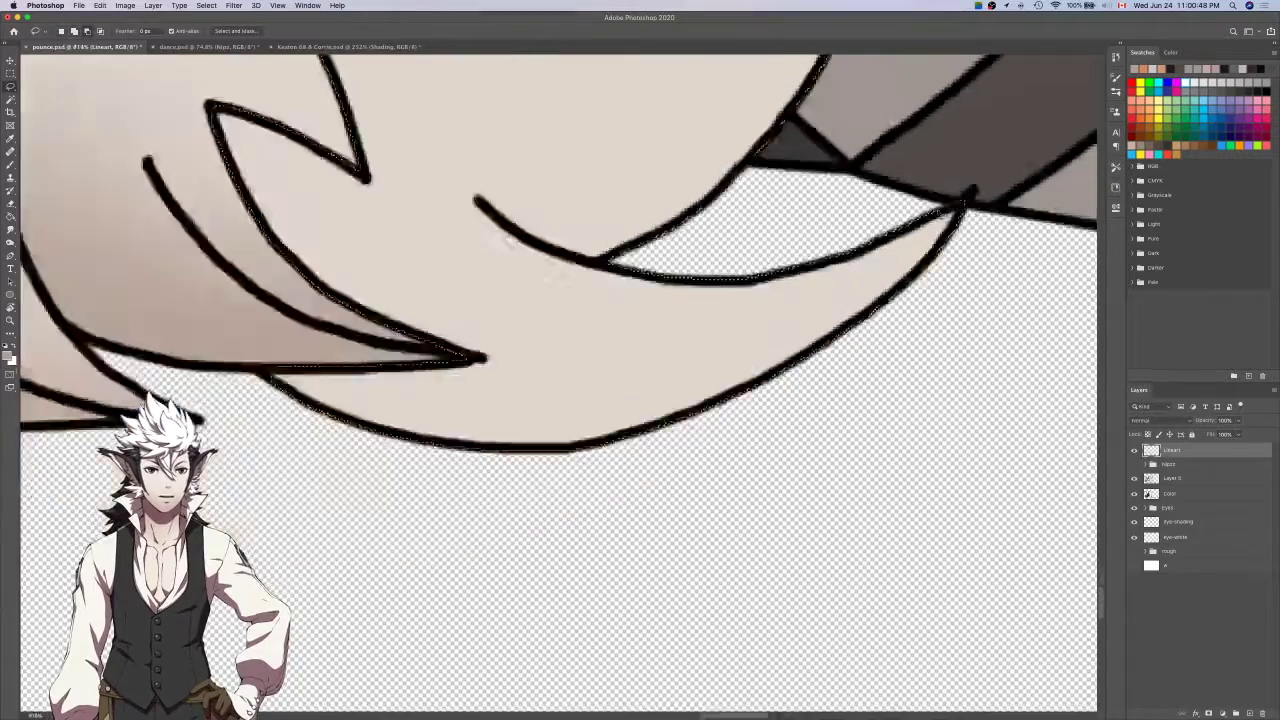
scroll(738, 326, left, 3)
scroll(720, 328, up, 5)
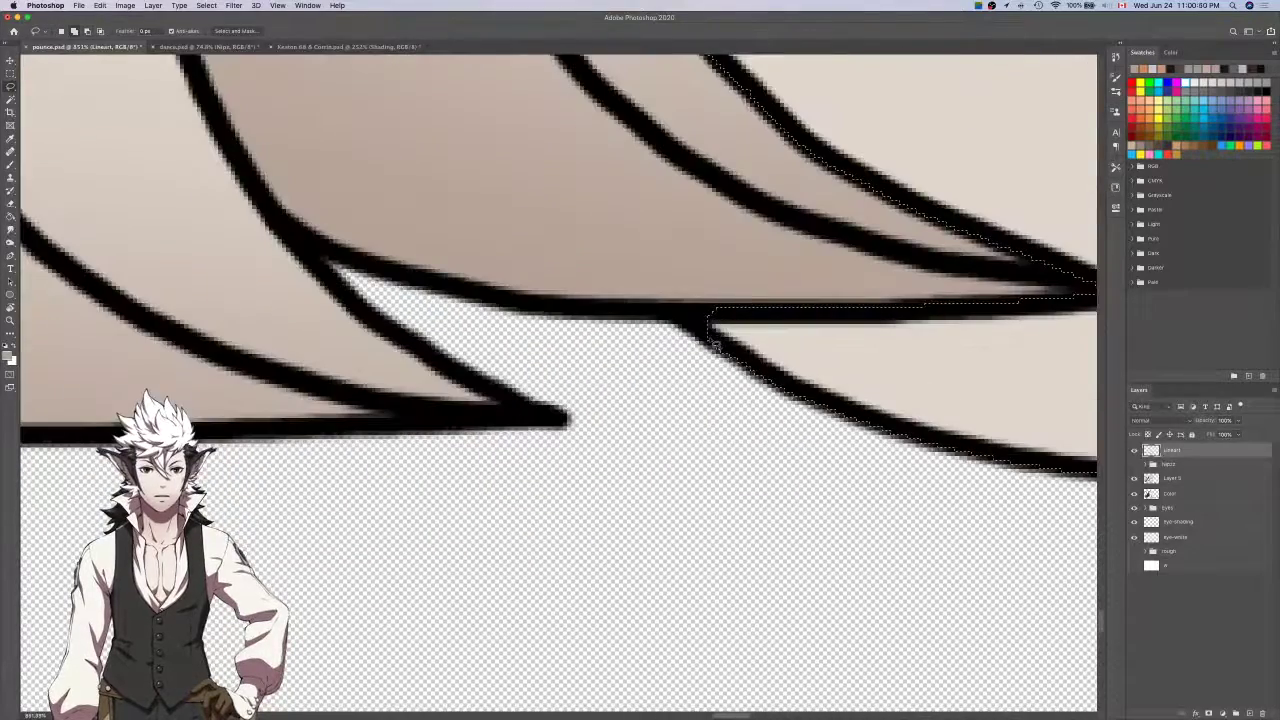
mouse_move(711, 343)
mouse_down()
mouse_move(697, 319)
mouse_move(720, 313)
mouse_up()
Extend the selection with the Lasso into the missed inner notches and the upper tip of the outer right lock.
scroll(722, 312, up, 5)
scroll(722, 312, down, 2)
scroll(720, 310, down, 2)
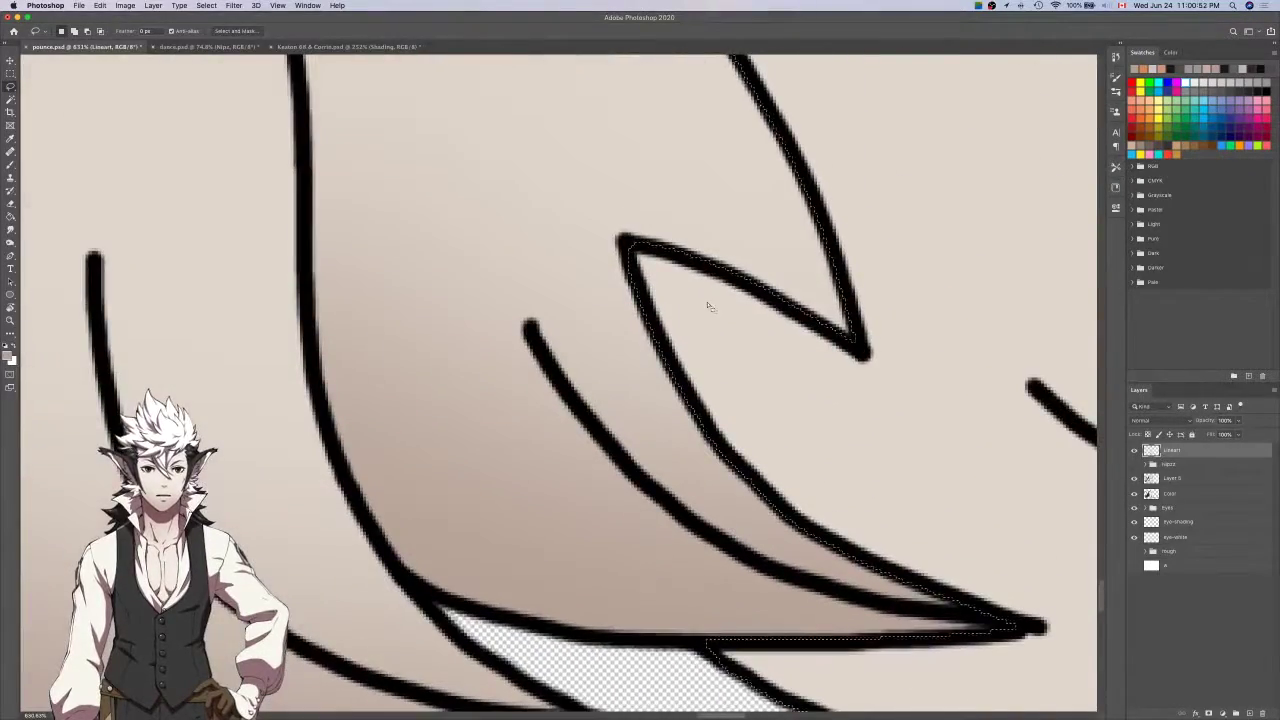
scroll(640, 320, up, 6)
scroll(612, 330, down, 4)
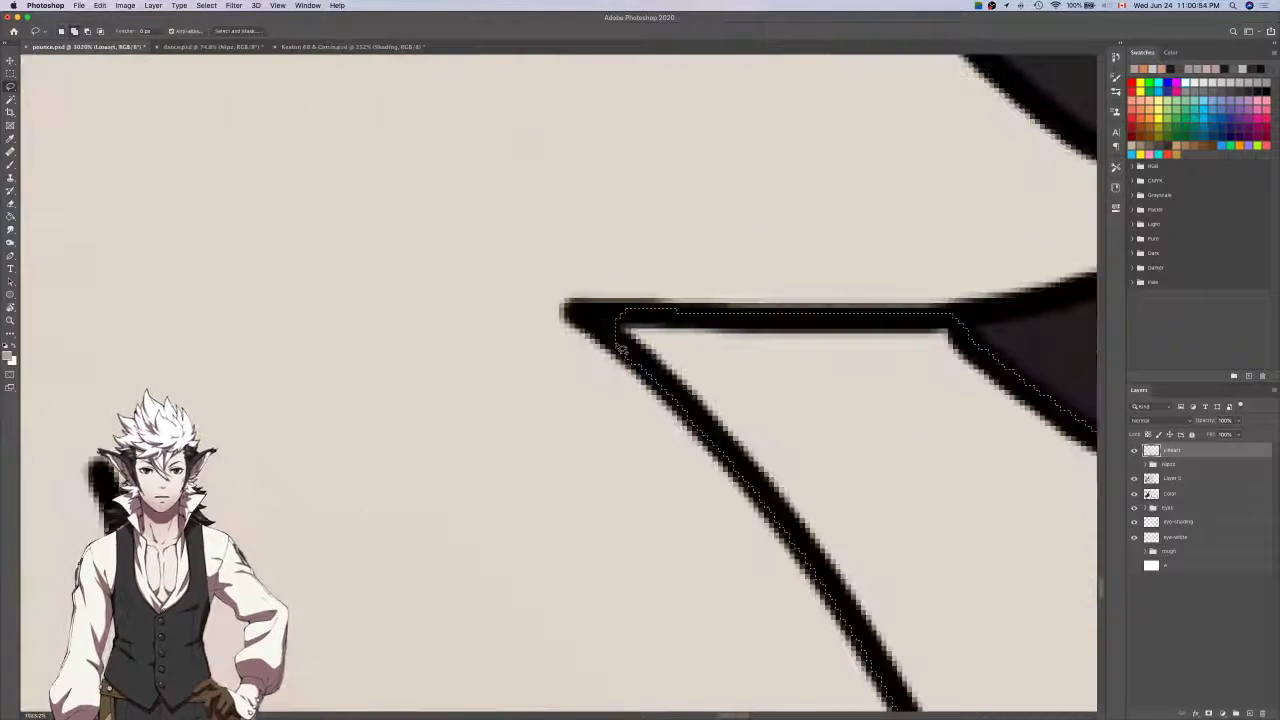
scroll(650, 315, up, 2)
scroll(650, 315, up, 2)
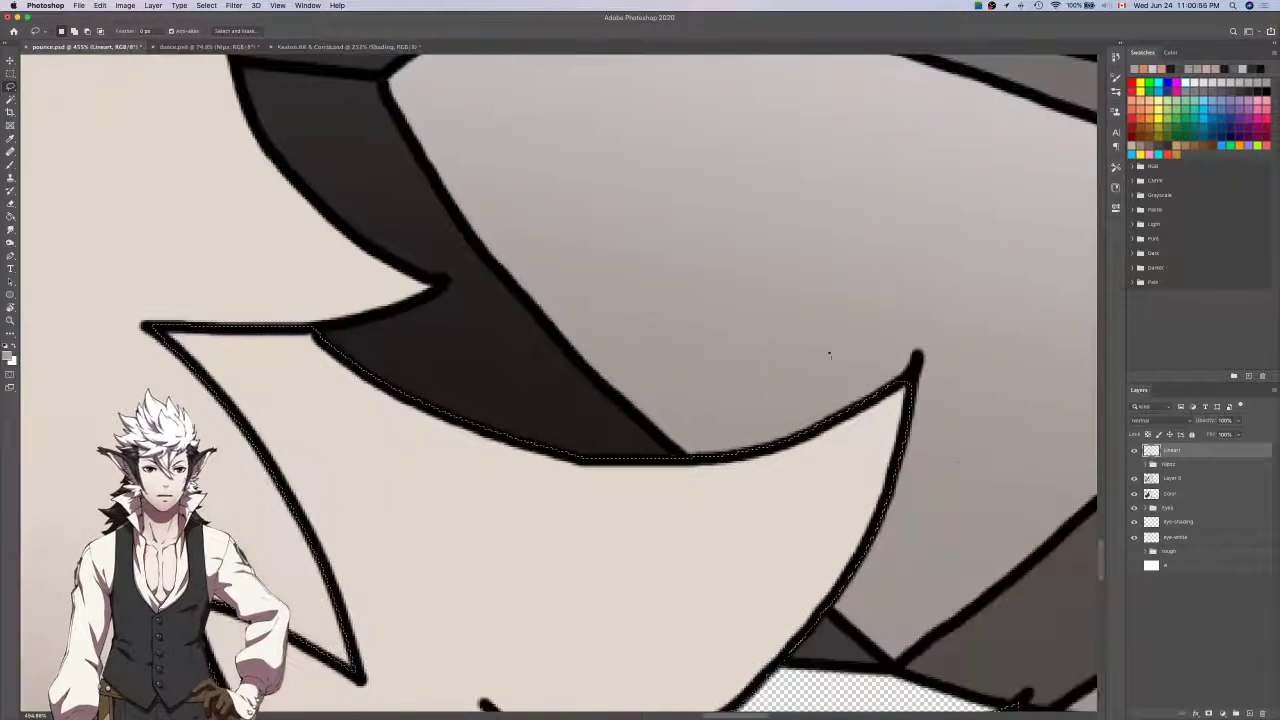
scroll(920, 394, up, 1)
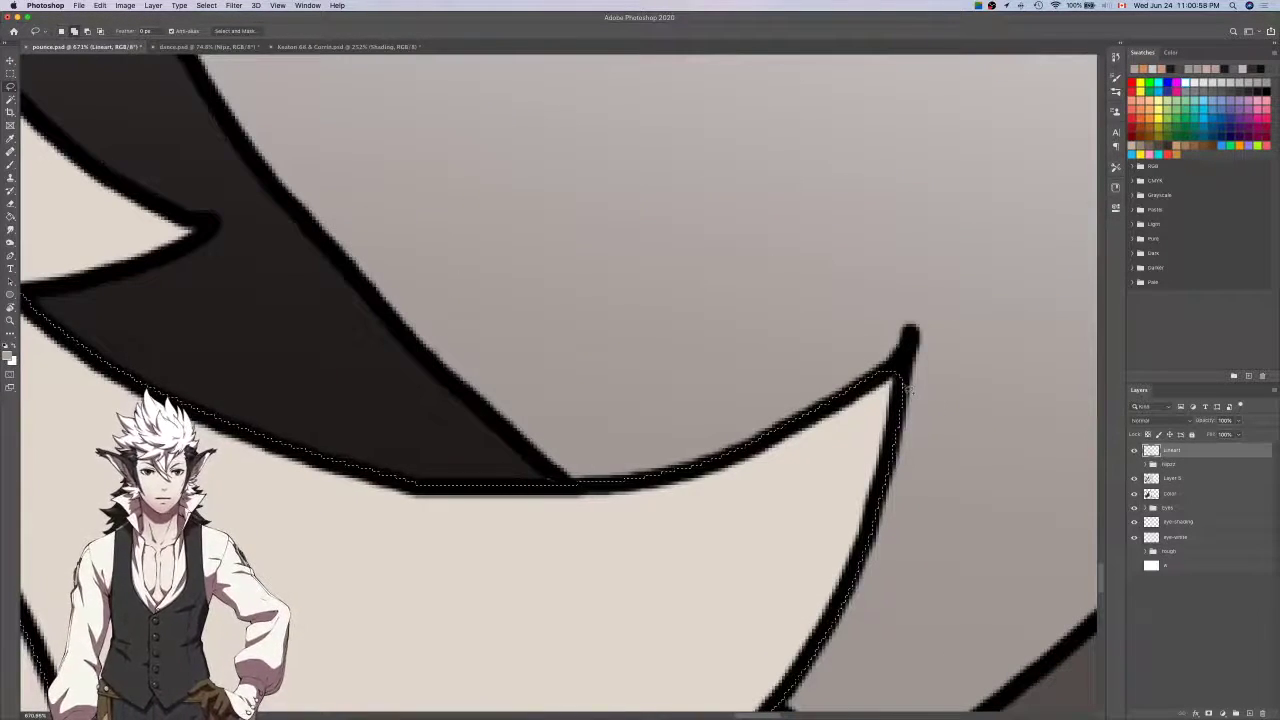
Resize the soft brush and paint shading over the selected outer right hair locks on the merged shading layer.
click(1173, 479)
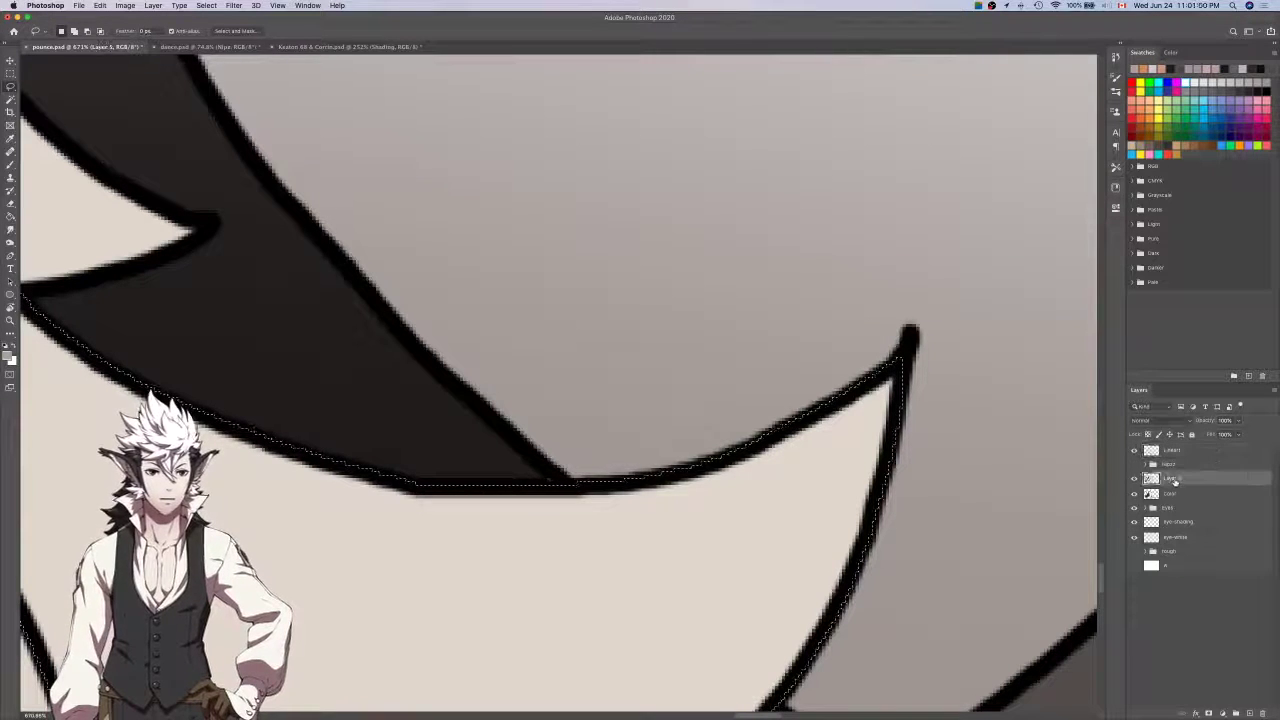
key(b)
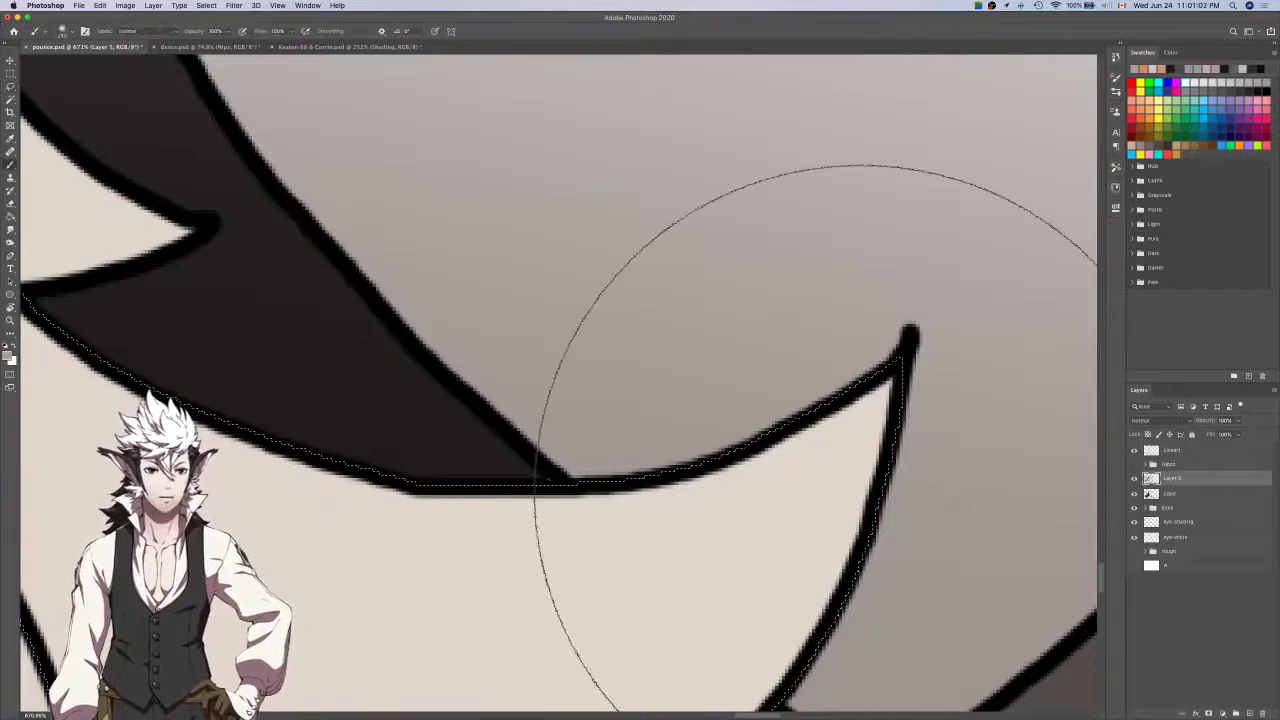
scroll(862, 492, down, 5)
key(bracketleft)
key(bracketleft)
key(bracketleft)
key(bracketleft)
key(bracketright)
key(bracketright)
scroll(861, 492, down, 4)
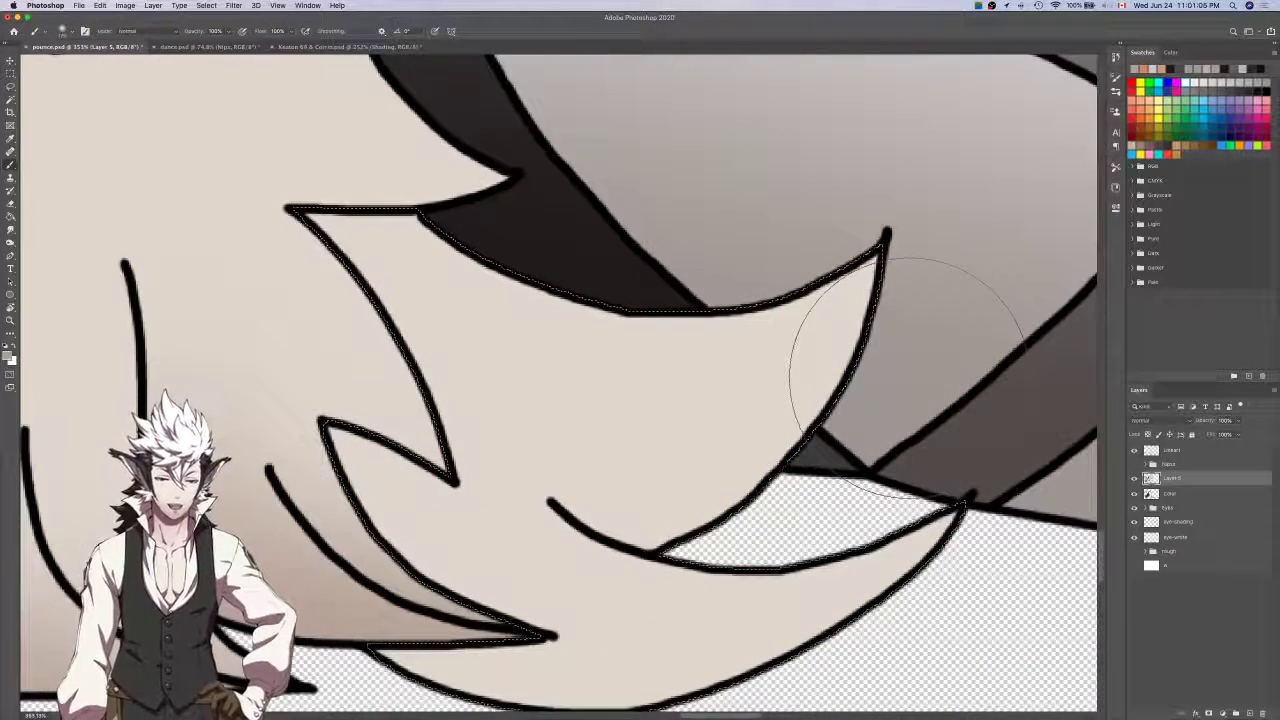
key(bracketright)
key(bracketright)
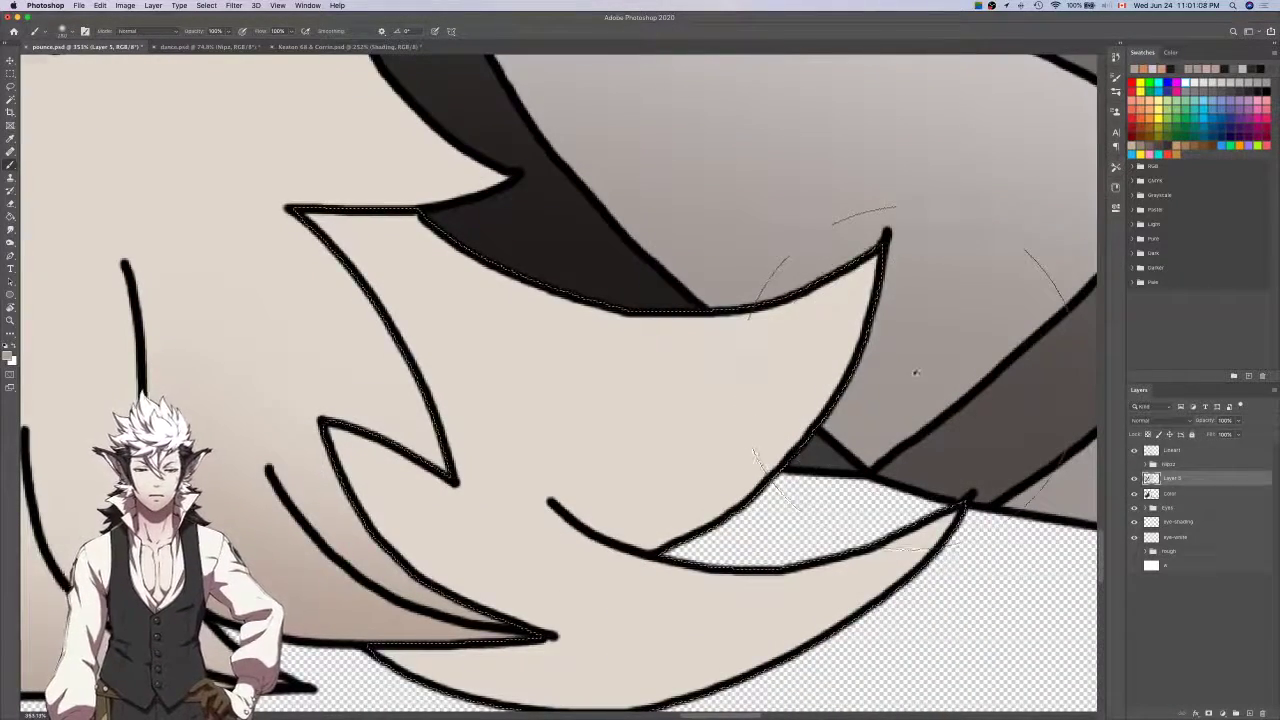
scroll(915, 373, down, 2)
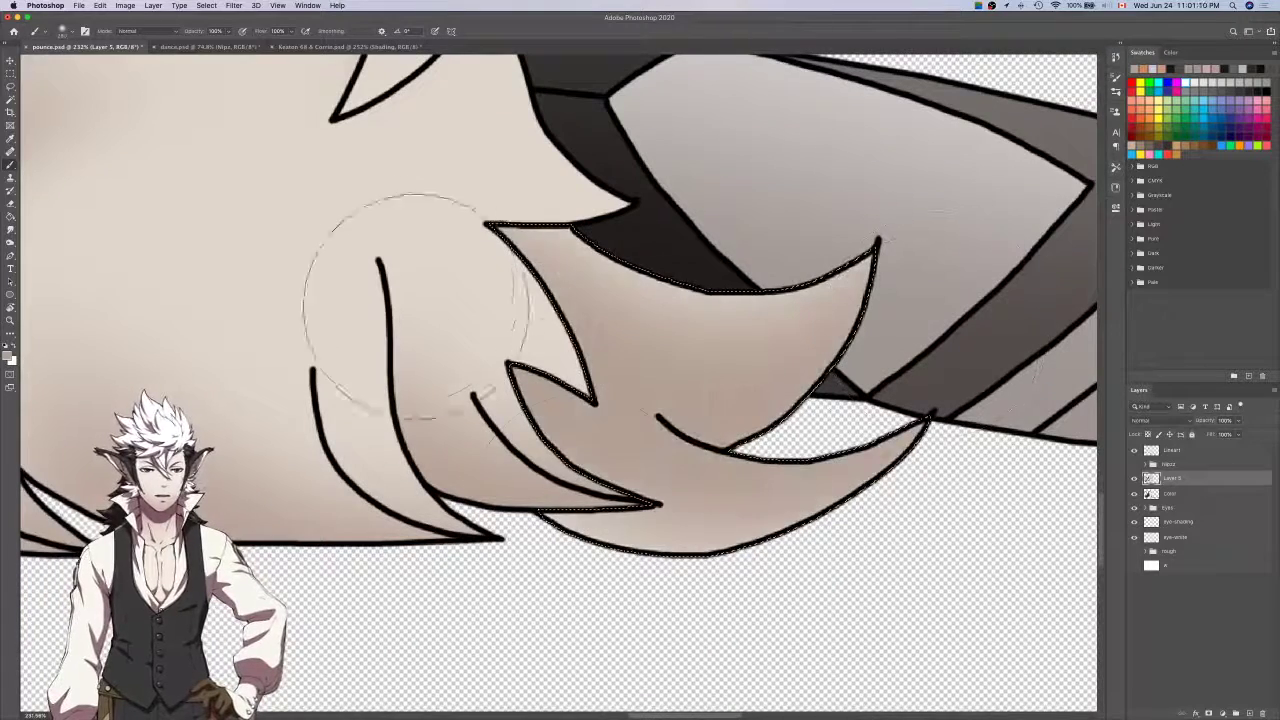
Redo the last shading strokes on the outer right locks, deepening the shadow along the lower curved lock to its tip.
drag(640, 535, 935, 486)
key(super+z)
key(super+z)
mouse_move(927, 426)
mouse_down()
mouse_move(880, 395)
mouse_move(755, 460)
mouse_up()
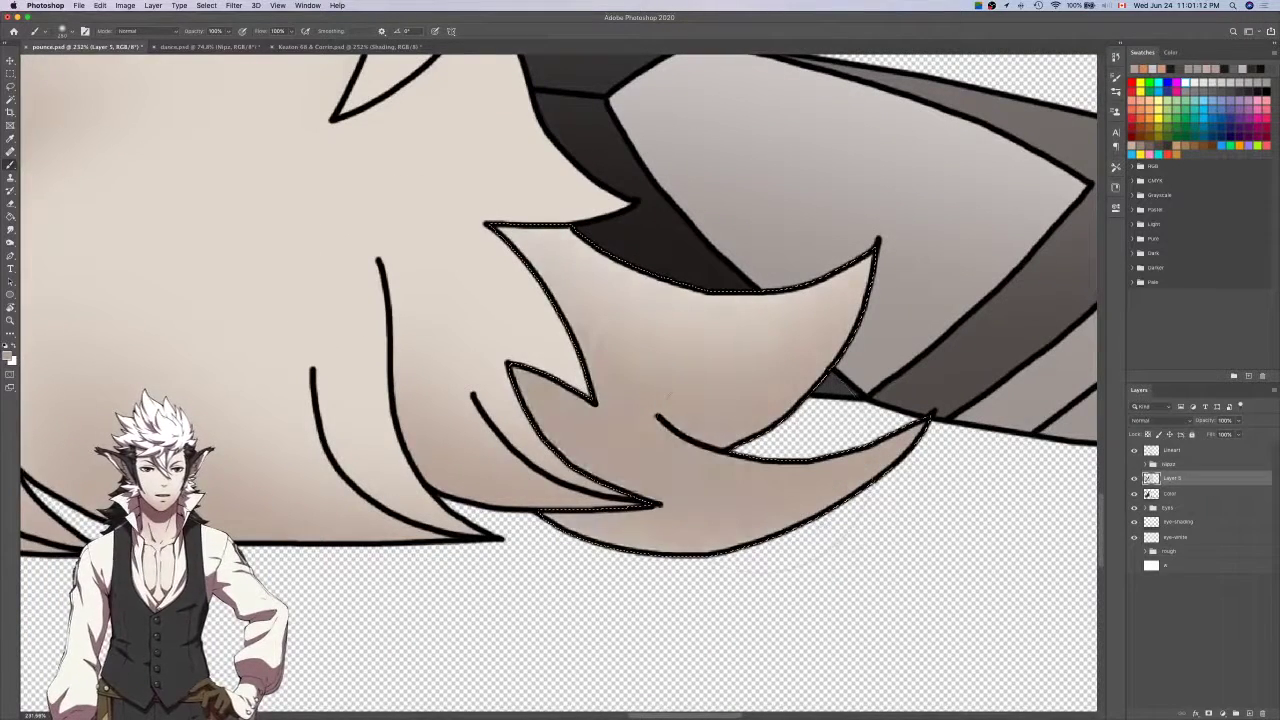
key(e)
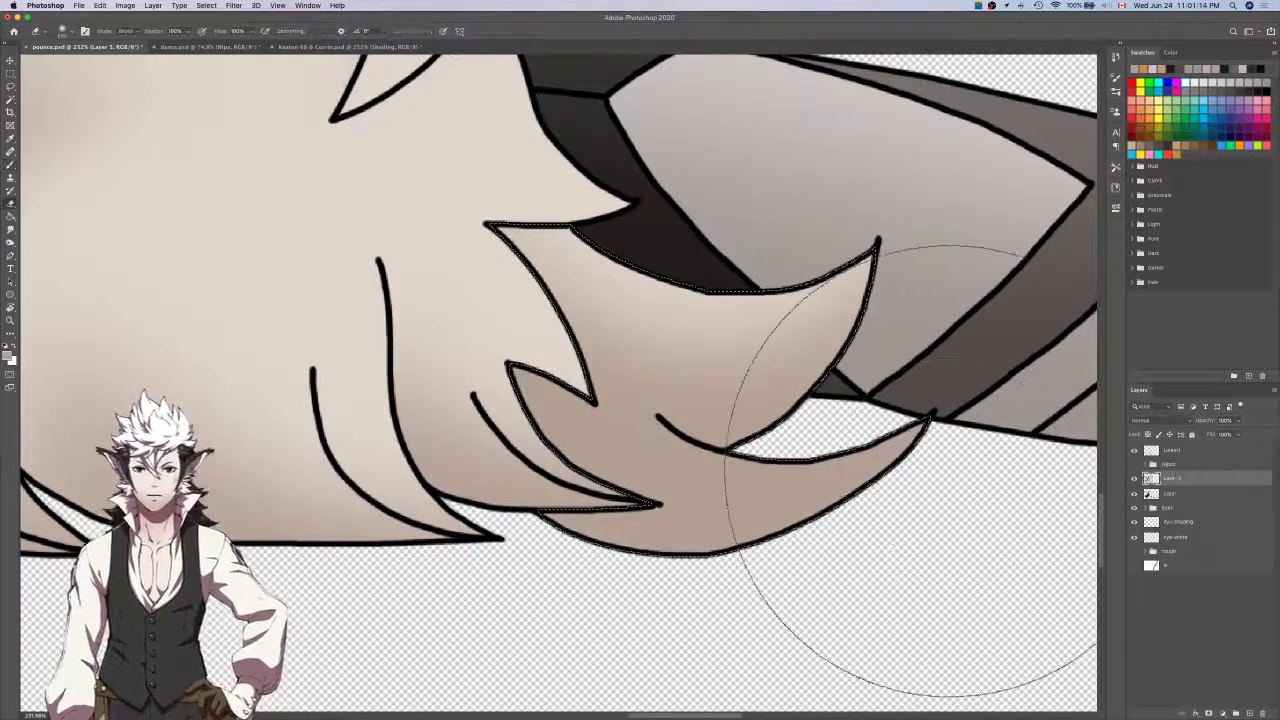
Shrink the soft eraser and clear the shading from the lower curved lock within the selected outer right hair.
key(bracketleft)
key(bracketleft)
key(bracketleft)
key(bracketleft)
key(bracketleft)
key(bracketleft)
key(bracketleft)
key(bracketleft)
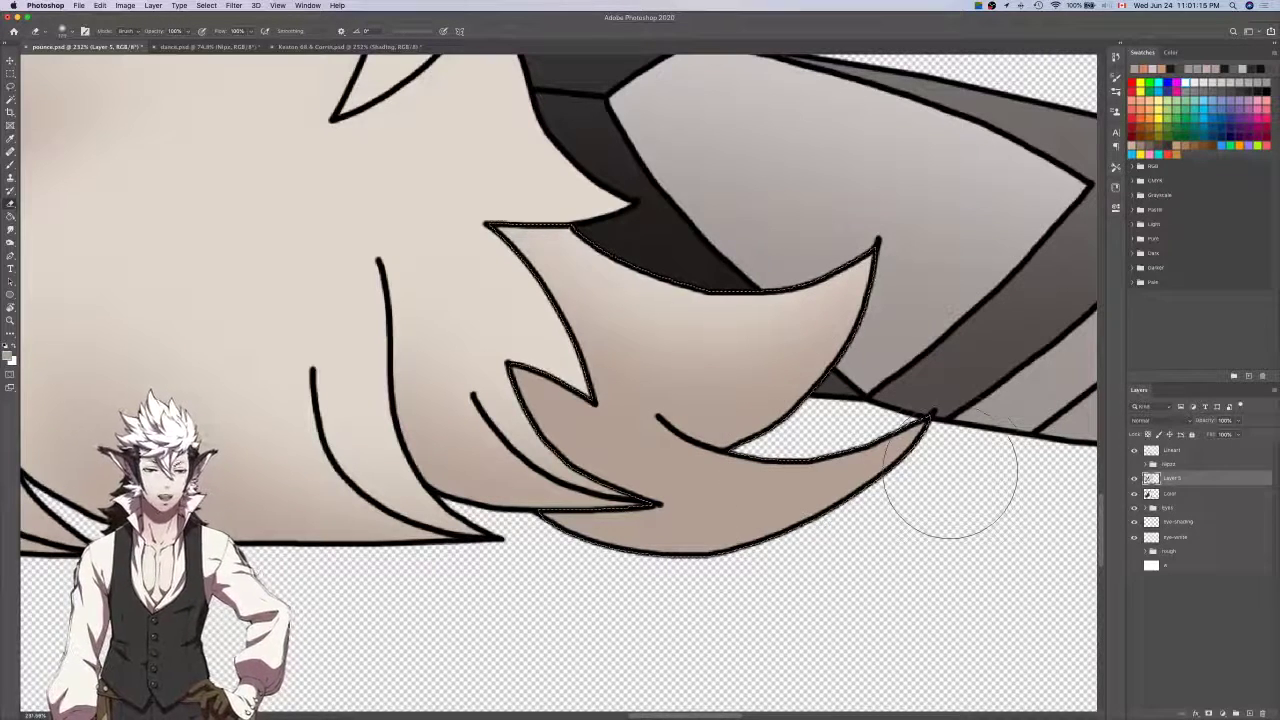
key(bracketleft)
key(bracketleft)
key(bracketleft)
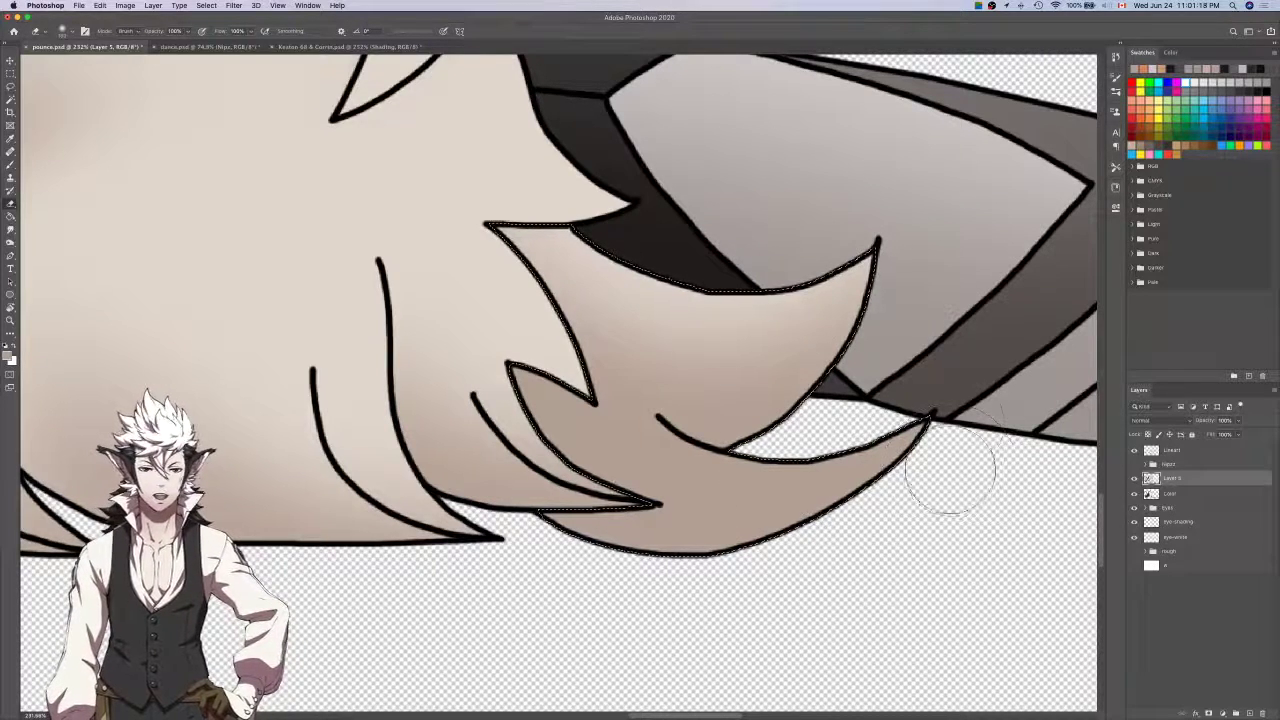
drag(960, 425, 580, 418)
key(super+z)
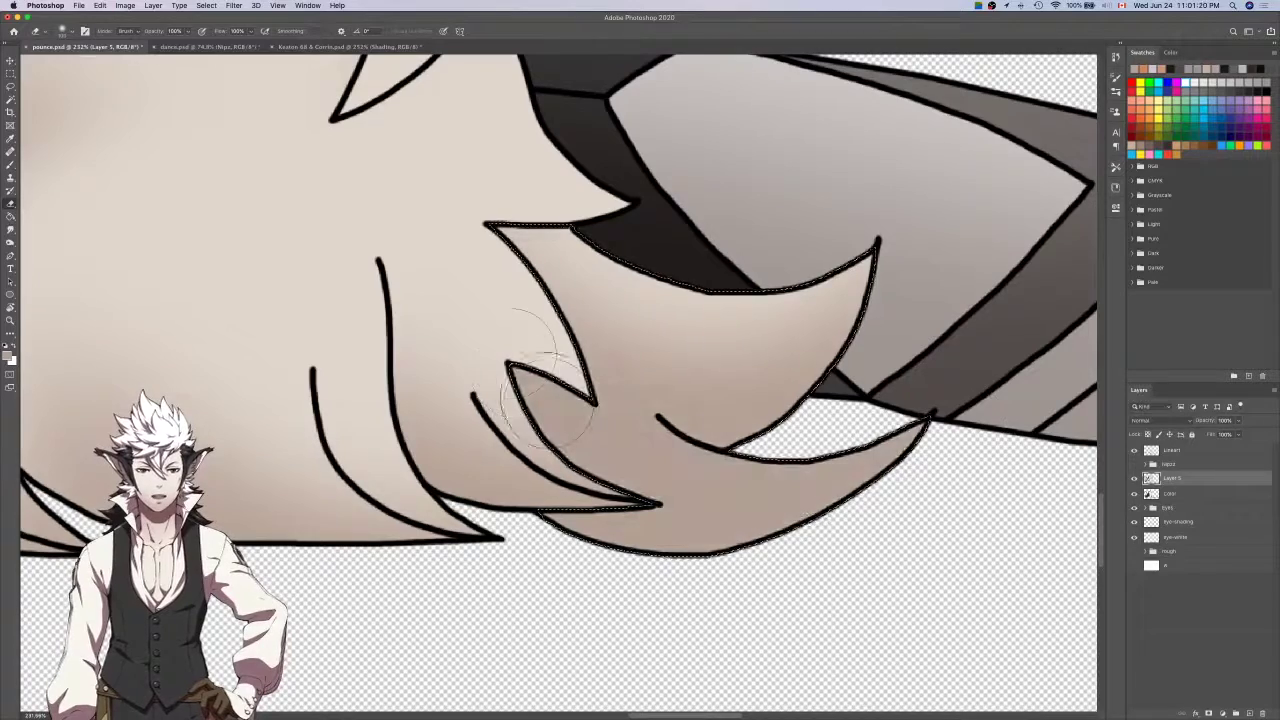
mouse_move(525, 380)
mouse_down()
mouse_move(613, 452)
mouse_move(724, 498)
mouse_up()
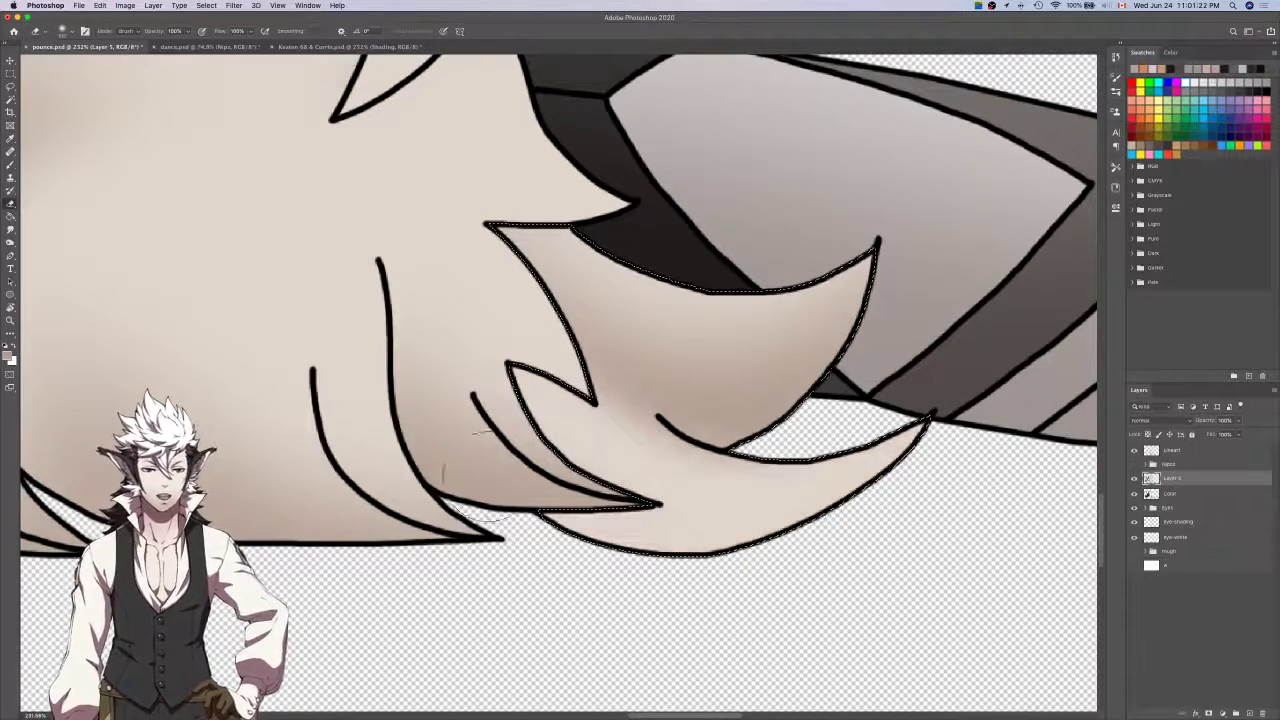
Brush softer shading back along the lower edge of the curved outer right lock and deselect it.
key(b)
scroll(590, 485, down, 3)
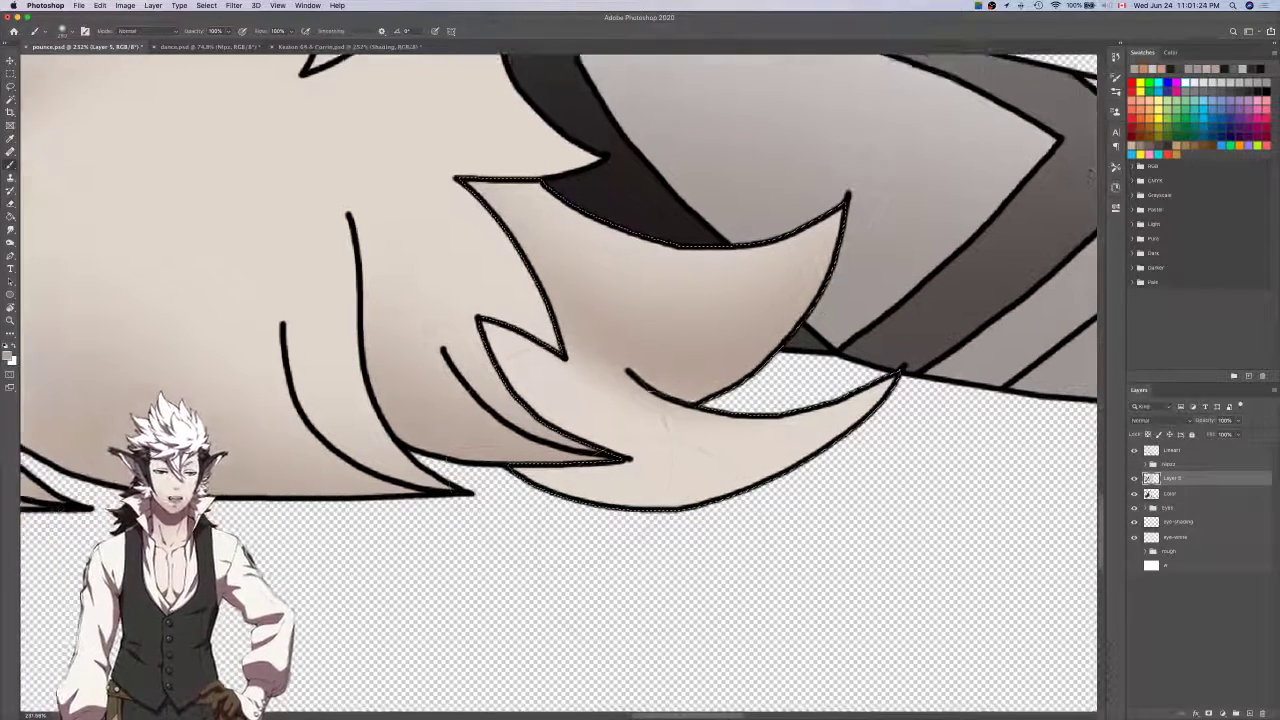
mouse_move(505, 375)
mouse_down()
mouse_move(530, 348)
mouse_move(938, 390)
mouse_up()
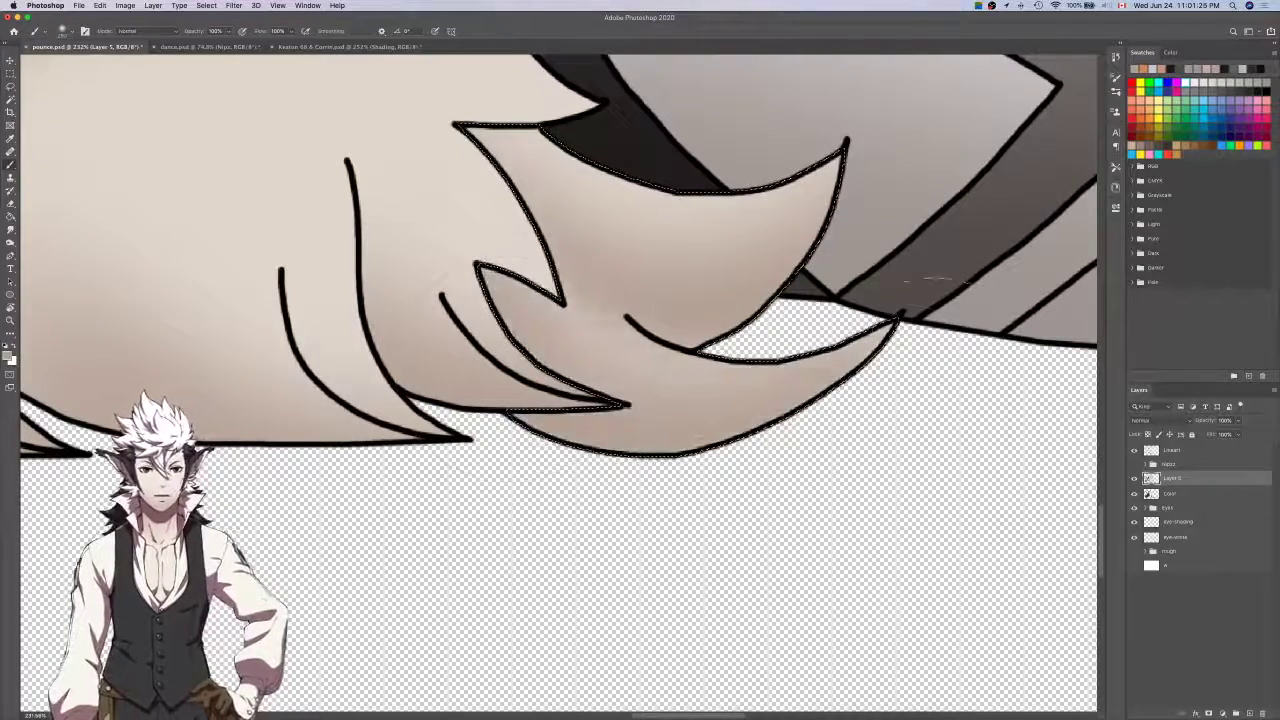
key(super+d)
scroll(420, 364, up, 2)
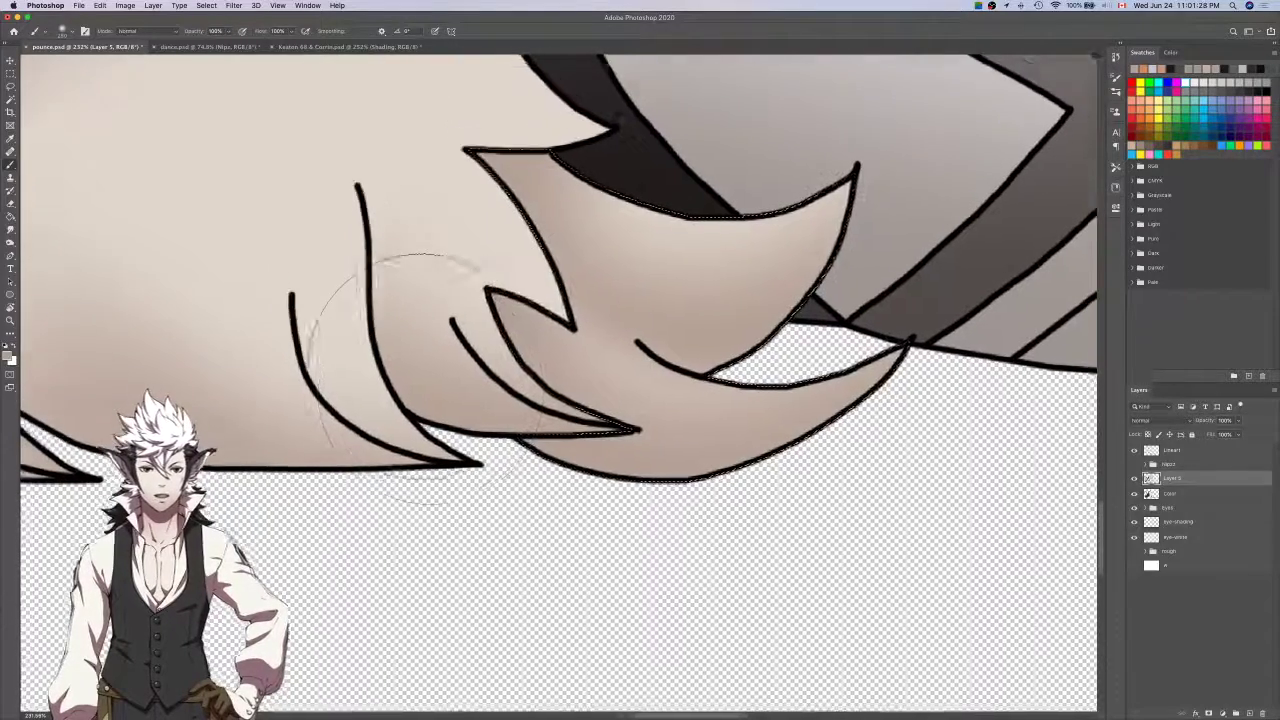
scroll(421, 366, down, 5)
scroll(1075, 500, left, 2)
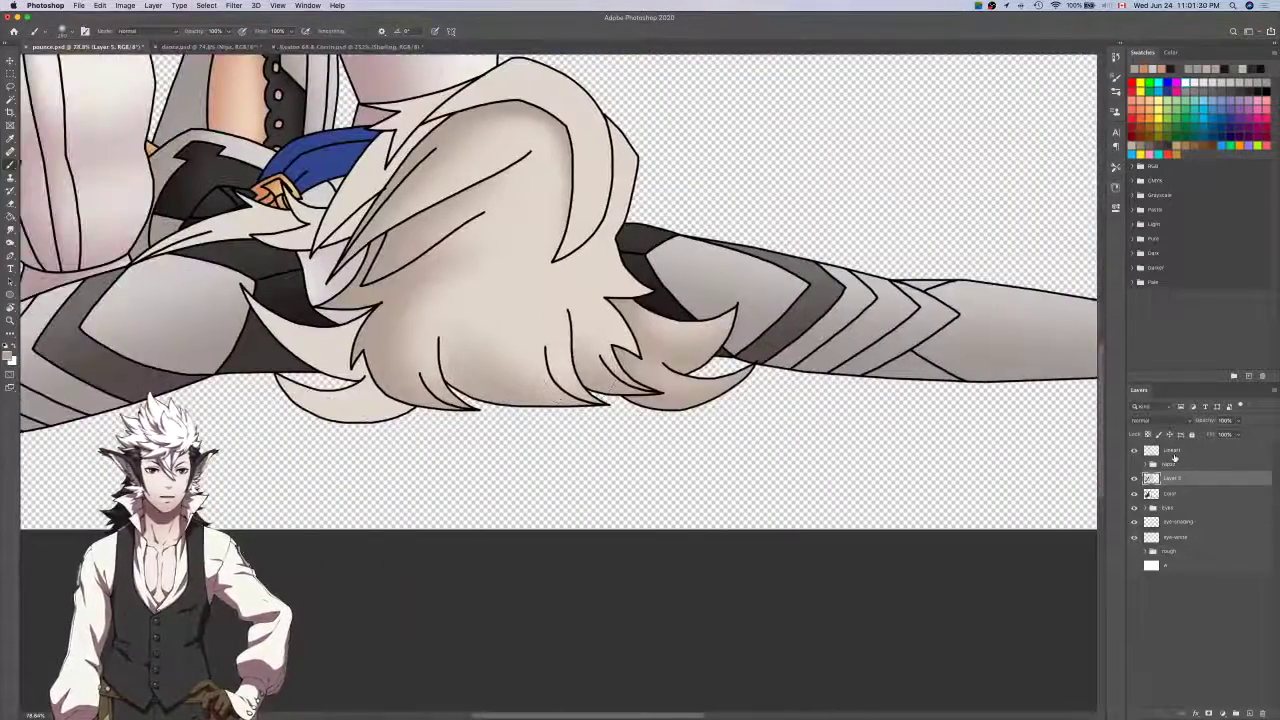
From the Lineart layer, select the outer lower left hair locks with the Magic Wand and lasso in their missed inner corner.
click(1174, 452)
key(w)
scroll(980, 449, left, 5)
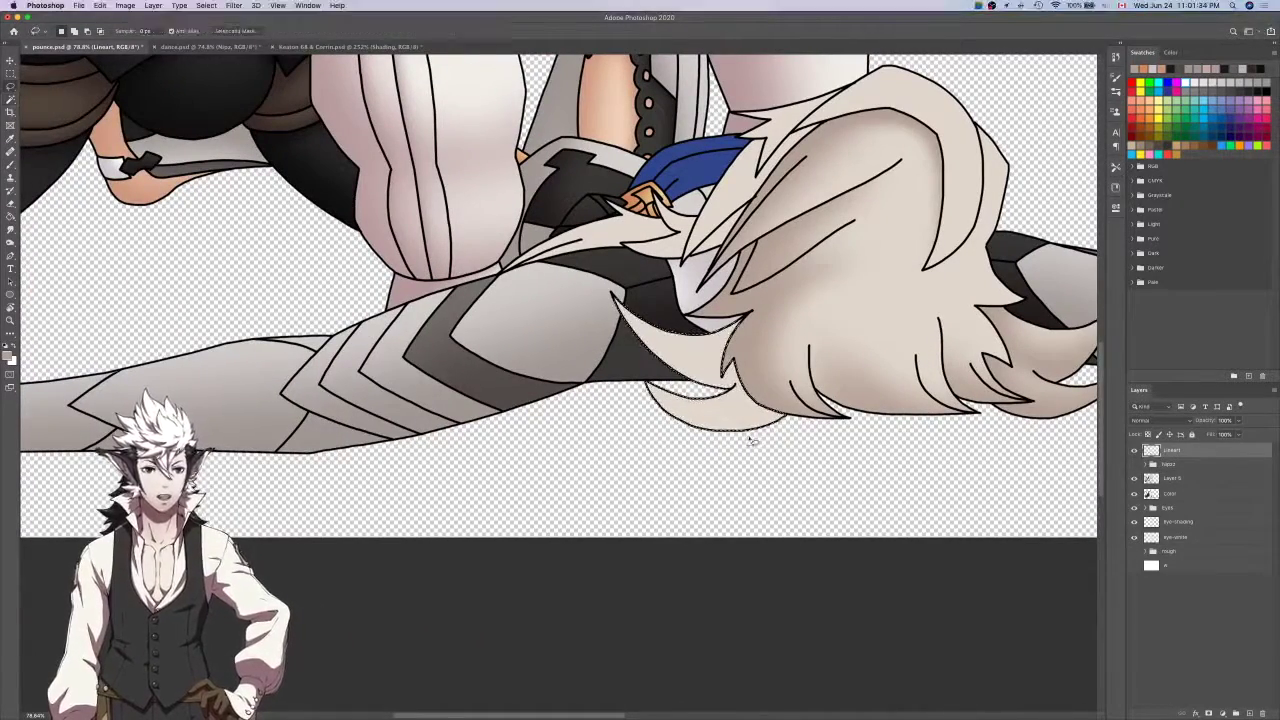
key(l)
scroll(753, 437, up, 3)
scroll(753, 437, up, 6)
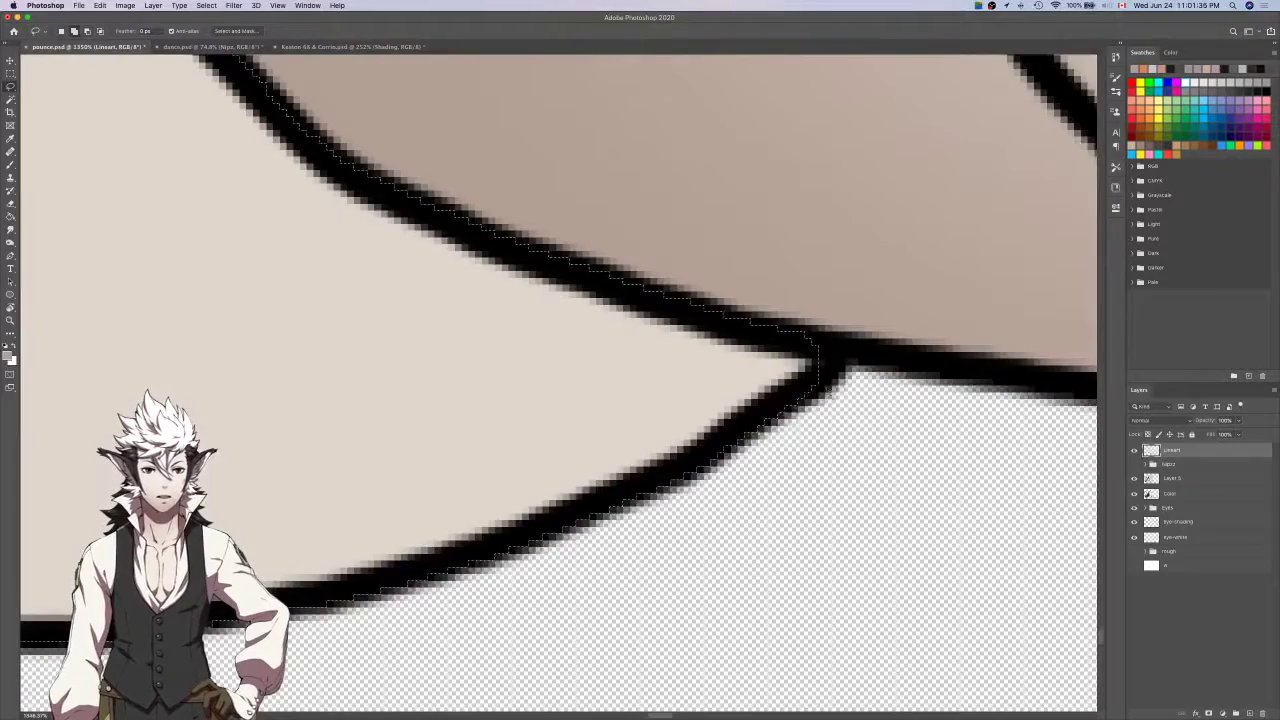
scroll(789, 336, down, 5)
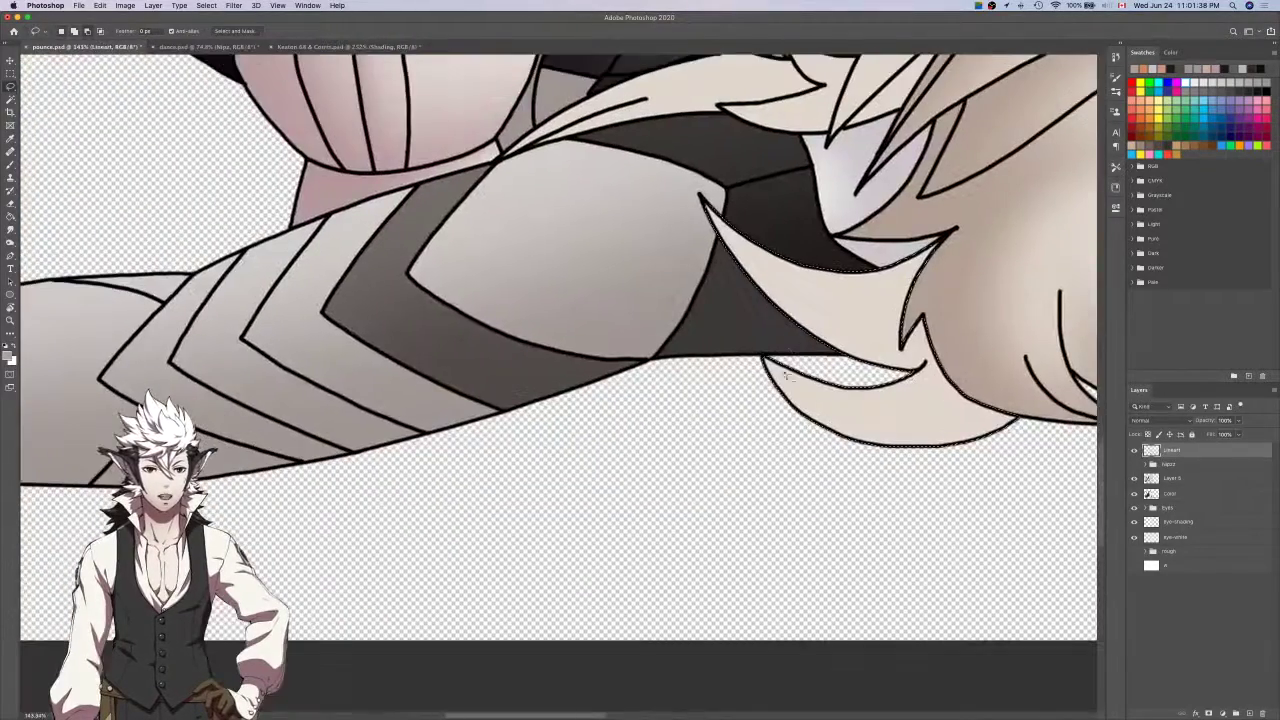
Extend the selection with the Lasso into the missed pointed tips of the two outer left locks.
scroll(765, 365, up, 6)
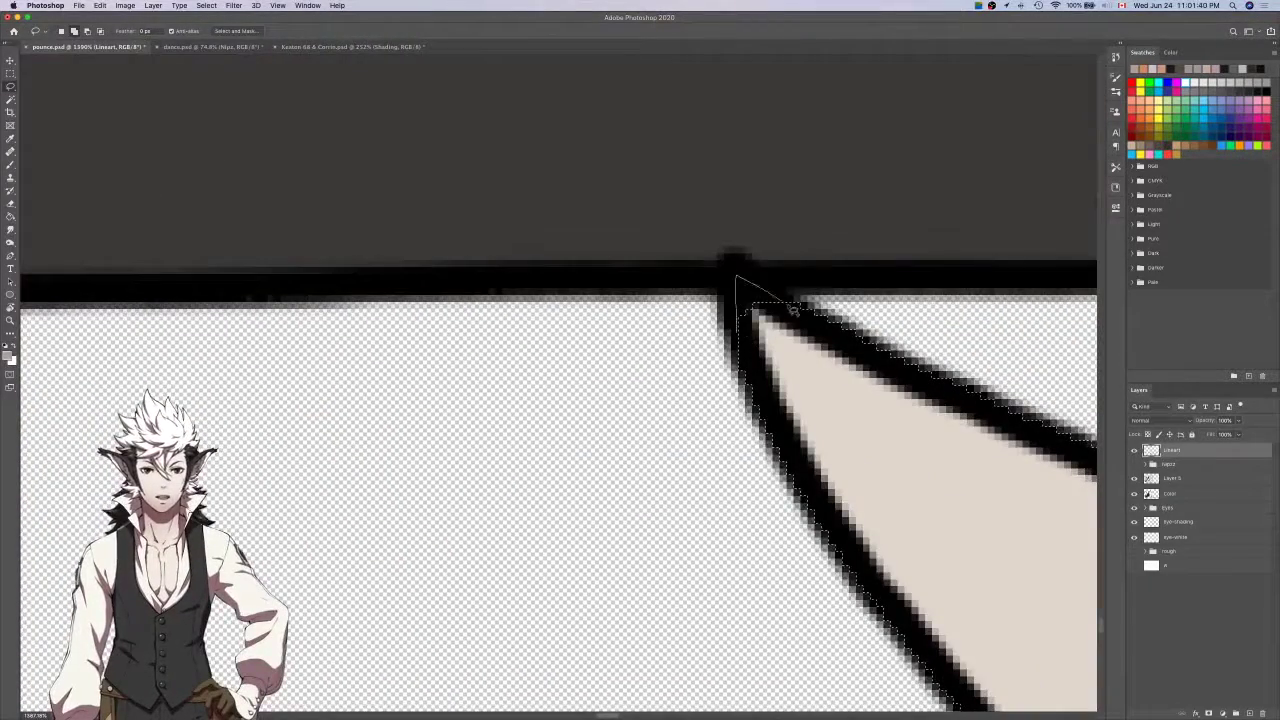
scroll(752, 342, down, 8)
scroll(743, 372, up, 5)
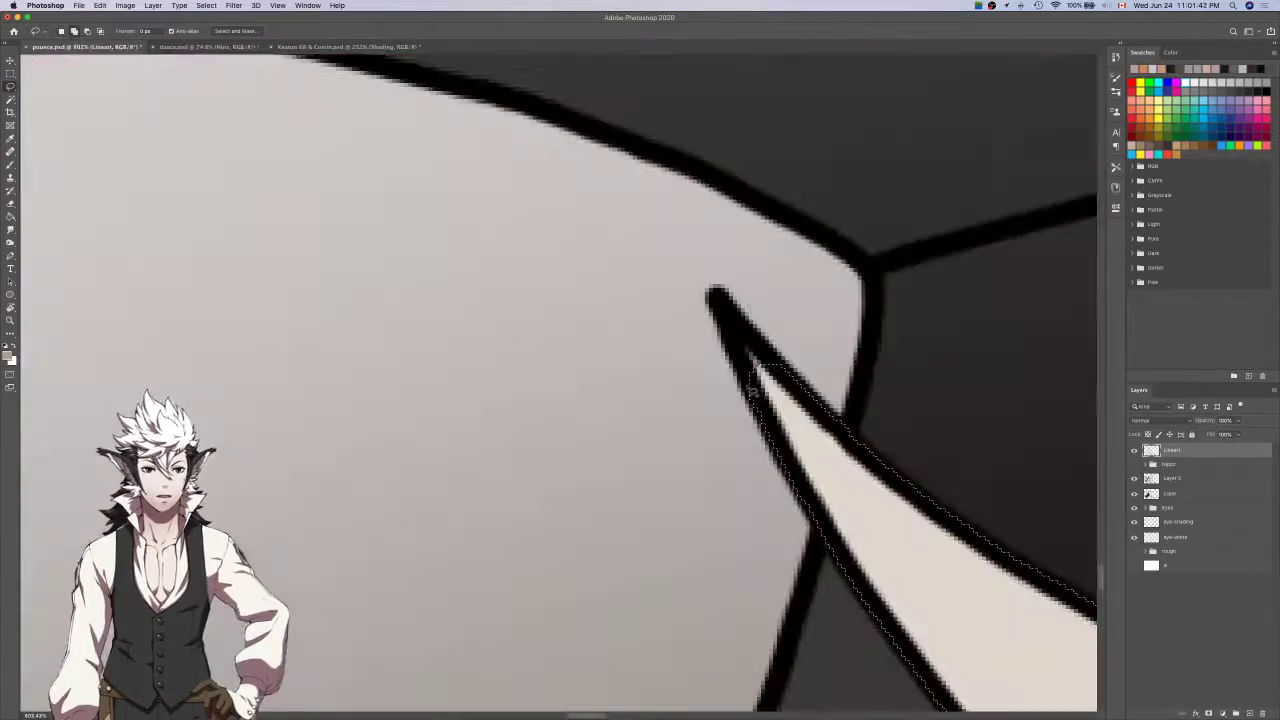
drag(791, 381, 788, 388)
scroll(788, 388, down, 8)
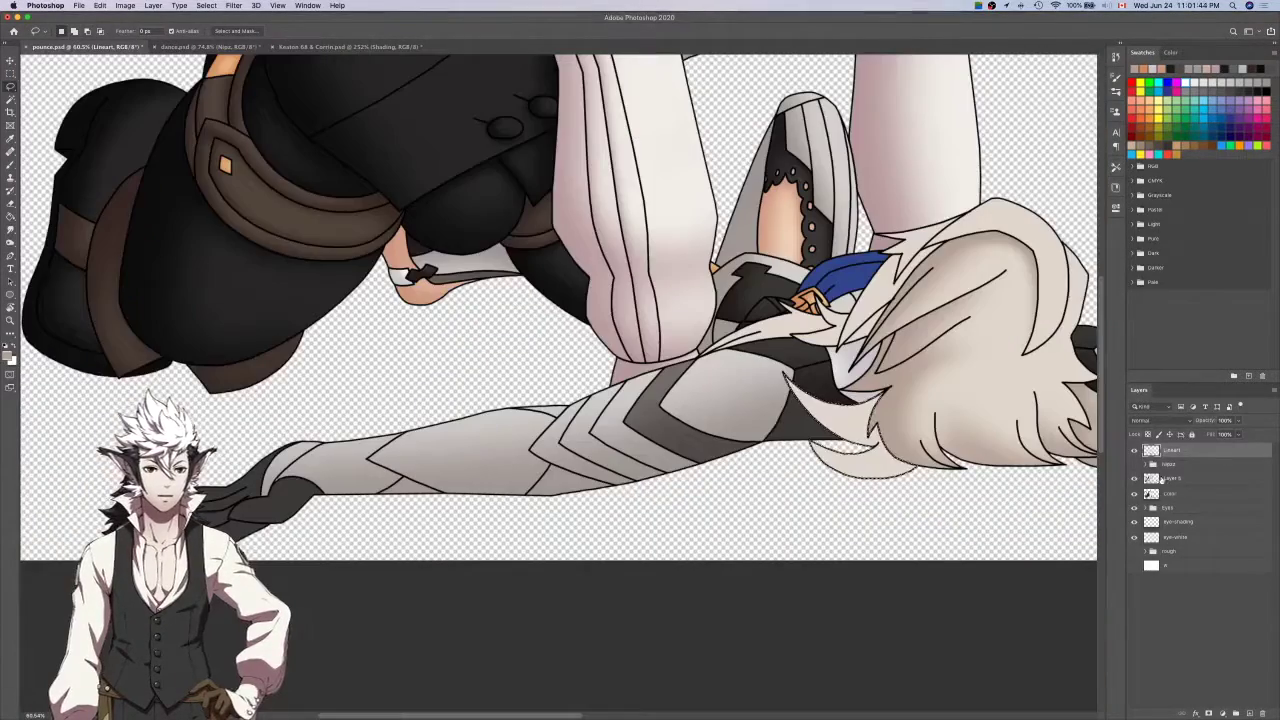
Activate the merged shading layer and lasso the missed upper inner corner of the outer left locks into the selection.
click(1168, 478)
scroll(912, 485, right, 3)
key(b)
scroll(757, 482, up, 2)
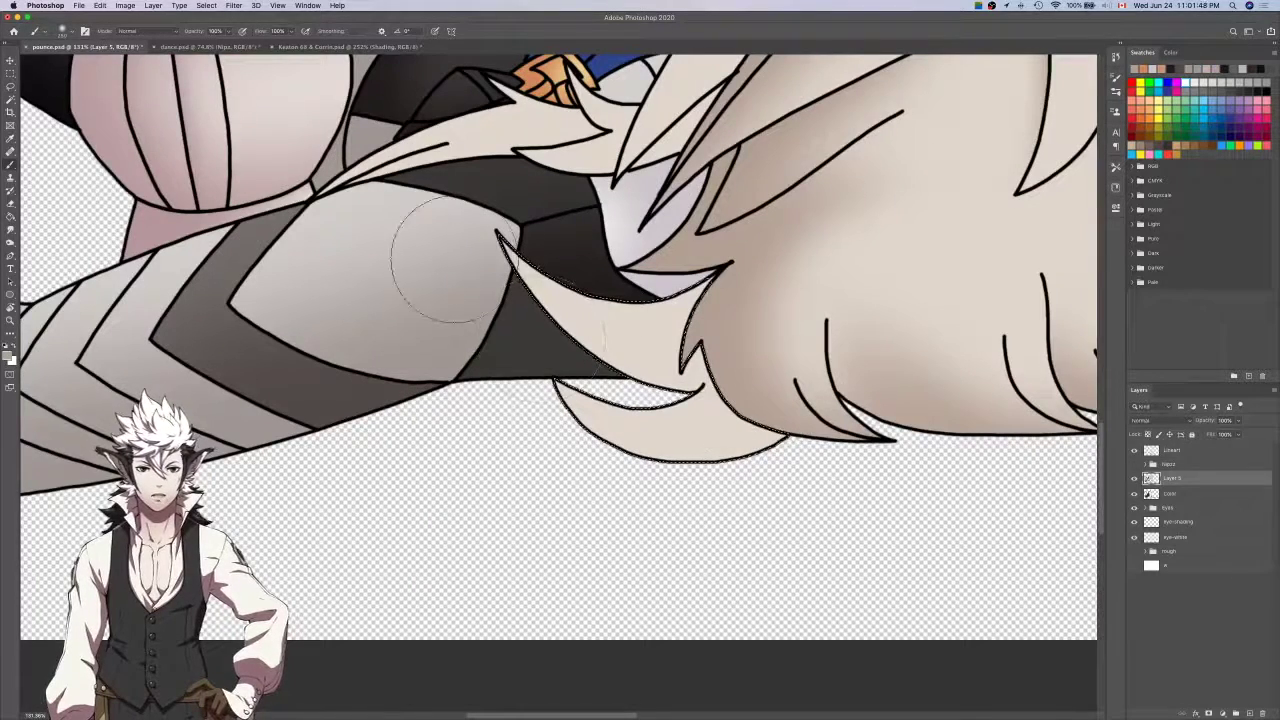
mouse_move(443, 257)
mouse_down()
mouse_move(568, 355)
mouse_move(777, 349)
mouse_up()
key(l)
scroll(715, 250, up, 4)
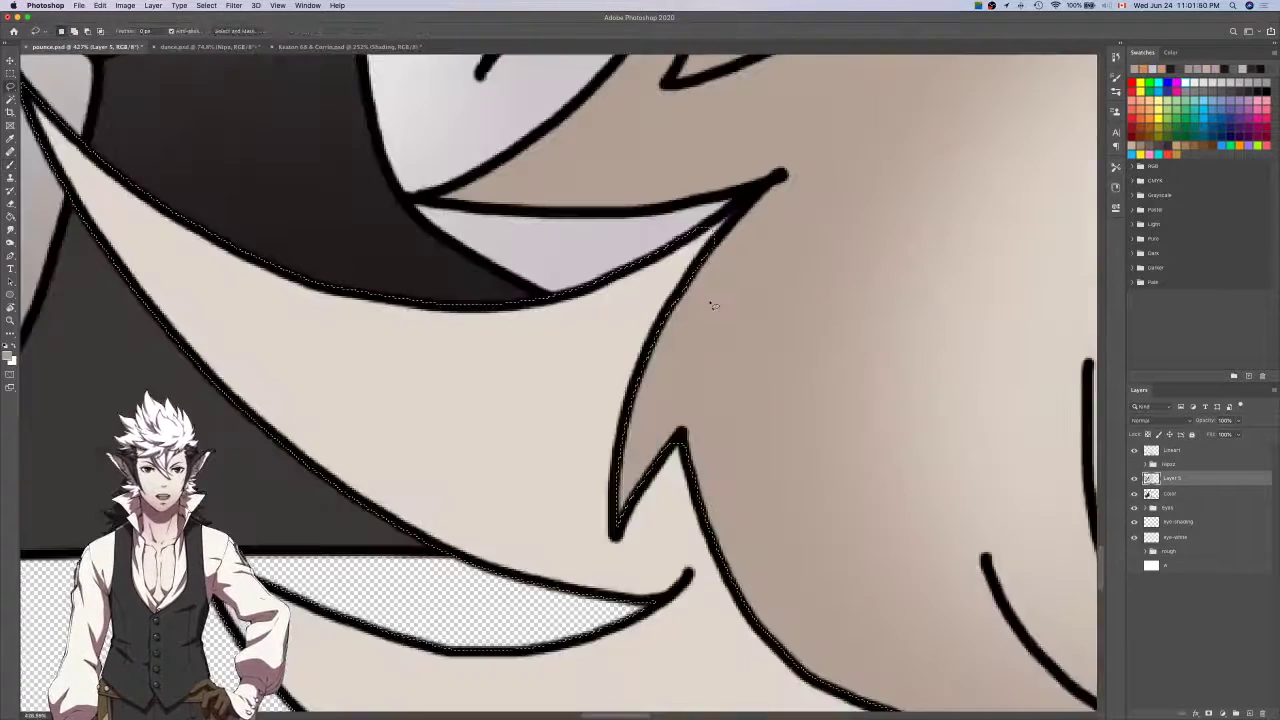
drag(742, 225, 765, 183)
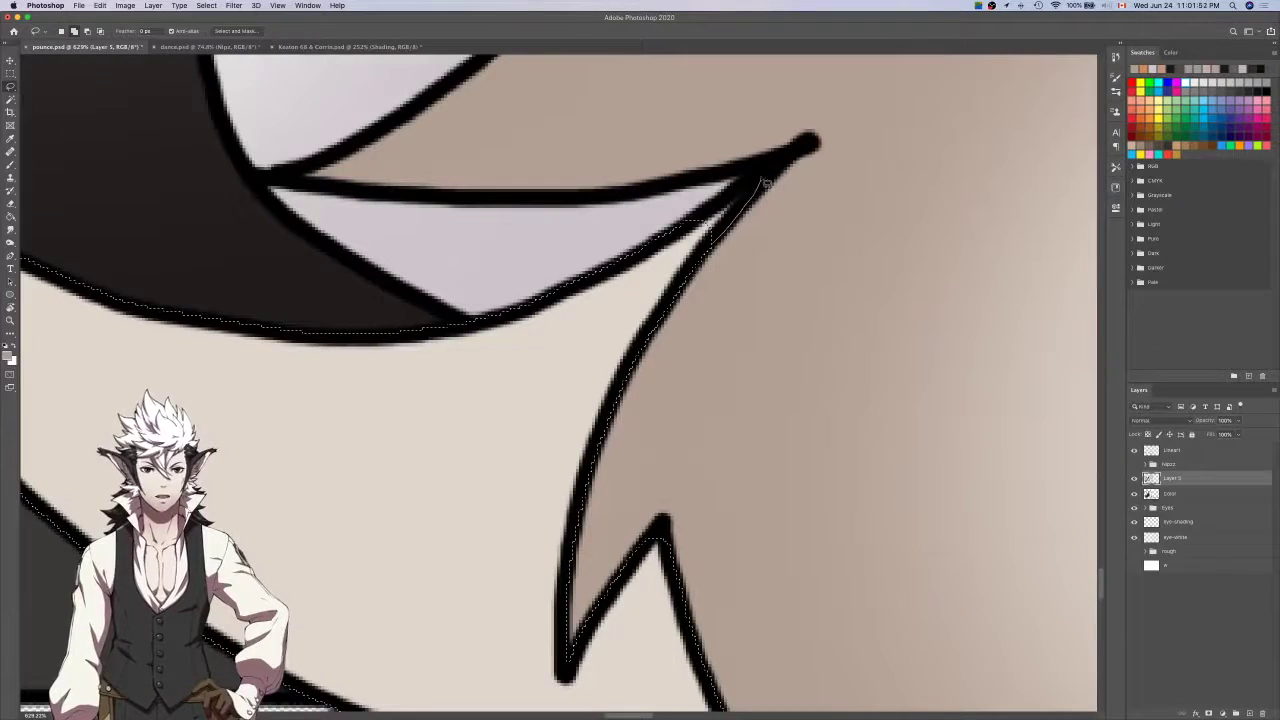
drag(705, 226, 680, 233)
scroll(680, 233, down, 3)
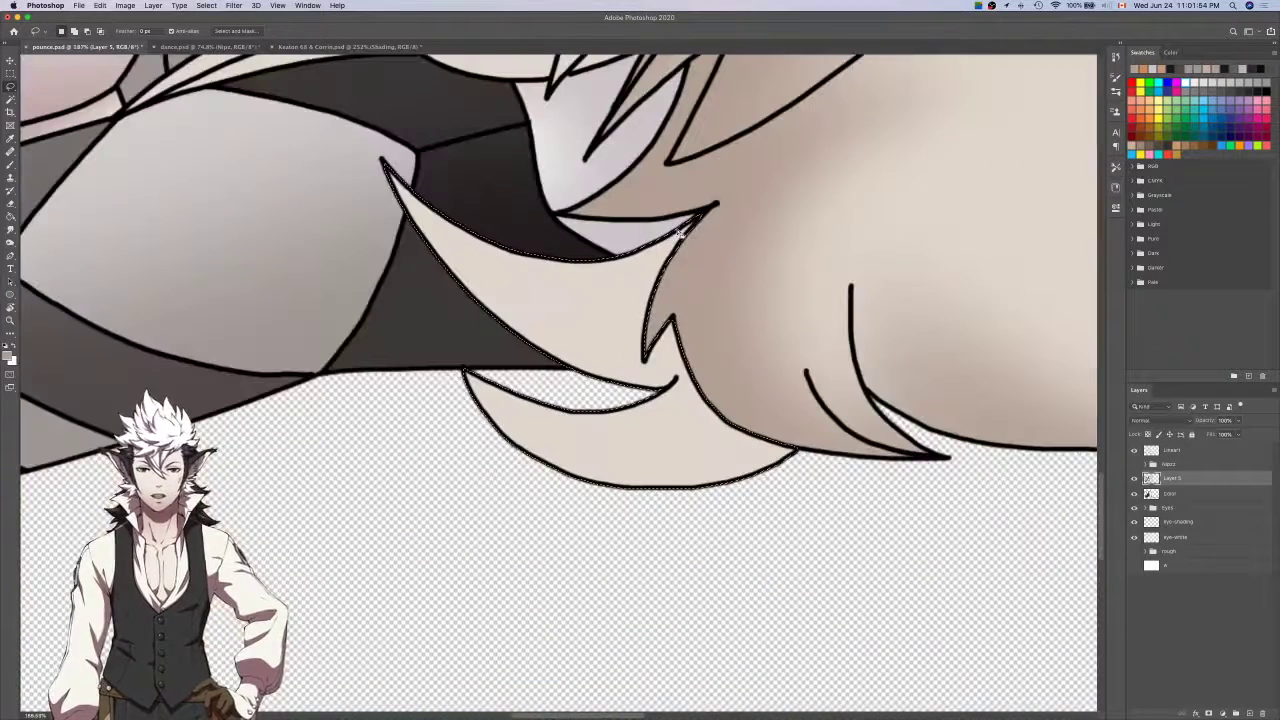
Paint soft shading over the selected outer left hair locks on the merged shading layer.
key(b)
scroll(700, 240, up, 2)
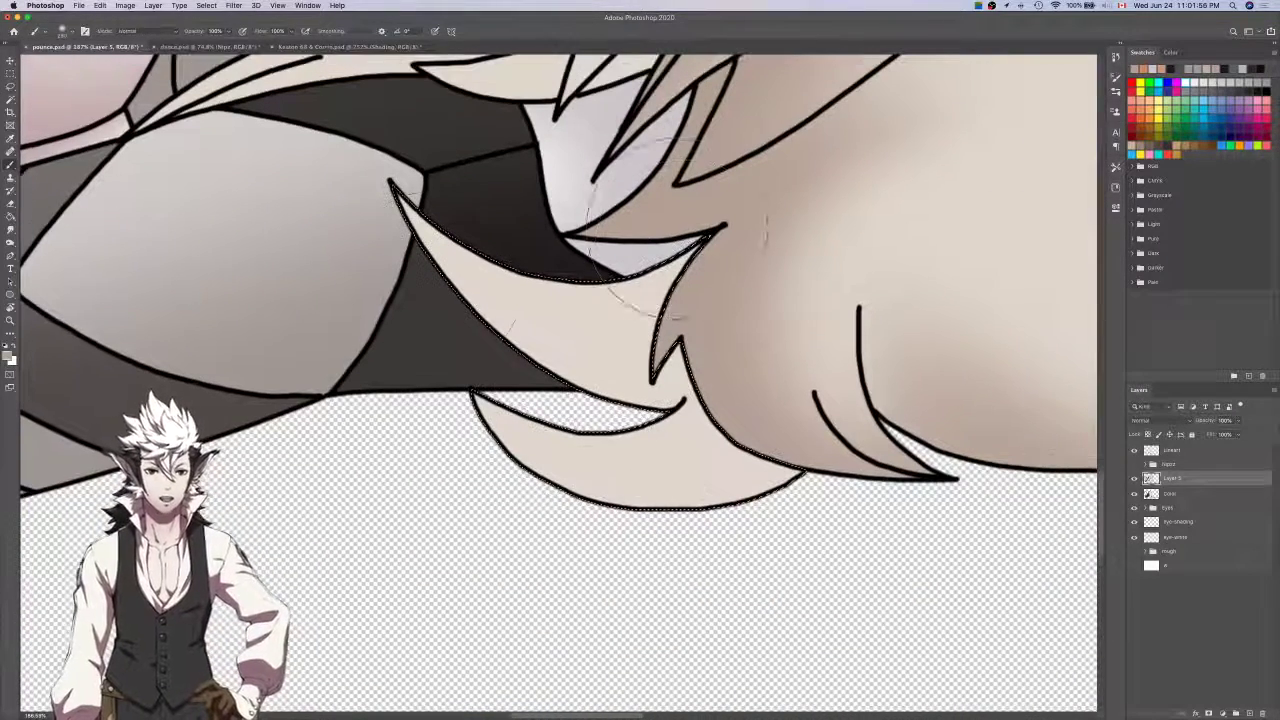
scroll(433, 278, down, 2)
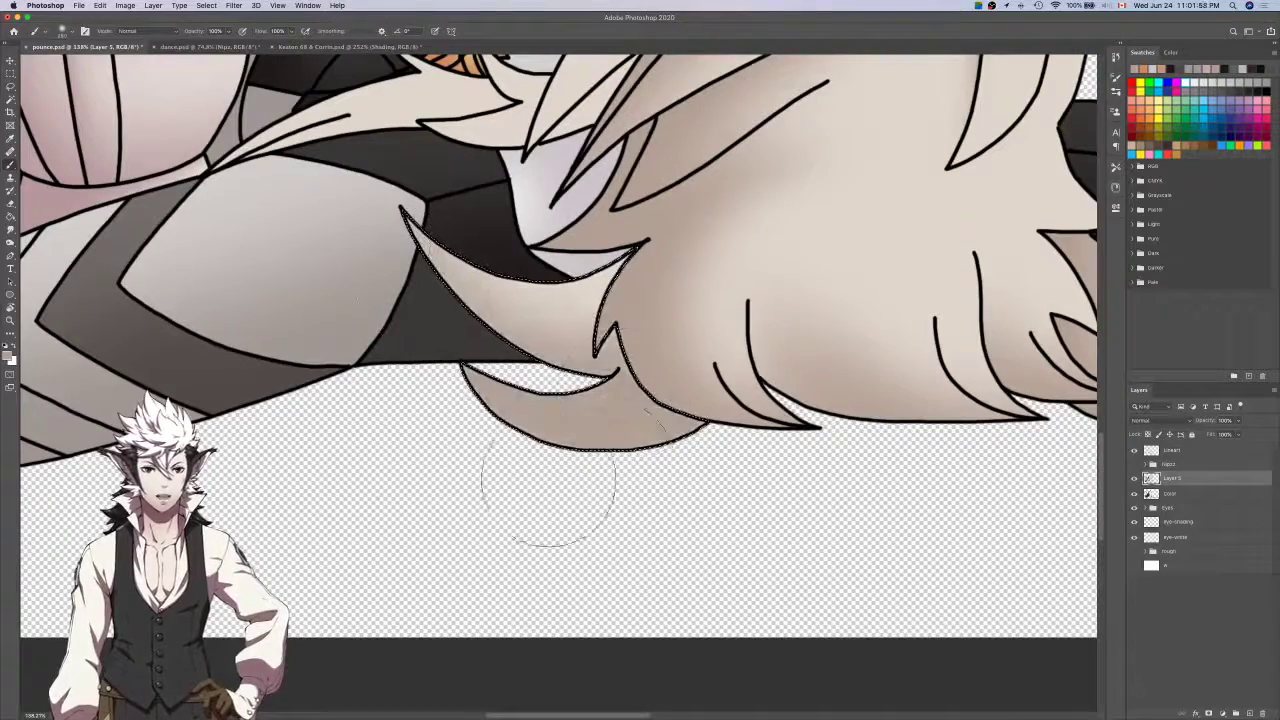
scroll(350, 292, right, 6)
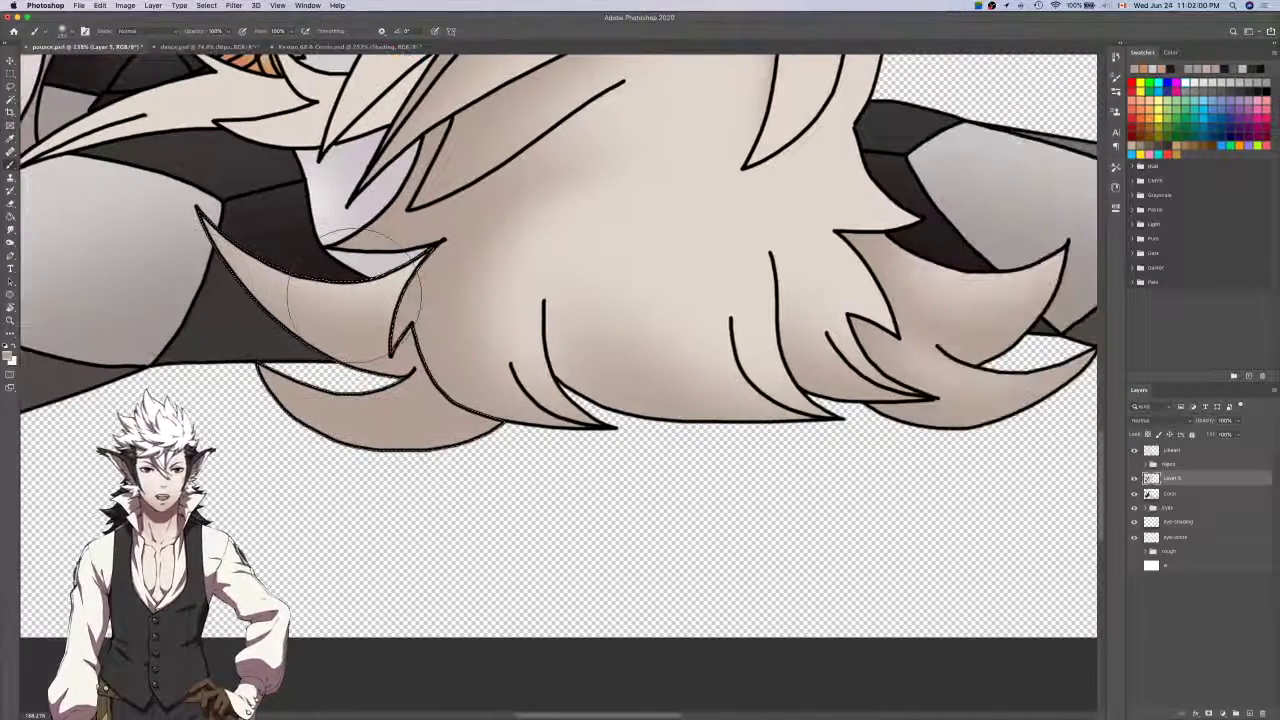
Erase the heavy shading from the lower curved lock of the outer left hair.
scroll(354, 294, left, 1)
key(e)
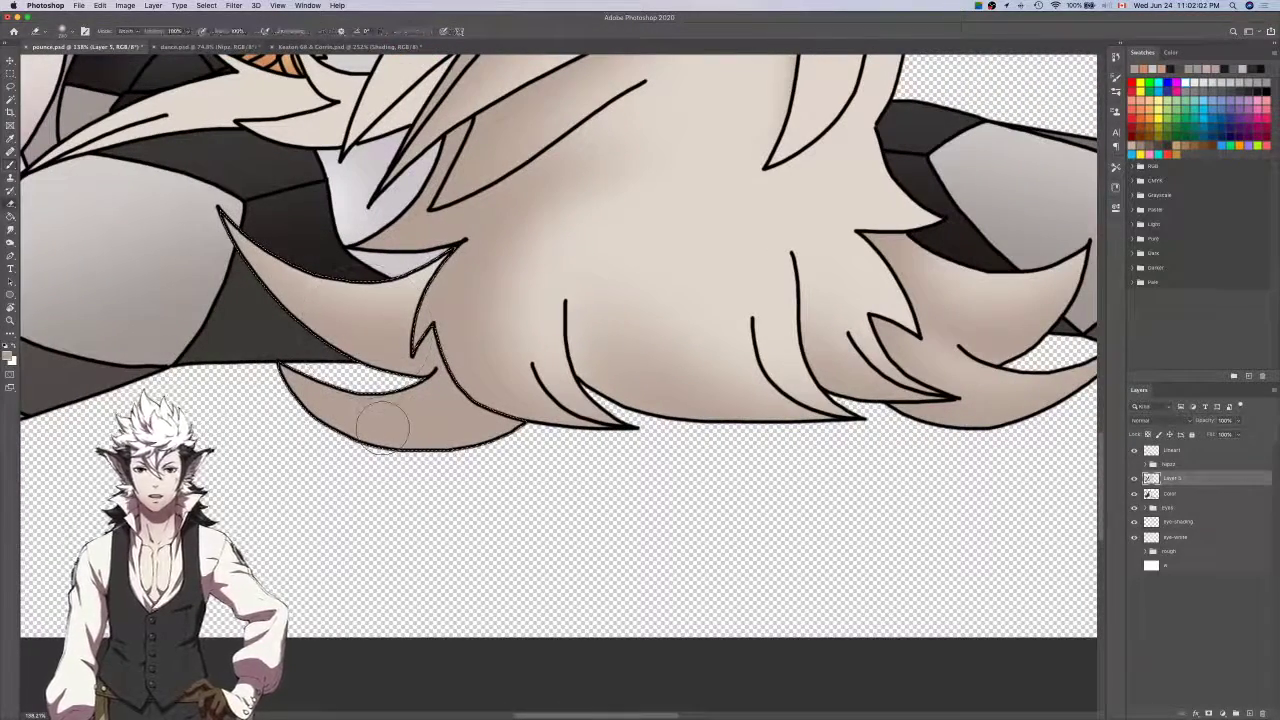
mouse_move(482, 364)
mouse_down()
mouse_move(382, 414)
mouse_move(272, 374)
mouse_move(284, 359)
mouse_move(297, 374)
mouse_move(277, 376)
mouse_move(312, 394)
mouse_move(407, 419)
mouse_move(508, 364)
mouse_move(414, 436)
mouse_move(289, 412)
mouse_move(519, 397)
mouse_move(444, 441)
mouse_move(550, 435)
mouse_up()
key(super+z)
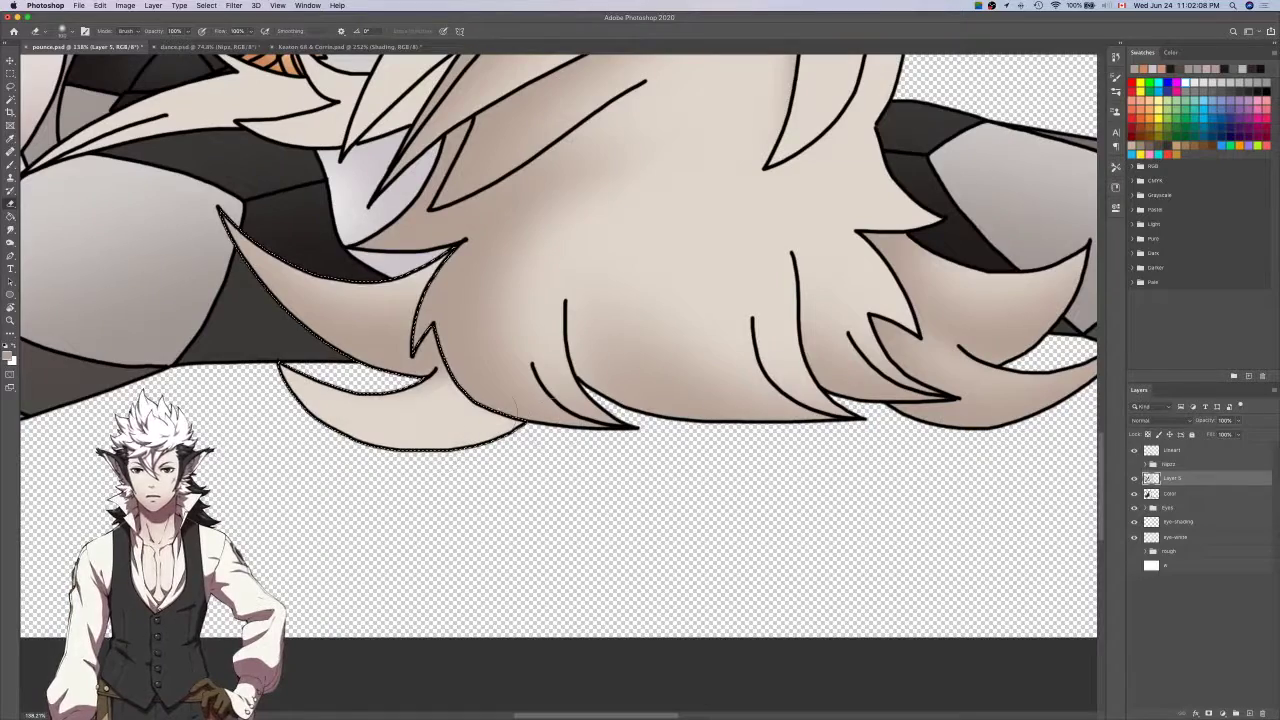
Repaint lighter shading along the lower edge of the curved outer left lock and deselect it.
key(b)
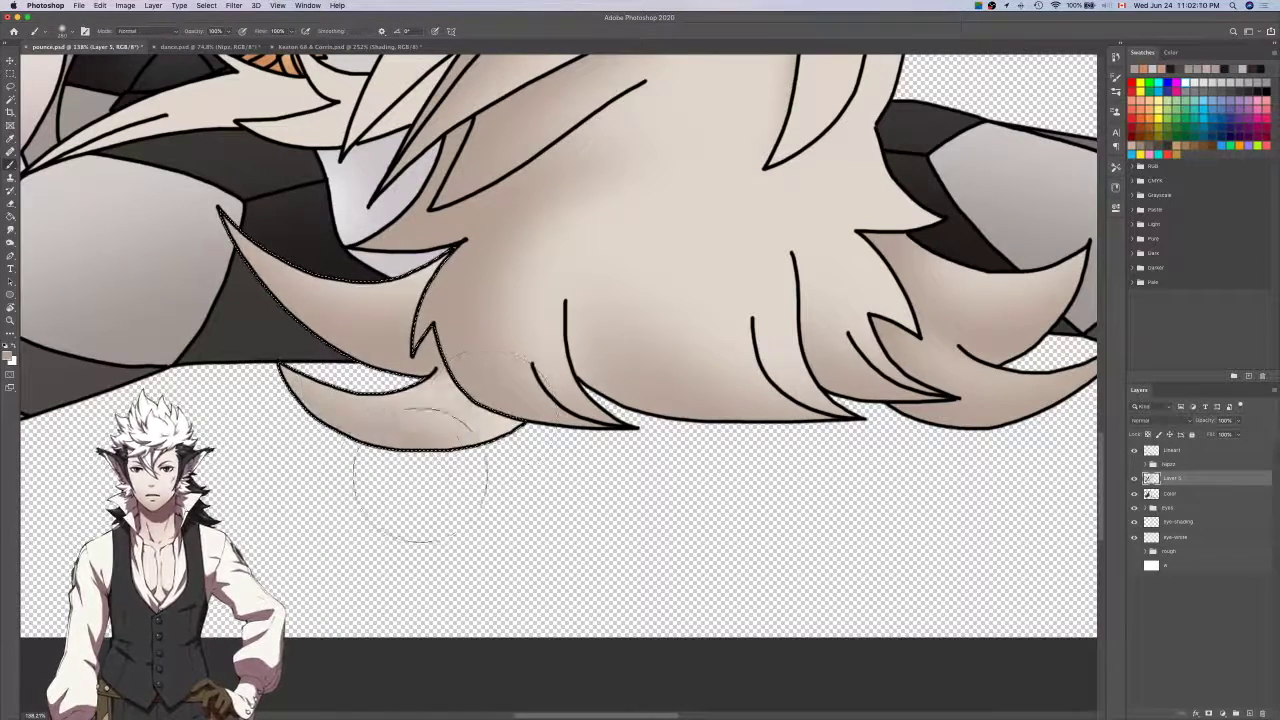
scroll(571, 200, right, 5)
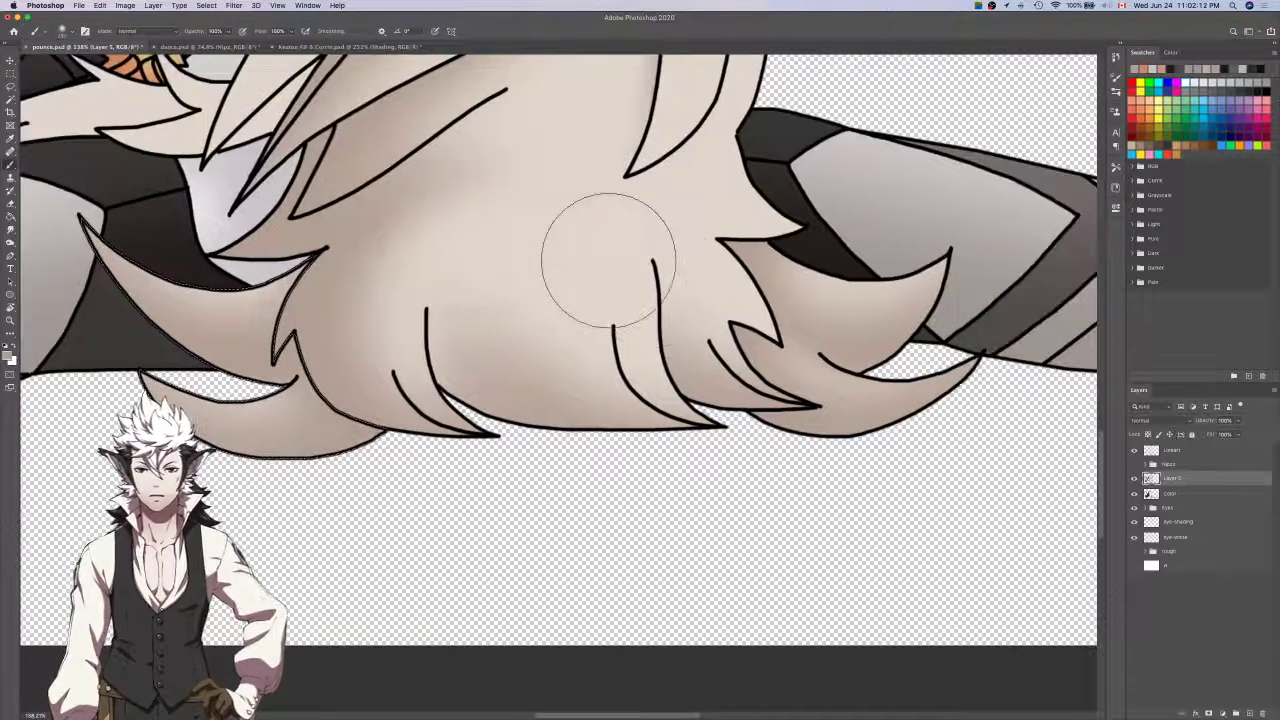
key(super+d)
From the Lineart layer, select the long curved strand over the crown with the Magic Wand and expand the selection.
click(1186, 498)
drag(502, 343, 903, 469)
key(w)
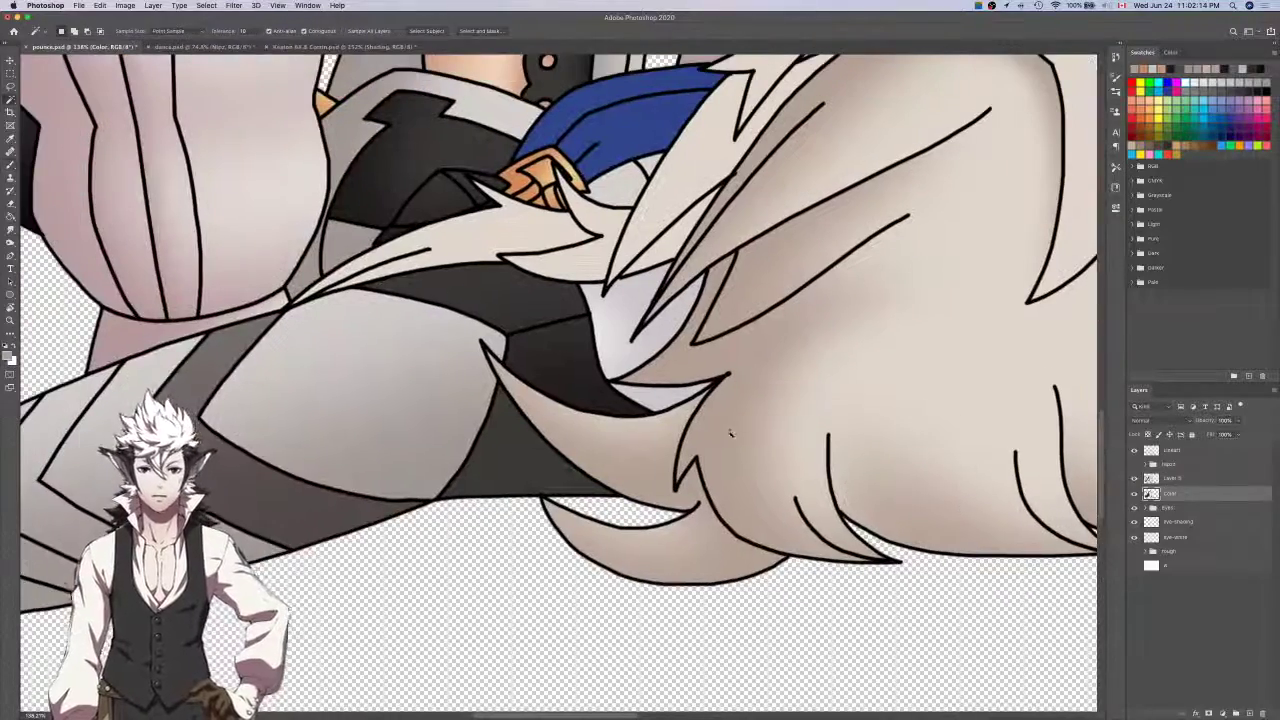
scroll(730, 433, up, 3)
click(1212, 456)
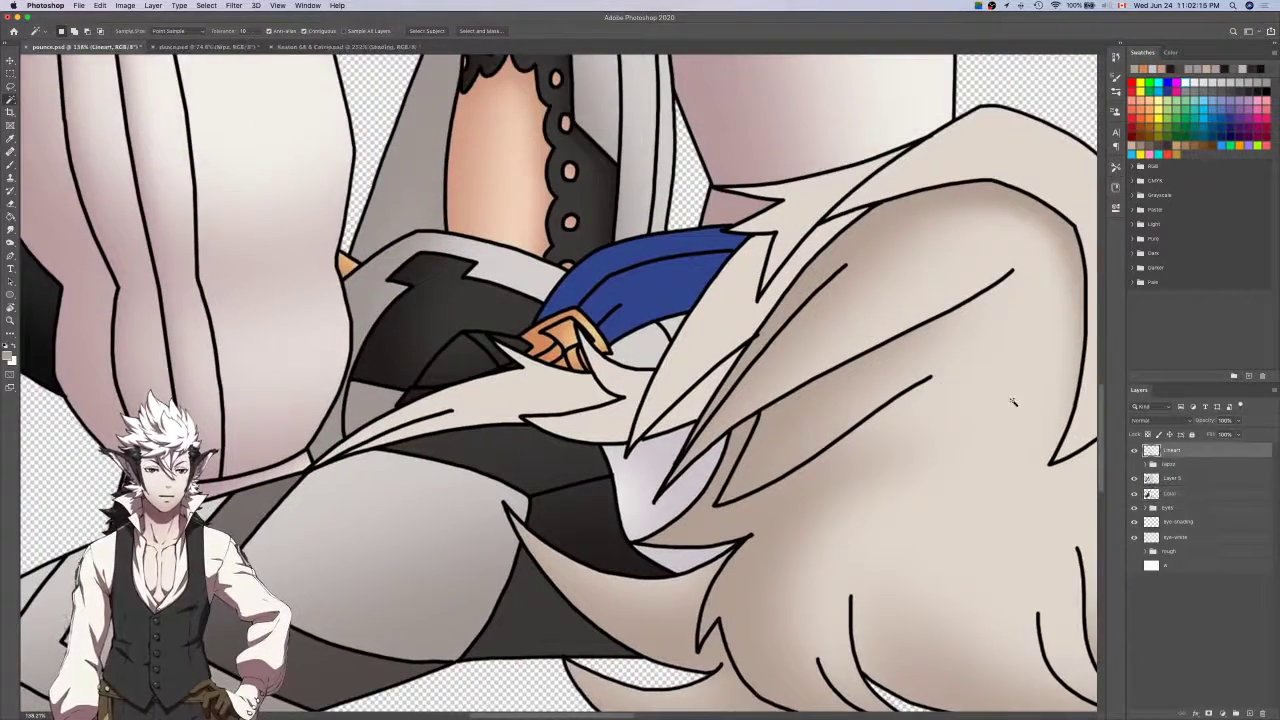
scroll(1010, 400, right, 5)
key(alt+super+e)
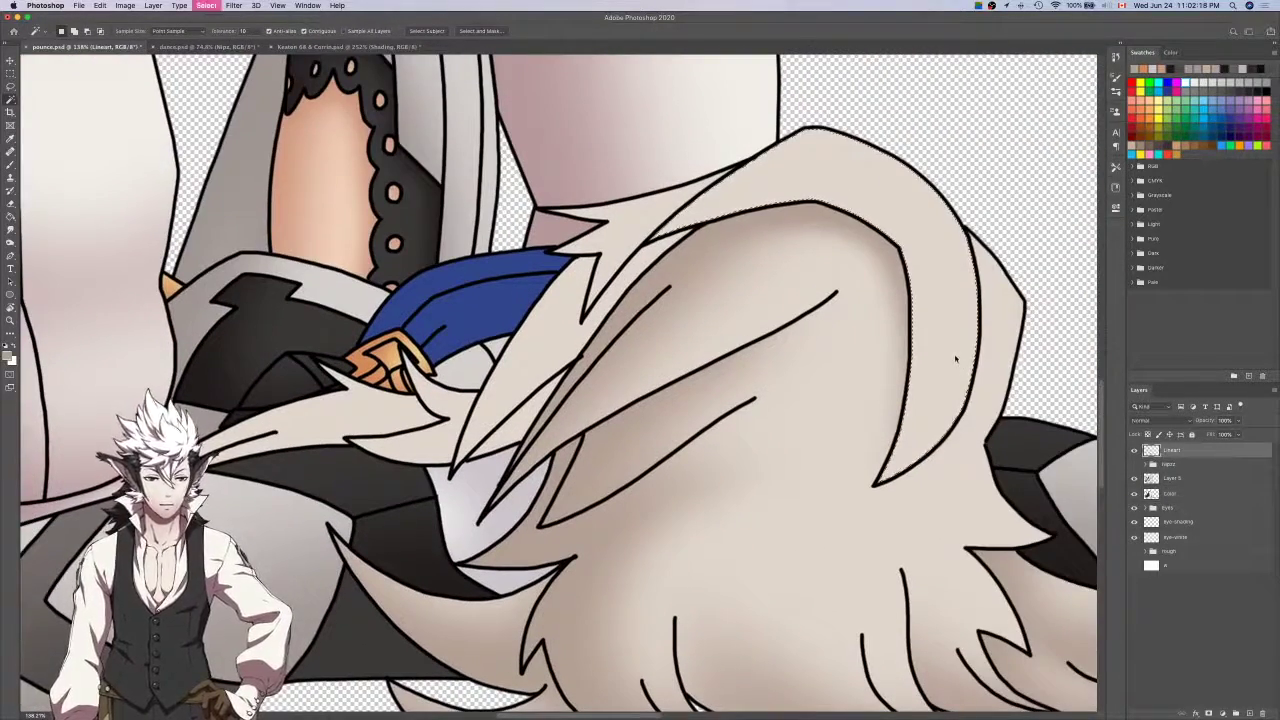
key(Return)
key(l)
key(b)
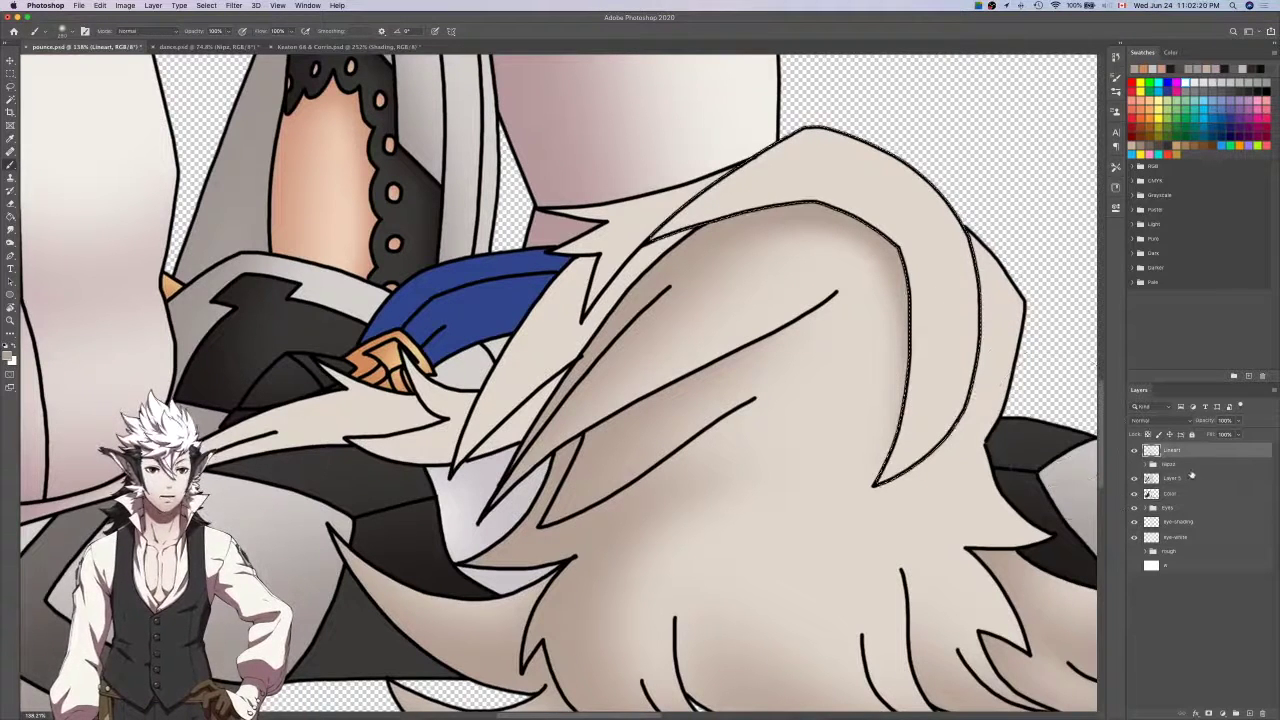
mouse_move(642, 690)
key(super+d)
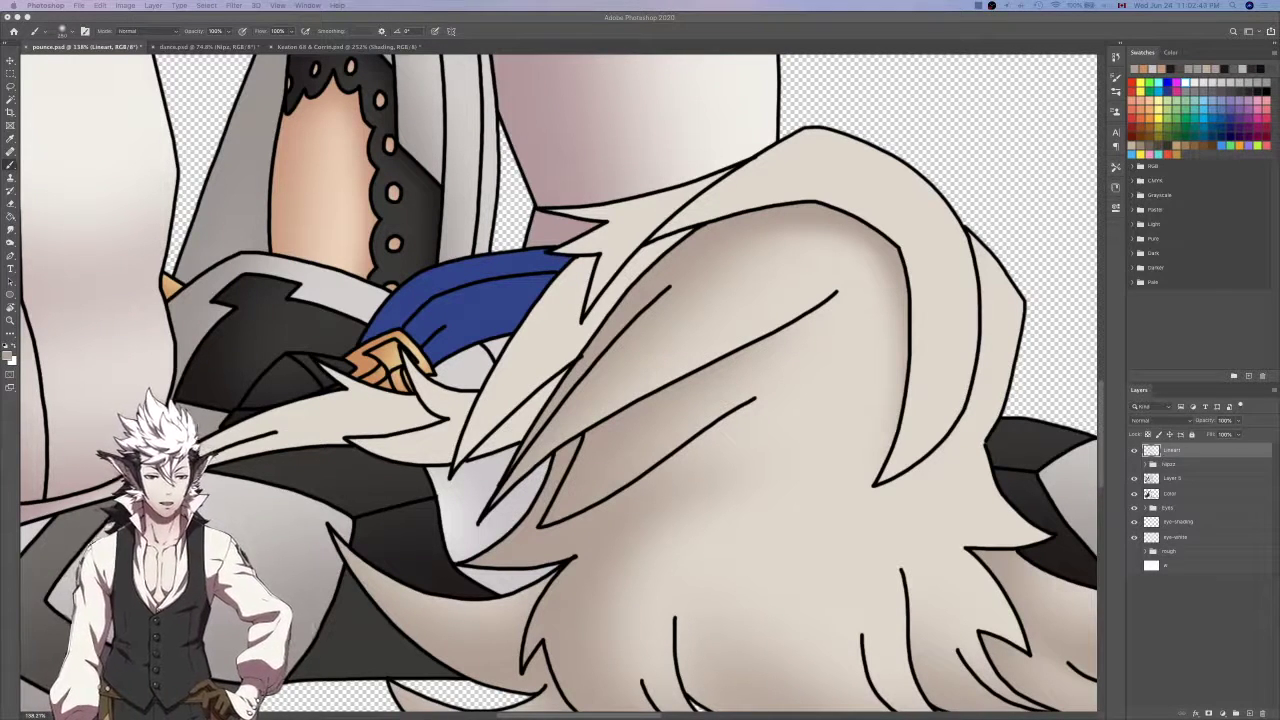
click(857, 363)
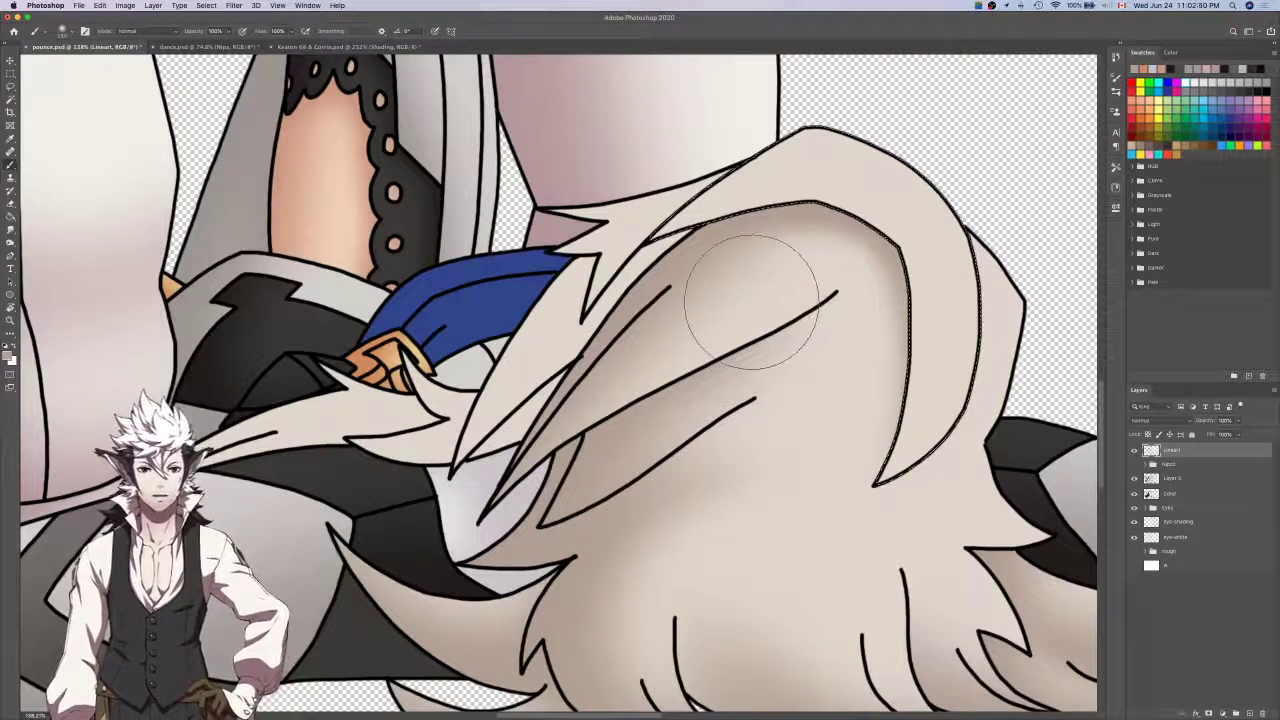
Lasso the missed lower tip and narrow upper left corner of the long crown strand into the selection.
key(l)
scroll(890, 479, up, 10)
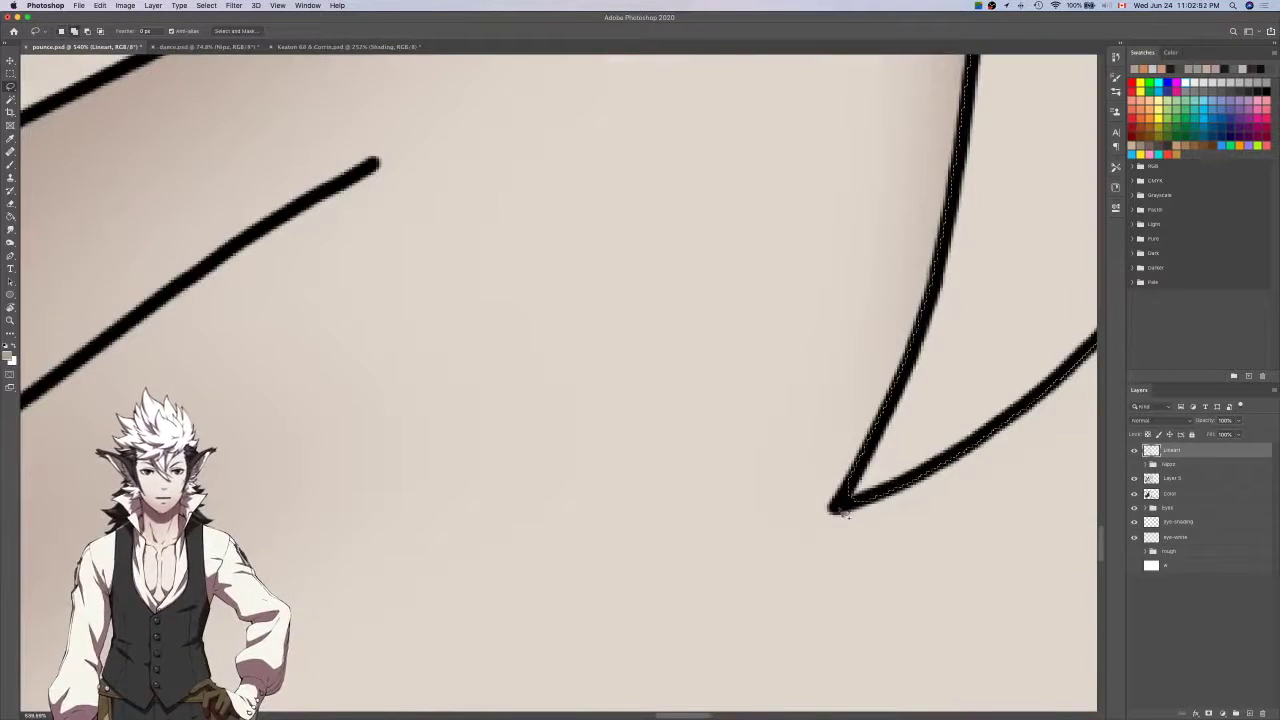
drag(868, 491, 856, 488)
scroll(850, 482, down, 6)
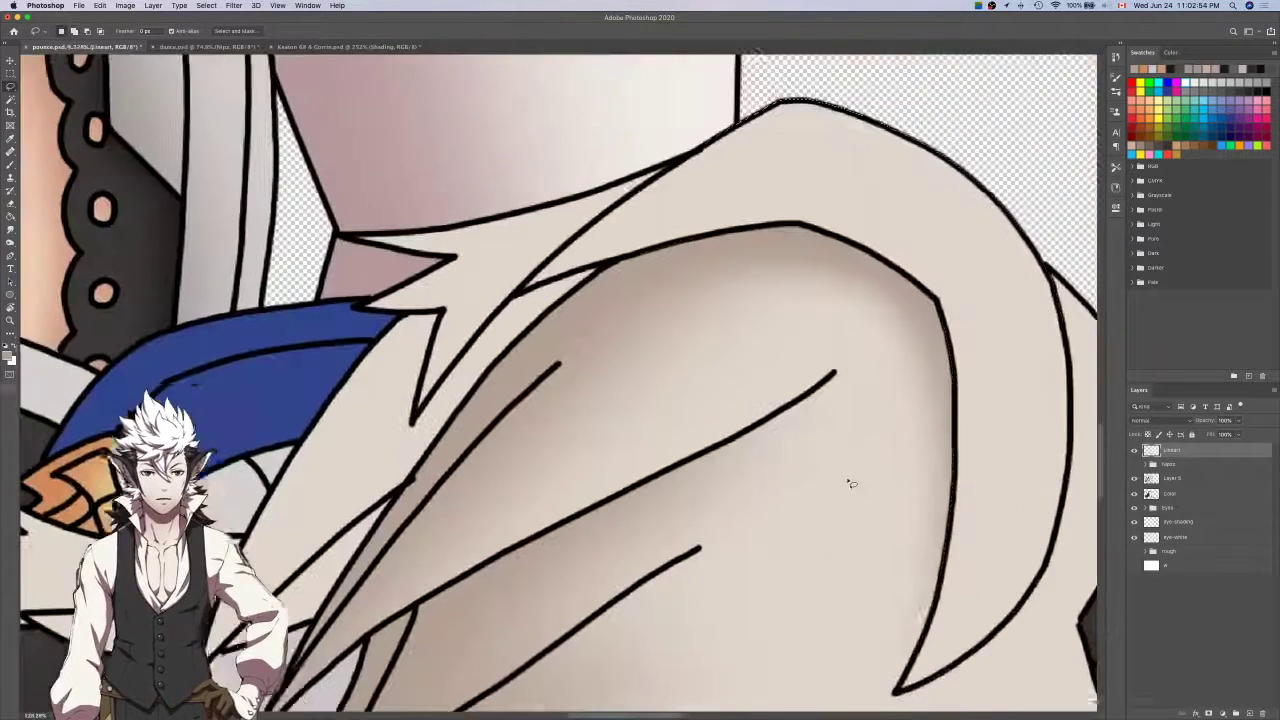
scroll(516, 310, up, 8)
scroll(518, 312, up, 2)
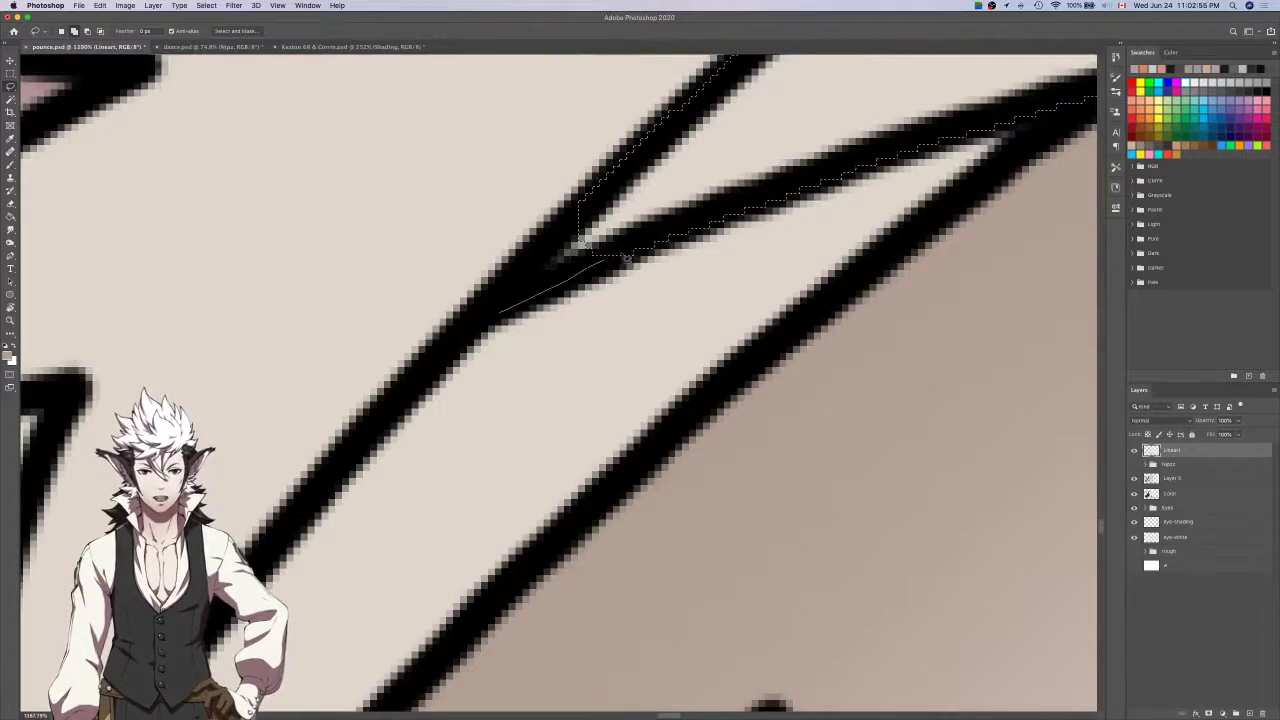
scroll(630, 202, down, 10)
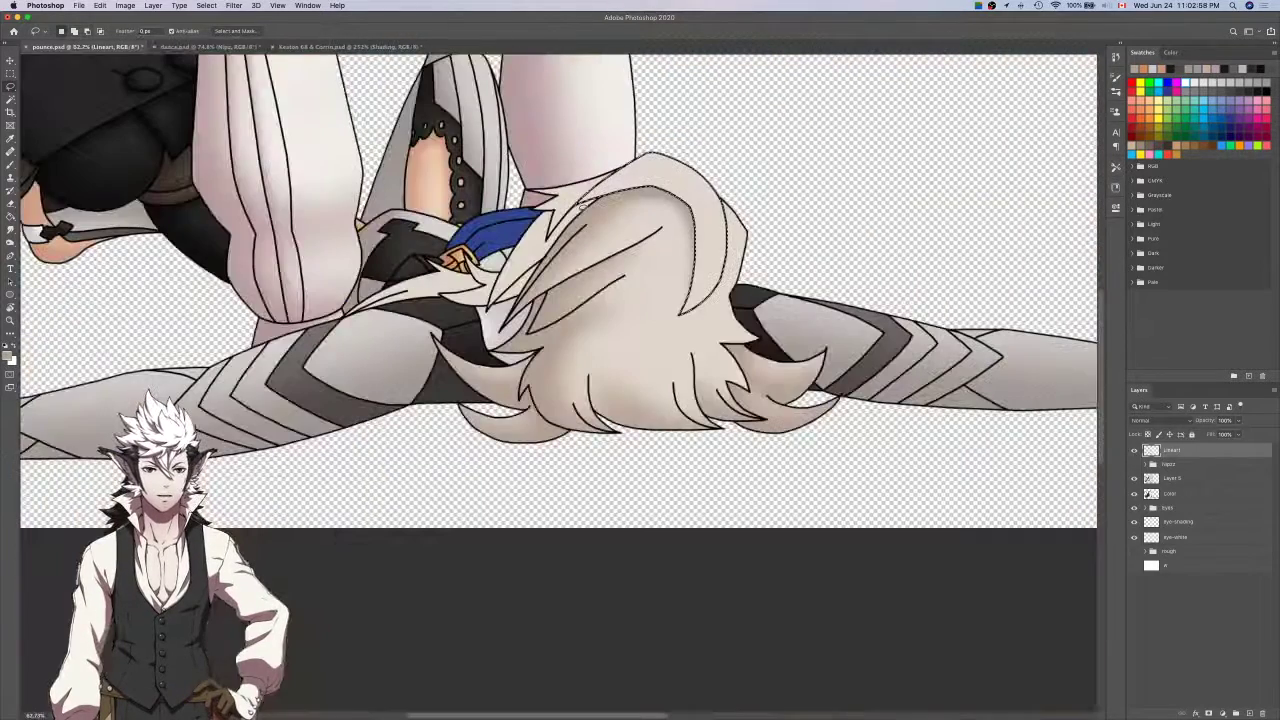
Hide the Color layer, sample the hair shading colour from the right outer lock, and make Layer 5 active.
click(1133, 493)
key(i)
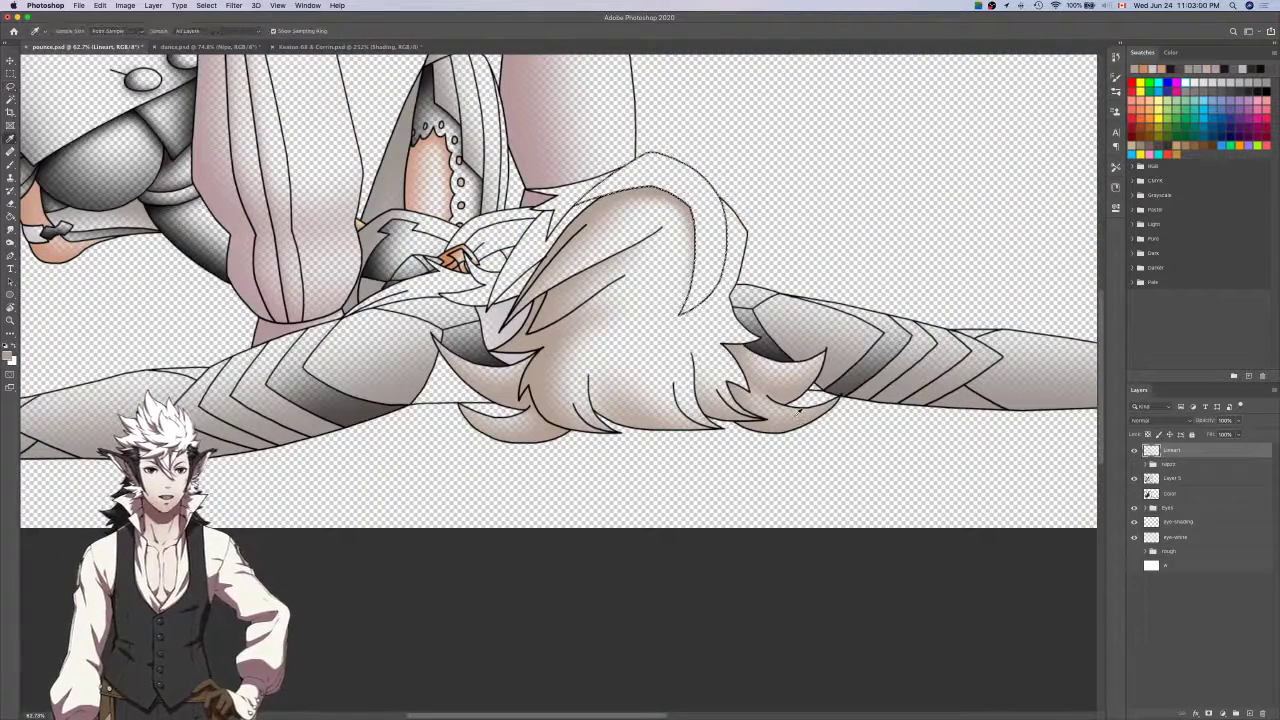
click(780, 386)
click(1175, 478)
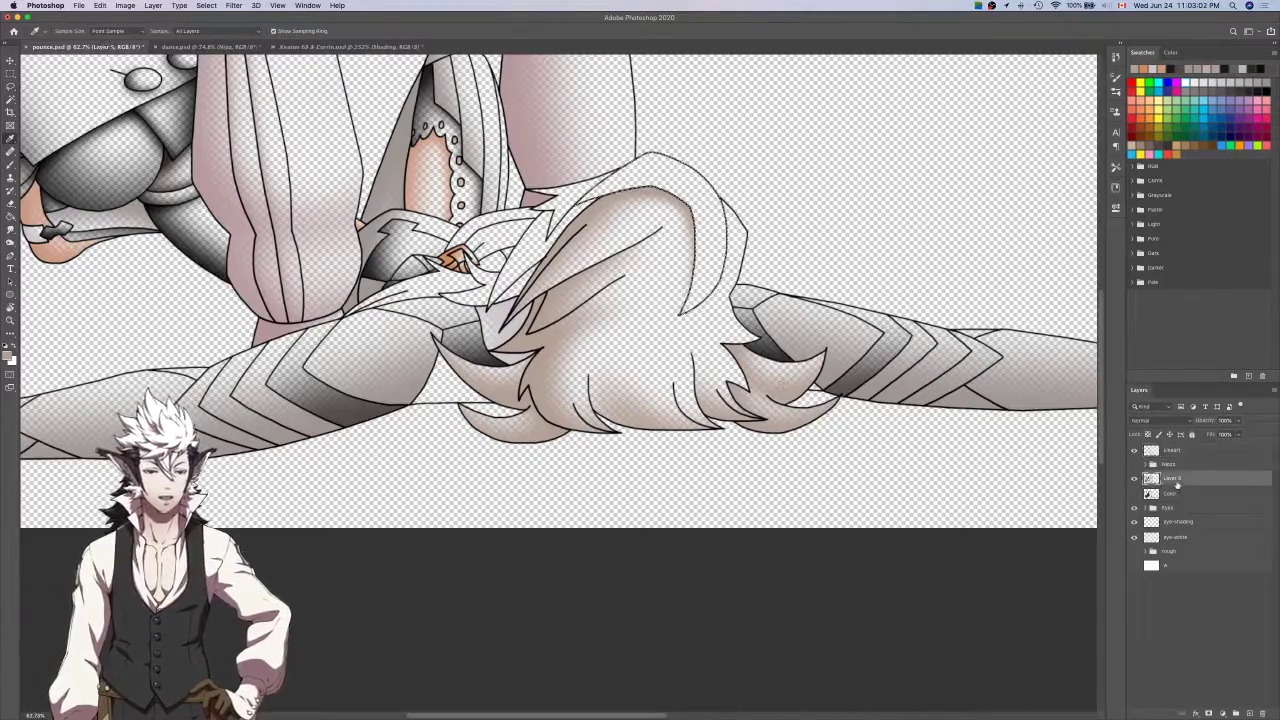
Brush soft shading along the inner edge and tapered ends of the long crown strand, with the Color layer shown again and the selection cleared.
key(b)
scroll(700, 268, up, 6)
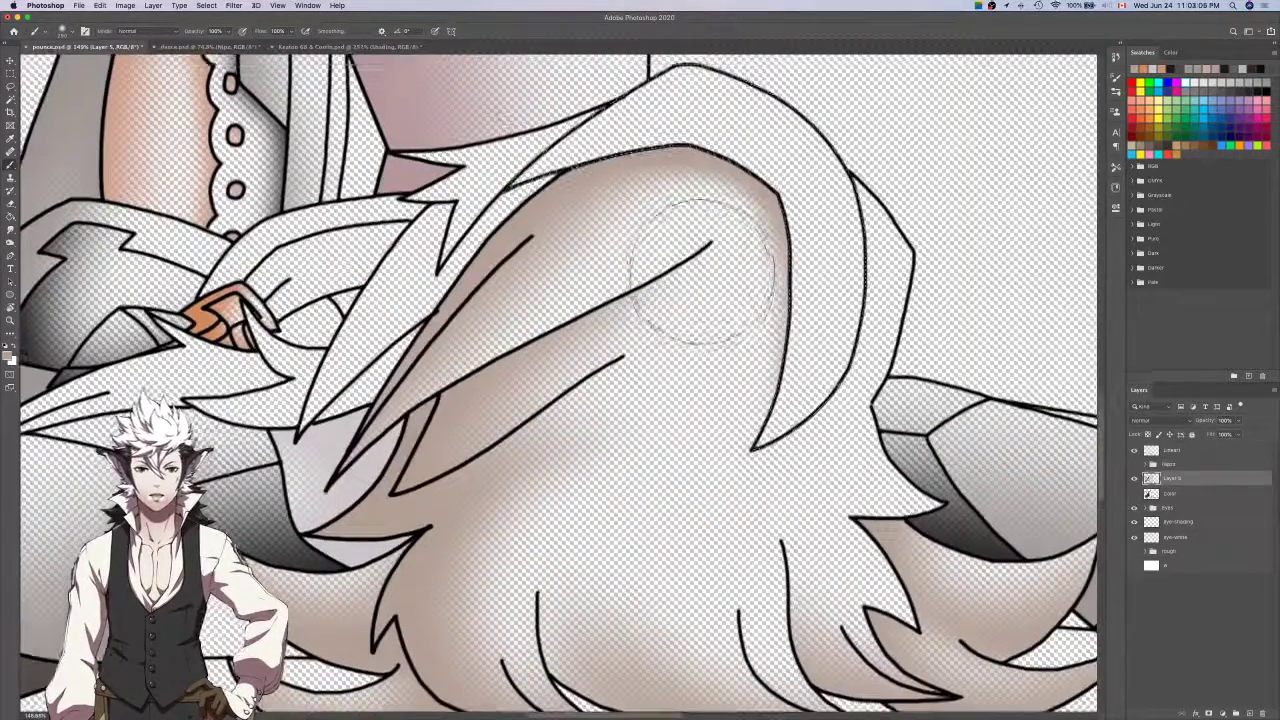
mouse_move(529, 229)
mouse_down()
mouse_move(580, 200)
mouse_move(720, 200)
mouse_move(775, 410)
mouse_up()
click(1134, 494)
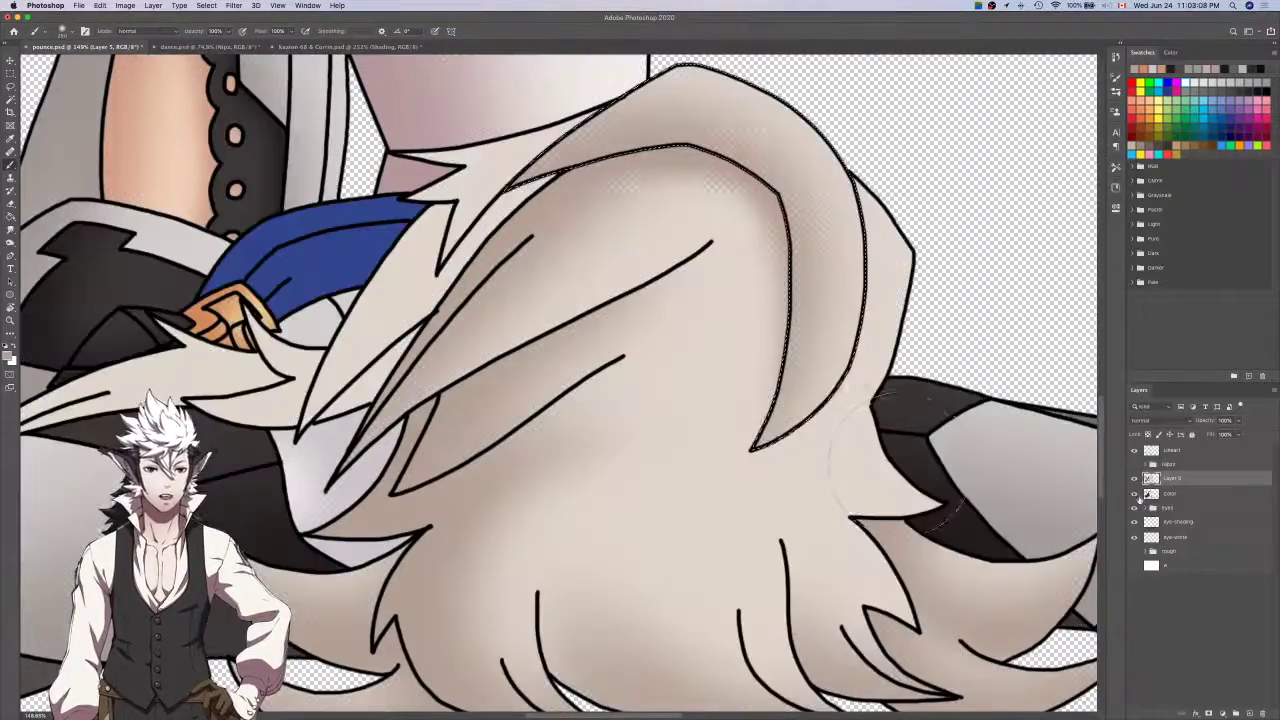
scroll(910, 465, down, 3)
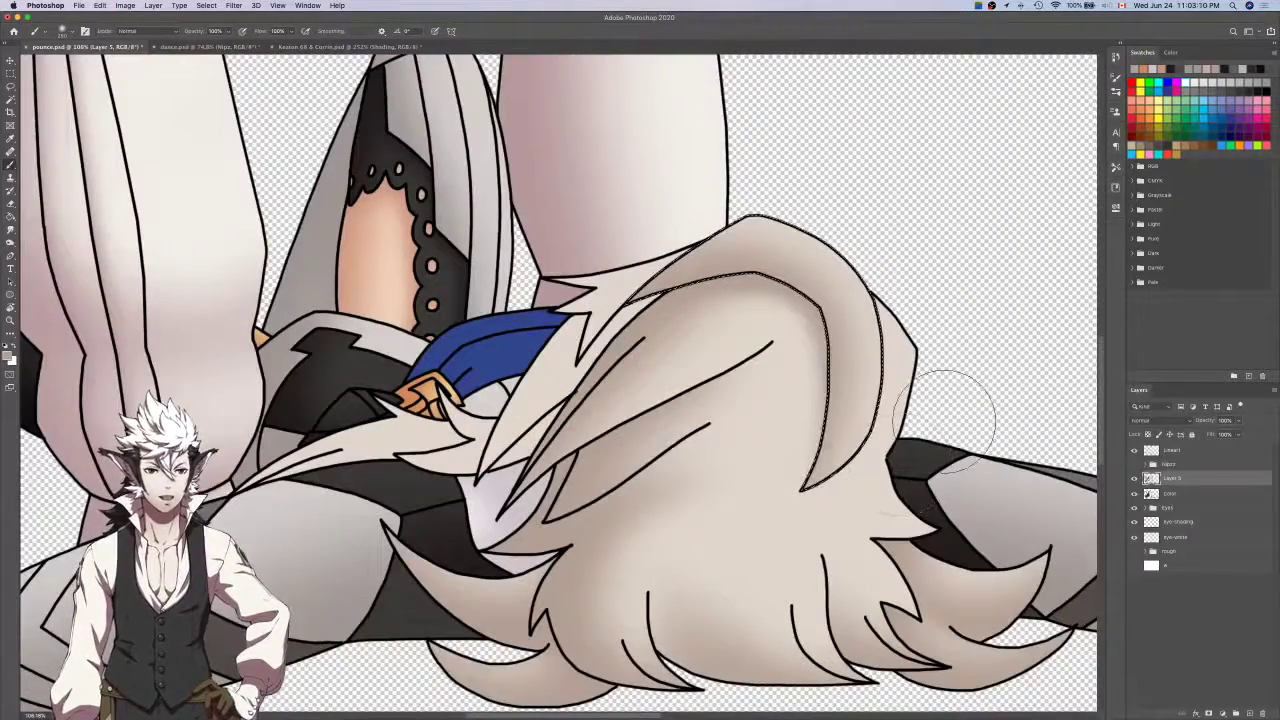
scroll(778, 530, up, 2)
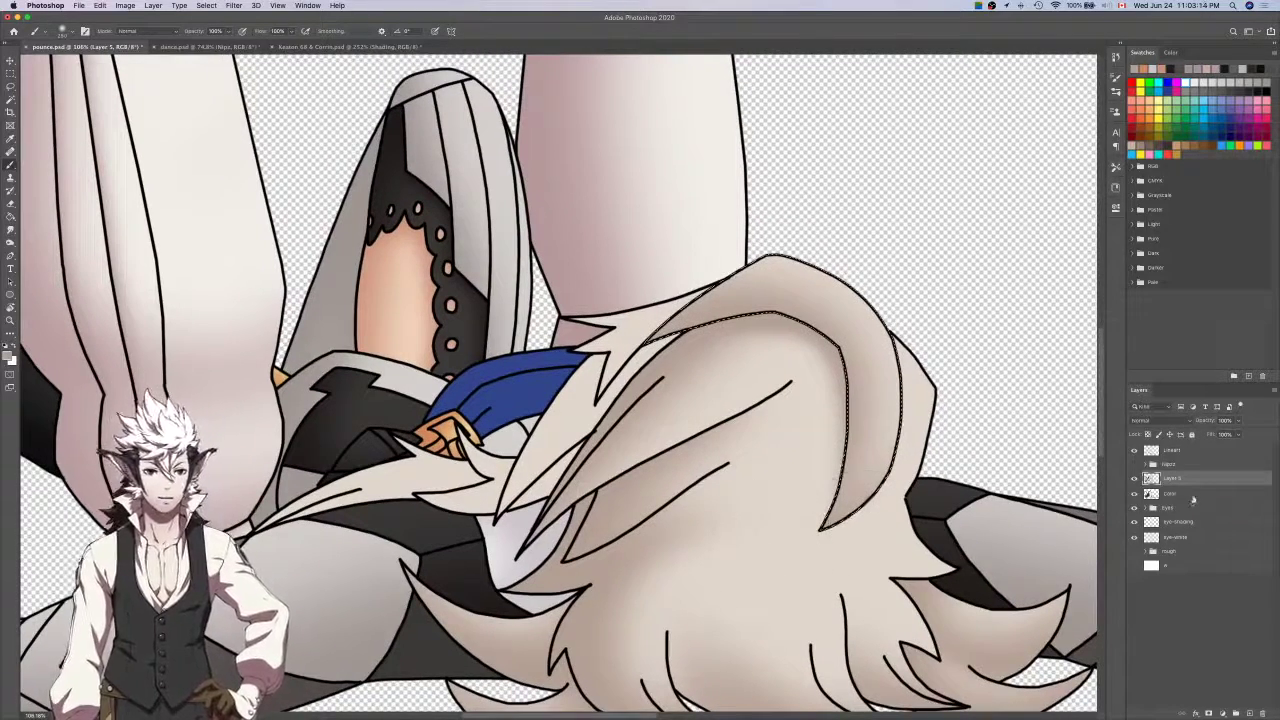
click(1192, 494)
key(super+d)
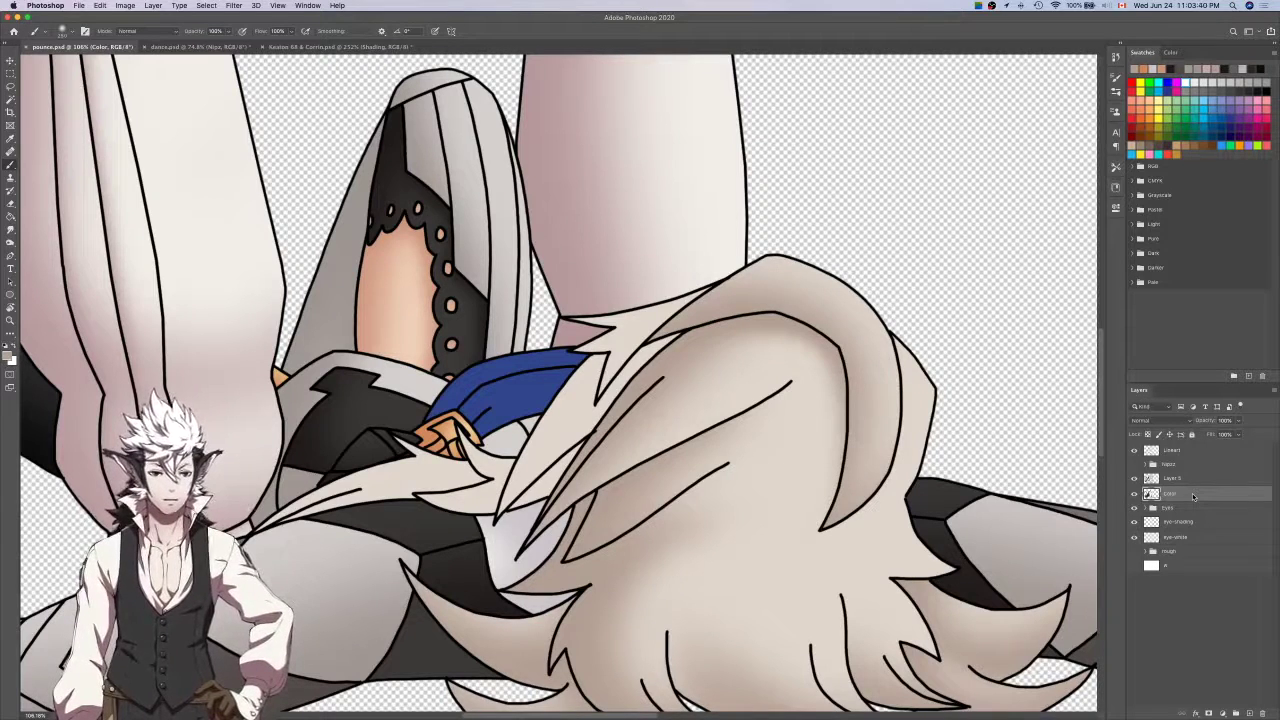
click(1134, 495)
click(1134, 495)
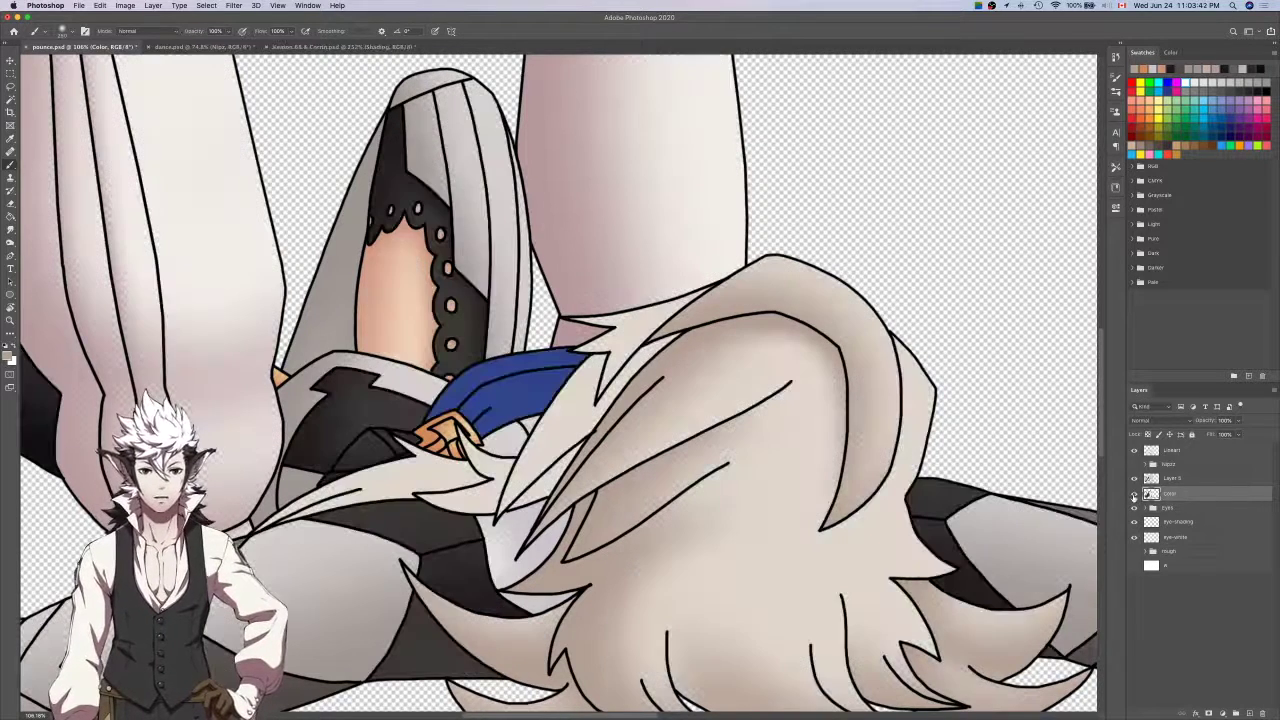
From the Lineart layer, select the jagged strand beside the crown strand with the Magic Wand and expand the selection.
click(1192, 452)
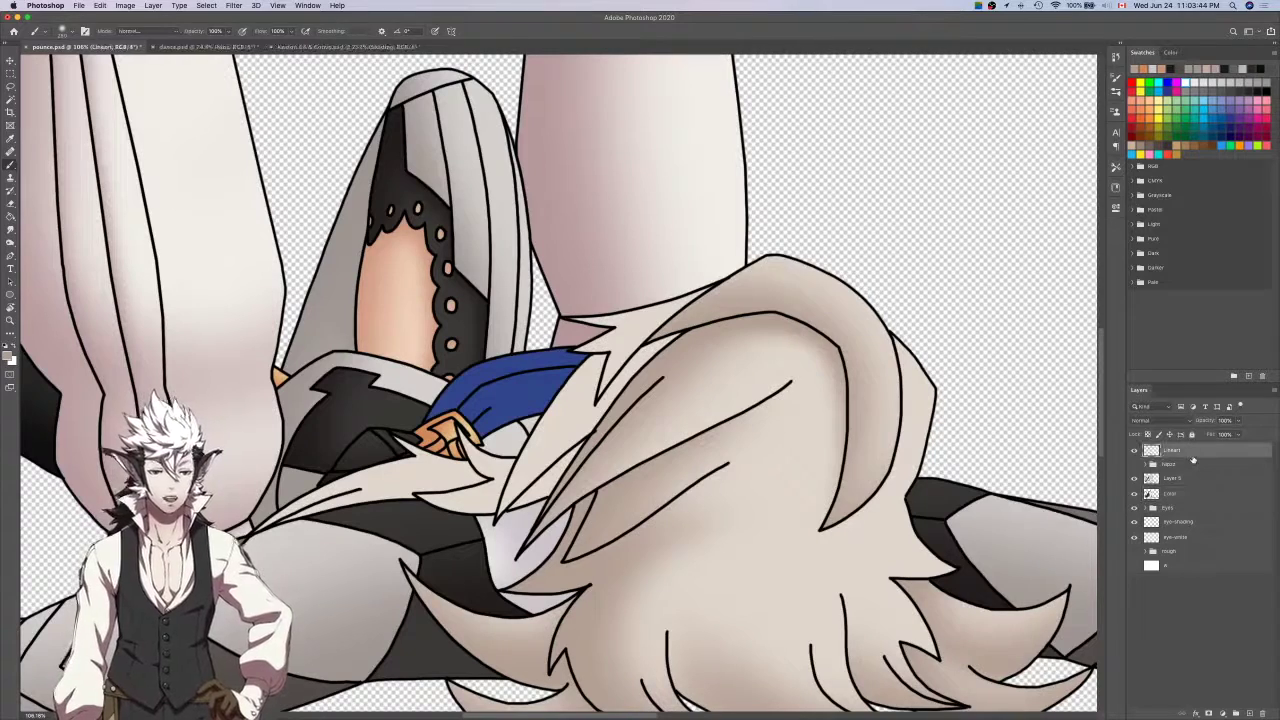
key(w)
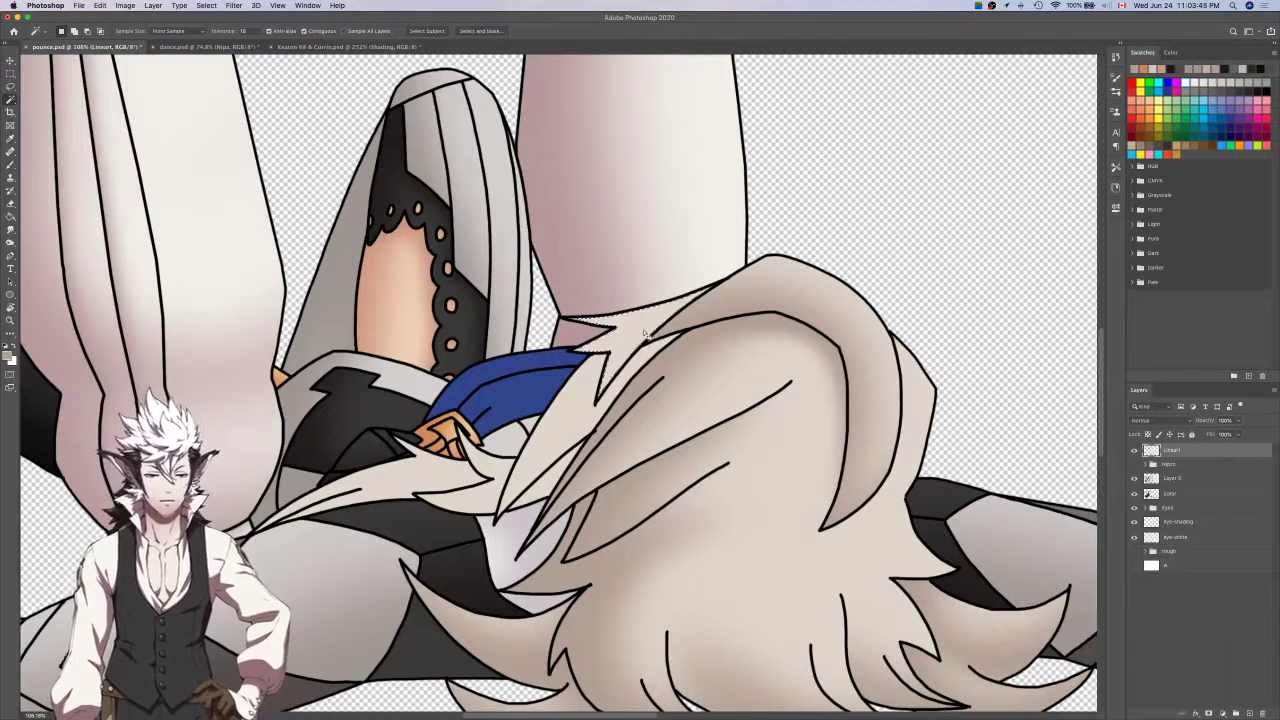
key(l)
scroll(645, 334, up, 4)
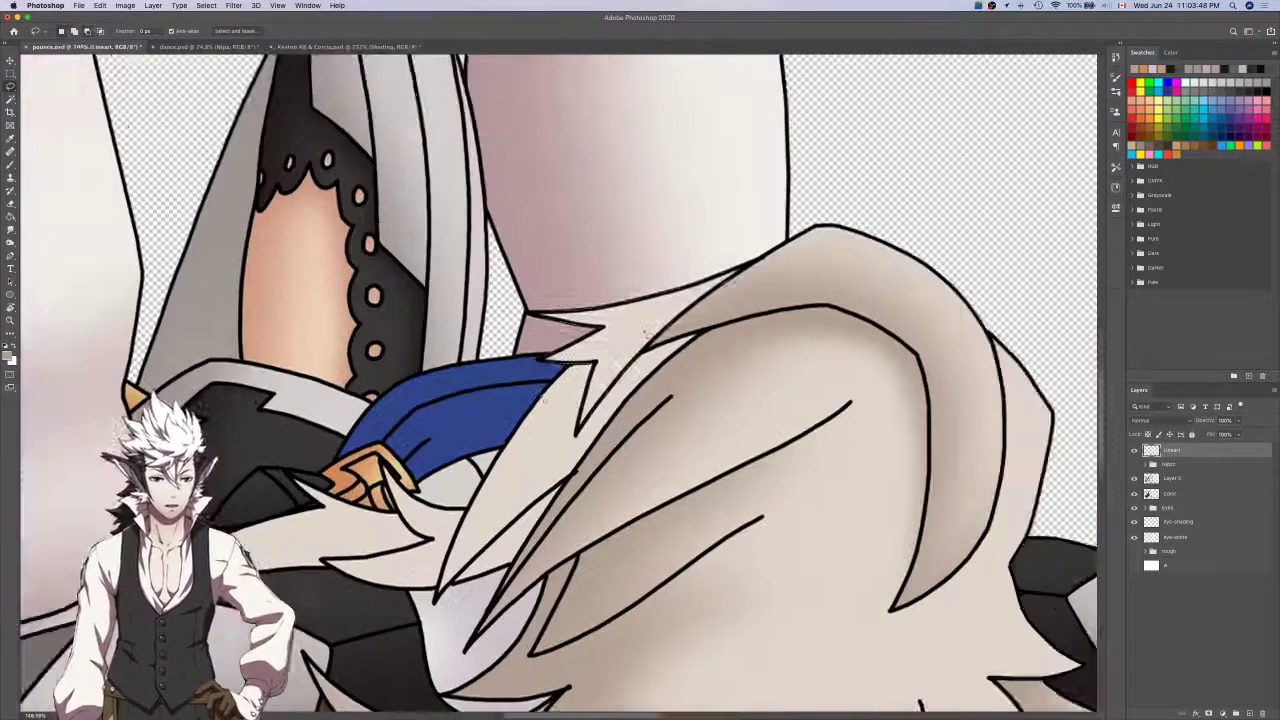
scroll(646, 334, left, 3)
scroll(646, 334, down, 2)
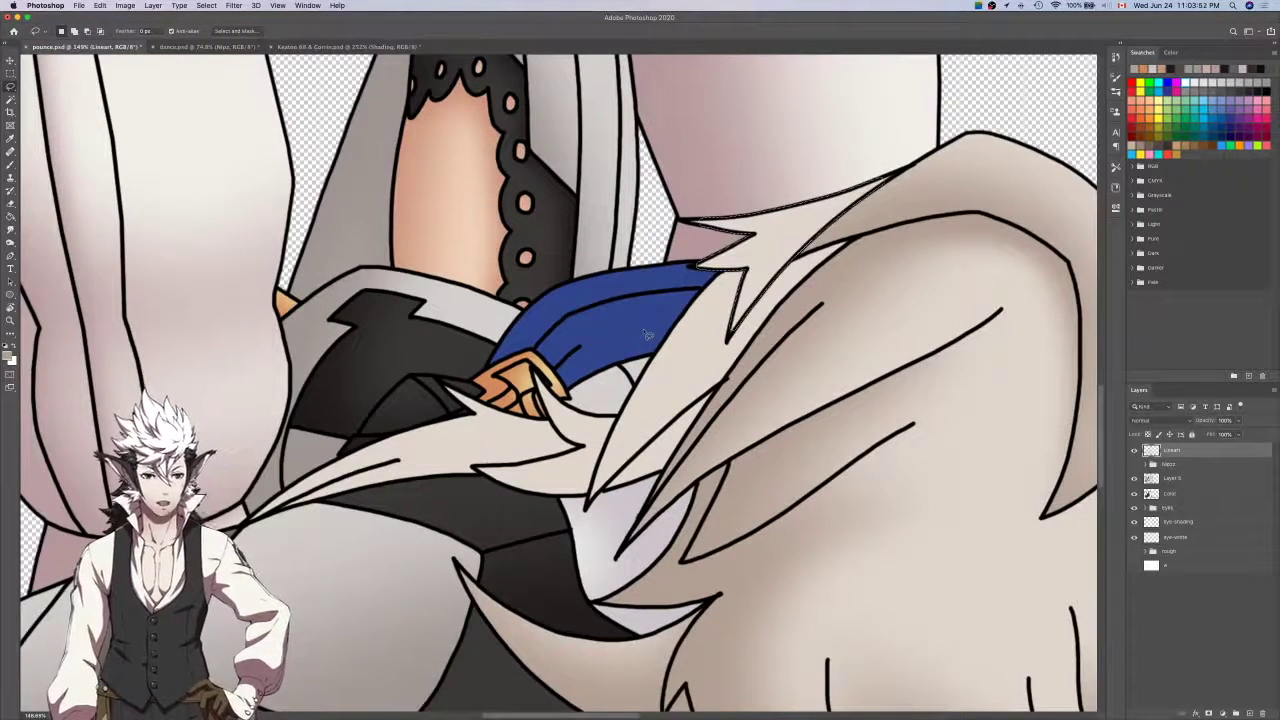
Lasso the missed lower point and two left-hand tips of the jagged strand into the selection.
scroll(740, 348, up, 3)
scroll(740, 348, up, 4)
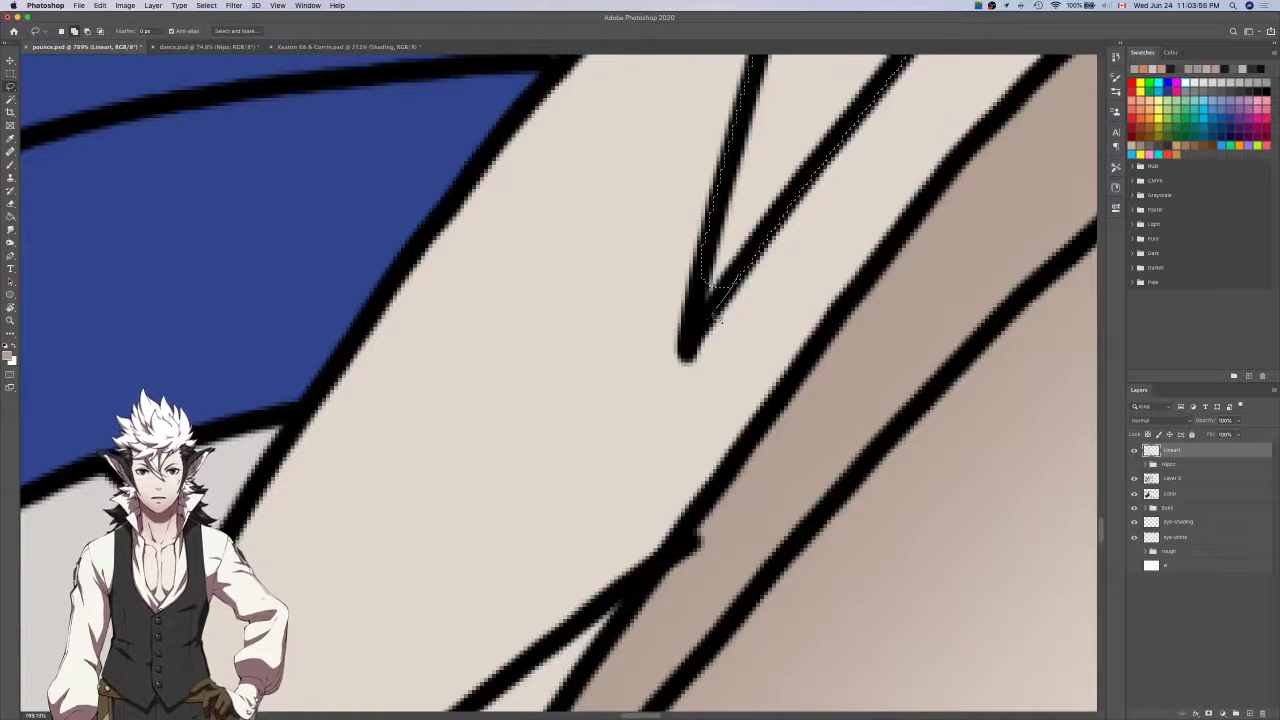
scroll(714, 229, up, 5)
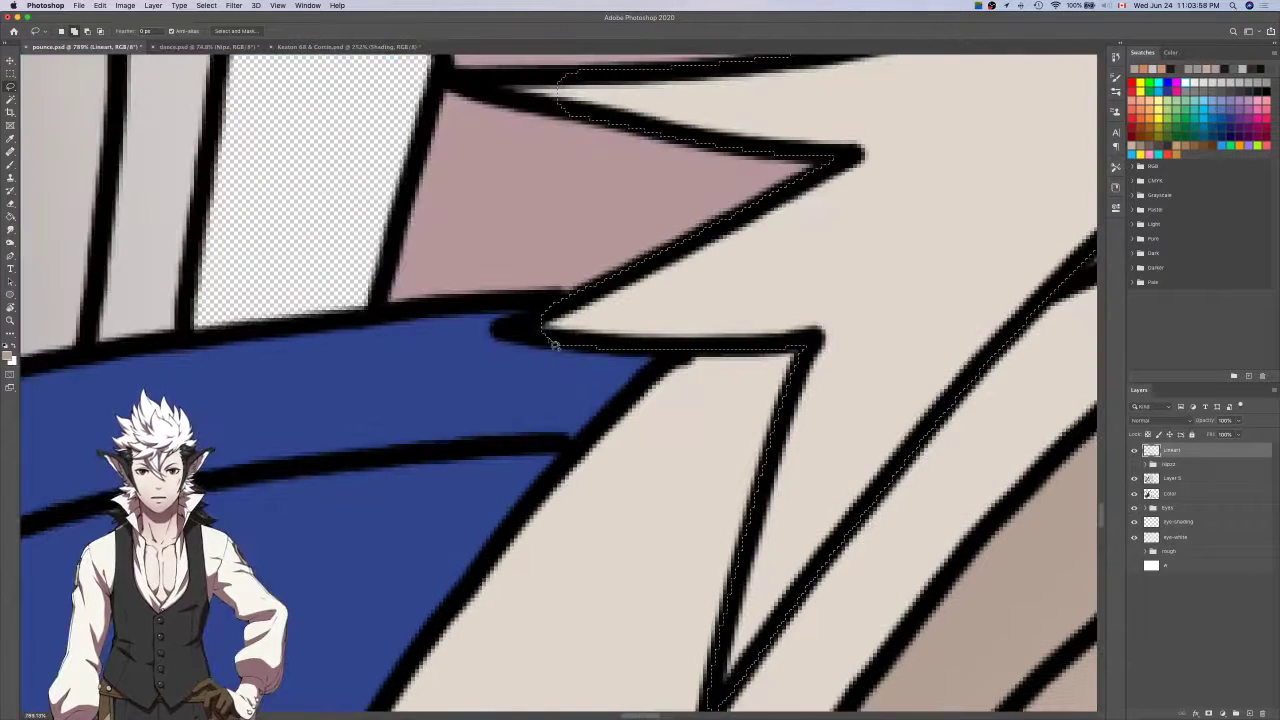
mouse_move(555, 345)
mouse_down()
mouse_move(507, 335)
mouse_move(580, 302)
mouse_up()
scroll(580, 303, up, 2)
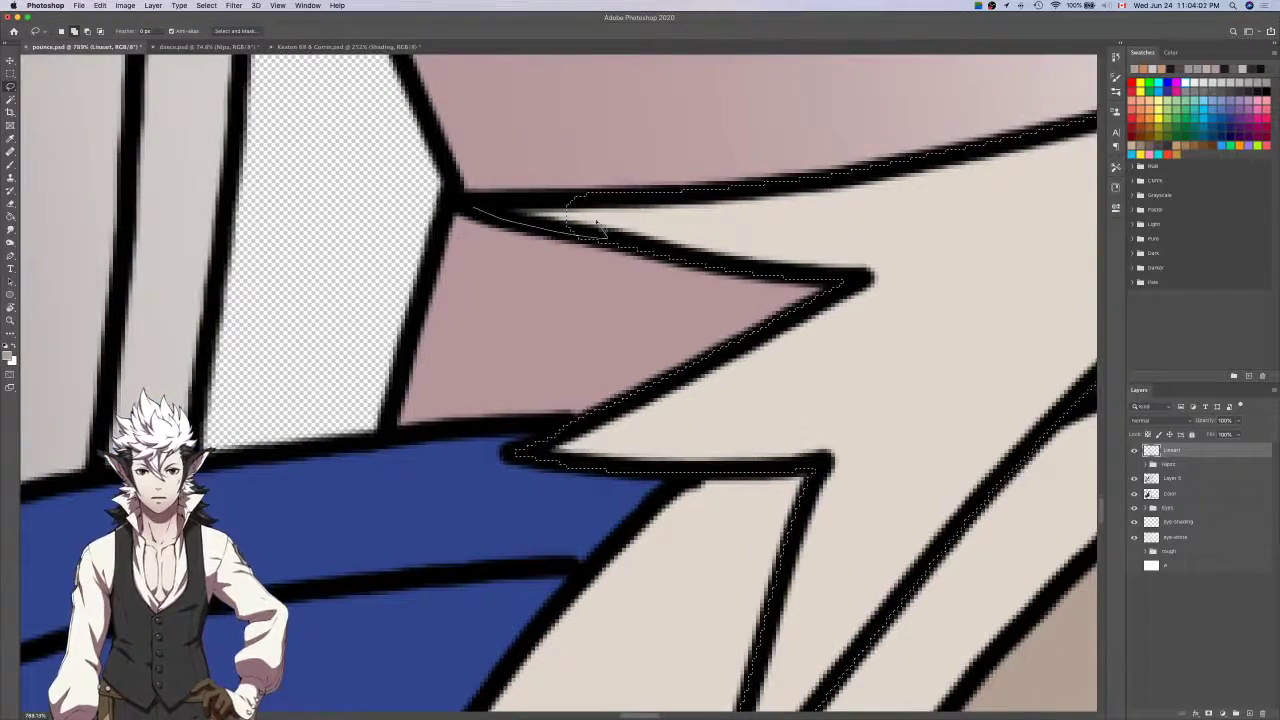
drag(589, 194, 585, 192)
Lasso the narrow upper right corner of the jagged strand into the selection.
scroll(606, 231, down, 8)
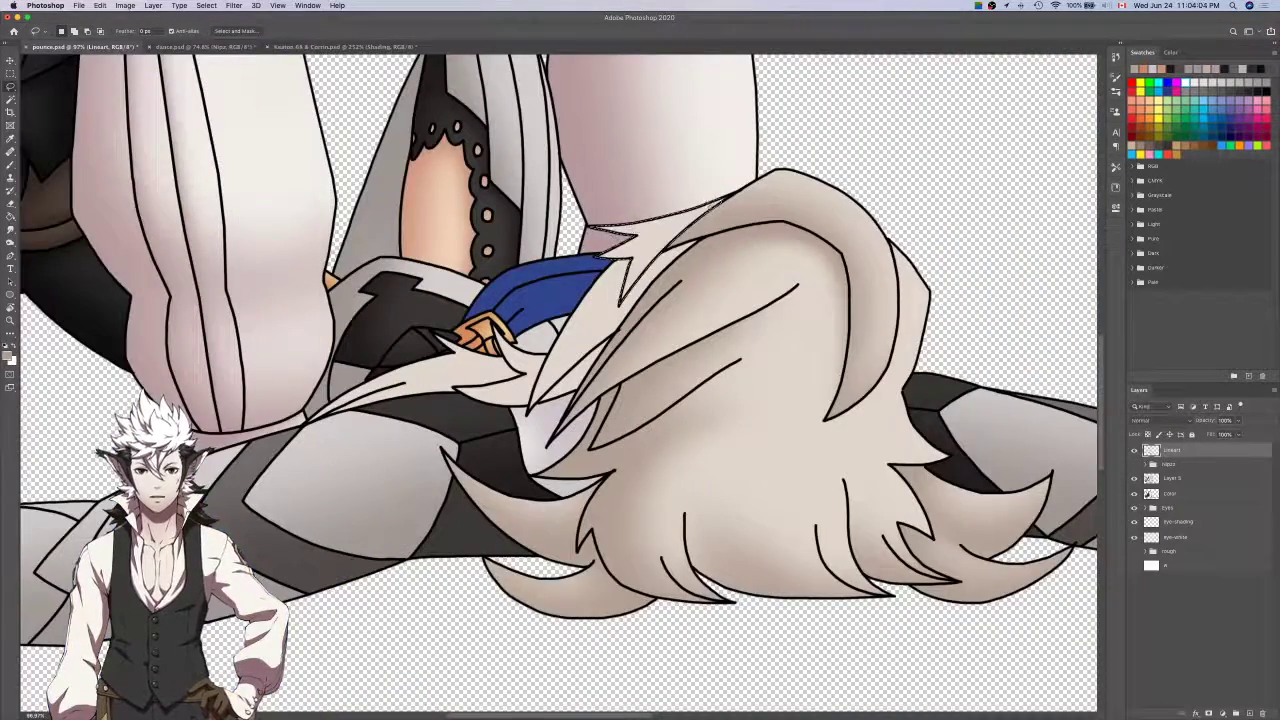
scroll(718, 201, up, 5)
scroll(737, 202, up, 3)
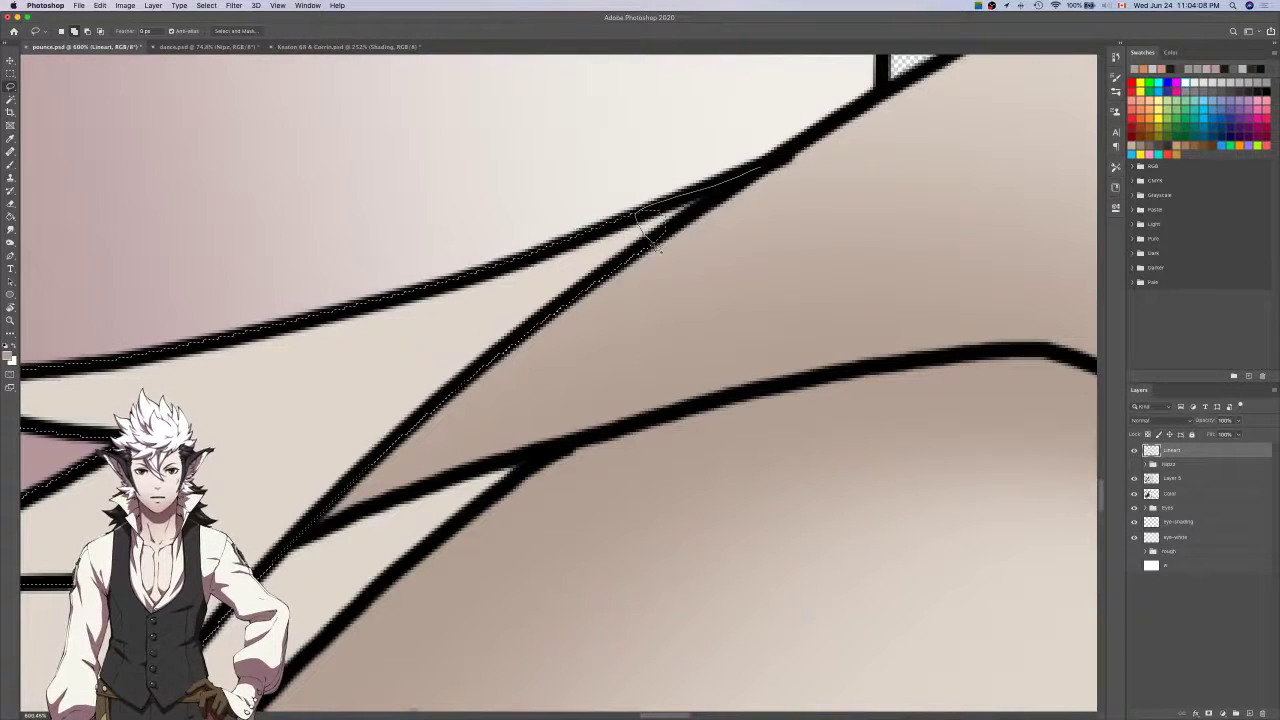
drag(661, 250, 656, 242)
On Layer 5, shade the jagged strand's upper corner and pointed tips with a smaller brush, undoing unwanted strokes, and deselect it.
scroll(655, 239, down, 3)
click(1190, 479)
scroll(829, 443, left, 2)
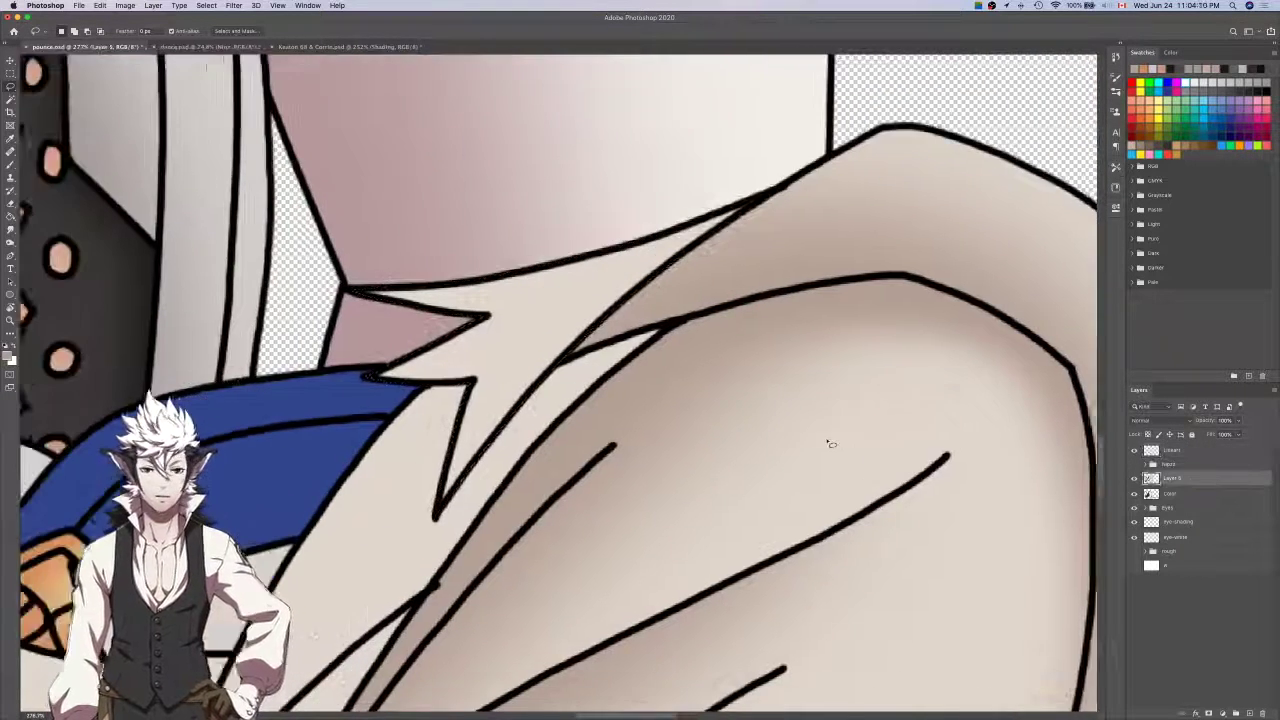
scroll(830, 443, down, 3)
key(b)
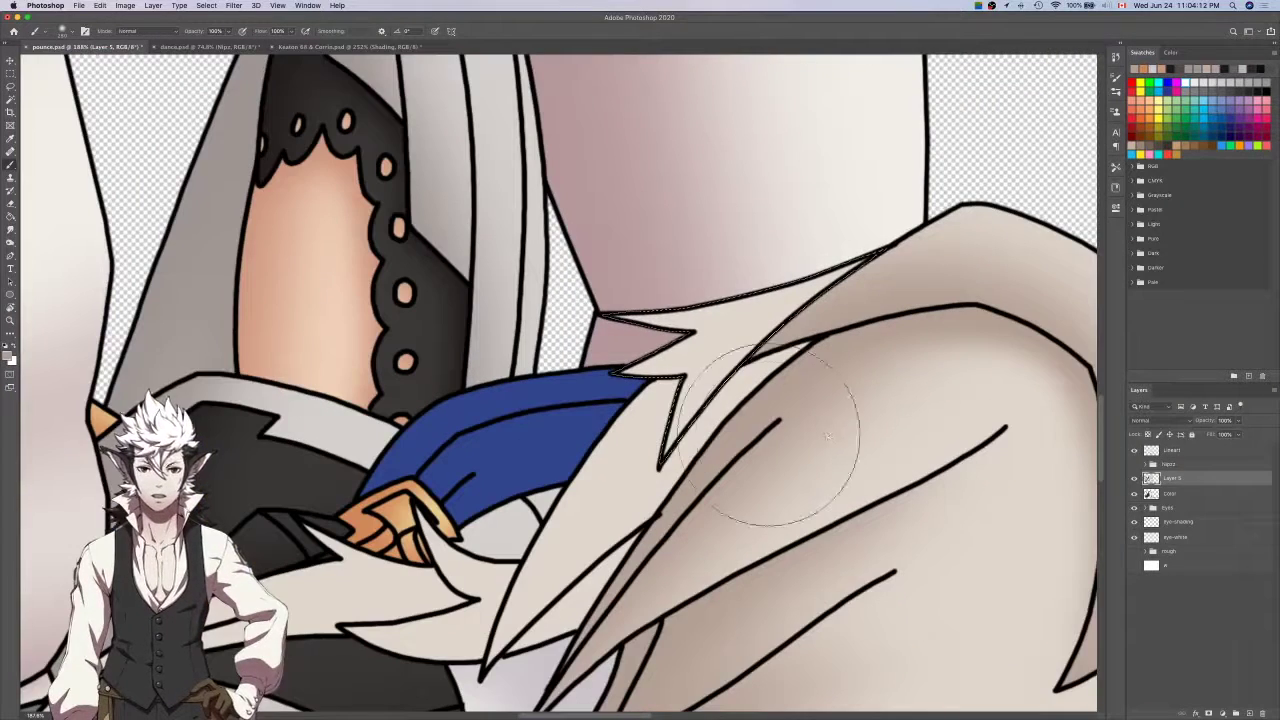
key(bracketleft)
key(bracketleft)
key(bracketleft)
key(bracketleft)
key(bracketleft)
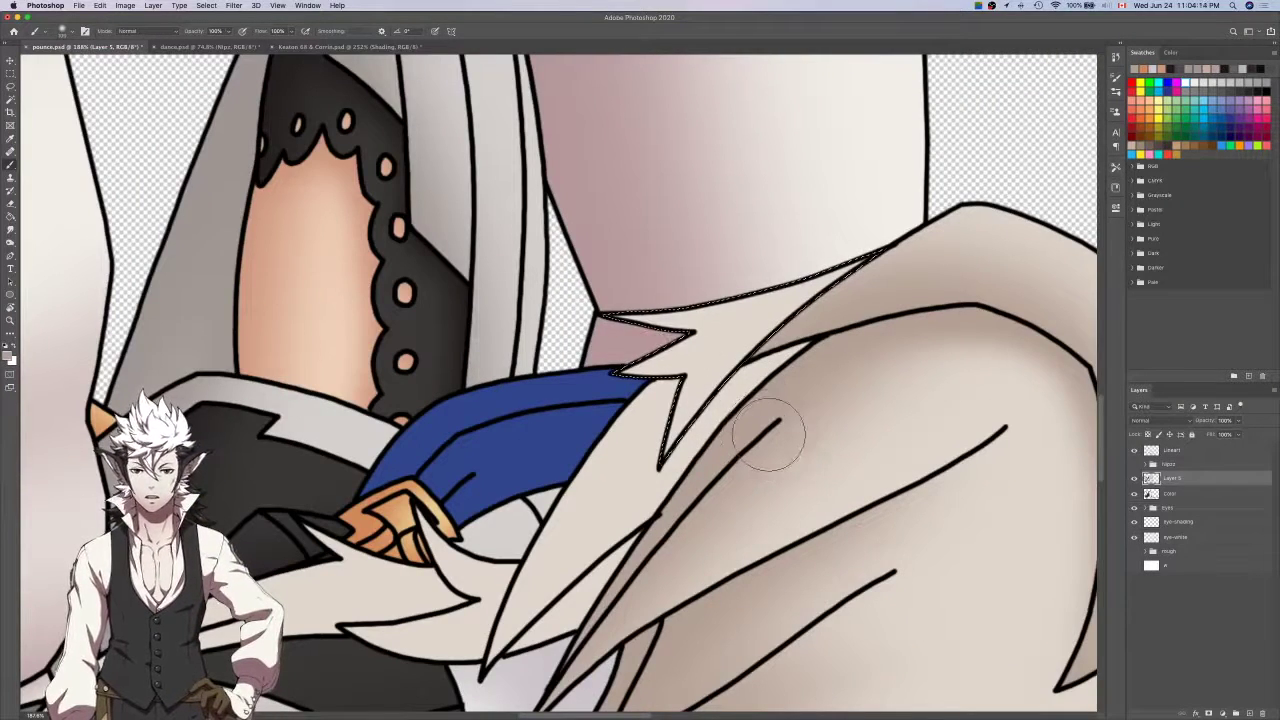
scroll(768, 433, right, 5)
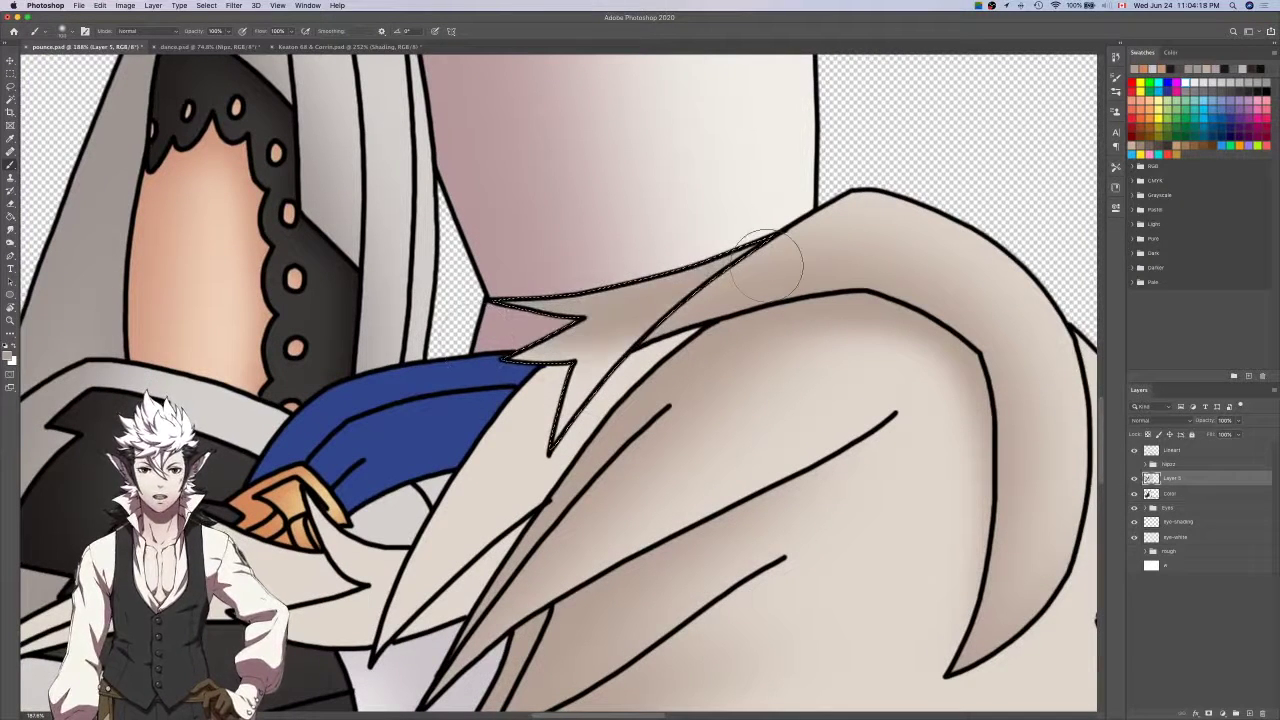
key(super+z)
drag(804, 262, 535, 460)
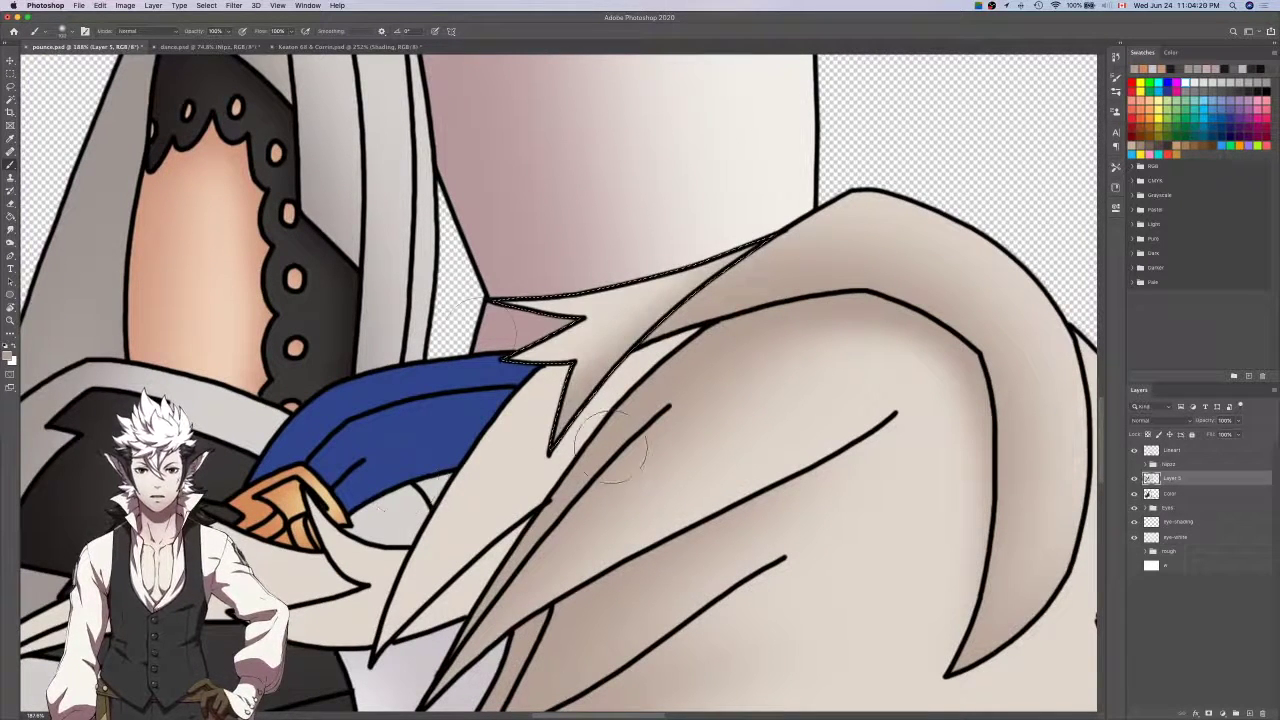
mouse_move(482, 330)
mouse_down()
mouse_move(542, 335)
mouse_move(727, 295)
mouse_up()
key(super+z)
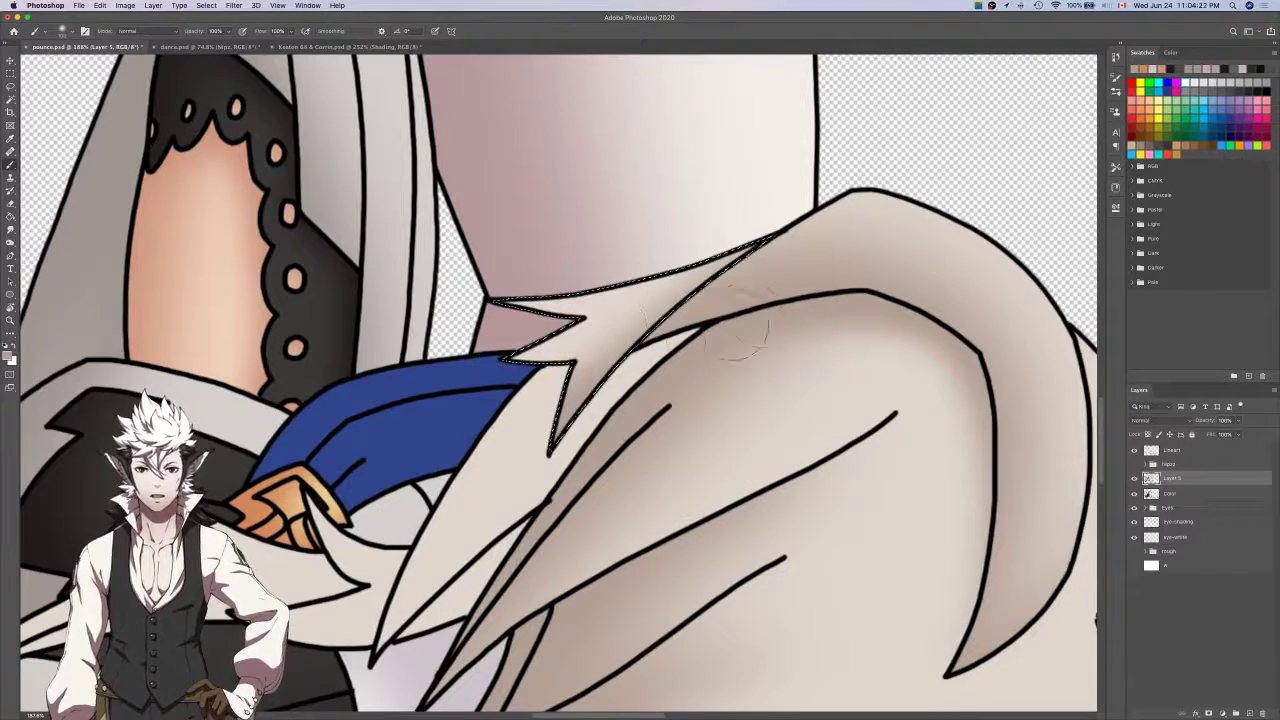
key(super+d)
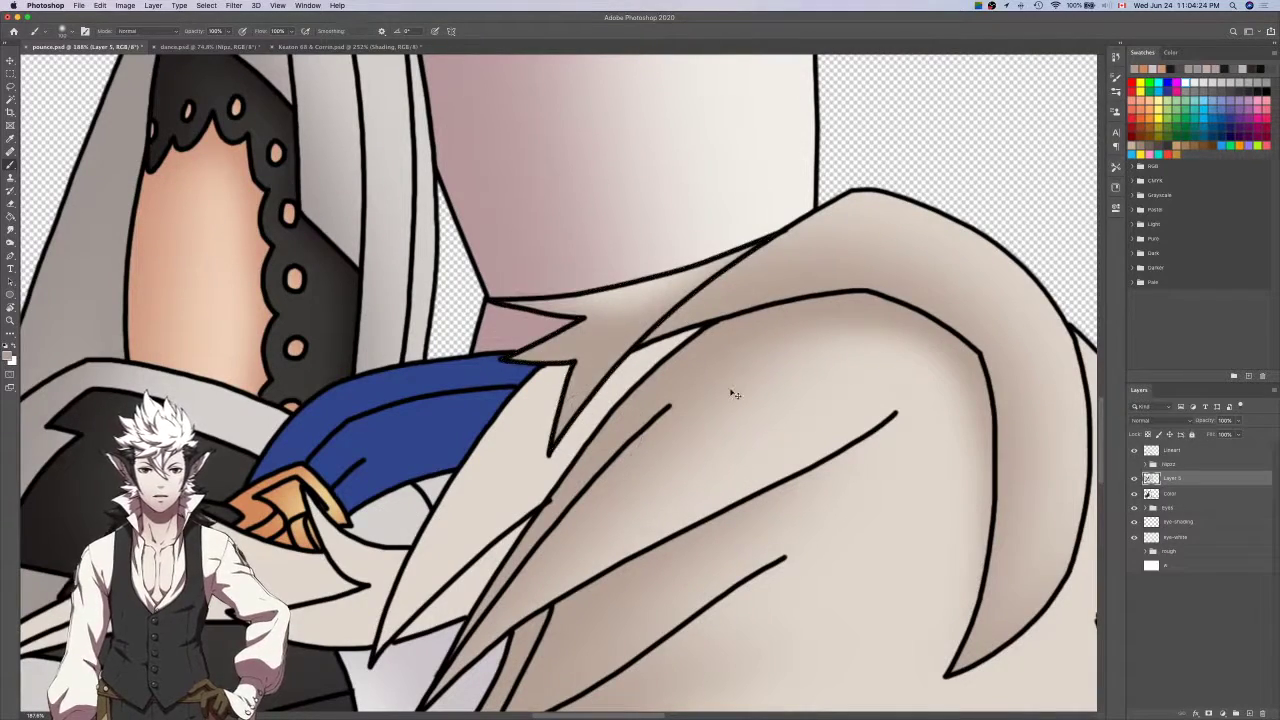
From the Lineart layer, select the long pointed strand below the jagged one with the Magic Wand and expand the selection.
scroll(733, 394, down, 8)
click(1189, 495)
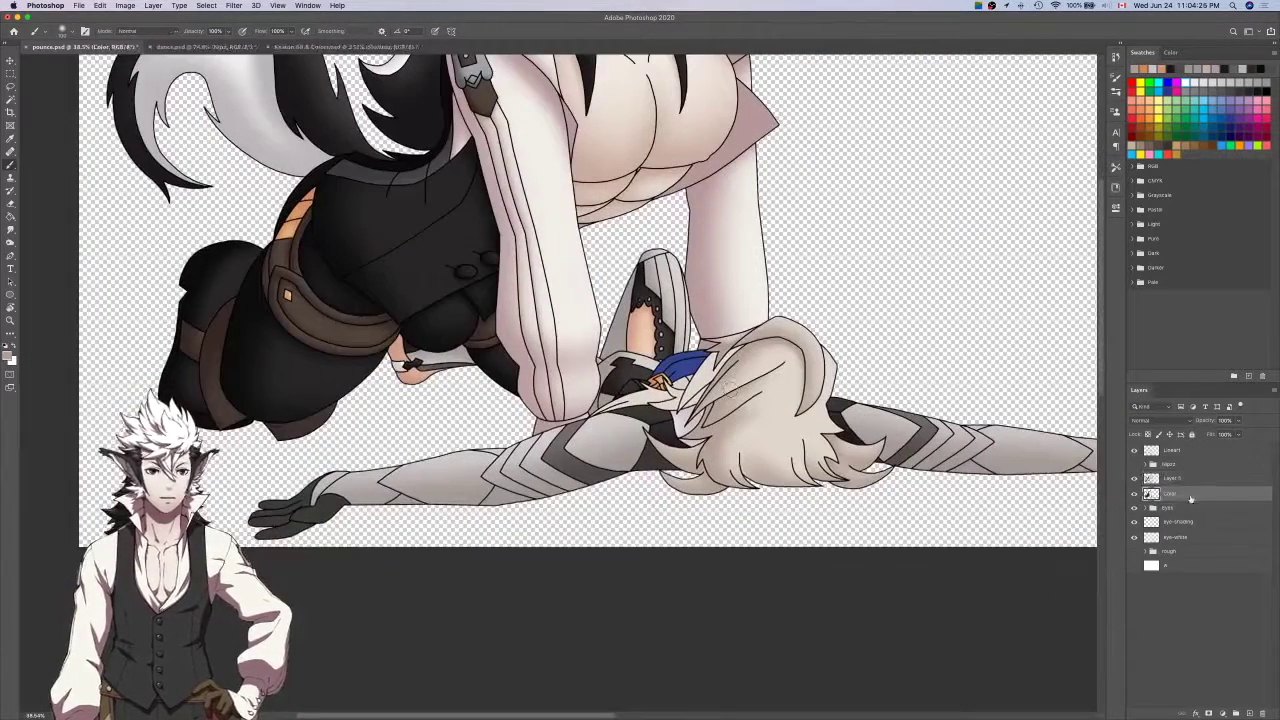
click(1180, 451)
key(w)
scroll(702, 381, up, 4)
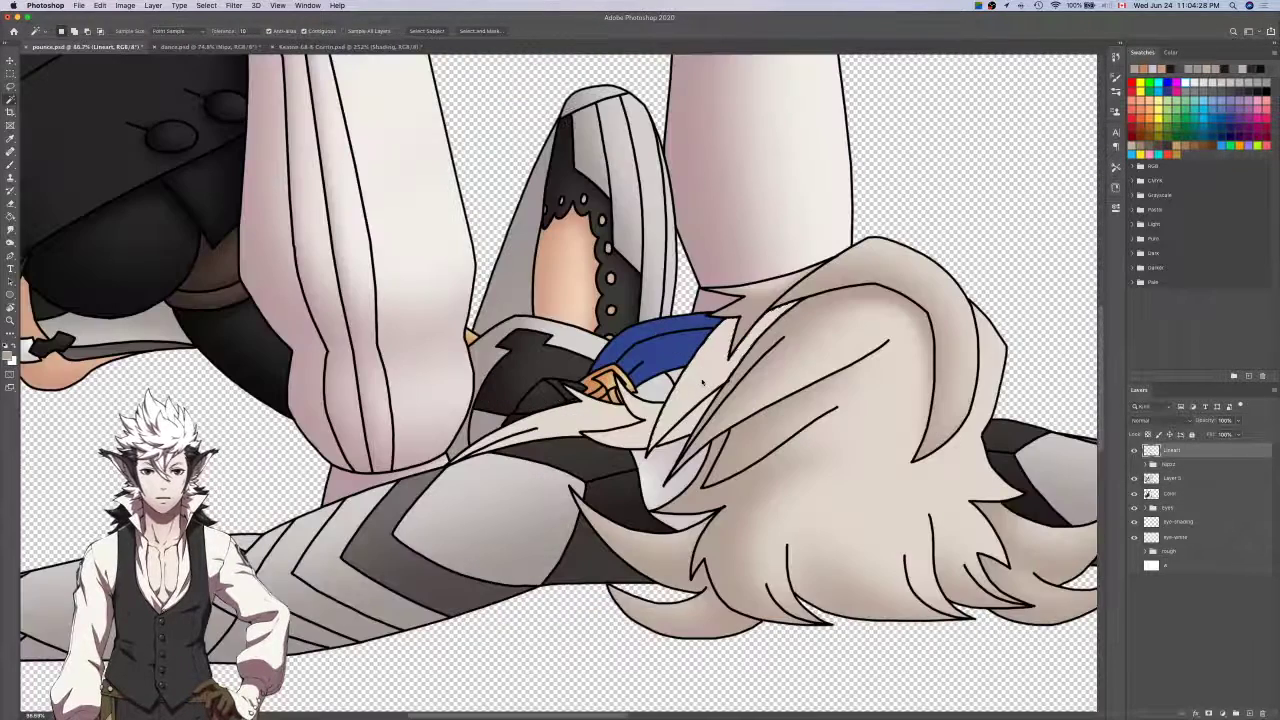
click(702, 381)
key(b)
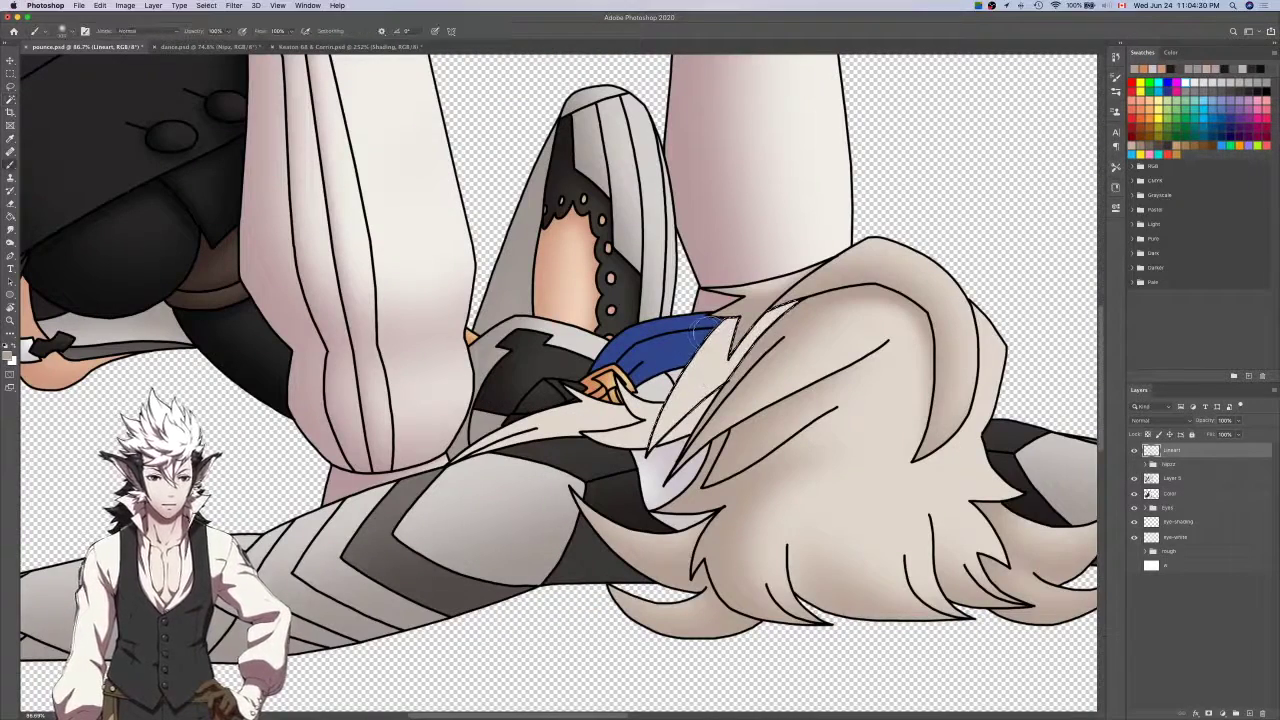
mouse_move(698, 335)
mouse_down()
mouse_move(722, 332)
mouse_move(690, 350)
mouse_up()
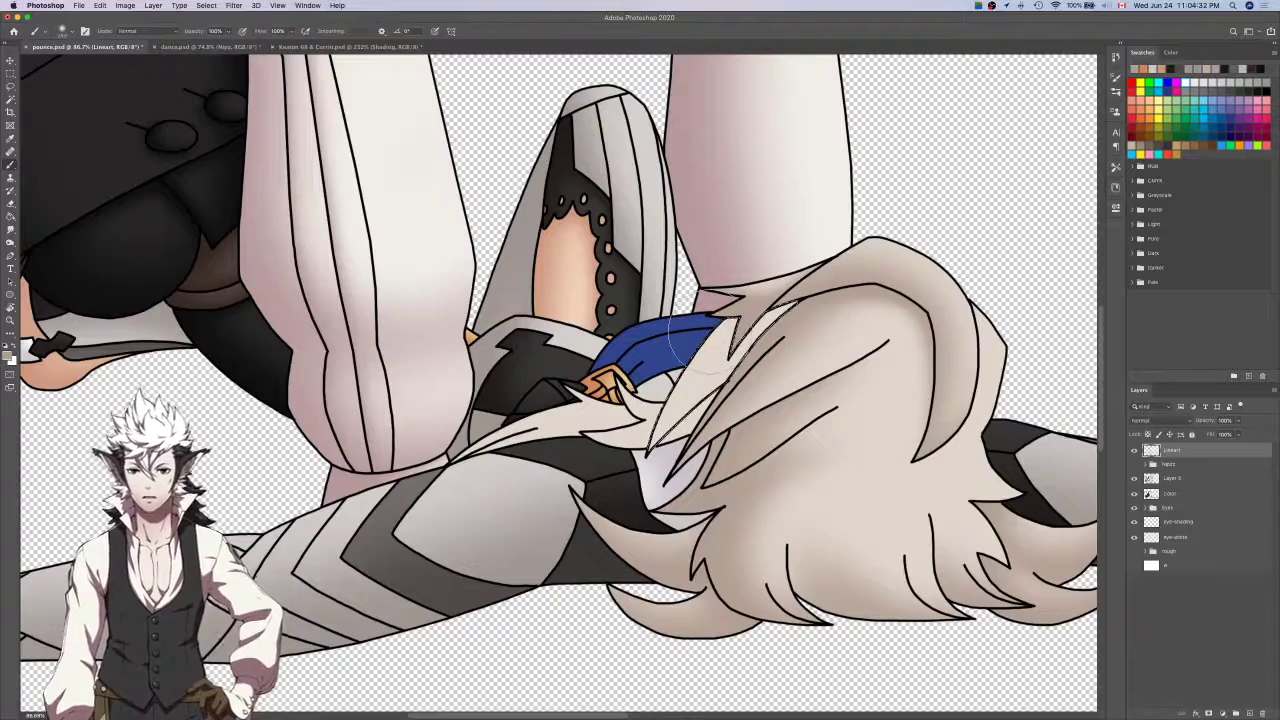
Lasso the missed narrow upper corner and sharp lower tip of the long pointed strand into the selection.
key(l)
scroll(826, 296, up, 6)
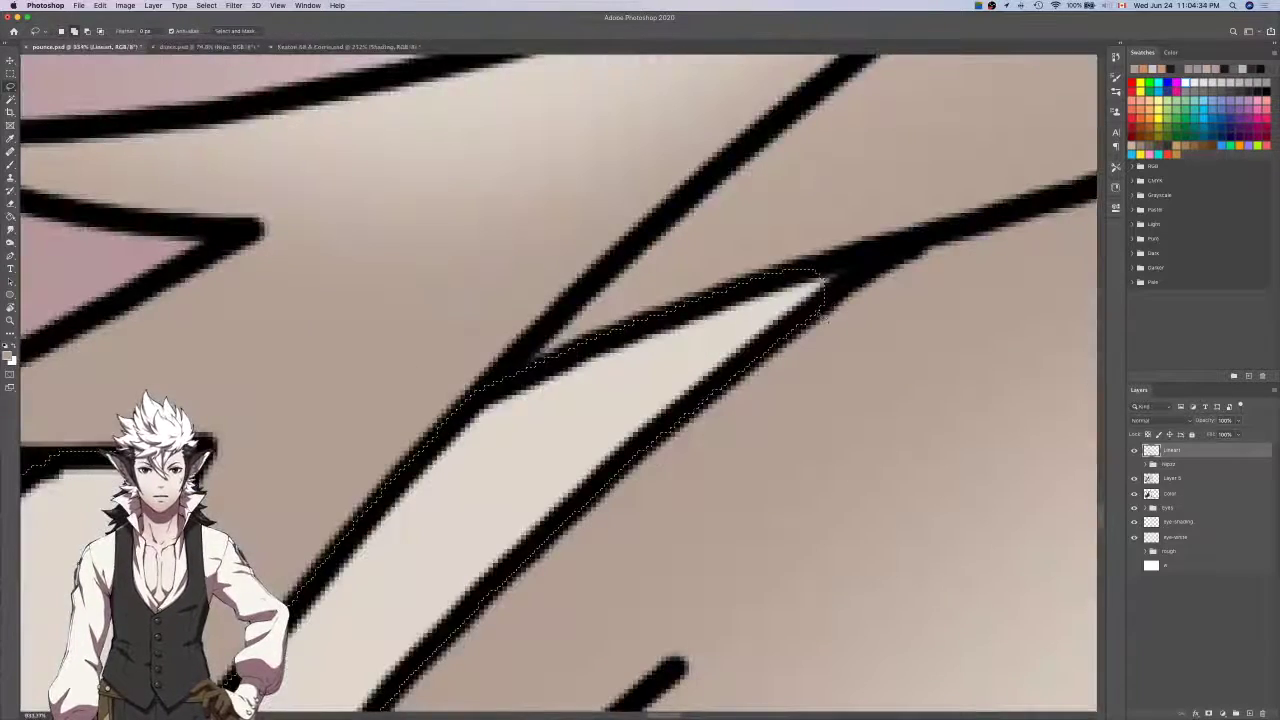
mouse_move(826, 318)
mouse_down()
mouse_move(892, 261)
mouse_move(818, 275)
mouse_up()
scroll(818, 275, down, 5)
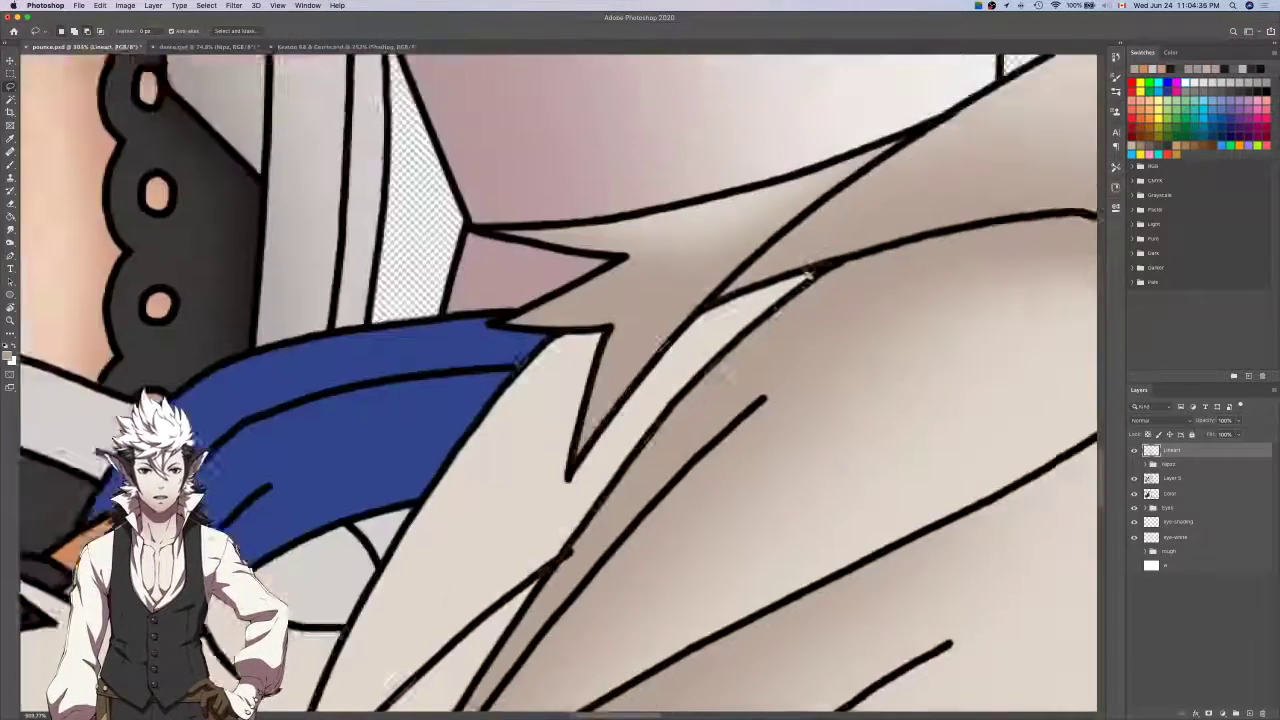
scroll(582, 425, up, 5)
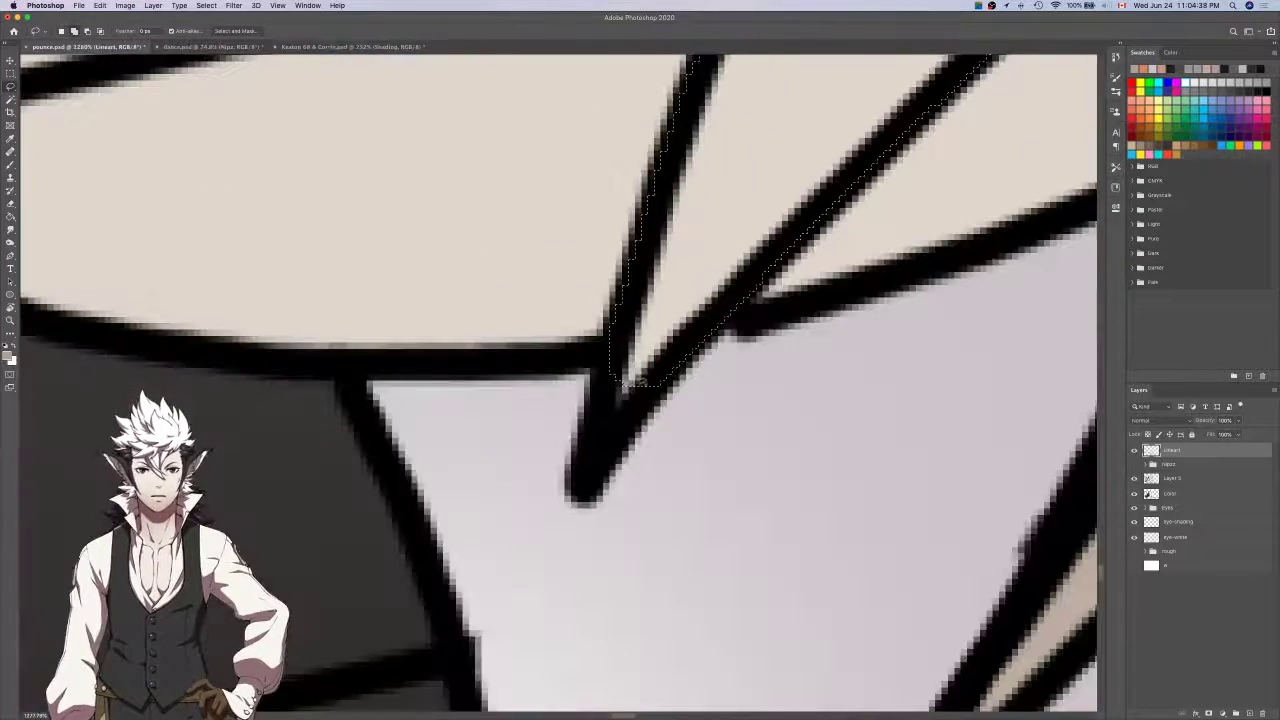
mouse_move(622, 385)
mouse_down()
mouse_move(612, 428)
mouse_move(618, 342)
mouse_up()
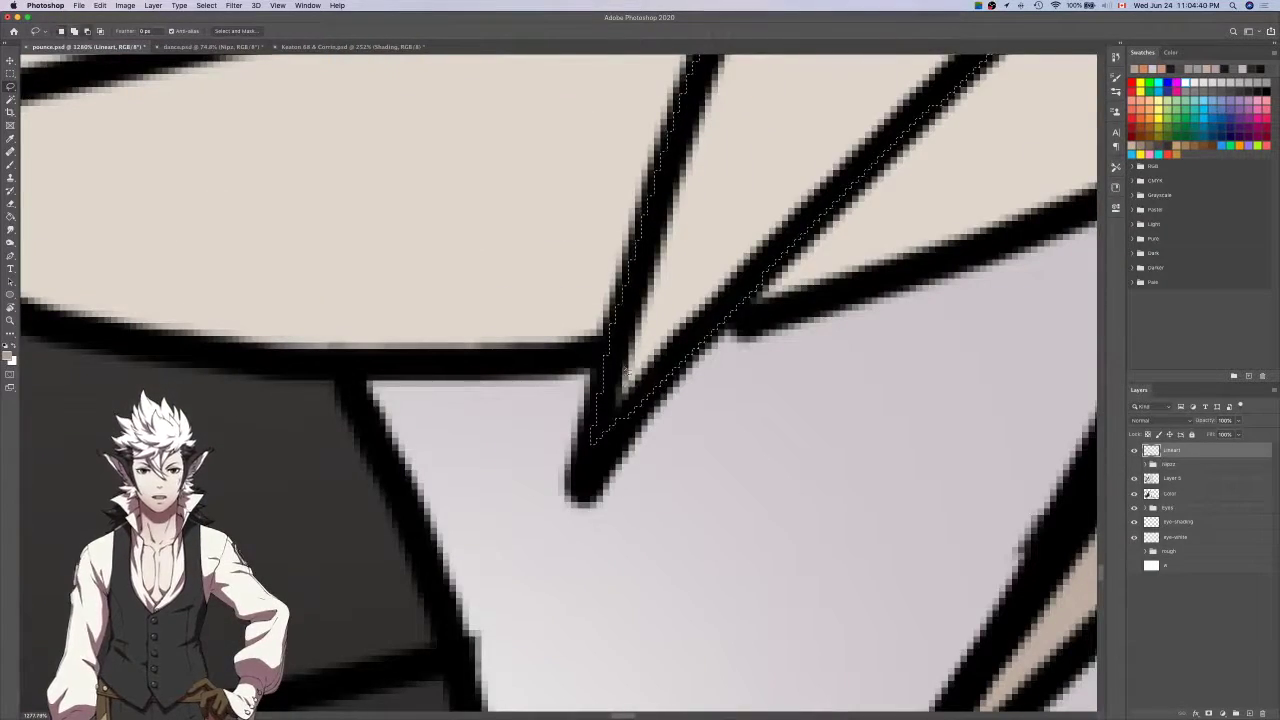
On Layer 5, shade the long pointed strand with the Brush, deselect it and save the document.
scroll(618, 342, down, 5)
scroll(765, 287, down, 2)
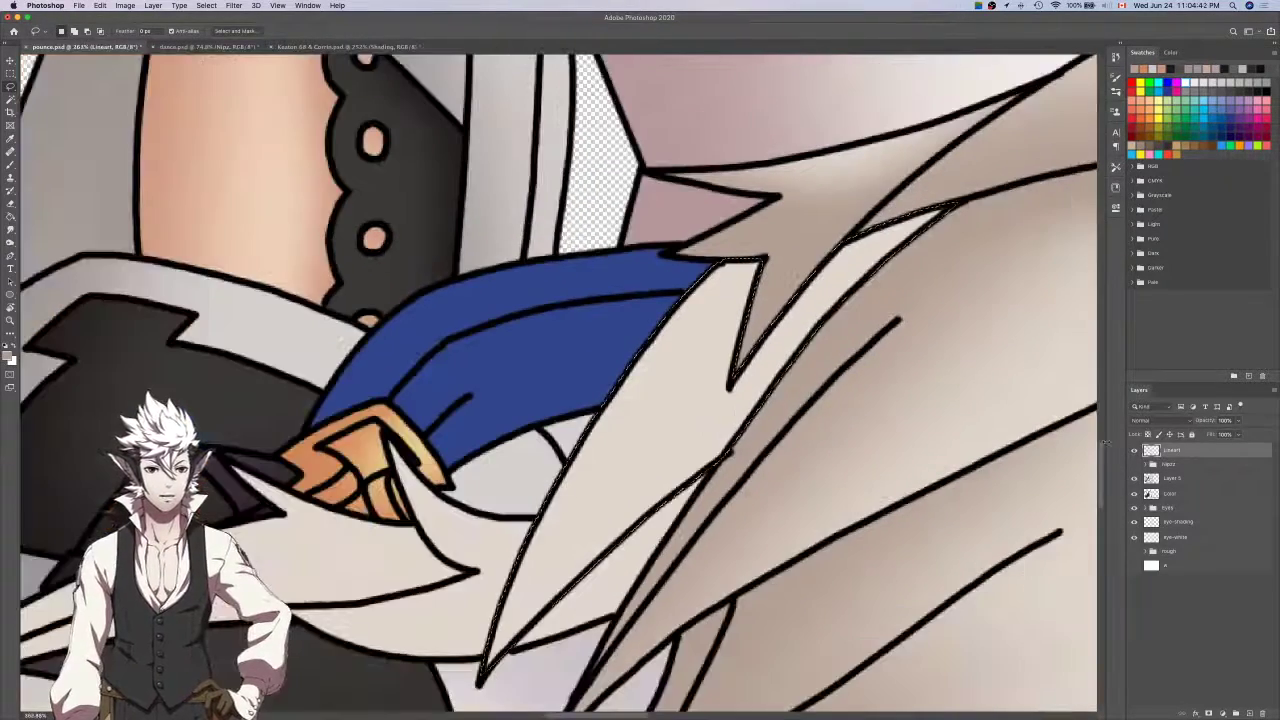
click(1203, 483)
scroll(946, 494, down, 3)
scroll(946, 494, left, 2)
key(b)
scroll(942, 488, down, 4)
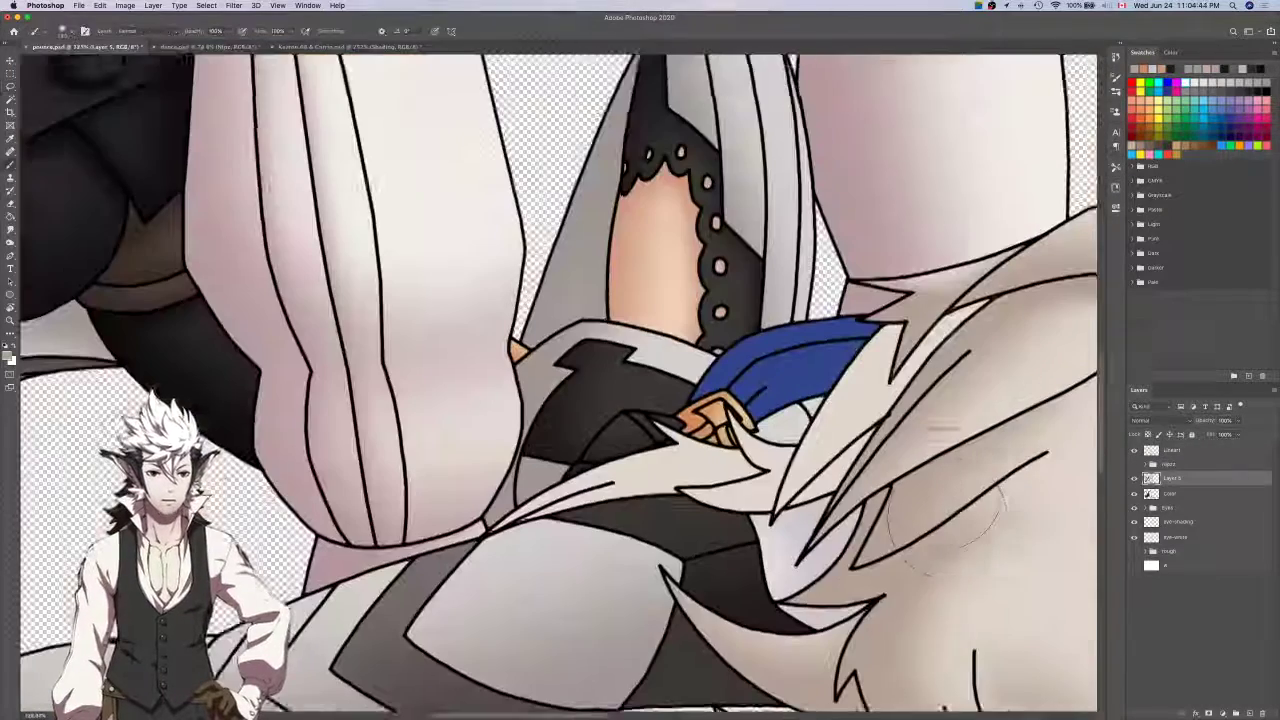
scroll(880, 440, up, 1)
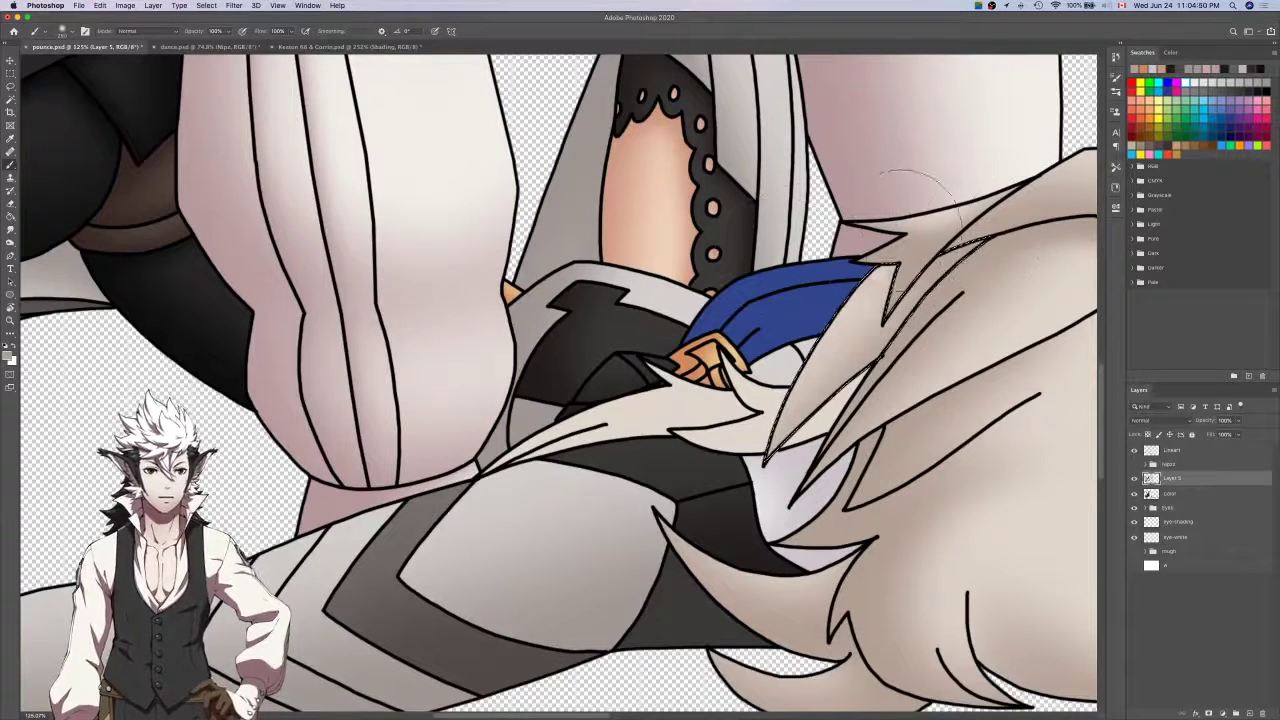
key(super+d)
key(super+s)
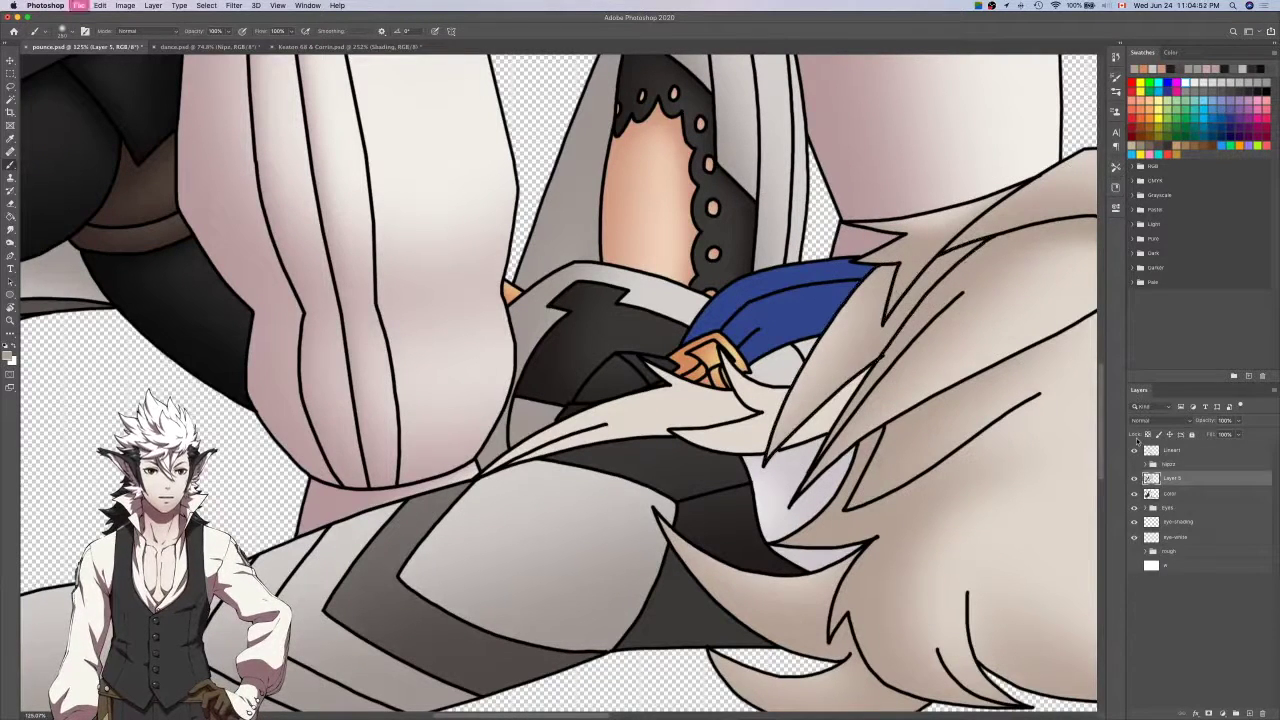
From the Lineart layer, select the curved strand beside the orange ornament and its adjoining sliver with the Magic Wand, and expand the selection.
click(1191, 491)
click(1190, 452)
key(w)
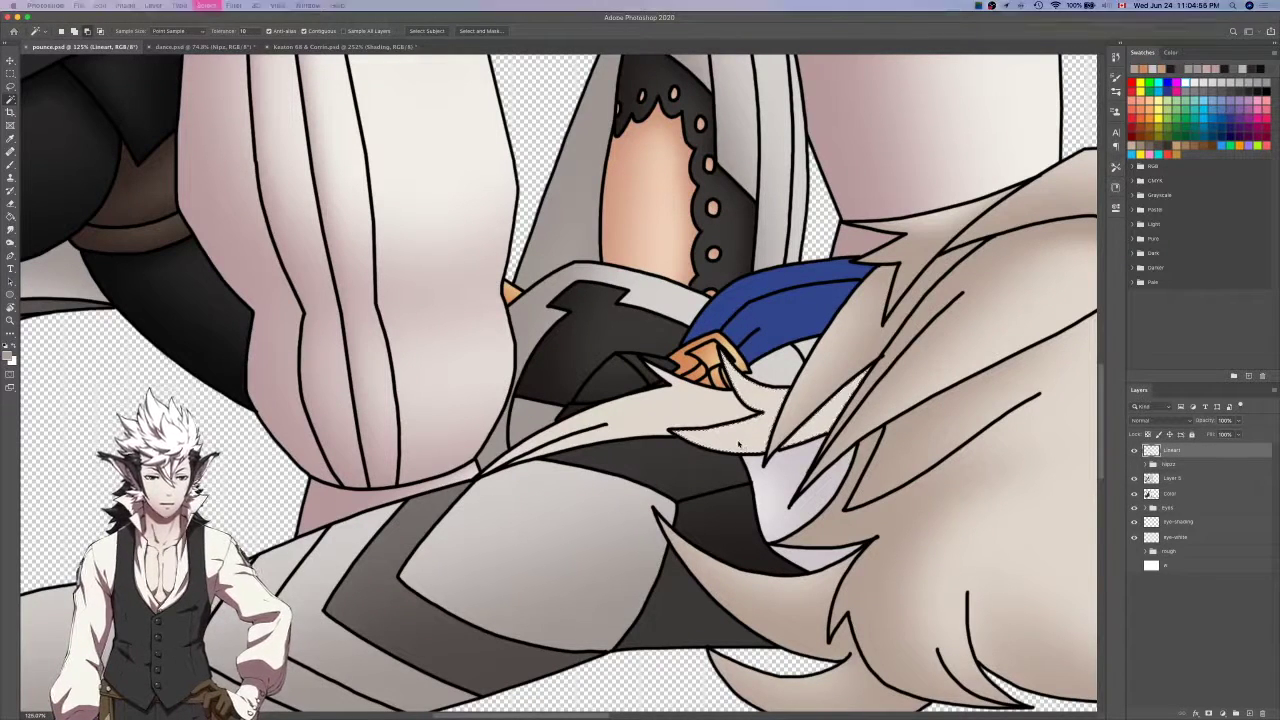
Lasso the curved strand's missed narrow tip at the orange ornament into the selection.
key(l)
scroll(765, 458, up, 8)
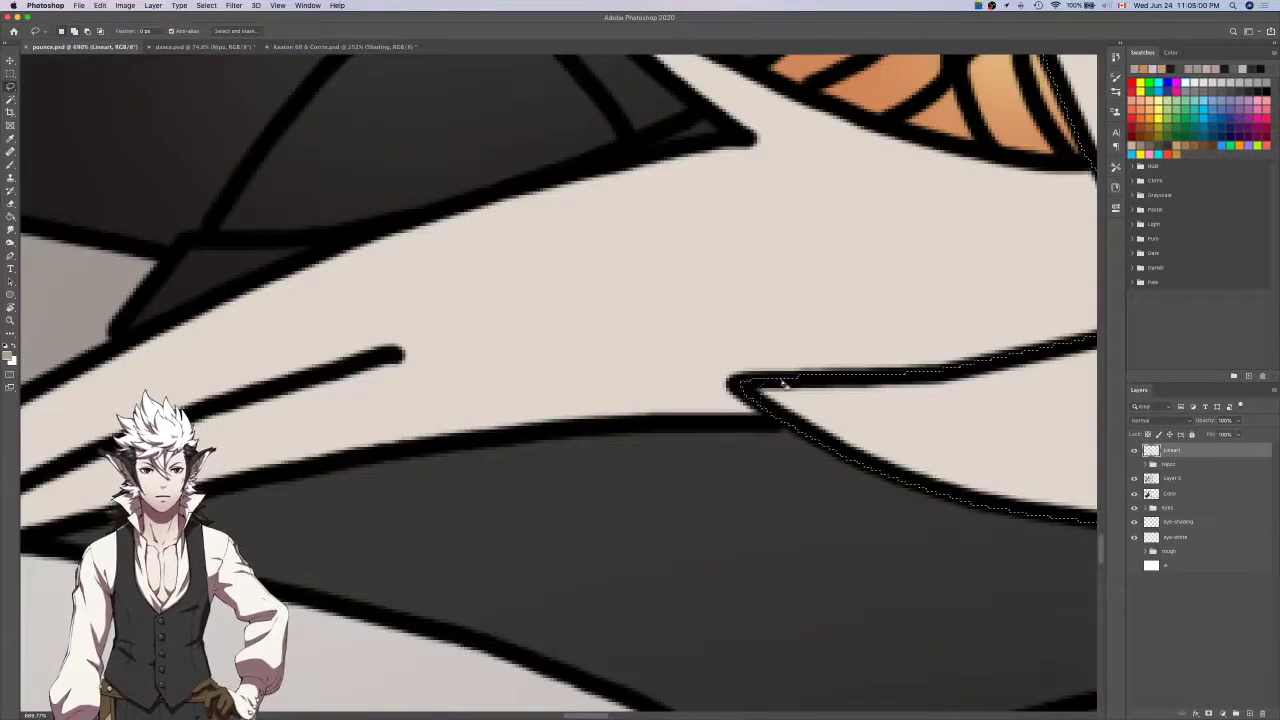
scroll(783, 384, up, 5)
scroll(783, 384, right, 4)
mouse_move(788, 238)
mouse_down()
mouse_move(785, 200)
mouse_move(824, 240)
mouse_up()
scroll(826, 242, down, 8)
Lasso the missed lower corner and sharp upper tip of the sliver between the pointed strands into the selection.
scroll(802, 352, up, 8)
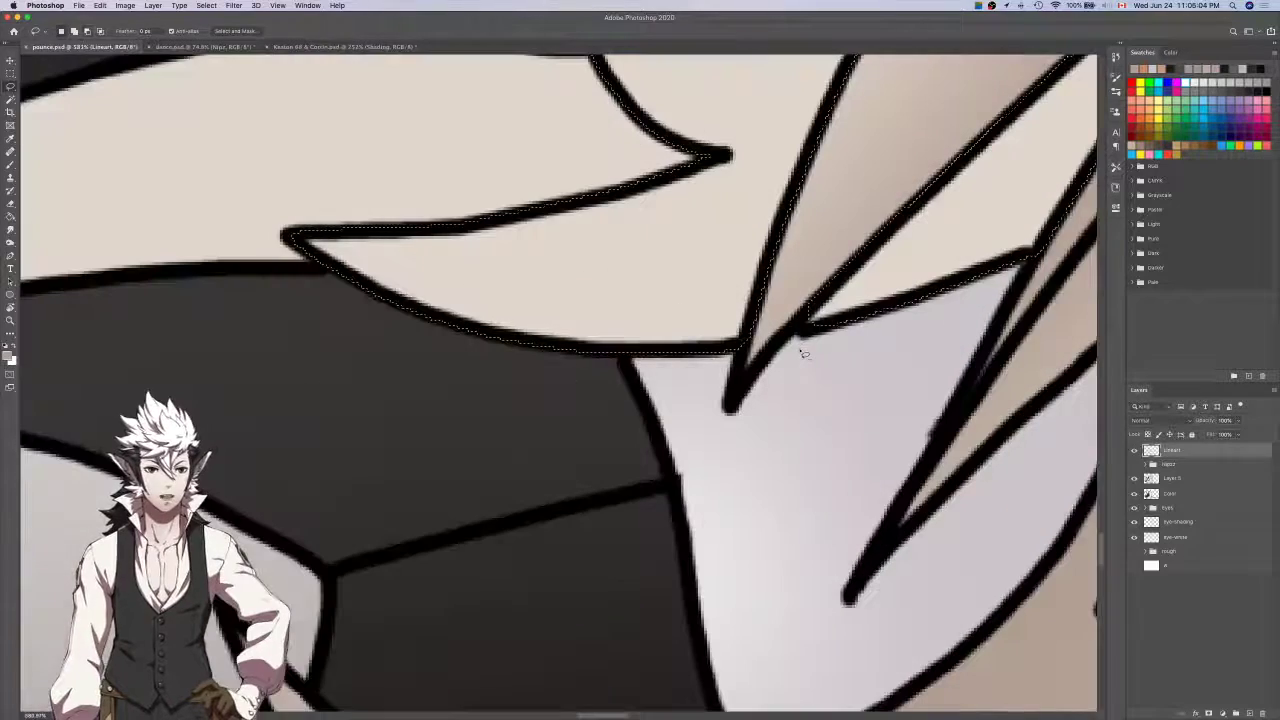
scroll(810, 332, up, 5)
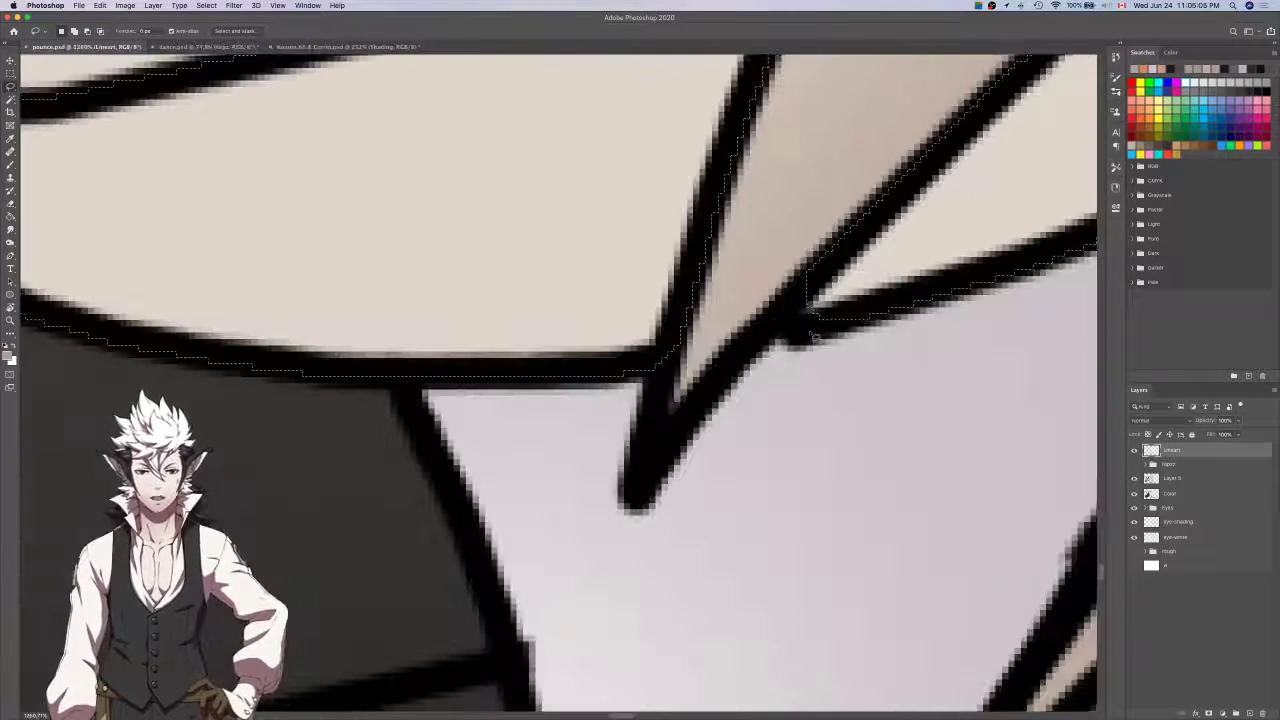
drag(812, 338, 815, 278)
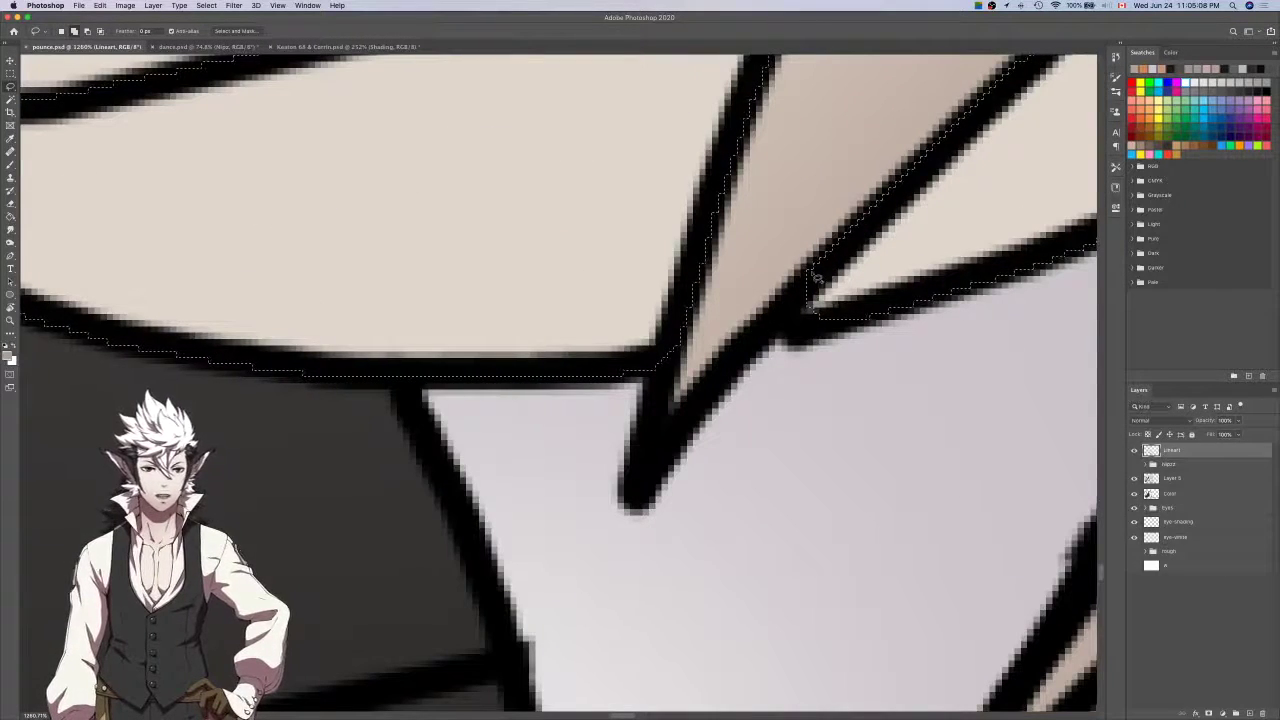
scroll(852, 322, up, 10)
scroll(852, 322, right, 10)
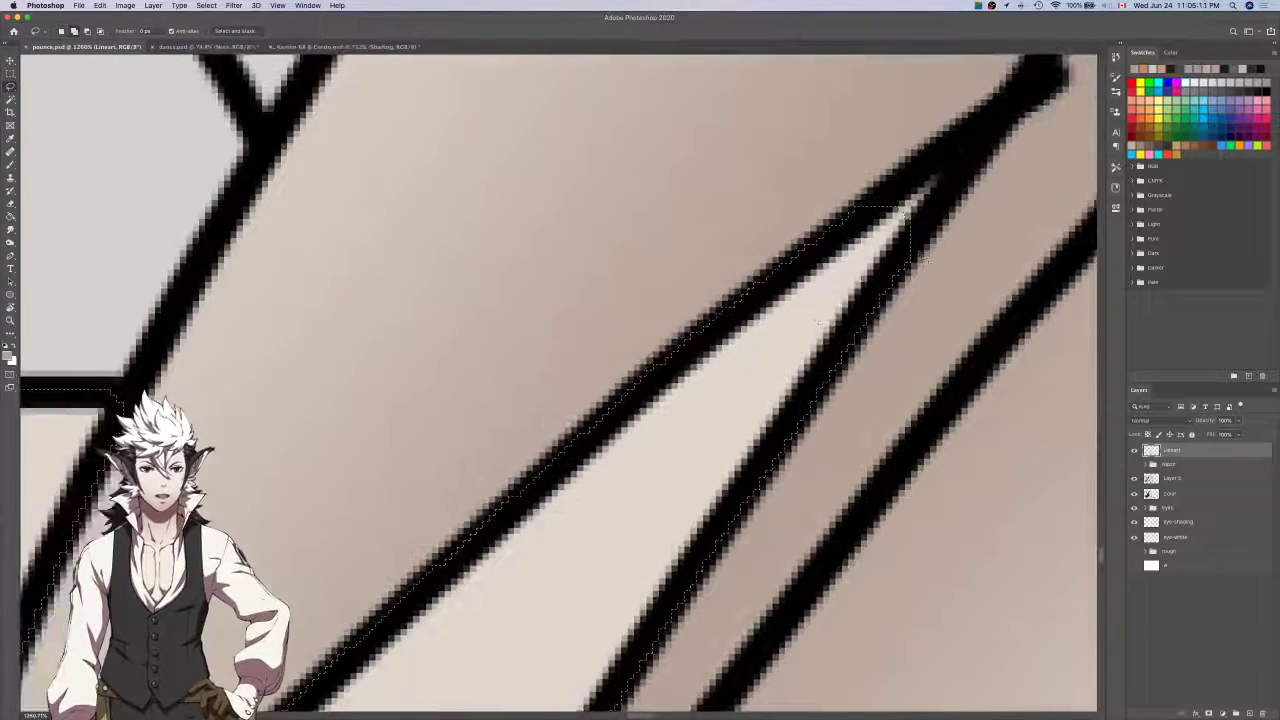
mouse_move(913, 260)
mouse_down()
mouse_move(928, 238)
mouse_move(838, 243)
mouse_up()
scroll(838, 242, down, 10)
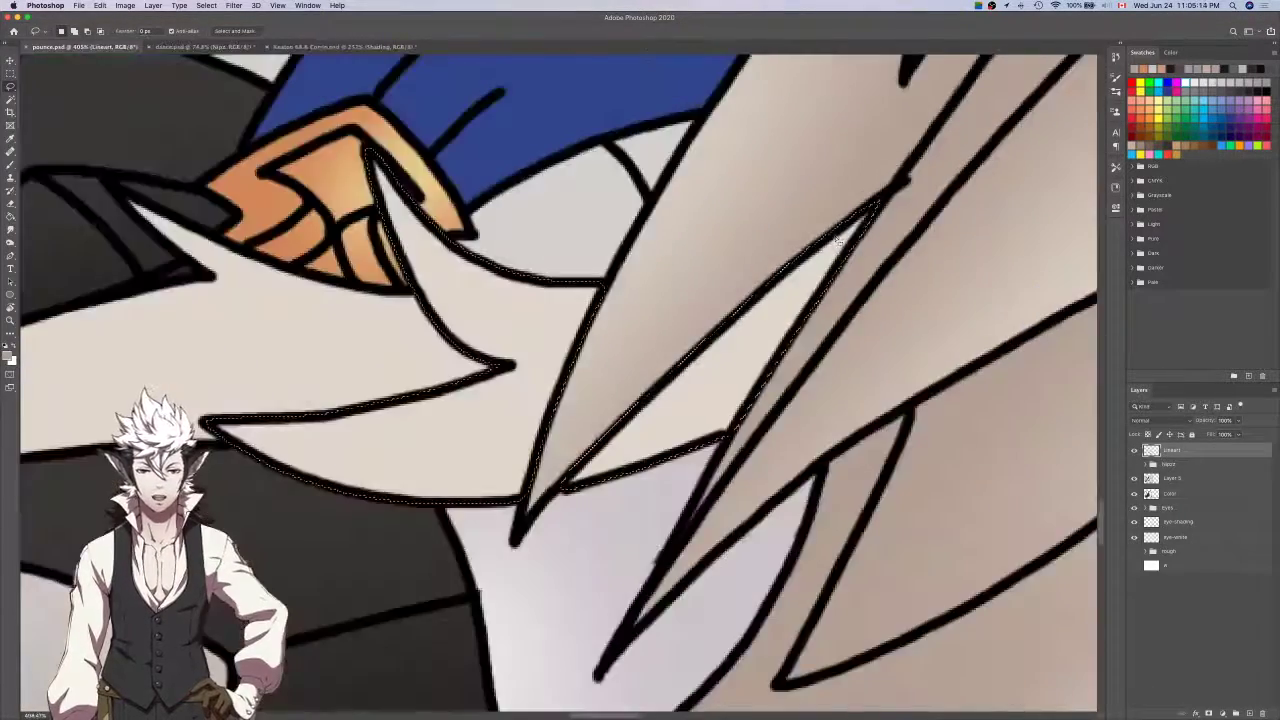
scroll(838, 242, down, 4)
scroll(837, 240, up, 2)
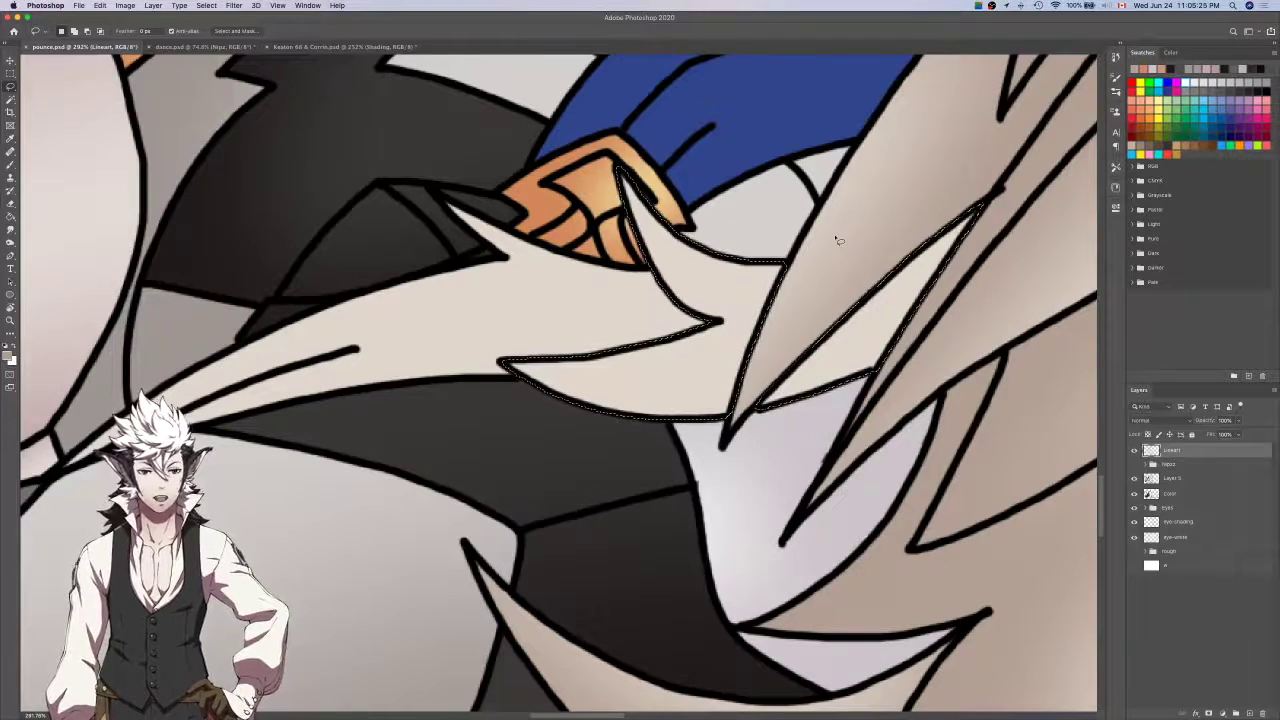
On Layer 5, shade the curved strand and the adjoining sliver with the Brush, and deselect them.
click(1258, 483)
key(b)
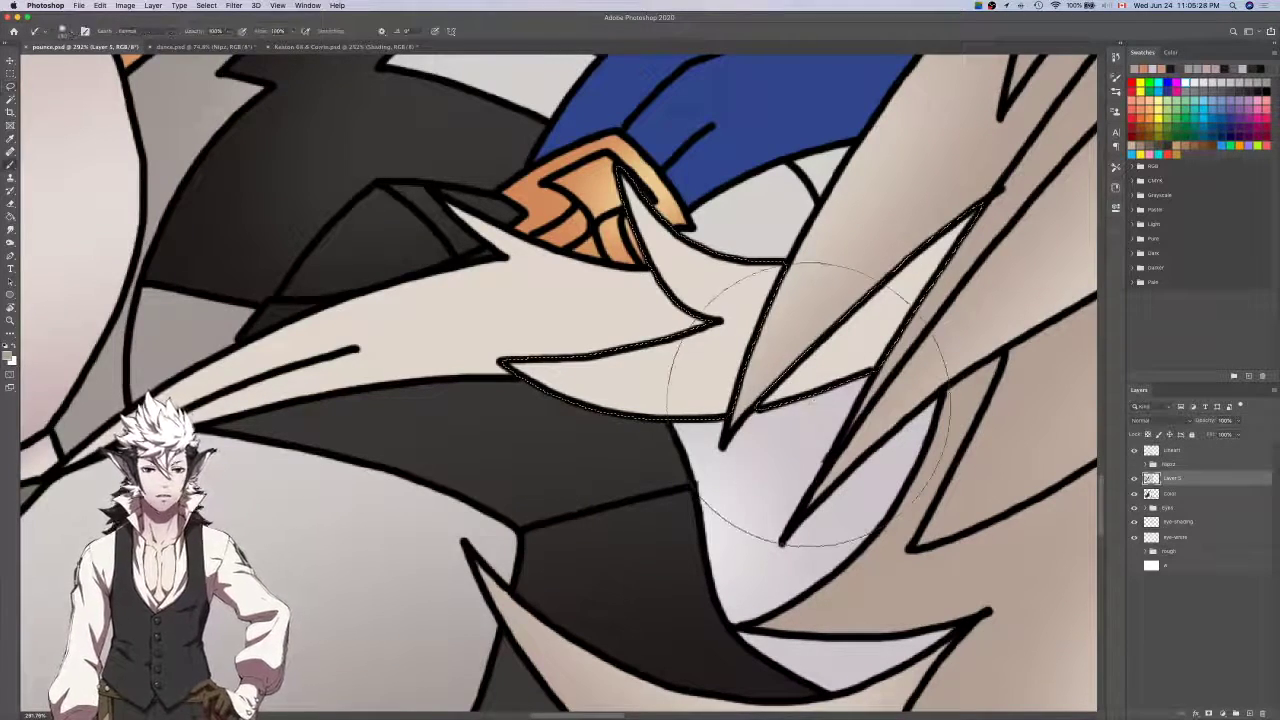
scroll(795, 403, down, 3)
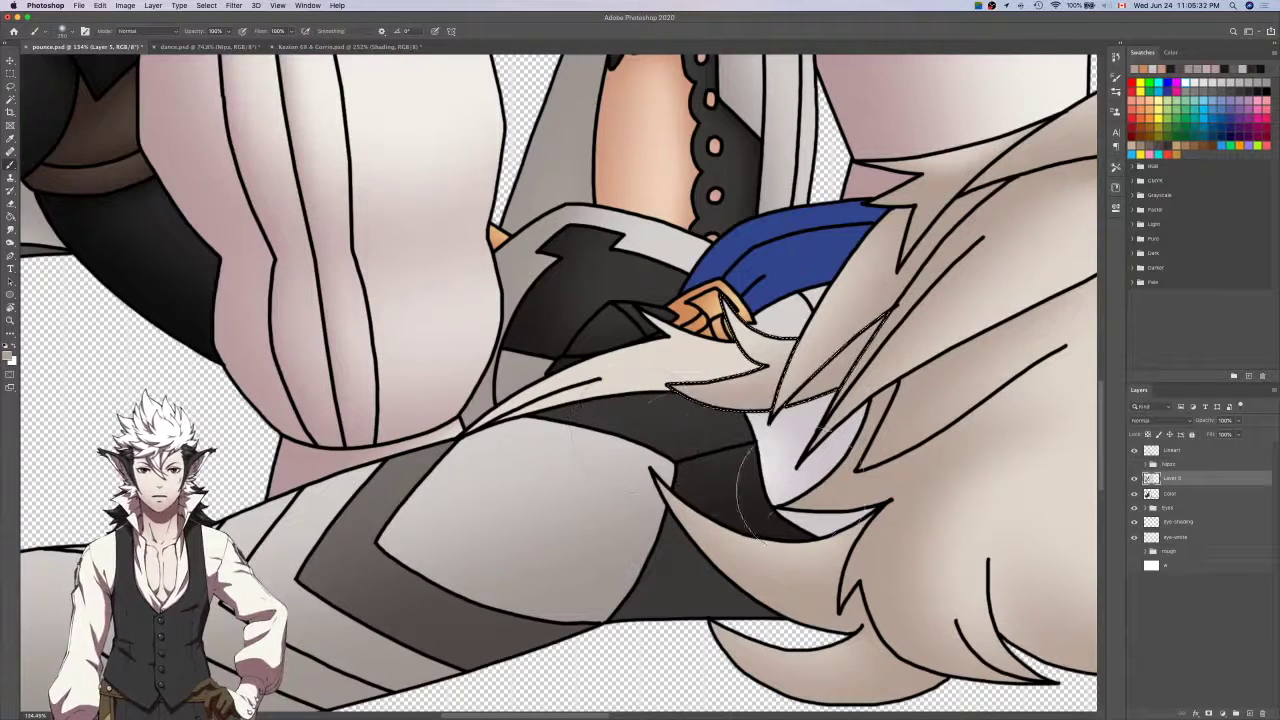
key(super+d)
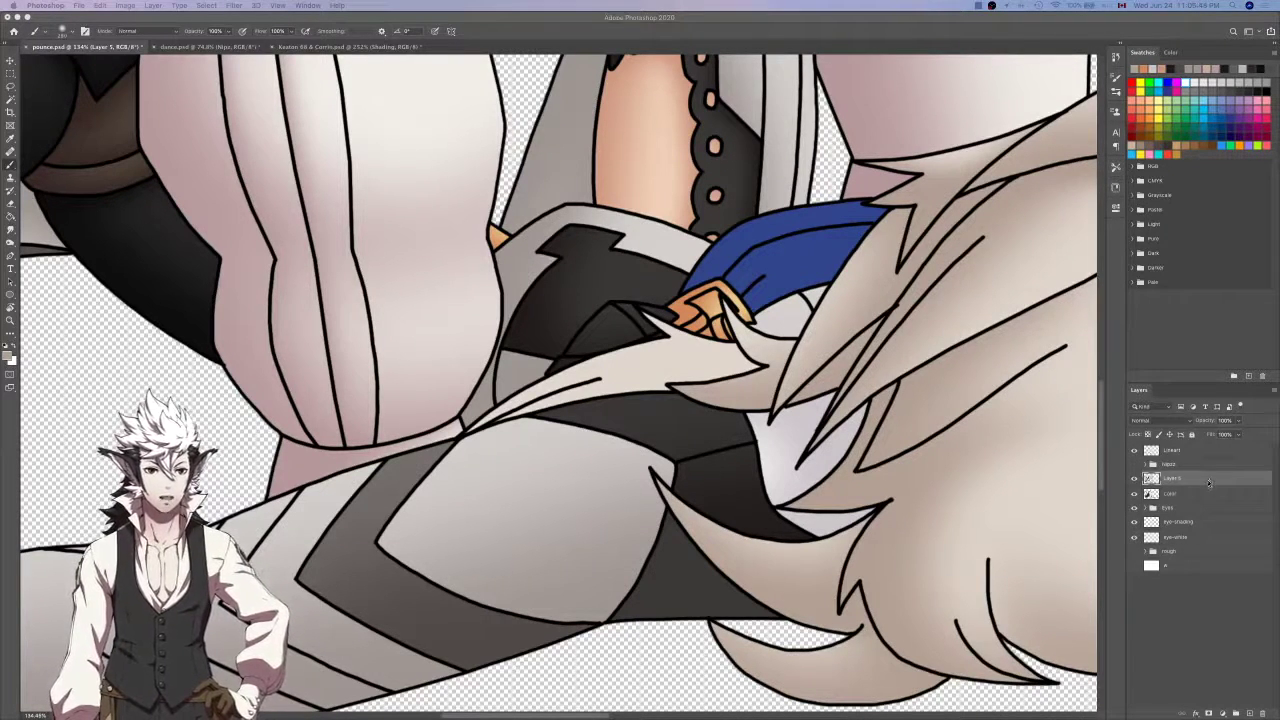
From the Lineart layer, select the long tapering strand below the orange ornament with the Magic Wand and expand the selection.
click(1175, 450)
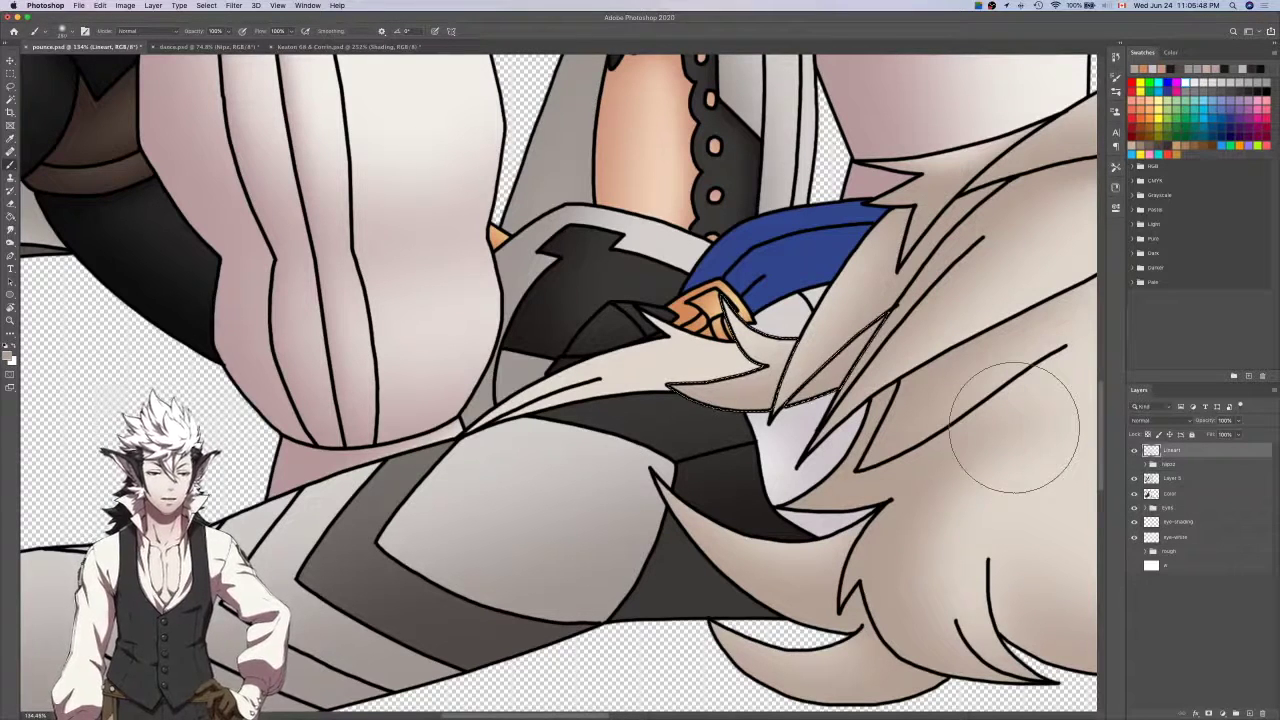
key(w)
click(722, 362)
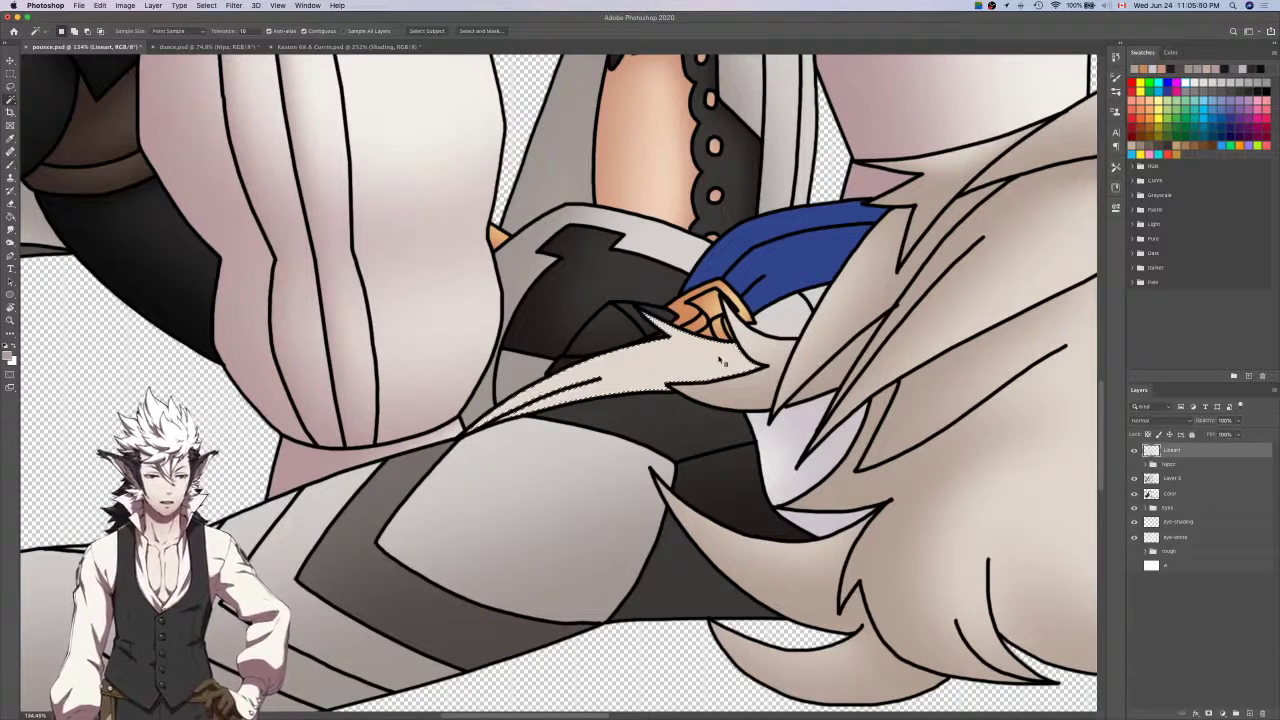
Lasso the tapering strand's missed short upper spike beside the ornament into the selection.
key(l)
scroll(630, 320, up, 3)
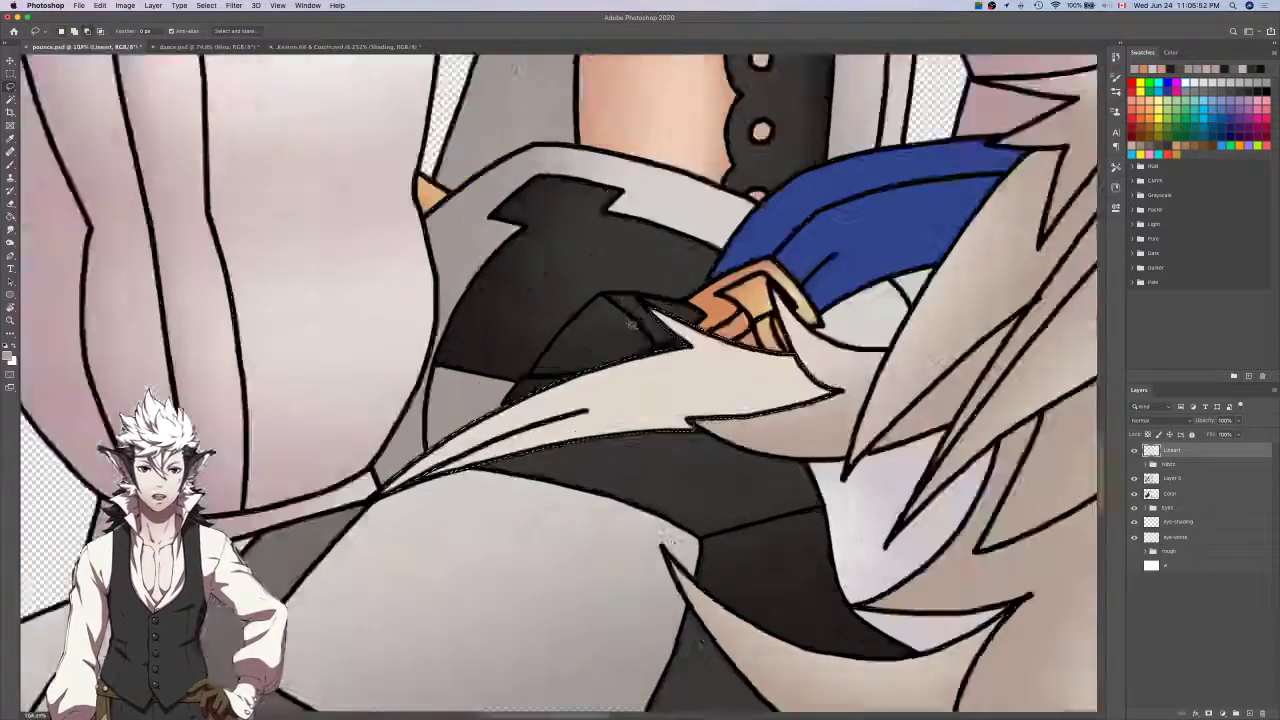
scroll(632, 325, up, 5)
mouse_move(715, 295)
mouse_down()
mouse_move(667, 222)
mouse_move(714, 257)
mouse_up()
scroll(771, 264, down, 3)
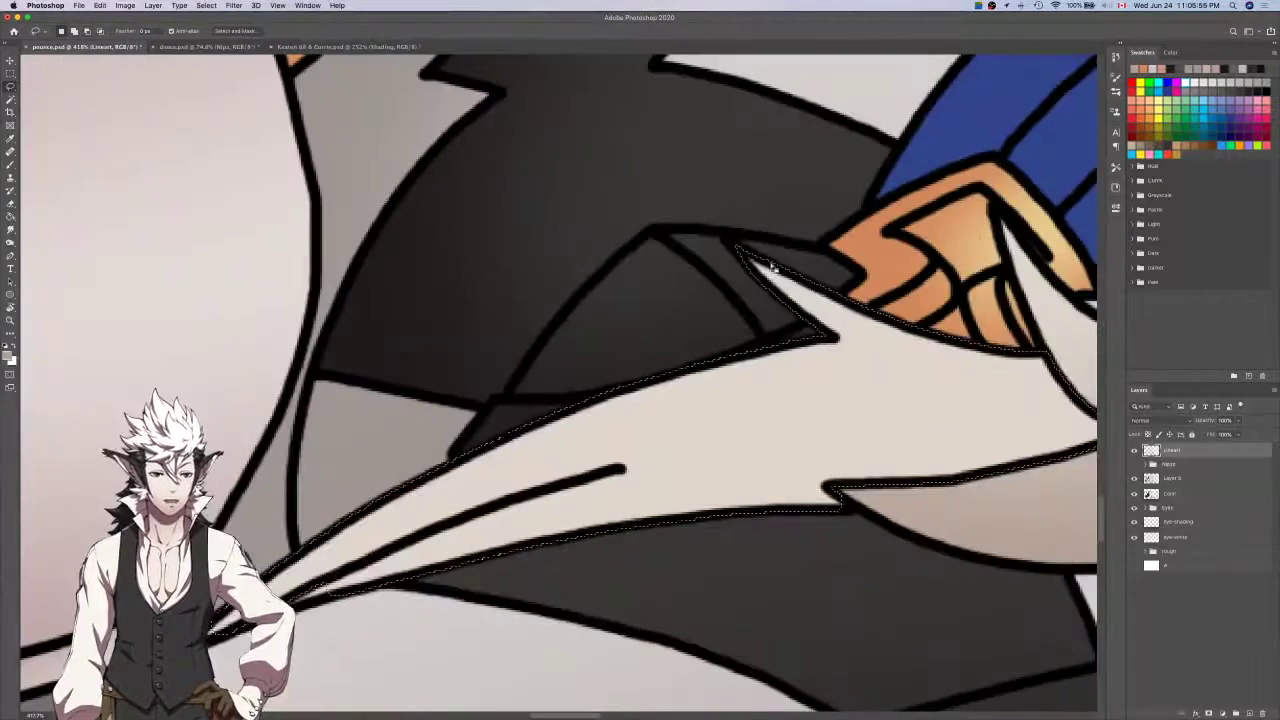
Lasso the tapering strand's missed right-hand point, where it meets the shaded curved strand, into the selection.
scroll(771, 264, down, 3)
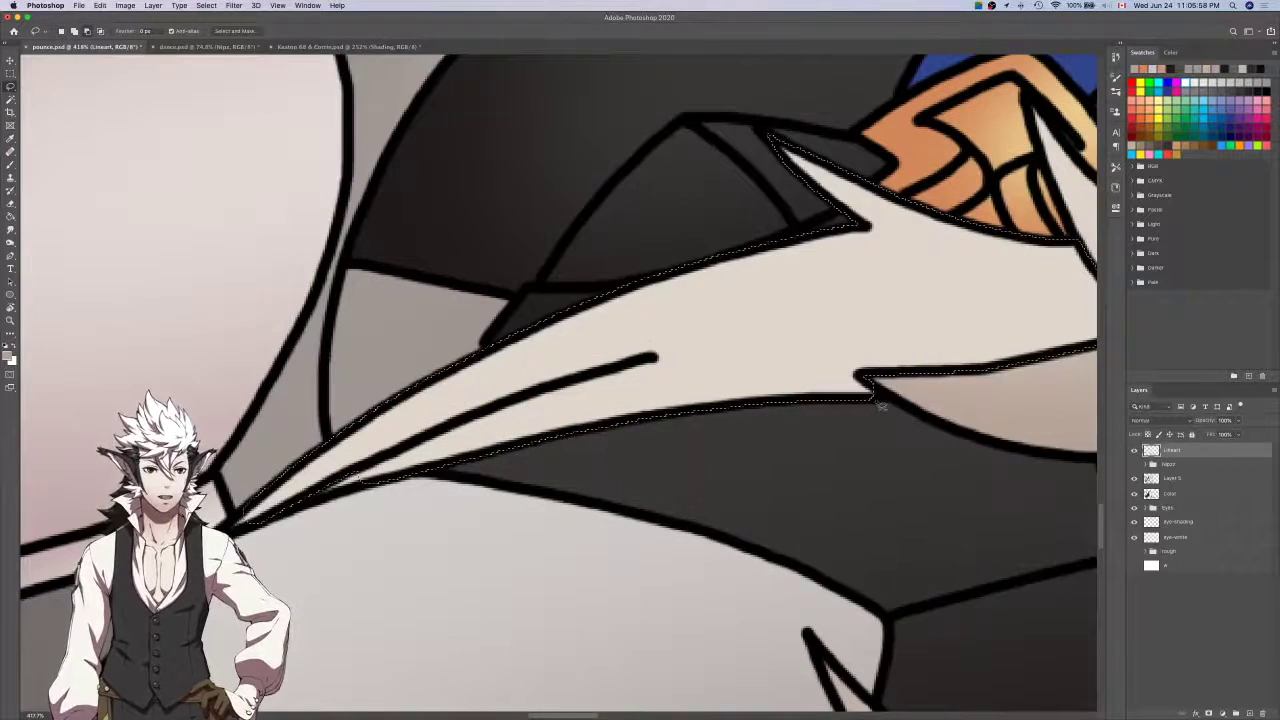
scroll(880, 405, up, 4)
scroll(851, 337, down, 5)
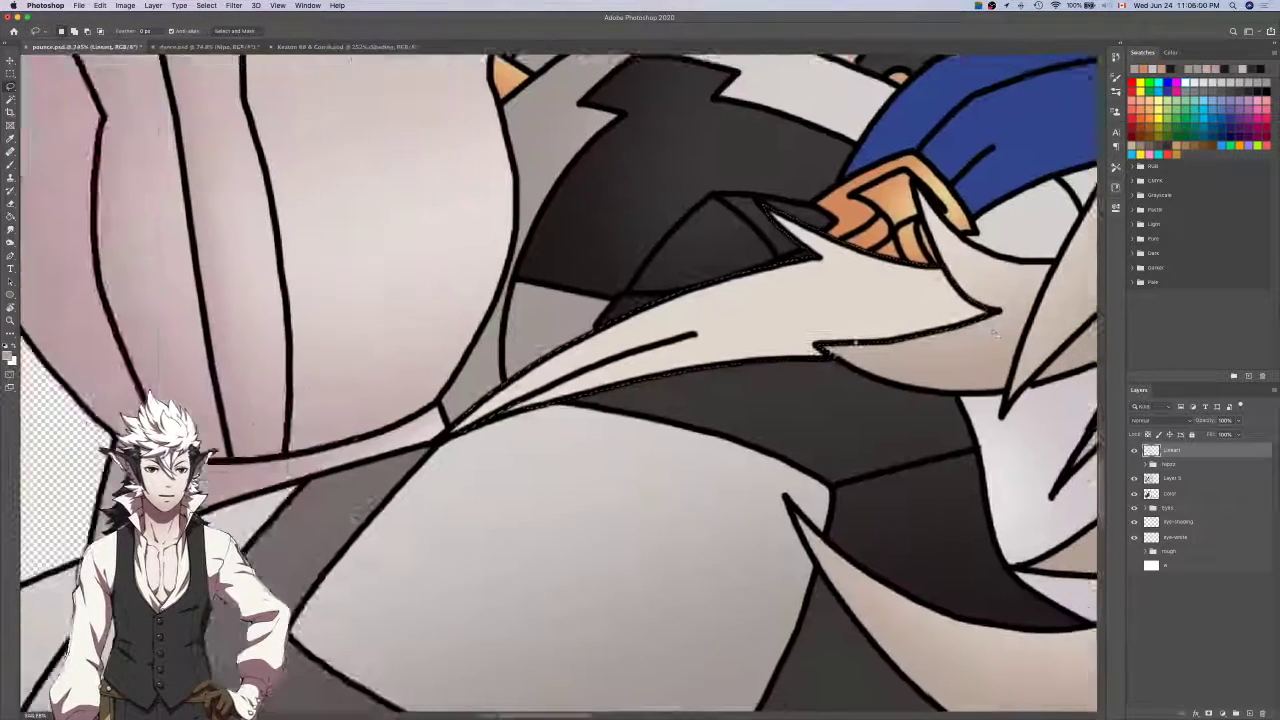
drag(995, 333, 858, 344)
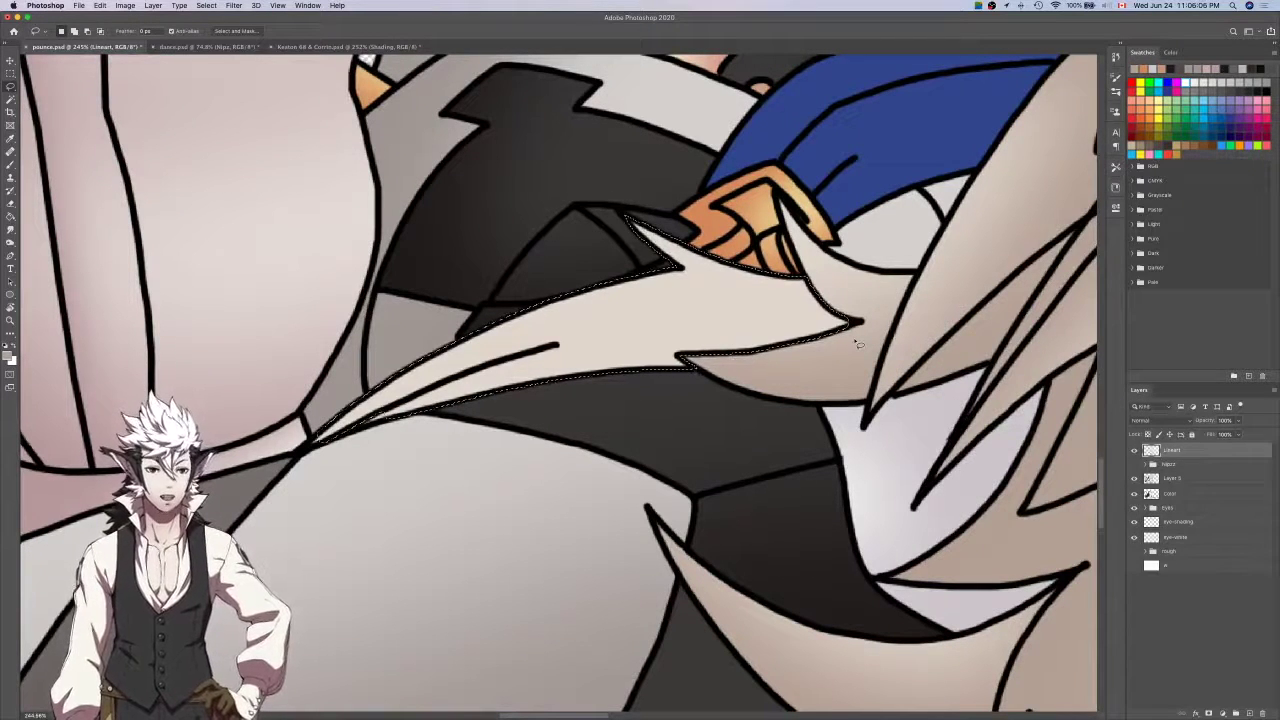
scroll(858, 344, up, 6)
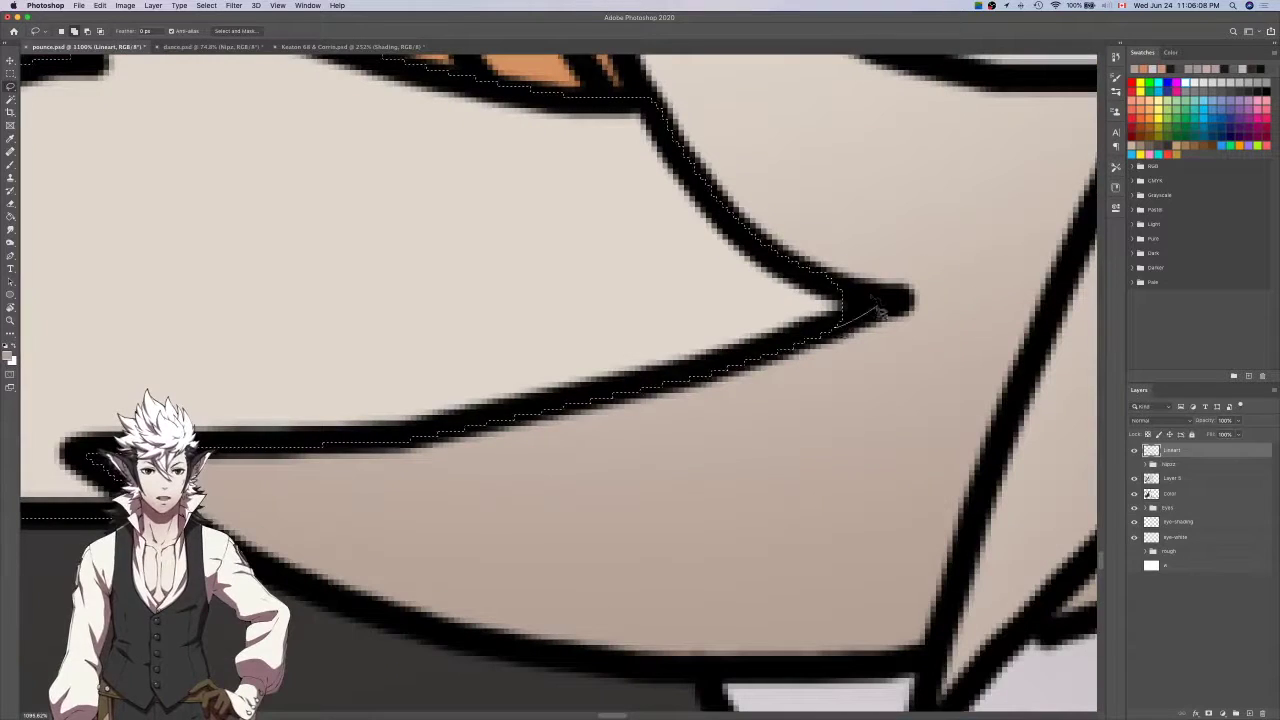
drag(832, 283, 838, 287)
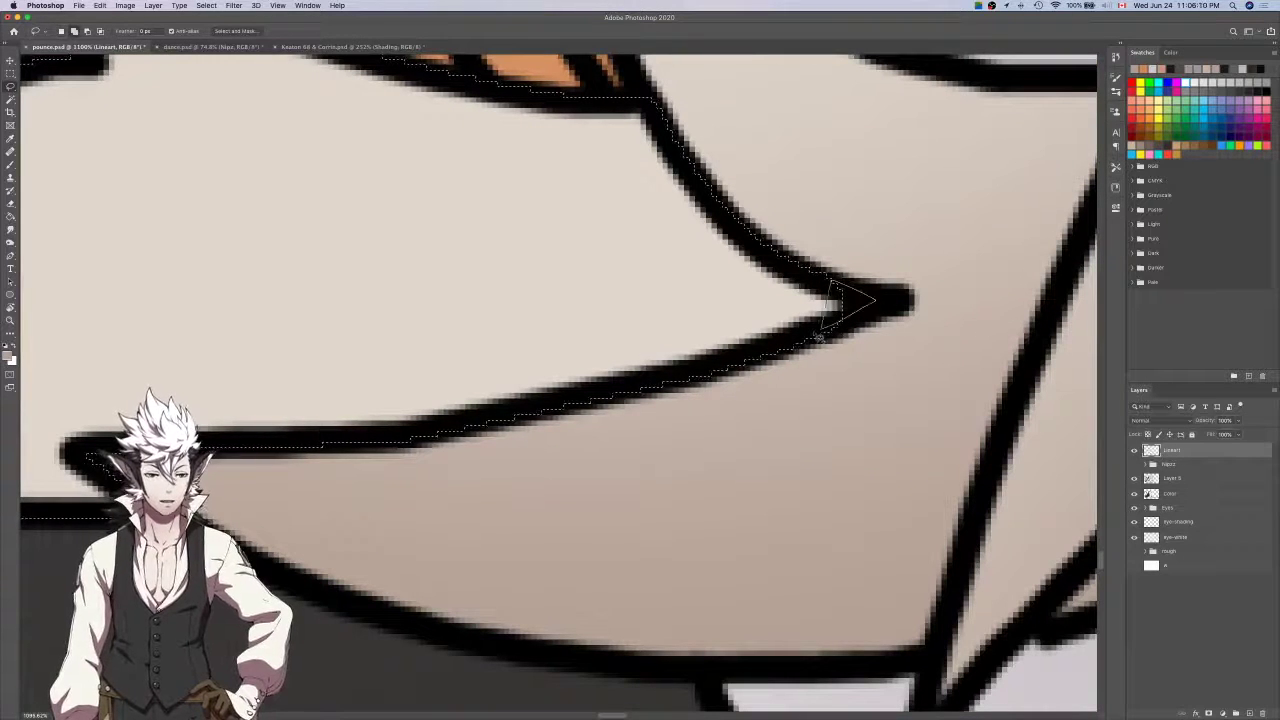
drag(818, 338, 816, 337)
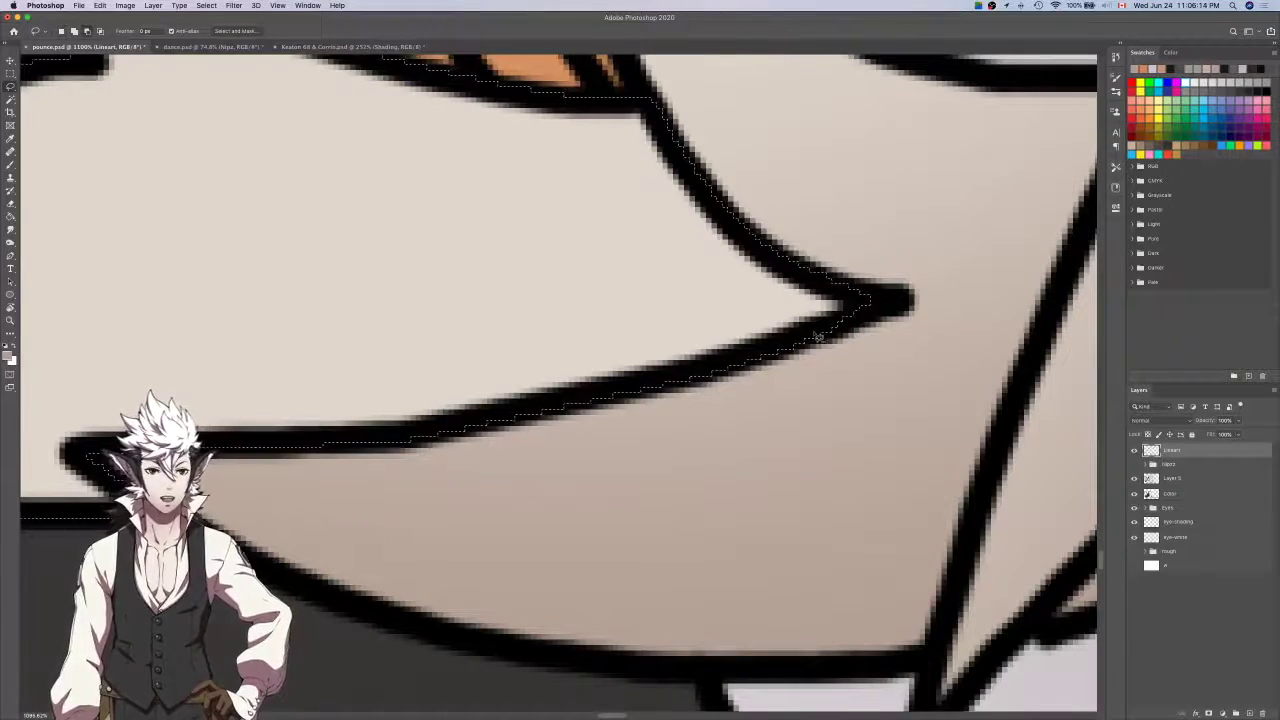
scroll(817, 337, down, 4)
scroll(816, 337, down, 3)
scroll(816, 337, left, 5)
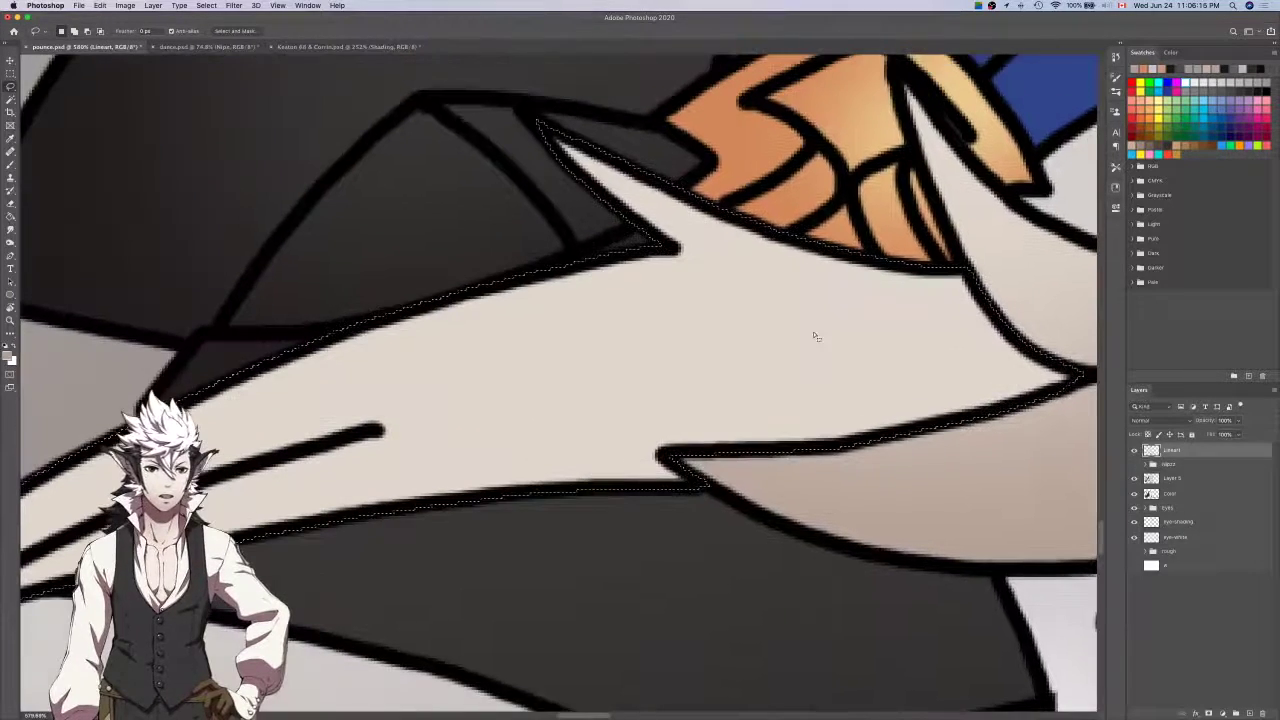
Lasso the tapering strand's thin lower left end beside the sleeve cuff into the selection.
scroll(697, 286, down, 10)
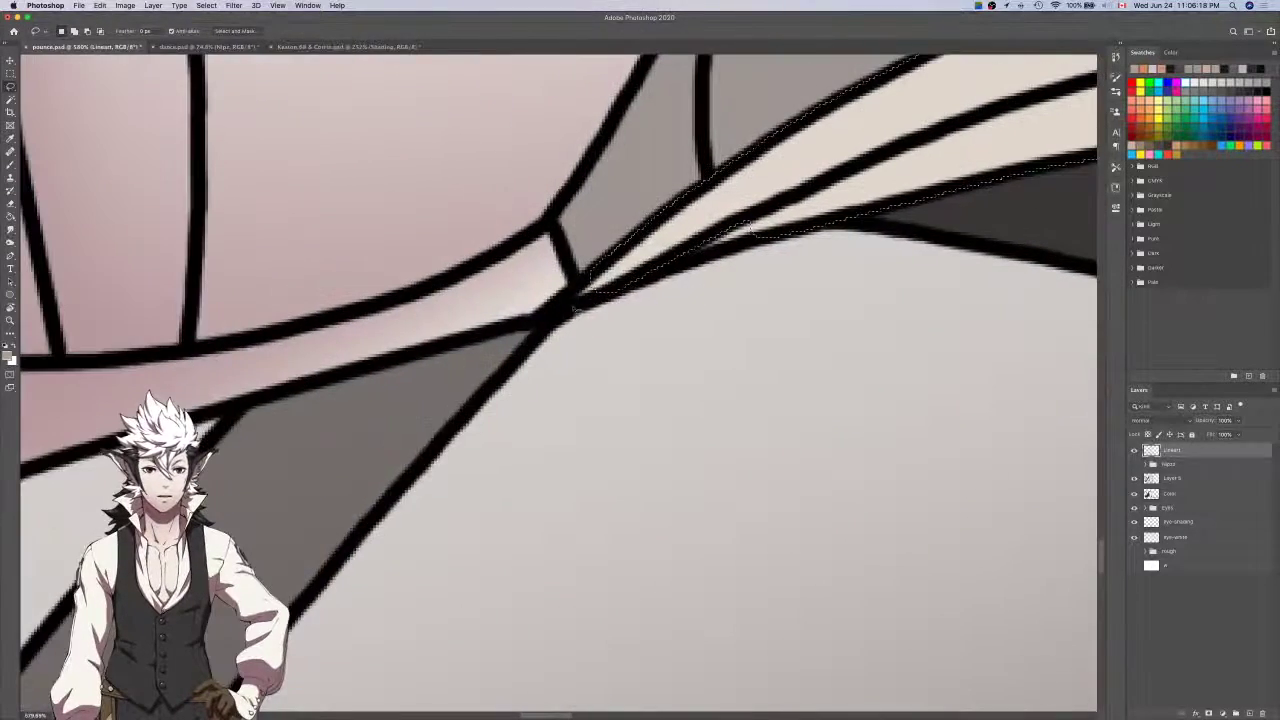
drag(548, 316, 575, 294)
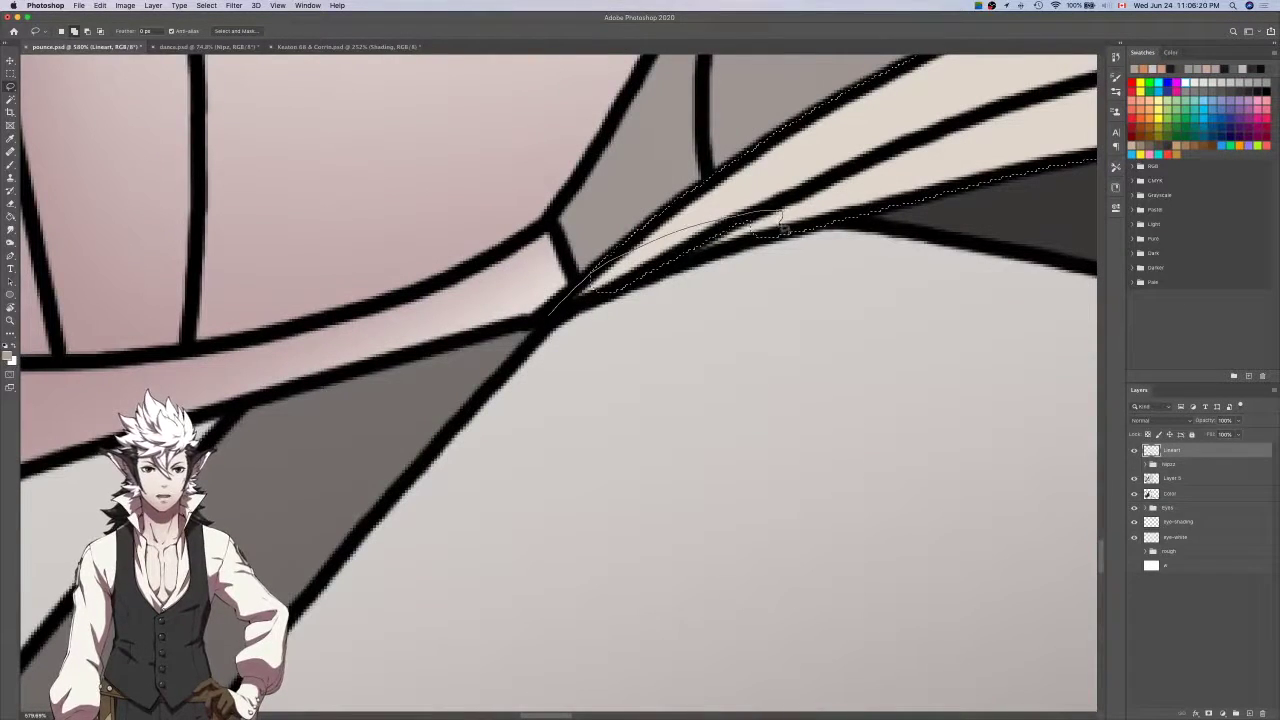
drag(777, 244, 773, 241)
scroll(771, 240, down, 10)
scroll(771, 240, right, 5)
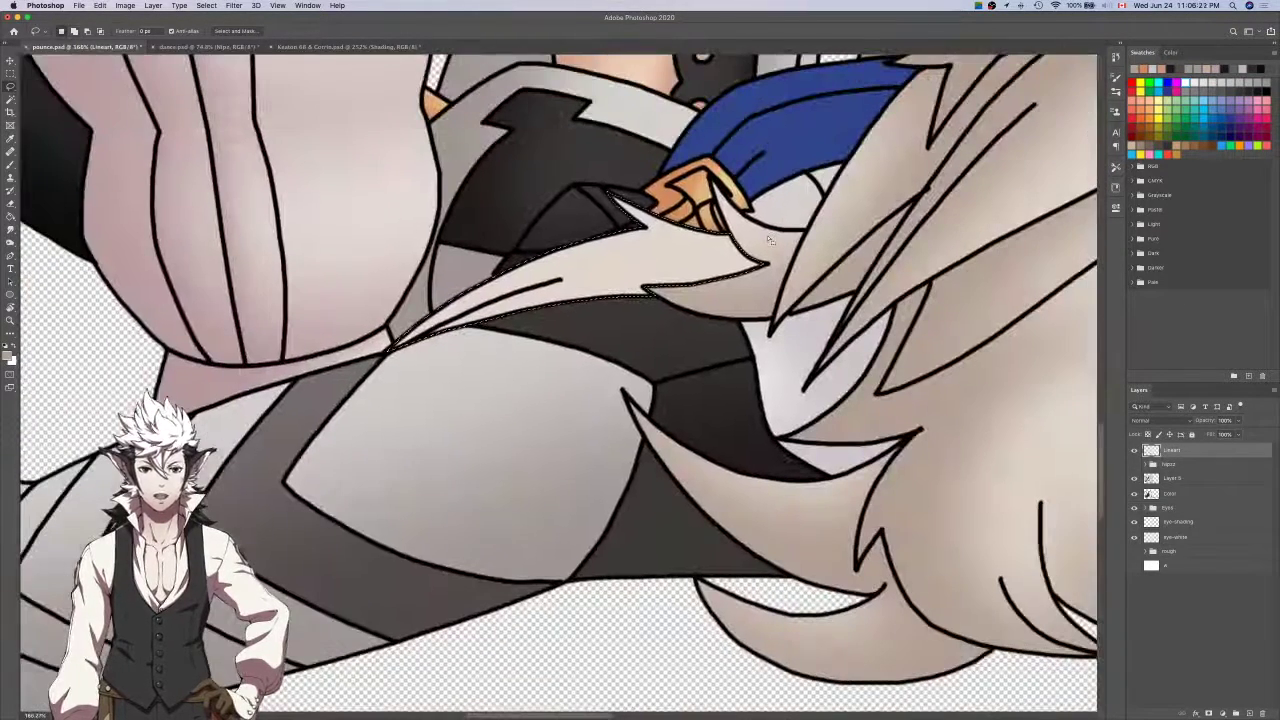
Hide the Color layer, sample the hair's shading colour and make Layer 5 active for painting with the Brush.
click(1134, 493)
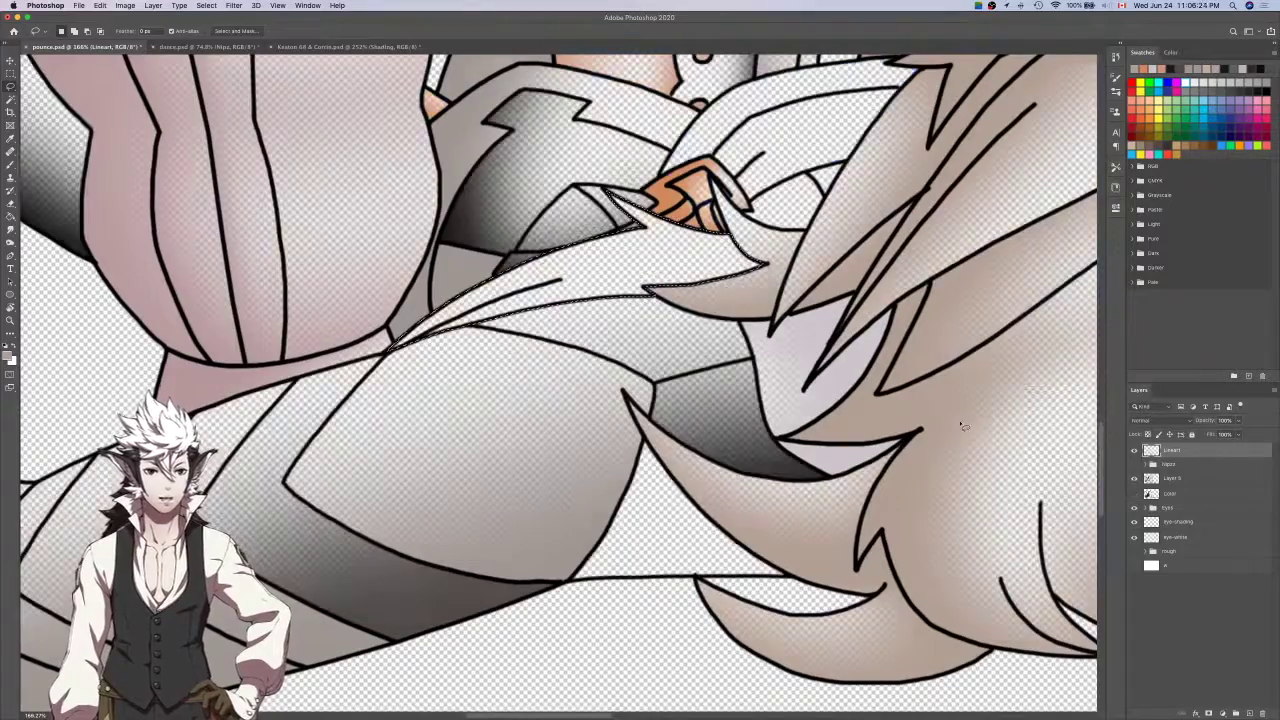
key(i)
click(1178, 480)
key(b)
scroll(650, 420, left, 5)
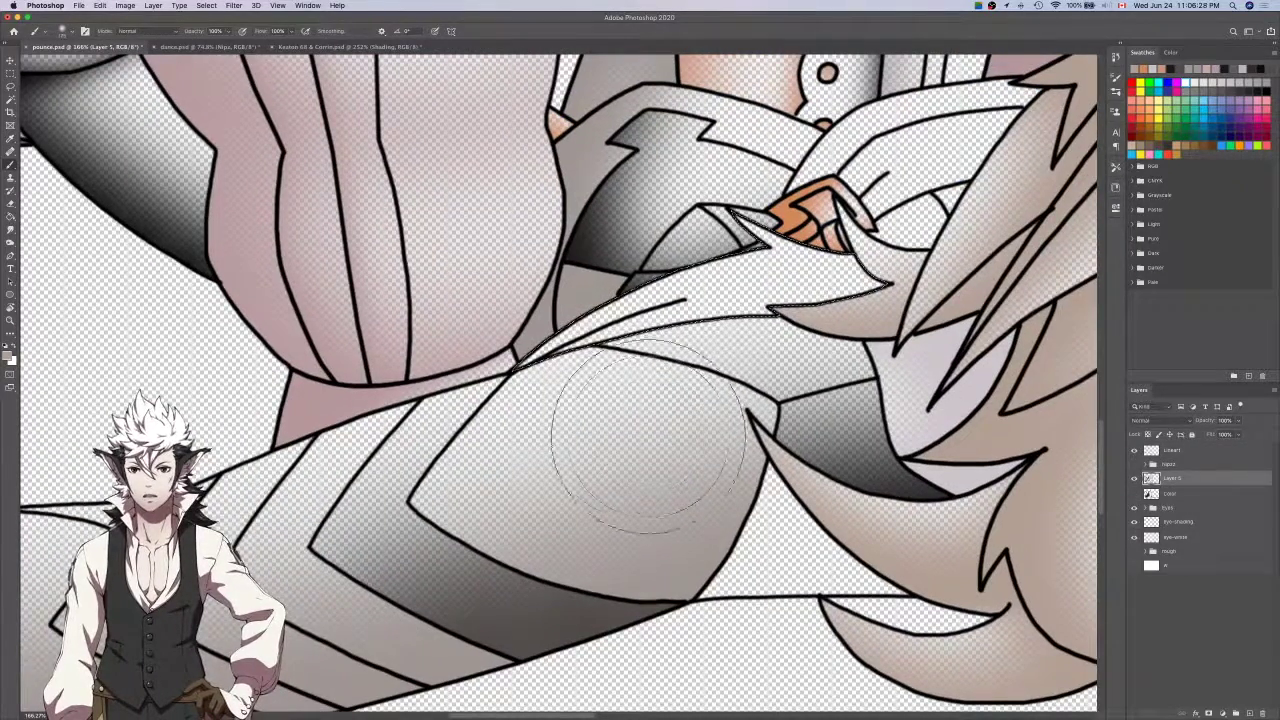
Shade the selected tapering blonde strand on Layer 5 with the hair's shading colour, deepest along its edges, using an enlarged soft brush.
drag(917, 353, 447, 444)
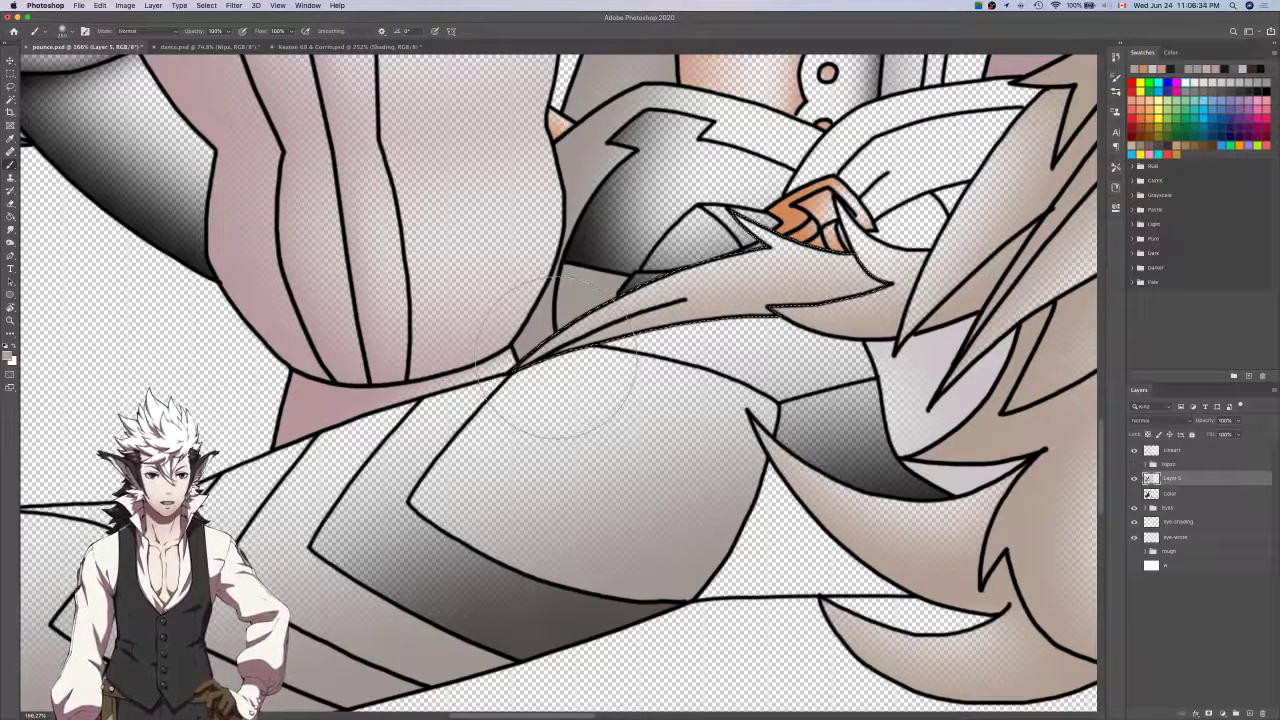
key(super+z)
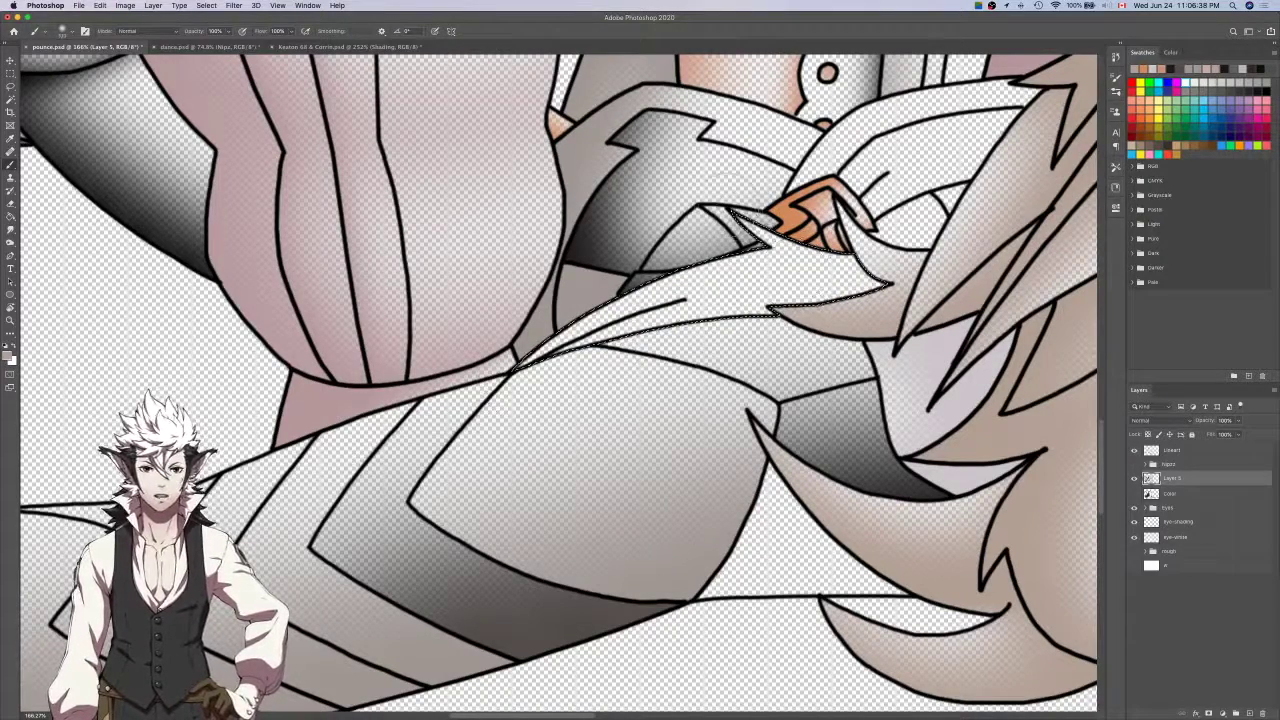
key(e)
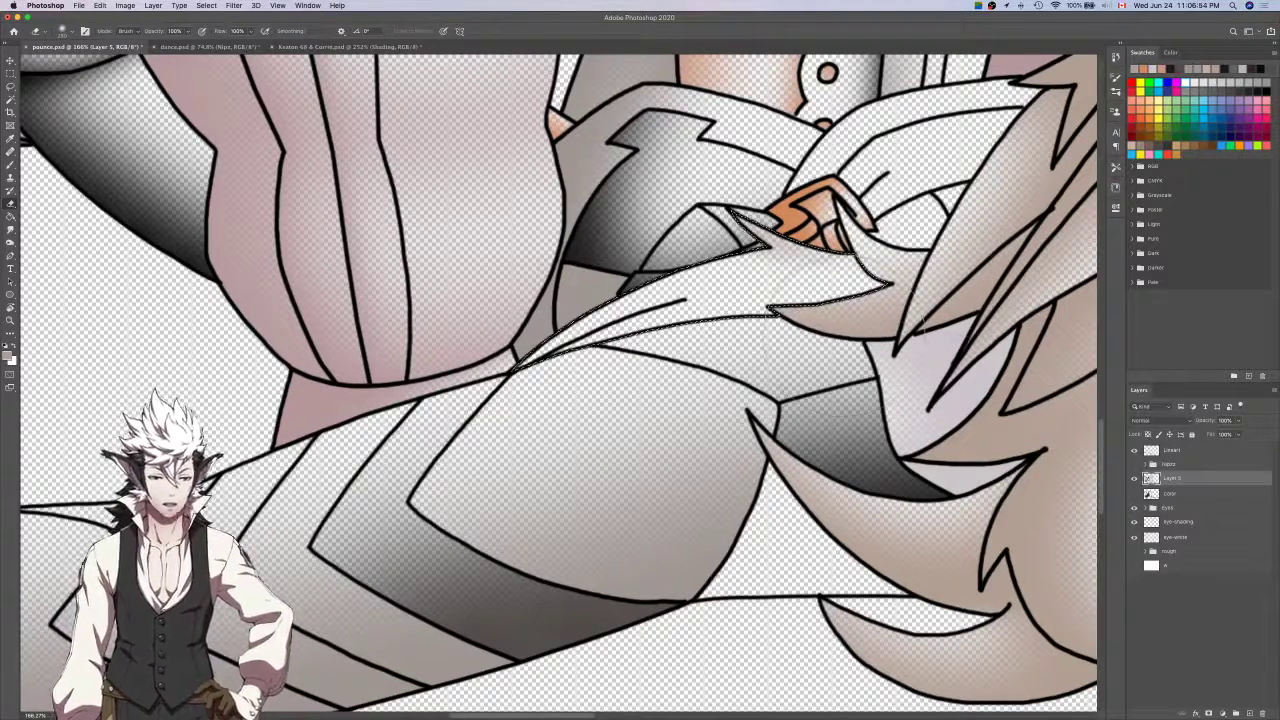
key(b)
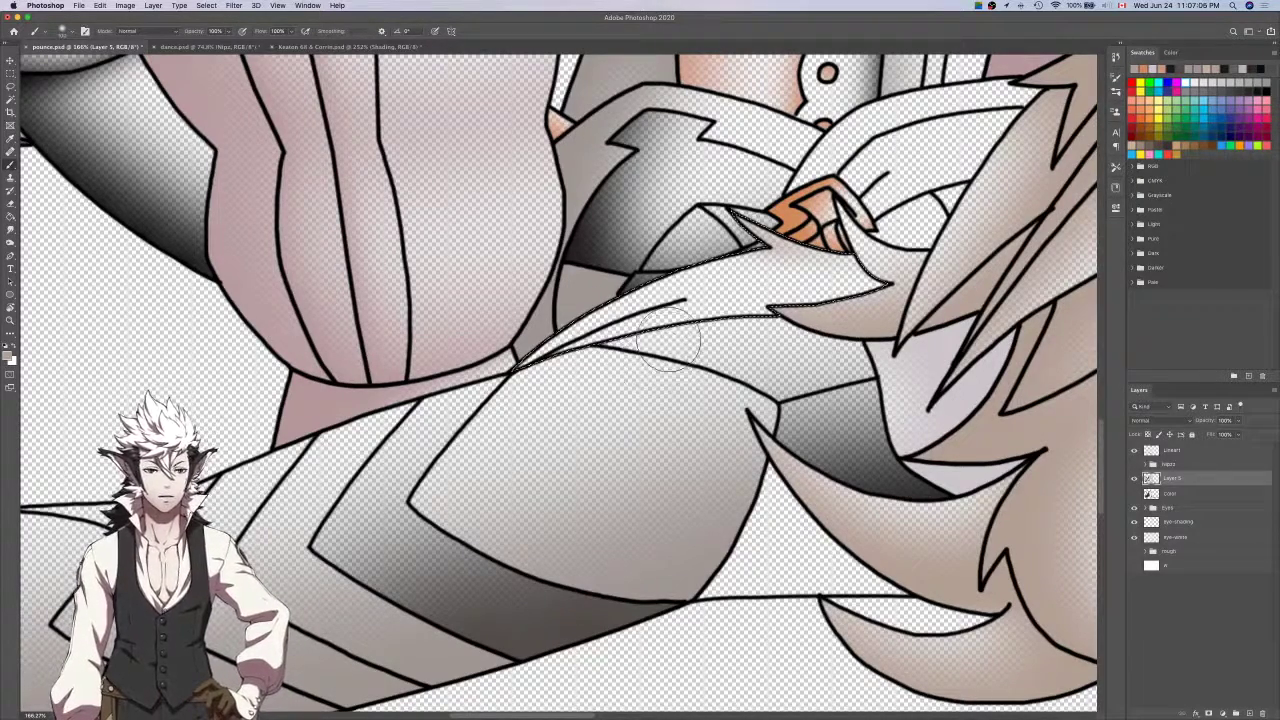
key(bracketright)
key(bracketright)
key(bracketright)
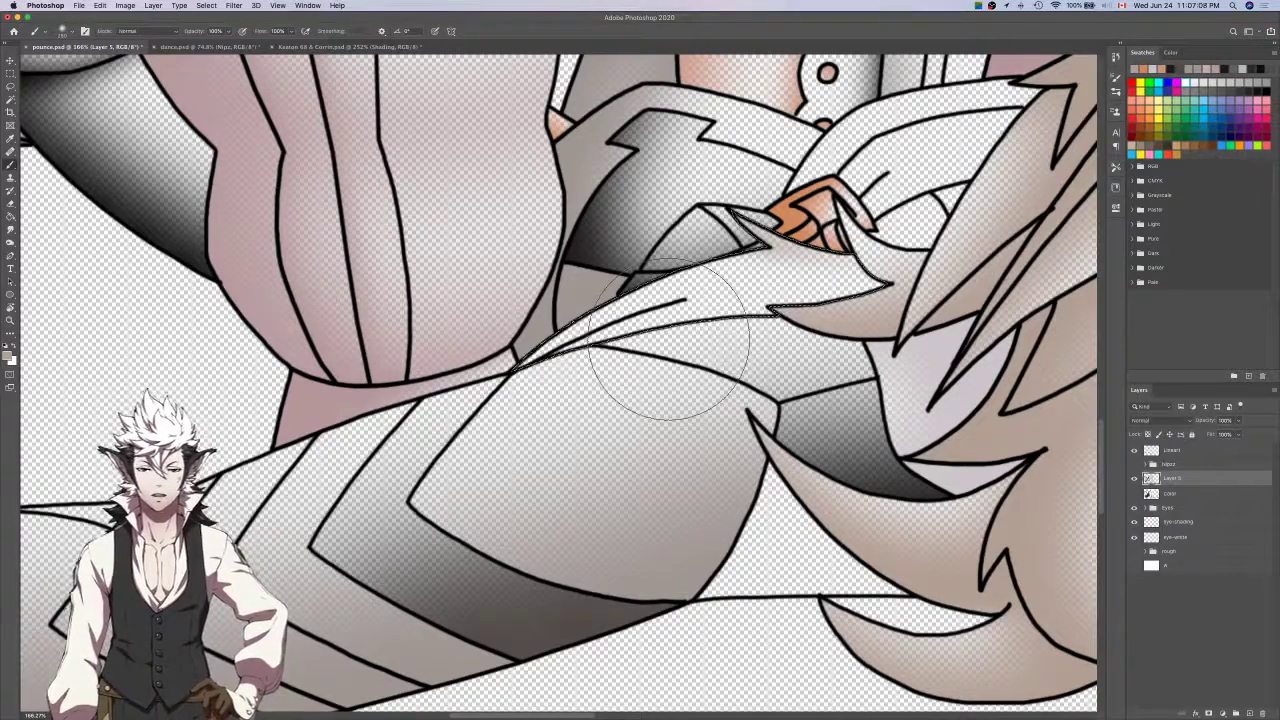
scroll(668, 345, right, 2)
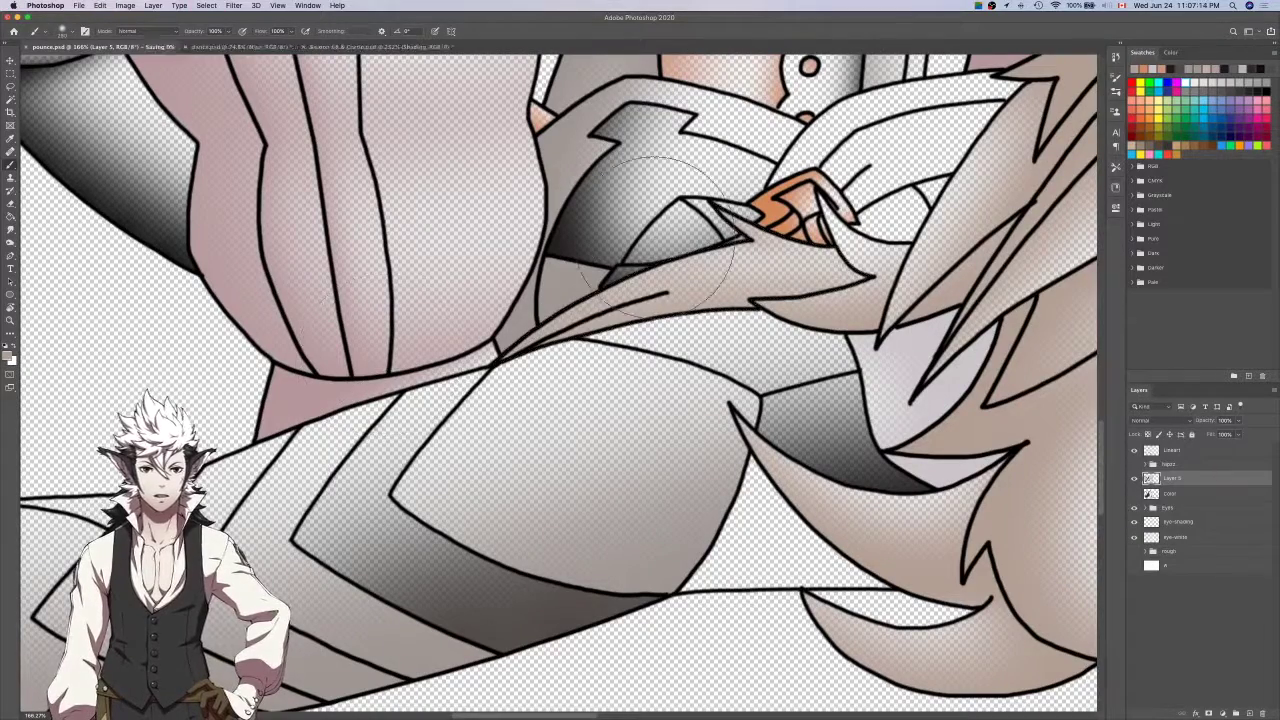
On the lineart layer, select the curved pointed strand overlapping the orange ornament, adding its missed tips with the Lasso.
scroll(657, 241, down, 10)
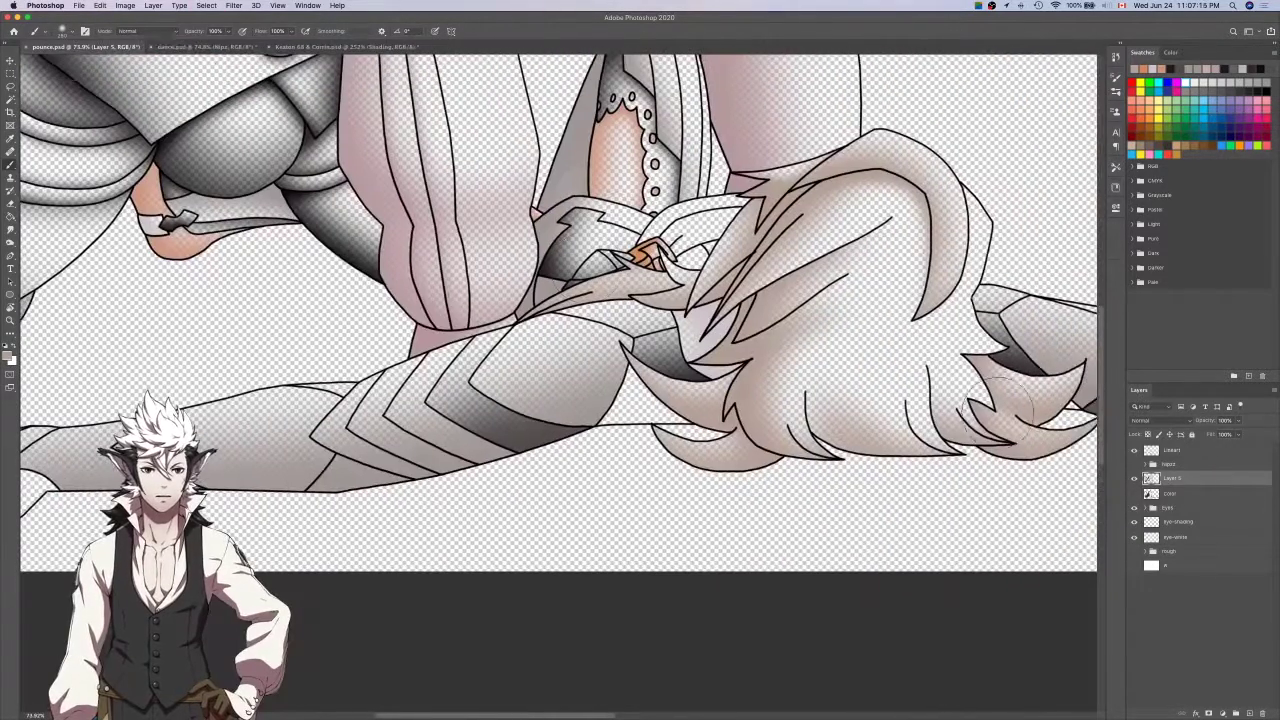
click(1172, 451)
key(w)
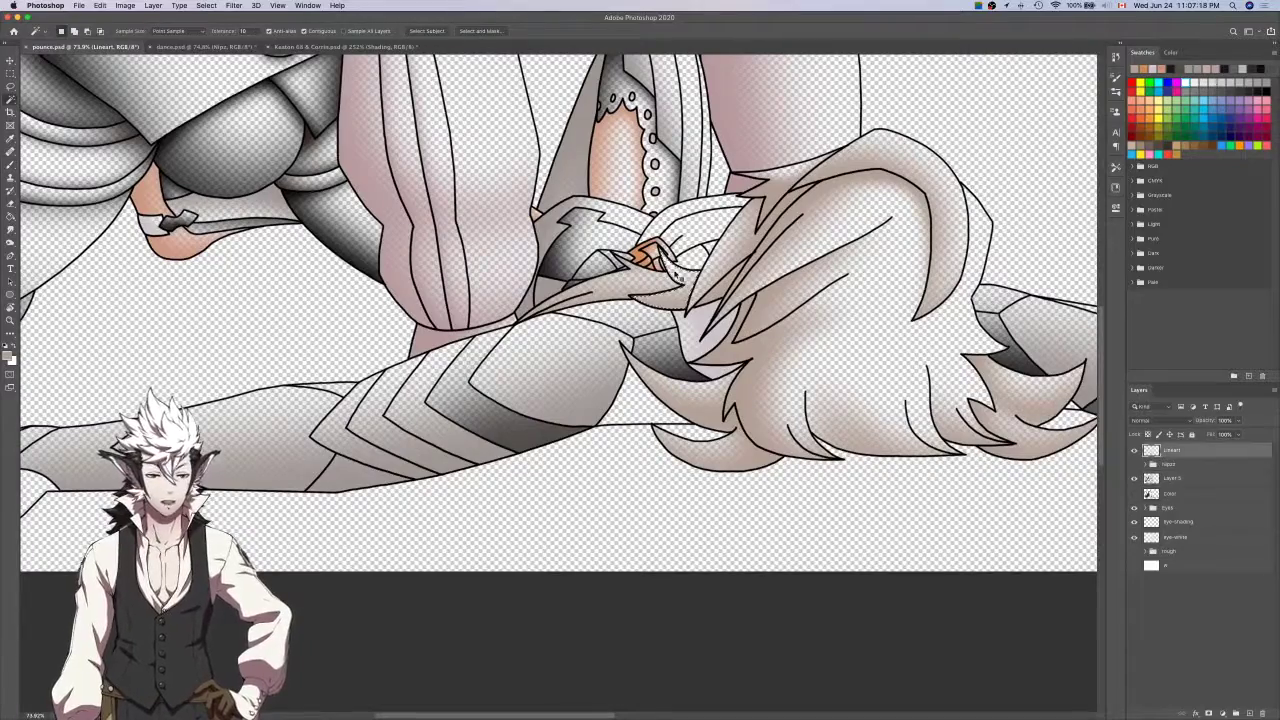
key(l)
scroll(668, 262, up, 5)
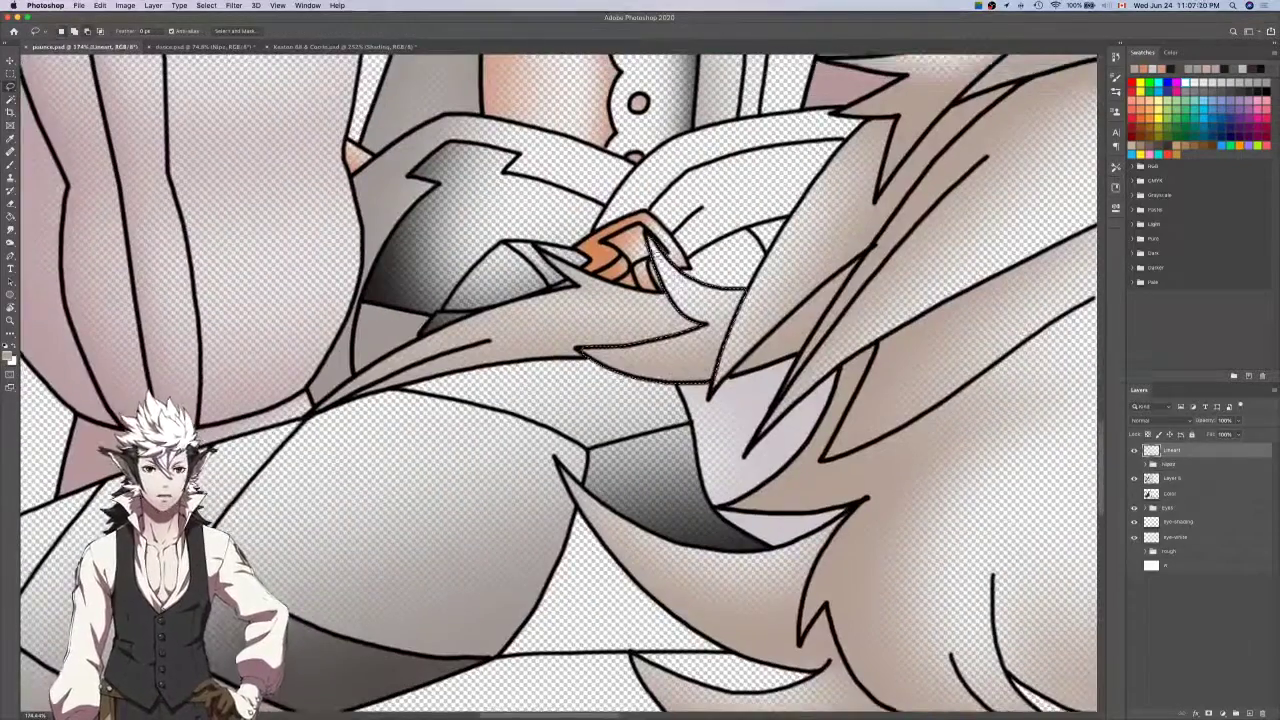
scroll(652, 250, up, 7)
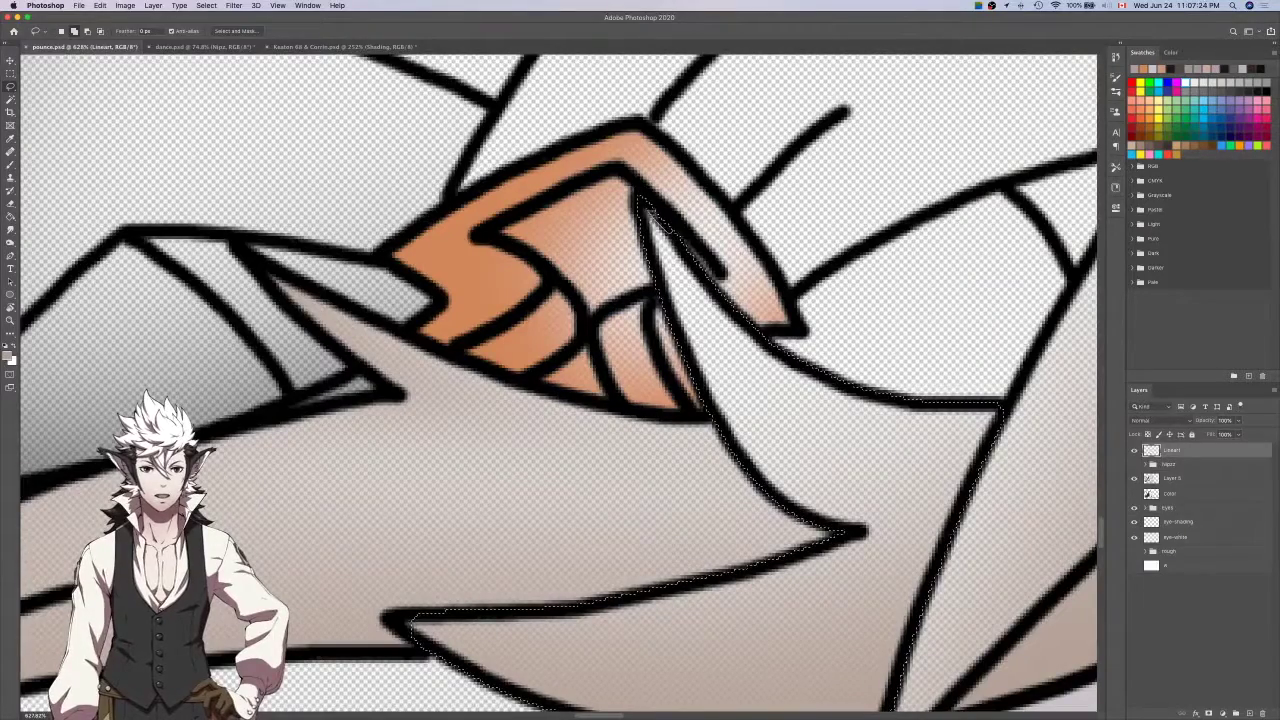
scroll(645, 196, down, 4)
Shade the selected curved strand on Layer 5, soften its shading with the Eraser, deselect it and save the file.
click(1185, 479)
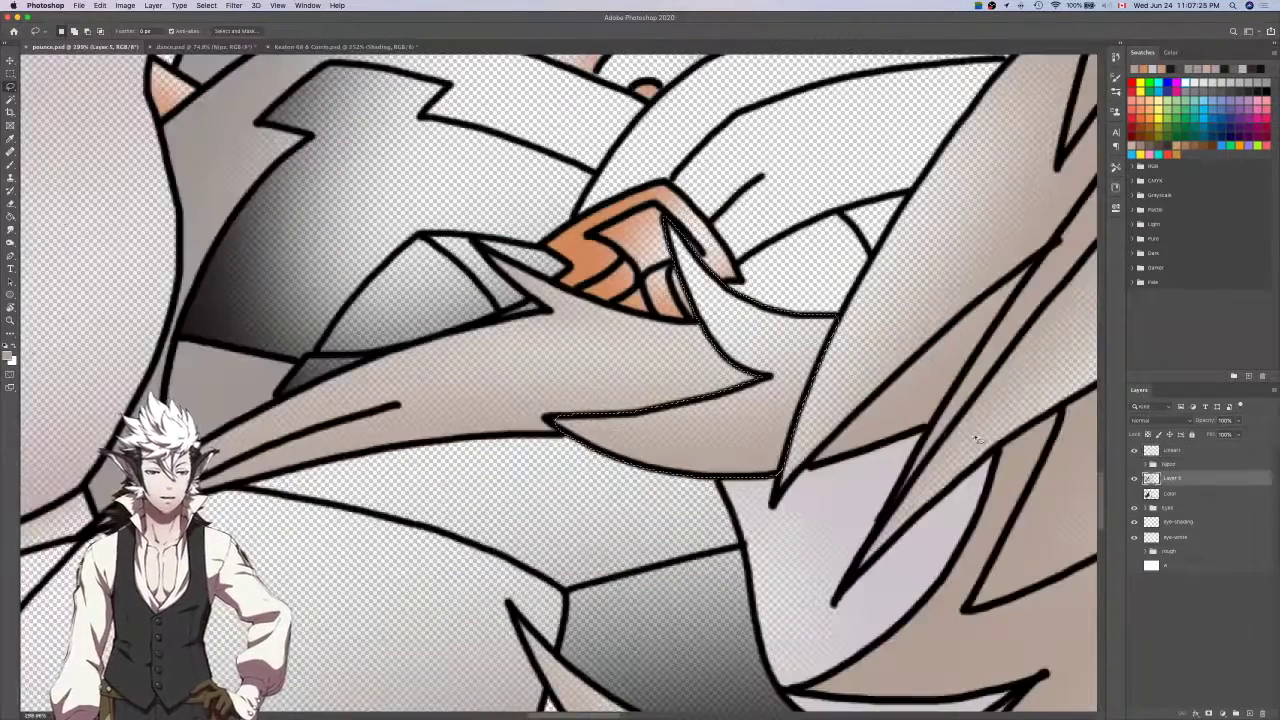
key(b)
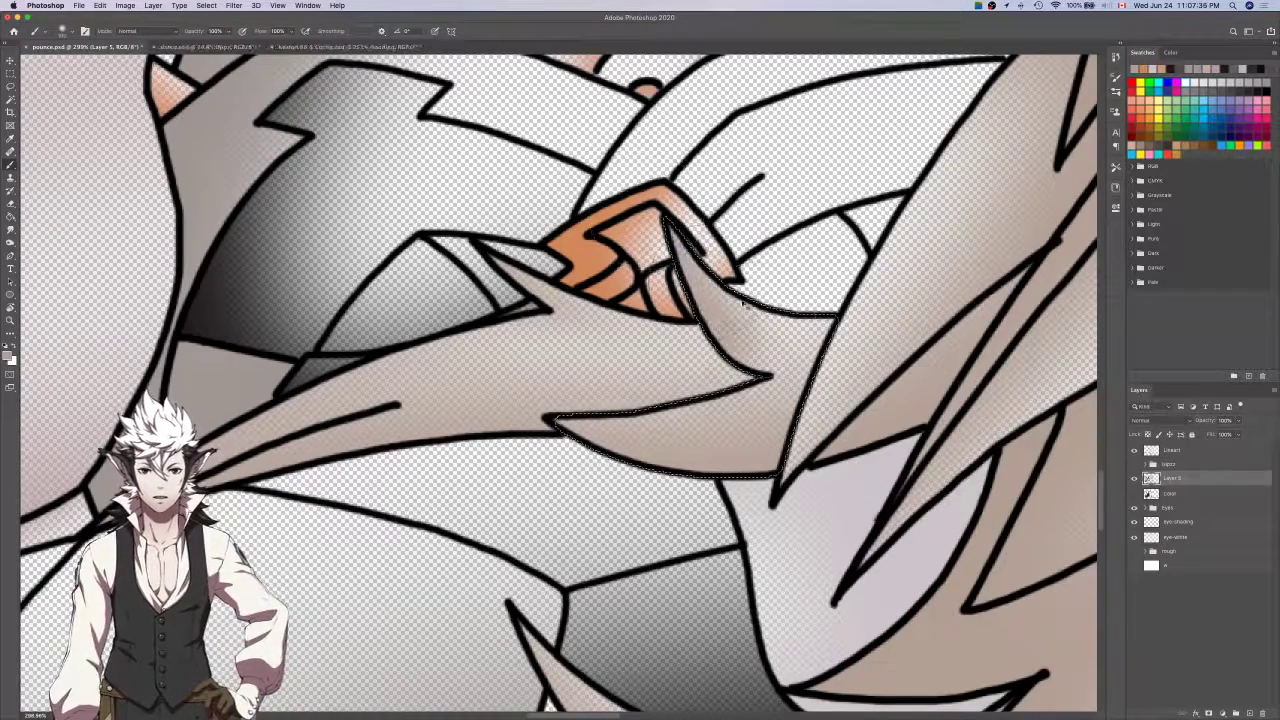
key(e)
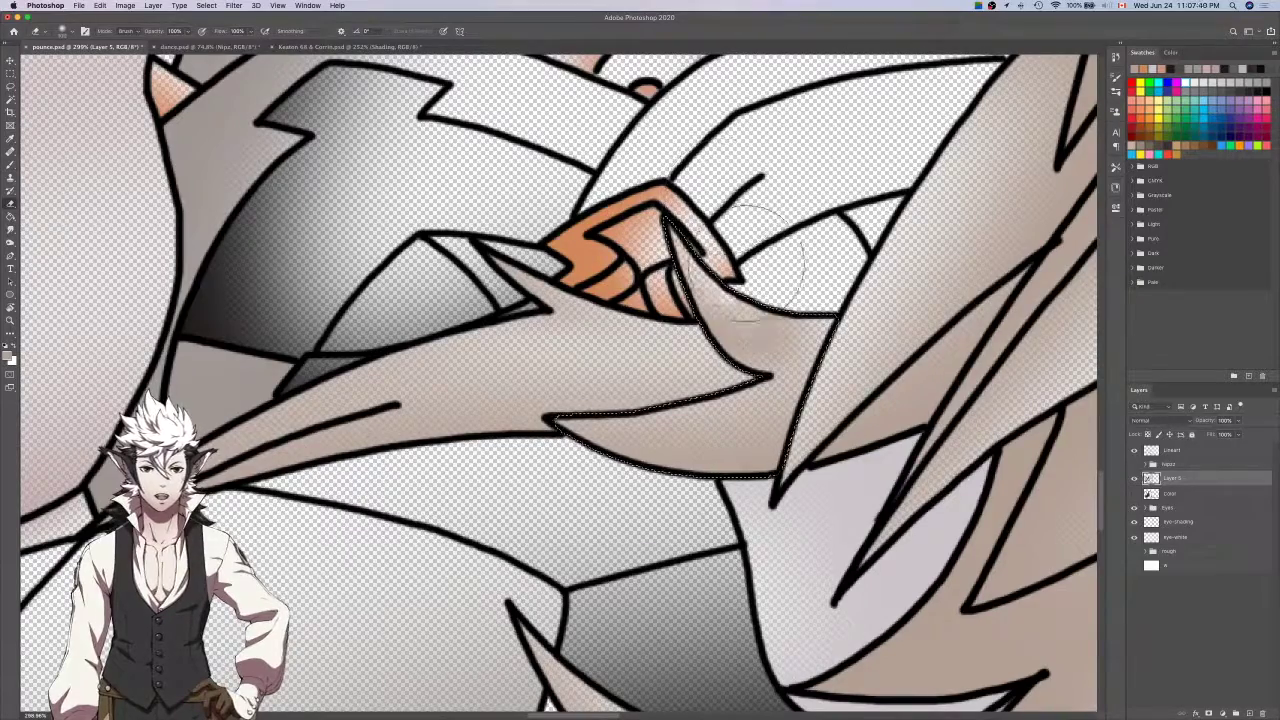
key(super+d)
key(super+s)
Select the dark clothing gaps between the arm armour and the blonde hair on the Color layer, and sample a dark shading colour.
scroll(856, 311, down, 10)
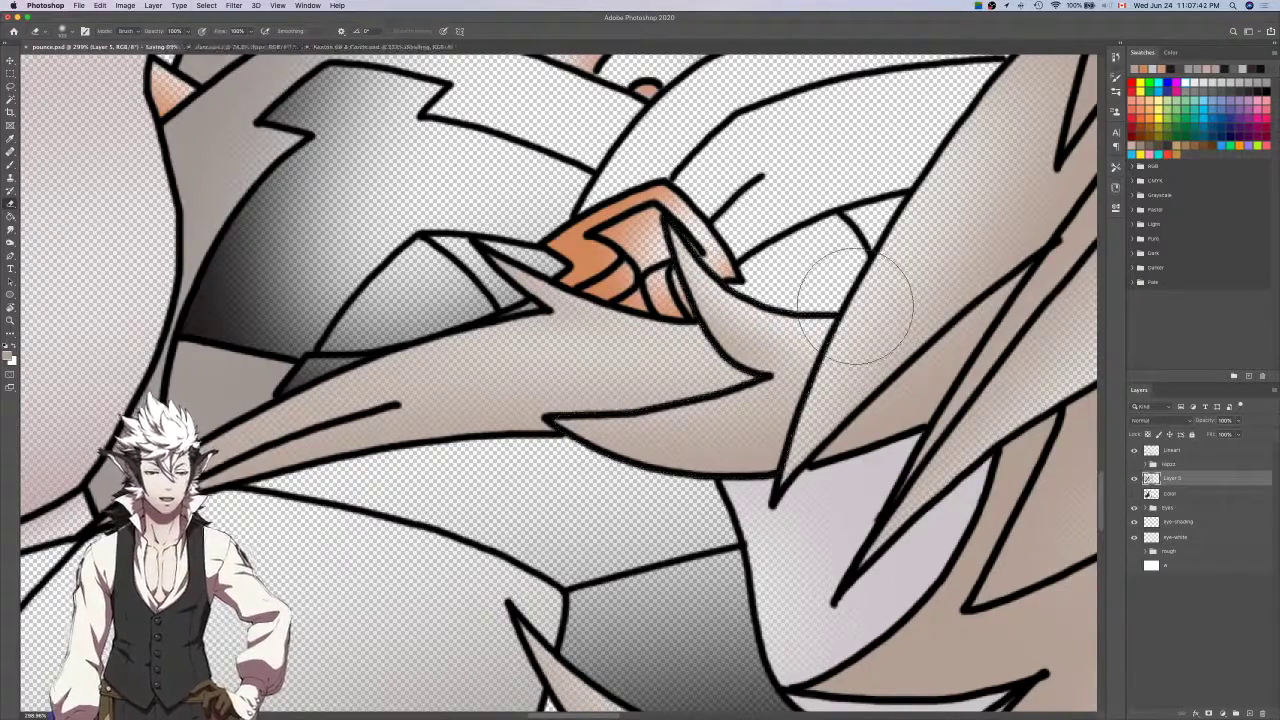
scroll(830, 300, down, 3)
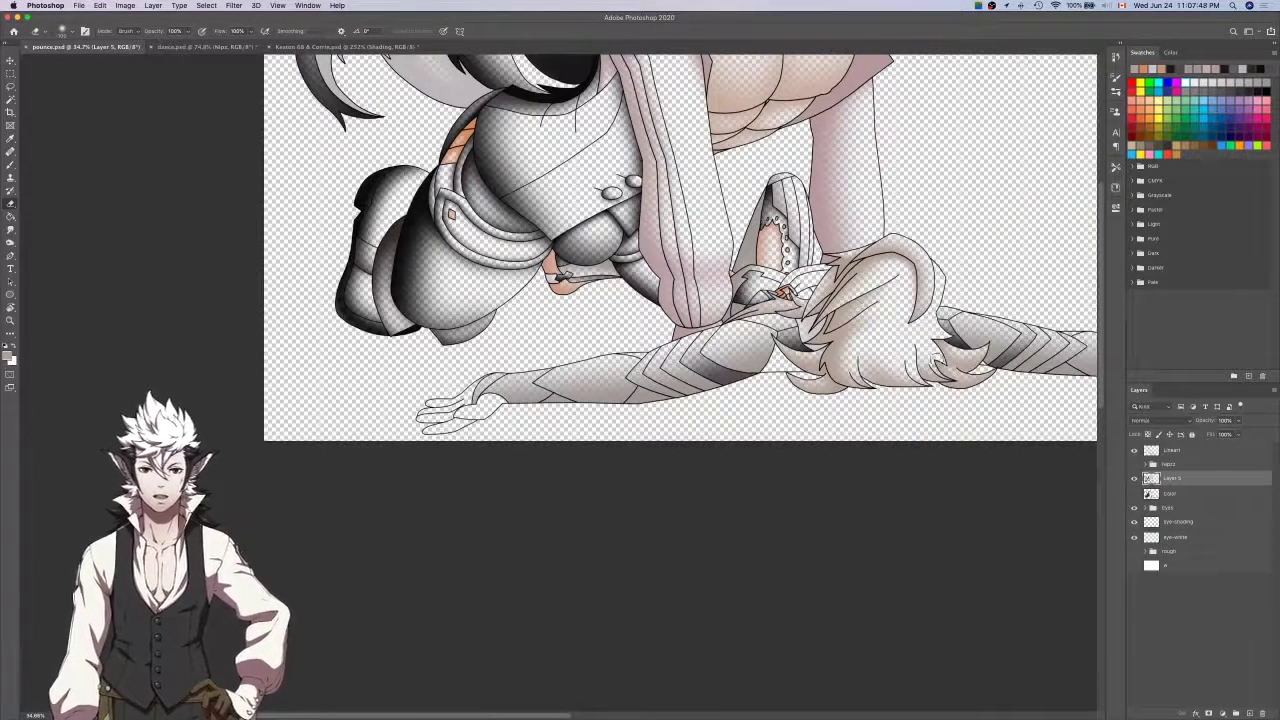
click(1163, 494)
key(w)
scroll(960, 420, up, 3)
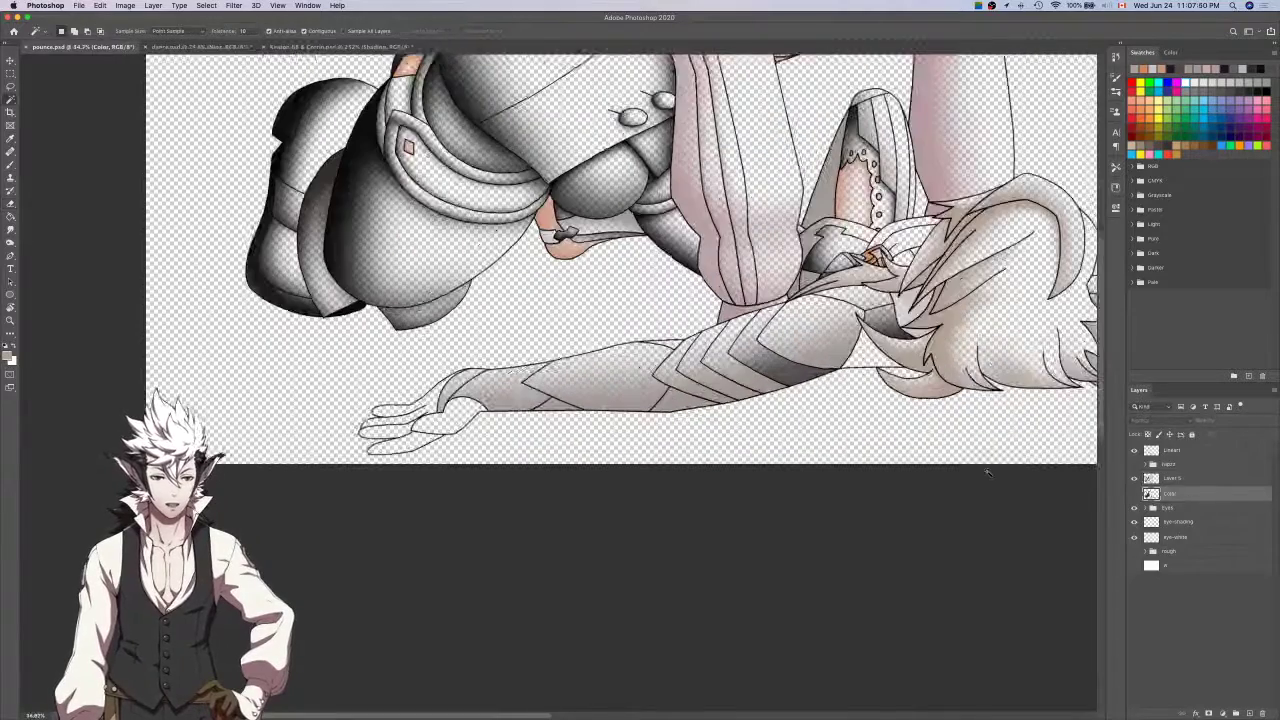
scroll(820, 330, right, 5)
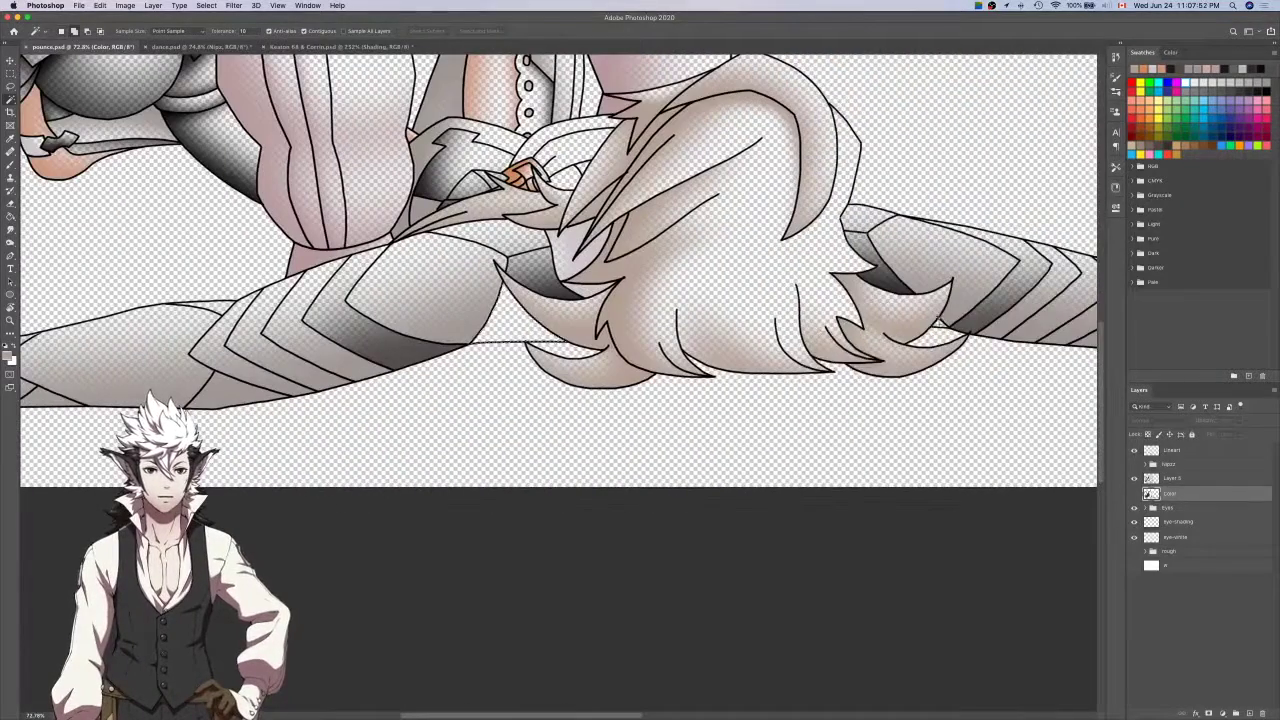
key(i)
click(893, 275)
key(b)
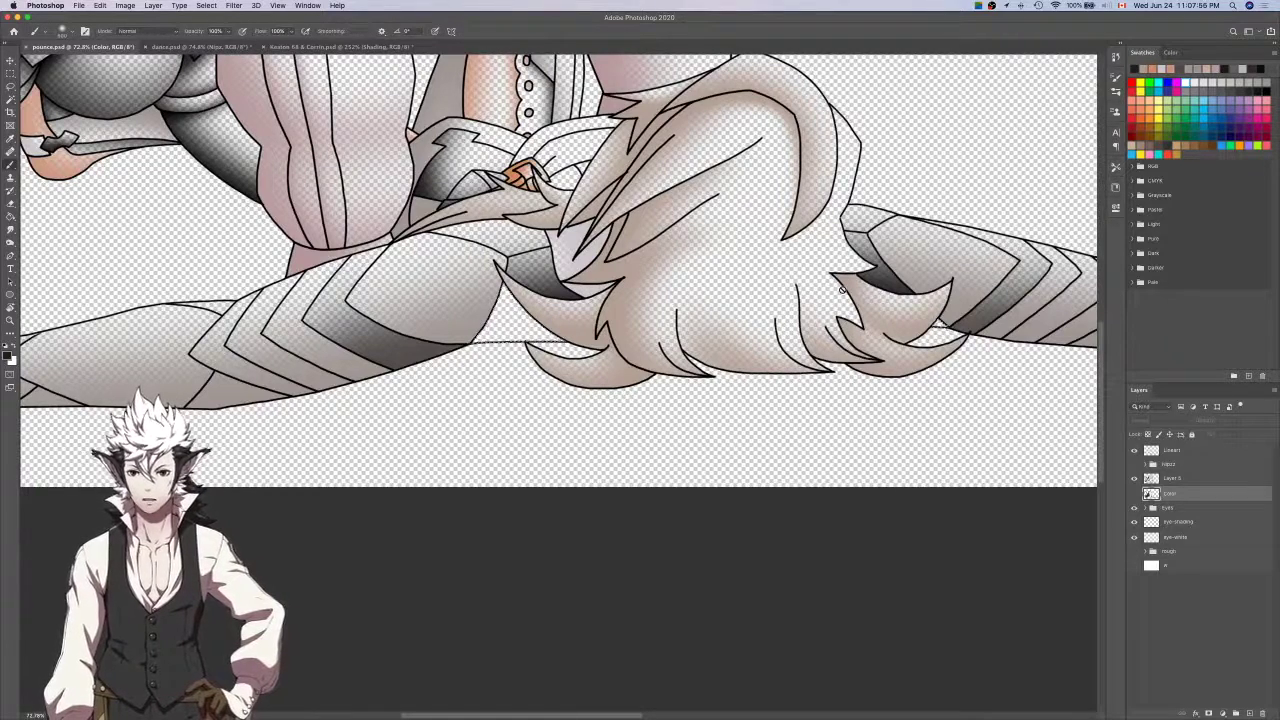
Paint dark shading into the selected gaps beside the blonde hair on Layer 5, redoing the first stroke, and save the file.
click(1172, 477)
mouse_move(456, 355)
mouse_down()
mouse_move(541, 355)
mouse_move(489, 342)
mouse_move(440, 350)
mouse_up()
key(super+z)
key(super+shift+z)
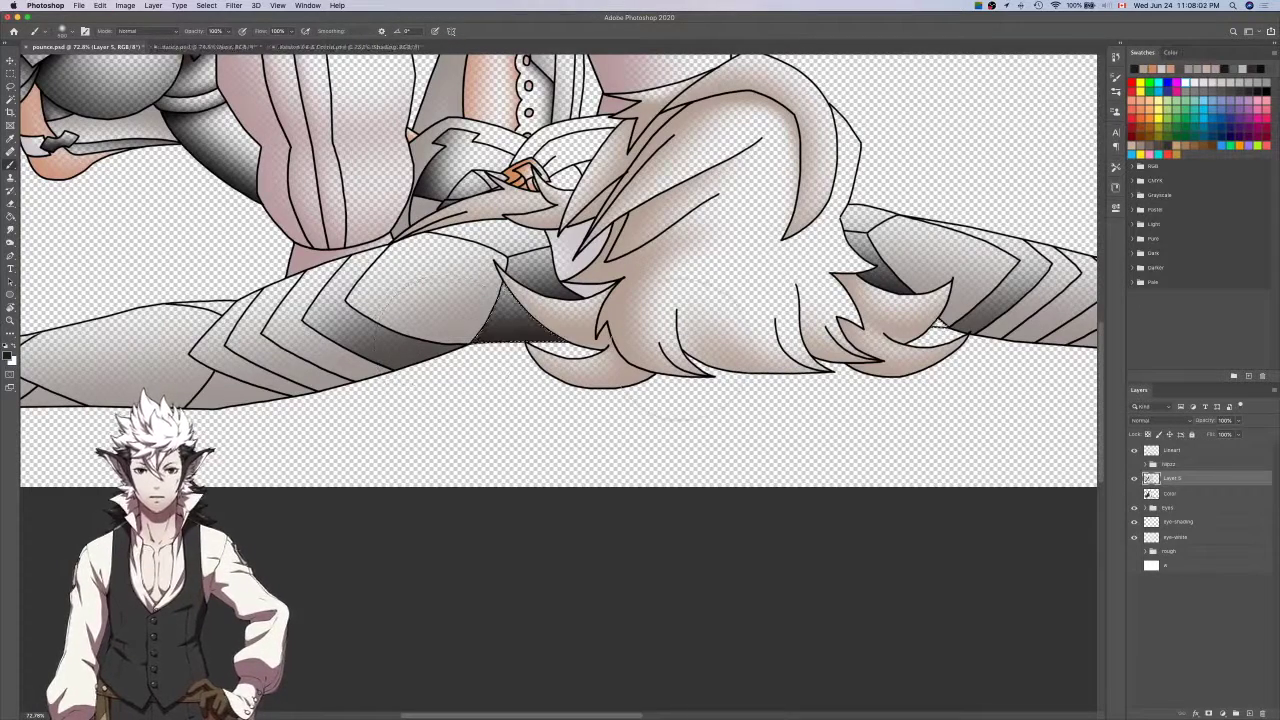
key(super+z)
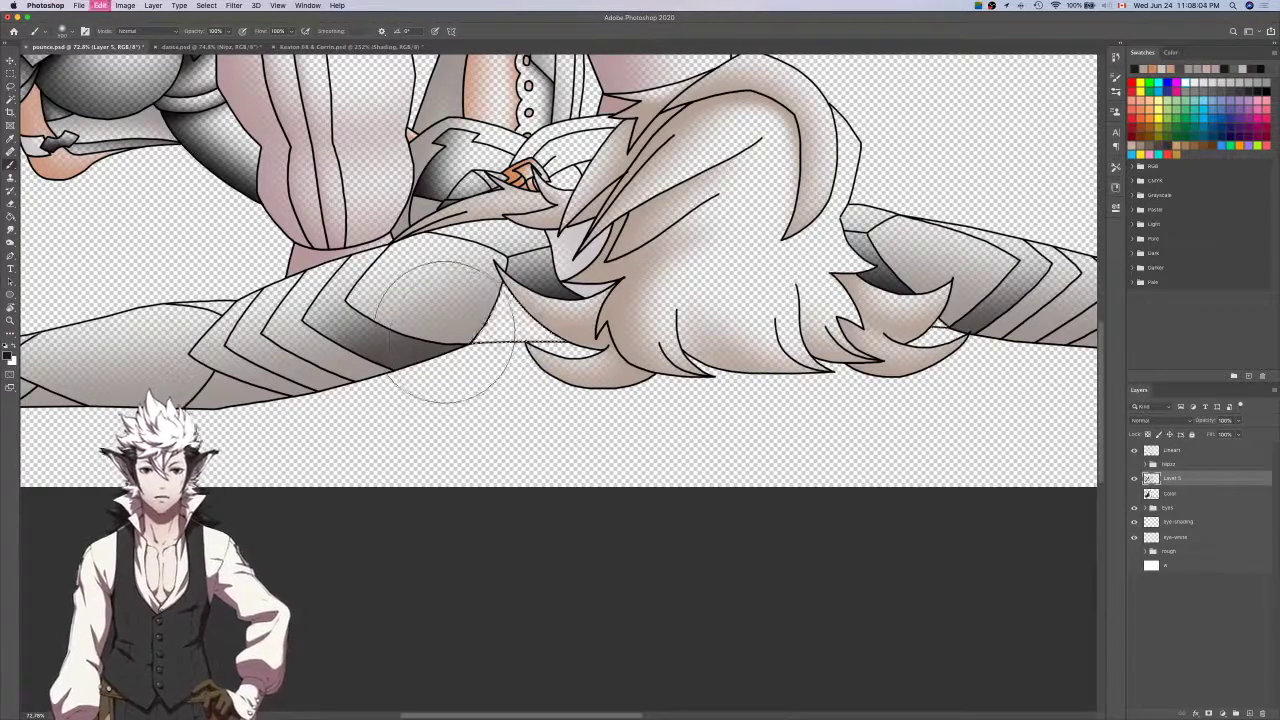
drag(449, 331, 594, 331)
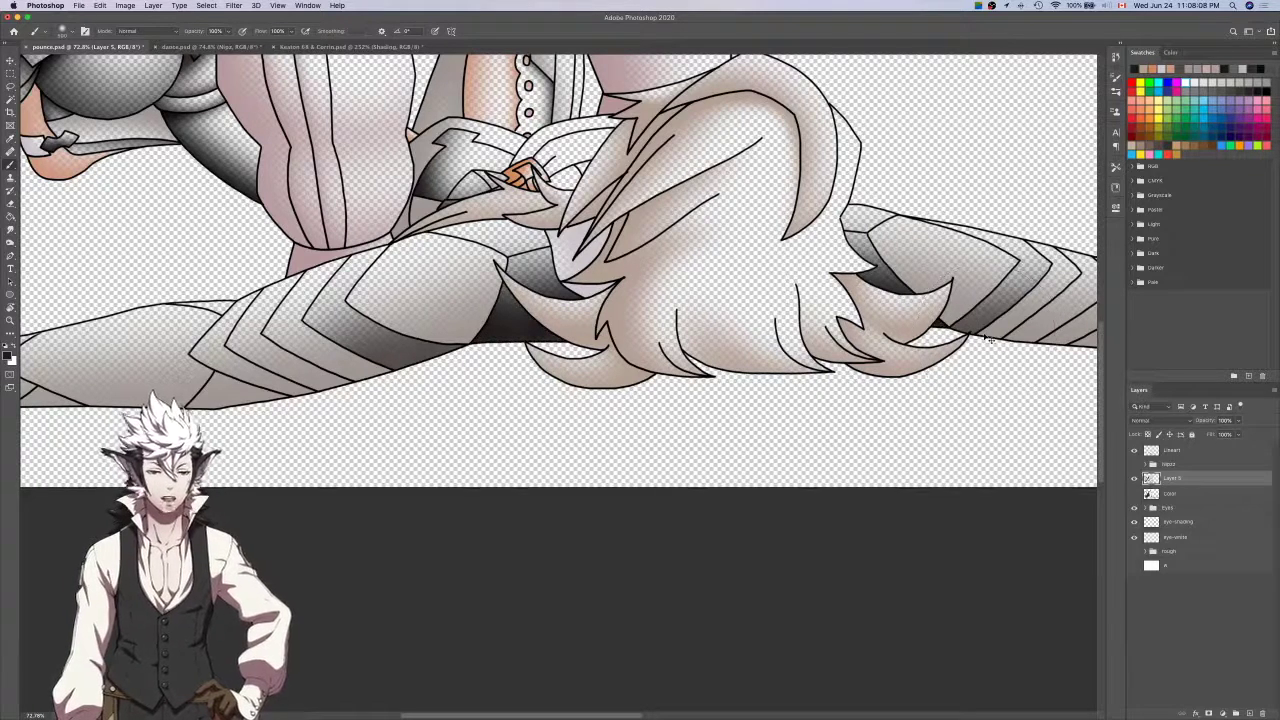
key(super+s)
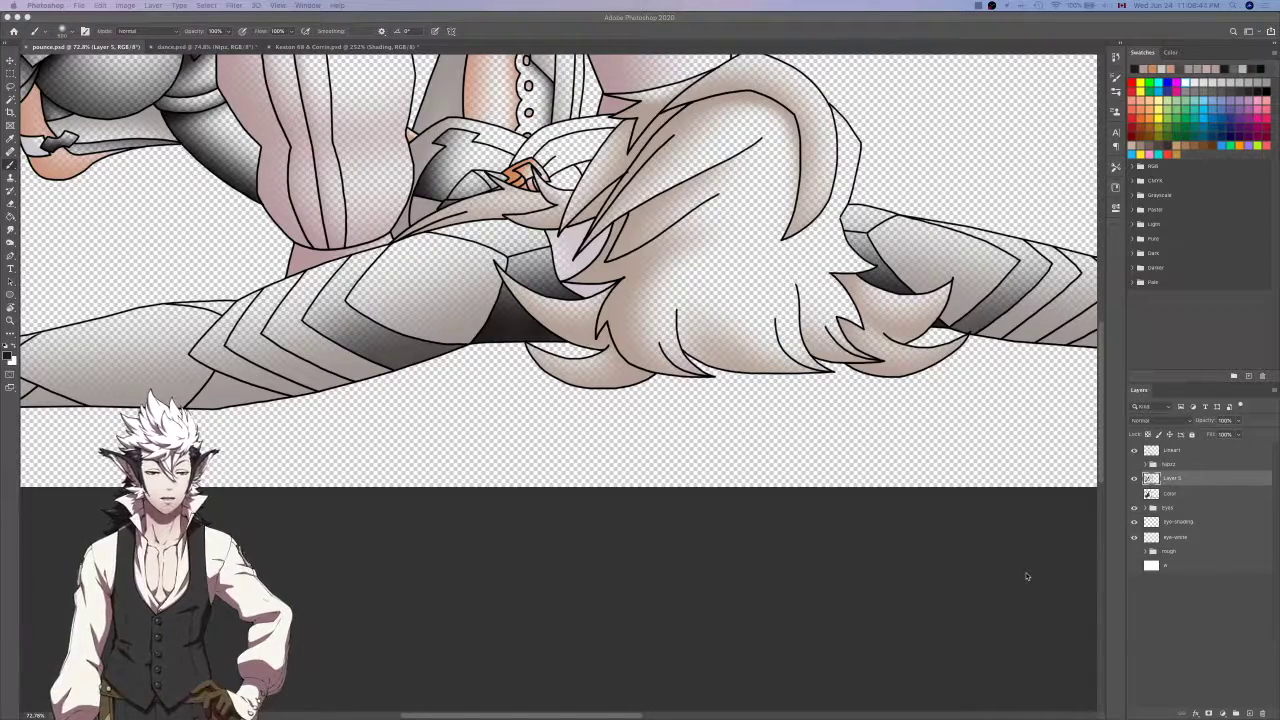
Select the light collar patch between the orange ornament and the hair from the Color layer, and sample the arm armour's grey shading.
scroll(1028, 578, up, 3)
click(1134, 494)
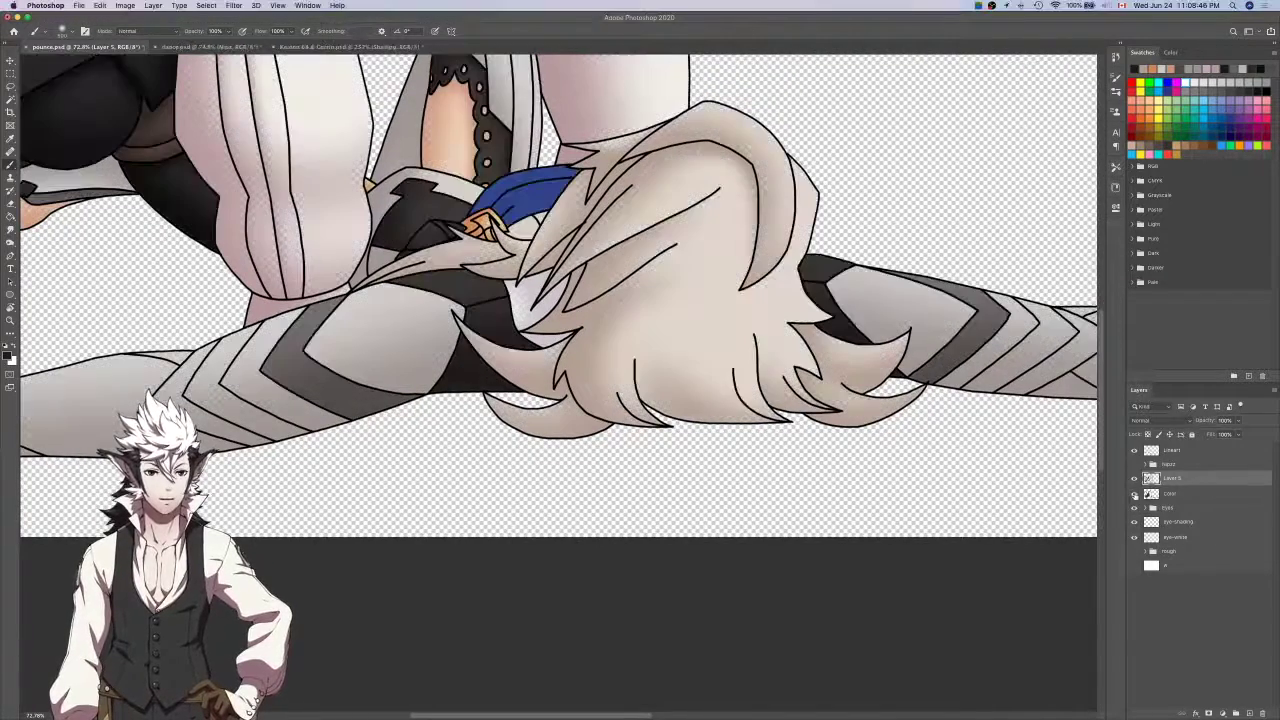
click(1168, 498)
scroll(958, 470, up, 3)
scroll(958, 470, left, 5)
key(w)
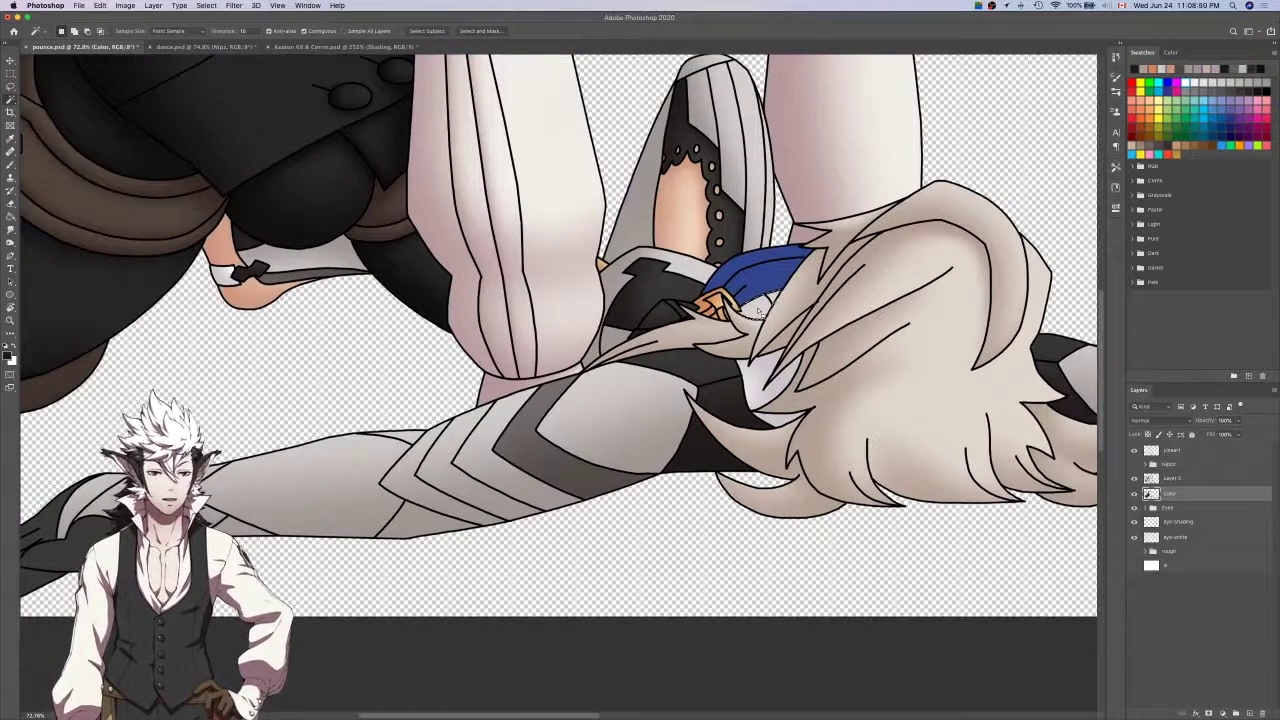
key(i)
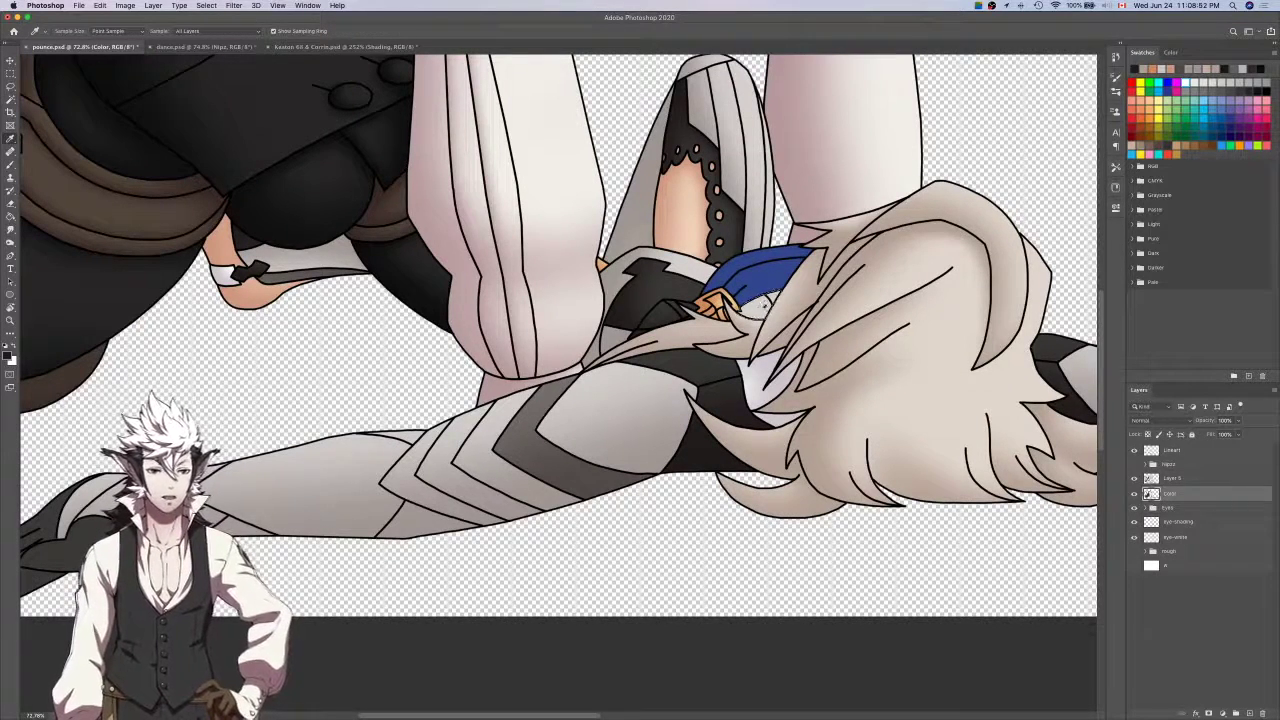
click(1134, 493)
click(651, 442)
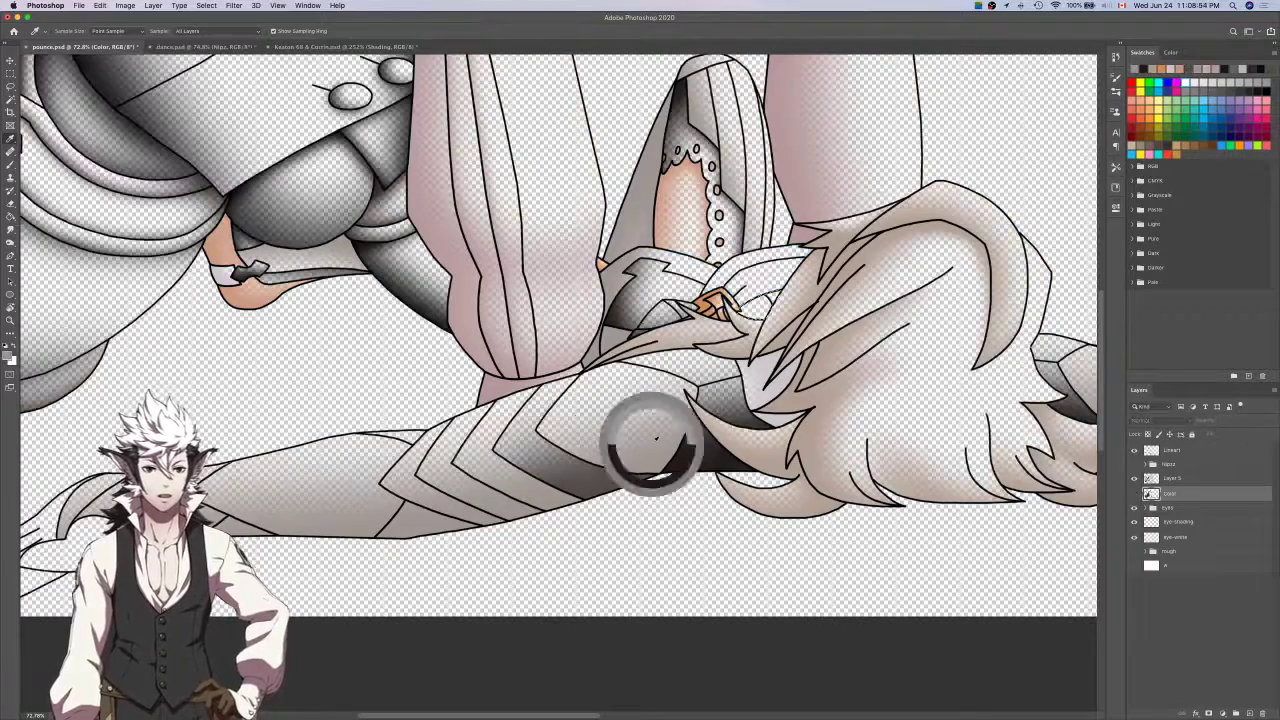
Shade the selected light collar patch beside the ornament in grey on Layer 5 with a smaller brush.
click(1180, 478)
key(b)
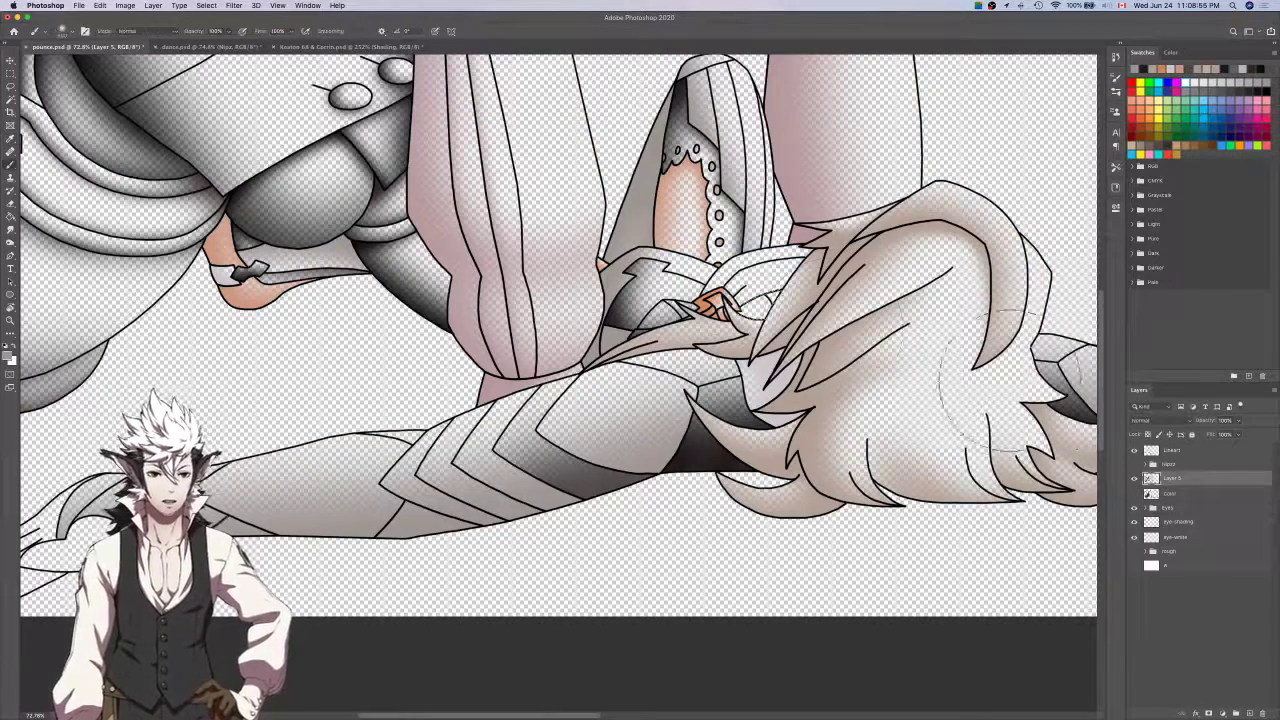
key(bracketleft)
key(bracketleft)
key(bracketleft)
key(bracketleft)
key(bracketleft)
key(bracketleft)
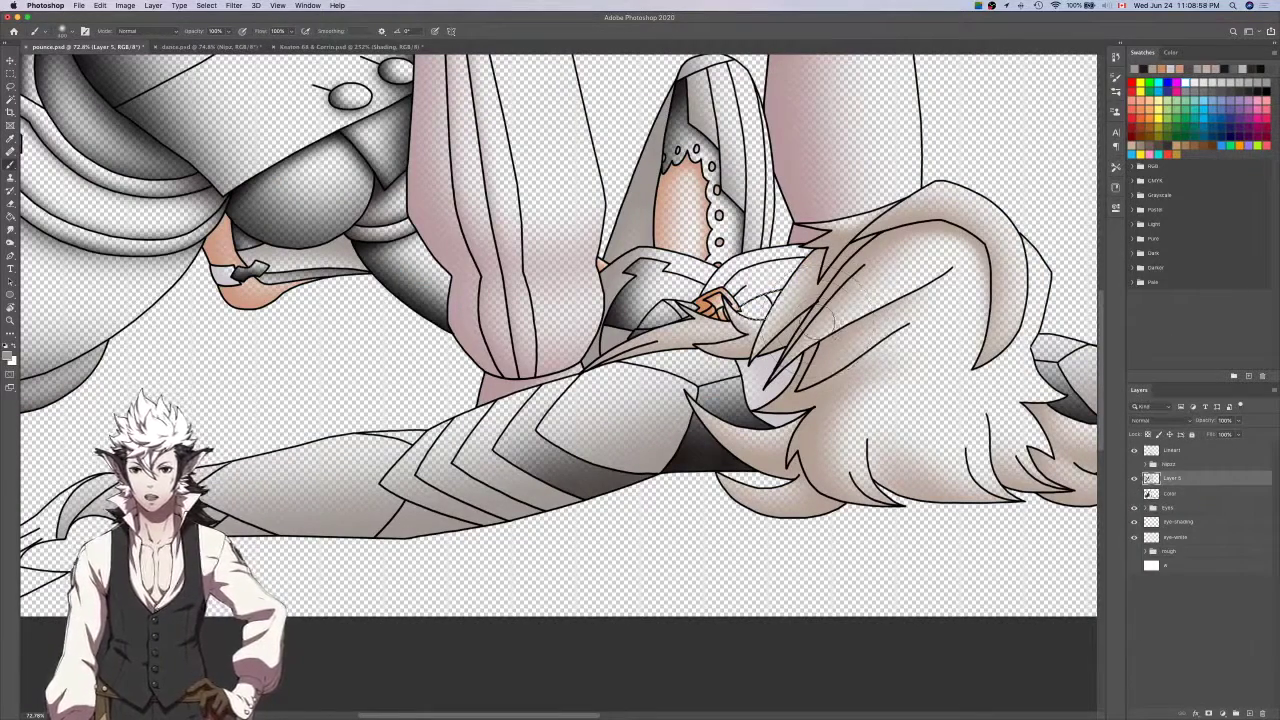
scroll(758, 312, up, 4)
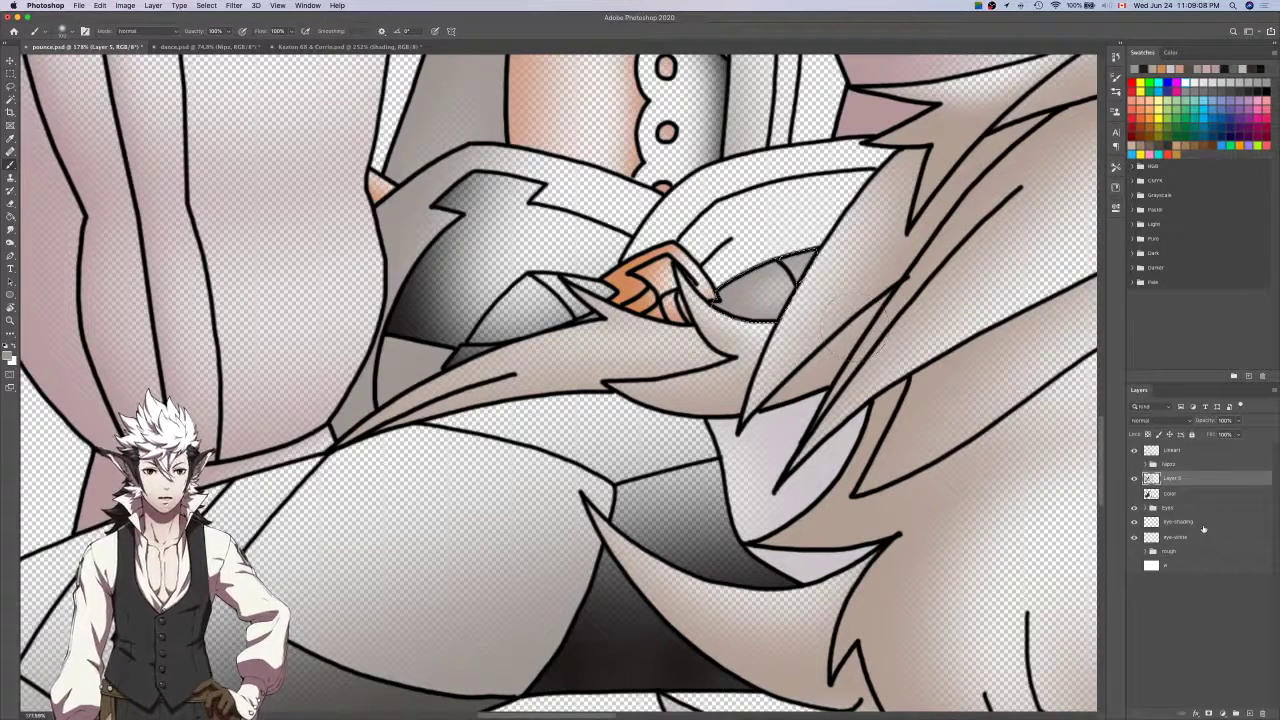
Show the Color layer, select the blue collar cloth above the ornament with the Magic Wand, and hide the layer again.
click(1175, 494)
click(1134, 494)
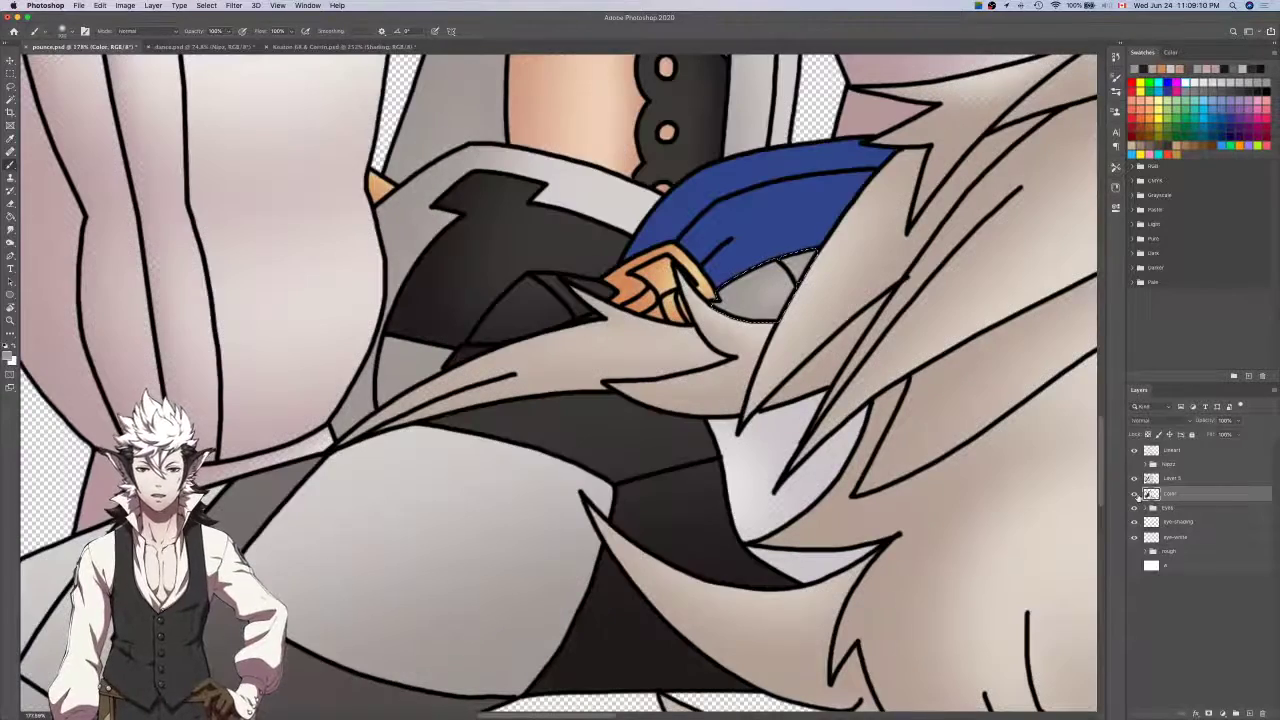
key(w)
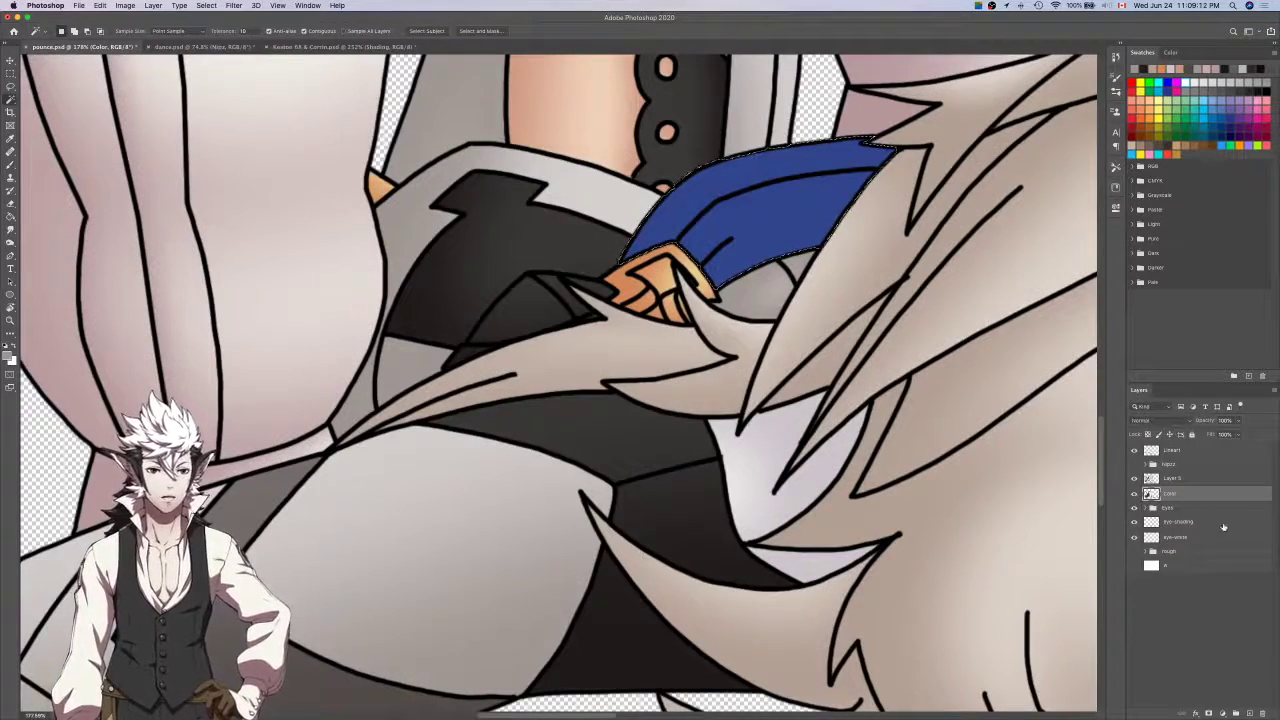
click(1134, 494)
key(i)
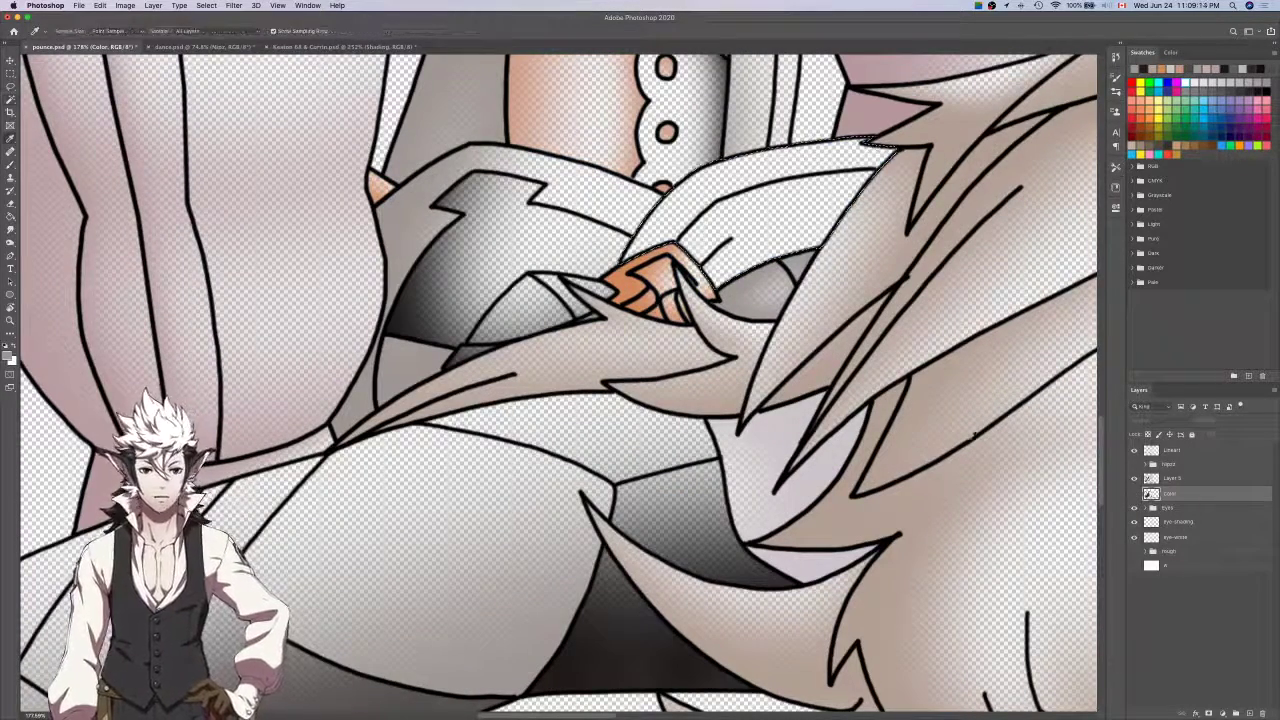
Sample the dark blue shading colour from the cape in the open Keaton and Corrin document.
scroll(975, 435, down, 10)
scroll(975, 435, up, 3)
key(ctrl+Tab)
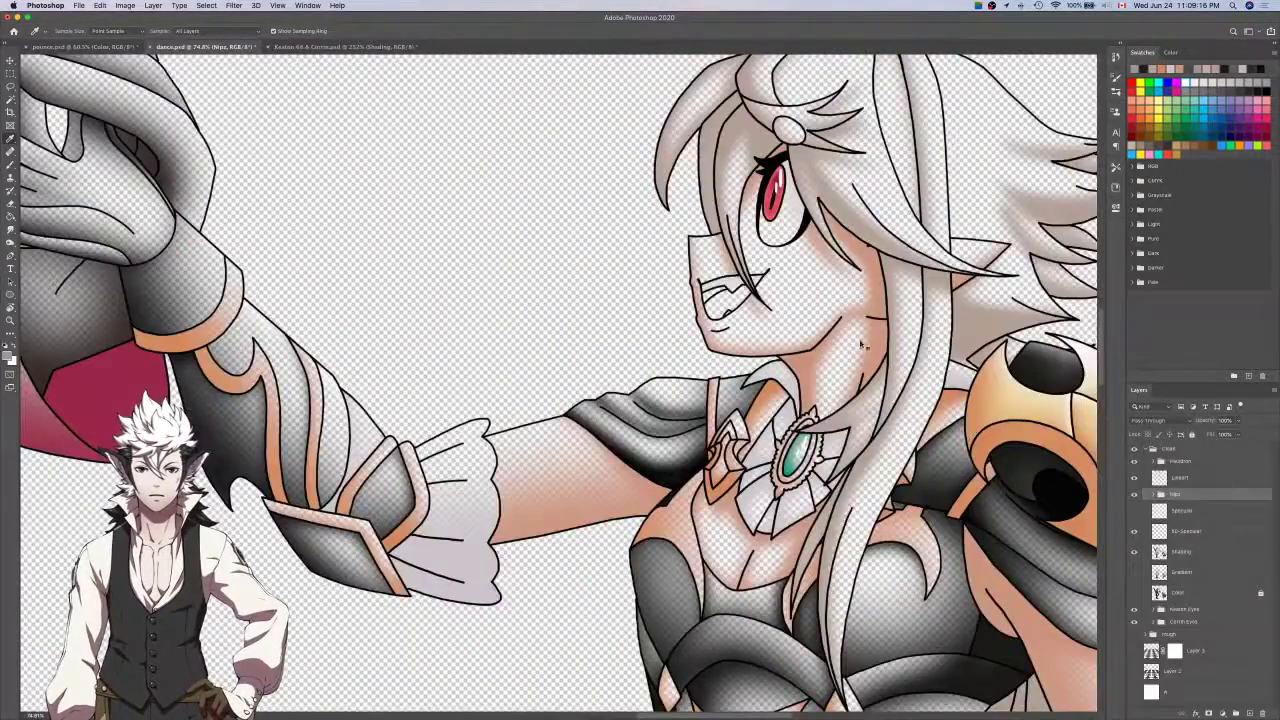
key(ctrl+Tab)
scroll(862, 344, down, 10)
click(1000, 459)
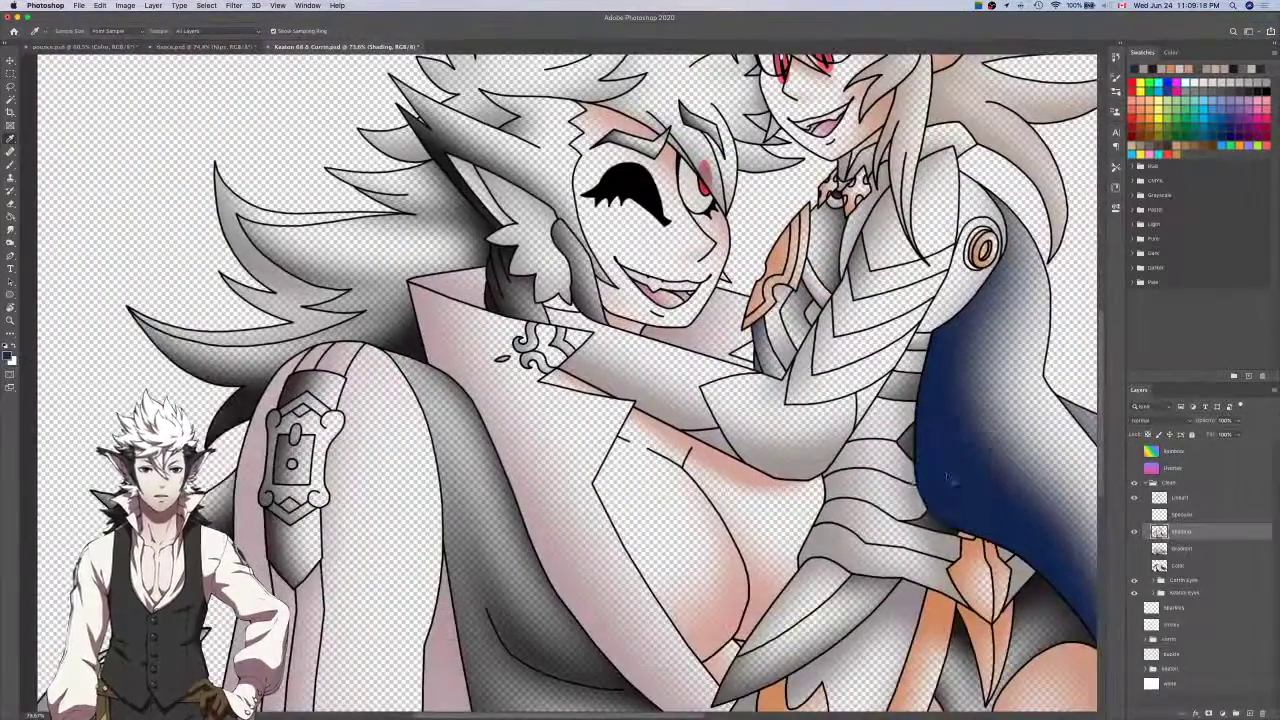
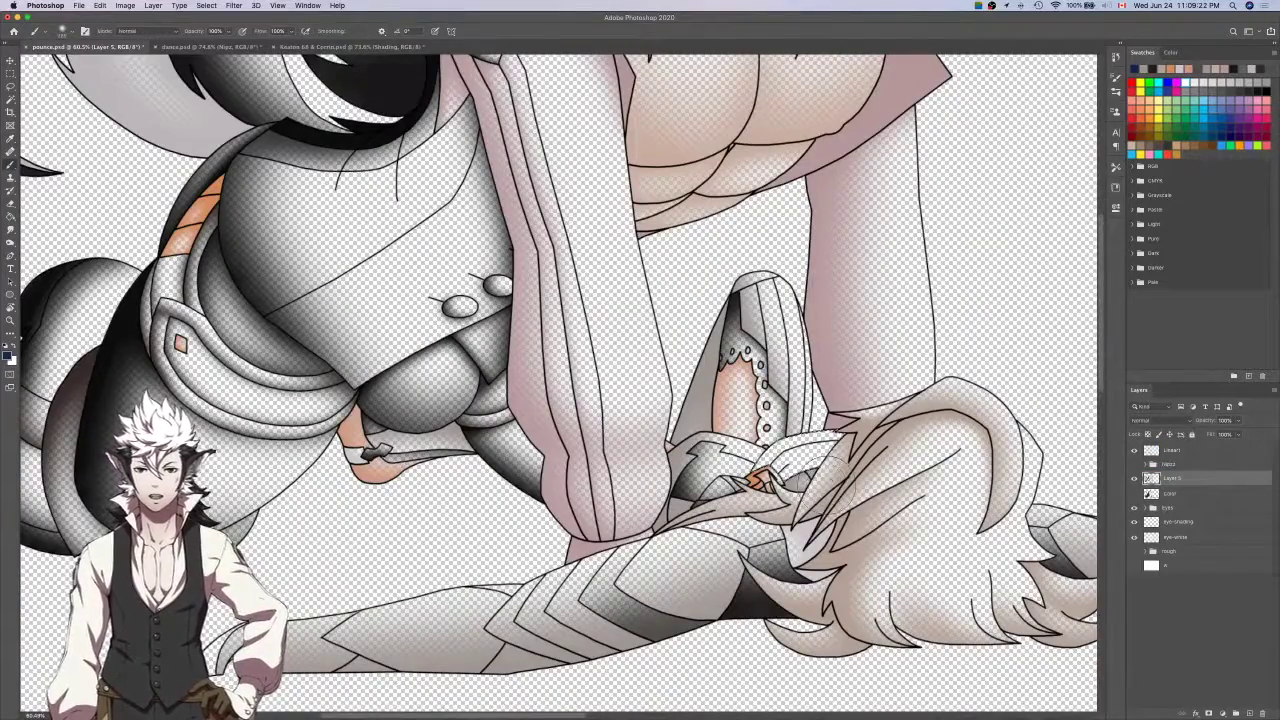
Shade the selected blue collar cloth above the orange ornament in dark blue on Layer 5, and clear the selection.
scroll(828, 462, up, 5)
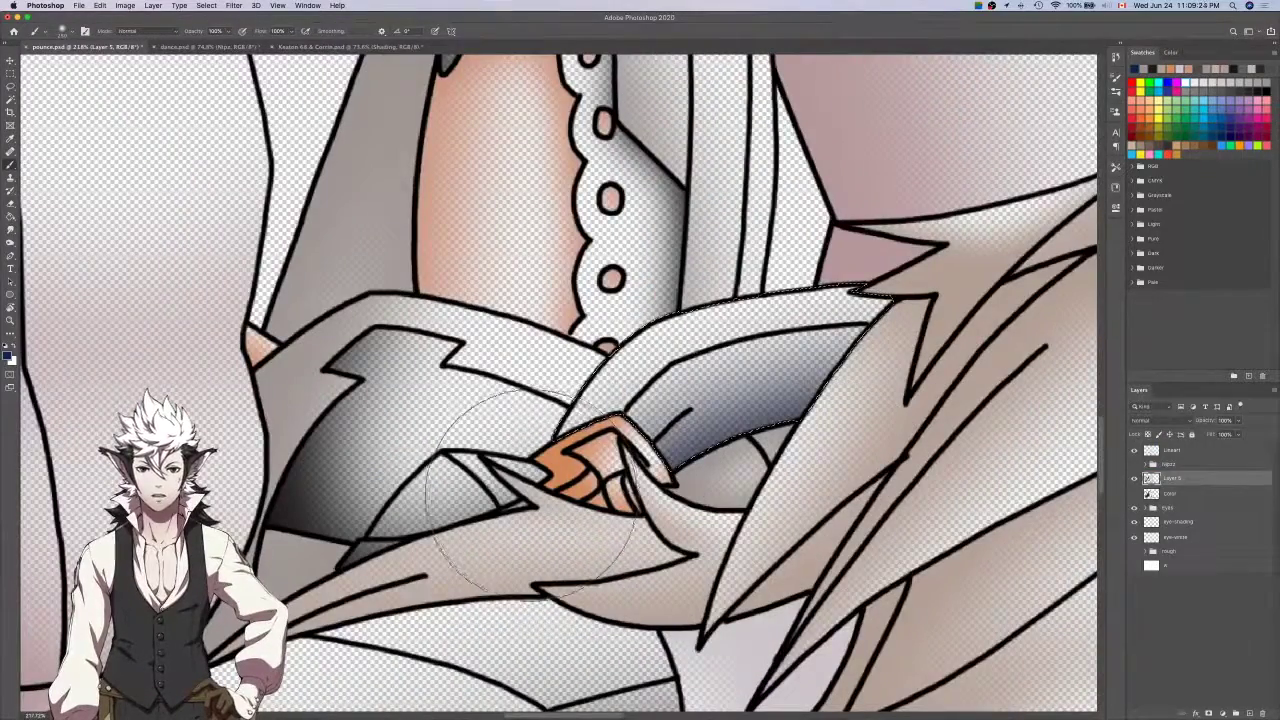
drag(535, 480, 815, 150)
mouse_move(518, 465)
mouse_down()
mouse_move(857, 482)
mouse_move(775, 490)
mouse_move(530, 468)
mouse_move(885, 460)
mouse_move(1110, 309)
mouse_up()
key(super+z)
key(super+z)
key(super+z)
key(super+d)
scroll(1003, 360, down, 5)
Show the Color layer and the hidden group above Layer 5, and rename Layer 5 as Shading.
click(1134, 494)
click(1168, 494)
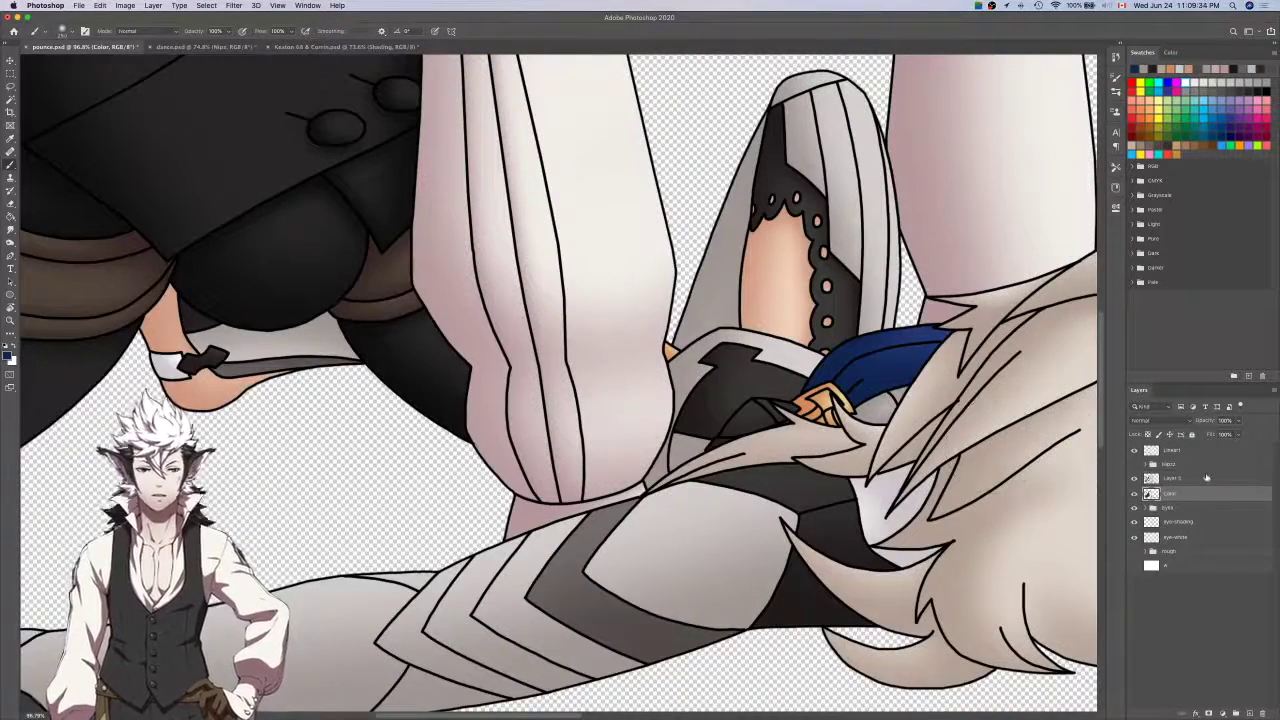
key(alt+bracketright)
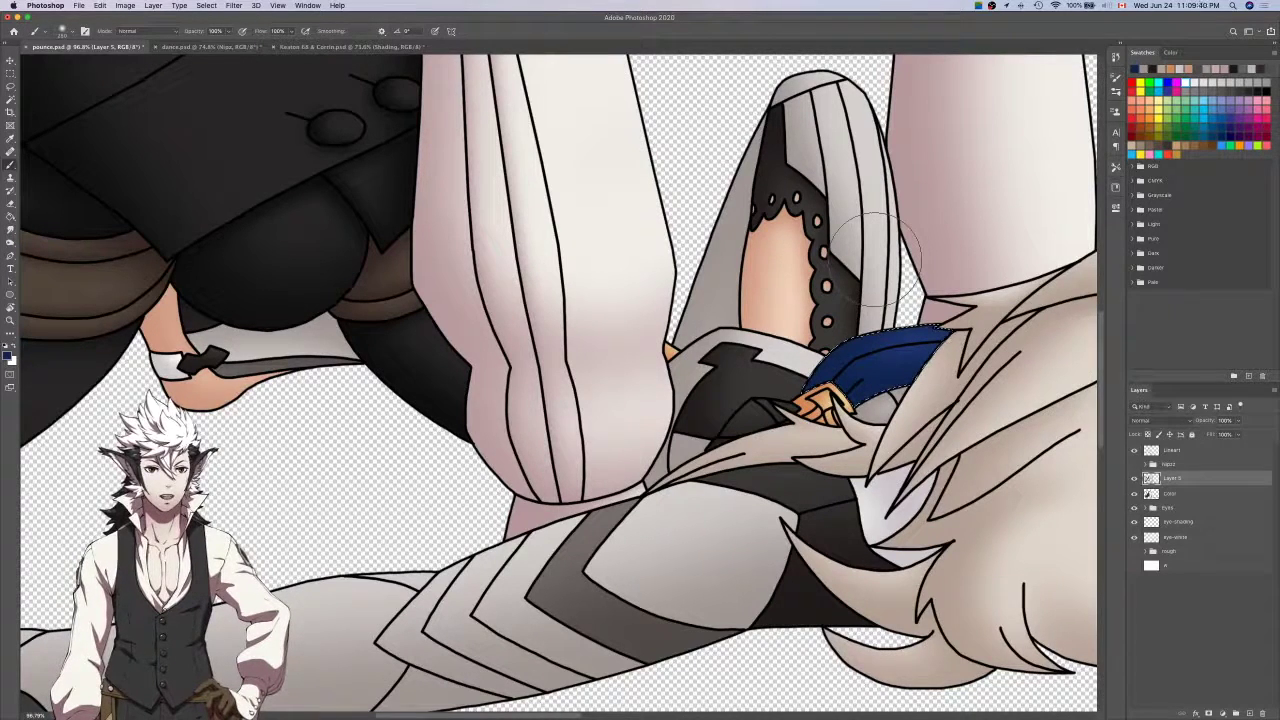
scroll(880, 255, right, 3)
scroll(880, 255, down, 1)
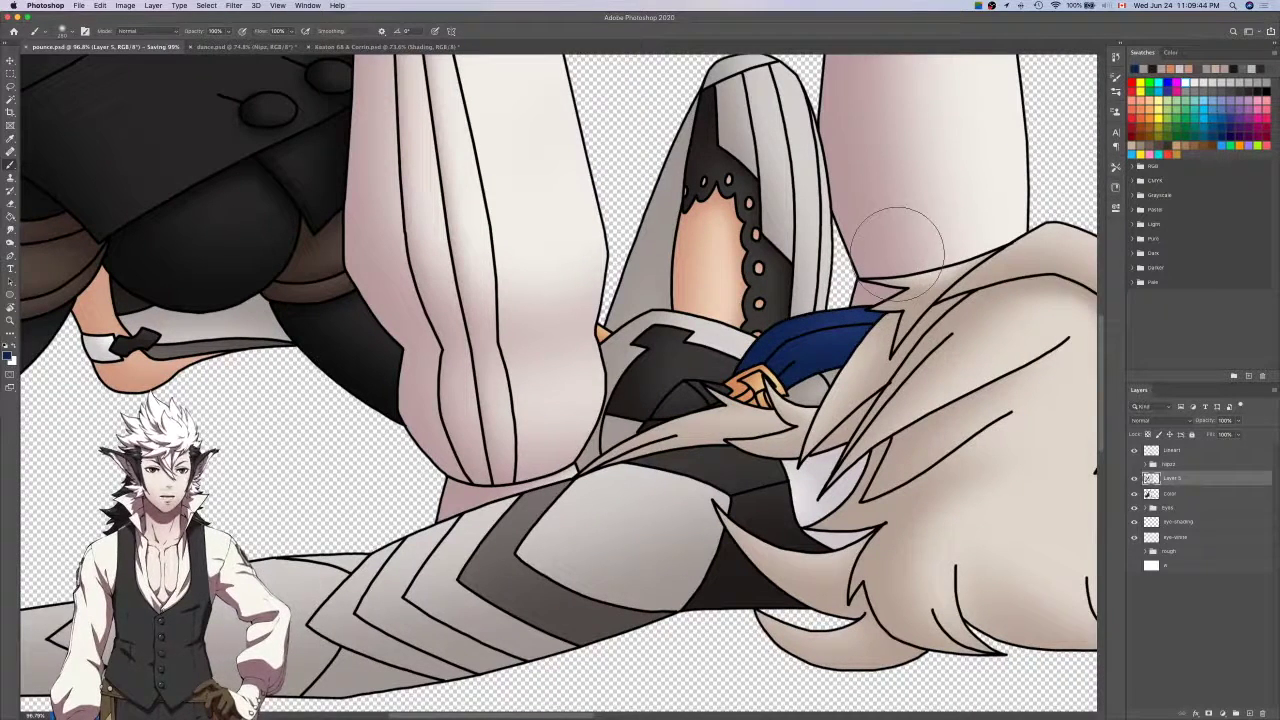
double_click(1172, 478)
text(Shading)
key(Return)
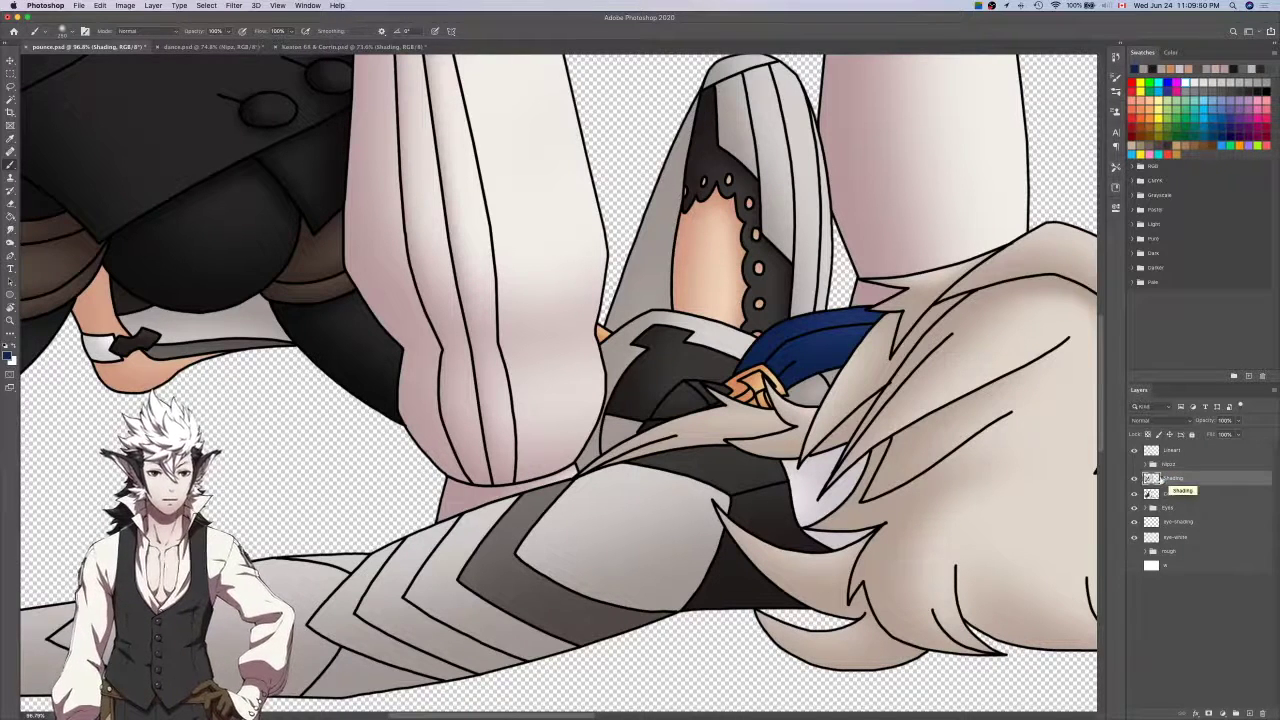
click(1134, 464)
Examine the shaded artwork from the chest and sleeves out to the whole composition for parts still lacking shading.
scroll(920, 436, up, 5)
scroll(1088, 455, up, 20)
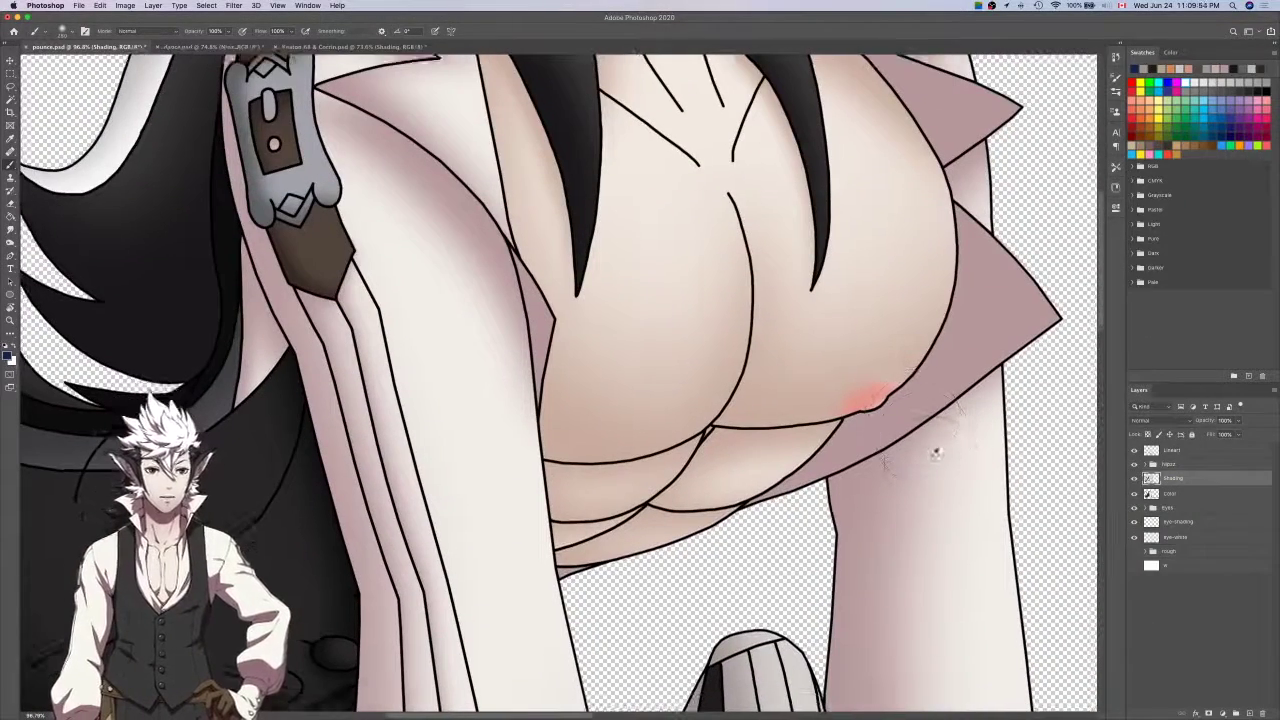
scroll(934, 455, down, 1)
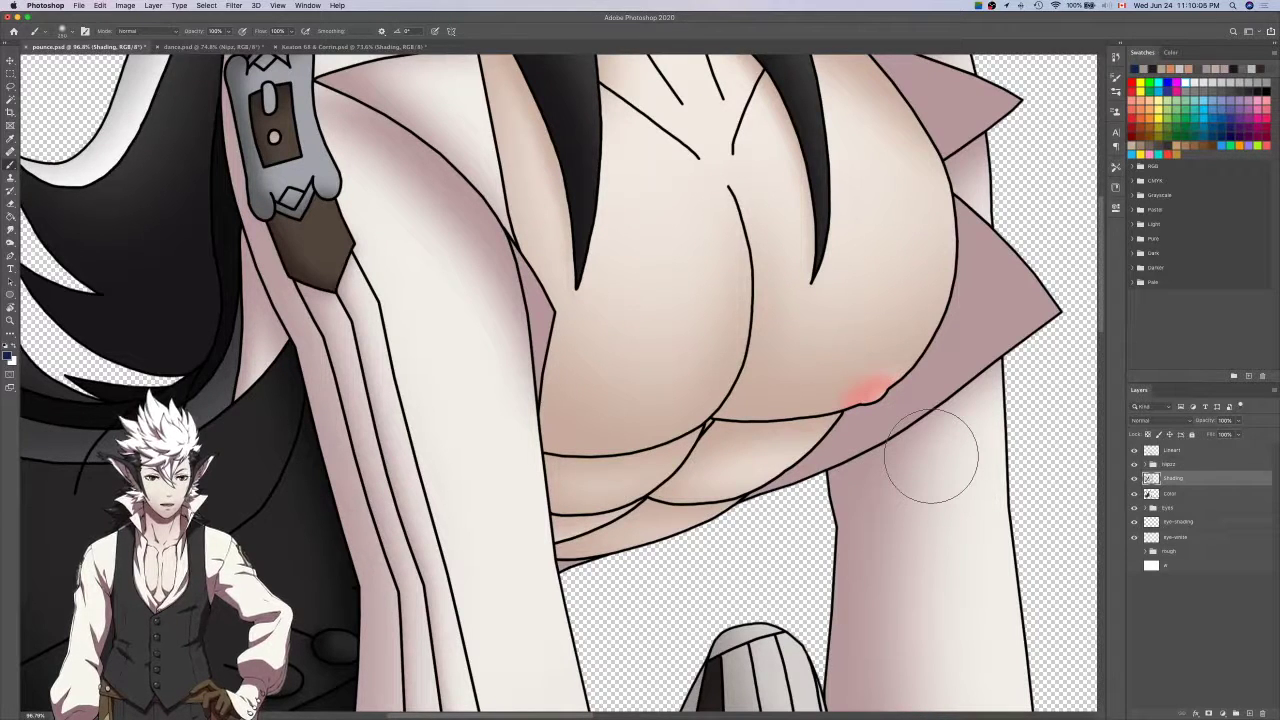
scroll(931, 456, down, 2)
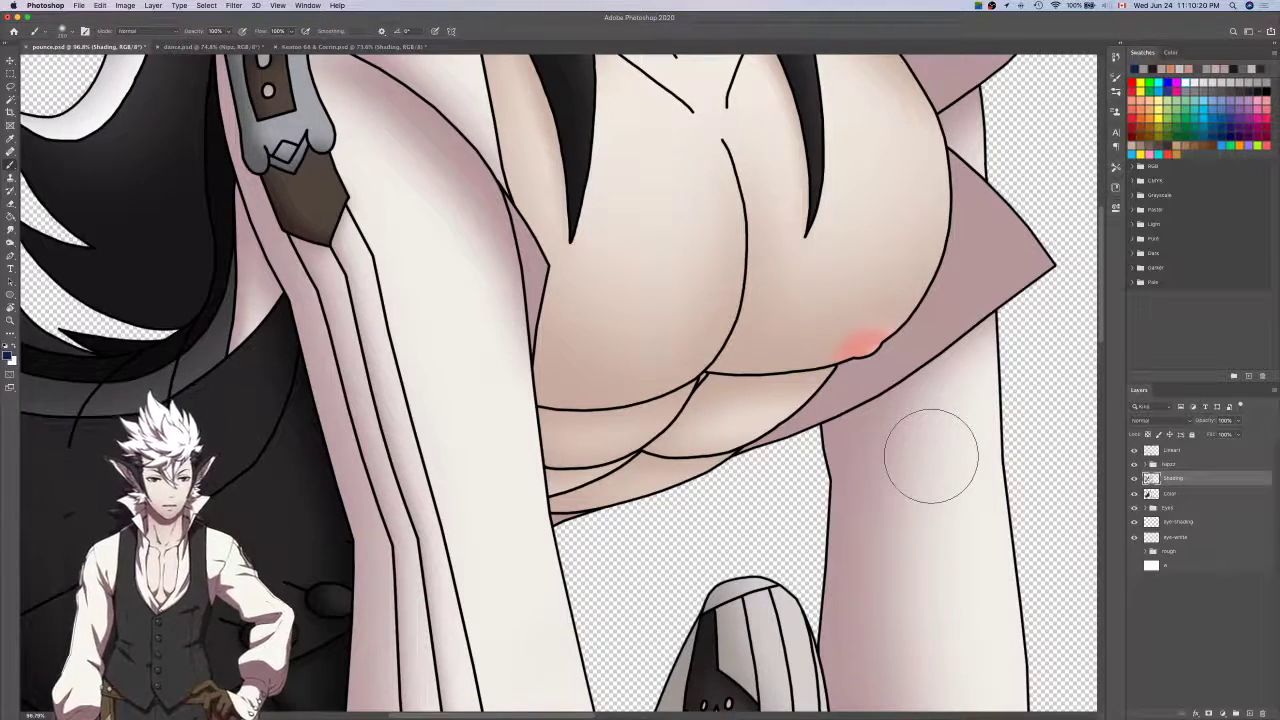
scroll(931, 455, down, 3)
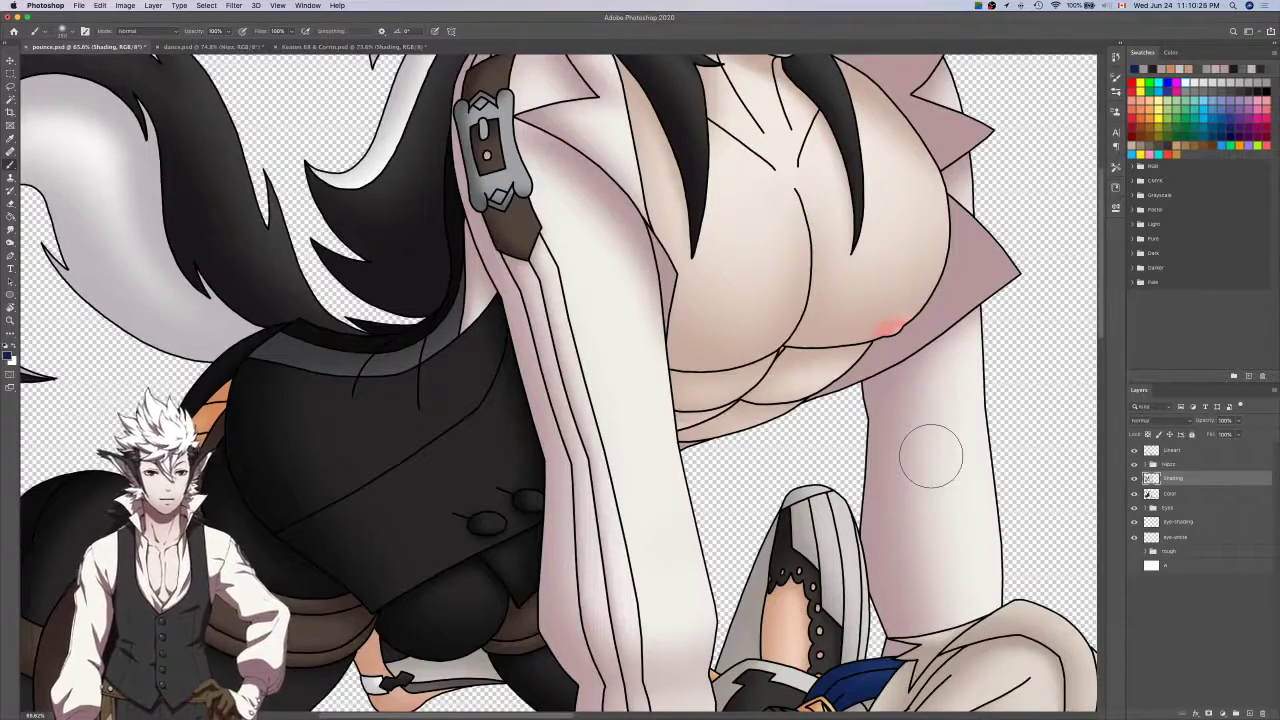
scroll(931, 455, down, 4)
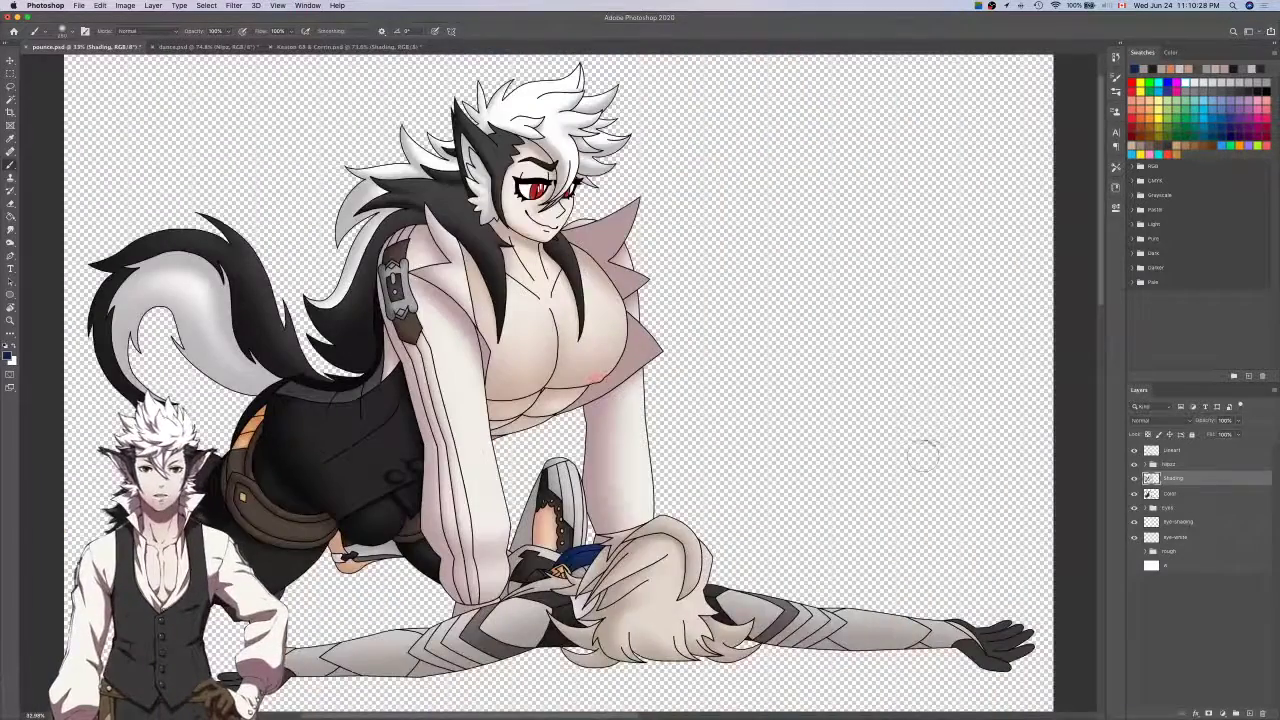
scroll(789, 424, up, 1)
scroll(790, 424, left, 3)
scroll(790, 424, up, 2)
scroll(790, 424, right, 4)
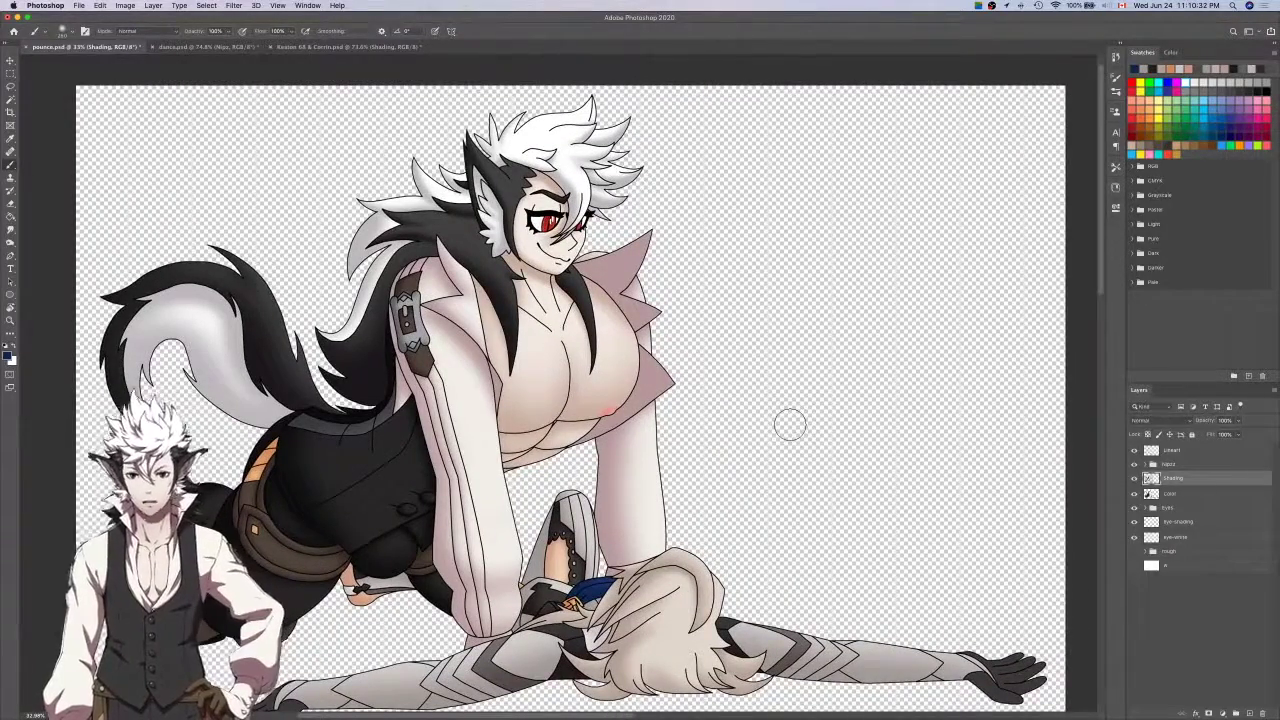
scroll(789, 424, down, 3)
scroll(789, 424, left, 2)
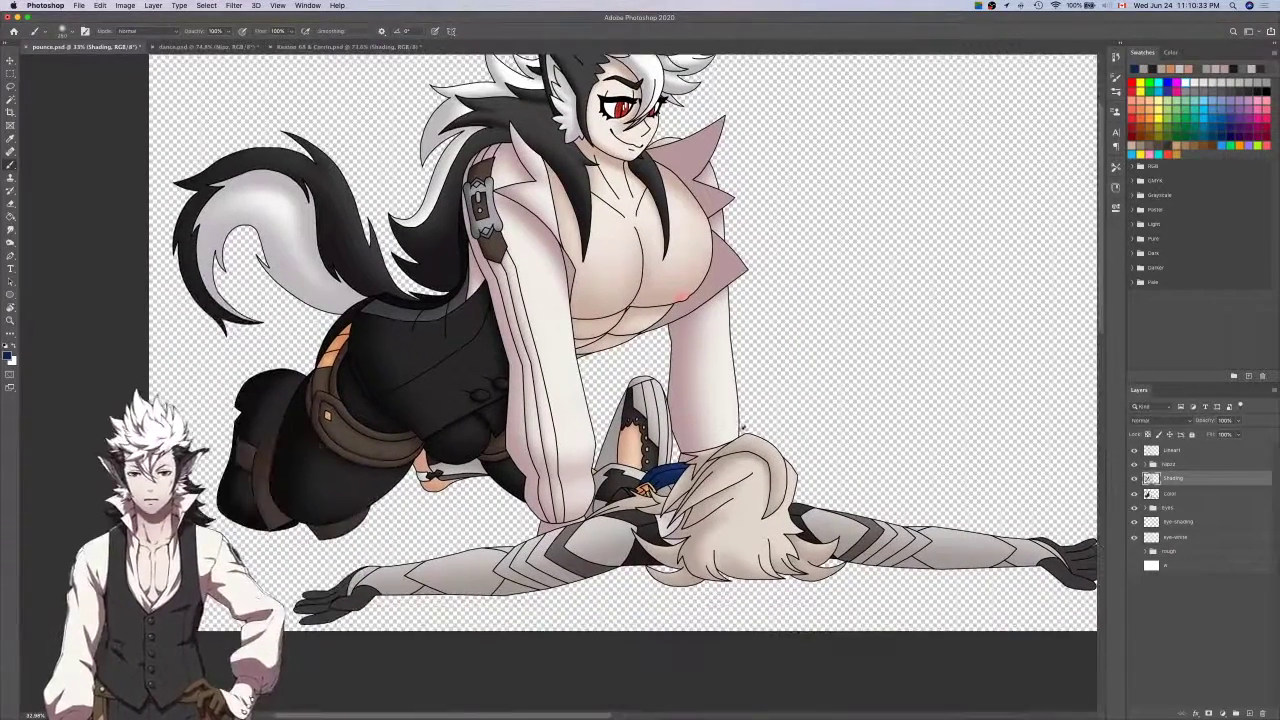
Select the dark gloves from the Color layer with the Magic Wand, sample their black shading colour, and hide the layer to paint on Shading.
click(1209, 492)
key(w)
scroll(1085, 556, up, 4)
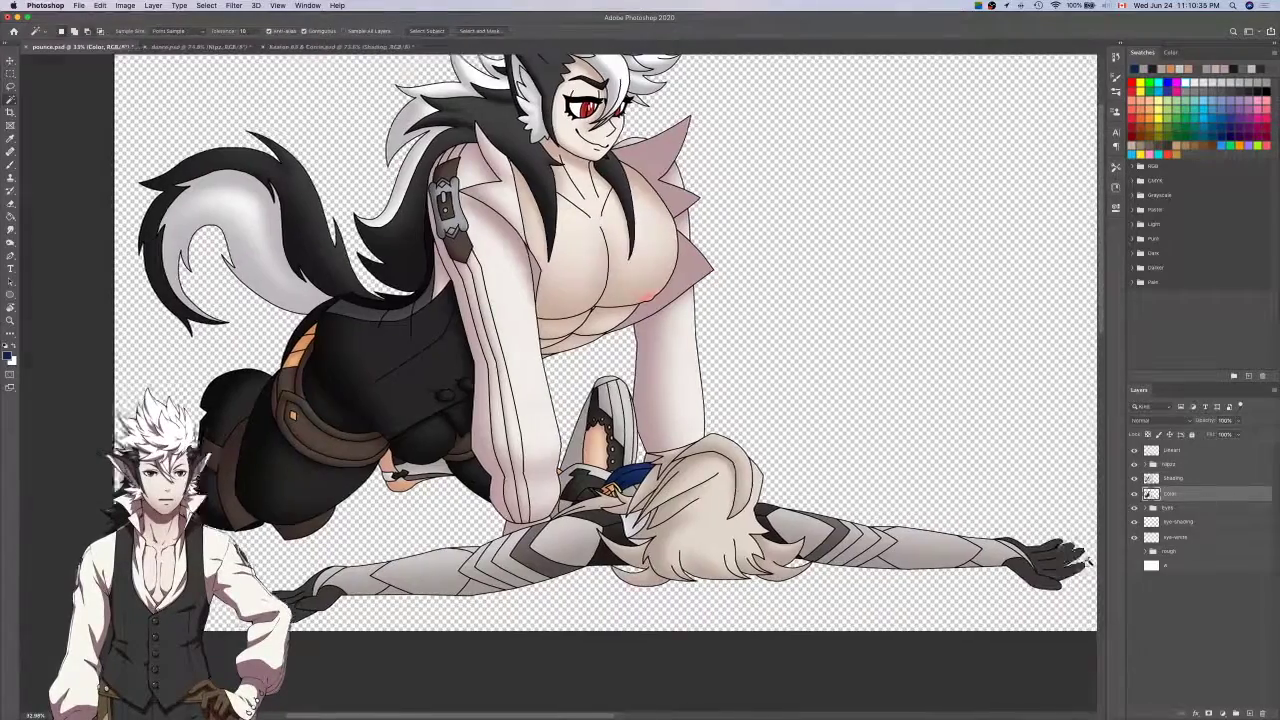
key(i)
click(1134, 493)
scroll(957, 487, left, 5)
scroll(957, 487, left, 5)
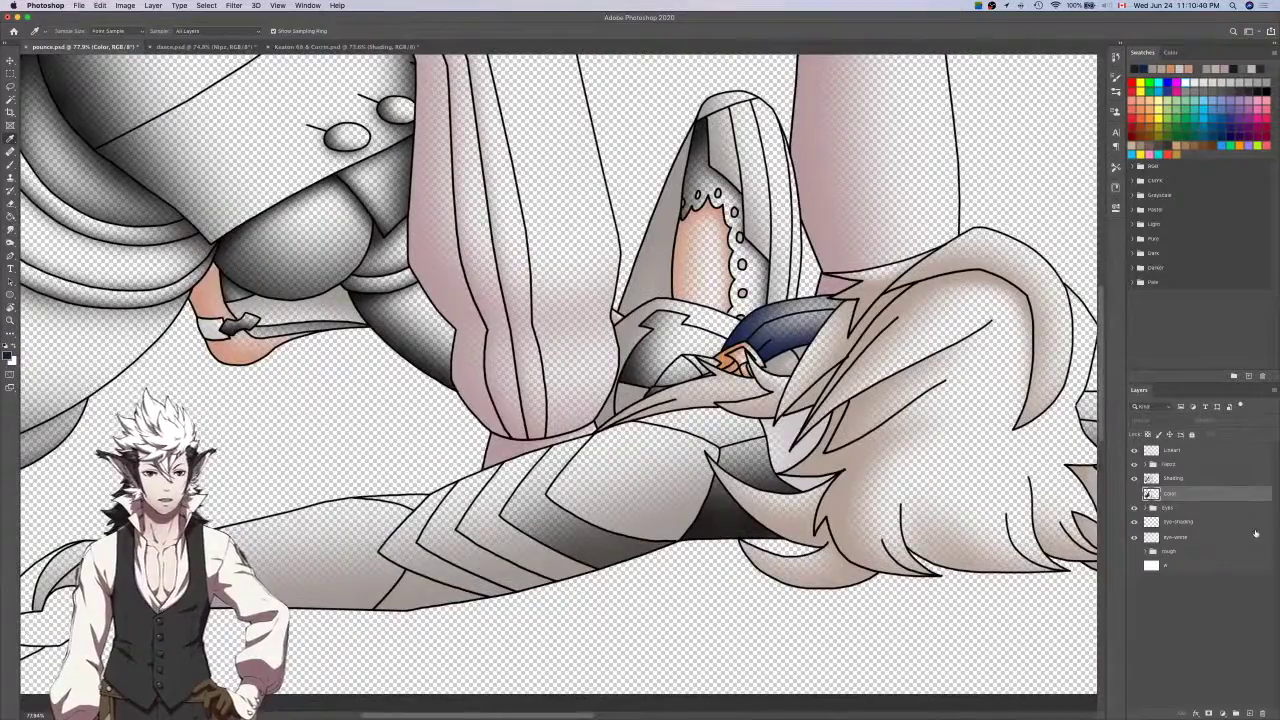
click(1208, 480)
key(b)
scroll(1018, 455, right, 6)
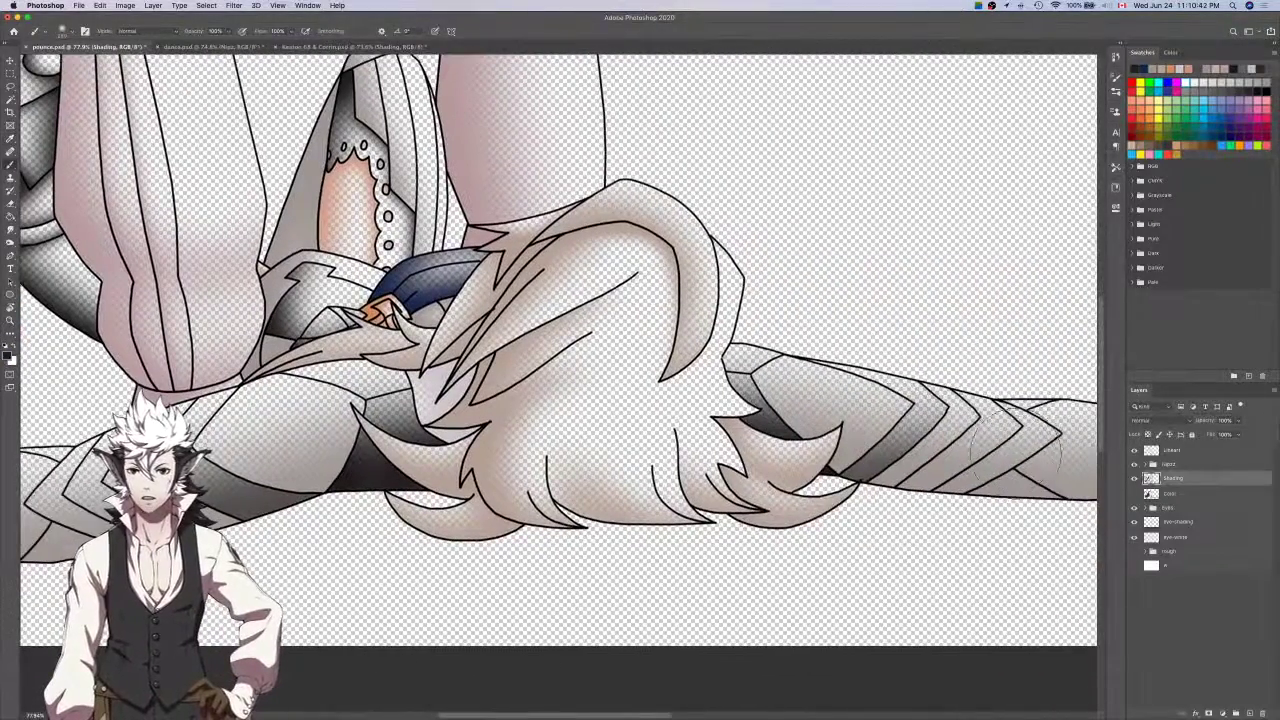
scroll(1018, 455, right, 8)
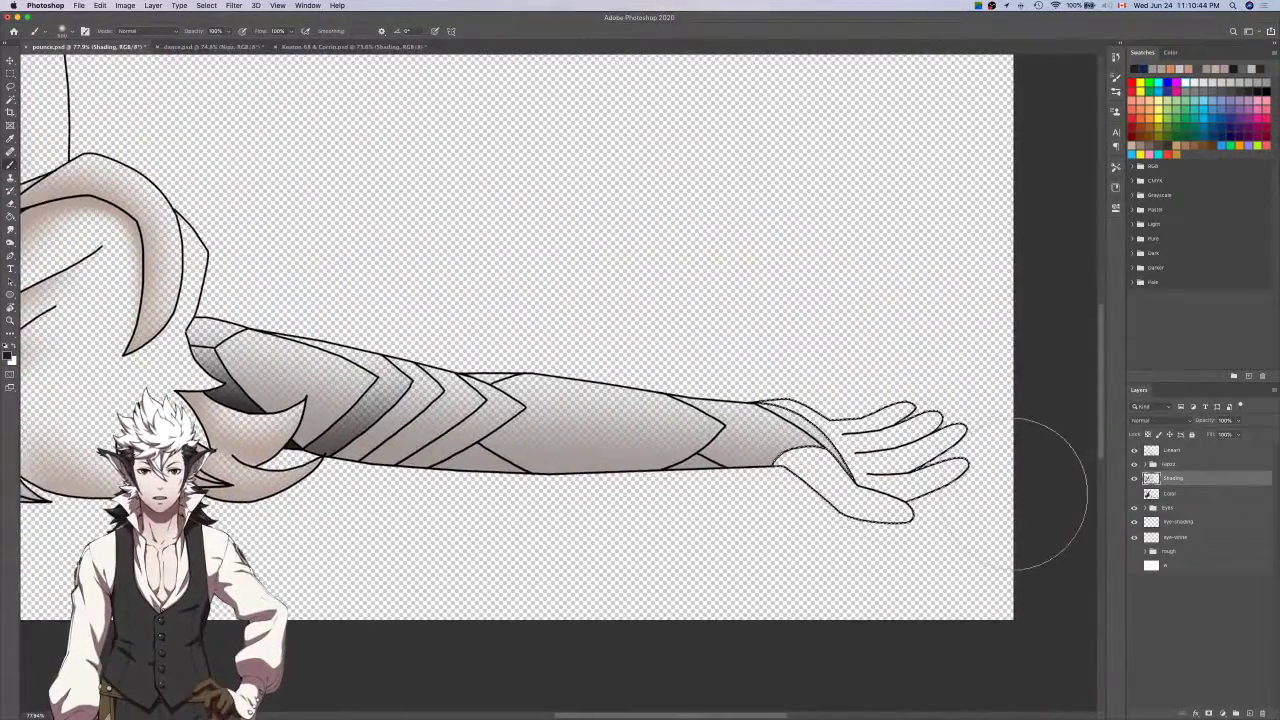
Try to shade the whole selected glove with a large black brush on the Shading layer, and clear the selection.
scroll(990, 480, left, 9)
scroll(990, 480, up, 2)
scroll(890, 452, down, 4)
scroll(894, 457, up, 4)
scroll(894, 463, down, 8)
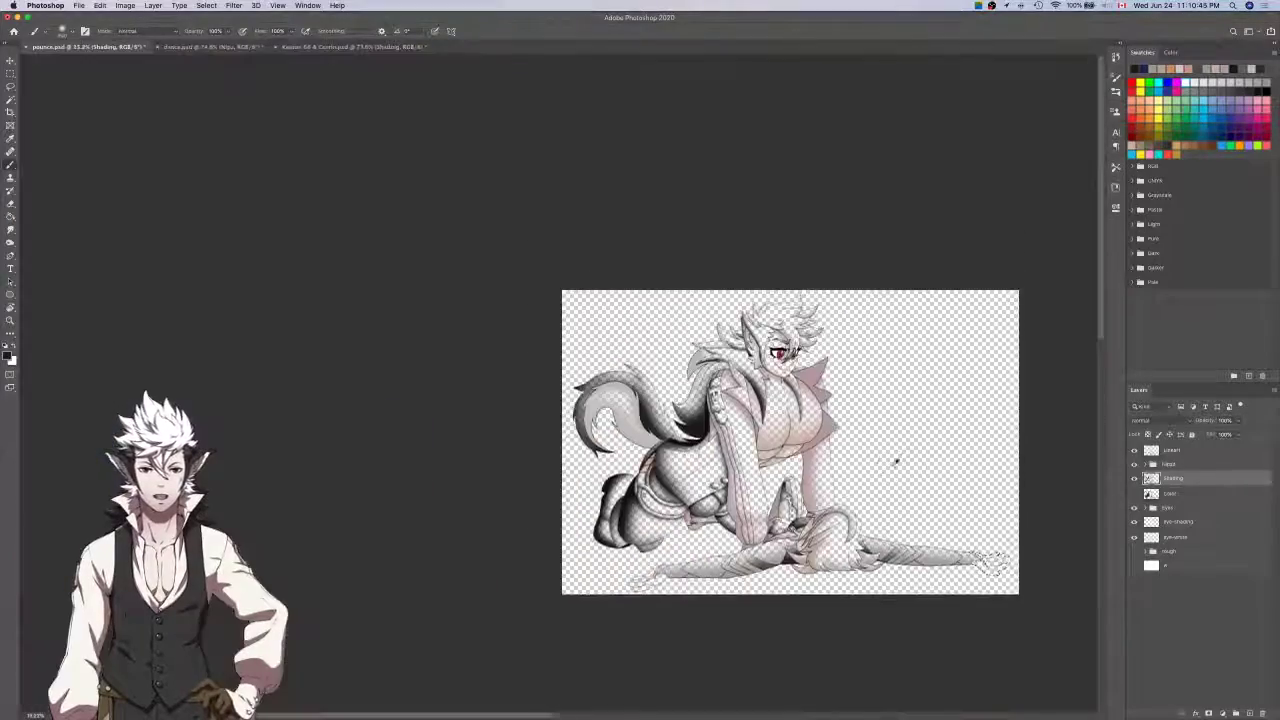
scroll(892, 467, up, 4)
scroll(896, 475, up, 6)
scroll(985, 450, right, 5)
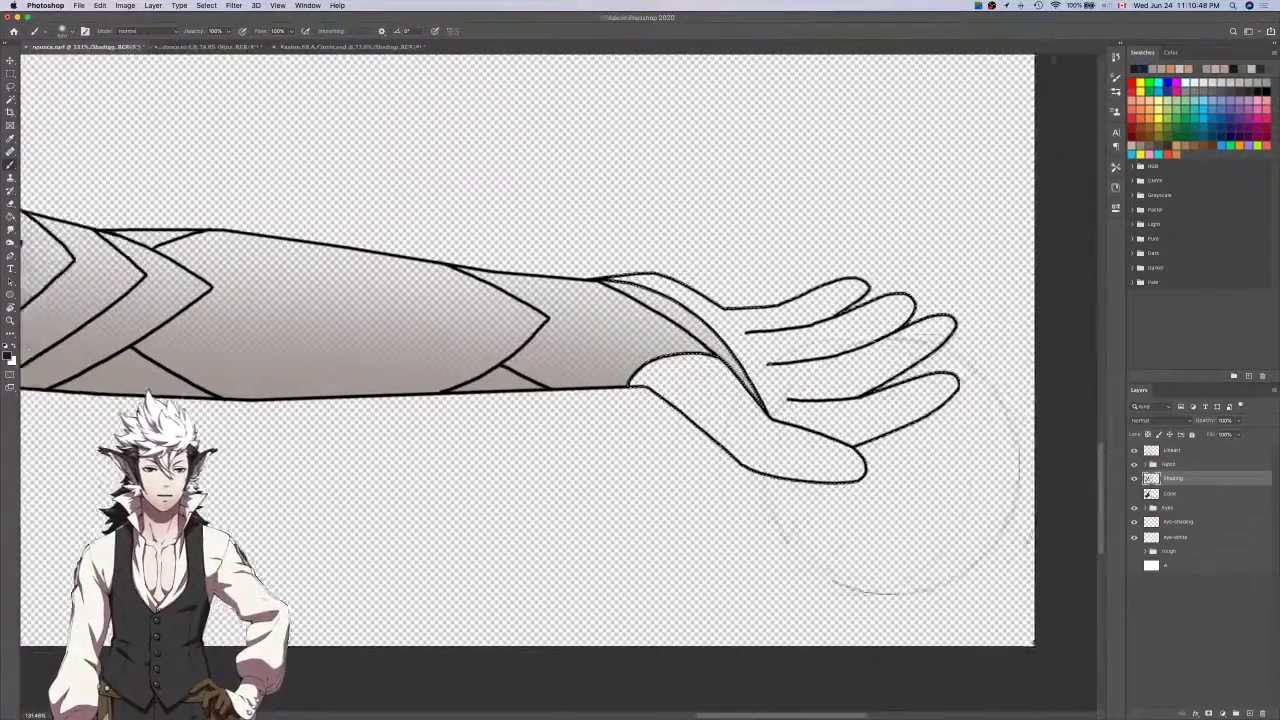
mouse_move(983, 451)
mouse_down()
mouse_move(490, 413)
mouse_move(457, 380)
mouse_up()
key(super+z)
key(super+d)
scroll(741, 515, down, 2)
scroll(740, 500, left, 2)
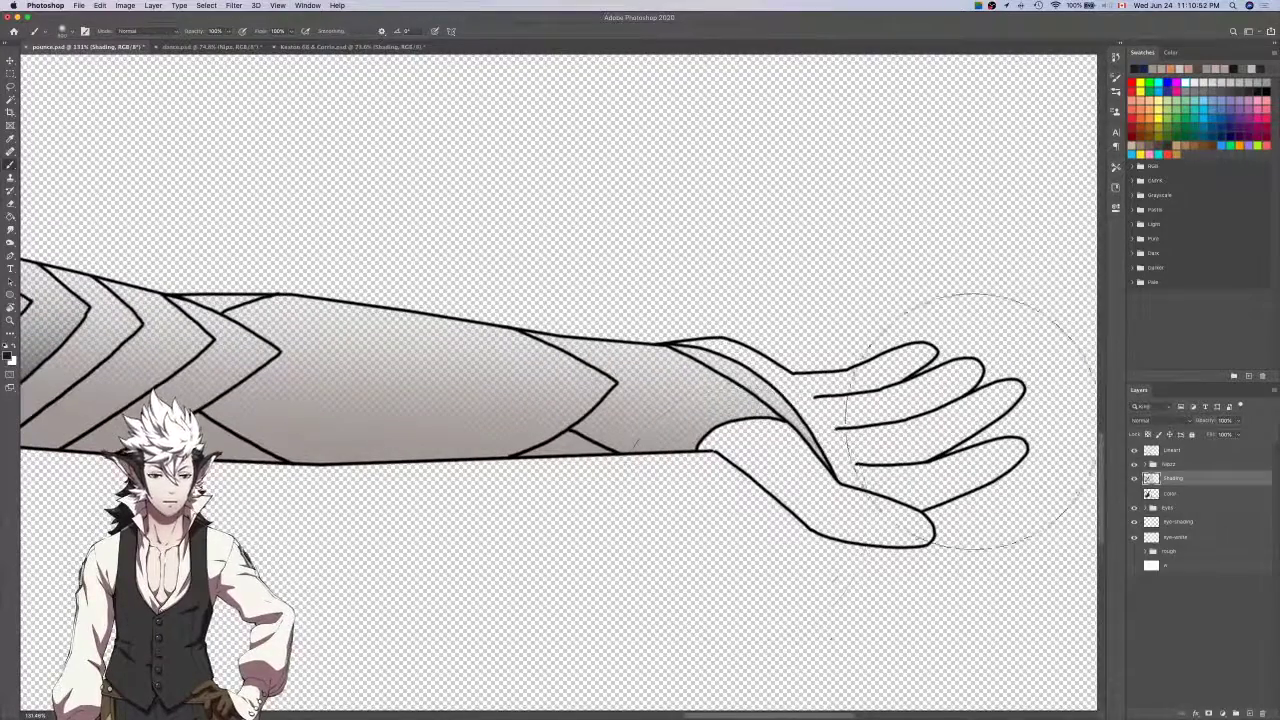
Select the glove's thumb from the line art with the Magic Wand and shade it in black on the Shading layer.
click(1172, 450)
key(w)
click(767, 467)
key(l)
click(1172, 478)
key(b)
mouse_move(980, 574)
mouse_down()
mouse_move(698, 522)
mouse_move(725, 529)
mouse_move(627, 421)
mouse_move(815, 594)
mouse_up()
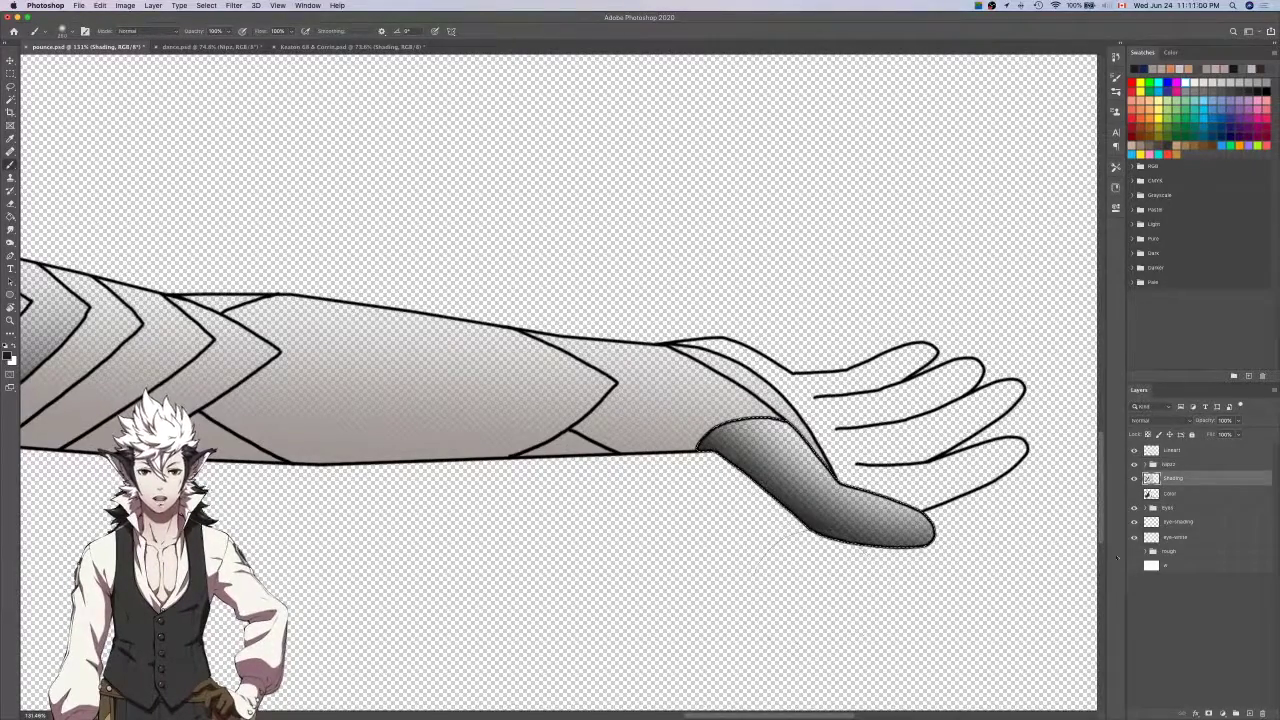
key(ctrl+d)
Select the glove's palm and fingers from the line art, return to the Shading layer, and undo the trial brush stroke.
click(1172, 450)
key(w)
key(shift+F6)
key(Return)
key(l)
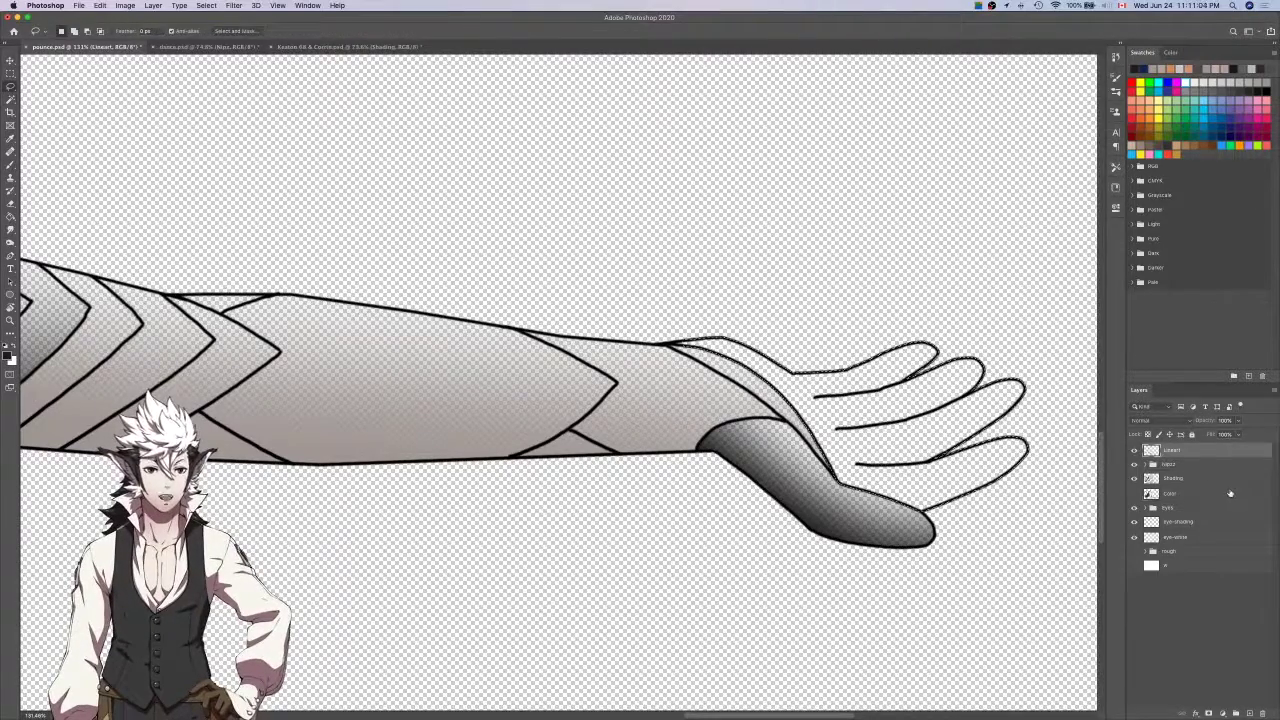
key(b)
click(1205, 478)
mouse_move(973, 387)
mouse_down()
mouse_move(750, 450)
mouse_move(745, 392)
mouse_up()
key(l)
key(ctrl+z)
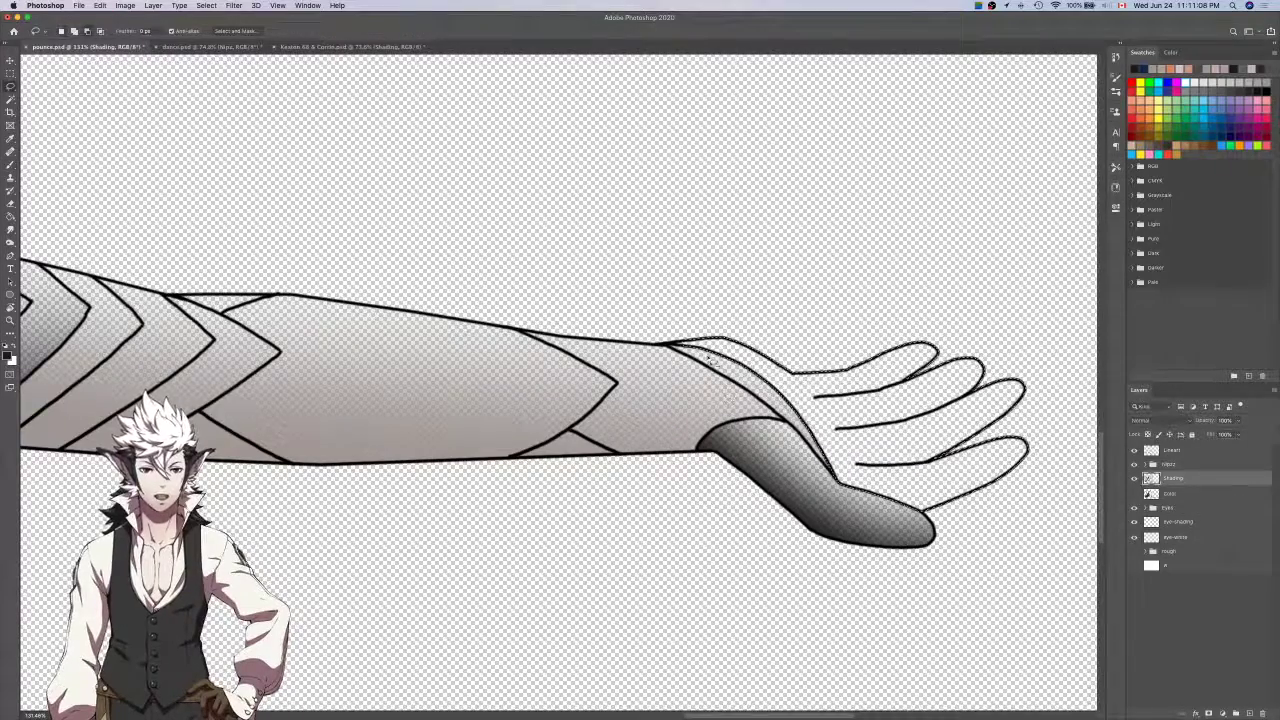
Extend the palm and finger selection with the Lasso into the narrow corner where the glove meets the wrist.
scroll(713, 360, up, 3)
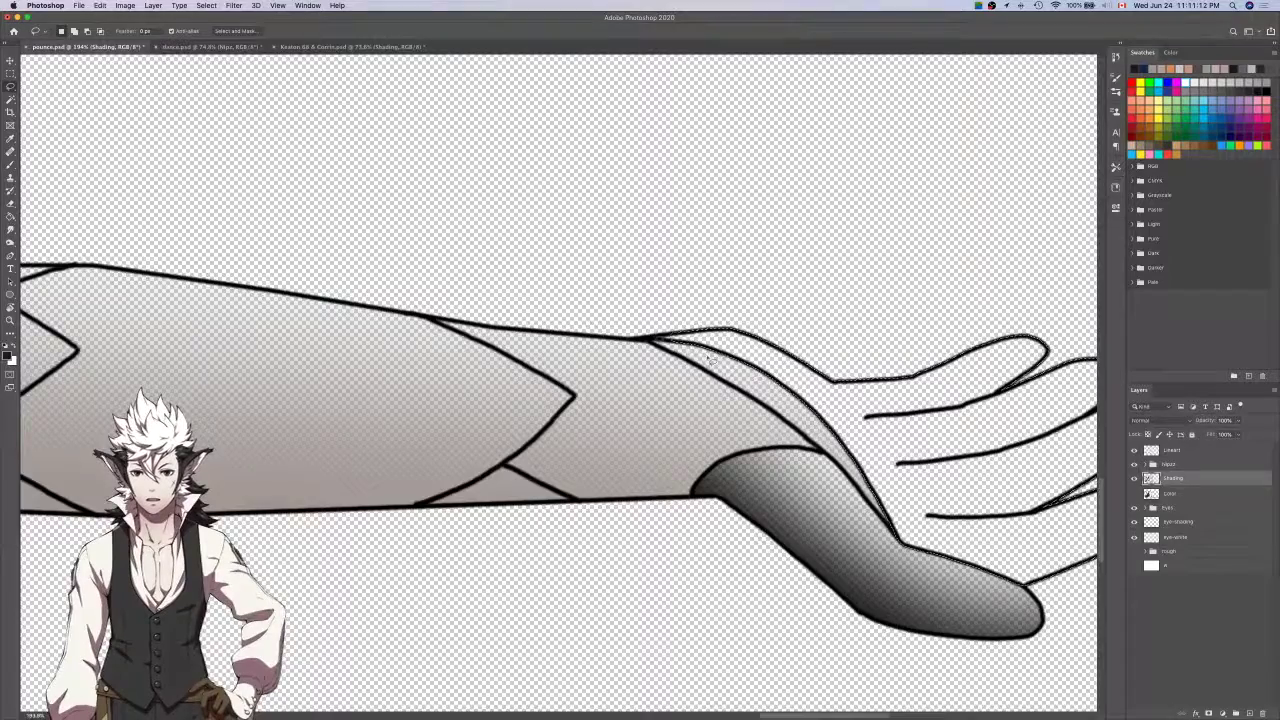
scroll(710, 360, up, 5)
mouse_move(632, 356)
mouse_down()
mouse_move(758, 366)
mouse_move(725, 334)
mouse_up()
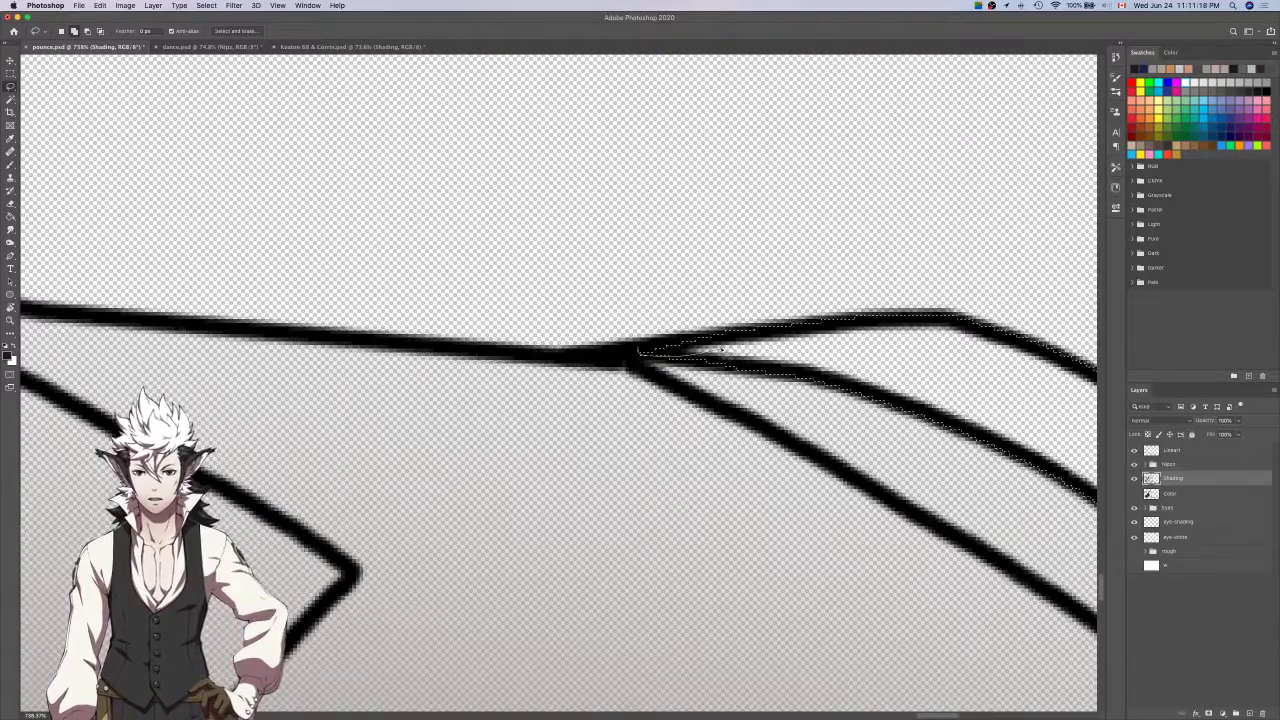
scroll(705, 343, down, 5)
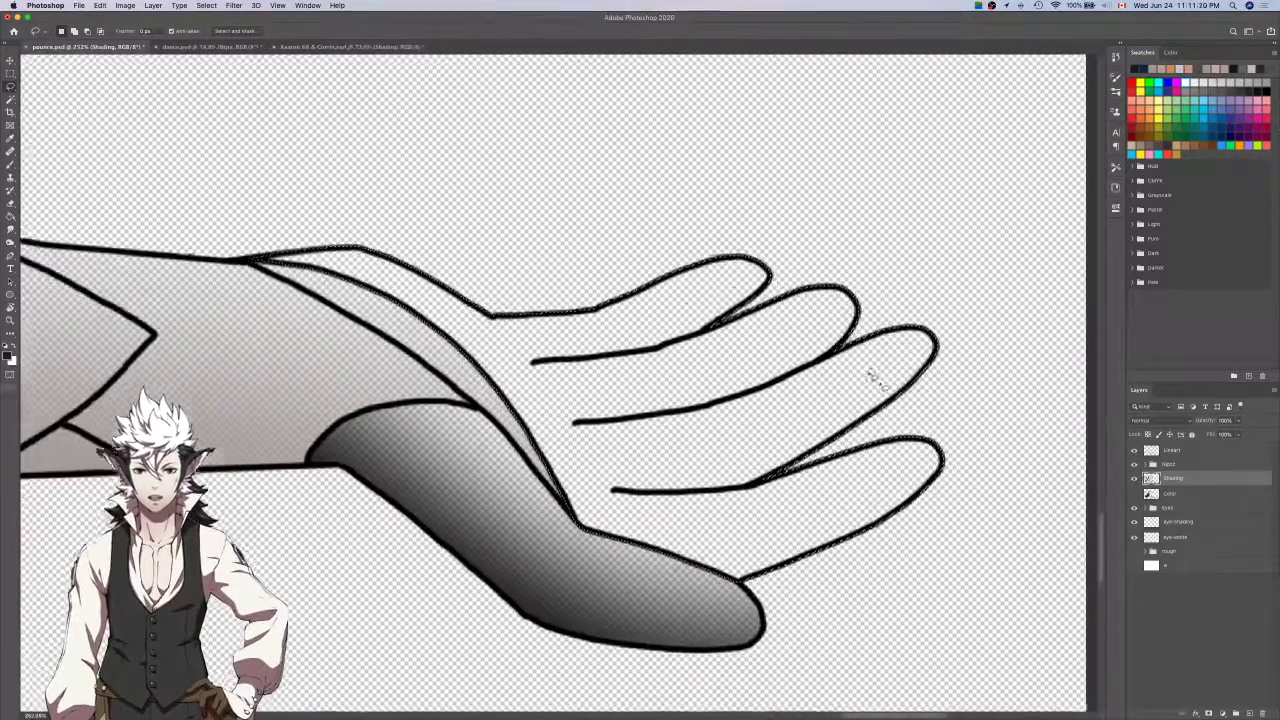
drag(882, 387, 871, 376)
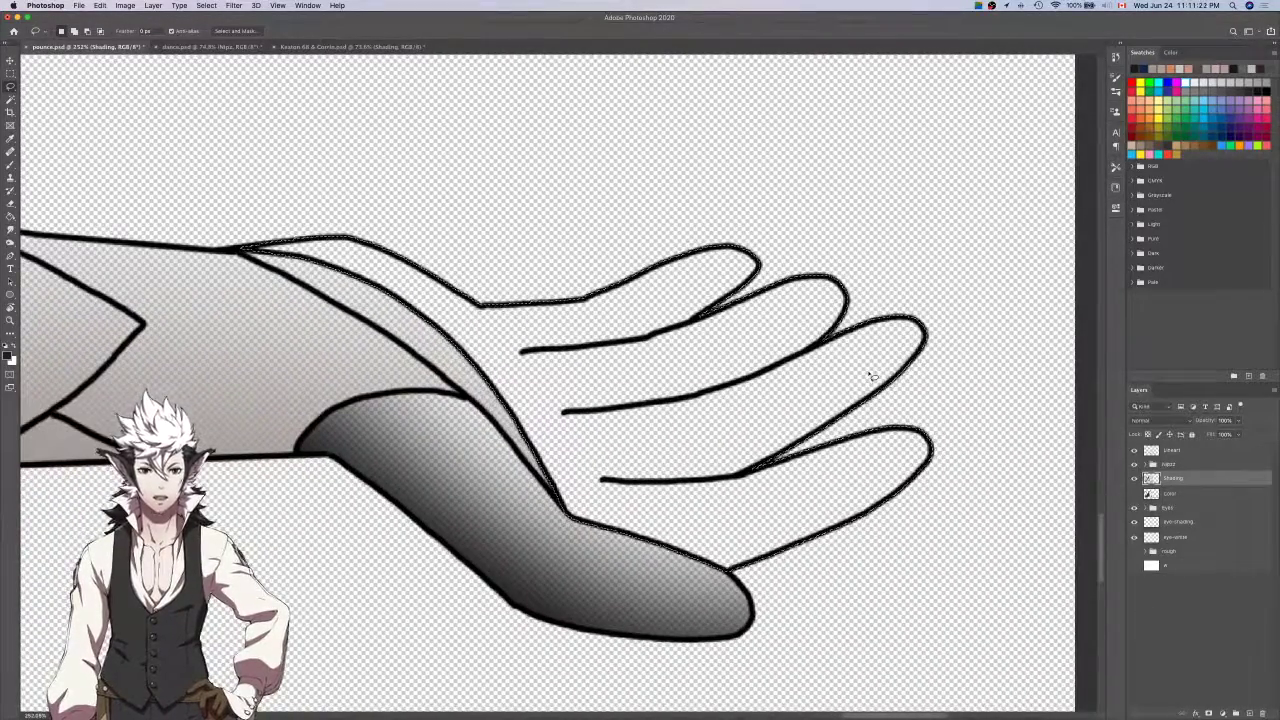
Paint soft black shading over the selected palm and fingers with a smaller brush on the Shading layer.
key(b)
scroll(915, 557, down, 2)
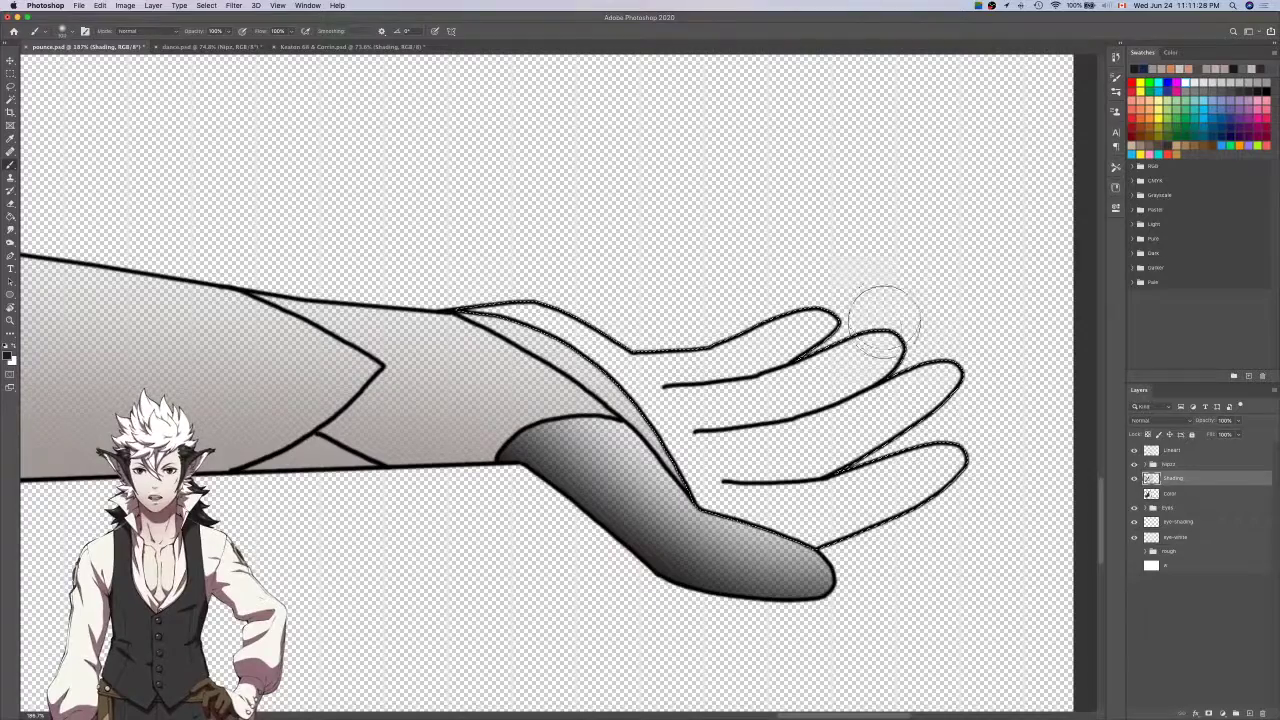
mouse_move(770, 382)
mouse_down()
mouse_move(722, 385)
mouse_move(597, 384)
mouse_up()
key(super+z)
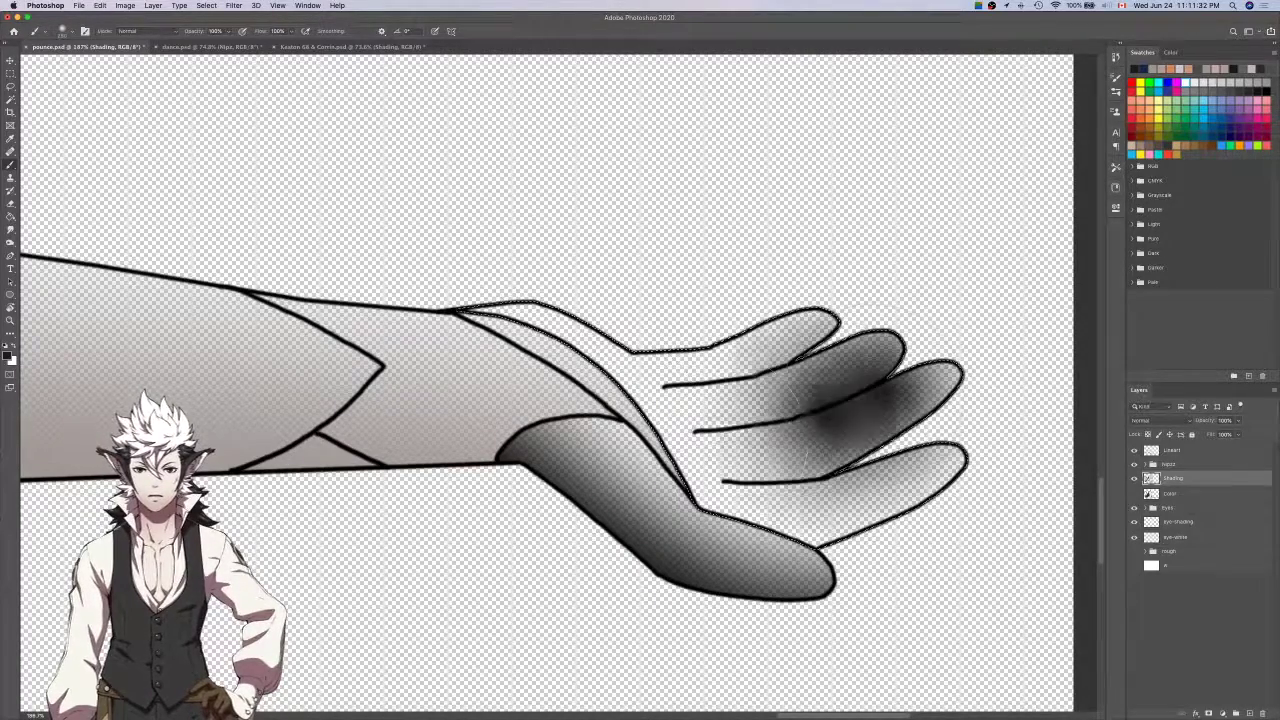
drag(627, 463, 434, 354)
Lighten the palm and finger shading with a larger eraser, alternating with black brush strokes to even out the gradient.
key(e)
key(e)
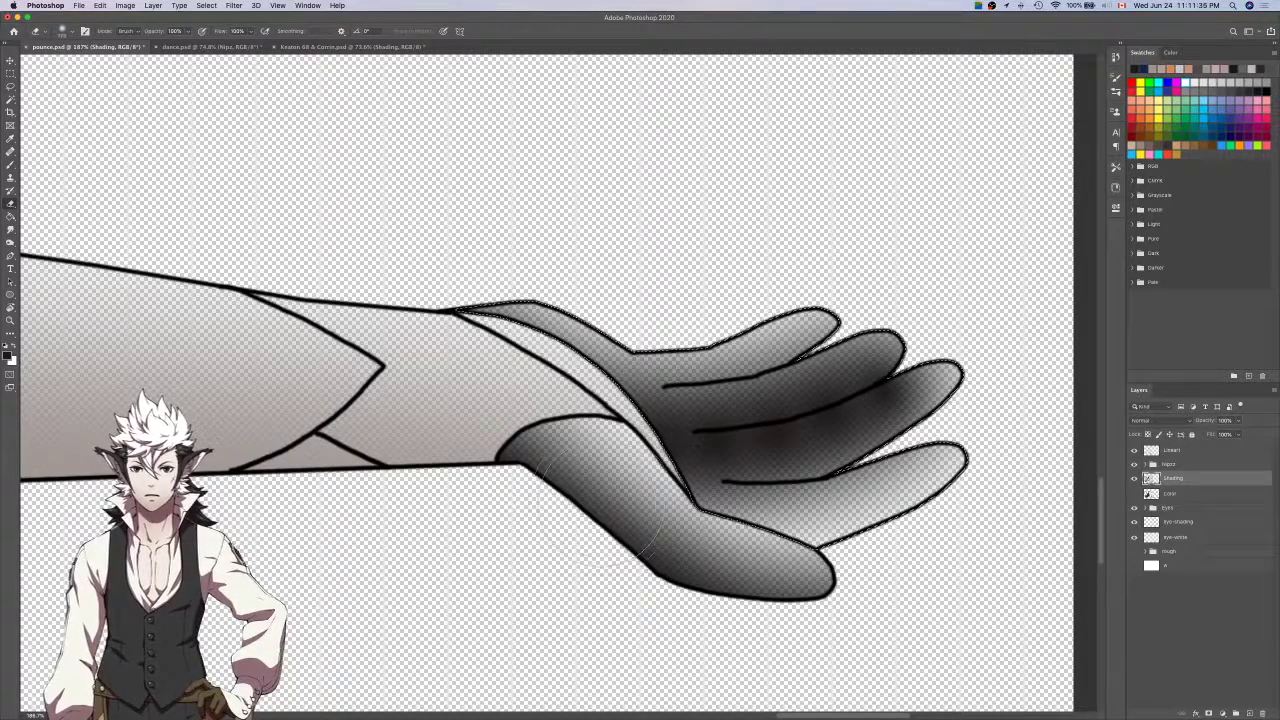
key(bracketright)
key(bracketright)
mouse_move(920, 423)
mouse_down()
mouse_move(900, 403)
mouse_move(571, 485)
mouse_up()
key(b)
mouse_move(900, 390)
mouse_down()
mouse_move(937, 366)
mouse_move(720, 440)
mouse_move(735, 478)
mouse_up()
key(e)
mouse_move(1000, 408)
mouse_down()
mouse_move(911, 493)
mouse_move(651, 529)
mouse_up()
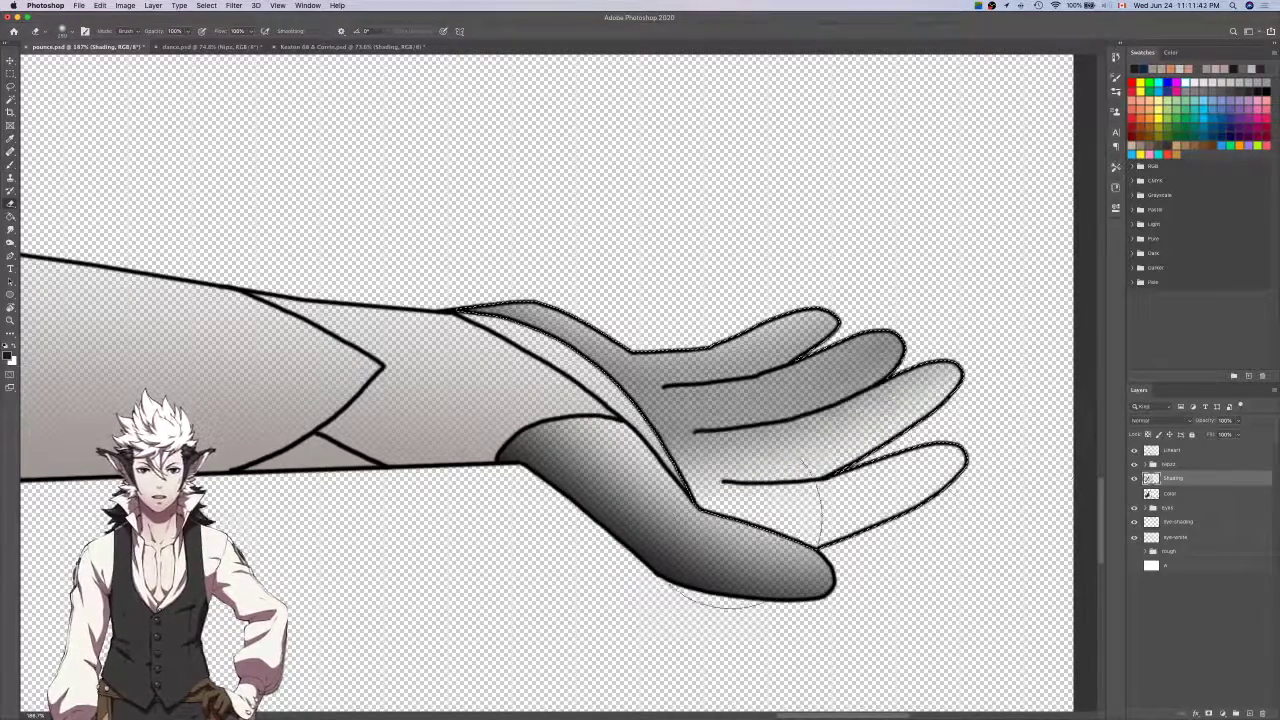
drag(1032, 493, 898, 485)
Shade the finger nearest the thumb and the lower palm in black, softening the dark patches with the eraser.
key(b)
mouse_move(914, 430)
mouse_down()
mouse_move(514, 528)
mouse_move(803, 477)
mouse_up()
key(super+z)
mouse_move(886, 408)
mouse_down()
mouse_move(777, 474)
mouse_move(395, 541)
mouse_up()
key(e)
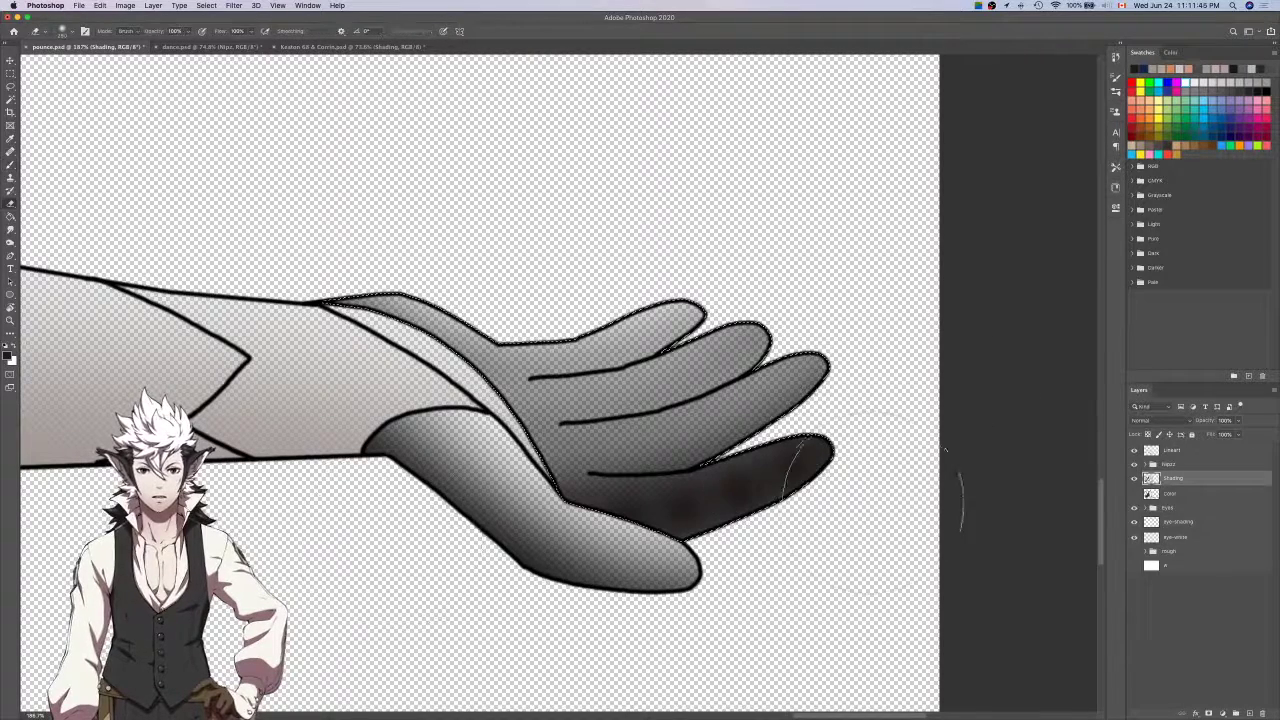
drag(873, 503, 447, 571)
key(b)
drag(800, 470, 428, 514)
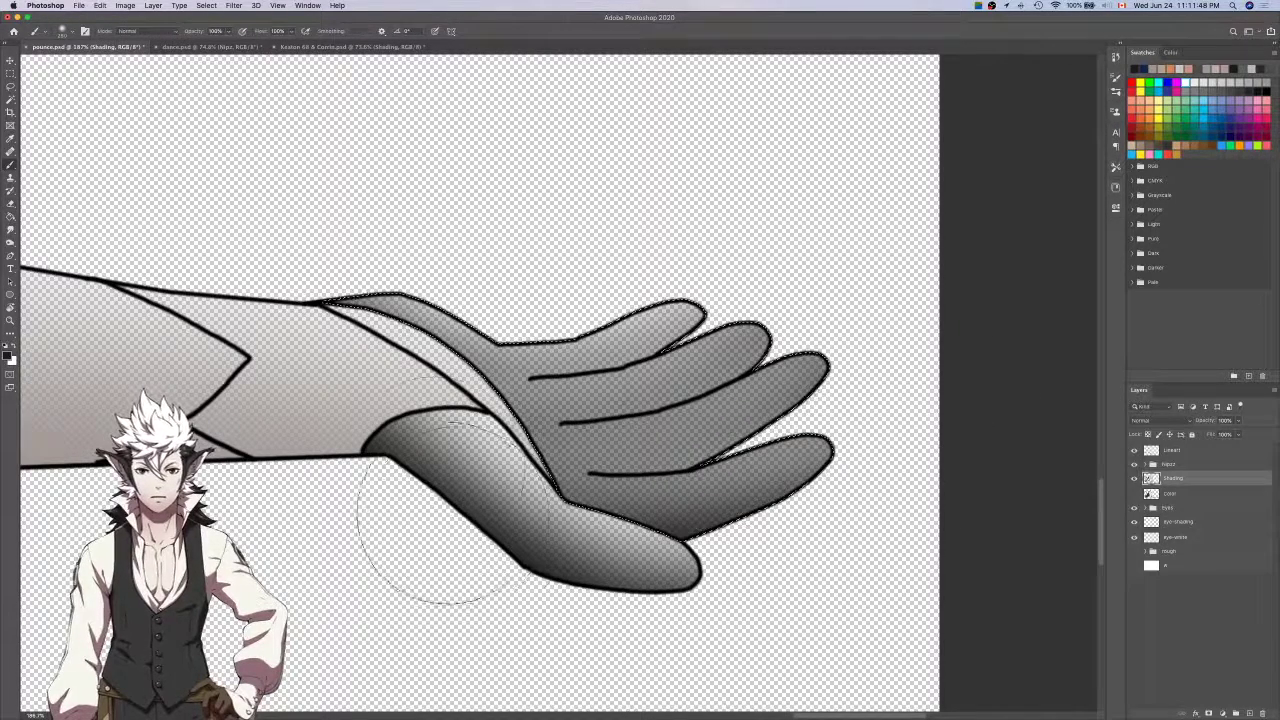
drag(585, 475, 646, 603)
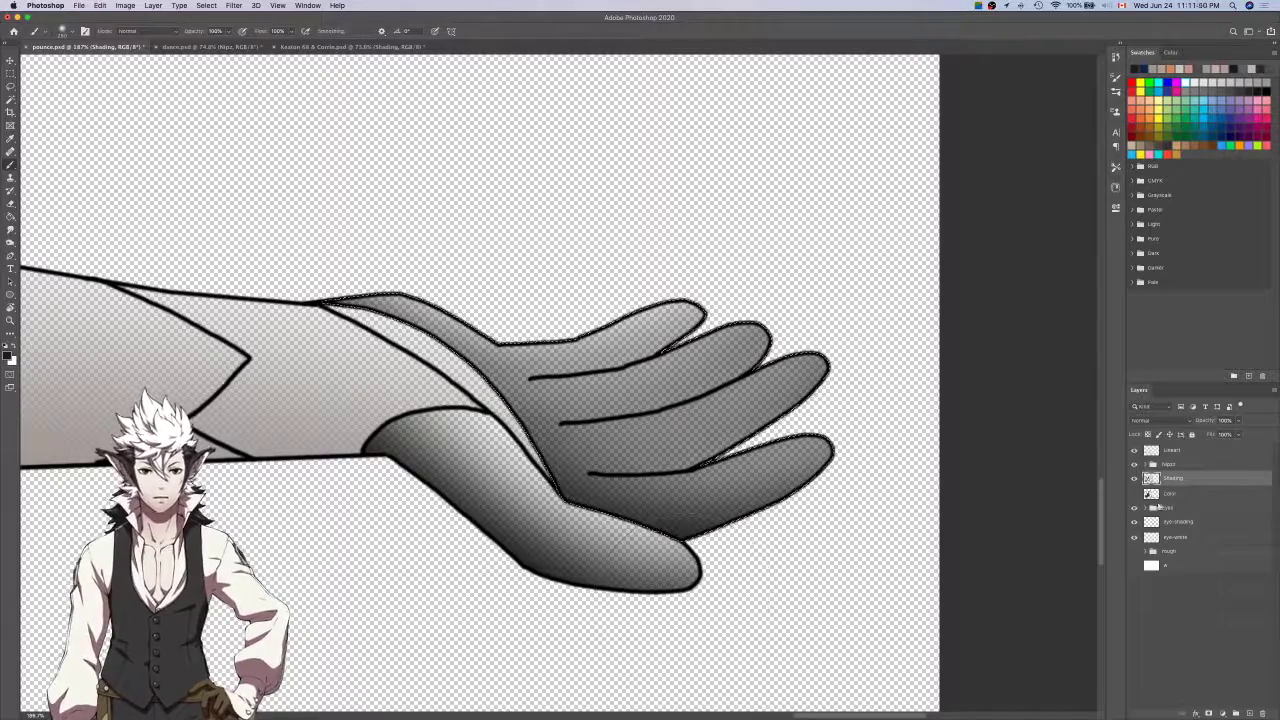
Show the Color layer again and soften the palm and finger shading with a larger eraser.
click(1134, 494)
scroll(914, 471, down, 3)
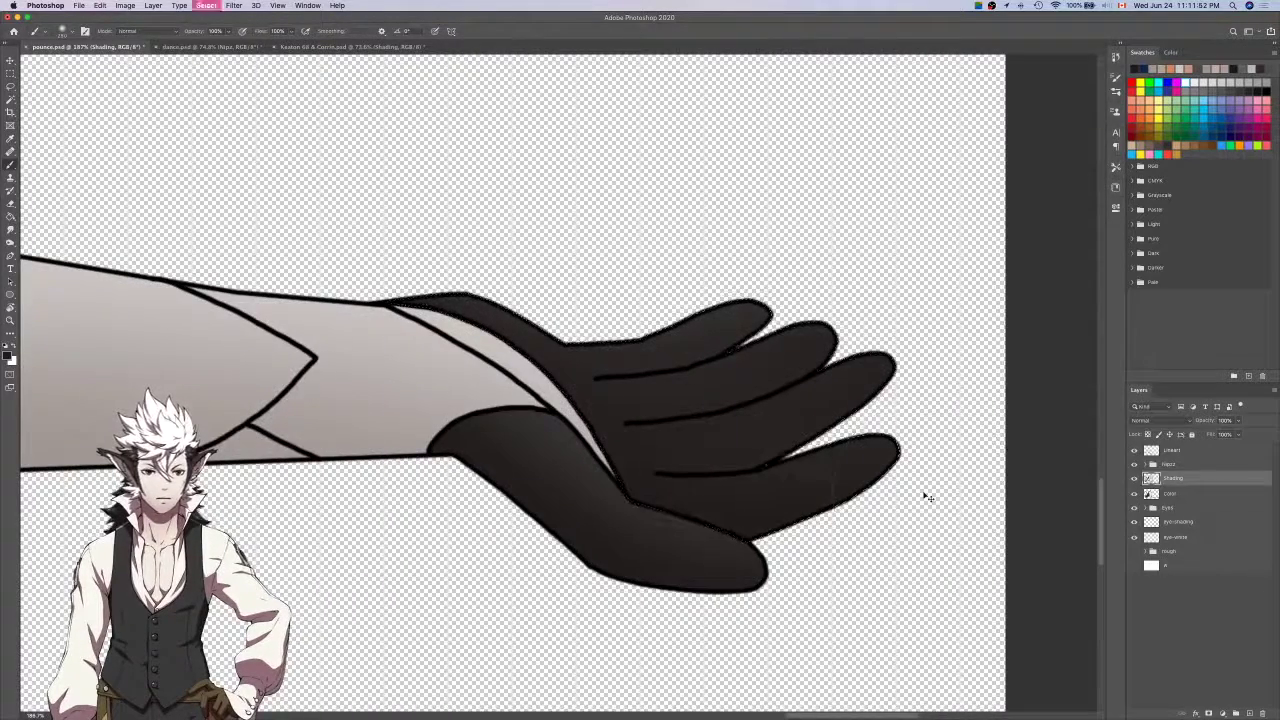
scroll(920, 491, down, 3)
key(e)
key(bracketright)
key(bracketright)
key(bracketright)
key(bracketright)
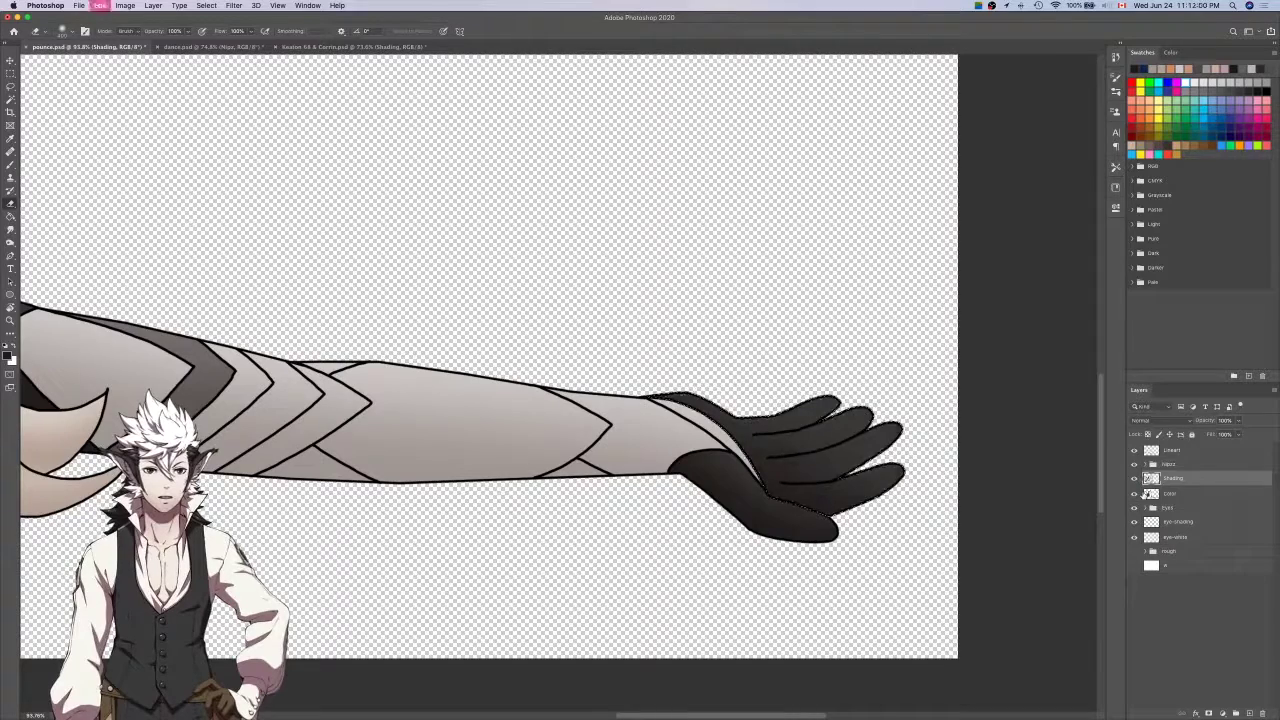
Undo the recent shading strokes on the palm and fingers.
key(super+z)
key(super+z)
key(super+z)
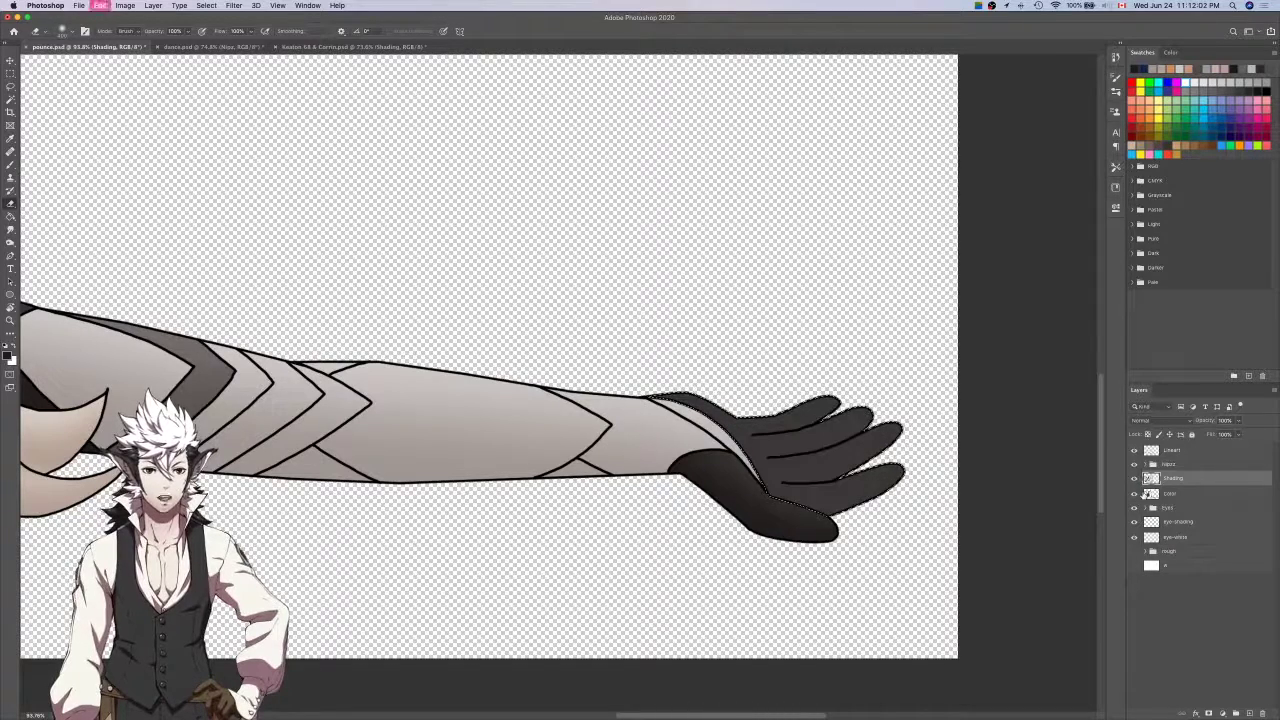
key(super+z)
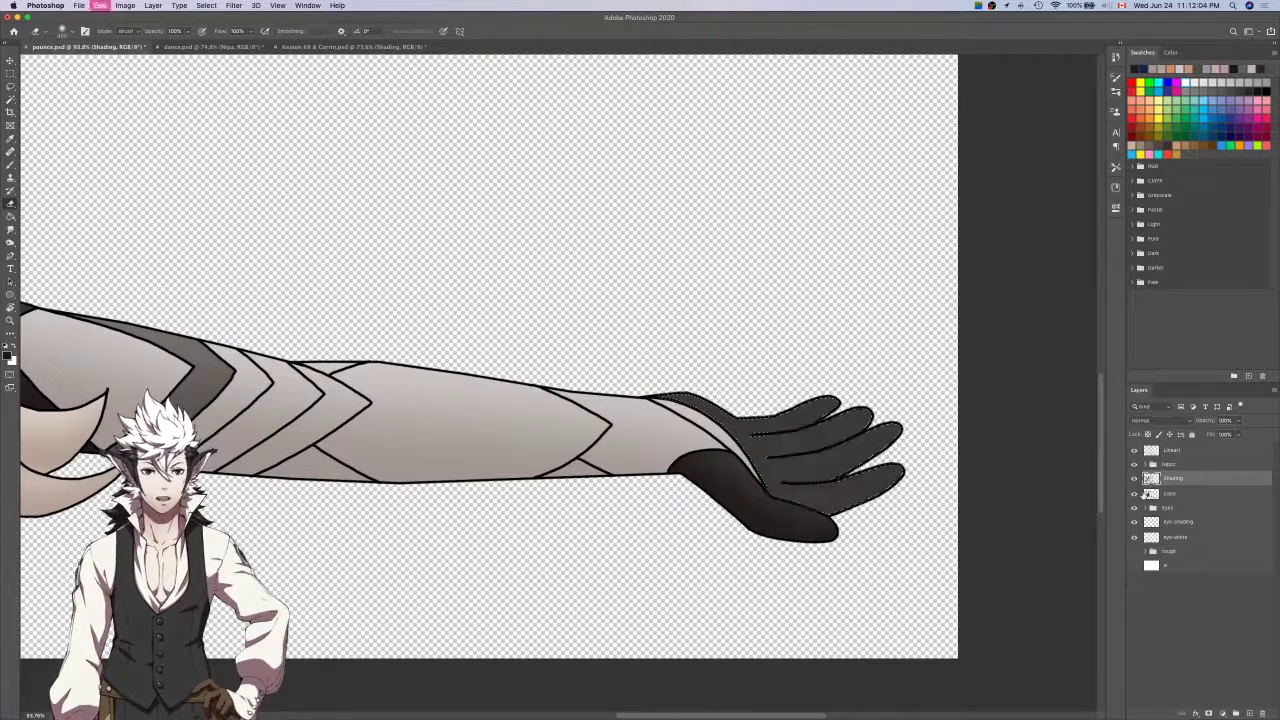
Paint soft black shading along the underside of the lowest finger on the Shading layer.
key(b)
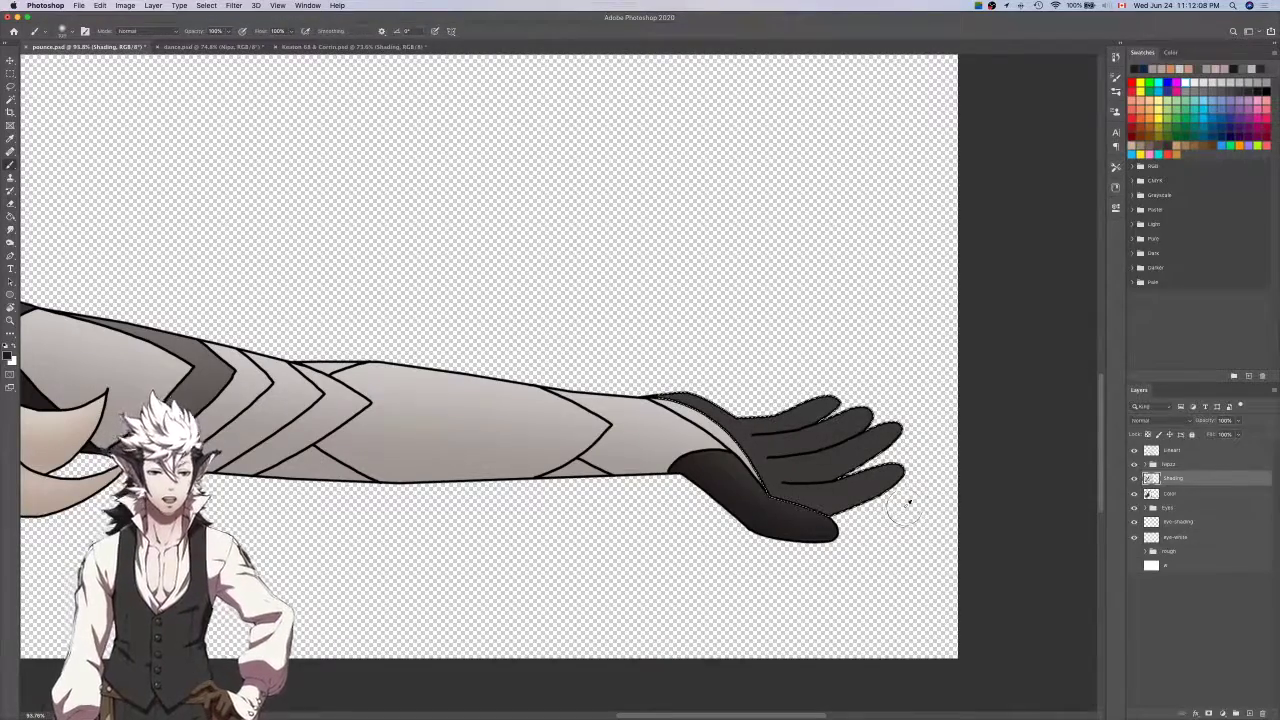
scroll(905, 508, up, 5)
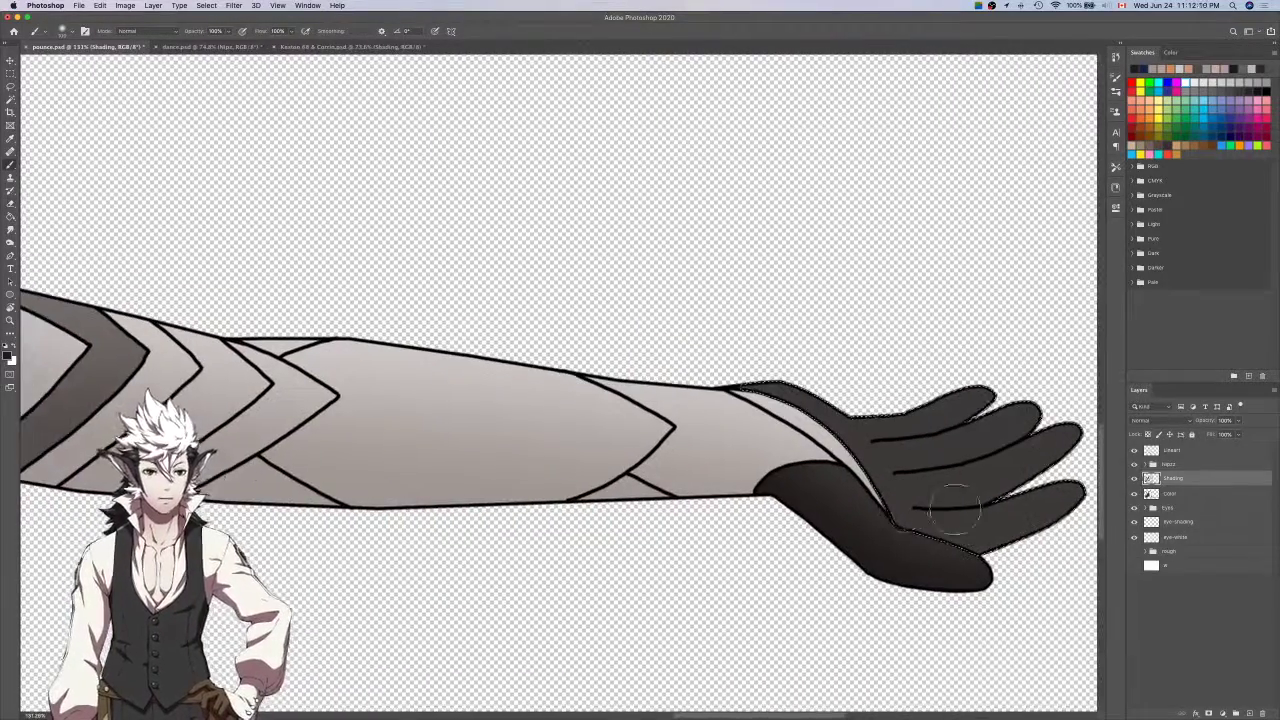
scroll(953, 509, right, 3)
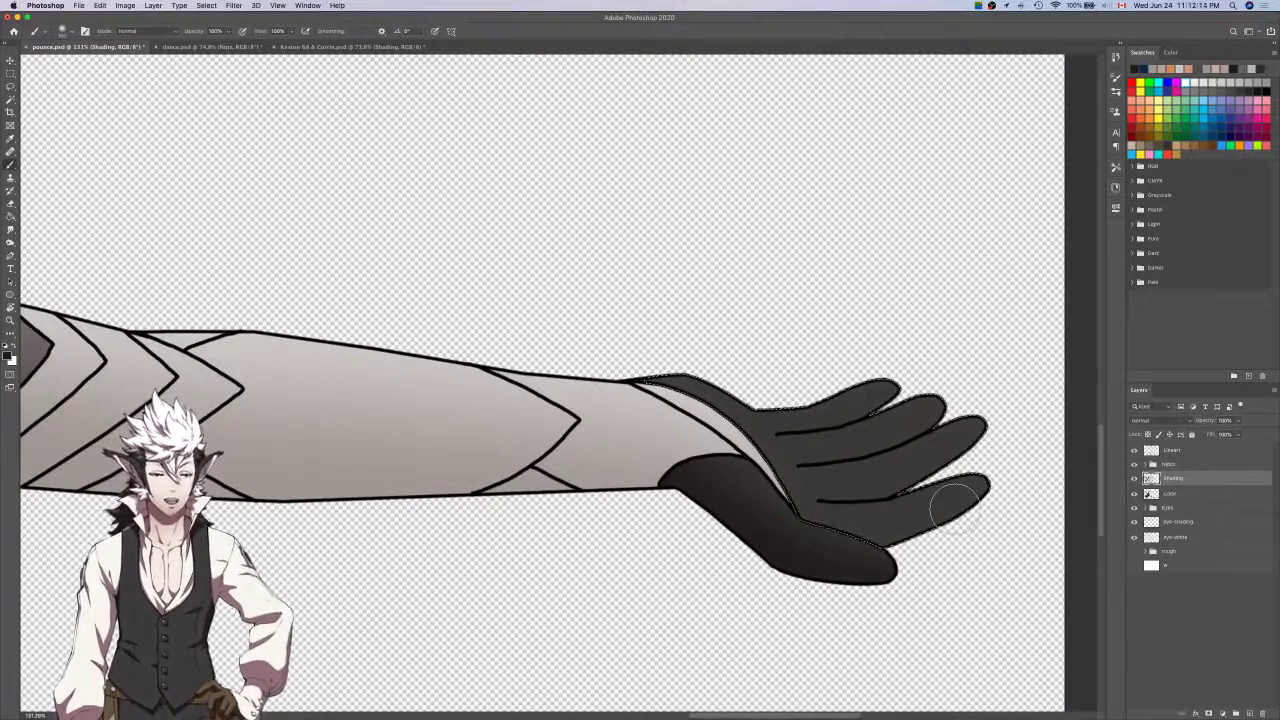
scroll(958, 507, up, 4)
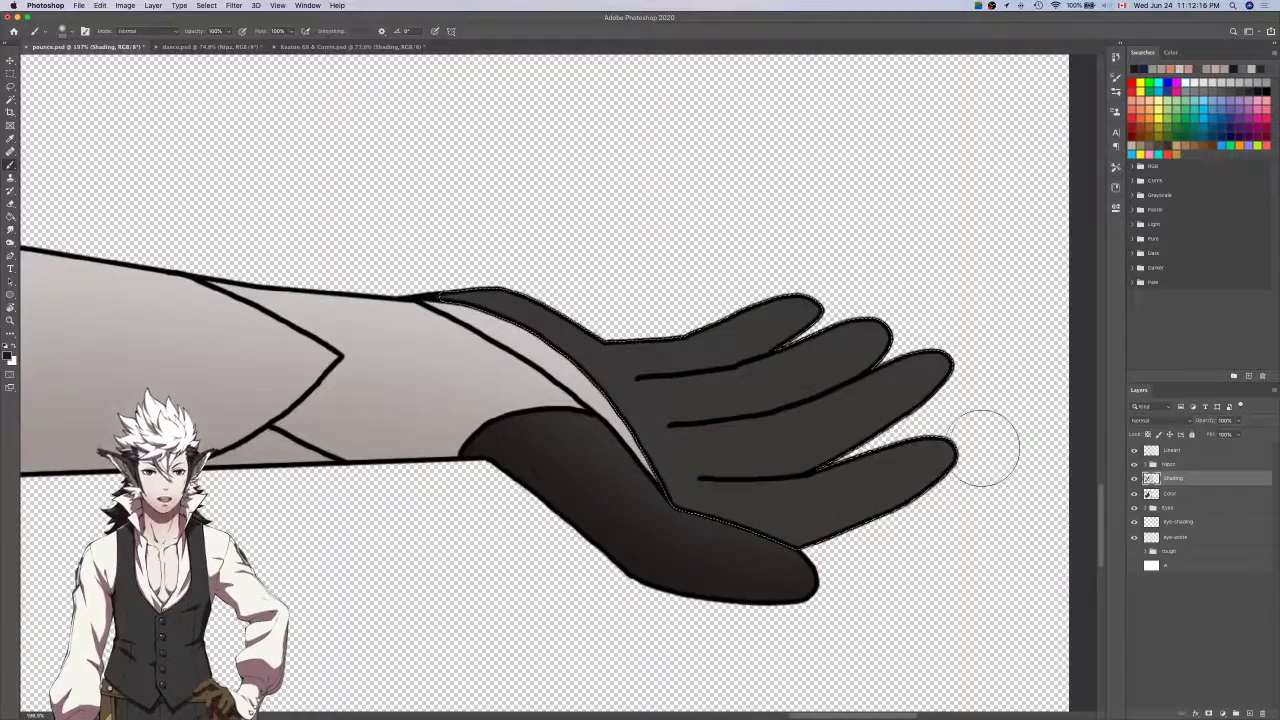
mouse_move(978, 460)
mouse_down()
mouse_move(728, 577)
mouse_move(762, 565)
mouse_move(622, 546)
mouse_move(914, 549)
mouse_up()
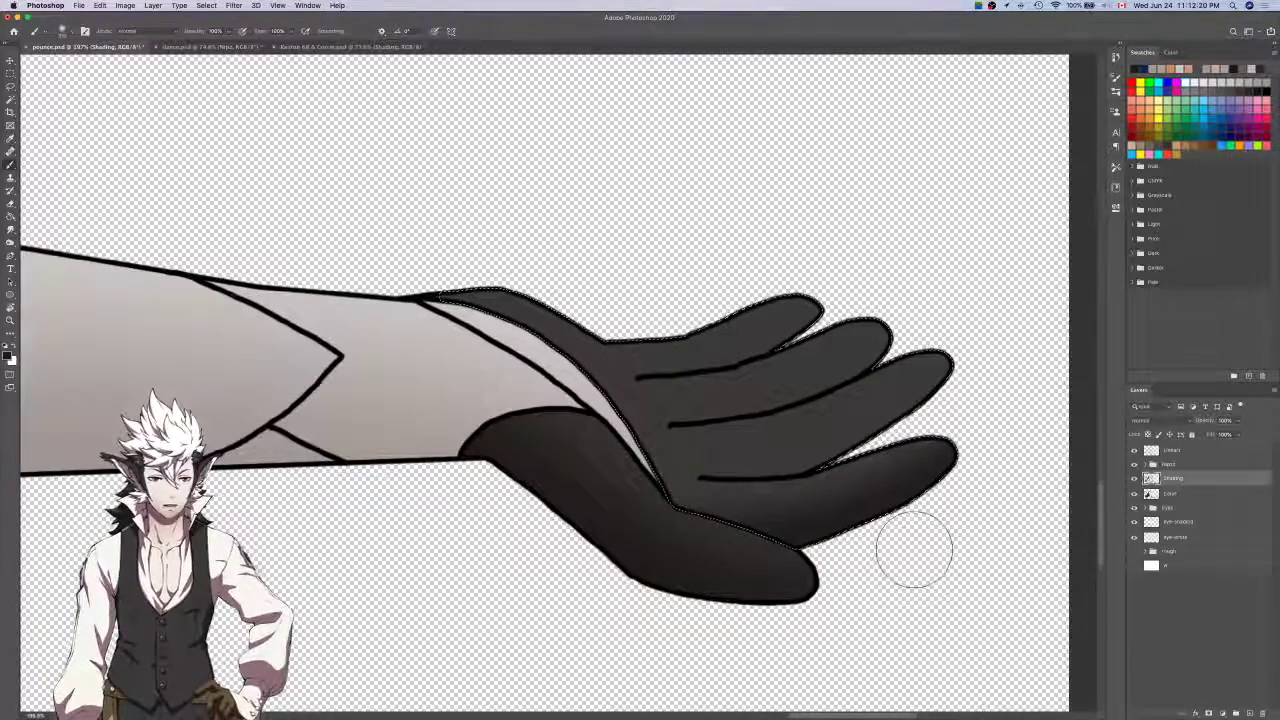
Shade the second finger from the bottom in black on a new layer, cleaning the spill over the lowest finger with a larger eraser.
scroll(914, 548, up, 2)
click(1248, 713)
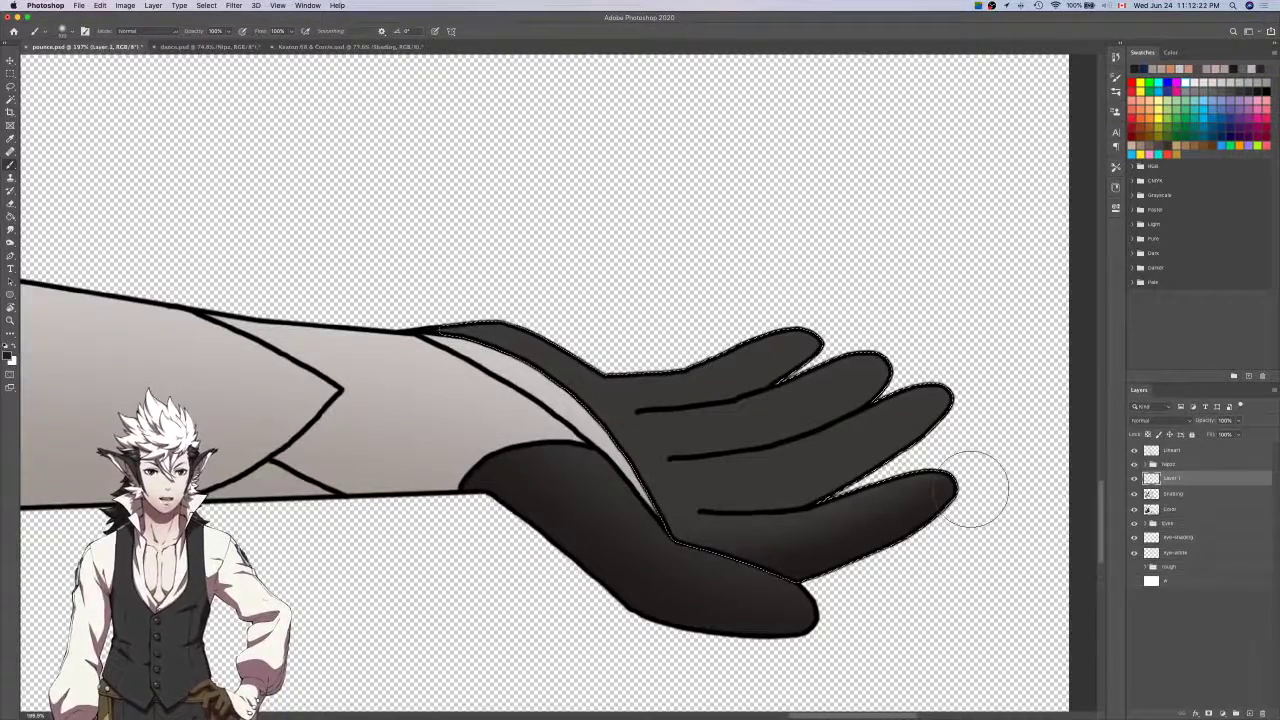
drag(990, 388, 850, 480)
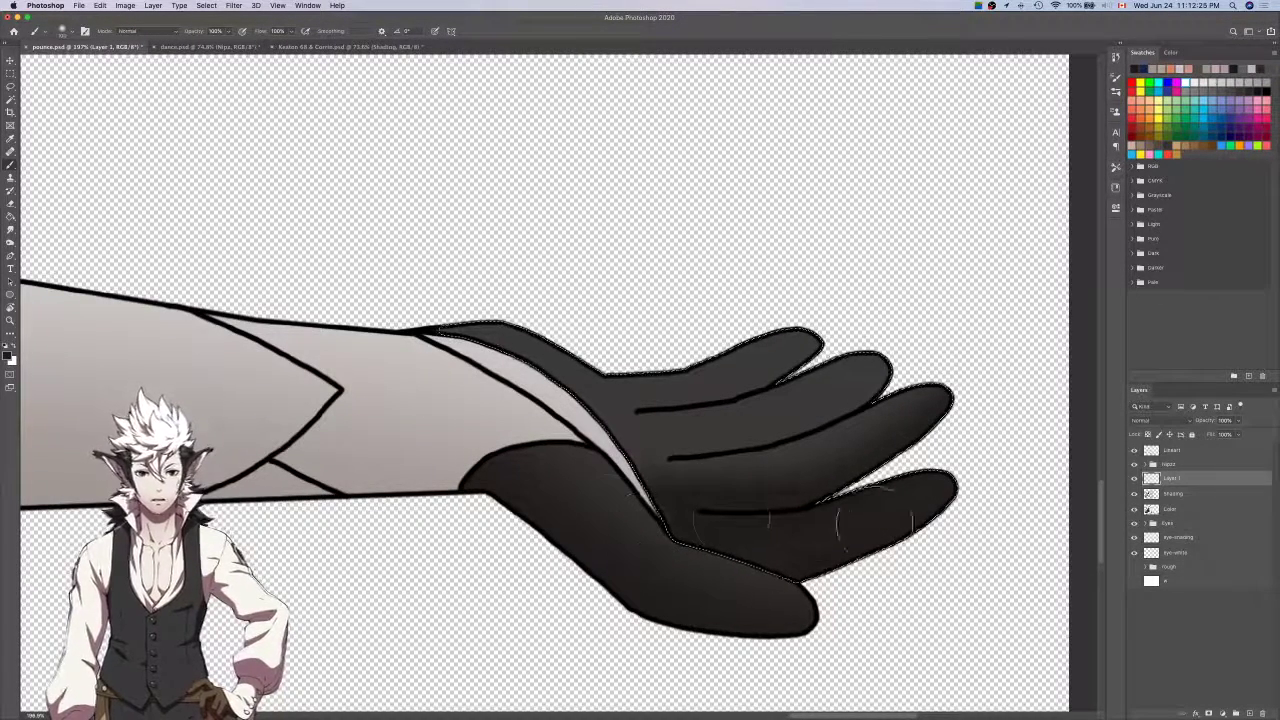
key(e)
key(p)
key(e)
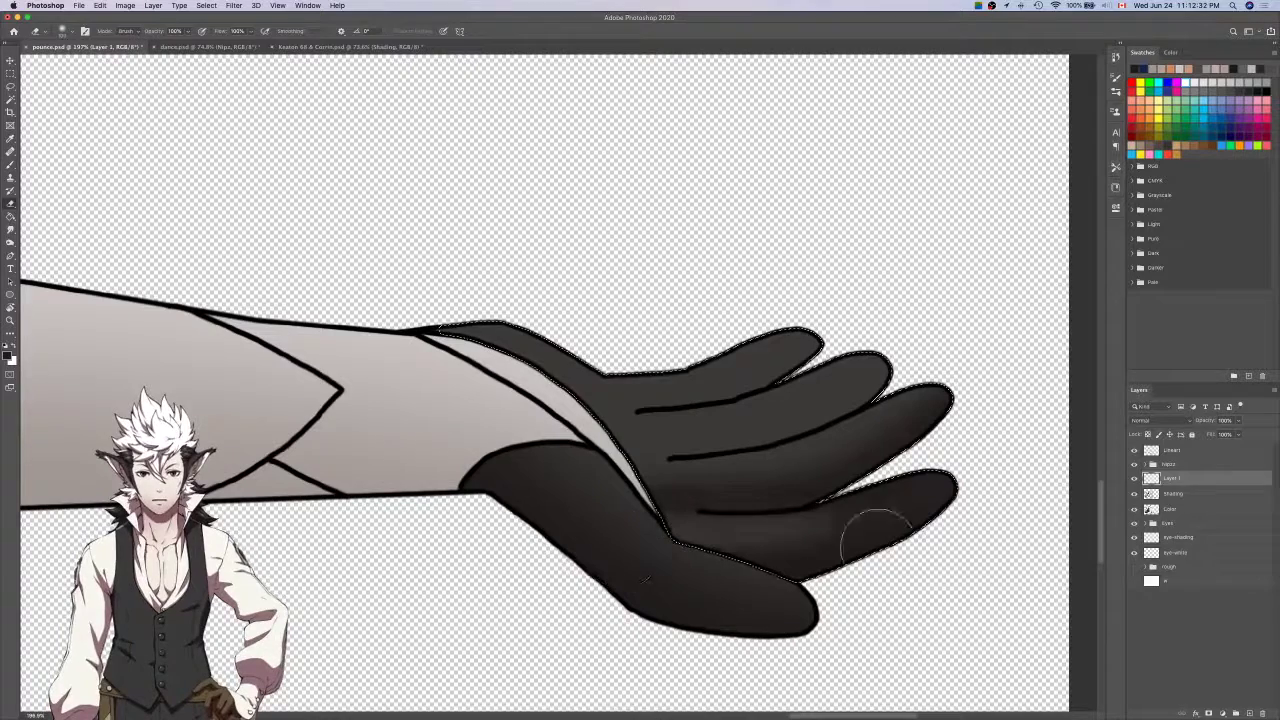
key(super+z)
key(bracketright)
key(bracketright)
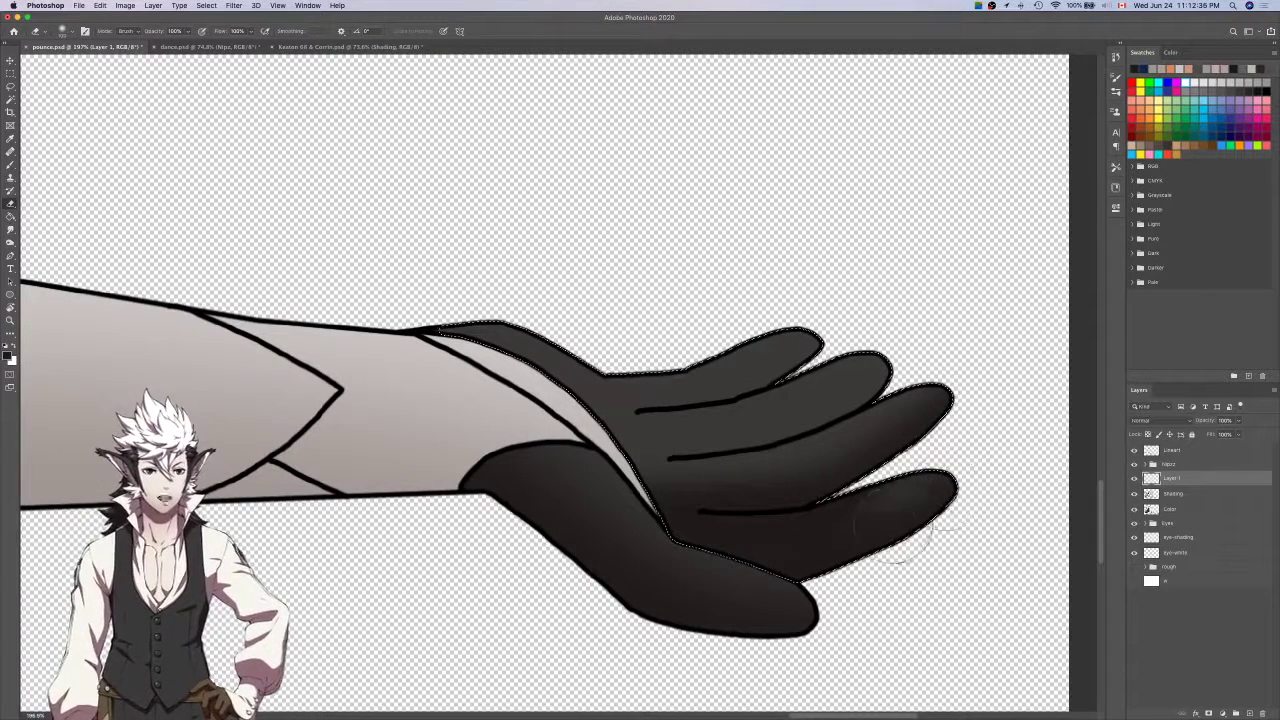
key(super+z)
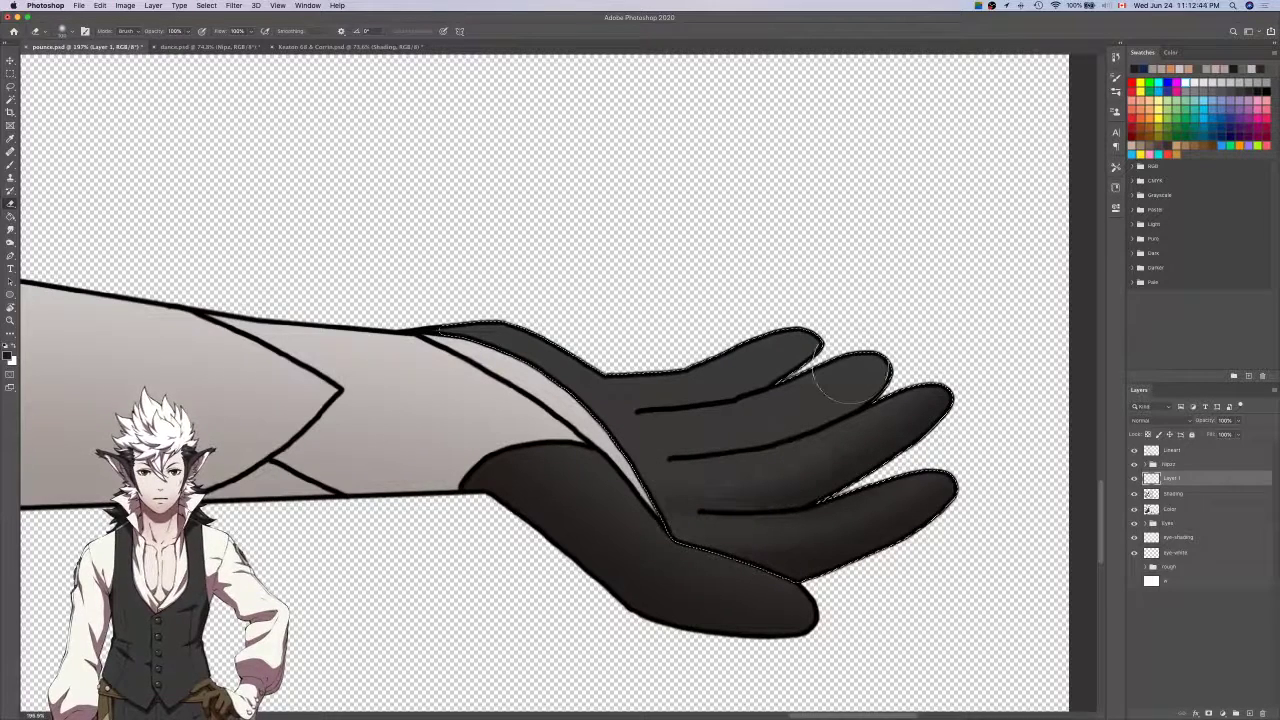
Add another layer and shade the third finger from the bottom in black, erasing the spill on the finger below it.
click(1250, 713)
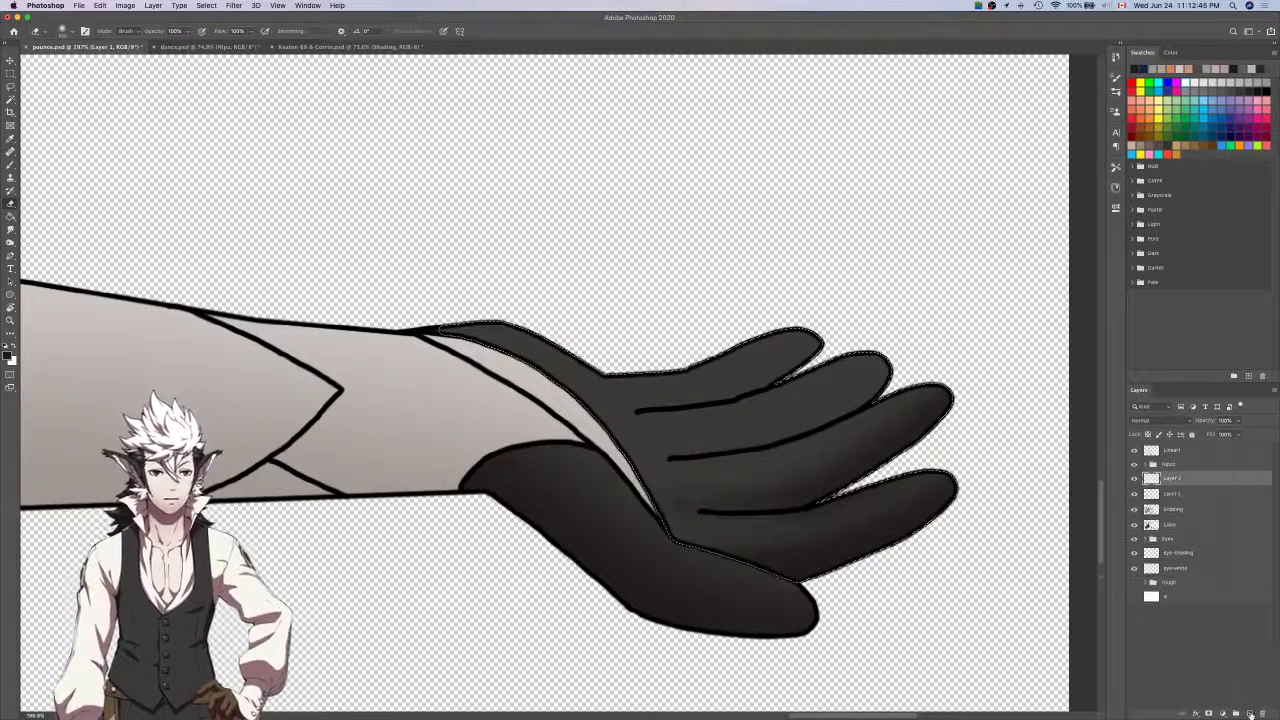
scroll(980, 660, up, 3)
scroll(980, 660, left, 2)
key(b)
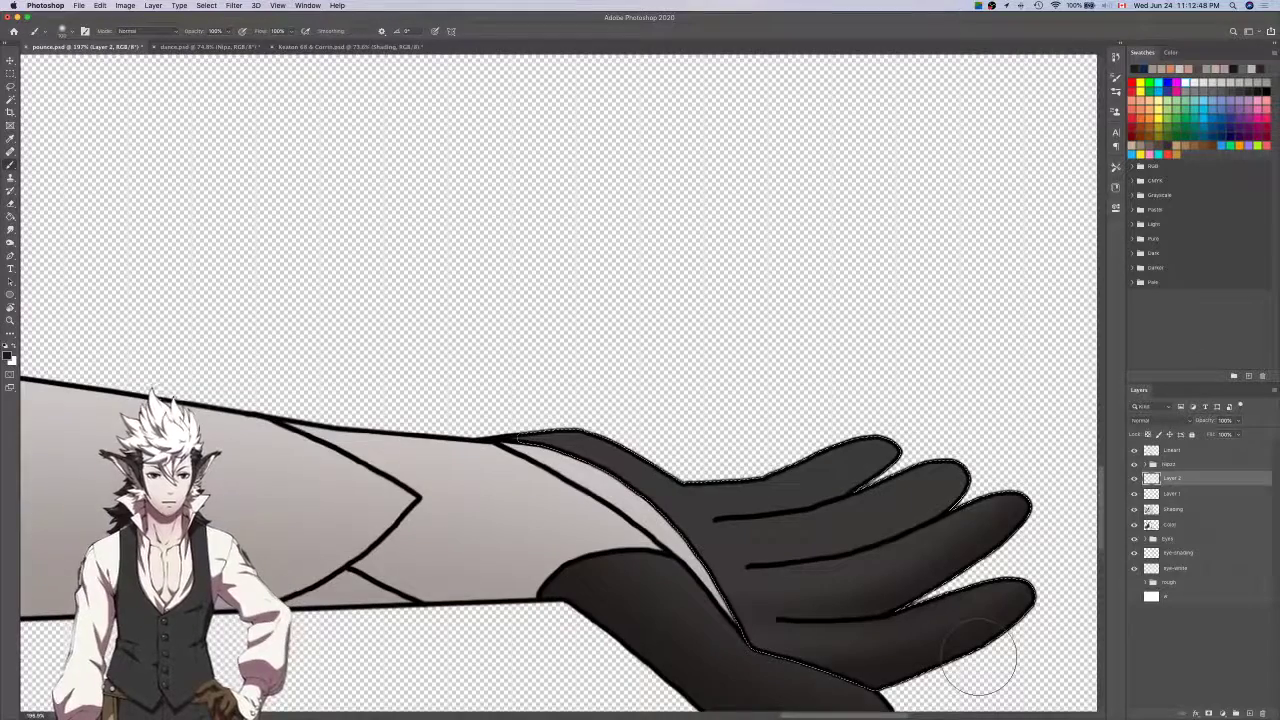
mouse_move(950, 550)
mouse_down()
mouse_move(640, 588)
mouse_move(720, 598)
mouse_move(920, 578)
mouse_up()
key(e)
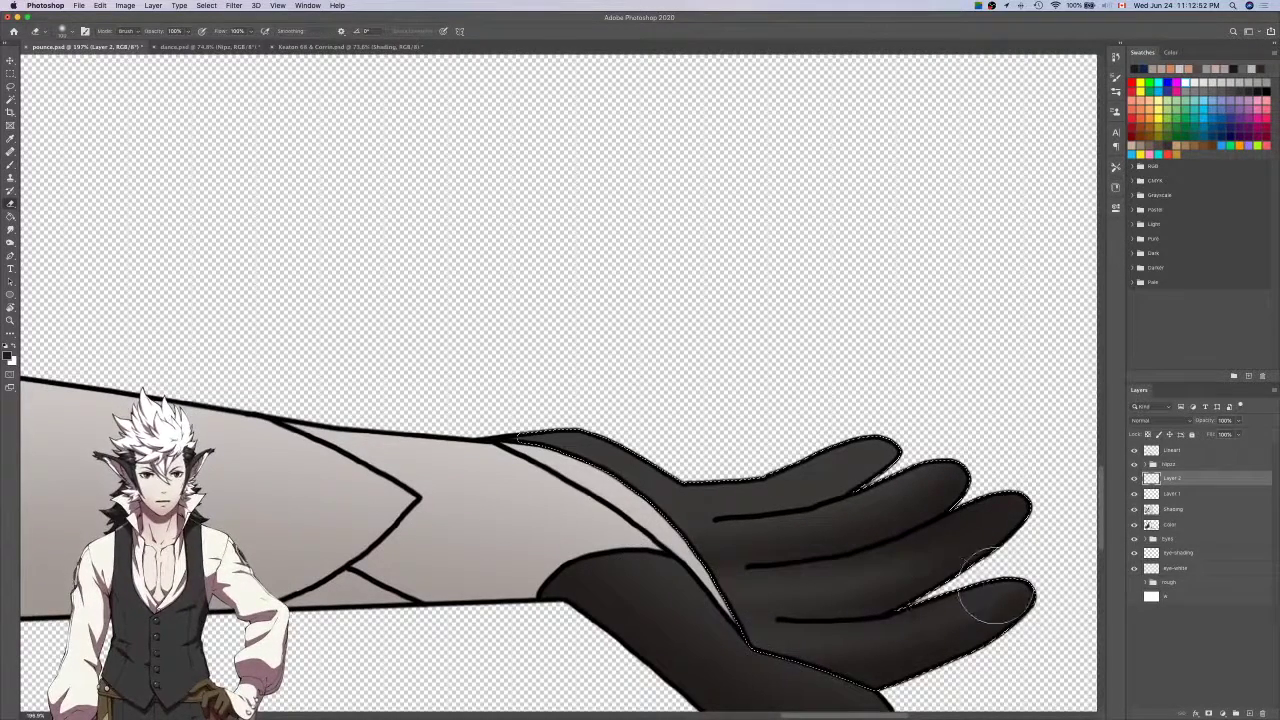
scroll(1000, 562, down, 1)
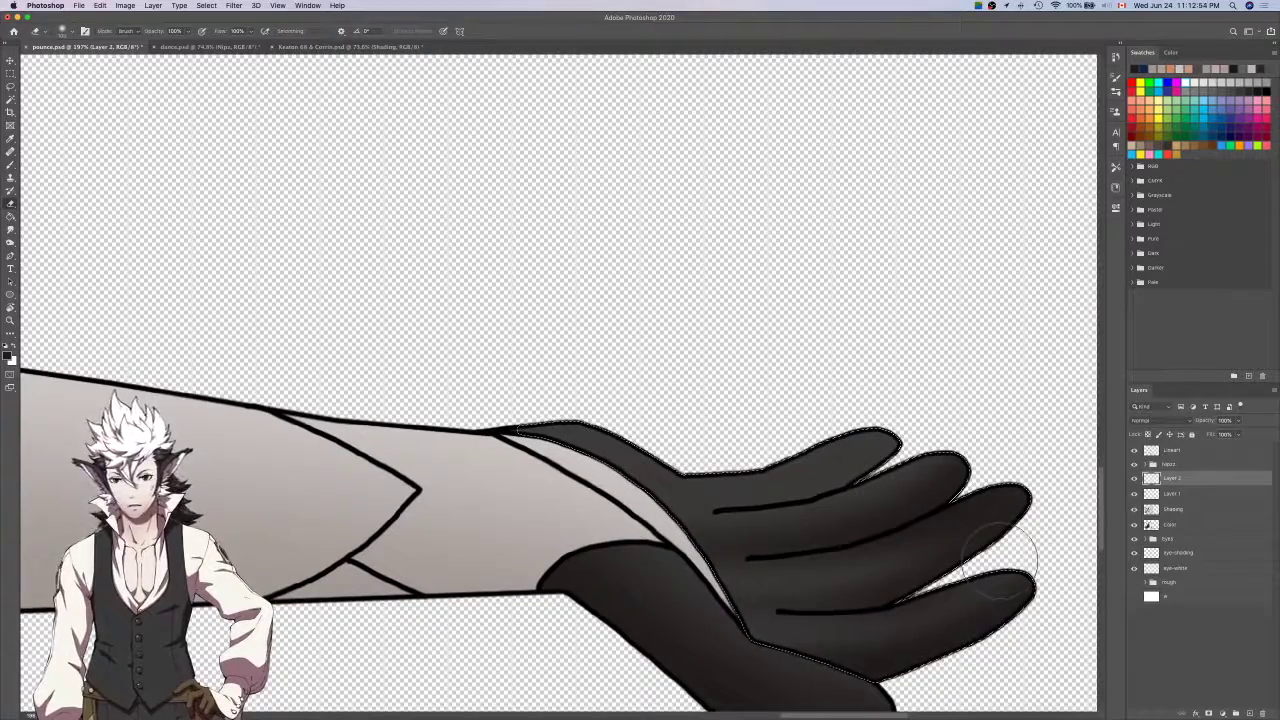
key(super+z)
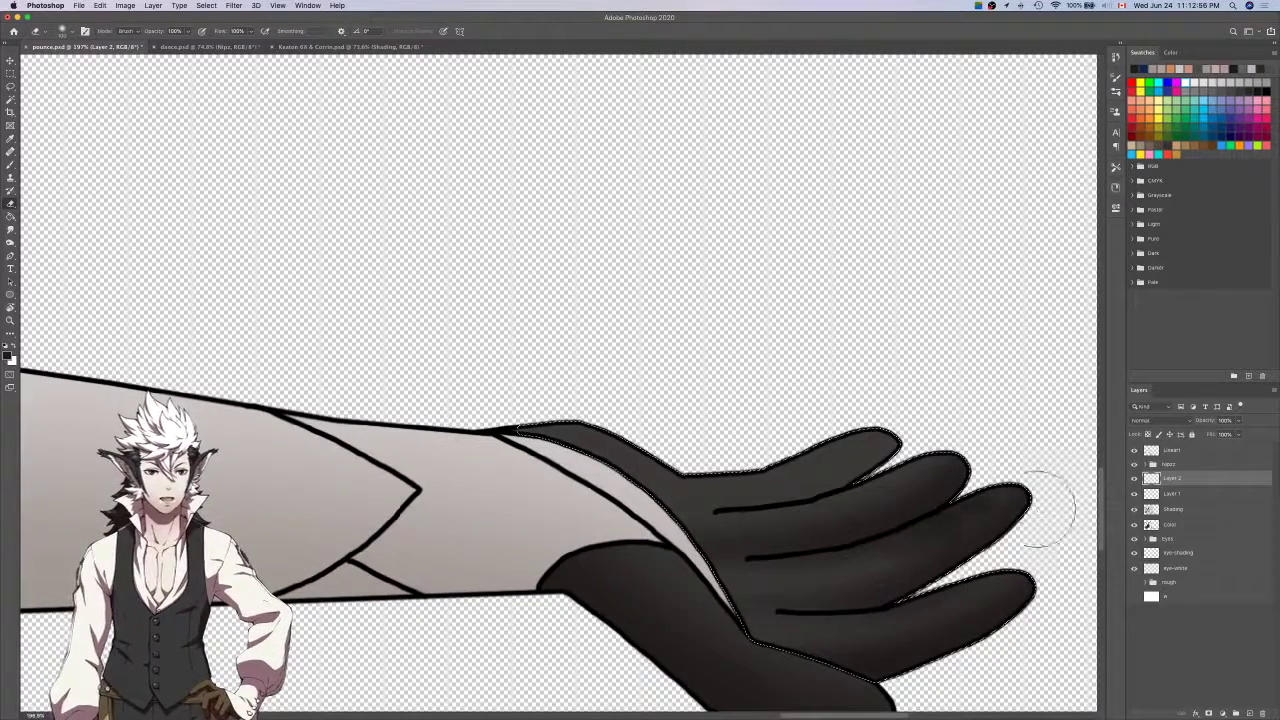
Erase the third finger's shading spill from the finger below and the palm on Layer 2, adjusting the eraser size.
scroll(972, 570, up, 4)
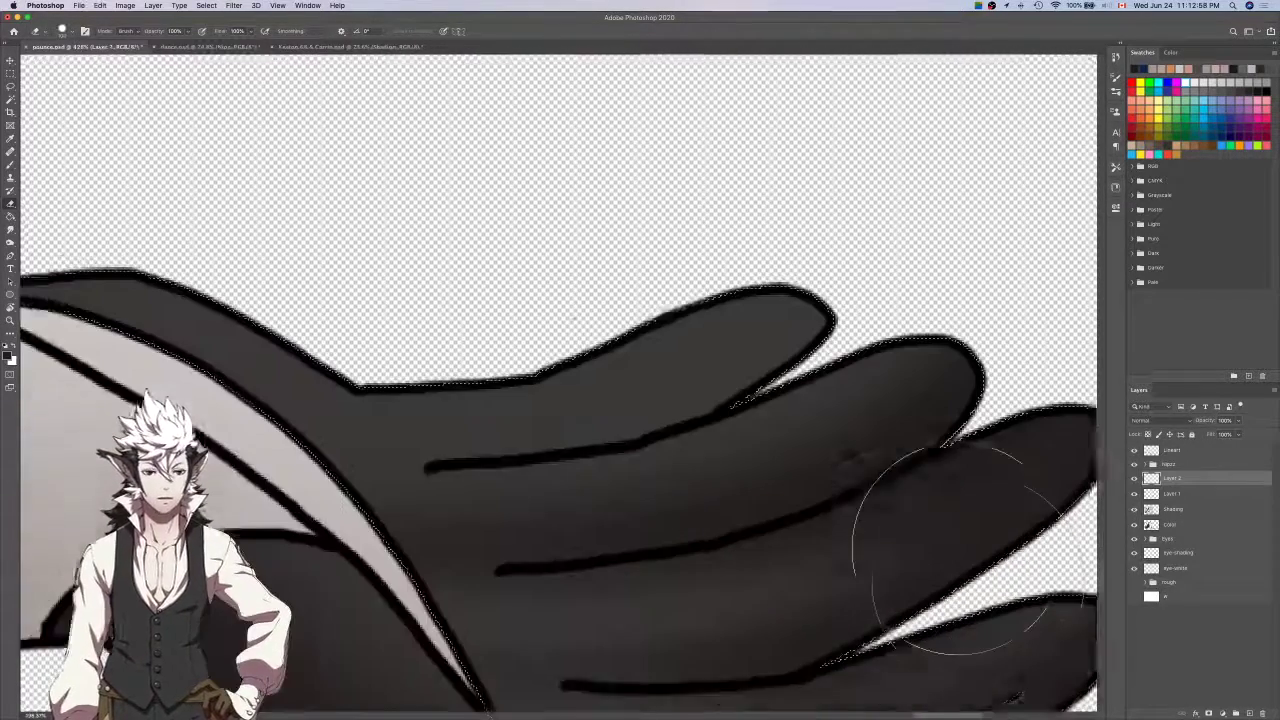
scroll(960, 440, down, 3)
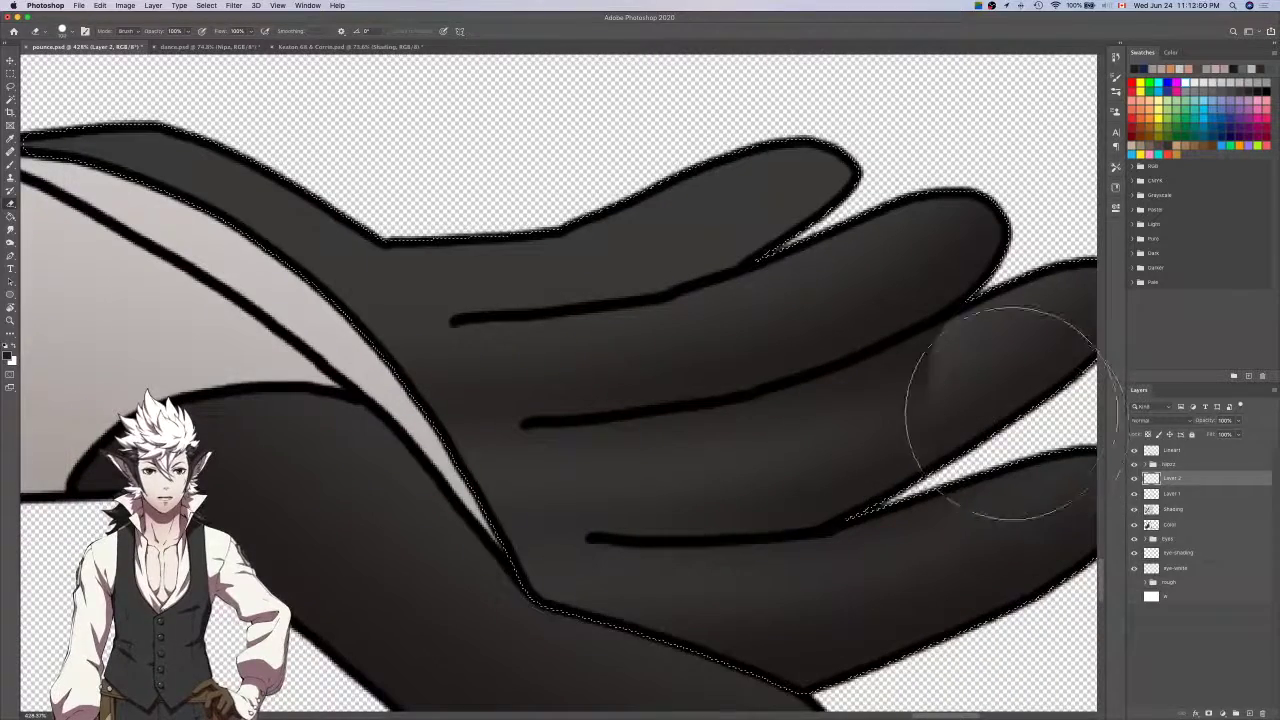
mouse_move(779, 500)
mouse_down()
mouse_move(740, 466)
mouse_move(866, 466)
mouse_move(951, 430)
mouse_up()
scroll(951, 430, left, 3)
scroll(951, 430, down, 2)
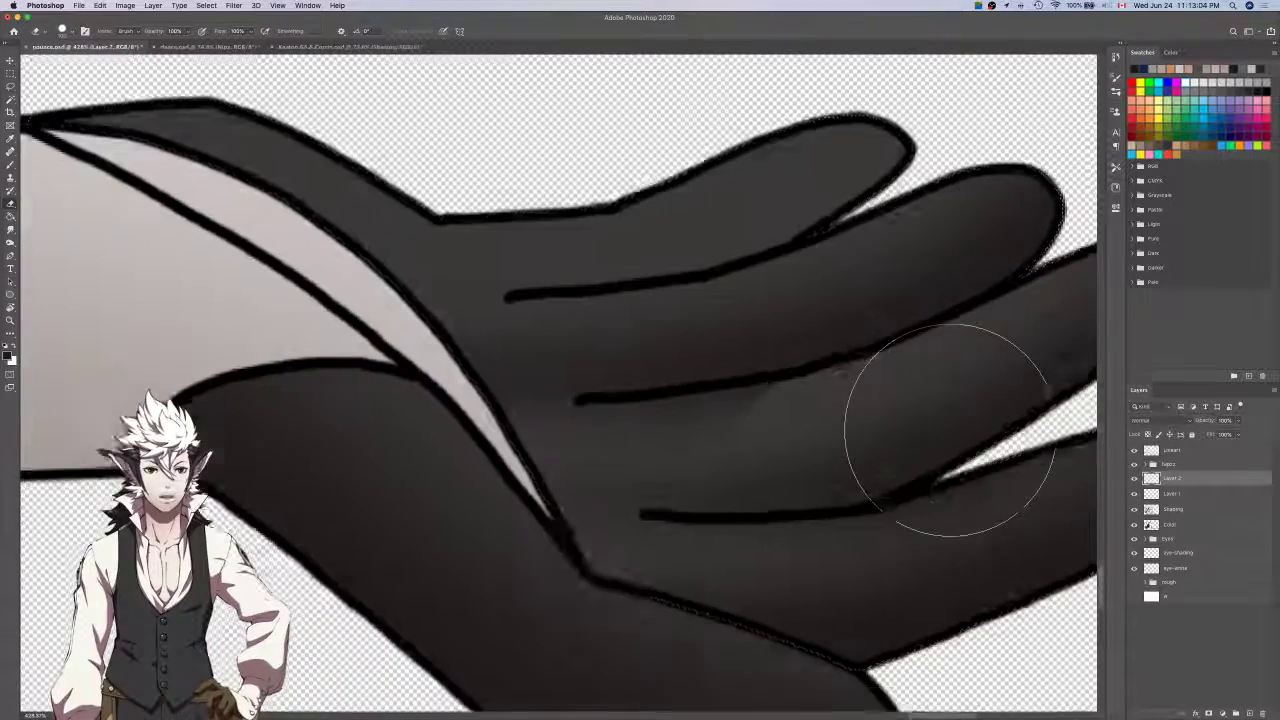
drag(800, 471, 833, 455)
key(bracketleft)
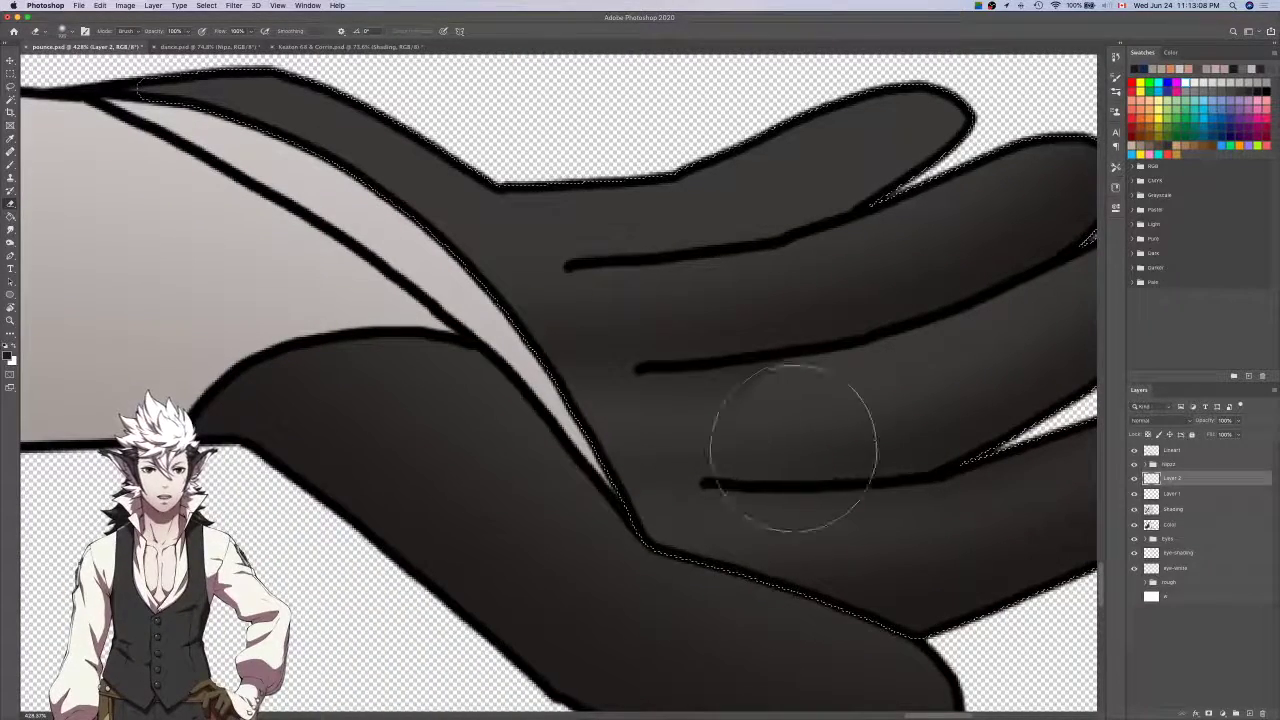
key(bracketright)
mouse_move(795, 462)
mouse_down()
mouse_move(561, 481)
mouse_move(684, 499)
mouse_move(629, 463)
mouse_up()
key(bracketleft)
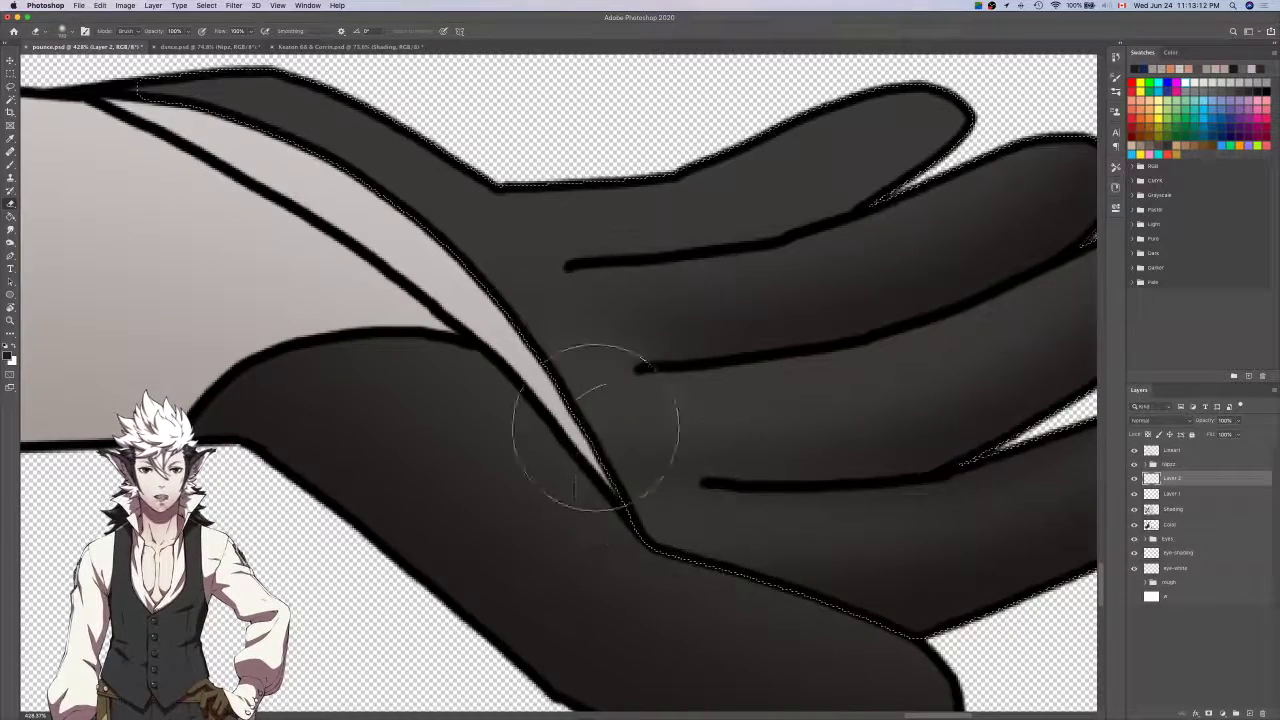
Subtract the two upper fingers from the selection with the Lasso, following the line beneath the third finger from the bottom.
scroll(638, 468, up, 2)
key(super+minus)
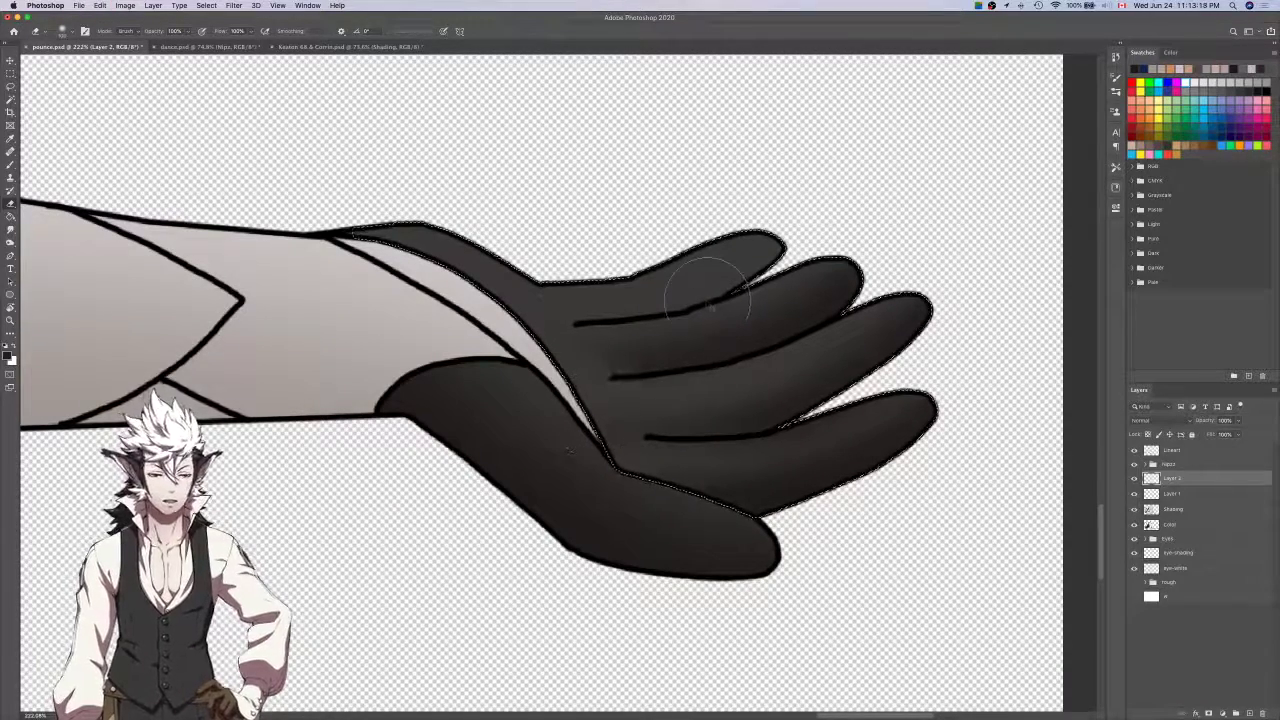
key(l)
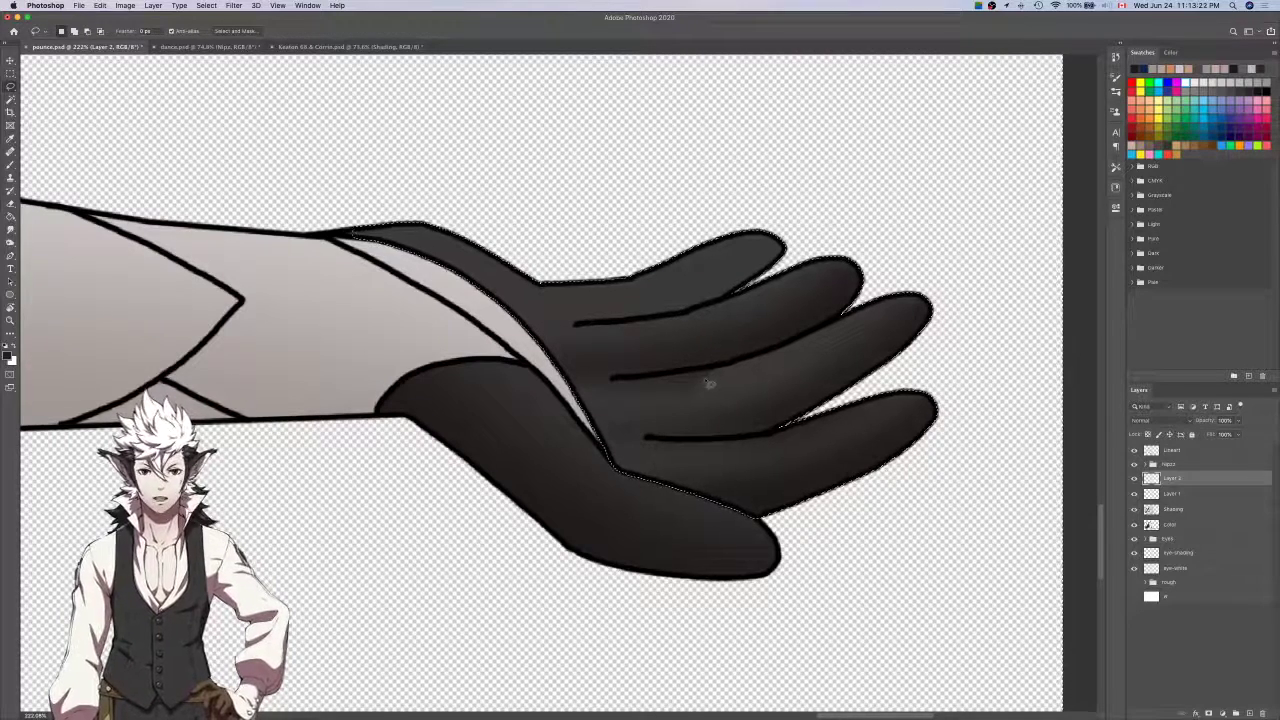
mouse_move(697, 374)
mouse_down()
mouse_move(652, 203)
mouse_move(877, 241)
mouse_move(754, 362)
mouse_move(745, 330)
mouse_move(907, 213)
mouse_up()
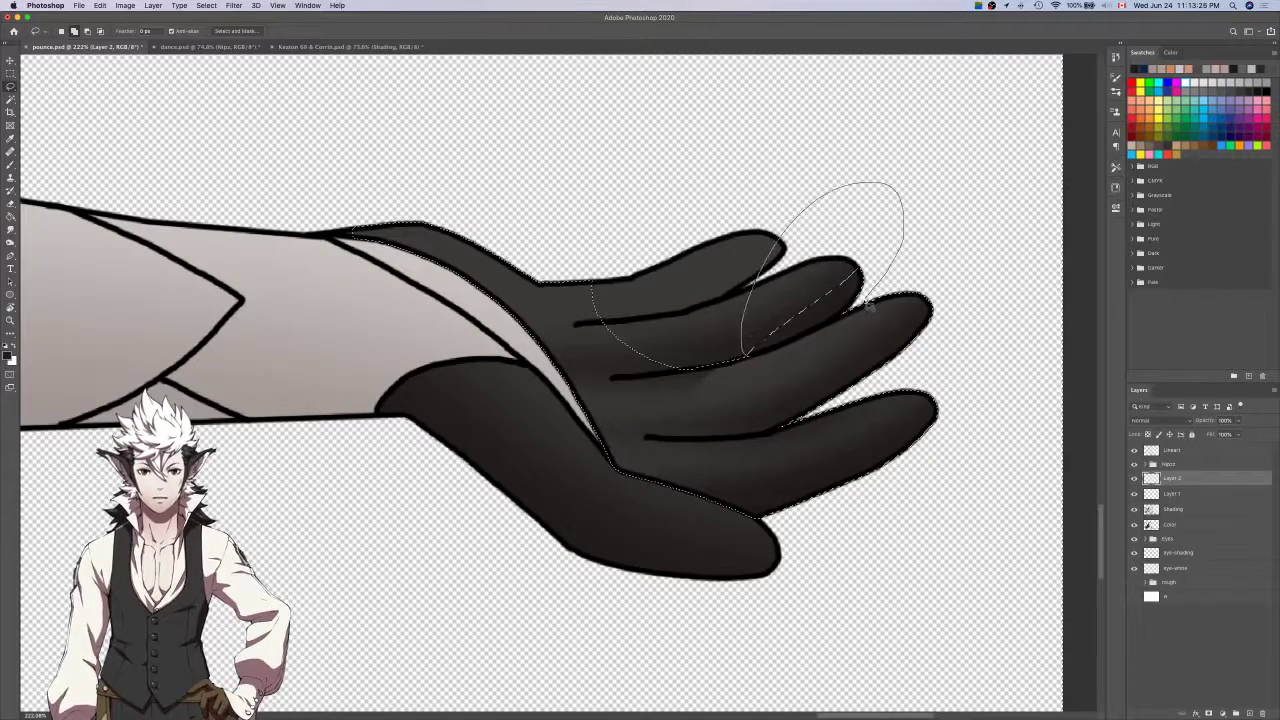
drag(845, 317, 770, 312)
scroll(840, 318, up, 5)
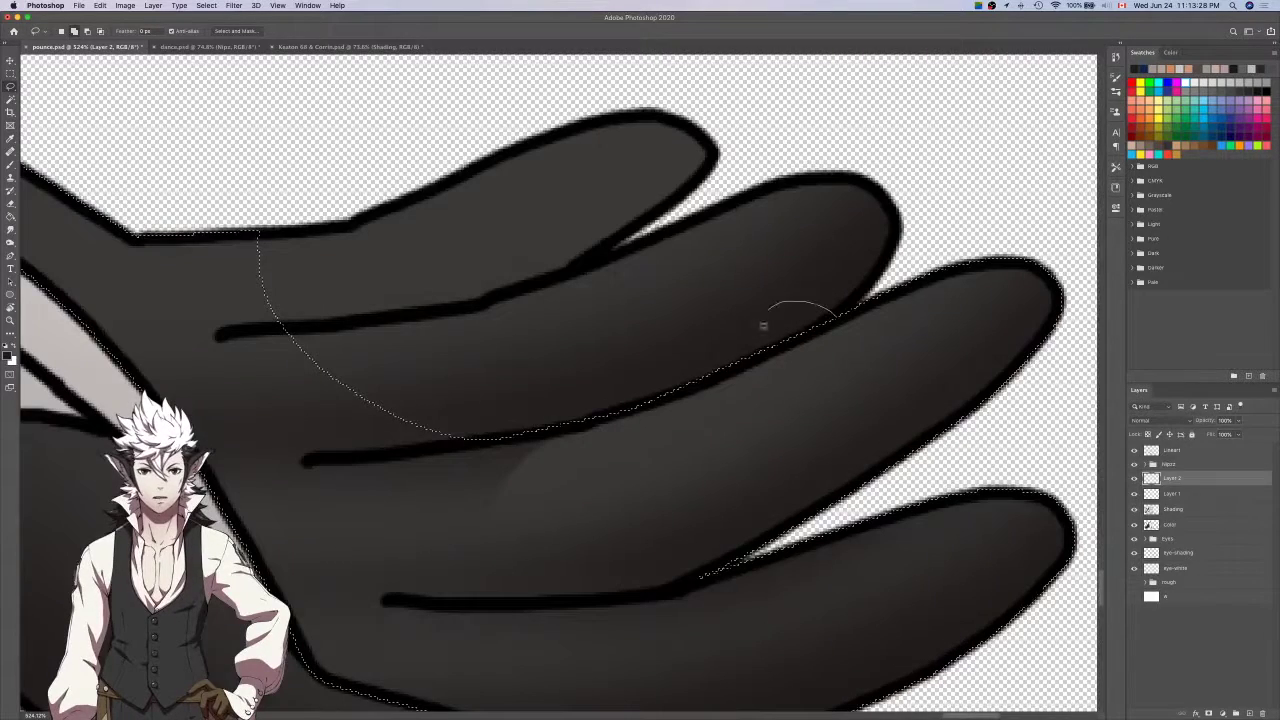
mouse_move(727, 380)
mouse_down()
mouse_move(630, 418)
mouse_move(701, 342)
mouse_move(729, 367)
mouse_up()
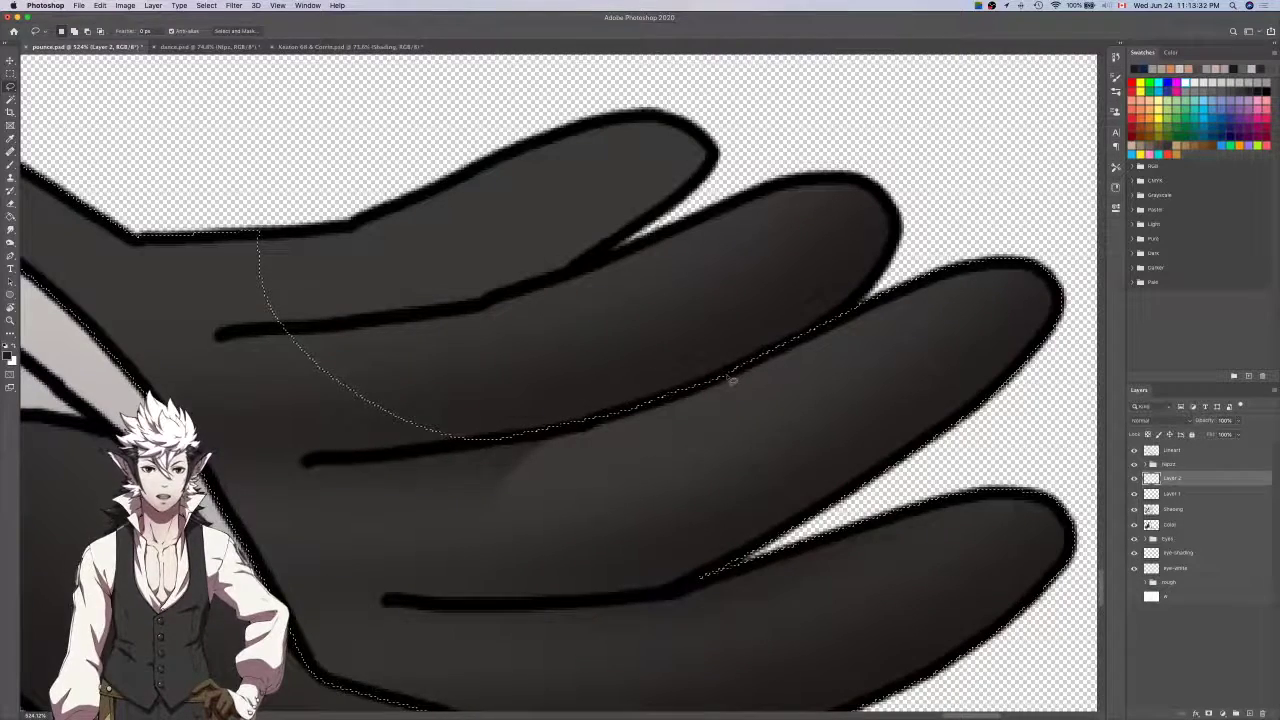
scroll(730, 370, left, 3)
mouse_move(522, 430)
mouse_down()
mouse_move(449, 172)
mouse_move(669, 220)
mouse_move(700, 368)
mouse_move(700, 413)
mouse_up()
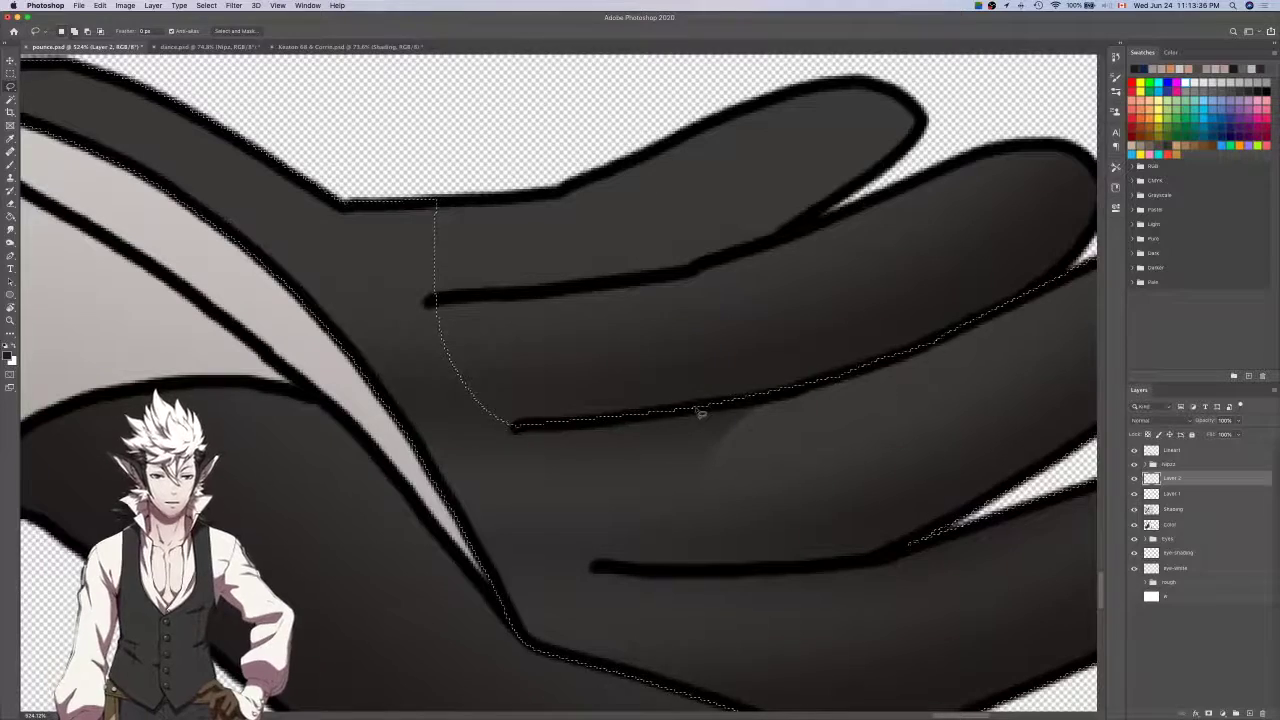
scroll(700, 412, down, 3)
scroll(700, 412, left, 2)
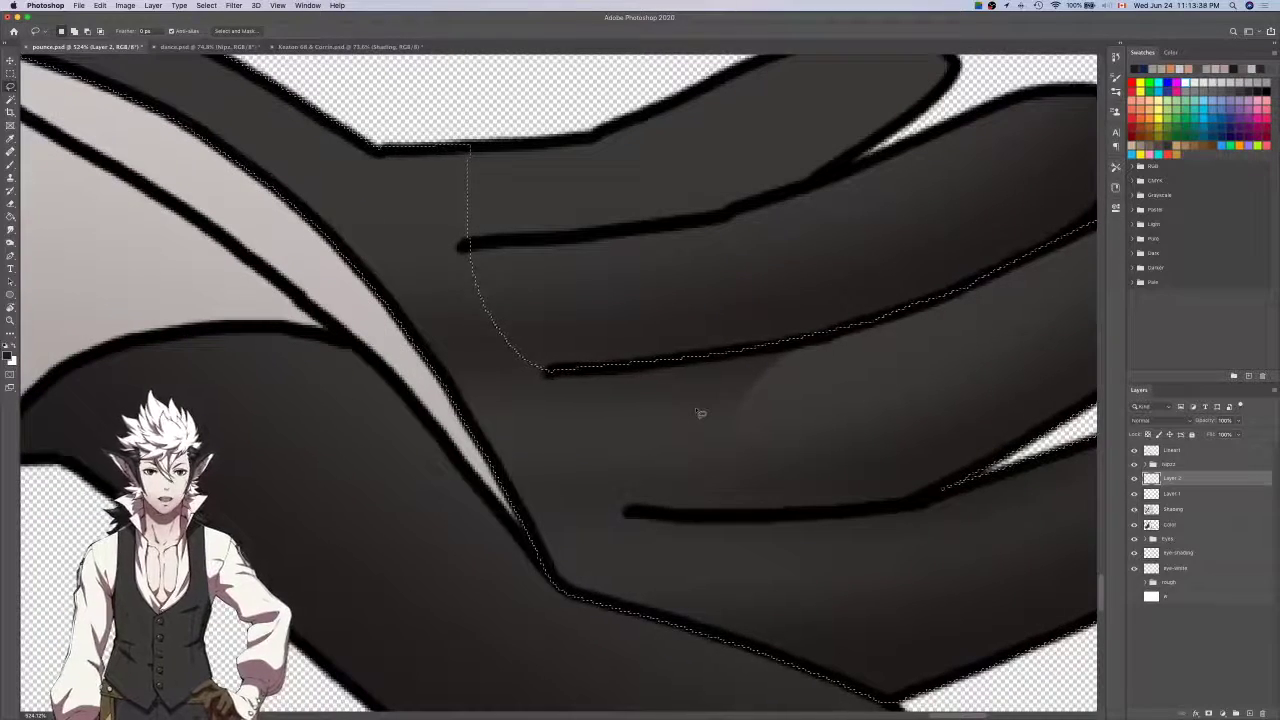
Erase the leftover dark patch beneath the third finger's line on Layer 2 and clear the selection.
key(b)
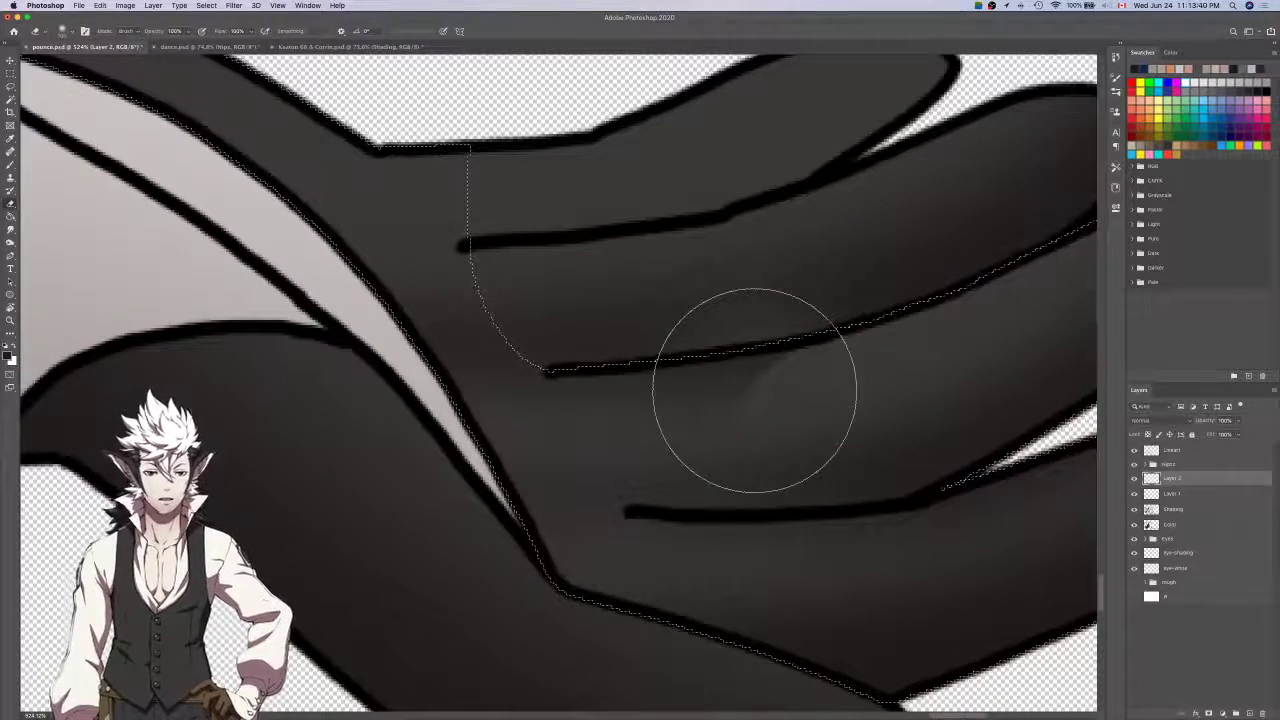
key(super+shift+i)
drag(754, 391, 775, 366)
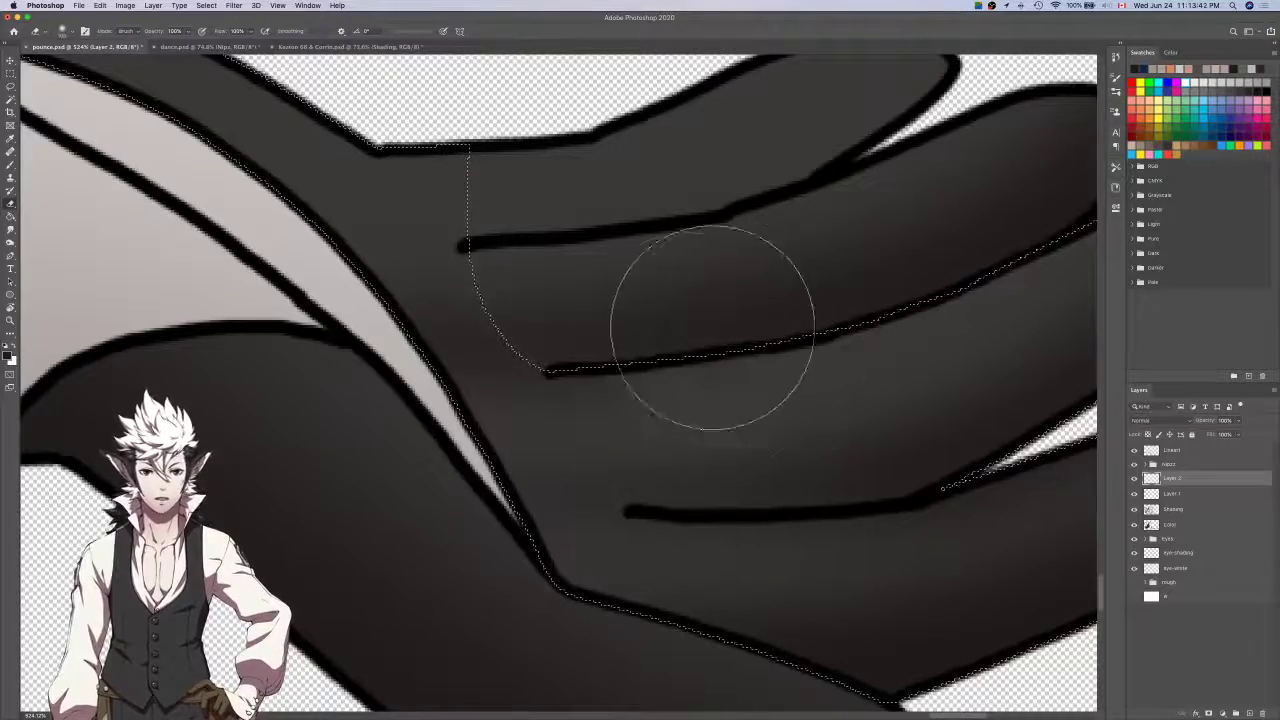
scroll(790, 335, down, 5)
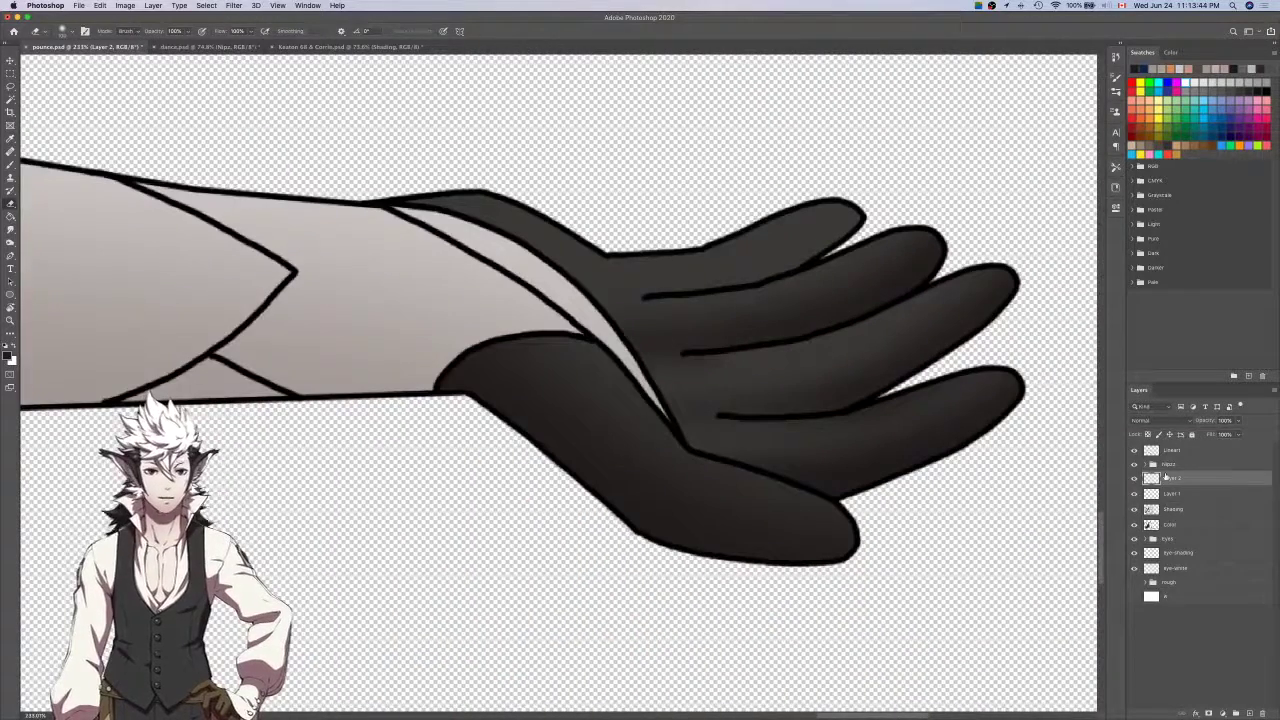
Select the palm and finger area of the glove from the Lineart layer with the Magic Wand.
click(1172, 450)
key(w)
click(778, 253)
key(super+shift+e)
key(Return)
key(l)
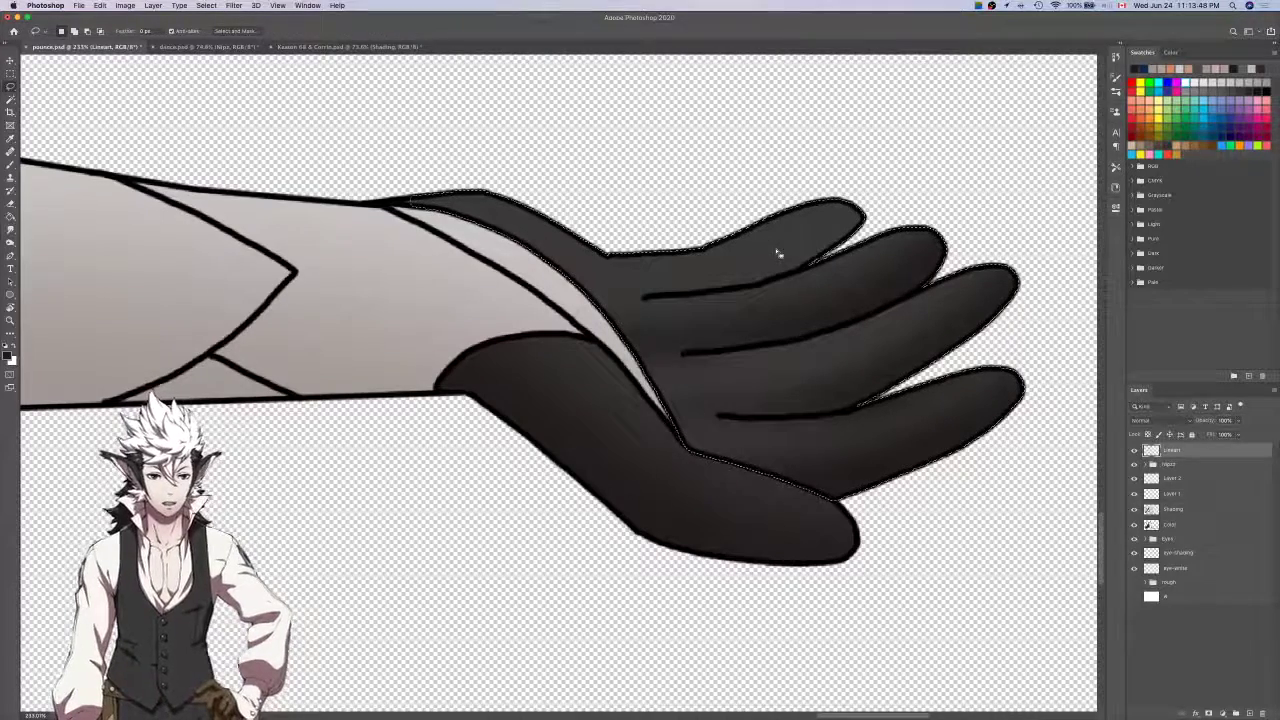
Extend the glove selection with the Lasso into the narrow wrist tip where the outlines meet.
scroll(778, 253, left, 5)
scroll(778, 253, up, 2)
scroll(619, 258, up, 3)
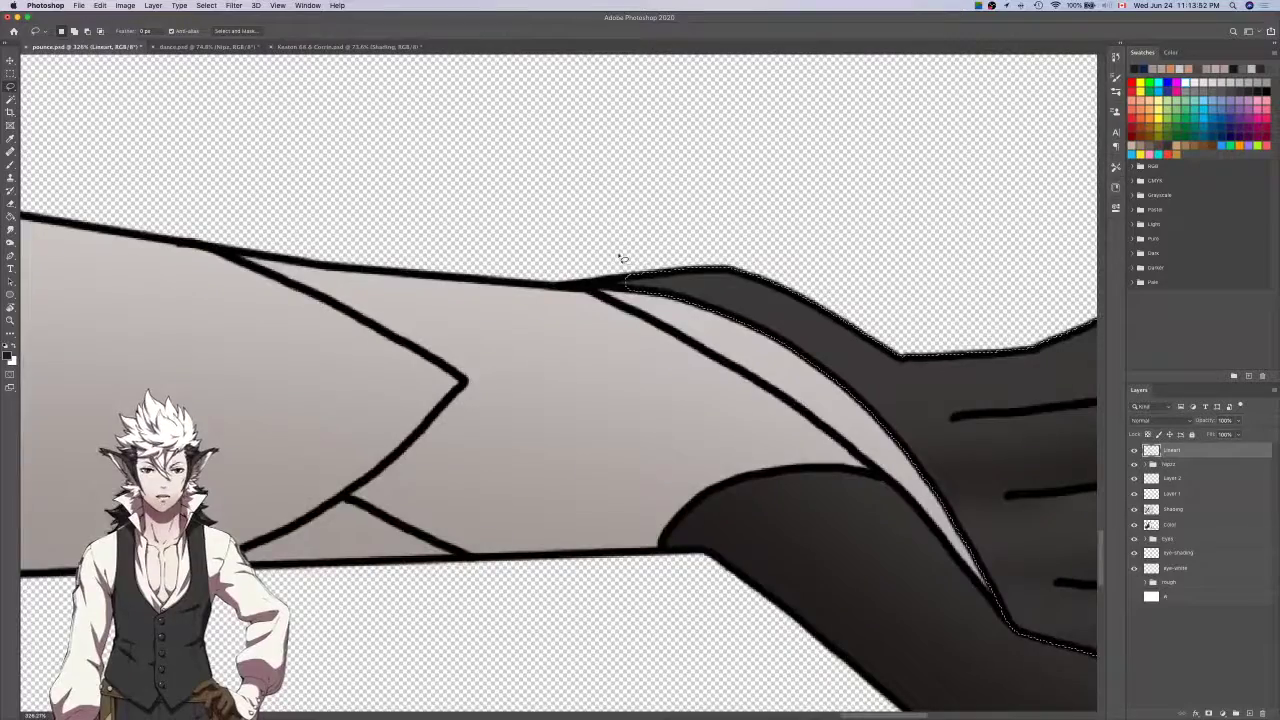
scroll(621, 258, up, 6)
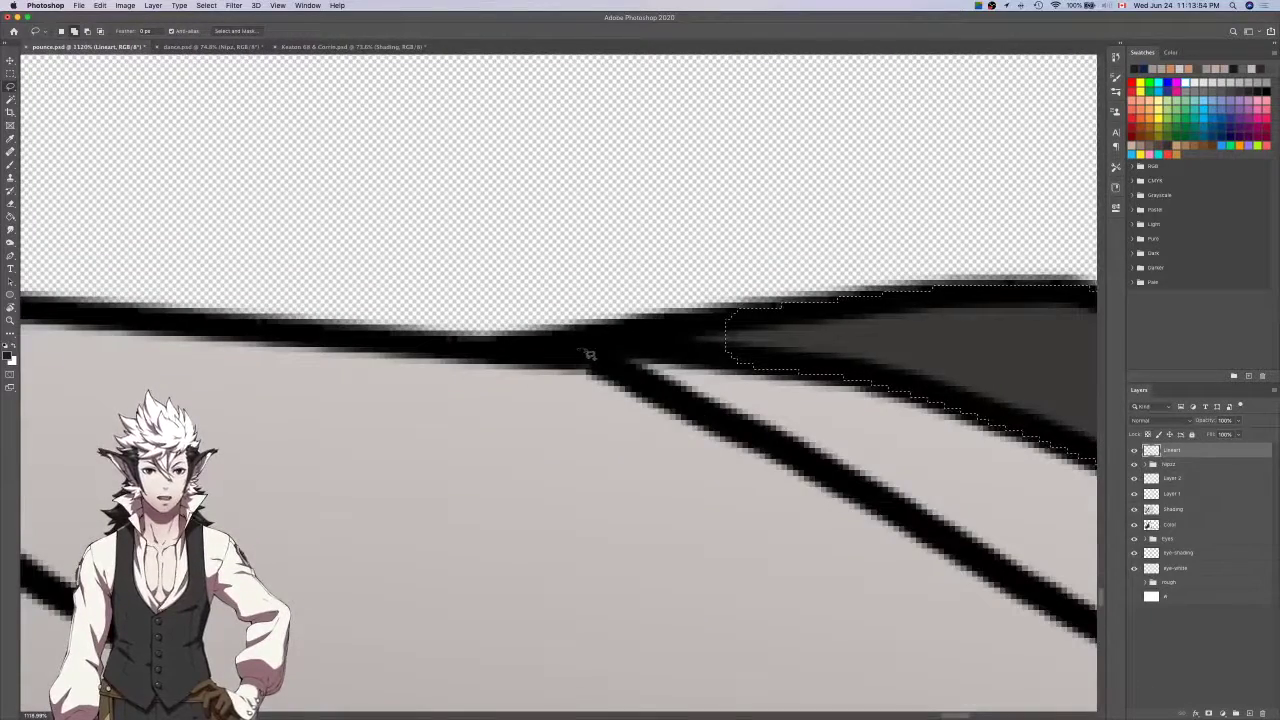
scroll(731, 317, down, 5)
scroll(731, 317, up, 2)
scroll(732, 317, down, 2)
scroll(733, 317, down, 1)
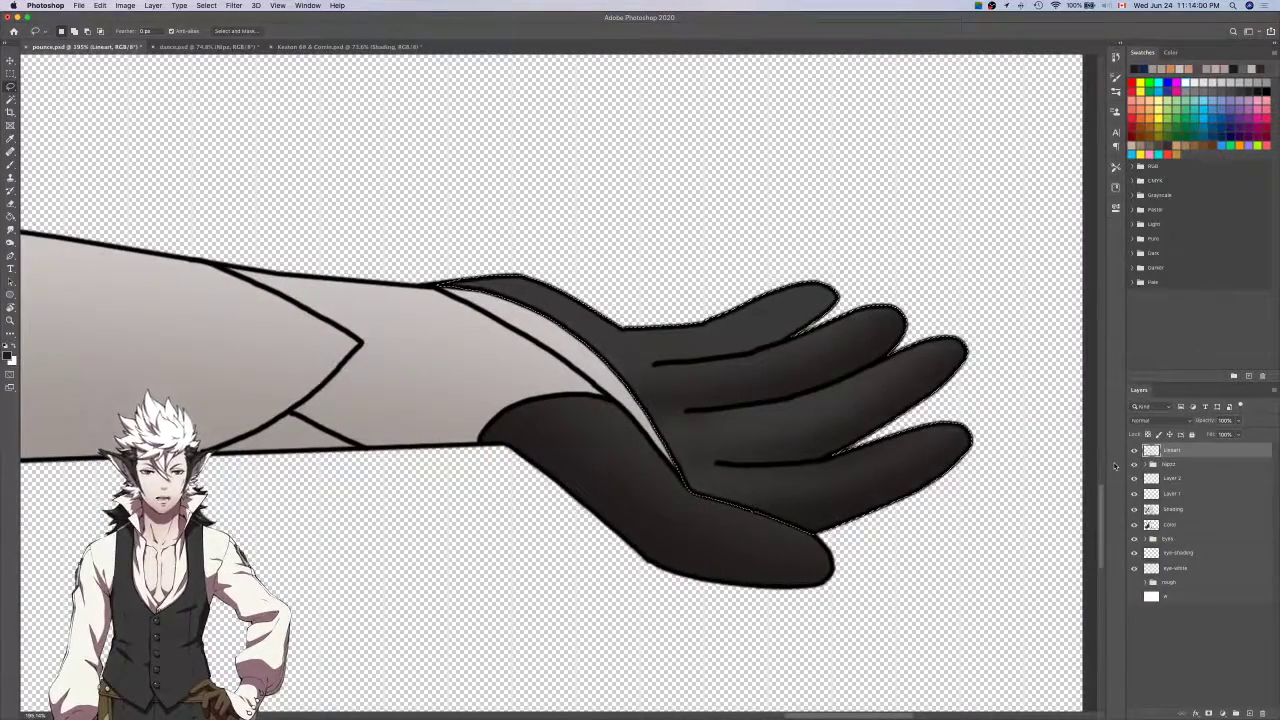
Create a new layer above Layer 2 for the top finger's shading, keeping the glove selection, and switch to the Brush.
click(1130, 494)
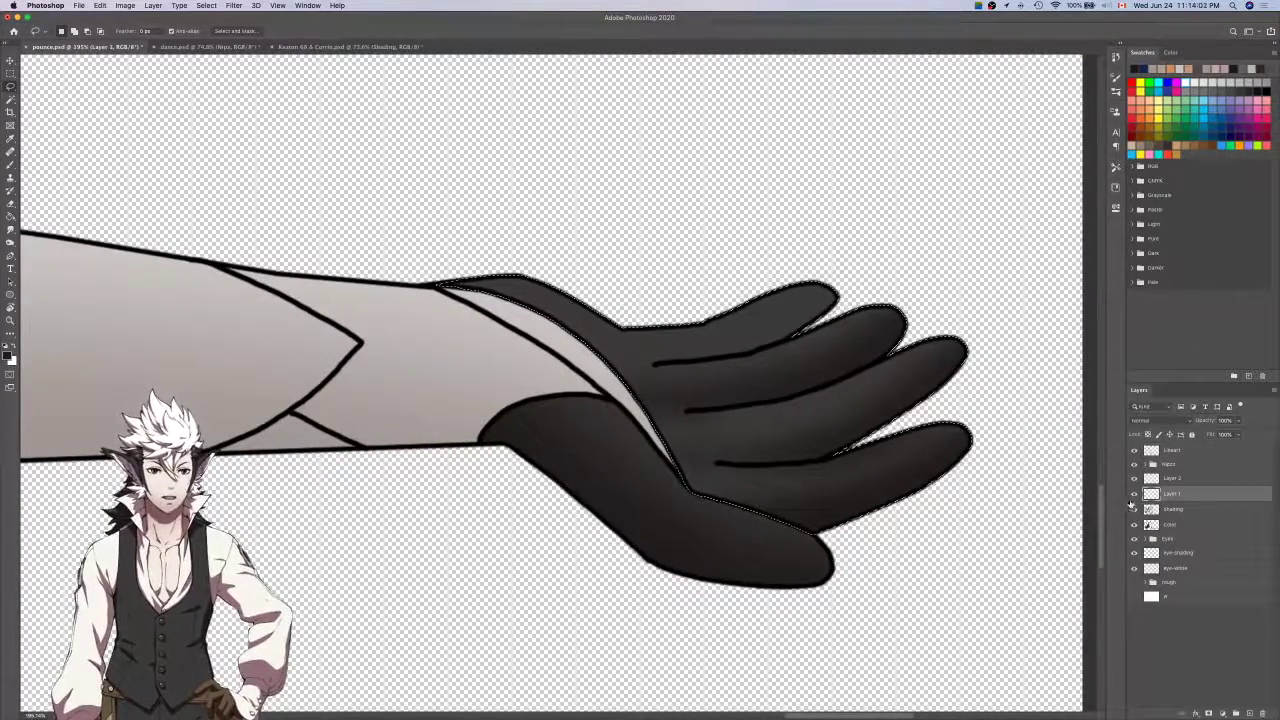
click(1130, 509)
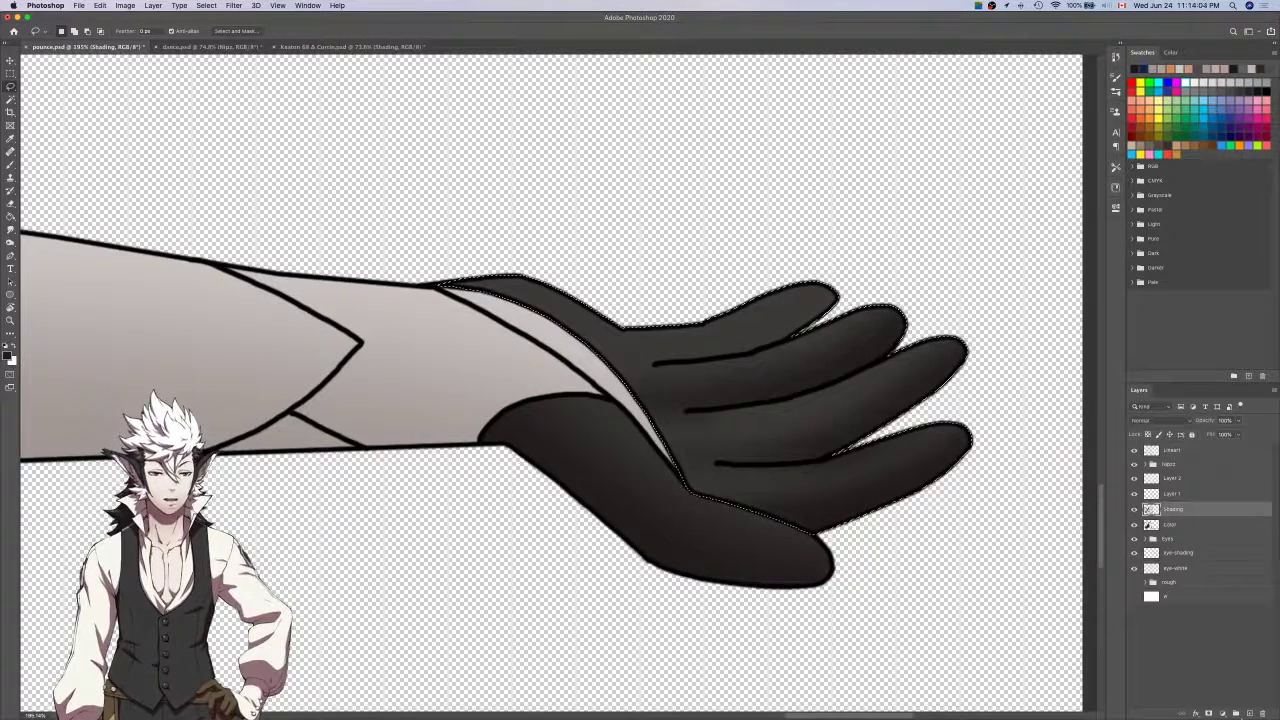
key(ctrl+d)
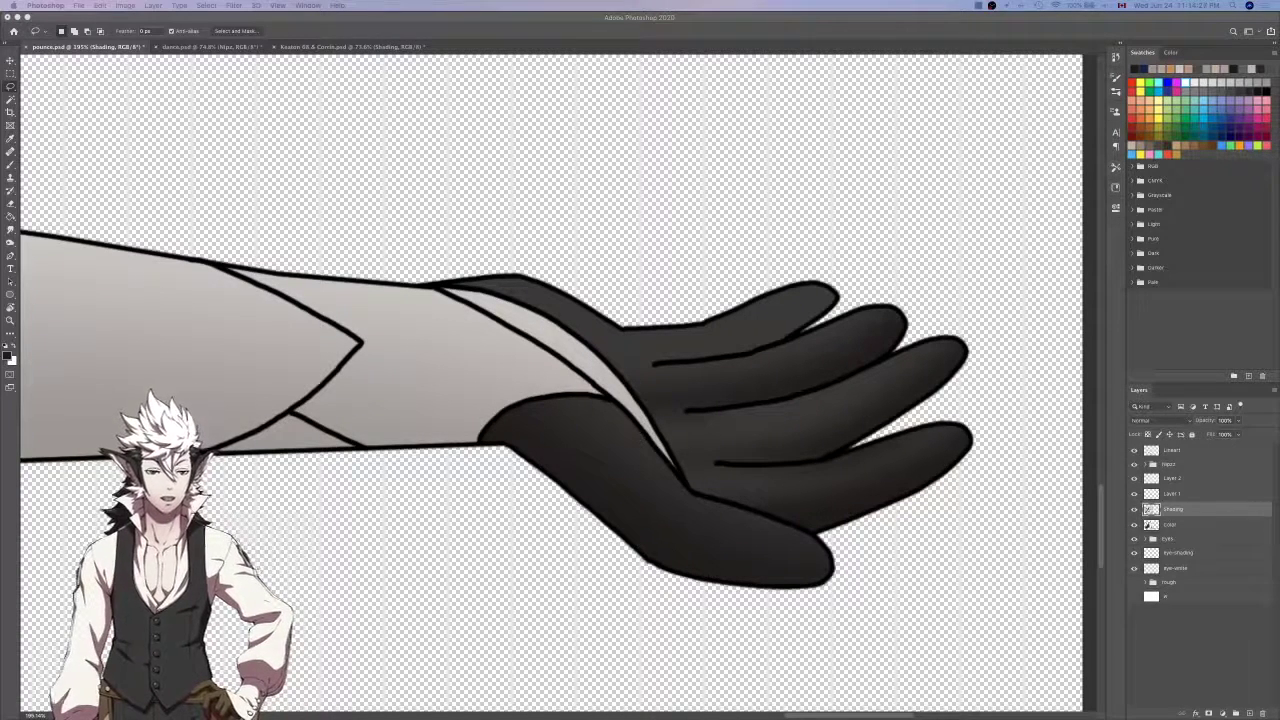
click(829, 237)
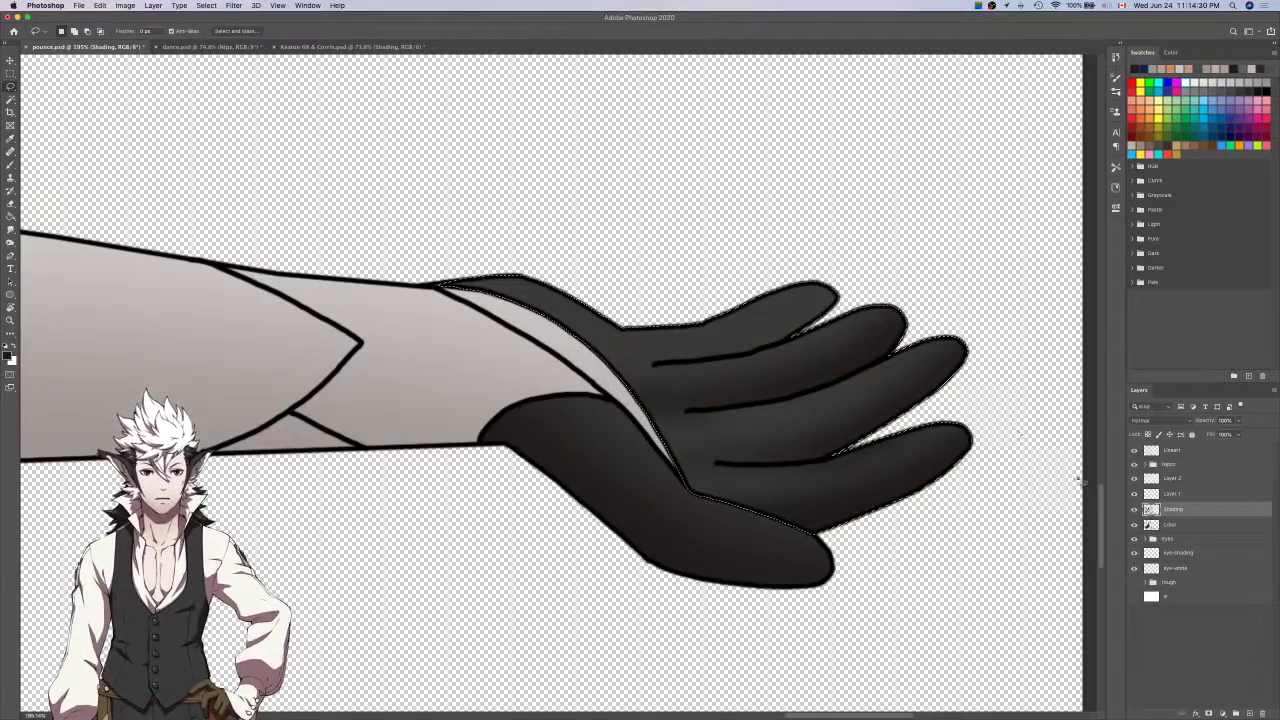
click(1189, 484)
key(super+alt+shift+n)
key(b)
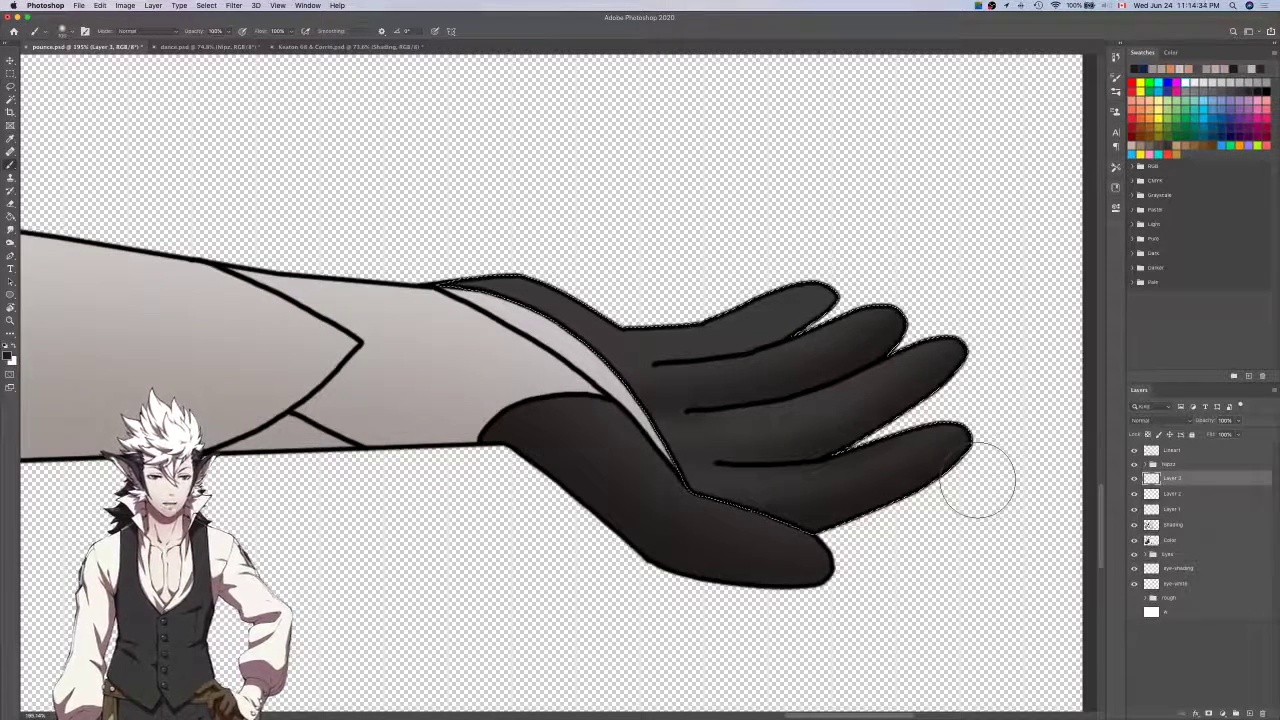
Shade the underside of the glove's top finger on Layer 3 with the soft brush.
scroll(870, 277, up, 2)
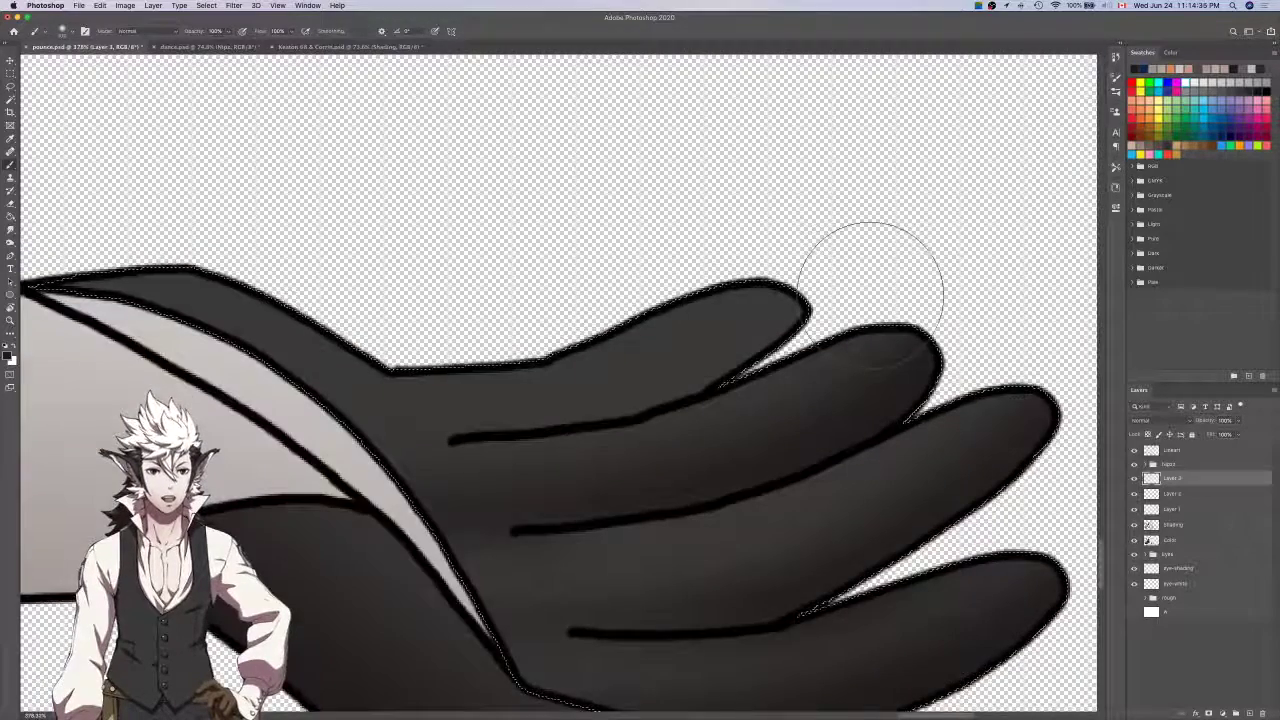
scroll(870, 290, left, 3)
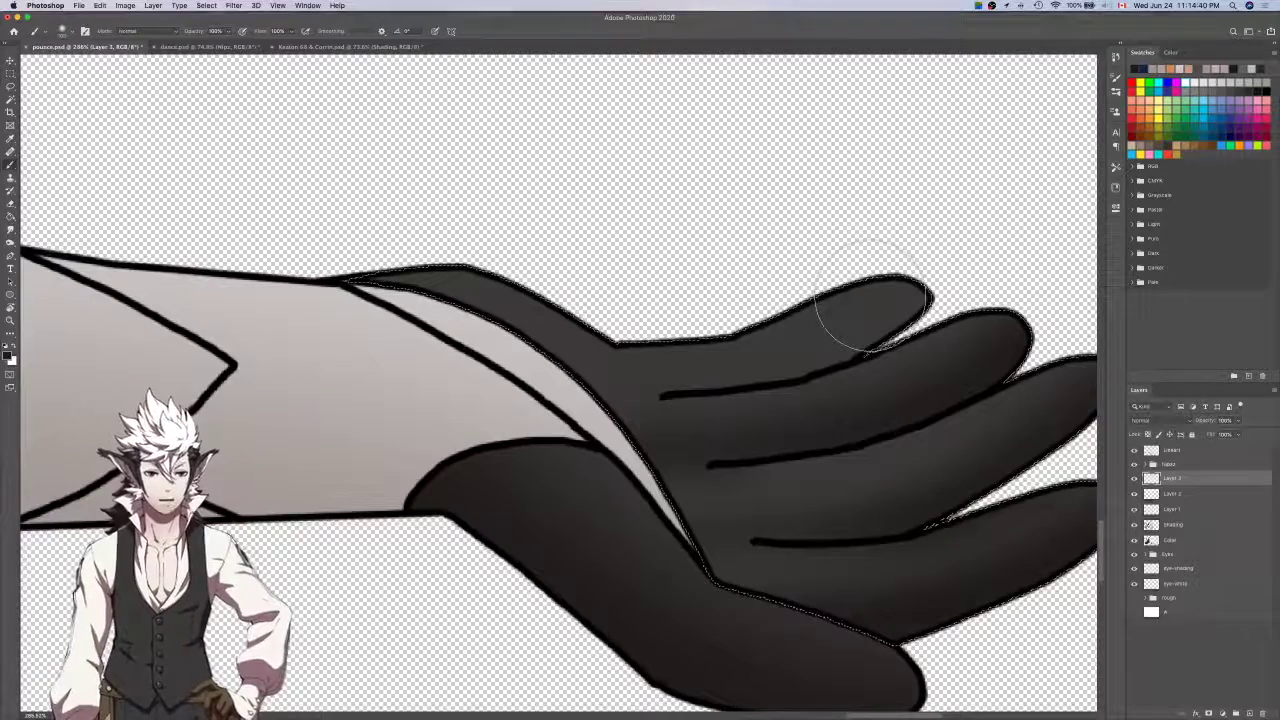
scroll(870, 310, right, 2)
scroll(870, 310, down, 1)
mouse_move(946, 280)
mouse_down()
mouse_move(729, 409)
mouse_move(746, 409)
mouse_up()
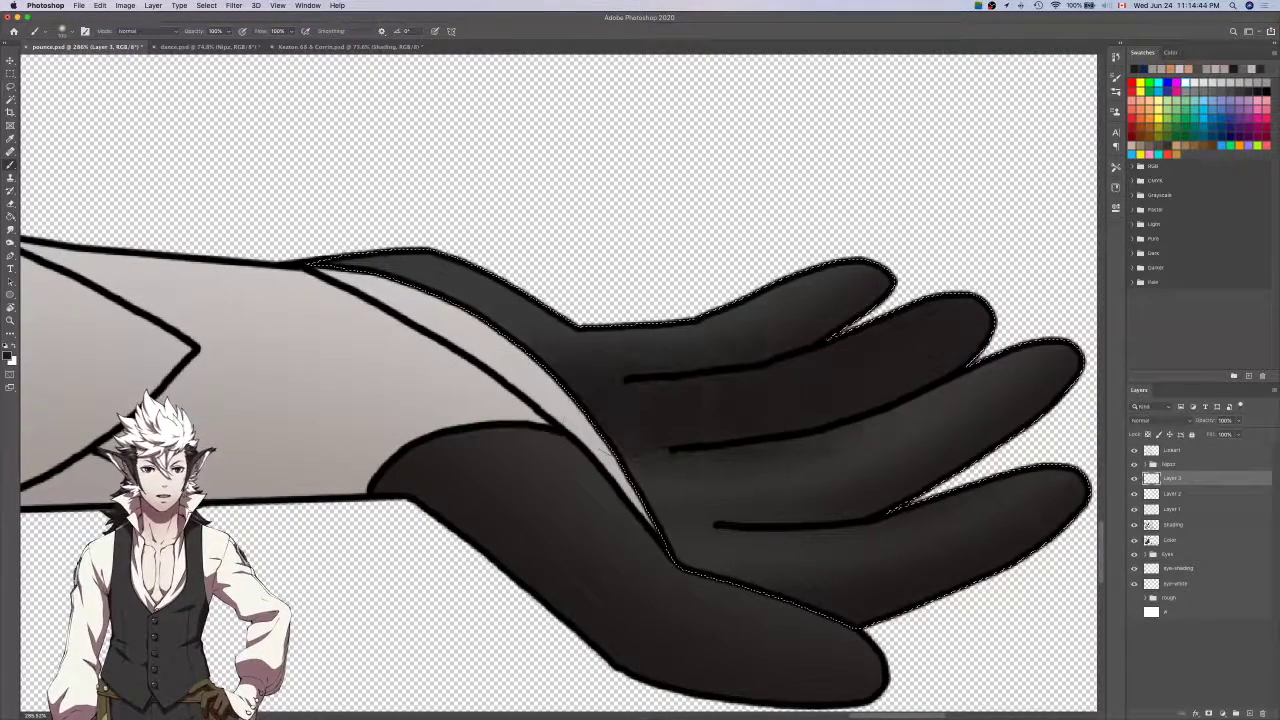
Erase the top finger's shading spill from the fingers below on Layer 3 and darken the palm with a larger soft brush.
key(e)
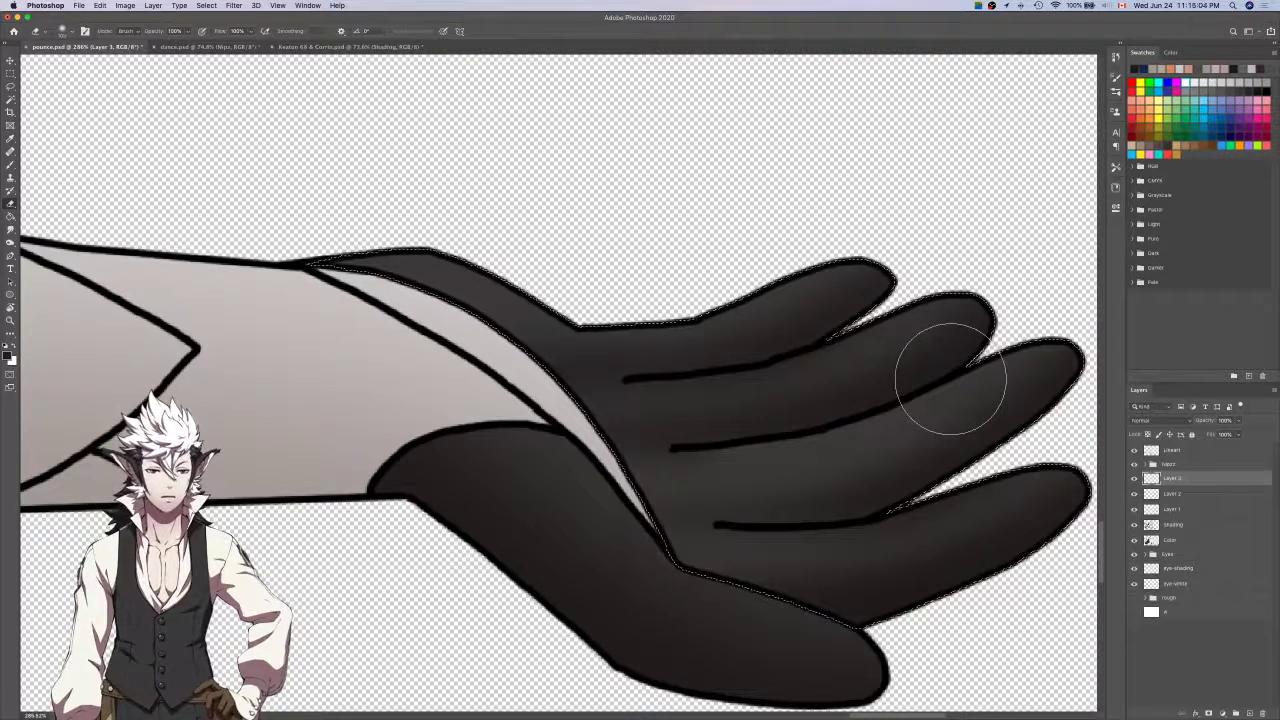
key(b)
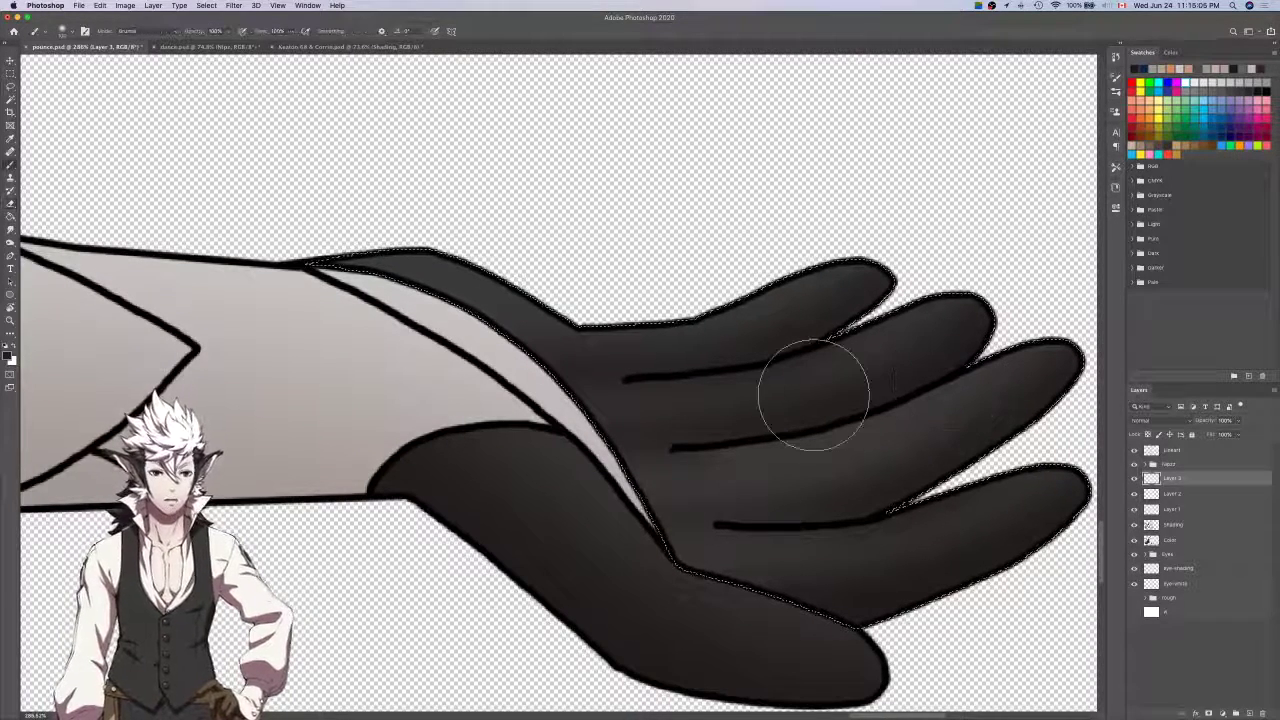
scroll(814, 395, left, 1)
scroll(814, 395, down, 3)
key(bracketright)
key(bracketright)
key(bracketright)
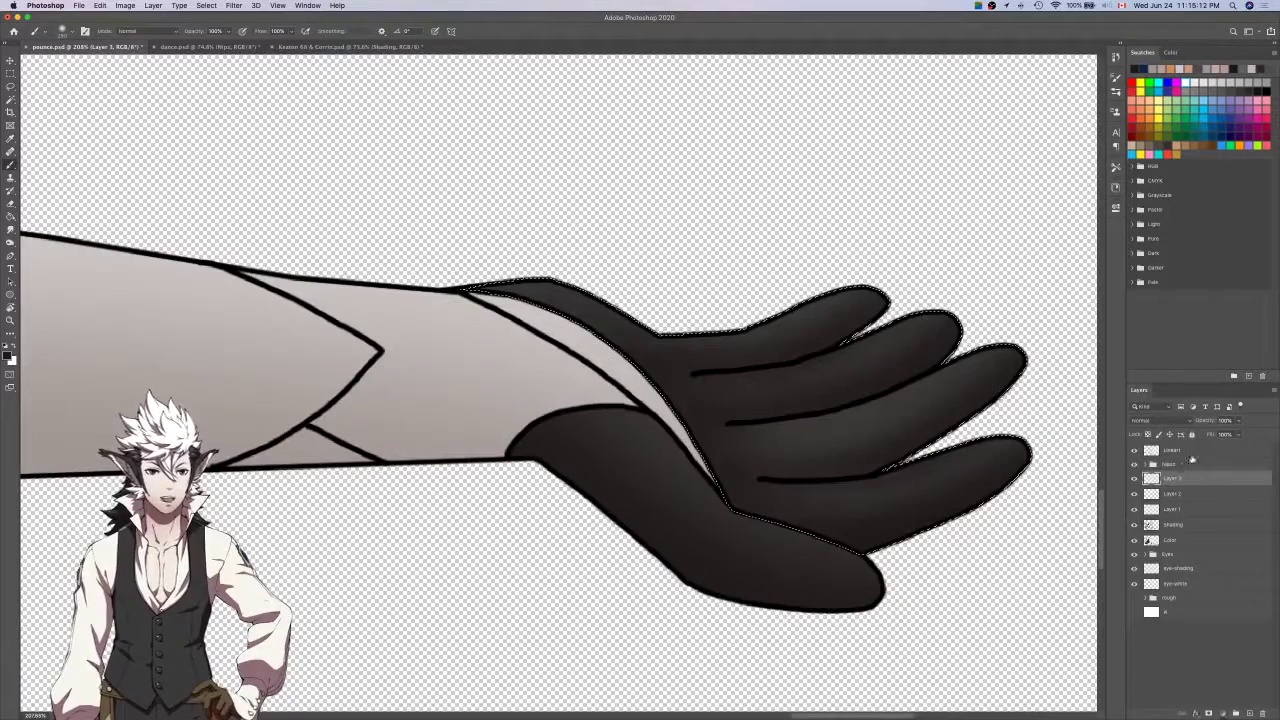
Select the glove's thumb area from the Lineart layer with the Magic Wand and expand the selection onto the outline.
key(alt+period)
key(w)
click(800, 583)
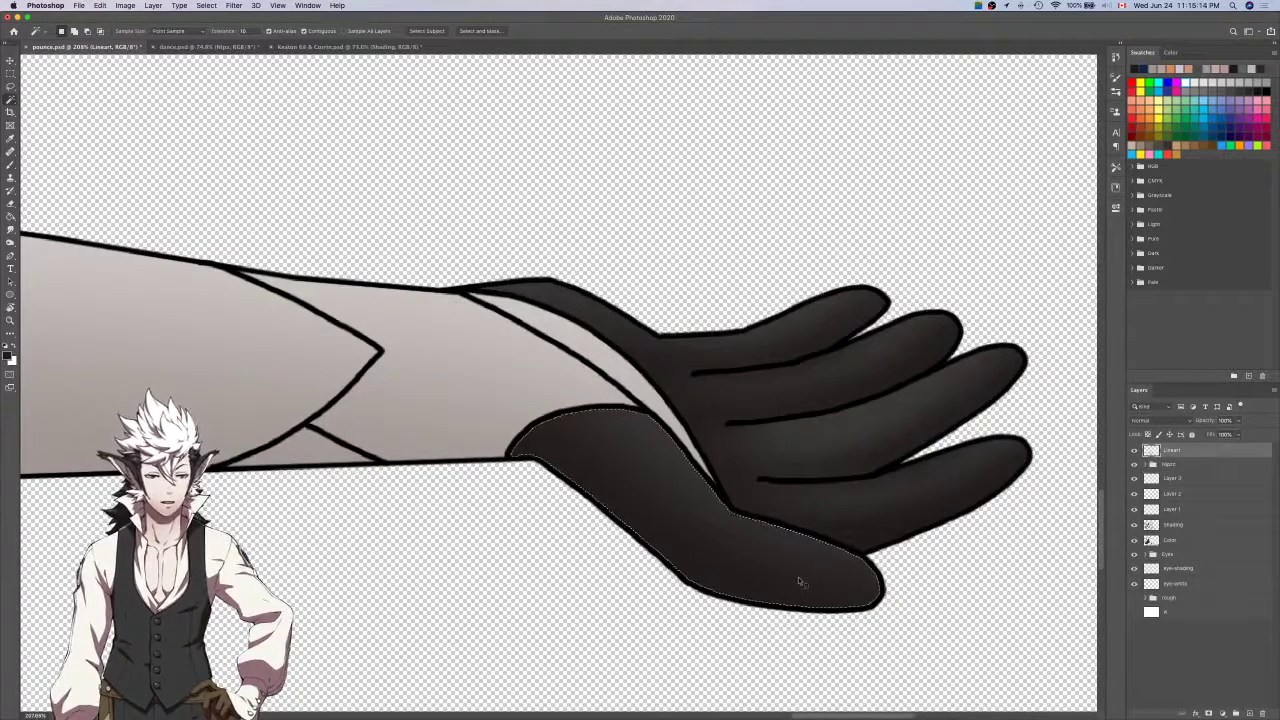
key(shift+F6)
key(l)
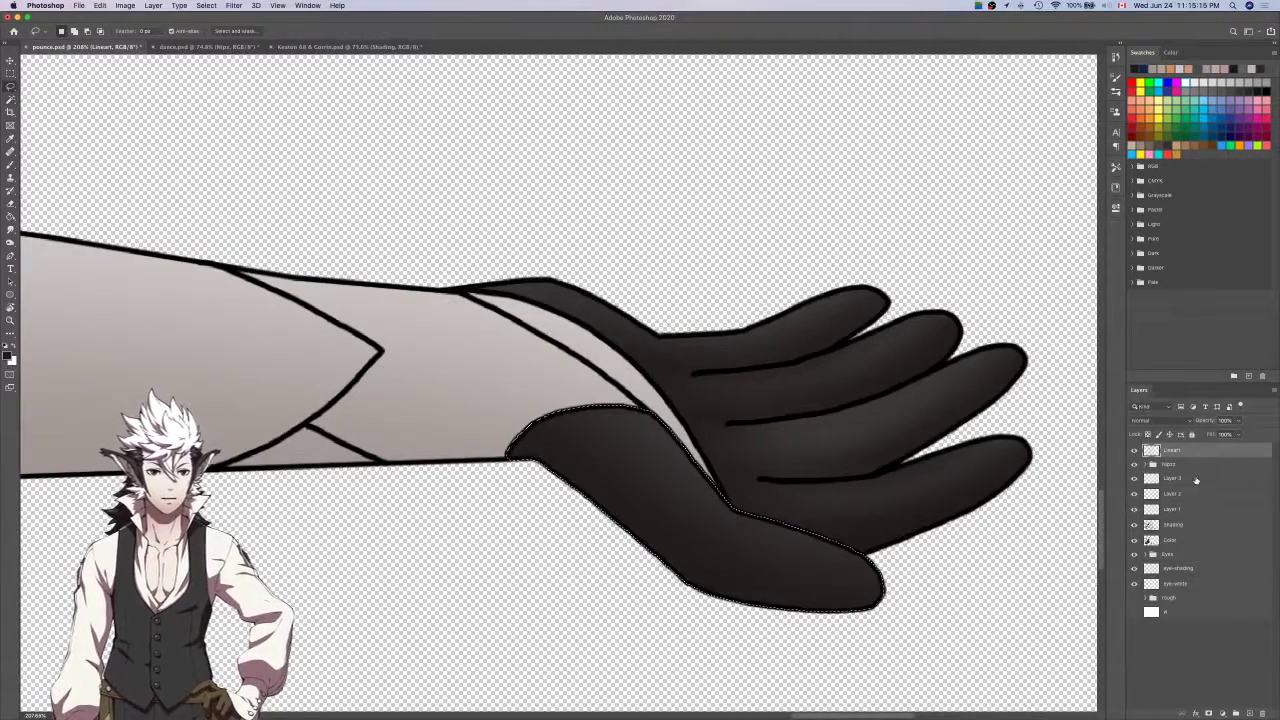
Erase the existing shading across the whole thumb on the Shading layer.
click(1196, 480)
key(e)
click(1172, 525)
mouse_move(865, 572)
mouse_down()
mouse_move(632, 480)
mouse_move(835, 560)
mouse_move(630, 525)
mouse_move(813, 548)
mouse_move(635, 455)
mouse_up()
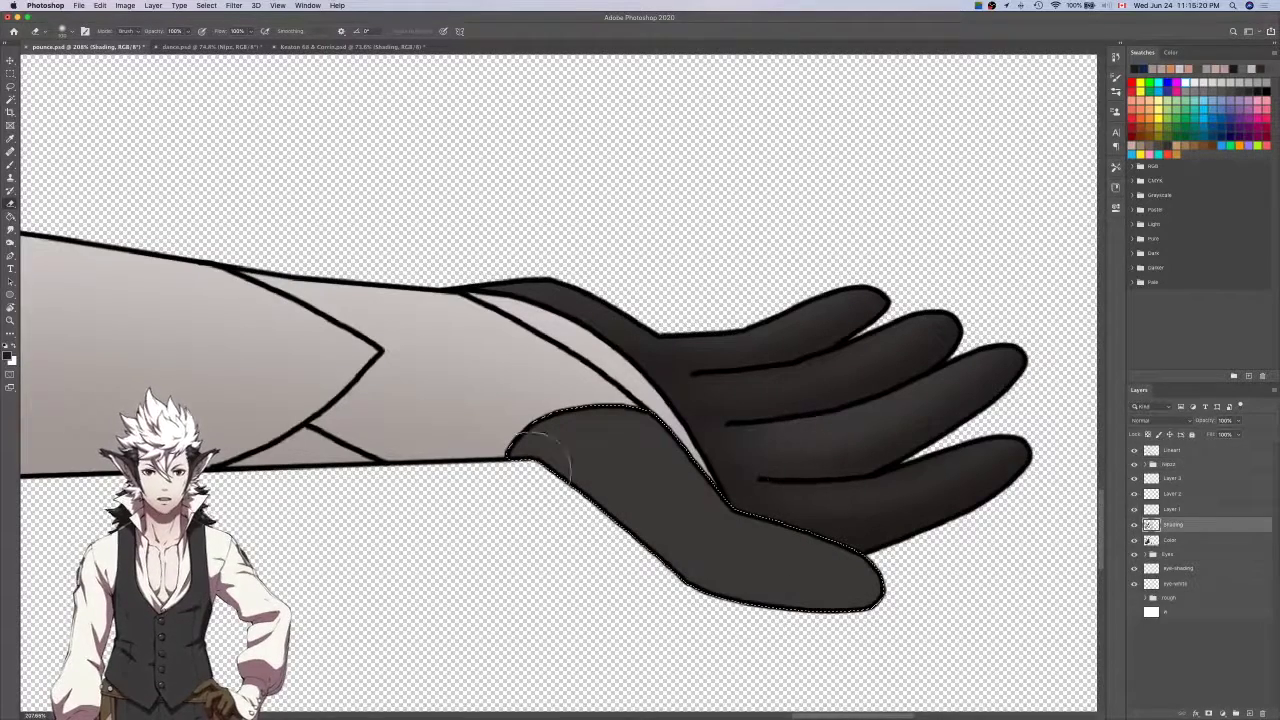
Repaint the thumb's shading along its lower edge from the tip on the Shading layer with a smaller soft brush.
key(b)
scroll(839, 432, down, 2)
scroll(839, 432, left, 2)
key(bracketleft)
key(bracketleft)
key(bracketleft)
key(bracketleft)
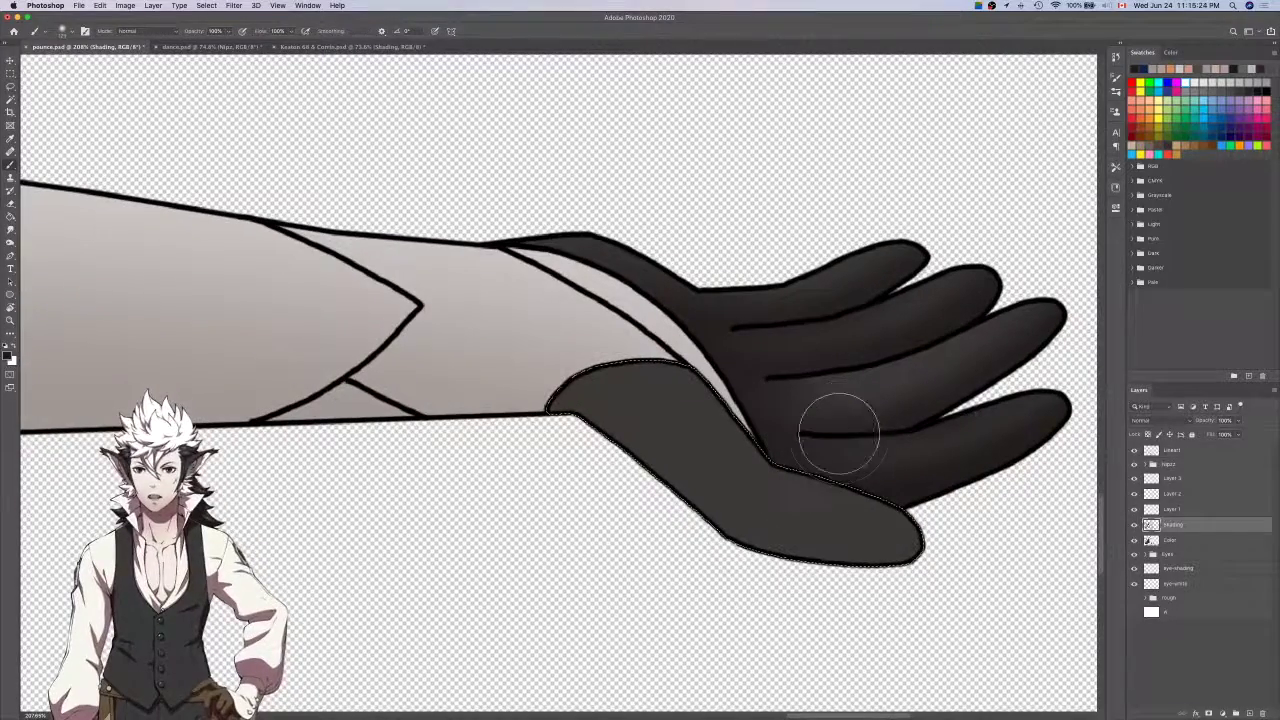
drag(967, 535, 780, 550)
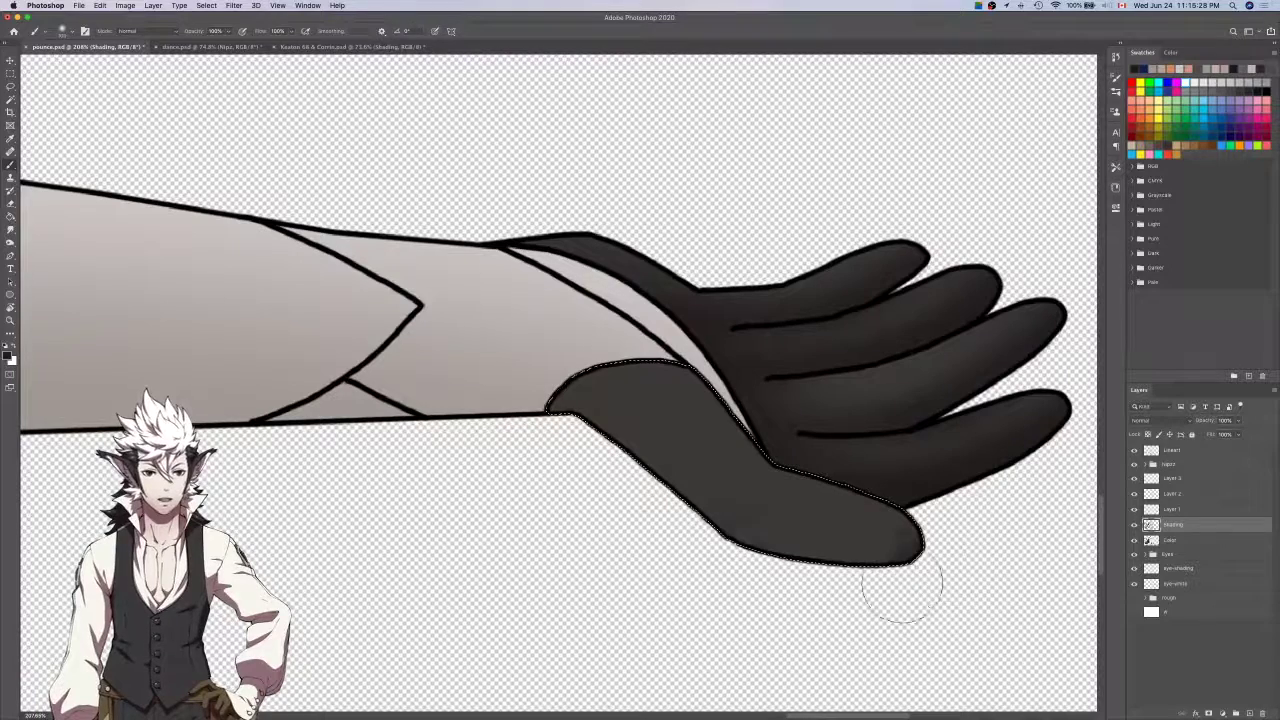
Shade the edges of the selected gloved thumb with a soft dark brush on the Shading layer, undoing the unwanted last strokes.
drag(515, 416, 803, 614)
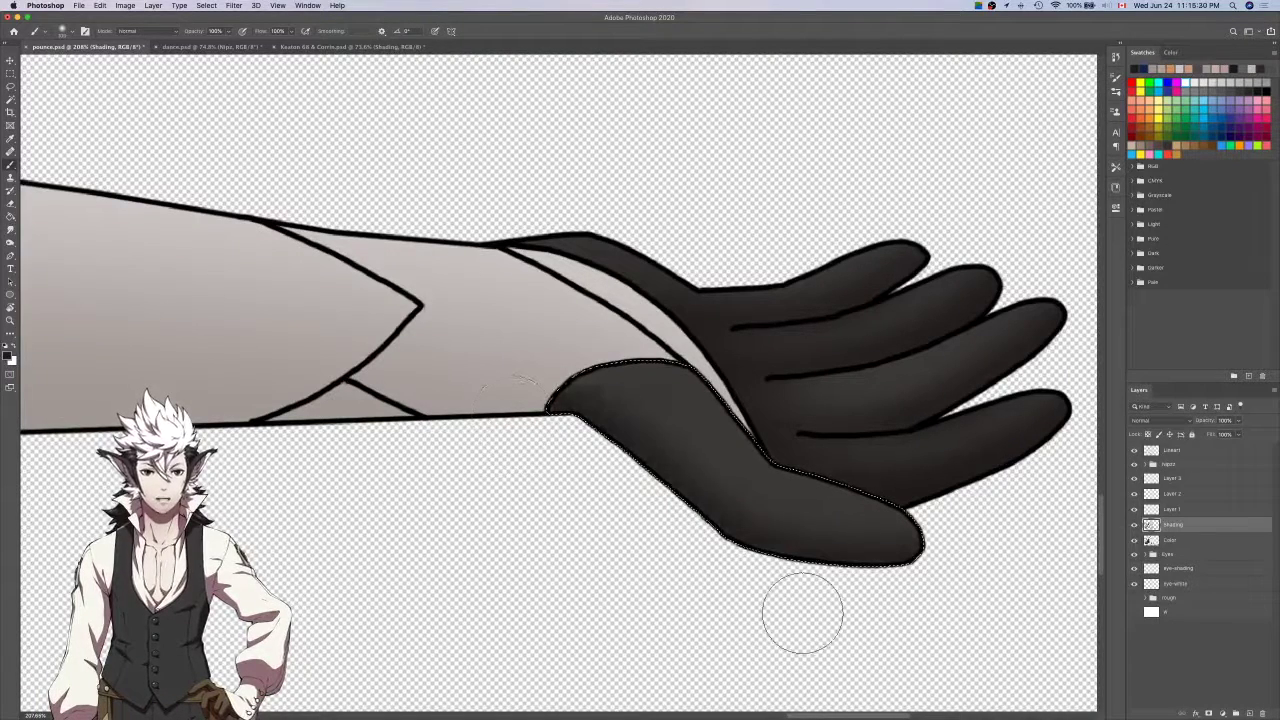
drag(552, 404, 571, 416)
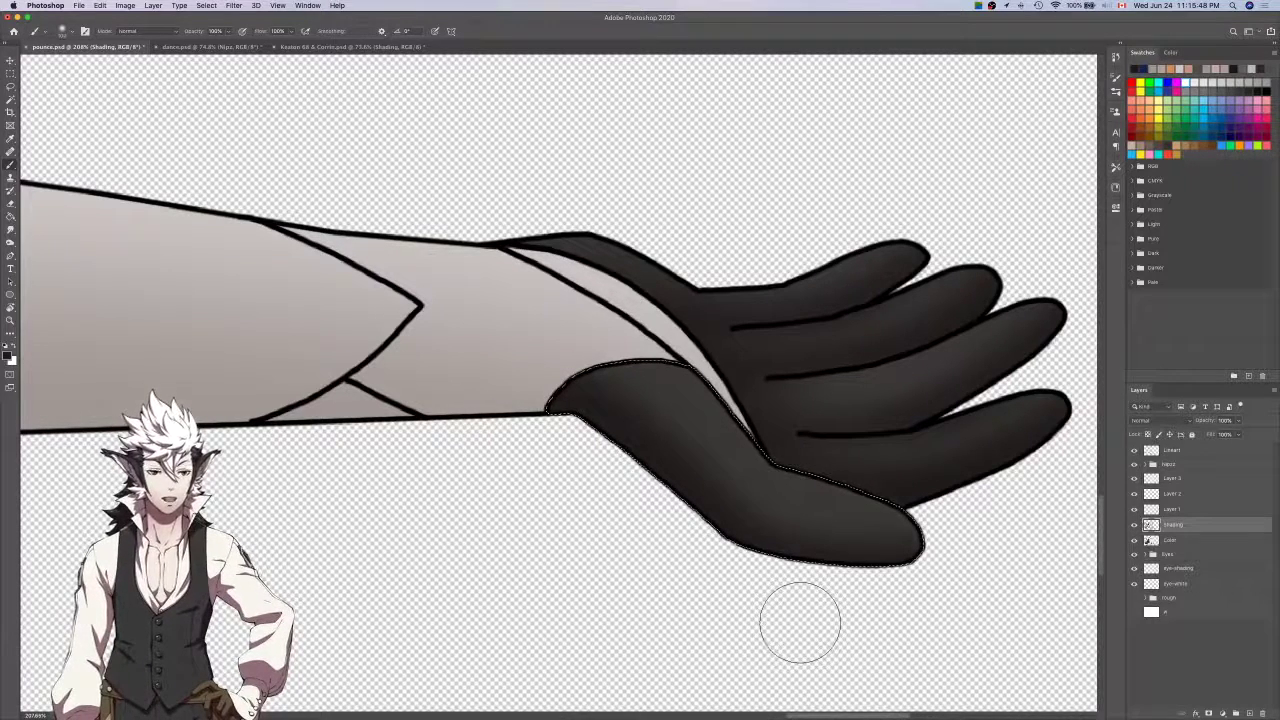
key(super+z)
key(super+z)
key(super+z)
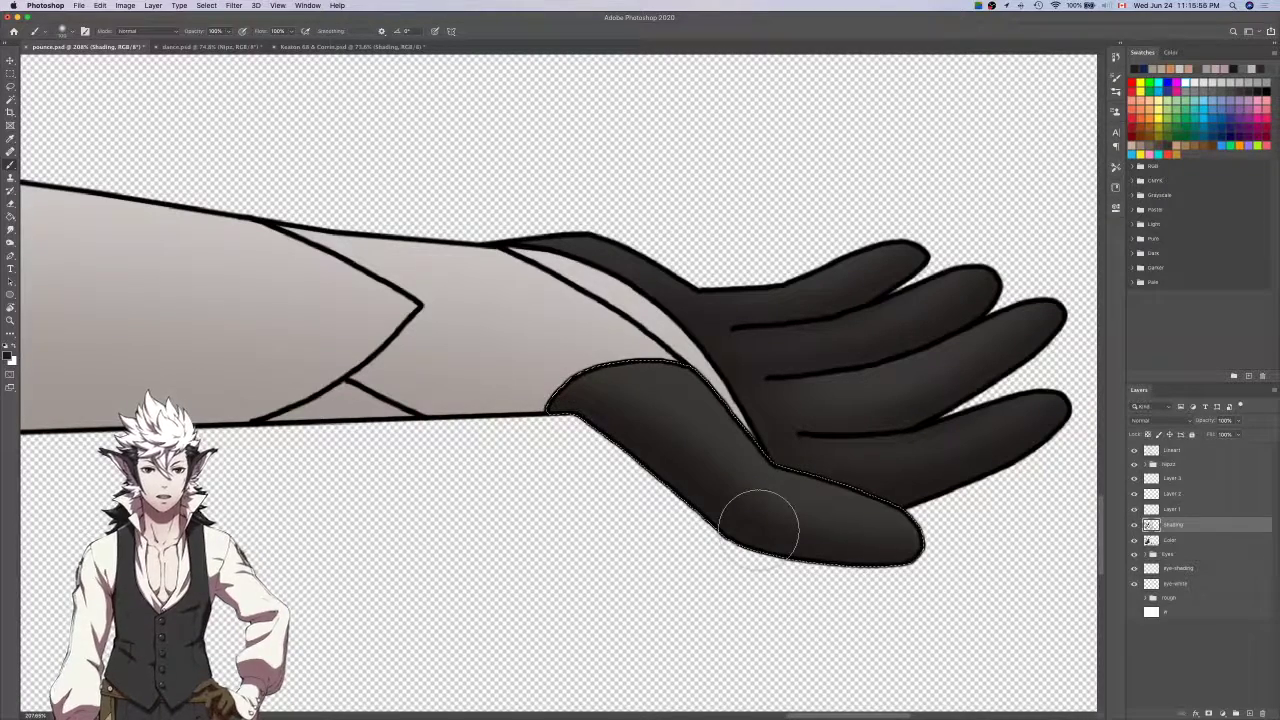
Toggle the visibility of the Shading layer and Layer 1 to compare the arm and glove with and without shading.
scroll(866, 429, down, 5)
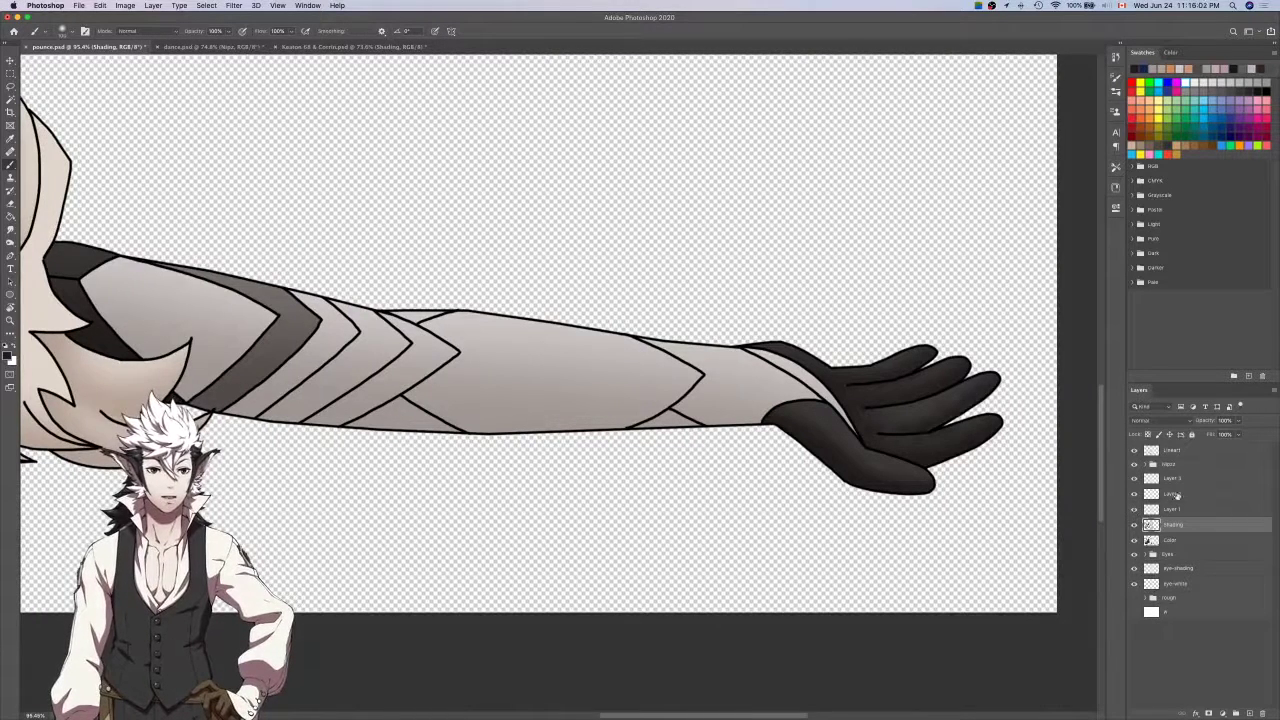
click(1134, 524)
click(1134, 524)
click(1134, 524)
click(1133, 520)
click(1134, 512)
click(1134, 512)
Merge Layer 1, Layer 2 and Layer 3 with the Shading layer and name the merged layer Shading.
click(1166, 513)
key(z)
drag(964, 430, 964, 440)
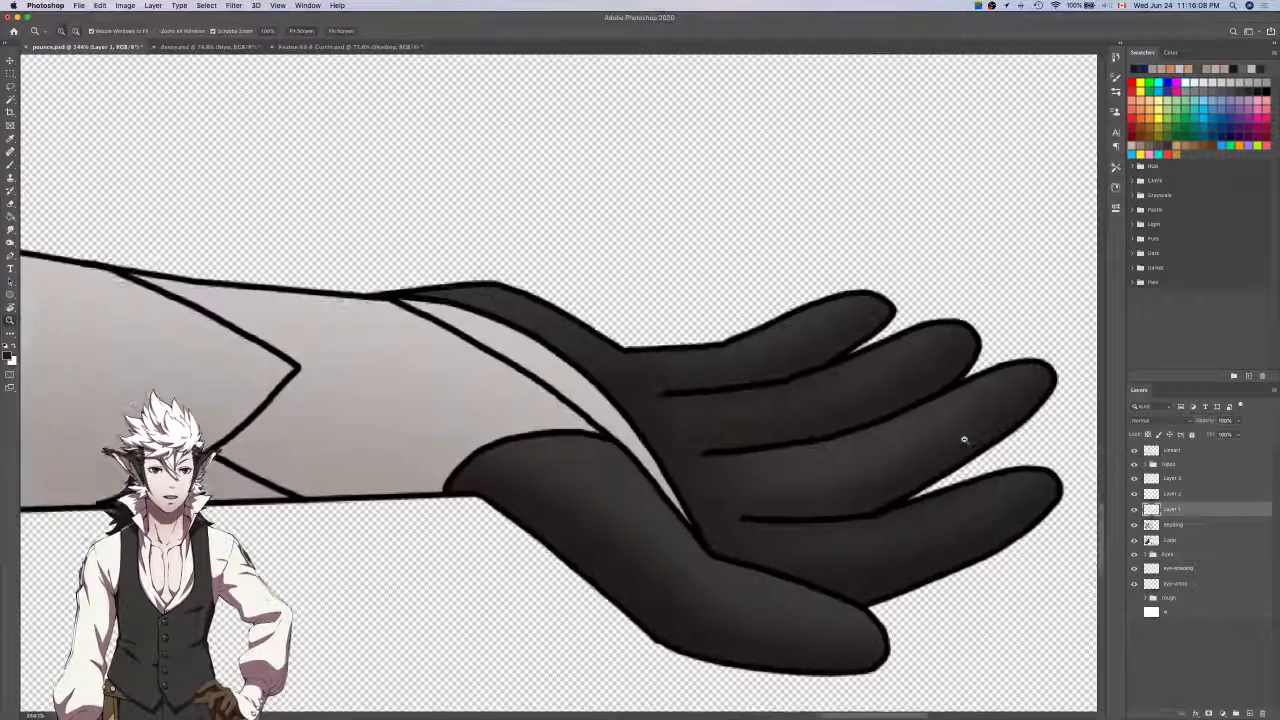
scroll(964, 439, down, 3)
key(e)
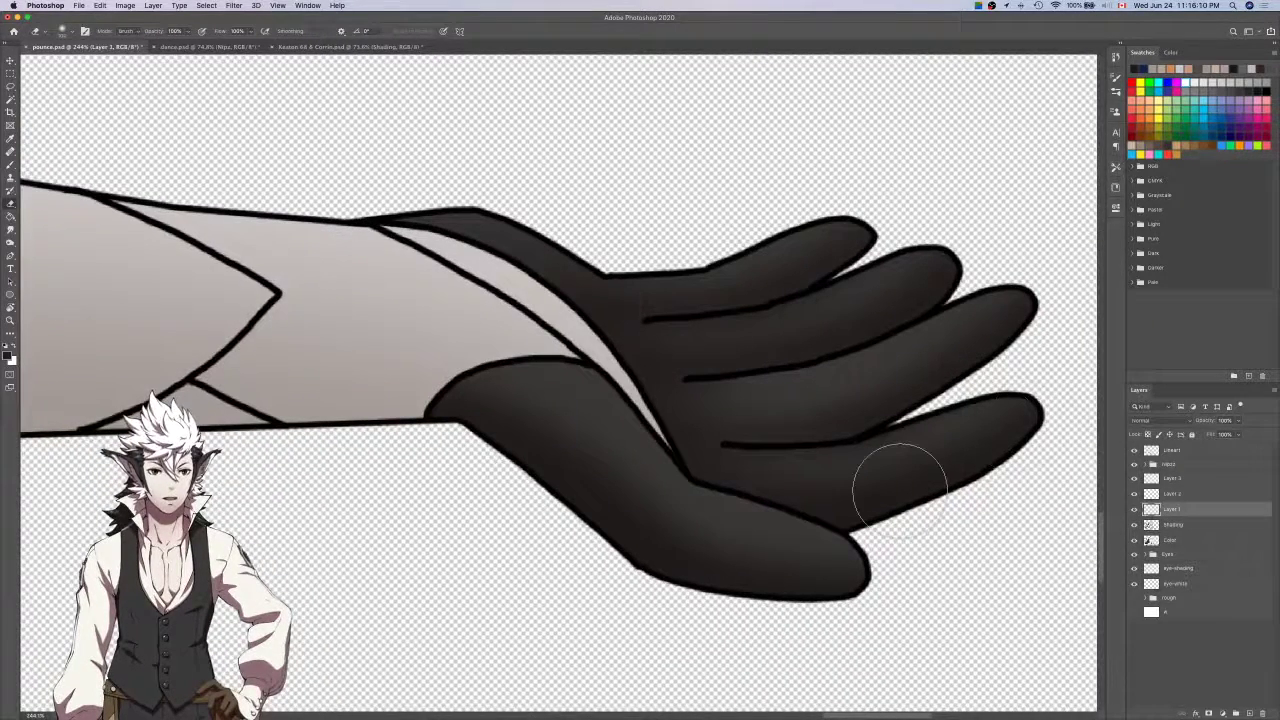
scroll(900, 487, right, 1)
shift+click(1175, 478)
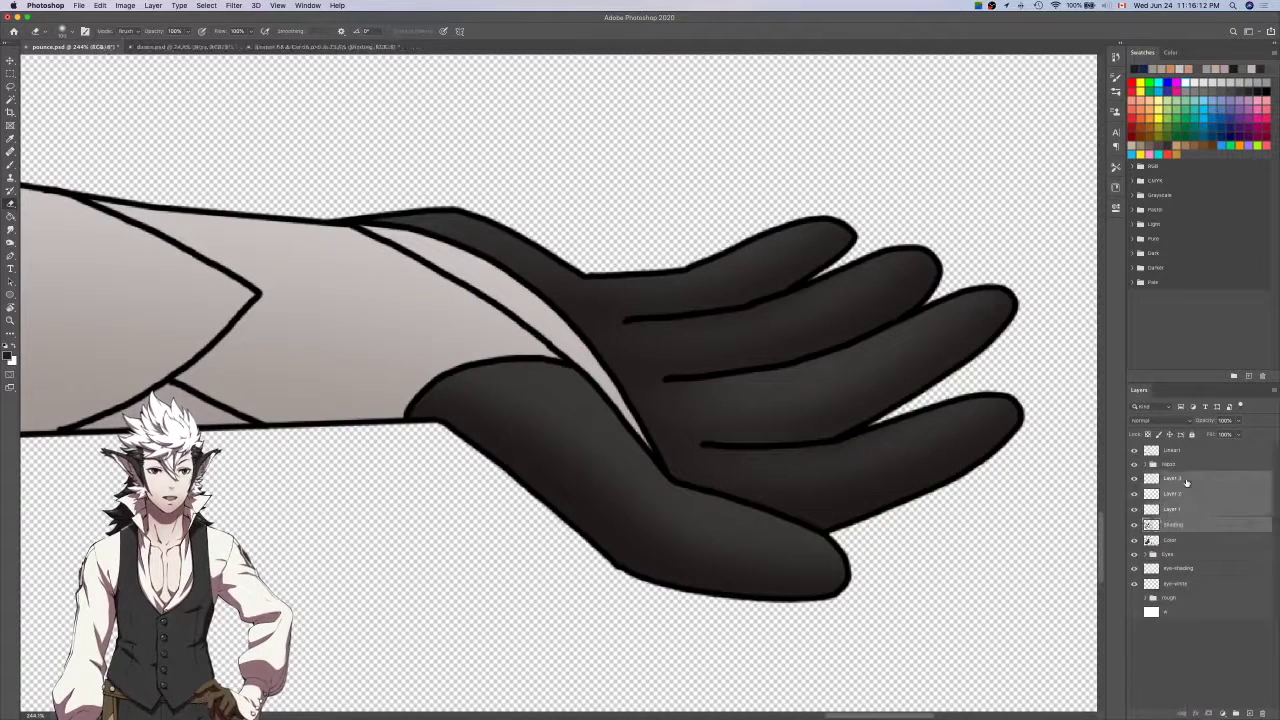
right_click(1185, 480)
click(1136, 580)
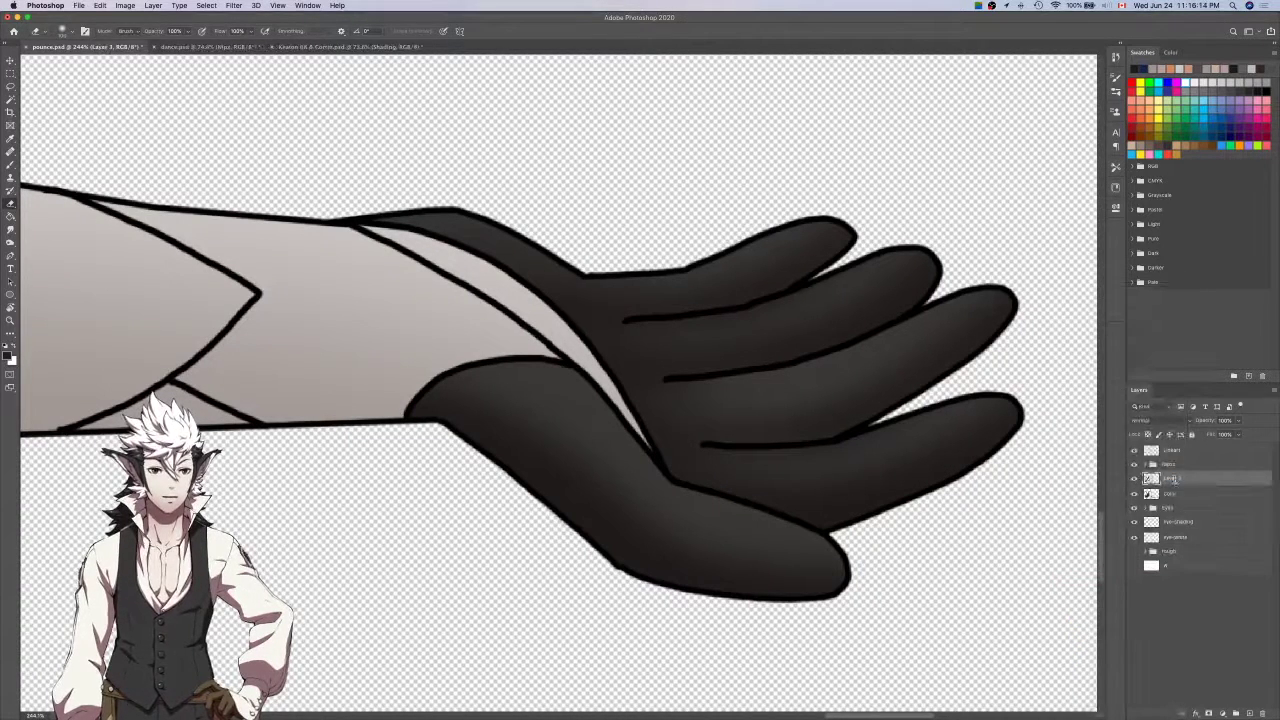
key(Return)
Select the thumb area of the character's other glove from the Lineart layer with the Magic Wand and expand the selection into the outline.
click(1180, 495)
key(w)
scroll(911, 457, down, 8)
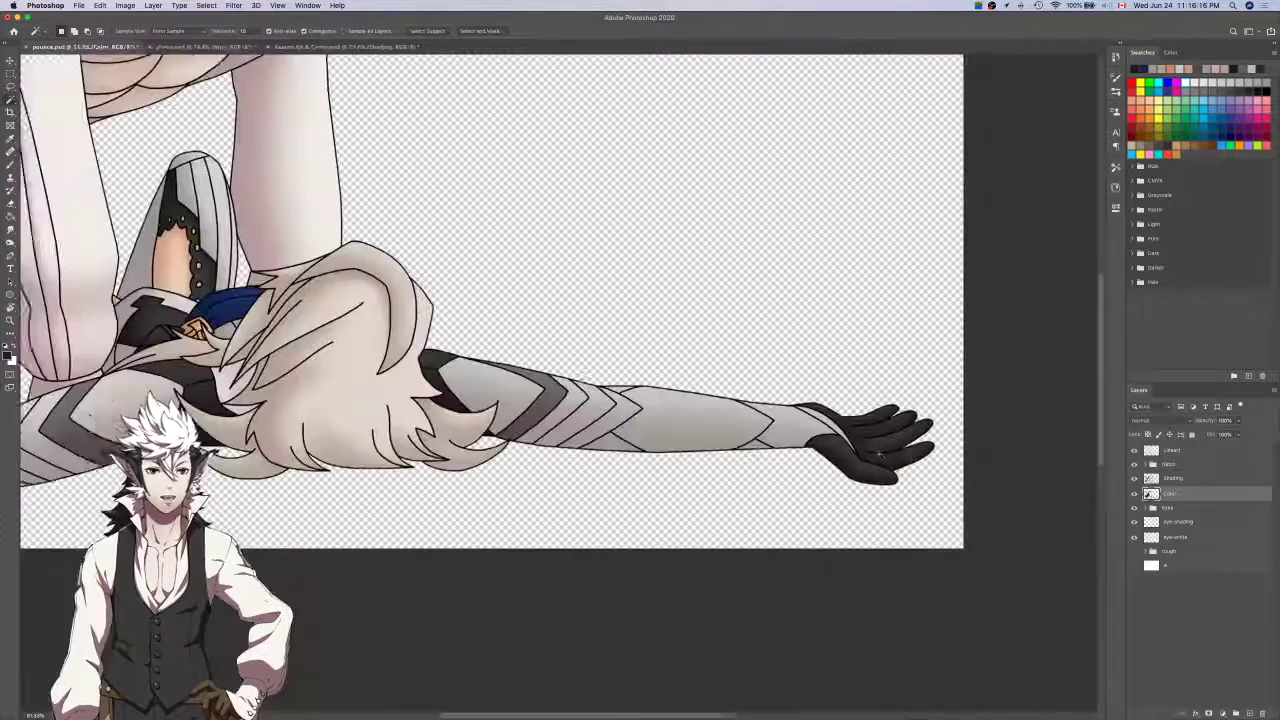
scroll(911, 455, left, 10)
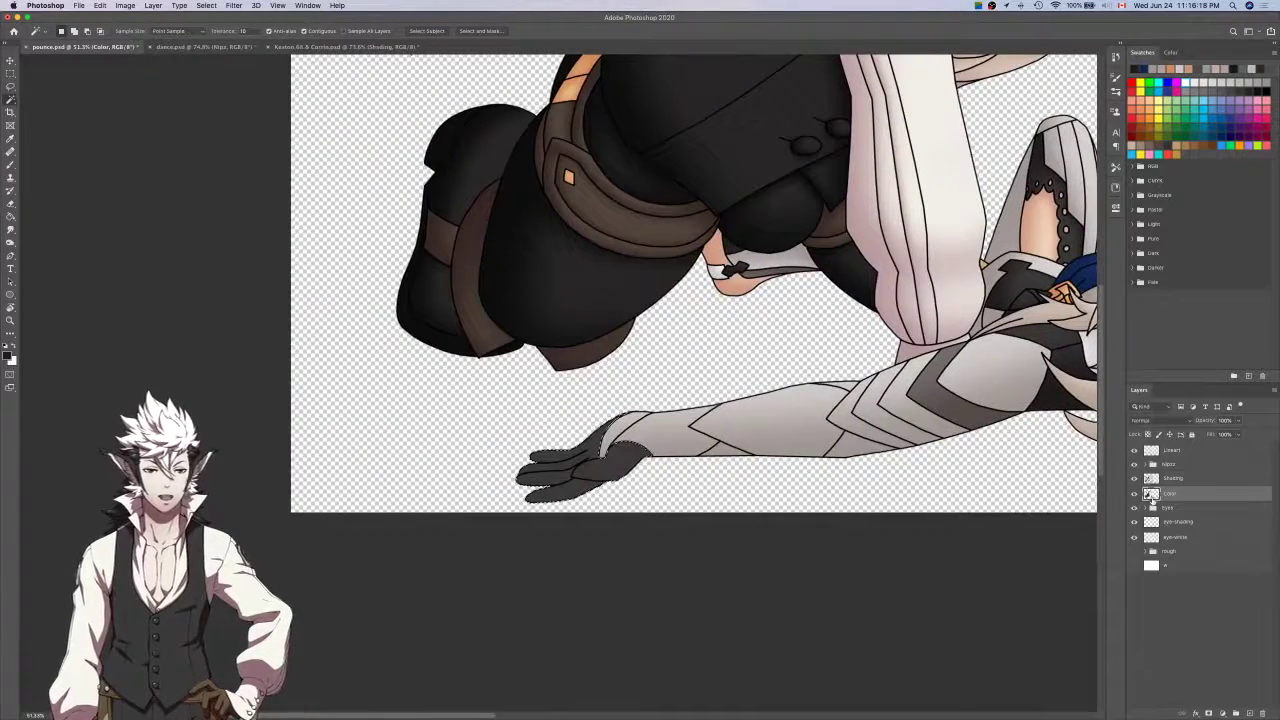
click(1170, 450)
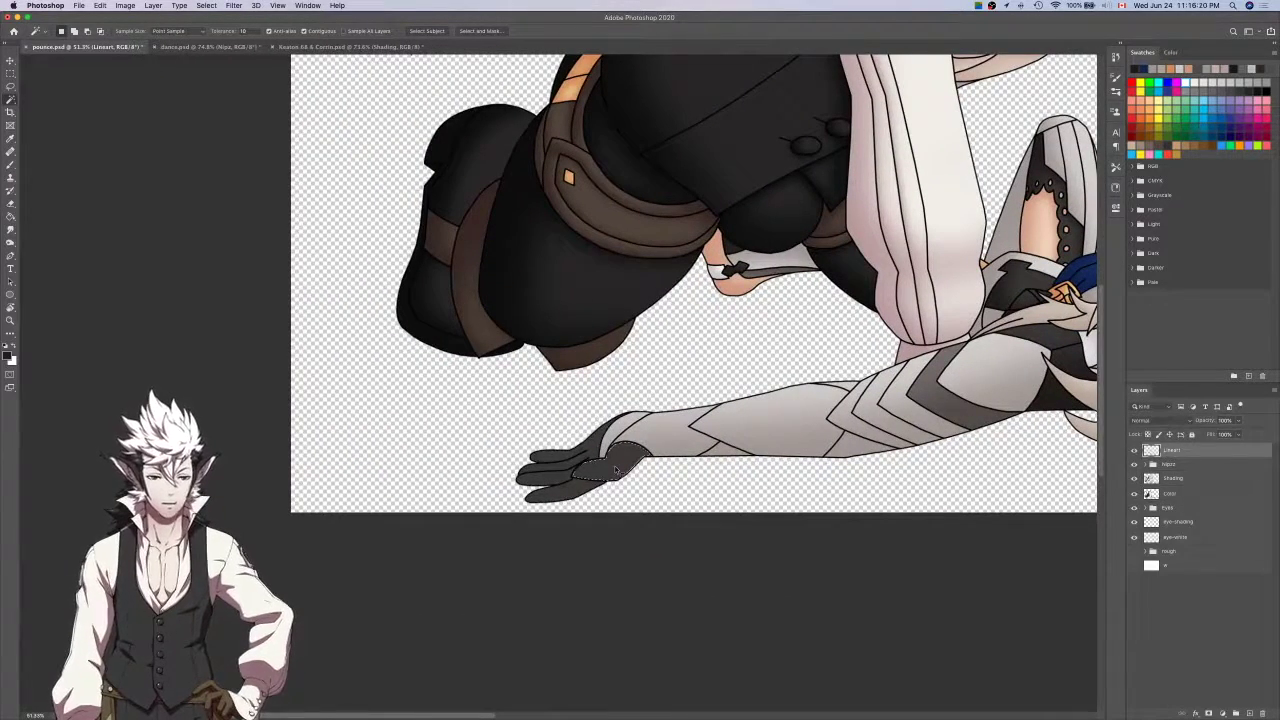
key(shift+F6)
key(Return)
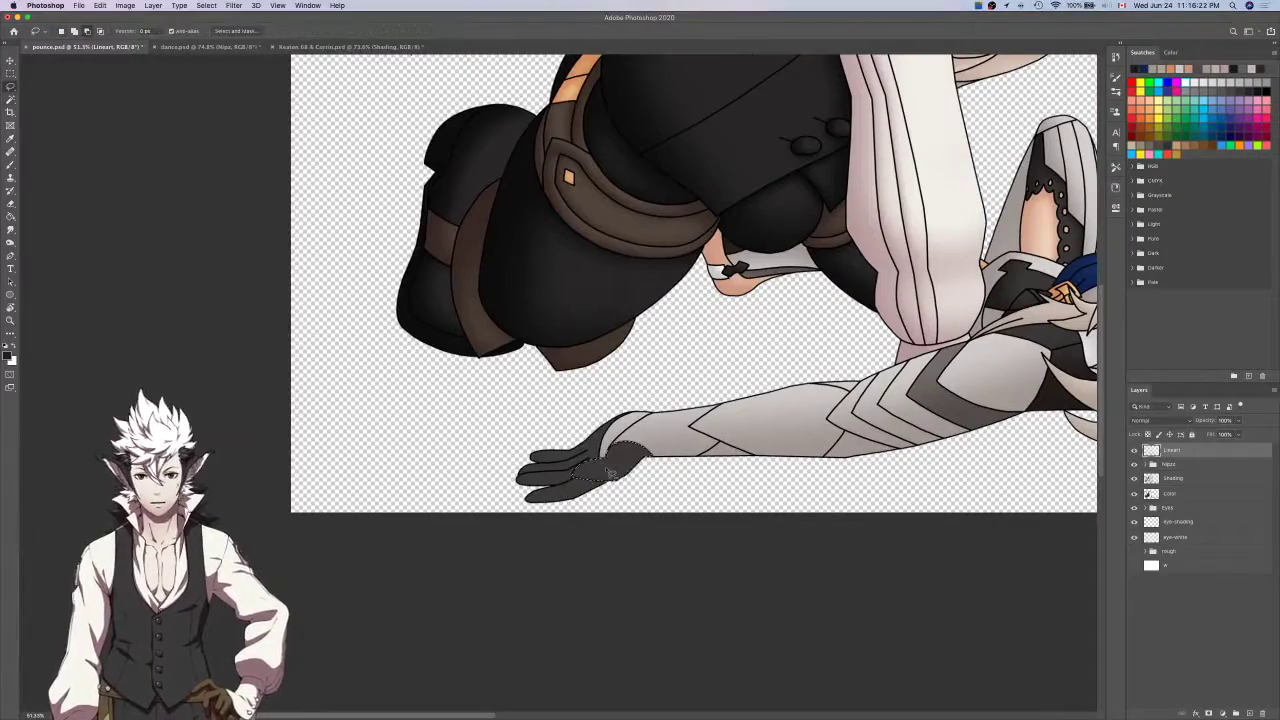
Extend the thumb selection with the Lasso so it covers the pointed corner where the glove meets the wrist.
scroll(609, 470, up, 10)
key(l)
scroll(995, 352, up, 4)
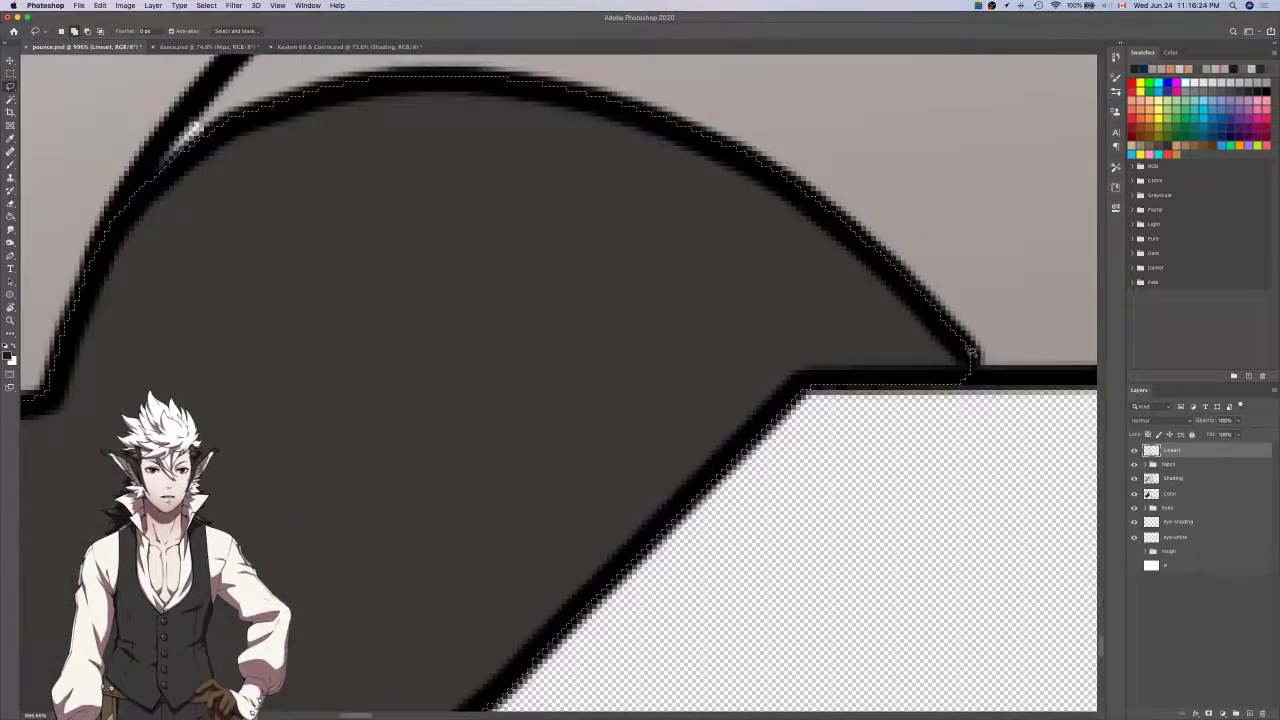
scroll(955, 383, down, 4)
Make Shading the active layer, examine the unpainted gap between the thumb and cuff outlines up close, and hide the Shading layer.
click(1187, 480)
key(b)
scroll(905, 441, left, 3)
key(p)
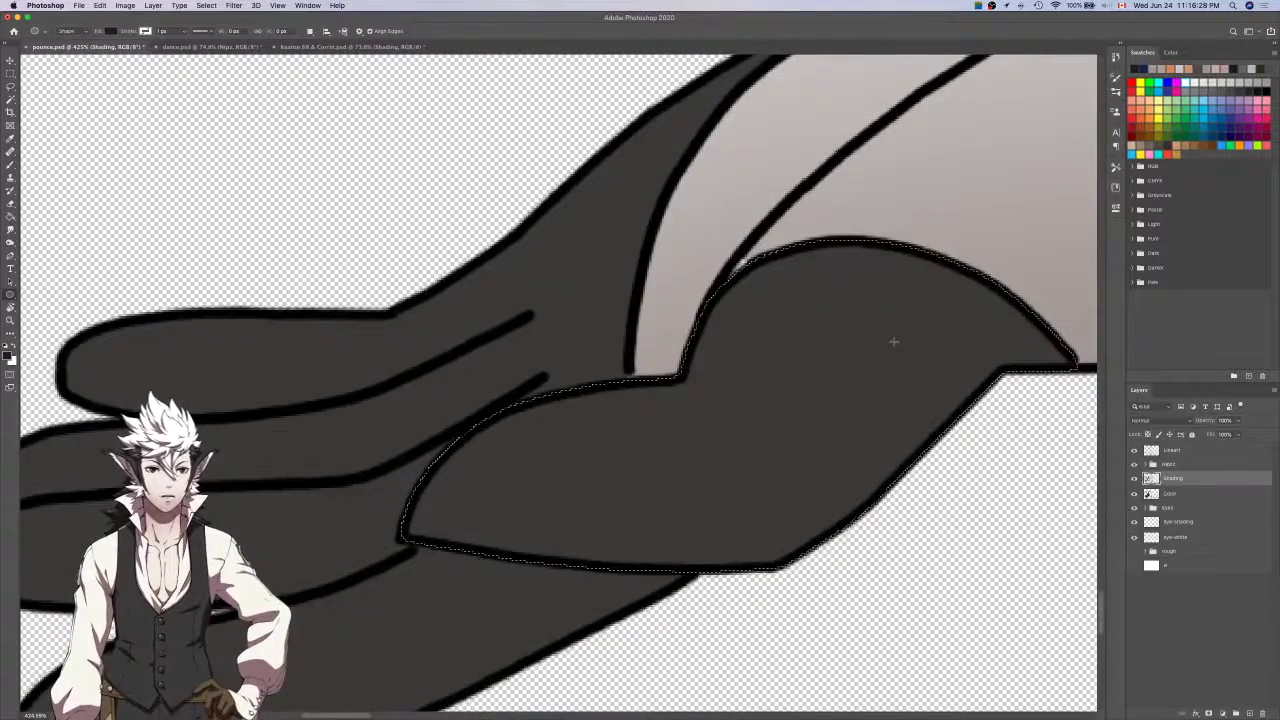
scroll(715, 280, up, 5)
scroll(718, 276, up, 5)
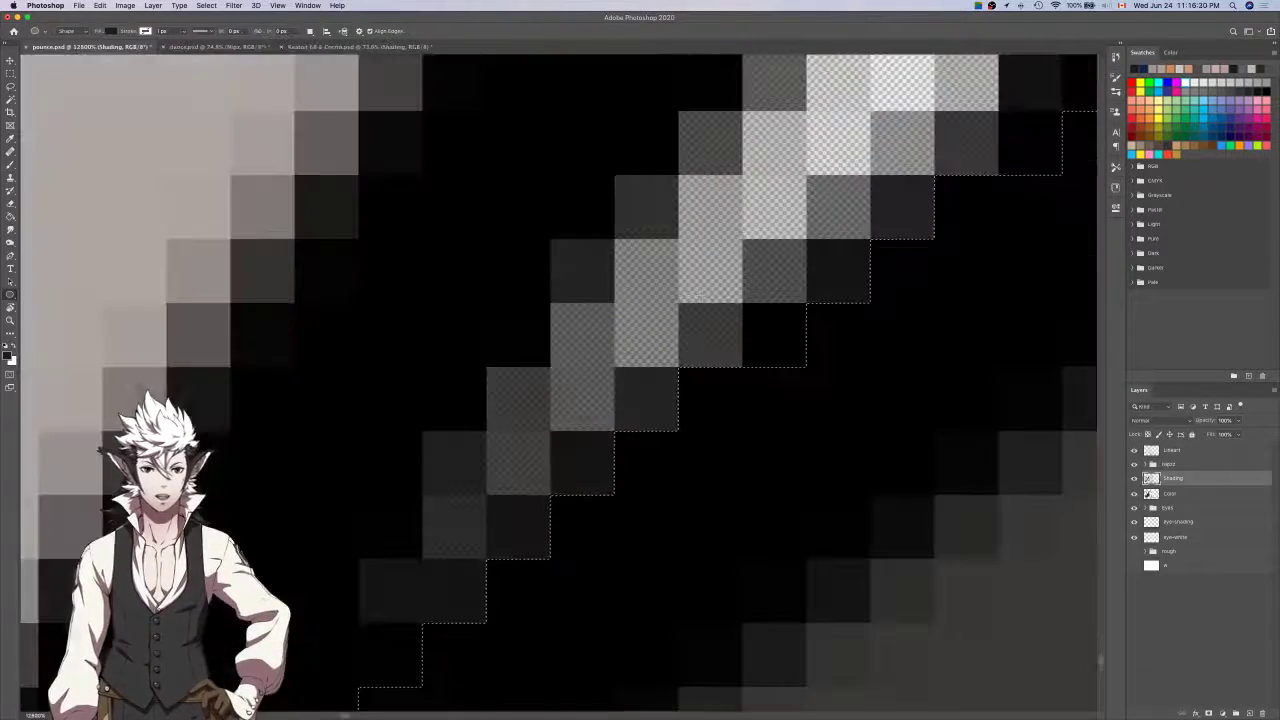
scroll(718, 276, down, 2)
scroll(966, 443, down, 3)
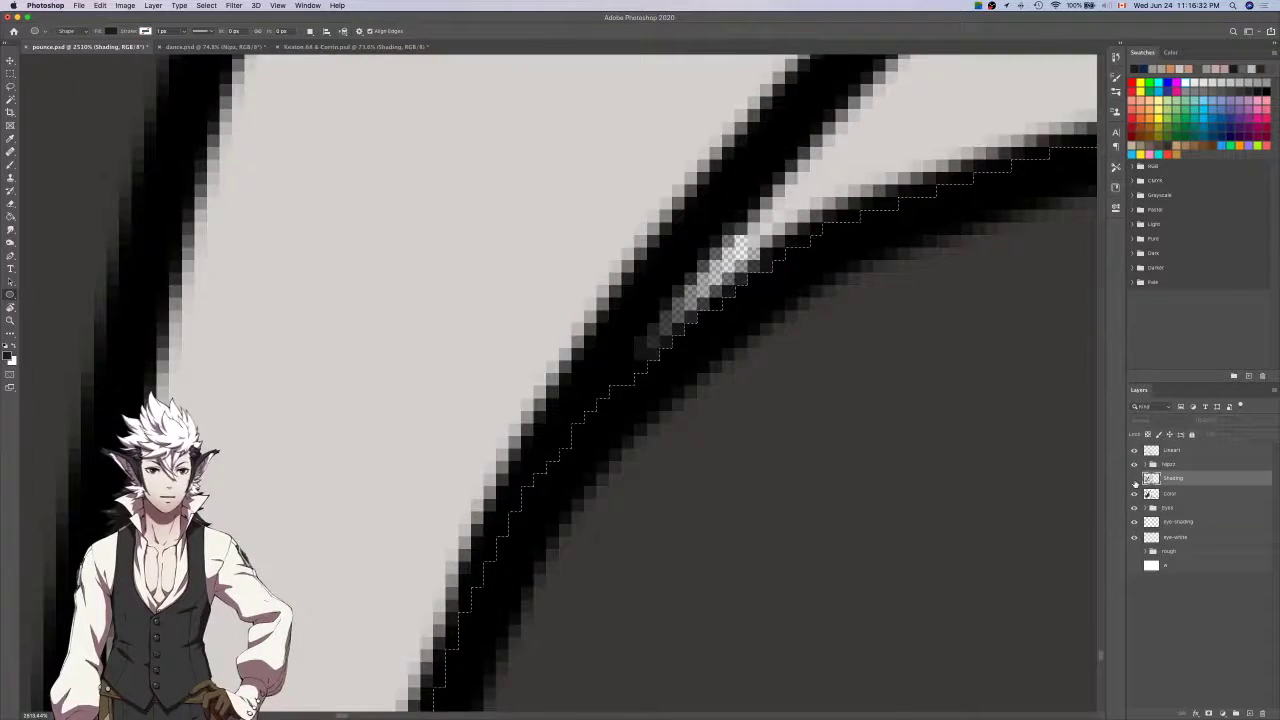
Sample the cuff's light grey and try to paint the gap beside the thumb on the Color layer, undoing the brush dab.
key(i)
scroll(966, 443, down, 1)
key(b)
key(slash)
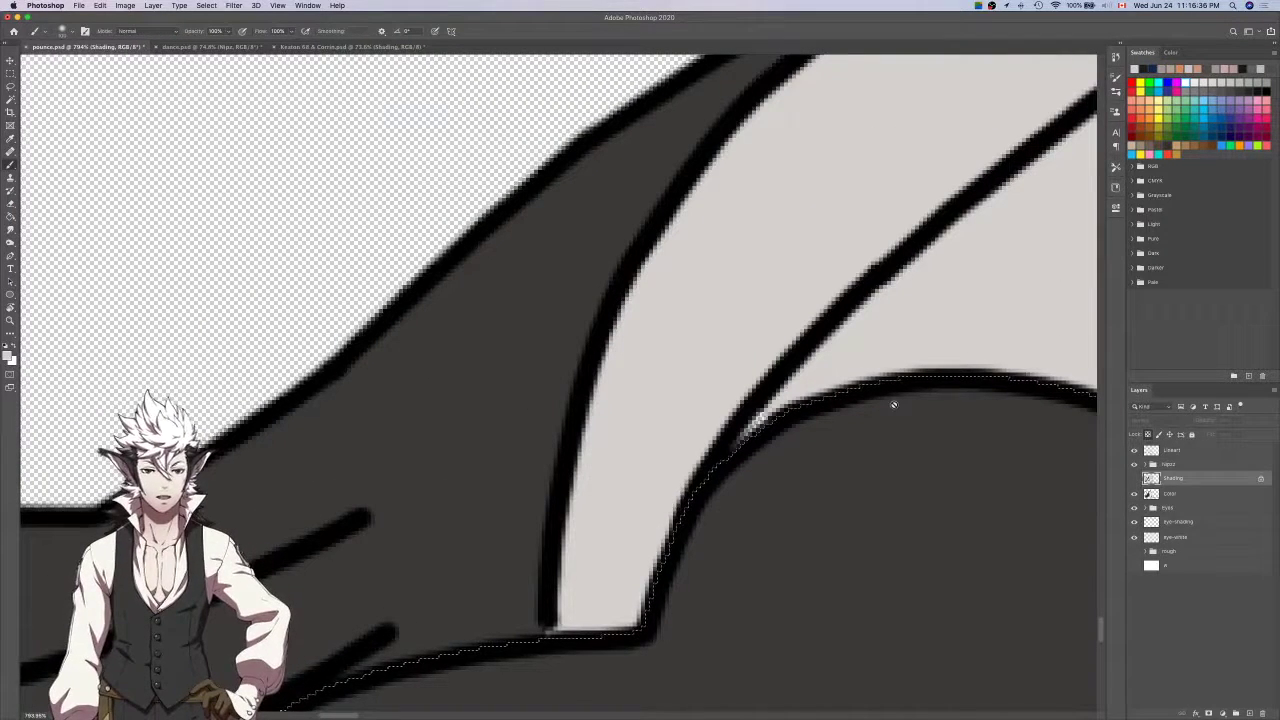
scroll(894, 404, down, 2)
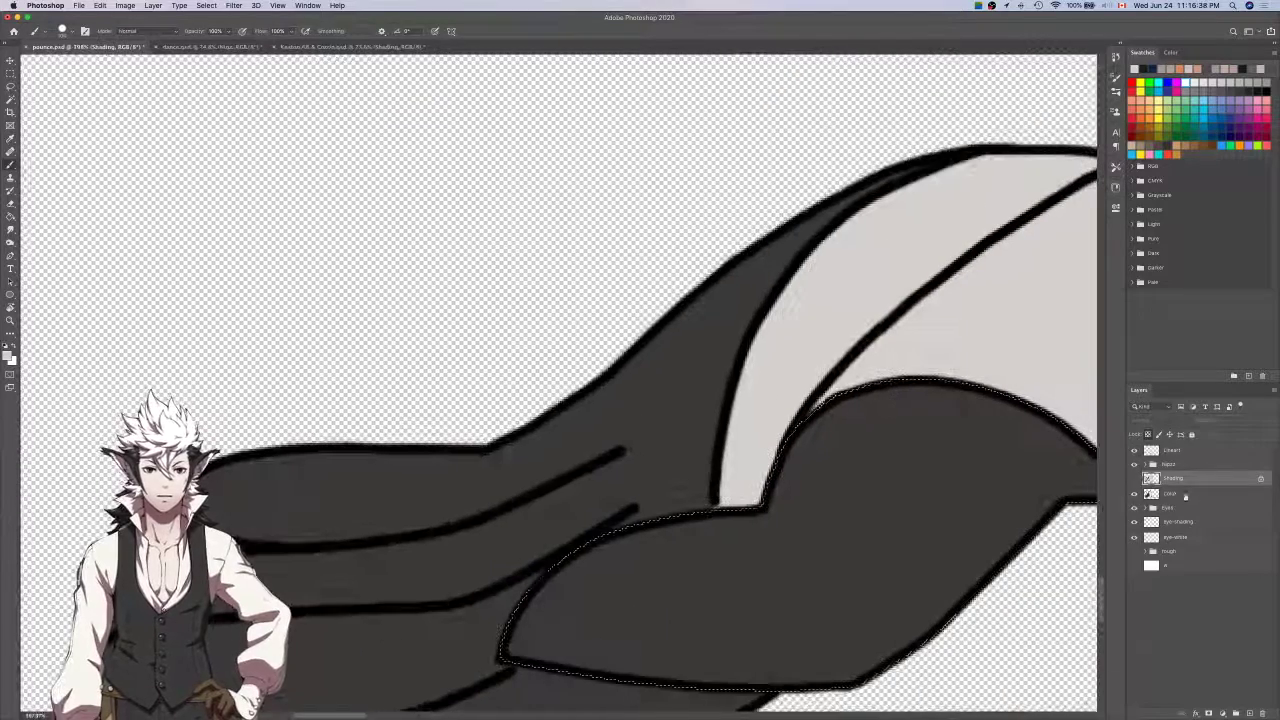
click(1255, 491)
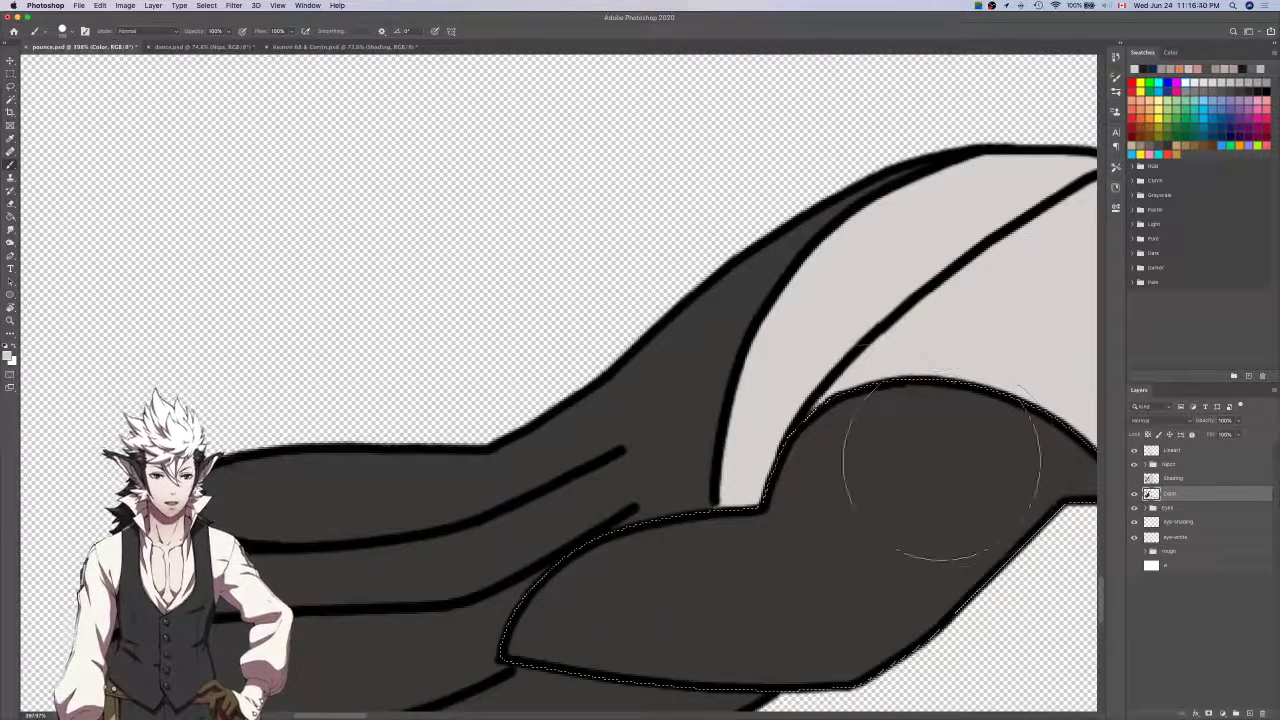
click(867, 458)
key(super+z)
Deselect the thumb area and undo the deselection to restore the thumb selection.
key(super+d)
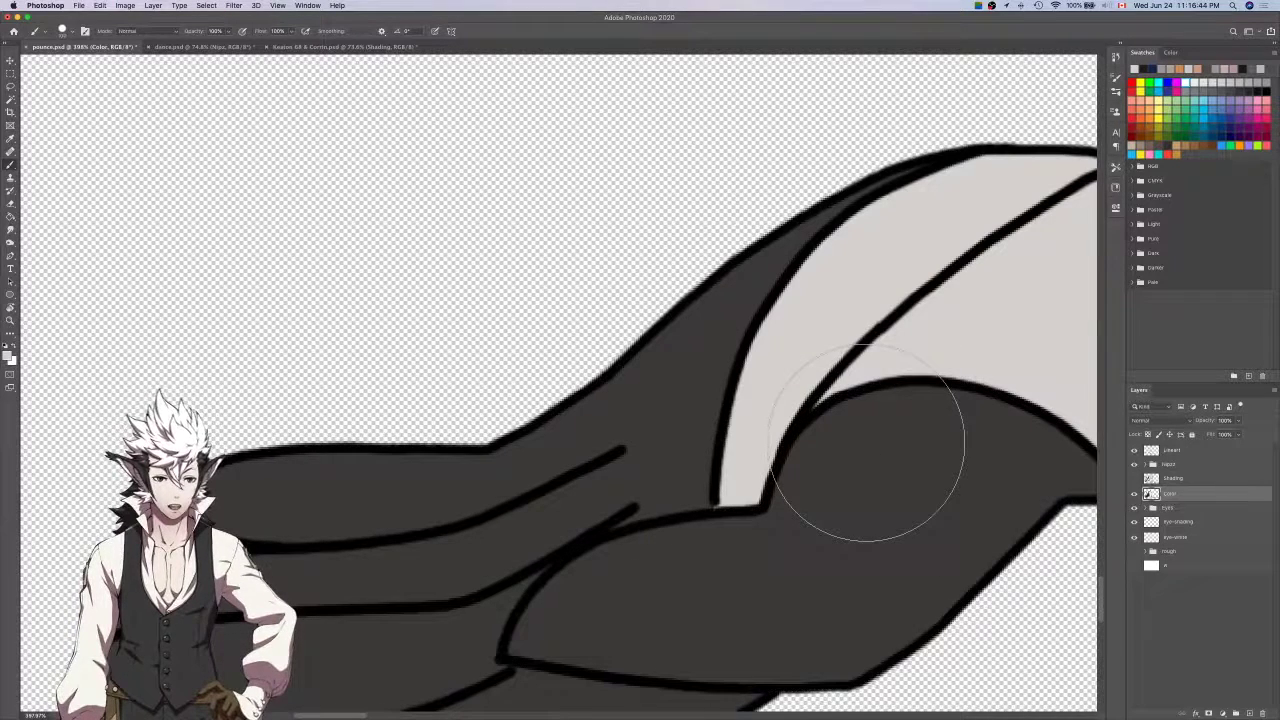
key(l)
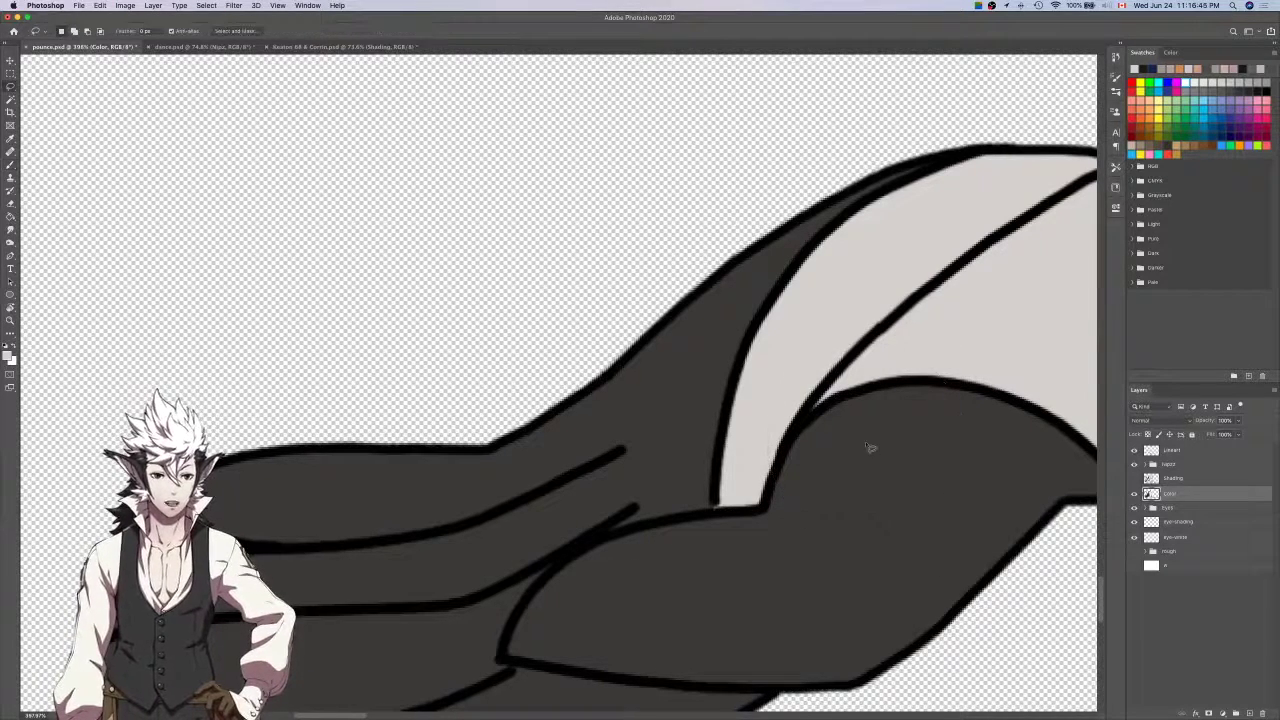
key(ctrl+z)
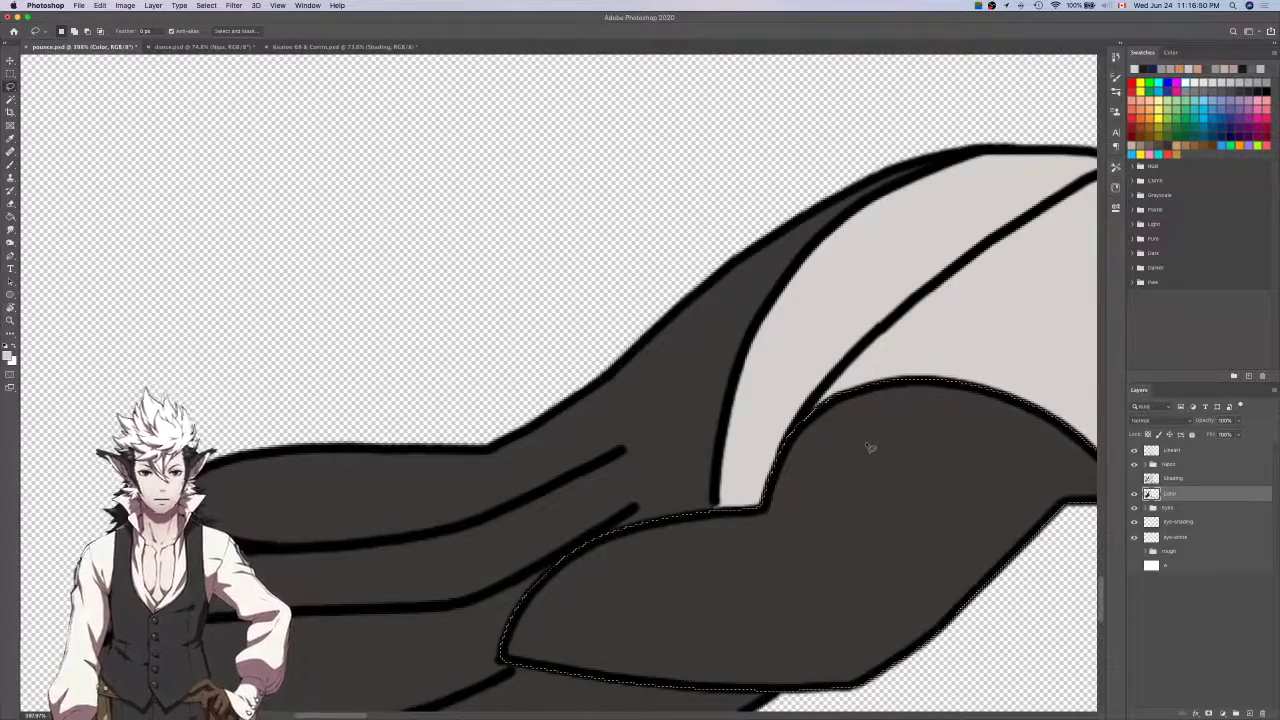
key(super+minus)
key(ctrl+z)
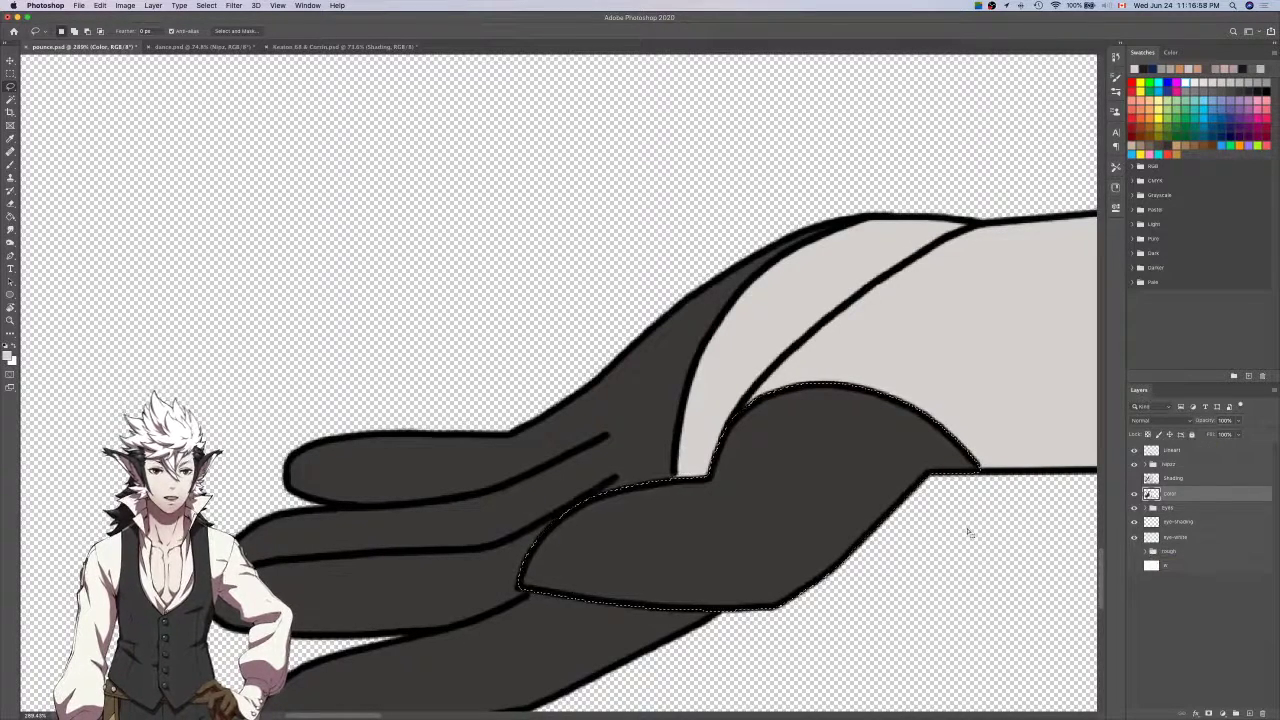
key(ctrl+z)
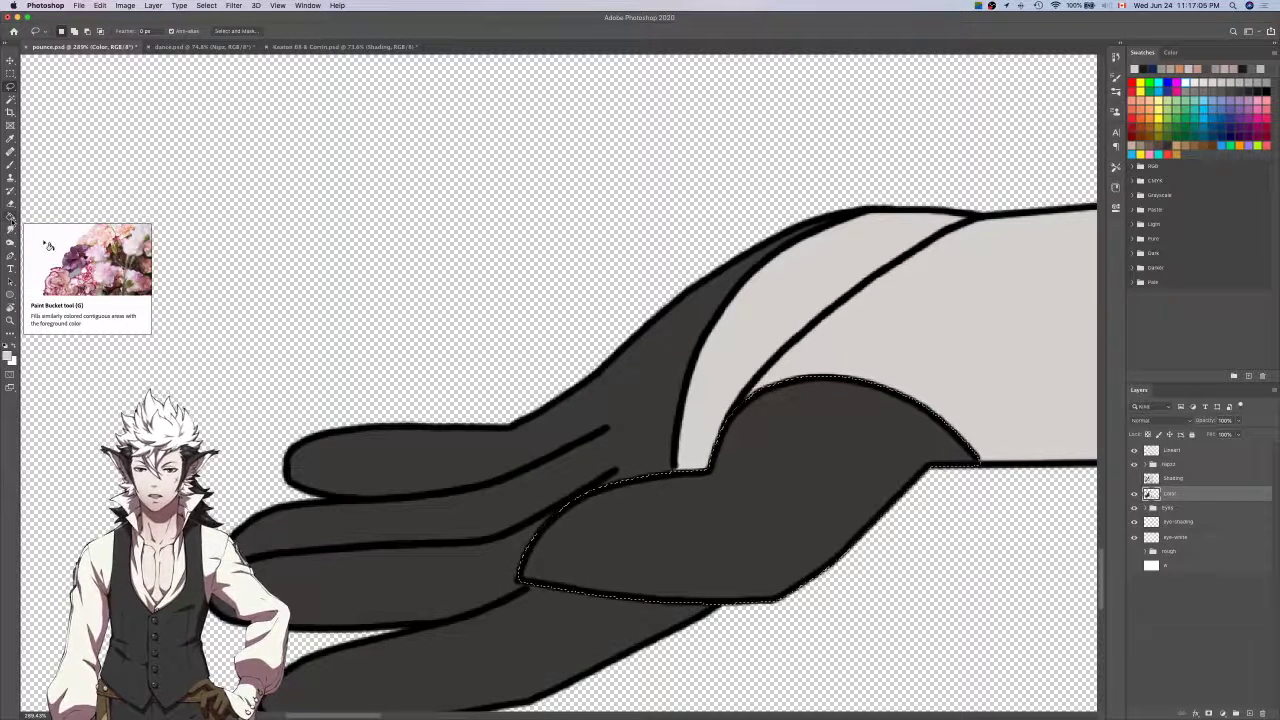
scroll(528, 371, down, 2)
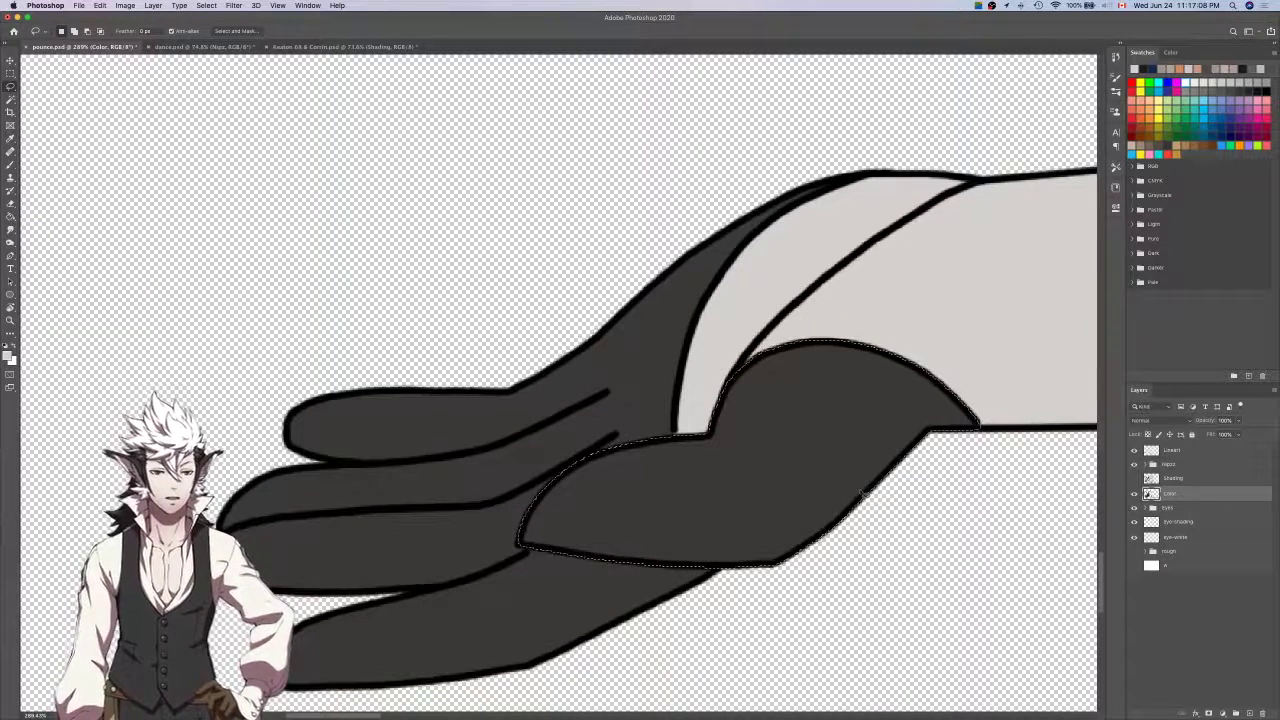
Show the Shading layer again, shade the selected thumb's edges on it with a soft black brush, and clear the selection.
click(1134, 478)
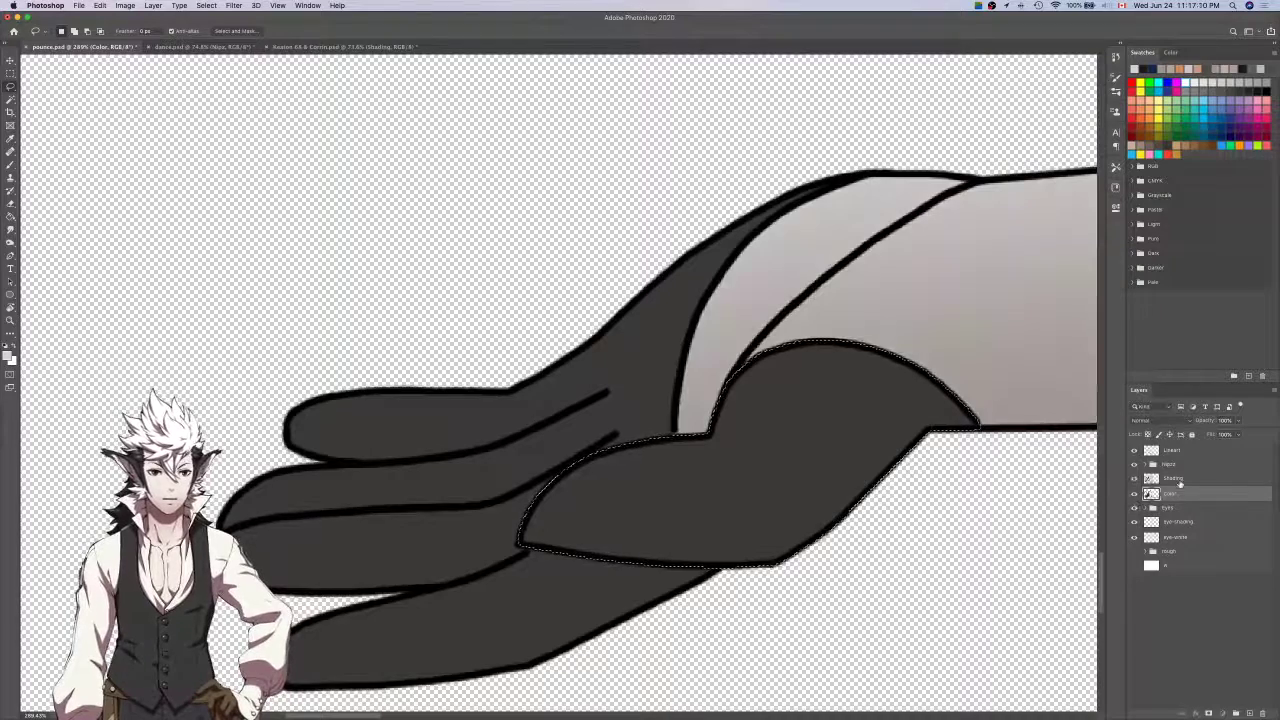
click(1180, 478)
key(b)
scroll(983, 475, down, 5)
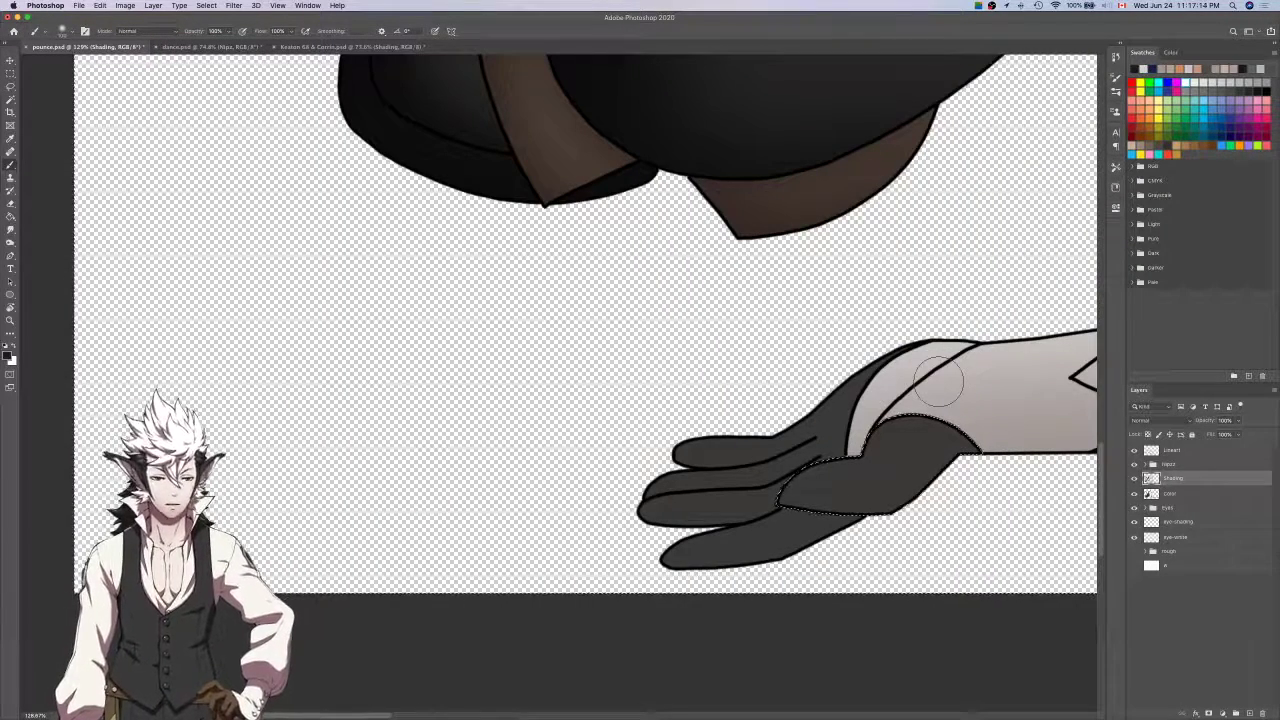
scroll(905, 392, up, 2)
drag(985, 452, 968, 398)
mouse_move(725, 496)
mouse_down()
mouse_move(670, 498)
mouse_move(1049, 491)
mouse_up()
key(super+z)
mouse_move(726, 506)
mouse_down()
mouse_move(917, 520)
mouse_move(775, 529)
mouse_up()
mouse_move(943, 430)
mouse_down()
mouse_move(998, 441)
mouse_move(820, 530)
mouse_move(866, 526)
mouse_up()
key(super+d)
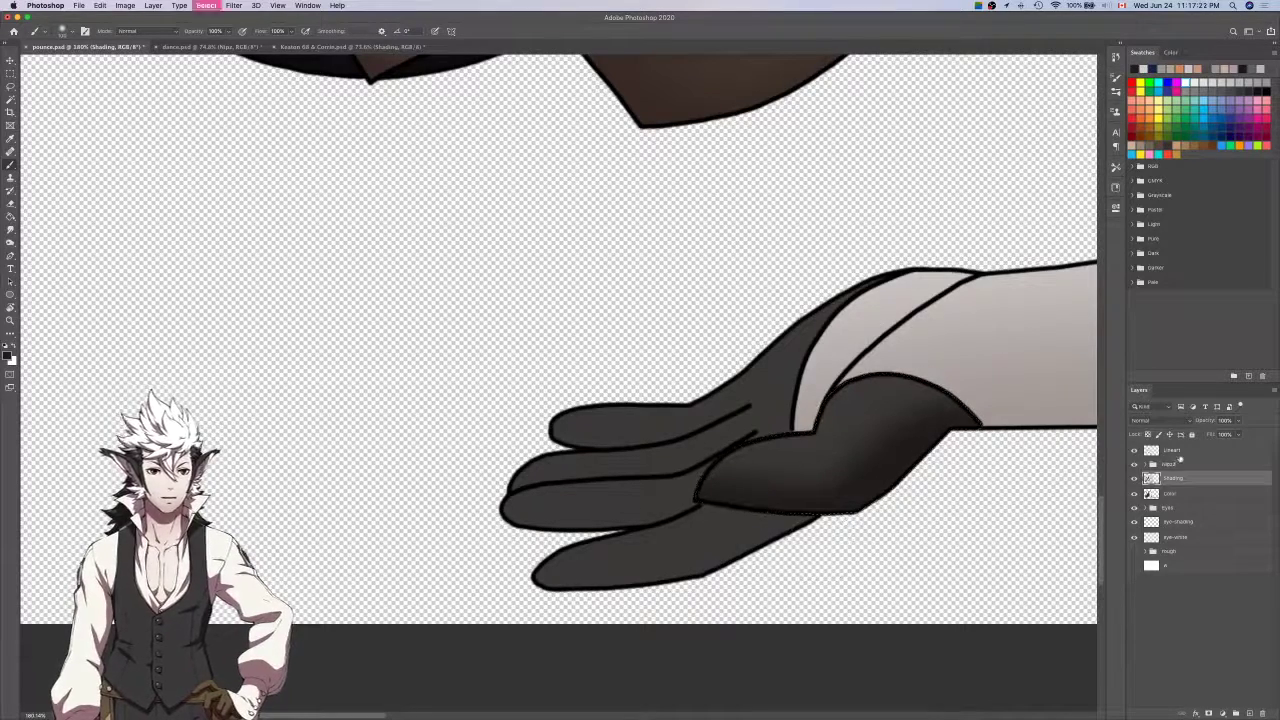
Select the lowest finger of the glove from the Lineart layer with the Magic Wand and return to the Shading layer for brushing.
click(1172, 450)
key(w)
key(b)
click(1172, 478)
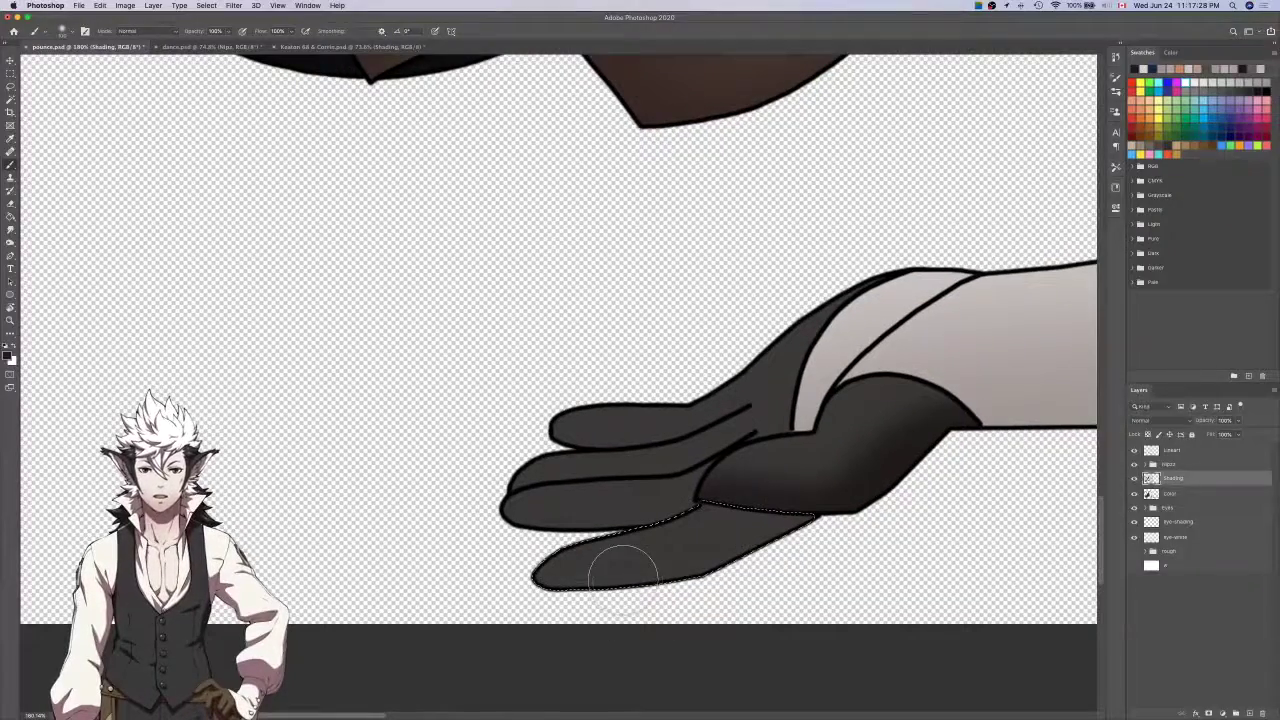
Shade the edges of the selected lowest finger with the soft black brush, undoing the unwanted stroke.
scroll(635, 565, up, 3)
scroll(642, 578, down, 1)
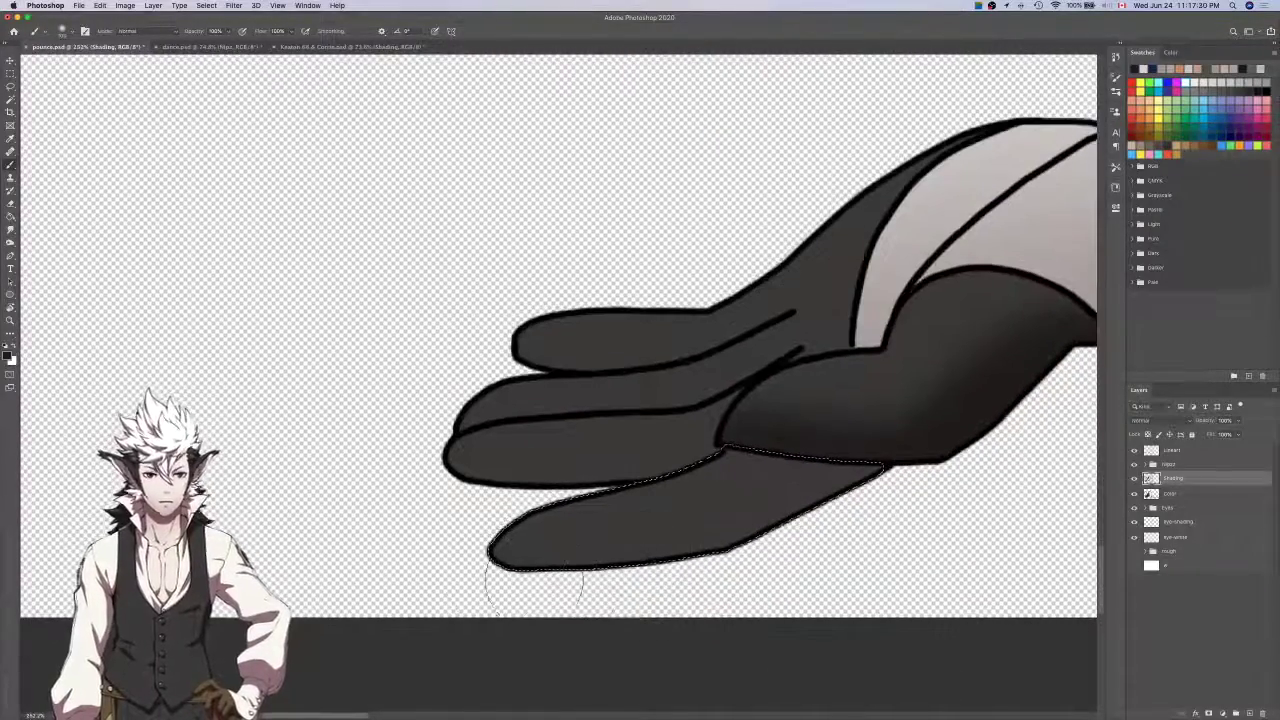
mouse_move(446, 577)
mouse_down()
mouse_move(640, 560)
mouse_move(934, 422)
mouse_up()
key(ctrl+z)
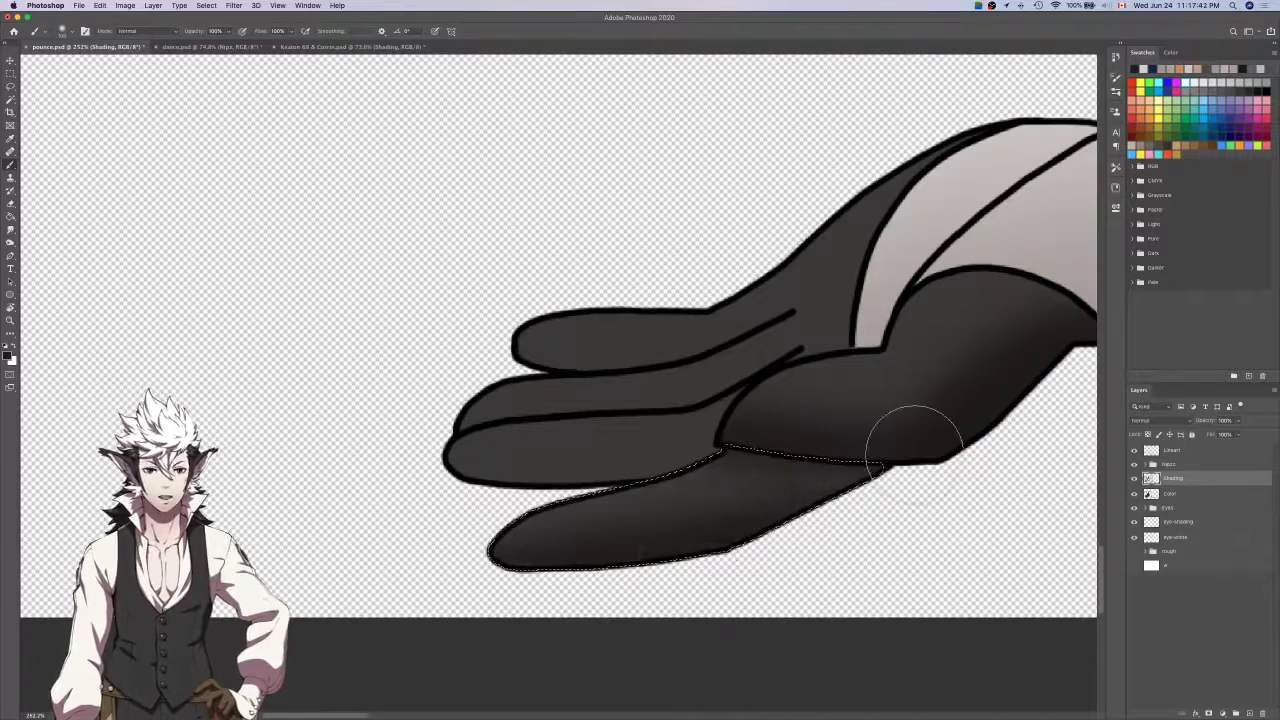
Select the second finger from the bottom on the Lineart layer and extend the selection with the Lasso into its corner beside the thumb.
click(1184, 452)
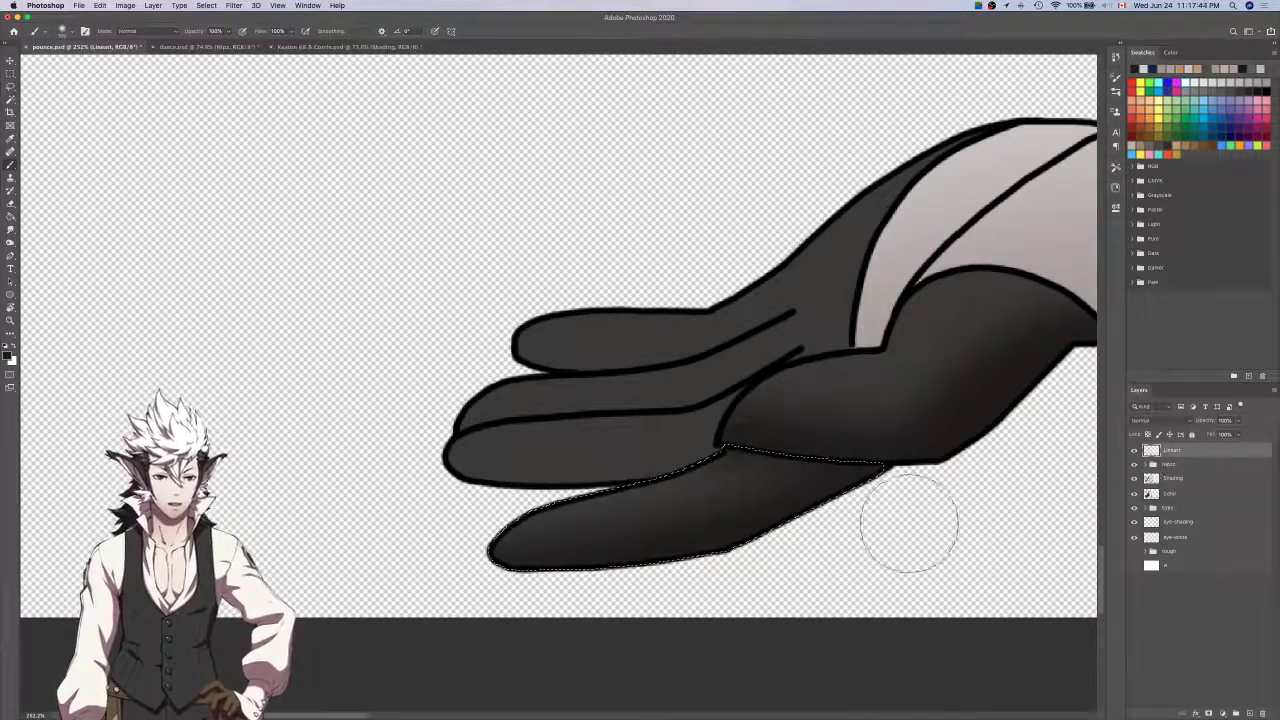
drag(775, 434, 911, 525)
key(w)
click(790, 538)
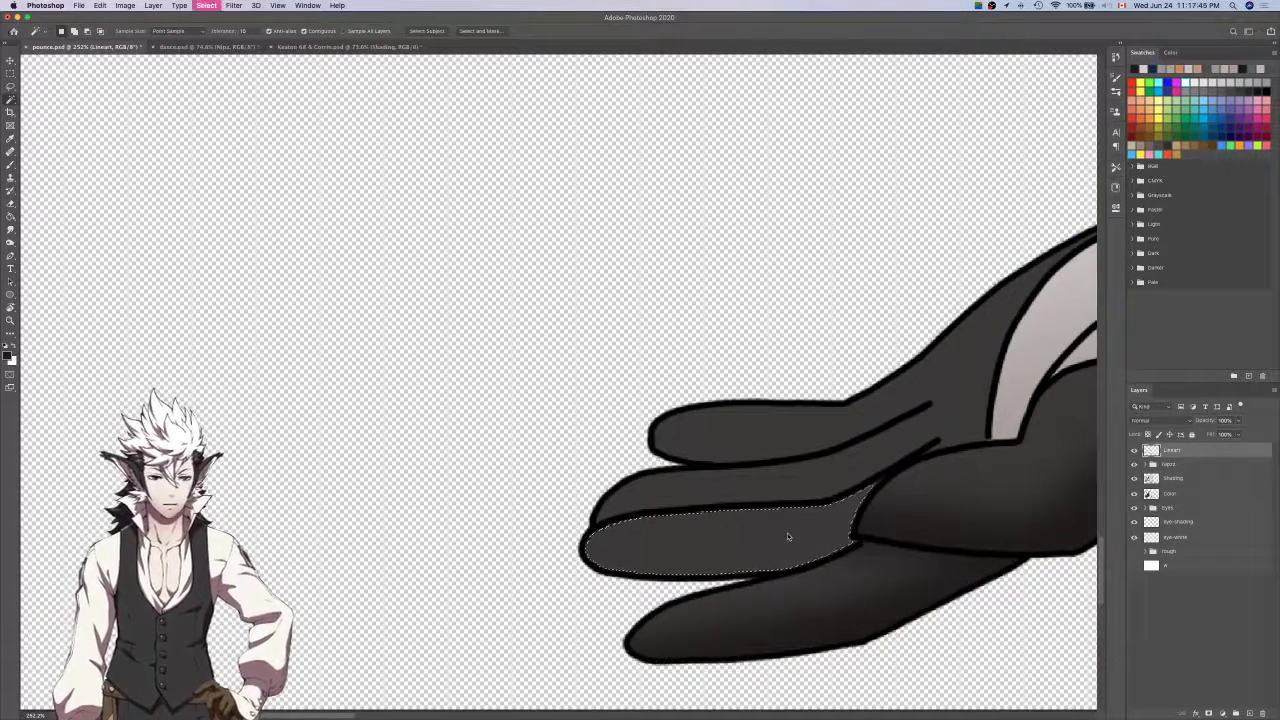
key(l)
scroll(889, 497, up, 5)
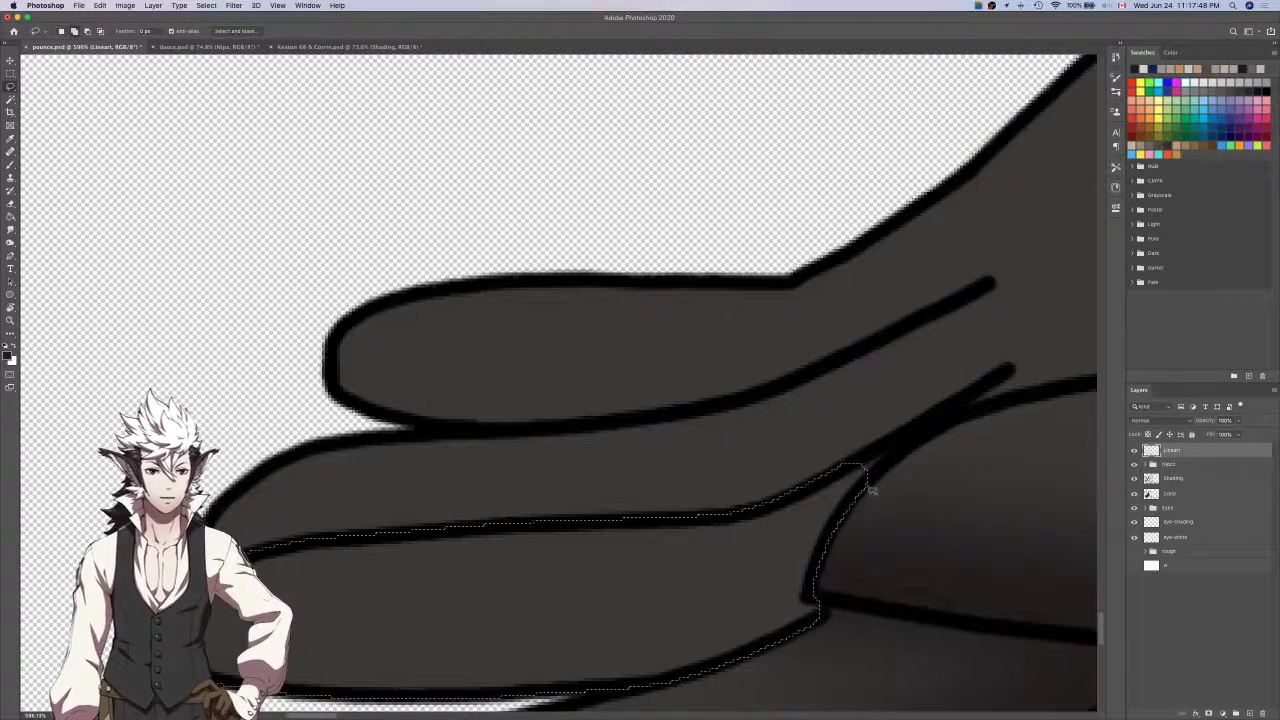
key(super+z)
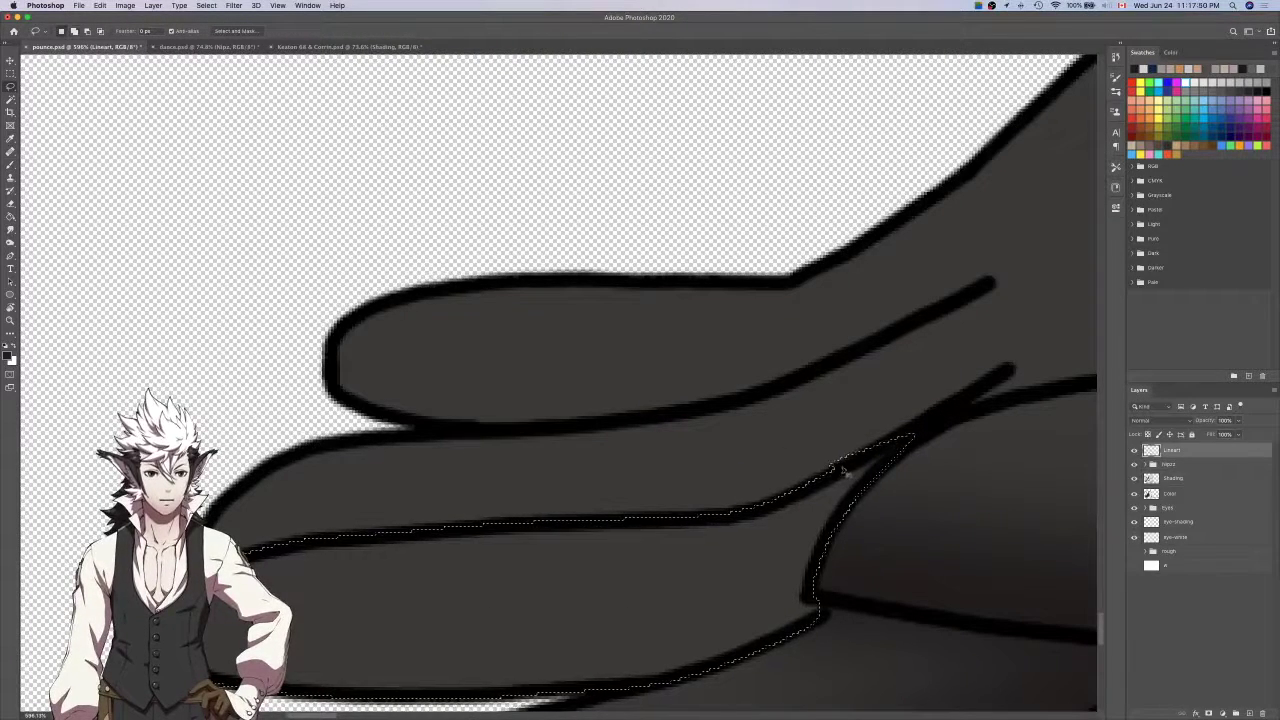
Finish extending the second finger's selection with the Lasso to the pointed corner where its outline meets the thumb.
drag(868, 486, 909, 445)
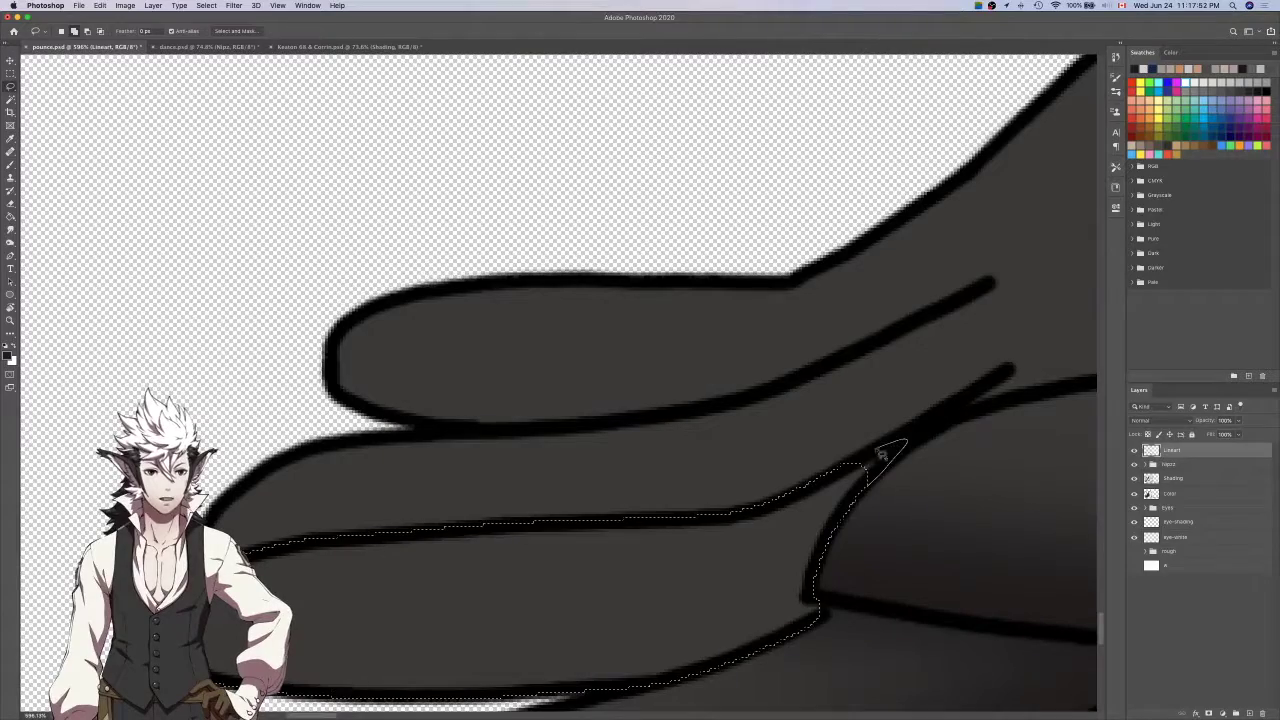
scroll(887, 452, down, 5)
scroll(893, 497, up, 4)
scroll(894, 500, down, 4)
scroll(898, 495, up, 4)
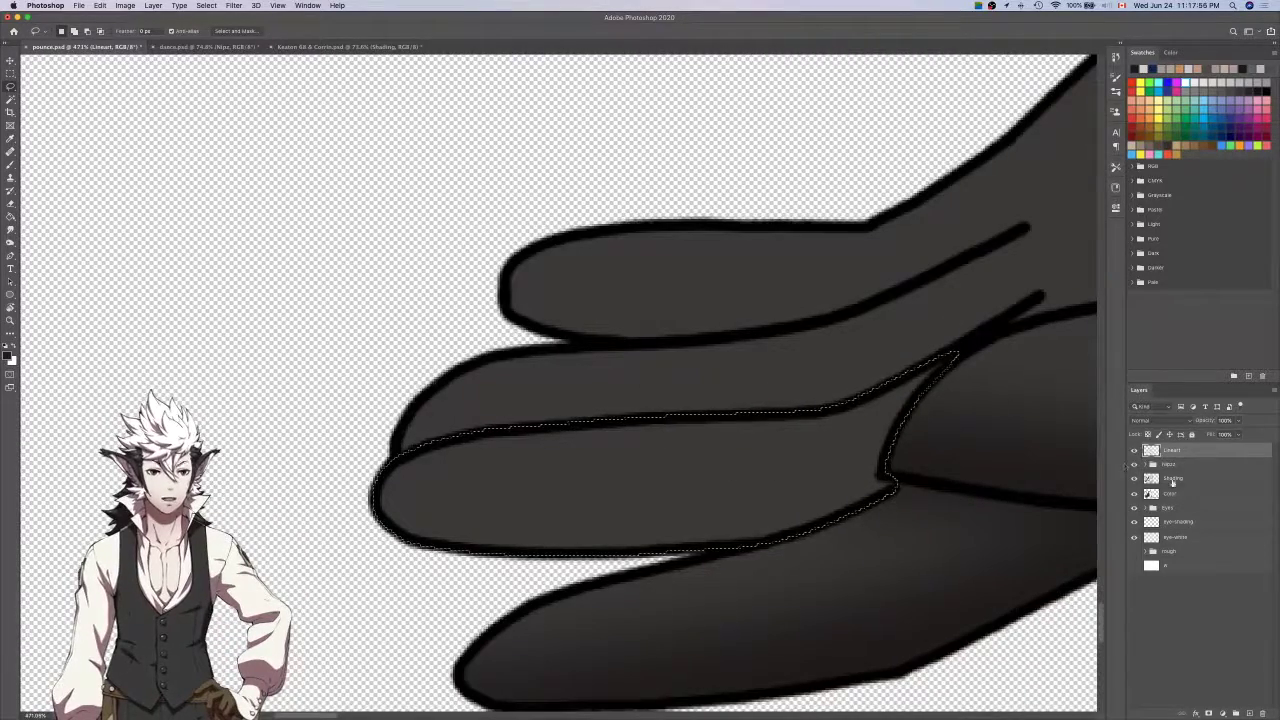
Shade the selected second finger's edges on the Shading layer with the soft black brush, redoing the first stroke.
click(1172, 478)
key(b)
scroll(865, 466, down, 2)
drag(482, 500, 900, 515)
key(super+z)
mouse_move(983, 480)
mouse_down()
mouse_move(747, 537)
mouse_move(471, 529)
mouse_up()
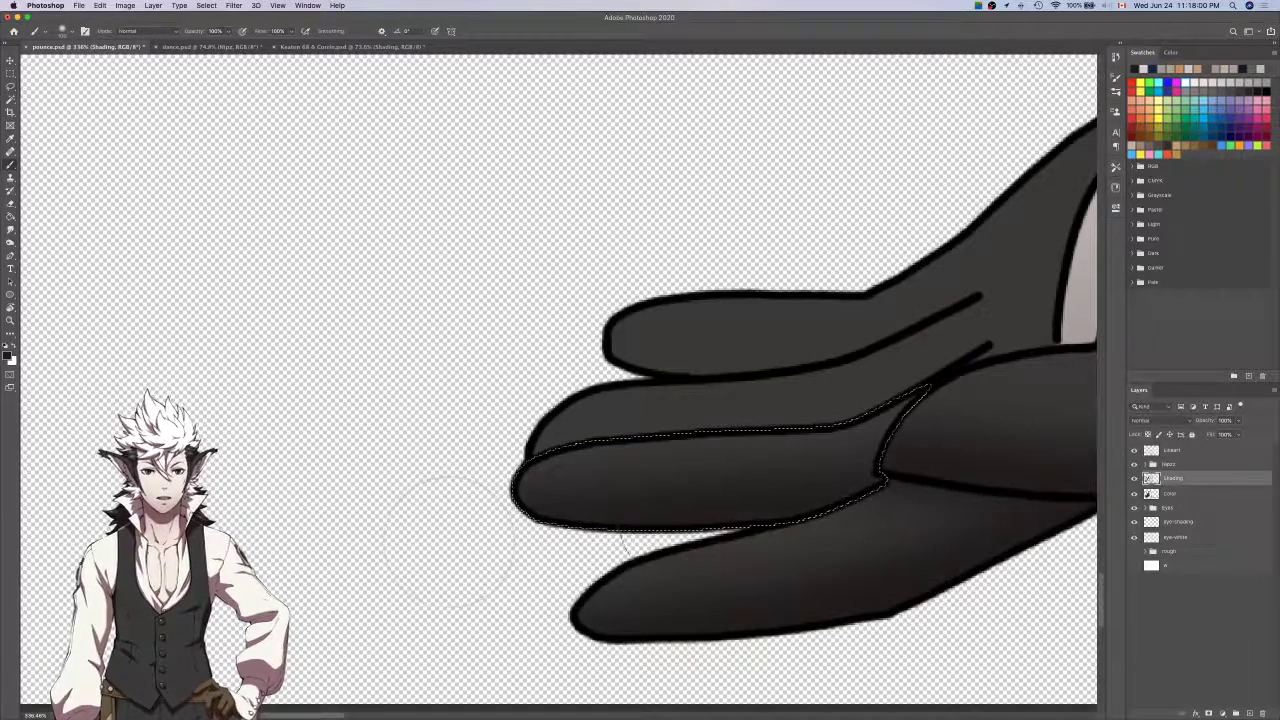
Select the two upper fingers and palm on the Lineart layer with the Magic Wand, expand the selection over the outlines, and fill its gap with the Lasso.
key(alt+bracketright)
key(alt+bracketright)
key(w)
click(1017, 326)
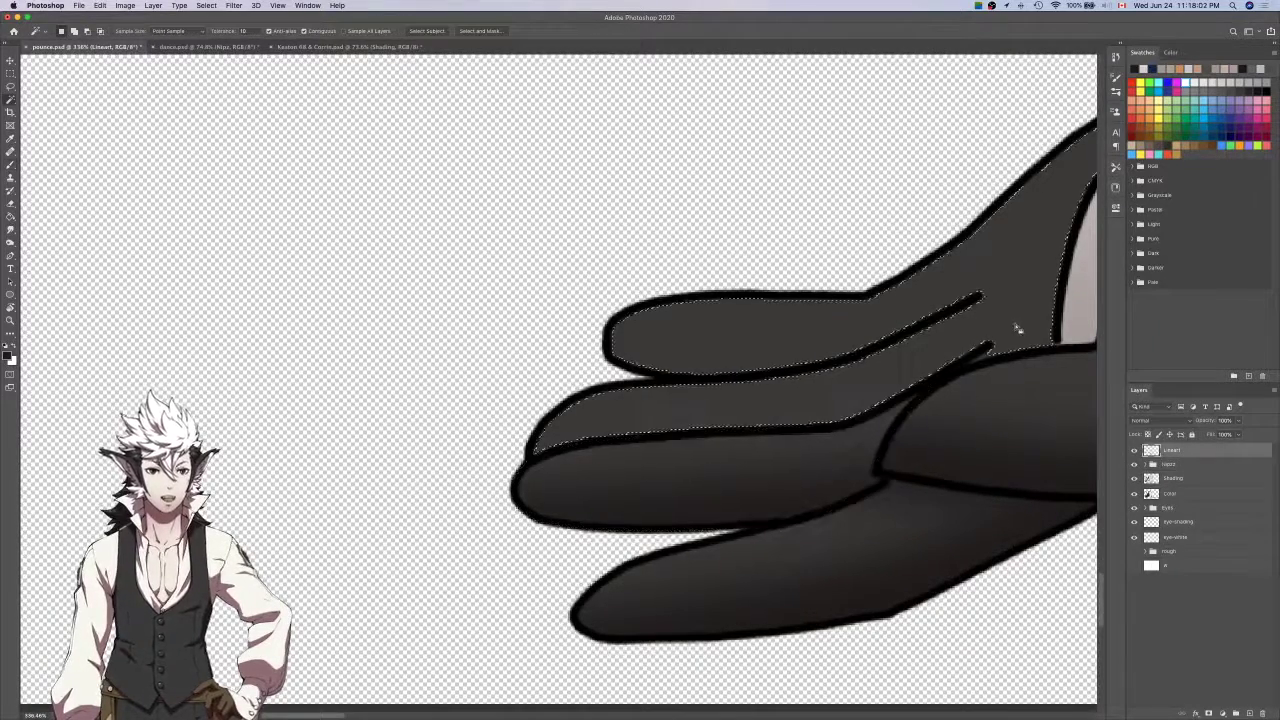
scroll(1017, 326, right, 3)
scroll(1017, 326, up, 1)
key(alt+super+e)
key(l)
scroll(878, 400, up, 3)
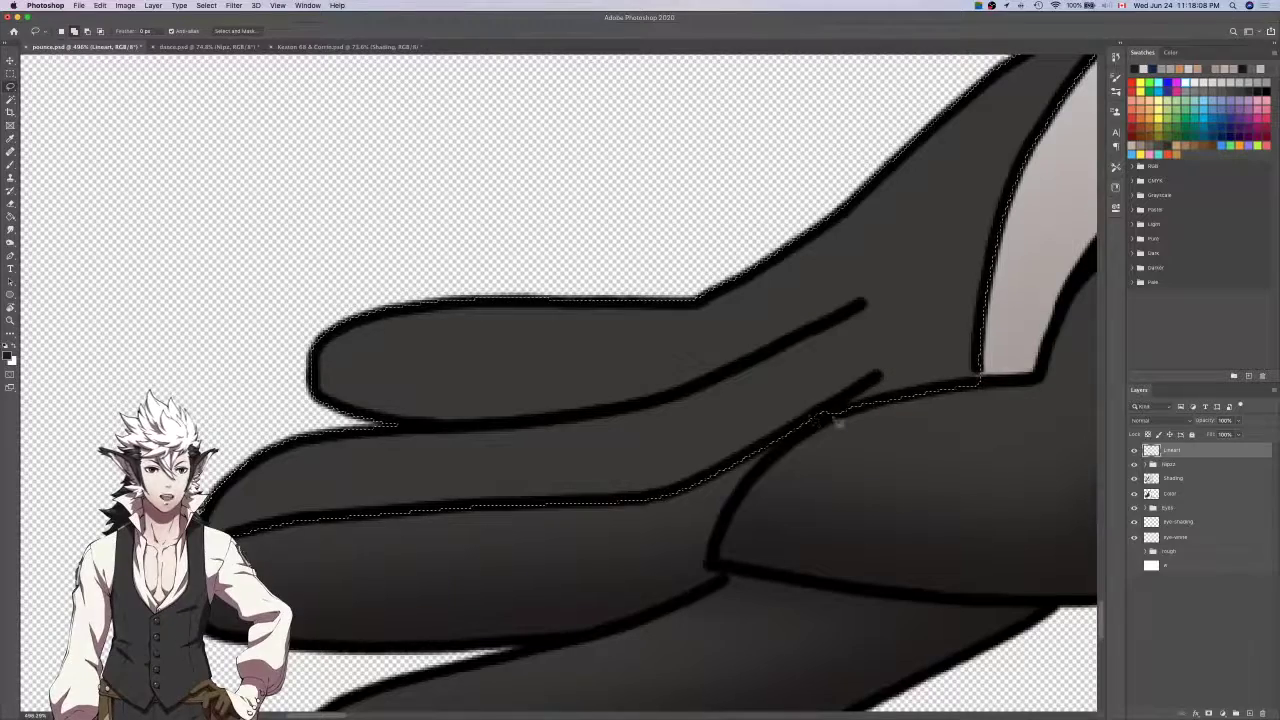
scroll(849, 398, down, 4)
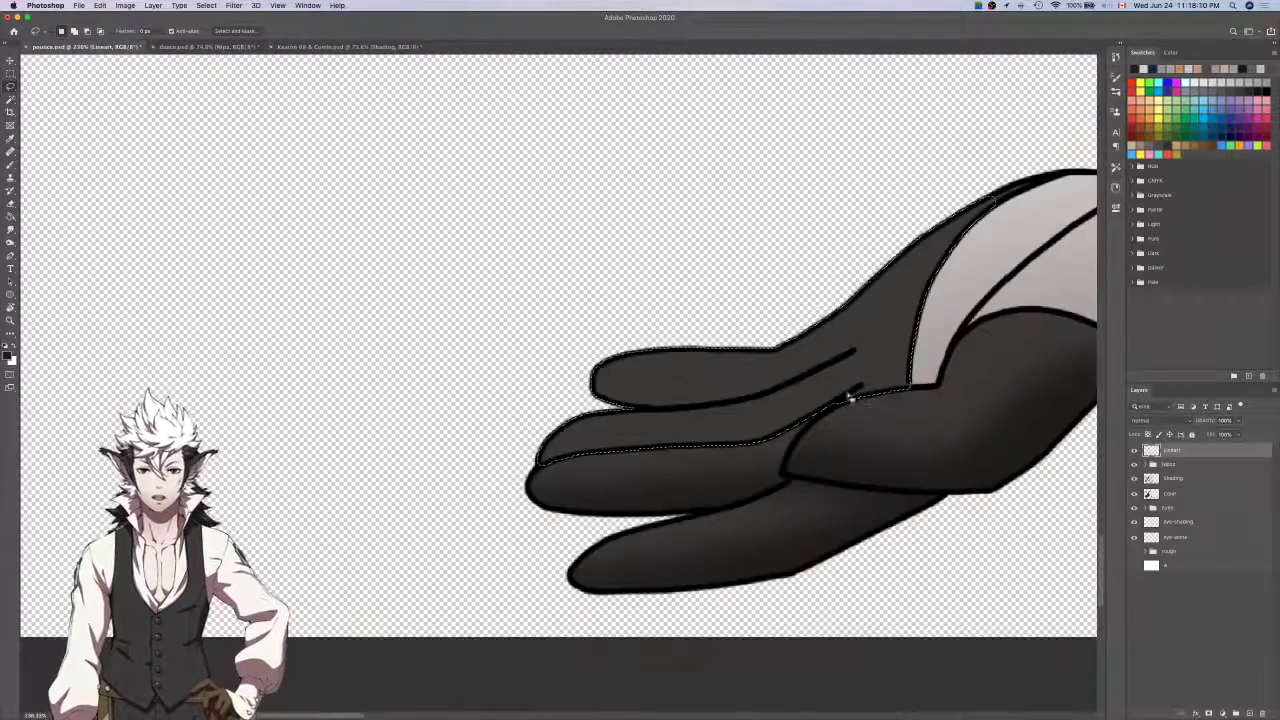
Shade the selected upper fingers and palm on the Shading layer with the soft black brush.
click(1172, 478)
key(b)
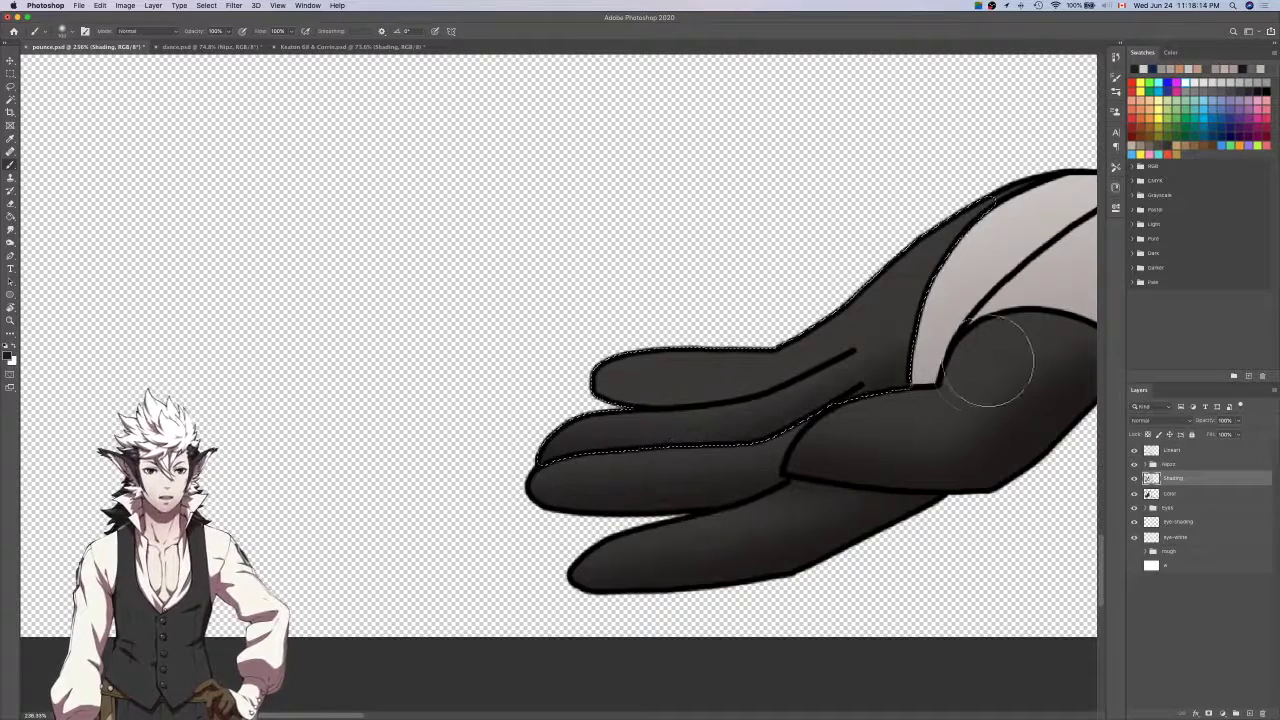
drag(983, 365, 1062, 470)
Create a new layer above Shading, paint a darker shadow over the palm and finger bases, and erase its excess along the fingers.
click(1250, 711)
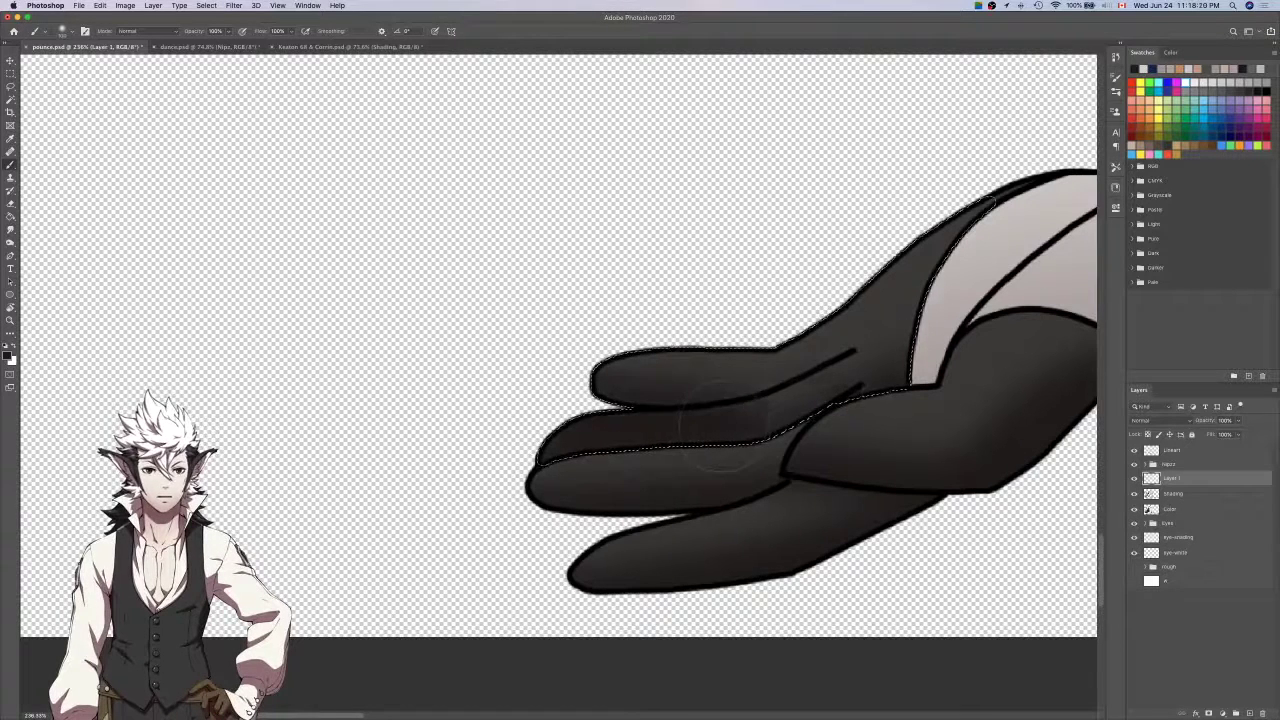
key(e)
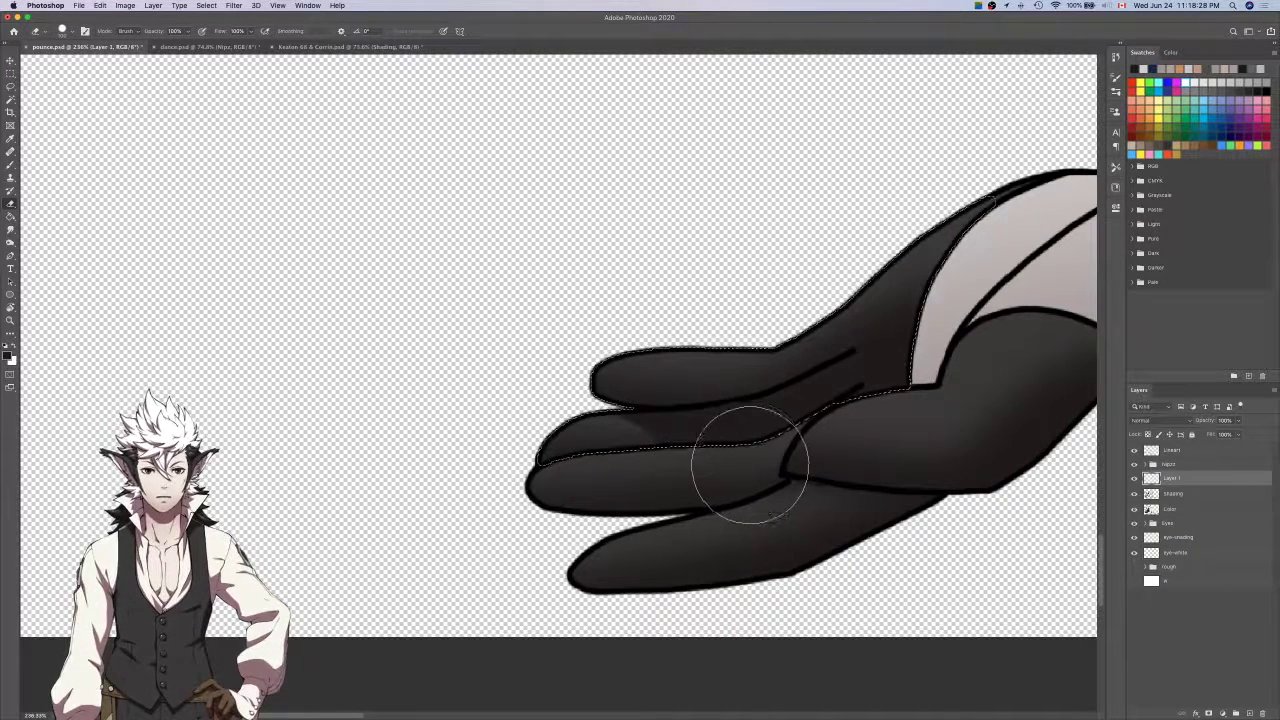
scroll(735, 470, up, 2)
mouse_move(722, 465)
mouse_down()
mouse_move(617, 449)
mouse_move(596, 472)
mouse_up()
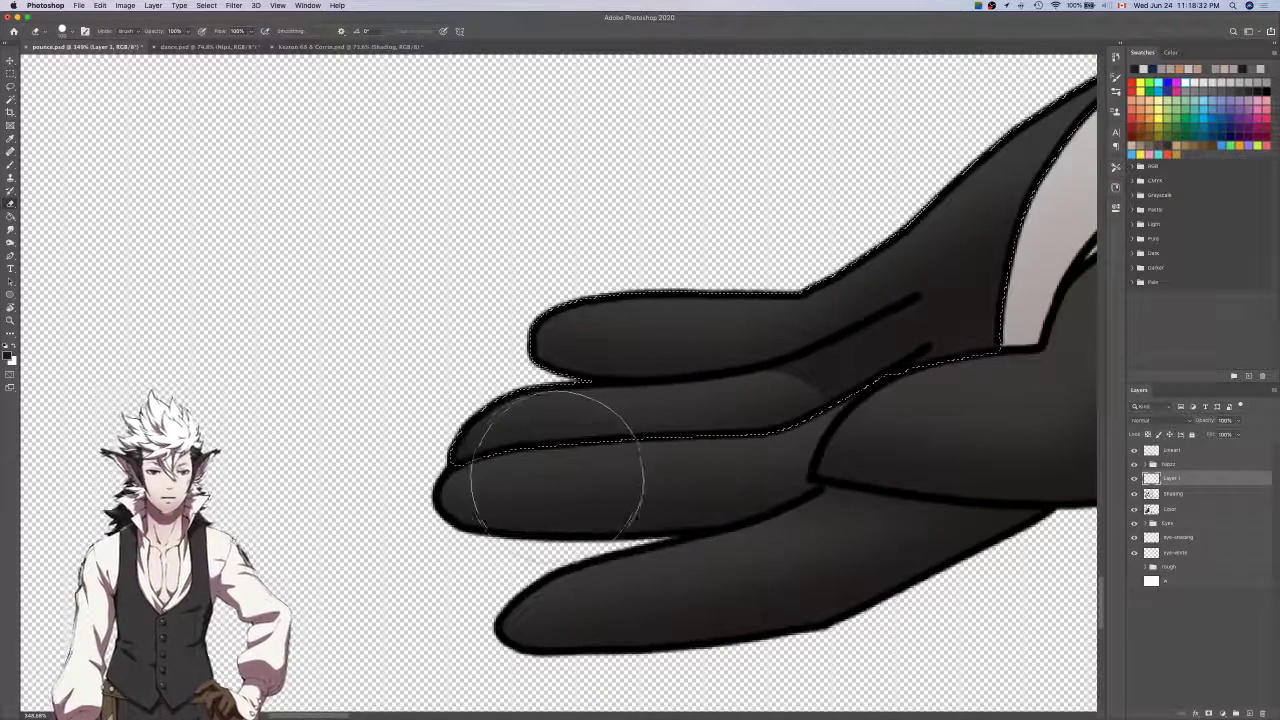
Subtract the top finger from the selection with the Lasso, from its tip along its lower outline to the palm.
key(l)
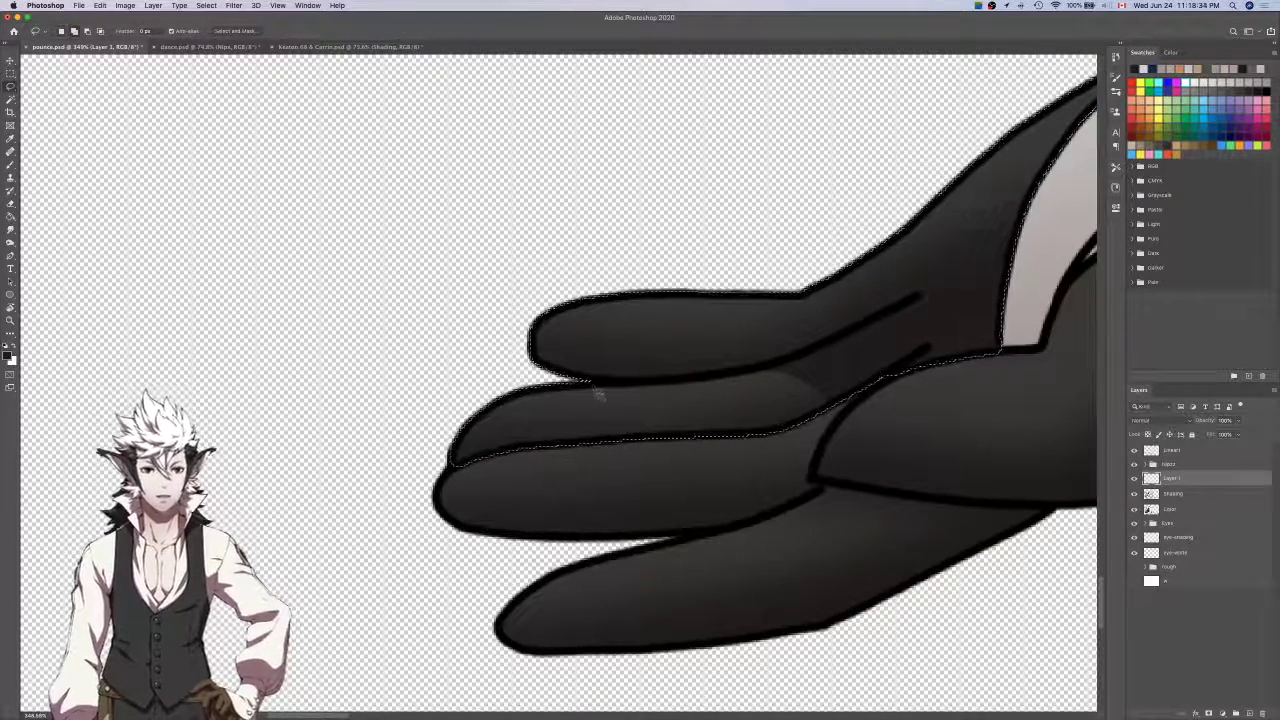
mouse_move(574, 380)
mouse_down()
mouse_move(588, 245)
mouse_move(650, 229)
mouse_move(675, 385)
mouse_move(652, 308)
mouse_move(709, 263)
mouse_move(737, 320)
mouse_move(731, 377)
mouse_up()
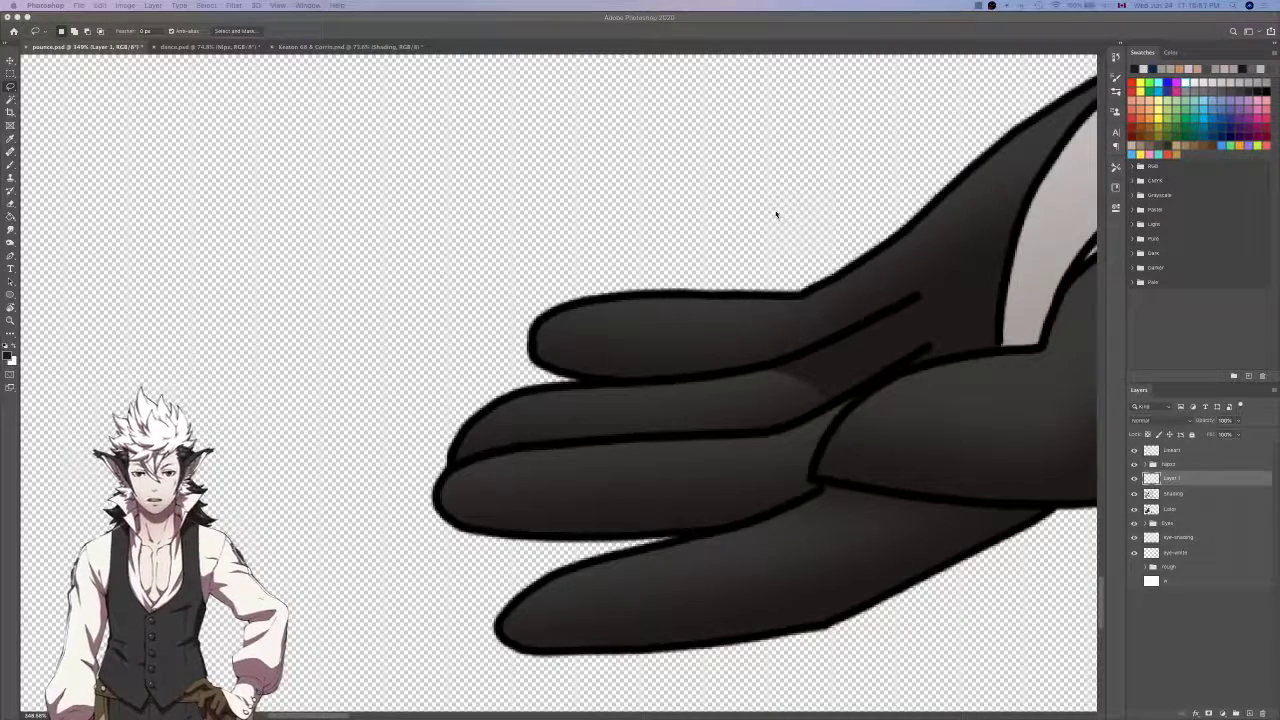
click(776, 214)
scroll(777, 217, right, 2)
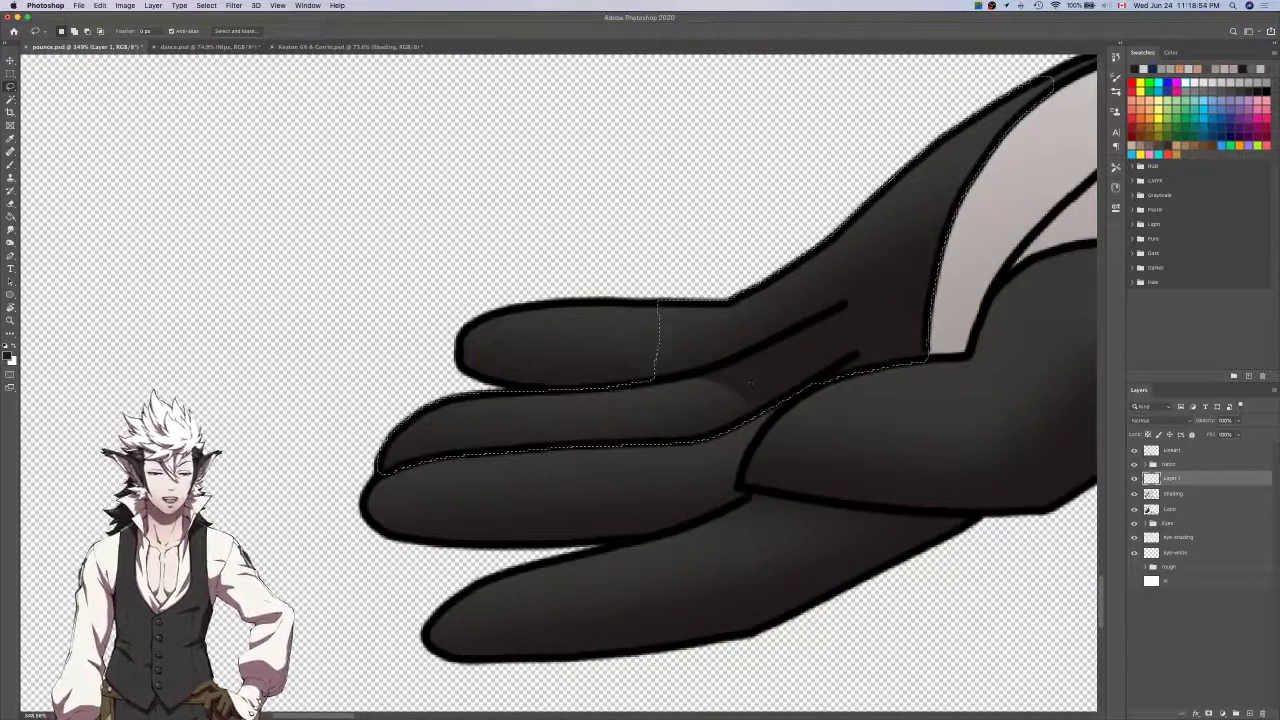
key(super+d)
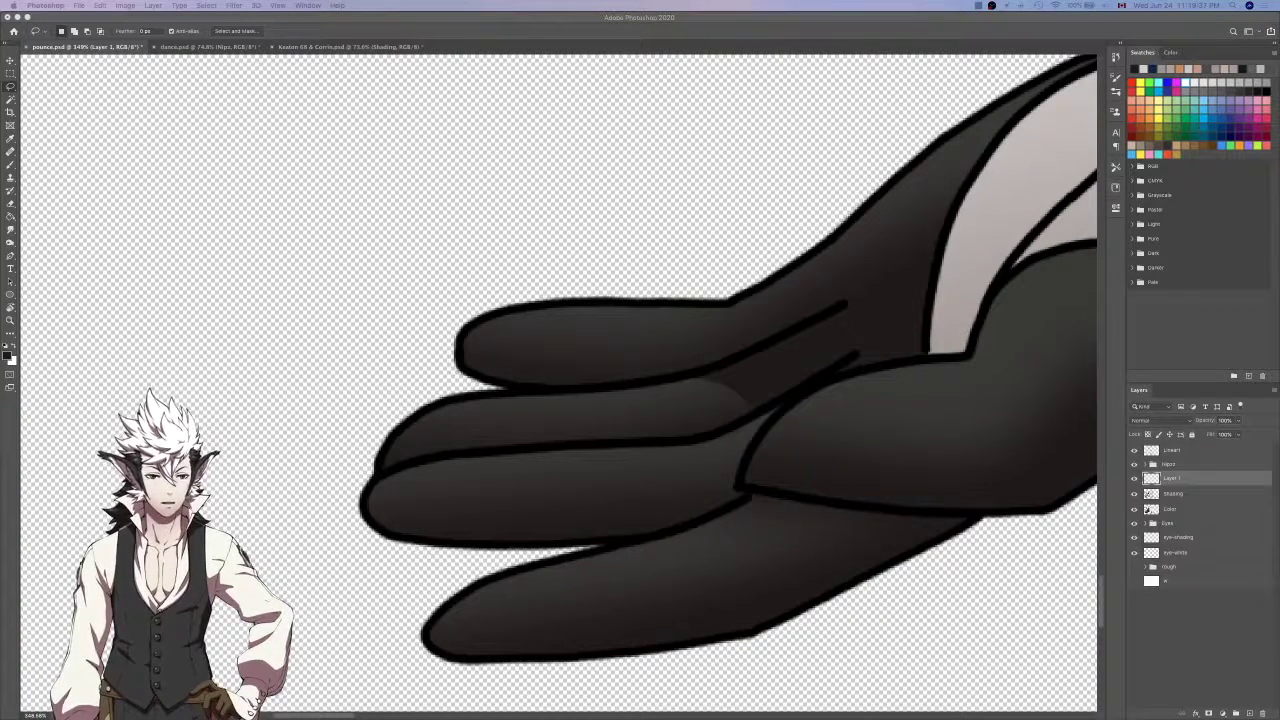
click(660, 322)
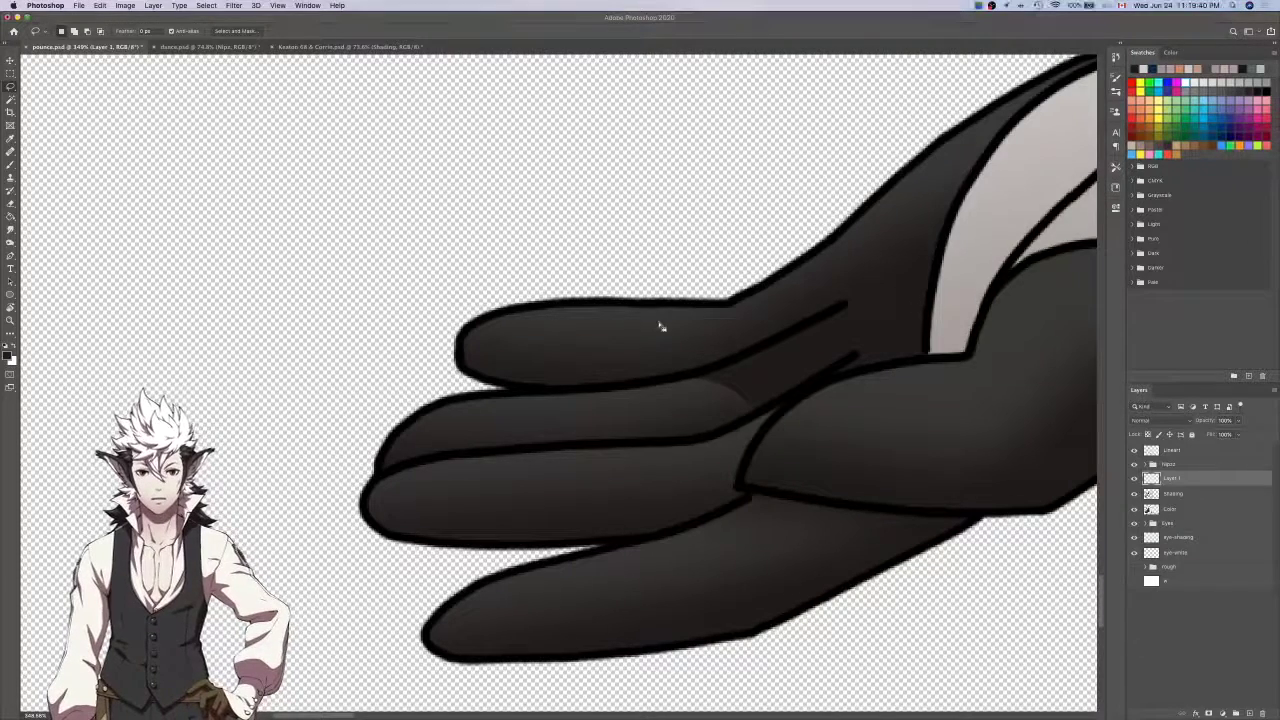
scroll(742, 372, up, 5)
mouse_move(625, 355)
mouse_down()
mouse_move(621, 388)
mouse_move(640, 214)
mouse_move(701, 347)
mouse_move(688, 380)
mouse_move(754, 224)
mouse_move(758, 353)
mouse_up()
mouse_move(757, 352)
mouse_down()
mouse_move(718, 243)
mouse_move(834, 240)
mouse_move(830, 314)
mouse_move(795, 310)
mouse_move(781, 200)
mouse_move(848, 145)
mouse_up()
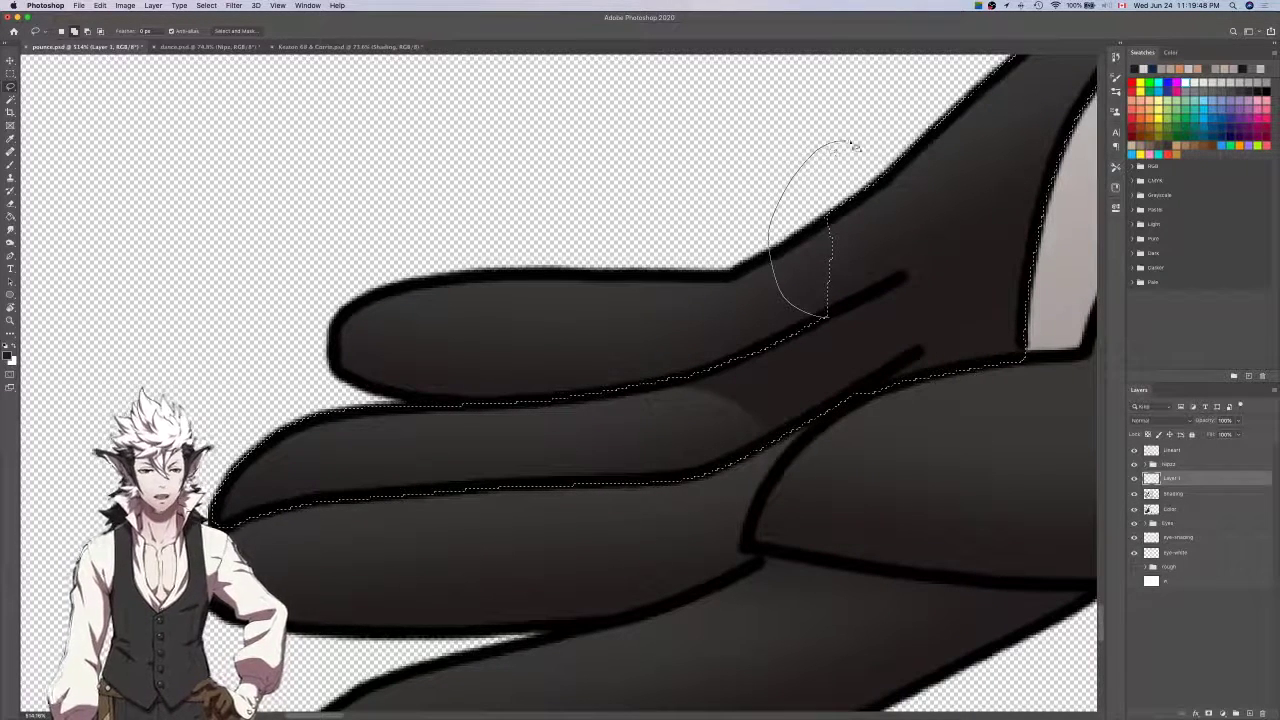
drag(896, 236, 903, 279)
Soften the shadow's edge at the second finger's base with the Eraser on Layer 1, clear the selection, and compare with the layer hidden.
key(b)
key(bracketleft)
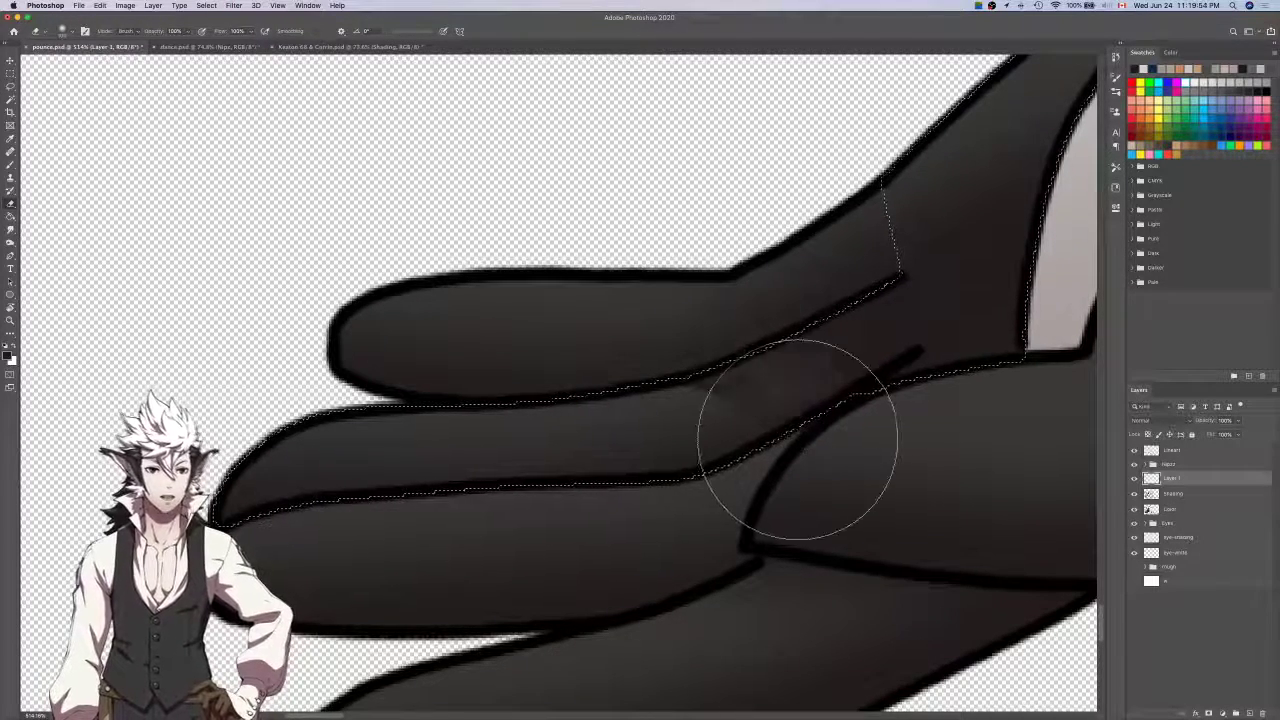
key(super+d)
scroll(690, 393, down, 6)
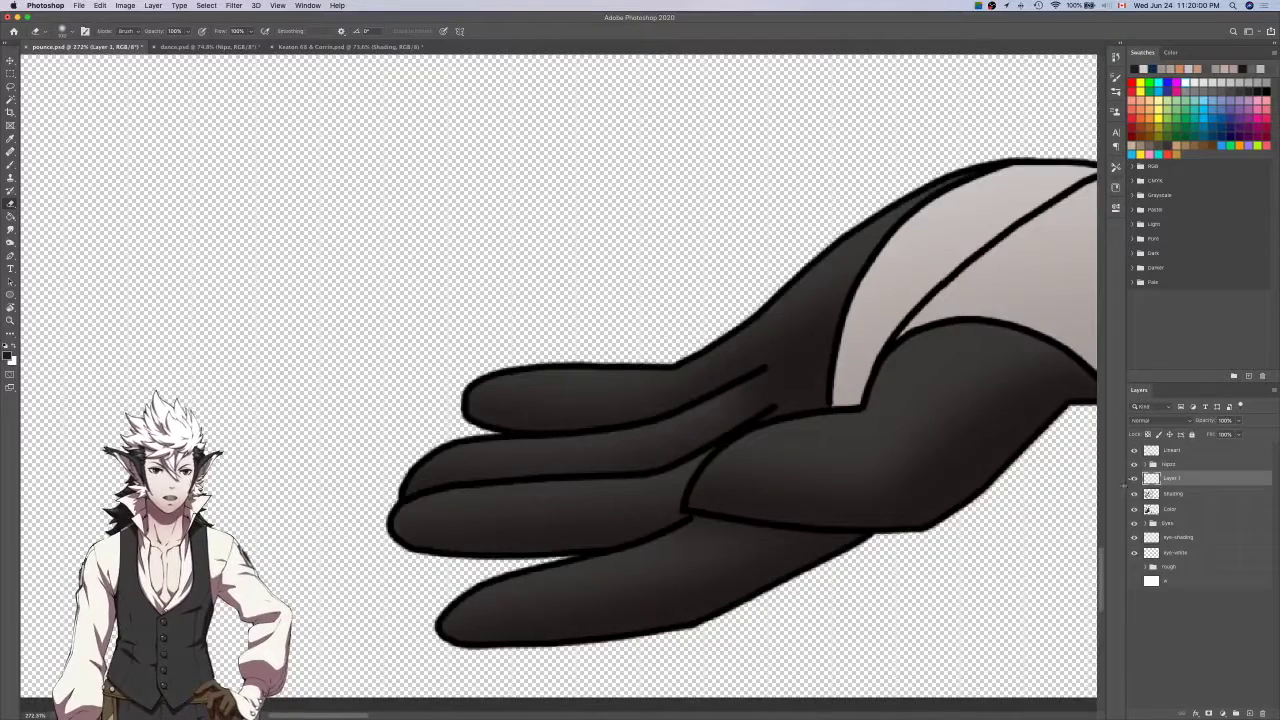
click(1134, 479)
click(1134, 479)
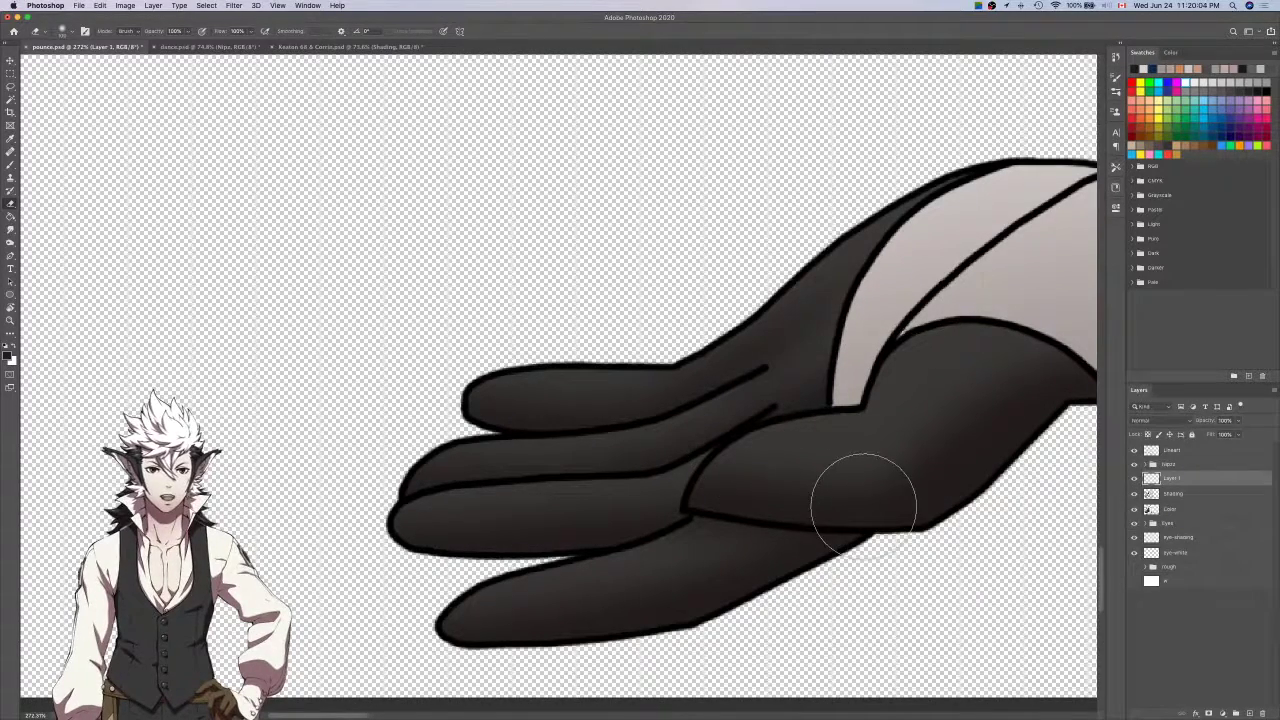
Reselect the upper fingers and palm from the Lineart layer, expand the selection, and patch its edge near the thumb with the Lasso.
super+click(1151, 509)
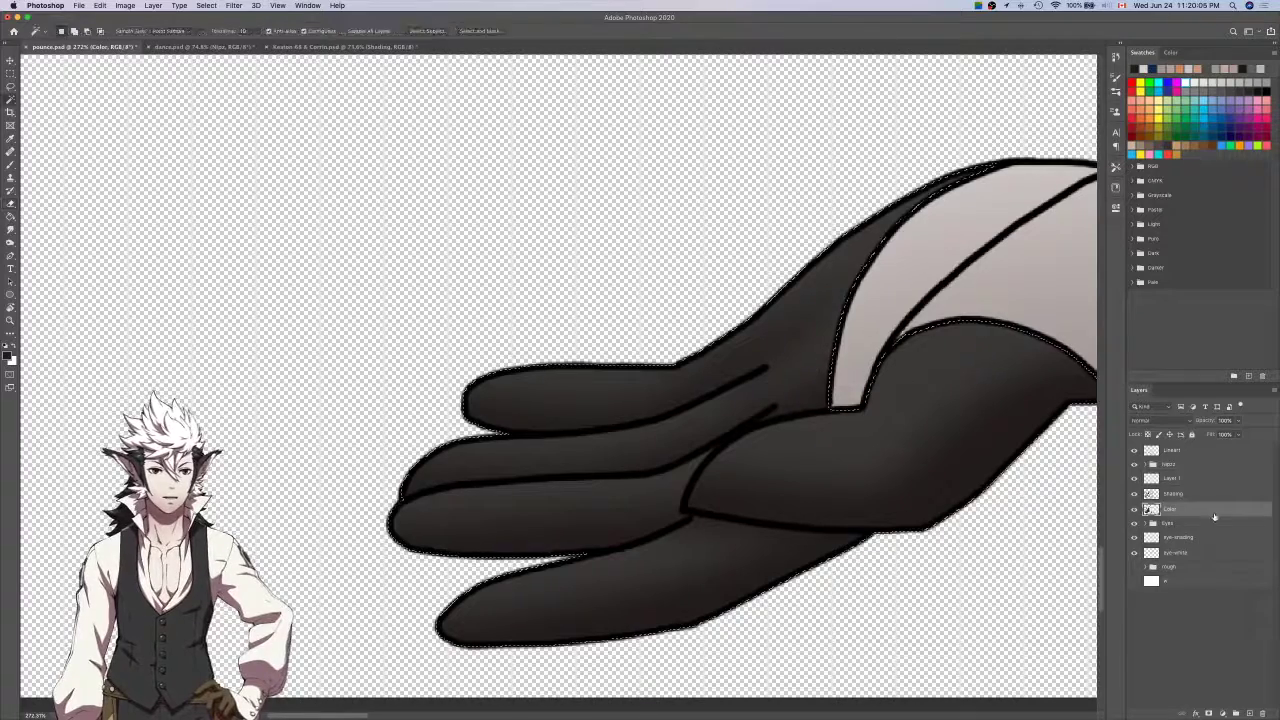
click(1192, 435)
click(1192, 435)
click(1194, 452)
key(w)
click(813, 325)
key(F2)
key(Return)
key(l)
scroll(785, 415, up, 3)
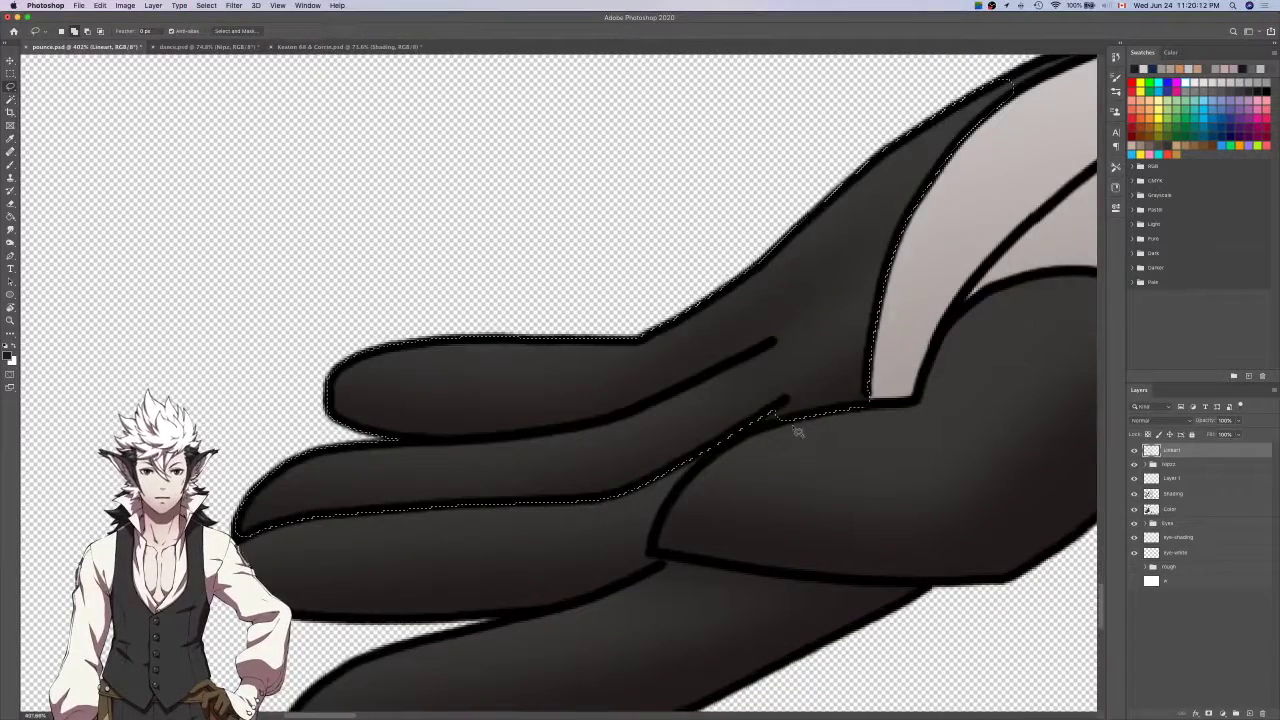
drag(740, 443, 760, 422)
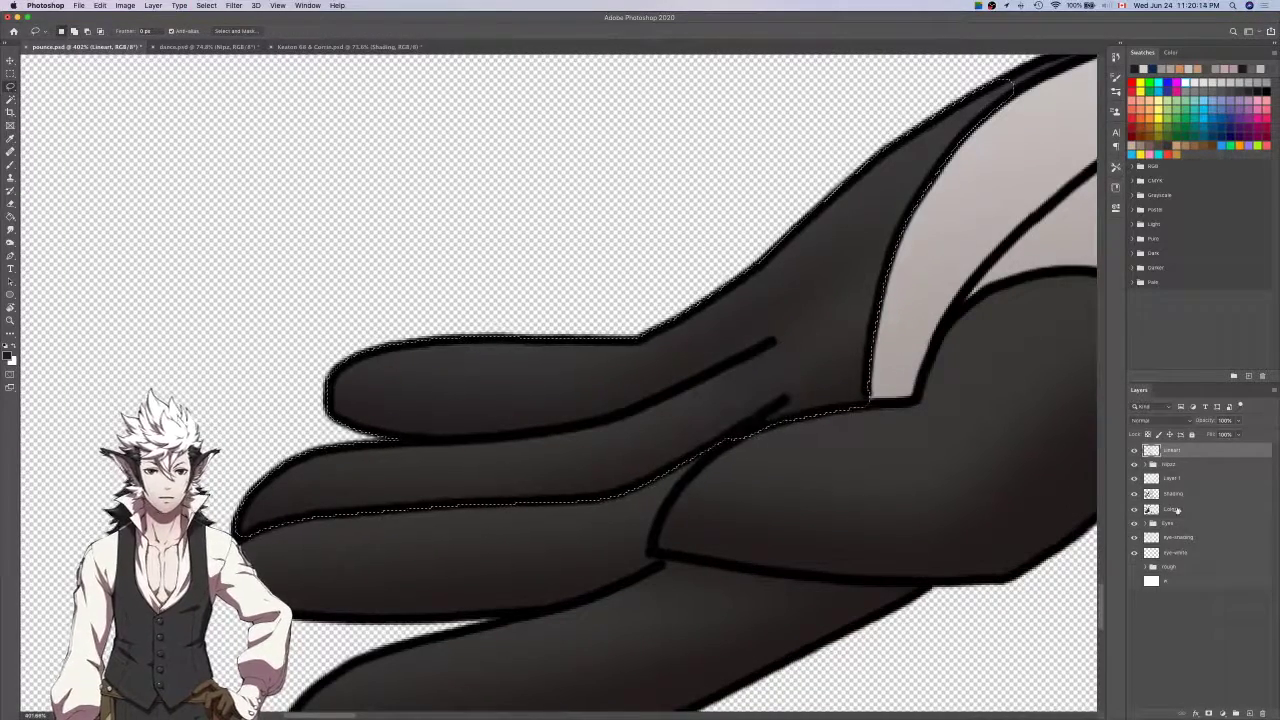
Return to the Shading layer and extend the selection with the Lasso into the glove's narrow strip along the wrist.
click(1174, 496)
key(b)
drag(1060, 113, 998, 160)
key(l)
scroll(755, 255, up, 5)
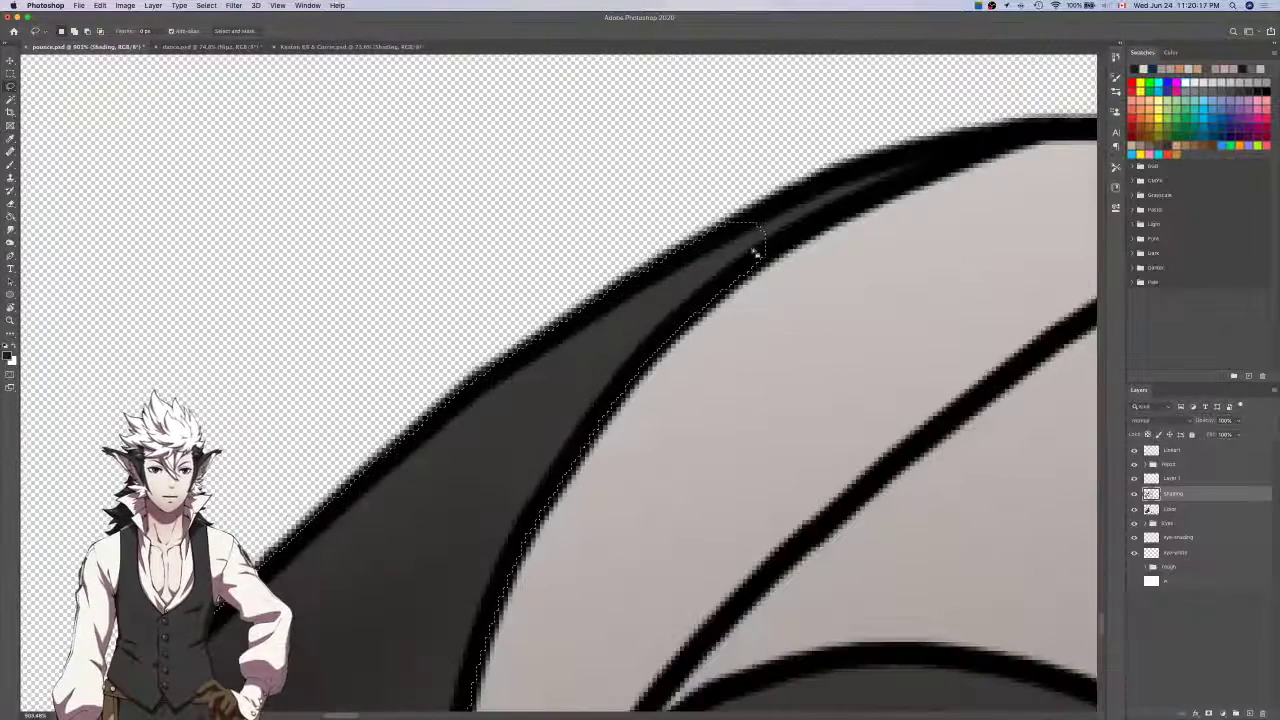
drag(765, 250, 808, 232)
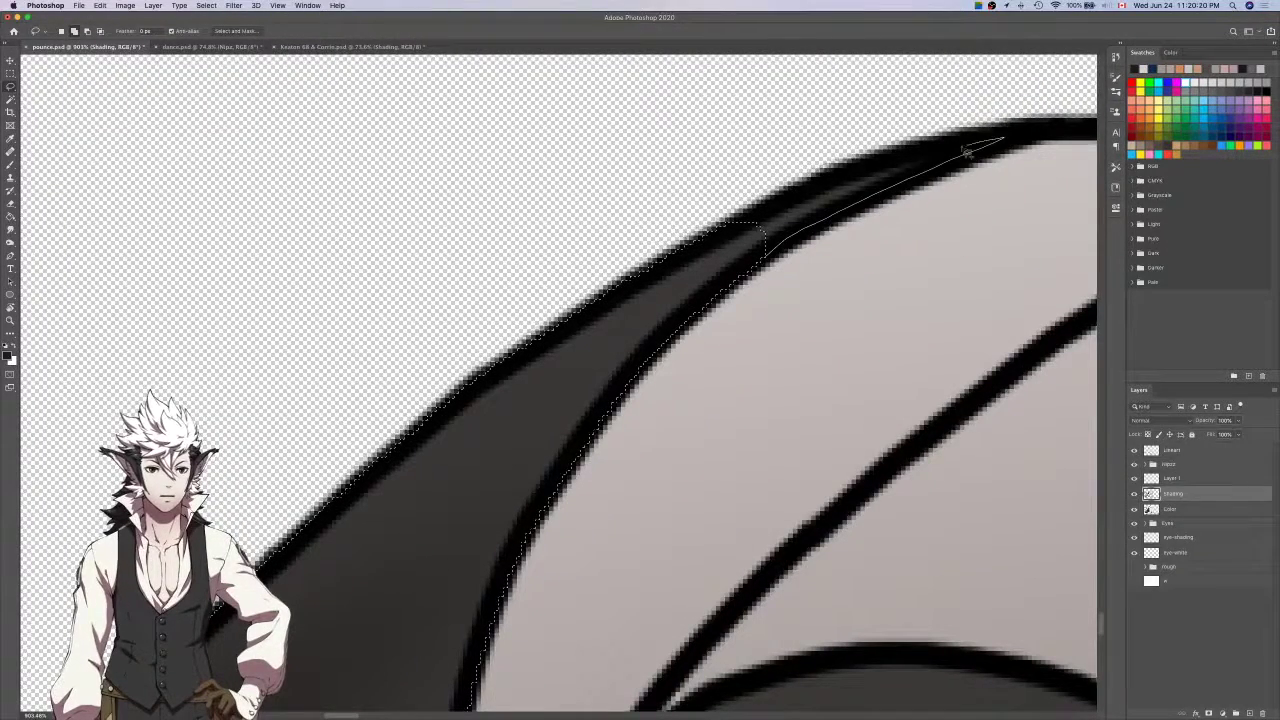
drag(762, 210, 745, 228)
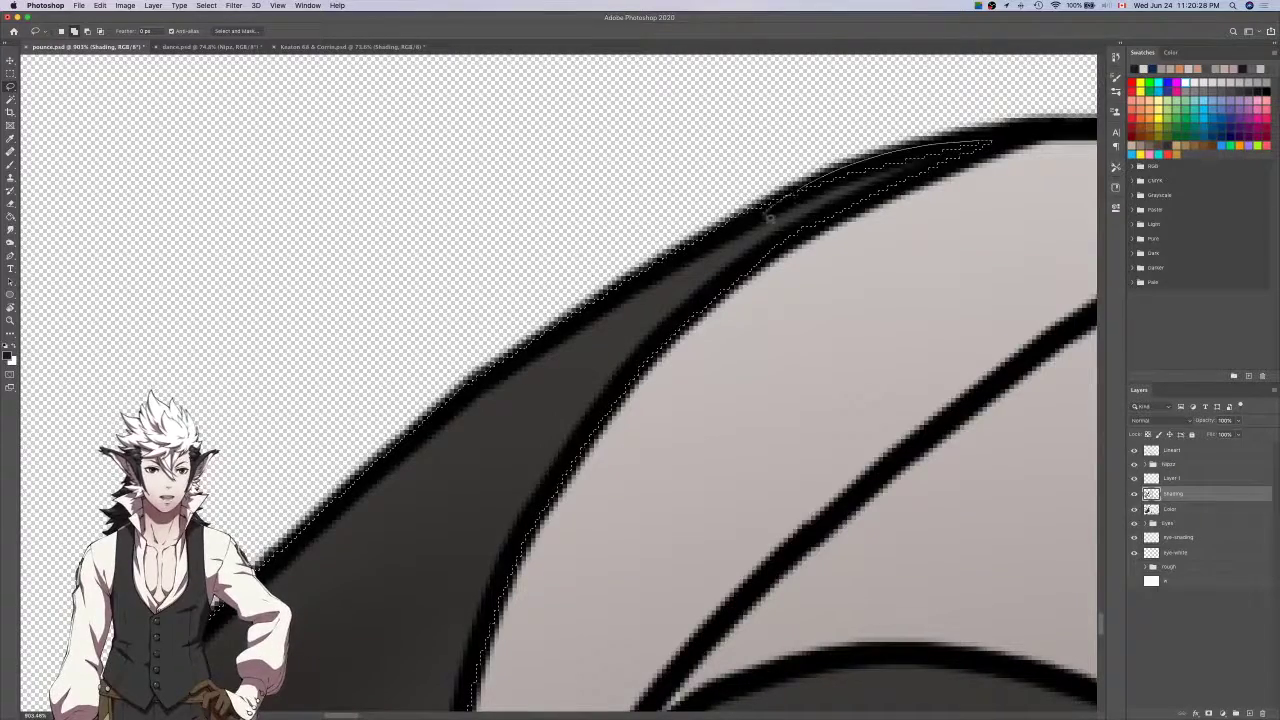
scroll(876, 197, down, 5)
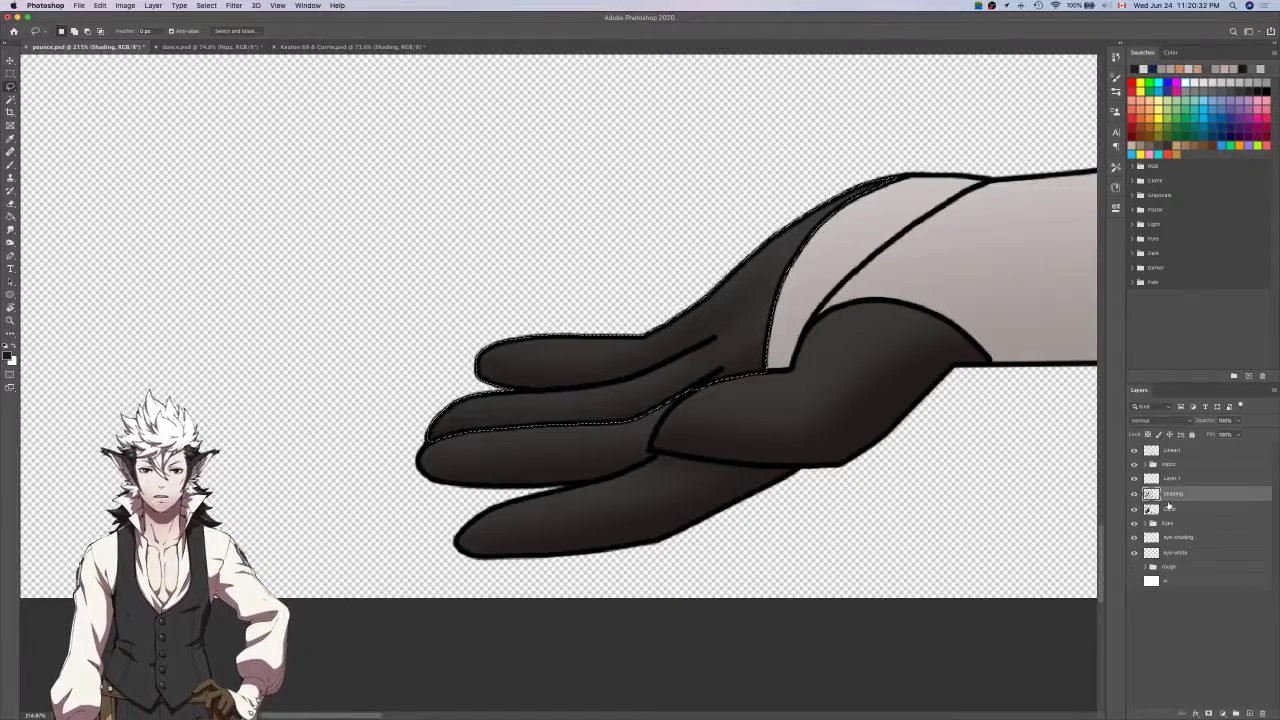
Shade the palm and wrist edge of the selected glove area with the soft black brush and clear the selection.
key(b)
scroll(1003, 490, up, 3)
scroll(1003, 490, right, 3)
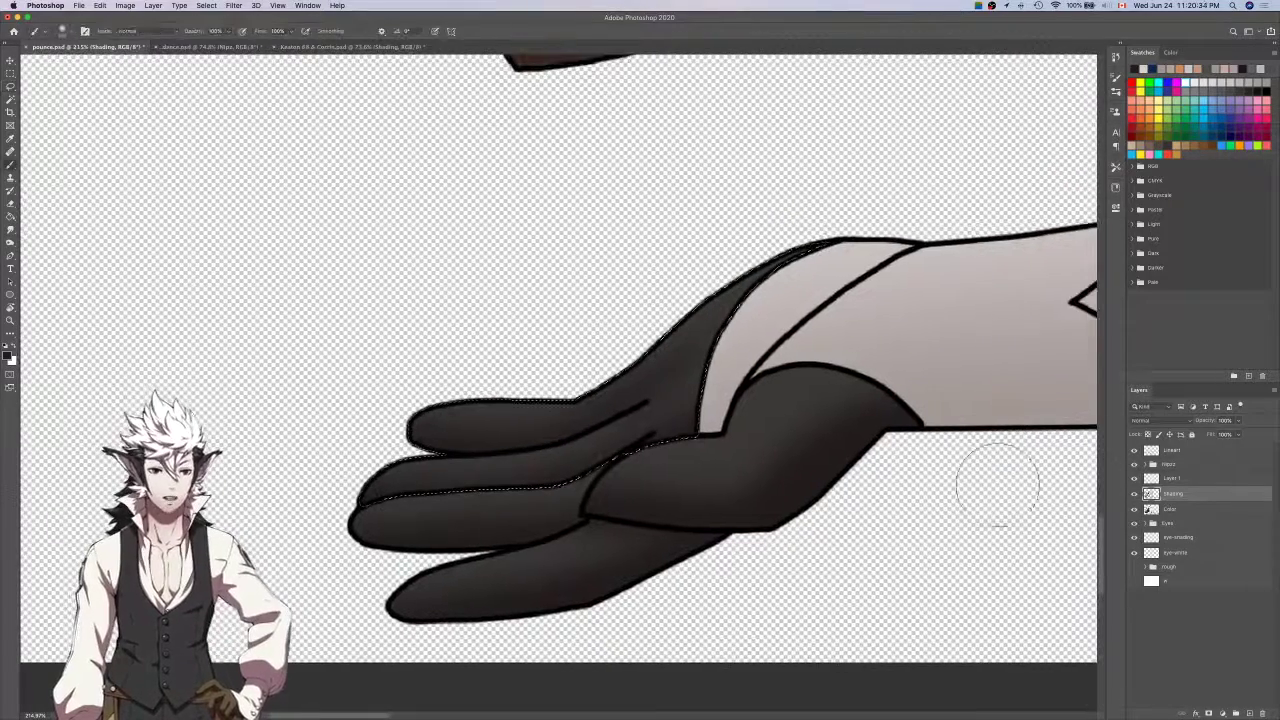
drag(738, 387, 732, 490)
mouse_move(832, 268)
mouse_down()
mouse_move(700, 380)
mouse_move(681, 490)
mouse_up()
key(super+d)
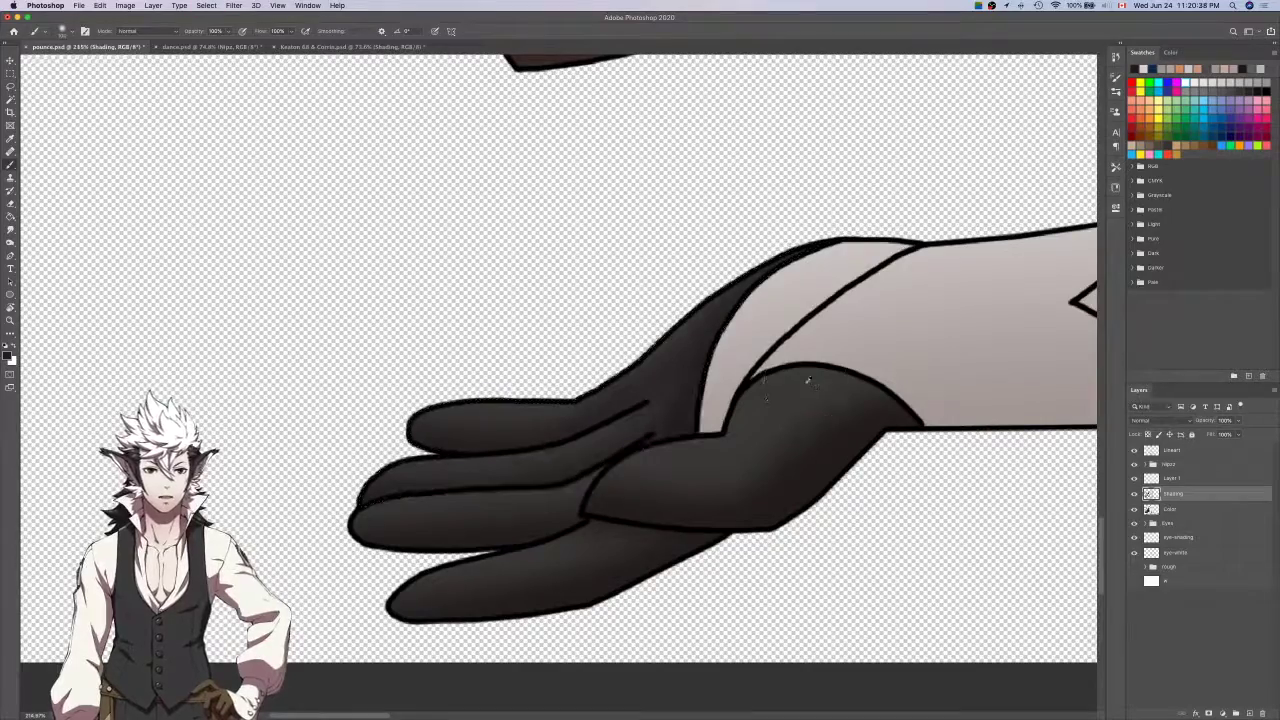
Examine the shading across both arms, the hair and both hands with the Color layer hidden, and show the layer again.
scroll(808, 380, down, 10)
scroll(808, 380, right, 5)
scroll(808, 380, up, 1)
click(1135, 509)
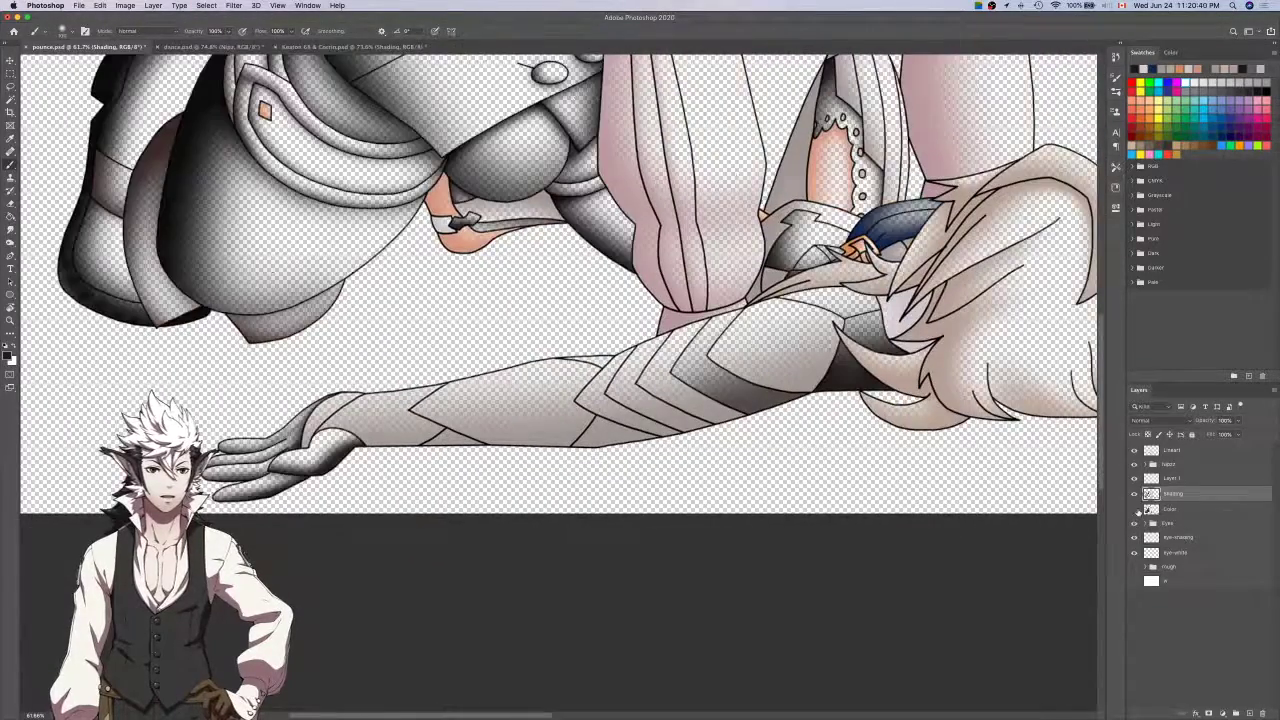
scroll(960, 424, up, 2)
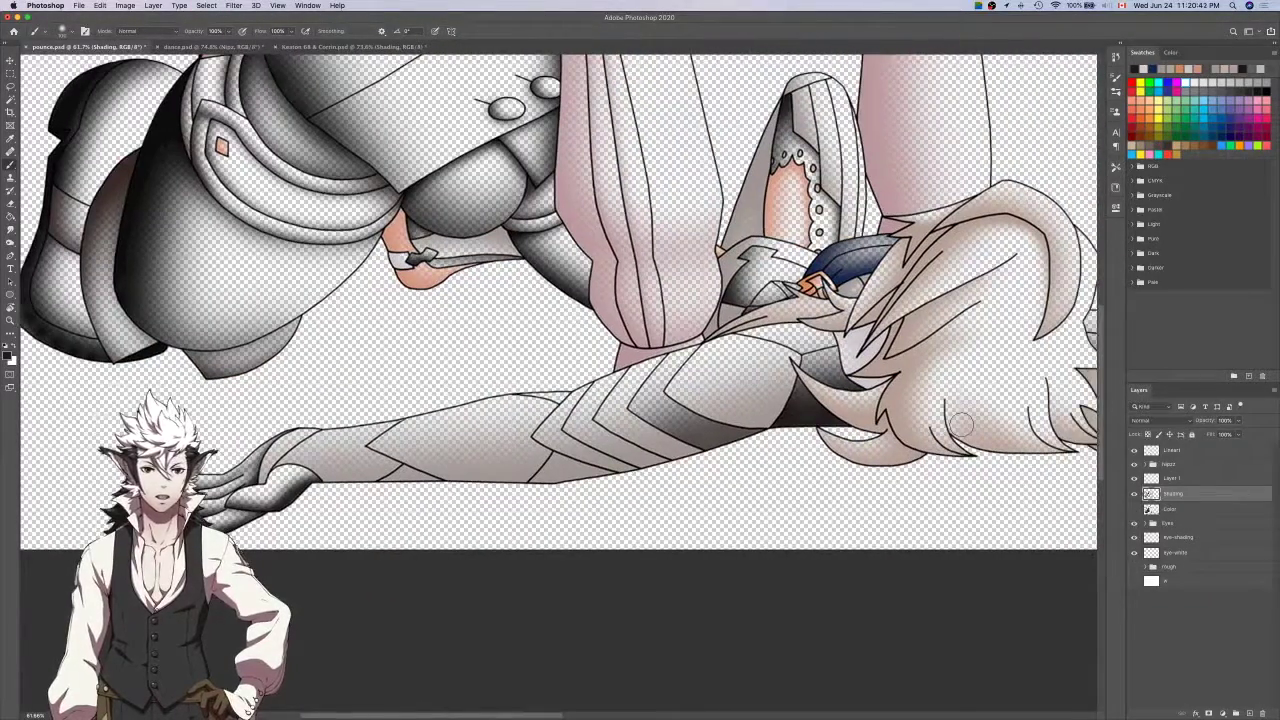
scroll(960, 424, right, 5)
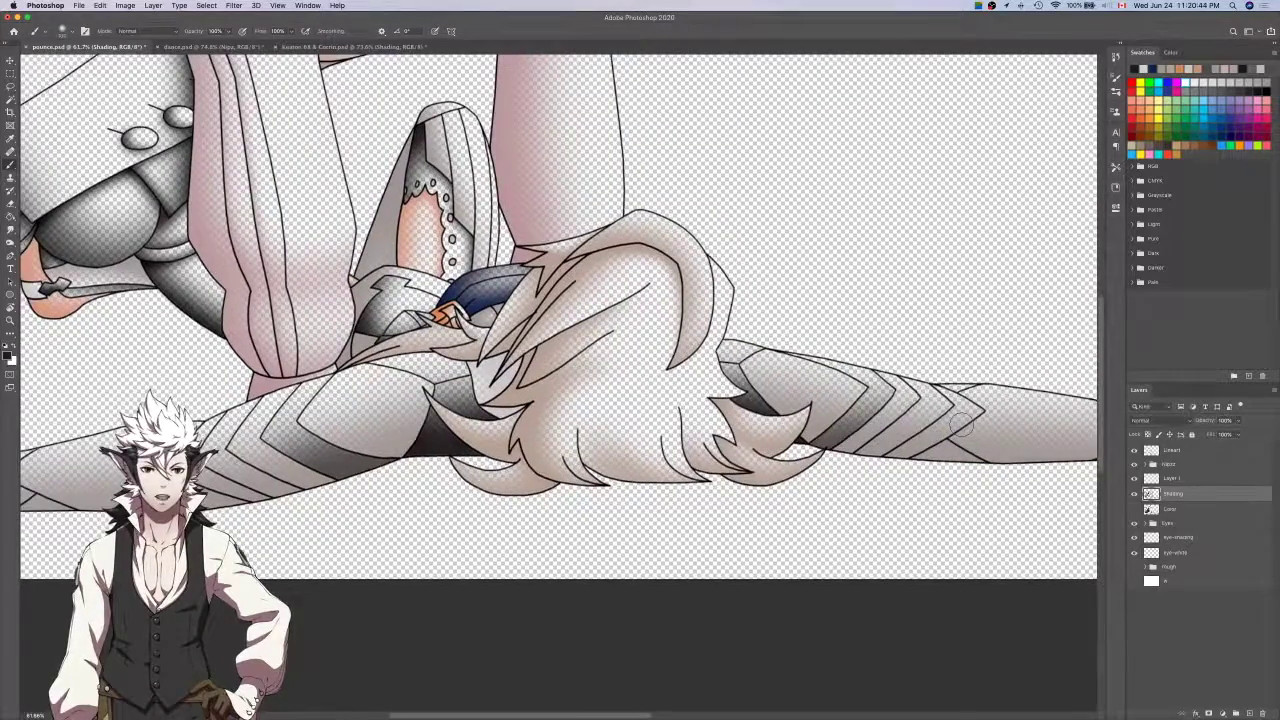
scroll(960, 424, right, 10)
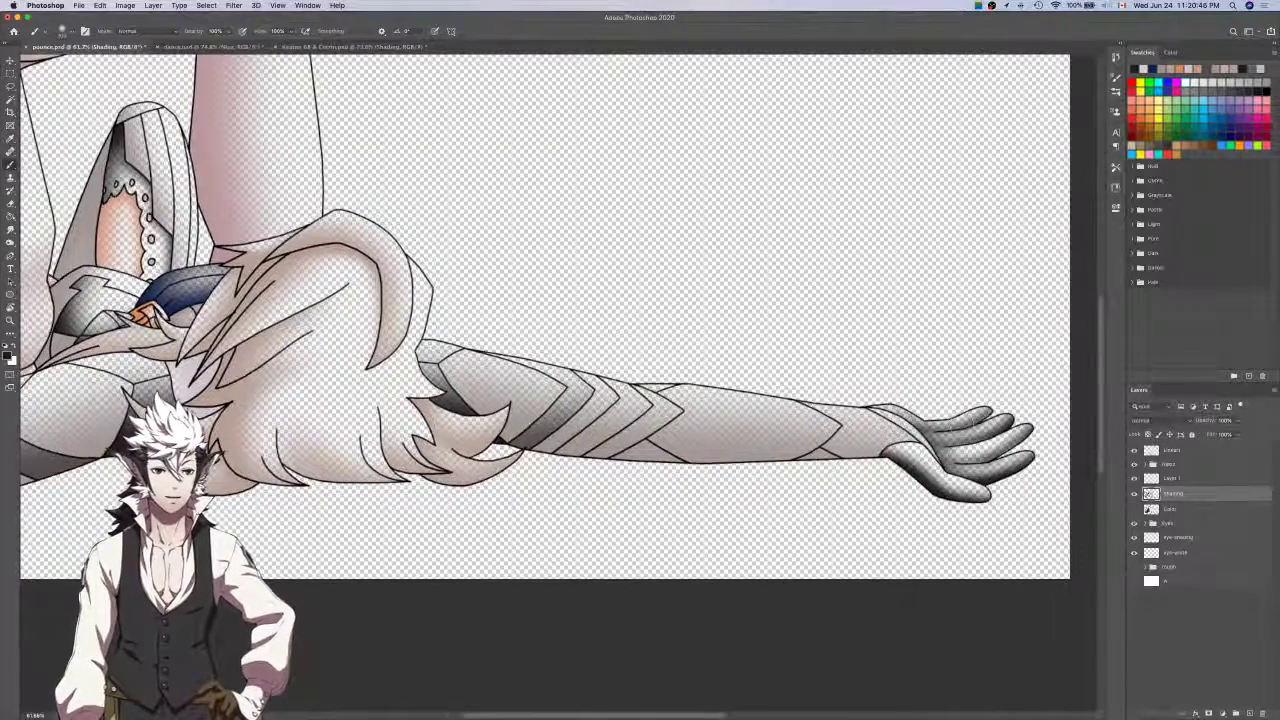
scroll(960, 424, left, 6)
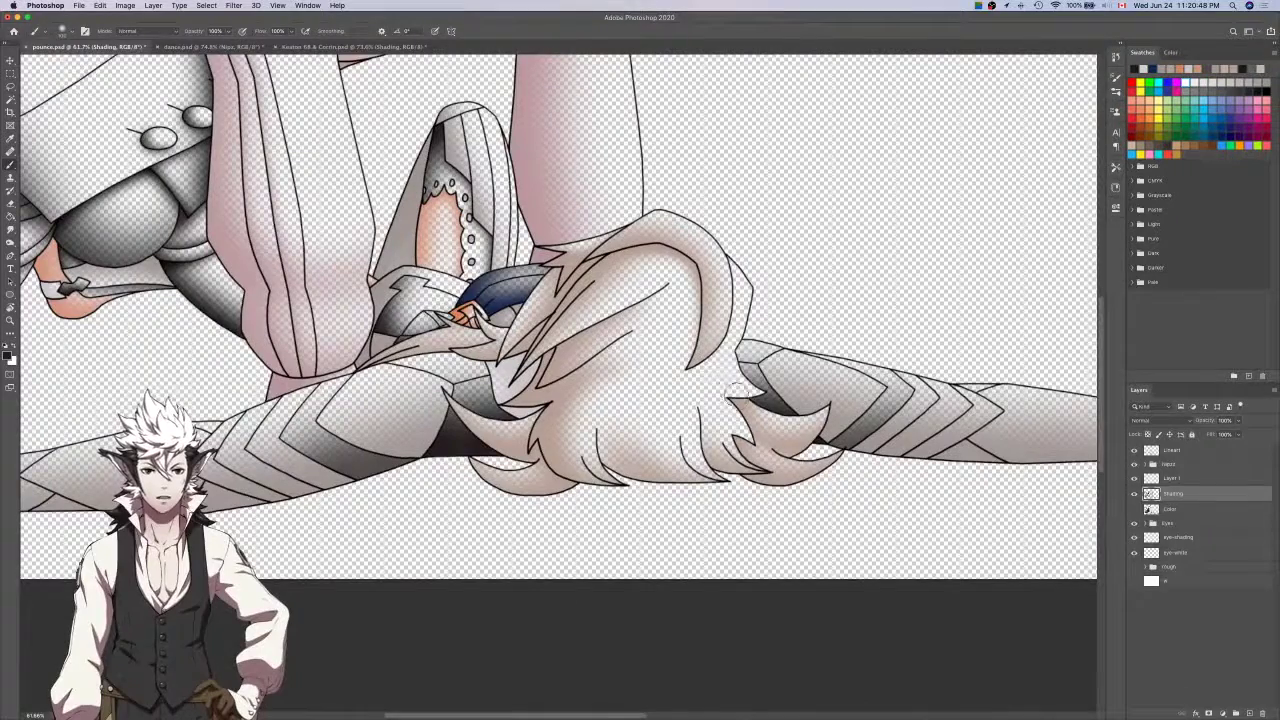
click(1134, 510)
Select the character's hair on the Color layer with the Magic Wand and create a new layer above Layer 1.
click(1167, 512)
key(w)
click(712, 390)
click(1183, 496)
click(1183, 481)
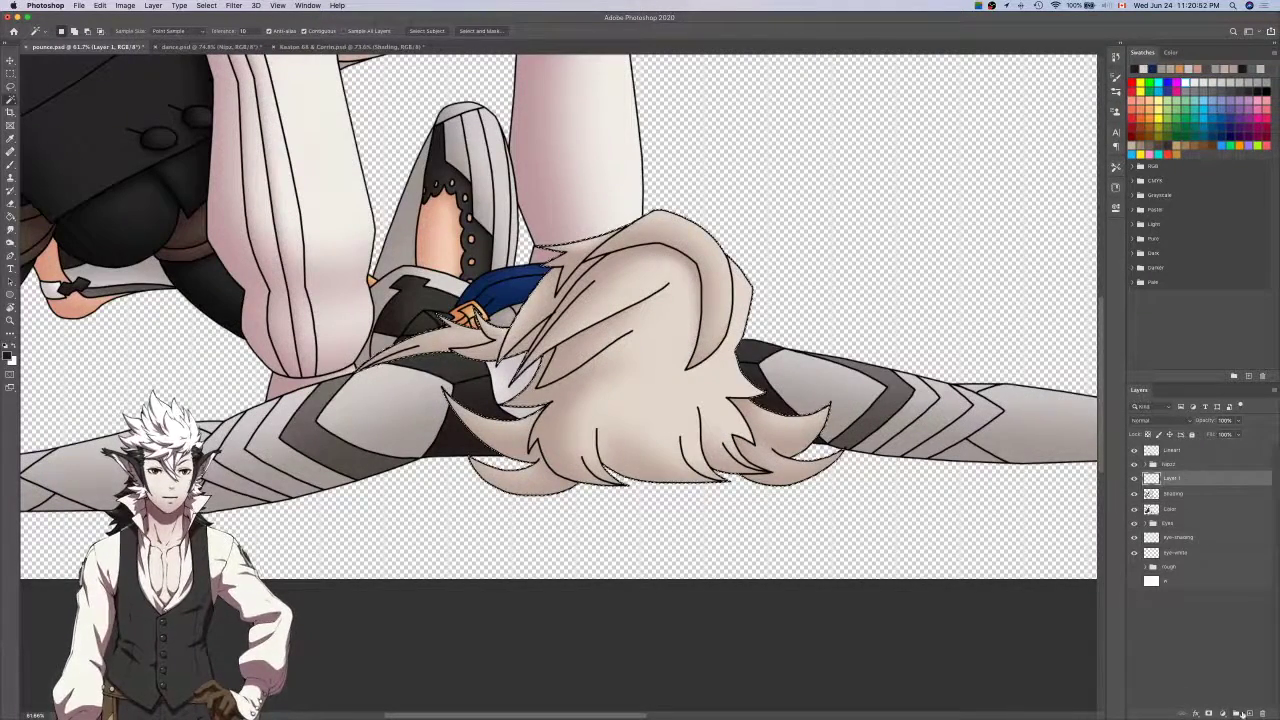
click(1248, 713)
Hide the Color layer, brush soft sampled shading onto the hair tuft by the far shoulder on Layer 2, and show Color again.
key(u)
click(1135, 524)
key(i)
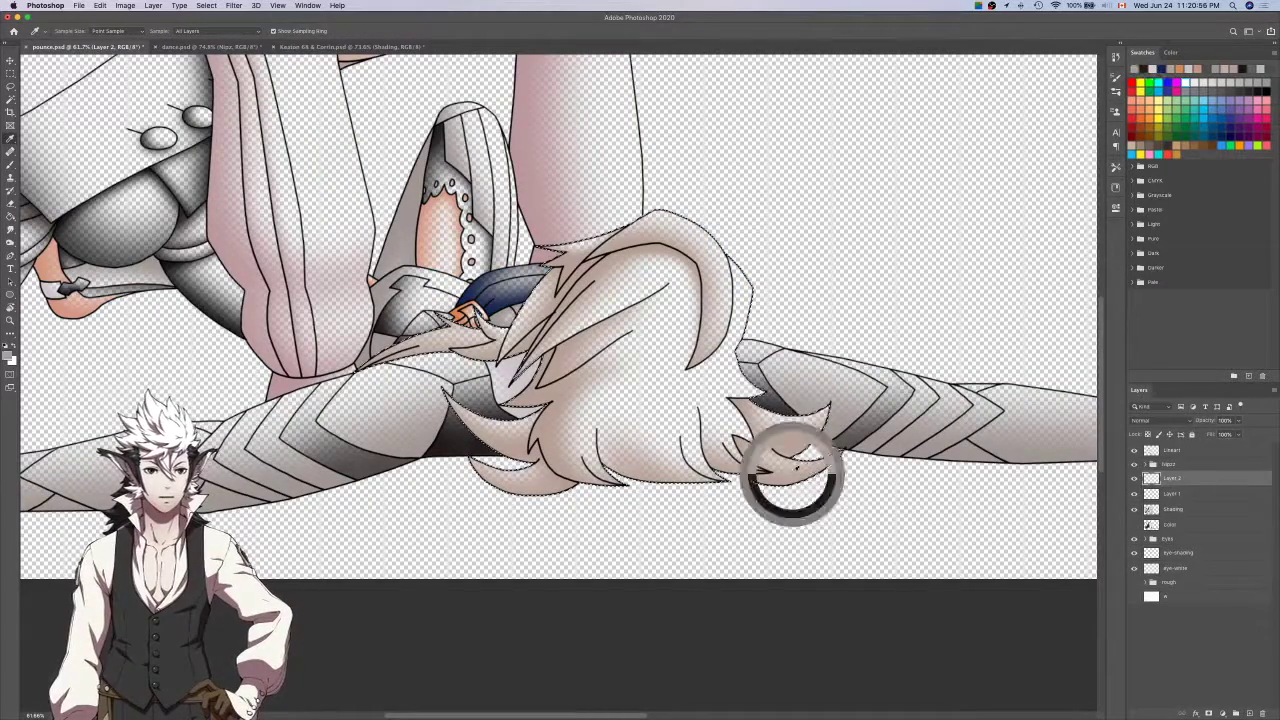
key(b)
scroll(738, 422, up, 5)
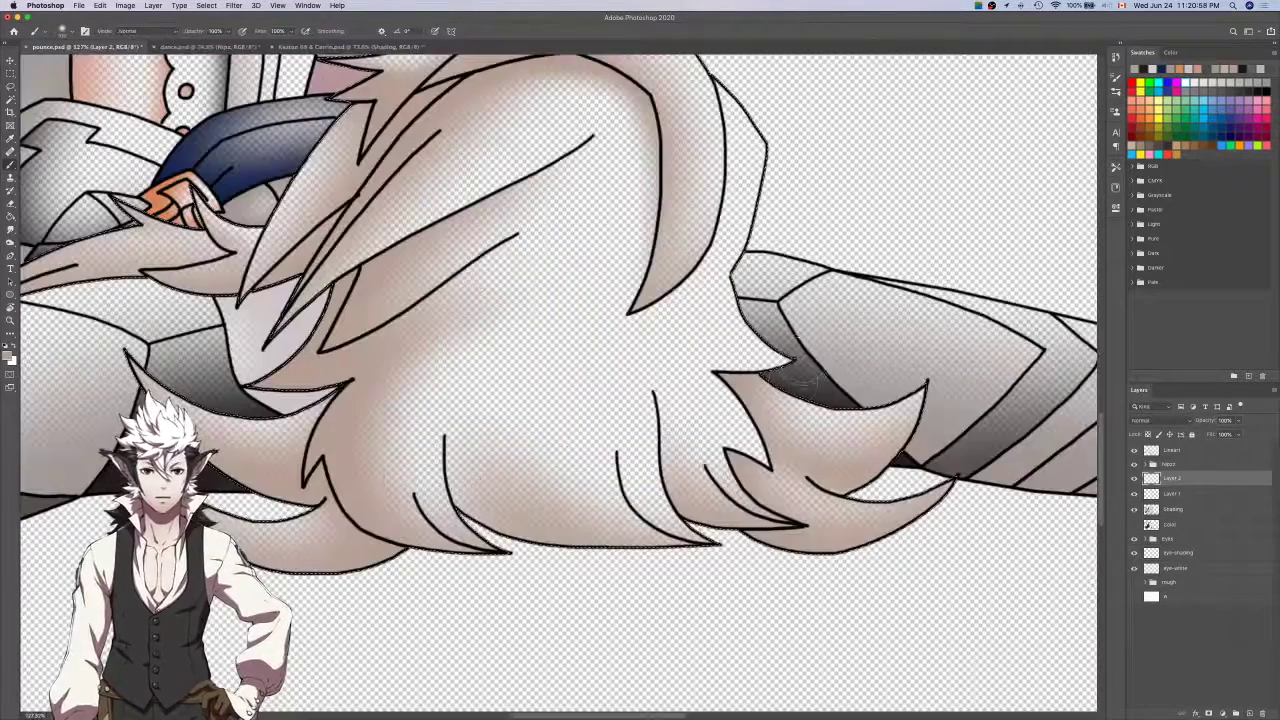
drag(697, 341, 798, 368)
key(e)
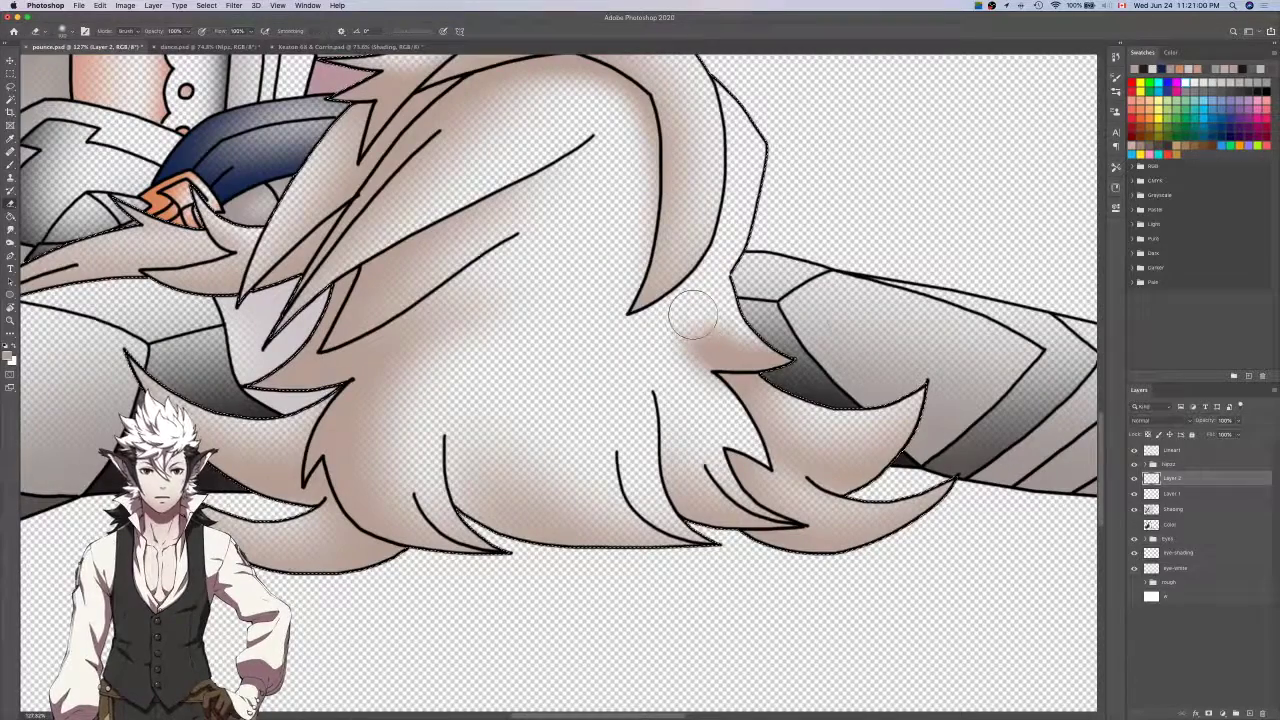
click(1134, 525)
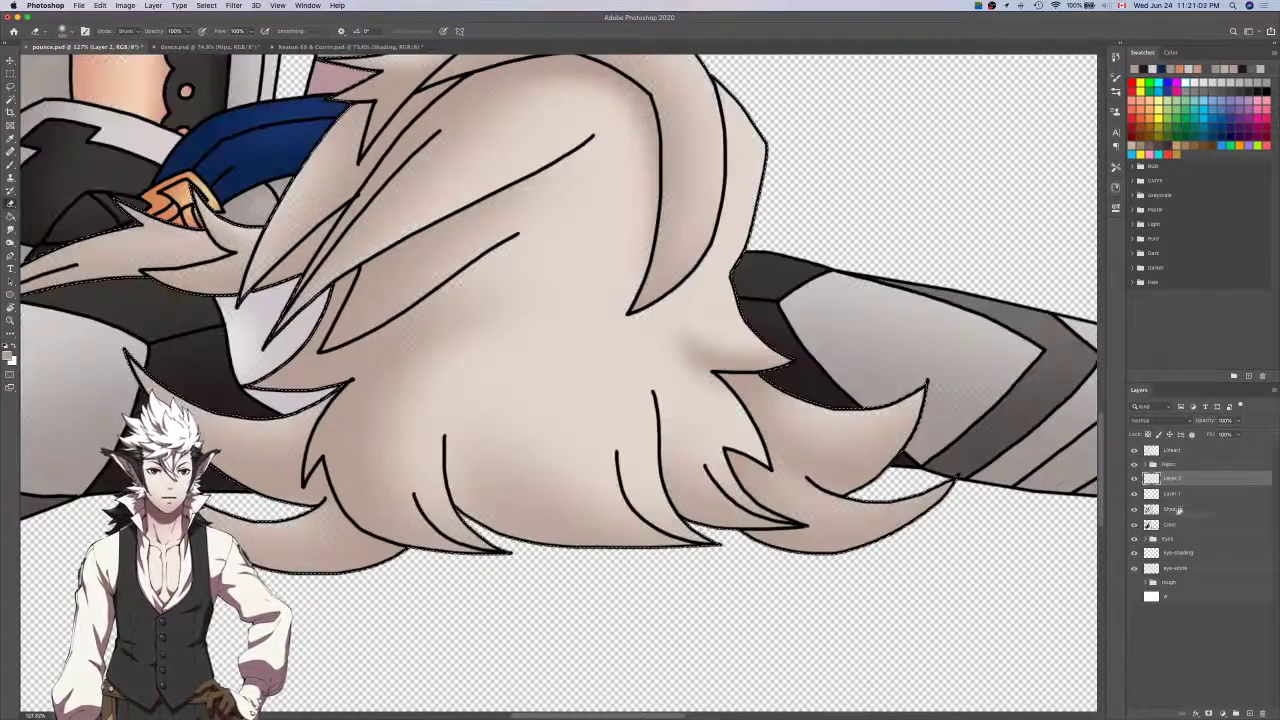
Merge Layer 2, Layer 1 and the Shading layer into a single layer named Shading.
shift+click(1177, 510)
right_click(1178, 511)
click(1110, 580)
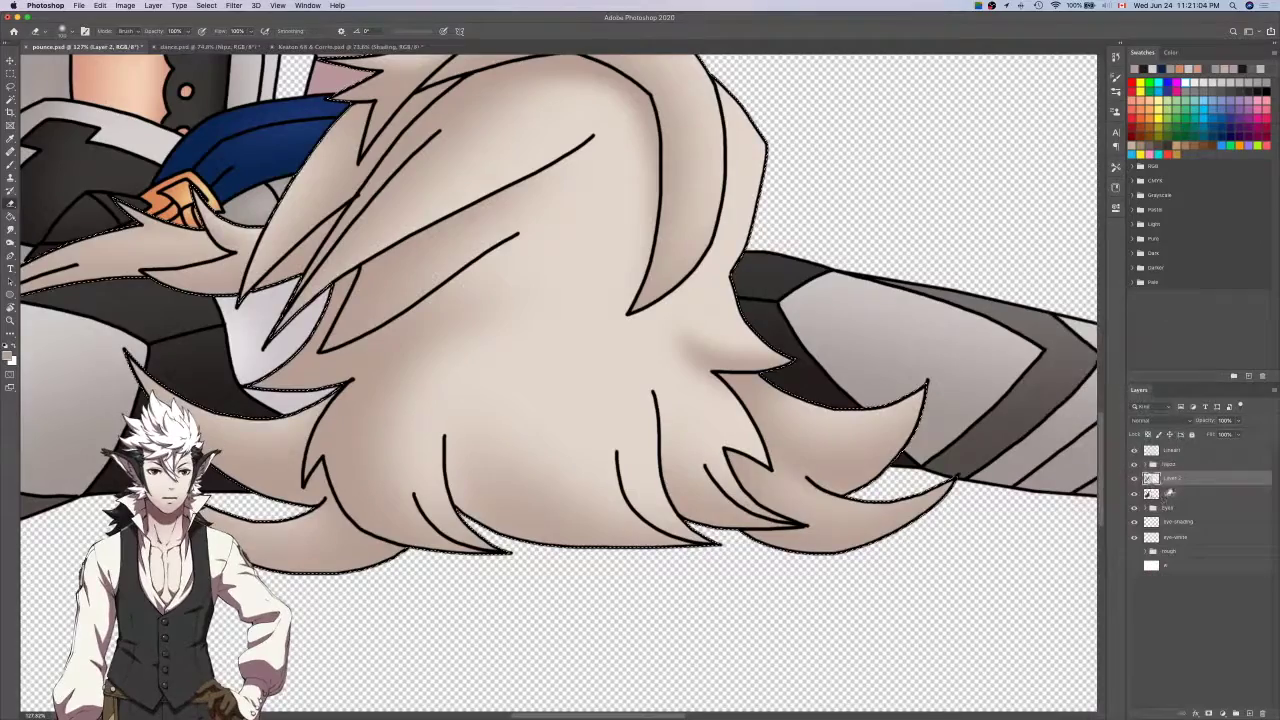
double_click(1172, 479)
text(Shading)
key(Return)
Clear the hair selection and save the document.
key(super+d)
key(super+minus)
key(super+s)
Examine the shading across the whole illustration, from the upper character down to the outstretched arms.
drag(990, 487, 1075, 452)
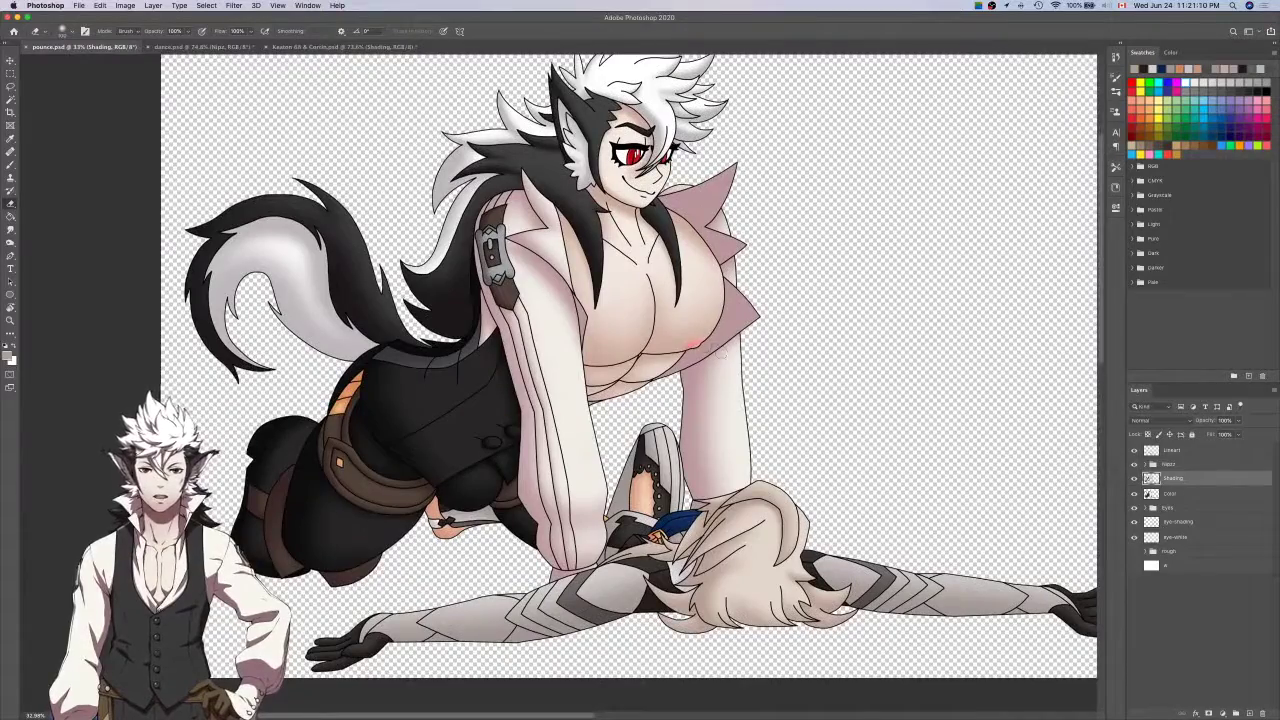
scroll(709, 346, up, 6)
scroll(806, 380, down, 8)
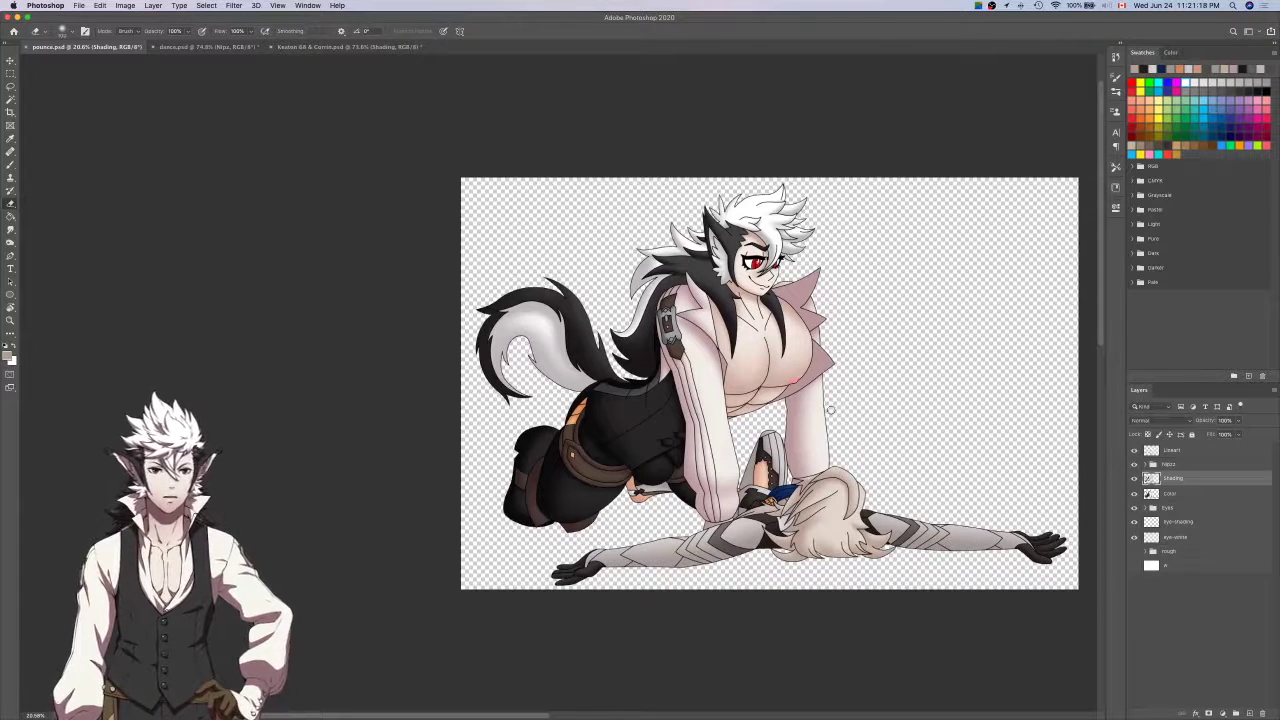
scroll(830, 410, right, 2)
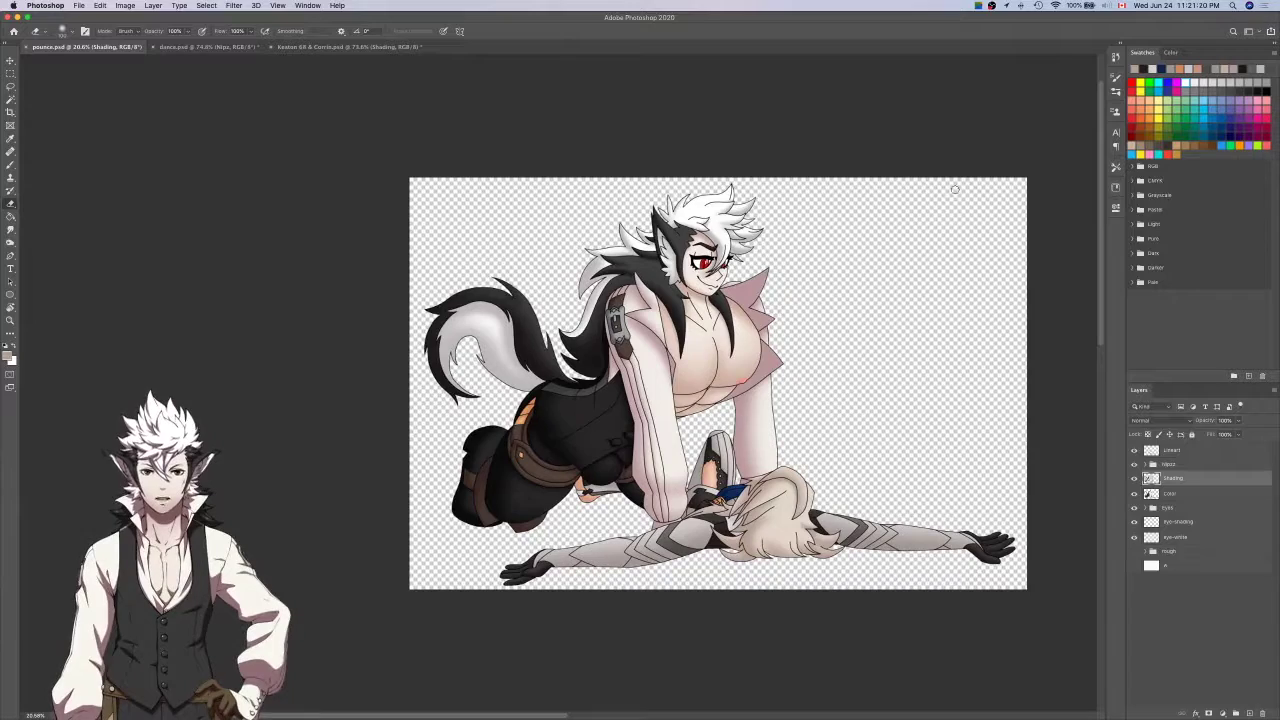
scroll(858, 207, down, 3)
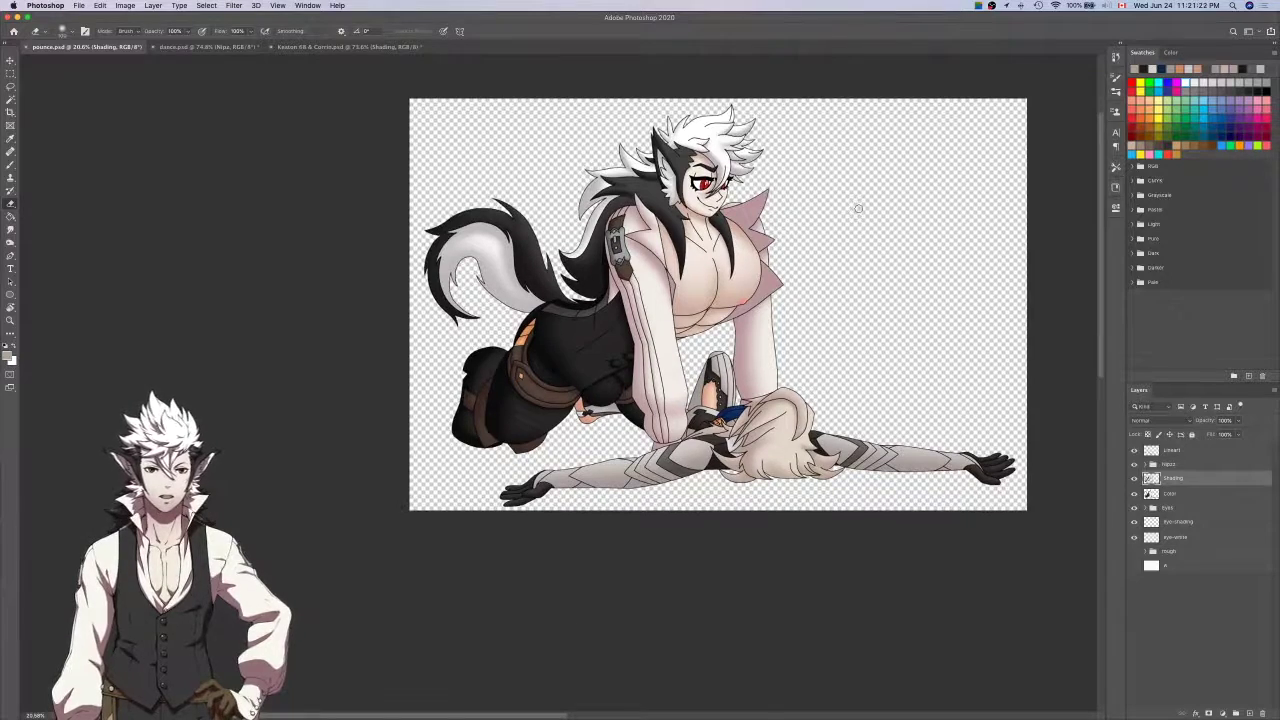
scroll(835, 301, up, 3)
scroll(835, 301, down, 3)
scroll(835, 301, right, 3)
scroll(835, 301, up, 3)
scroll(835, 300, left, 1)
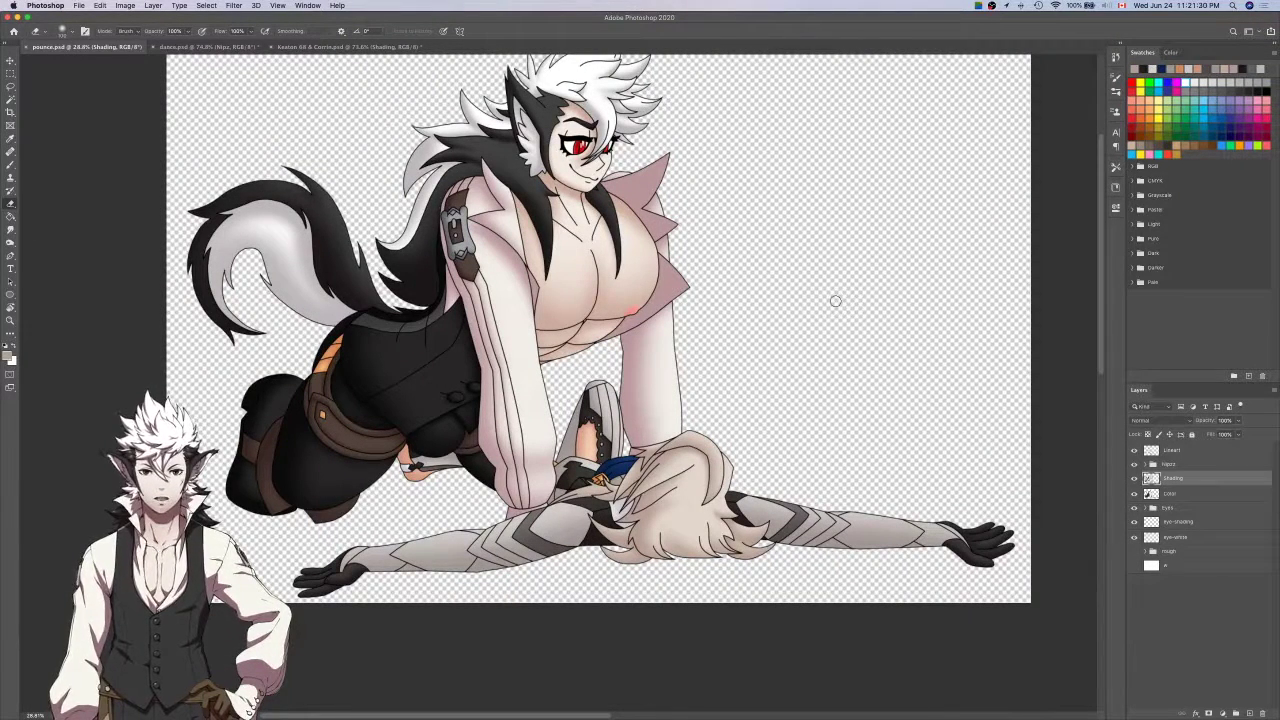
Create a new layer above Shading and name it Specular.
click(1249, 714)
text(Specular)
key(Return)
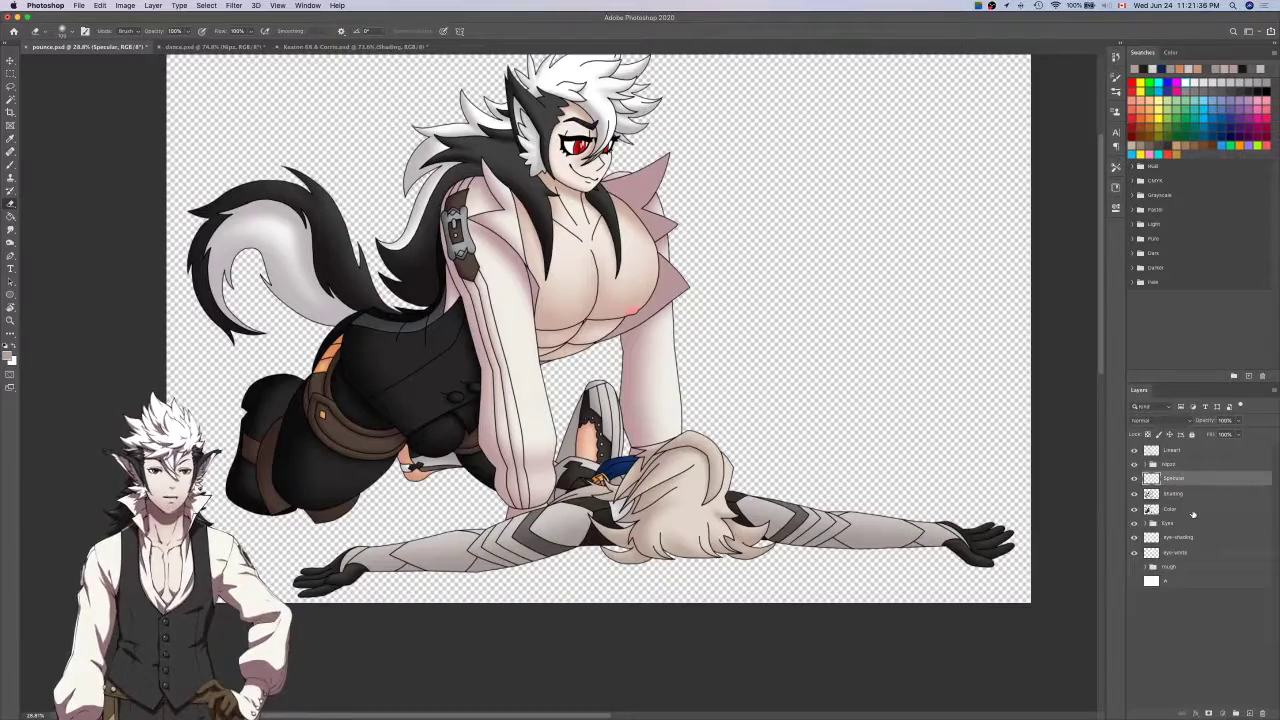
Select the orange collar ornament on the Color layer with the Magic Wand and brush a white highlight onto it on the Specular layer.
click(1193, 514)
key(w)
scroll(523, 545, up, 4)
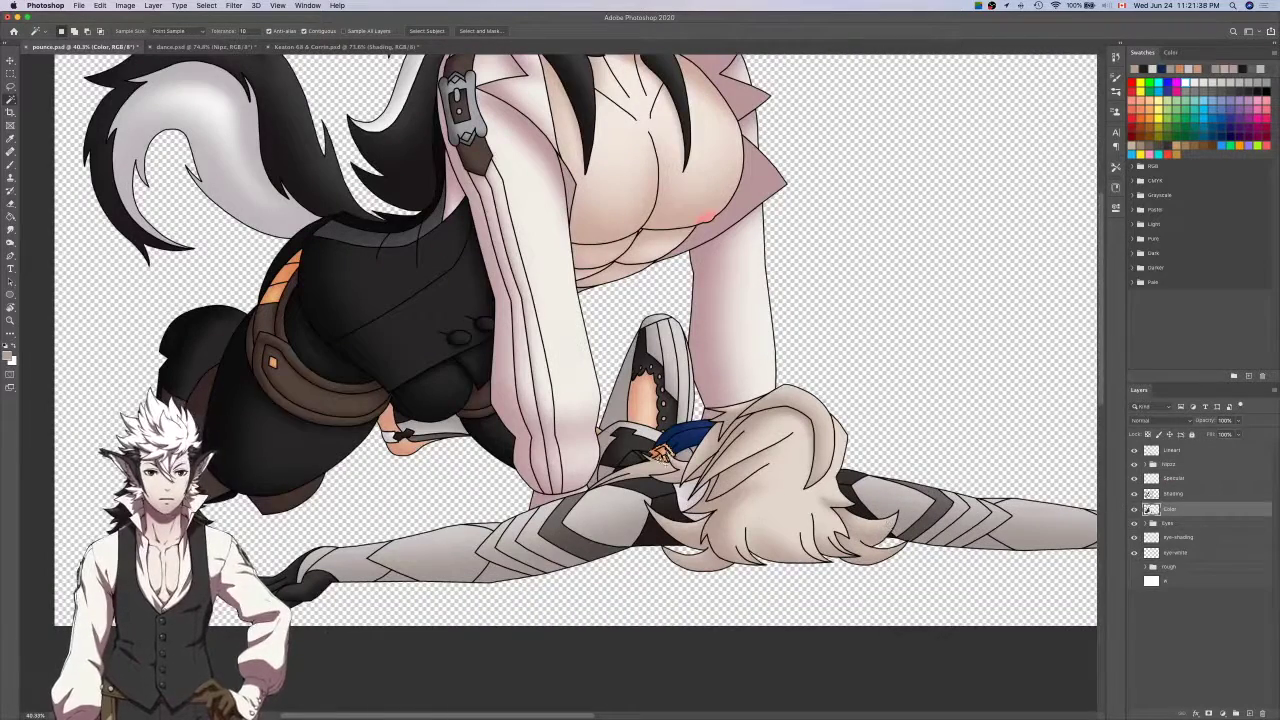
click(1203, 496)
click(1203, 480)
key(x)
key(b)
scroll(662, 452, up, 10)
mouse_move(659, 372)
mouse_down()
mouse_move(696, 391)
mouse_move(733, 448)
mouse_up()
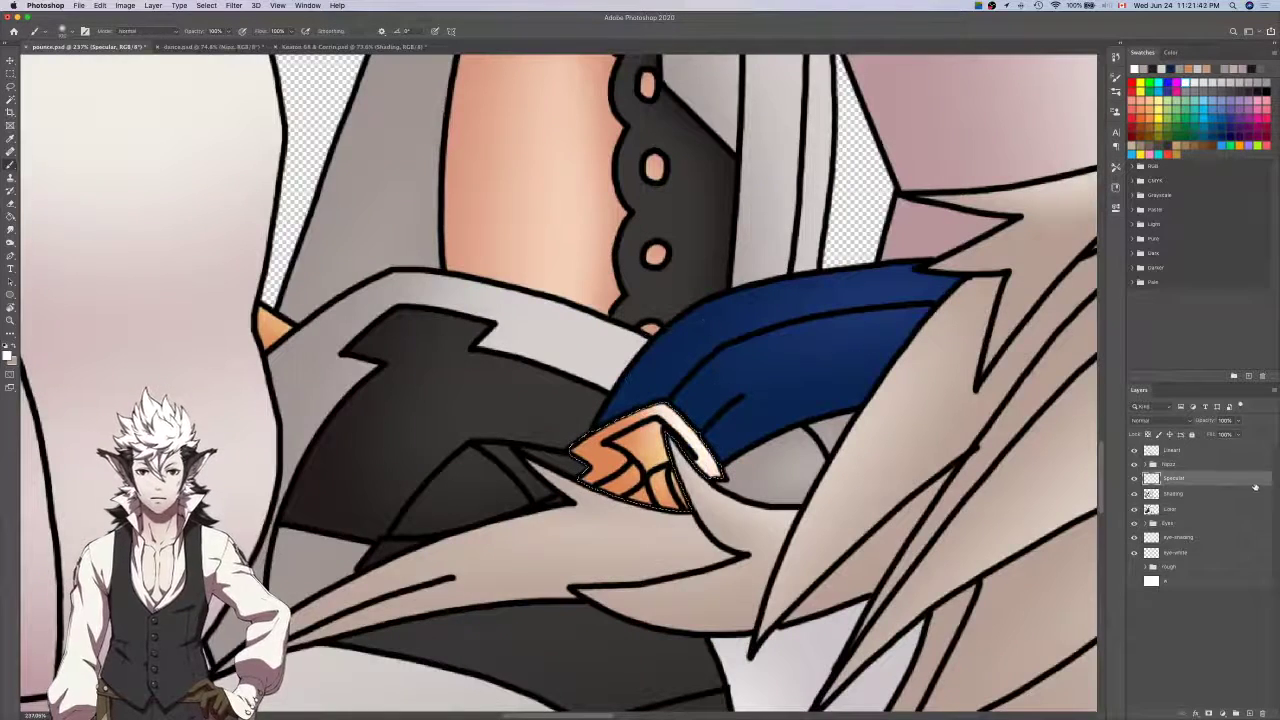
Select the small orange tip beside the white sleeve on the Color layer and brush a white highlight over it on the Specular layer.
click(1203, 509)
drag(543, 418, 900, 443)
key(w)
click(634, 353)
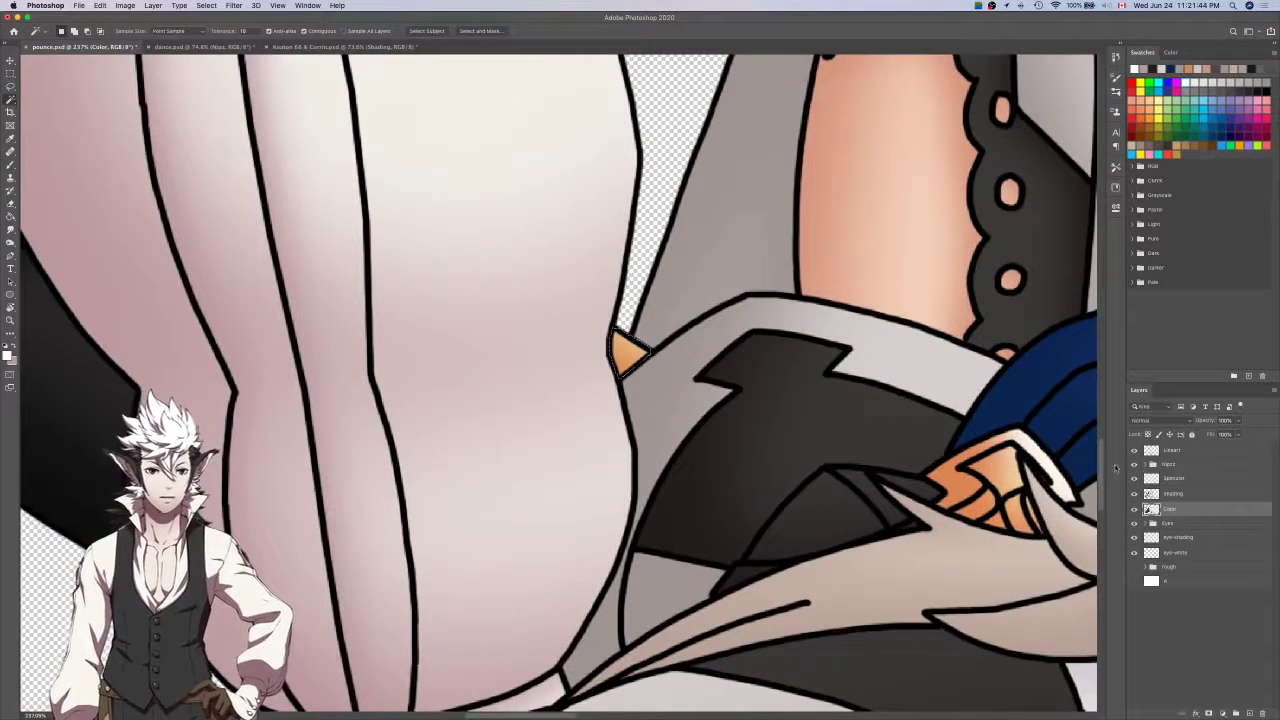
click(1189, 496)
click(1170, 479)
key(b)
drag(598, 292, 660, 333)
scroll(711, 343, down, 5)
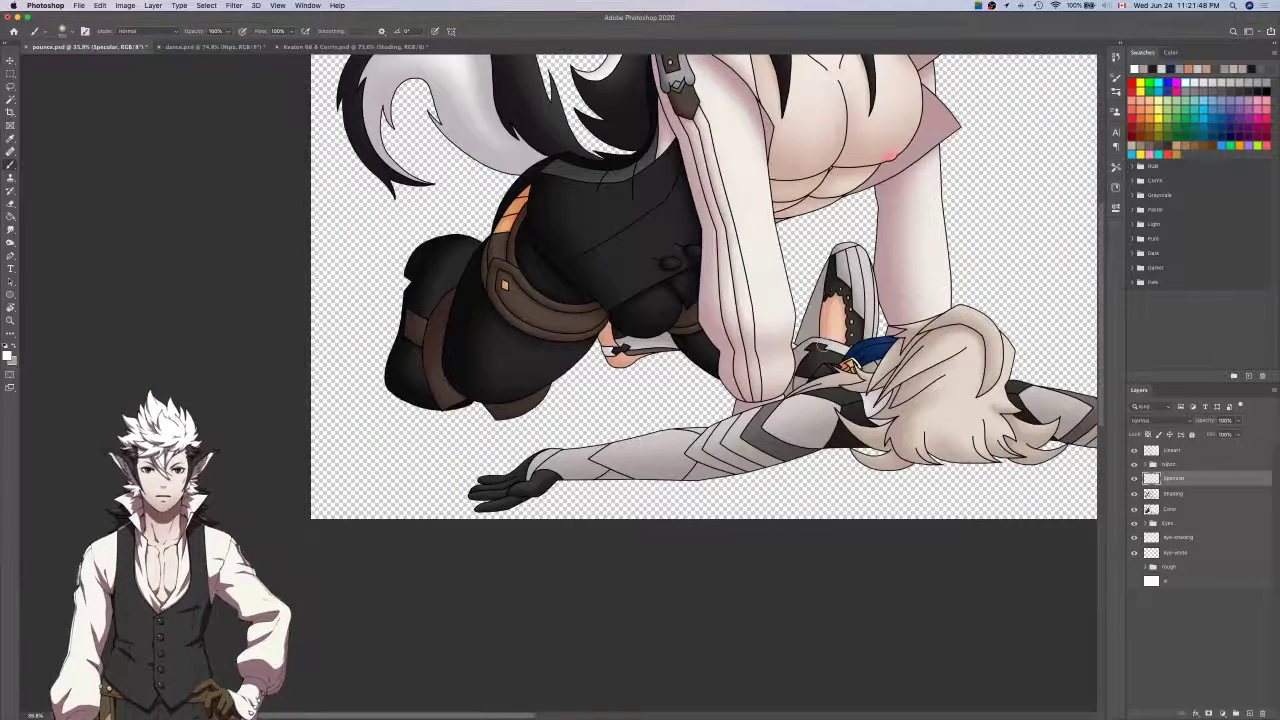
Select the orange diamond on the belt on the Color layer and brush a white highlight along its edge on the Specular layer.
click(1187, 510)
key(w)
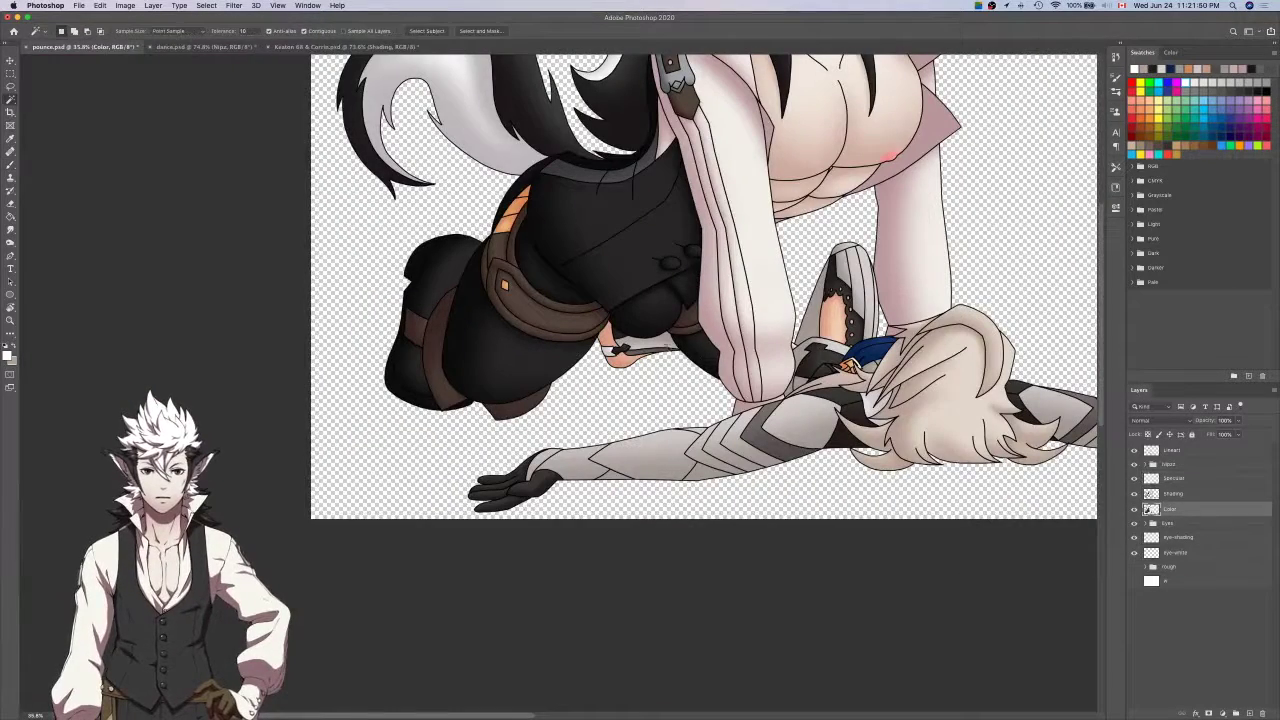
scroll(515, 275, up, 5)
click(1205, 480)
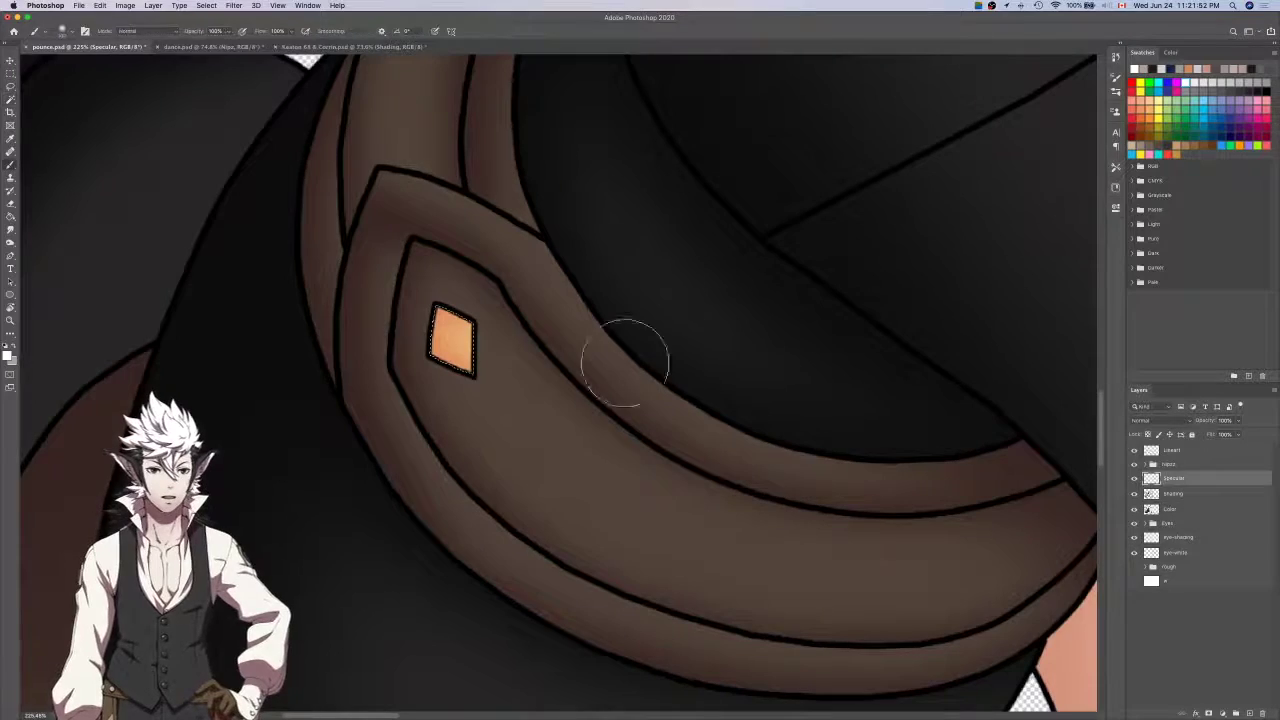
key(b)
drag(505, 390, 490, 366)
key(super+d)
scroll(508, 218, down, 3)
scroll(521, 254, up, 1)
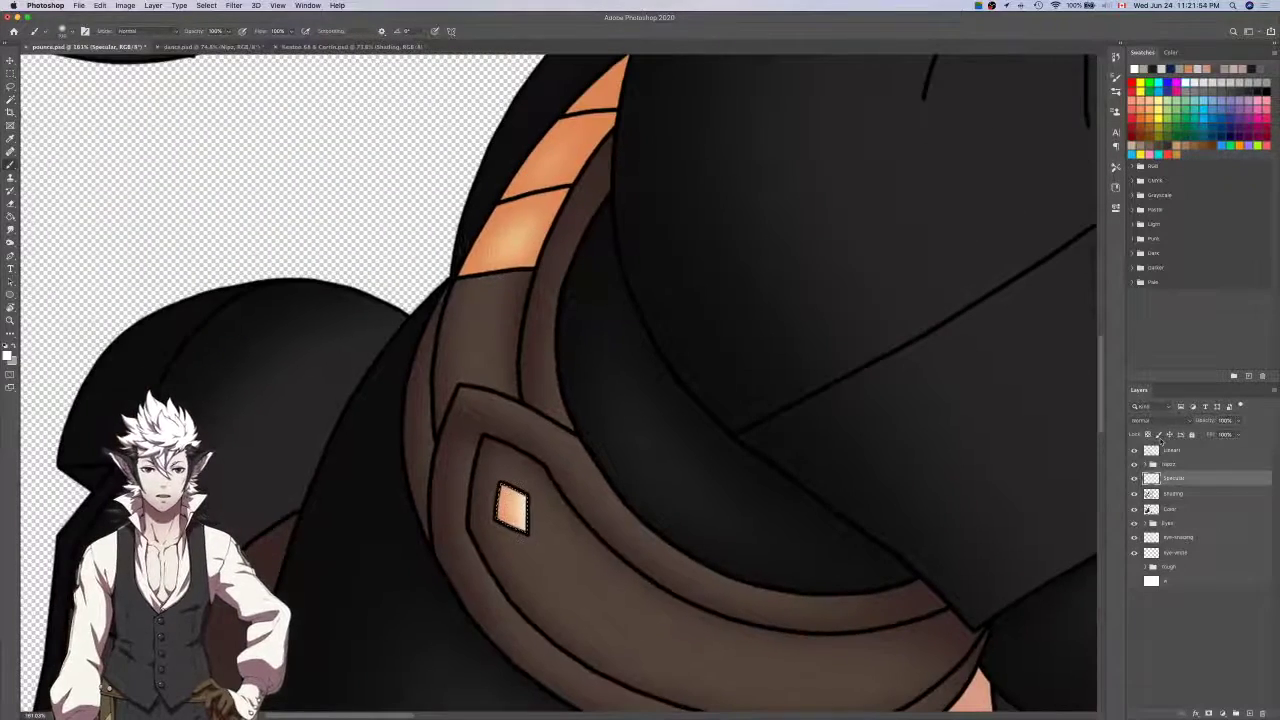
Select the orange strips above the belt on the Color layer and try a white highlight along their inner edge on Specular.
click(1187, 512)
scroll(786, 400, up, 2)
key(w)
click(643, 324)
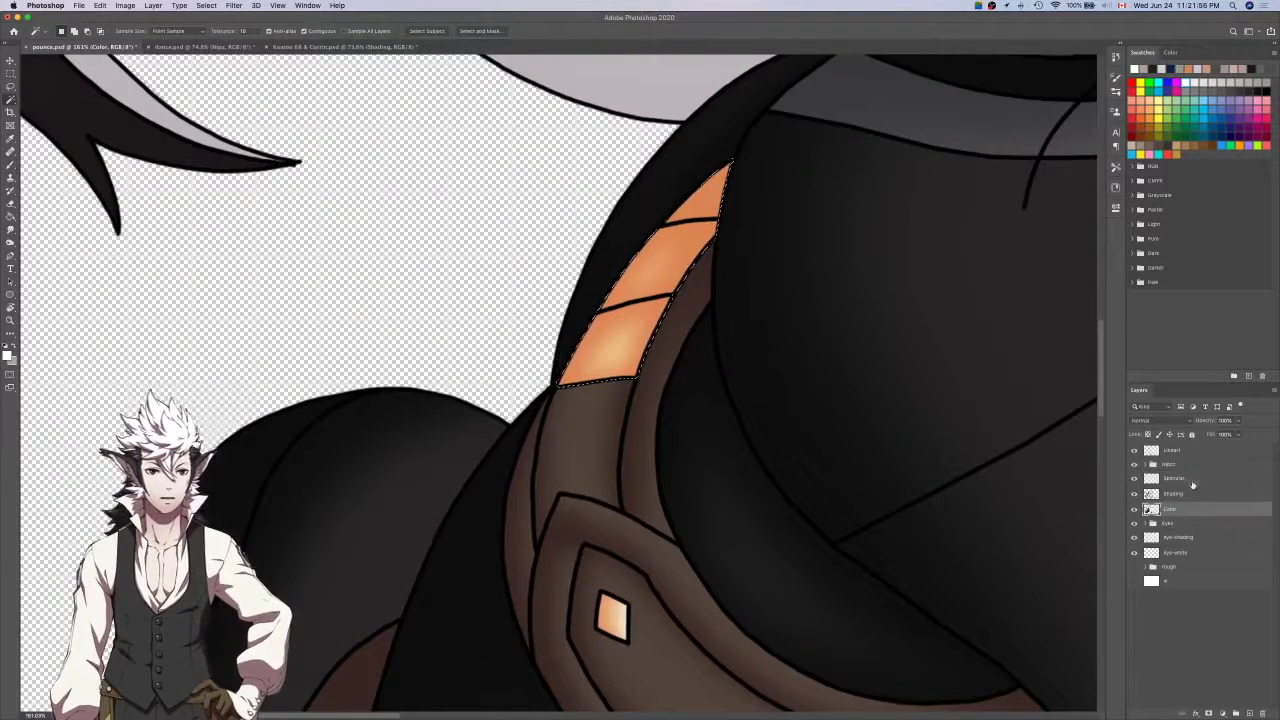
click(1194, 481)
key(b)
drag(657, 409, 758, 192)
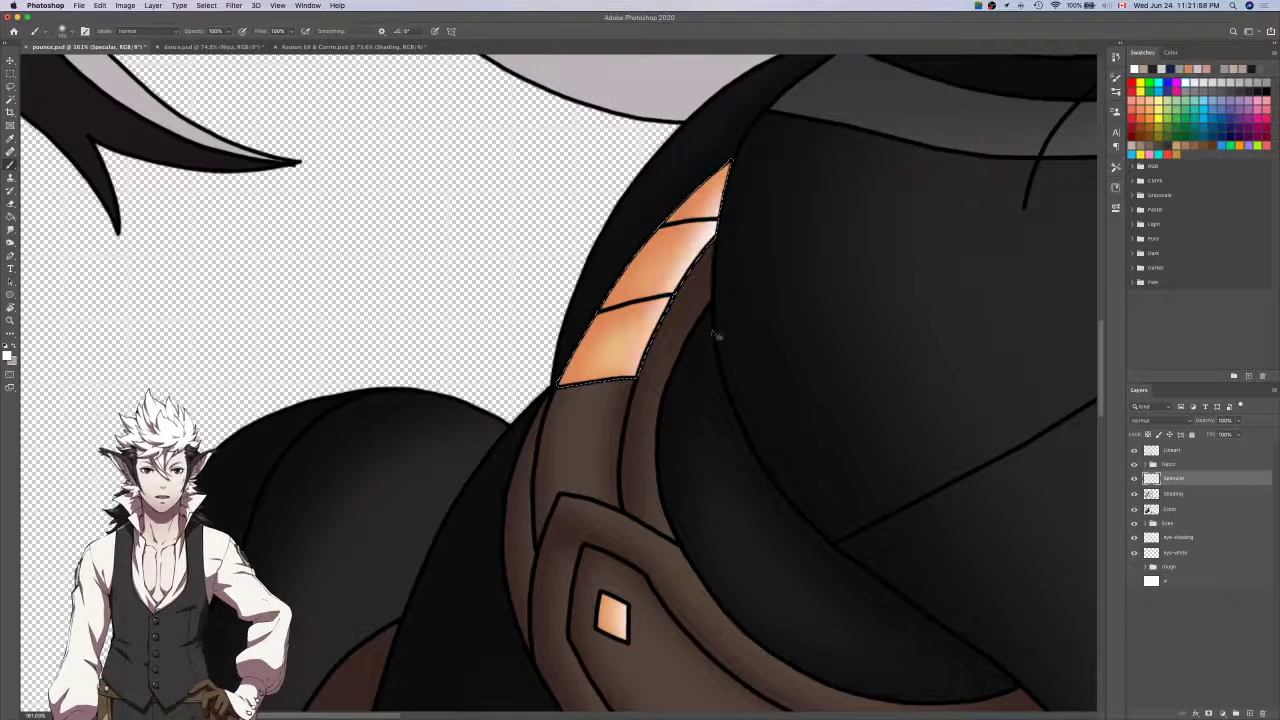
key(super+z)
Brush a softer white highlight along the orange strips, reduce it with the Eraser, and save the document.
mouse_move(740, 268)
mouse_down()
mouse_move(710, 280)
mouse_move(609, 464)
mouse_move(701, 415)
mouse_move(631, 411)
mouse_move(748, 233)
mouse_move(688, 351)
mouse_up()
key(e)
drag(651, 409, 749, 223)
key(super+d)
scroll(721, 391, down, 8)
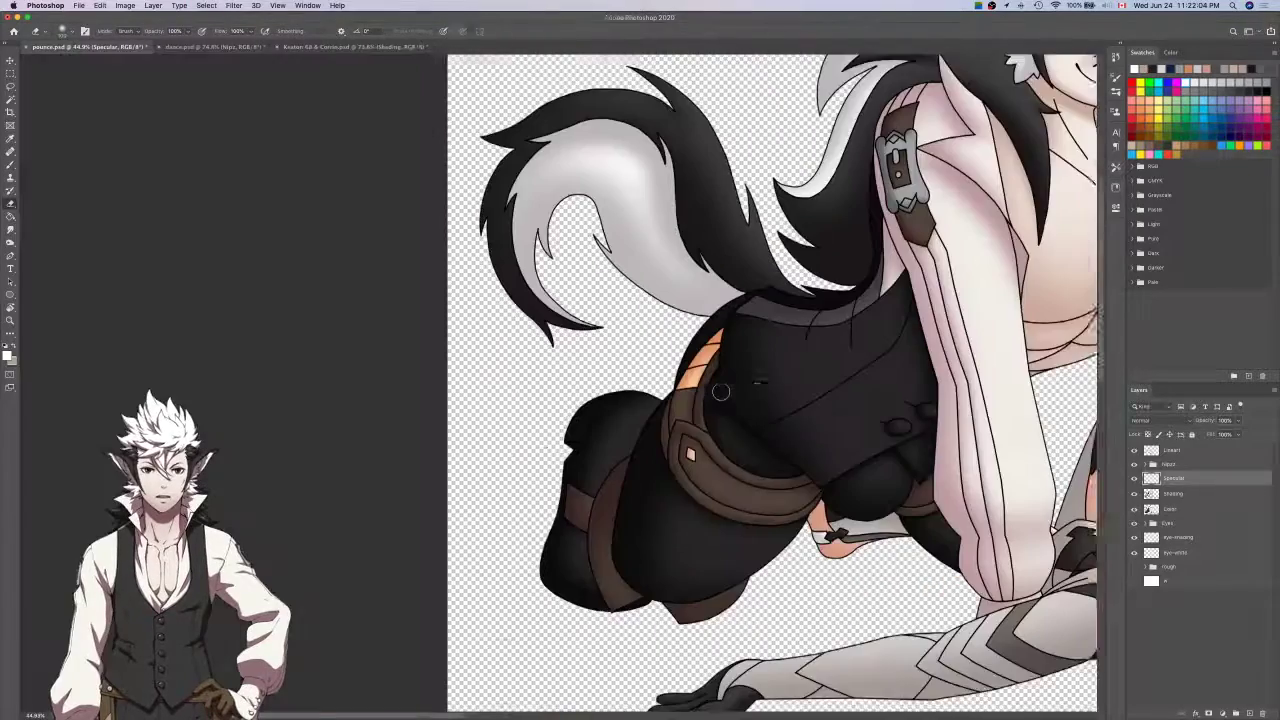
key(super+s)
Create a new layer named Gradient directly above the Color layer and hide Color.
scroll(721, 391, down, 4)
scroll(721, 391, right, 3)
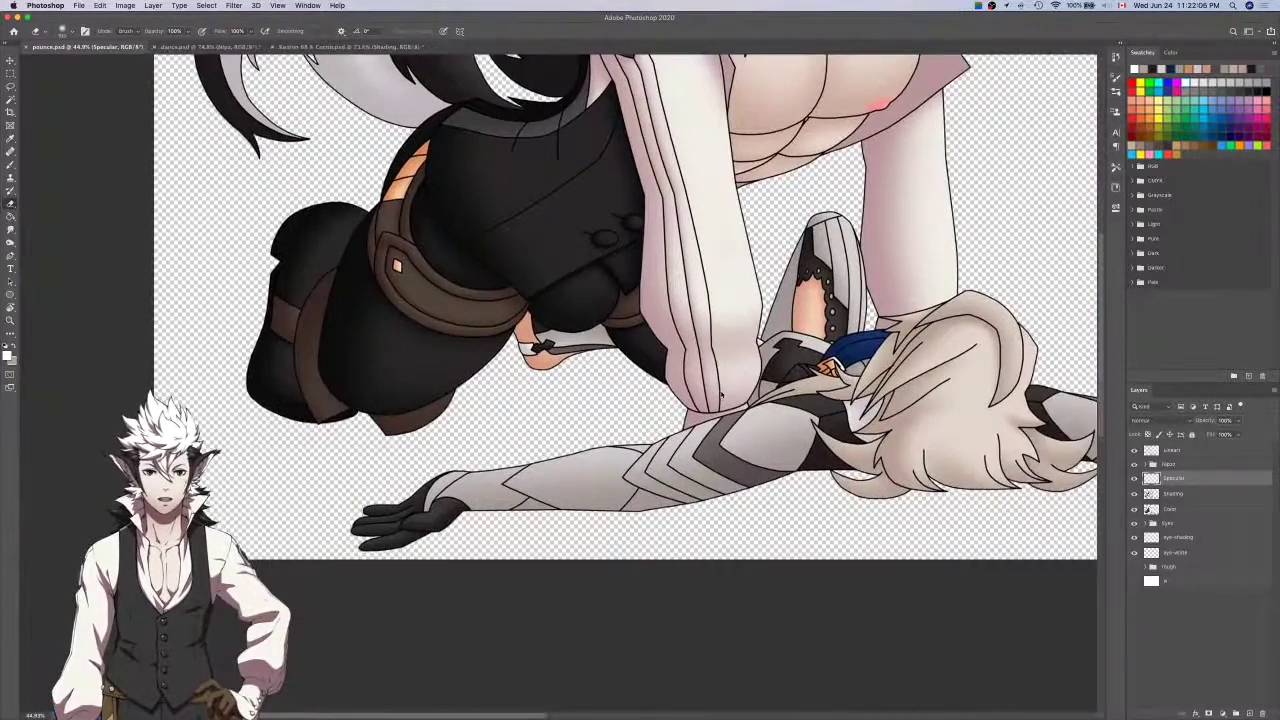
scroll(723, 390, right, 5)
scroll(723, 390, down, 2)
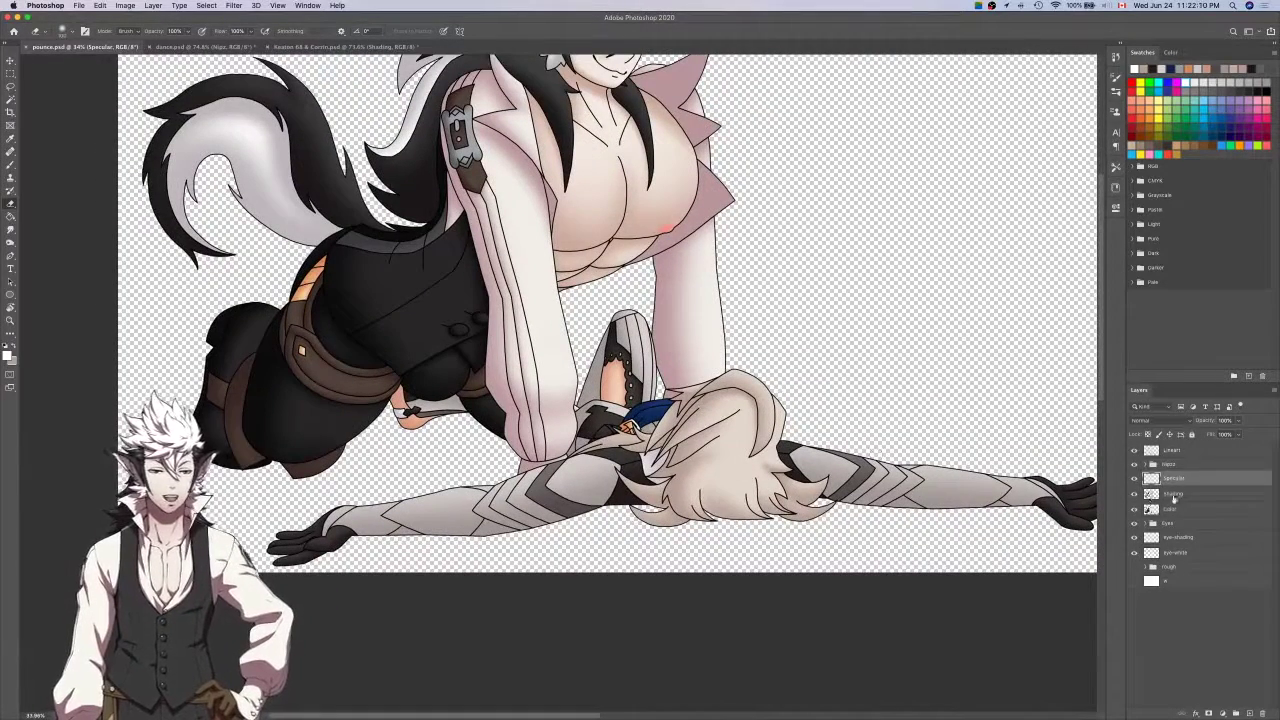
click(1168, 506)
click(1250, 714)
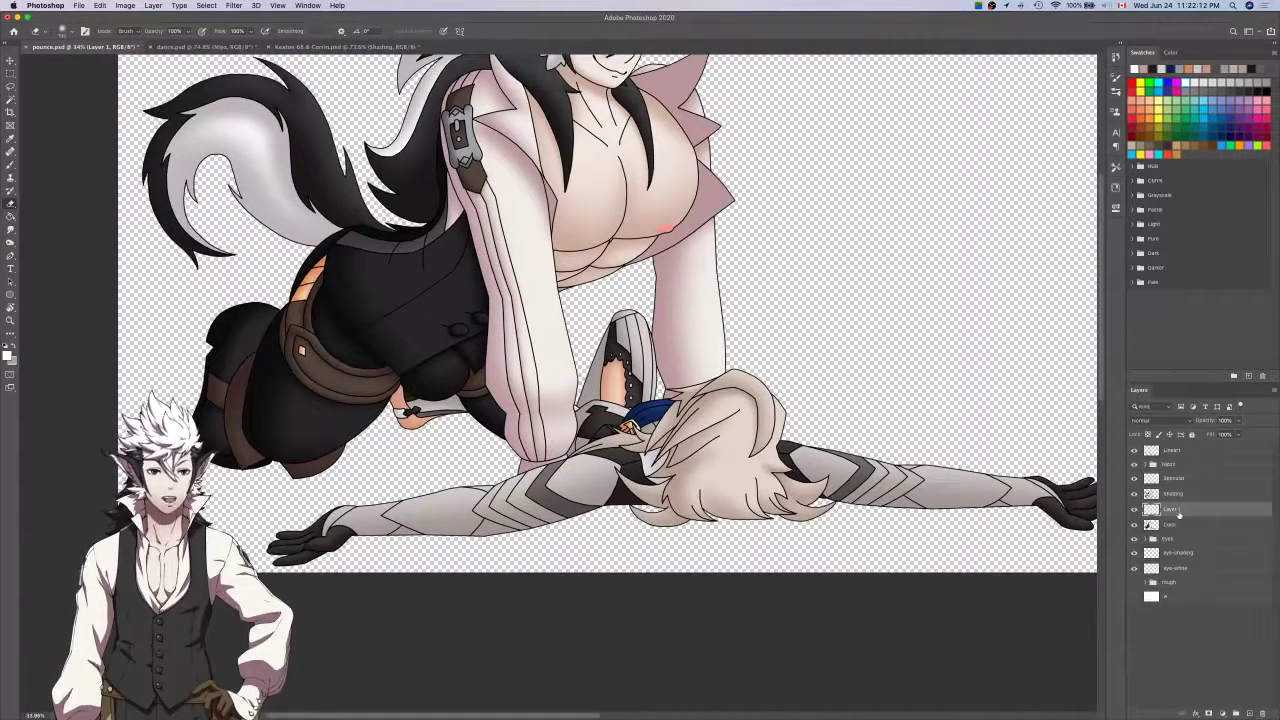
key(Return)
click(1134, 524)
Select the lying character's grey sleeves and matching suit areas on the Color layer with the Magic Wand, adding to the selection.
key(w)
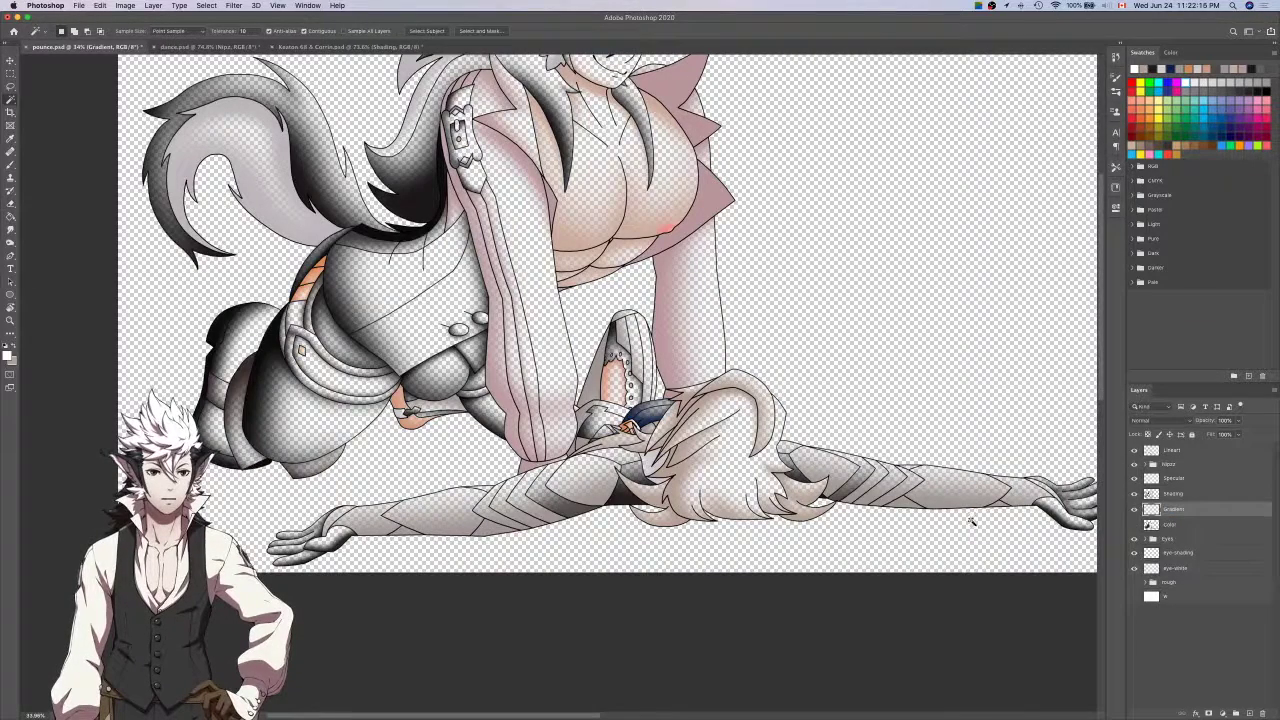
scroll(965, 497, right, 2)
click(1208, 527)
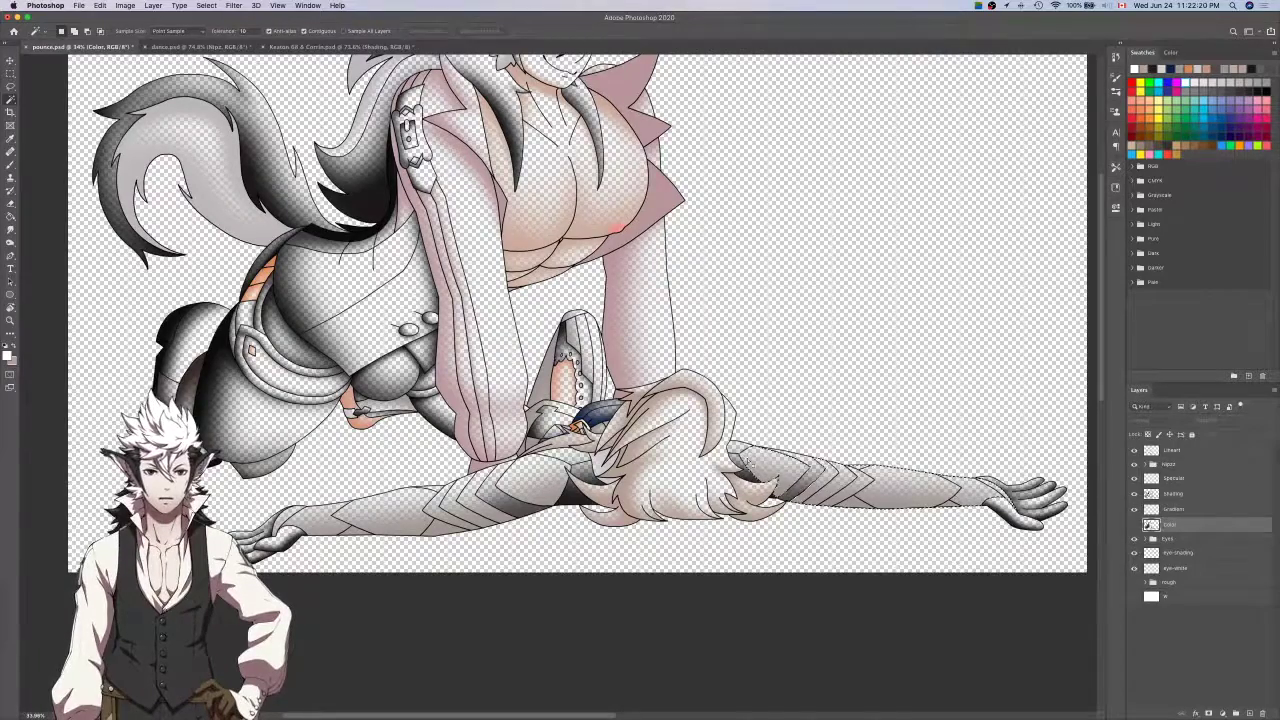
scroll(940, 485, left, 3)
shift+click(666, 466)
shift+click(633, 467)
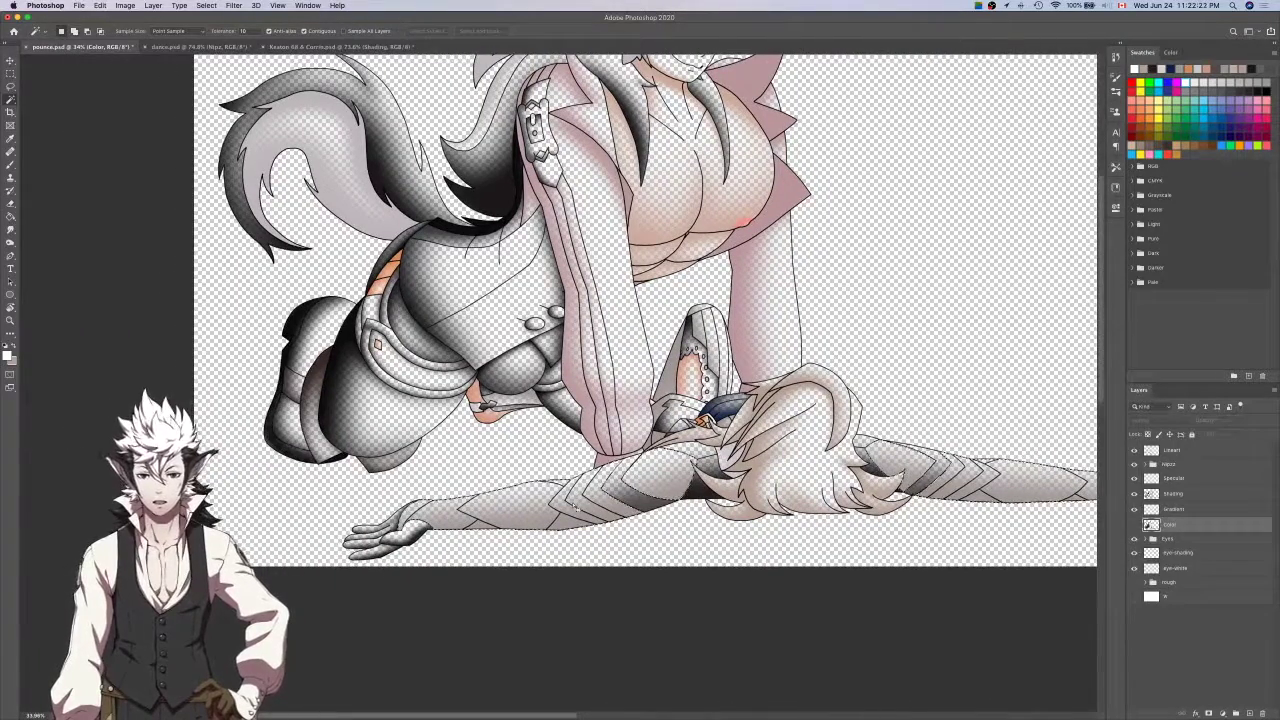
scroll(703, 425, up, 3)
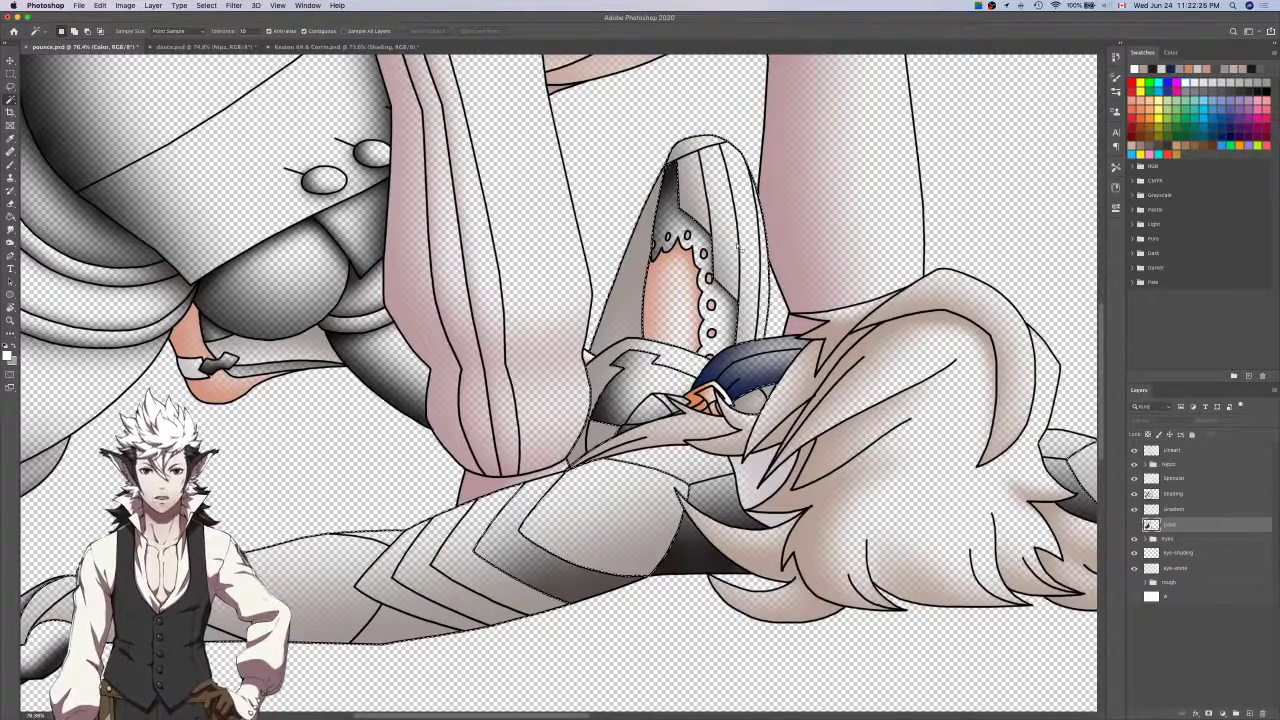
scroll(640, 295, left, 1)
scroll(640, 295, left, 3)
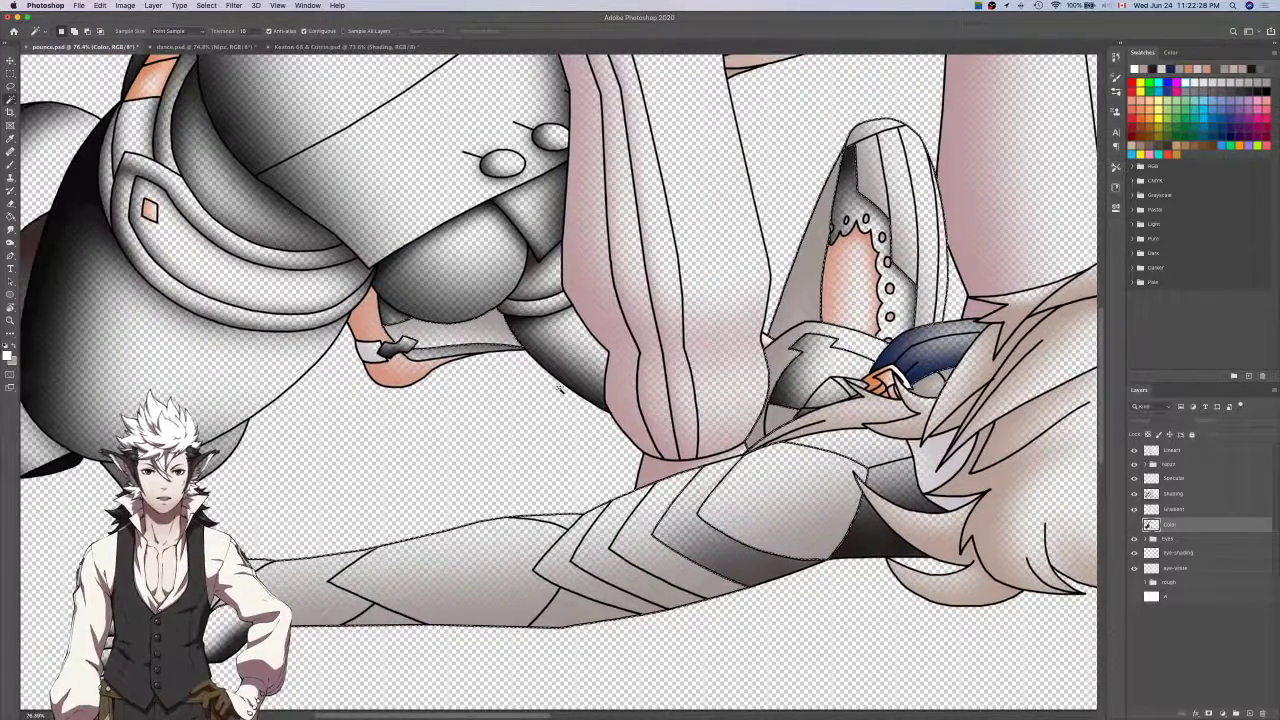
Sample the sleeve's shading colour and draw a vertical gradient from the canvas's lower edge upward through the selected suit areas on the Gradient layer.
key(i)
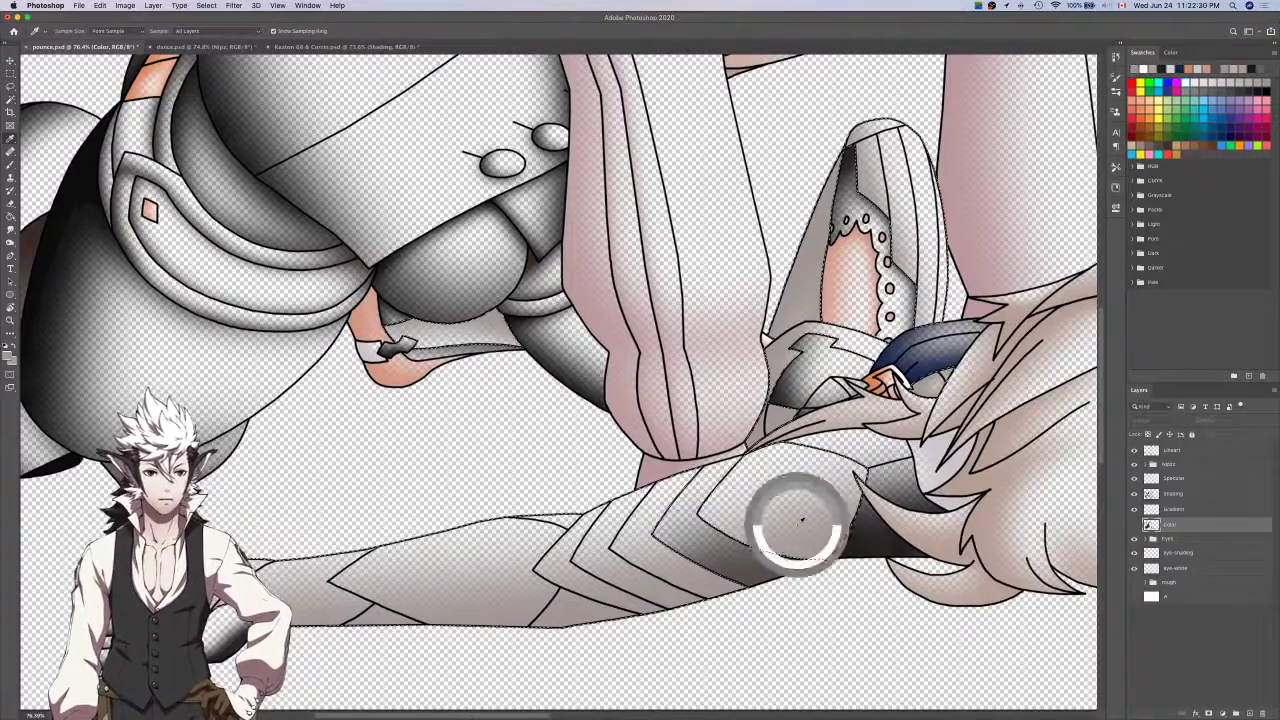
scroll(792, 352, down, 5)
click(1194, 511)
click(10, 217)
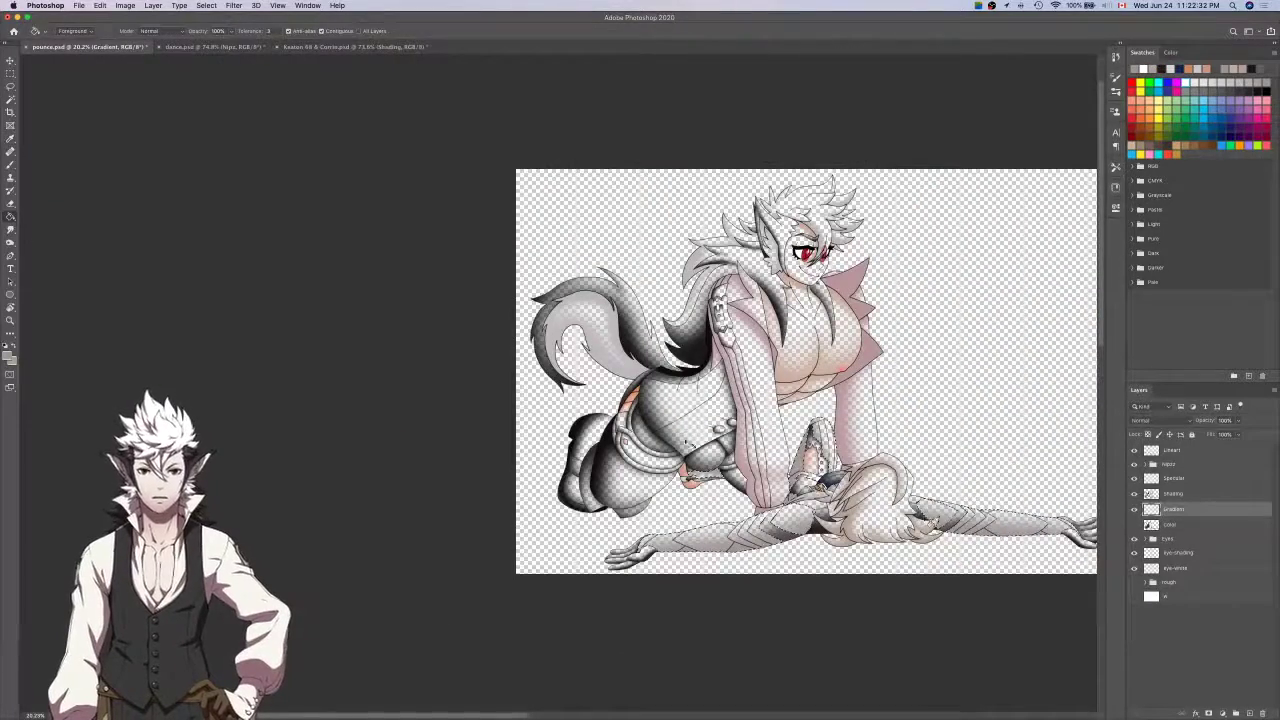
right_click(10, 215)
click(50, 203)
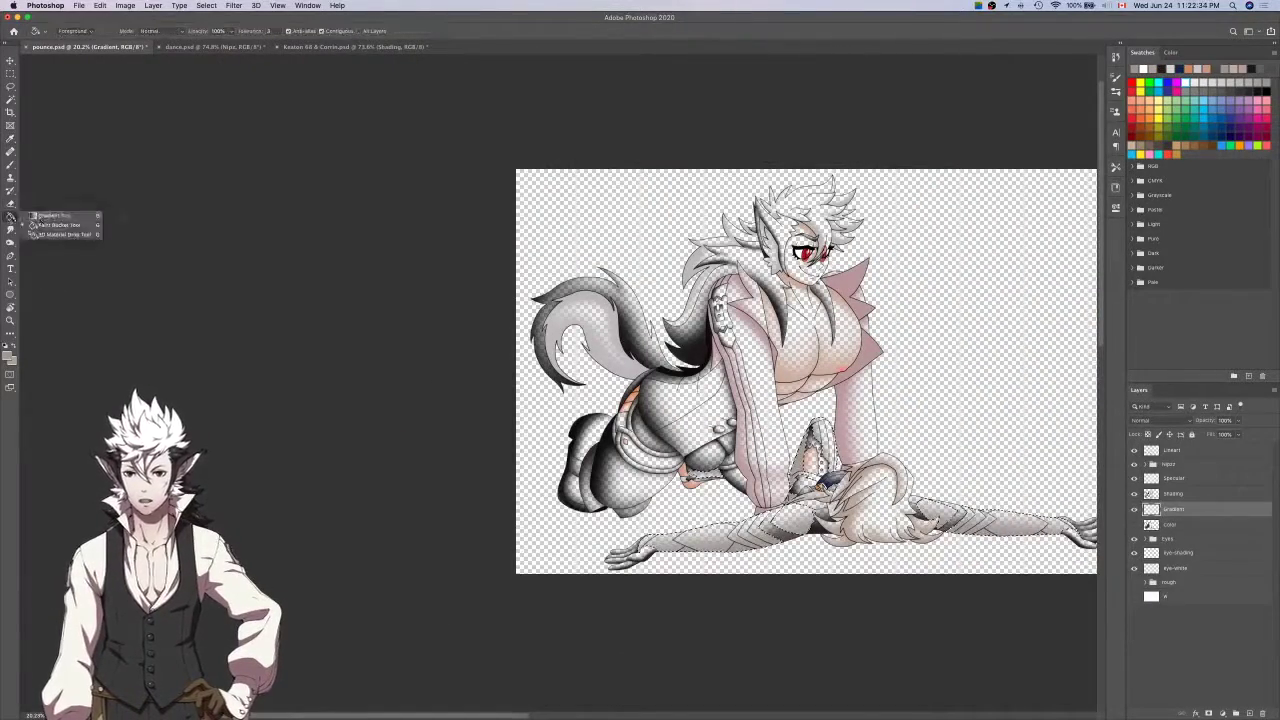
scroll(730, 370, right, 5)
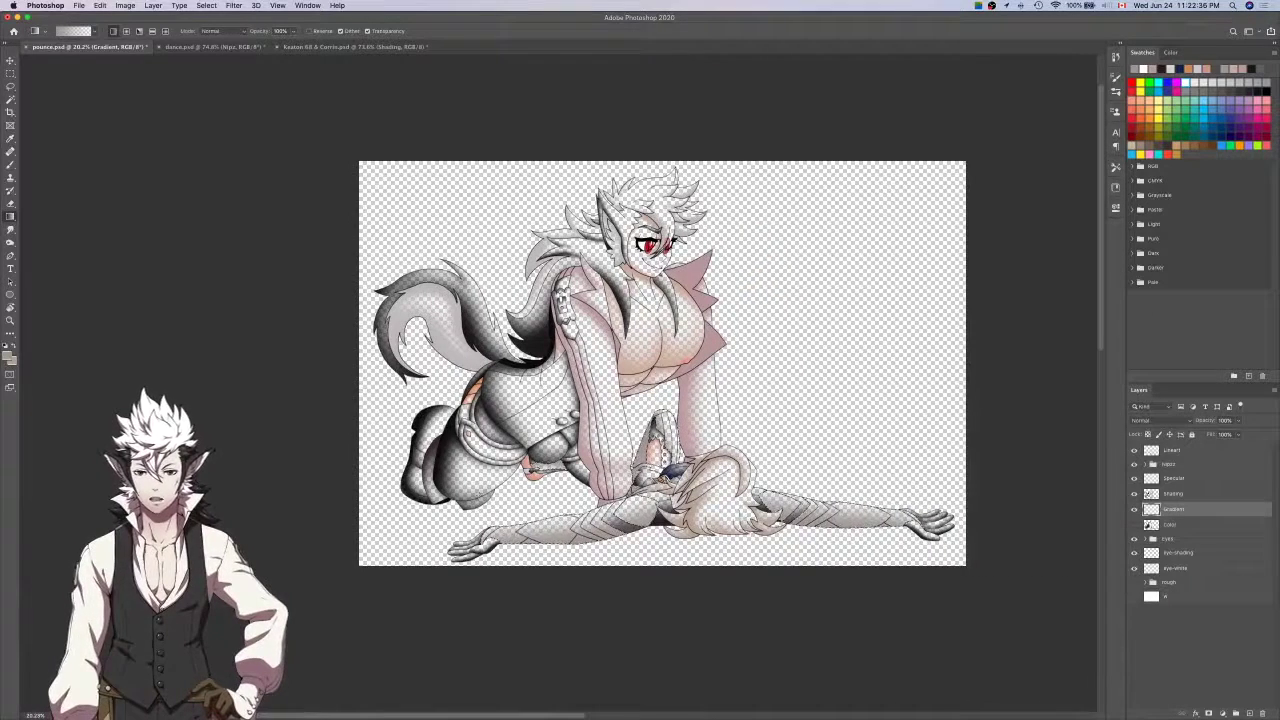
drag(460, 562, 678, 346)
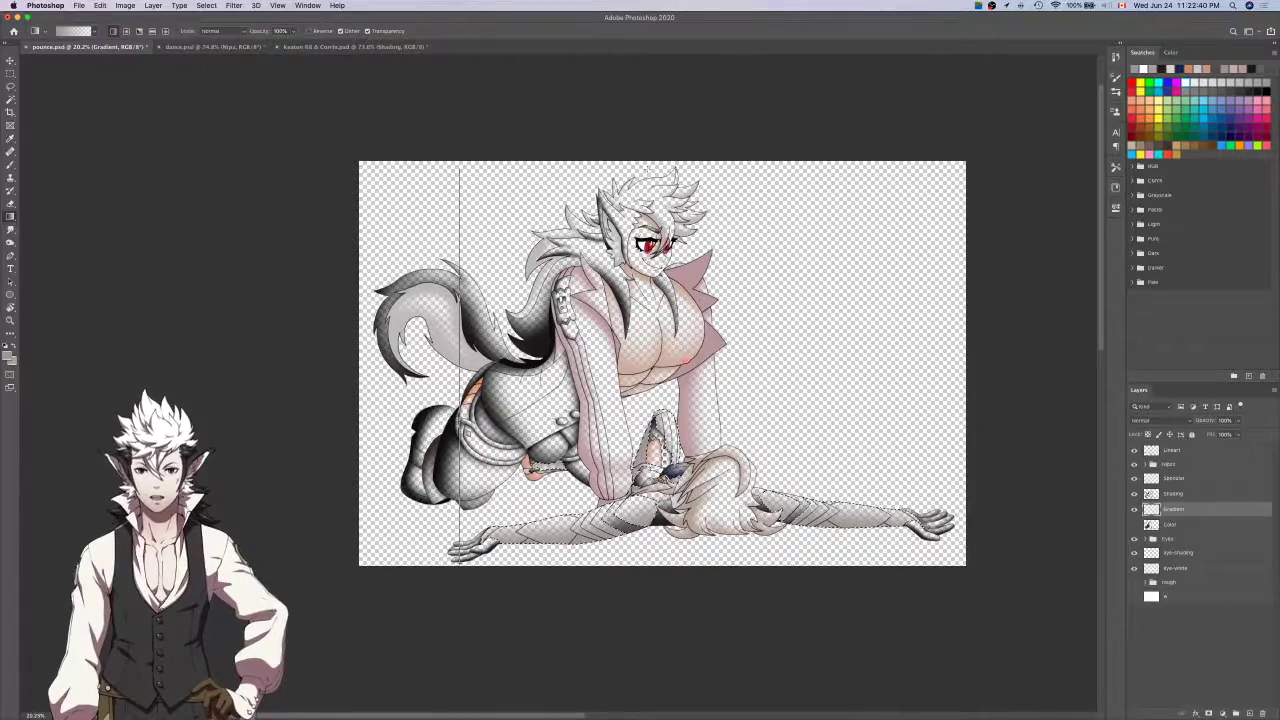
drag(459, 563, 459, 564)
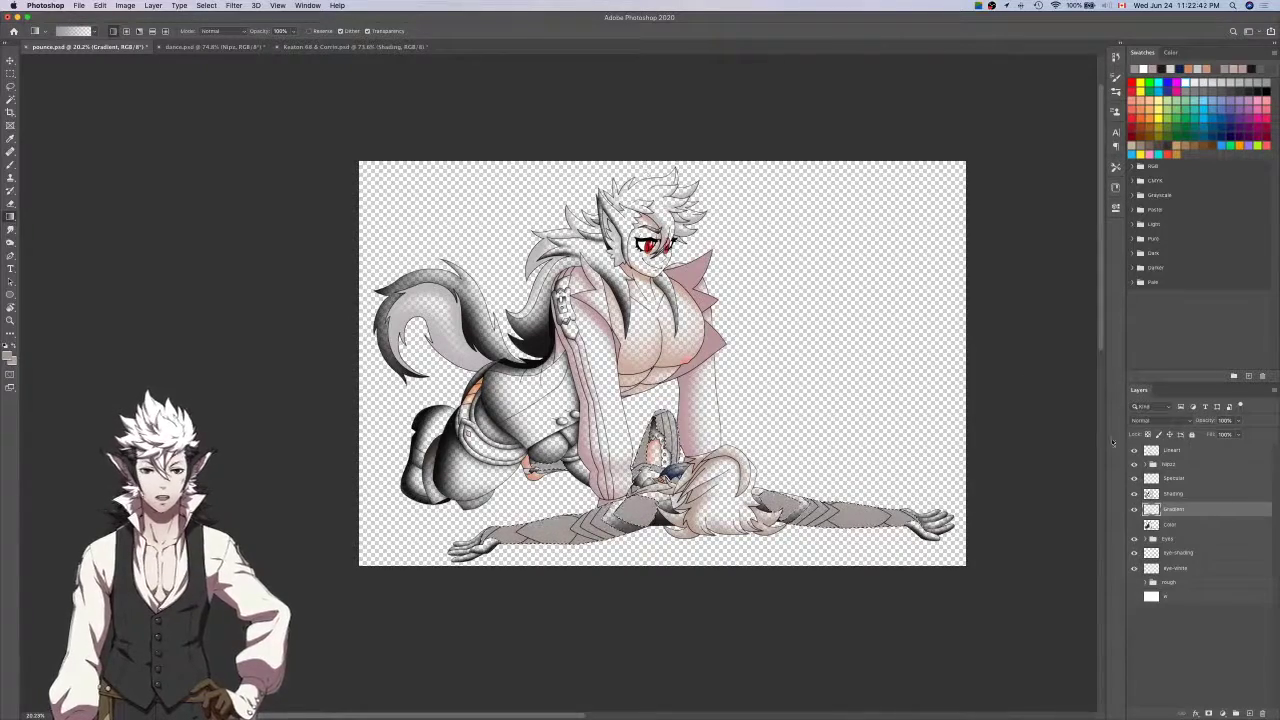
Select the lying character's darker grey suit bands on the Color layer with the Magic Wand and sample their shading colour.
click(1200, 526)
key(w)
scroll(785, 505, up, 3)
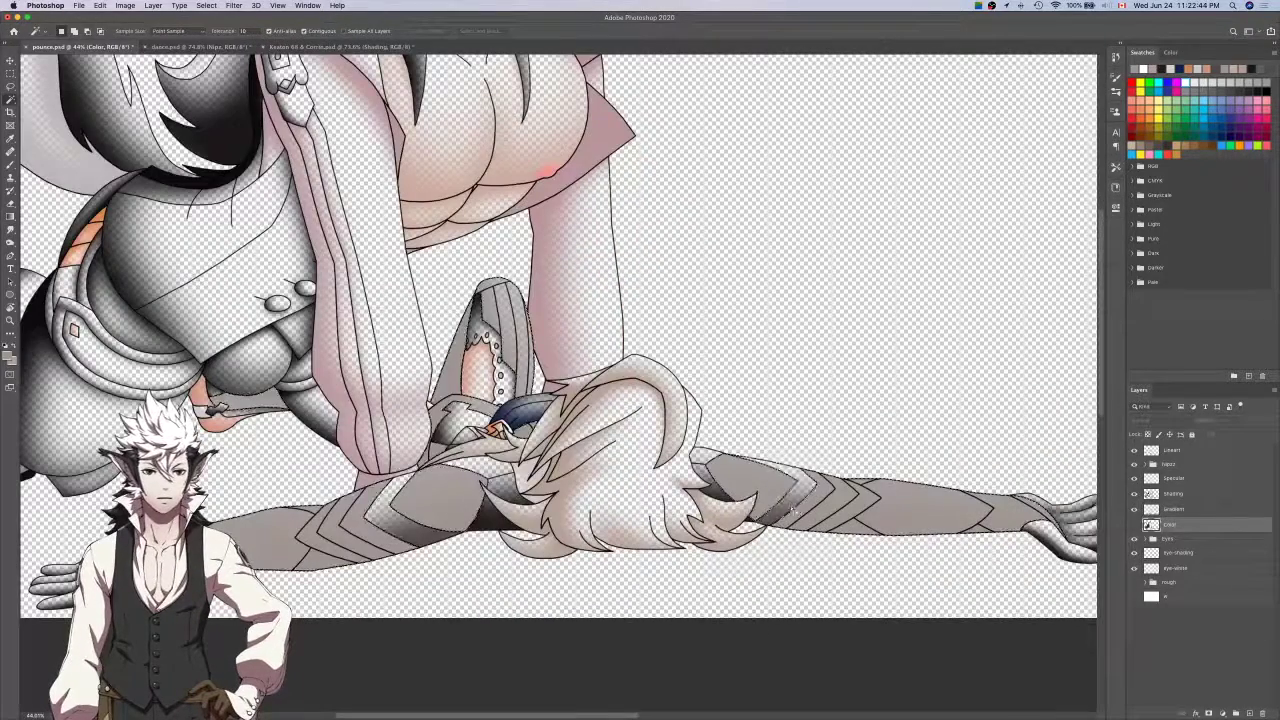
key(i)
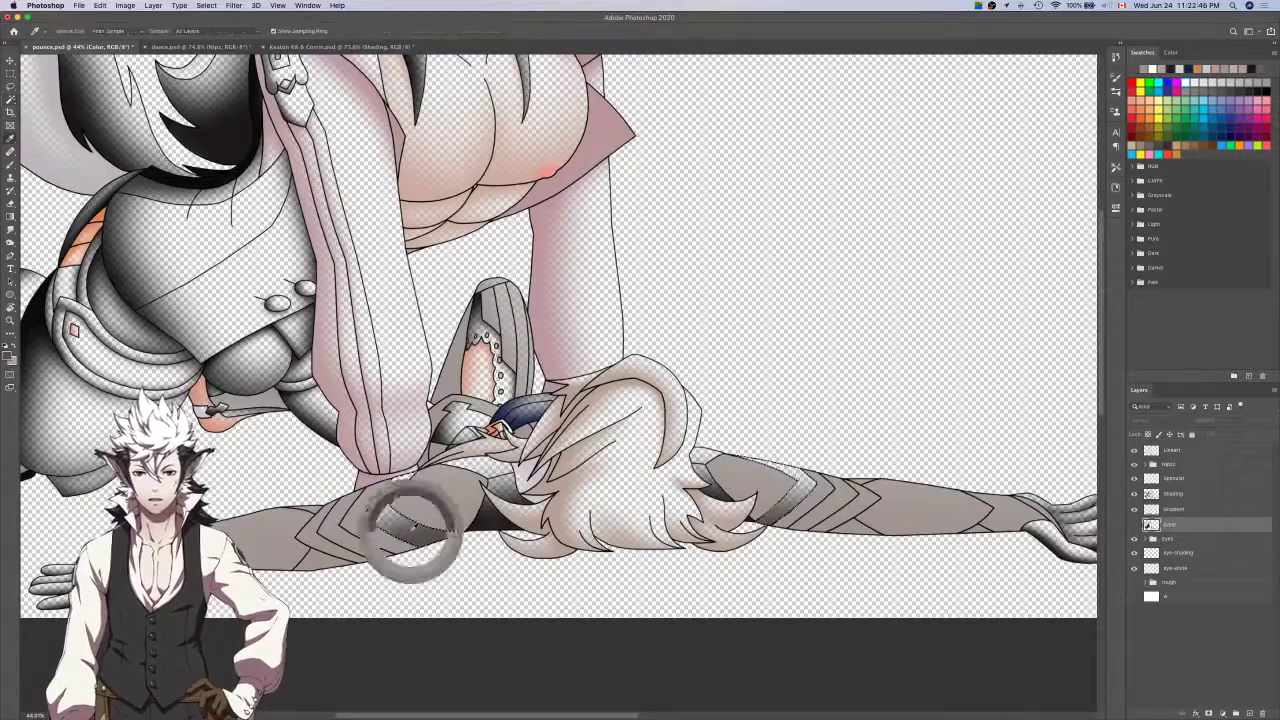
drag(411, 527, 657, 511)
key(w)
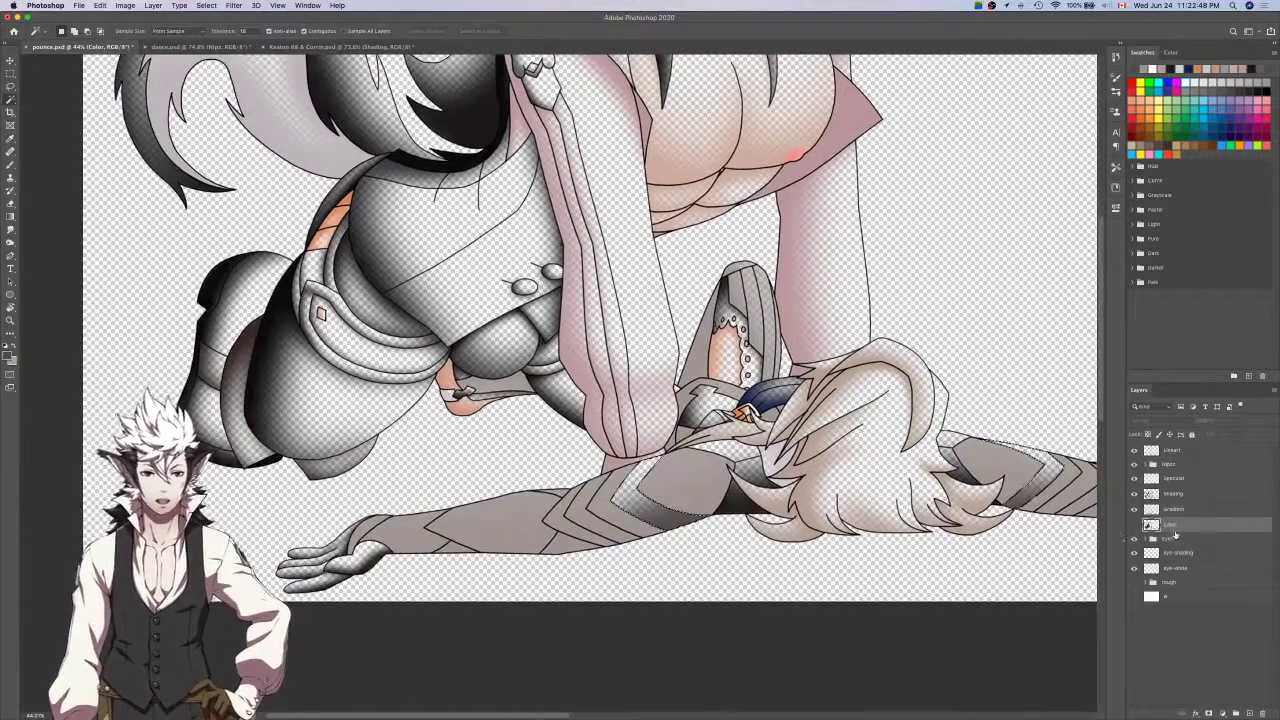
scroll(981, 539, left, 3)
shift+click(580, 394)
scroll(690, 398, right, 8)
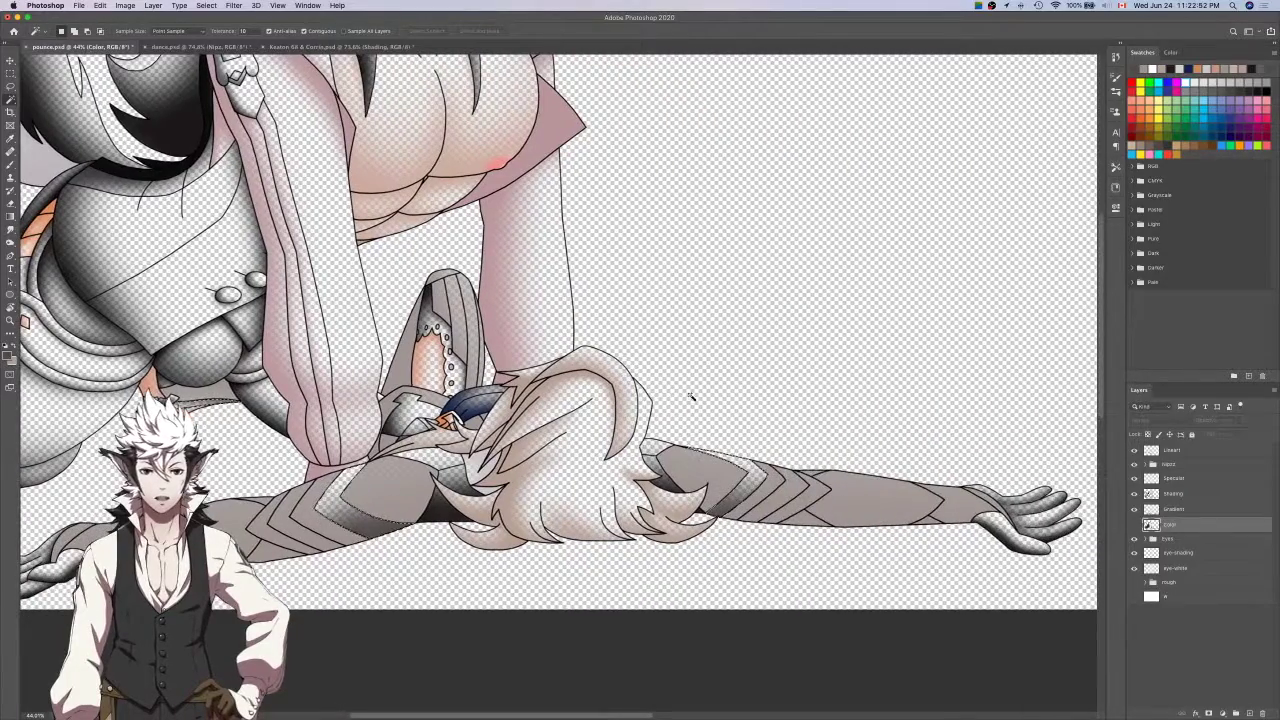
Draw a vertical gradient from the canvas's lower edge upward through the selected darker bands on the Gradient layer.
click(1170, 509)
scroll(558, 330, left, 3)
key(g)
scroll(558, 380, left, 3)
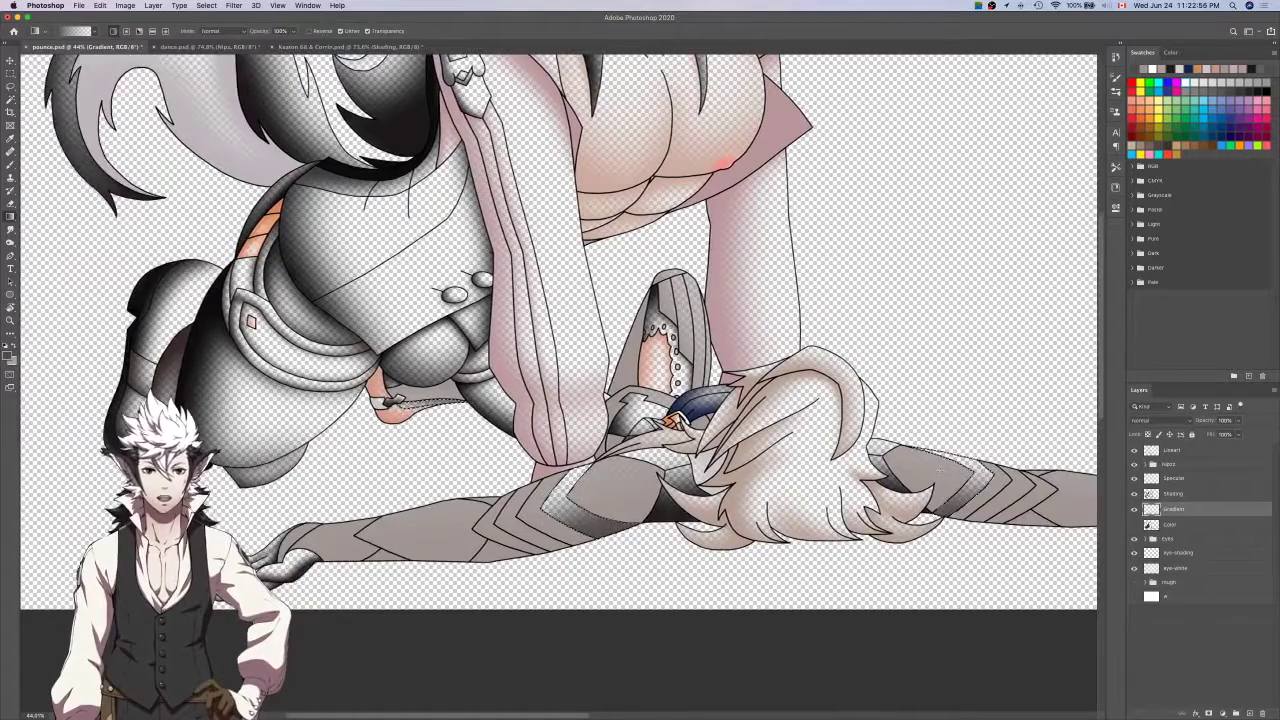
scroll(937, 533, down, 5)
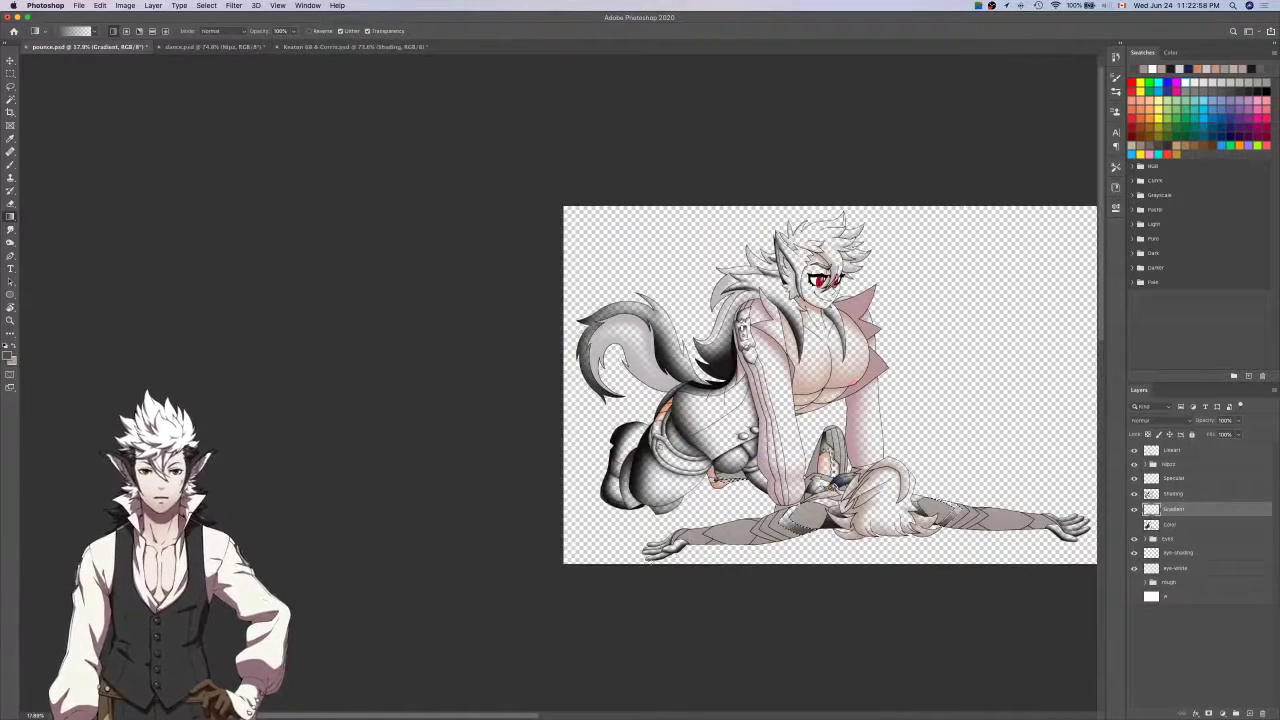
mouse_move(651, 562)
mouse_down()
mouse_move(837, 157)
mouse_move(651, 562)
mouse_up()
Select the lying character's black gloves and matching black suit parts on the Color layer, and sample the glove's near-black shading colour.
click(1191, 528)
key(w)
scroll(905, 522, up, 5)
scroll(908, 522, up, 5)
drag(712, 485, 860, 466)
shift+click(416, 573)
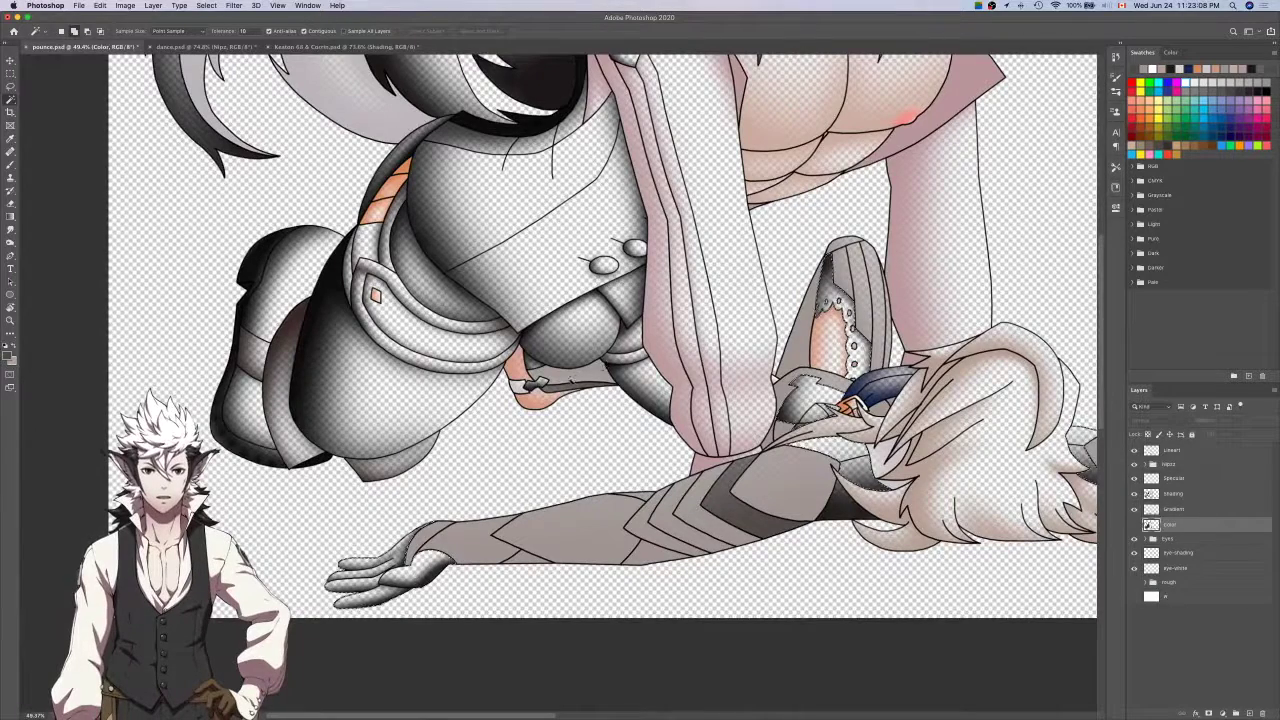
key(i)
click(418, 570)
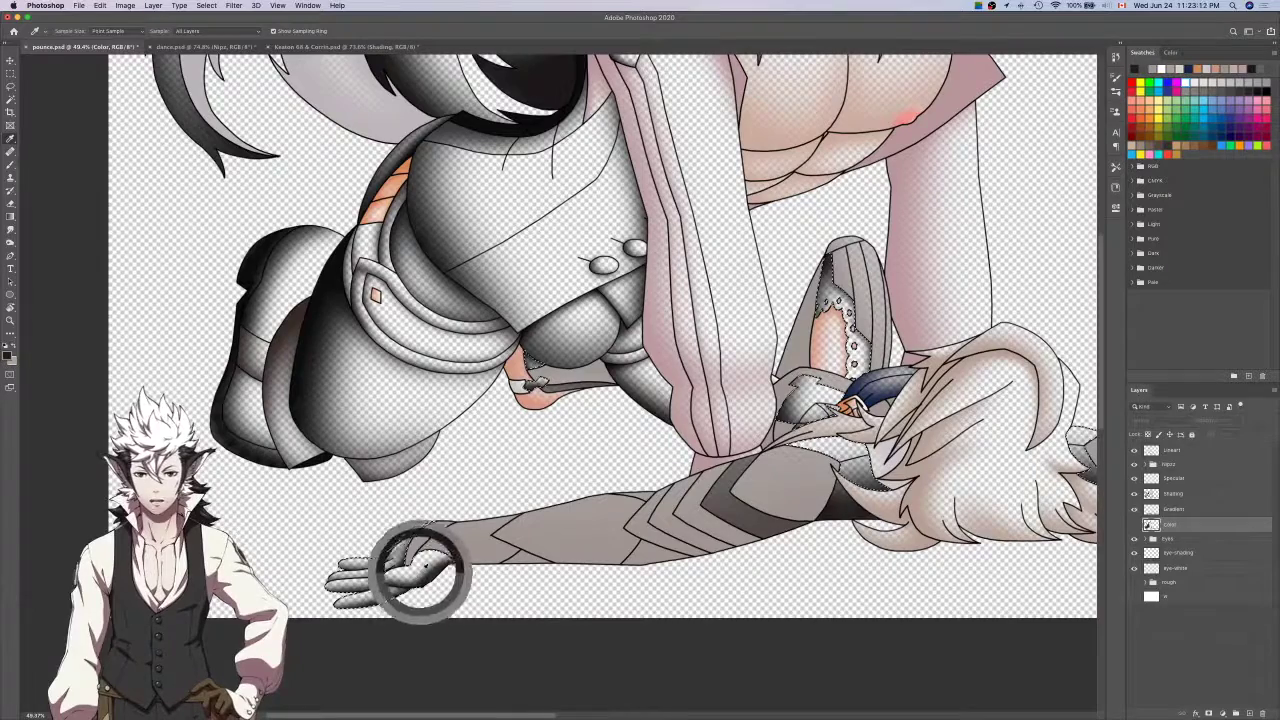
Try a vertical near-black gradient from the canvas's lower edge upward through the selected gloves and black parts on the Gradient layer.
click(1189, 511)
key(g)
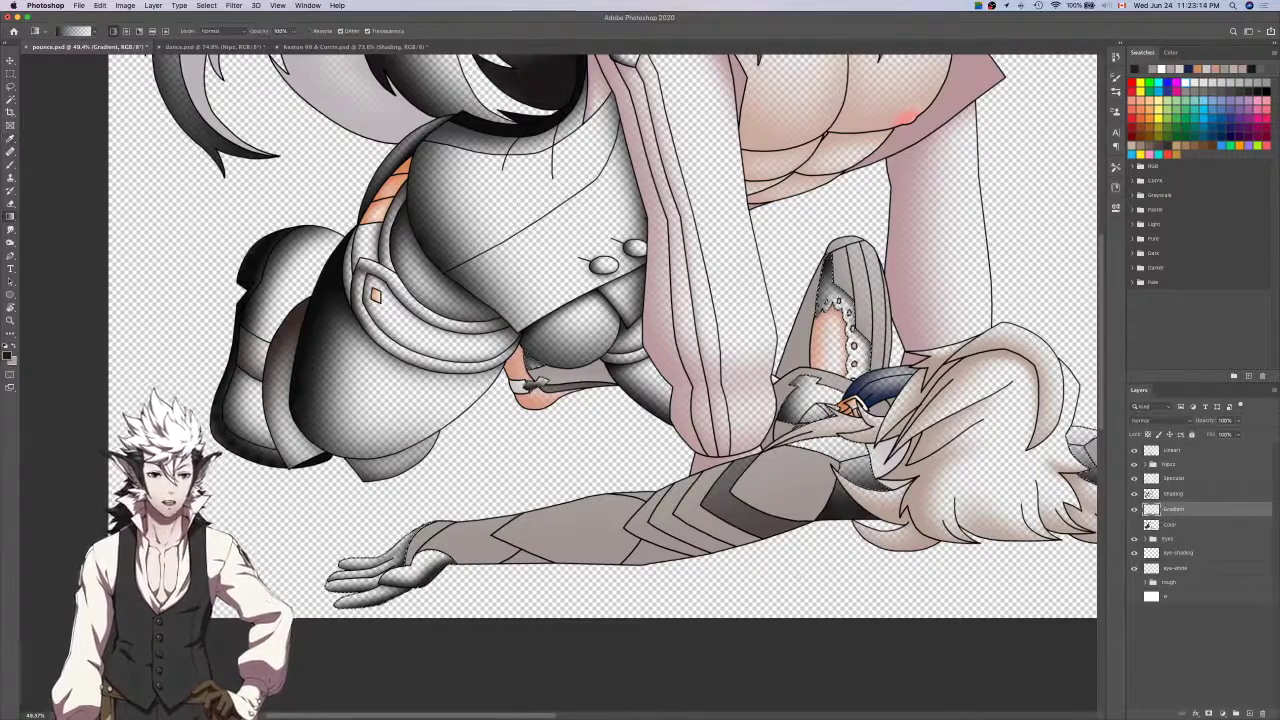
scroll(768, 636, down, 5)
drag(578, 625, 578, 178)
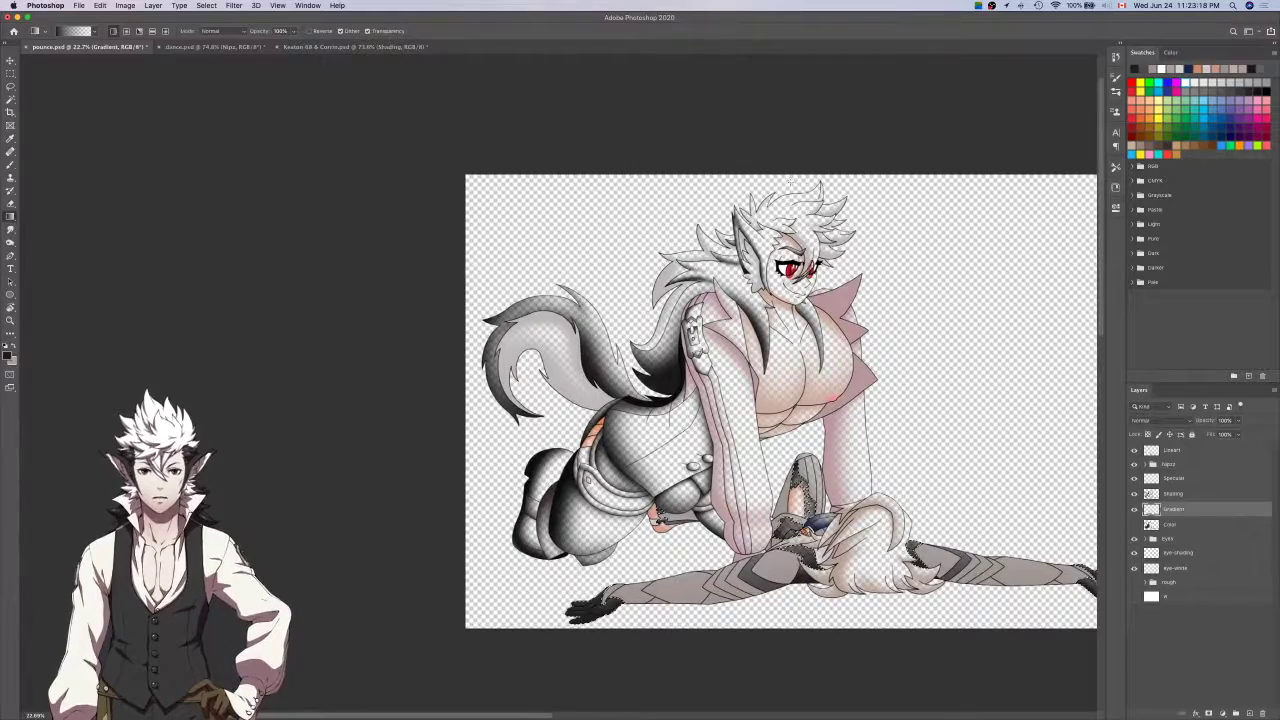
Hide the Shading layer, undo the near-black gradient, and add the missed black areas around the hair to the selection on Color.
click(1134, 494)
key(w)
scroll(852, 575, up, 3)
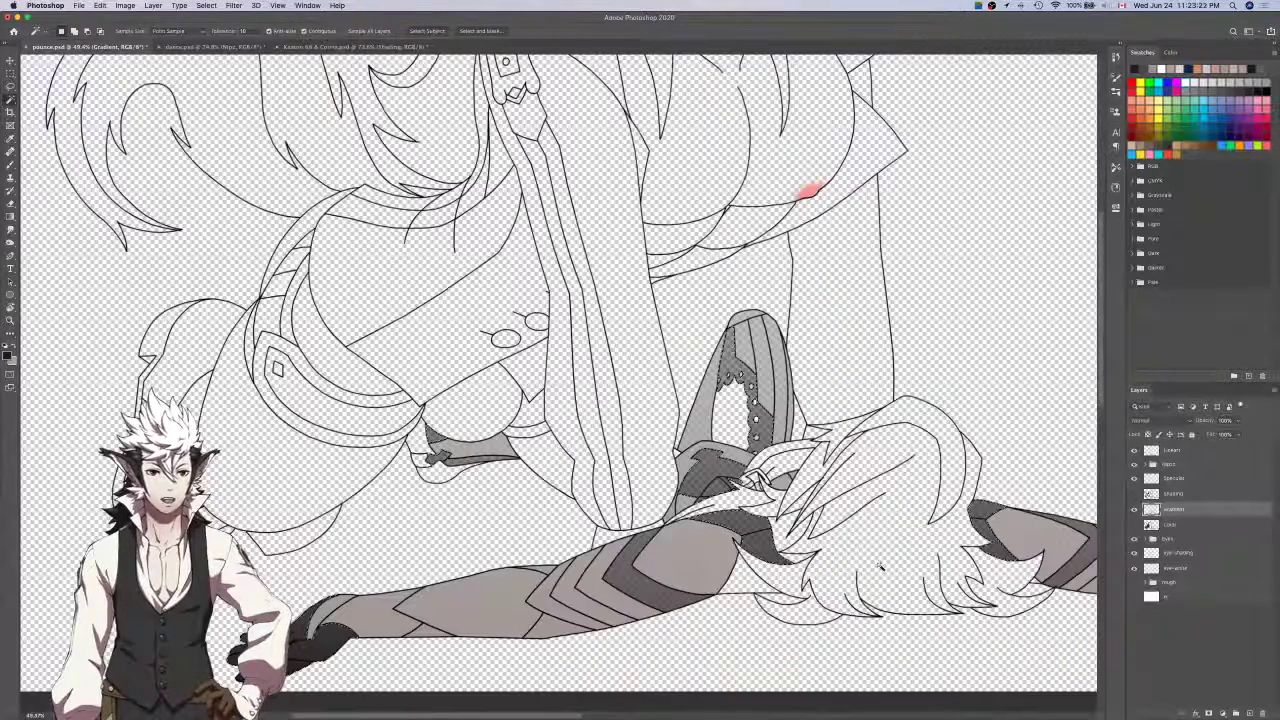
key(super+z)
click(1186, 527)
scroll(1045, 595, up, 5)
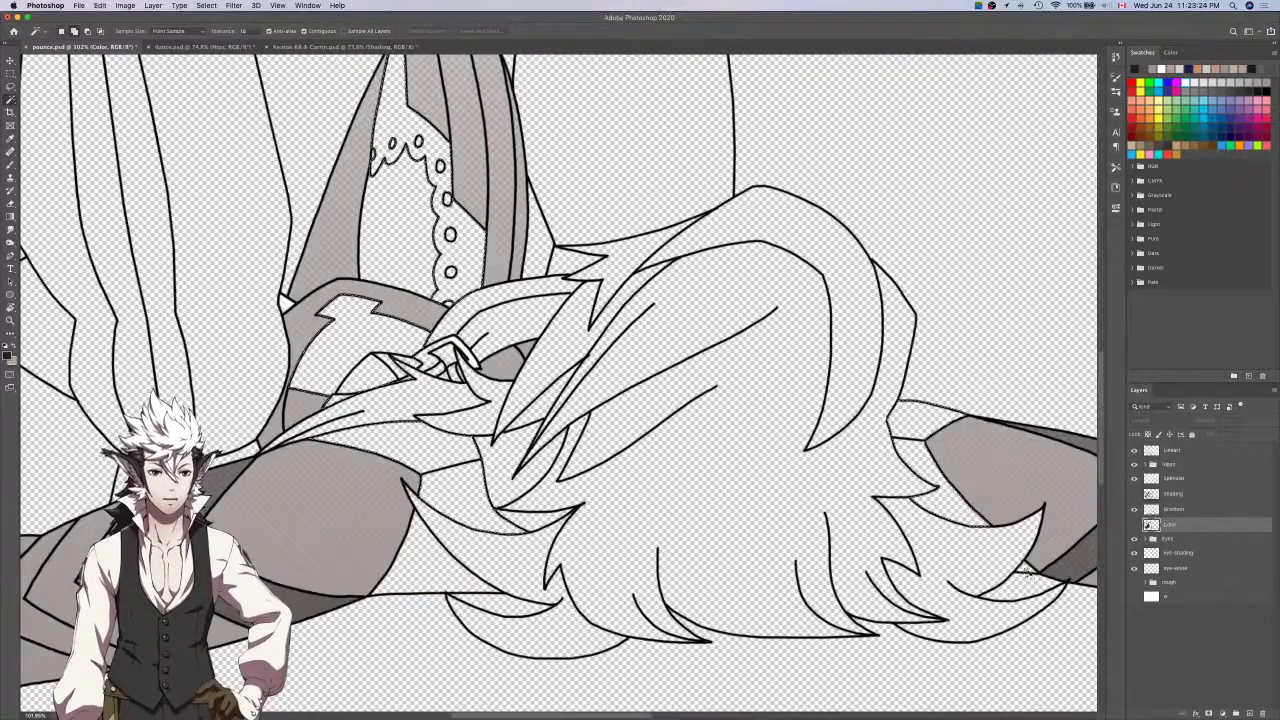
scroll(1035, 560, down, 3)
scroll(666, 531, down, 3)
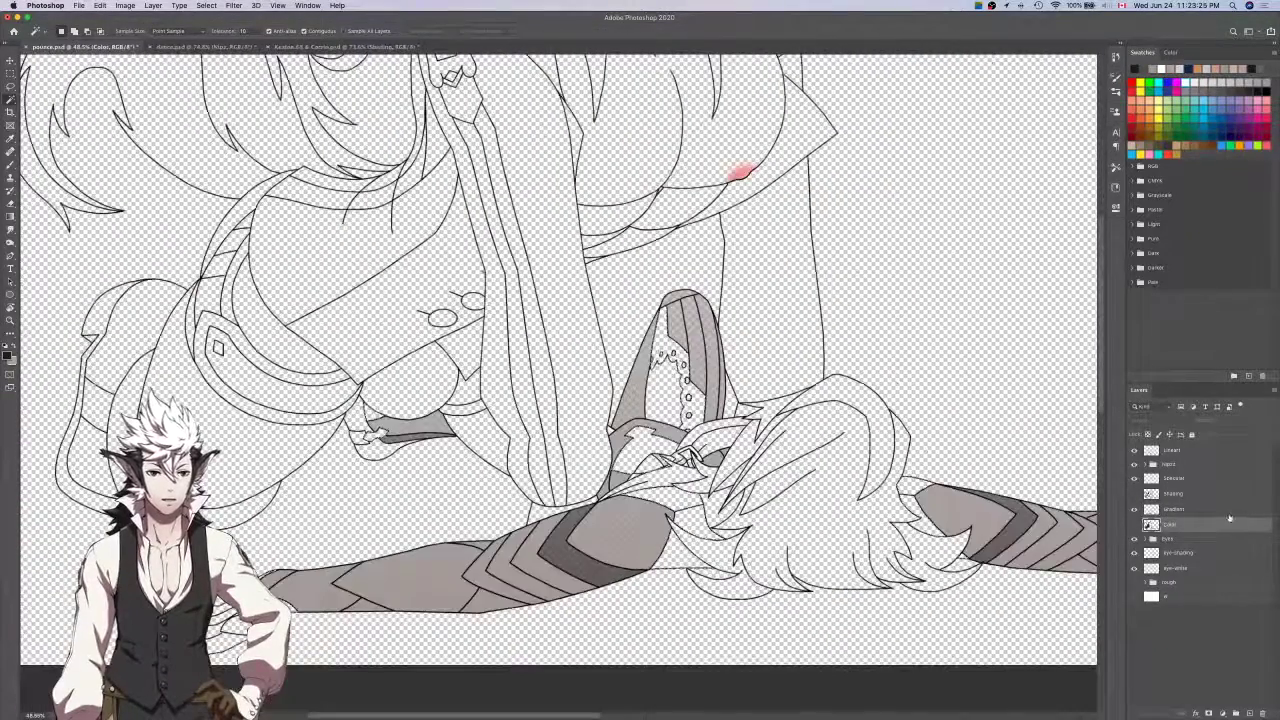
Redraw the vertical near-black gradient through the extended selection of gloves and black suit parts on the Gradient layer.
click(1236, 512)
scroll(962, 526, left, 3)
key(g)
scroll(962, 524, down, 3)
scroll(1084, 676, down, 2)
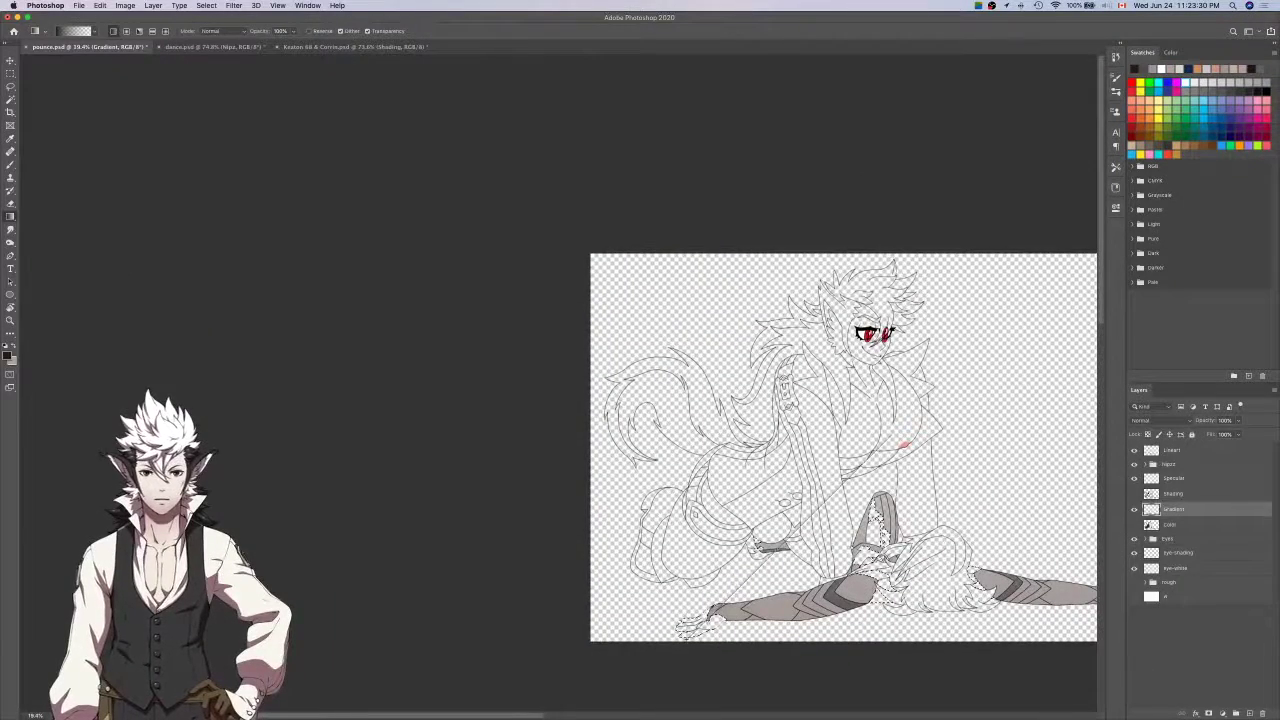
scroll(873, 263, up, 3)
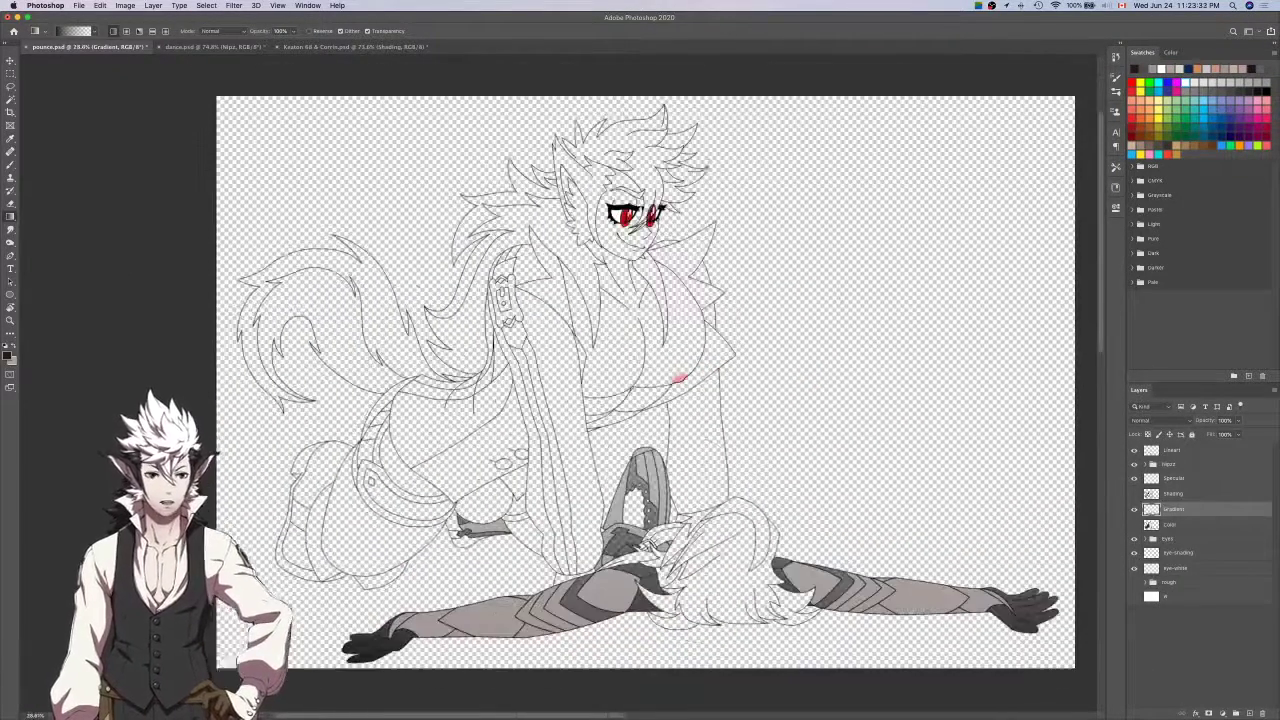
drag(746, 475, 828, 406)
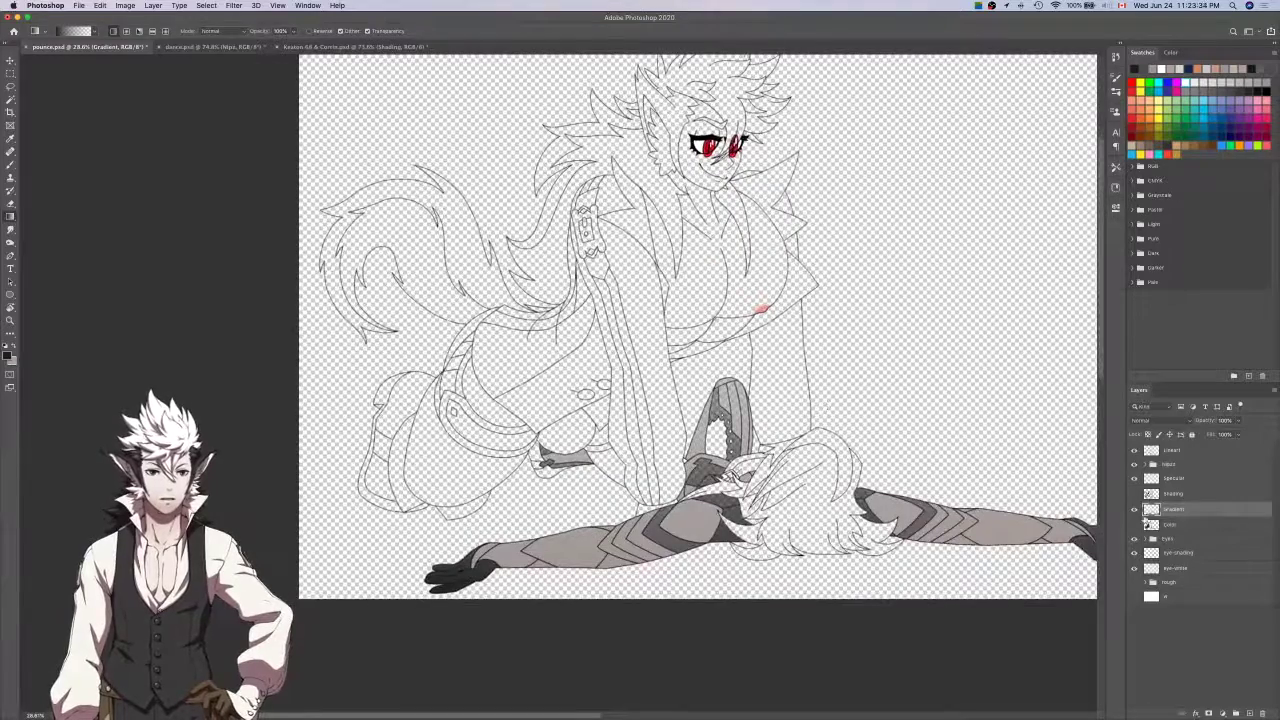
Show the Color layer and examine the suit and glove gradients against the flat colours of both characters.
click(1134, 525)
drag(1000, 467, 1008, 475)
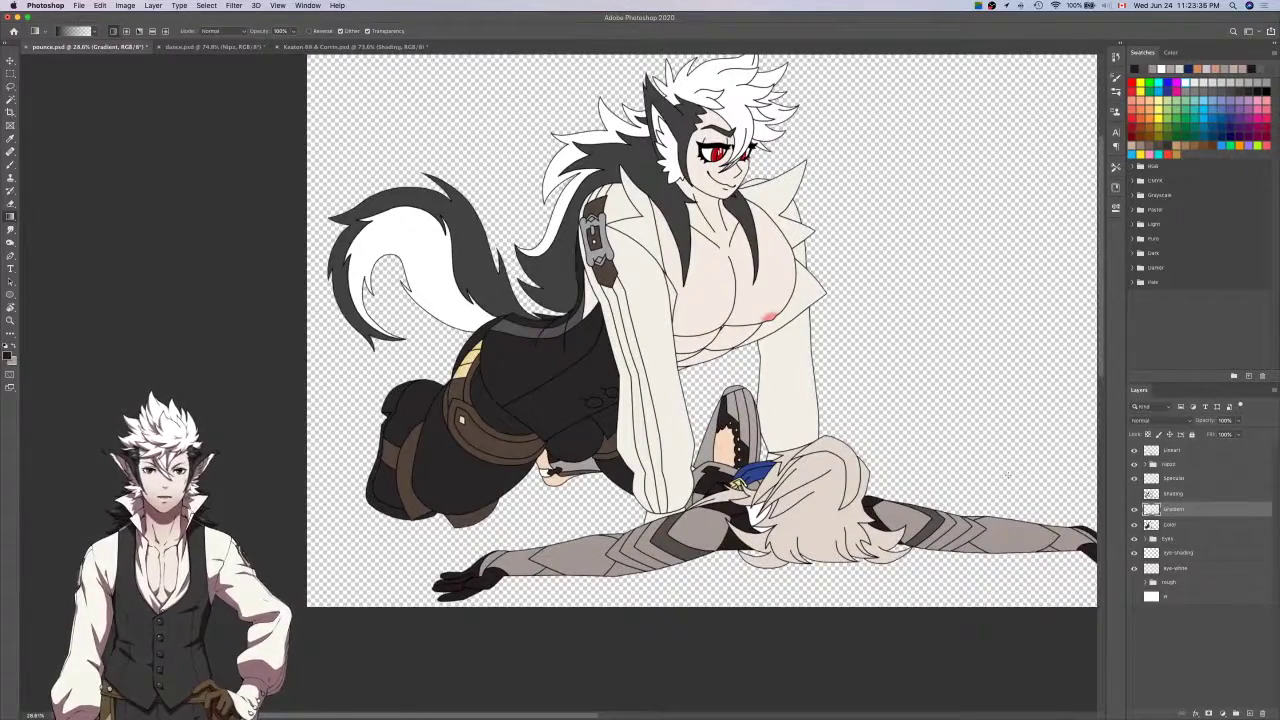
scroll(730, 400, up, 3)
scroll(730, 400, left, 2)
scroll(858, 351, up, 3)
drag(858, 351, 909, 275)
scroll(871, 357, down, 3)
scroll(871, 357, left, 4)
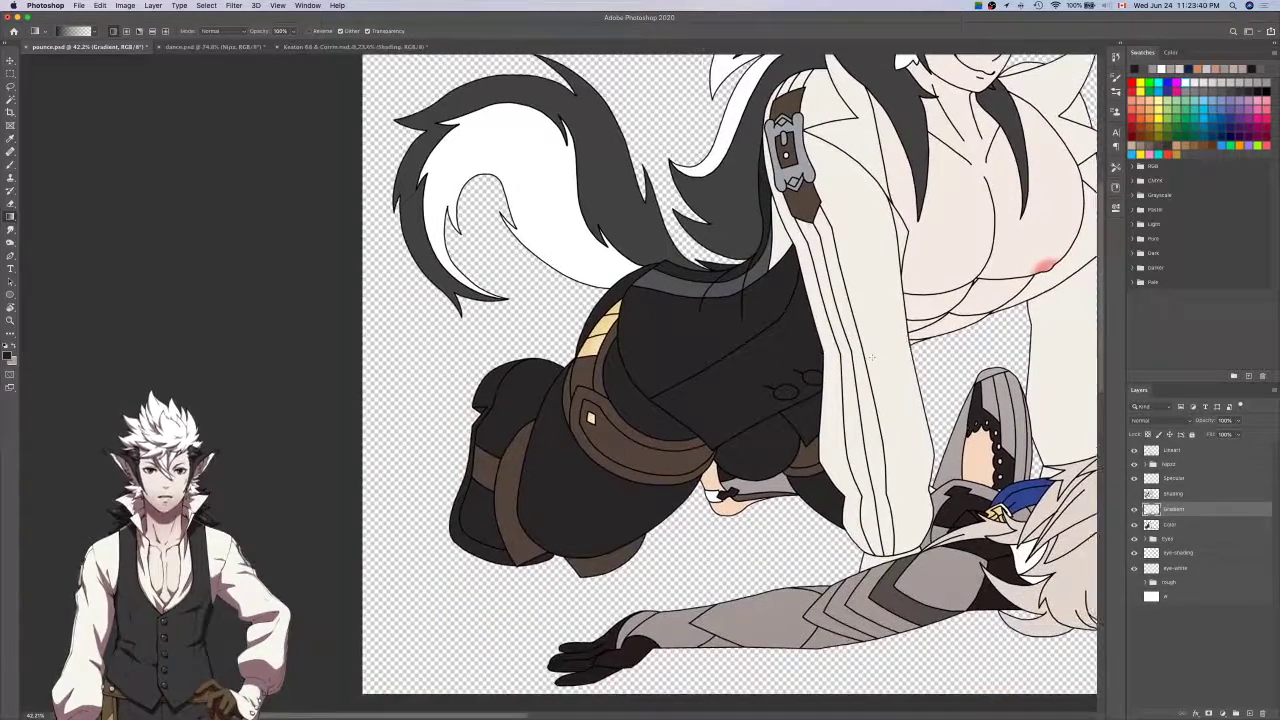
scroll(728, 345, up, 2)
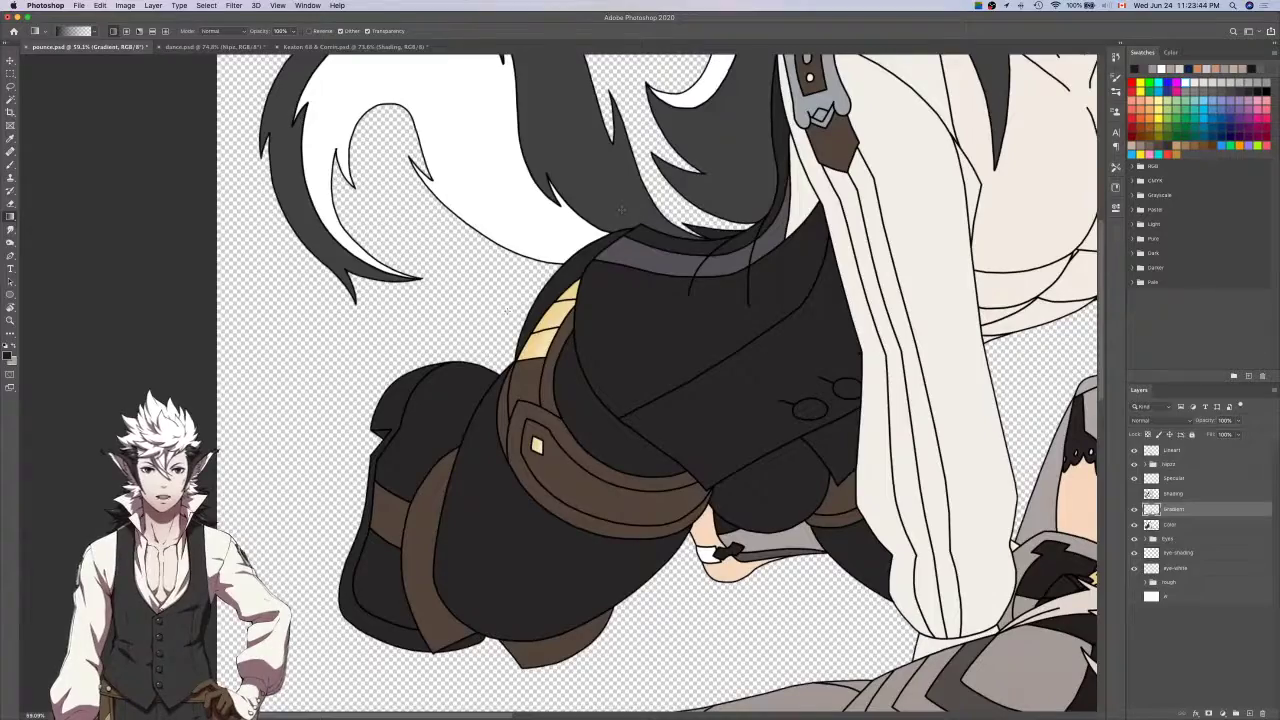
scroll(796, 261, down, 2)
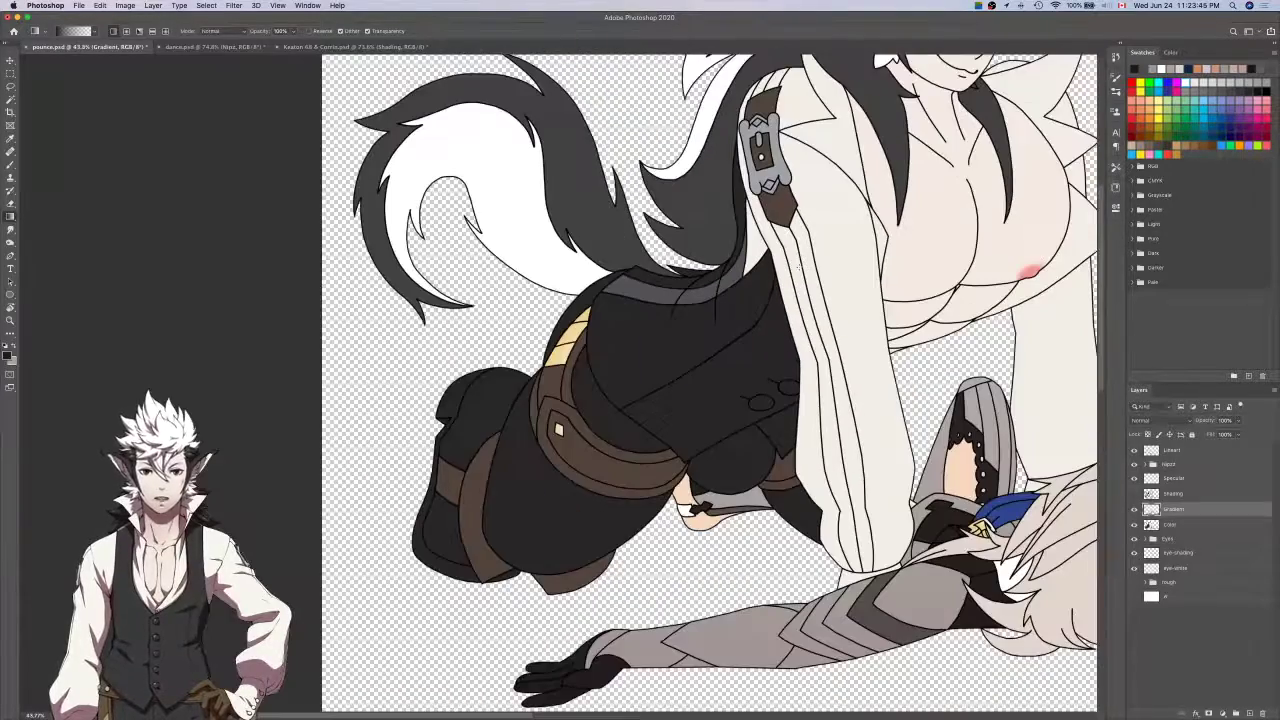
scroll(774, 277, right, 4)
scroll(774, 277, up, 2)
scroll(774, 277, left, 5)
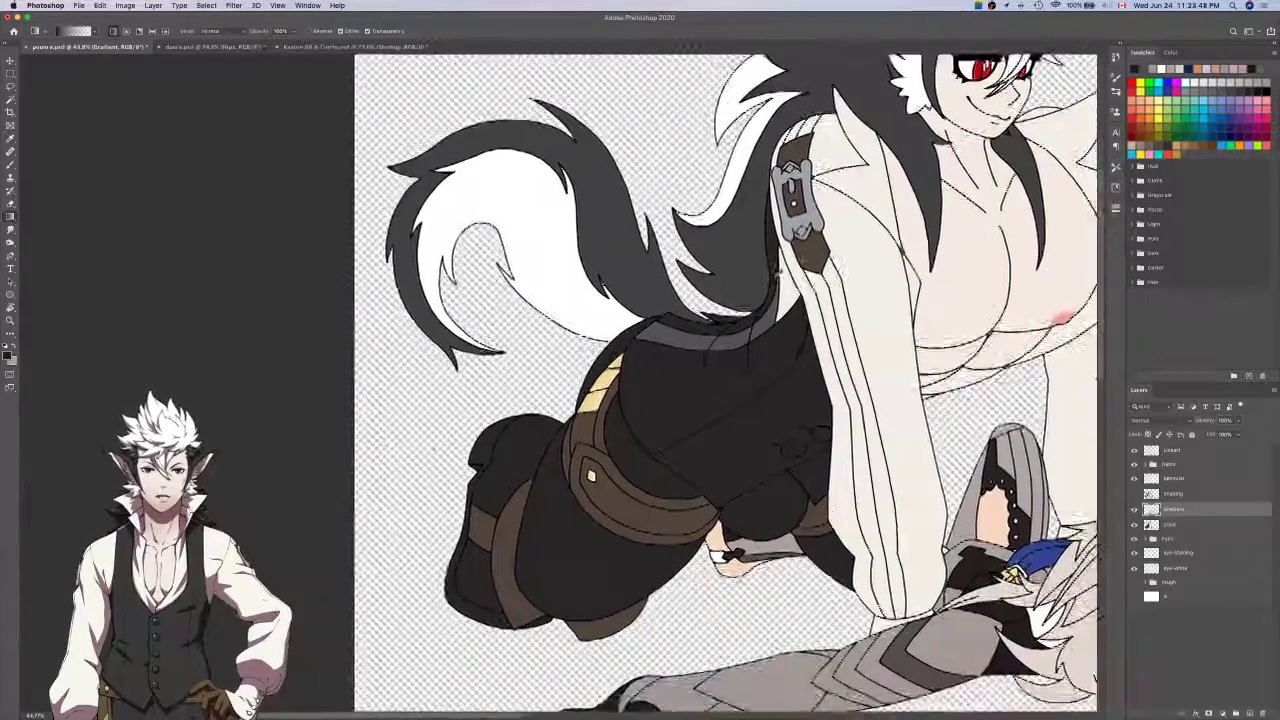
scroll(775, 276, up, 3)
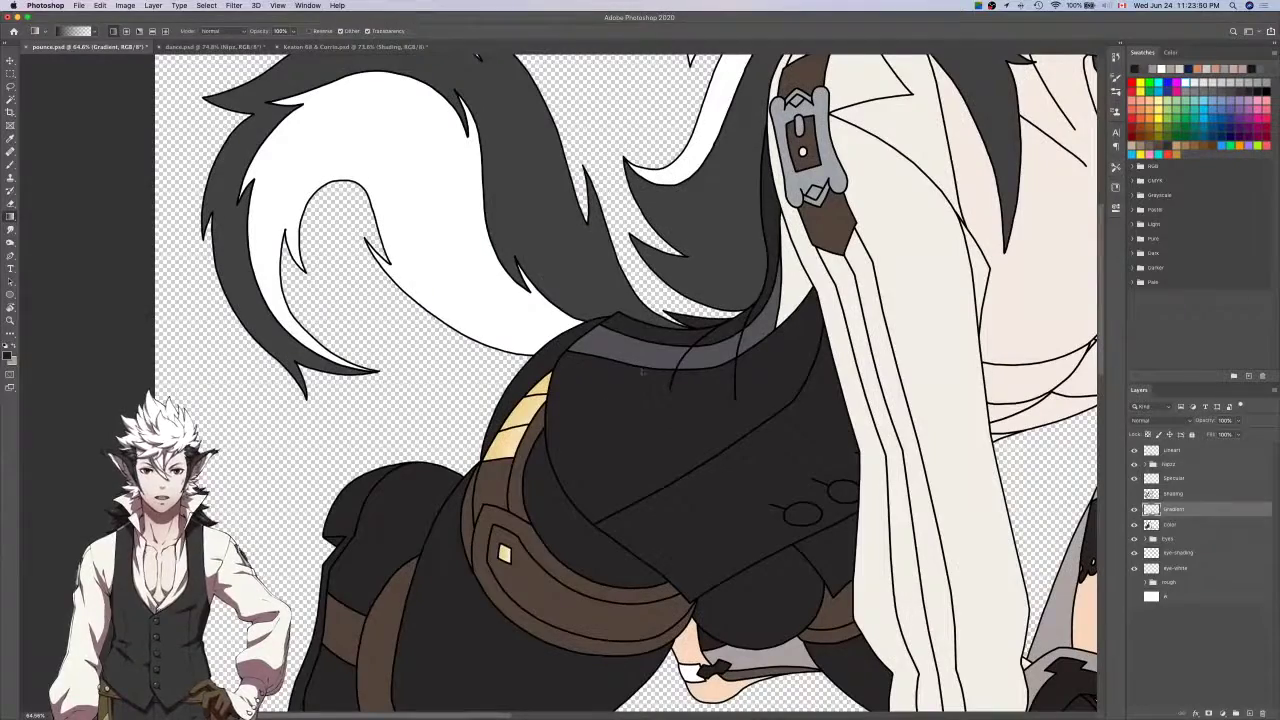
scroll(831, 316, down, 3)
scroll(831, 316, right, 6)
scroll(831, 316, down, 4)
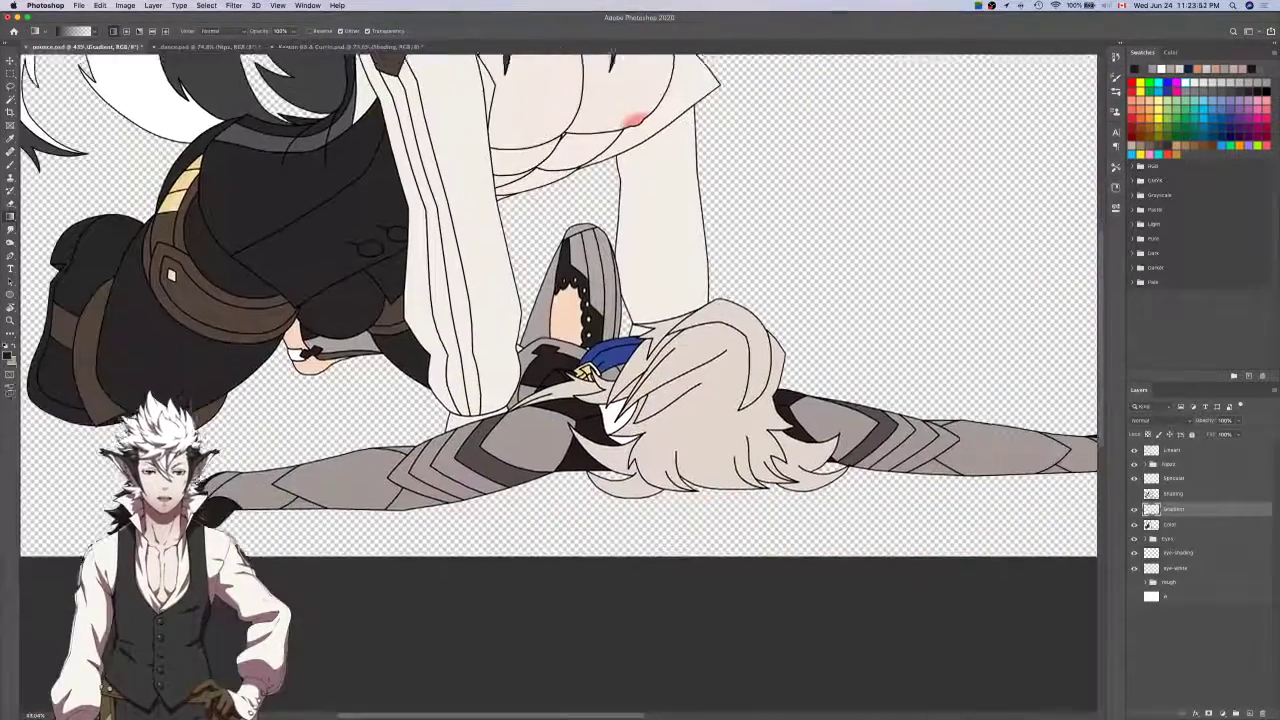
scroll(831, 316, right, 1)
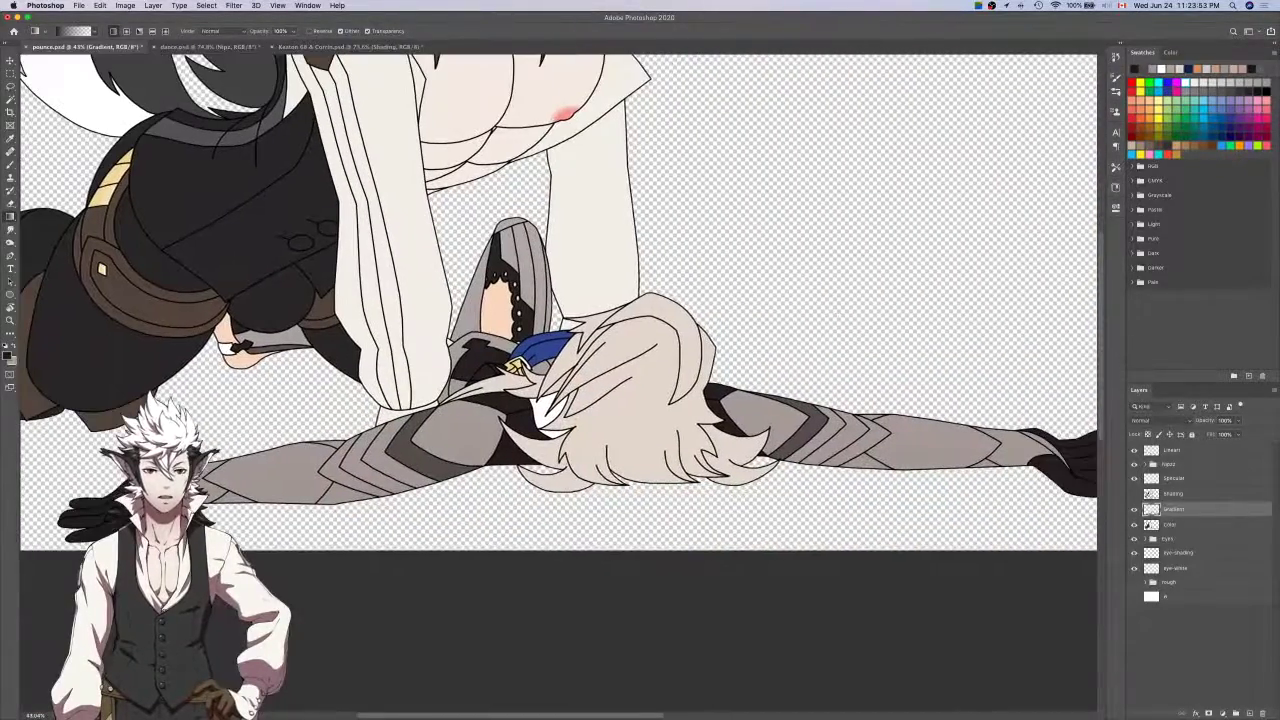
Select the lying character's white collar area on the Color layer, hide Color, show Shading, and sample the collar's light shading colour.
click(1190, 524)
key(w)
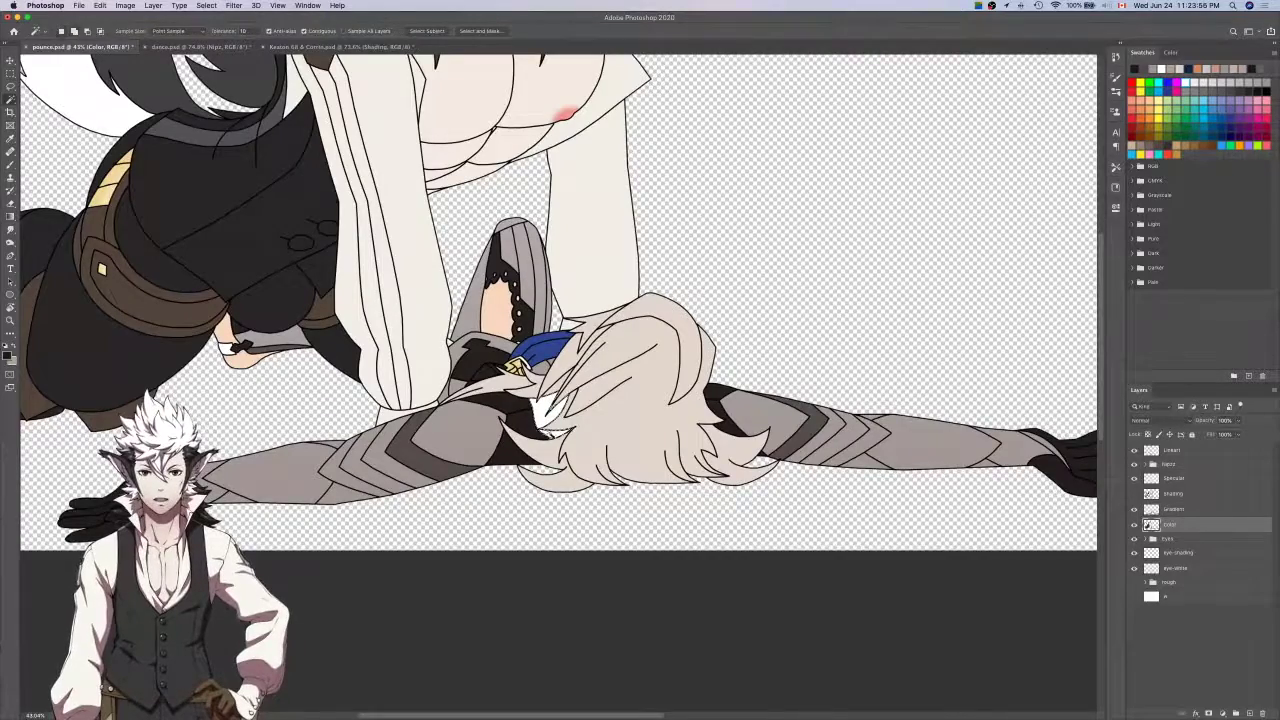
scroll(554, 433, left, 5)
scroll(554, 433, up, 2)
click(1135, 525)
click(1135, 524)
click(1135, 524)
click(1135, 524)
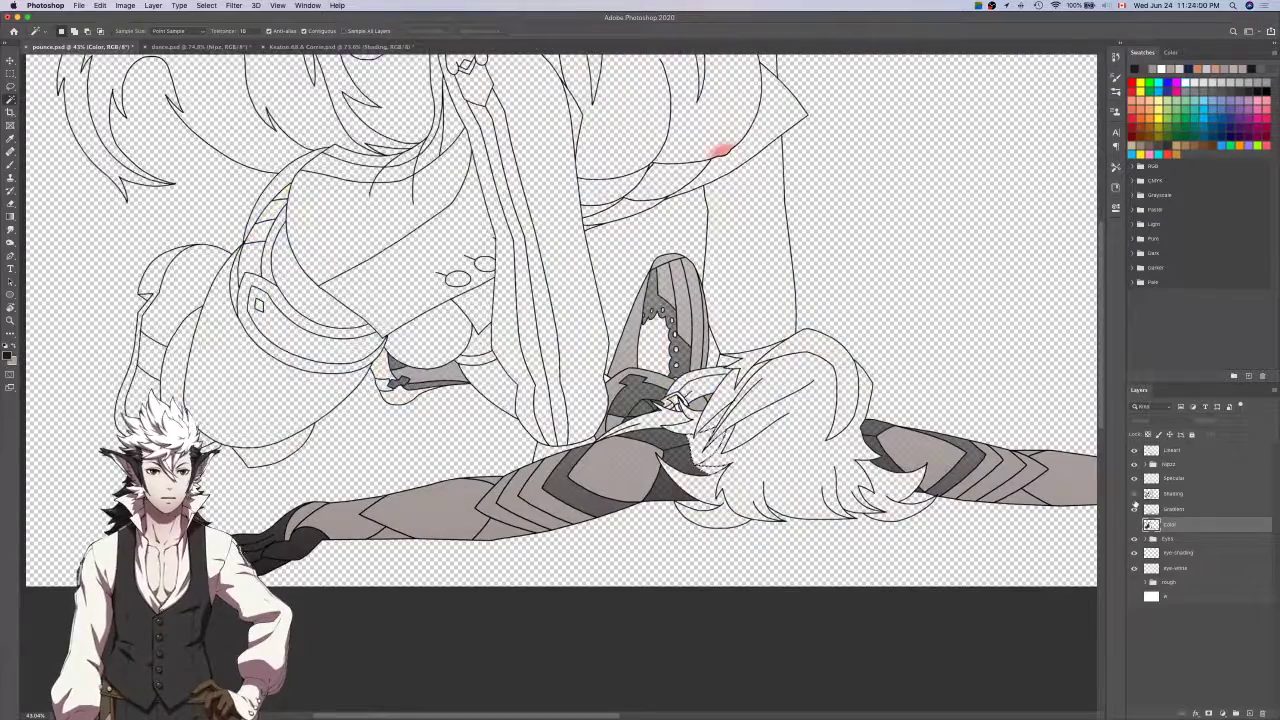
key(i)
click(703, 441)
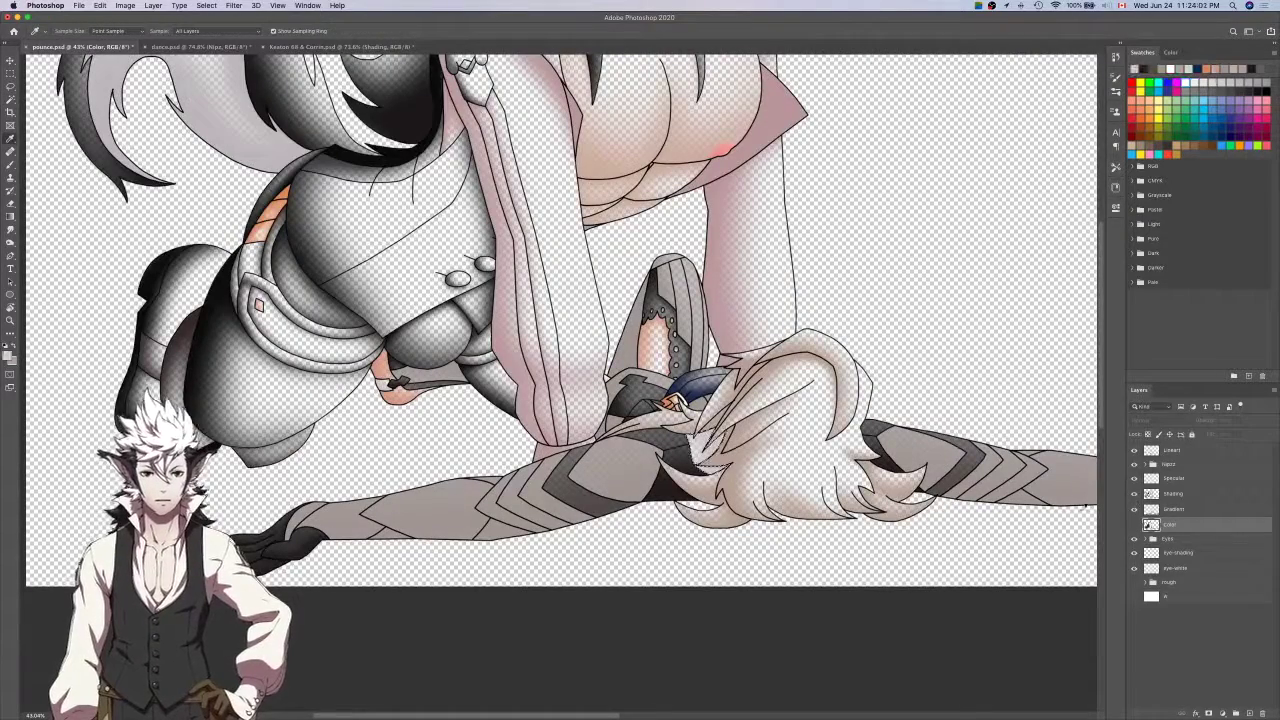
Hide Shading and draw a light vertical gradient through the selected white collar area on the Gradient layer.
click(1134, 494)
click(1168, 510)
key(g)
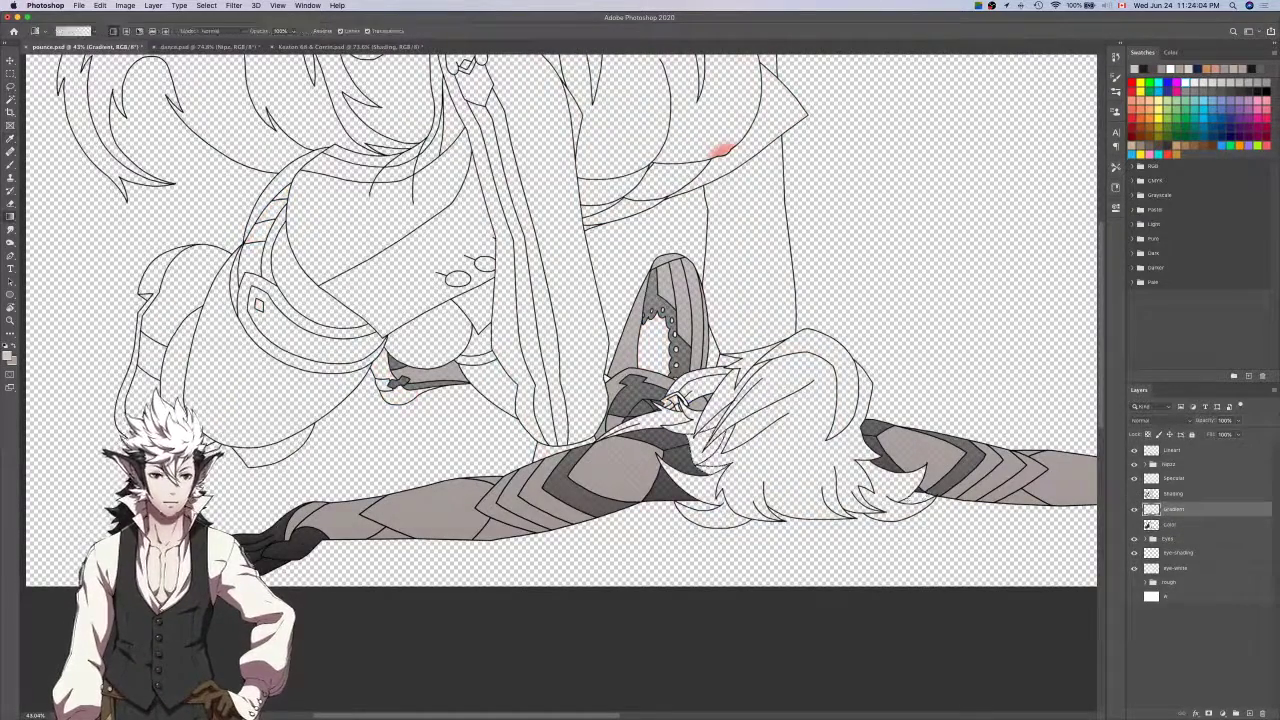
scroll(912, 496, down, 3)
drag(907, 446, 858, 499)
scroll(975, 612, down, 2)
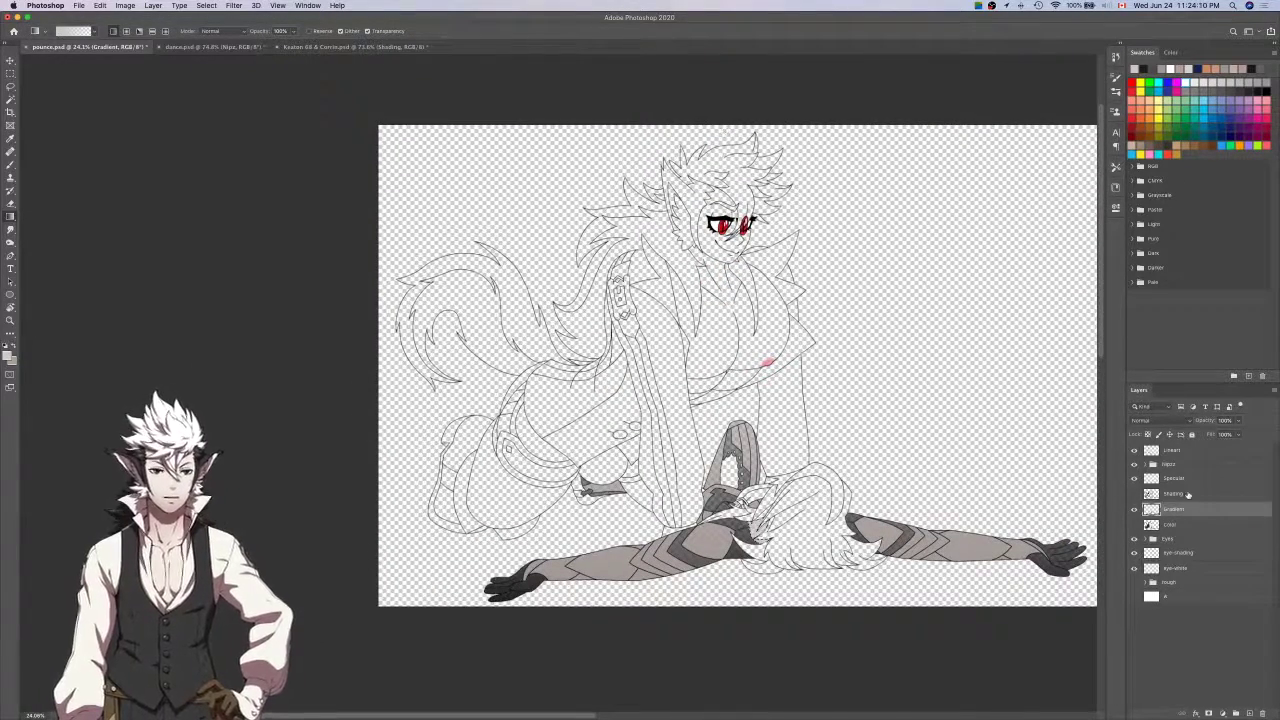
Sample the lying character's hair shading from the shown Shading layer, hide it again, and select the hair on the Color layer.
click(1134, 493)
key(i)
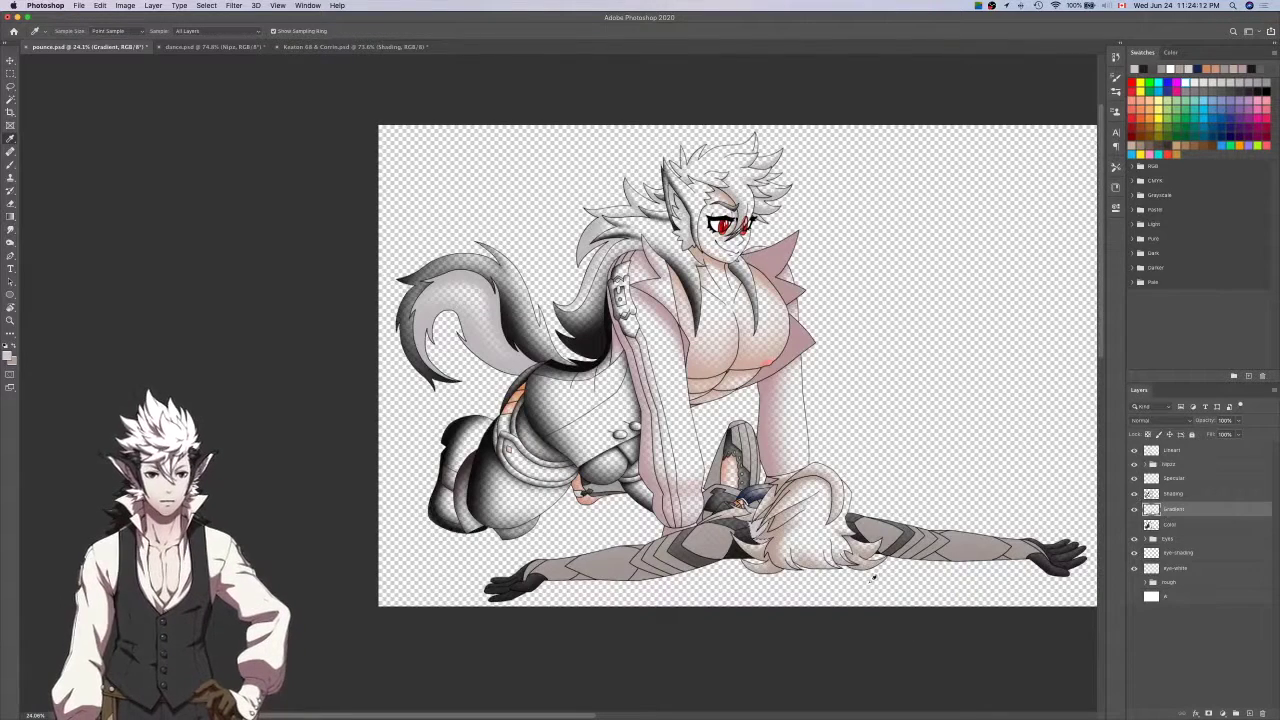
click(862, 563)
click(869, 563)
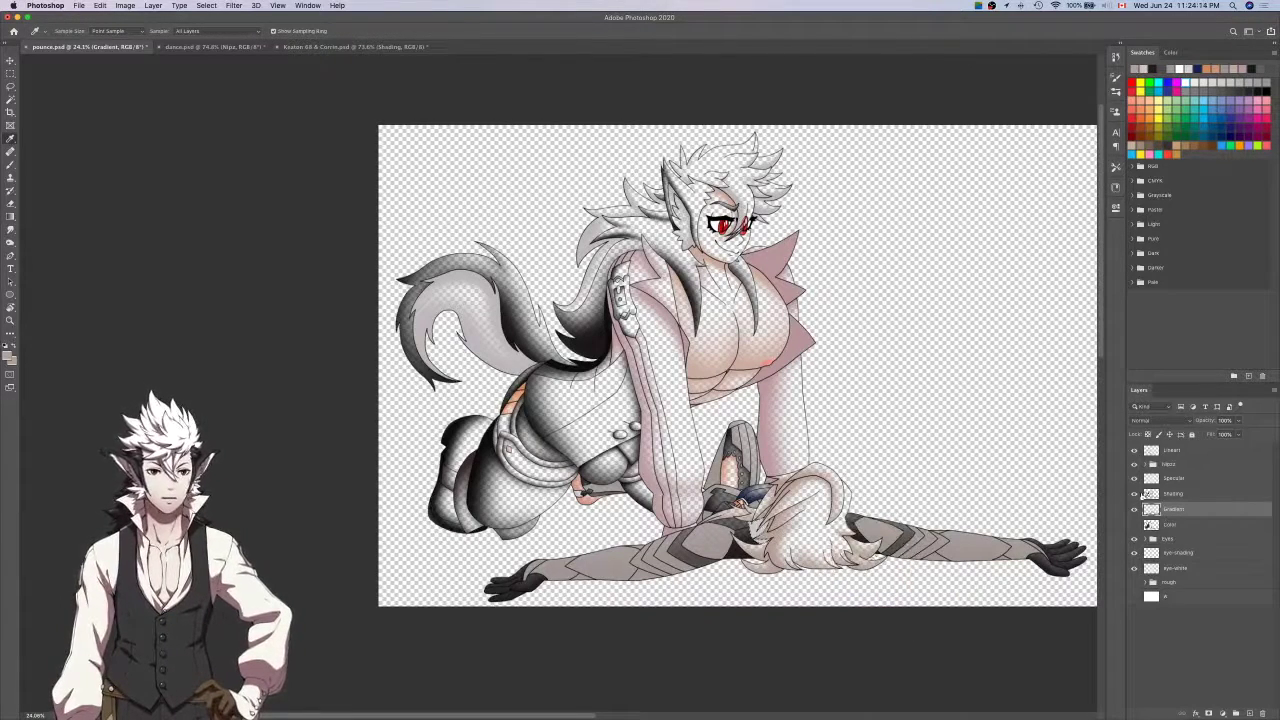
click(1134, 493)
click(1170, 524)
key(w)
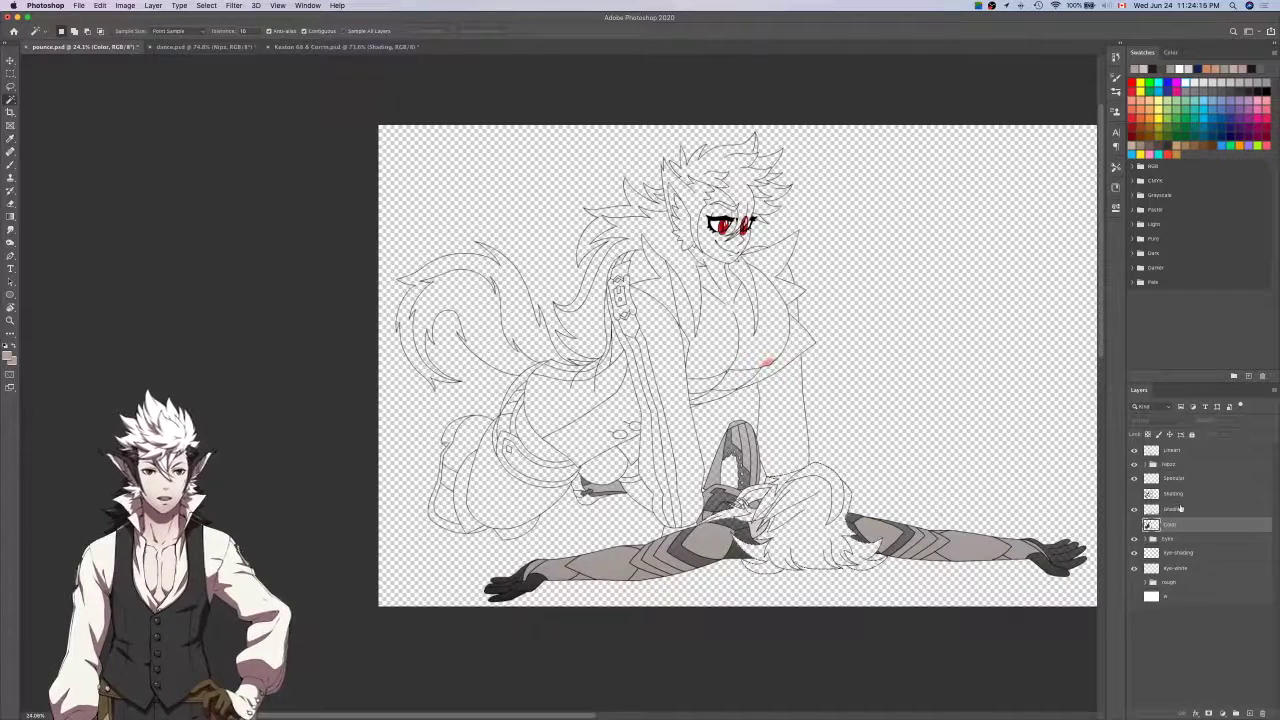
Draw a vertical gradient from the lower part of the canvas upward through the selected hair on the Gradient layer.
click(1178, 509)
key(g)
drag(497, 577, 717, 138)
drag(496, 131, 496, 131)
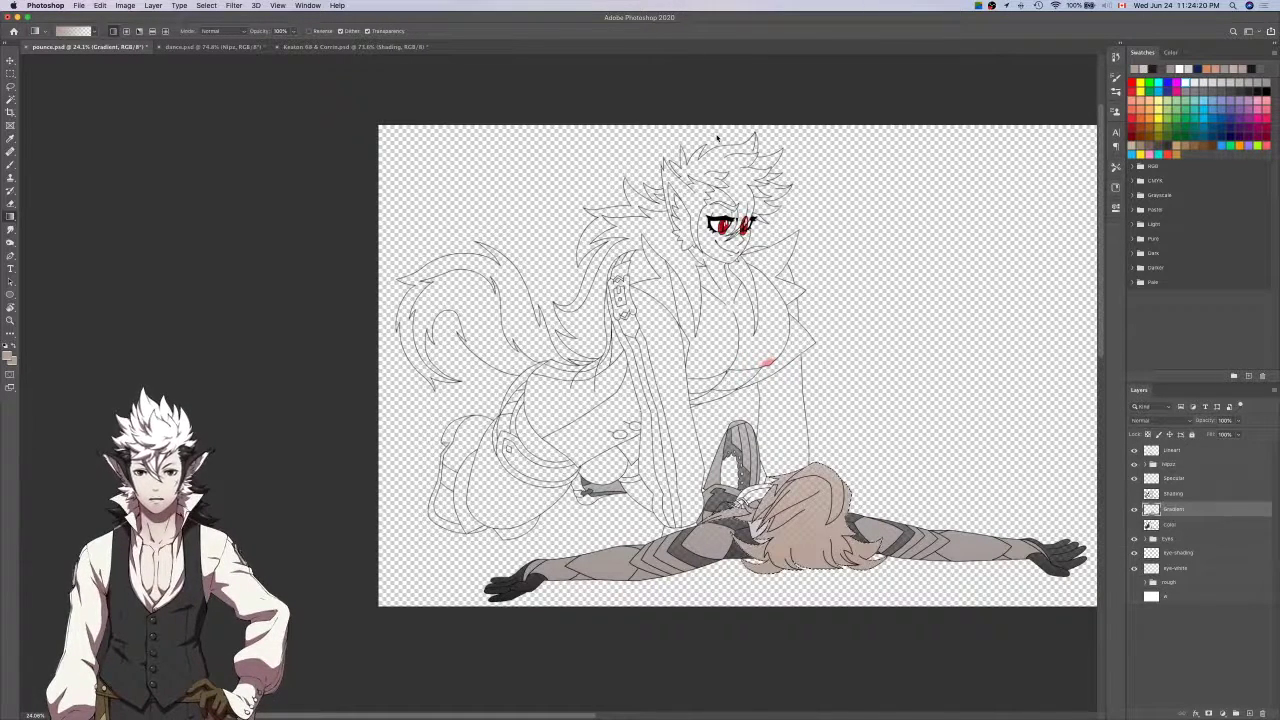
Select the bare skin area of the lying character's raised leg and the small lace holes around it on the Color layer.
click(1200, 526)
key(w)
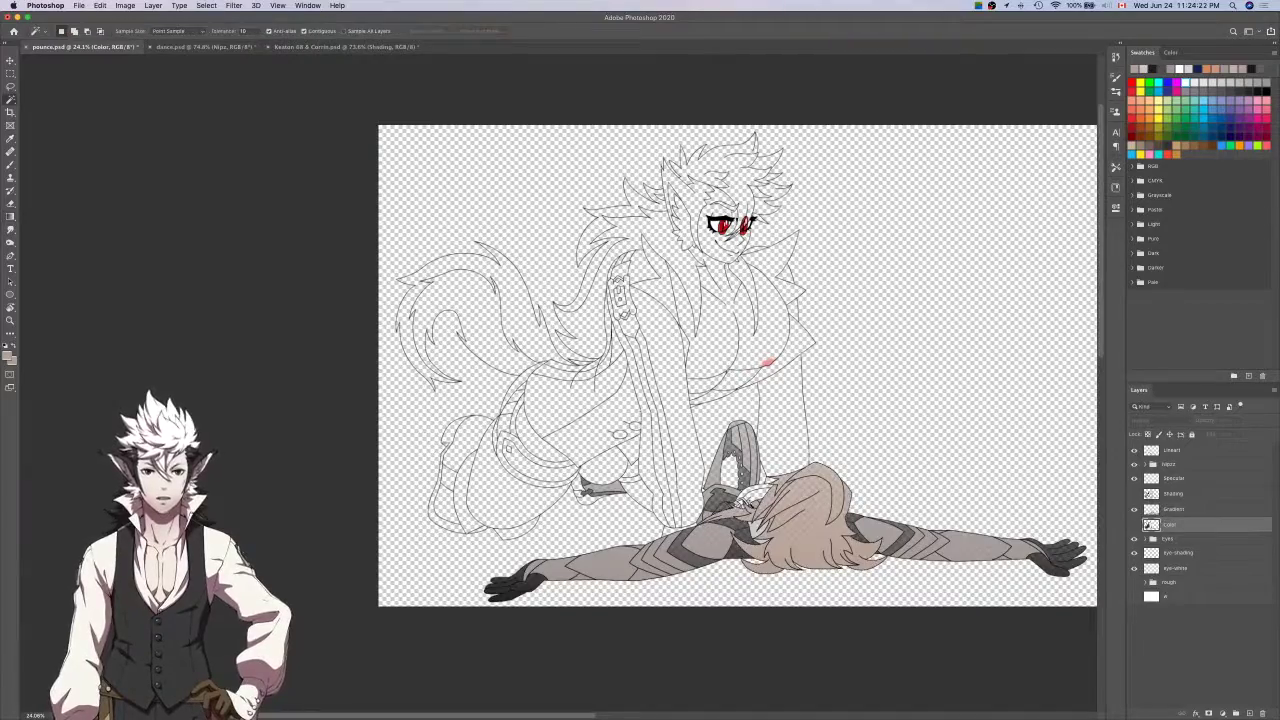
scroll(743, 513, up, 3)
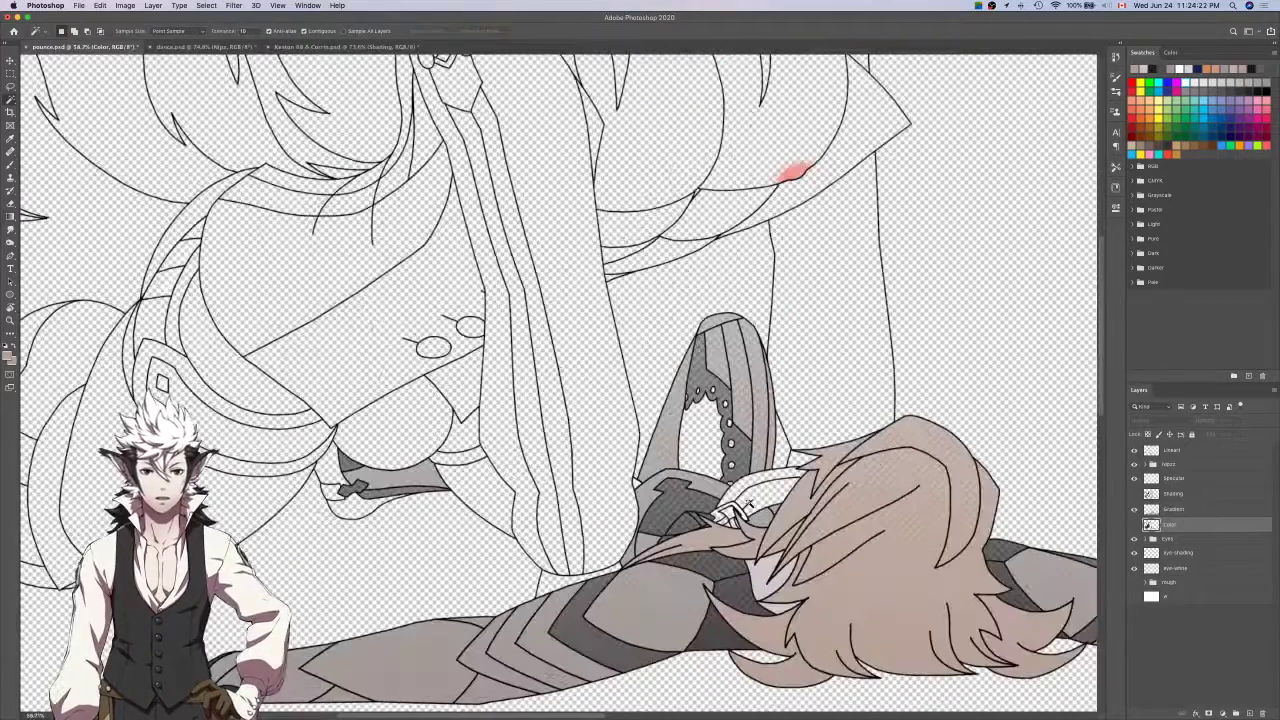
scroll(706, 447, up, 5)
click(705, 446)
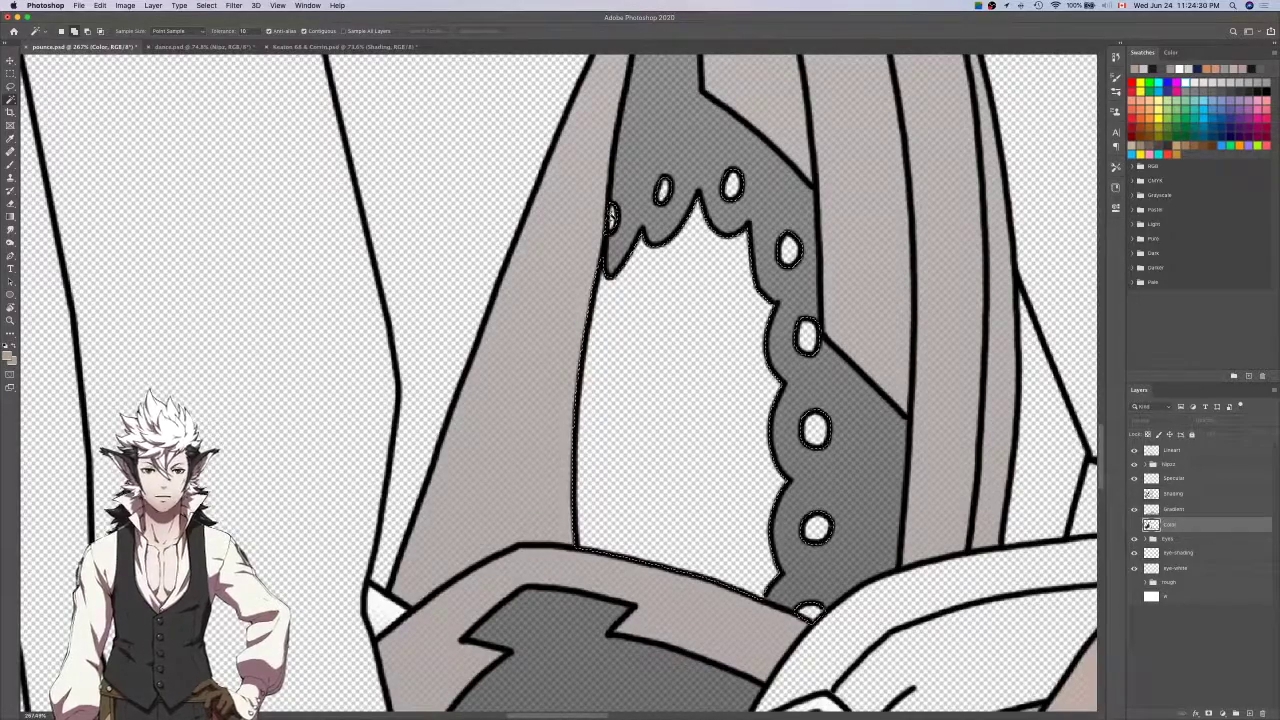
scroll(612, 218, down, 10)
Compare the skin shading in the dance.psd and Keaton reference documents, sample the peach skin tone, and return to pounce.psd.
key(i)
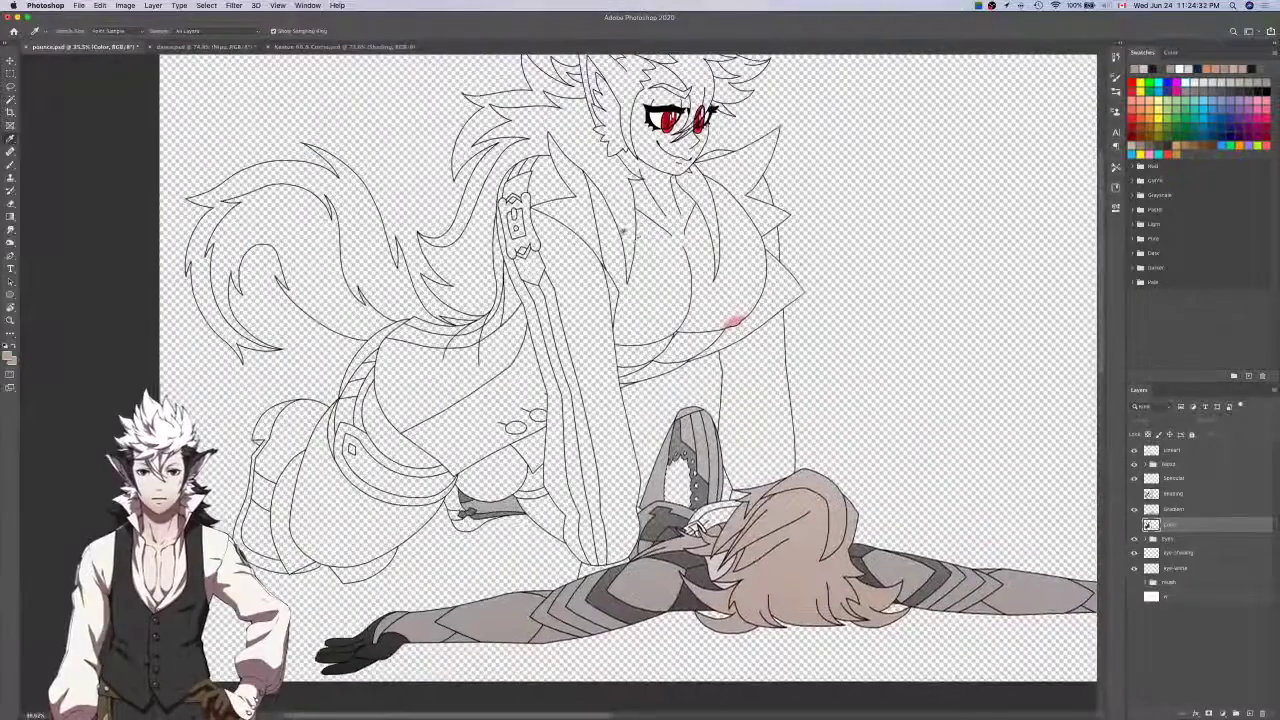
key(ctrl+Tab)
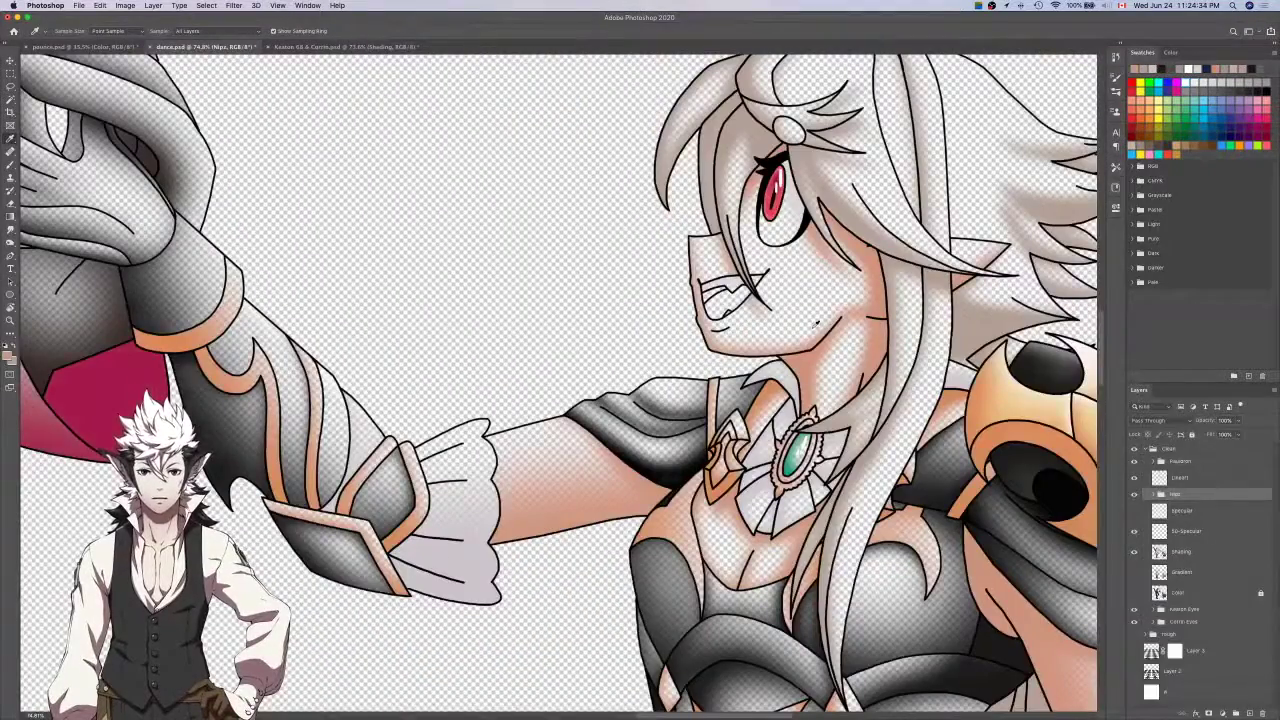
key(ctrl+Tab)
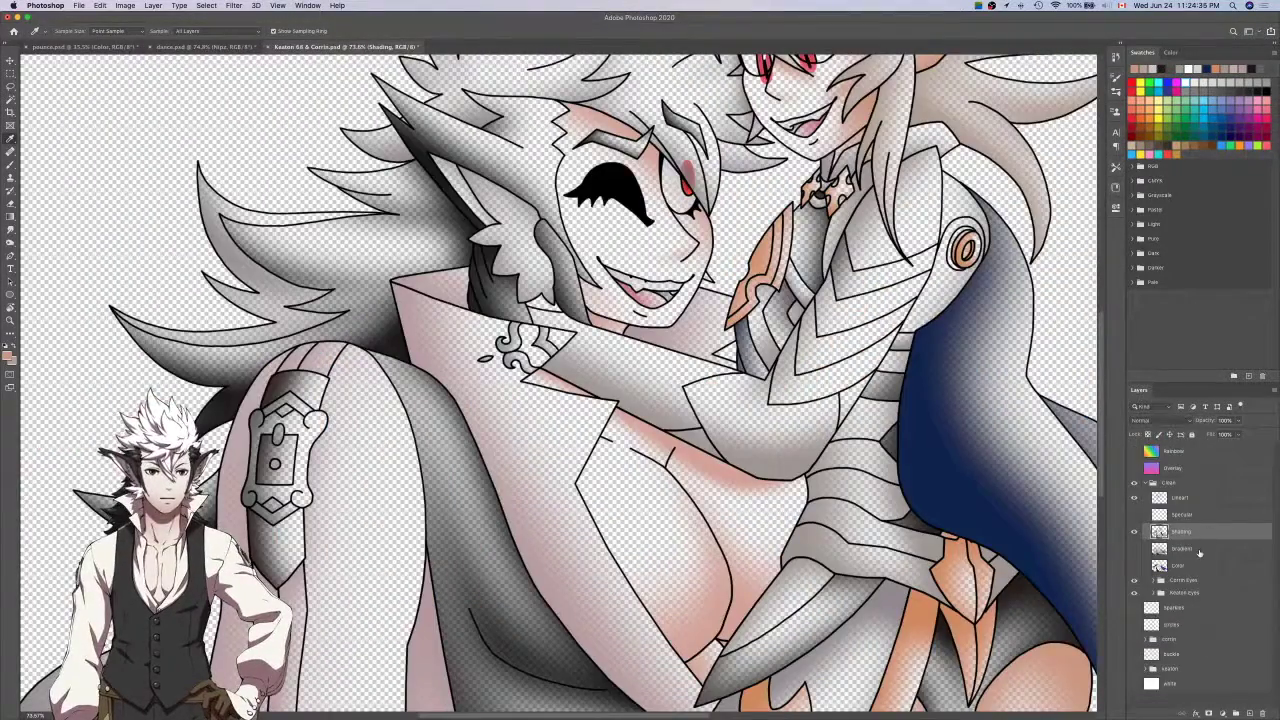
key(ctrl+shift+Tab)
scroll(729, 319, up, 5)
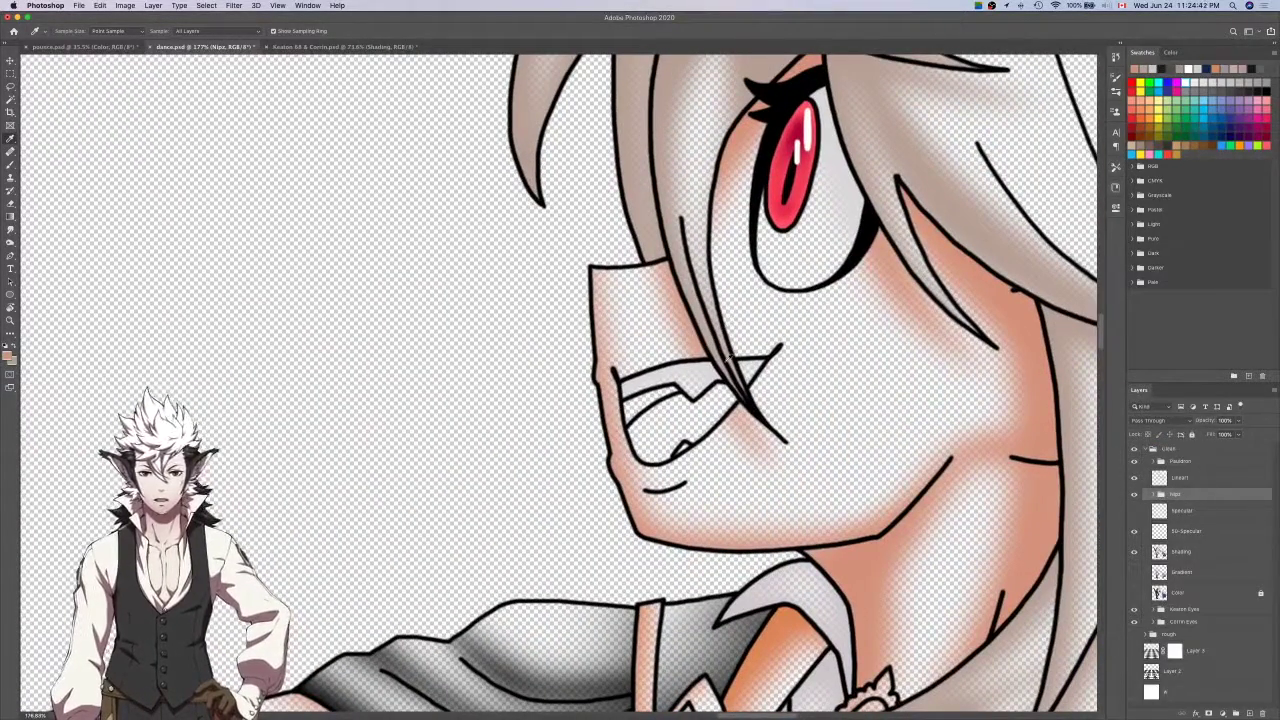
scroll(728, 364, down, 8)
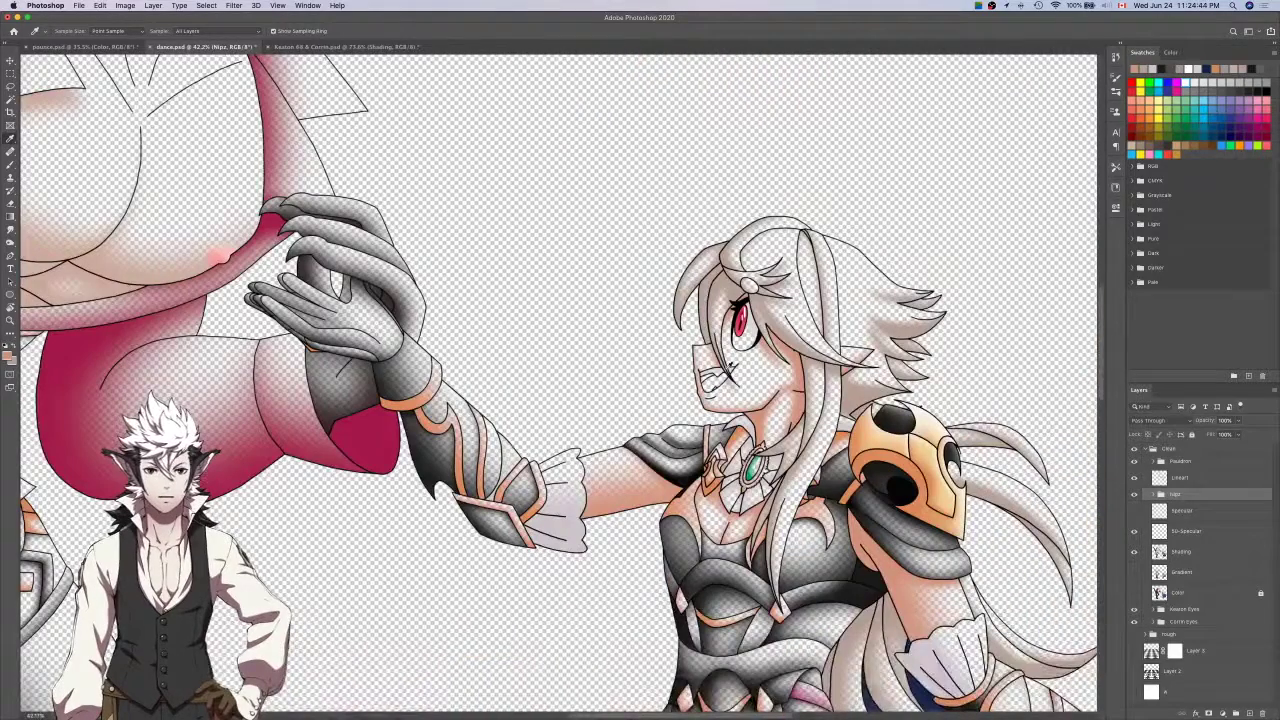
scroll(729, 366, down, 8)
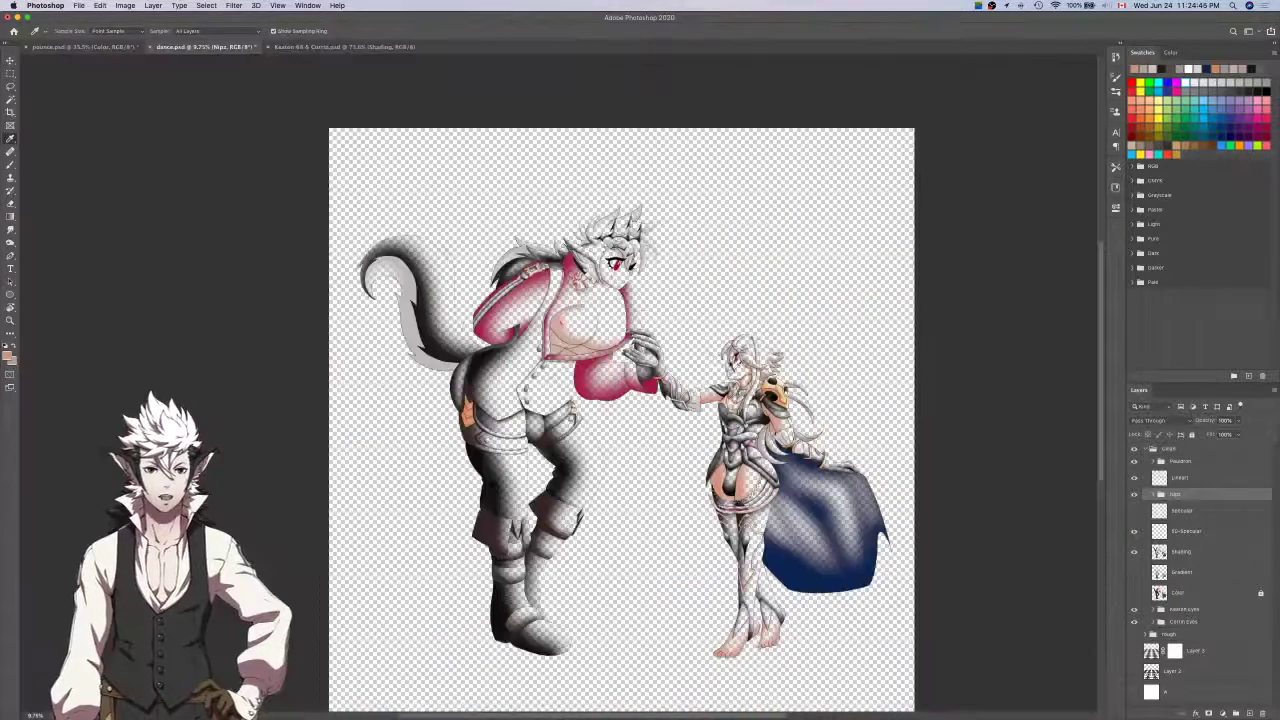
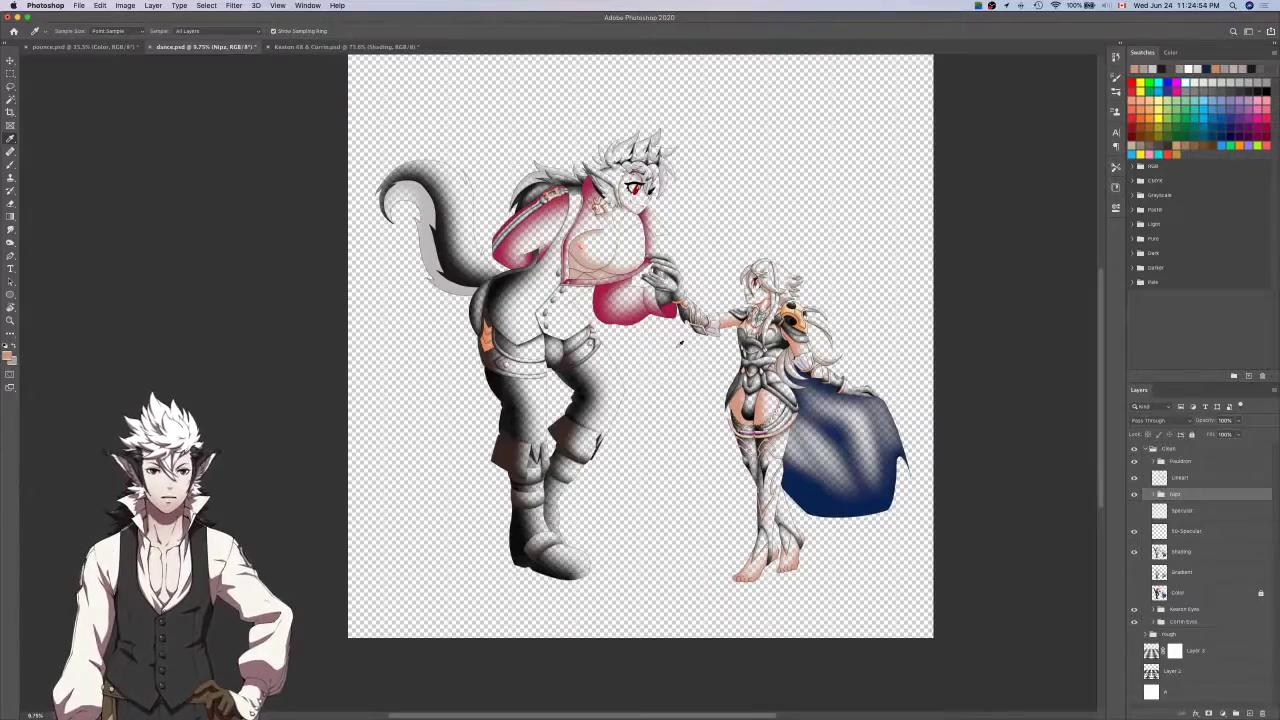
scroll(628, 190, up, 10)
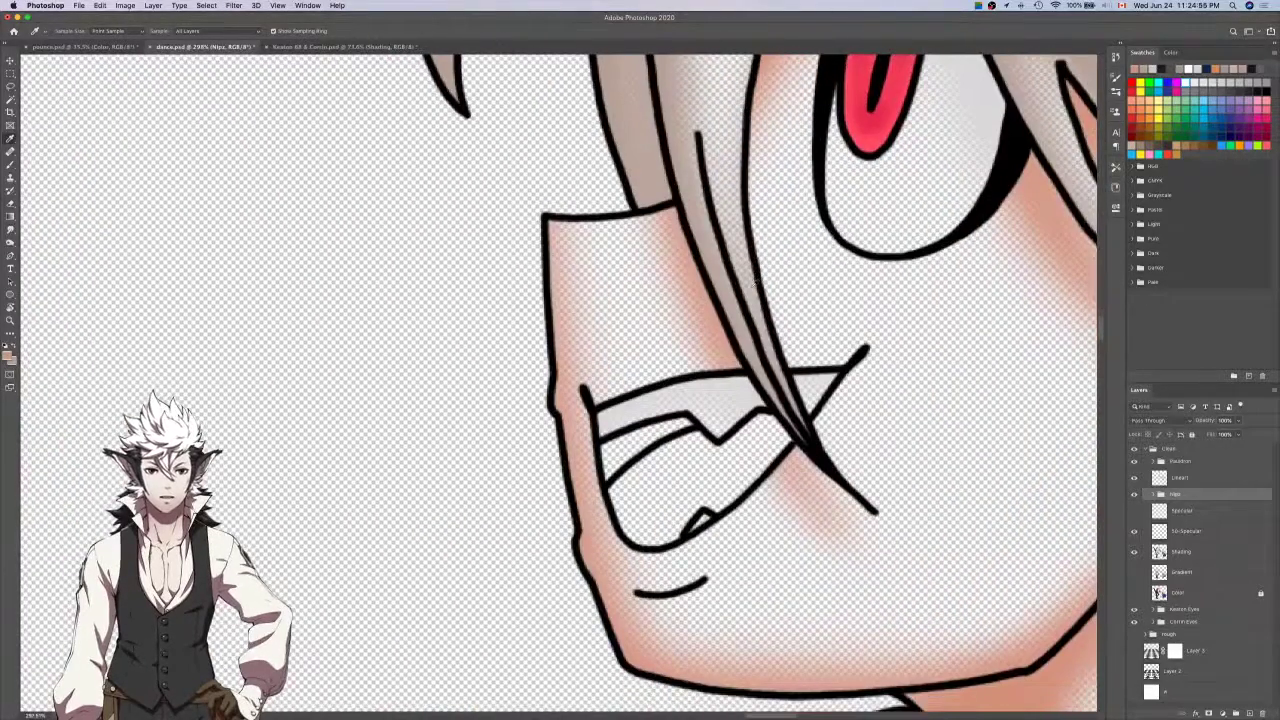
scroll(756, 288, down, 4)
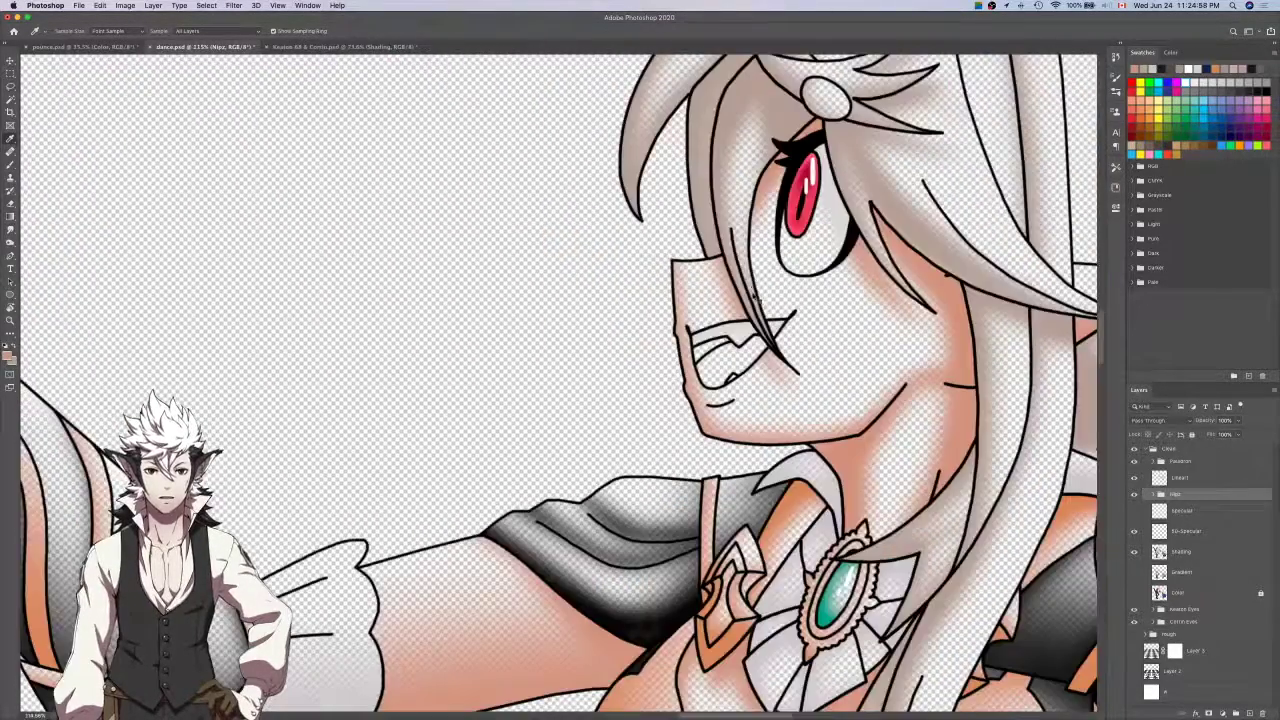
key(ctrl+Tab)
scroll(751, 333, down, 1)
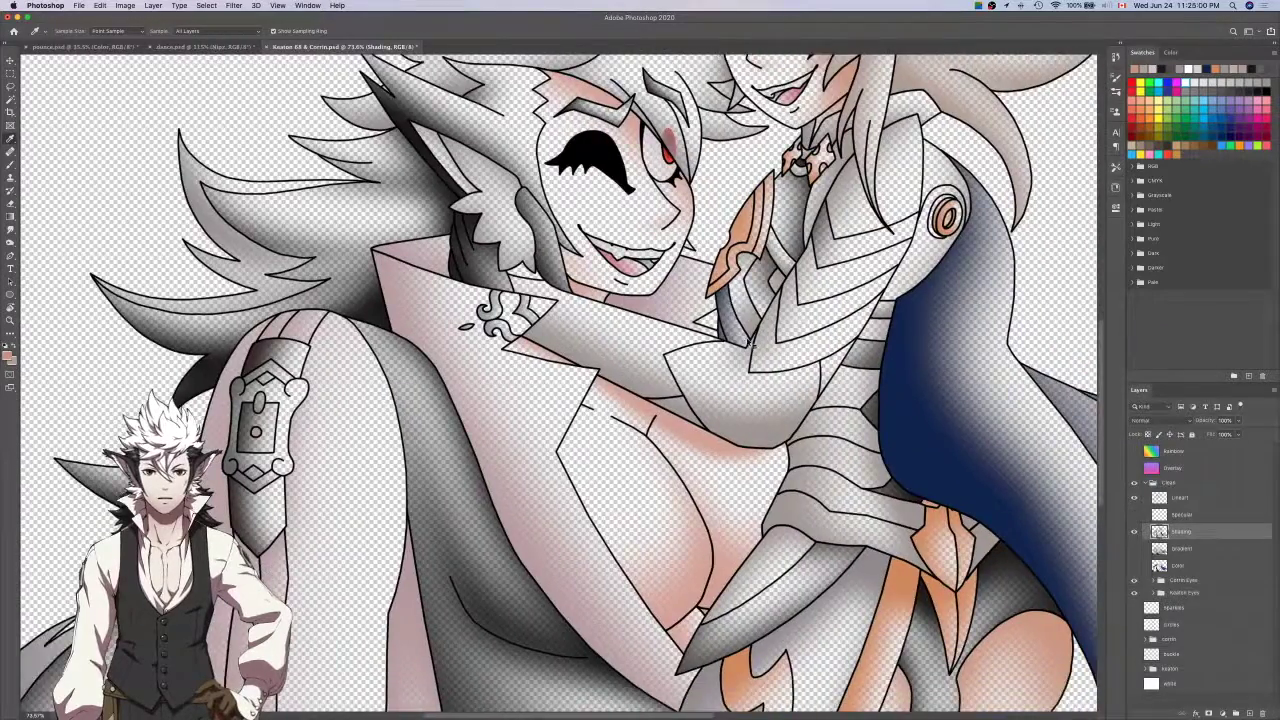
key(ctrl+Tab)
scroll(752, 333, down, 4)
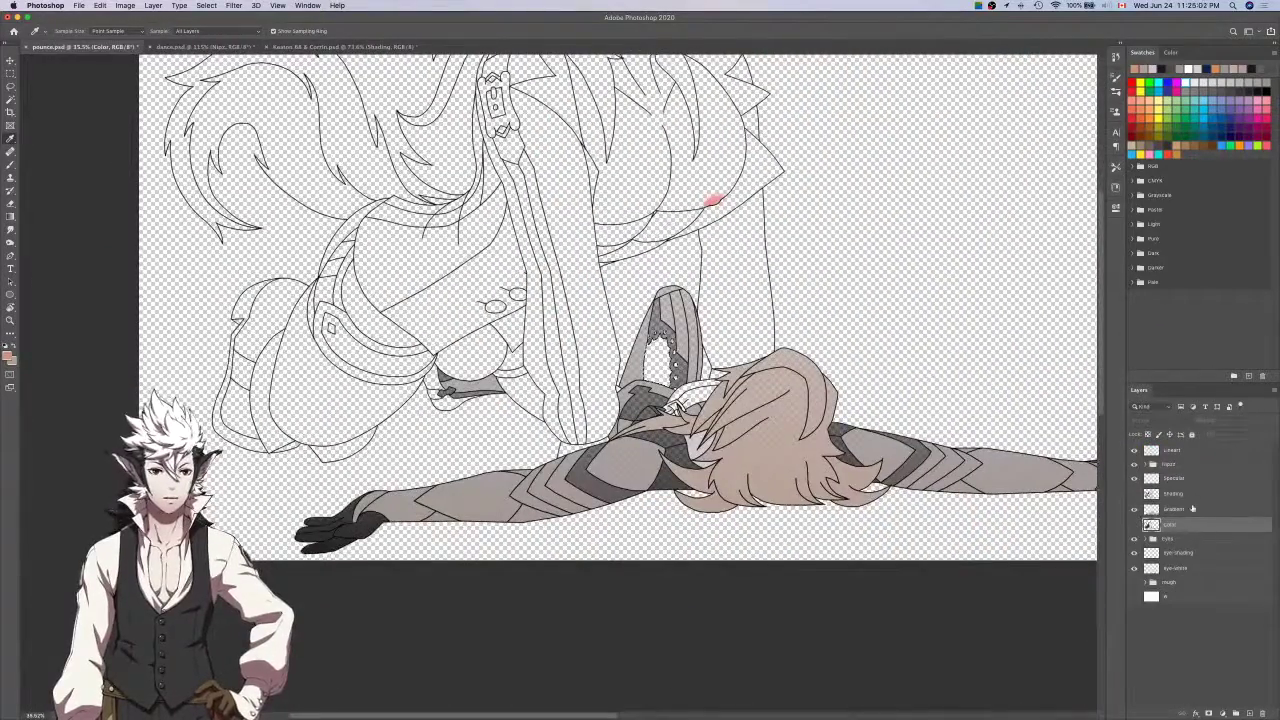
Toggle the Shading layer on and off and make the Gradient layer active.
click(1173, 497)
click(1135, 498)
click(1135, 498)
click(1172, 508)
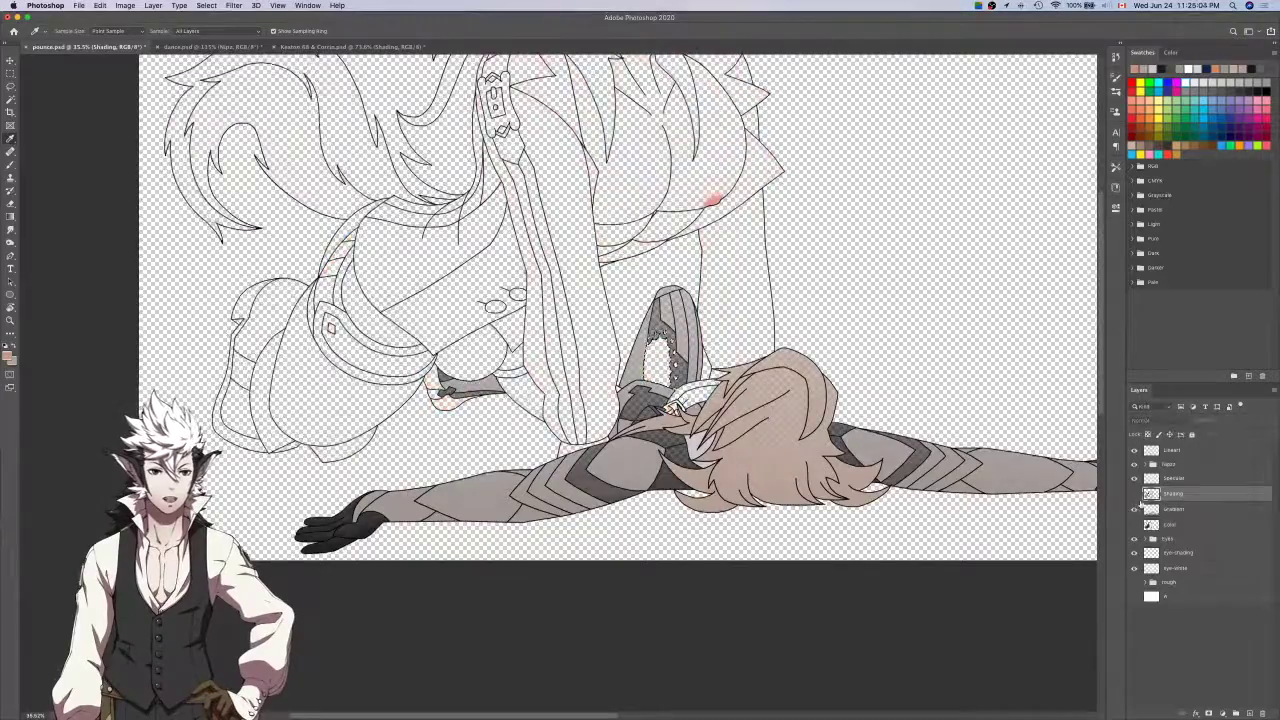
Examine the skin shading and overall colouring of both characters in the two reference illustrations, ending back in pounce.psd.
key(ctrl+Tab)
key(ctrl+Tab)
scroll(1040, 505, down, 3)
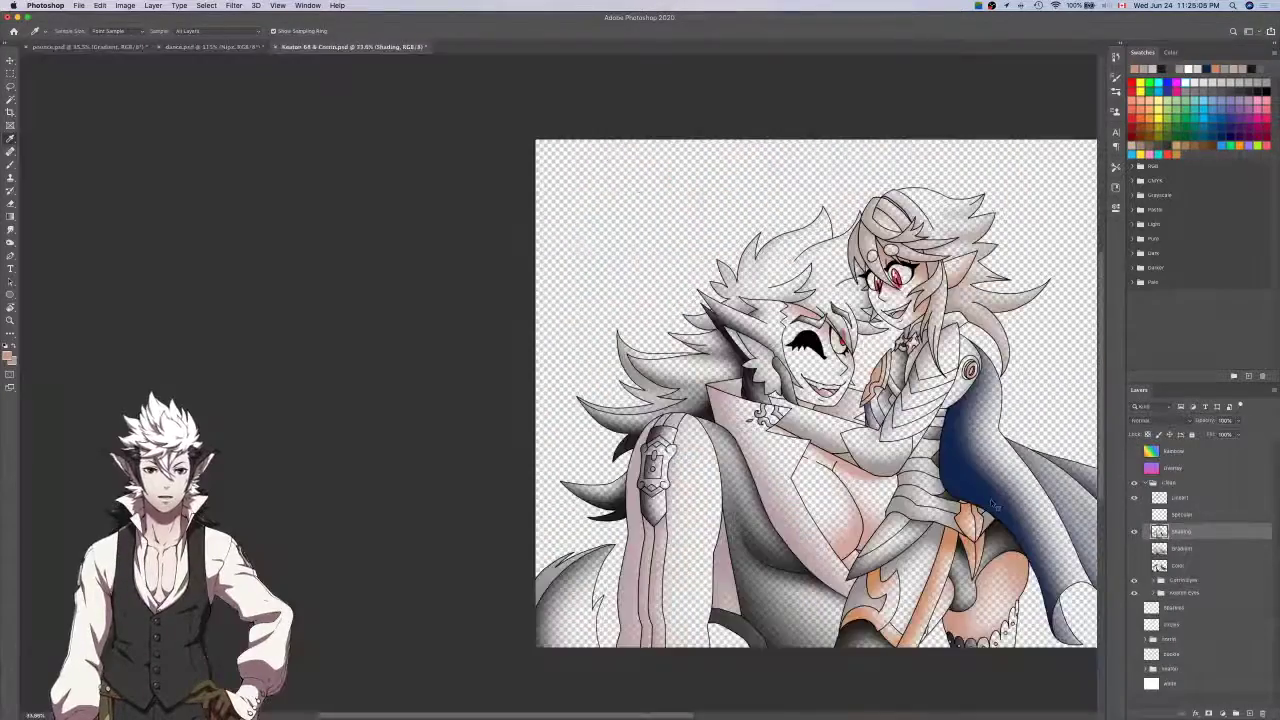
key(ctrl+Tab)
key(ctrl+Tab)
scroll(997, 494, down, 3)
scroll(997, 494, down, 5)
scroll(997, 494, up, 5)
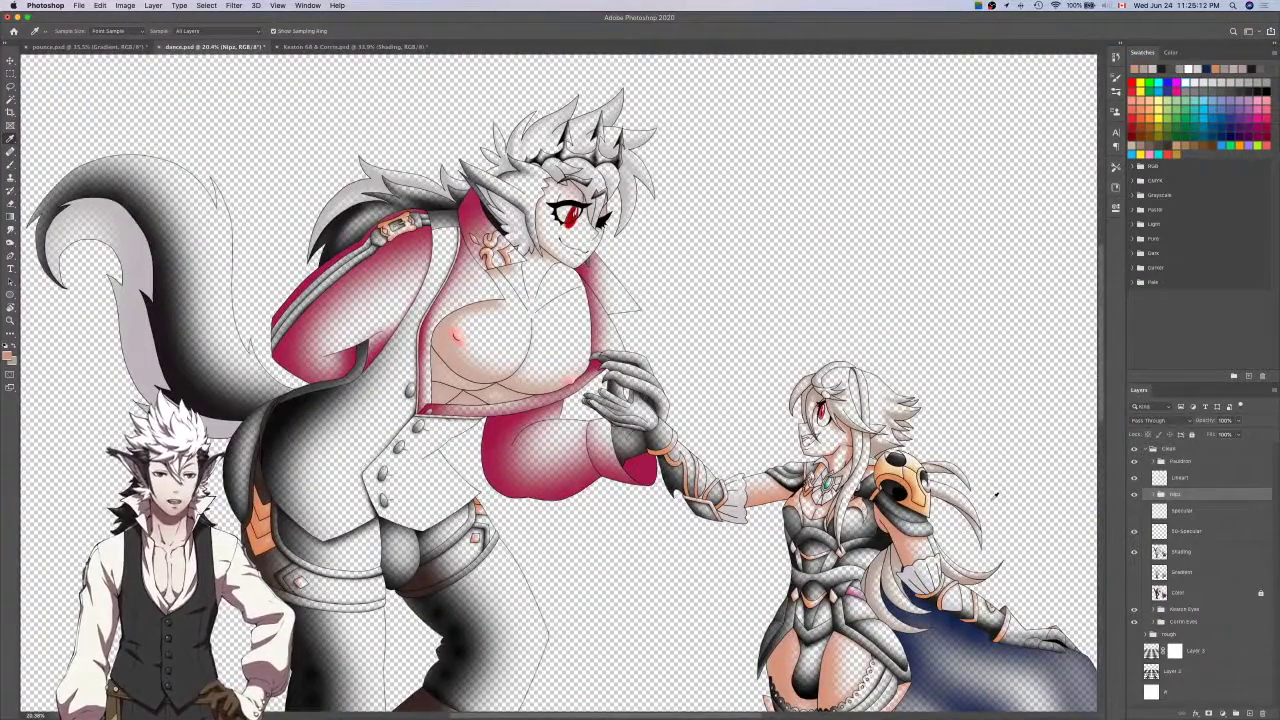
key(ctrl+Tab)
key(ctrl+Tab)
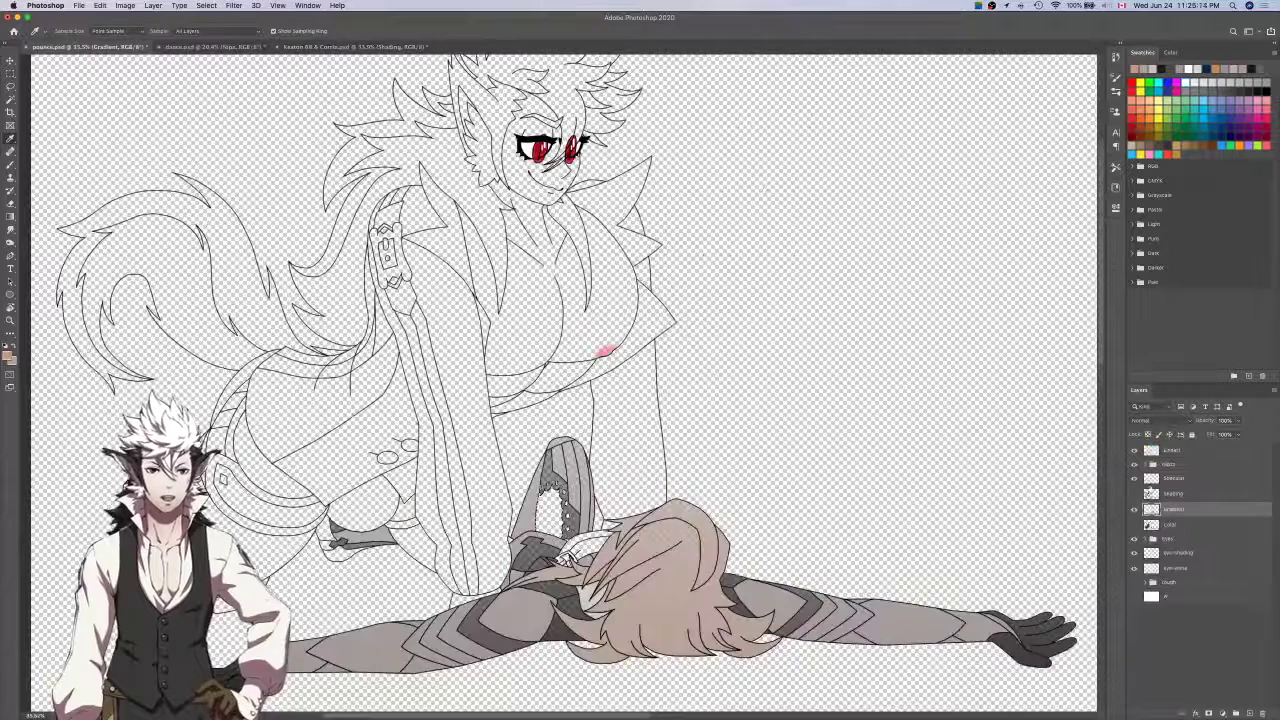
scroll(1050, 509, left, 4)
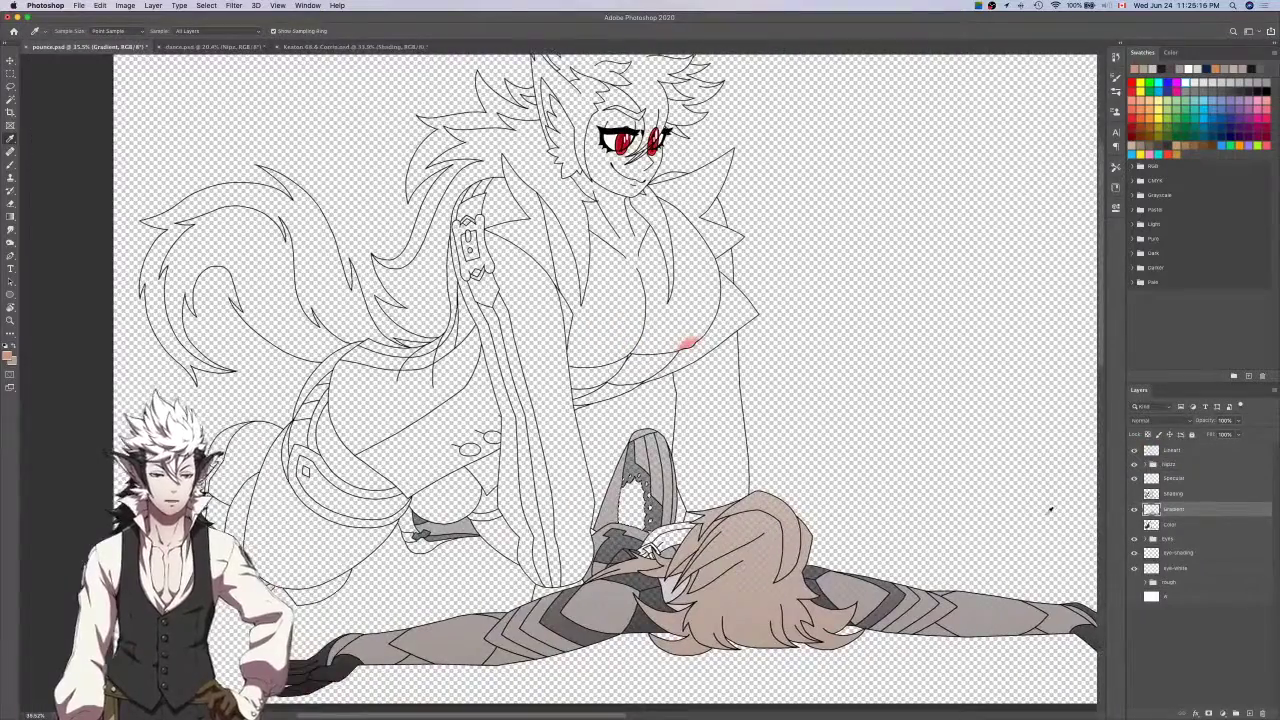
Draw a peach vertical gradient from the canvas's lower edge to its upper edge through the selected leg skin on the Gradient layer.
key(g)
scroll(1048, 509, down, 2)
scroll(1045, 515, down, 2)
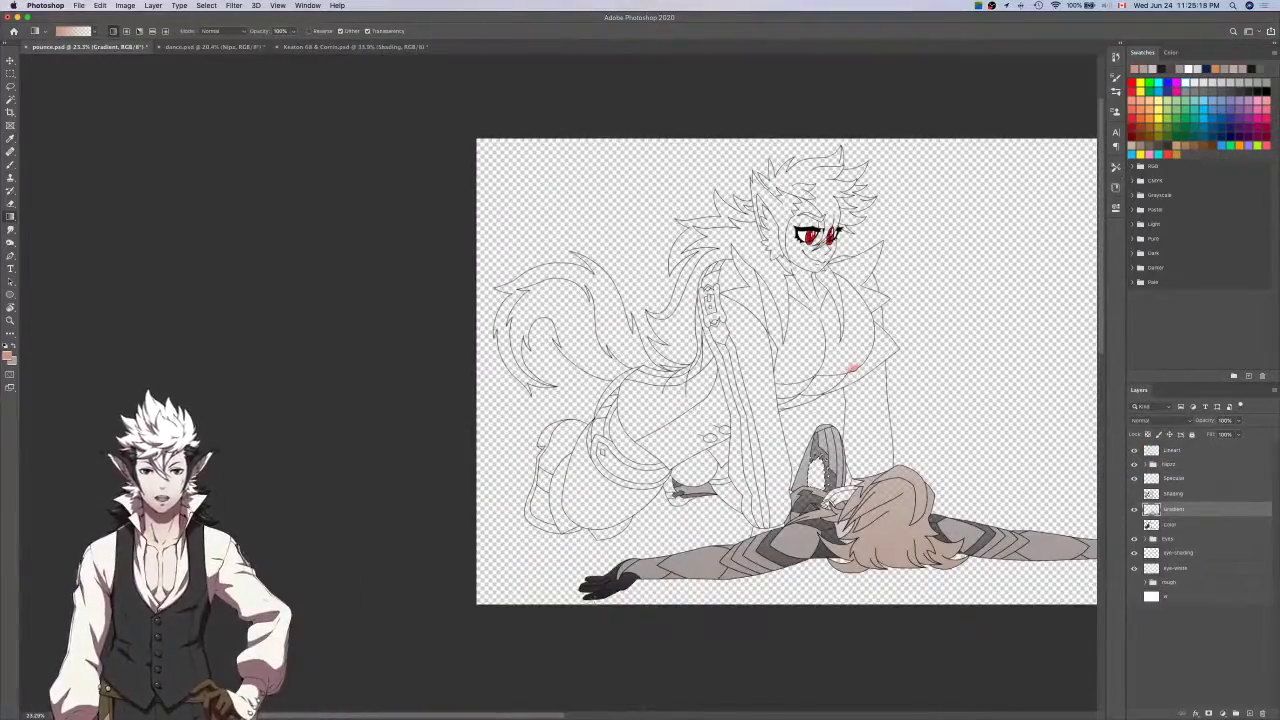
drag(594, 600, 593, 142)
Select the small exposed skin pieces of the lying character's other leg on the Color layer and make Gradient active for the Gradient tool.
click(1177, 524)
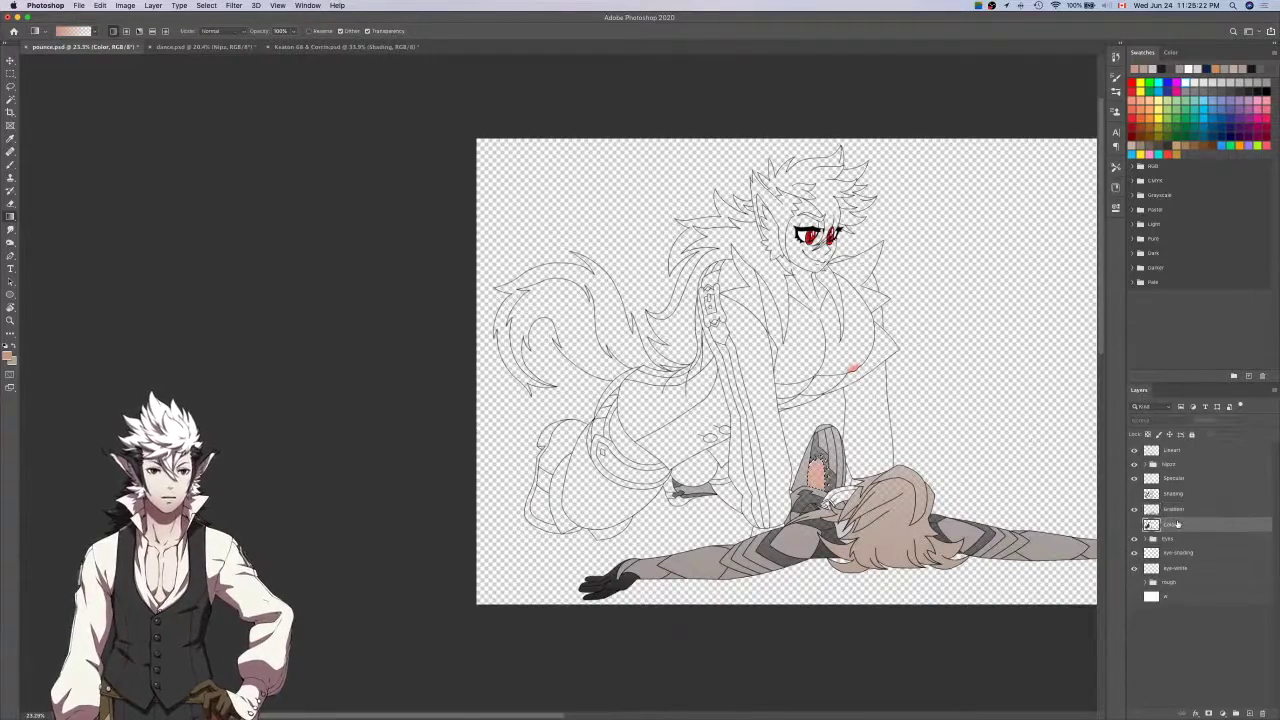
key(w)
scroll(800, 465, up, 5)
click(690, 515)
click(1174, 509)
key(g)
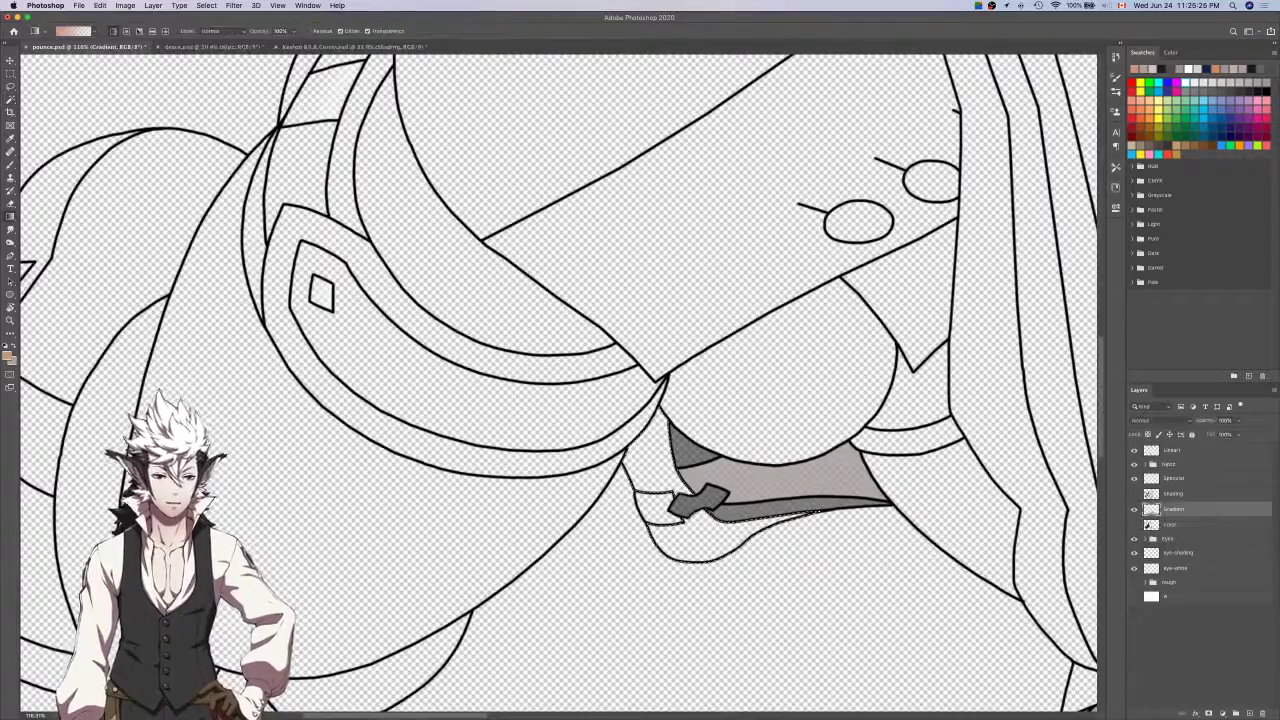
Draw a peach gradient from the lower part of the canvas upward through the selected skin pieces, and clear the selection.
scroll(690, 515, down, 5)
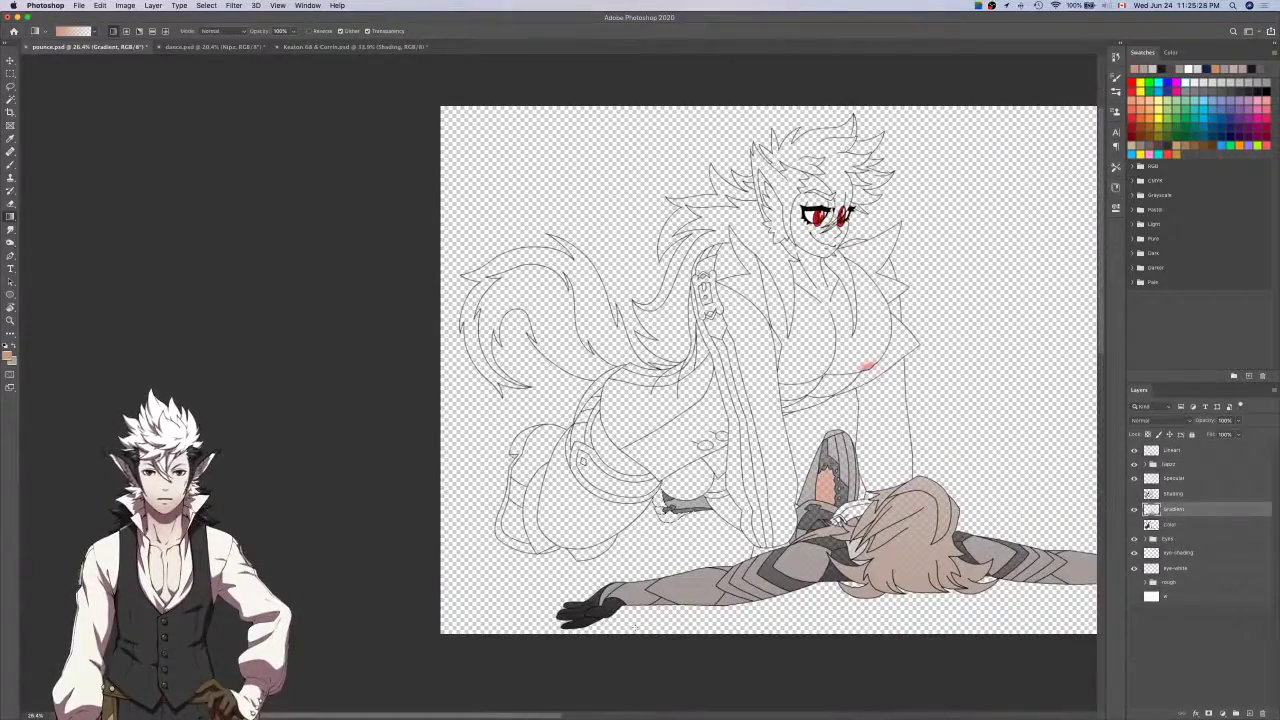
drag(577, 628, 888, 320)
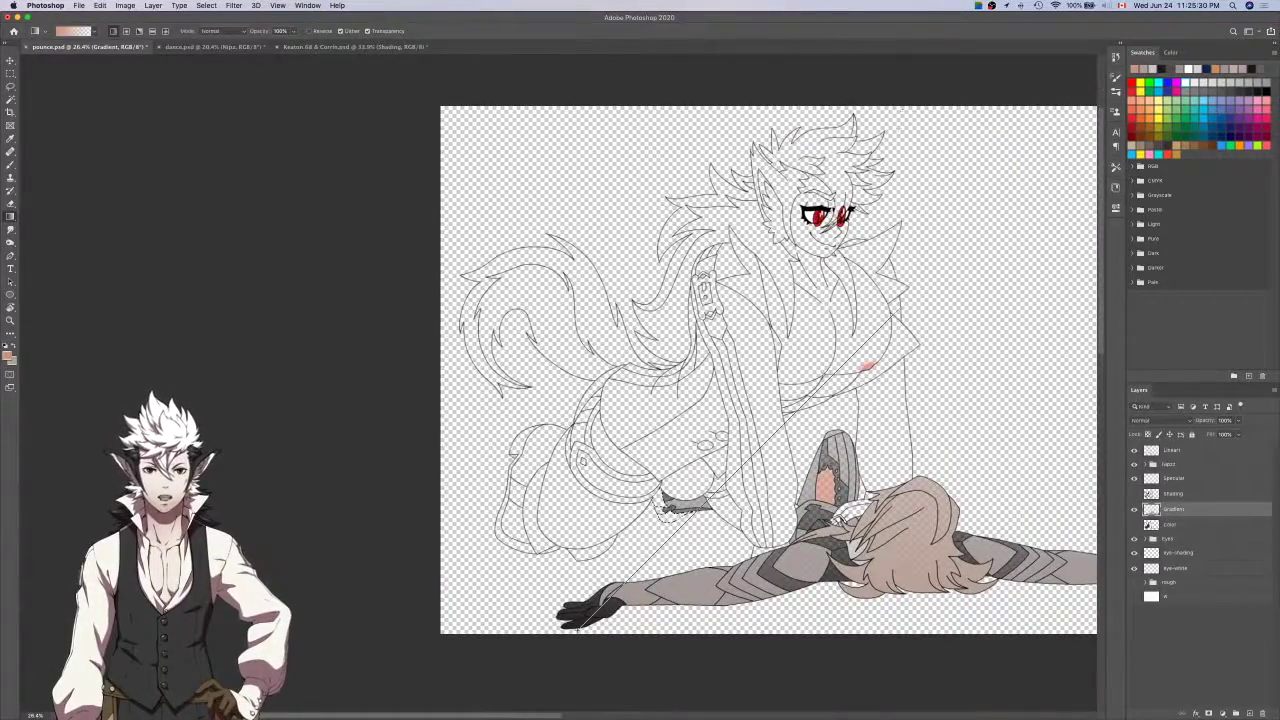
drag(834, 116, 824, 120)
key(super+d)
Select the white trim between the other leg's skin pieces on the Color layer and sample the light tone from the white collar.
click(1165, 525)
key(w)
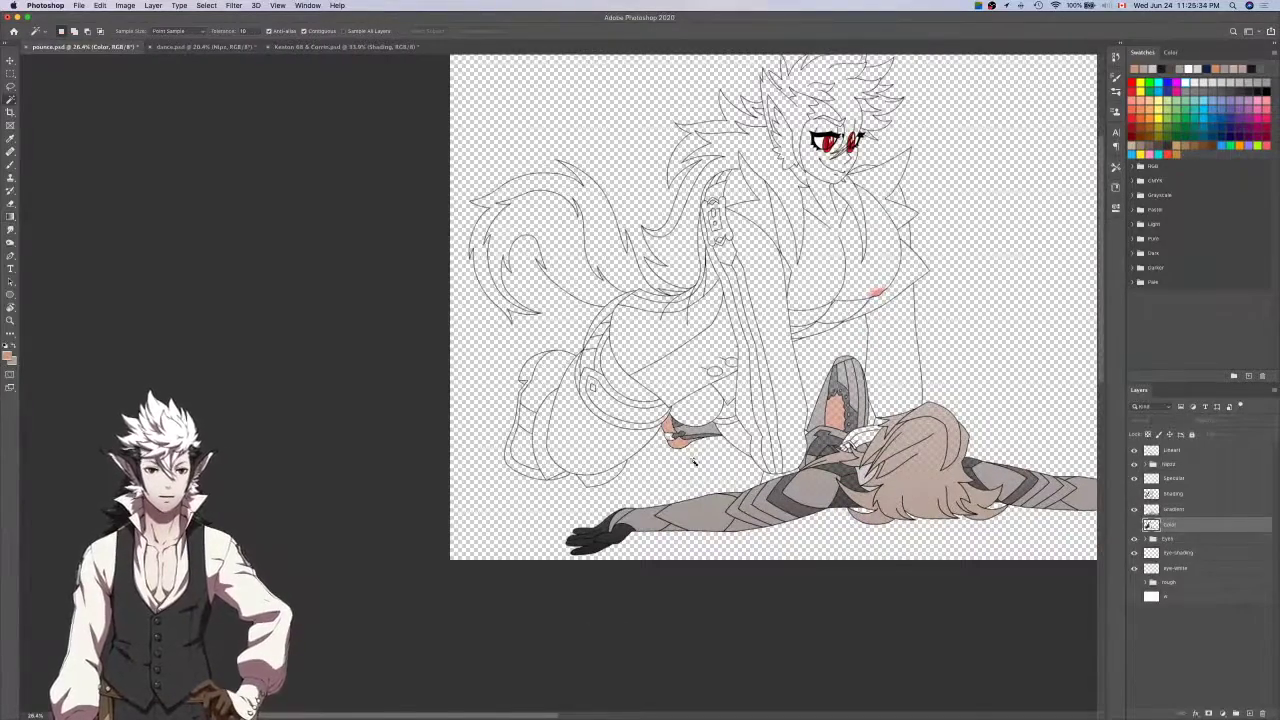
scroll(672, 570, up, 3)
click(643, 418)
key(i)
scroll(669, 468, right, 10)
scroll(669, 468, down, 2)
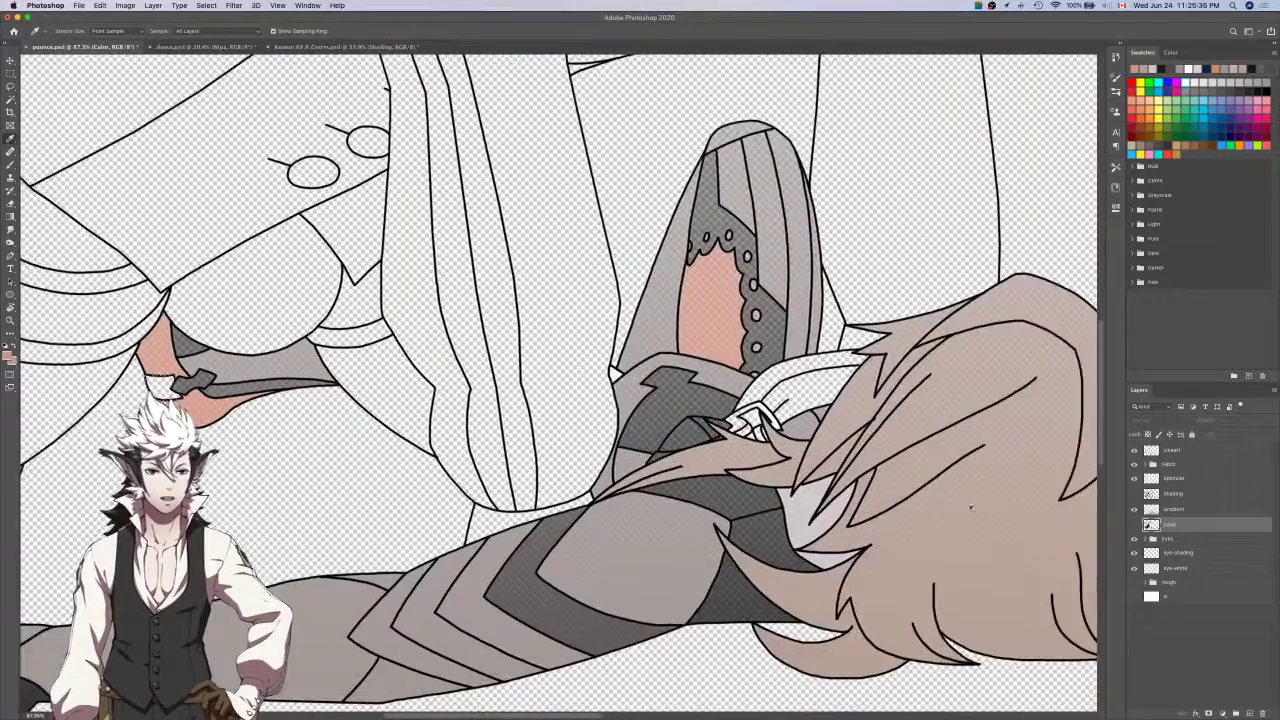
click(752, 500)
Draw a light vertical gradient from the canvas's lower edge upward through the selected white trim on the Gradient layer, and deselect.
key(alt+])
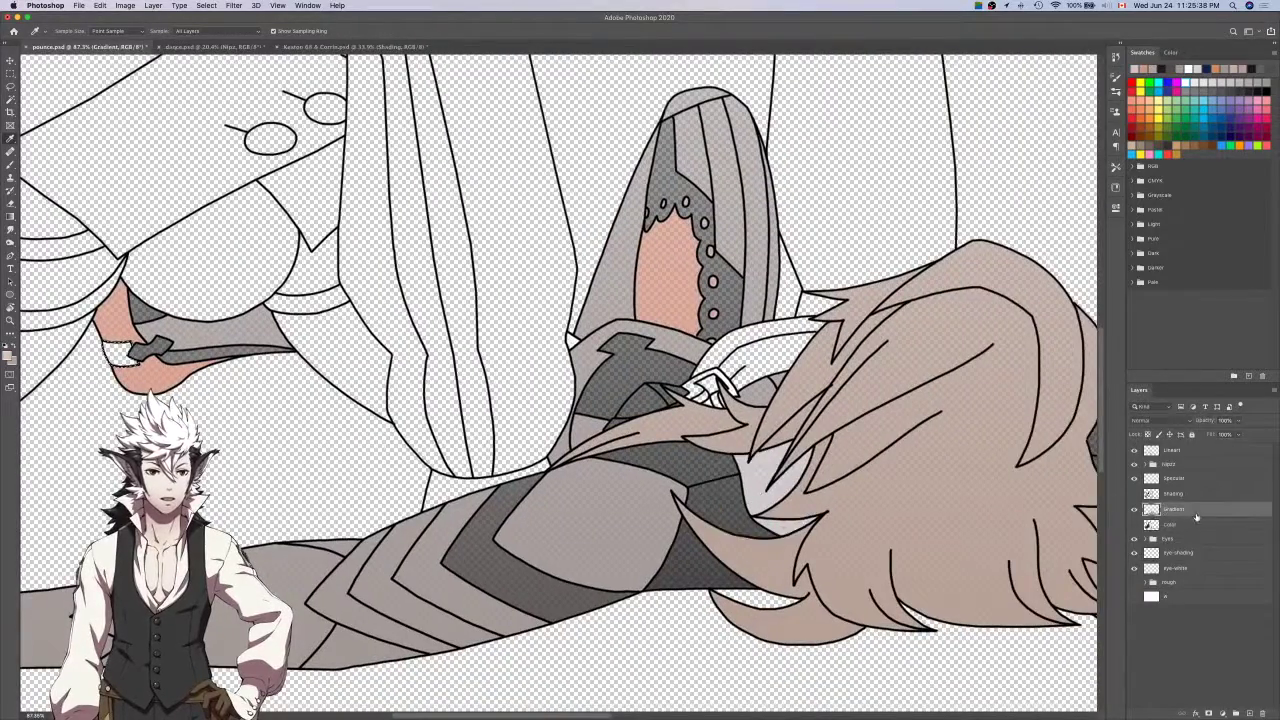
scroll(897, 484, down, 3)
scroll(676, 502, down, 2)
key(g)
scroll(676, 502, up, 1)
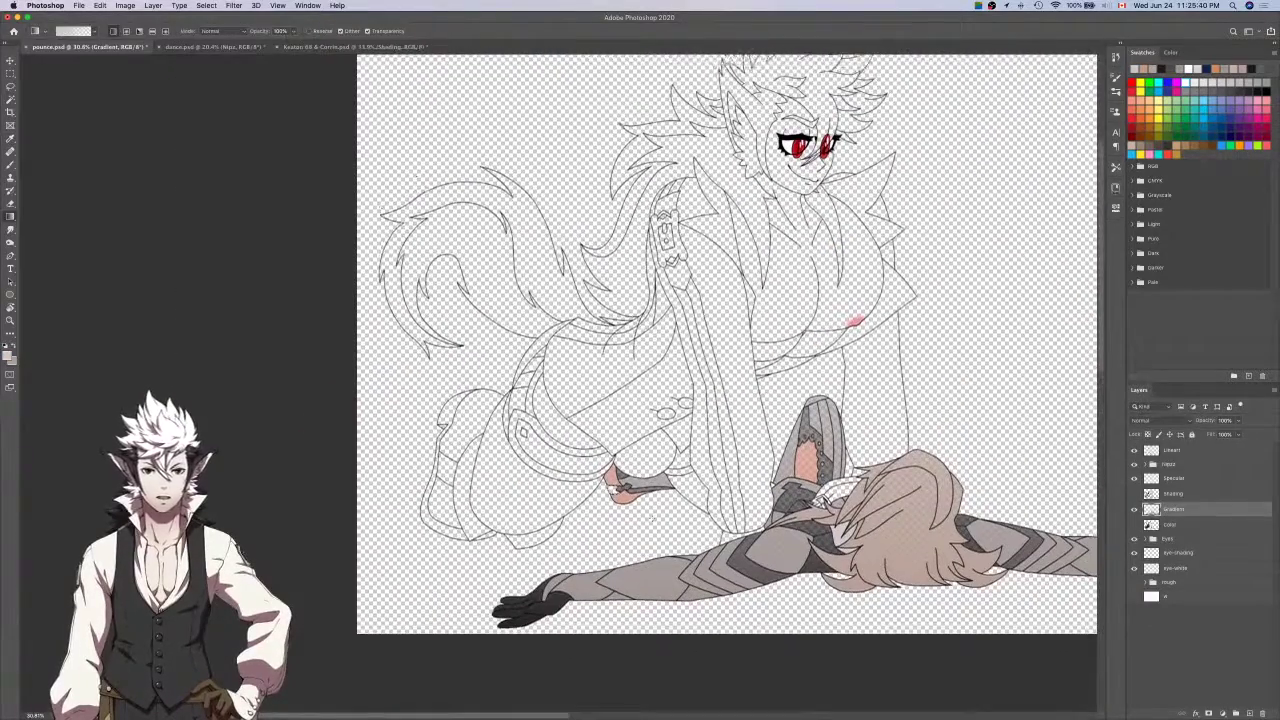
drag(515, 632, 515, 100)
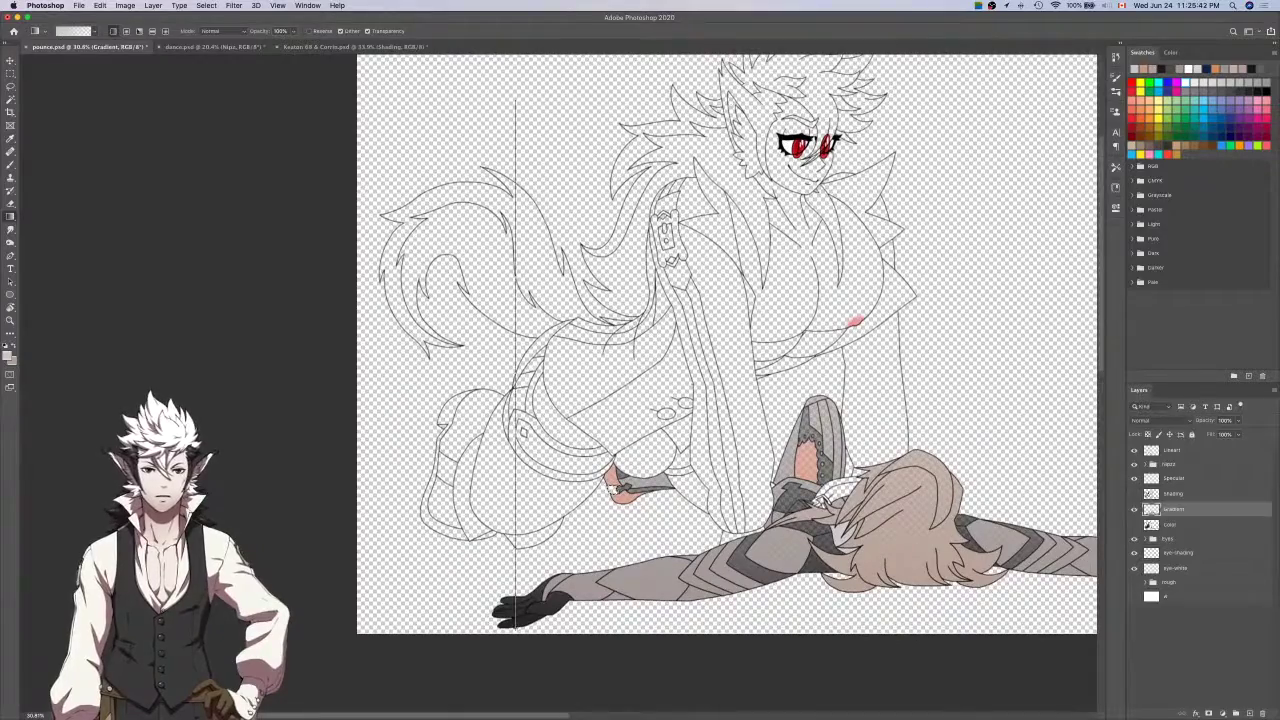
drag(515, 56, 816, 183)
scroll(816, 182, down, 4)
scroll(816, 182, right, 3)
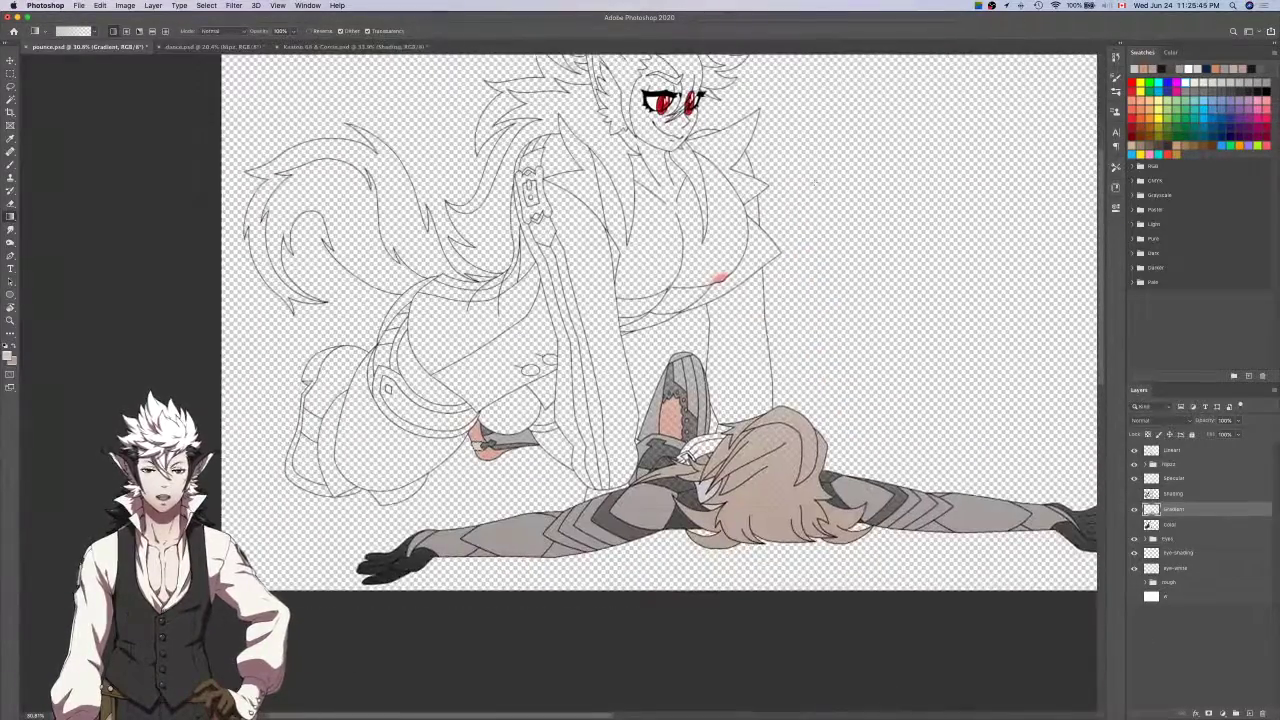
key(super+d)
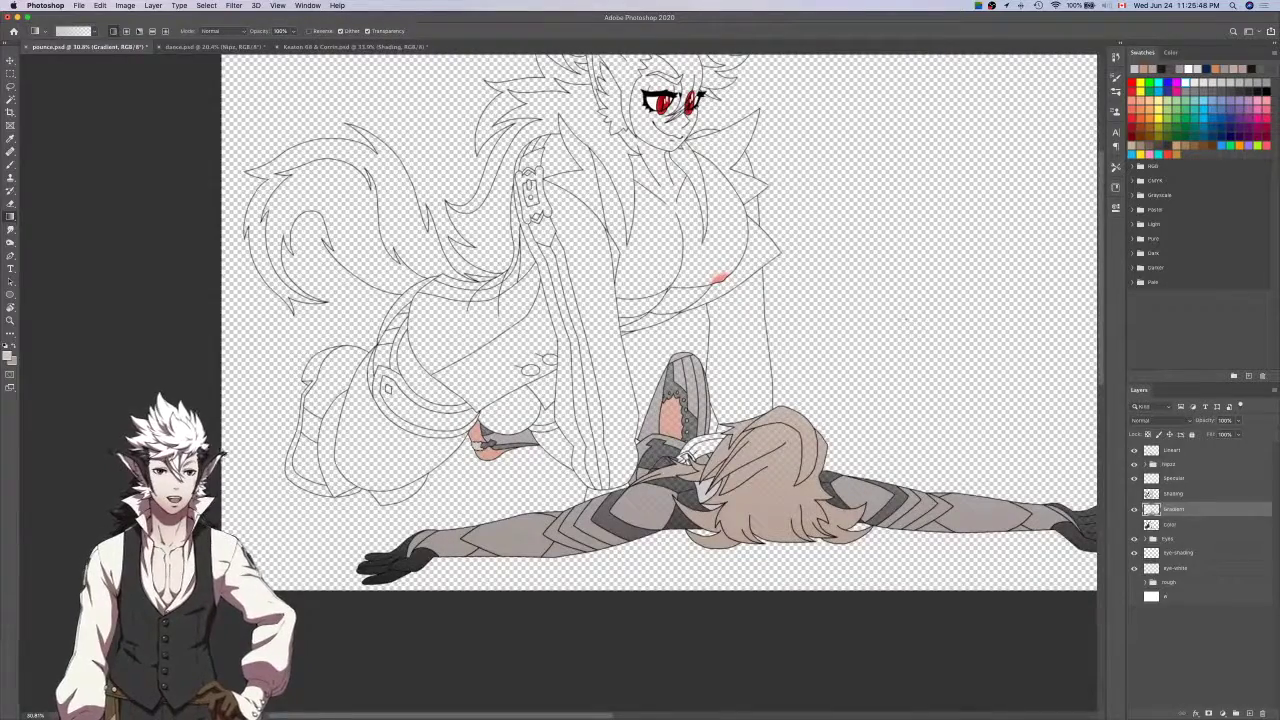
With Color active, hide Gradient, show Shading, and sample the orange shading colour from the ornament at the lying character's collar.
click(1212, 527)
key(w)
scroll(815, 448, left, 1)
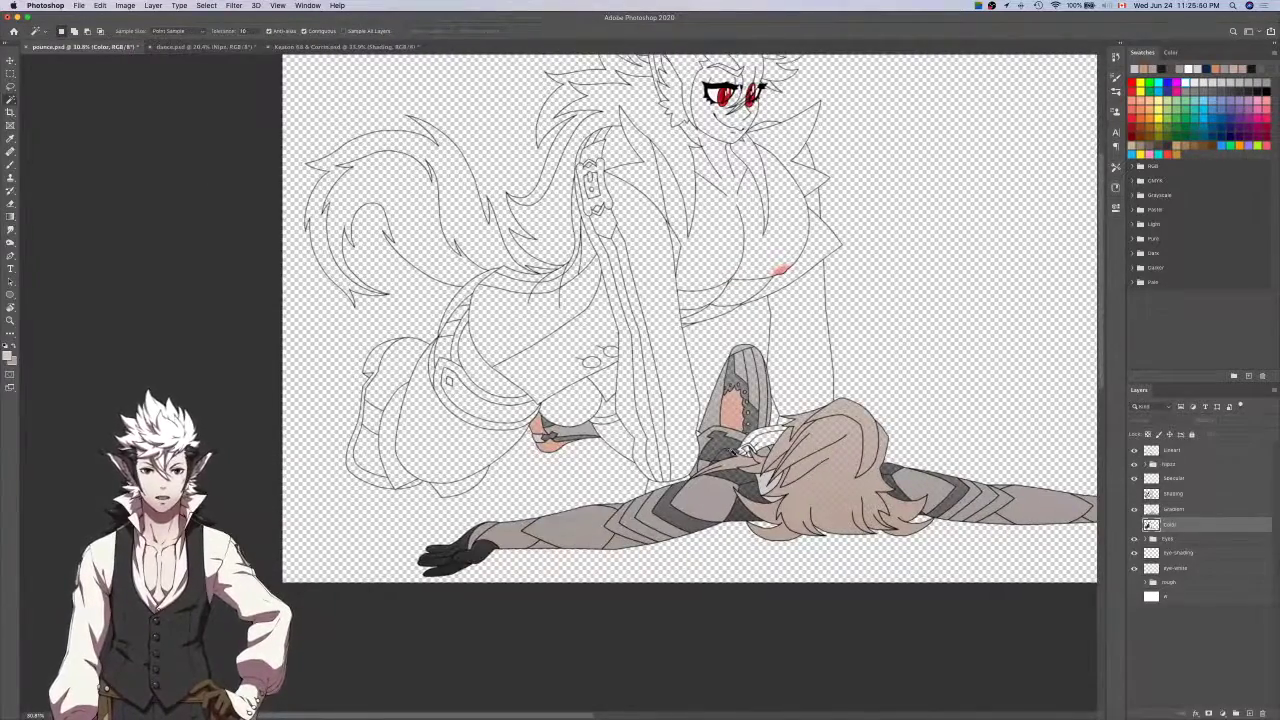
scroll(745, 447, up, 5)
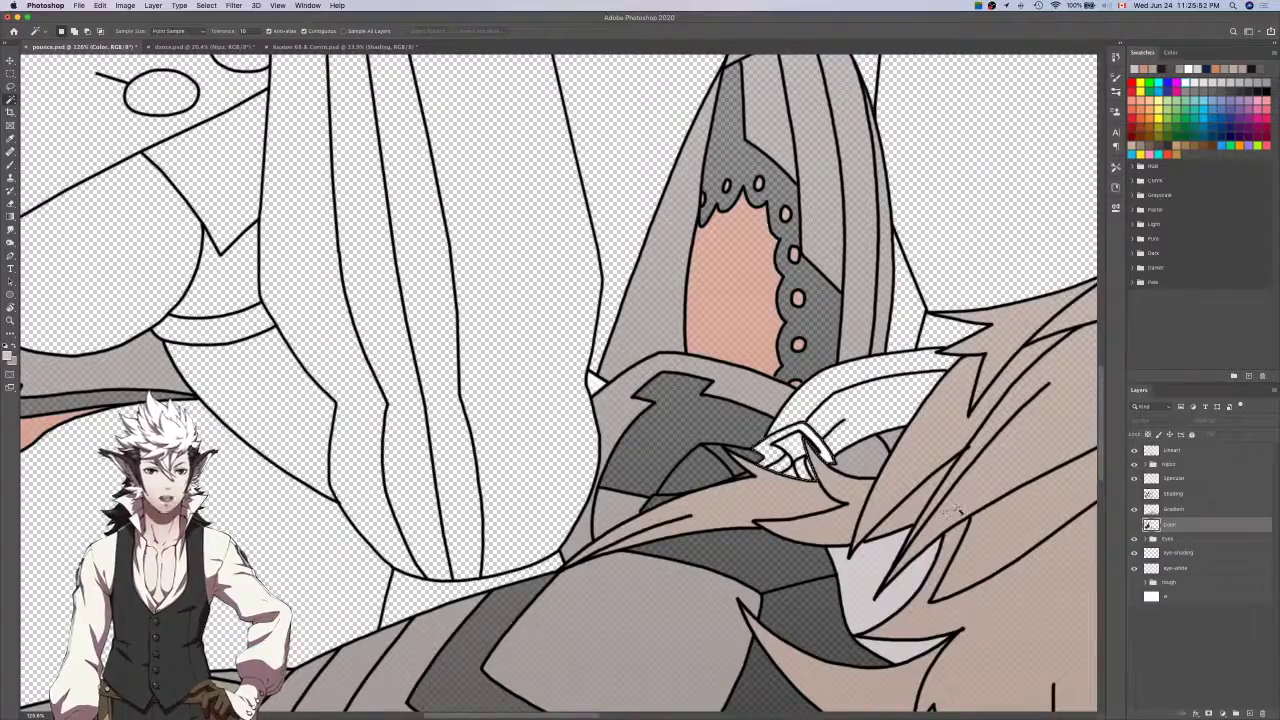
drag(1135, 510, 1135, 494)
key(i)
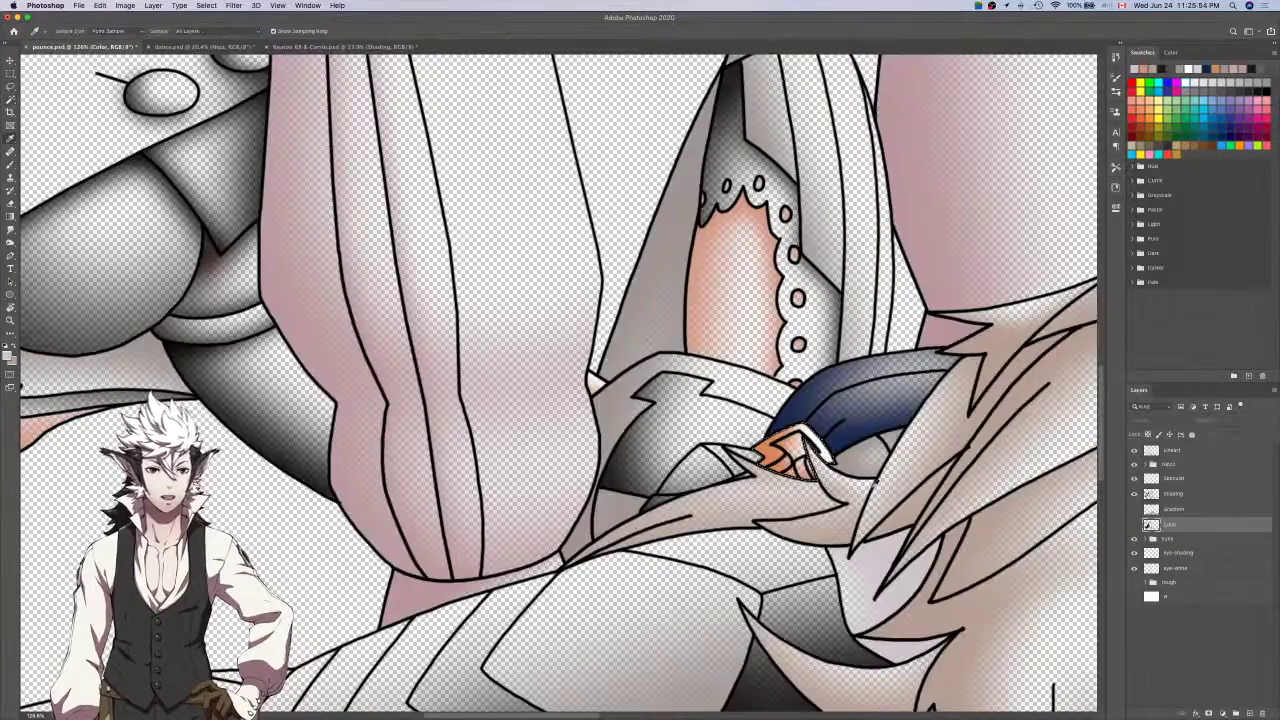
click(780, 449)
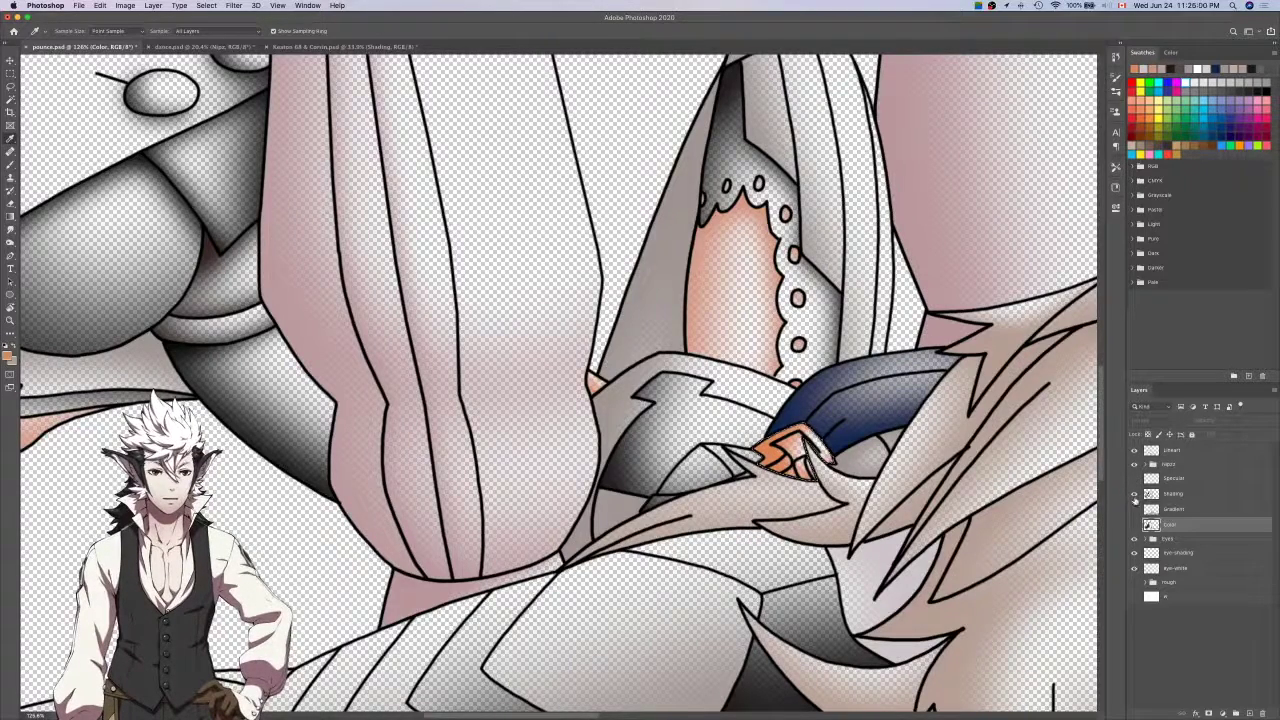
Show all the colouring layers and draw an orange gradient from the canvas's lower edge upward through the selected collar ornament on Gradient.
click(1134, 509)
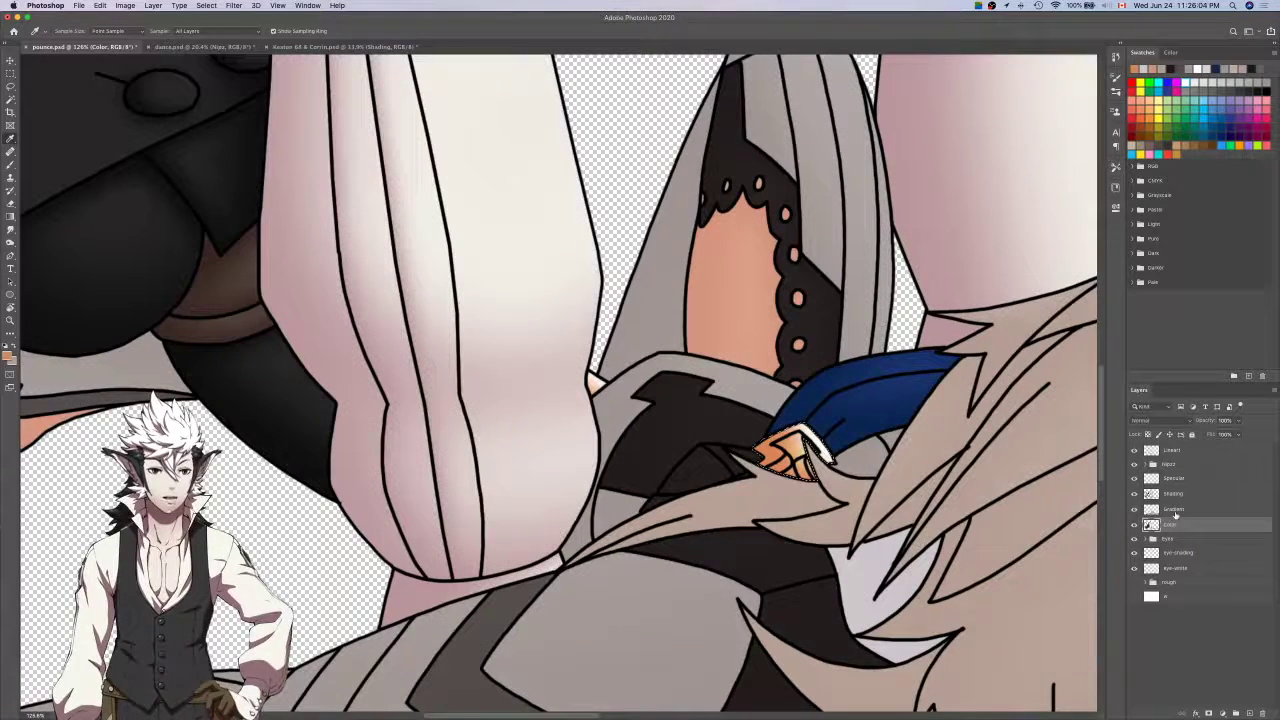
click(1180, 510)
key(g)
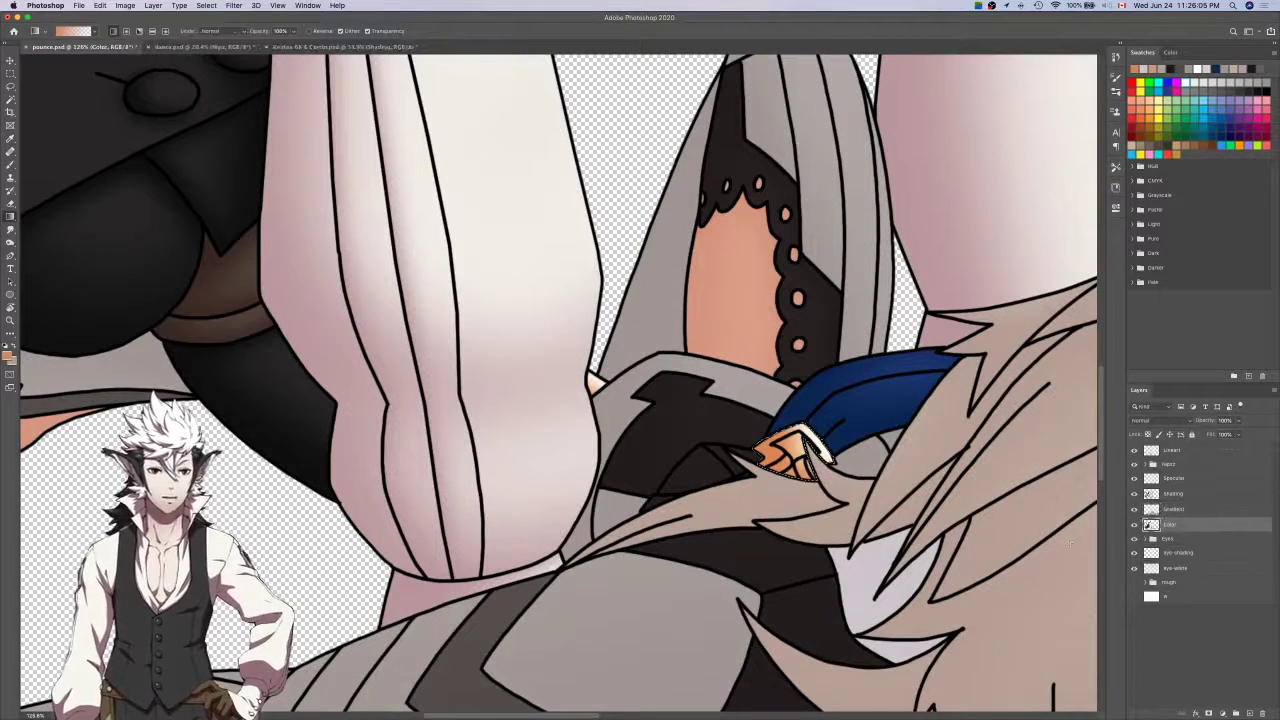
key(w)
scroll(776, 585, right, 3)
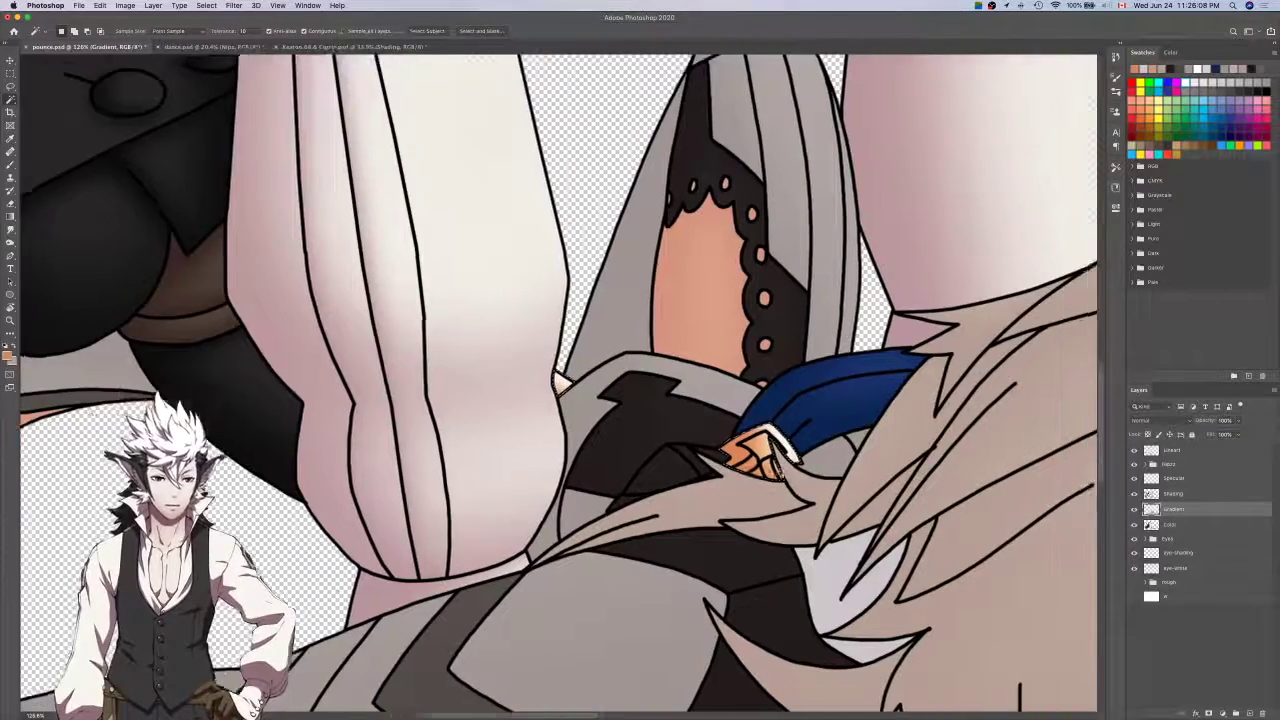
key(g)
scroll(776, 500, down, 10)
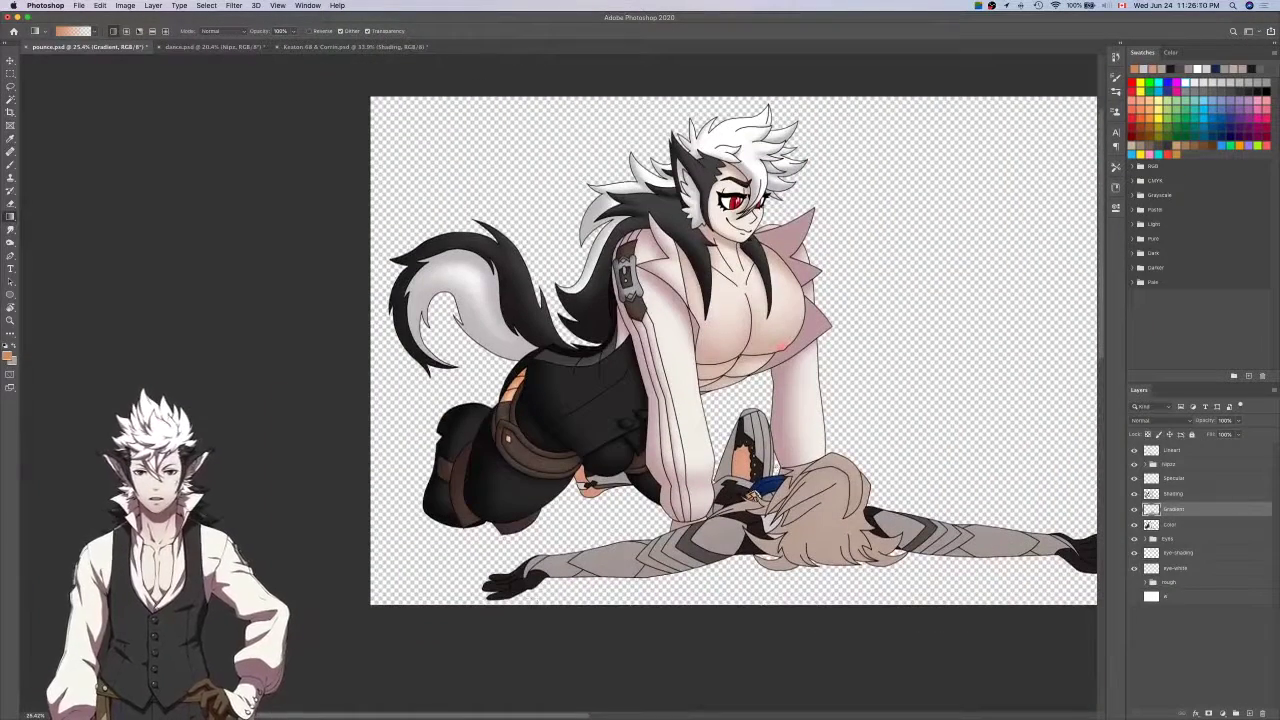
drag(528, 600, 528, 104)
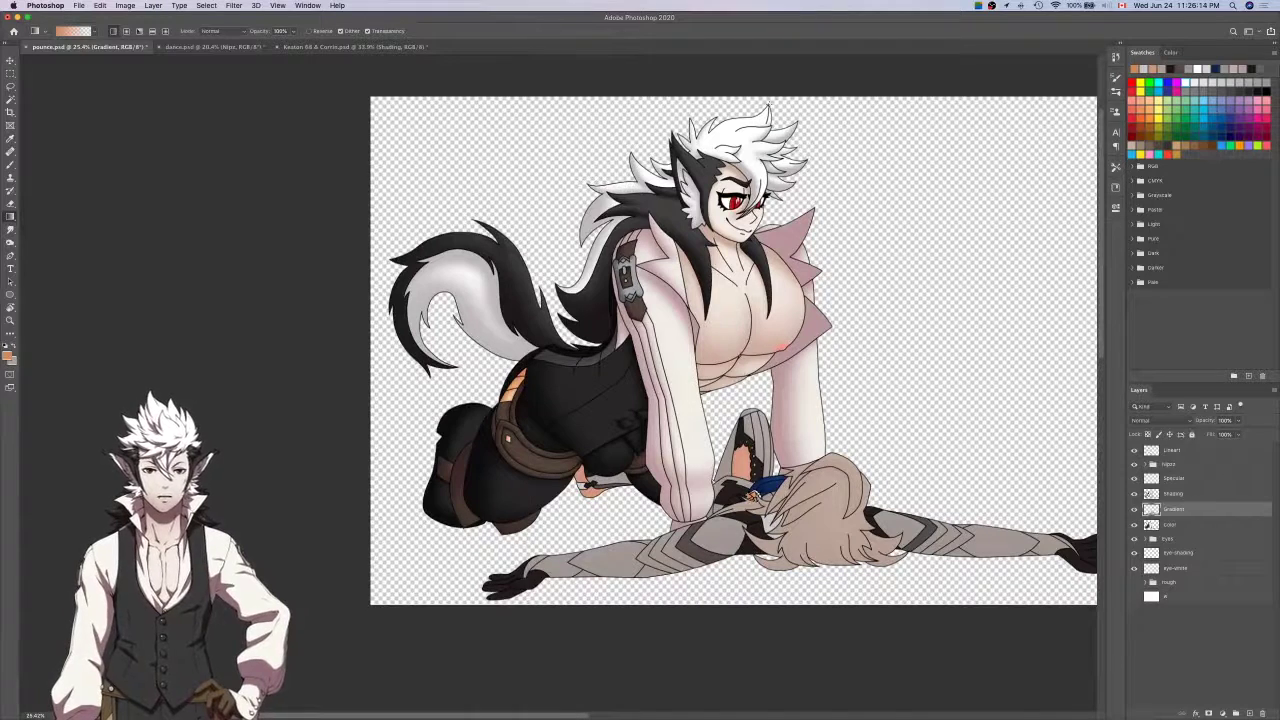
Hide the Color and Shading layers and select the lying character's blue cape piece on the Color layer.
click(1134, 524)
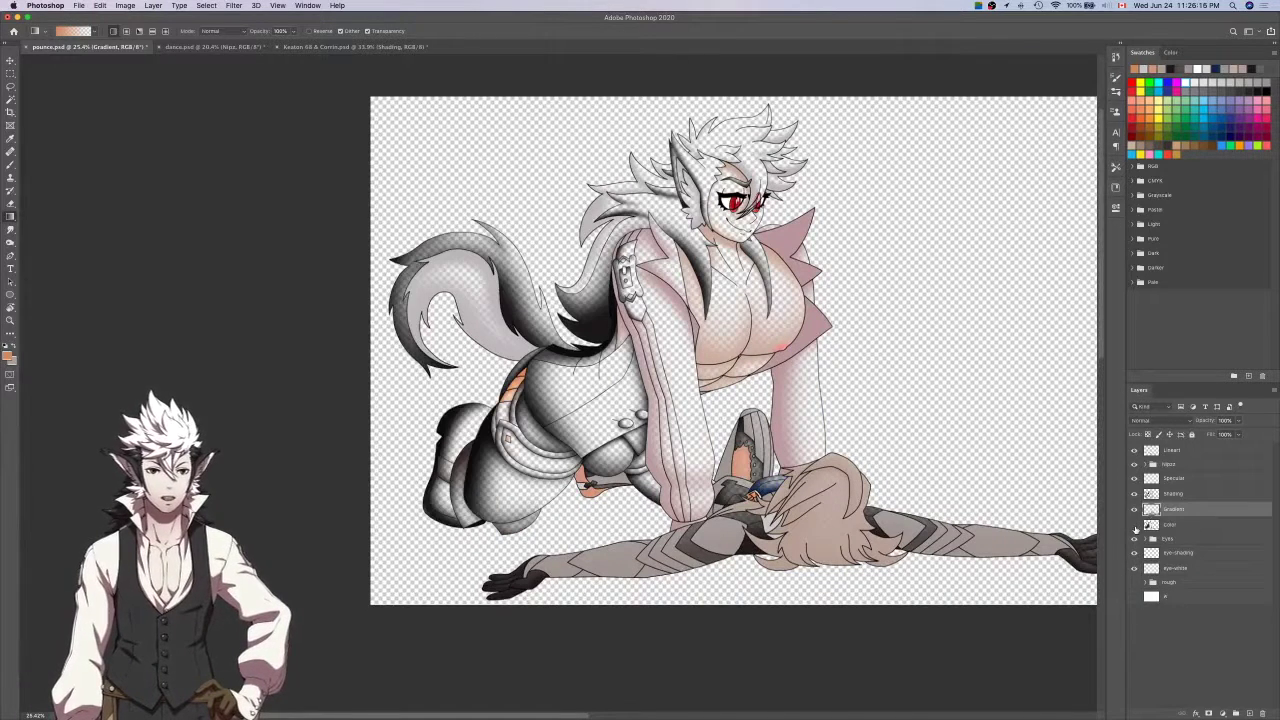
click(1134, 524)
click(1134, 524)
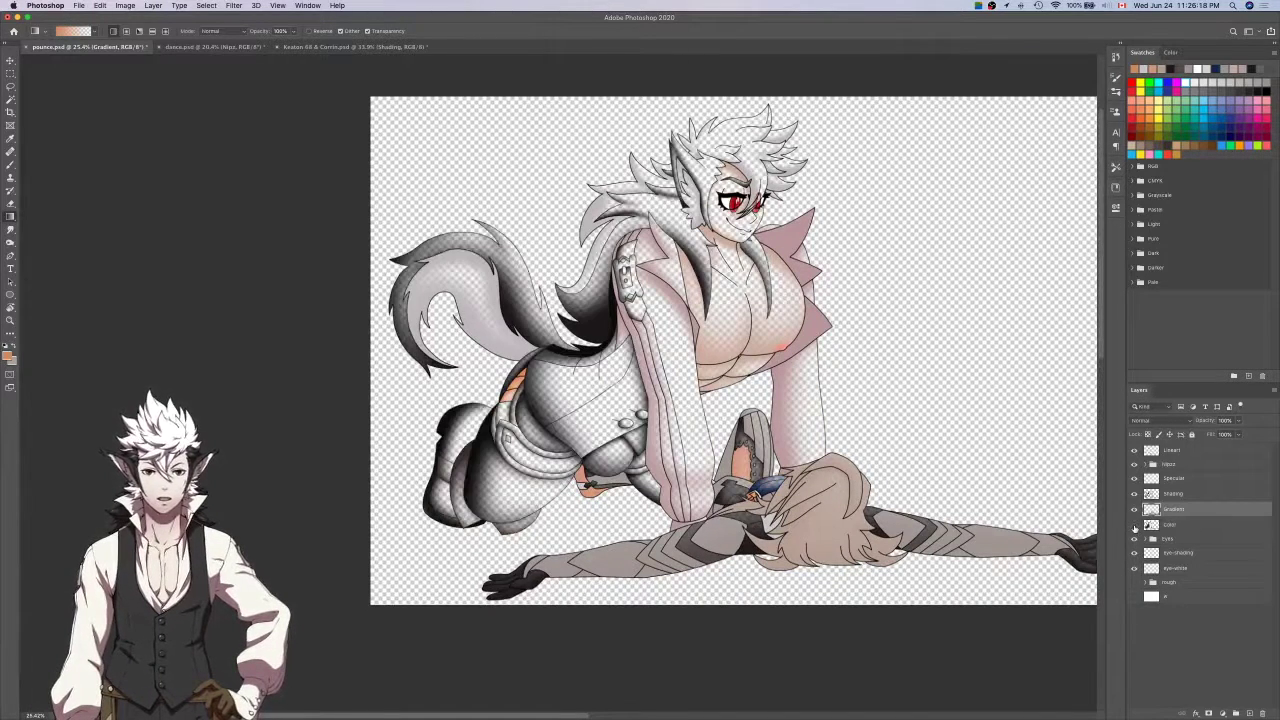
click(1134, 509)
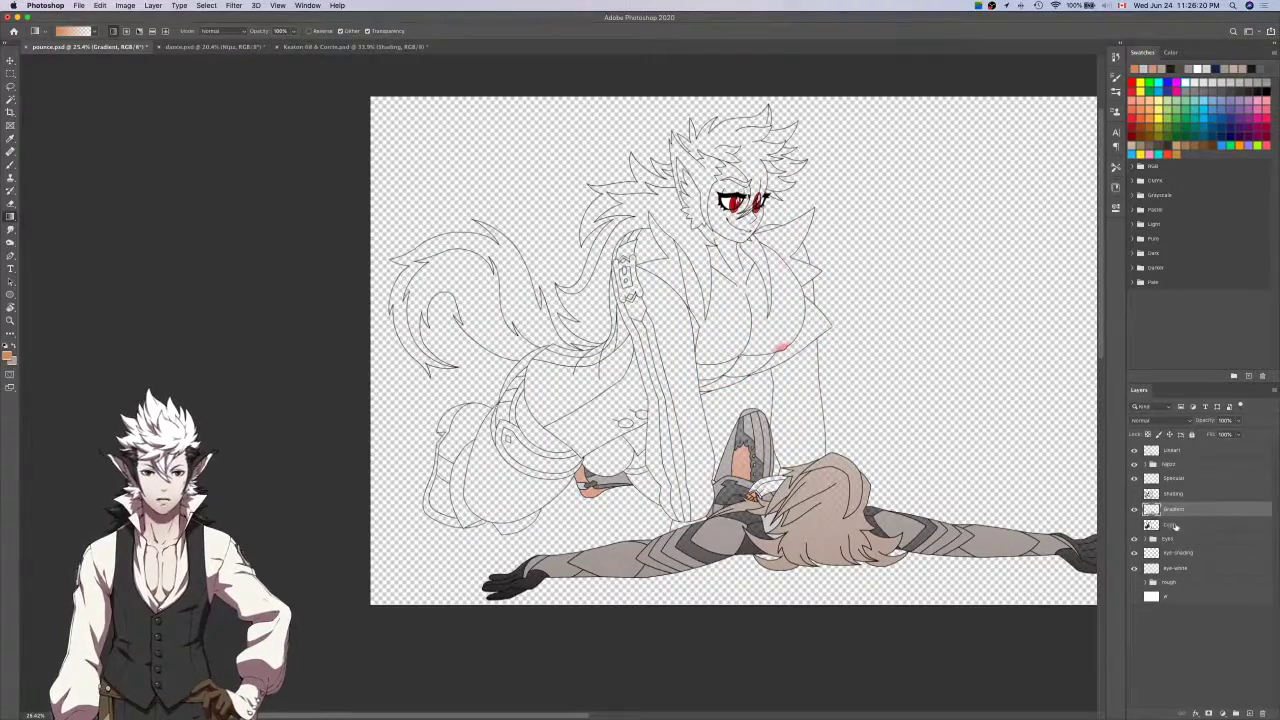
click(1175, 525)
key(w)
key(i)
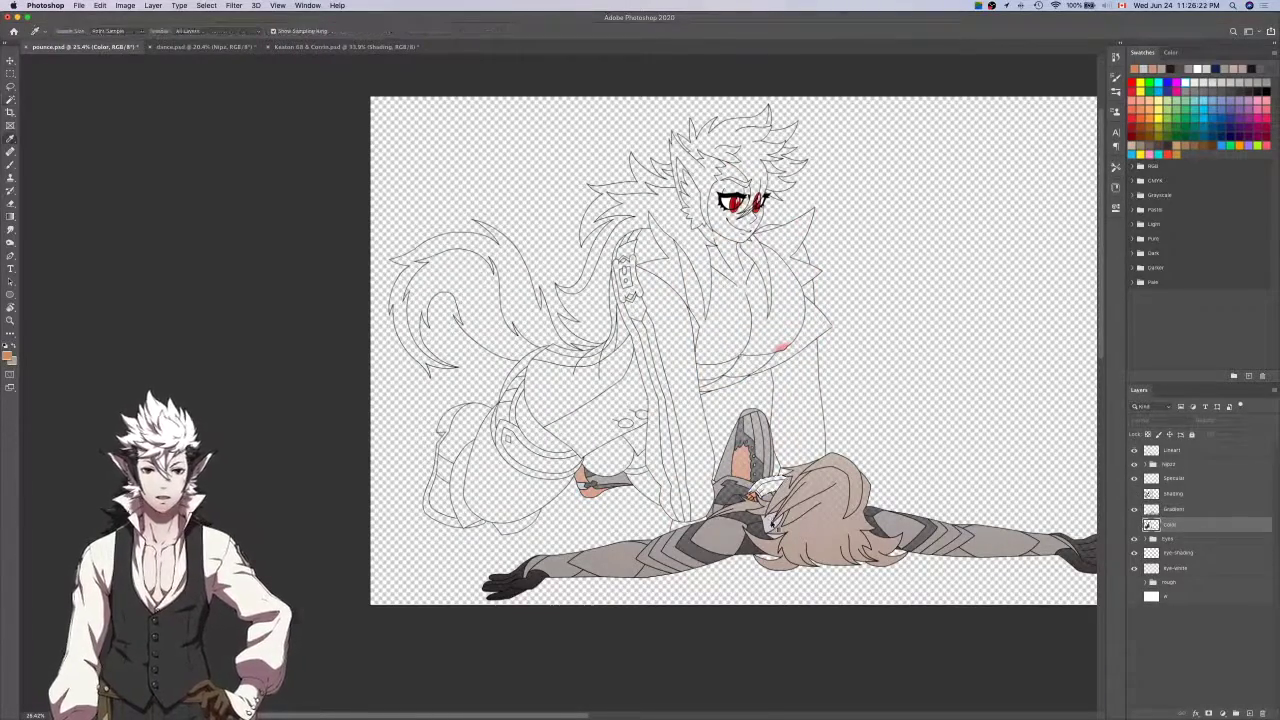
Switch to dance.psd, sample the navy shading colour from the blue cape, and return to pounce.psd.
key(ctrl+Tab)
drag(822, 505, 780, 356)
click(920, 579)
key(ctrl+Tab)
key(ctrl+Tab)
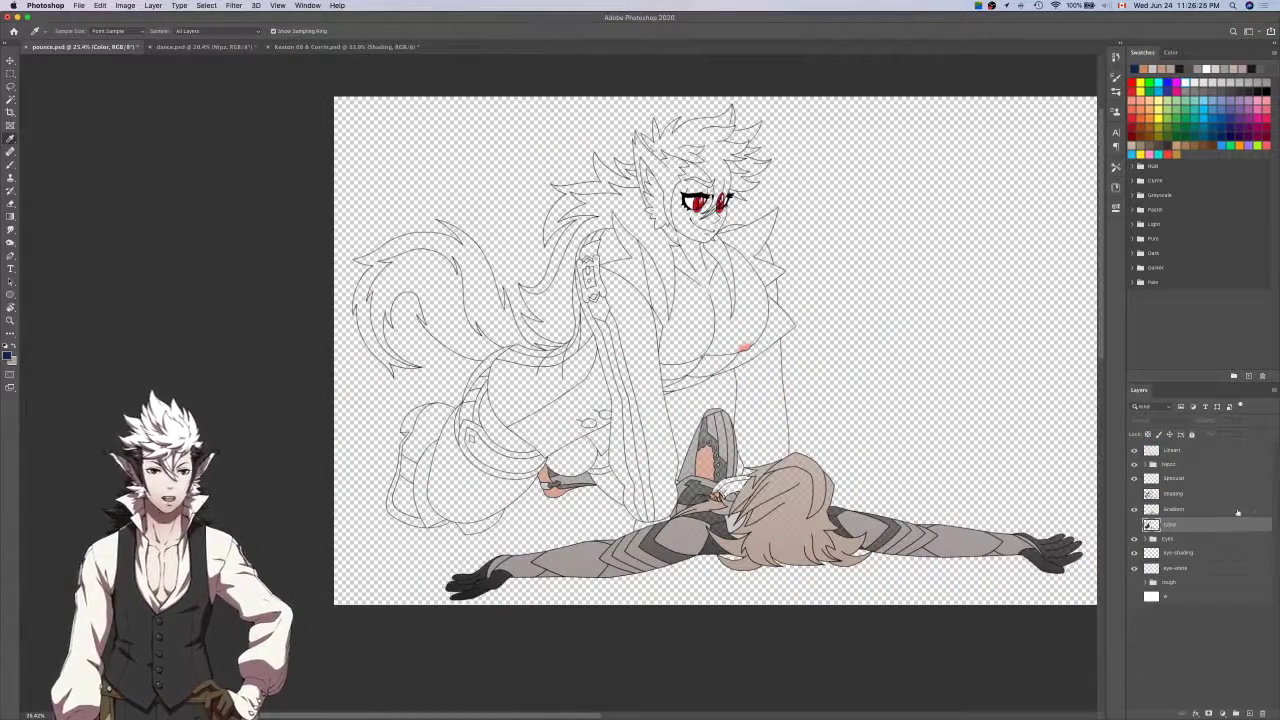
Draw a navy gradient from the canvas's lower edge upward through the selected cape piece on Gradient, deselect, and show Color.
click(1242, 512)
key(g)
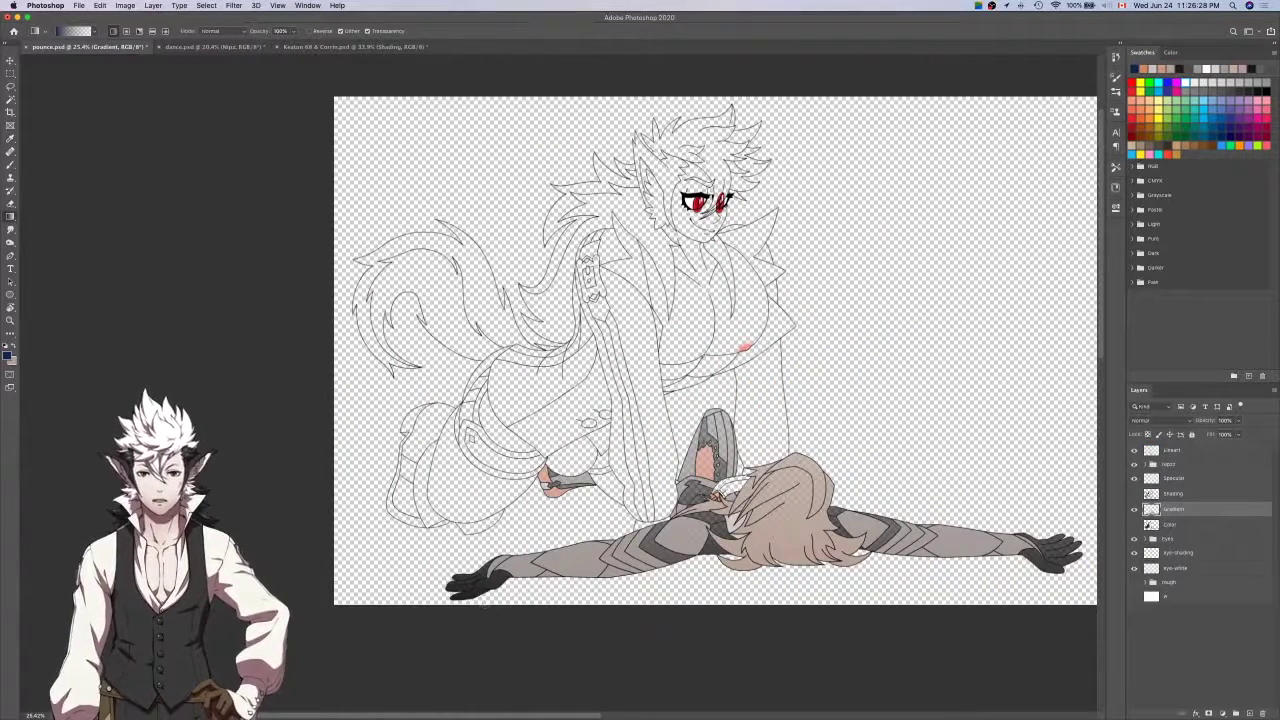
drag(524, 592, 526, 101)
key(super+d)
click(1134, 524)
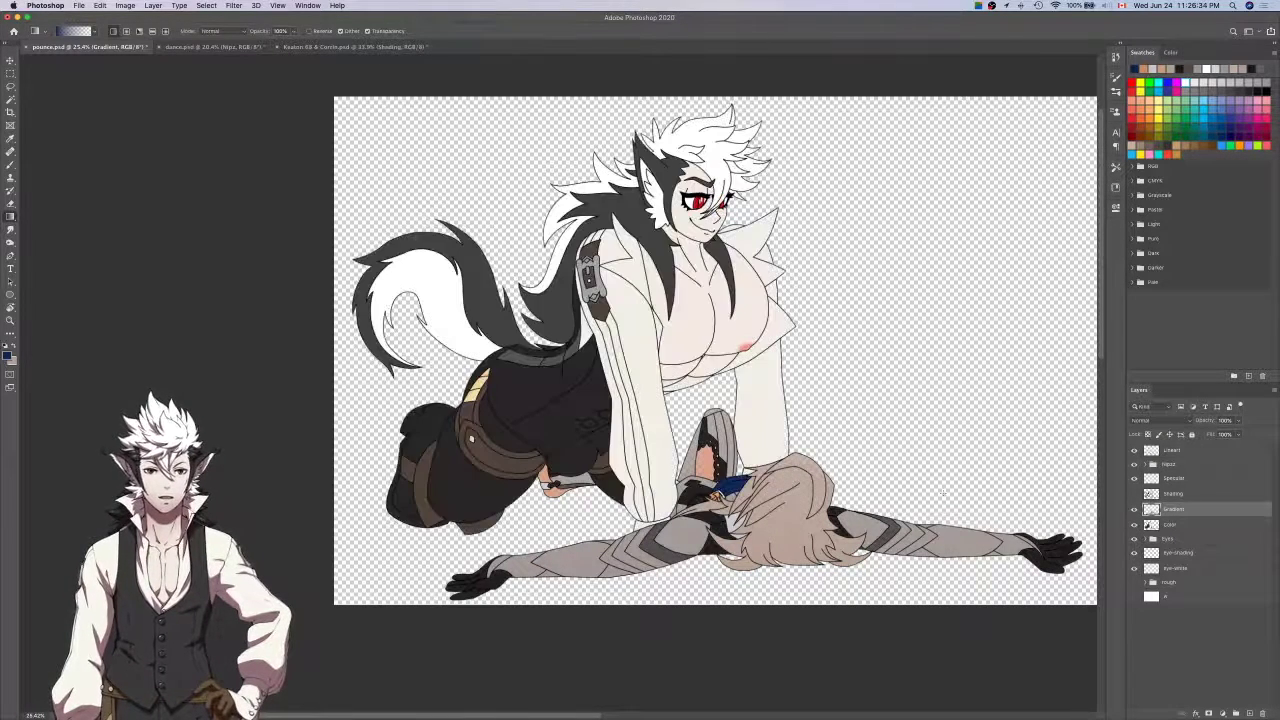
Save pounce.psd and toggle the Gradient layer's visibility to compare the artwork with and without the gradients.
scroll(478, 584, right, 3)
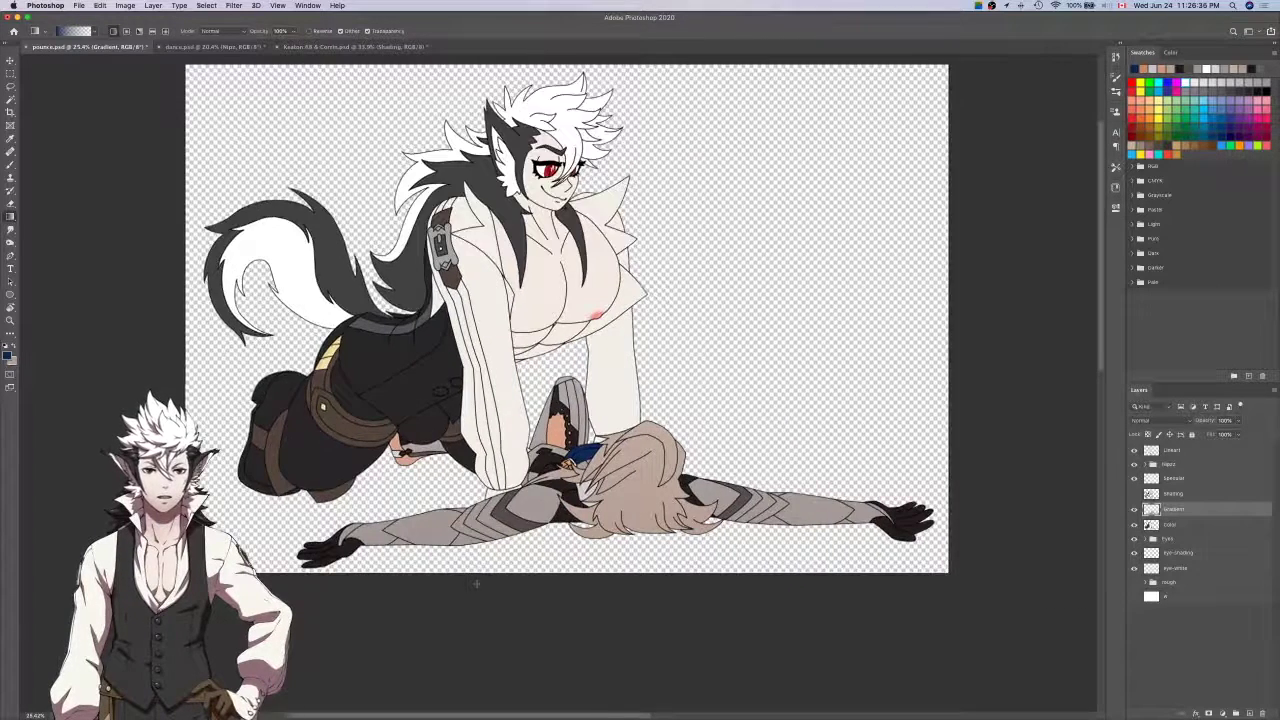
scroll(475, 583, down, 3)
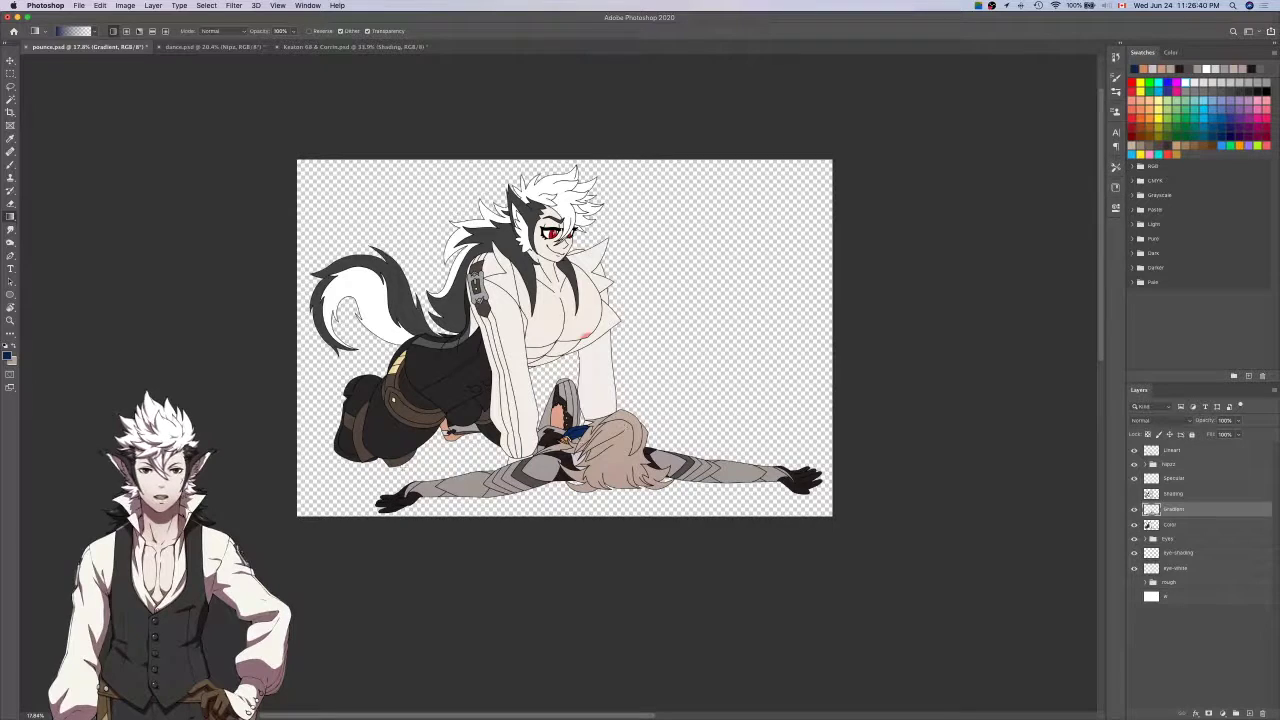
key(super+s)
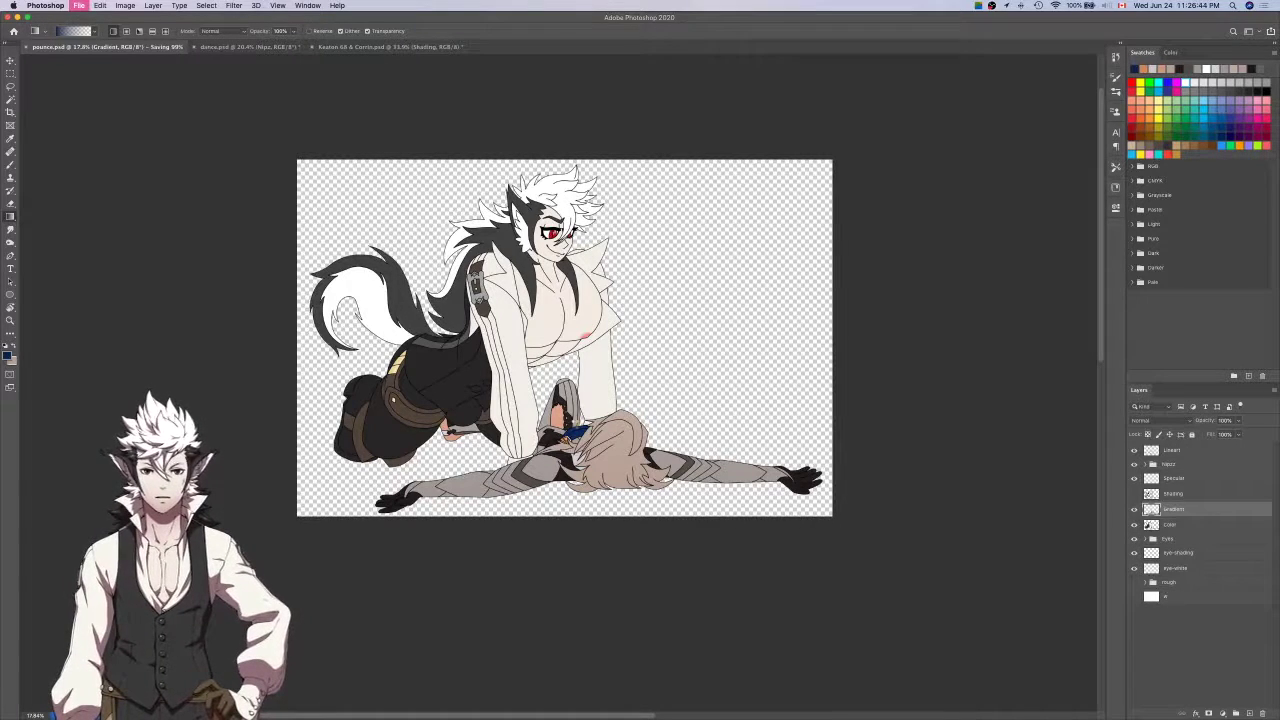
scroll(577, 428, up, 1)
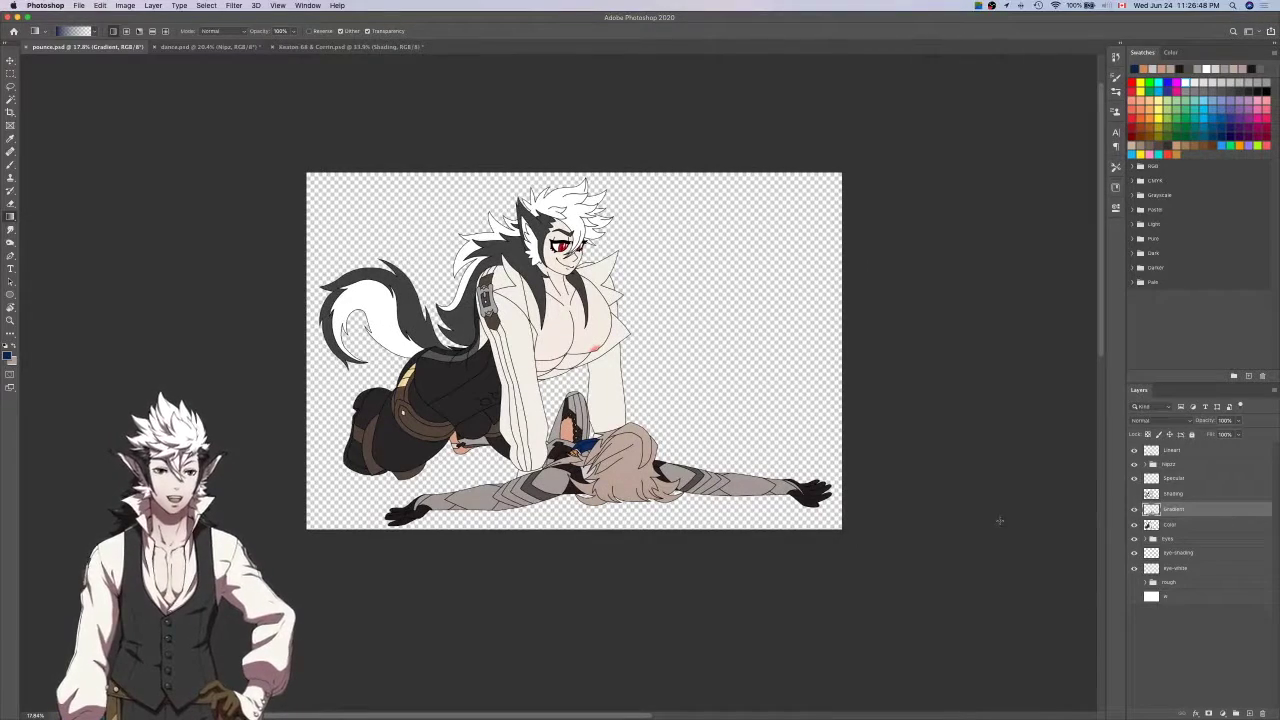
key(super+equal)
key(super+equal)
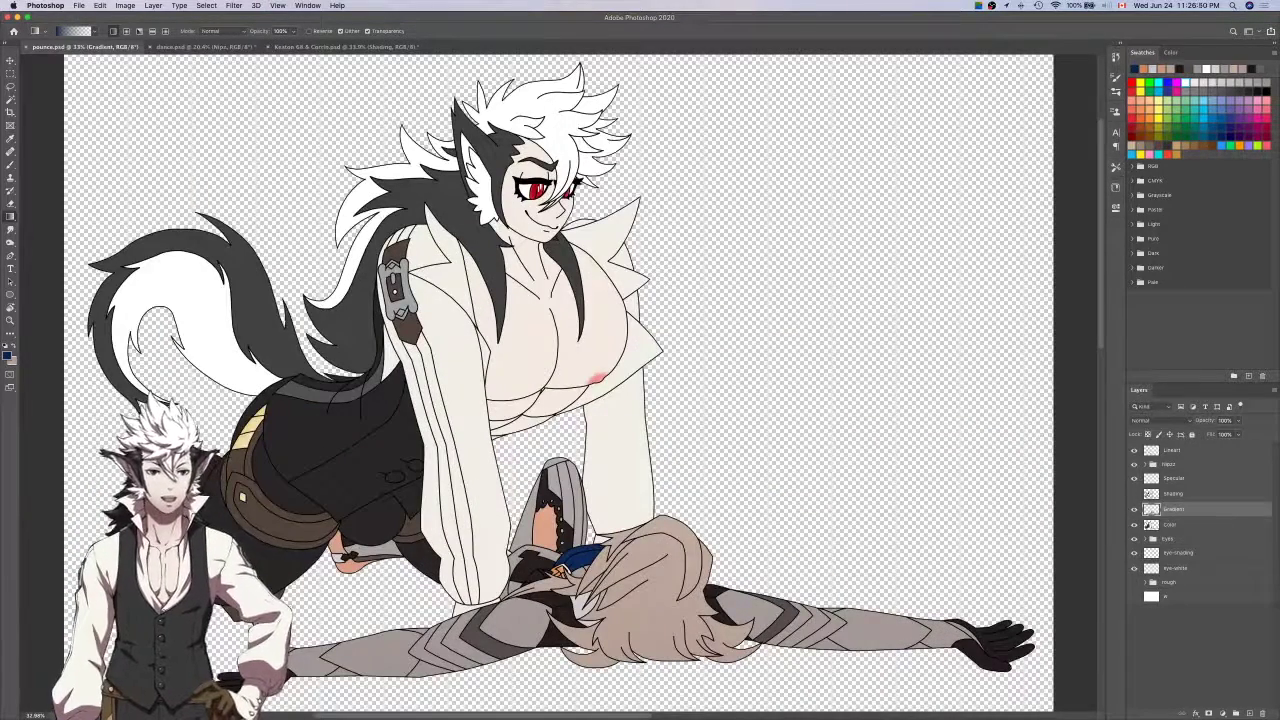
click(1135, 511)
click(1135, 511)
Make Color active and try to select the crouching character's white shirt with the Magic Wand.
click(1153, 525)
drag(628, 466, 908, 406)
key(w)
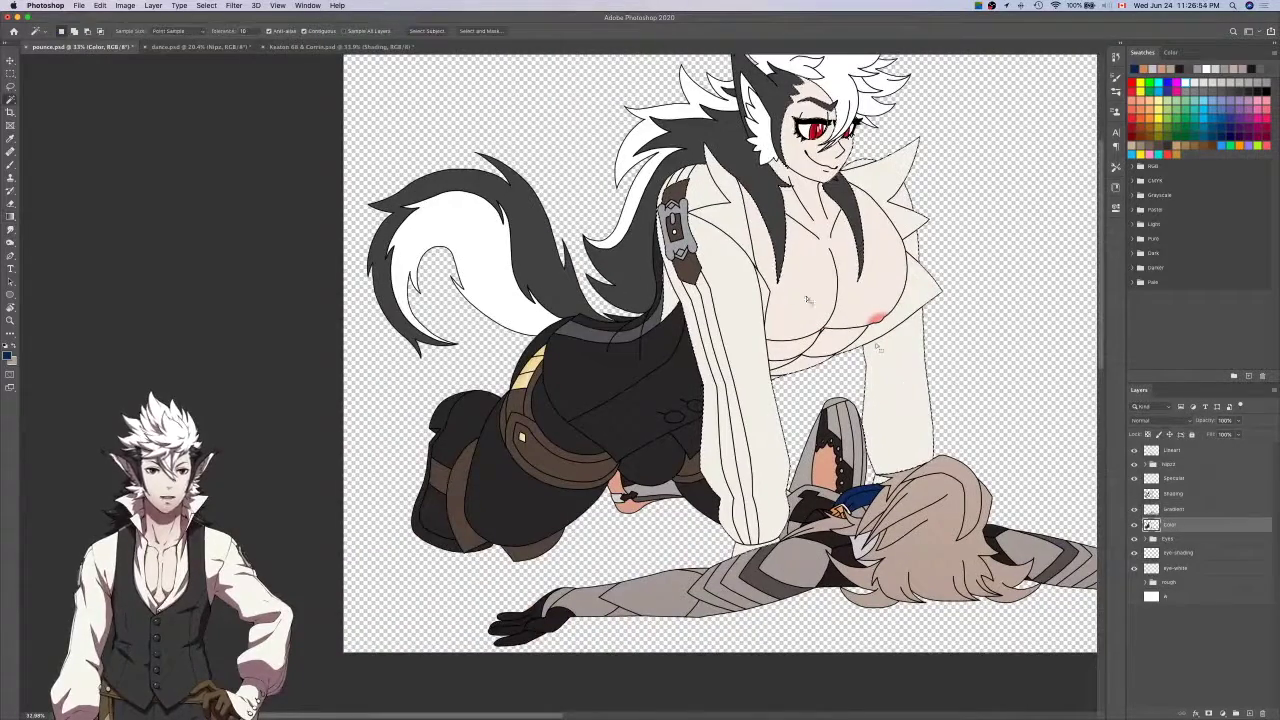
drag(676, 228, 958, 191)
shift+click(667, 249)
drag(667, 250, 440, 255)
drag(796, 234, 760, 268)
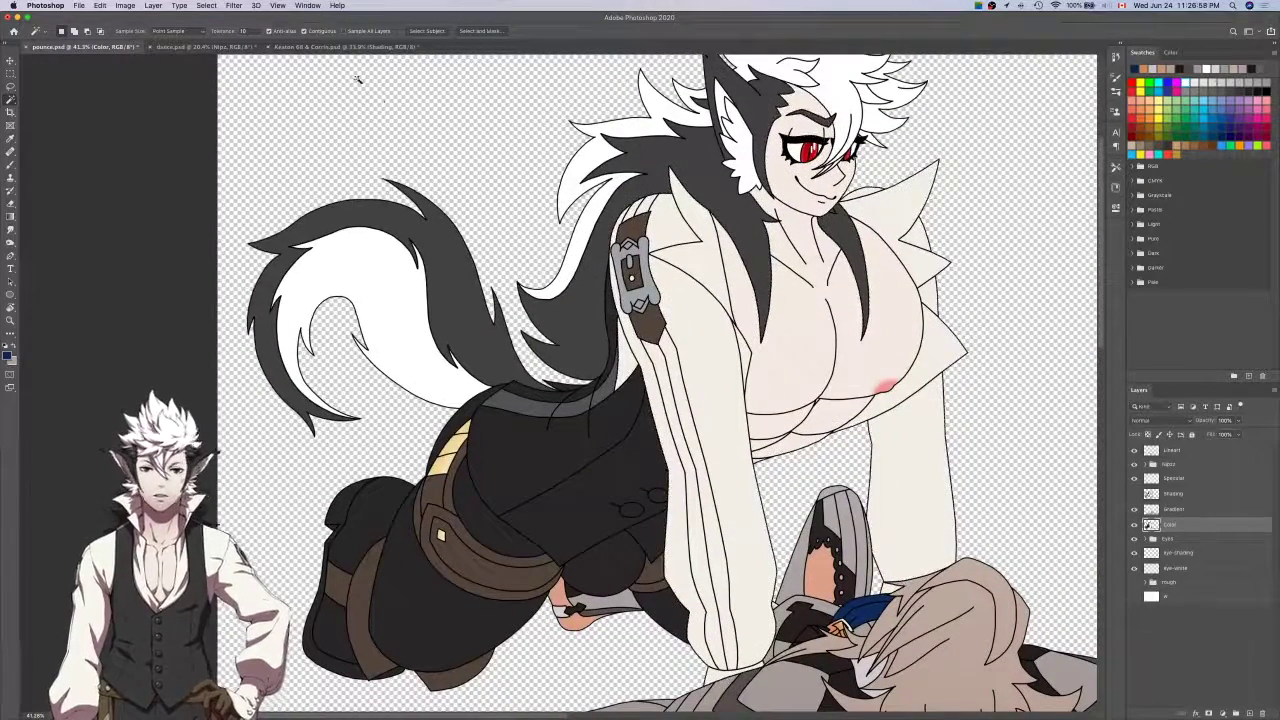
Select the crouching character's shirt and collar pieces with a lower Magic Wand tolerance, then hide Color and activate Gradient.
click(245, 31)
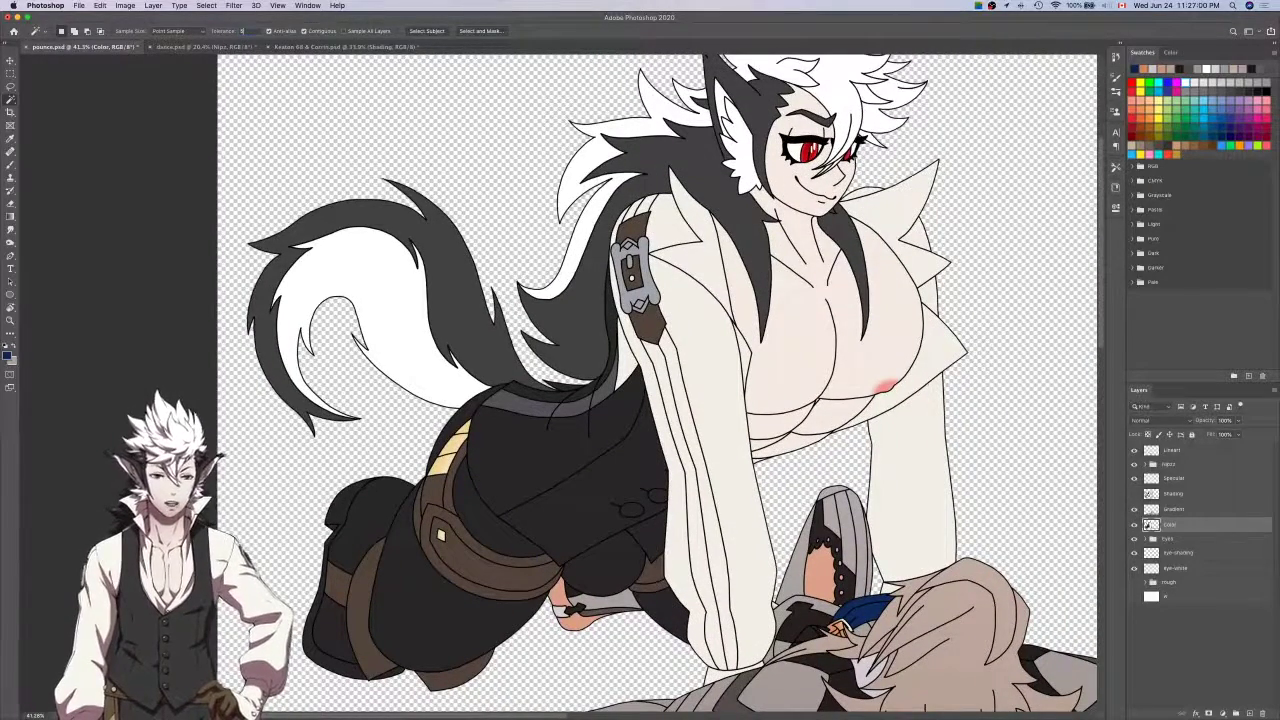
click(692, 282)
shift+click(903, 227)
scroll(900, 240, down, 2)
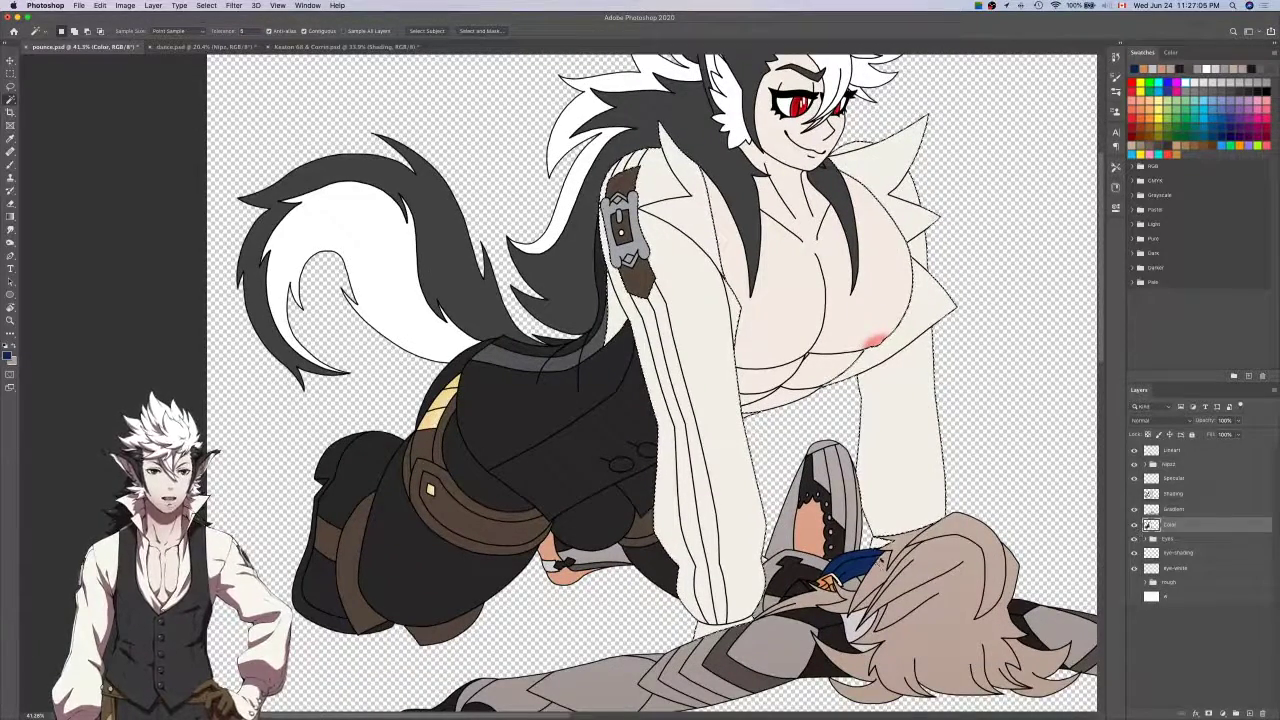
scroll(878, 547, up, 10)
scroll(878, 547, down, 10)
scroll(878, 547, up, 5)
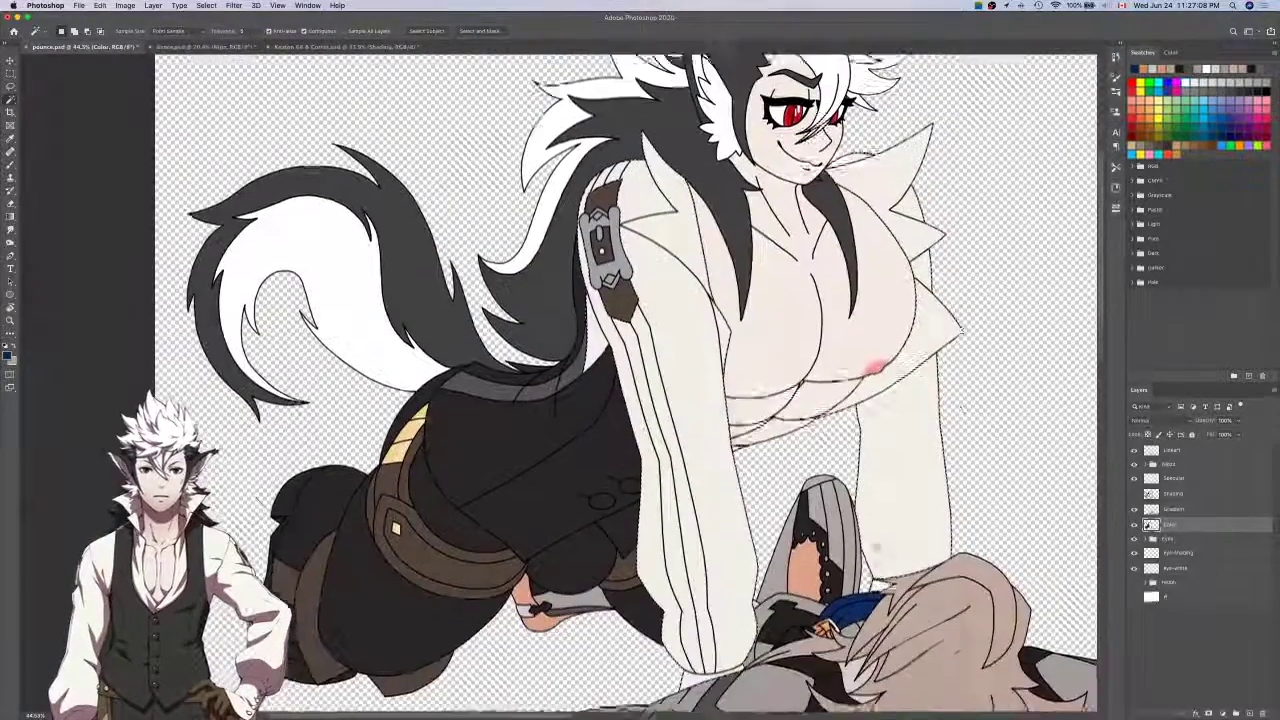
click(1134, 524)
click(1172, 509)
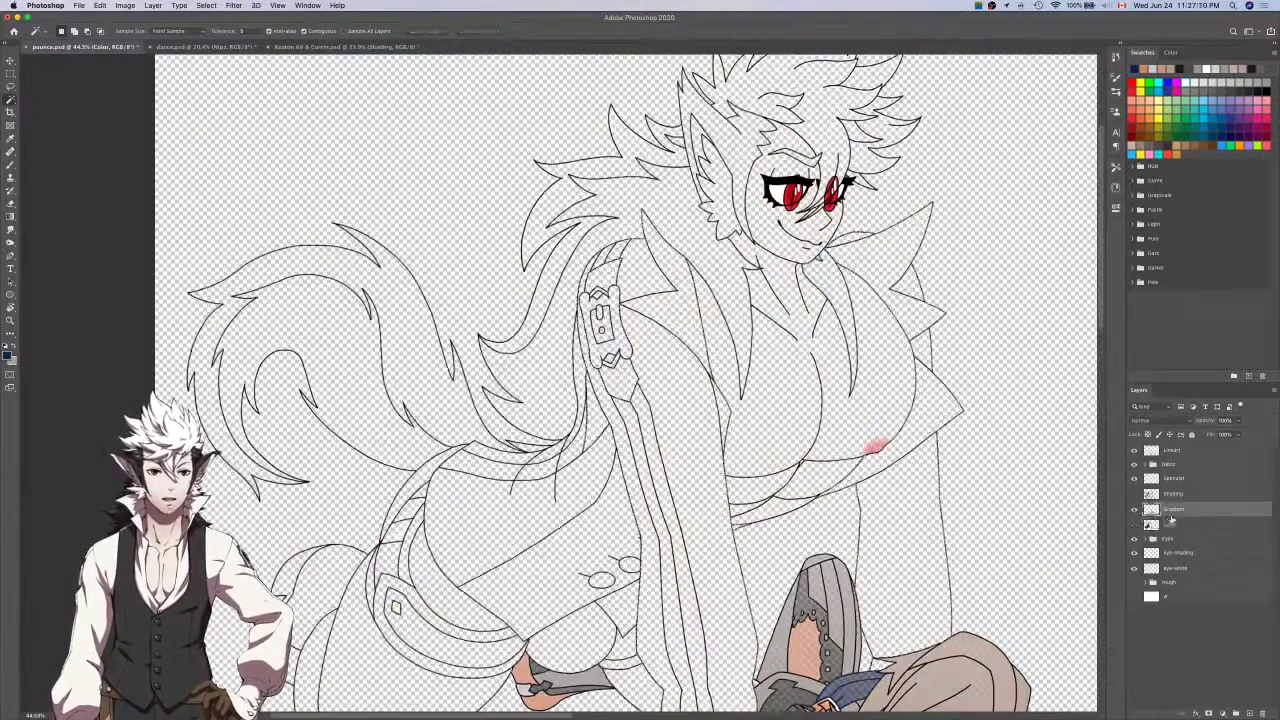
Sample the shirt's shading colour from the Keaton and Corrin reference document and return to pounce.psd.
key(ctrl+Tab)
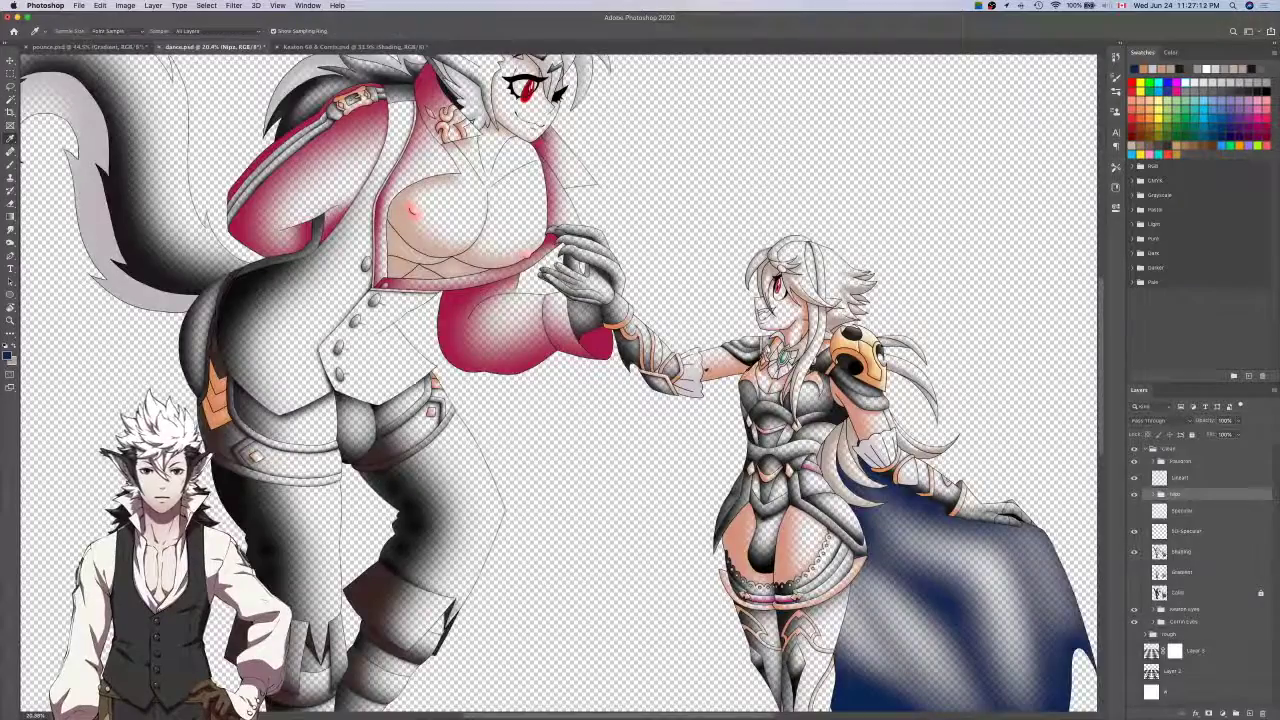
scroll(620, 370, up, 3)
key(ctrl+Tab)
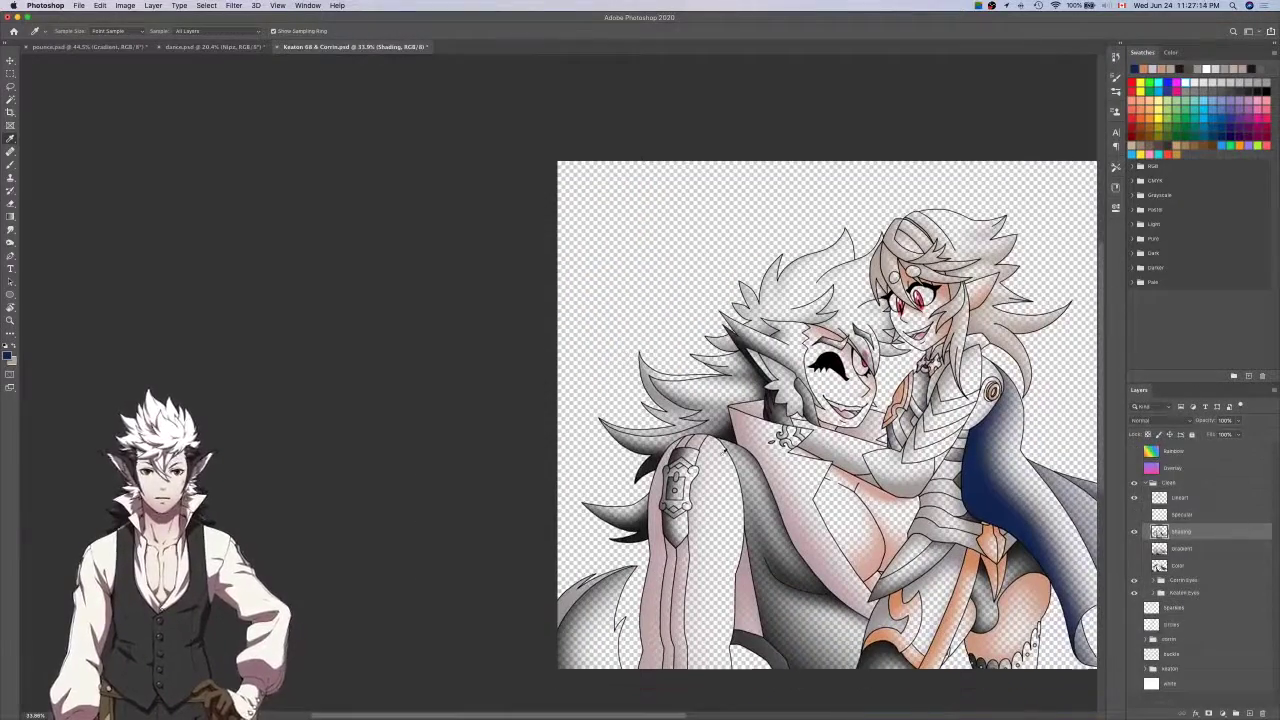
click(799, 515)
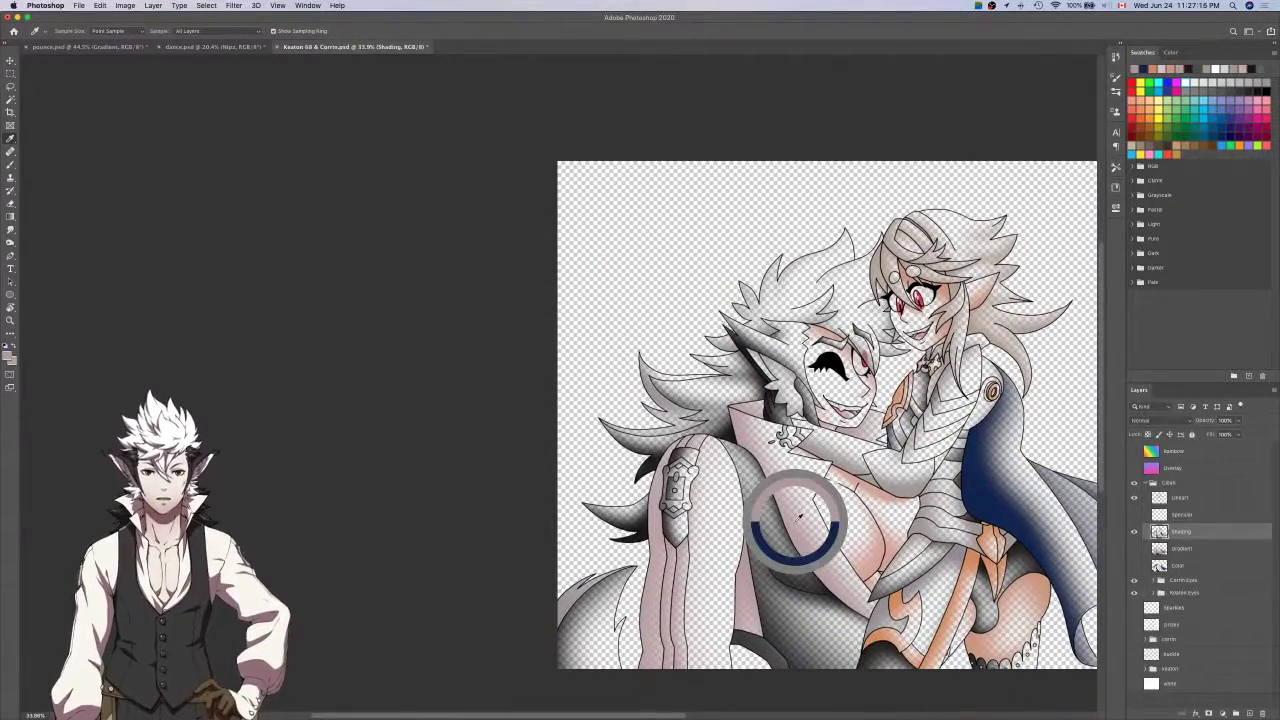
key(ctrl+Tab)
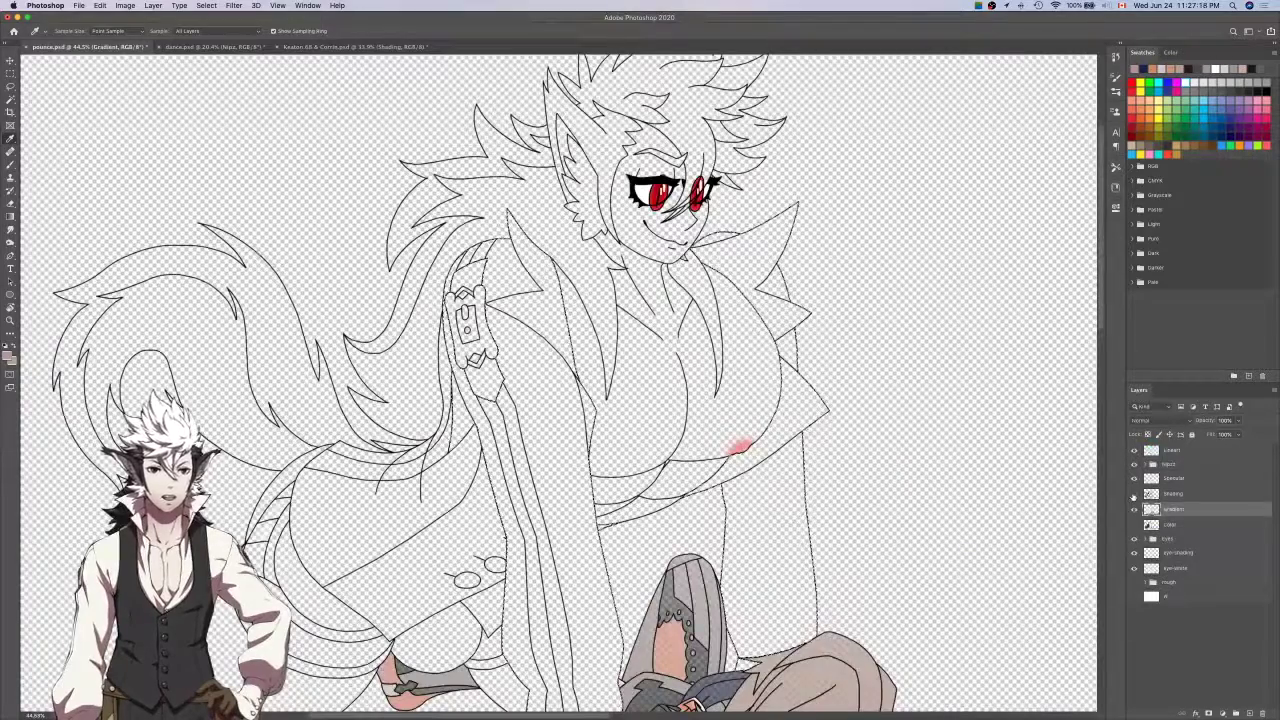
With Shading shown temporarily, sample the mauve shading colour from the crouching character's collar.
click(797, 409)
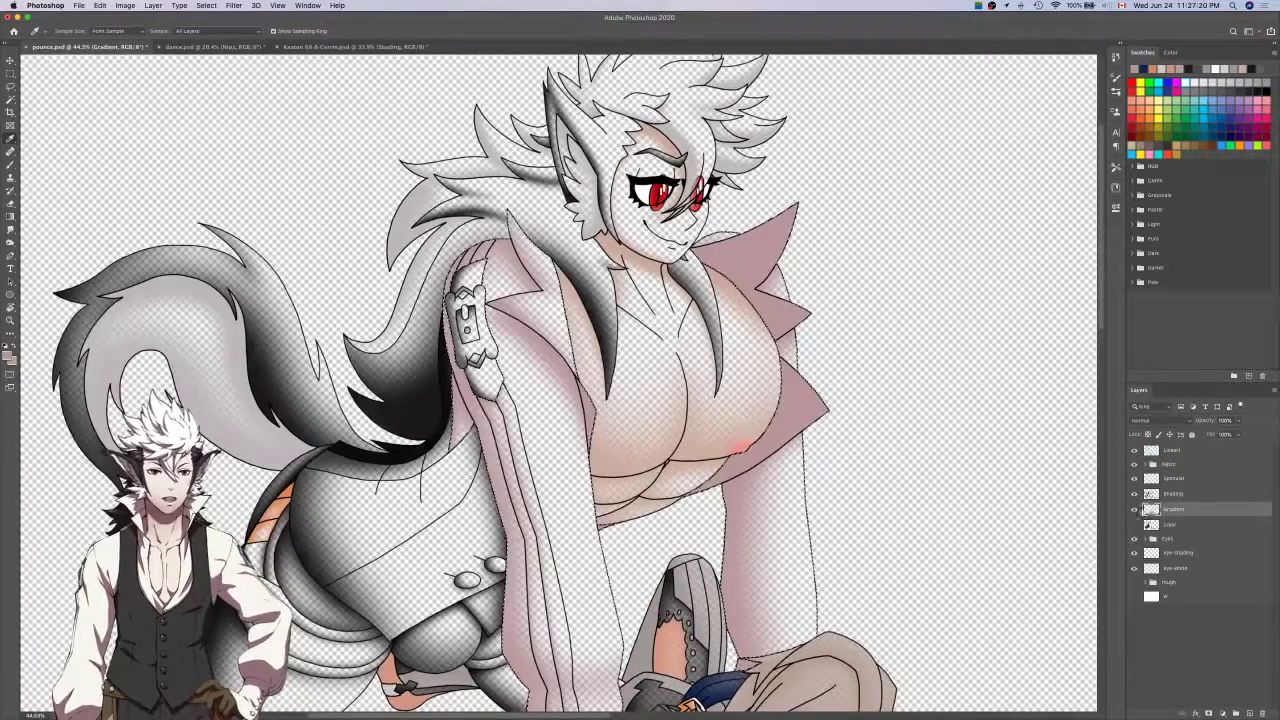
drag(1133, 494, 1131, 511)
click(1133, 511)
Draw a mauve gradient from the canvas's lower edge to its upper edge through the selected shirt, deselect, and activate Color.
key(g)
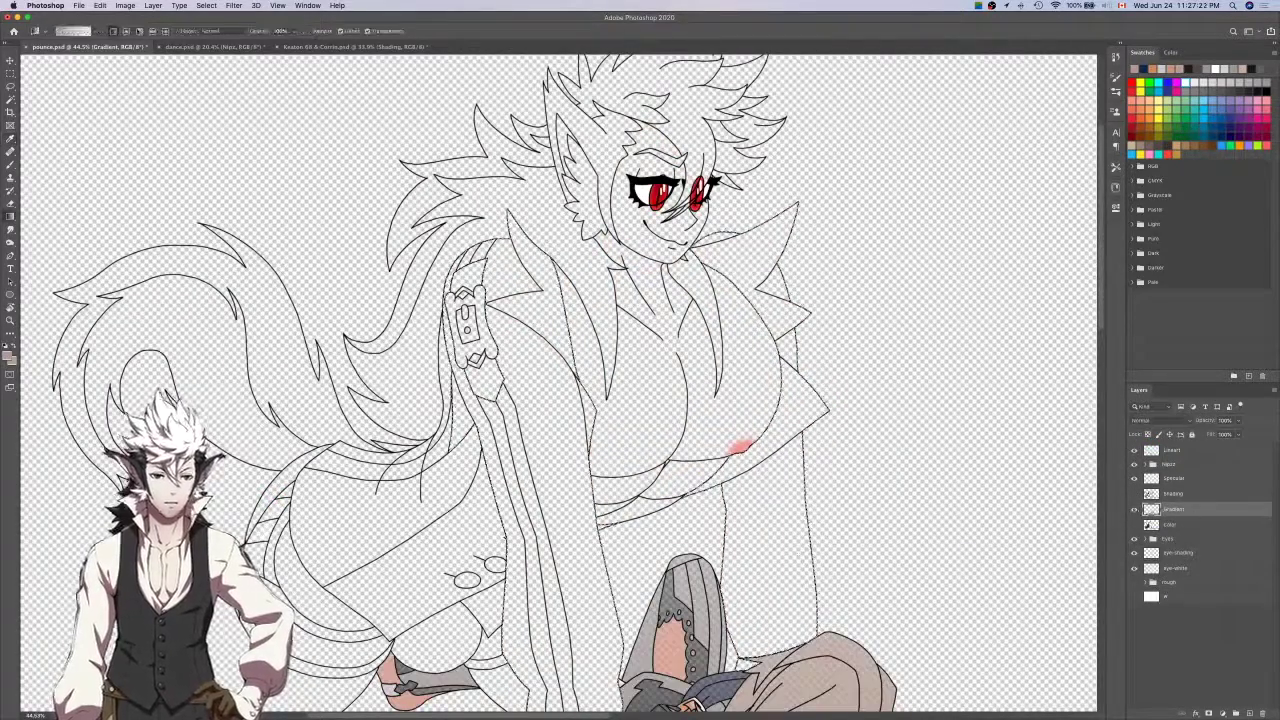
scroll(799, 519, down, 5)
drag(740, 447, 750, 313)
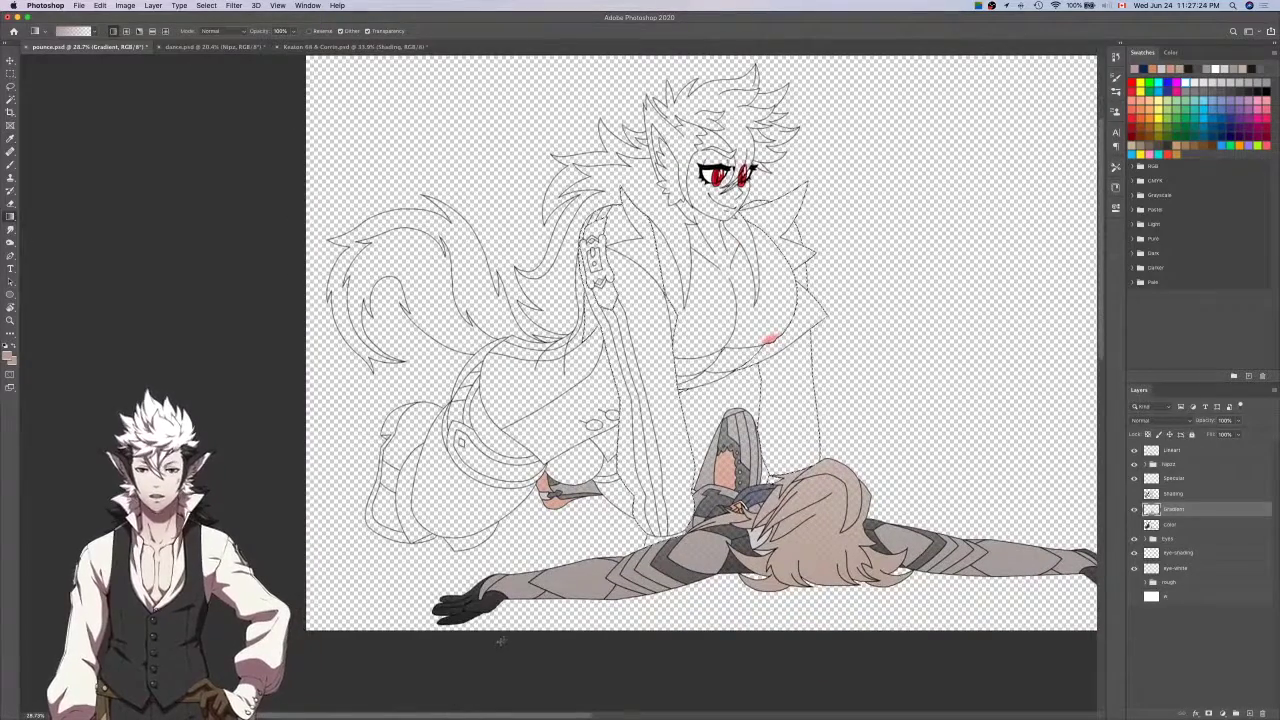
drag(505, 628, 505, 132)
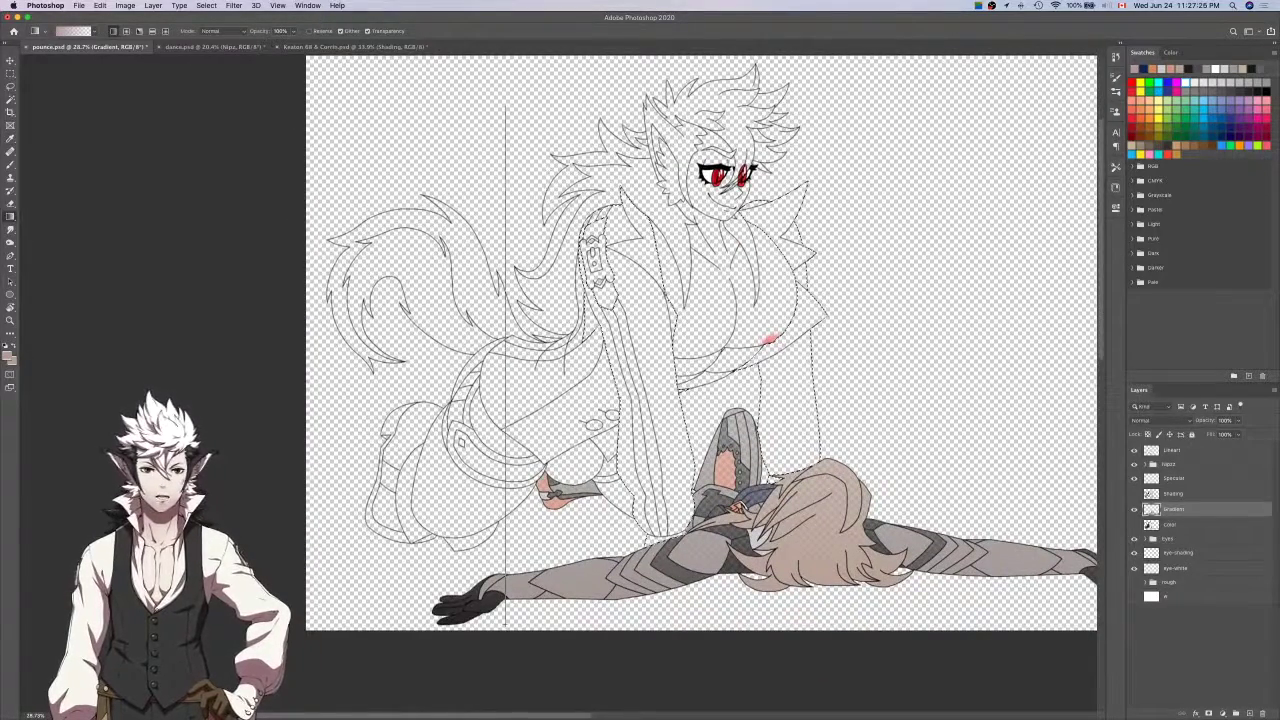
drag(505, 62, 505, 60)
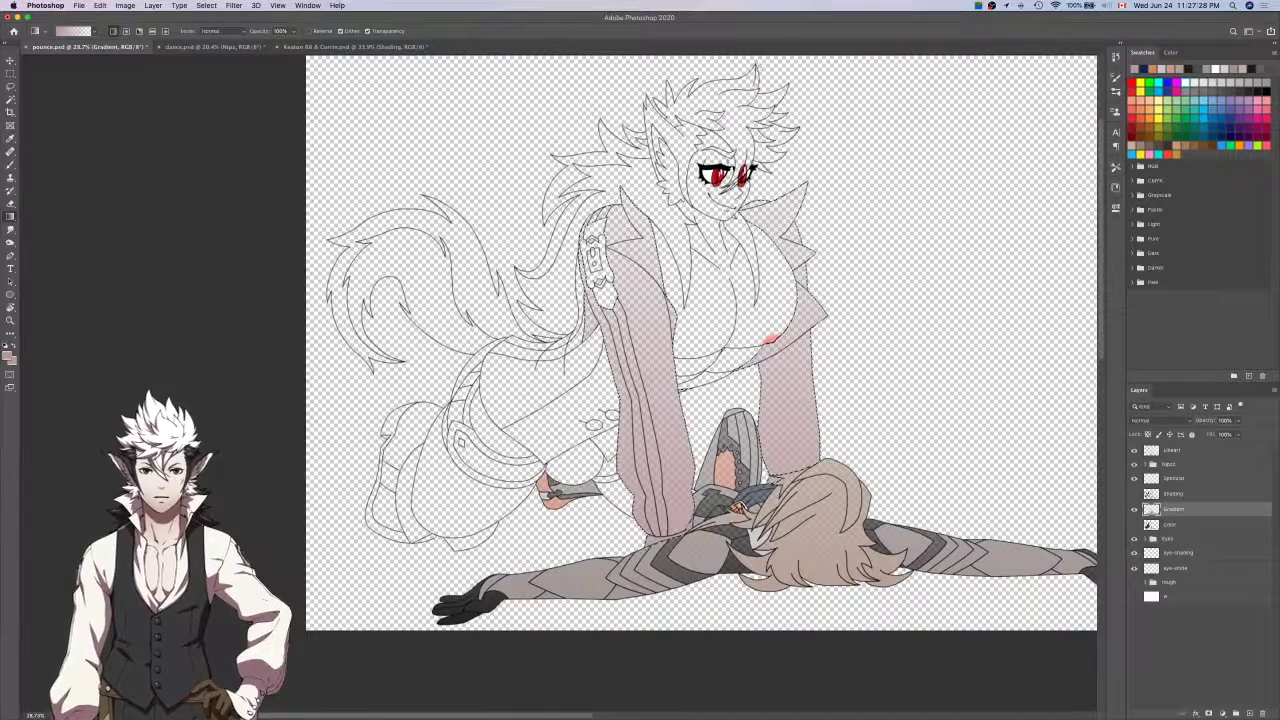
click(1189, 526)
key(super+d)
Draw the mauve vertical gradient through the remaining shirt area of the crouching character on Gradient and save pounce.psd.
key(w)
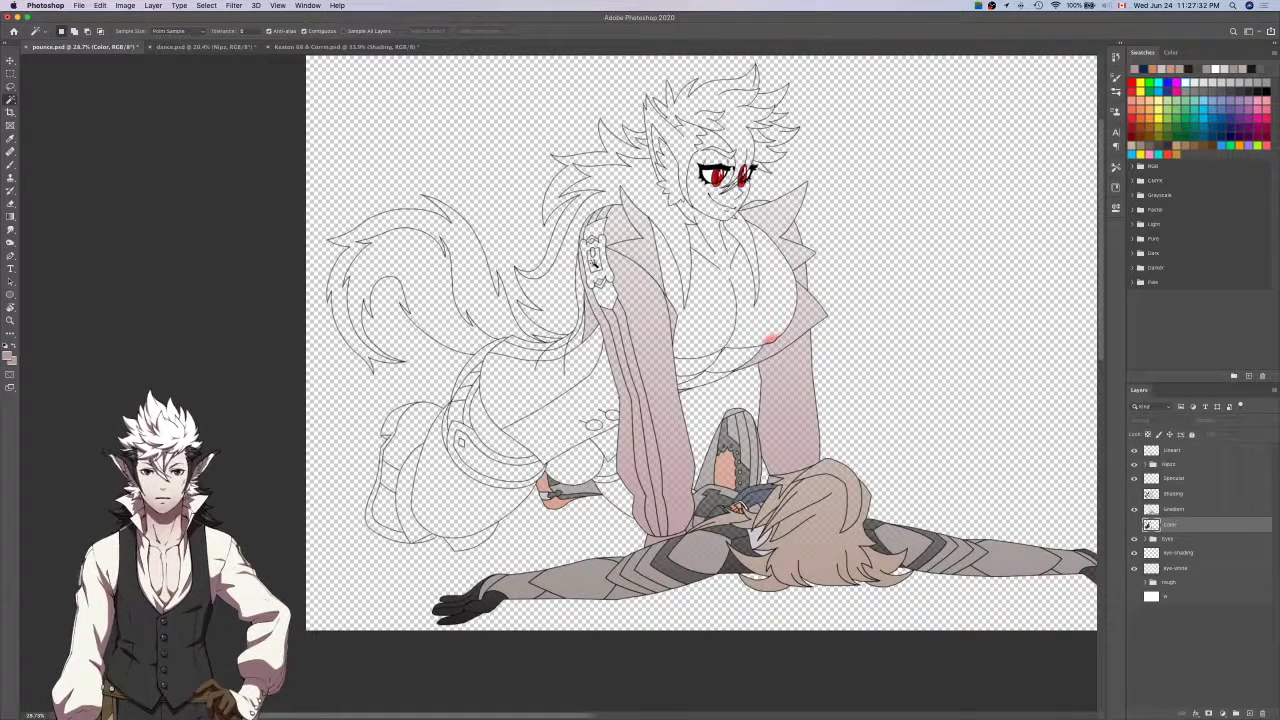
click(1197, 510)
key(g)
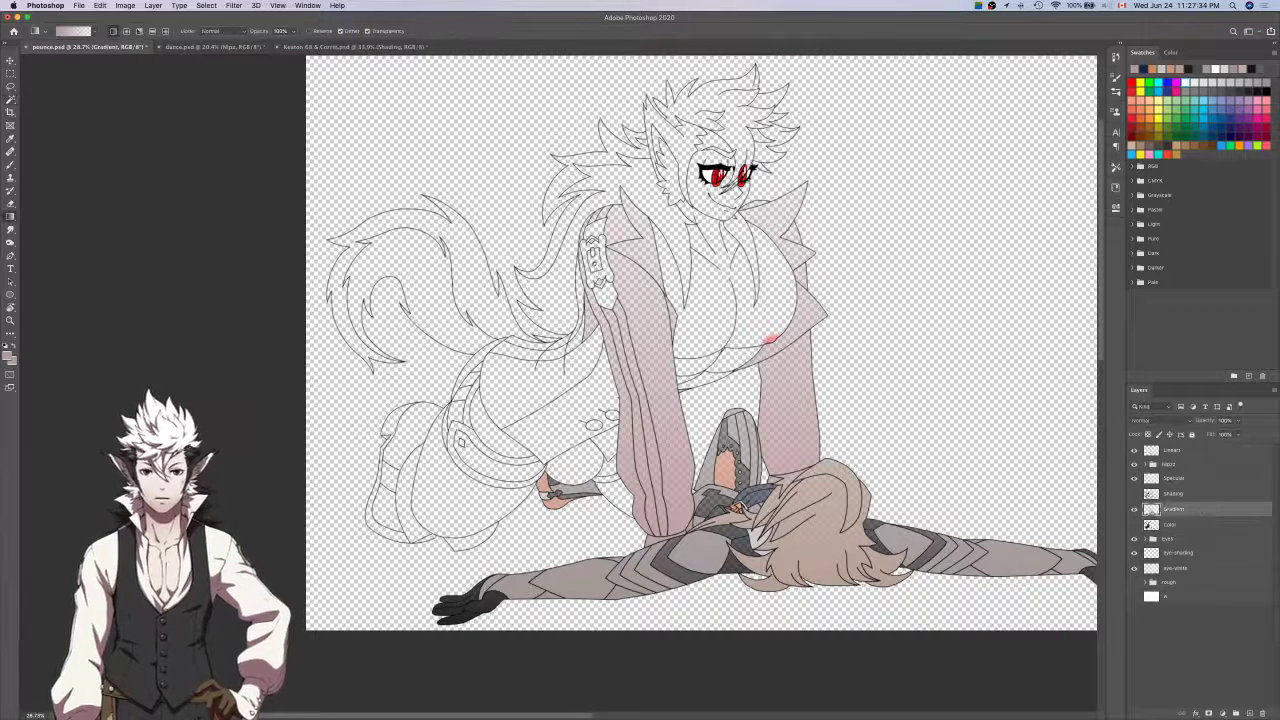
drag(479, 622, 748, 594)
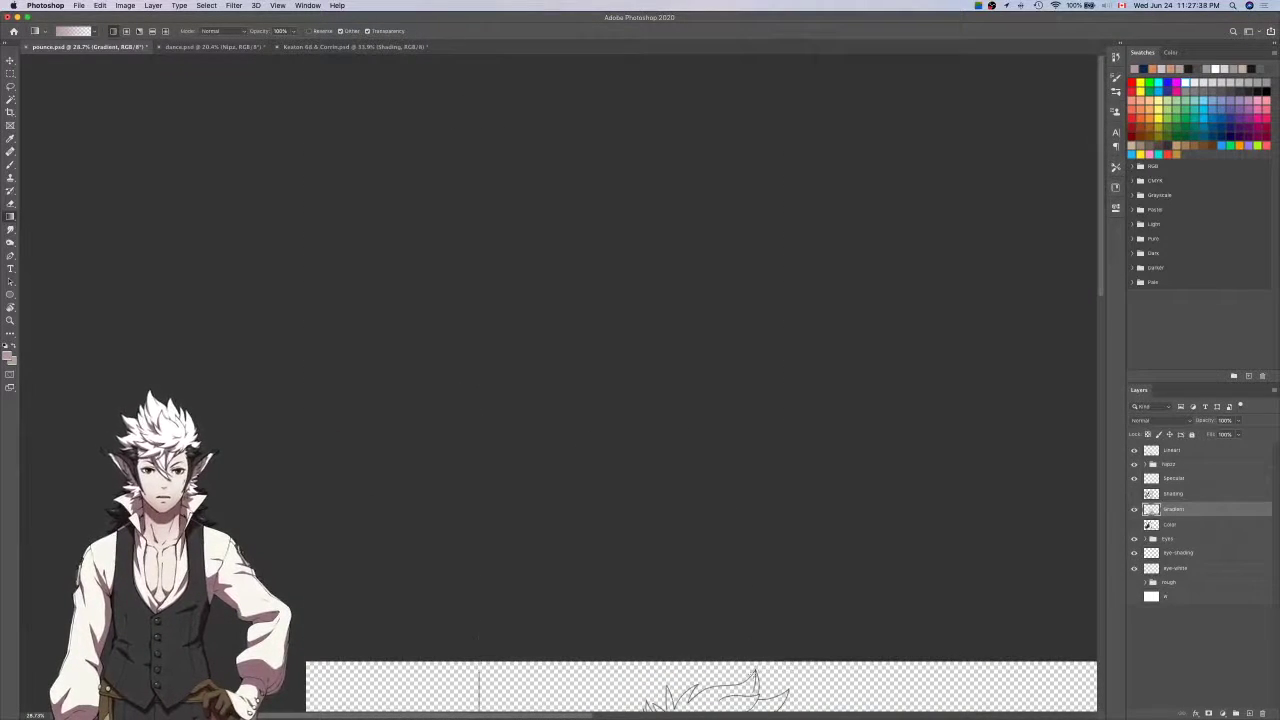
scroll(754, 669, down, 10)
scroll(753, 669, right, 1)
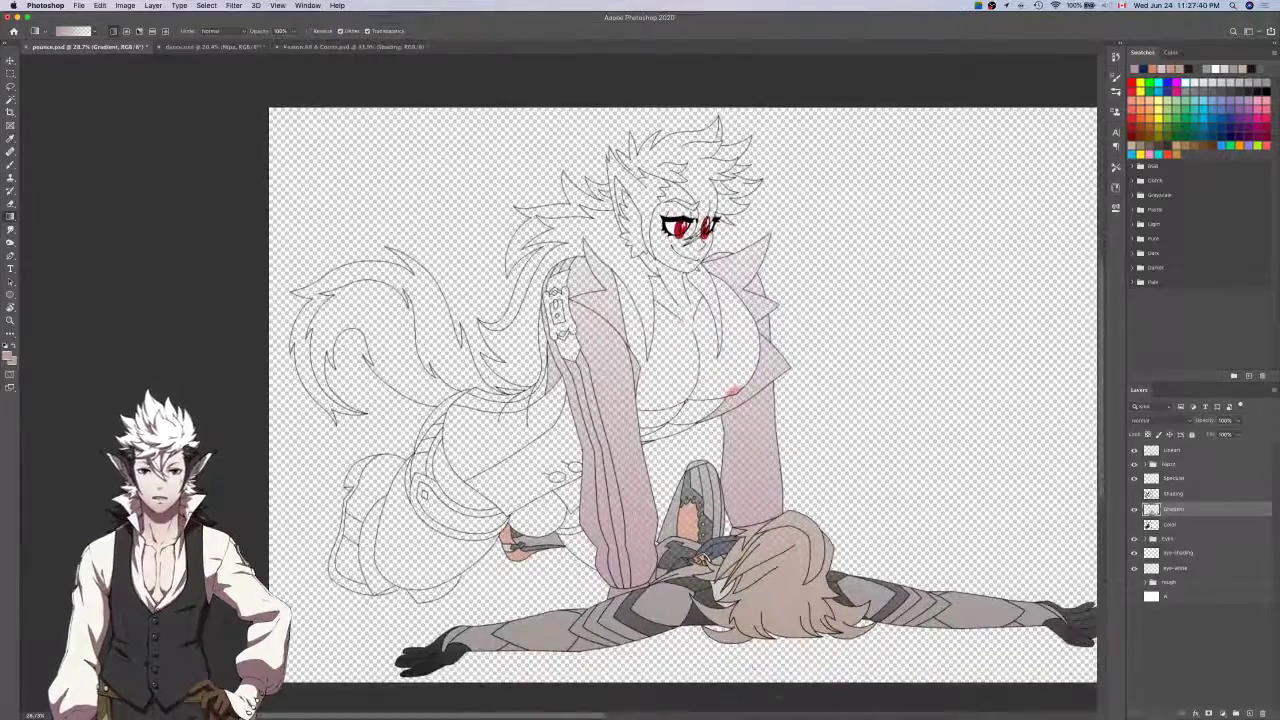
key(super+s)
On Color, select the crouching character's brown arm strap, belt and leg straps with the Magic Wand, then hide Color and activate Gradient.
click(1187, 524)
key(w)
scroll(532, 284, up, 5)
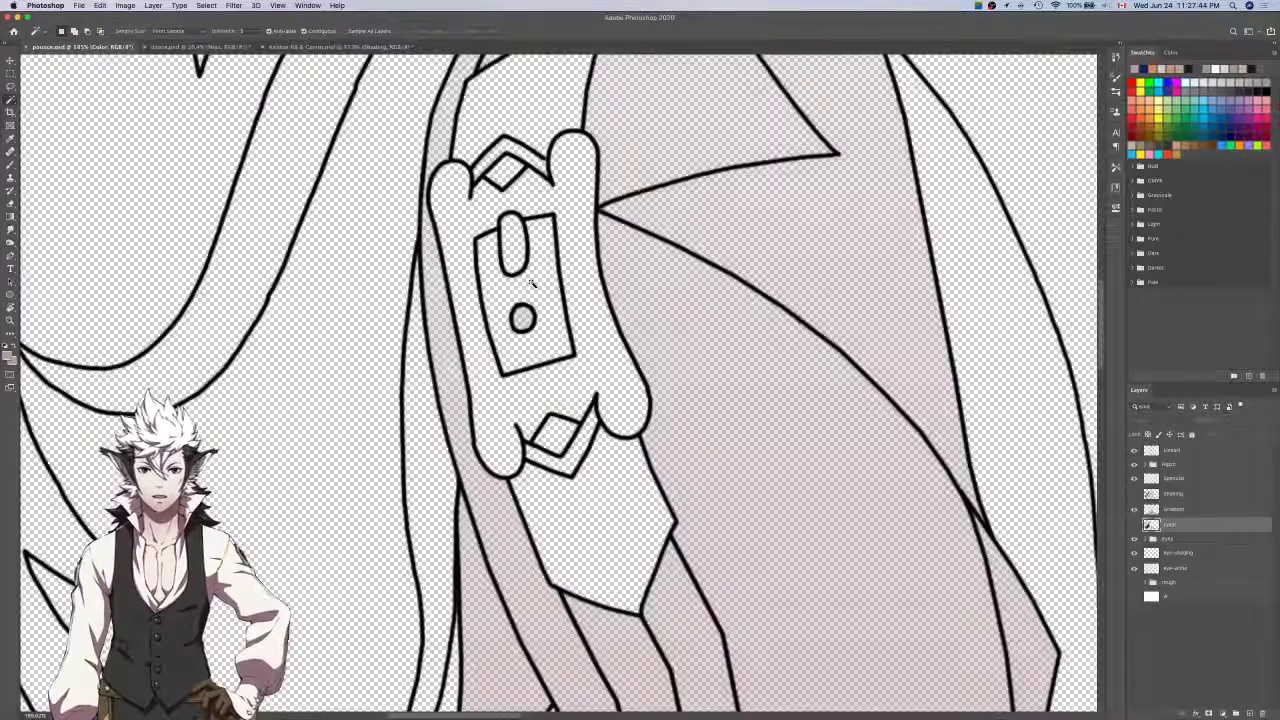
scroll(532, 284, down, 5)
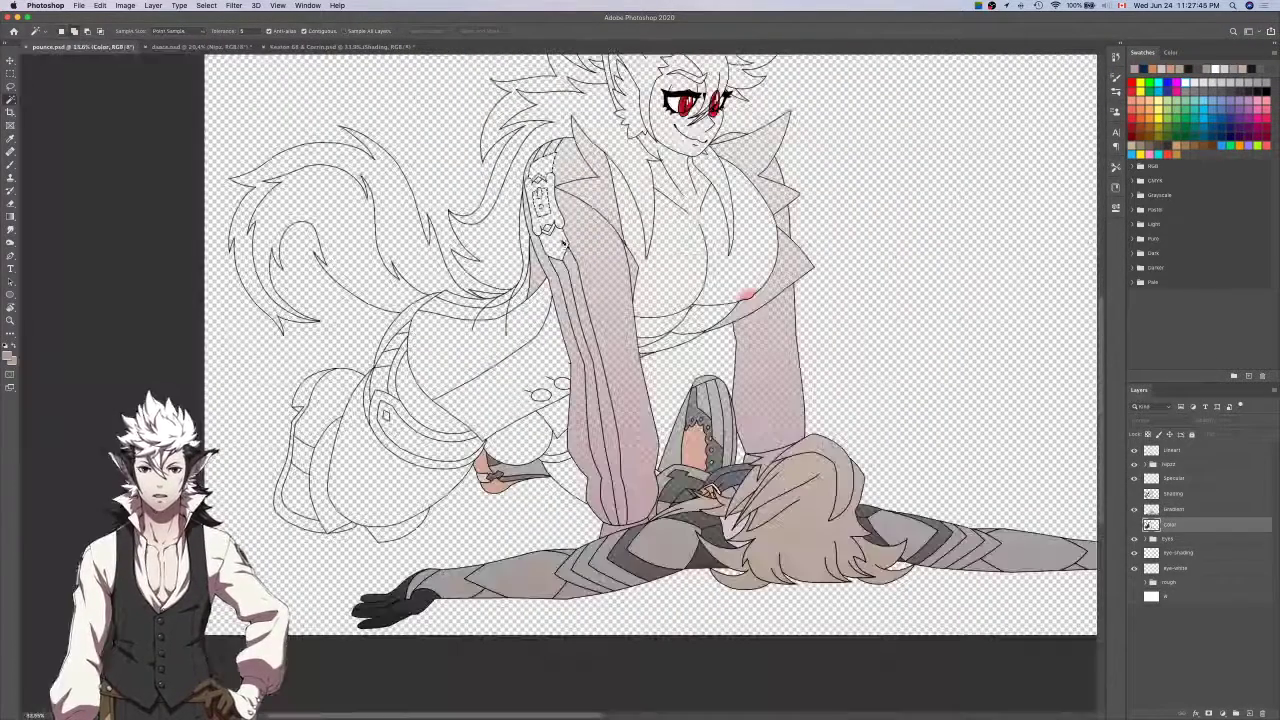
click(1134, 524)
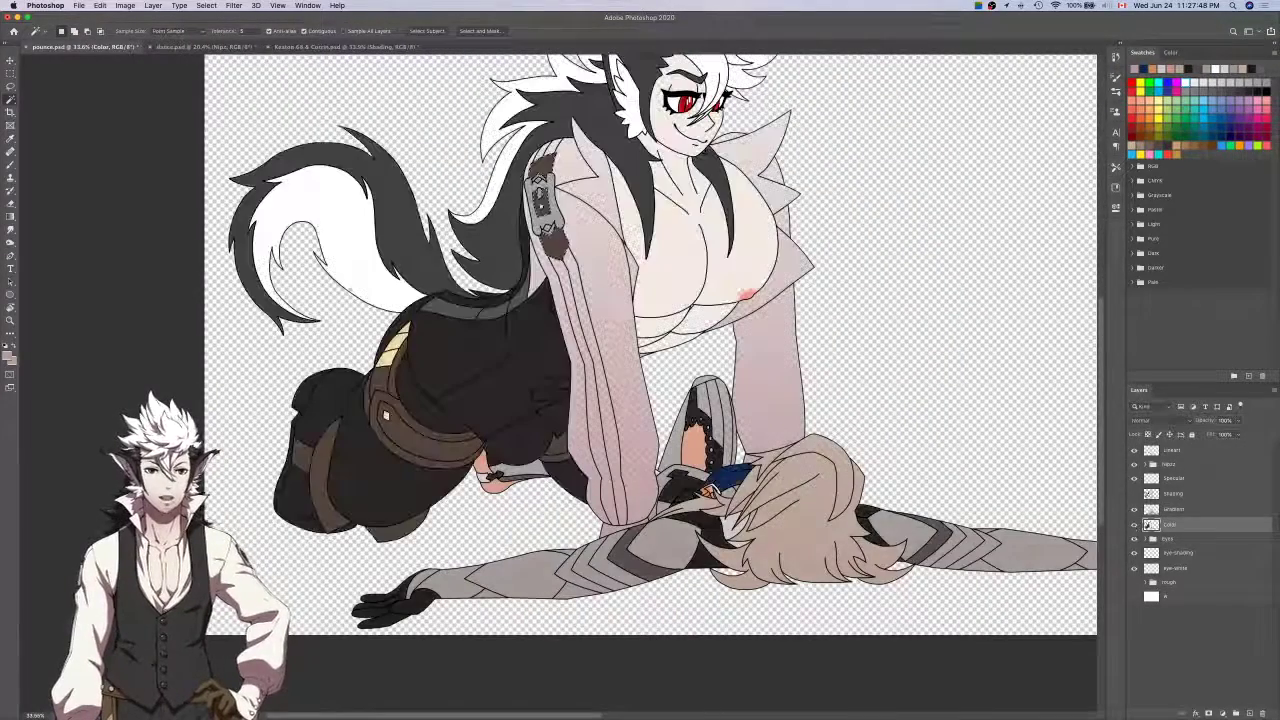
shift+click(560, 446)
shift+click(470, 449)
shift+click(401, 525)
scroll(440, 458, up, 3)
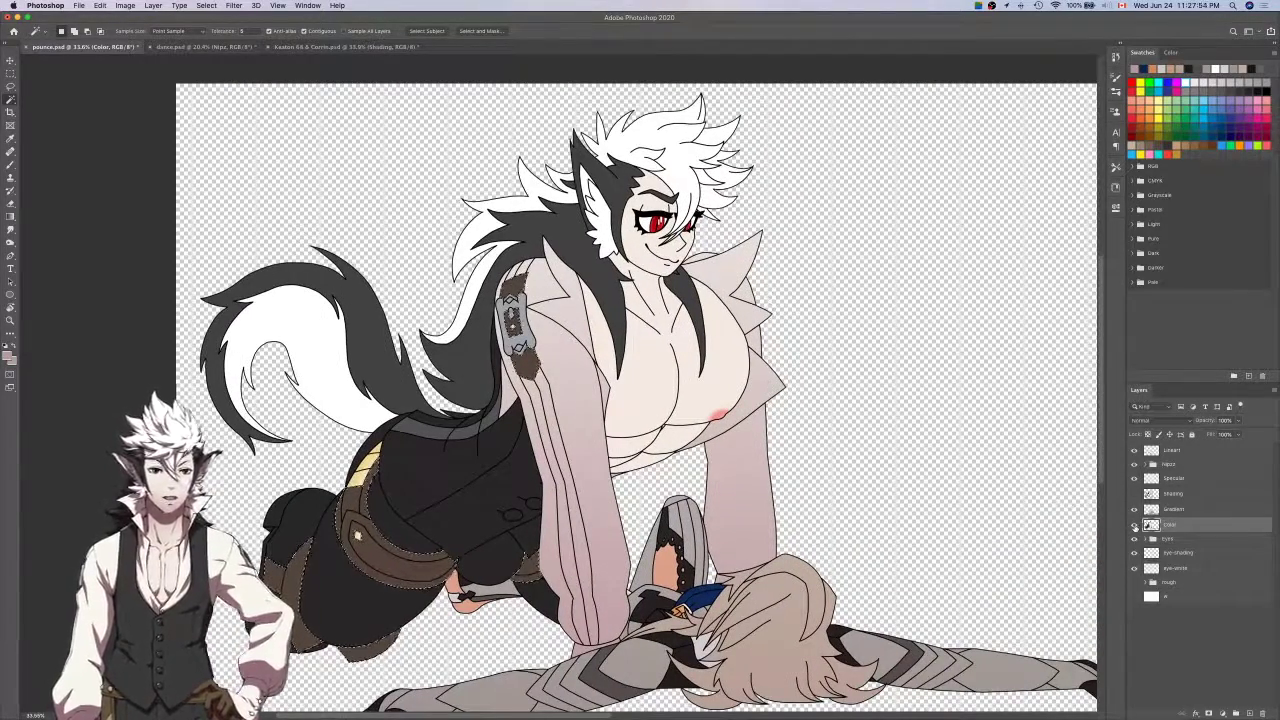
click(1134, 524)
click(1172, 510)
With Shading shown temporarily, sample the dark shading colour from the crouching character's leather straps.
scroll(916, 533, left, 3)
scroll(915, 533, left, 3)
key(i)
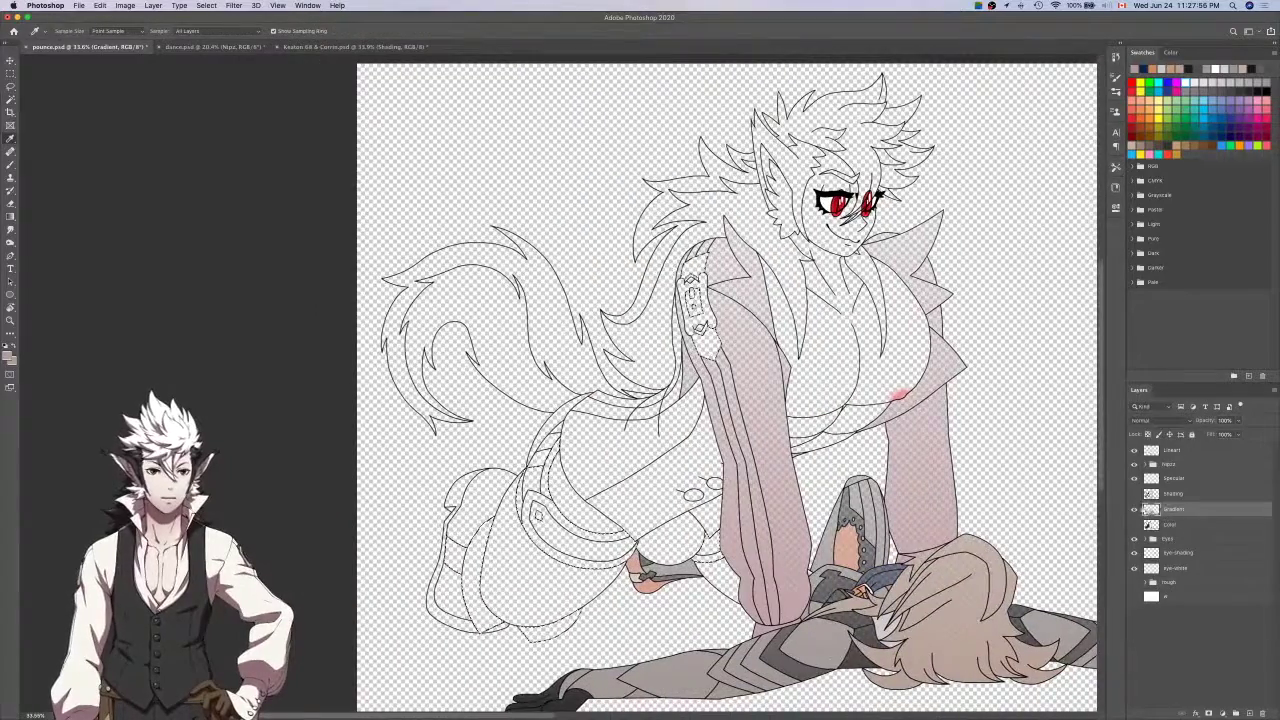
click(1134, 493)
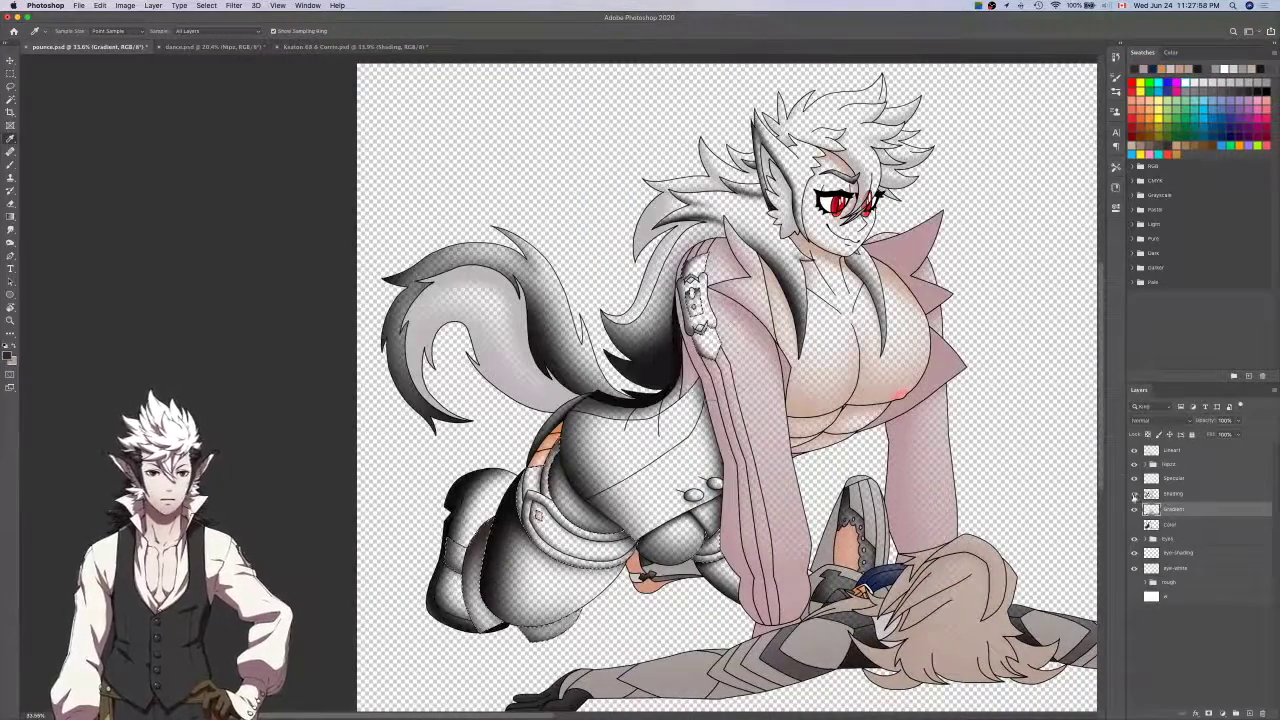
click(1134, 493)
Draw a dark vertical gradient across the full canvas height through the selected leather straps and belt, deselect, and activate Color.
key(g)
scroll(809, 458, right, 2)
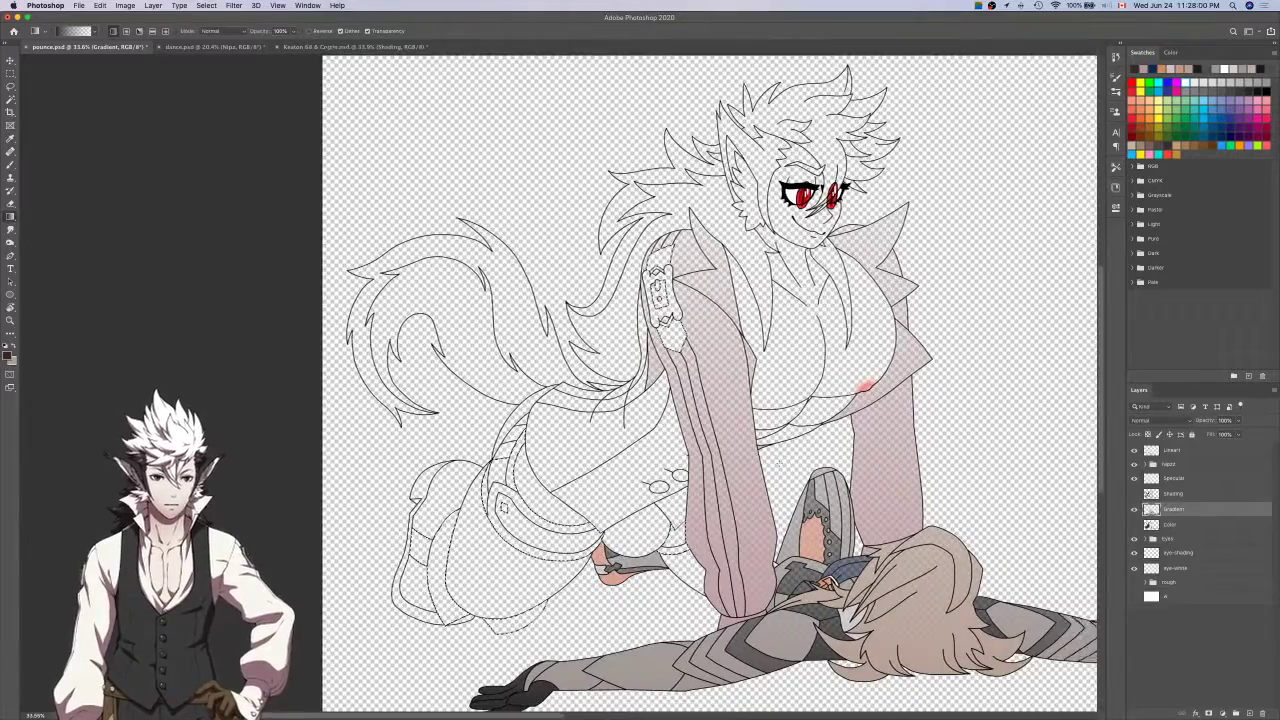
scroll(809, 458, down, 2)
scroll(531, 521, down, 2)
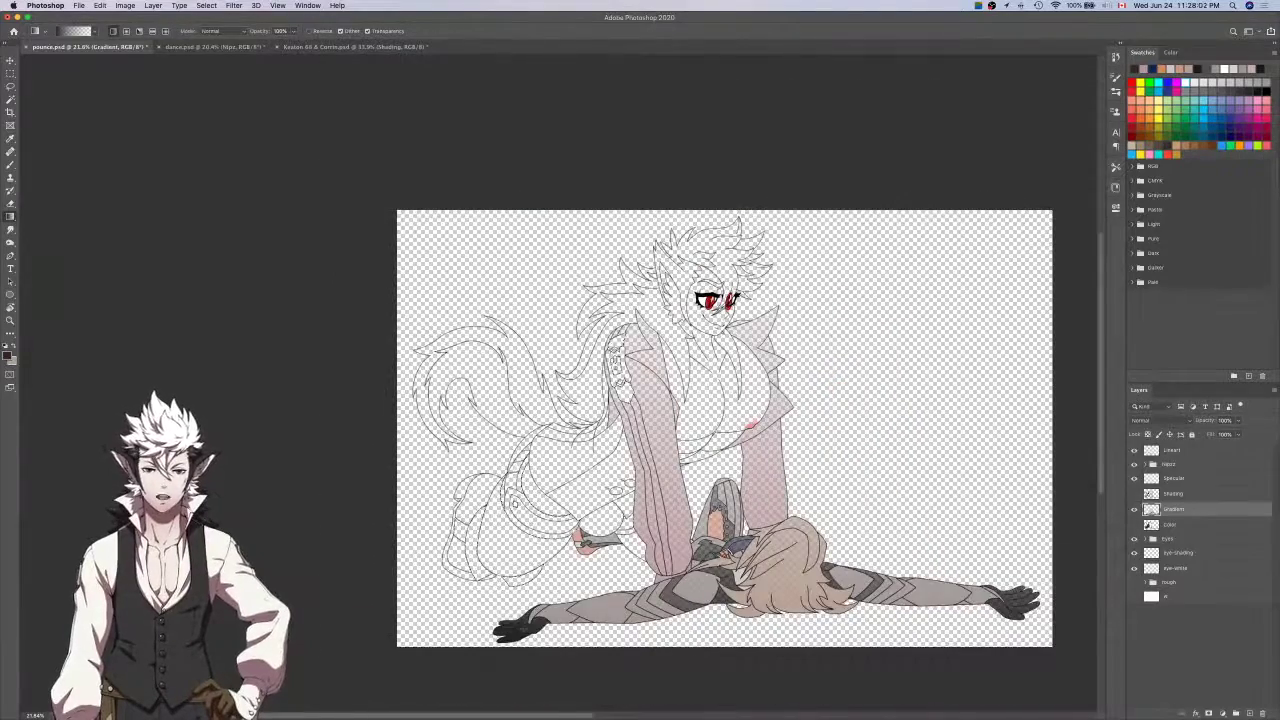
drag(511, 230, 511, 640)
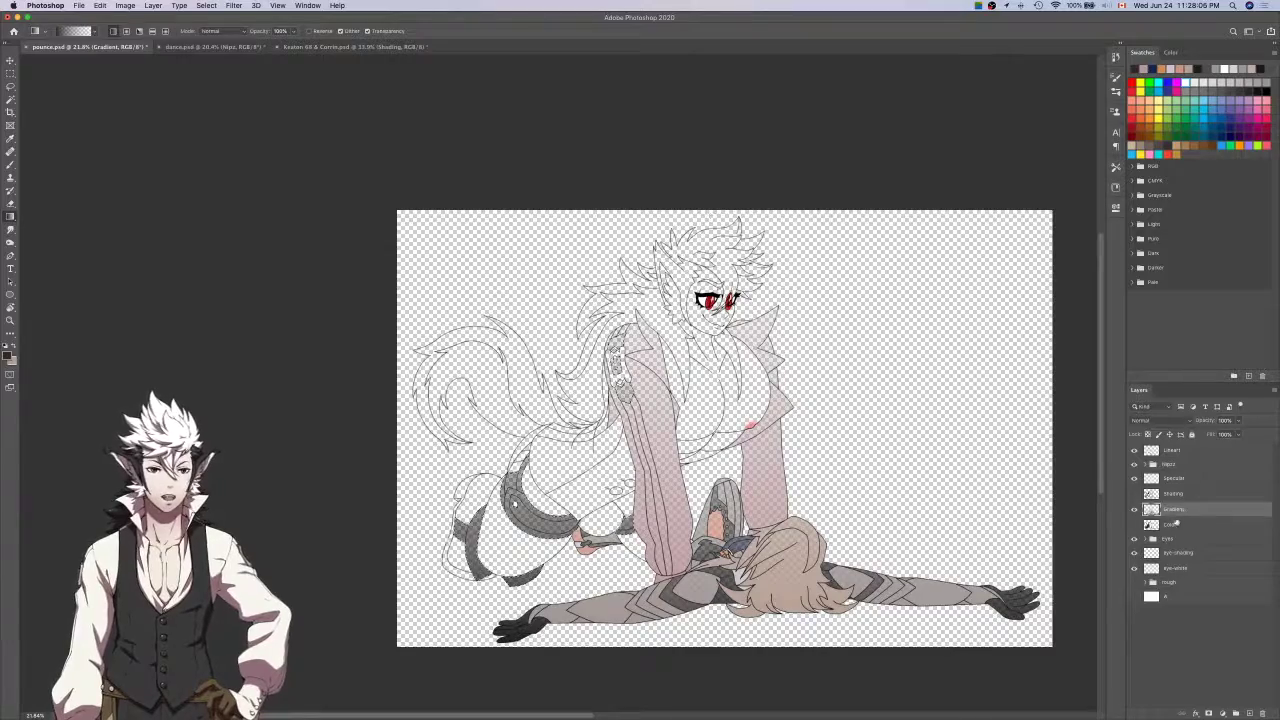
click(1172, 524)
drag(557, 584, 611, 526)
Show Color, select the crouching character's face, neck and chest skin with the Magic Wand, and hide Color again.
key(w)
scroll(625, 516, up, 5)
scroll(623, 516, down, 3)
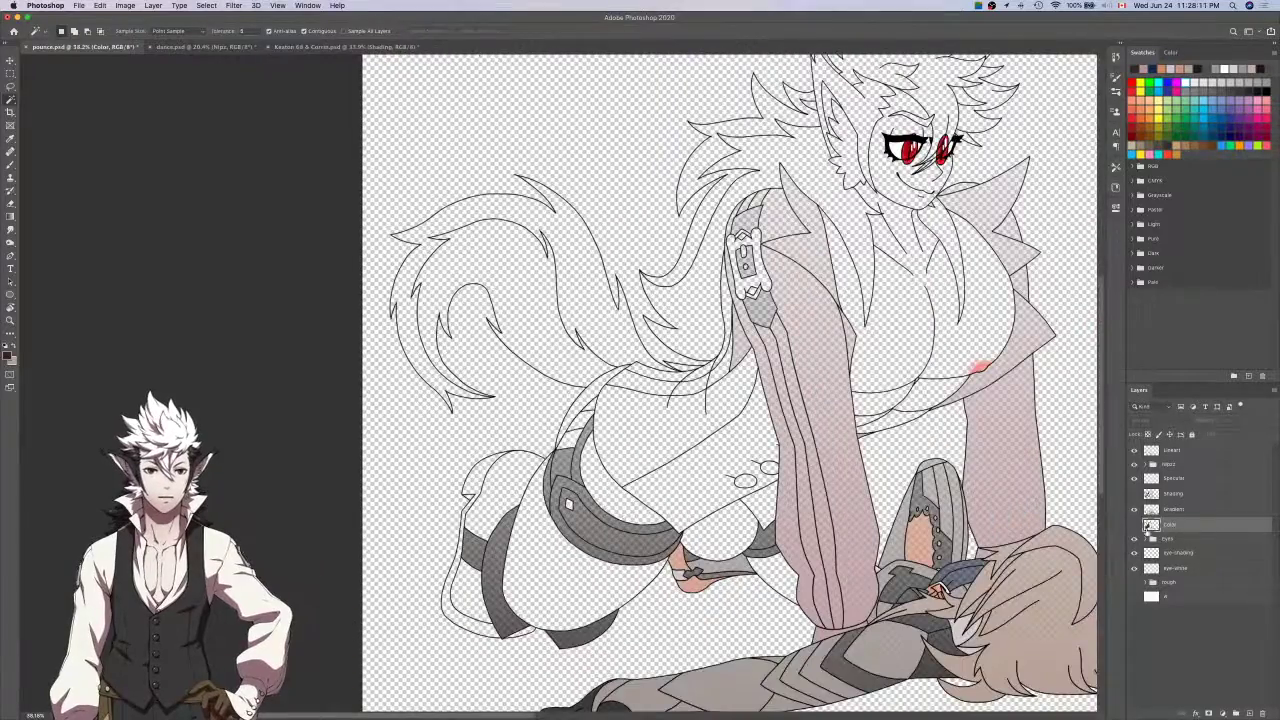
click(1135, 525)
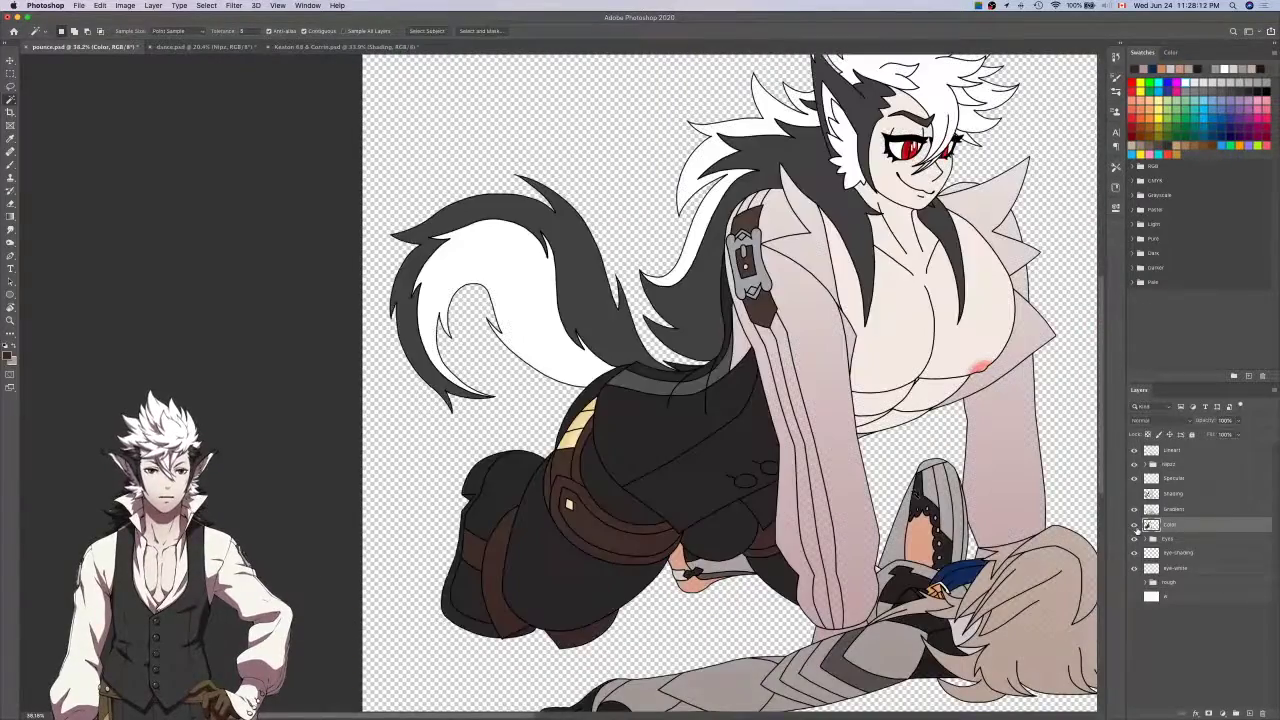
scroll(913, 494, up, 4)
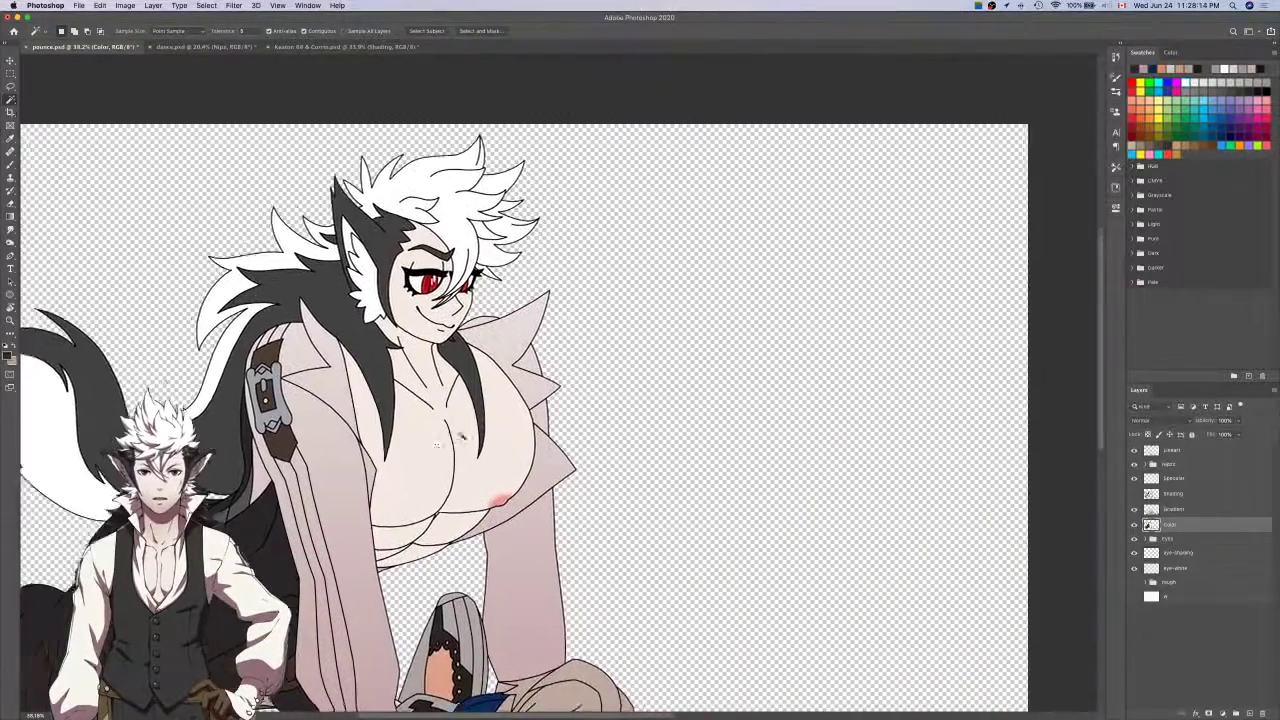
scroll(413, 433, up, 6)
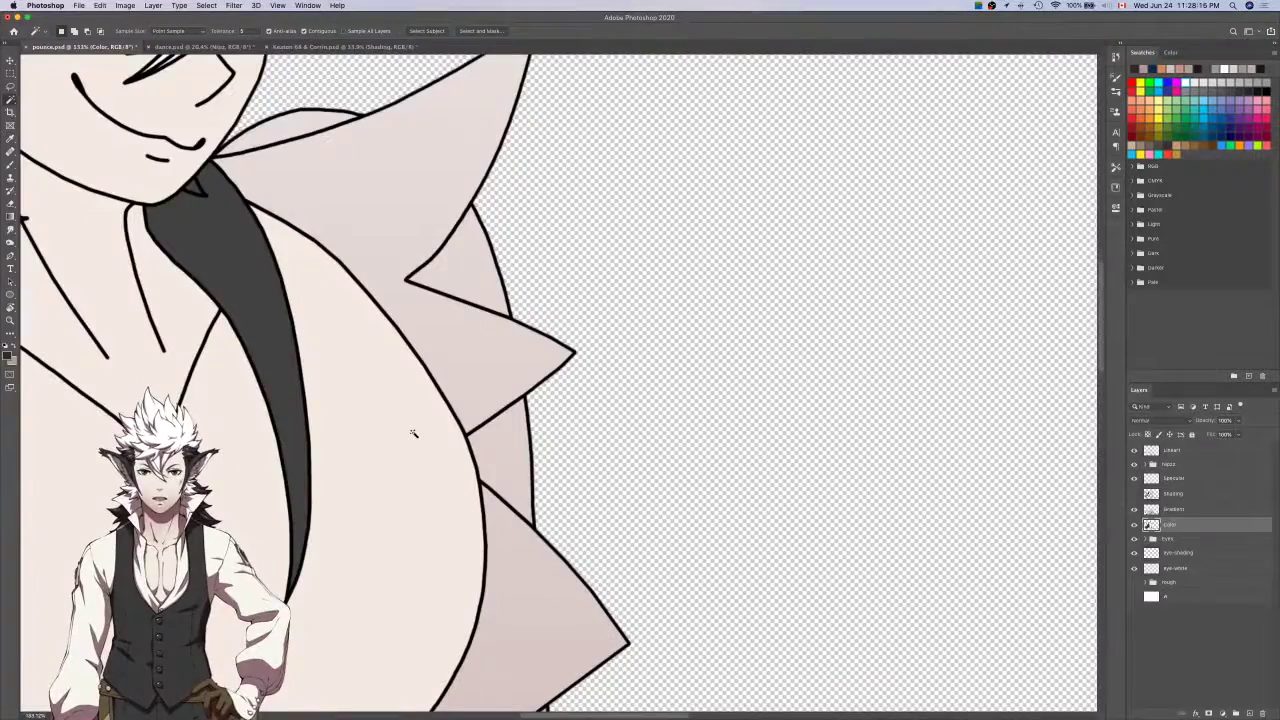
scroll(413, 433, down, 2)
scroll(413, 433, down, 6)
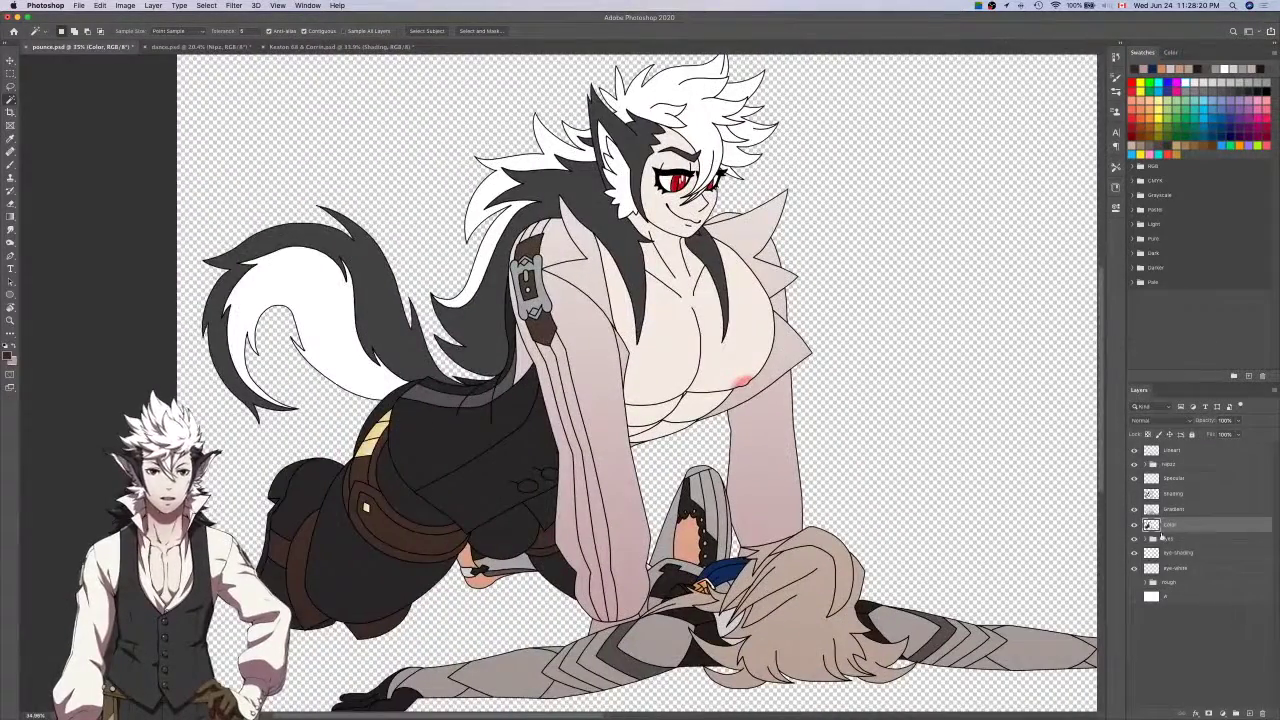
click(1134, 524)
click(1134, 524)
scroll(802, 358, left, 3)
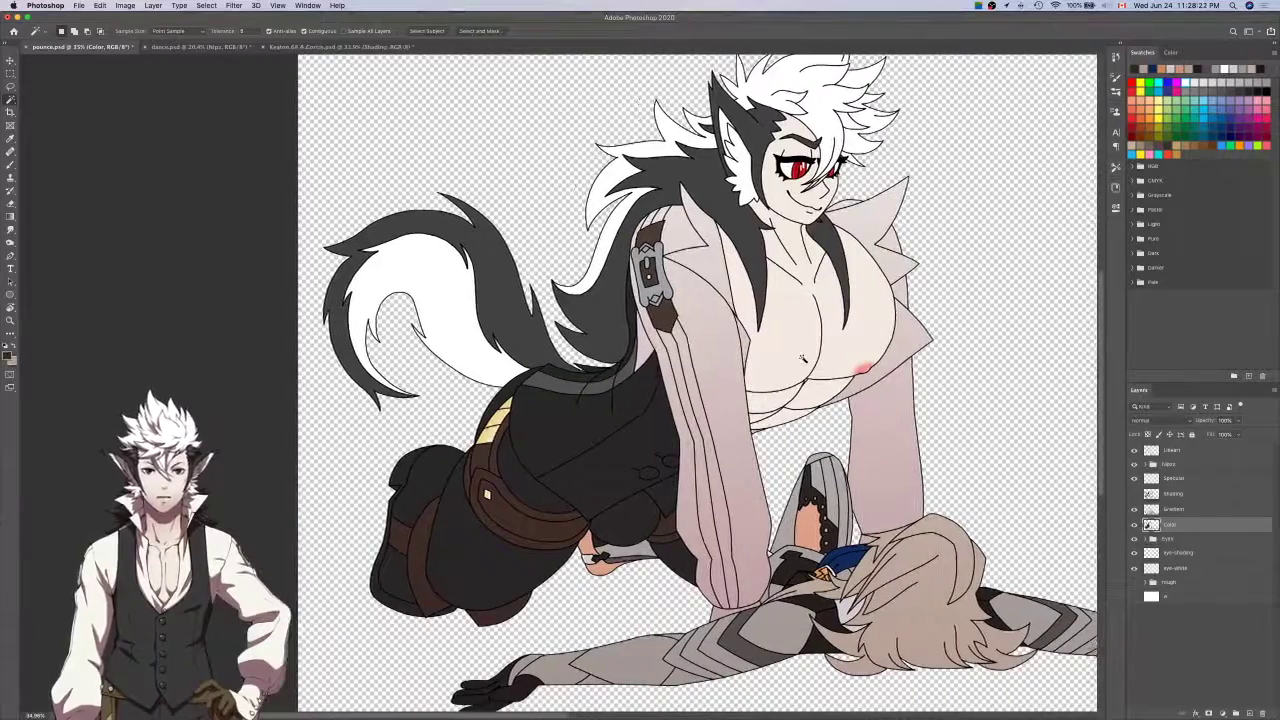
scroll(817, 161, up, 6)
scroll(927, 157, down, 2)
scroll(927, 157, down, 2)
key(i)
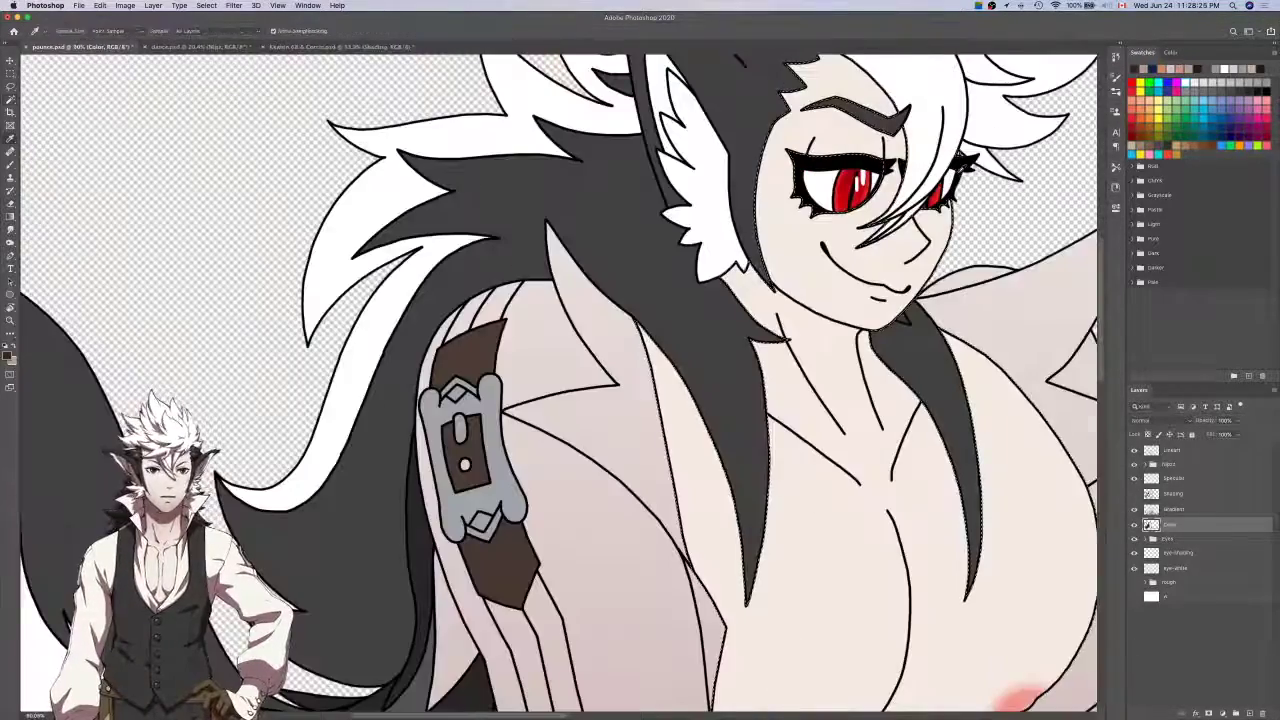
scroll(957, 173, down, 3)
click(1134, 525)
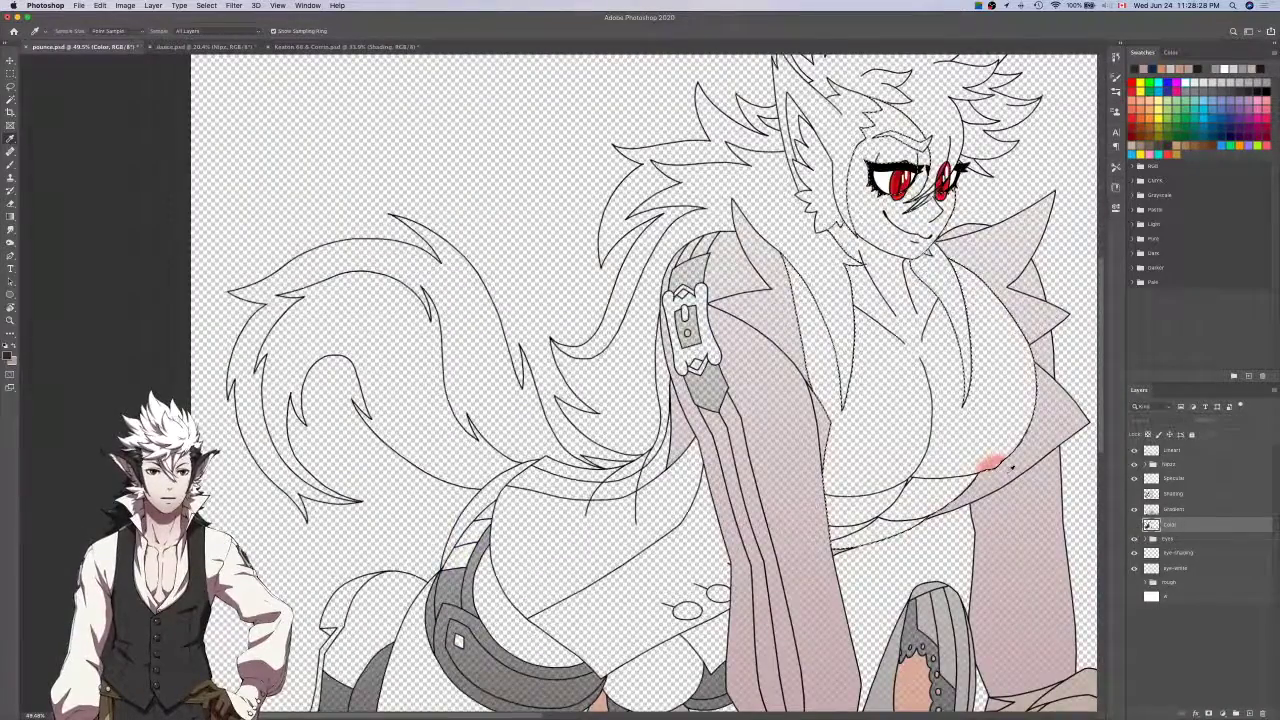
scroll(1010, 467, down, 3)
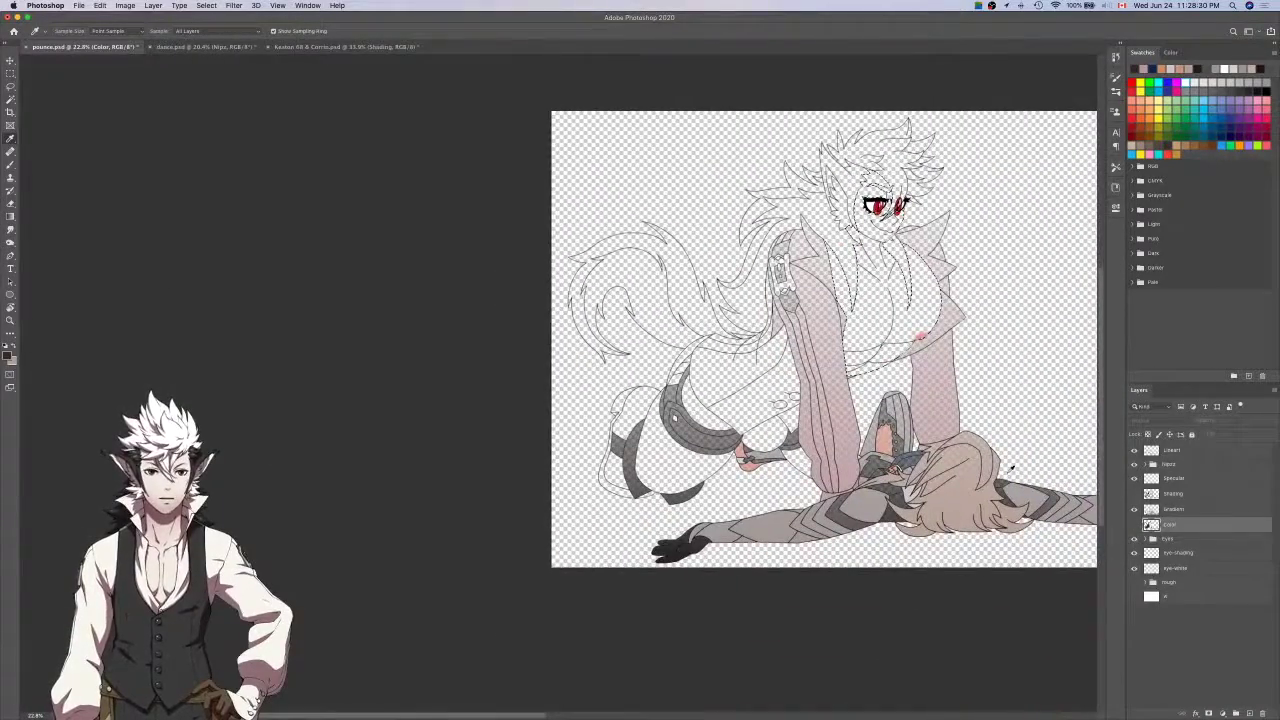
Compare the artwork with Gradient hidden and shown, then view the Keaton and Corrin reference with its Color layer and return to pounce.psd.
click(1134, 524)
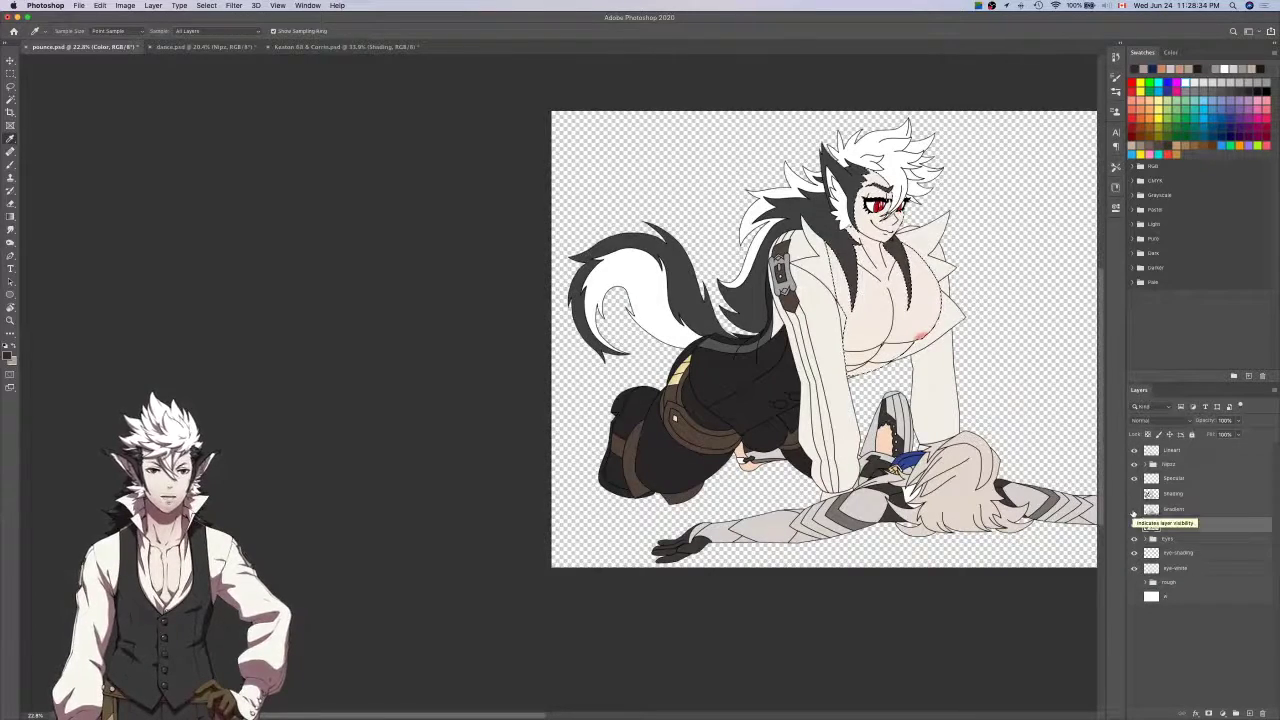
click(1134, 510)
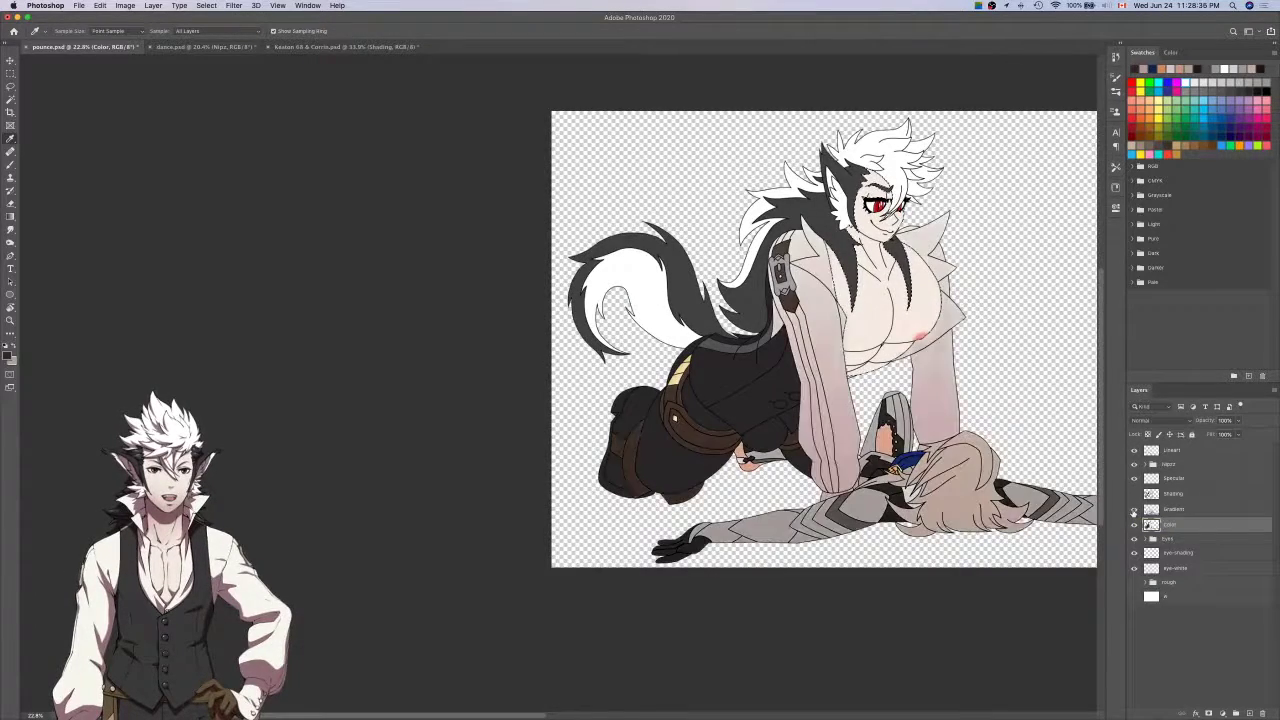
key(ctrl+Tab)
key(ctrl+Tab)
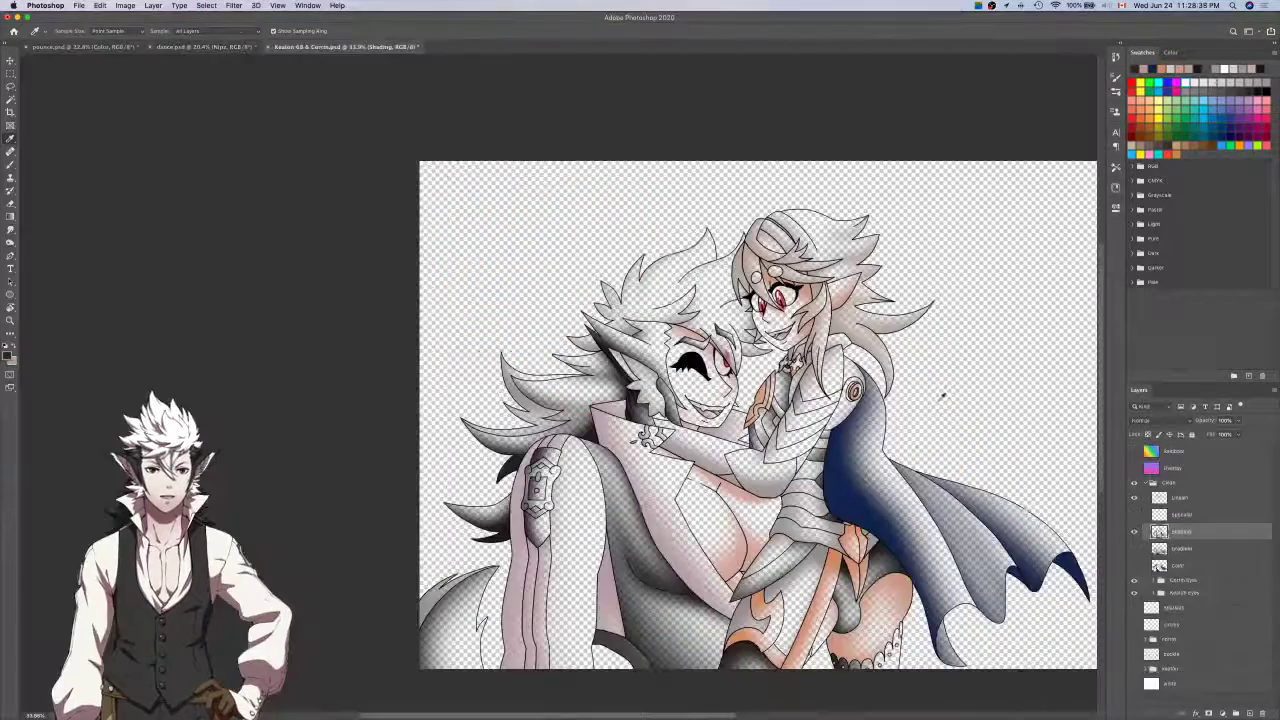
click(1134, 566)
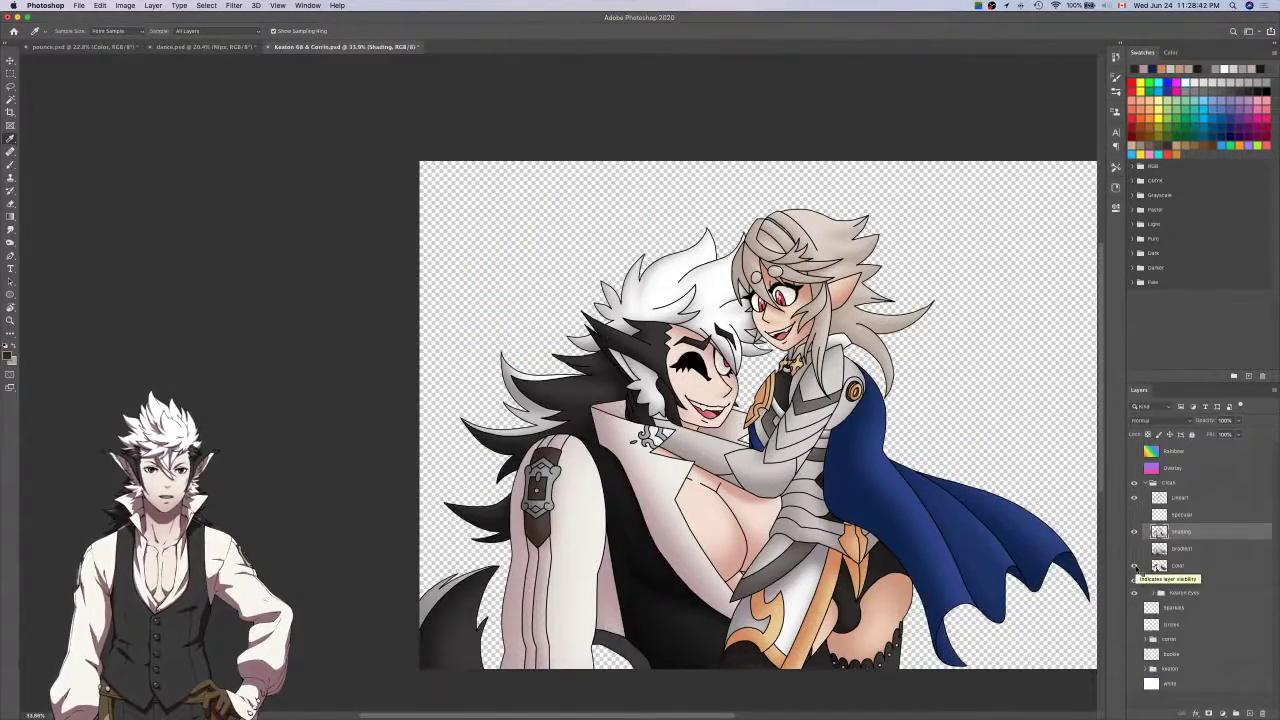
key(ctrl+Tab)
Hide Color and, with Shading shown temporarily, sample the skin shading colour from the crouching character's chest.
scroll(717, 305, up, 1)
scroll(717, 305, up, 5)
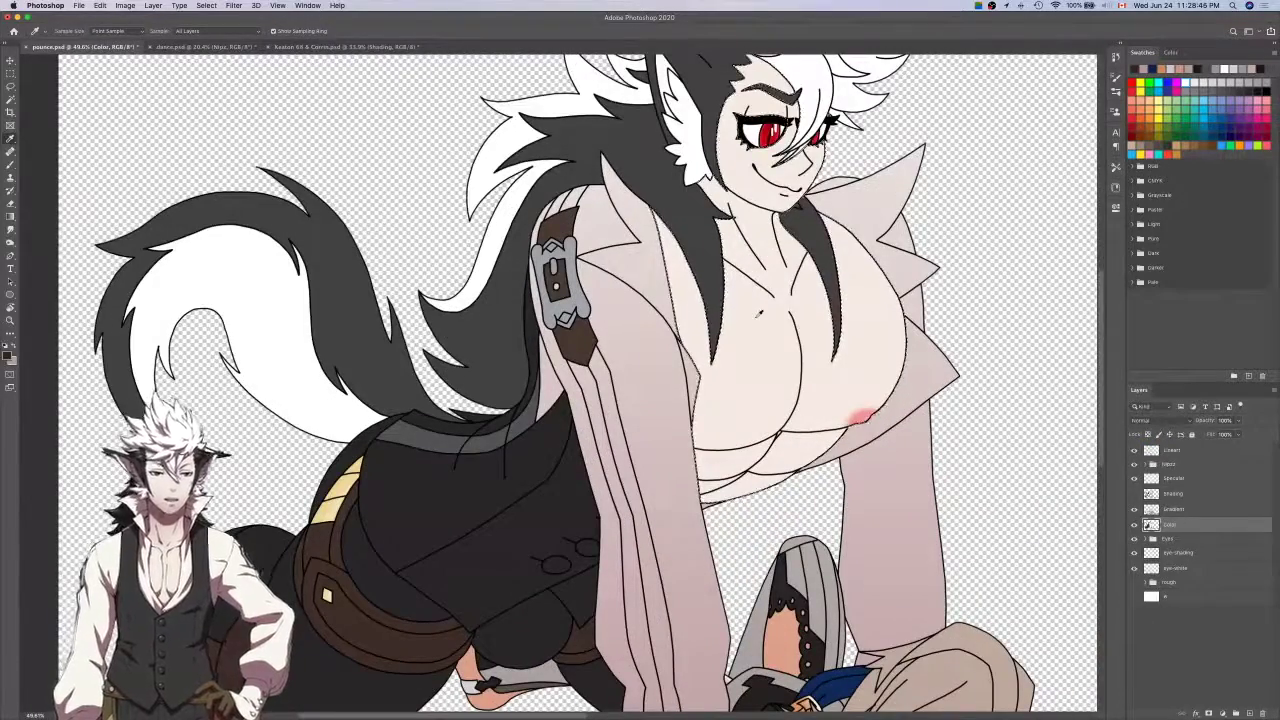
scroll(759, 314, up, 2)
scroll(759, 314, down, 5)
scroll(759, 314, down, 5)
click(1134, 525)
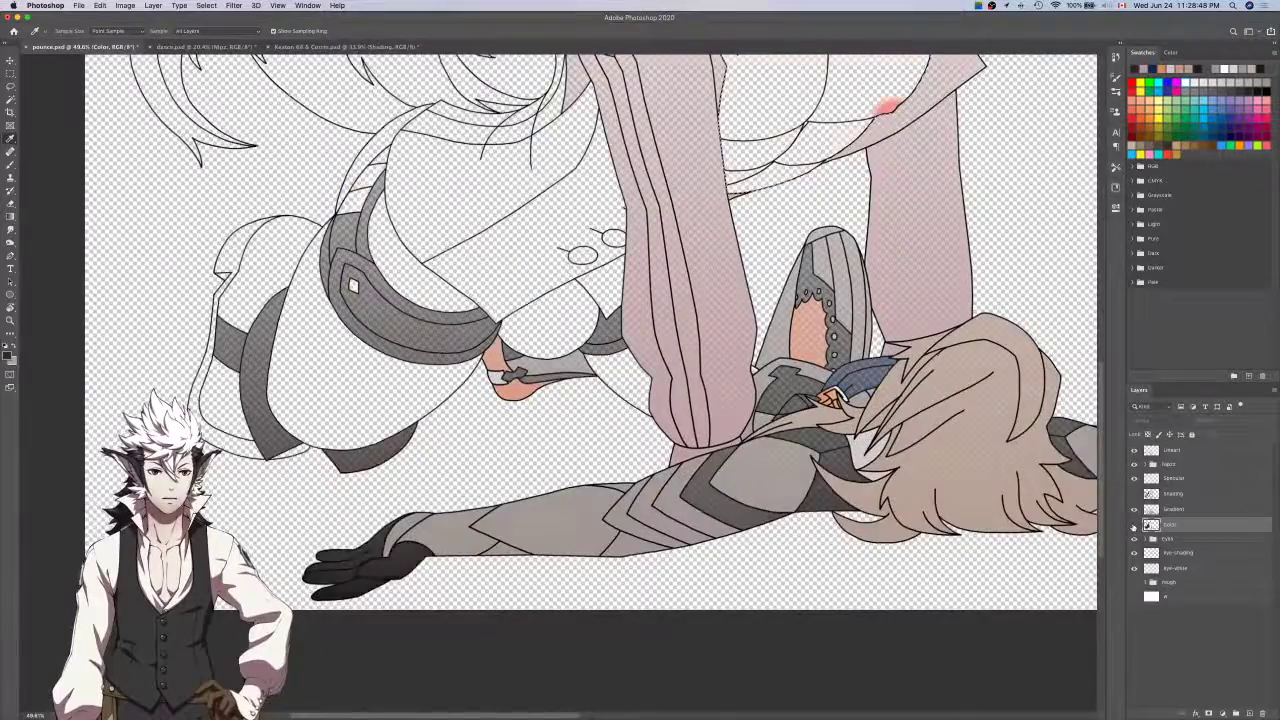
scroll(937, 354, up, 5)
click(938, 356)
scroll(938, 356, up, 3)
scroll(938, 356, up, 2)
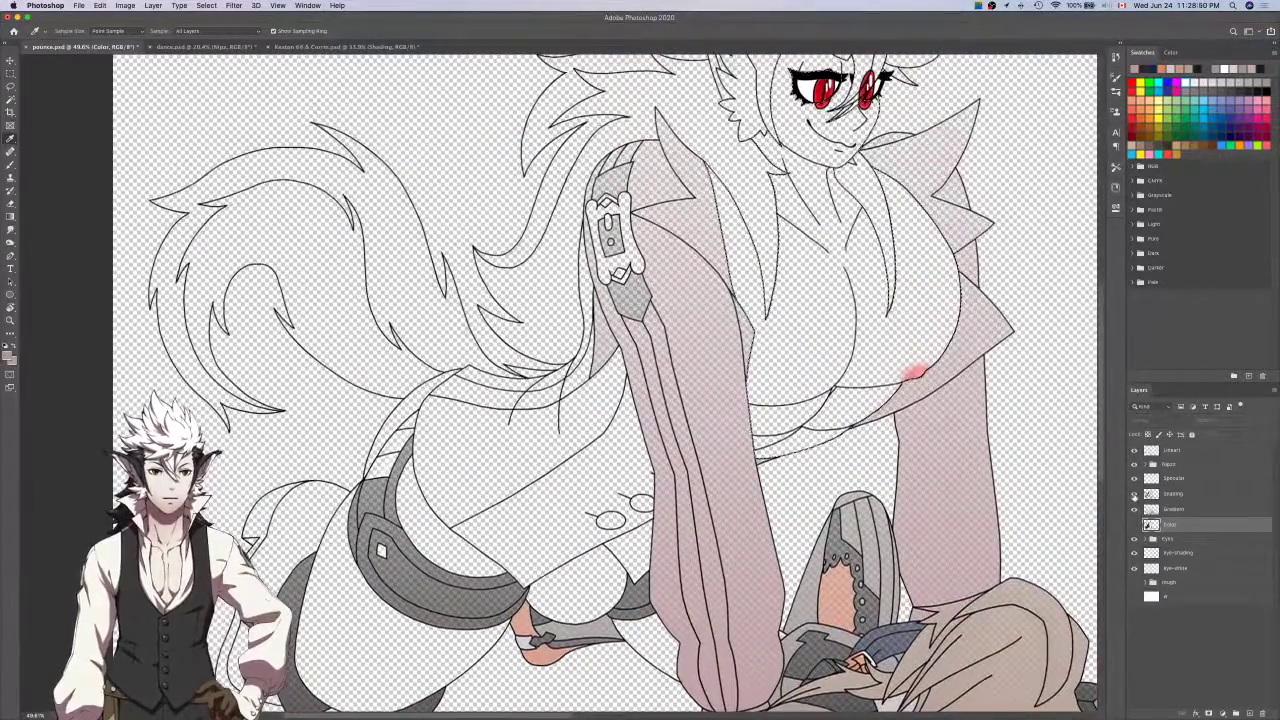
click(1134, 494)
click(868, 366)
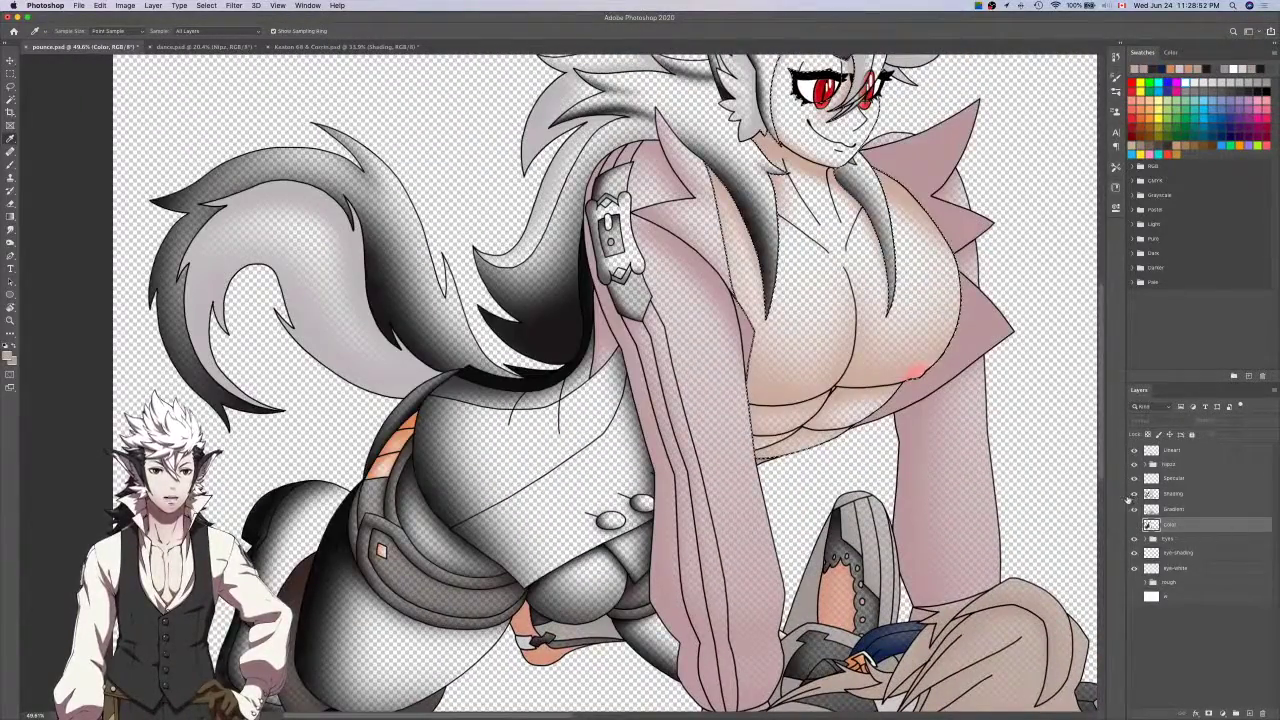
click(1134, 493)
On Gradient, draw a skin-shading gradient from the canvas's lower edge to its upper edge through the selected skin, deselect, and show Color.
click(1186, 510)
scroll(966, 474, up, 5)
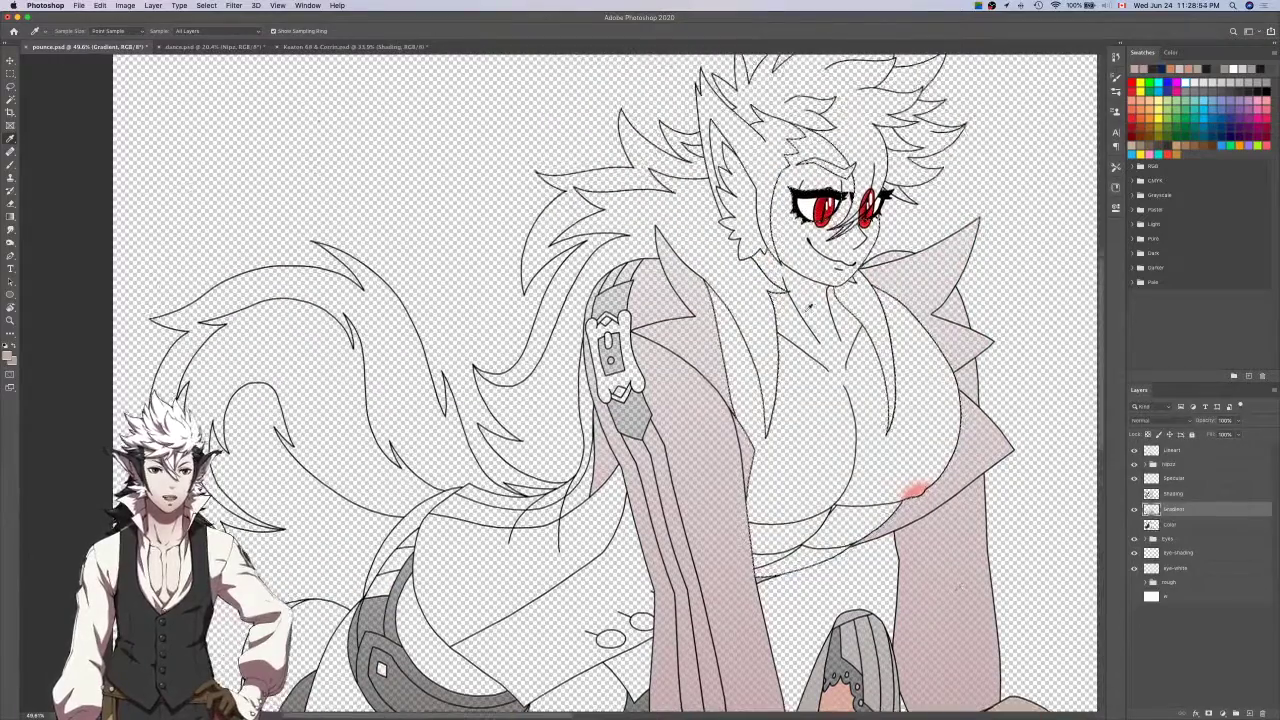
click(1180, 494)
click(1186, 509)
key(g)
scroll(866, 400, down, 6)
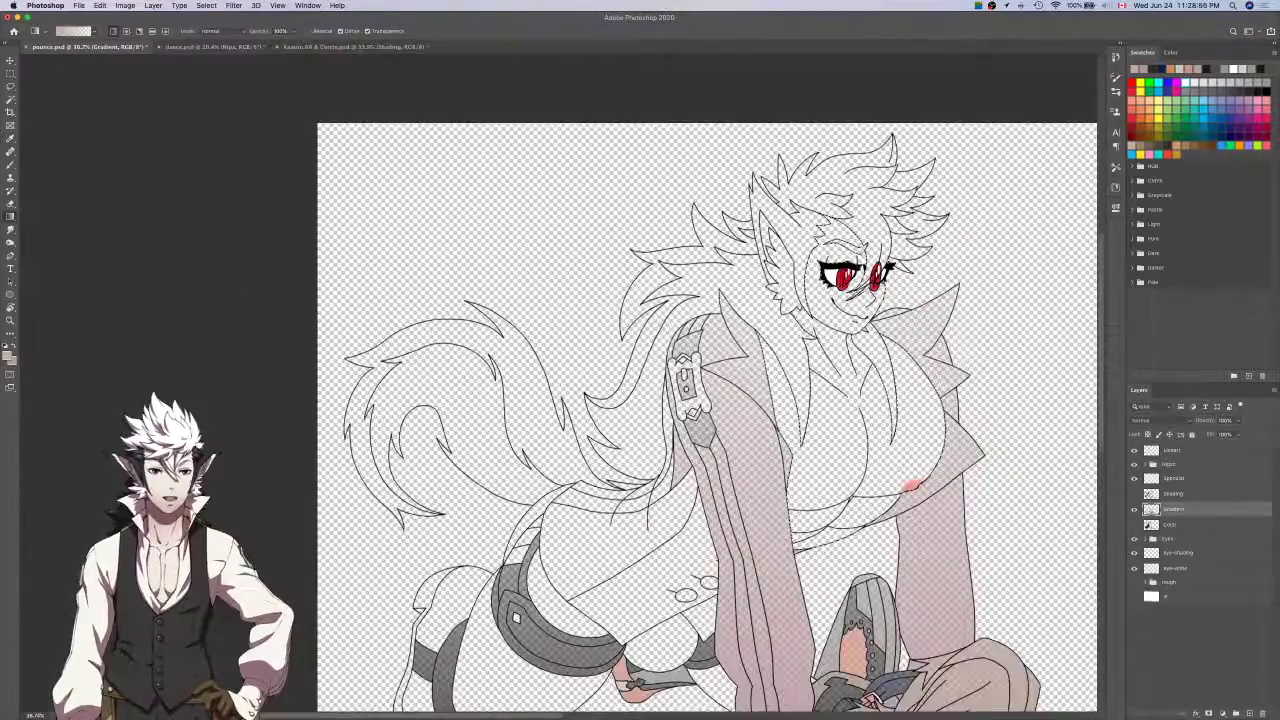
scroll(866, 400, right, 2)
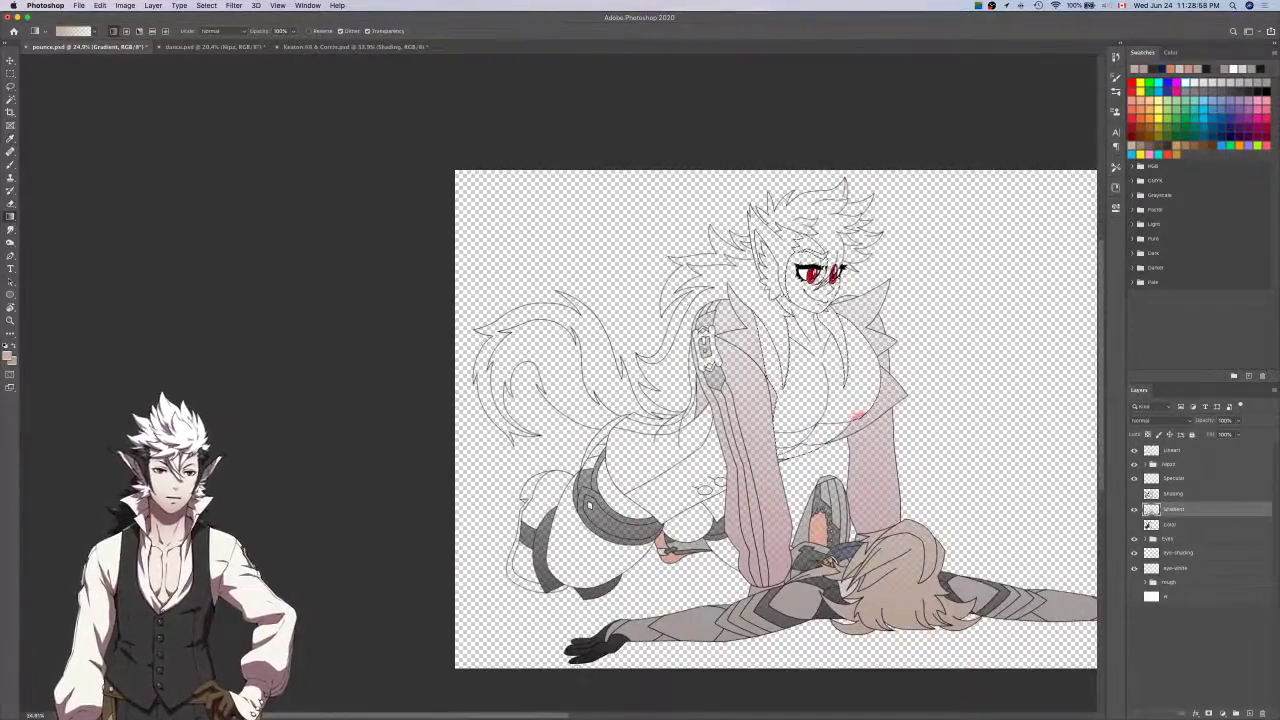
drag(578, 662, 579, 178)
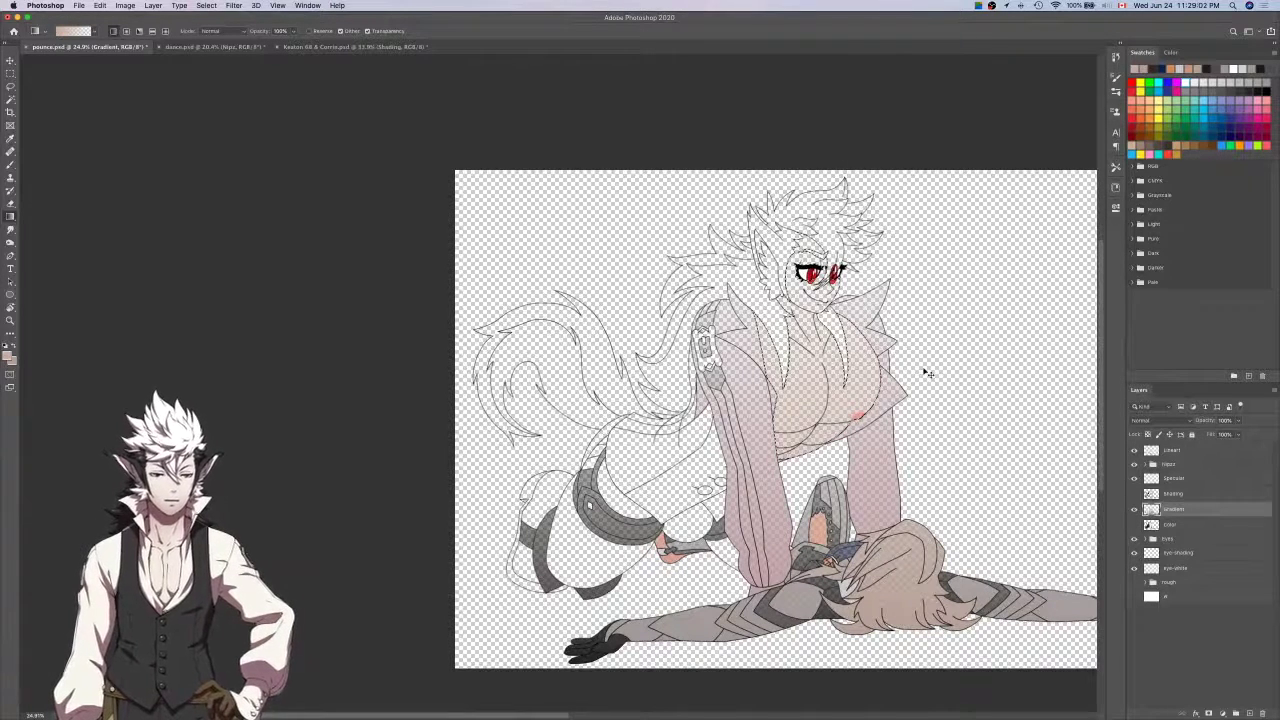
click(1134, 524)
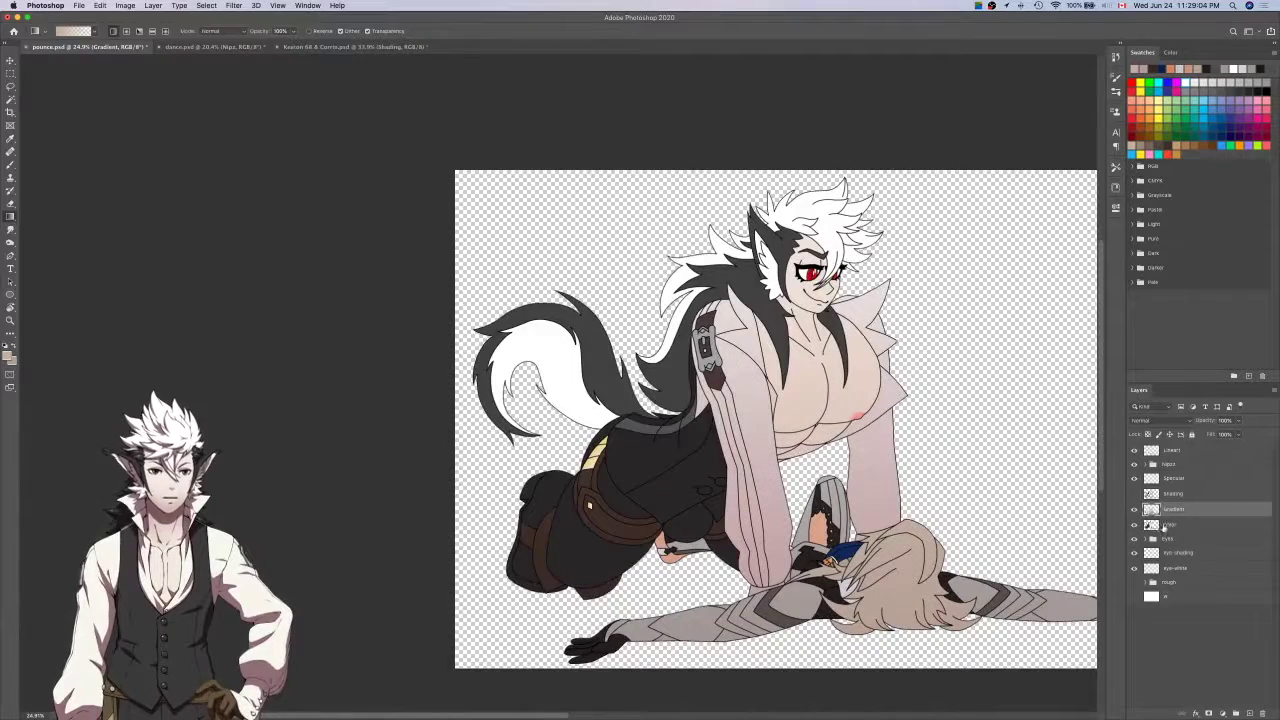
On Color, select the metal buckle on the crouching character's sleeve strap with the Magic Wand.
click(1172, 524)
key(w)
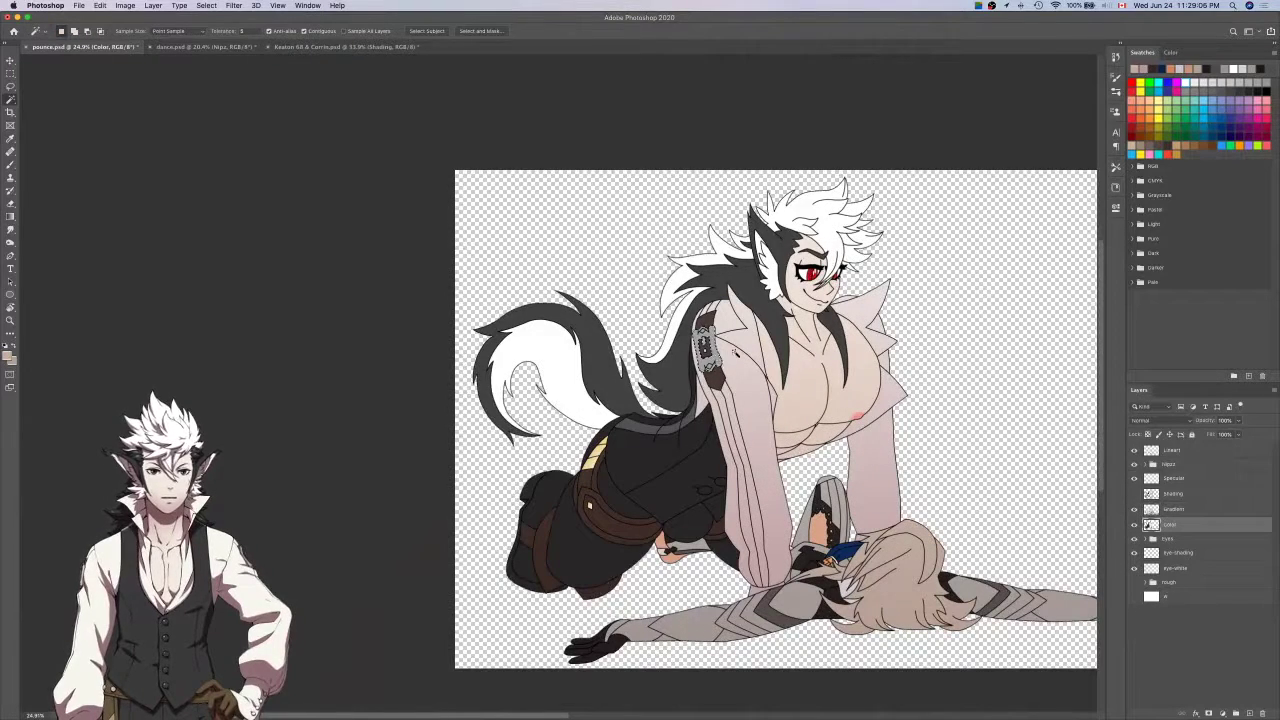
scroll(830, 328, up, 5)
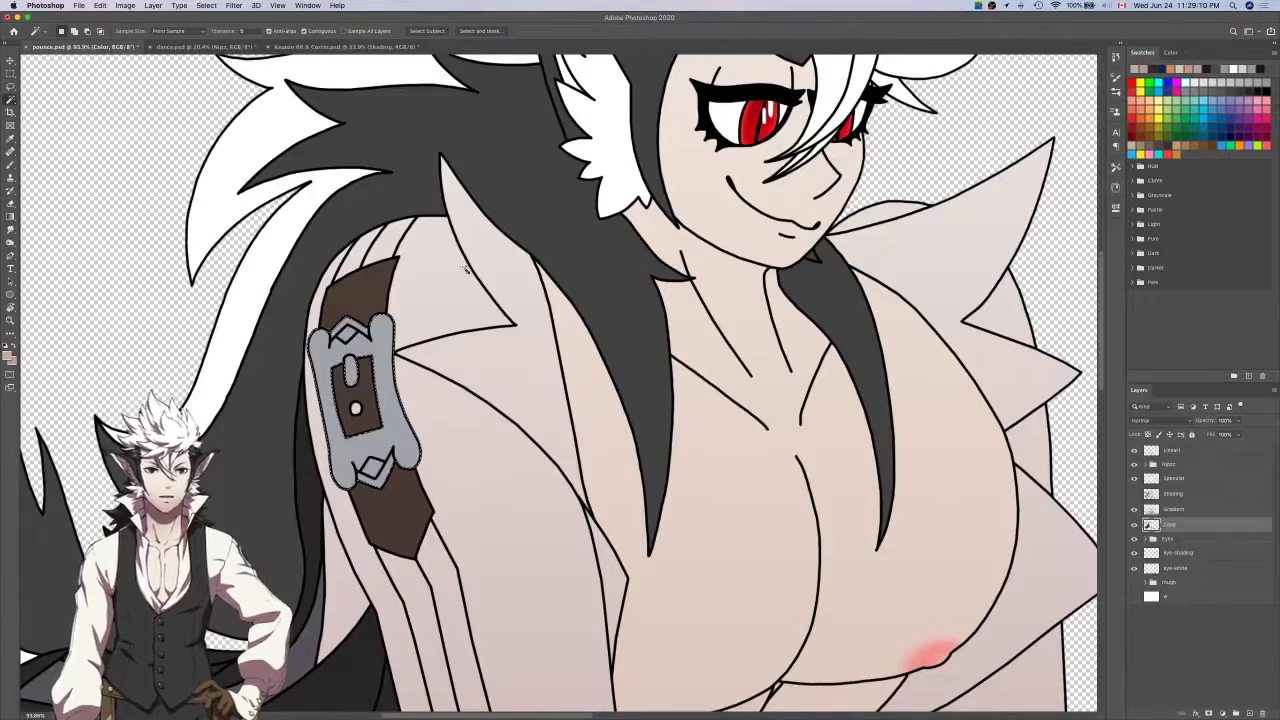
scroll(670, 160, down, 5)
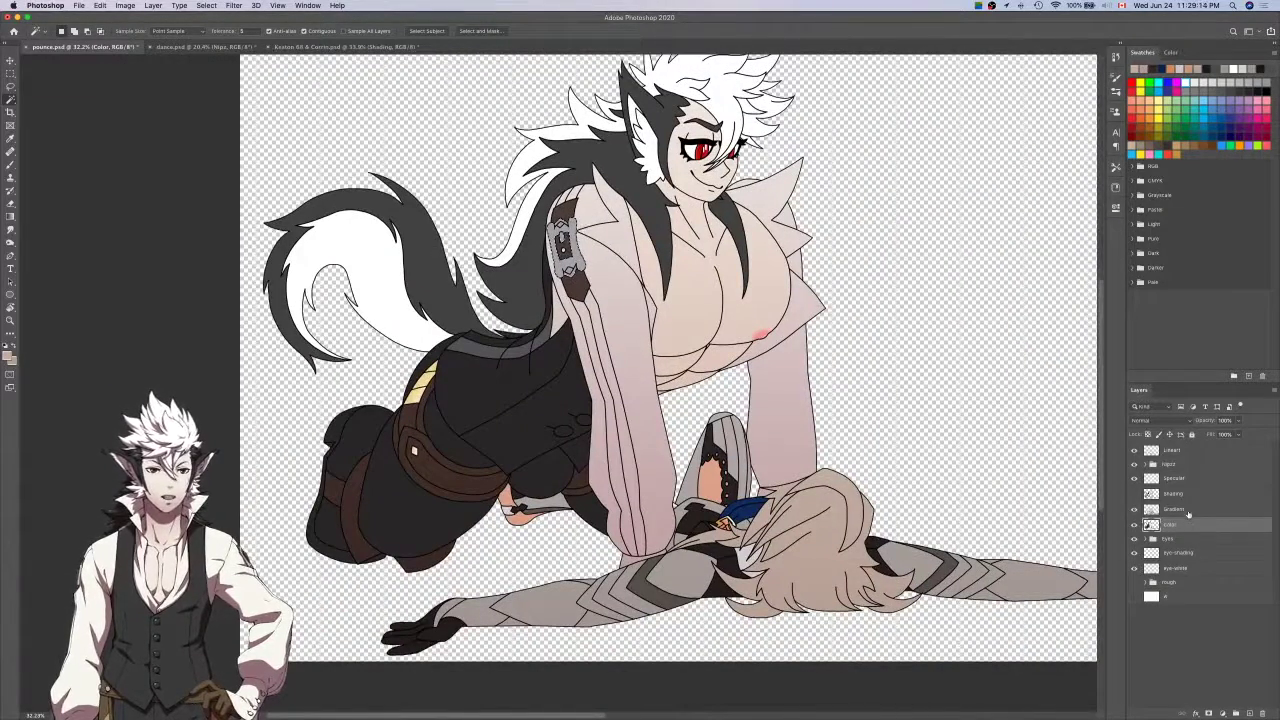
Activate Gradient, sample the buckle's grey shading colour from the Keaton and Corrin reference with its Color layer hidden, and return to pounce.psd.
click(1188, 512)
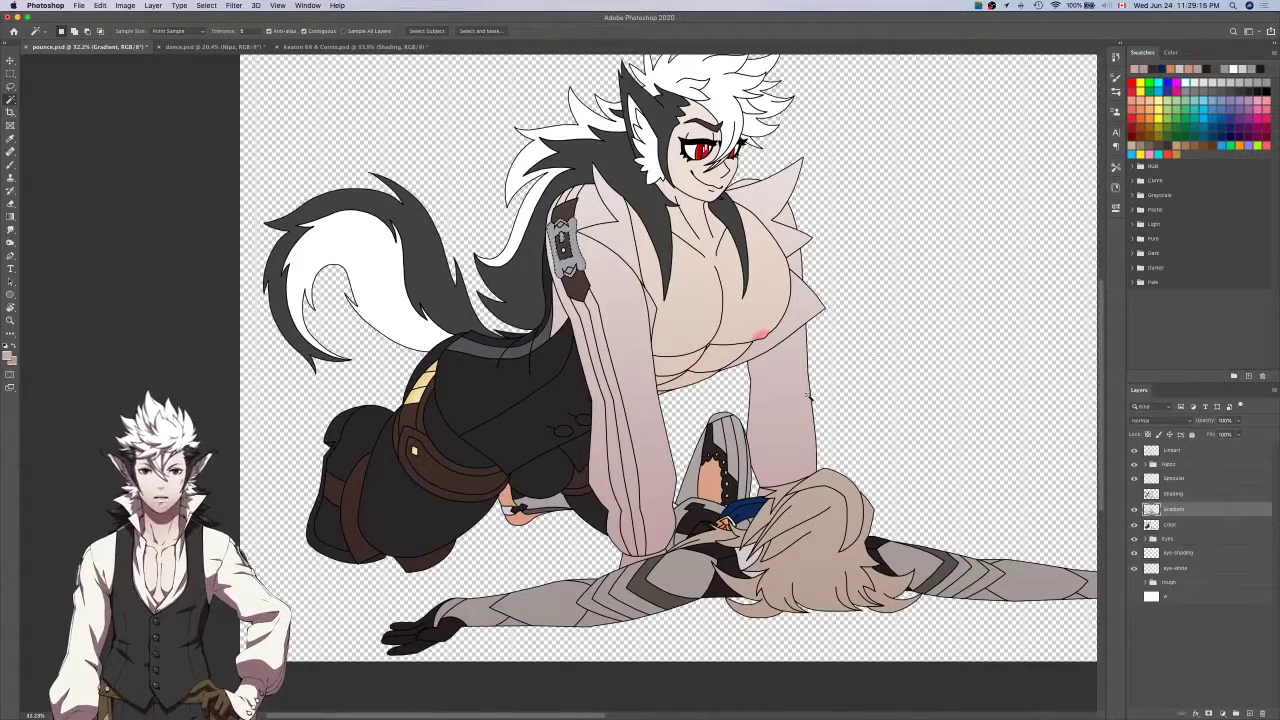
key(i)
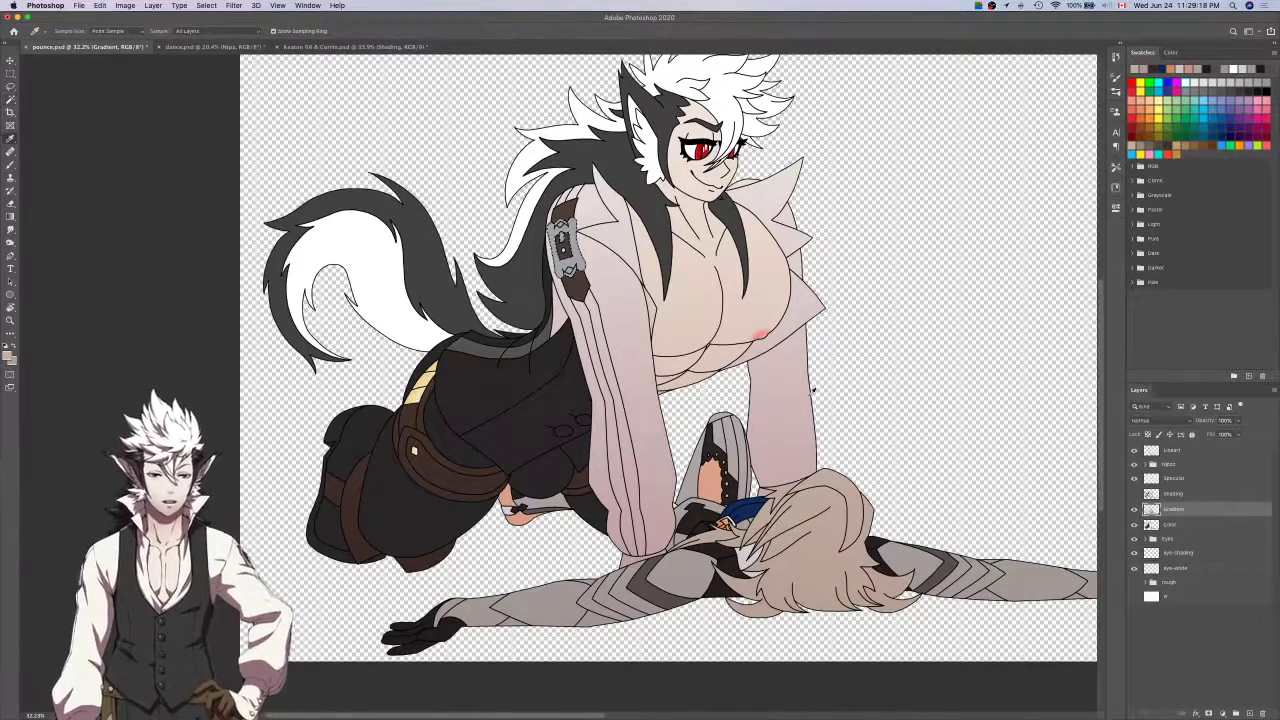
key(ctrl+Tab)
key(ctrl+Tab)
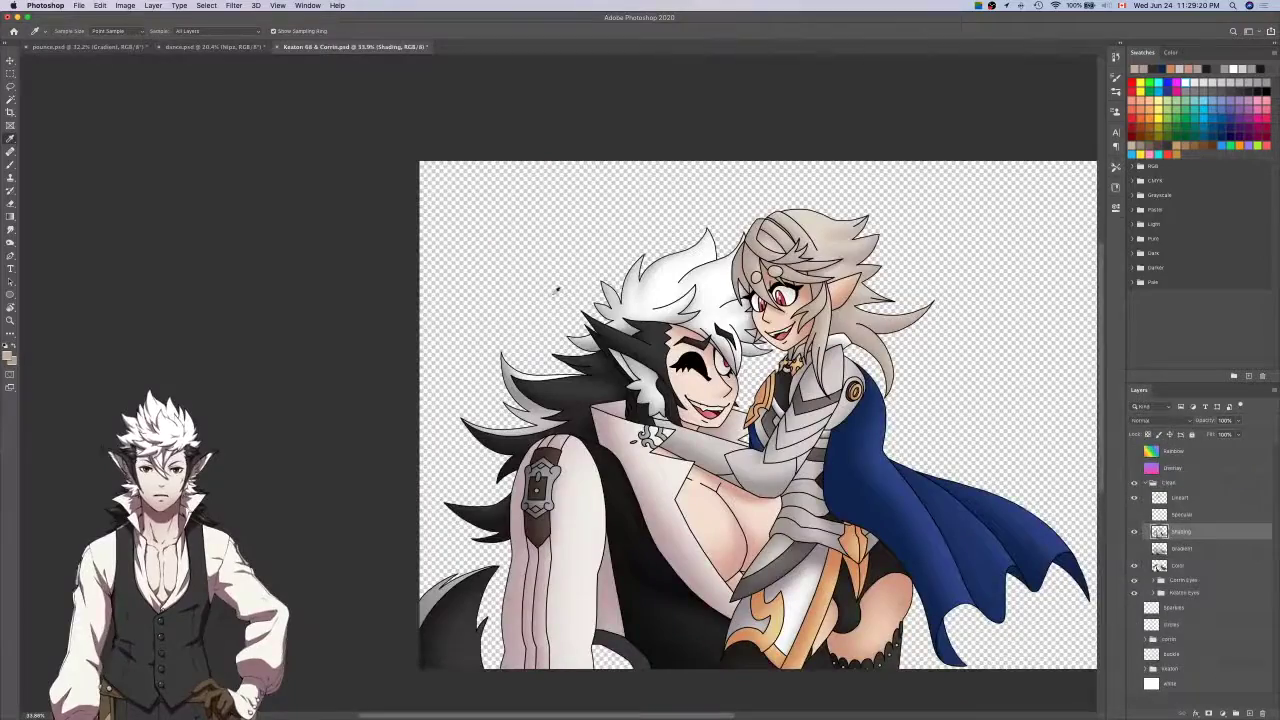
scroll(569, 438, down, 2)
scroll(538, 441, up, 10)
click(1133, 566)
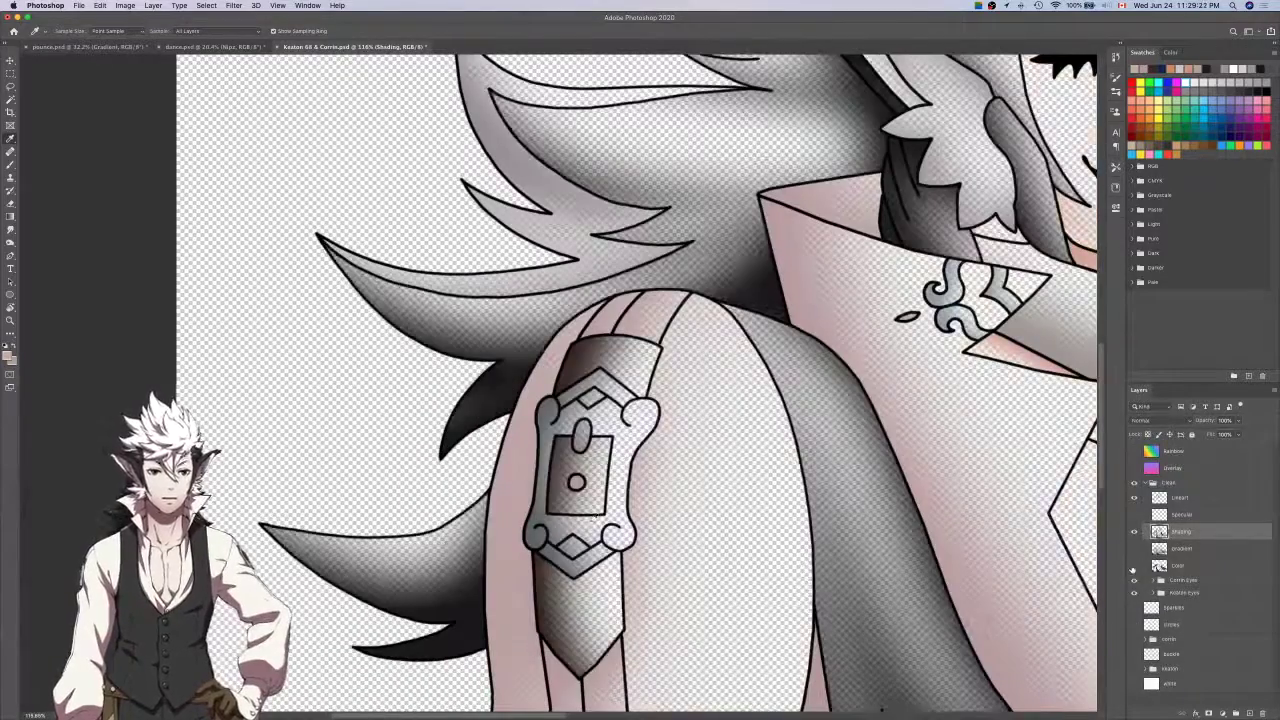
key(ctrl+Tab)
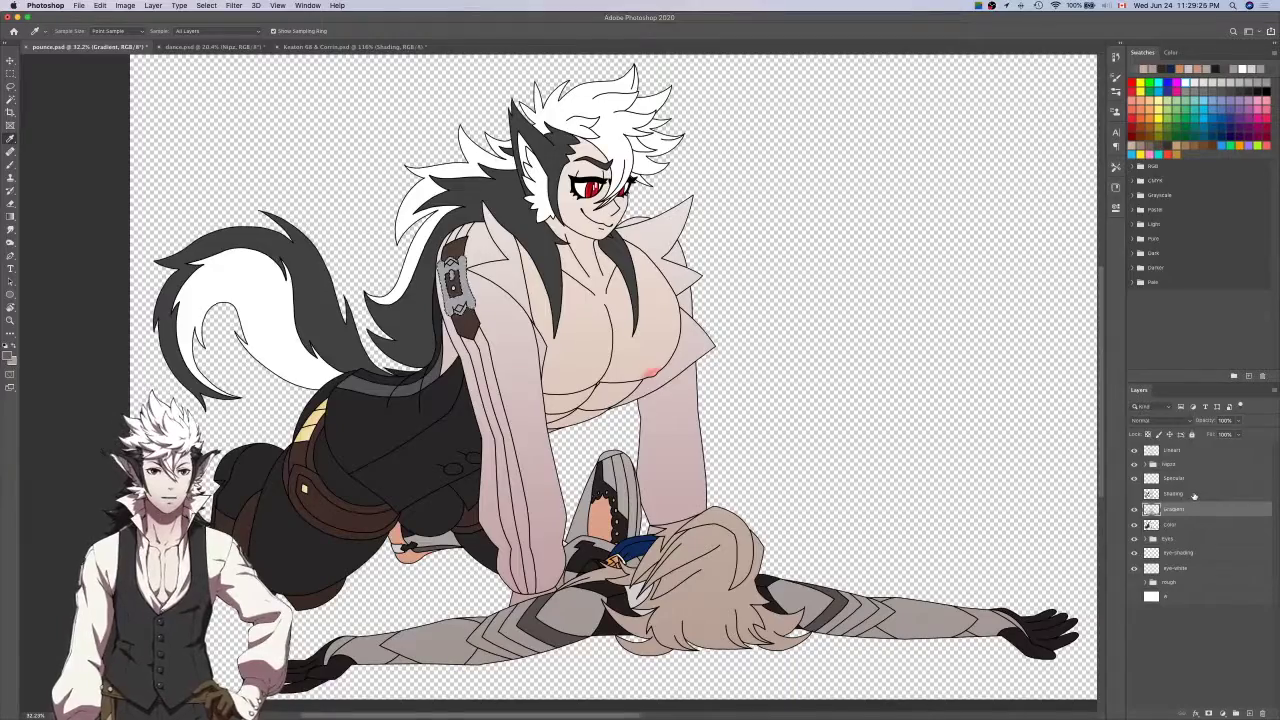
Examine the arm buckle's shading in dance.psd while toggling layer visibility, then return to pounce.psd.
key(ctrl+Tab)
scroll(624, 173, up, 5)
click(1133, 516)
click(1133, 516)
click(1133, 516)
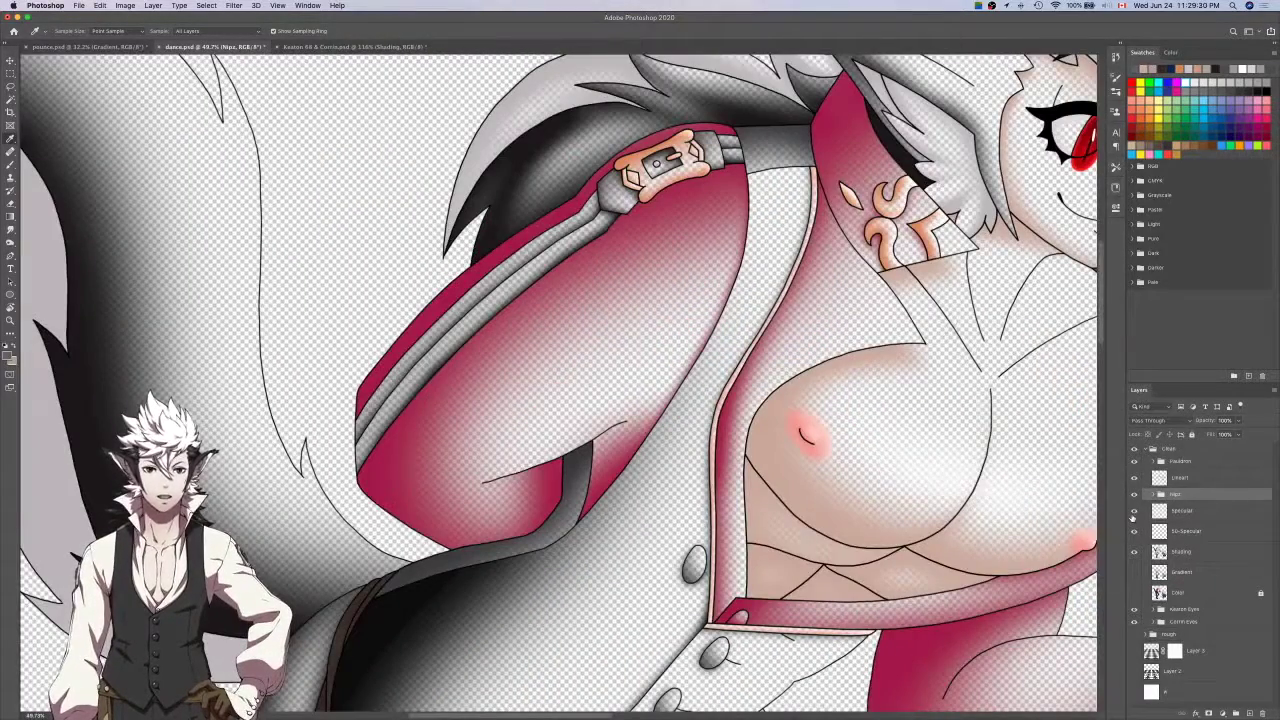
key(ctrl+Tab)
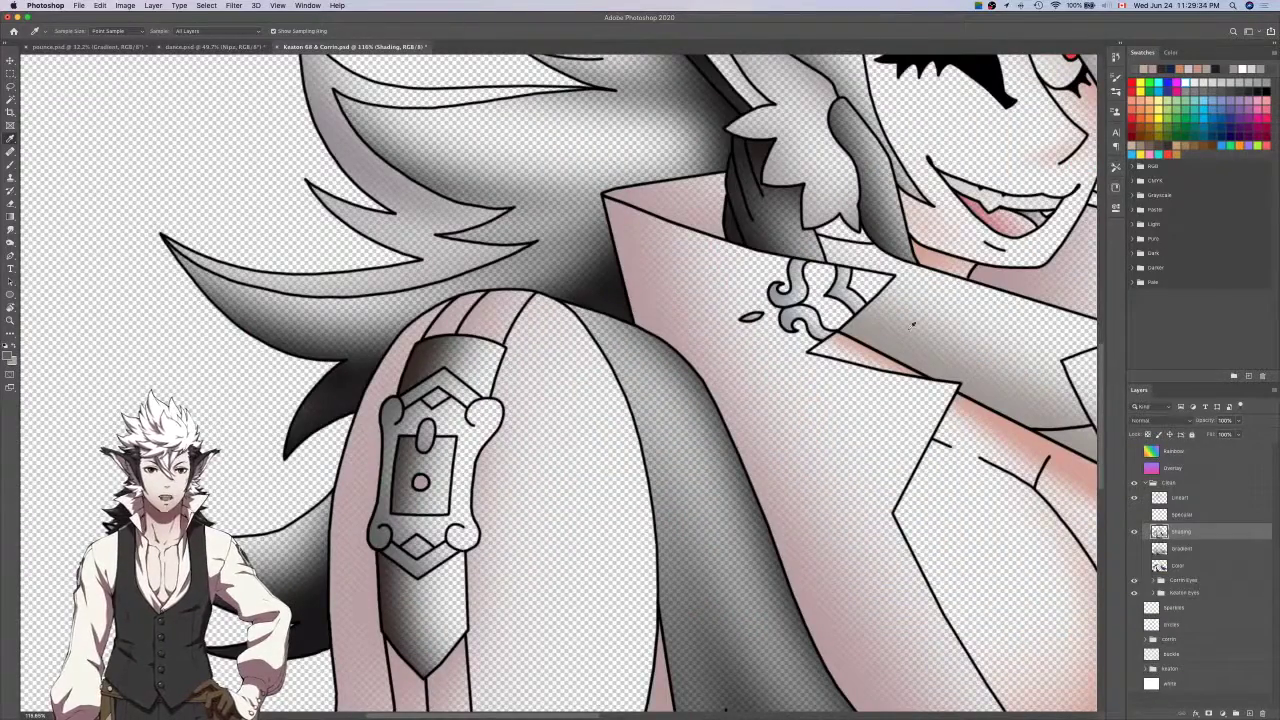
key(ctrl+Tab)
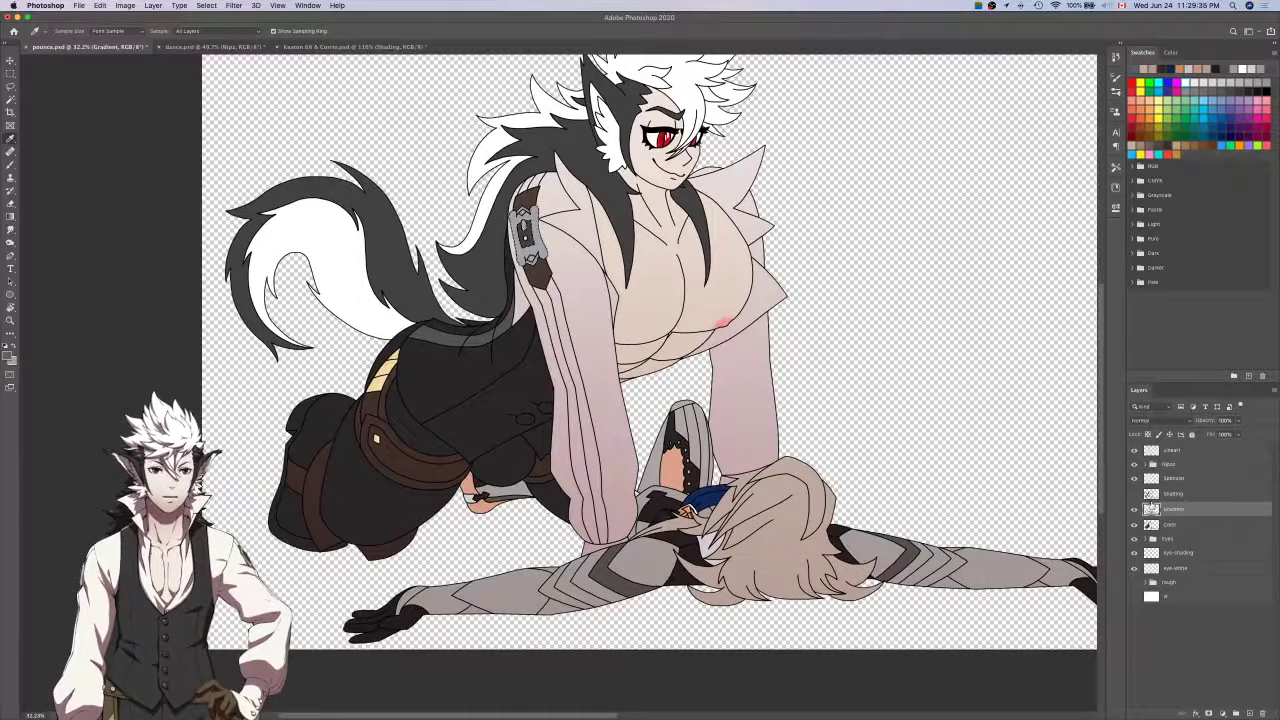
On Gradient, draw a grey gradient from the canvas's lower edge to its upper edge through the selected buckle.
key(g)
scroll(720, 539, down, 5)
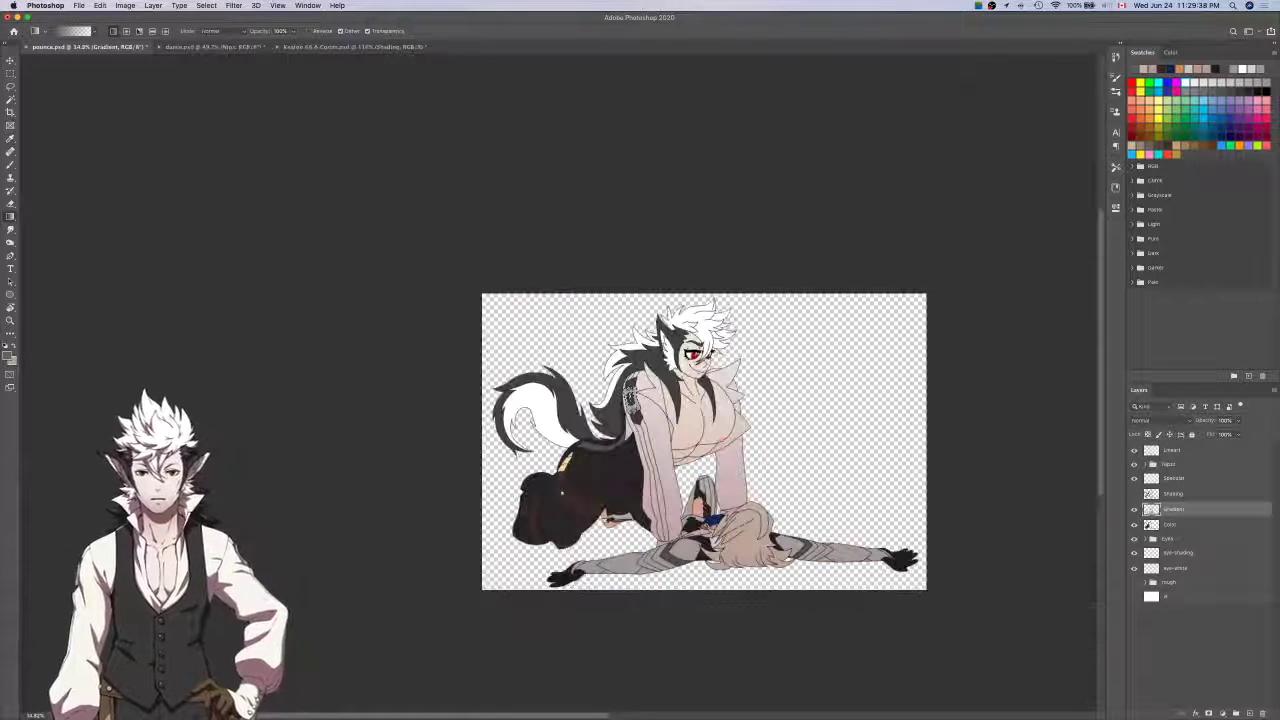
drag(564, 583, 700, 300)
Sample the light grey shading colour of the white hair from the character in dance.psd.
key(i)
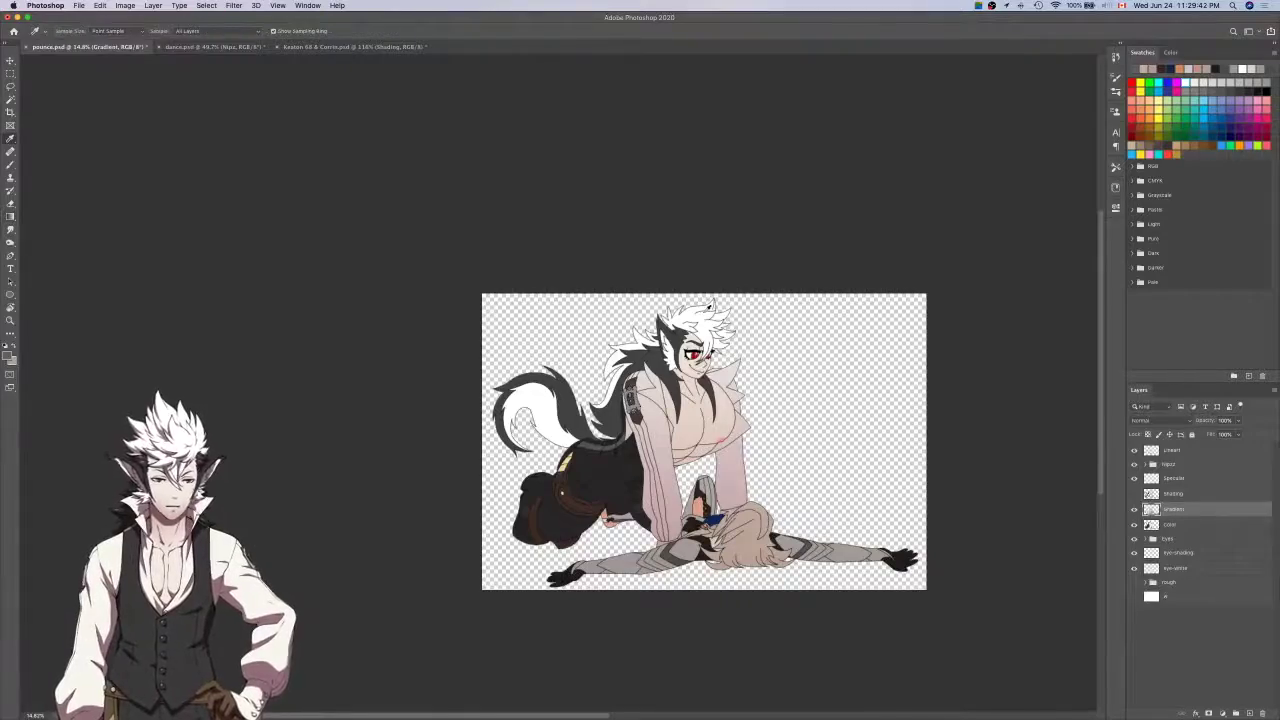
key(ctrl+Tab)
scroll(708, 306, up, 5)
scroll(708, 306, right, 5)
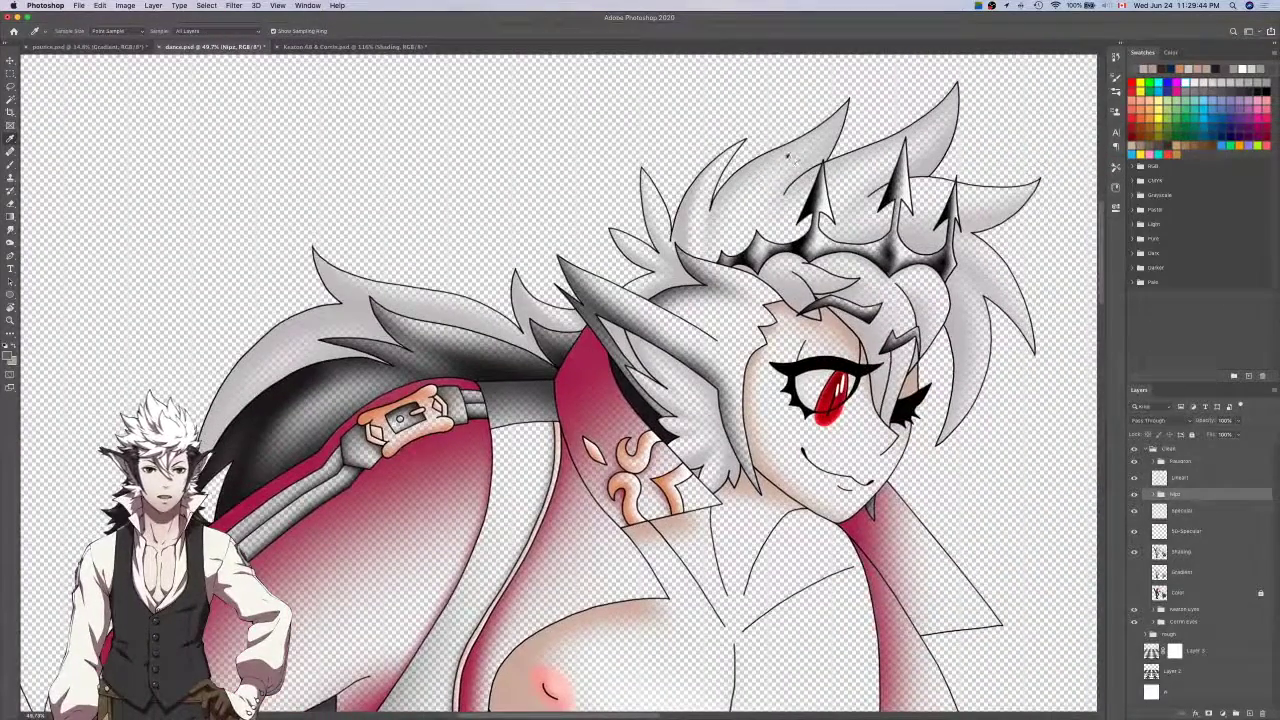
click(744, 170)
Look at the hair shading in the Keaton and Corrin reference with its Color layer active, then return to pounce.psd.
key(ctrl+Tab)
click(1203, 564)
key(w)
scroll(921, 434, up, 5)
scroll(921, 434, down, 3)
key(Tab)
key(Tab)
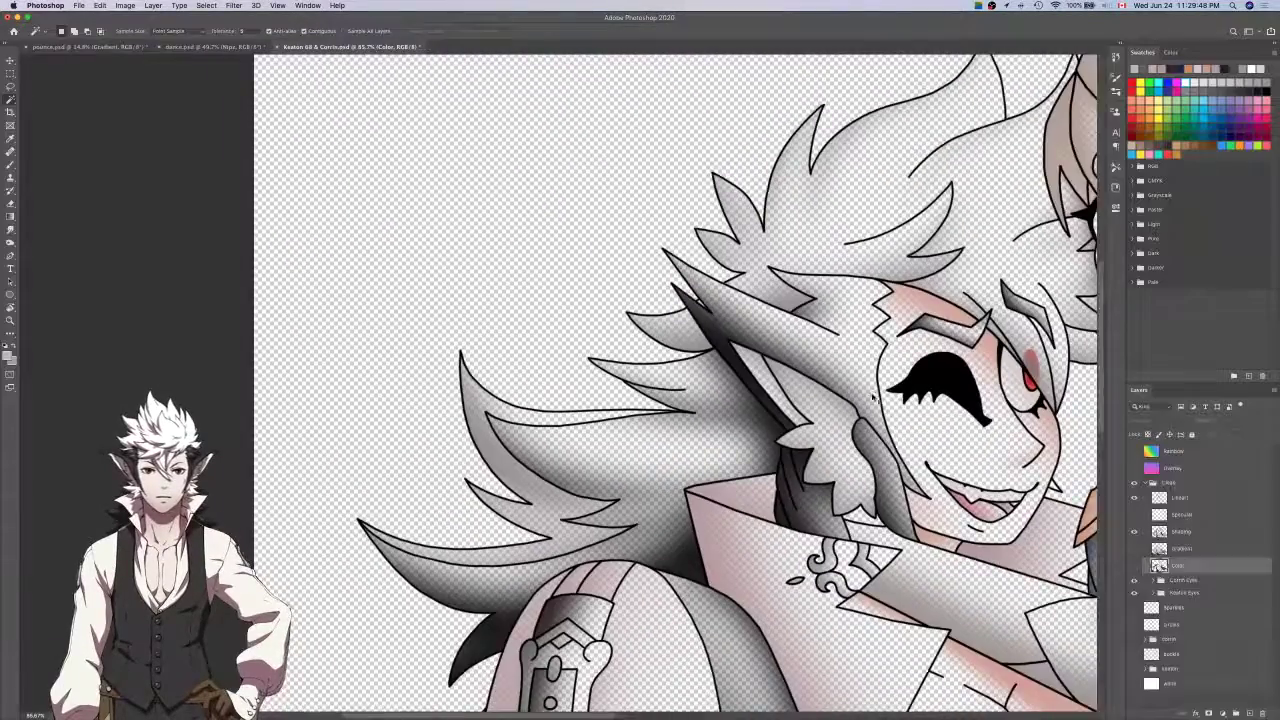
key(ctrl+Tab)
On Color, select the crouching character's white hair and mane with the Magic Wand.
scroll(776, 424, up, 2)
scroll(775, 424, up, 5)
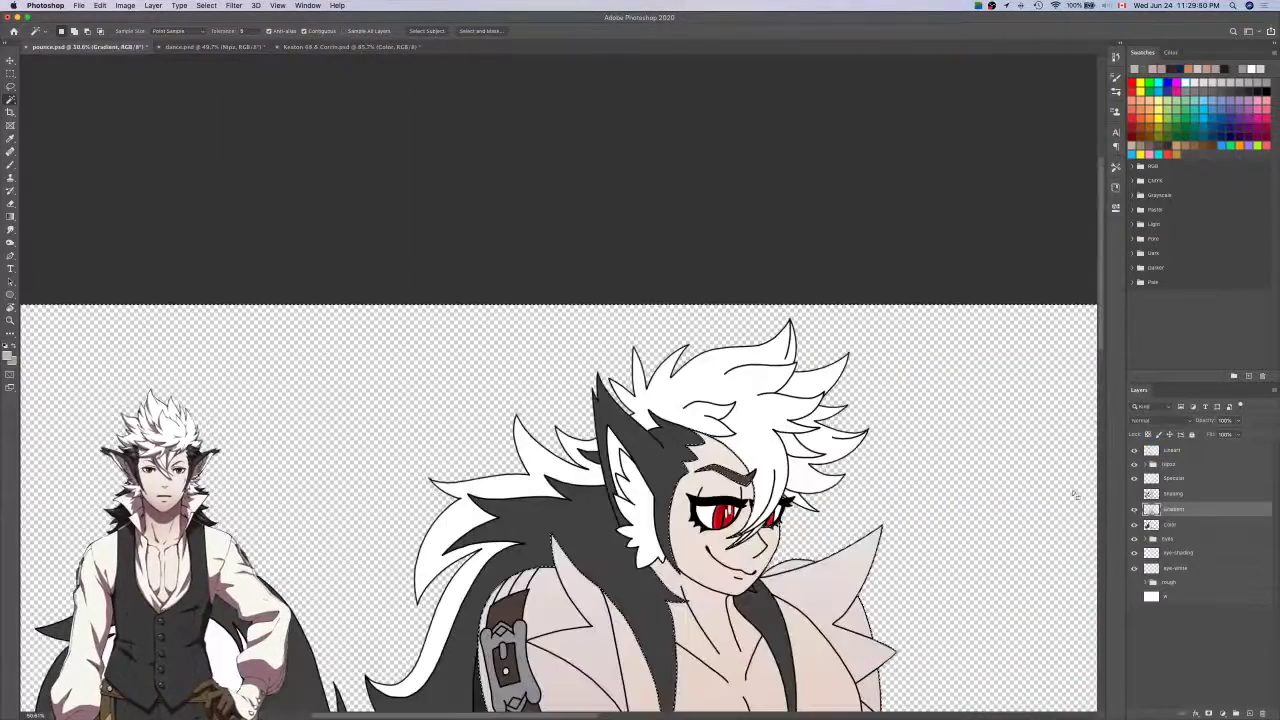
click(1199, 526)
click(768, 443)
scroll(768, 443, down, 2)
scroll(770, 410, up, 2)
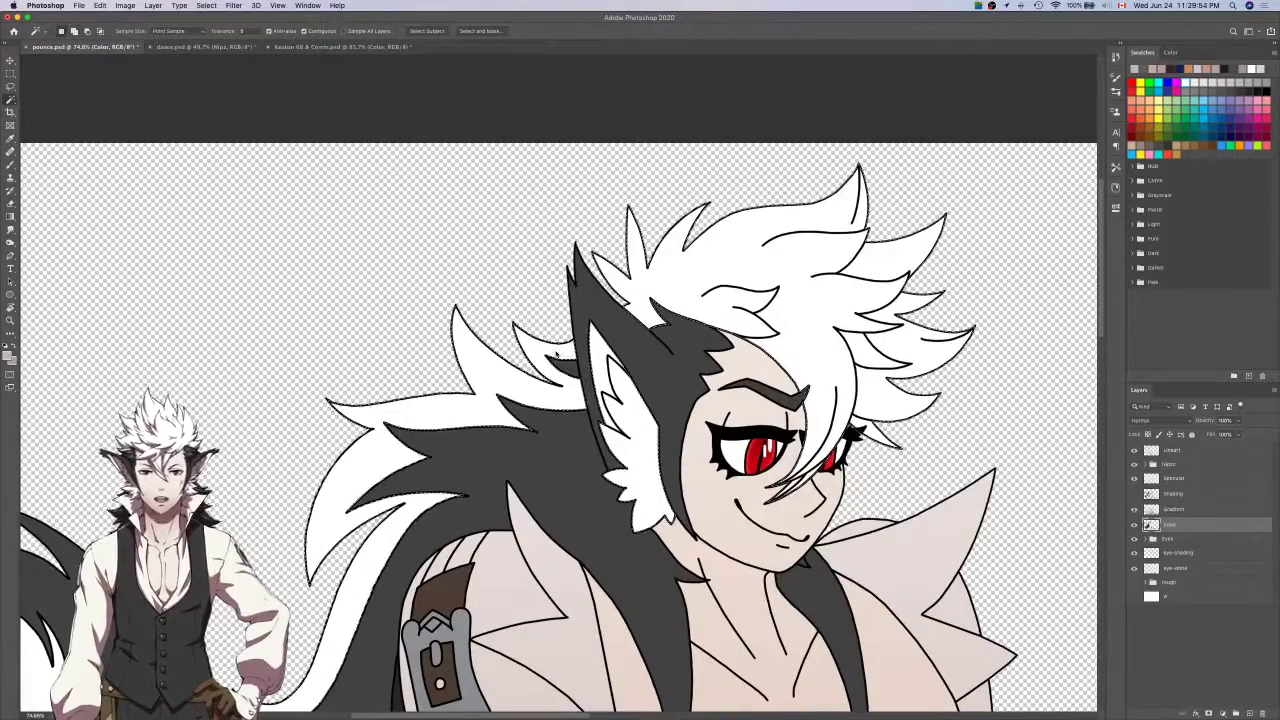
scroll(557, 356, down, 2)
scroll(557, 356, left, 2)
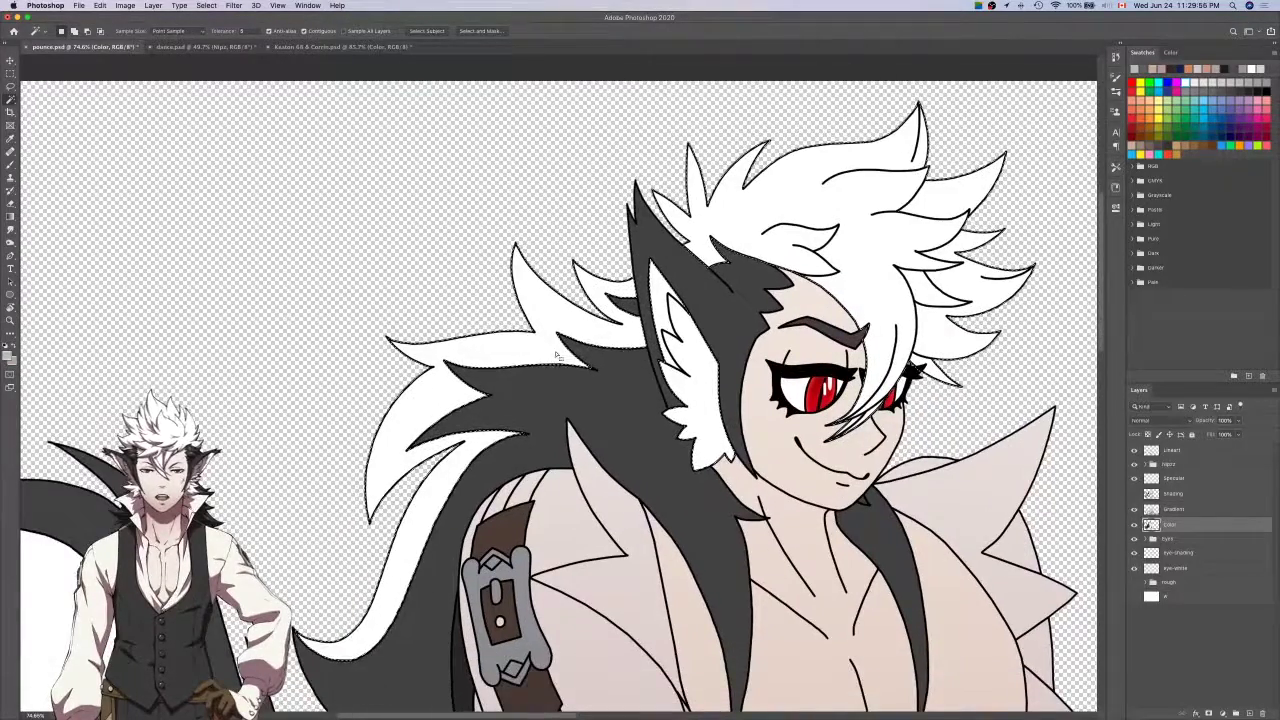
Add the white areas of the crouching character's tail to the selection with the Magic Wand.
scroll(543, 351, left, 5)
scroll(543, 351, down, 5)
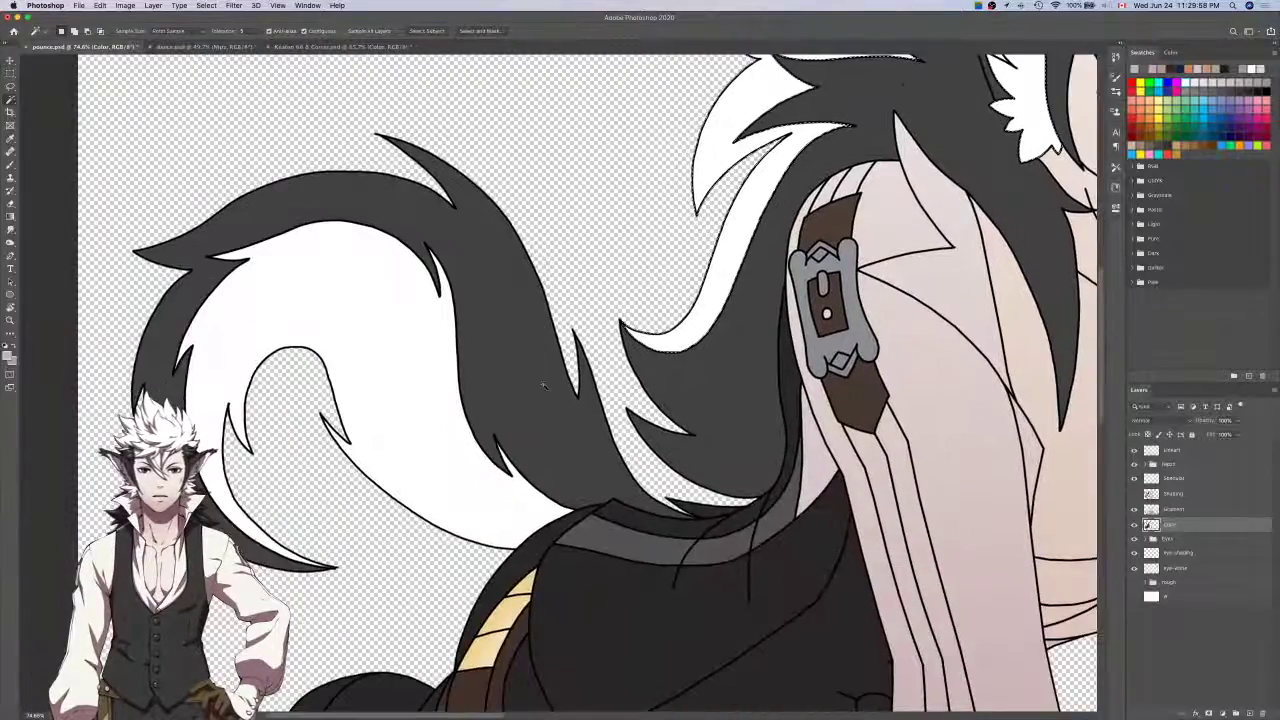
scroll(540, 350, right, 2)
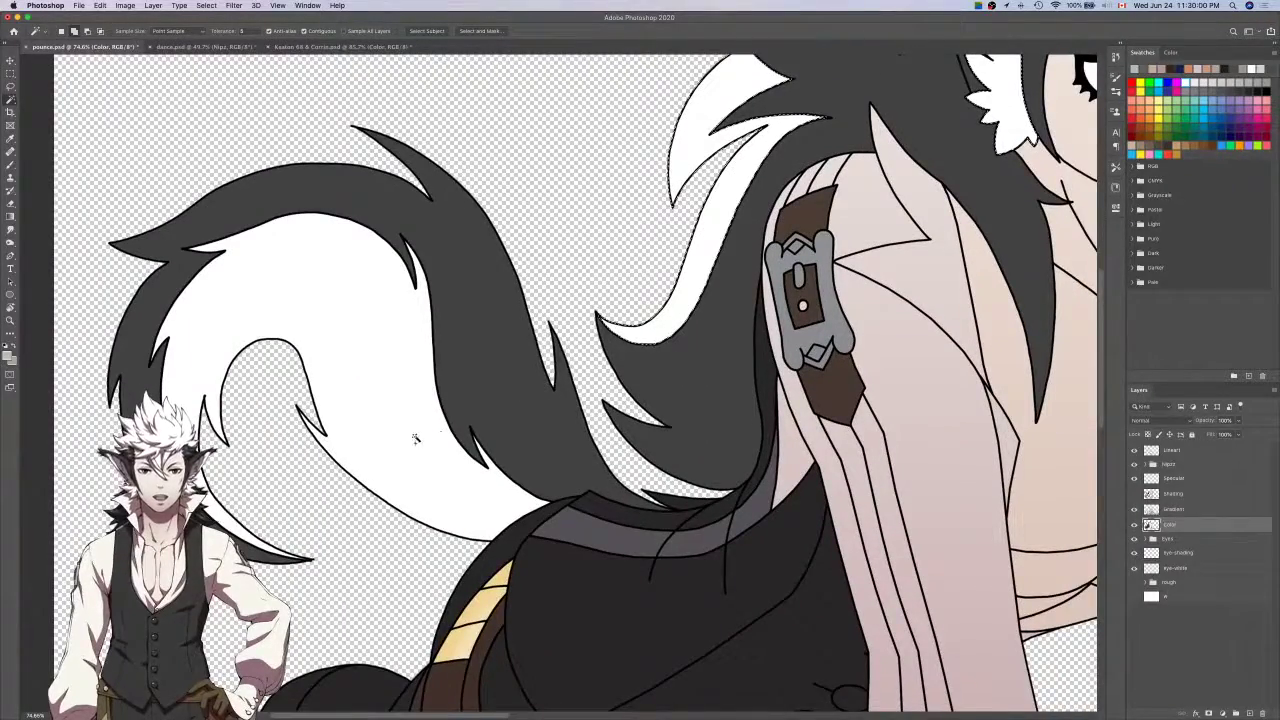
scroll(438, 425, up, 3)
scroll(438, 425, right, 3)
scroll(438, 425, up, 3)
scroll(438, 425, right, 3)
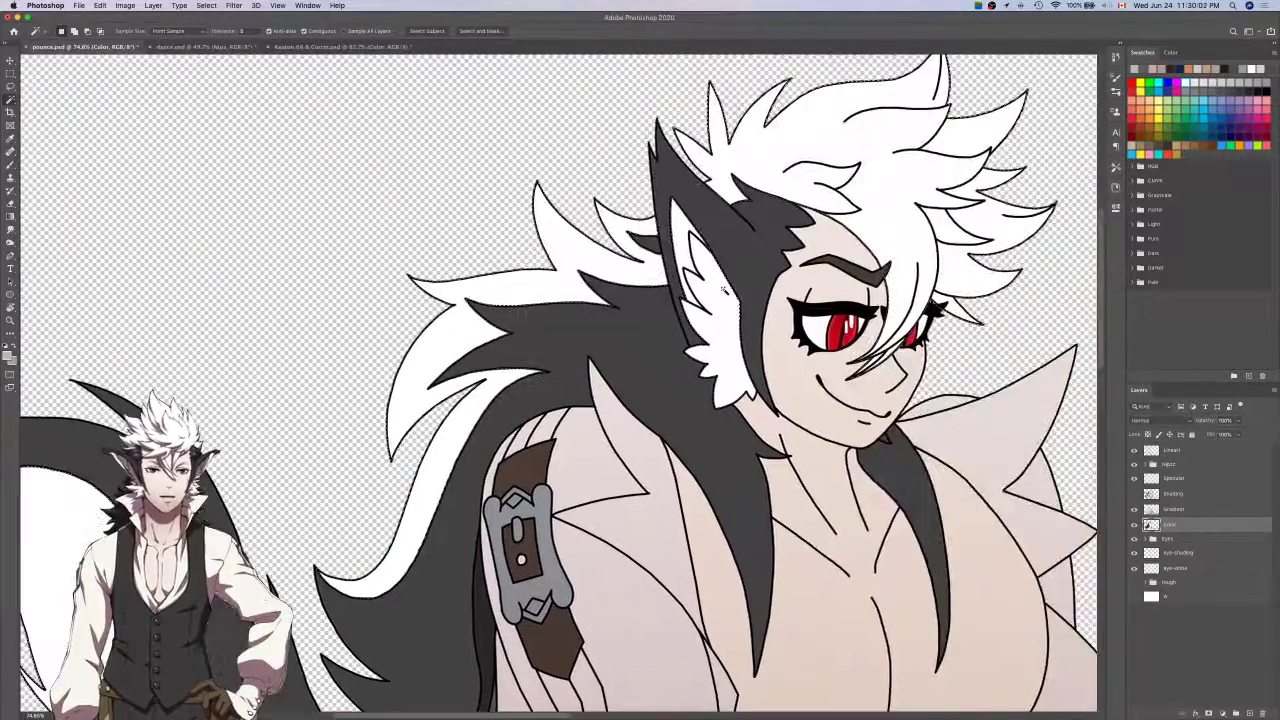
scroll(725, 290, down, 5)
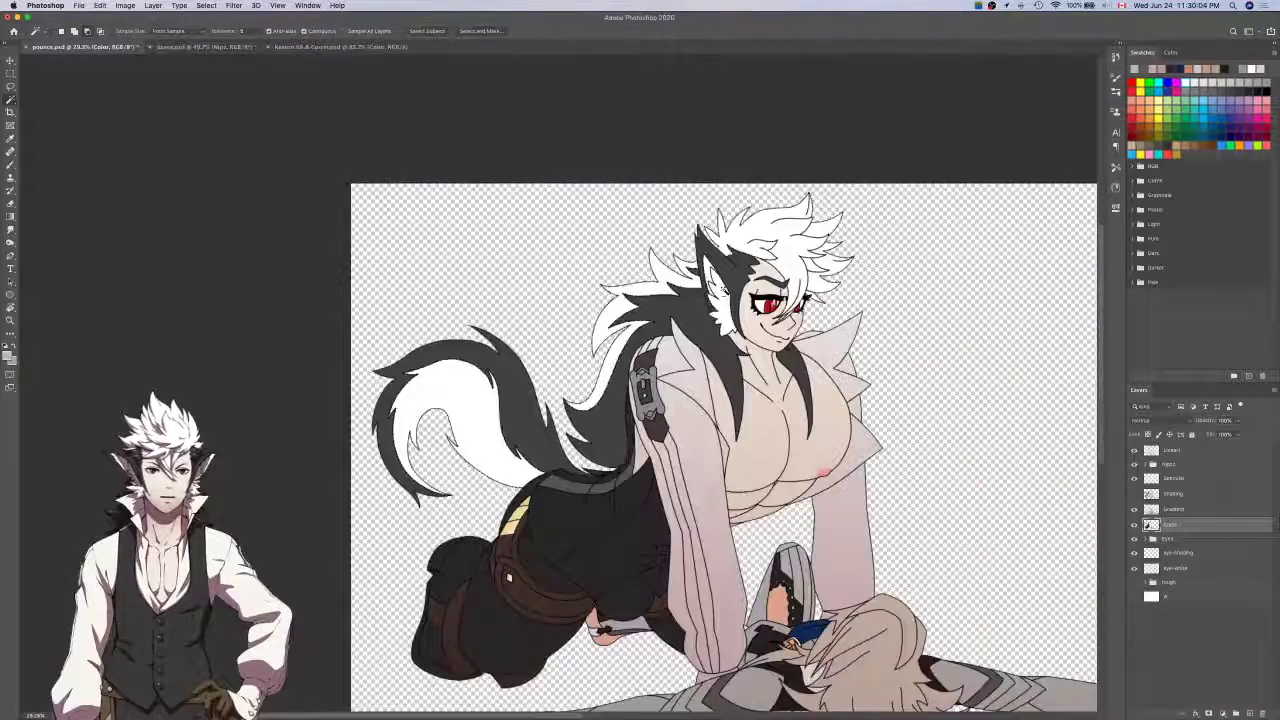
On Gradient, draw a light grey vertical gradient across the canvas through the selected white hair and tail fur, and deselect.
click(1198, 510)
key(g)
scroll(725, 612, down, 3)
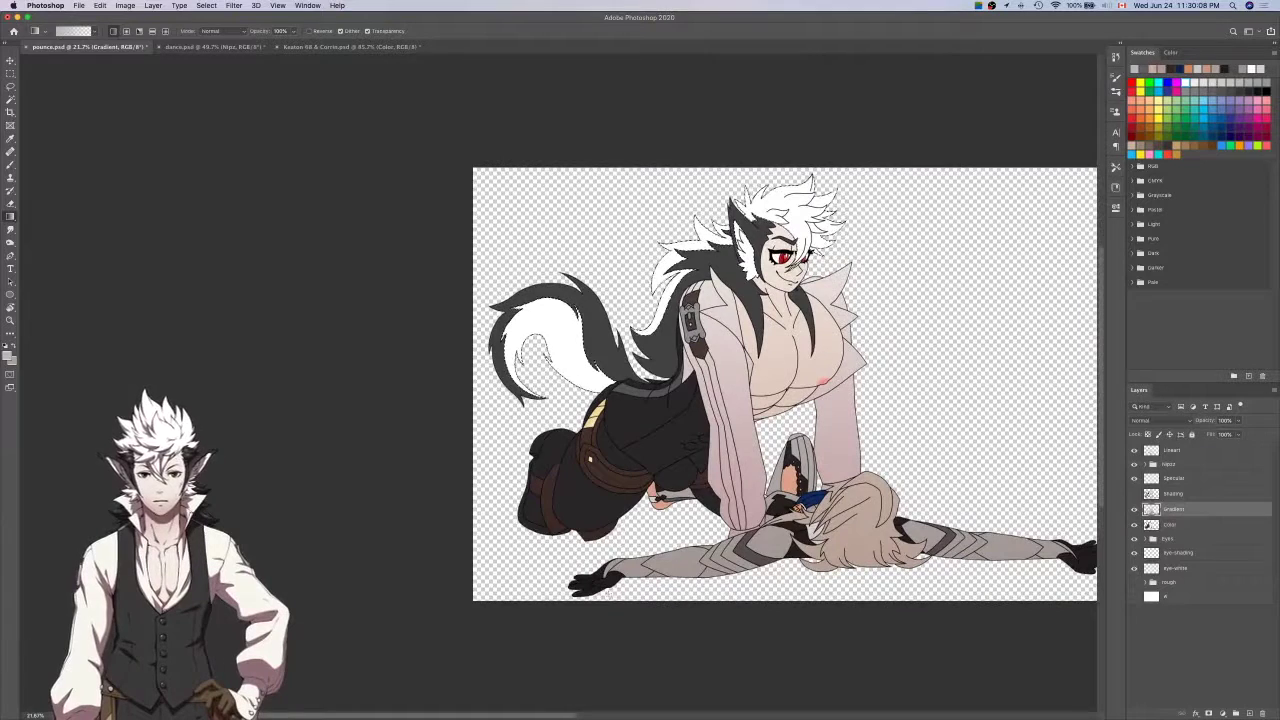
drag(618, 250, 618, 598)
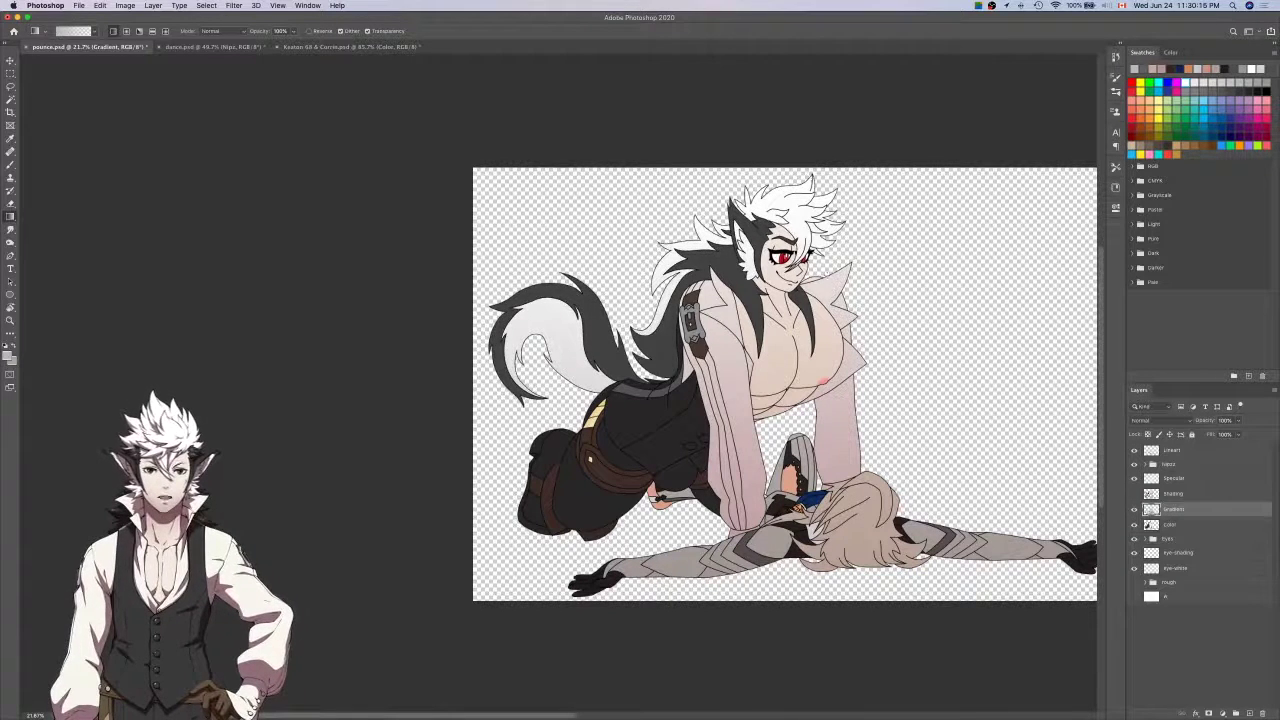
Activate and hide Color, and select the crouching character's dark mane, ear and tail fur with the Magic Wand.
click(1183, 527)
click(1134, 525)
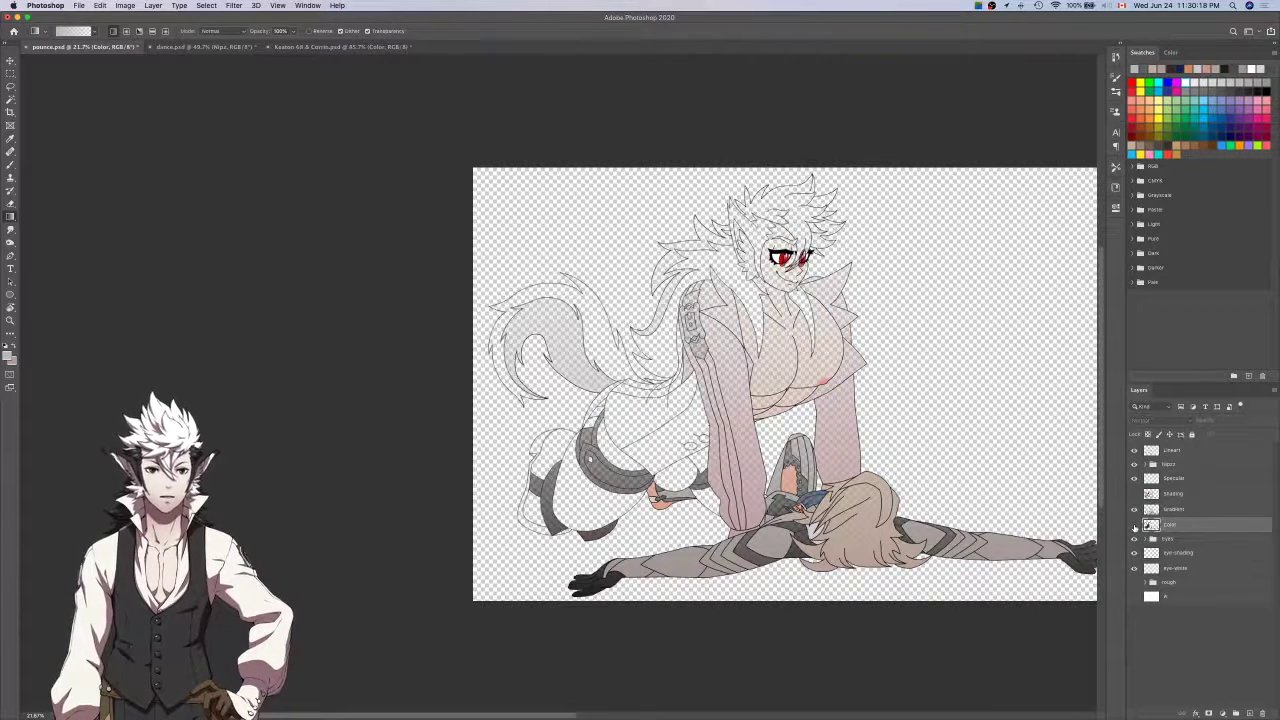
key(w)
scroll(792, 311, up, 2)
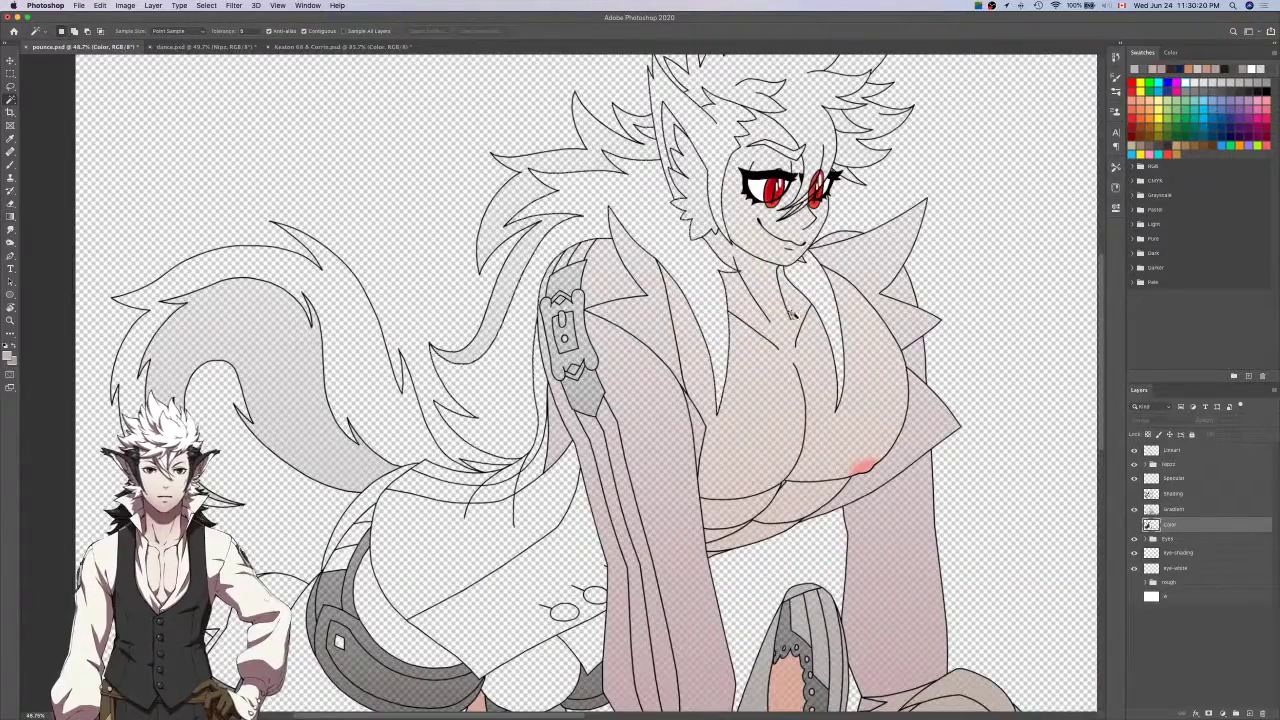
mouse_move(793, 311)
mouse_down()
mouse_move(1076, 241)
mouse_move(1094, 225)
mouse_up()
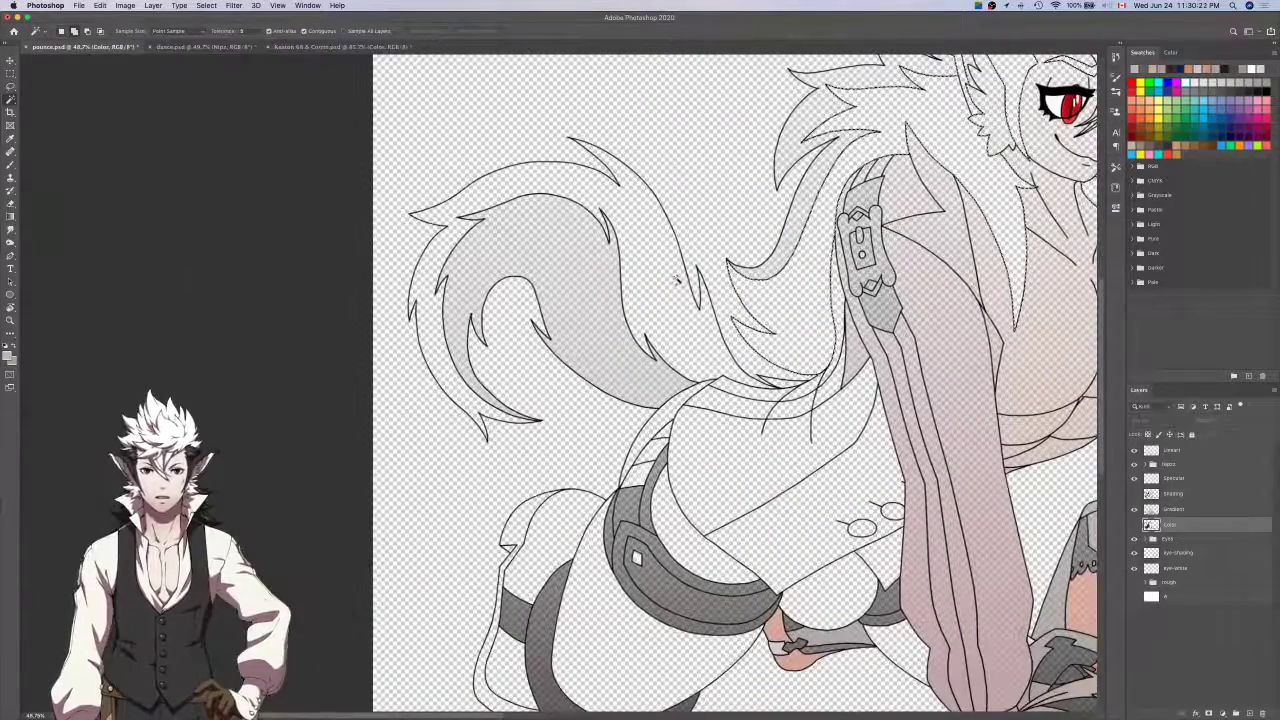
scroll(676, 284, down, 2)
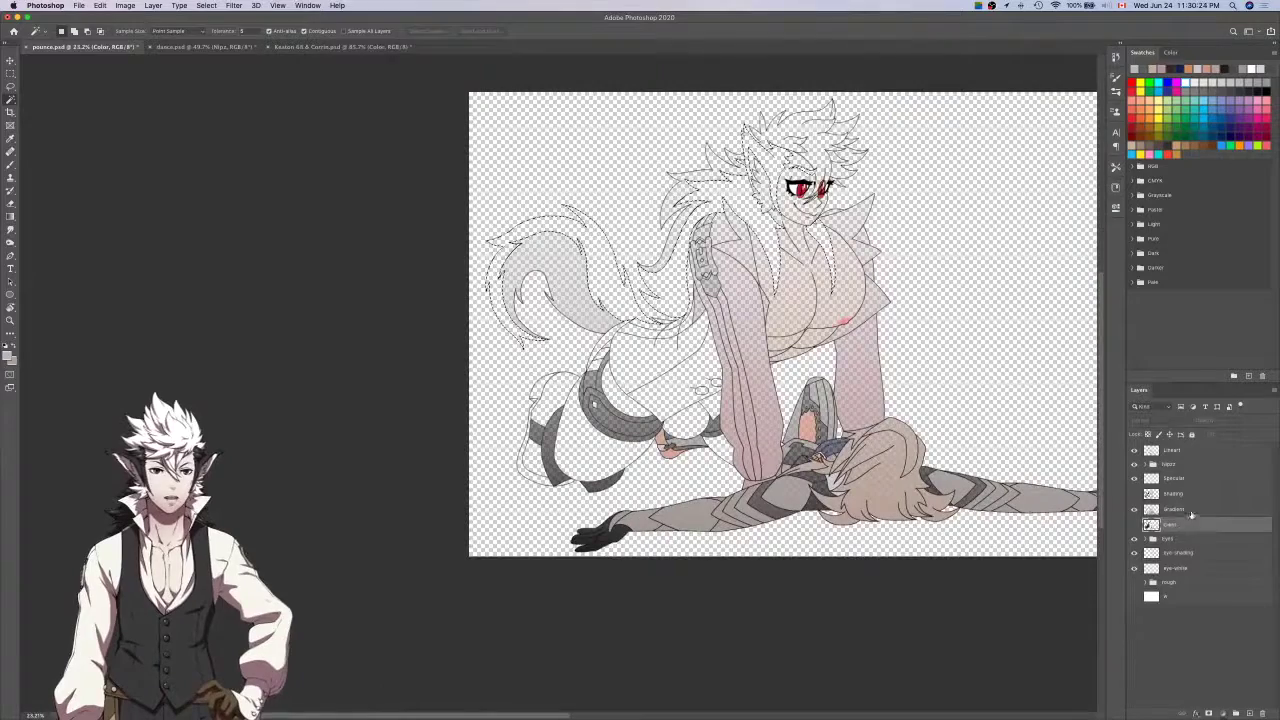
Activate Gradient and, with Shading shown temporarily, sample the black shading colour of the dark fur.
key(alt+bracketright)
key(i)
click(1134, 494)
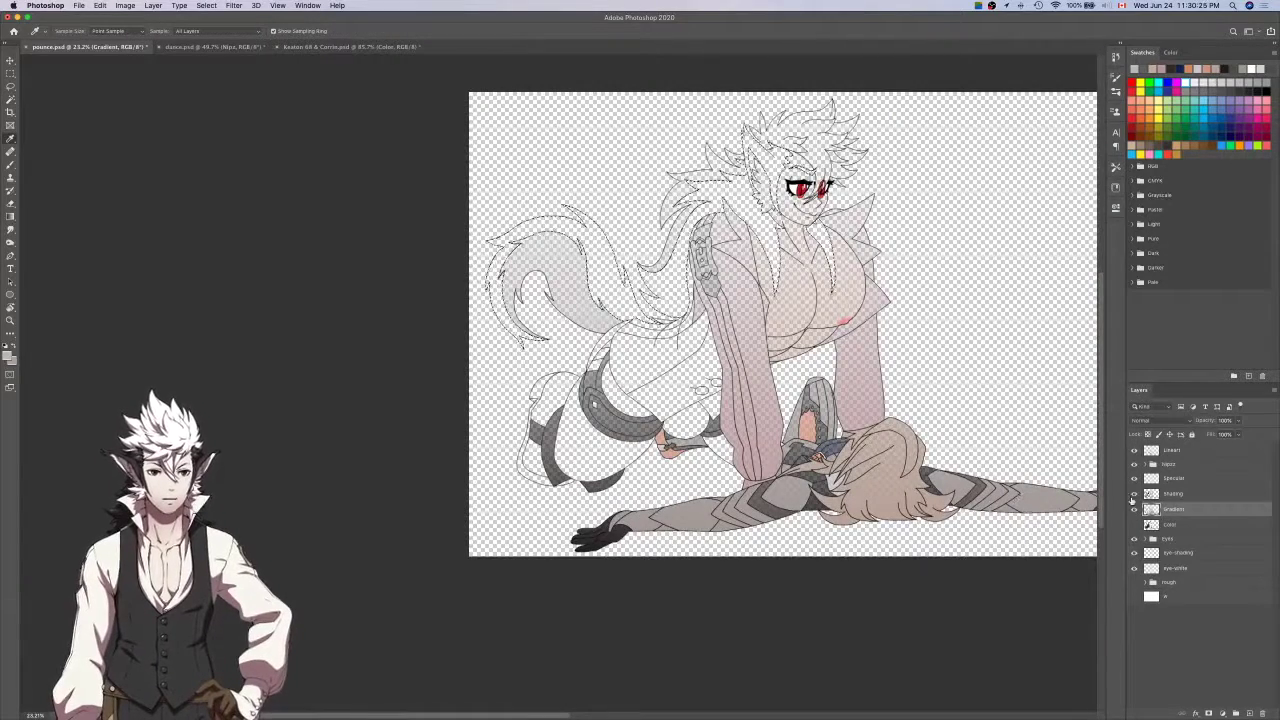
click(1134, 494)
Draw a black gradient from the canvas's lower edge to its upper edge through the selected dark fur, deselect, and save pounce.psd.
key(g)
scroll(755, 360, right, 3)
scroll(755, 360, up, 2)
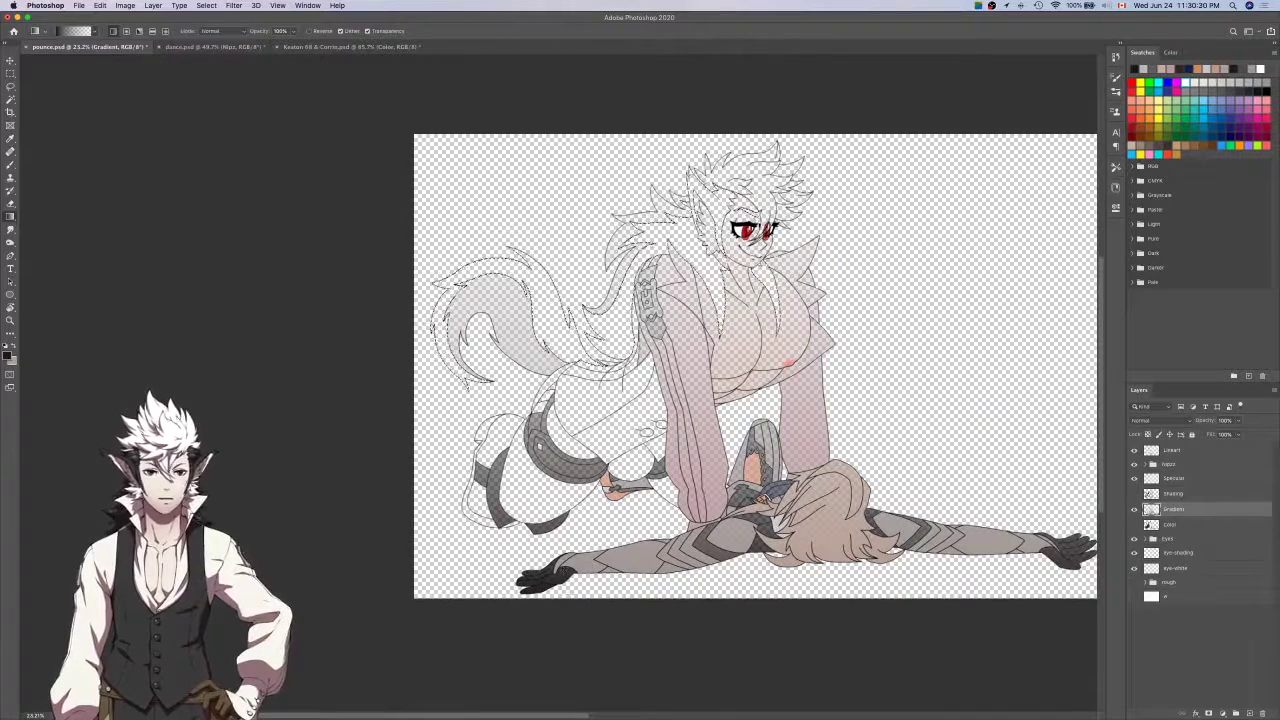
drag(577, 592, 577, 140)
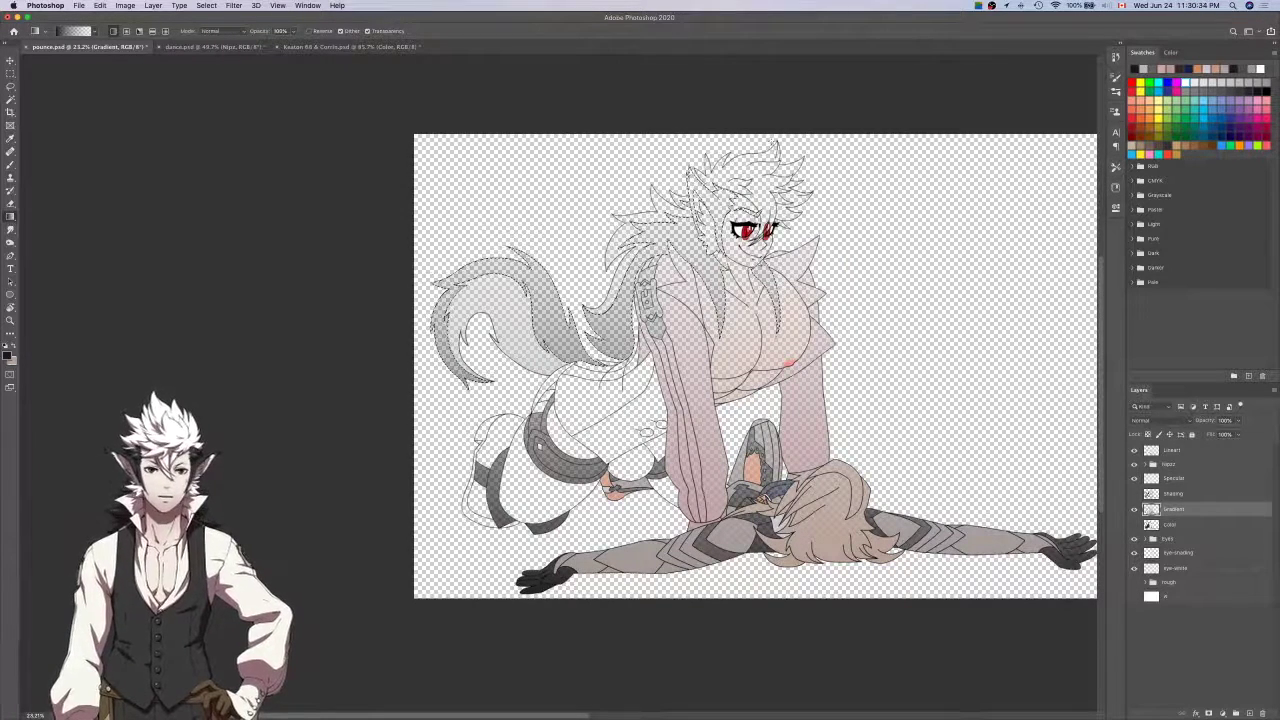
key(ctrl+s)
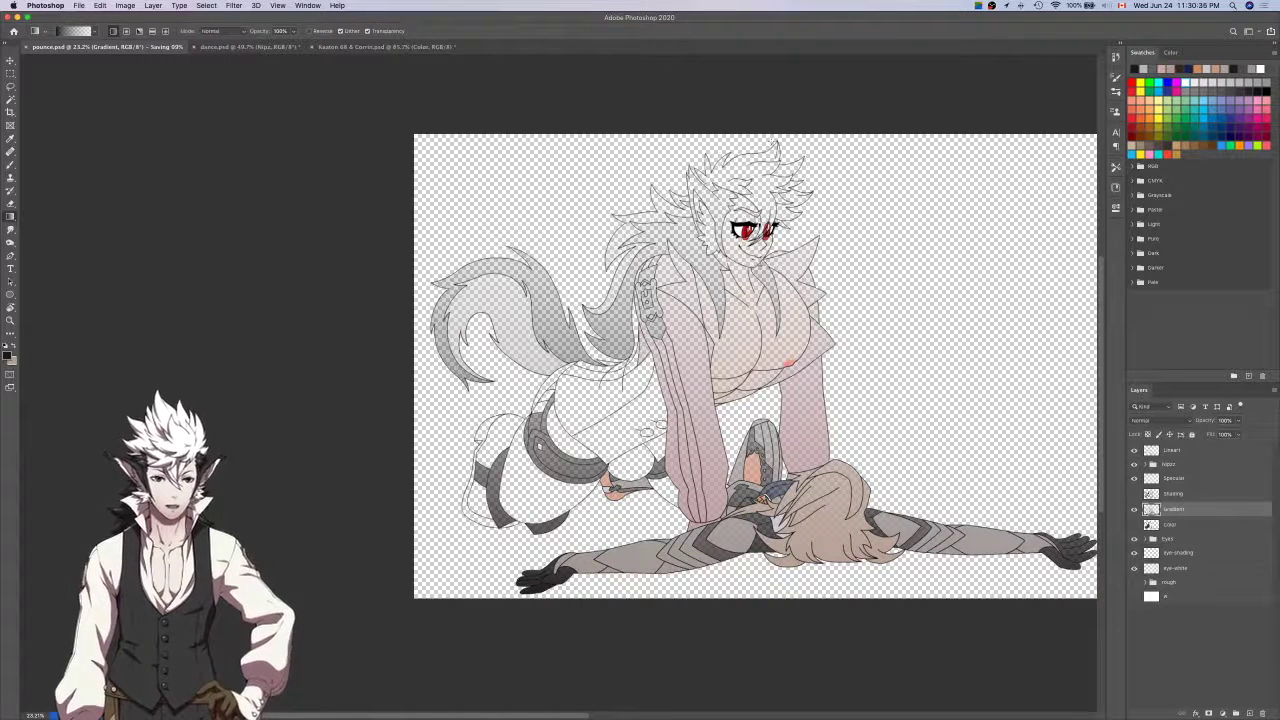
Show Color again and keep Gradient as the active layer.
click(1134, 524)
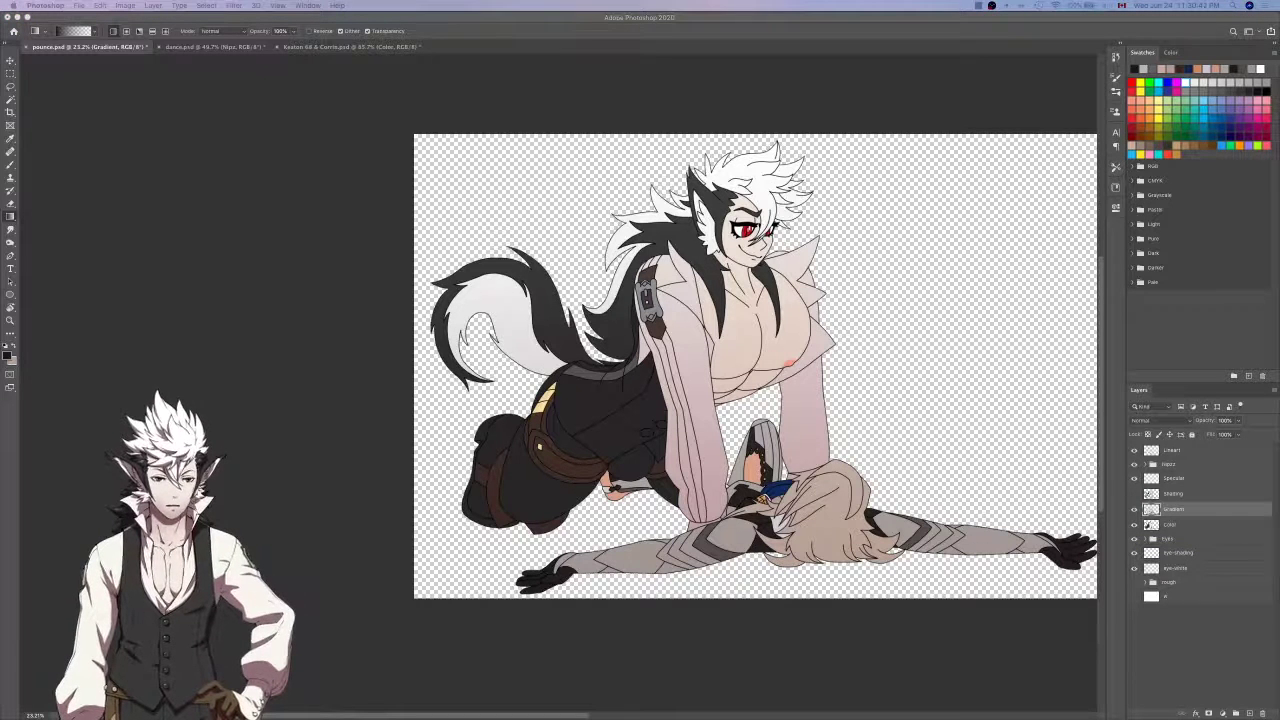
click(1204, 514)
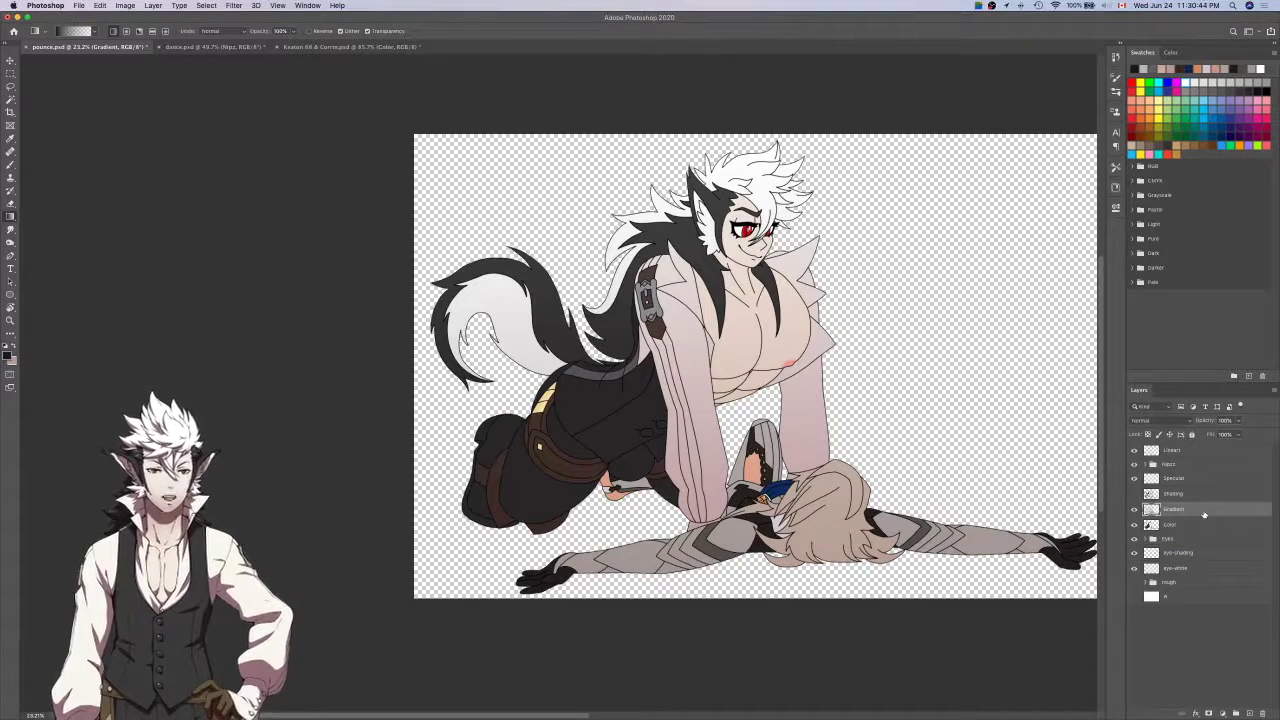
scroll(728, 442, up, 4)
scroll(727, 443, down, 1)
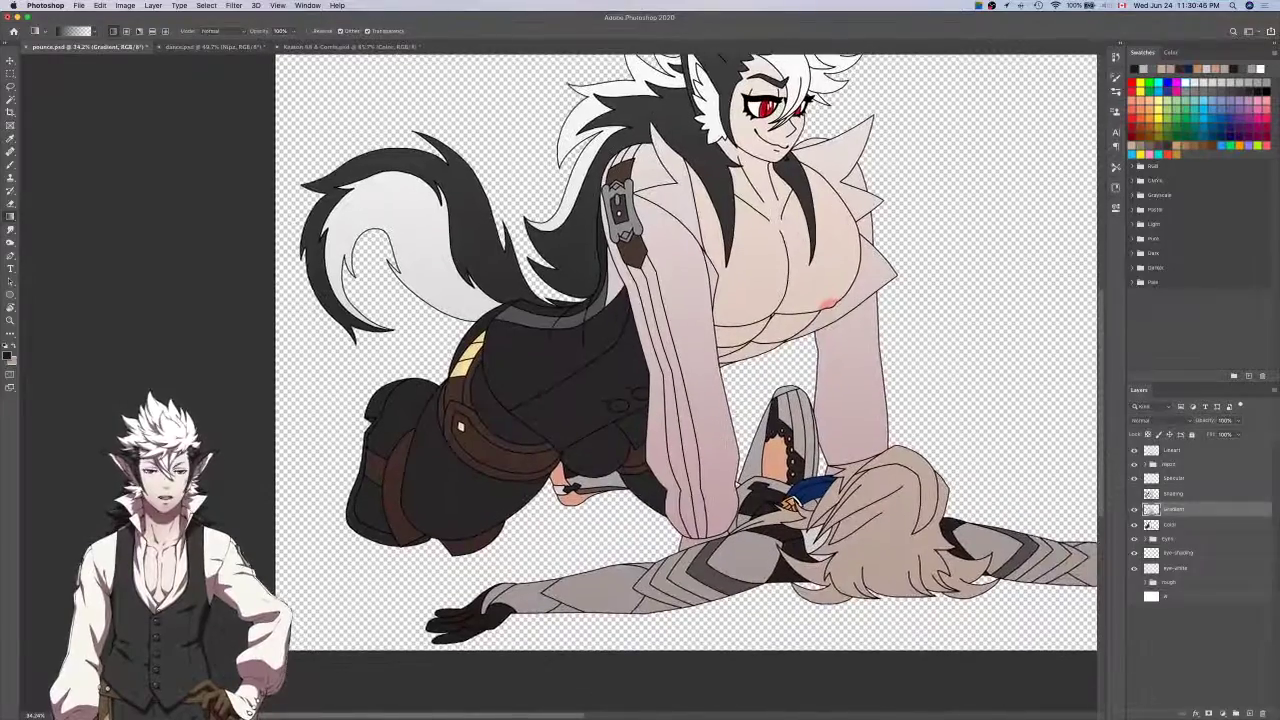
Hide and activate Color, and select the gold trim at the crouching character's hip with the Magic Wand.
scroll(726, 443, left, 1)
click(1135, 524)
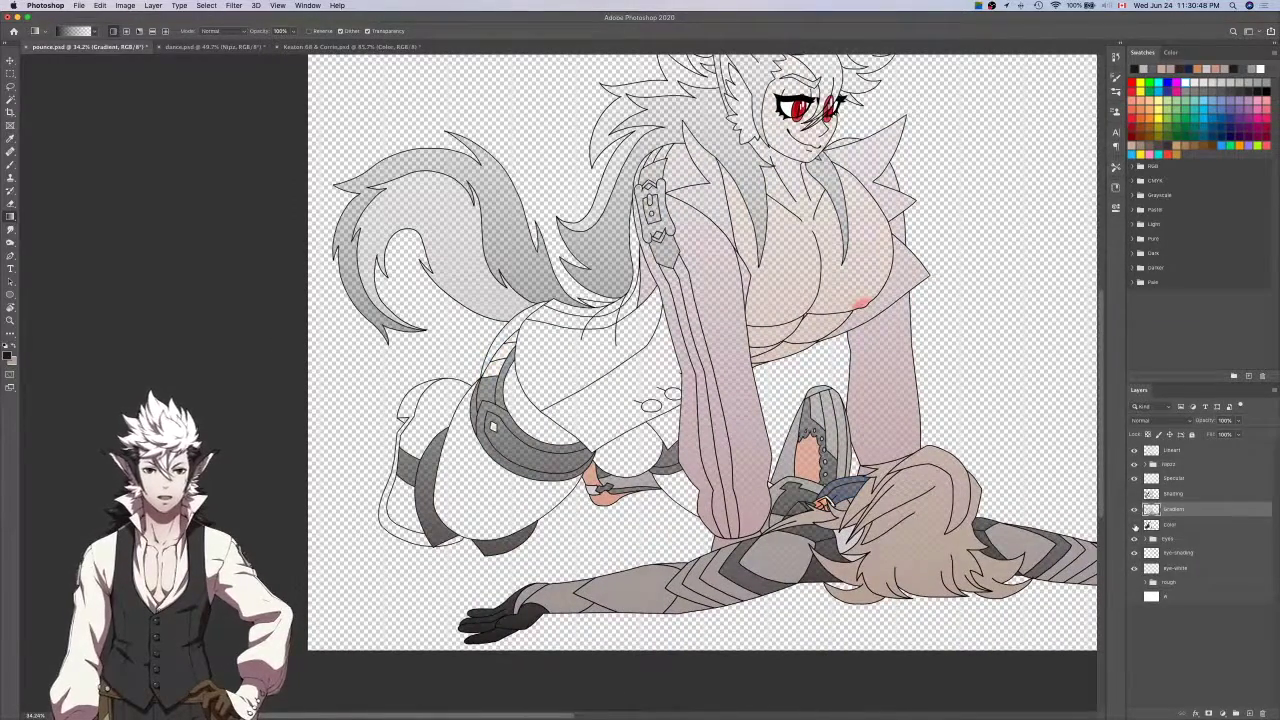
click(1170, 524)
key(w)
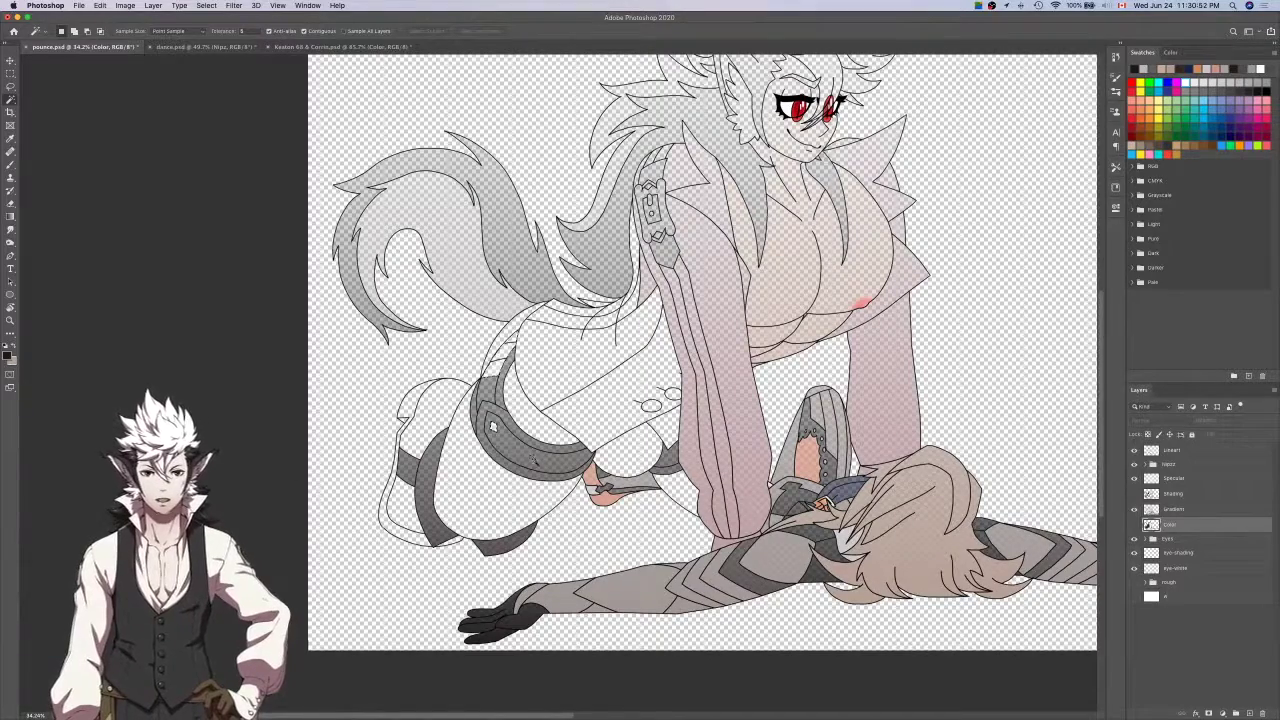
In dance.psd, hide Specular and sample the orange shading colour of the hip trim, and return to pounce.psd.
key(i)
key(ctrl+Tab)
scroll(556, 438, down, 8)
scroll(556, 438, left, 5)
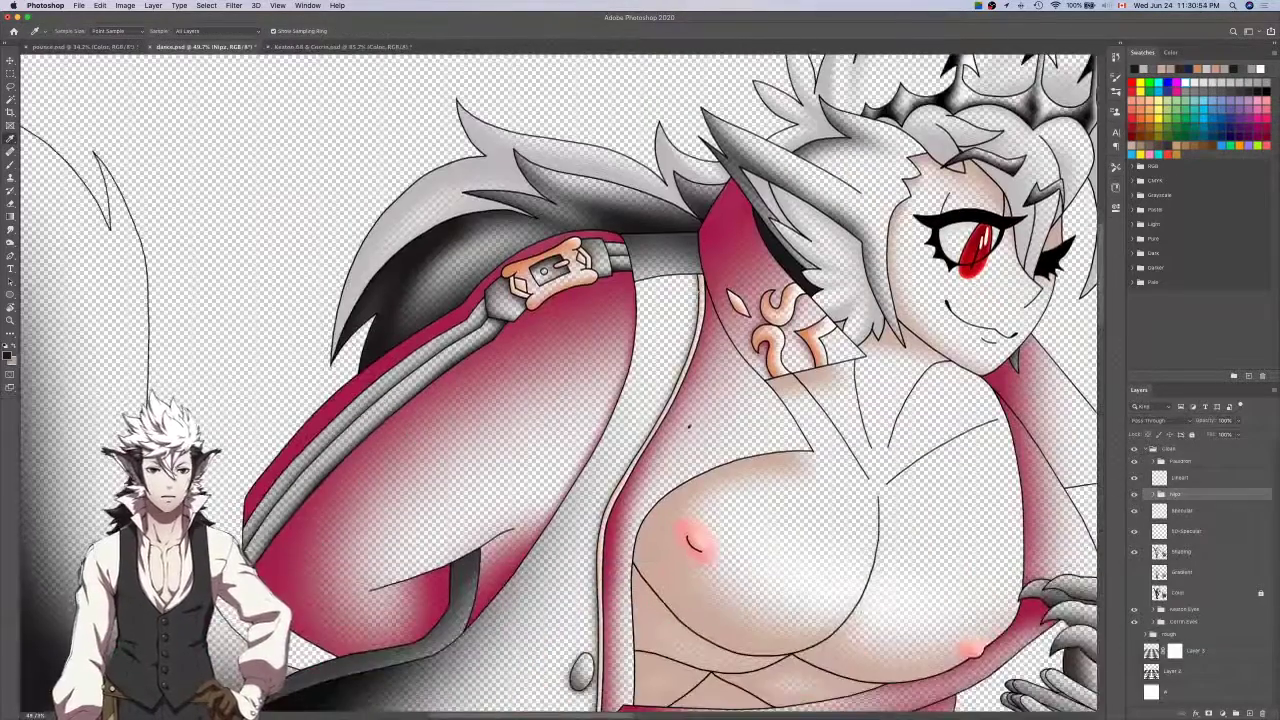
scroll(886, 477, down, 5)
scroll(886, 477, left, 3)
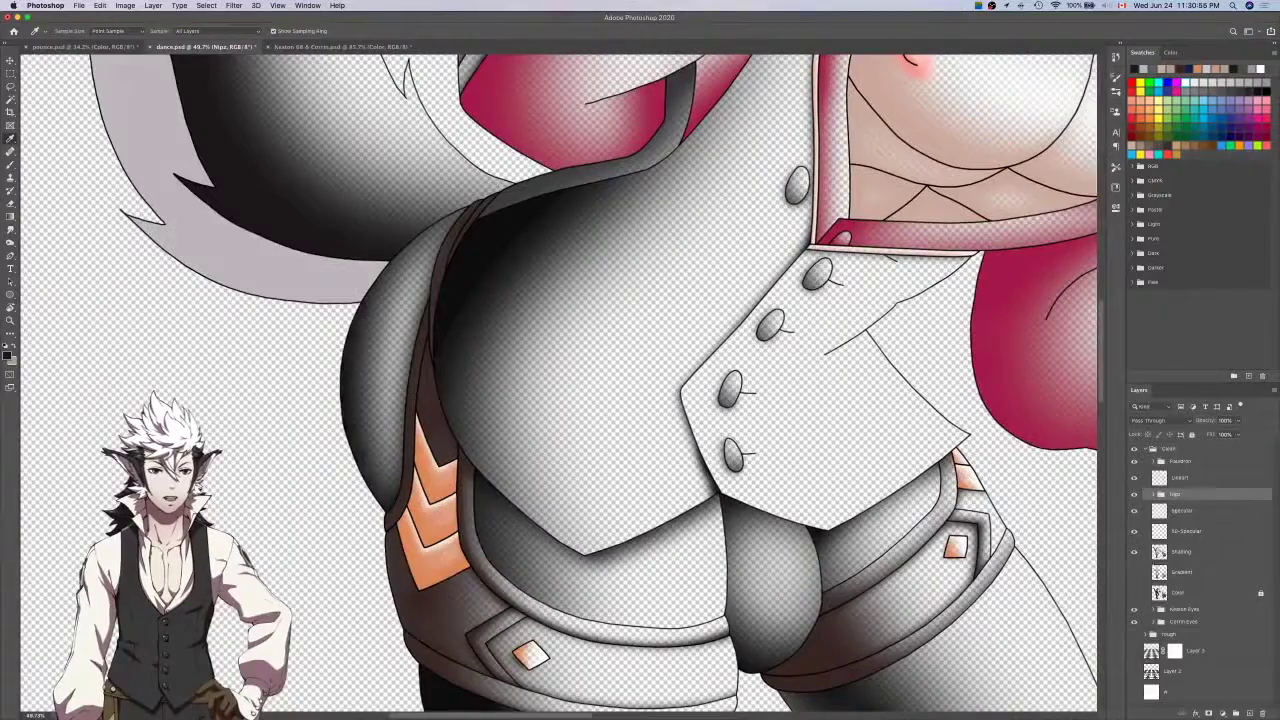
click(1134, 551)
click(1134, 551)
click(1134, 510)
scroll(560, 383, down, 1)
scroll(560, 383, left, 5)
key(ctrl+Tab)
key(ctrl+Tab)
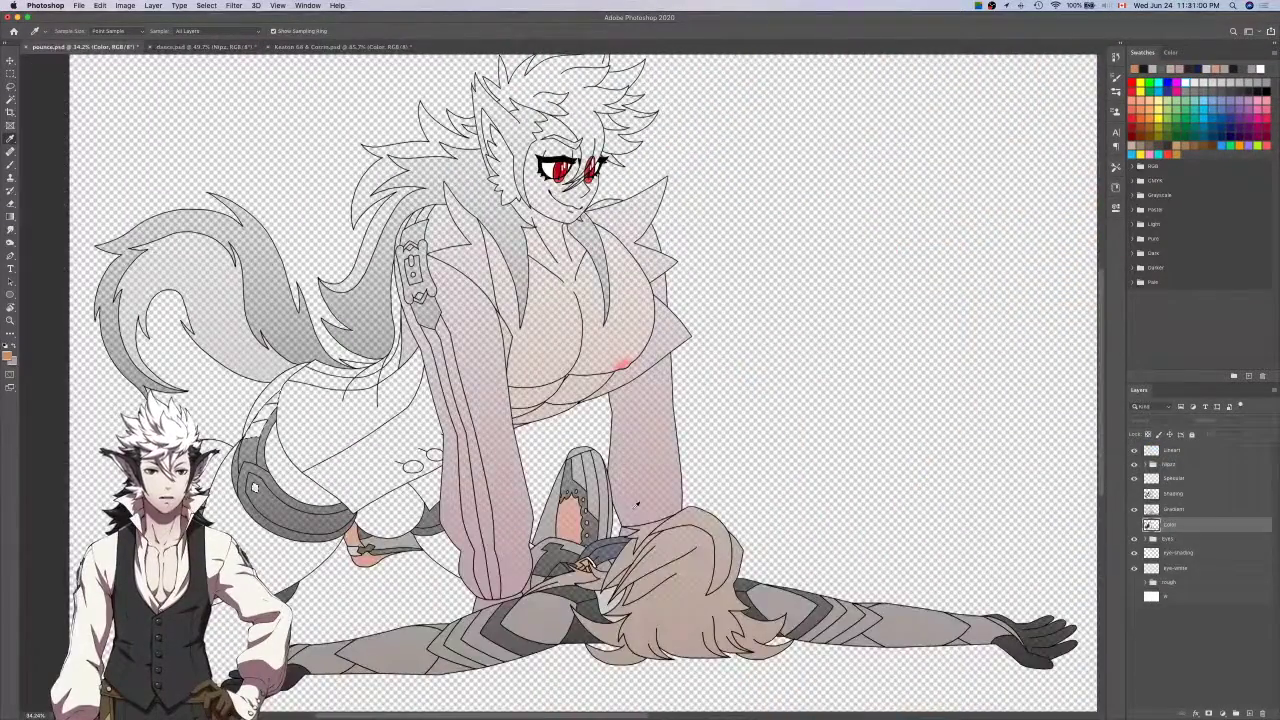
On Gradient, draw an orange gradient from the canvas's lower edge to its upper edge through the selected hip trim.
key(w)
key(alt+bracketright)
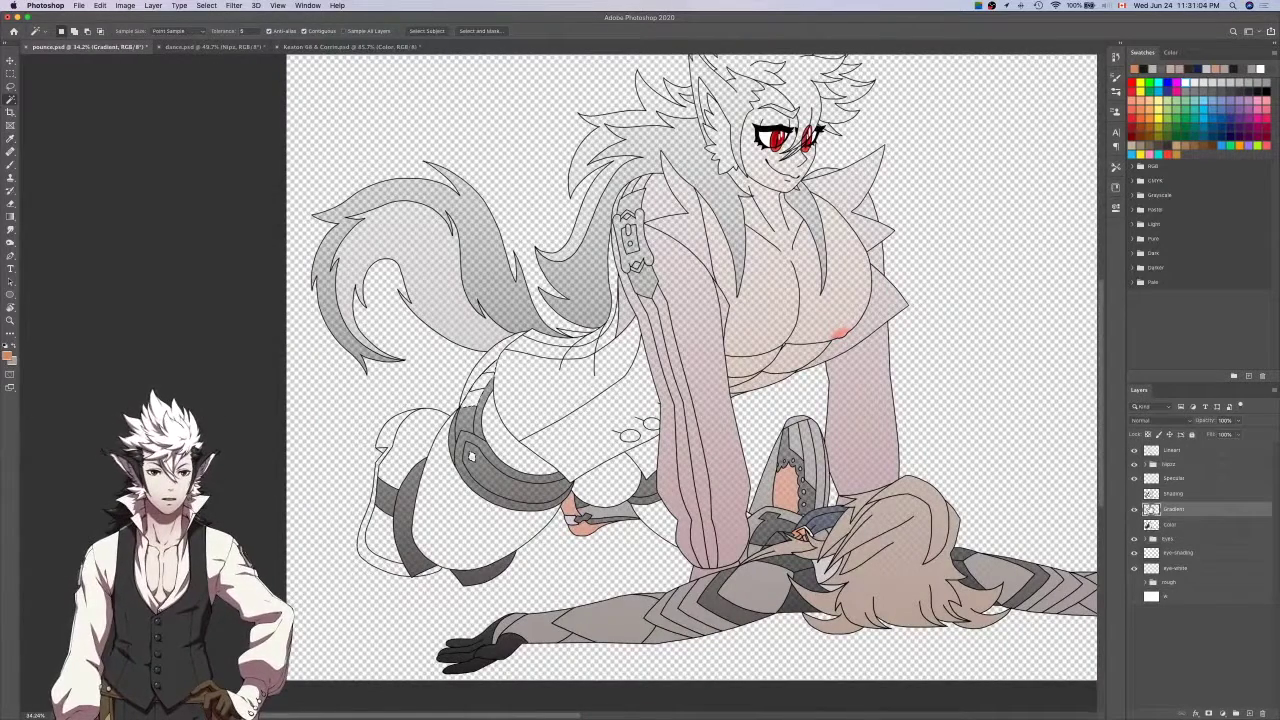
key(g)
scroll(658, 535, down, 5)
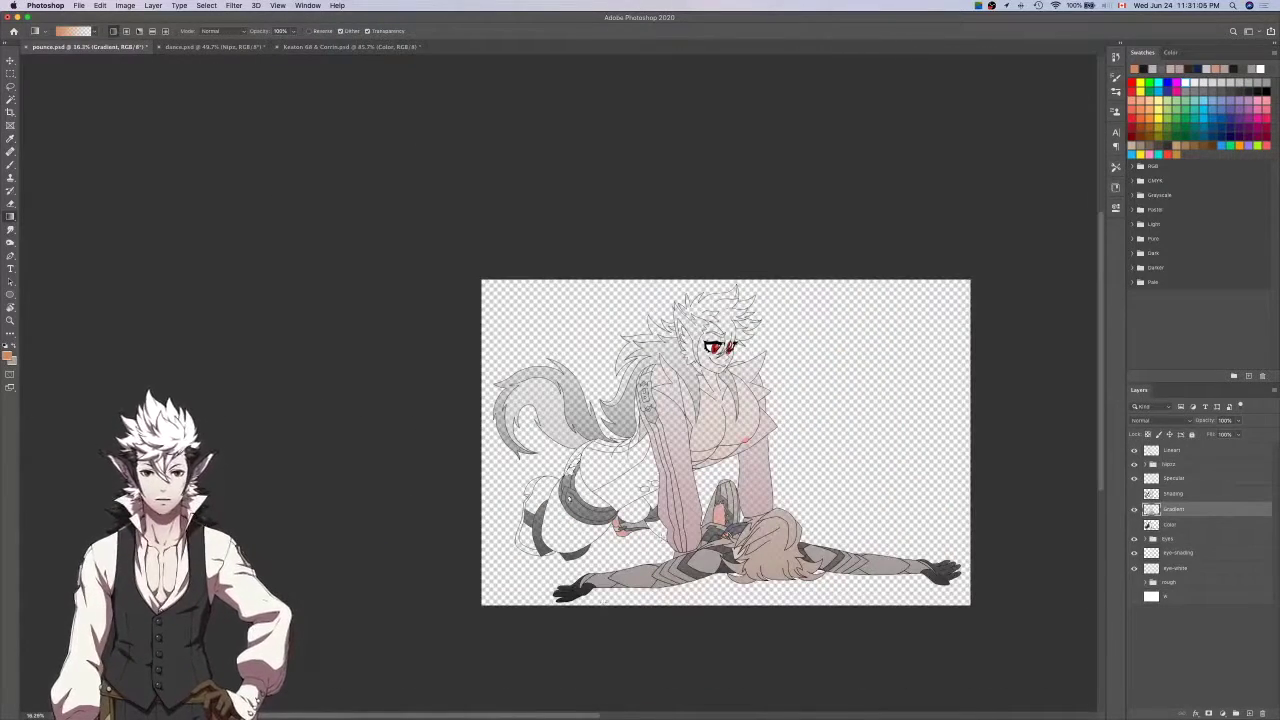
drag(603, 601, 603, 289)
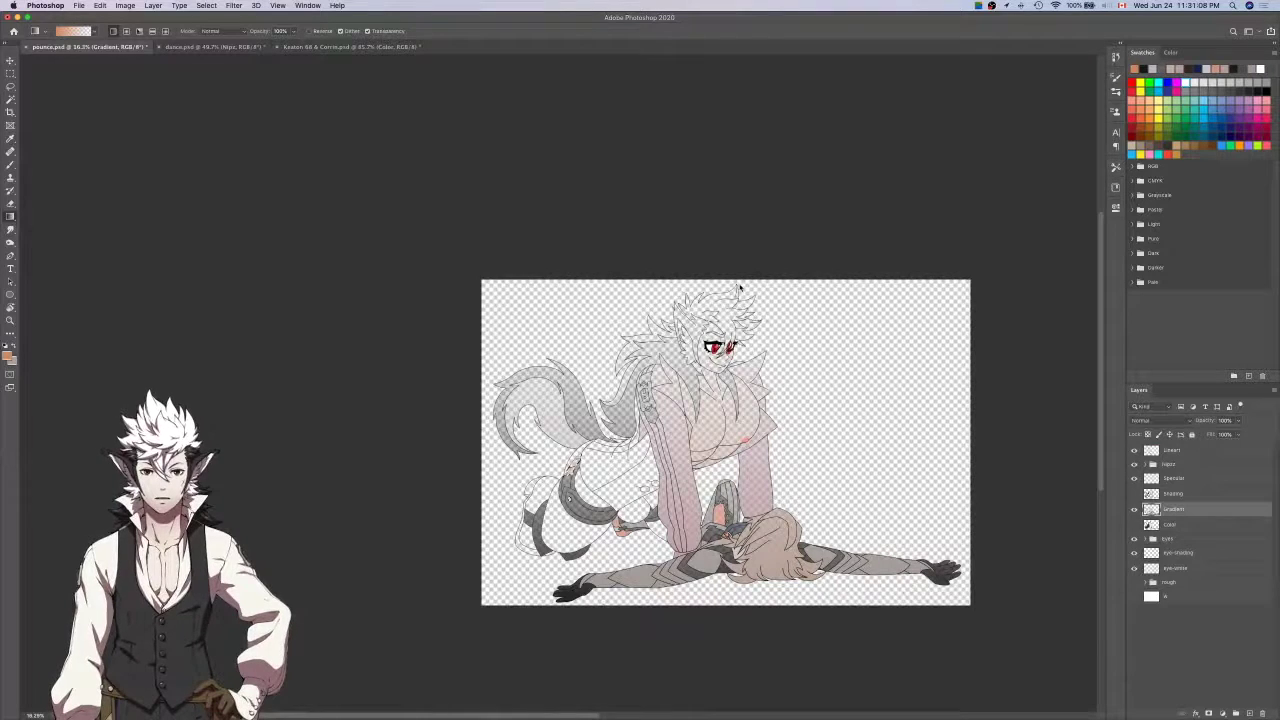
Activate Color and select the crouching character's black coat and trouser areas with the Magic Wand.
click(1160, 525)
key(w)
scroll(560, 500, up, 3)
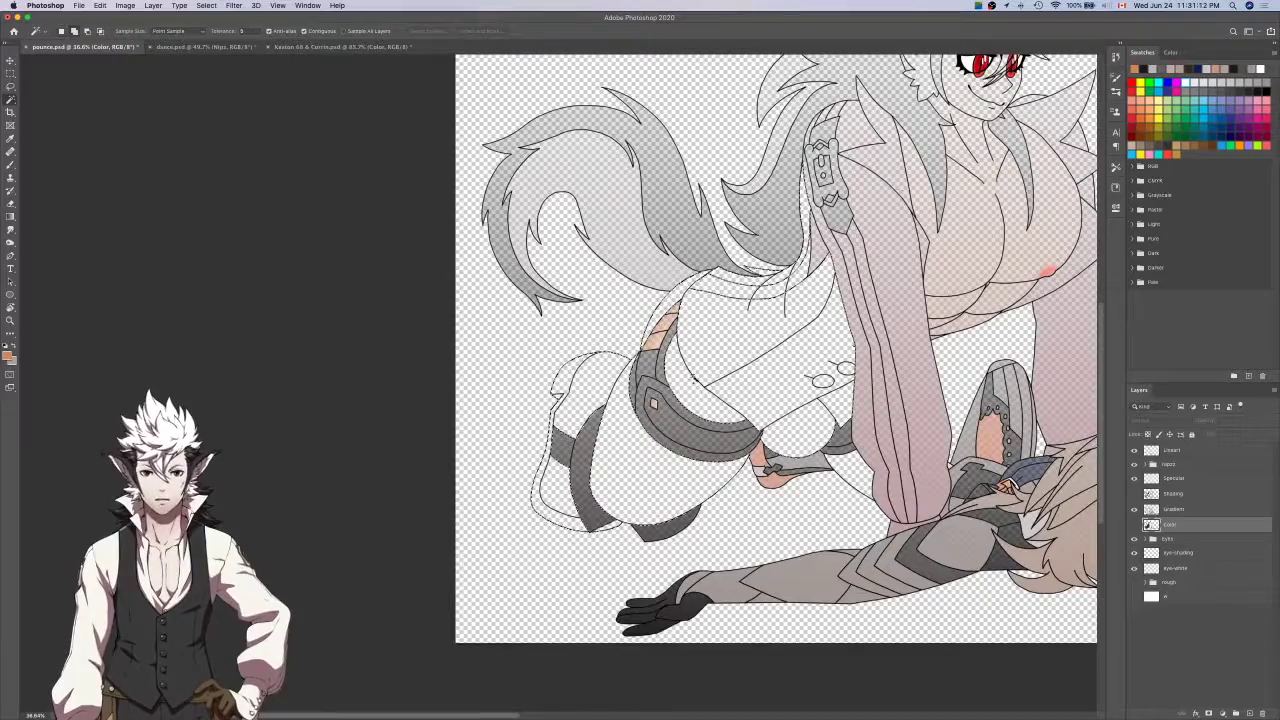
scroll(860, 410, up, 3)
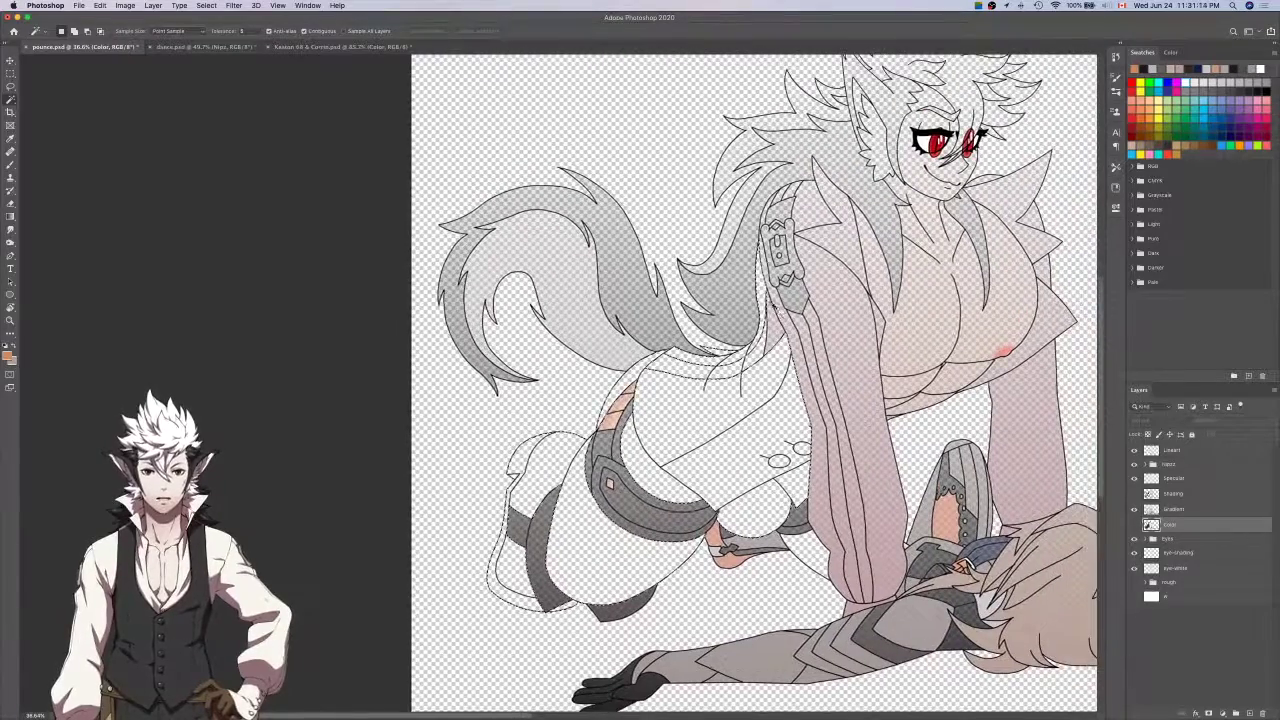
scroll(770, 300, right, 2)
scroll(770, 300, up, 1)
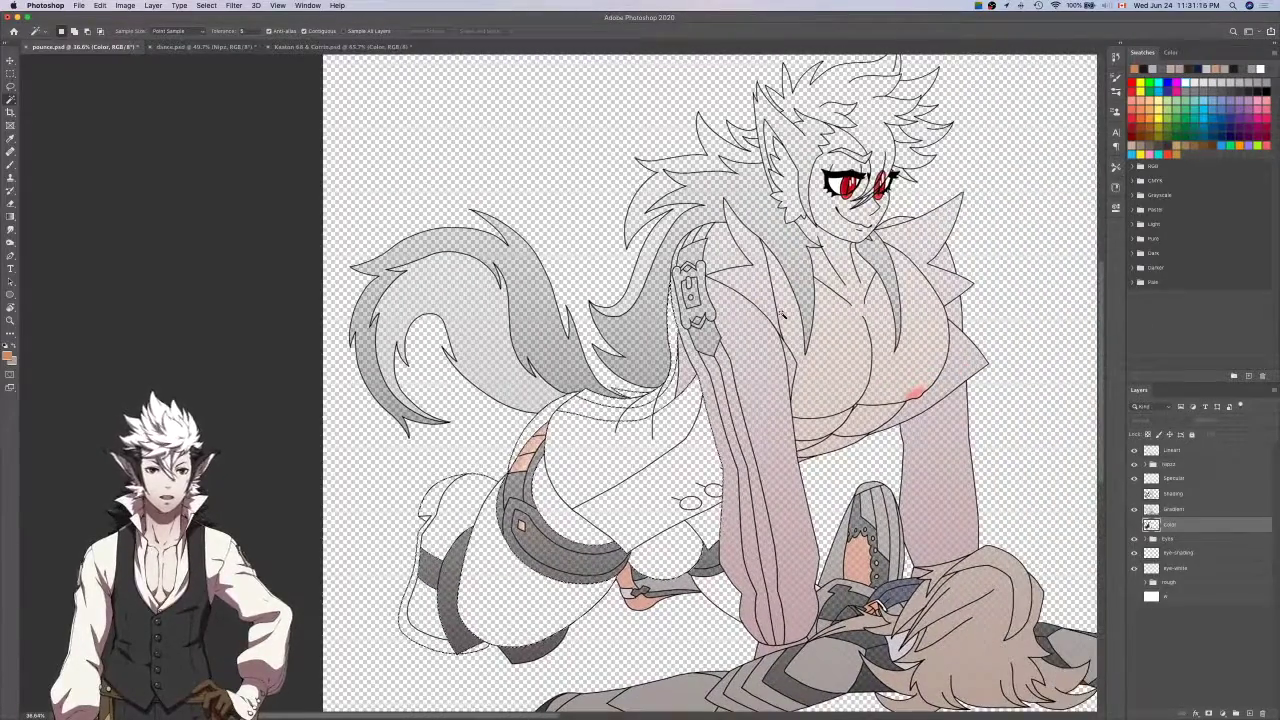
scroll(783, 315, down, 3)
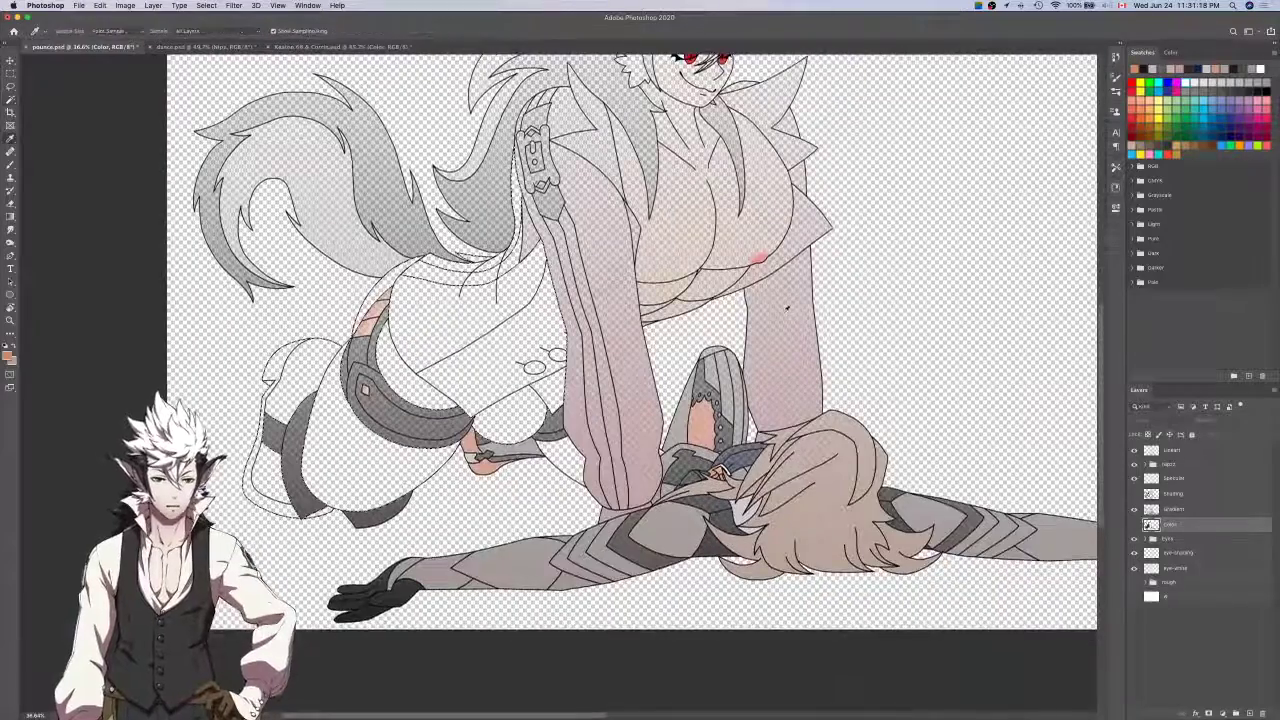
Sample black from the open reference drawings and, on Gradient, draw an upward black gradient through the selected clothing.
key(ctrl+Tab)
key(ctrl+Tab)
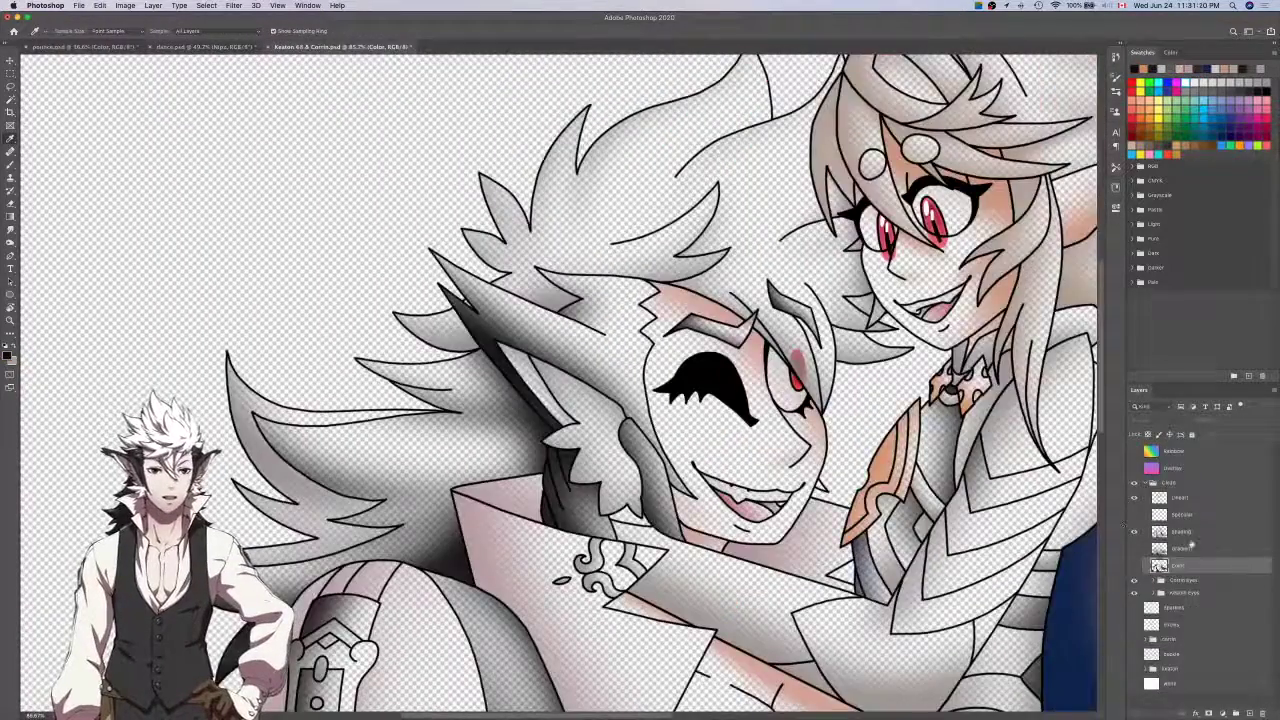
key(ctrl+Tab)
click(1180, 510)
key(g)
scroll(698, 423, down, 5)
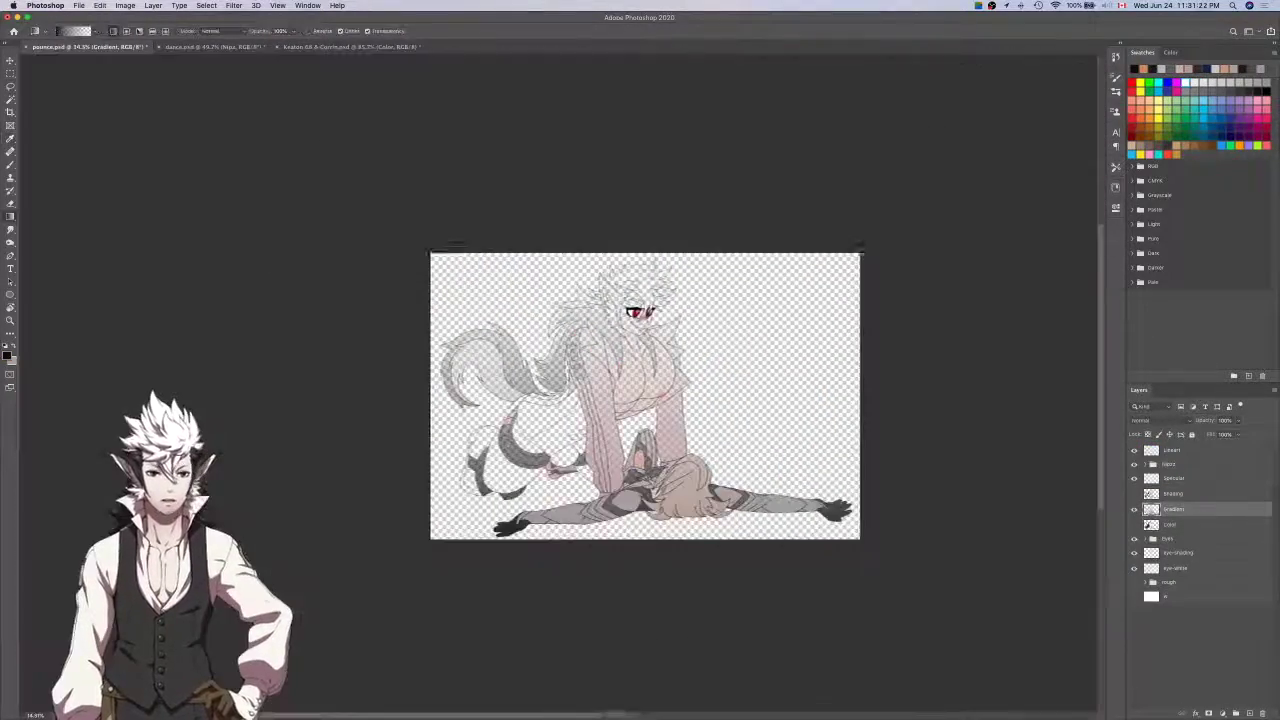
scroll(698, 423, left, 2)
drag(712, 440, 617, 263)
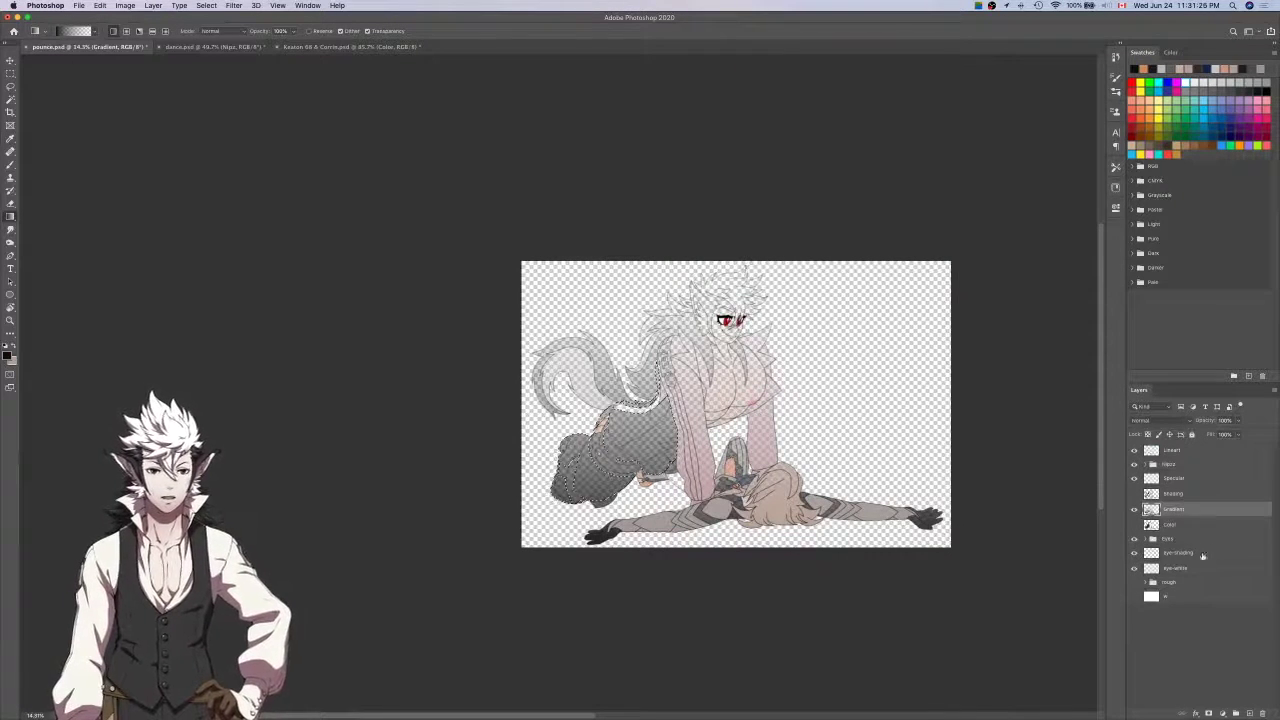
Deselect the black clothing, activate Color, and select the crouching character's grey waistband with the Magic Wand.
click(1185, 524)
key(super+d)
key(w)
scroll(630, 512, up, 4)
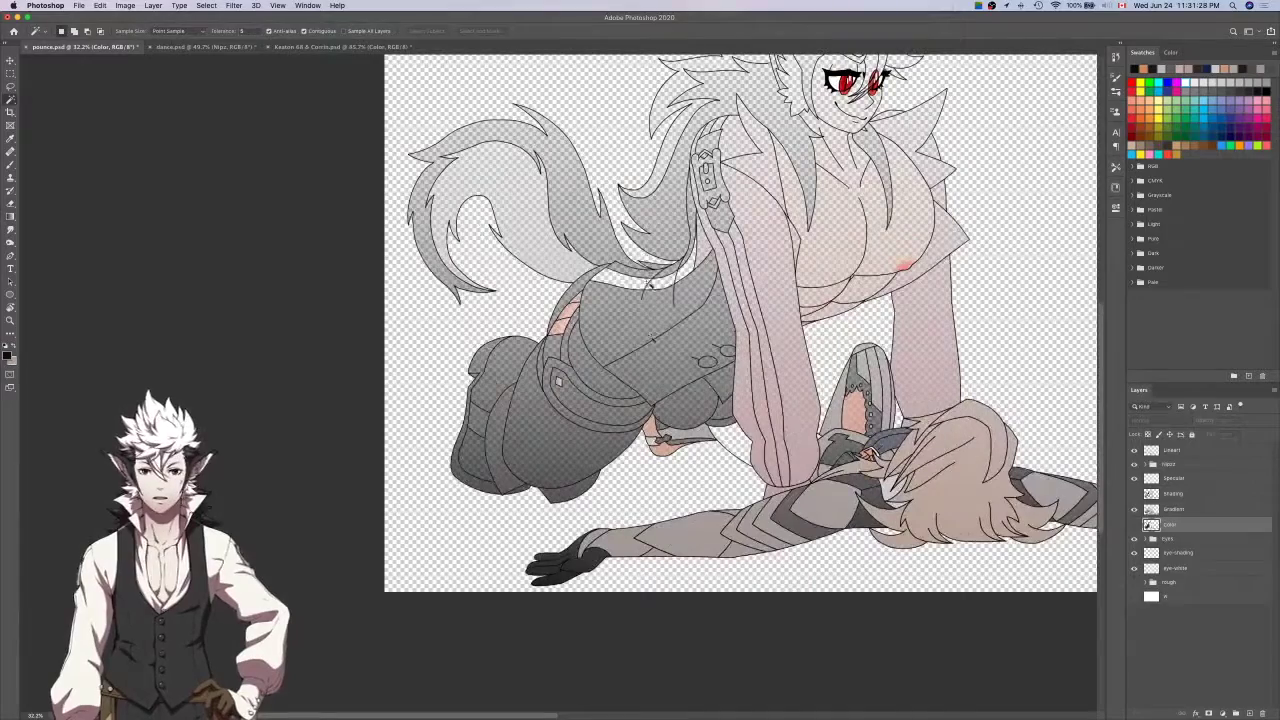
Sample the dark grey shading colour of the waistband in dance.psd and return to pounce.psd.
key(i)
key(ctrl+Tab)
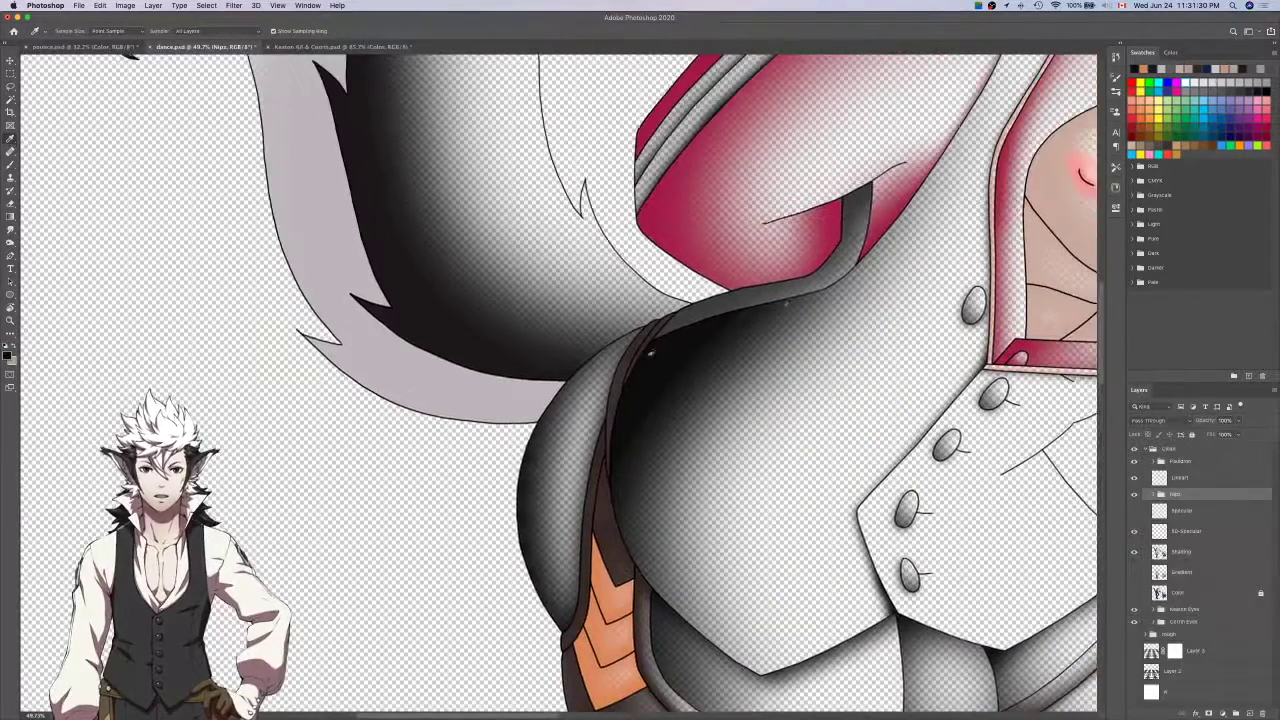
click(801, 279)
key(ctrl+Tab)
scroll(757, 328, down, 5)
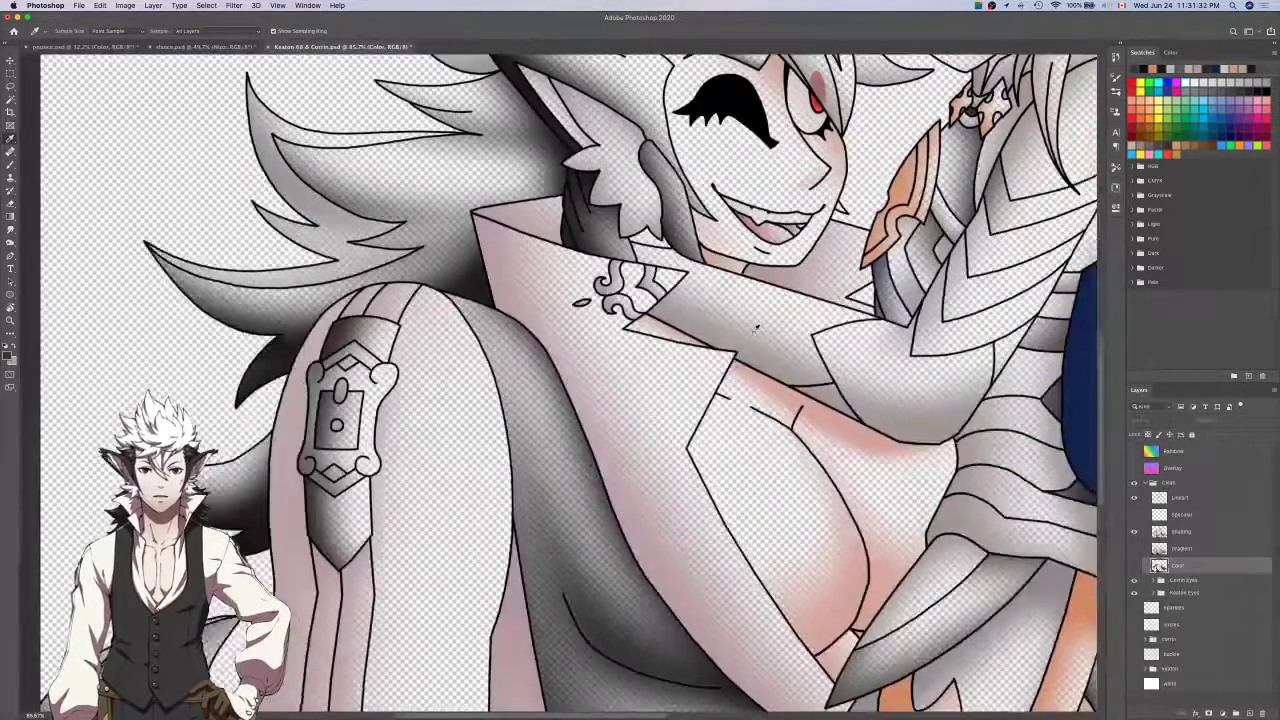
scroll(757, 327, down, 3)
key(ctrl+Tab)
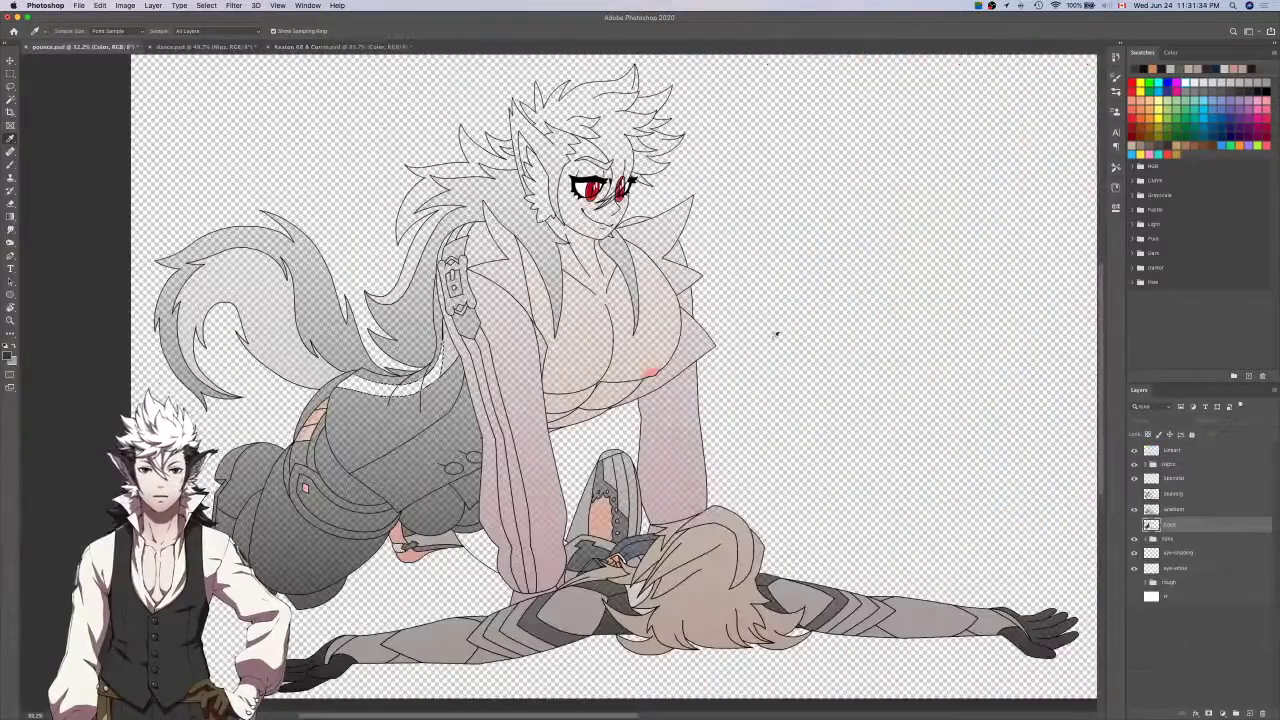
On Gradient, draw a dark grey gradient from the canvas's lower edge to its upper edge through the selected waistband.
click(1201, 498)
click(1203, 511)
scroll(931, 546, left, 5)
key(g)
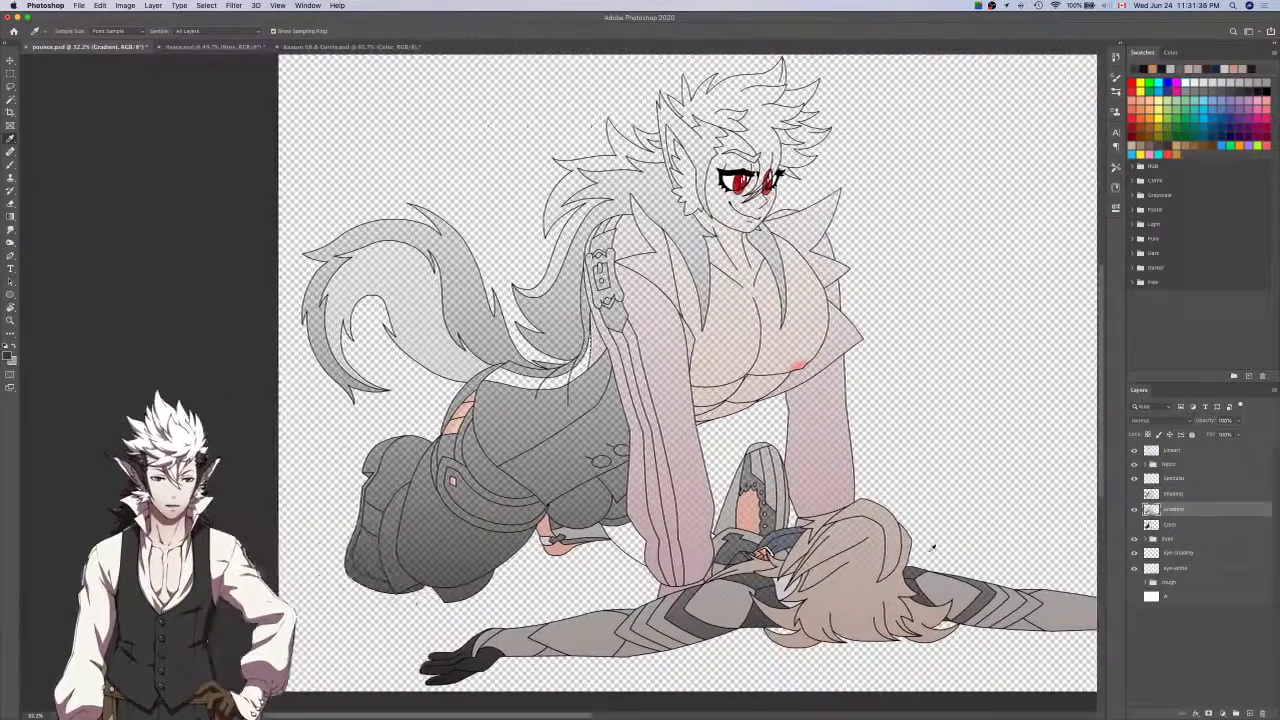
scroll(799, 533, down, 4)
scroll(550, 488, down, 1)
scroll(761, 408, down, 1)
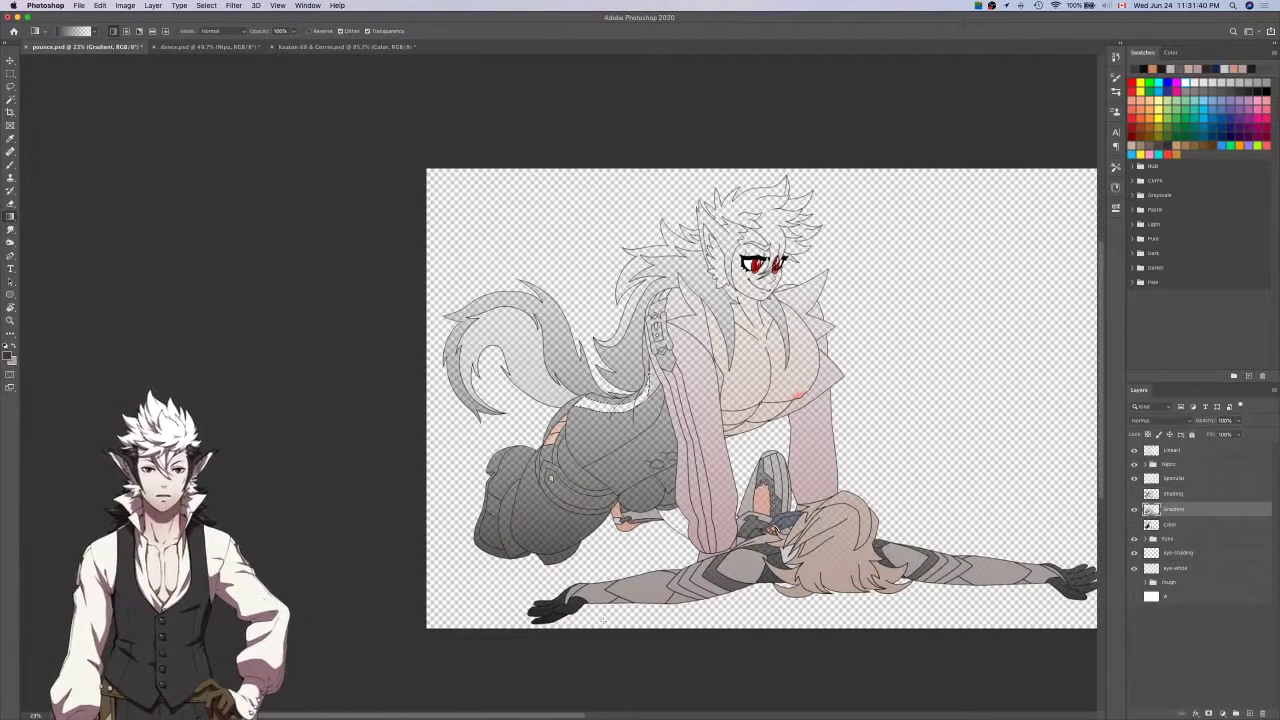
drag(604, 621, 606, 178)
Select the remaining black trouser area behind the near forearm on Color, and draw a full-height upward black gradient through it on Gradient.
key(alt+bracketleft)
key(w)
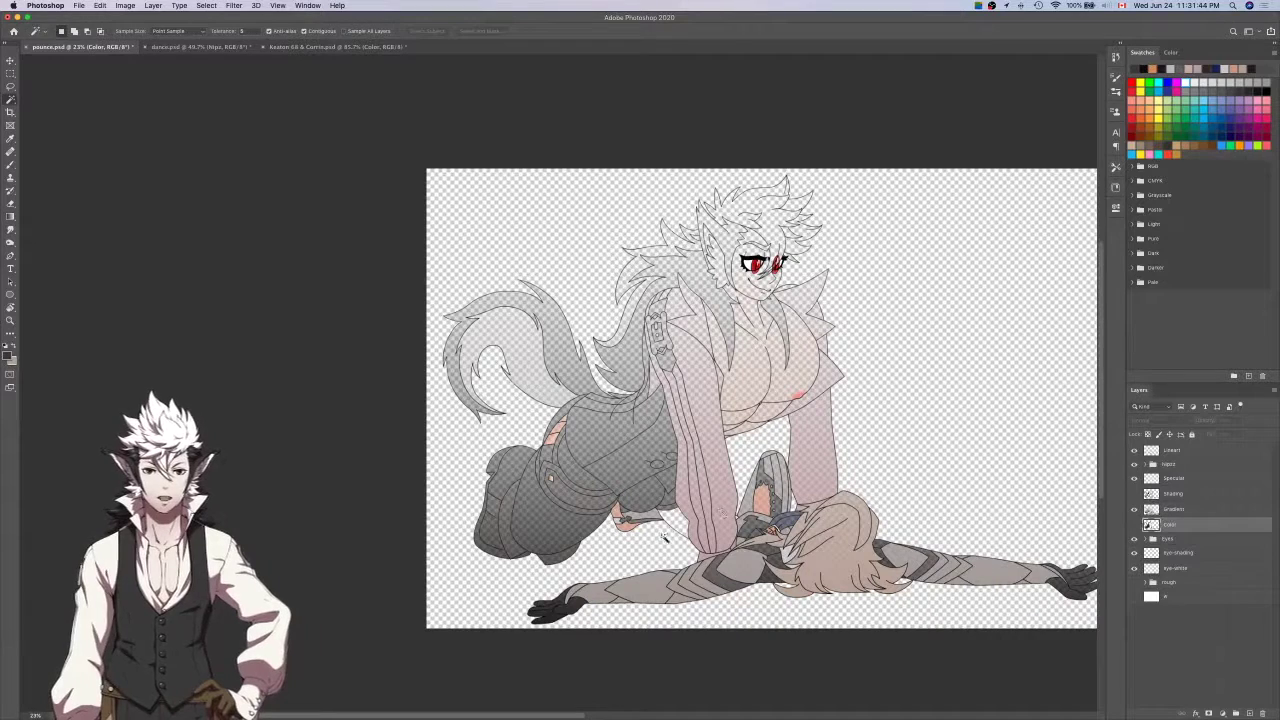
key(i)
click(640, 455)
key(alt+bracketright)
key(g)
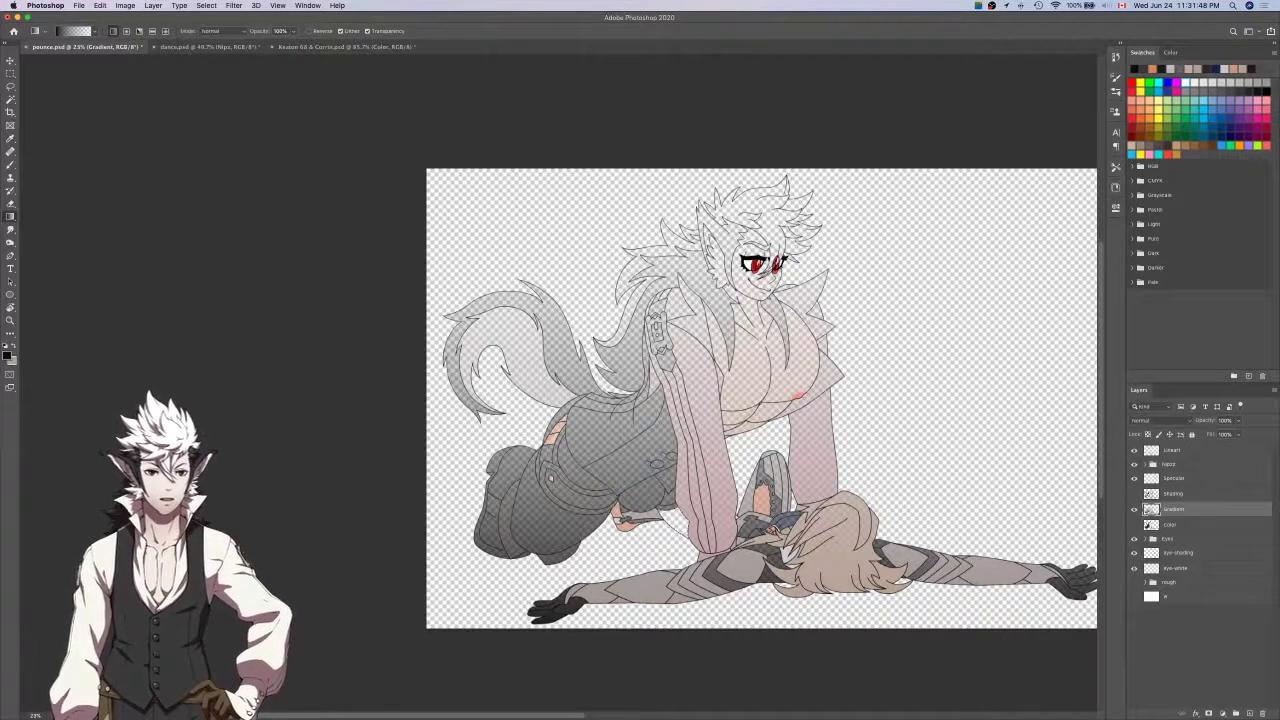
drag(600, 623, 601, 176)
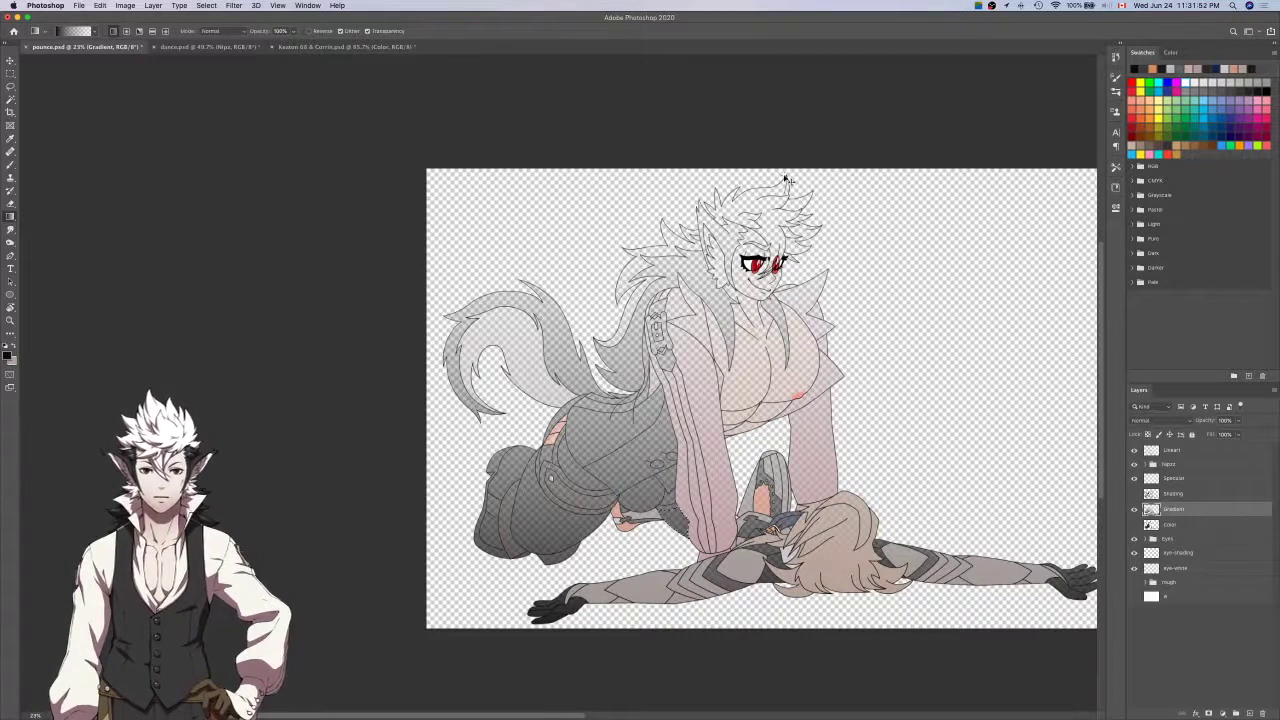
Show Color and Shading together with the gradients and save pounce.psd.
click(1146, 527)
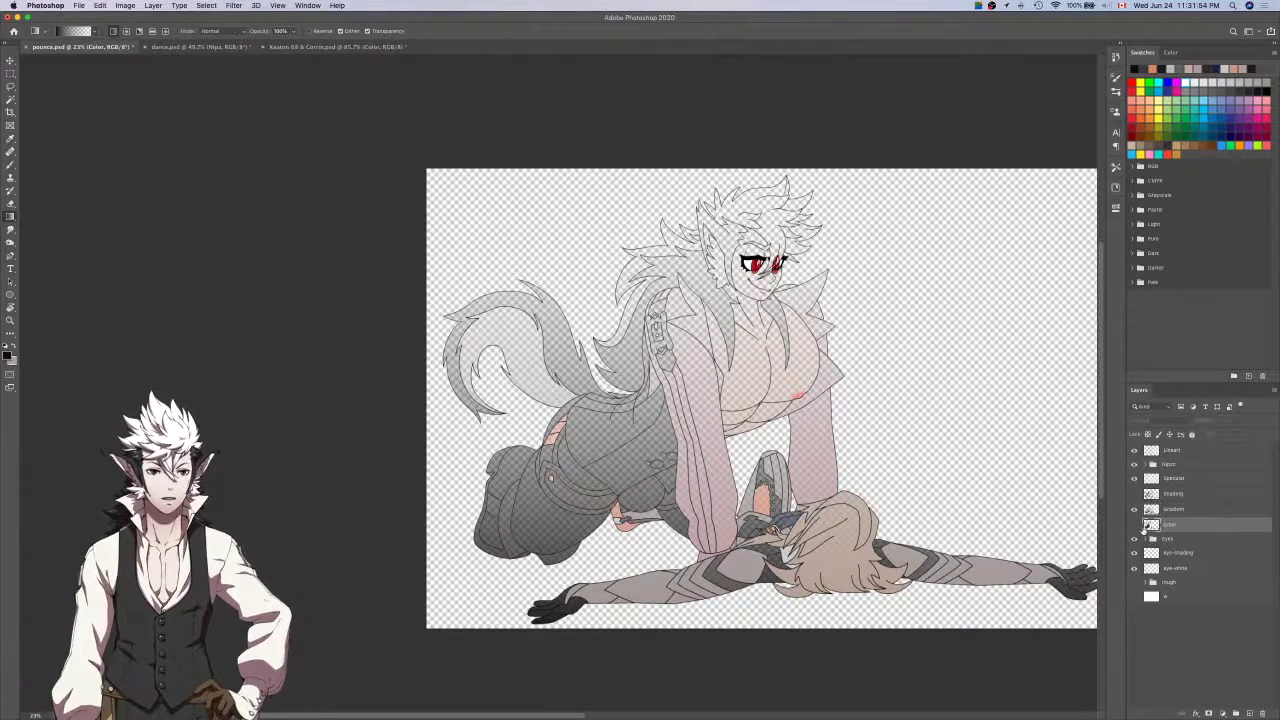
click(1134, 524)
key(super+s)
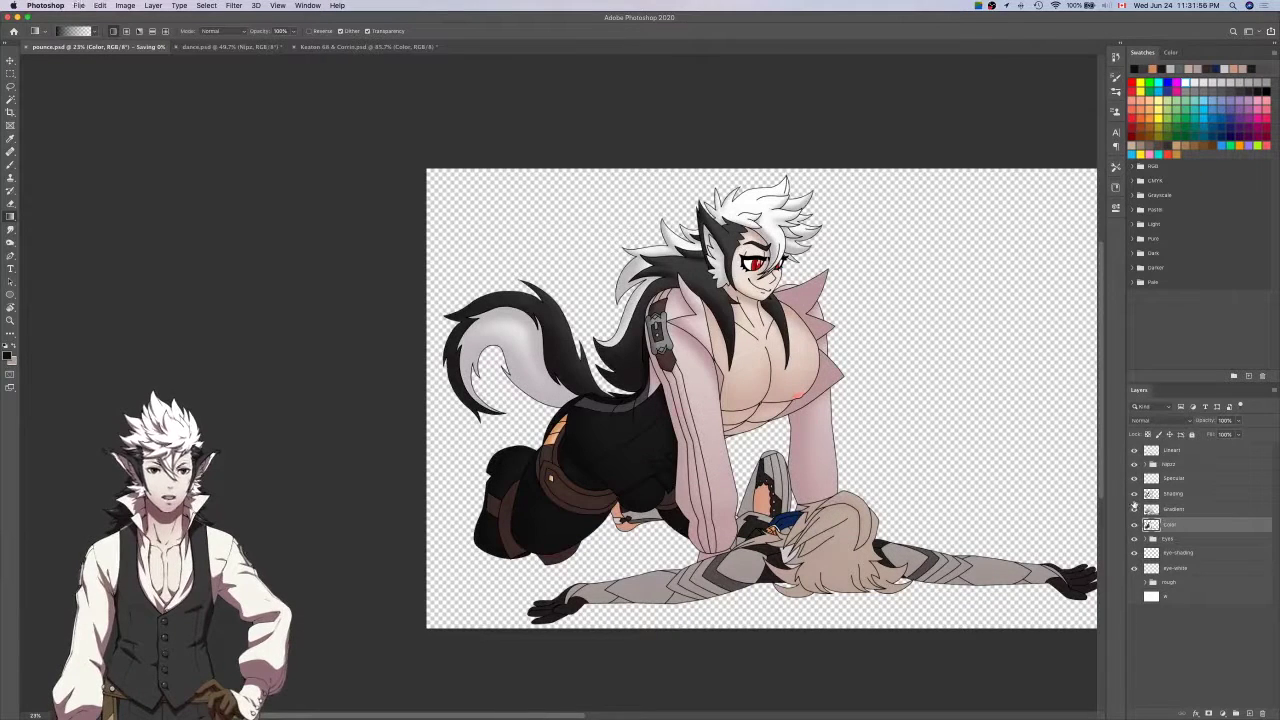
drag(1076, 497, 988, 489)
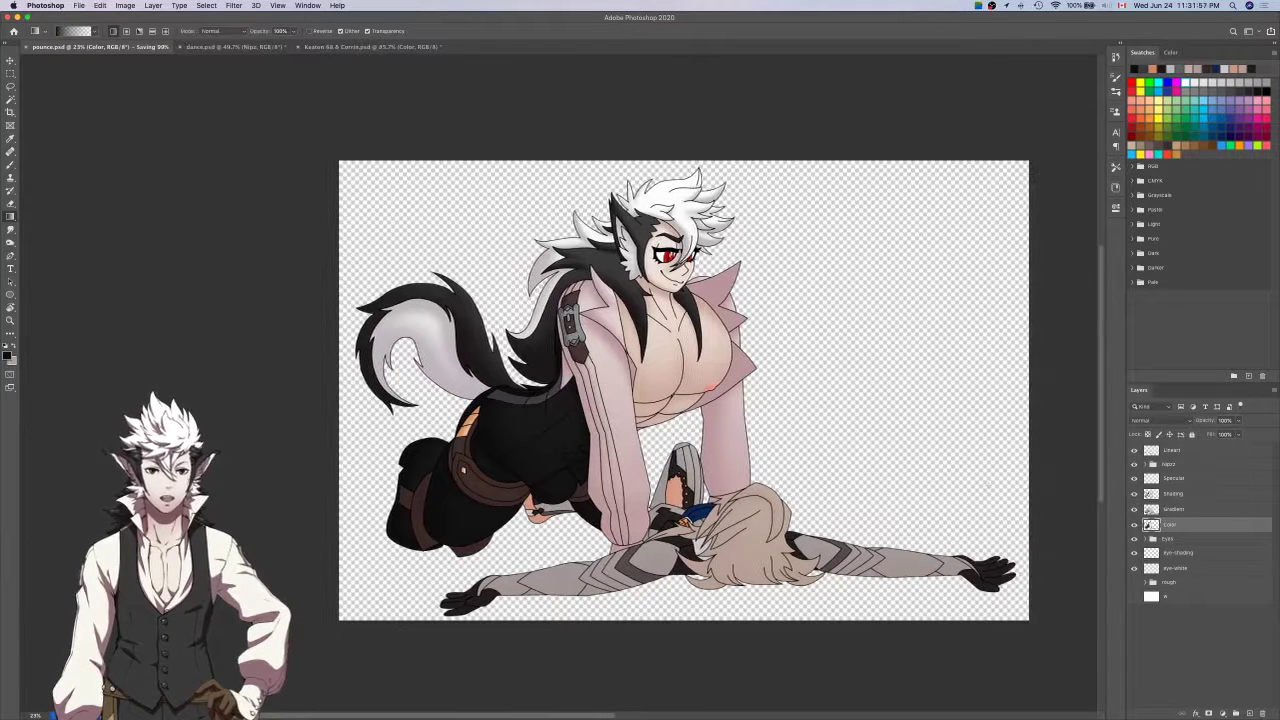
Set the Gradient layer's opacity to 50%.
click(1195, 510)
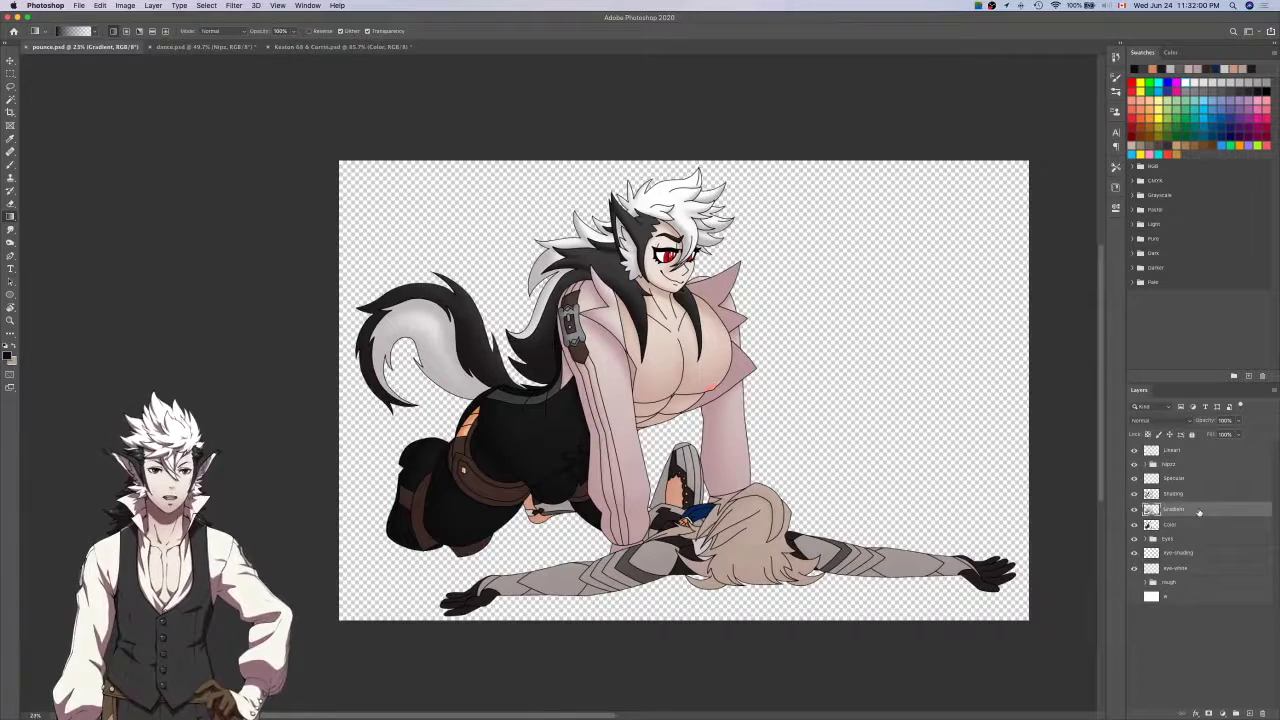
click(1222, 420)
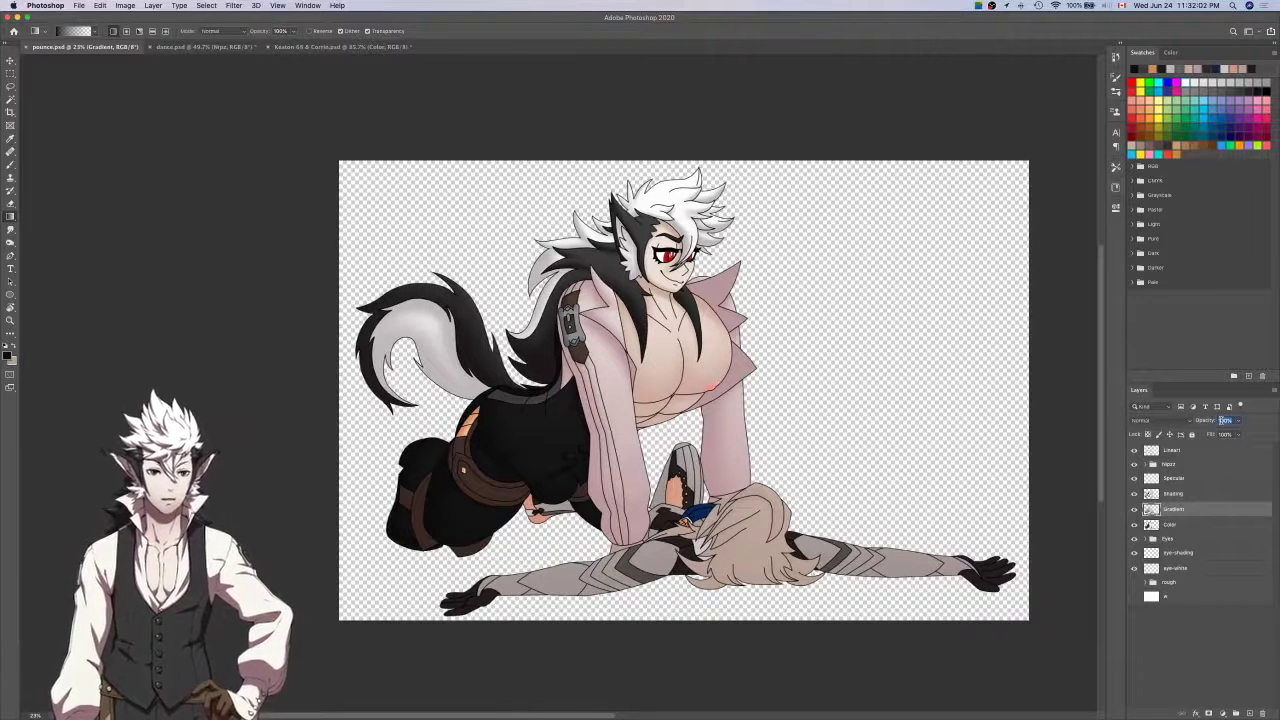
text(50)
key(Return)
Compare the artwork with and without Gradient, leave the layer visible, and save pounce.psd.
click(1136, 509)
click(1136, 509)
click(1136, 509)
click(1136, 509)
click(1136, 509)
click(1136, 509)
click(1136, 509)
click(1136, 509)
click(1136, 509)
click(1136, 509)
click(1136, 509)
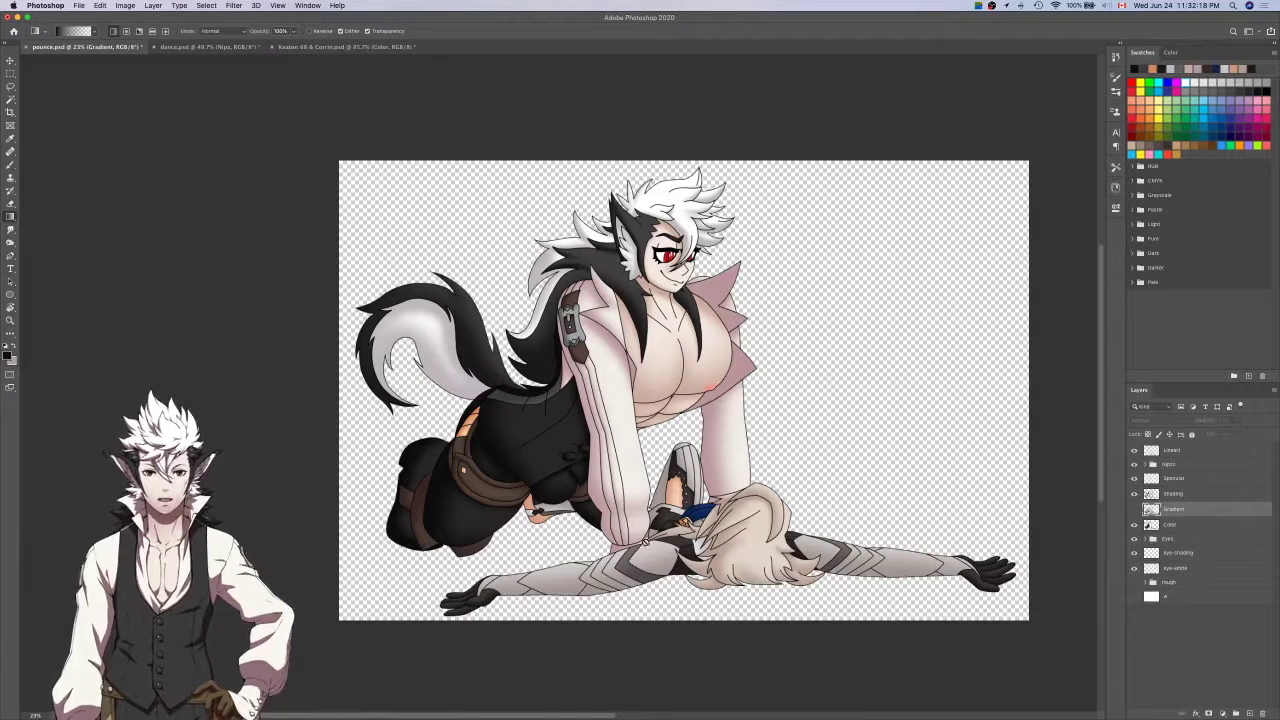
click(1135, 509)
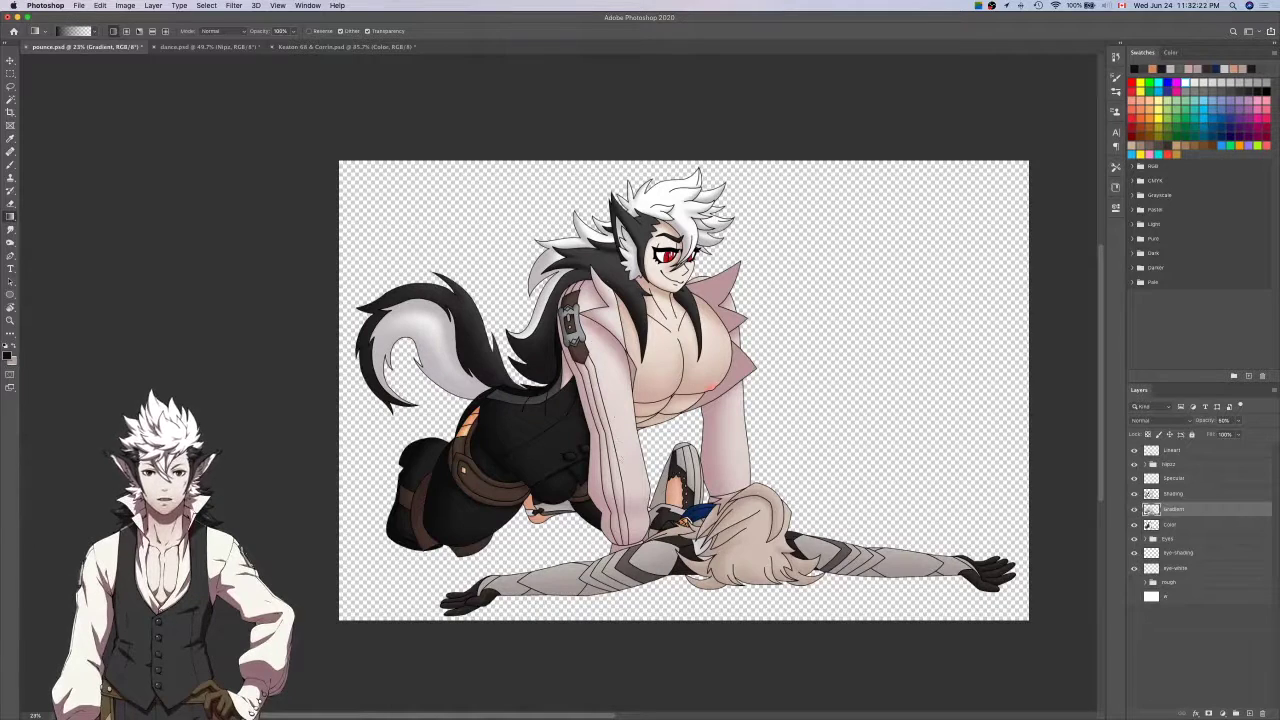
key(super+s)
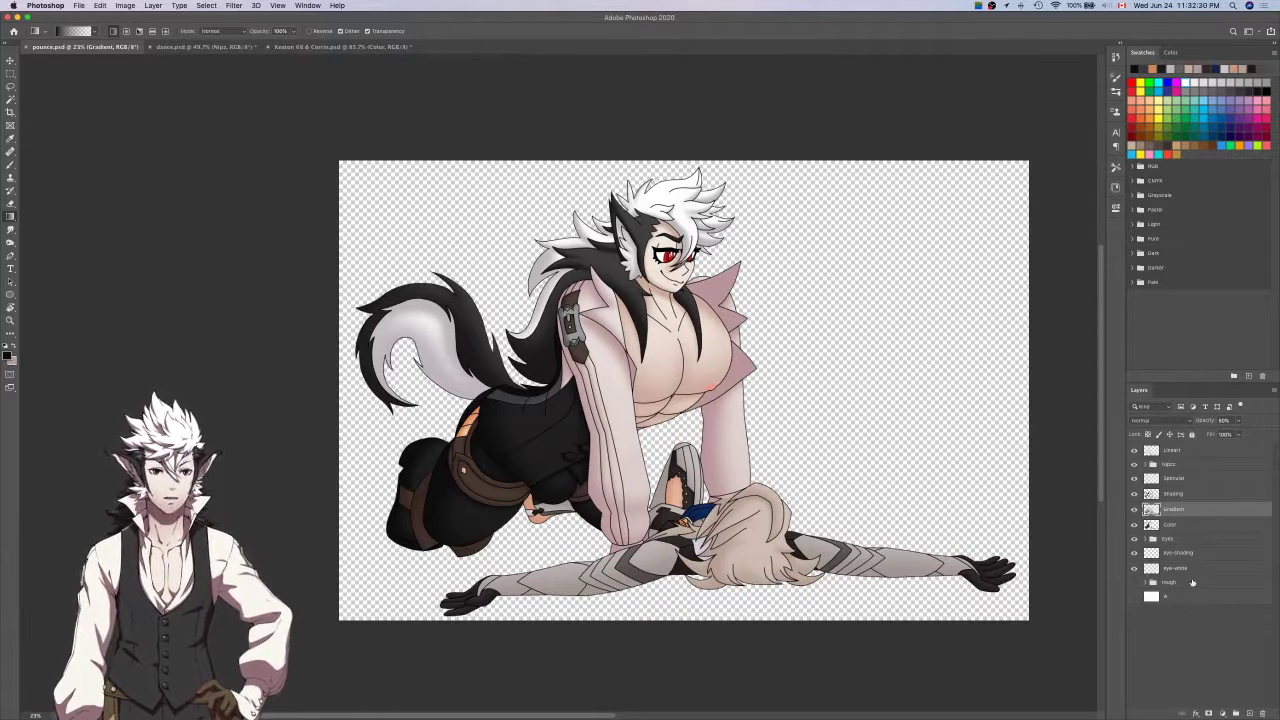
Select the white areas of both eyes of the crouching character on the eye-white layer.
click(1193, 568)
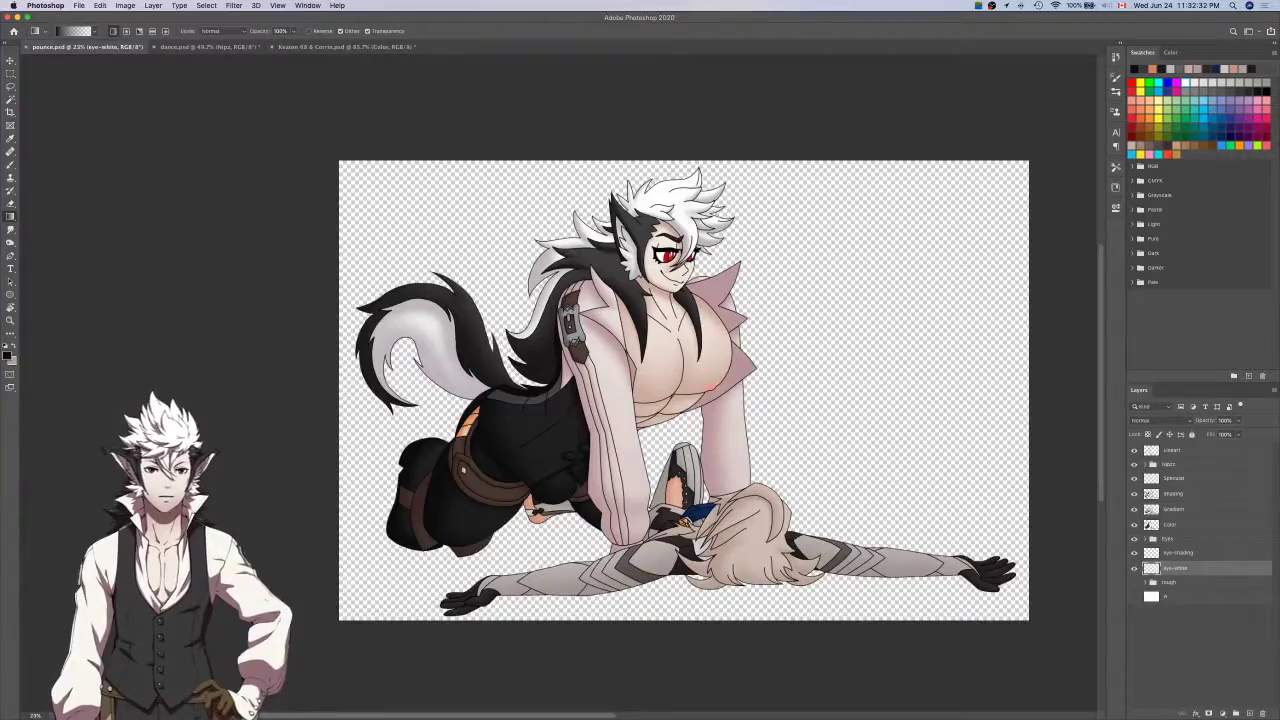
scroll(667, 258, up, 10)
key(w)
click(635, 238)
shift+click(893, 212)
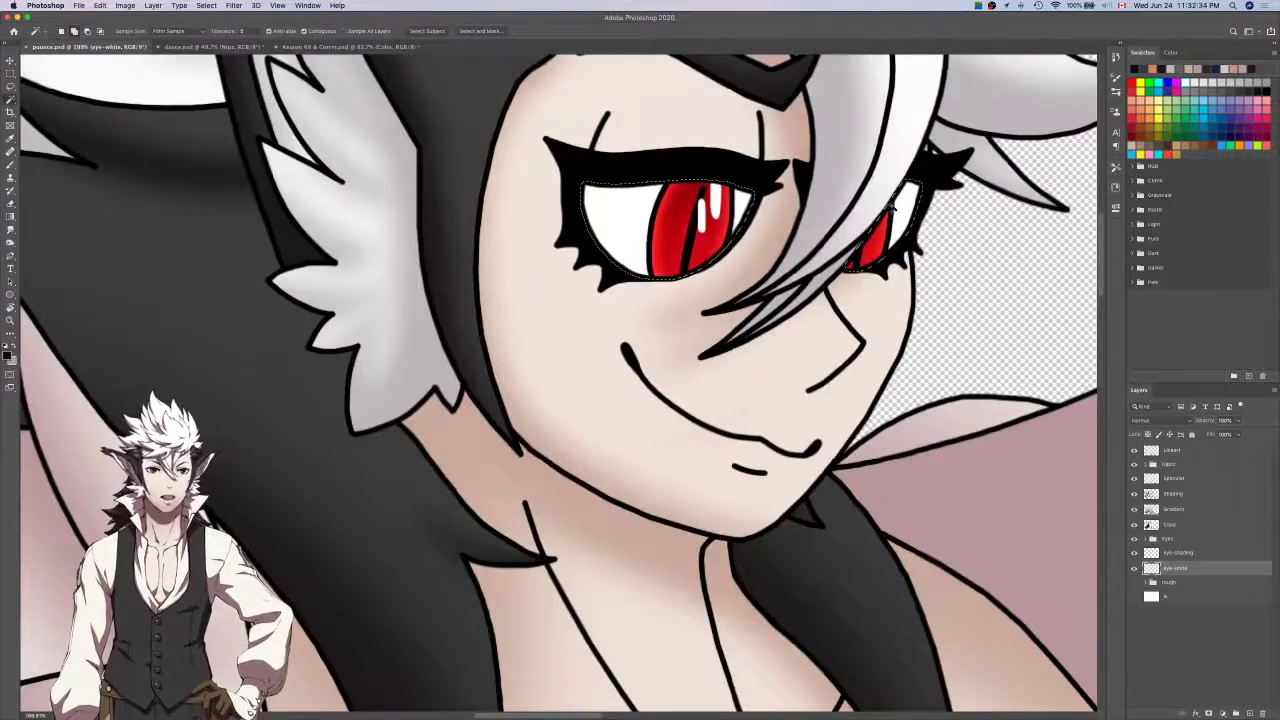
Switch to dance.psd and toggle its eye and shading layers to examine how the character's eye whites are shaded.
key(ctrl+Tab)
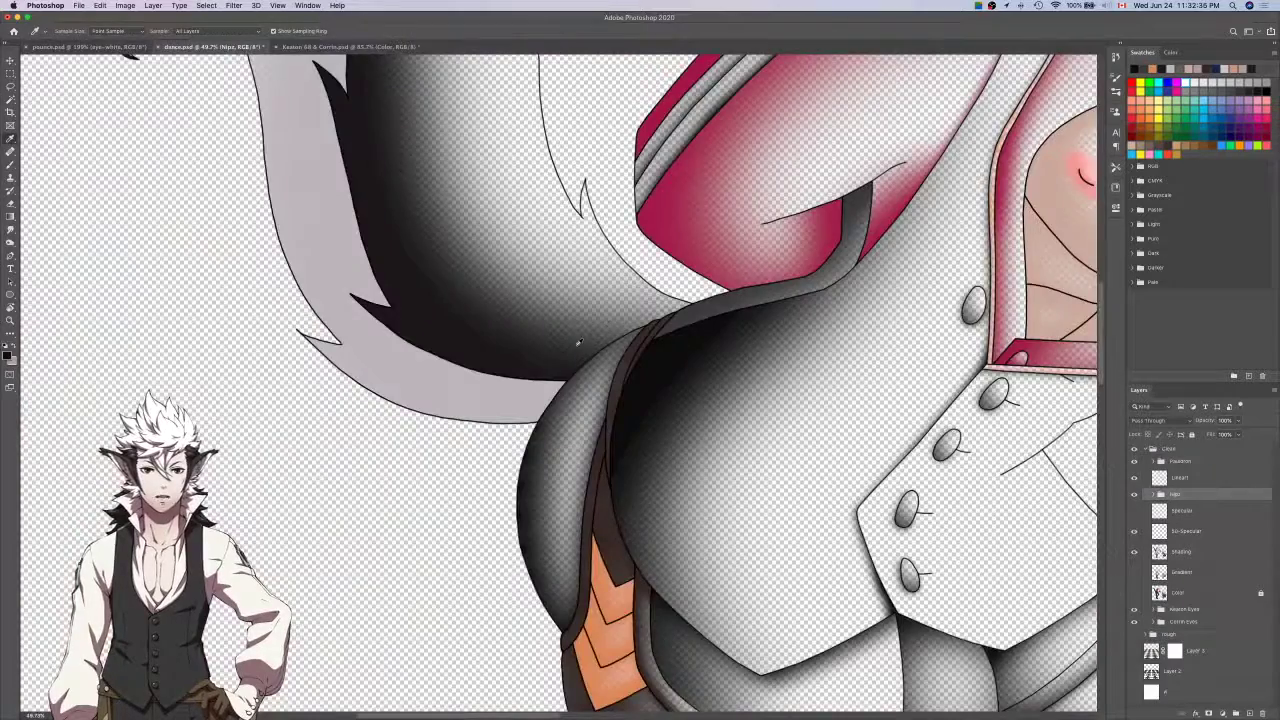
scroll(578, 343, up, 10)
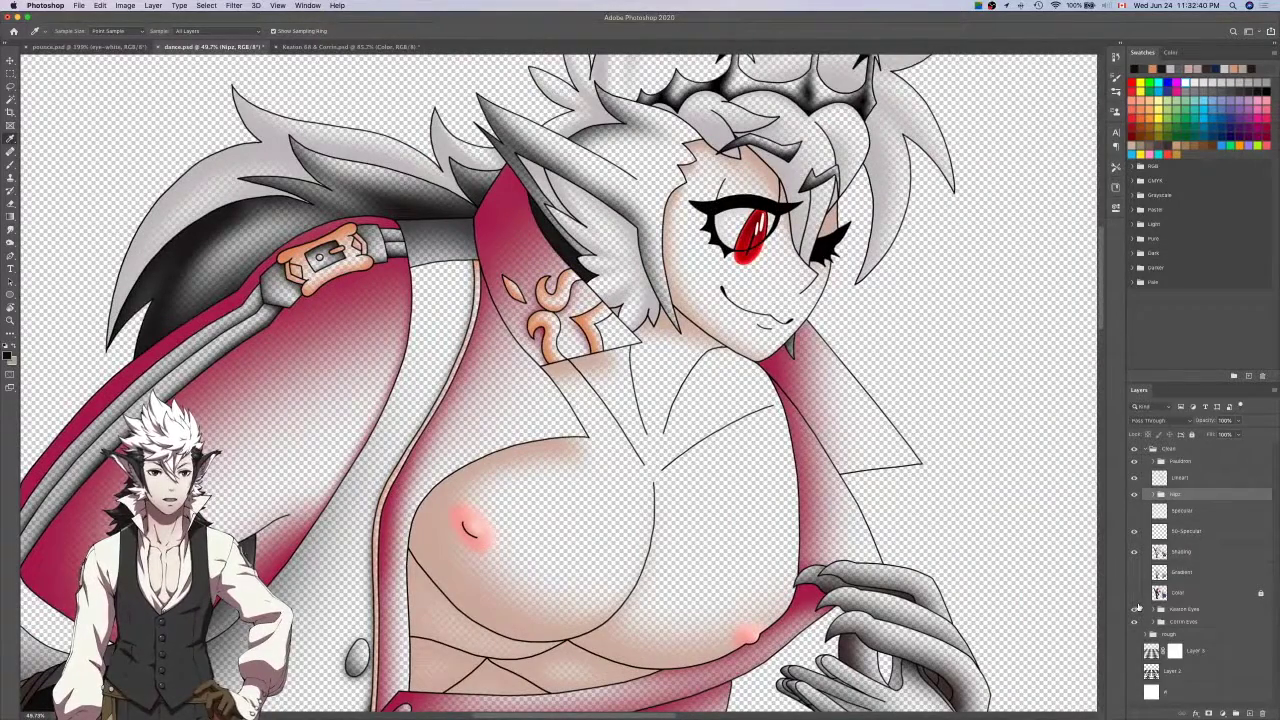
click(1135, 620)
click(1135, 620)
click(1135, 618)
click(1135, 616)
click(1135, 592)
click(1135, 592)
click(1135, 592)
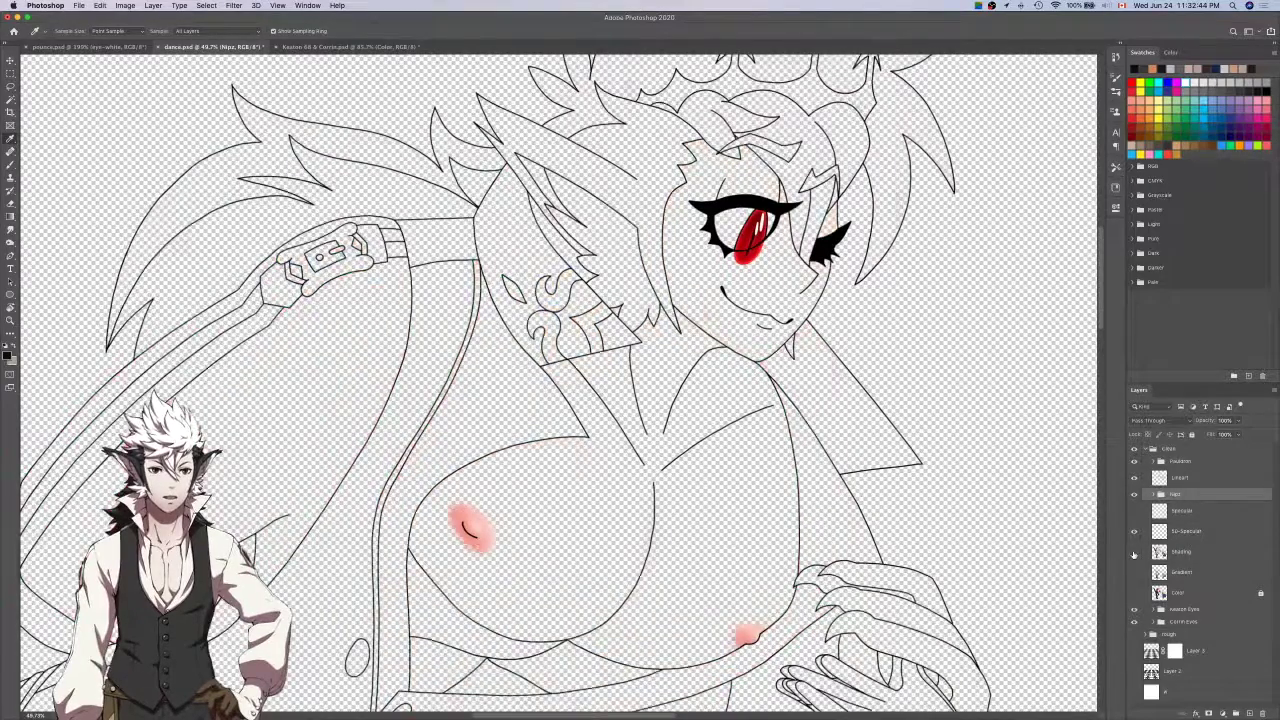
click(1135, 592)
Sample the light grey shading colour from the eye white in dance.psd and return to pounce.psd.
scroll(733, 241, up, 5)
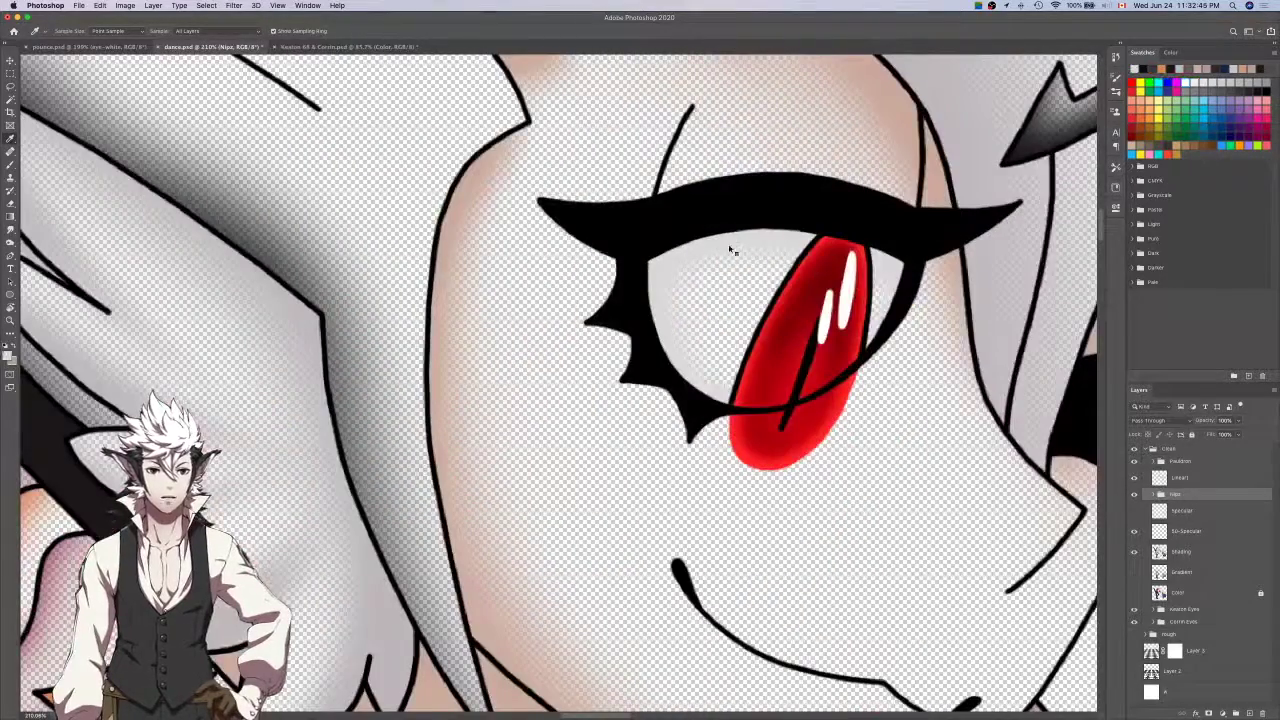
key(ctrl+Tab)
scroll(733, 250, up, 5)
key(ctrl+Tab)
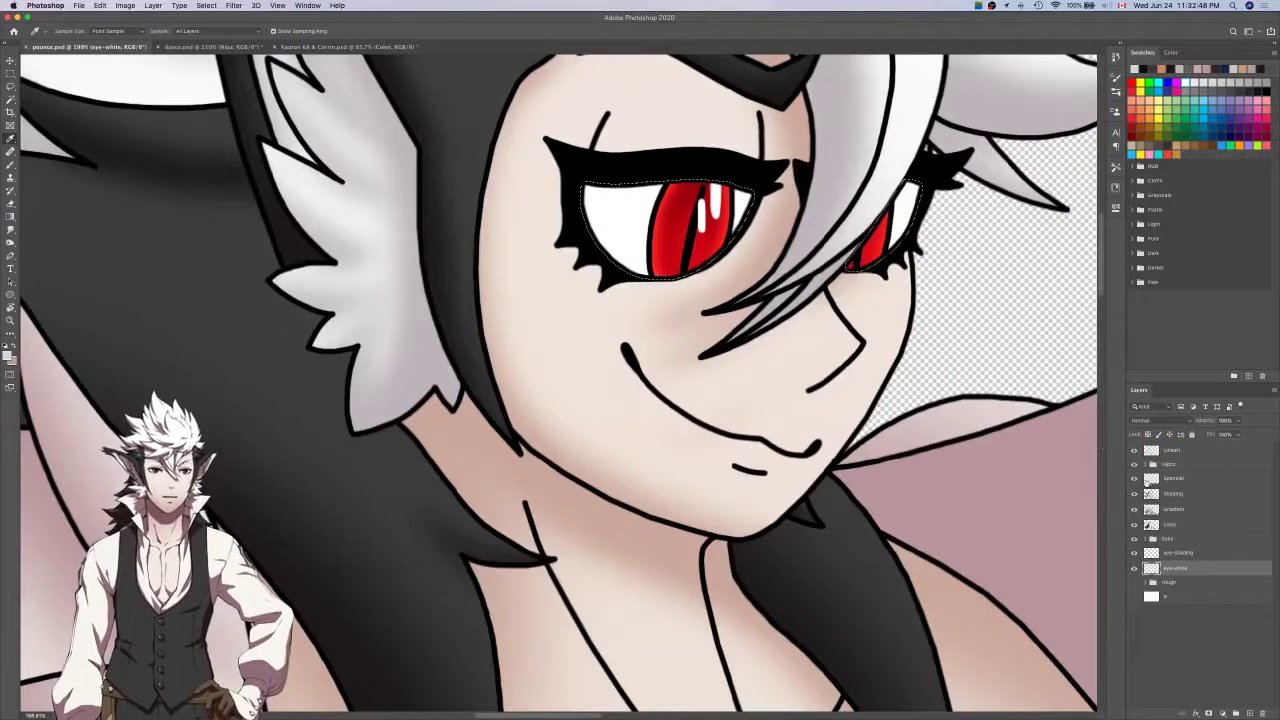
Brush soft light-grey shading along the upper edges of the selected eye whites on eye-shading, and clear the selection.
click(1194, 553)
key(b)
scroll(803, 428, up, 5)
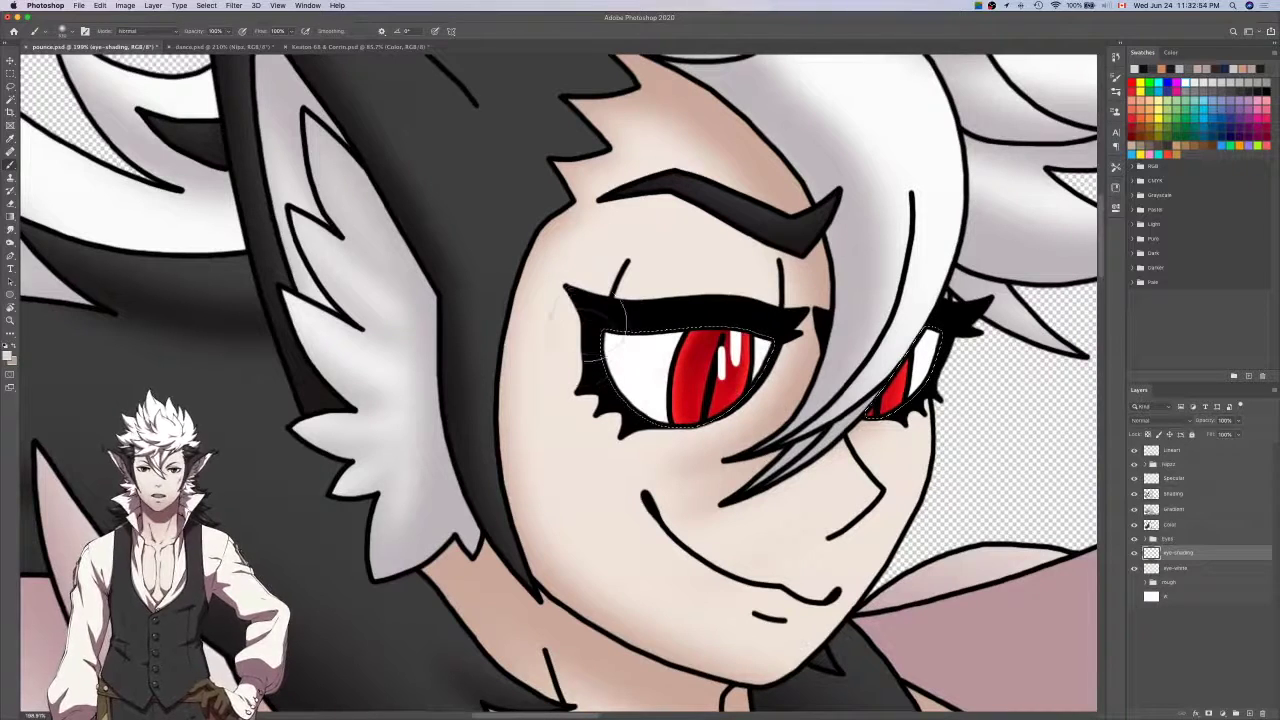
drag(583, 316, 775, 328)
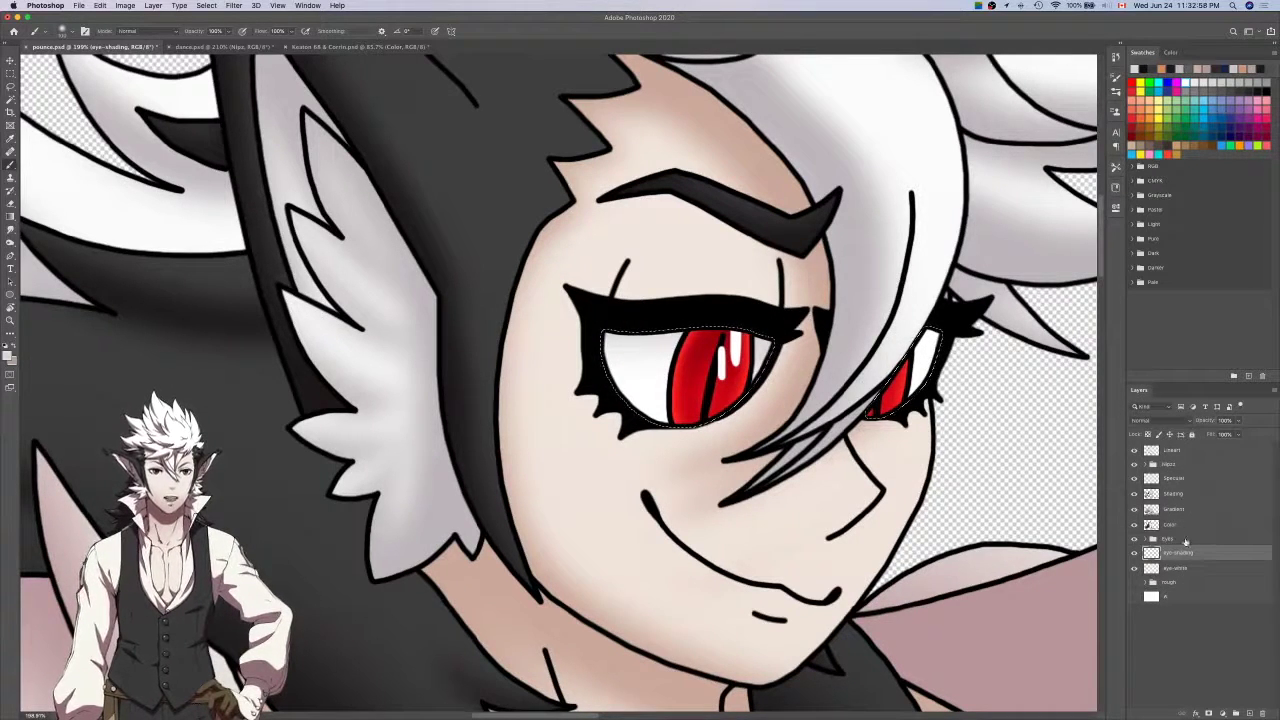
scroll(890, 385, right, 3)
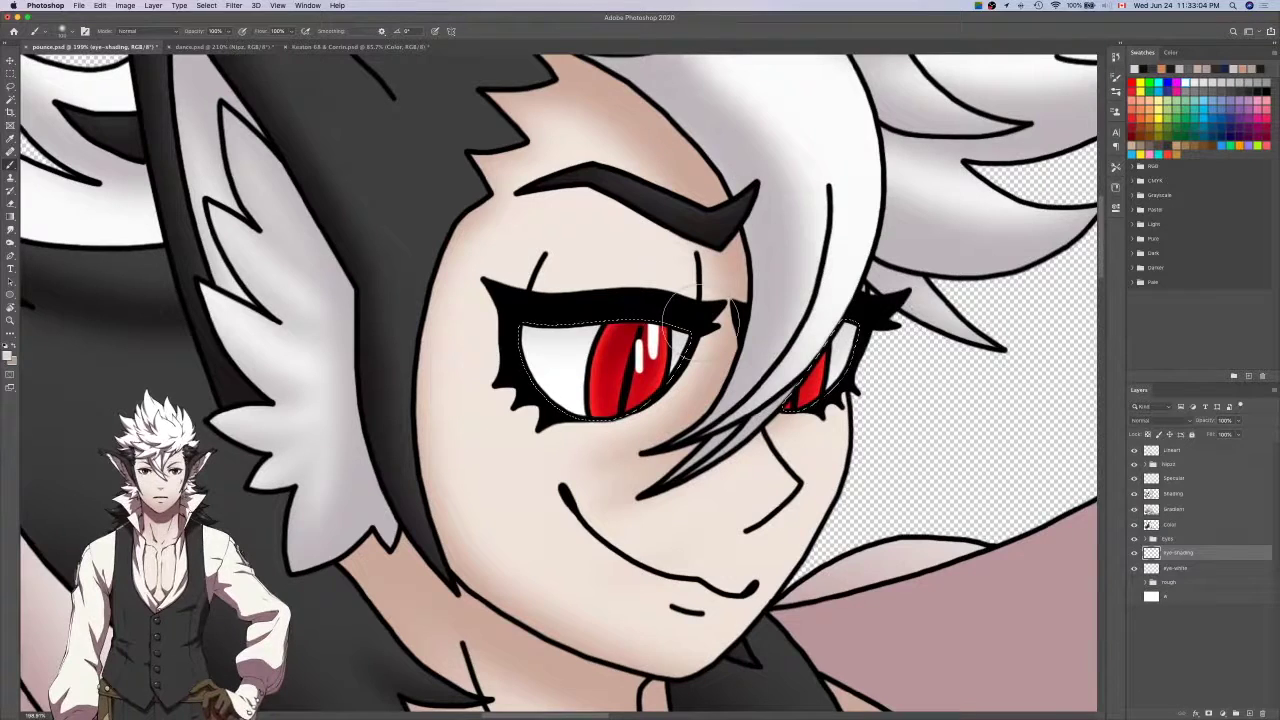
key(super+d)
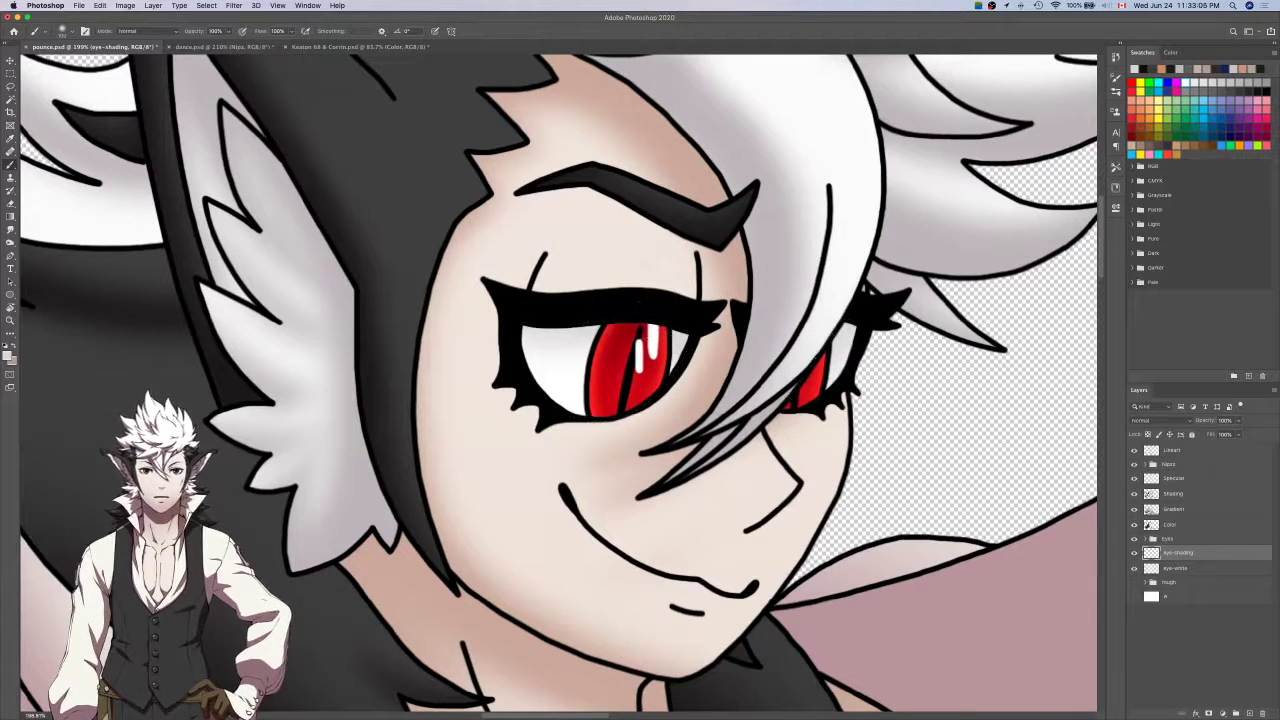
Compare the eyes with and without eye-shading, leave the layer visible, and save pounce.psd.
click(1134, 553)
click(1134, 553)
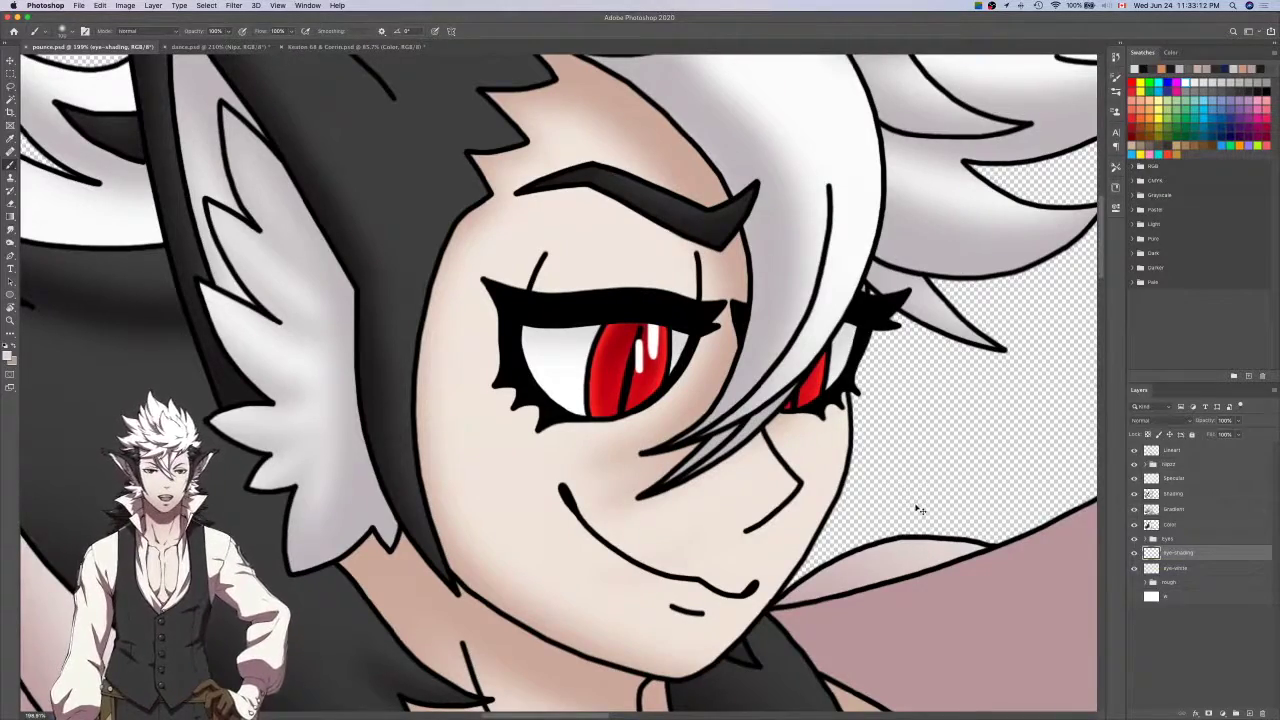
key(super+0)
scroll(915, 504, down, 3)
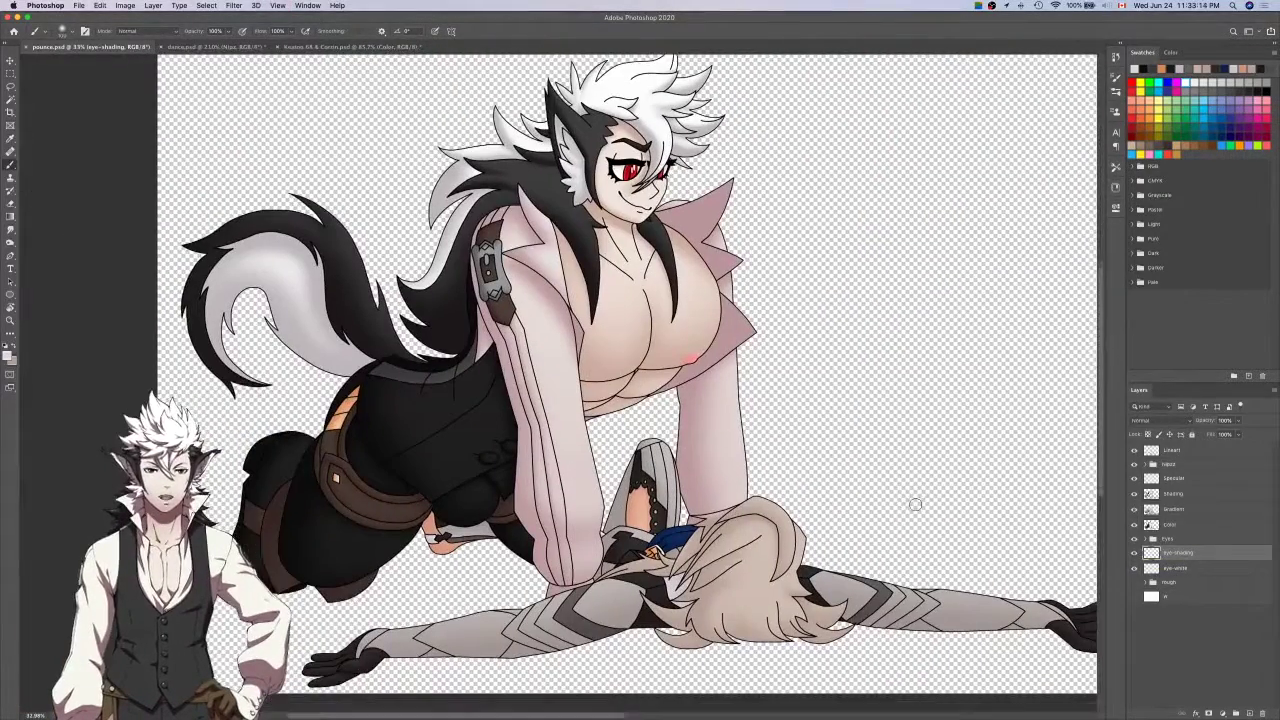
scroll(915, 504, left, 1)
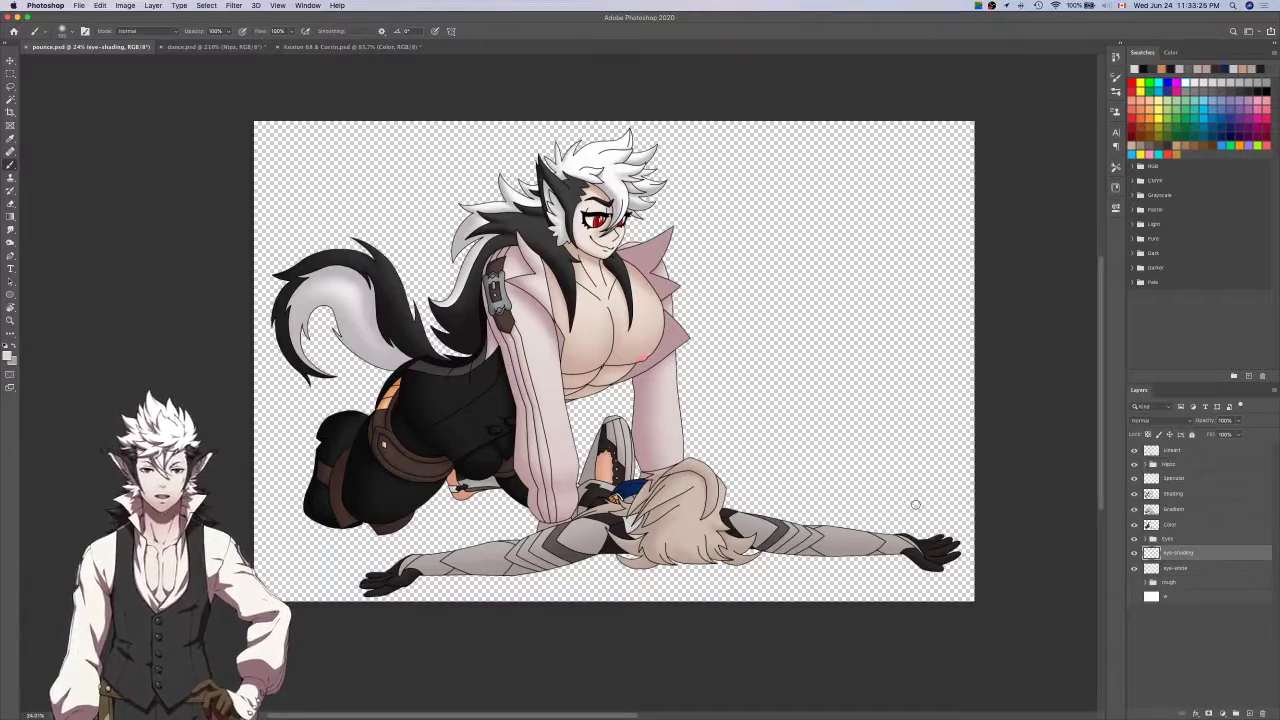
Close all three open documents, discarding the changes to the two reference files, and reopen pounce.psd.
key(super+w)
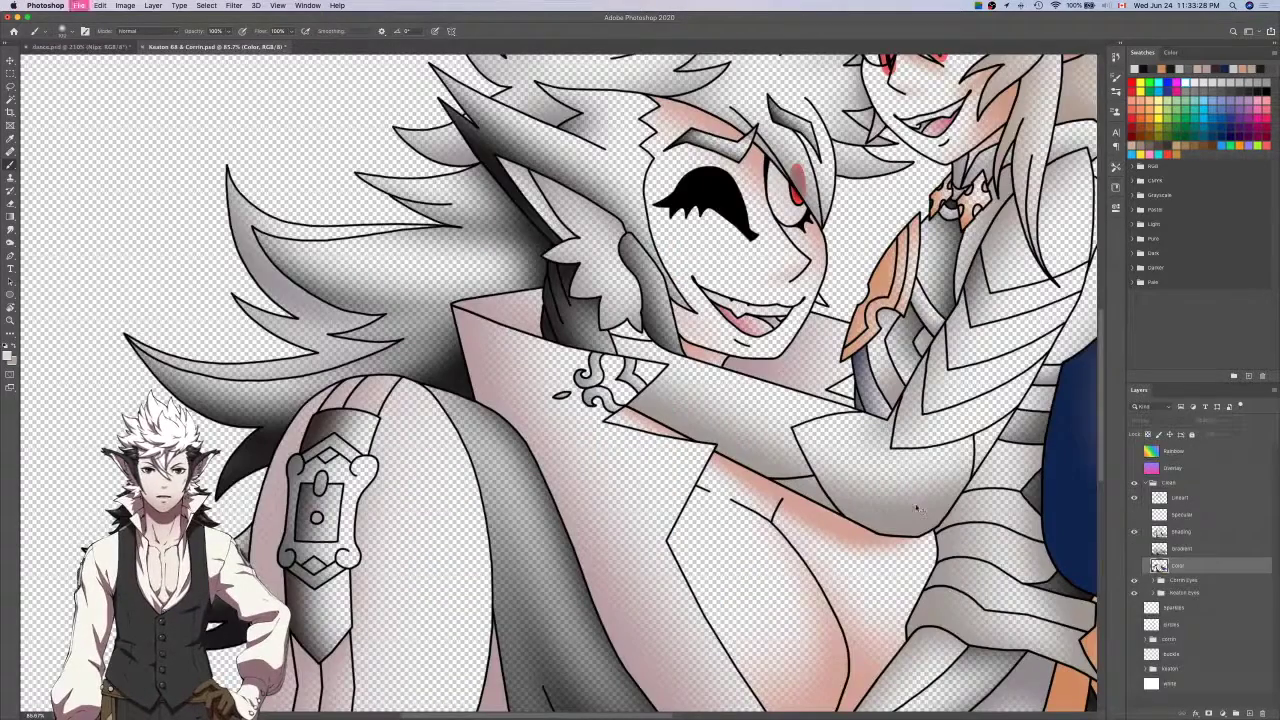
key(super+w)
click(606, 232)
key(super+w)
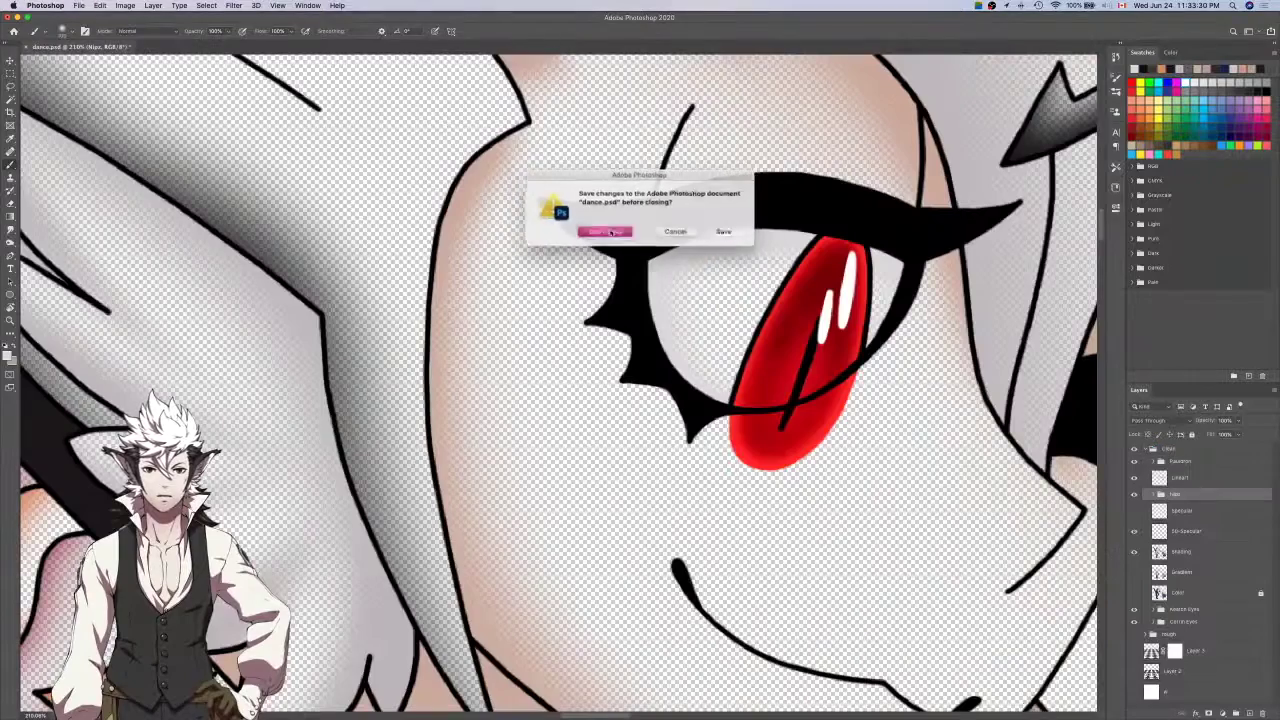
click(604, 232)
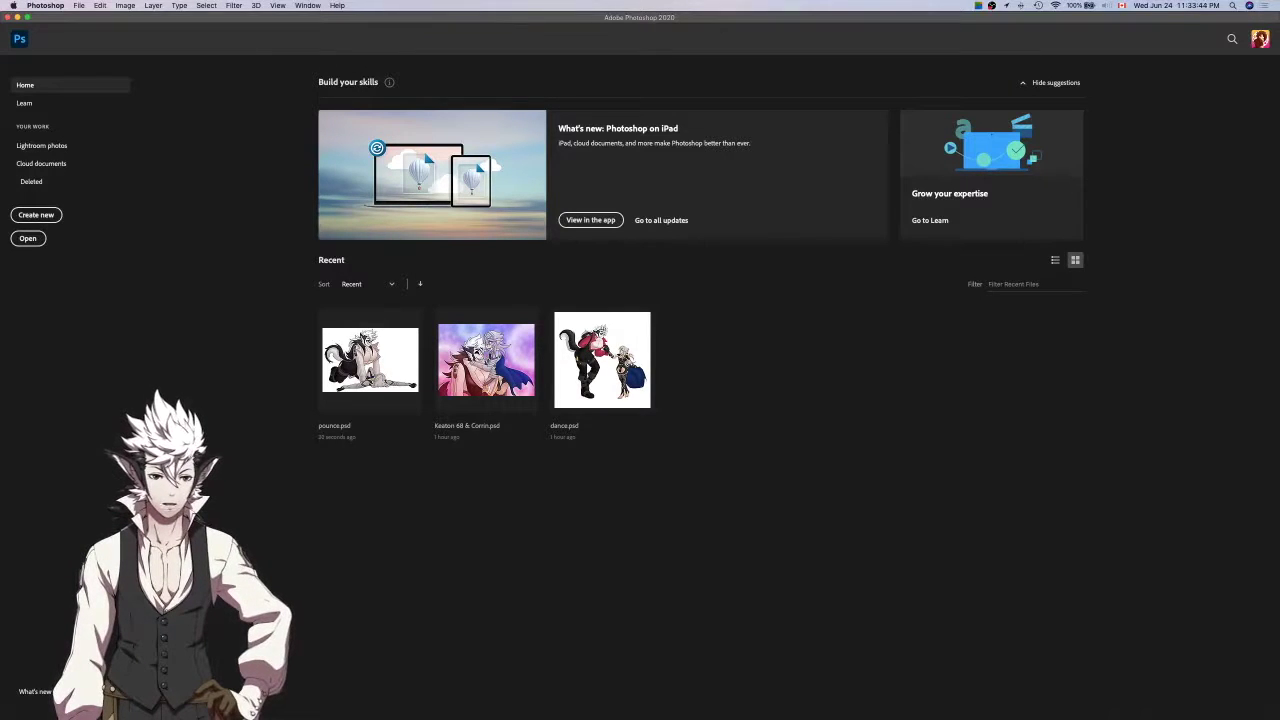
key(super+Tab)
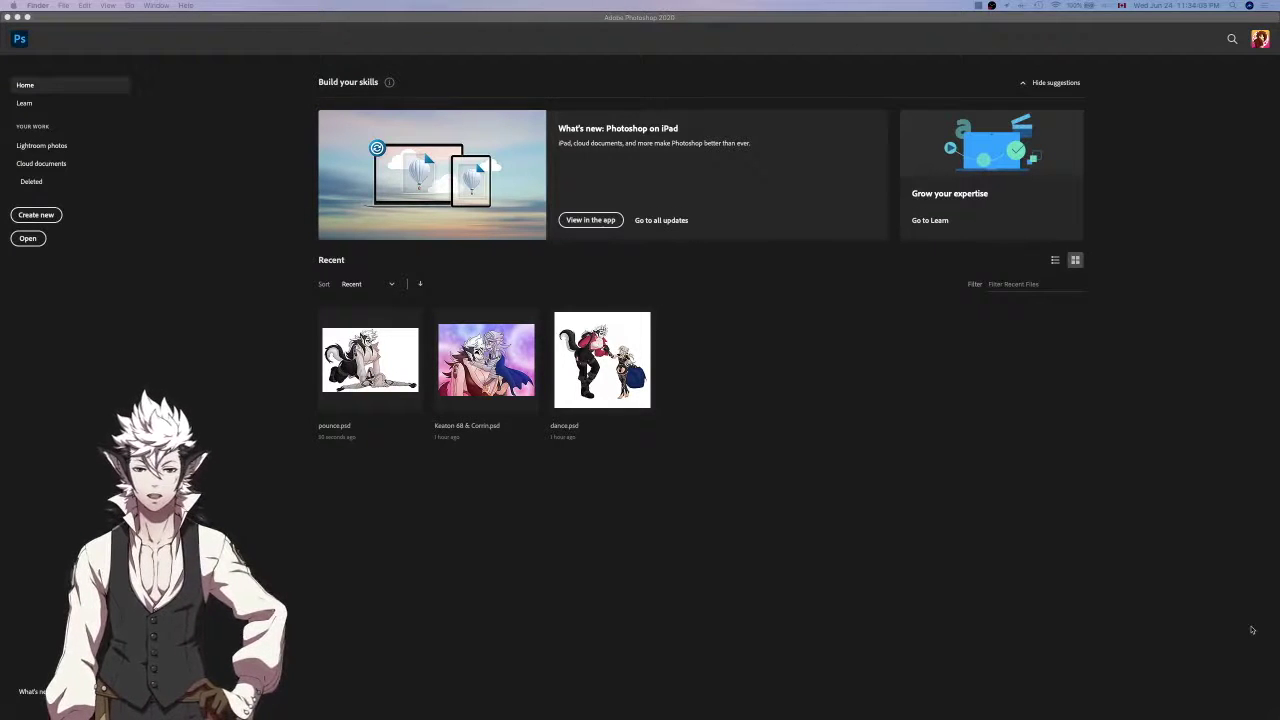
click(871, 488)
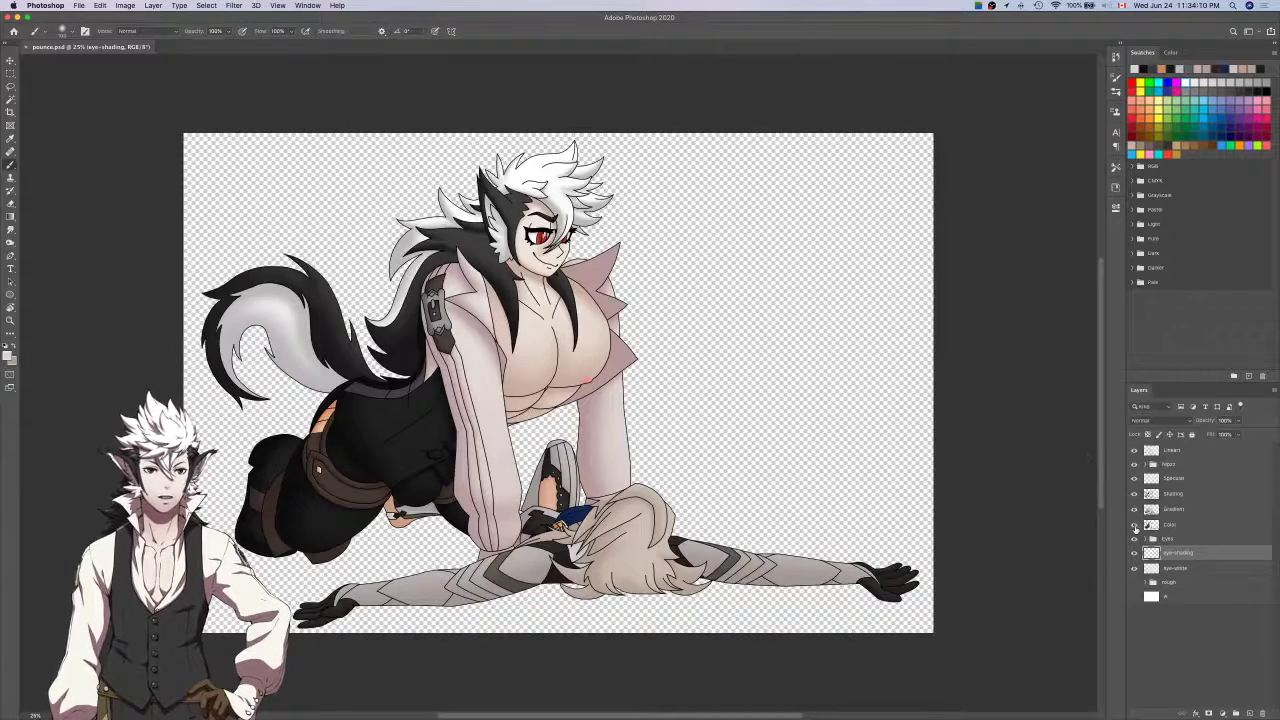
Hide Color, select the arm buckle's metal frame on it, and brush a soft white highlight along the frame's chest-side edge on Specular.
click(1135, 525)
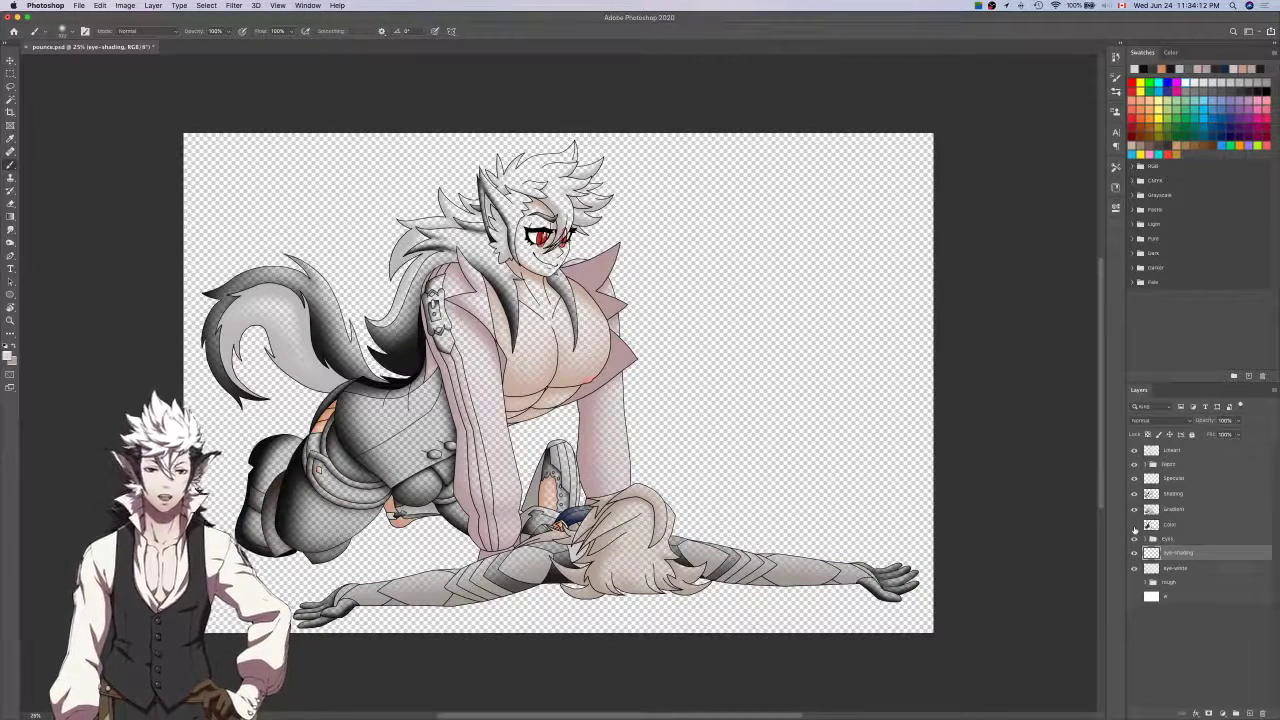
click(1197, 525)
key(w)
scroll(438, 301, up, 5)
click(437, 300)
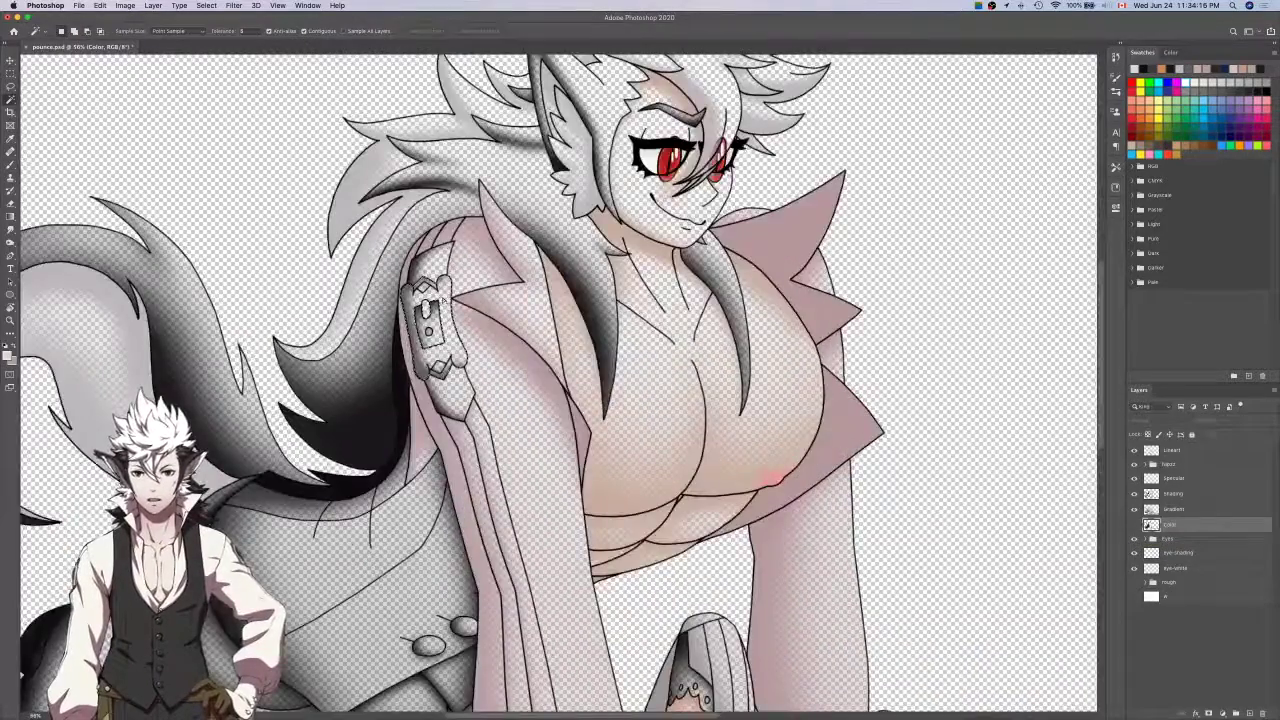
scroll(437, 300, up, 3)
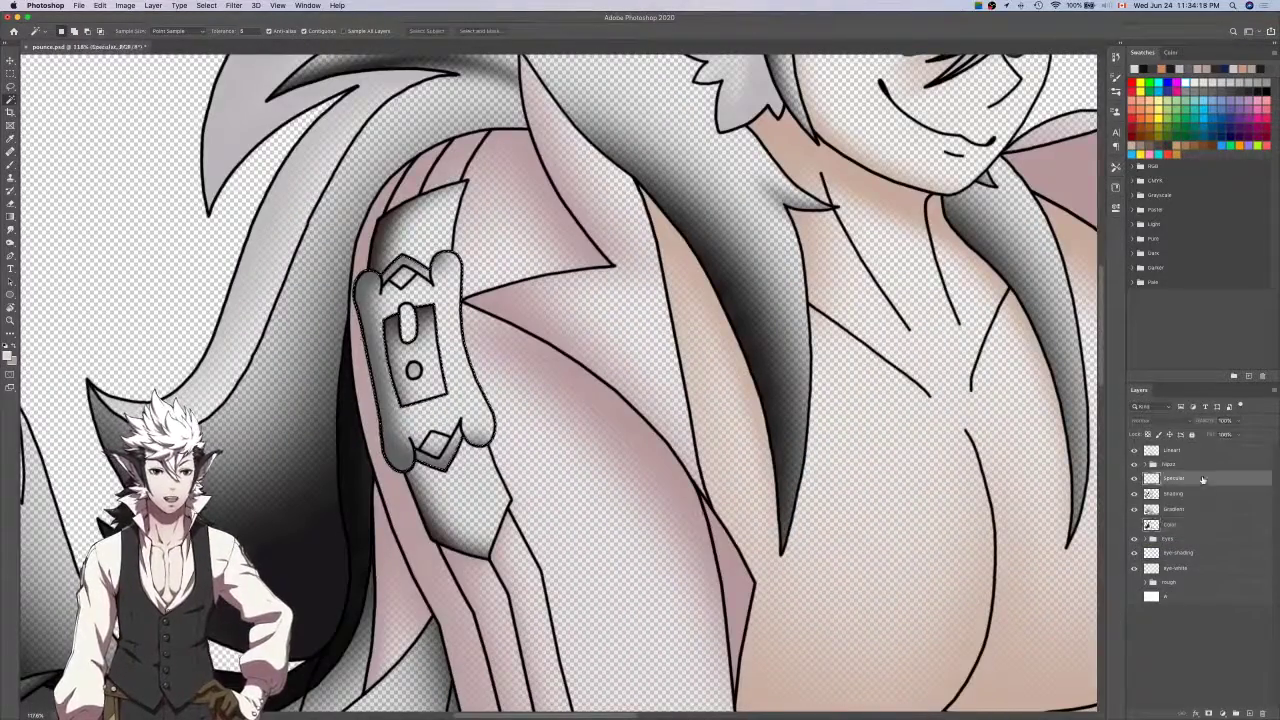
click(1203, 479)
scroll(852, 463, left, 5)
key(b)
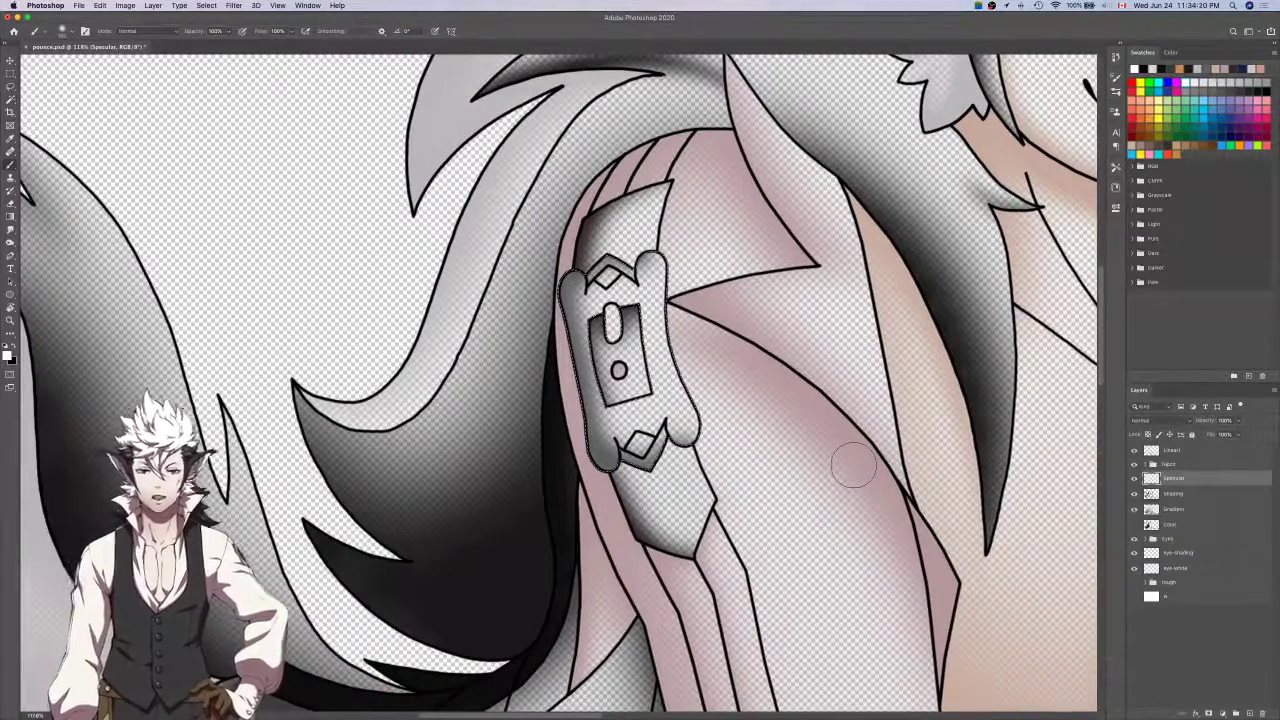
scroll(855, 460, left, 2)
mouse_move(728, 228)
mouse_down()
mouse_move(712, 215)
mouse_move(788, 422)
mouse_move(758, 448)
mouse_up()
Select the buckle's lower diamond on Lineart and brush a soft white highlight into it on Specular.
click(1207, 450)
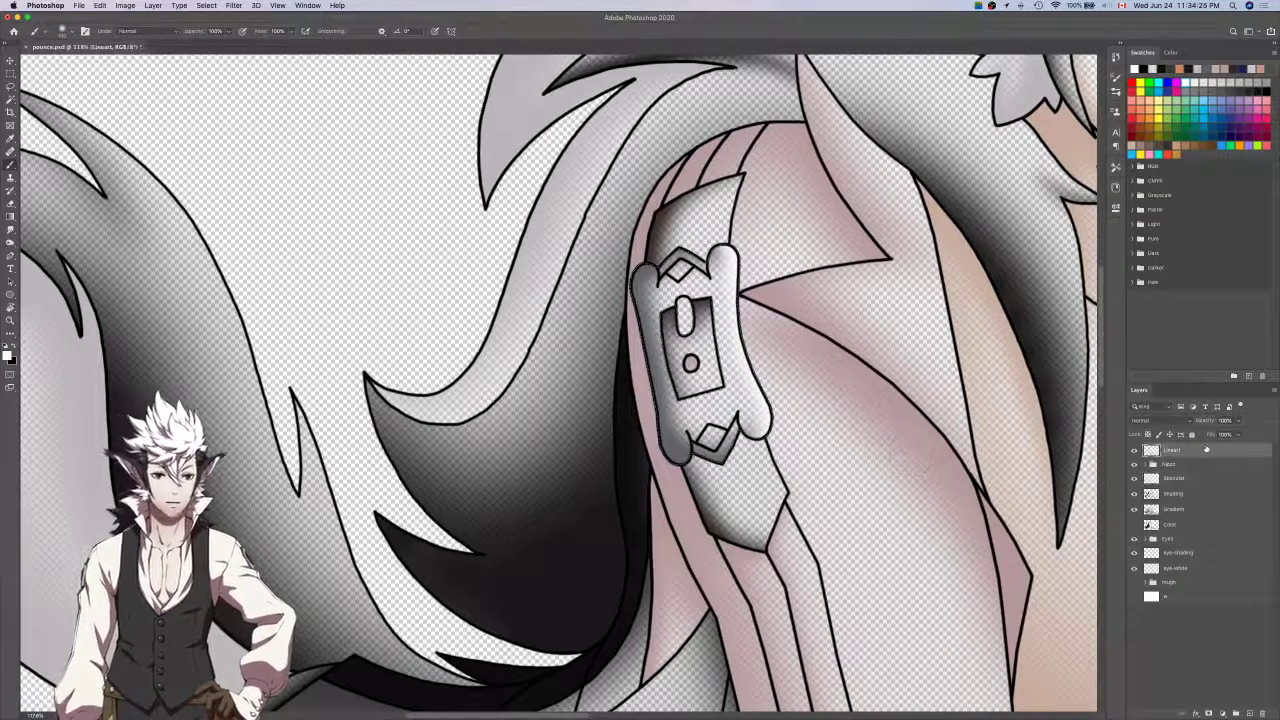
key(w)
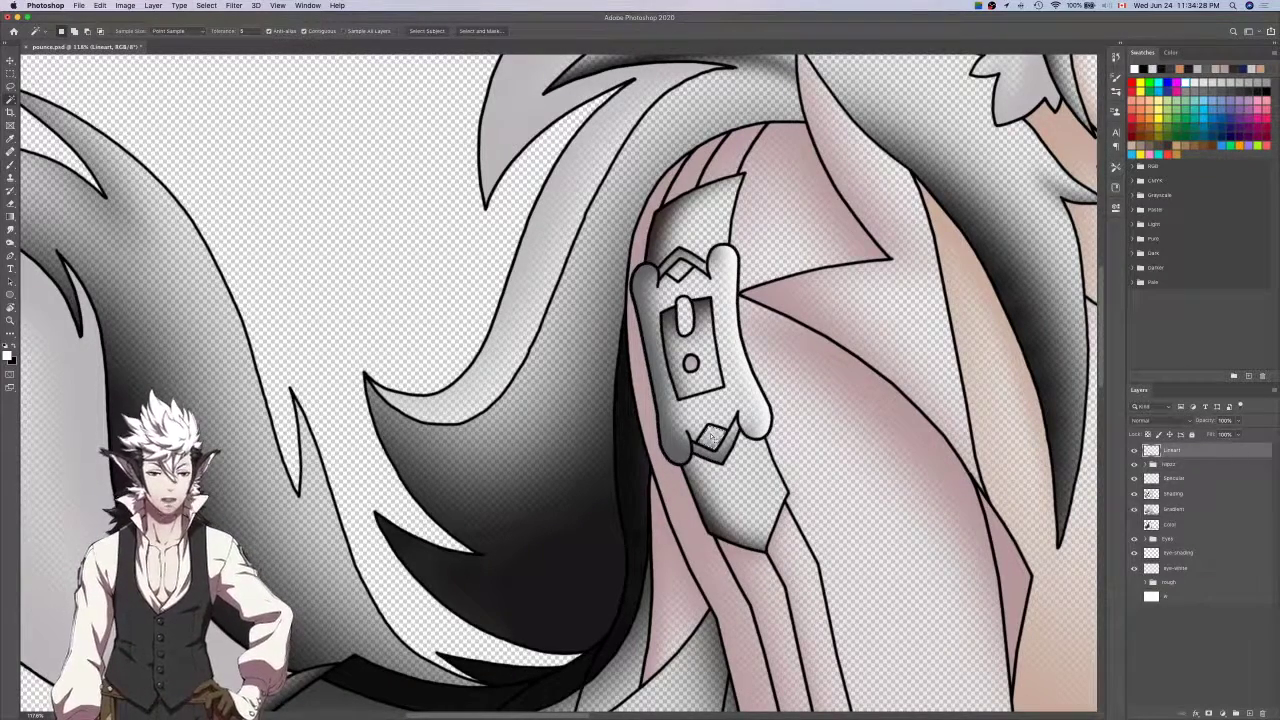
key(b)
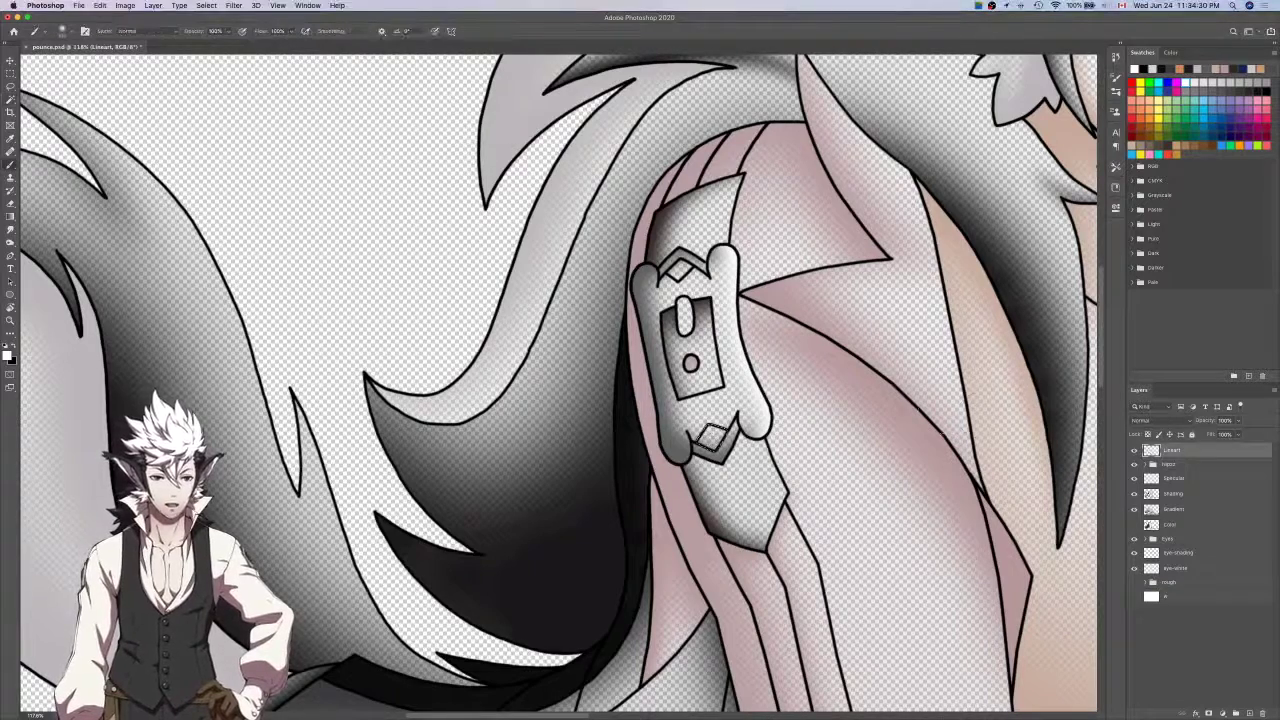
click(1198, 479)
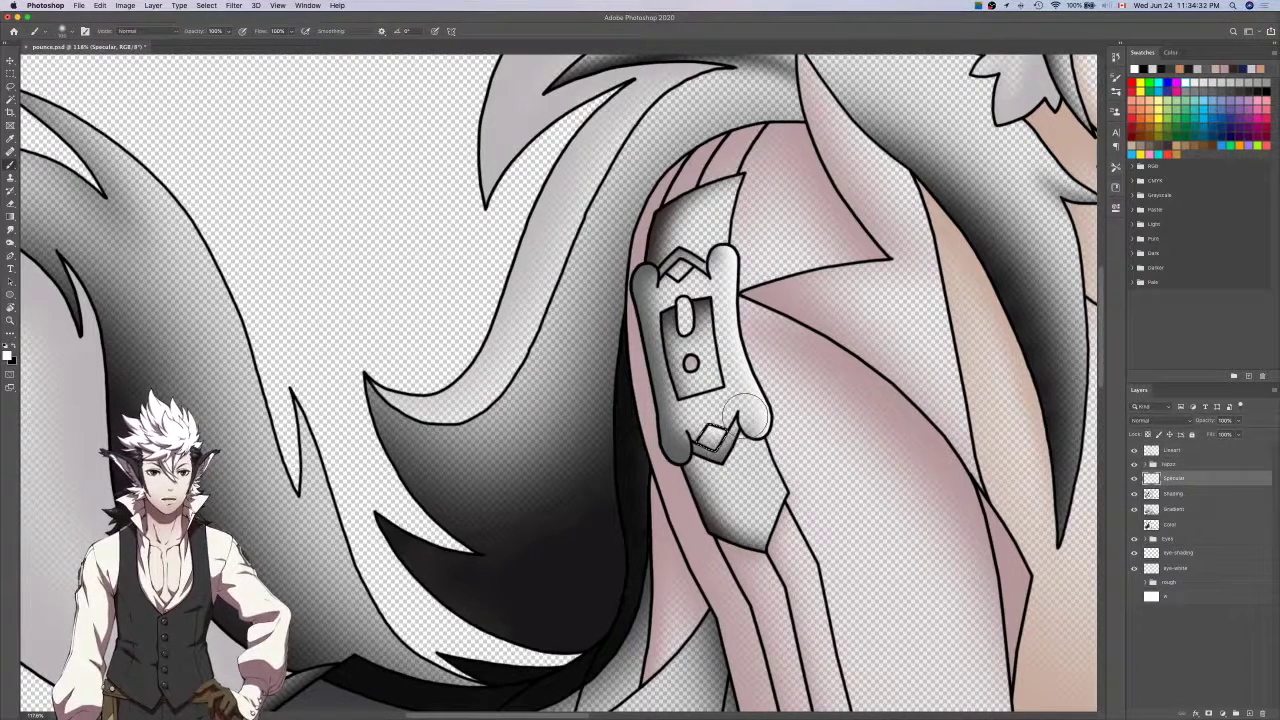
Select the V-shaped trim beneath the buckle's lower diamond on Lineart, correcting the selection around its corners with the Lasso.
click(1190, 451)
key(w)
key(F2)
key(Return)
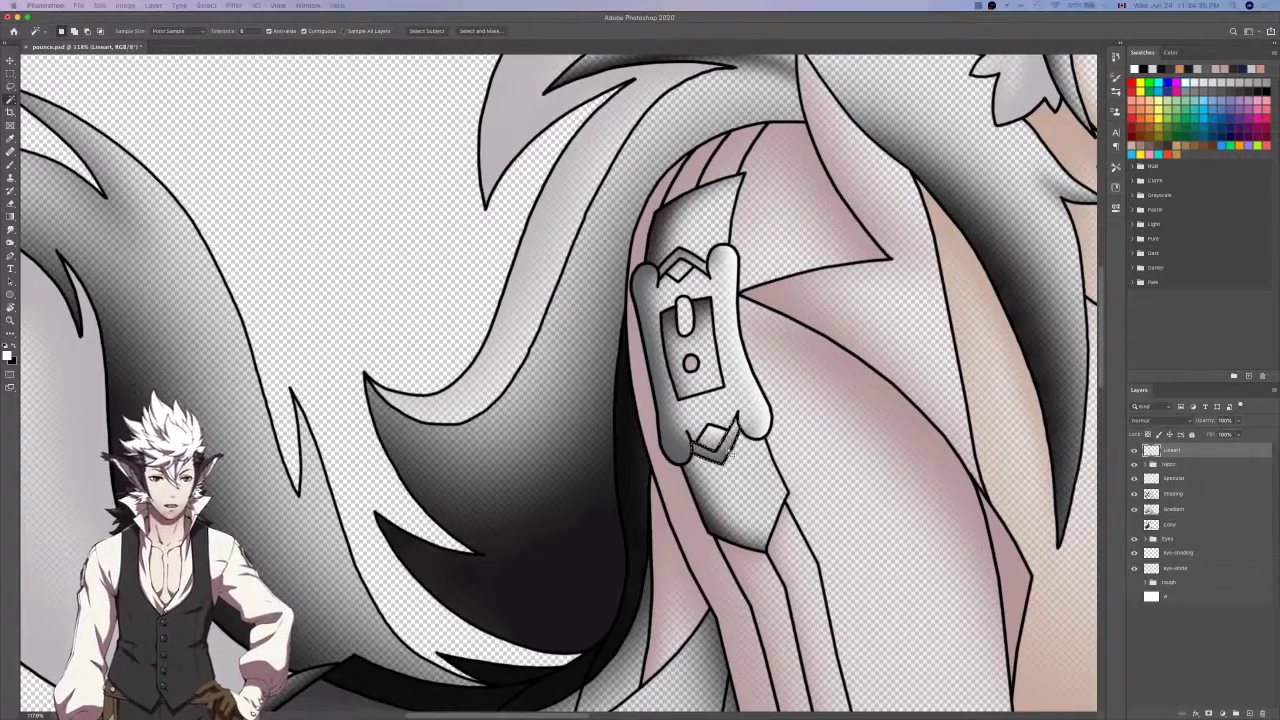
scroll(728, 450, up, 10)
key(l)
mouse_move(840, 174)
mouse_down()
mouse_move(831, 148)
mouse_move(810, 138)
mouse_move(806, 154)
mouse_up()
mouse_move(670, 239)
mouse_down()
mouse_move(786, 189)
mouse_move(863, 174)
mouse_up()
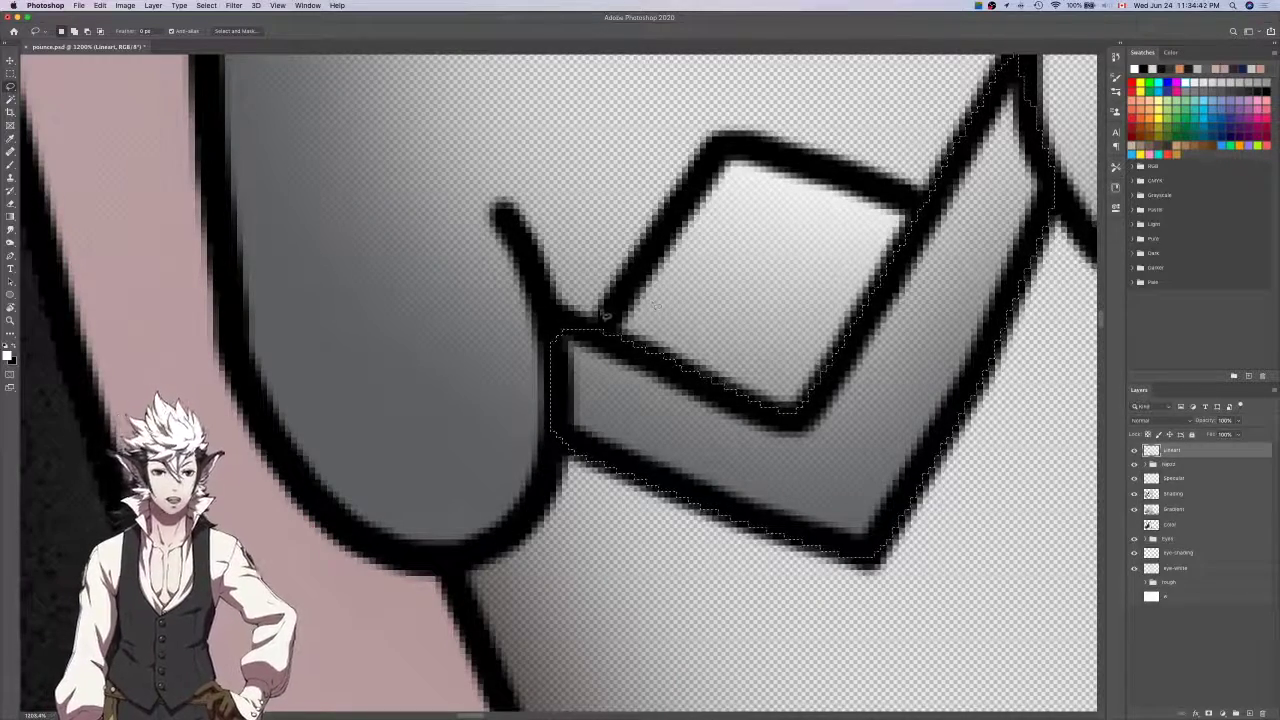
mouse_move(571, 332)
mouse_down()
mouse_move(554, 326)
mouse_move(577, 350)
mouse_up()
scroll(562, 350, down, 5)
scroll(562, 350, up, 5)
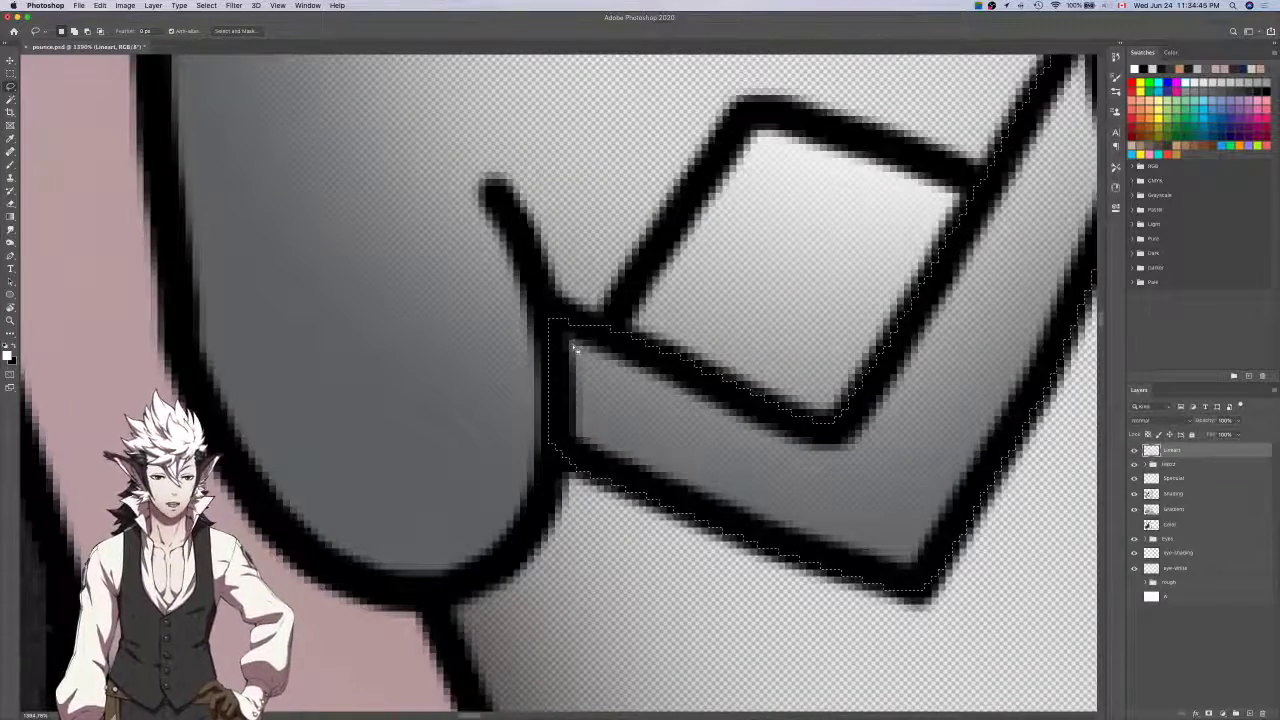
scroll(576, 349, down, 6)
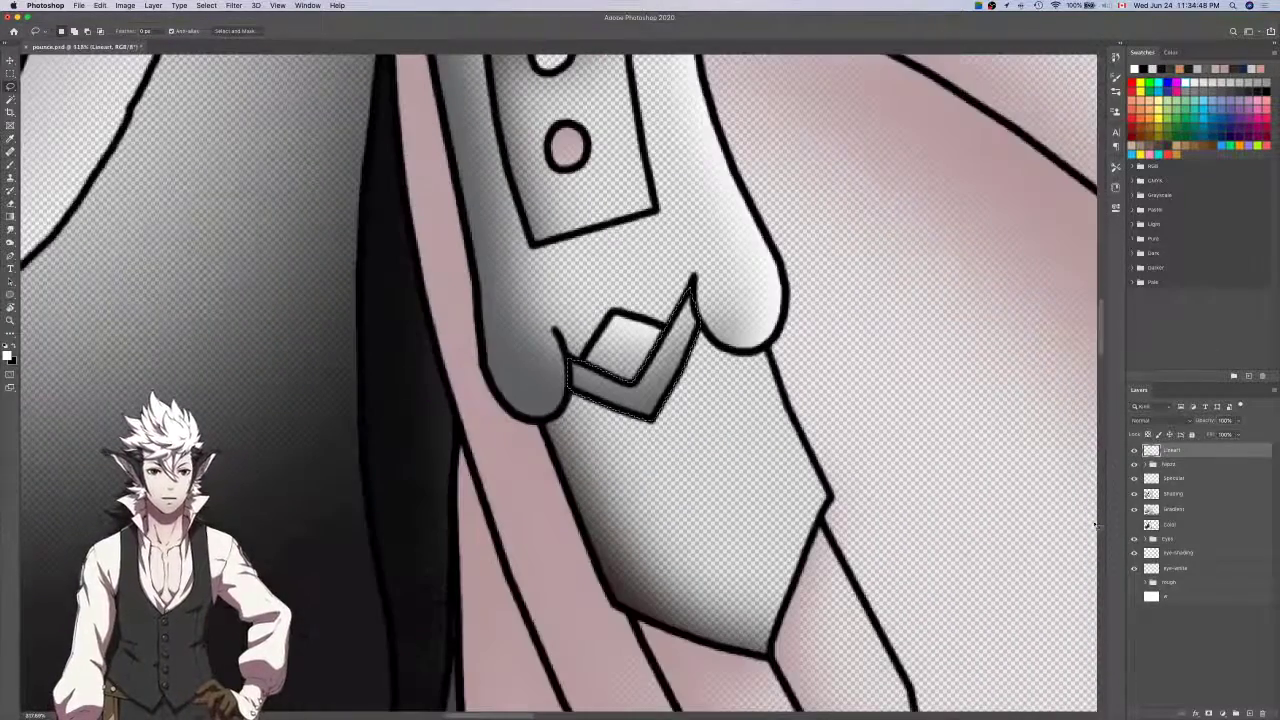
Brush a soft white highlight onto the selected V-shaped trim on Specular, and clear the selection.
click(1181, 479)
key(b)
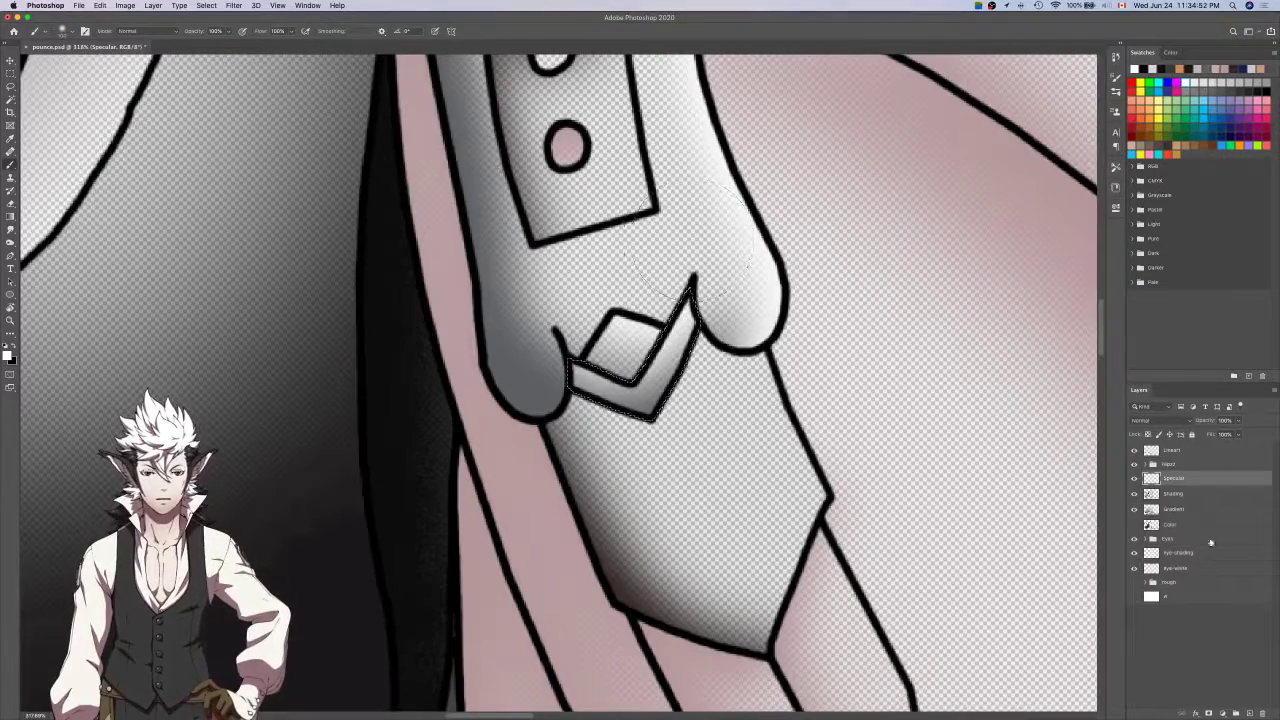
click(1192, 449)
key(super+d)
Select the buckle's upper diamond on Lineart and brush a soft white highlight into it on Specular.
key(w)
scroll(961, 453, up, 6)
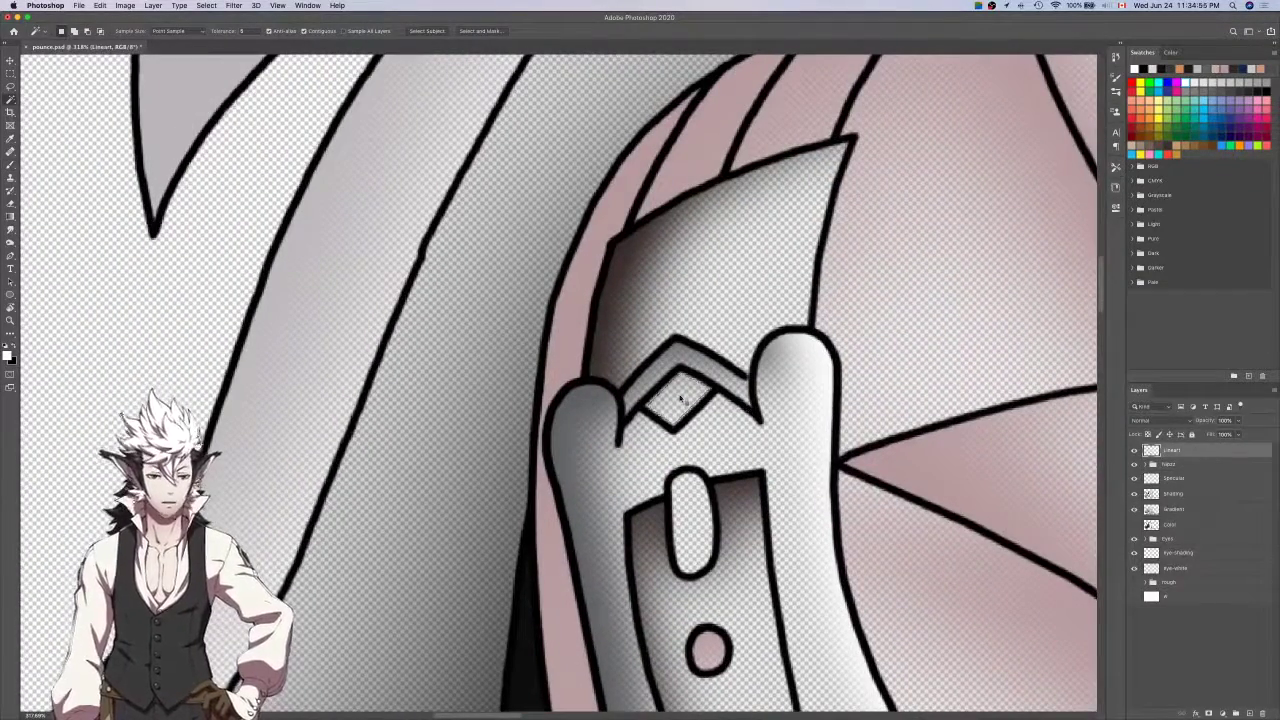
click(680, 398)
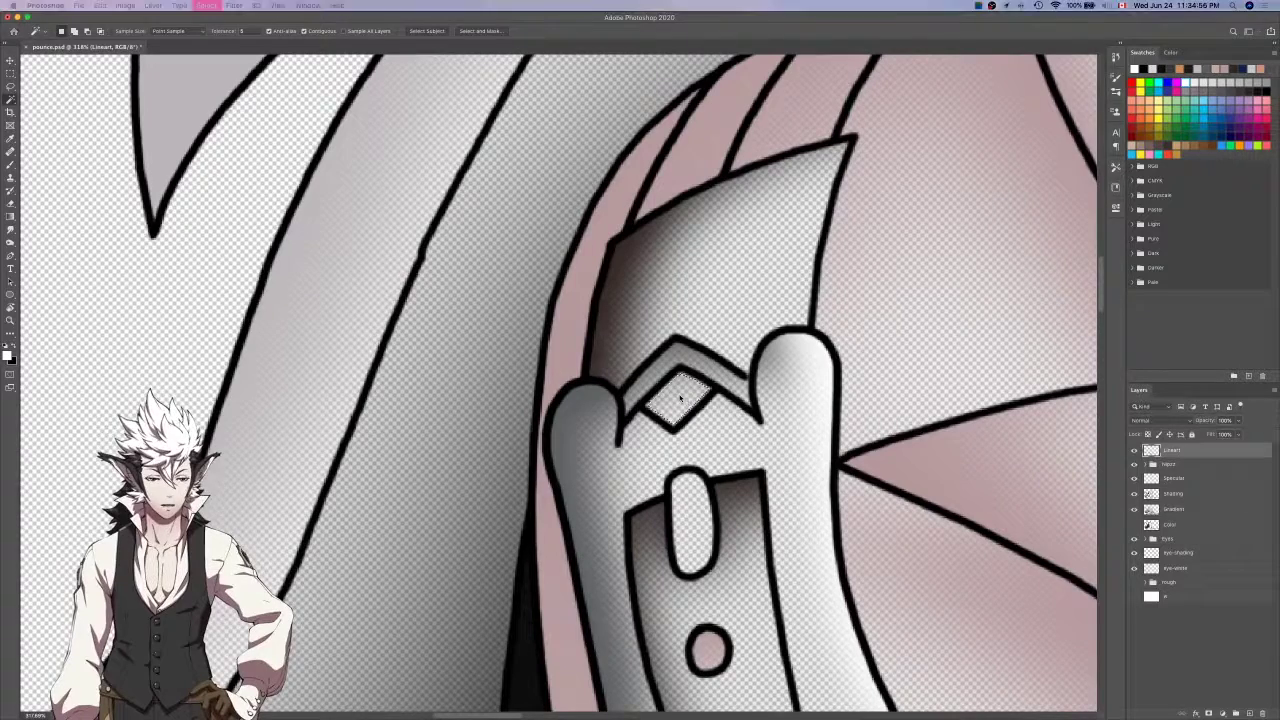
key(b)
click(1192, 481)
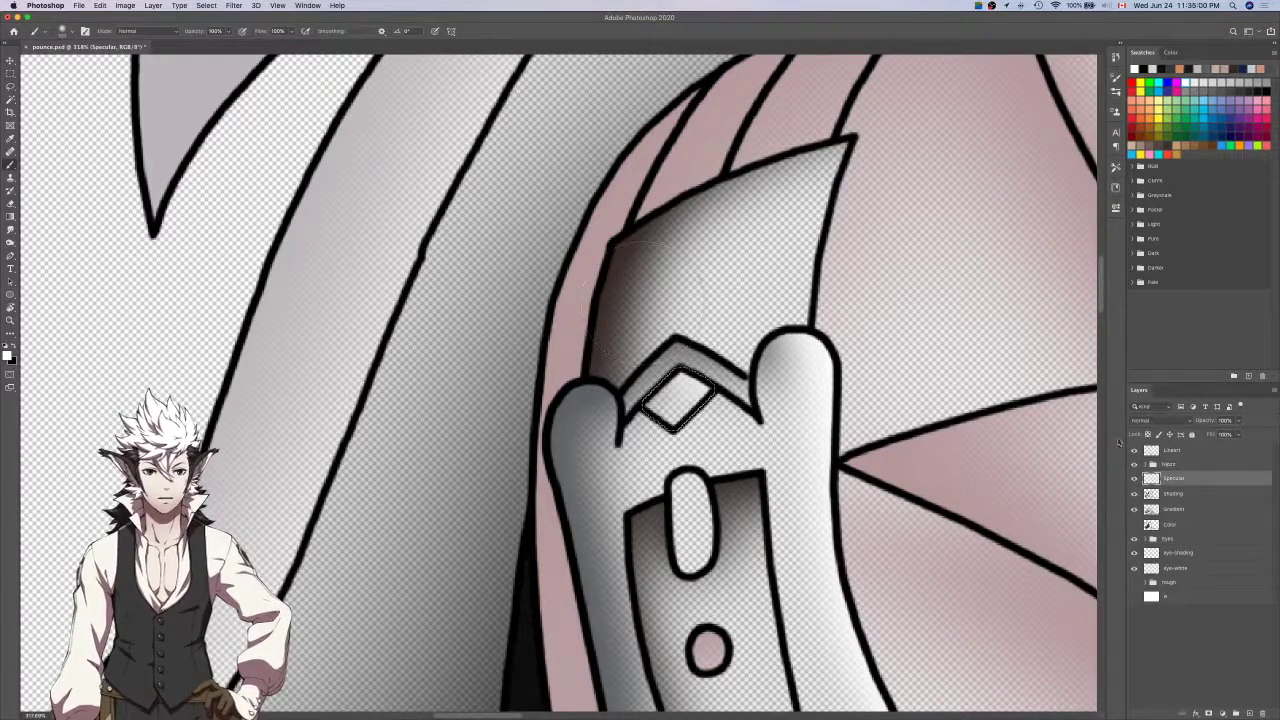
Select the inverted V-shaped trim above the buckle's upper diamond on Lineart, correcting the selection around its corners with the Lasso.
click(1190, 450)
key(w)
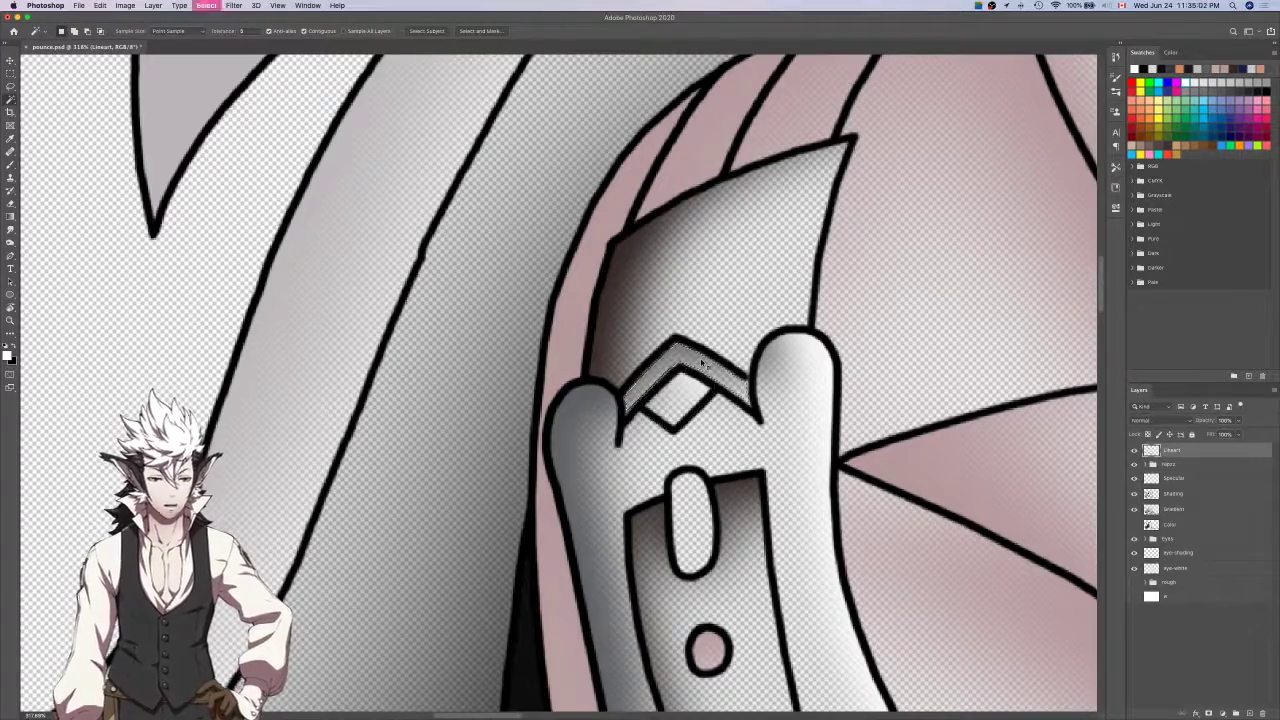
key(l)
scroll(754, 394, up, 2)
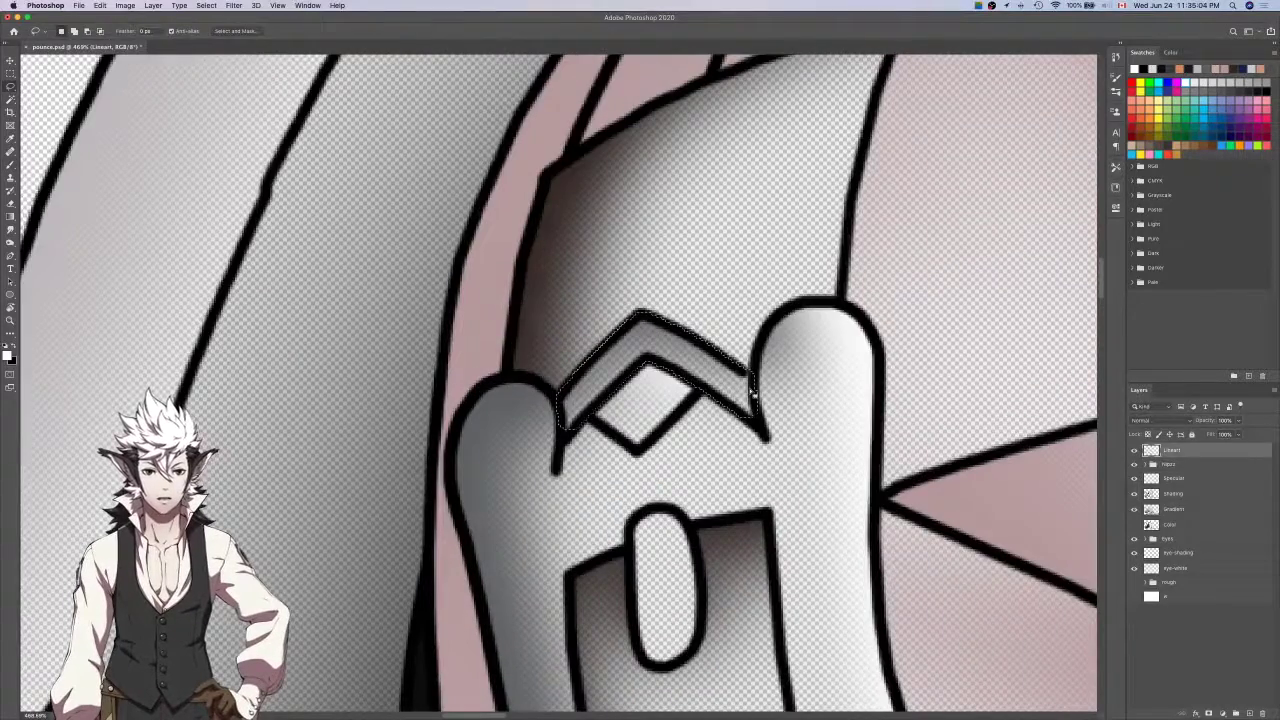
scroll(754, 394, up, 2)
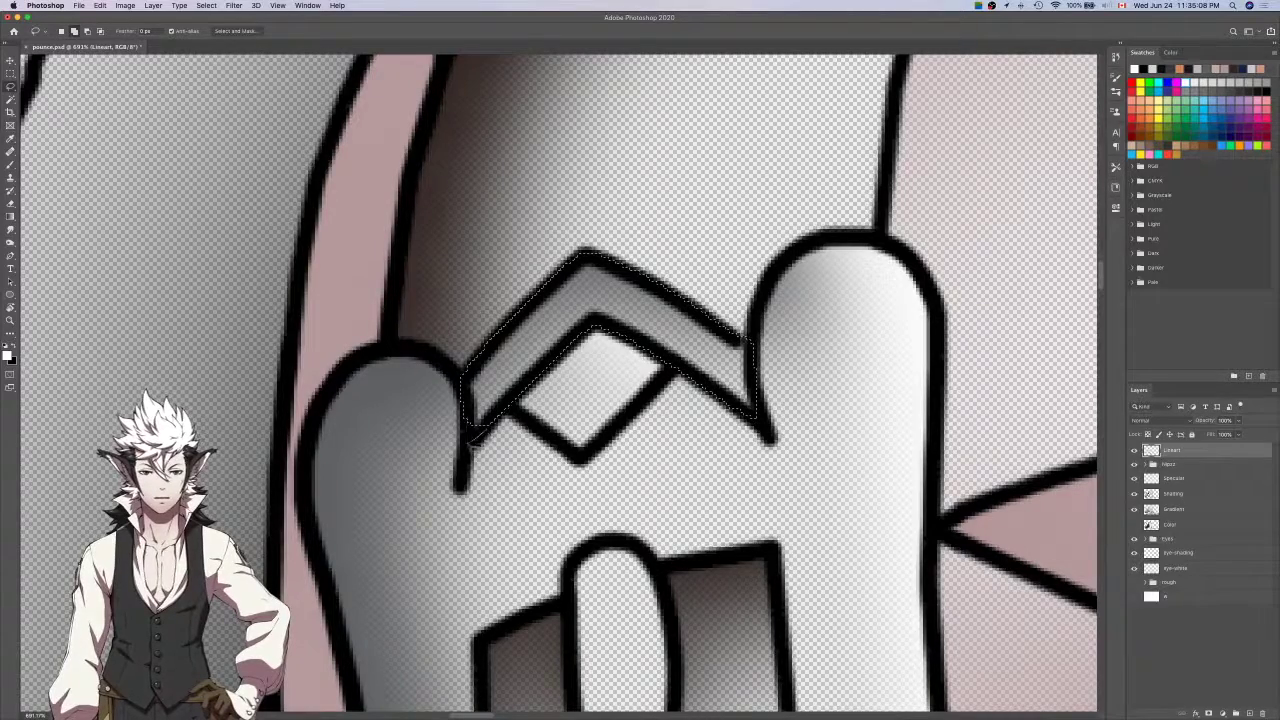
scroll(533, 402, down, 9)
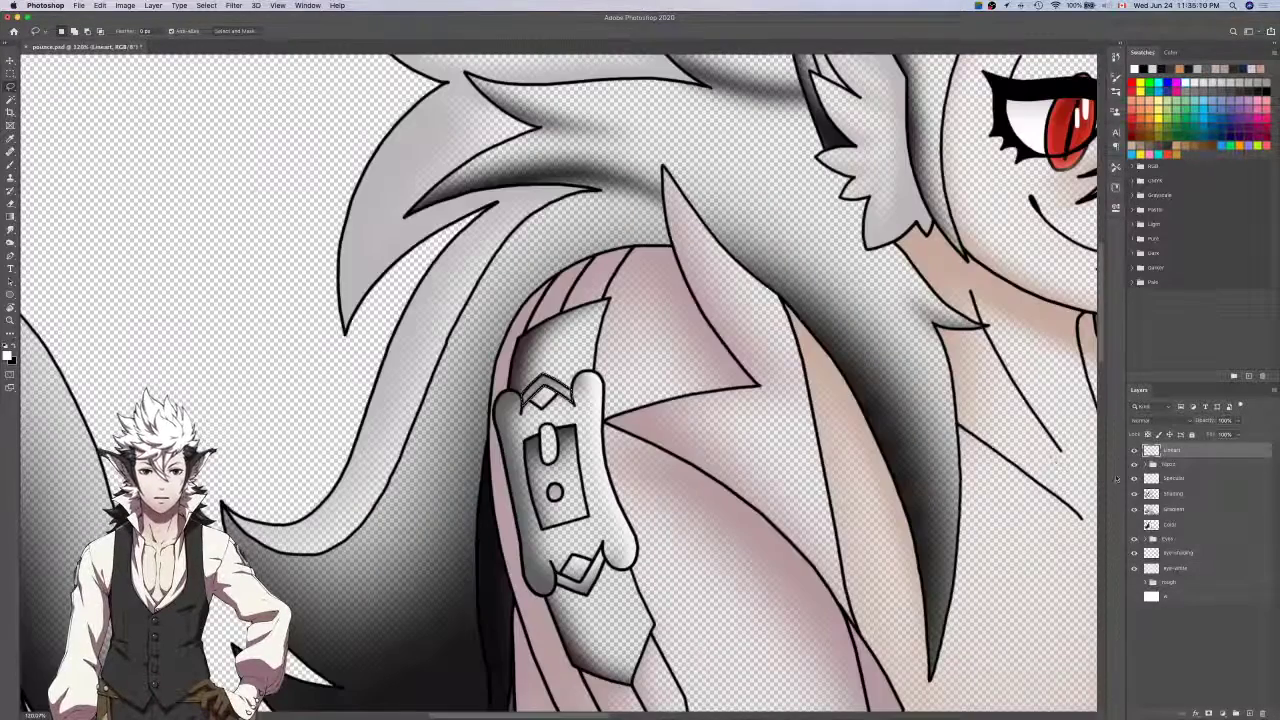
Brush a soft white highlight onto the selected upper V-shaped trim on Specular, and clear the selection.
click(1175, 478)
key(v)
key(b)
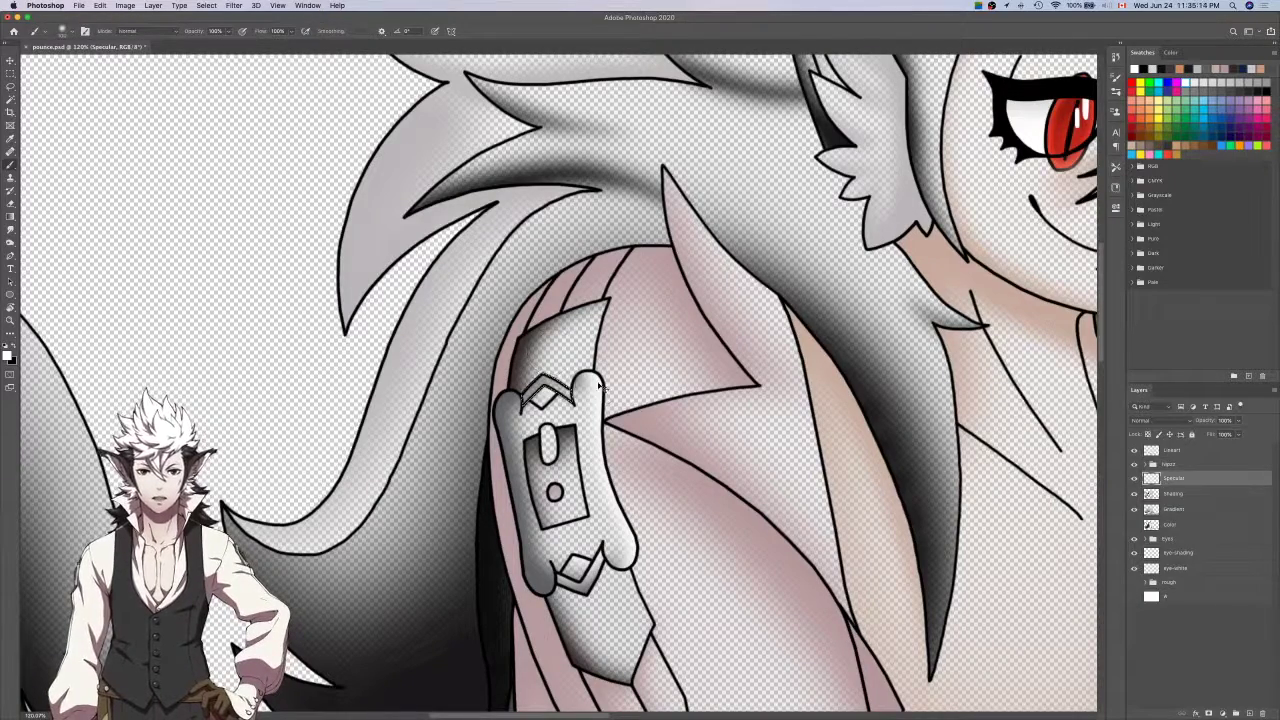
scroll(604, 384, right, 6)
scroll(604, 384, up, 2)
scroll(871, 126, up, 1)
scroll(839, 307, down, 10)
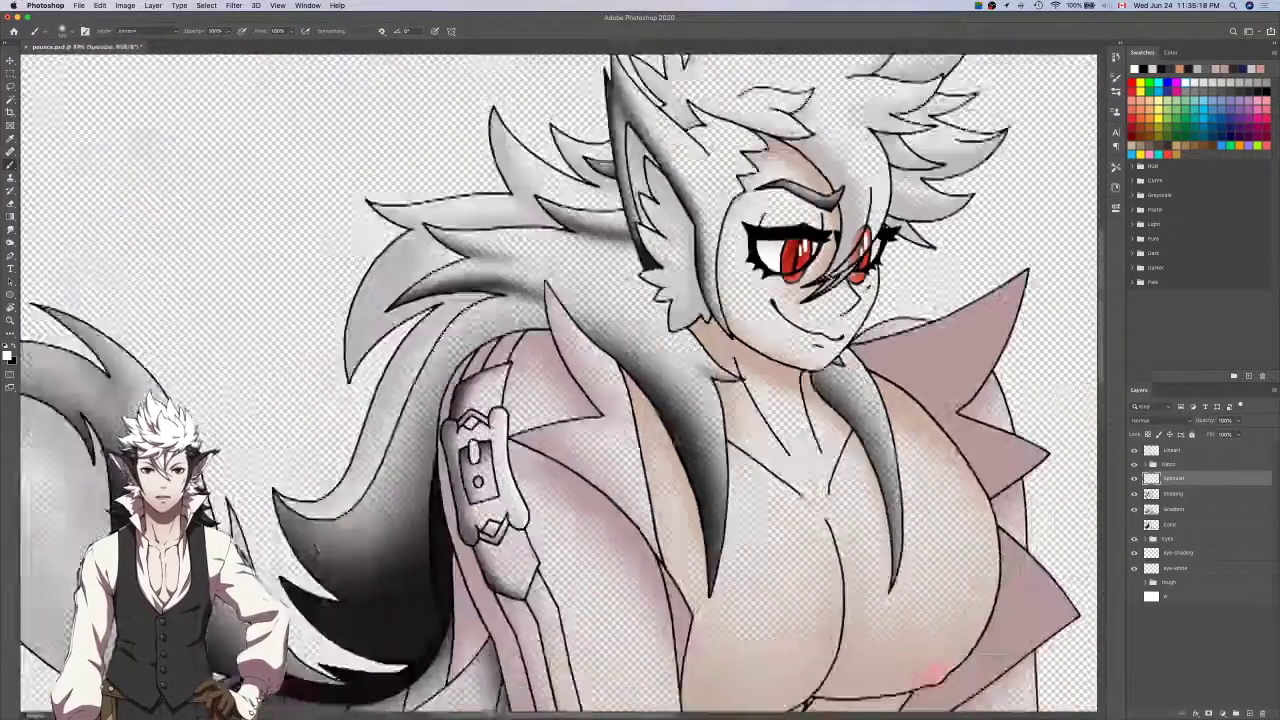
scroll(866, 290, down, 5)
scroll(862, 293, up, 4)
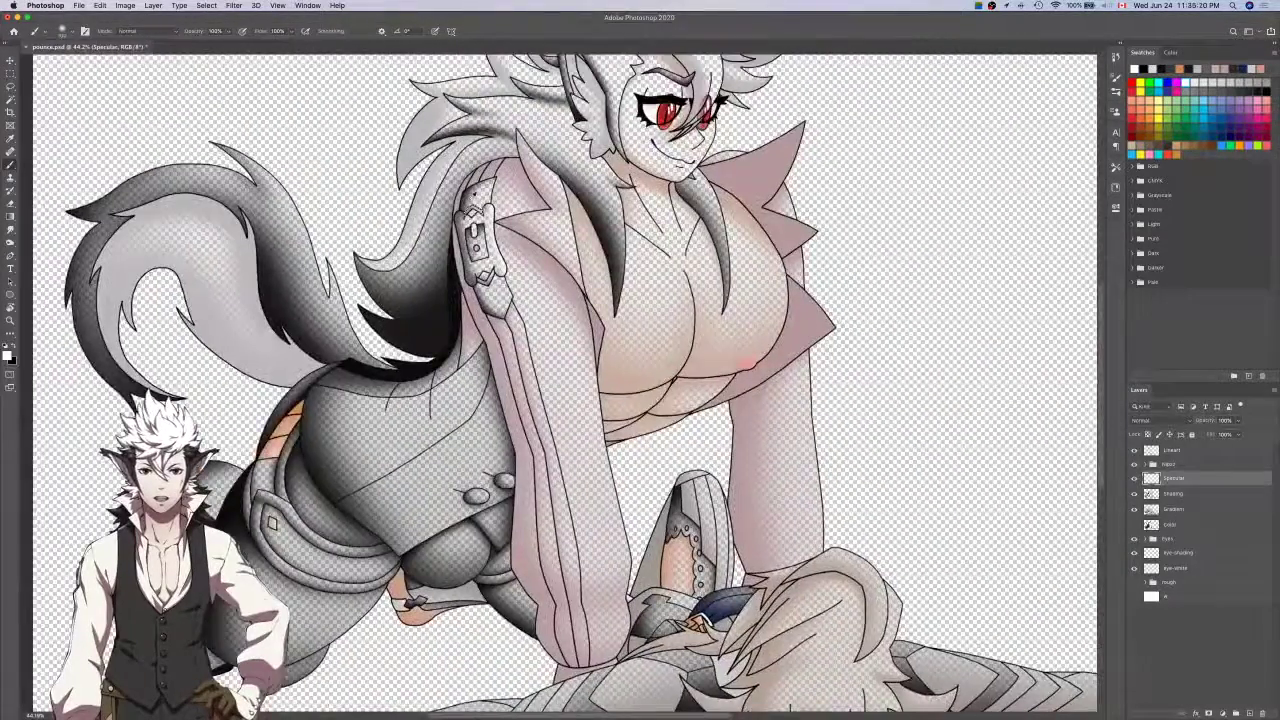
scroll(470, 200, up, 8)
key(ctrl+d)
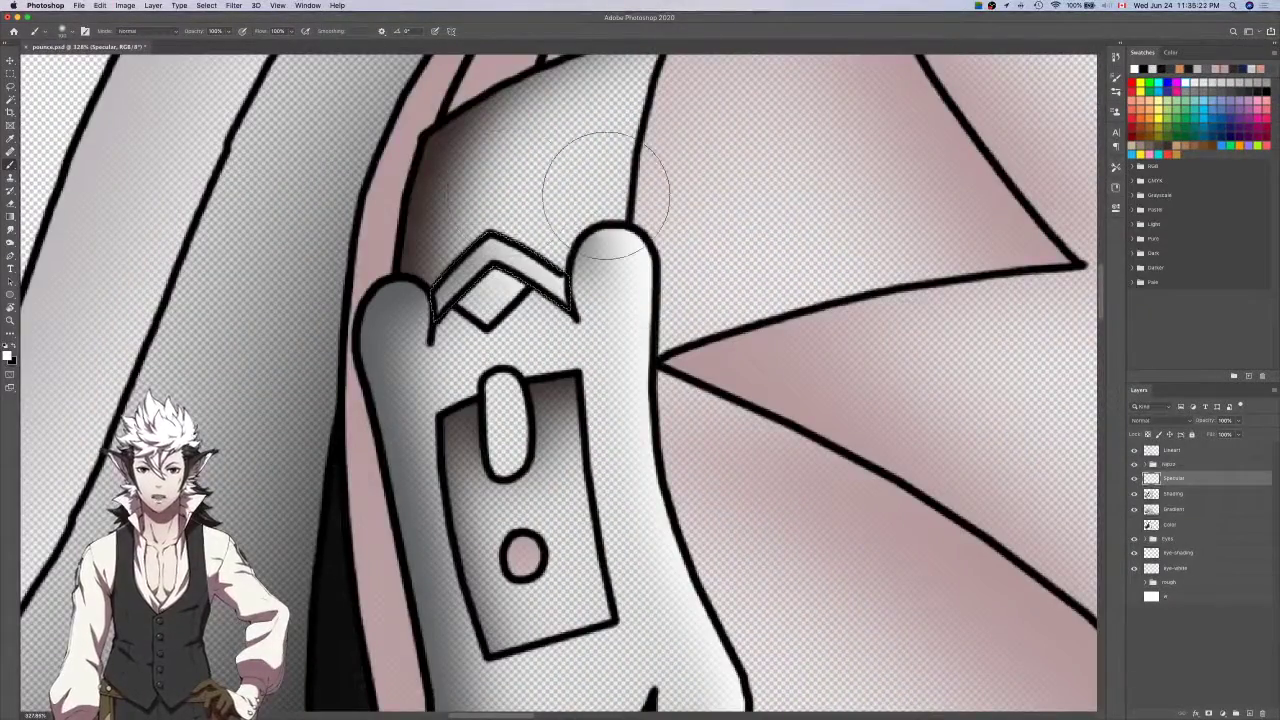
Select the brown strap's pointed end beneath the arm buckle on the Color layer.
scroll(607, 200, up, 10)
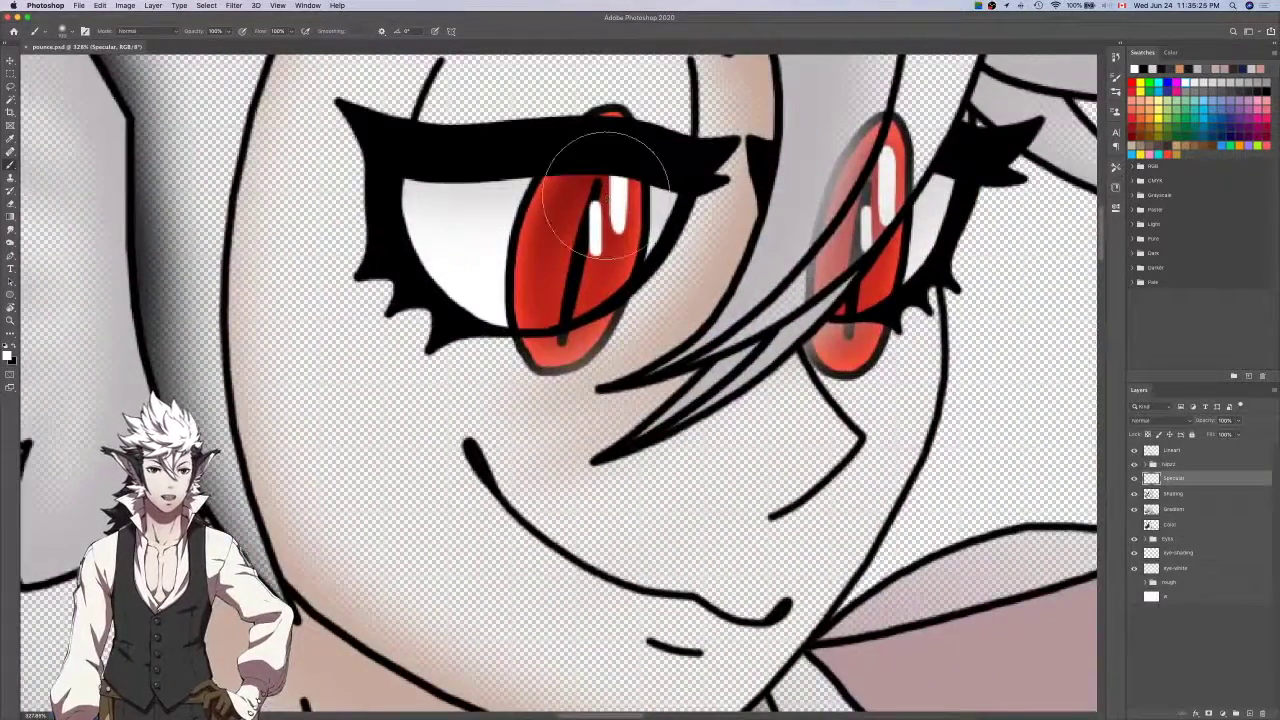
scroll(605, 190, down, 6)
scroll(605, 190, down, 4)
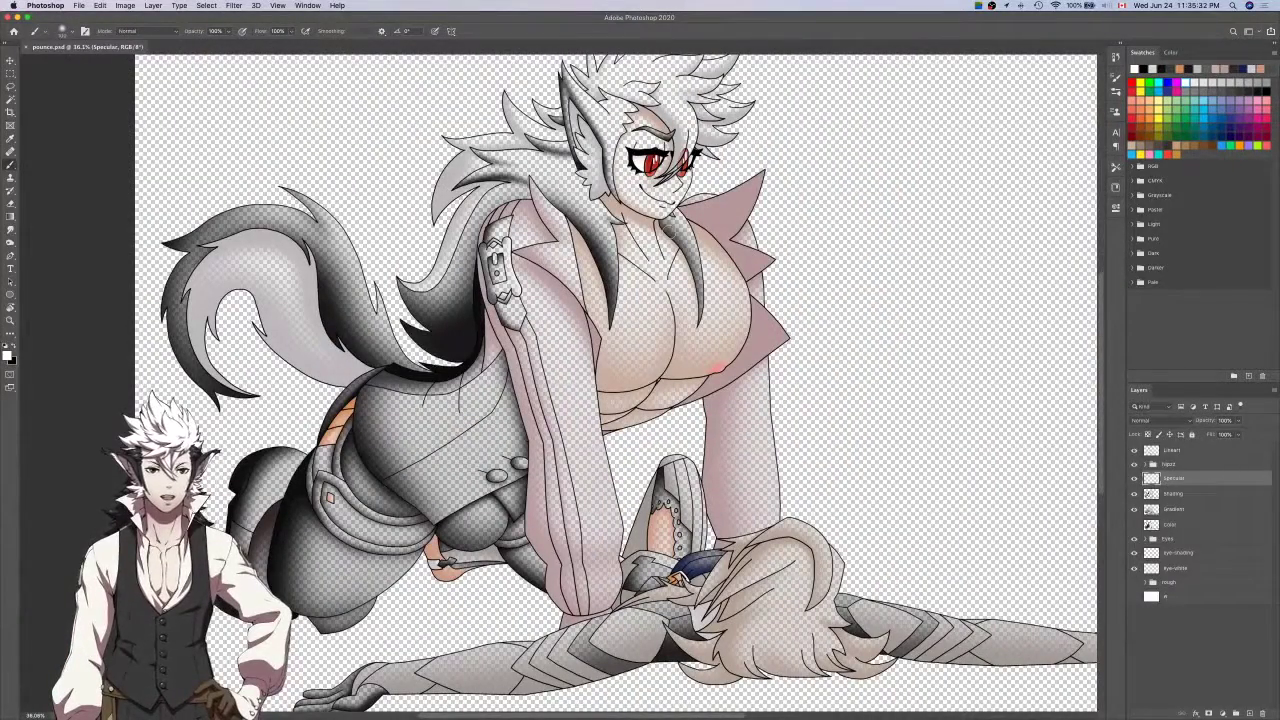
drag(622, 180, 668, 234)
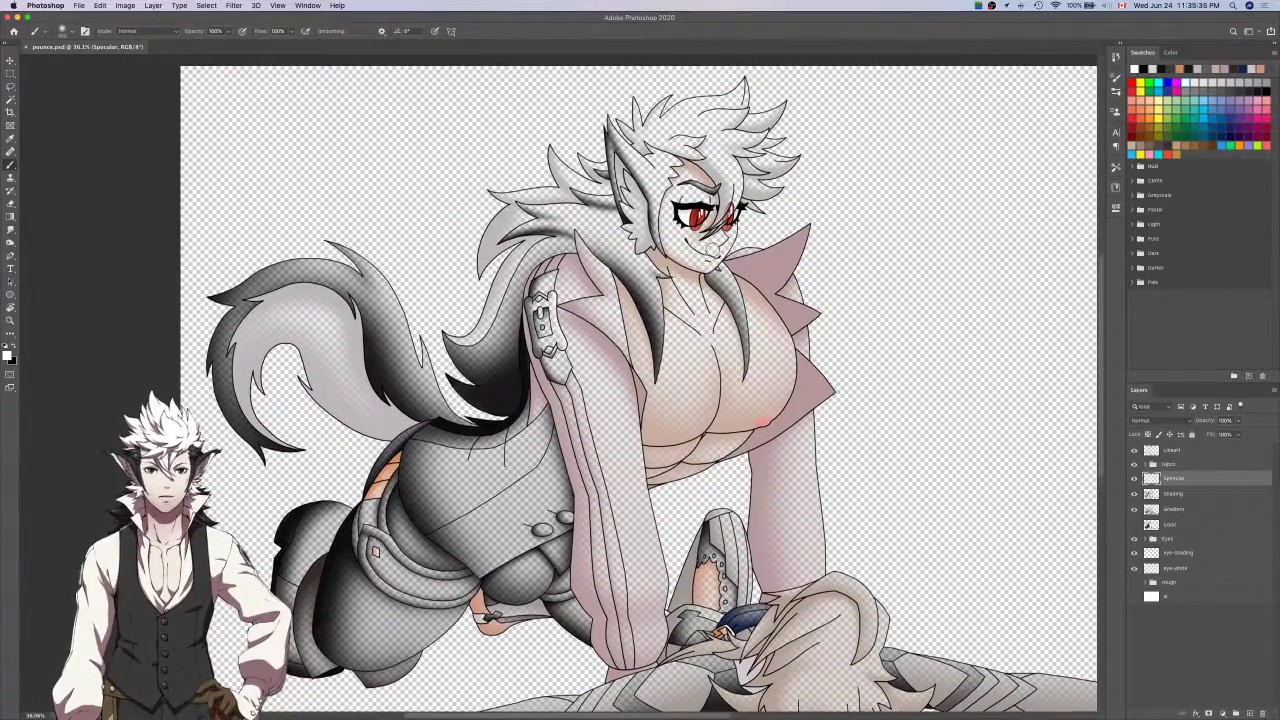
click(1175, 524)
scroll(559, 362, up, 8)
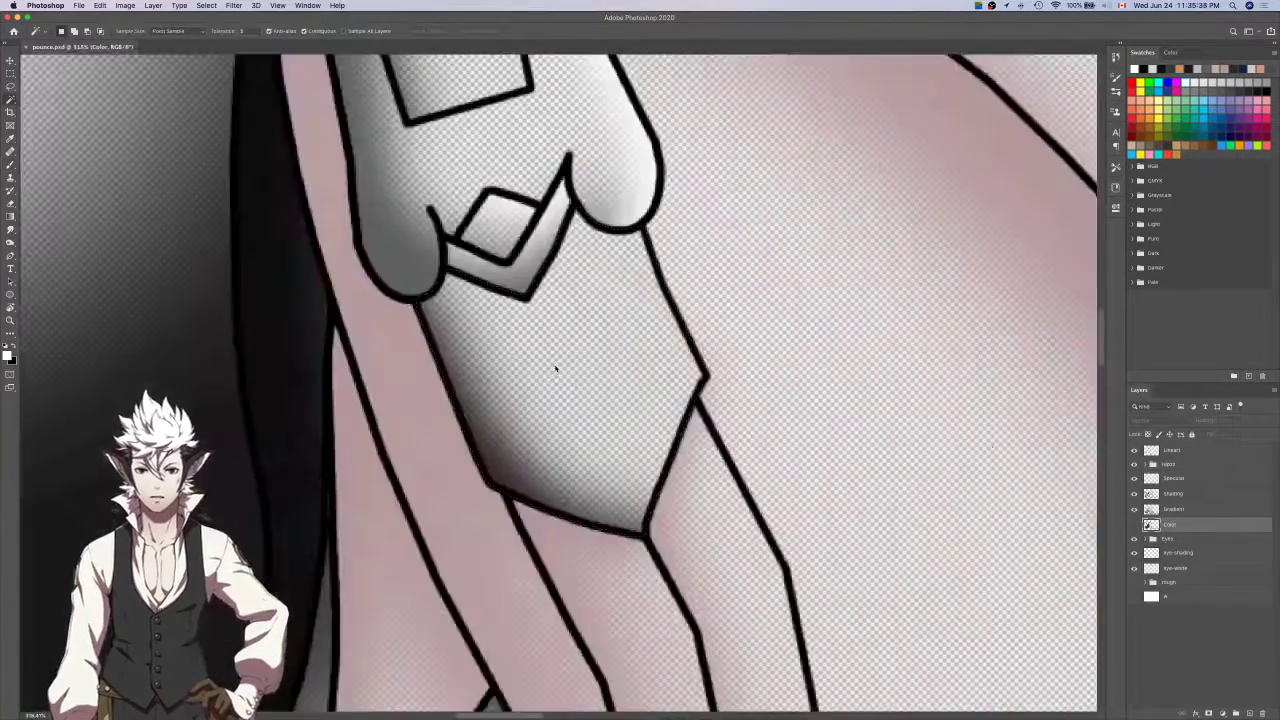
click(488, 408)
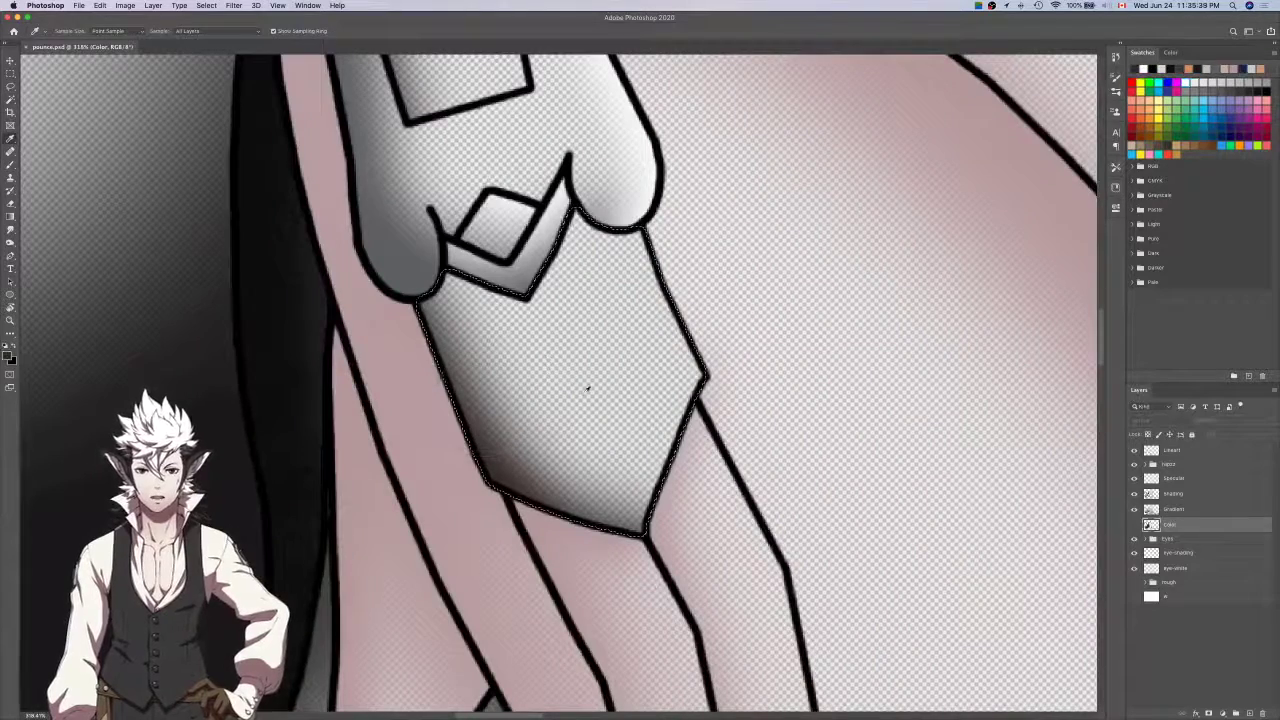
Brush soft dark shading onto the selected strap end just below the buckle on the Shading layer, and clear the selection.
click(1188, 497)
drag(862, 470, 1061, 555)
key(b)
mouse_move(835, 291)
mouse_down()
mouse_move(771, 266)
mouse_move(665, 338)
mouse_up()
mouse_move(765, 270)
mouse_down()
mouse_move(724, 322)
mouse_move(600, 337)
mouse_up()
key(super+d)
Select the buckle's oval prong on Lineart and switch to the Eyedropper.
scroll(622, 309, up, 10)
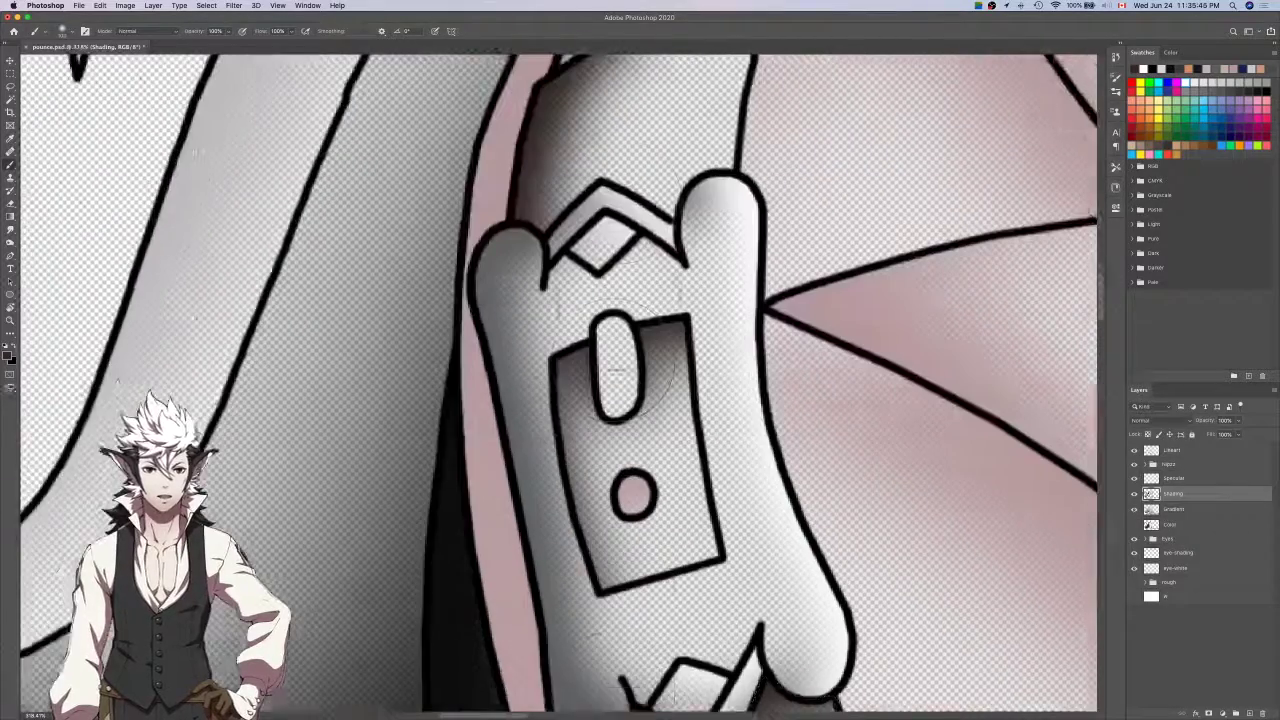
scroll(630, 295, down, 3)
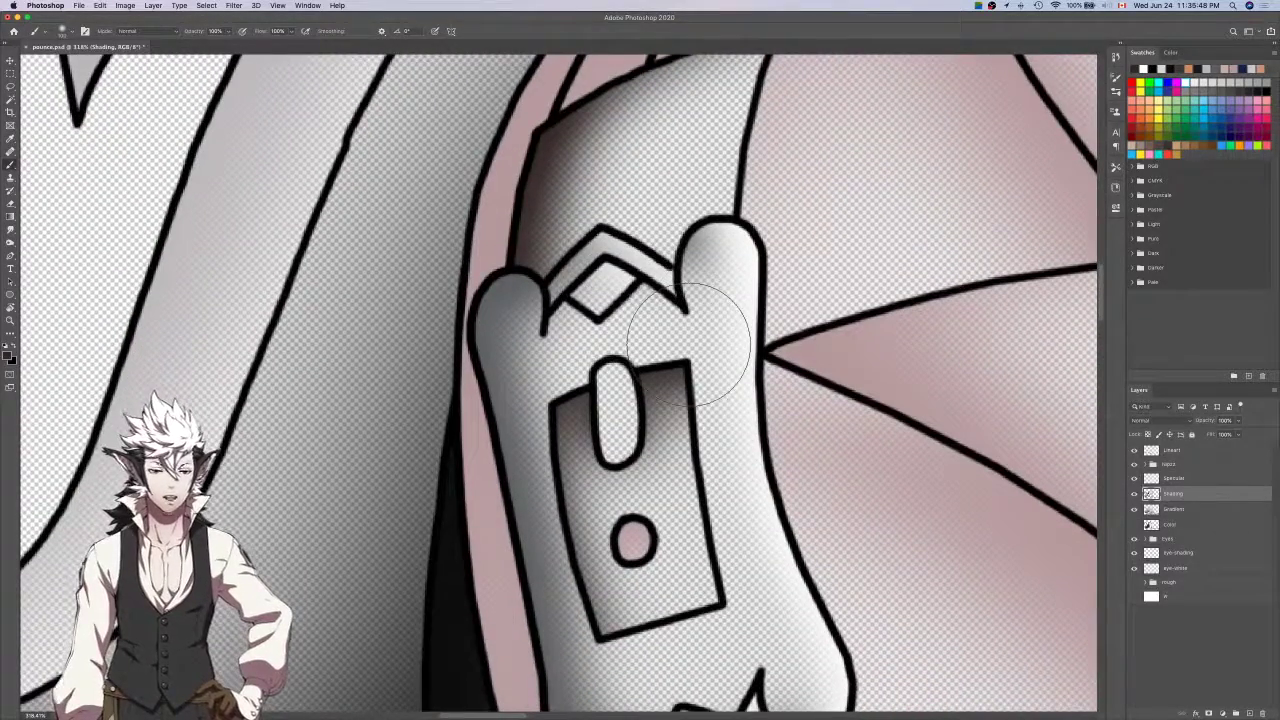
click(1198, 452)
key(w)
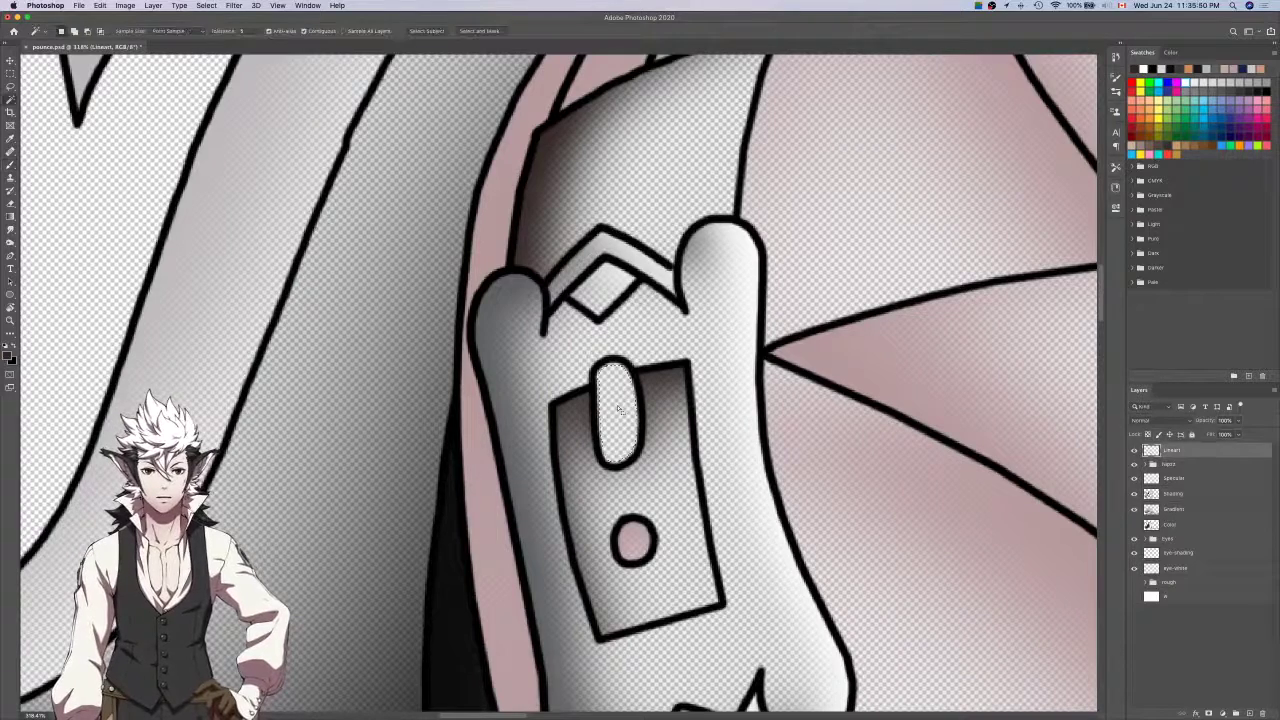
key(i)
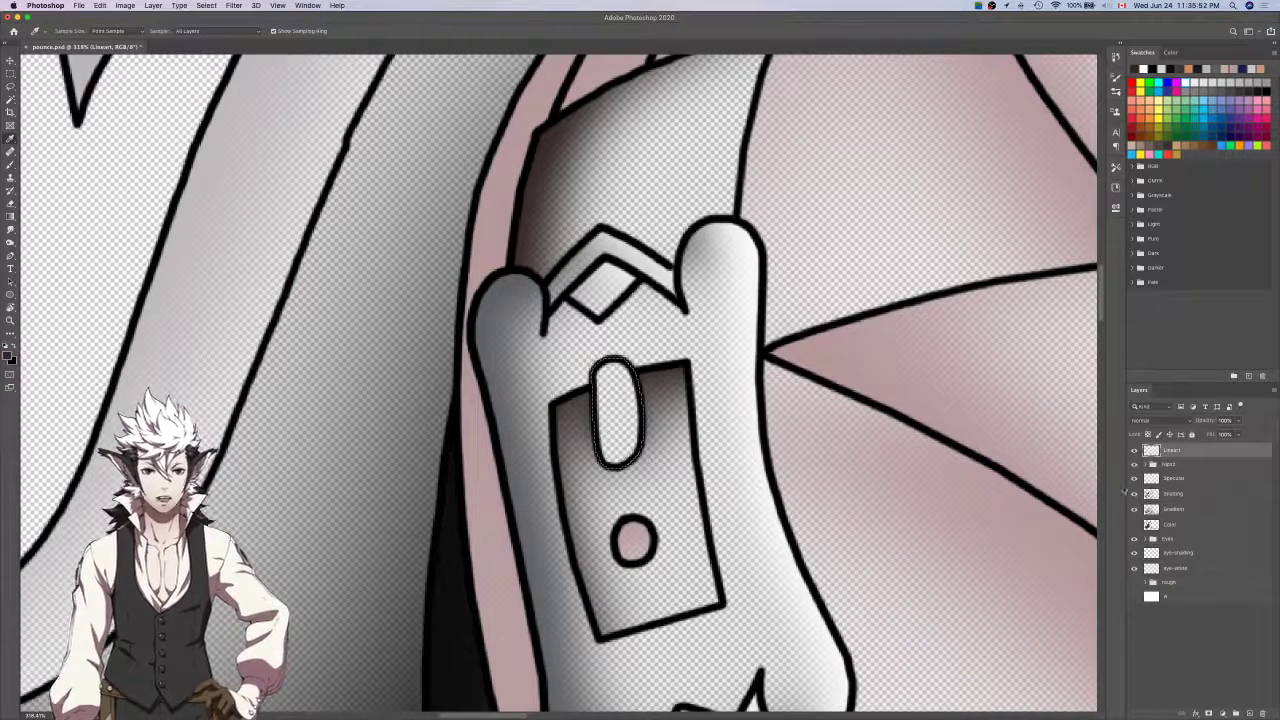
Hide the Gradient and Specular layers and examine the remaining shading on the buckle, hair, face and whole figure.
click(1134, 509)
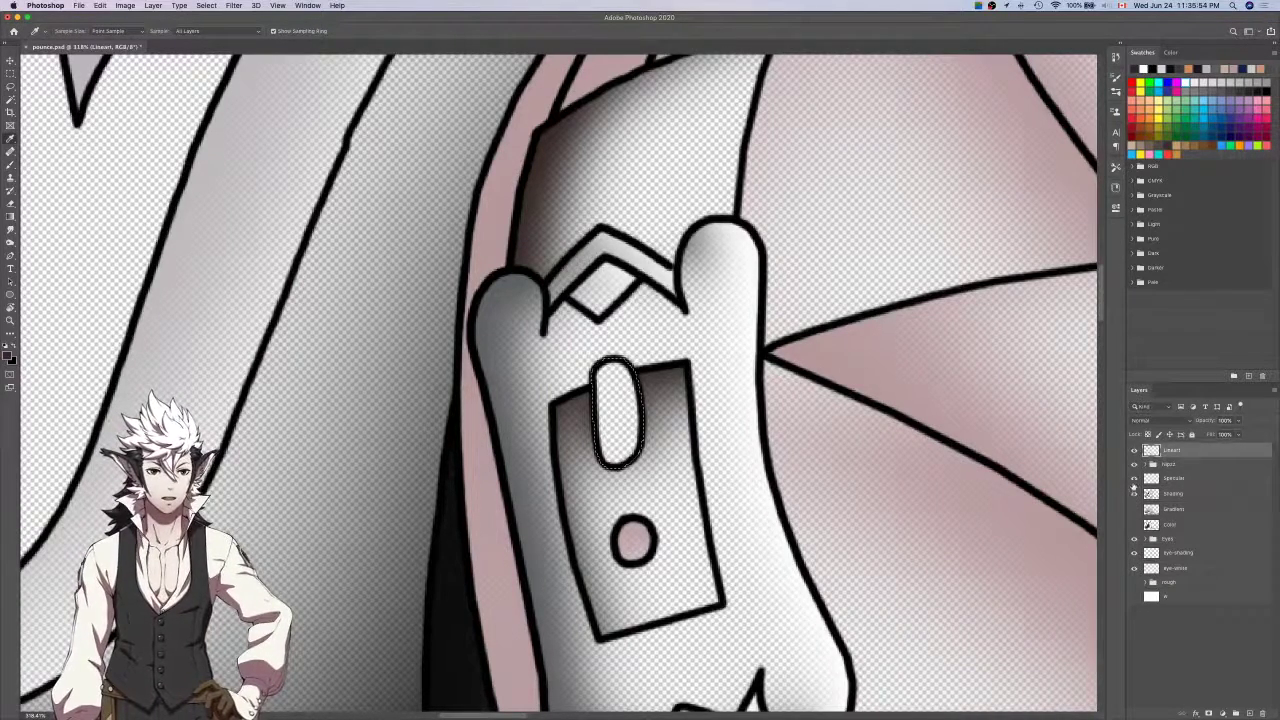
click(1134, 479)
scroll(954, 513, right, 4)
scroll(954, 513, down, 5)
scroll(954, 513, up, 4)
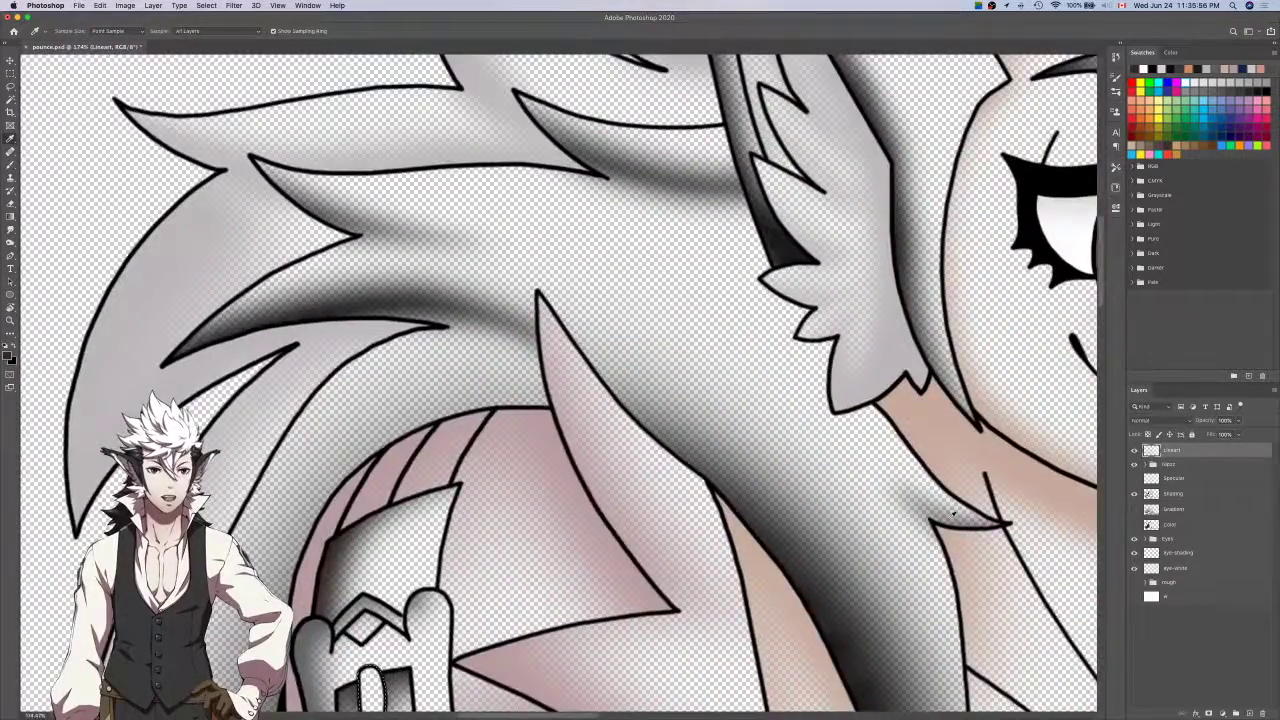
scroll(954, 513, right, 4)
scroll(954, 513, down, 4)
scroll(954, 513, right, 2)
scroll(953, 513, right, 3)
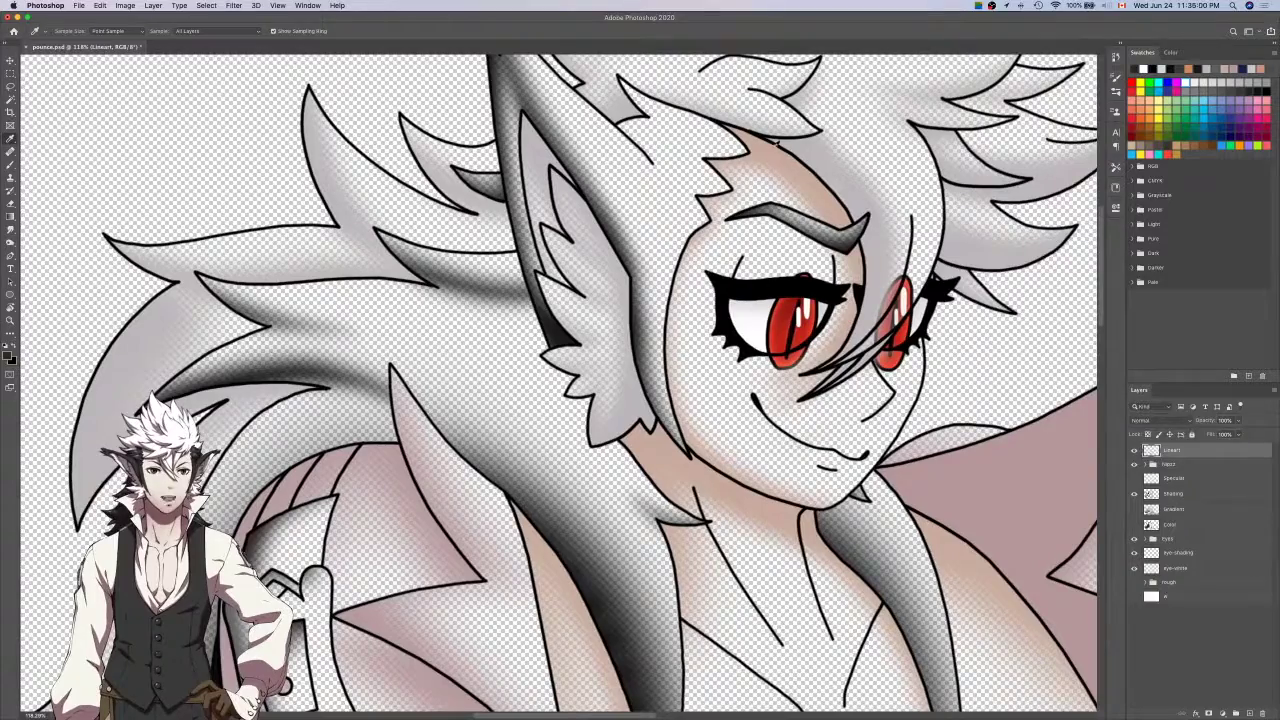
scroll(871, 362, down, 4)
scroll(871, 362, left, 5)
scroll(871, 362, up, 6)
scroll(871, 362, right, 8)
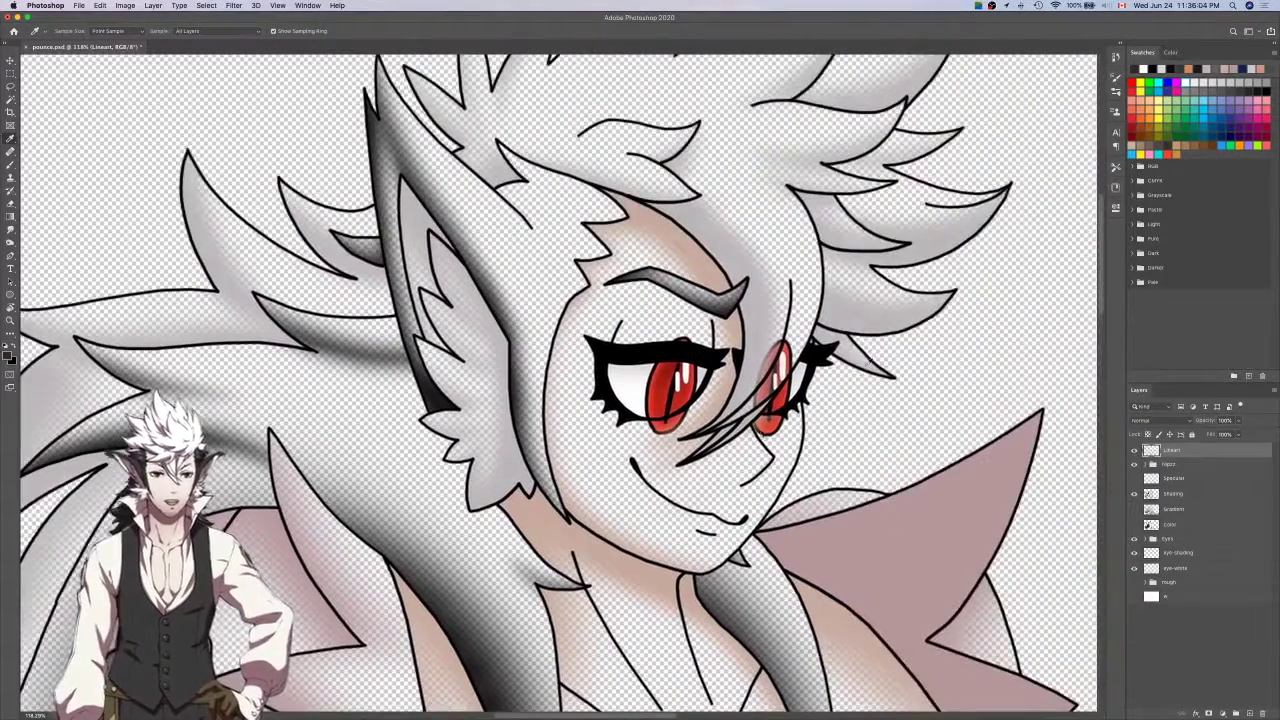
scroll(795, 332, down, 7)
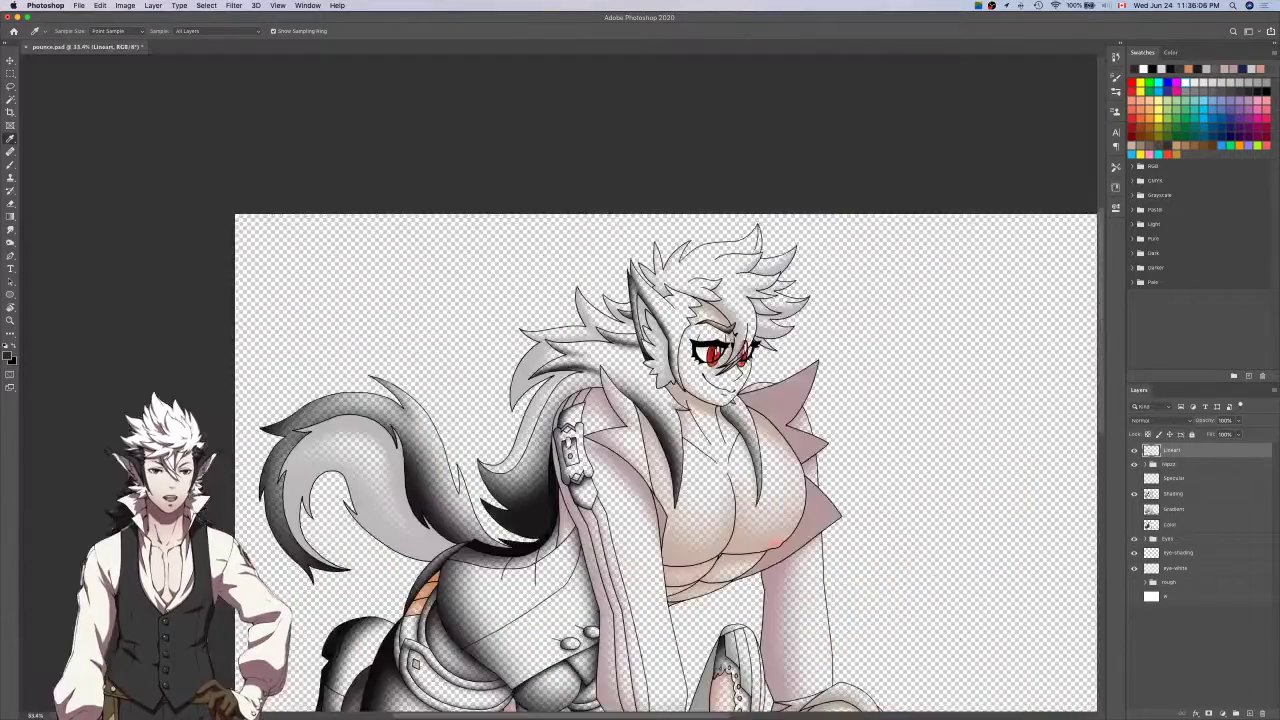
scroll(795, 332, down, 5)
scroll(736, 335, left, 3)
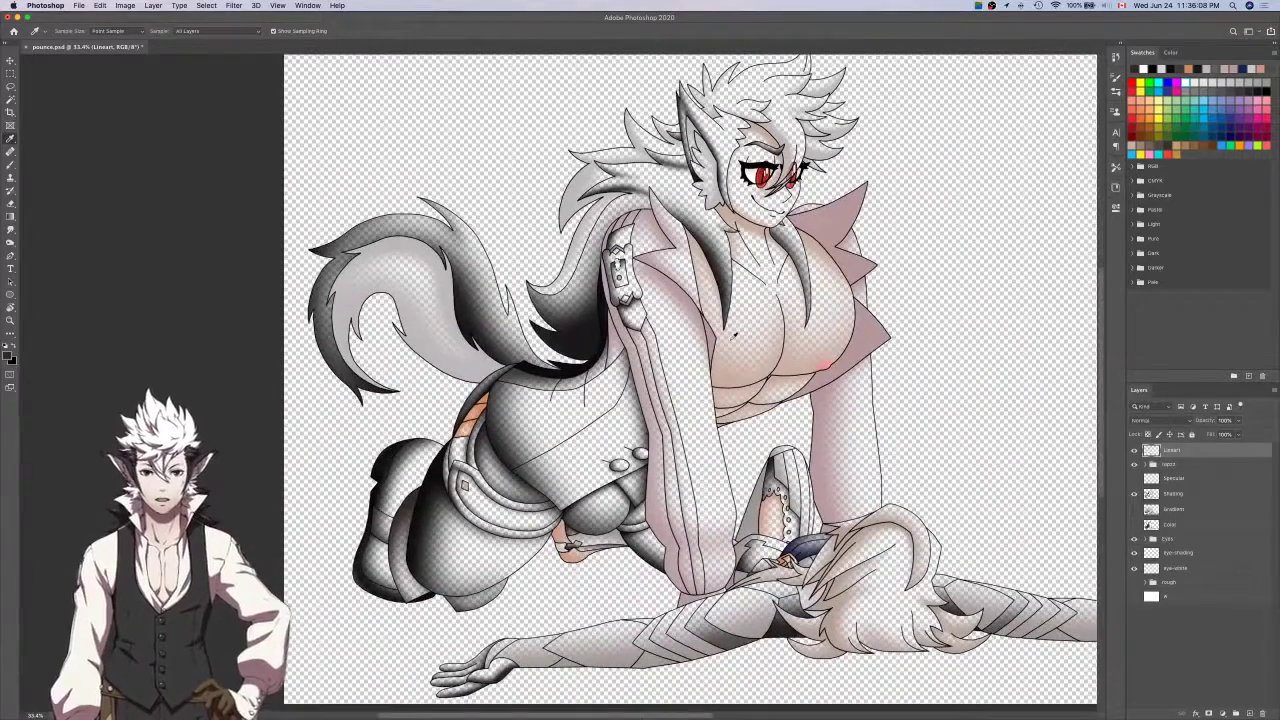
Sample a grey from the buckle's shaded edge and brush soft shading into the selected oval prong on Shading.
scroll(643, 254, up, 5)
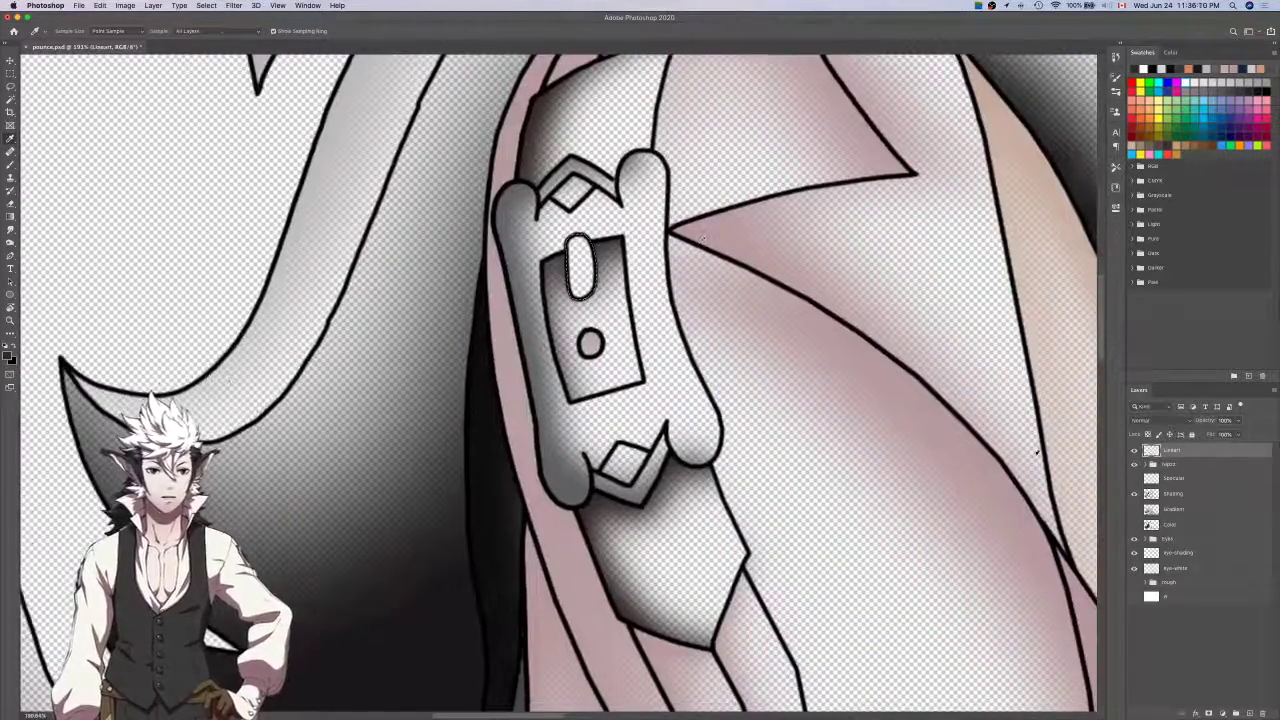
click(562, 484)
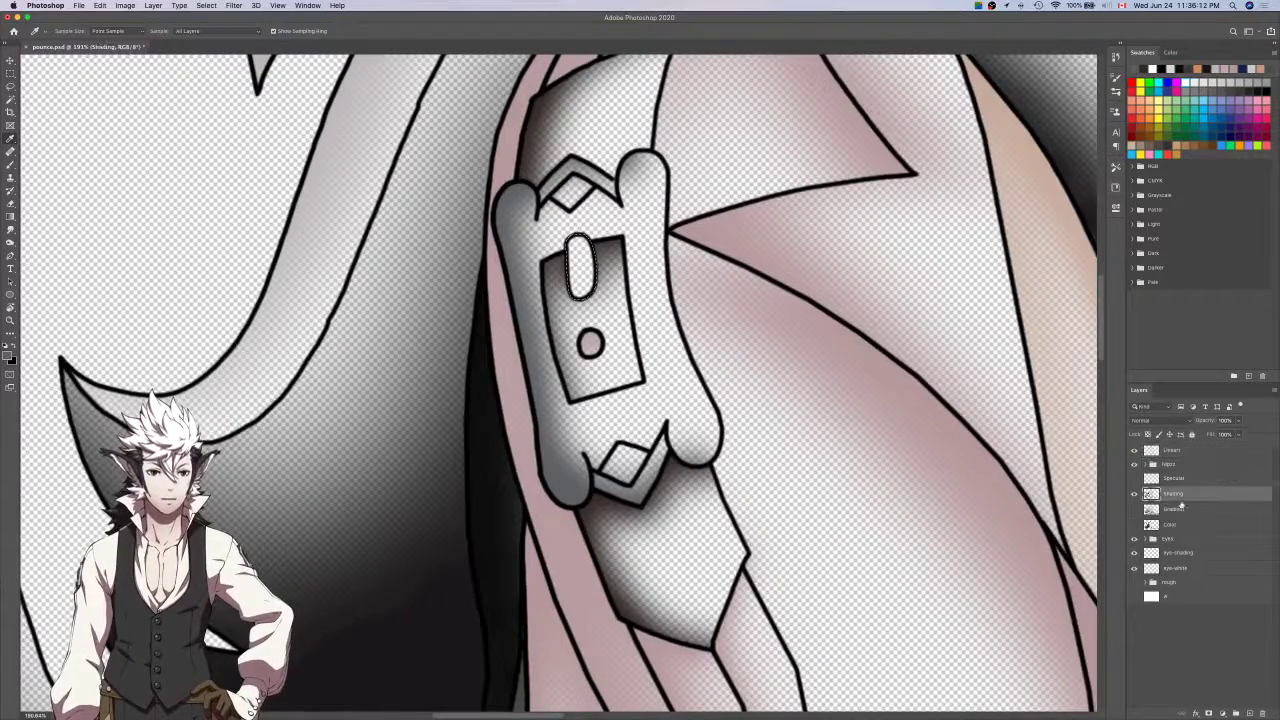
click(1179, 496)
scroll(911, 451, up, 3)
scroll(911, 451, left, 3)
key(b)
drag(592, 318, 618, 346)
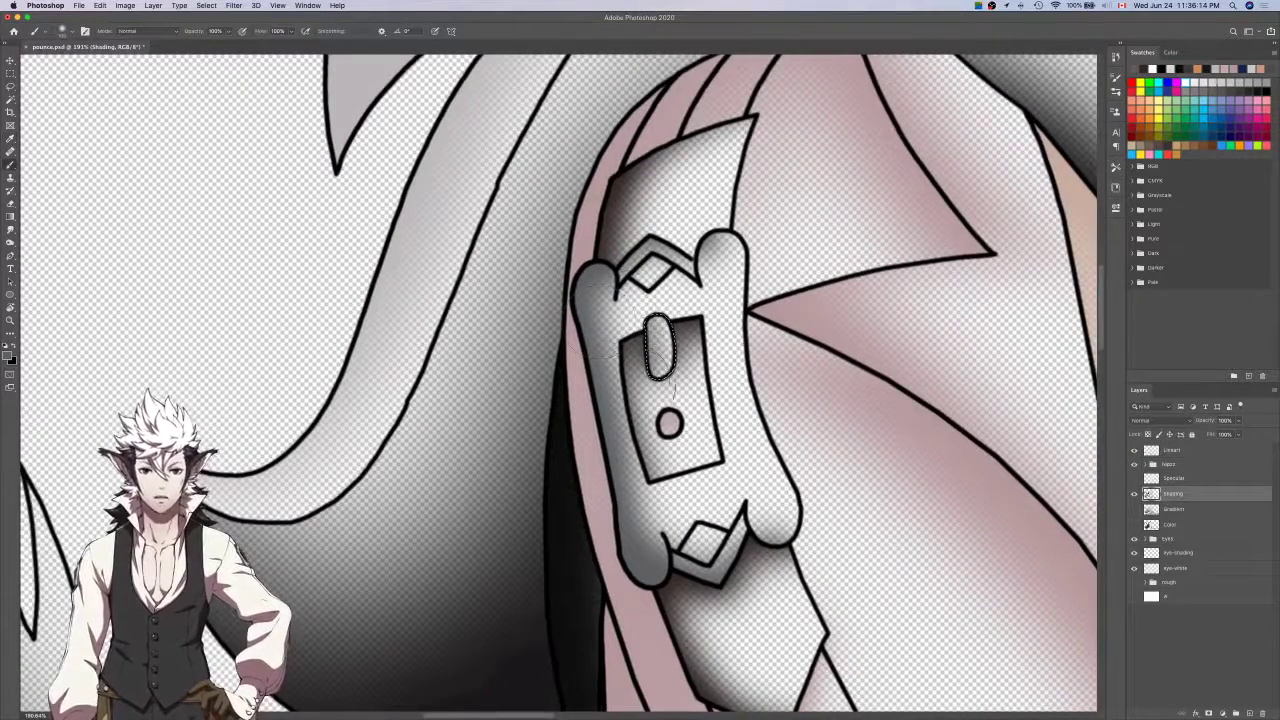
Show the Color, Gradient and Specular layers again and check the whole figure in full color.
scroll(787, 385, down, 2)
scroll(787, 385, down, 5)
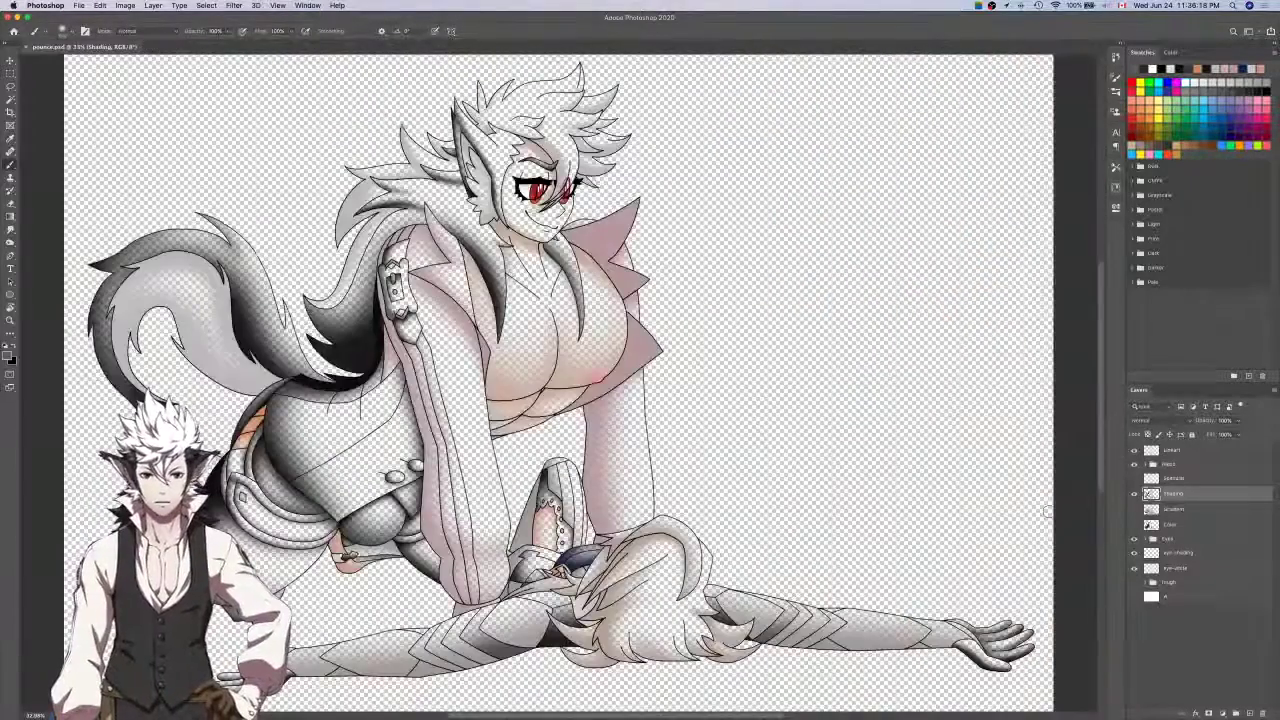
click(1134, 524)
click(1134, 509)
click(1134, 478)
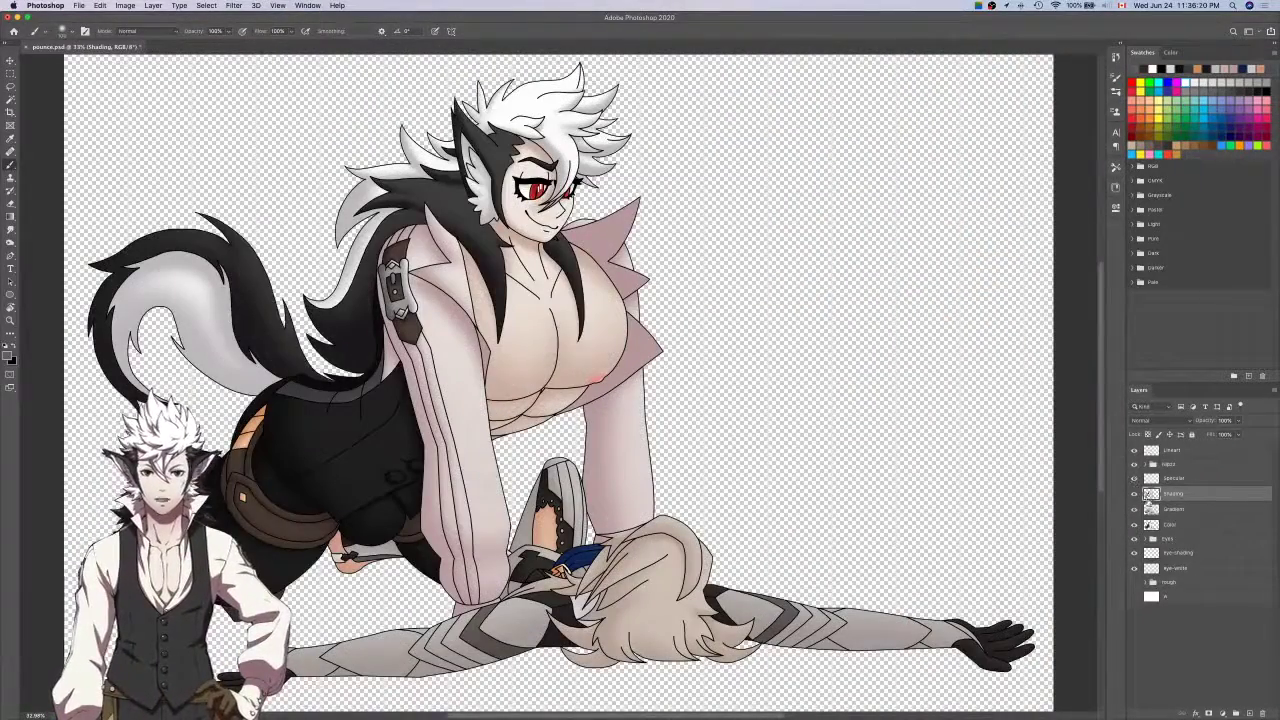
click(1125, 484)
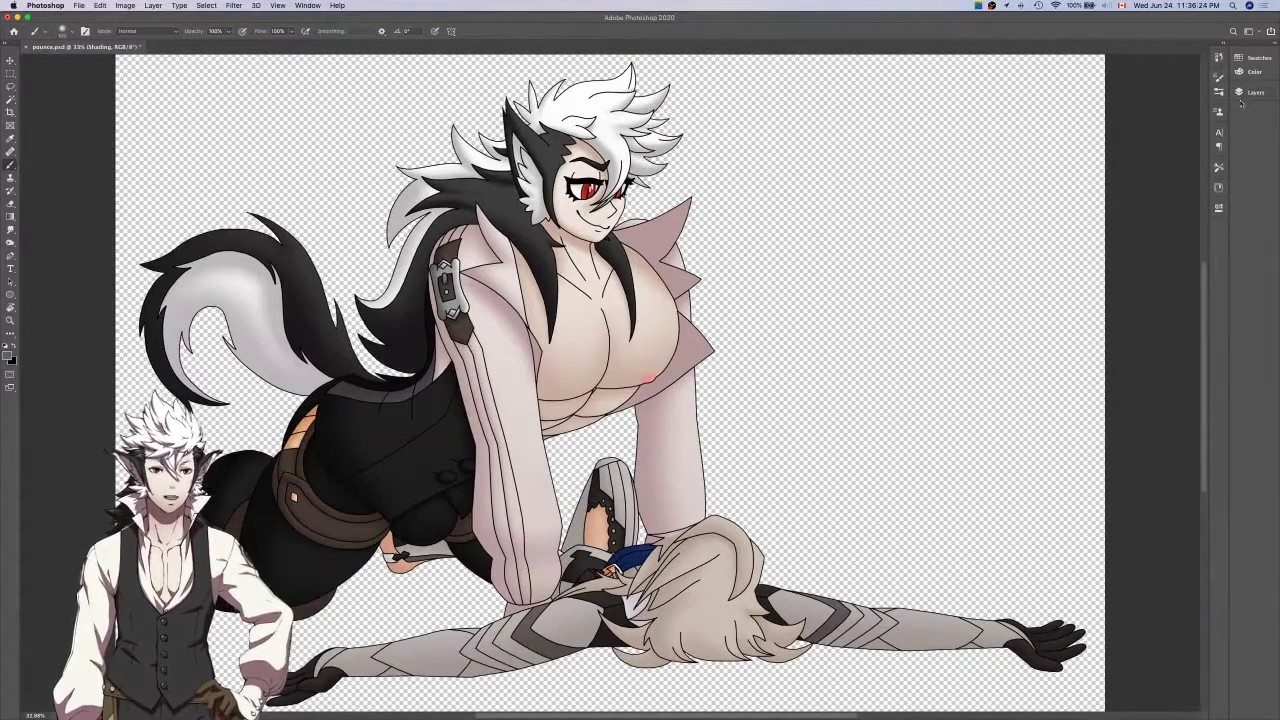
click(1245, 44)
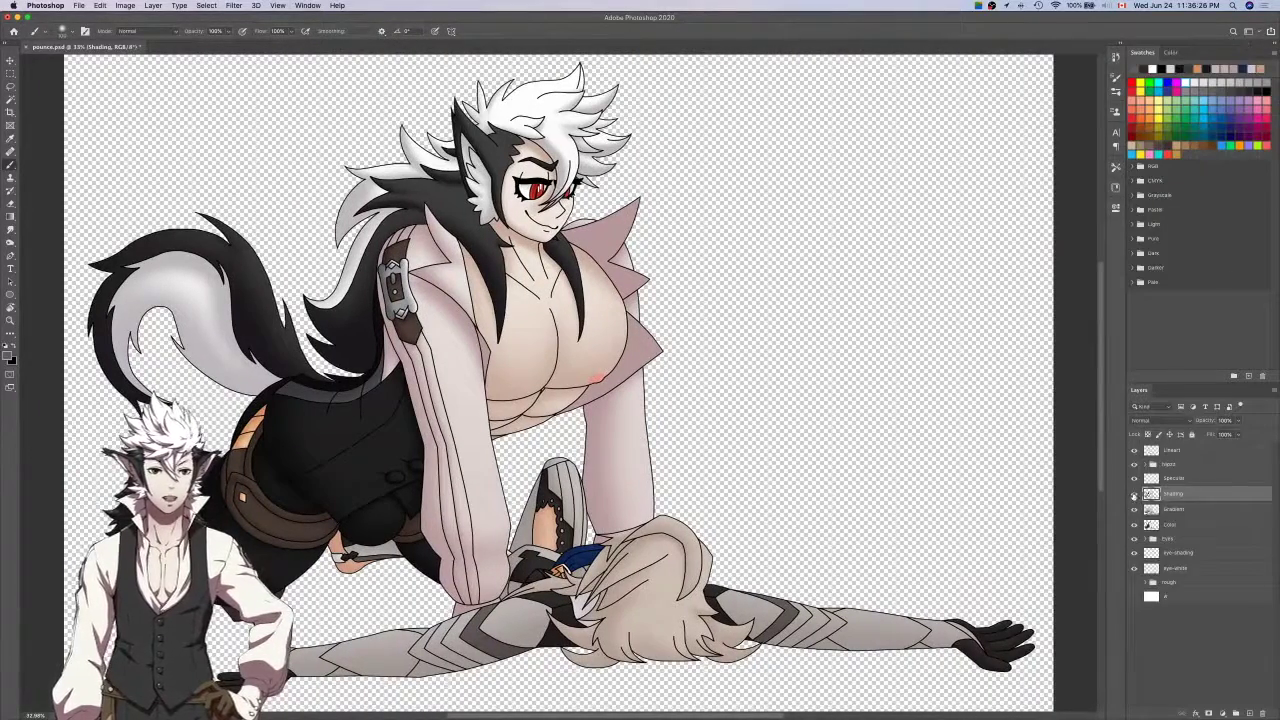
click(1134, 481)
click(1134, 481)
click(1134, 481)
Select the buckle's oval prong again from the Lineart layer.
click(1206, 453)
key(w)
scroll(921, 464, left, 5)
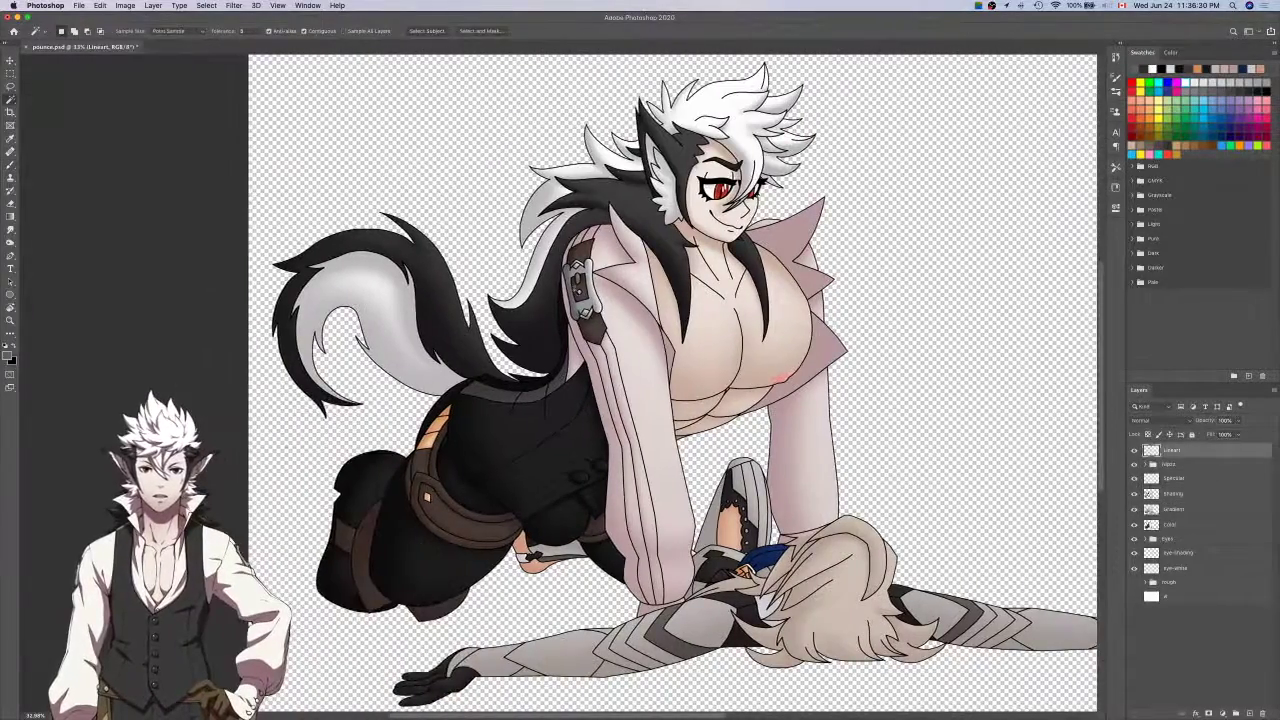
scroll(566, 278, up, 10)
click(570, 278)
key(l)
Brush a soft white highlight into the selected oval prong on Specular, clear the selection, and save pounce.psd.
click(1191, 494)
key(x)
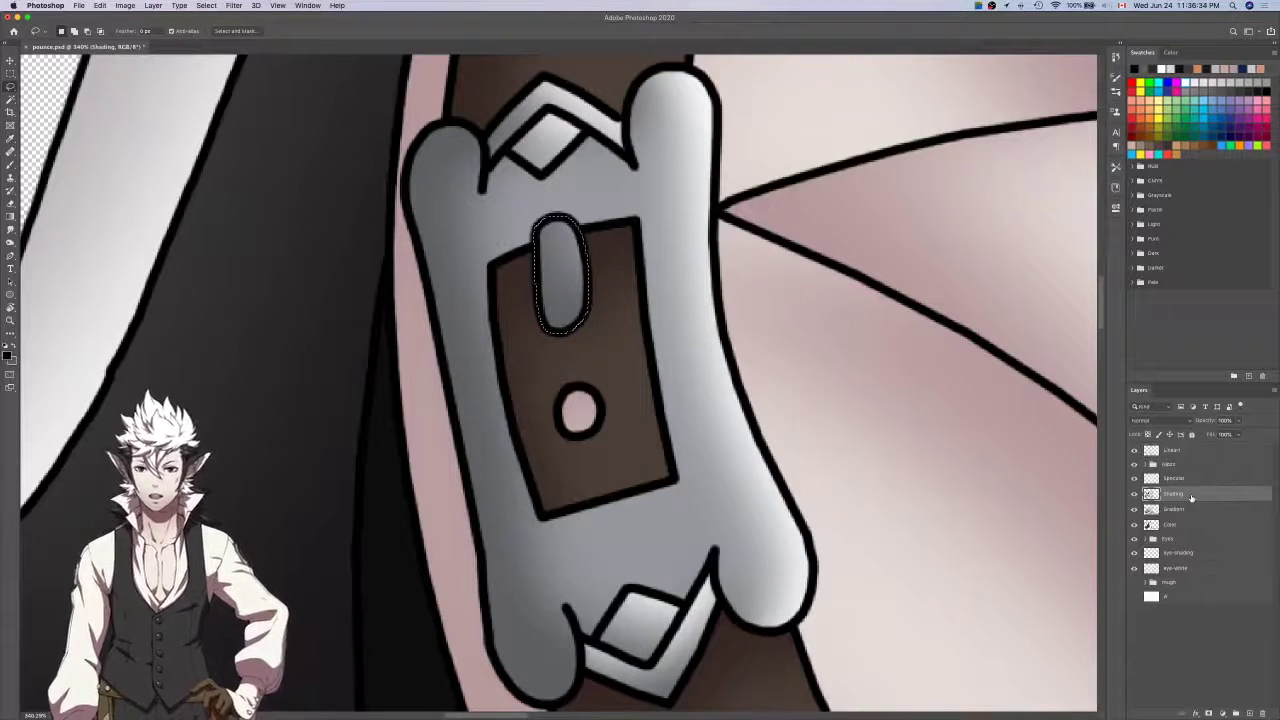
click(1190, 479)
key(b)
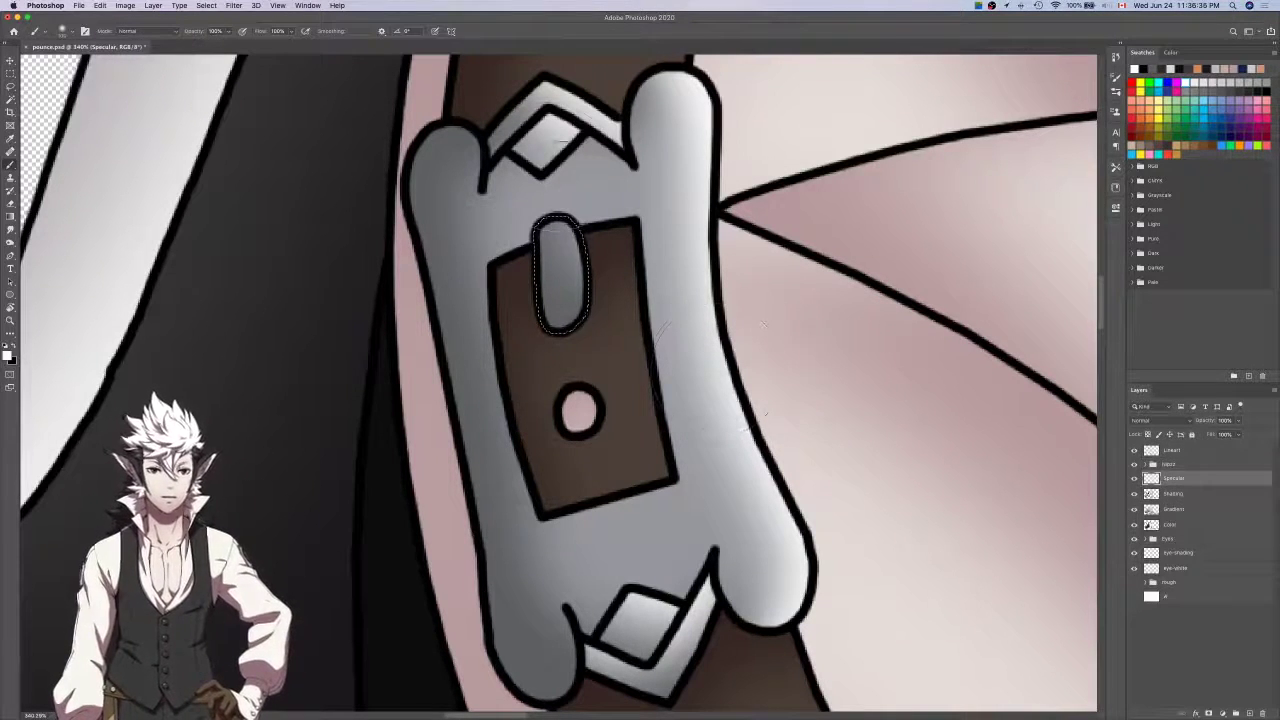
key(super+d)
key(super+s)
Bring up cuddle.psd and fit the whole artwork in view.
key(super+0)
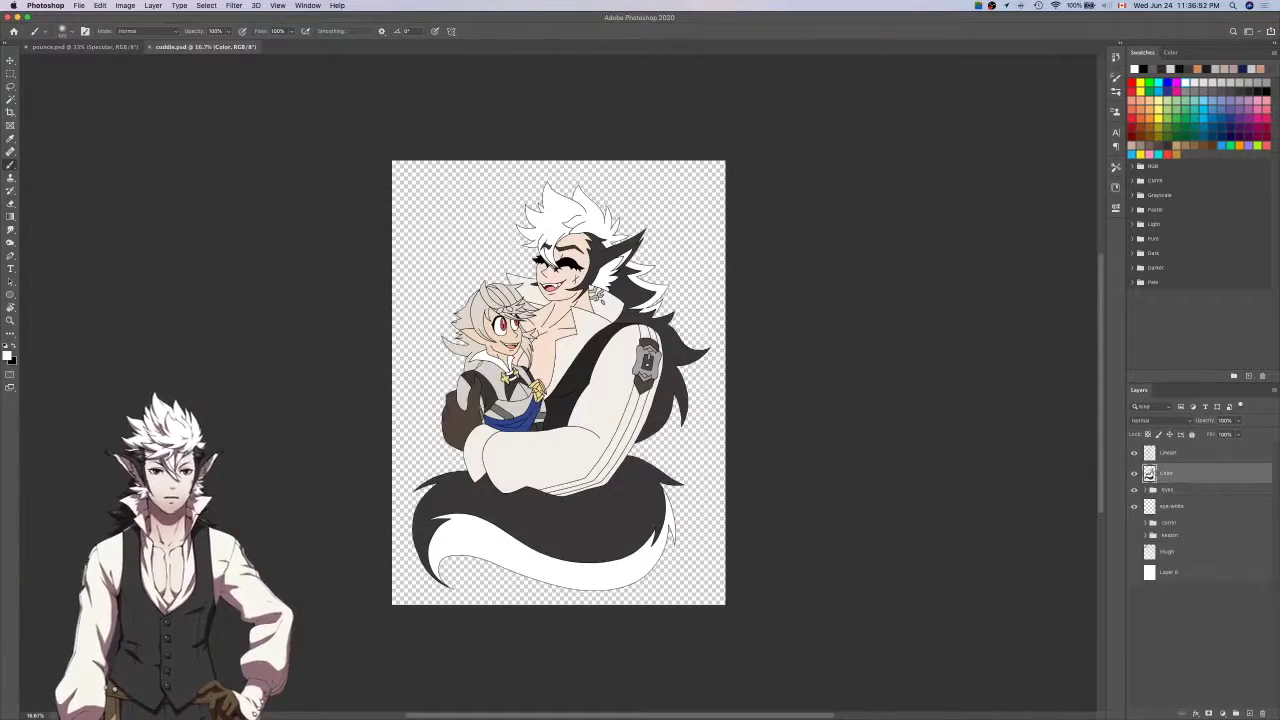
key(super+0)
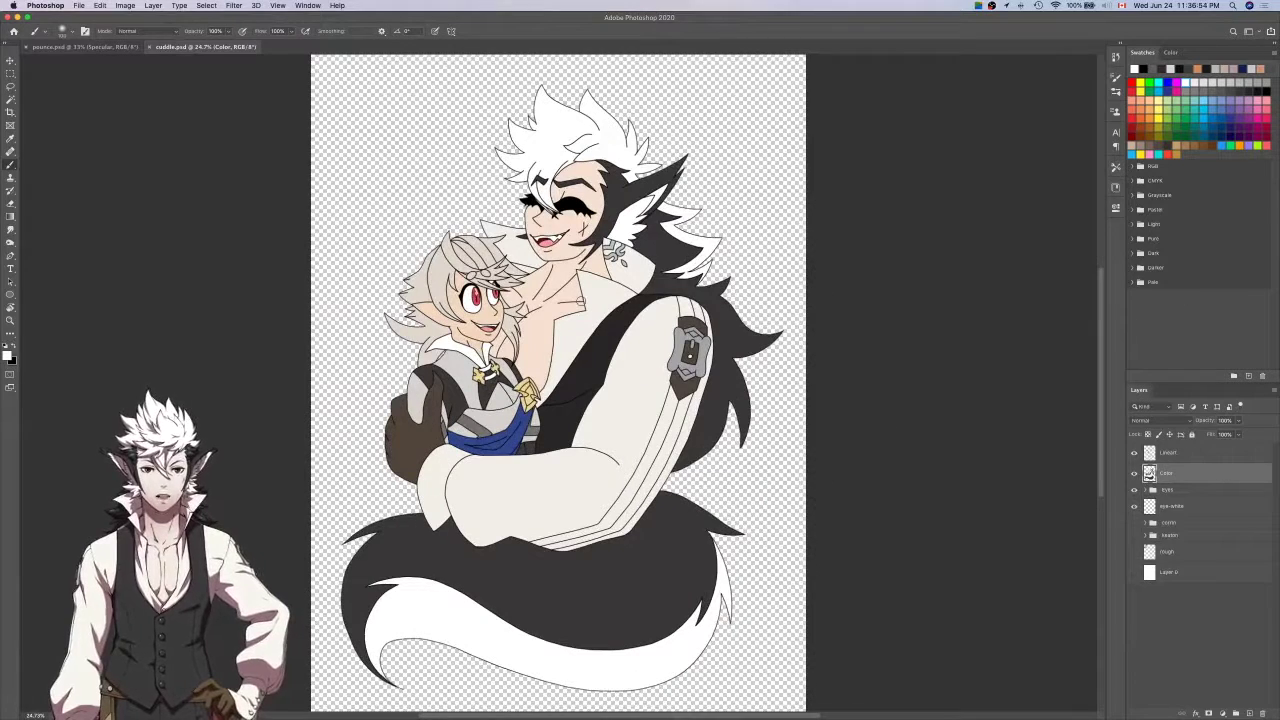
scroll(580, 300, down, 1)
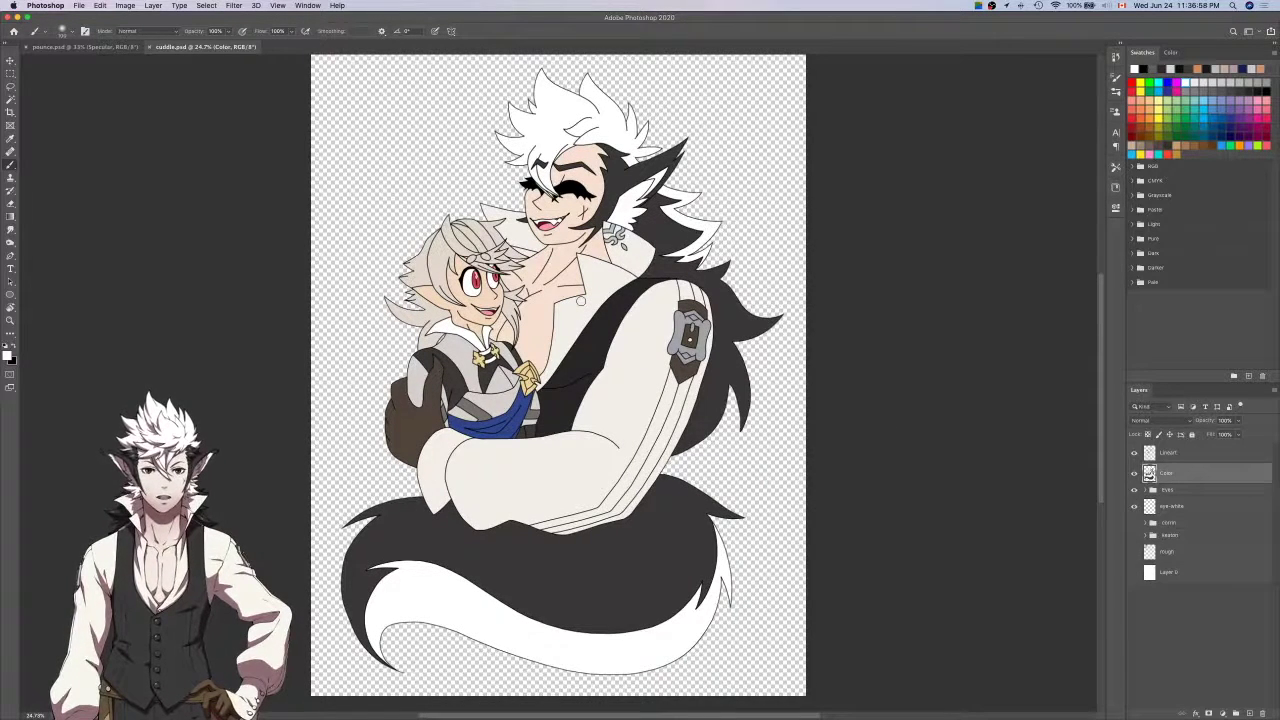
scroll(580, 300, down, 5)
scroll(580, 300, up, 5)
scroll(580, 303, up, 3)
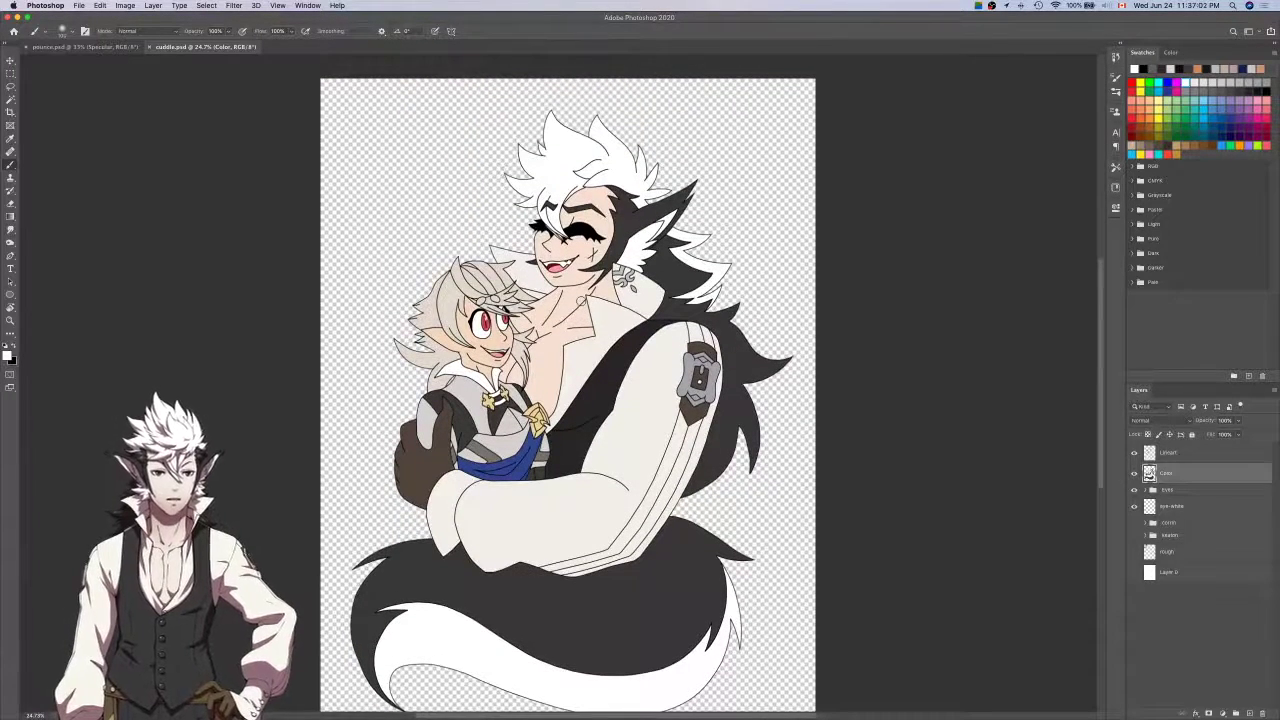
click(511, 694)
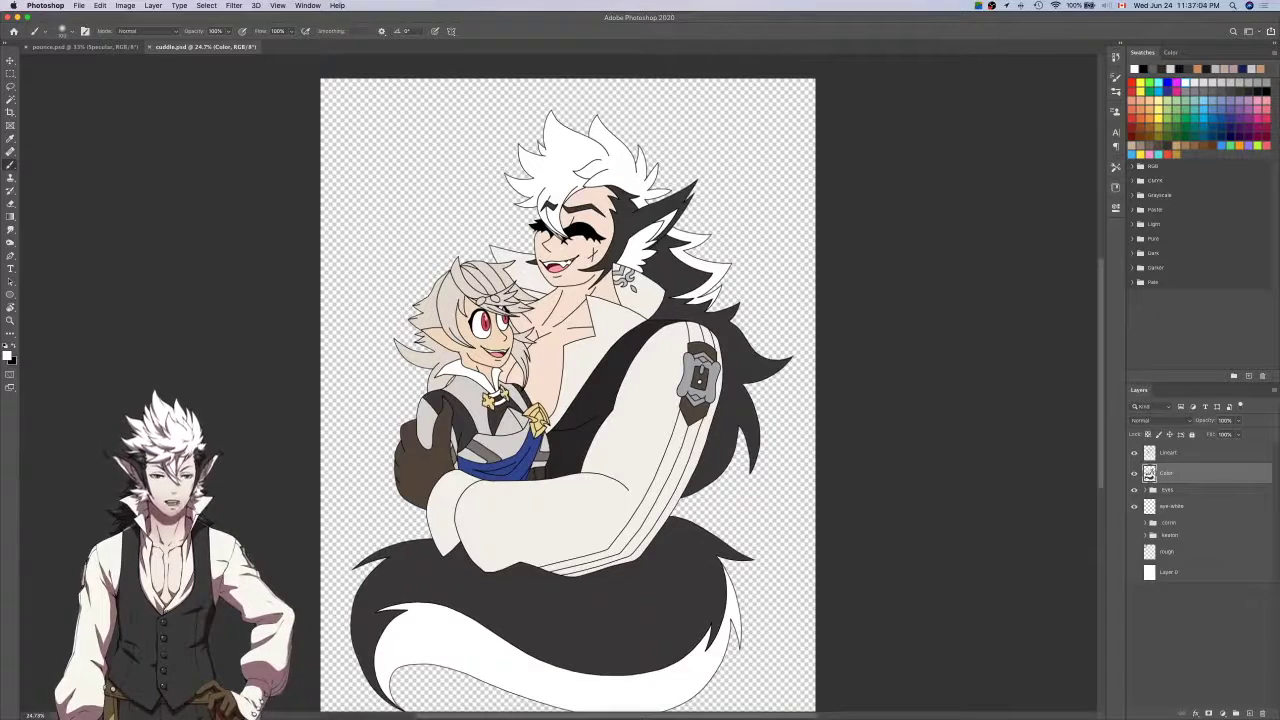
Select the white mane tufts behind the larger character's ear from the Color layer with the Magic Wand.
click(1203, 480)
key(w)
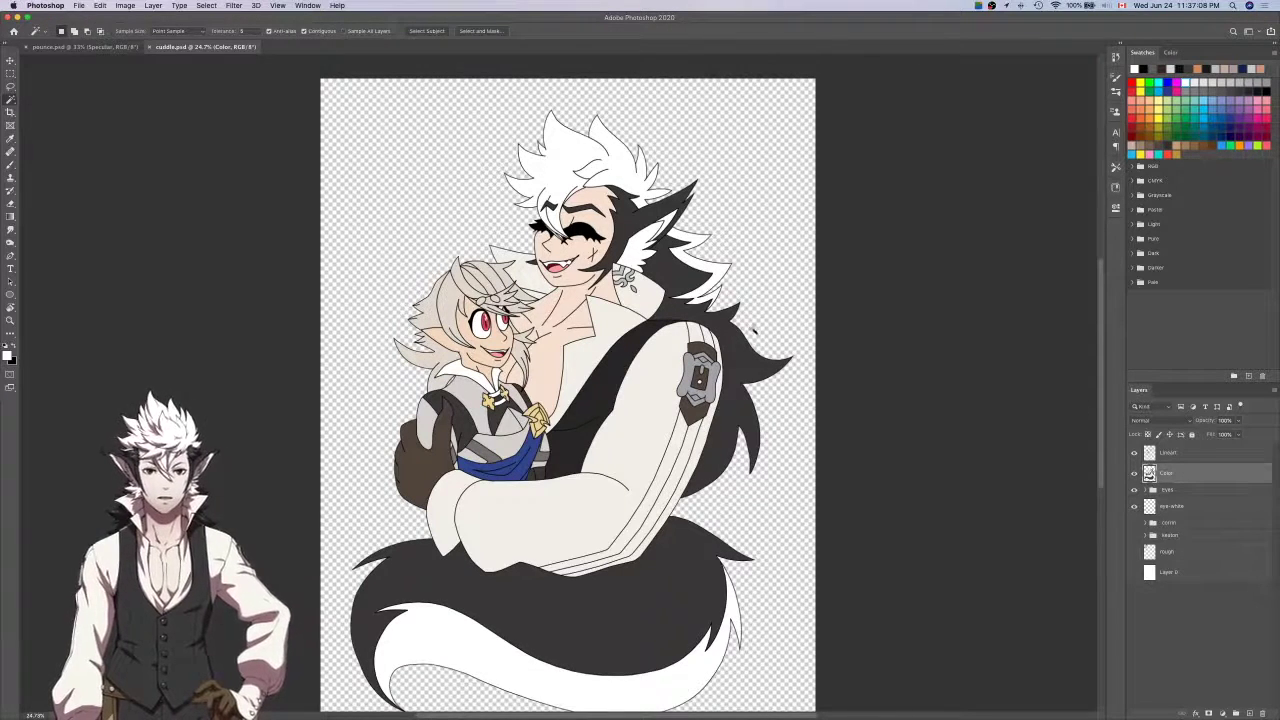
scroll(749, 329, up, 2)
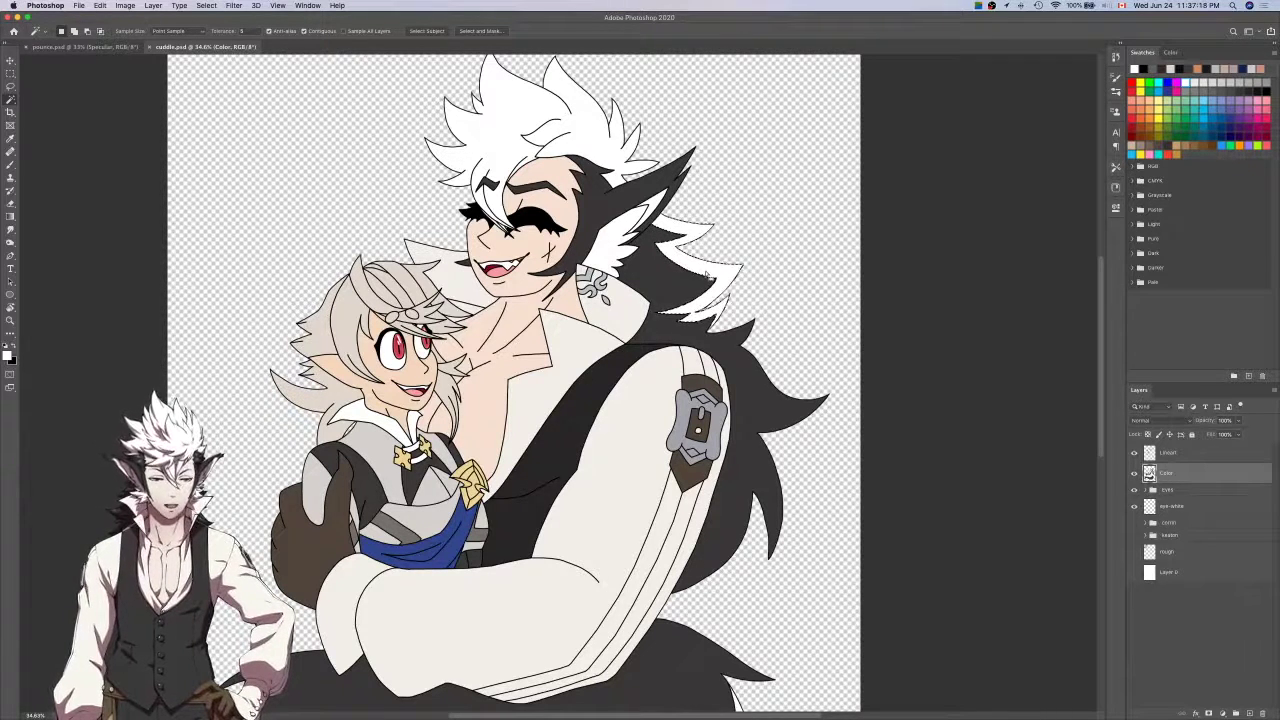
key(b)
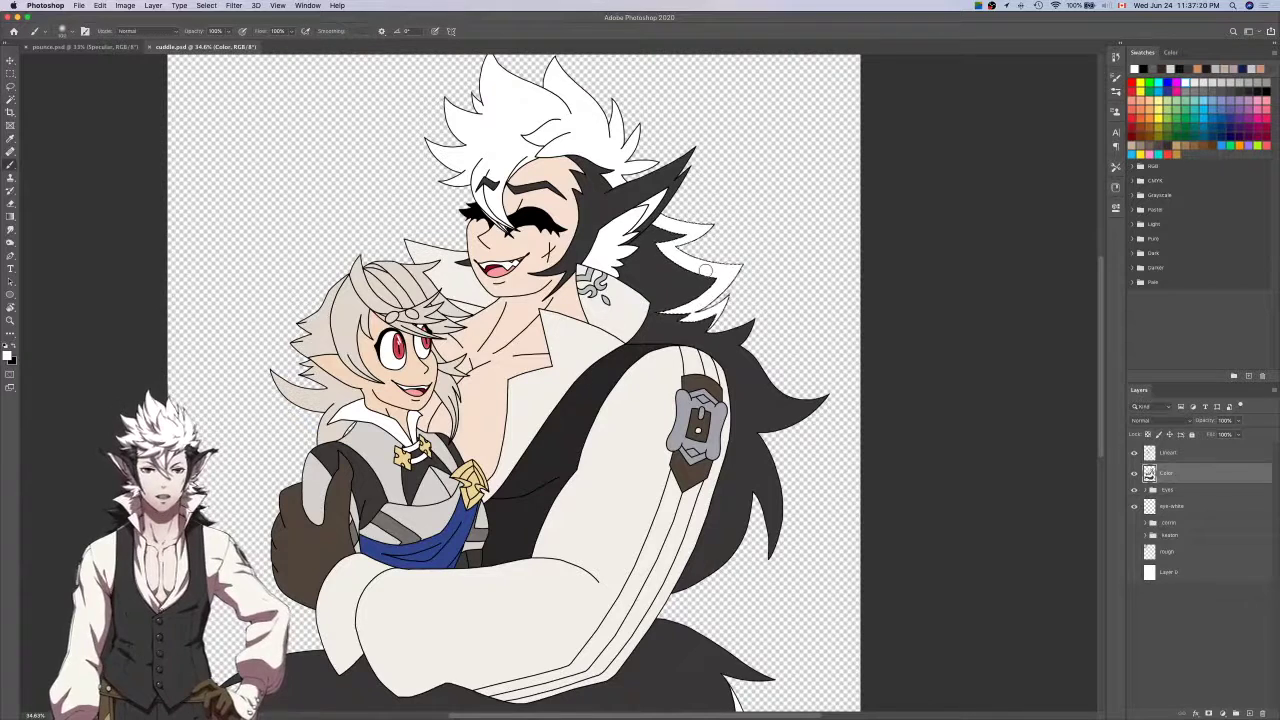
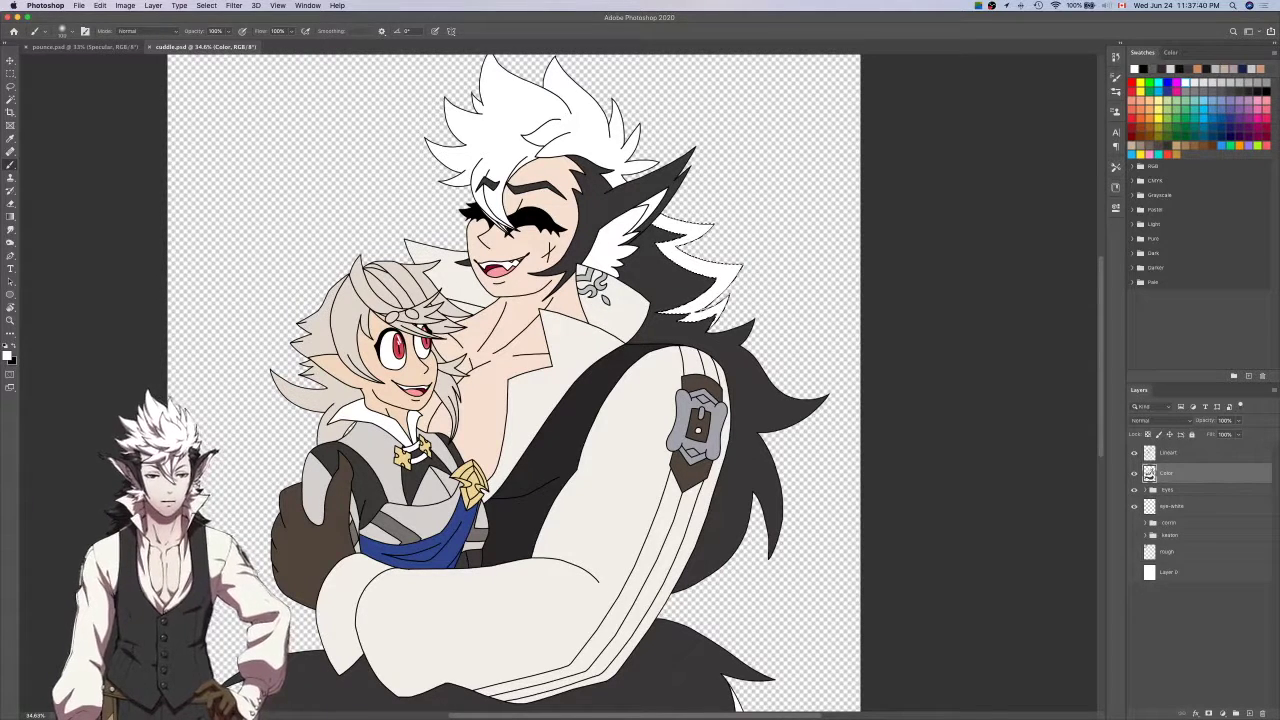
key(super+d)
scroll(896, 351, left, 5)
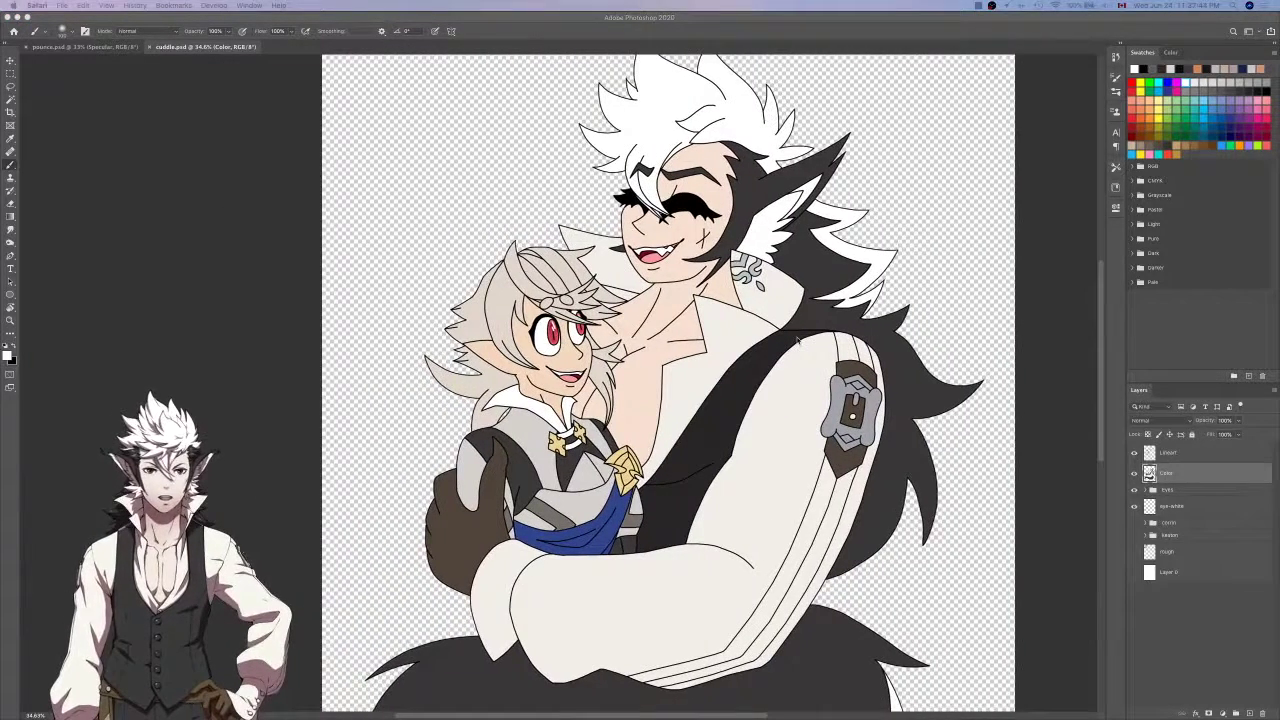
Toggle the Color layer's visibility in cuddle.psd and examine the white mane tufts up close.
click(1134, 473)
click(1134, 473)
click(1134, 473)
scroll(873, 235, up, 5)
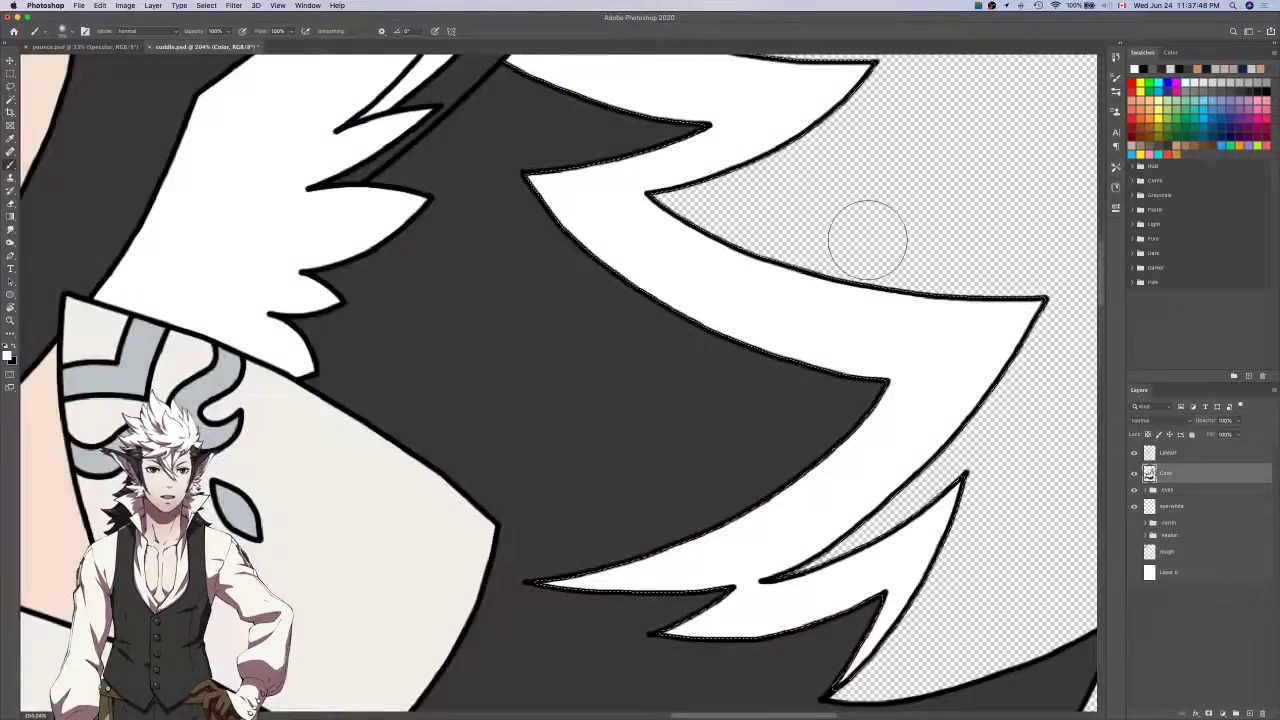
scroll(873, 235, down, 2)
Switch to pounce.psd, hide its Color layer, and sample the gray shading color from the white hair with the Eyedropper.
key(i)
key(ctrl+Tab)
scroll(873, 235, up, 8)
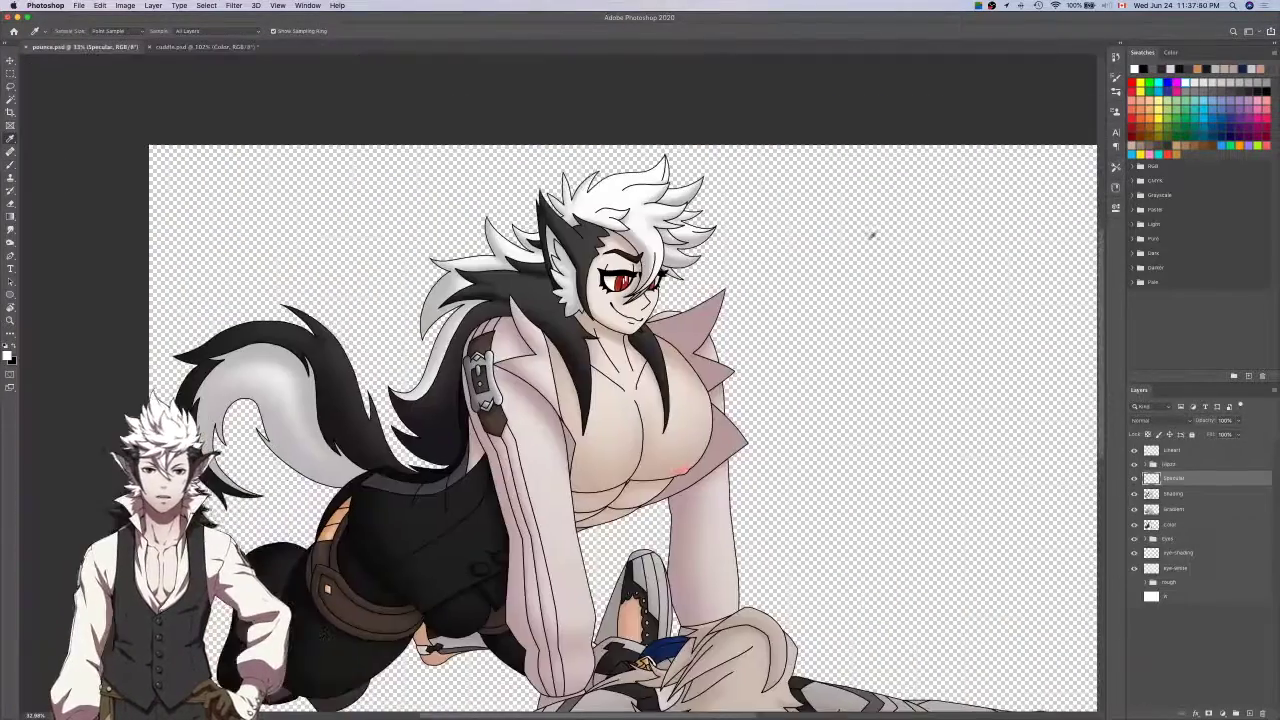
click(1134, 524)
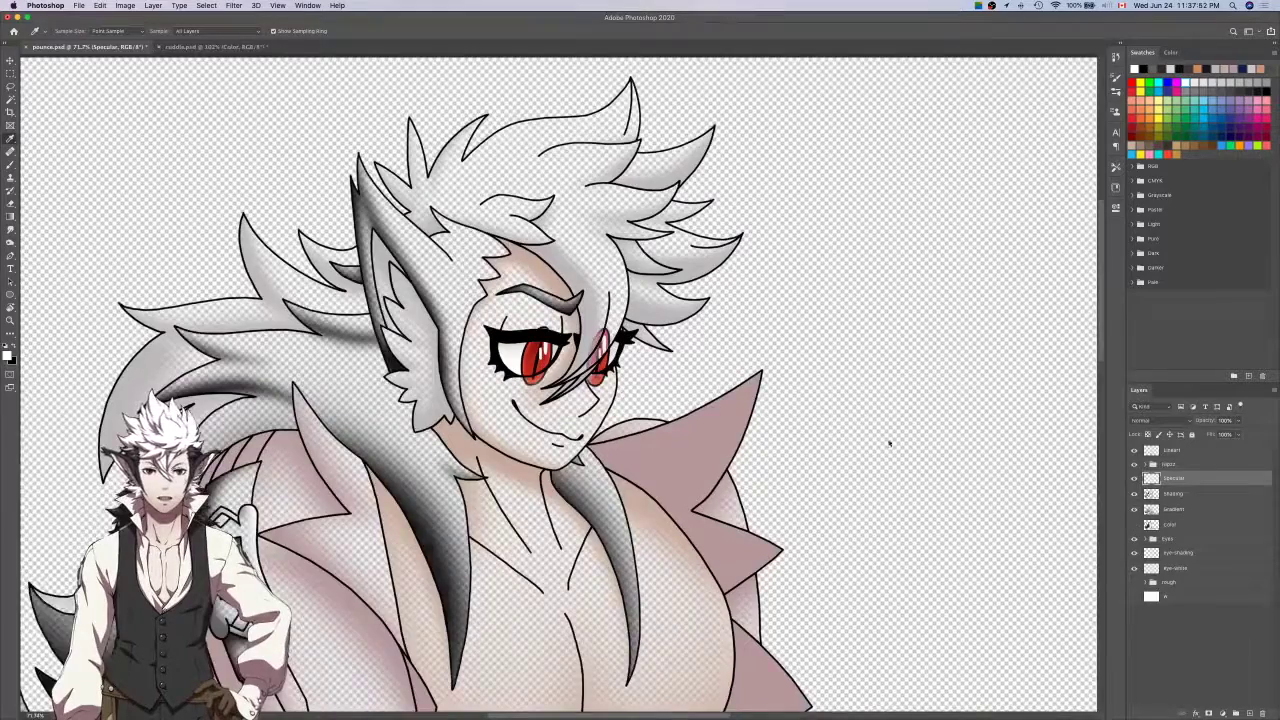
scroll(665, 270, left, 2)
click(665, 270)
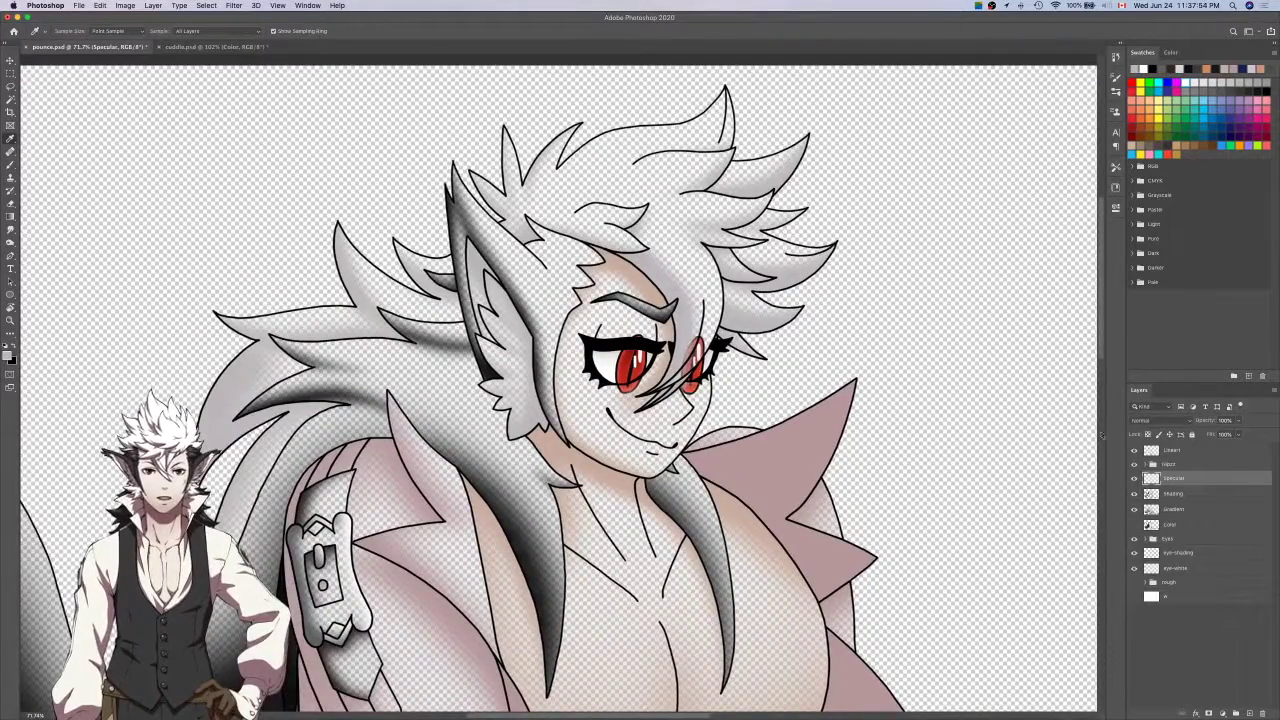
Sample a dark shading colour from the Gradient layer and select the dark hair area on the Color layer with the Magic Wand.
click(1187, 512)
click(535, 306)
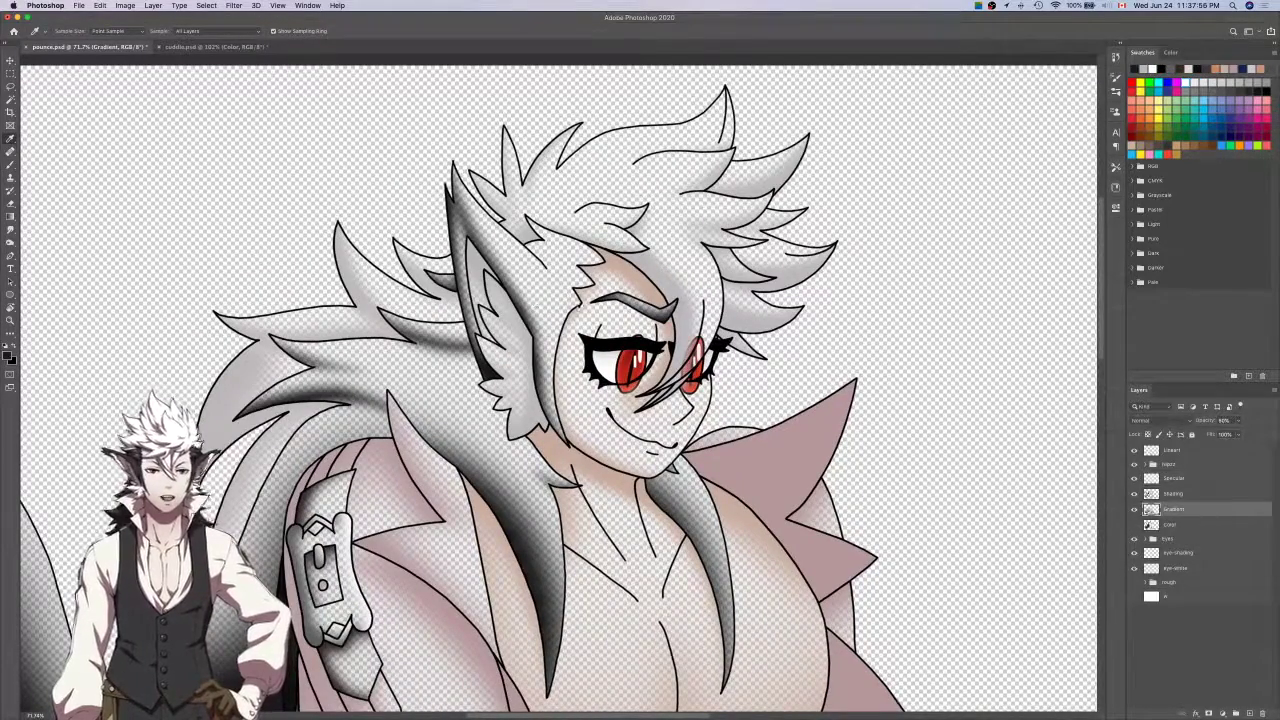
click(1191, 526)
key(w)
click(546, 263)
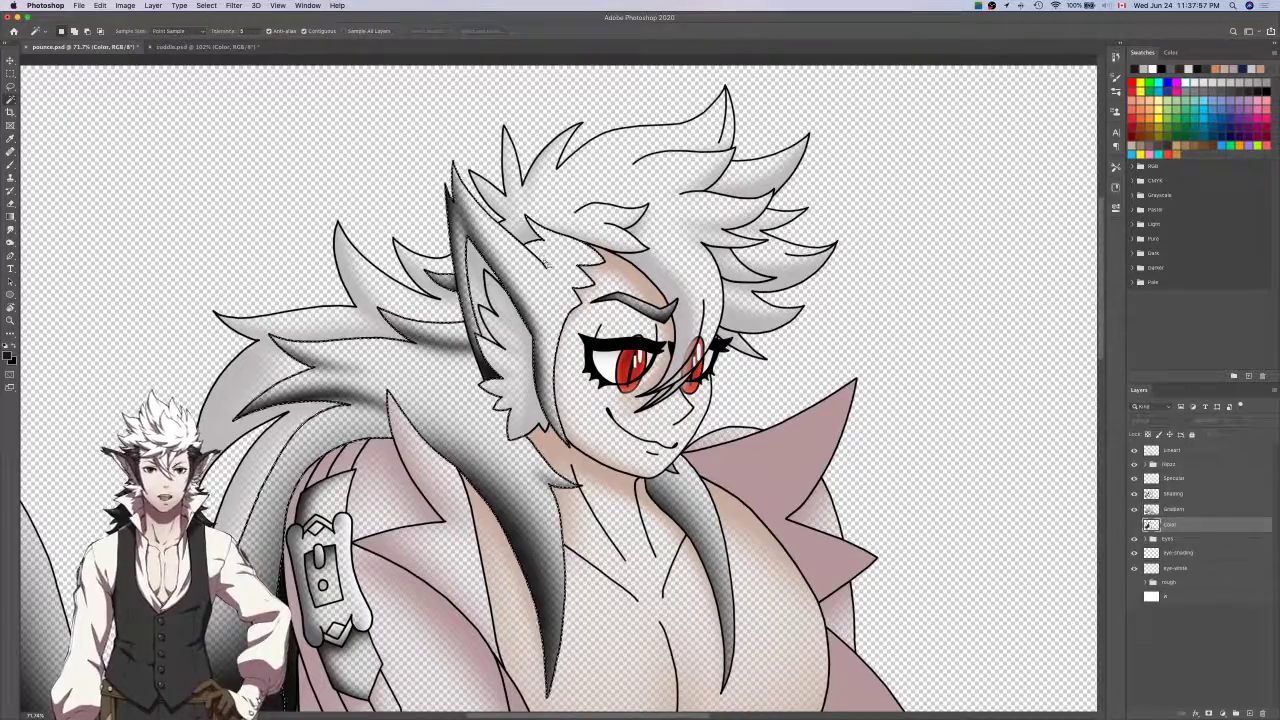
Add a new layer above Shading and brush dark shading onto the dark hair between the fringe and the ear.
click(1189, 497)
click(1250, 713)
key(b)
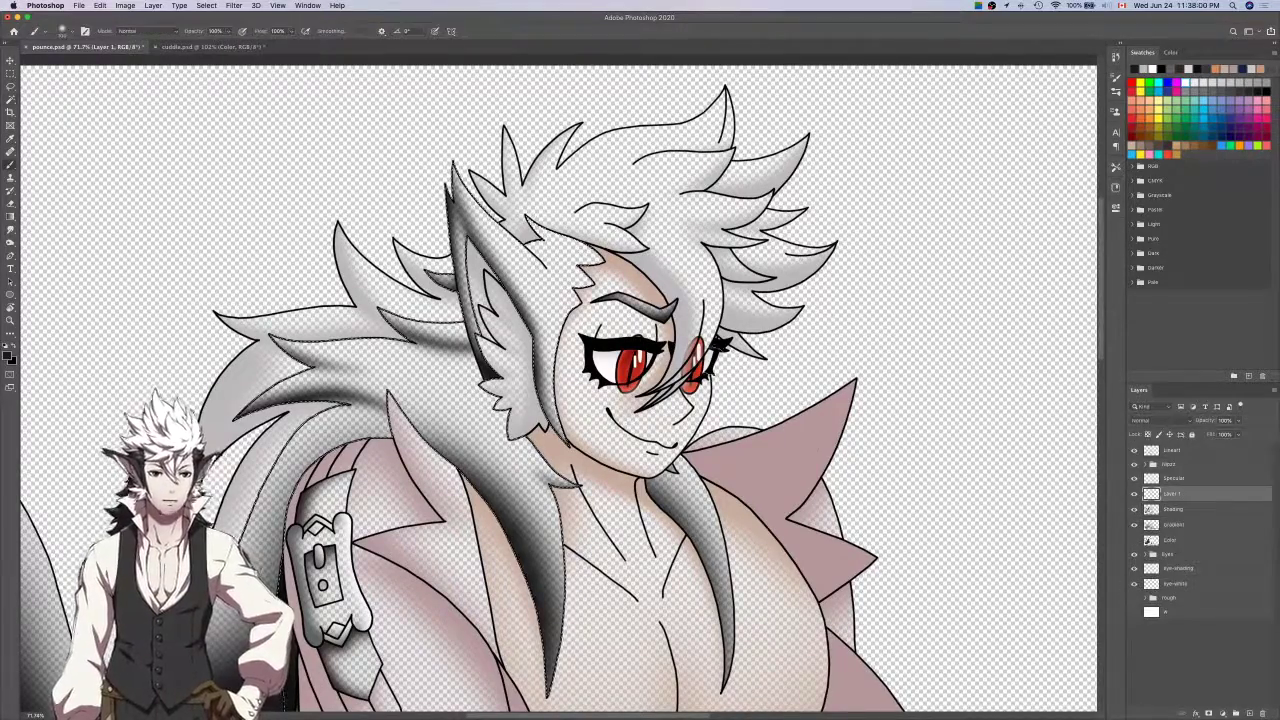
scroll(545, 225, up, 10)
scroll(543, 226, down, 6)
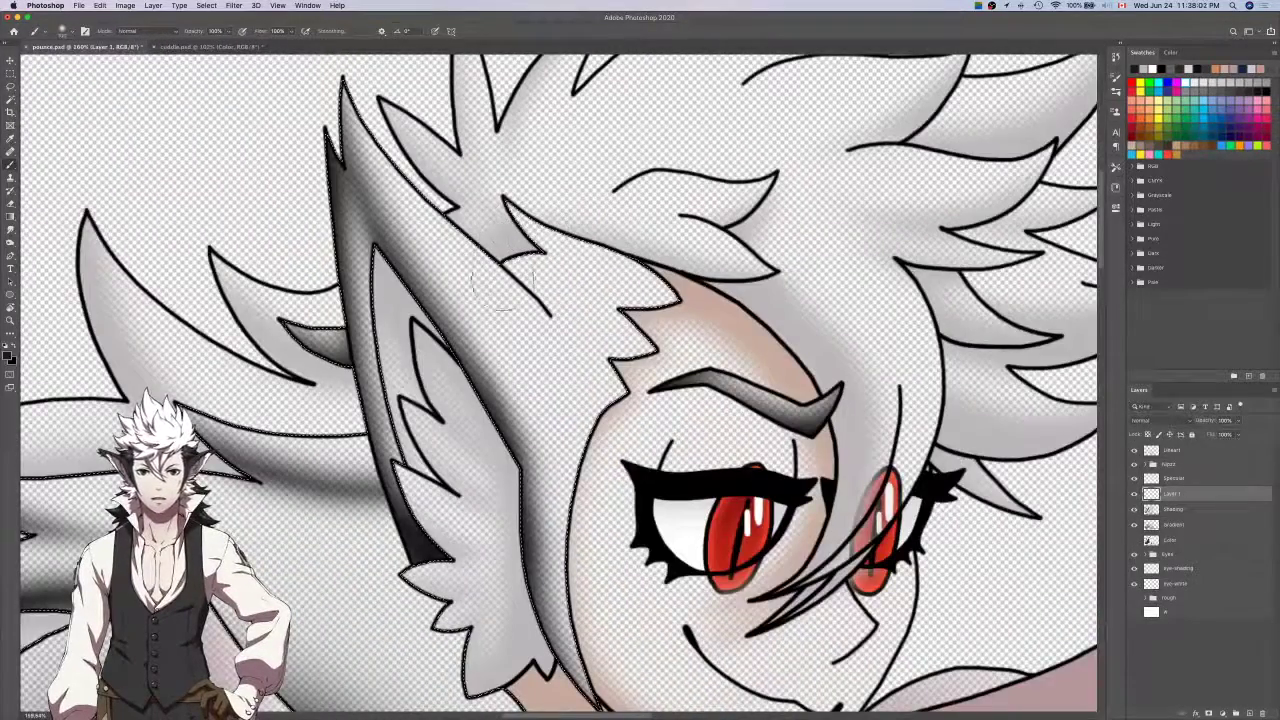
mouse_move(500, 215)
mouse_down()
mouse_move(533, 262)
mouse_move(586, 283)
mouse_move(497, 317)
mouse_move(588, 310)
mouse_up()
key(e)
key(b)
Select the ear area, delete the stray shading inside it, then deselect and save the file.
key(w)
click(505, 318)
key(Delete)
key(super+d)
key(super+s)
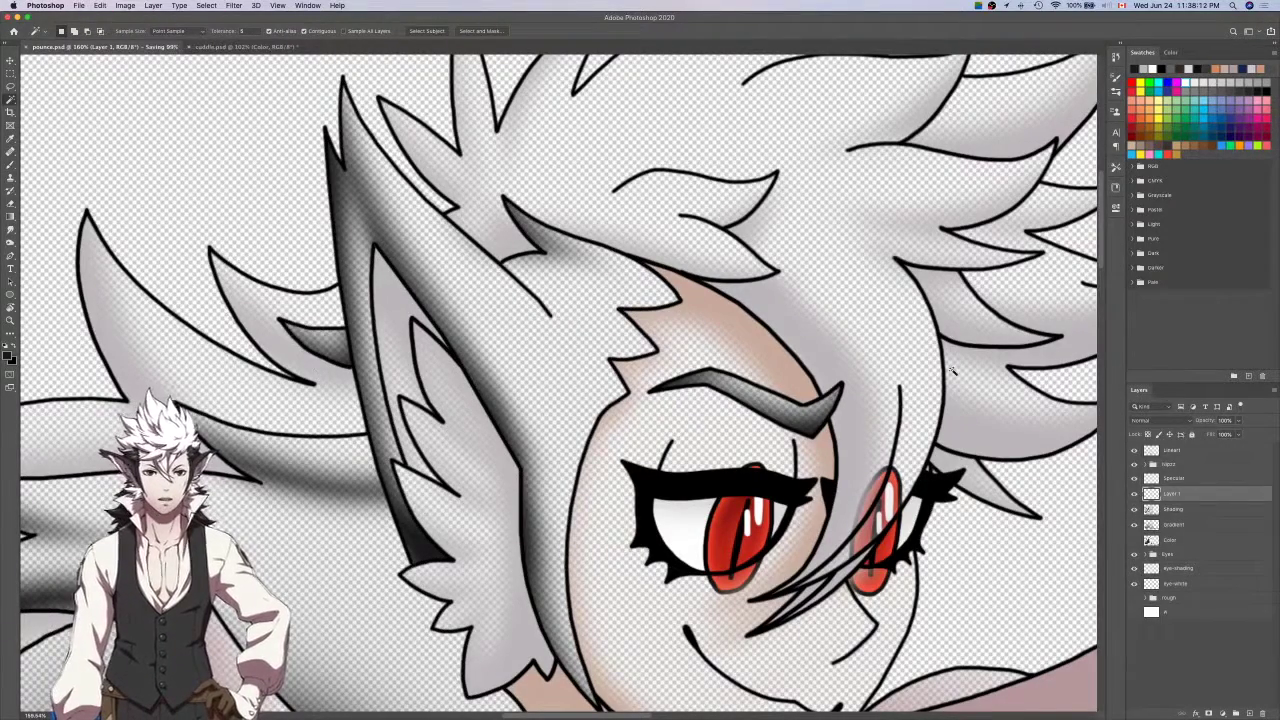
Show the Color layer and merge Layer 1 with the Shading layer.
click(1134, 540)
shift+click(1180, 511)
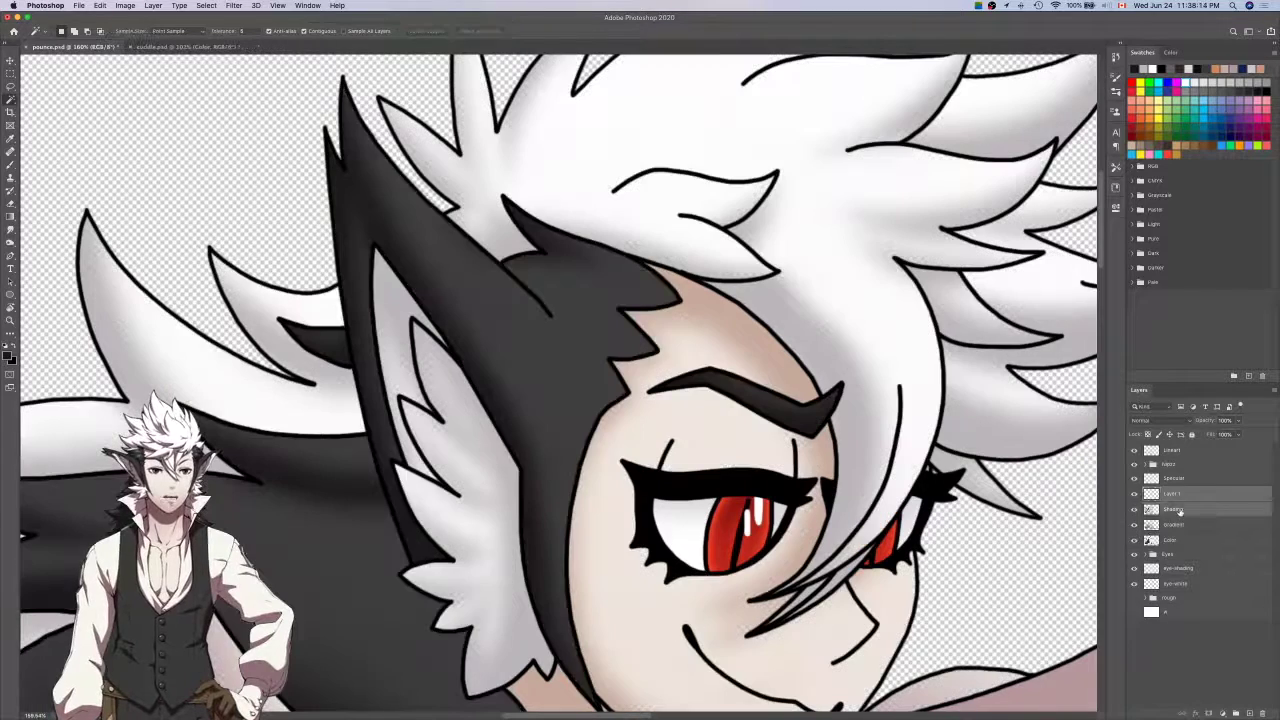
right_click(1180, 511)
click(1115, 581)
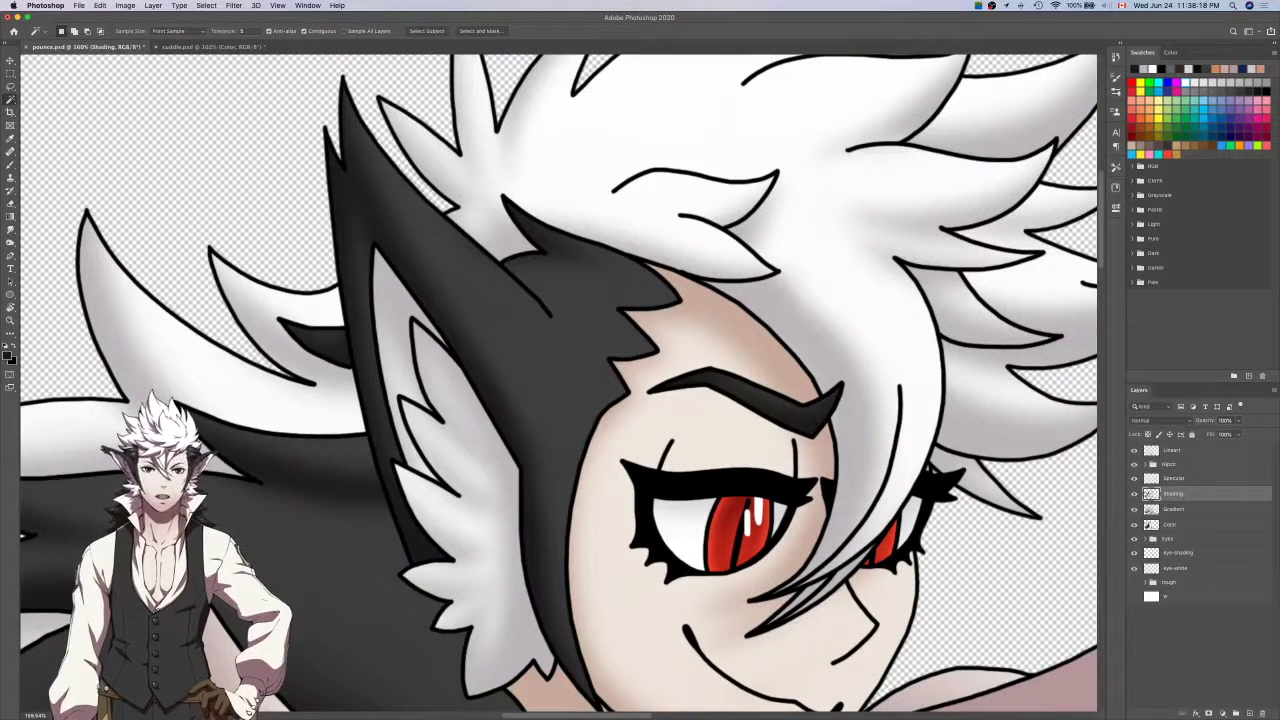
Hide the Color, Gradient and Specular layers and sample the light grey shading colour from the white hair.
click(1134, 524)
click(1134, 509)
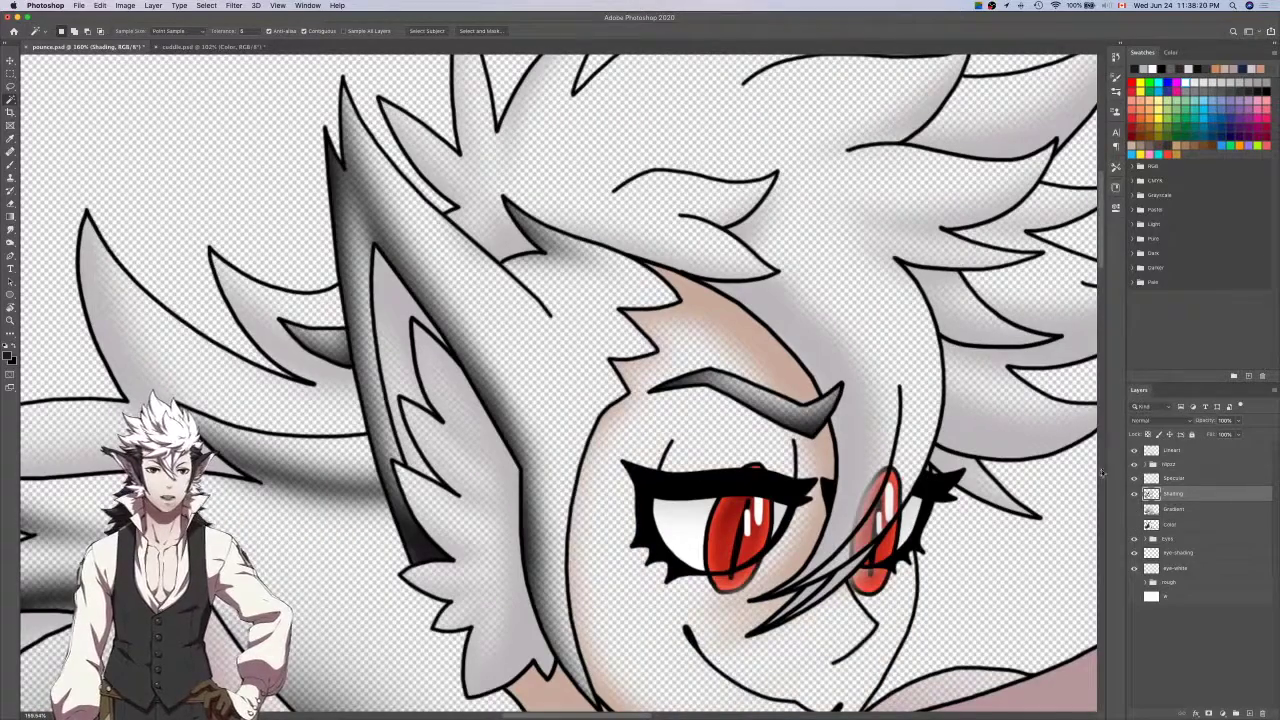
key(i)
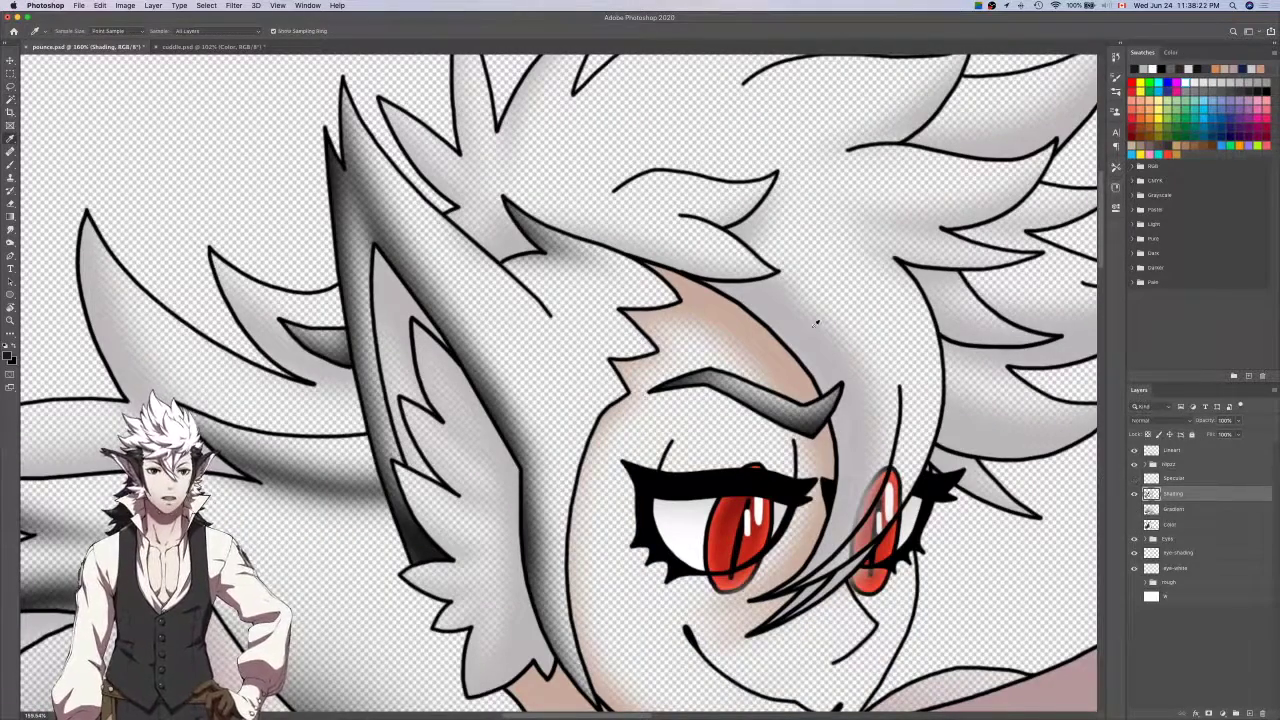
Switch to cuddle.psd and add a new layer named Shading above the Color layer.
key(ctrl+Tab)
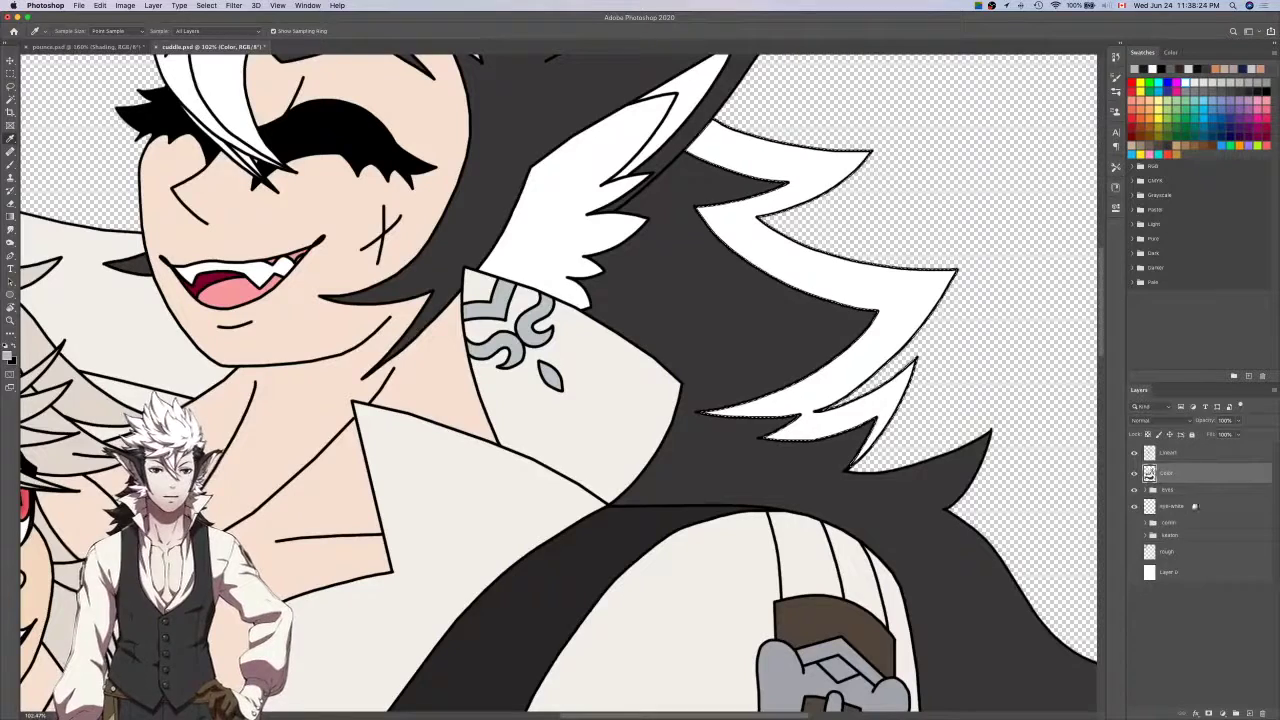
click(1249, 713)
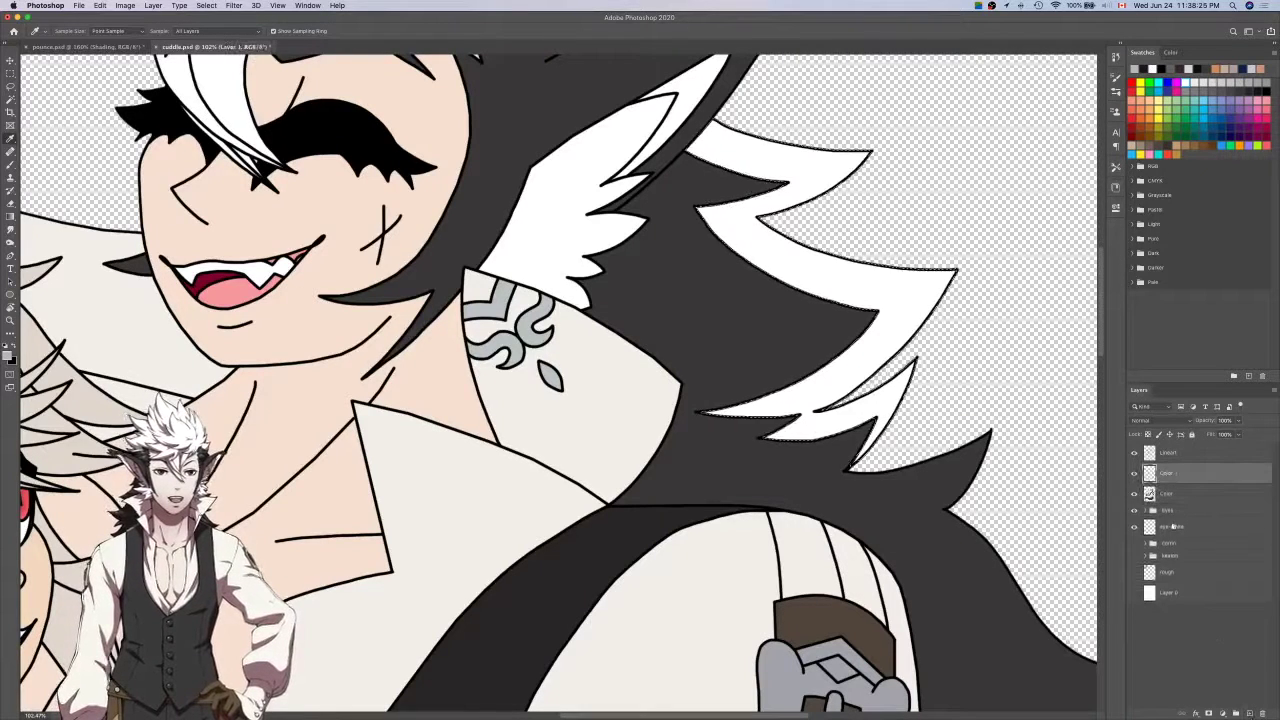
text(Shading)
key(Return)
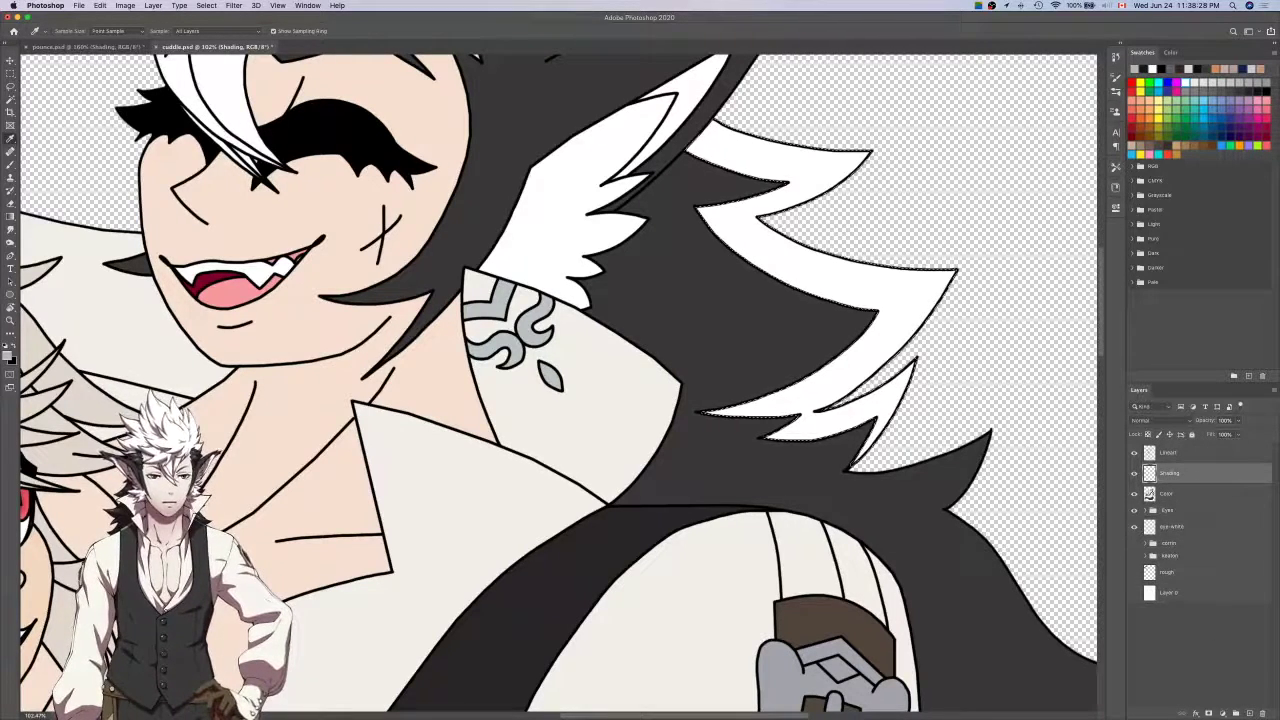
Check the white hair shading in pounce.psd and return to cuddle.psd.
key(super+d)
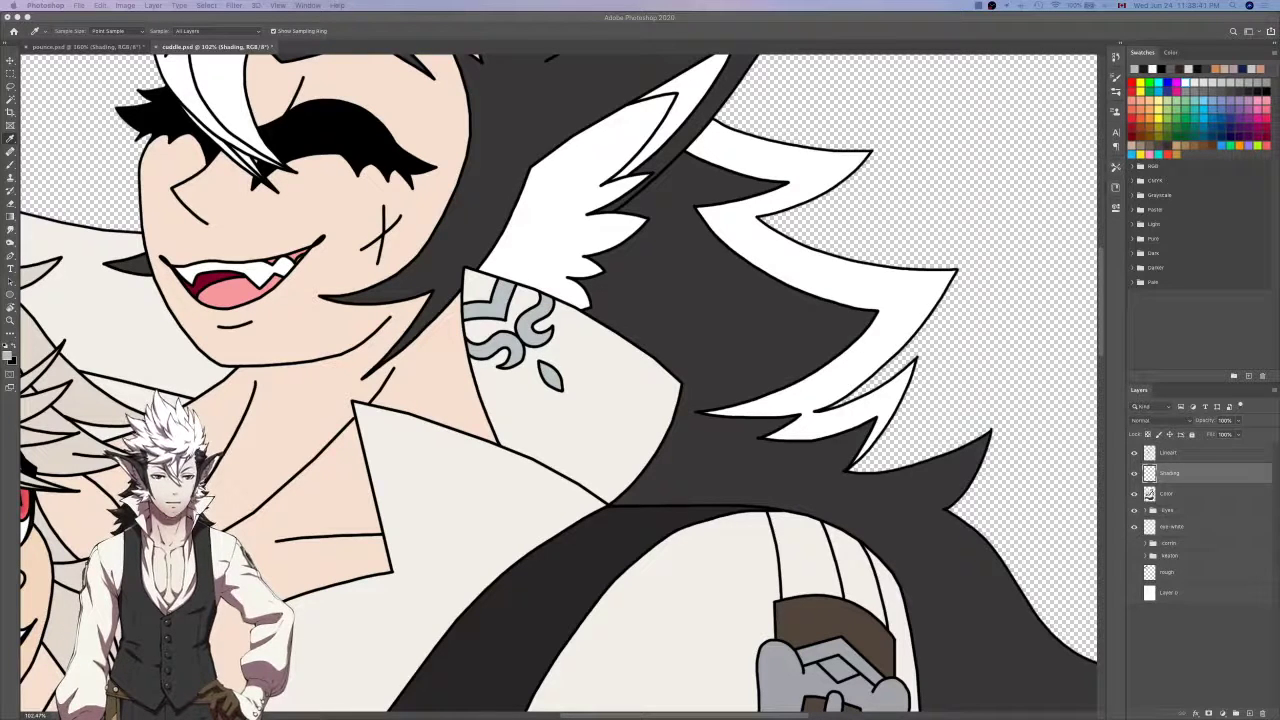
click(831, 324)
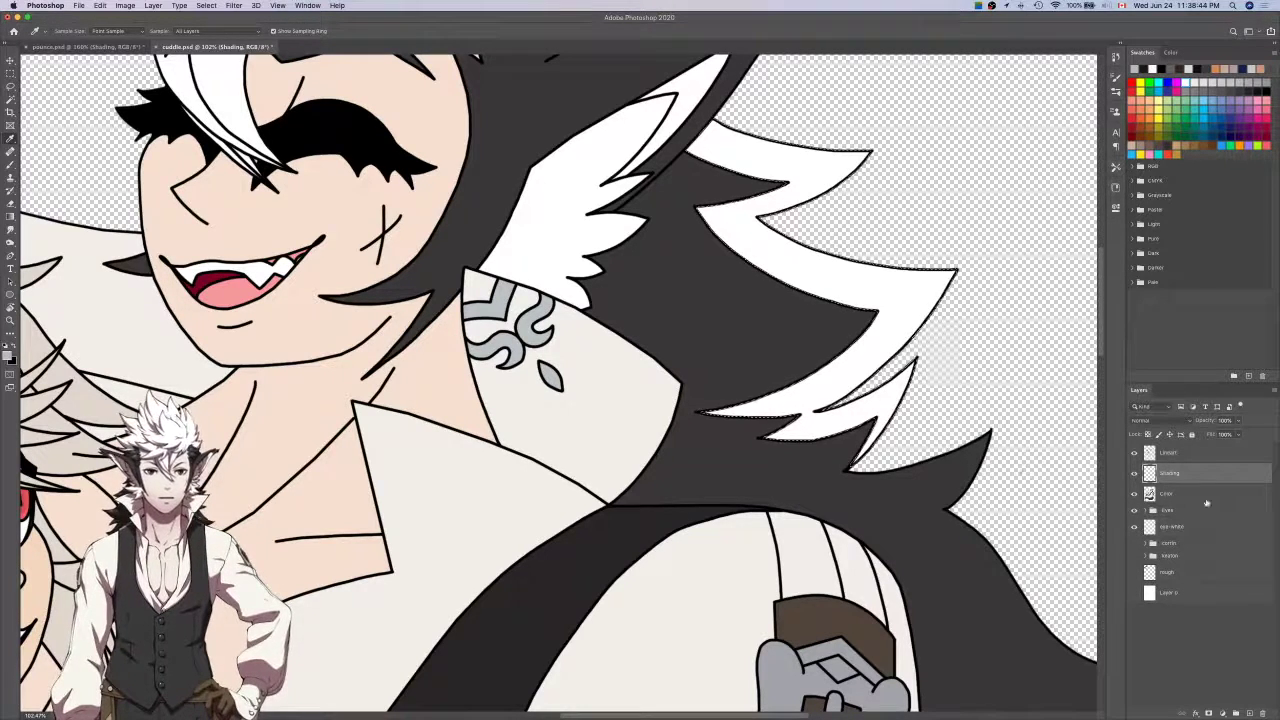
key(ctrl+0)
key(ctrl+Tab)
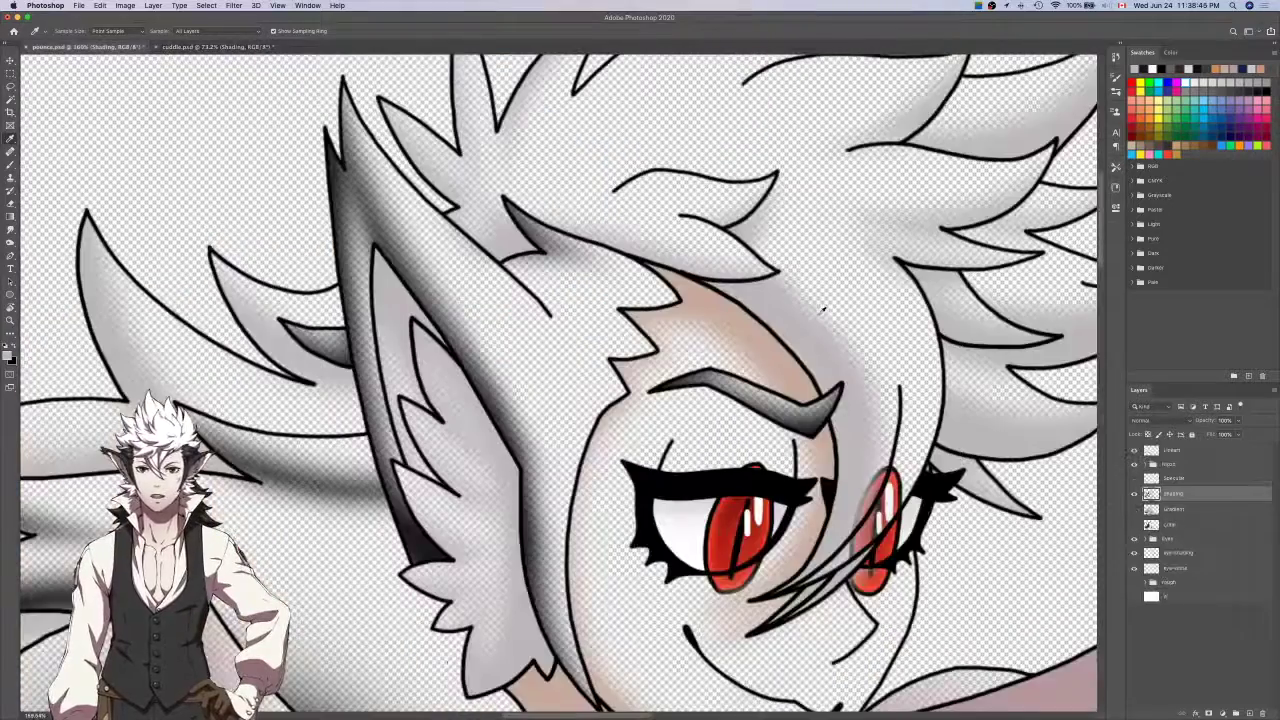
key(ctrl+Tab)
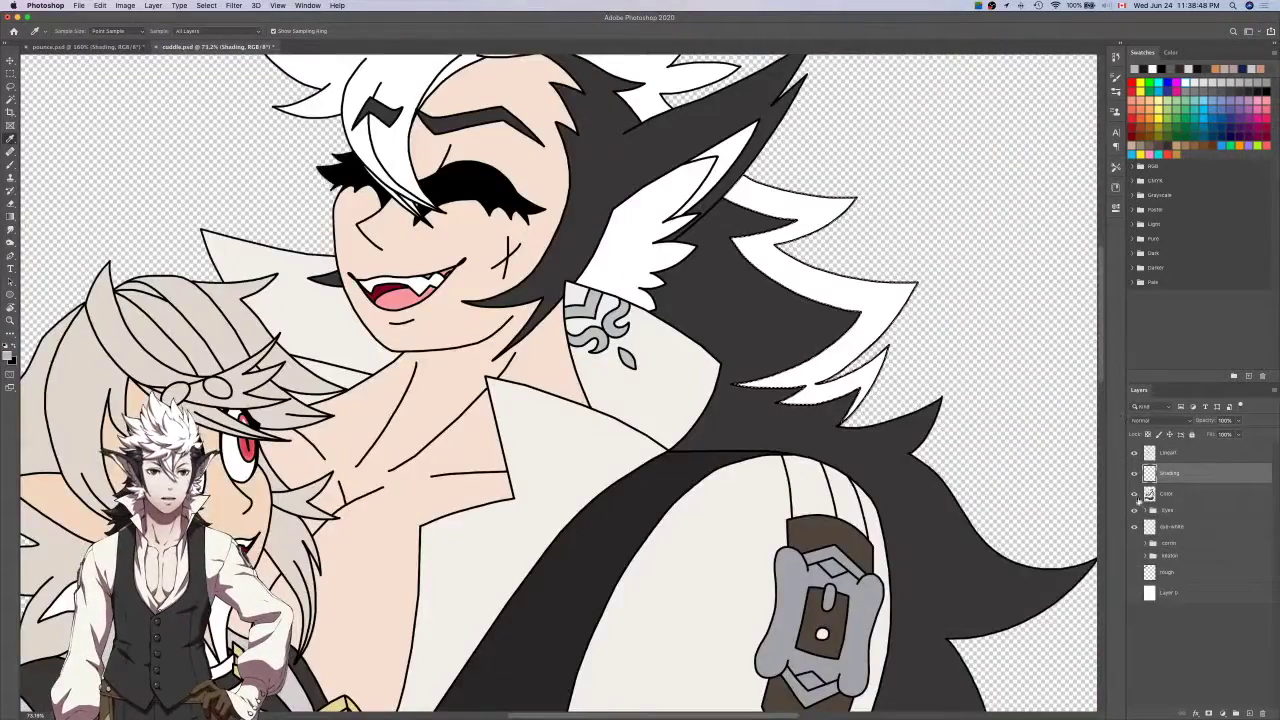
Brush light grey shading over the upper white lock behind the ear and erase a soft highlight along it.
scroll(957, 453, up, 3)
scroll(766, 288, up, 6)
scroll(762, 288, right, 3)
scroll(757, 286, down, 4)
mouse_move(935, 282)
mouse_down()
mouse_move(799, 291)
mouse_move(716, 264)
mouse_up()
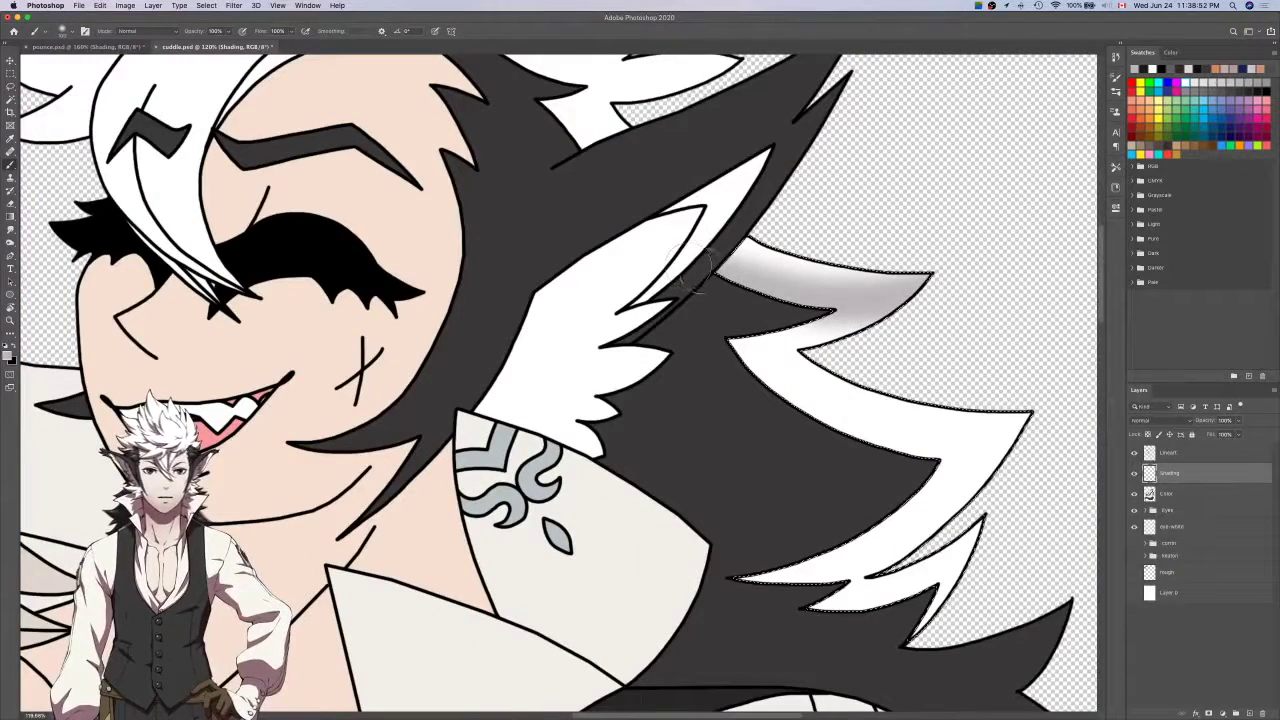
mouse_move(898, 302)
mouse_down()
mouse_move(712, 320)
mouse_move(642, 259)
mouse_up()
key(e)
drag(598, 197, 745, 214)
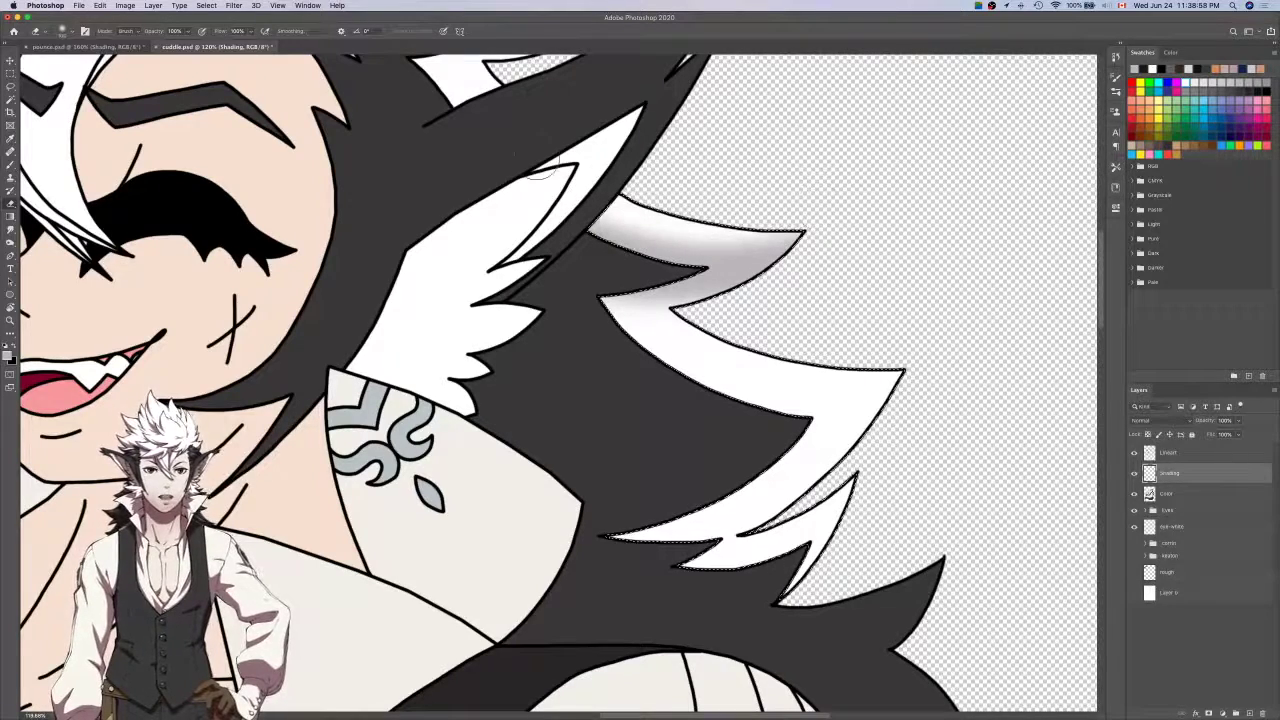
Brush light grey shading along the middle white lock of the back hair, undoing and repainting unsatisfactory strokes.
key(b)
scroll(855, 188, down, 5)
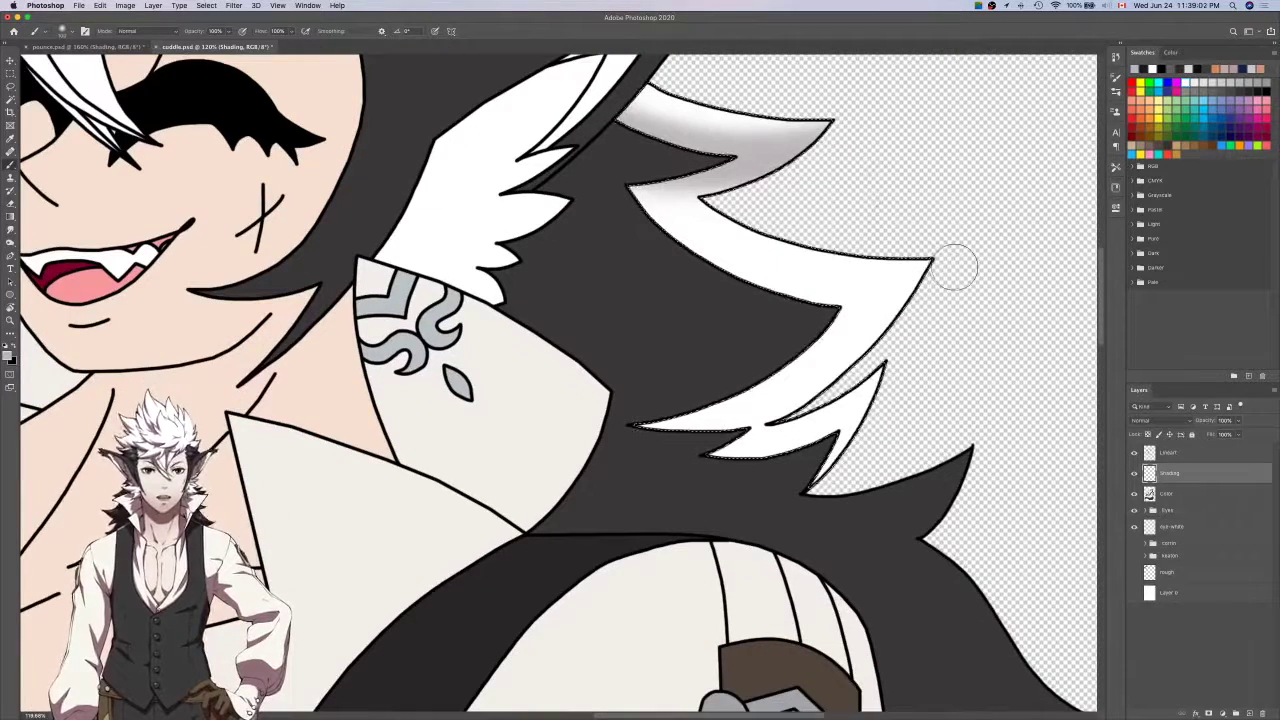
drag(665, 225, 613, 185)
key(super+z)
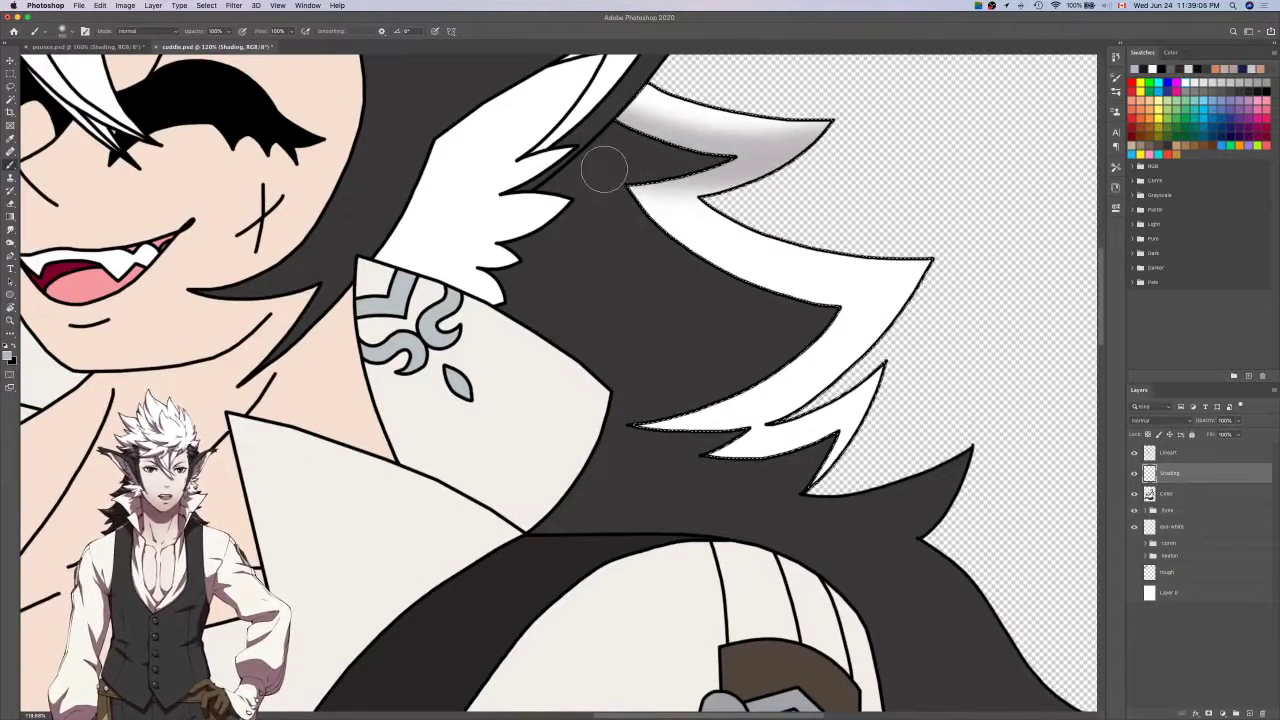
drag(655, 232, 745, 278)
key(super+z)
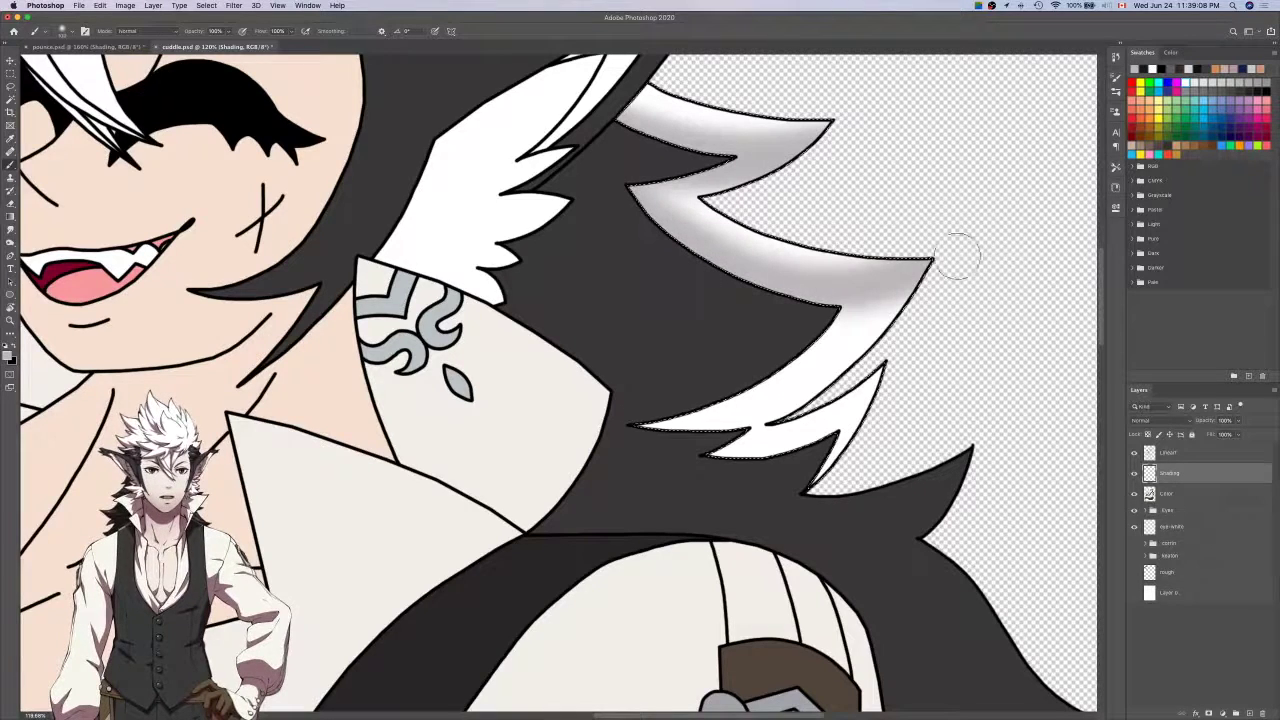
key(super+z)
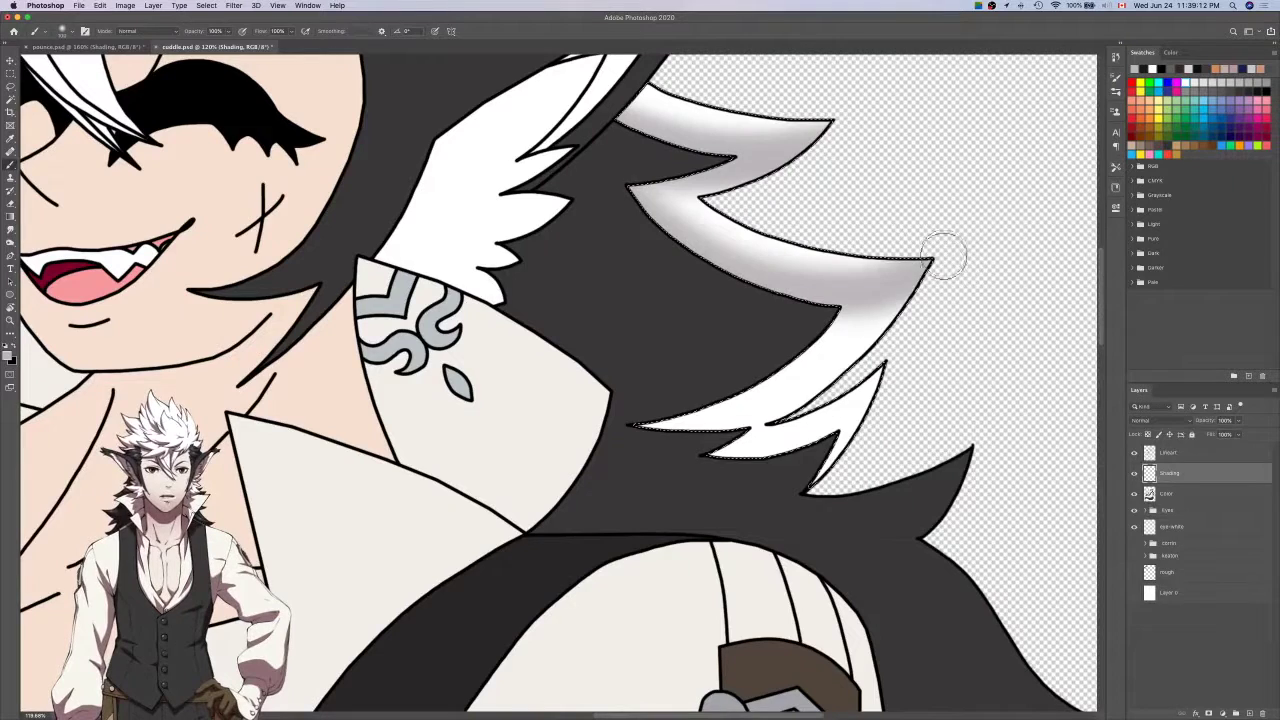
key(super+z)
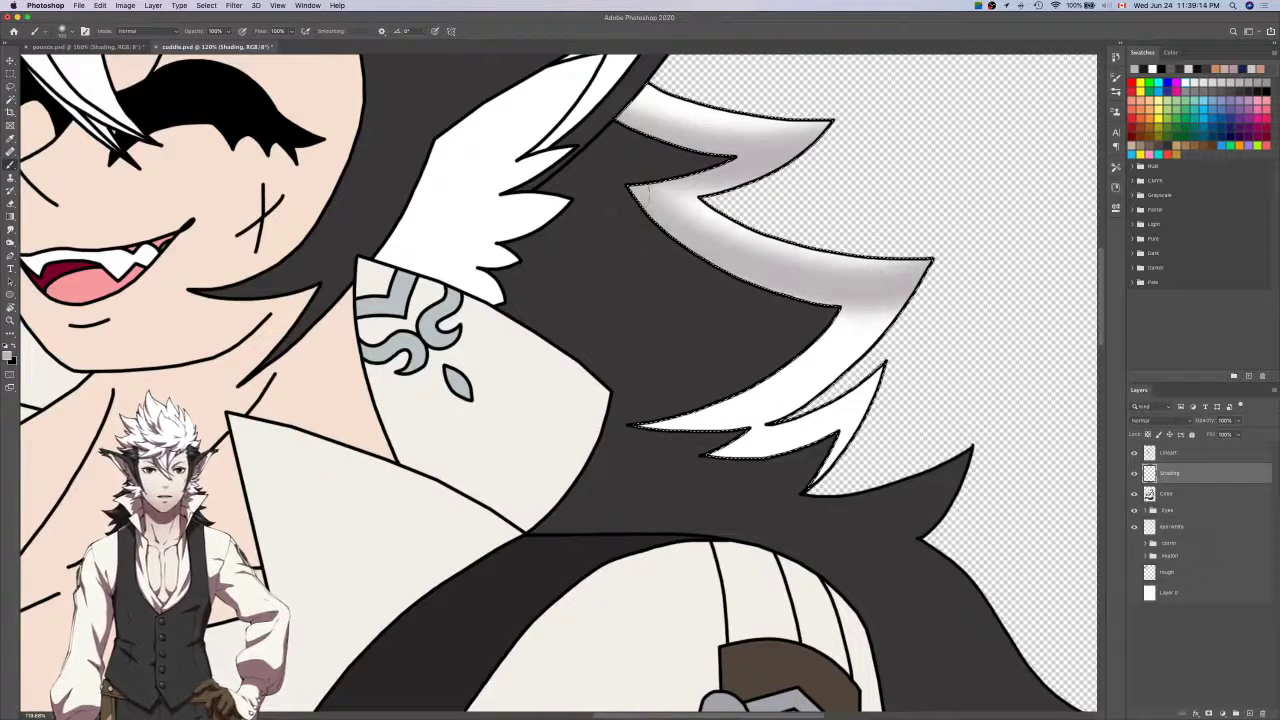
Rework the middle lock's shading down to its lower point and shade the inner edge of the lowest white lock.
key(super+z)
drag(872, 295, 974, 260)
key(super+z)
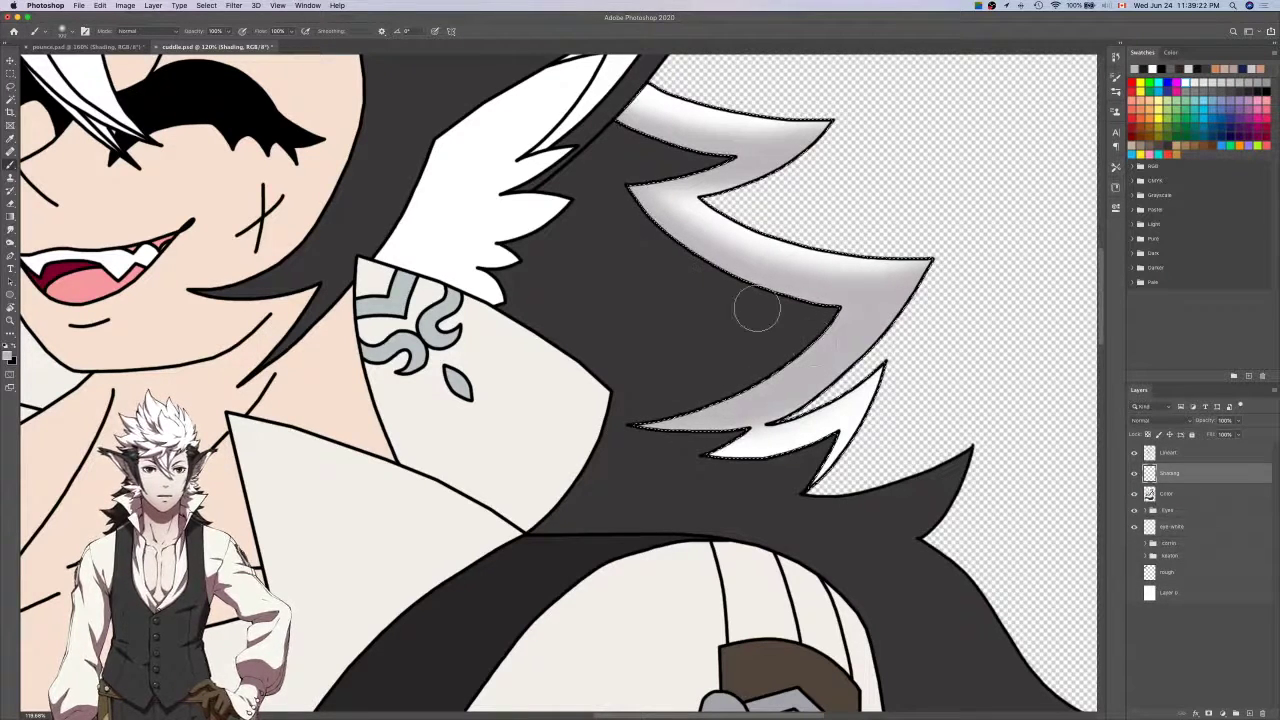
key(e)
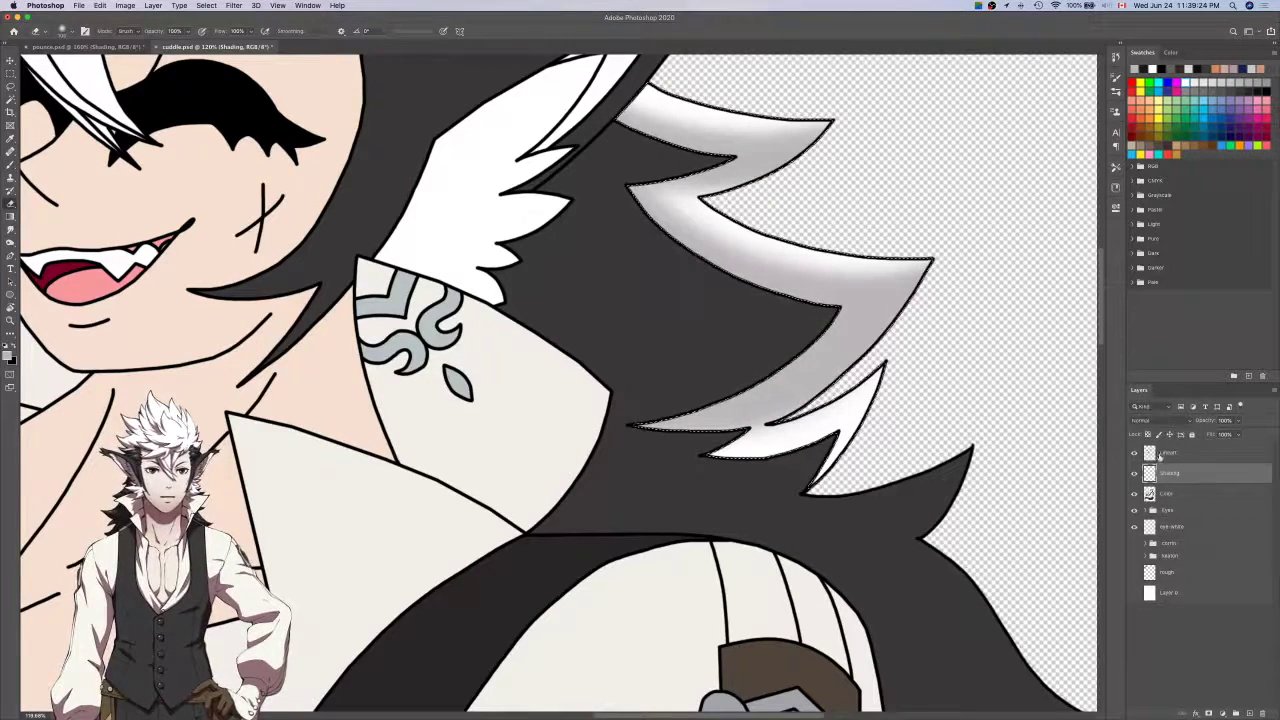
scroll(971, 400, down, 2)
key(b)
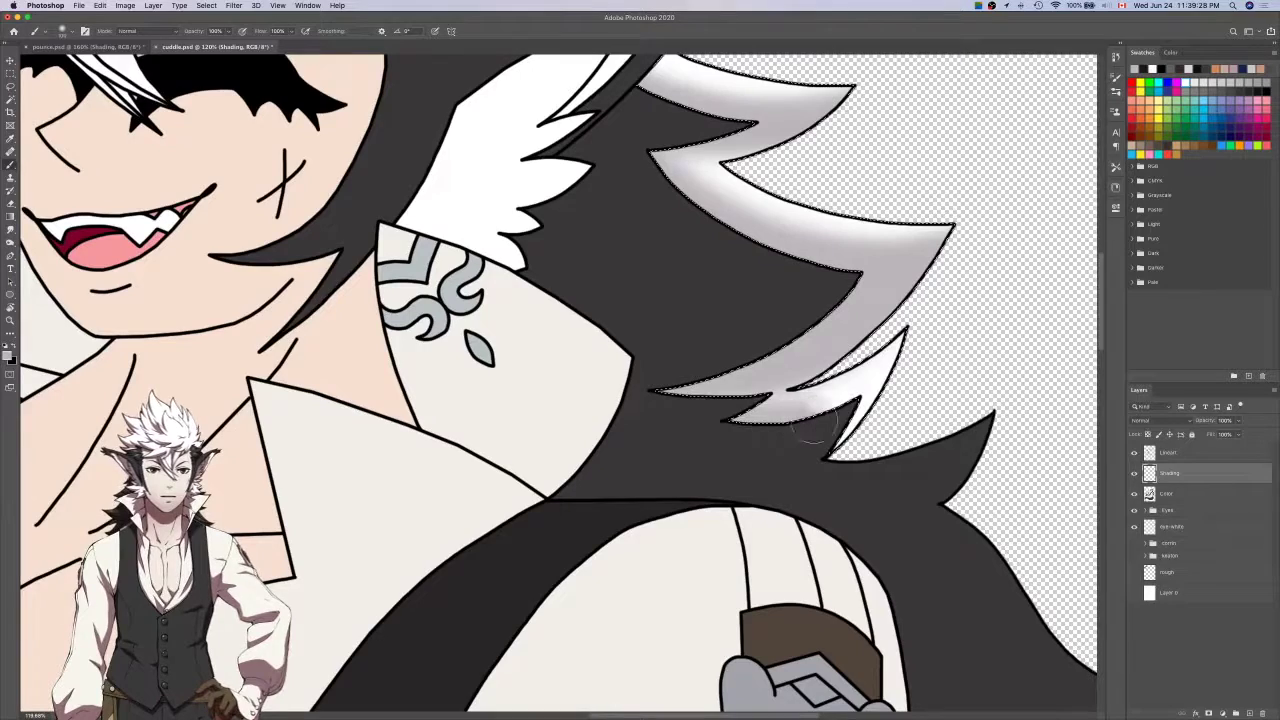
Deselect the white hair locks and save cuddle.psd.
key(super+d)
key(super+0)
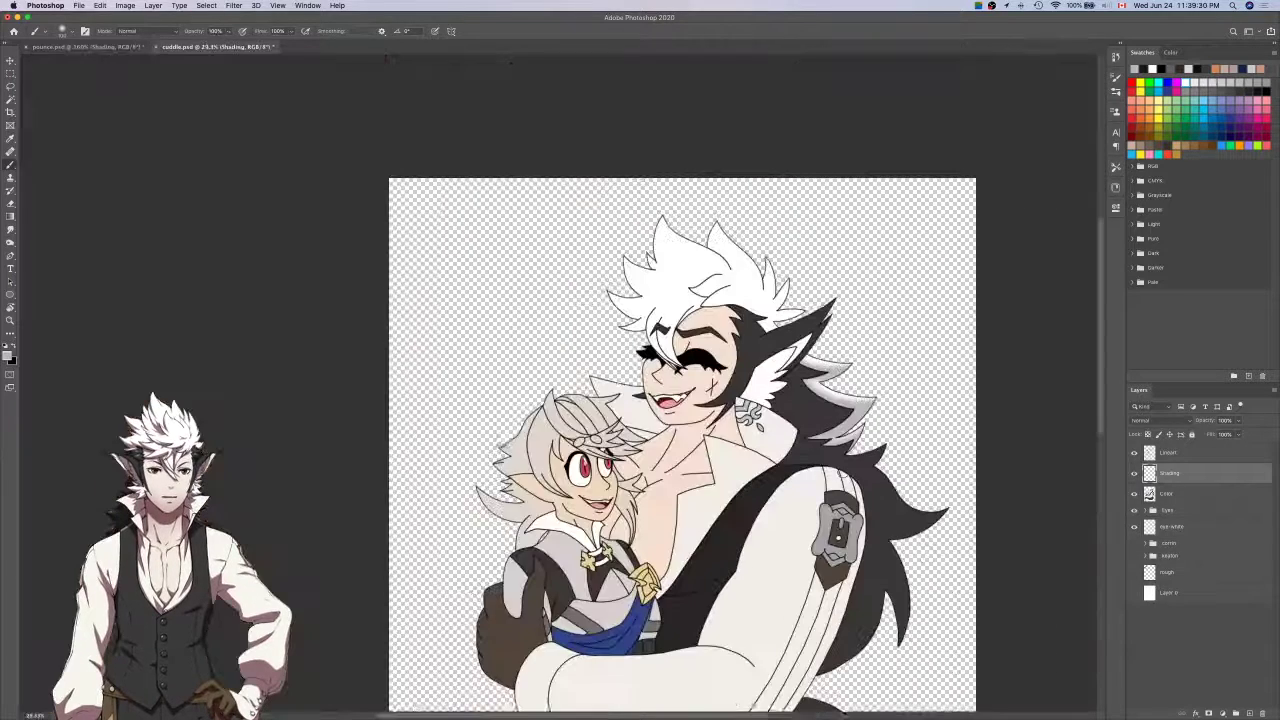
key(super+s)
Select the dark hair and ear area around the laughing man's face on the Lineart layer with the Magic Wand.
click(1145, 493)
key(w)
click(1178, 472)
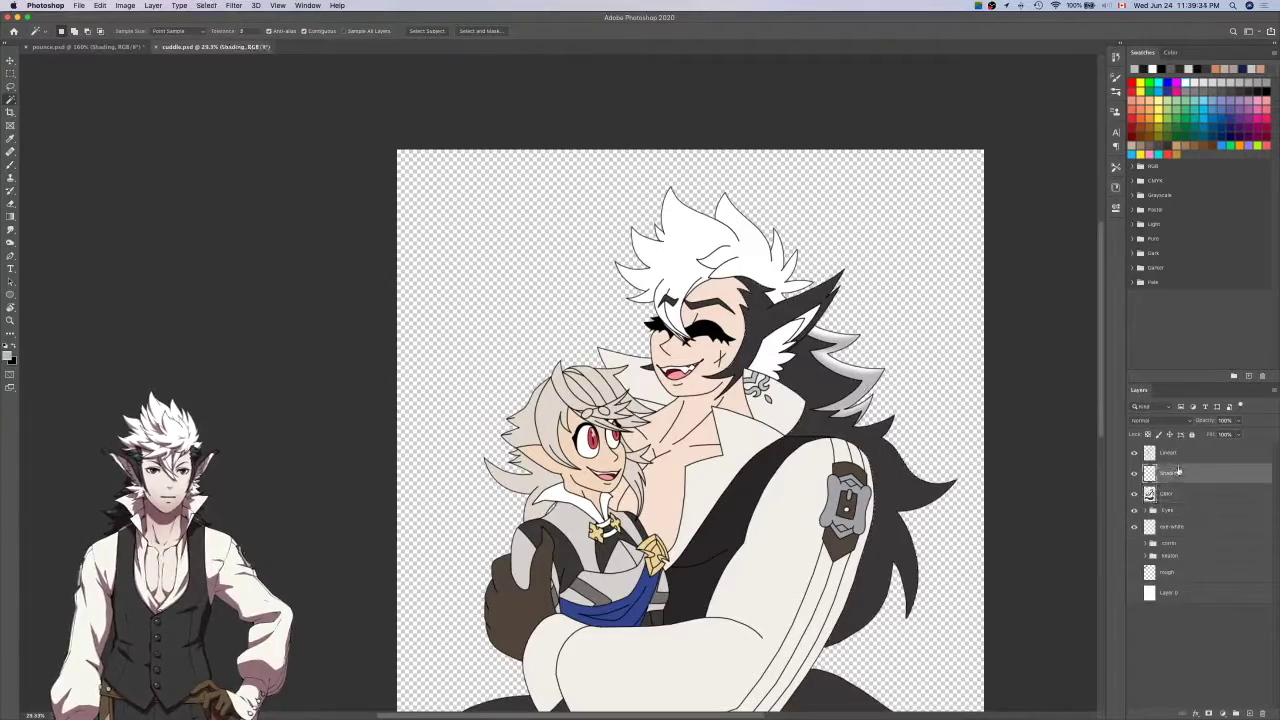
click(1178, 455)
scroll(886, 421, up, 10)
scroll(886, 422, up, 3)
click(694, 249)
scroll(695, 250, left, 2)
Extend the selection with the Lasso into the narrow line corners between the white inner ear tufts.
key(l)
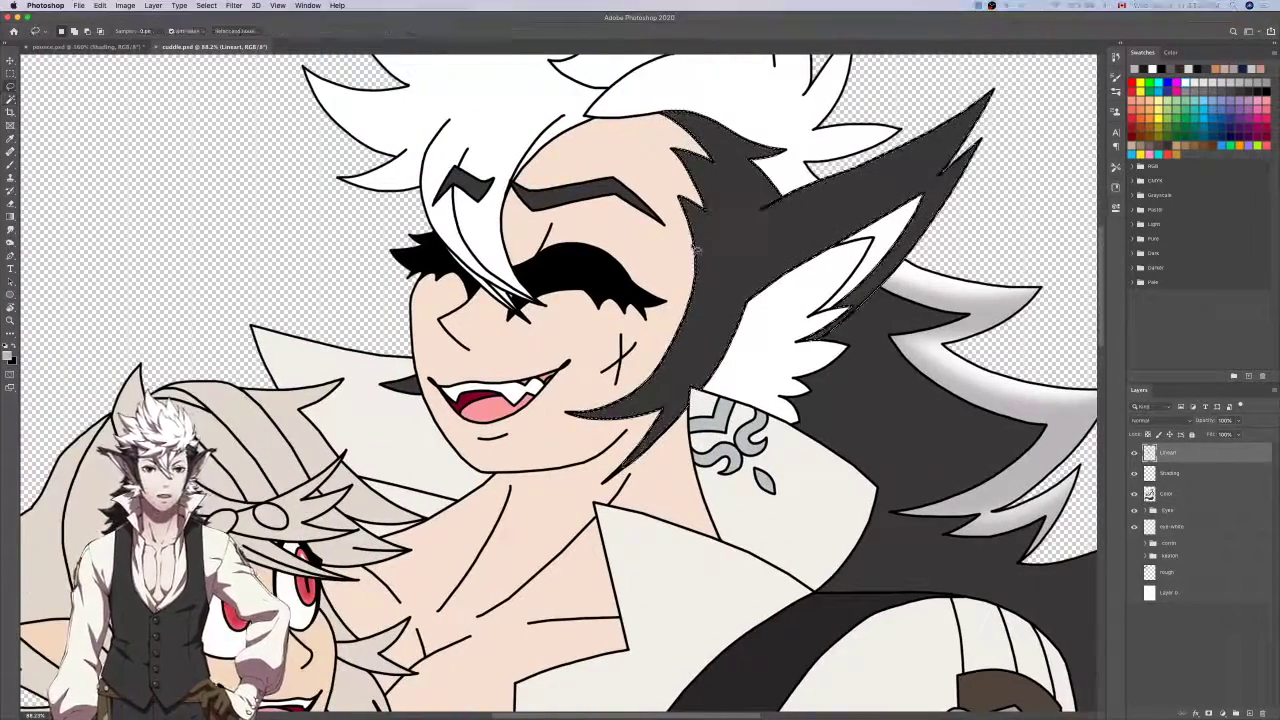
scroll(812, 350, up, 8)
scroll(812, 350, up, 3)
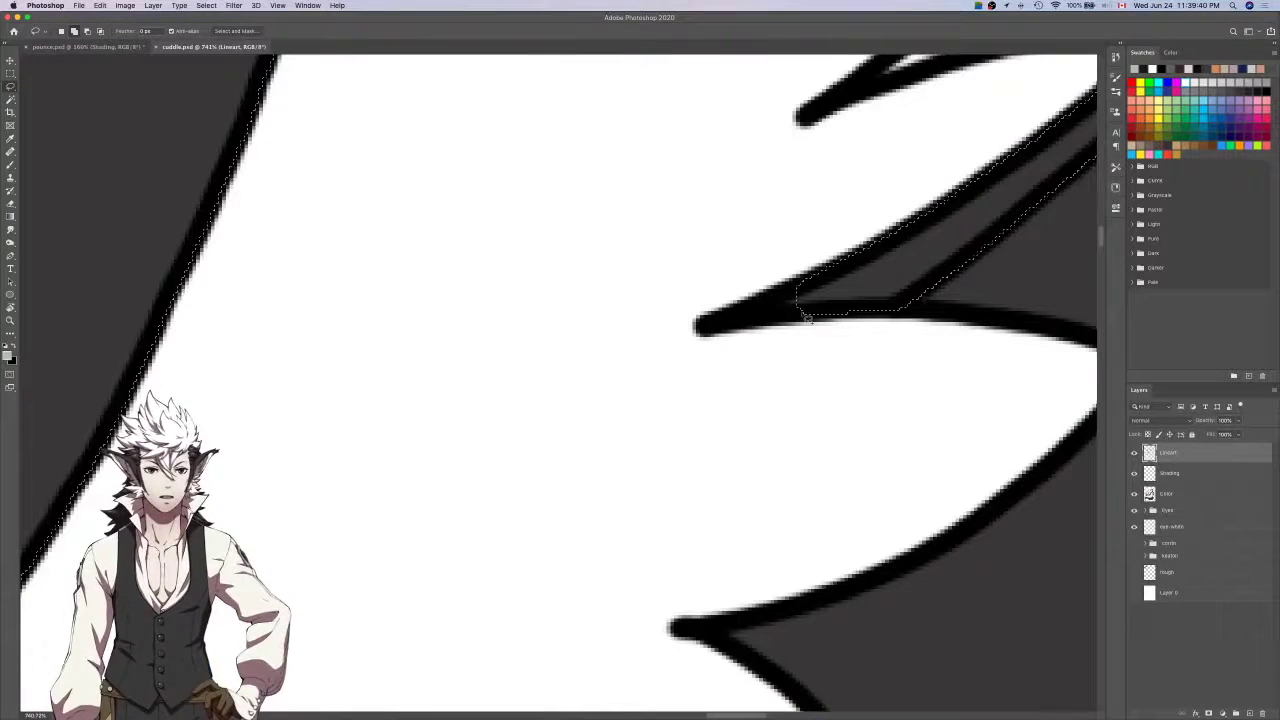
scroll(815, 283, up, 3)
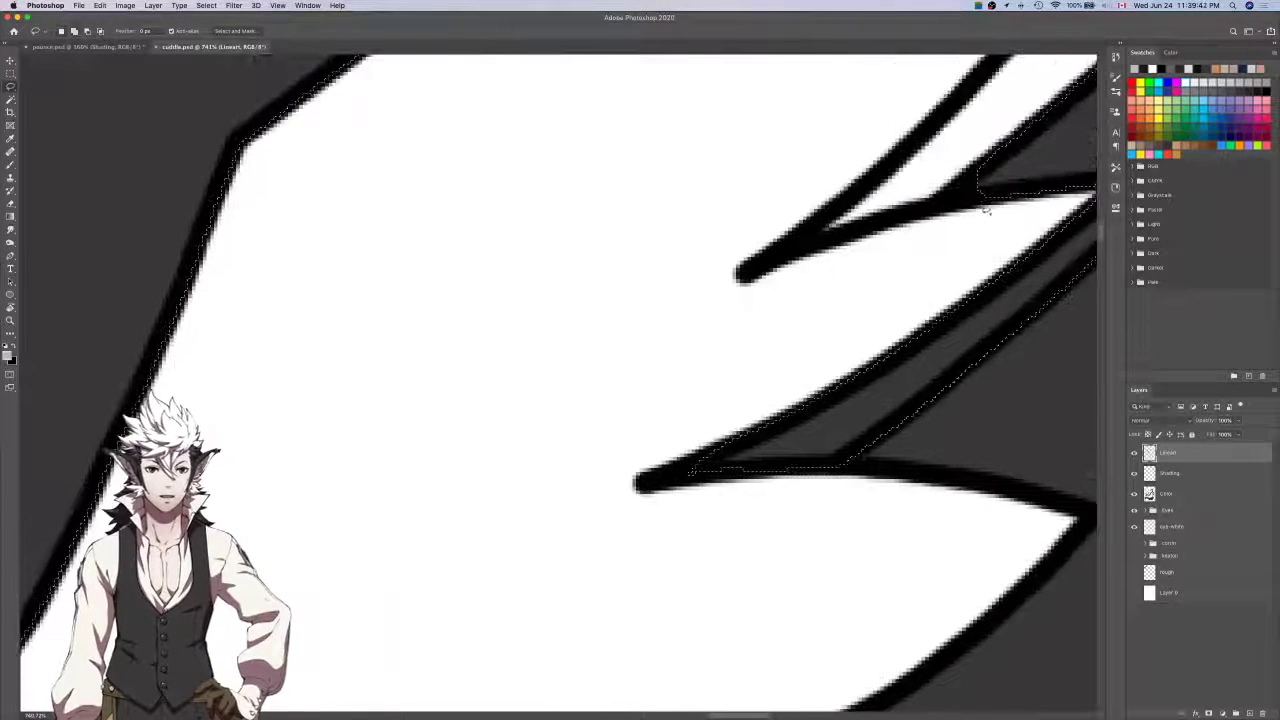
drag(987, 168, 991, 164)
scroll(991, 164, down, 4)
Extend the selection with the Lasso into the line corners at both tips of the dark ear.
scroll(991, 164, up, 8)
scroll(991, 164, right, 6)
scroll(1045, 205, up, 3)
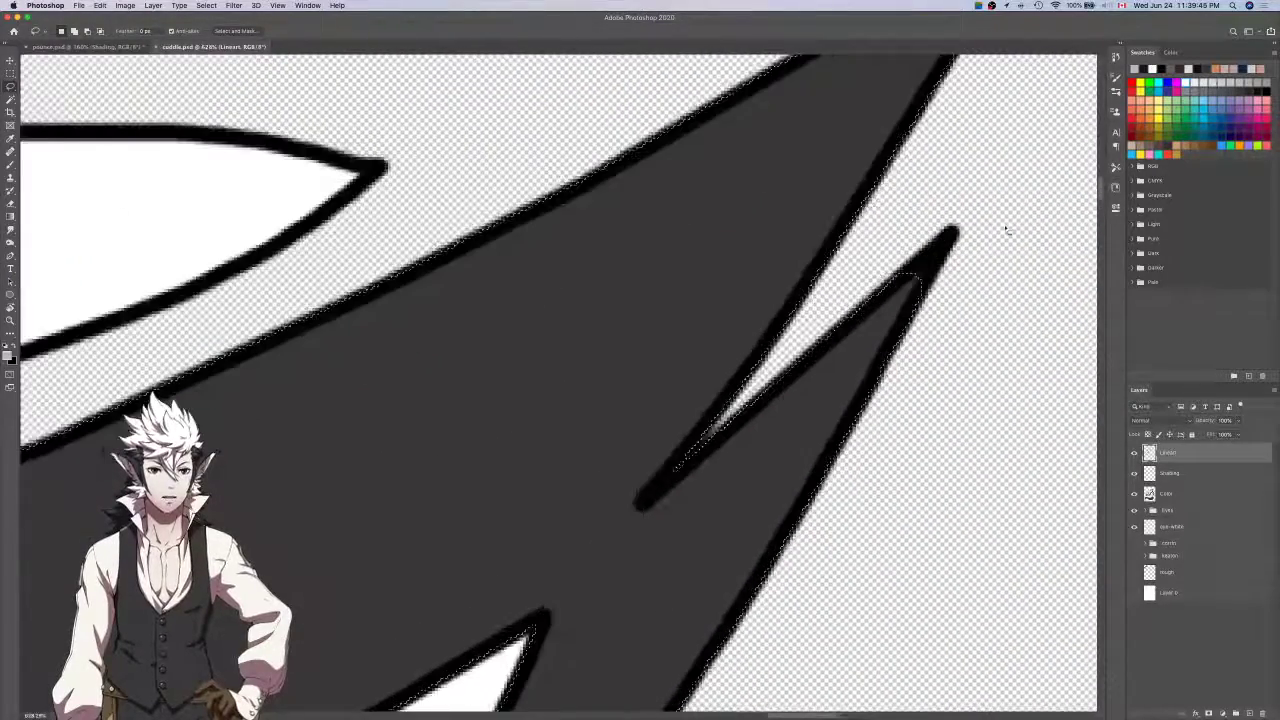
scroll(945, 255, up, 6)
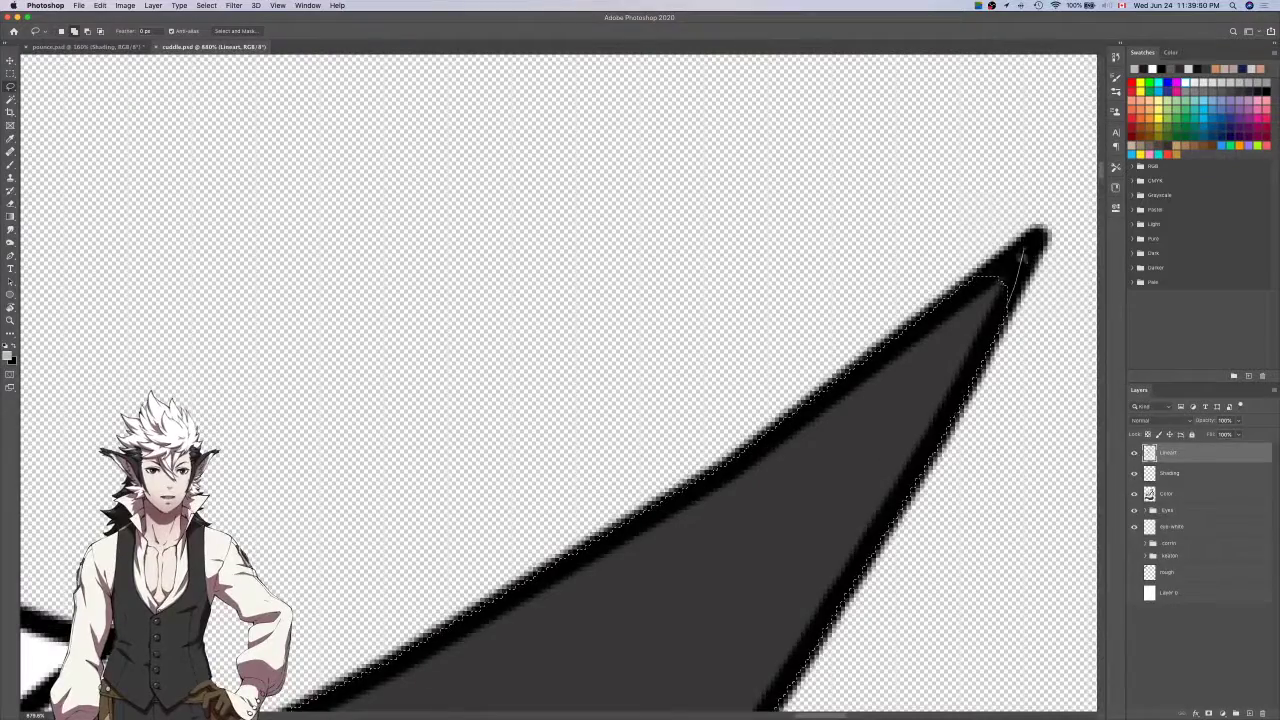
scroll(1027, 255, down, 10)
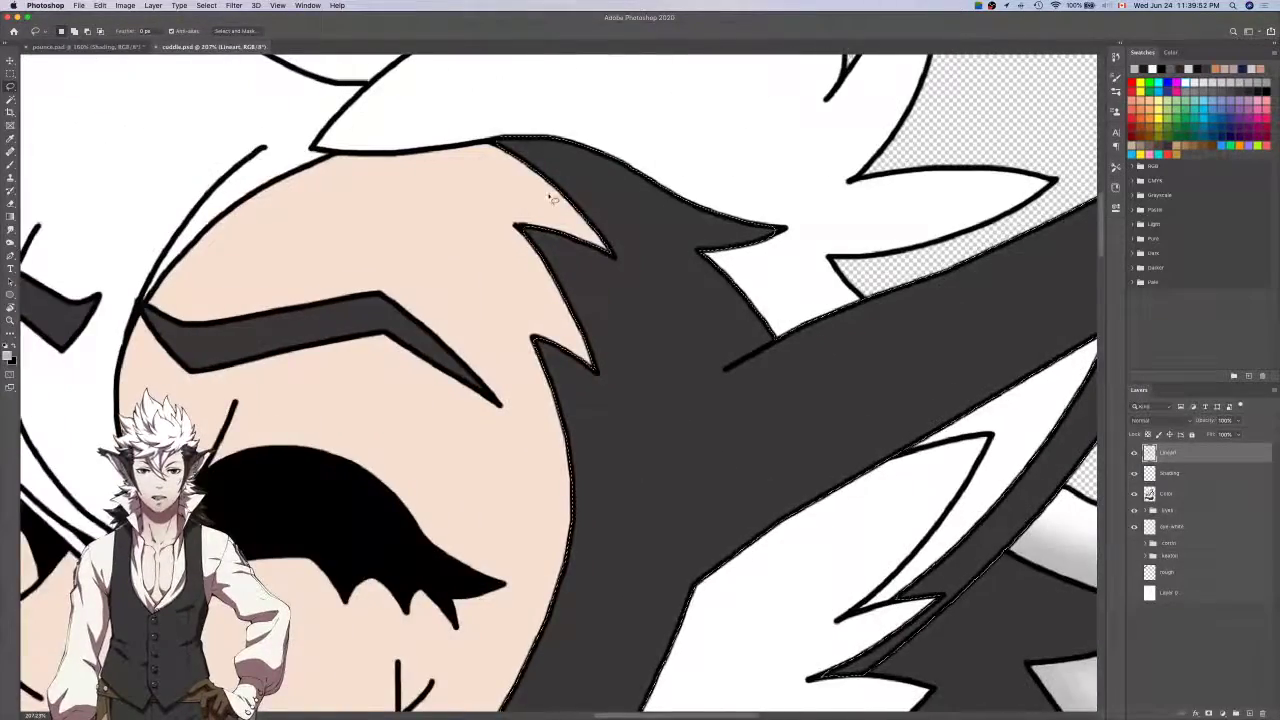
Add the dark hair's top corner at the forehead and its point beneath the white hair to the selection with the Lasso.
scroll(493, 140, up, 8)
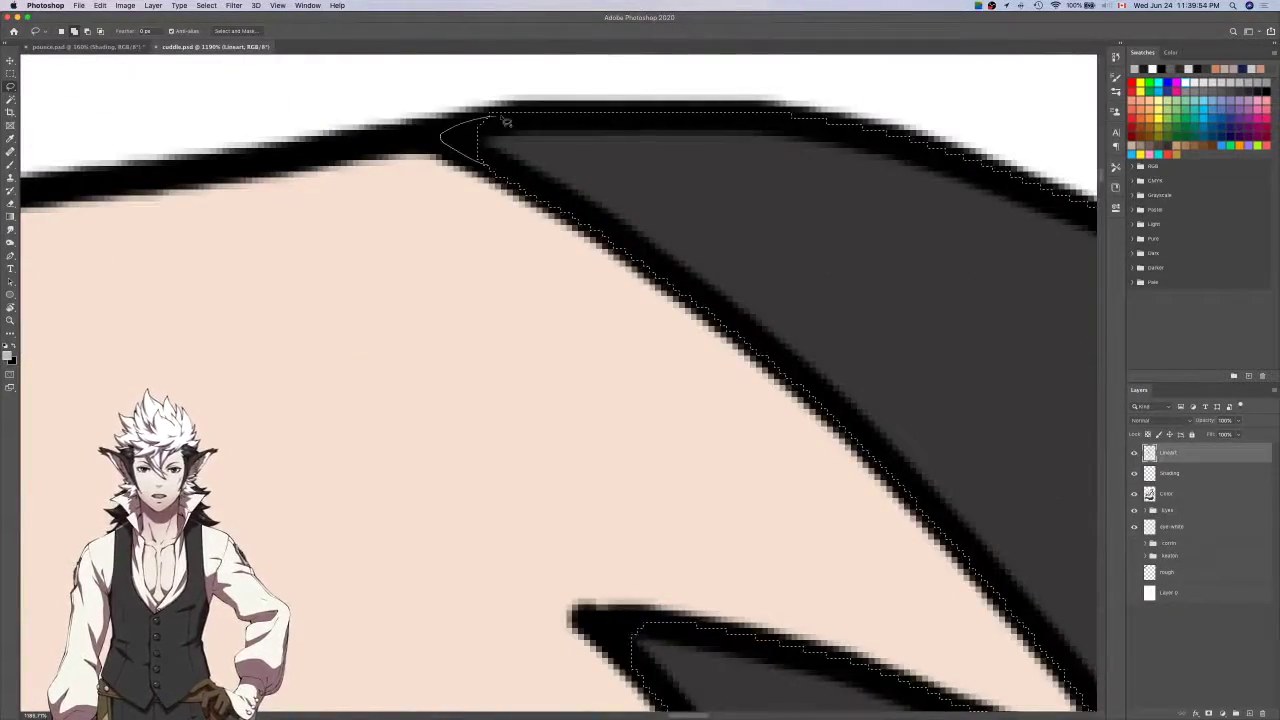
scroll(506, 122, down, 8)
scroll(543, 163, up, 8)
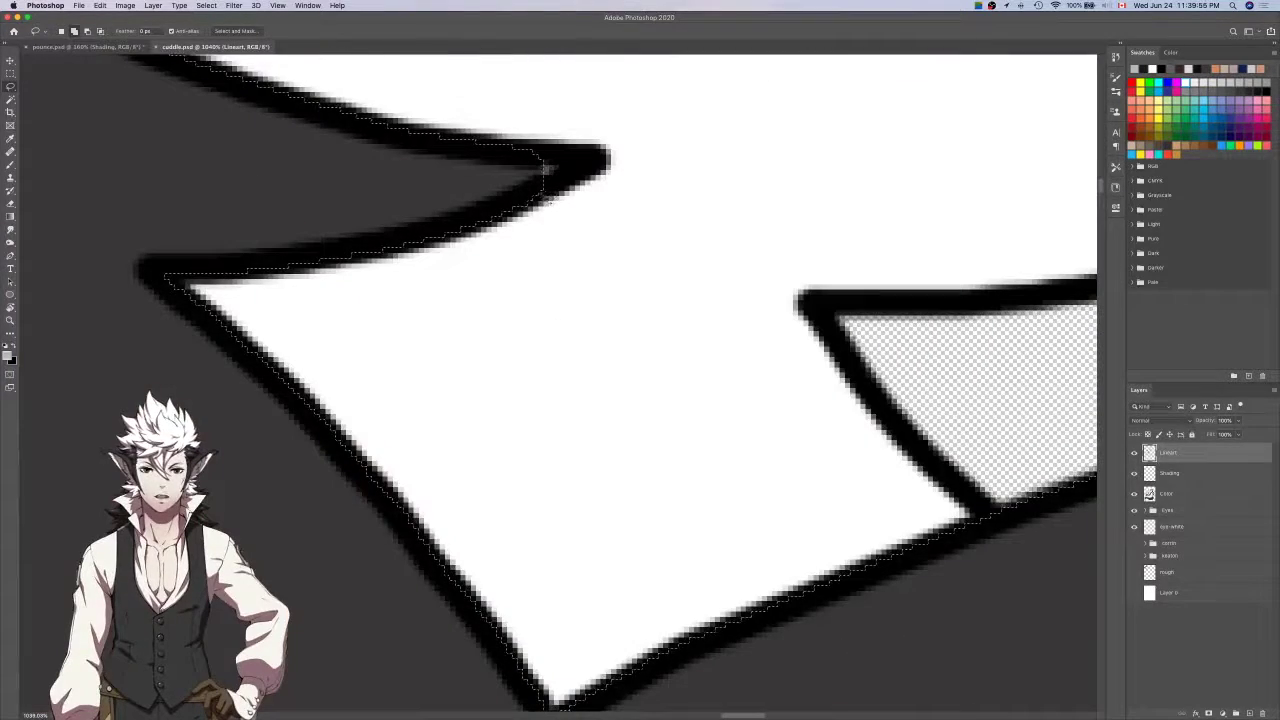
Sample the dark grey hair colour and brush over the unfilled gap in the hair point on the Color layer.
key(i)
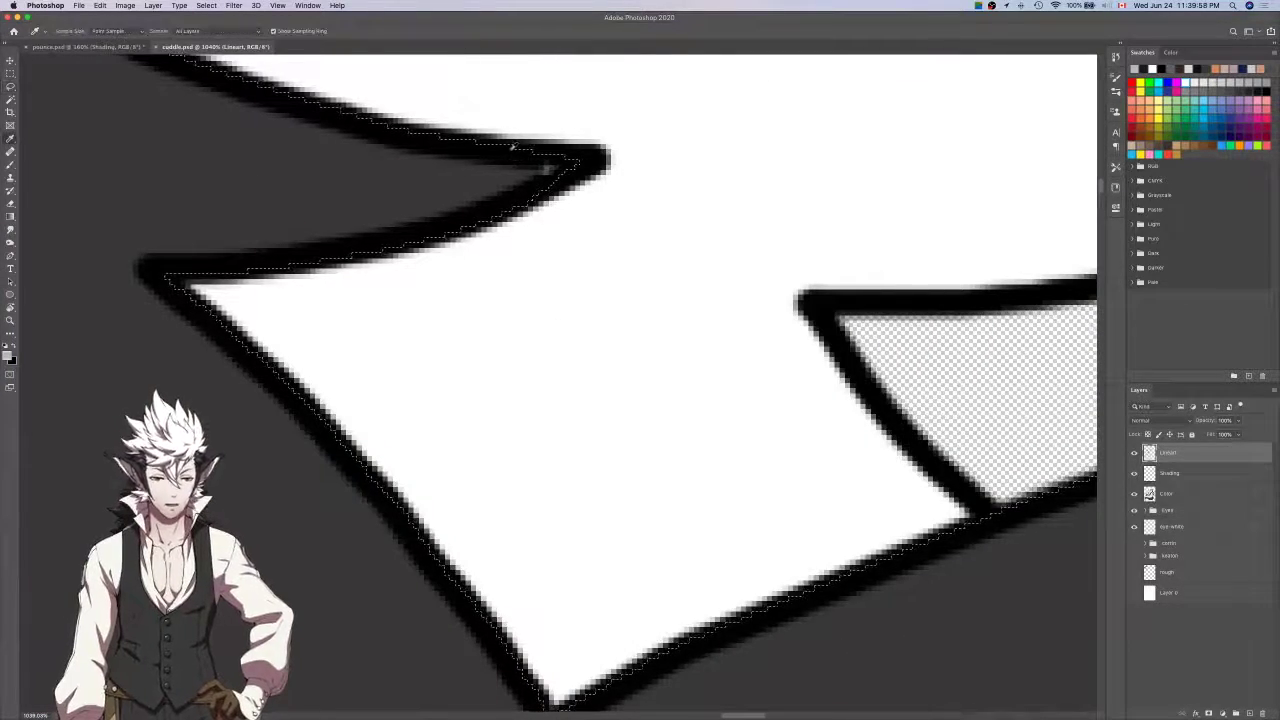
scroll(513, 147, down, 4)
click(443, 154)
click(1191, 500)
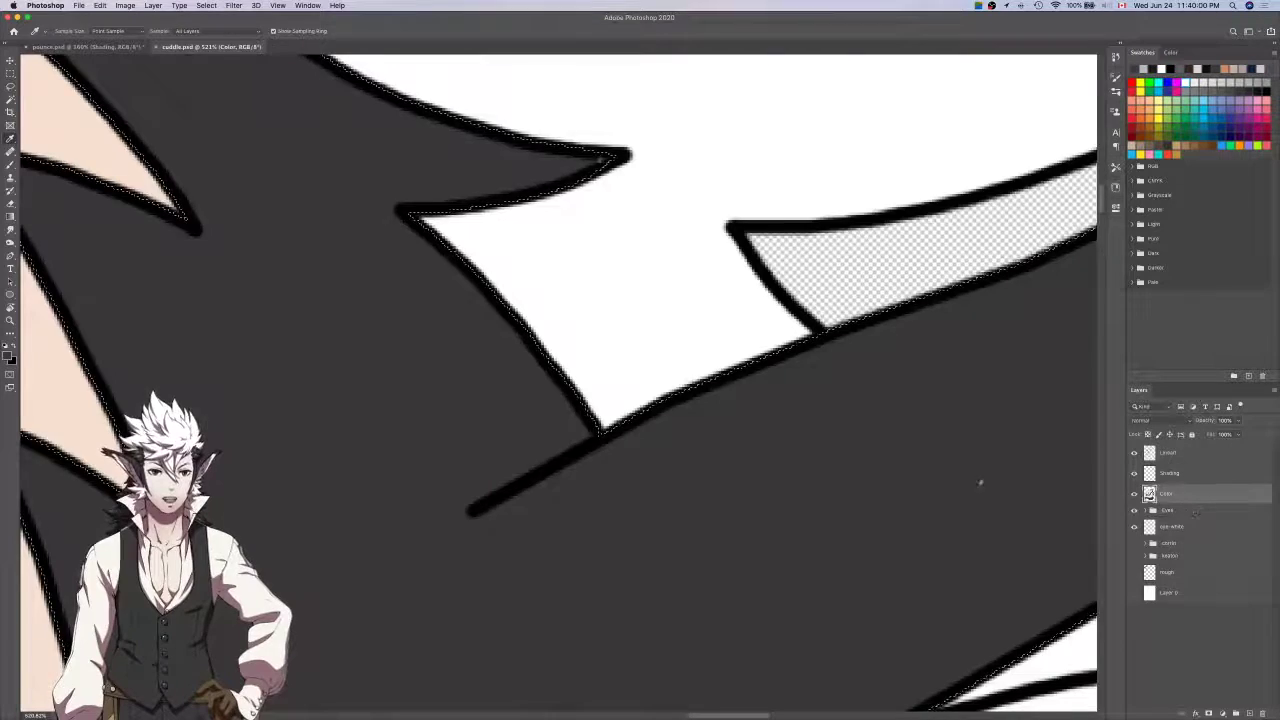
drag(592, 160, 840, 250)
key(b)
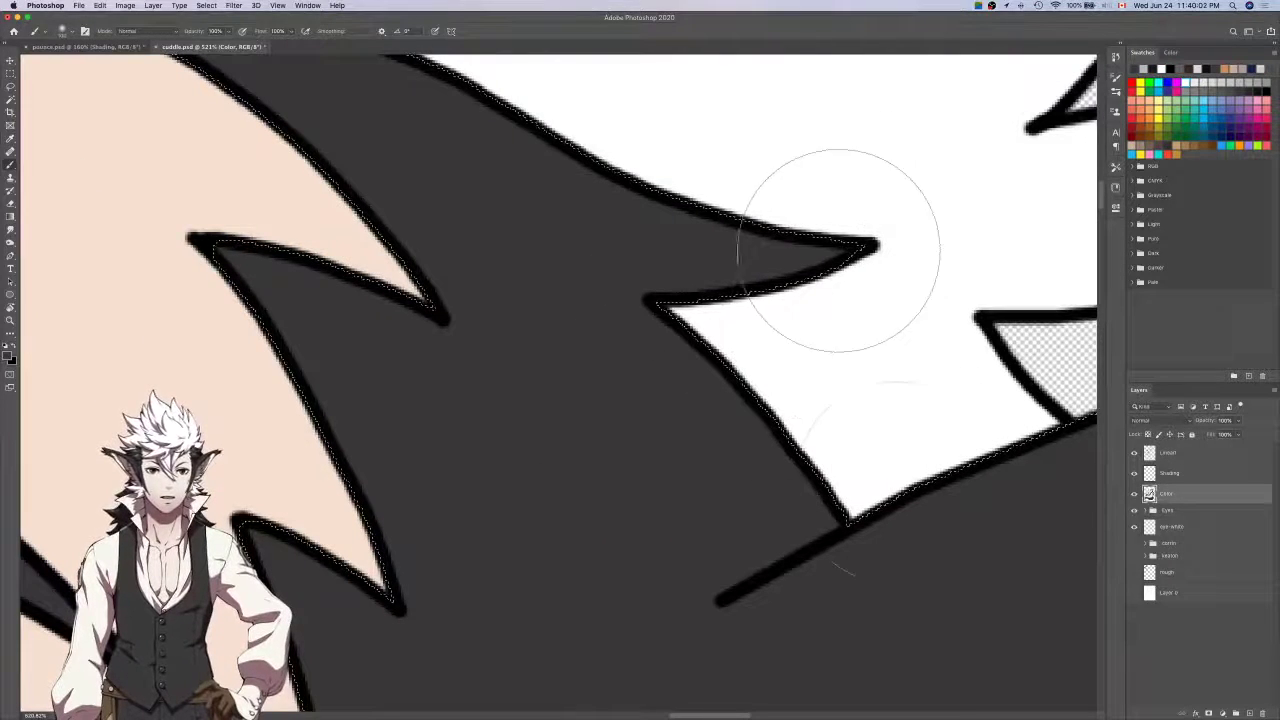
Extend the selection with the Lasso into the dark hair points that overlap the forehead.
key(l)
drag(890, 488, 1024, 520)
scroll(562, 277, up, 4)
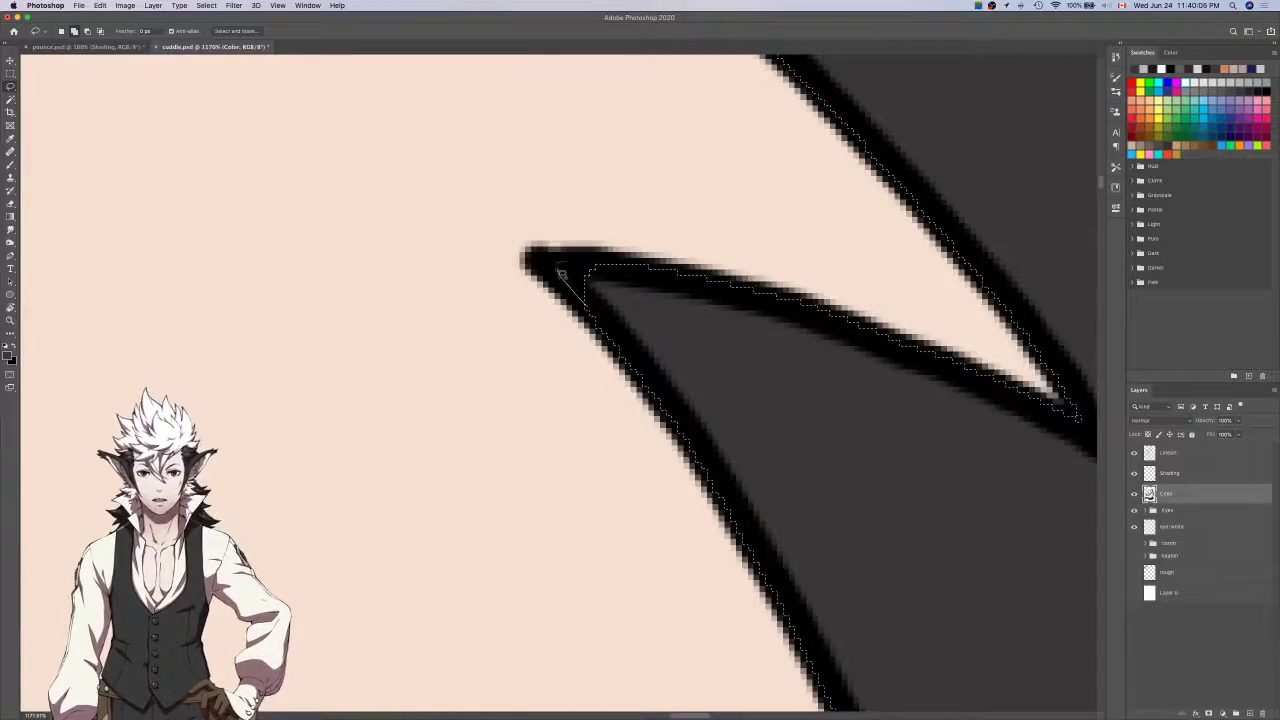
scroll(565, 272, down, 5)
scroll(640, 300, down, 4)
Add the narrow tip of the dark lock hanging over the neck to the selection with the Lasso.
scroll(549, 497, up, 4)
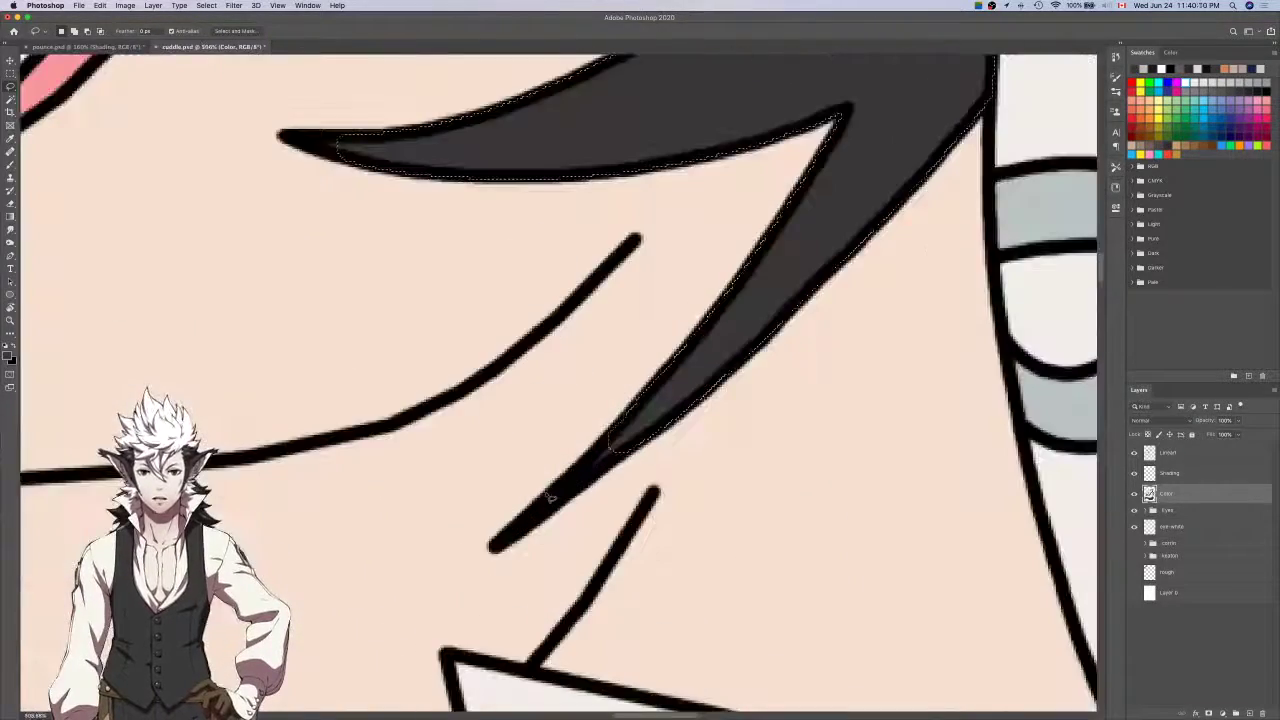
scroll(549, 497, up, 2)
click(552, 509)
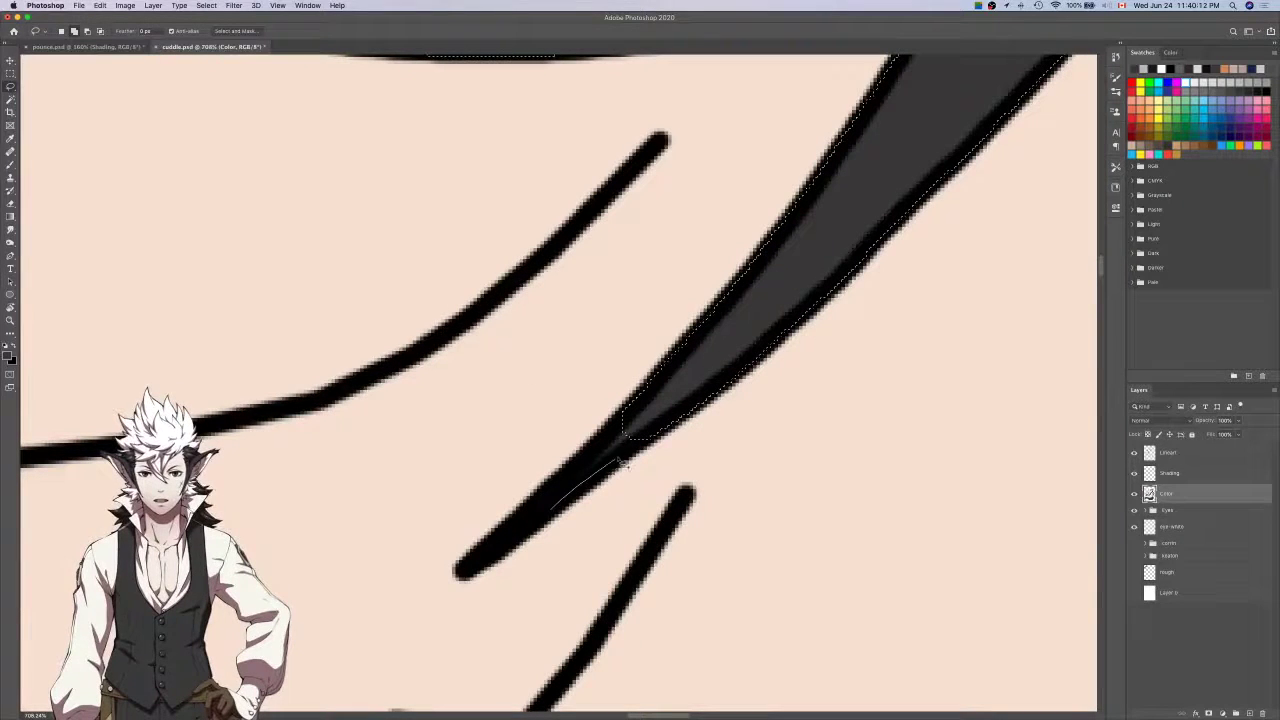
click(631, 427)
scroll(620, 415, down, 3)
scroll(352, 347, up, 5)
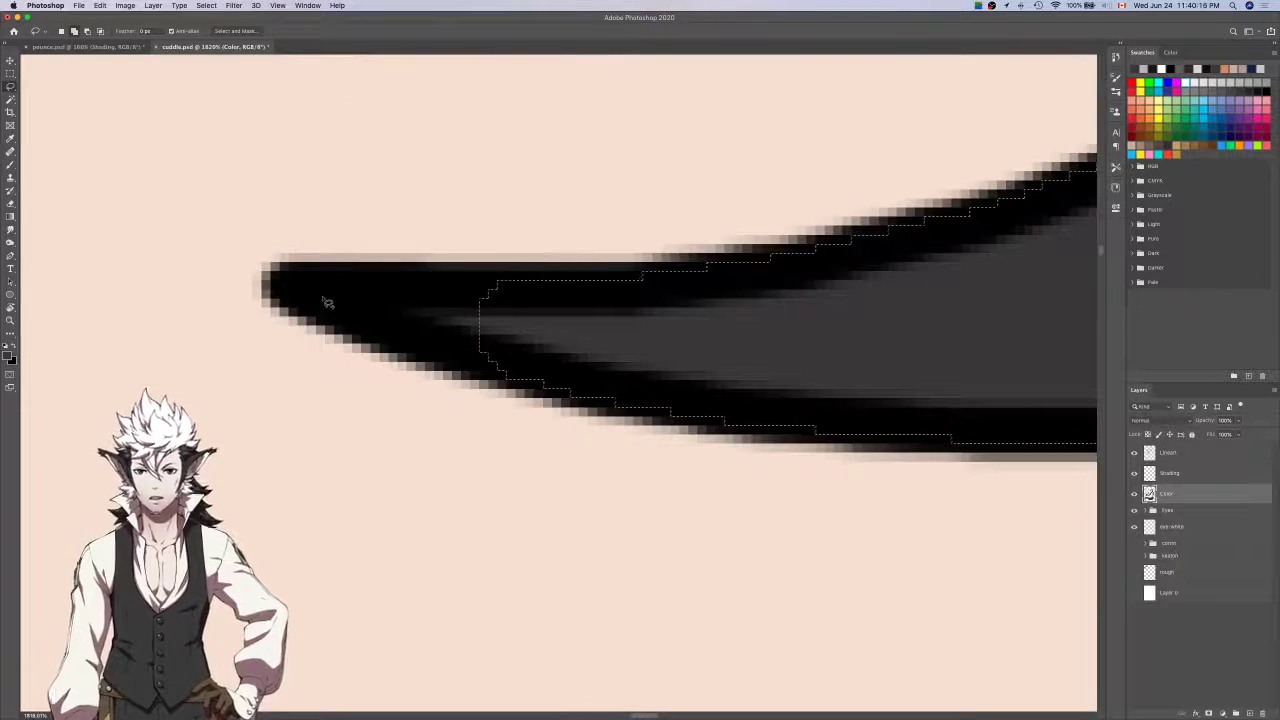
Add the tip of the curved dark lock beside the mouth to the selection with the Lasso.
click(314, 291)
drag(510, 291, 416, 281)
scroll(503, 284, down, 5)
scroll(490, 283, up, 4)
scroll(395, 293, down, 2)
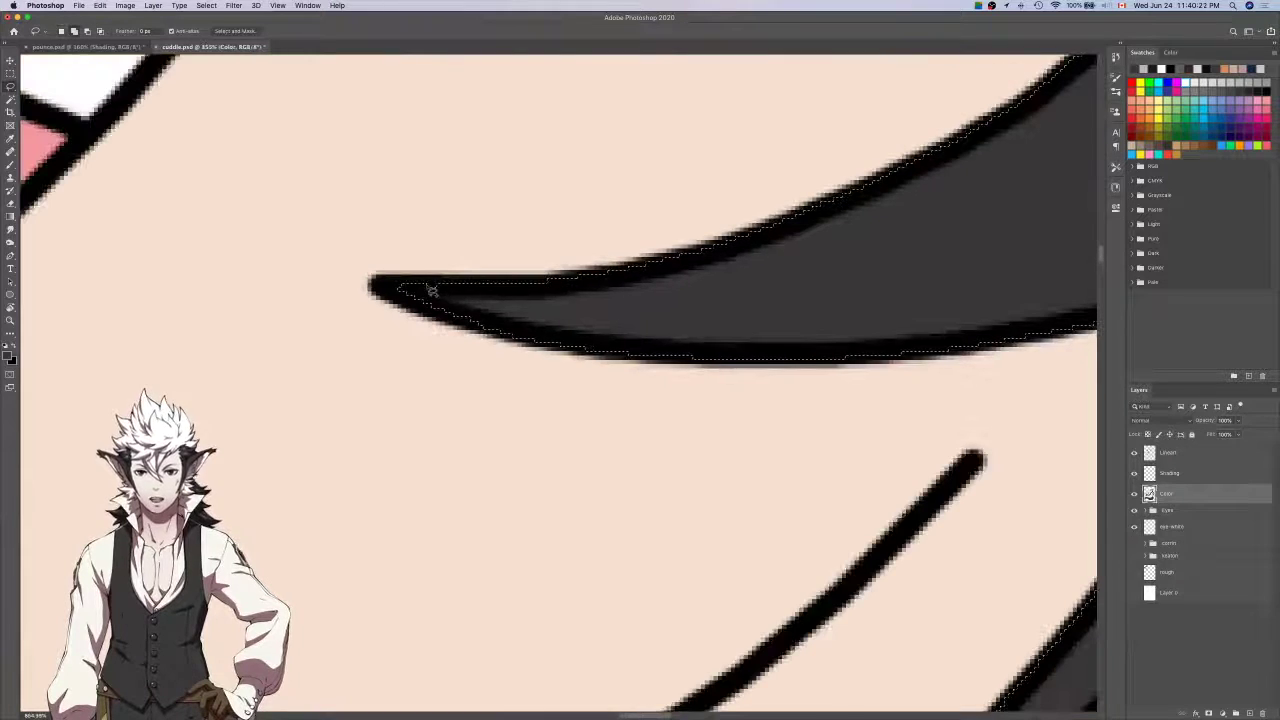
scroll(438, 293, down, 4)
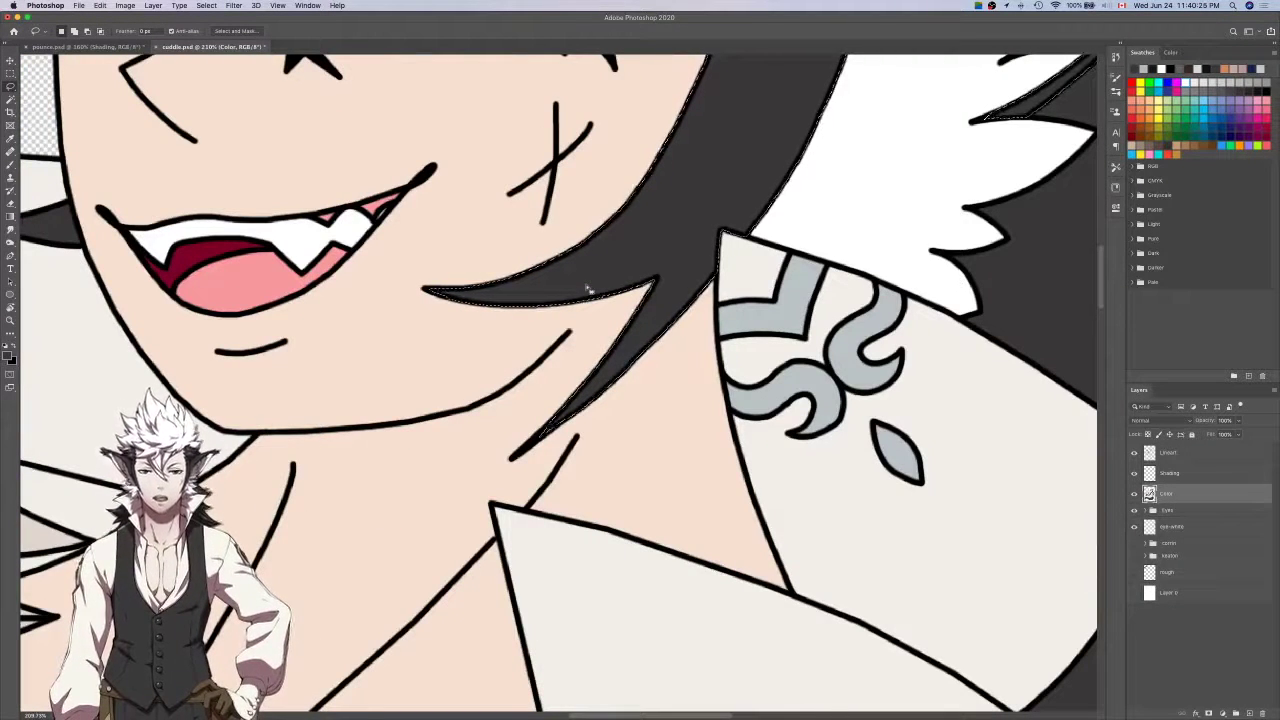
mouse_move(922, 718)
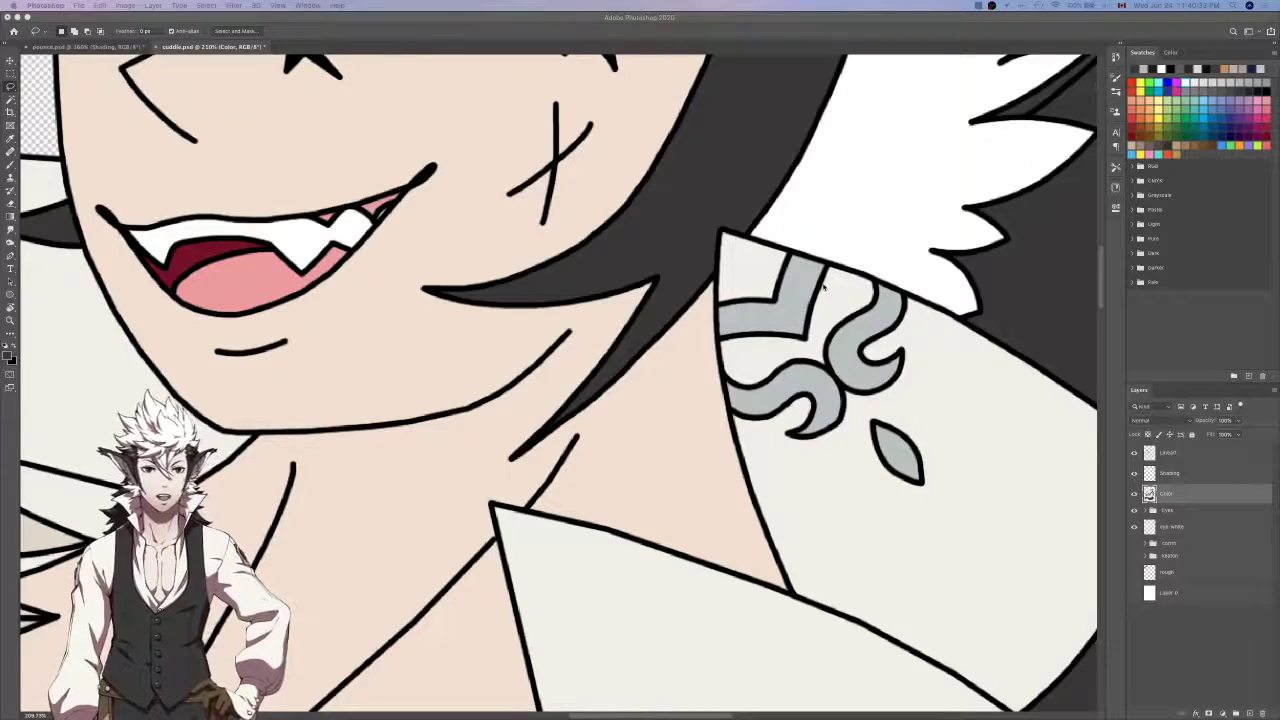
click(824, 288)
scroll(824, 288, down, 3)
scroll(824, 288, up, 5)
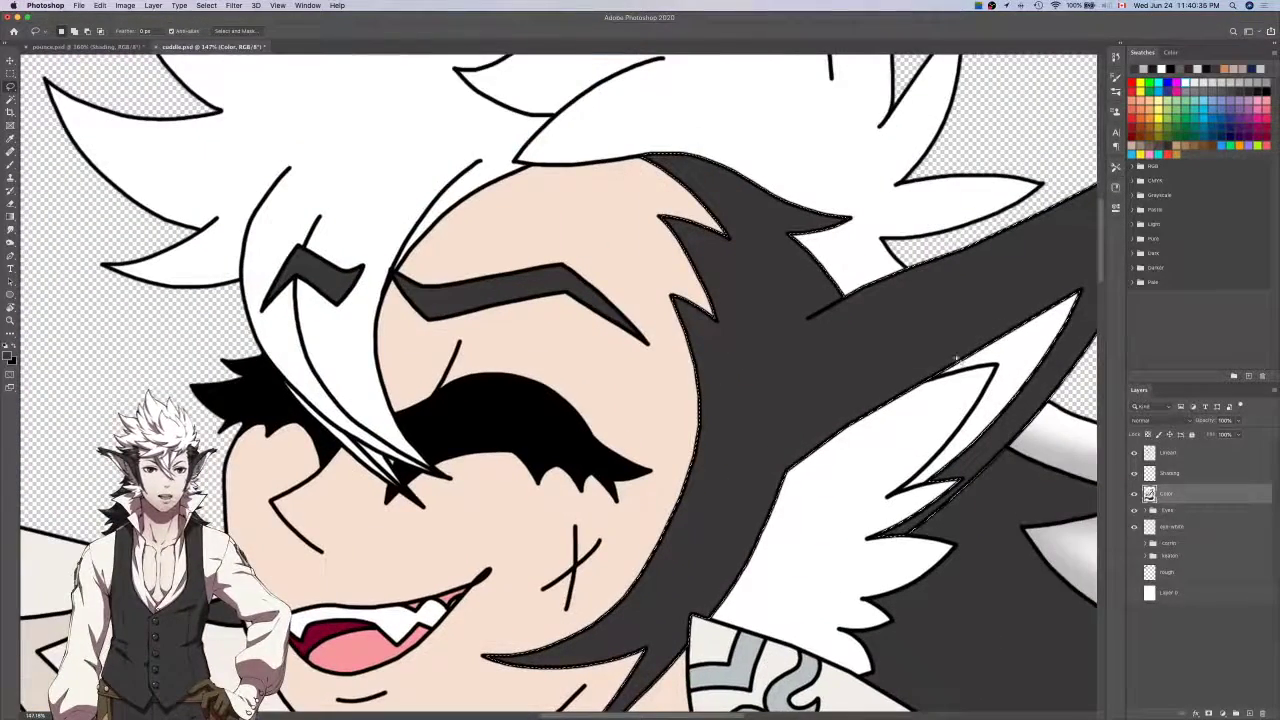
Select the Shading layer in cuddle.psd and pick up the black shading colour from pounce.psd.
click(1180, 474)
key(i)
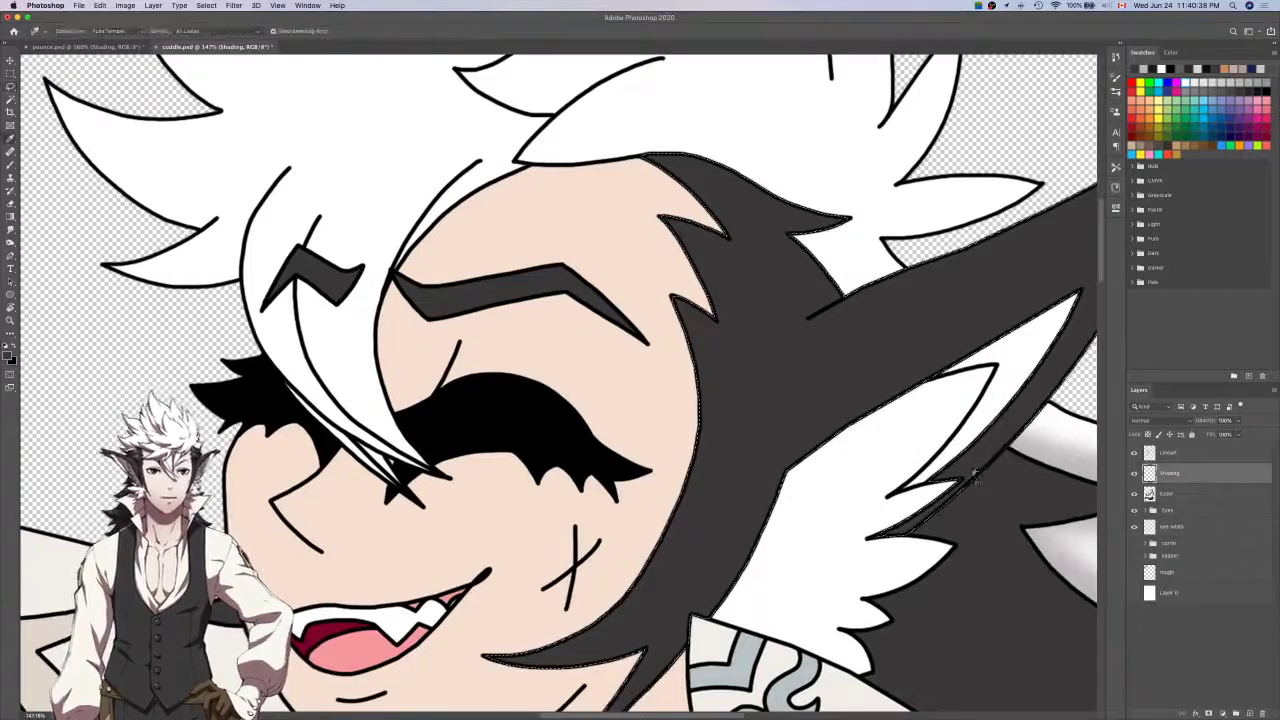
scroll(975, 475, down, 3)
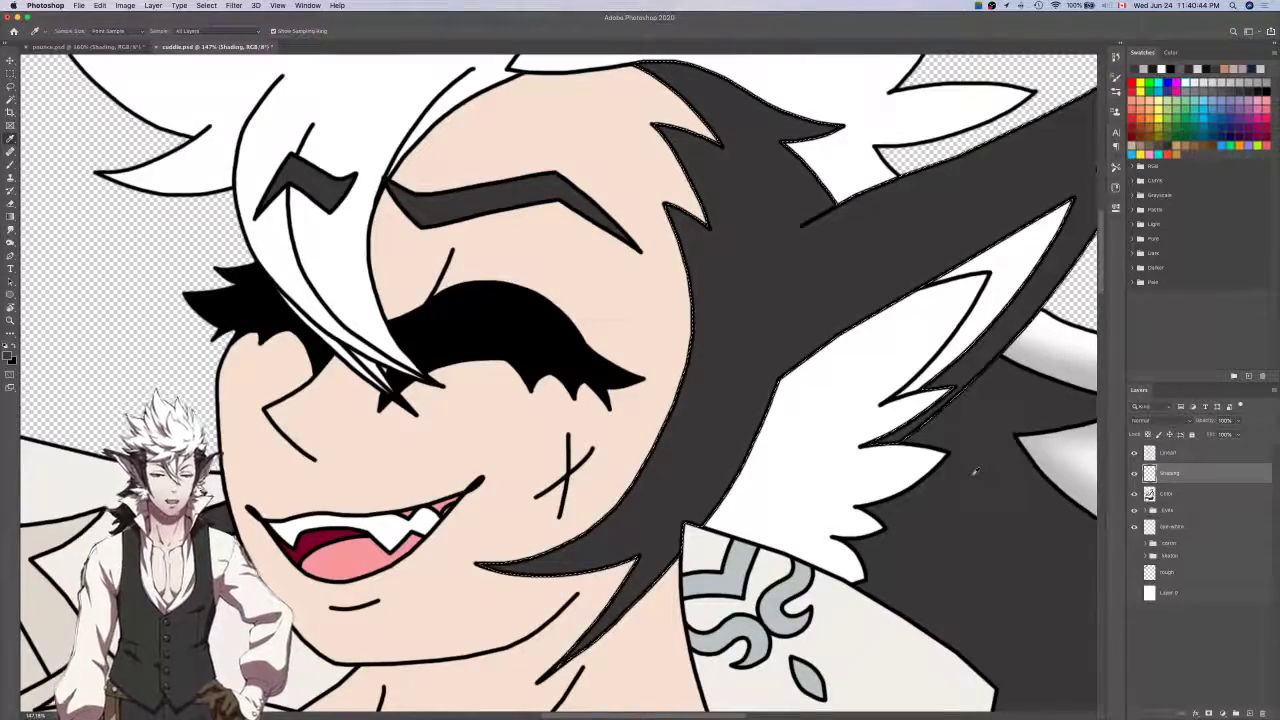
key(ctrl+Tab)
scroll(741, 400, left, 3)
scroll(741, 400, down, 2)
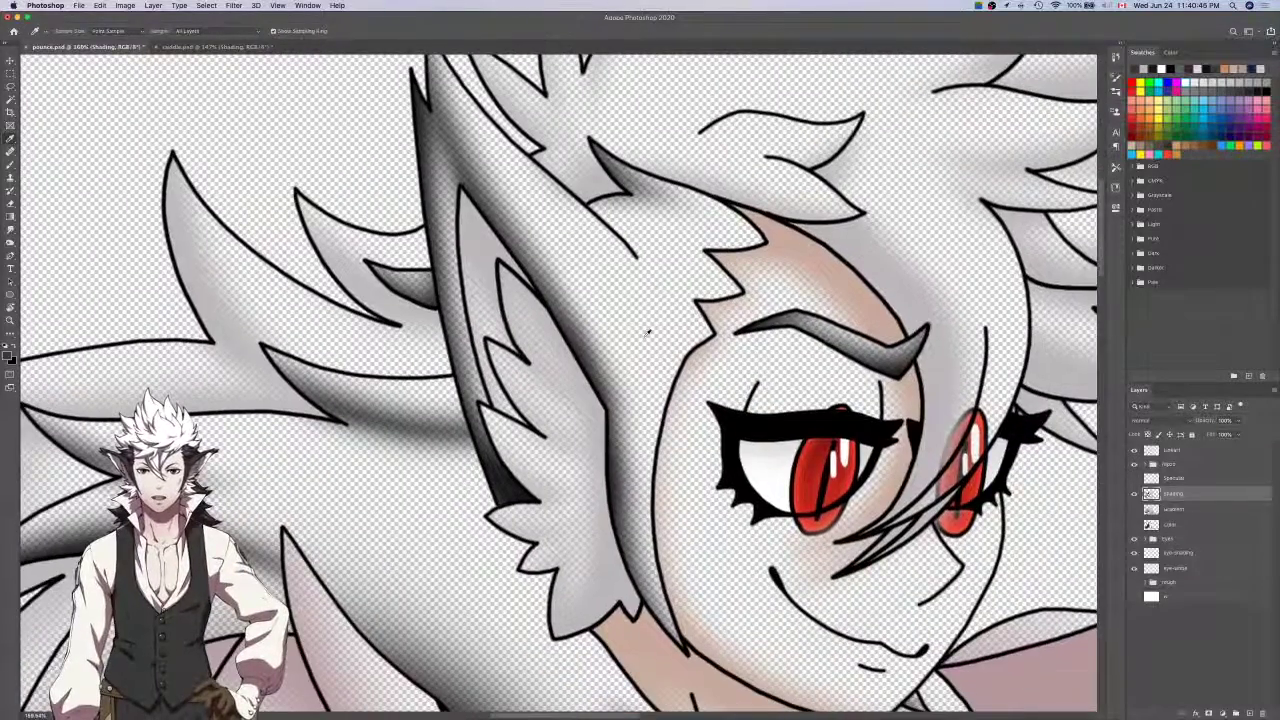
key(ctrl+Tab)
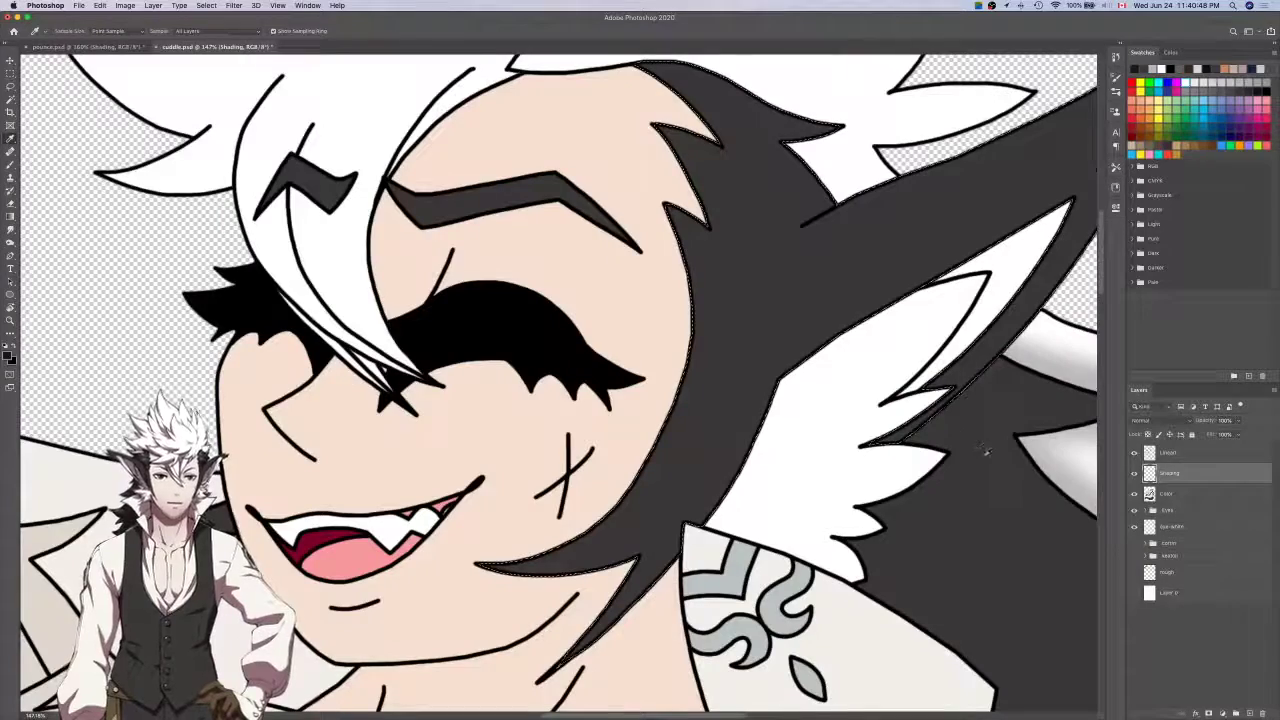
Brush black shading along the narrow rear part of the dark ear and soften it with the Eraser.
key(b)
scroll(966, 529, right, 3)
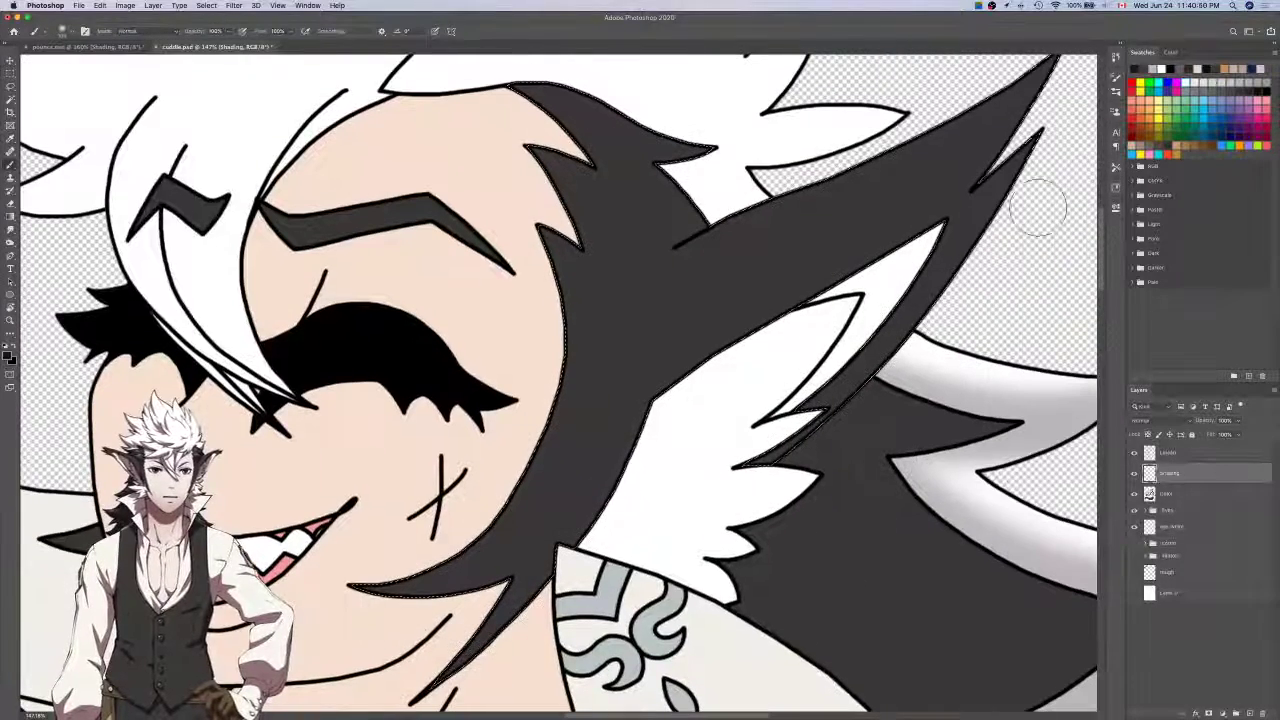
drag(1059, 142, 711, 517)
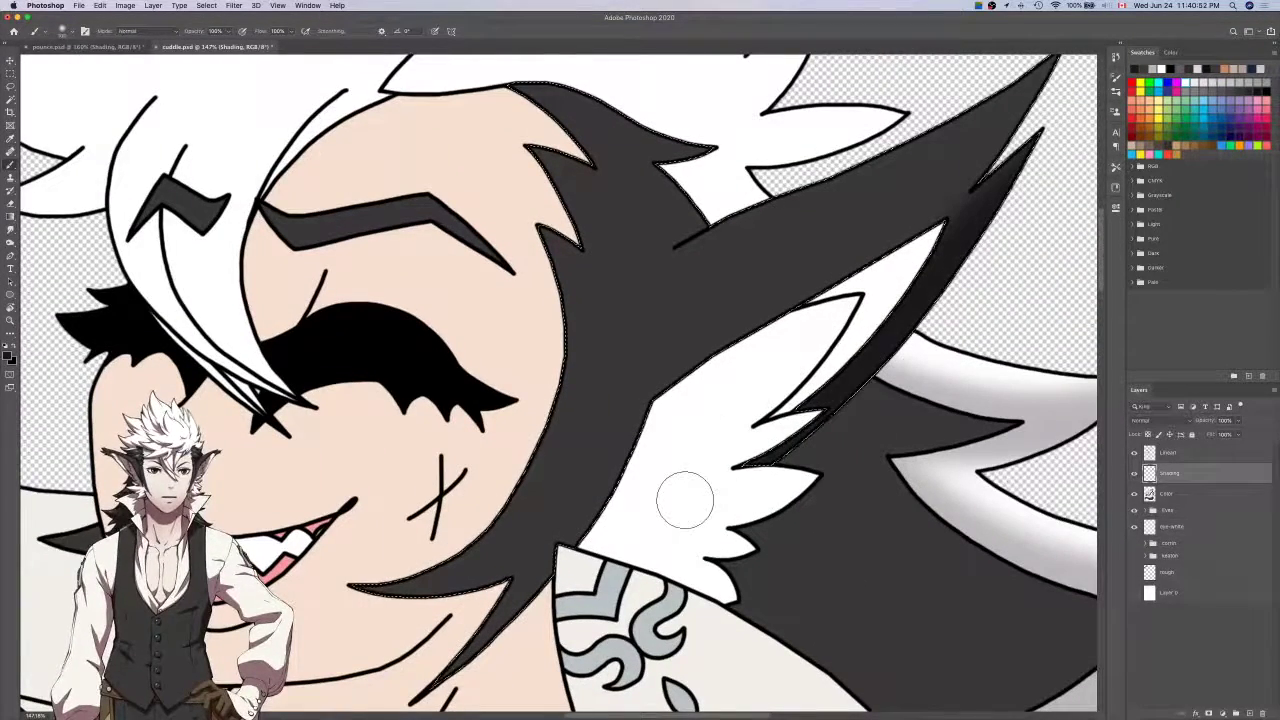
key(r)
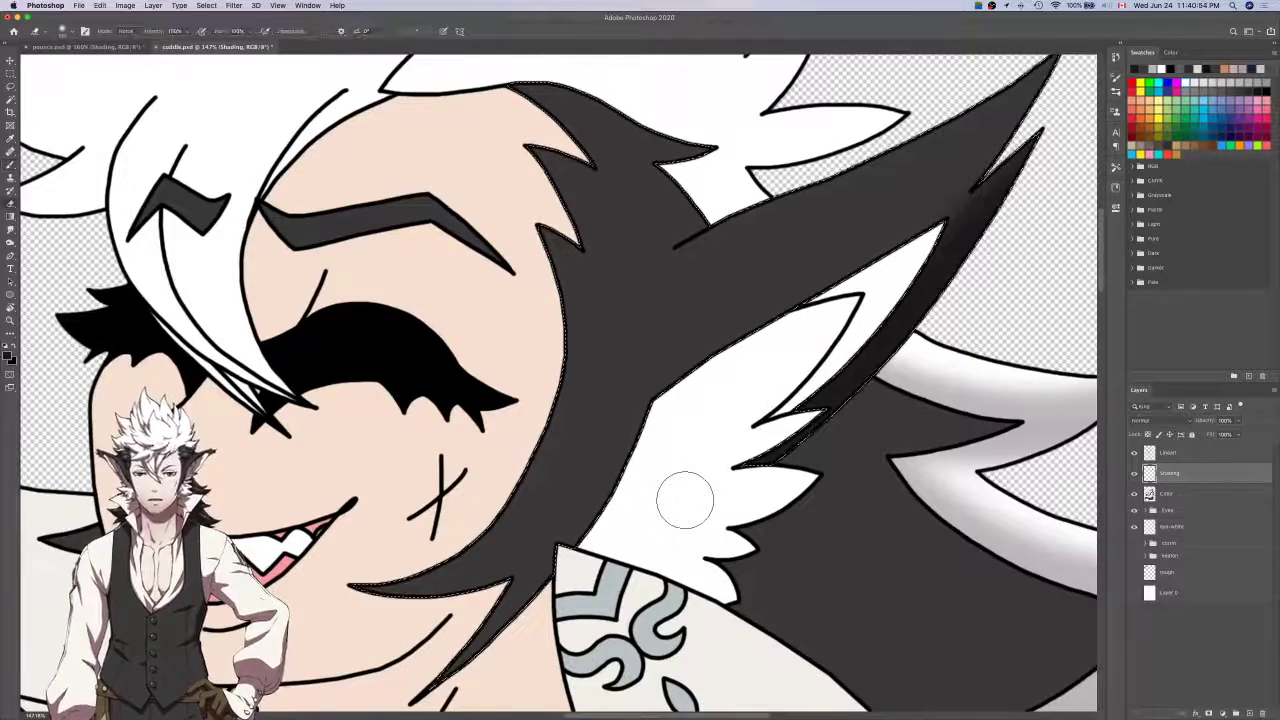
scroll(685, 500, right, 2)
scroll(685, 500, up, 1)
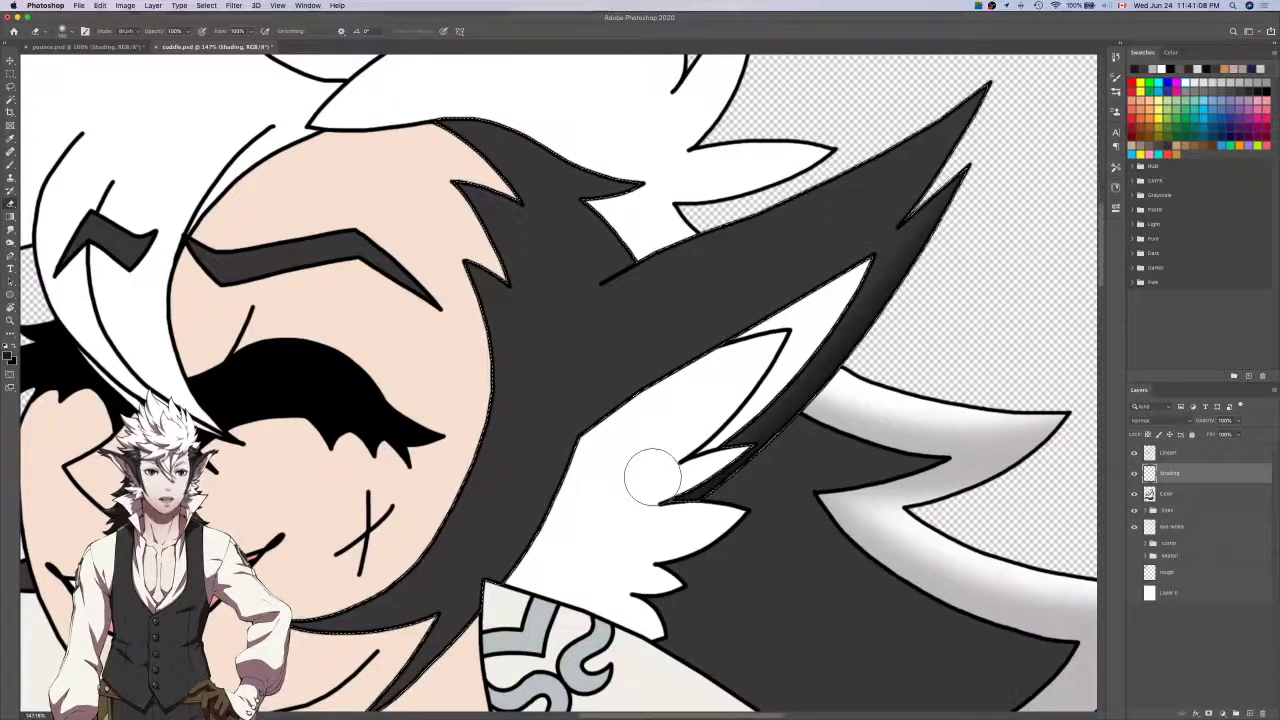
Add a new layer, brush black shading on the side hair along the white inner ear, and soften it with the Eraser.
click(1248, 713)
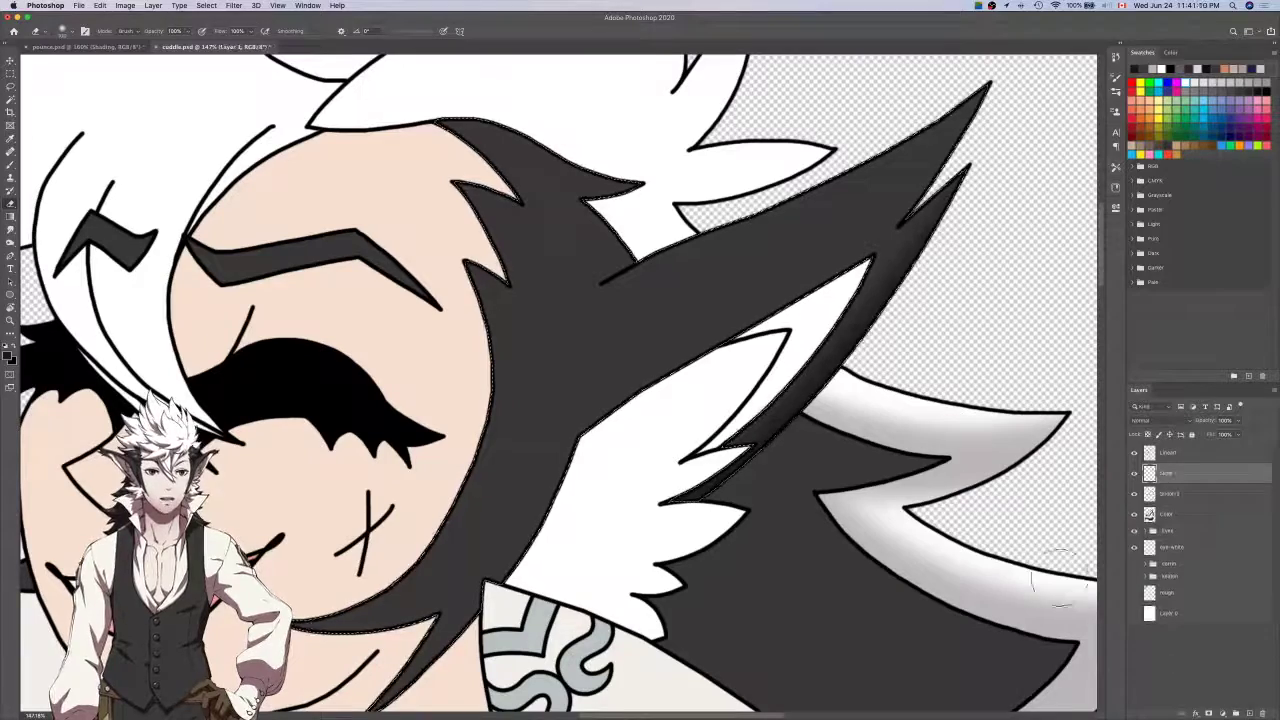
scroll(927, 287, down, 3)
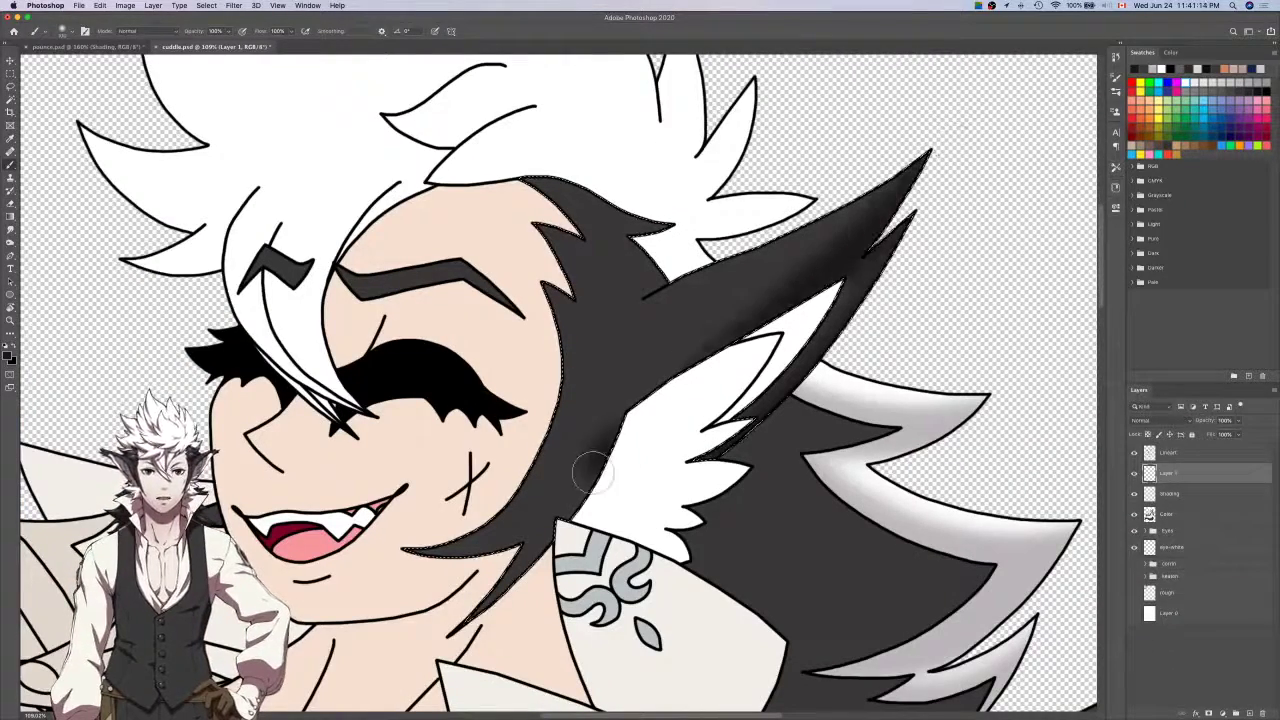
drag(579, 446, 475, 612)
key(super+z)
drag(598, 402, 703, 254)
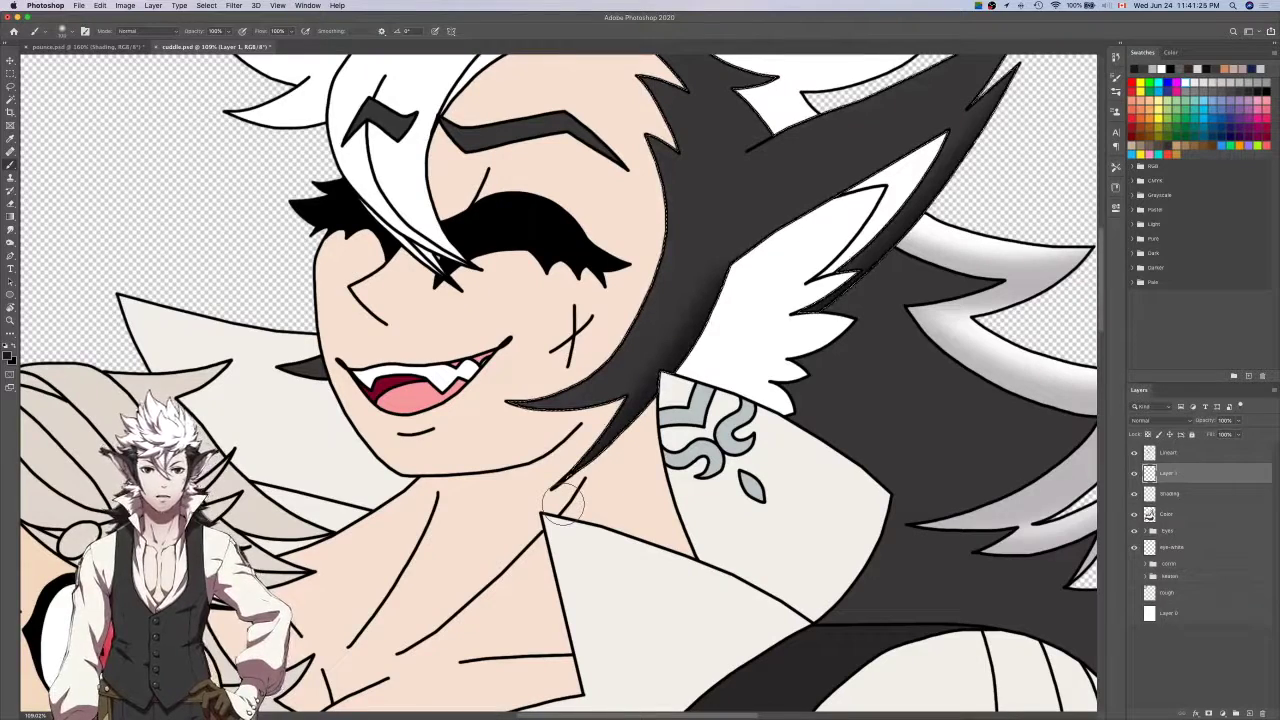
key(e)
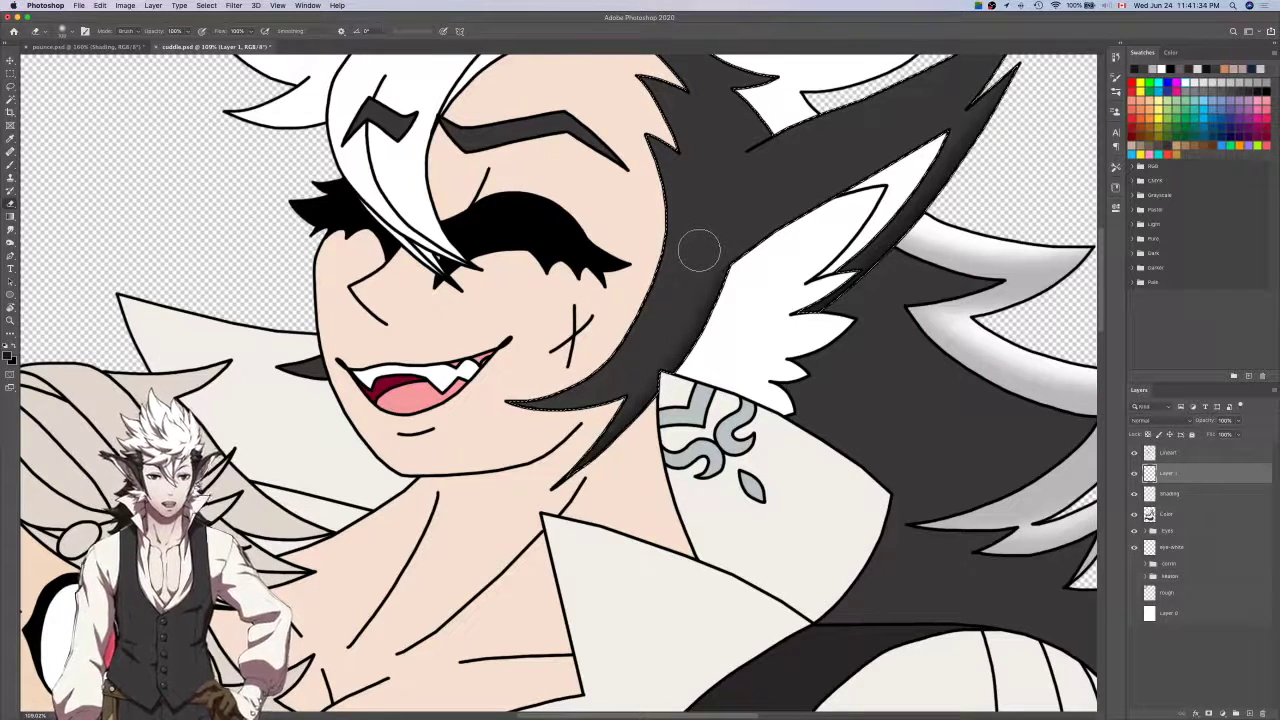
key(ctrl+d)
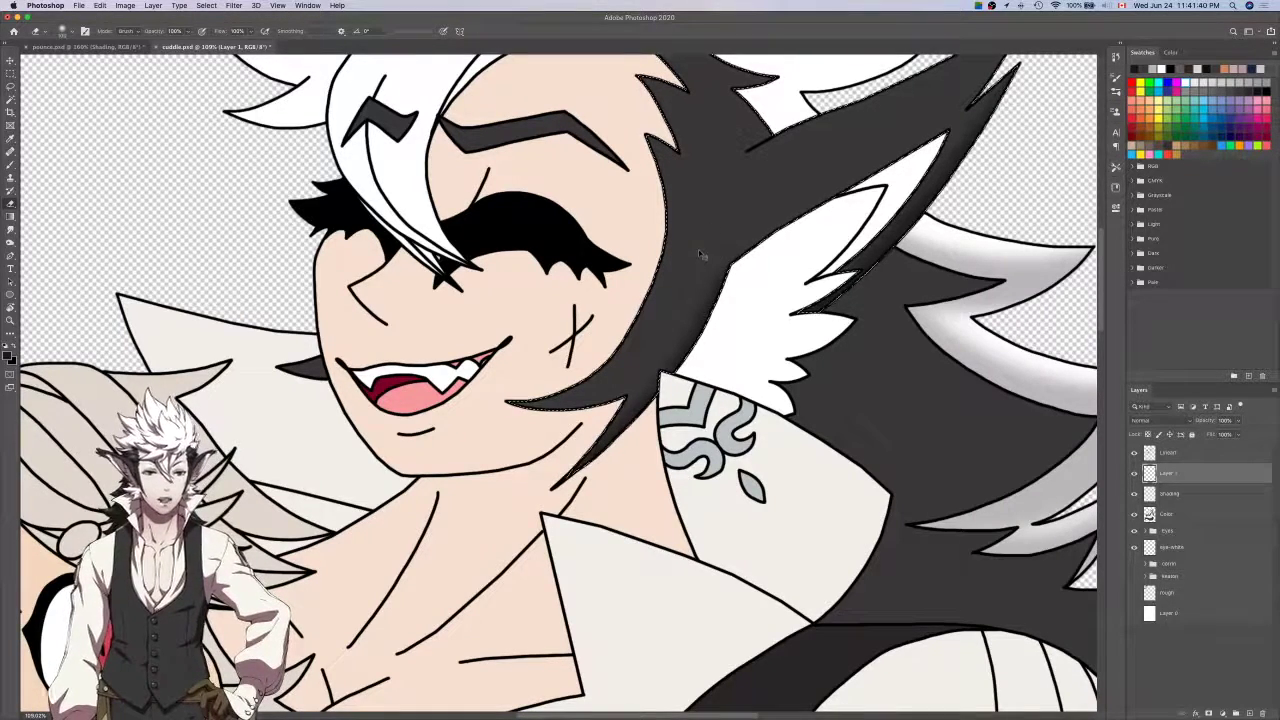
Add another new layer directly above the Shading layer for shading the lower side hair.
click(1199, 511)
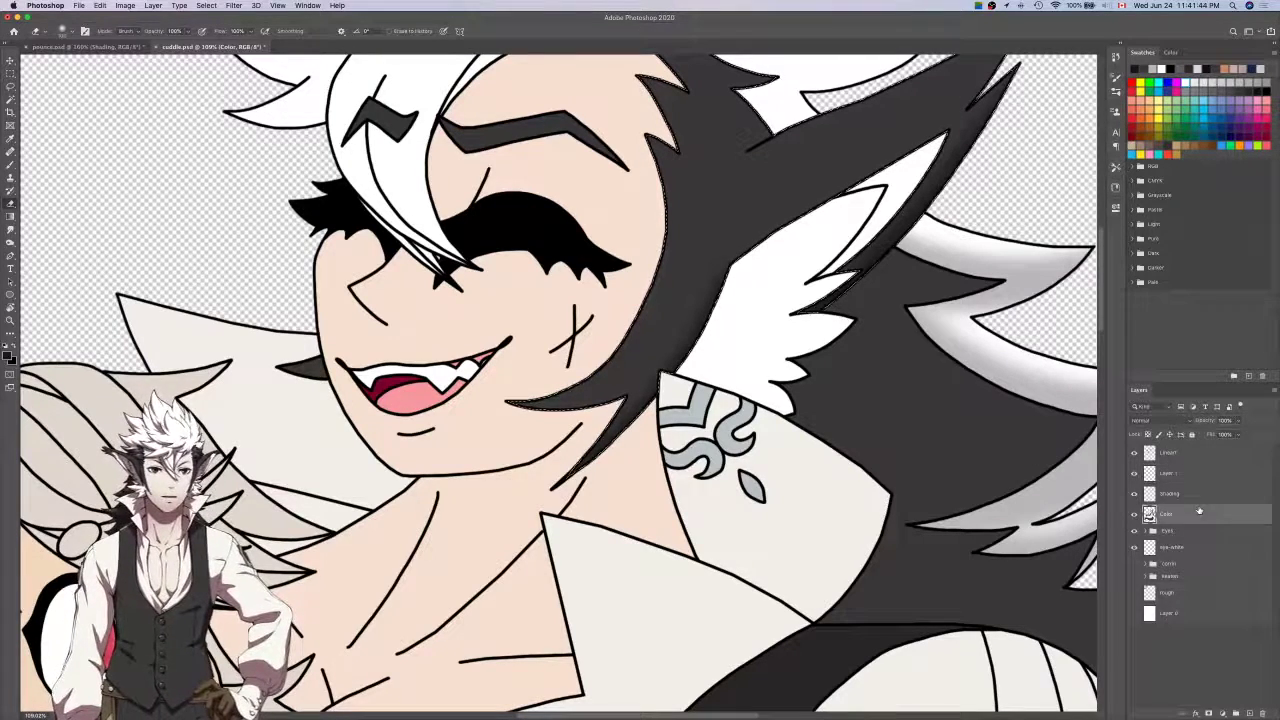
click(1199, 500)
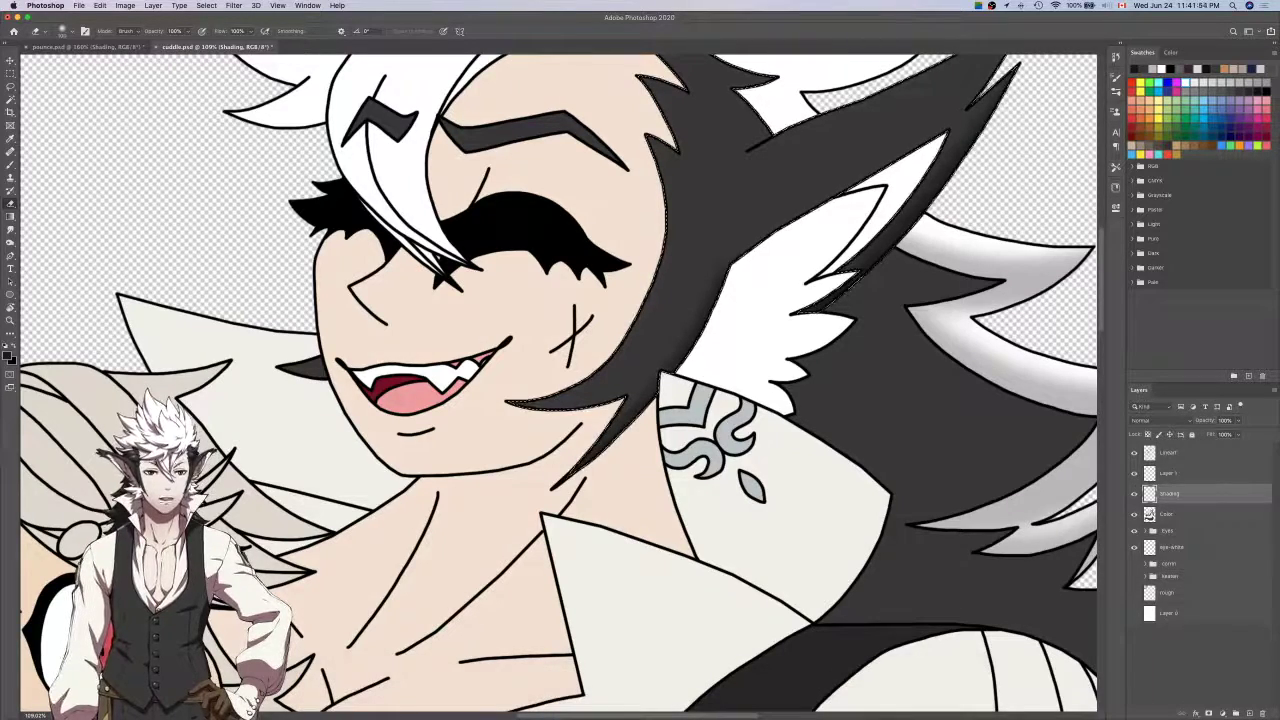
click(1251, 713)
key(b)
drag(565, 375, 737, 407)
scroll(736, 408, up, 3)
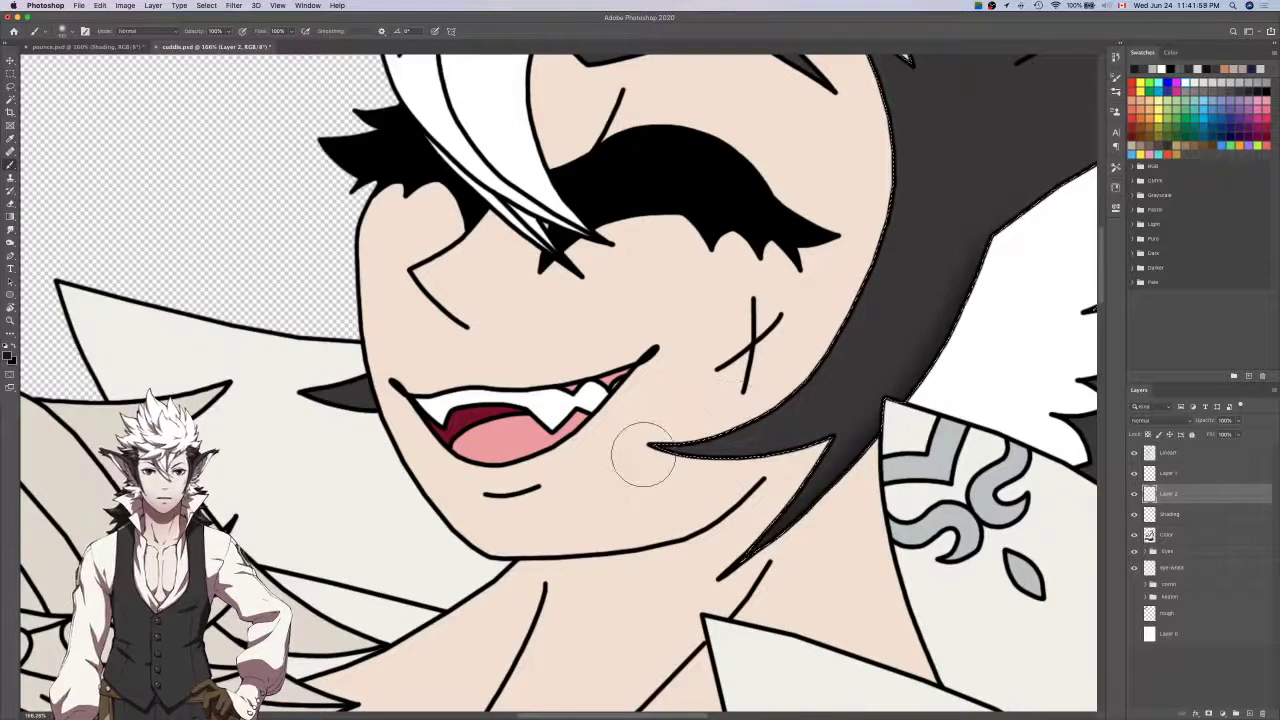
Shade the lower side hair where its two points split and soften the shading toward the cheek with the Eraser.
key(e)
mouse_move(888, 323)
mouse_down()
mouse_move(738, 436)
mouse_move(566, 478)
mouse_up()
key(super+z)
drag(639, 433, 850, 365)
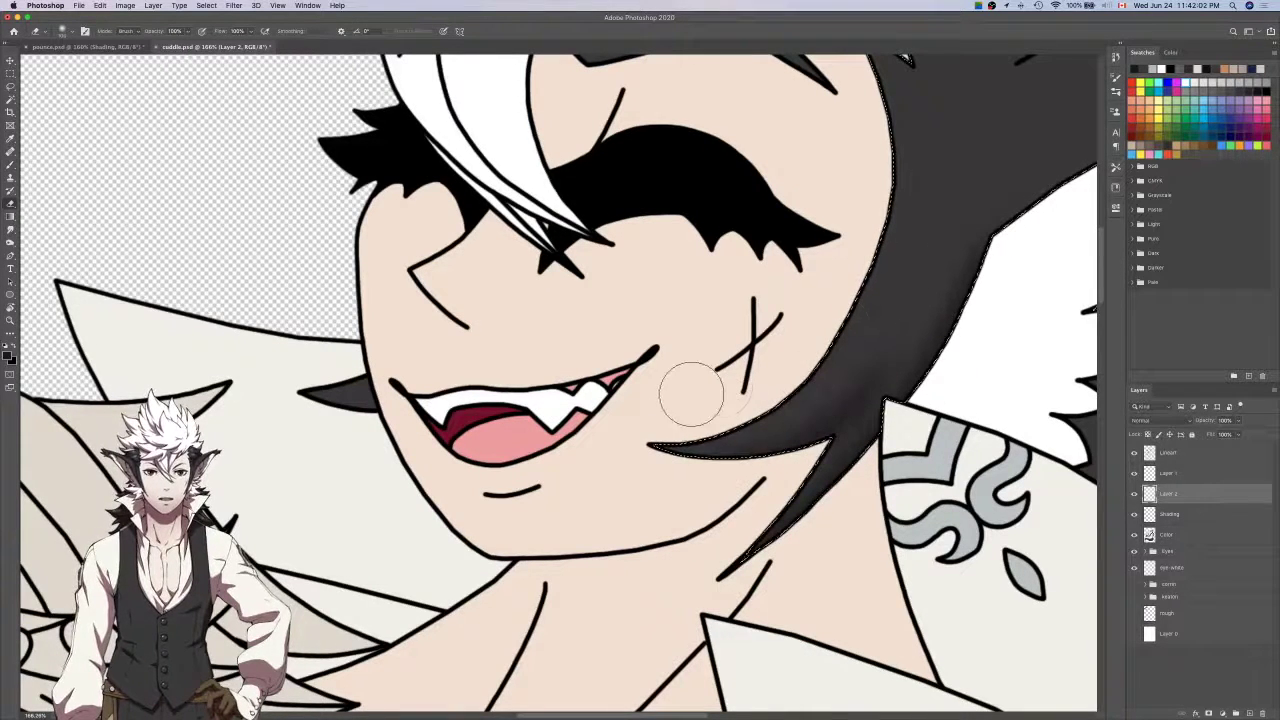
scroll(691, 394, right, 2)
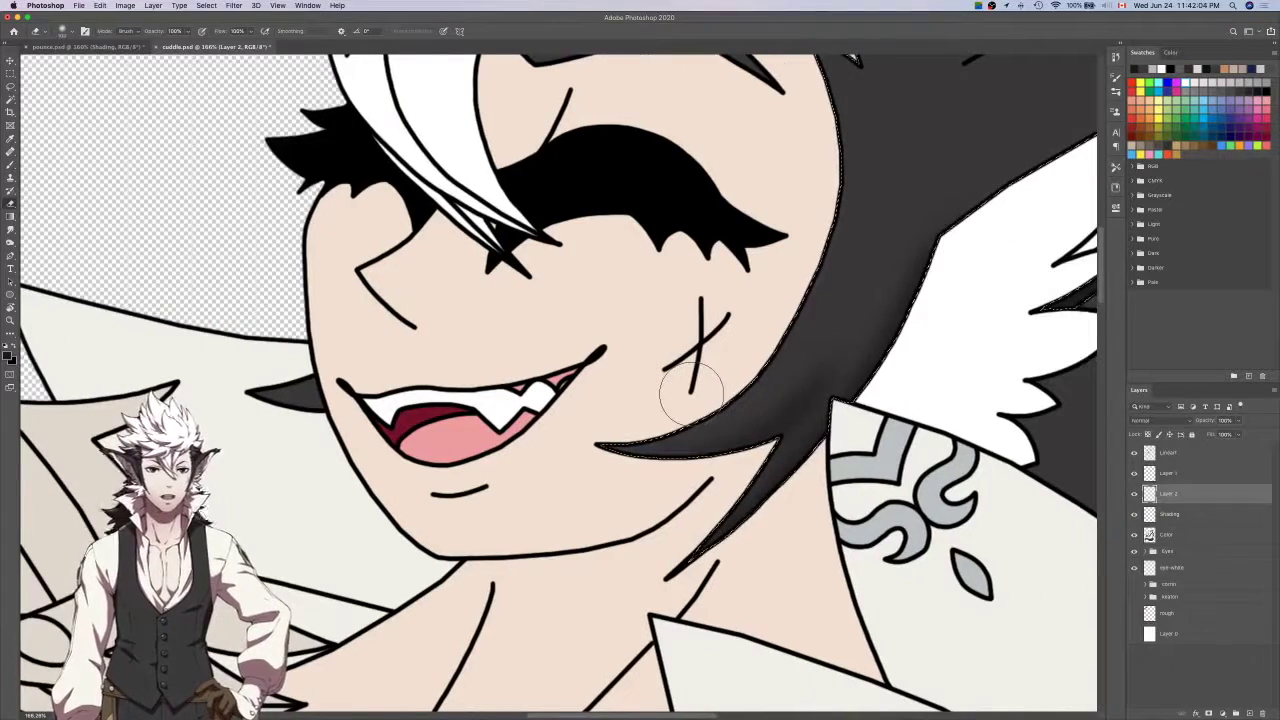
scroll(691, 394, down, 3)
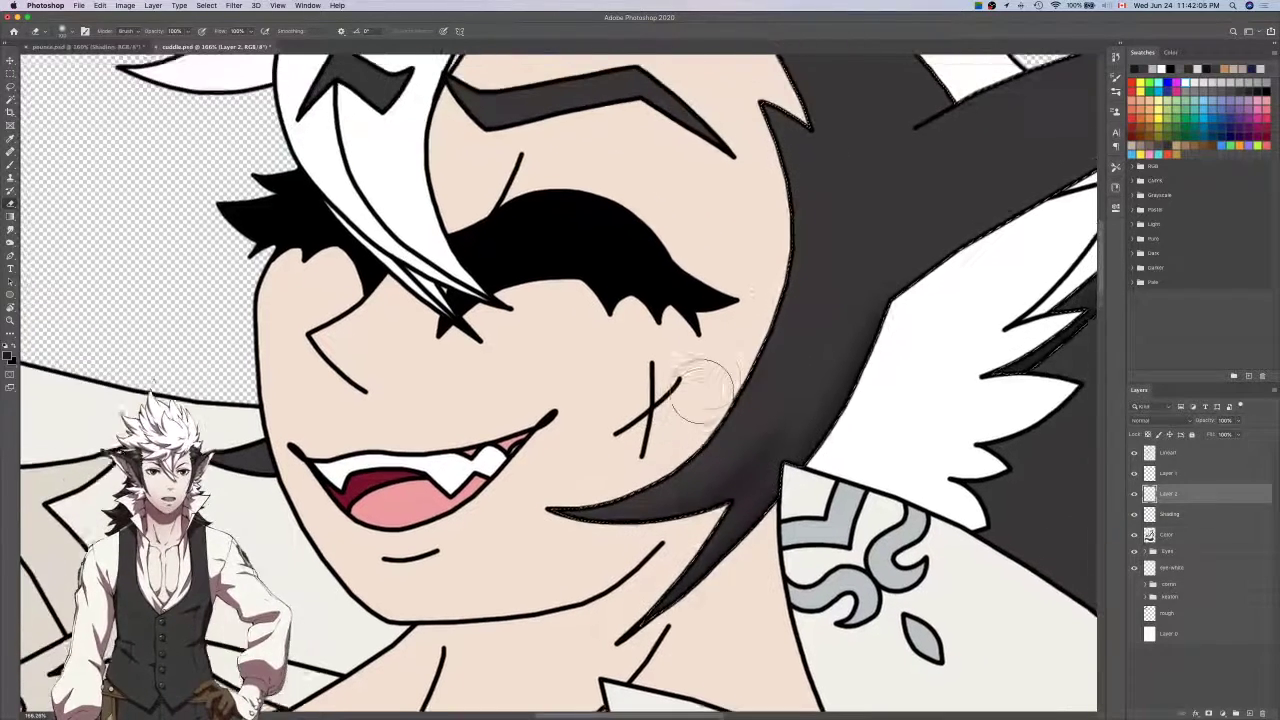
Add a new layer and brush black shading on the upper dark hair beneath the white hair.
key(b)
scroll(700, 390, up, 5)
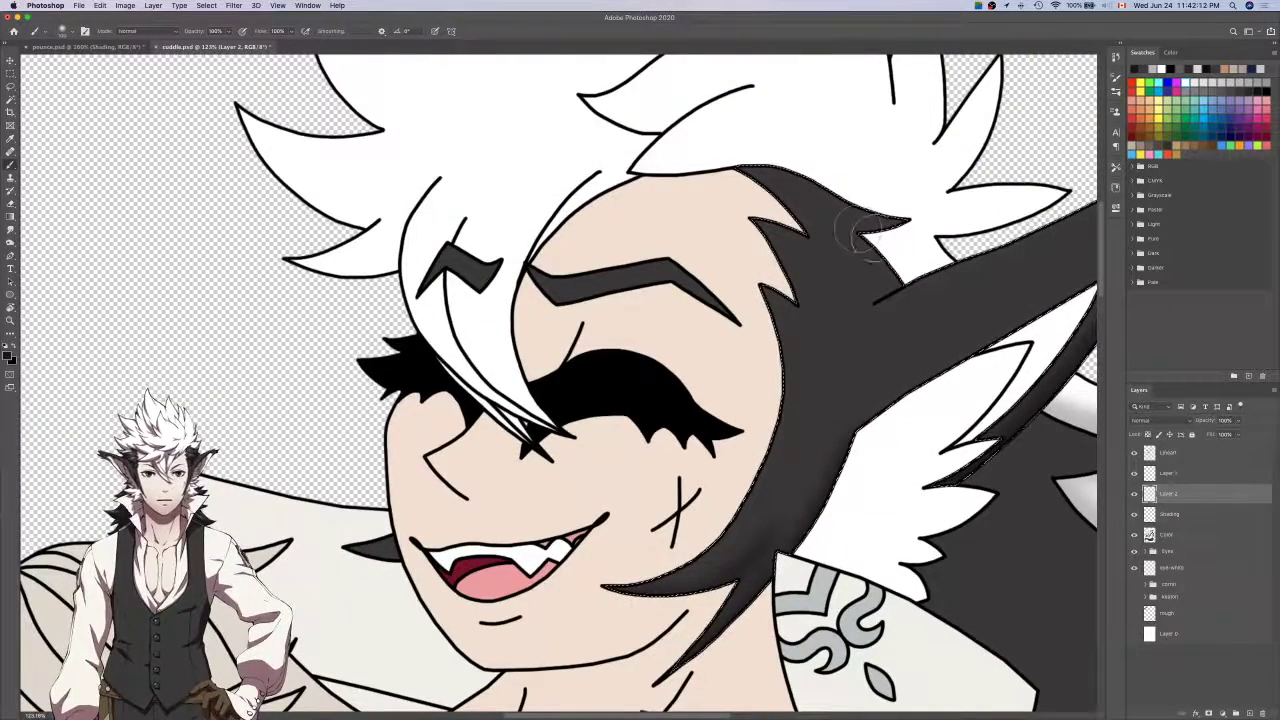
click(1248, 710)
scroll(817, 432, up, 3)
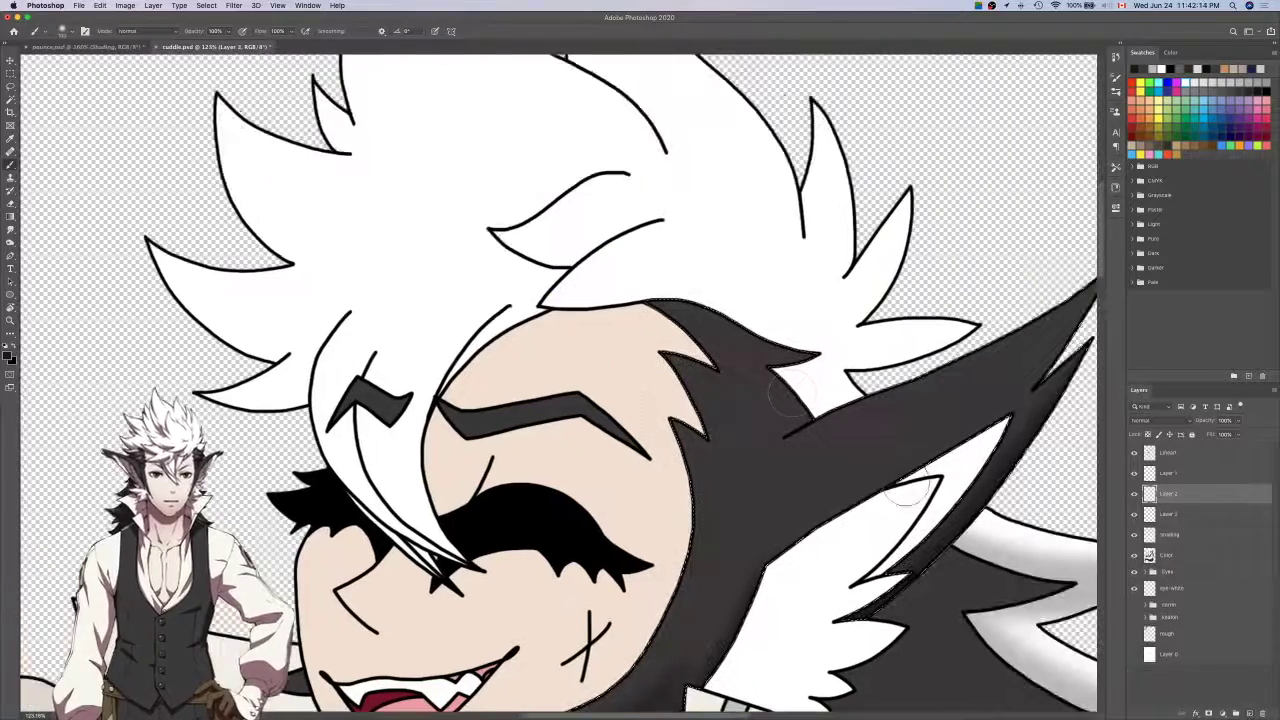
drag(732, 346, 692, 316)
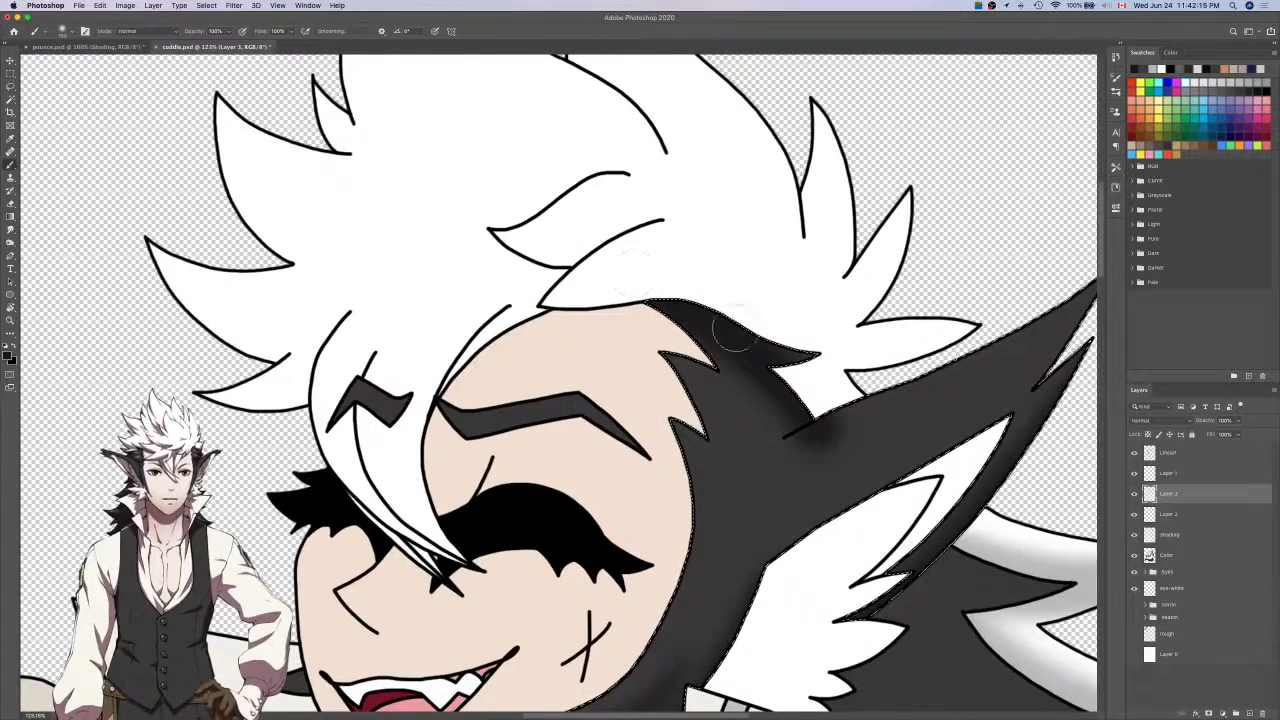
Soften the black shading on the upper dark hair with the Eraser so it fades toward the temple.
key(e)
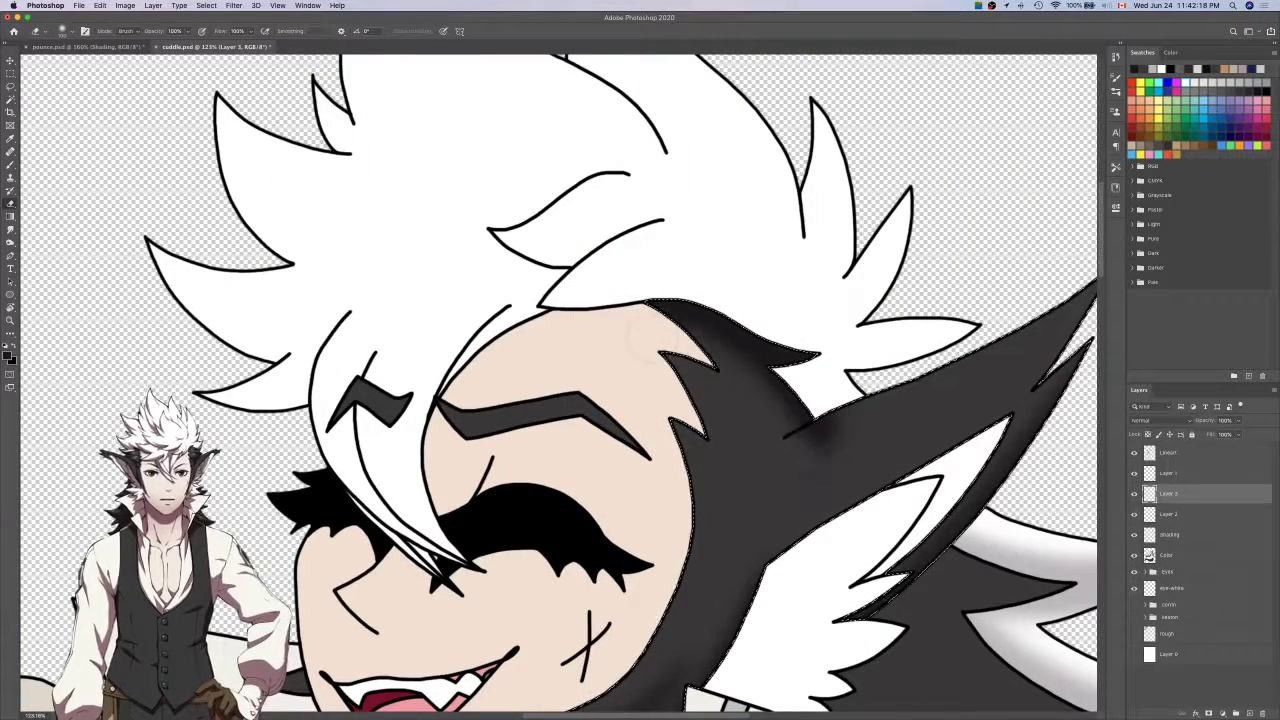
key(b)
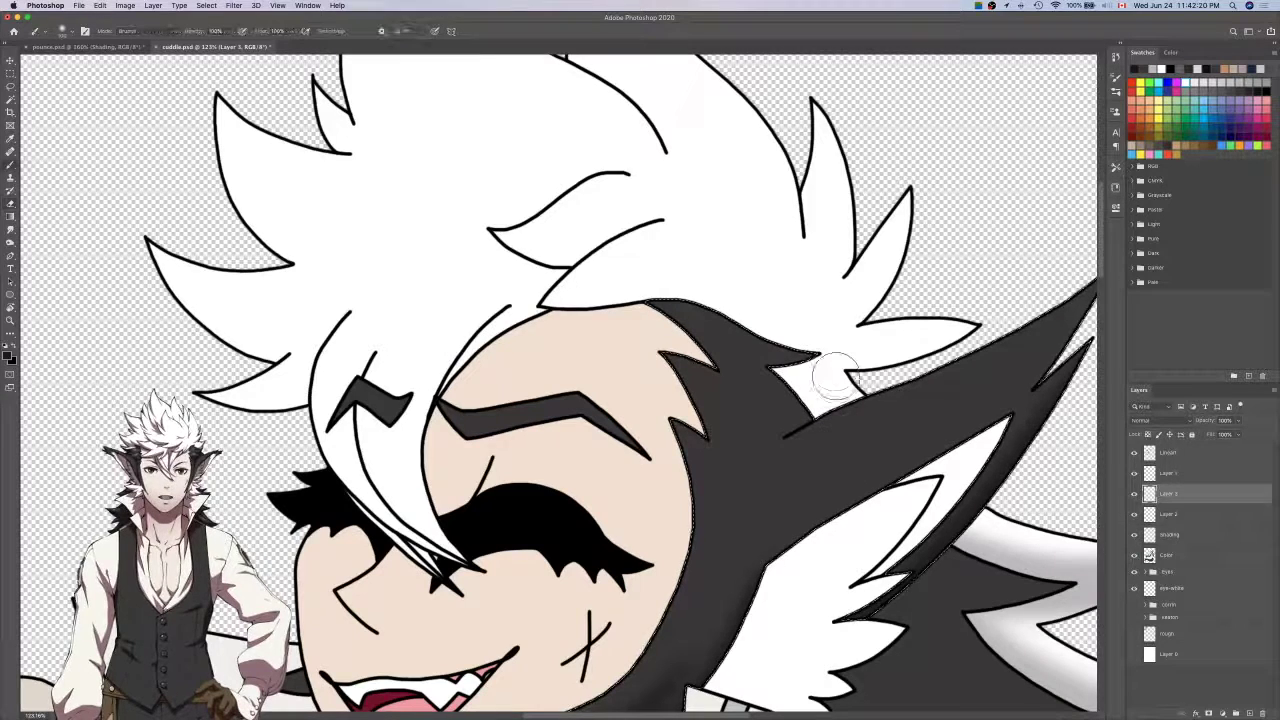
key(e)
key(super+z)
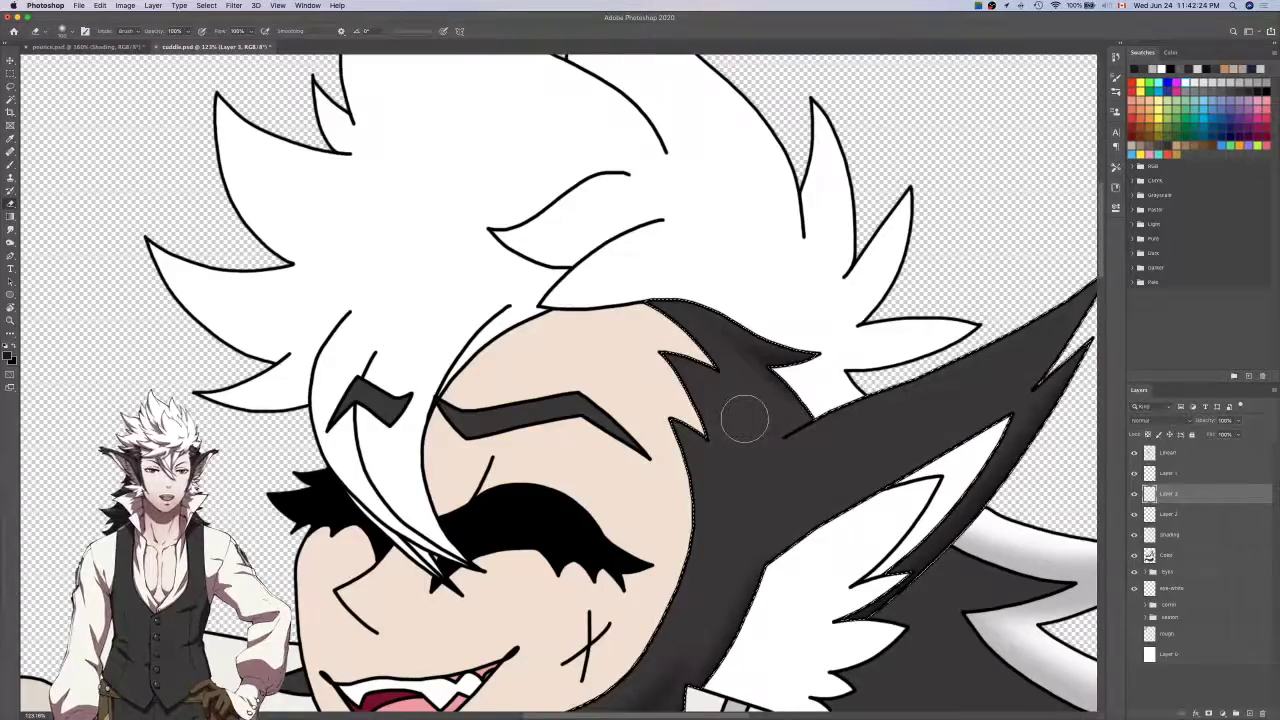
scroll(745, 420, up, 3)
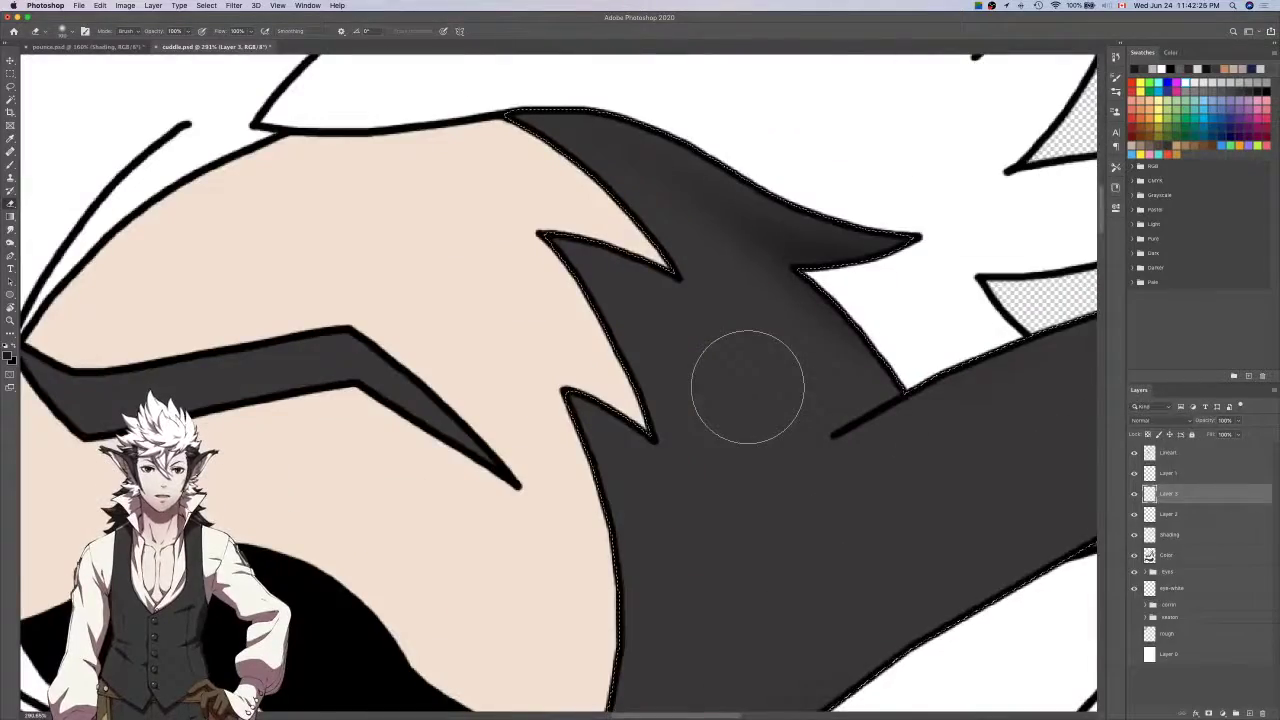
scroll(747, 387, down, 5)
scroll(747, 387, down, 2)
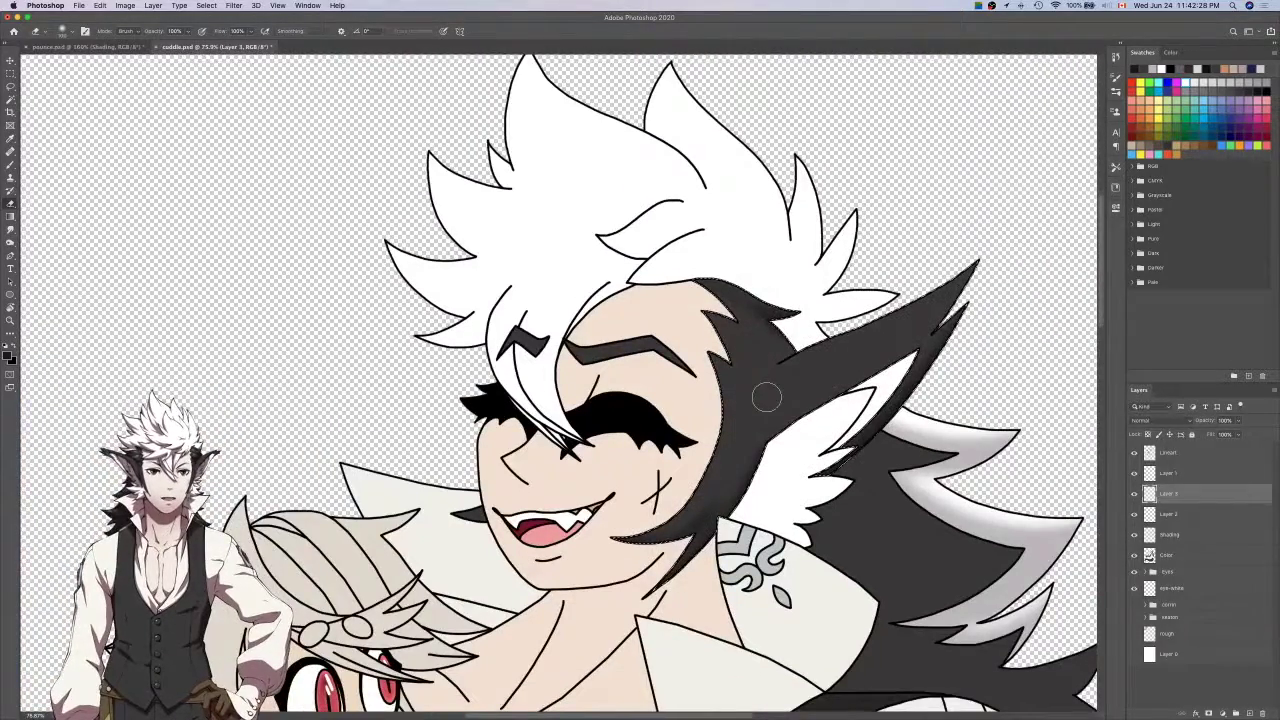
scroll(767, 392, up, 3)
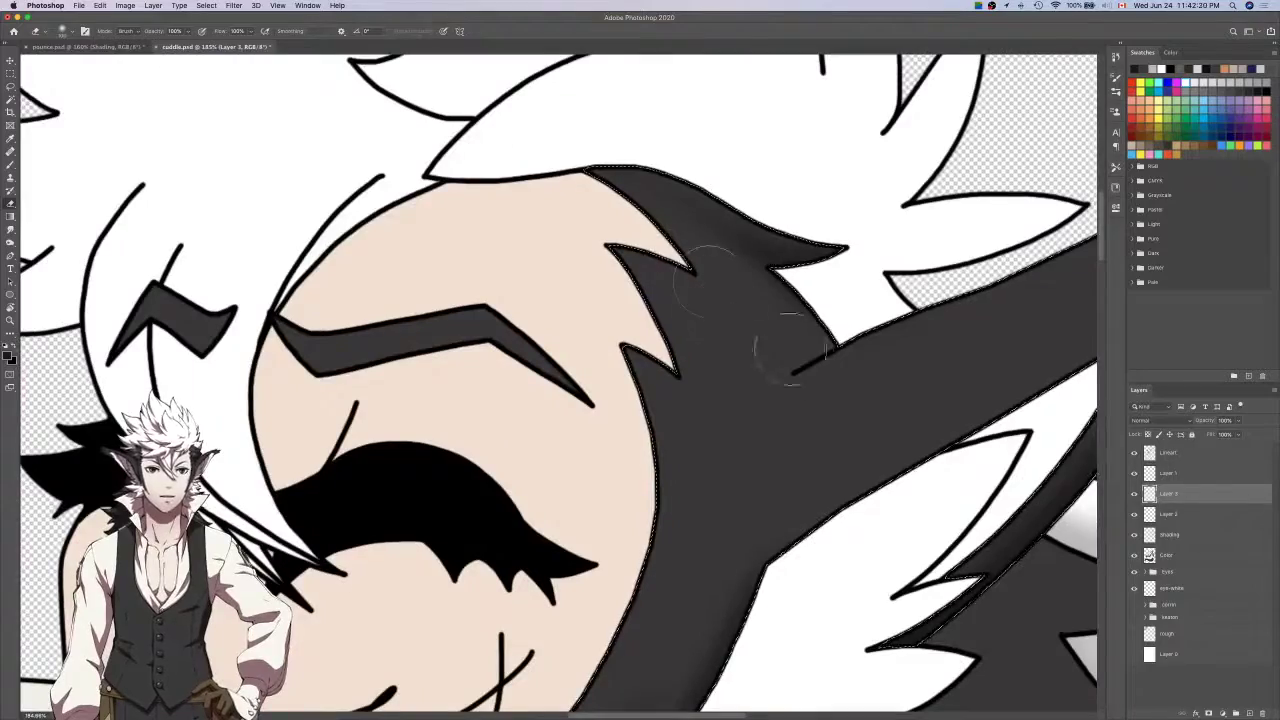
scroll(799, 361, down, 3)
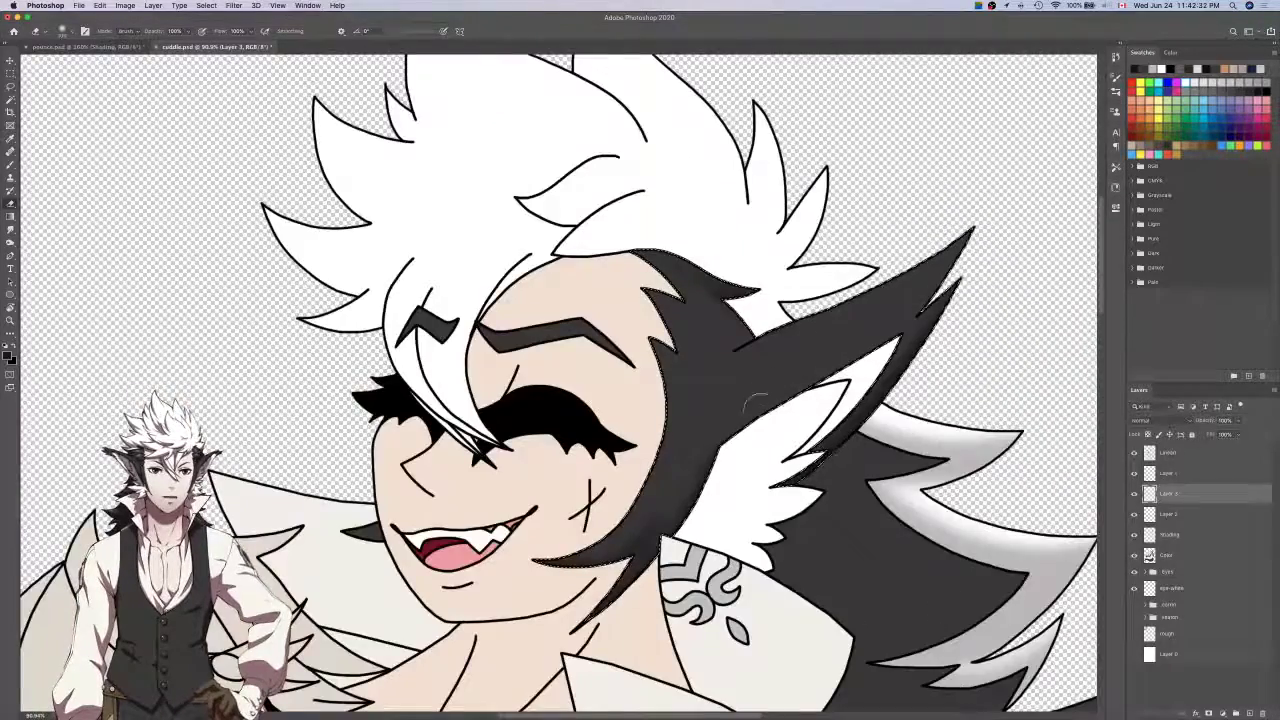
scroll(950, 300, down, 2)
drag(732, 449, 768, 329)
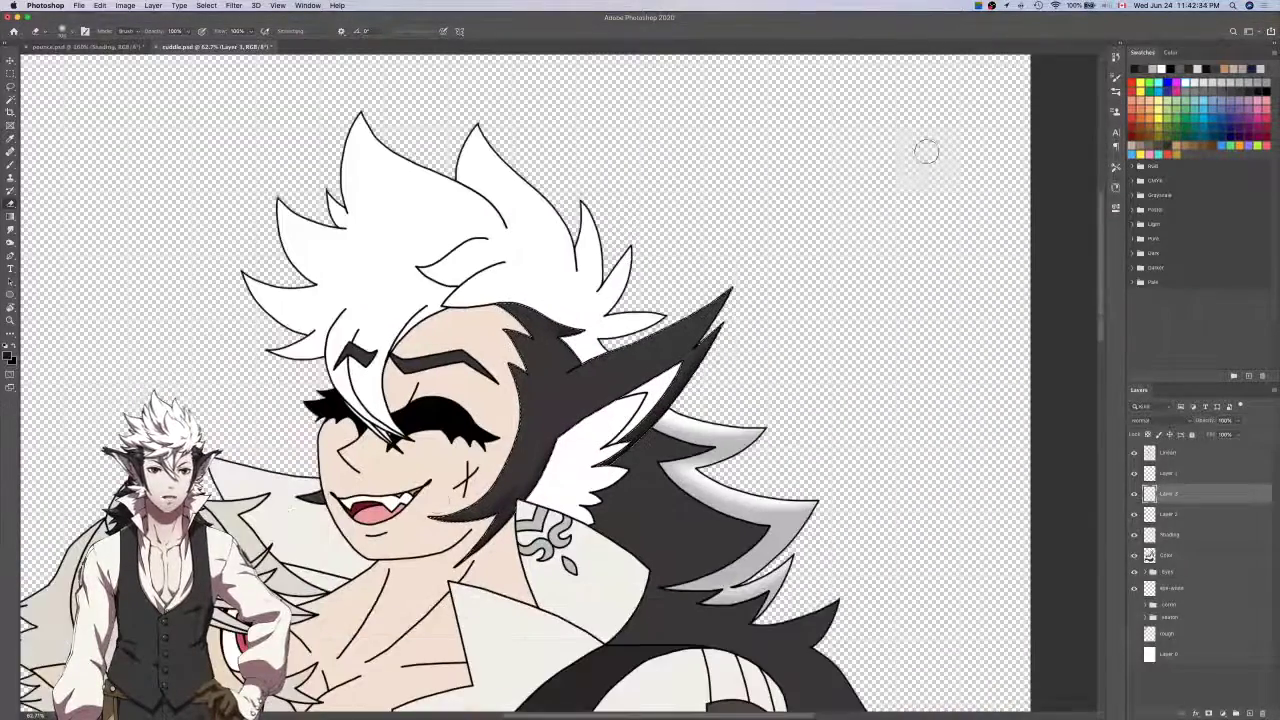
Add another new layer, brush black shading on the dark ear above the white inner ear, and soften it with the Eraser.
scroll(437, 500, up, 3)
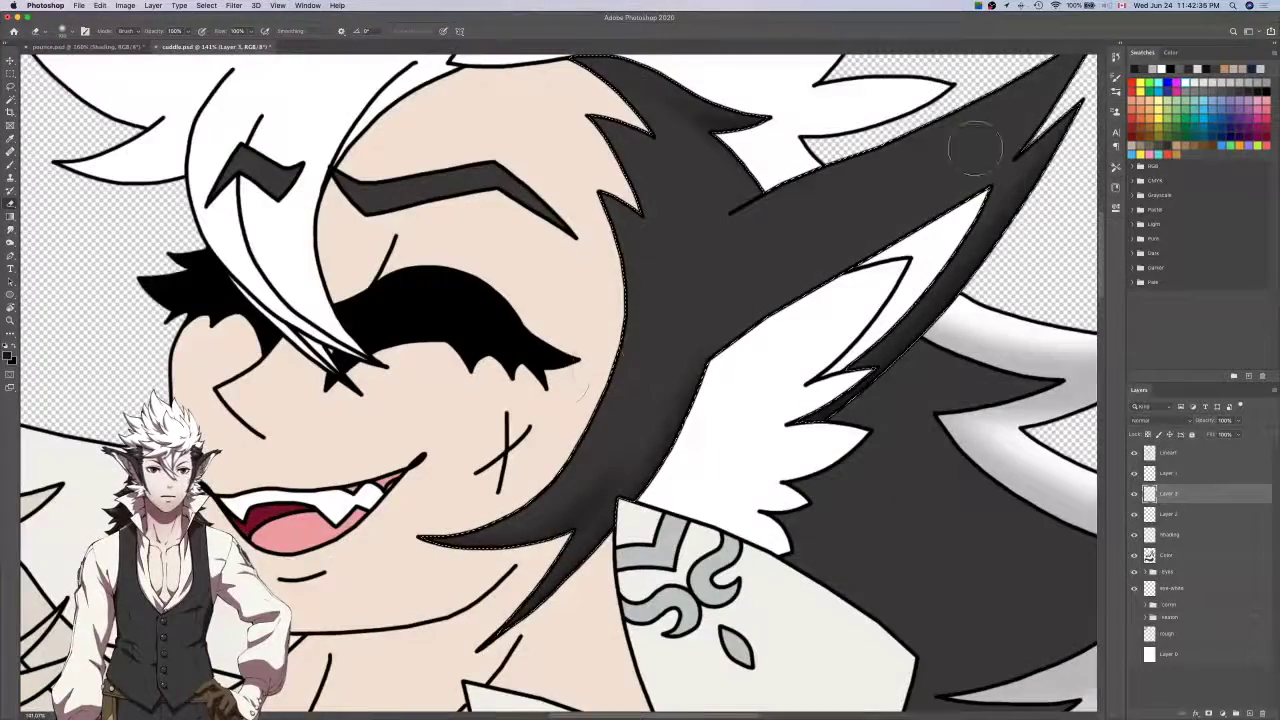
drag(992, 202, 816, 264)
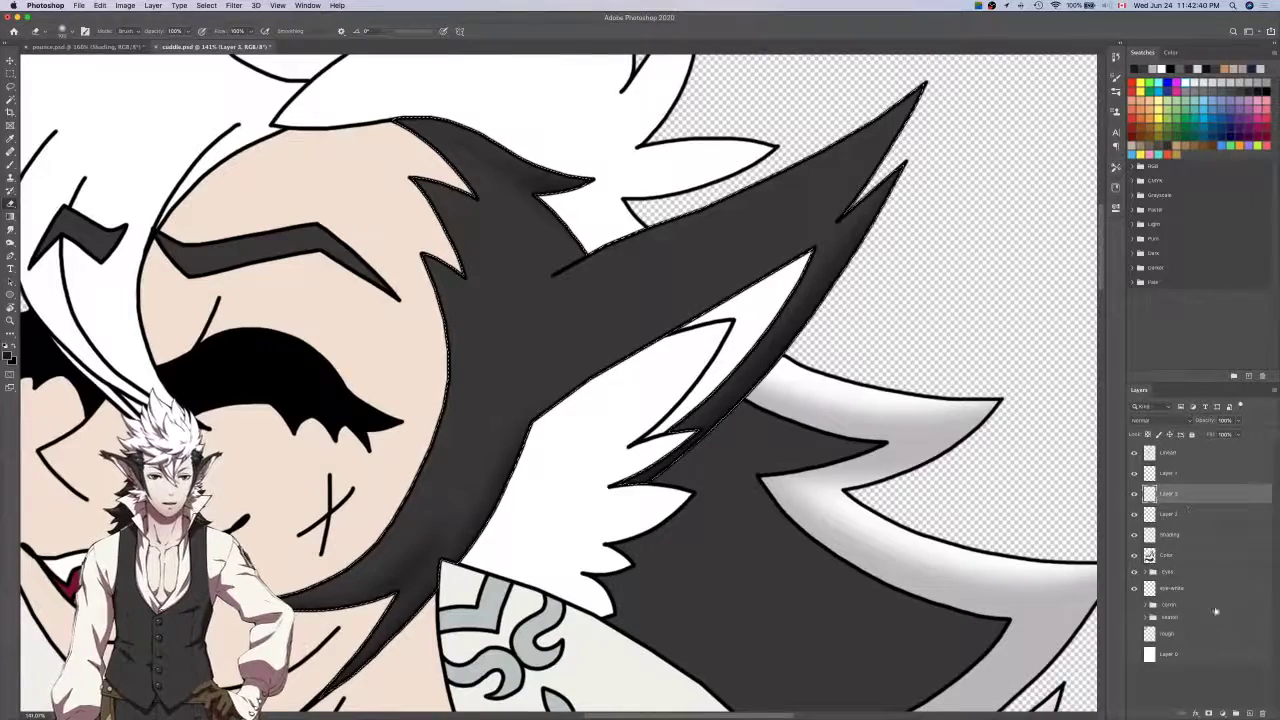
click(1249, 713)
key(b)
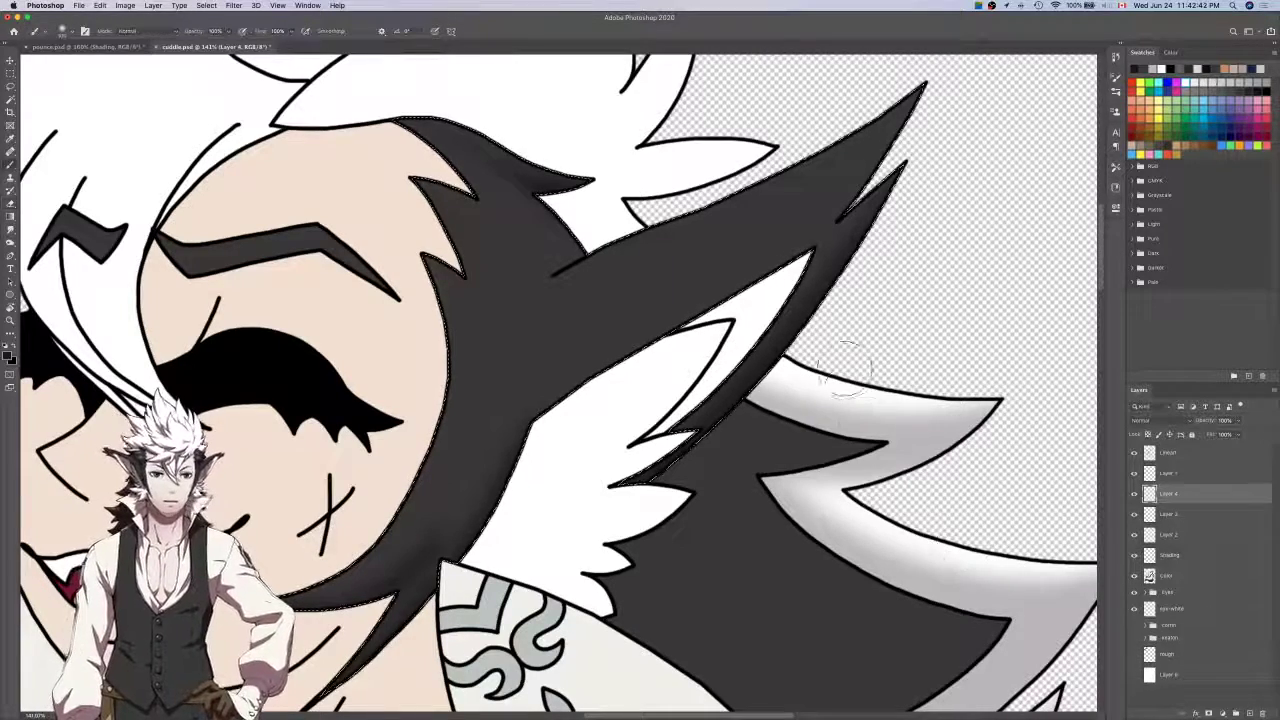
scroll(862, 298, down, 3)
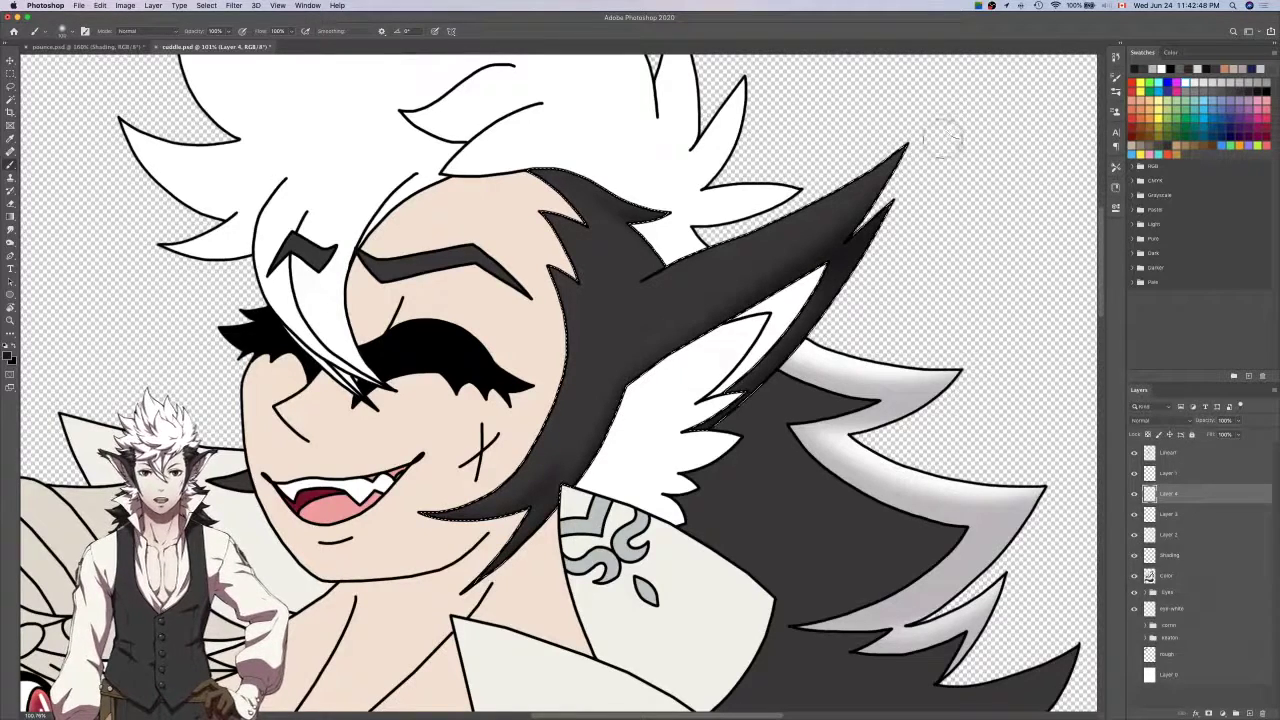
key(e)
mouse_move(737, 257)
mouse_down()
mouse_move(654, 326)
mouse_move(791, 244)
mouse_up()
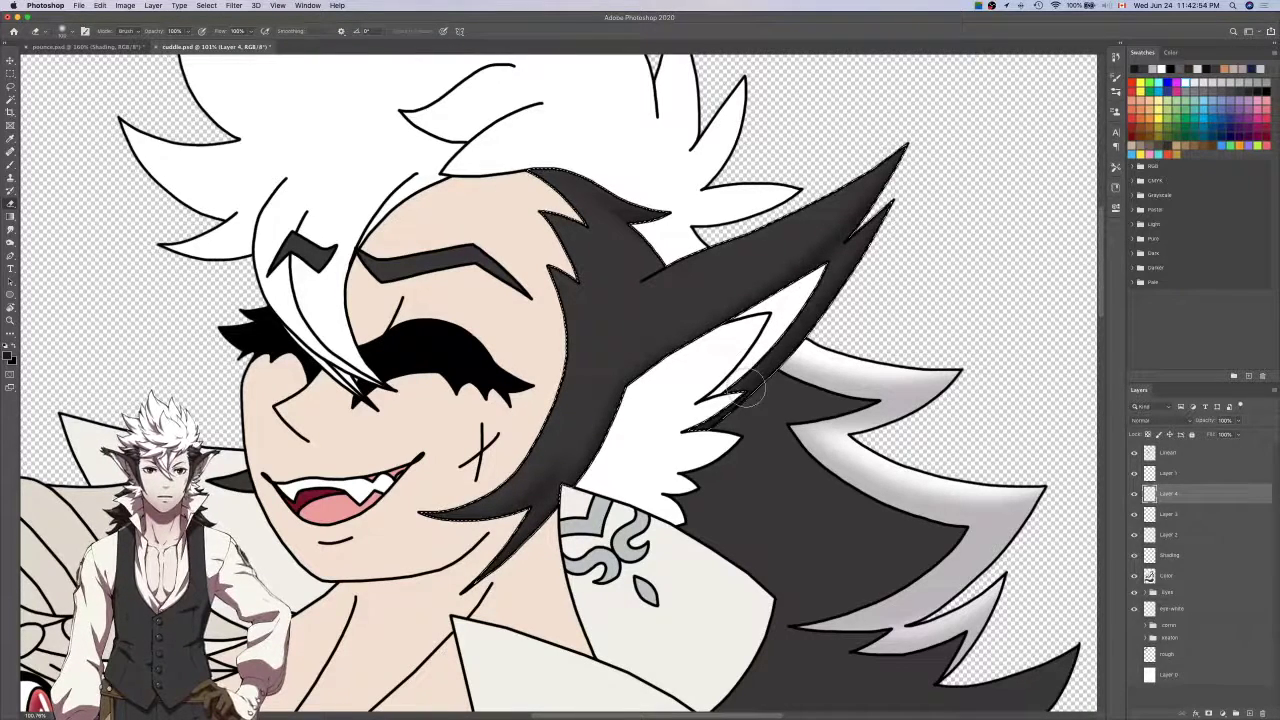
key(super+z)
Merge the Shading layer and the numbered shading layers above it into a single layer.
right_click(1183, 556)
key(Escape)
right_click(1195, 477)
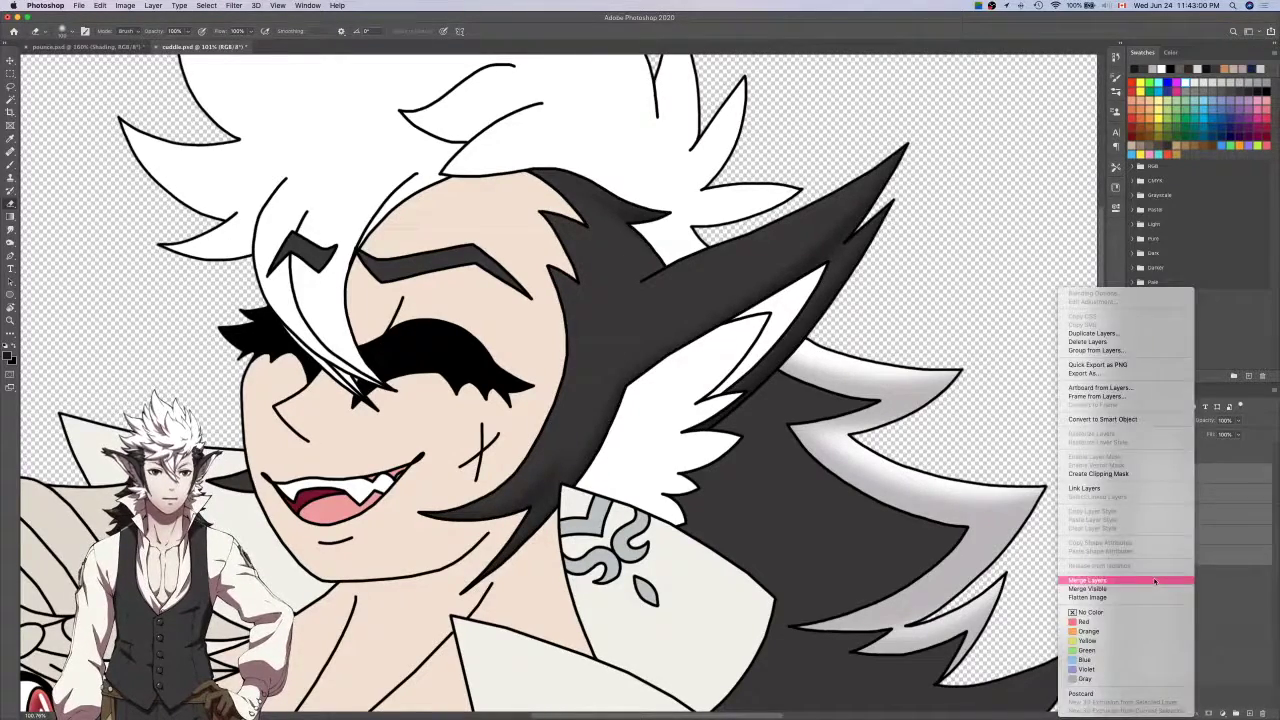
click(1156, 580)
Select the large white inner-ear tuft from the Lineart layer with the Magic Wand and refine its pointed tip with the Lasso.
scroll(1020, 486, down, 5)
click(1203, 455)
key(w)
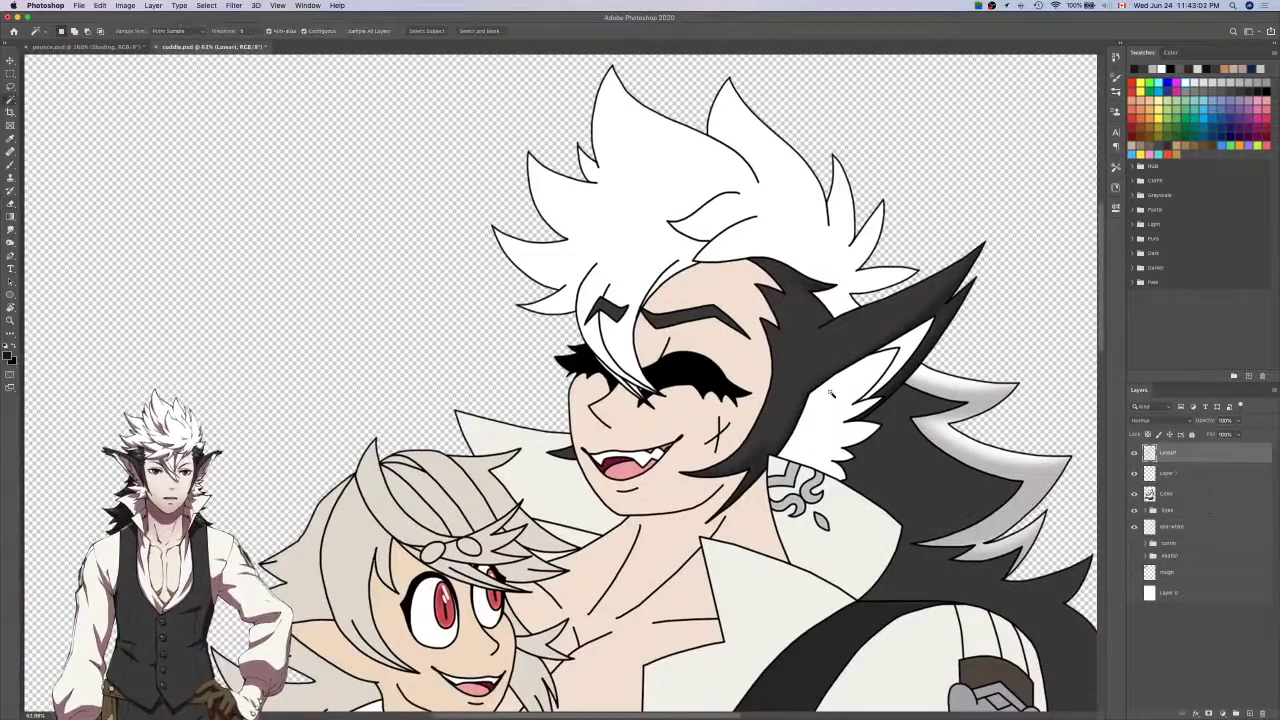
click(831, 396)
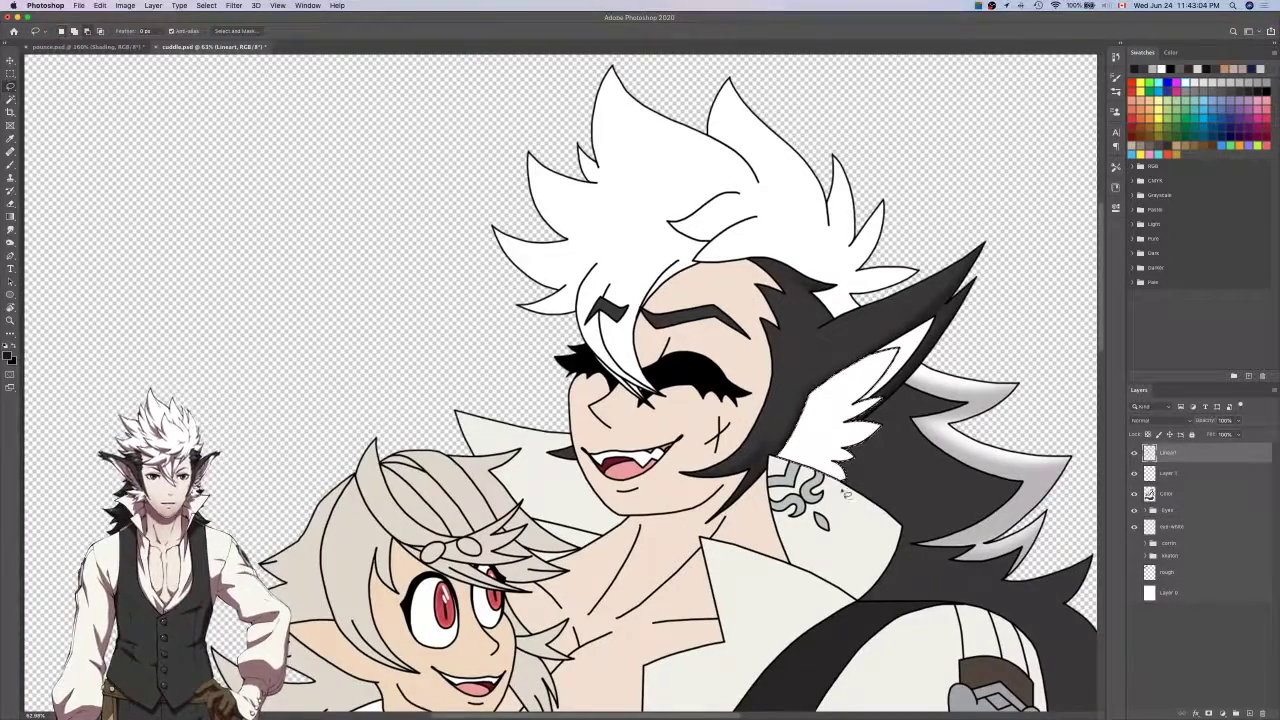
scroll(840, 420, up, 6)
key(l)
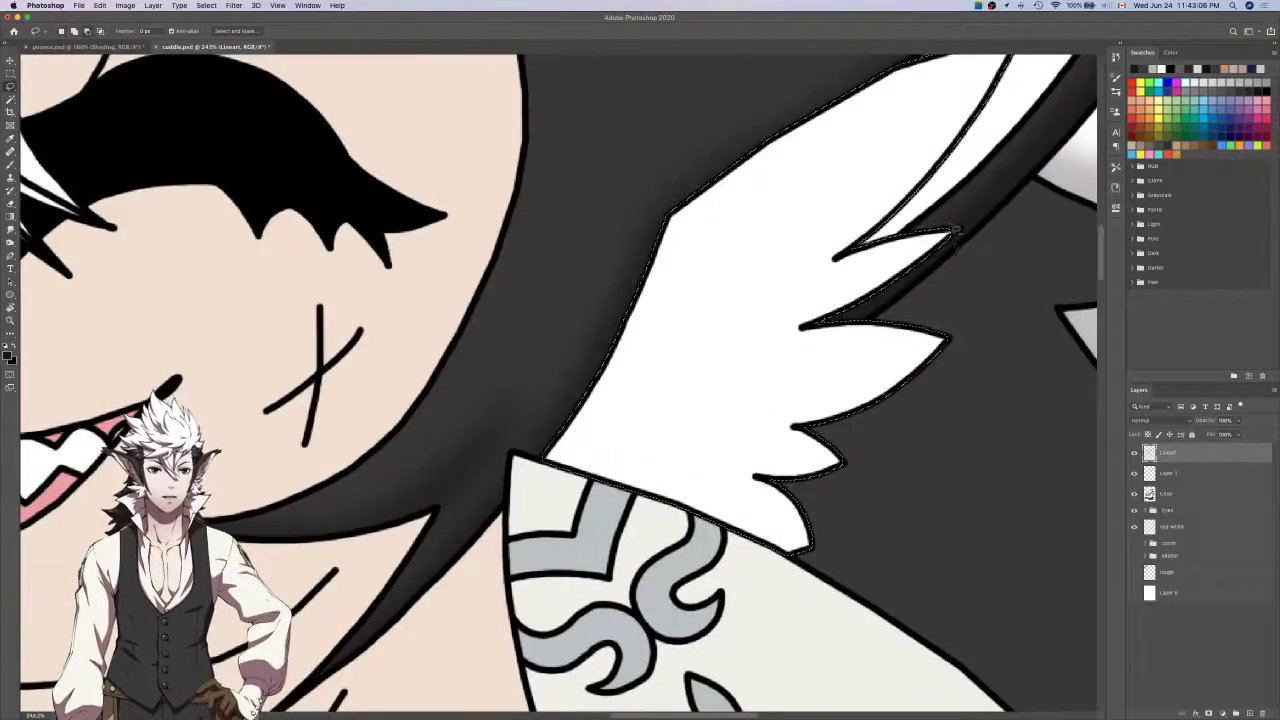
scroll(942, 248, up, 10)
mouse_move(968, 190)
mouse_down()
mouse_move(988, 155)
mouse_move(922, 162)
mouse_up()
drag(956, 209, 940, 212)
scroll(930, 212, down, 5)
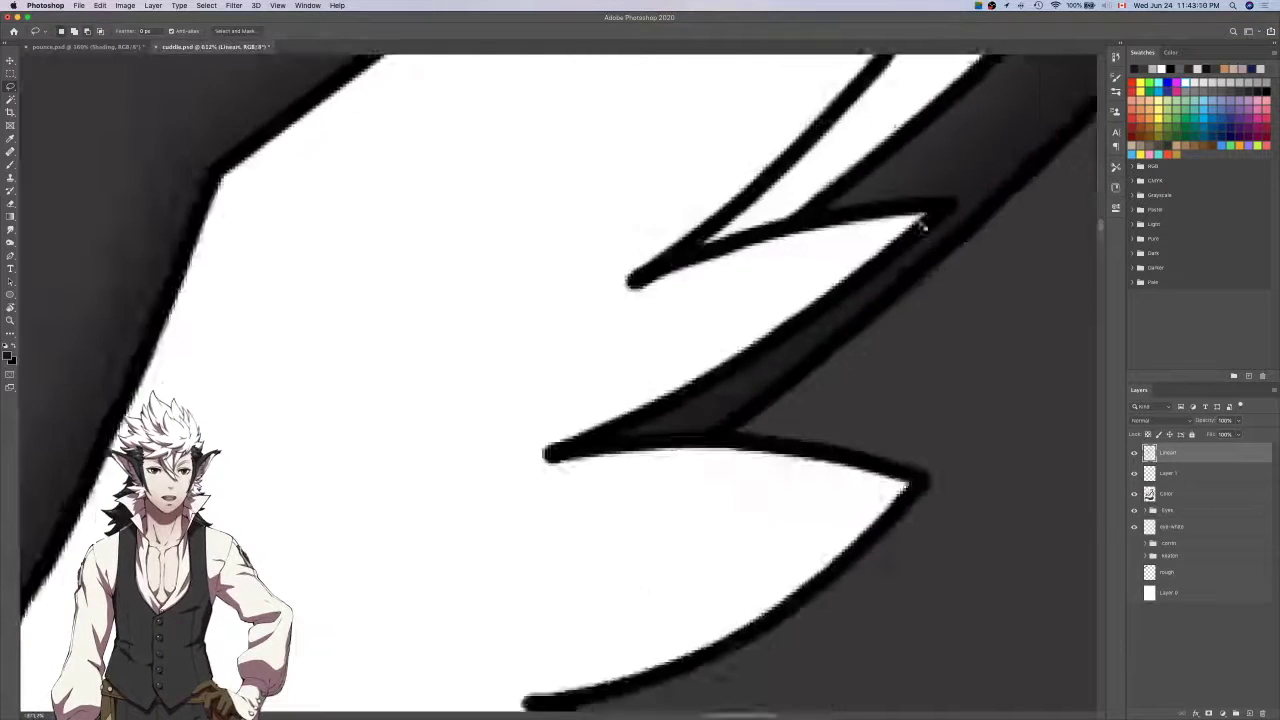
Hide the Color layer to sample the light grey hair shading, activate the merged shading layer, and show Color again.
click(1134, 494)
key(i)
scroll(905, 445, down, 6)
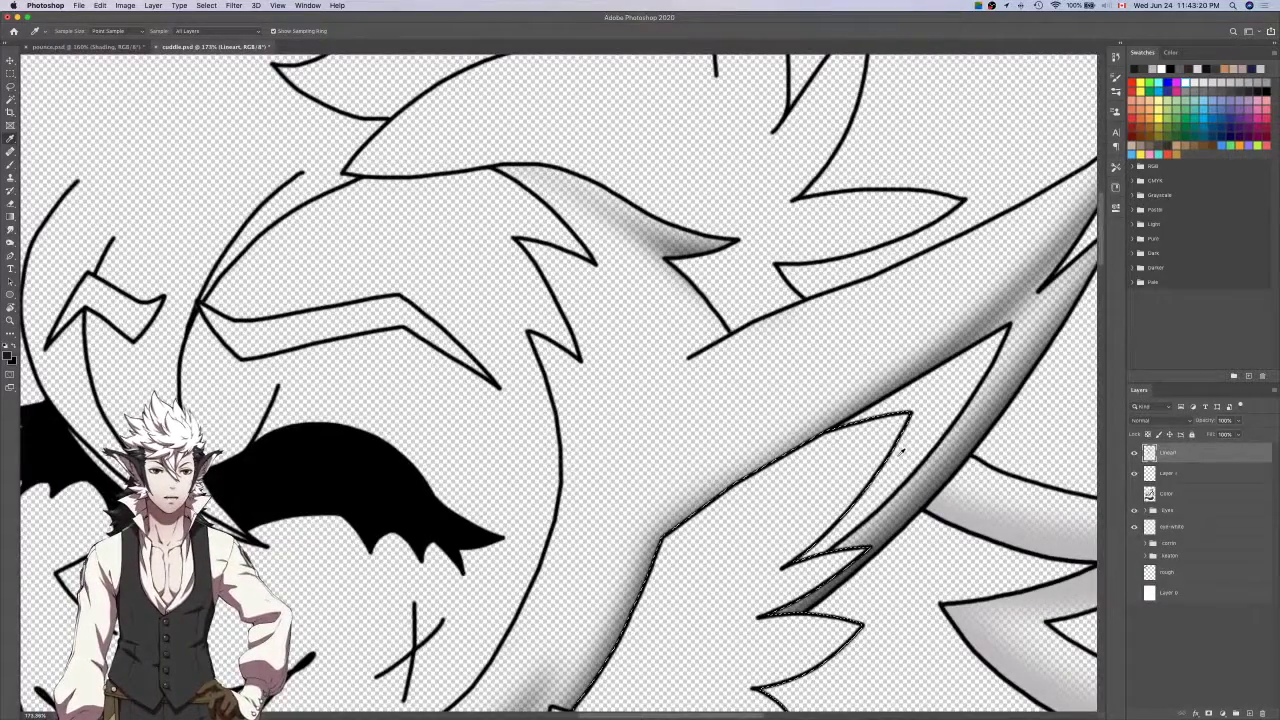
scroll(902, 452, right, 5)
scroll(902, 452, down, 2)
click(937, 473)
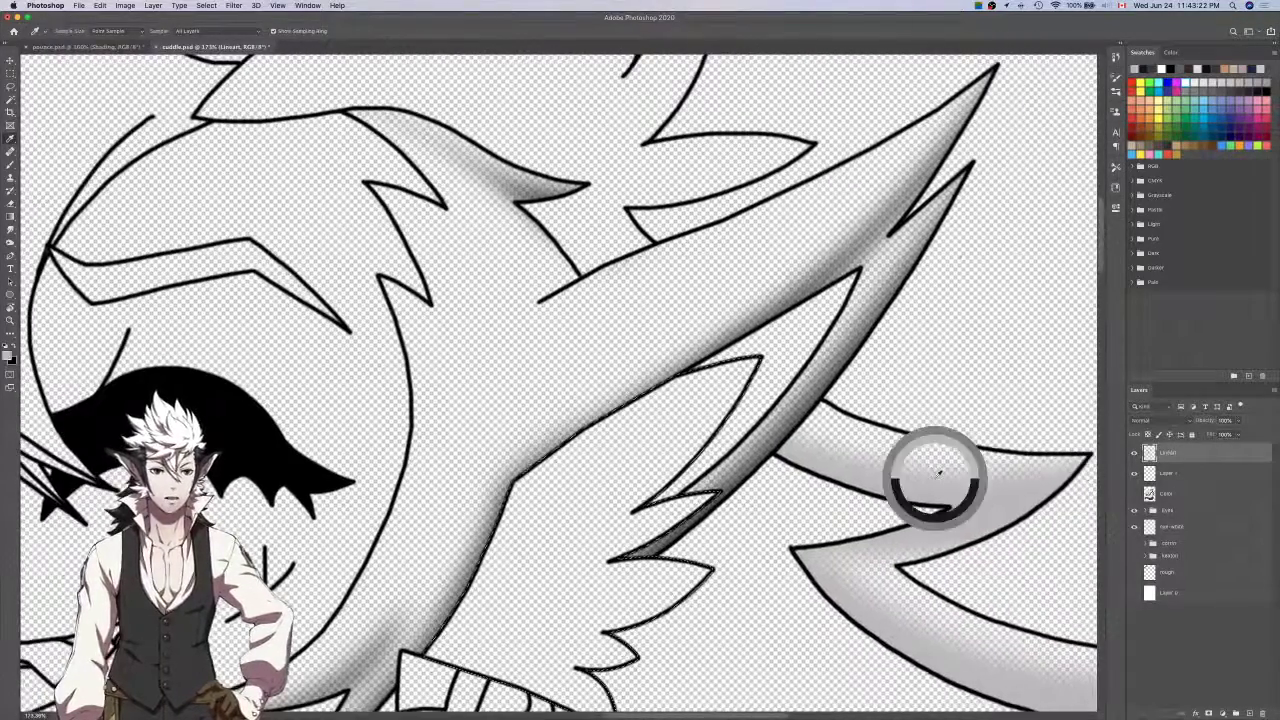
click(1180, 475)
click(1134, 494)
Brush grey shading on the upper tip and middle of the white inner-ear tuft and soften it with the Eraser.
scroll(983, 537, down, 5)
scroll(983, 537, left, 4)
key(b)
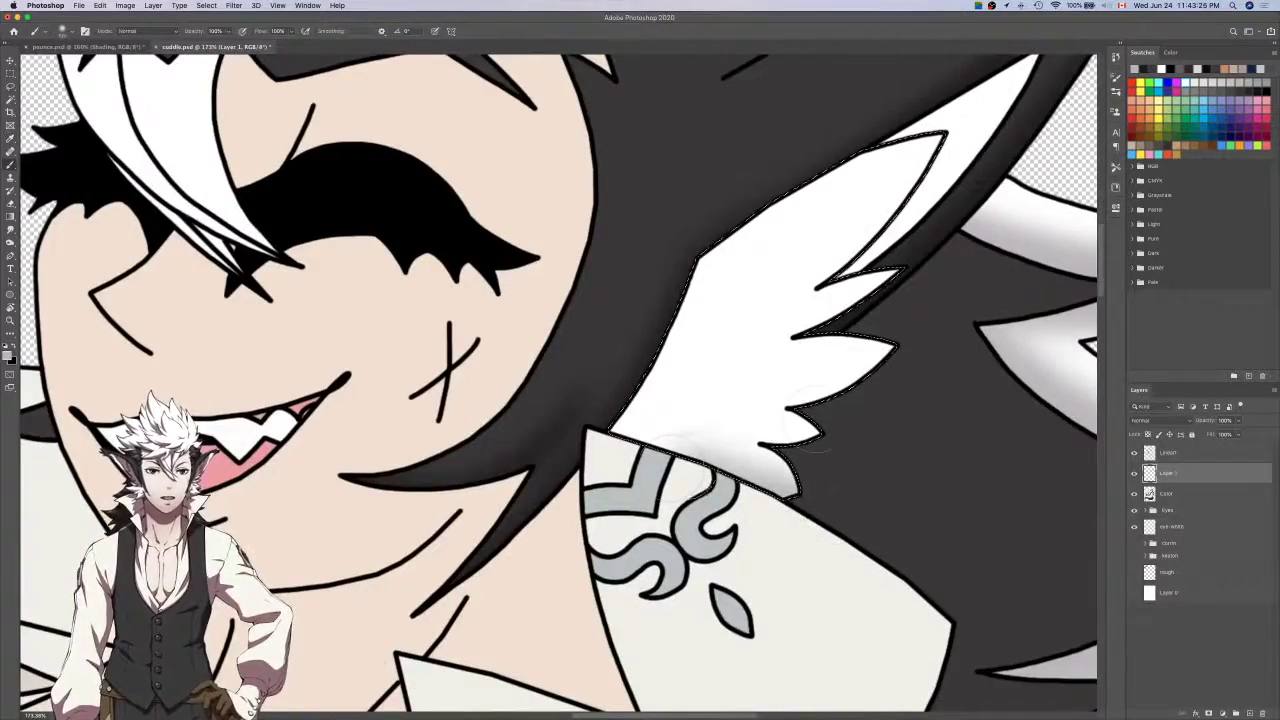
scroll(830, 420, up, 2)
scroll(830, 420, right, 2)
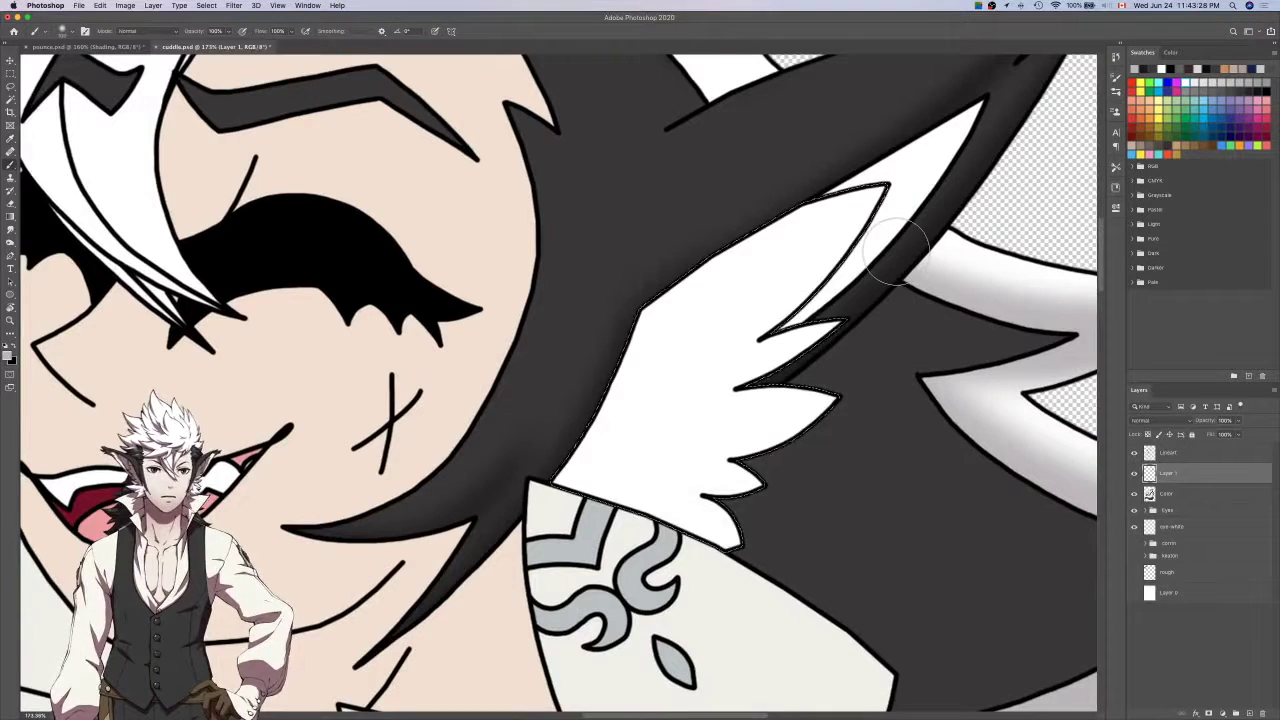
key(e)
key(b)
key(e)
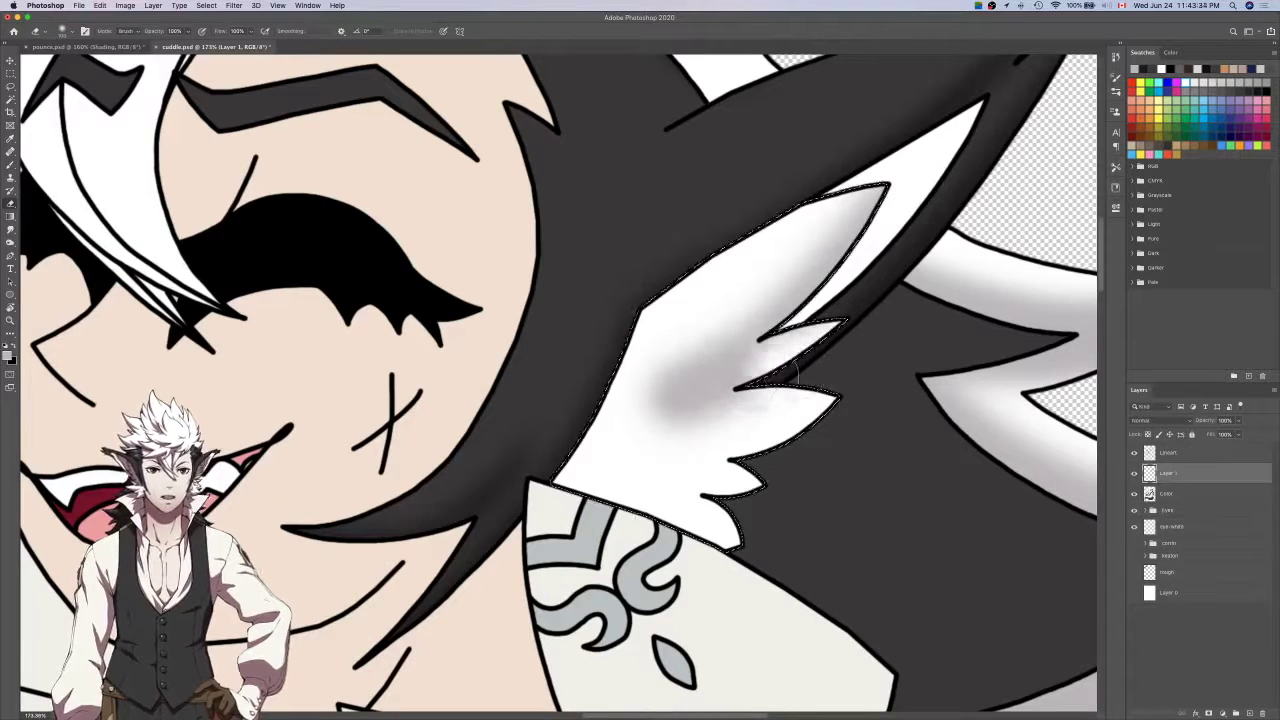
key(b)
drag(749, 399, 685, 416)
key(e)
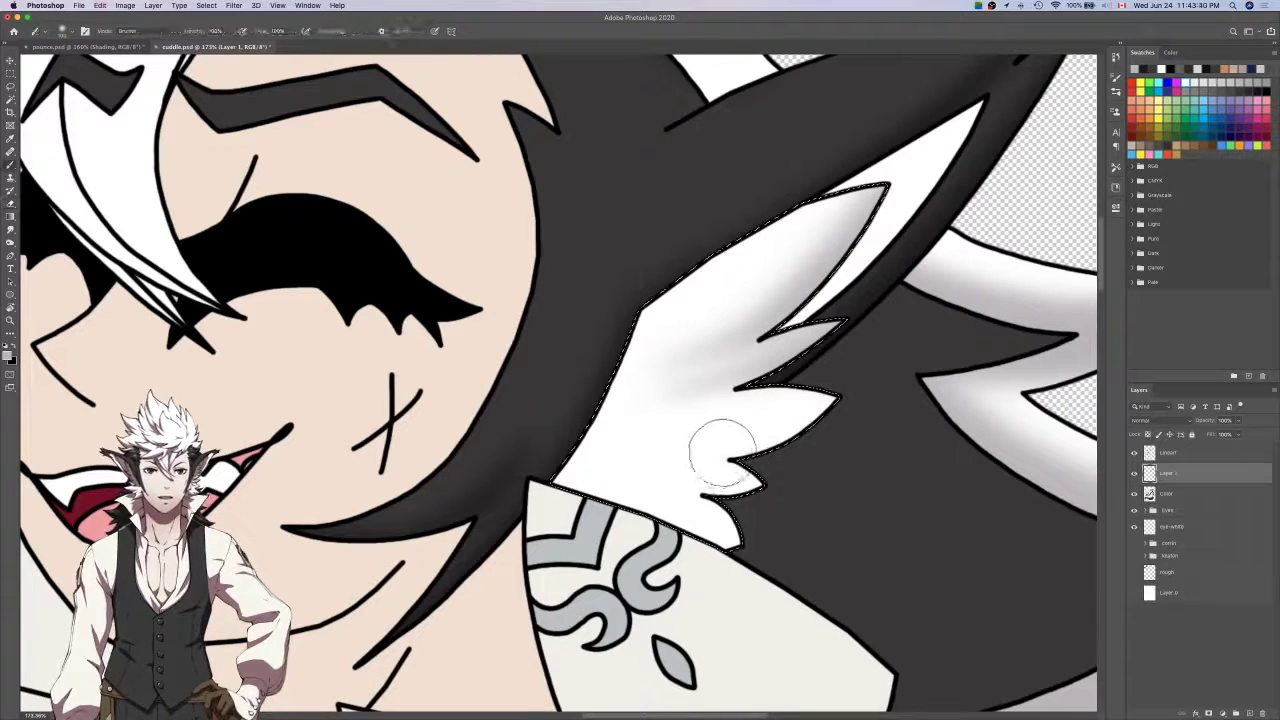
Shade the lower points of the white inner-ear tuft in grey and blend each one with the Eraser.
key(b)
key(super+z)
key(e)
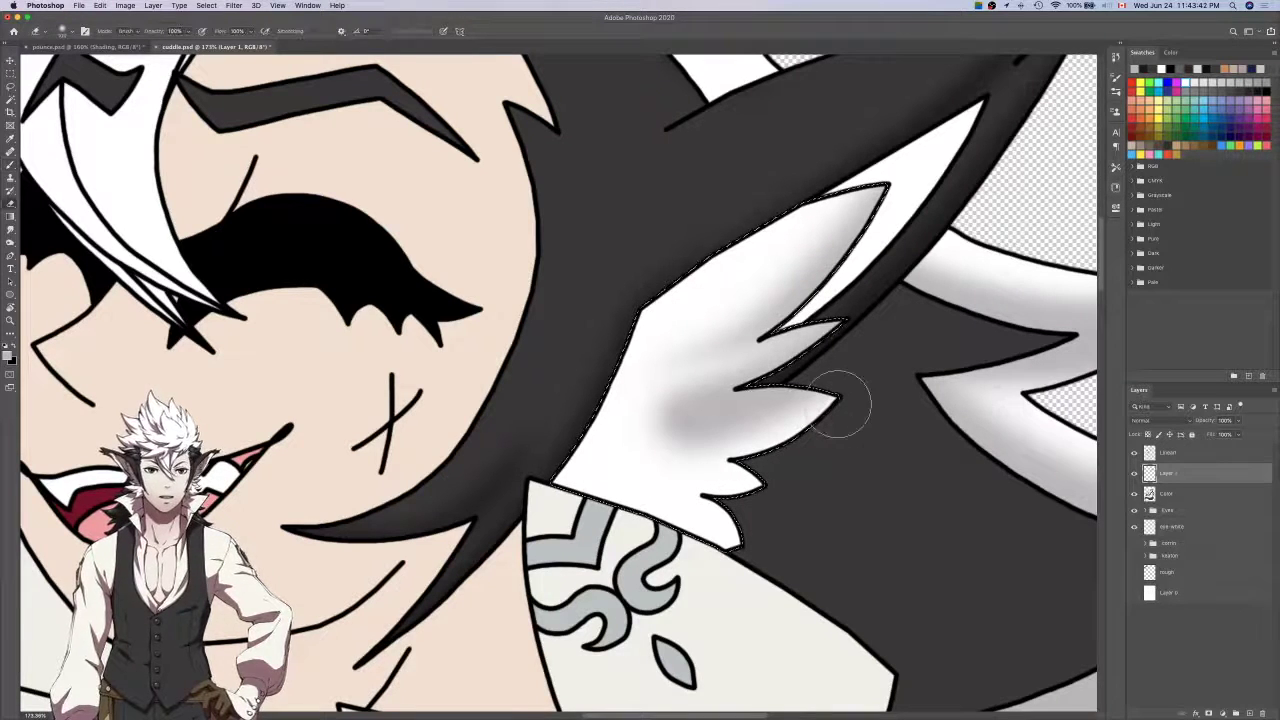
key(b)
key(e)
key(b)
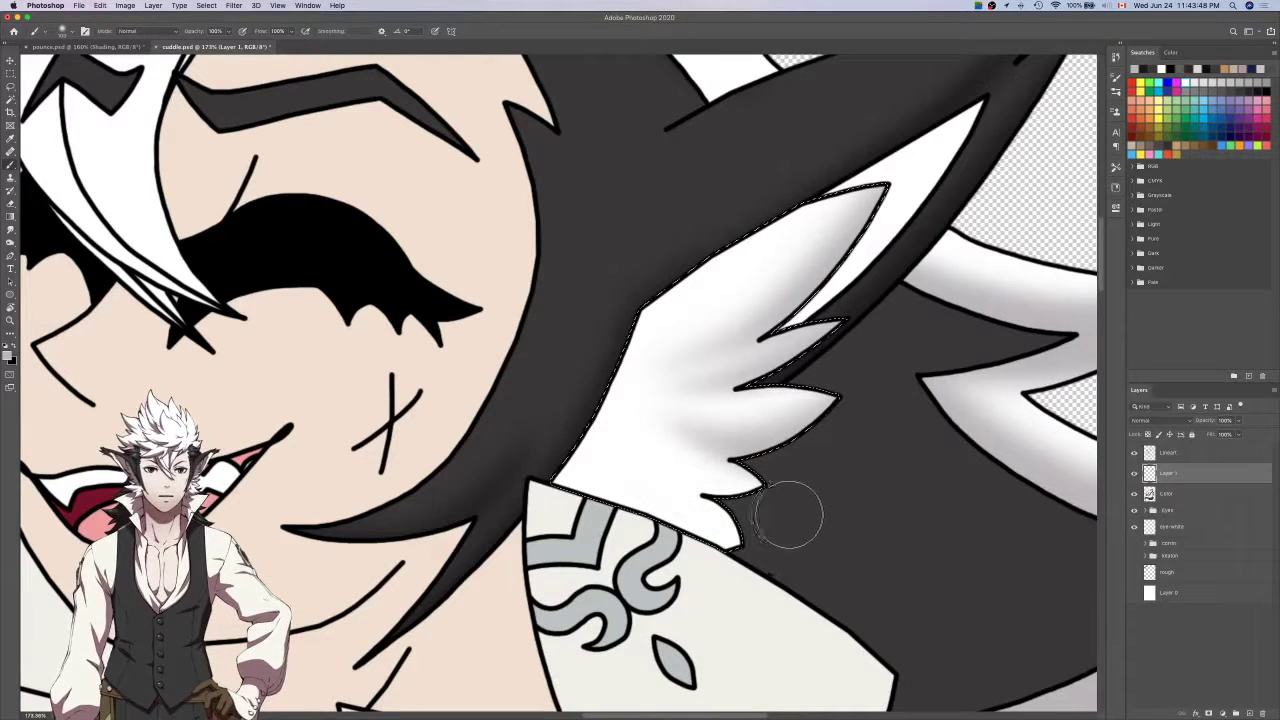
key(e)
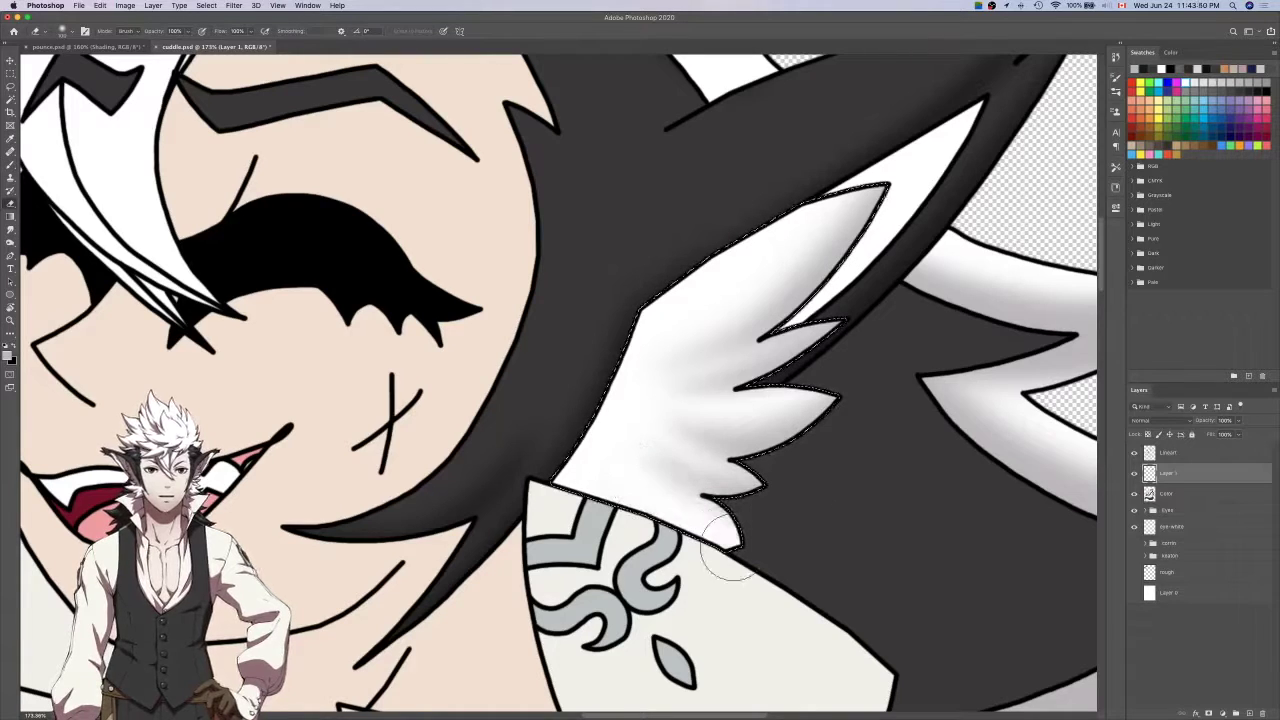
key(b)
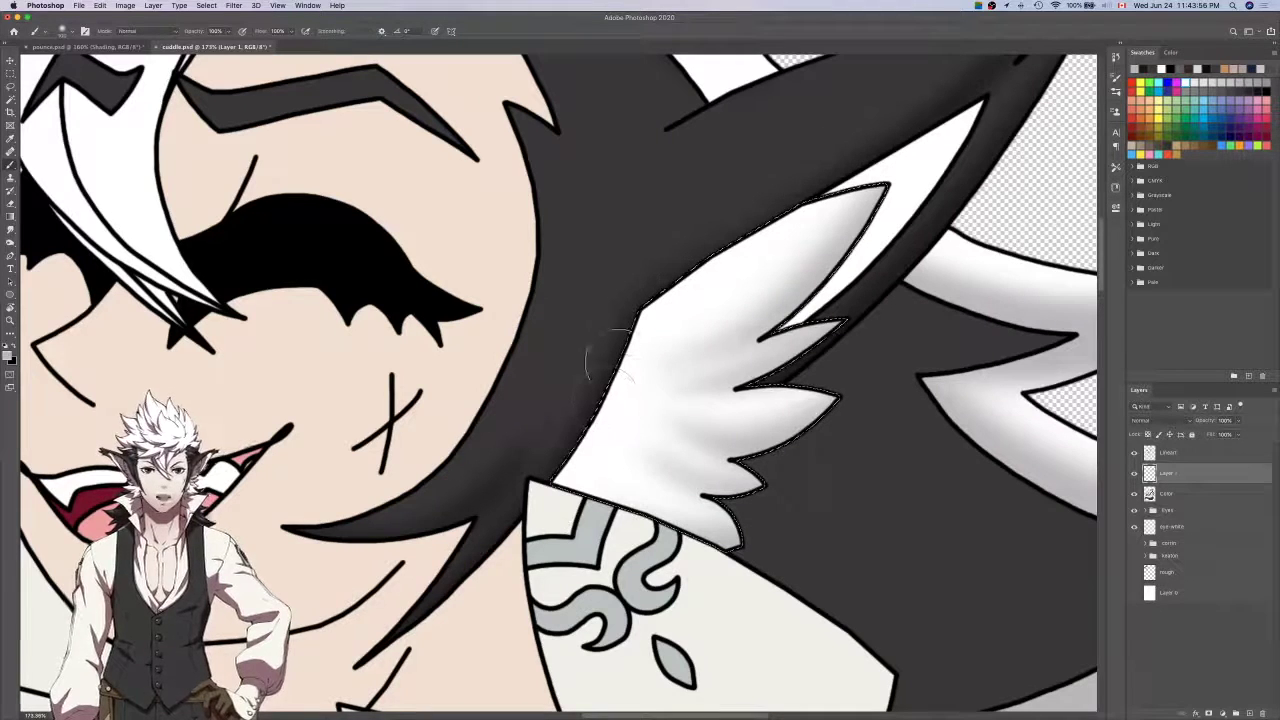
Brush grey shading along the white tuft's edge beside the dark hair, undoing strokes and trying larger and smaller brush sizes.
drag(900, 145, 530, 411)
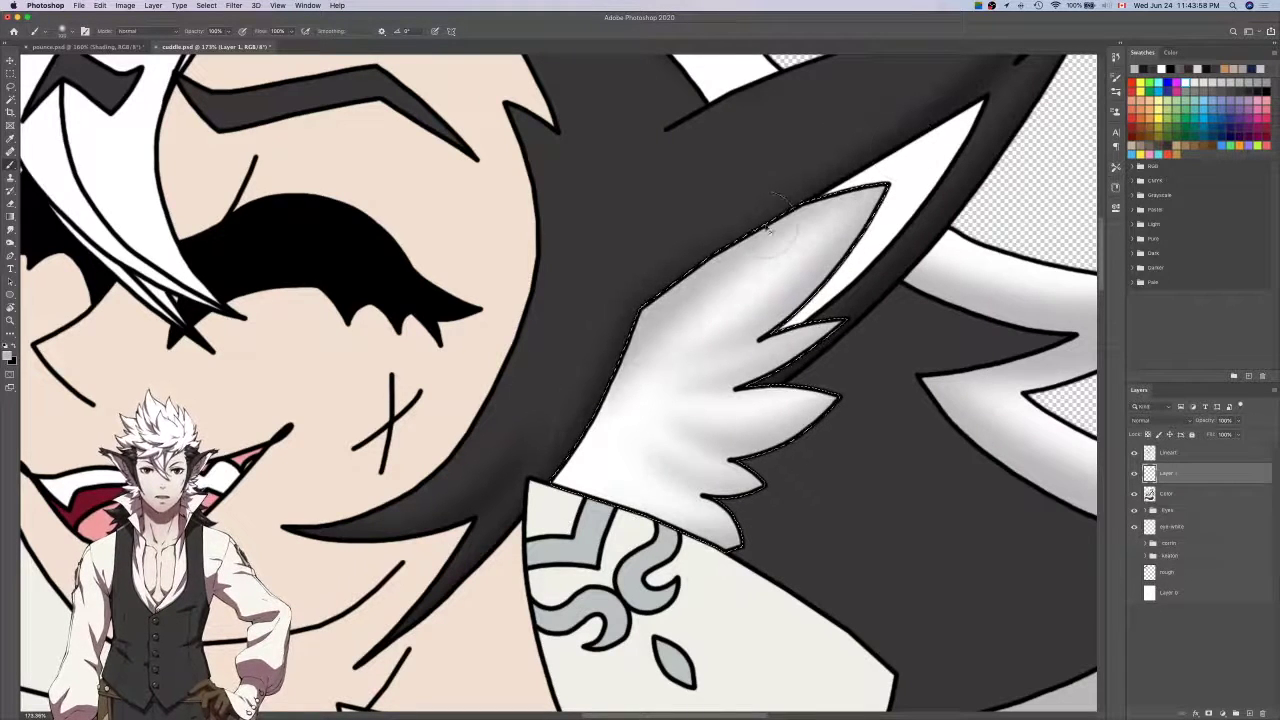
key(super+z)
key(bracketright)
key(bracketright)
key(bracketright)
key(bracketright)
key(bracketright)
drag(638, 212, 546, 418)
key(super+z)
key(bracketleft)
key(bracketleft)
key(bracketleft)
key(bracketleft)
key(bracketleft)
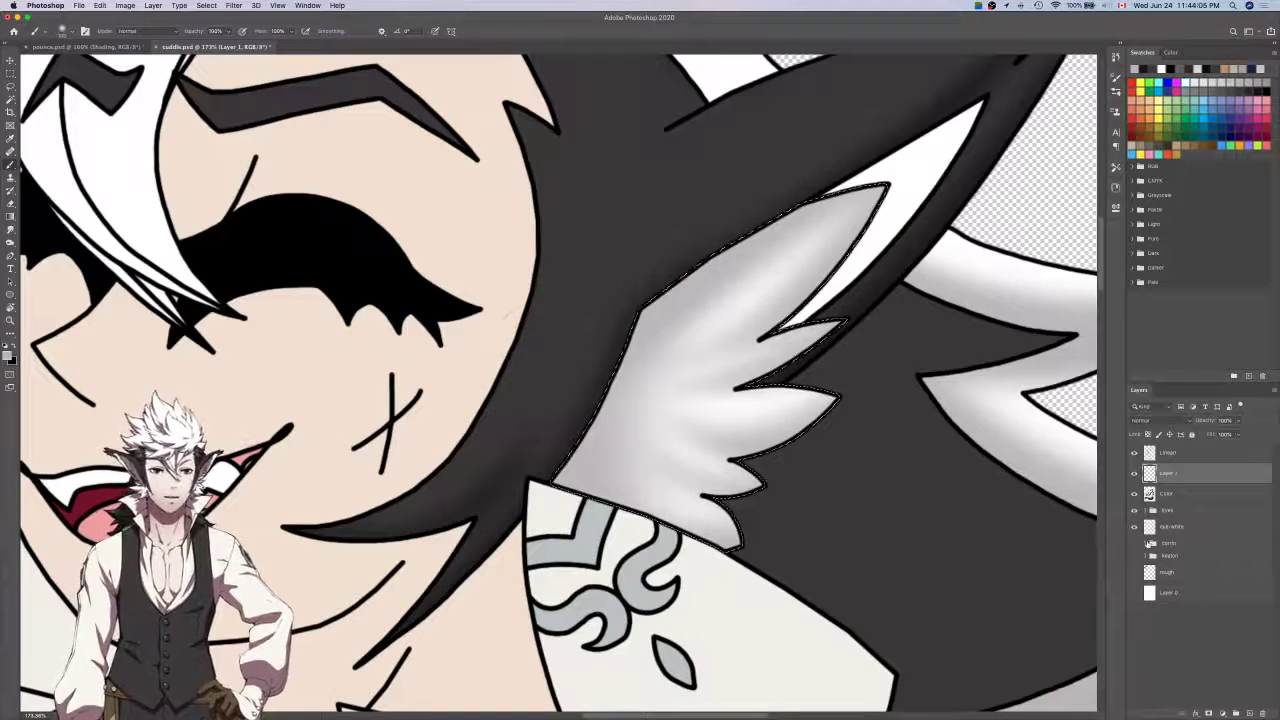
Select the unshaded white strip of the inner ear from the Lineart layer and extend the selection into its lower points with the Lasso.
click(1190, 453)
key(w)
click(907, 200)
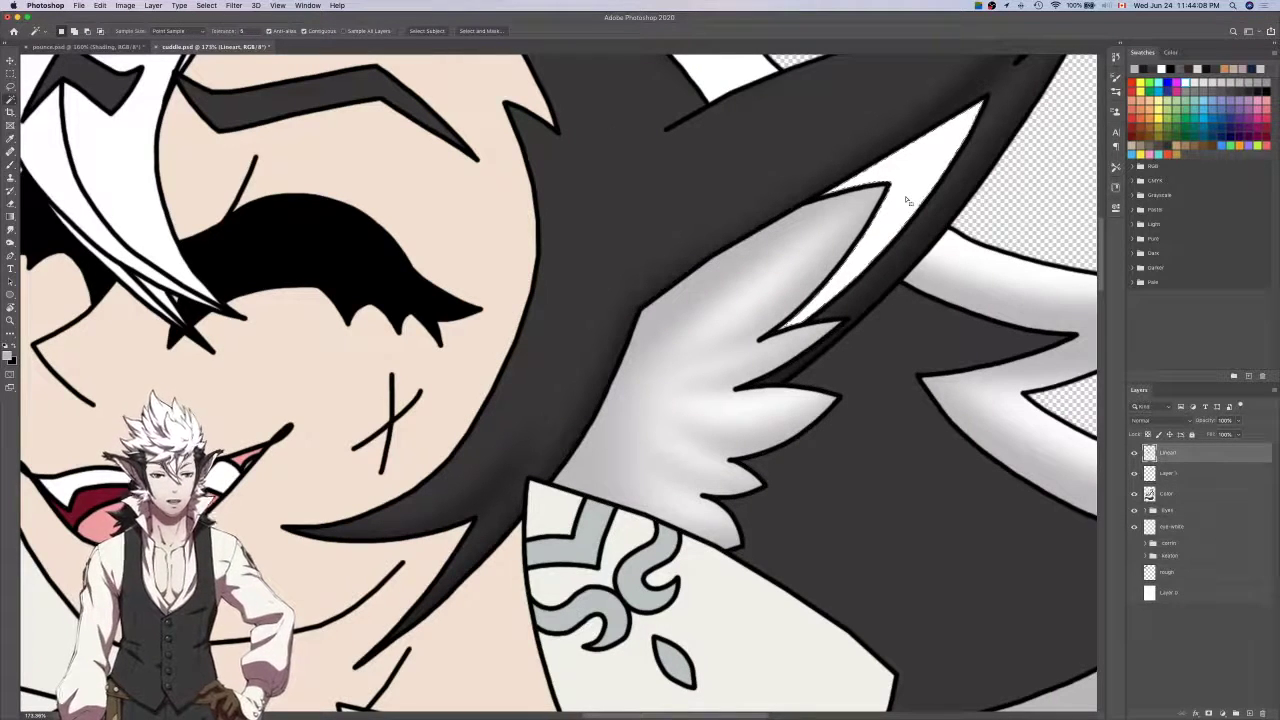
key(l)
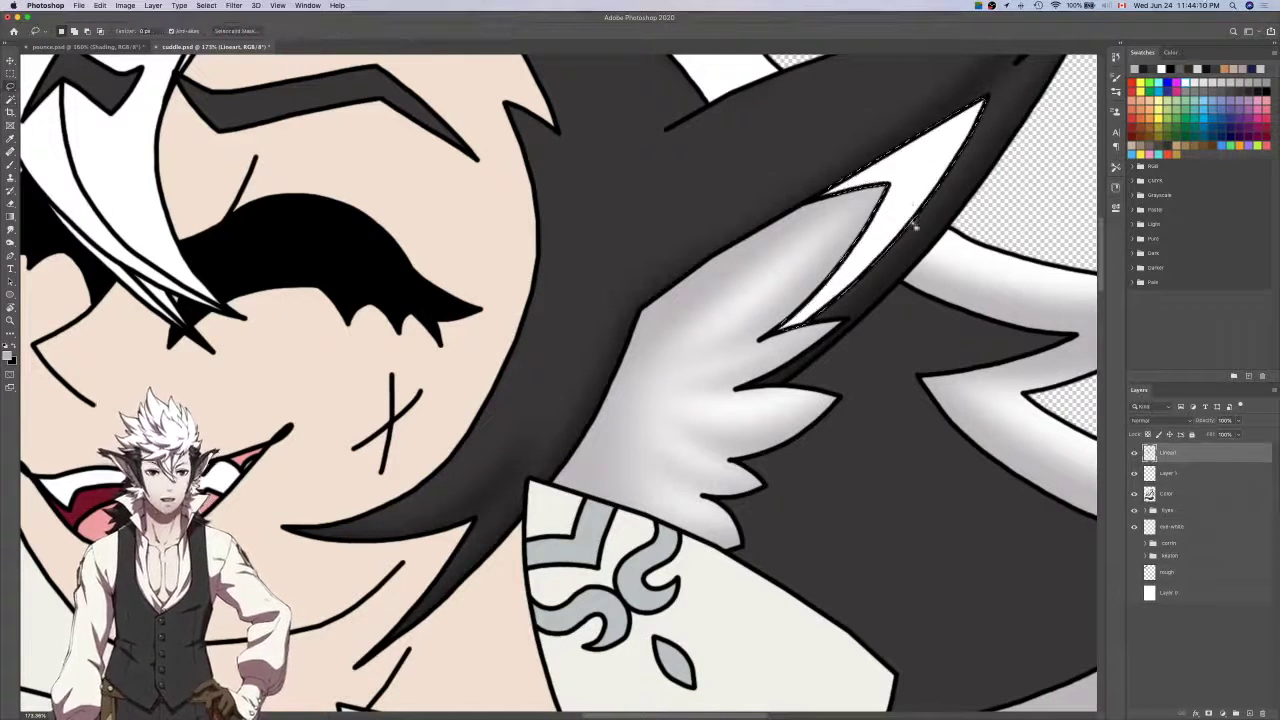
scroll(769, 343, up, 5)
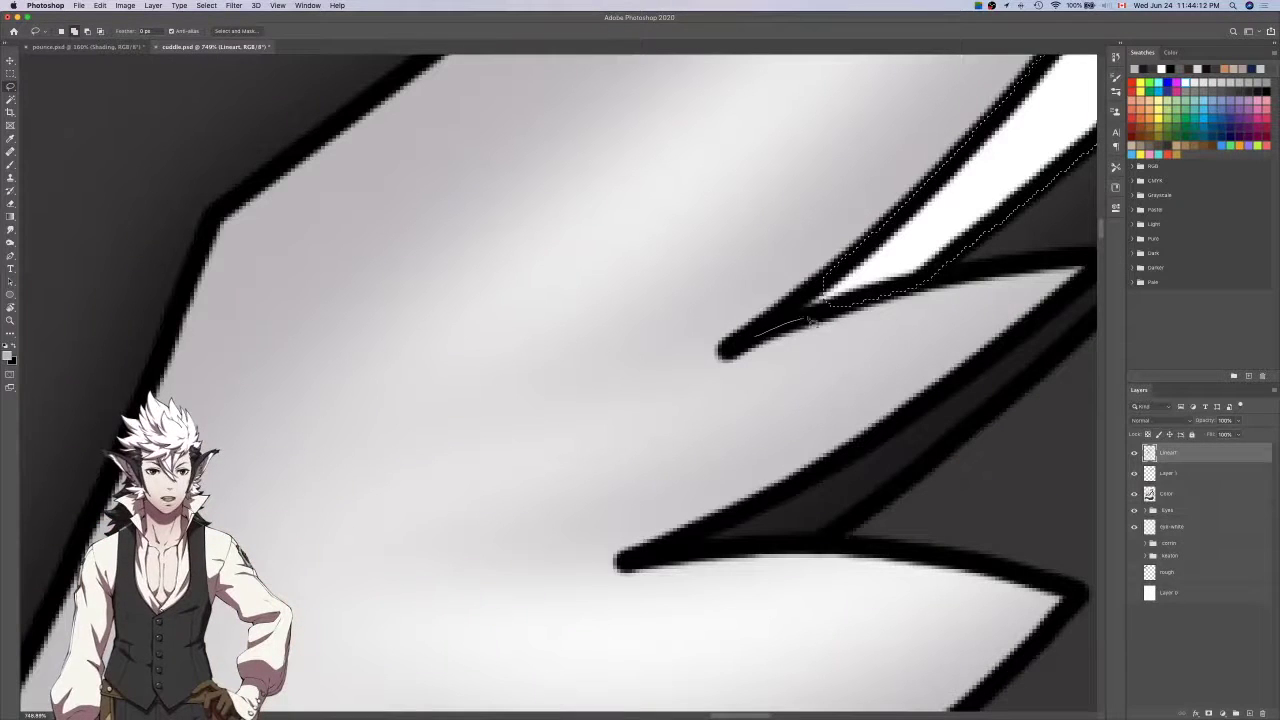
scroll(826, 282, down, 3)
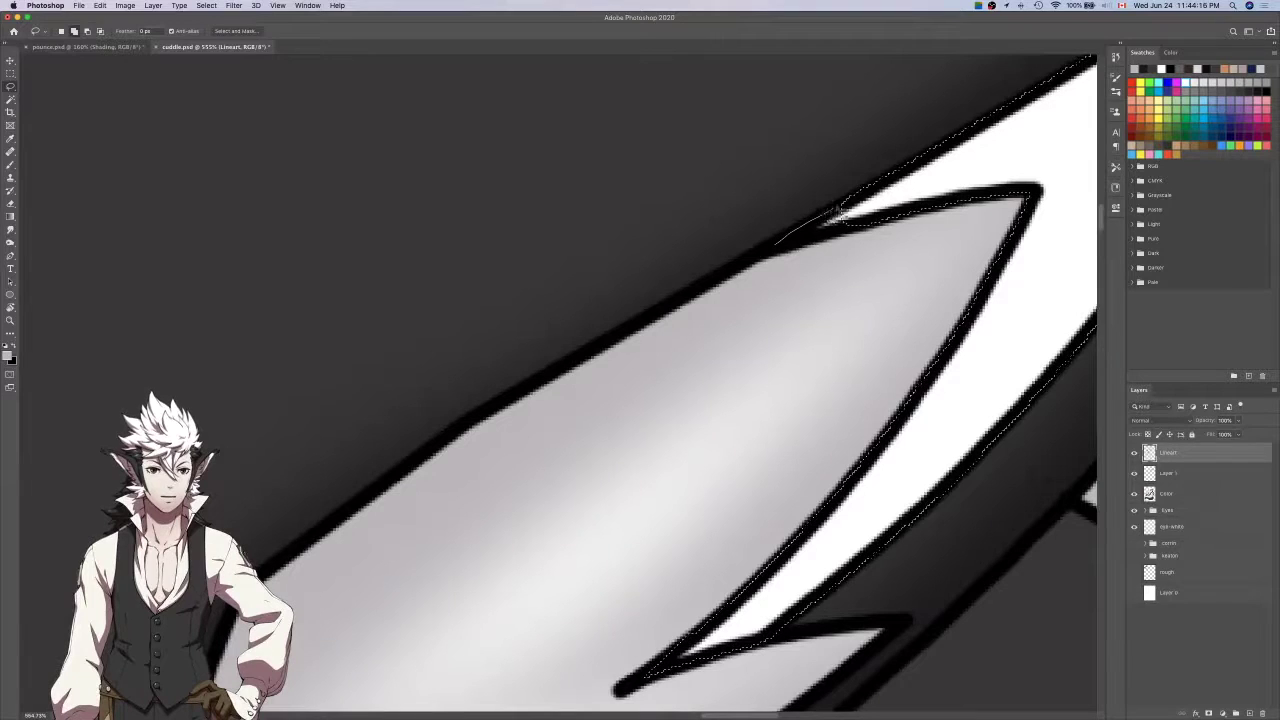
drag(872, 232, 782, 242)
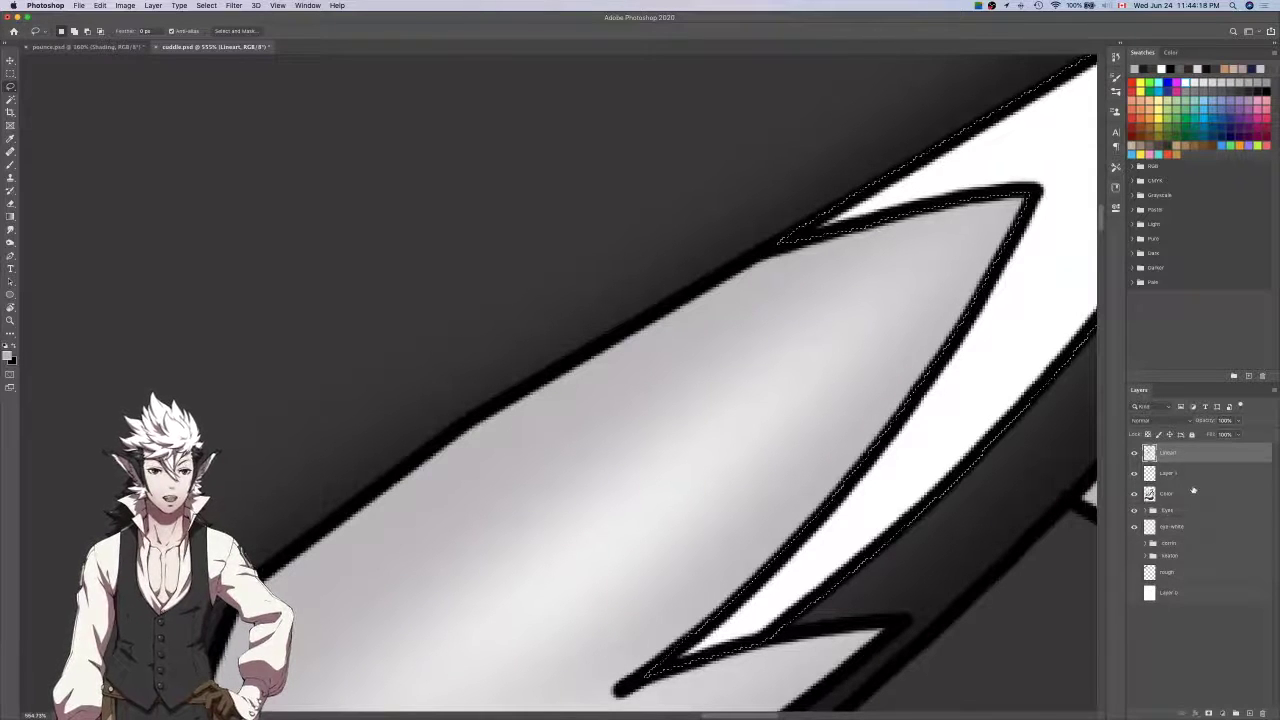
Activate Layer 1 for shading and extend the white strip's selection into its upper tip.
click(1189, 490)
key(b)
click(1190, 474)
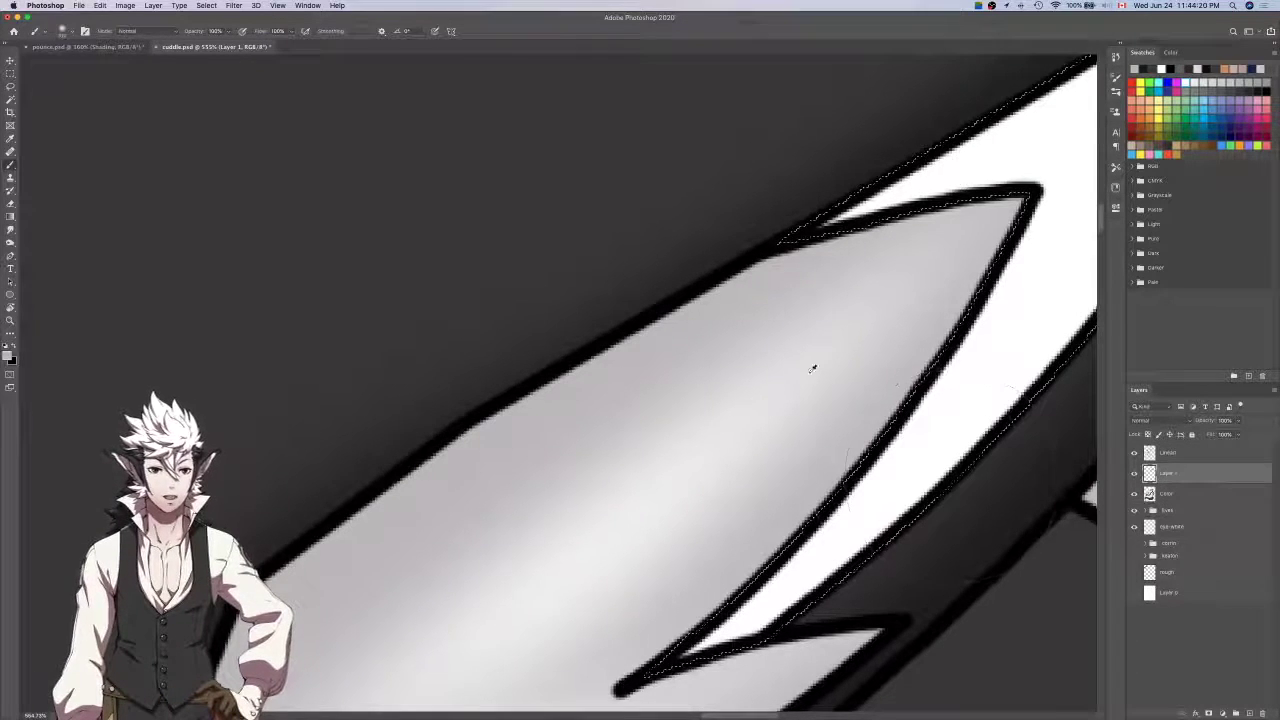
scroll(905, 450, down, 4)
scroll(951, 214, up, 2)
key(l)
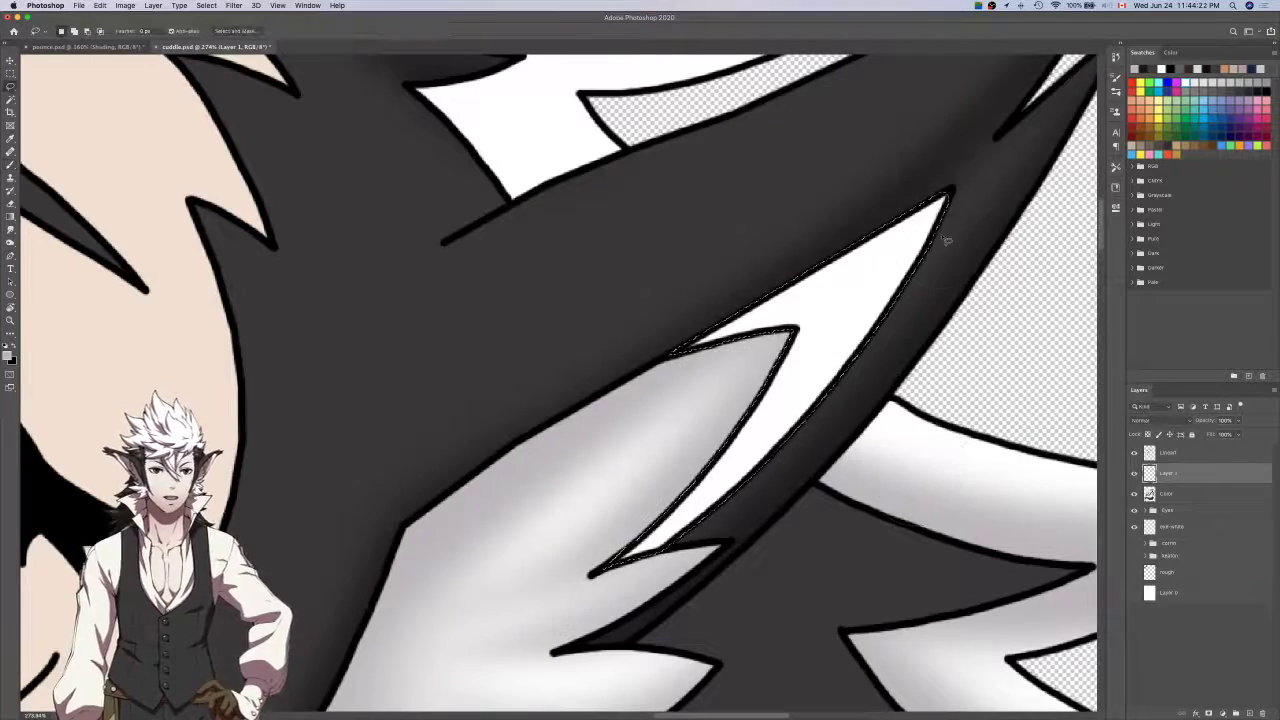
scroll(967, 180, up, 3)
scroll(960, 190, up, 1)
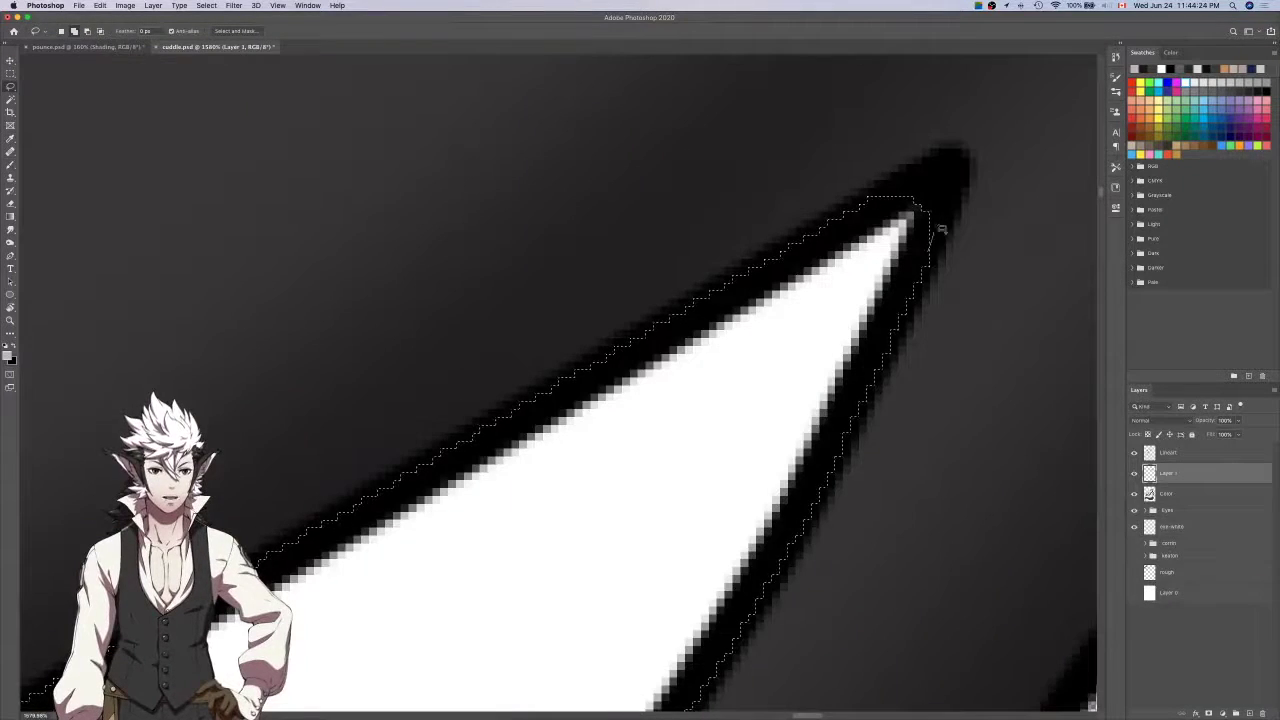
scroll(940, 180, down, 3)
key(b)
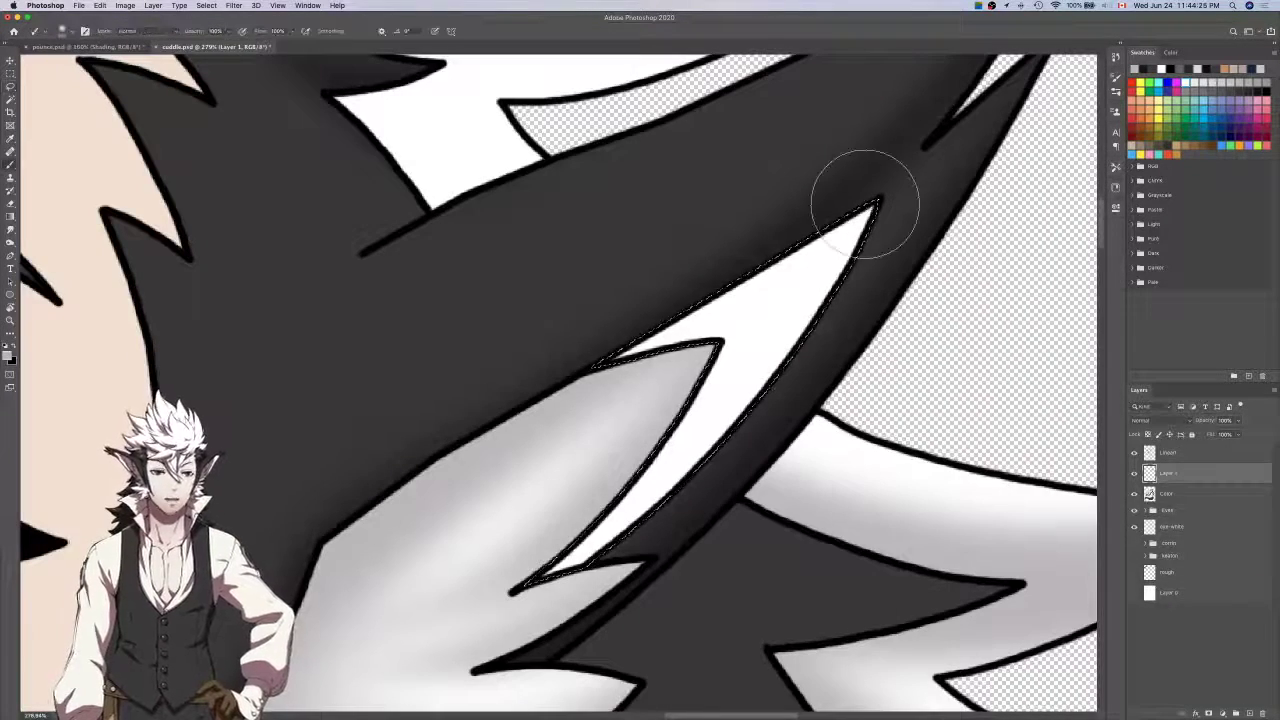
Brush soft grey shading along the selected white inner-ear strip, redoing unsatisfactory strokes, and clear the selection.
drag(886, 157, 490, 425)
mouse_move(577, 537)
mouse_down()
mouse_move(600, 460)
mouse_move(649, 424)
mouse_up()
key(super+z)
drag(826, 308, 522, 652)
key(super+z)
drag(568, 544, 950, 136)
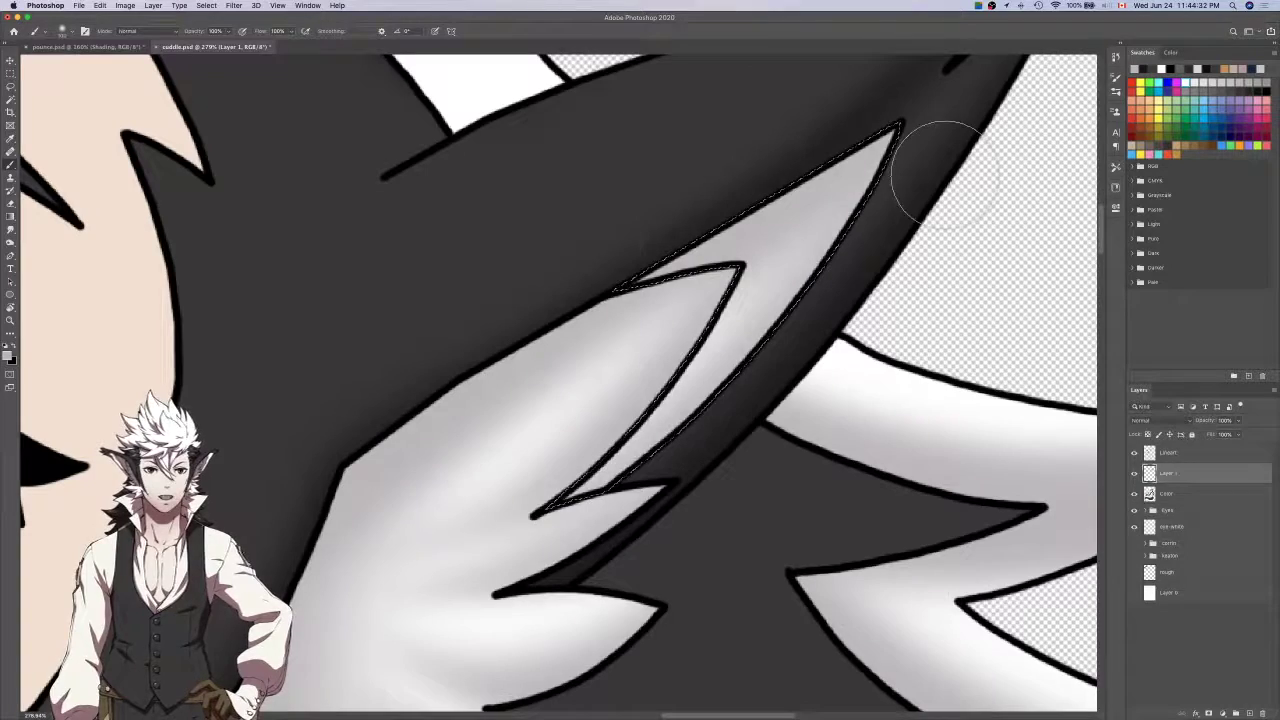
key(super+d)
Save cuddle.psd and rename Layer 1 as Shading.
scroll(943, 174, down, 5)
scroll(943, 171, down, 2)
key(ctrl+s)
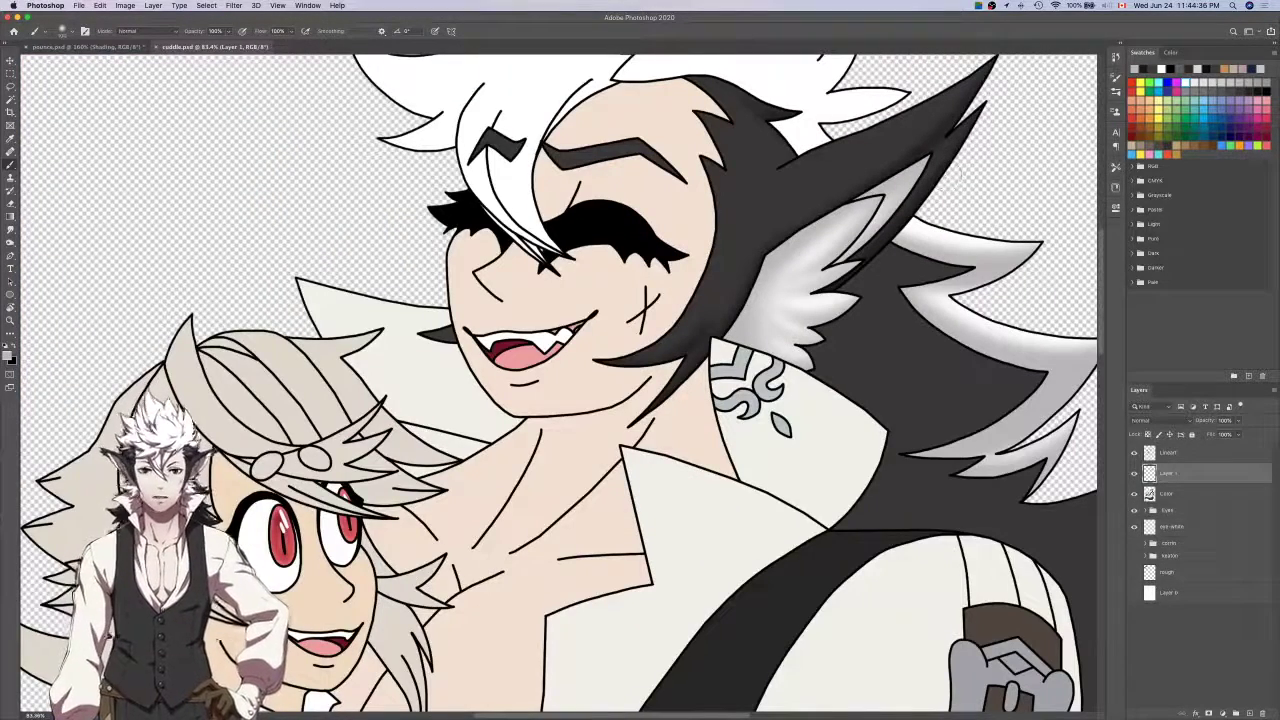
click(1219, 494)
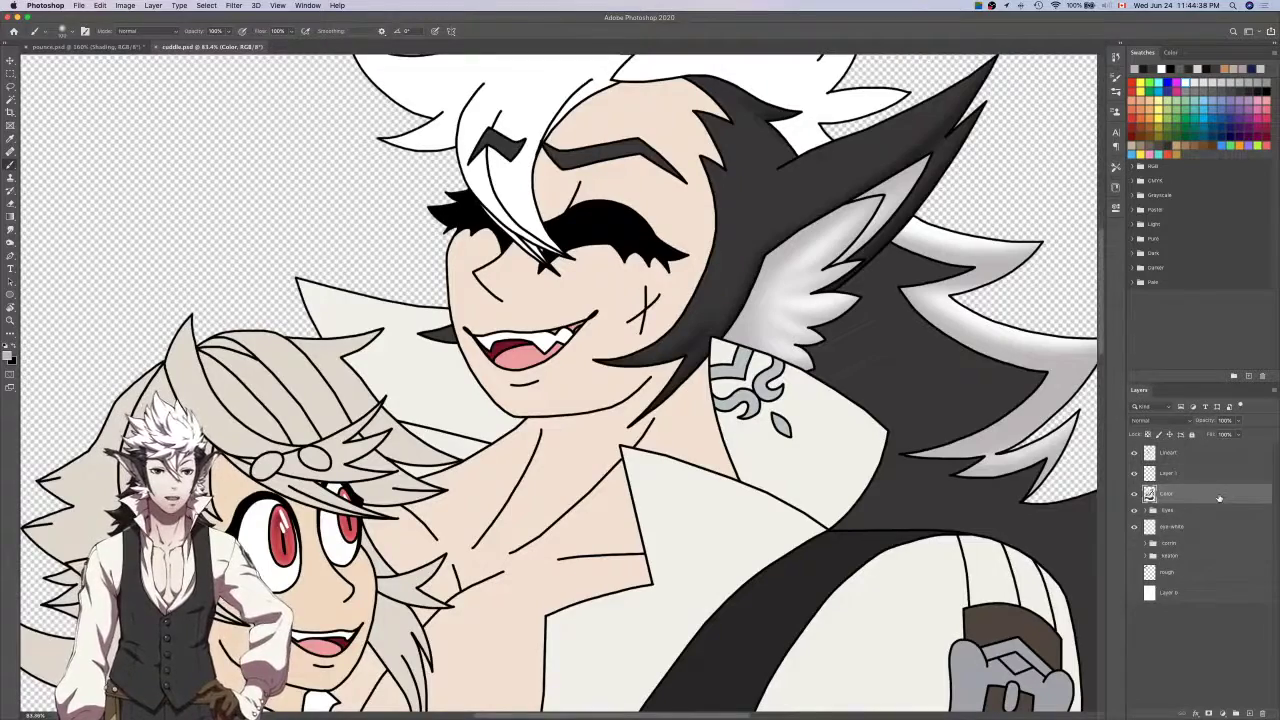
double_click(1167, 474)
key(Return)
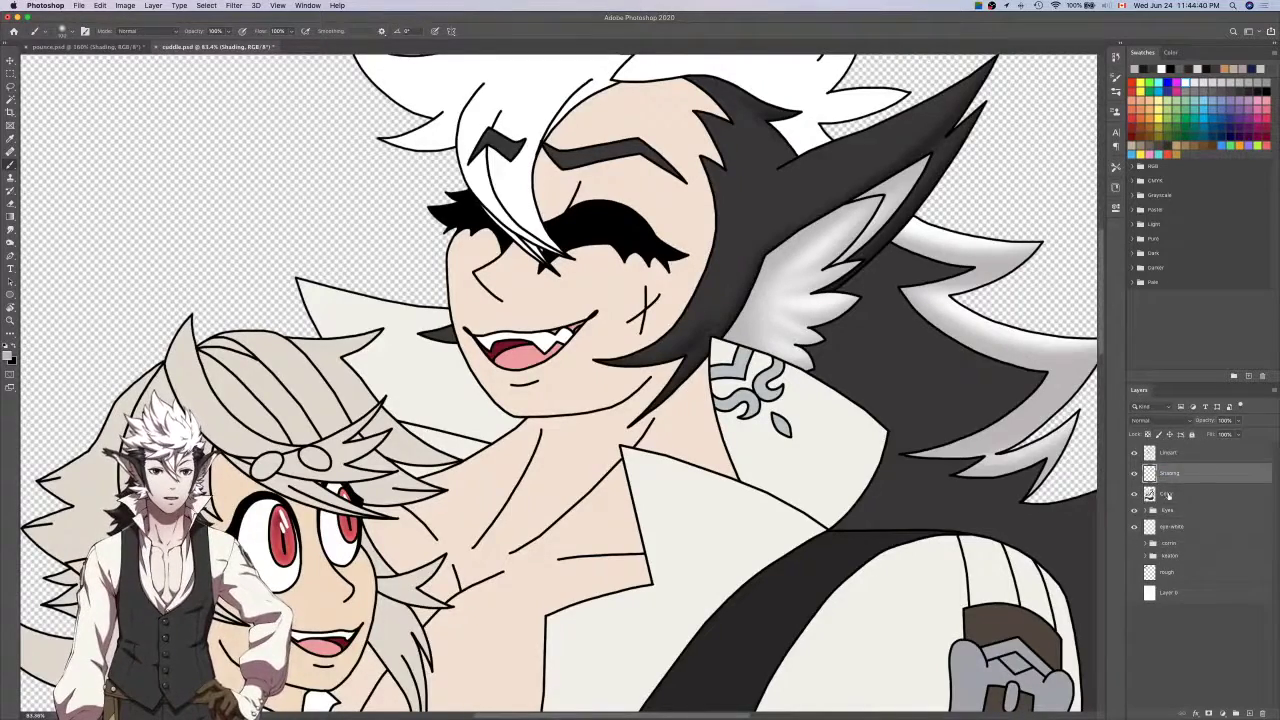
Select the character's large white hair area from the Lineart layer with the Magic Wand and expand the selection into the outlines.
click(1168, 492)
key(w)
scroll(894, 414, left, 5)
scroll(840, 380, up, 3)
scroll(792, 341, up, 3)
scroll(792, 341, right, 3)
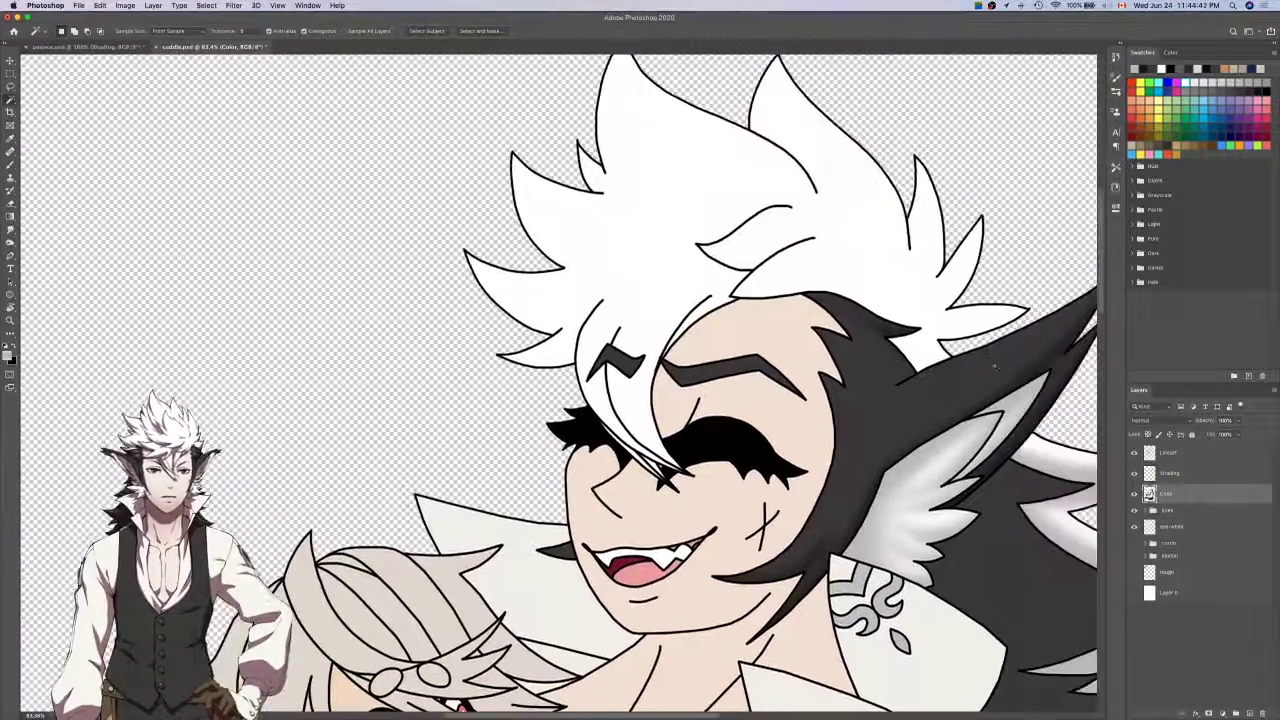
click(1200, 458)
click(924, 311)
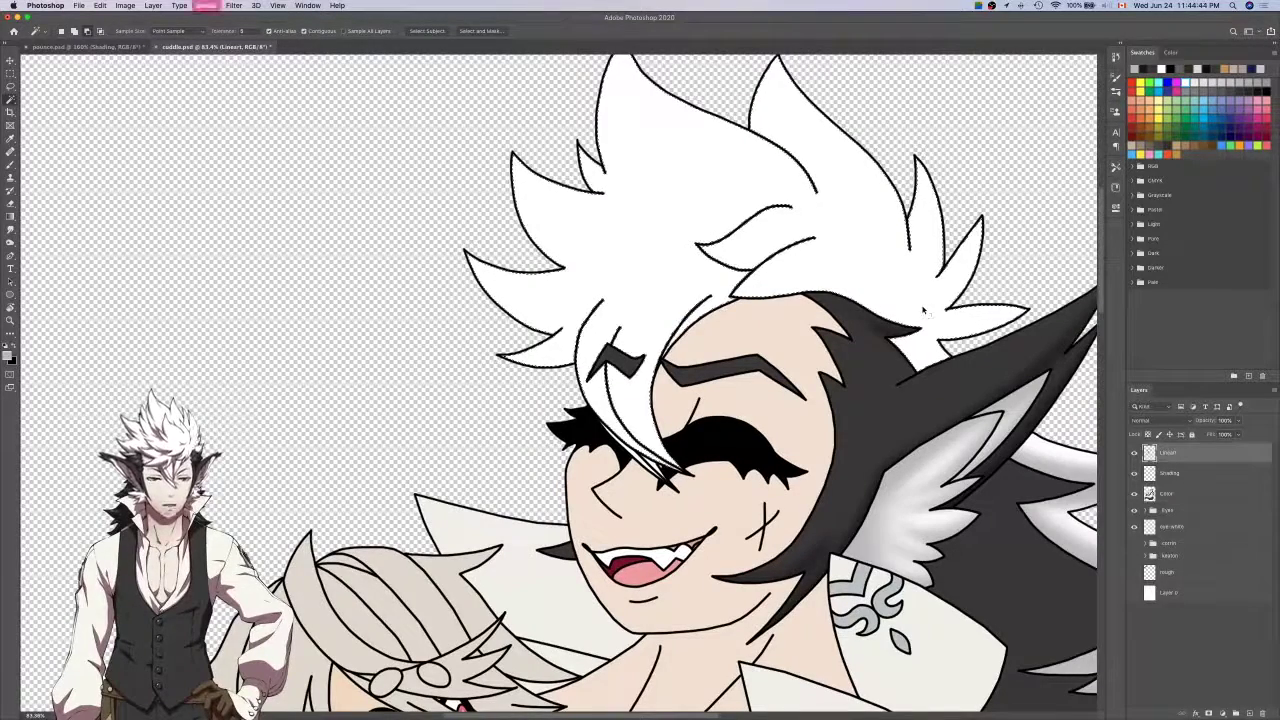
key(Return)
key(b)
key(l)
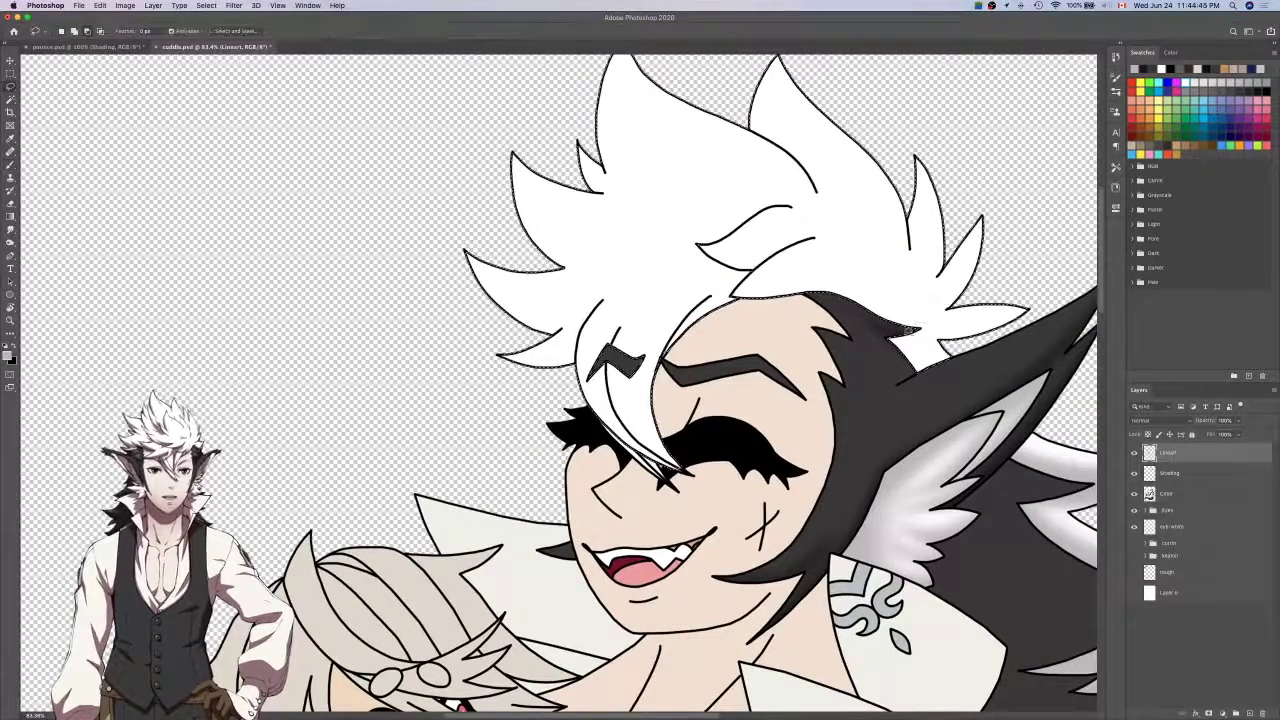
Lasso the white hair's corner beside the dark hair and the tip of the small spike above the ear into the selection.
scroll(903, 326, up, 10)
scroll(818, 425, up, 5)
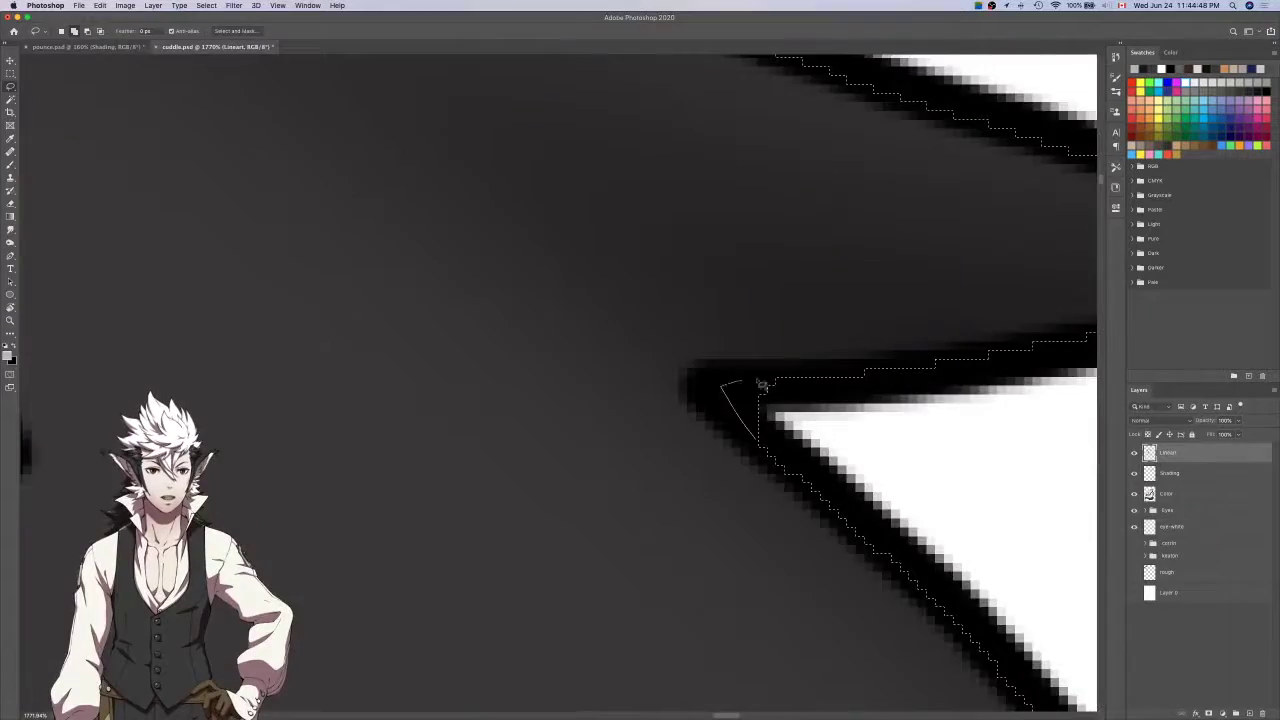
scroll(783, 381, down, 8)
scroll(787, 377, right, 3)
scroll(835, 354, up, 5)
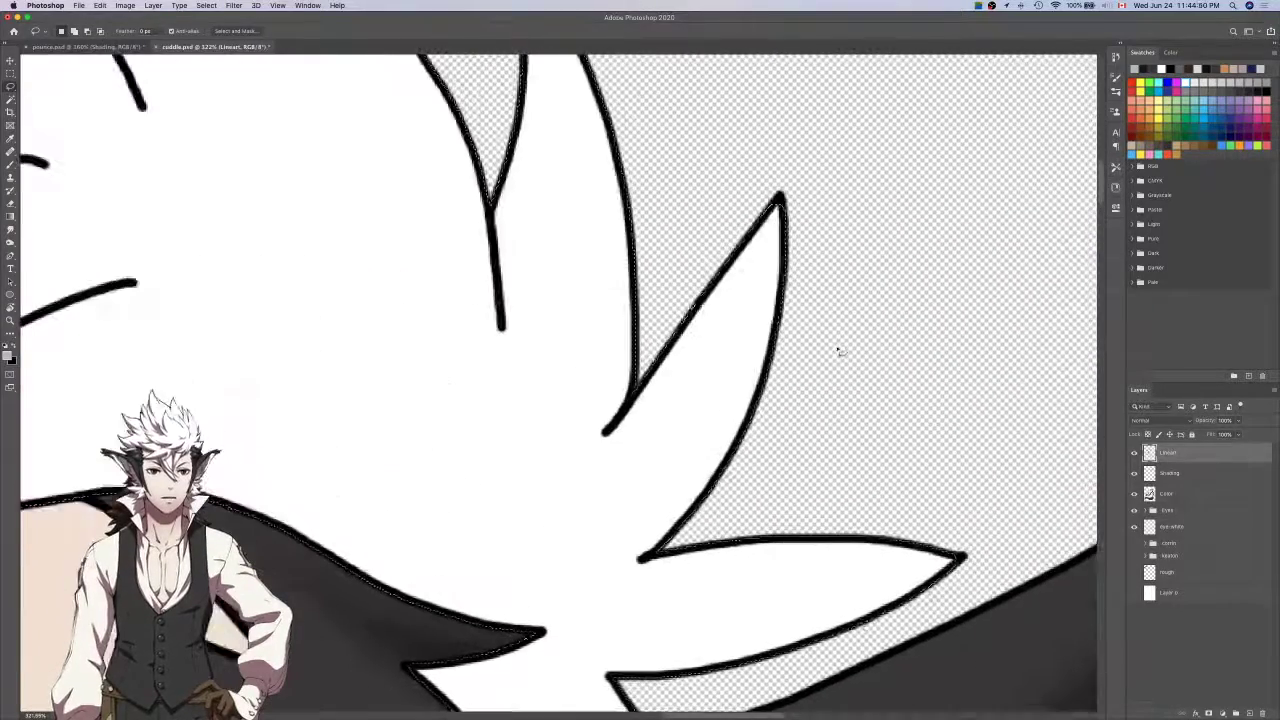
scroll(777, 194, up, 4)
scroll(788, 198, up, 2)
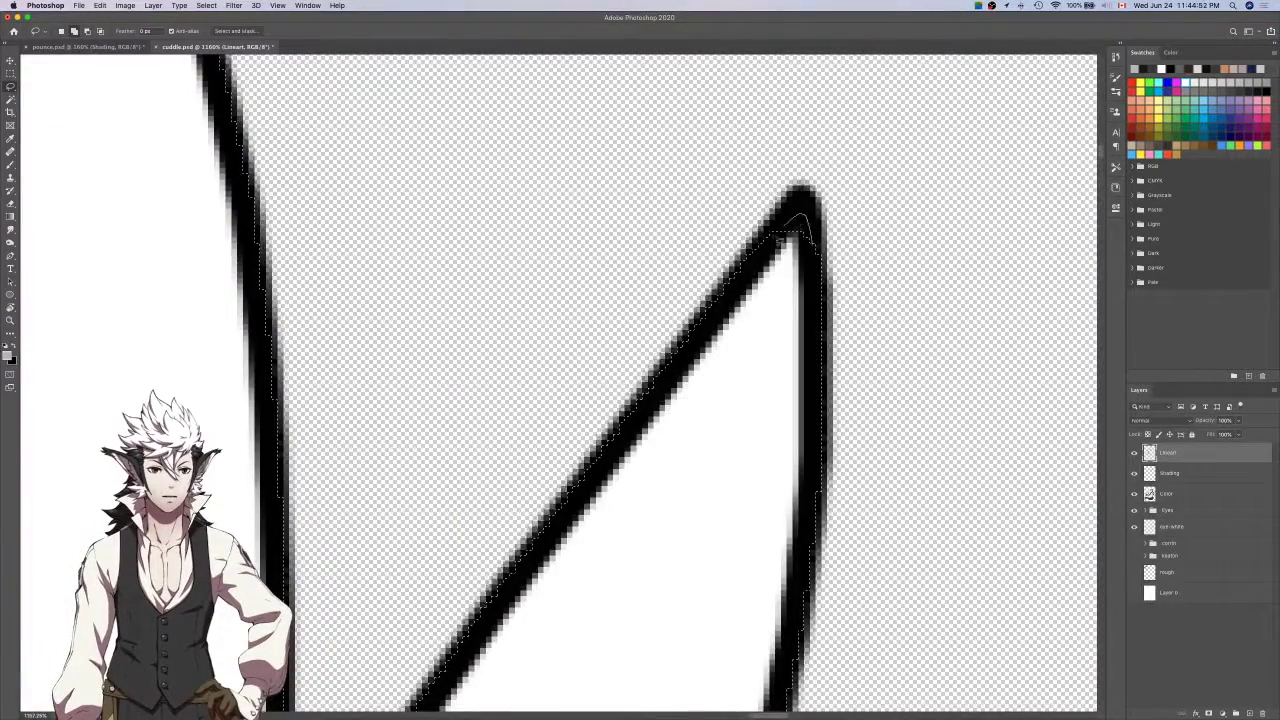
drag(789, 230, 786, 238)
Add the tips of the slim curved spike and the neighbouring tall spike on the hair's right side to the selection.
scroll(773, 256, down, 5)
scroll(771, 251, left, 4)
scroll(771, 251, up, 3)
scroll(776, 184, up, 5)
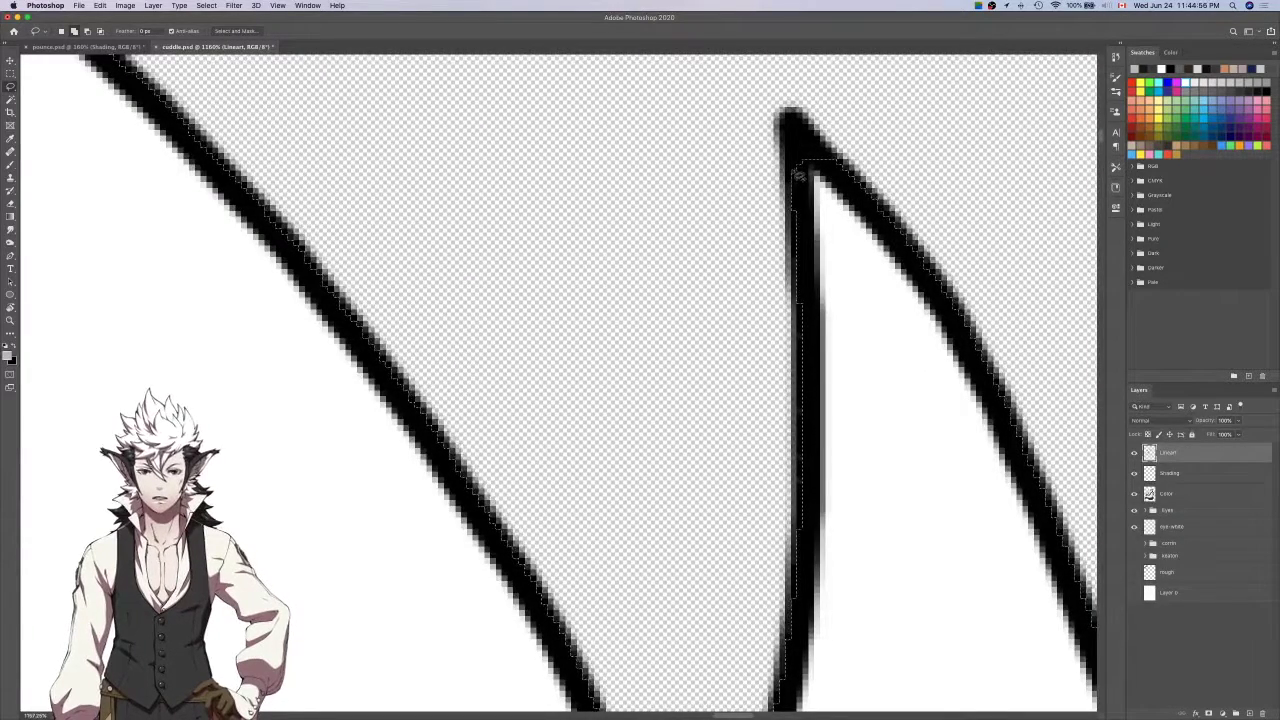
scroll(842, 179, down, 5)
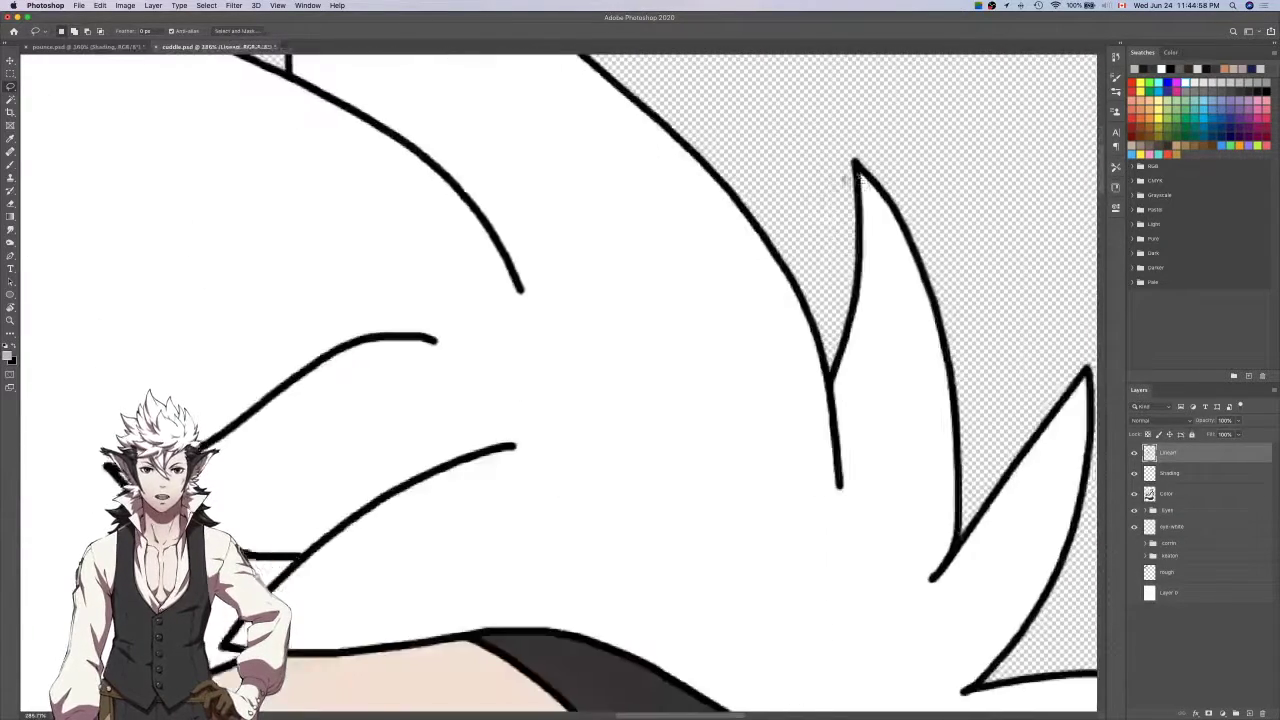
scroll(843, 180, left, 5)
scroll(843, 180, up, 3)
scroll(838, 78, up, 5)
scroll(838, 78, up, 2)
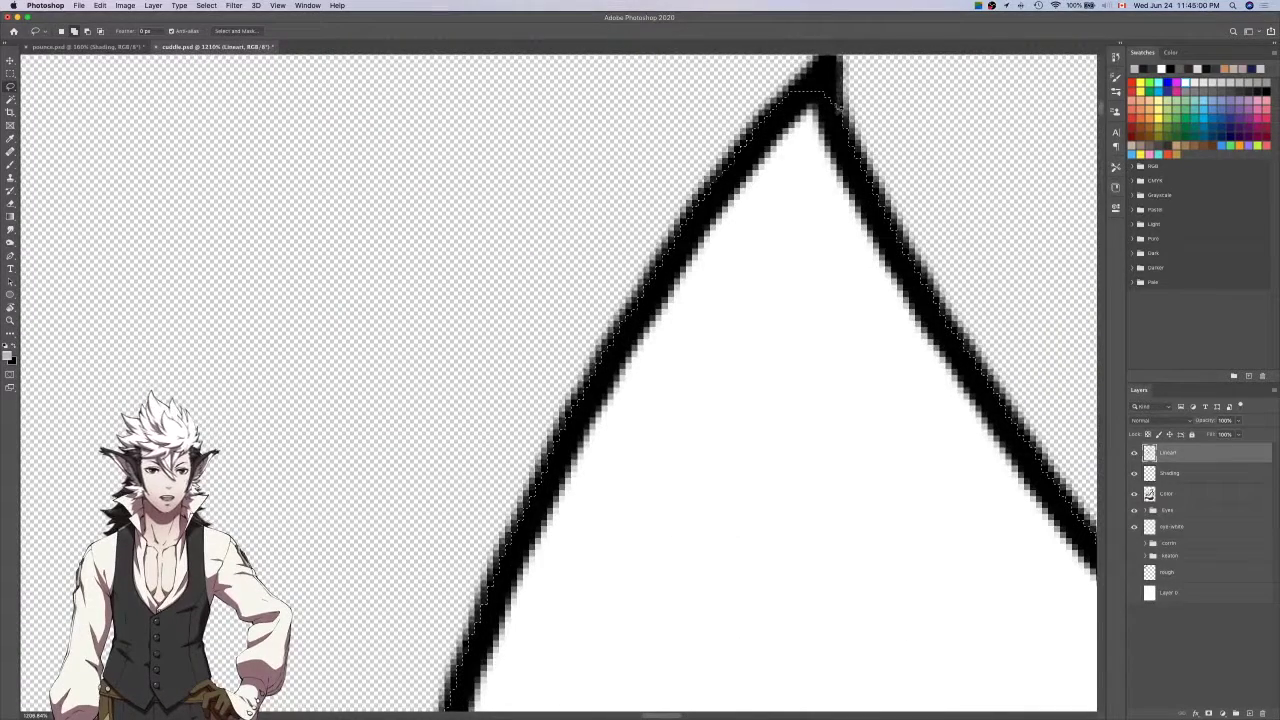
scroll(780, 116, down, 5)
scroll(798, 104, down, 2)
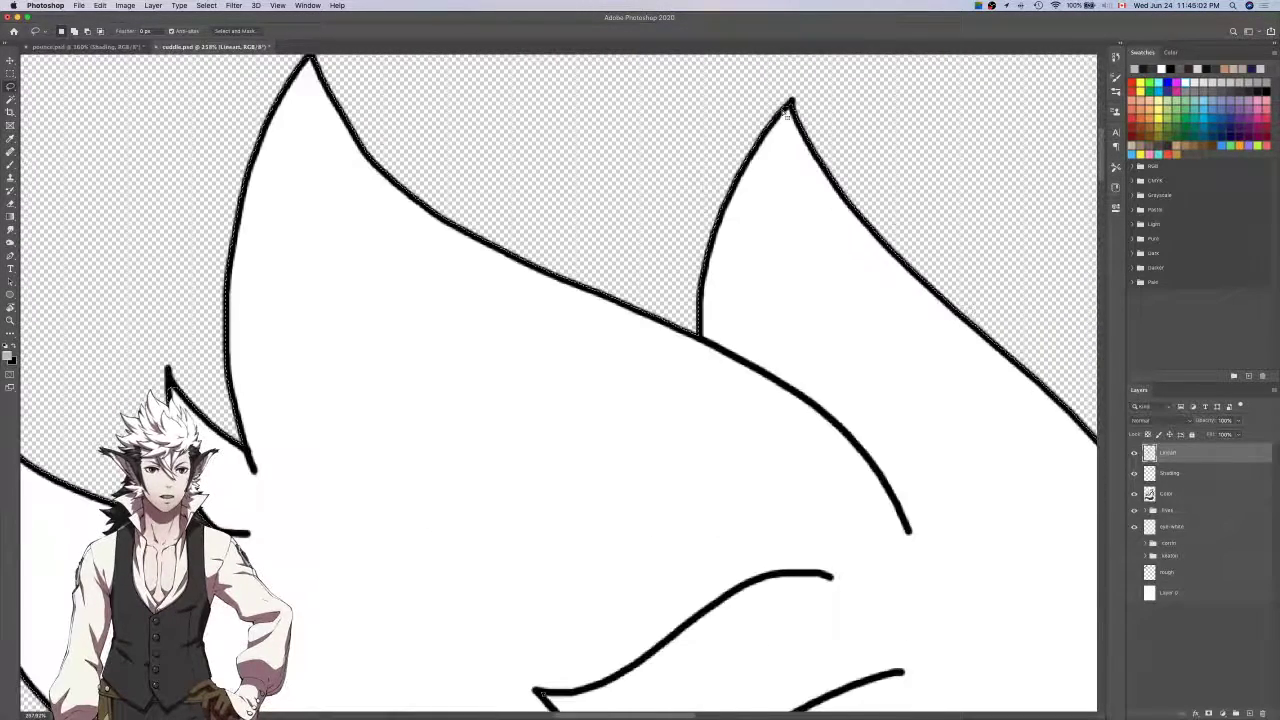
Add the tips of the tallest hair spike and the small spike beside it to the selection.
scroll(788, 112, left, 5)
scroll(775, 120, up, 2)
scroll(631, 192, up, 5)
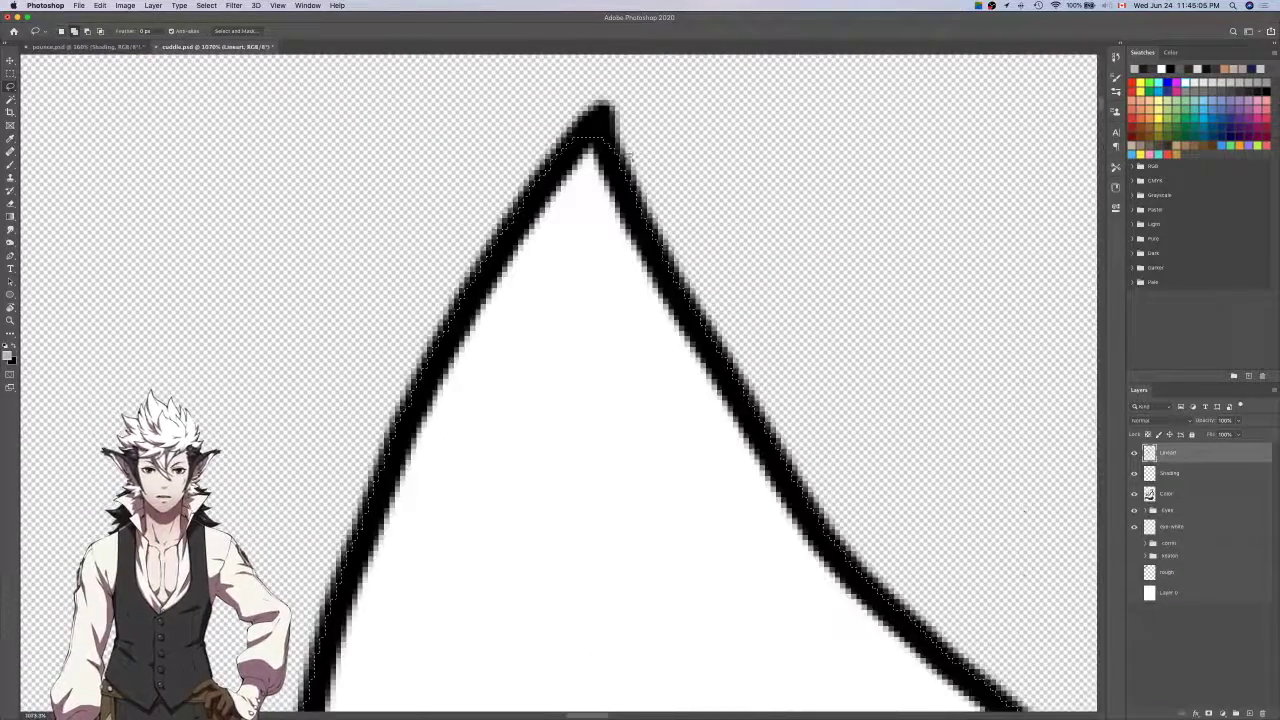
scroll(569, 153, down, 4)
scroll(598, 293, down, 1)
scroll(598, 293, left, 1)
scroll(598, 293, up, 3)
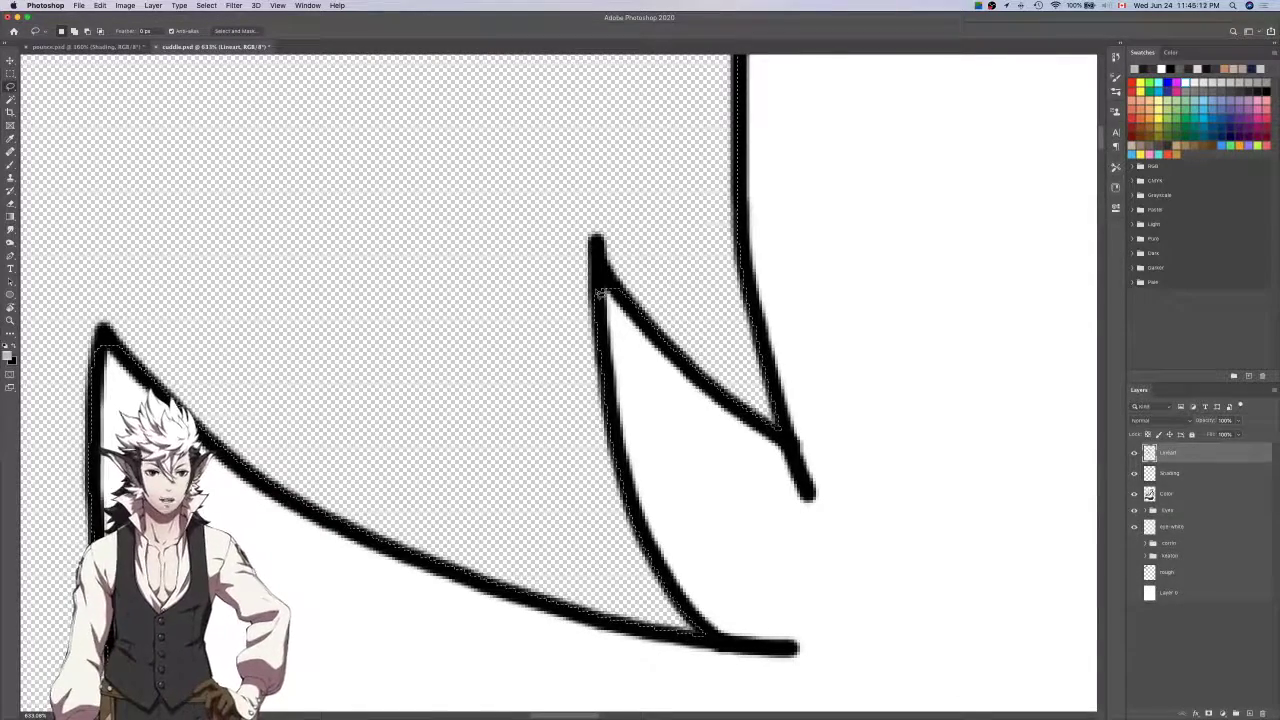
scroll(599, 294, up, 3)
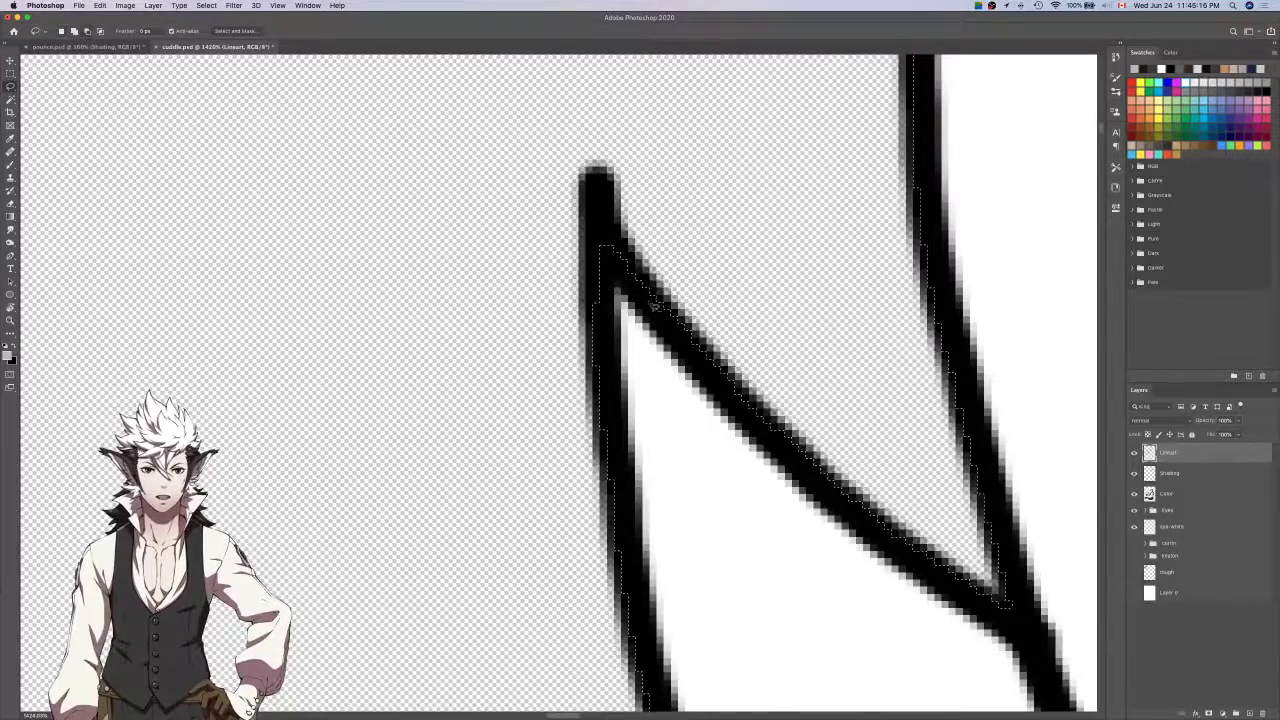
scroll(650, 300, down, 3)
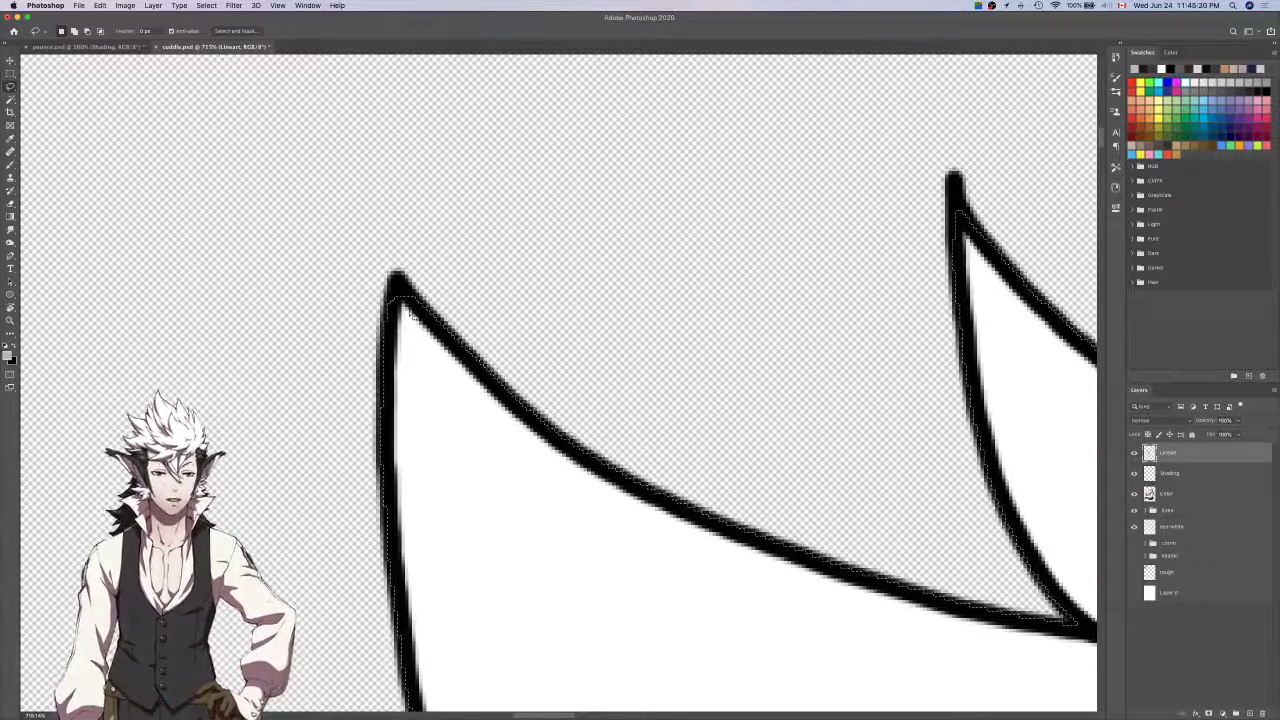
Add the tips of the outward-pointing white spikes on the hair's left side to the selection.
scroll(401, 314, down, 3)
scroll(401, 314, up, 5)
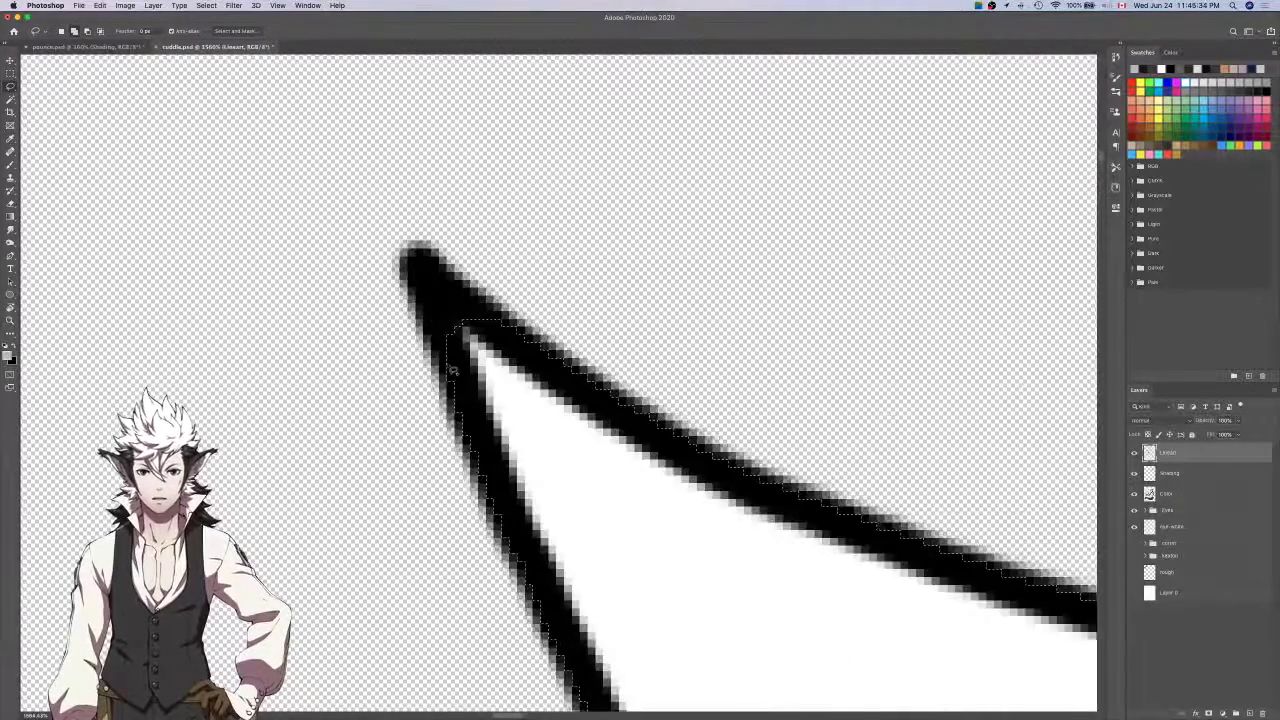
drag(449, 366, 440, 305)
scroll(514, 348, down, 5)
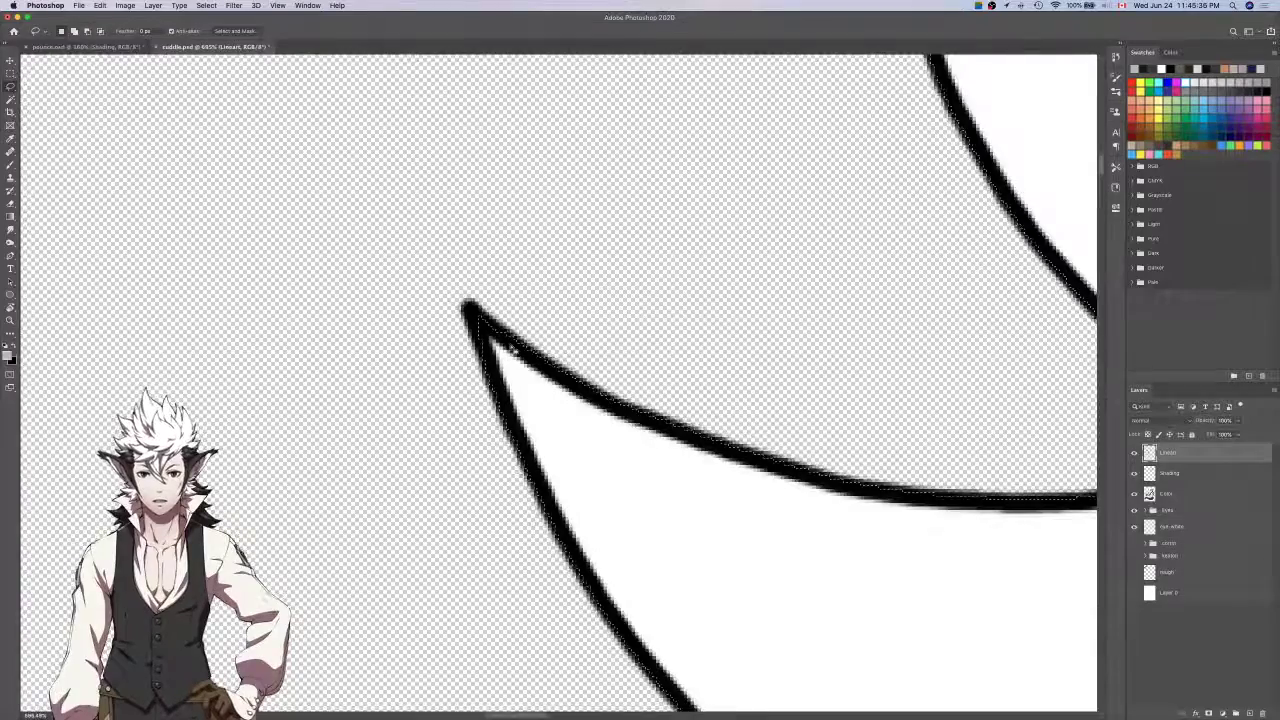
scroll(514, 348, down, 2)
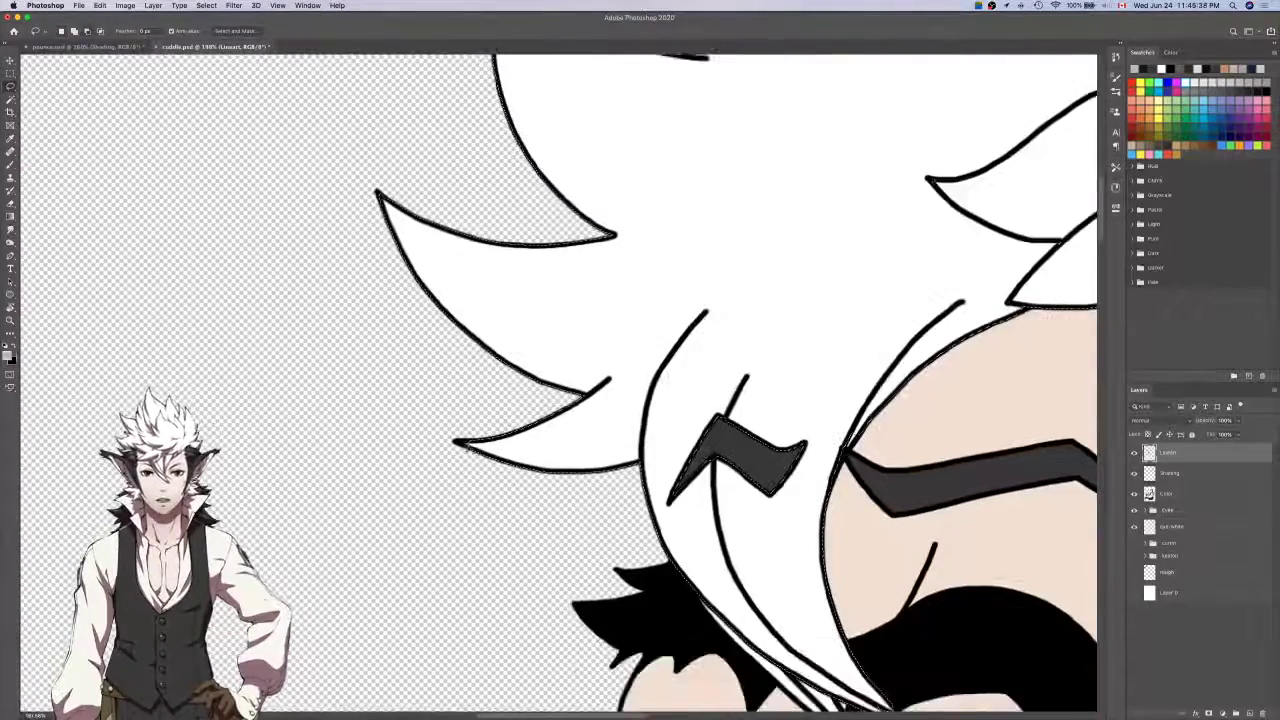
scroll(432, 440, up, 5)
drag(432, 438, 532, 488)
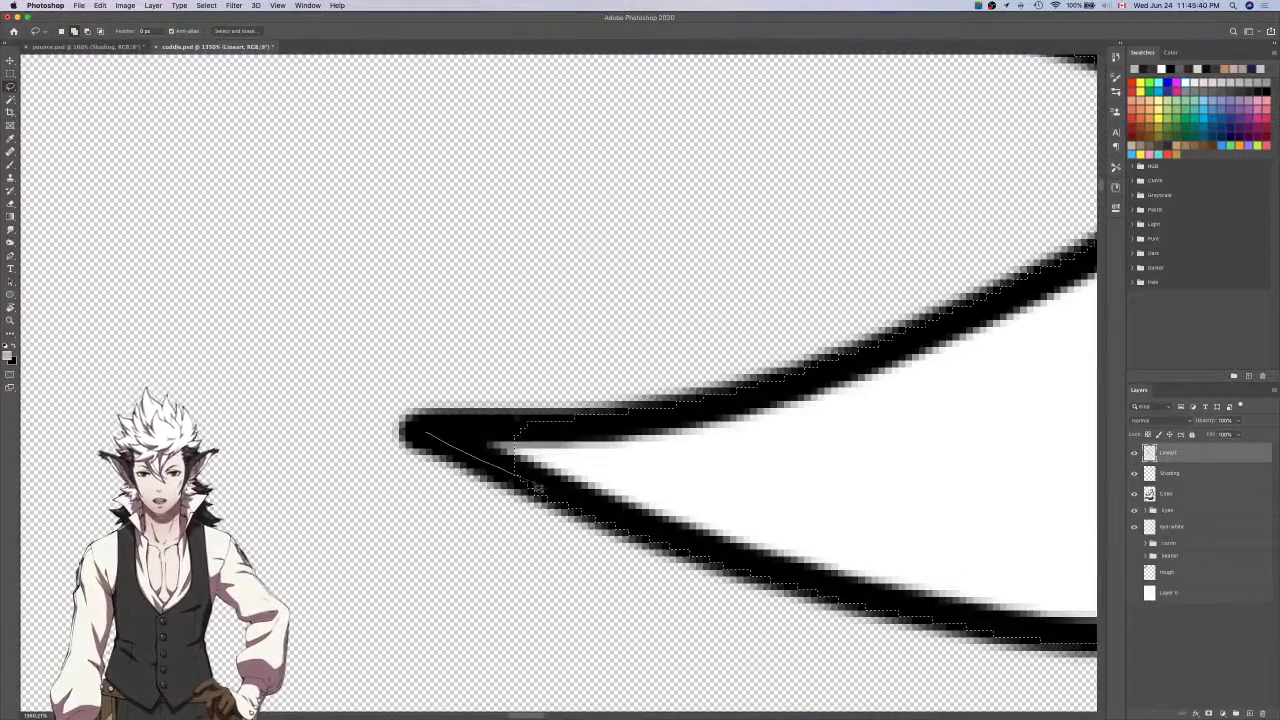
drag(529, 425, 529, 425)
scroll(529, 425, down, 5)
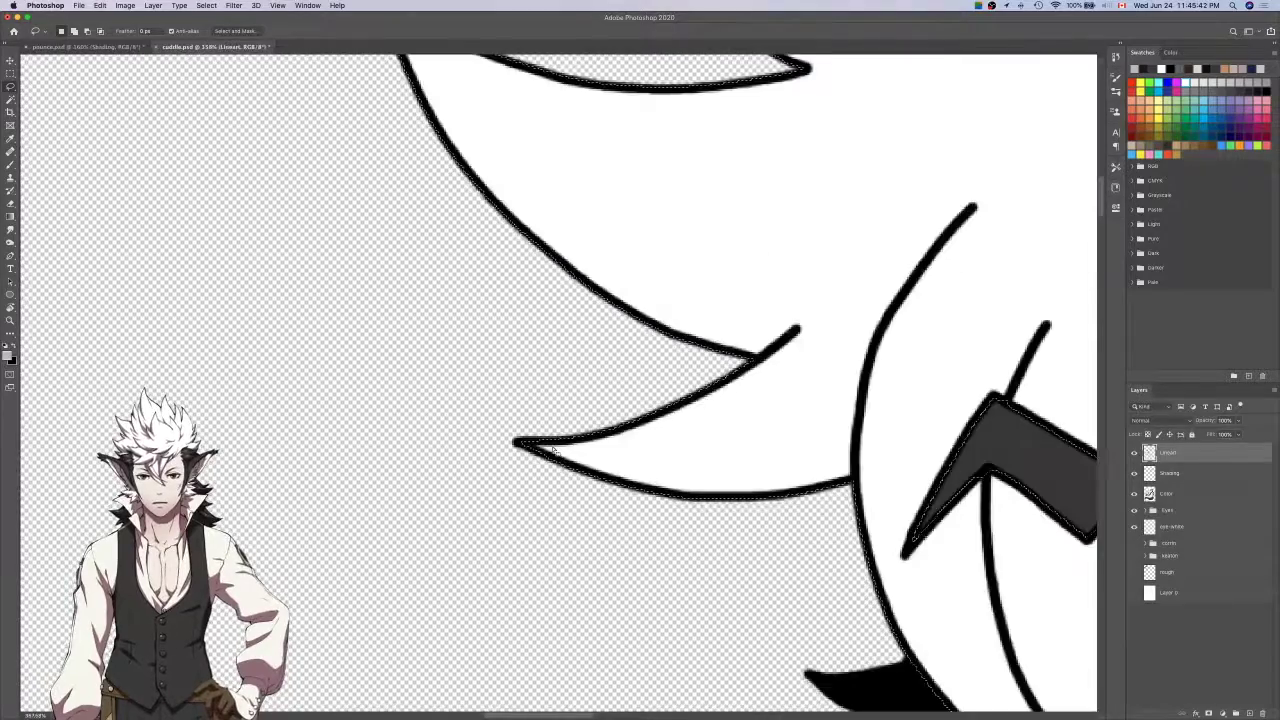
Lasso the narrow corner where the white forelock meets the face beside the dark eyebrow into the selection.
scroll(555, 450, up, 3)
scroll(655, 440, up, 3)
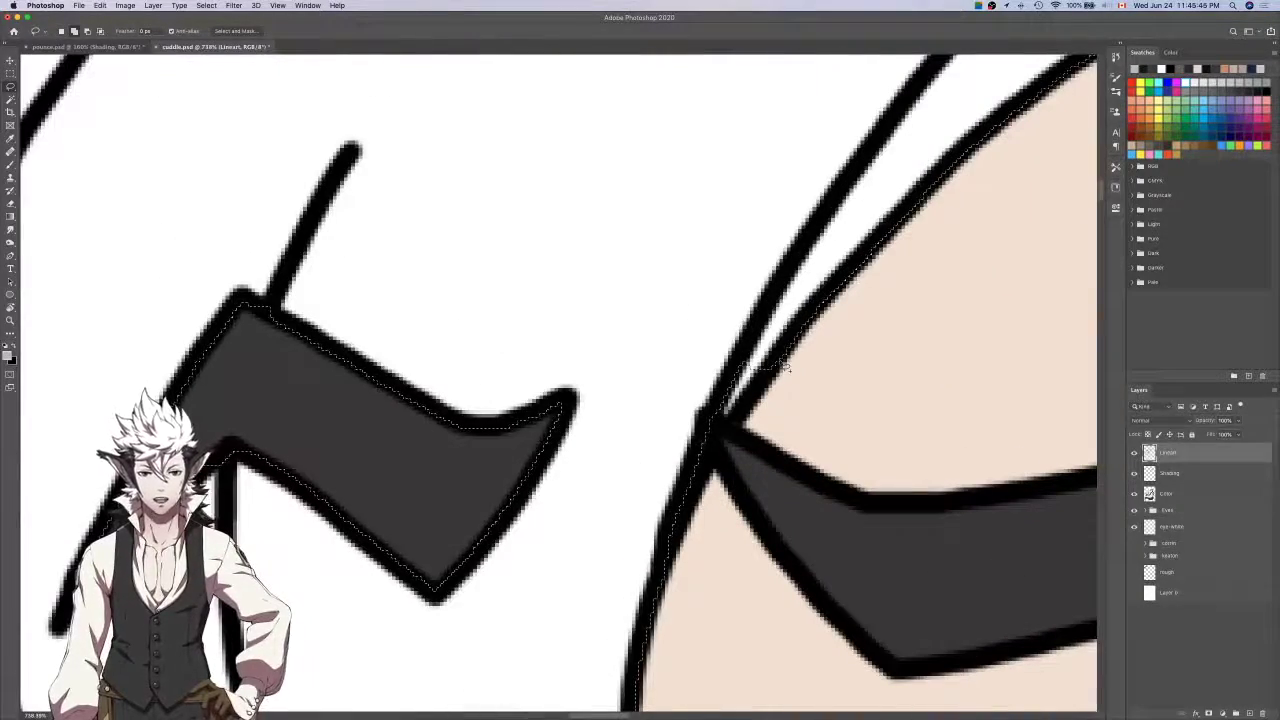
drag(733, 432, 697, 414)
mouse_move(773, 351)
mouse_down()
mouse_move(728, 299)
mouse_move(740, 271)
mouse_up()
scroll(735, 320, down, 3)
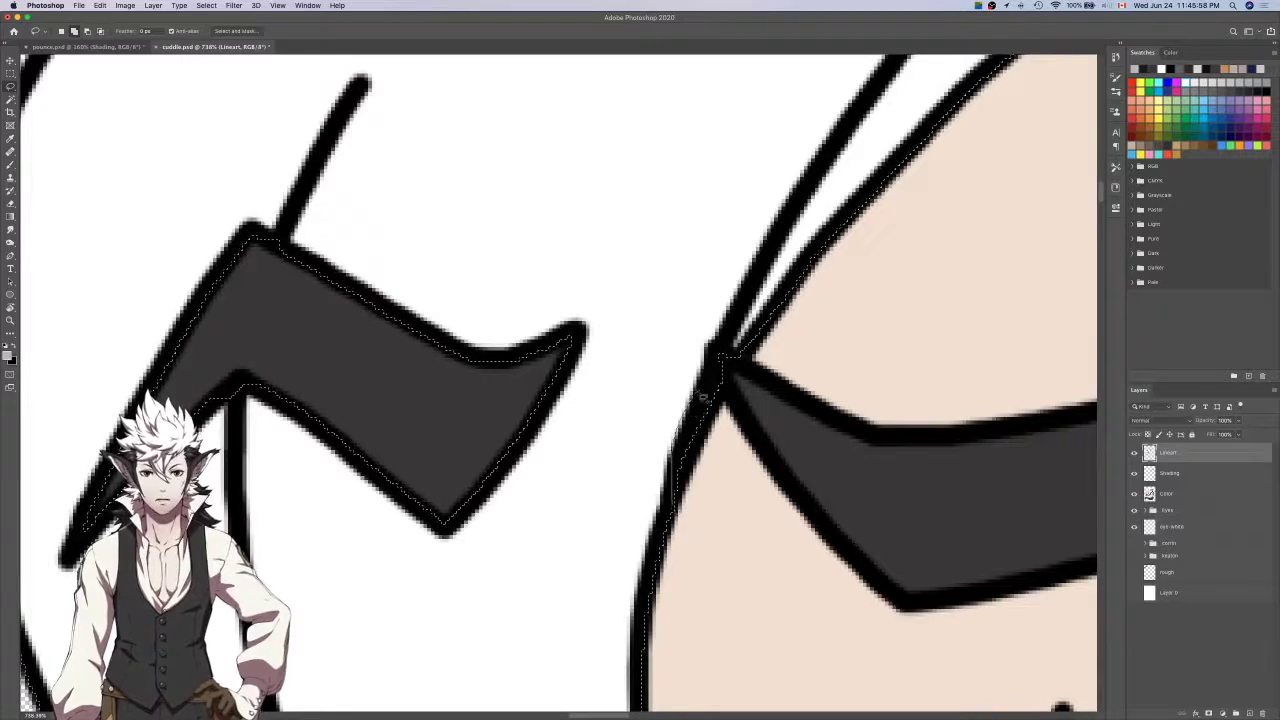
scroll(700, 440, up, 8)
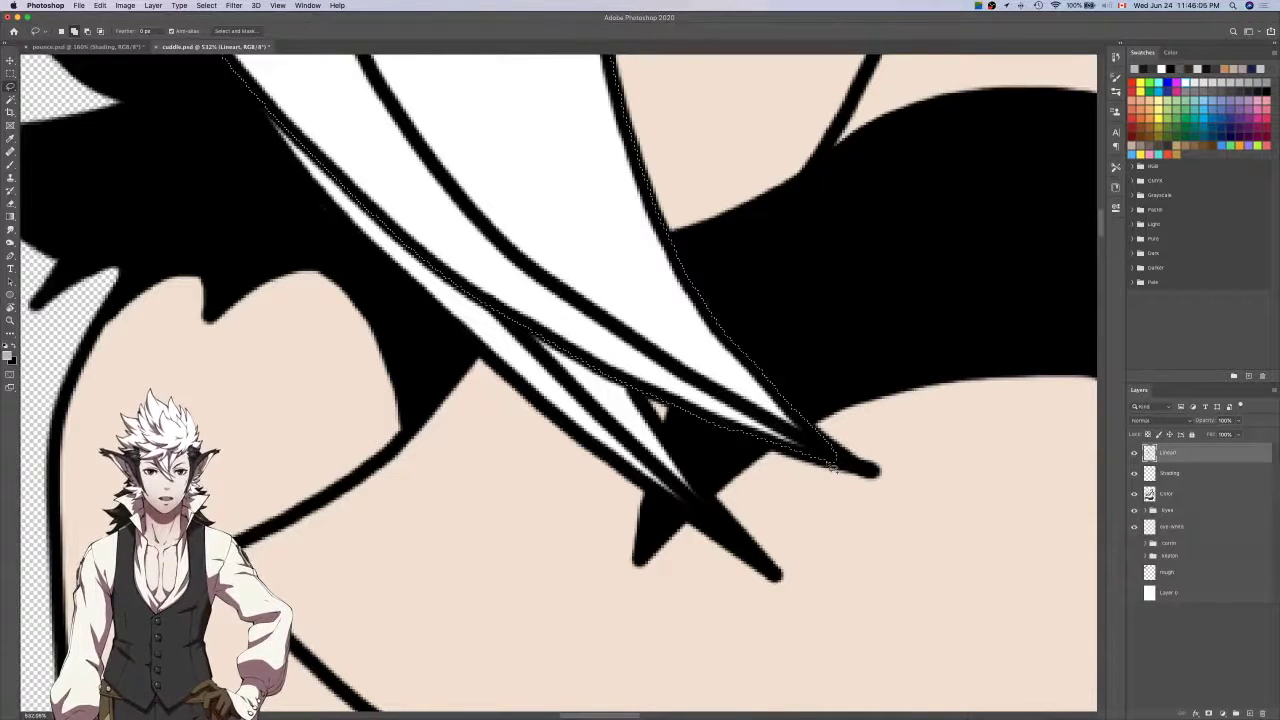
scroll(830, 465, down, 3)
scroll(828, 465, down, 2)
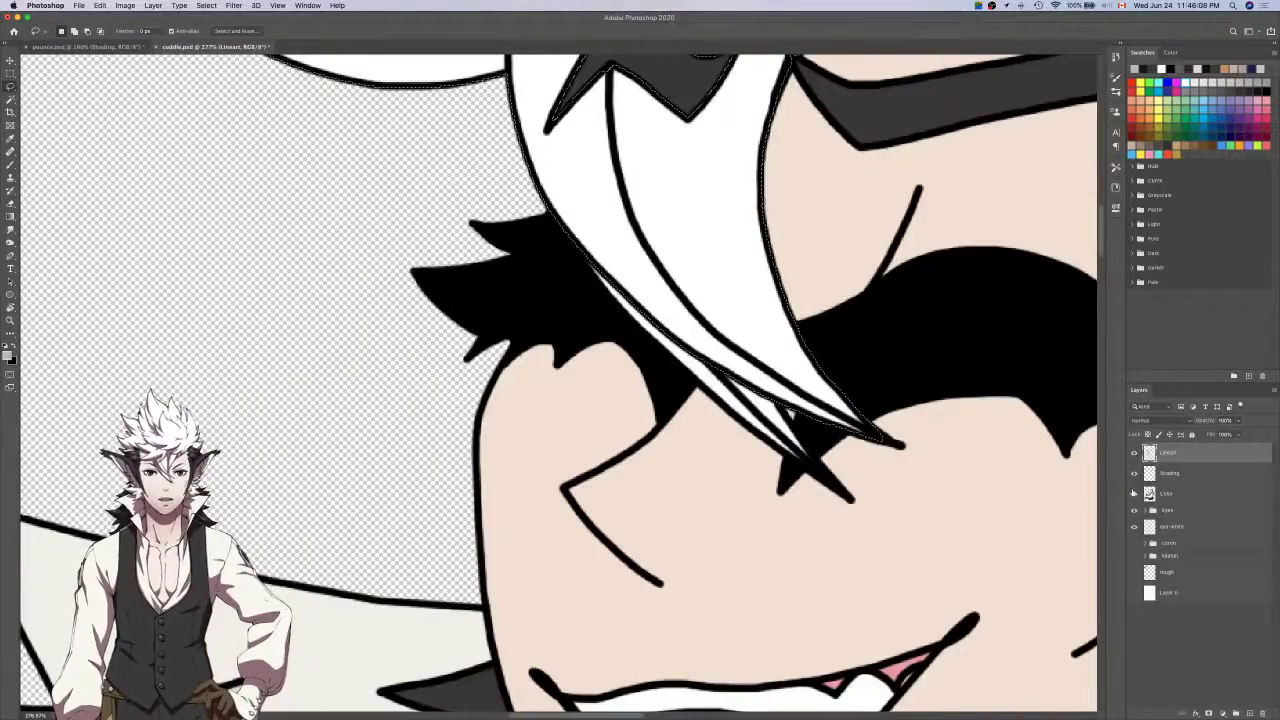
On the Color layer, refine the selection at the white hair's corner above the forehead and sample the hair's white for the brush.
click(1203, 492)
key(b)
scroll(945, 425, up, 4)
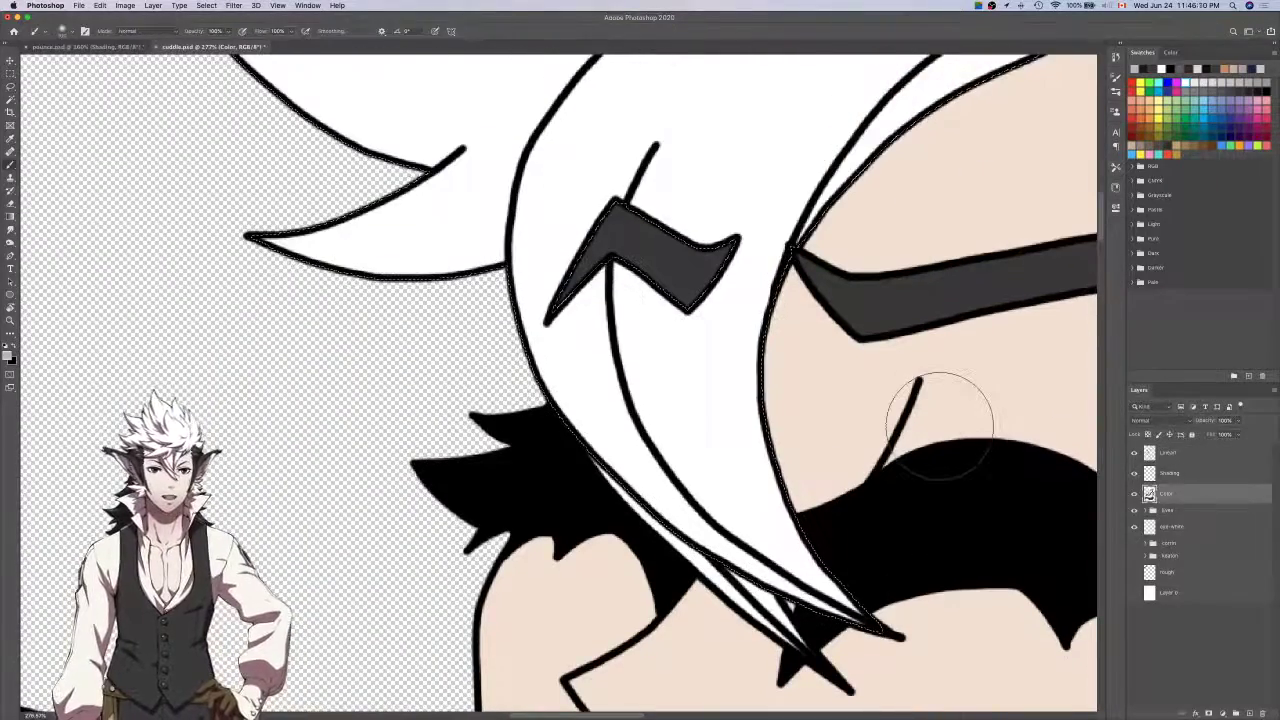
key(u)
key(k)
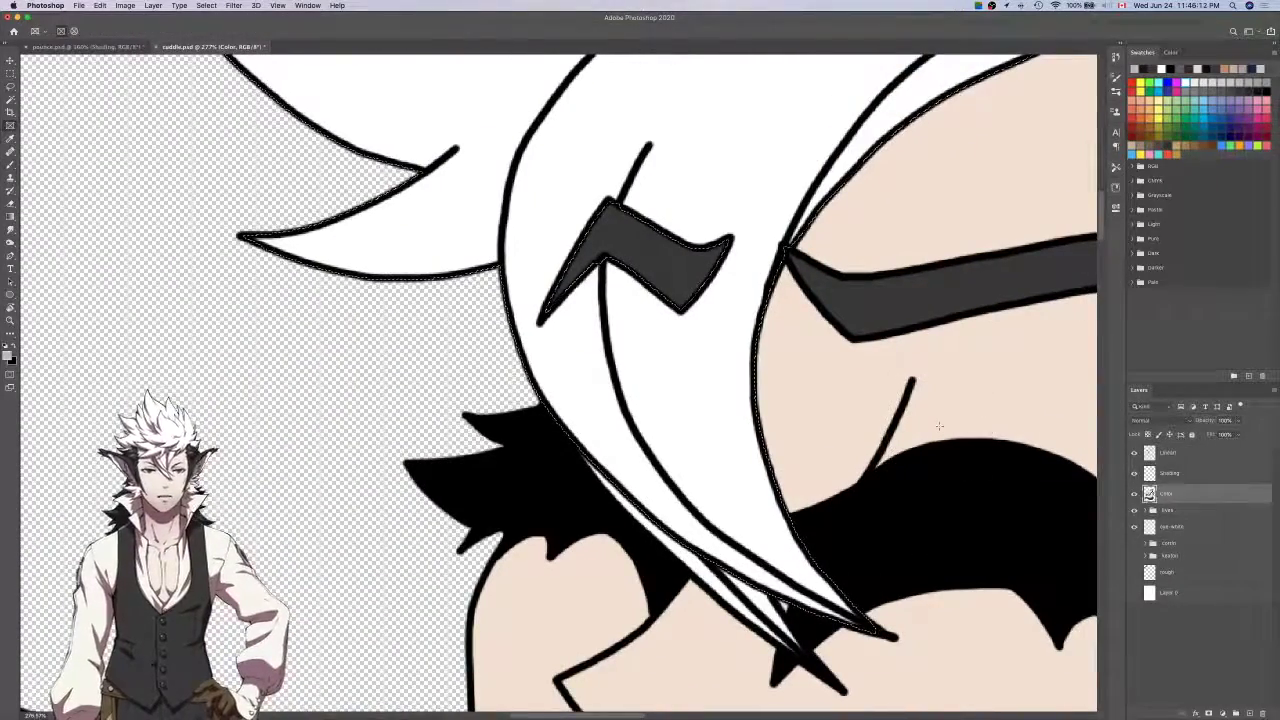
scroll(939, 426, down, 2)
scroll(939, 426, right, 2)
scroll(939, 426, up, 2)
scroll(1000, 240, up, 1)
key(l)
scroll(917, 232, up, 10)
scroll(779, 453, down, 2)
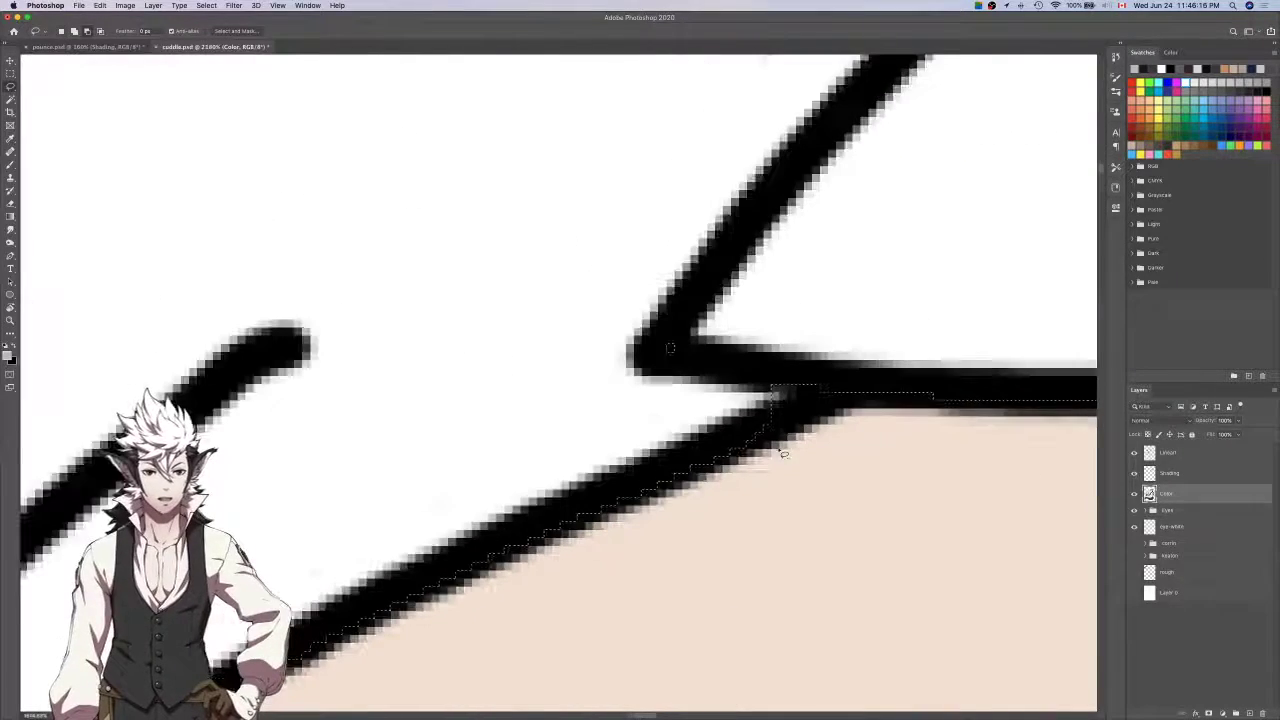
key(i)
click(980, 224)
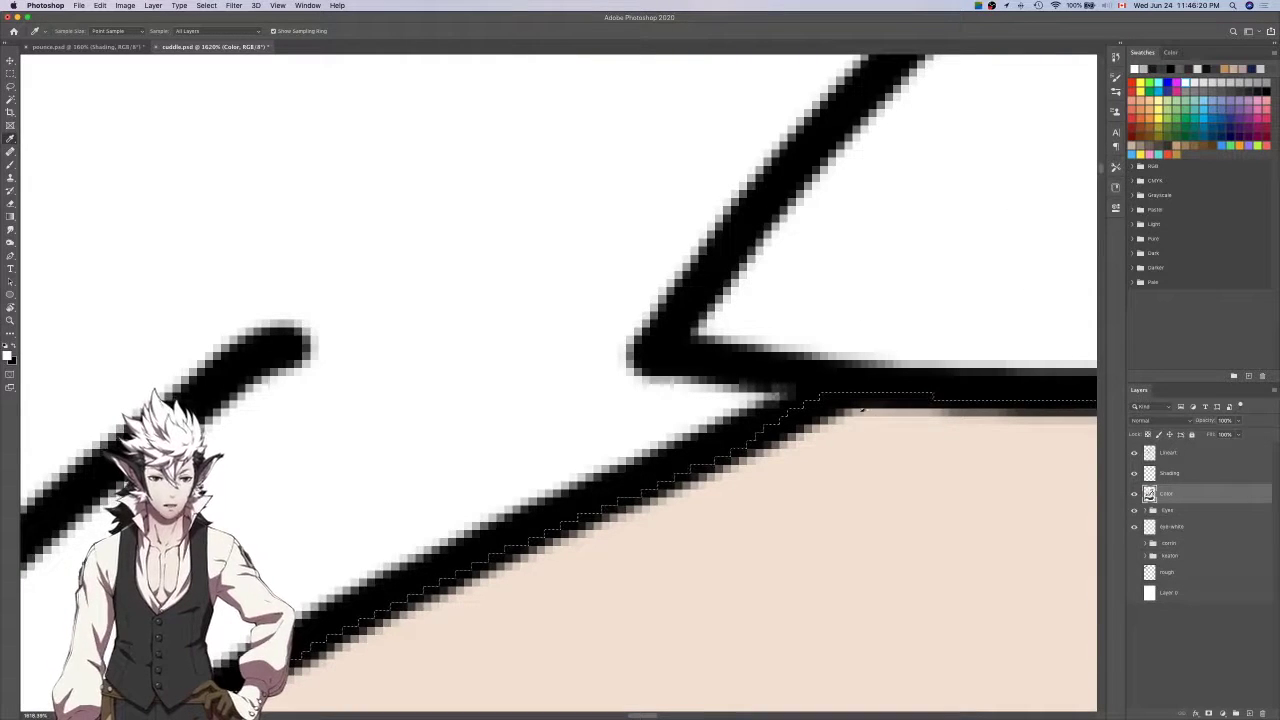
key(b)
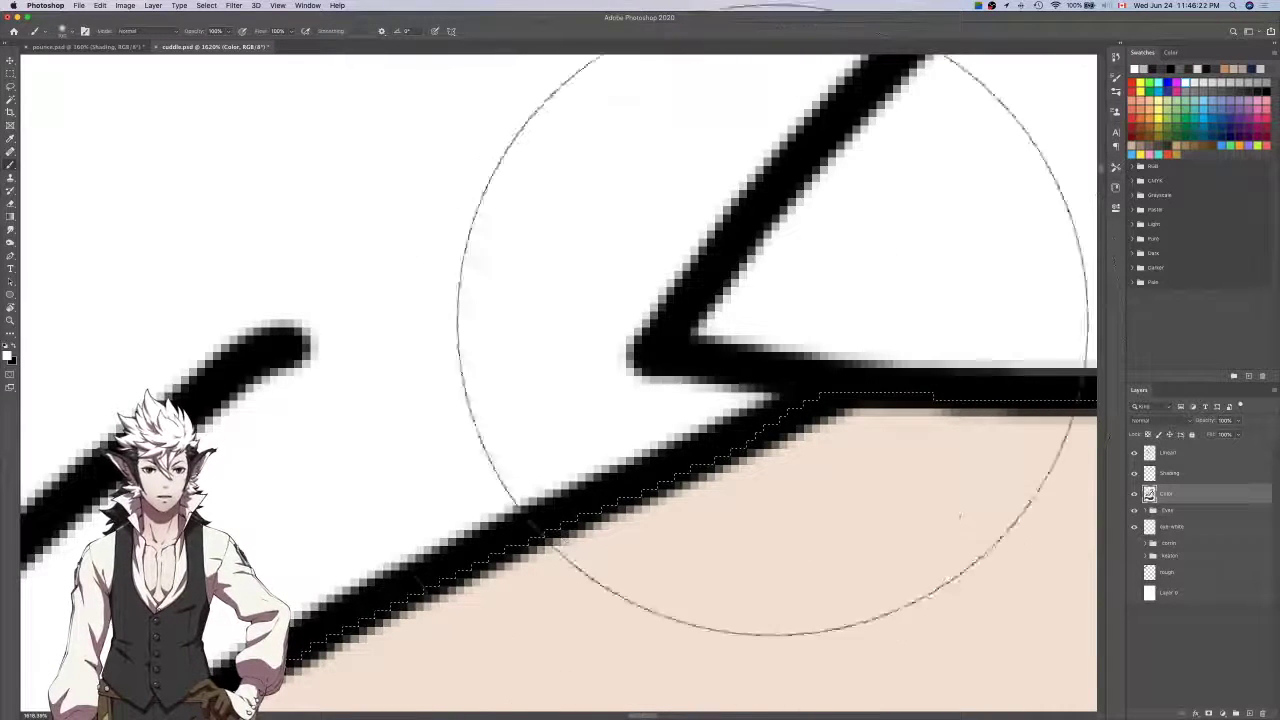
Temporarily hide the Color layer, activate the Shading layer and sample its grey shading colour from the hair beside the ear.
click(1134, 493)
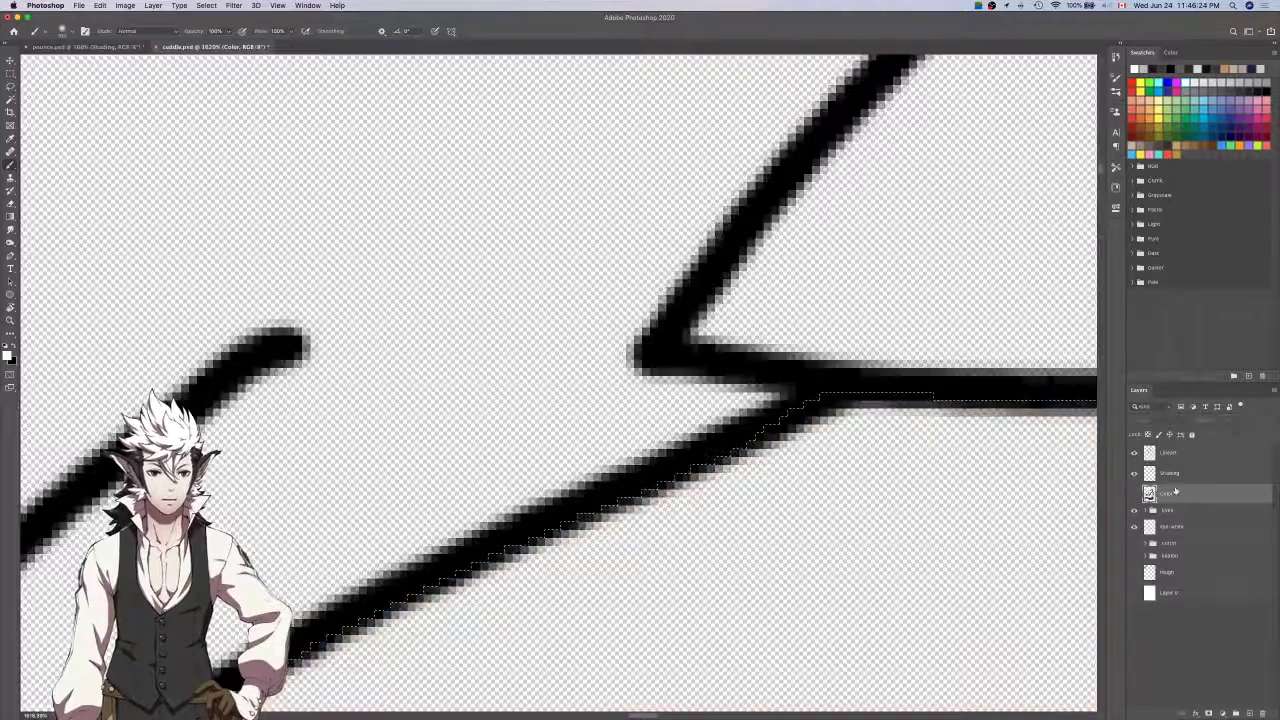
click(1174, 480)
scroll(874, 523, down, 10)
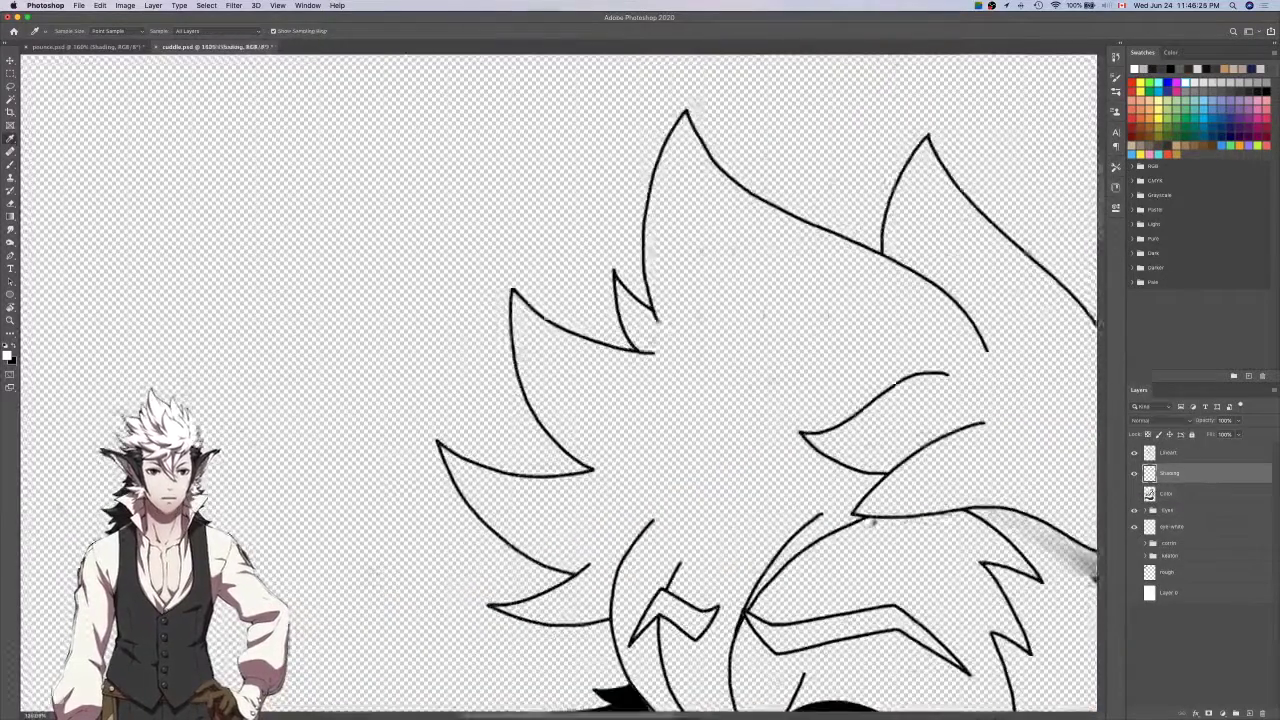
scroll(873, 522, down, 5)
scroll(873, 522, right, 5)
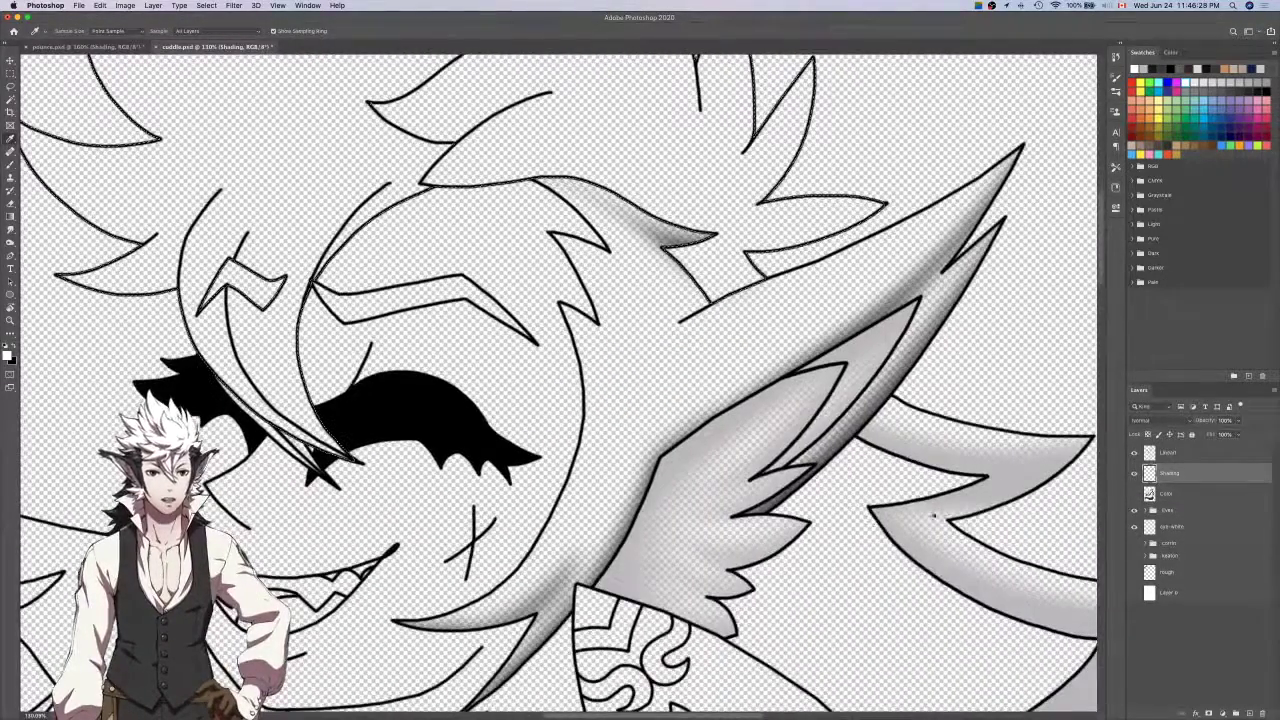
click(1134, 494)
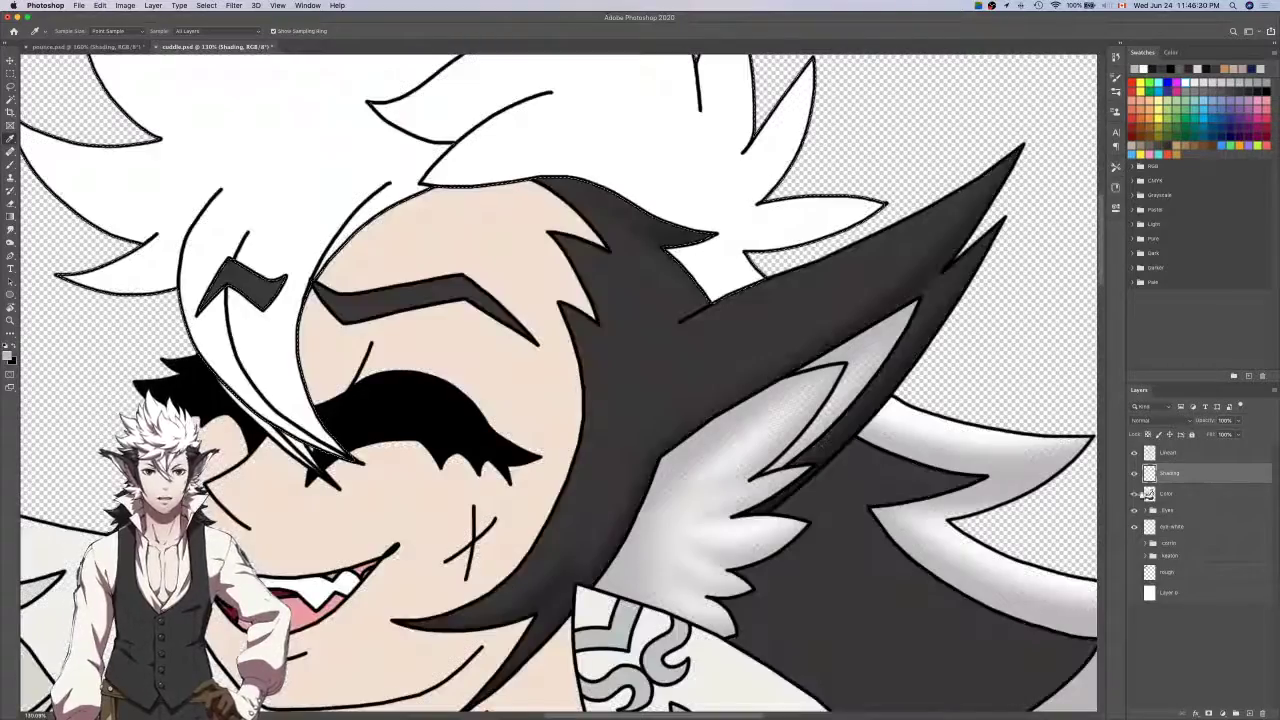
Brush soft grey shading onto the low white spike above the ear and the hair corner beside the dark hair, softening it with the Eraser.
scroll(1023, 452, up, 5)
key(b)
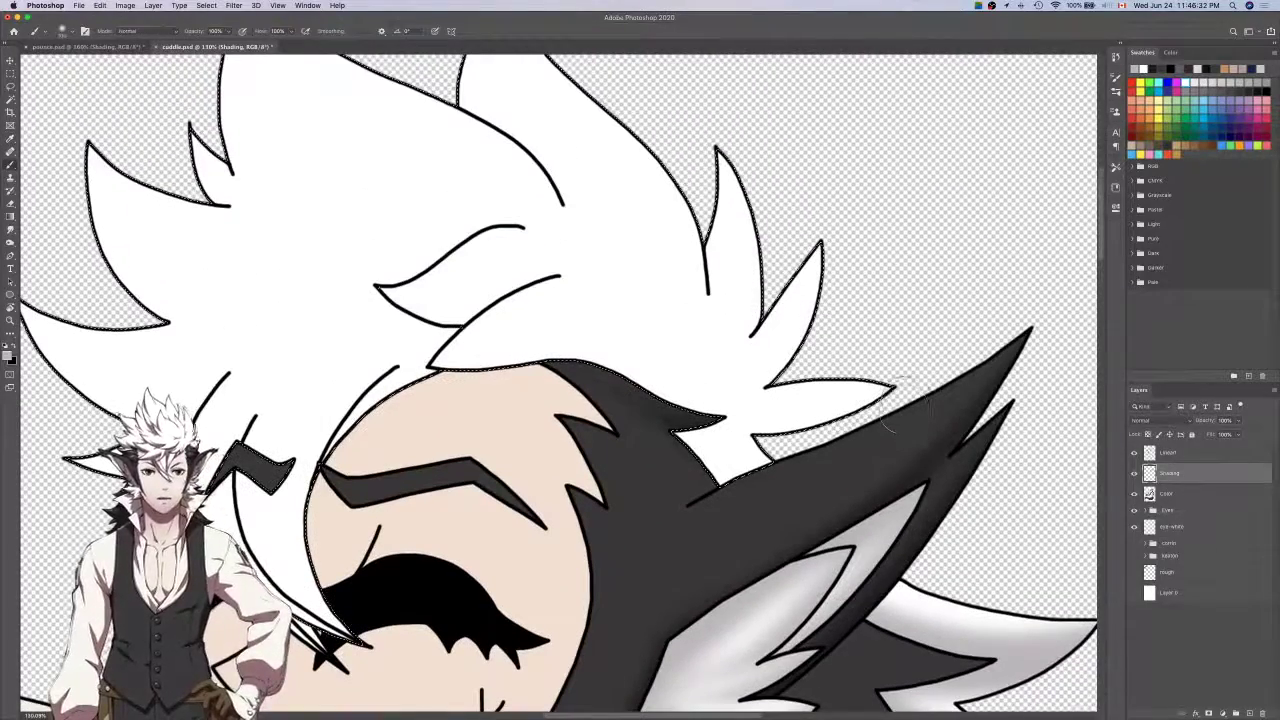
key(e)
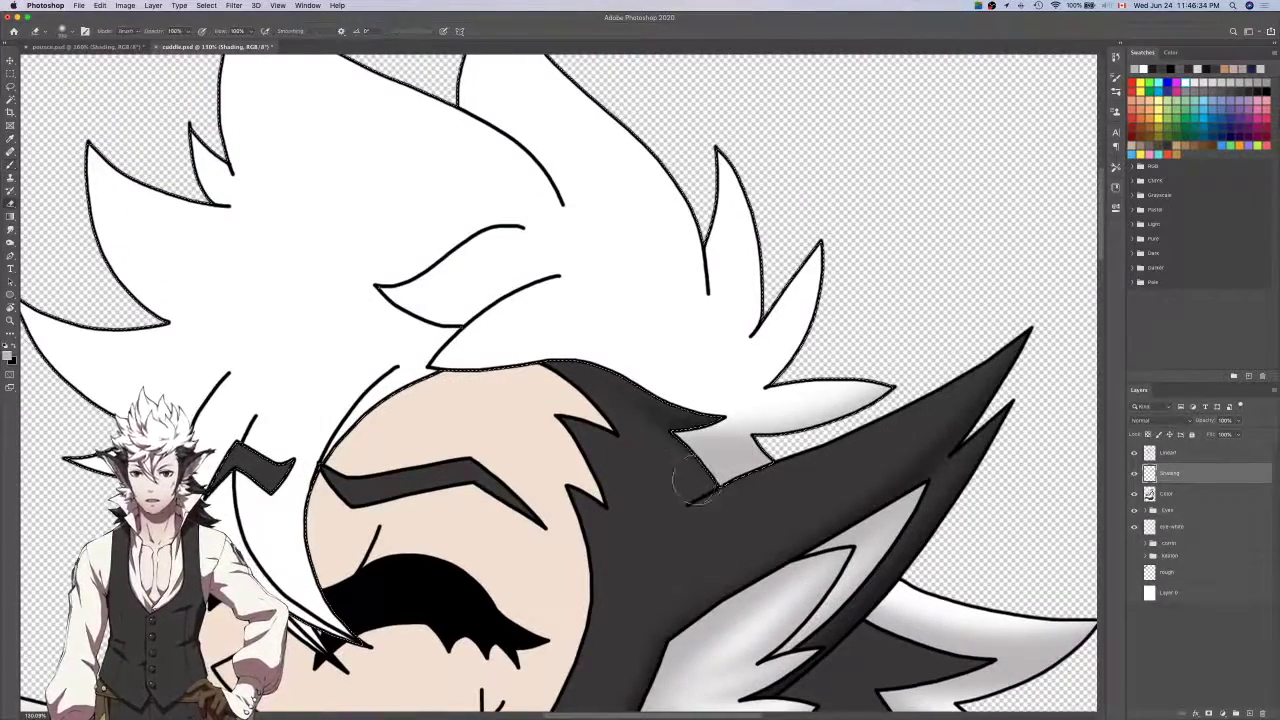
key(b)
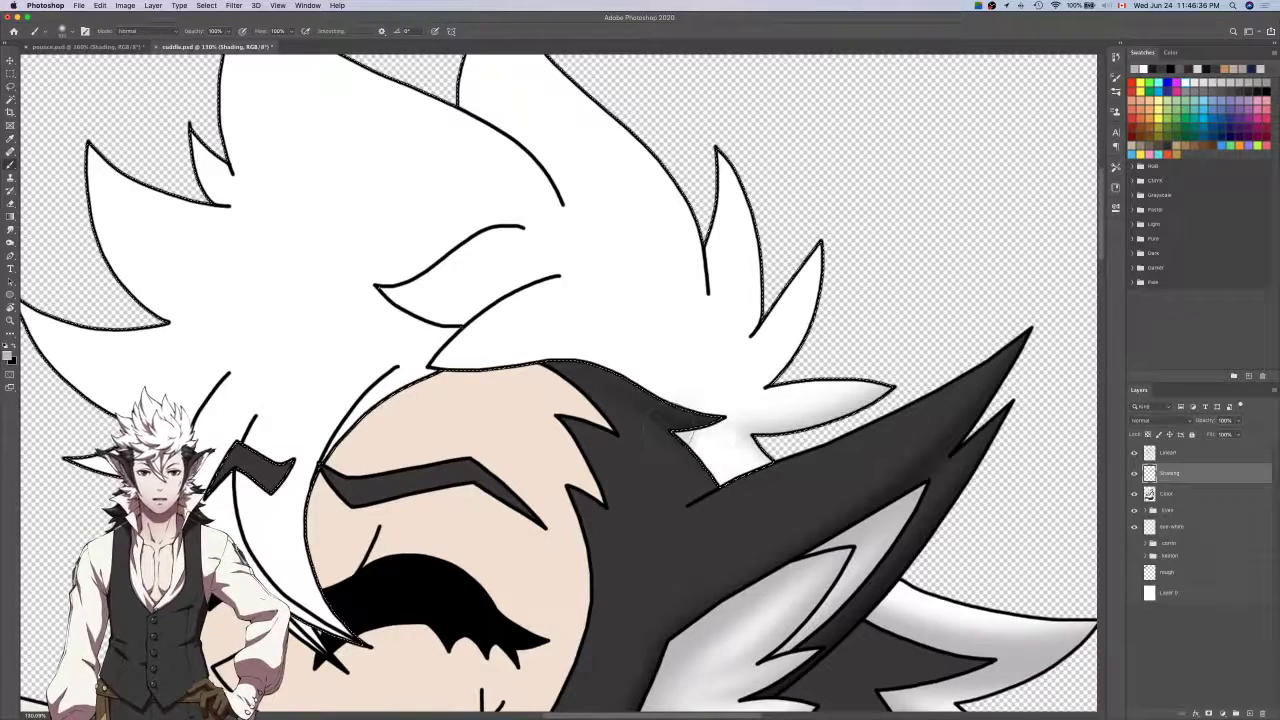
drag(667, 425, 700, 437)
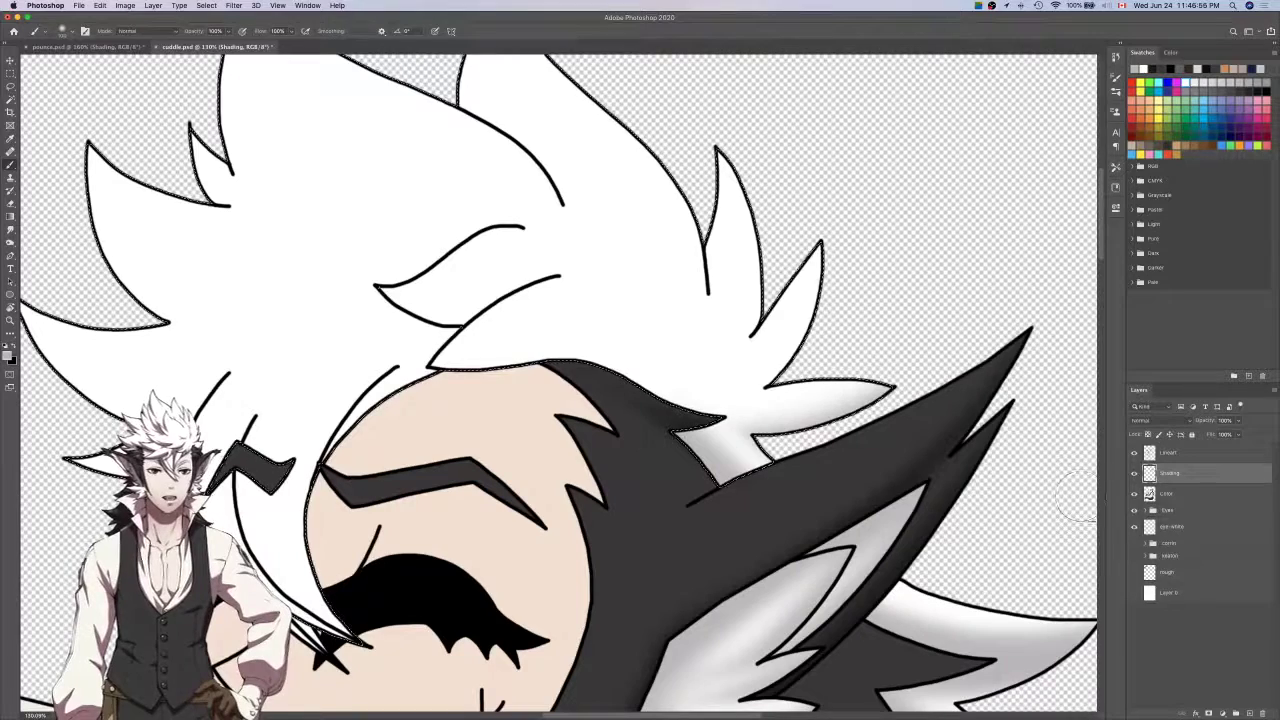
Add a new layer above Shading and shade the short spike above the low one in soft grey, erasing the excess.
click(1249, 713)
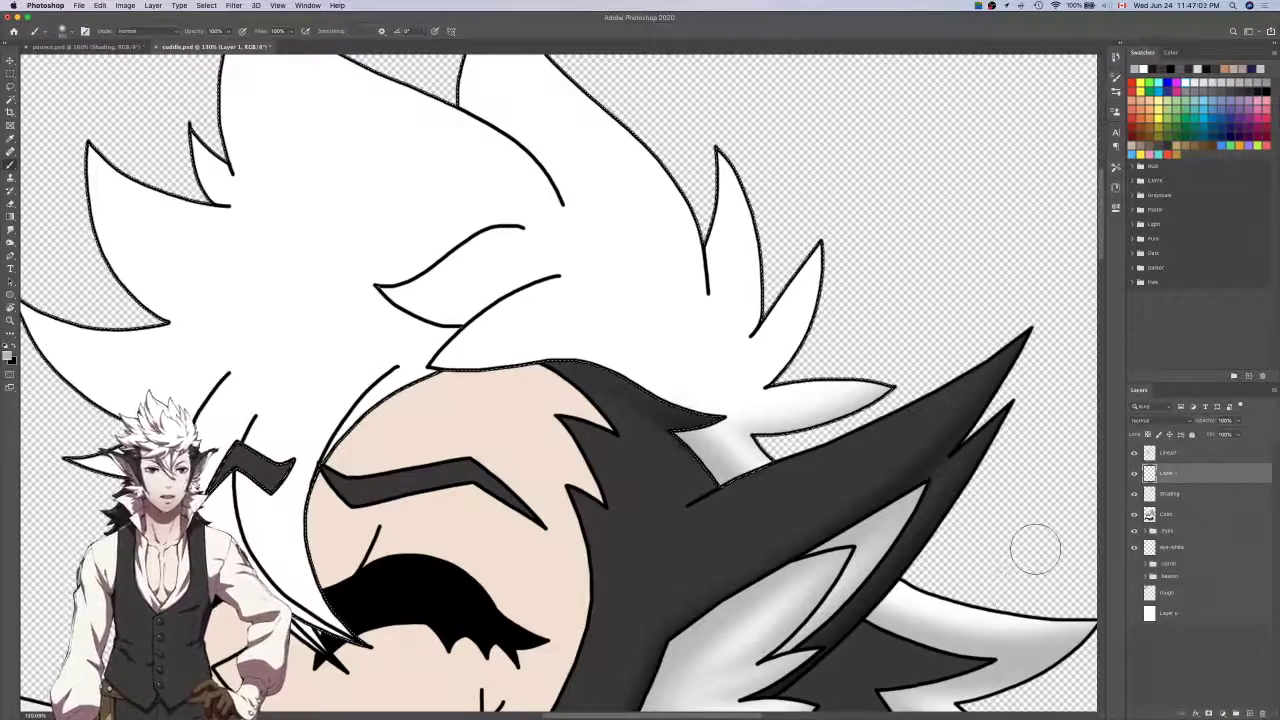
drag(927, 406, 972, 440)
click(1134, 474)
click(1134, 474)
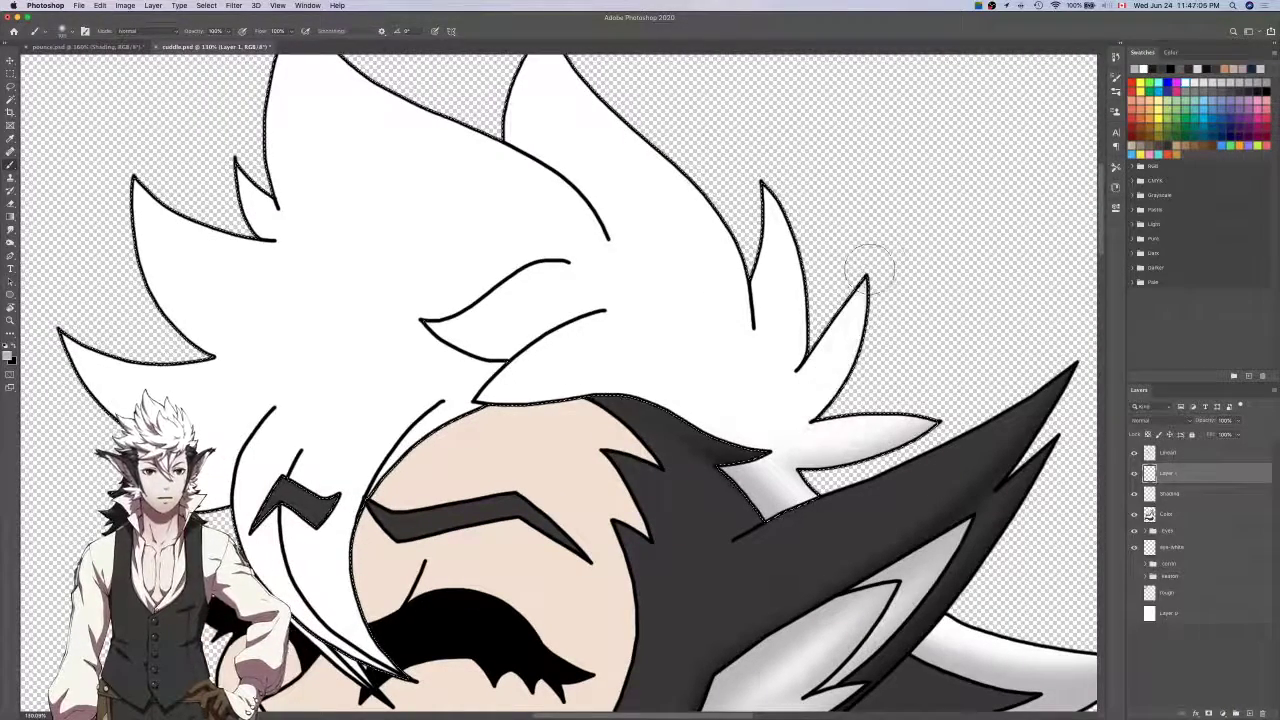
drag(875, 265, 743, 423)
key(e)
mouse_move(772, 335)
mouse_down()
mouse_move(738, 430)
mouse_move(749, 437)
mouse_up()
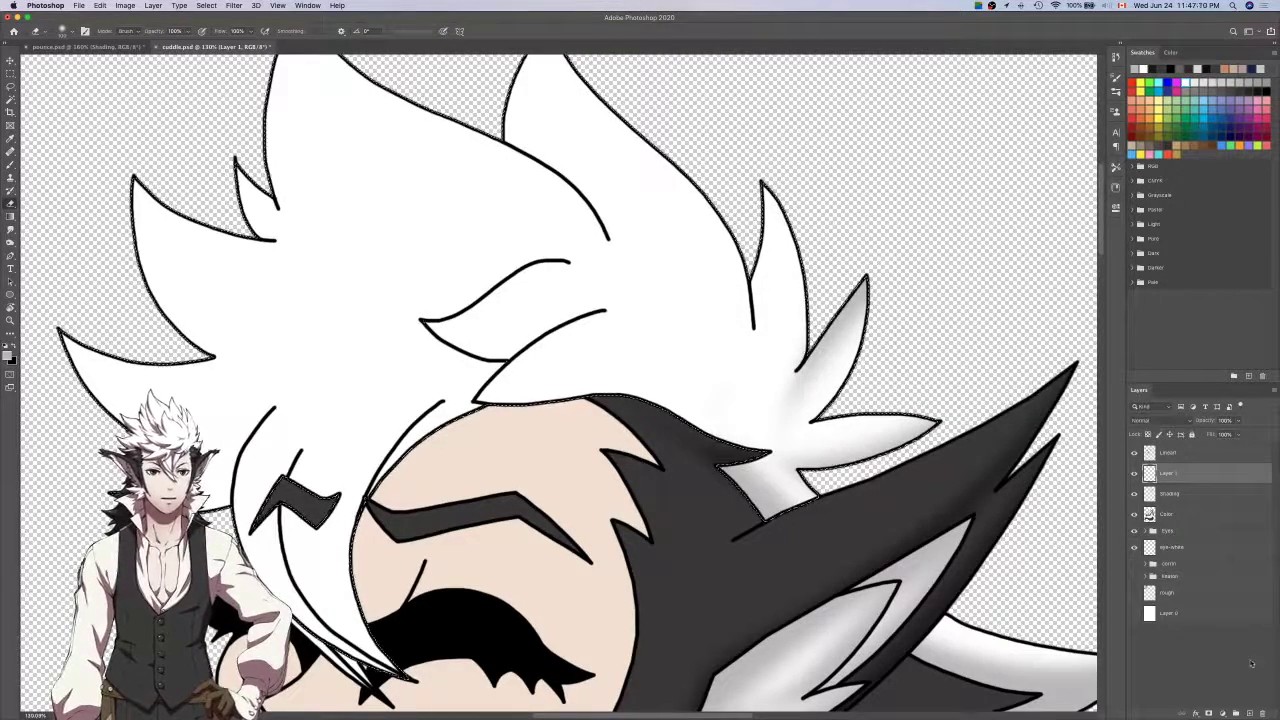
Add another new layer and brush soft grey shading along the slim curved spike on the hair's right side.
click(1248, 713)
scroll(992, 360, up, 3)
scroll(992, 360, left, 3)
key(b)
mouse_move(806, 420)
mouse_down()
mouse_move(800, 463)
mouse_move(828, 372)
mouse_up()
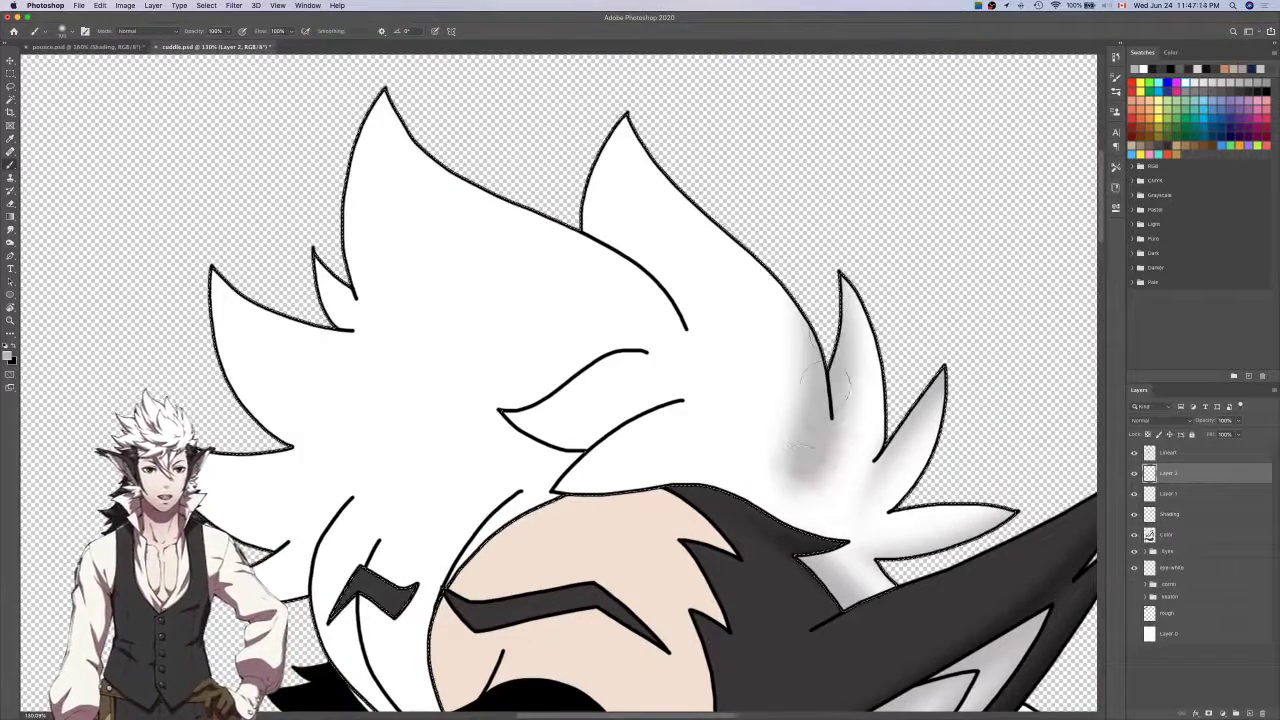
key(super+z)
mouse_move(818, 262)
mouse_down()
mouse_move(813, 470)
mouse_move(805, 373)
mouse_up()
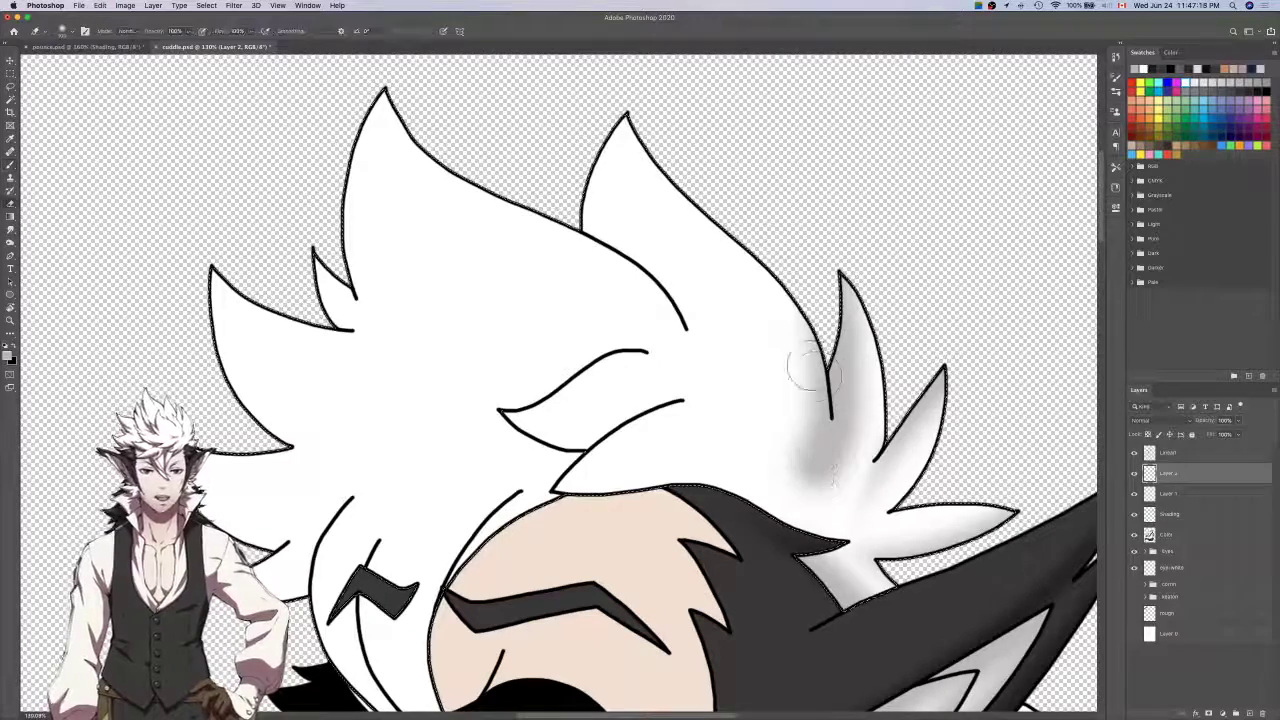
Erase the grey spilling from the slim curved spike onto the neighbouring large hair lock.
key(e)
drag(778, 317, 803, 526)
key(super+z)
mouse_move(774, 307)
mouse_down()
mouse_move(810, 485)
mouse_move(805, 545)
mouse_up()
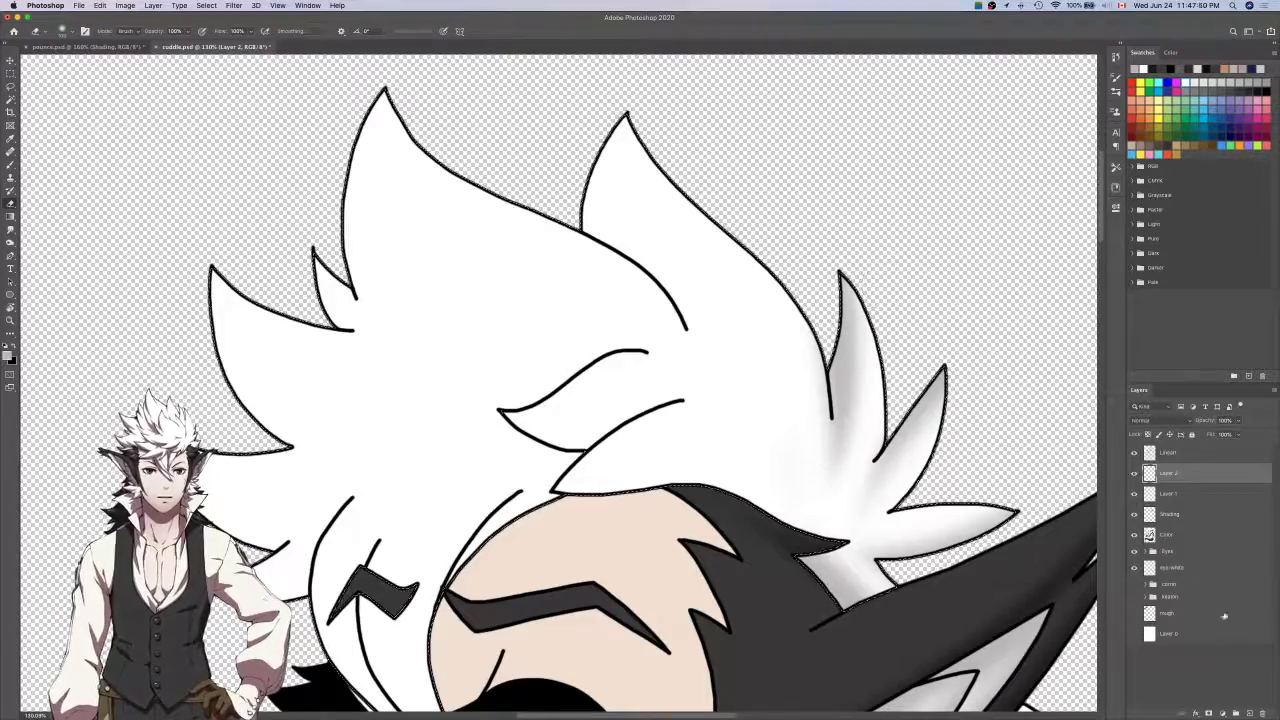
Add a new layer and brush soft grey shading along the inner edge of the tall spike on the hair's right side.
click(1247, 712)
scroll(791, 233, up, 5)
scroll(791, 233, left, 5)
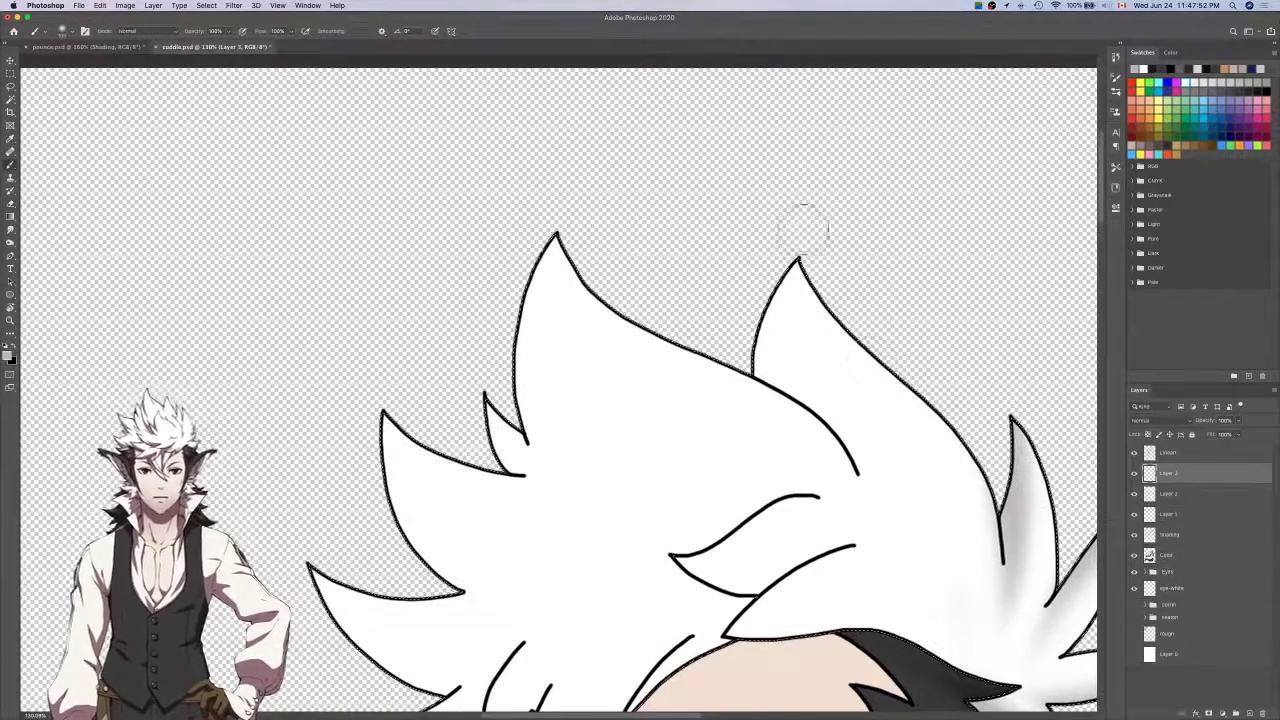
mouse_move(791, 233)
mouse_down()
mouse_move(794, 466)
mouse_move(792, 220)
mouse_up()
key(super+z)
Erase the grey that spills from the tall right spike across the curved outline onto the neighbouring hair lock.
key(e)
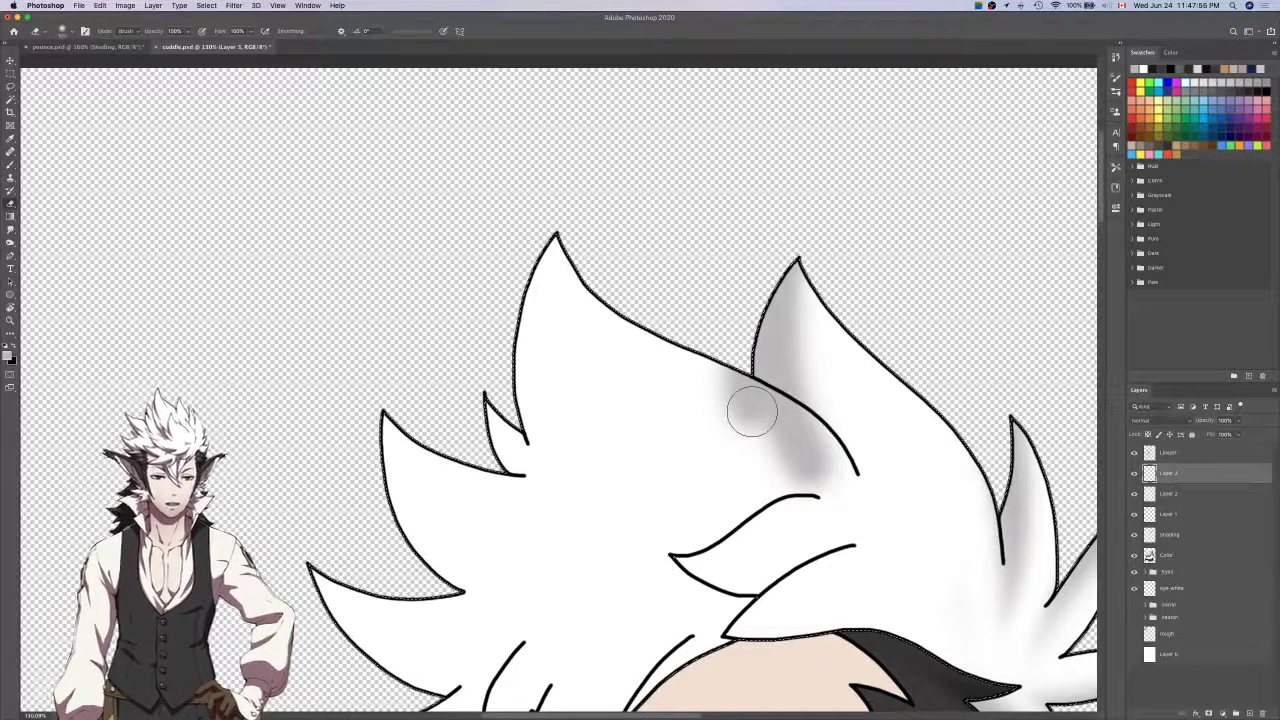
drag(684, 403, 820, 520)
scroll(820, 492, up, 5)
click(842, 487)
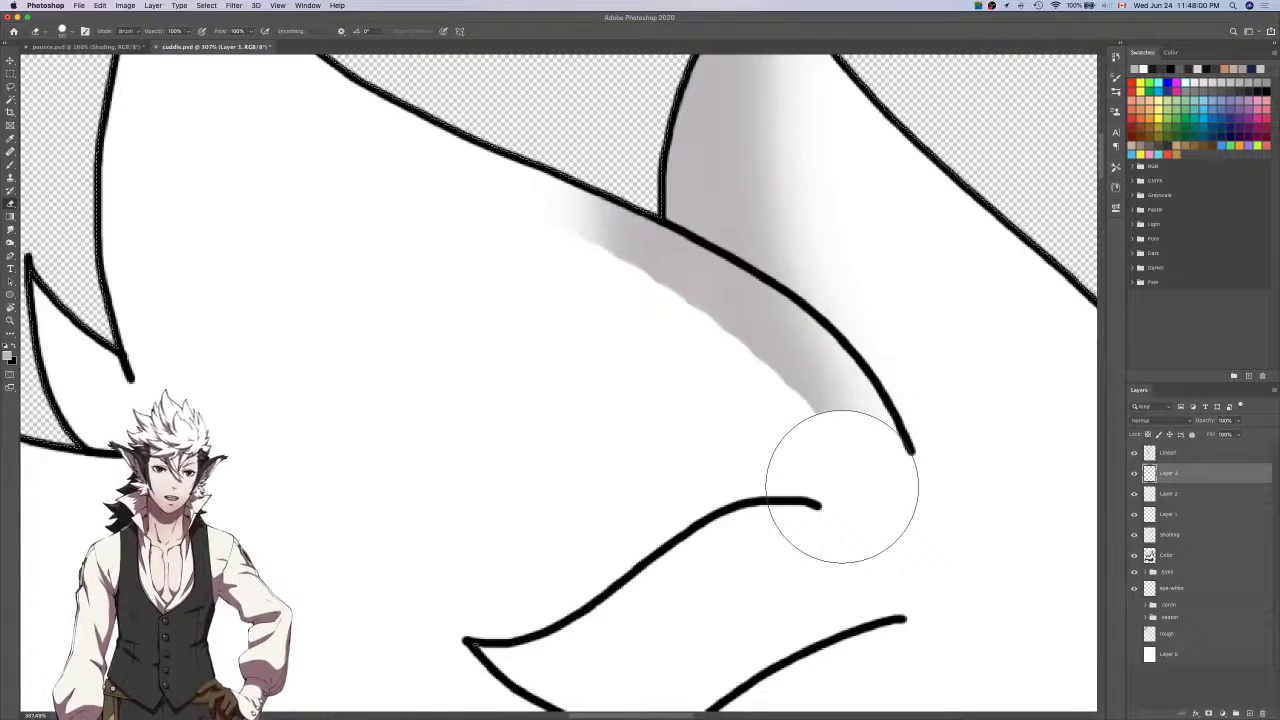
mouse_move(734, 349)
mouse_down()
mouse_move(605, 290)
mouse_move(621, 285)
mouse_move(565, 271)
mouse_move(504, 172)
mouse_move(645, 319)
mouse_move(538, 179)
mouse_move(666, 311)
mouse_move(653, 302)
mouse_move(776, 378)
mouse_move(821, 441)
mouse_up()
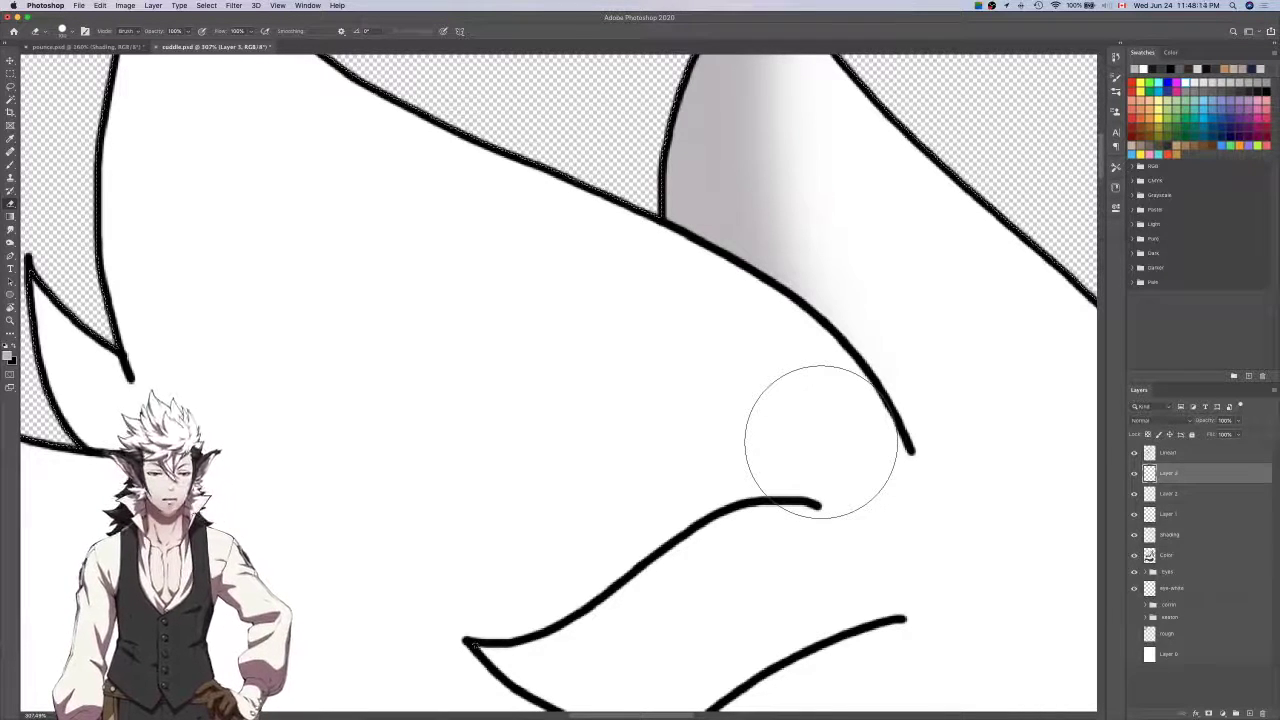
scroll(820, 441, down, 5)
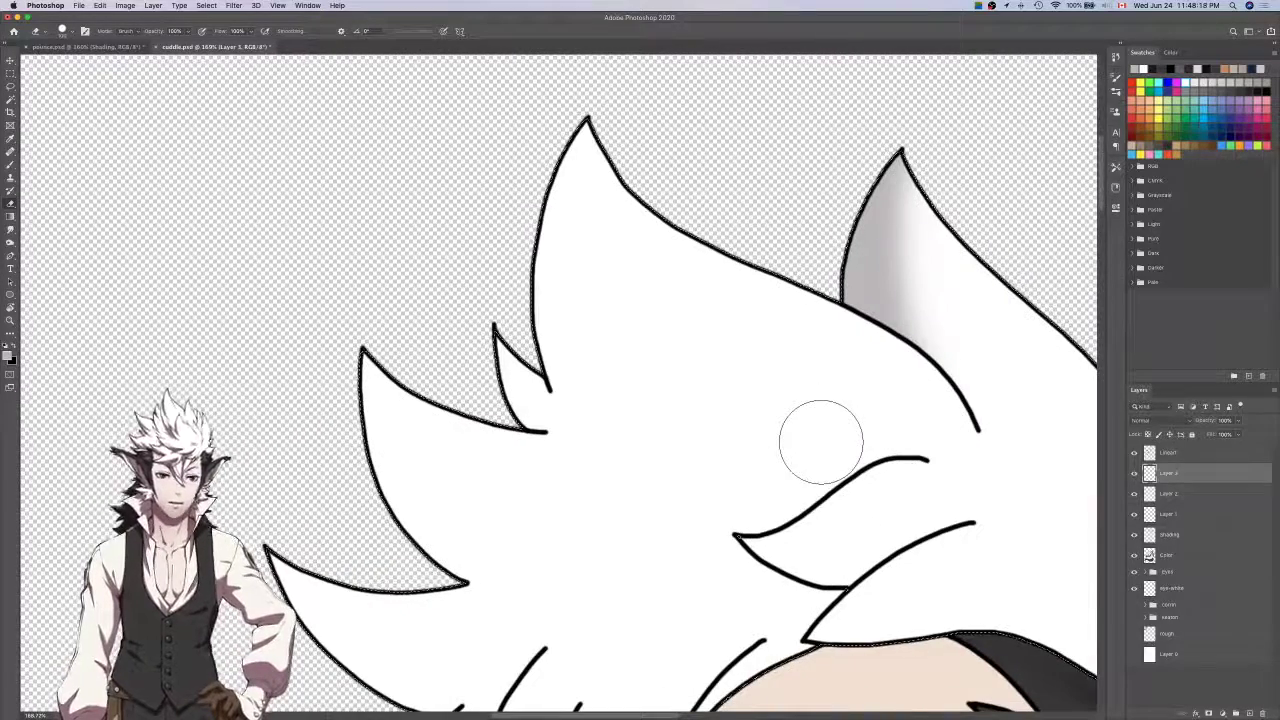
Brush soft grey shading down the left edge of the tallest hair spike and over the small spike beside it.
key(b)
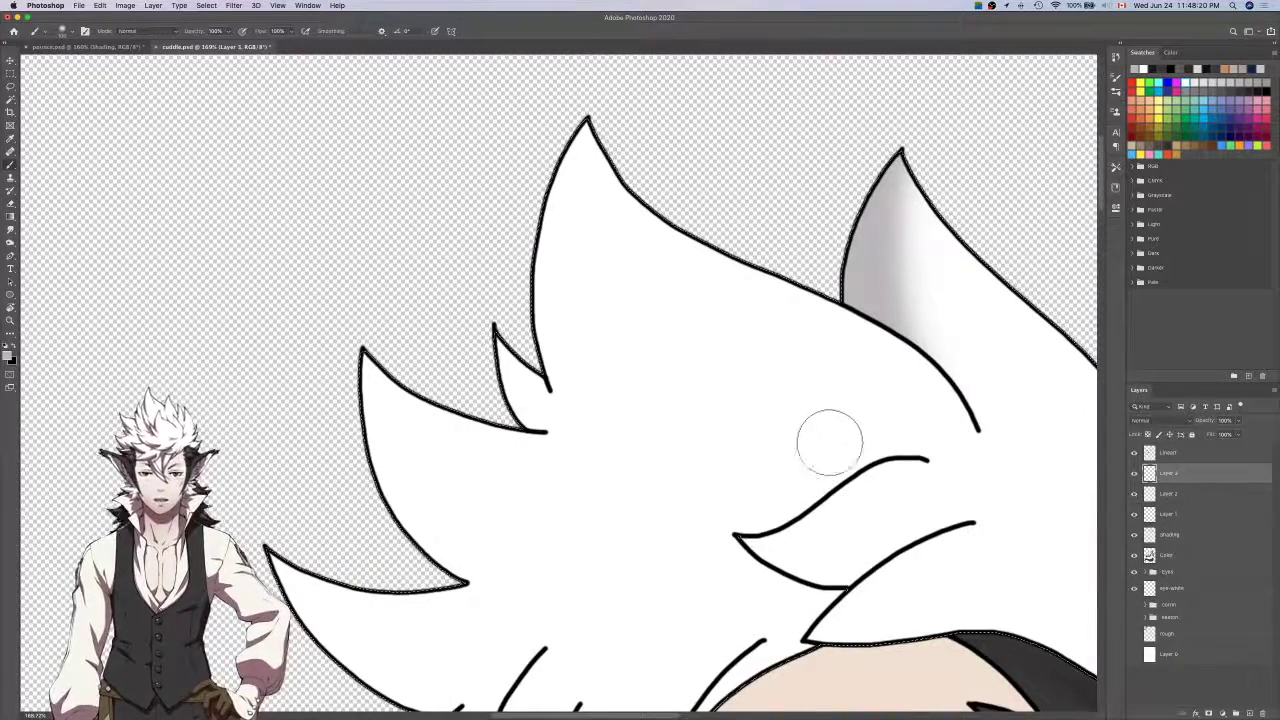
scroll(810, 450, left, 3)
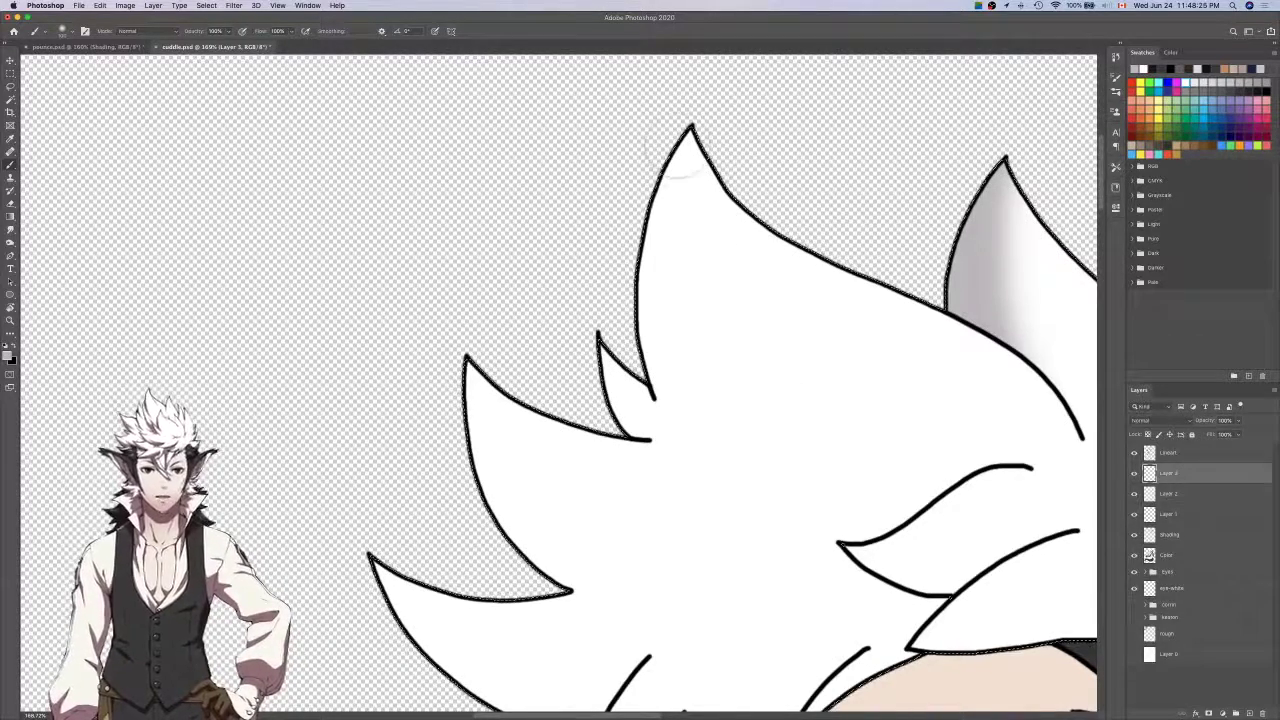
drag(641, 240, 686, 466)
key(super+z)
mouse_move(680, 111)
mouse_down()
mouse_move(649, 298)
mouse_move(725, 501)
mouse_up()
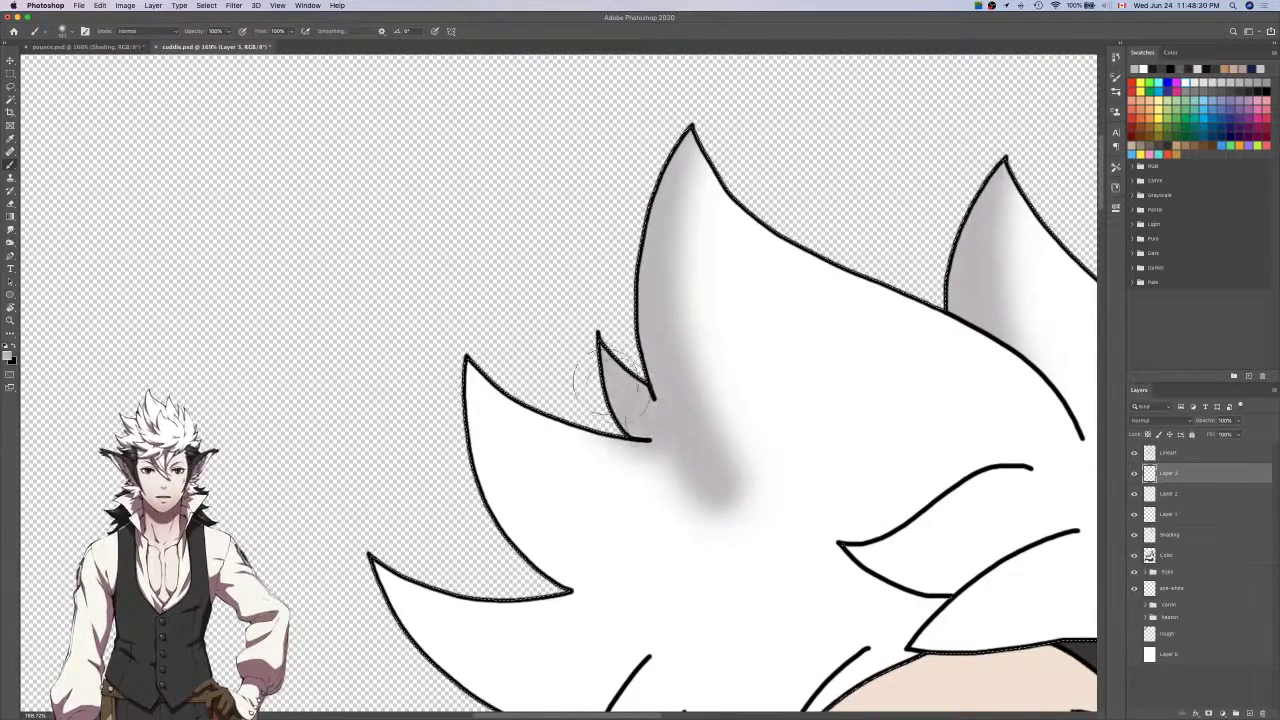
Erase the excess grey below the tallest spike's base and around the small spike beside it.
key(e)
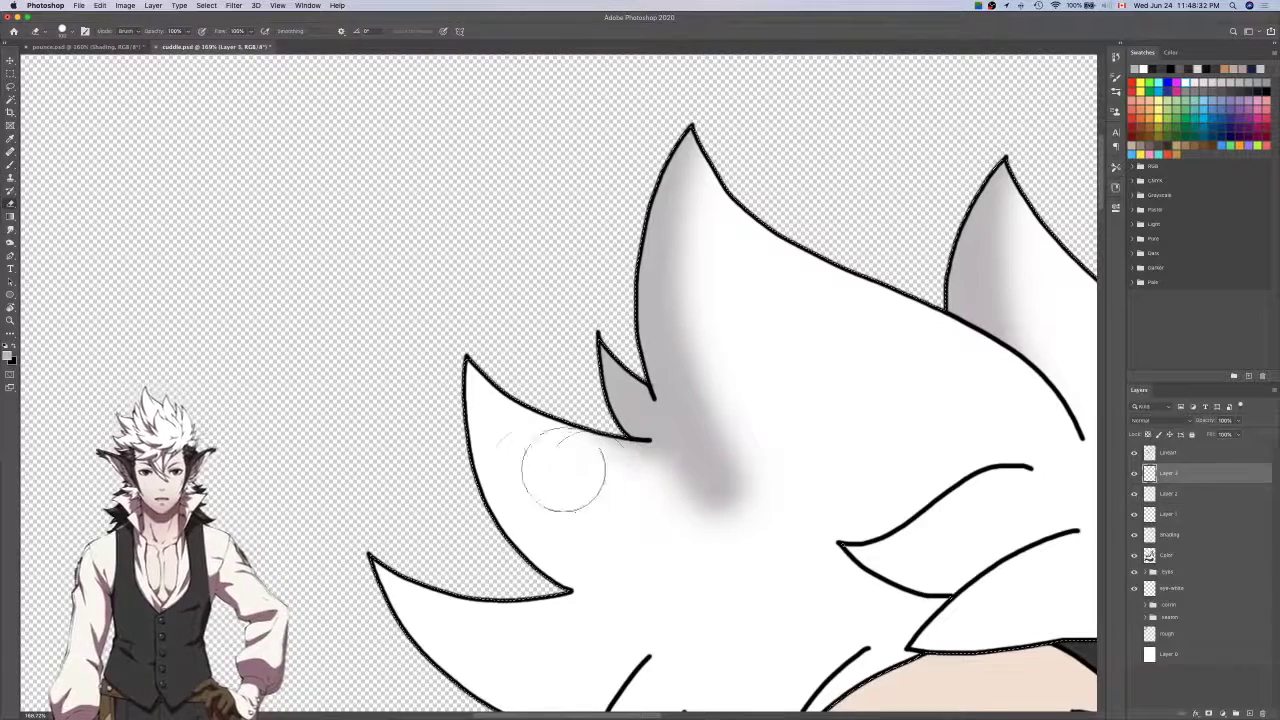
drag(580, 474, 811, 474)
key(ctrl+z)
drag(598, 488, 842, 478)
key(ctrl+z)
mouse_move(546, 461)
mouse_down()
mouse_move(714, 482)
mouse_move(808, 474)
mouse_move(617, 524)
mouse_move(746, 523)
mouse_up()
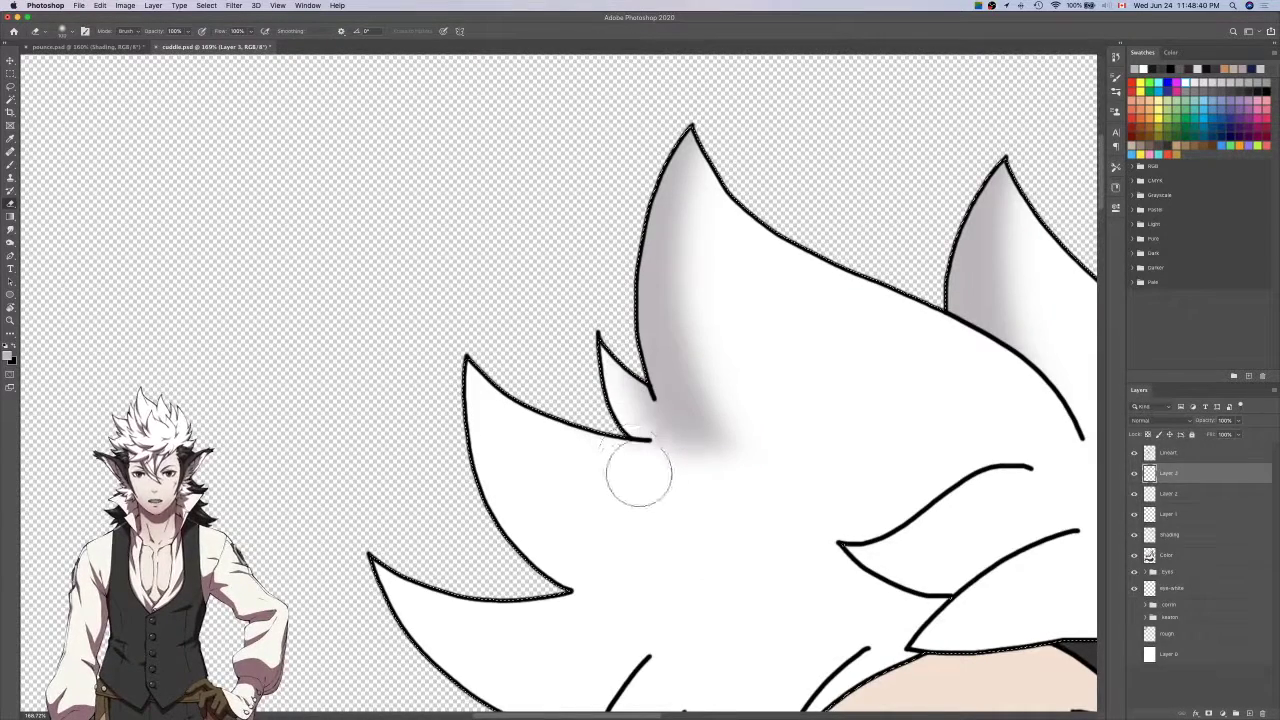
Reshade the base of the small spike in soft grey and erase the overflow beneath its outline.
key(b)
drag(628, 446, 818, 528)
key(e)
mouse_move(511, 432)
mouse_down()
mouse_move(621, 469)
mouse_move(819, 481)
mouse_move(685, 515)
mouse_move(912, 547)
mouse_up()
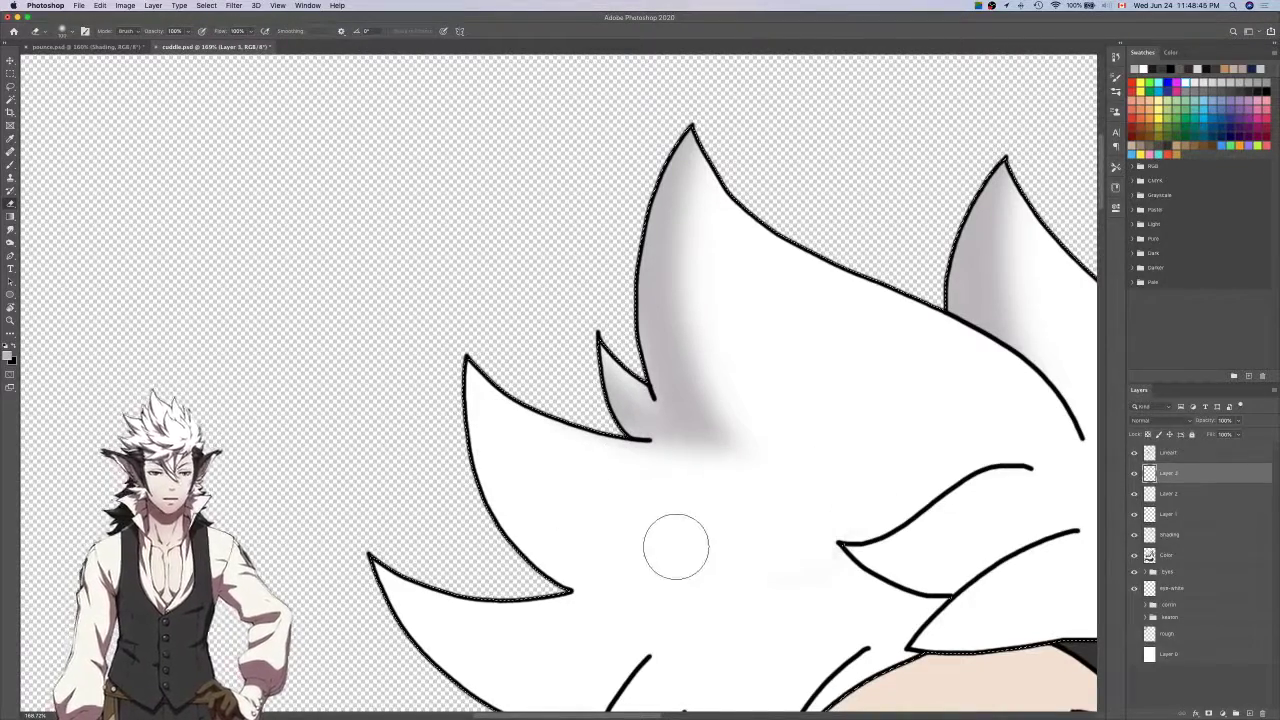
Brush soft grey shading along the lower edge of the large left hair spike and inward past its base.
scroll(675, 546, down, 5)
scroll(675, 546, left, 2)
key(b)
mouse_move(525, 240)
mouse_down()
mouse_move(640, 420)
mouse_move(794, 466)
mouse_up()
Erase the grey that spills below the large left spike's base onto the hair beneath it.
key(e)
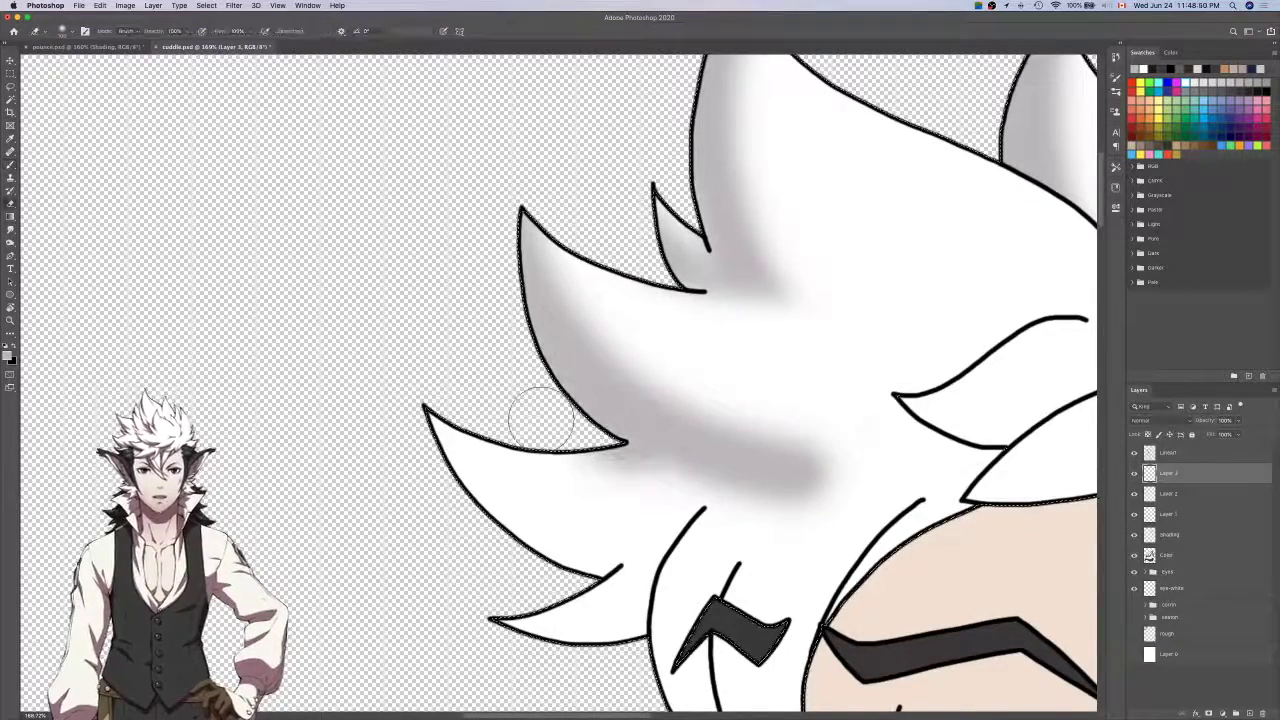
mouse_move(563, 434)
mouse_down()
mouse_move(720, 487)
mouse_move(894, 471)
mouse_up()
key(super+z)
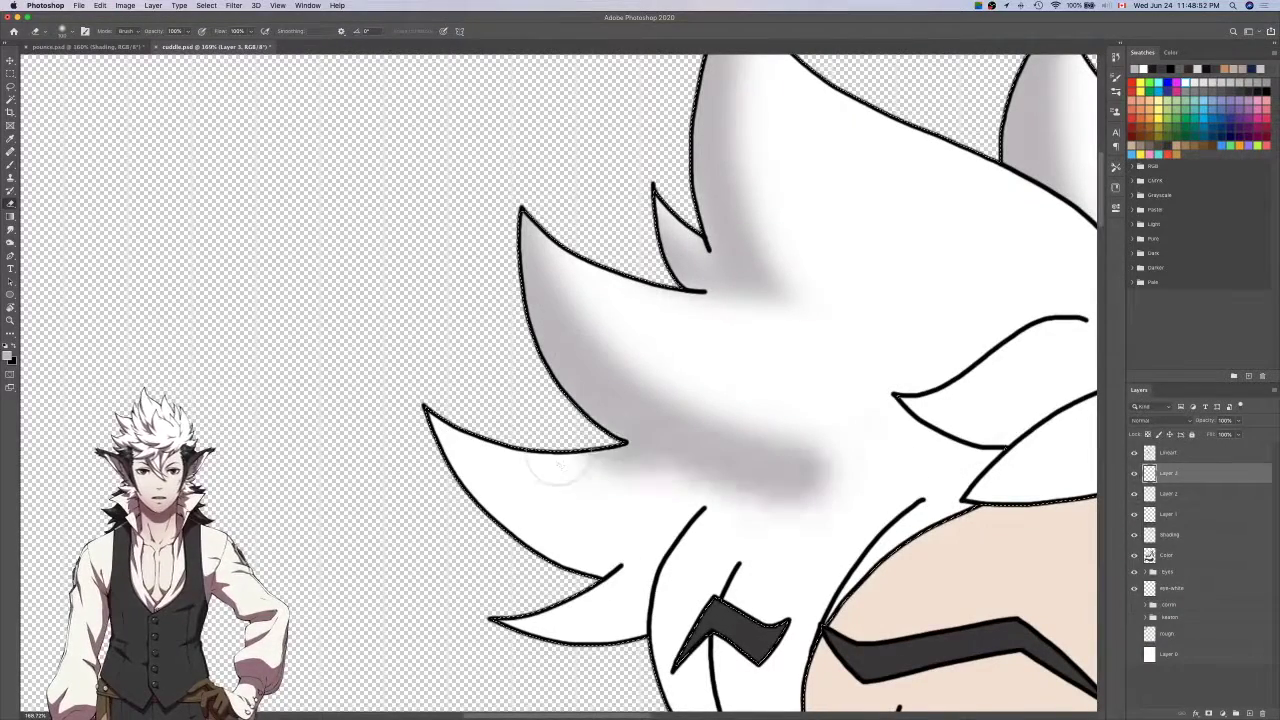
mouse_move(640, 450)
mouse_down()
mouse_move(900, 430)
mouse_move(866, 480)
mouse_up()
key(super+z)
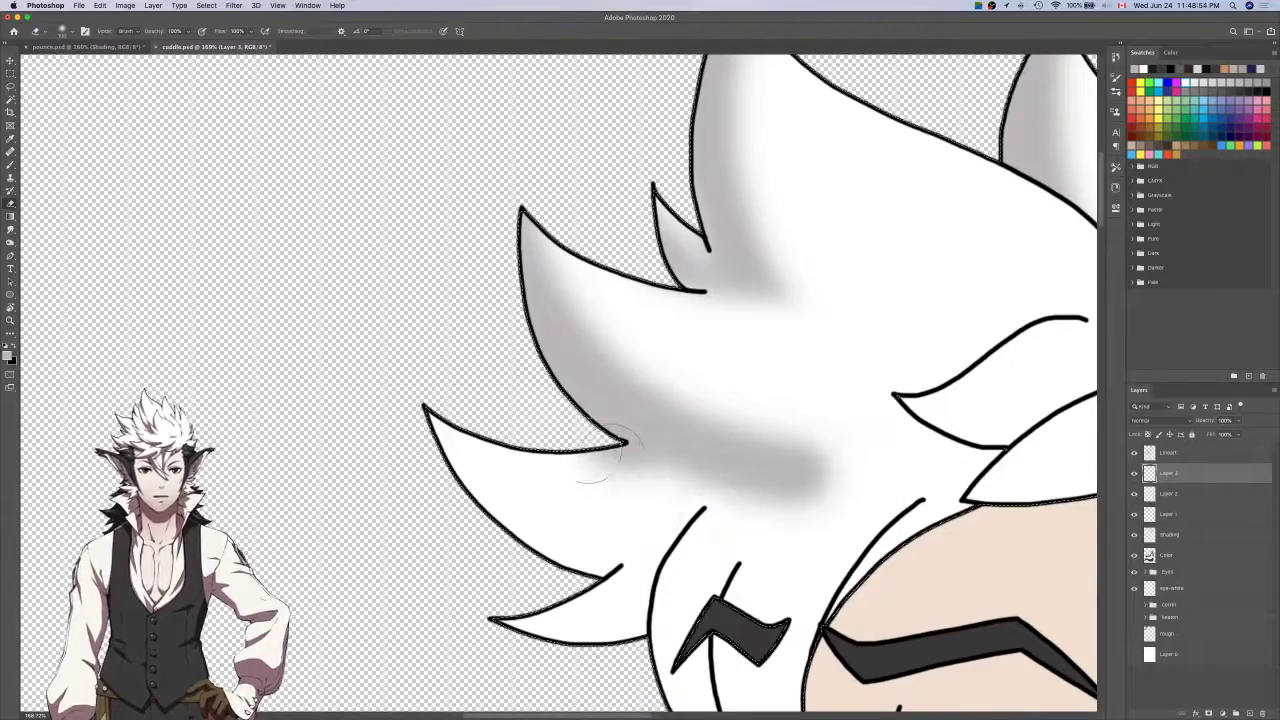
mouse_move(531, 457)
mouse_down()
mouse_move(609, 482)
mouse_move(820, 478)
mouse_move(677, 531)
mouse_up()
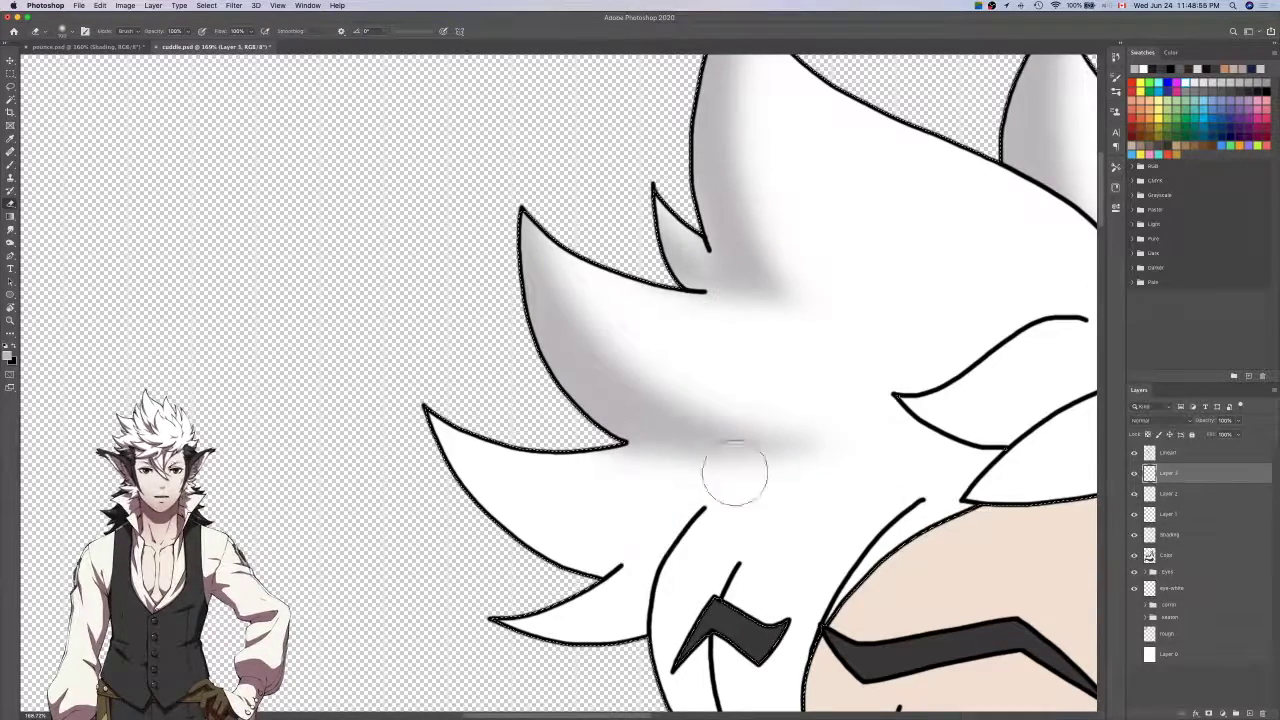
Brush soft grey shading along the lower edge of the lowest large left spike and over the small tuft beneath it.
scroll(857, 400, down, 2)
scroll(857, 400, right, 2)
scroll(860, 403, down, 5)
scroll(860, 403, left, 1)
key(b)
drag(386, 225, 466, 332)
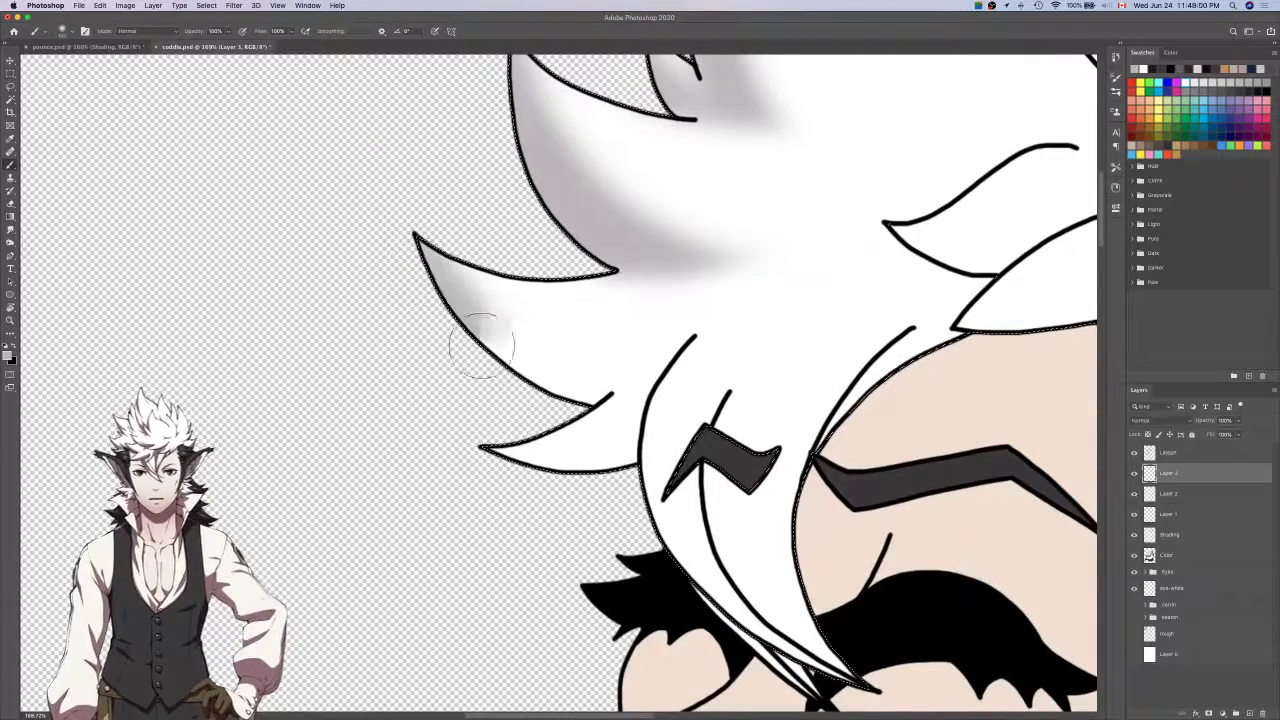
key(super+z)
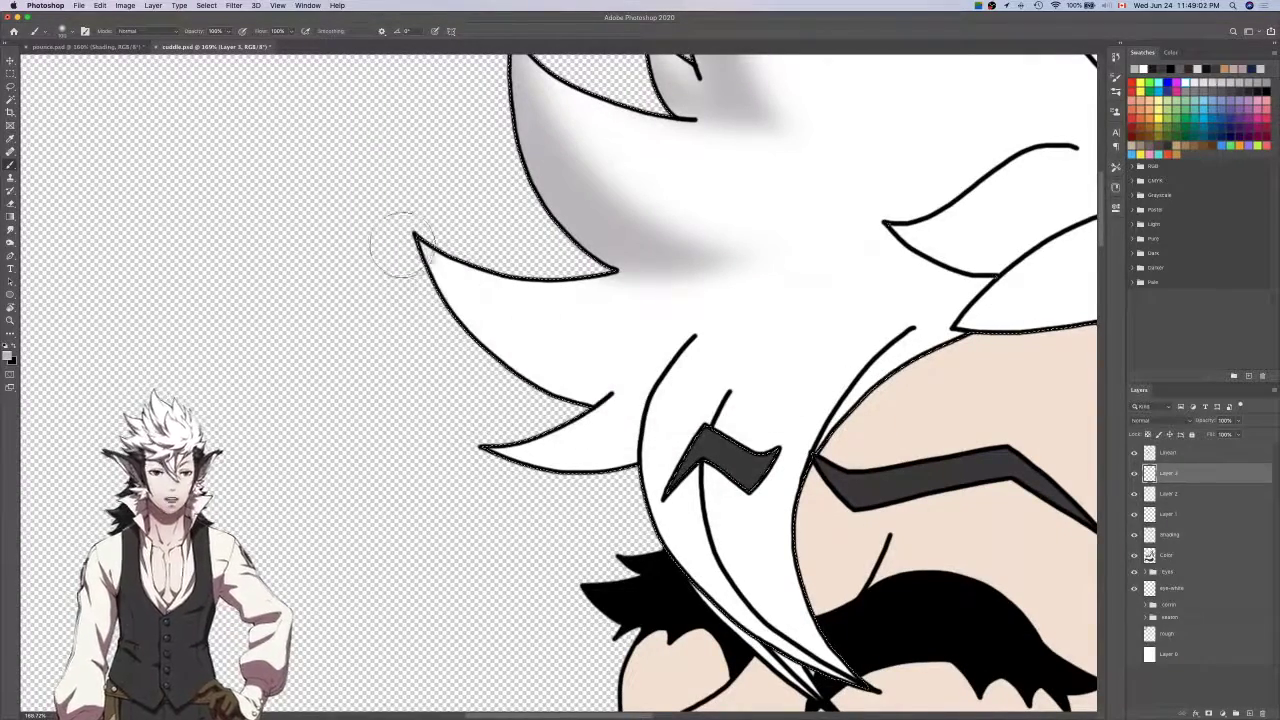
drag(400, 243, 645, 372)
key(super+z)
mouse_move(386, 229)
mouse_down()
mouse_move(477, 316)
mouse_move(641, 380)
mouse_move(730, 352)
mouse_up()
key(e)
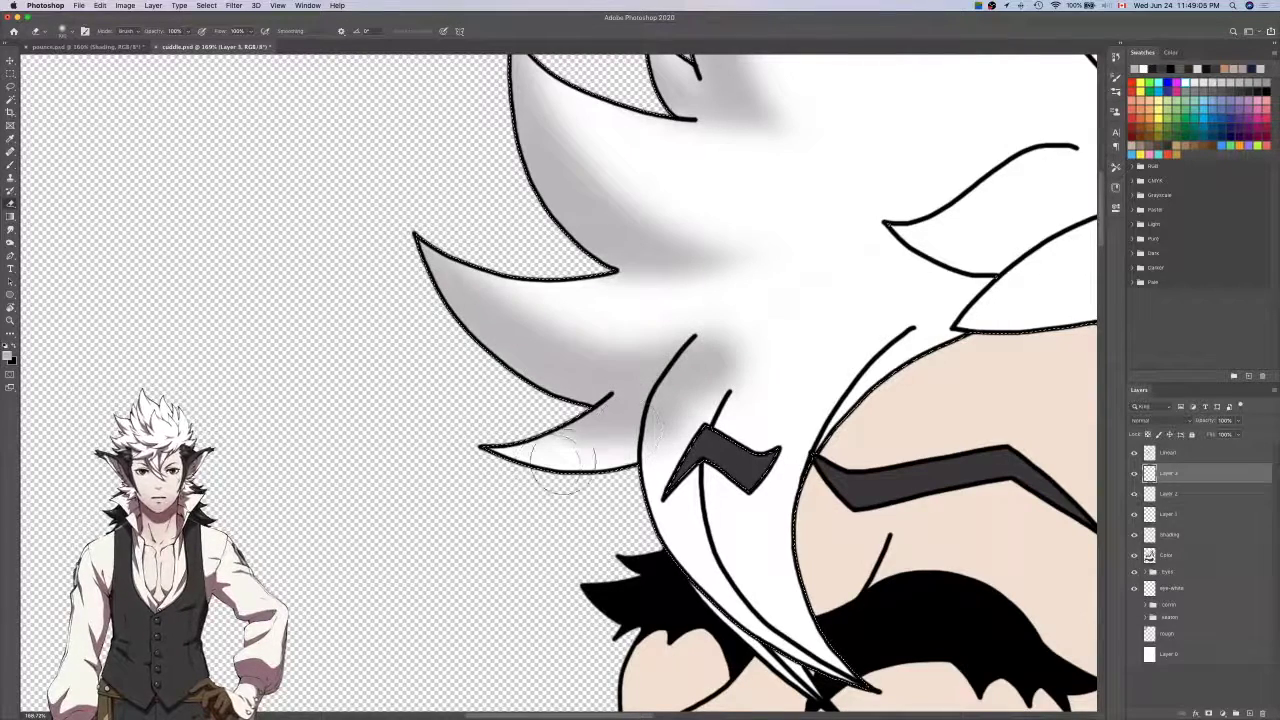
key(b)
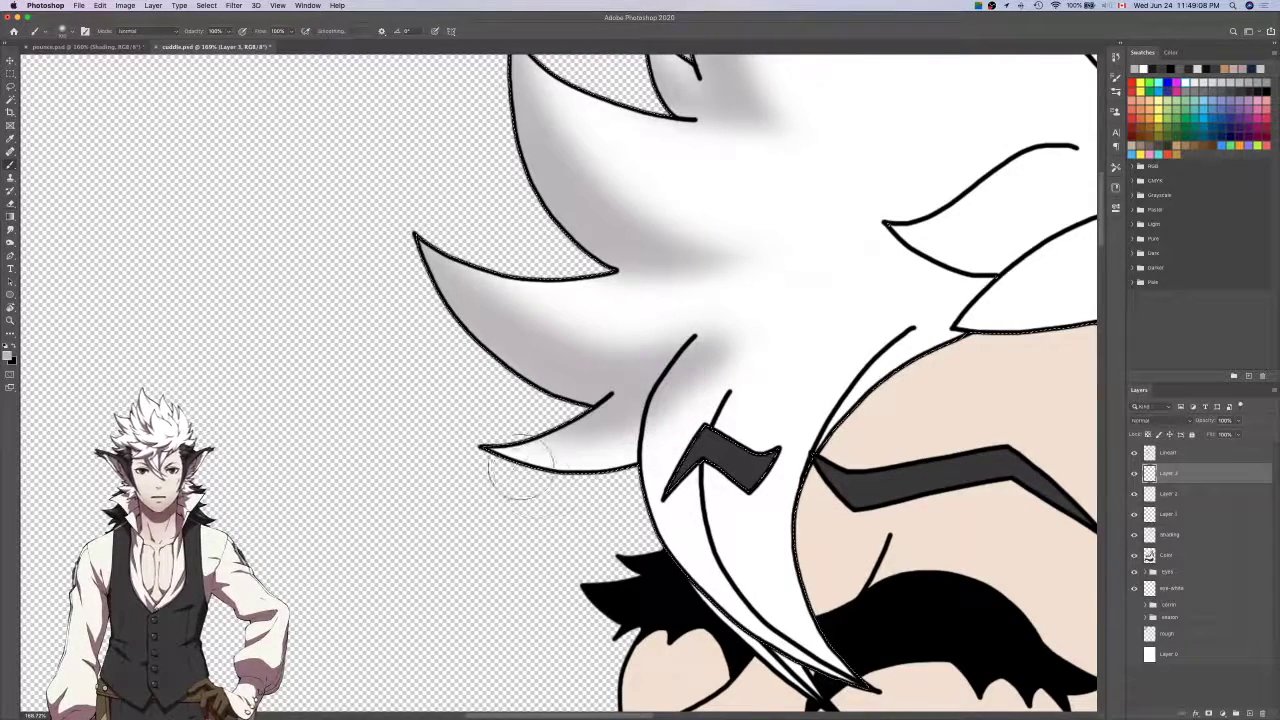
Erase the grey that spills across the curved outline onto the front forelock around the dark eyebrow.
key(e)
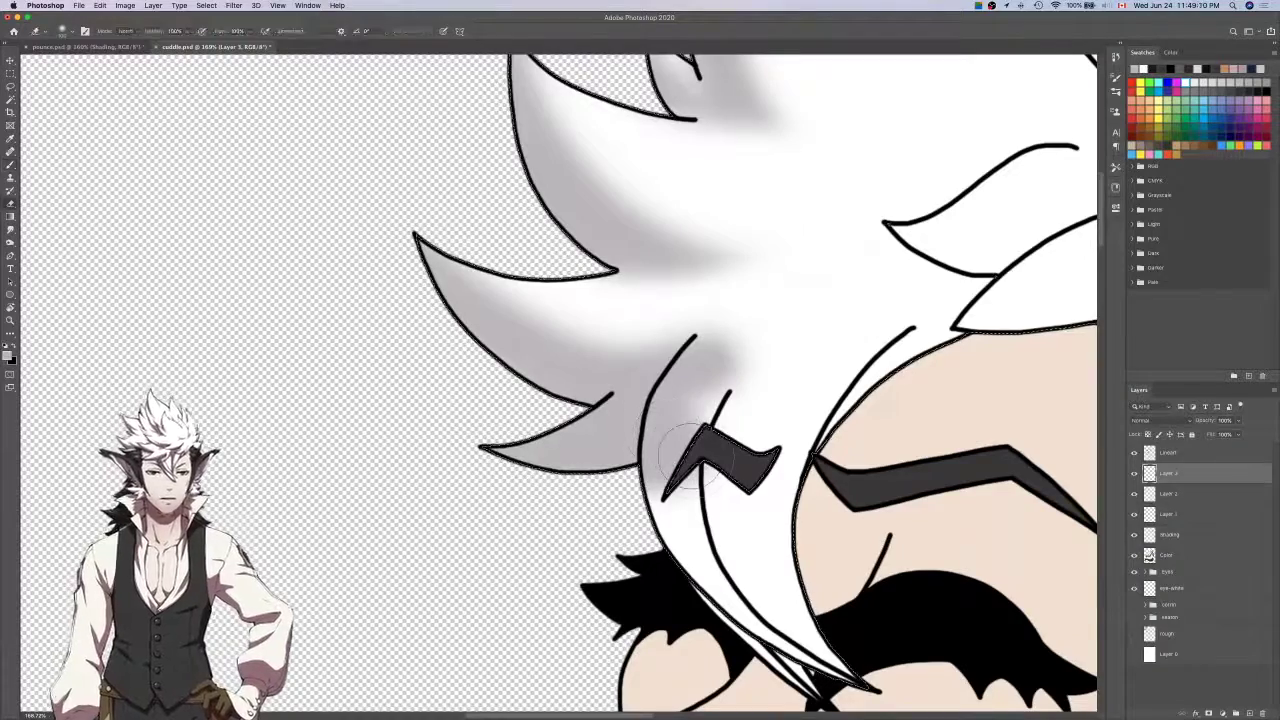
scroll(697, 457, up, 3)
scroll(695, 462, up, 2)
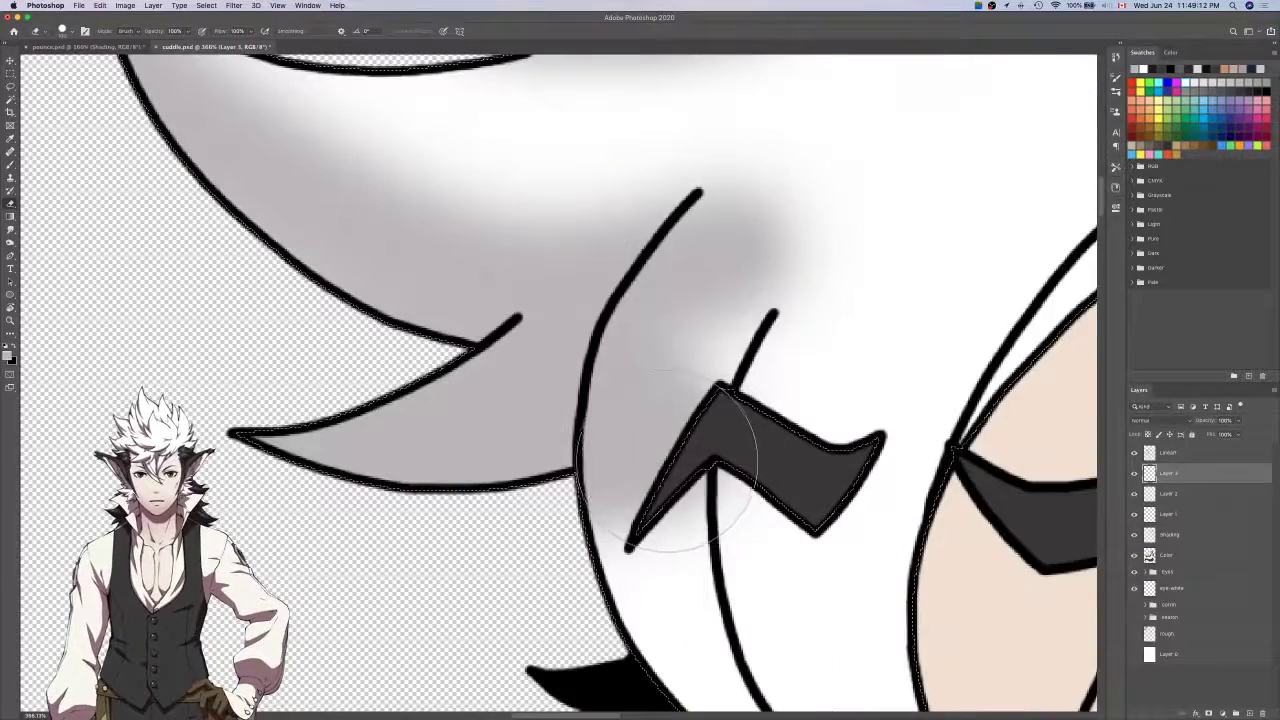
drag(685, 425, 660, 460)
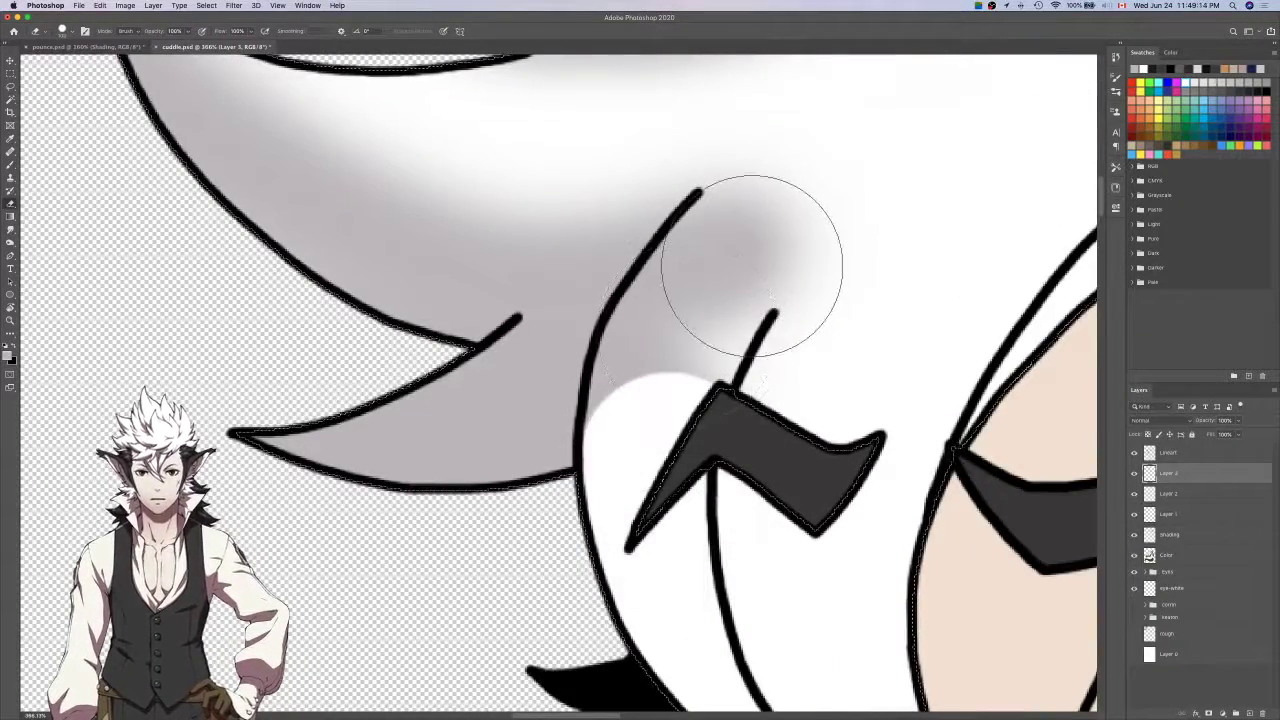
mouse_move(749, 251)
mouse_down()
mouse_move(730, 450)
mouse_move(743, 292)
mouse_move(727, 292)
mouse_move(673, 422)
mouse_move(692, 345)
mouse_up()
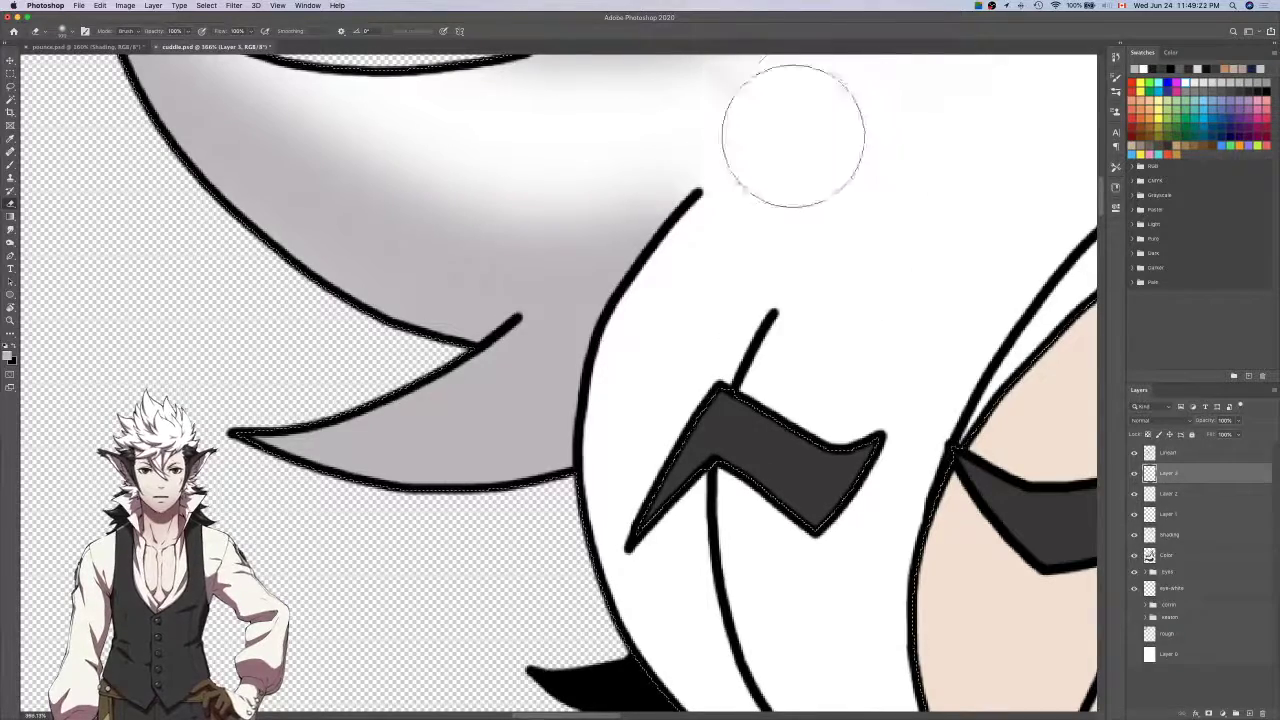
Soften the lowest large left spike's shading by erasing along its upper edge from the tip toward the forelock.
scroll(751, 117, up, 5)
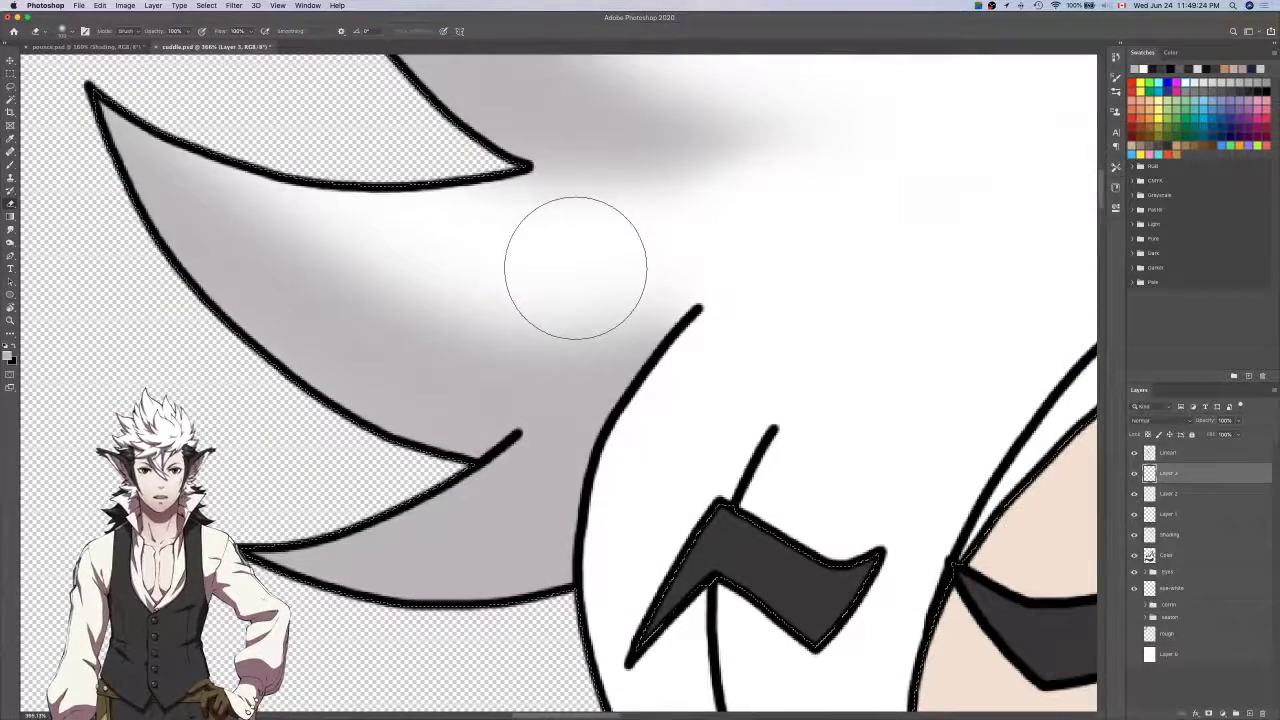
alt+scroll(790, 209, down, 3)
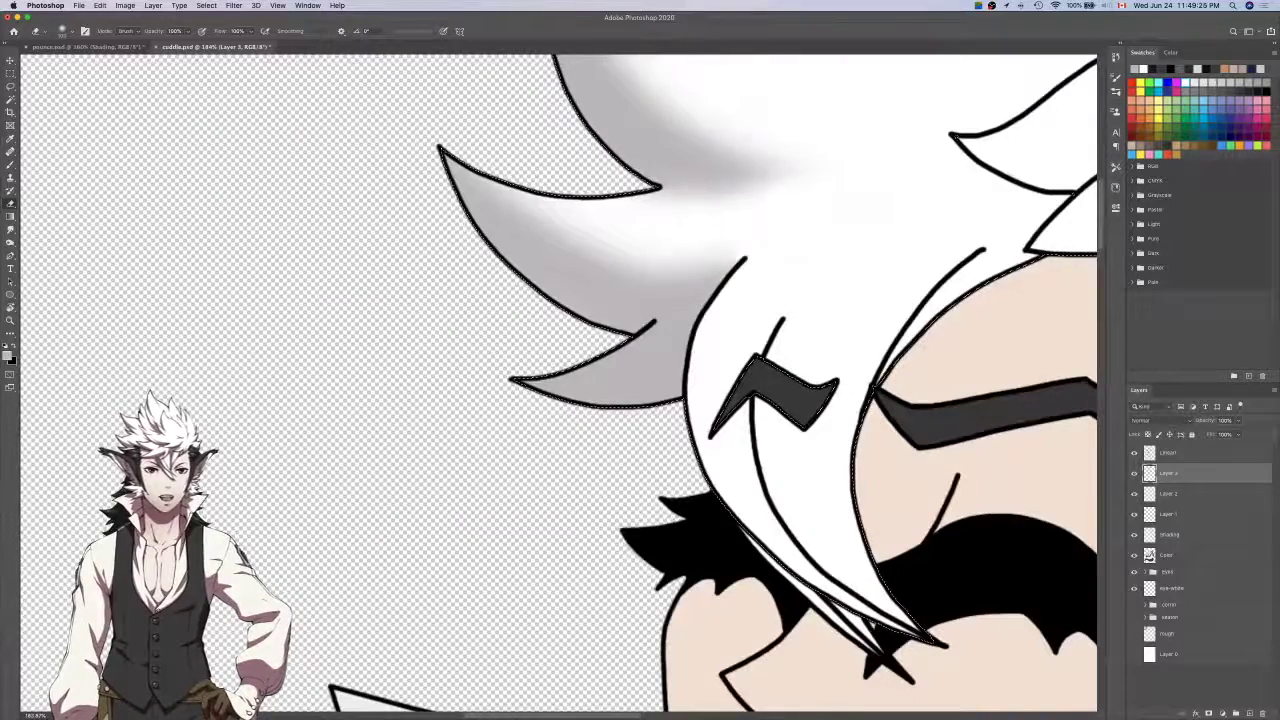
mouse_move(449, 119)
mouse_down()
mouse_move(583, 211)
mouse_move(652, 234)
mouse_move(788, 226)
mouse_up()
key(super+z)
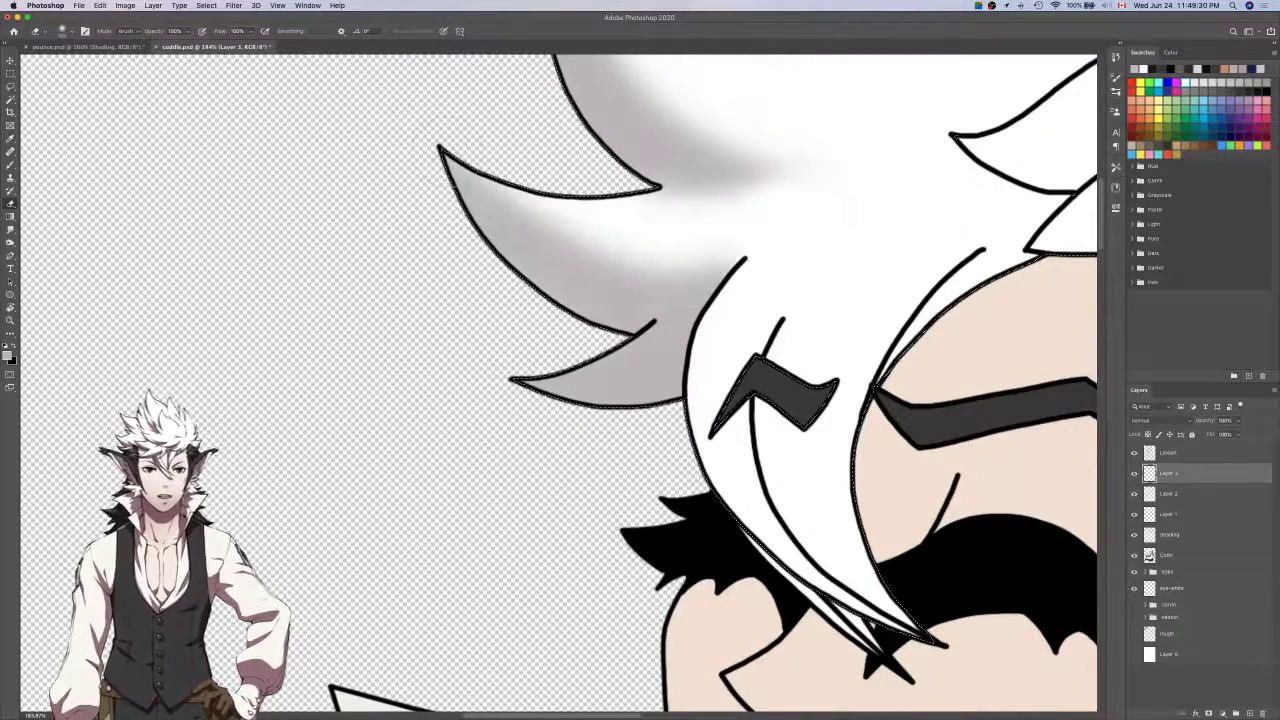
mouse_move(437, 115)
mouse_down()
mouse_move(520, 178)
mouse_move(624, 222)
mouse_move(708, 239)
mouse_move(838, 205)
mouse_up()
key(super+z)
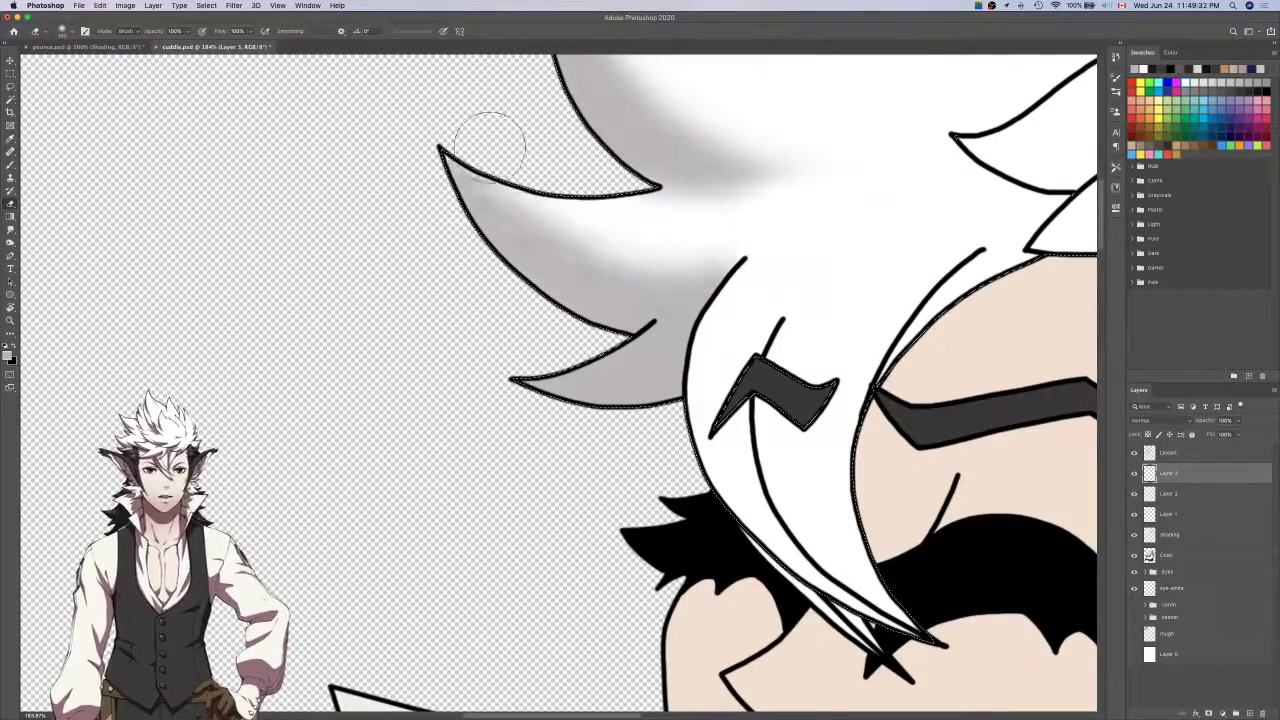
mouse_move(457, 120)
mouse_down()
mouse_move(645, 226)
mouse_move(822, 215)
mouse_up()
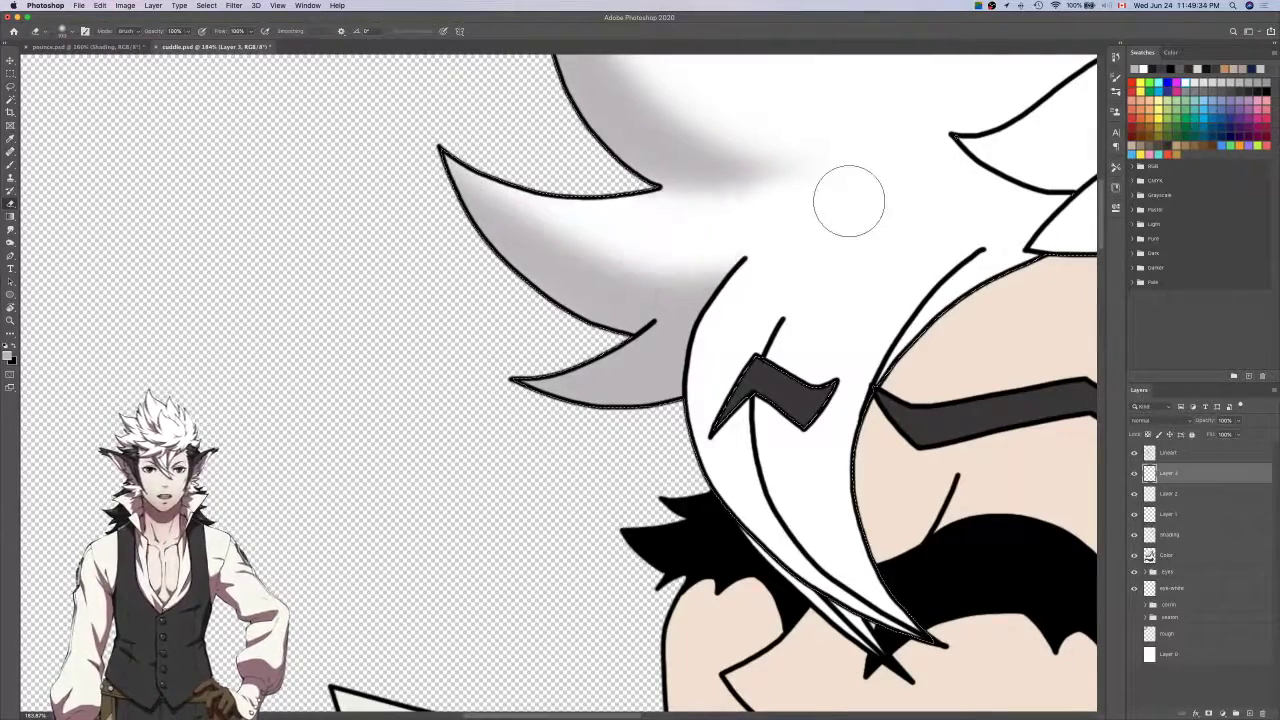
Clear the selection, select the white head hair area again and add a new layer above Layer 3.
scroll(848, 200, right, 2)
scroll(848, 200, down, 2)
key(super+d)
scroll(848, 200, down, 10)
scroll(848, 200, right, 3)
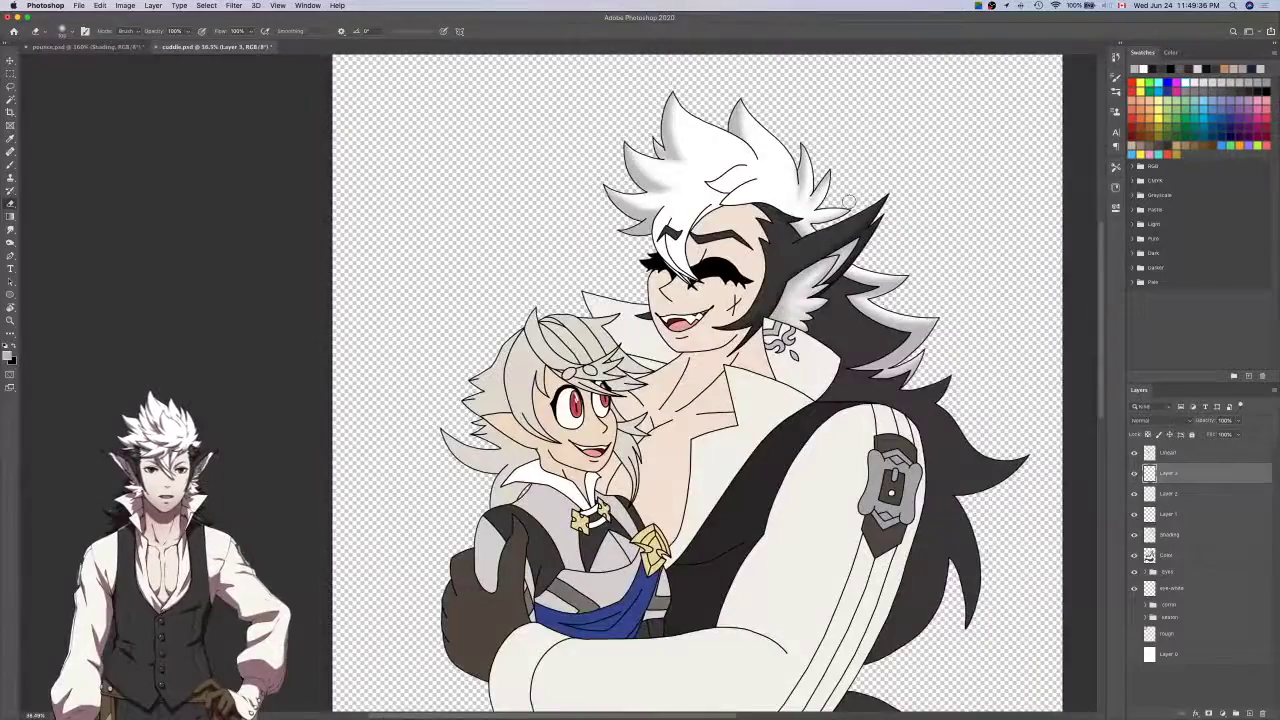
key(z)
scroll(764, 187, up, 10)
key(l)
mouse_move(748, 304)
mouse_down()
mouse_move(592, 341)
mouse_move(745, 318)
mouse_up()
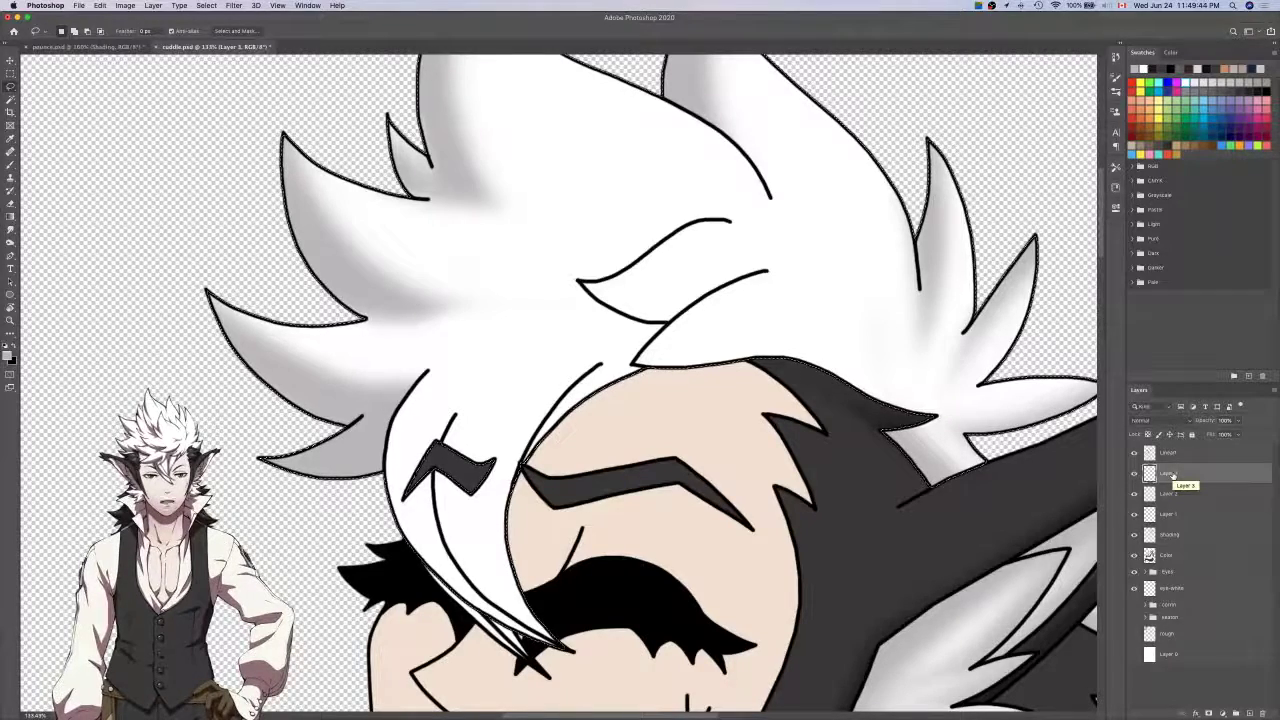
click(1249, 713)
Brush soft grey shading on the small curved lock above the forehead, undoing the unwanted strokes.
key(b)
scroll(704, 355, left, 2)
scroll(704, 355, up, 1)
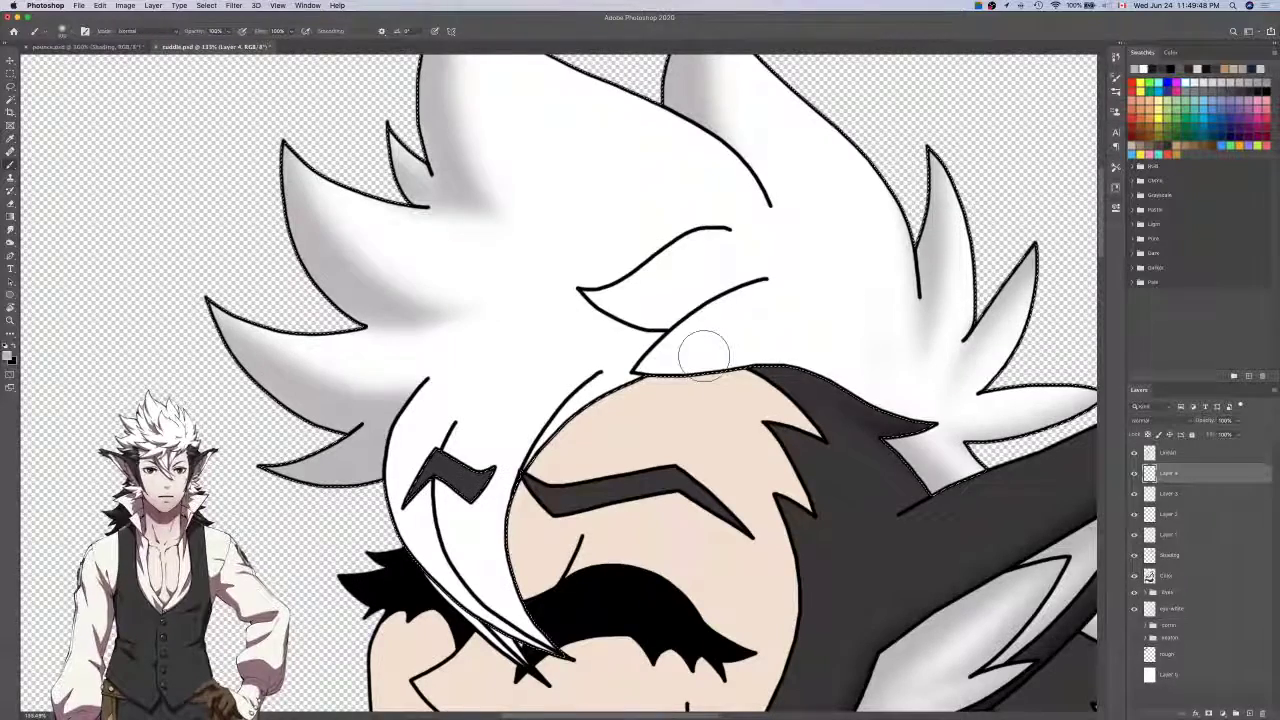
mouse_move(586, 294)
mouse_down()
mouse_move(744, 316)
mouse_move(761, 304)
mouse_move(777, 318)
mouse_move(601, 282)
mouse_move(597, 309)
mouse_move(690, 318)
mouse_move(772, 304)
mouse_move(751, 319)
mouse_move(584, 298)
mouse_move(634, 318)
mouse_move(785, 316)
mouse_up()
key(super+z)
key(super+z)
key(super+z)
key(super+z)
key(super+z)
Erase the grey that spills onto the fringe lock below and around the small curved lock's left tip.
key(e)
key(bracketright)
key(bracketright)
scroll(786, 323, up, 4)
mouse_move(775, 315)
mouse_down()
mouse_move(820, 303)
mouse_move(802, 303)
mouse_move(798, 220)
mouse_move(766, 323)
mouse_up()
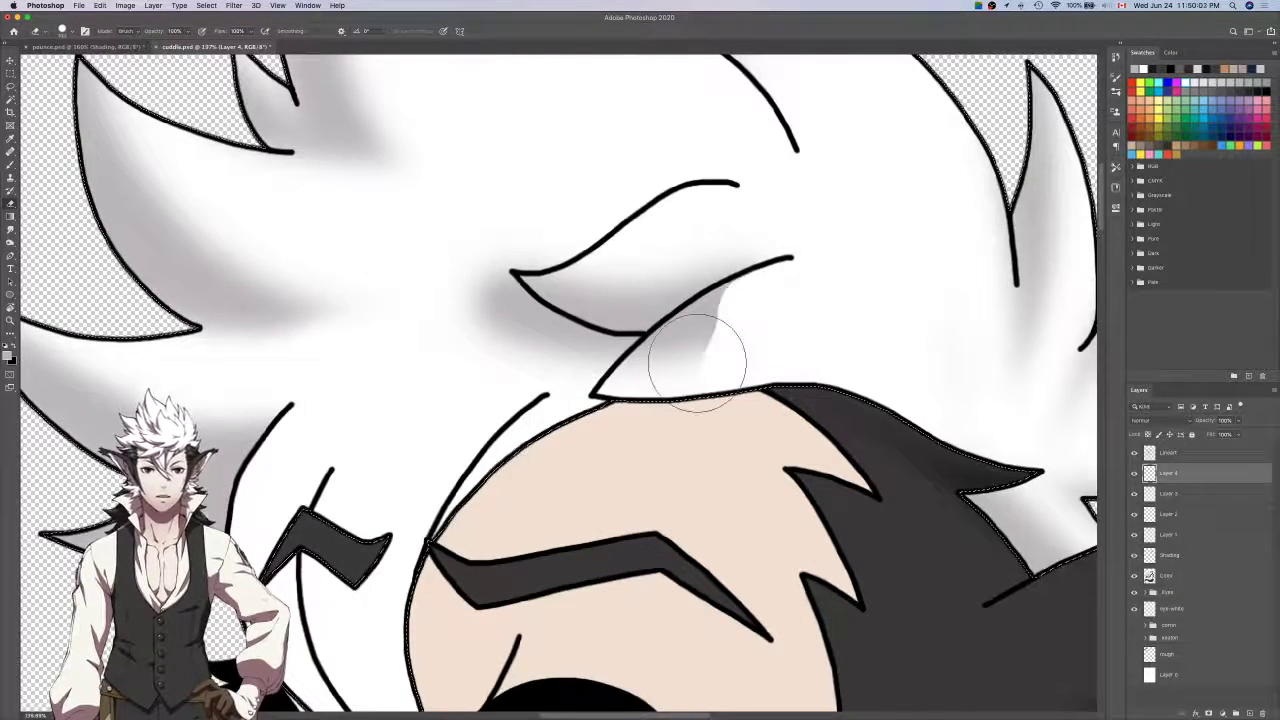
scroll(698, 361, up, 3)
mouse_move(642, 427)
mouse_down()
mouse_move(630, 415)
mouse_move(693, 377)
mouse_move(663, 383)
mouse_move(657, 371)
mouse_move(755, 313)
mouse_up()
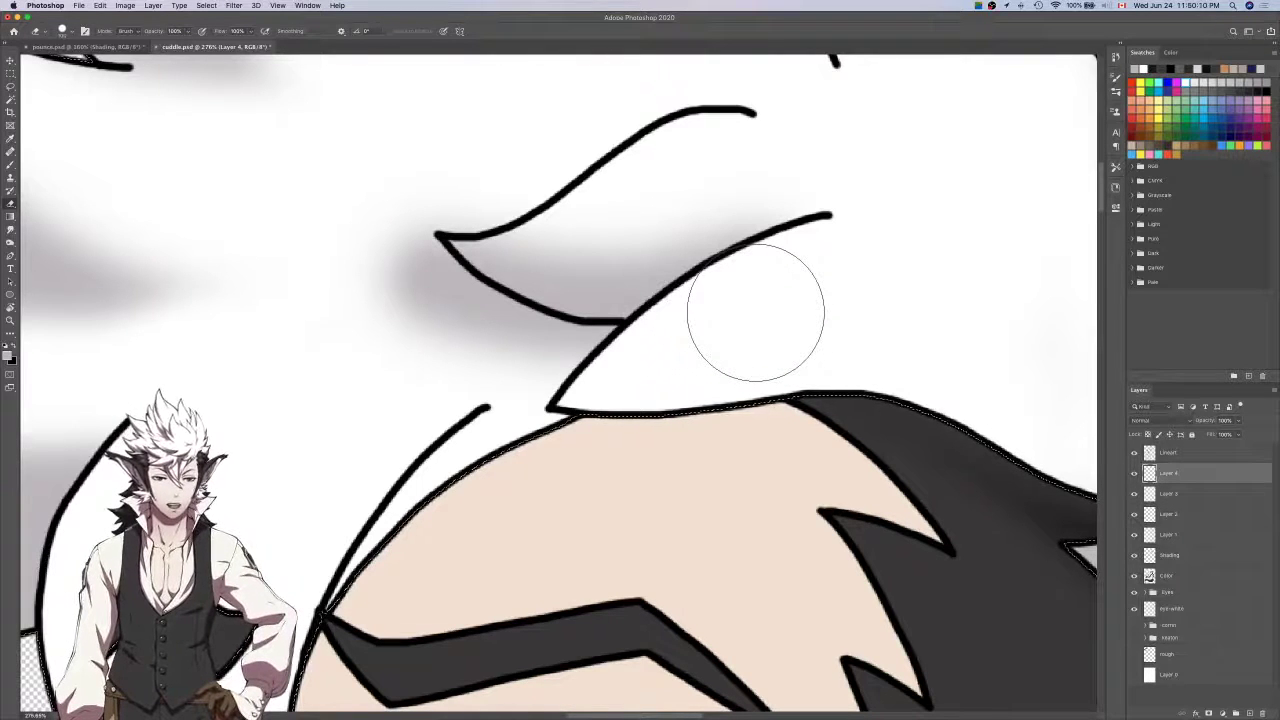
scroll(755, 313, left, 3)
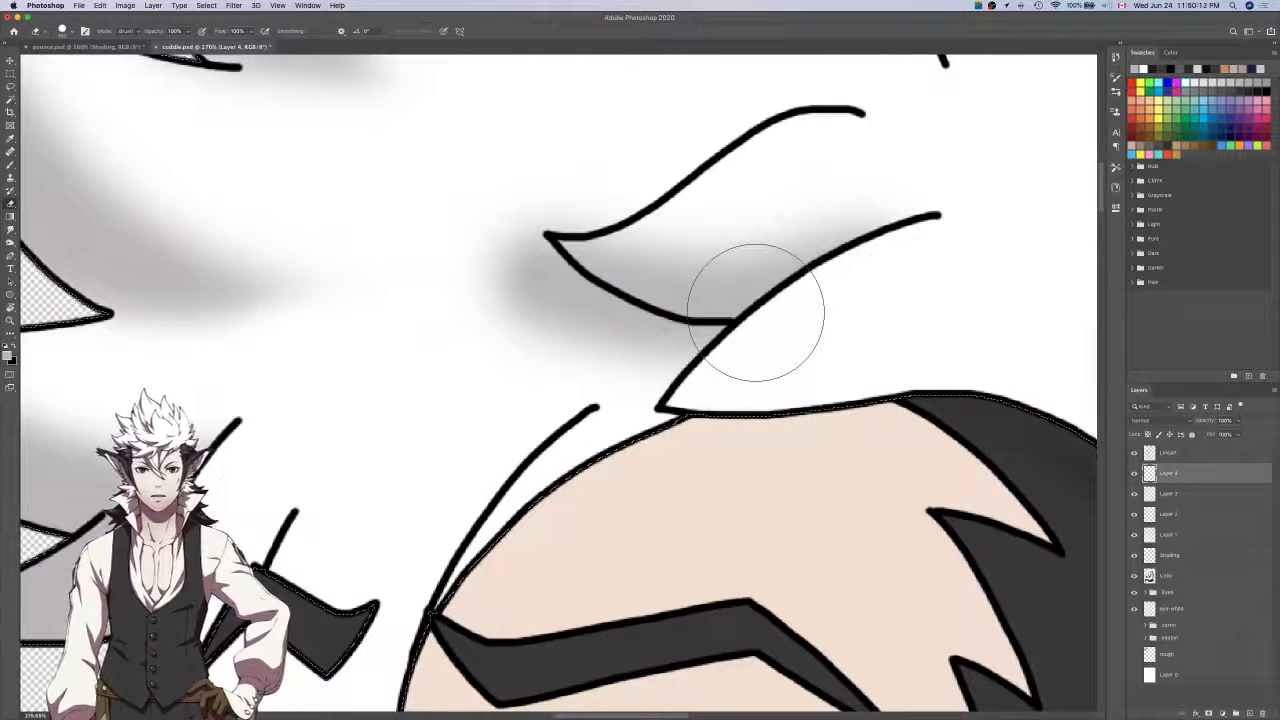
mouse_move(469, 271)
mouse_down()
mouse_move(529, 203)
mouse_move(424, 223)
mouse_move(488, 297)
mouse_move(664, 427)
mouse_up()
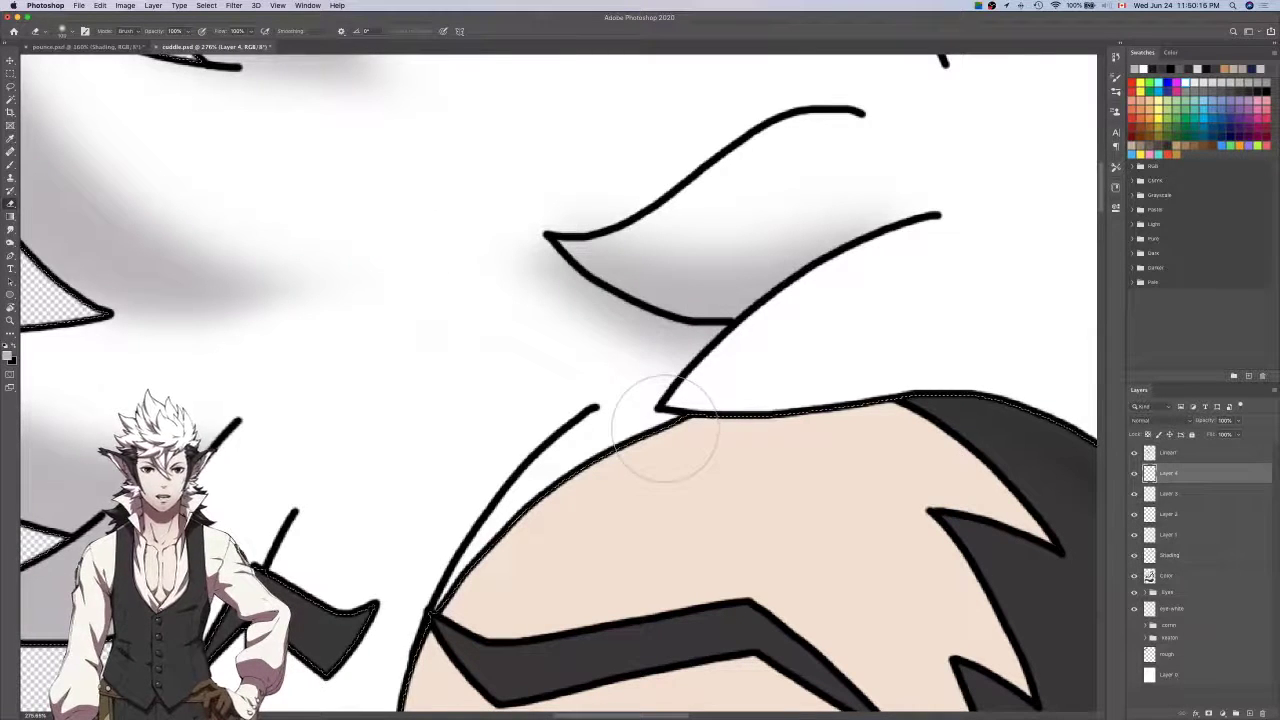
Add a new layer above Layer 4 and brush soft grey shading along the fringe lock's lower edge above the forehead.
scroll(664, 427, down, 5)
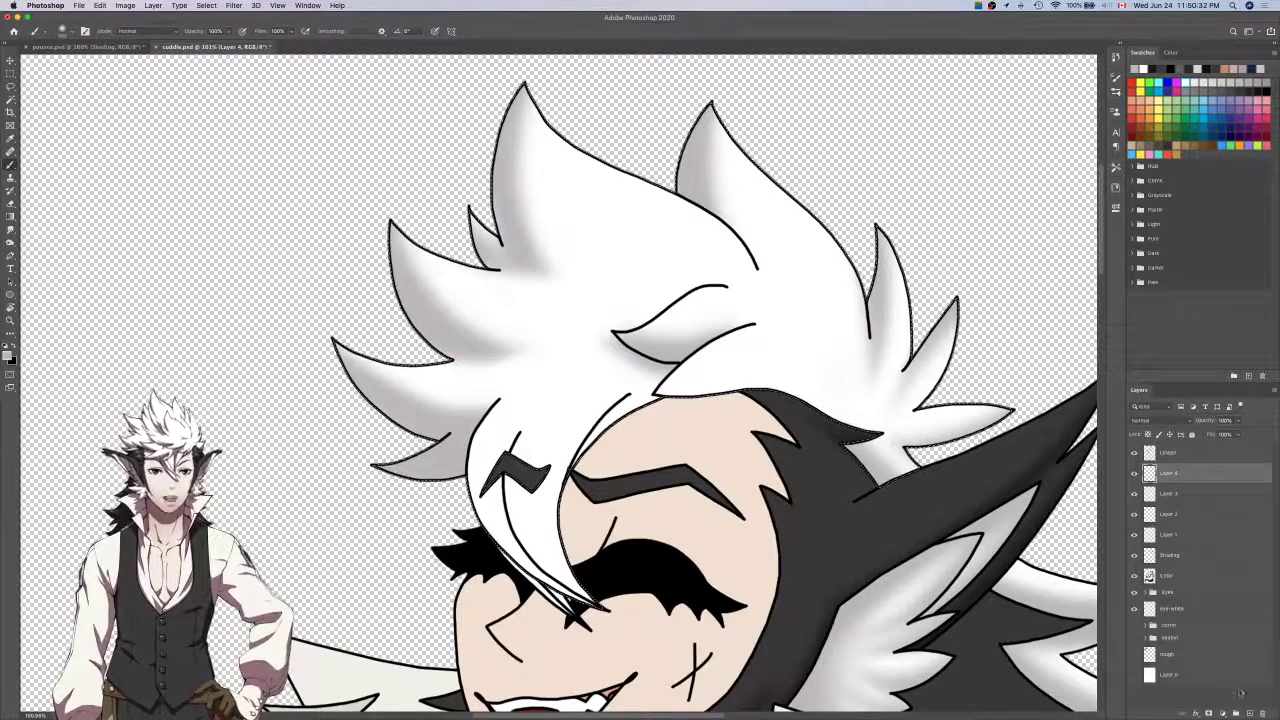
click(1249, 714)
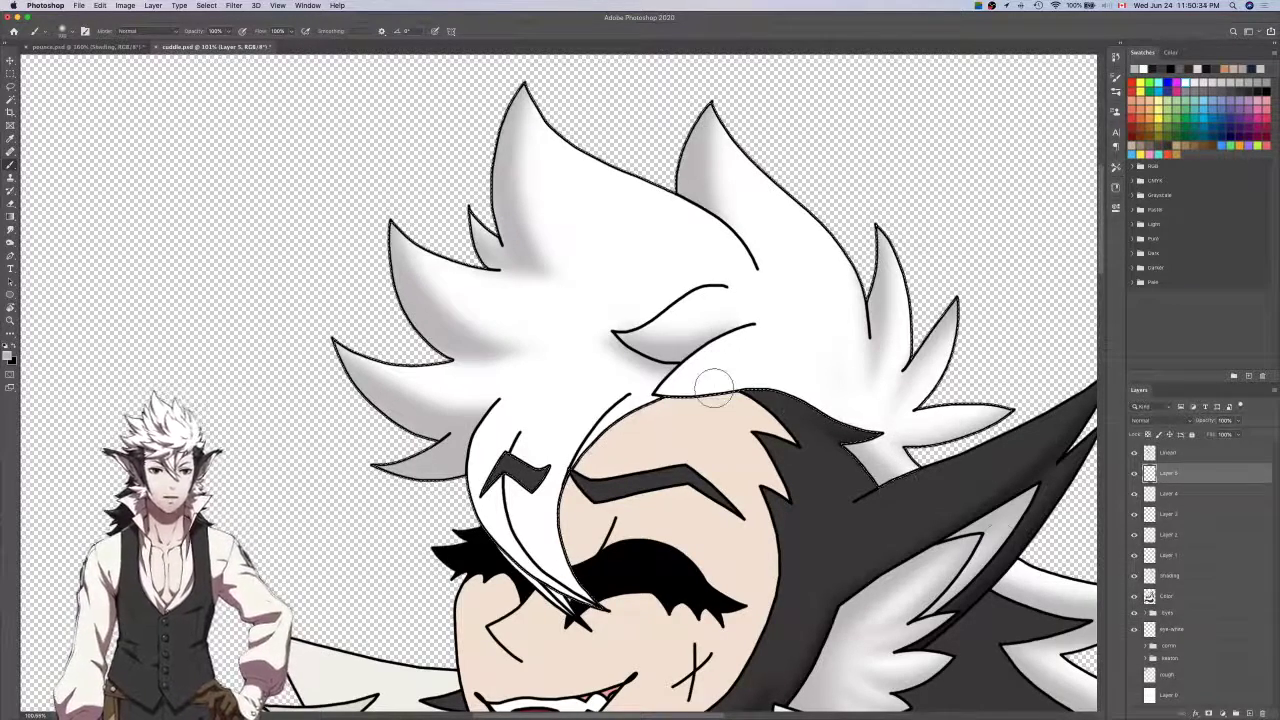
scroll(700, 390, up, 2)
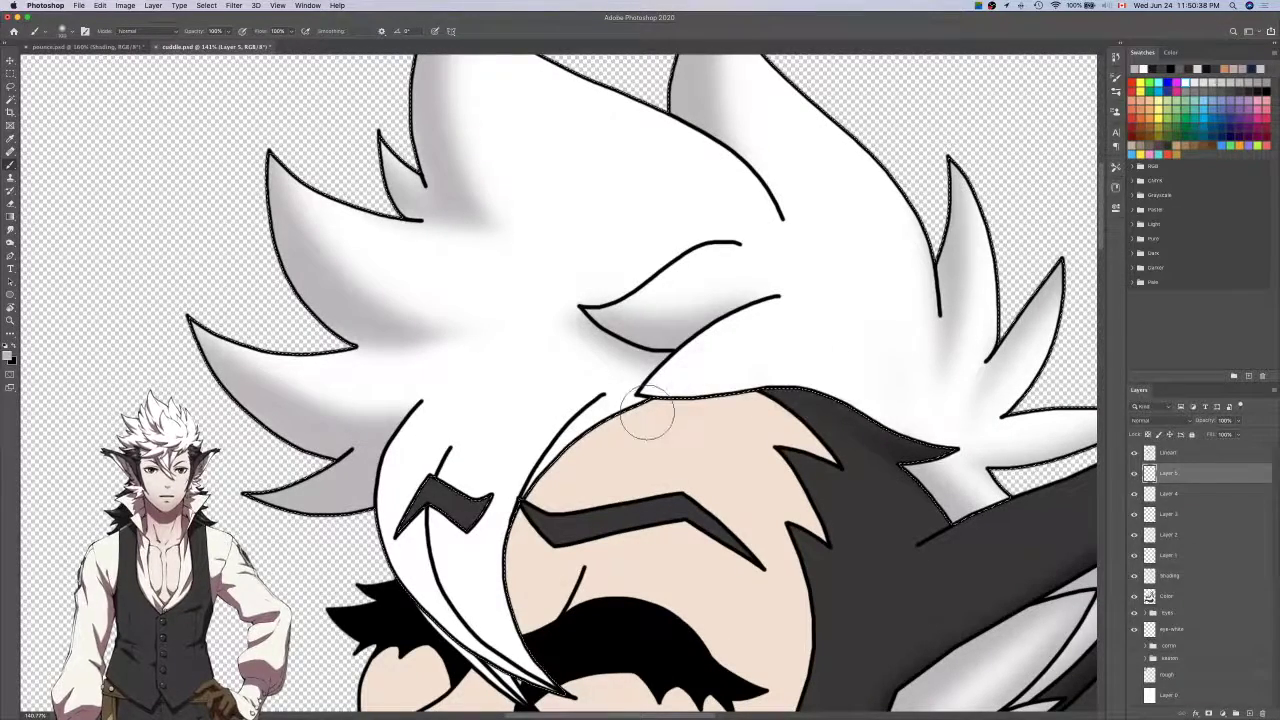
key(z)
key(b)
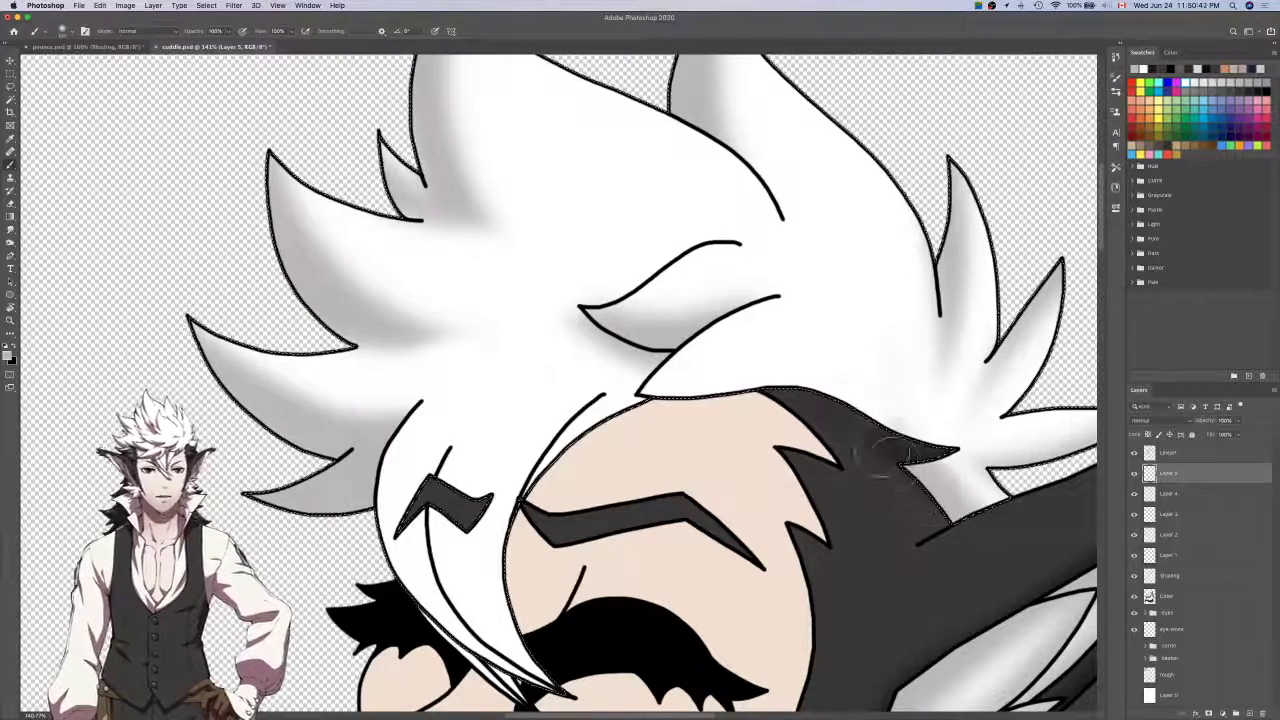
key(e)
scroll(680, 435, down, 3)
key(b)
scroll(688, 312, down, 3)
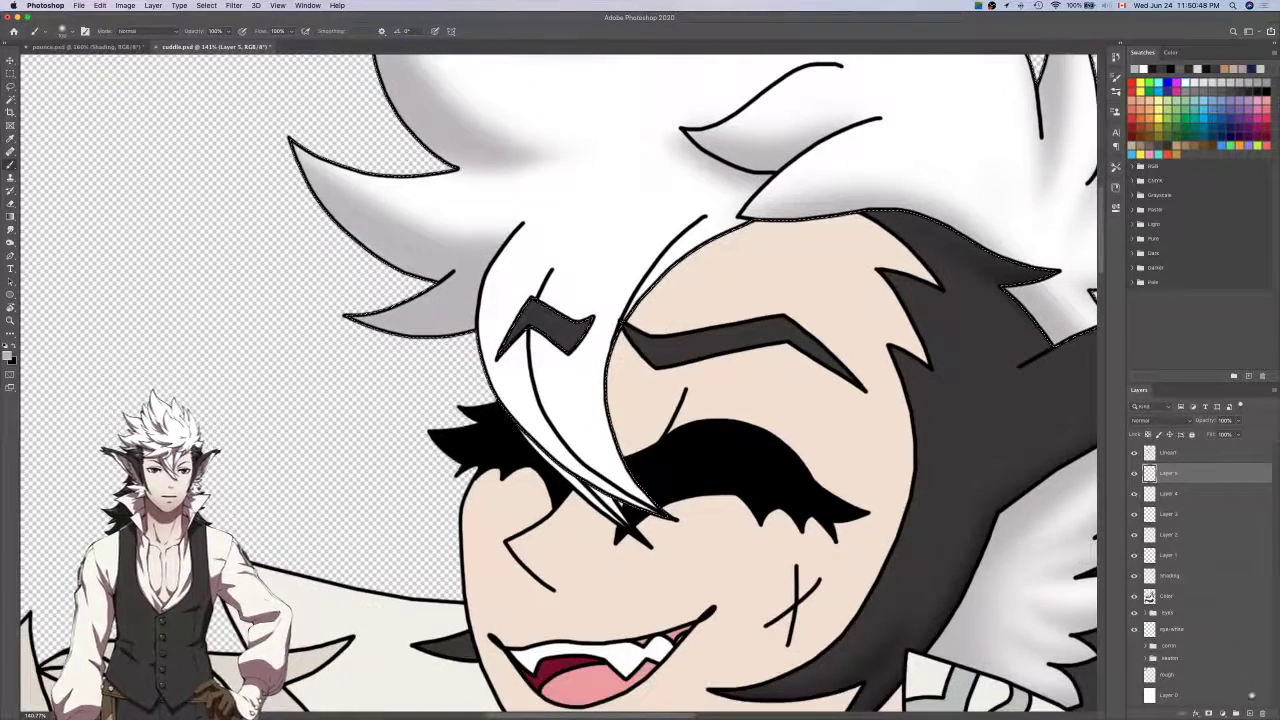
Add two more layers above Layer 5 and enlarge the layer list to show the whole stack.
click(1249, 713)
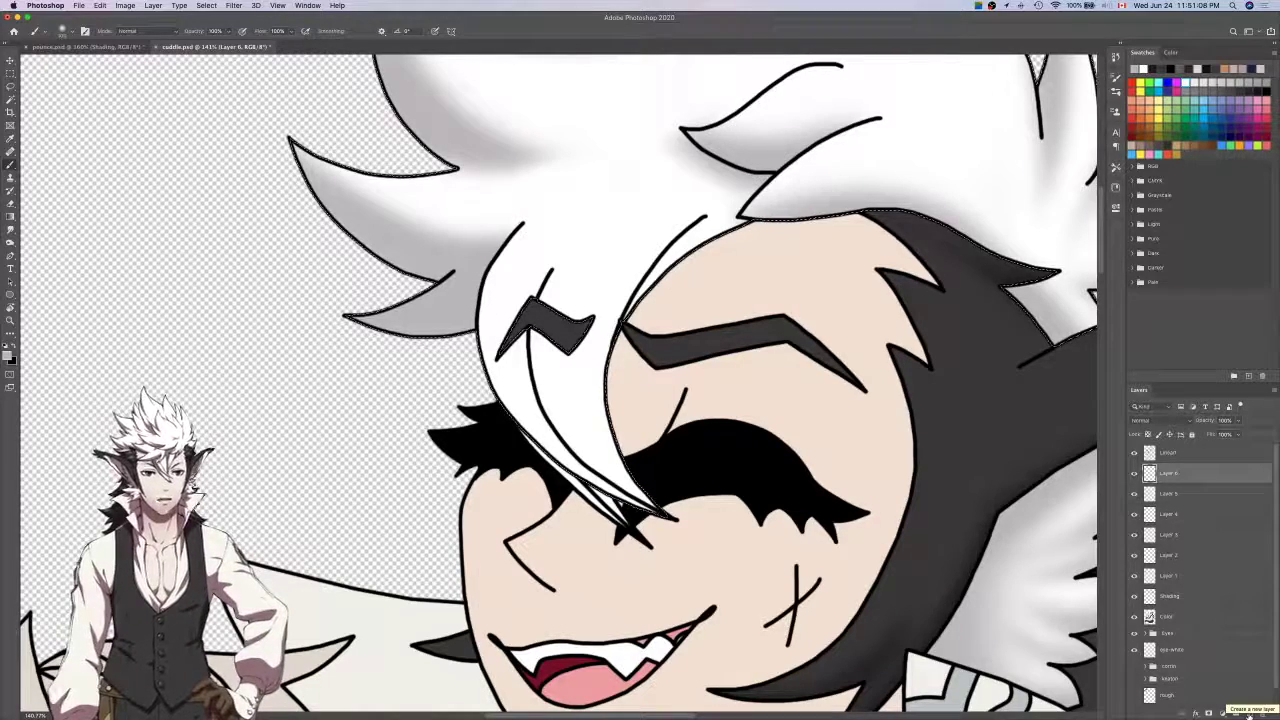
key(e)
scroll(953, 537, left, 5)
scroll(953, 537, up, 3)
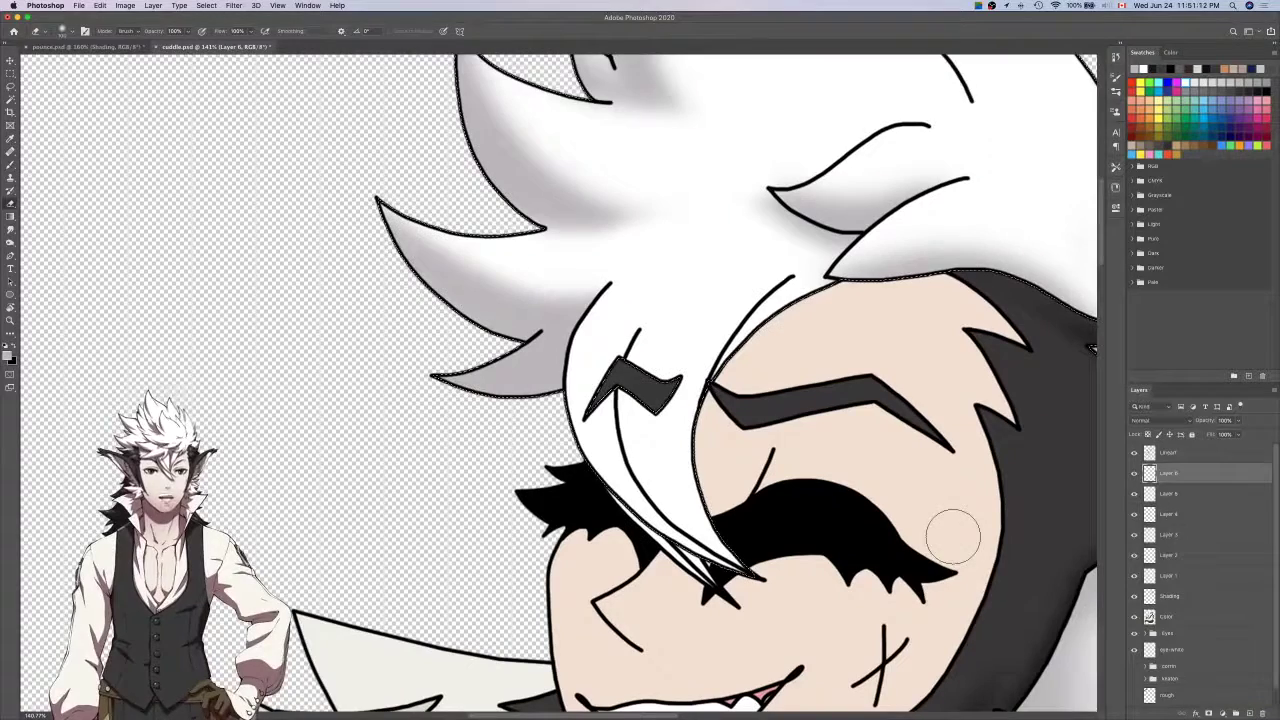
key(b)
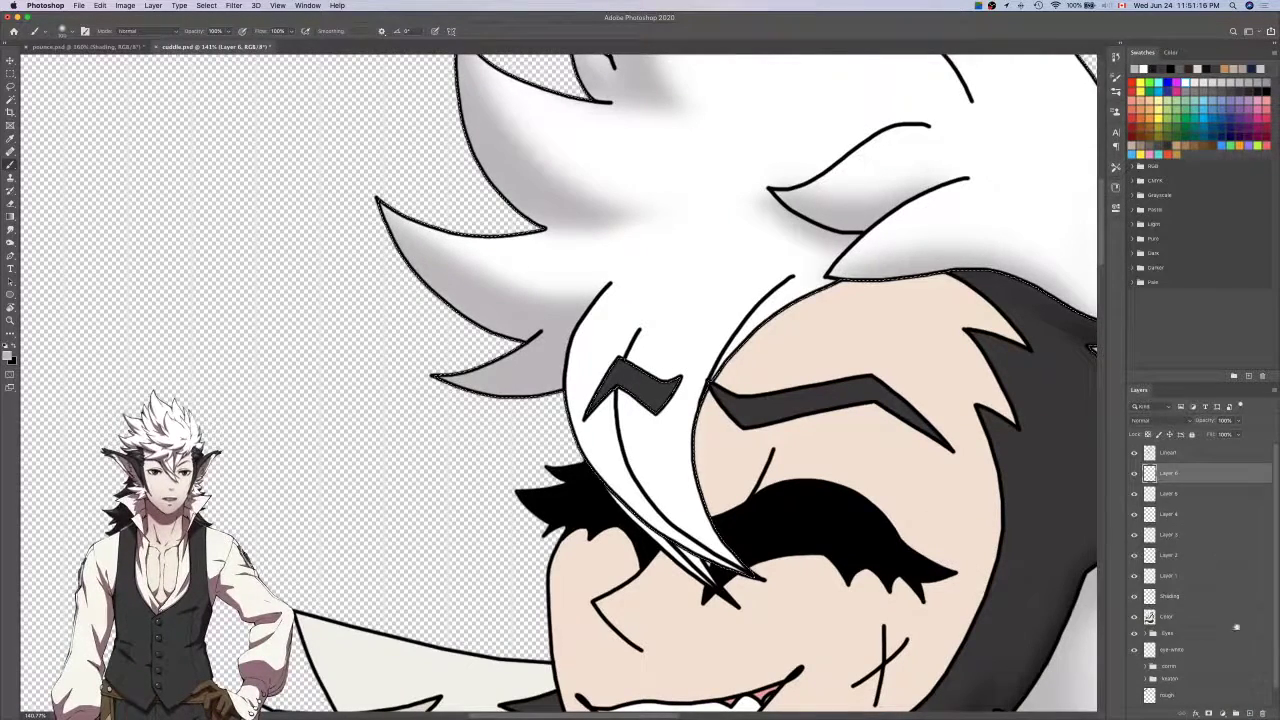
click(1249, 713)
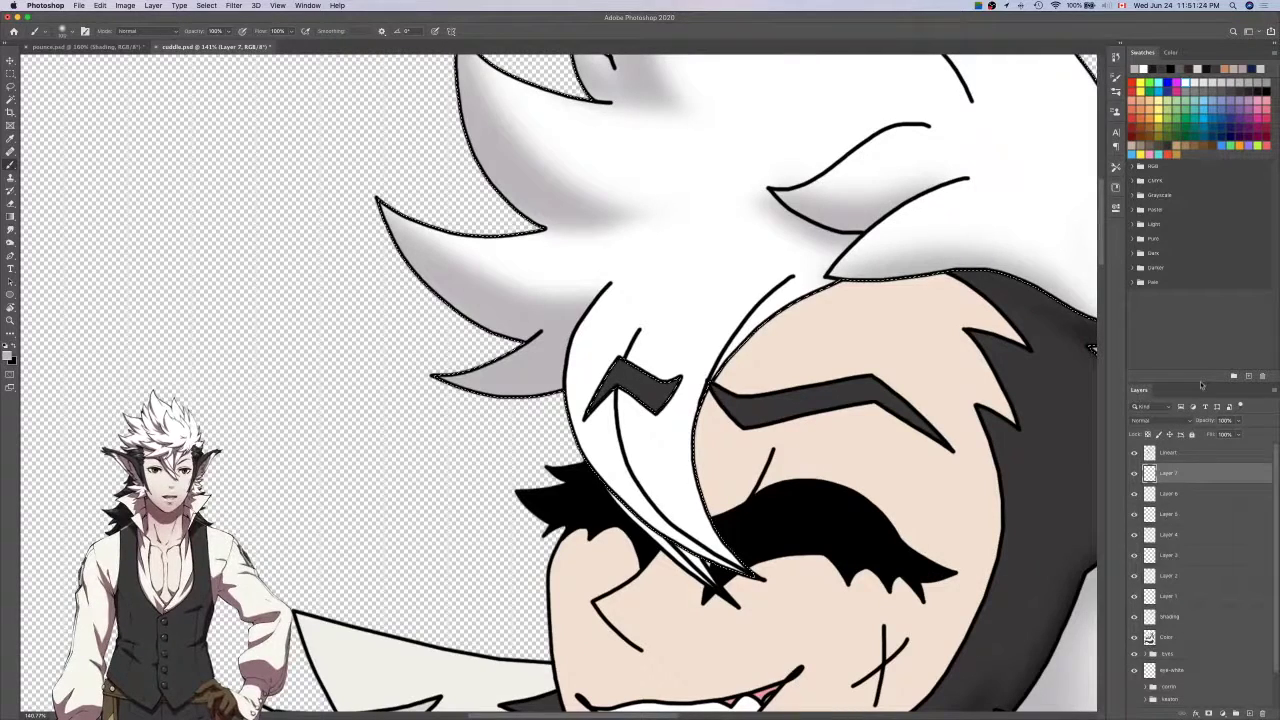
drag(1200, 383, 1204, 146)
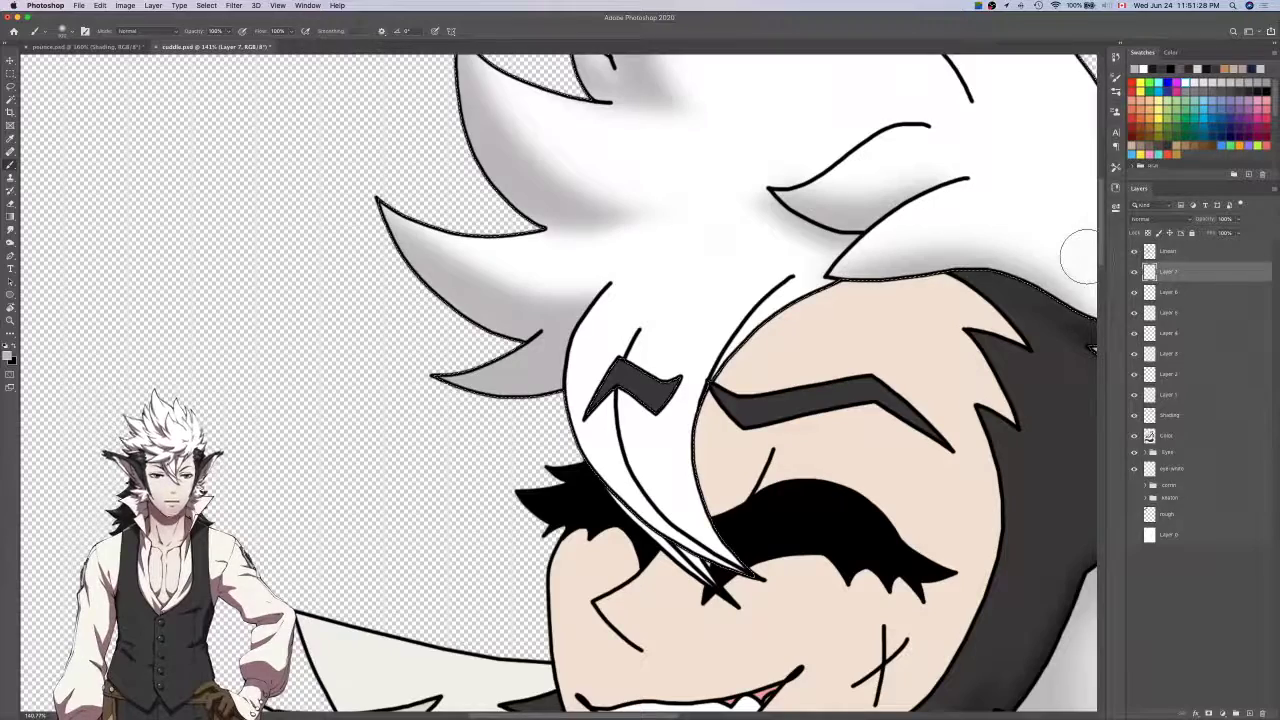
Brush soft grey shading down the left side of the front forelock, around the dark eyebrow to the tip.
scroll(660, 256, left, 3)
scroll(660, 256, down, 2)
mouse_move(788, 555)
mouse_down()
mouse_move(663, 247)
mouse_move(685, 229)
mouse_move(777, 594)
mouse_up()
key(super+z)
key(super+z)
mouse_move(682, 256)
mouse_down()
mouse_move(633, 354)
mouse_move(823, 595)
mouse_move(702, 506)
mouse_up()
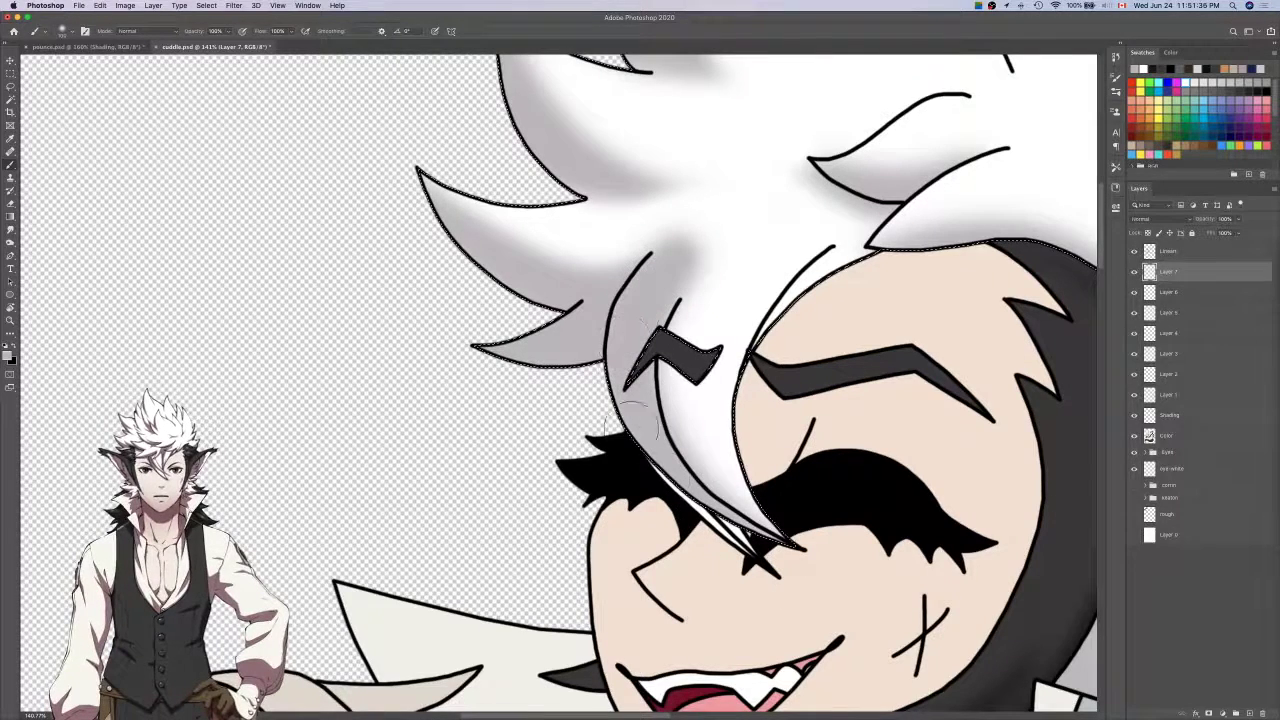
Erase the excess grey from the forelock's inner part and from the white hair above its root on Layer 7.
key(e)
drag(824, 514, 697, 437)
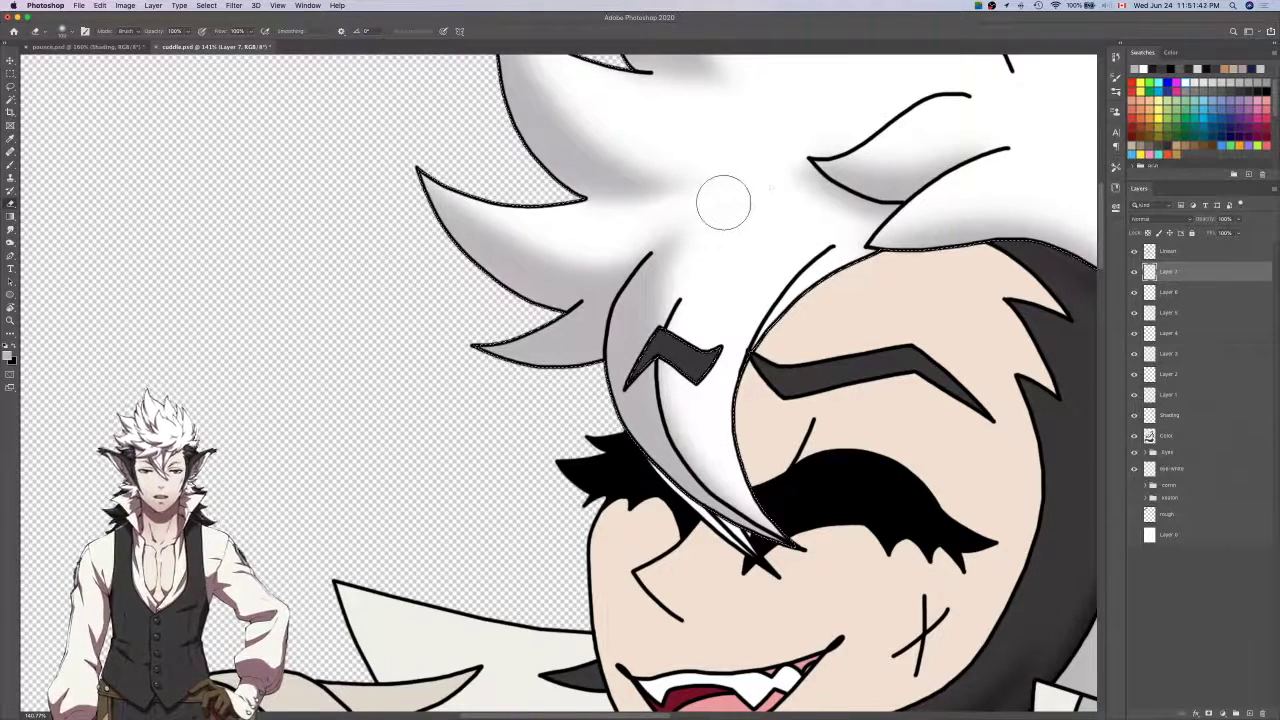
mouse_move(714, 203)
mouse_down()
mouse_move(572, 258)
mouse_move(752, 197)
mouse_up()
key(super+z)
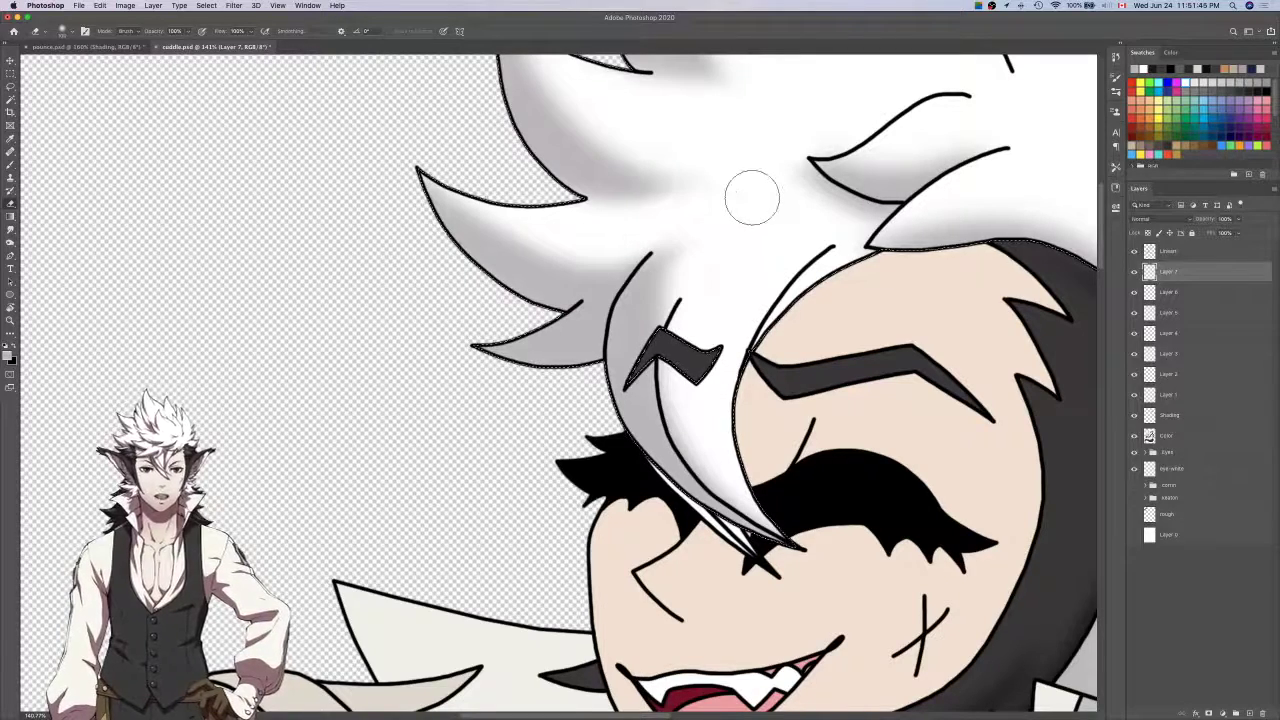
scroll(752, 197, down, 2)
Add a new layer above Layer 7 and brush soft grey shading along the forelock's edge beside the forehead.
key(b)
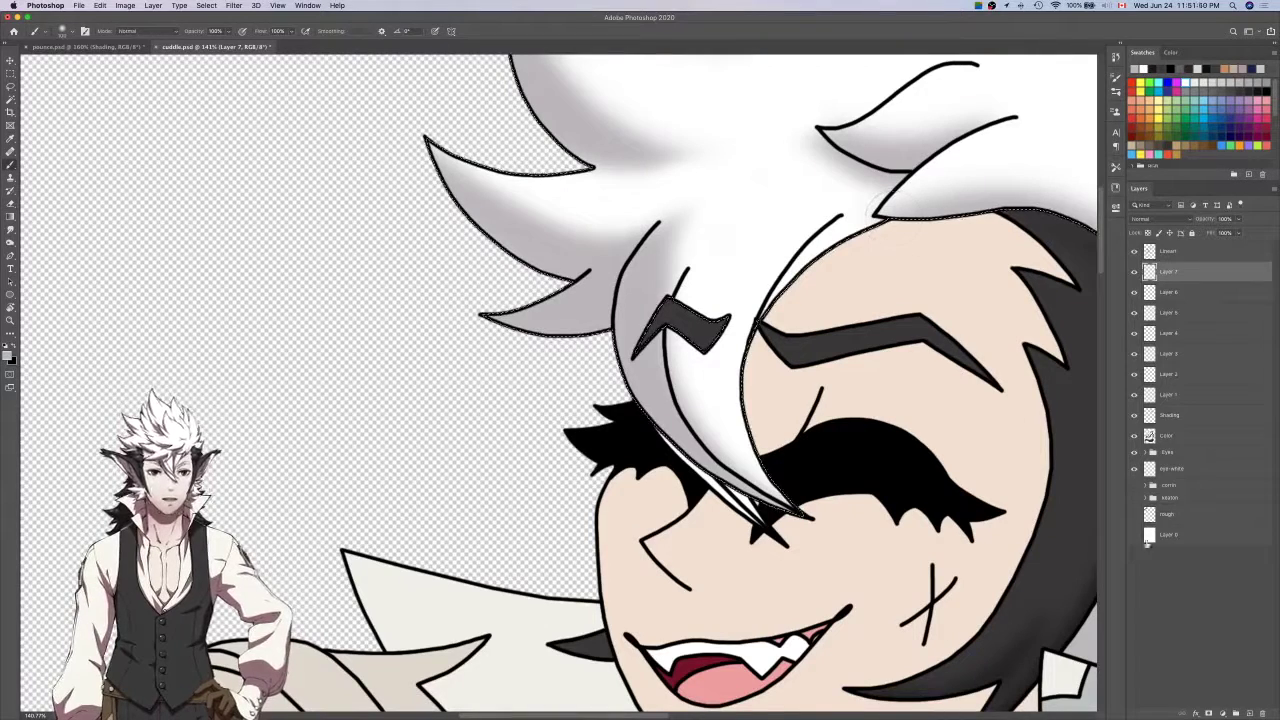
click(1248, 712)
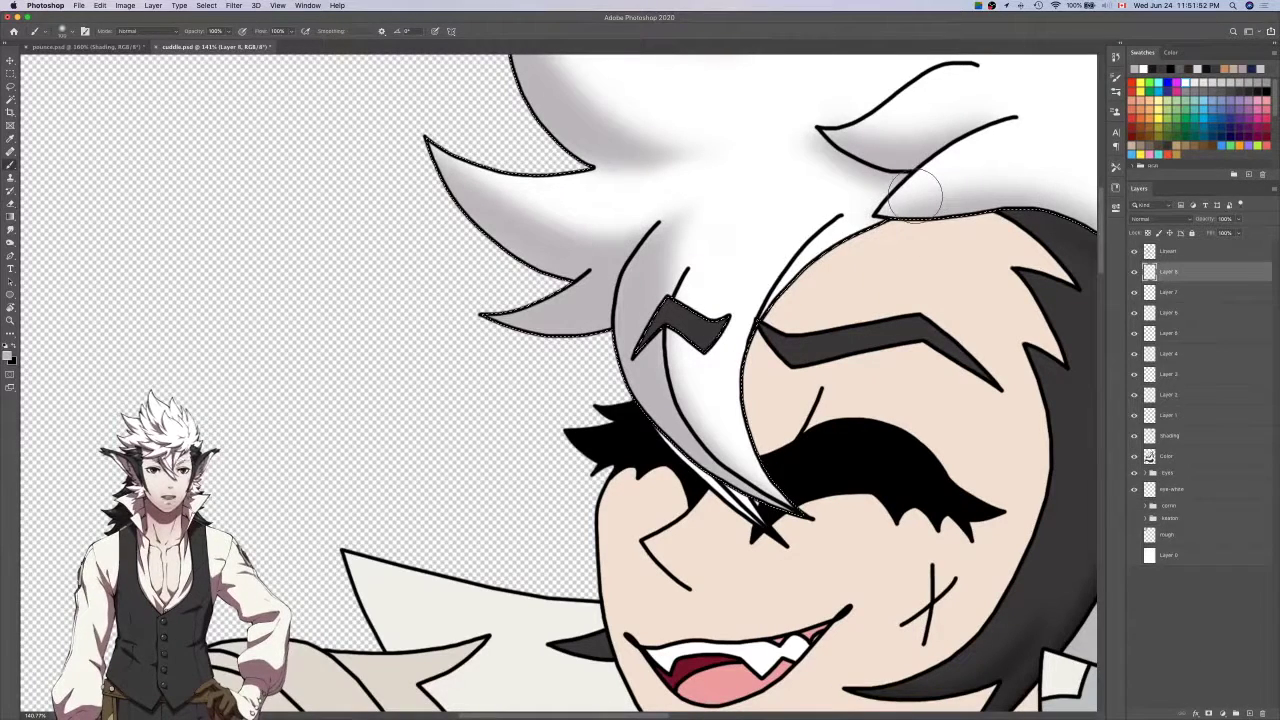
Erase the grey that spills onto the tip of the fringe lock above the forehead, using a smaller eraser.
key(e)
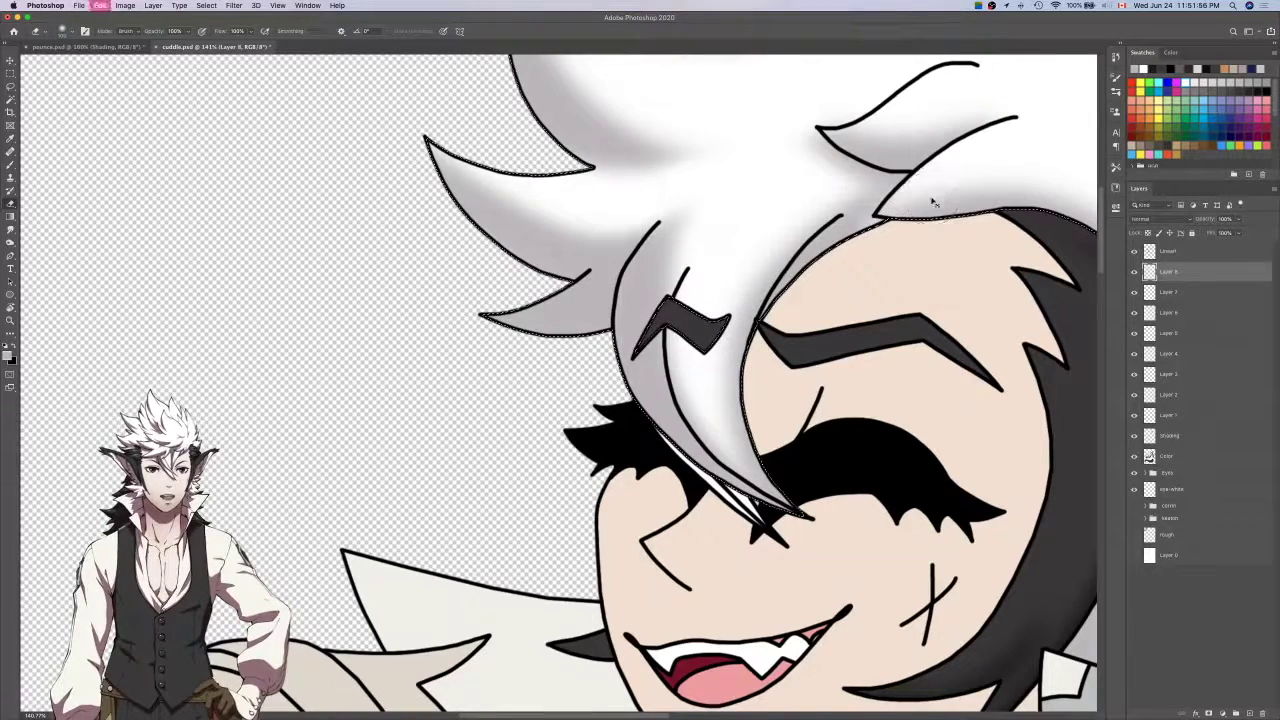
scroll(930, 195, up, 3)
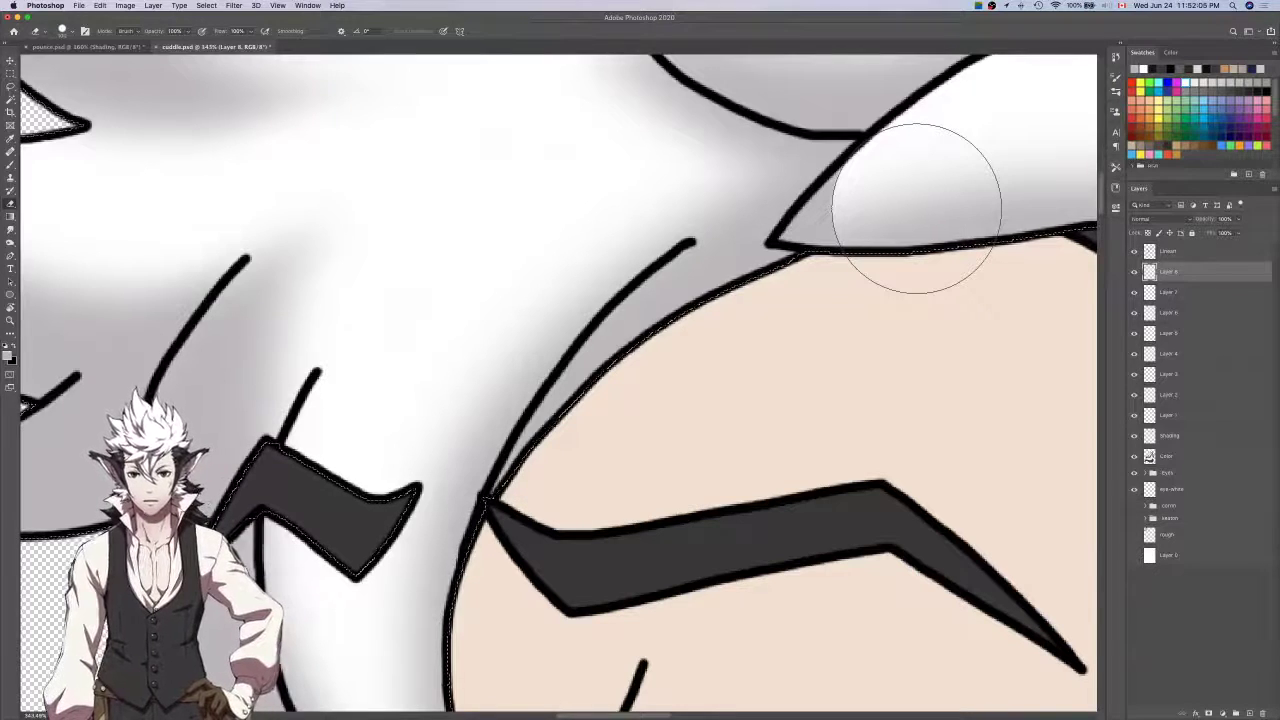
key(bracketleft)
key(bracketleft)
key(bracketleft)
key(bracketleft)
key(bracketleft)
key(bracketleft)
key(bracketleft)
key(bracketleft)
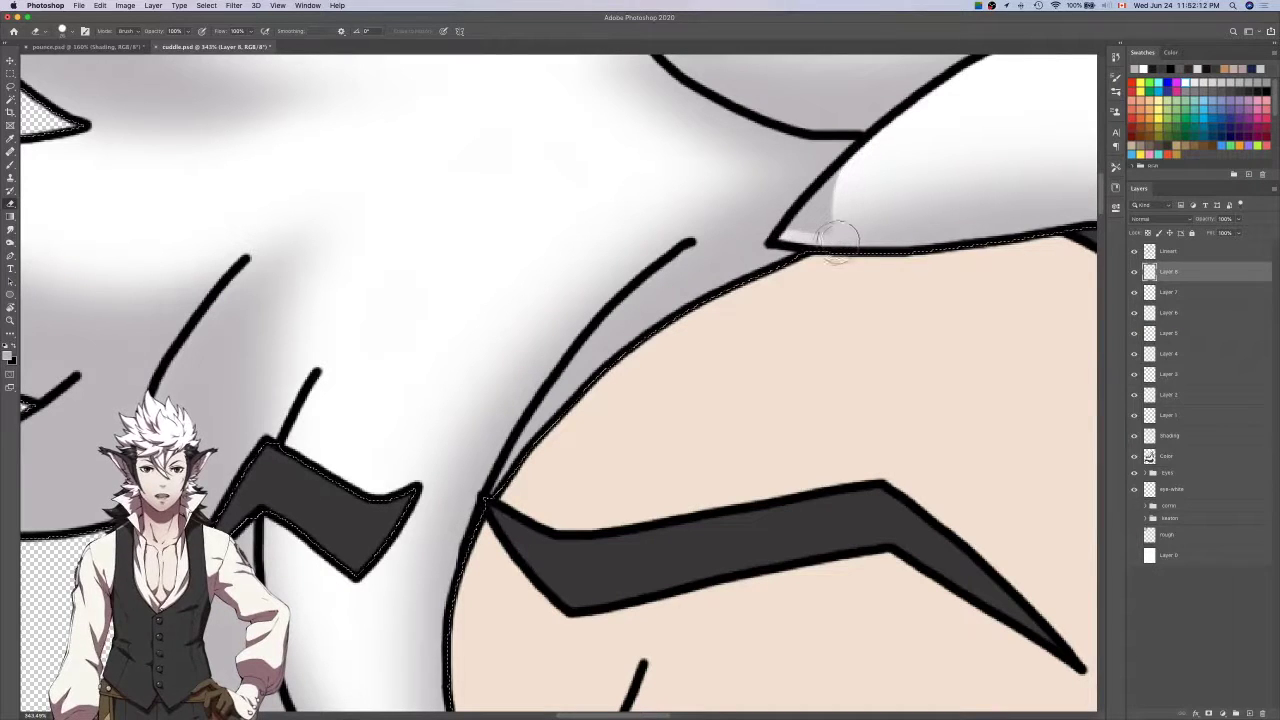
drag(816, 218, 853, 177)
scroll(854, 176, down, 3)
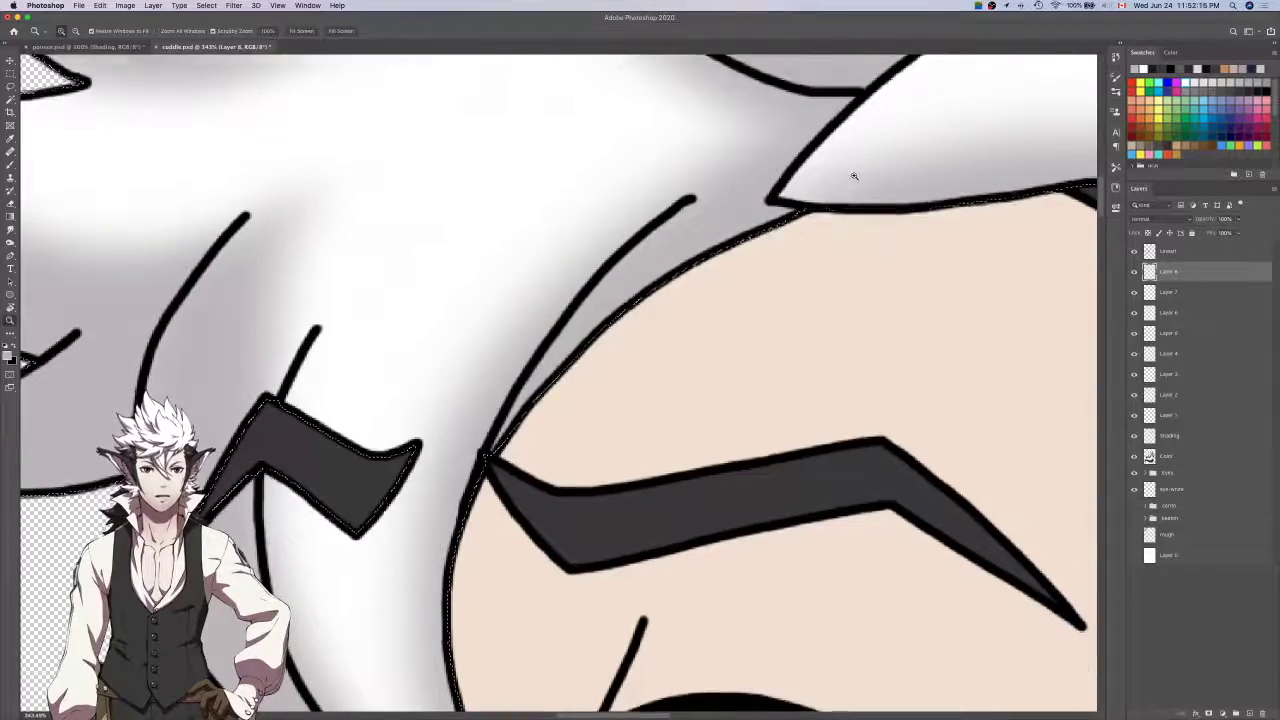
scroll(854, 176, down, 5)
scroll(854, 176, left, 4)
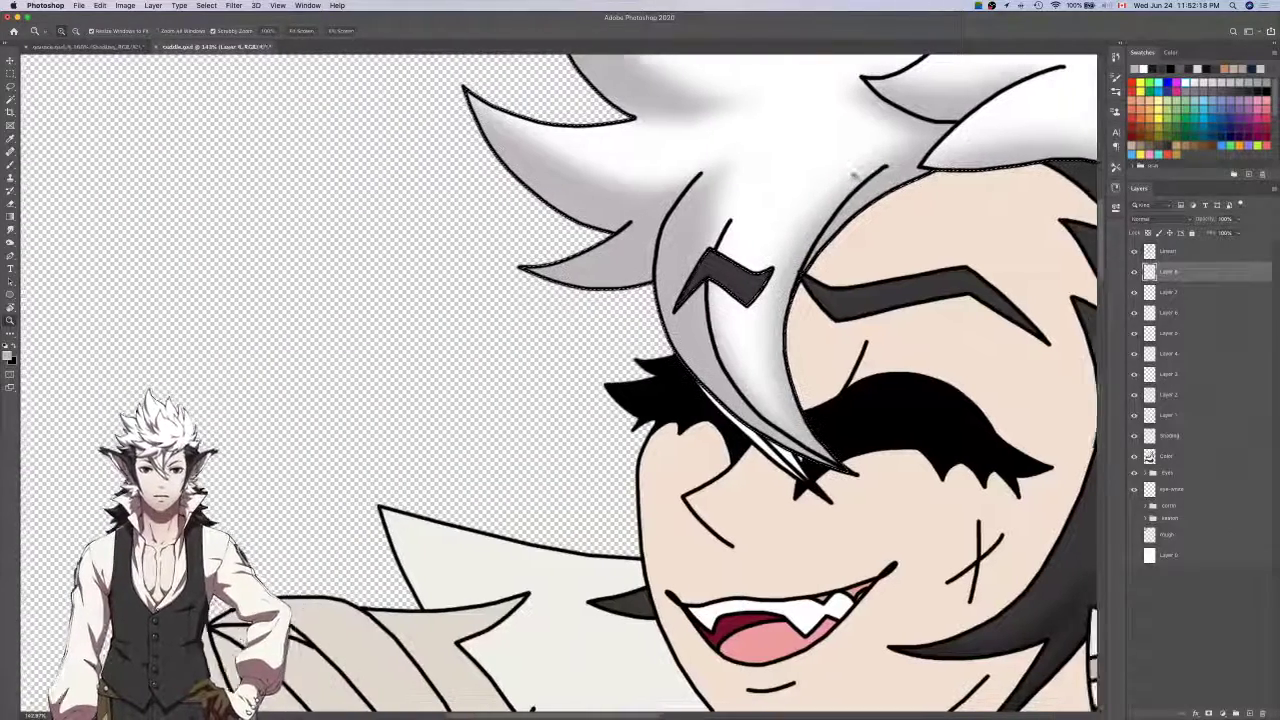
scroll(854, 176, right, 3)
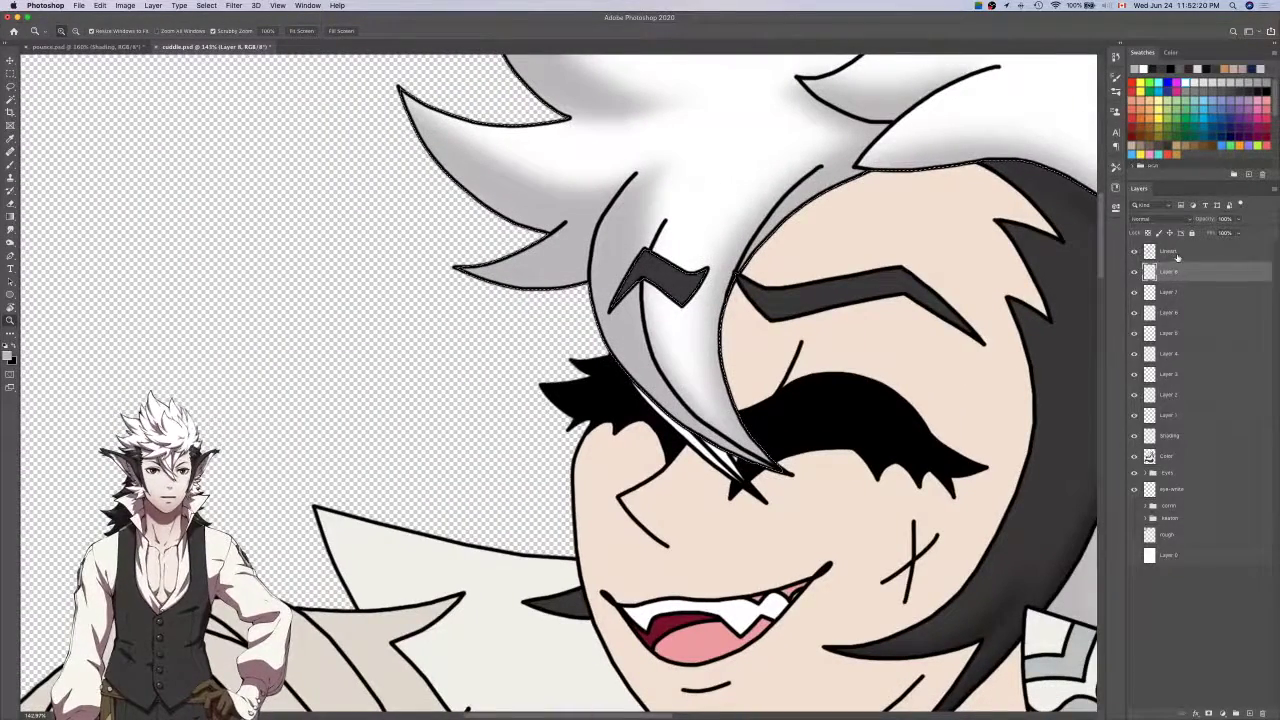
Select the thin white strands beneath the forelock on the Lineart layer and expand the selection.
click(1168, 251)
key(ctrl+d)
key(w)
key(shift+F6)
key(Return)
Extend the strand selection with the Lasso to cover the gap between the strands and their pointed ends.
key(l)
scroll(699, 436, up, 3)
scroll(702, 438, up, 6)
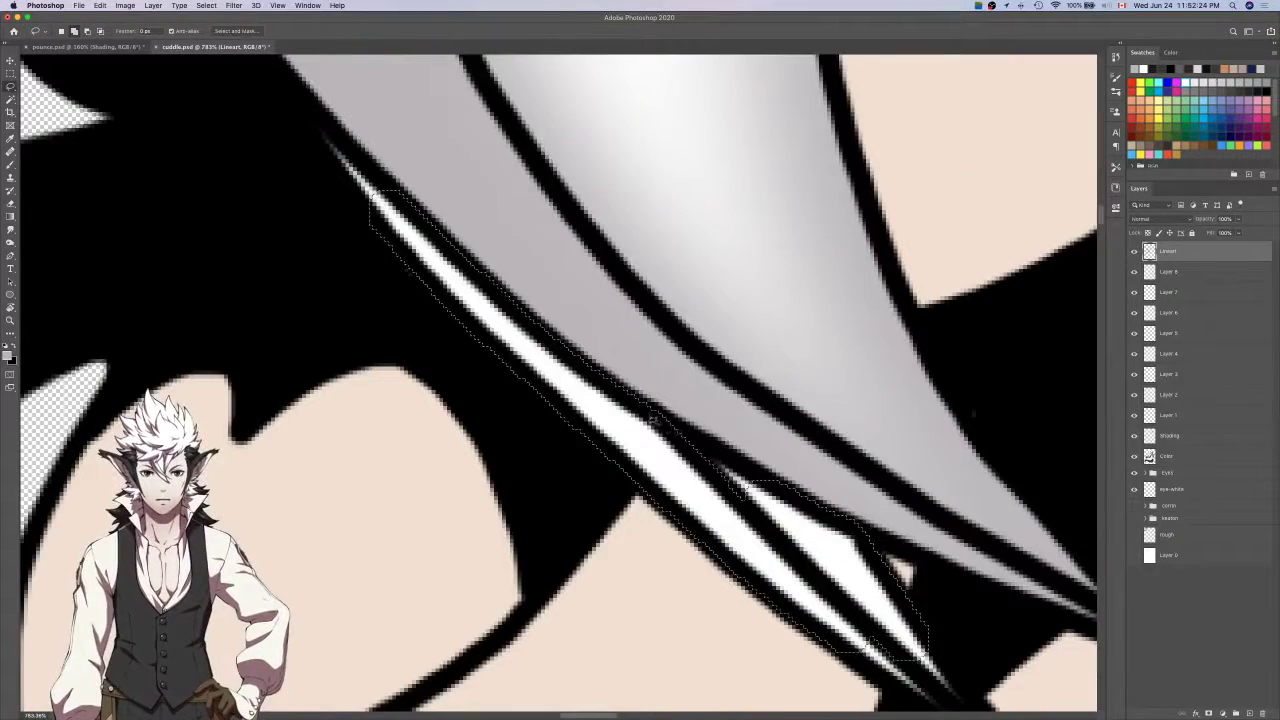
mouse_move(652, 409)
mouse_down()
mouse_move(756, 524)
mouse_move(786, 516)
mouse_move(775, 482)
mouse_up()
scroll(777, 485, left, 5)
scroll(777, 485, up, 1)
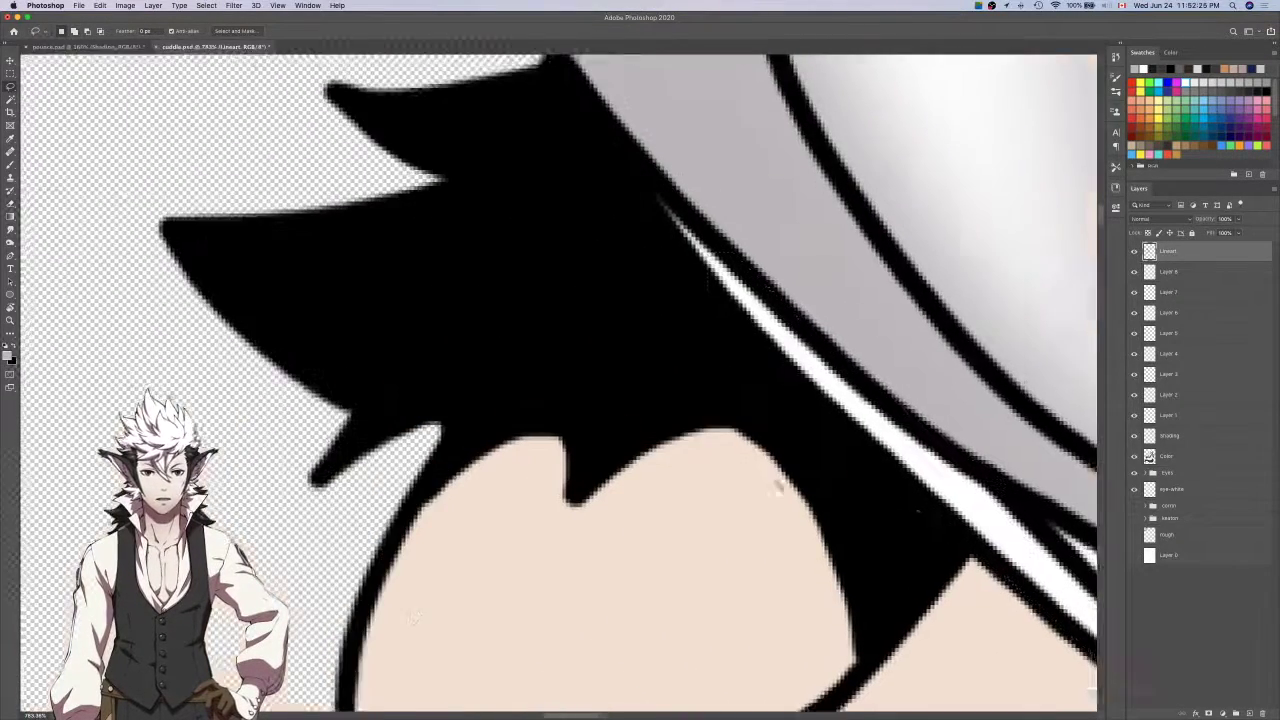
mouse_move(651, 168)
mouse_down()
mouse_move(742, 318)
mouse_move(764, 276)
mouse_up()
scroll(764, 277, down, 6)
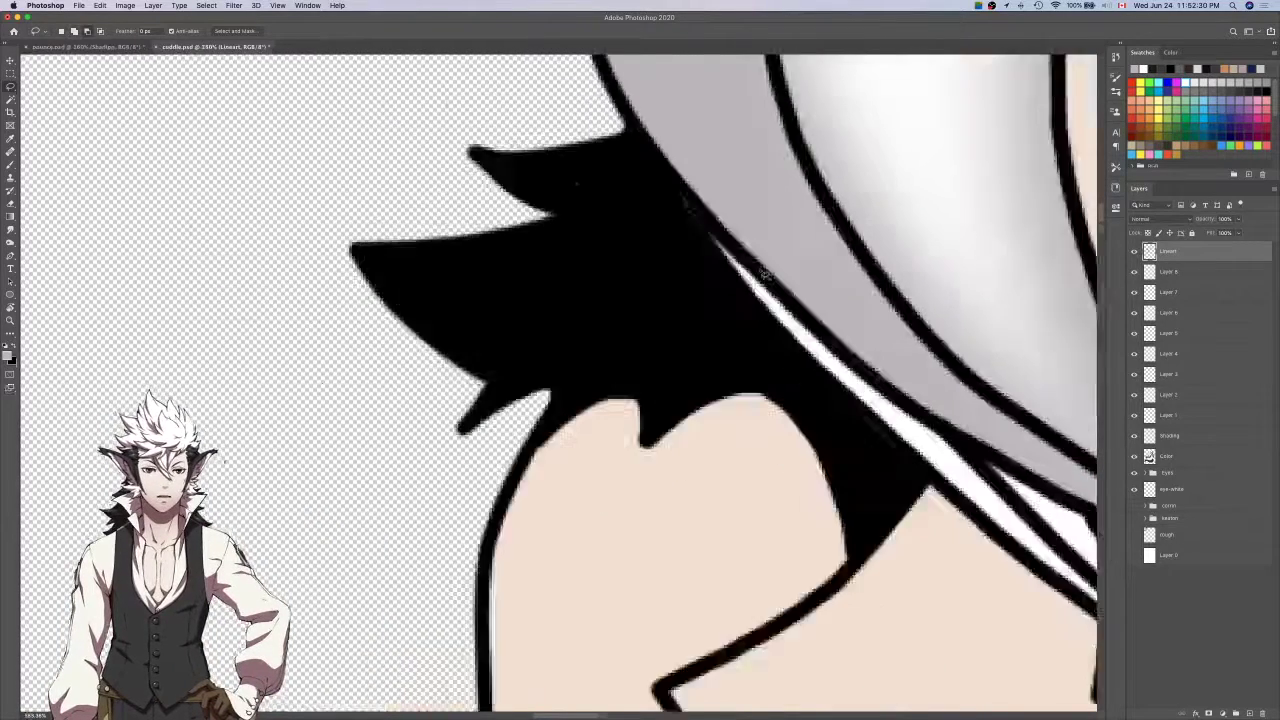
scroll(838, 398, right, 3)
scroll(838, 398, up, 3)
scroll(838, 398, up, 3)
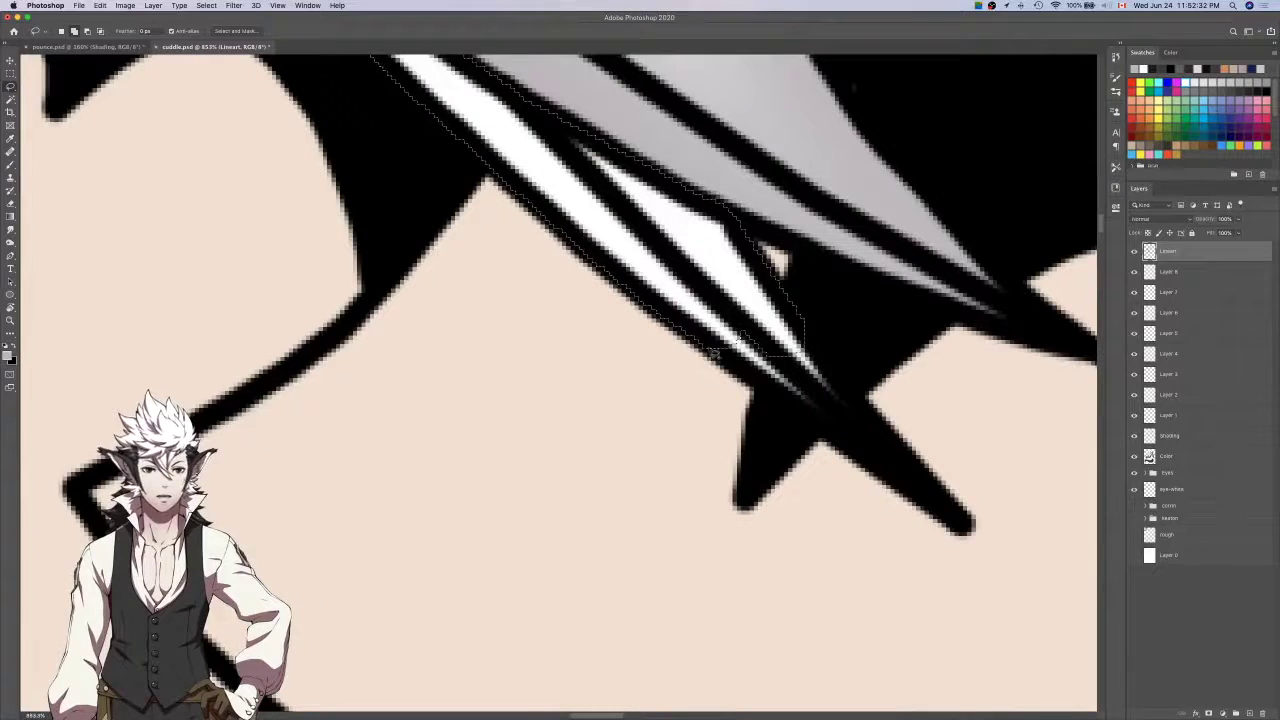
mouse_move(709, 348)
mouse_down()
mouse_move(721, 302)
mouse_move(776, 310)
mouse_up()
drag(880, 430, 912, 494)
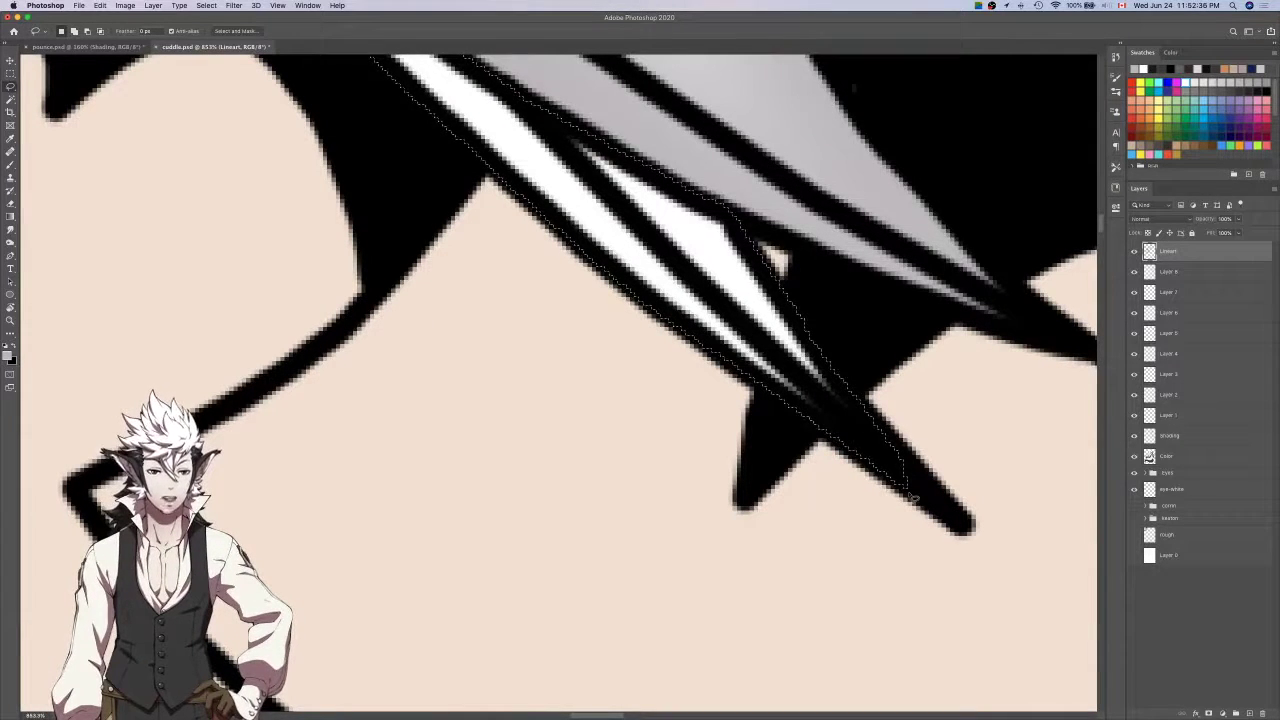
scroll(899, 340, down, 3)
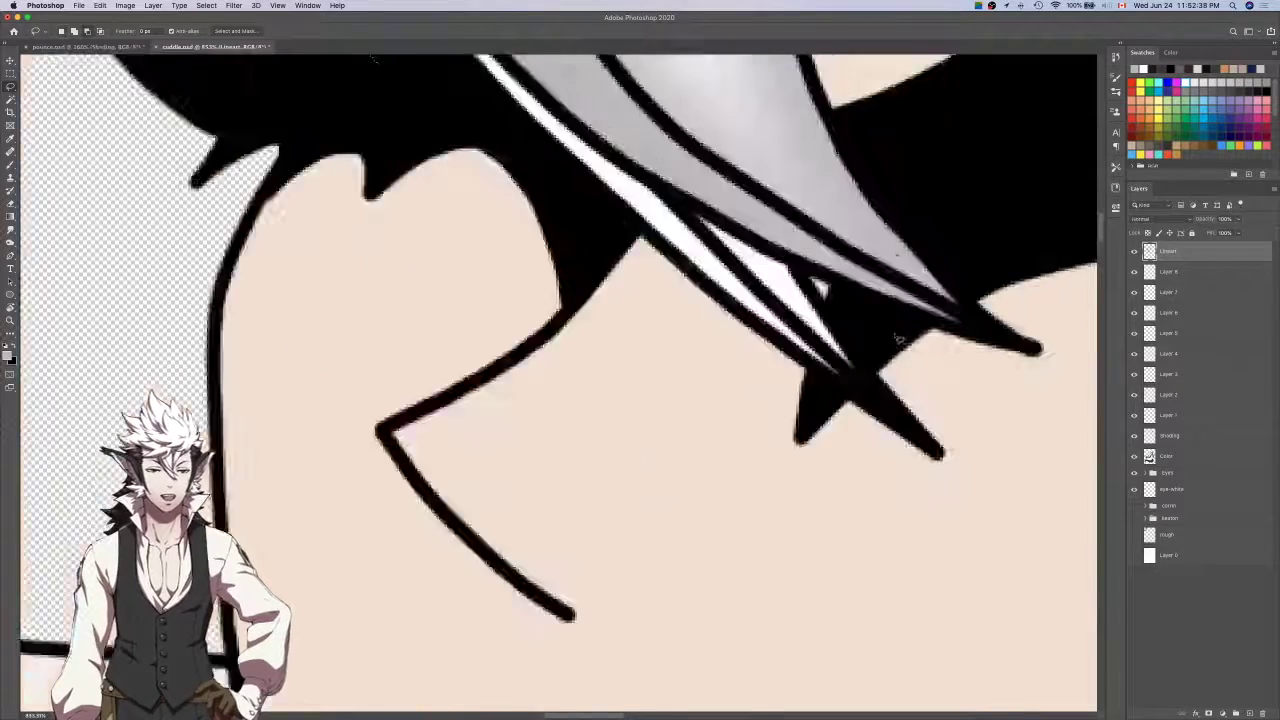
scroll(899, 340, down, 3)
Brush grey shading over the selected thin strands on the Shading layer.
click(1176, 435)
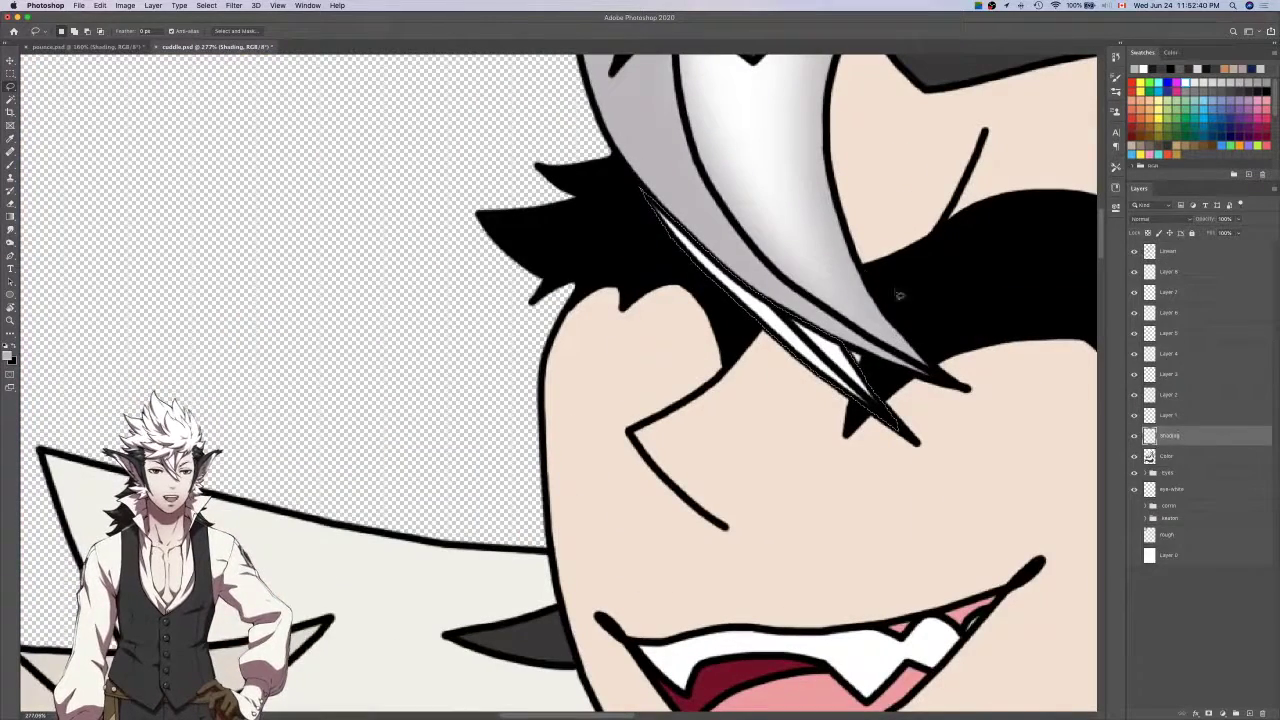
key(b)
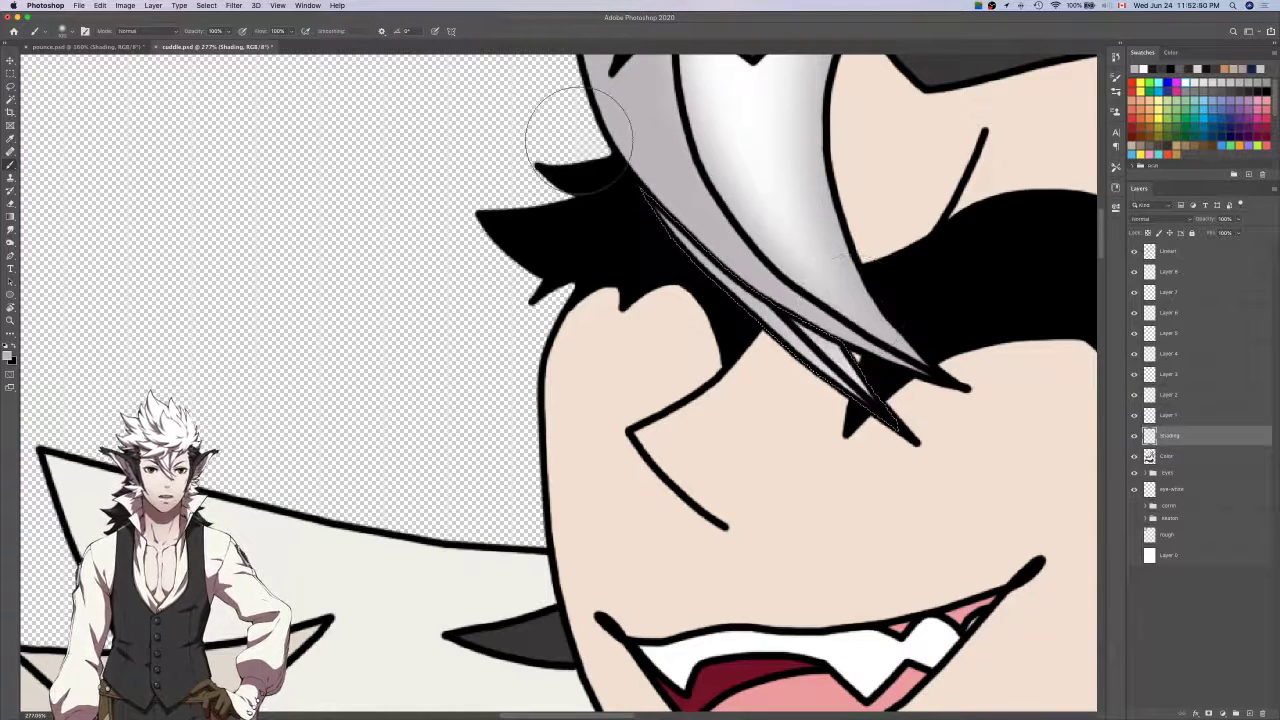
Merge the Shading layer and Layers 1 to 8 into one layer named Shading, and save the file.
shift+click(1206, 276)
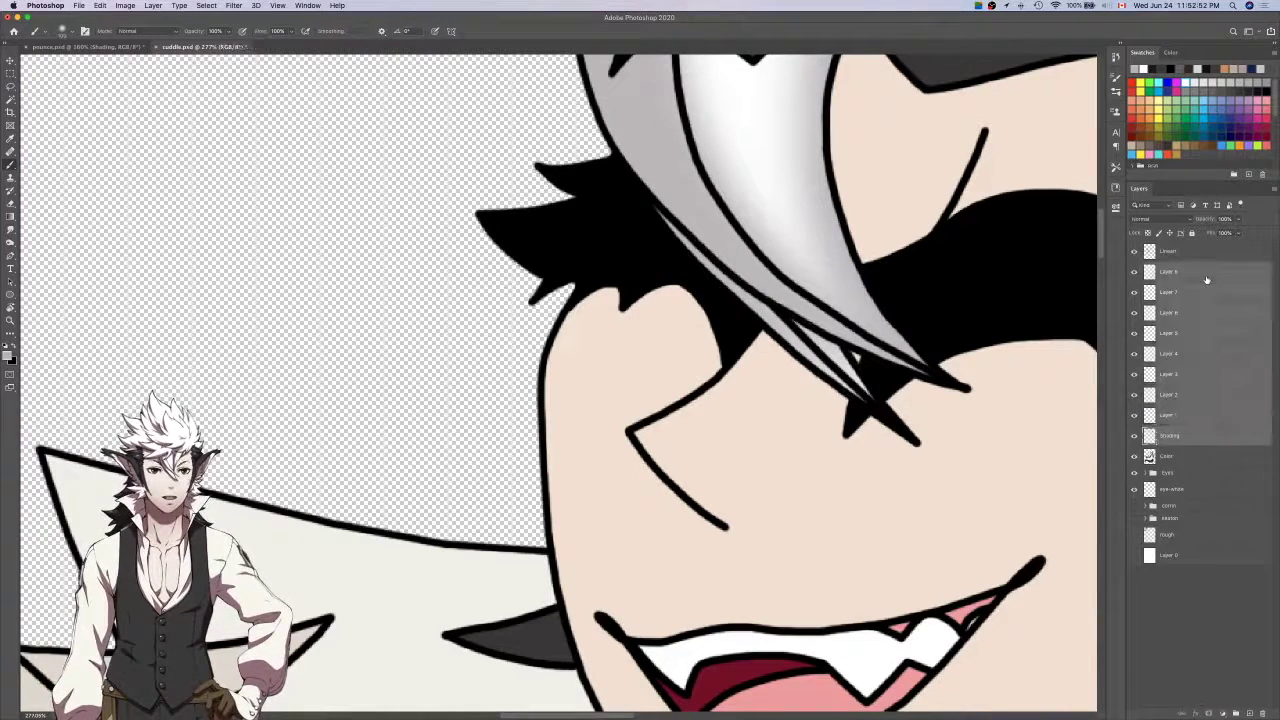
right_click(1207, 275)
click(1123, 568)
double_click(1173, 272)
text(Shading)
key(Return)
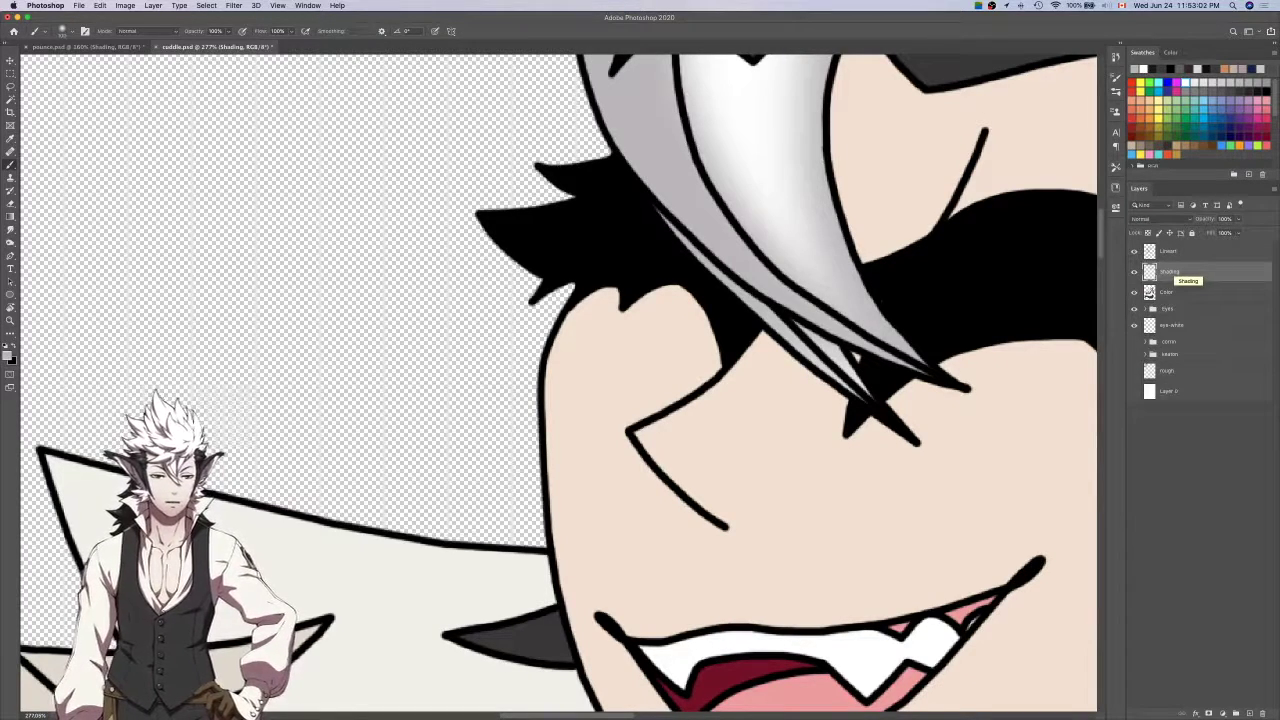
scroll(914, 257, down, 6)
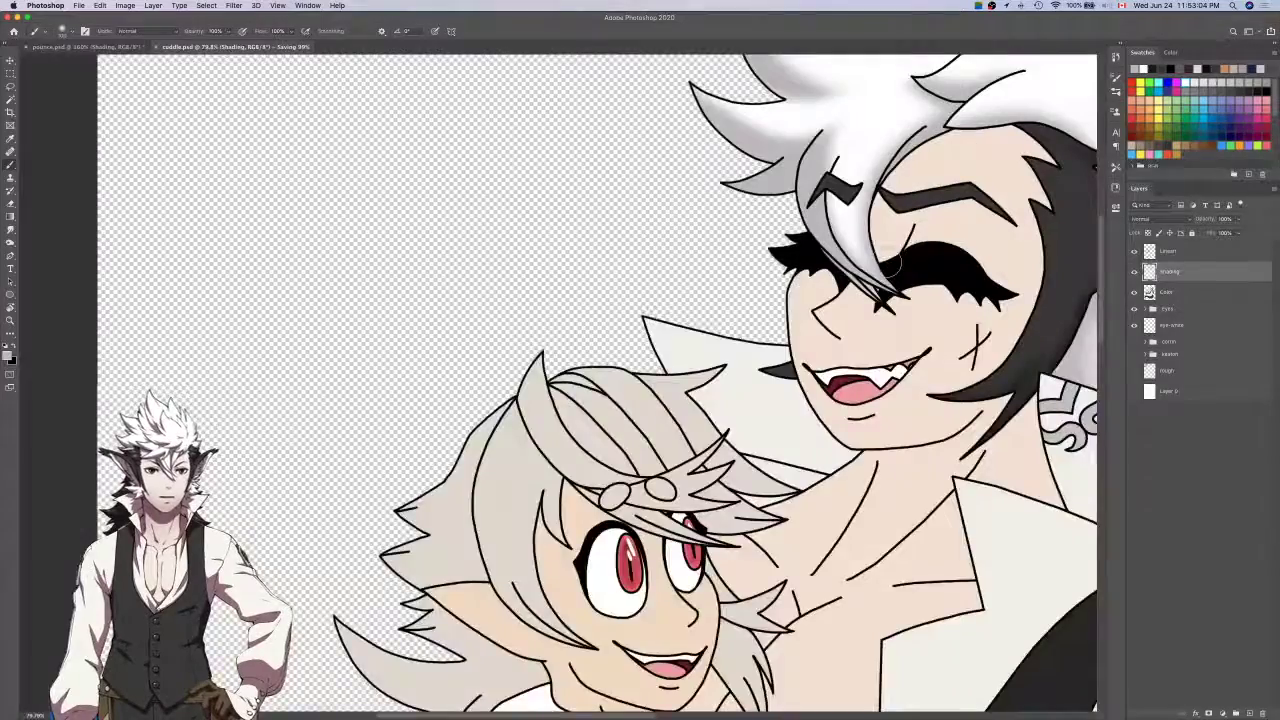
Switch to pounce.psd, examine the existing shading on both characters for reference, and return to cuddle.psd.
scroll(950, 384, down, 5)
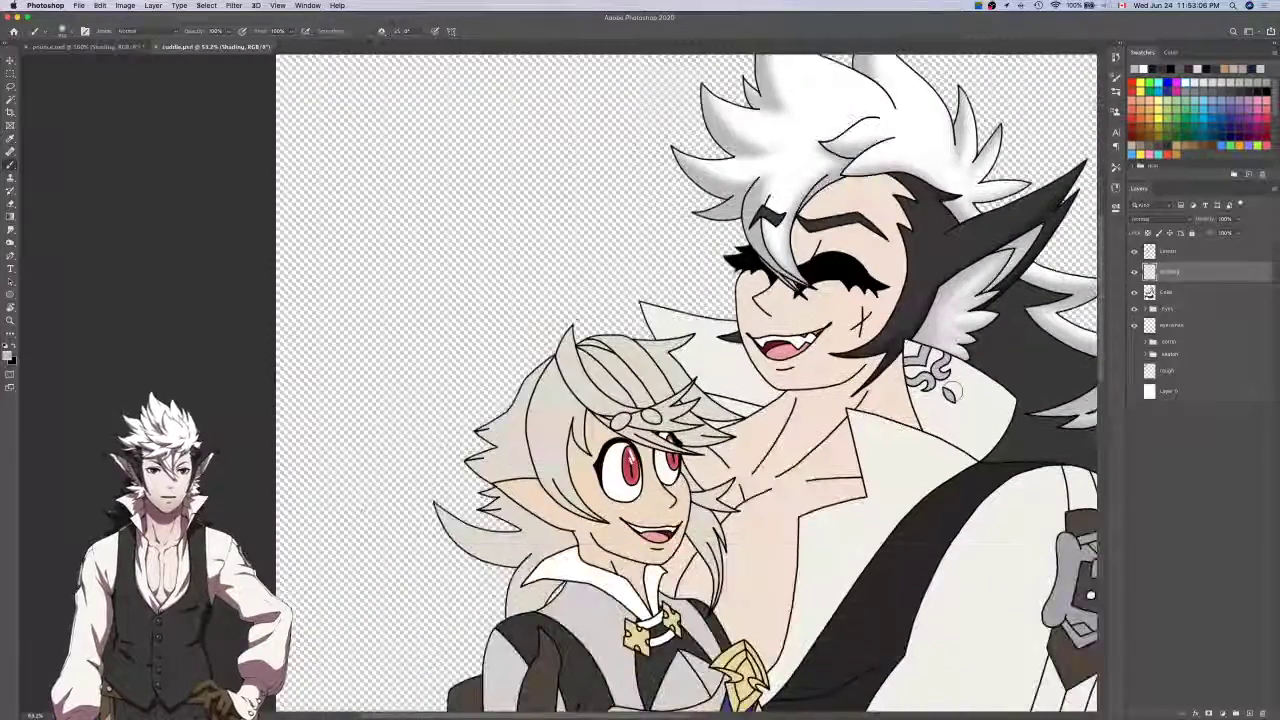
scroll(952, 383, right, 5)
click(1177, 295)
scroll(835, 400, left, 5)
key(w)
scroll(826, 408, down, 2)
scroll(825, 411, down, 3)
scroll(825, 411, left, 1)
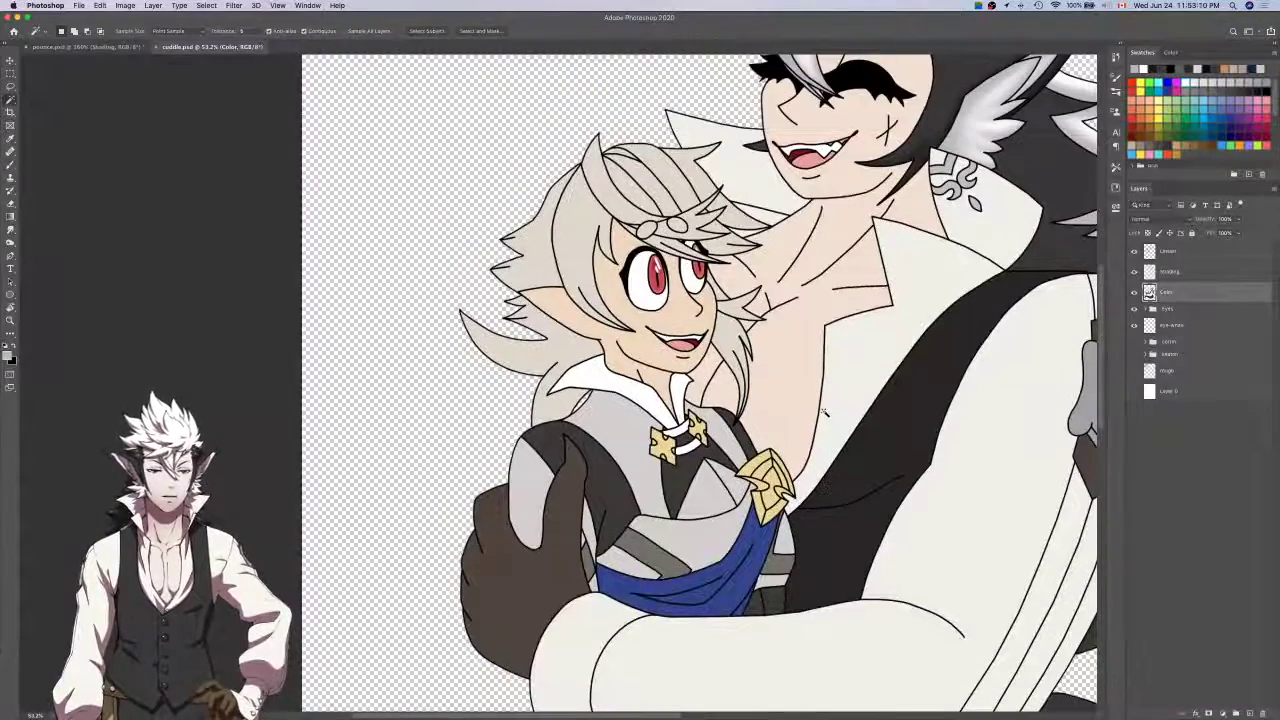
key(i)
key(ctrl+Tab)
scroll(690, 321, down, 5)
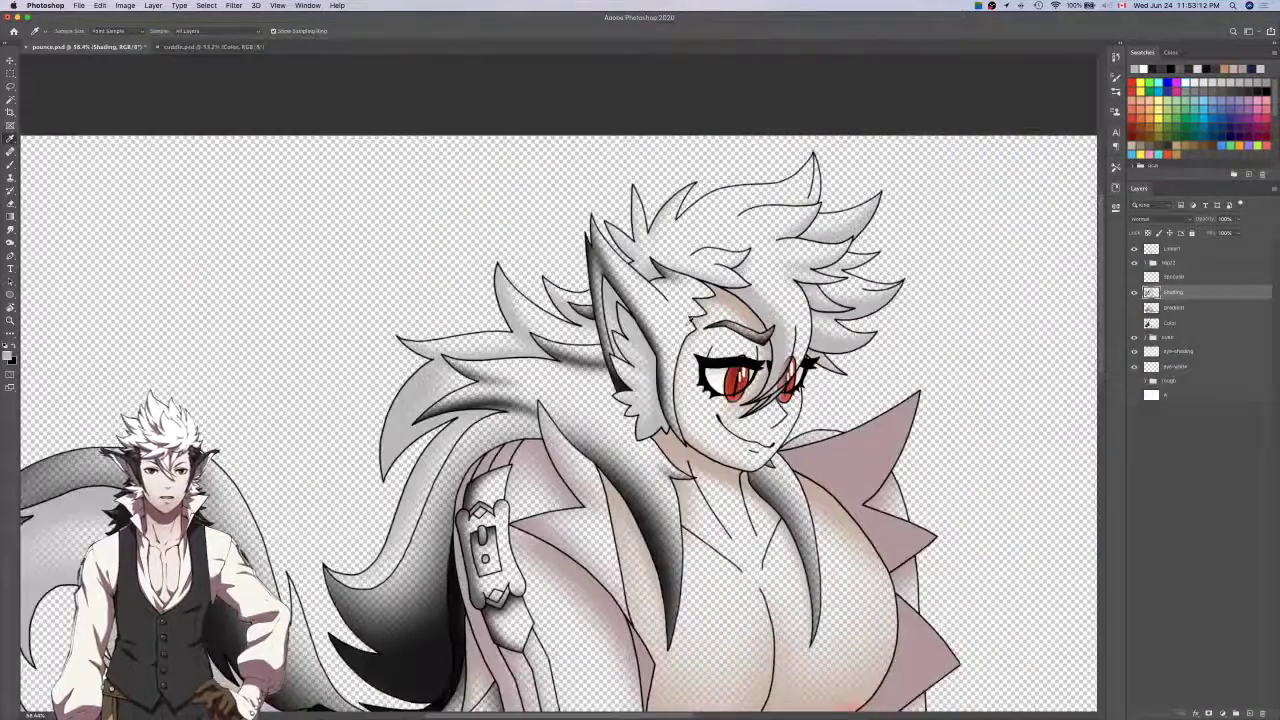
scroll(690, 321, left, 3)
scroll(690, 321, down, 4)
scroll(690, 318, down, 10)
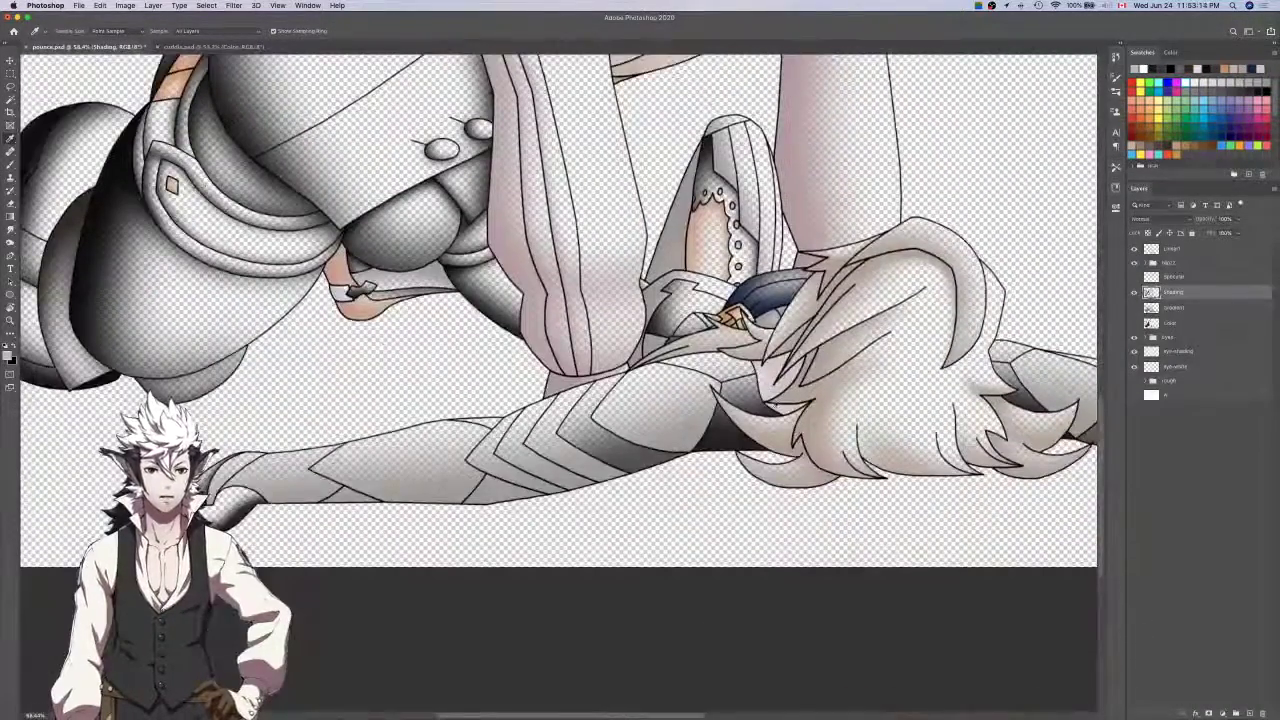
key(ctrl+Tab)
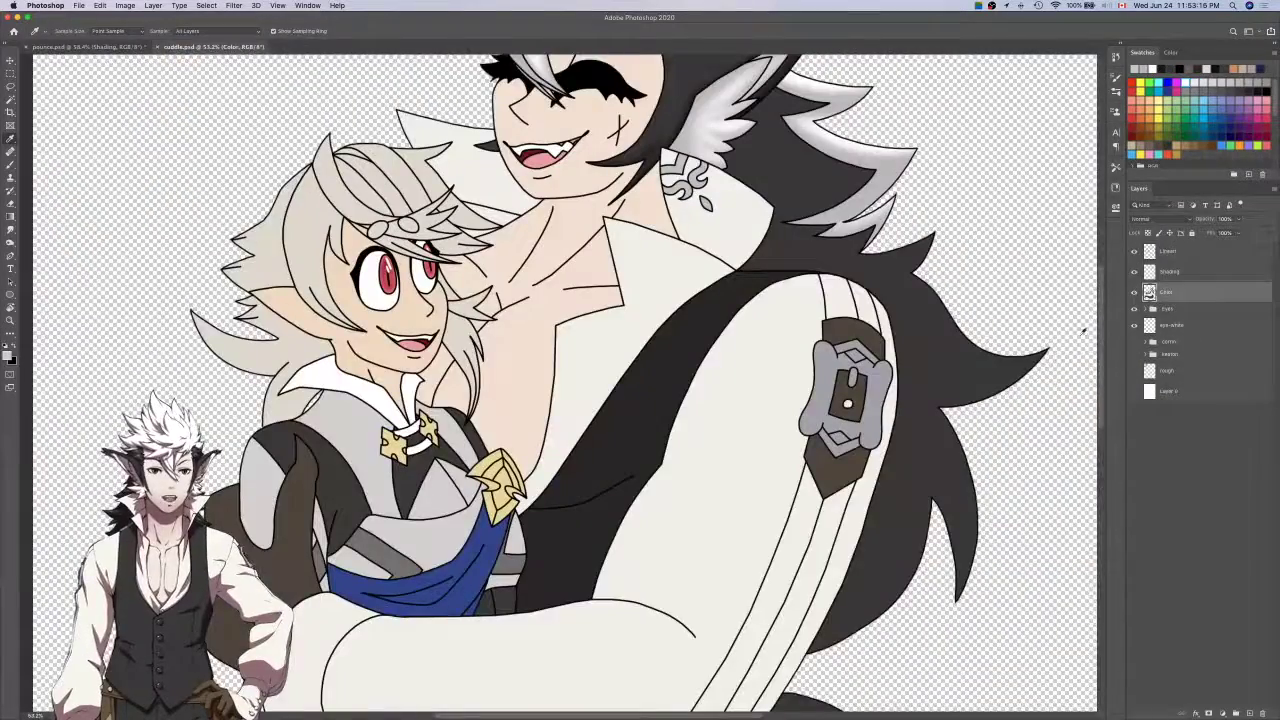
key(w)
scroll(689, 342, left, 5)
scroll(689, 342, down, 1)
scroll(690, 345, up, 3)
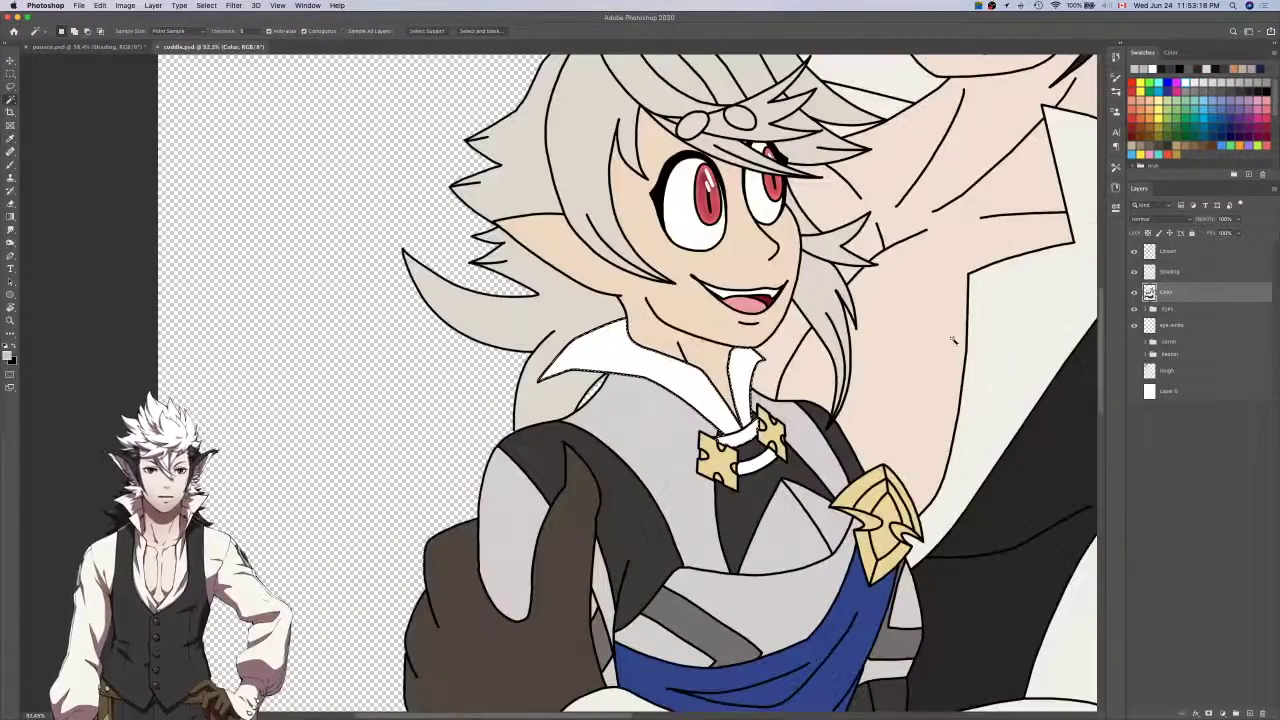
key(alt+bracketright)
key(b)
scroll(785, 425, up, 5)
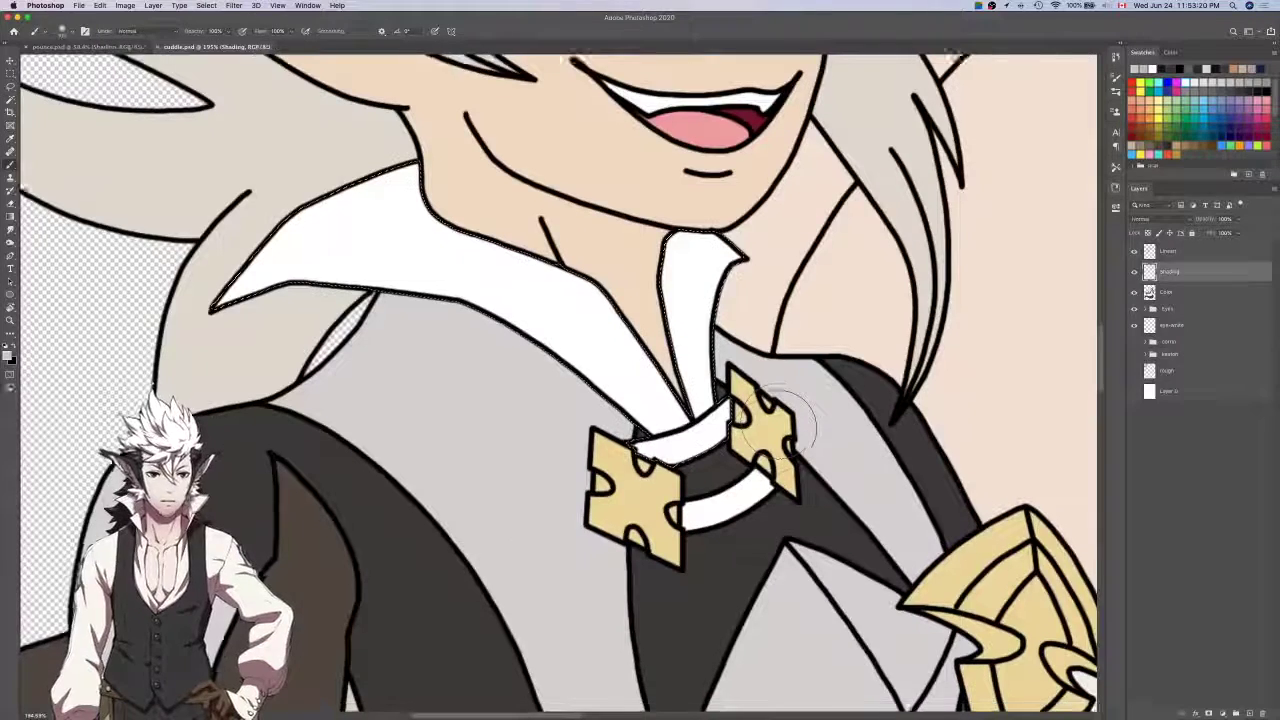
Select both white collar flaps and the upper collar band of the smaller character on the Lineart layer, and expand the selection.
click(1200, 251)
key(w)
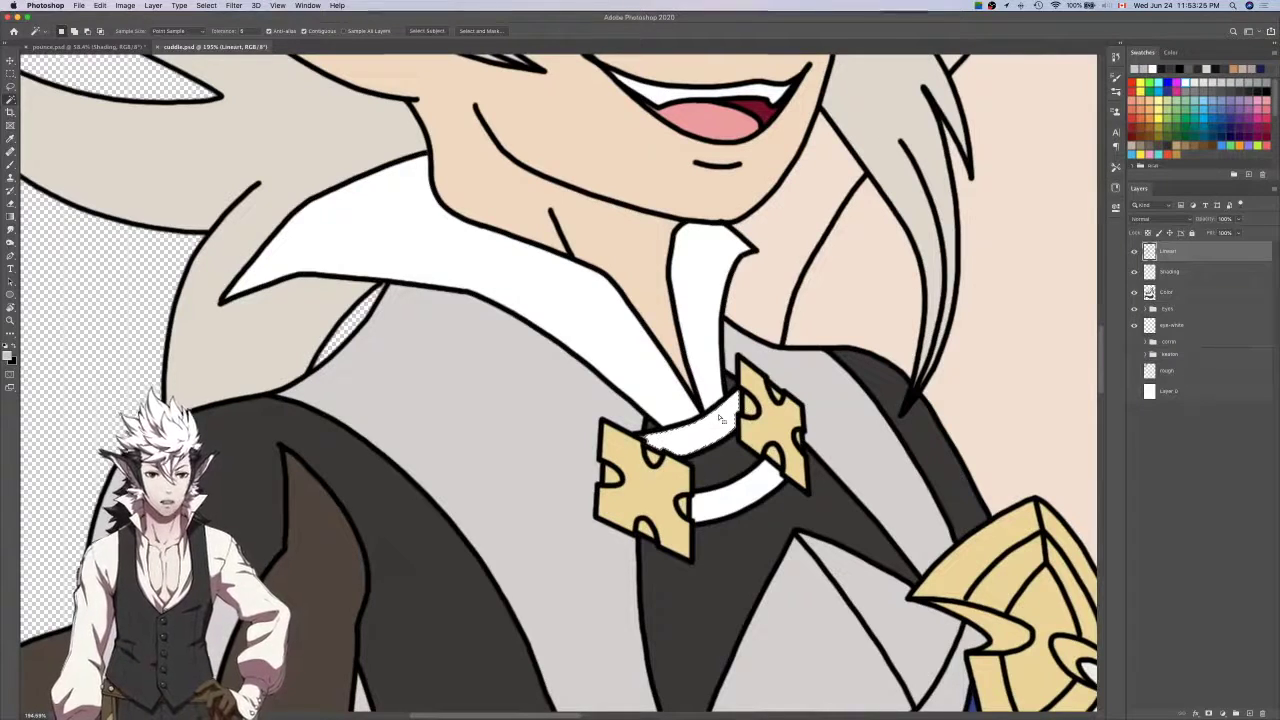
shift+click(705, 330)
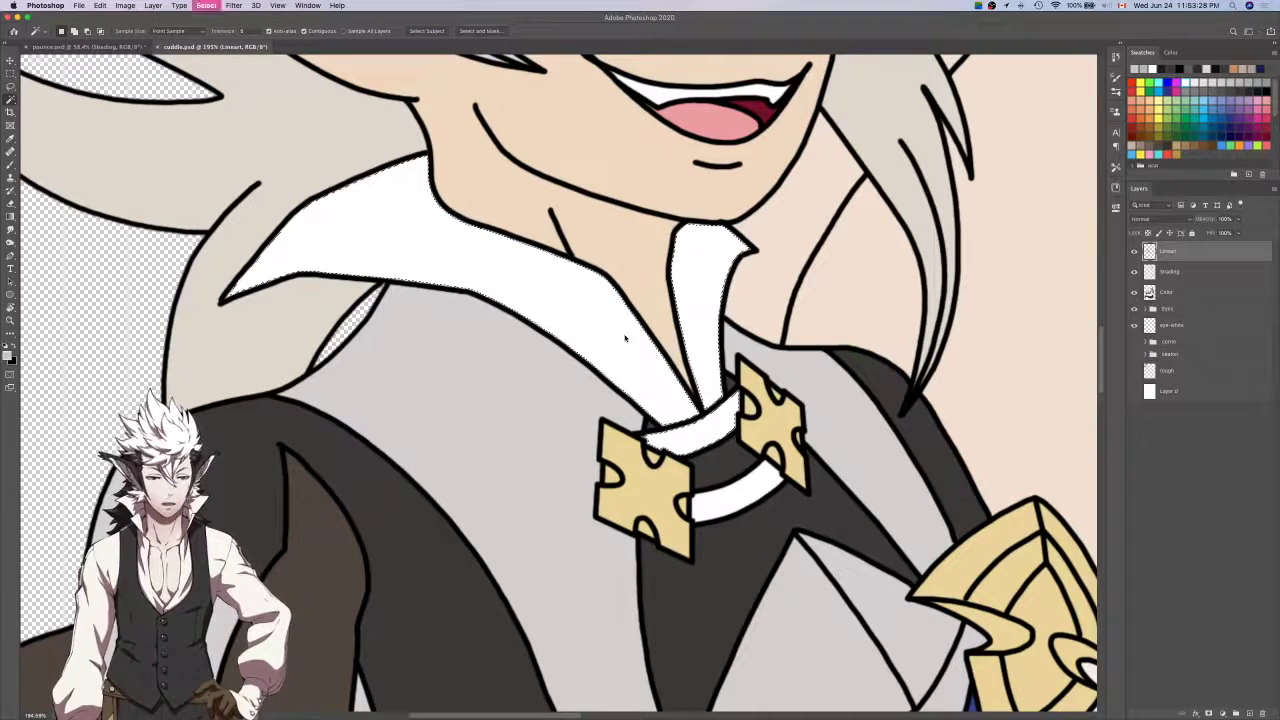
shift+click(625, 340)
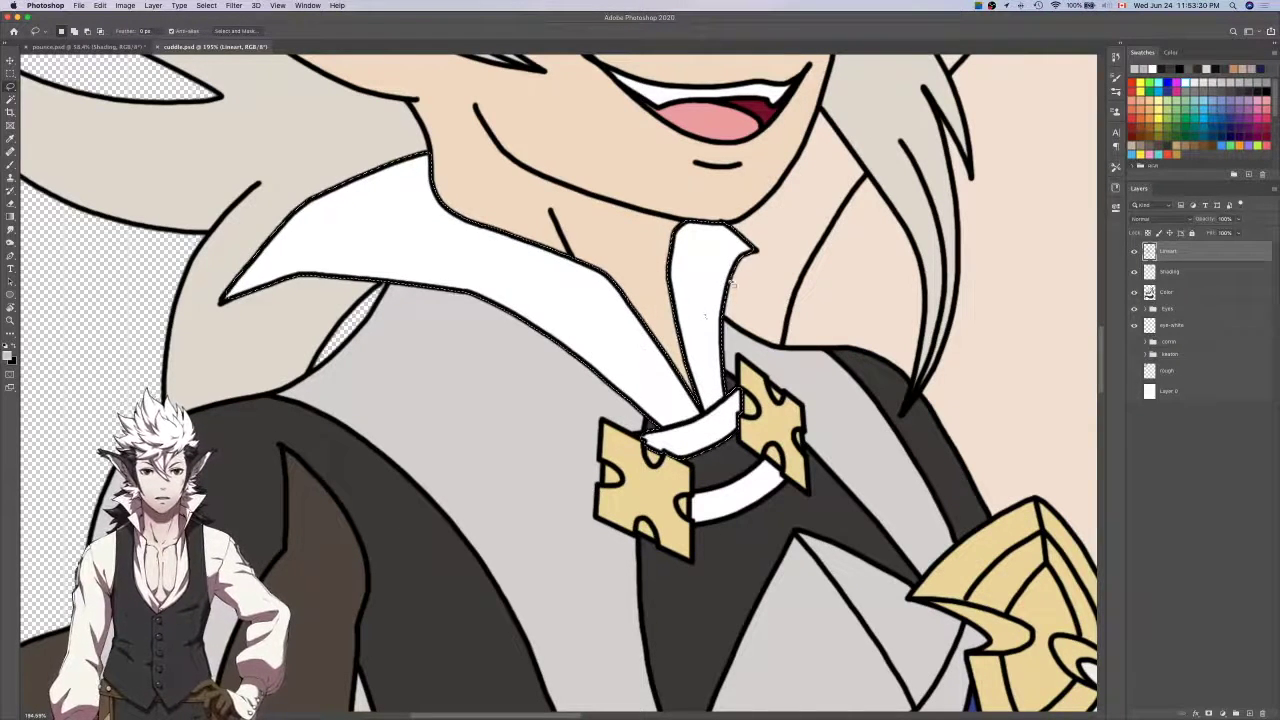
Add the missed pointed tips of the large collar flap and the upper collar band to the selection with the Lasso.
scroll(472, 297, left, 5)
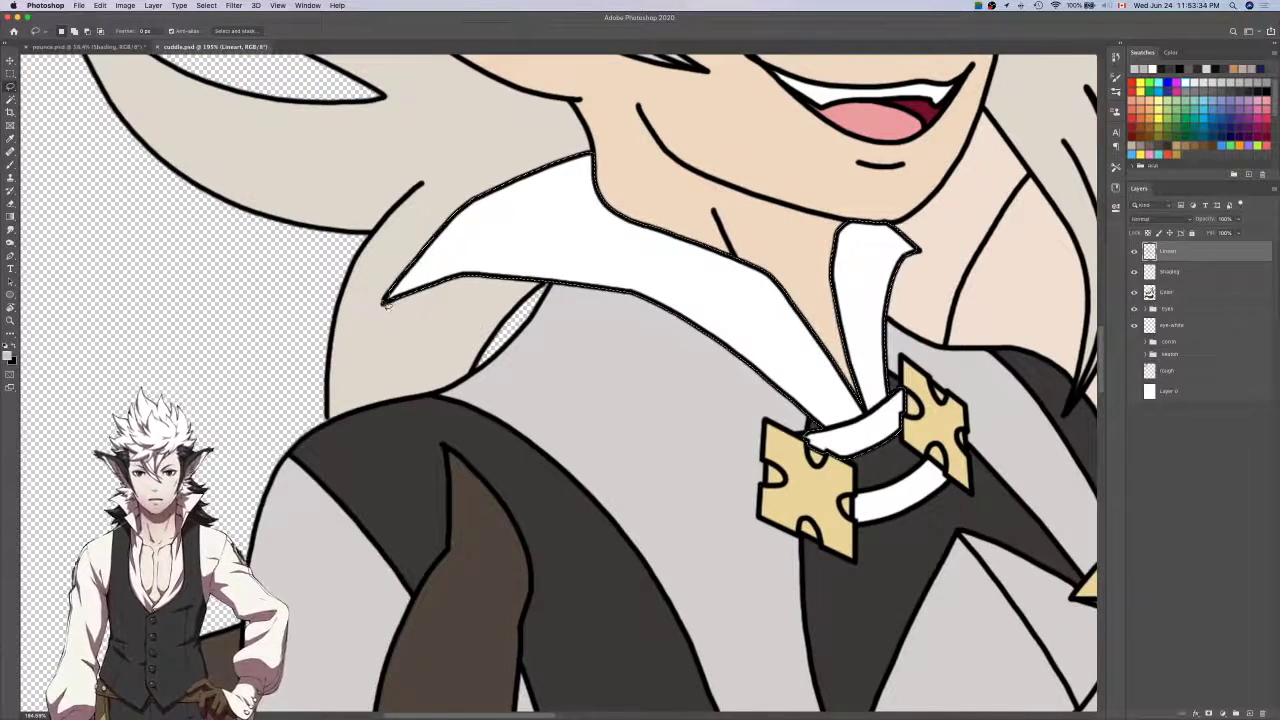
scroll(388, 308, up, 3)
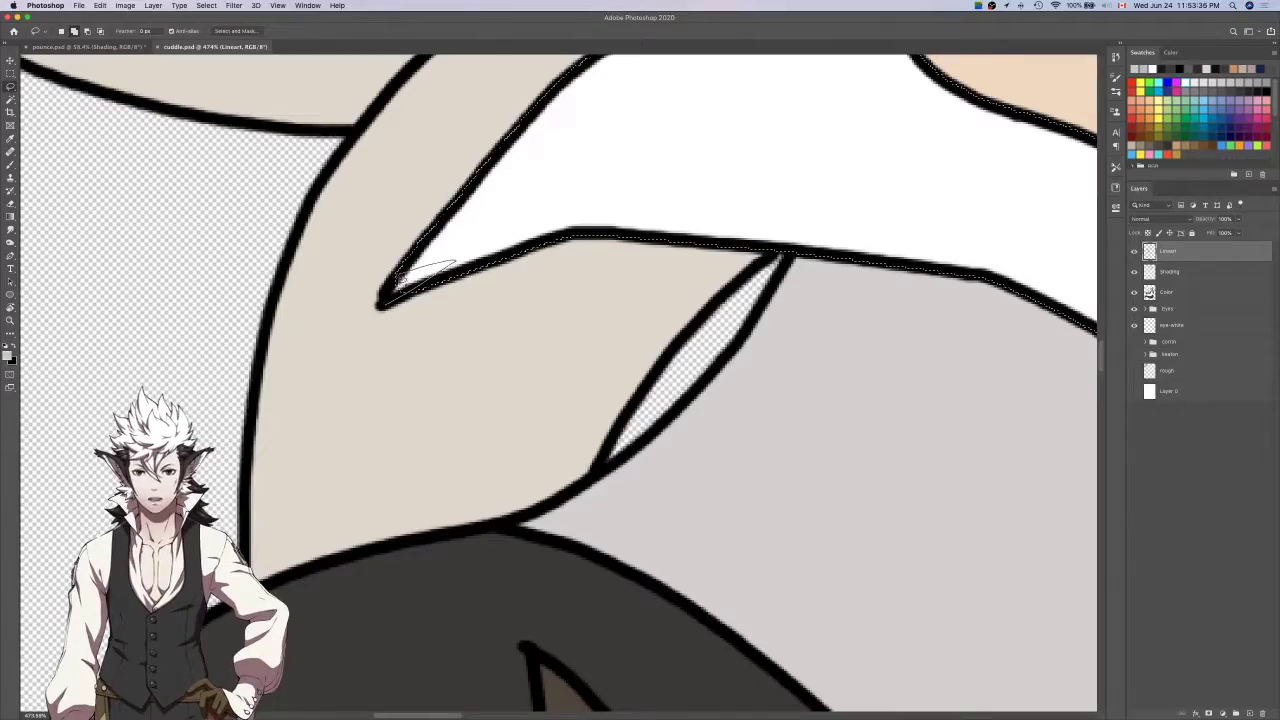
scroll(460, 264, right, 6)
scroll(460, 264, up, 3)
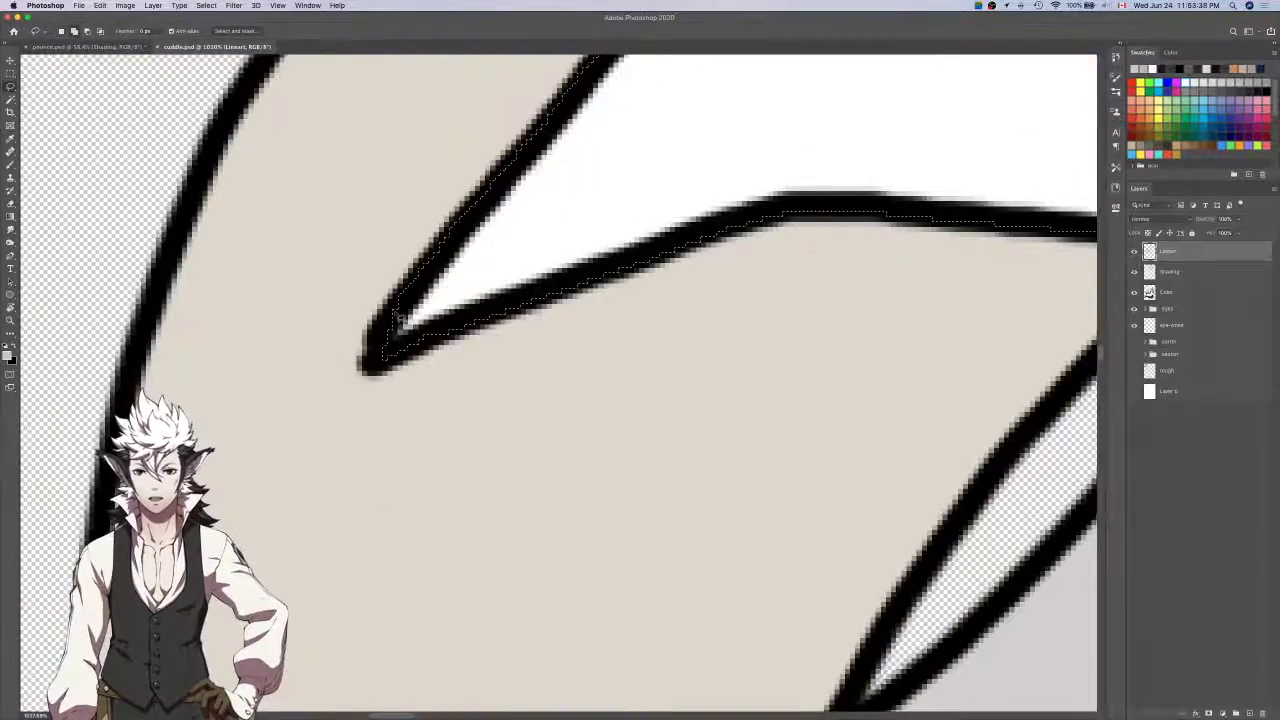
scroll(466, 266, down, 6)
scroll(478, 316, up, 4)
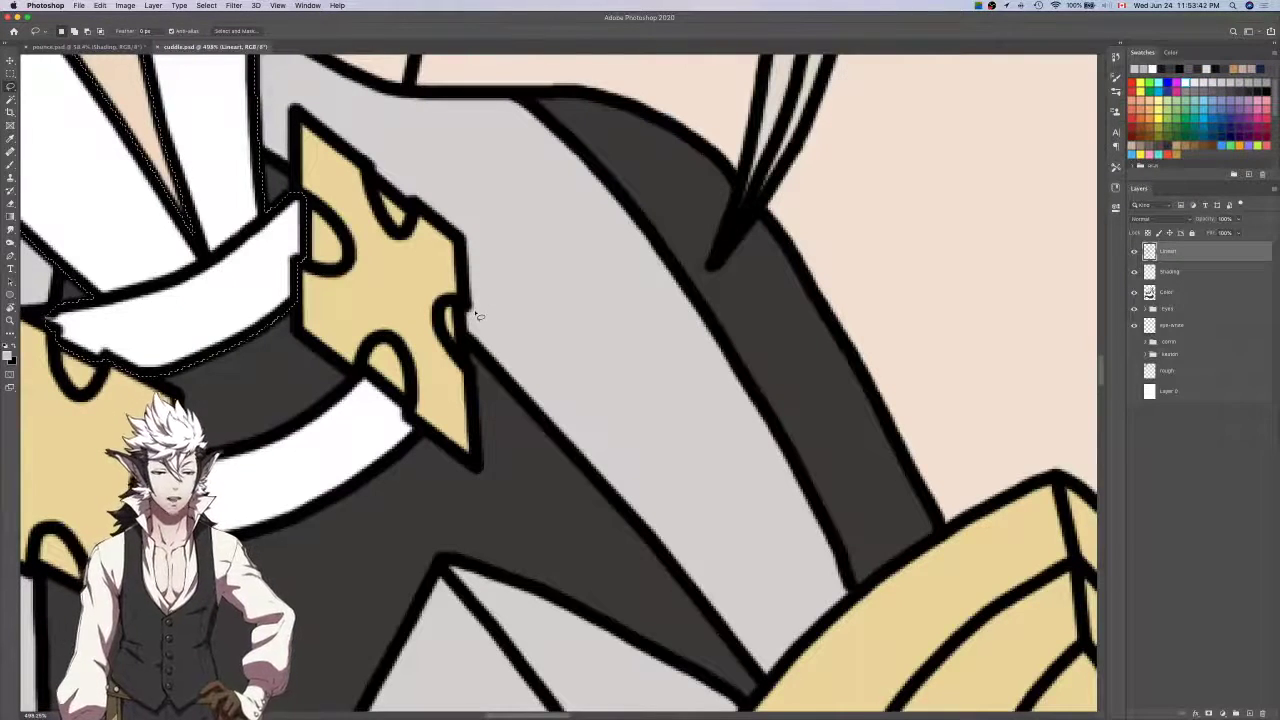
scroll(479, 316, left, 1)
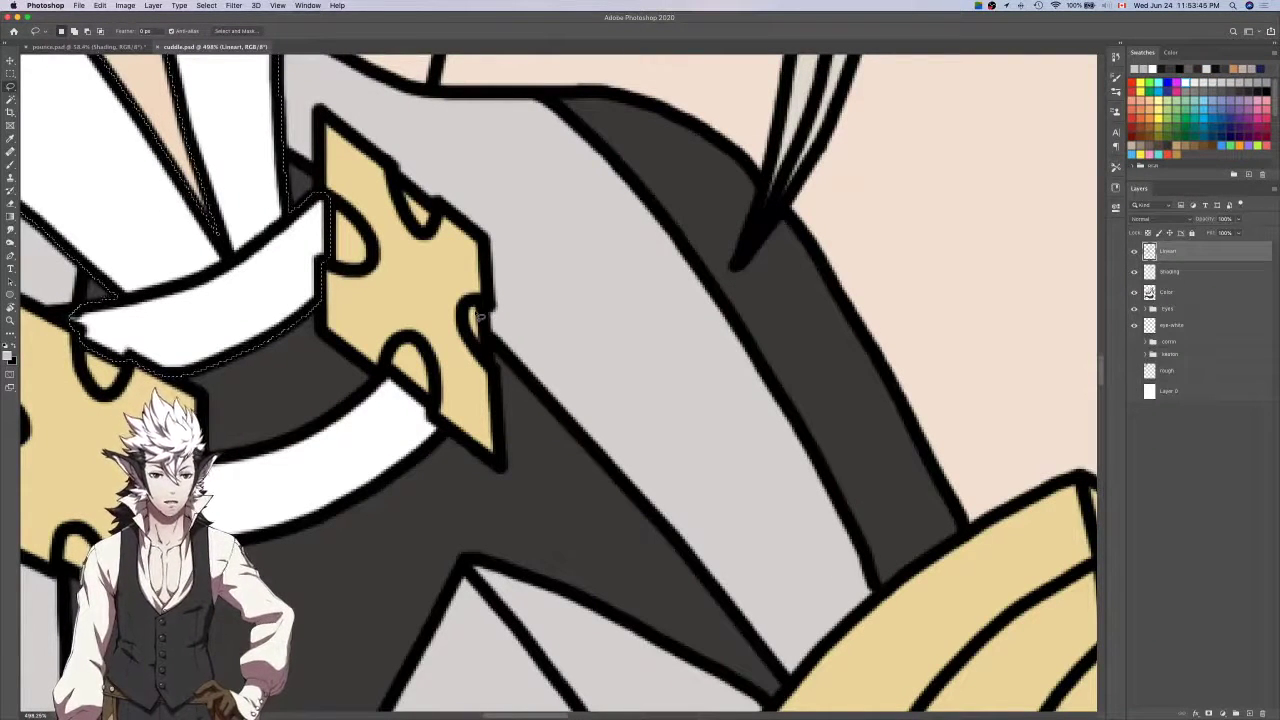
scroll(478, 316, left, 8)
scroll(476, 314, left, 4)
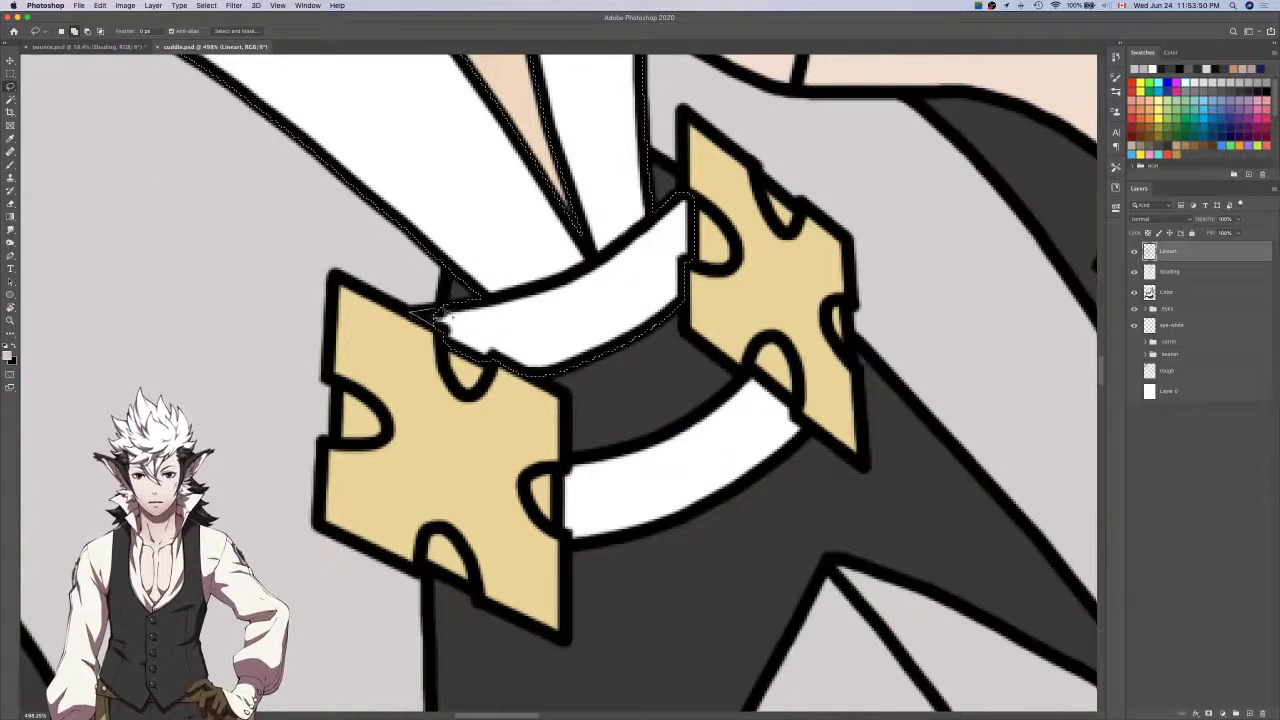
Brush soft grey shading over both selected collar flaps and the upper collar band on the Shading layer.
click(1216, 273)
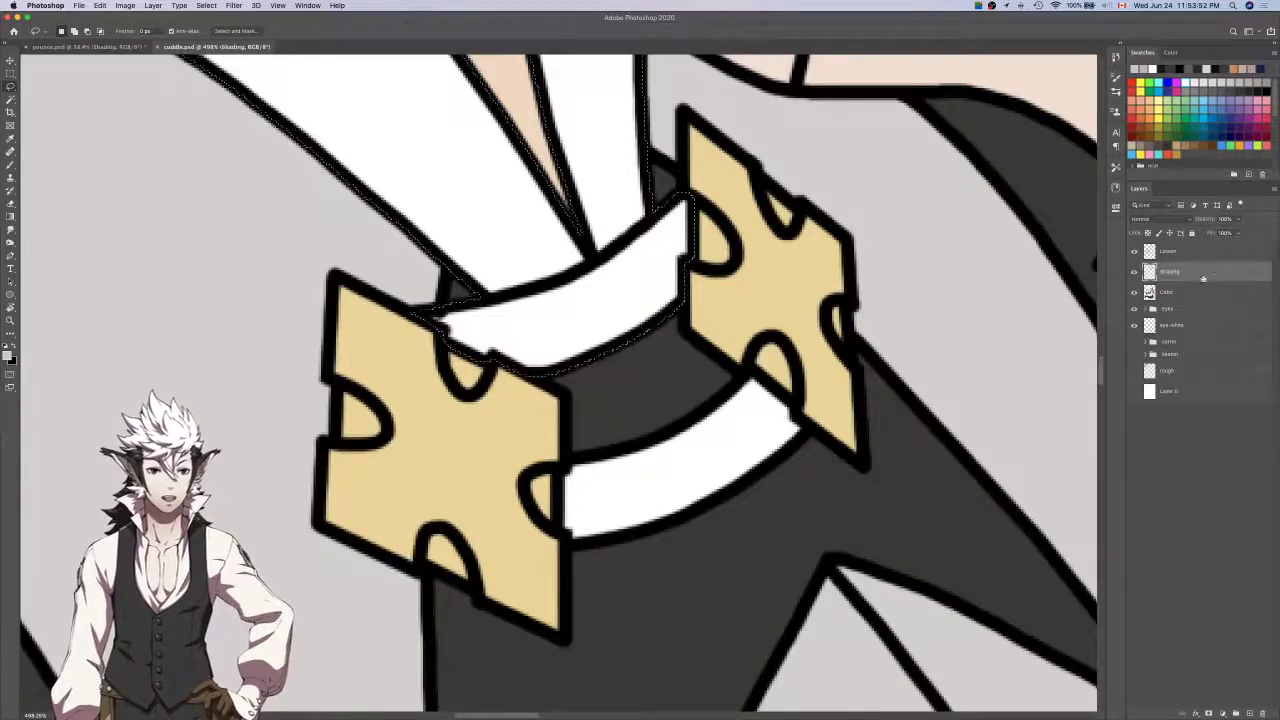
key(b)
scroll(890, 342, down, 5)
scroll(885, 342, up, 4)
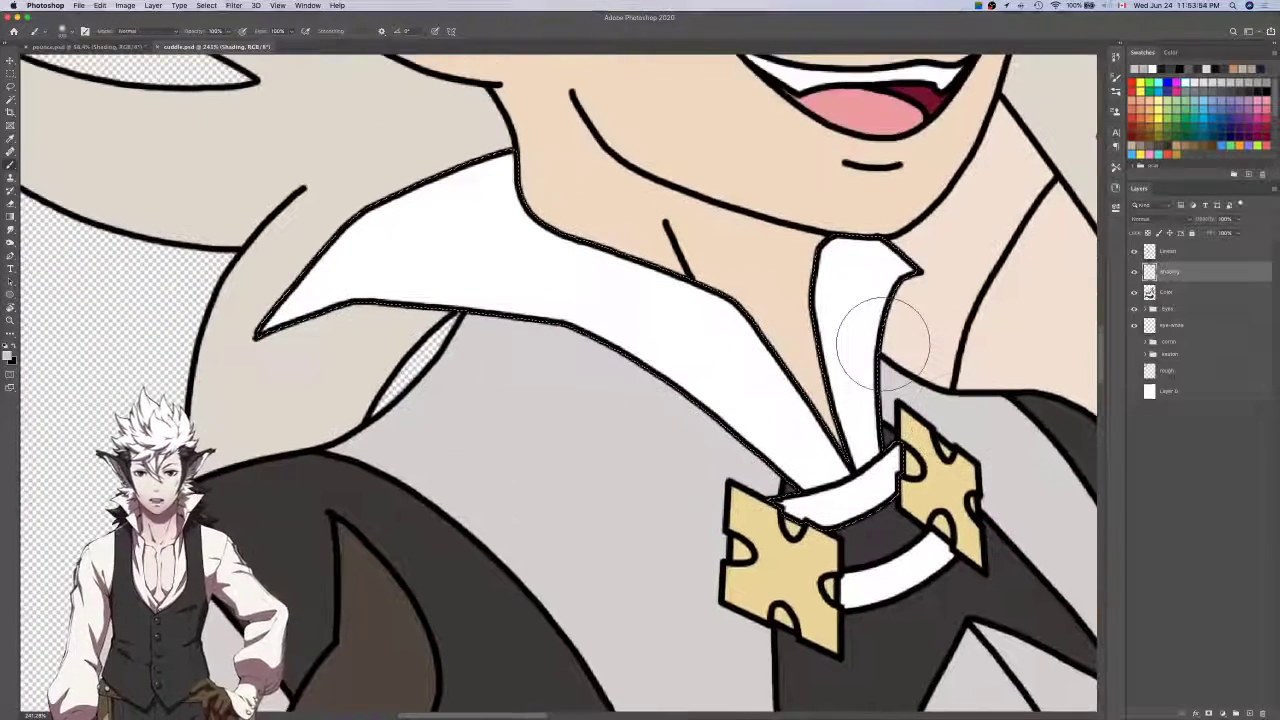
drag(905, 470, 895, 150)
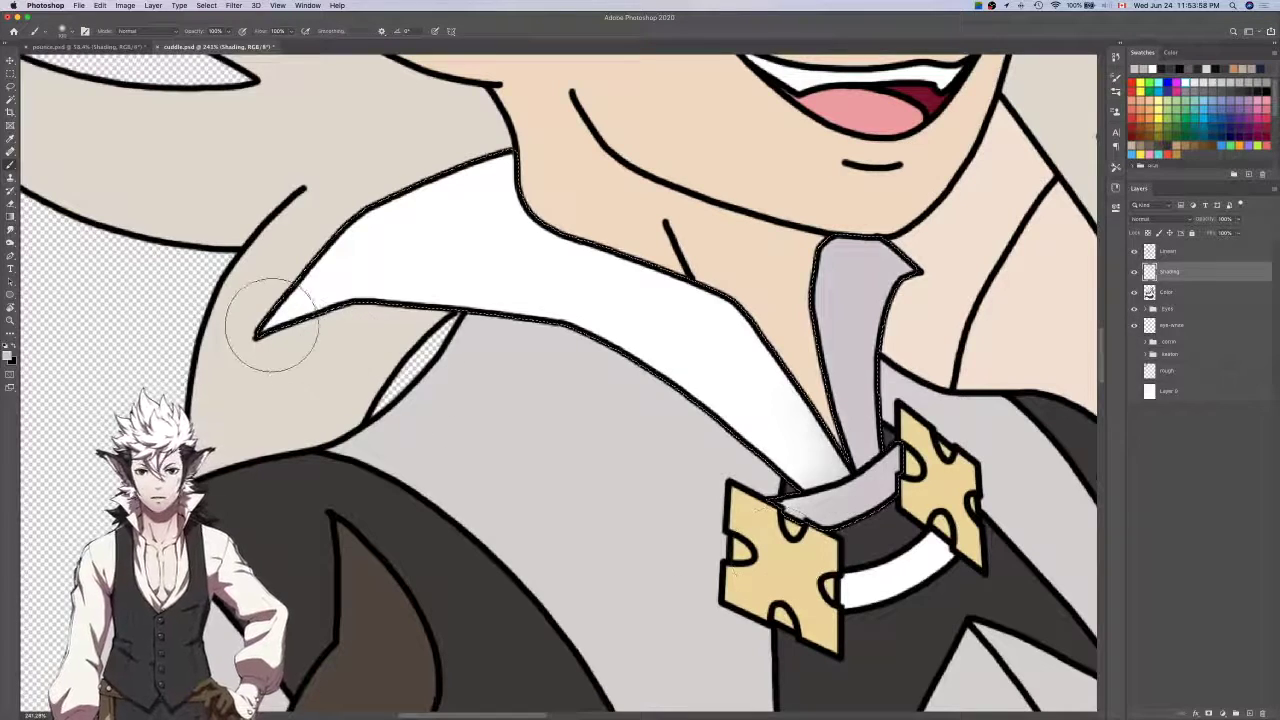
mouse_move(290, 272)
mouse_down()
mouse_move(420, 275)
mouse_move(650, 320)
mouse_move(862, 578)
mouse_up()
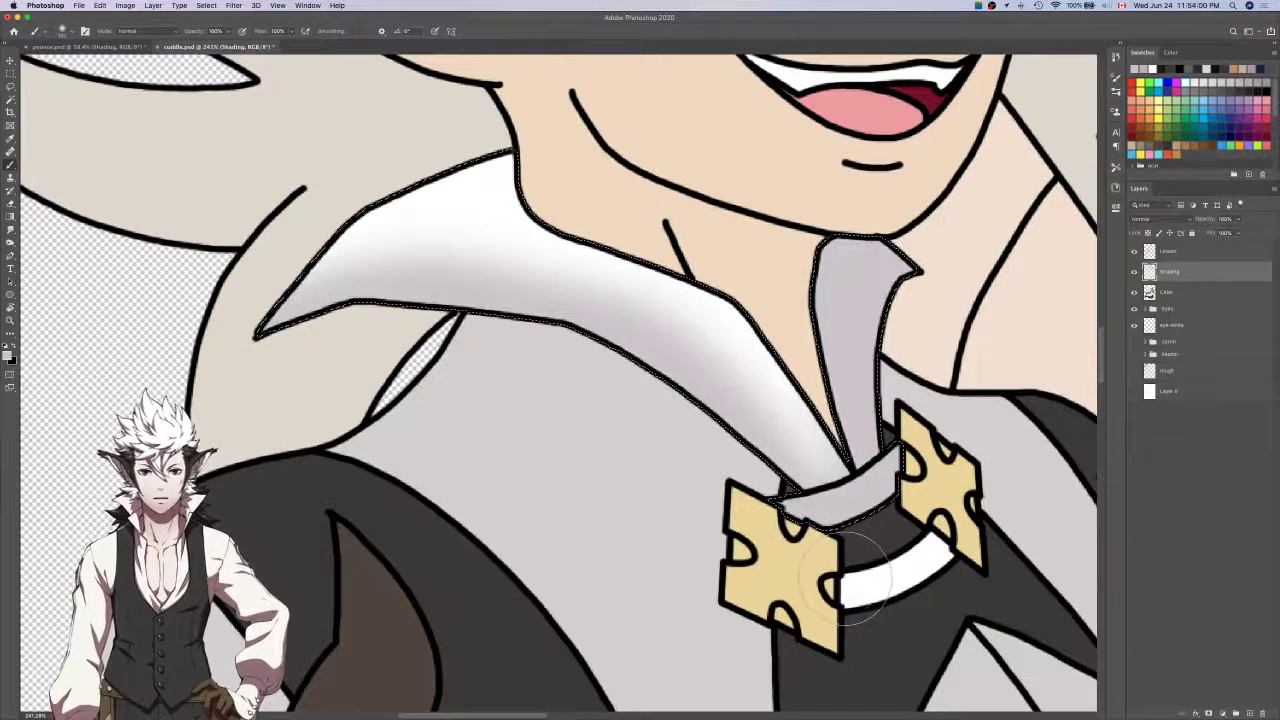
mouse_move(550, 136)
mouse_down()
mouse_move(568, 242)
mouse_move(689, 265)
mouse_move(340, 290)
mouse_move(285, 317)
mouse_move(352, 222)
mouse_move(586, 103)
mouse_up()
key(super+z)
Erase the grey shading from the narrow collar flap and the upper collar band, leaving the large flap shaded.
key(e)
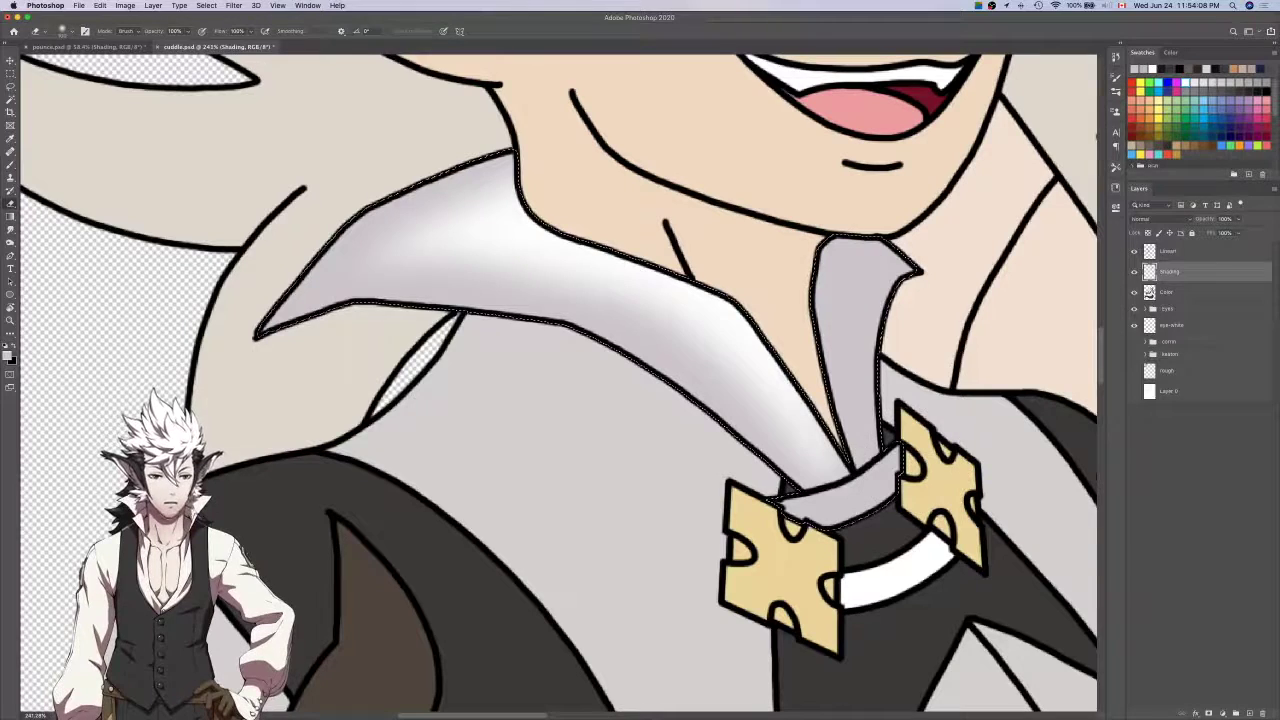
key(ctrl+d)
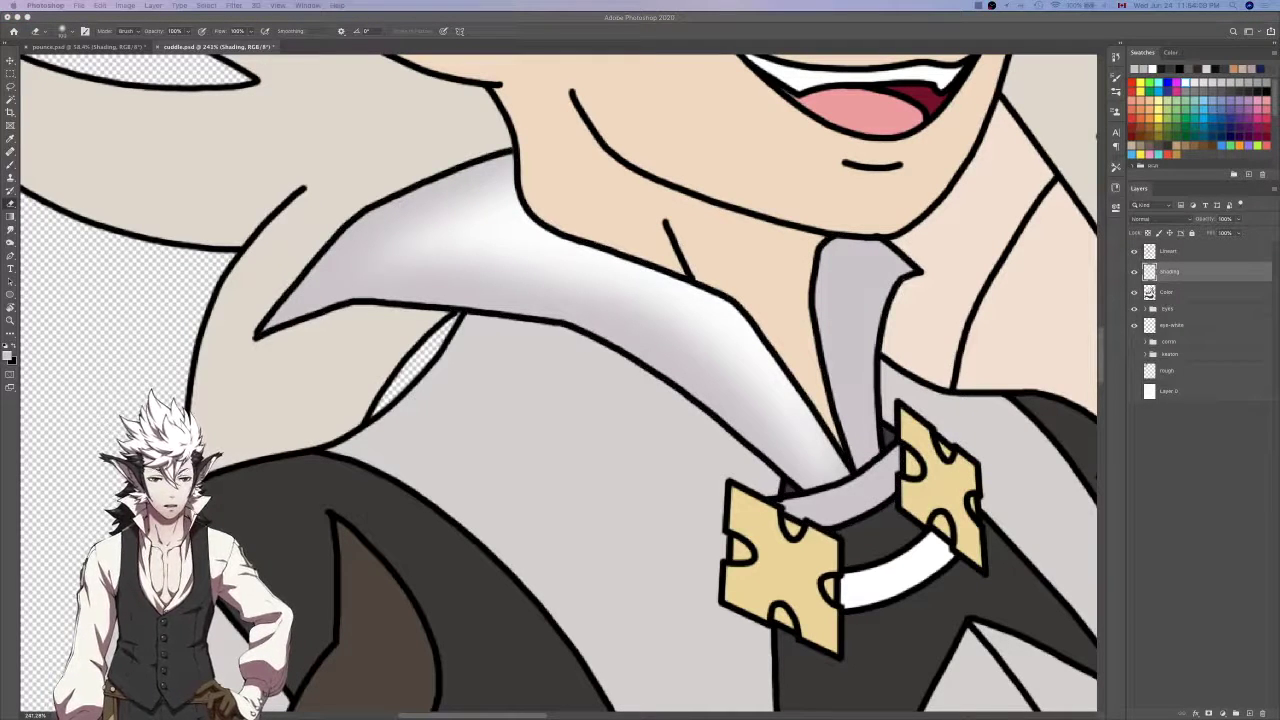
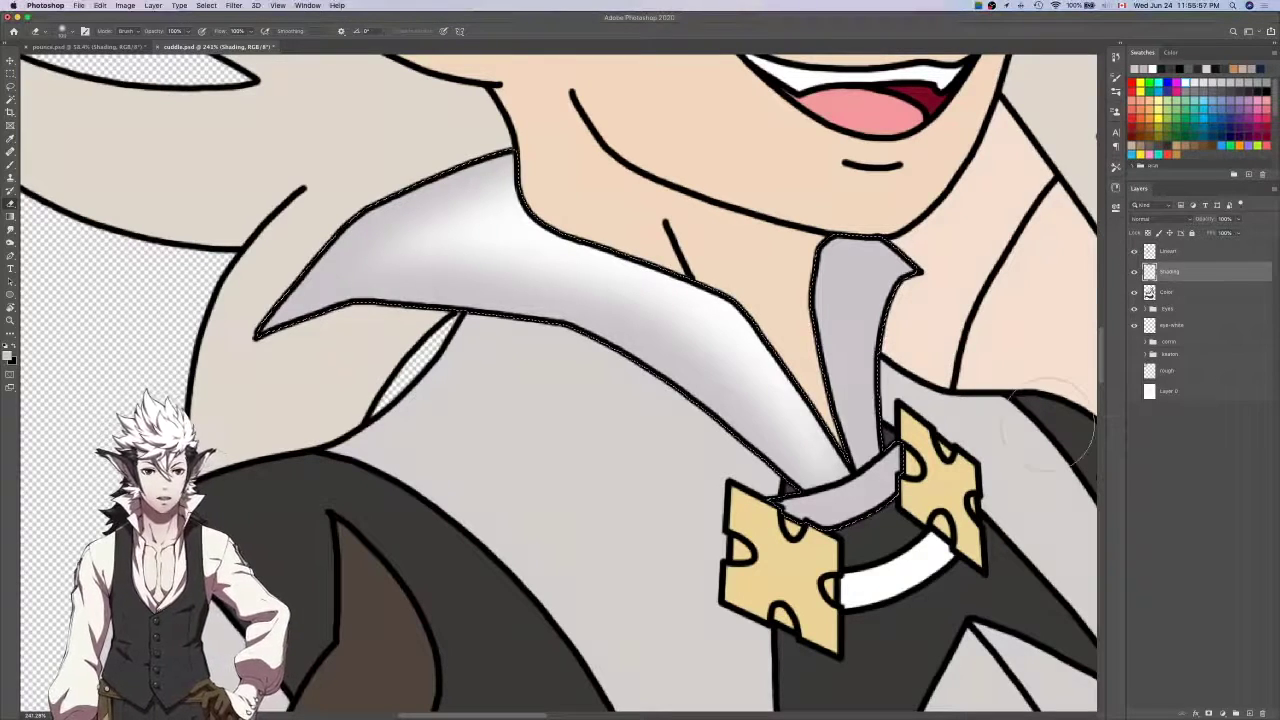
scroll(951, 341, right, 3)
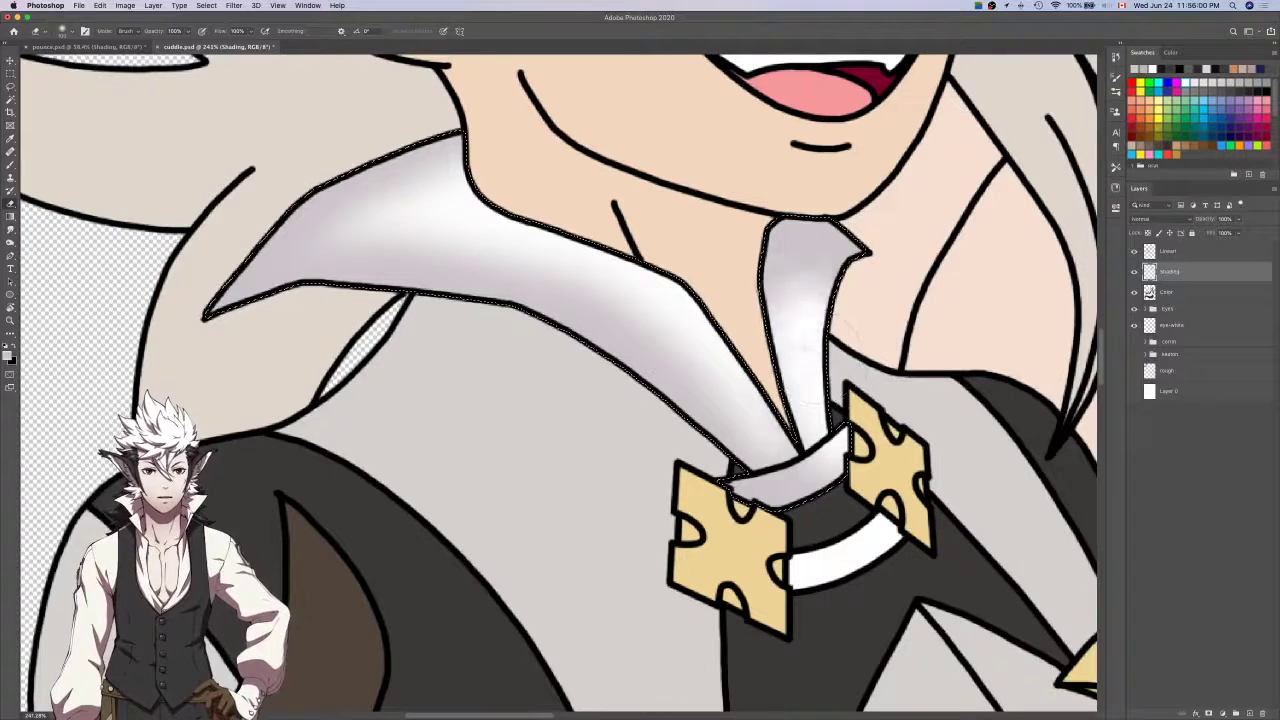
drag(815, 299, 838, 345)
drag(862, 474, 751, 556)
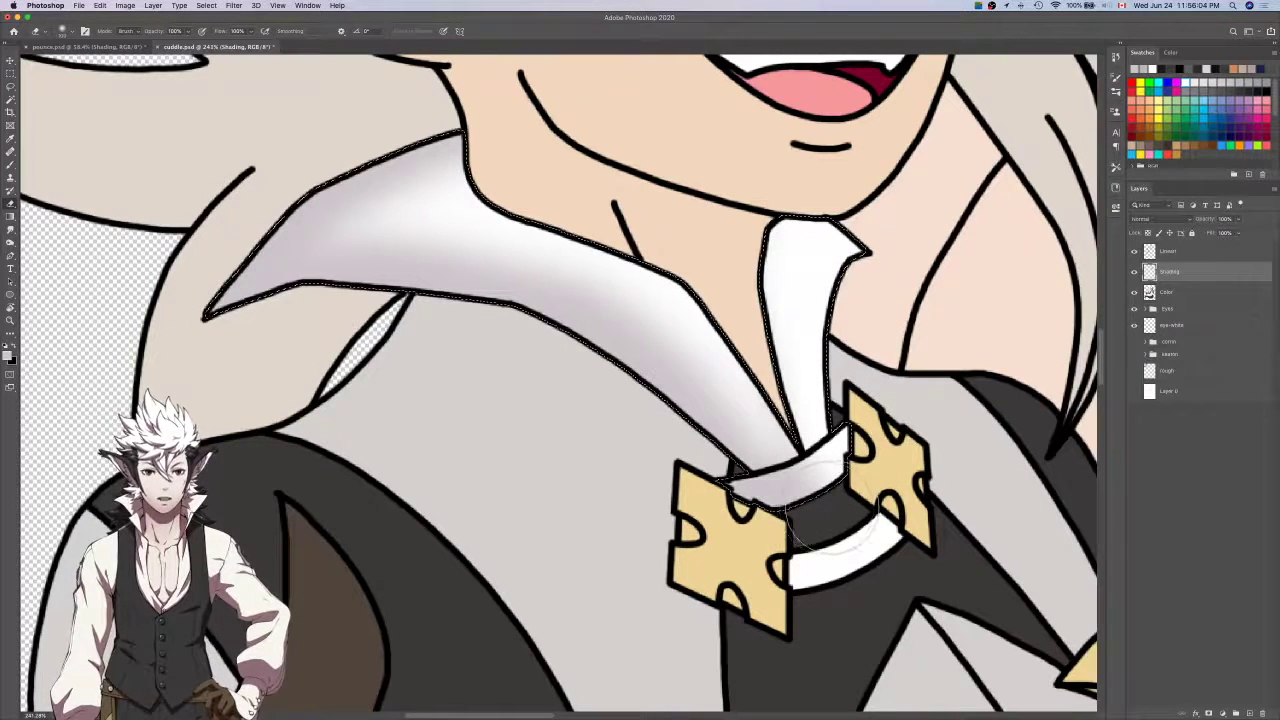
scroll(833, 507, up, 3)
key(])
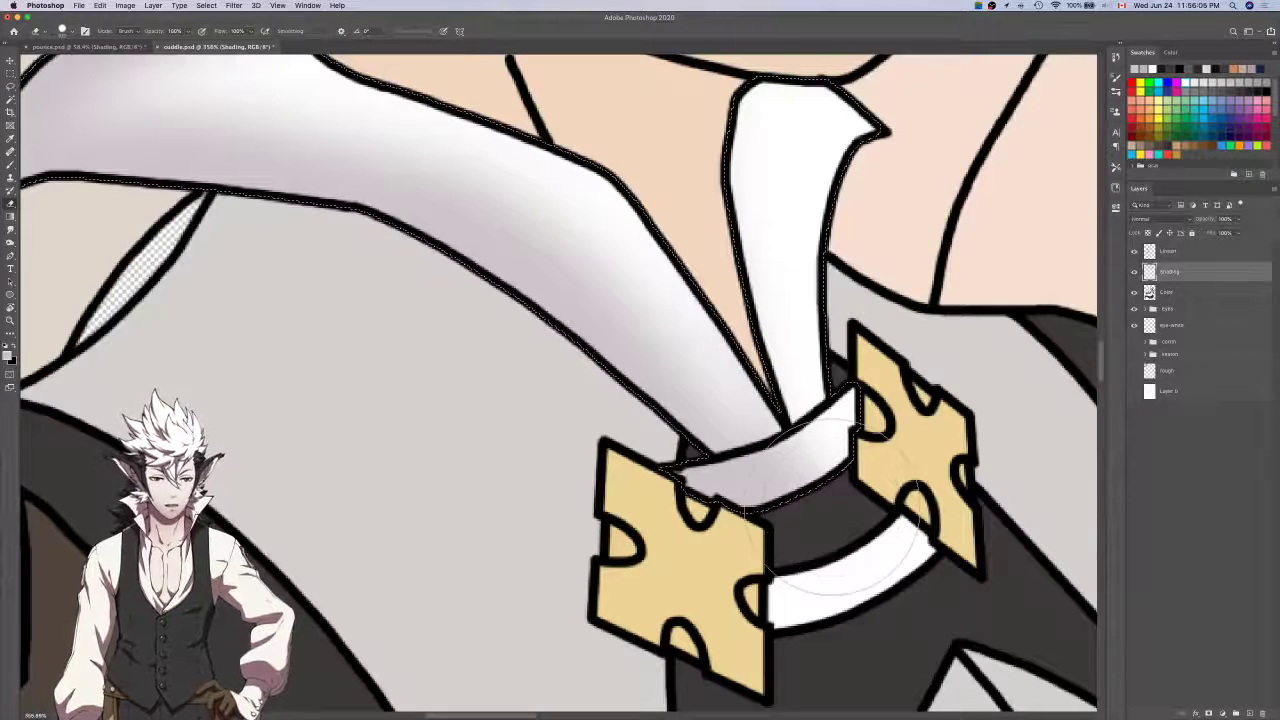
click(833, 507)
click(804, 527)
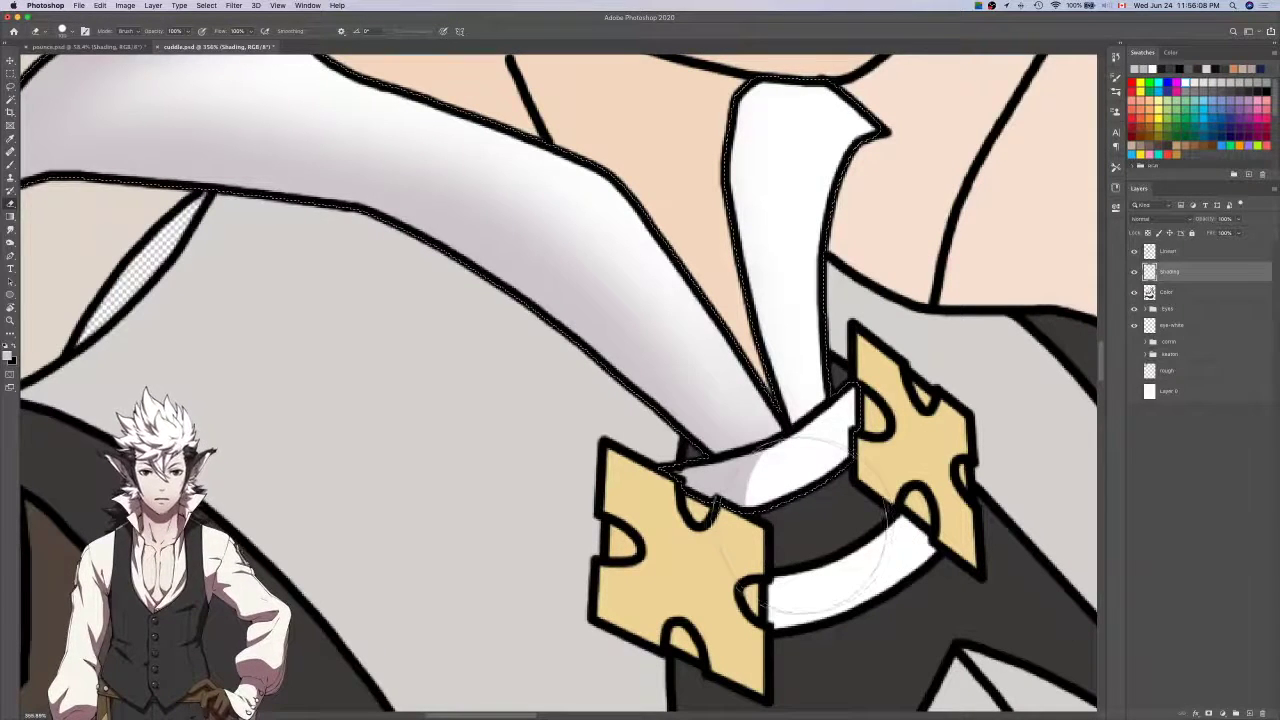
scroll(785, 410, down, 2)
Select the narrow collar flap on the Lineart layer, expand the selection, and brush soft grey along its edges on the Shading layer.
key(b)
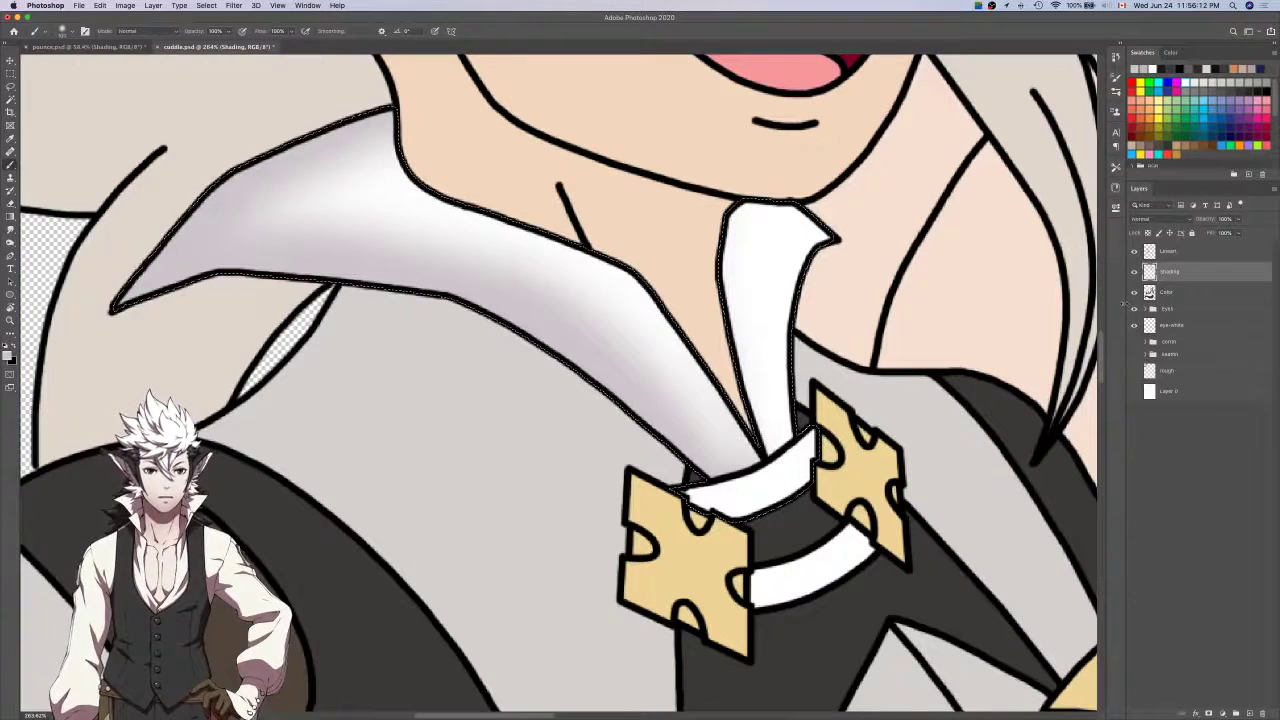
click(1215, 251)
key(w)
click(765, 367)
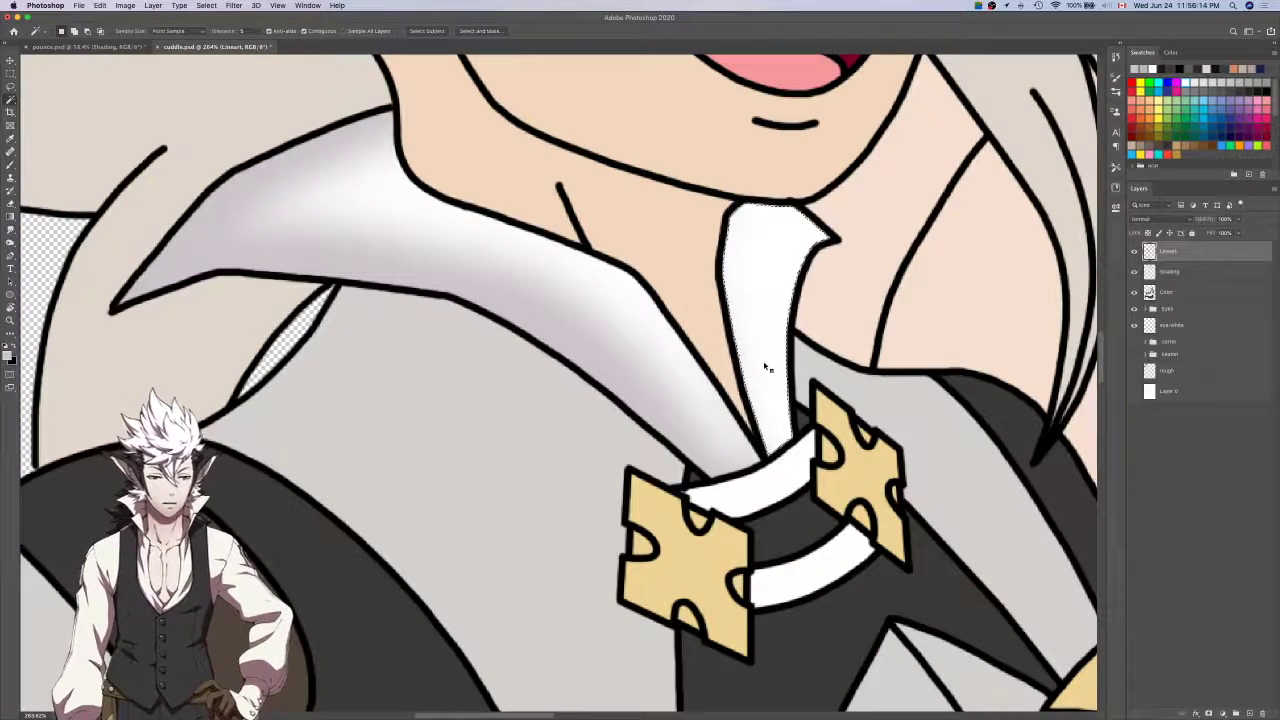
key(l)
key(alt+[)
key(b)
scroll(994, 355, up, 4)
scroll(840, 450, down, 3)
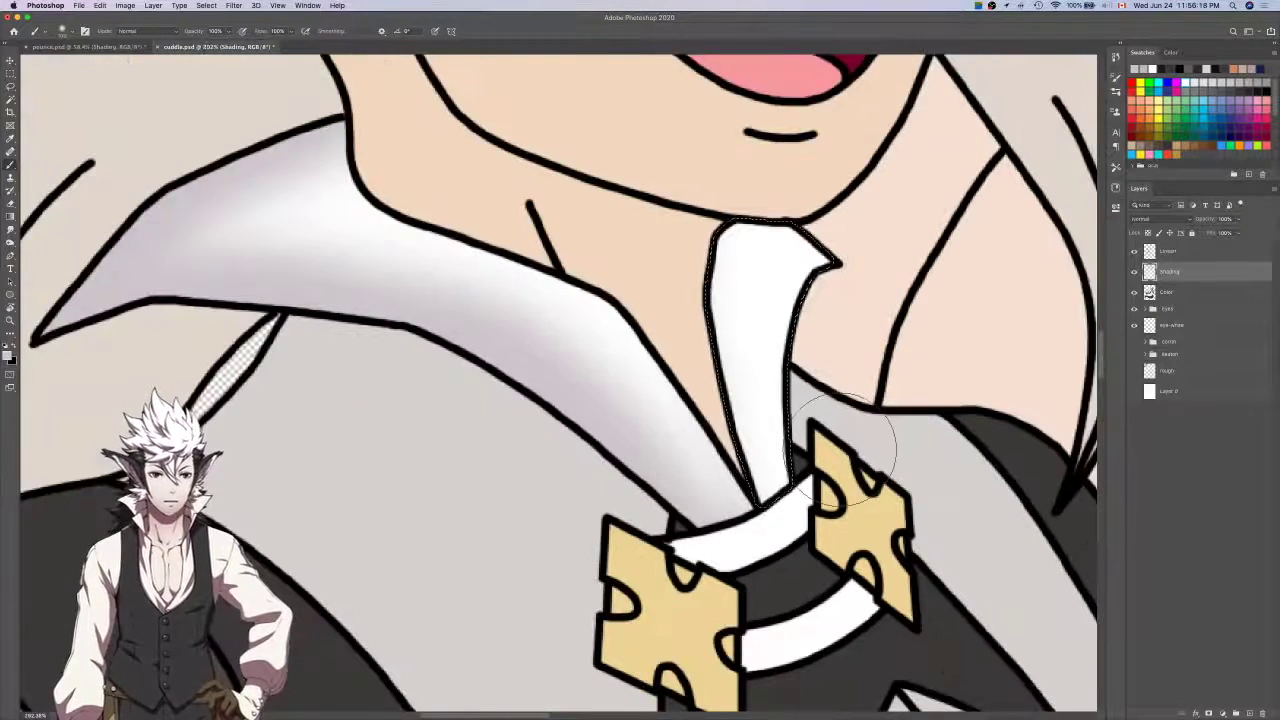
drag(840, 450, 871, 431)
drag(764, 507, 745, 235)
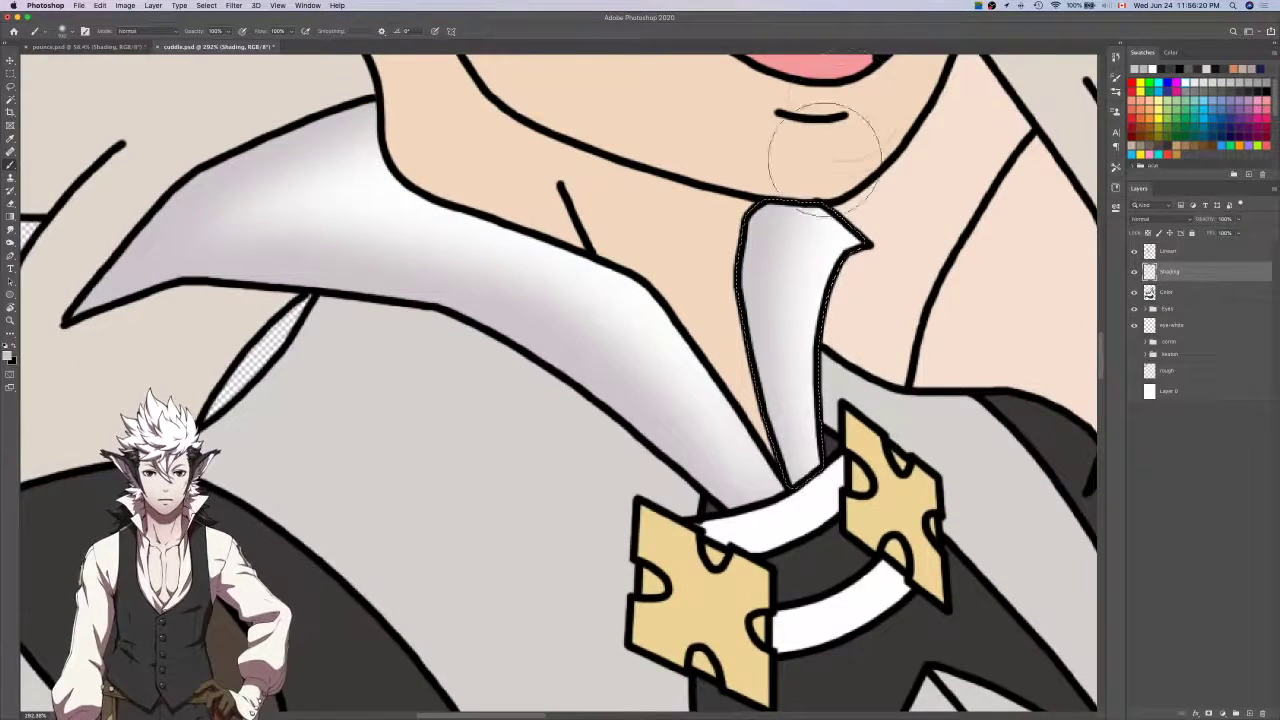
Select the upper collar band on the Lineart layer, expand the selection, and add the band's pointed tip beside the gold clasp.
key(alt+])
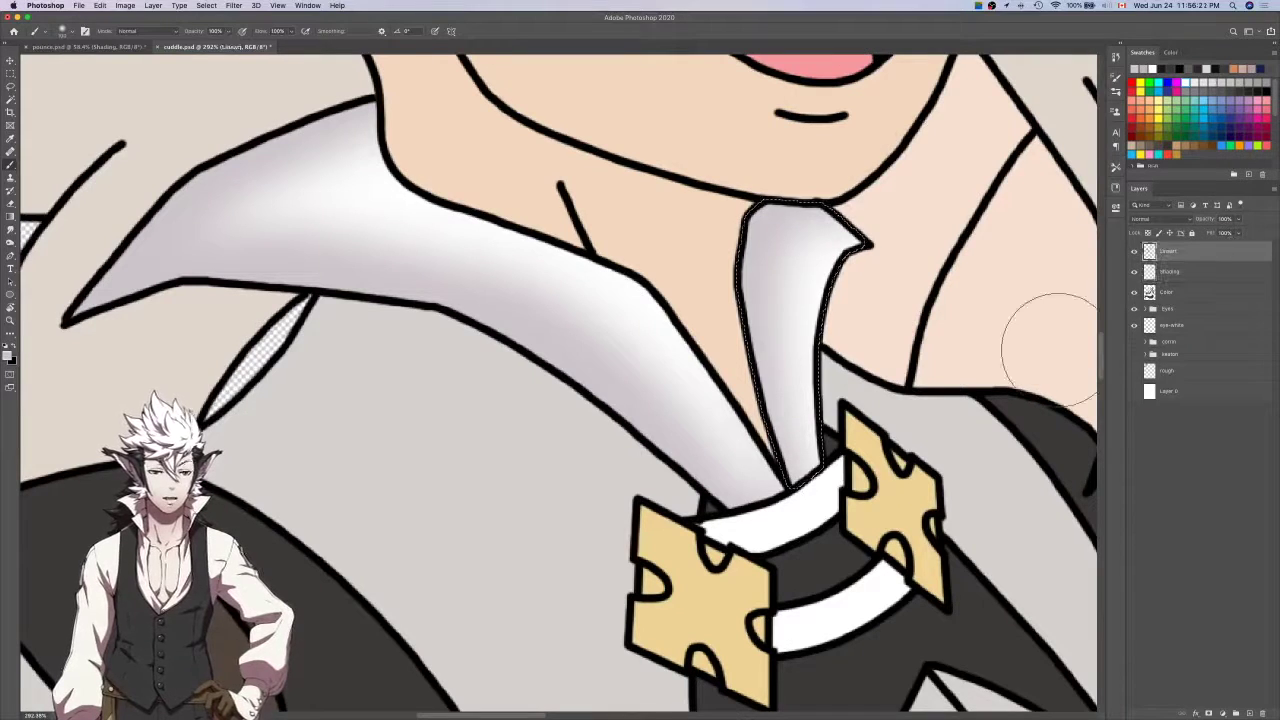
key(w)
click(806, 510)
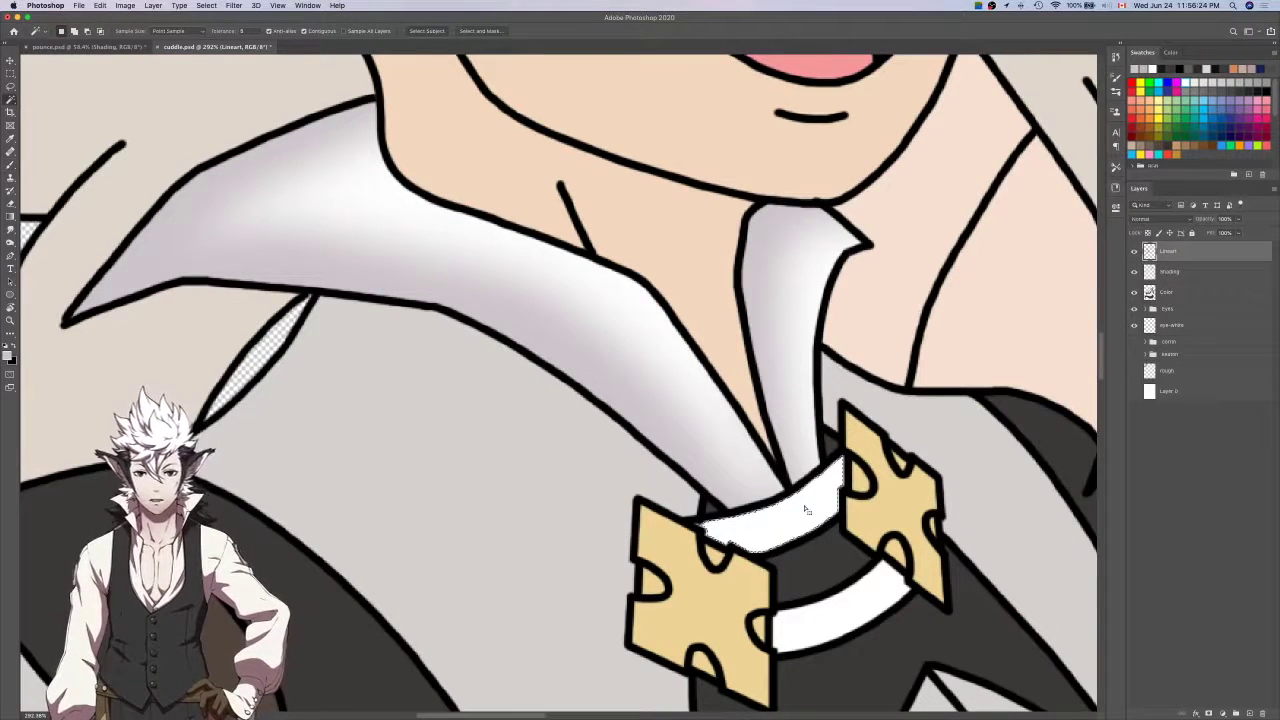
key(l)
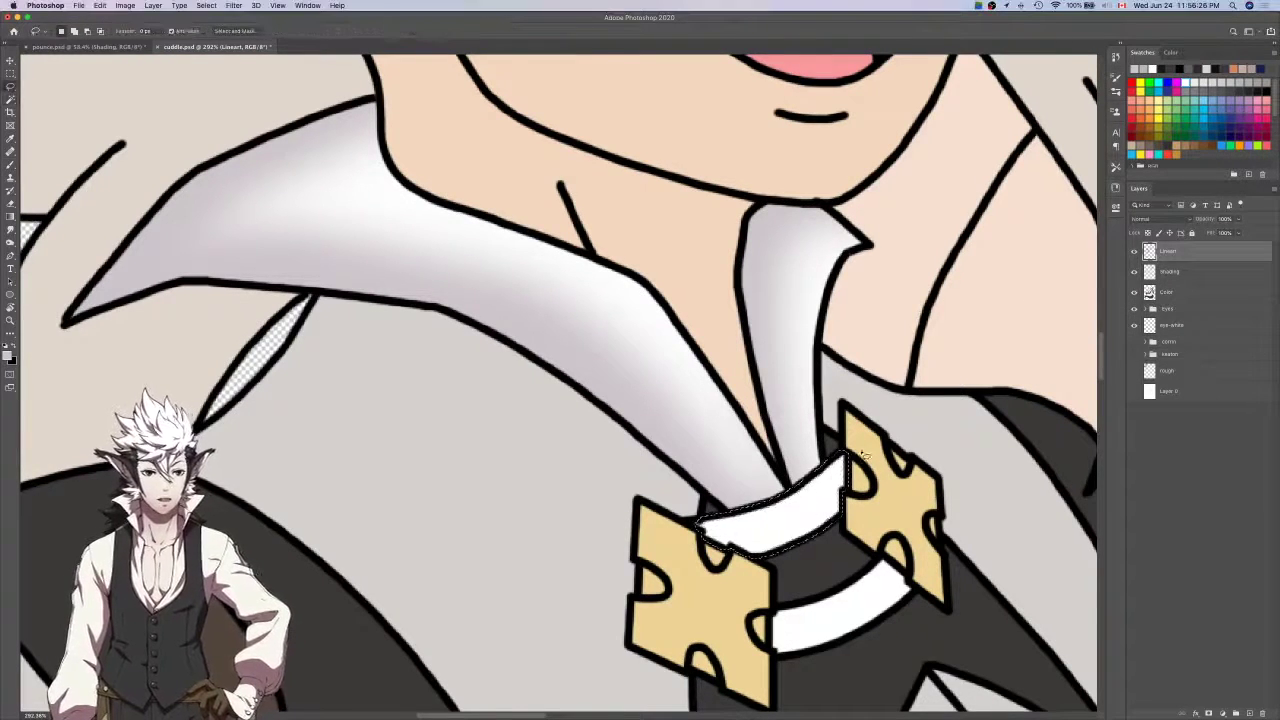
scroll(862, 455, up, 5)
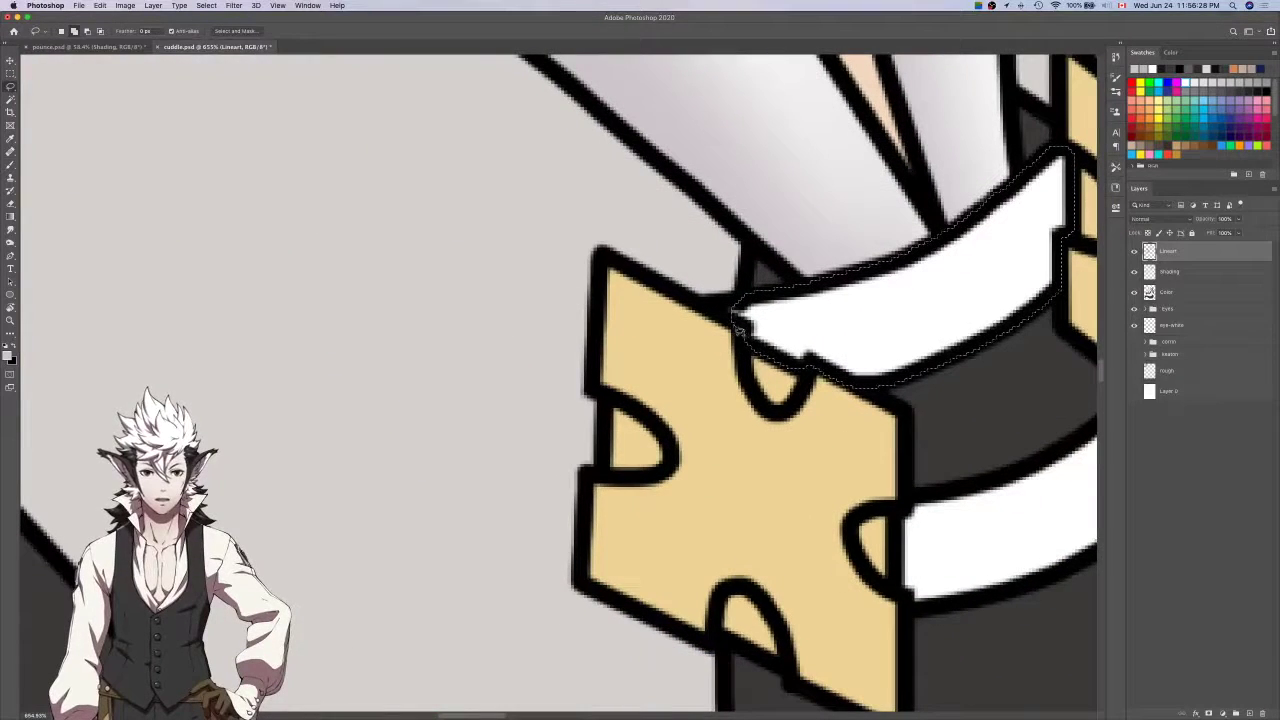
mouse_move(739, 330)
mouse_down()
mouse_move(700, 310)
mouse_move(756, 299)
mouse_up()
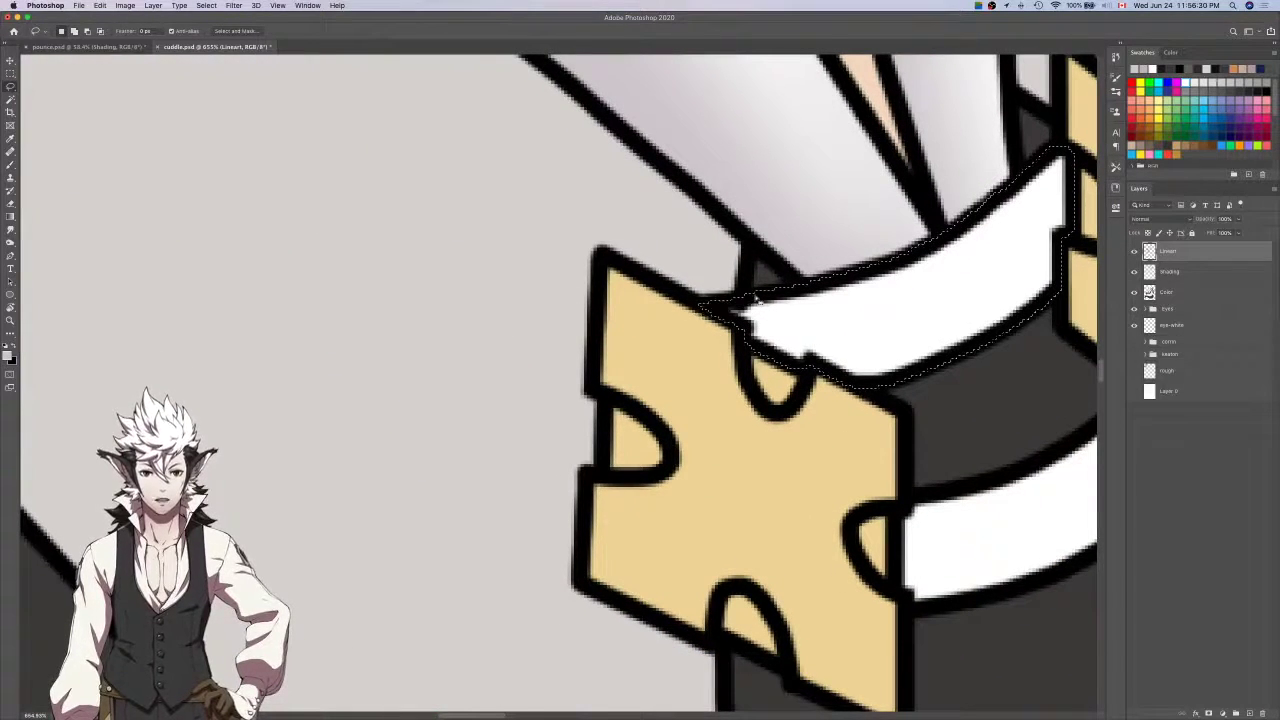
scroll(757, 299, down, 5)
Brush soft grey shading onto the selected upper collar band on the Shading layer, undoing and repeating strokes as needed.
click(1196, 276)
scroll(905, 345, up, 3)
key(b)
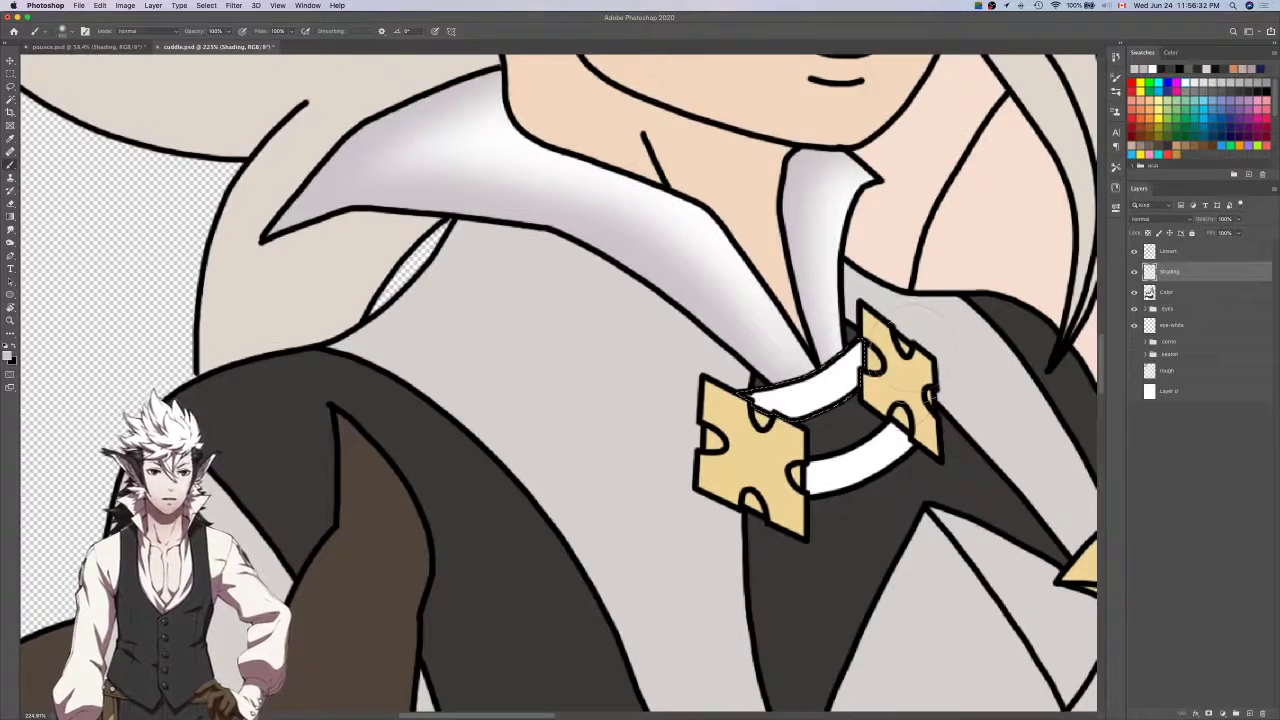
drag(880, 322, 889, 458)
key(super+z)
key(super+z)
key(super+z)
drag(914, 370, 806, 450)
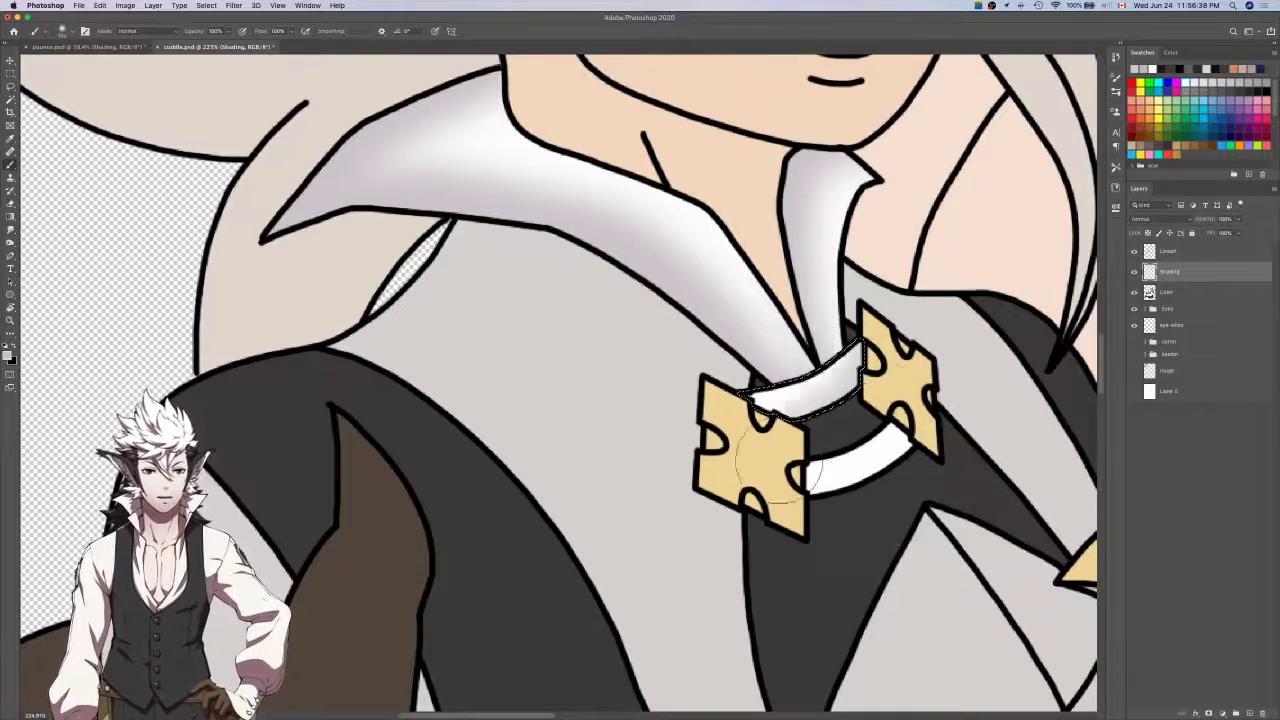
key(super+z)
key(super+z)
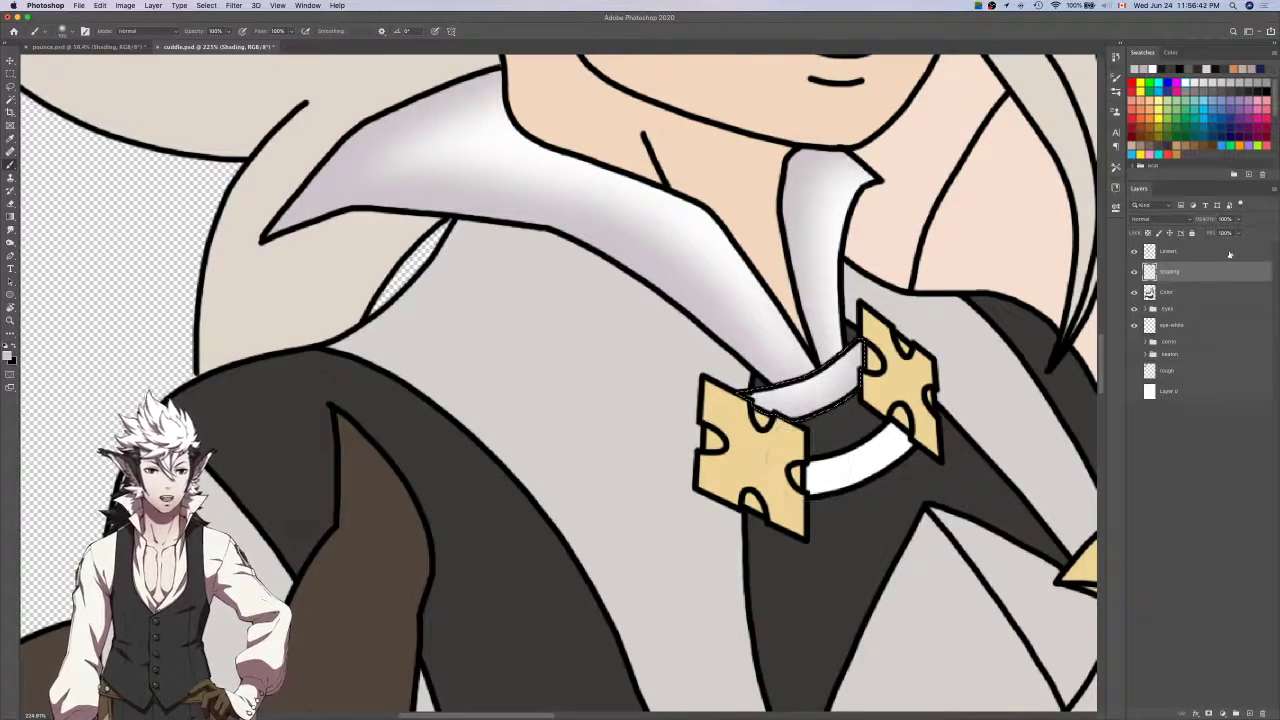
Select the lower white band between the gold clasps on the Lineart layer, expand the selection, and shade its ends on the Shading layer.
click(1229, 253)
key(super+d)
key(w)
click(873, 460)
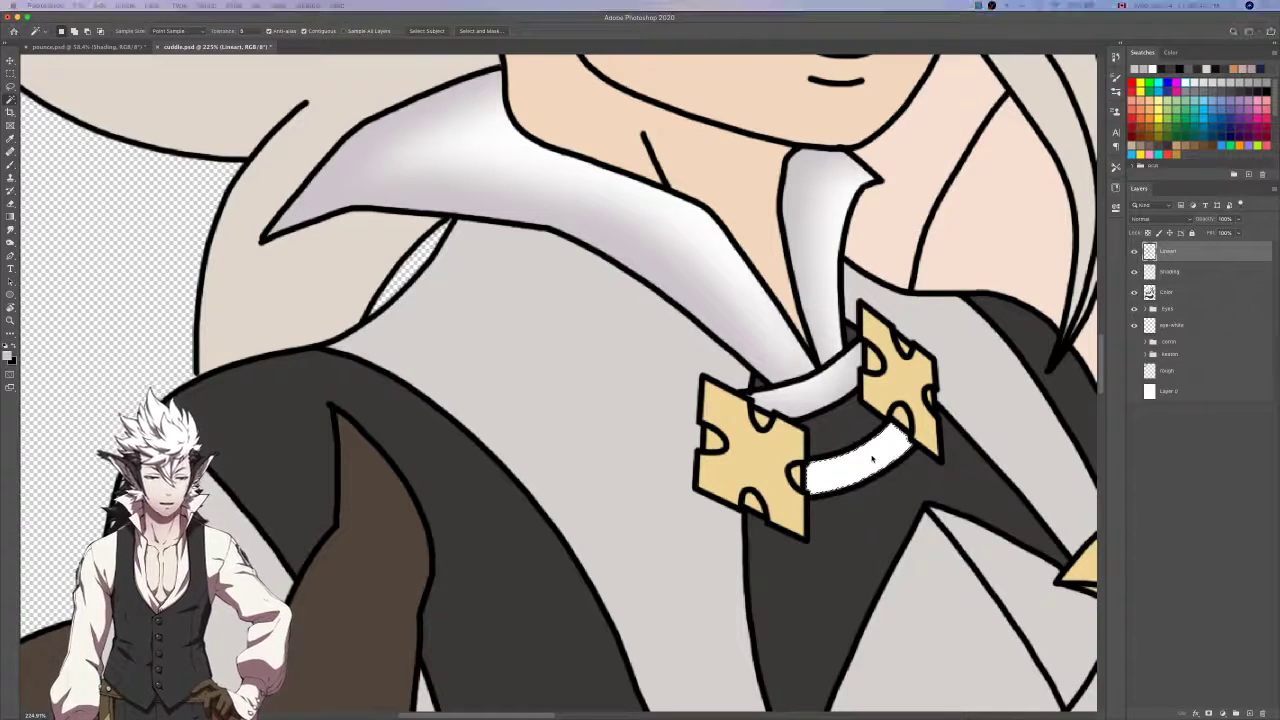
key(l)
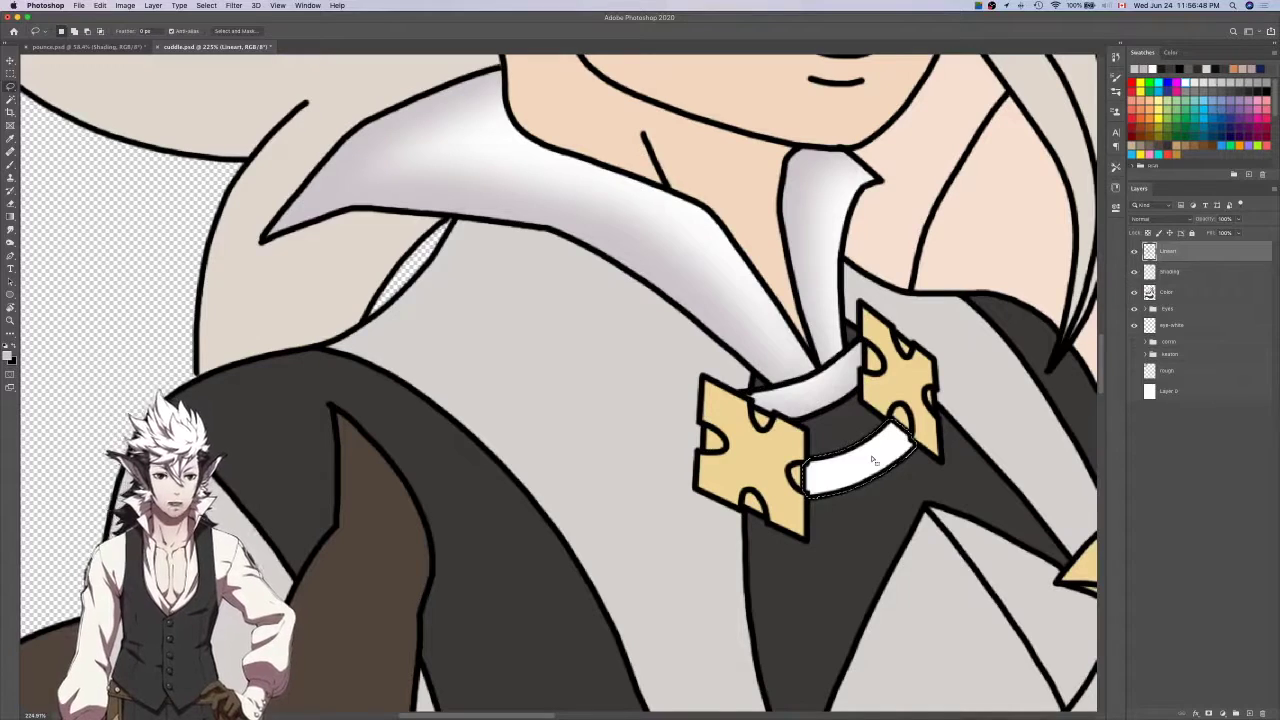
click(1190, 271)
key(b)
mouse_move(952, 458)
mouse_down()
mouse_move(869, 510)
mouse_move(787, 518)
mouse_up()
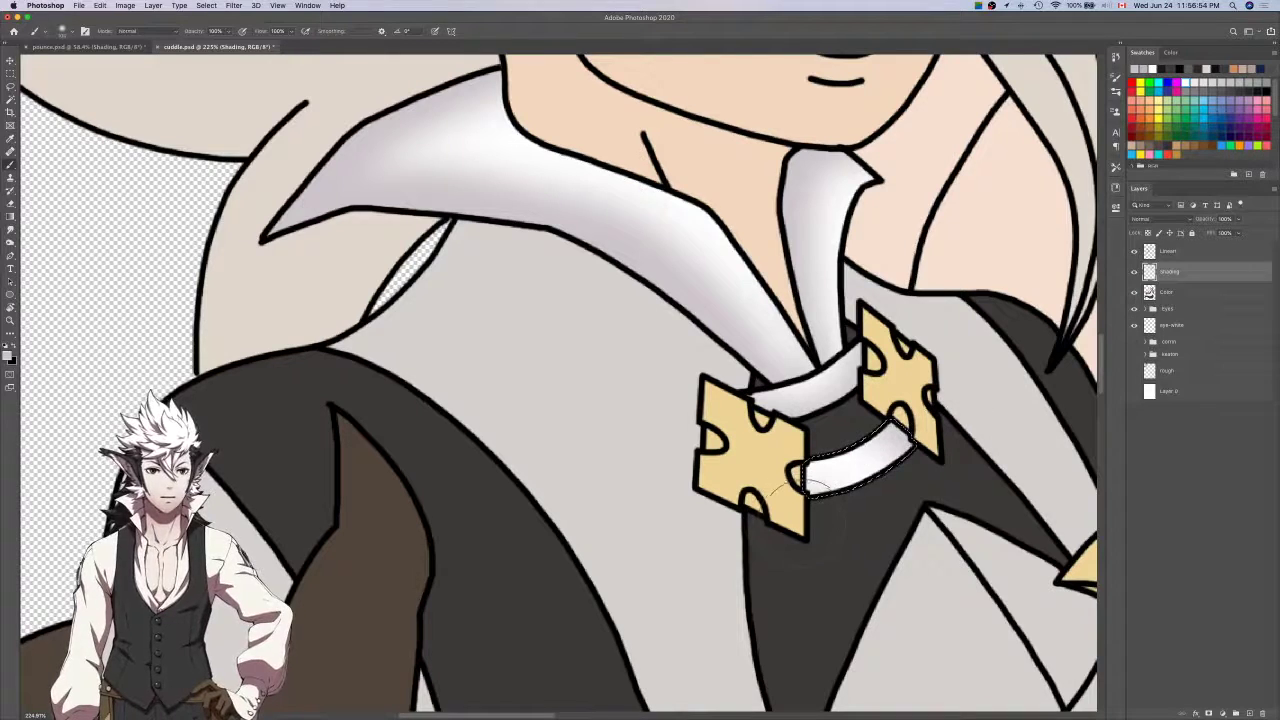
click(1184, 296)
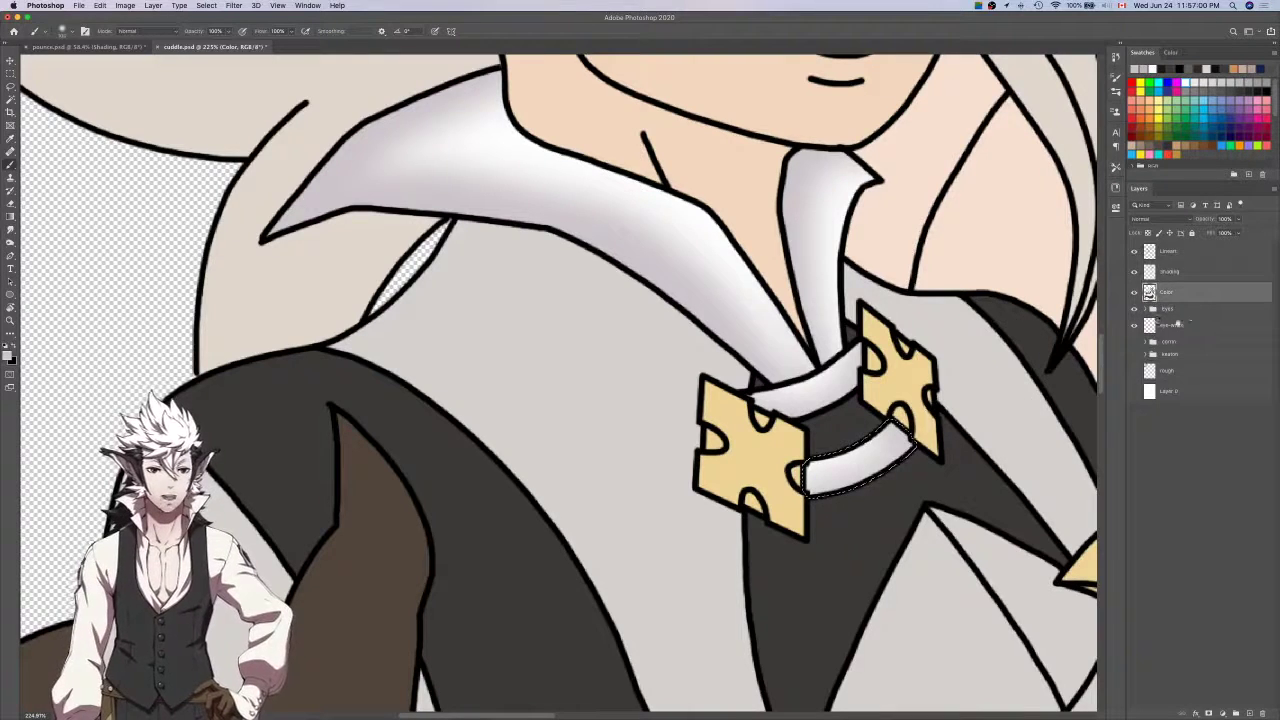
click(1187, 273)
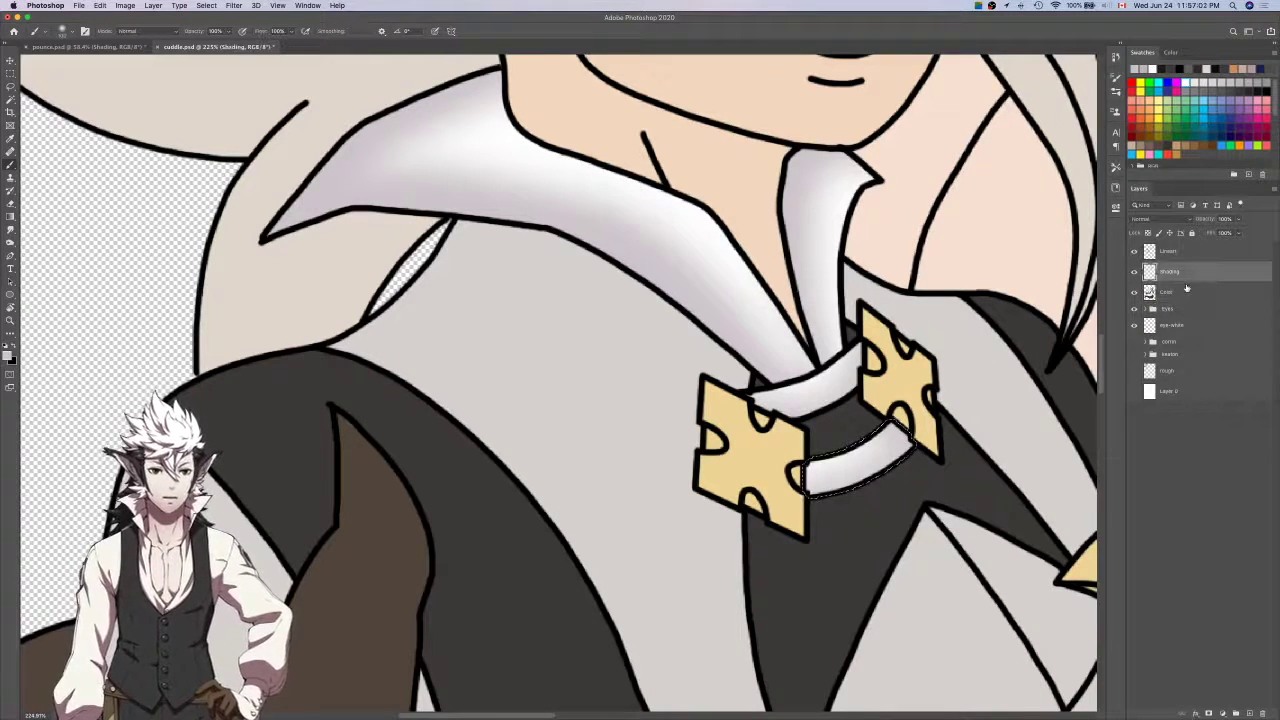
click(1188, 293)
scroll(966, 364, down, 5)
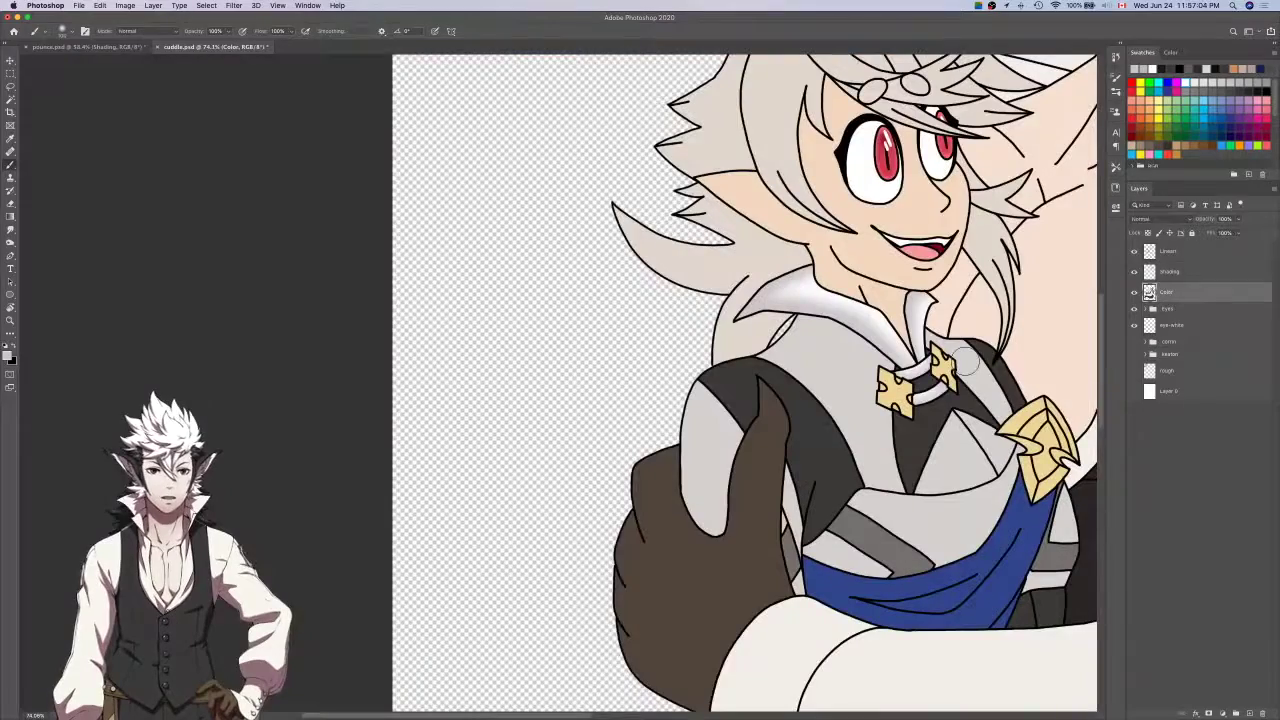
scroll(966, 364, right, 5)
scroll(966, 364, up, 2)
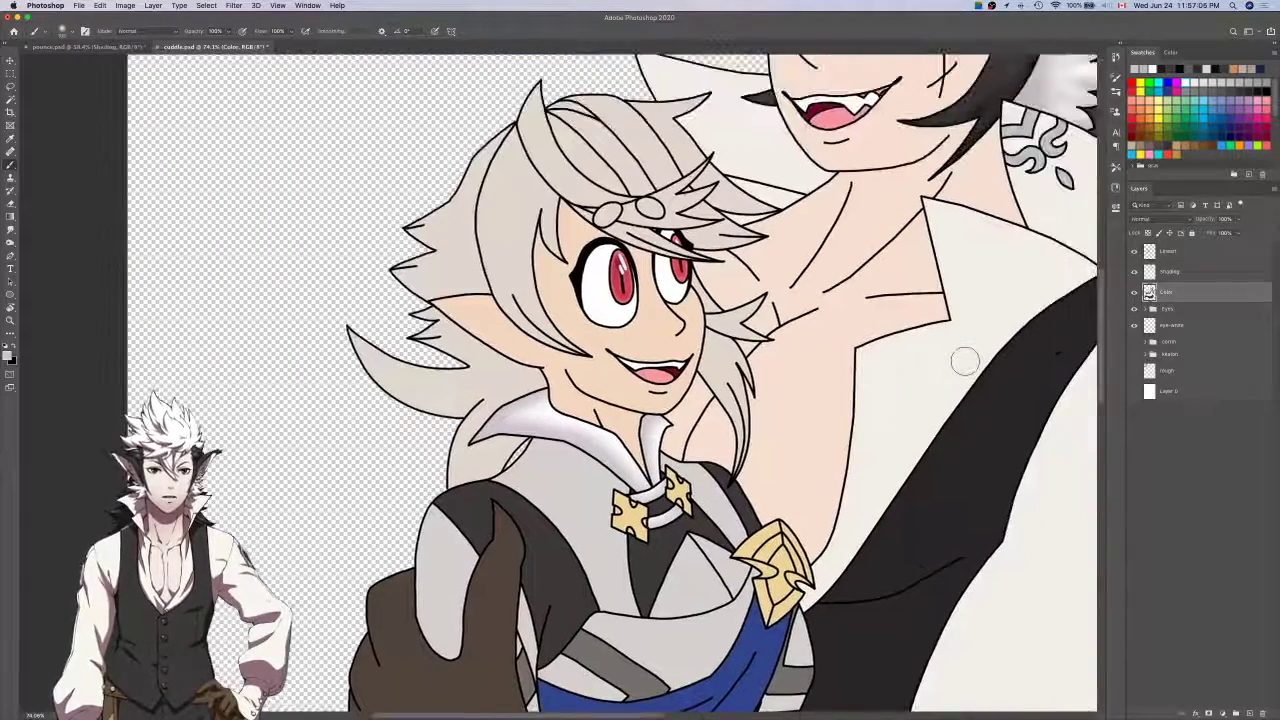
scroll(966, 364, down, 5)
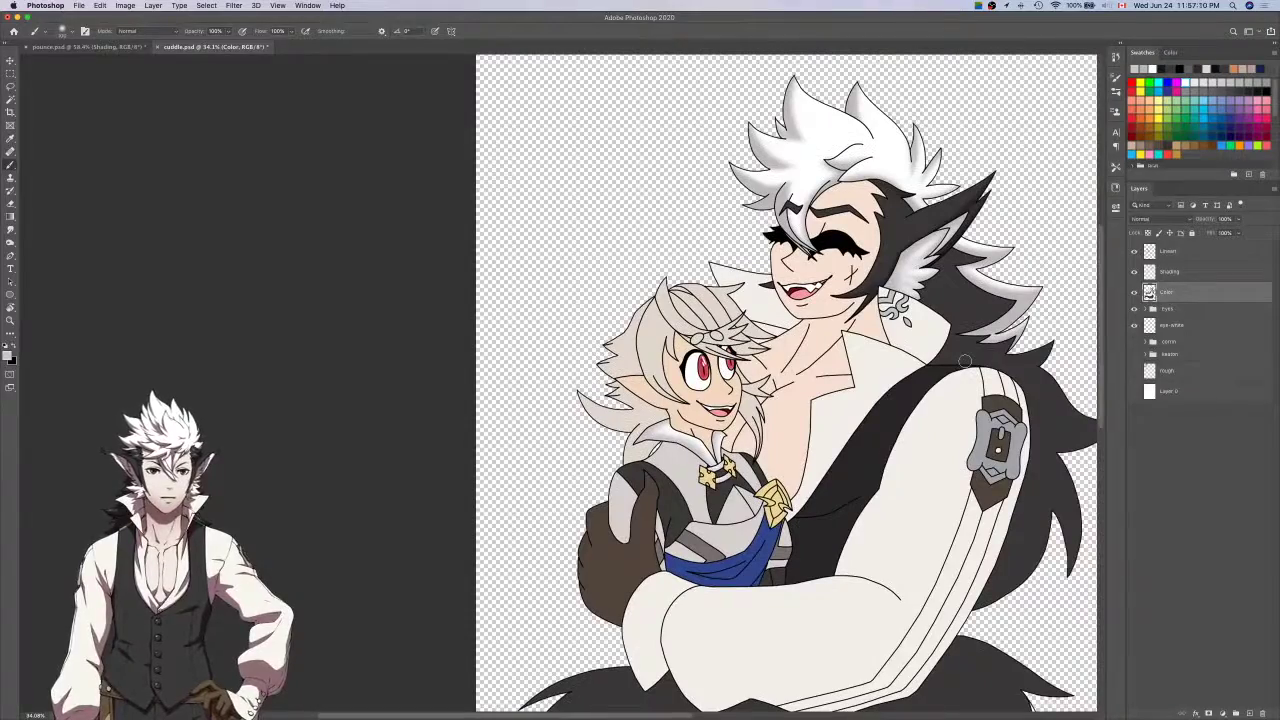
Look at the shading in pounce.psd, and open the recent file dance.psd to examine the smaller character's face.
key(ctrl+Tab)
key(ctrl+Tab)
key(ctrl+Tab)
scroll(740, 270, down, 10)
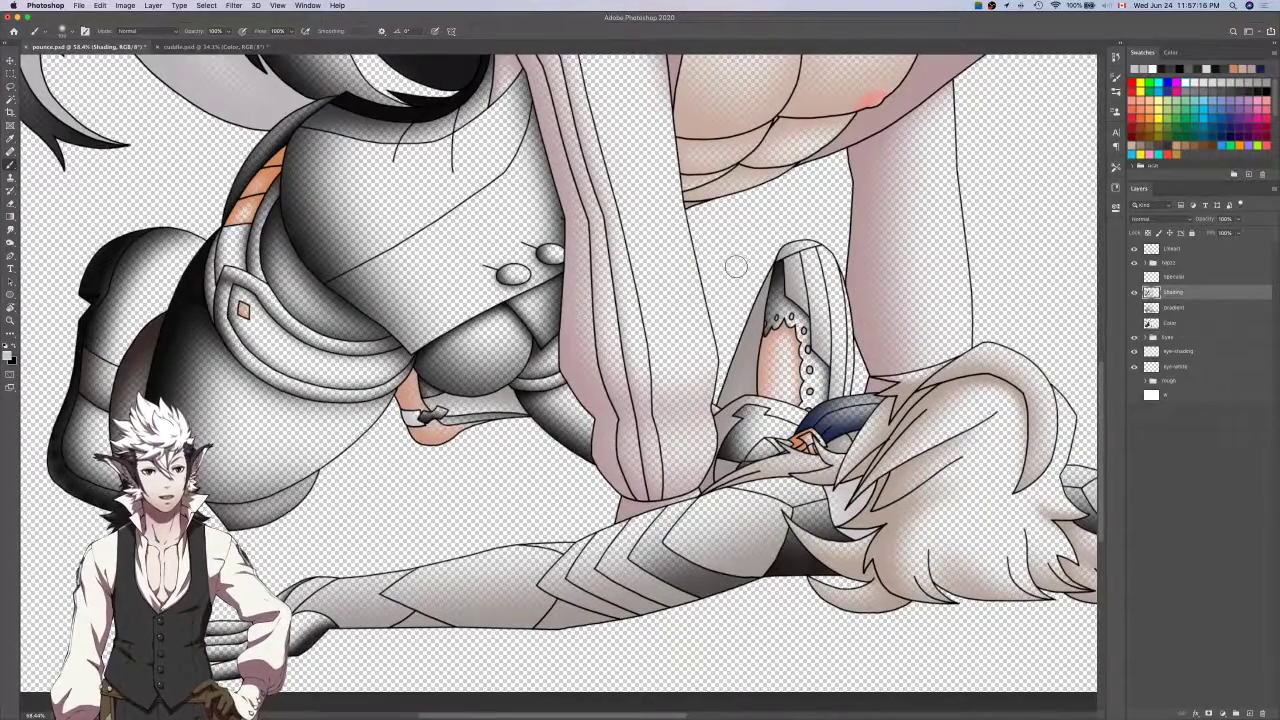
click(79, 5)
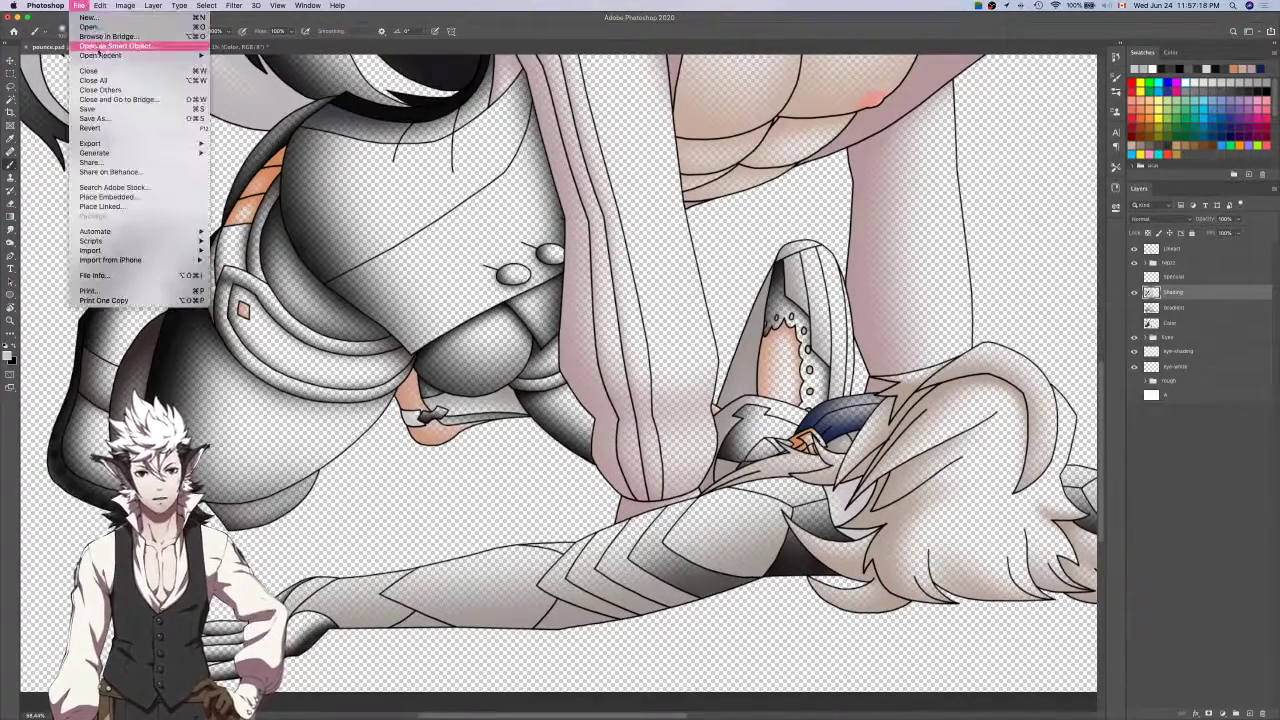
mouse_move(101, 56)
click(287, 84)
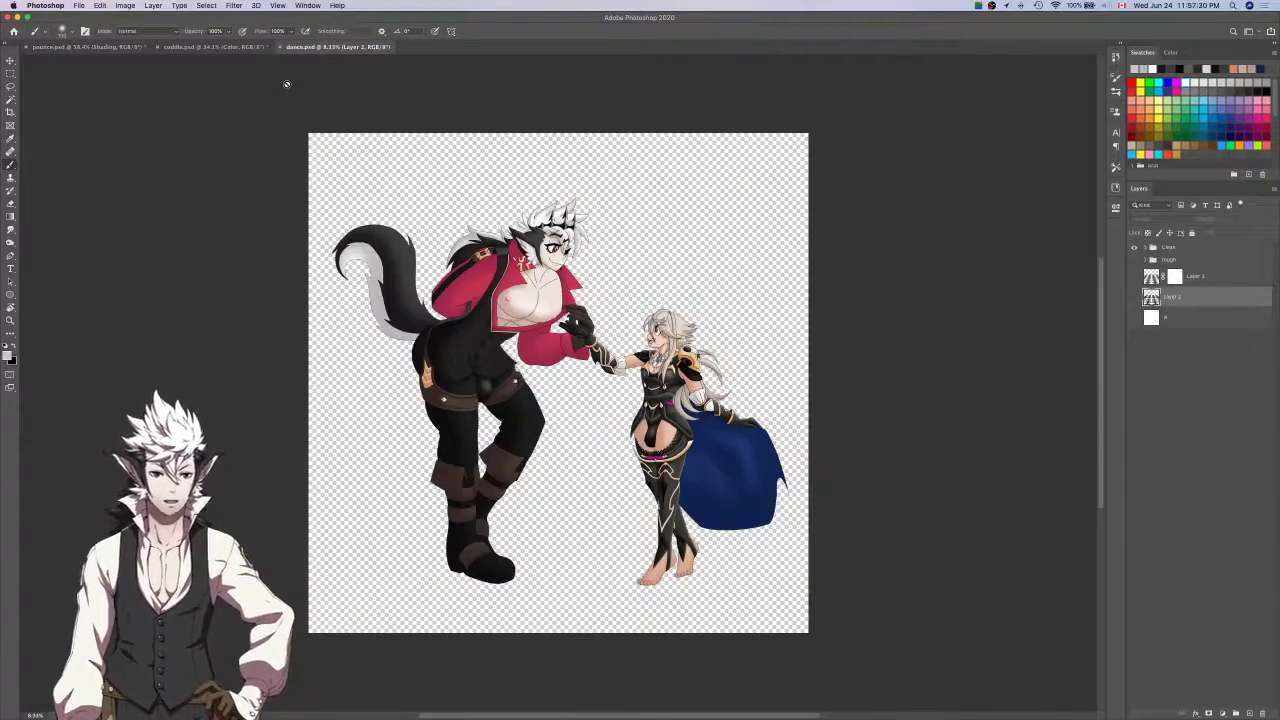
key(i)
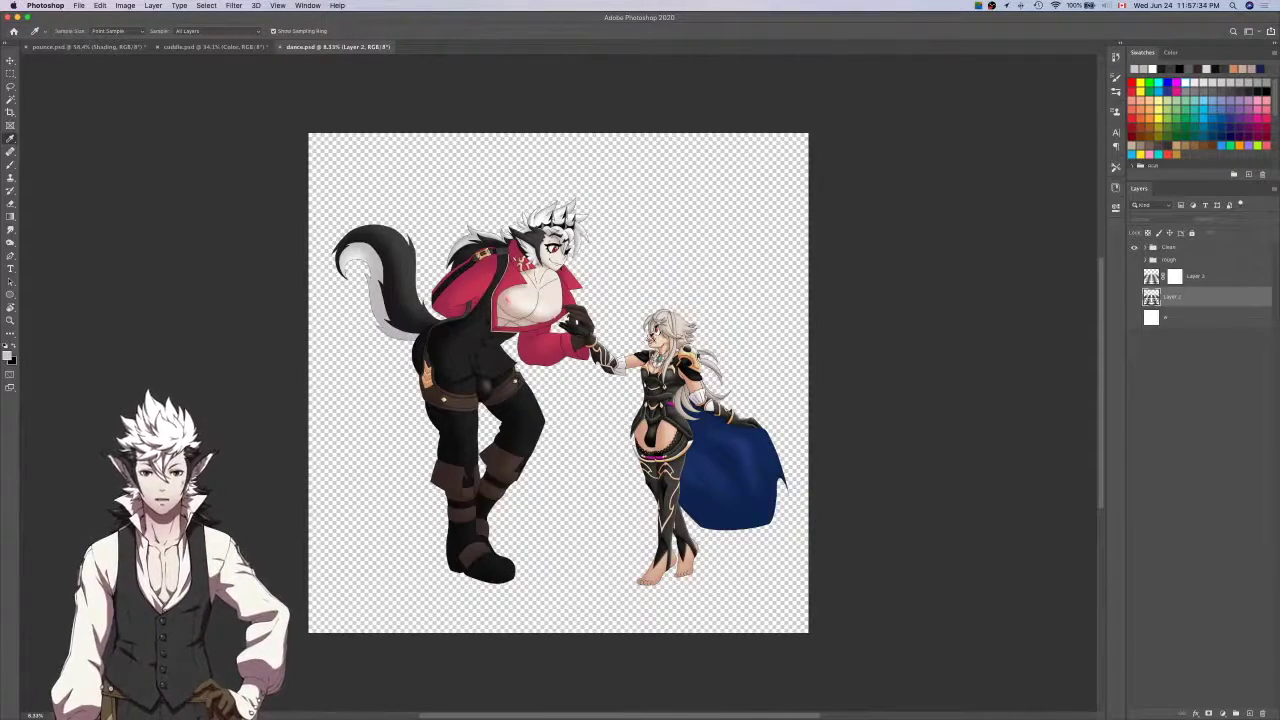
scroll(651, 336, up, 10)
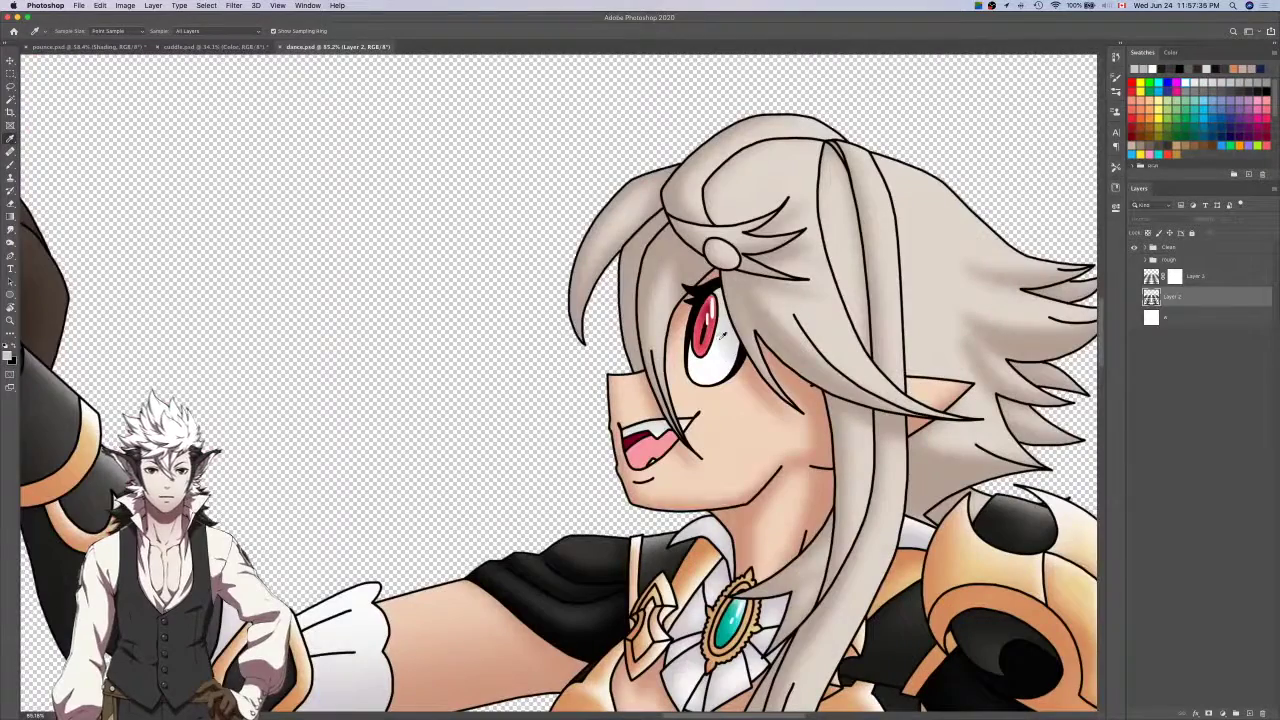
Preview the checkered floor and its blurred version in dance.psd, and hide both floor layers again.
click(1134, 297)
key(ctrl+0)
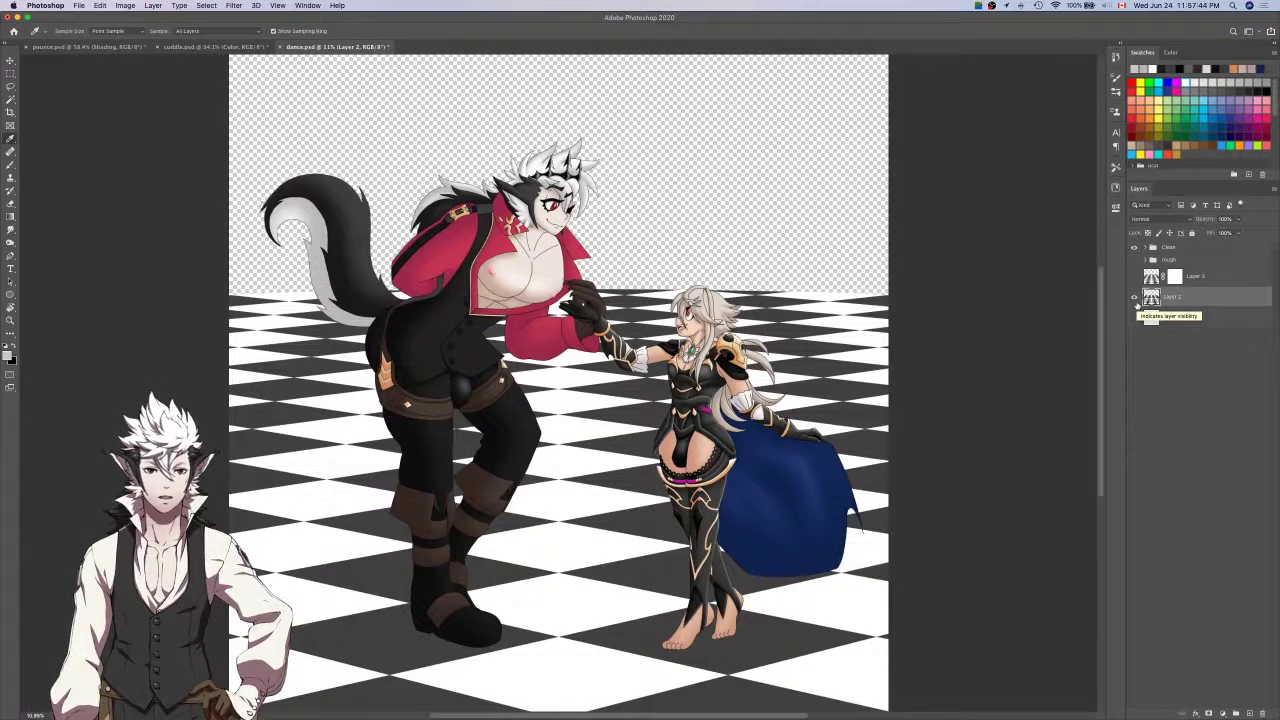
click(1134, 277)
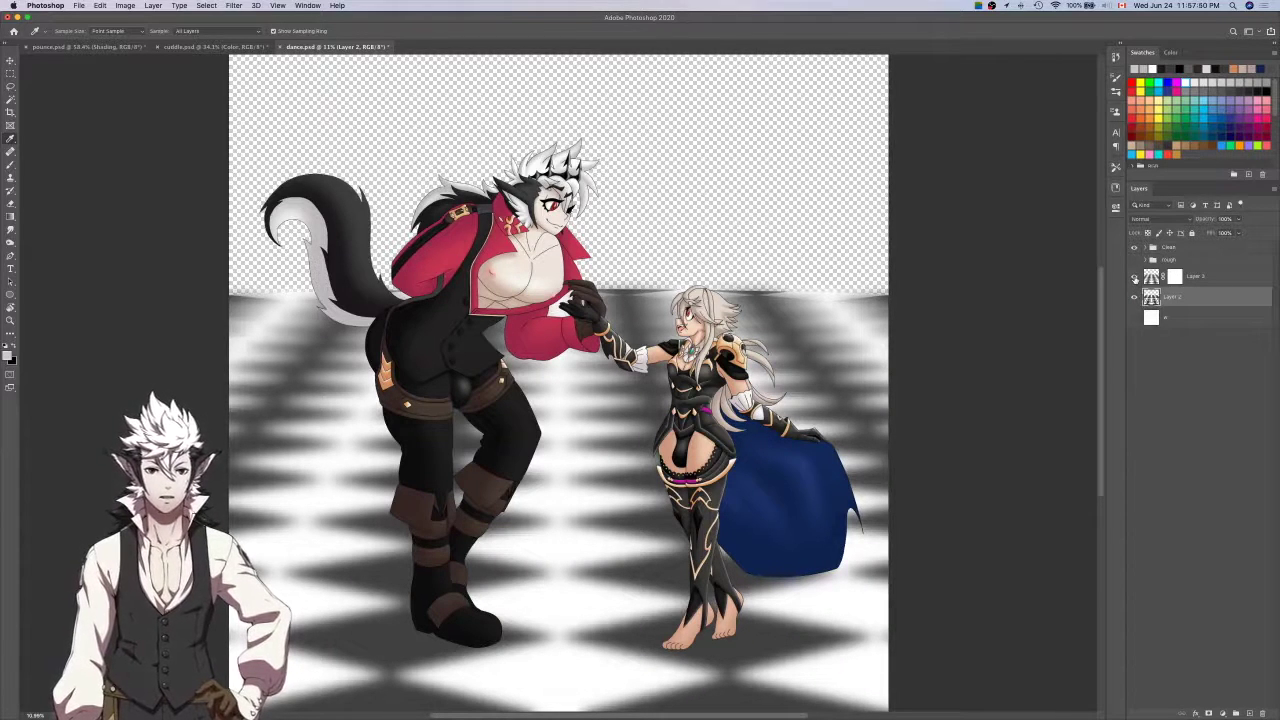
click(1134, 277)
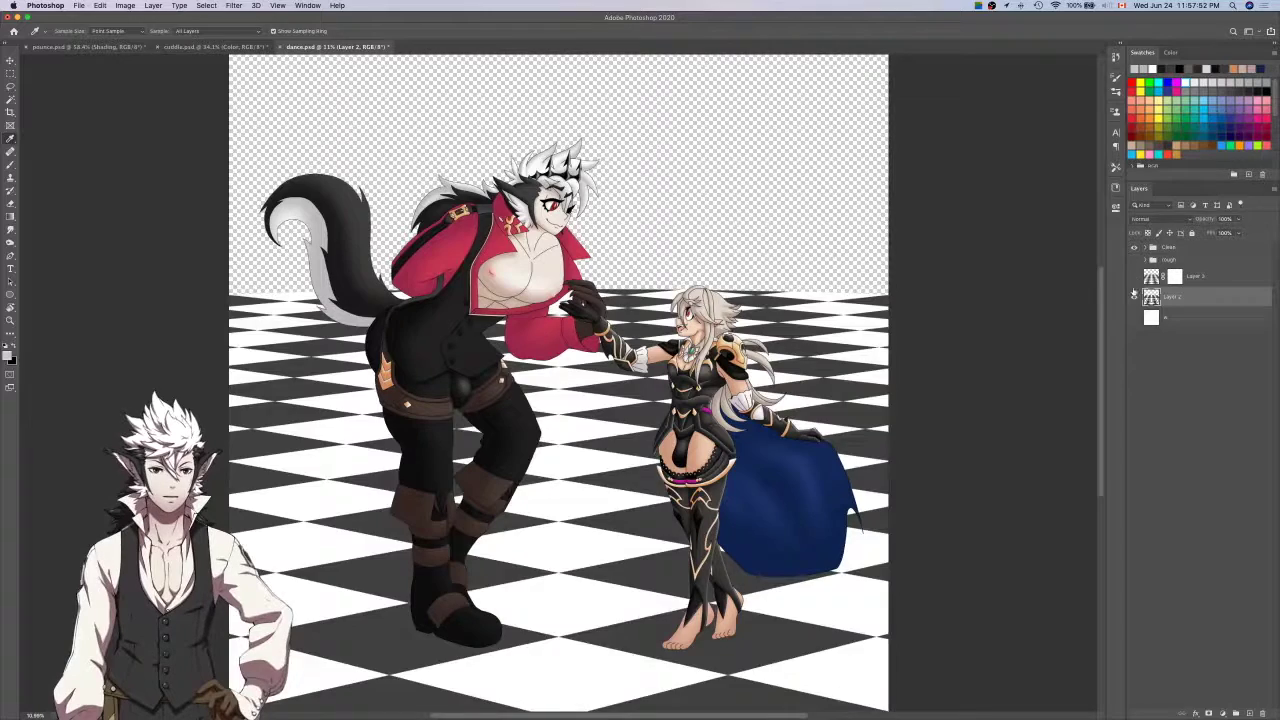
click(1134, 296)
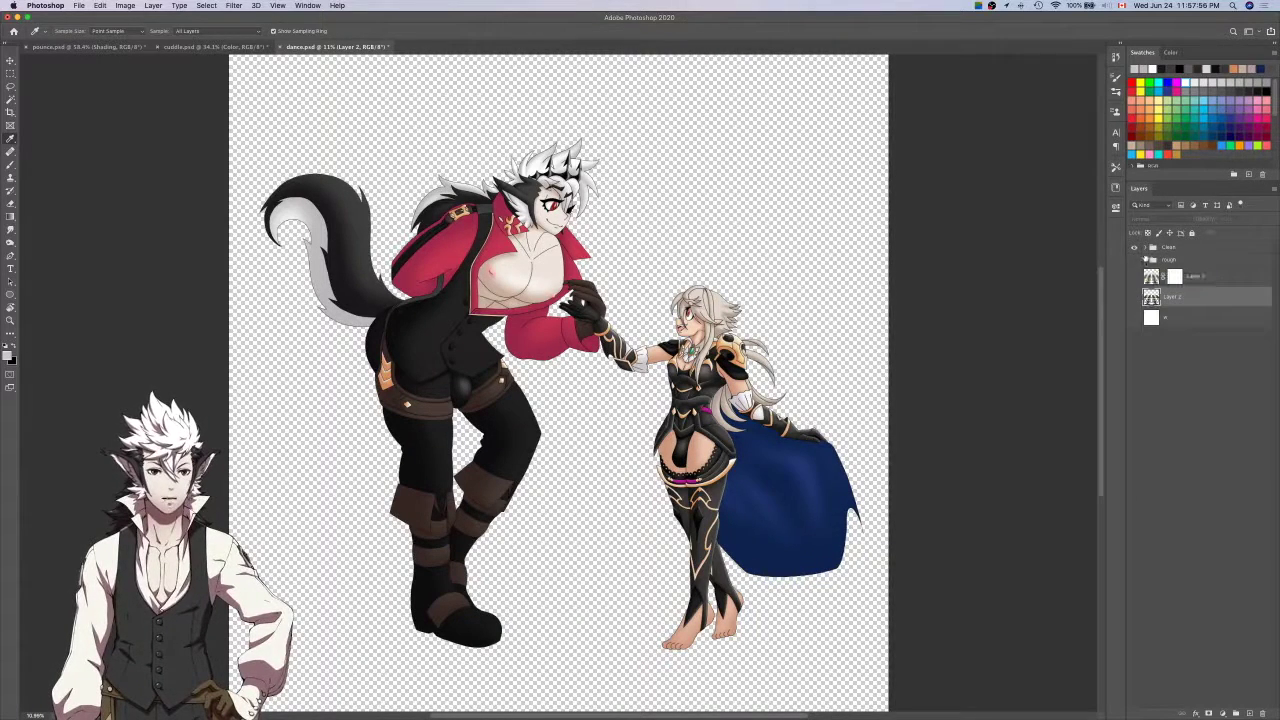
Hide the color, gradient and specular layers in dance.psd's Clean group and sample the shading at the smaller character's mouth.
click(1146, 249)
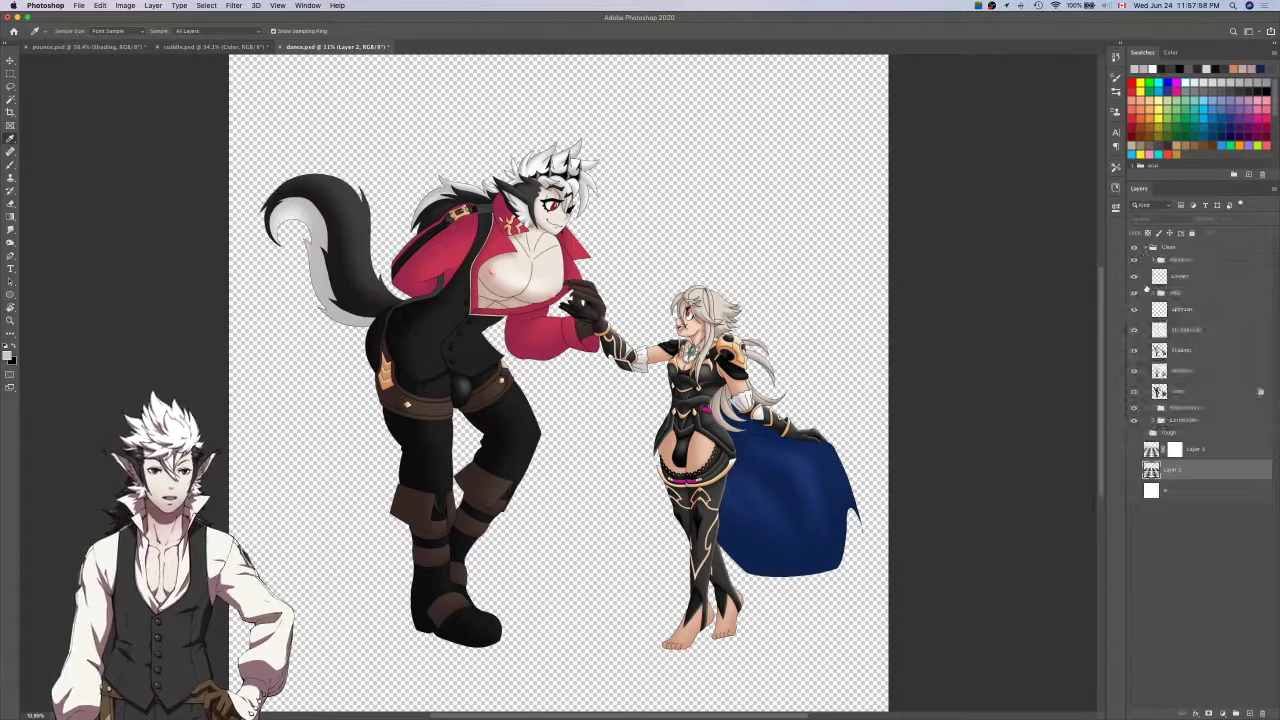
click(1135, 392)
click(1134, 371)
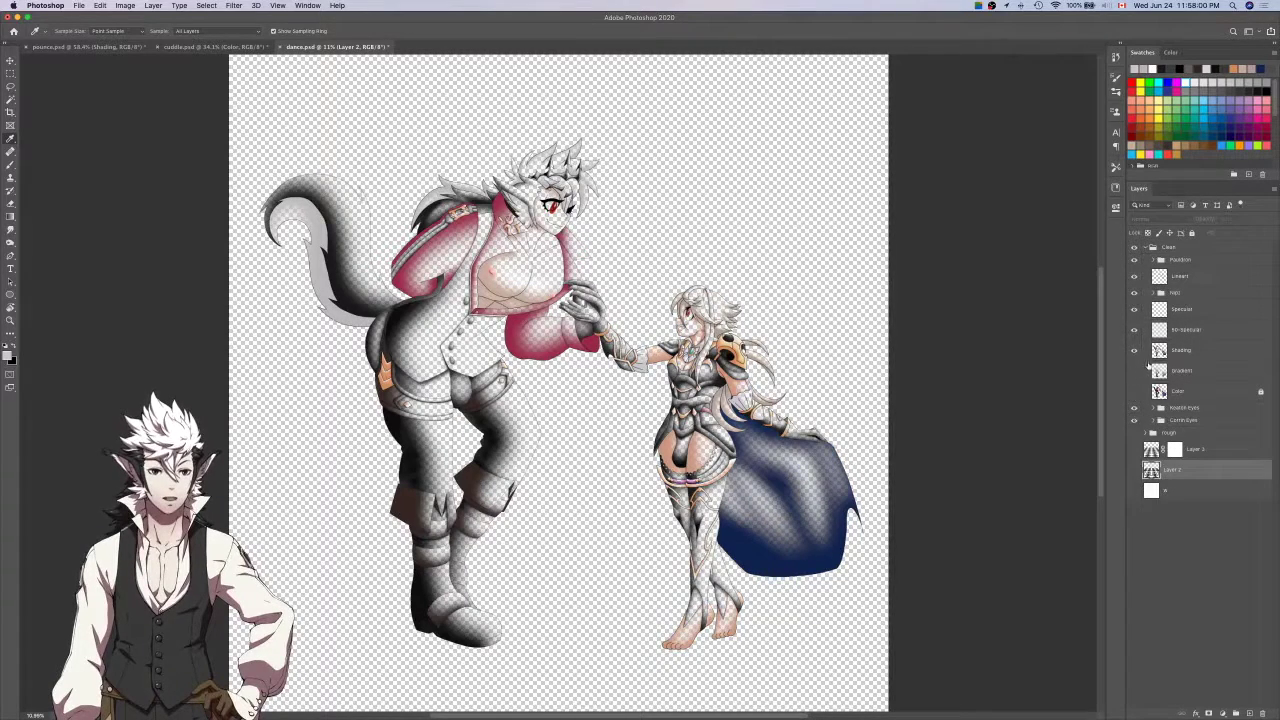
click(1133, 310)
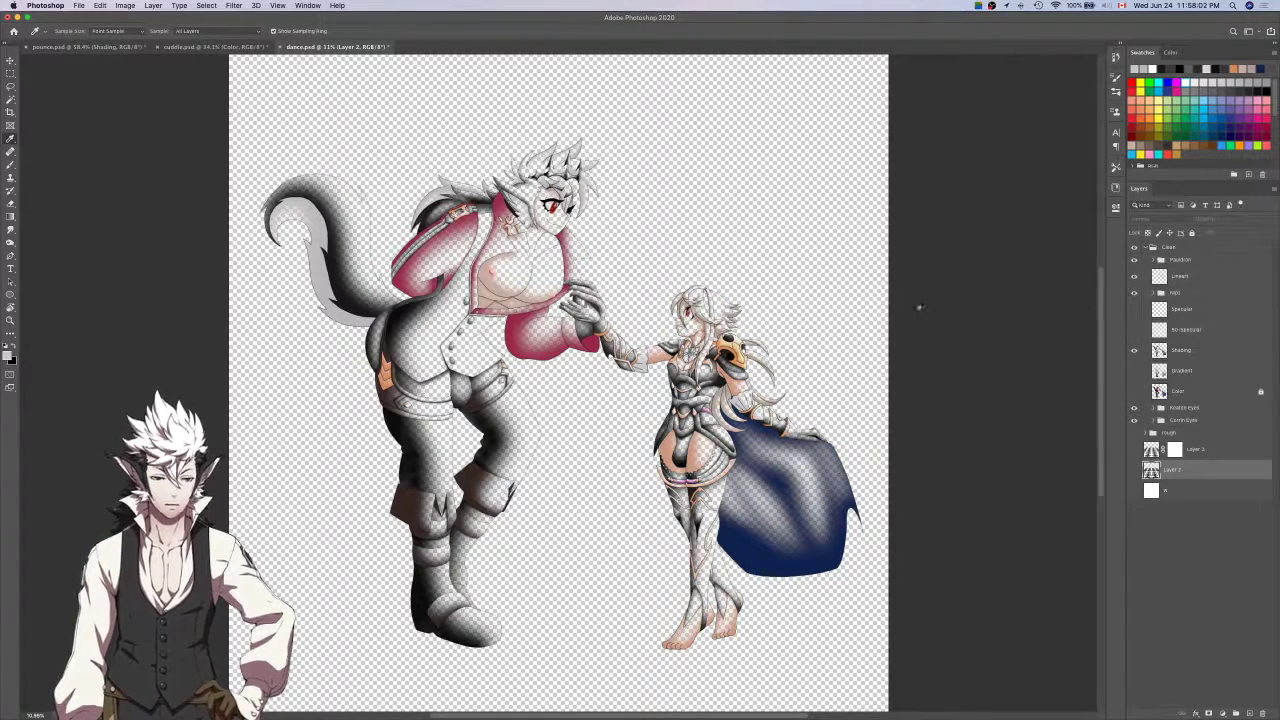
scroll(677, 321, up, 5)
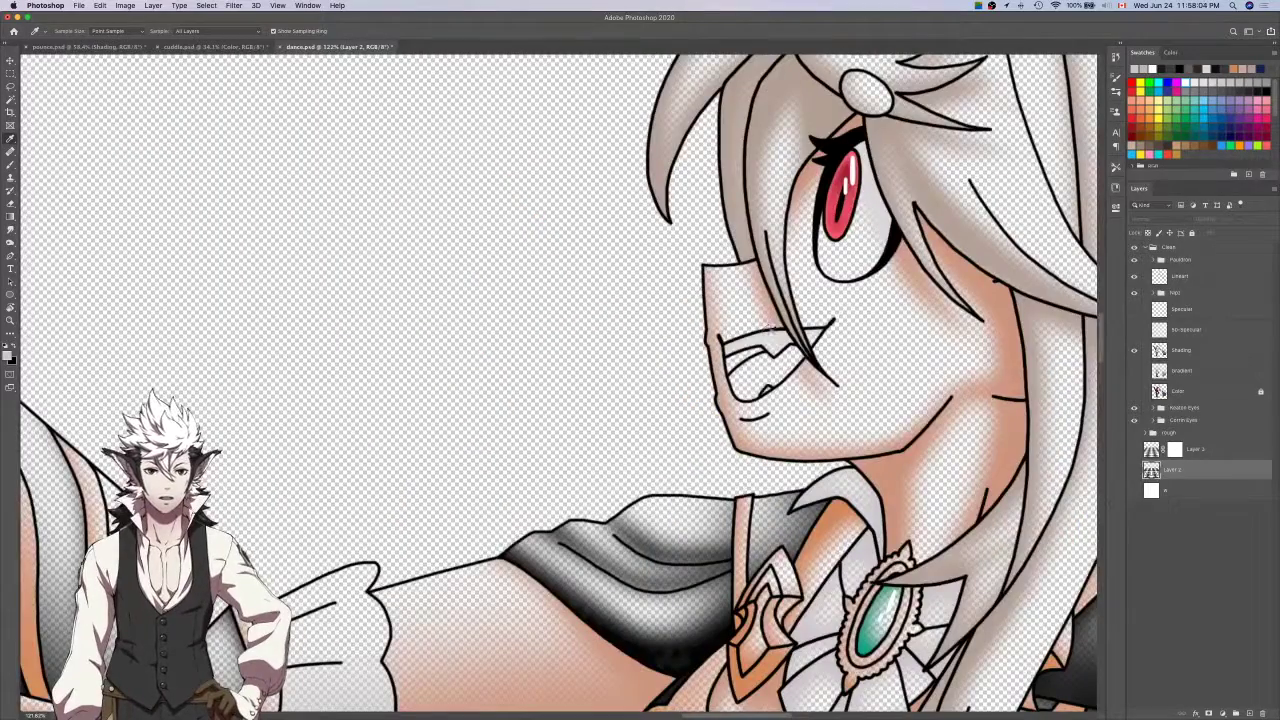
click(775, 337)
Return to cuddle.psd, select the larger character's teeth on the Lineart layer, and make the Shading layer active.
key(ctrl+Tab)
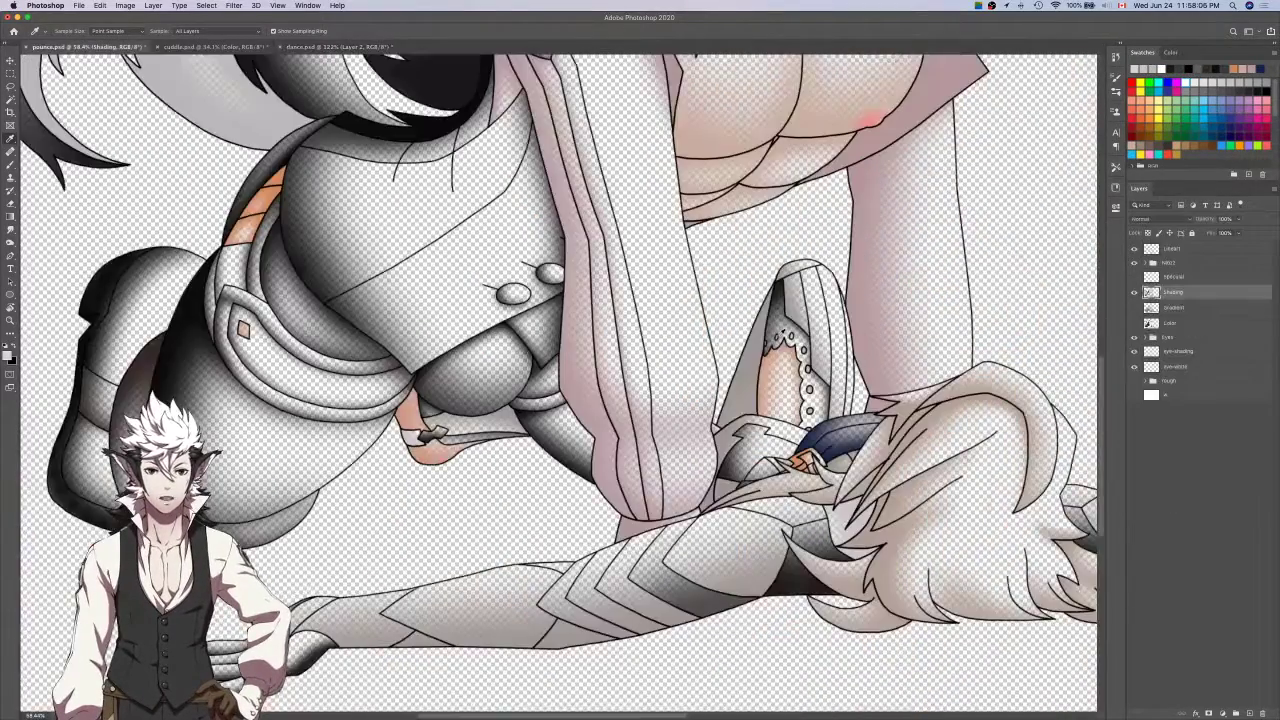
scroll(780, 333, up, 10)
key(ctrl+Tab)
scroll(760, 320, up, 4)
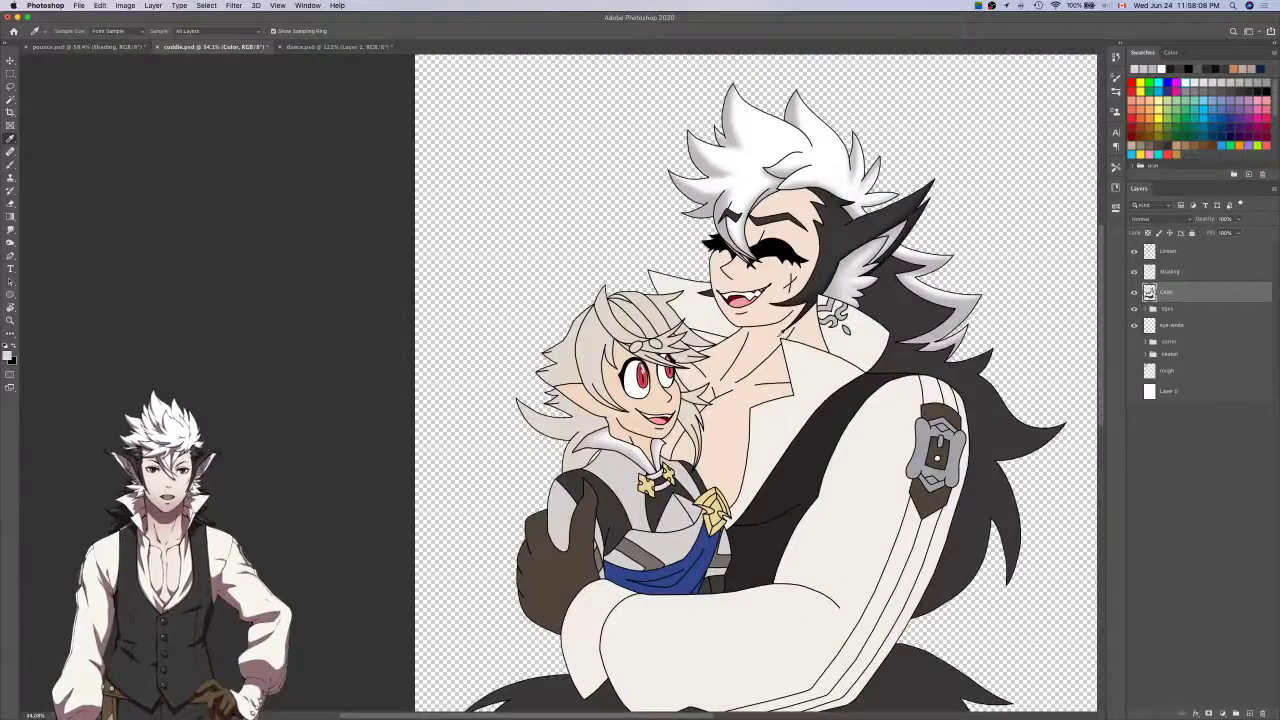
key(w)
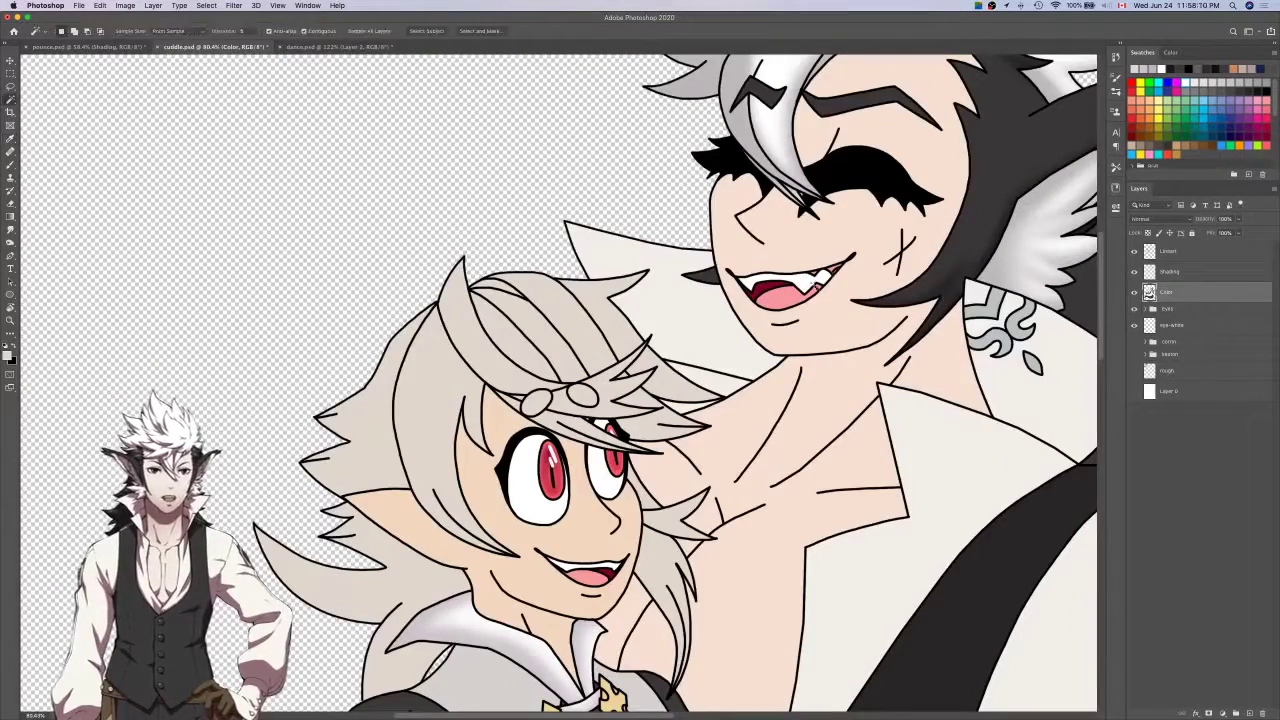
click(1198, 252)
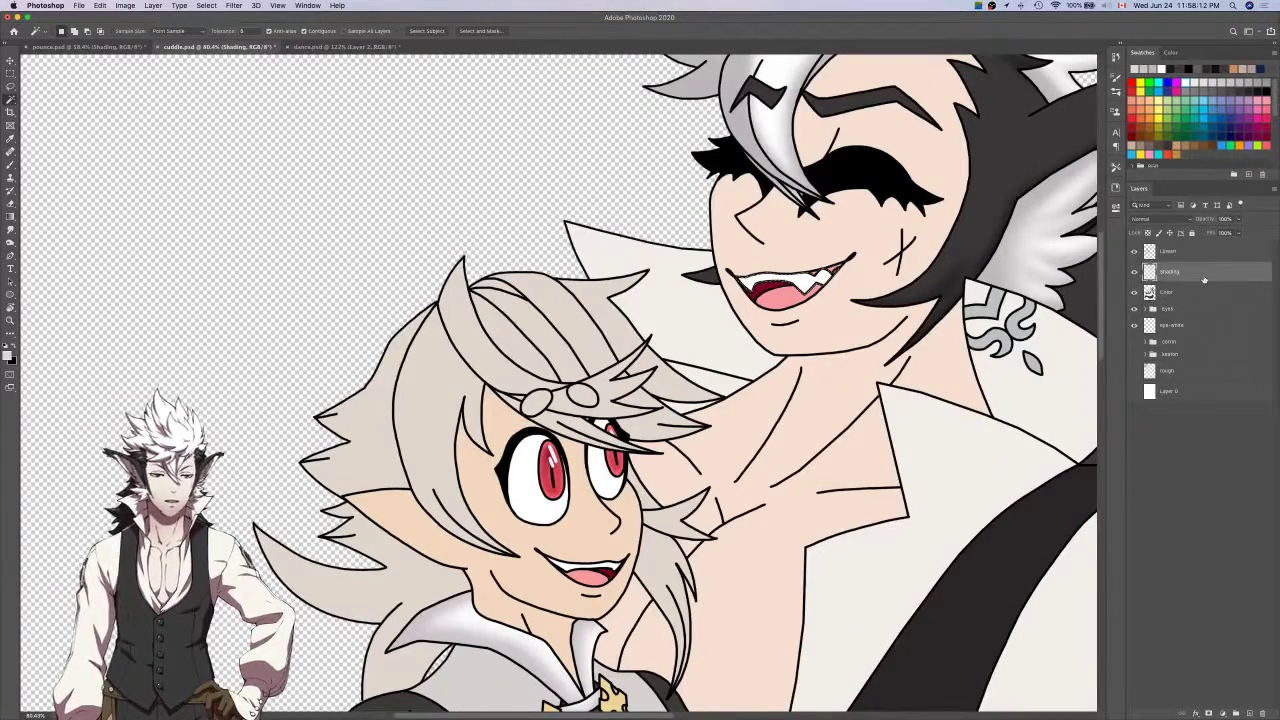
Close dance.psd without saving and open the recent Keaton & Corrin drawing as a color reference.
key(ctrl+Tab)
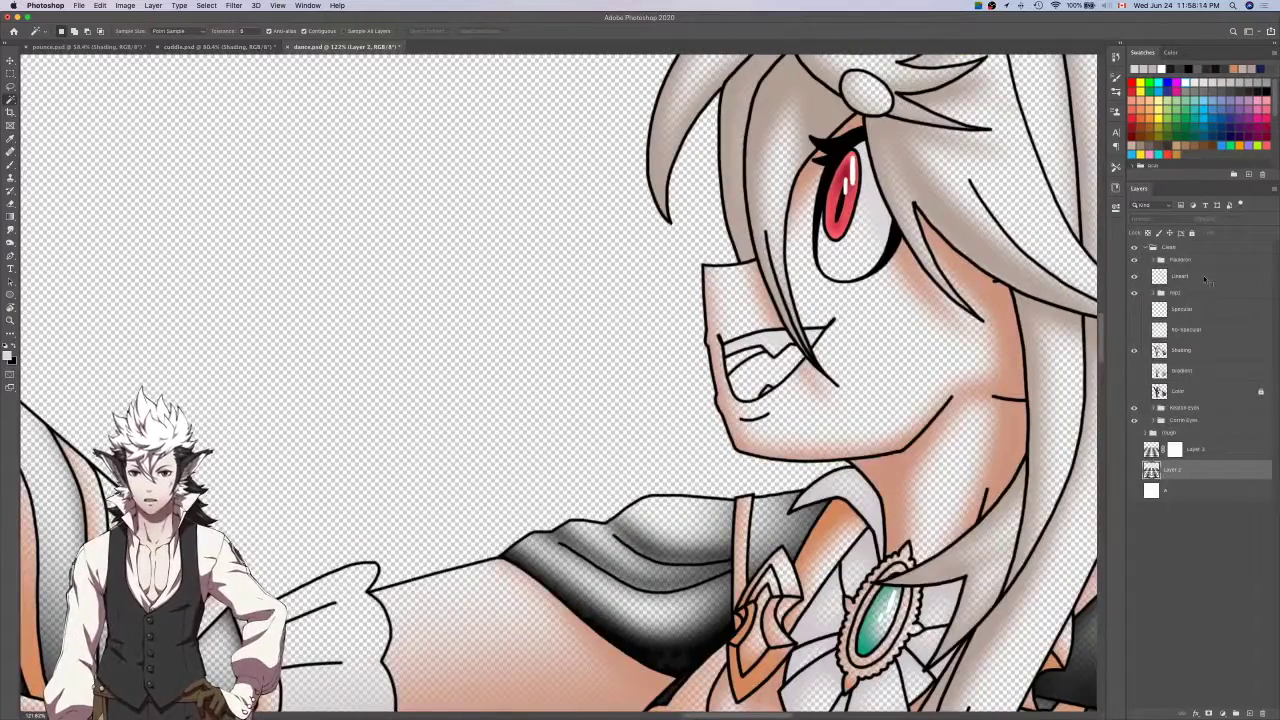
key(ctrl+w)
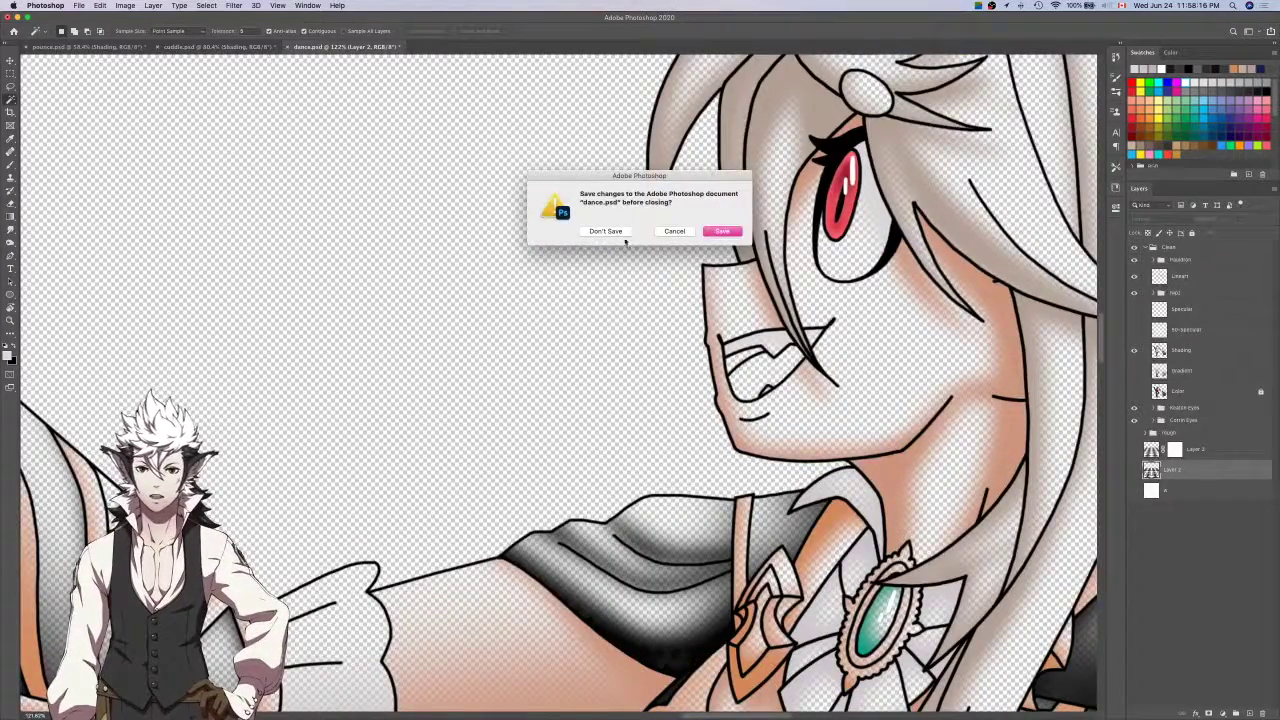
click(600, 235)
click(78, 5)
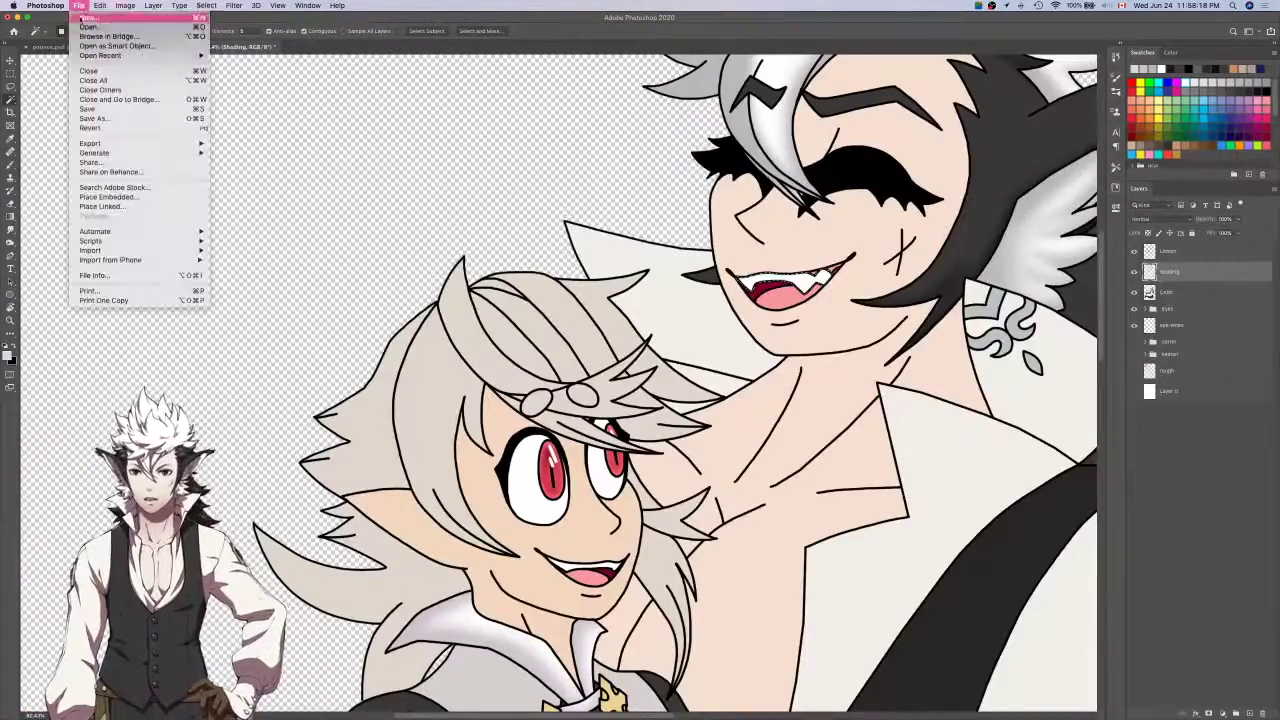
mouse_move(180, 55)
click(288, 85)
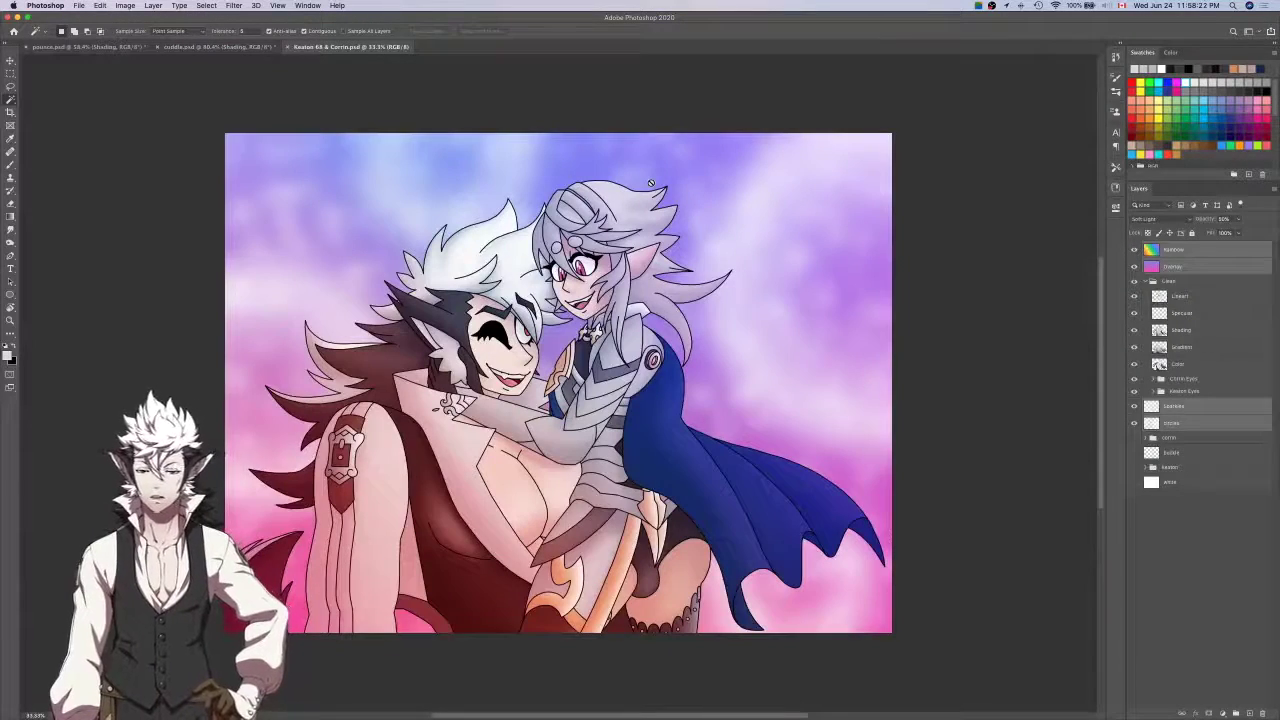
Isolate the shading and line art in the reference by hiding the Rainbow, Overlay, Specular, Gradient, Color, Sparkles and smoke layers.
click(1134, 363)
drag(1134, 266, 1134, 249)
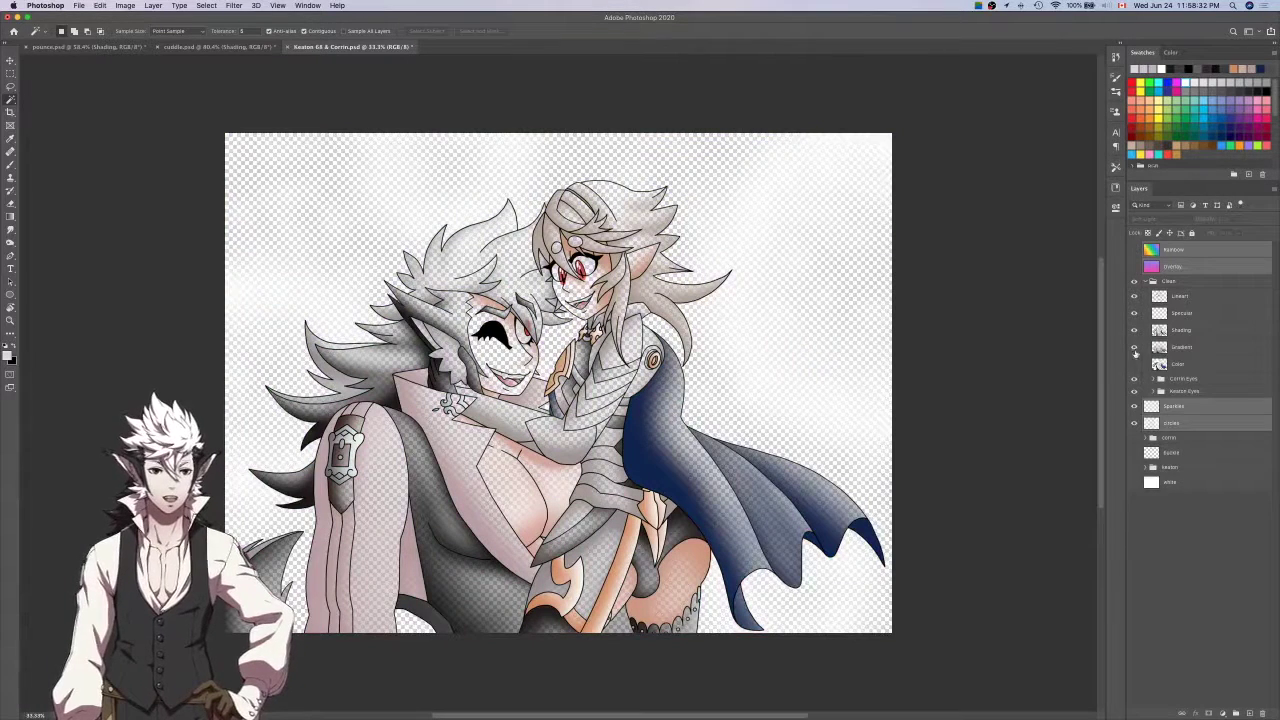
click(1133, 346)
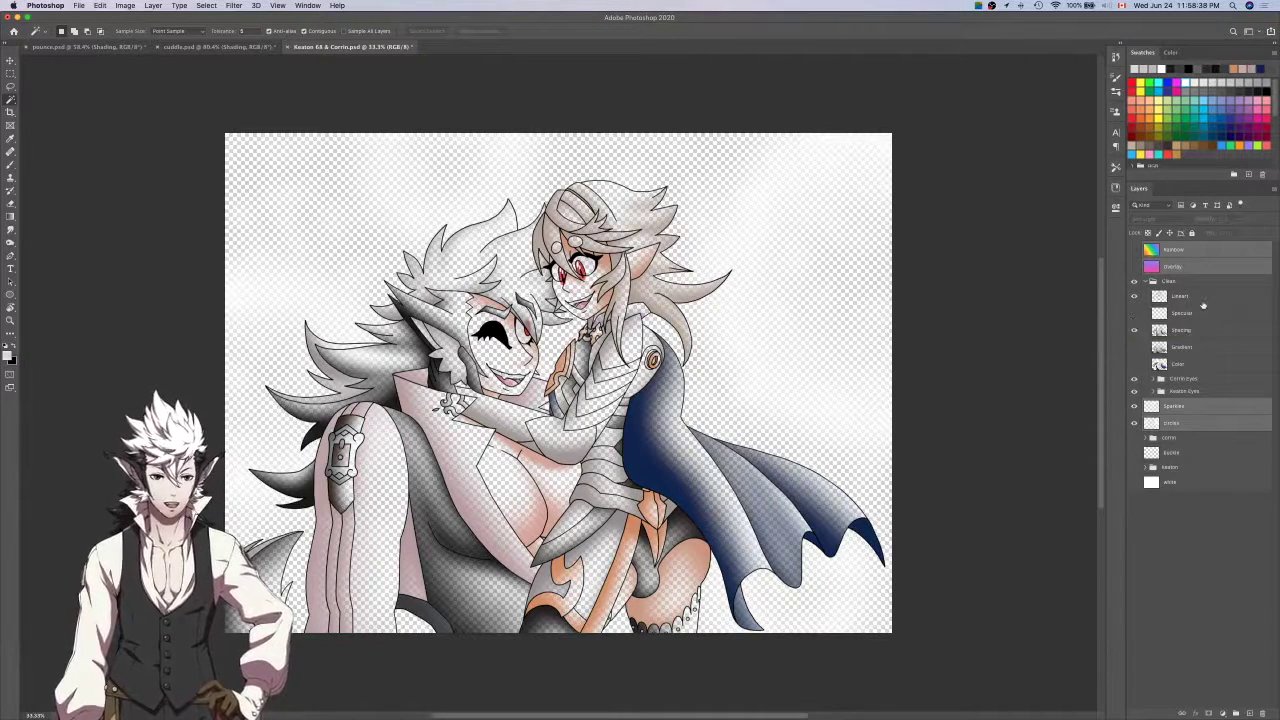
click(1203, 298)
scroll(786, 363, left, 3)
scroll(786, 363, down, 1)
key(i)
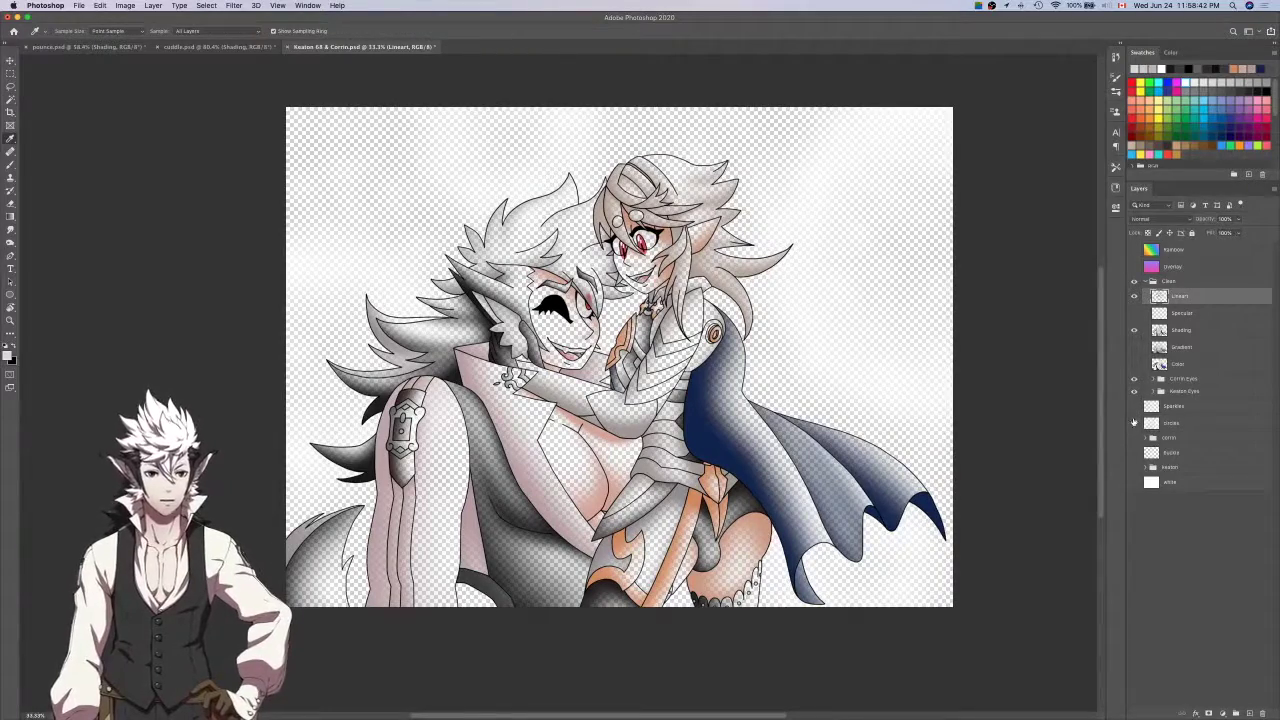
click(1134, 423)
Sample the shading color from the smaller character's upper teeth in the reference and return to cuddle.psd.
scroll(640, 268, up, 6)
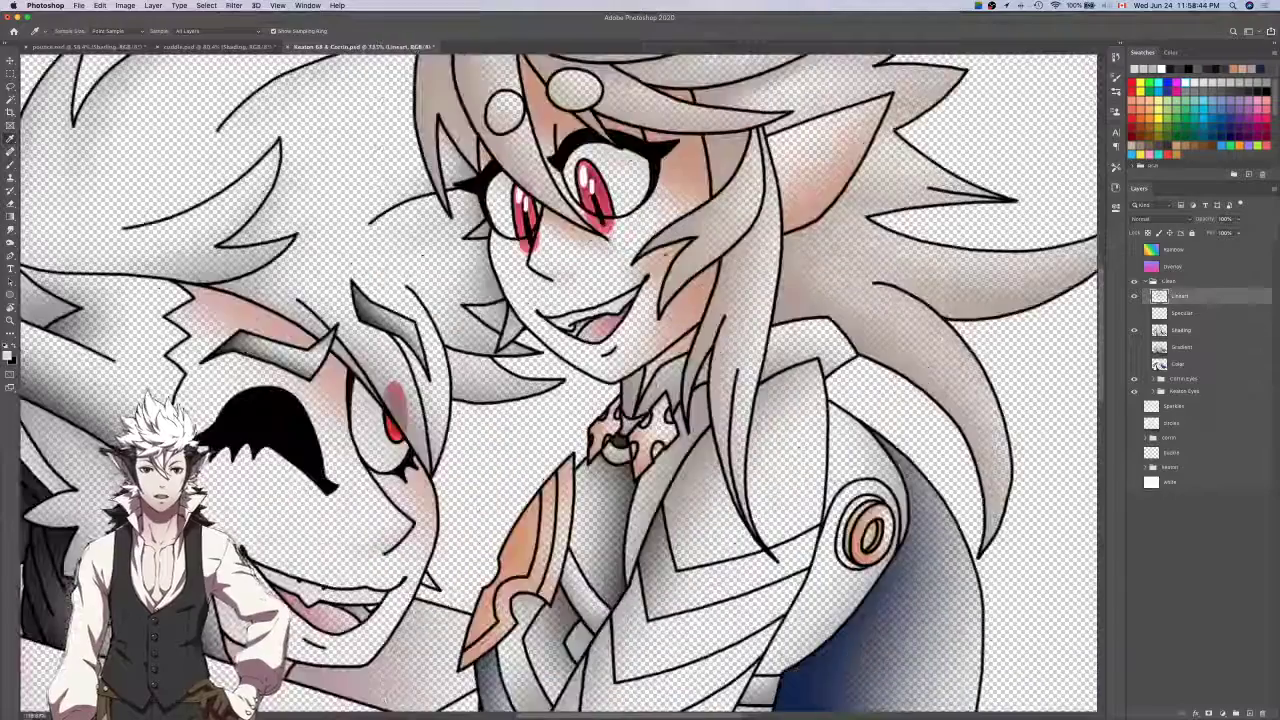
click(708, 249)
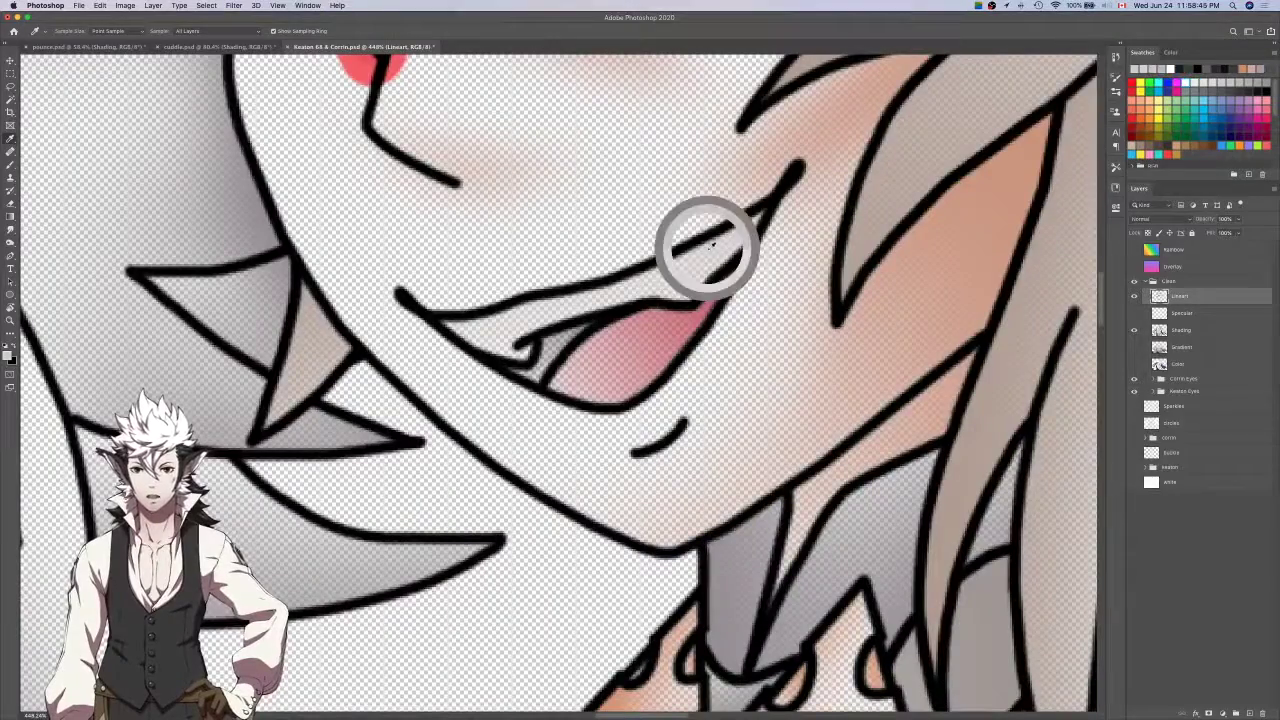
key(ctrl+Tab)
key(ctrl+Tab)
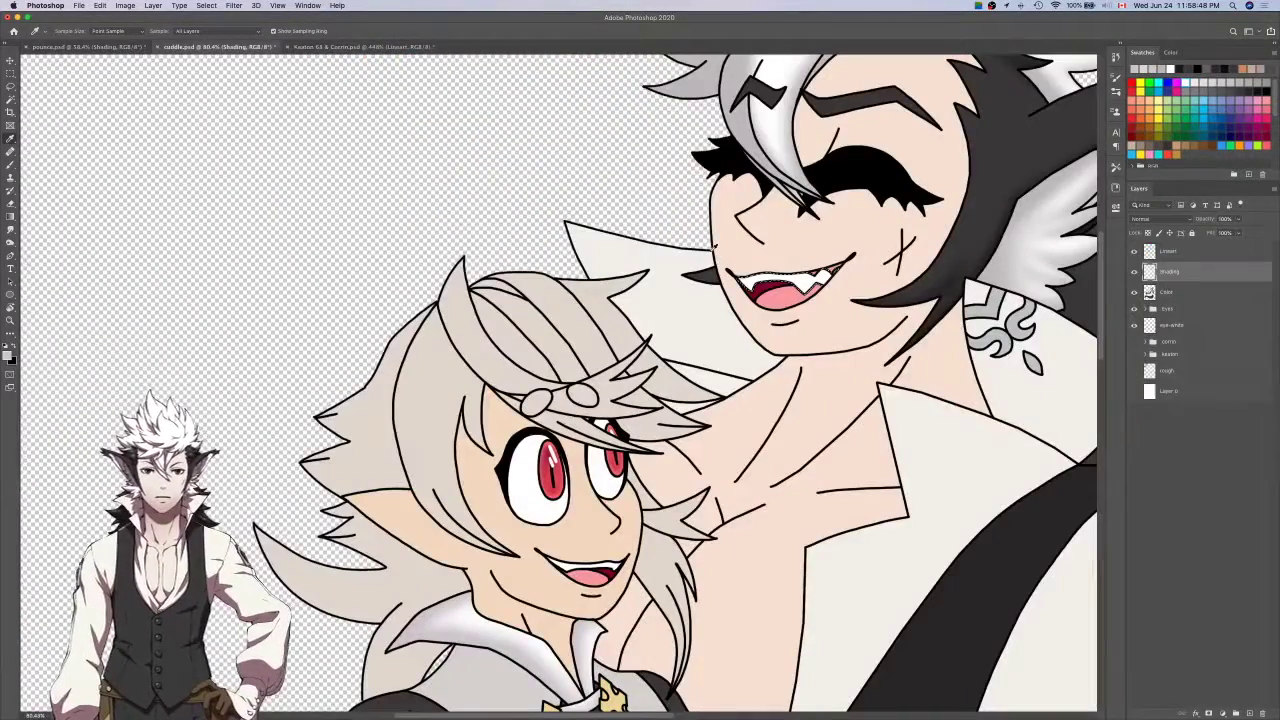
Brush soft gray shading over the larger character's upper teeth, blend it by erasing lightly, and clear the selection.
key(b)
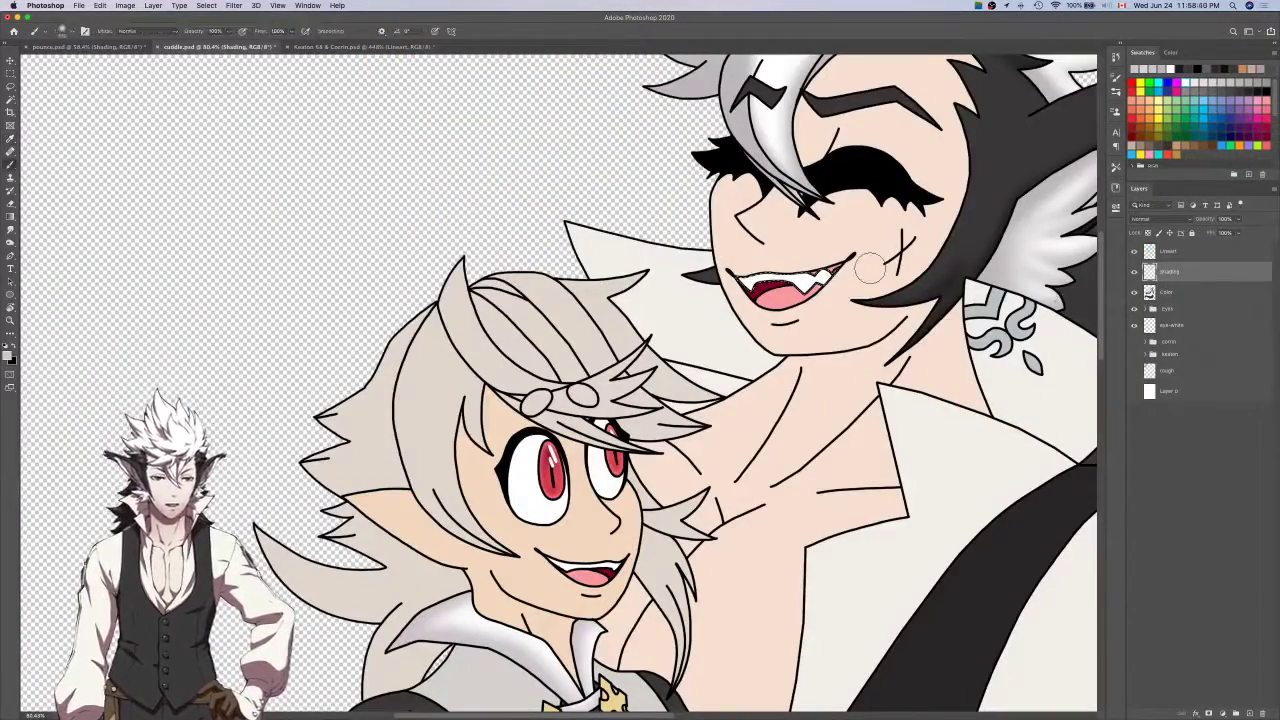
scroll(818, 258, up, 5)
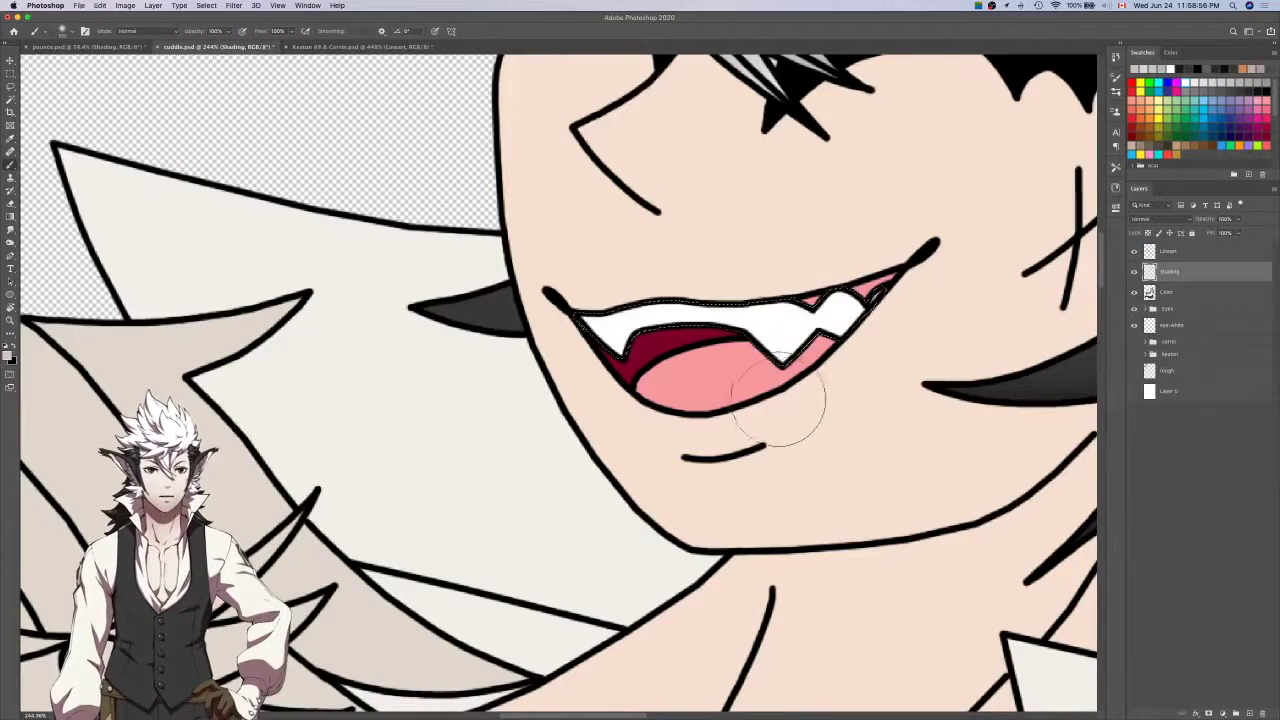
mouse_move(693, 302)
mouse_down()
mouse_move(751, 387)
mouse_move(701, 310)
mouse_move(744, 284)
mouse_move(830, 383)
mouse_up()
key(super+z)
key(e)
drag(748, 342, 757, 358)
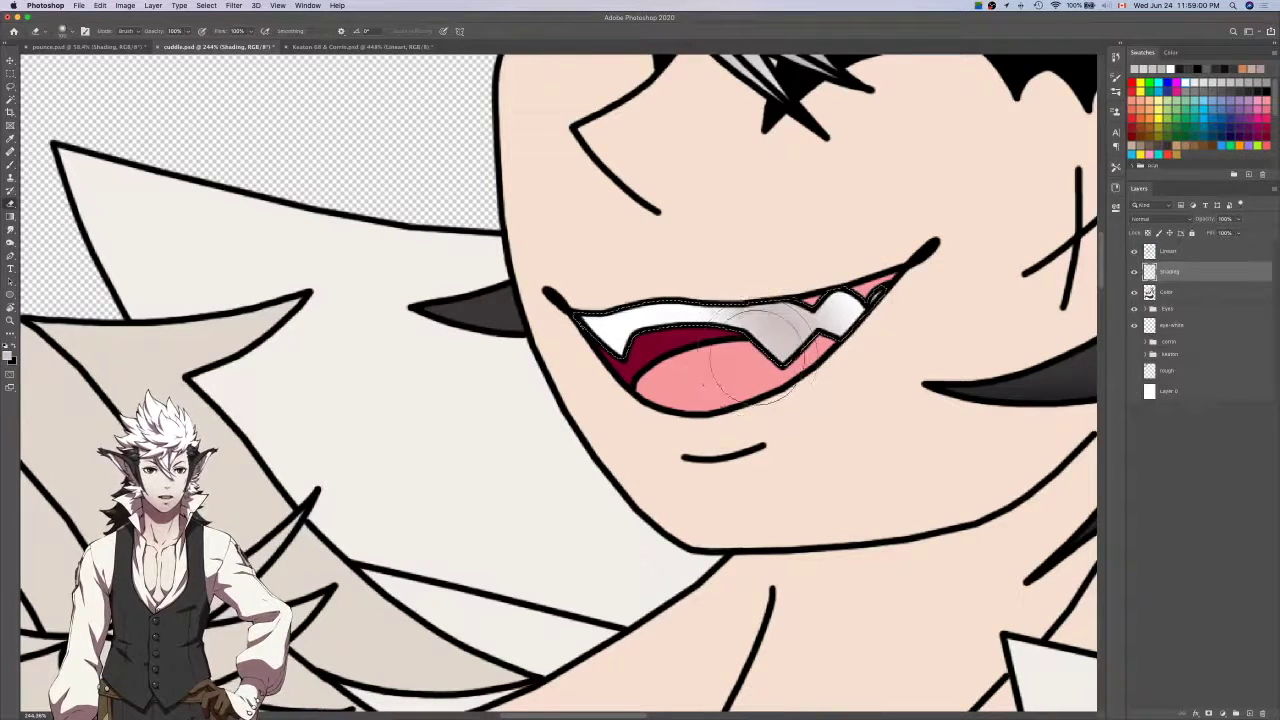
key(b)
mouse_move(705, 395)
mouse_down()
mouse_move(694, 263)
mouse_move(690, 310)
mouse_up()
key(e)
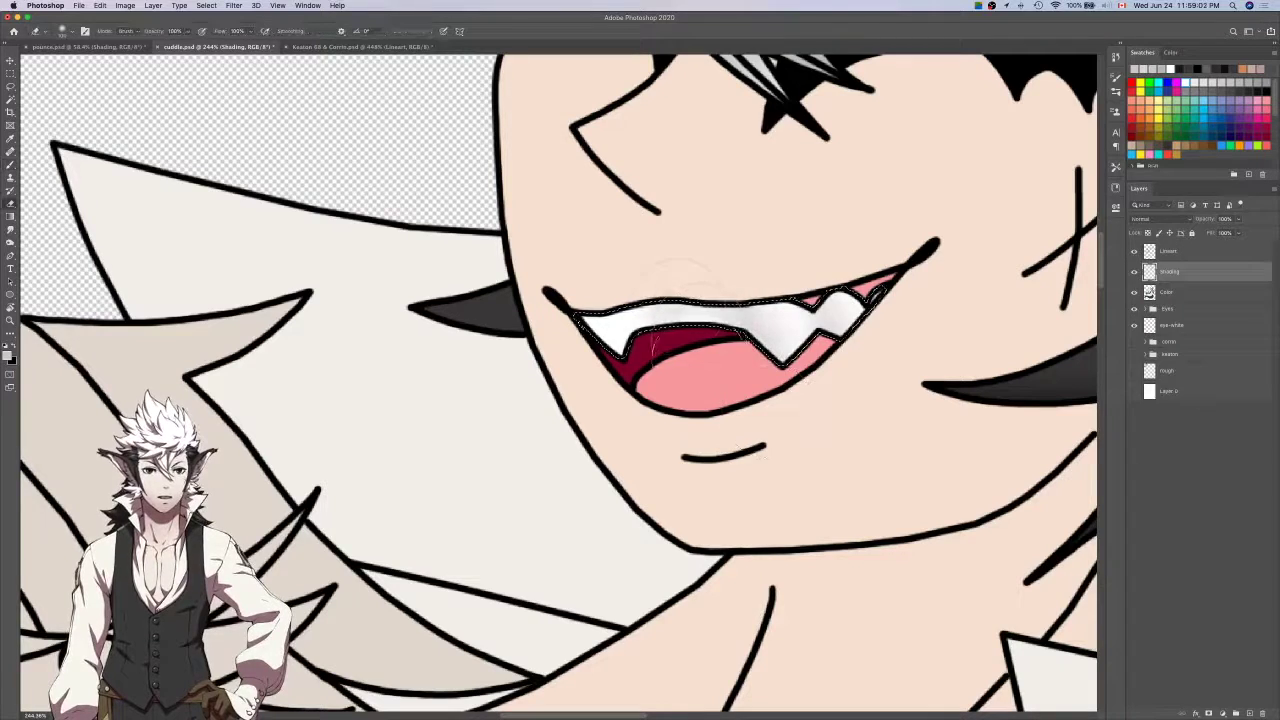
key(b)
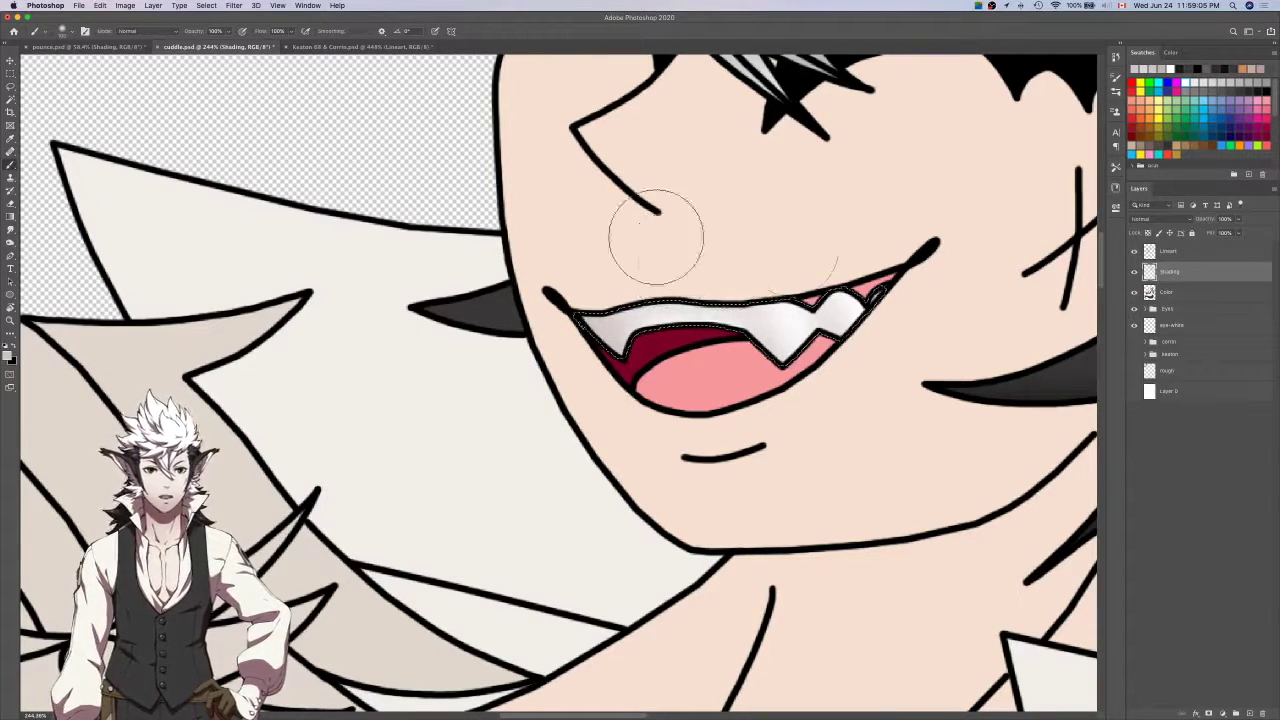
key(super+d)
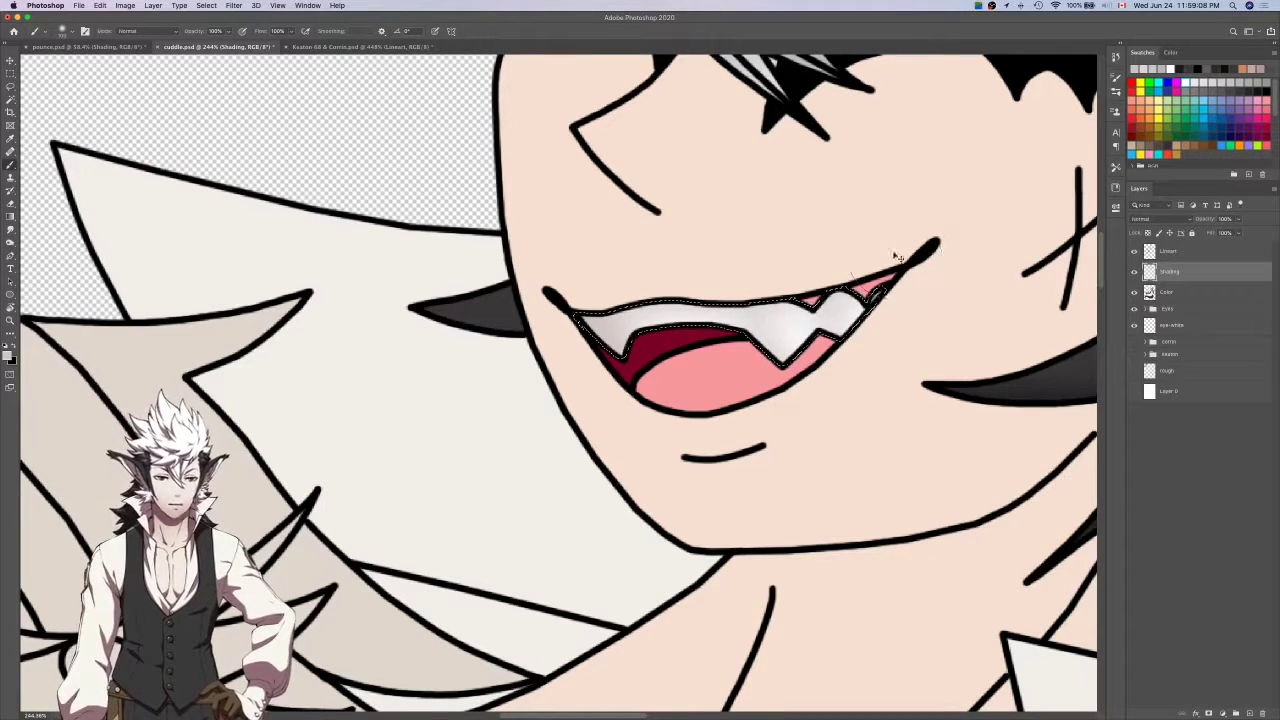
Select the larger character's tongue on the Color layer and sample the pink tongue shading from the reference drawing.
key(alt+bracketleft)
key(w)
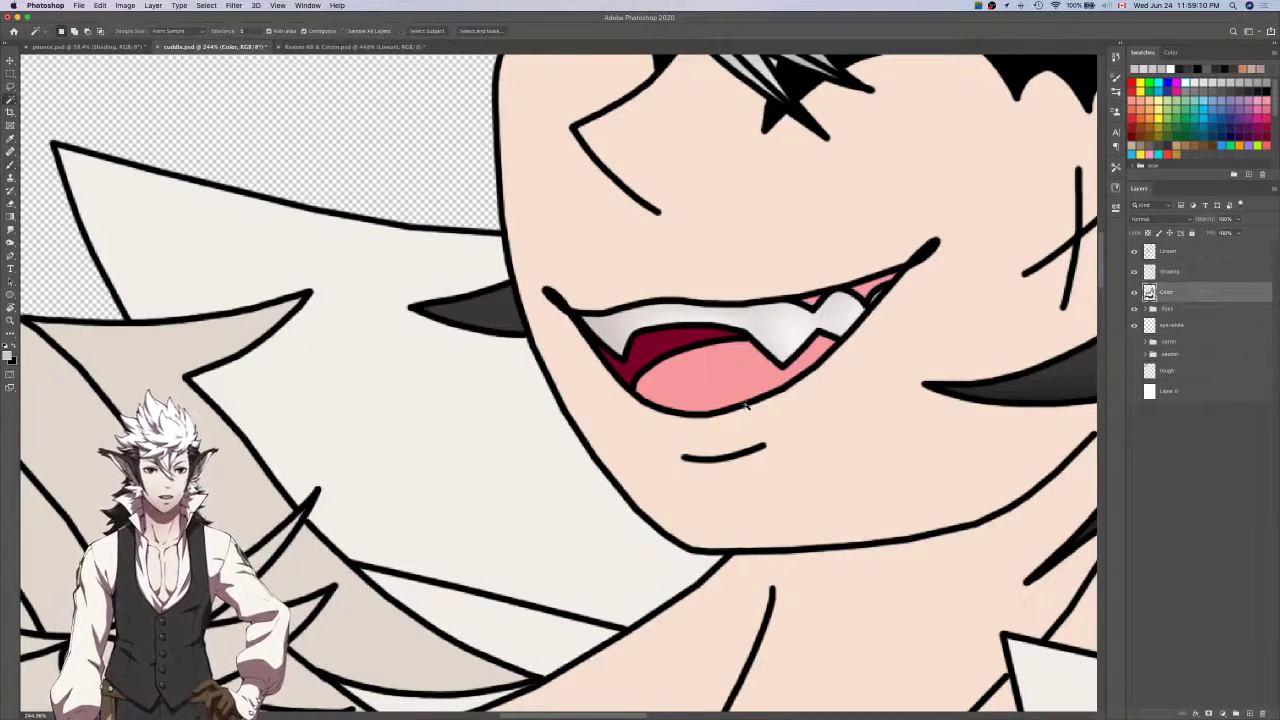
key(i)
key(ctrl+Tab)
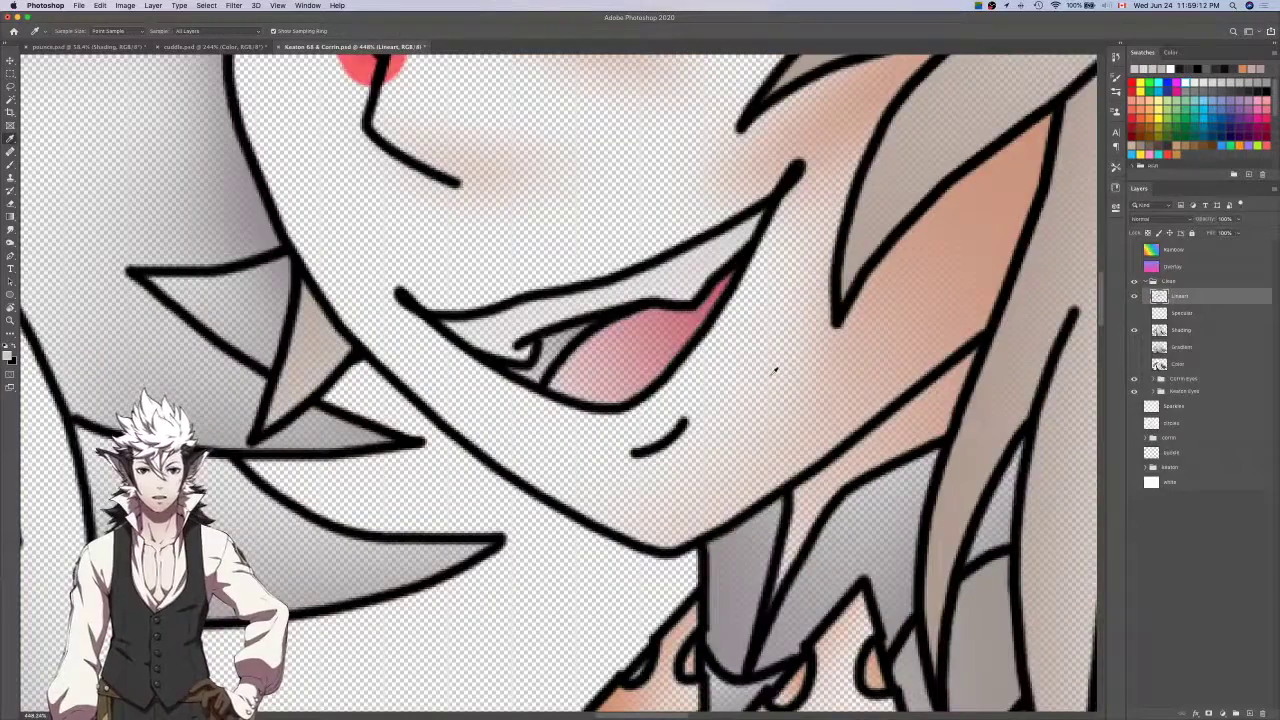
click(654, 326)
key(ctrl+Tab)
key(ctrl+Tab)
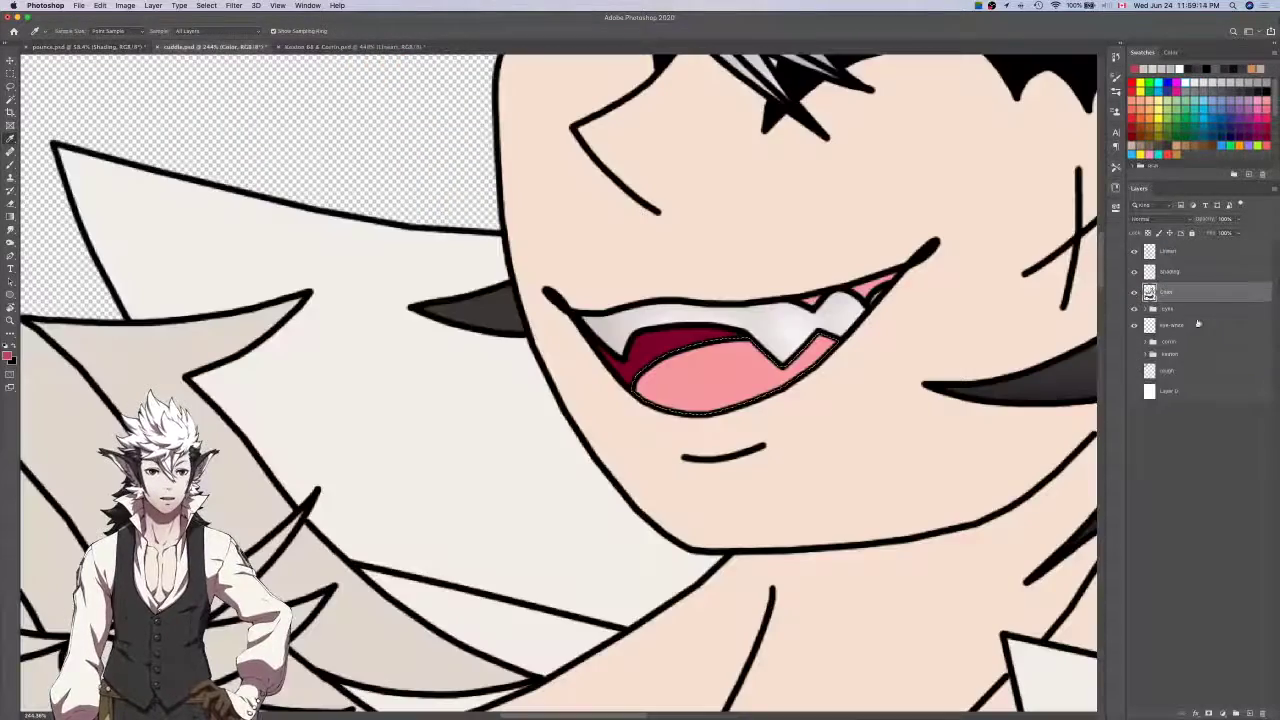
Brush soft pink shading along the tongue's edges on the Shading layer, checking it against the reference drawing.
click(1186, 273)
key(b)
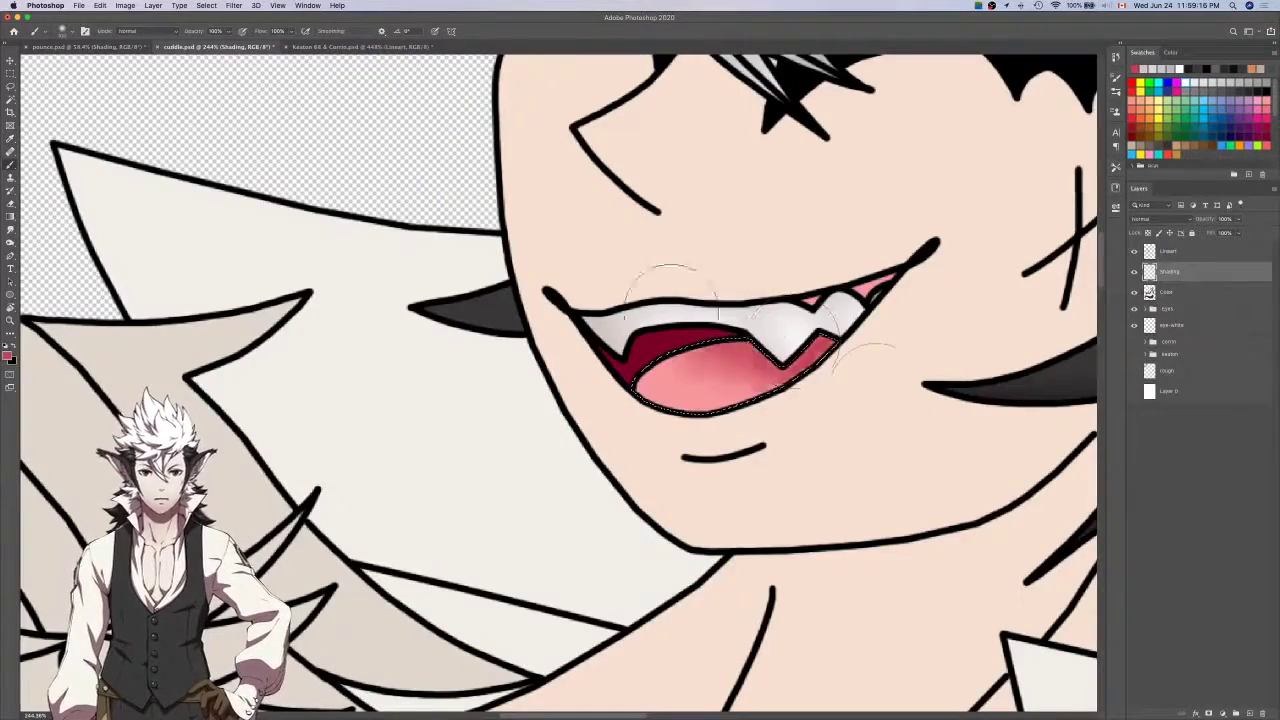
mouse_move(788, 335)
mouse_down()
mouse_move(752, 289)
mouse_move(804, 335)
mouse_move(766, 428)
mouse_up()
key(ctrl+Tab)
key(ctrl+Tab)
key(ctrl+Tab)
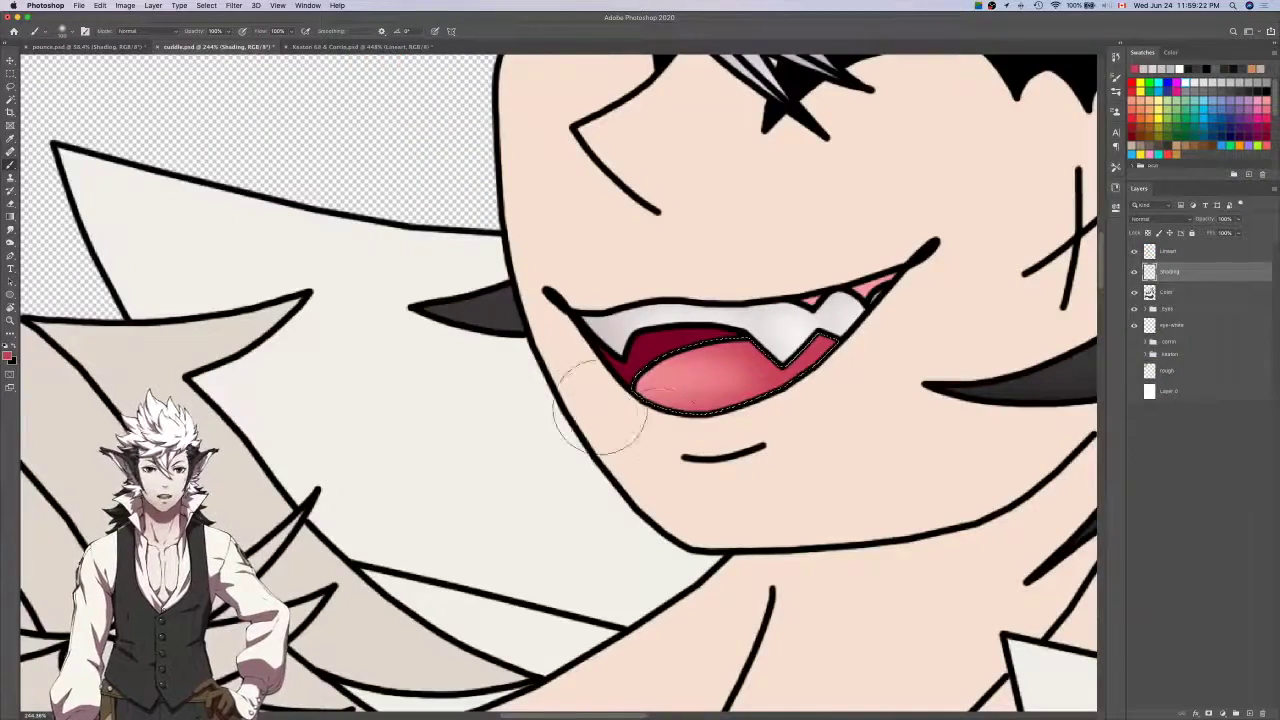
Select the dark red mouth interior on the Color layer and sample the matching dark shading color from the reference drawing.
click(1204, 310)
key(w)
click(610, 207)
key(Return)
click(1188, 290)
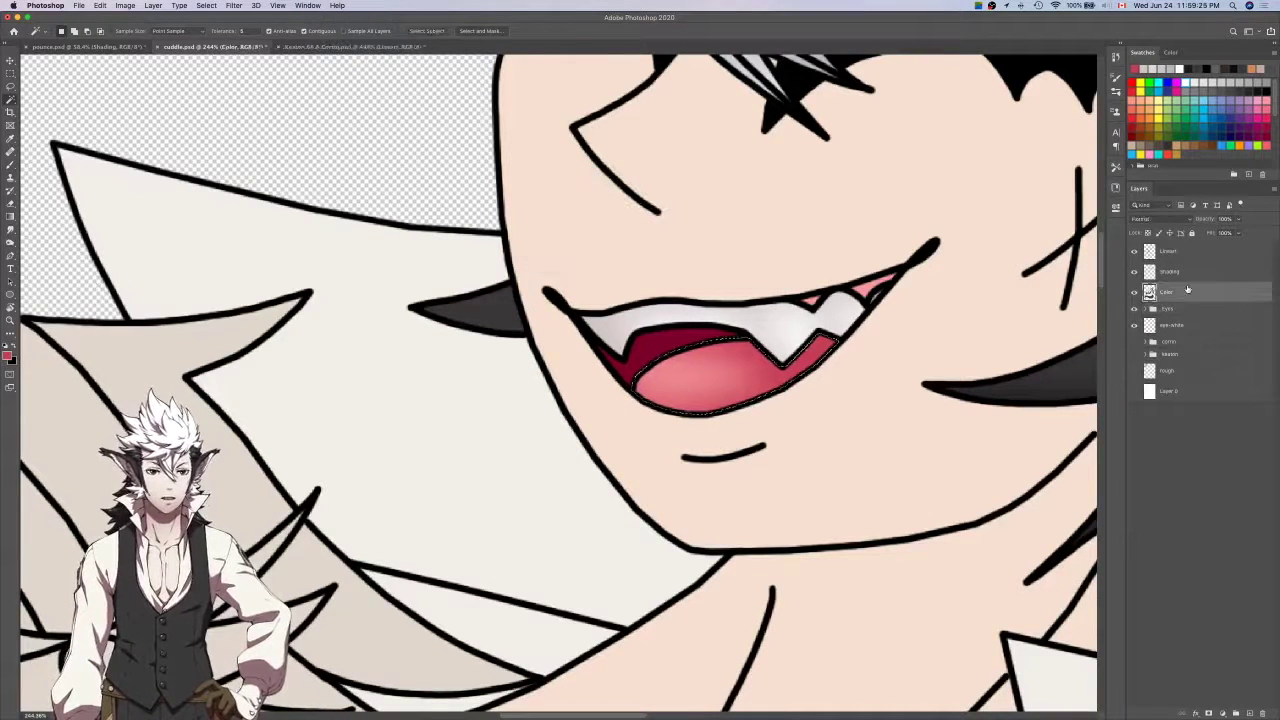
key(i)
key(ctrl+Tab)
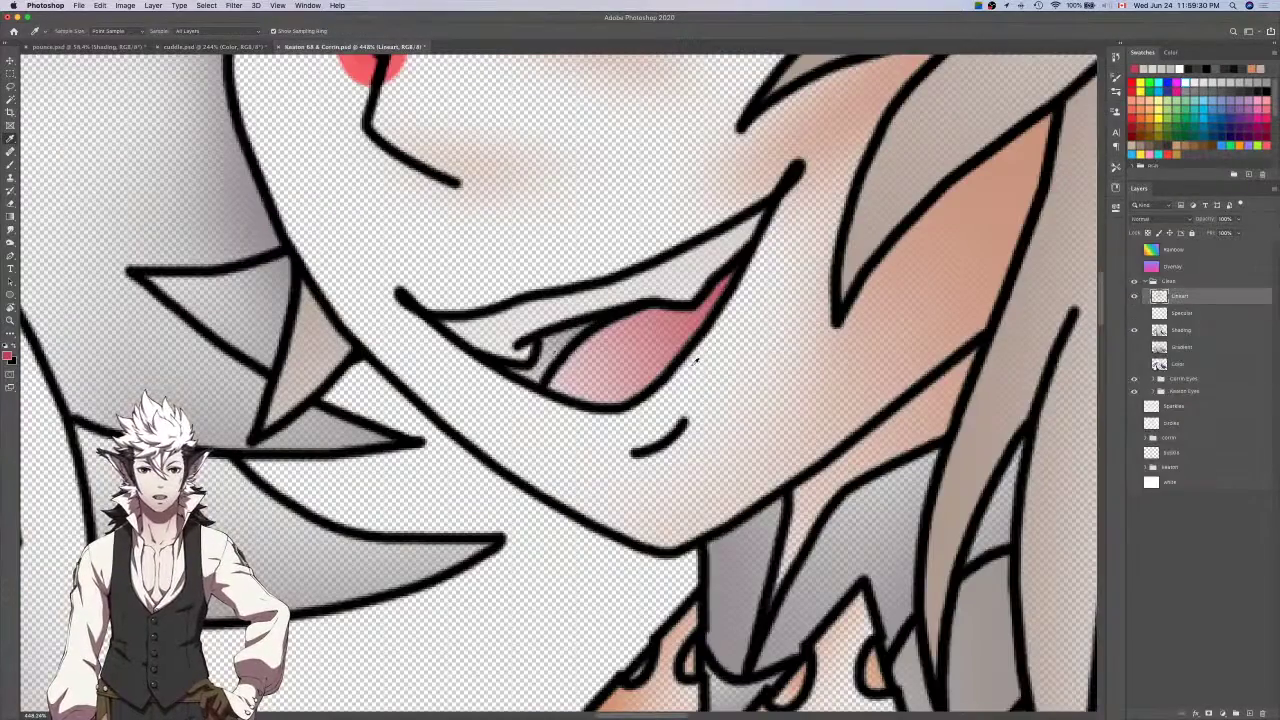
click(560, 337)
key(ctrl+Tab)
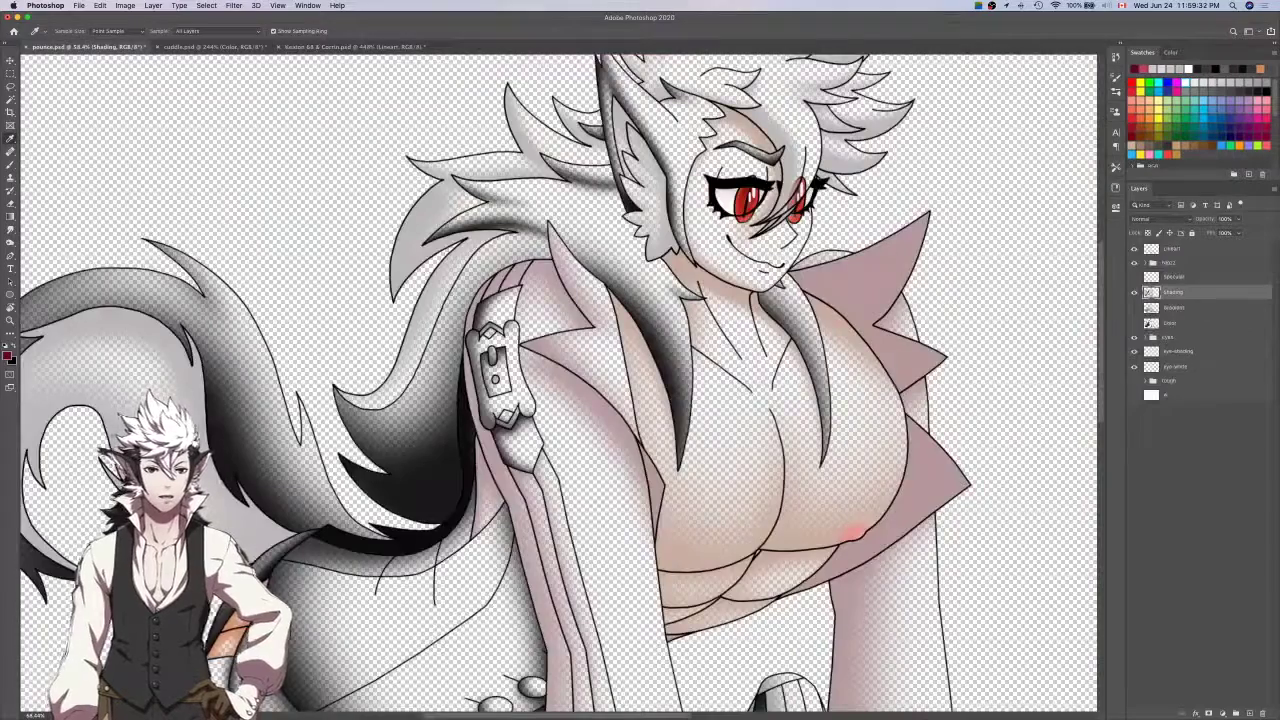
key(ctrl+Tab)
Brush dark shading into the mouth interior on the Shading layer and clear the selection.
click(1189, 273)
key(b)
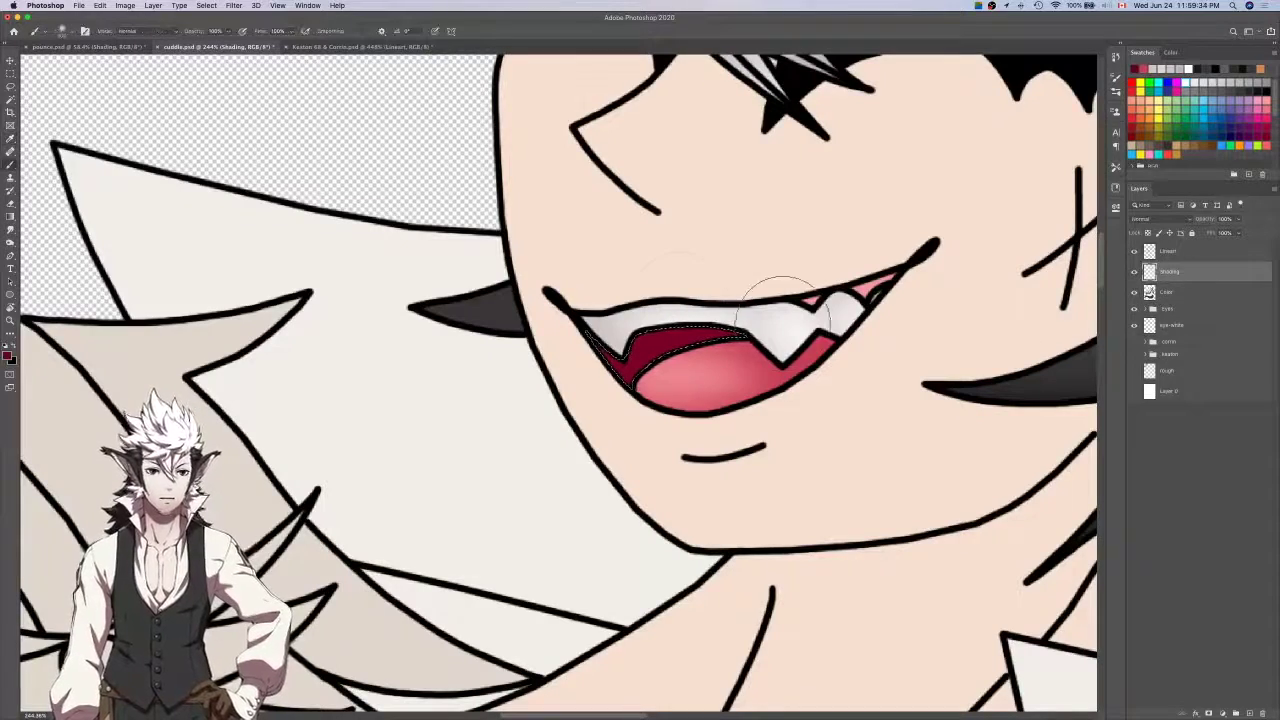
drag(706, 358, 708, 370)
key(super+d)
scroll(832, 376, down, 6)
scroll(832, 376, up, 6)
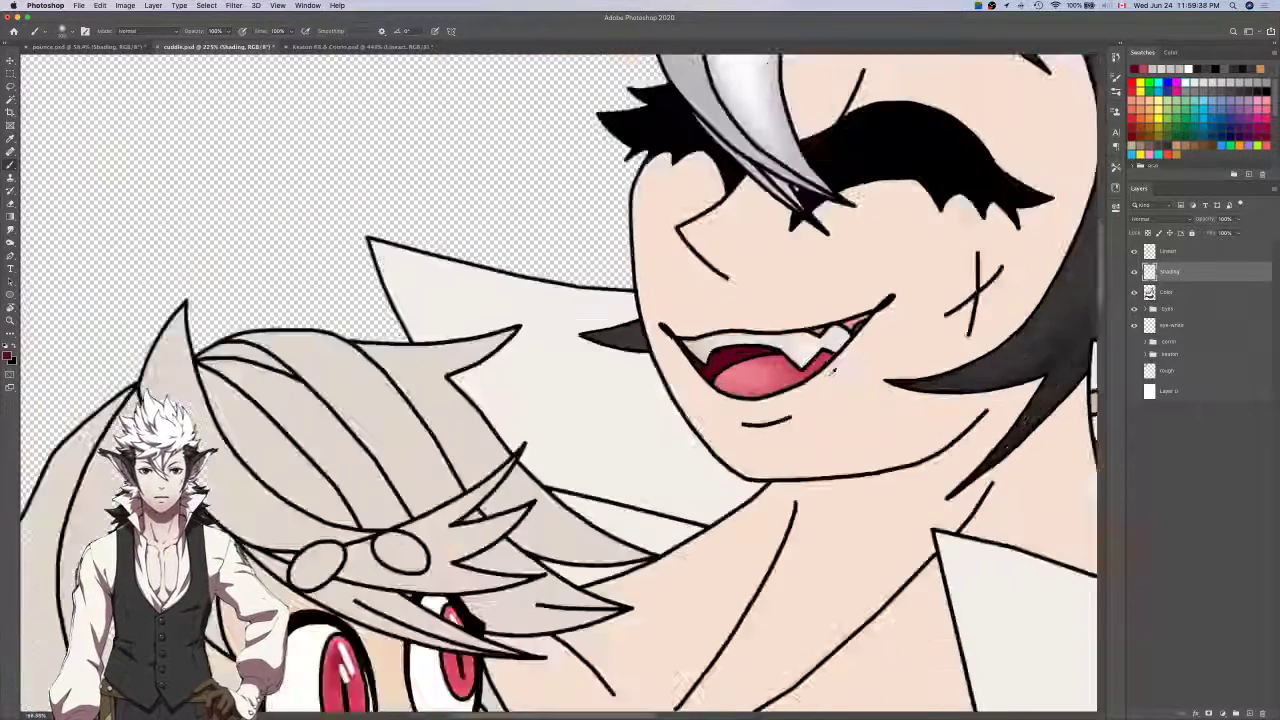
Sample the tongue's pink shading with the Color layer hidden, and select the small pink gaps around the fang on the Color layer.
click(1134, 292)
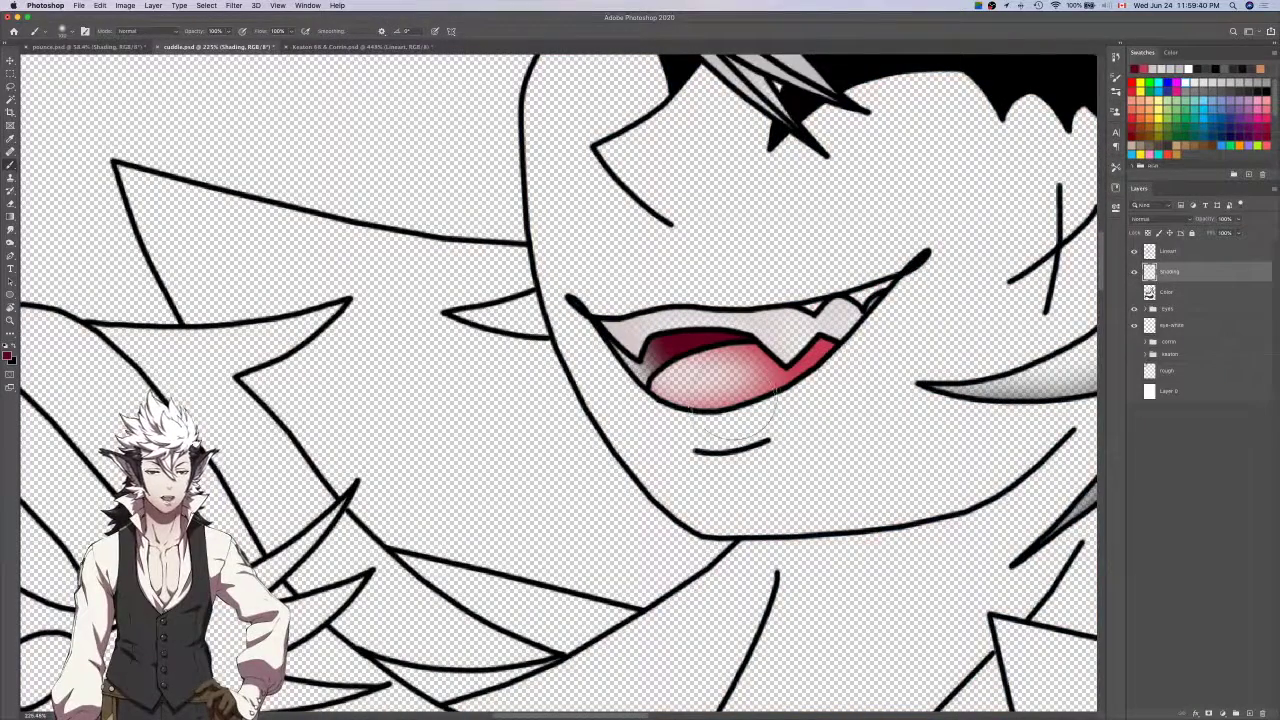
key(i)
click(731, 400)
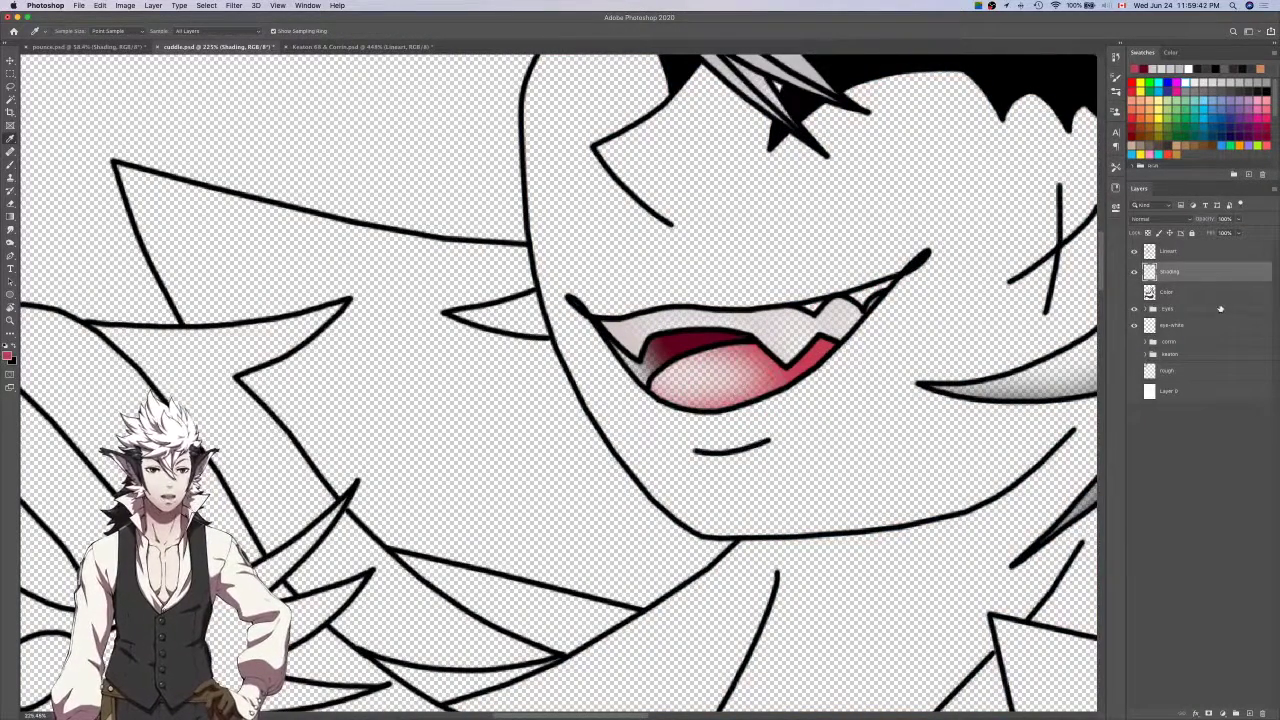
click(1205, 294)
key(w)
click(813, 307)
shift+click(864, 296)
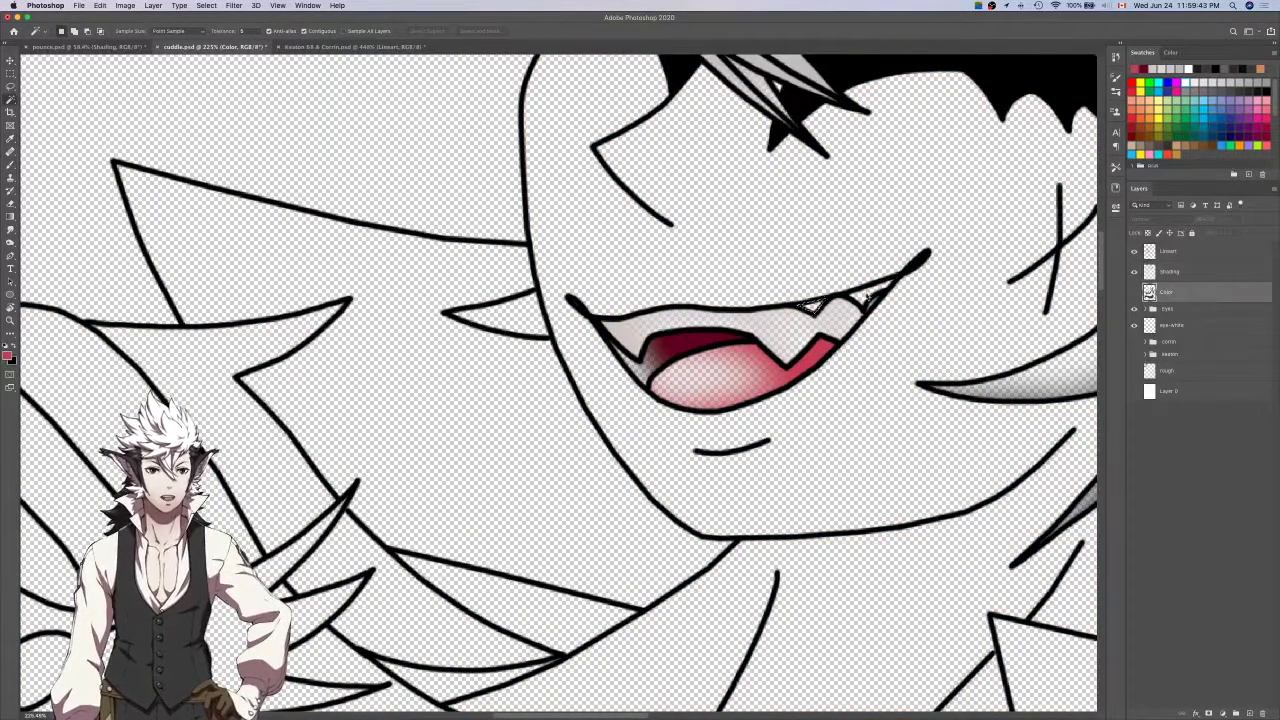
Shade the pink gaps around the fang on the Shading layer, and save cuddle.psd with the Color layer visible again.
click(1183, 273)
key(b)
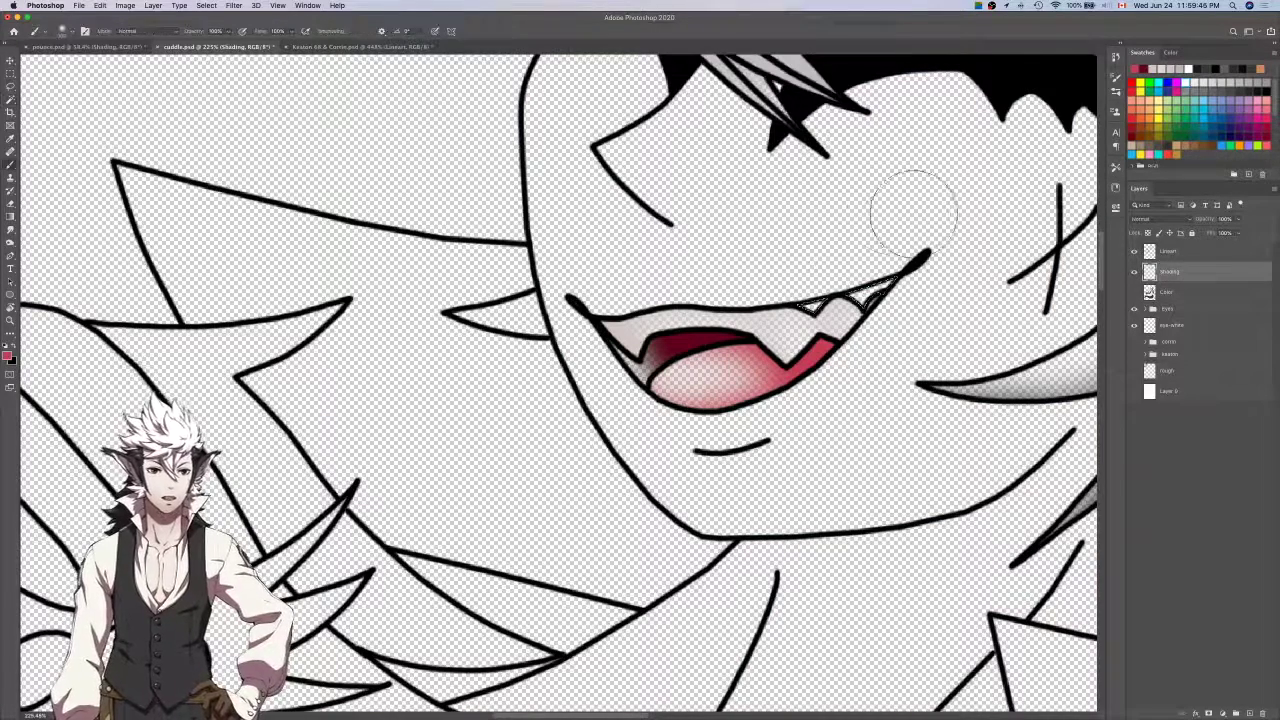
click(1149, 291)
click(1134, 291)
click(1184, 272)
key(cmd+s)
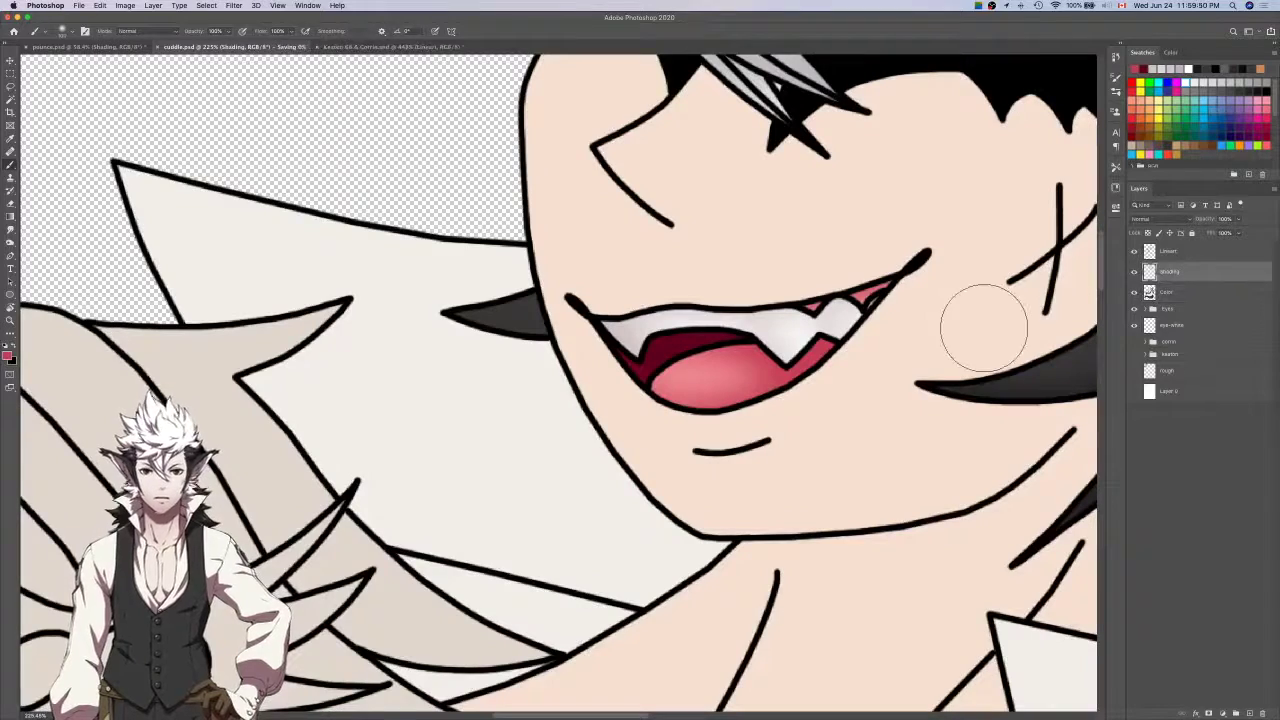
Select the larger character's uncovered eyebrow on the Color layer, and sample the dark hair shading with the Color layer hidden.
scroll(984, 331, down, 5)
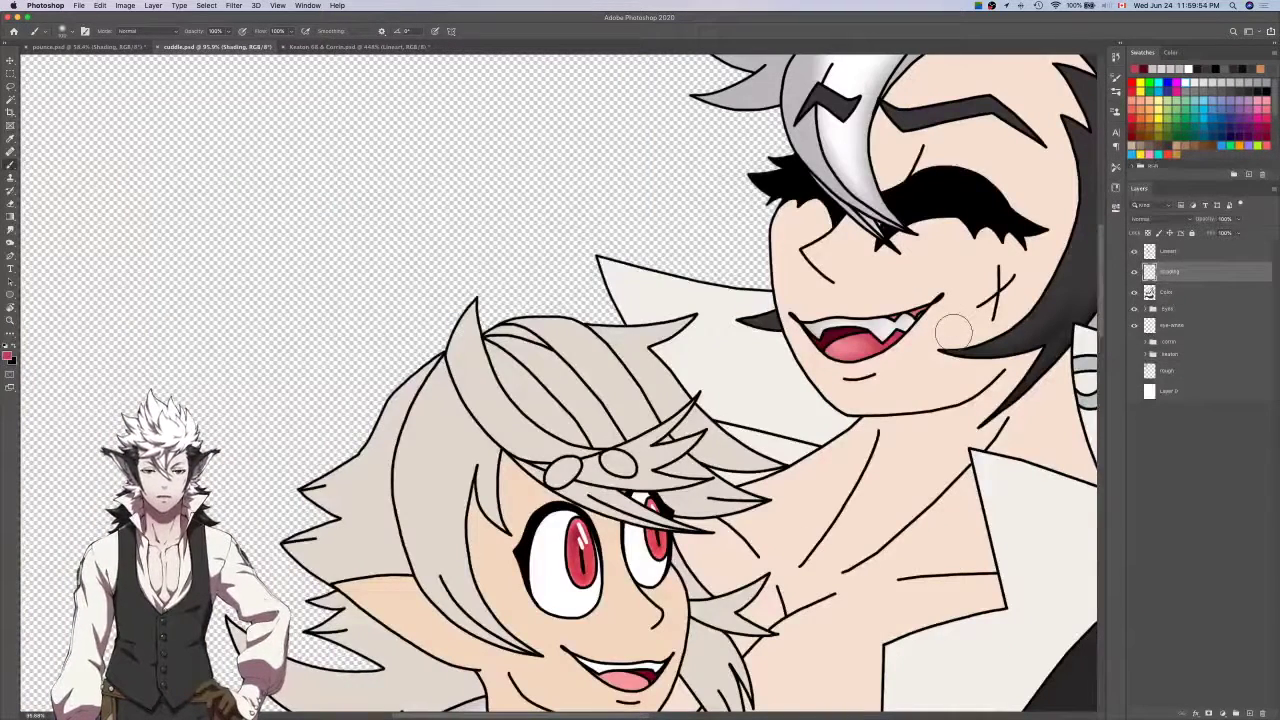
scroll(953, 331, right, 4)
scroll(953, 331, up, 2)
key(alt+bracketleft)
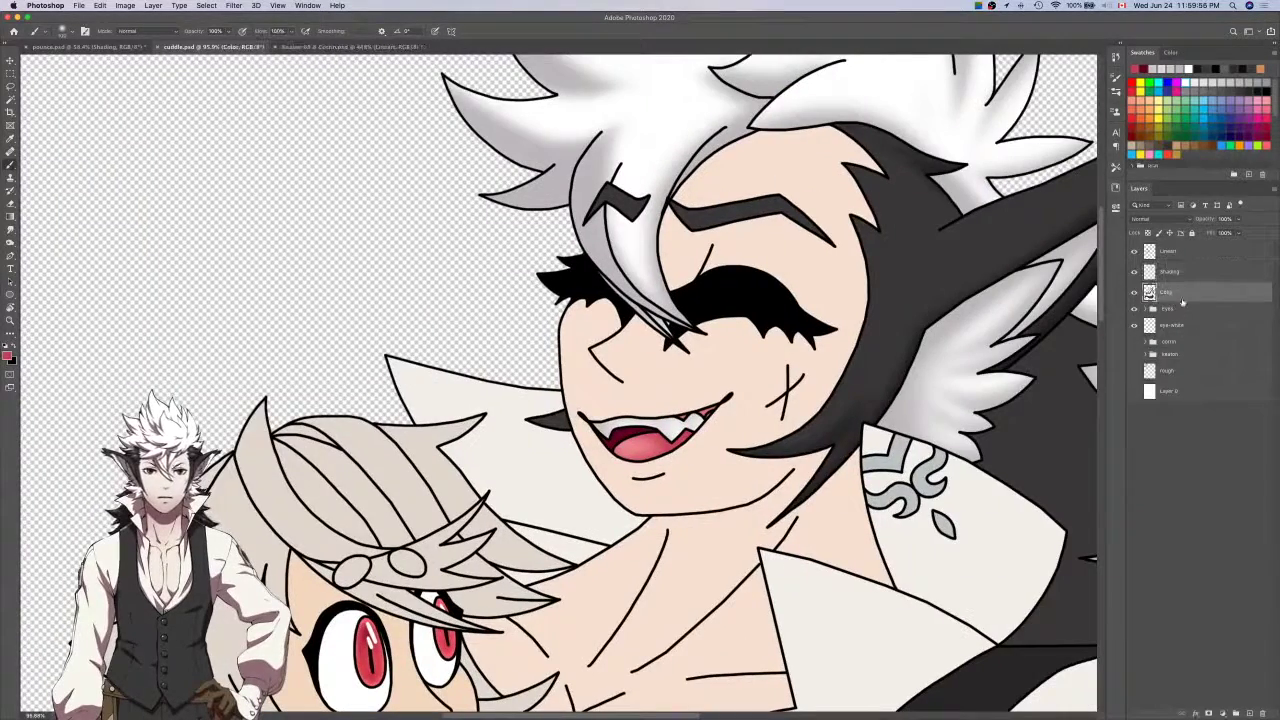
key(w)
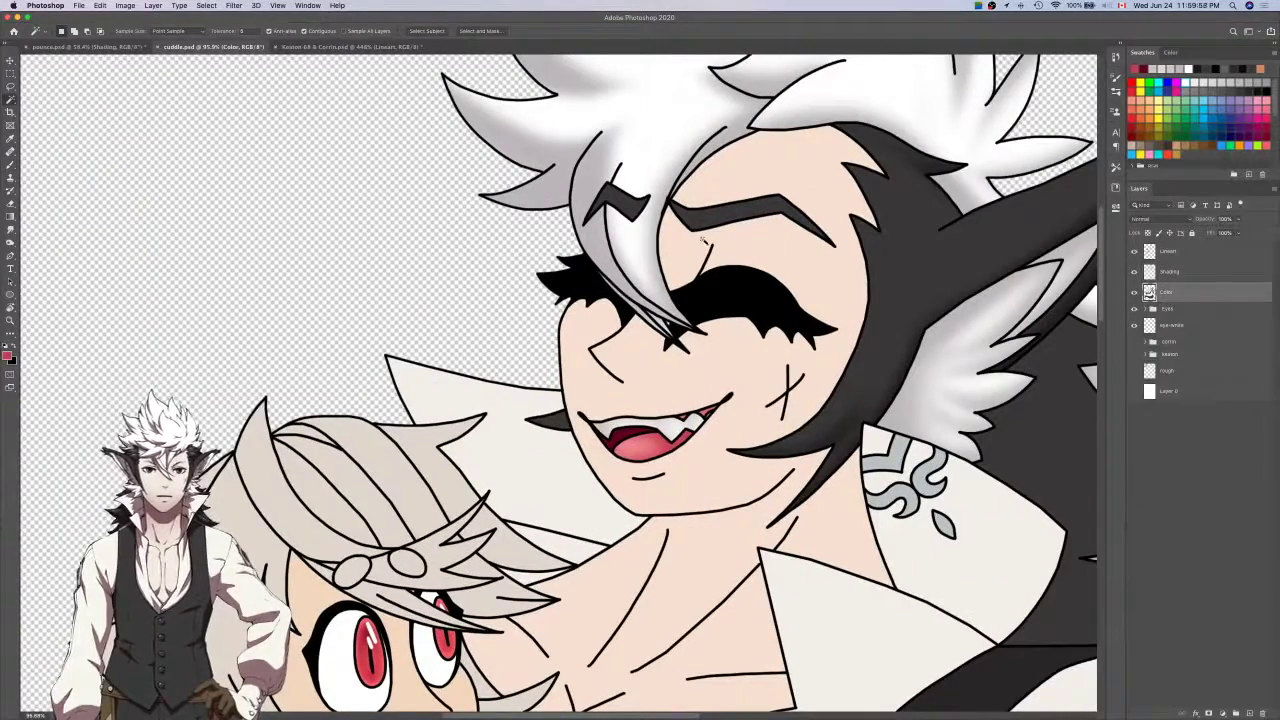
click(1134, 291)
key(i)
click(840, 432)
key(alt+bracketright)
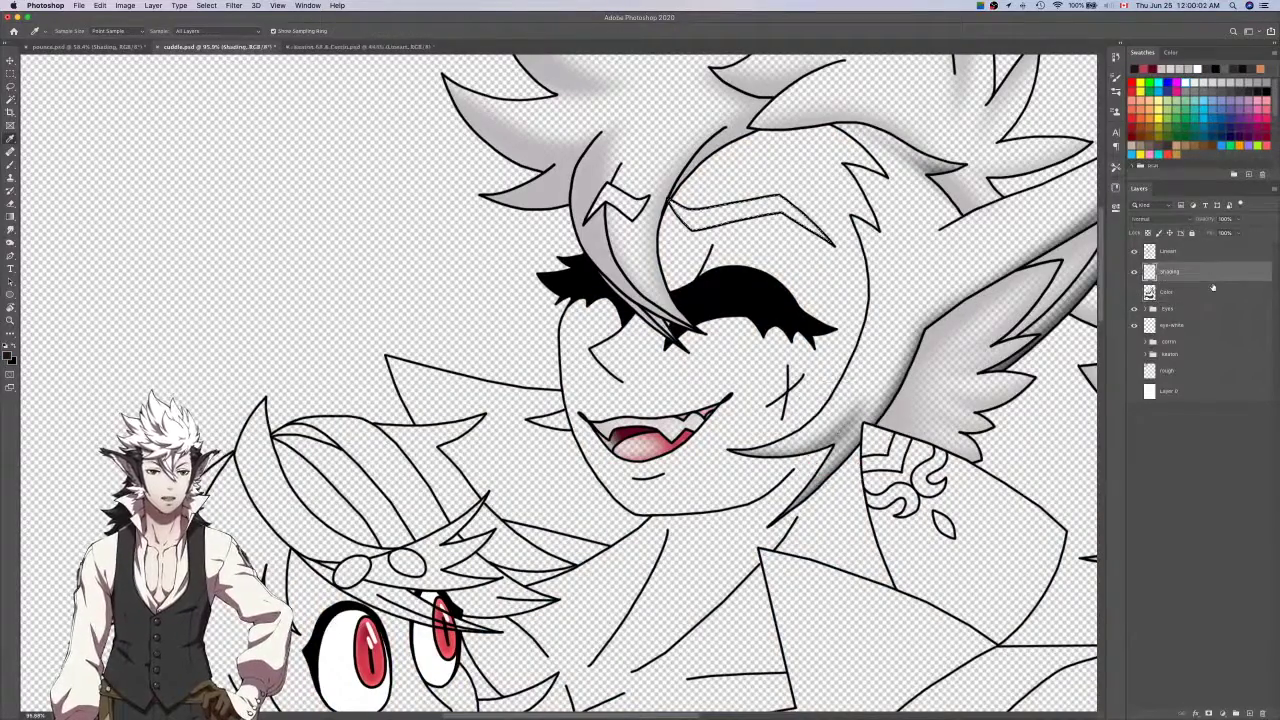
Brush dark shading across the selected eyebrow on the Shading layer and softly erase along its upper edge.
key(b)
scroll(766, 242, up, 4)
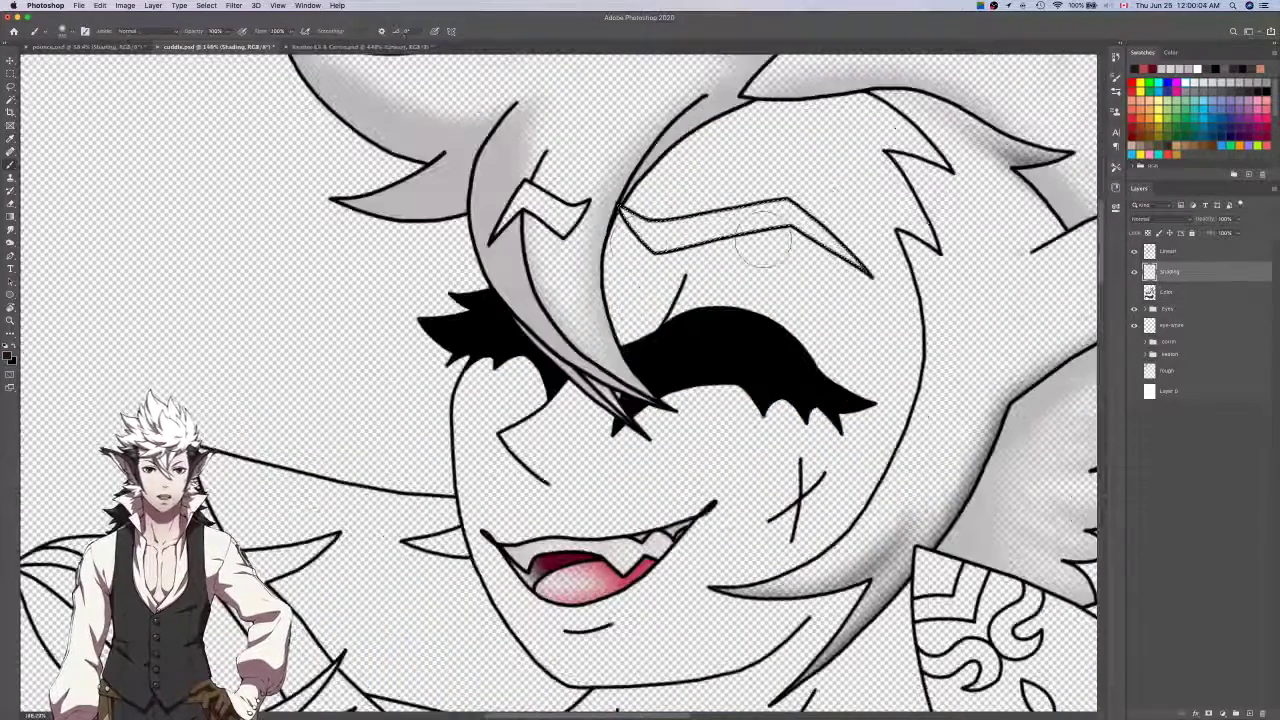
drag(606, 211, 681, 270)
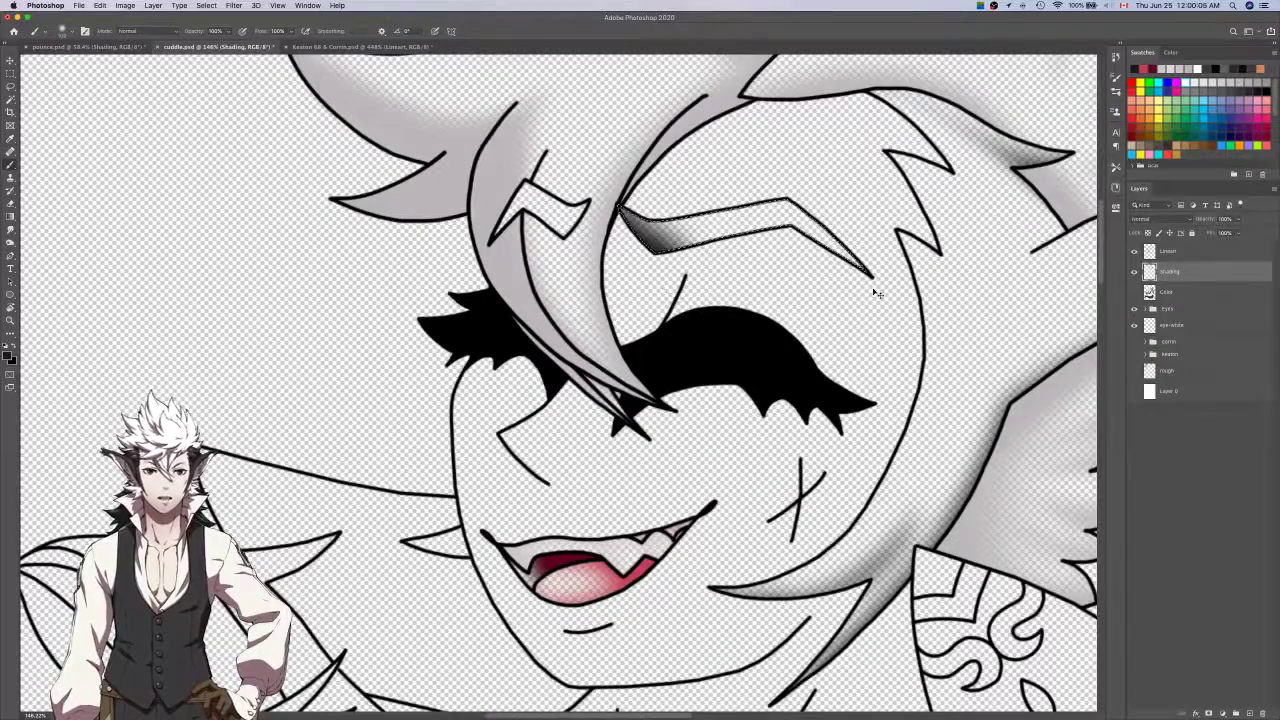
drag(588, 198, 656, 274)
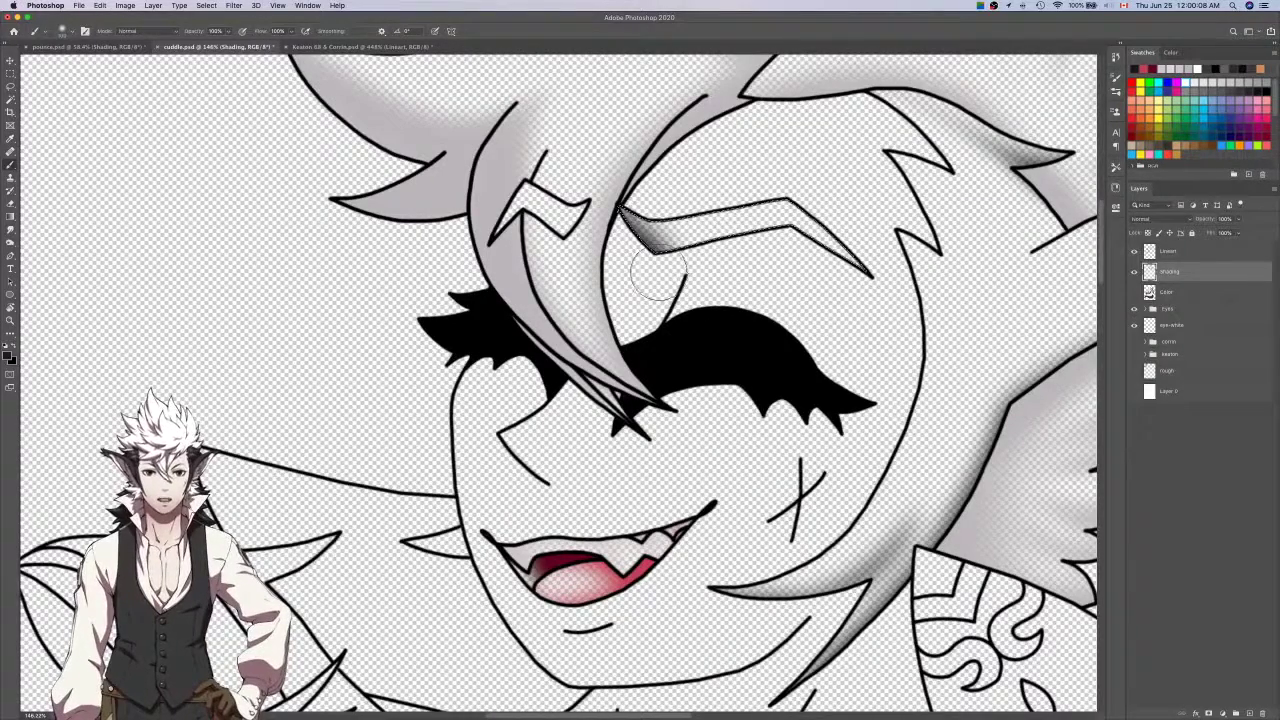
drag(795, 244, 862, 225)
key(e)
drag(790, 178, 891, 257)
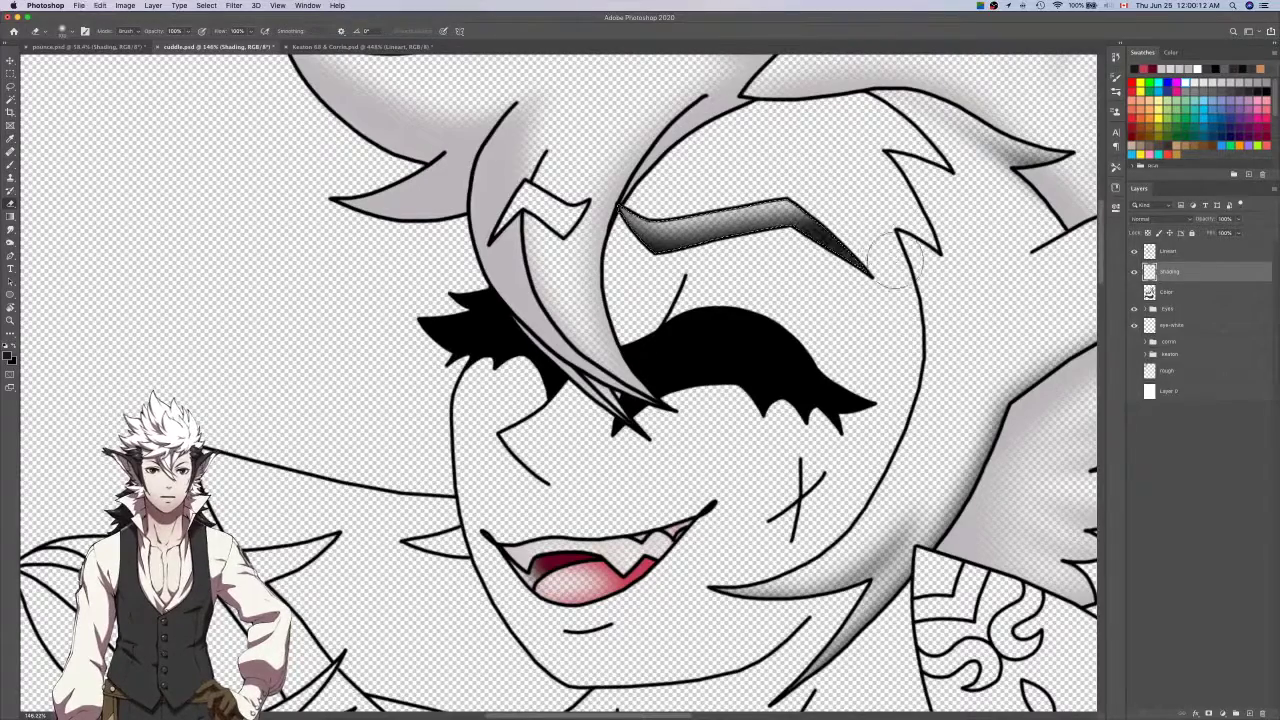
drag(777, 171, 917, 263)
drag(749, 207, 955, 260)
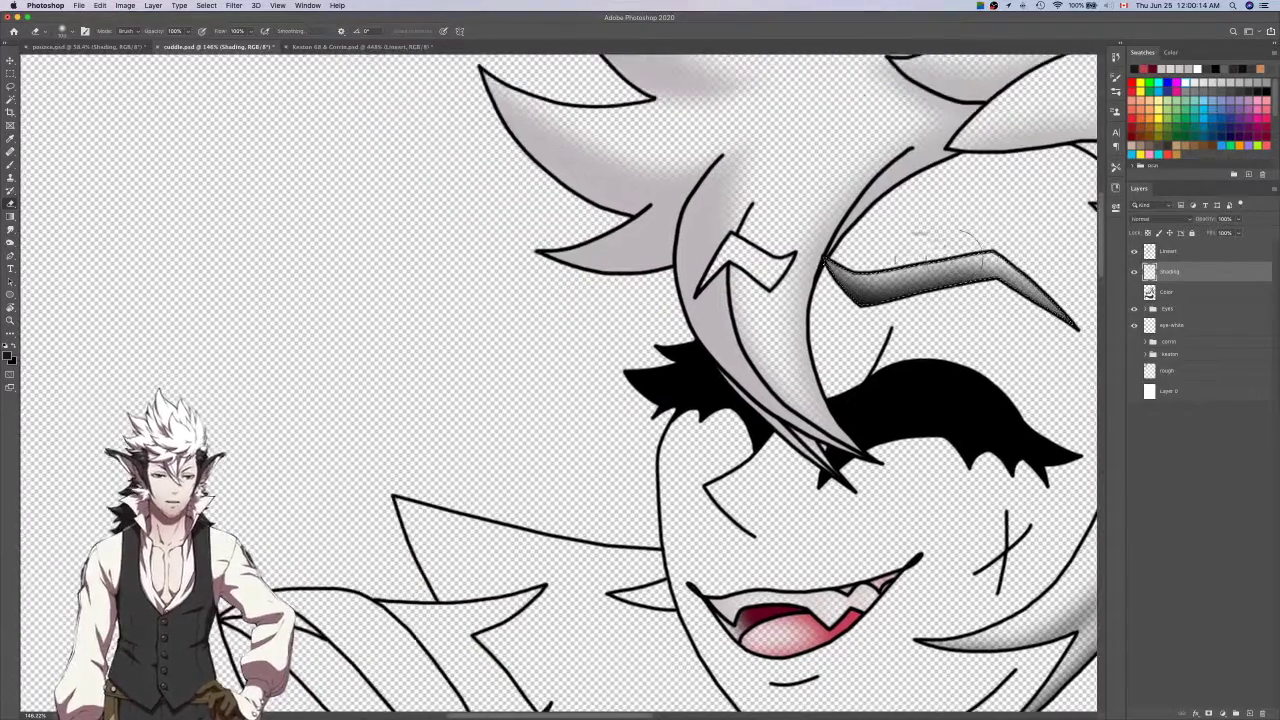
Select the eyebrow overlapping the white forelock on the Color layer and make the Shading layer active.
click(1200, 292)
key(w)
click(752, 261)
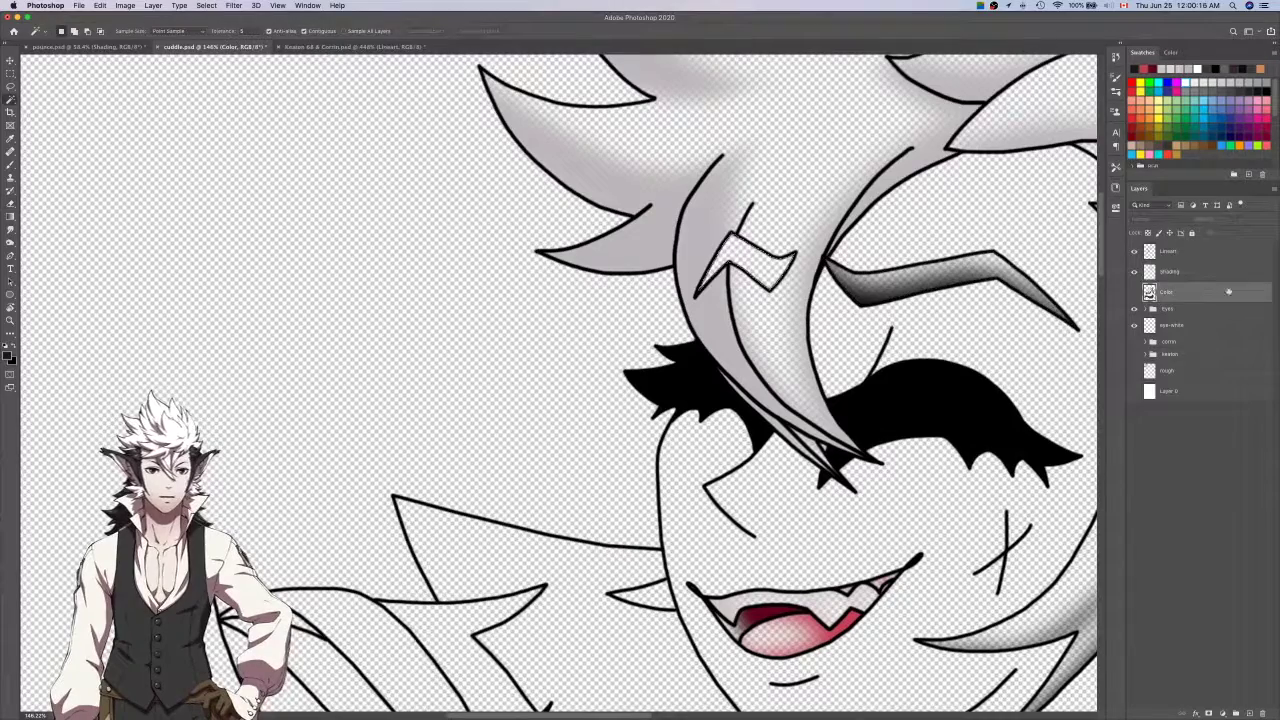
click(1190, 275)
key(h)
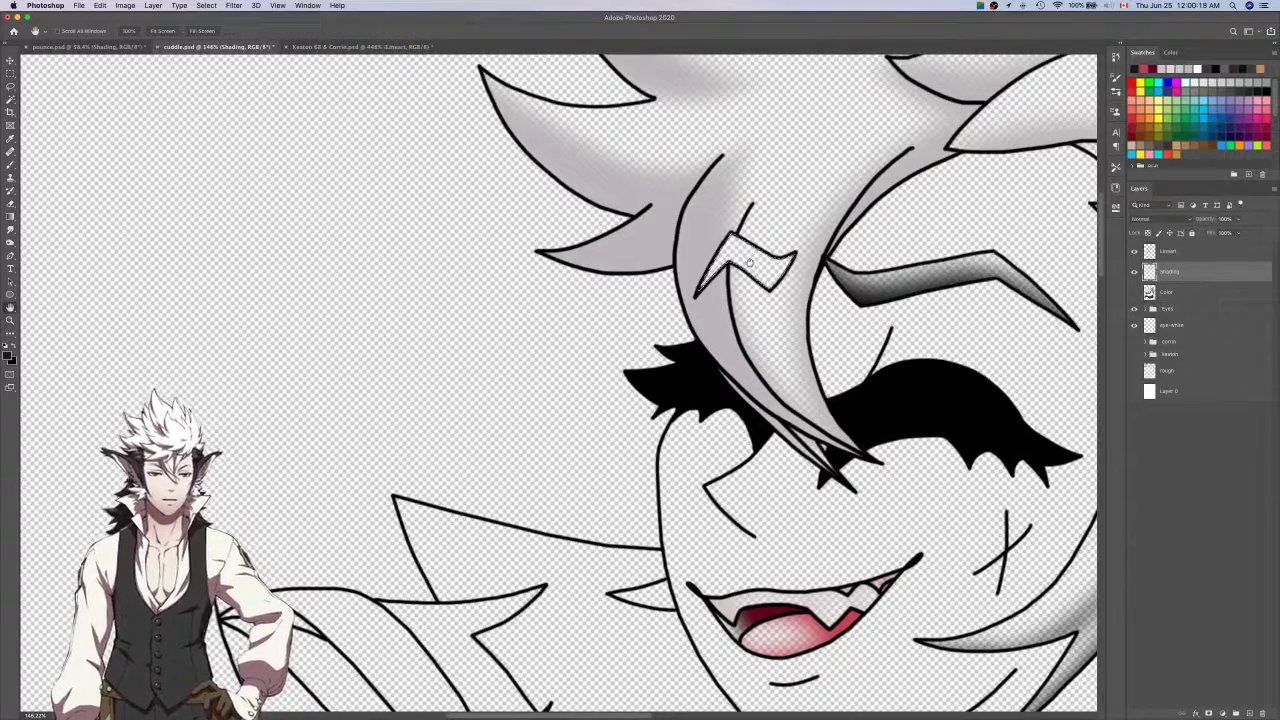
key(g)
drag(751, 259, 752, 256)
key(super+z)
Fill the selected eyebrow over the forelock with the dark shading color using the Paint Bucket.
scroll(745, 262, up, 5)
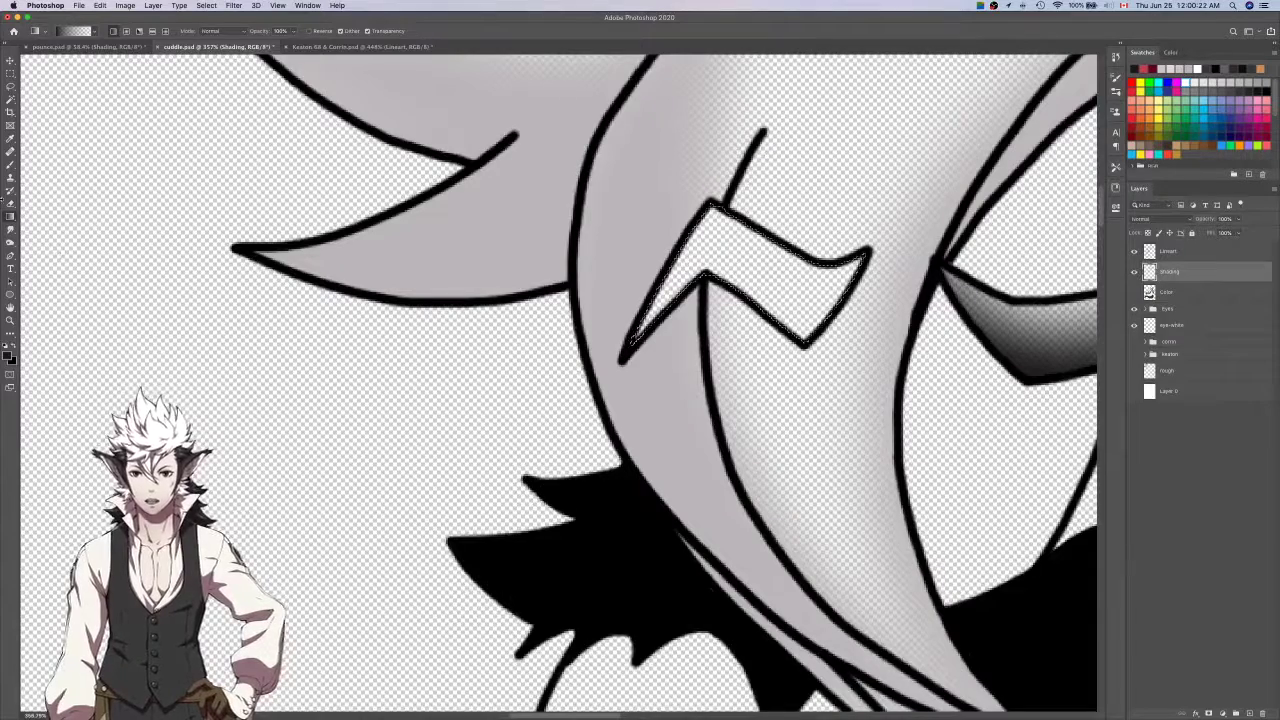
right_click(10, 217)
click(36, 226)
right_click(11, 217)
click(36, 225)
click(734, 225)
Softly erase the upper edge of the filled eyebrow to leave a fading shadow, redoing the first erasure.
key(b)
scroll(725, 233, down, 4)
drag(588, 328, 763, 117)
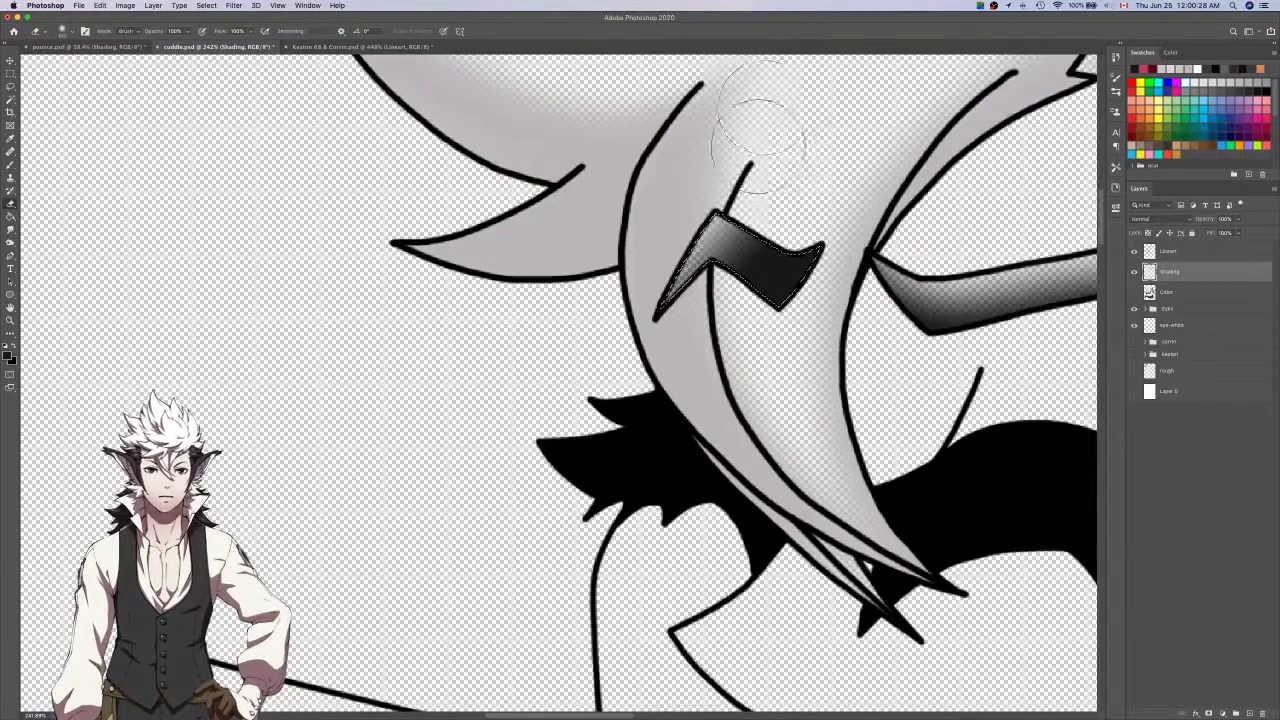
key(super+z)
drag(717, 180, 820, 214)
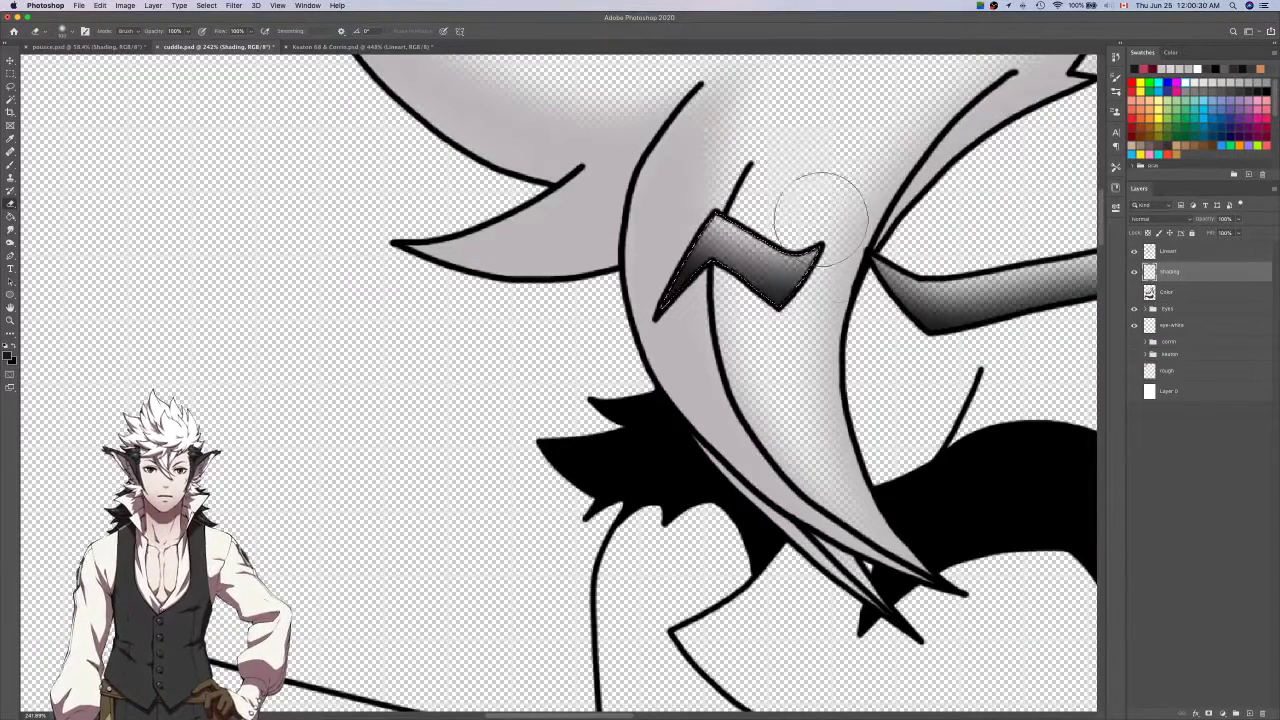
Deselect the eyebrow over the forelock, then show the Color layer and make it active.
key(super+d)
key(b)
scroll(825, 335, down, 10)
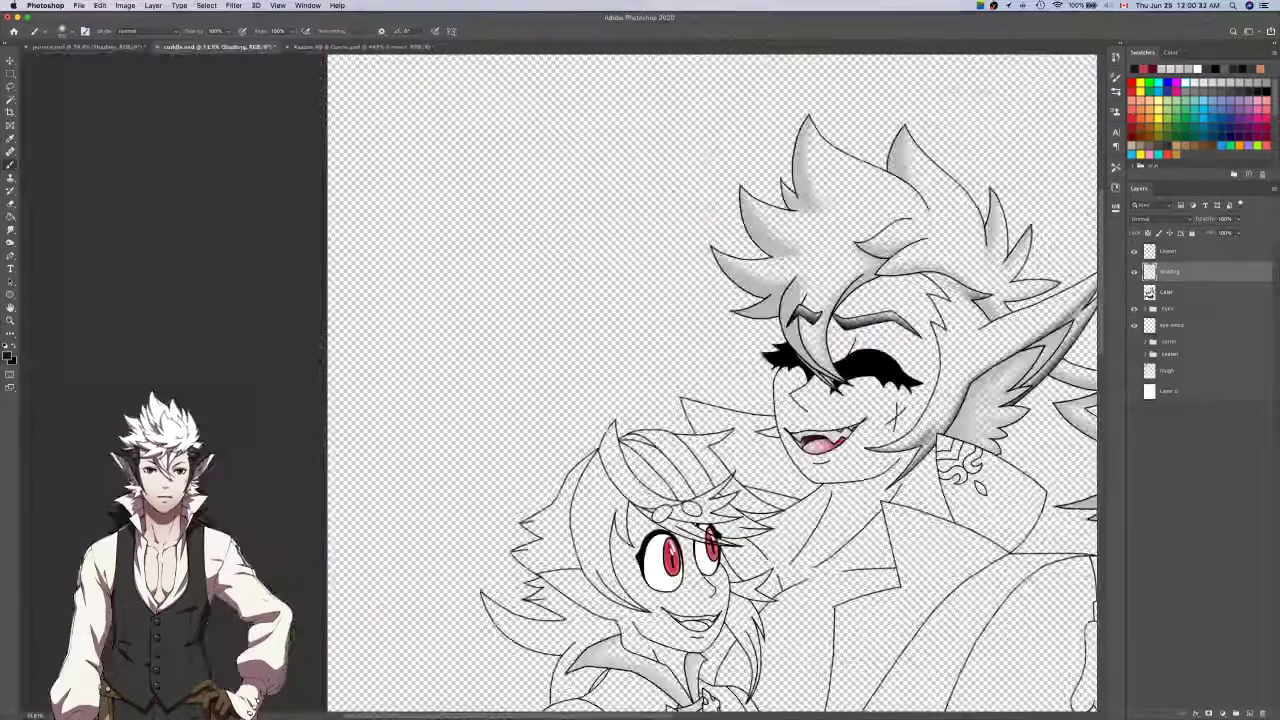
click(1134, 292)
click(1176, 292)
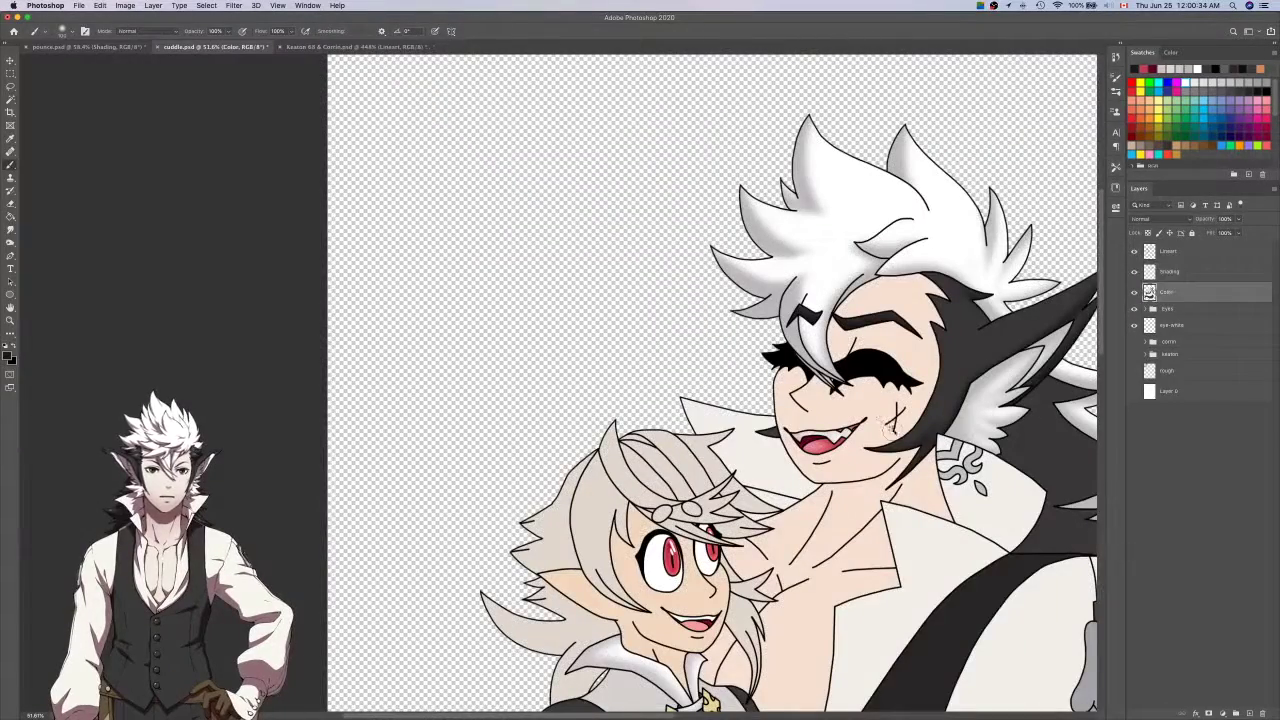
Select the larger character's face, neck and chest skin area on the Color layer with the Magic Wand.
key(w)
scroll(885, 425, down, 6)
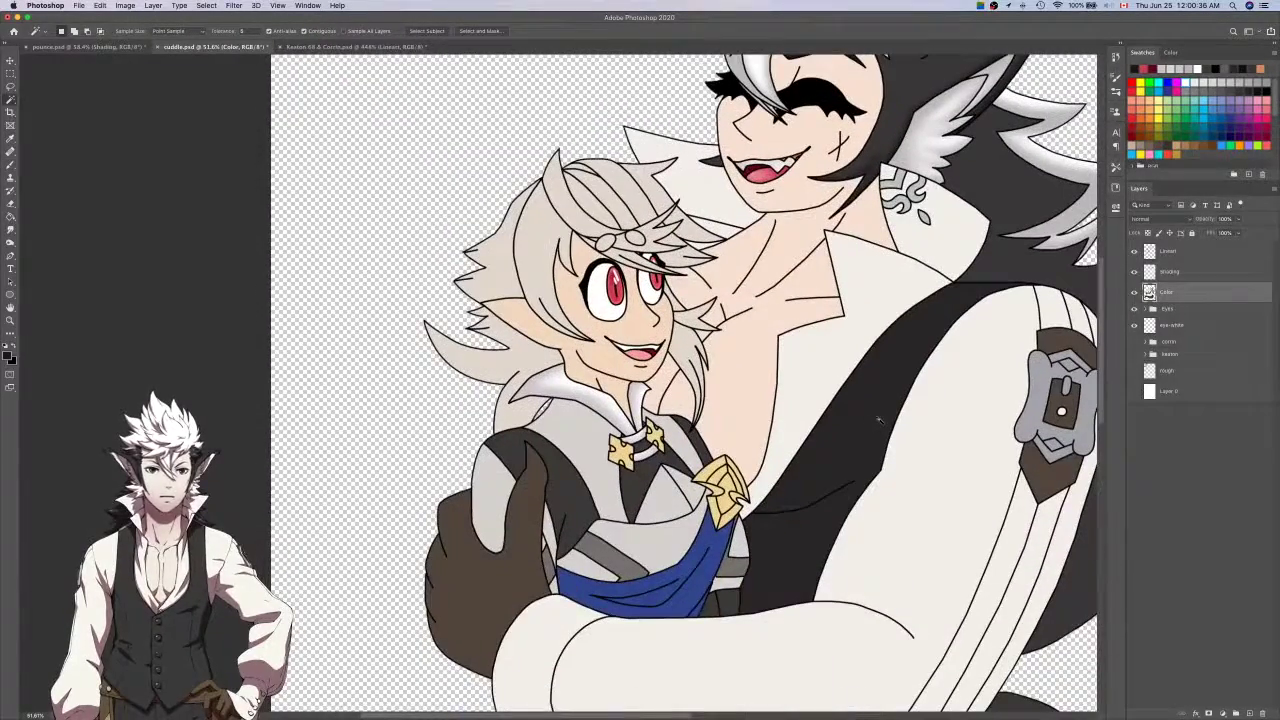
click(737, 383)
scroll(714, 389, up, 5)
scroll(714, 389, right, 2)
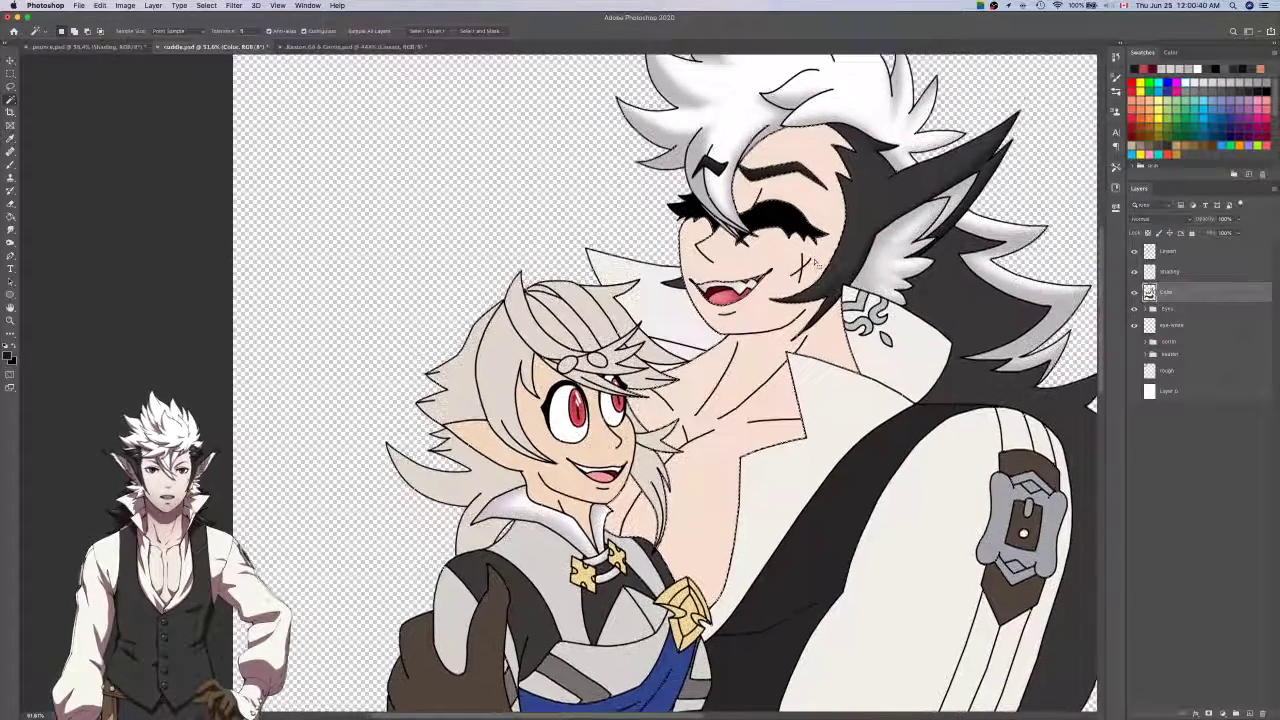
Switch to the Keaton and Corrin drawing, hide its Shading layer, show its Color layer and sample the larger character's skin color.
key(o)
key(i)
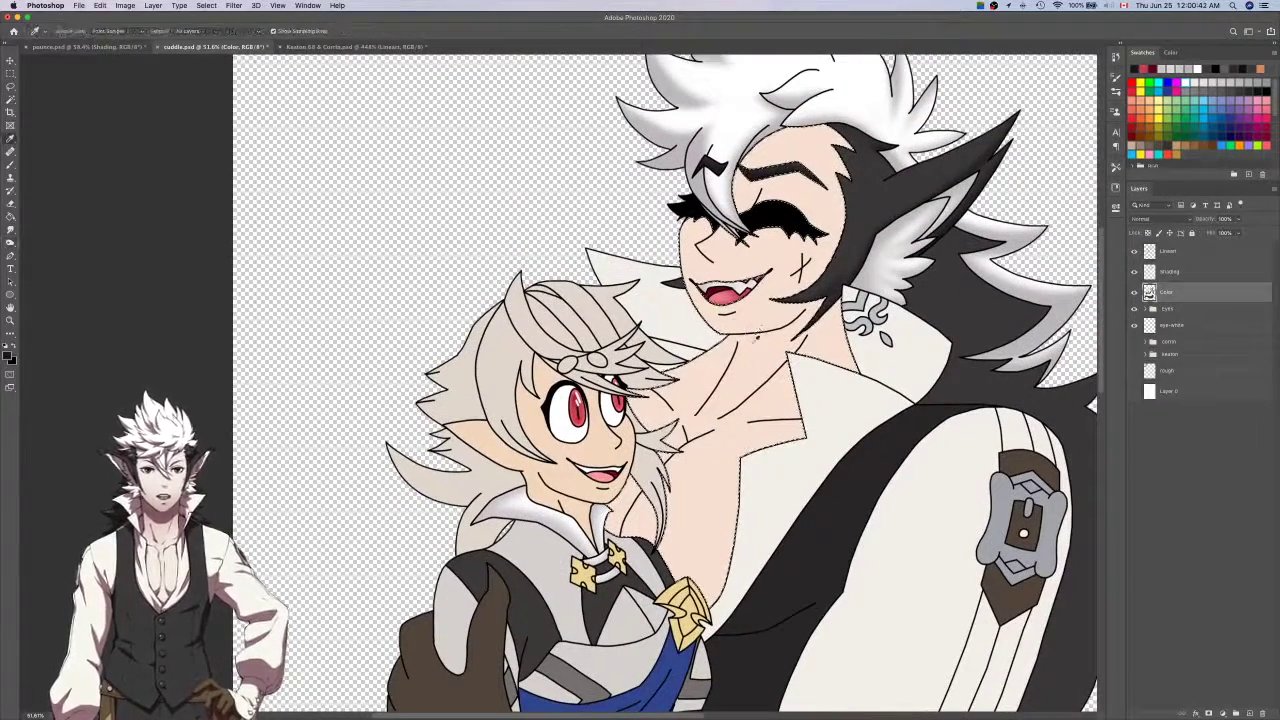
click(749, 366)
key(ctrl+Tab)
scroll(740, 363, down, 10)
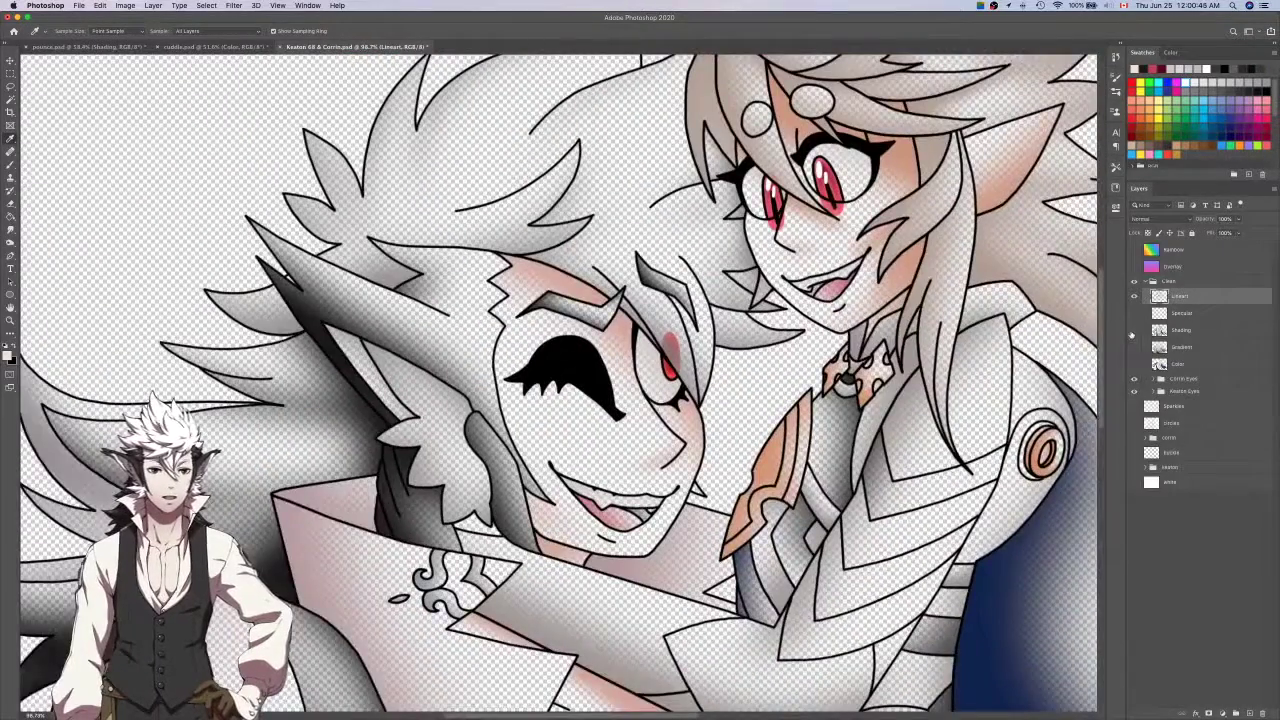
click(1133, 331)
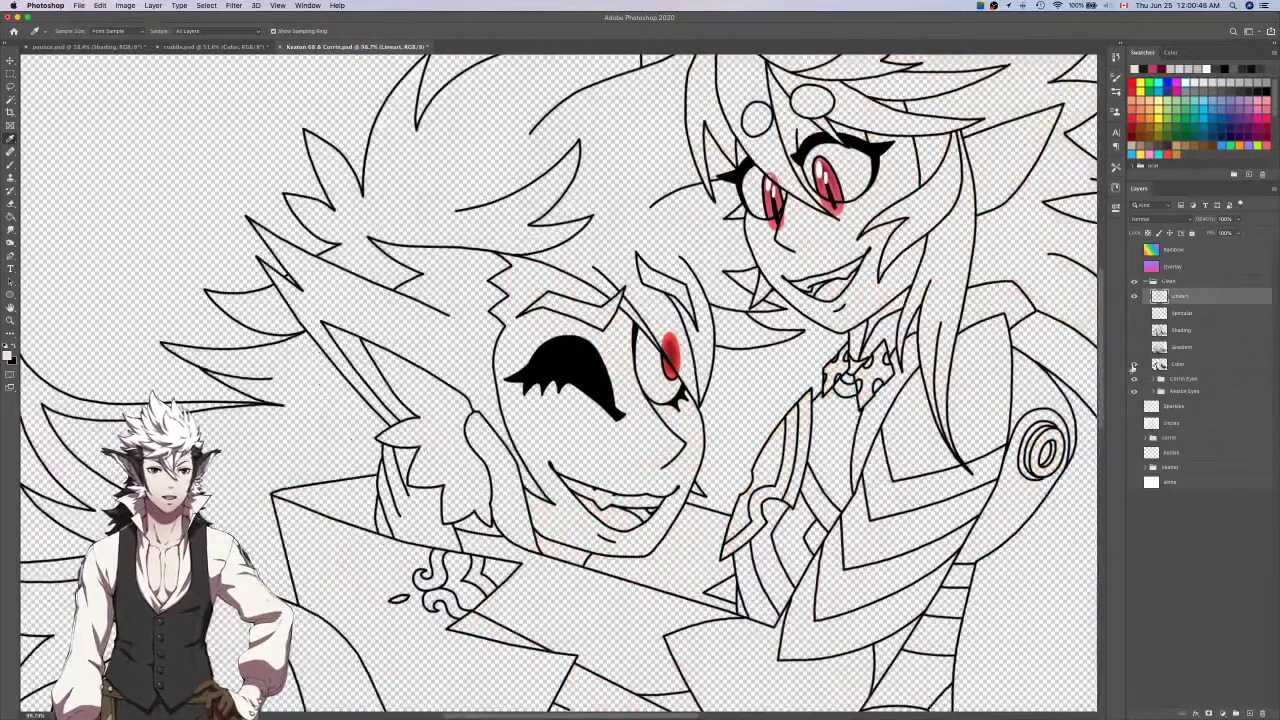
click(1133, 363)
click(636, 444)
drag(636, 444, 637, 438)
Sample the base skin color from the chest in pounce.psd with only its Color layer showing, and return to cuddle.psd.
key(ctrl+Tab)
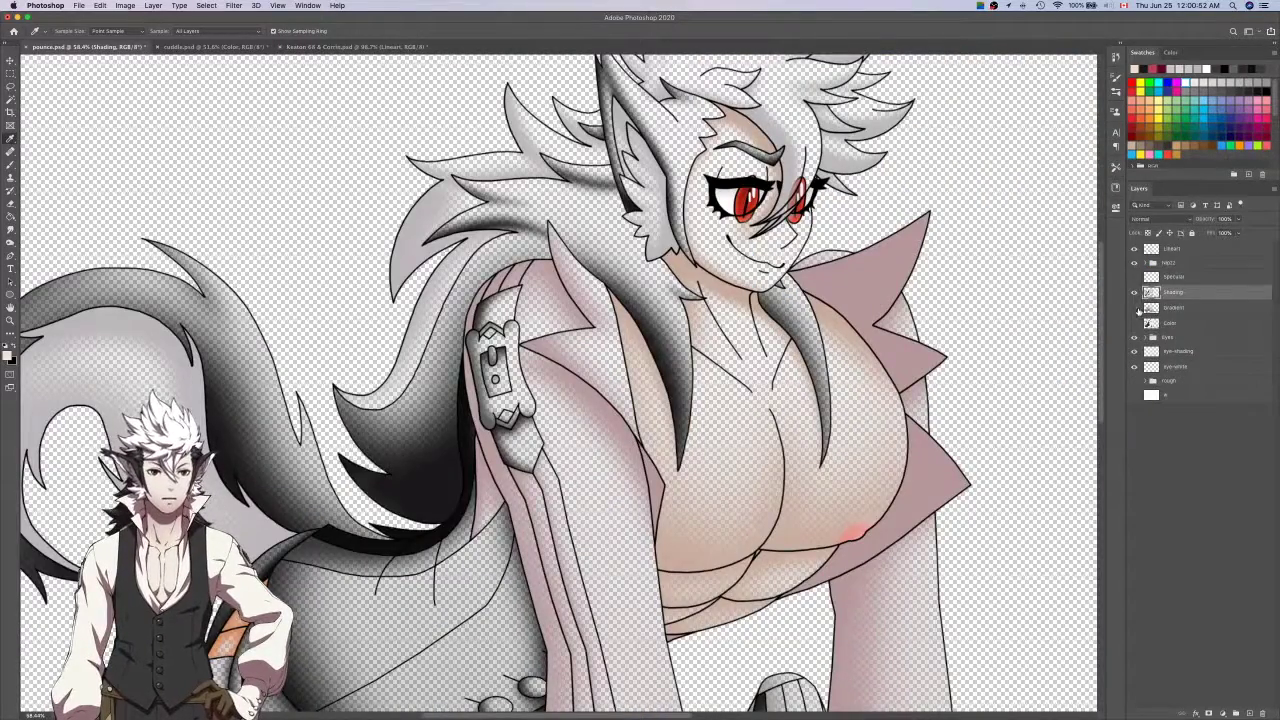
click(1133, 307)
click(1133, 323)
click(741, 414)
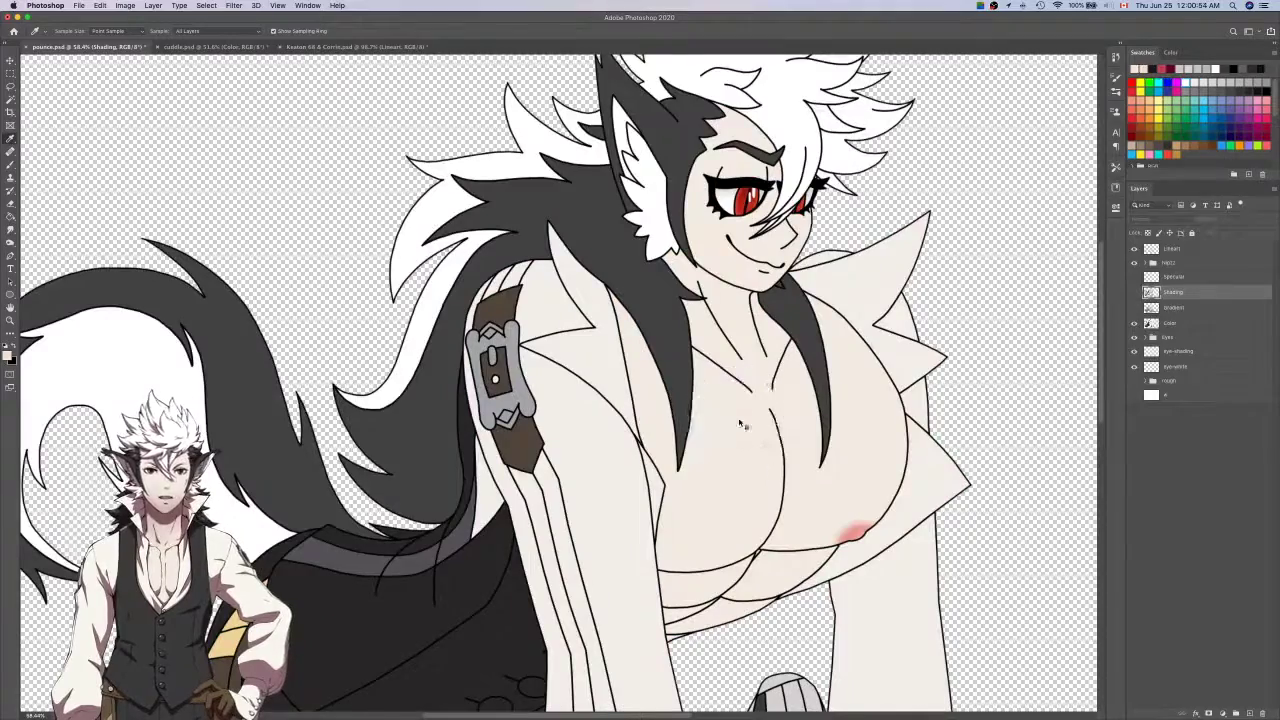
key(ctrl+Tab)
Repaint the selected face, neck and chest skin on the Color layer with the sampled color using a larger brush.
key(b)
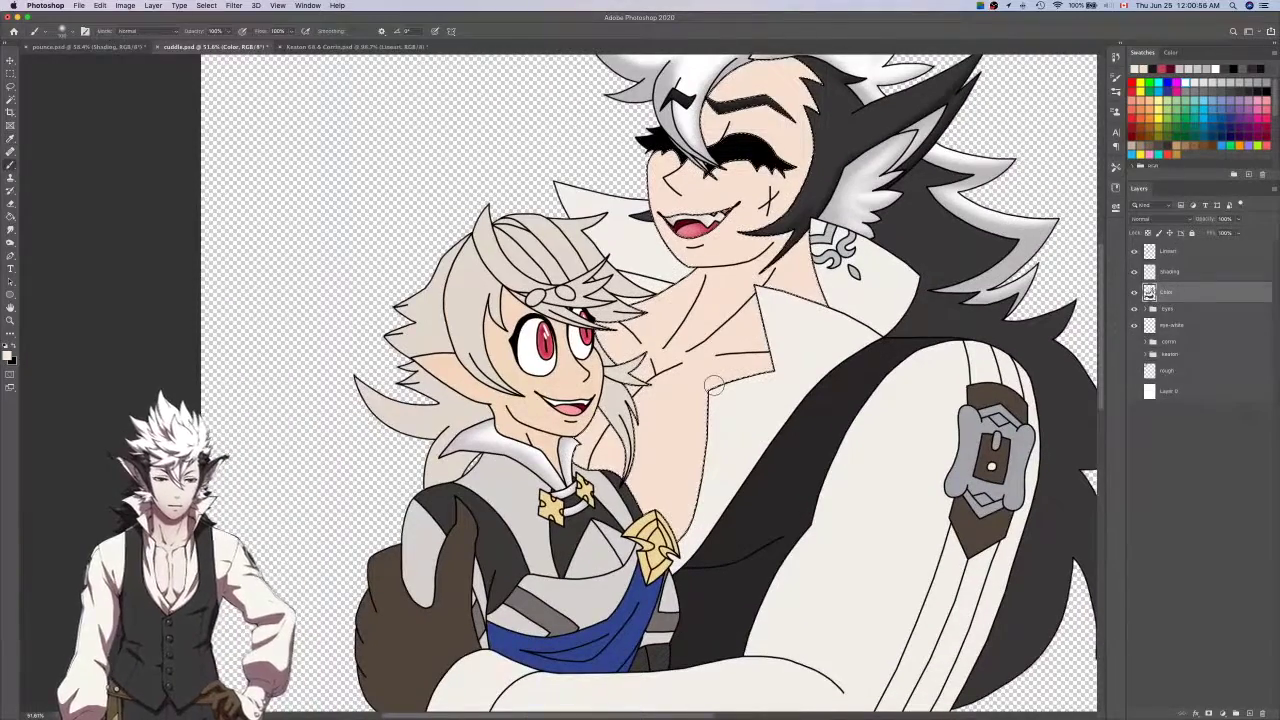
key(bracketright)
key(bracketright)
key(bracketright)
key(bracketright)
key(bracketright)
key(bracketright)
key(bracketright)
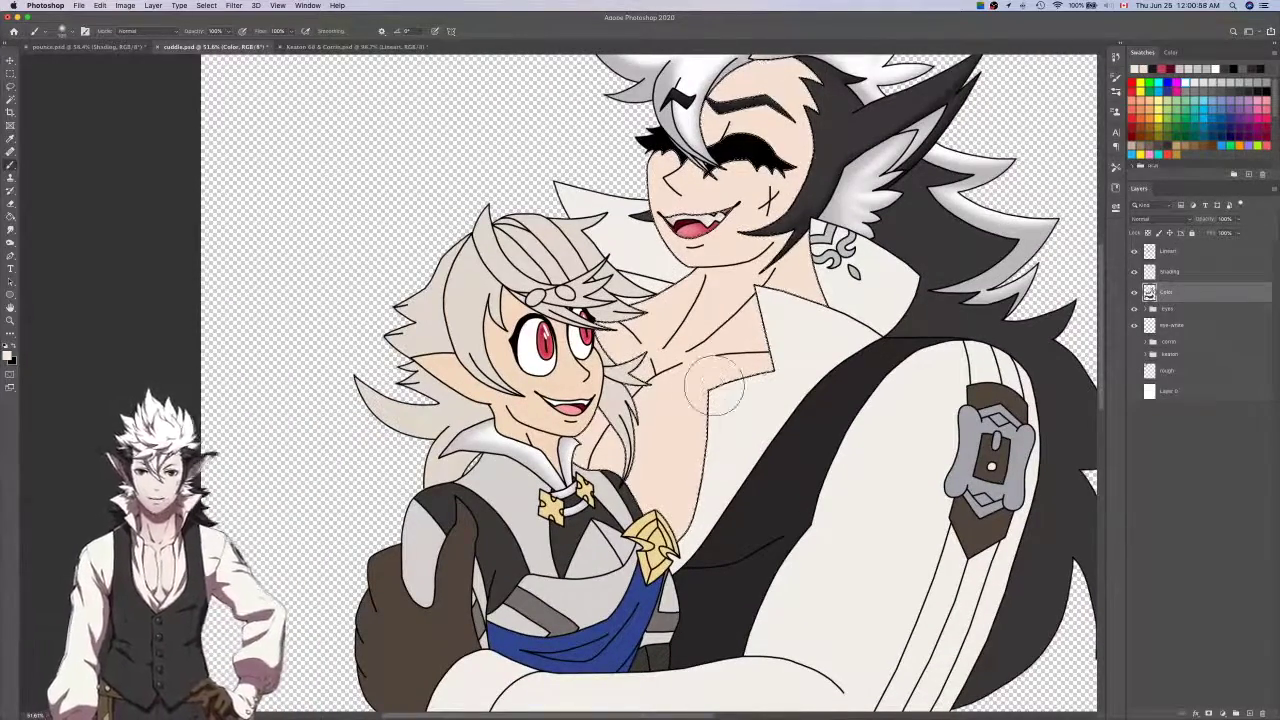
scroll(657, 425, up, 2)
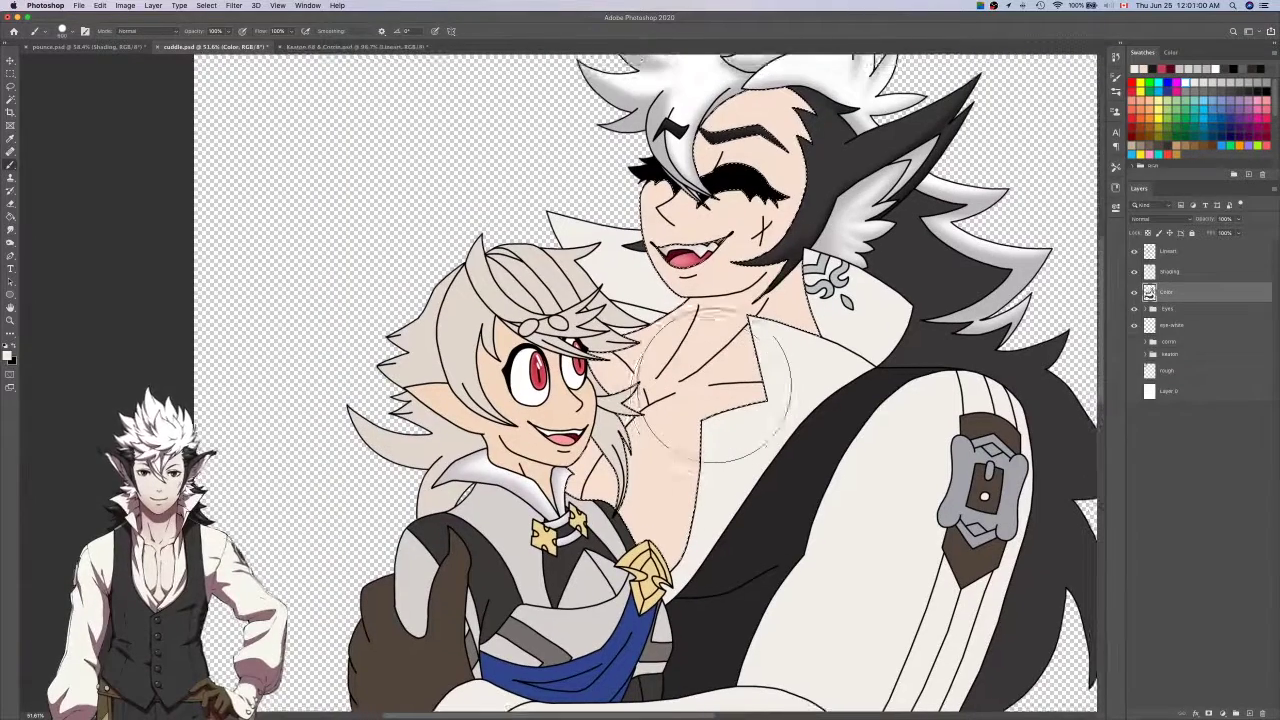
mouse_move(713, 273)
mouse_down()
mouse_move(662, 440)
mouse_move(613, 475)
mouse_move(699, 278)
mouse_move(772, 196)
mouse_up()
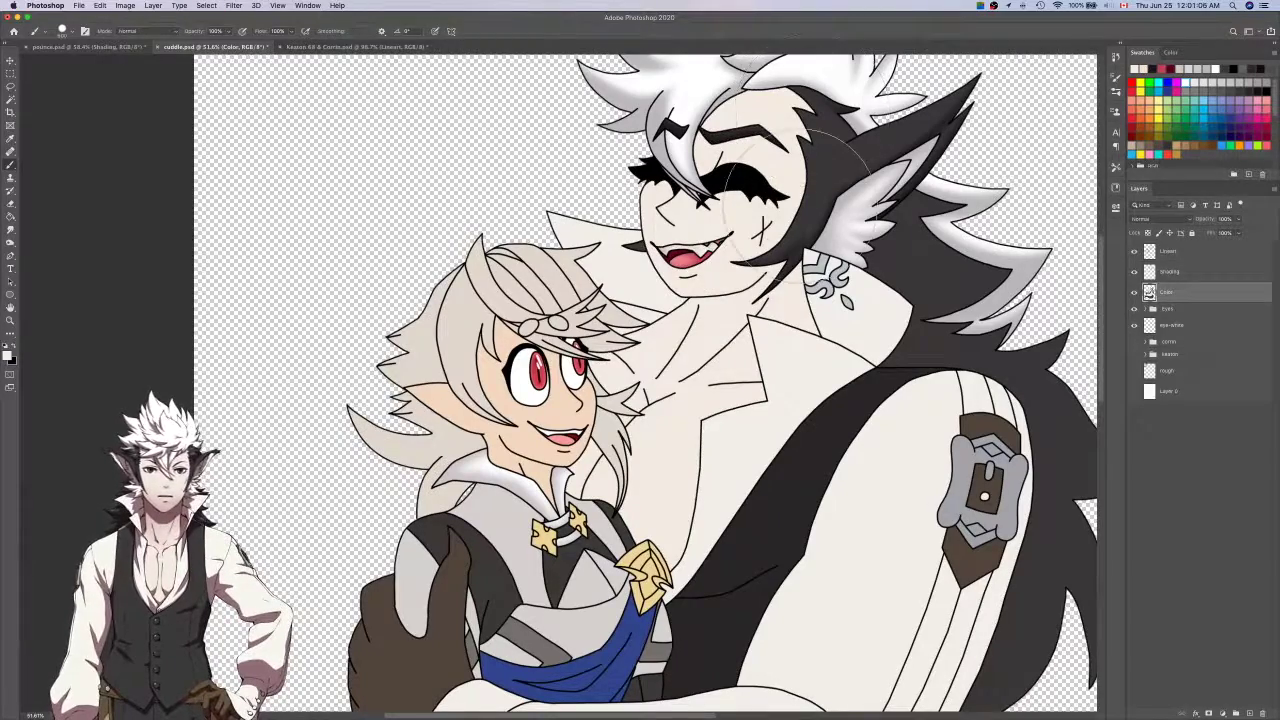
scroll(802, 202, down, 10)
scroll(800, 205, up, 10)
scroll(798, 205, down, 5)
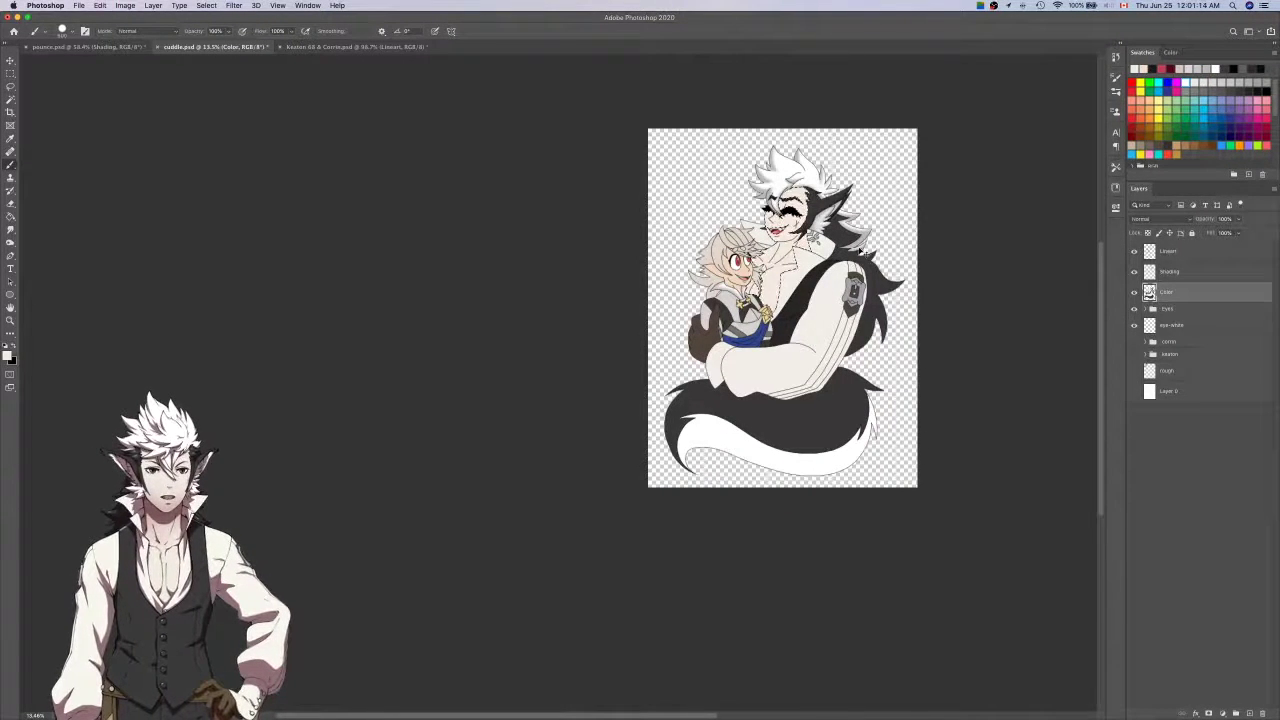
scroll(858, 248, up, 3)
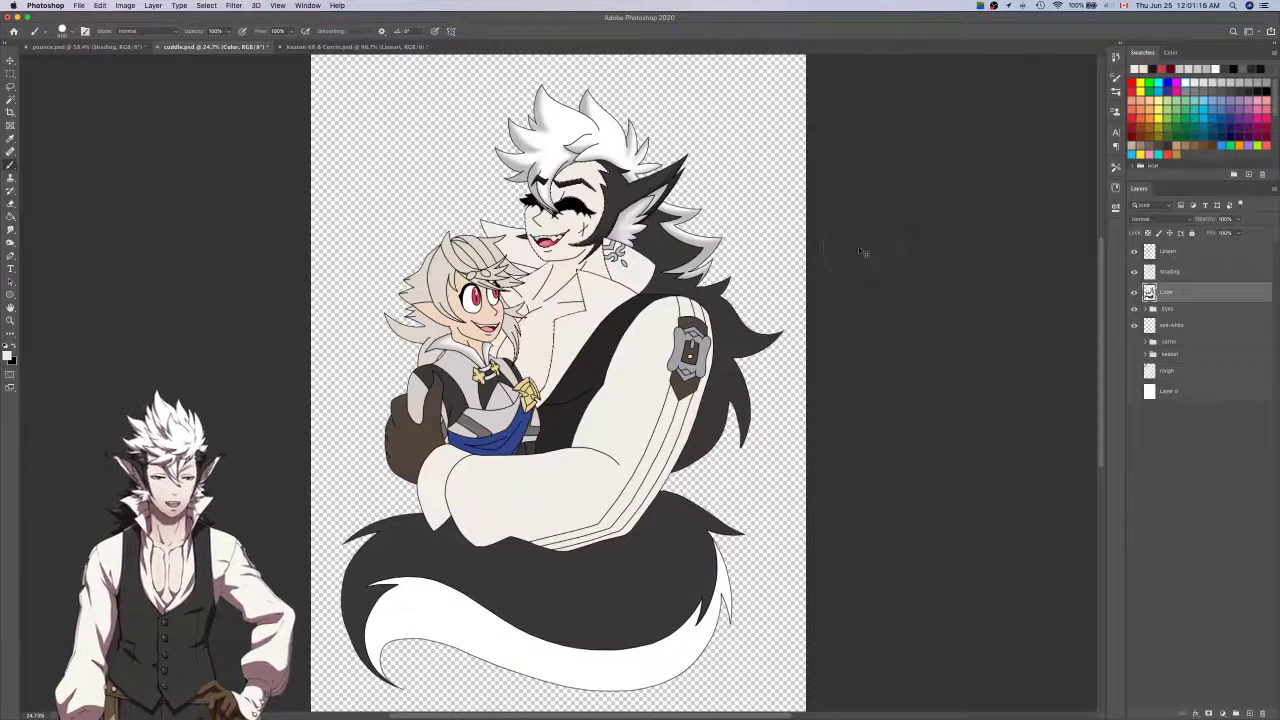
Sample the skin shading color beside the collar in pounce.psd with Color hidden and Shading shown, and return to cuddle.psd.
key(i)
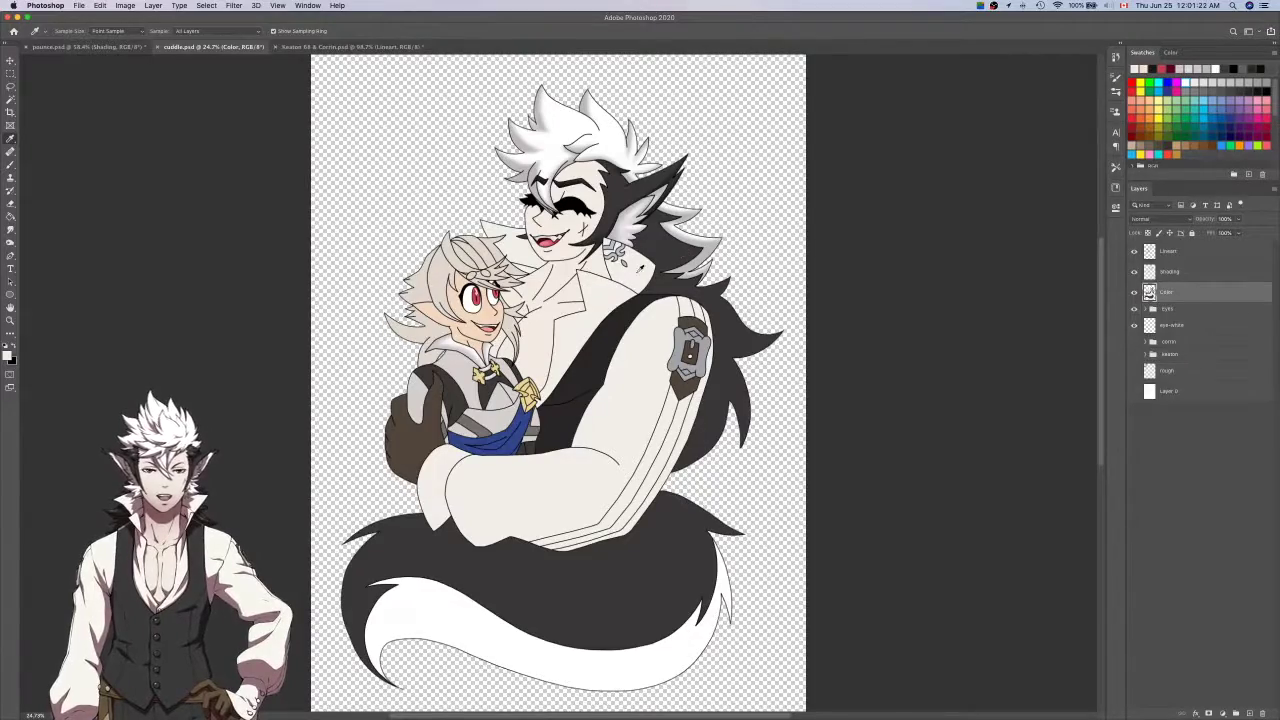
scroll(643, 268, up, 5)
key(ctrl+Tab)
scroll(657, 285, up, 1)
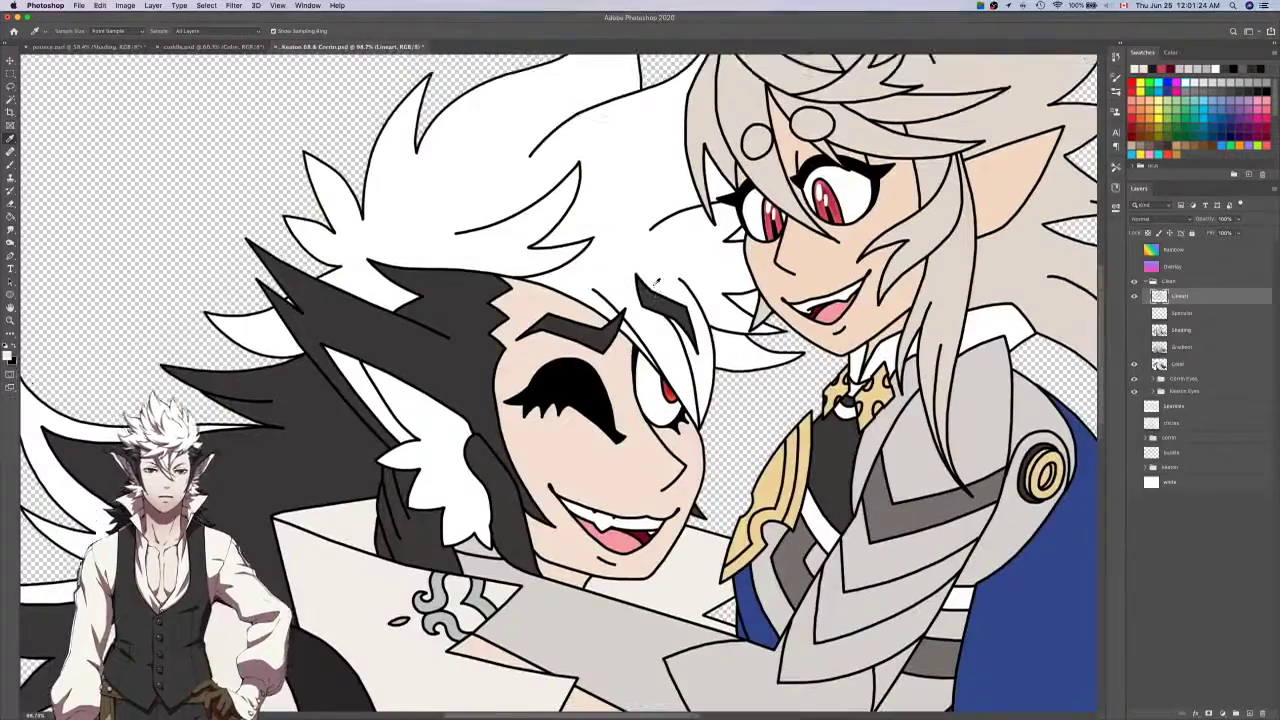
key(ctrl+Tab)
click(1134, 322)
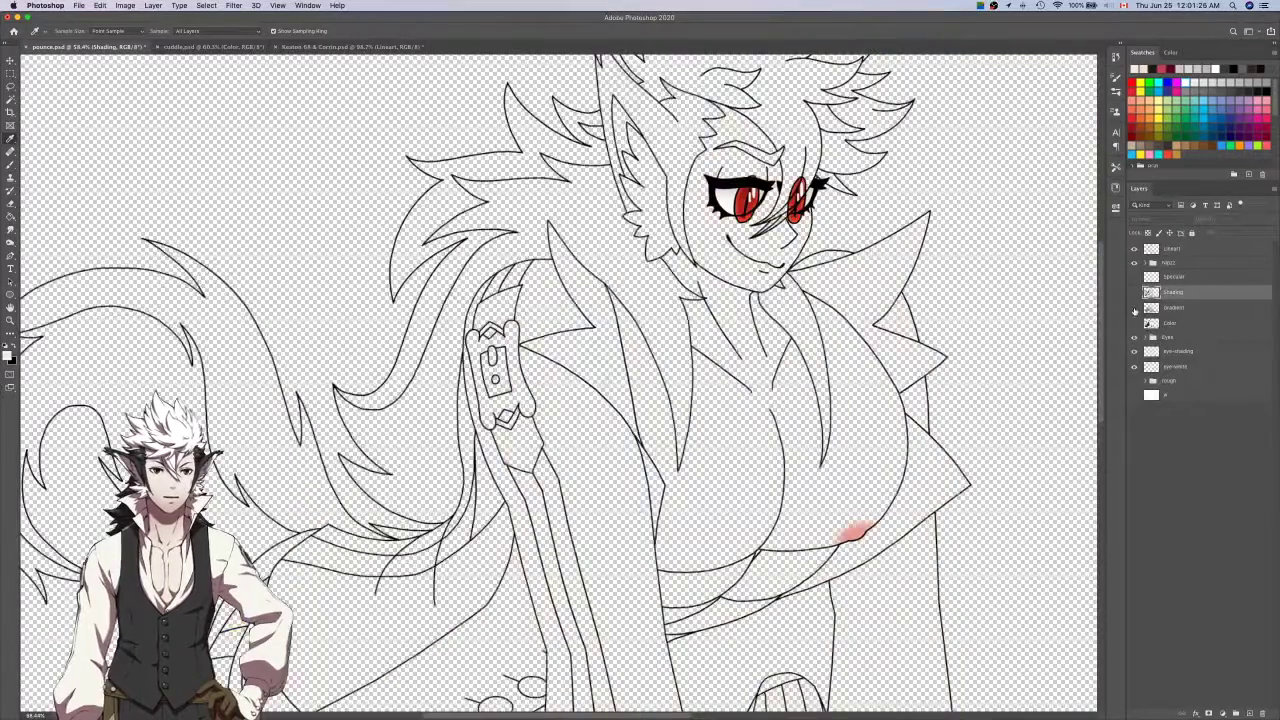
click(1134, 291)
click(836, 335)
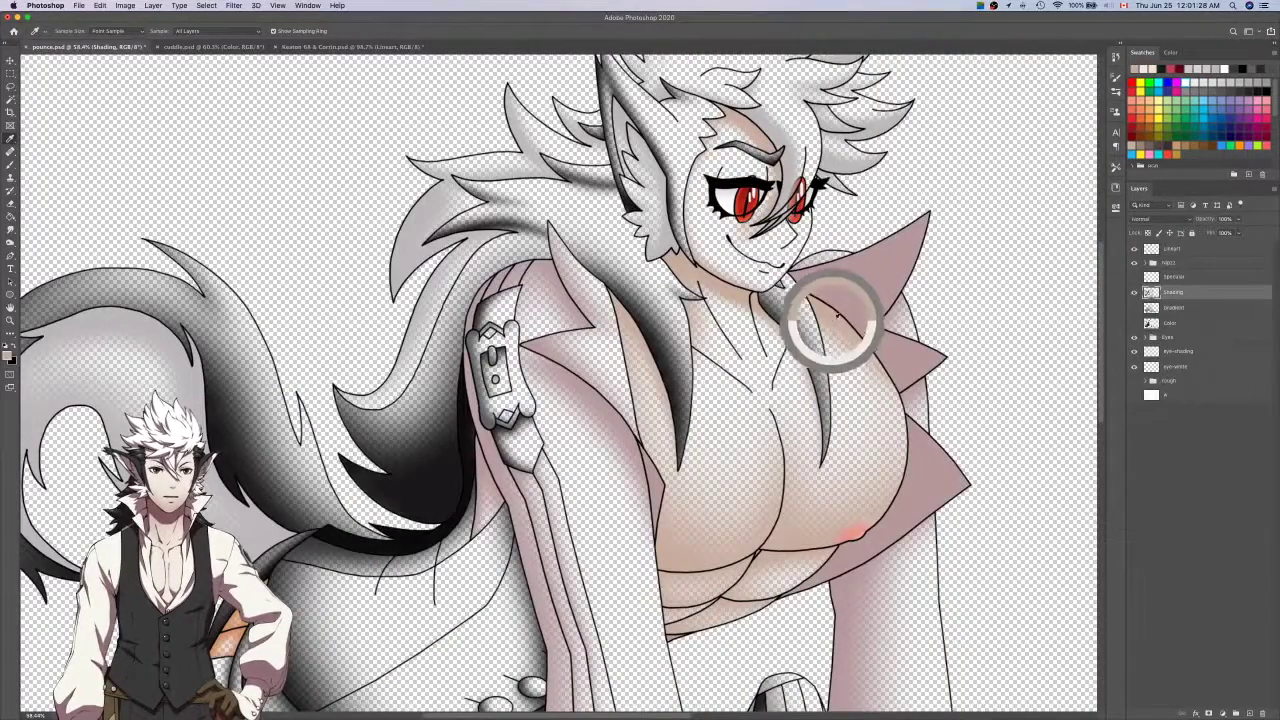
key(ctrl+Tab)
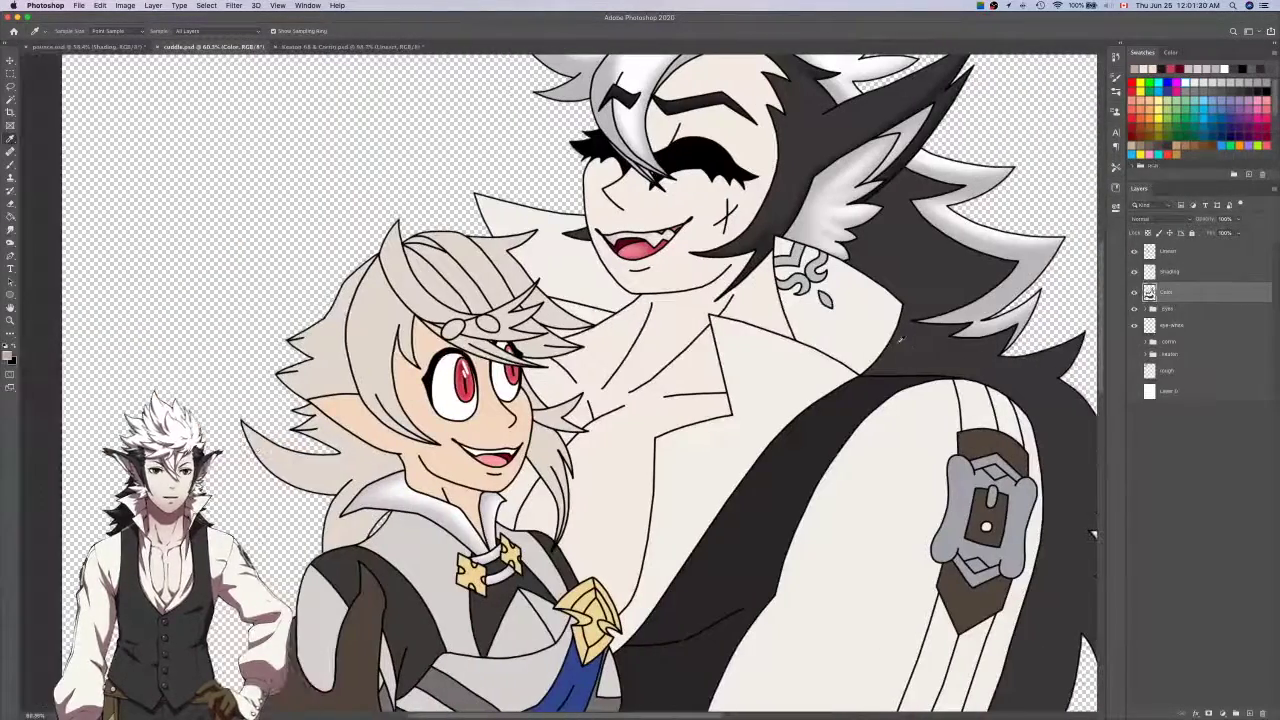
Select the larger character's skin on the Color layer, make the Shading layer active and reduce the brush size.
key(w)
scroll(760, 360, down, 2)
click(710, 386)
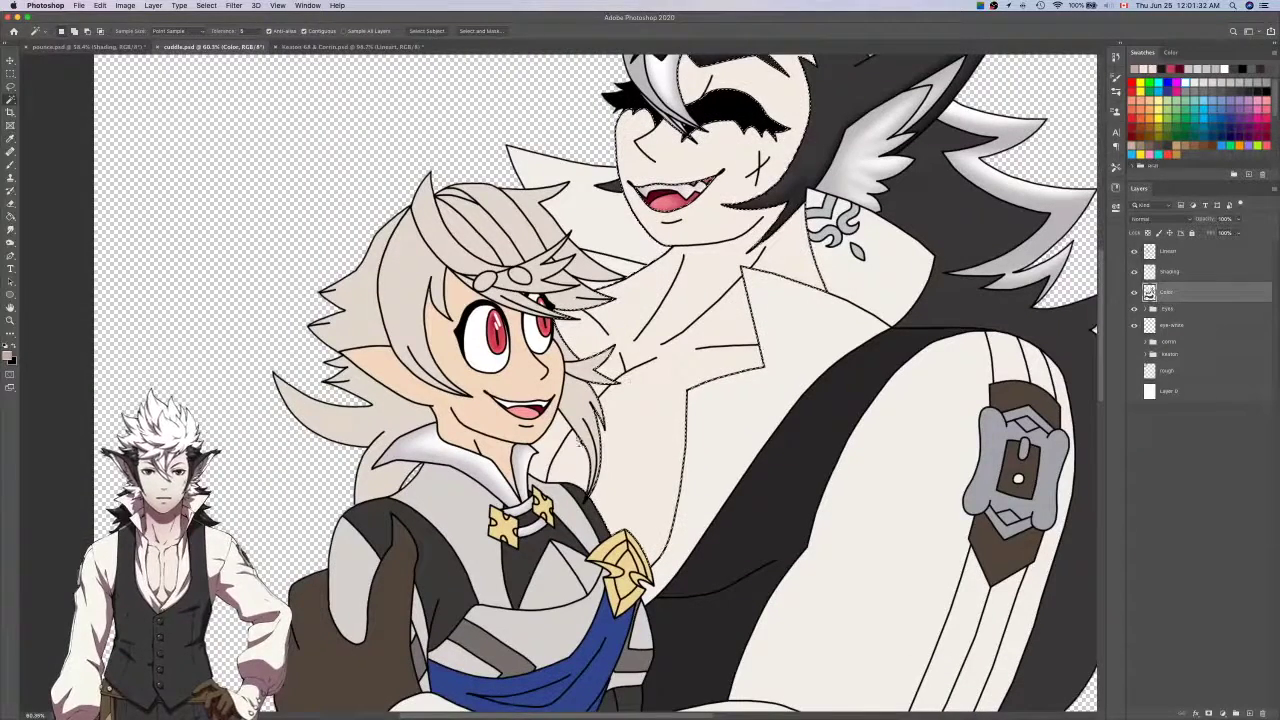
click(1186, 276)
key(b)
key(bracketleft)
key(bracketleft)
key(bracketleft)
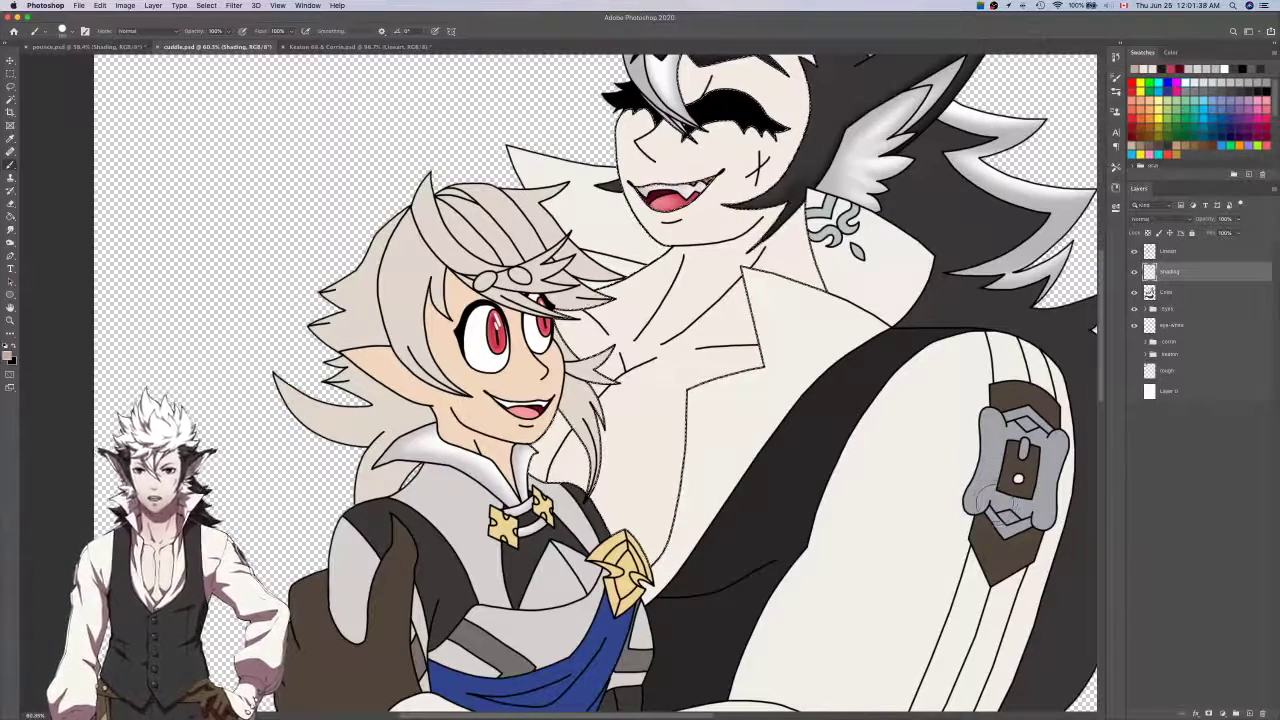
Brush soft shading over the chest skin enclosed by the smaller character's chin and hanging hair, redoing unsatisfactory strokes.
scroll(514, 517, up, 6)
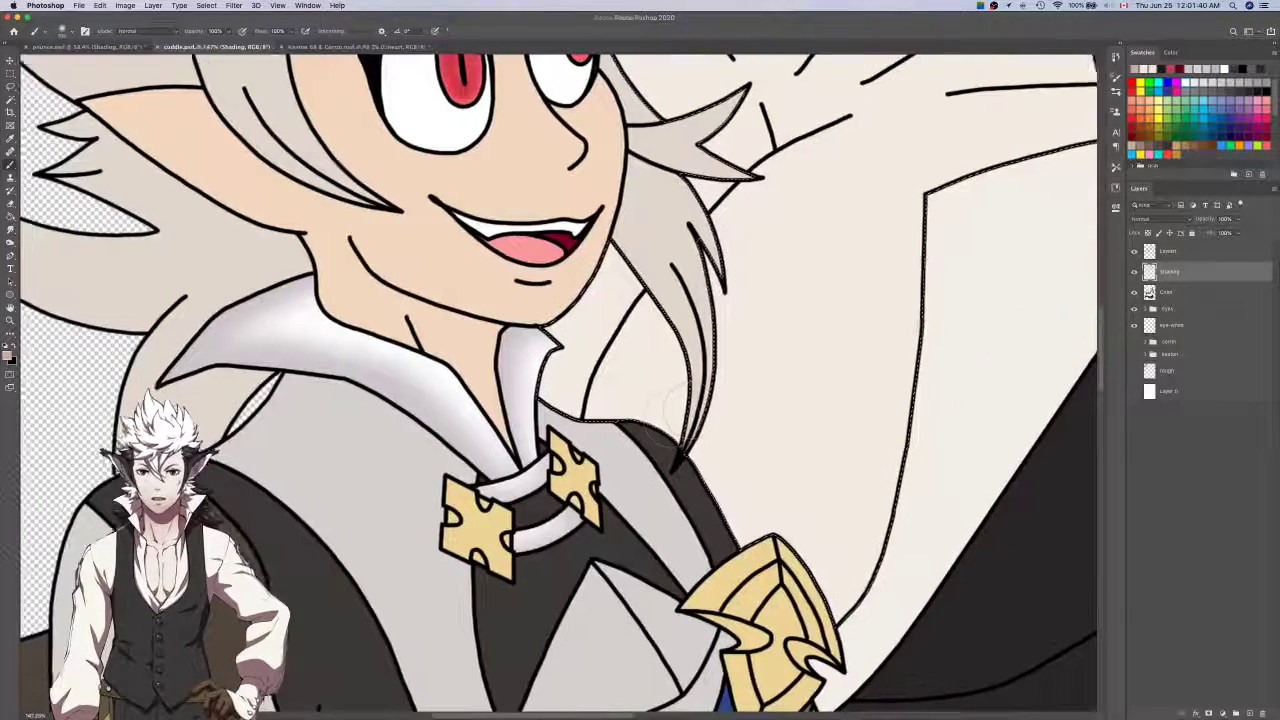
mouse_move(672, 427)
mouse_down()
mouse_move(612, 250)
mouse_move(662, 290)
mouse_move(692, 363)
mouse_move(657, 468)
mouse_move(674, 465)
mouse_move(620, 268)
mouse_up()
key(super+z)
key(super+z)
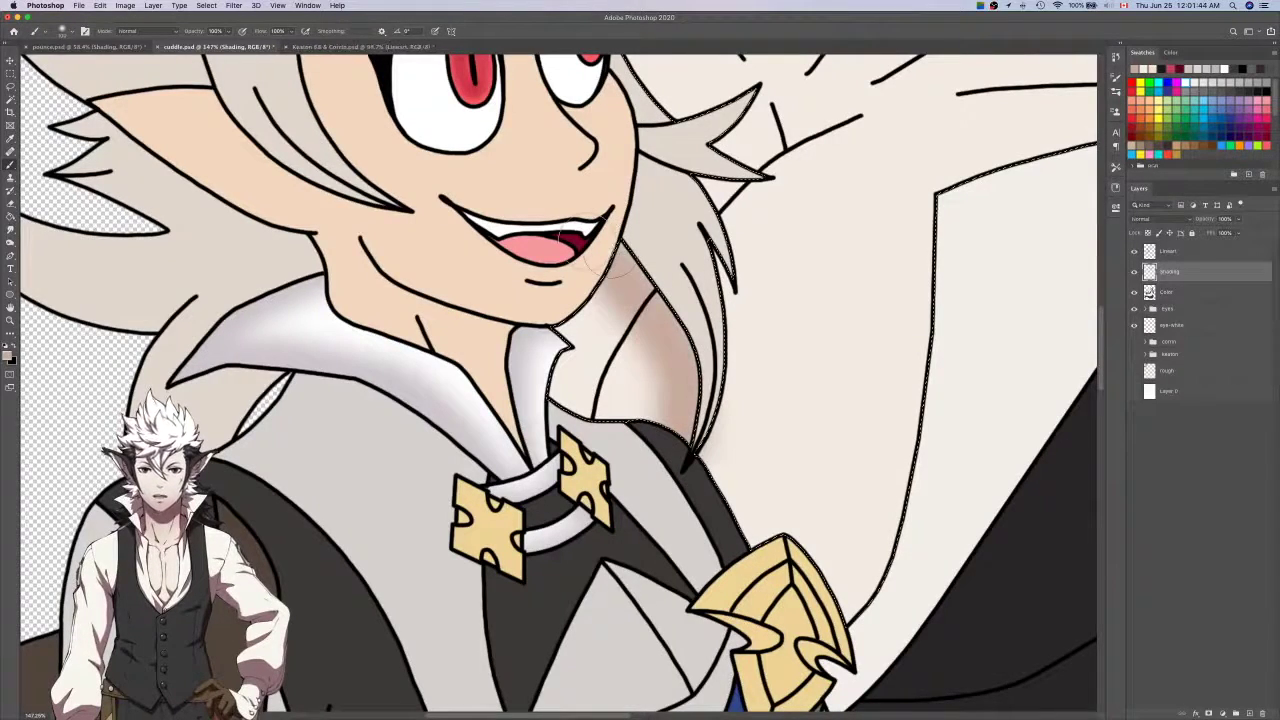
Brush soft shading along the larger character's forehead just beneath the hairline, redoing the first stroke.
scroll(677, 333, up, 1)
scroll(672, 330, up, 10)
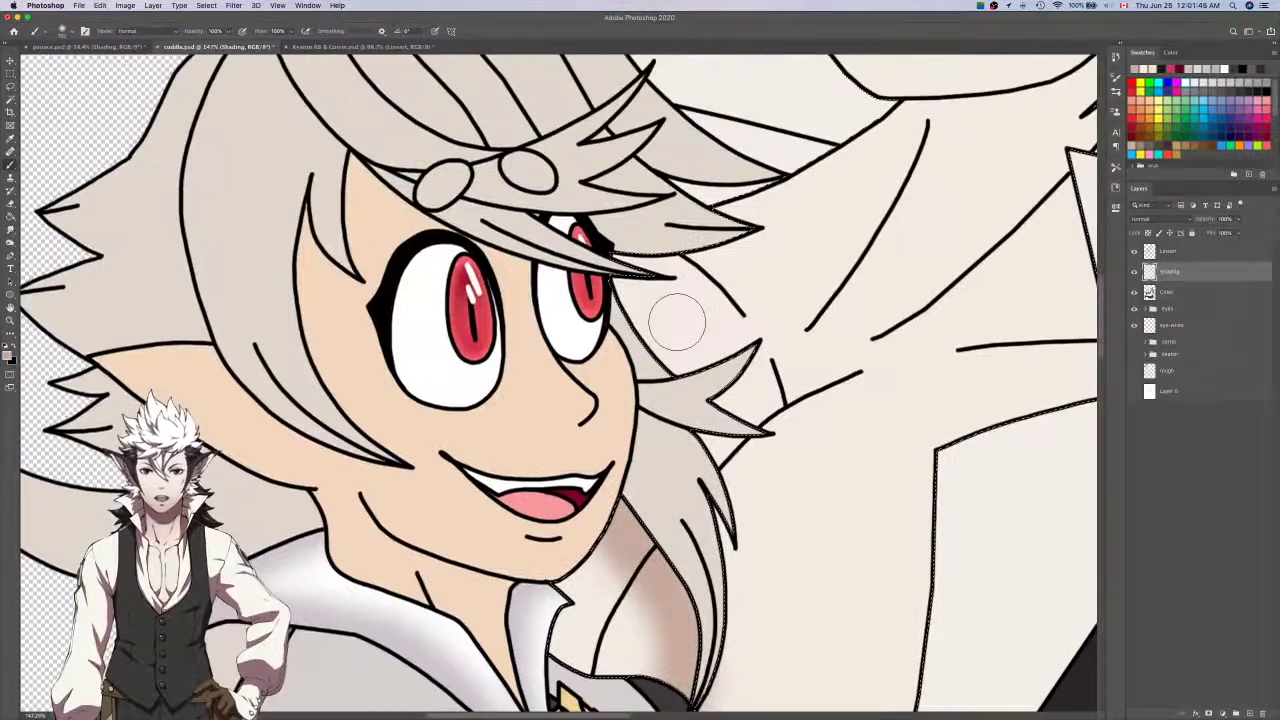
scroll(748, 252, up, 10)
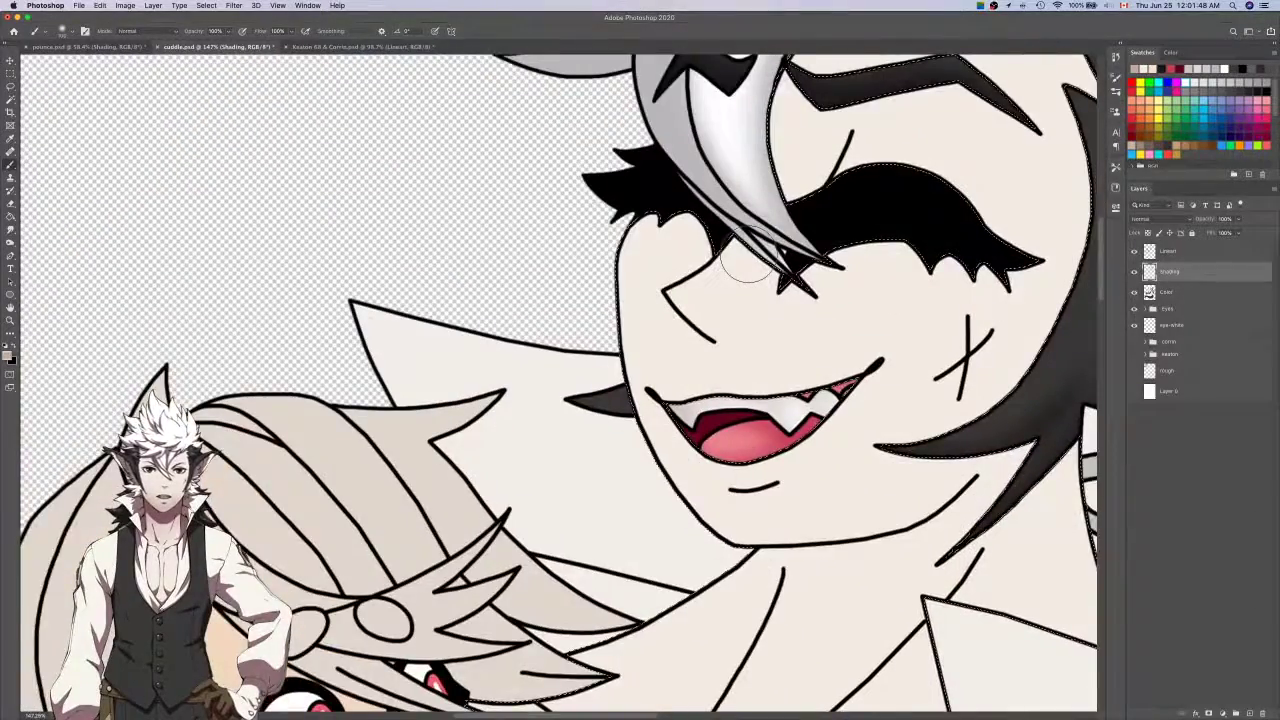
scroll(748, 256, up, 3)
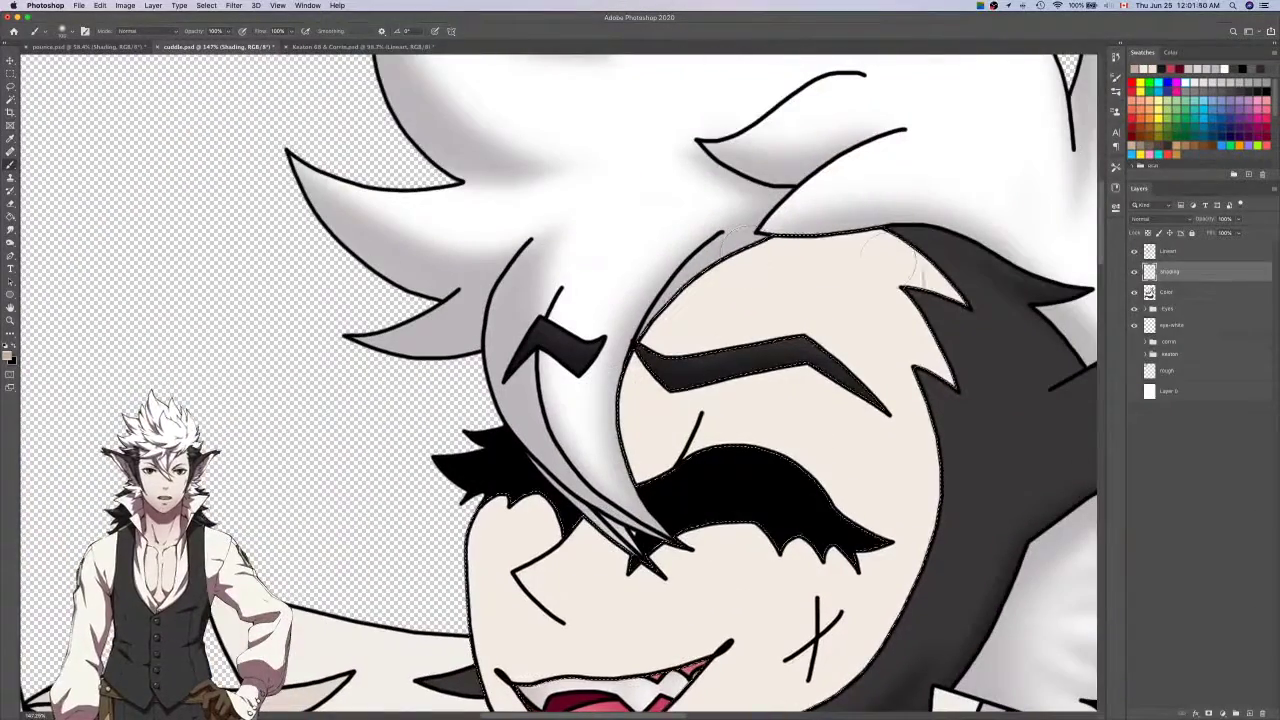
drag(994, 294, 752, 200)
key(super+z)
mouse_move(989, 294)
mouse_down()
mouse_move(946, 243)
mouse_move(750, 197)
mouse_up()
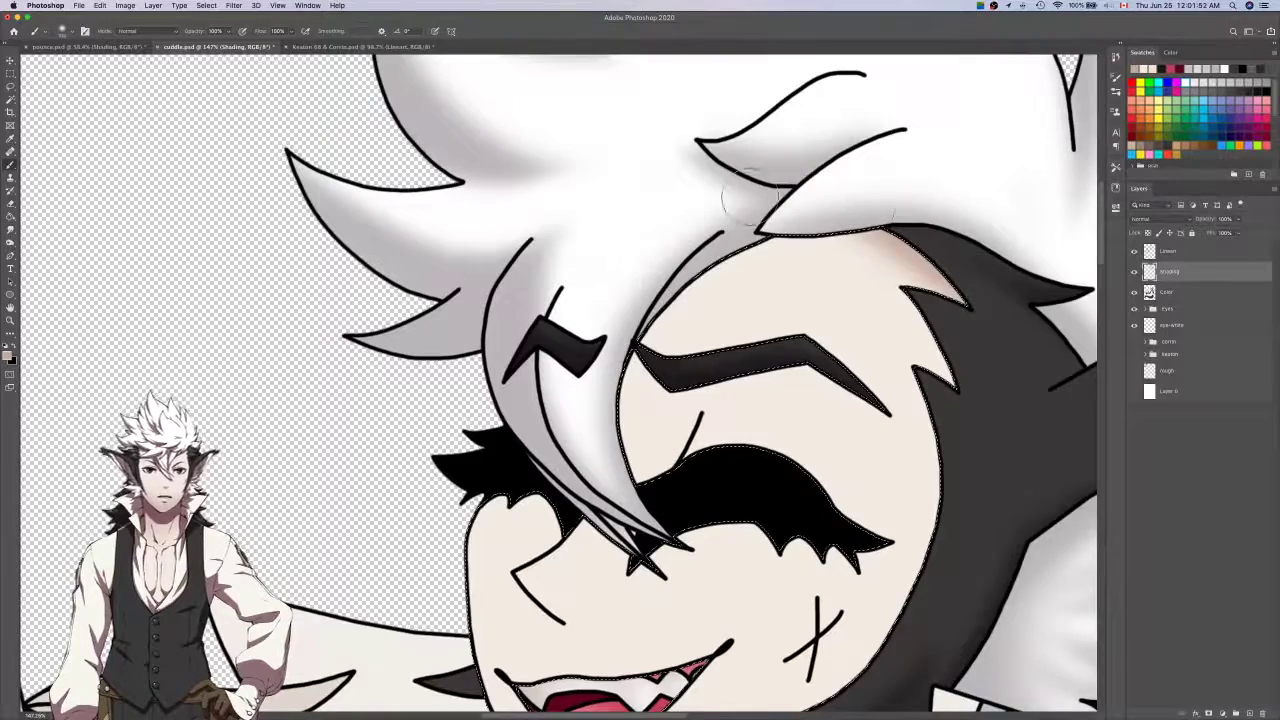
Brush skin shading on the Shading layer around the white forelock and below its tip near the nose, redoing the nose shadow.
scroll(643, 295, down, 3)
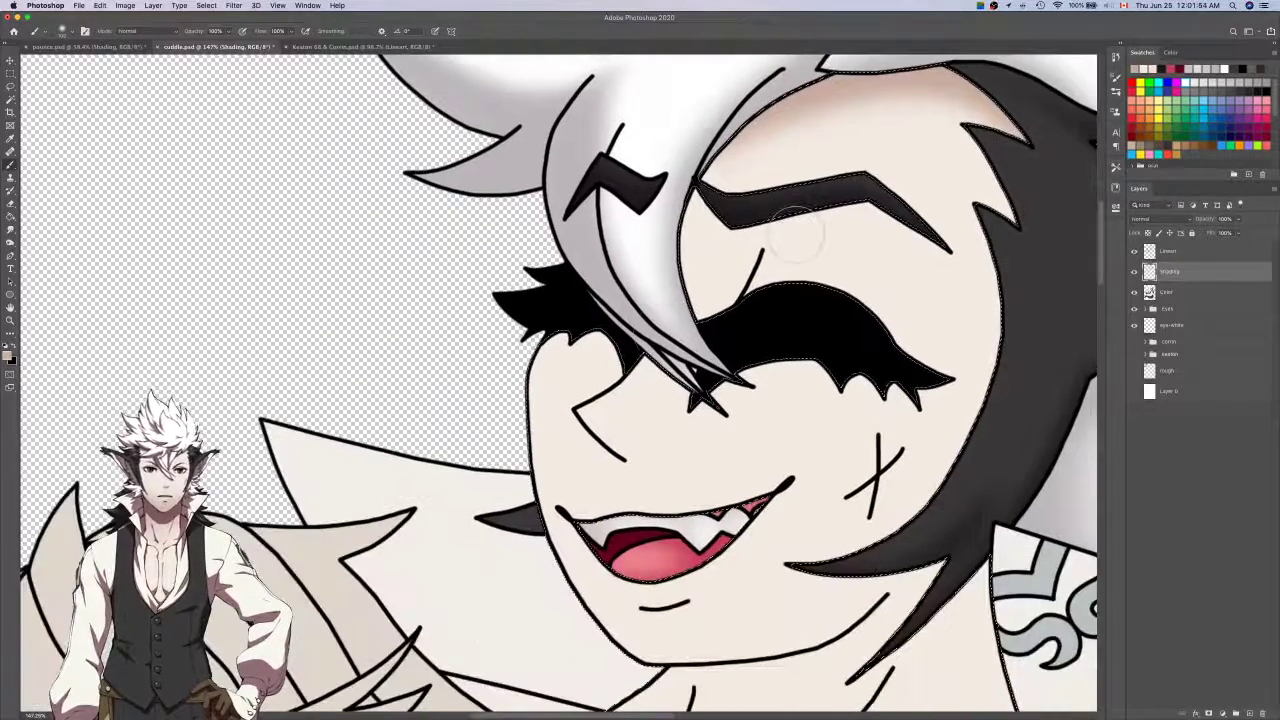
click(1188, 291)
key(v)
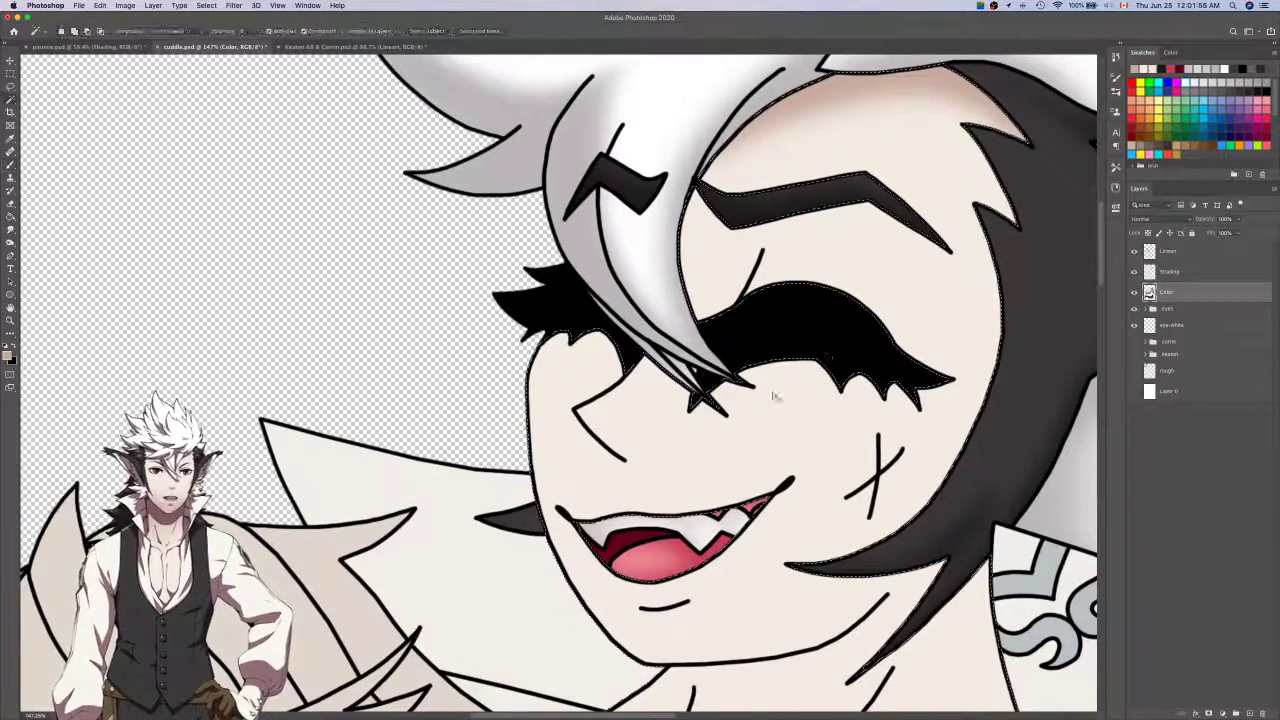
click(1193, 272)
key(b)
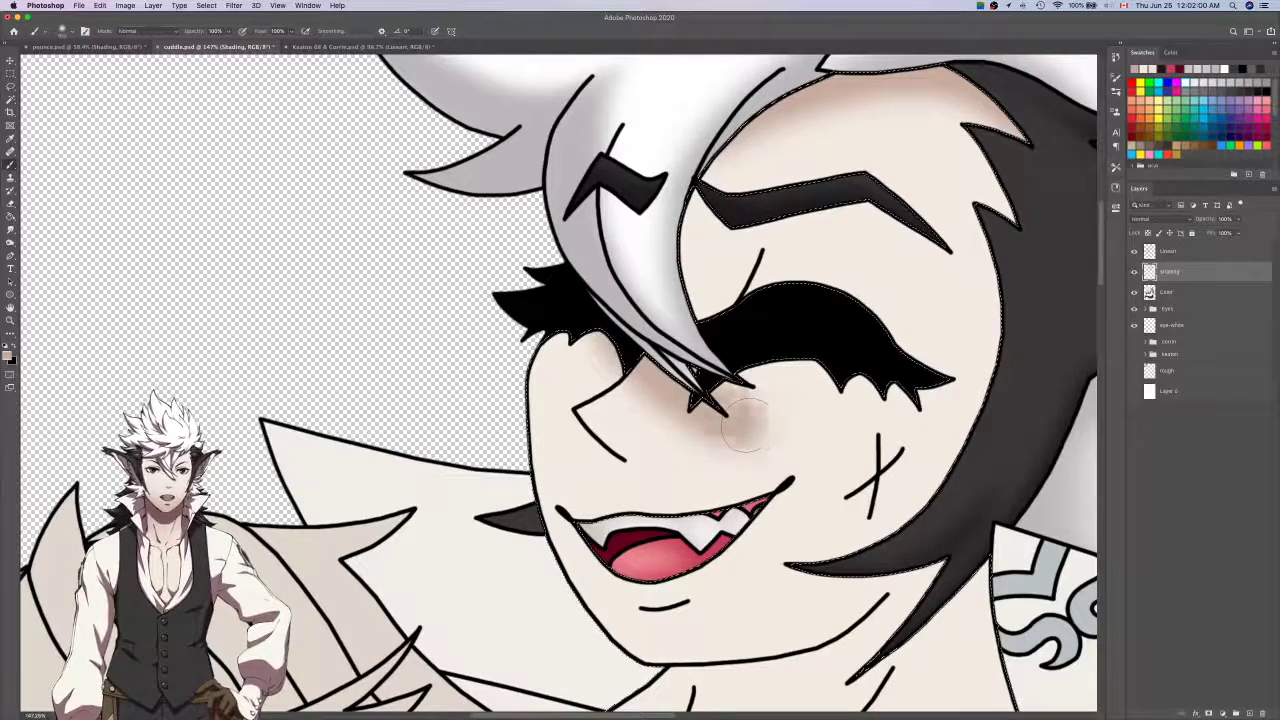
key(super+z)
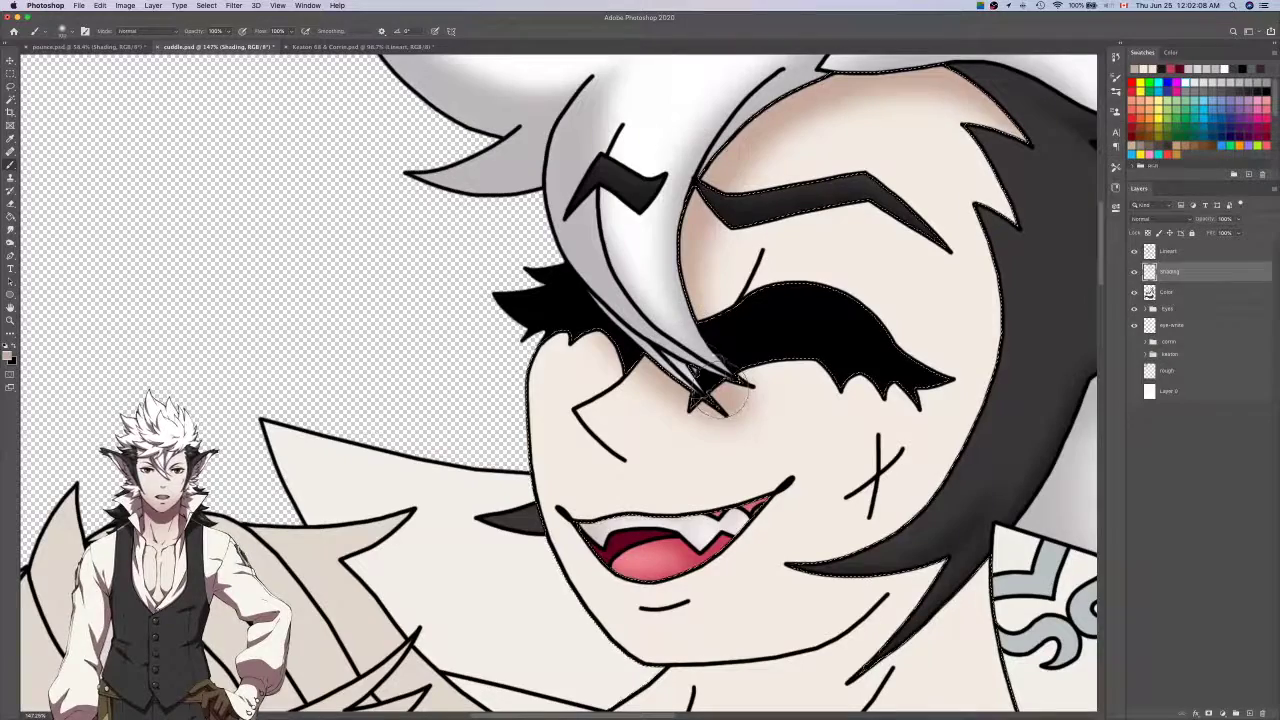
Softly erase the edges of the shadow beside the nose and below the forelock's tip.
key(e)
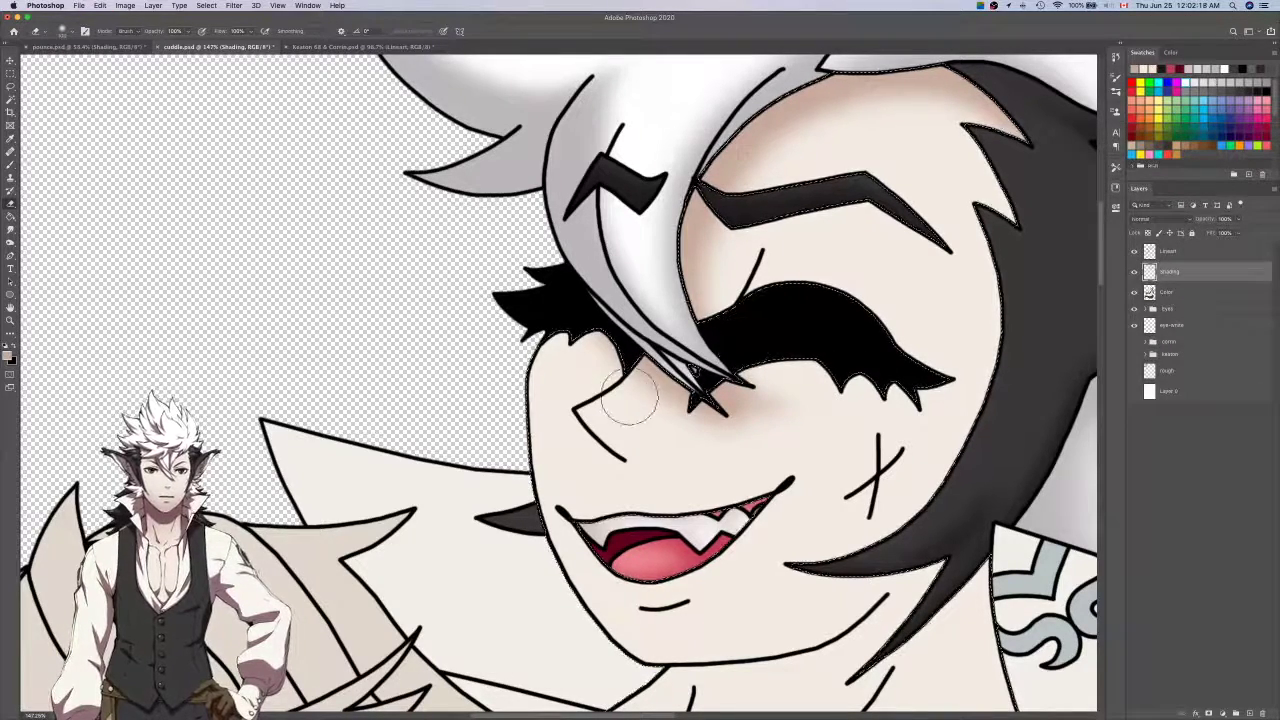
key(b)
key(w)
key(e)
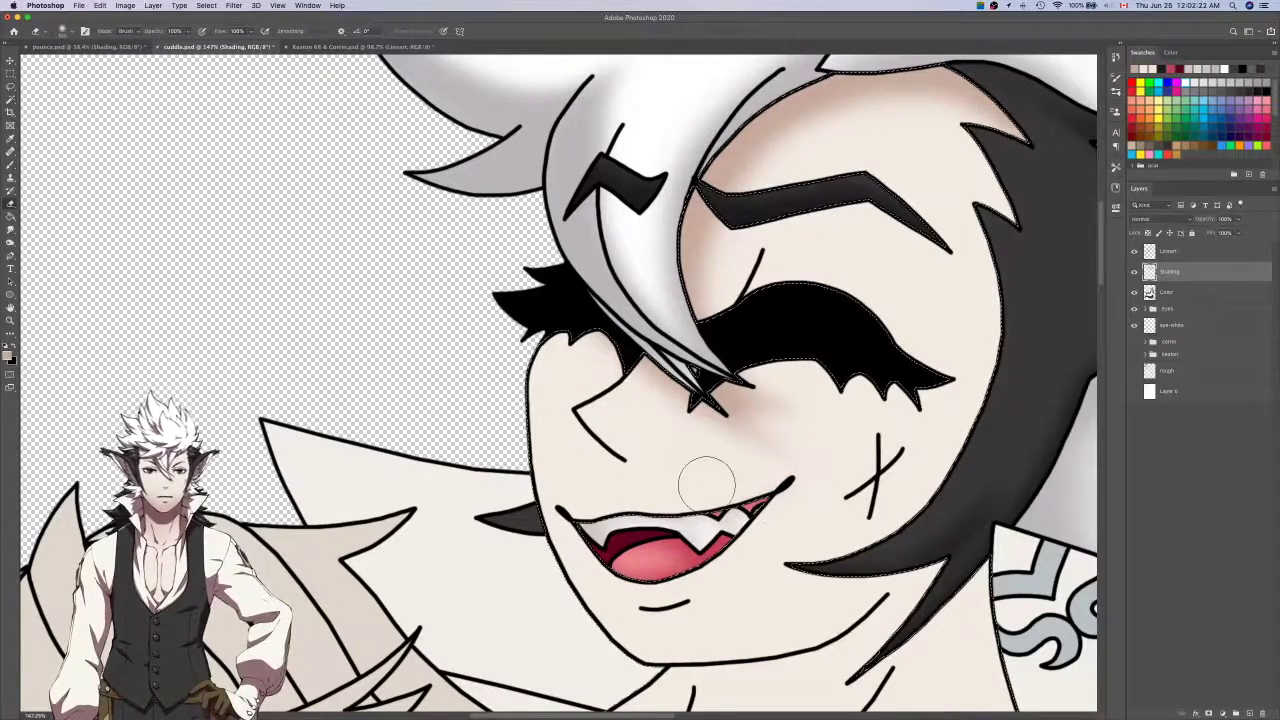
scroll(706, 485, down, 5)
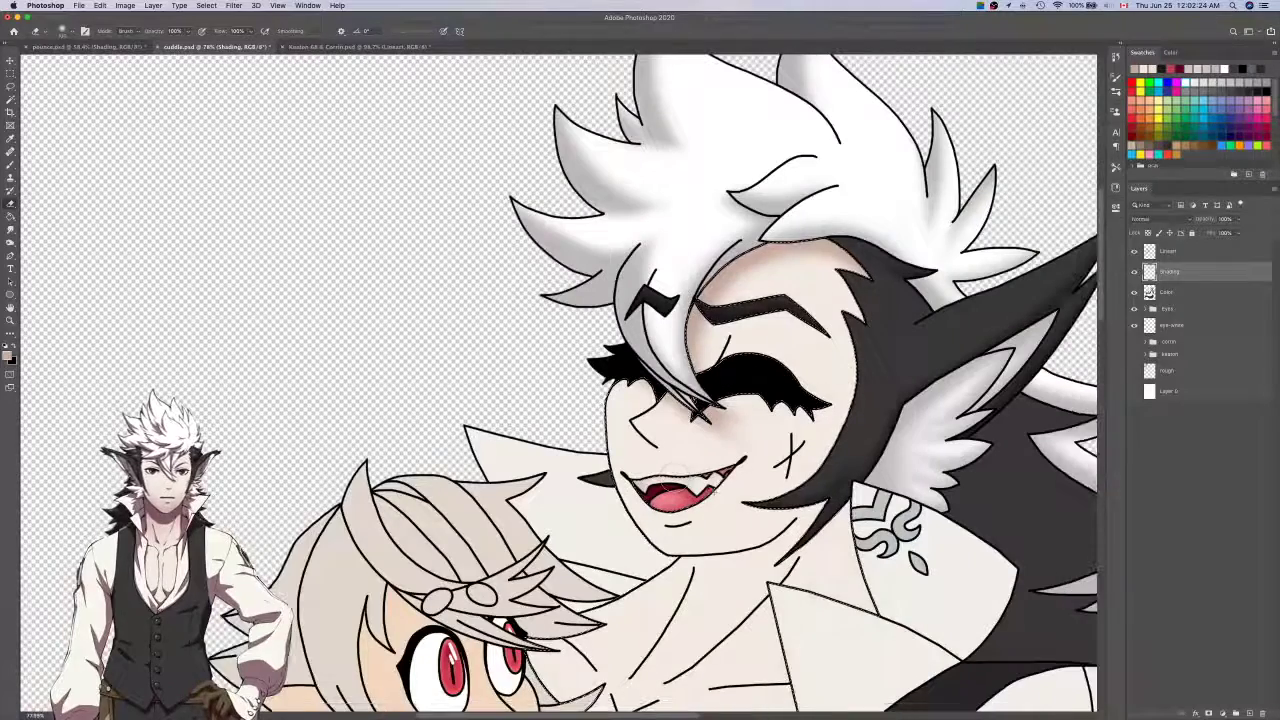
Save the drawing, and brush soft skin shading on a new layer around the dark hair points at the larger character's temple.
key(super+s)
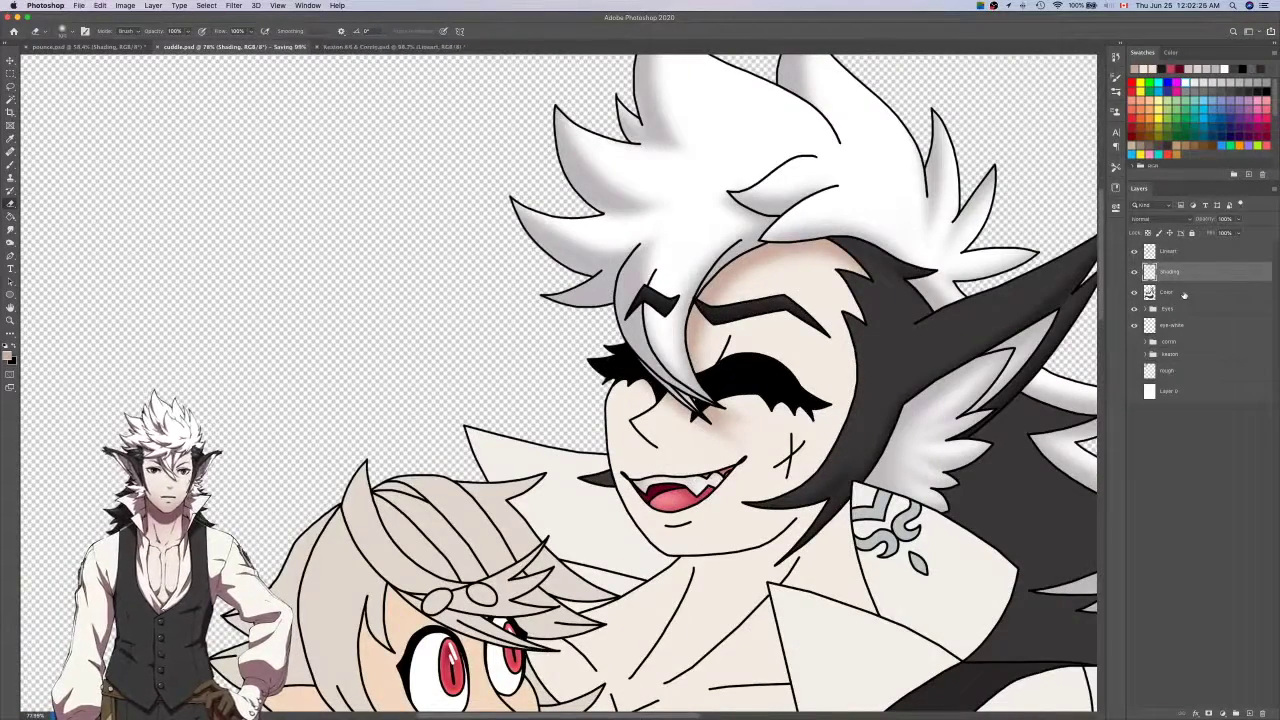
click(1183, 295)
click(1184, 273)
key(b)
scroll(836, 485, up, 3)
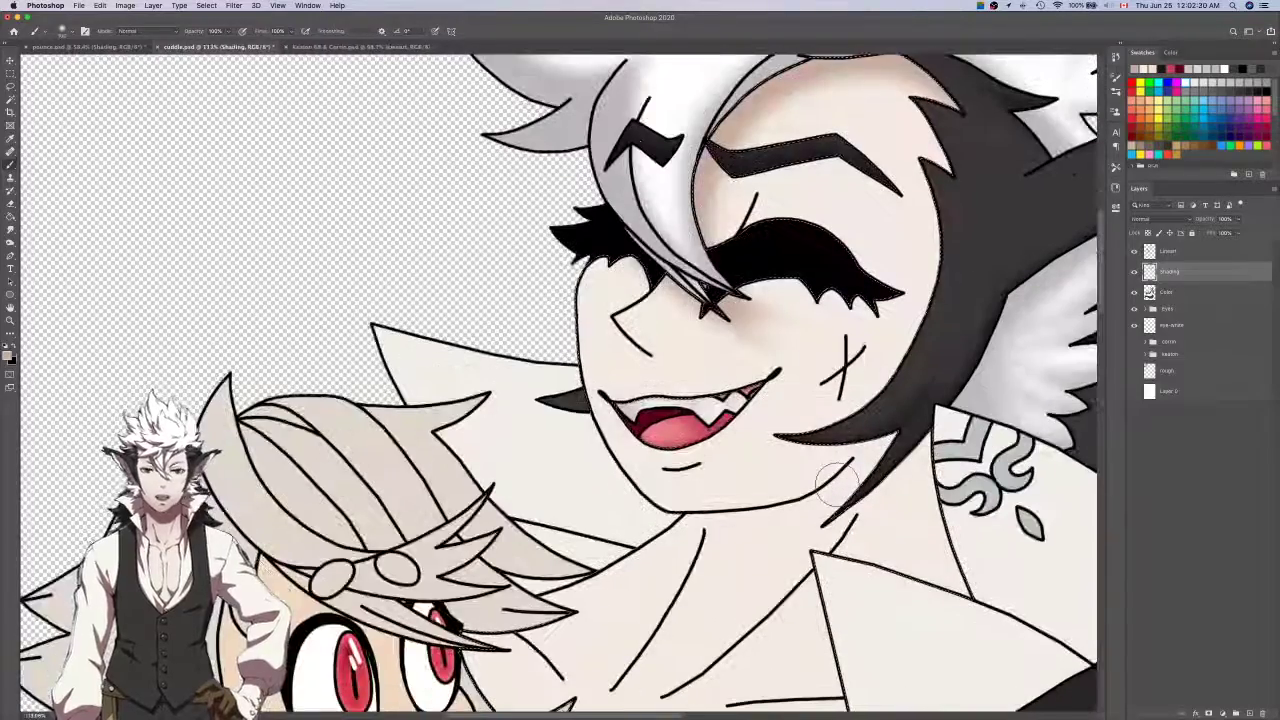
scroll(976, 250, up, 2)
scroll(976, 250, up, 3)
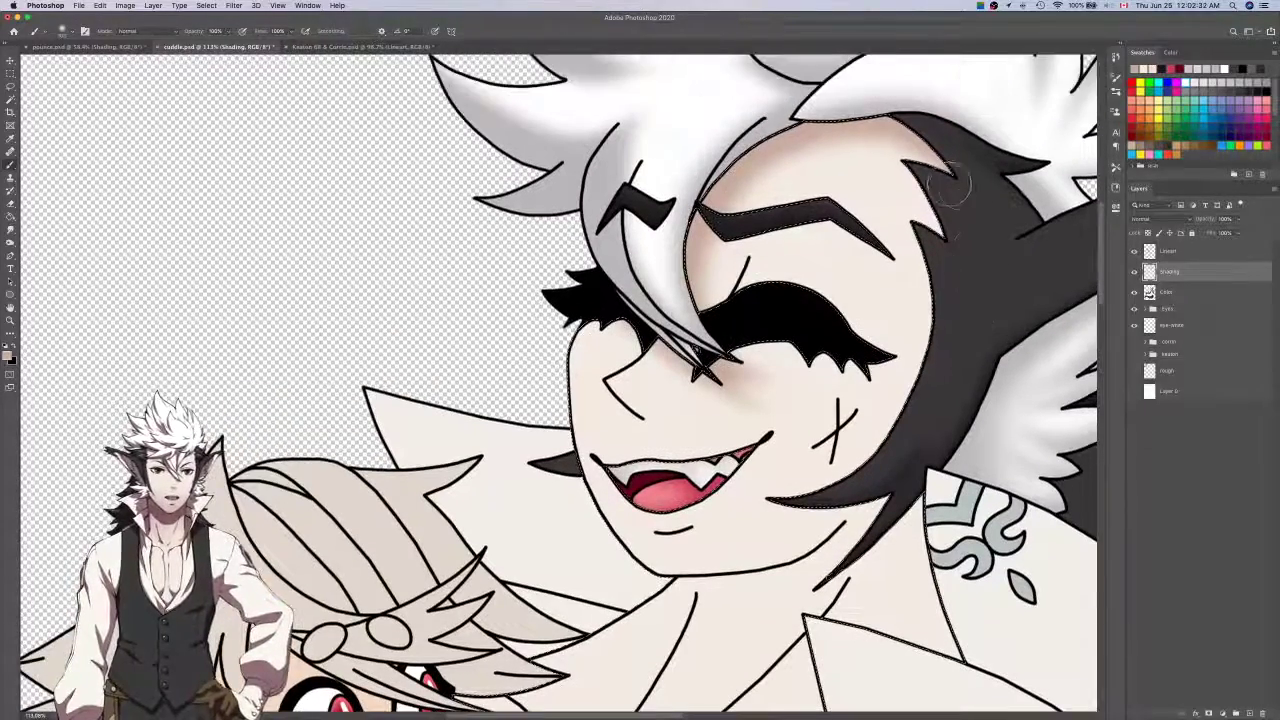
click(1249, 711)
scroll(965, 316, up, 3)
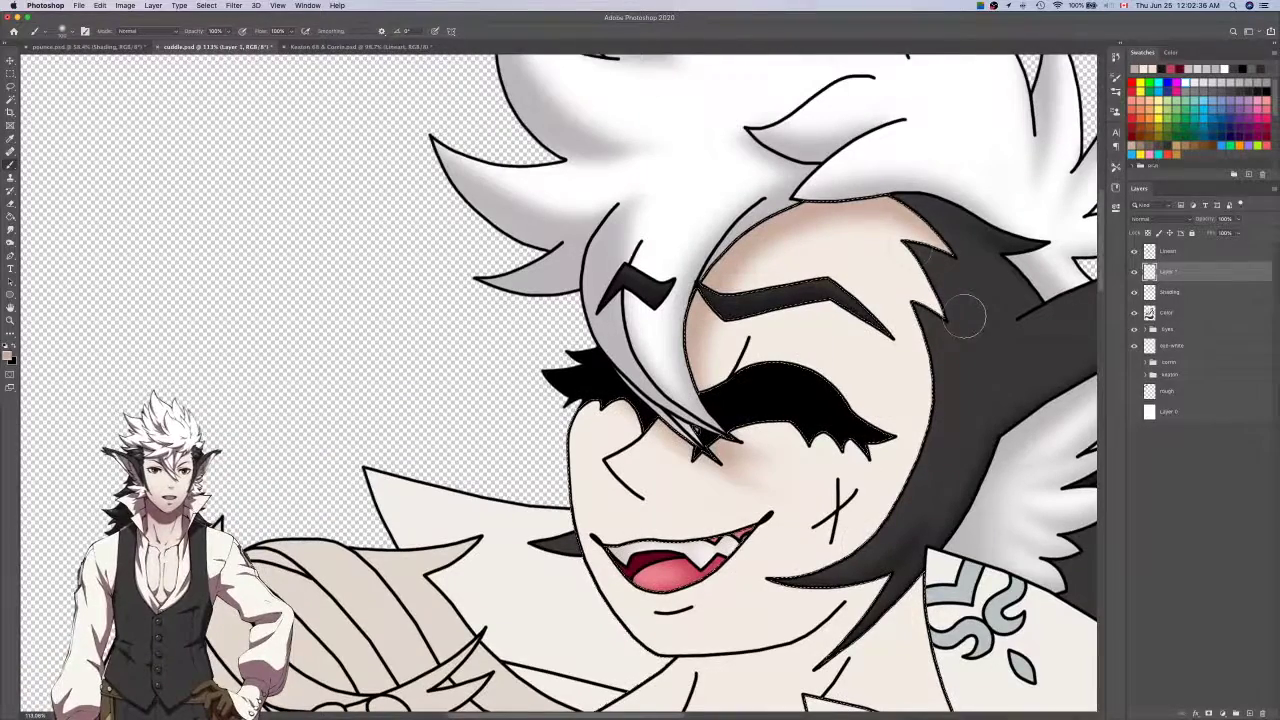
mouse_move(953, 322)
mouse_down()
mouse_move(930, 258)
mouse_move(974, 272)
mouse_move(874, 223)
mouse_up()
drag(848, 221, 952, 241)
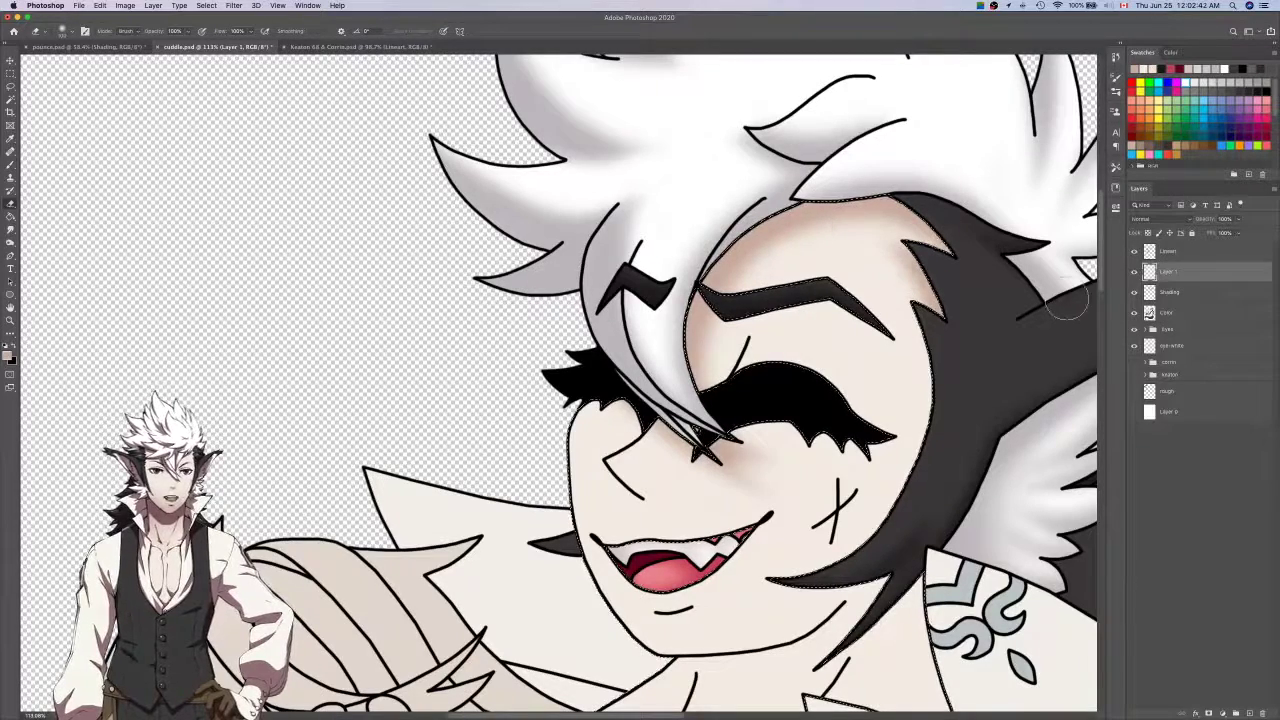
On another new layer, brush soft shading along the larger character's cheek beside the dark hair, redoing unsatisfactory strokes and softly erasing the inner edge.
click(1248, 713)
key(b)
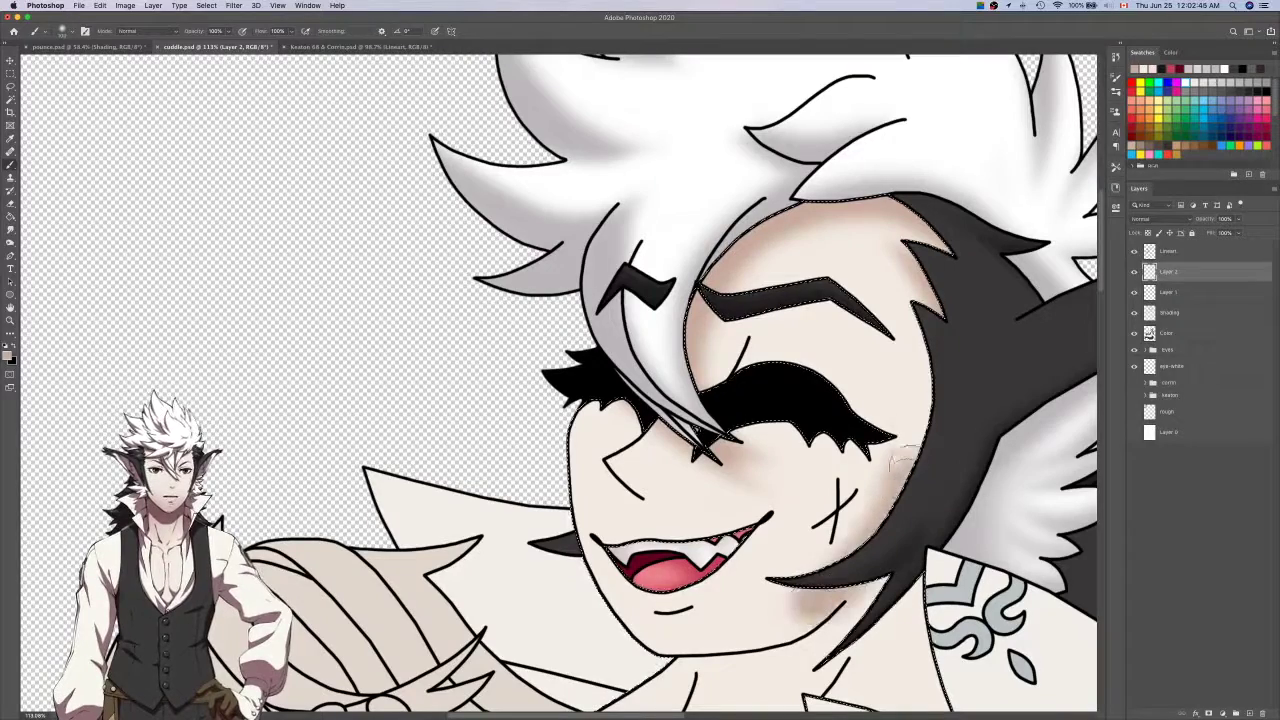
key(super+z)
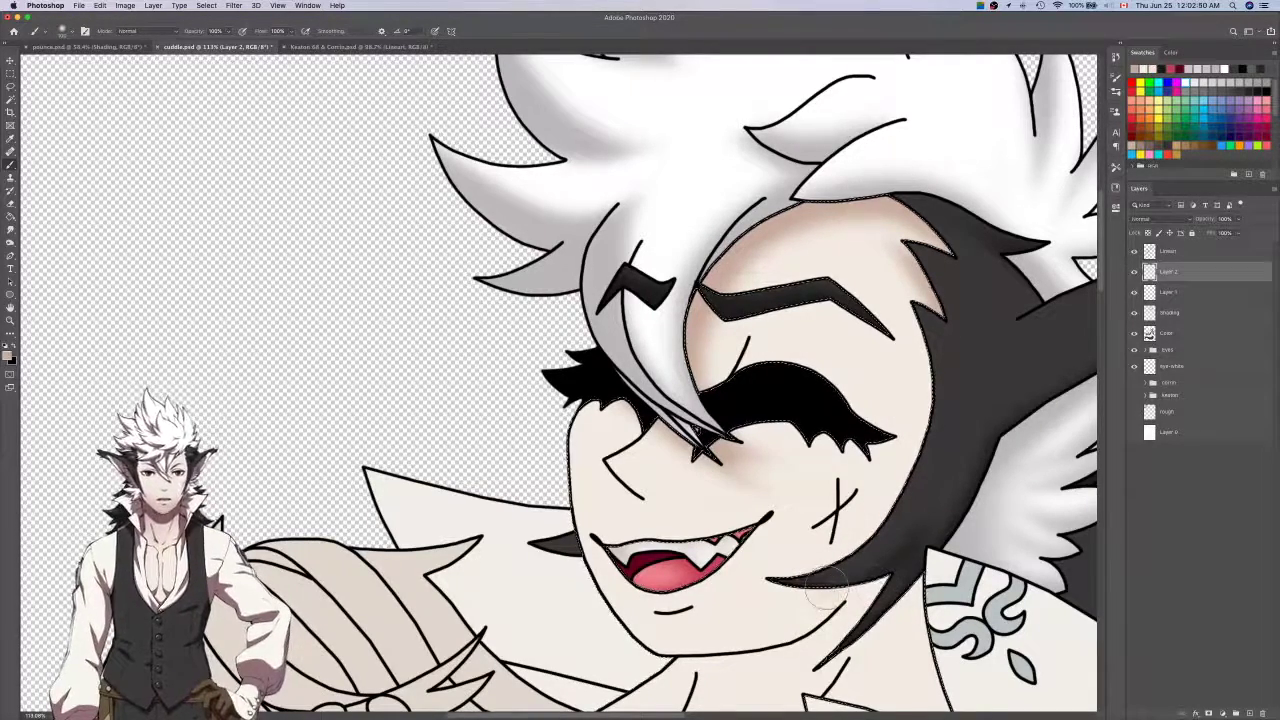
mouse_move(823, 578)
mouse_down()
mouse_move(910, 501)
mouse_move(948, 419)
mouse_up()
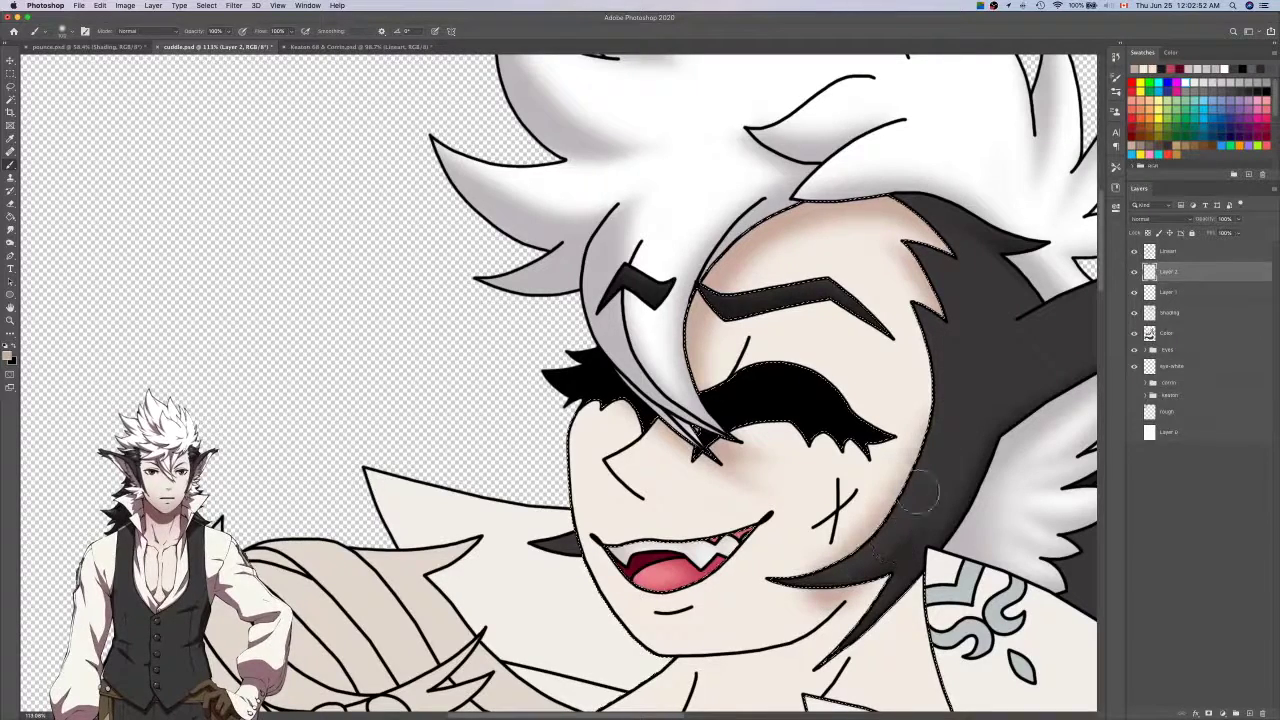
key(e)
key(super+z)
key(super+z)
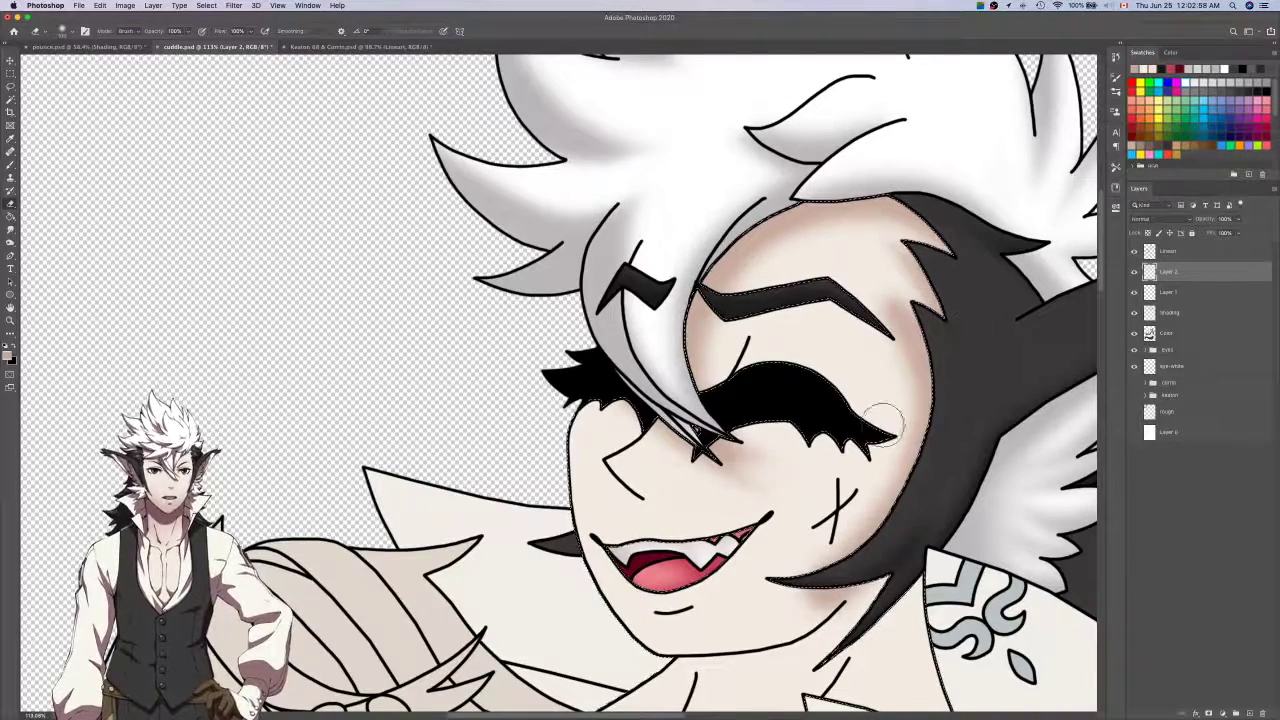
drag(887, 377, 857, 287)
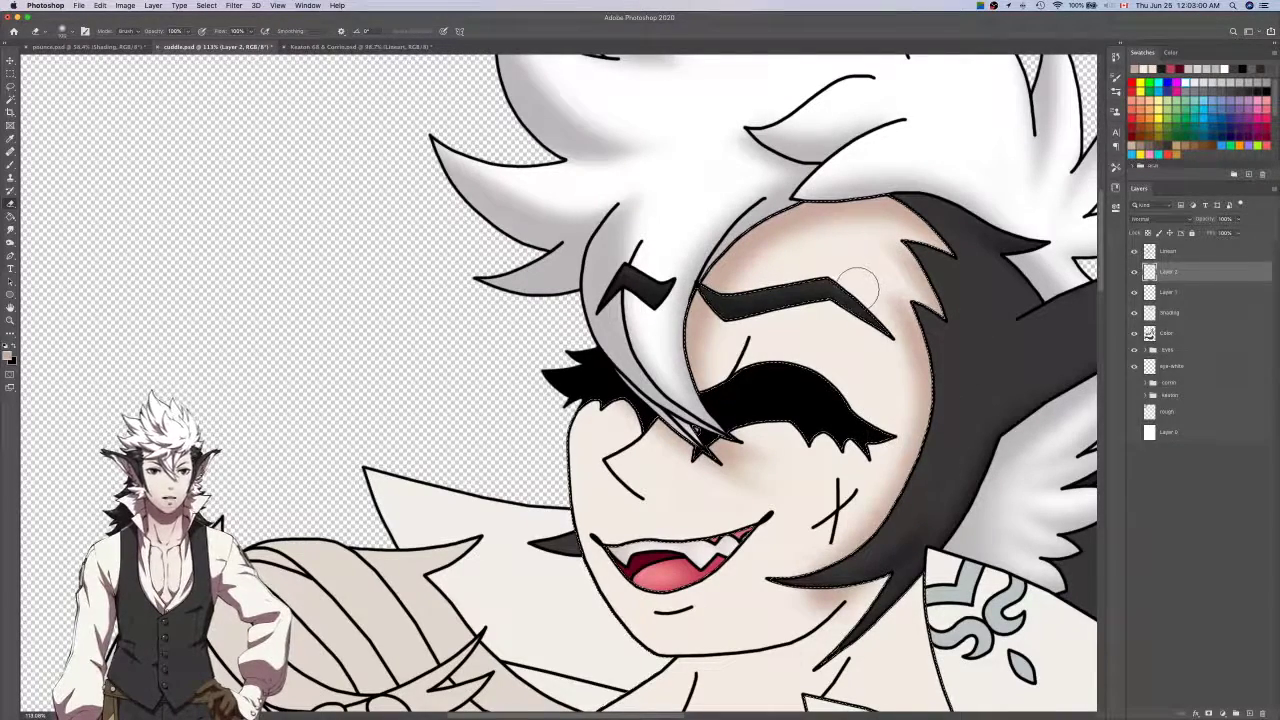
drag(902, 511, 985, 381)
Refine the soft shading on the larger character's lower cheek and jaw beneath the dark hair tip, alternating brush and eraser.
key(b)
drag(925, 468, 839, 463)
key(e)
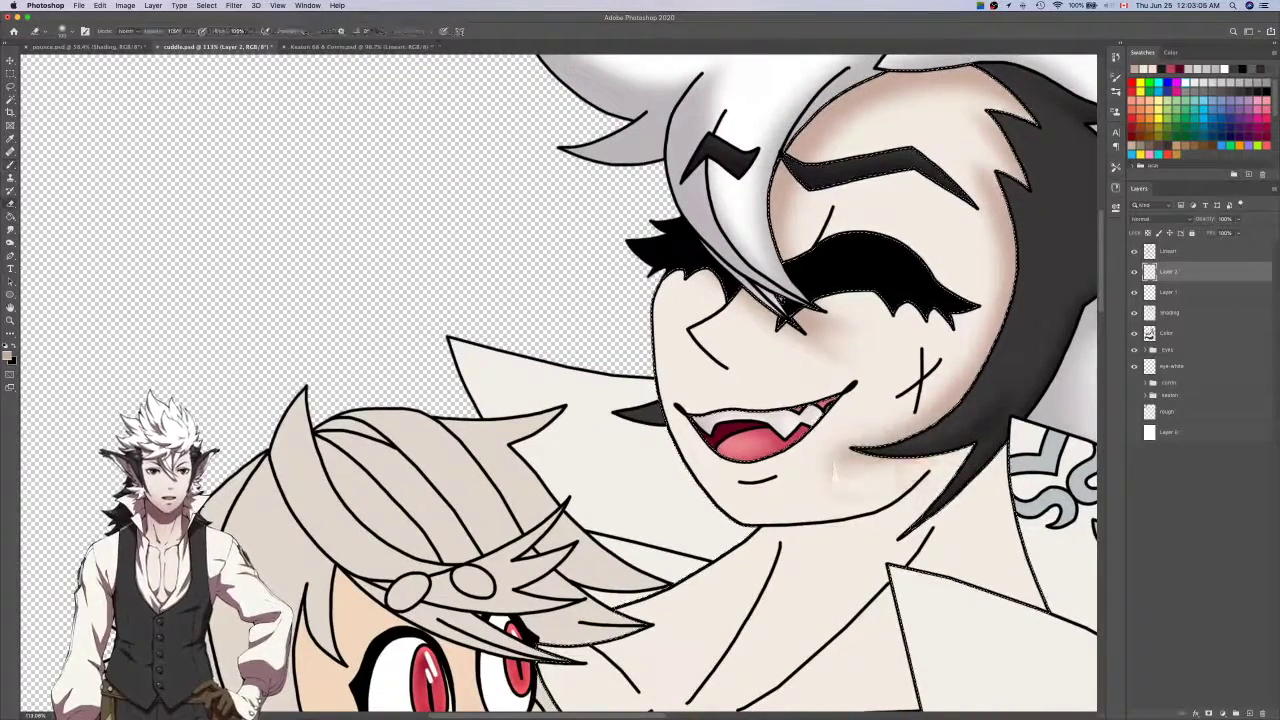
key(b)
drag(900, 474, 870, 485)
key(e)
key(b)
mouse_move(1014, 412)
mouse_down()
mouse_move(945, 490)
mouse_move(880, 552)
mouse_up()
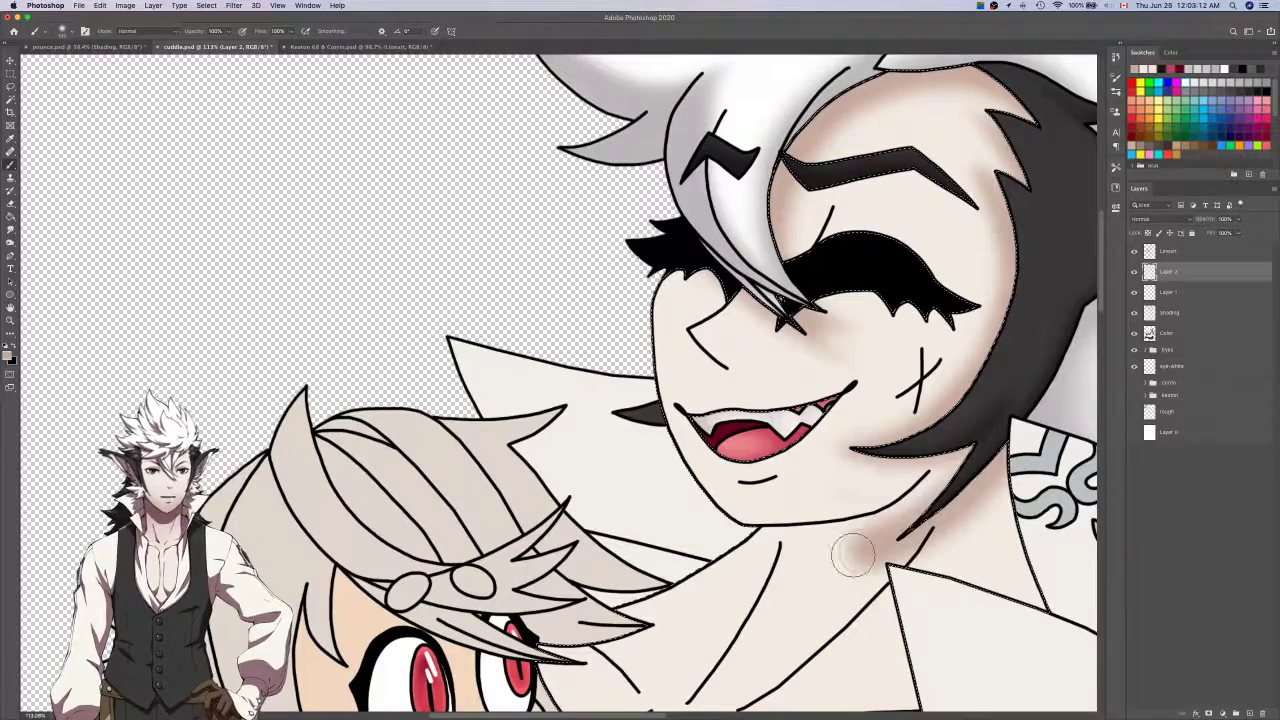
key(e)
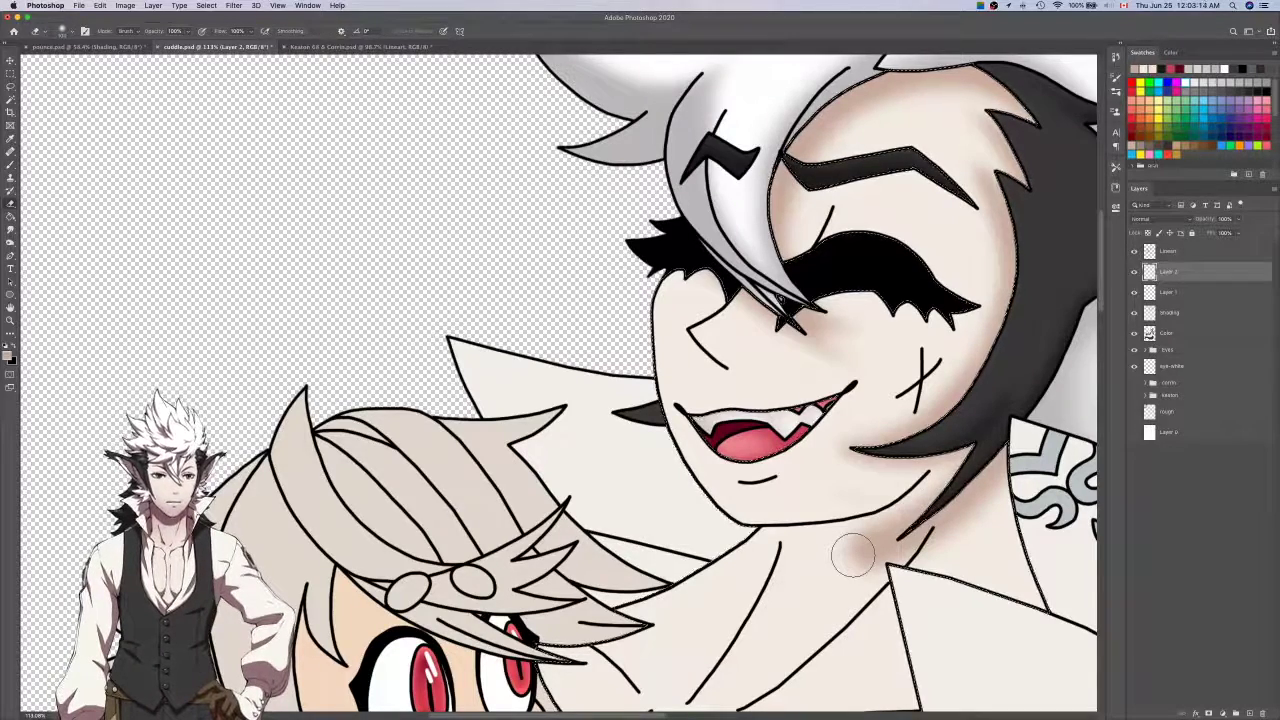
drag(957, 486, 872, 478)
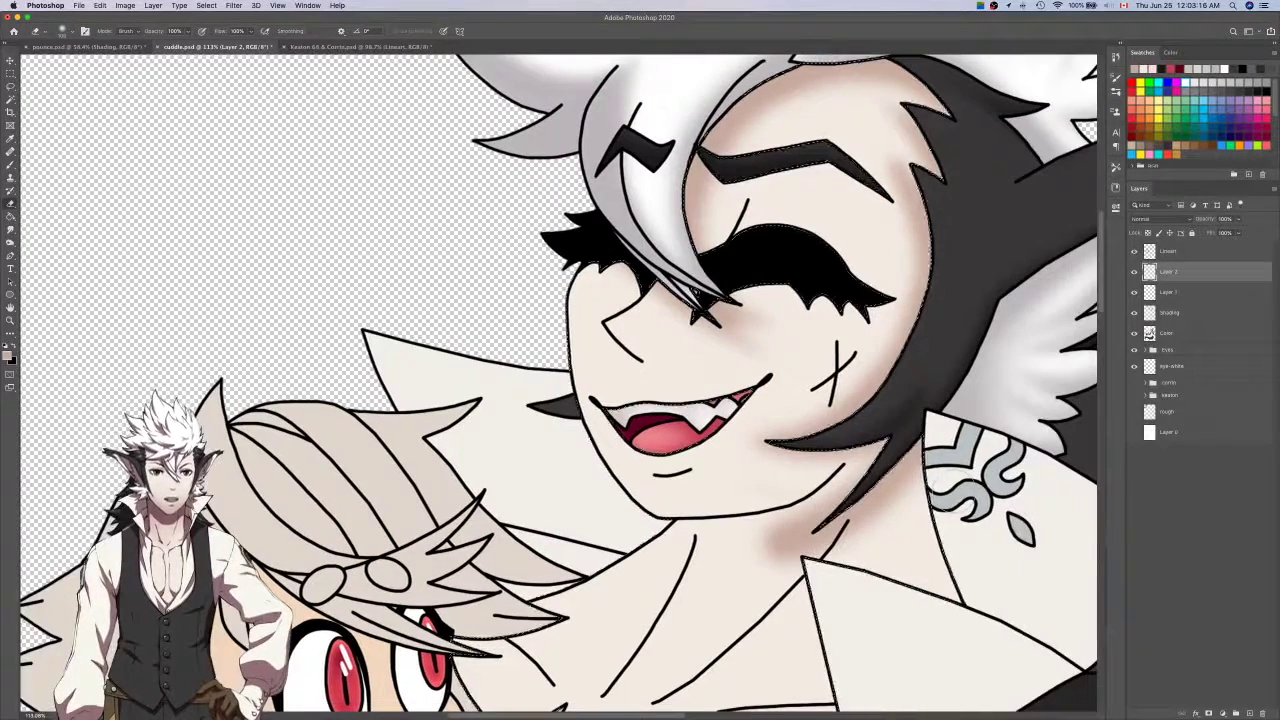
key(b)
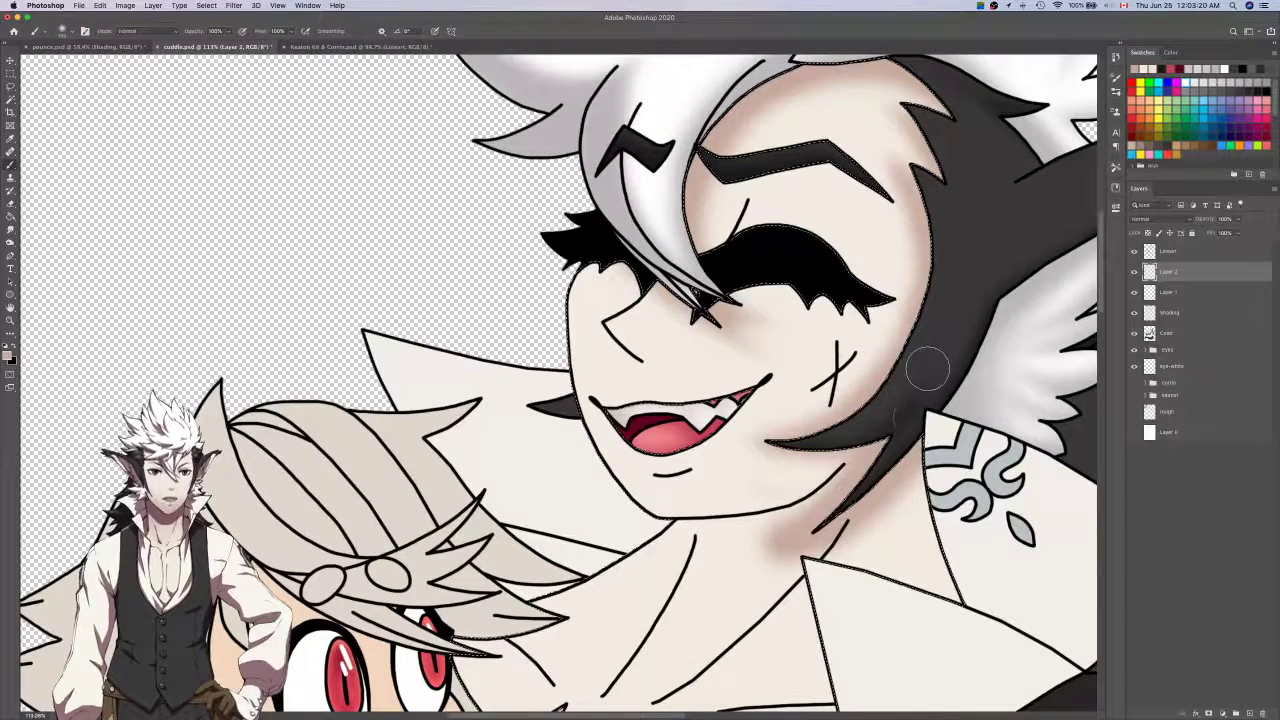
key(e)
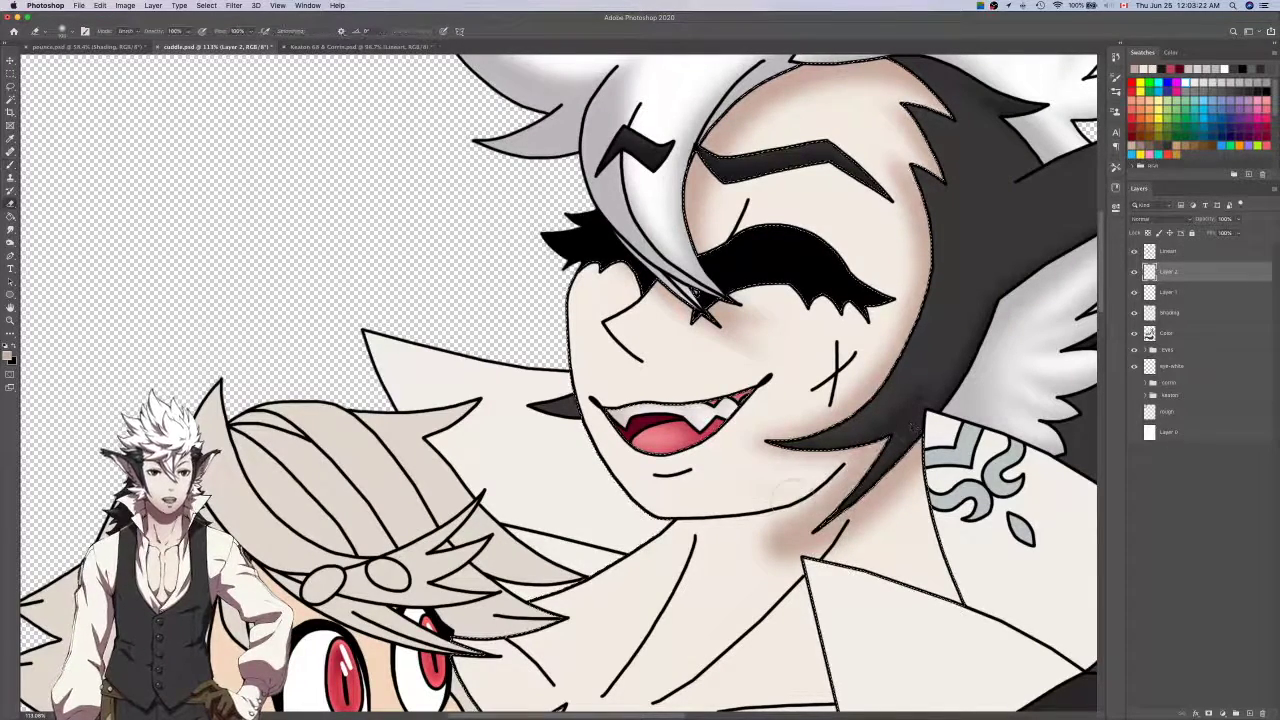
drag(806, 498, 859, 492)
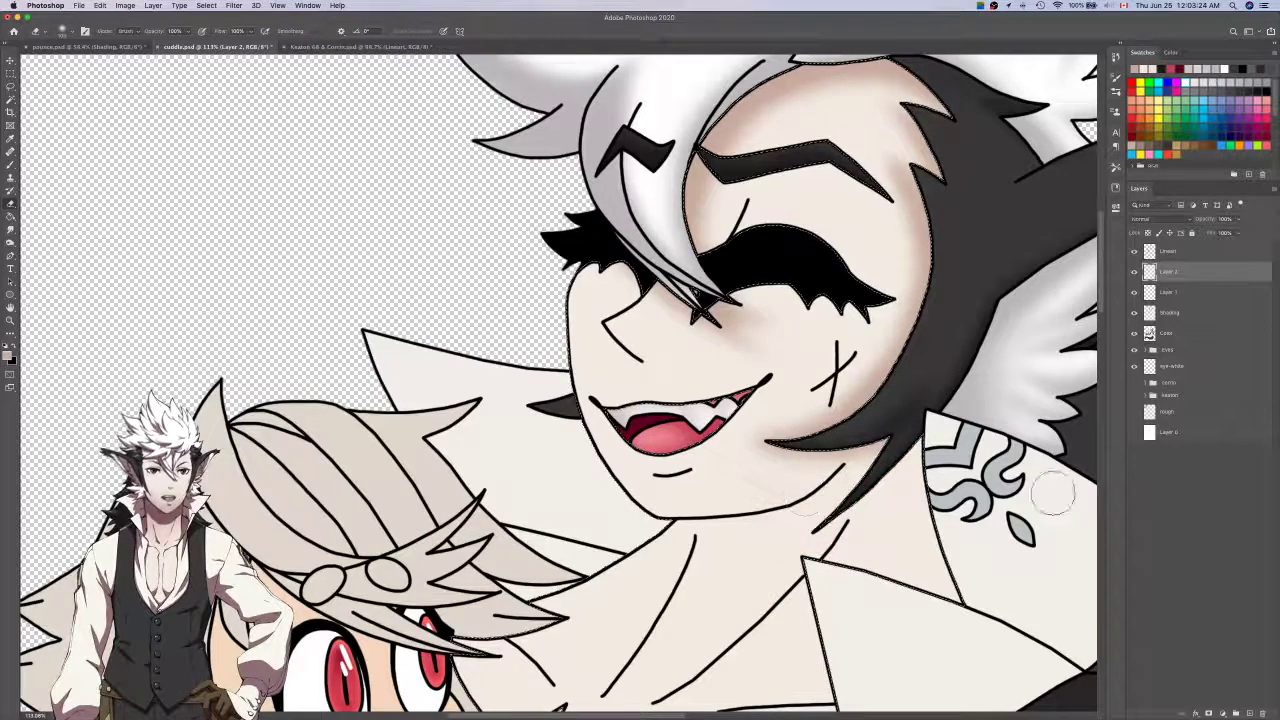
On a new layer, brush soft shading on the larger character's neck beneath the jaw and dark hair tip, and erase its edge softly.
click(1249, 713)
key(b)
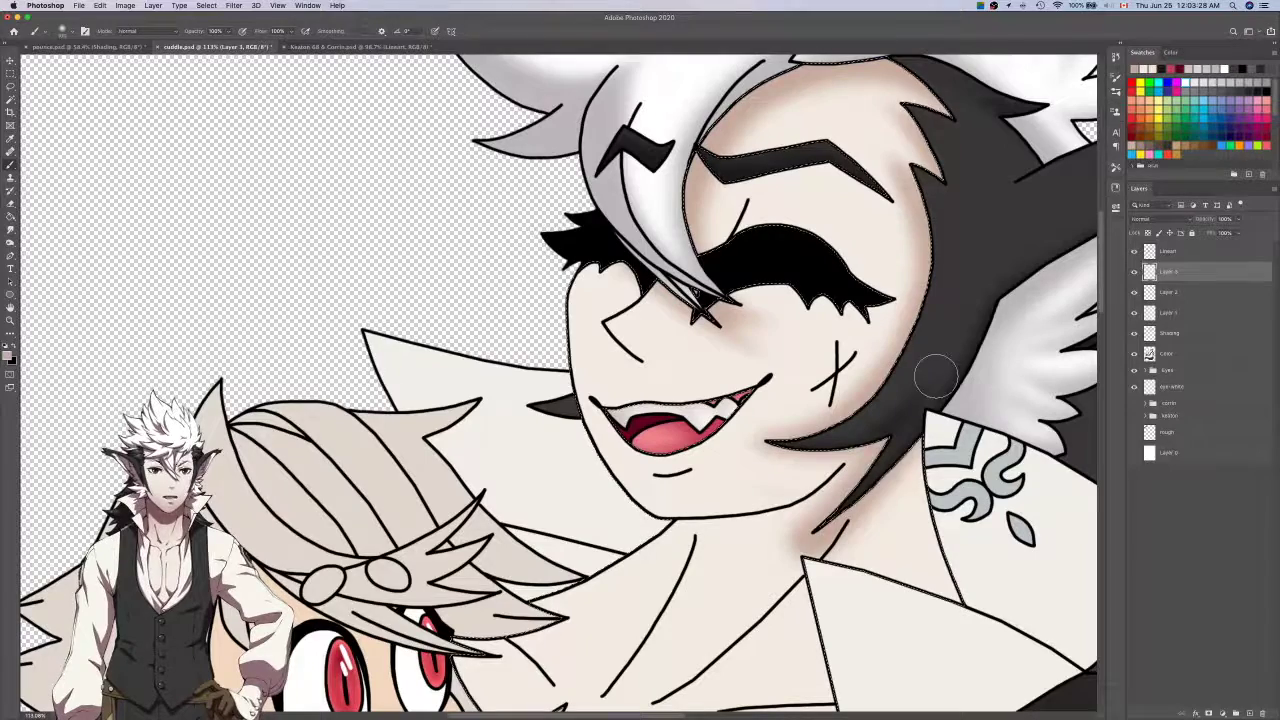
drag(815, 530, 925, 438)
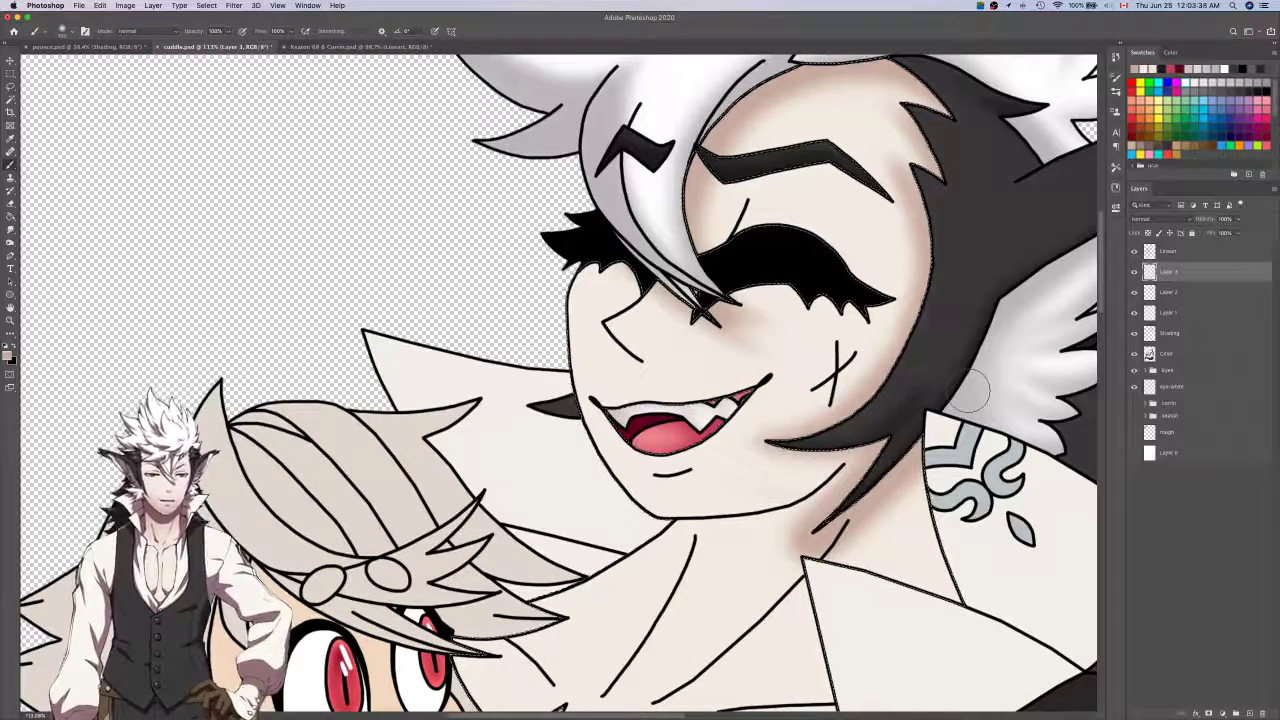
key(e)
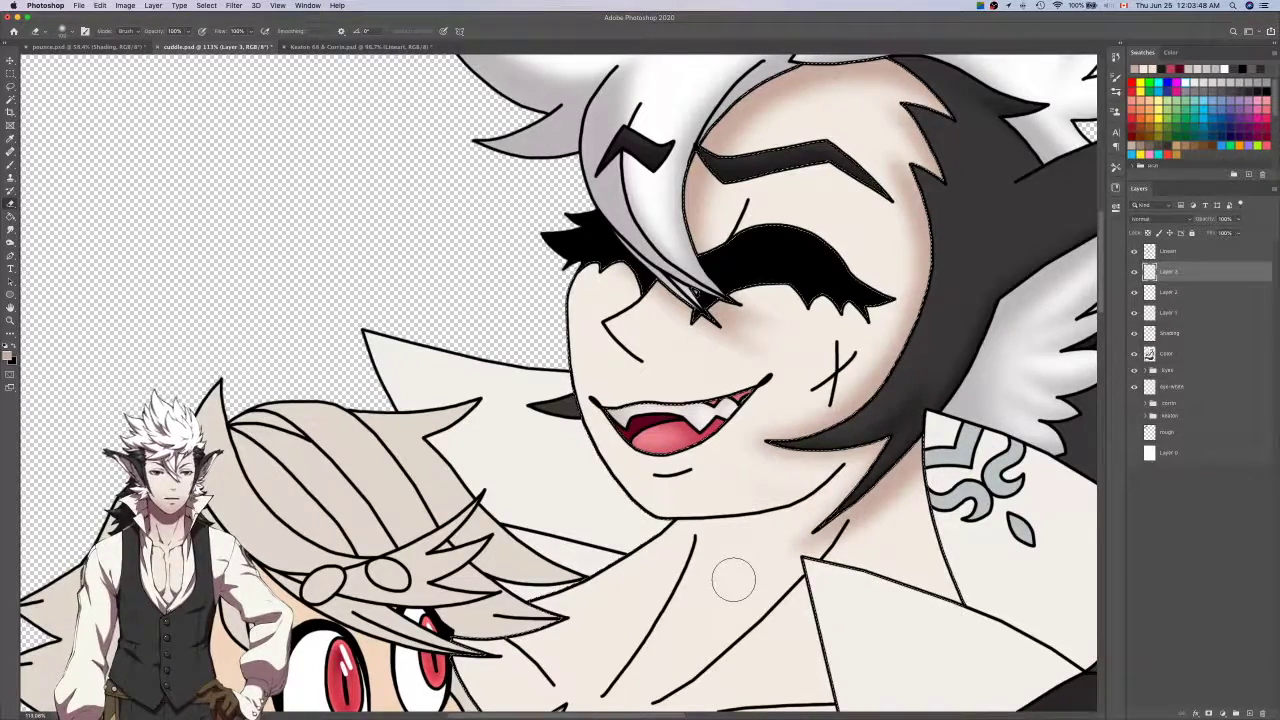
scroll(733, 580, down, 5)
scroll(733, 580, left, 3)
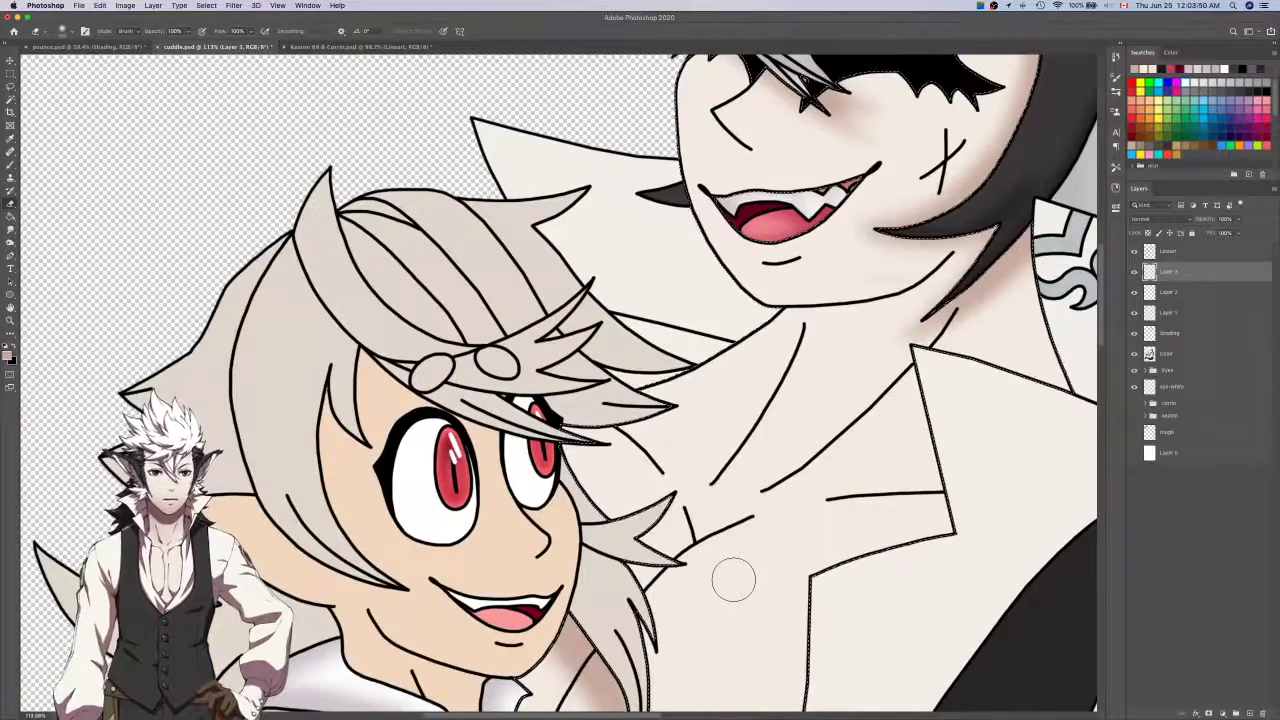
key(super+Tab)
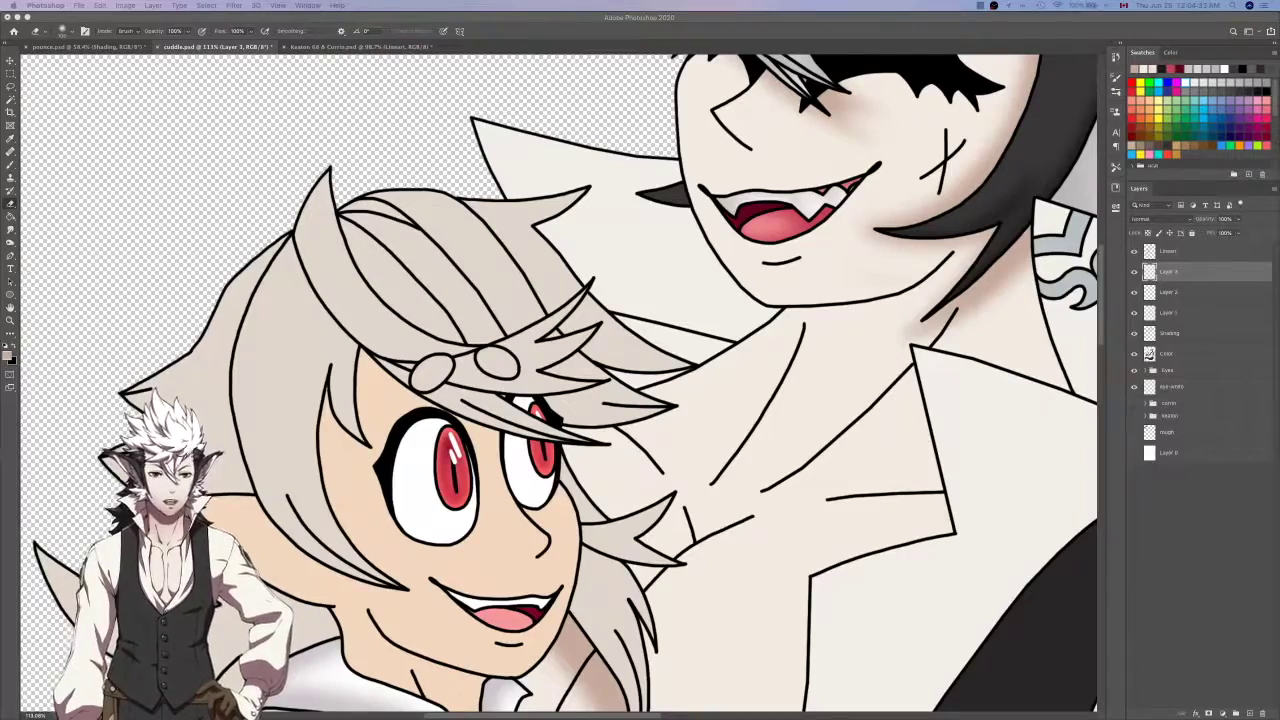
Merge Layer 3, Layer 2, Layer 1 and the Shading layer into a single layer.
click(1238, 583)
scroll(998, 410, right, 3)
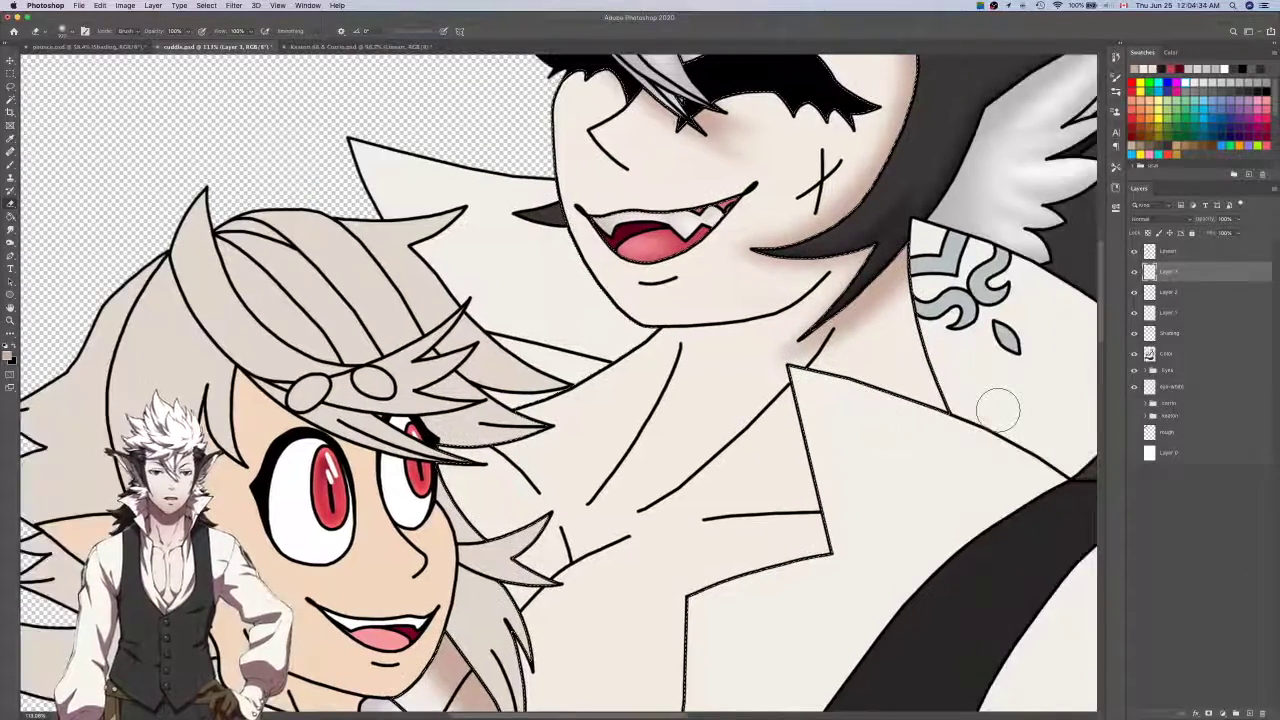
scroll(998, 410, down, 5)
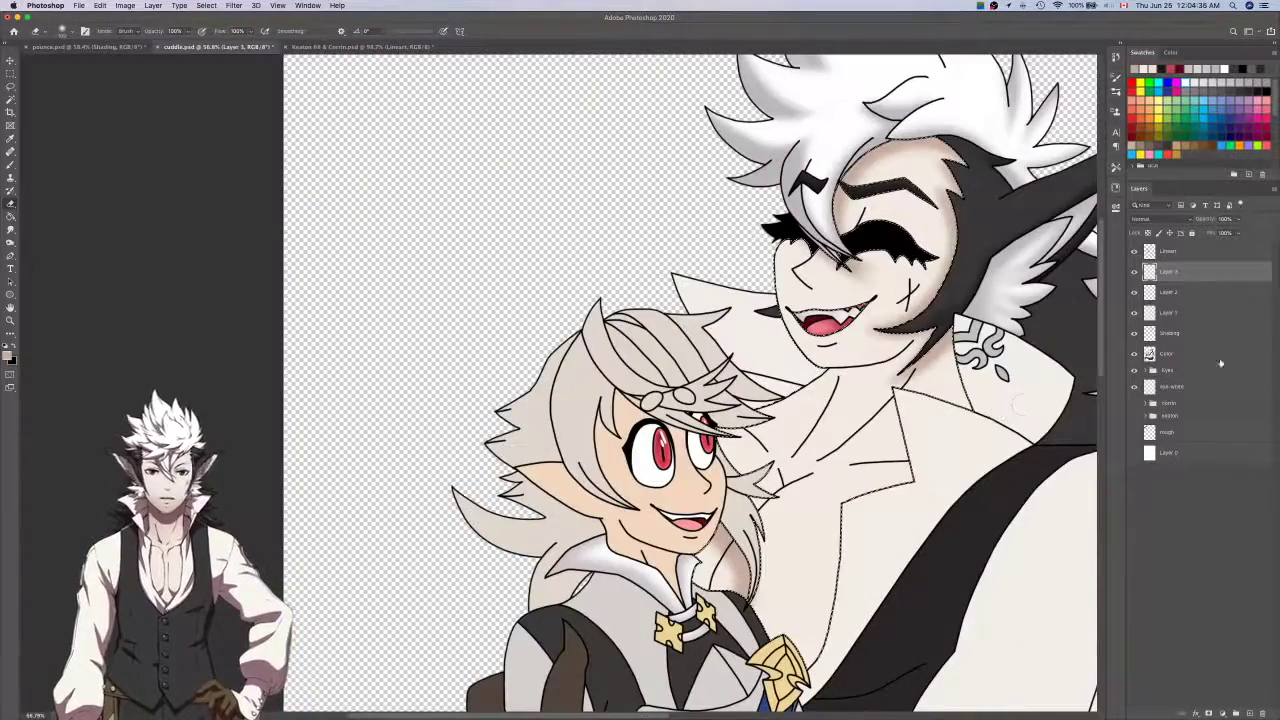
shift+click(1180, 333)
right_click(1180, 333)
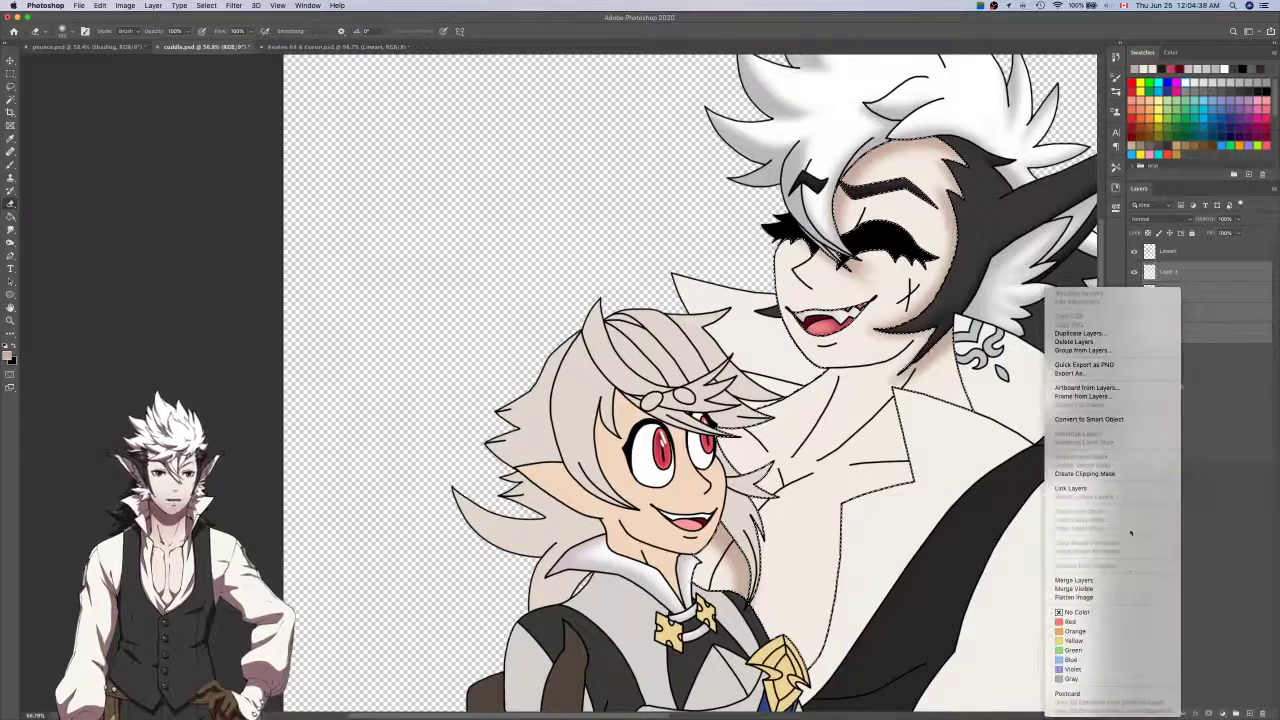
click(1130, 581)
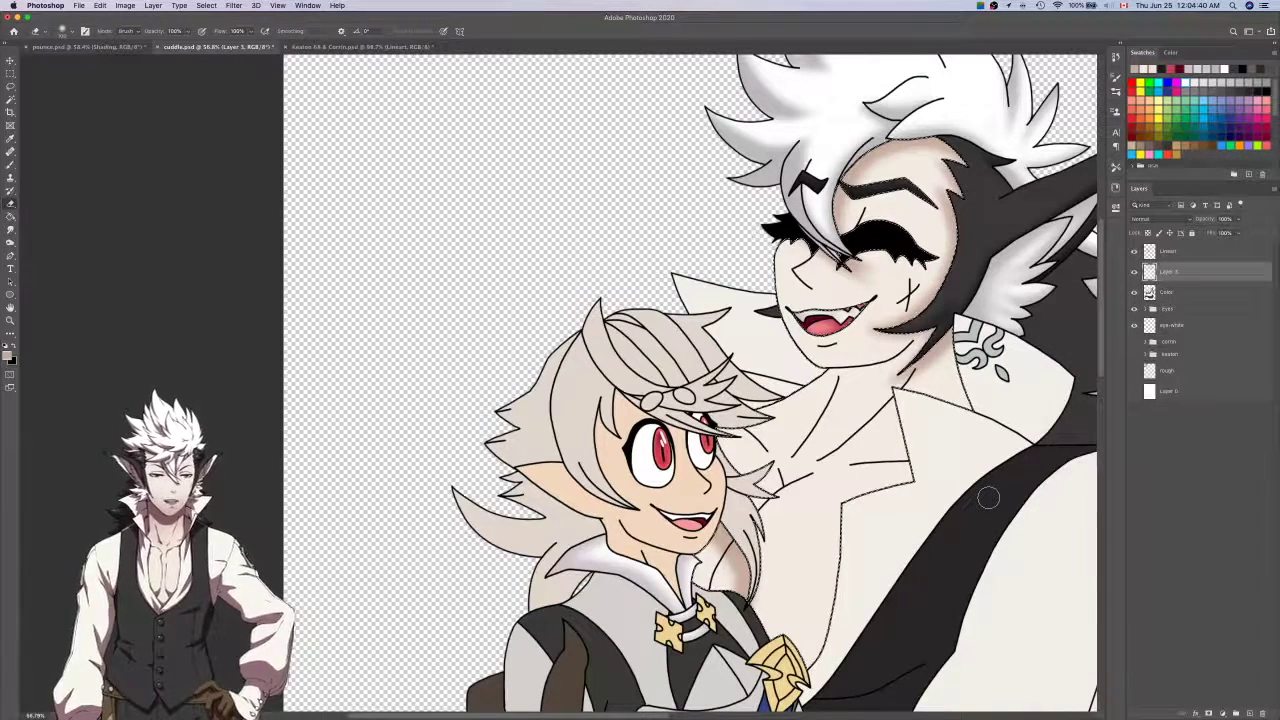
Enlarge the soft brush and paint a shadow on the side of the larger character's neck beside the collar.
key(])
key(])
key(])
key(])
key(])
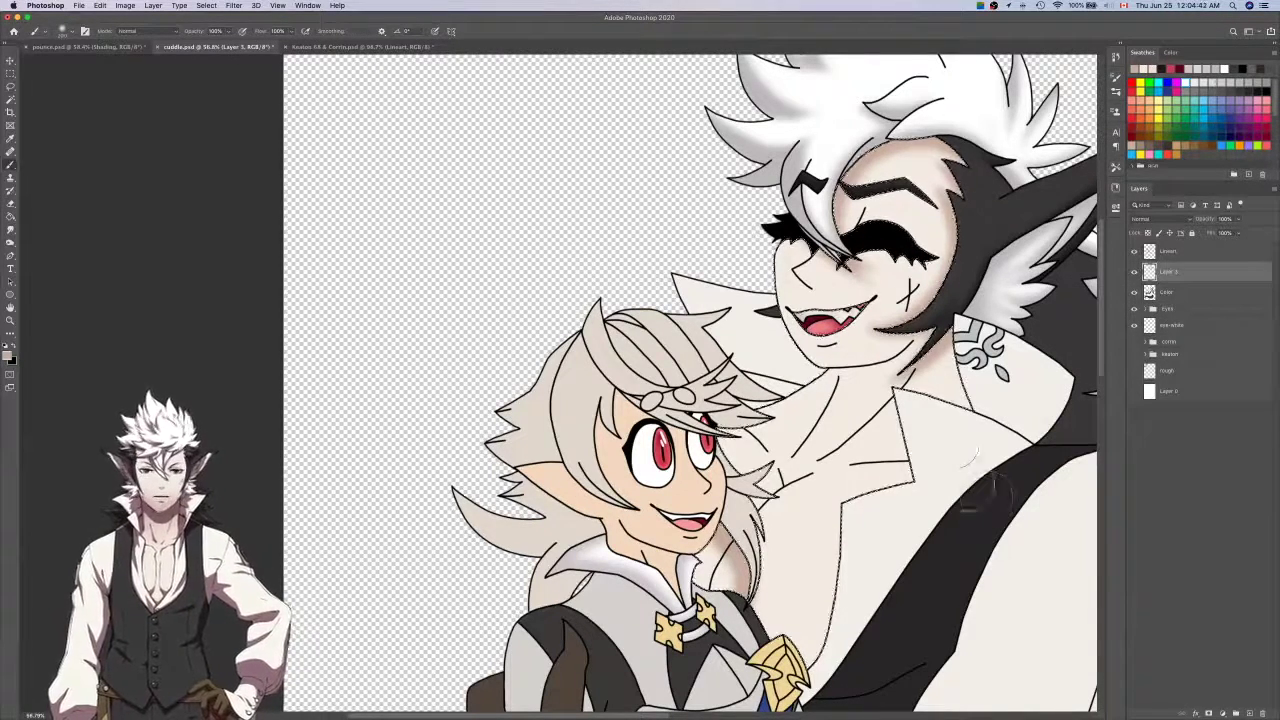
mouse_move(959, 447)
mouse_down()
mouse_move(976, 325)
mouse_move(955, 462)
mouse_up()
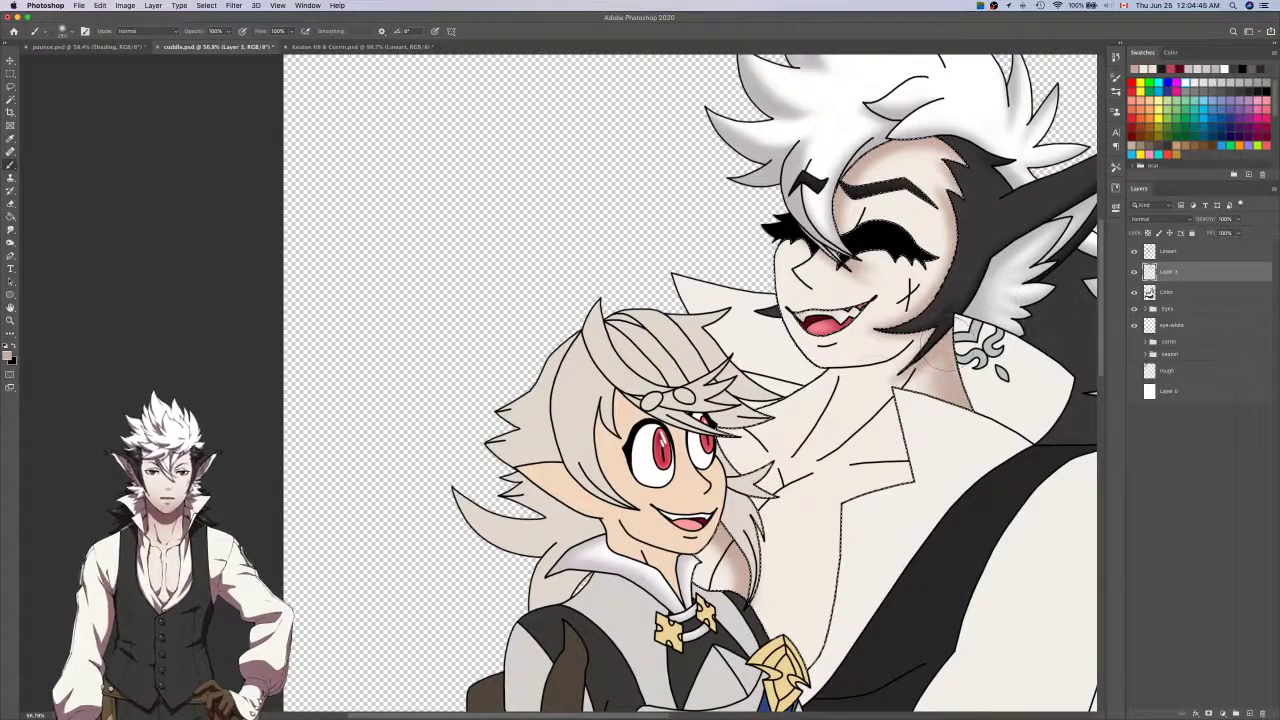
Using new layers, paint soft shadows under the larger character's chin and inside the collar point, refining them with the Eraser.
click(1250, 713)
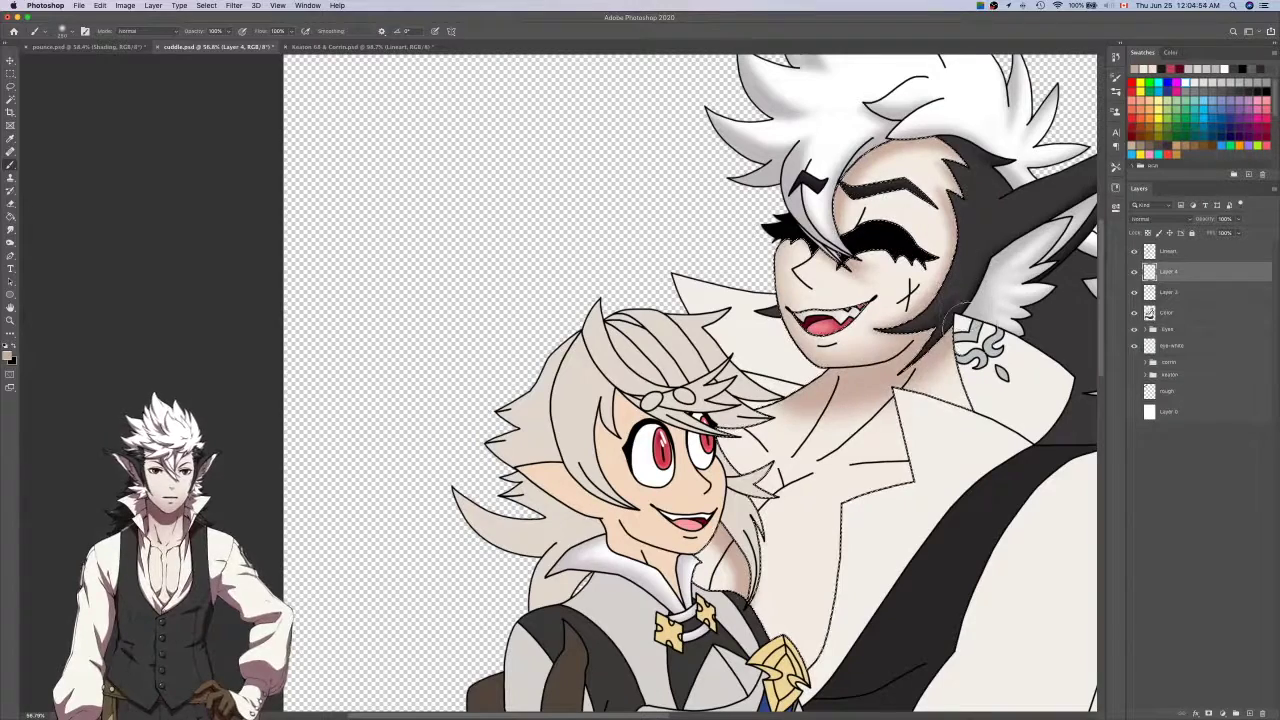
key(e)
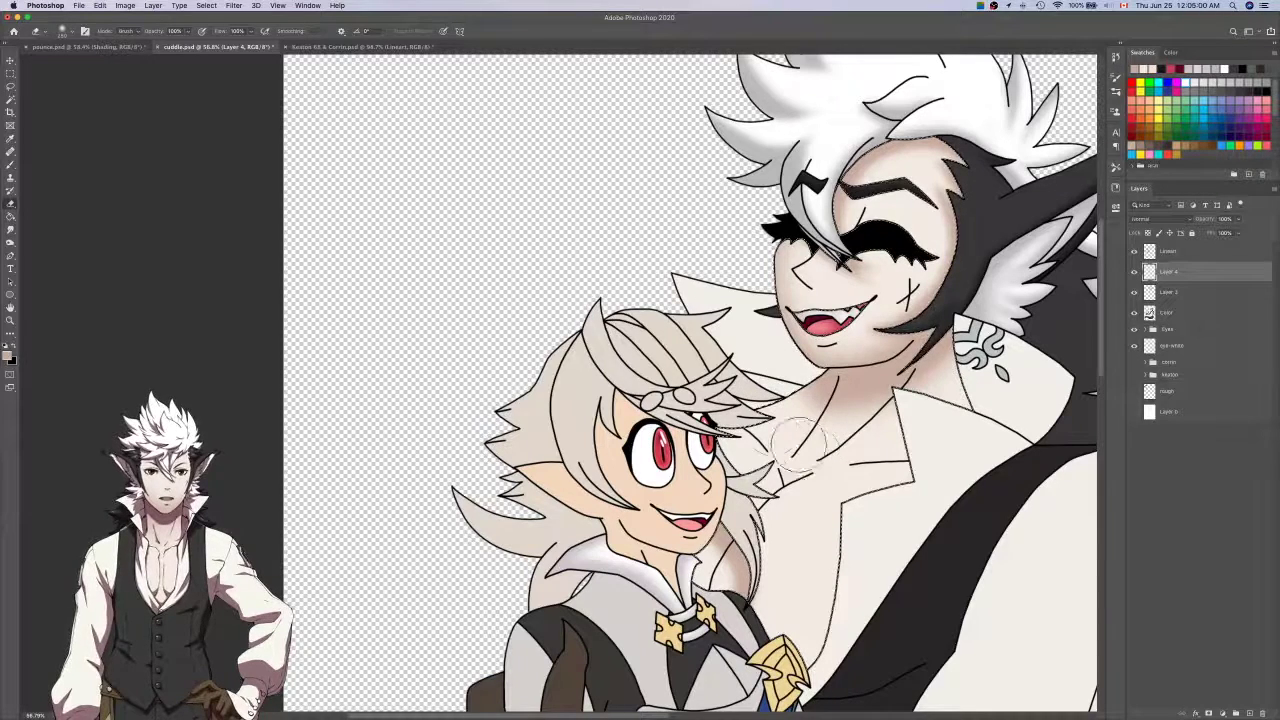
key(b)
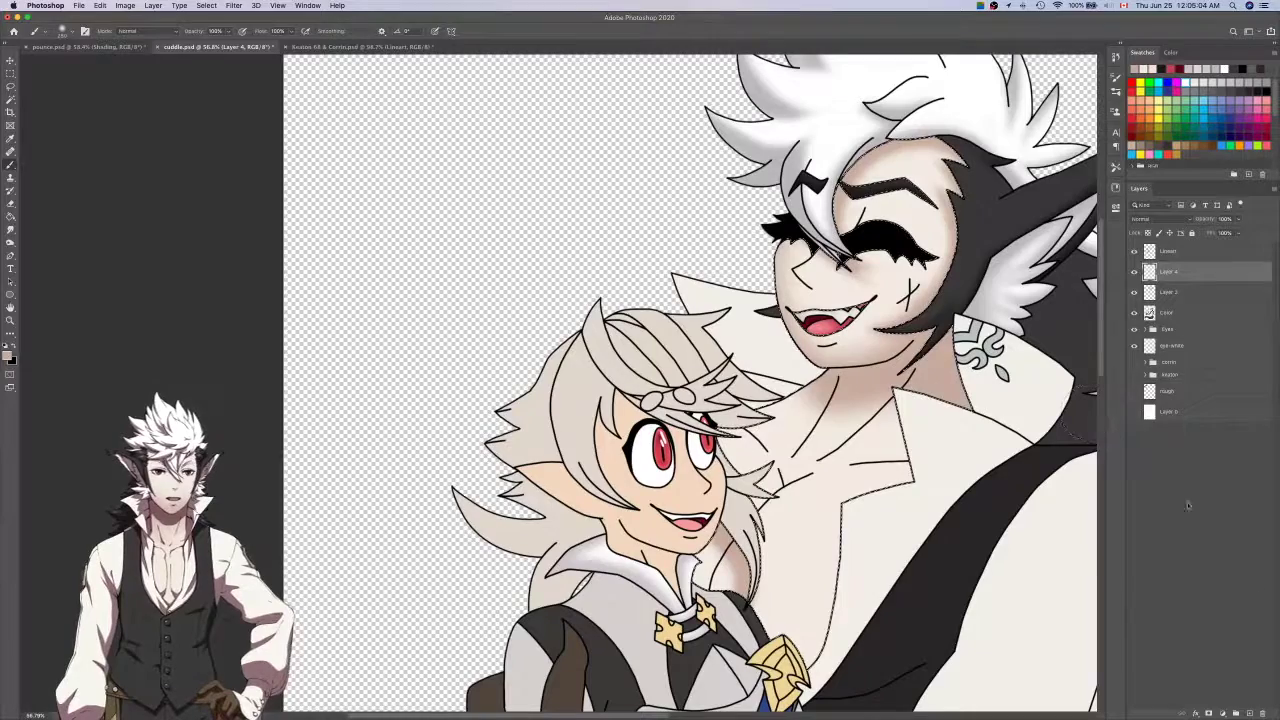
click(1248, 713)
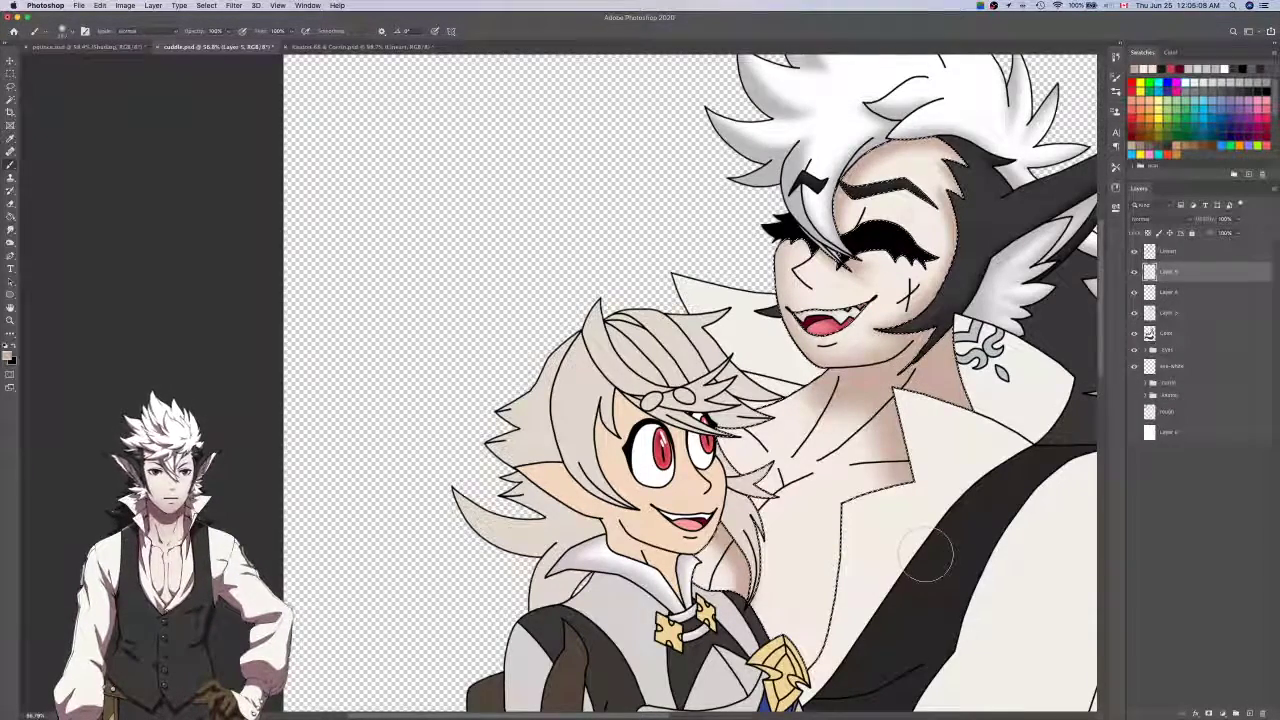
On another new layer, shade the larger character's chest along the shirt opening and the base of the neck, softening with the Eraser.
scroll(920, 540, down, 5)
scroll(920, 540, left, 2)
click(1248, 713)
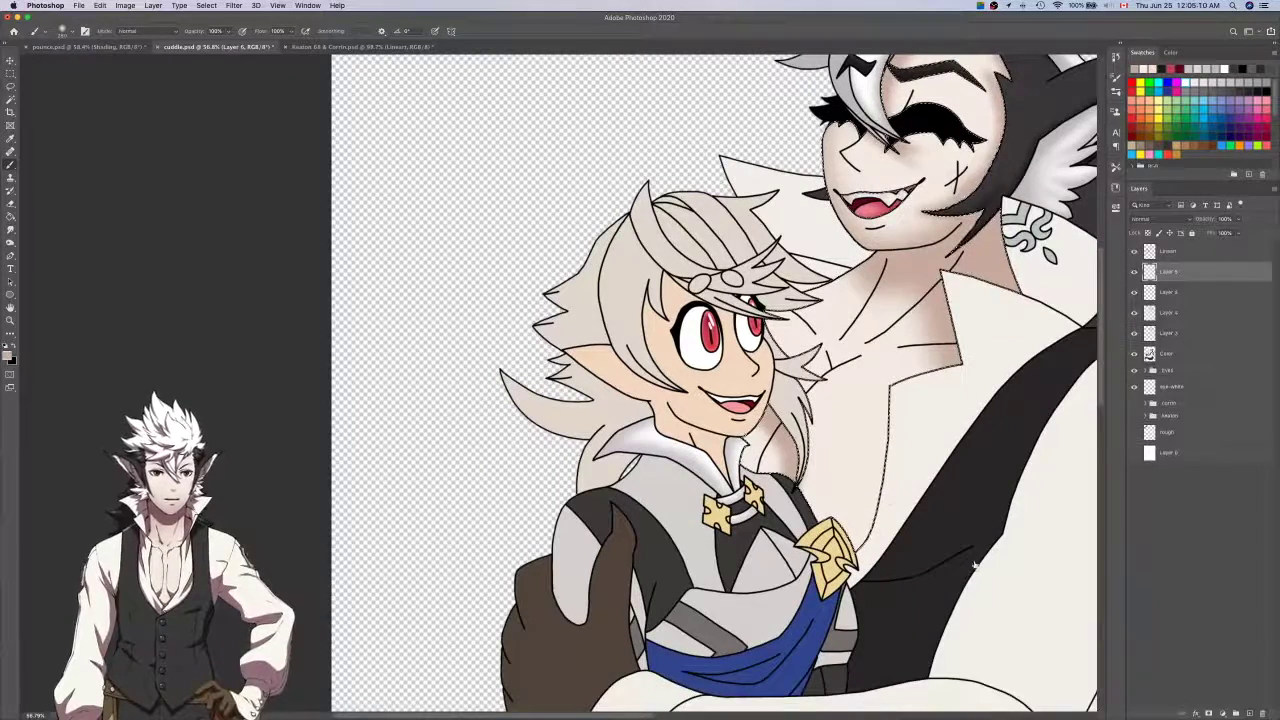
key(e)
scroll(935, 345, up, 2)
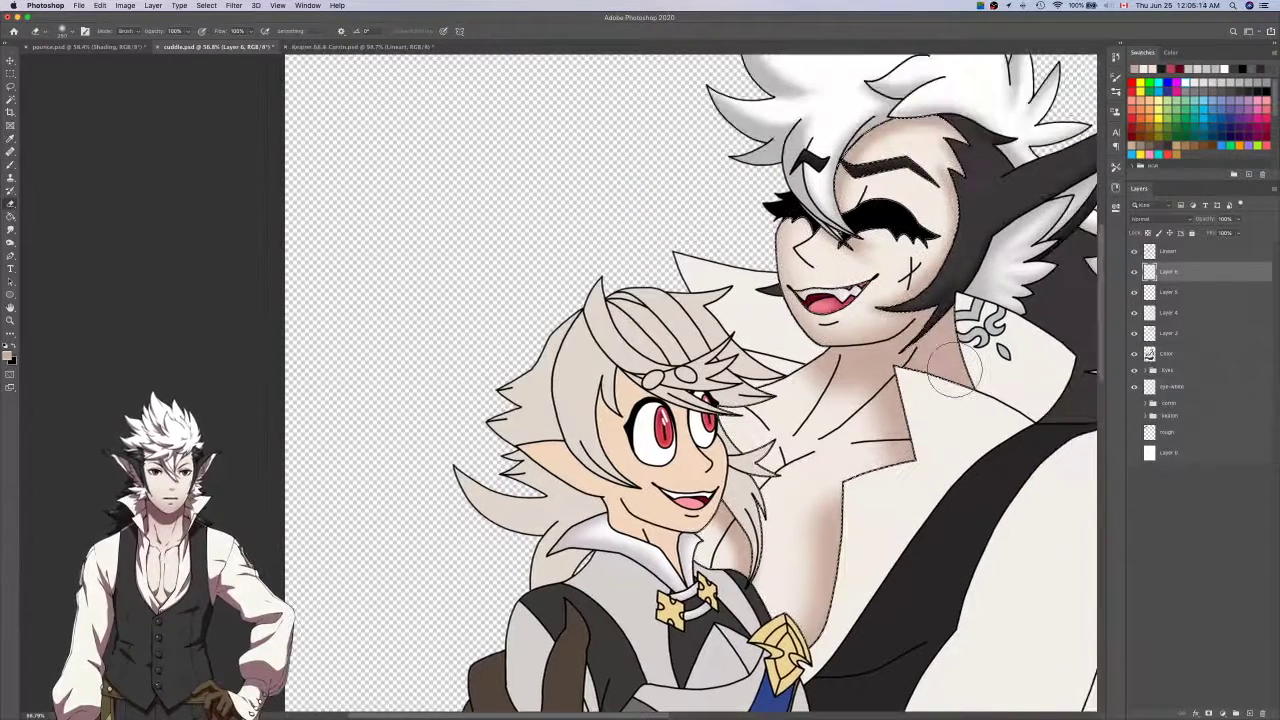
key(b)
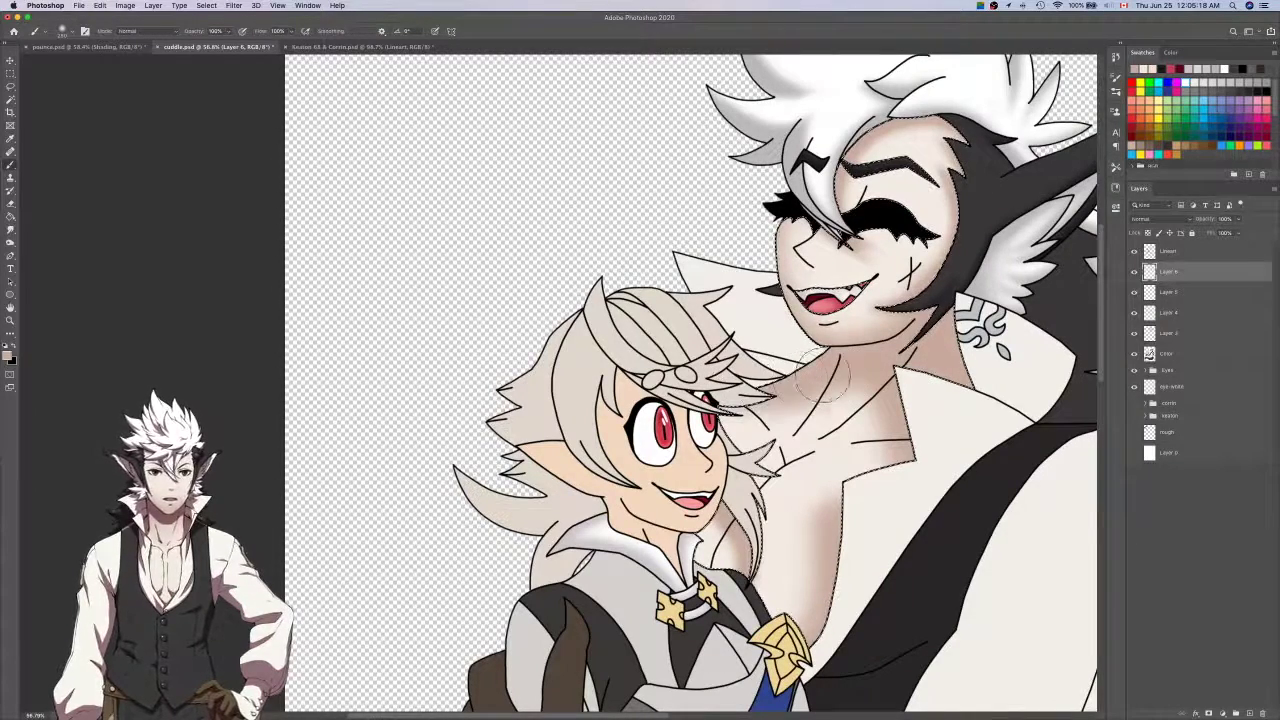
Undo the last two brush changes and compare the artwork with the topmost shading layer hidden and shown.
scroll(804, 397, right, 5)
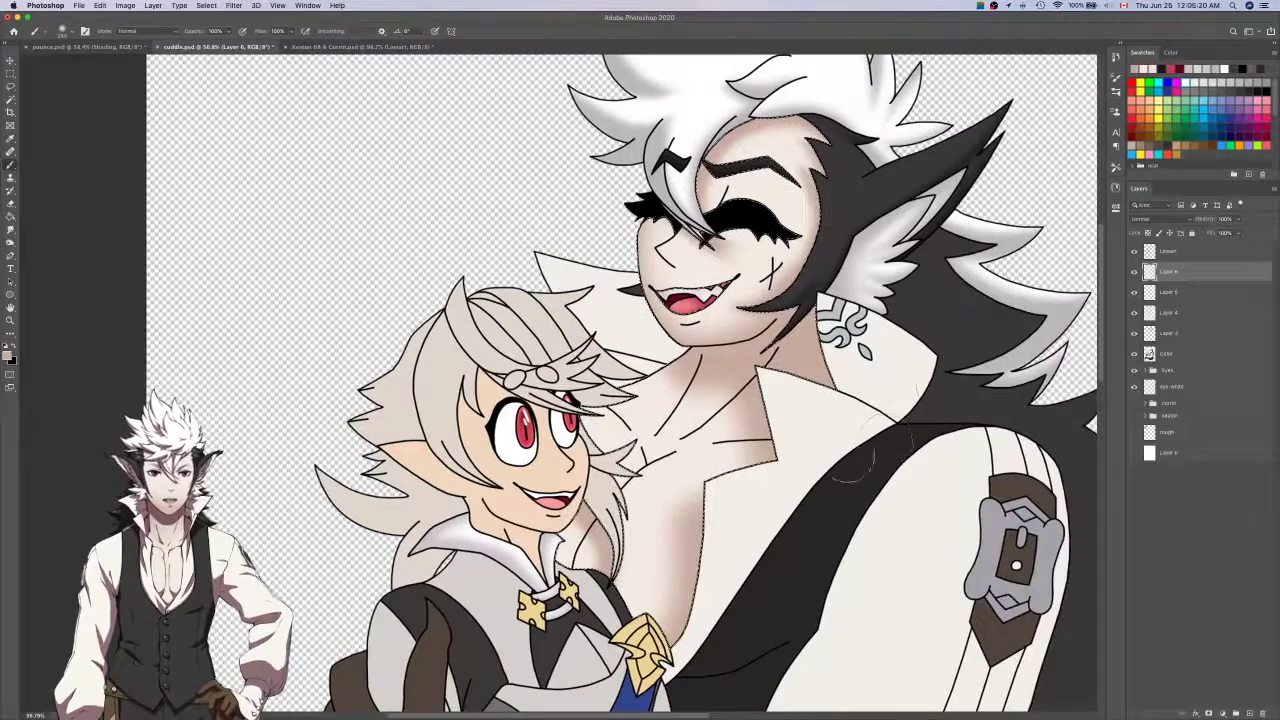
scroll(813, 391, up, 2)
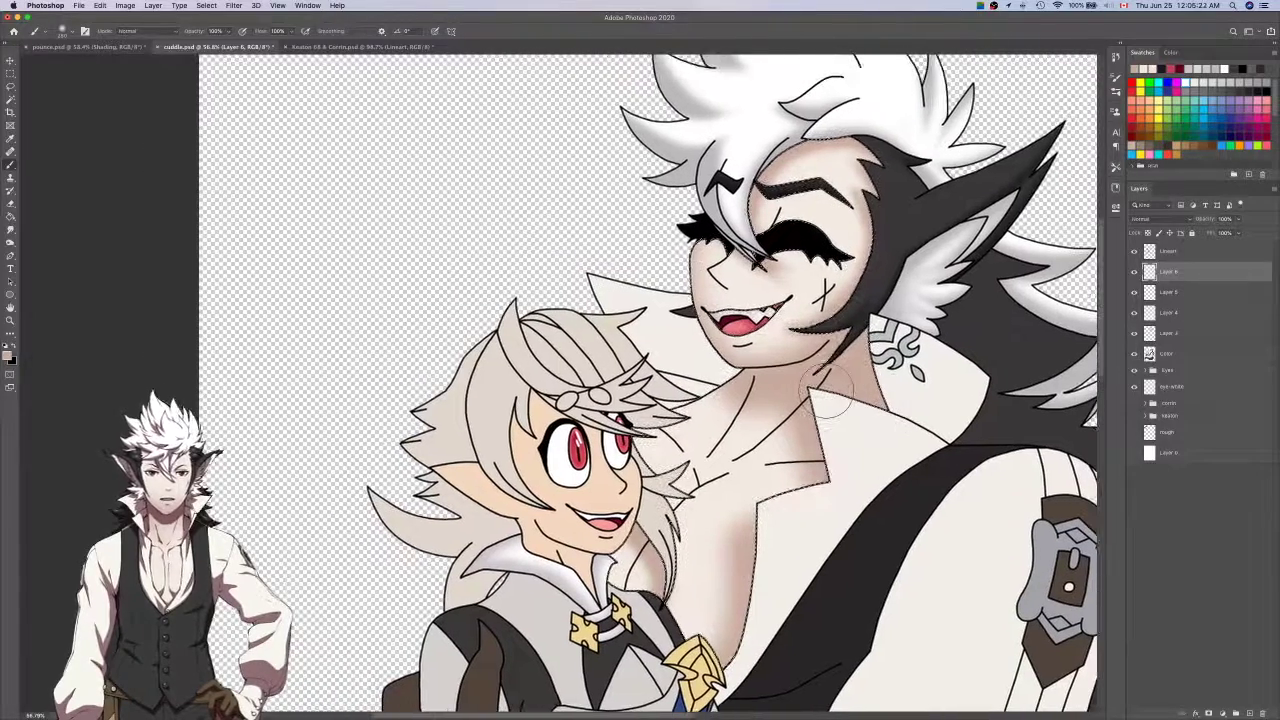
key(super+z)
key(super+z)
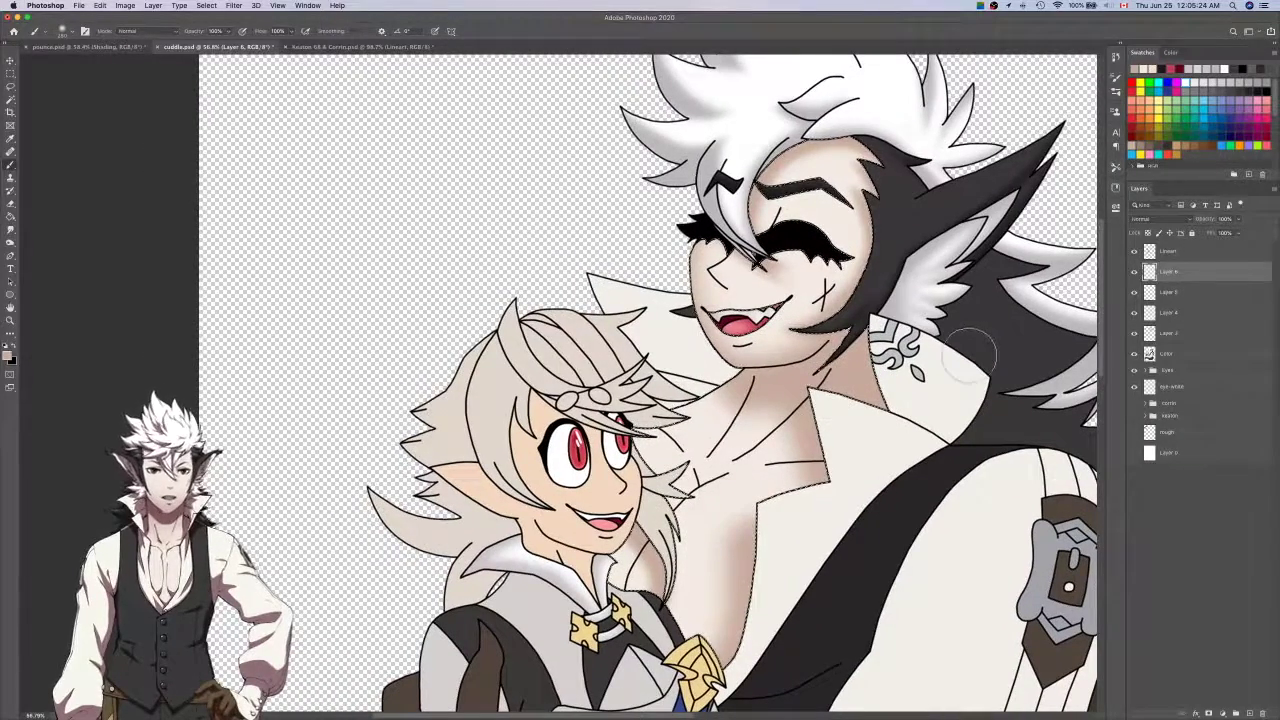
click(1134, 272)
click(1134, 272)
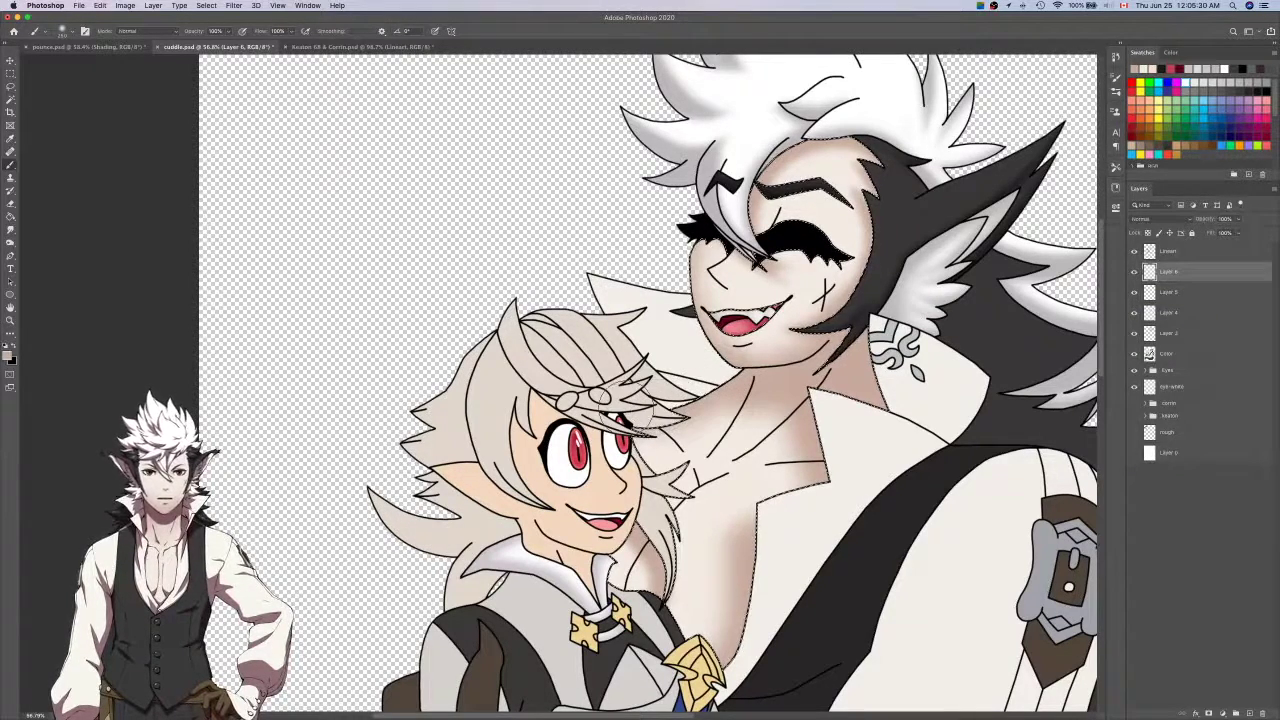
Compare the face and neck with Layer 5, Layer 4 and Layer 3 hidden, then show those layers again.
key(e)
scroll(730, 342, up, 2)
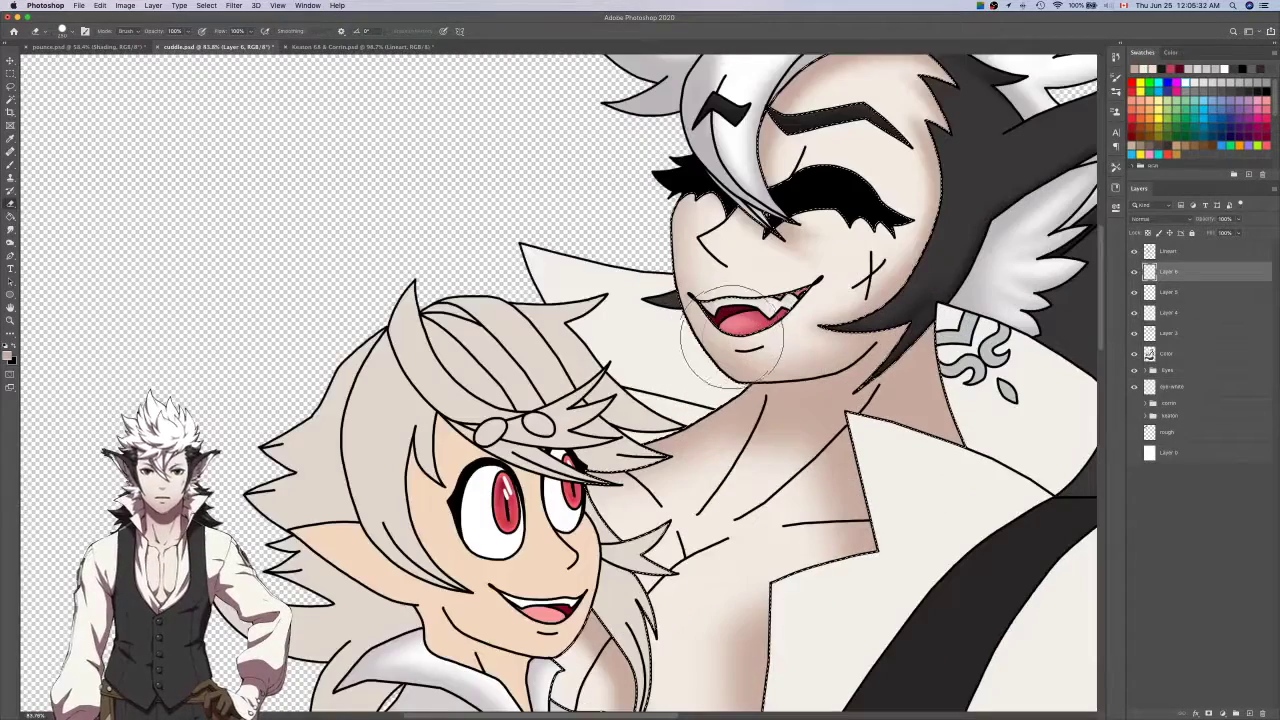
scroll(760, 330, up, 2)
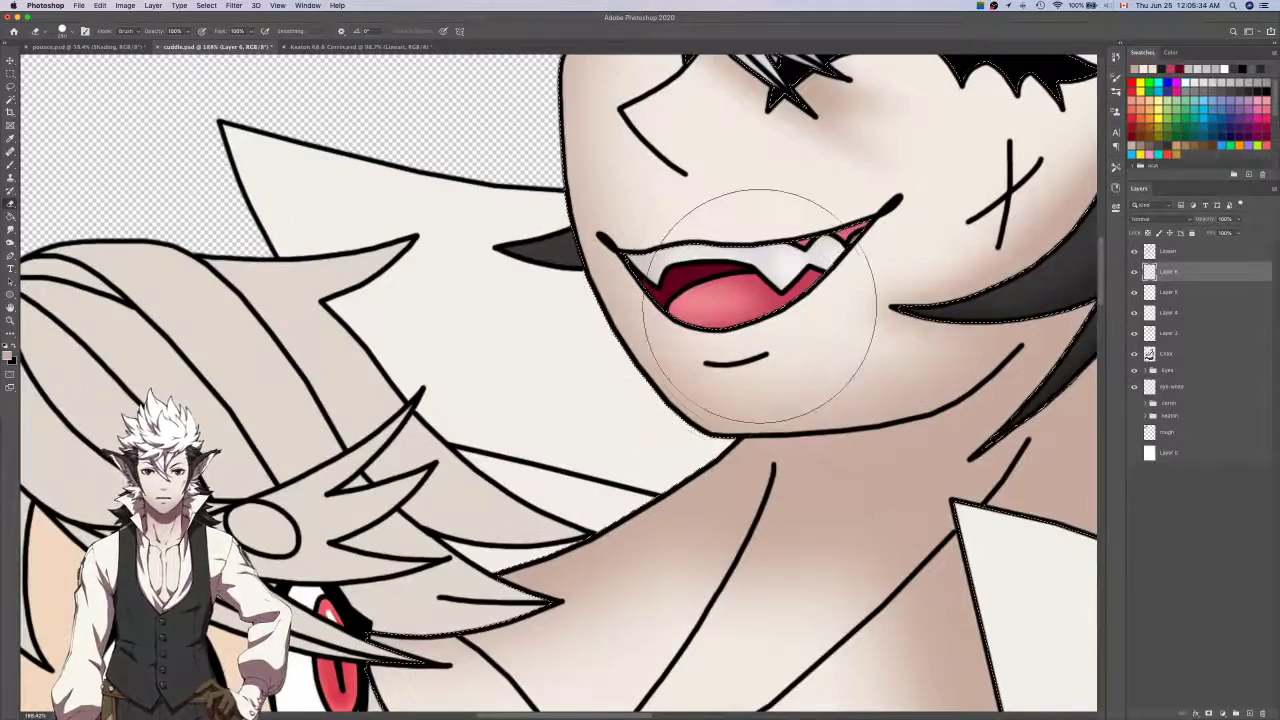
drag(1134, 292, 1134, 333)
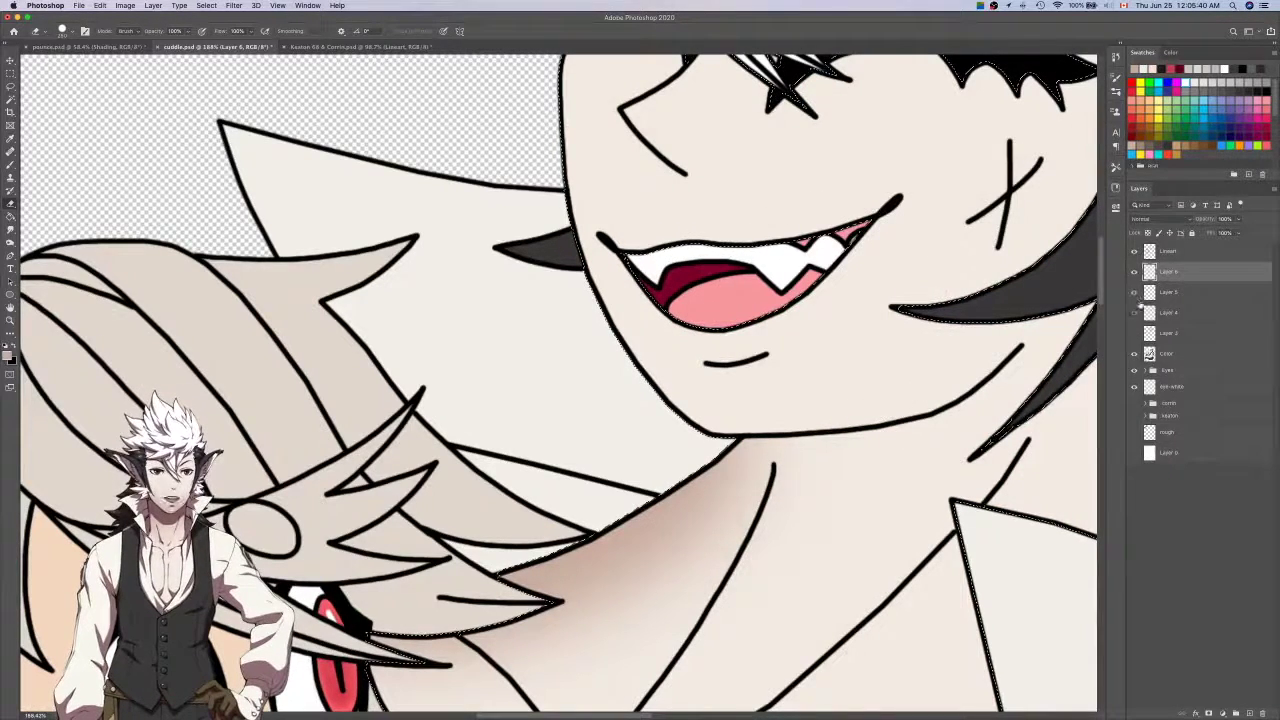
drag(1134, 291, 1134, 332)
Merge the shading layers from Layer 6 down to Layer 3 into one layer.
shift+click(1188, 331)
right_click(1188, 331)
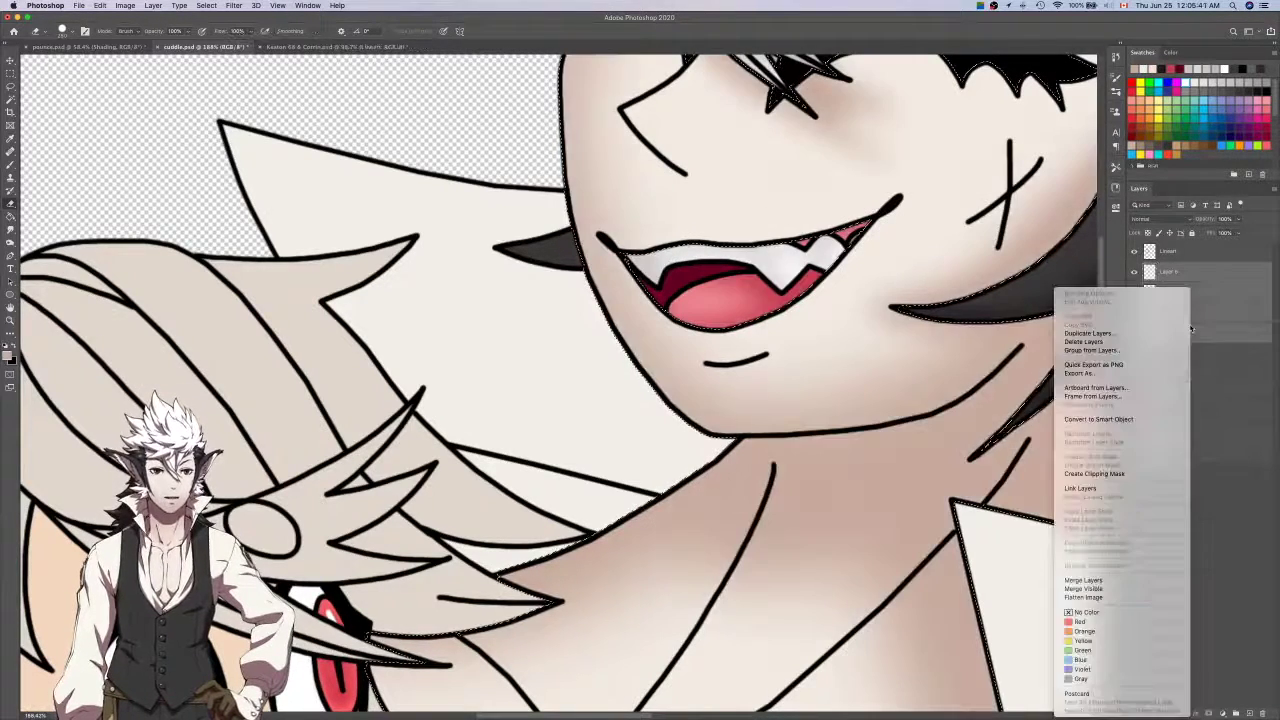
click(1116, 582)
key(ctrl+e)
Check the shading on the face and chest and rename the merged layer to Shading.
scroll(962, 538, right, 5)
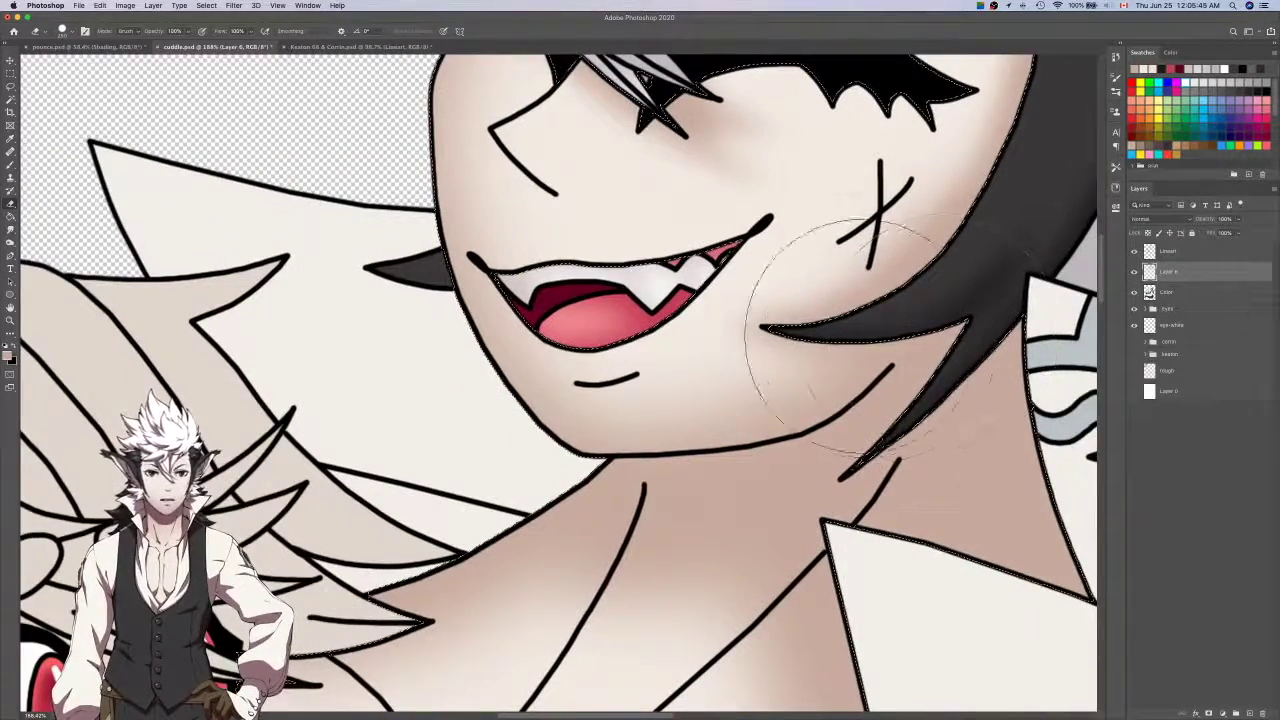
scroll(864, 337, up, 6)
scroll(860, 330, down, 5)
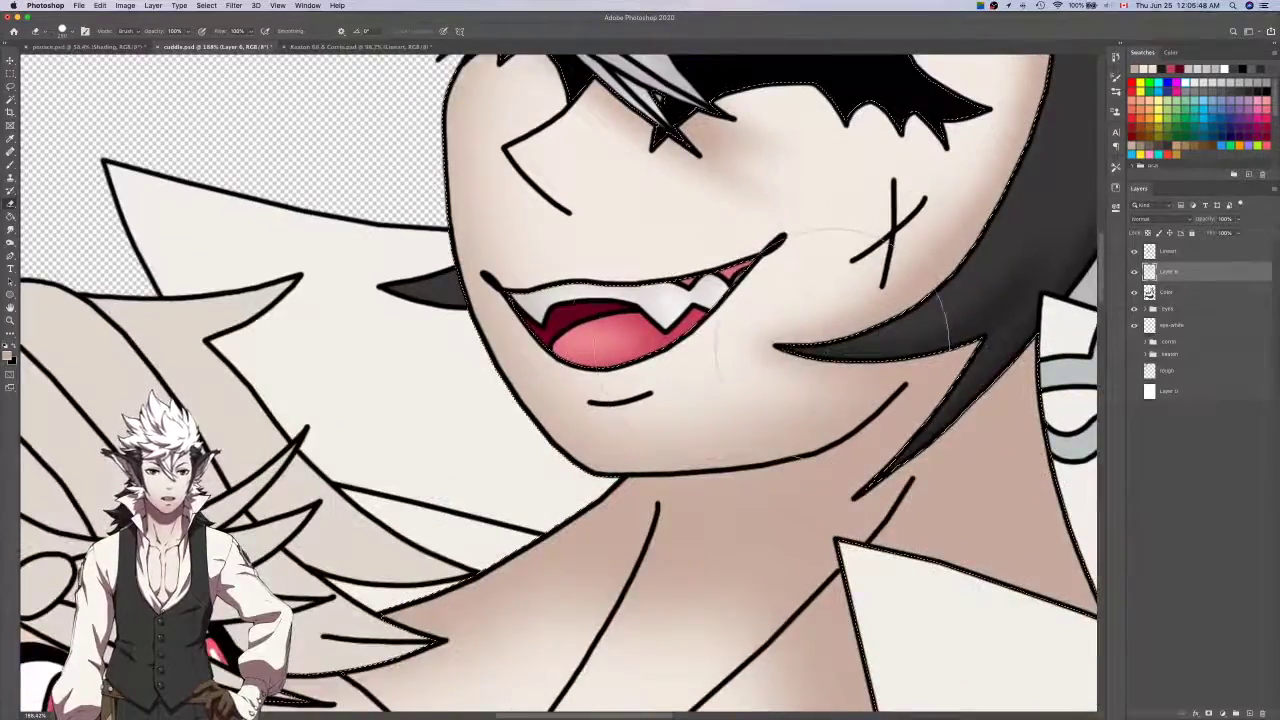
scroll(860, 330, left, 10)
scroll(714, 400, left, 5)
scroll(714, 400, down, 5)
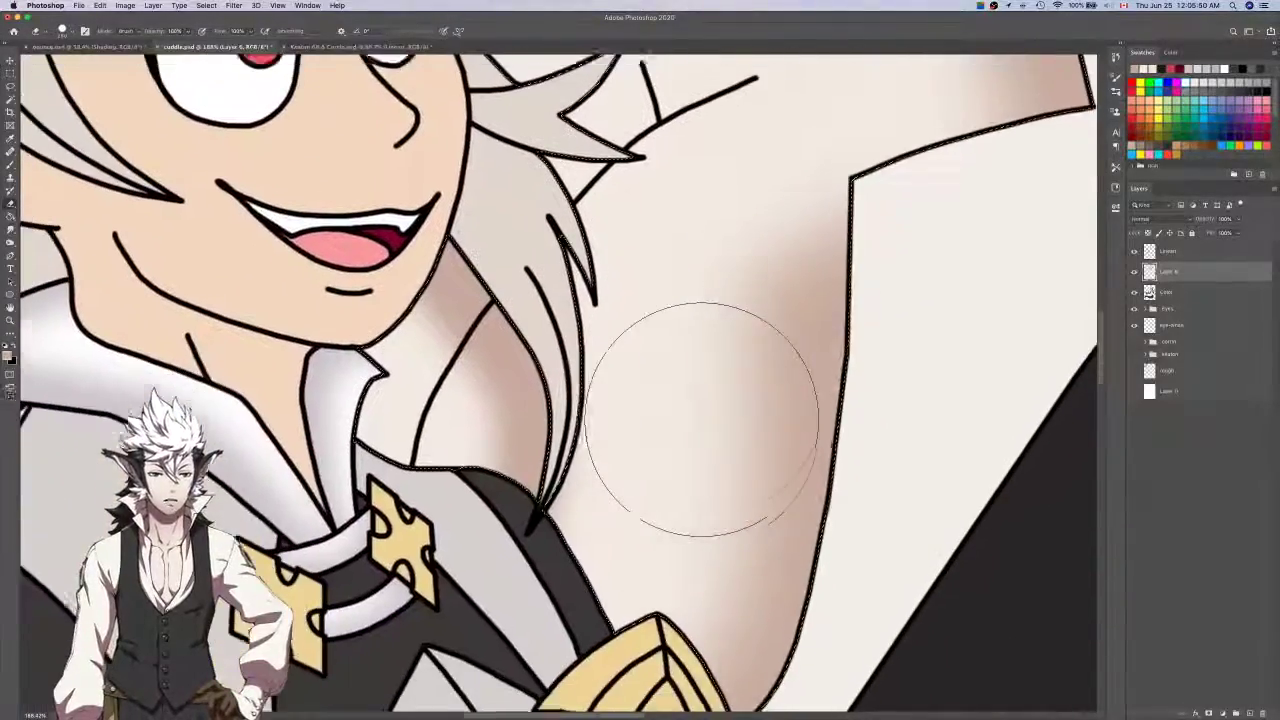
scroll(702, 419, down, 3)
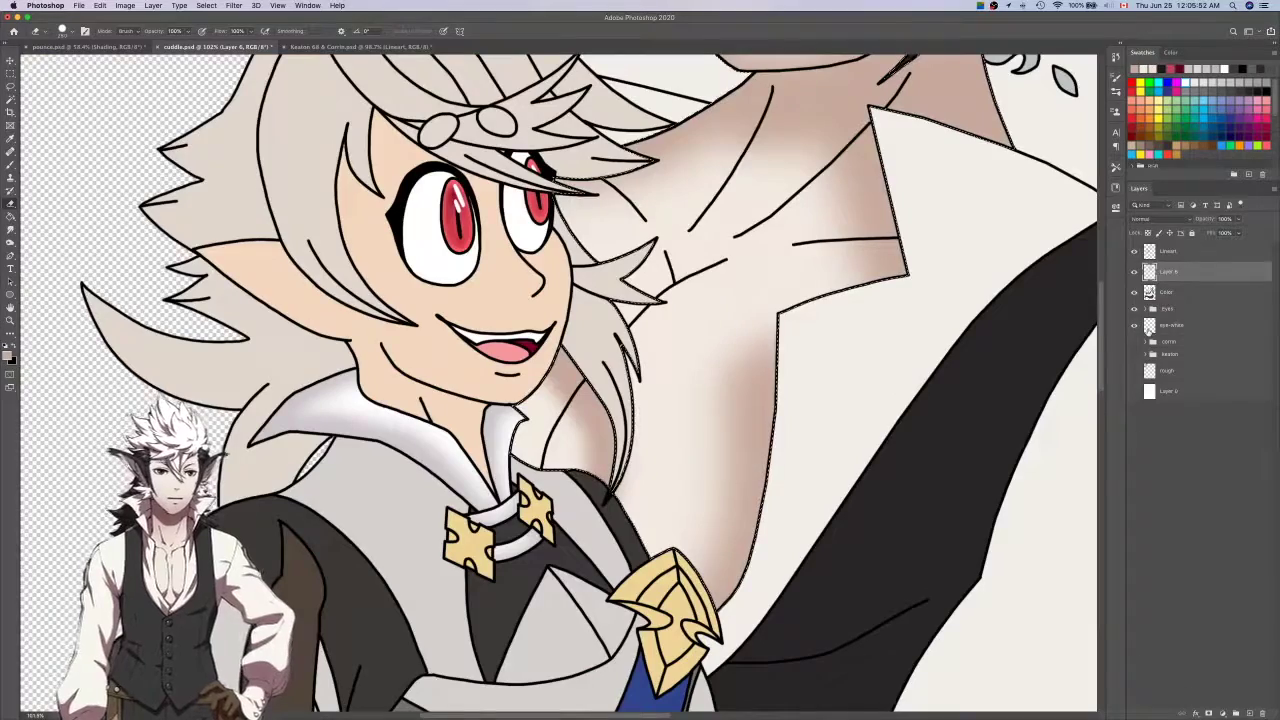
text(Shading)
key(Return)
Shade the larger character's skin between the small character's chin and hair with a smaller brush, and add a new layer above Shading.
scroll(850, 235, down, 4)
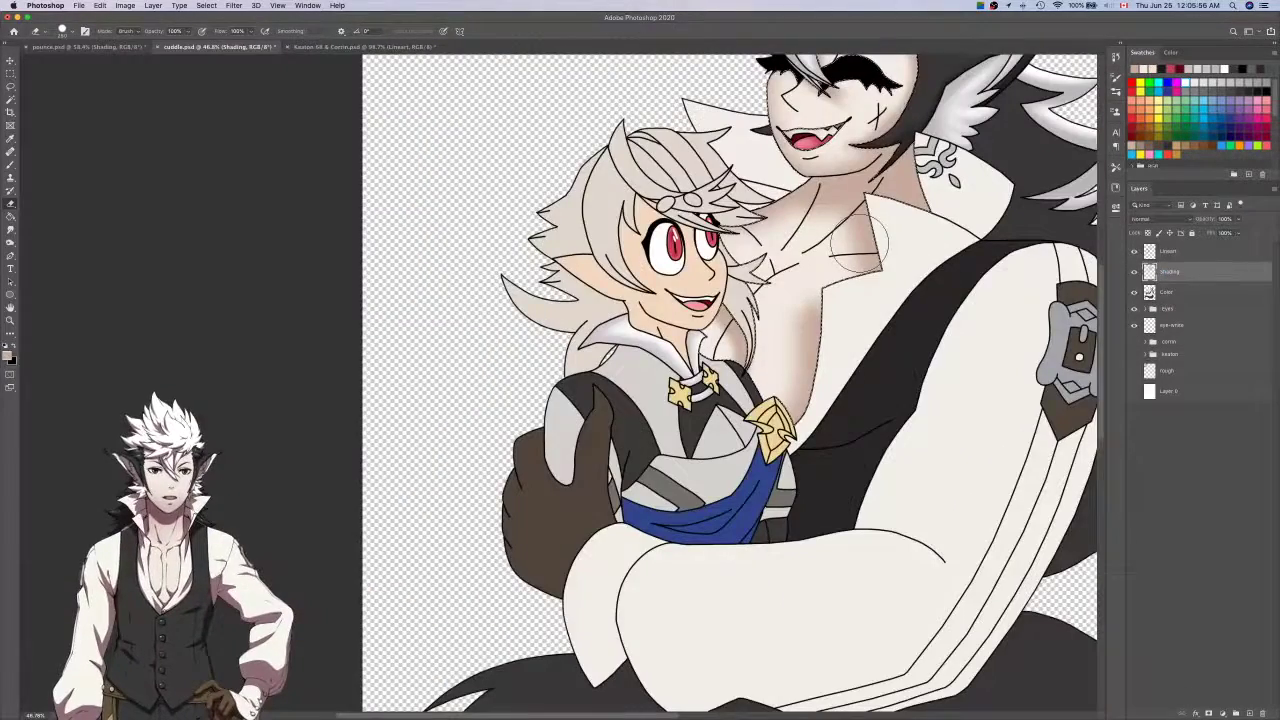
scroll(855, 245, up, 3)
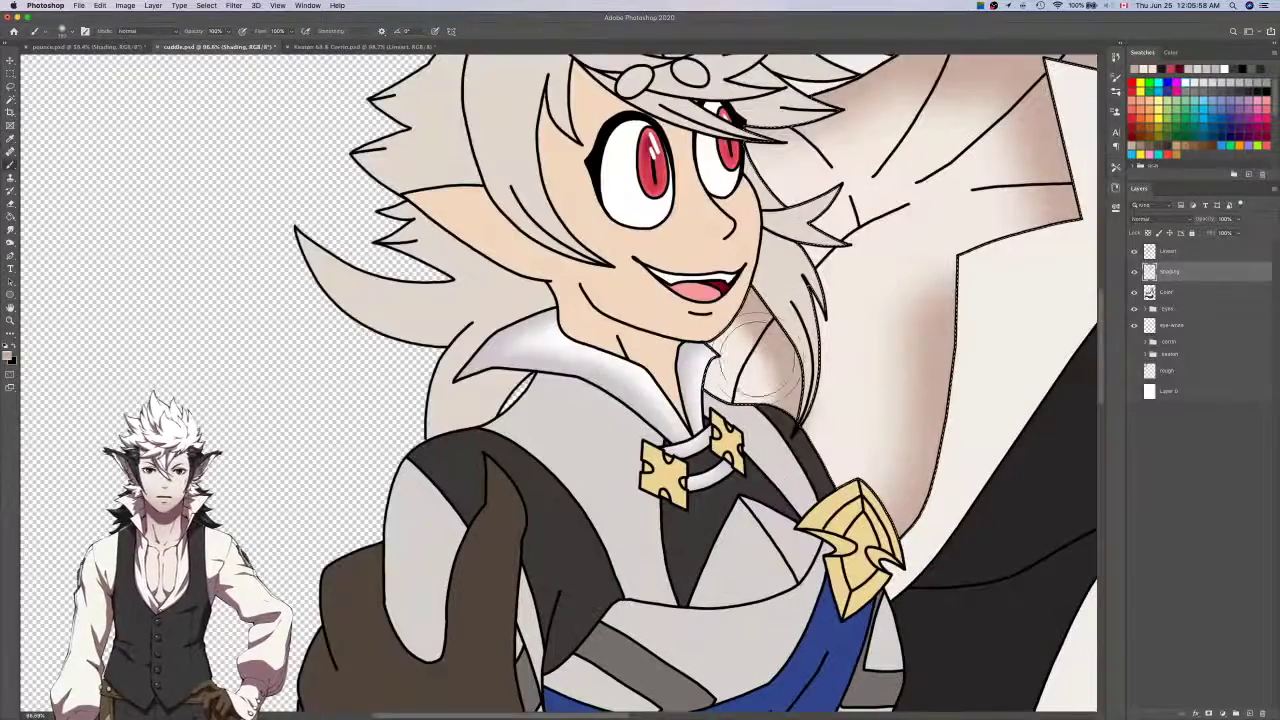
key(bracketleft)
key(bracketleft)
scroll(757, 358, up, 1)
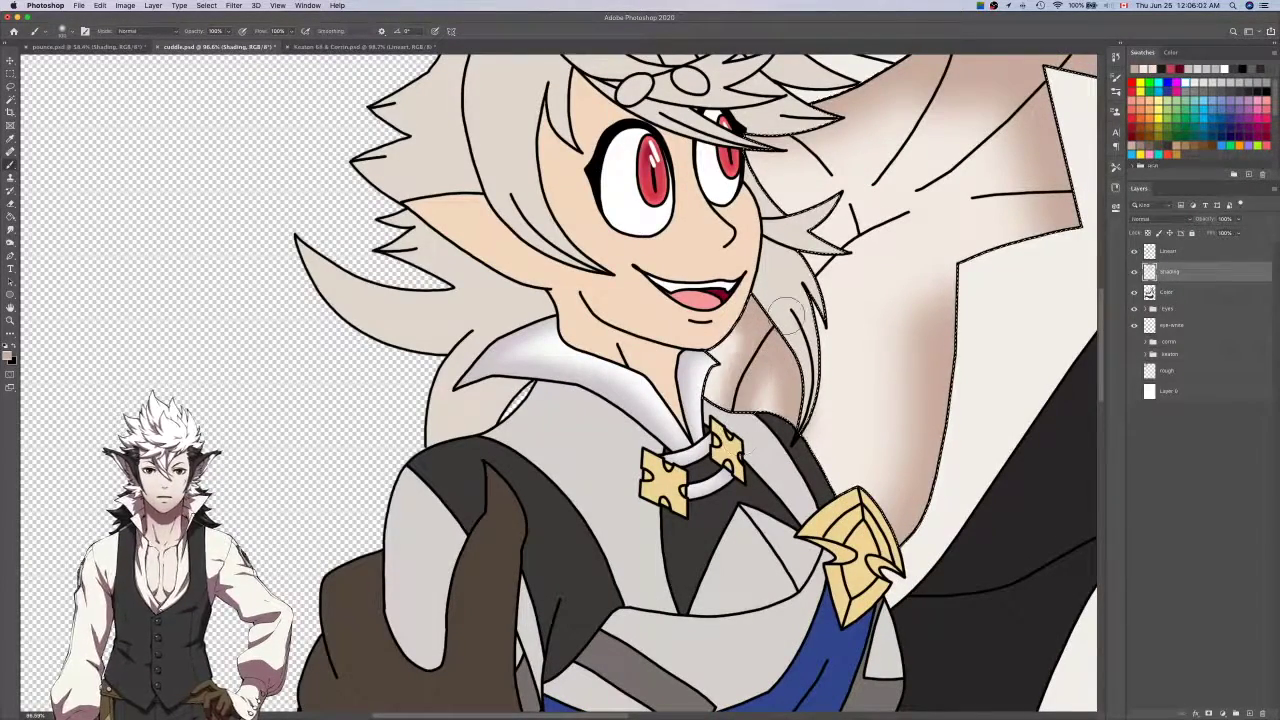
drag(772, 332, 775, 327)
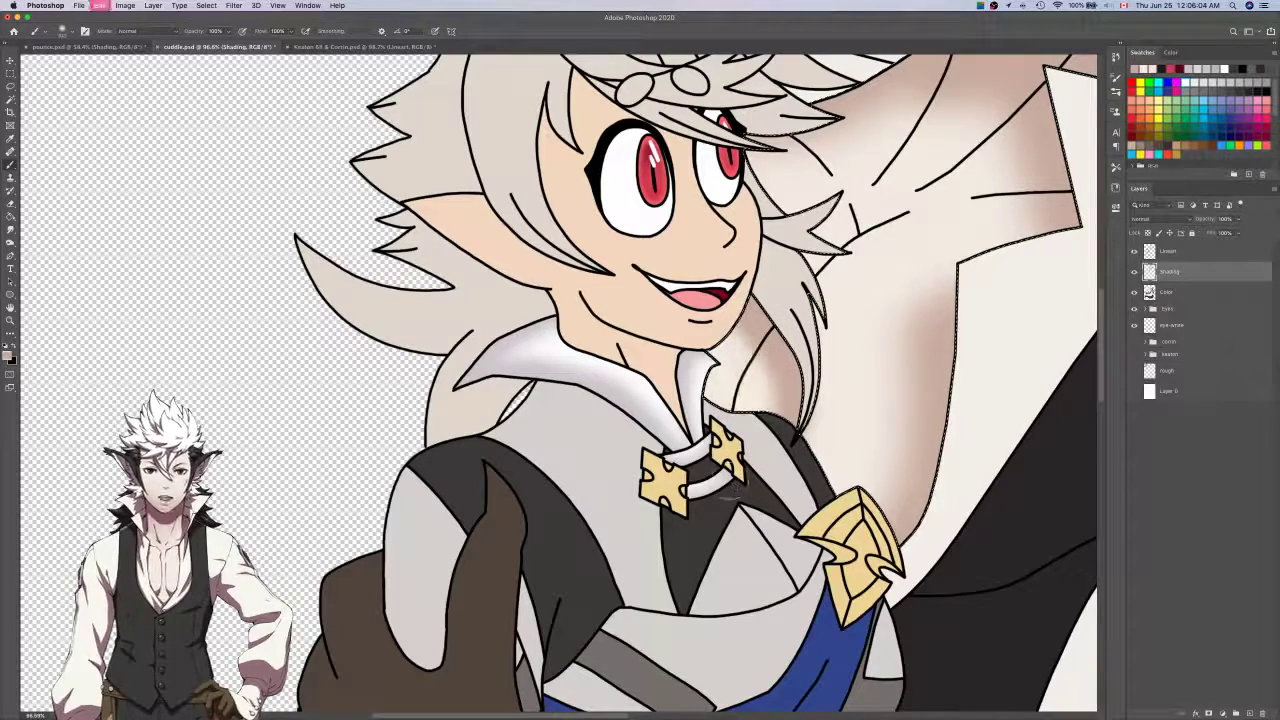
click(1249, 713)
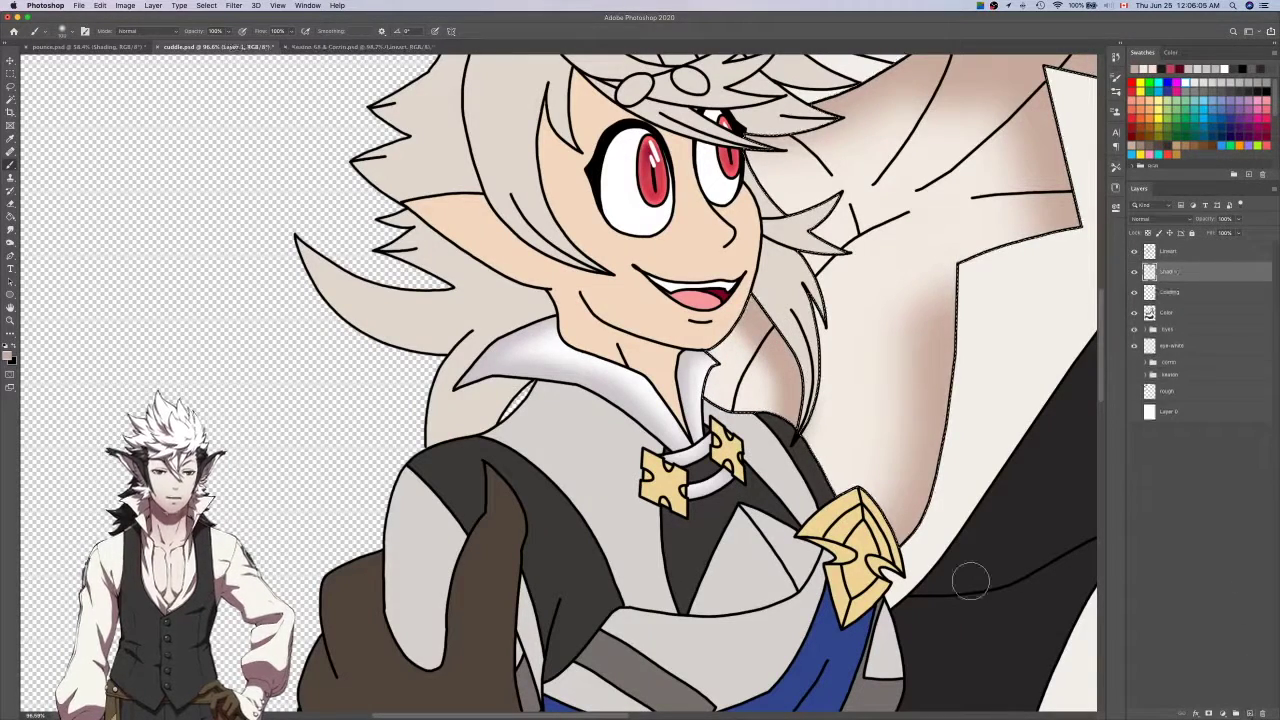
key(bracketright)
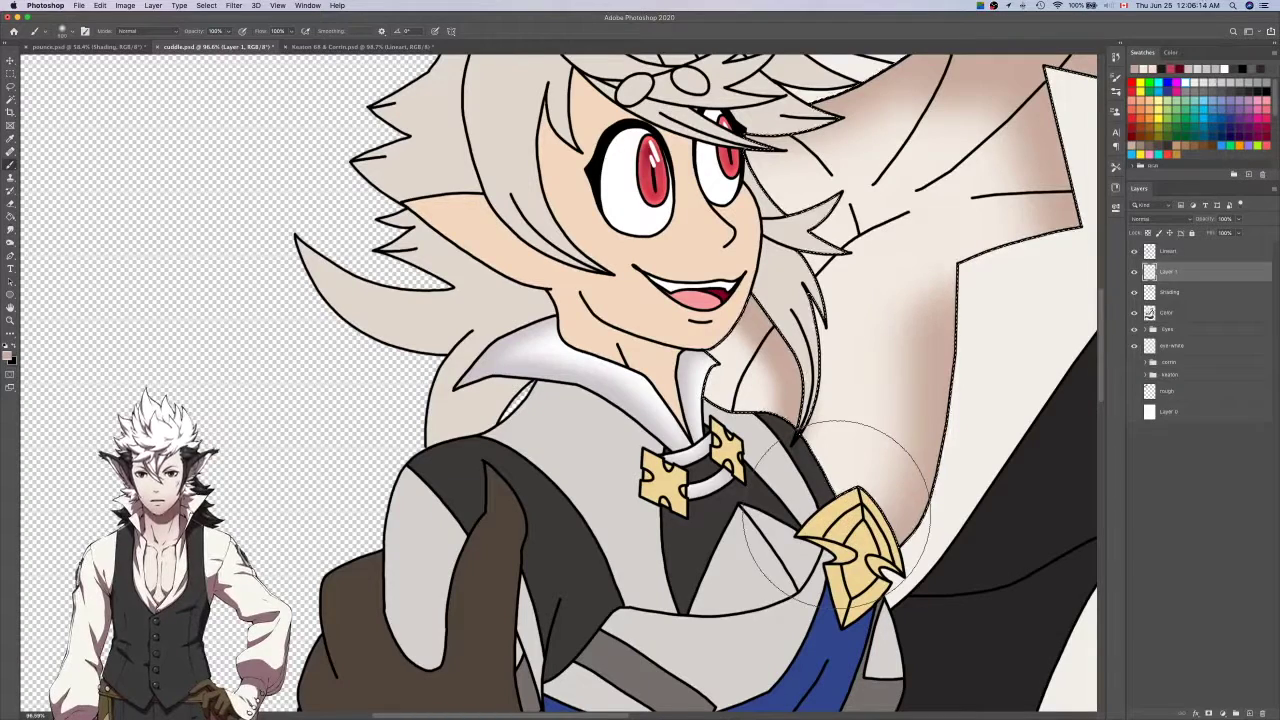
Replace the current selection with the larger character's neck and chest skin from the Lineart layer, expanding it into the outlines.
key(super+d)
click(1165, 252)
key(w)
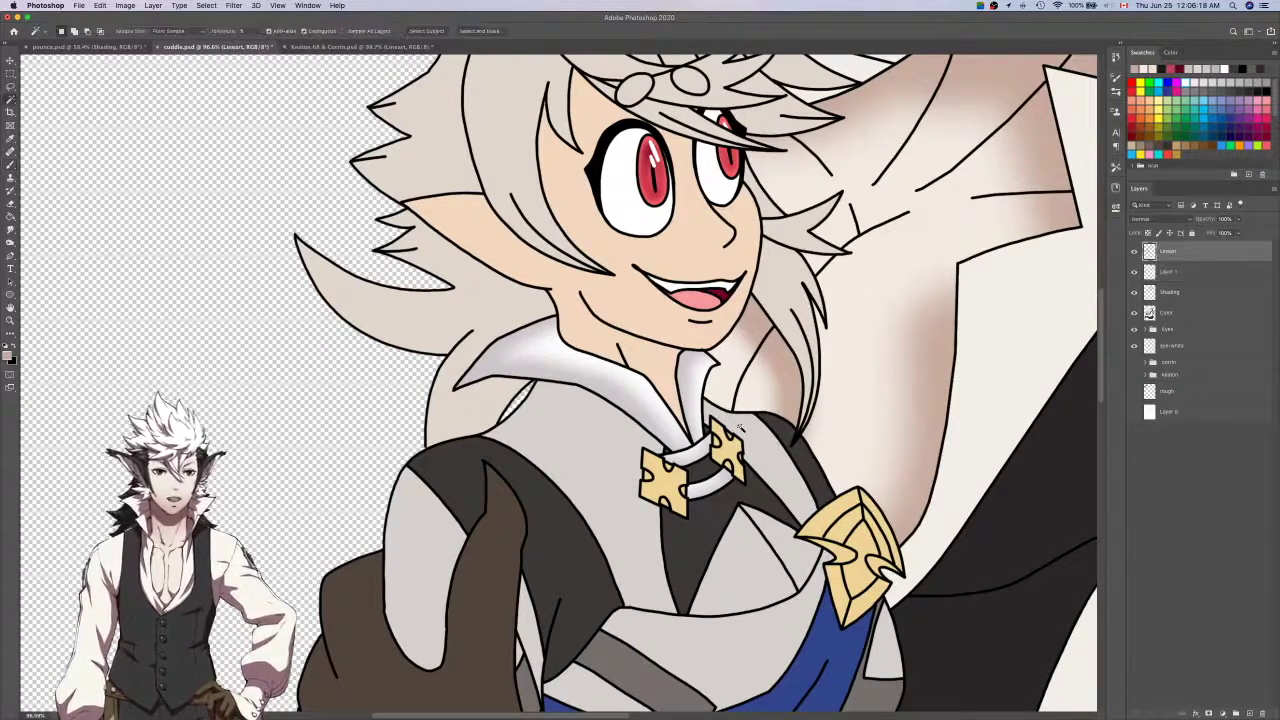
shift+click(850, 349)
key(shift+F6)
key(Return)
key(l)
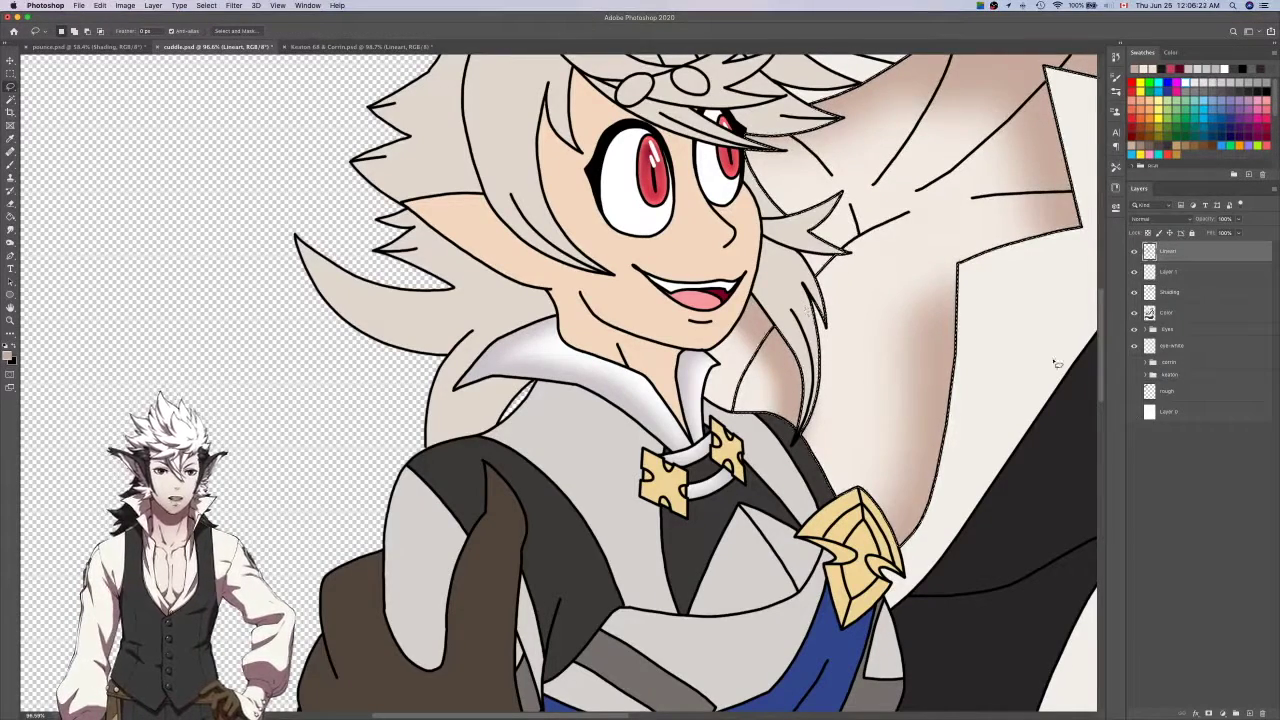
scroll(815, 306, up, 10)
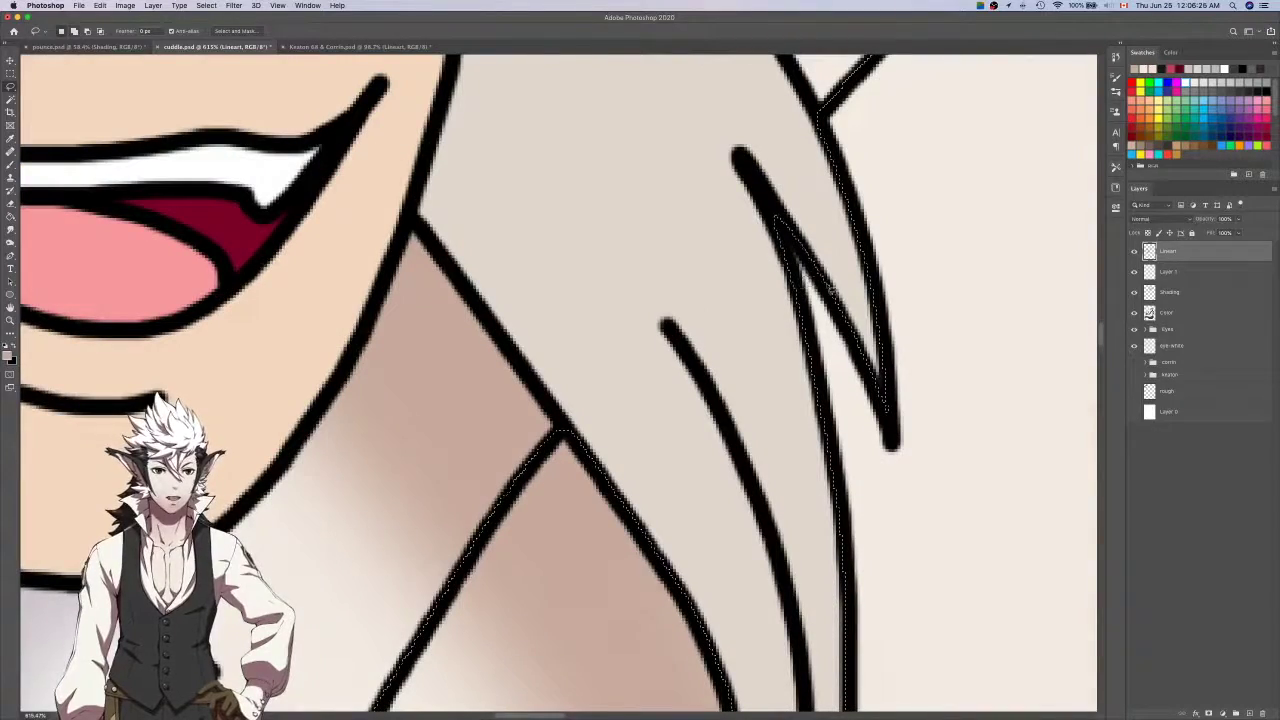
scroll(777, 218, down, 4)
scroll(828, 290, up, 3)
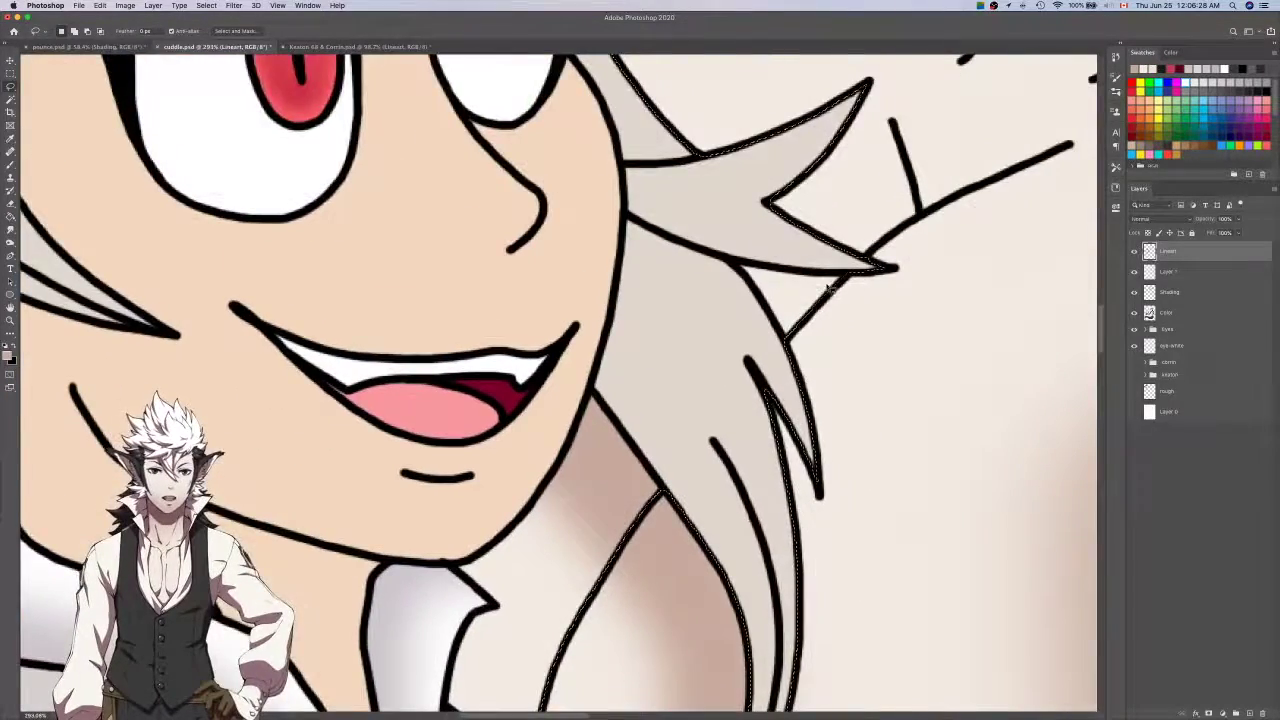
Examine the chest shading in pounce.psd and the Keaton and Corrin drawing for reference, and return to cuddle.psd.
key(ctrl+Tab)
key(ctrl+Tab)
scroll(963, 380, down, 2)
scroll(798, 313, down, 1)
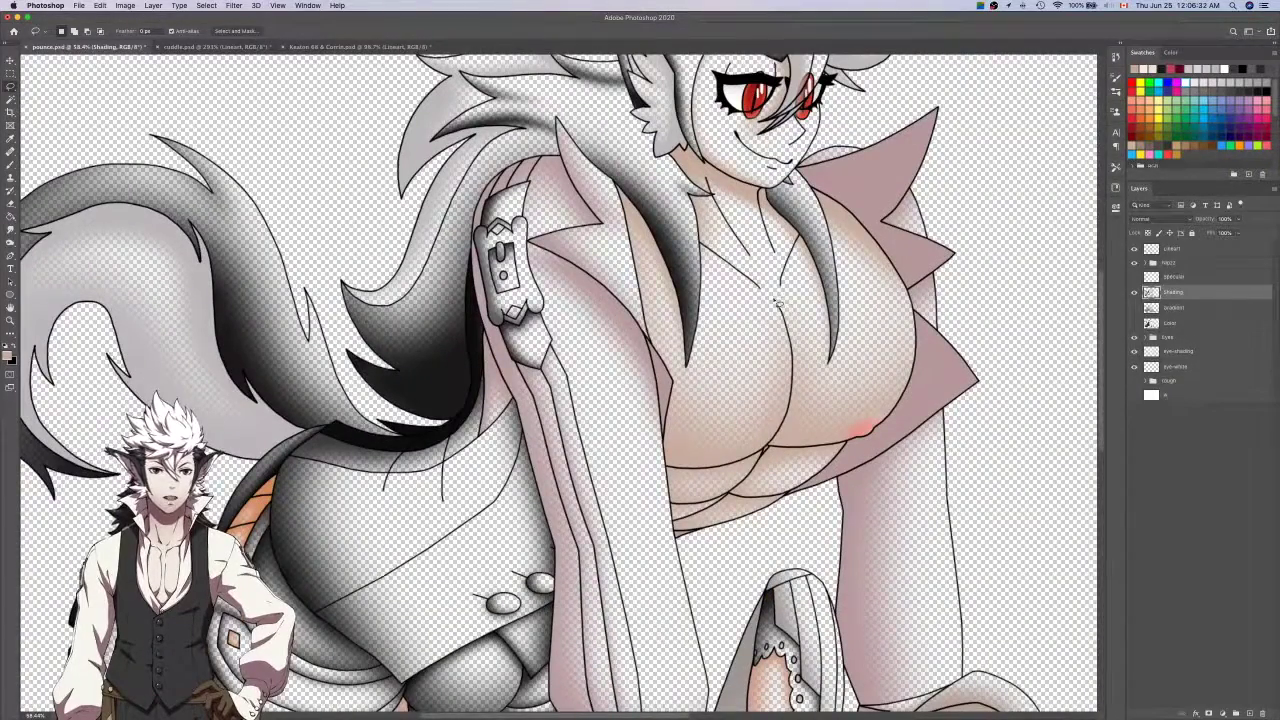
scroll(776, 301, up, 5)
scroll(800, 250, down, 1)
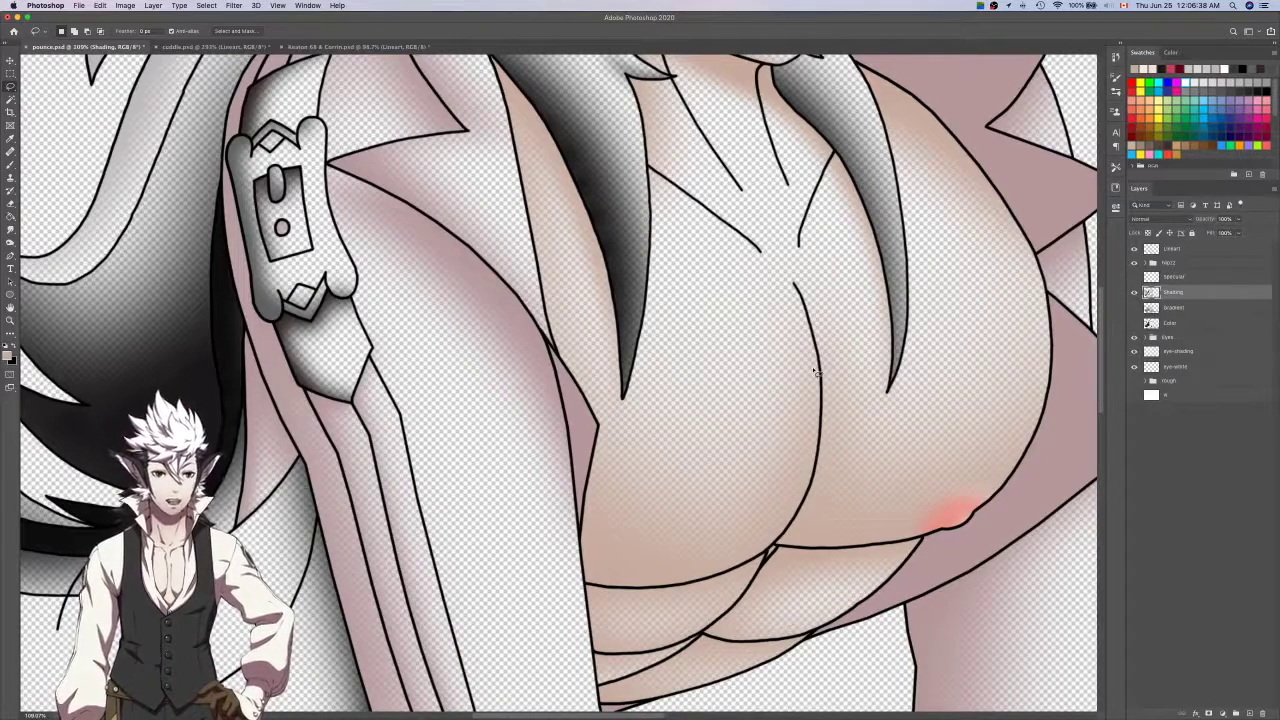
key(ctrl+Tab)
key(ctrl+Tab)
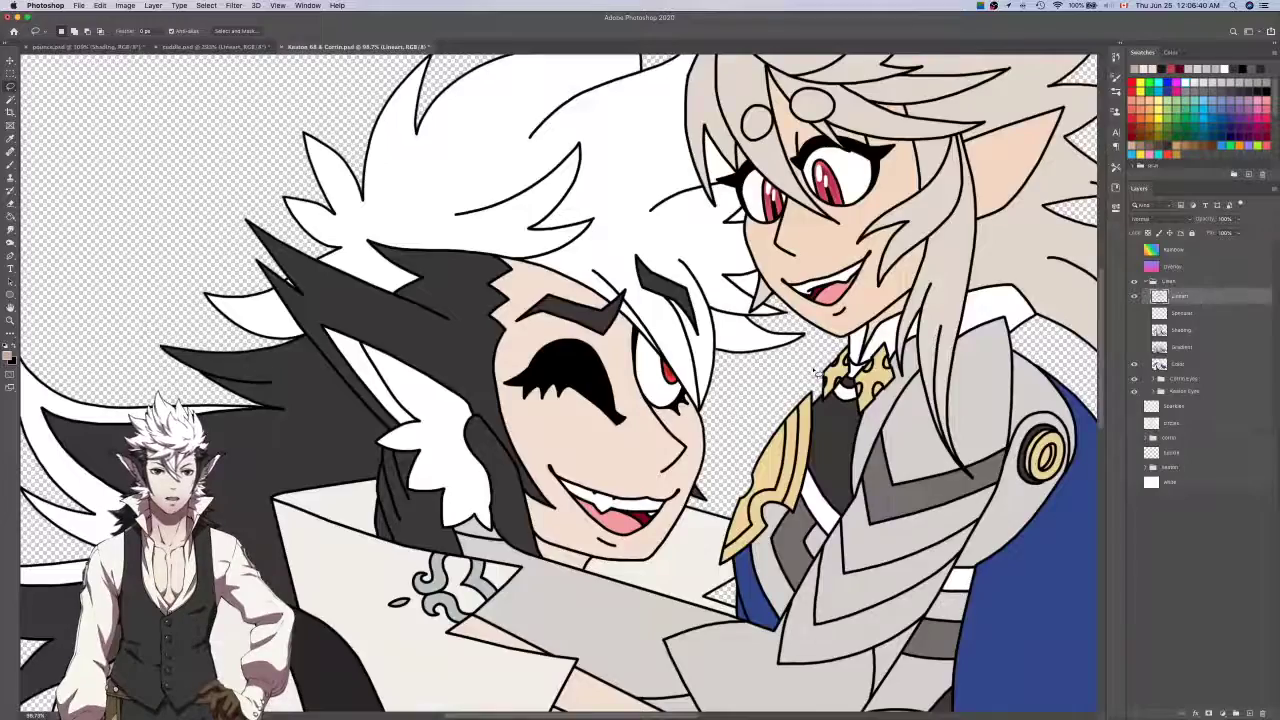
key(ctrl+Tab)
key(ctrl+Tab)
key(ctrl+Tab)
key(ctrl+Tab)
key(ctrl+Tab)
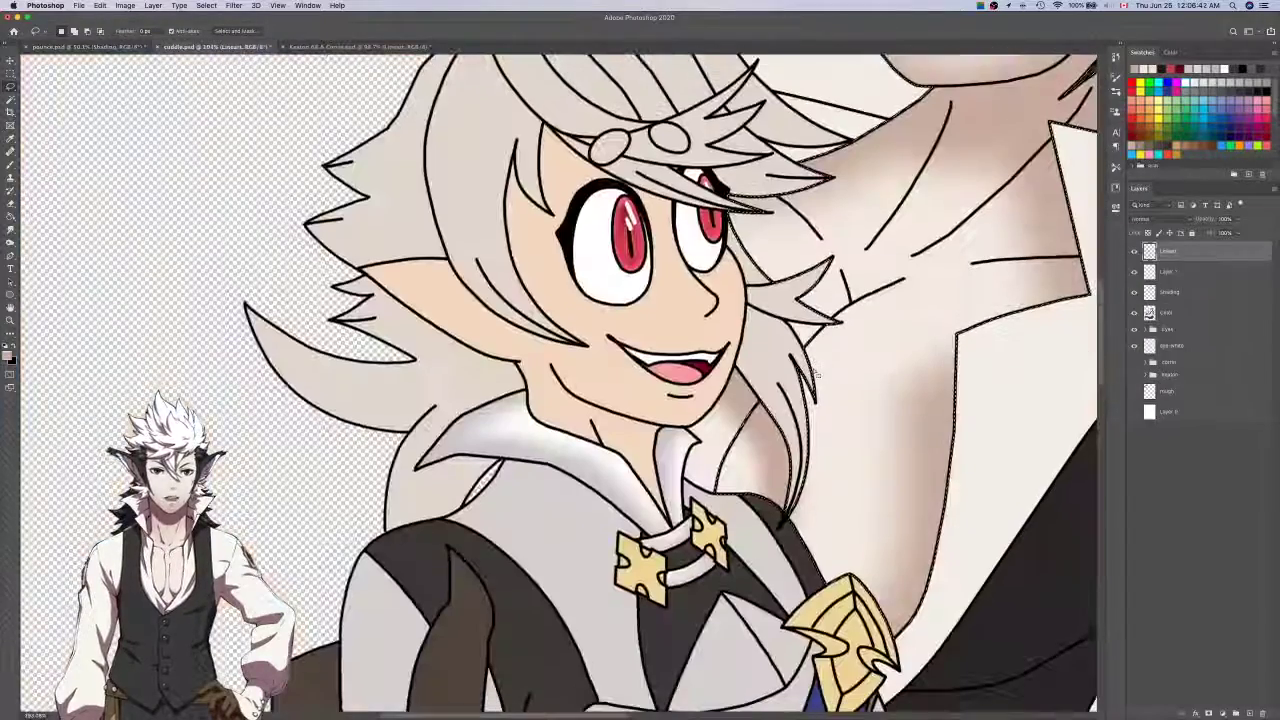
Paint soft shading on Layer 1 over the larger character's skin beside the small character's hair.
scroll(863, 294, up, 5)
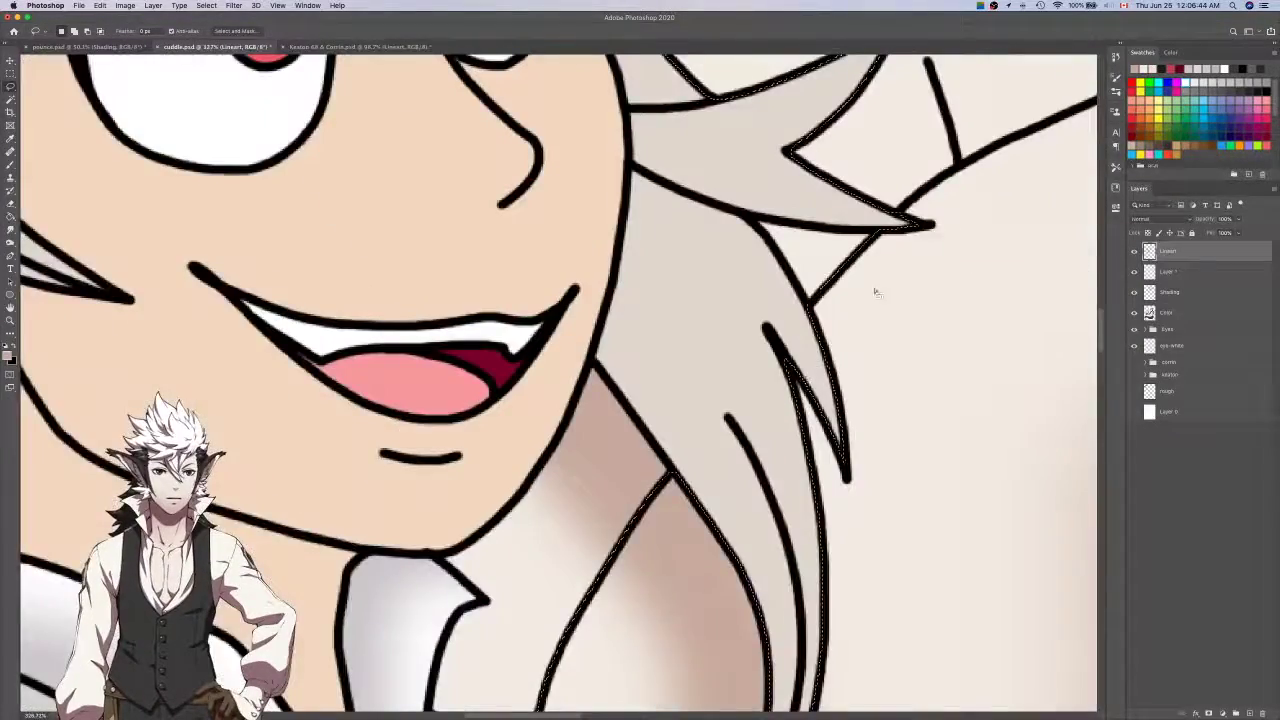
scroll(883, 292, down, 5)
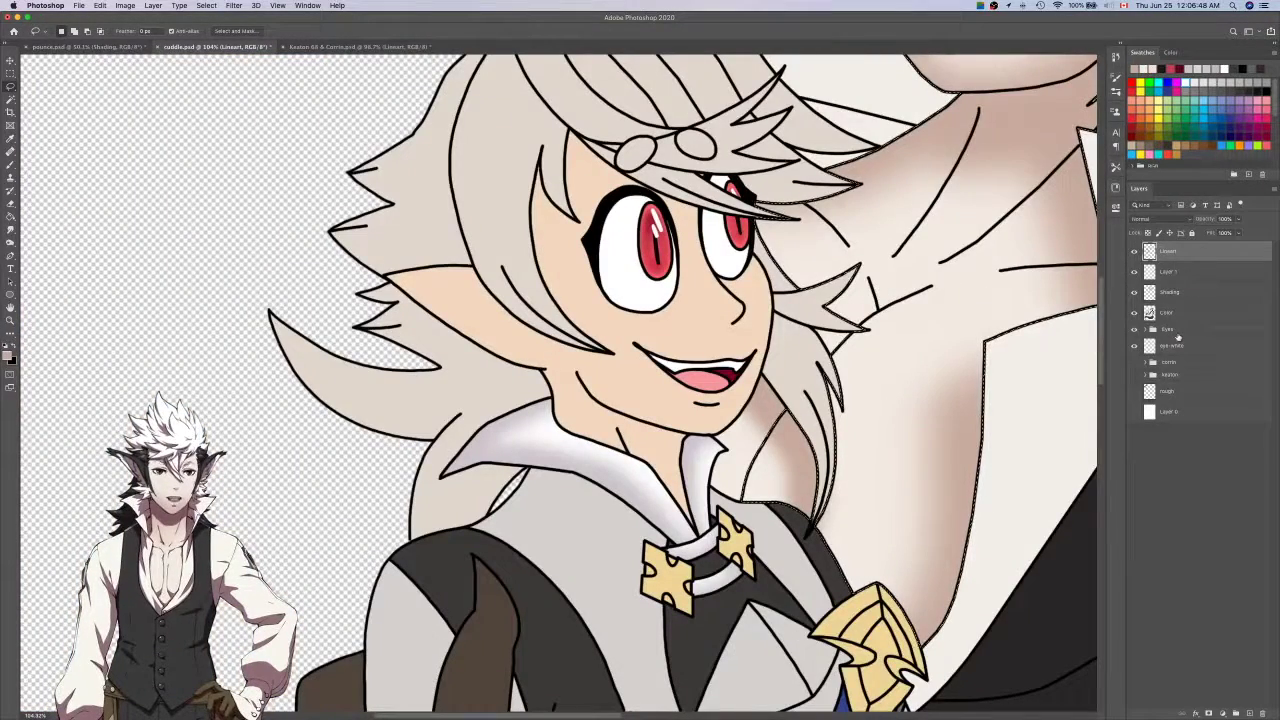
click(1189, 272)
key(b)
scroll(890, 320, down, 2)
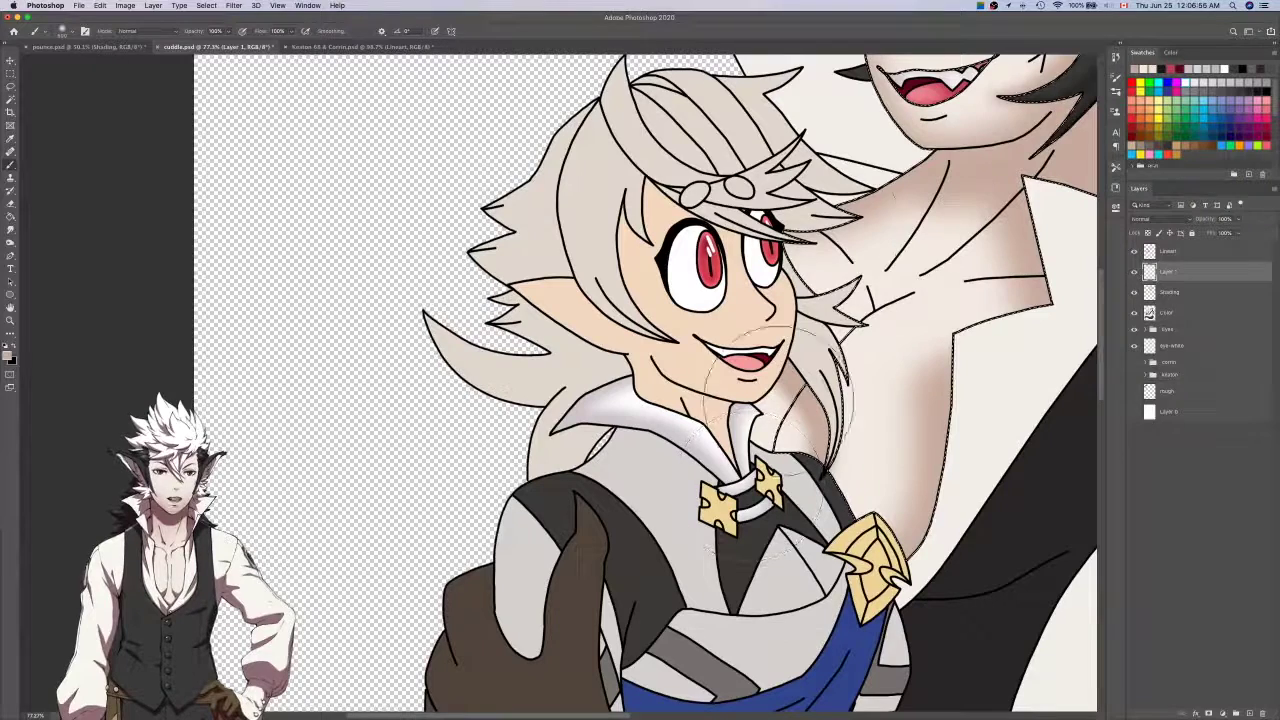
drag(824, 230, 840, 242)
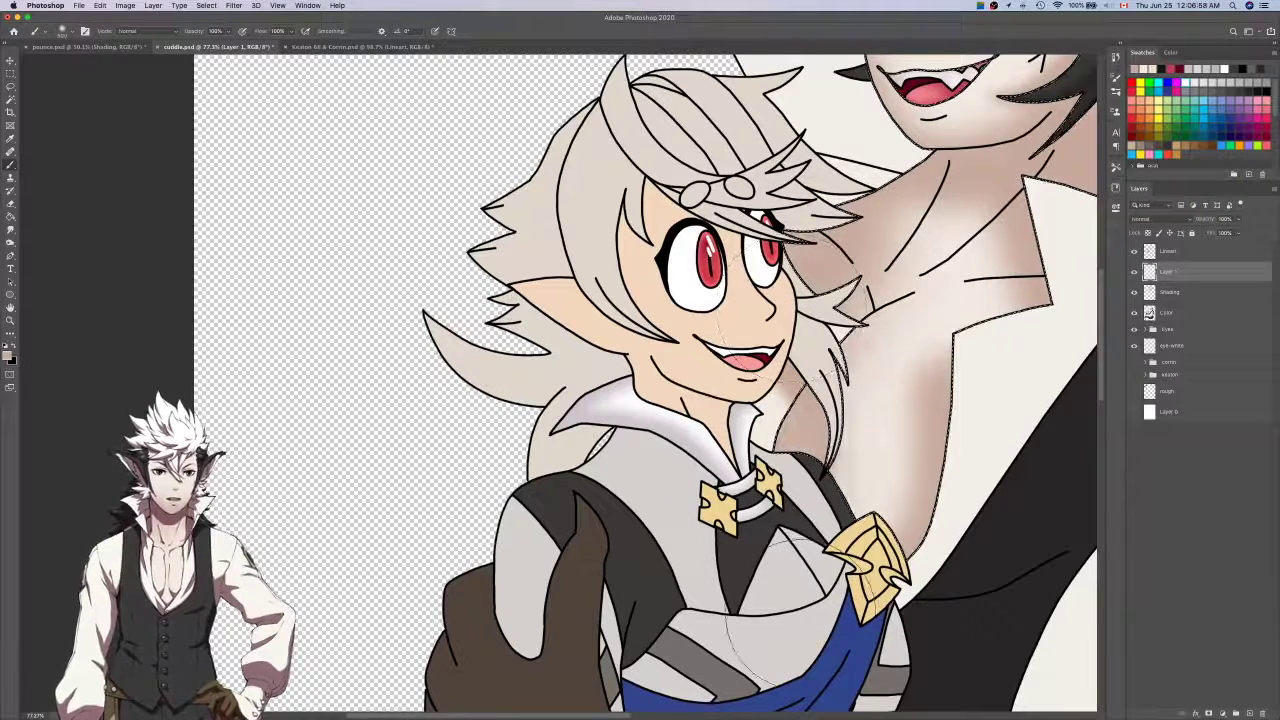
Enlarge the brush and shade the larger character's lower chest above the gold brooch on Layer 1.
key(bracketleft)
key(bracketleft)
key(bracketleft)
key(bracketright)
key(bracketright)
key(bracketright)
key(bracketright)
key(bracketright)
key(bracketright)
key(bracketright)
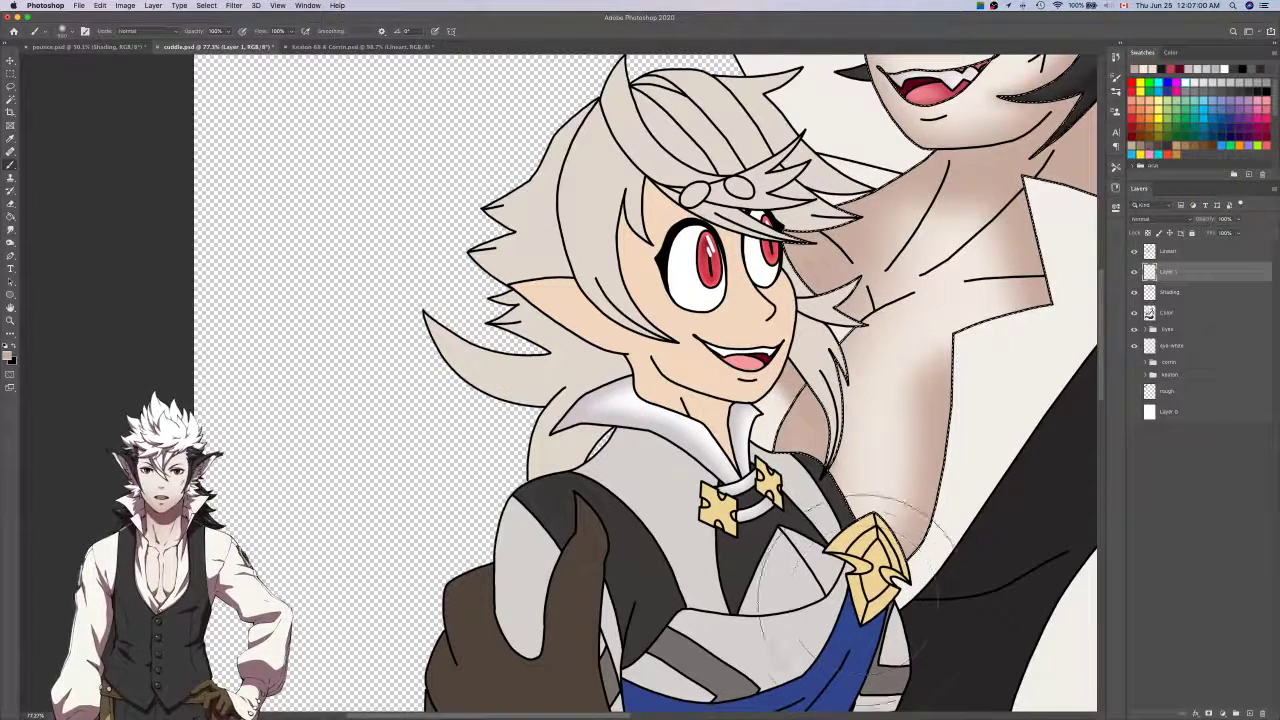
scroll(865, 575, down, 3)
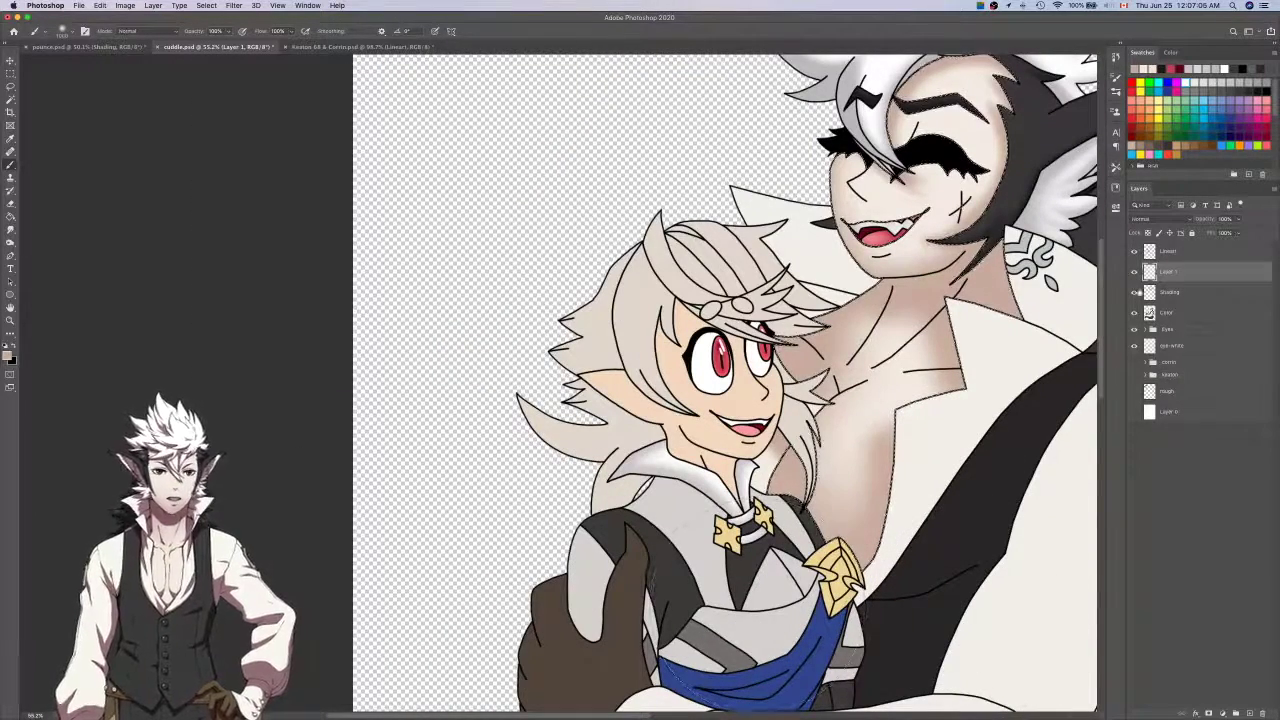
Hide the Shading layer and soften the chest shading on Layer 1 with a larger eraser.
click(1134, 291)
key(e)
key(bracketright)
key(bracketright)
key(bracketright)
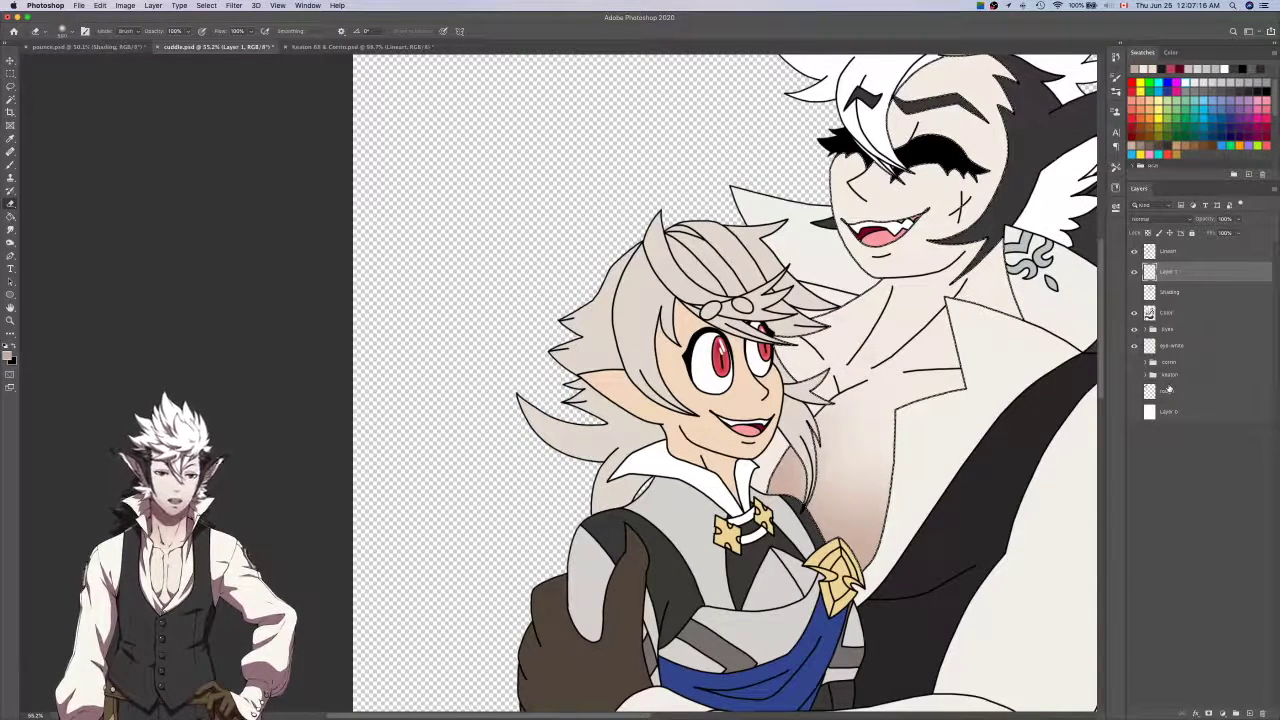
Select the skin gaps beside the small character's chin and between the hair strands from Lineart, and shade them on Layer 1.
click(1188, 252)
key(super+d)
key(w)
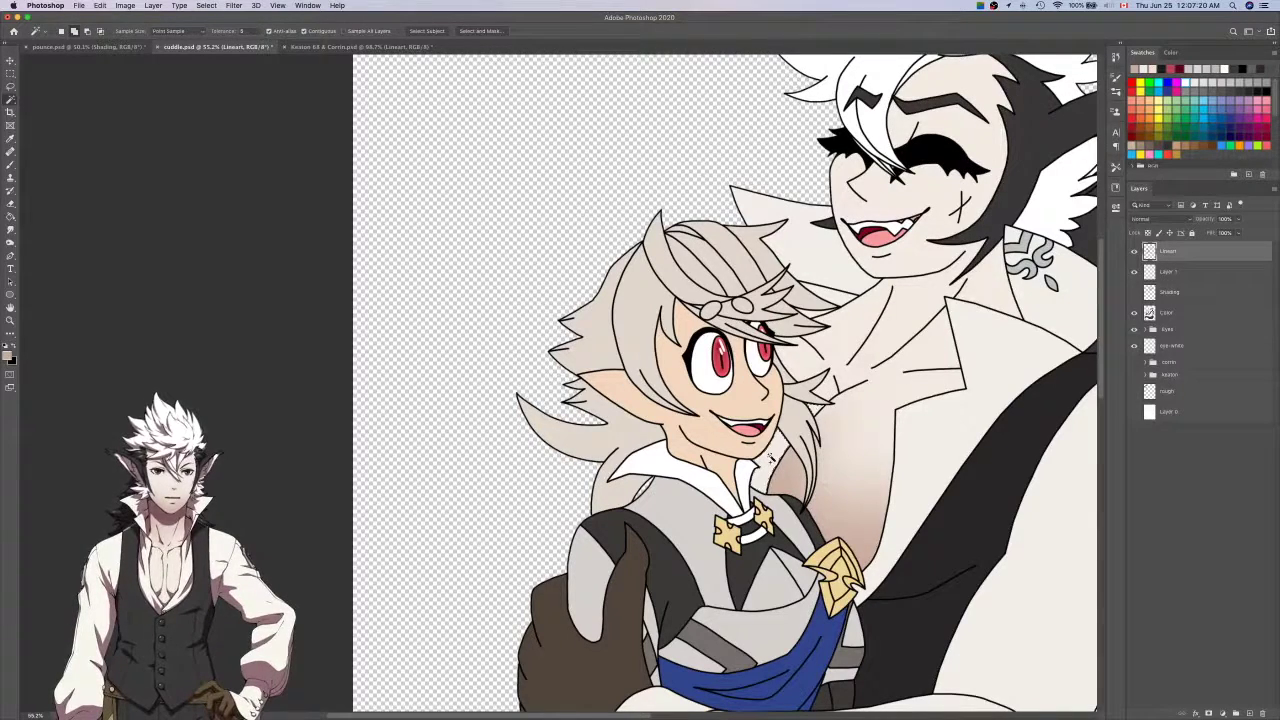
key(l)
scroll(770, 458, up, 3)
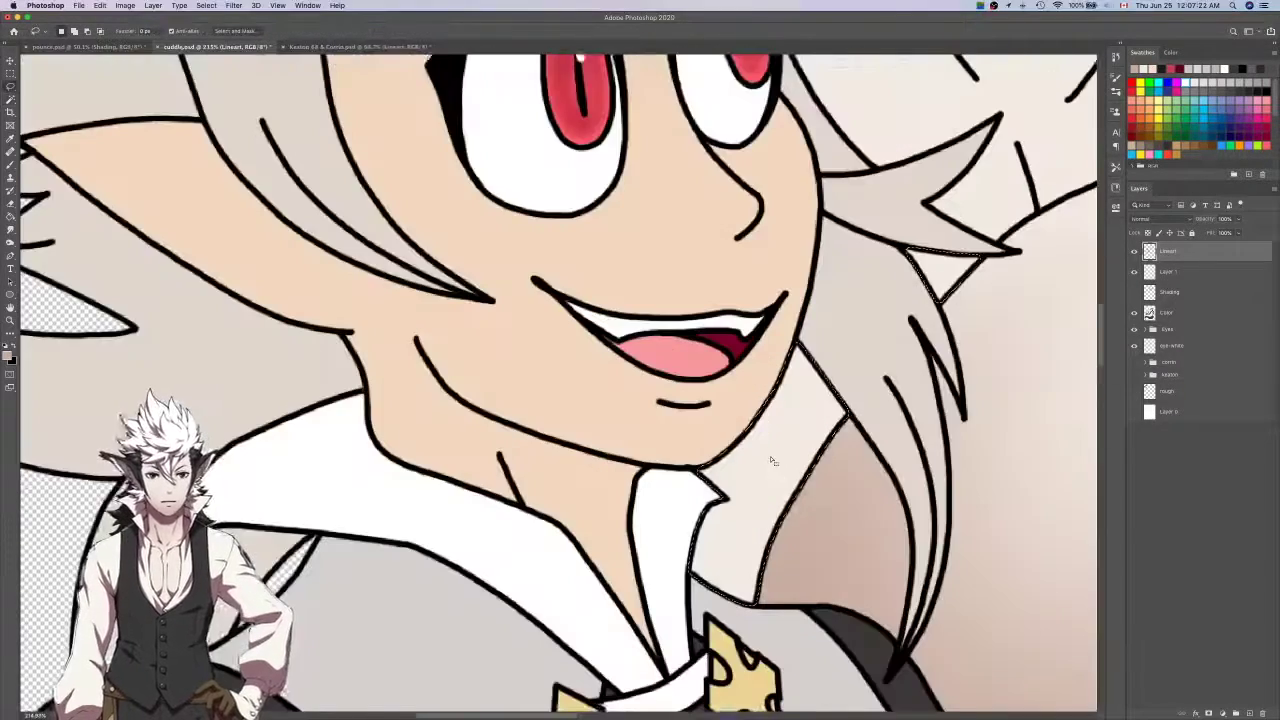
scroll(770, 458, up, 5)
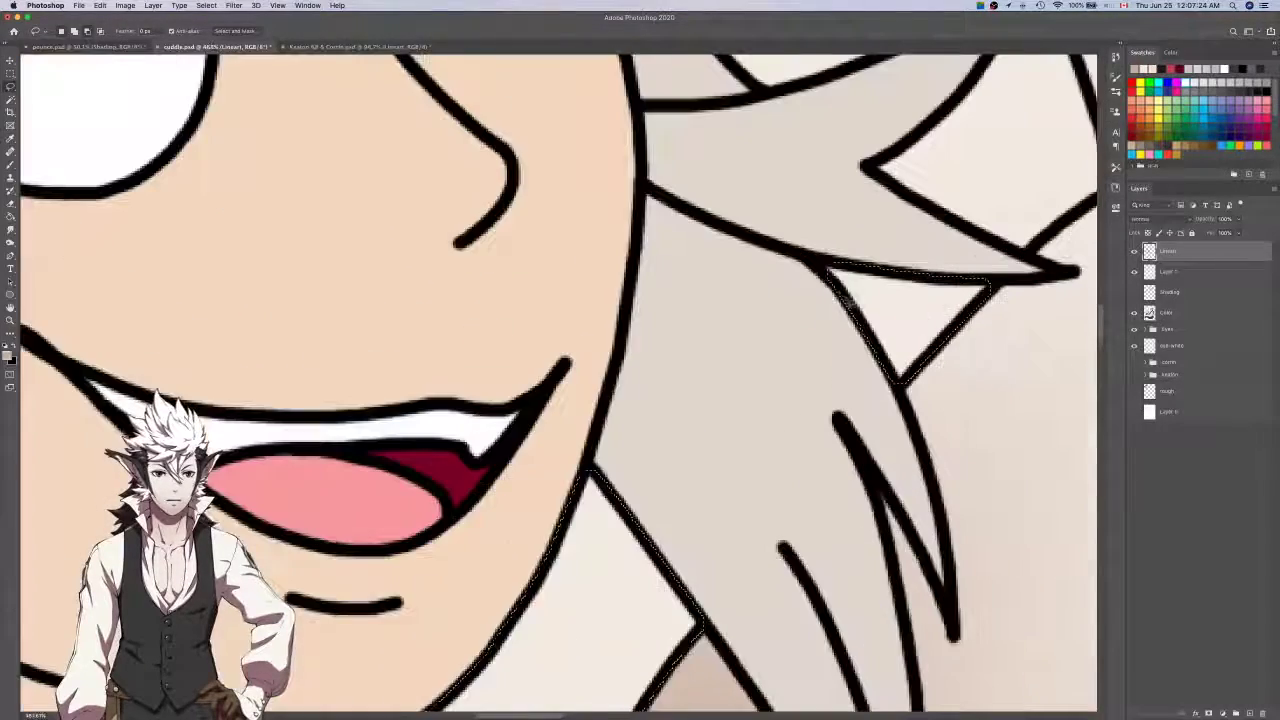
scroll(830, 270, down, 8)
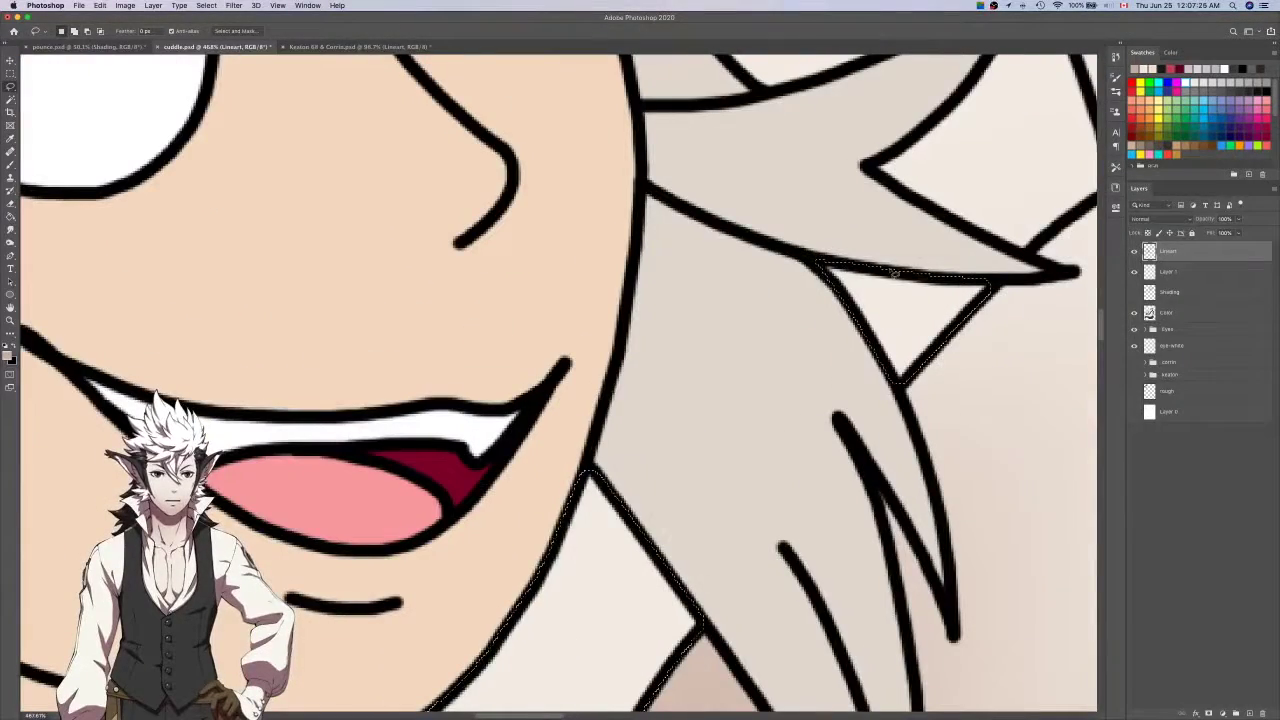
click(1163, 275)
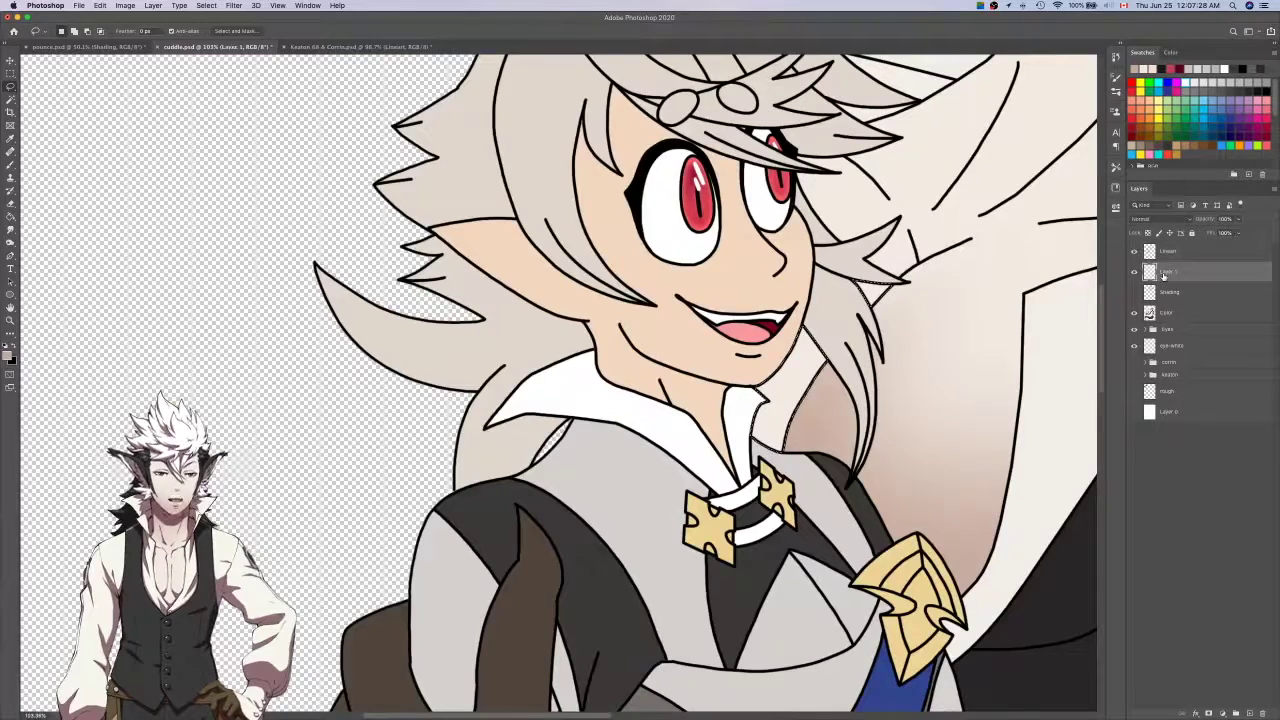
key(b)
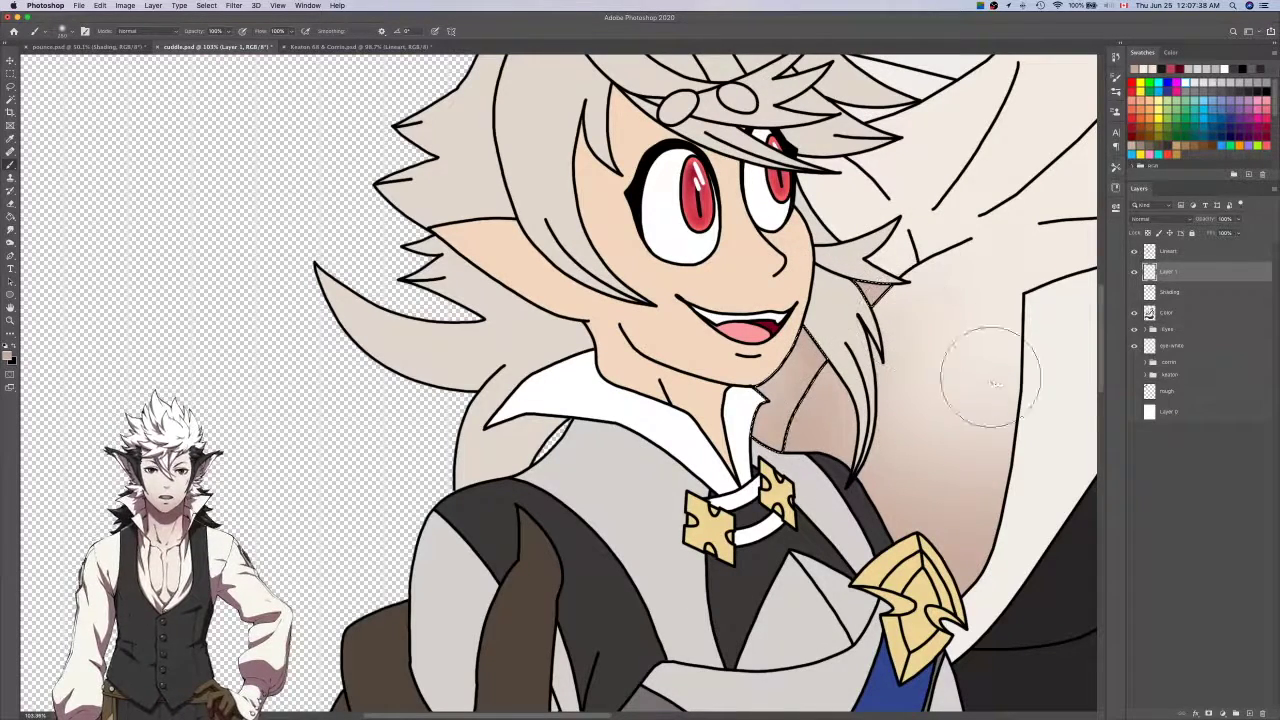
Select the larger character's open neck and chest area again from the Lineart layer, expanding it into the outlines.
scroll(990, 375, right, 3)
scroll(990, 375, up, 1)
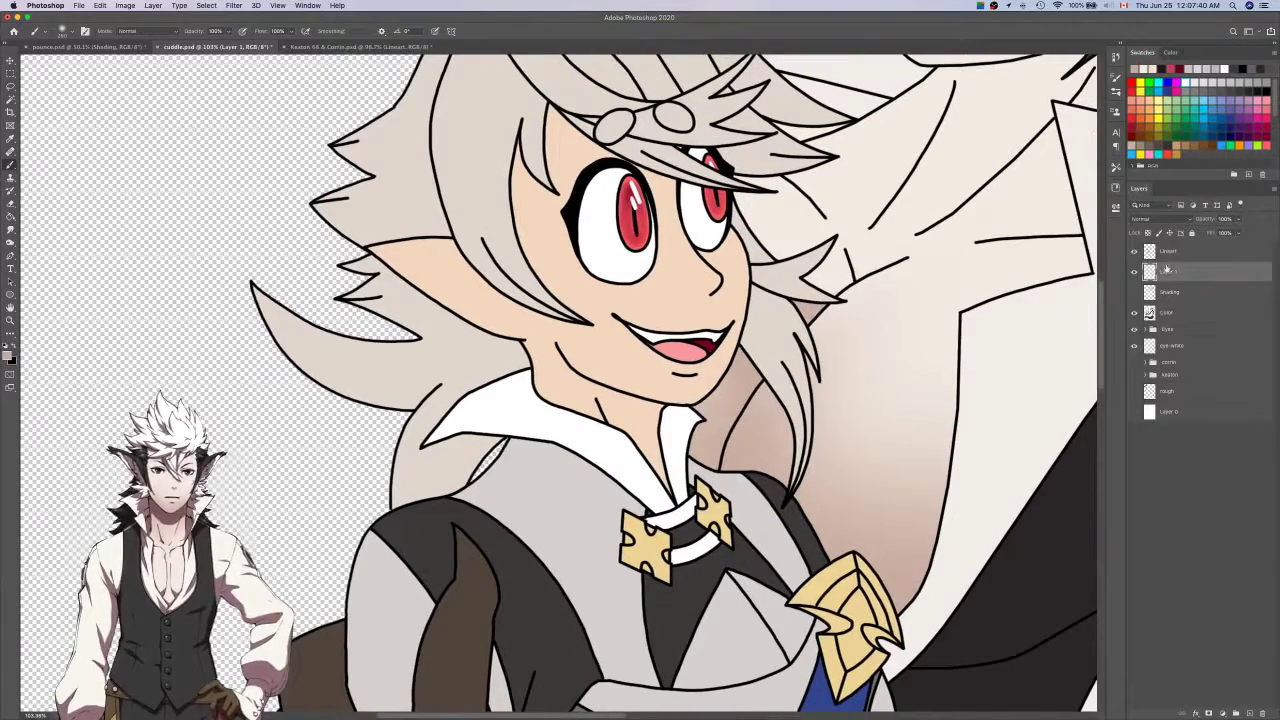
key(alt+])
key(w)
click(911, 250)
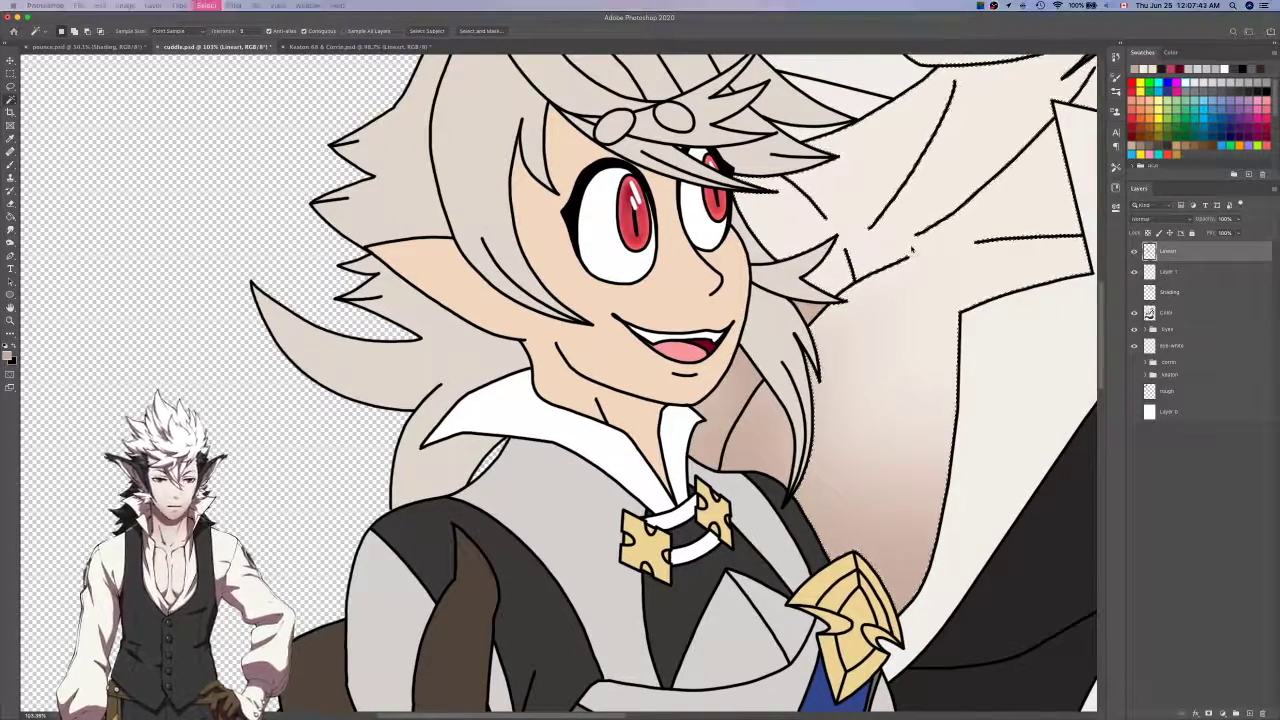
key(l)
scroll(855, 256, up, 3)
scroll(855, 256, down, 4)
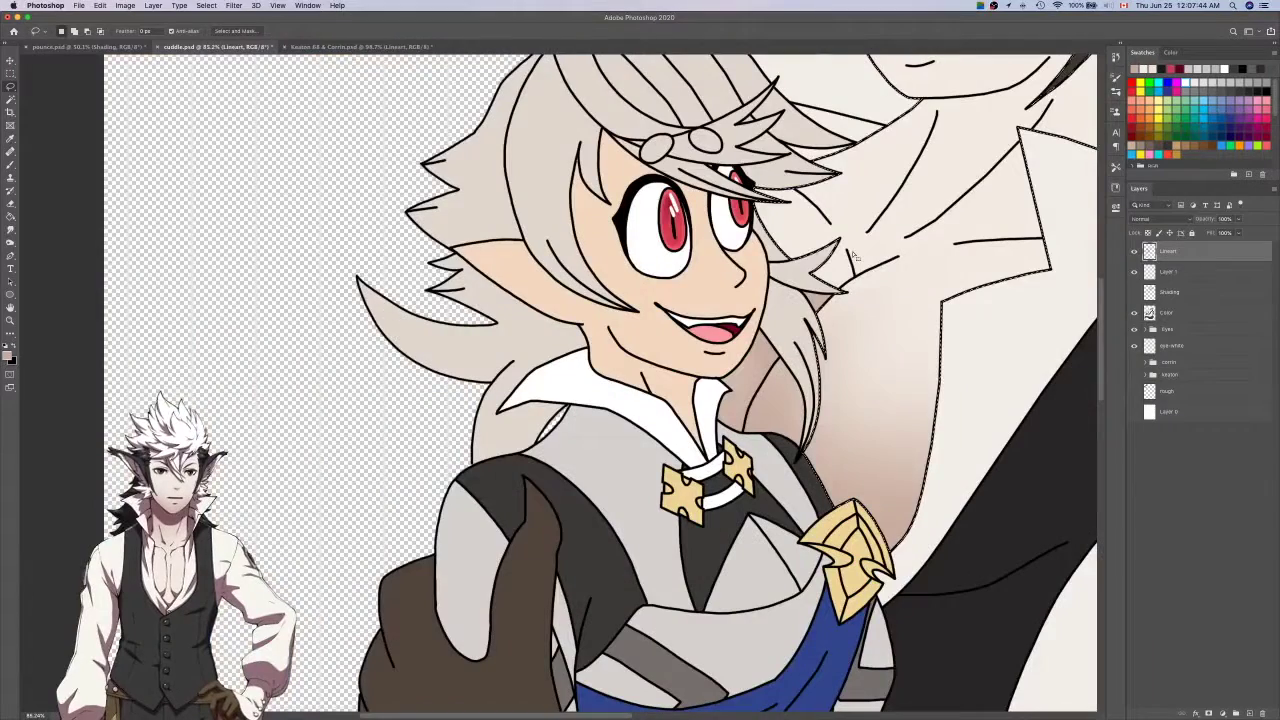
scroll(810, 200, up, 2)
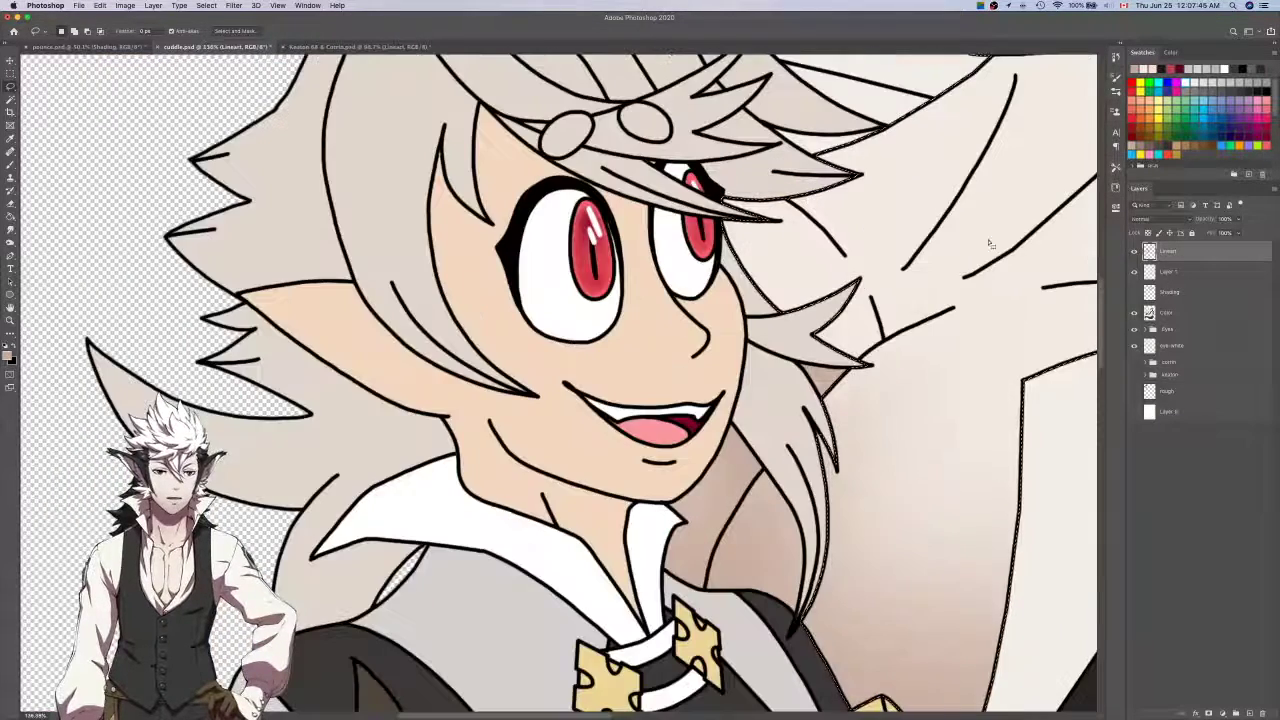
Add a new layer above Layer 1 and paint a soft shadow below the larger character's collarbone.
click(1190, 272)
click(1249, 713)
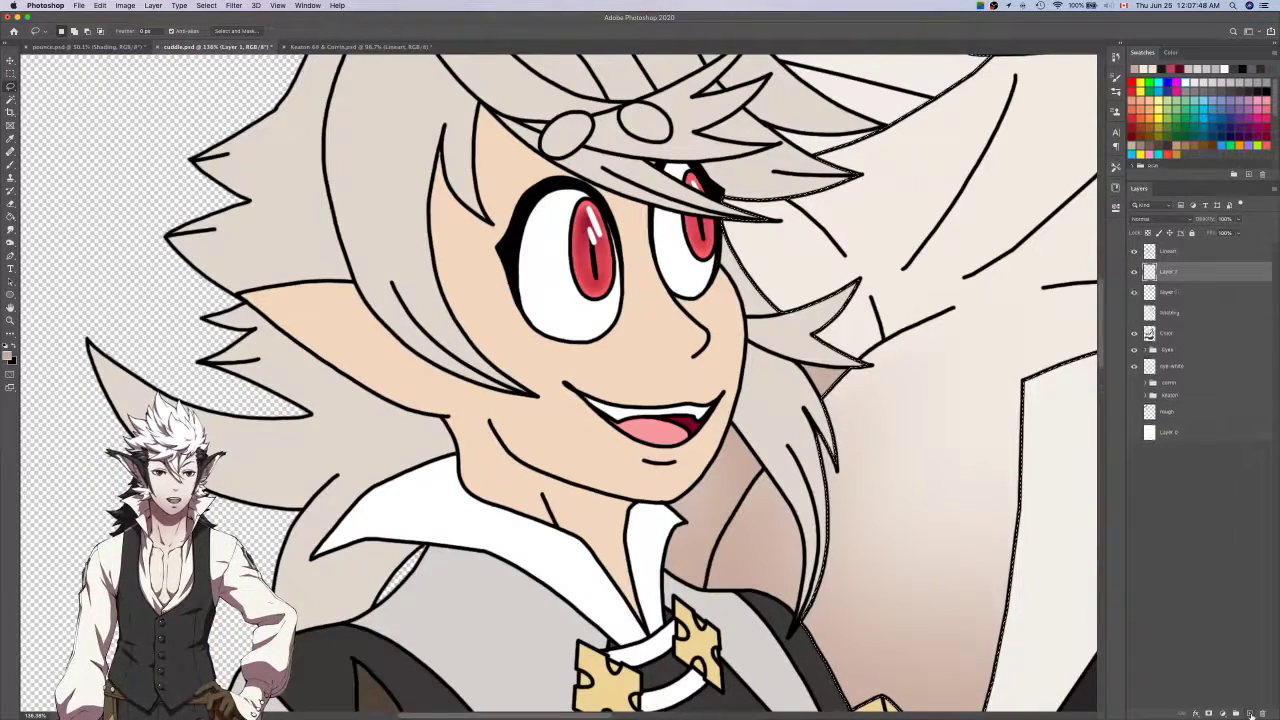
key(b)
mouse_move(908, 363)
mouse_down()
mouse_move(960, 371)
mouse_move(886, 400)
mouse_move(958, 362)
mouse_move(886, 420)
mouse_up()
Erase most of the collarbone shadow with a smaller eraser, keeping a soft shade around the collarbone line beside the hair.
key(e)
key(bracketleft)
key(bracketleft)
key(bracketleft)
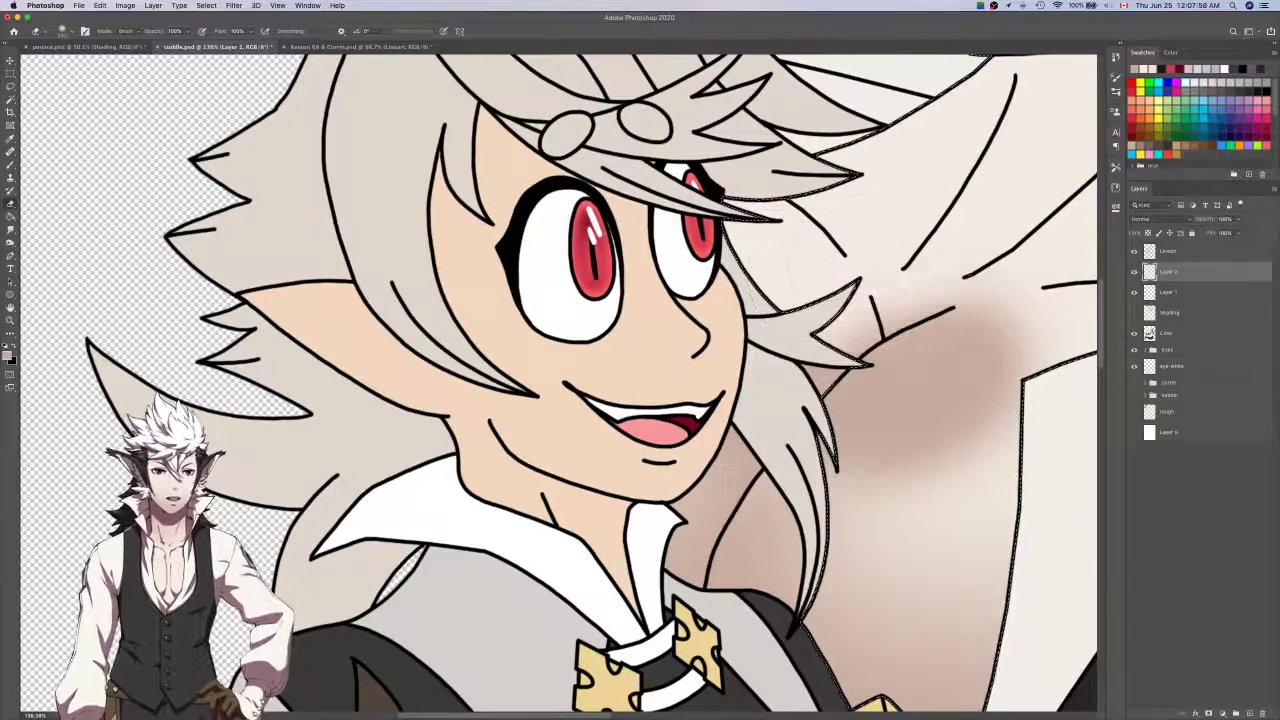
scroll(965, 300, down, 2)
scroll(965, 300, right, 2)
mouse_move(805, 445)
mouse_down()
mouse_move(823, 409)
mouse_move(993, 307)
mouse_move(955, 349)
mouse_move(992, 336)
mouse_move(906, 387)
mouse_move(979, 291)
mouse_move(940, 248)
mouse_up()
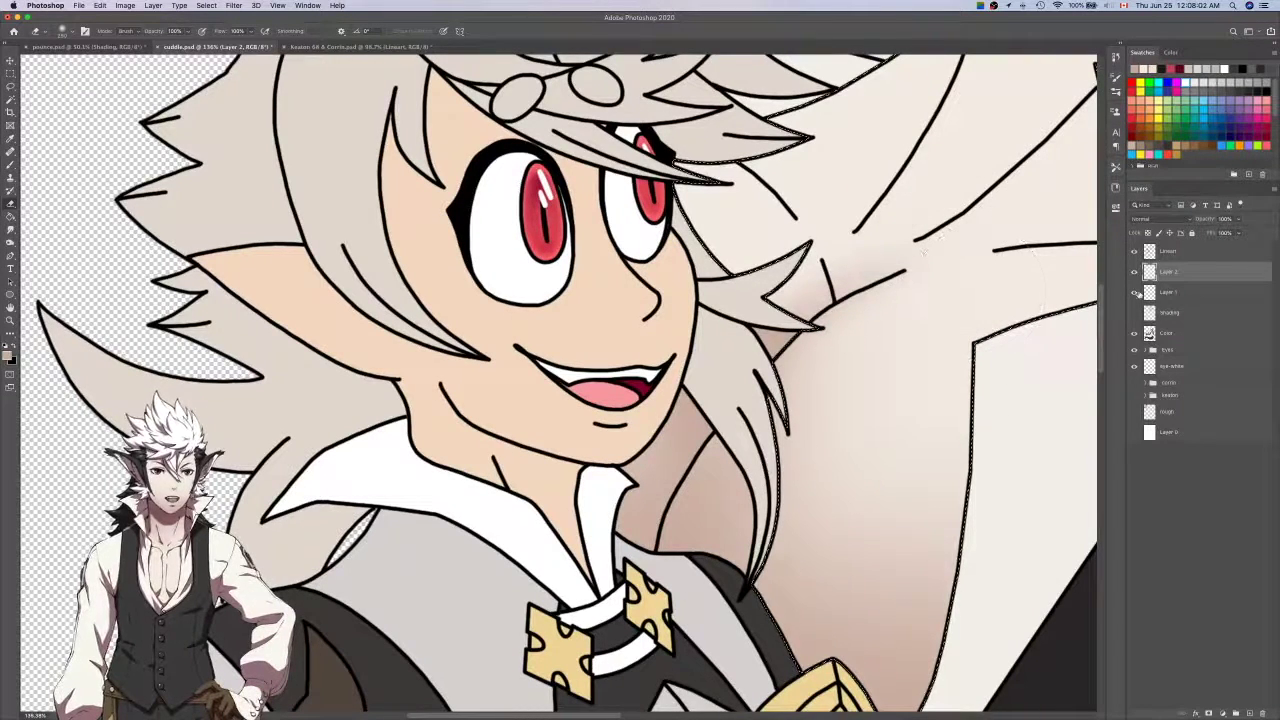
Compare the chest with Layer 2 hidden and shown, and duplicate the collarbone shading layer twice.
click(1134, 272)
click(1134, 272)
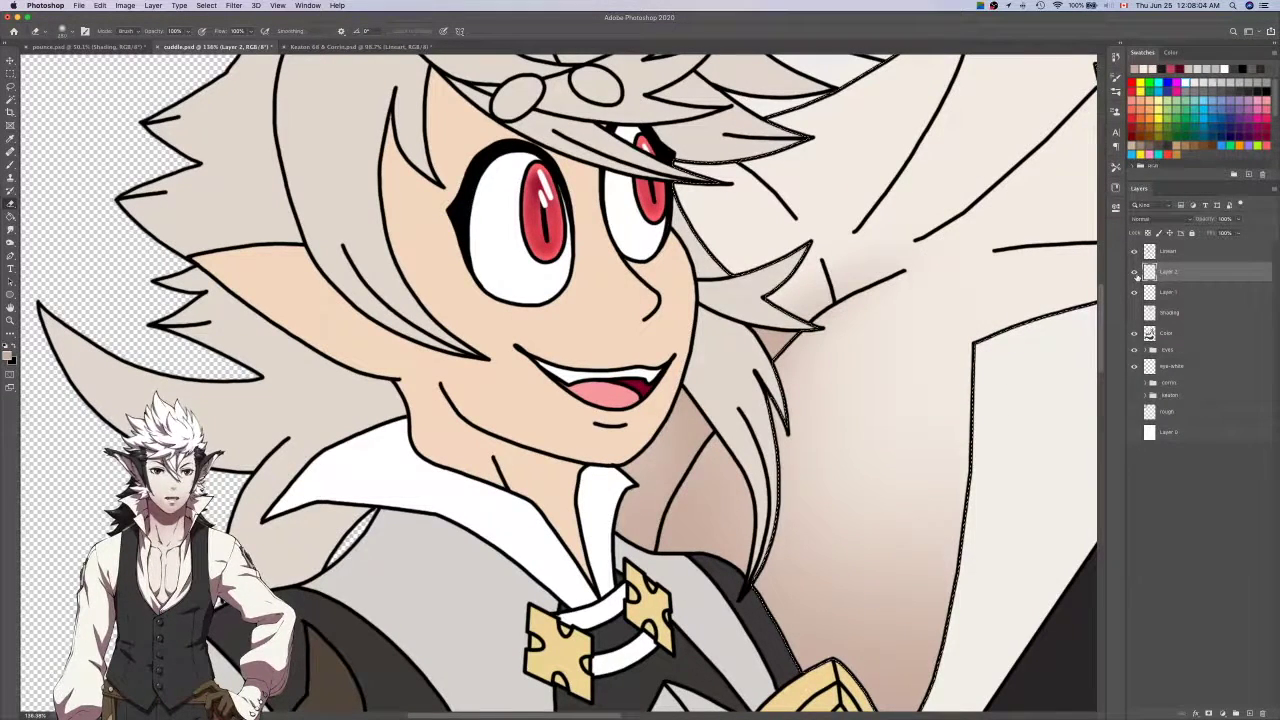
key(super+j)
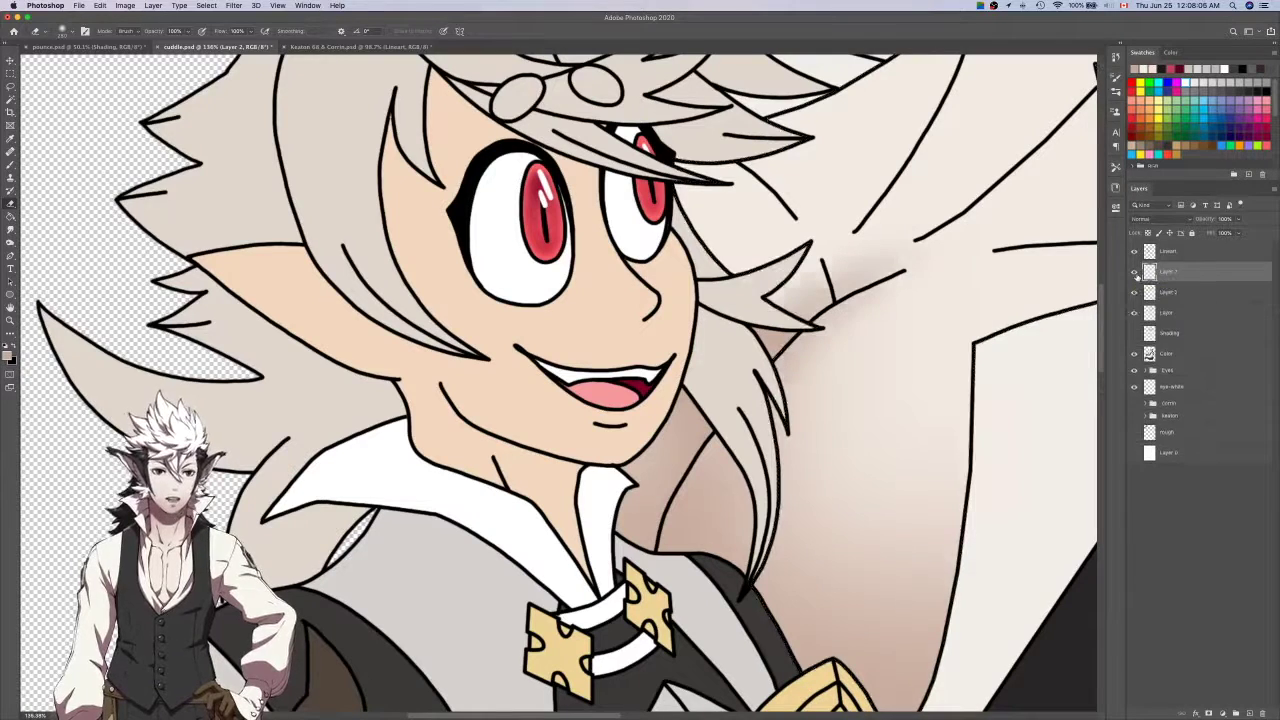
key(super+j)
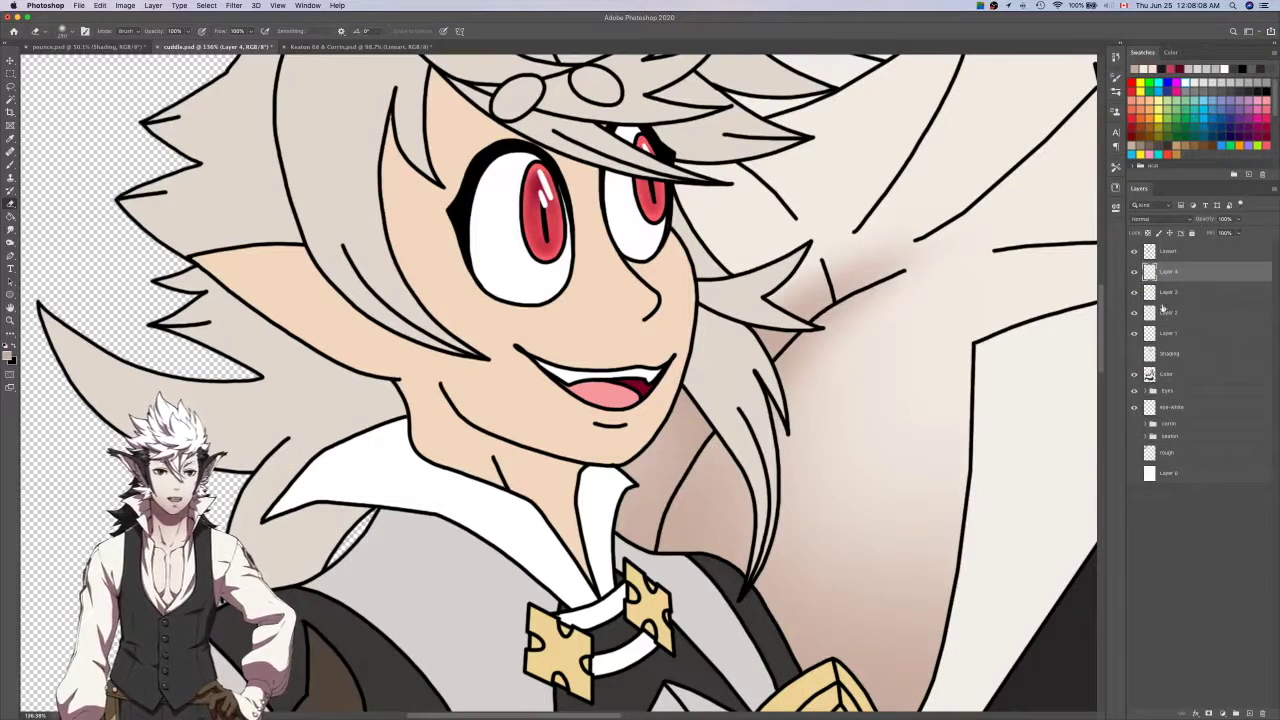
Check the new shading together with the Shading layer, hide Shading again, and merge Layer 4 through Layer 1 into one layer.
click(1134, 353)
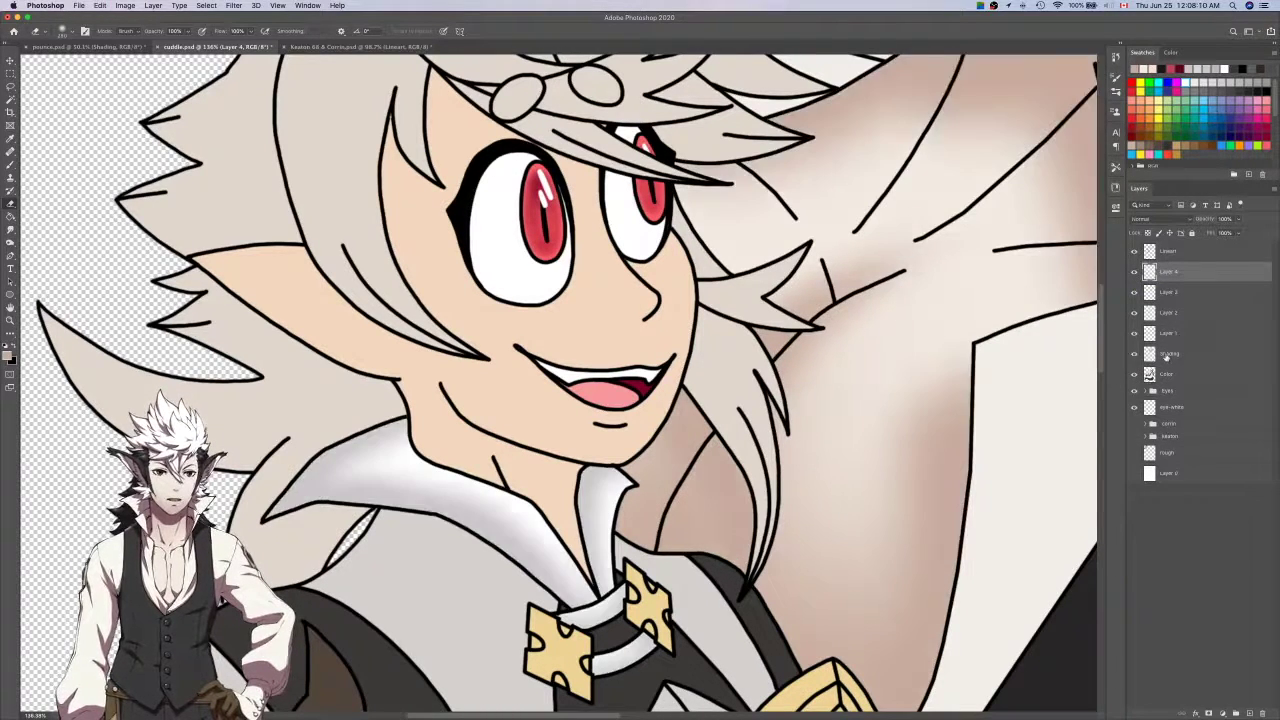
shift+click(1166, 333)
click(1134, 353)
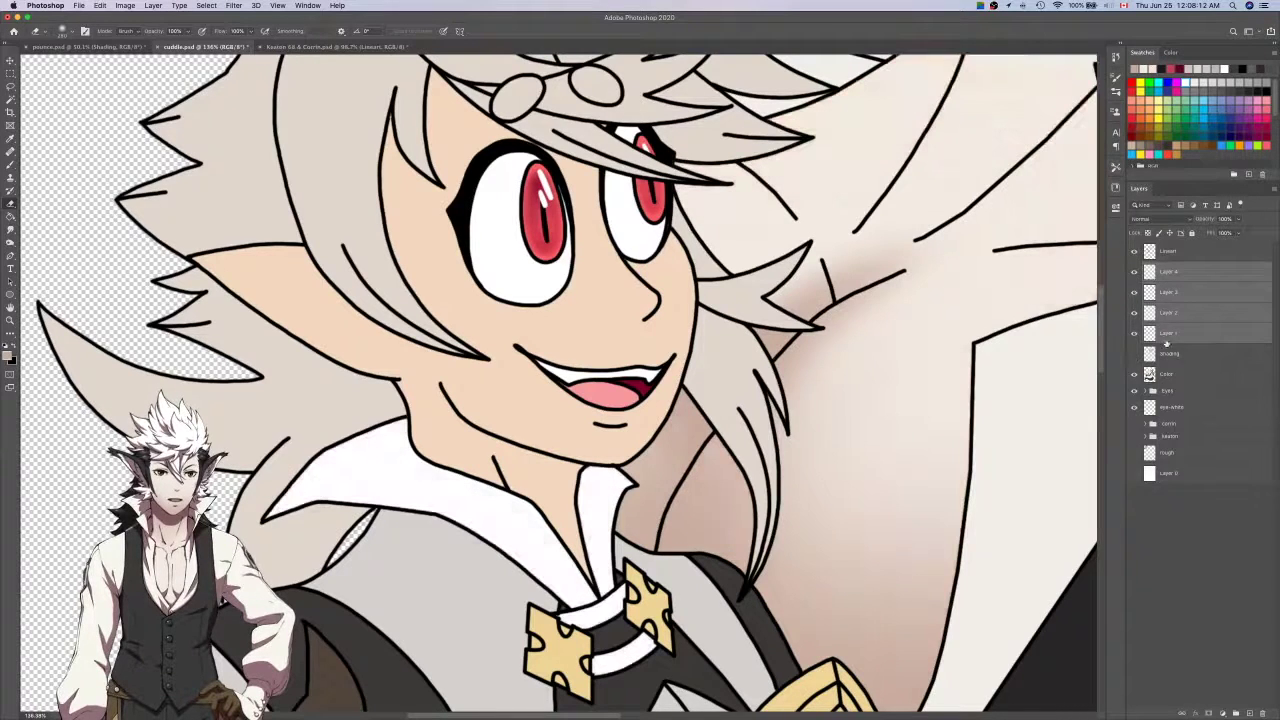
right_click(1178, 339)
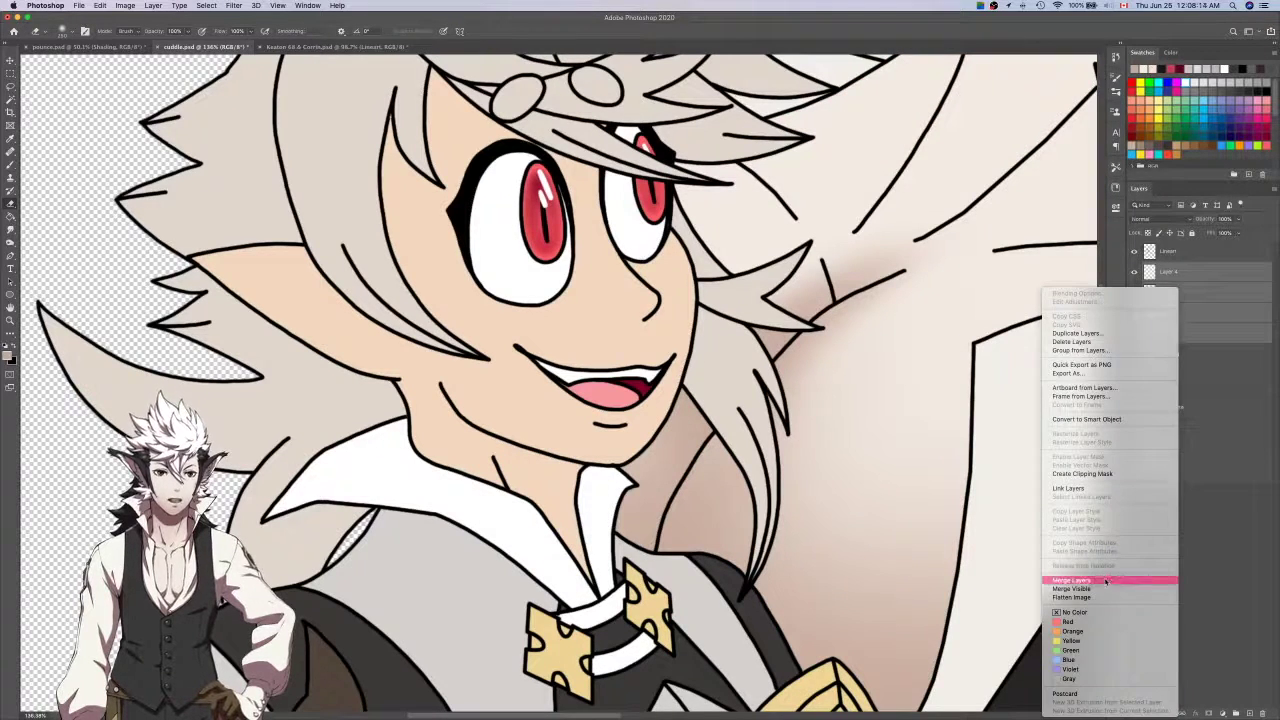
click(1071, 580)
scroll(900, 360, up, 3)
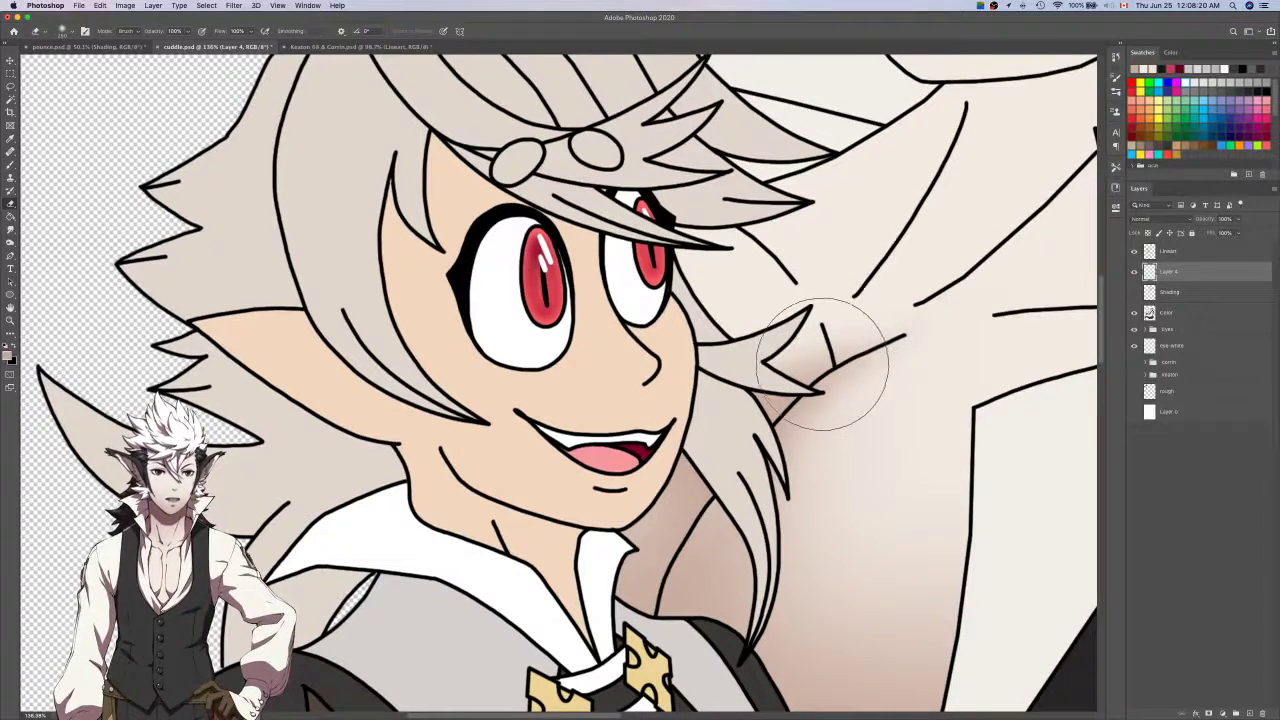
Show the Shading layer again and merge it with Layer 4 into one layer.
scroll(826, 370, down, 3)
scroll(929, 366, down, 4)
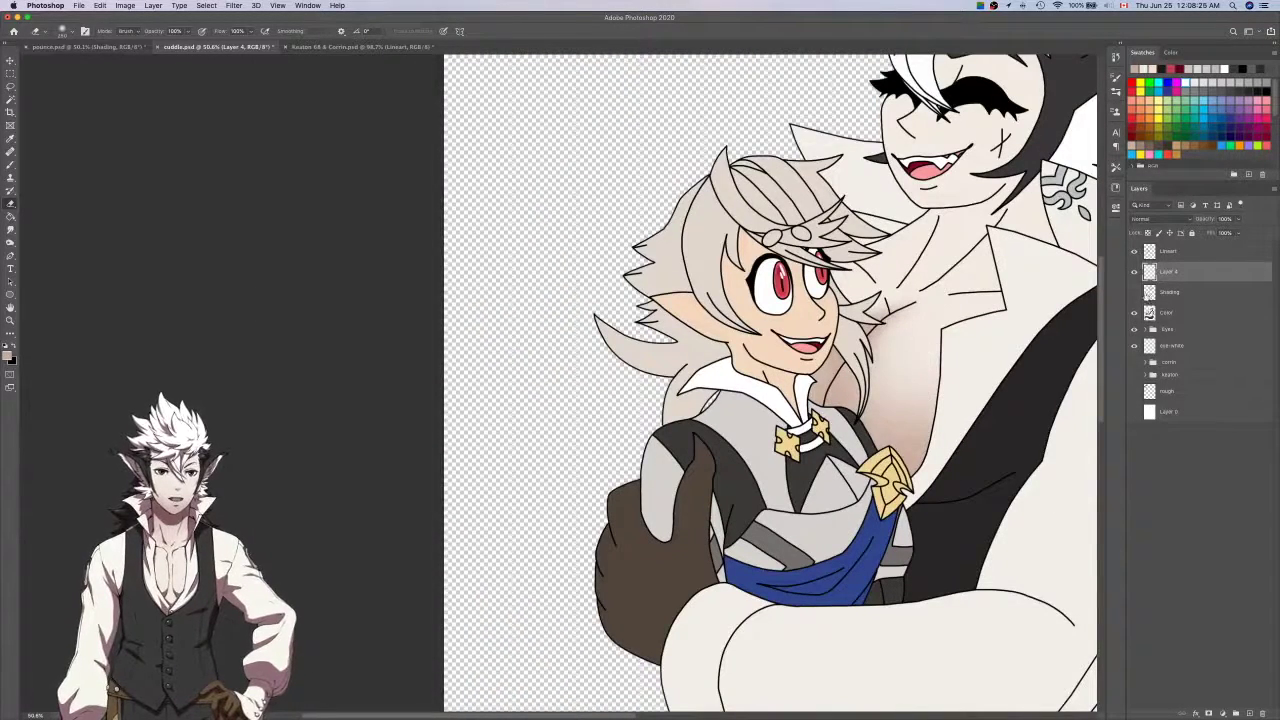
click(1134, 291)
right_click(1188, 291)
click(1137, 581)
scroll(970, 364, up, 5)
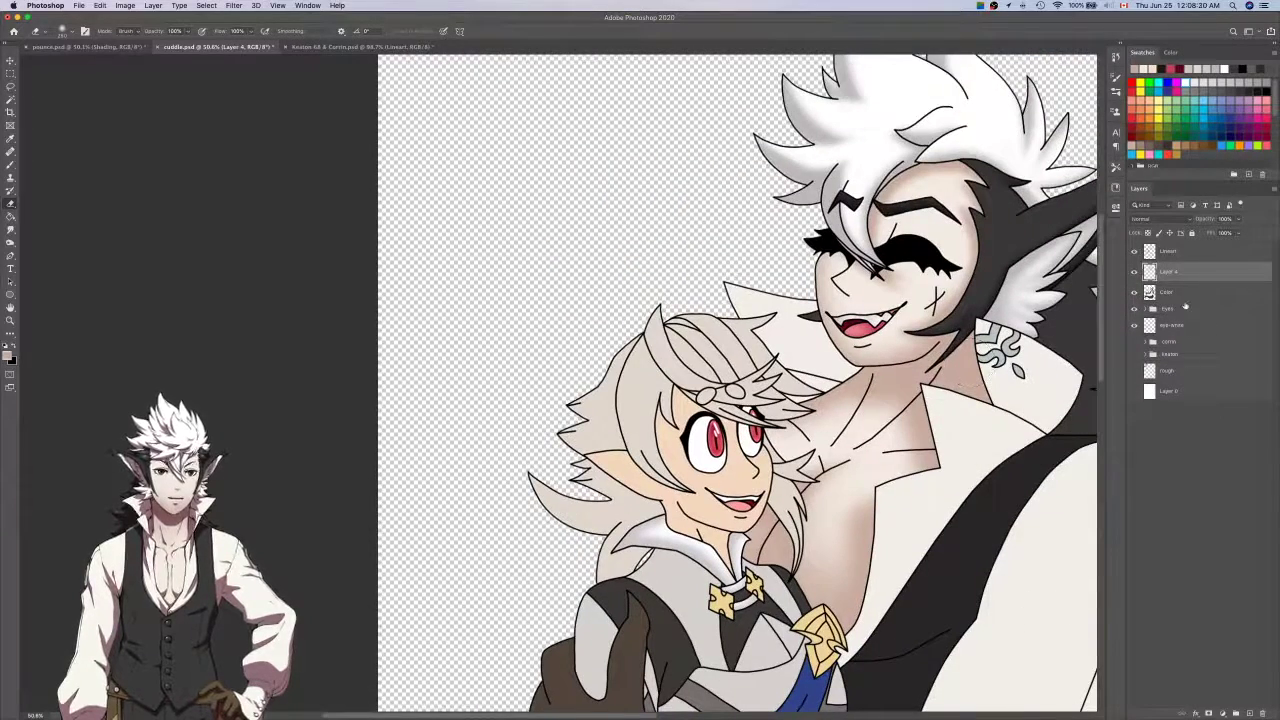
Sample the mauve clothing shadow colour from pounce.psd with the Eyedropper, and return to cuddle.psd to check Layer 4 hidden and shown.
key(i)
key(ctrl+Tab)
key(ctrl+shift+Tab)
key(ctrl+shift+Tab)
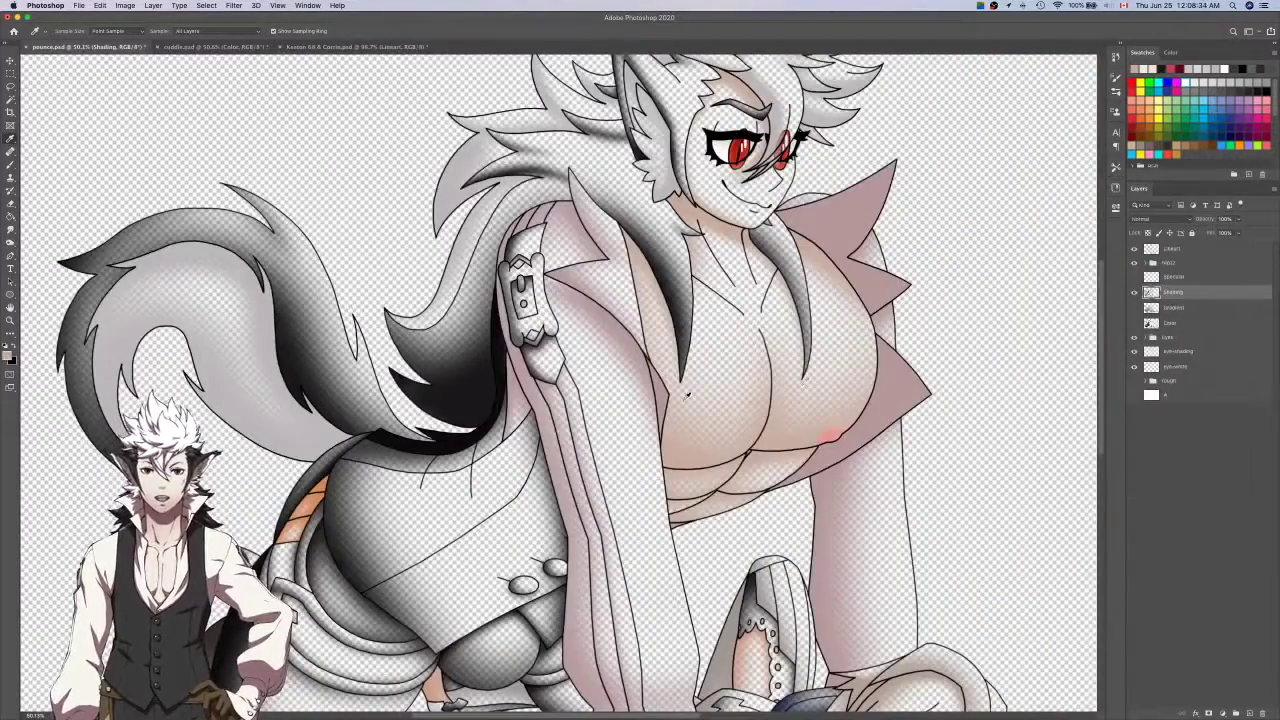
click(616, 344)
key(ctrl+Tab)
drag(896, 369, 914, 359)
click(1134, 273)
click(1134, 273)
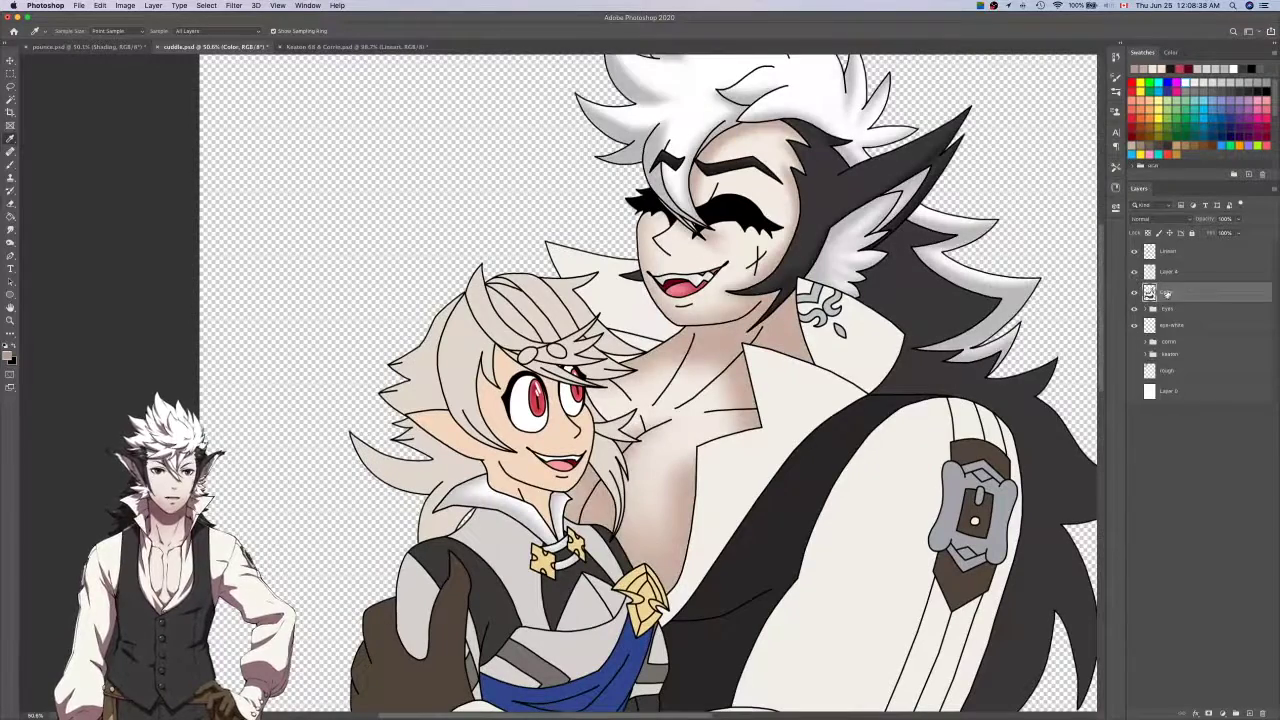
Select the larger character's white shirt collar and lapel areas on the Color layer with the Magic Wand.
click(1171, 259)
key(w)
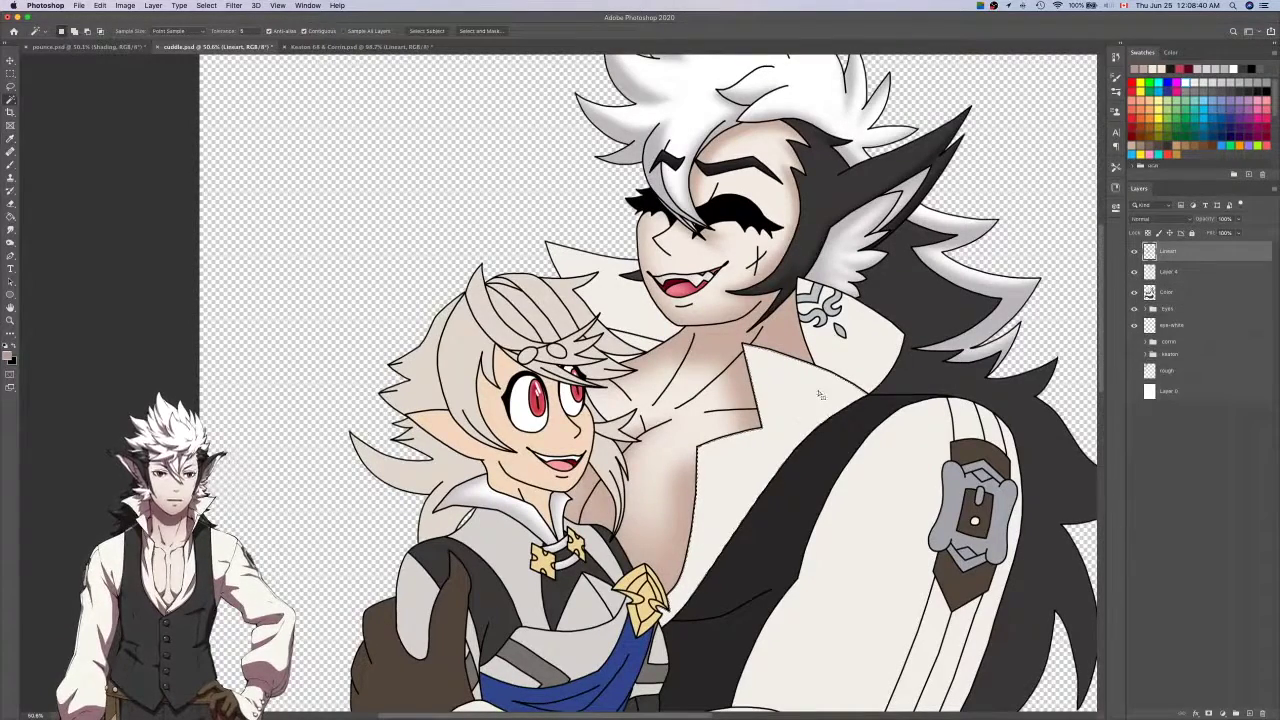
scroll(838, 372, down, 5)
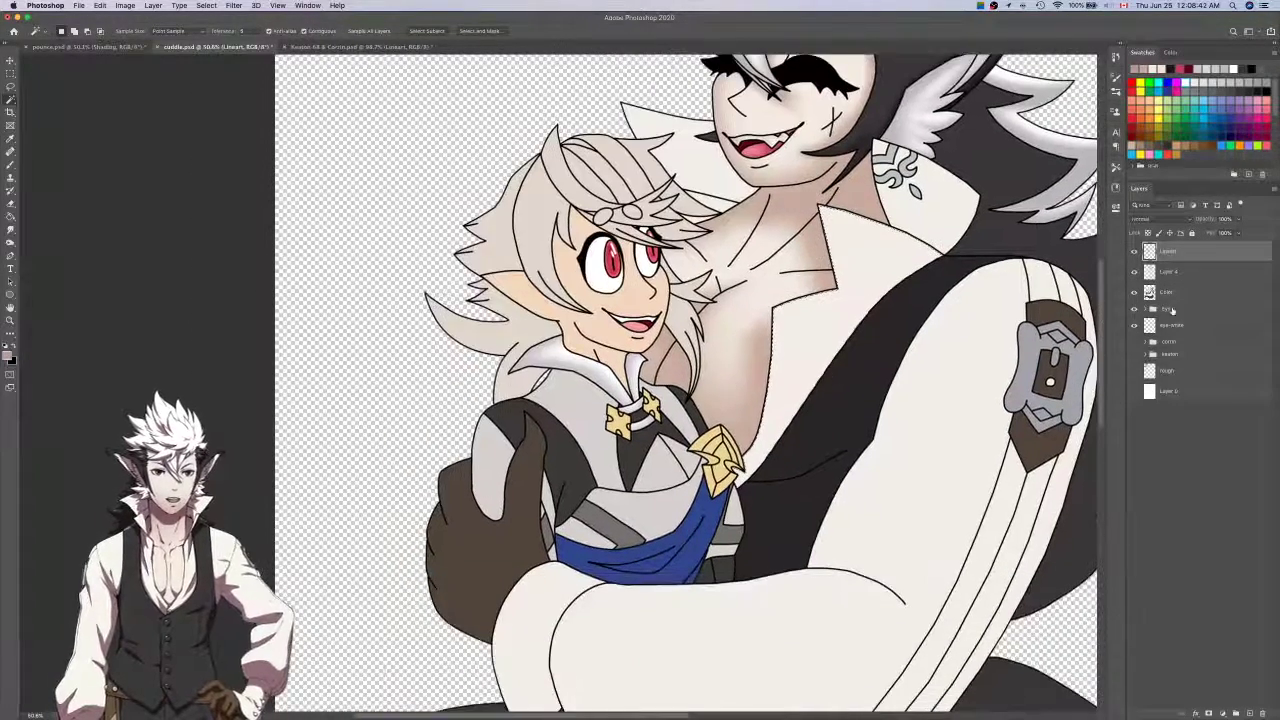
click(1168, 292)
shift+click(941, 226)
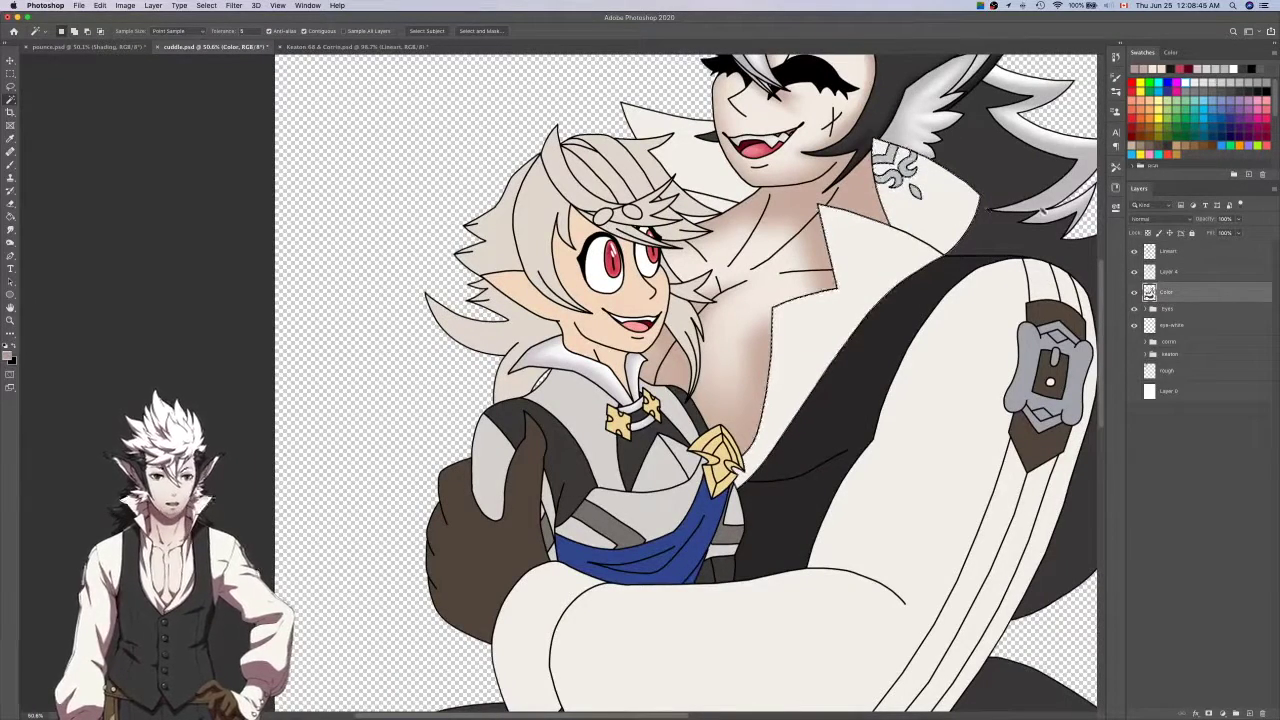
Brush soft mauve shading on Layer 4 over the collar below the earring and the upper lapel flap, erasing part of the flap shade.
click(1170, 272)
key(b)
scroll(1017, 110, up, 2)
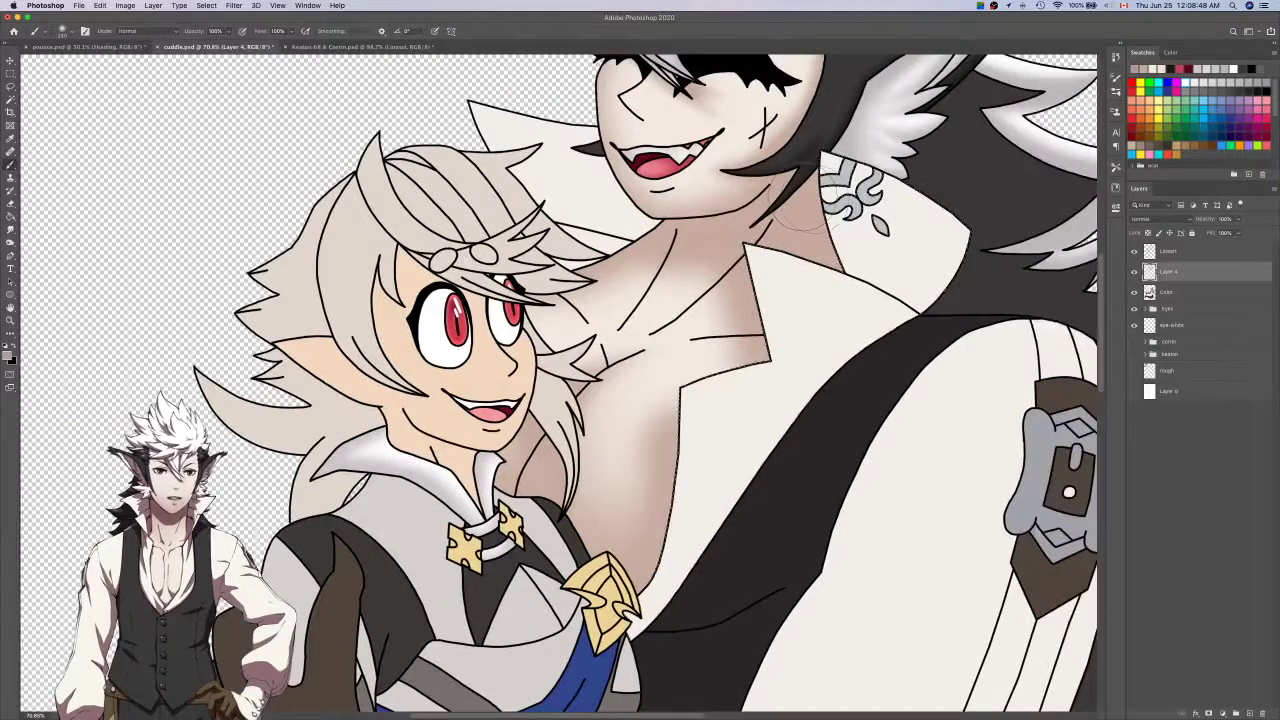
key(ctrl+z)
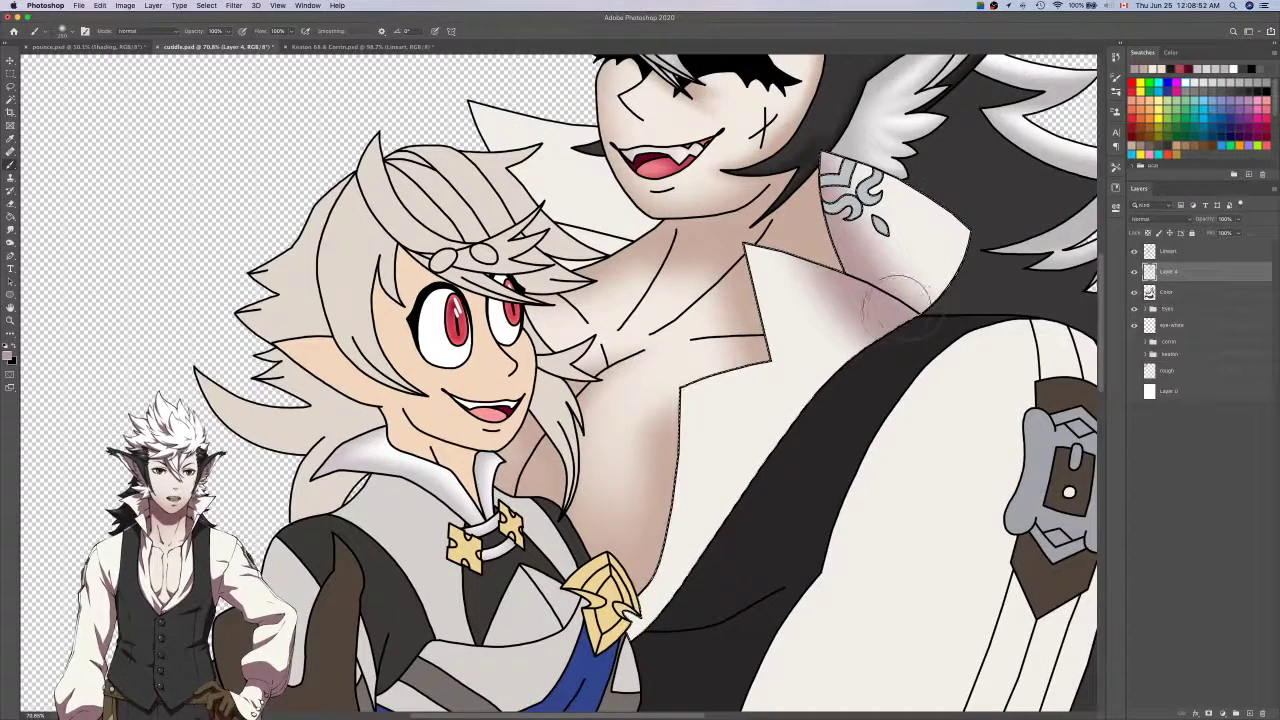
key(e)
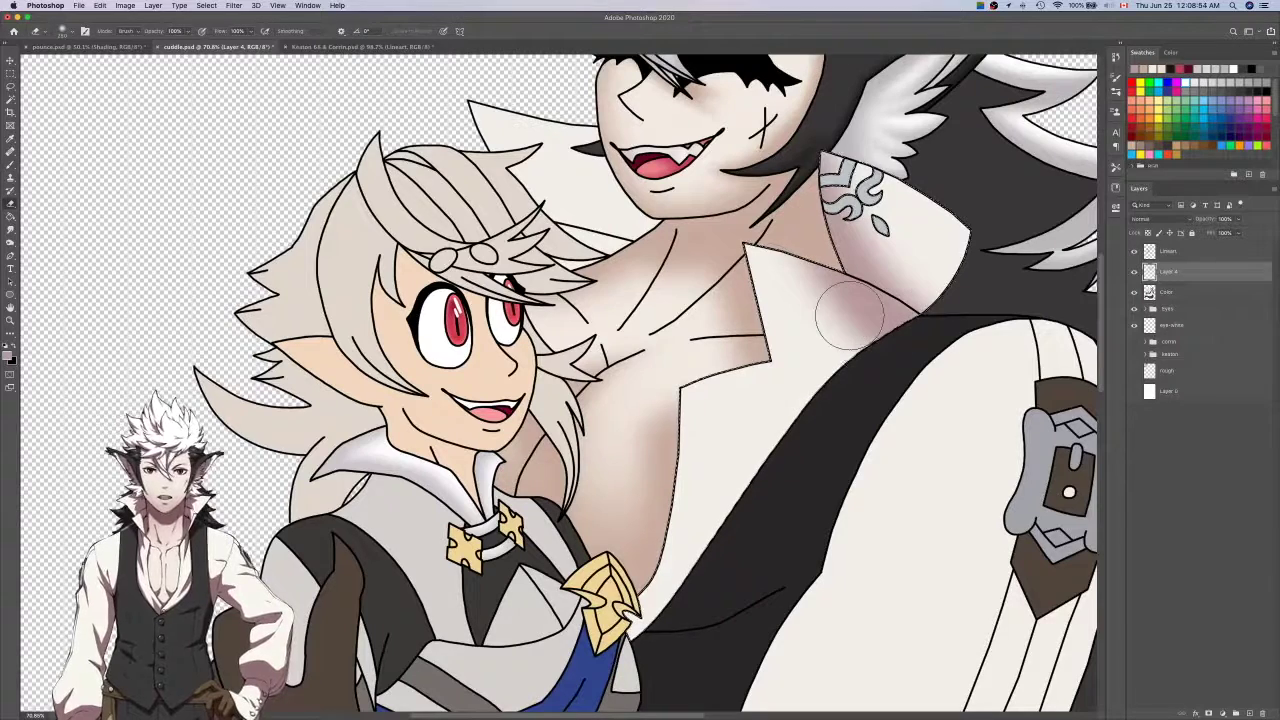
key(super+z)
drag(858, 307, 778, 303)
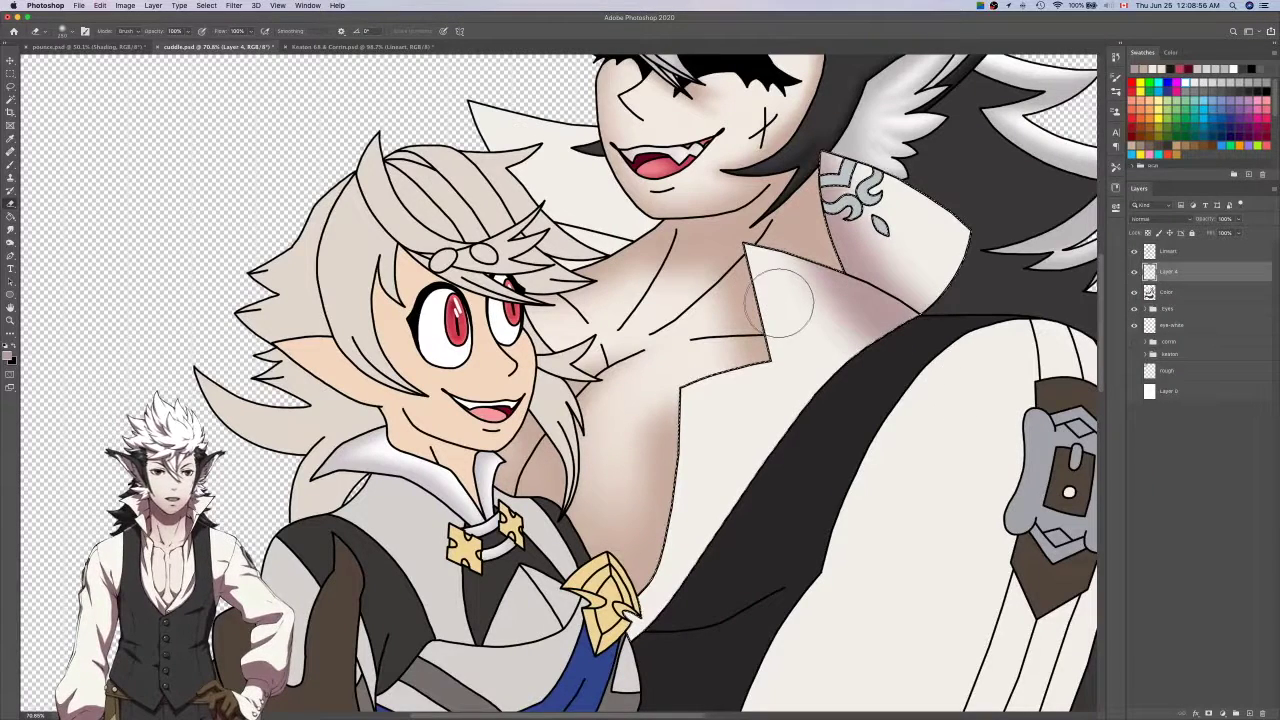
Extend the mauve shading across the upper lapel flap toward the neck, and check the collar shading around the blue-grey ornament.
key(b)
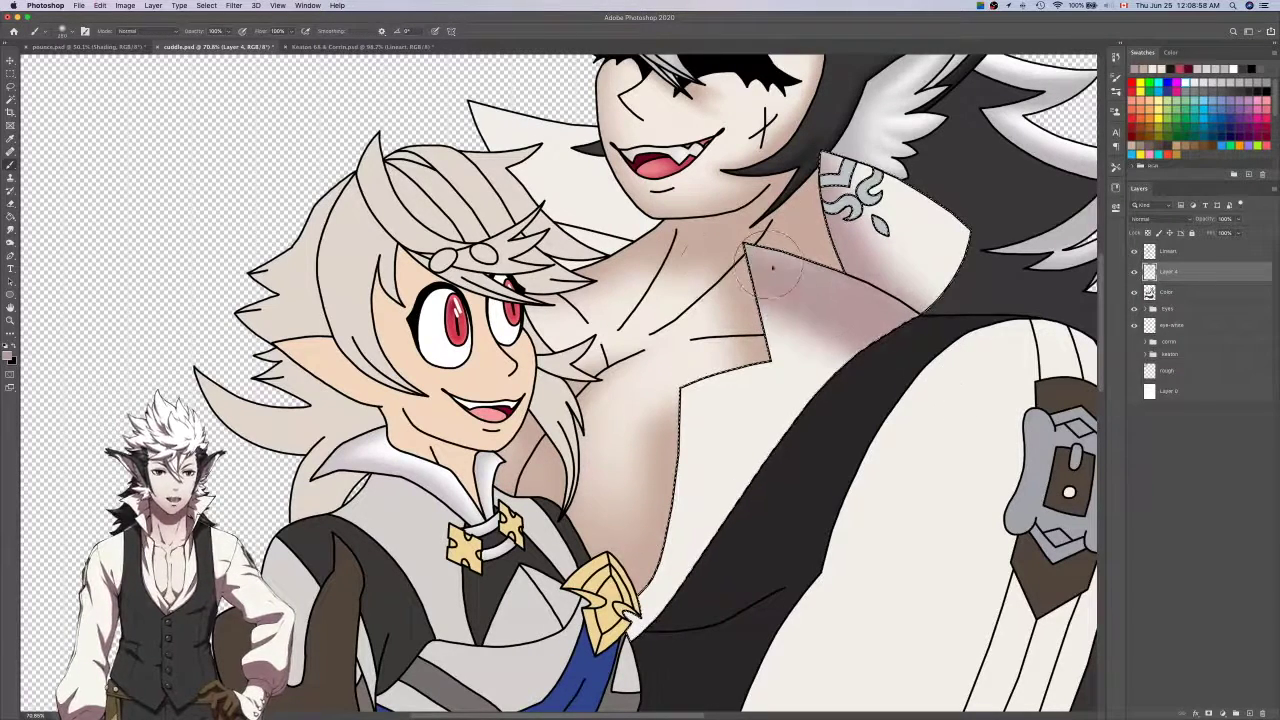
key(e)
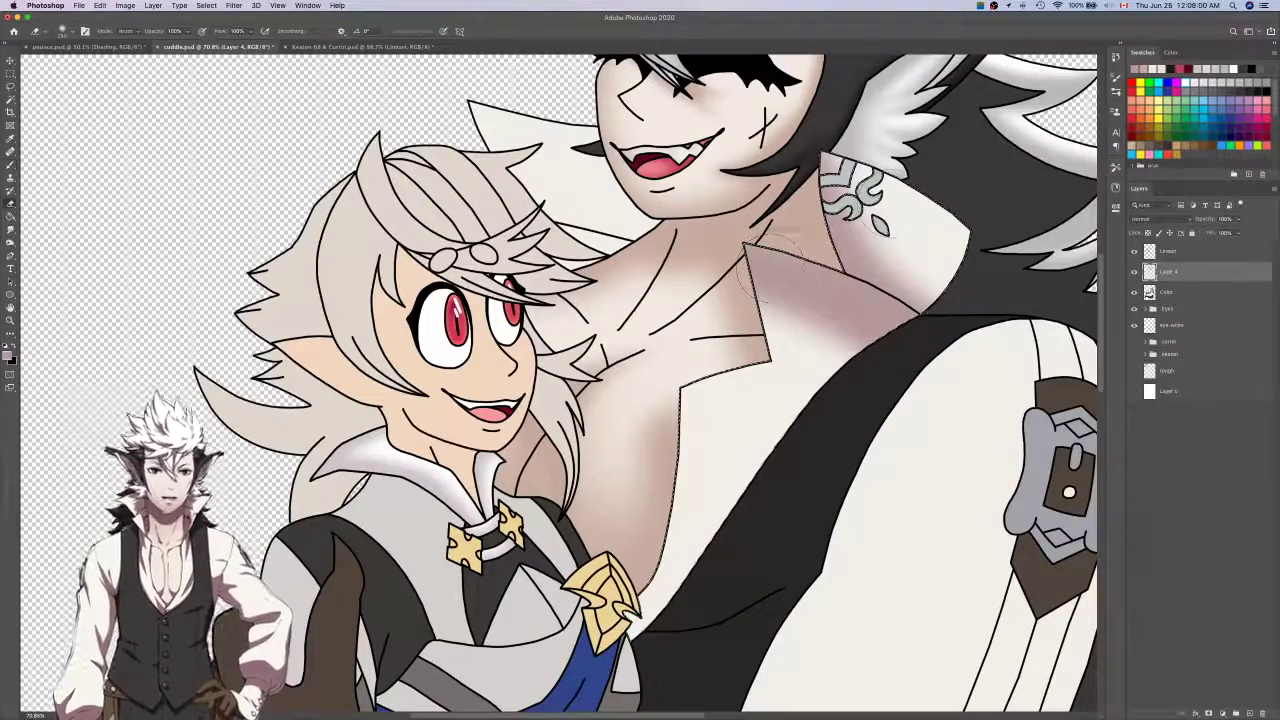
scroll(773, 270, up, 10)
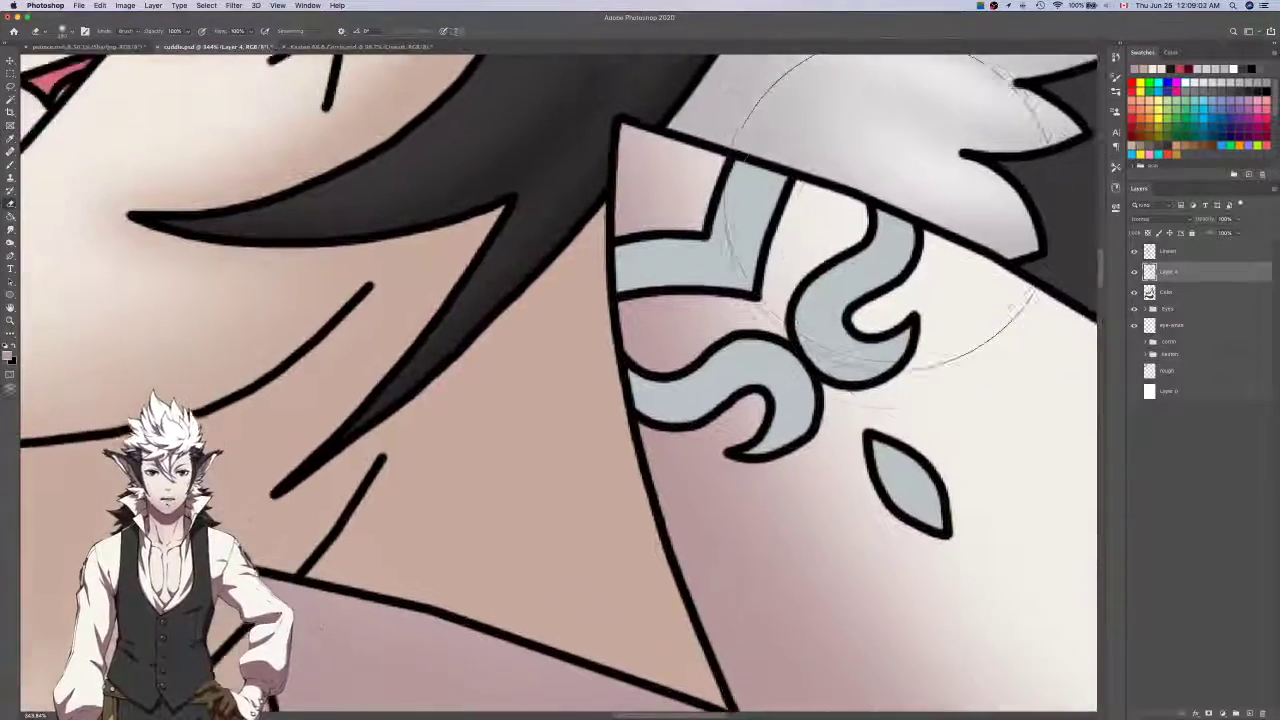
scroll(880, 212, down, 10)
scroll(820, 295, up, 3)
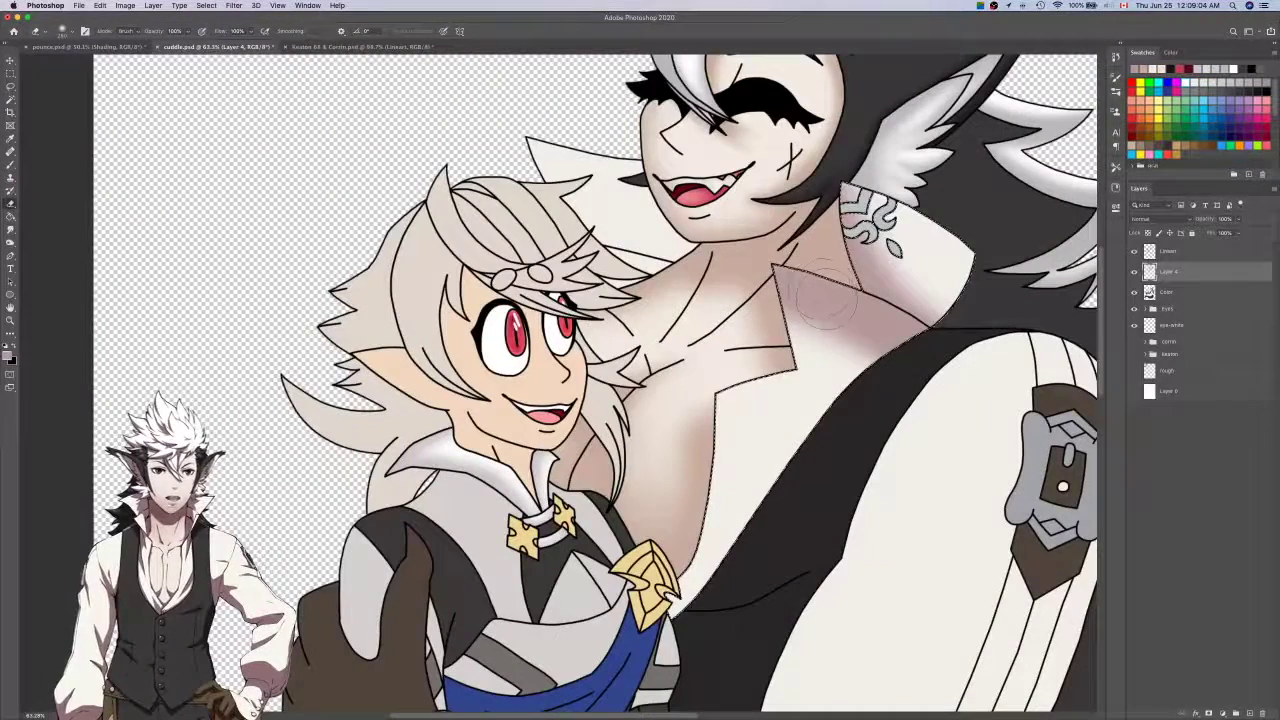
Cover the upper lapel flap with mauve shadow and erase its middle, leaving soft shade along the neck edge and fold.
key(b)
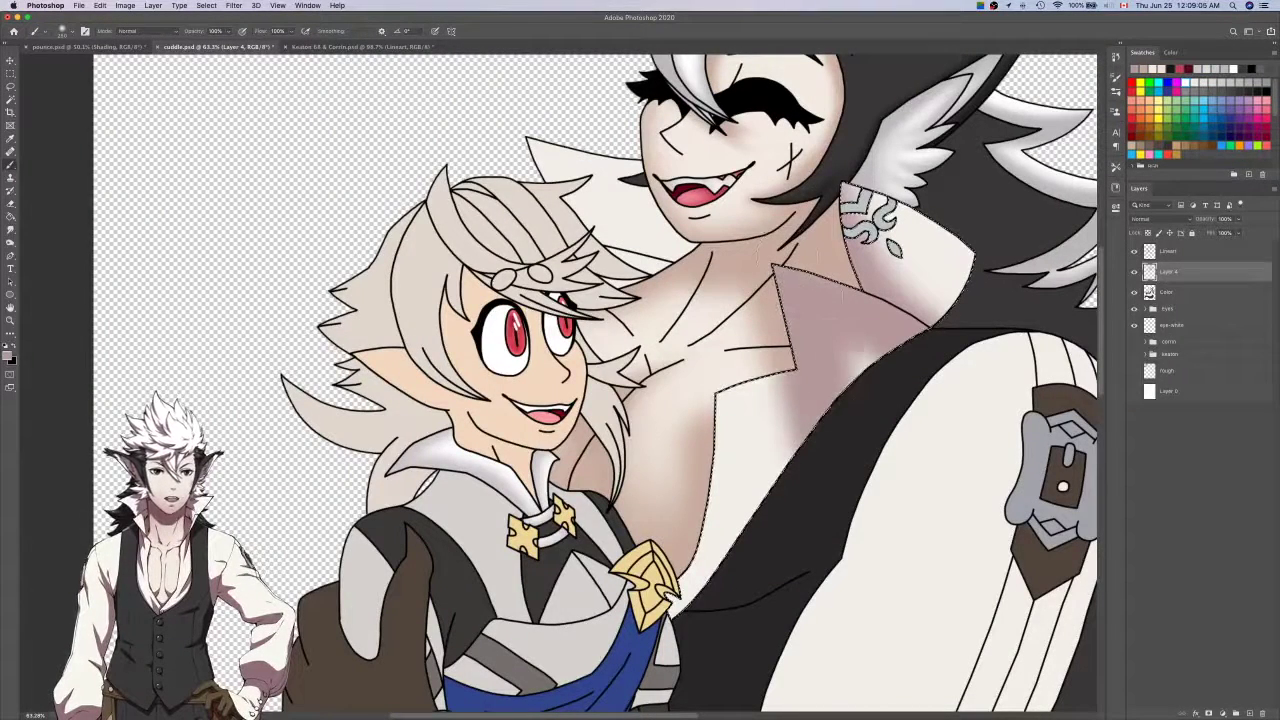
key(e)
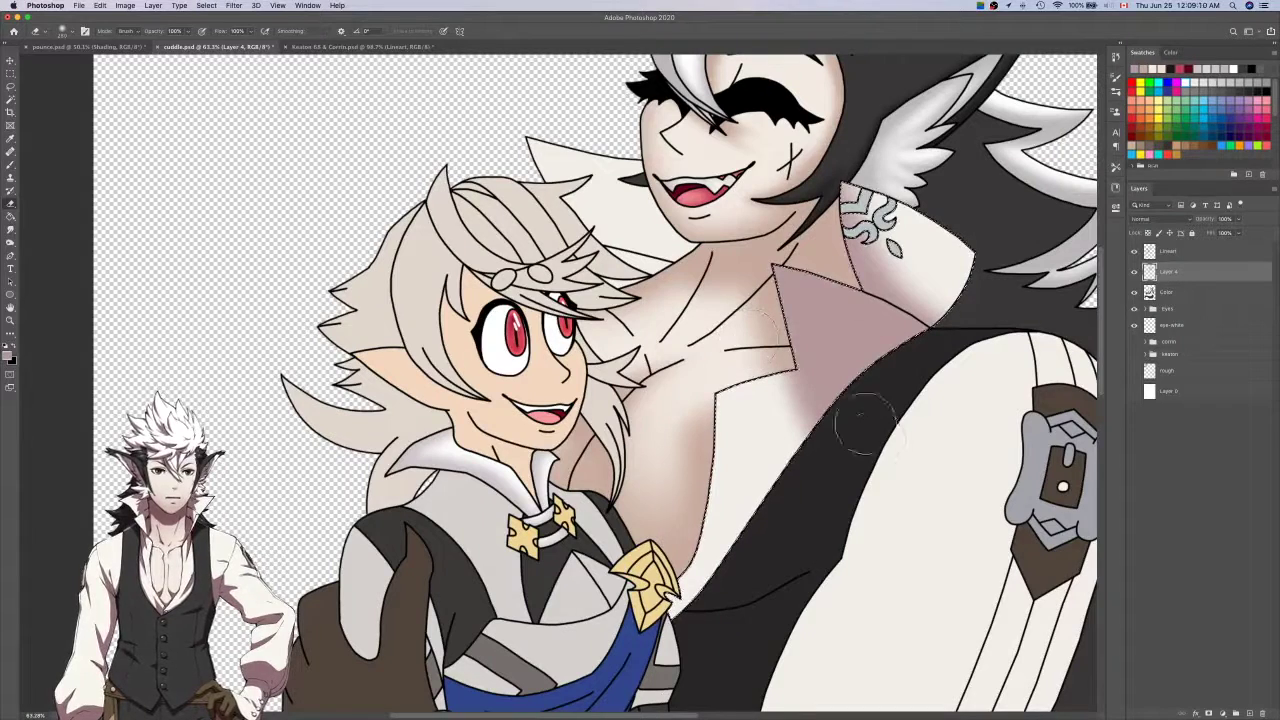
key(super+z)
drag(872, 362, 854, 345)
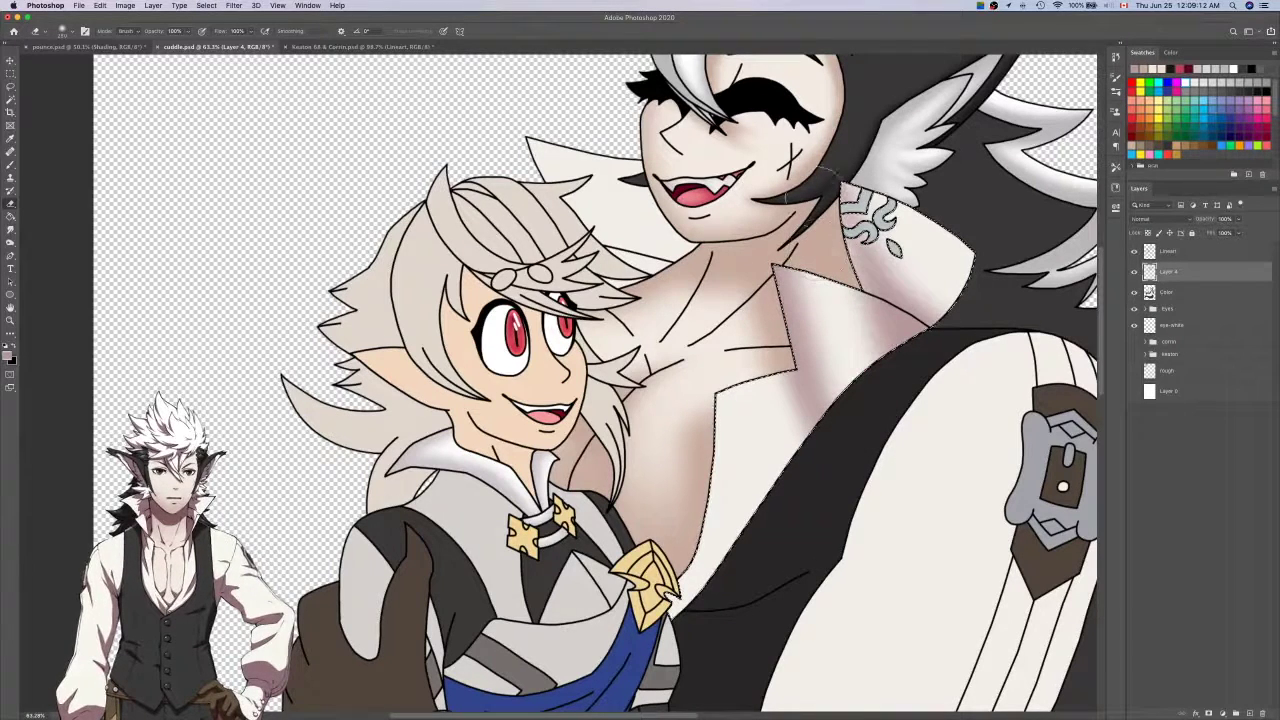
key(b)
key(e)
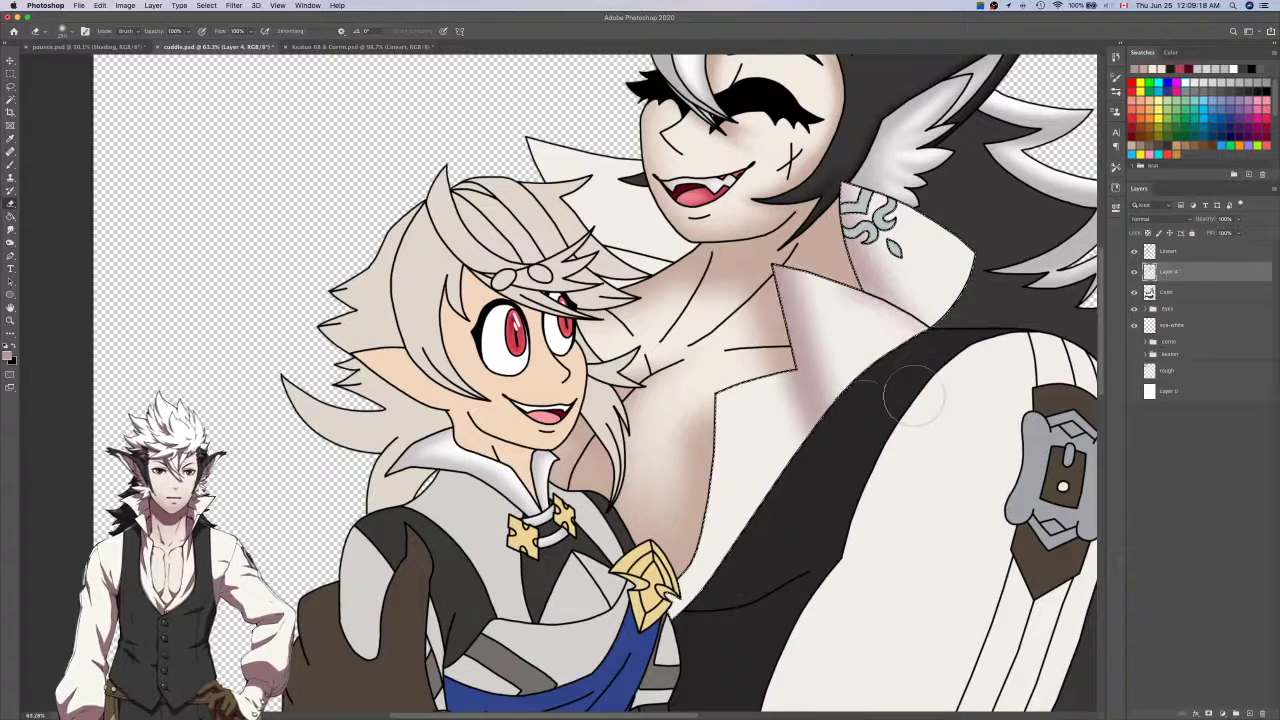
Paint a mauve shadow below the lapel notch and erase it back to a soft shade along the notch edge.
drag(833, 432, 863, 414)
key(b)
key(e)
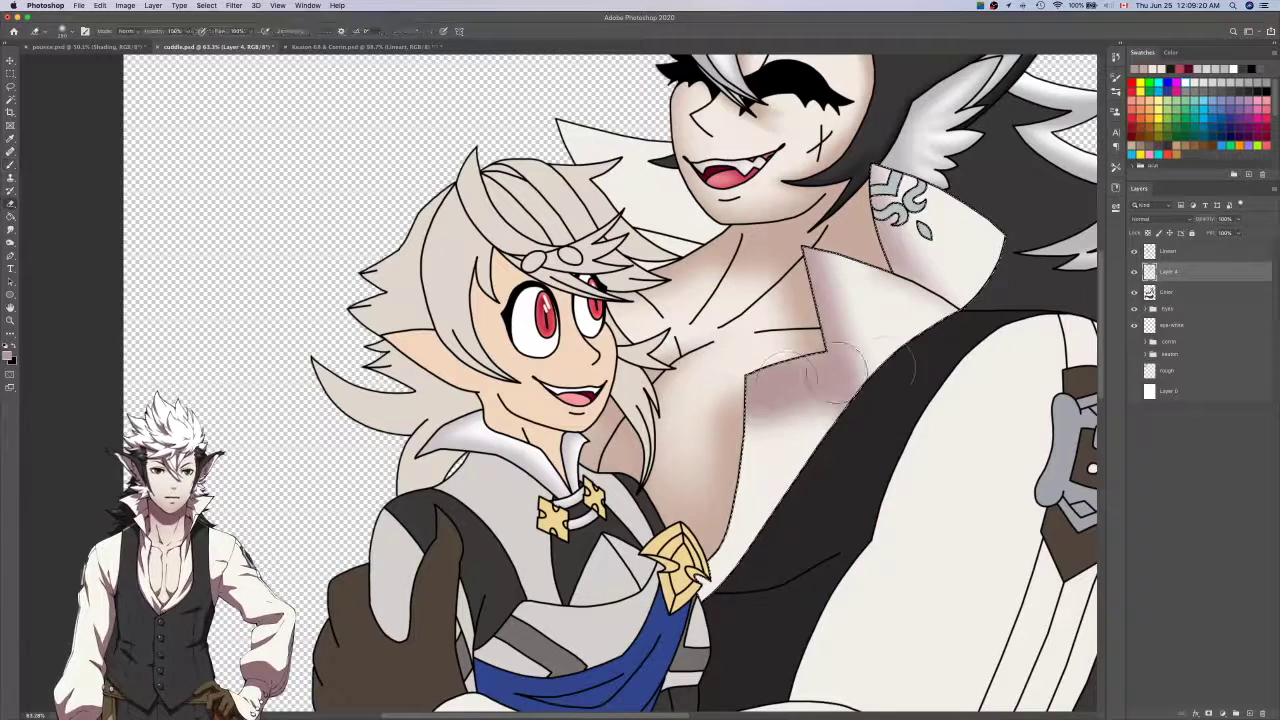
key(super+z)
key(super+z)
key(b)
drag(772, 394, 836, 370)
key(e)
key(super+z)
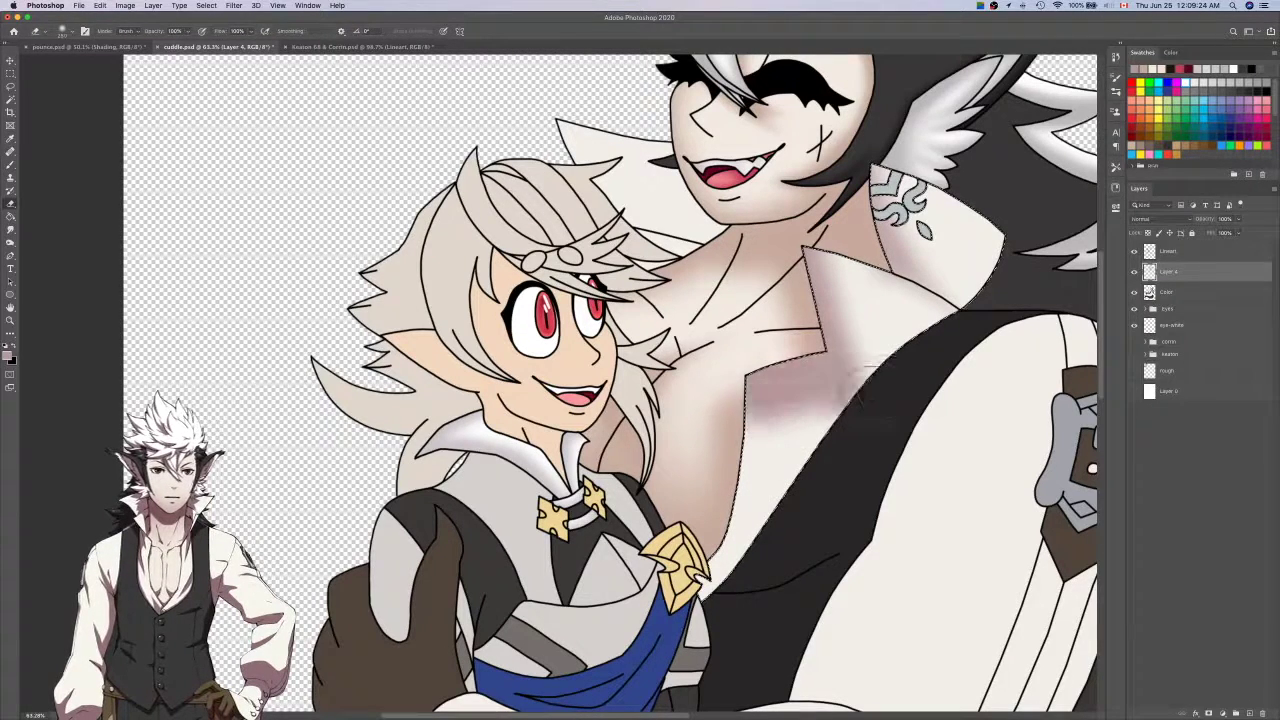
mouse_move(857, 425)
mouse_down()
mouse_move(820, 445)
mouse_move(861, 430)
mouse_up()
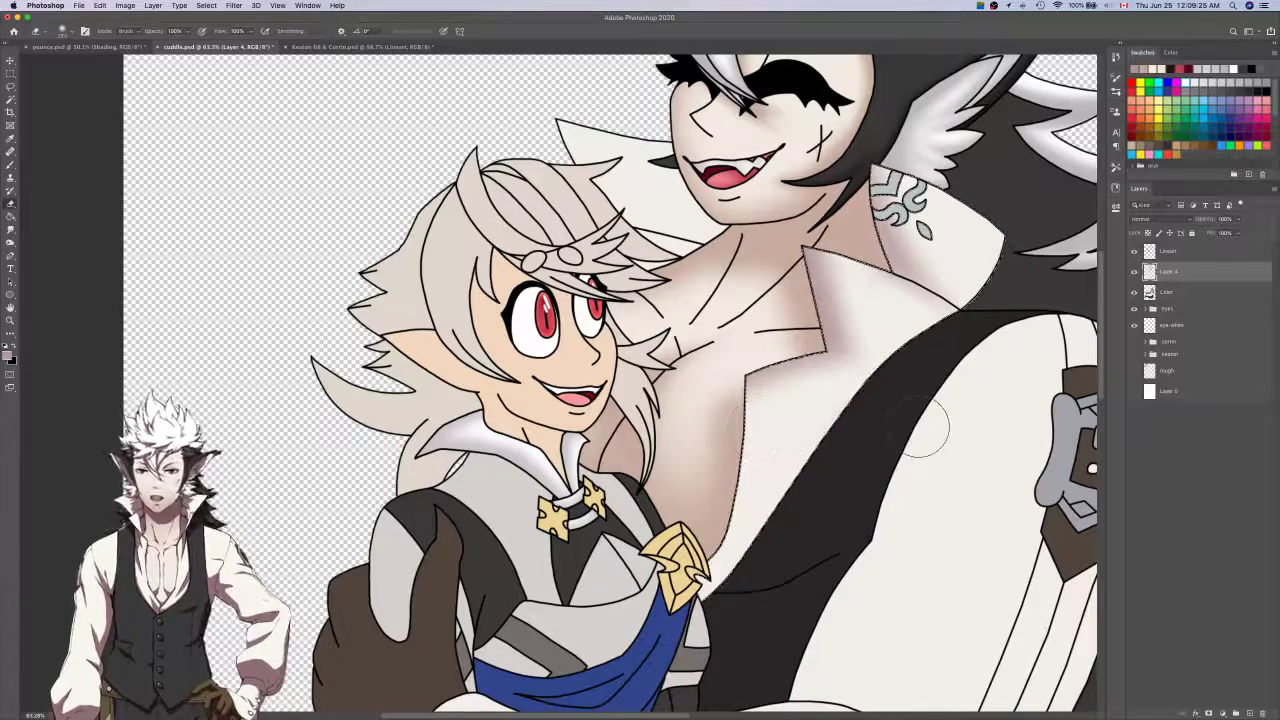
Brush soft mauve shading down the lapel's inner edge beside the chest, deselect the collar, and save the file.
scroll(929, 423, down, 2)
scroll(850, 375, down, 2)
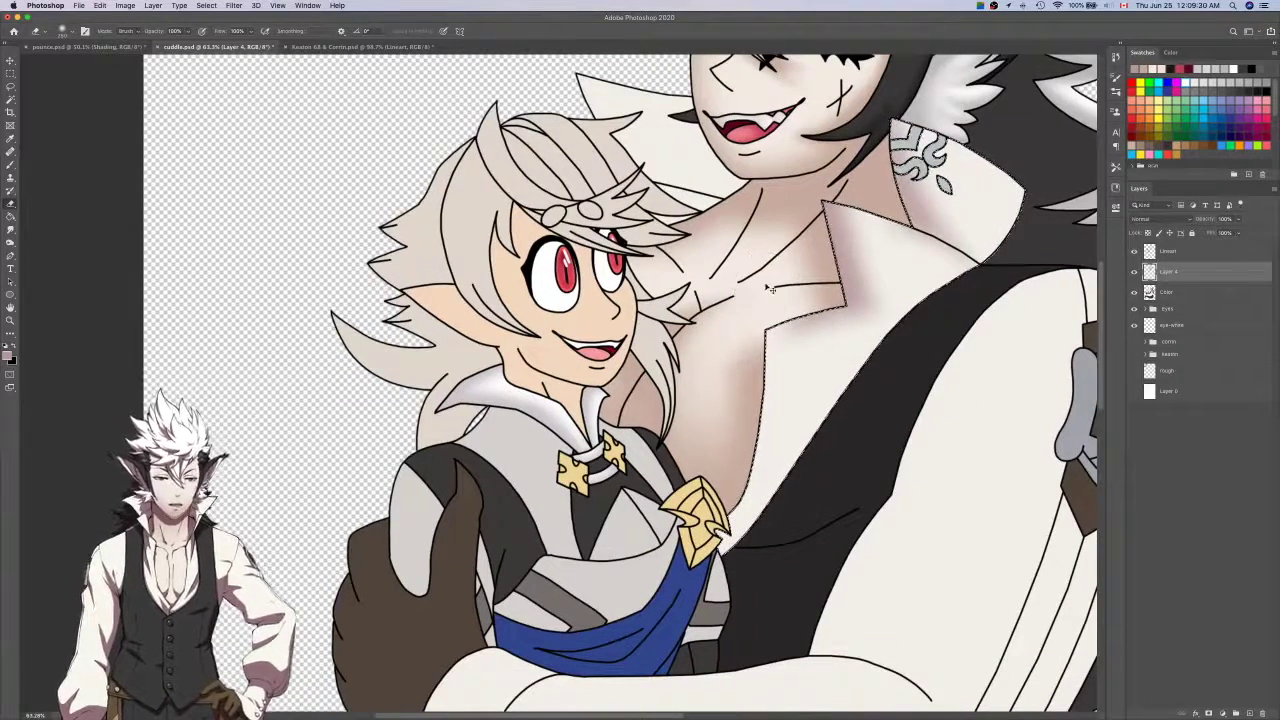
key(b)
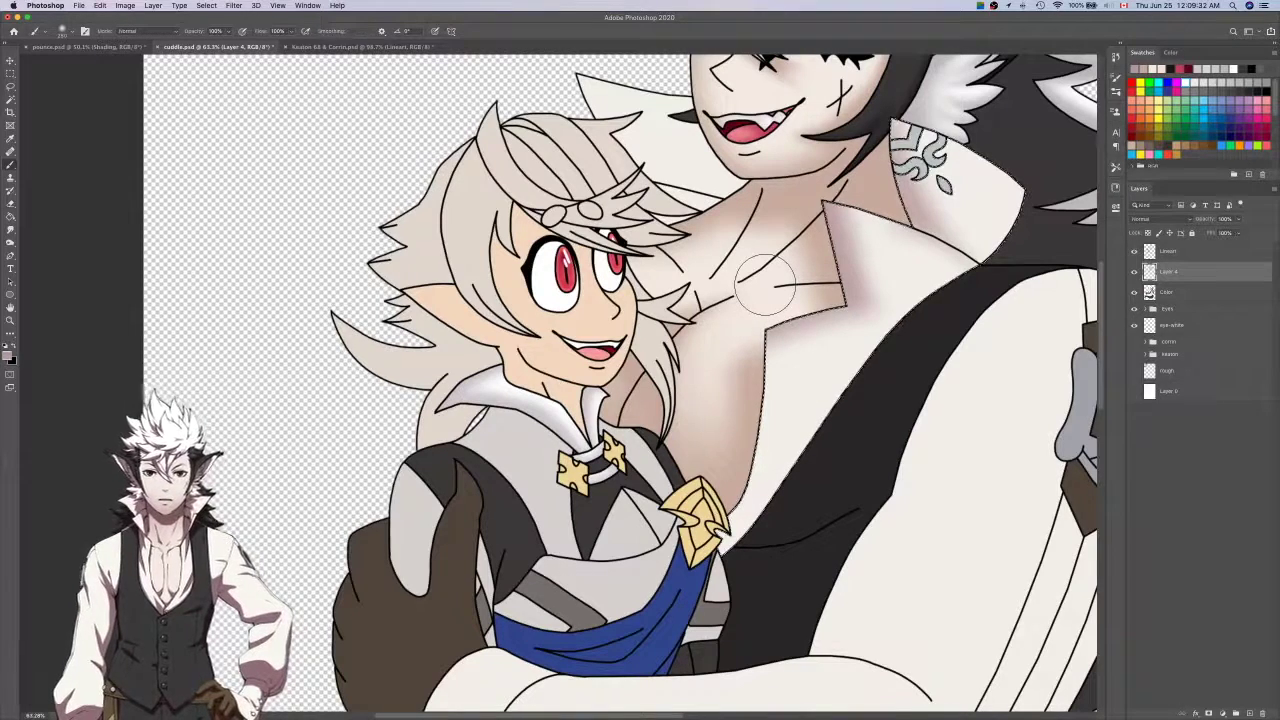
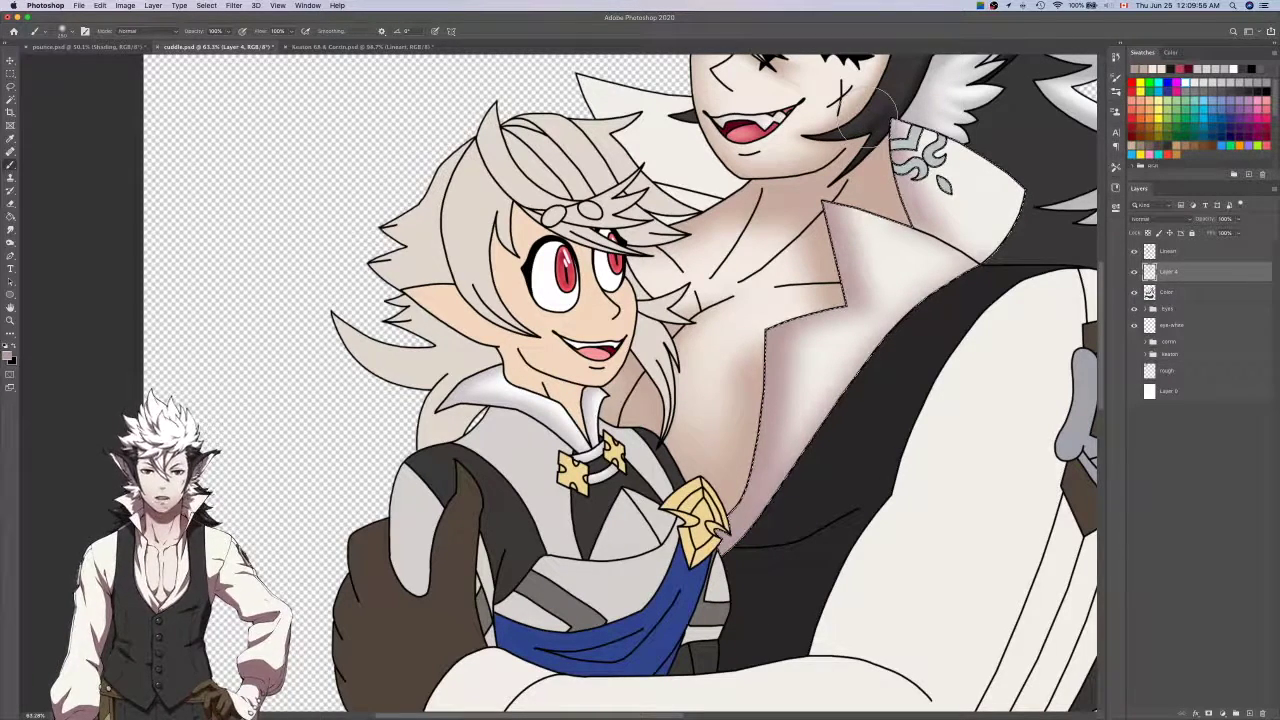
key(super+d)
key(super+s)
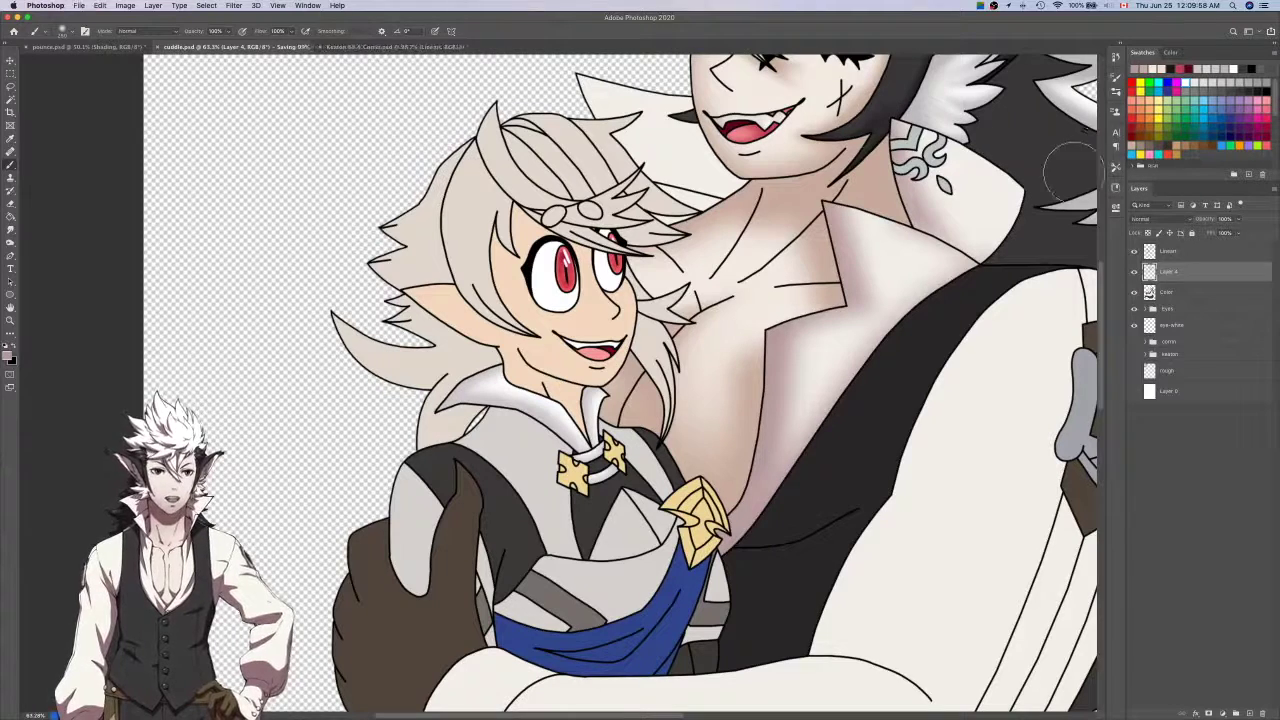
Select the far side of the white collar behind the smaller character's hair on the Color layer with the Magic Wand.
click(1189, 296)
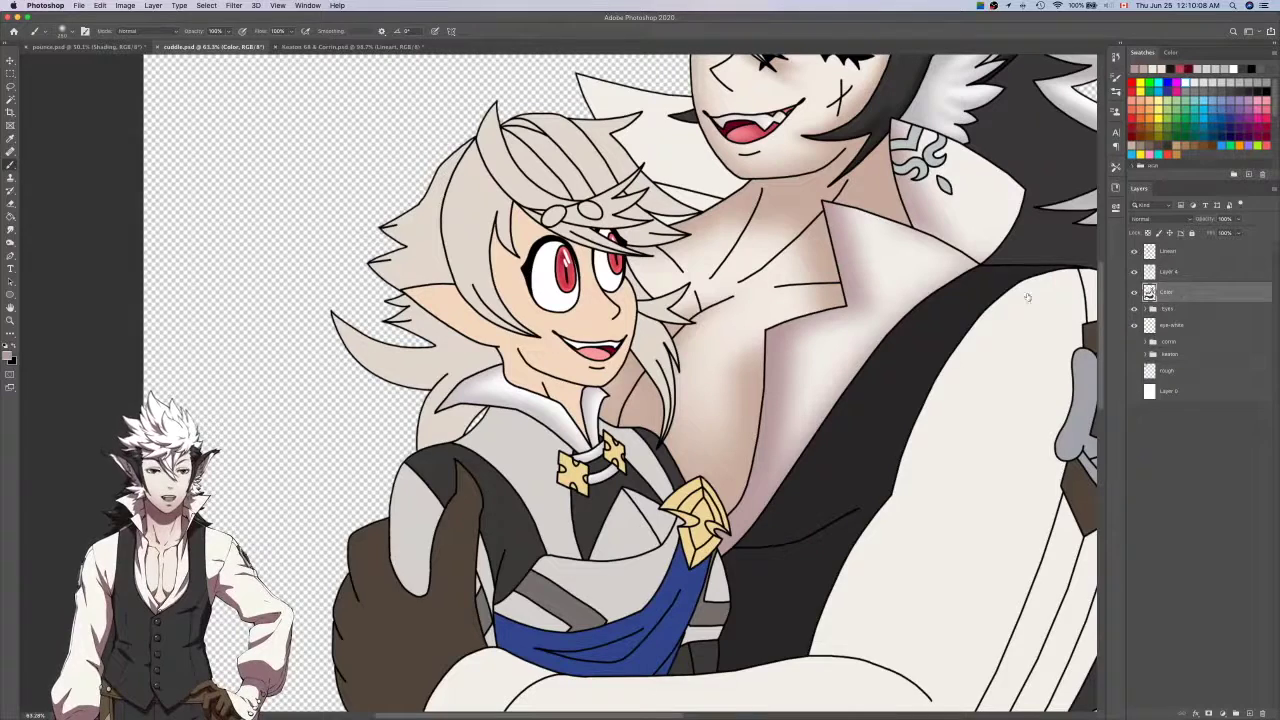
scroll(896, 293, up, 3)
key(w)
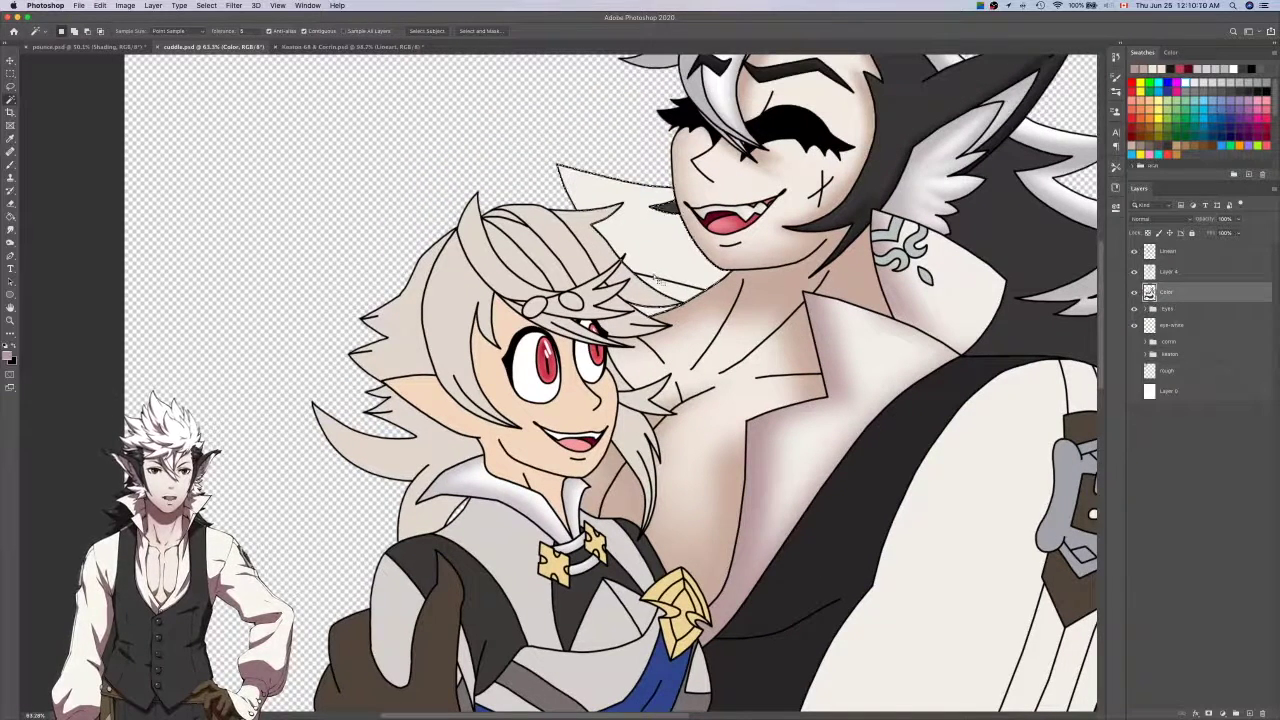
Brush soft mauve shading on Layer 4 over the far collar's pointed tip and along the smaller character's hair, redoing unwanted strokes.
click(1192, 276)
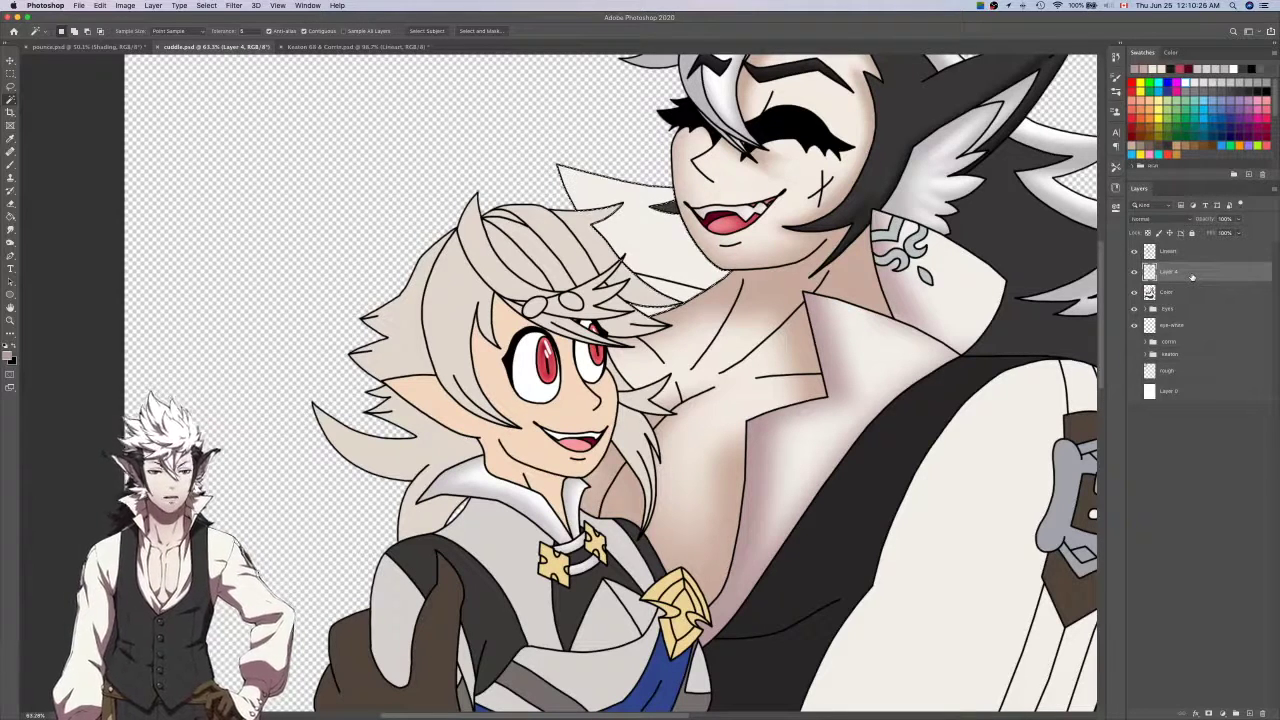
key(b)
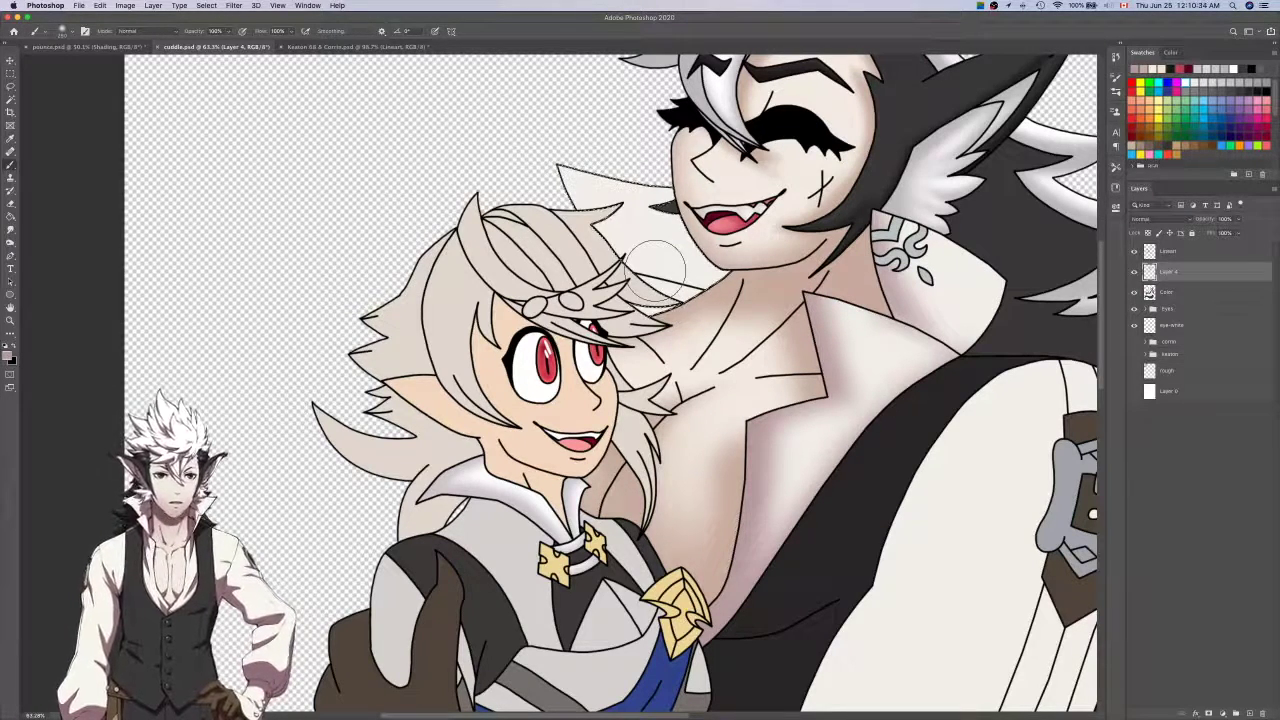
scroll(600, 187, up, 2)
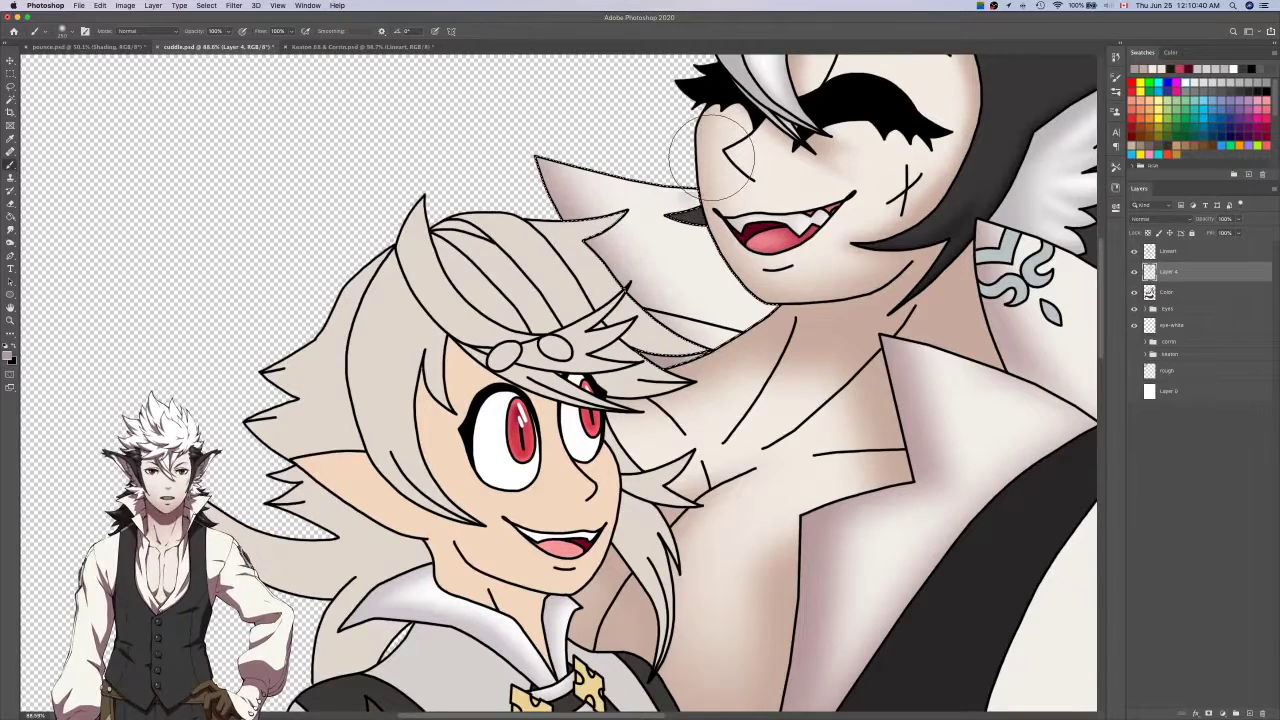
key(super+z)
key(super+z)
drag(792, 304, 628, 374)
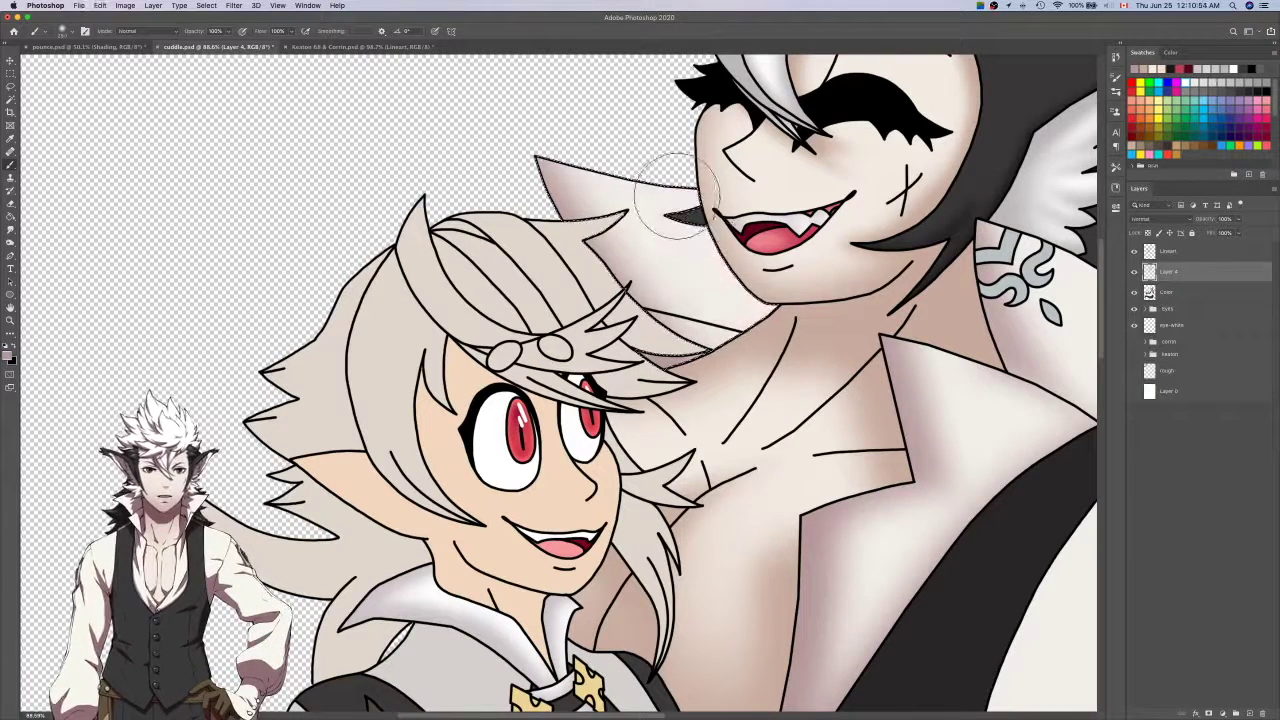
Refine the far collar's shading with the eraser and brush, deepening the soft shadow beside the larger character's jaw.
key(e)
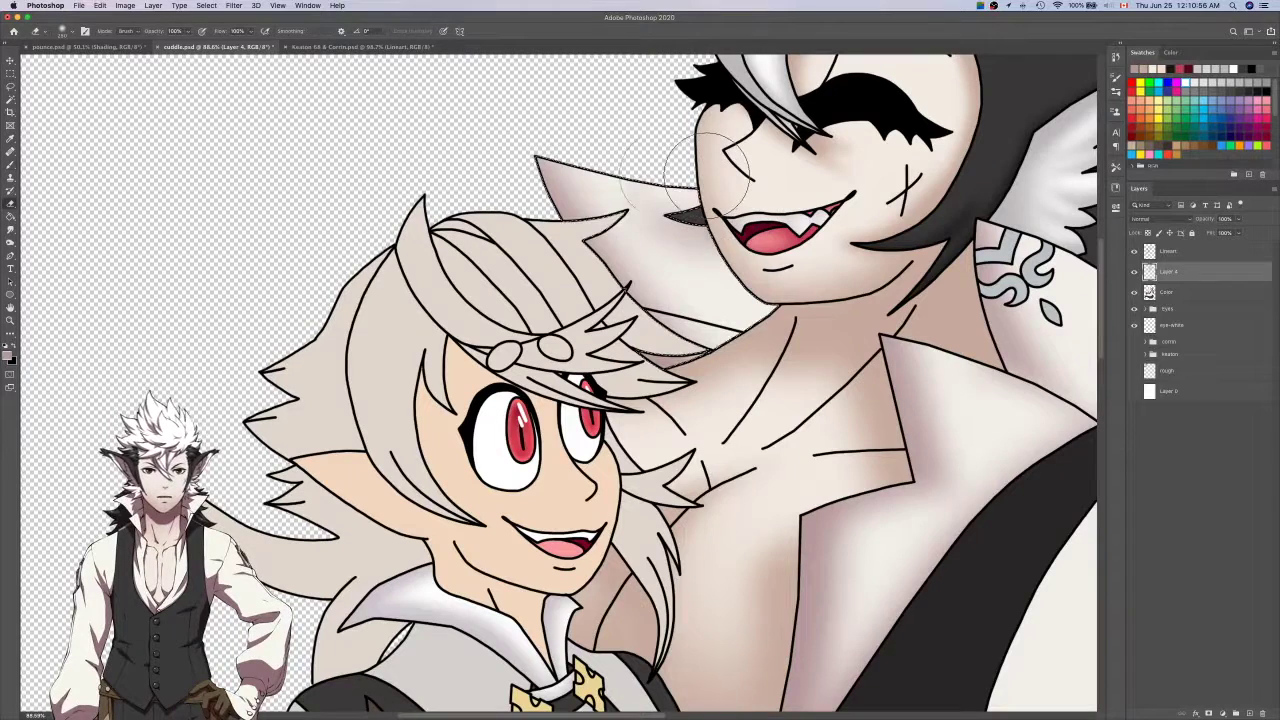
key(b)
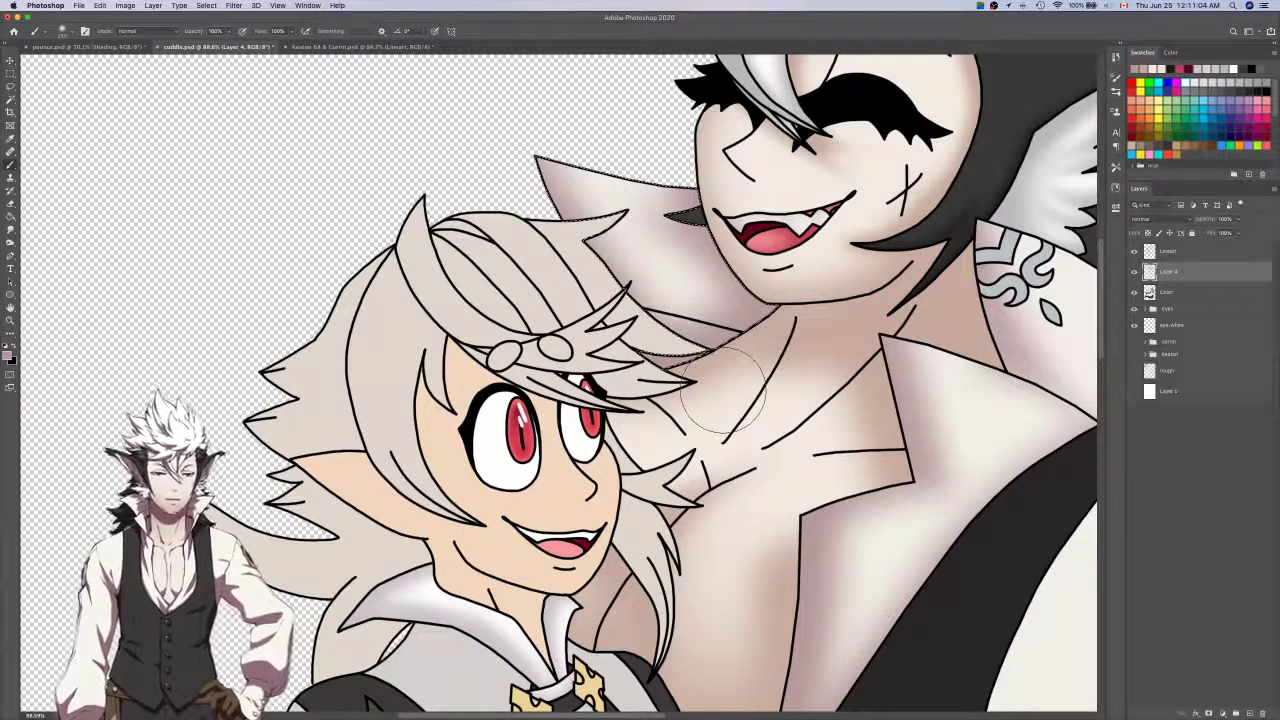
scroll(724, 391, down, 5)
scroll(724, 391, down, 2)
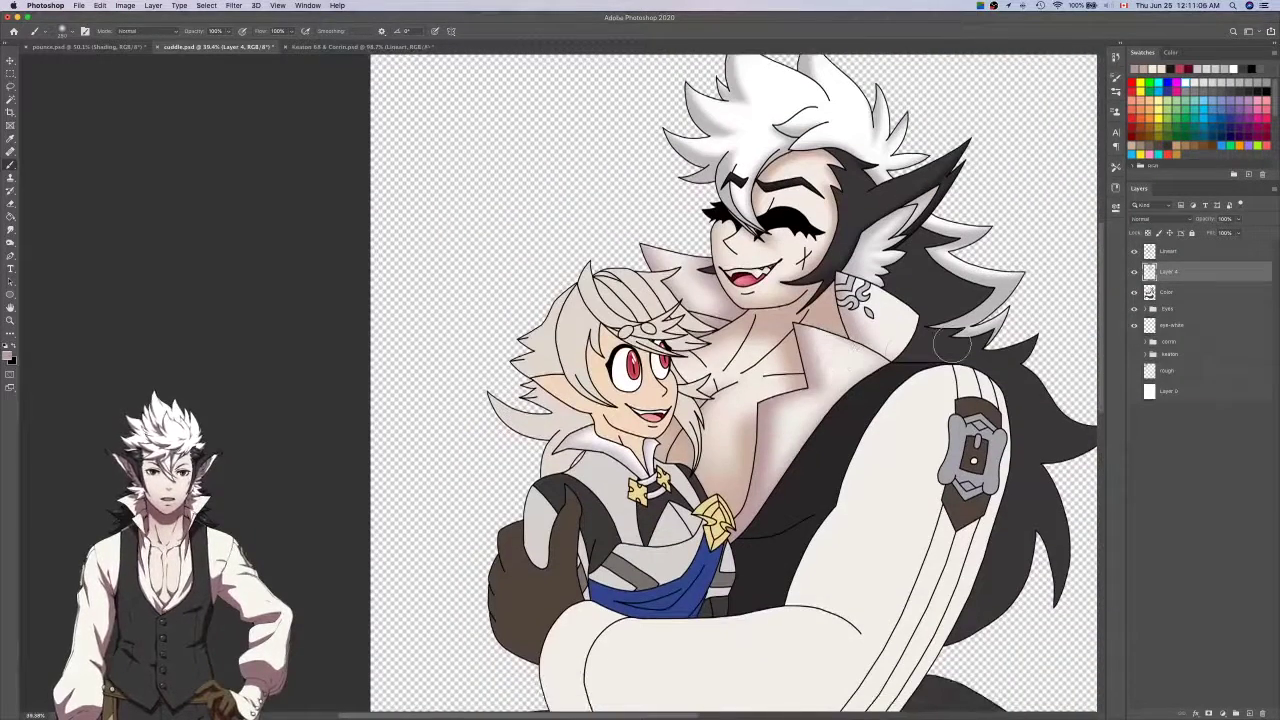
Sample the collar ornament's blue-gray shade from the Keaton and Corrin file, with its Color layer hidden and Shading layer shown.
key(i)
key(ctrl+Tab)
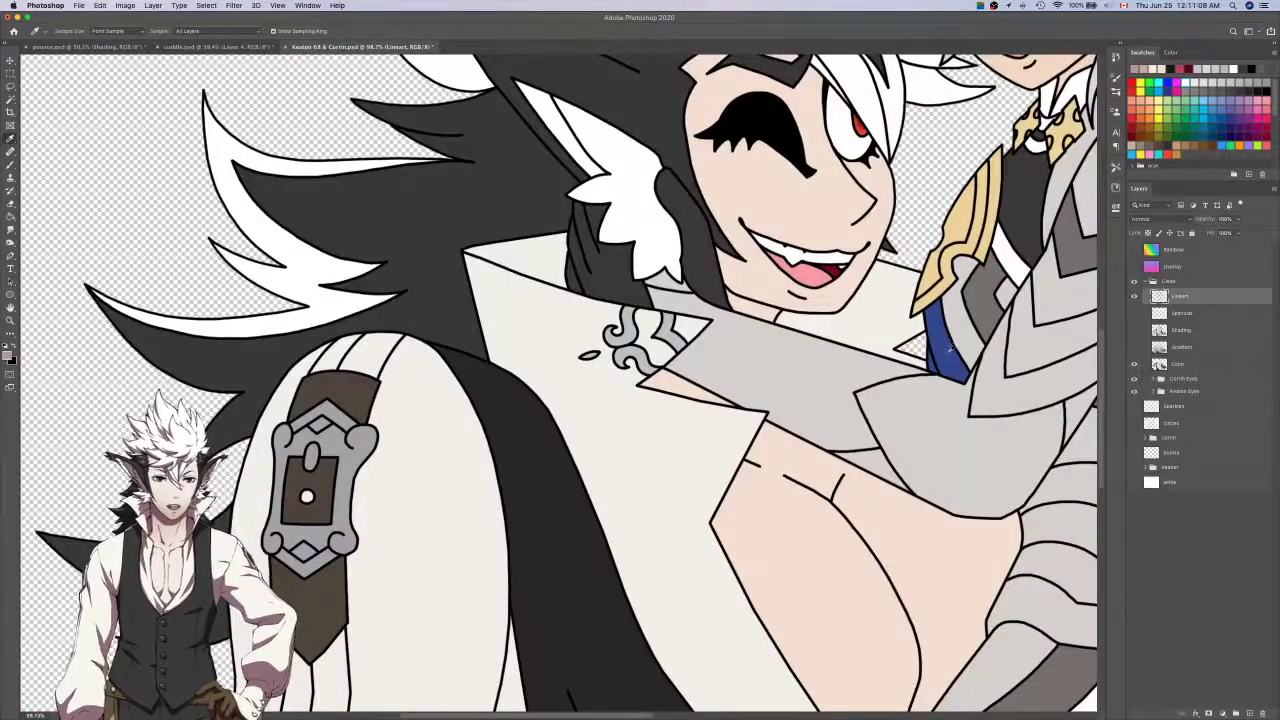
click(1134, 364)
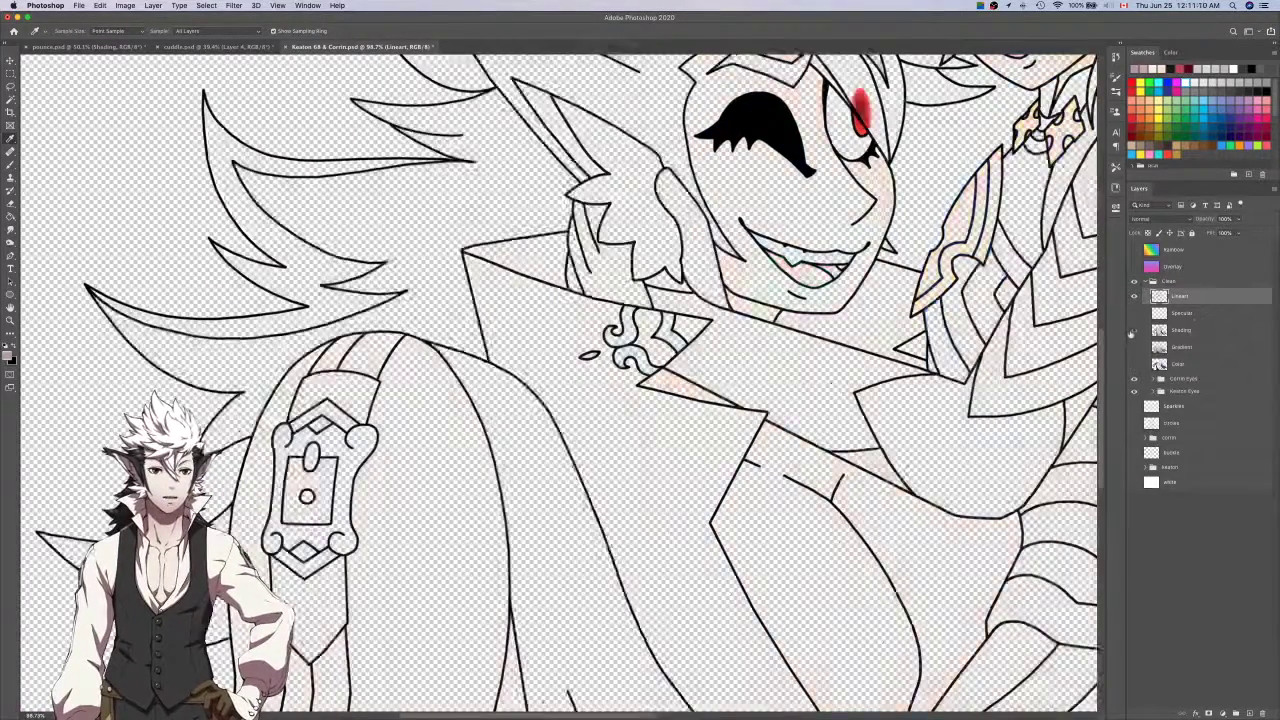
click(1134, 330)
scroll(628, 345, up, 10)
click(614, 383)
key(ctrl+Tab)
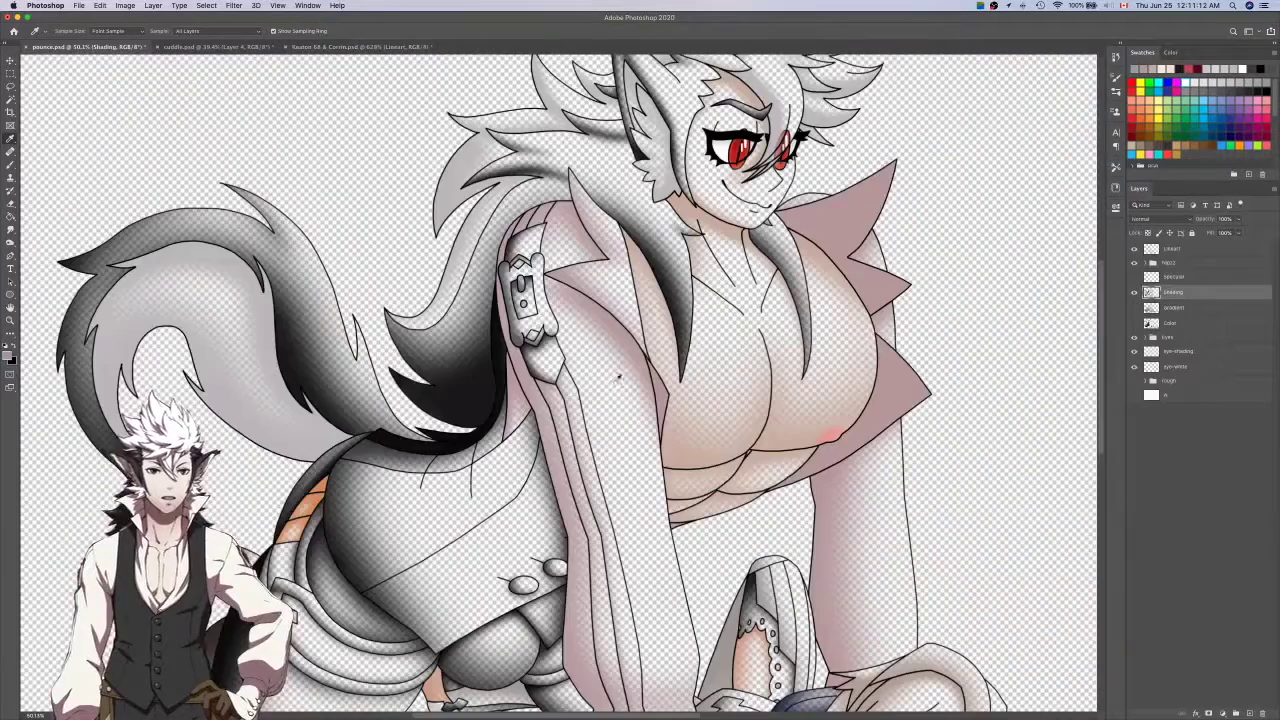
key(ctrl+Tab)
Select the collar ornament's swirls in cuddle.psd, fill with blue-gray on Layer 4, and try softening the fill, undoing unwanted changes.
click(1177, 293)
key(w)
scroll(801, 275, up, 10)
click(799, 358)
click(1215, 274)
key(g)
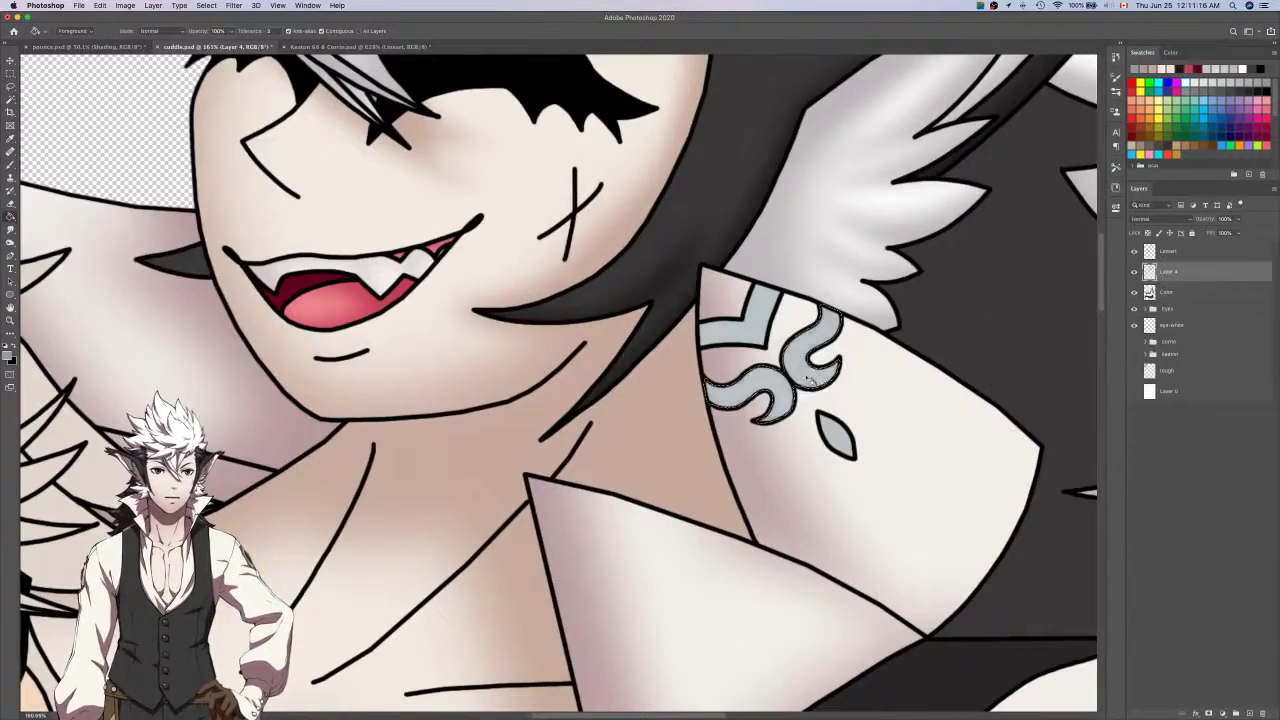
click(799, 358)
key(e)
key(super+z)
key(super+z)
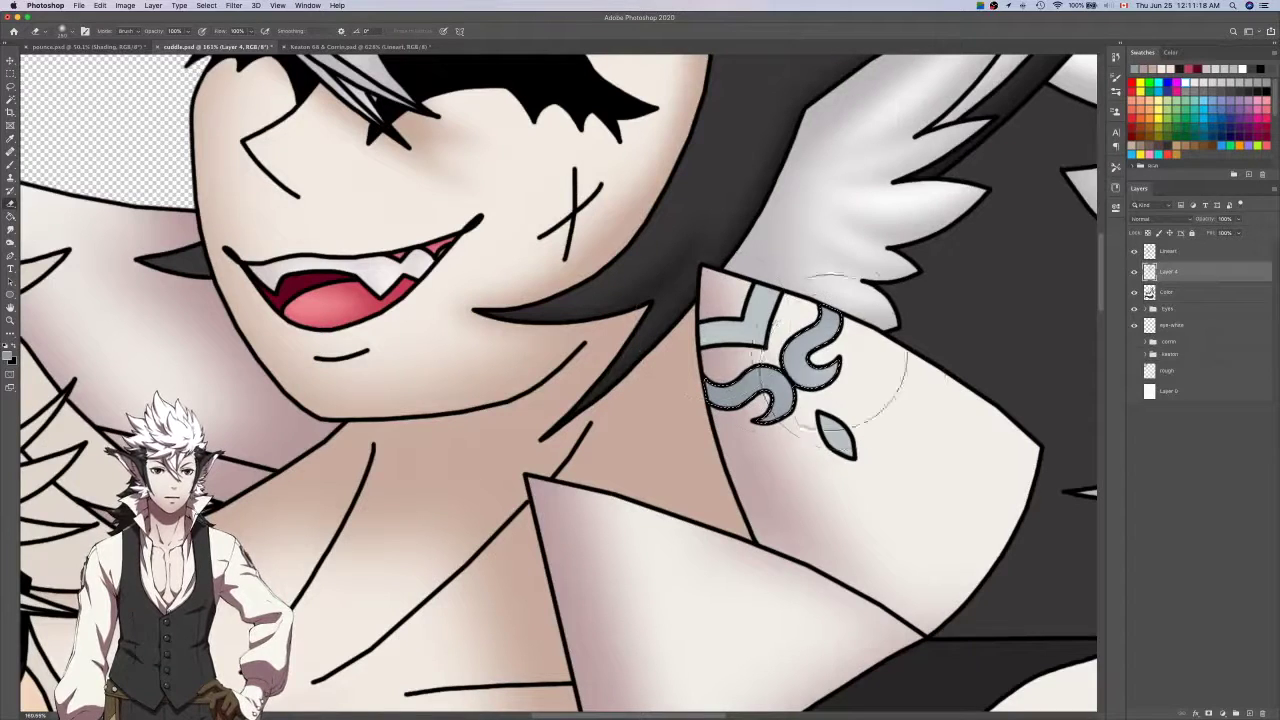
key(super+z)
Select the ornament's angular band on the Color layer and brush soft blue-gray shading over it on Layer 4.
click(1198, 291)
key(w)
click(1175, 271)
key(b)
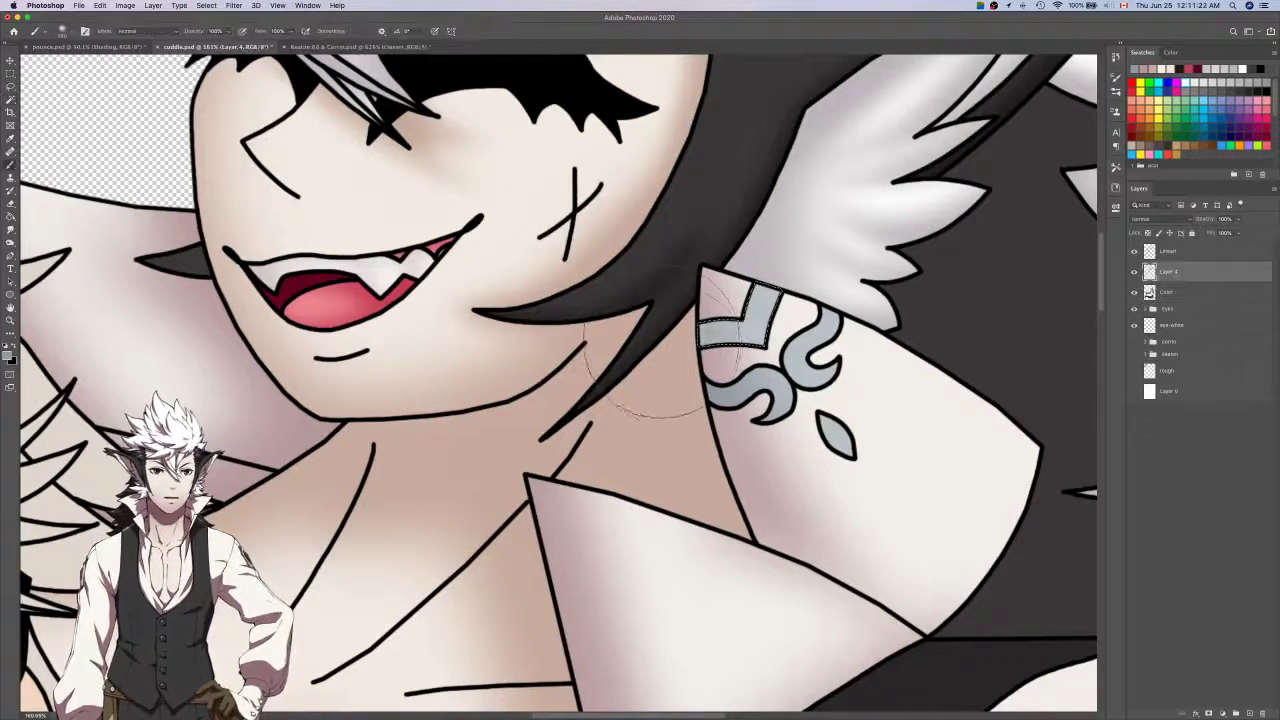
click(1161, 295)
key(w)
click(808, 457)
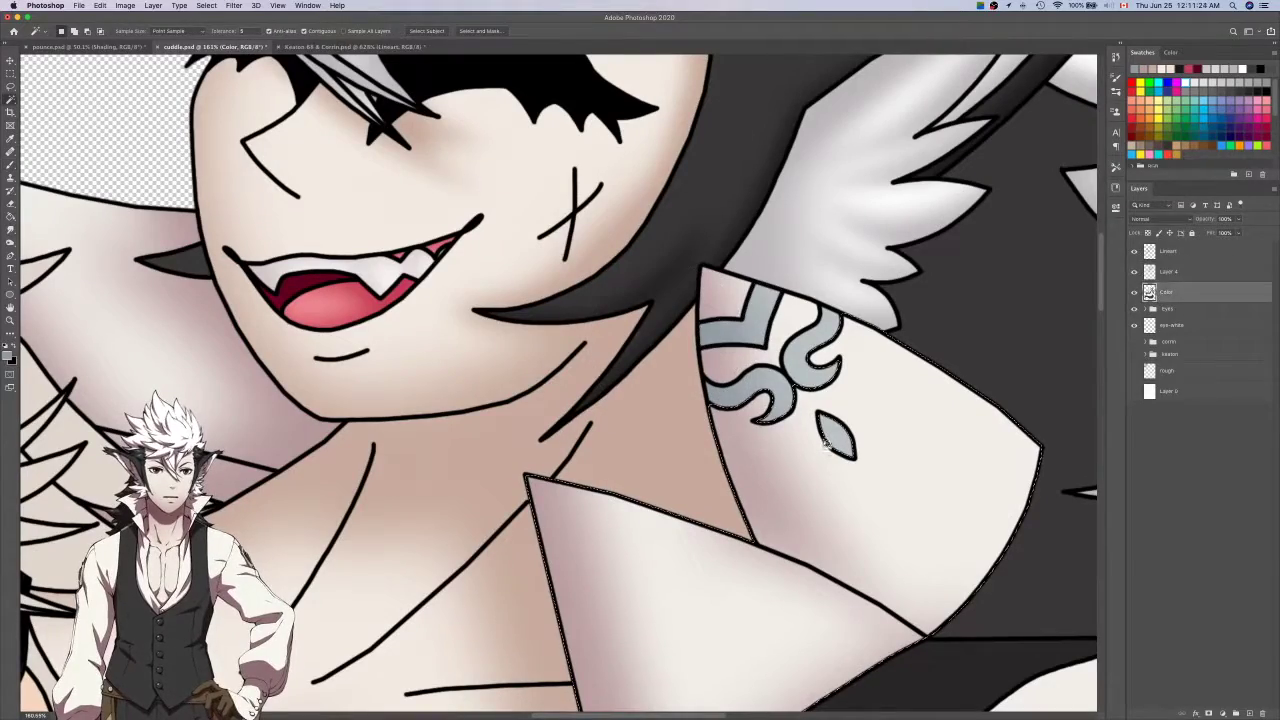
Compare the collar ornament's shading with pounce.psd and the Keaton and Corrin file.
key(Tab)
key(Tab)
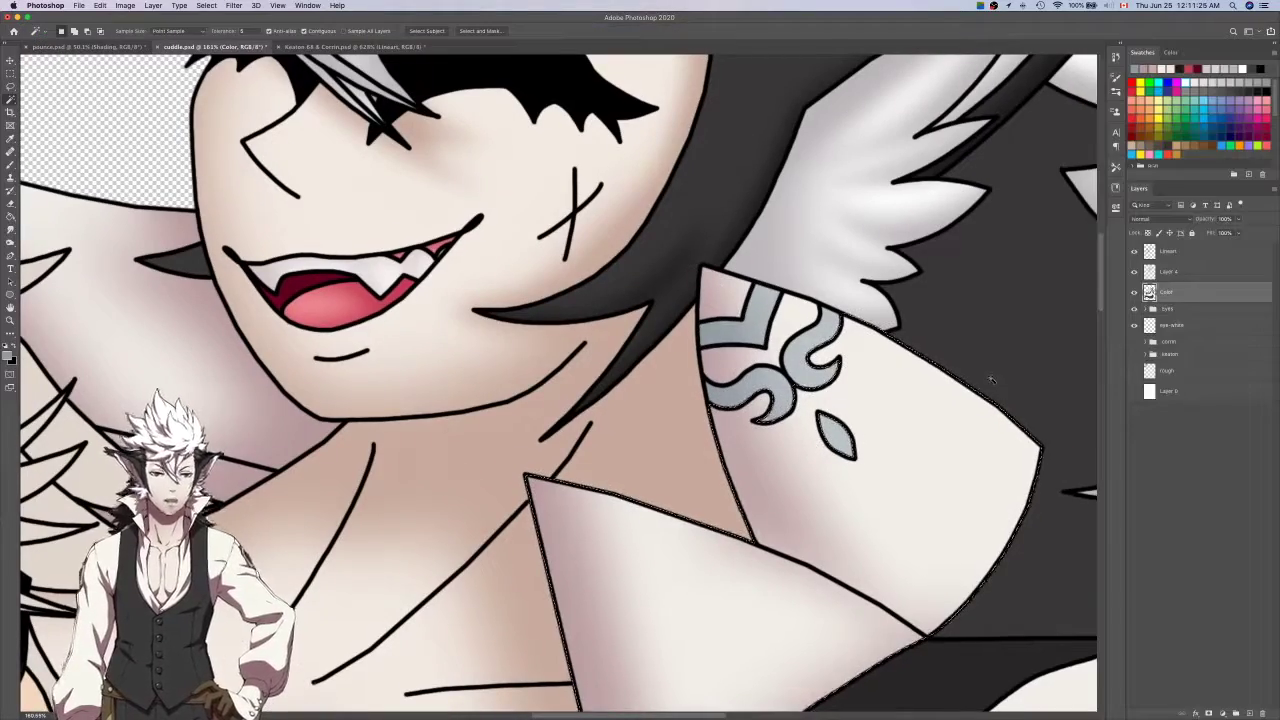
key(ctrl+Tab)
key(ctrl+Tab)
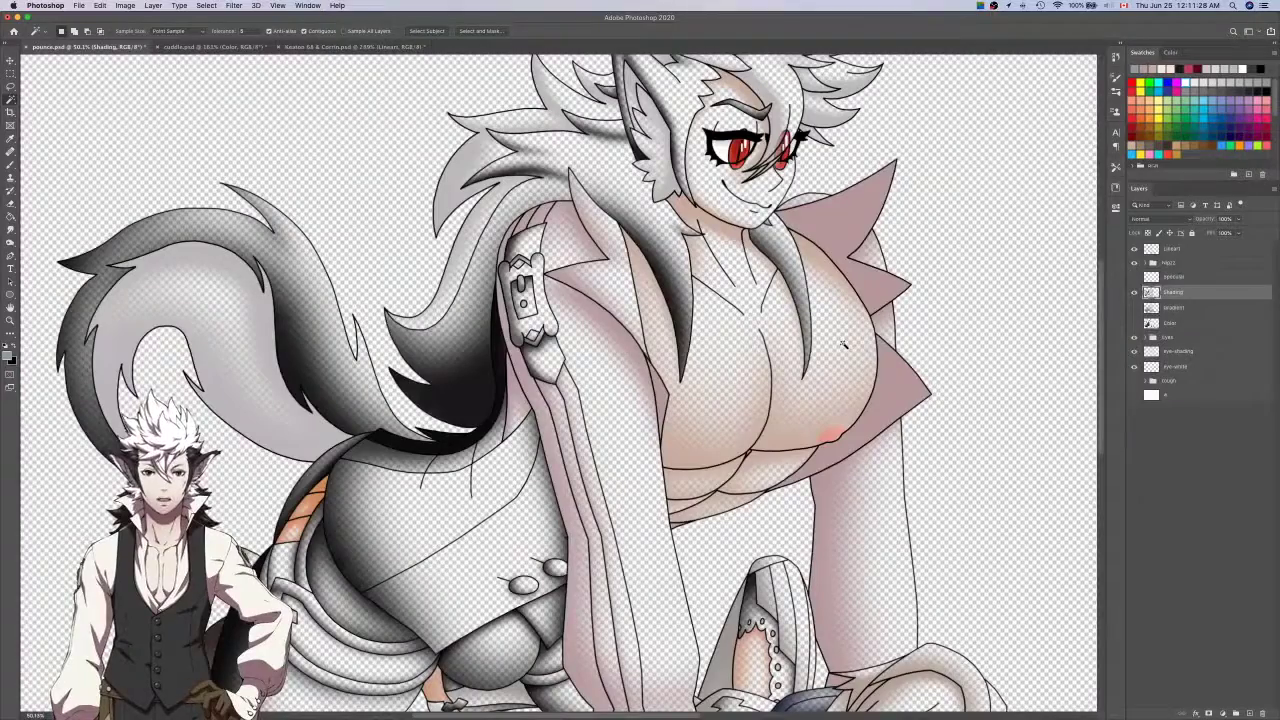
key(ctrl+Tab)
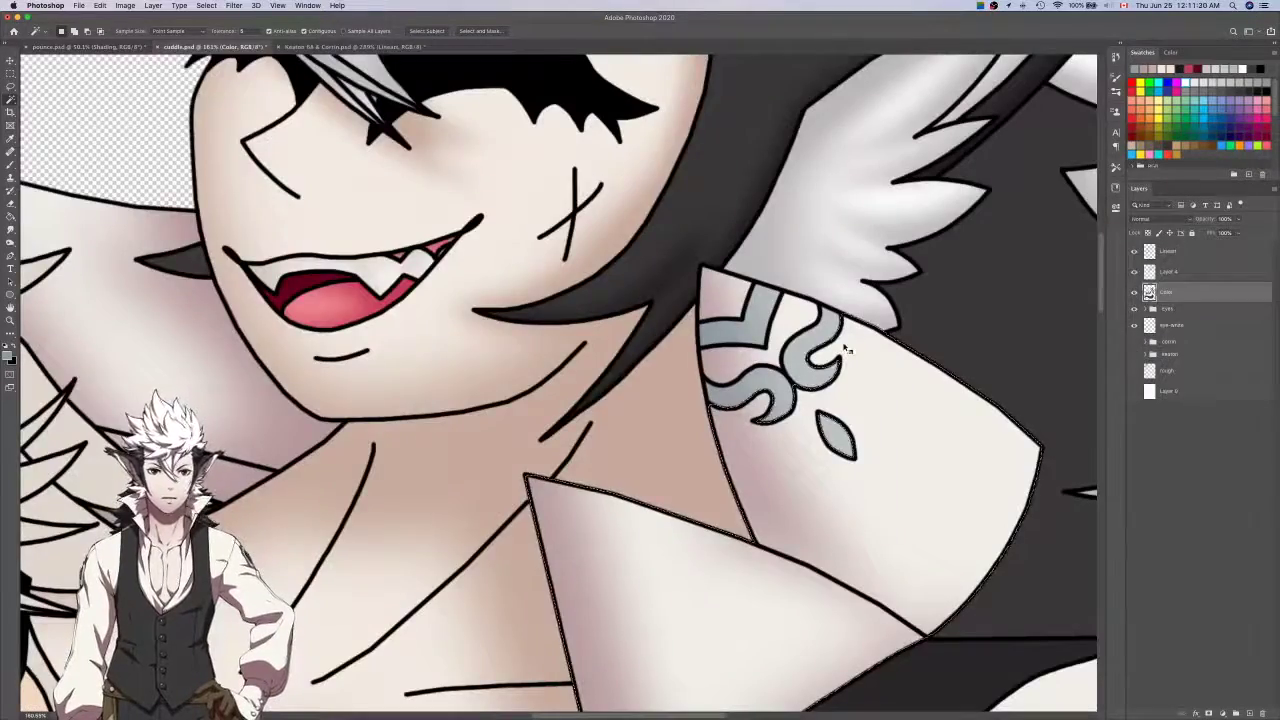
key(ctrl+Tab)
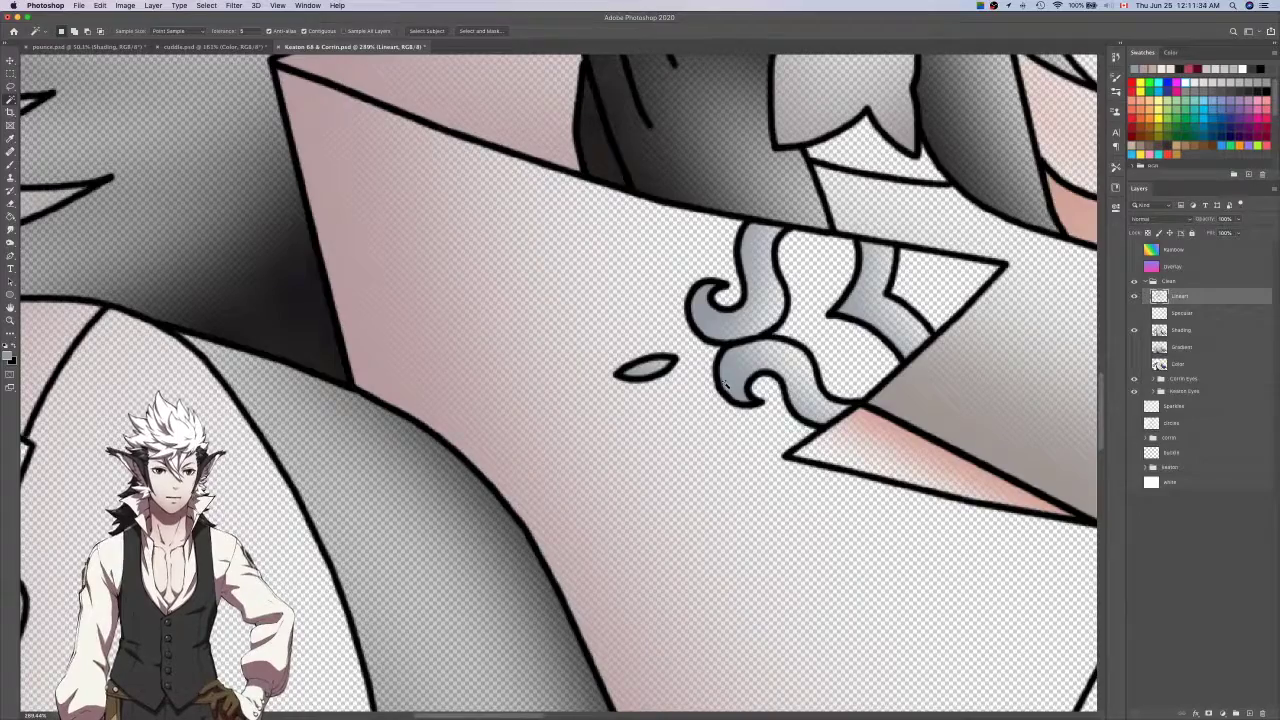
key(ctrl+Tab)
key(ctrl+Tab)
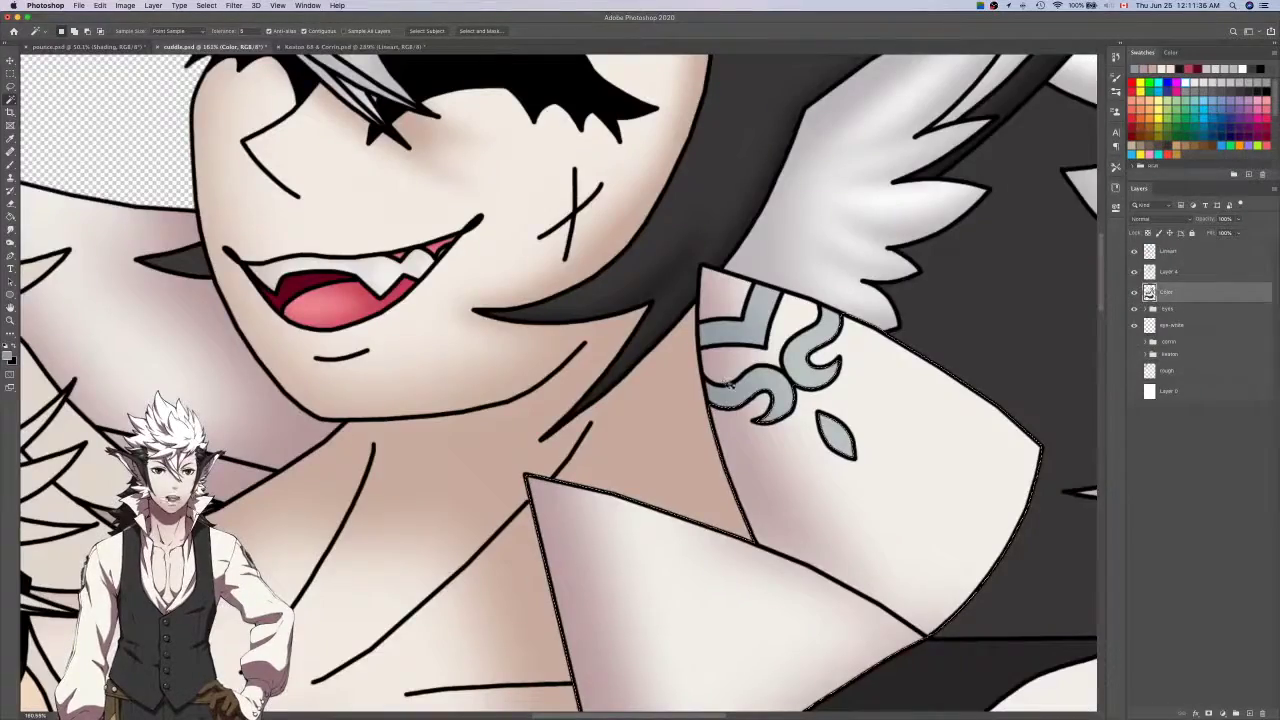
Hide the Color layer, clear the selection, and brush soft gray shading inside the collar's teardrop shape on Layer 4.
click(1134, 291)
key(super+d)
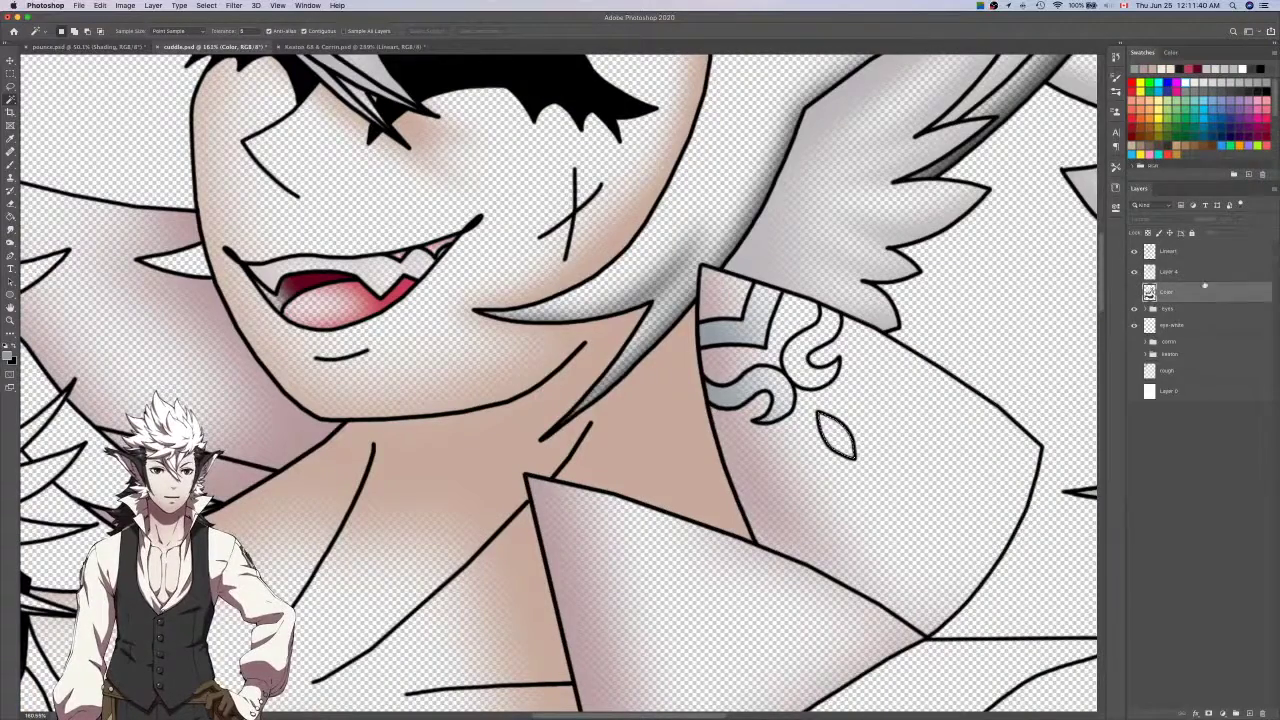
click(1205, 272)
key(b)
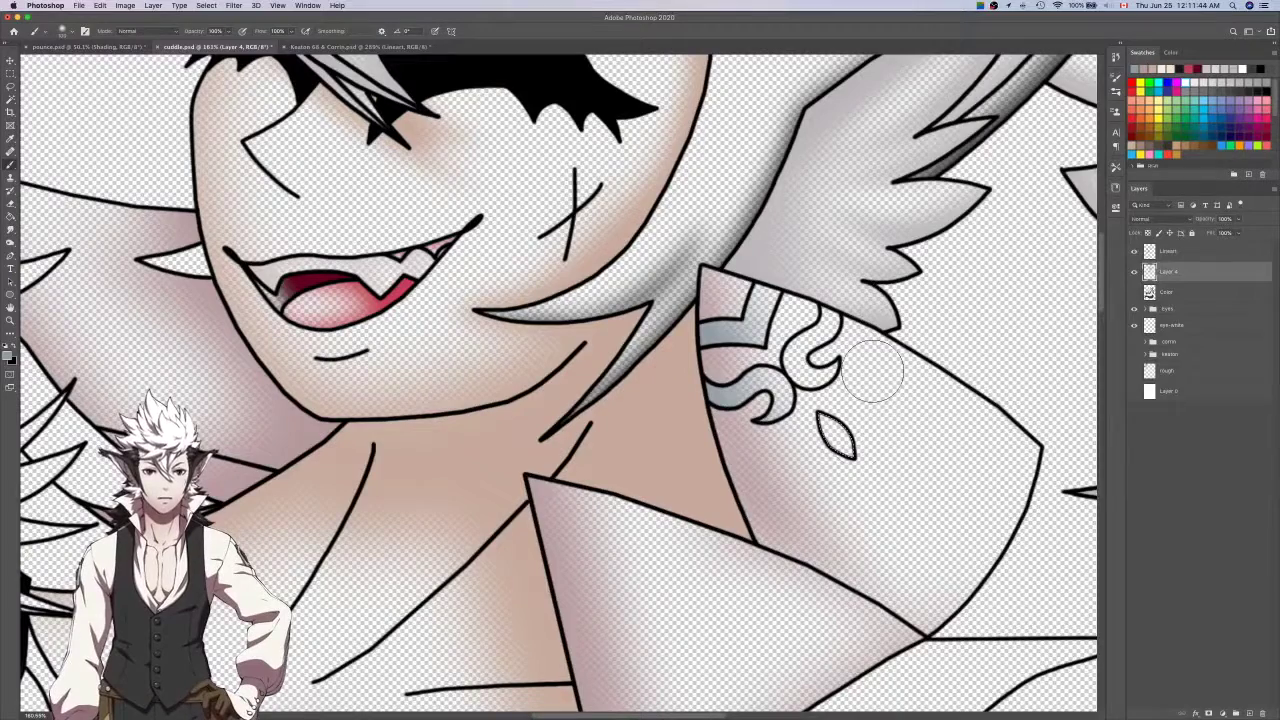
mouse_move(843, 486)
mouse_down()
mouse_move(809, 466)
mouse_move(836, 425)
mouse_up()
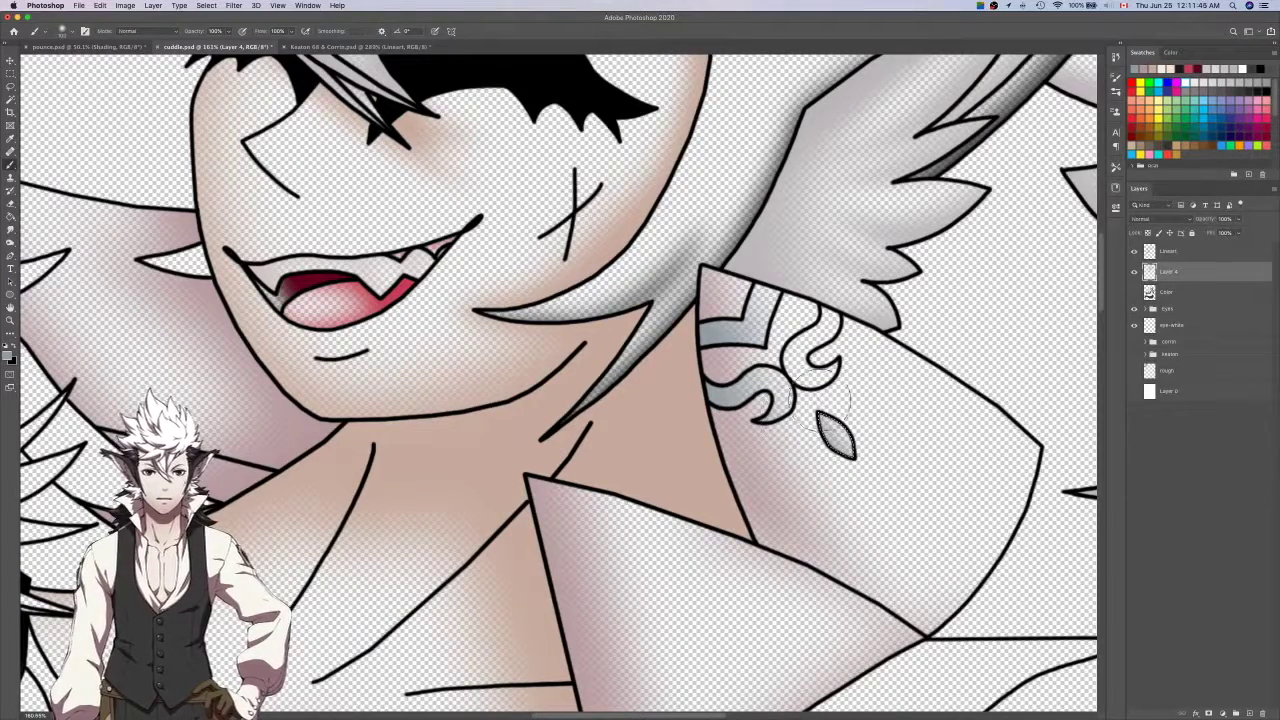
Select the hooked swirl above the teardrop from the Lineart layer, refining the selection with the Lasso.
click(1150, 291)
key(w)
click(1200, 251)
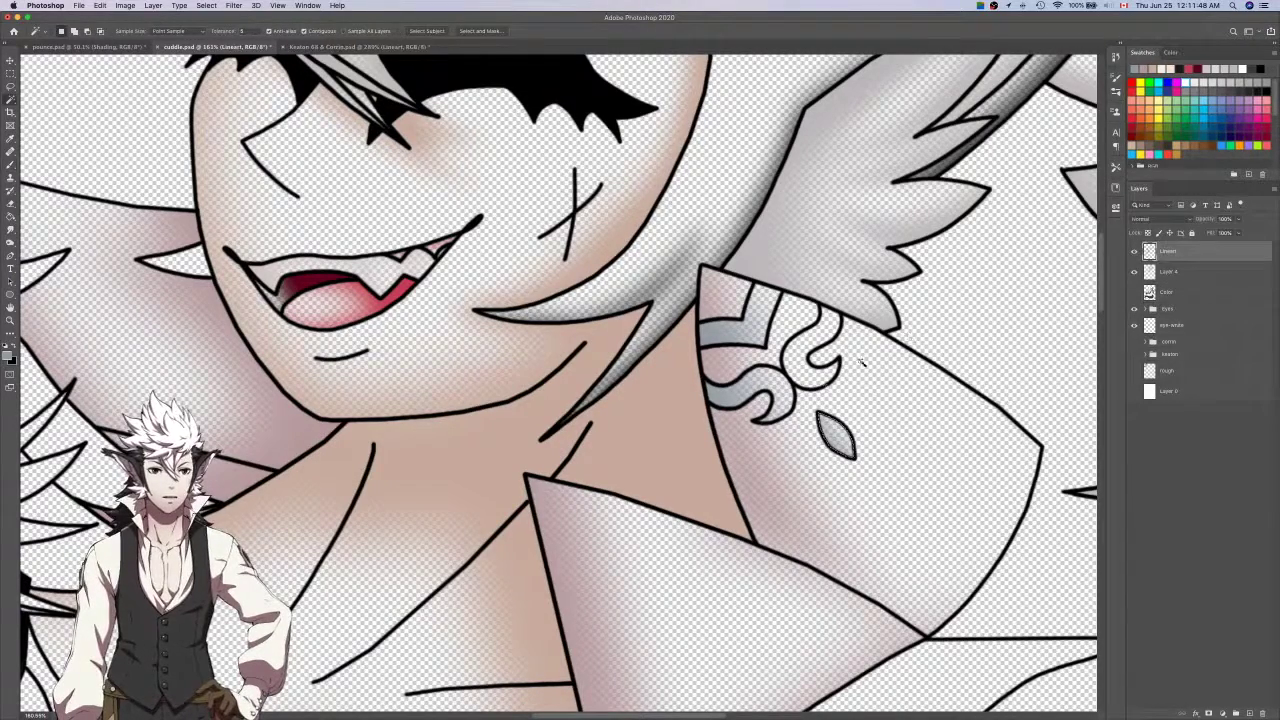
key(l)
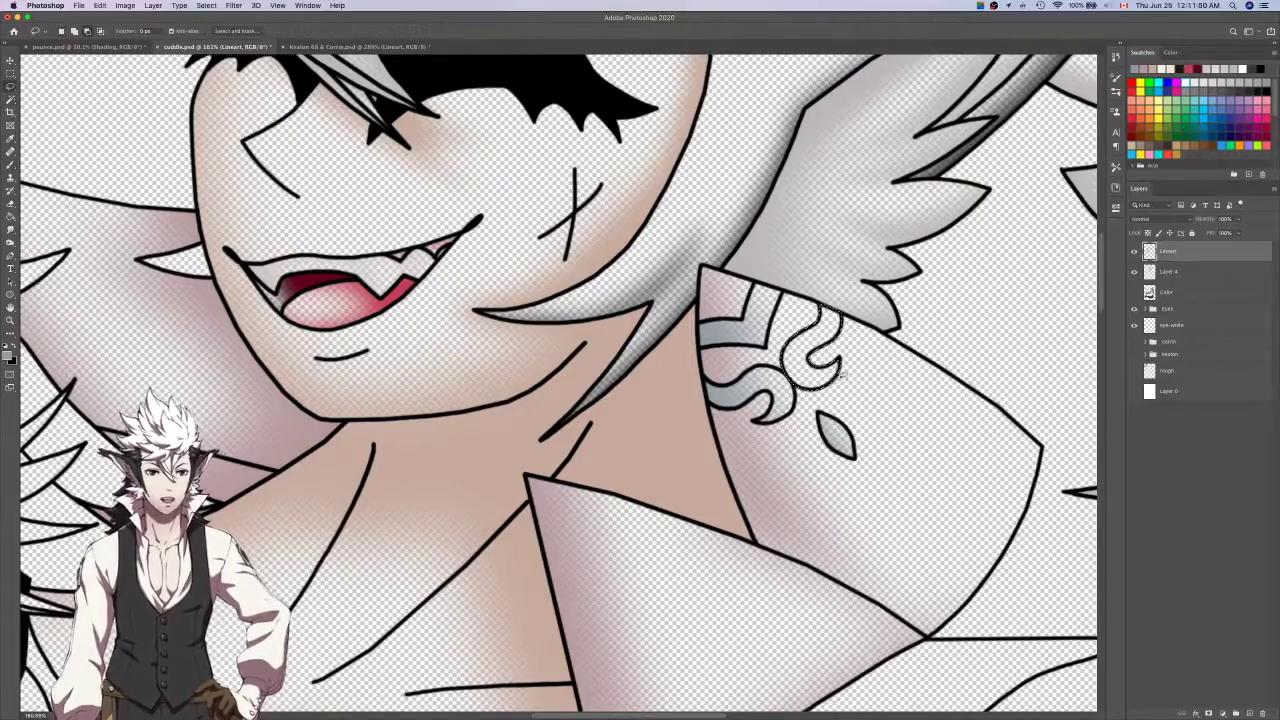
scroll(828, 385, up, 5)
scroll(834, 337, up, 3)
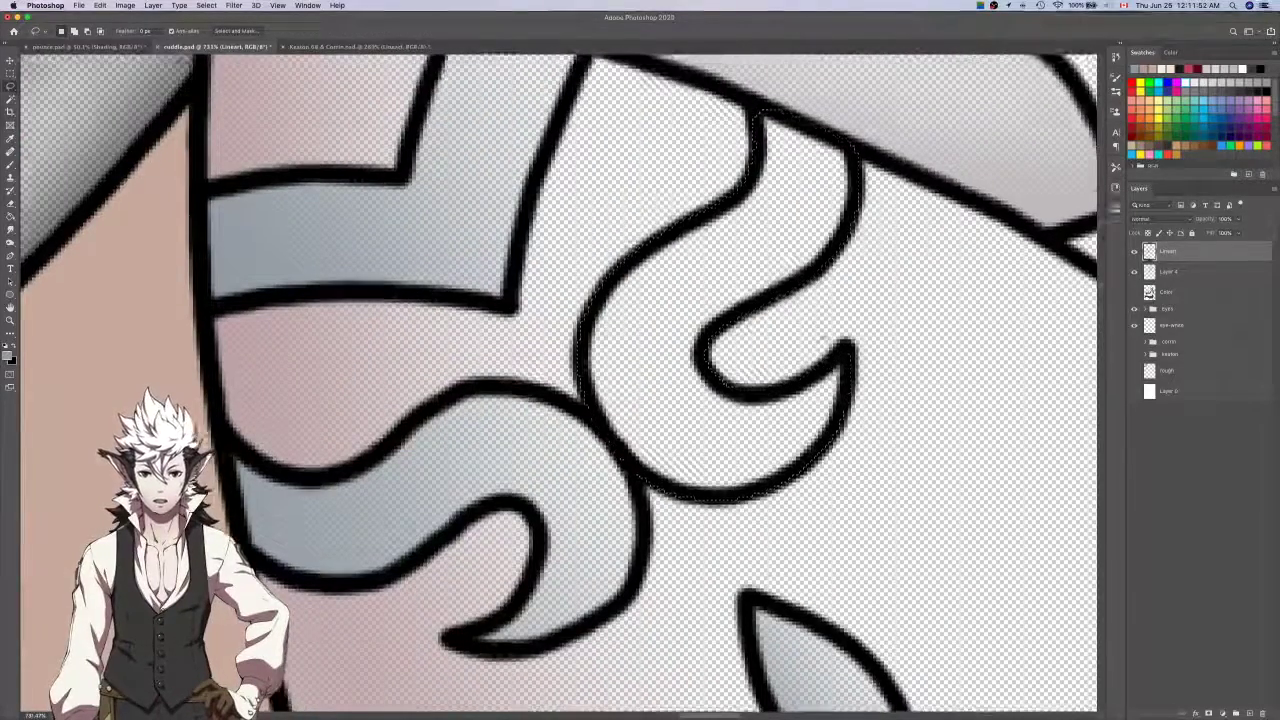
Brush soft blue-gray shading inside the selected hooked swirl on Layer 4, deepening its outer curve.
click(1200, 271)
key(b)
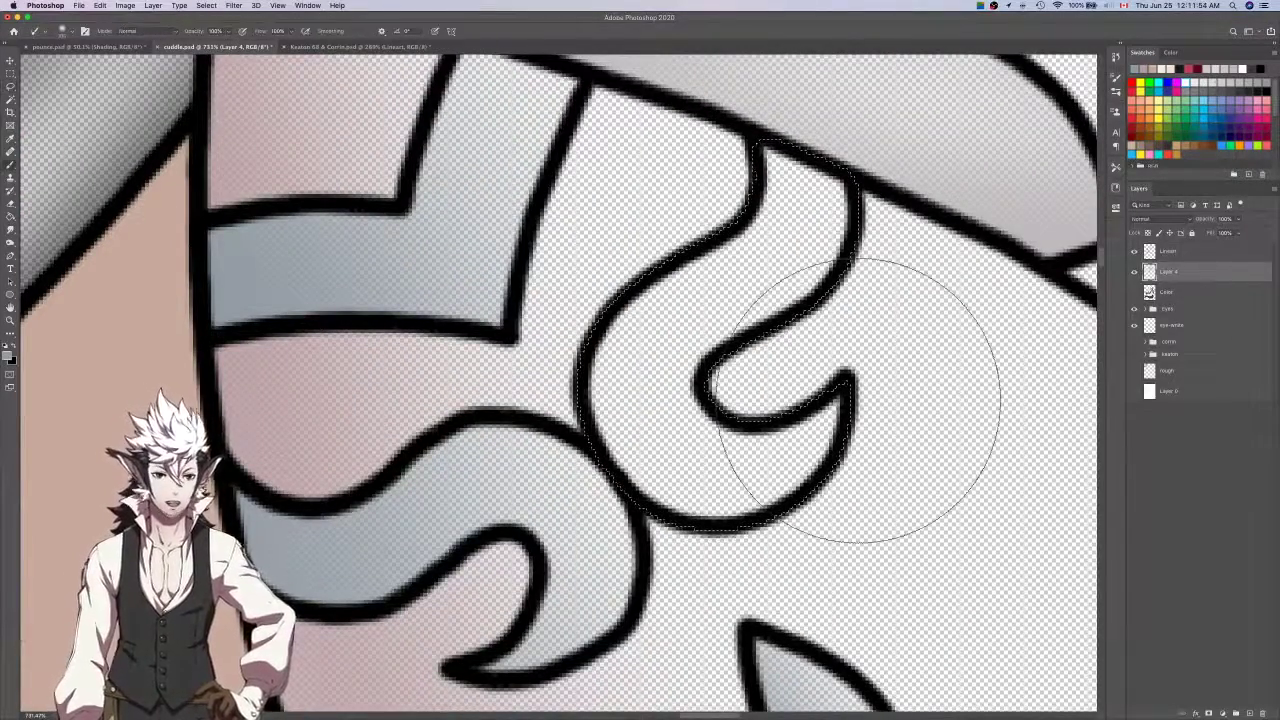
scroll(870, 395, down, 3)
drag(888, 448, 790, 440)
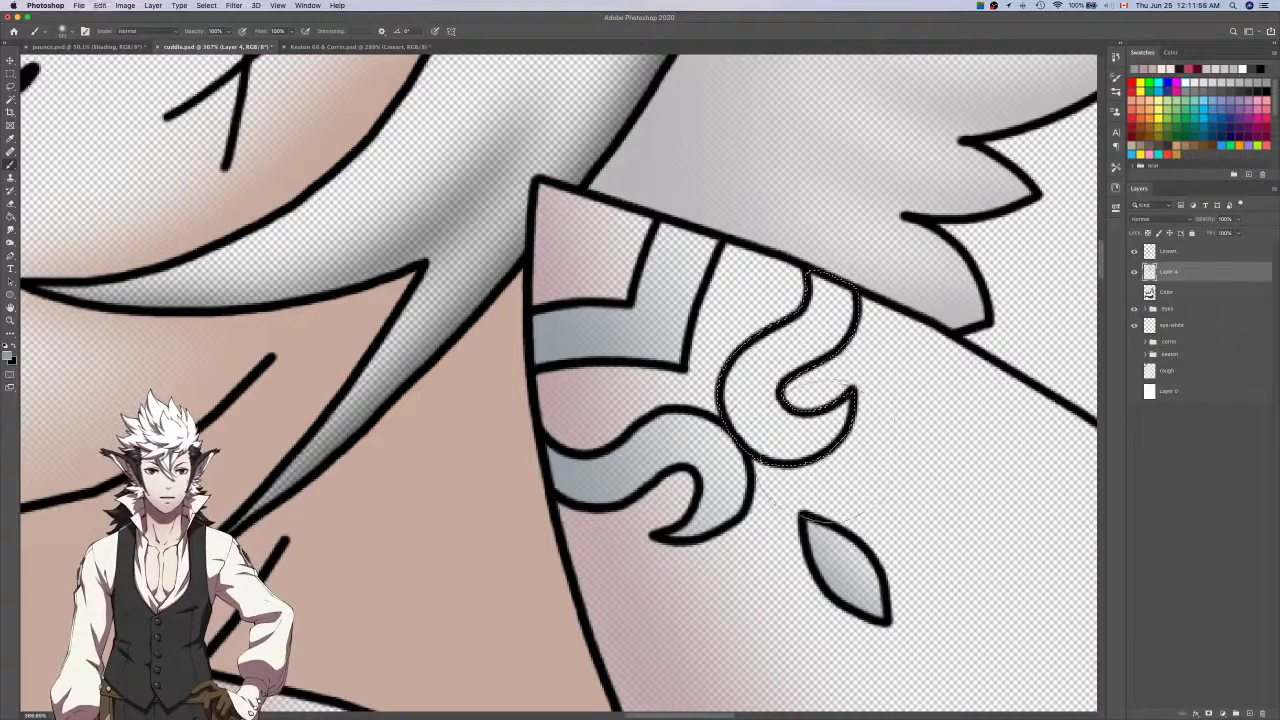
mouse_move(760, 515)
mouse_down()
mouse_move(740, 275)
mouse_move(814, 440)
mouse_up()
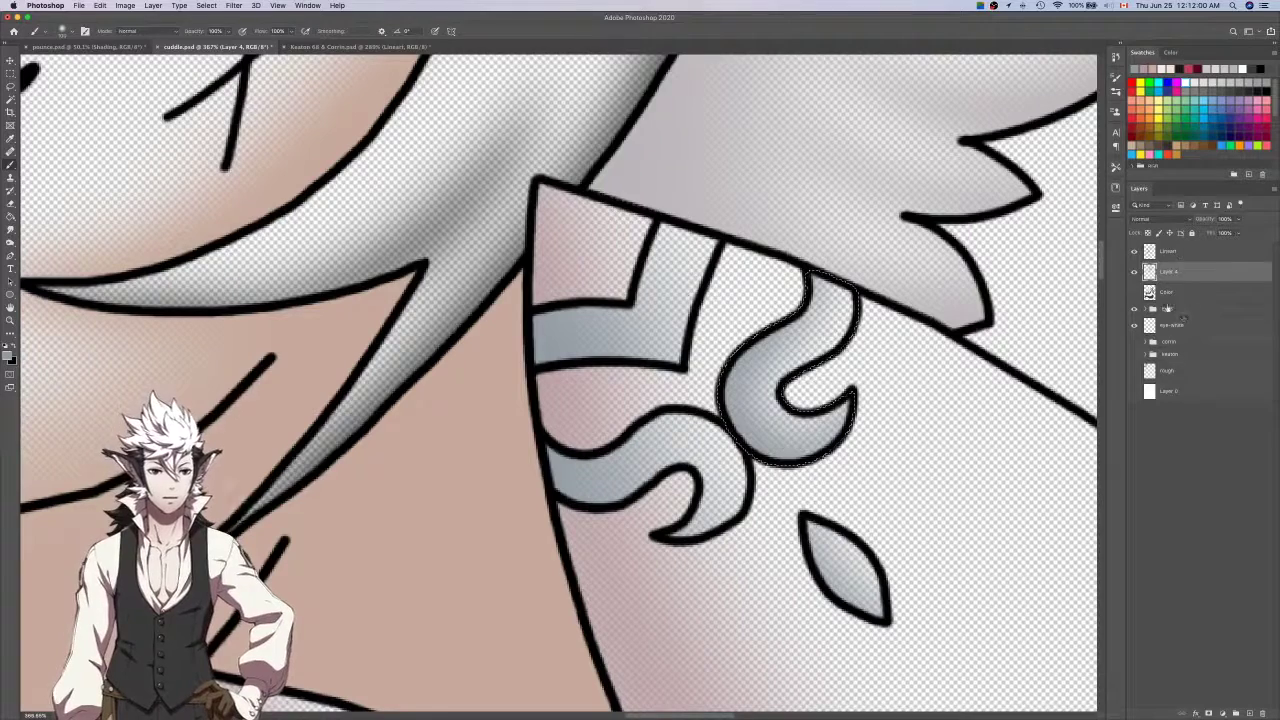
Select the swirl along the collar's neck edge from the Lineart layer and brush blue-gray shading into it on Layer 4.
click(1168, 252)
key(super+d)
key(w)
click(720, 437)
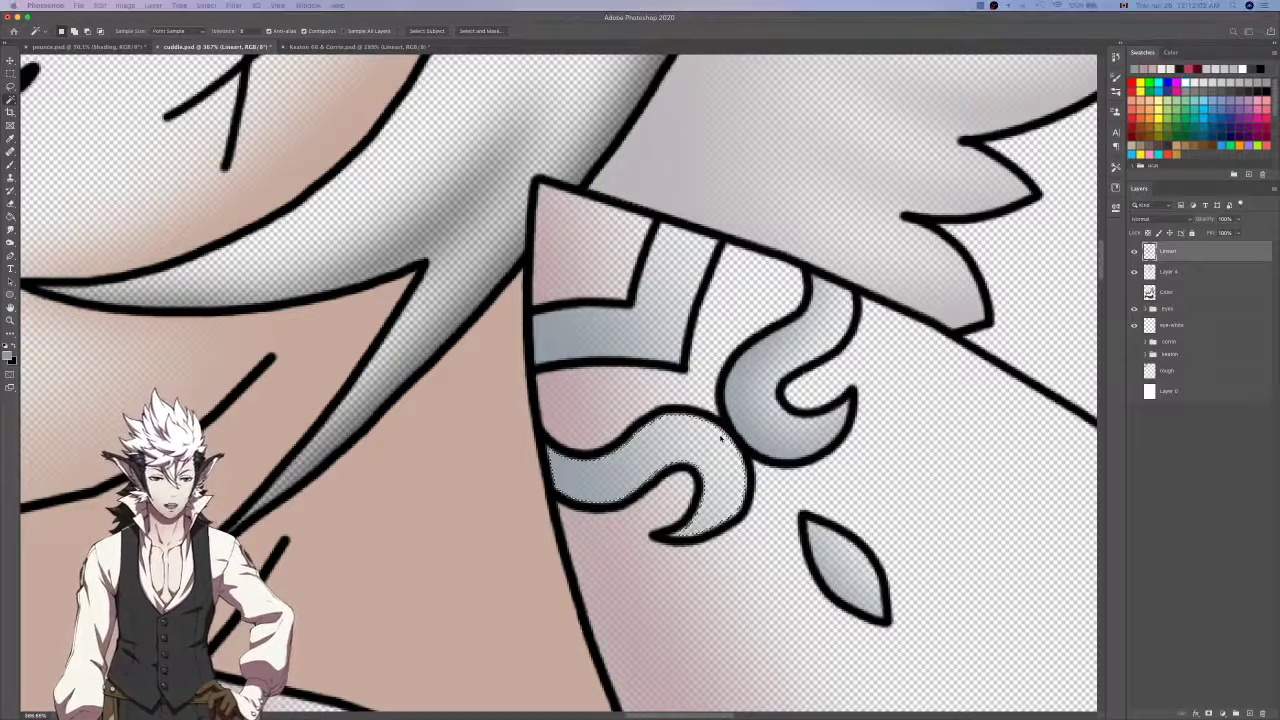
scroll(730, 438, down, 3)
scroll(730, 438, left, 2)
key(l)
key(b)
key(alt+bracketleft)
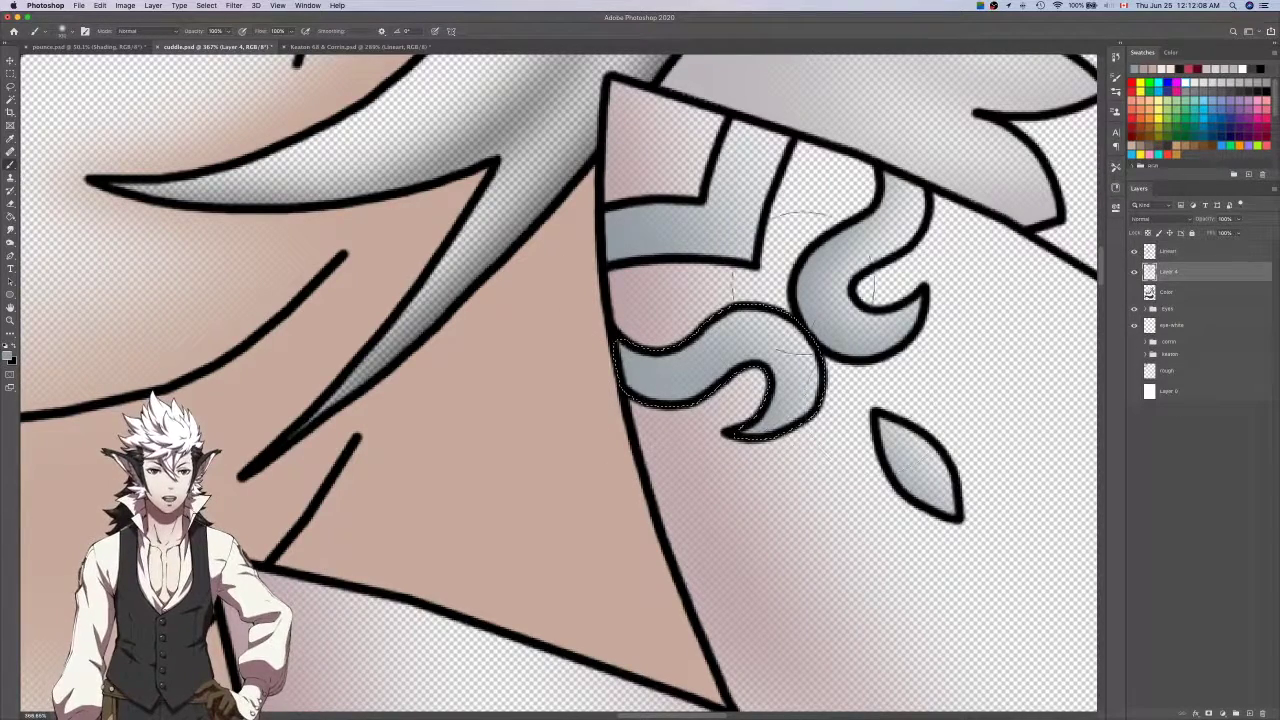
Deselect the swirl and make the Color layer visible again.
key(super+d)
click(1134, 291)
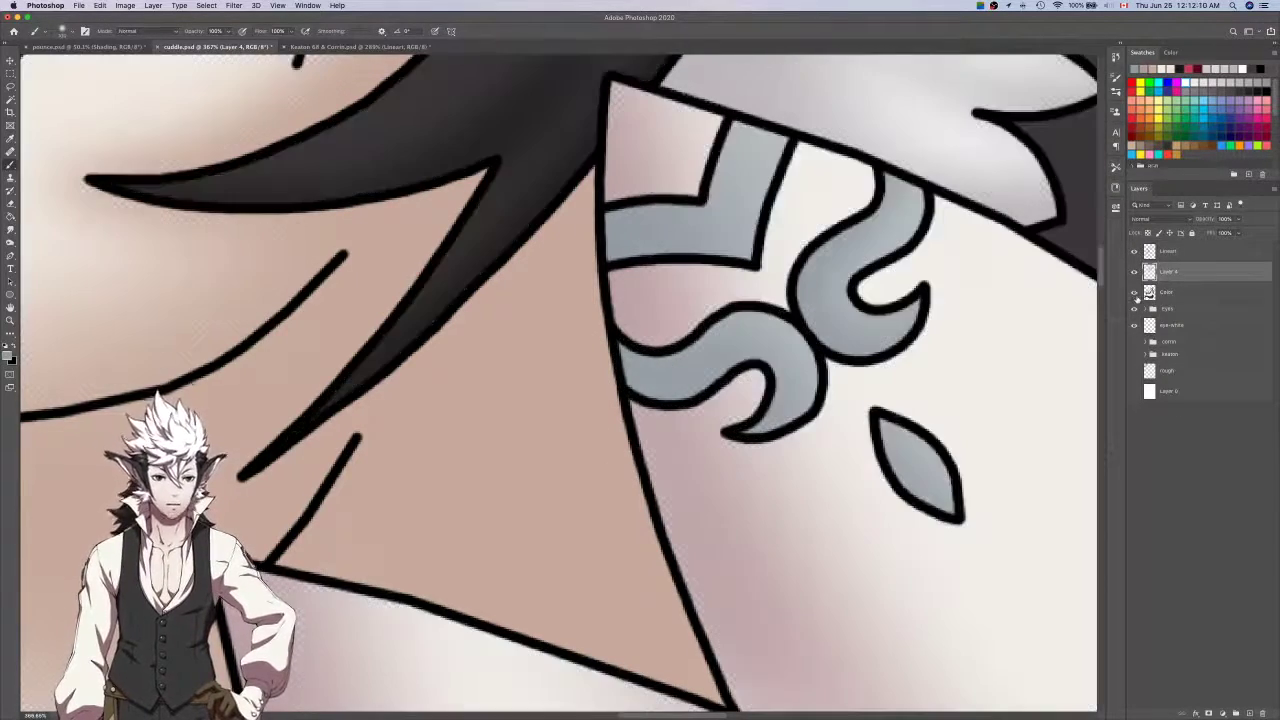
key(super+0)
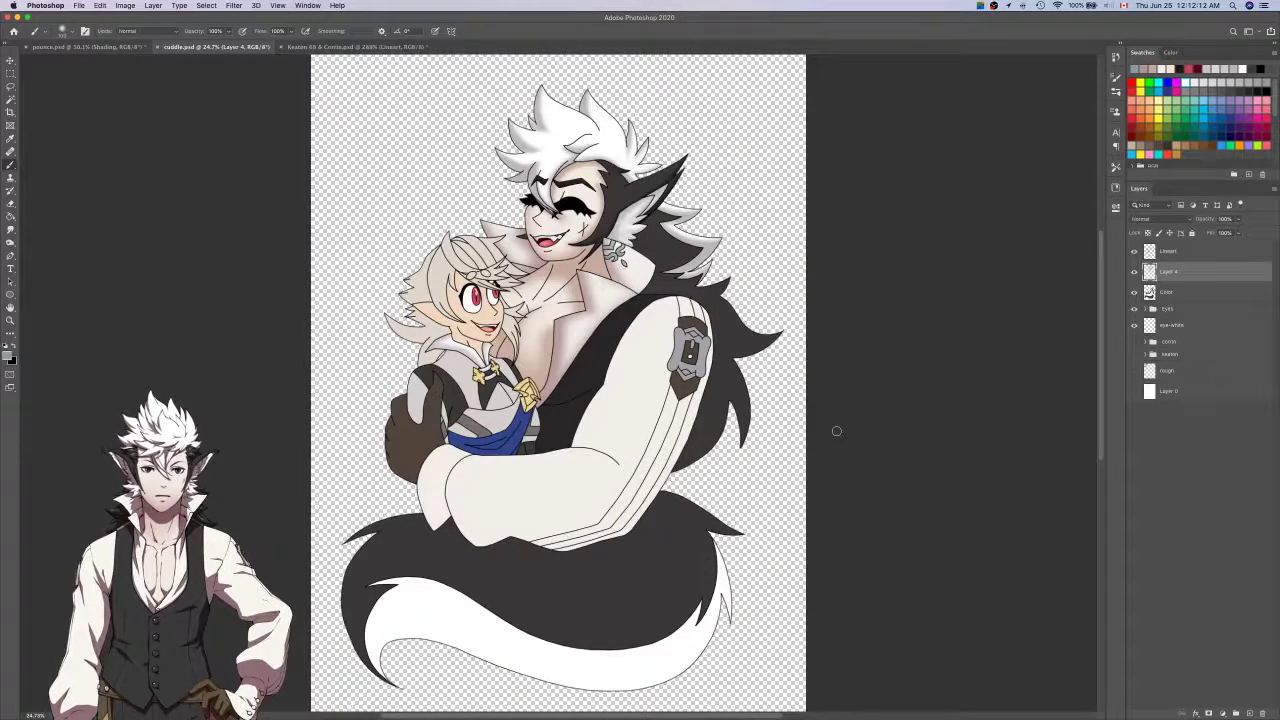
Select the white sleeve's inner trim stripe below the brown strap from the Lineart layer with the Magic Wand.
key(alt+bracketleft)
key(w)
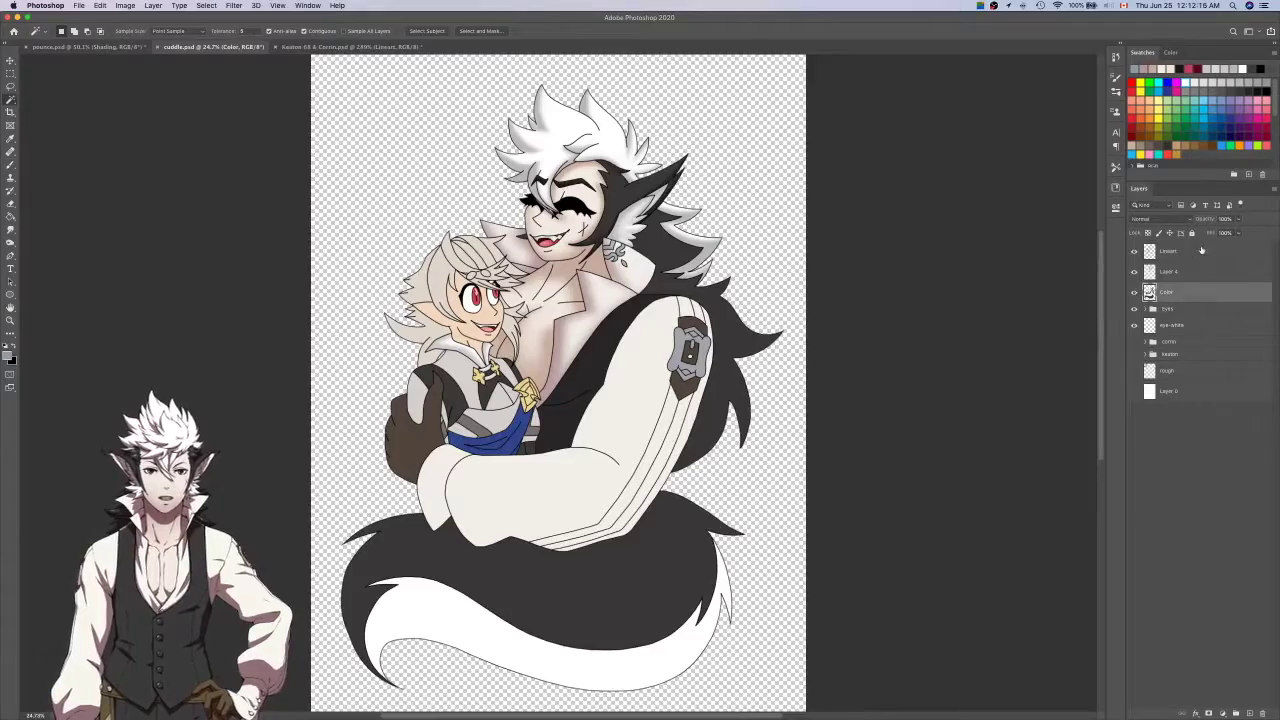
click(1202, 250)
scroll(686, 422, up, 5)
click(654, 320)
Sample the mauve shirt shadow color from pounce.psd and return to cuddle.psd.
key(i)
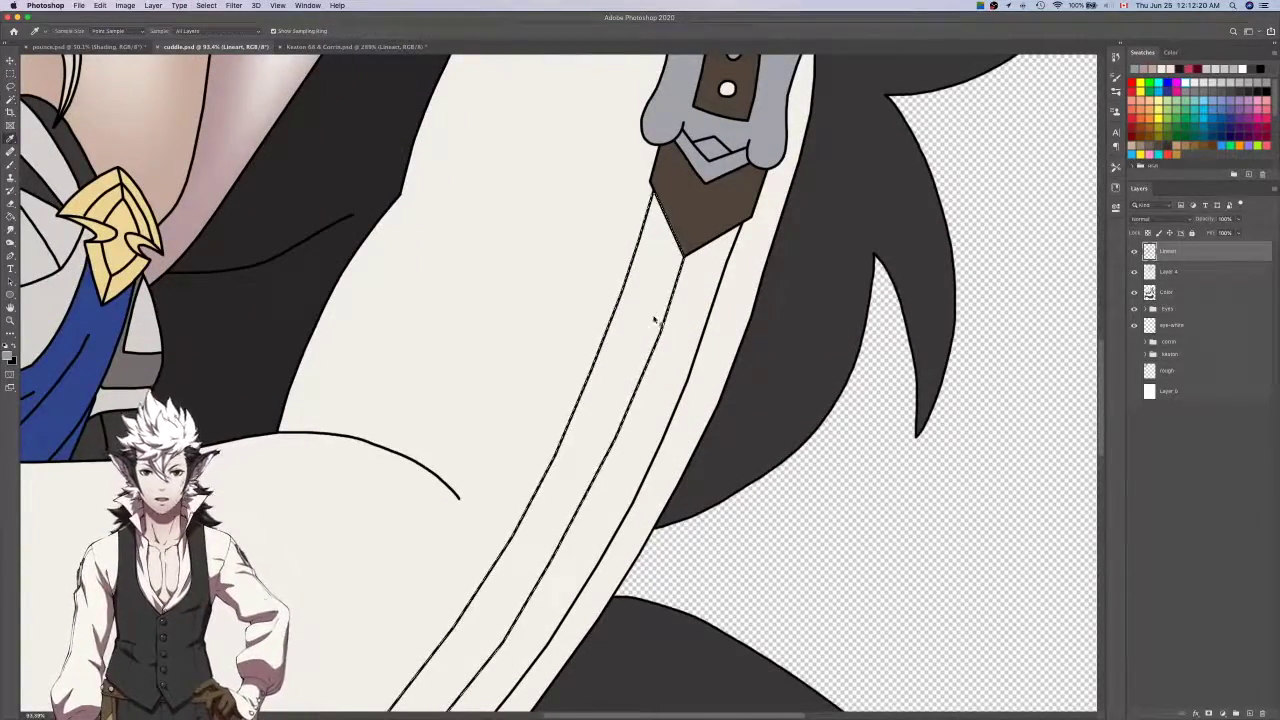
key(ctrl+Tab)
key(ctrl+Tab)
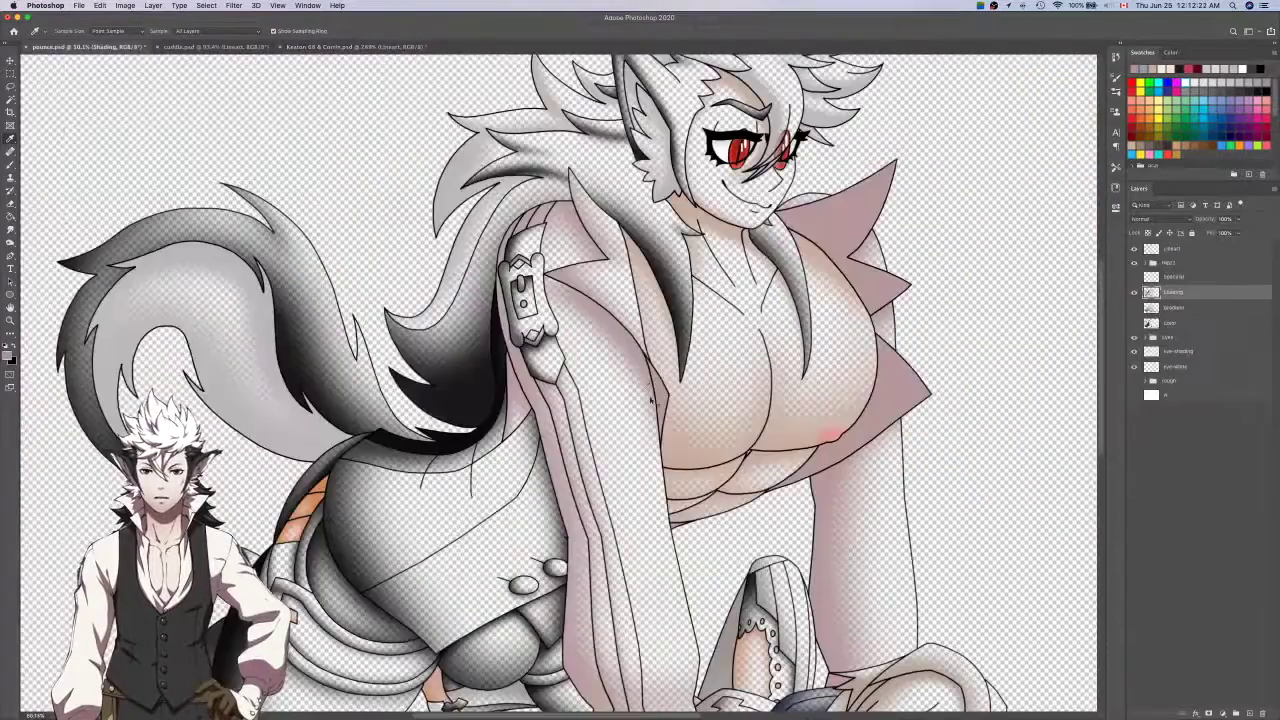
key(ctrl+Tab)
Extend the sleeve stripe selection with the Lasso into its corners at the strap tip and the lower end.
key(l)
scroll(668, 205, up, 5)
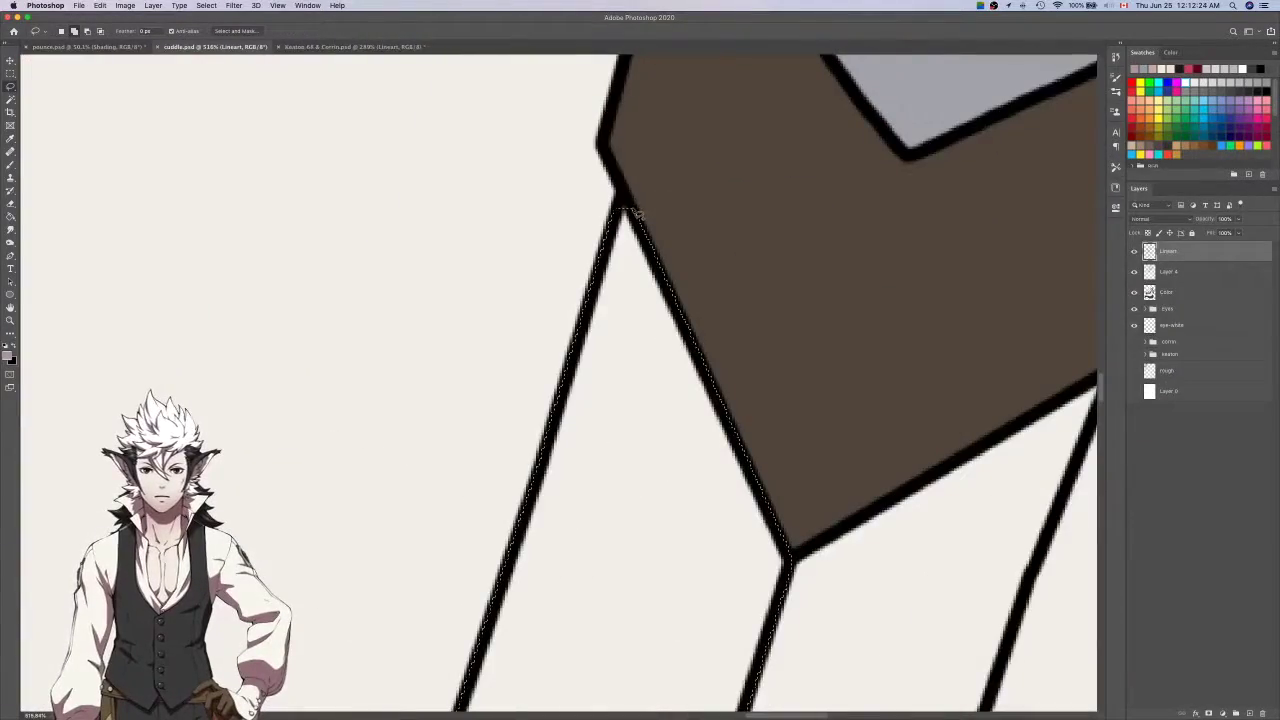
scroll(620, 220, down, 4)
drag(418, 500, 603, 260)
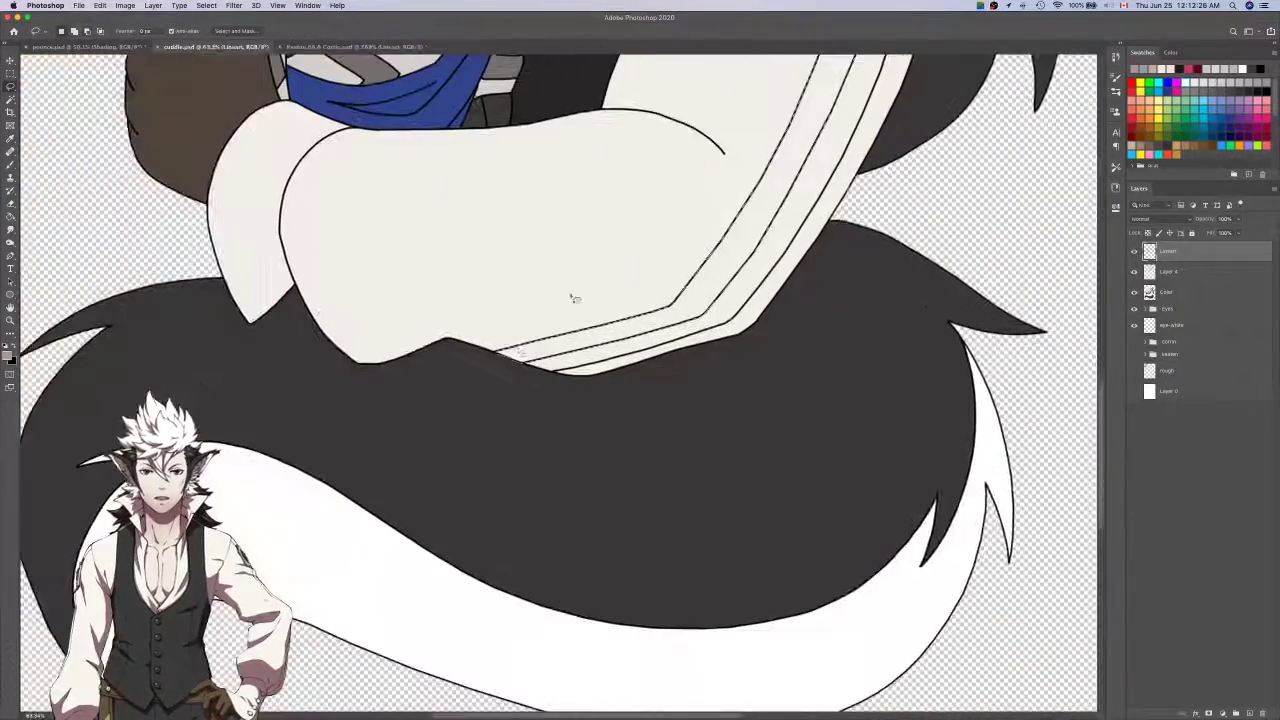
scroll(504, 360, up, 3)
mouse_move(493, 359)
mouse_down()
mouse_move(481, 350)
mouse_move(492, 347)
mouse_up()
scroll(505, 343, down, 4)
scroll(507, 343, up, 3)
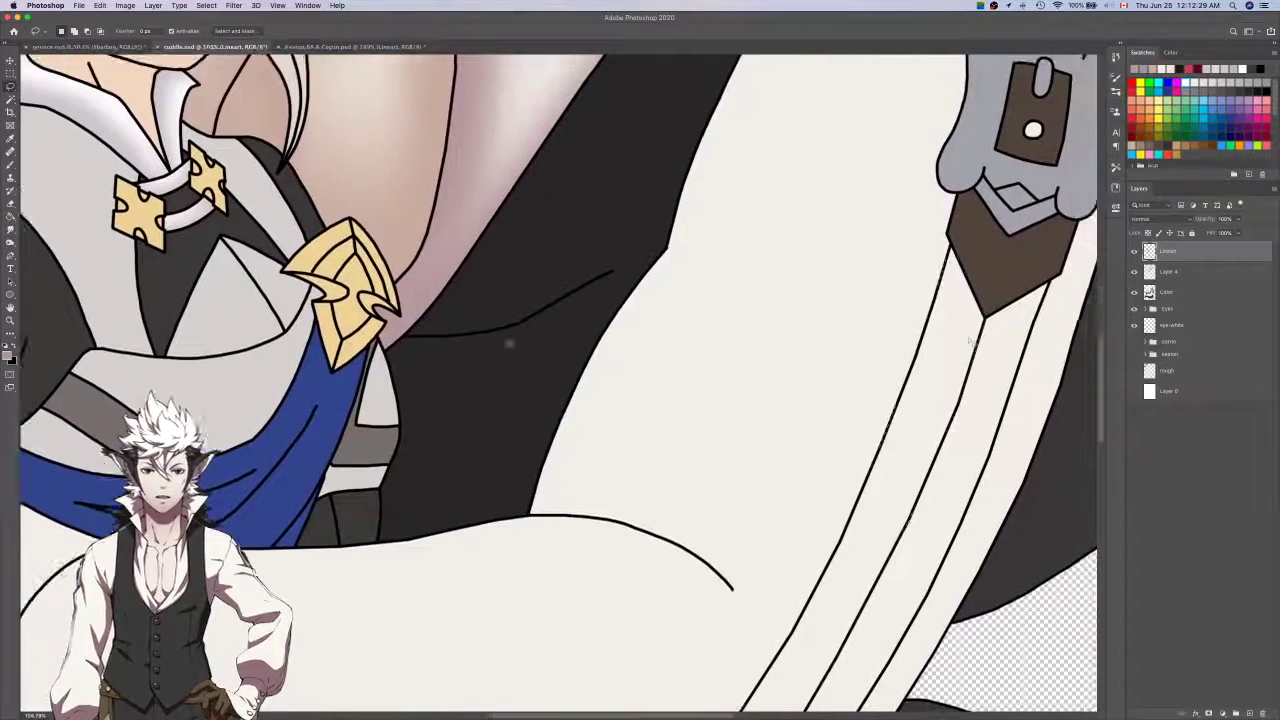
Brush soft mauve shading on Layer 4 along the selected inner sleeve stripe, from the strap tip around the elbow bend to its lower end.
click(1211, 273)
key(b)
scroll(923, 251, down, 3)
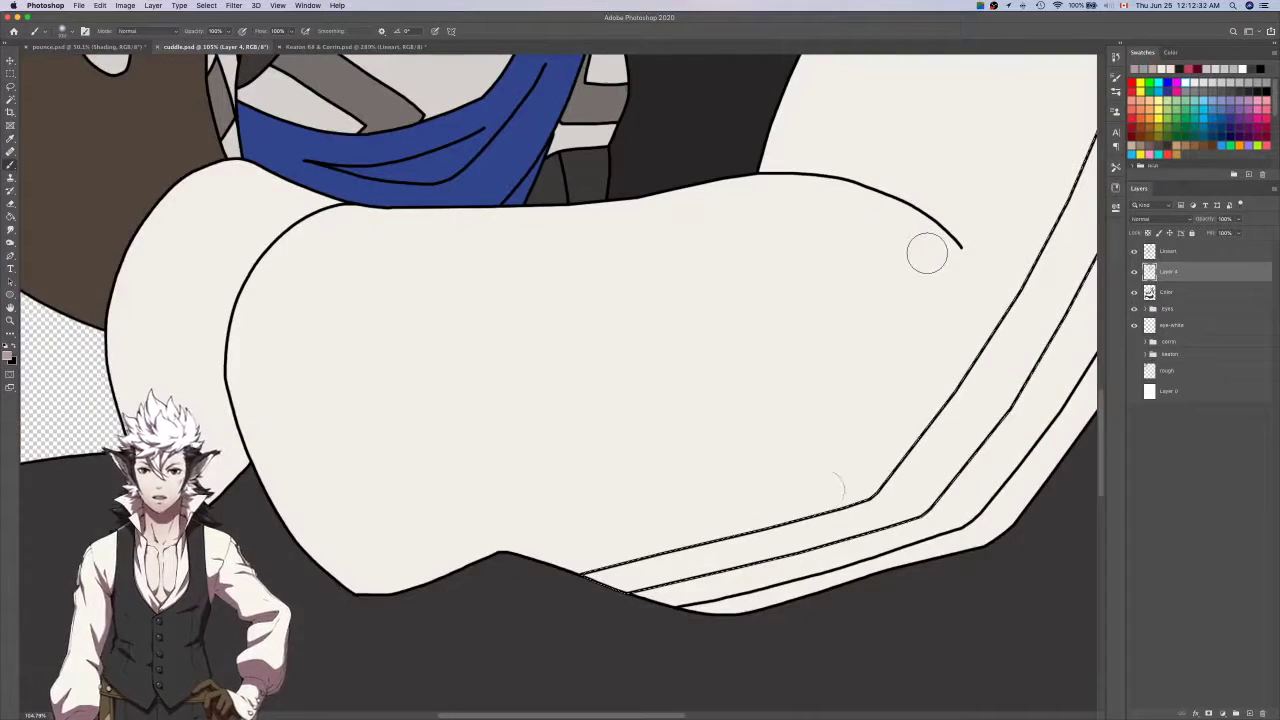
scroll(790, 510, right, 1)
mouse_move(796, 492)
mouse_down()
mouse_move(837, 458)
mouse_move(918, 333)
mouse_up()
scroll(916, 332, up, 3)
scroll(916, 332, right, 2)
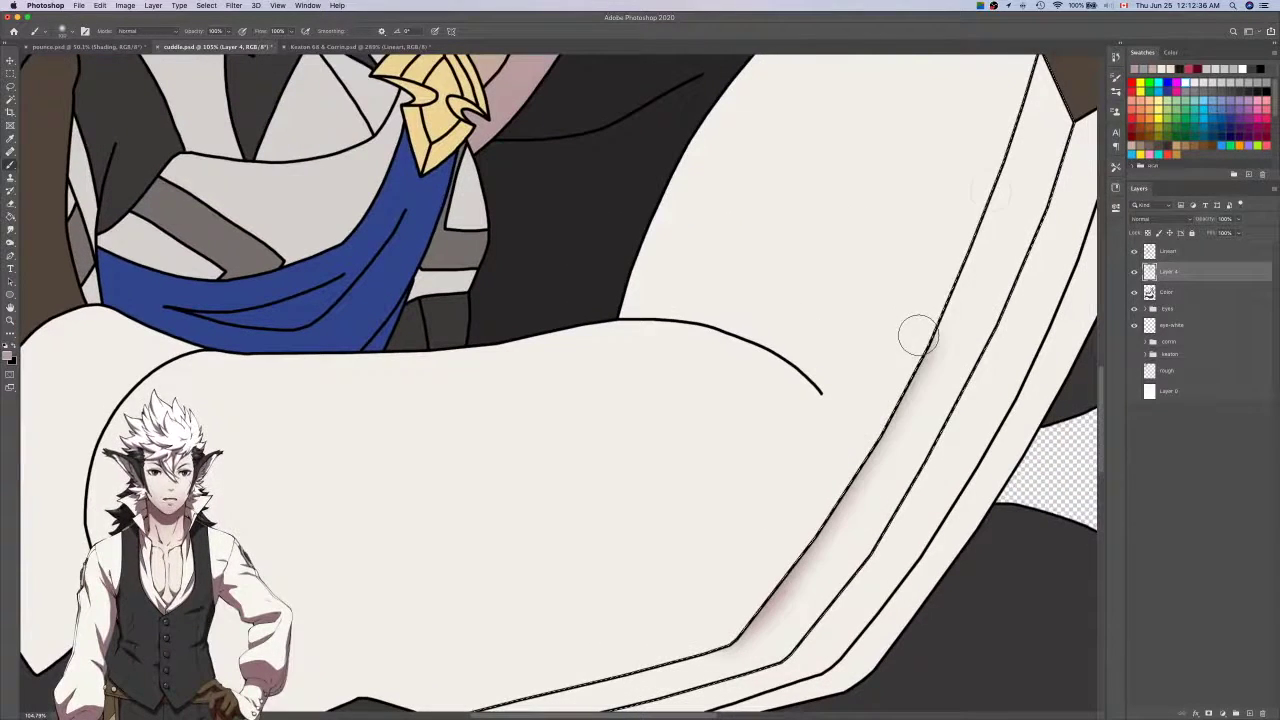
scroll(1005, 140, up, 2)
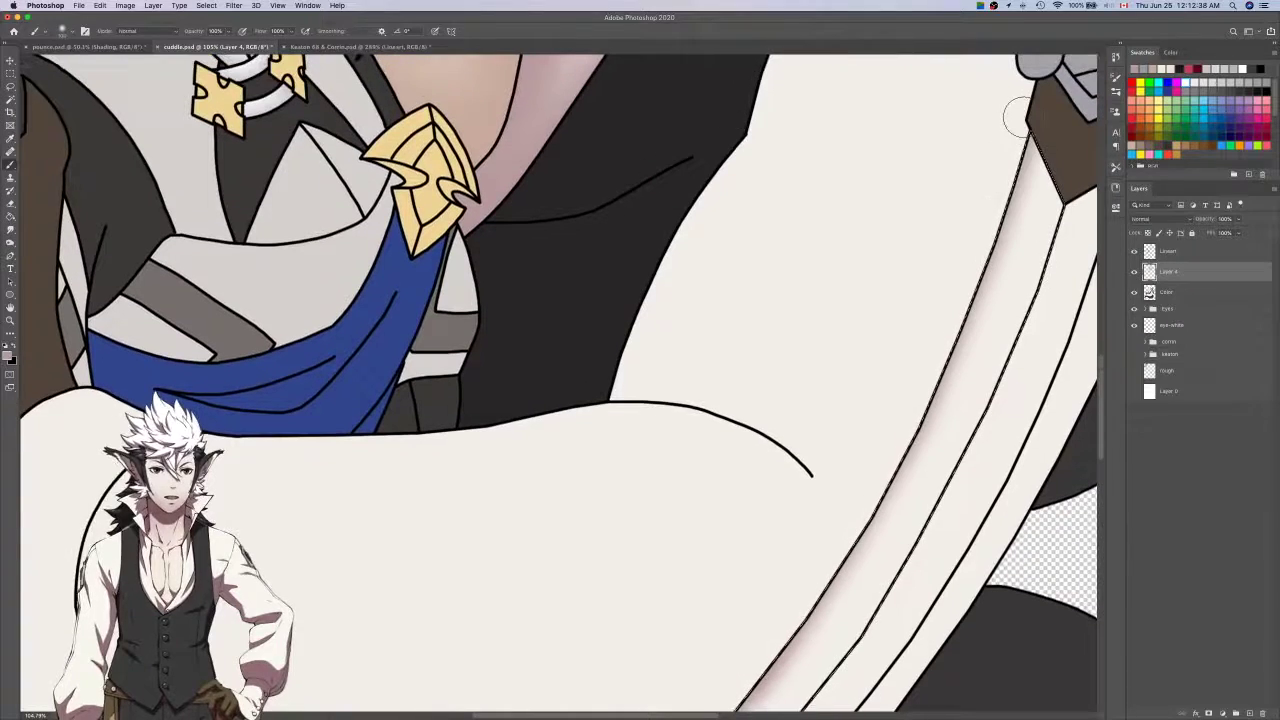
scroll(1015, 125, up, 2)
scroll(1015, 125, right, 3)
drag(752, 412, 783, 366)
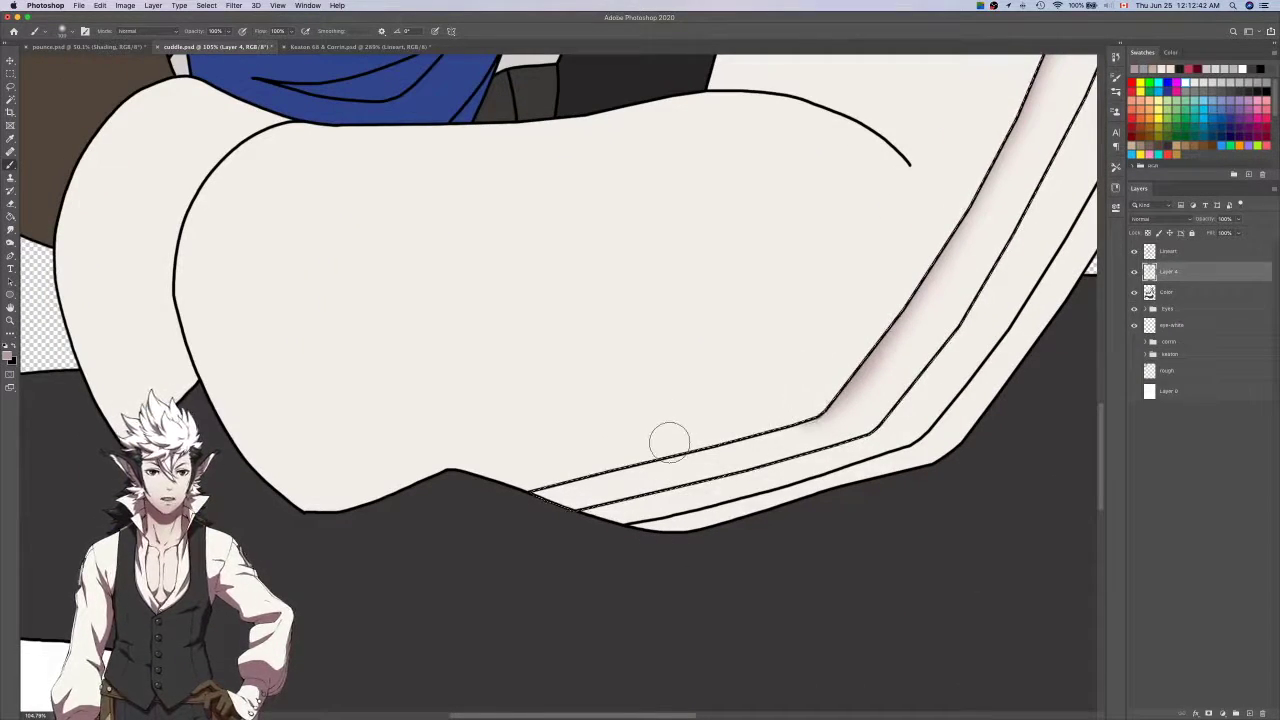
mouse_move(668, 443)
mouse_down()
mouse_move(523, 491)
mouse_move(871, 354)
mouse_up()
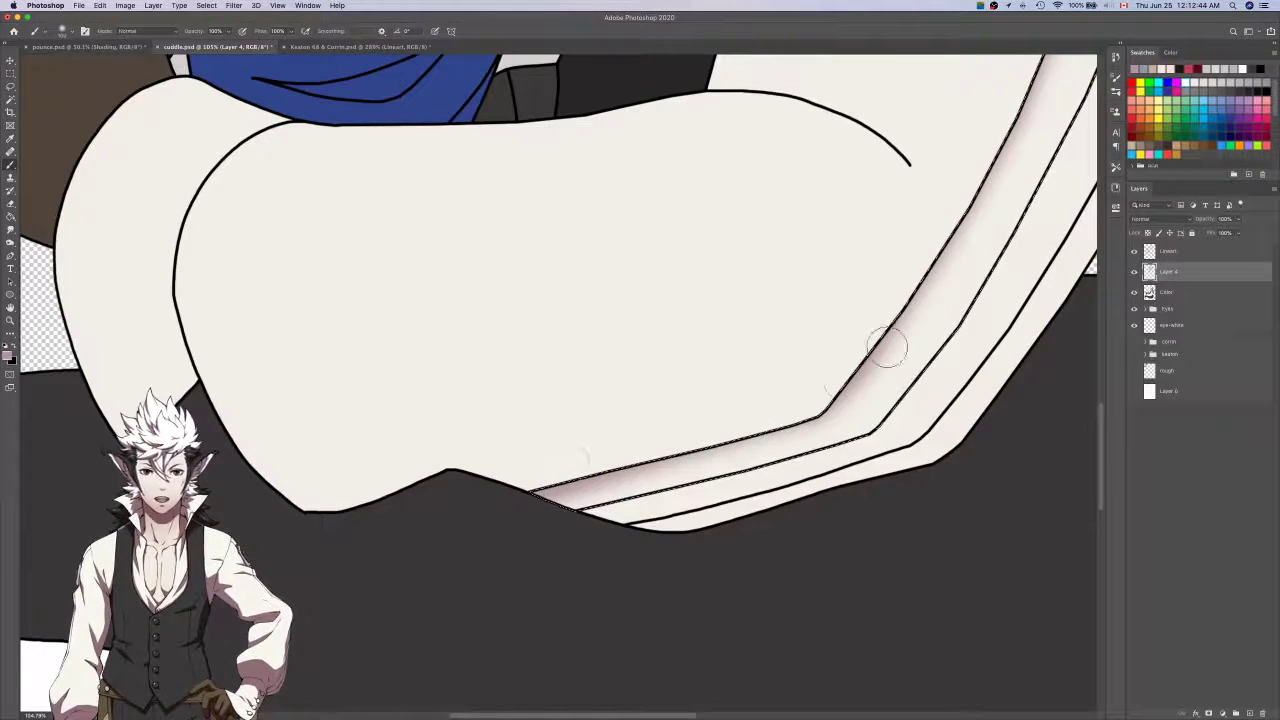
Select the sleeve's middle trim stripe below the strap from the Lineart layer, adding its corner at the strap with the Lasso.
click(1196, 251)
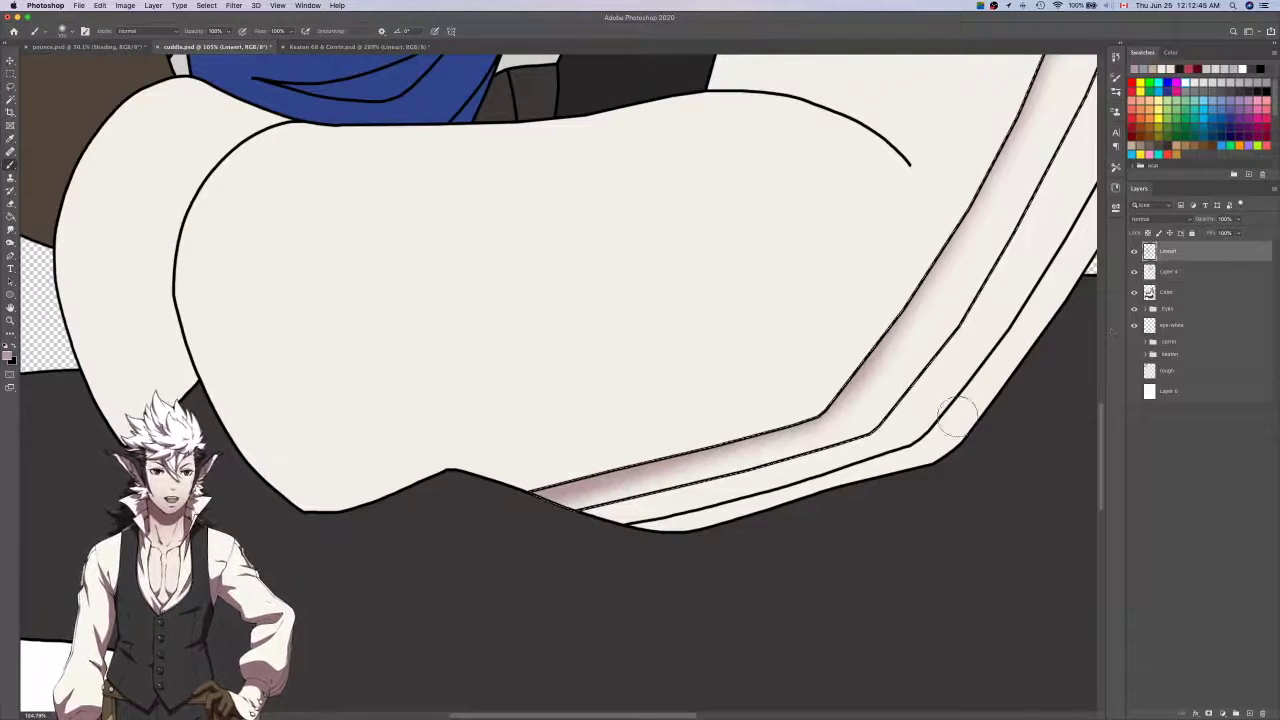
key(super+d)
key(w)
click(917, 435)
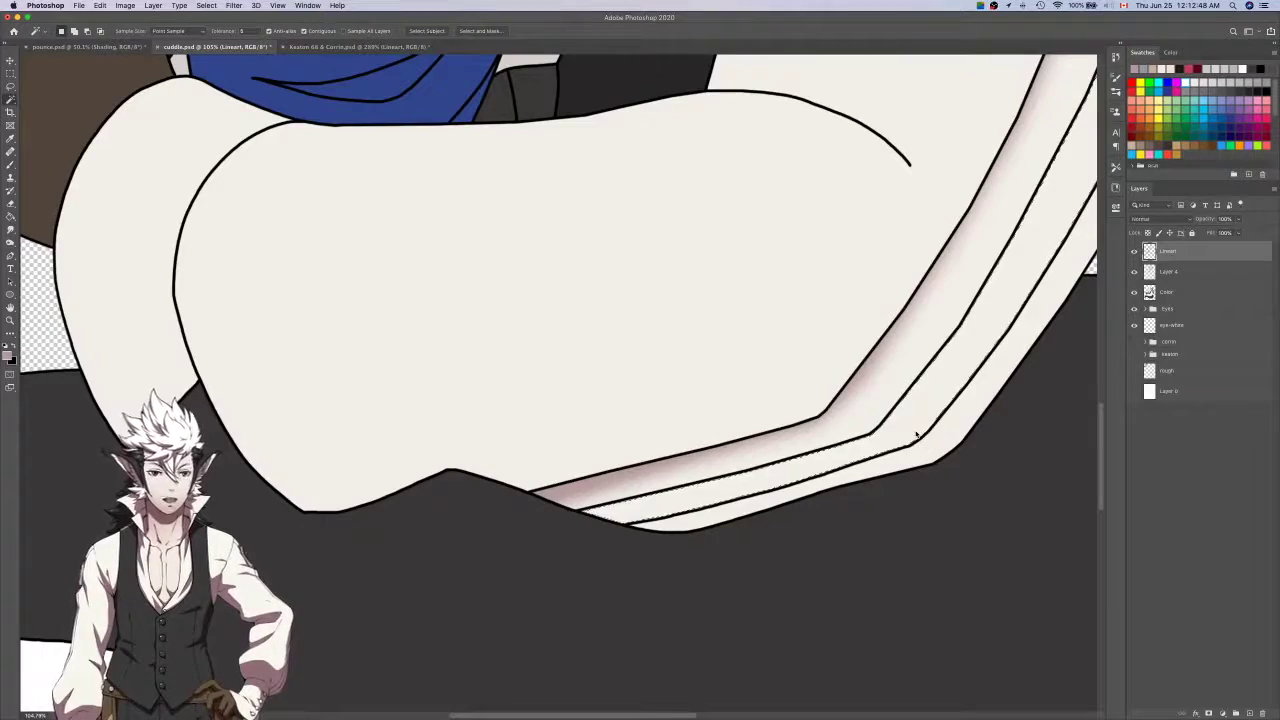
key(l)
scroll(595, 518, up, 5)
scroll(614, 516, down, 6)
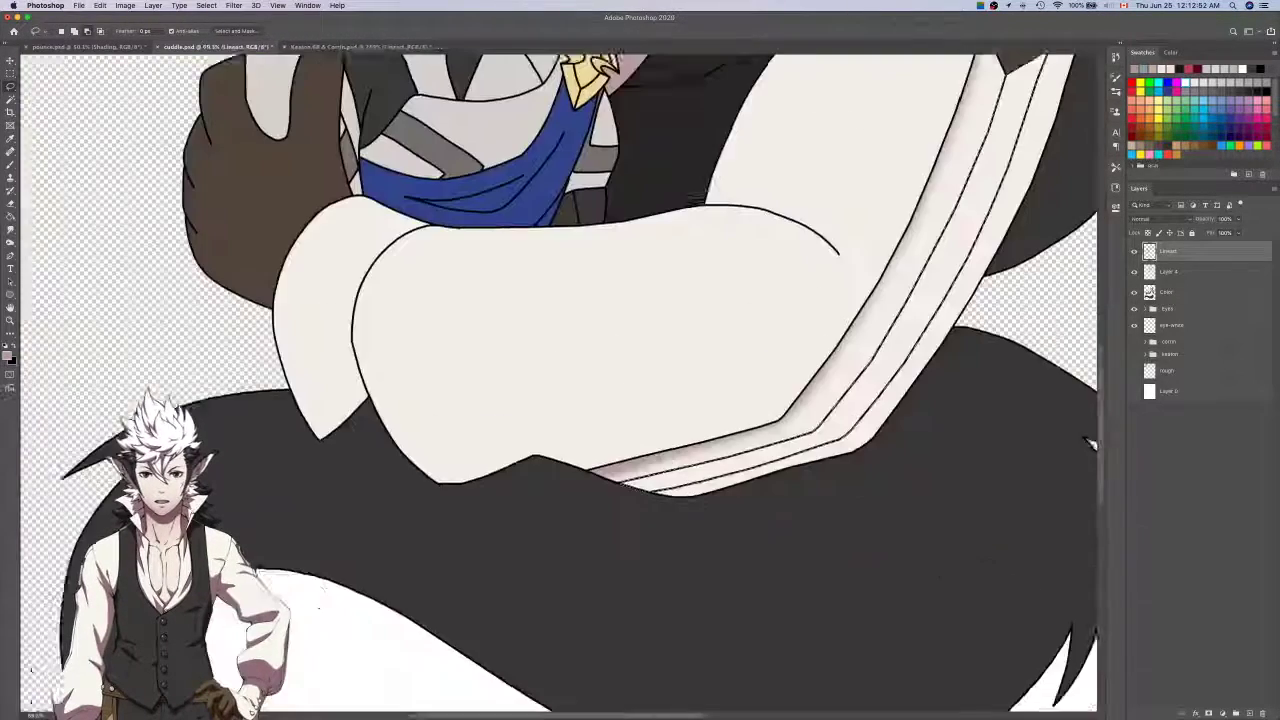
scroll(785, 280, up, 8)
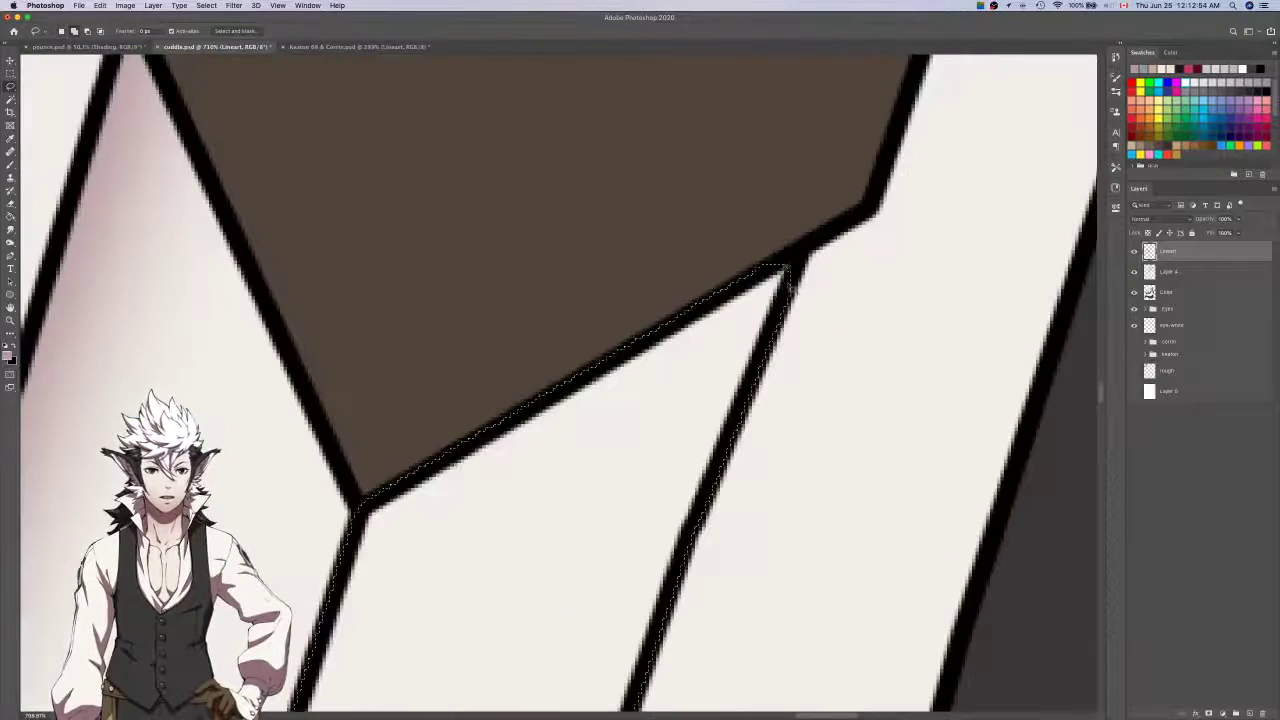
mouse_move(793, 288)
mouse_down()
mouse_move(801, 256)
mouse_move(766, 268)
mouse_up()
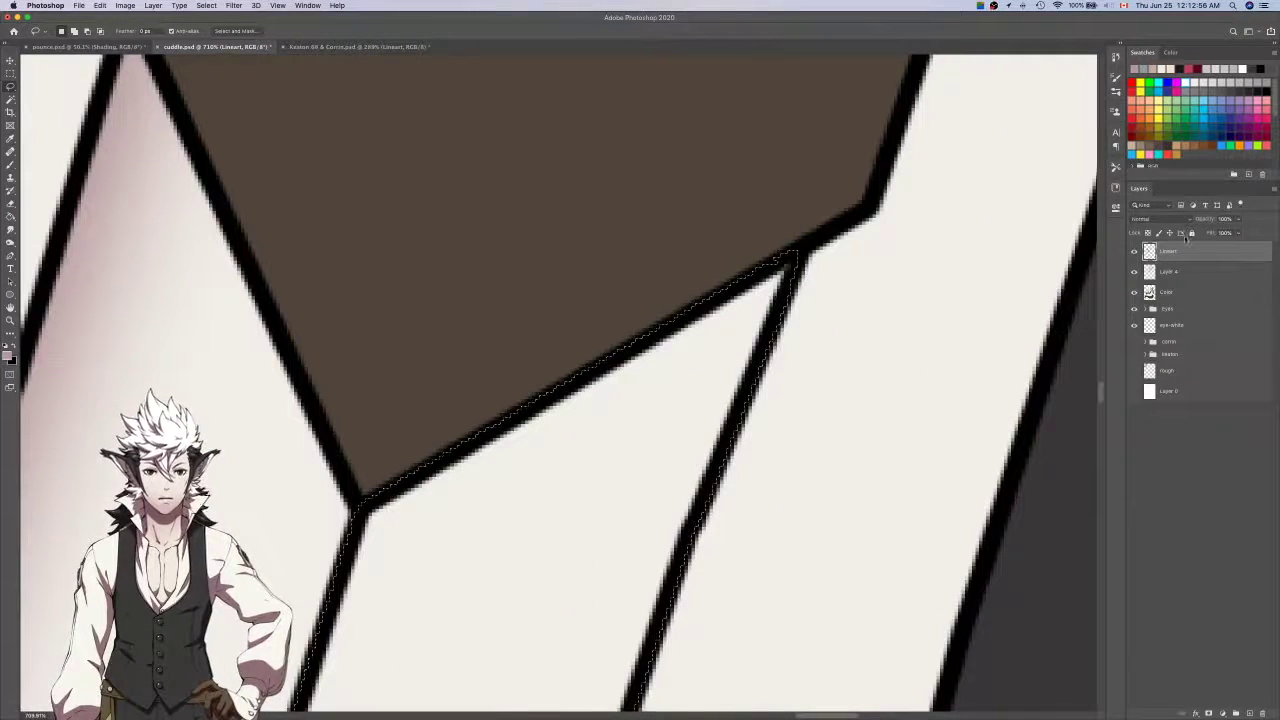
Brush soft mauve shading on Layer 4 along the upper part of the middle stripe's inner edge, starting beneath the strap tip.
click(1200, 275)
key(b)
scroll(752, 334, down, 3)
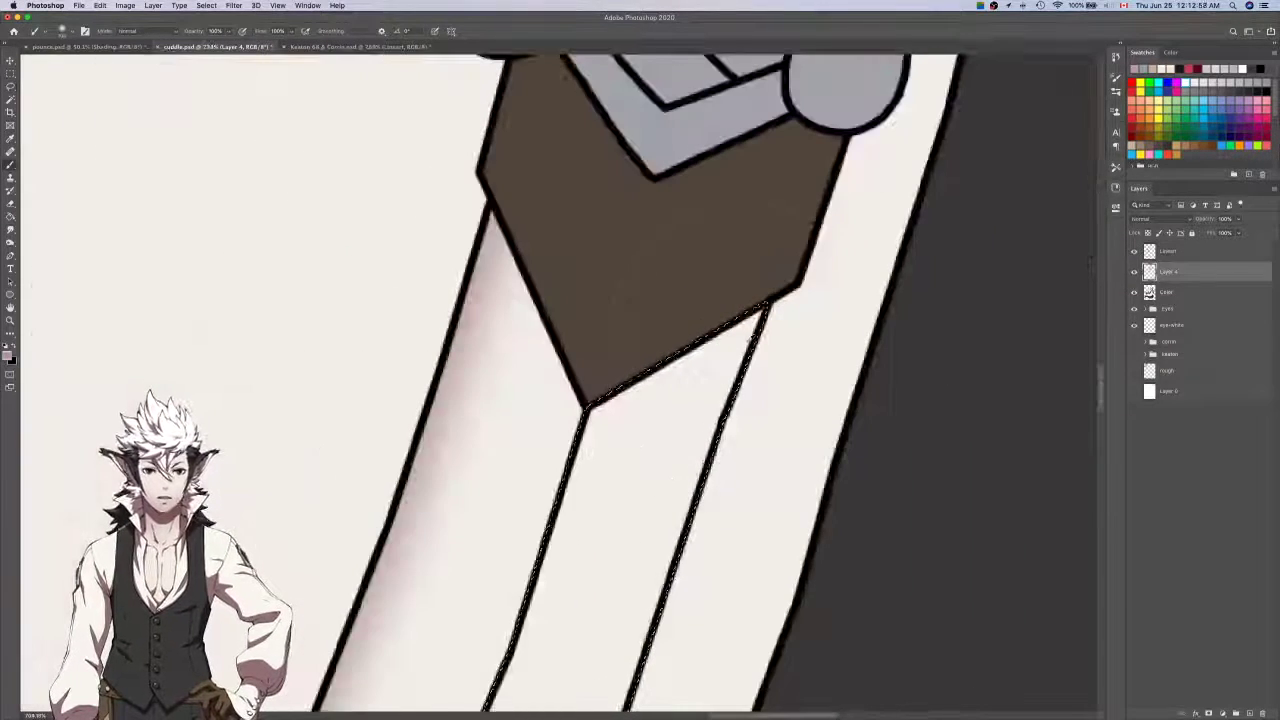
drag(797, 254, 590, 425)
scroll(509, 437, down, 3)
key(super+z)
mouse_move(509, 437)
mouse_down()
mouse_move(609, 294)
mouse_move(598, 372)
mouse_up()
drag(585, 400, 633, 329)
drag(684, 228, 631, 331)
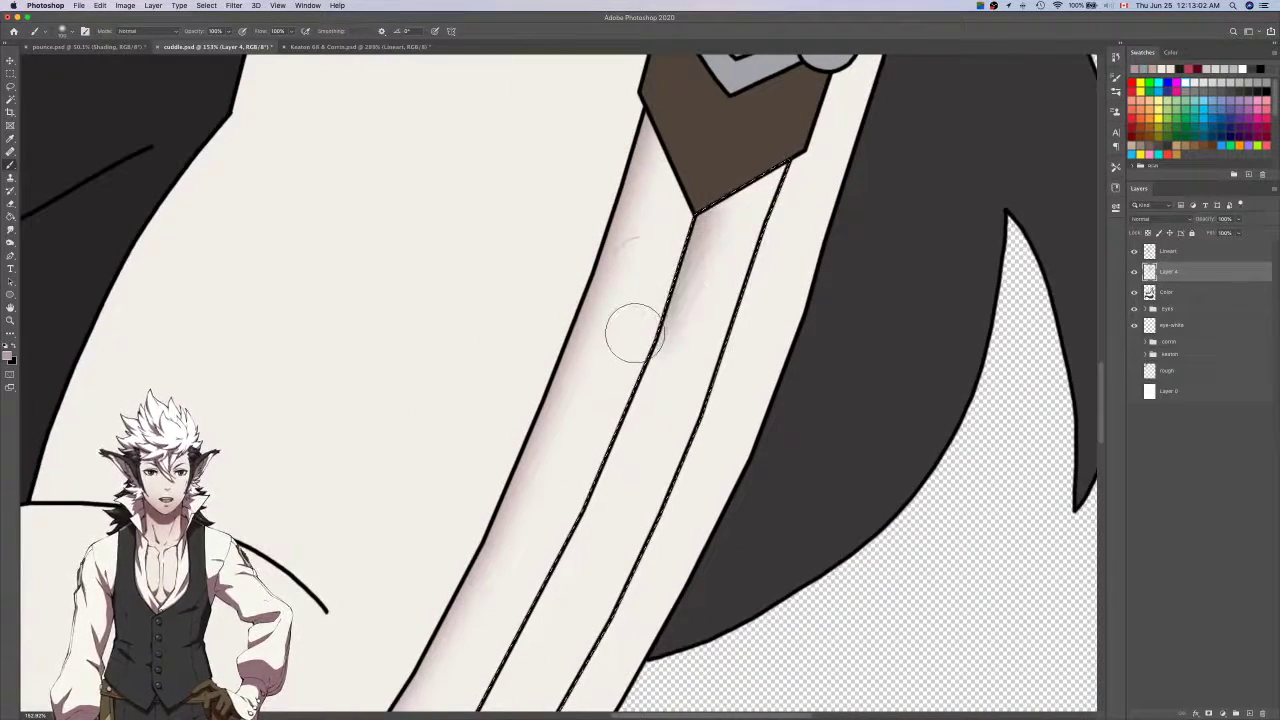
drag(595, 400, 634, 339)
Continue the middle stripe's shading down its inner edge, around the elbow bend to the lower end.
scroll(640, 345, down, 2)
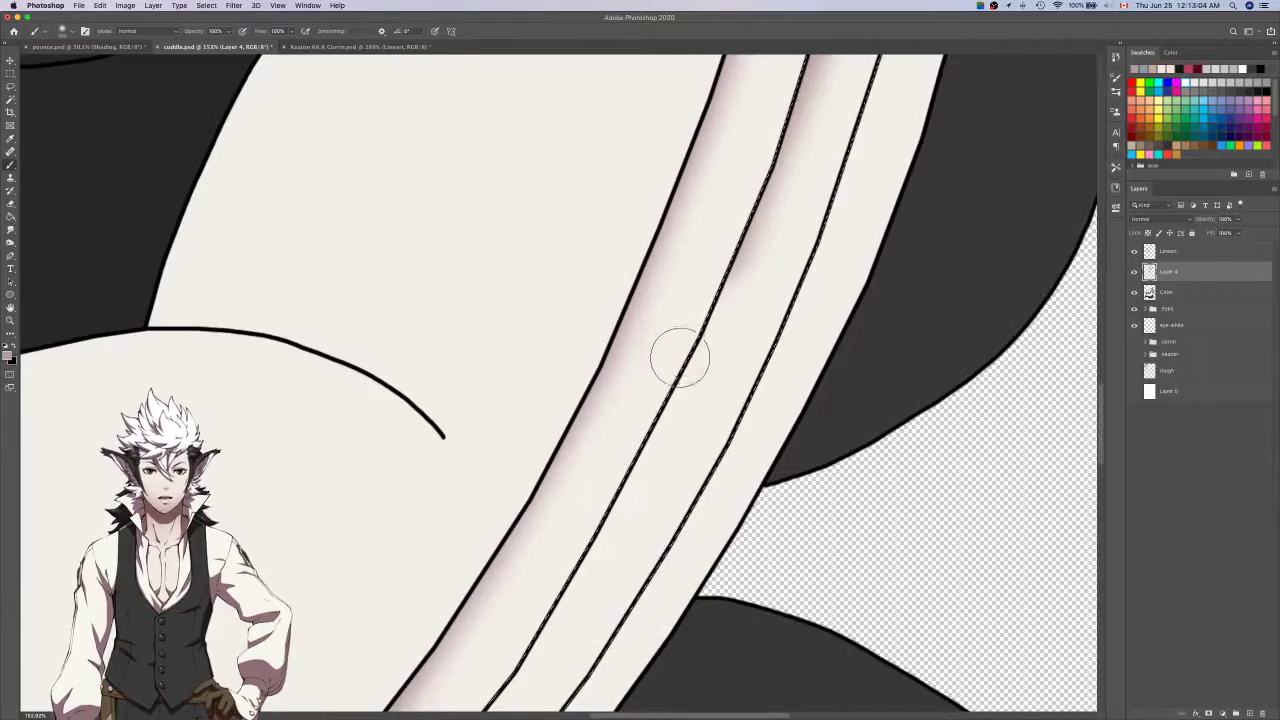
scroll(672, 362, down, 2)
scroll(654, 403, down, 2)
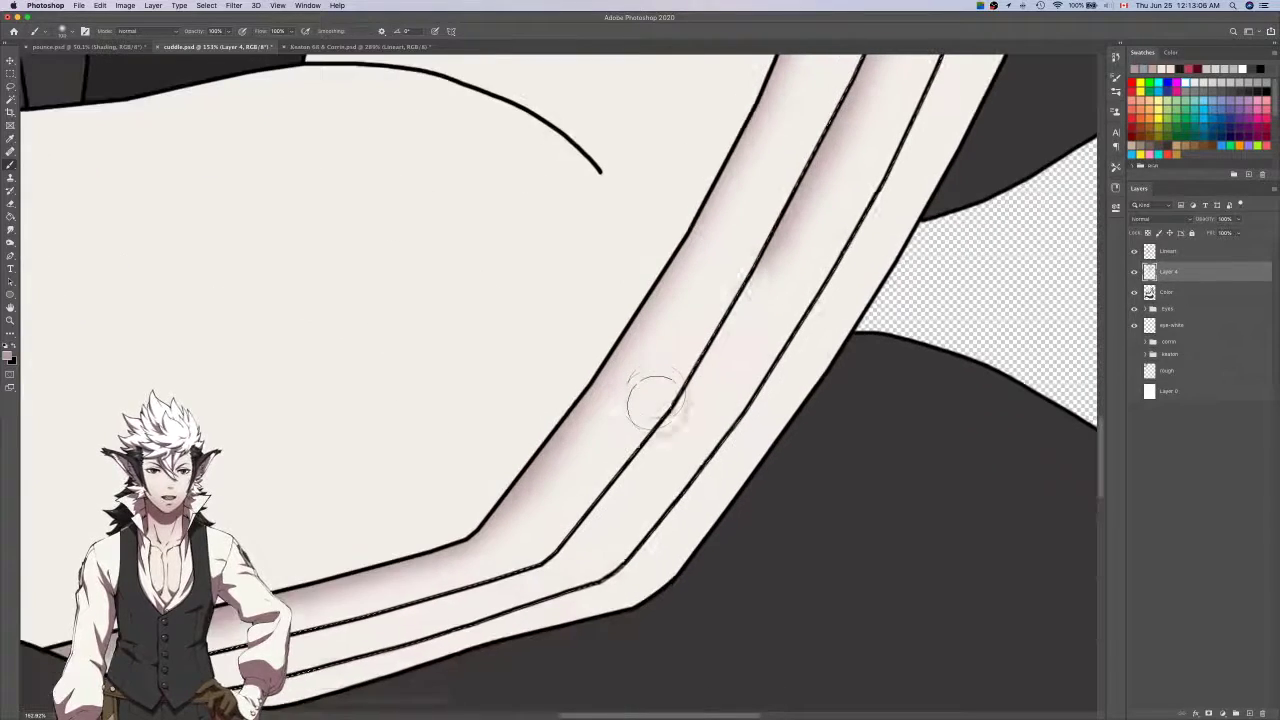
scroll(640, 410, down, 2)
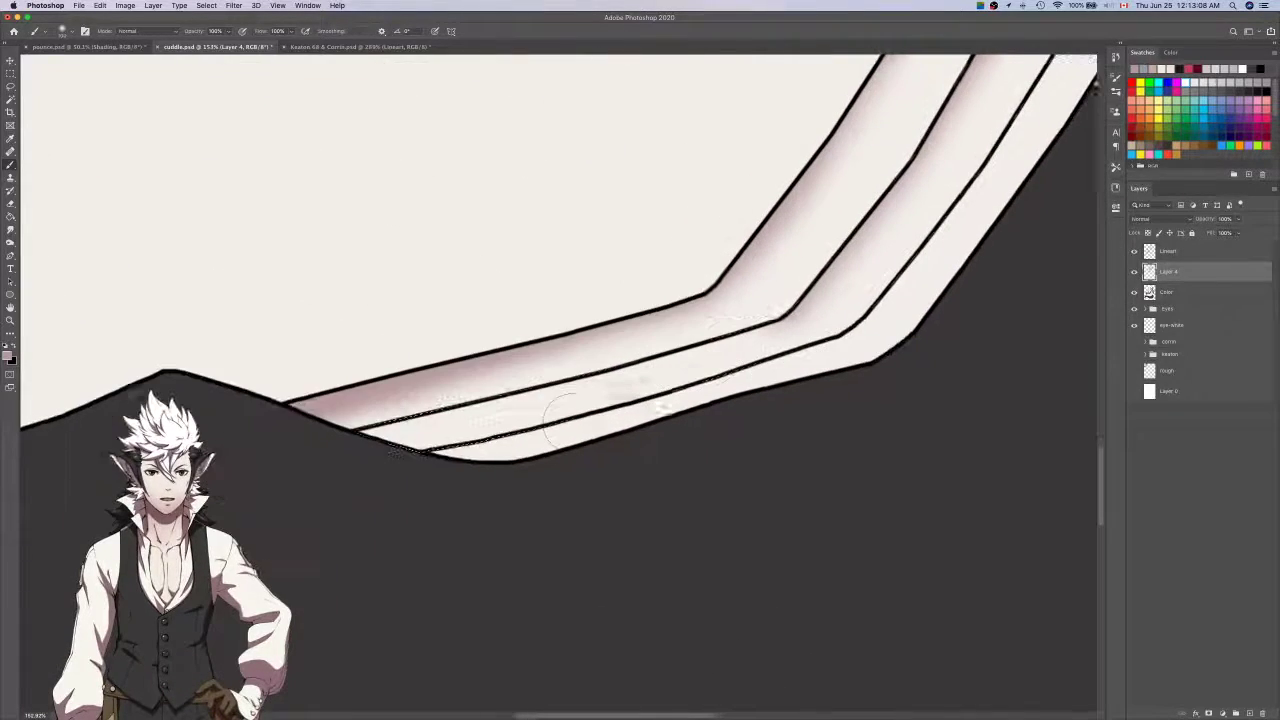
scroll(600, 410, down, 2)
mouse_move(768, 318)
mouse_down()
mouse_move(566, 357)
mouse_move(343, 426)
mouse_up()
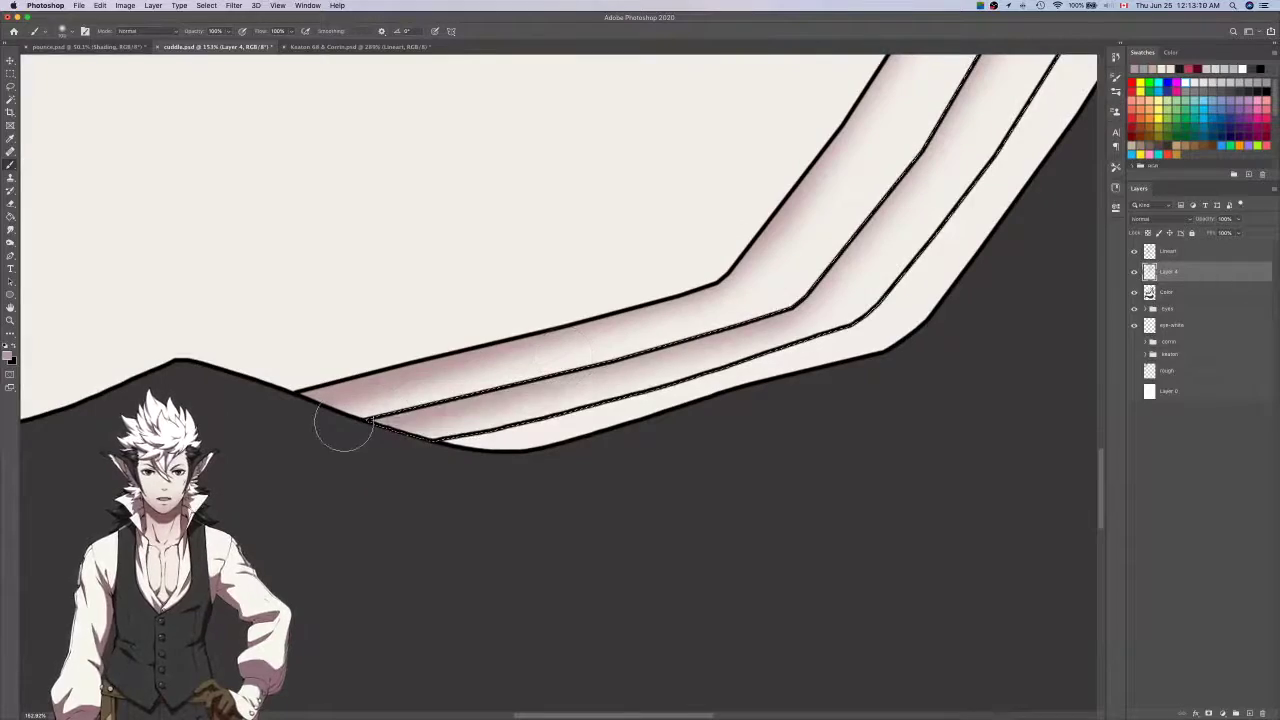
Select the inner trim stripe section above the brown strap from the Lineart layer with the Magic Wand.
scroll(346, 420, down, 3)
scroll(345, 420, down, 2)
scroll(344, 421, down, 3)
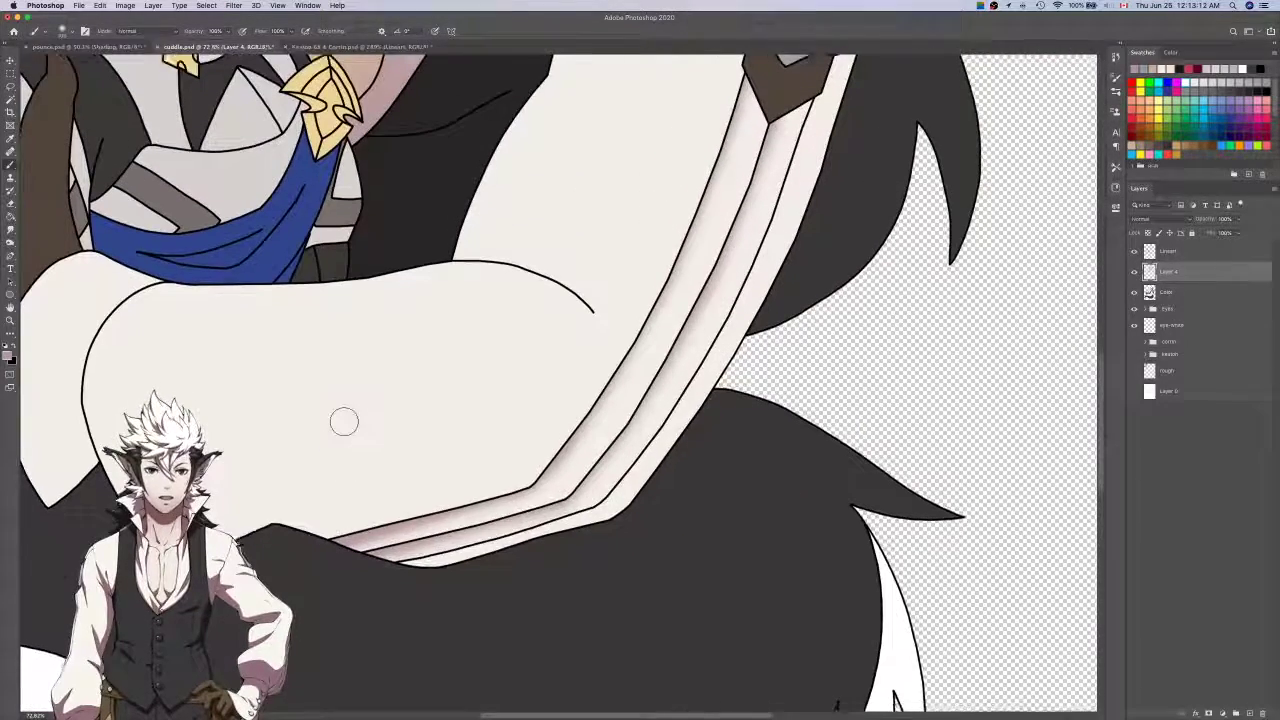
scroll(344, 421, up, 3)
click(1190, 250)
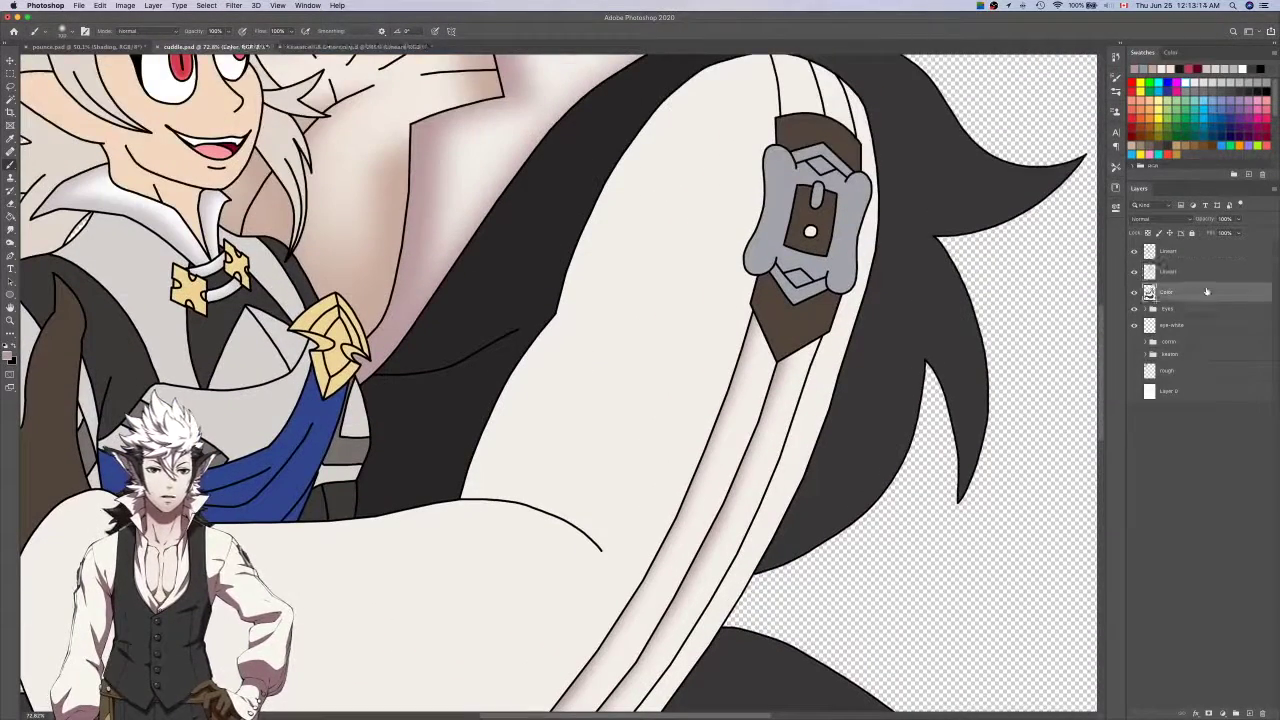
key(w)
scroll(806, 206, up, 3)
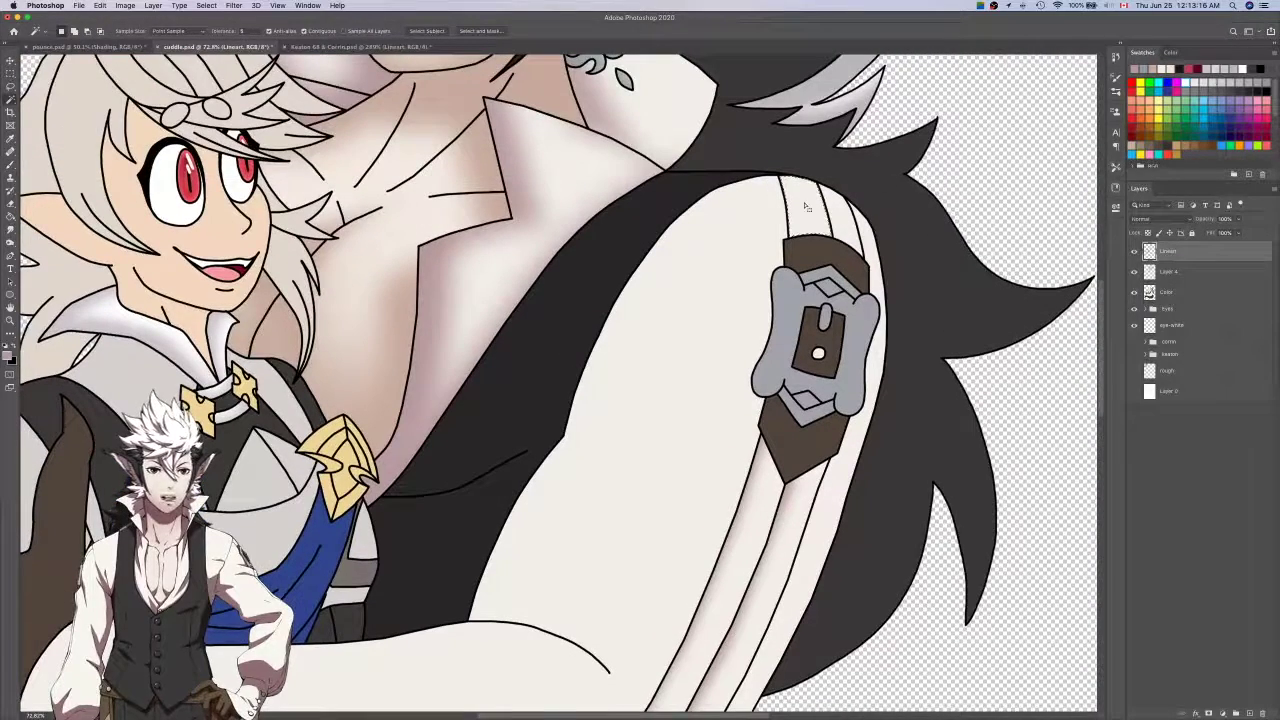
click(806, 206)
Brush soft mauve shading on Layer 4 along the inner edge of the selected stripe section above the strap.
key(b)
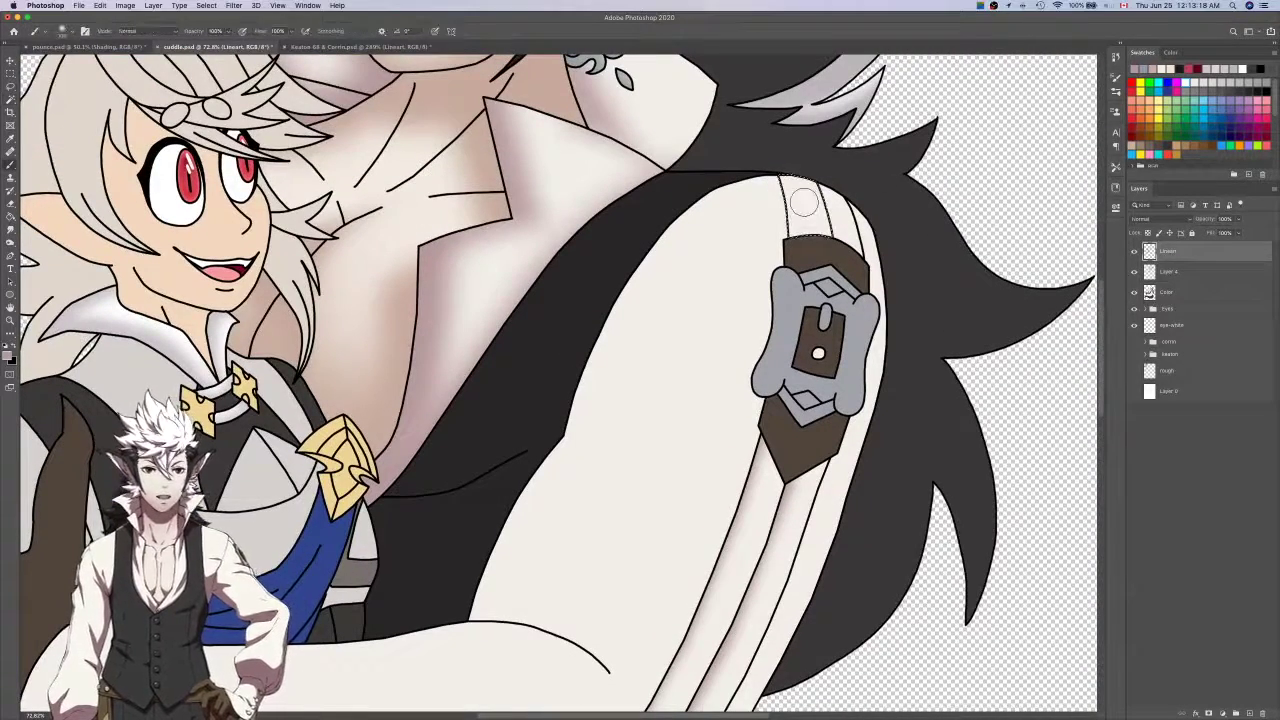
scroll(806, 206, up, 5)
scroll(804, 200, down, 3)
key(alt+bracketleft)
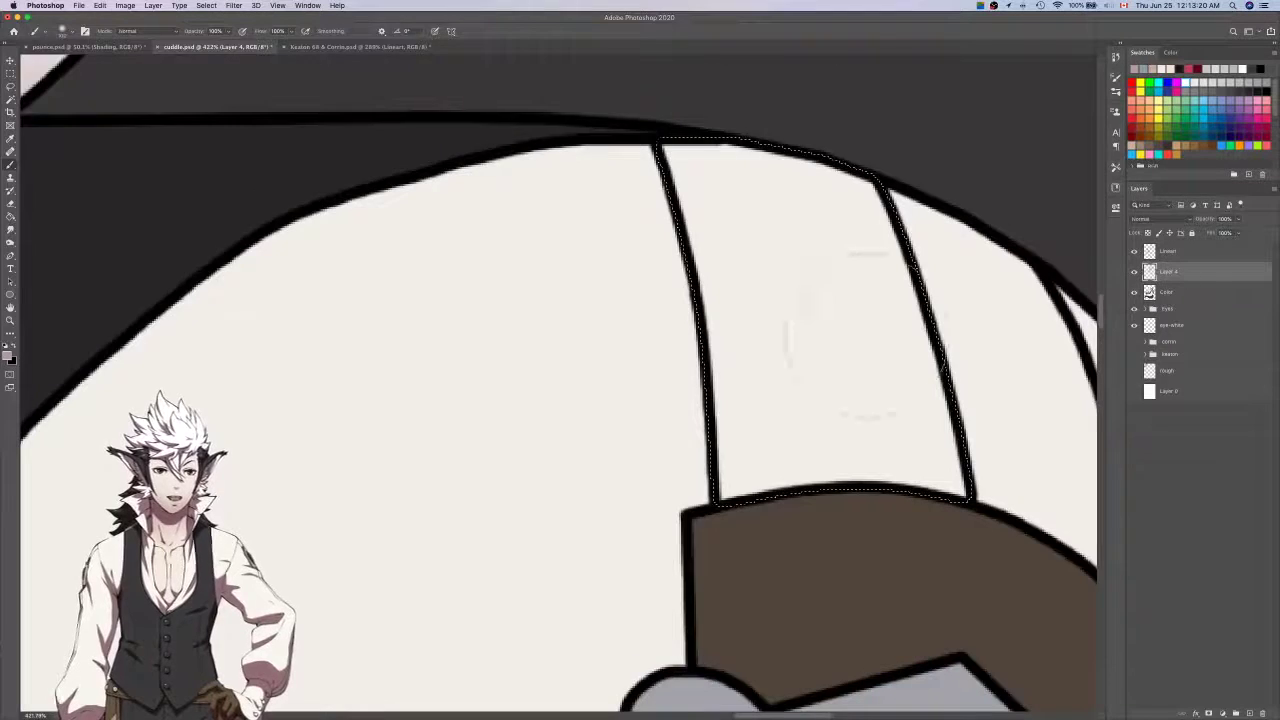
scroll(866, 336, down, 3)
Select the neighbouring middle stripe section above the strap from the Lineart layer with the Magic Wand.
key(w)
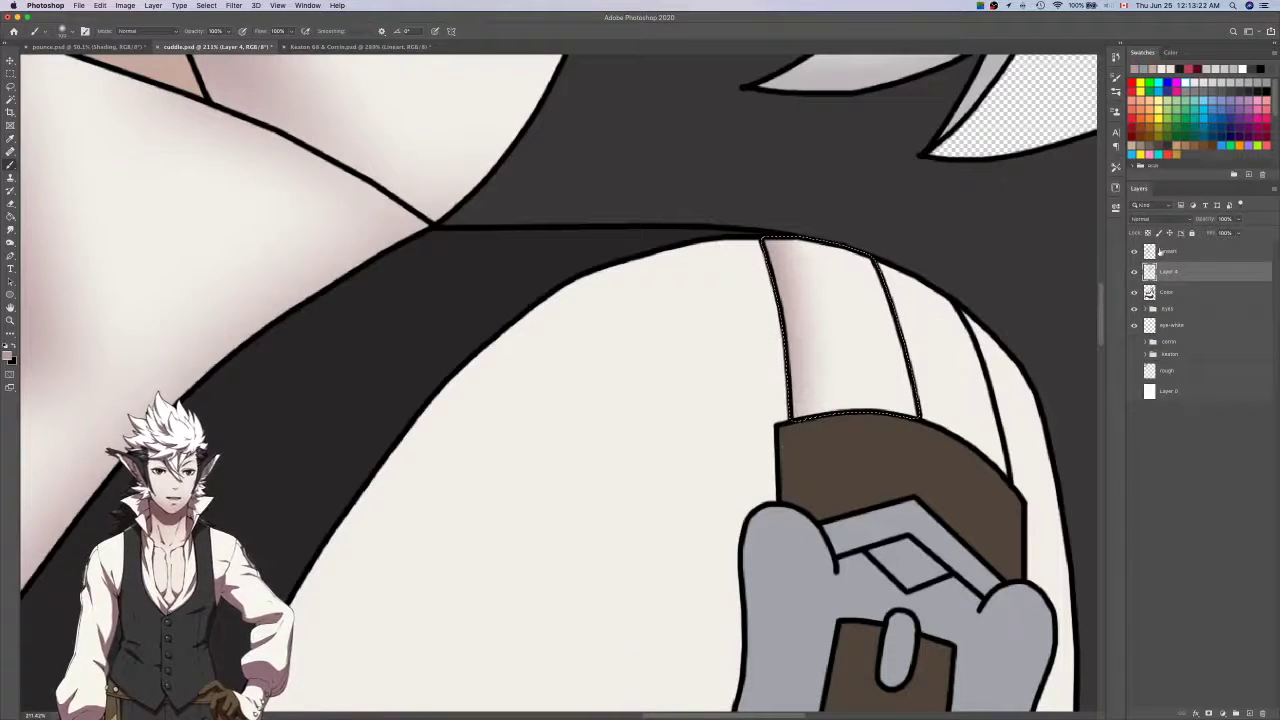
key(alt+bracketright)
click(932, 335)
key(l)
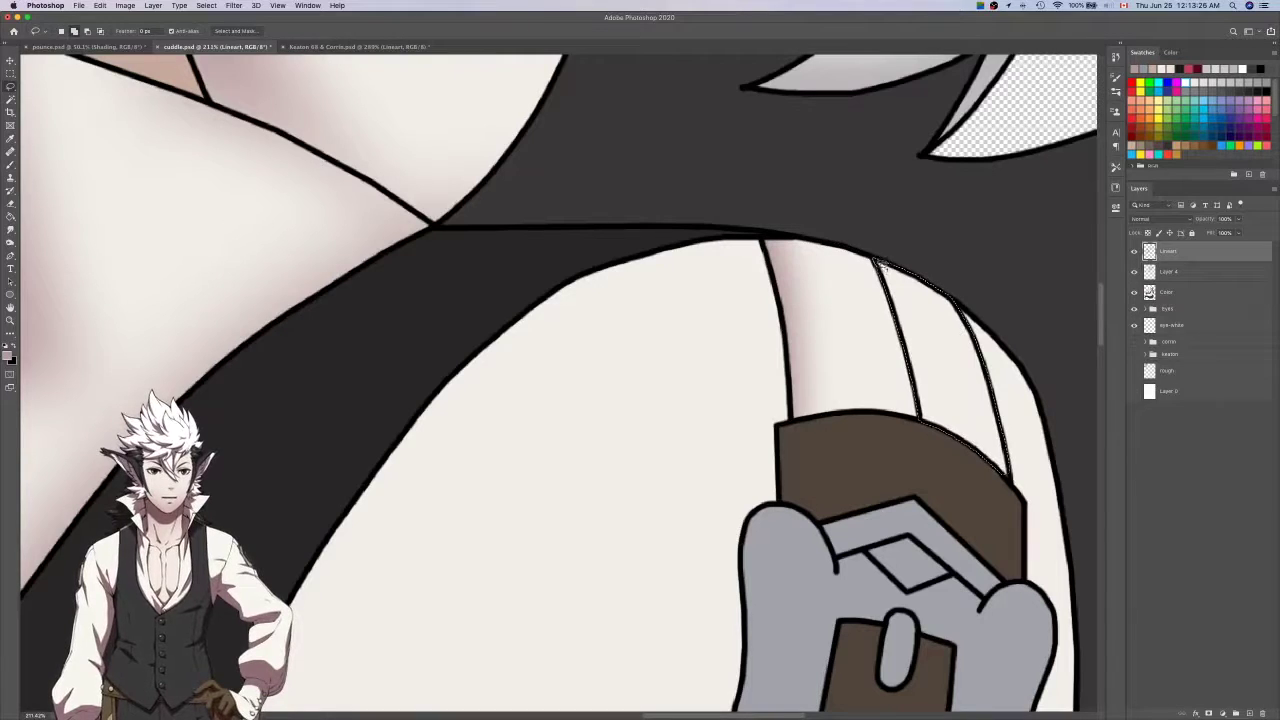
Shade the middle stripe section's inner edge above the strap on Layer 4 and clear the selection.
click(1211, 275)
key(b)
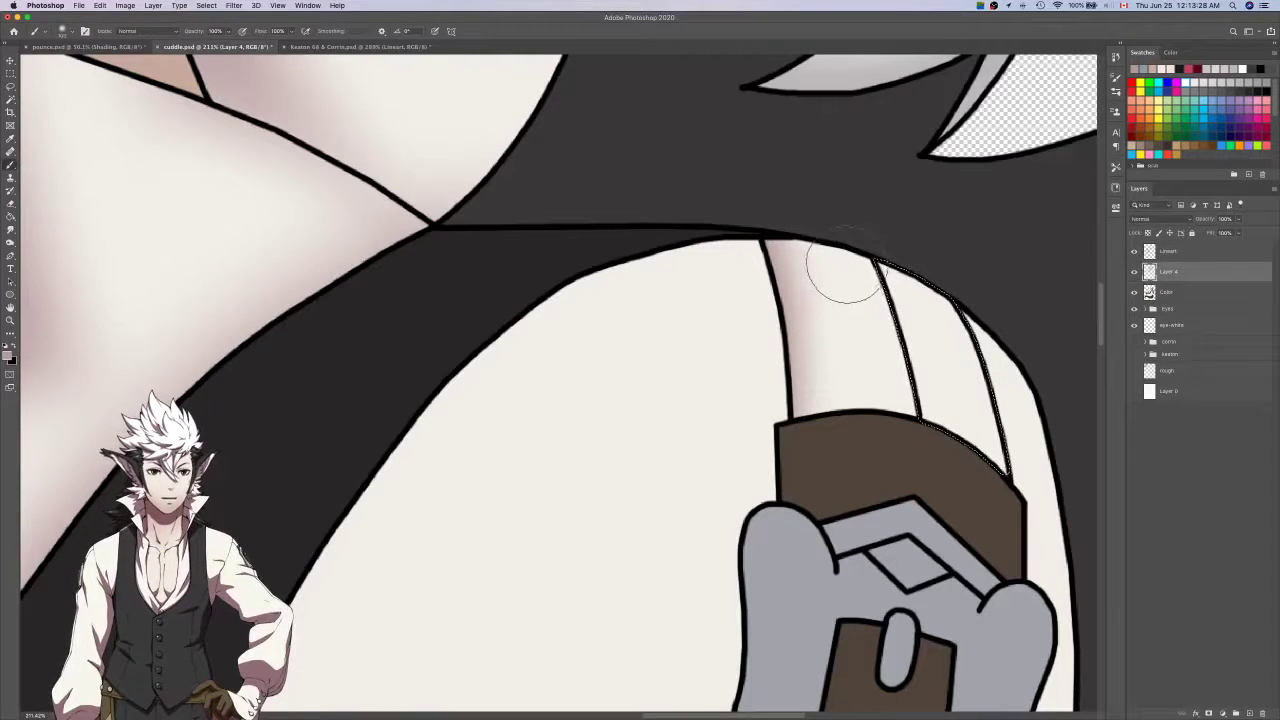
drag(848, 269, 890, 372)
key(ctrl+d)
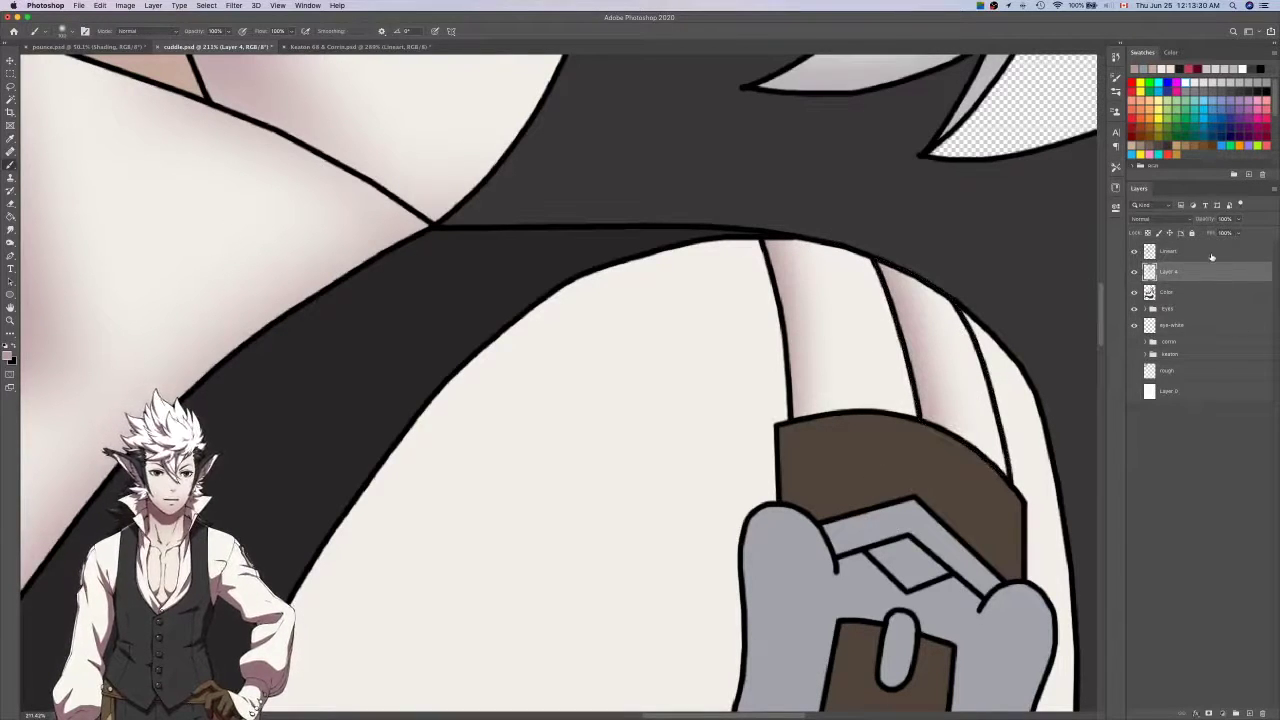
key(alt+bracketright)
key(w)
scroll(1004, 474, down, 10)
scroll(1004, 474, left, 3)
click(1003, 474)
shift+click(914, 480)
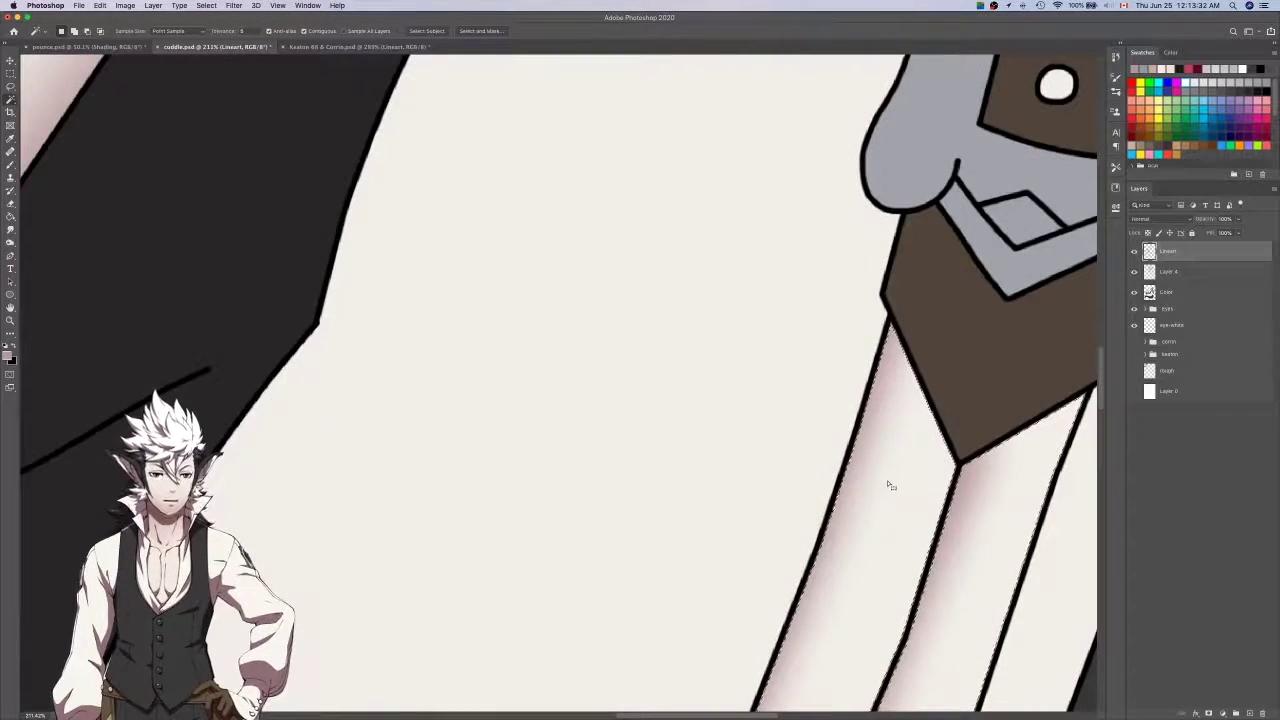
key(shift+F6)
scroll(886, 486, right, 3)
scroll(886, 486, down, 1)
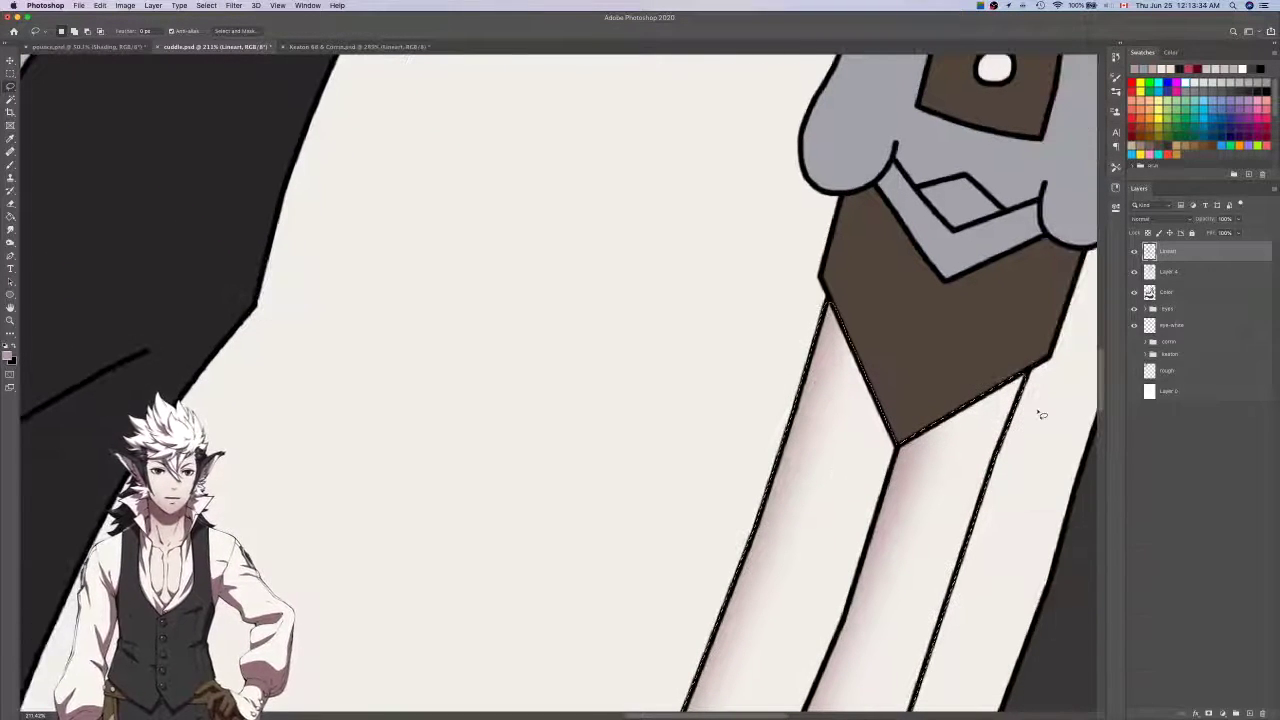
Select the whole white sleeve from the Color layer and brush soft shading around the strap and buckle on Layer 4.
click(1190, 291)
click(1022, 456)
click(1190, 271)
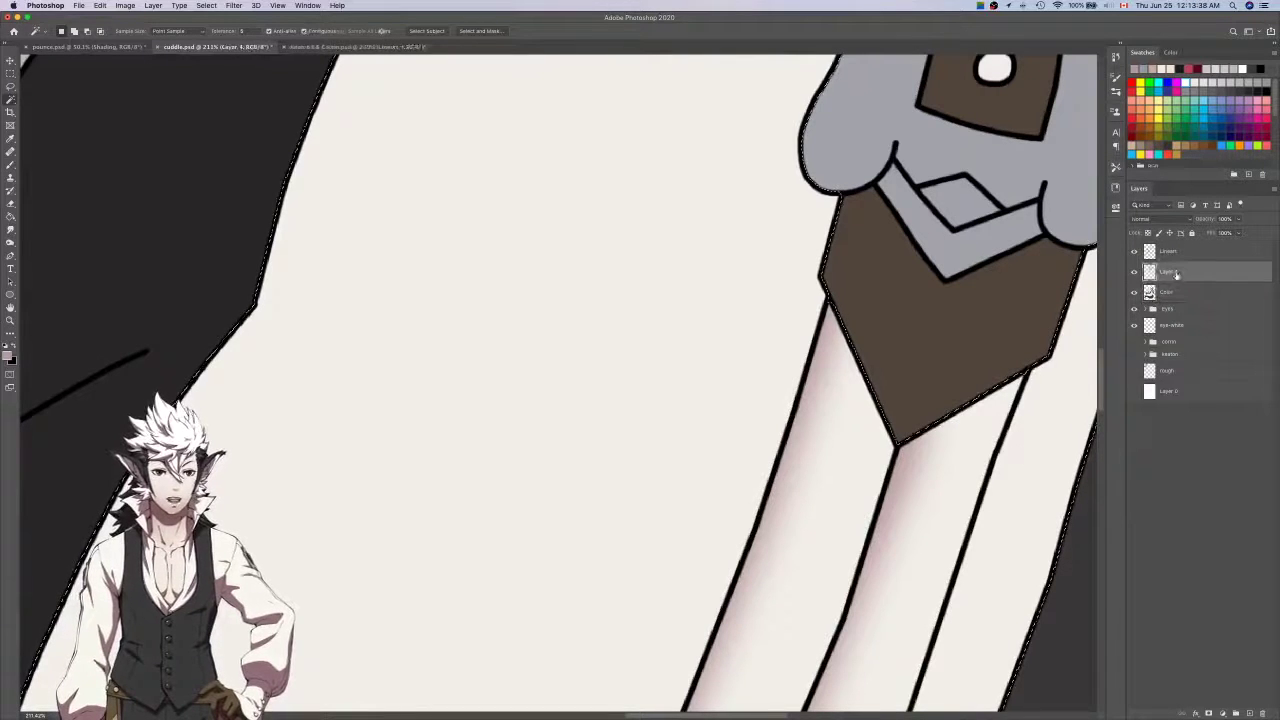
key(b)
mouse_move(862, 202)
mouse_down()
mouse_move(846, 265)
mouse_move(908, 418)
mouse_move(1008, 340)
mouse_up()
scroll(1008, 340, up, 5)
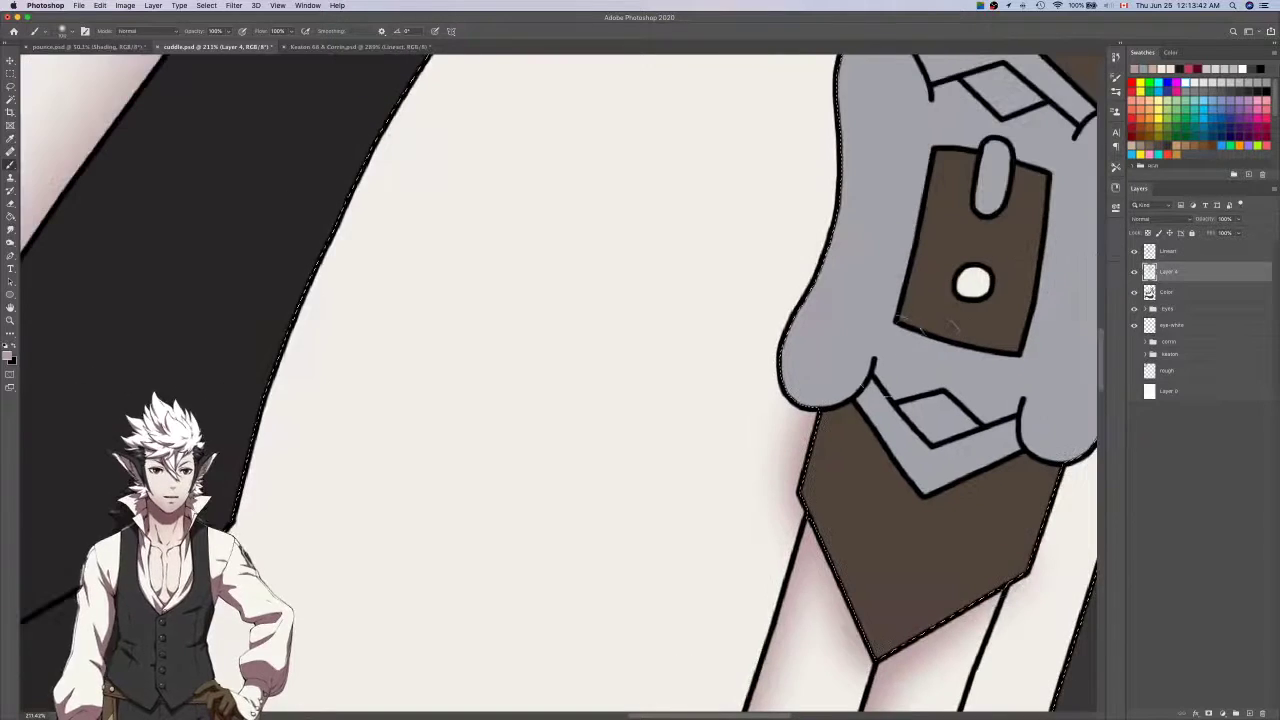
scroll(895, 351, down, 3)
mouse_move(846, 420)
mouse_down()
mouse_move(830, 408)
mouse_move(872, 280)
mouse_move(871, 191)
mouse_move(866, 206)
mouse_move(897, 196)
mouse_move(897, 218)
mouse_up()
scroll(890, 212, up, 4)
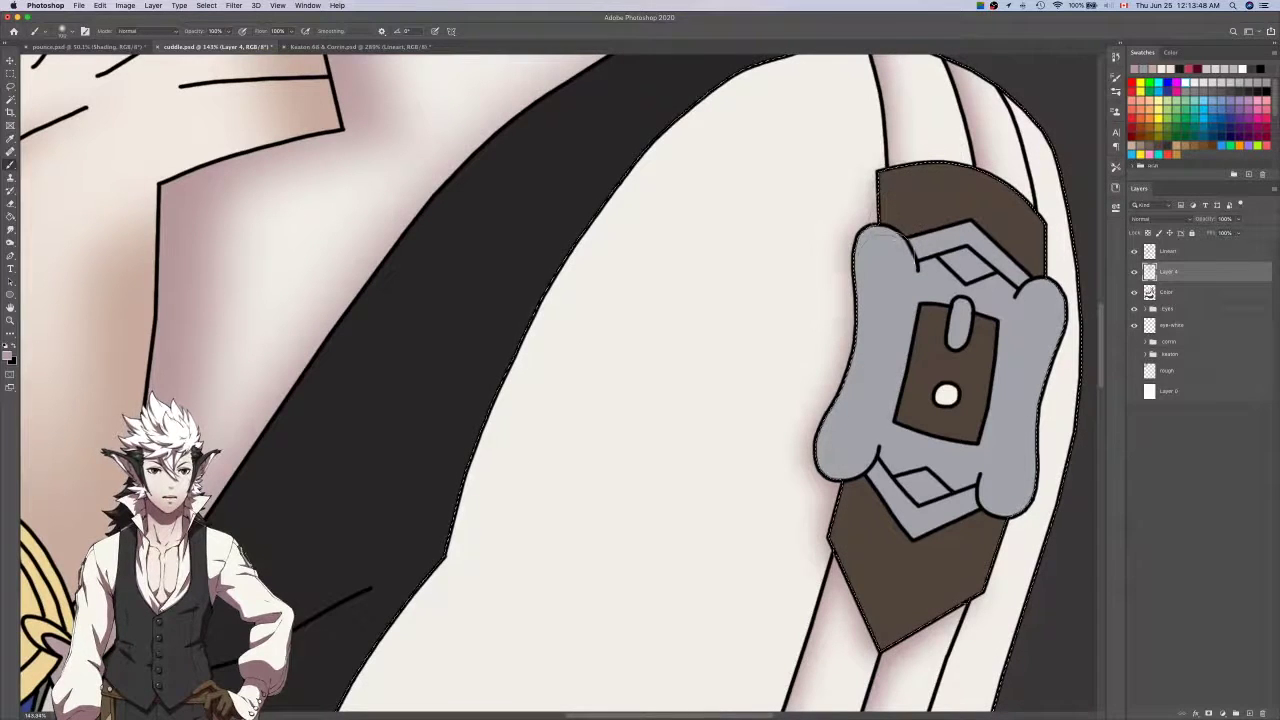
Replace the sleeve selection with the white hole in the buckle's brown strap from the Color layer, shade it on Layer 4, and deselect.
key(super+d)
click(1184, 294)
key(w)
click(949, 398)
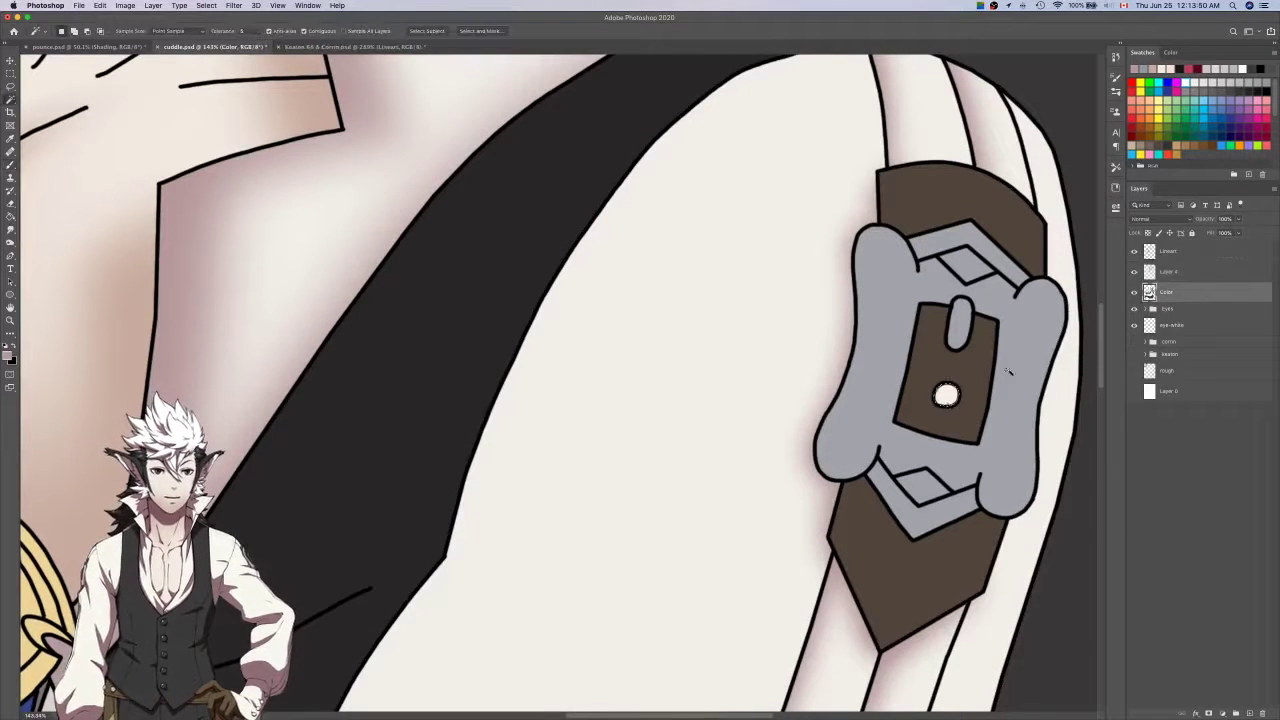
click(1183, 271)
key(b)
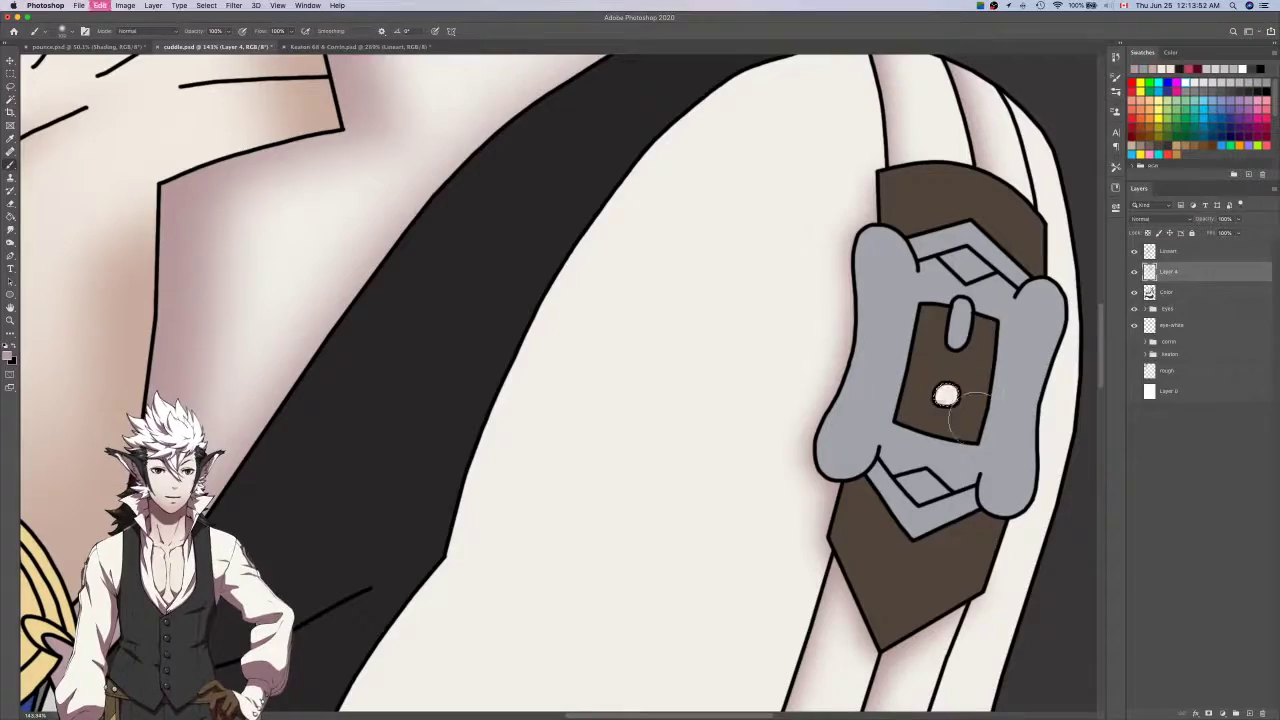
key(super+z)
drag(940, 366, 932, 376)
key(super+d)
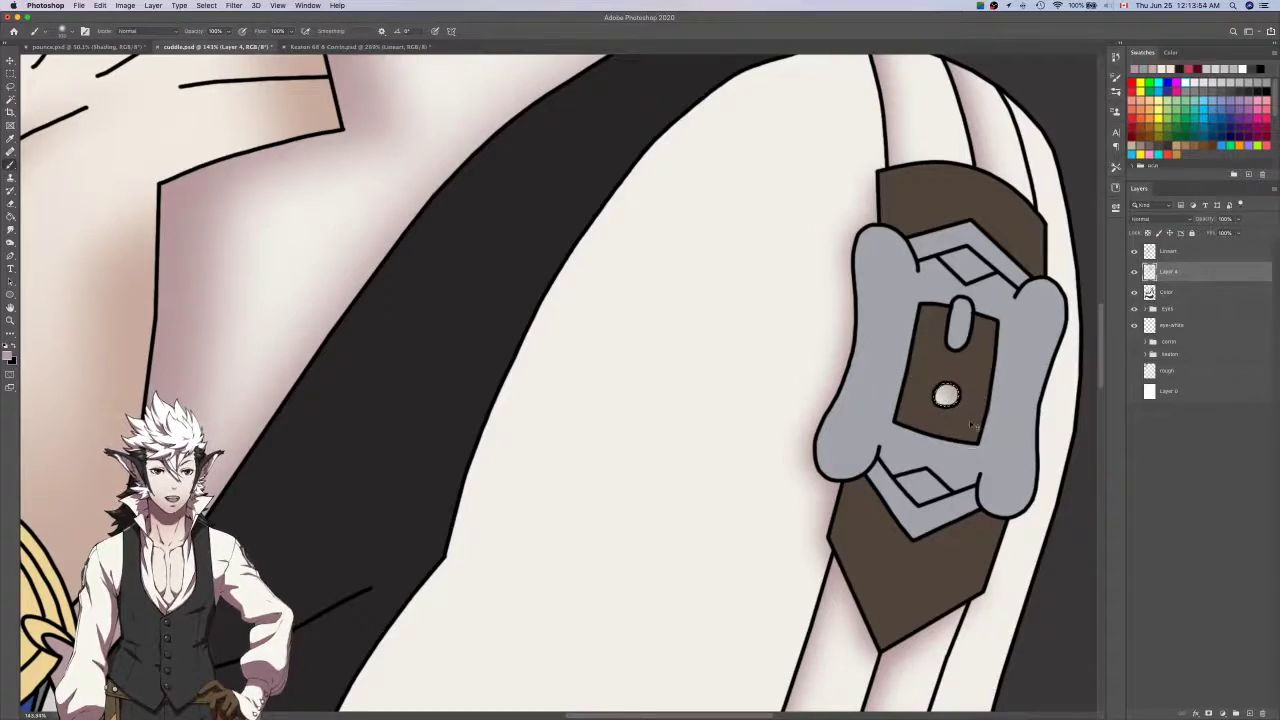
Check the buckle shading in the two reference documents, toggling pounce.psd's Shading layer, pick its grey shading colour, and return to cuddle.psd.
key(ctrl+Tab)
drag(968, 421, 877, 383)
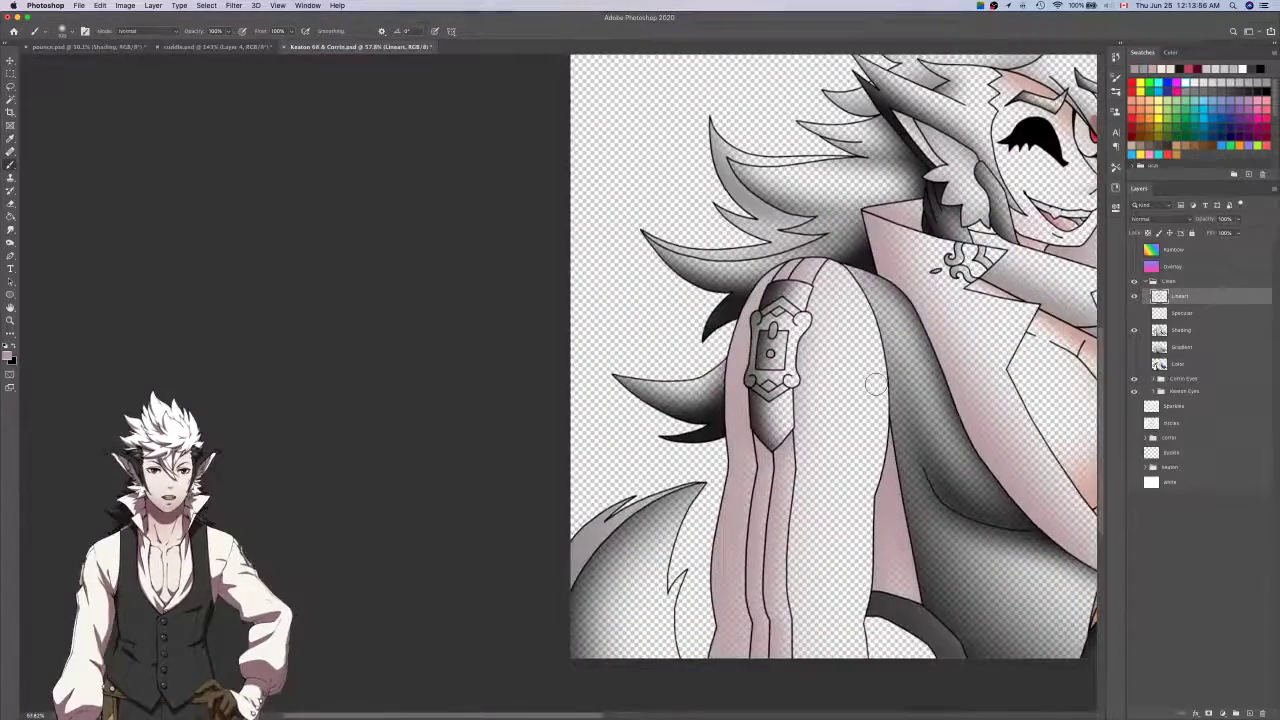
key(ctrl+Tab)
scroll(740, 236, up, 4)
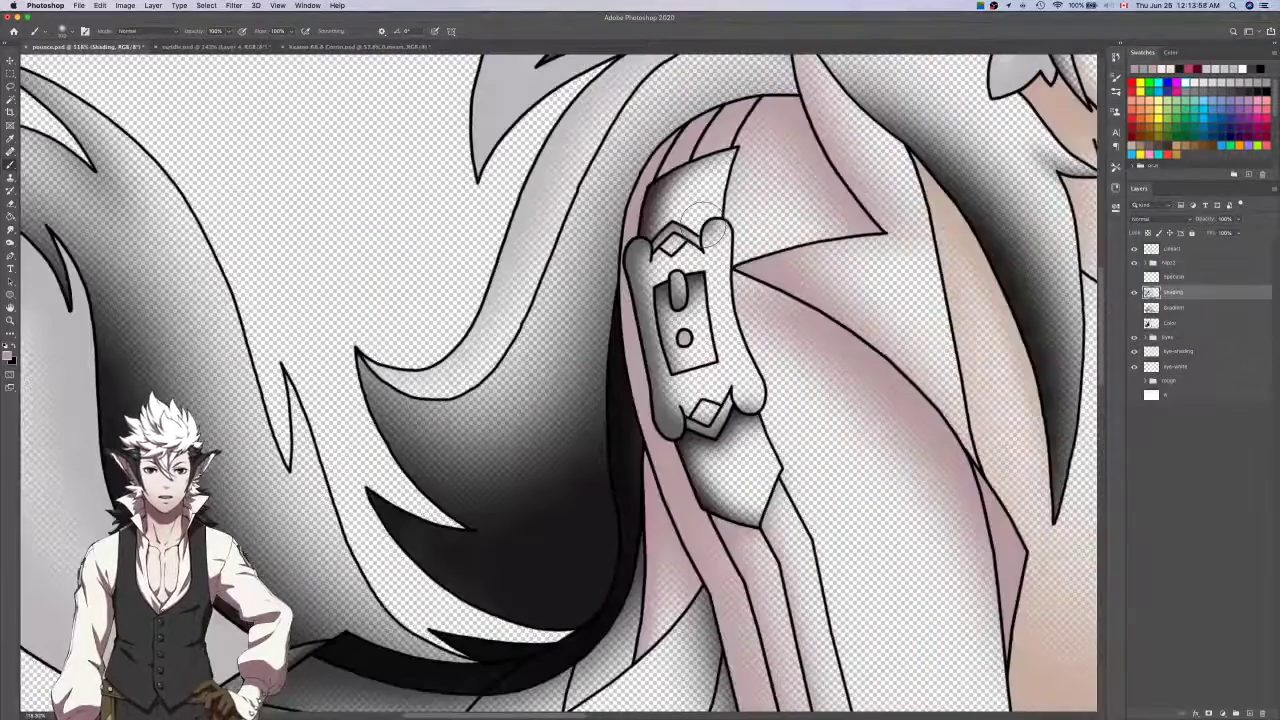
click(1134, 291)
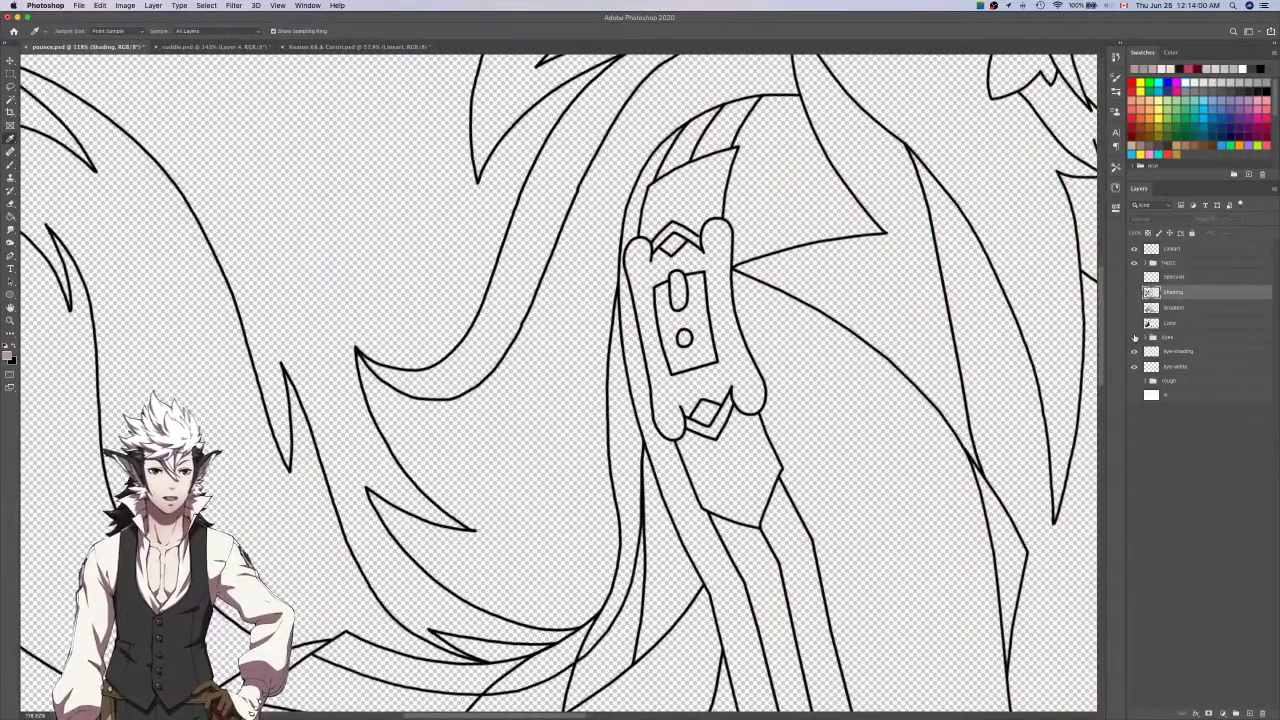
click(1134, 291)
click(1134, 291)
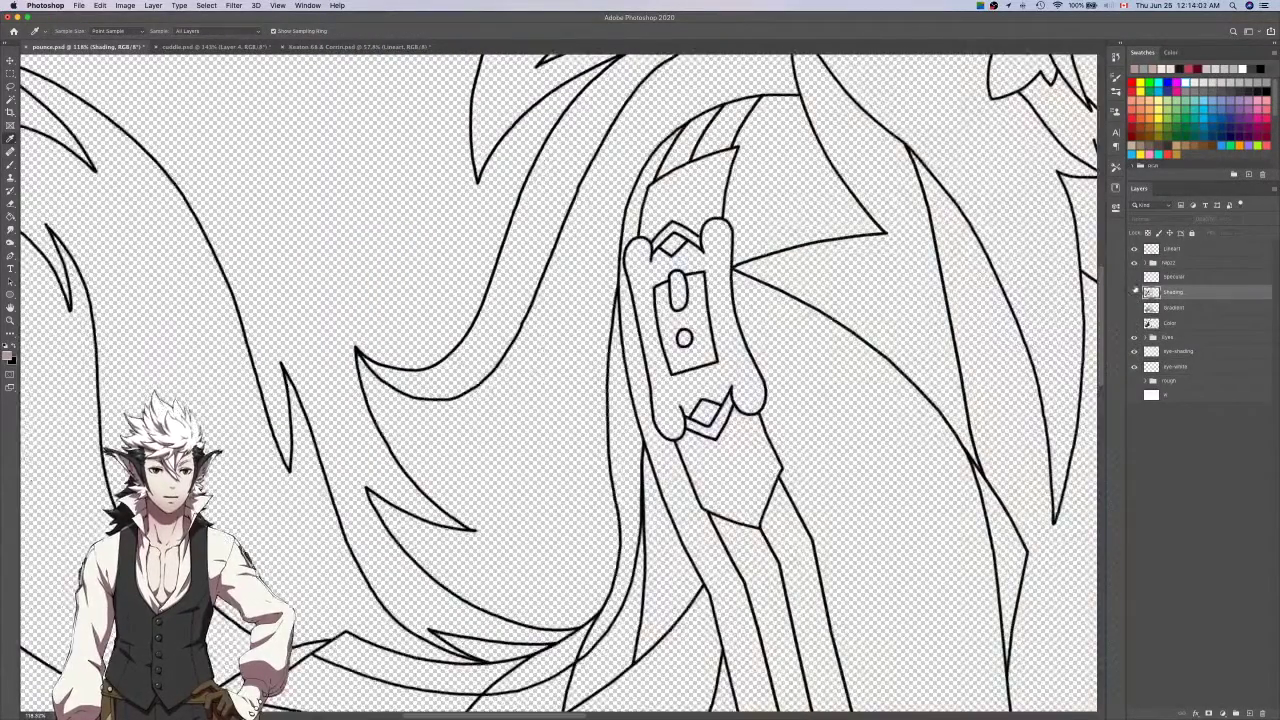
click(1134, 291)
key(ctrl+Tab)
scroll(668, 419, down, 6)
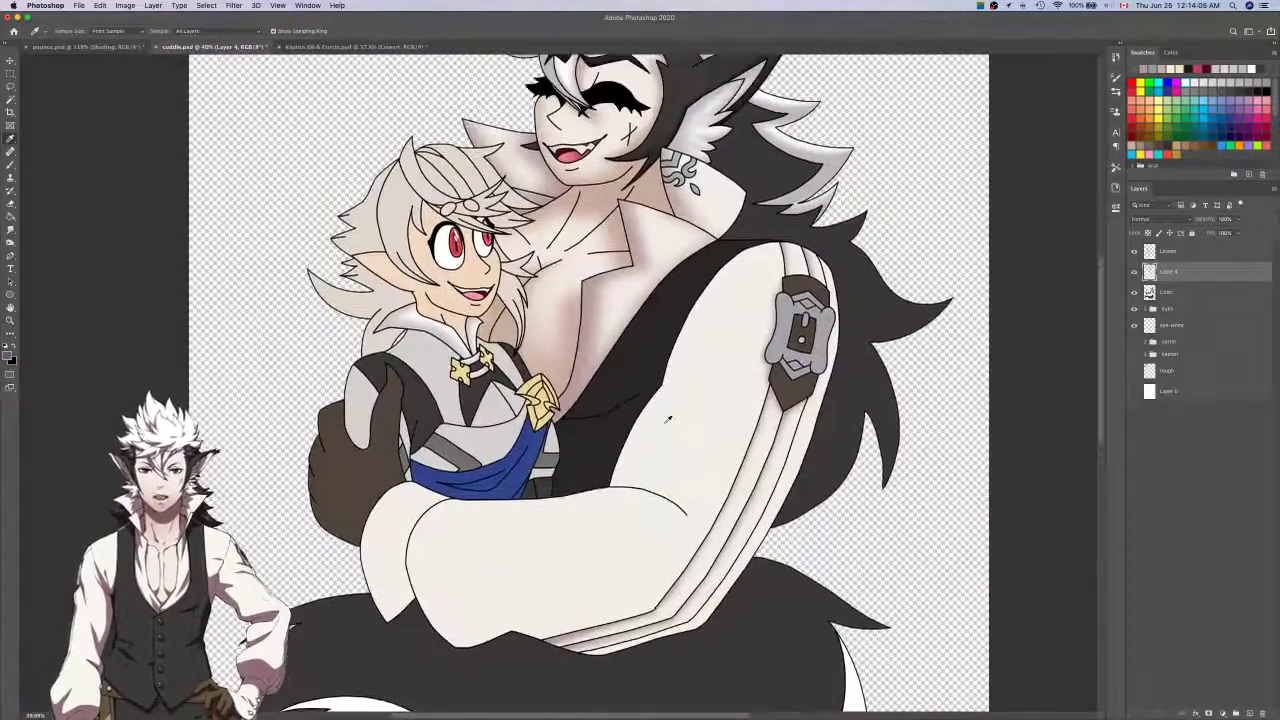
scroll(755, 331, up, 6)
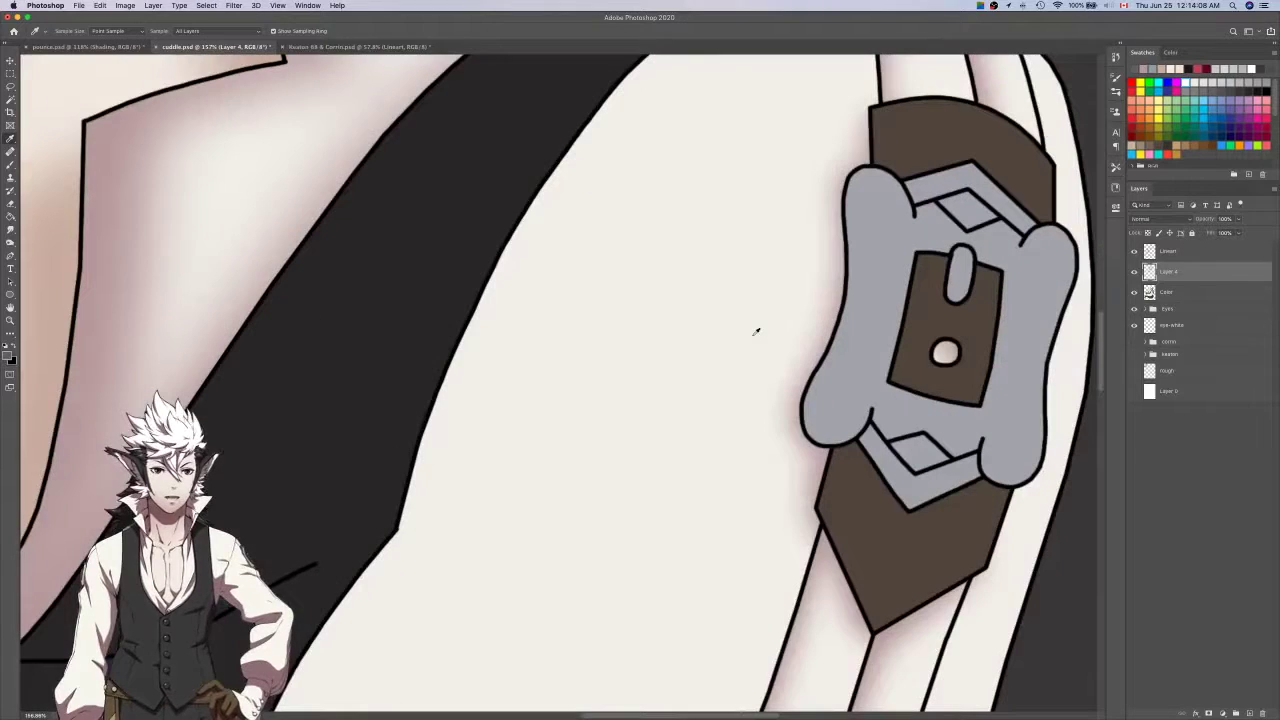
Select the grey metal of the buckle from the Color layer with the Magic Wand and ready the Brush on Layer 4.
click(1195, 294)
key(w)
click(1042, 320)
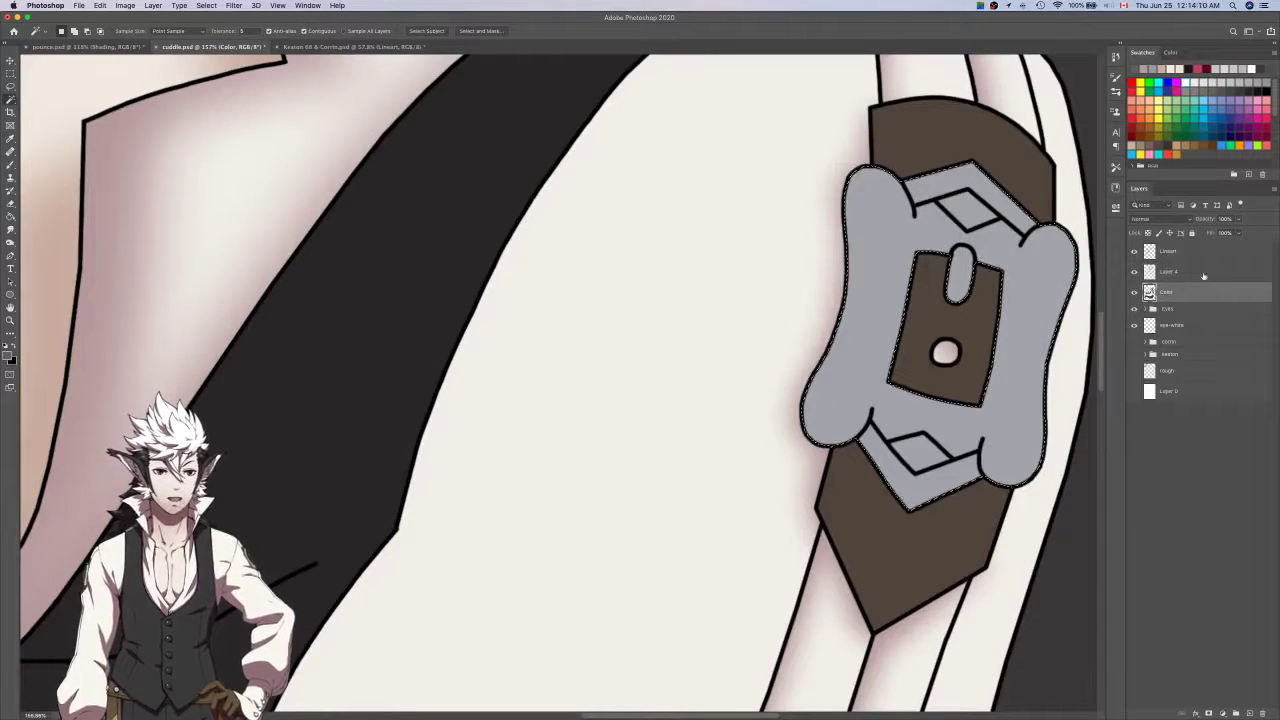
click(1202, 274)
key(b)
scroll(966, 300, right, 4)
scroll(966, 300, up, 1)
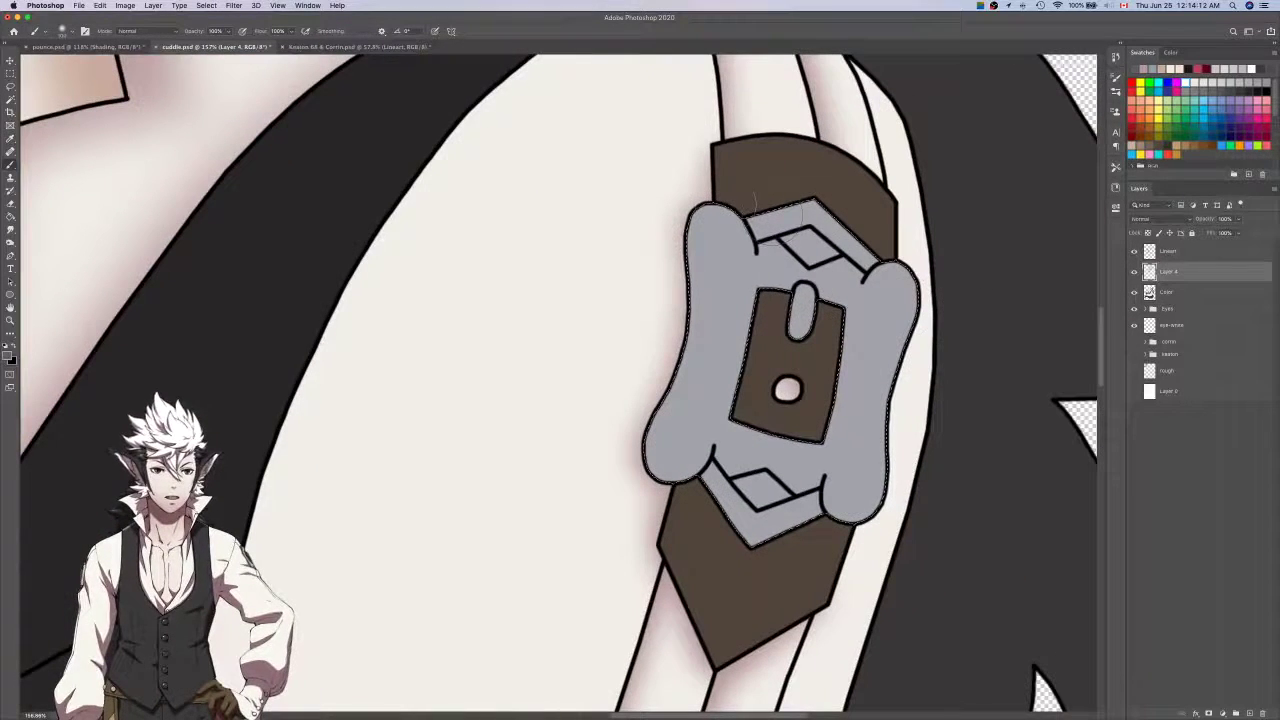
Brush soft grey shading down the buckle's left side and along its lower pointed trim on Layer 4, redoing unsatisfactory strokes.
mouse_move(730, 196)
mouse_down()
mouse_move(684, 206)
mouse_move(630, 497)
mouse_move(680, 455)
mouse_move(715, 470)
mouse_up()
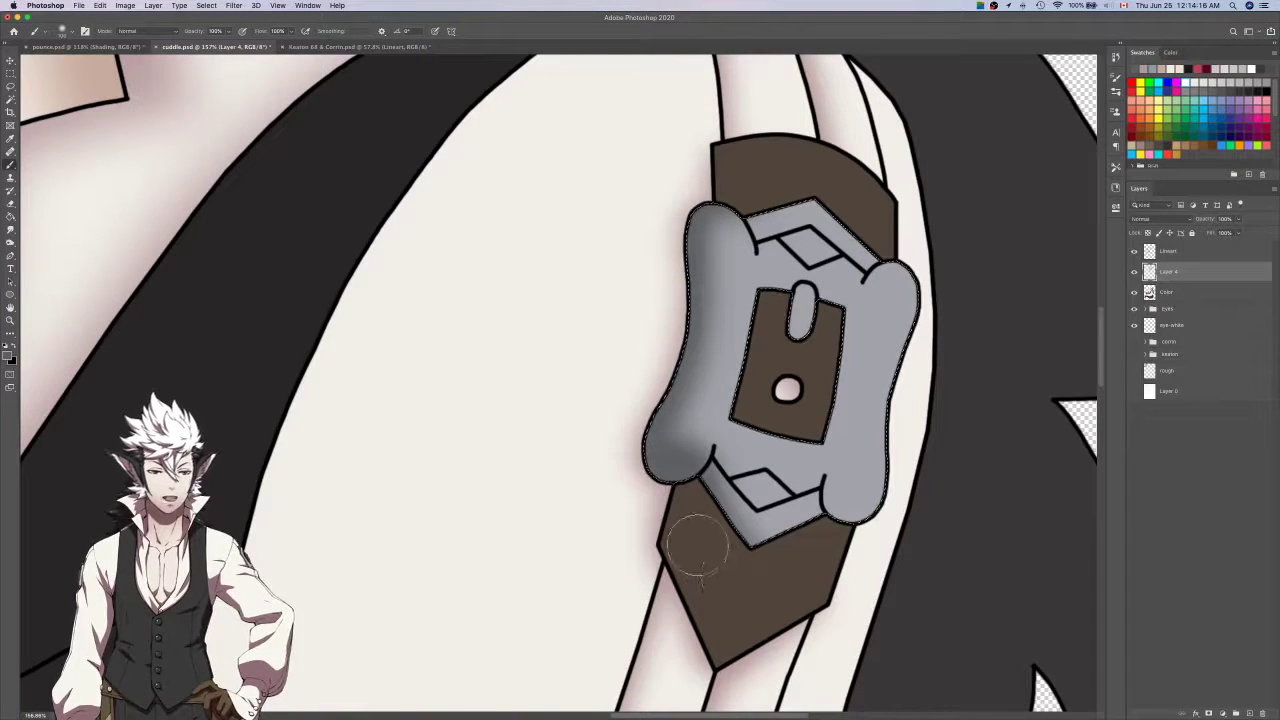
key(super+z)
drag(628, 475, 688, 485)
key(super+z)
mouse_move(743, 560)
mouse_down()
mouse_move(697, 498)
mouse_move(623, 477)
mouse_up()
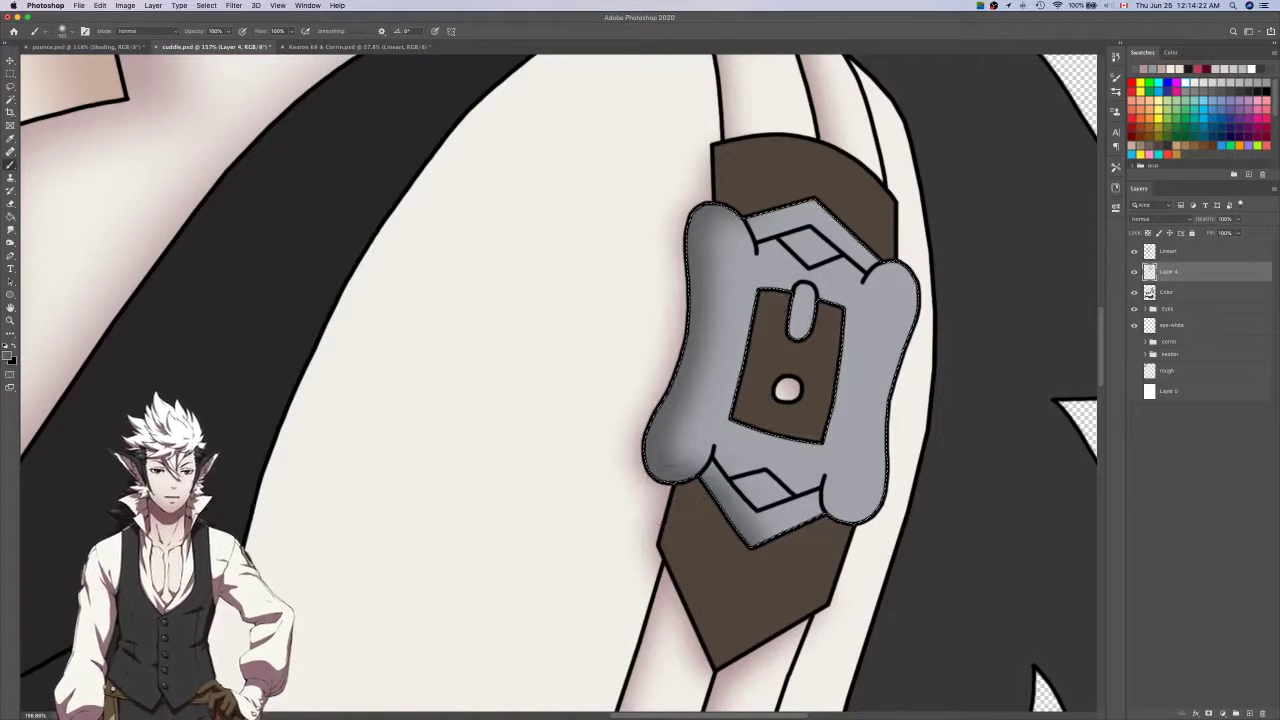
key(super+d)
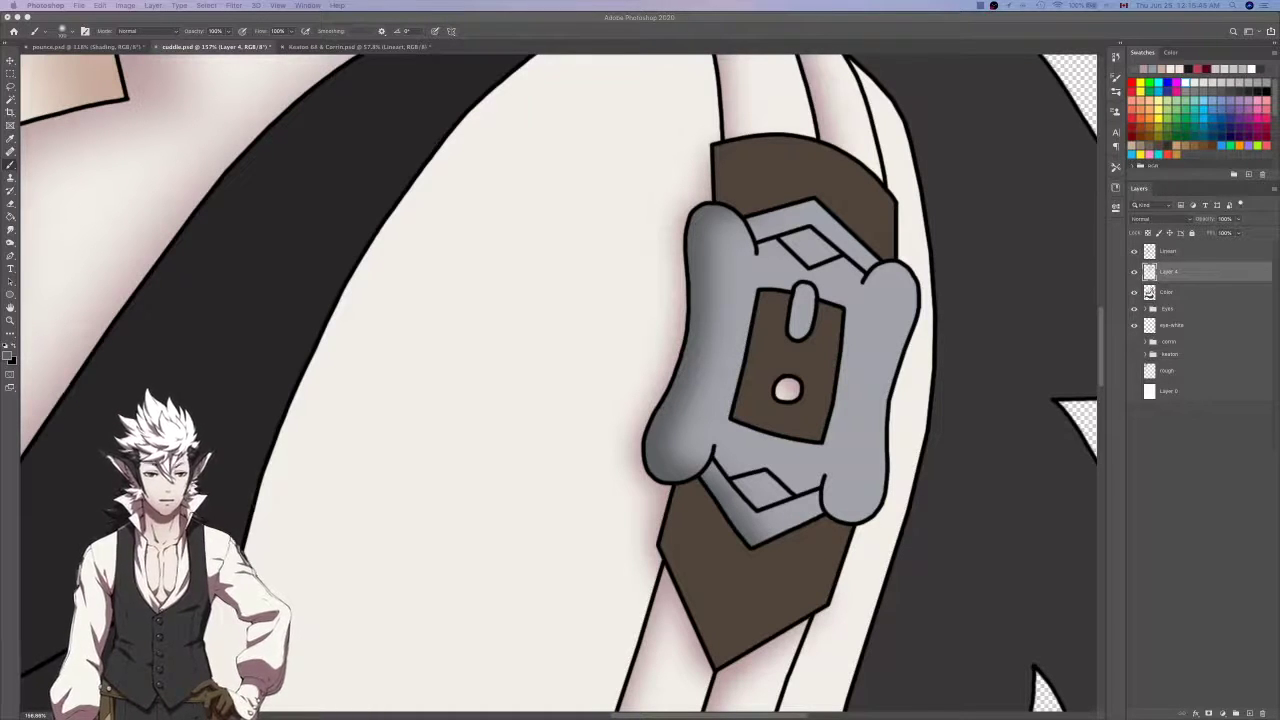
Shade the buckle's lower right knob on Layer 4 with the Brush and soften it with a smaller Eraser.
key(super+Tab)
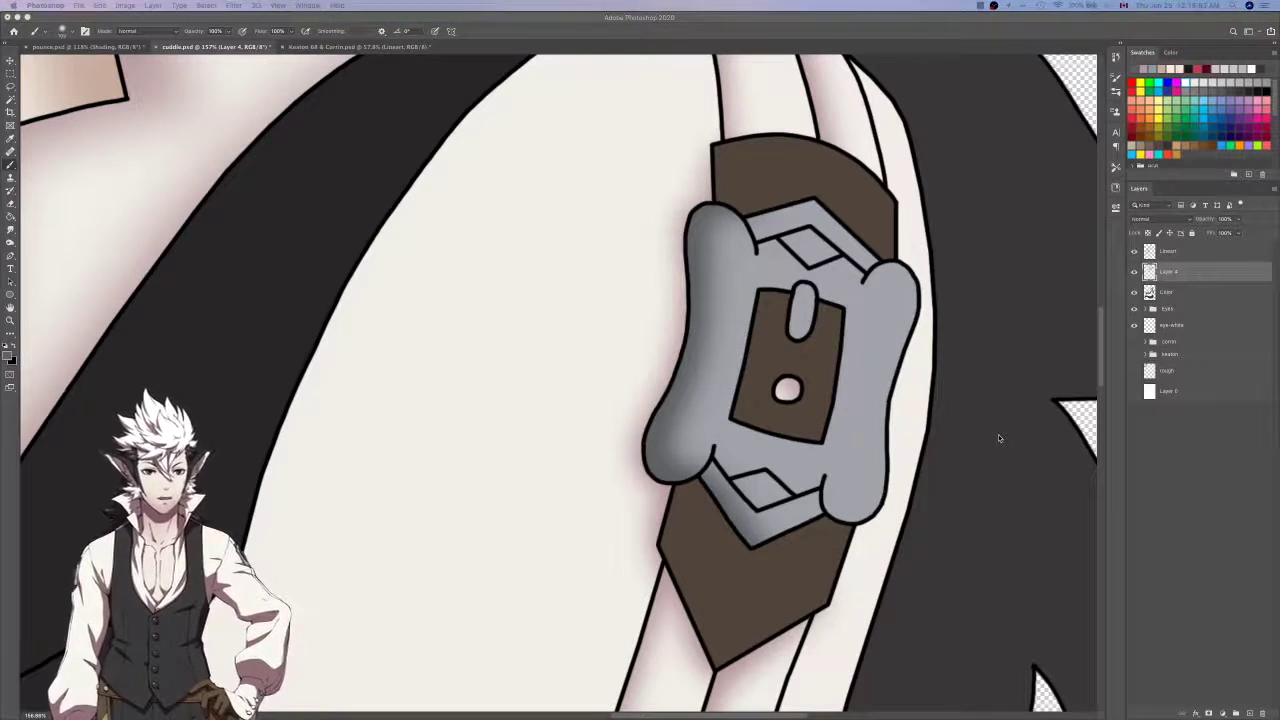
key(e)
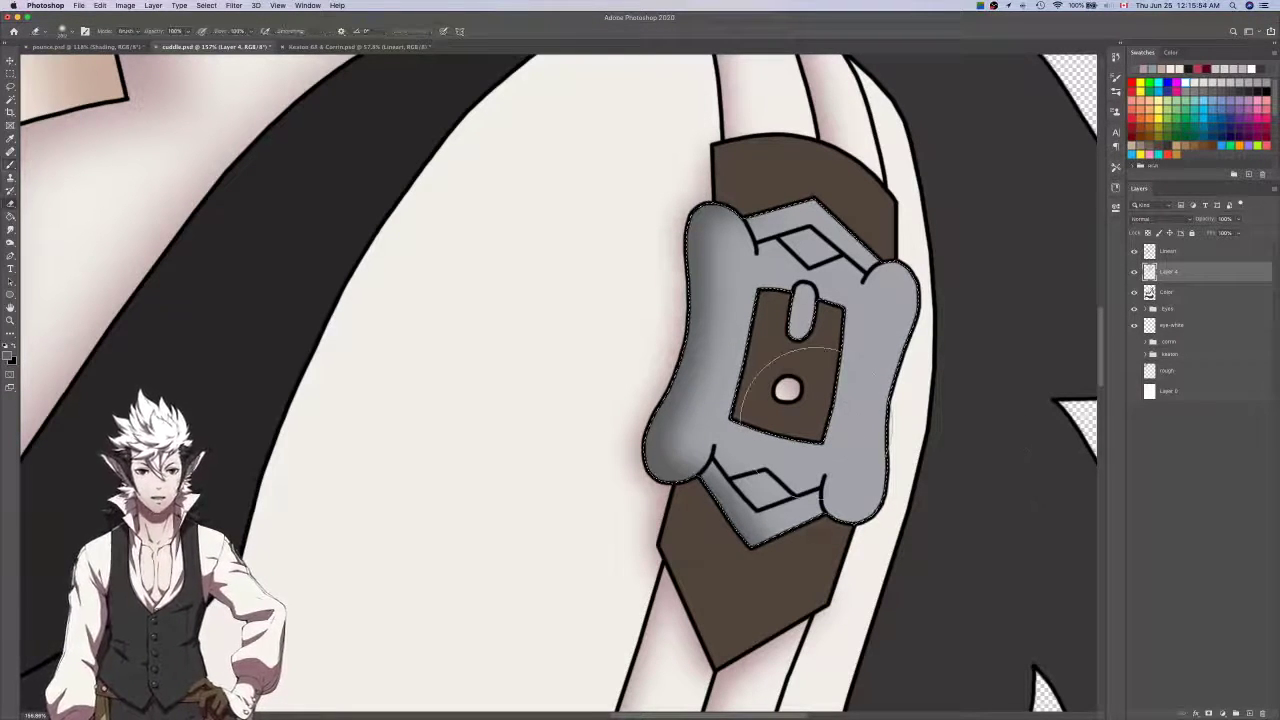
key(bracketleft)
key(bracketleft)
key(b)
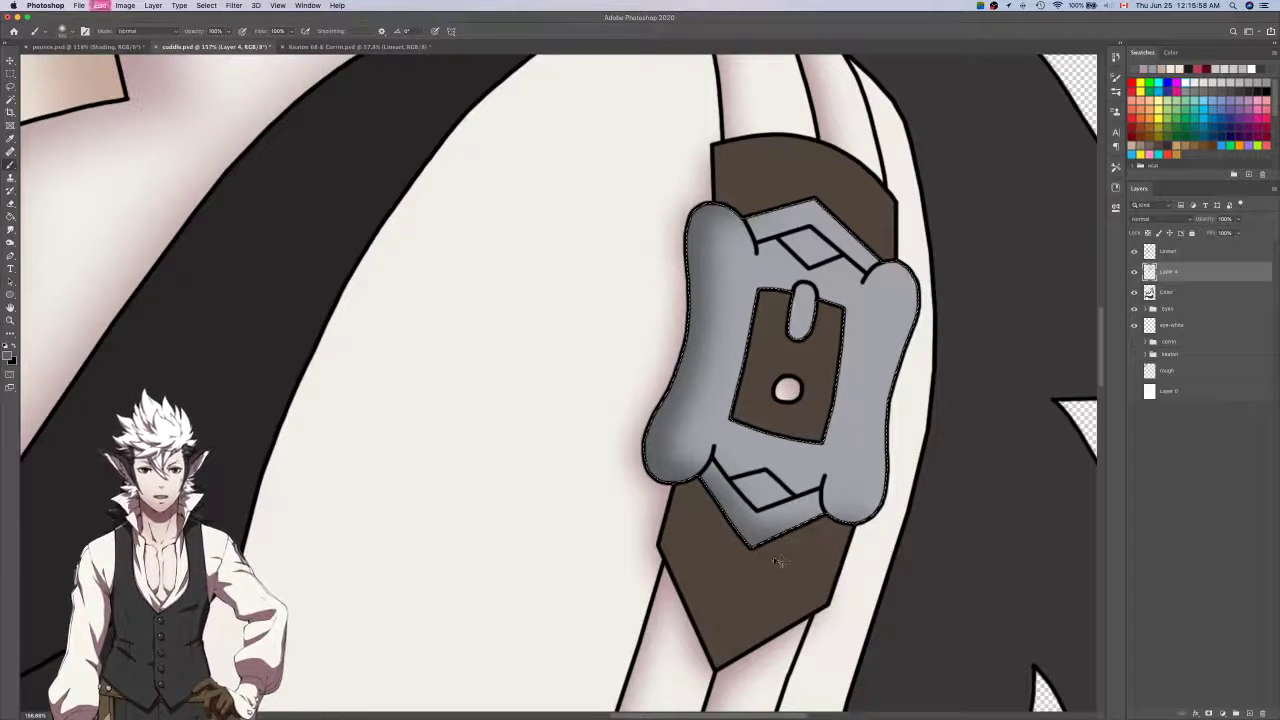
key(e)
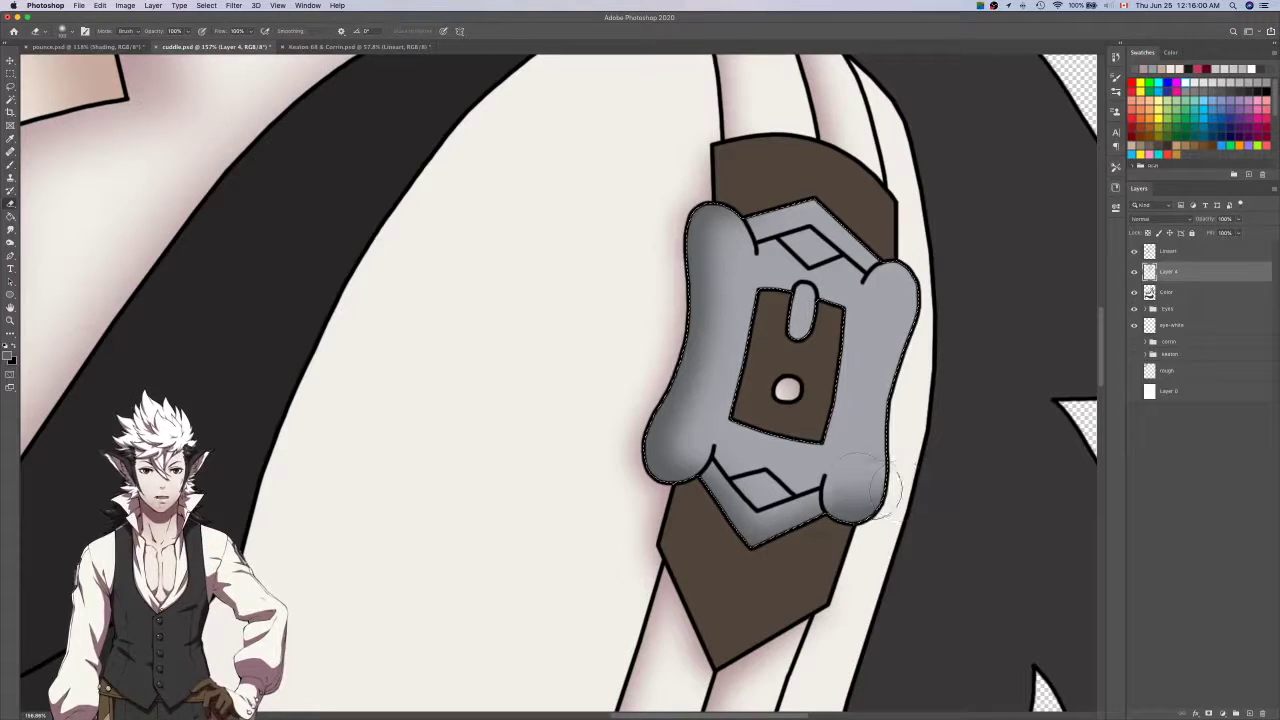
Brush soft grey shading along the buckle's upper pointed trim on Layer 4.
scroll(895, 455, up, 2)
key(b)
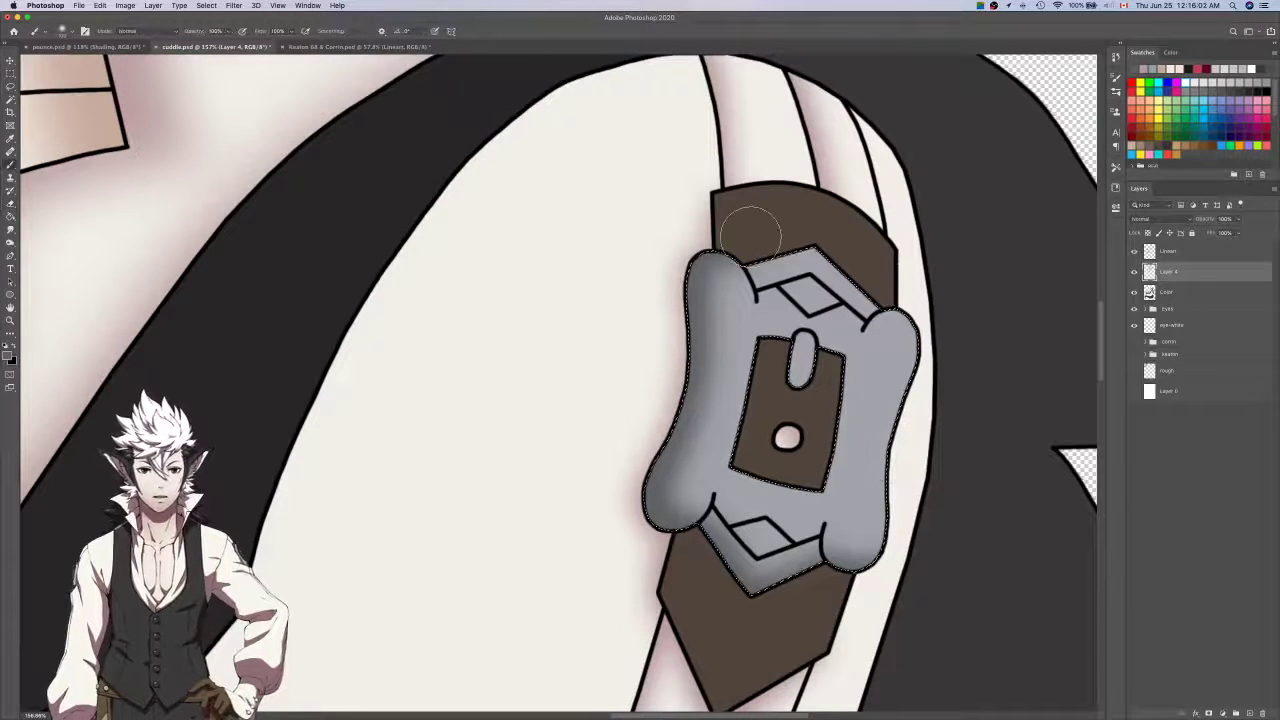
drag(808, 228, 762, 236)
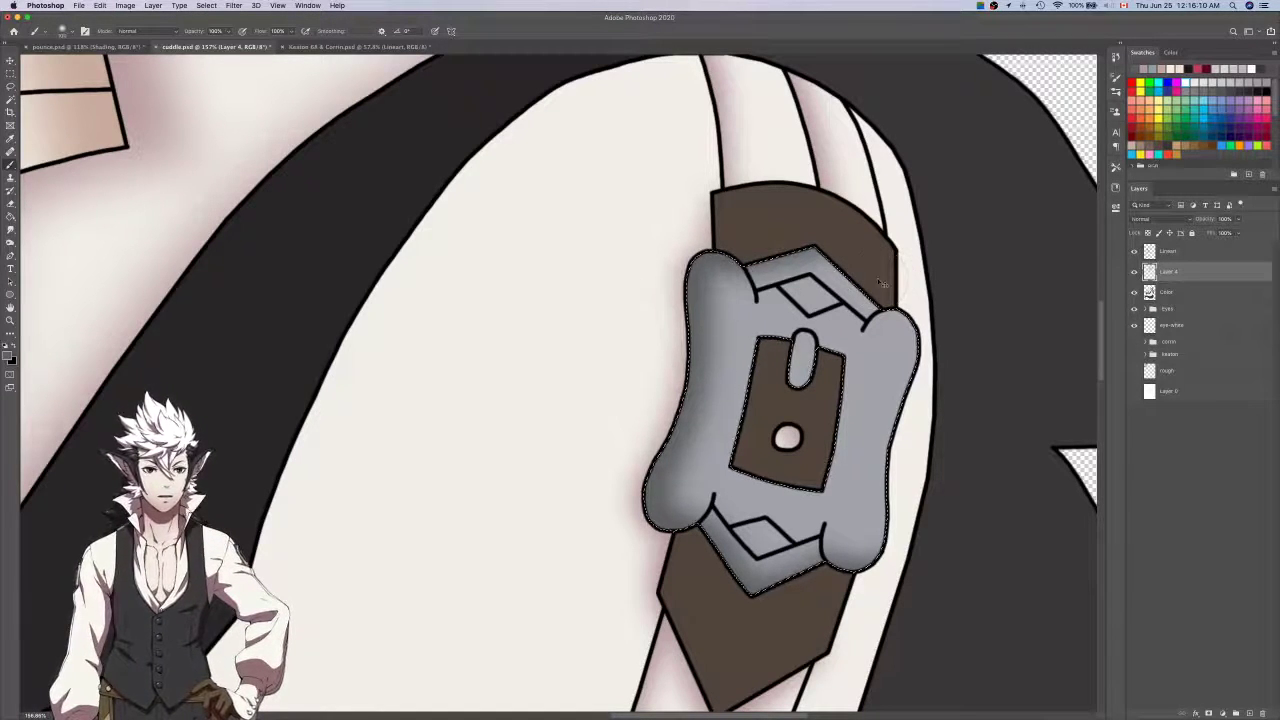
Select the buckle's upper diamond from the Lineart layer with the Magic Wand and shade it on Layer 4.
click(1178, 252)
key(w)
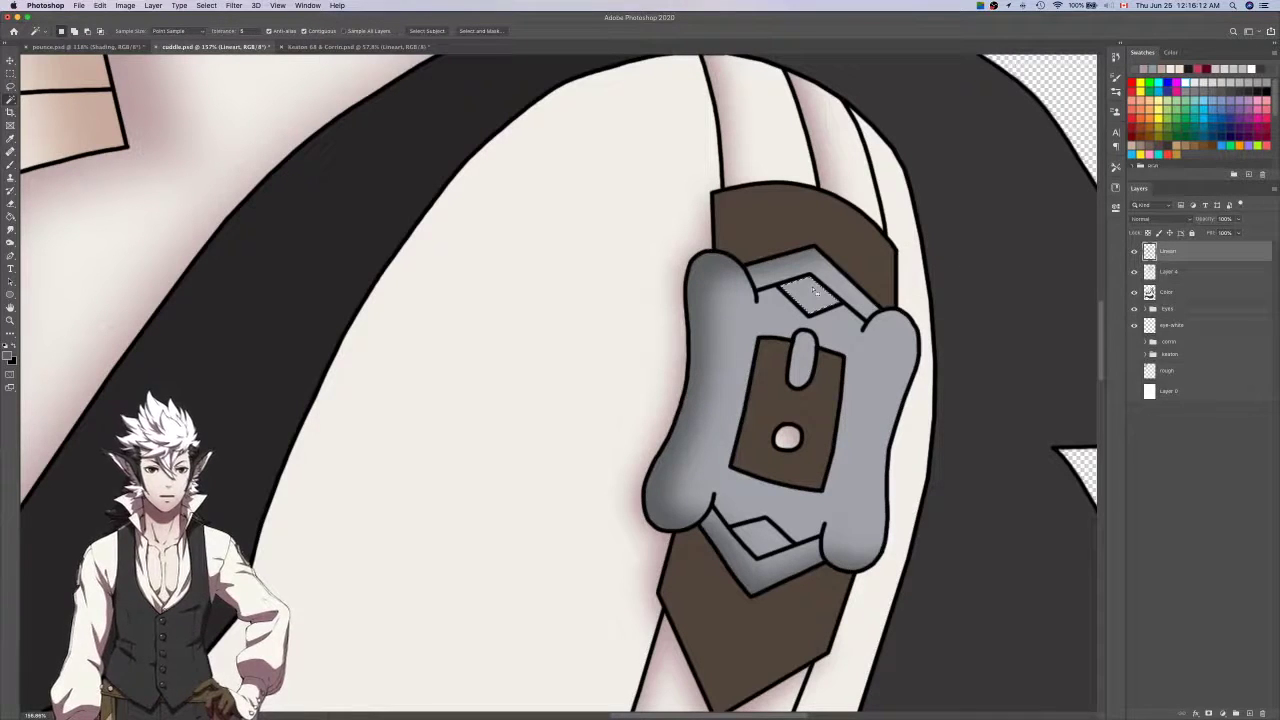
key(b)
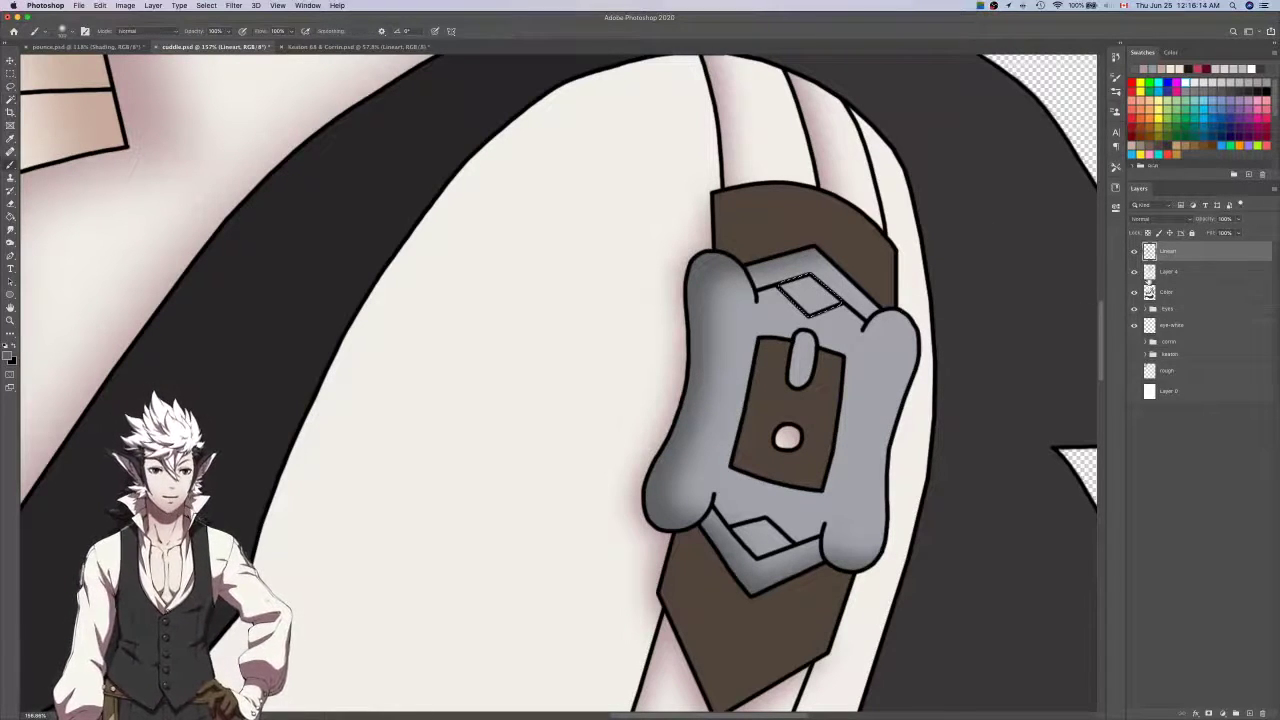
key(alt+bracketleft)
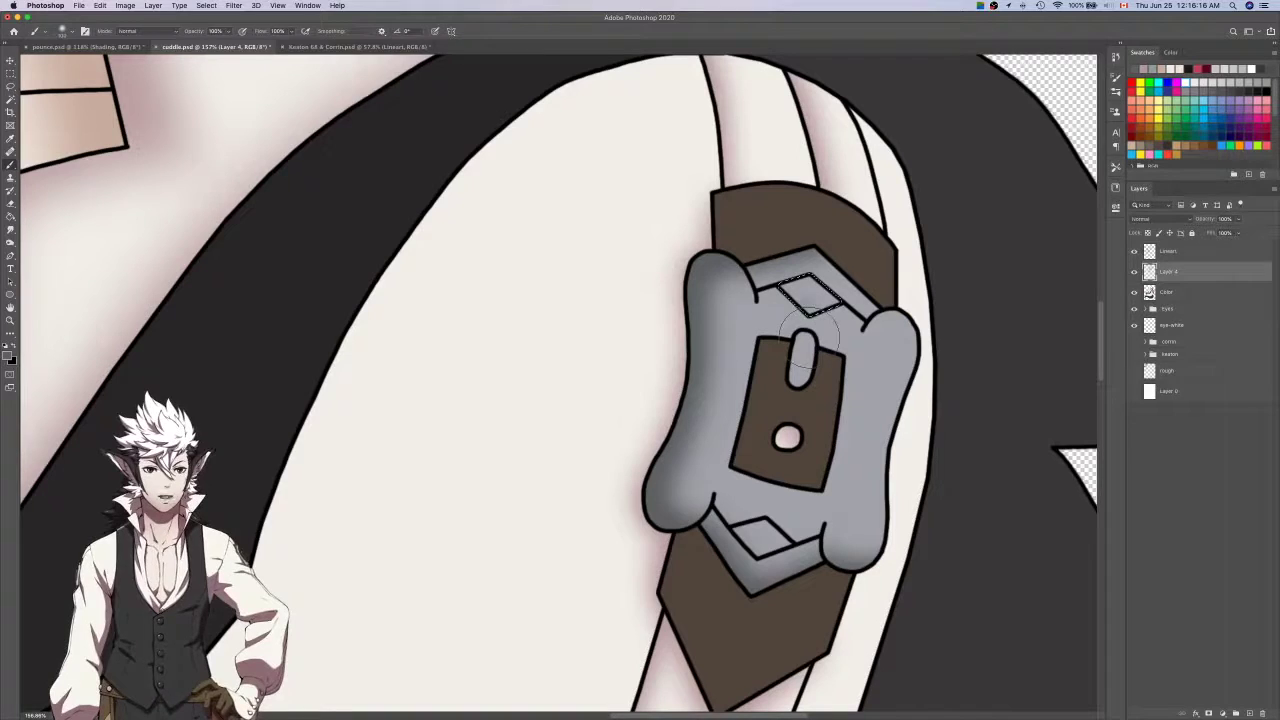
Select the V-shaped band above the upper diamond from the Lineart layer and deepen its shading on Layer 4.
click(1195, 253)
key(w)
key(b)
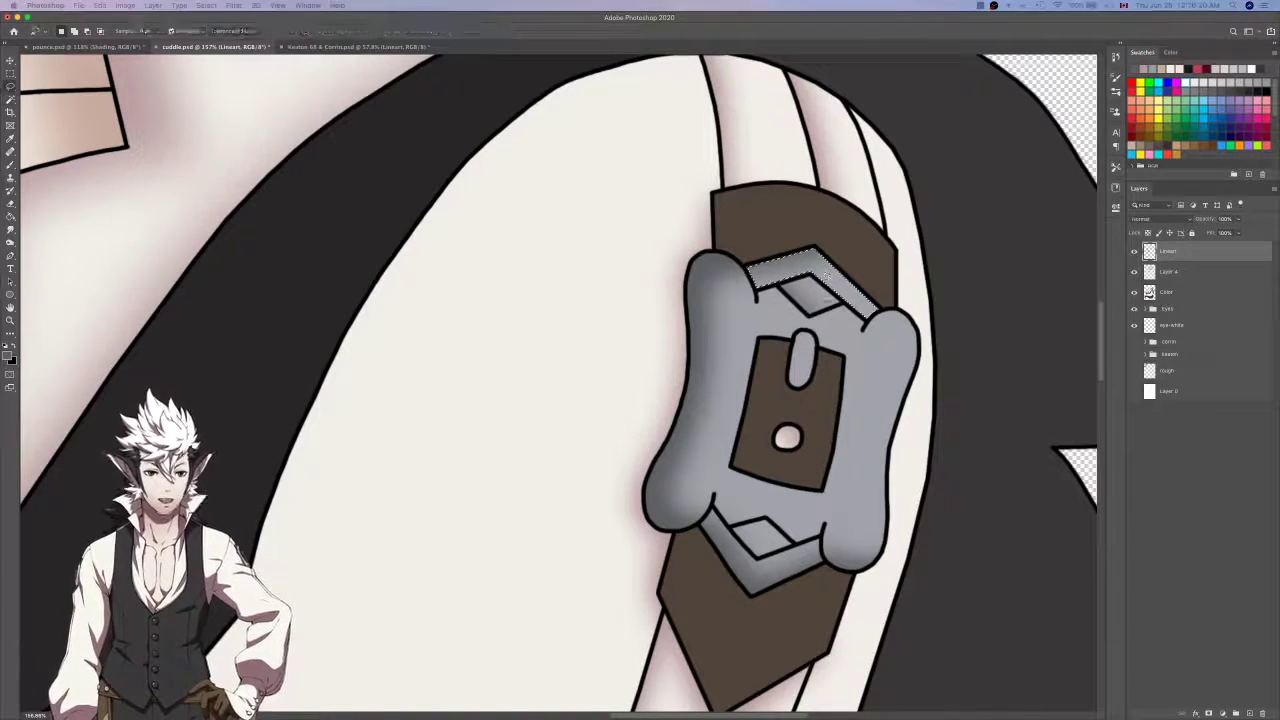
click(1175, 276)
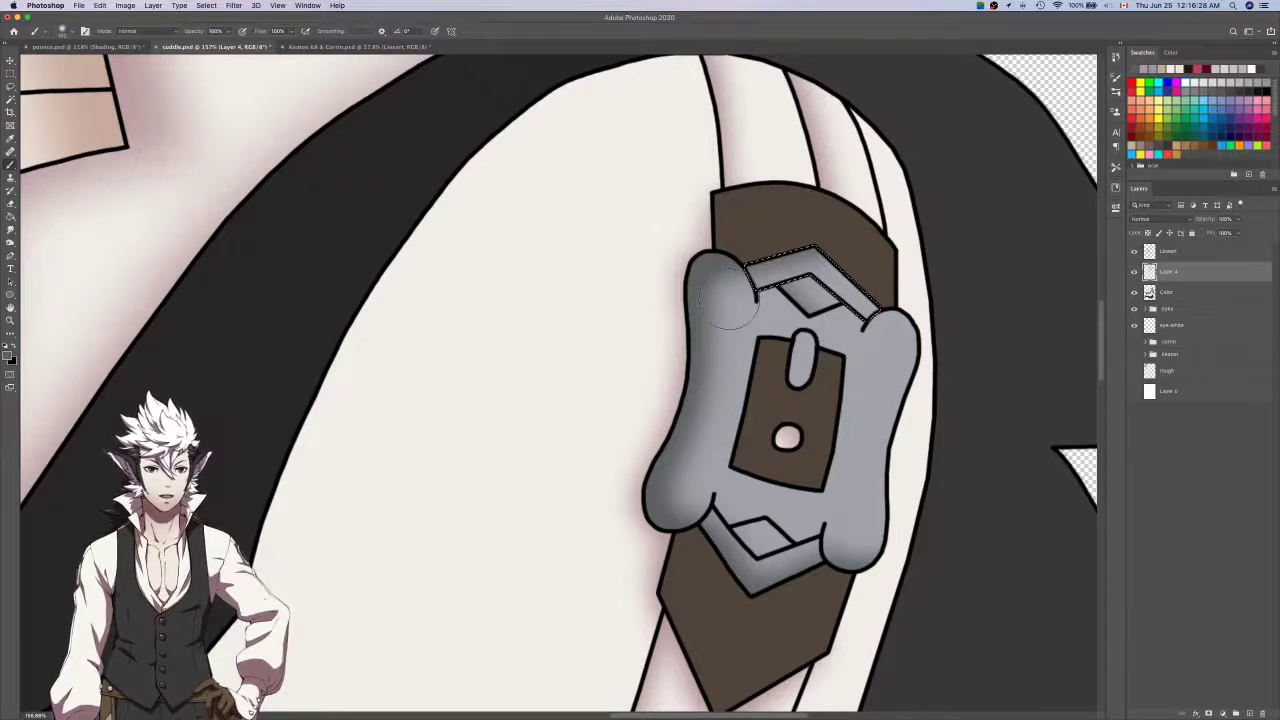
Replace the selection with the buckle's lower diamond from the Lineart layer and shade it on Layer 4.
click(1163, 258)
key(ctrl+d)
key(w)
click(767, 545)
key(b)
key(alt+bracketleft)
drag(712, 565, 765, 548)
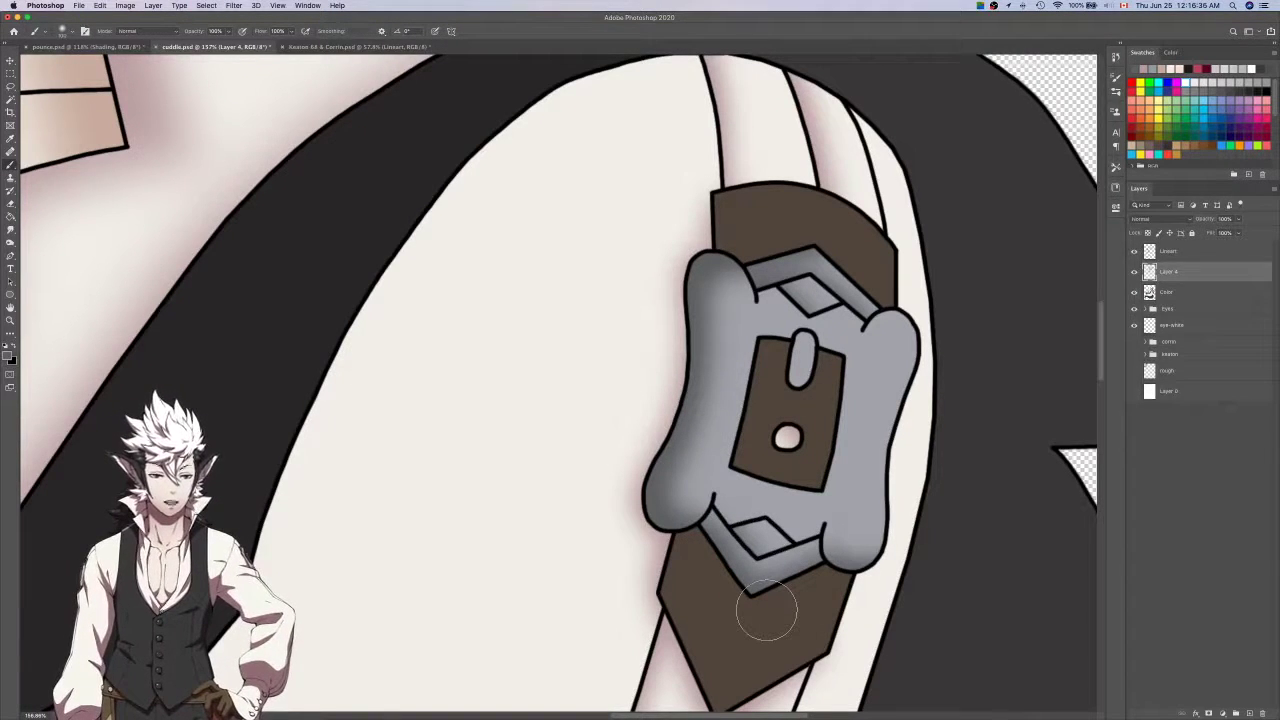
Select the buckle's metal prong from the Lineart layer and brush soft grey shading over it on Layer 4.
click(1185, 259)
key(w)
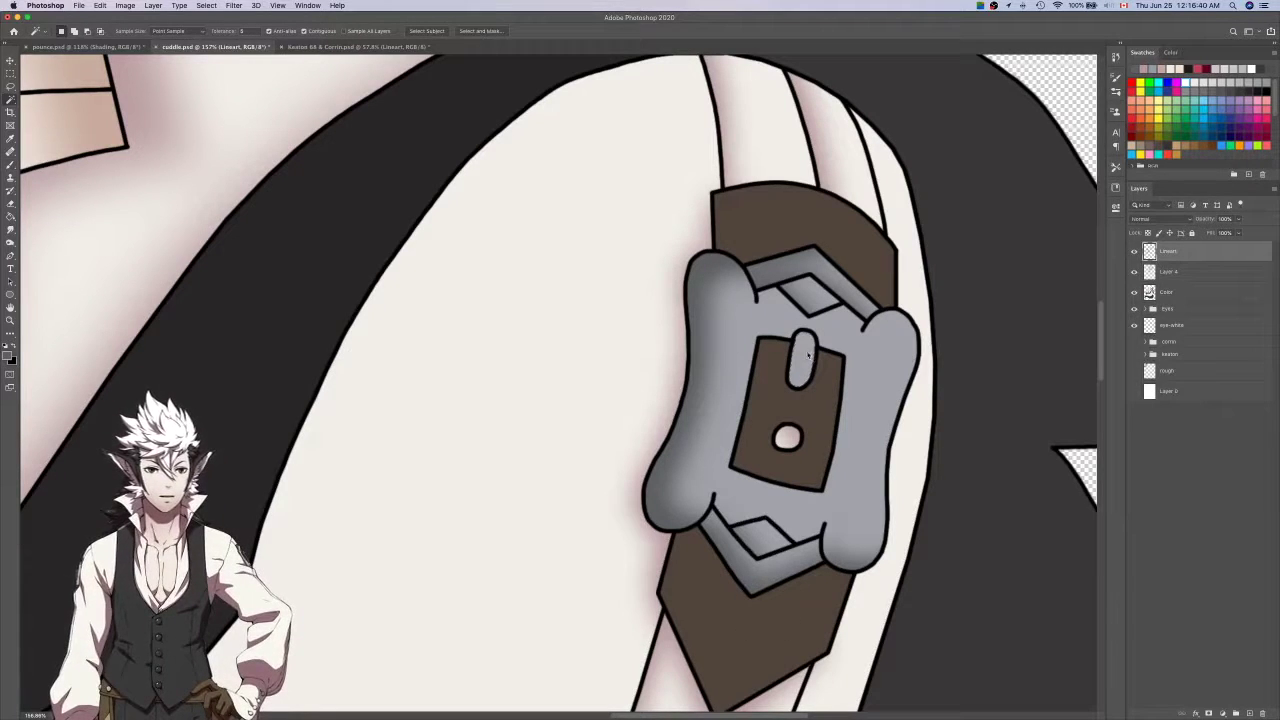
click(808, 355)
key(b)
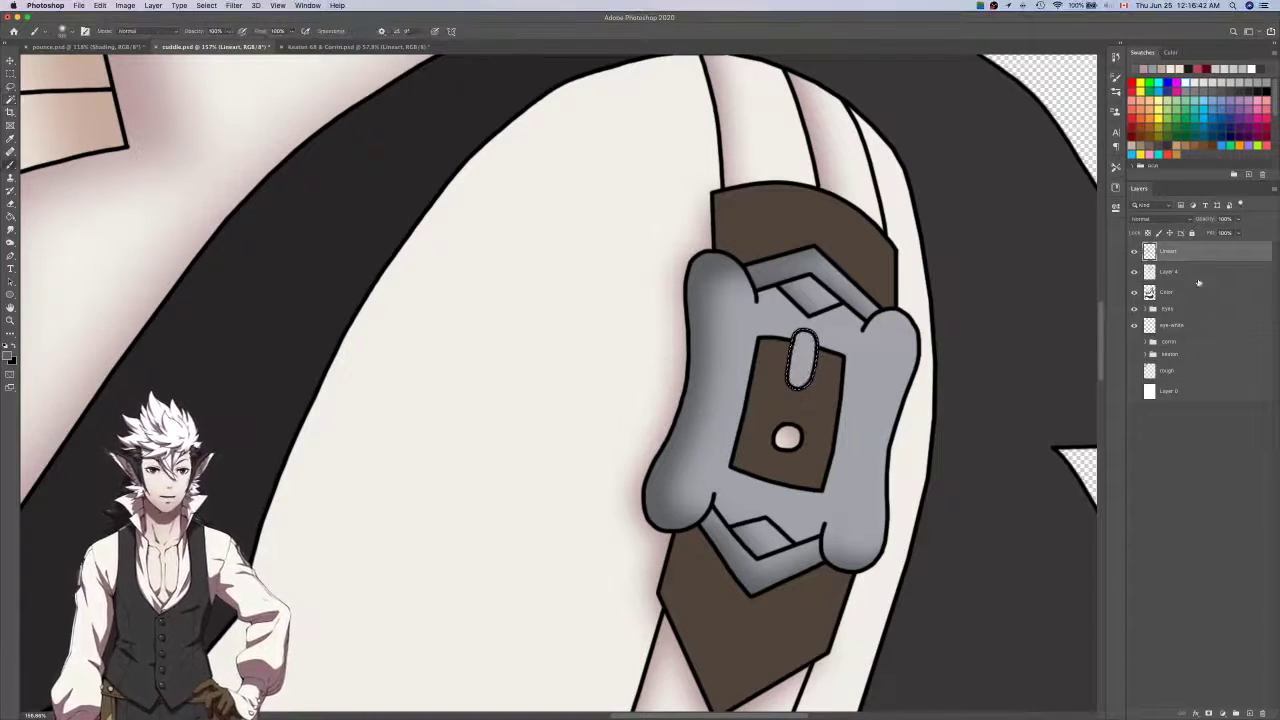
key(alt+bracketleft)
mouse_move(828, 395)
mouse_down()
mouse_move(781, 392)
mouse_move(795, 350)
mouse_up()
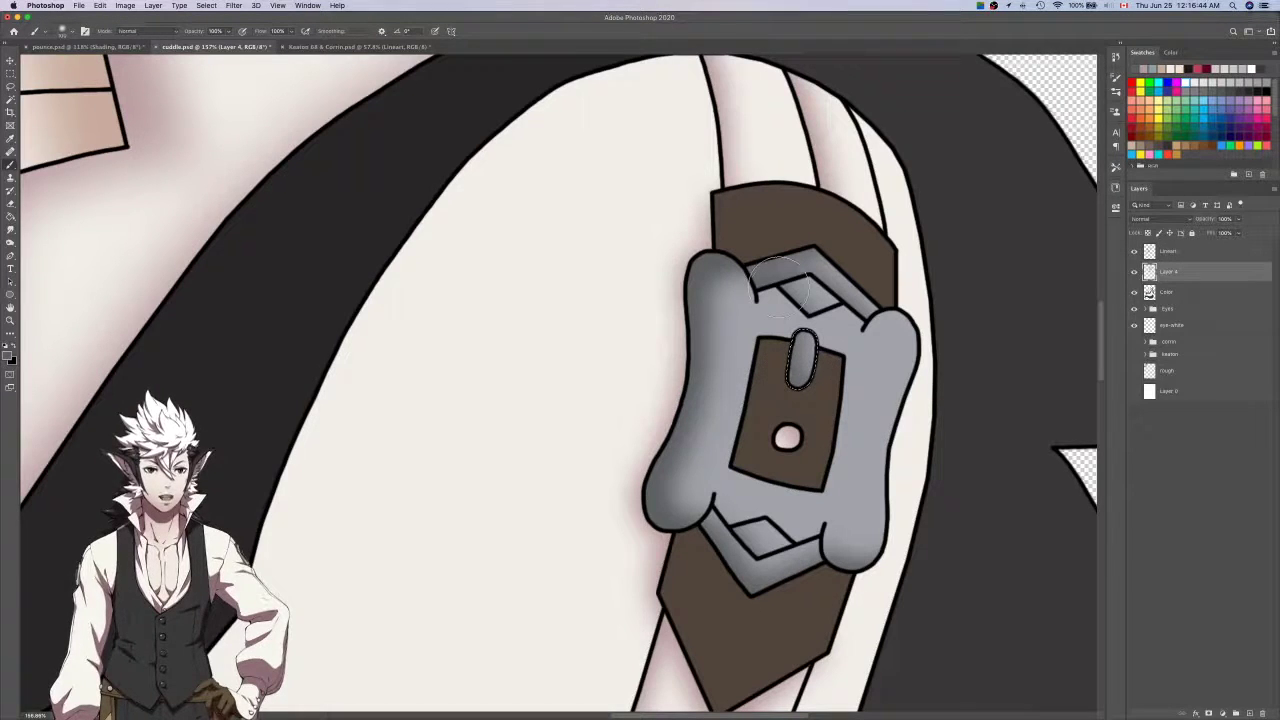
Check the Layer 4 shading by toggling it, reselect the grey buckle metal from the Color layer, and return to Layer 4.
click(1176, 291)
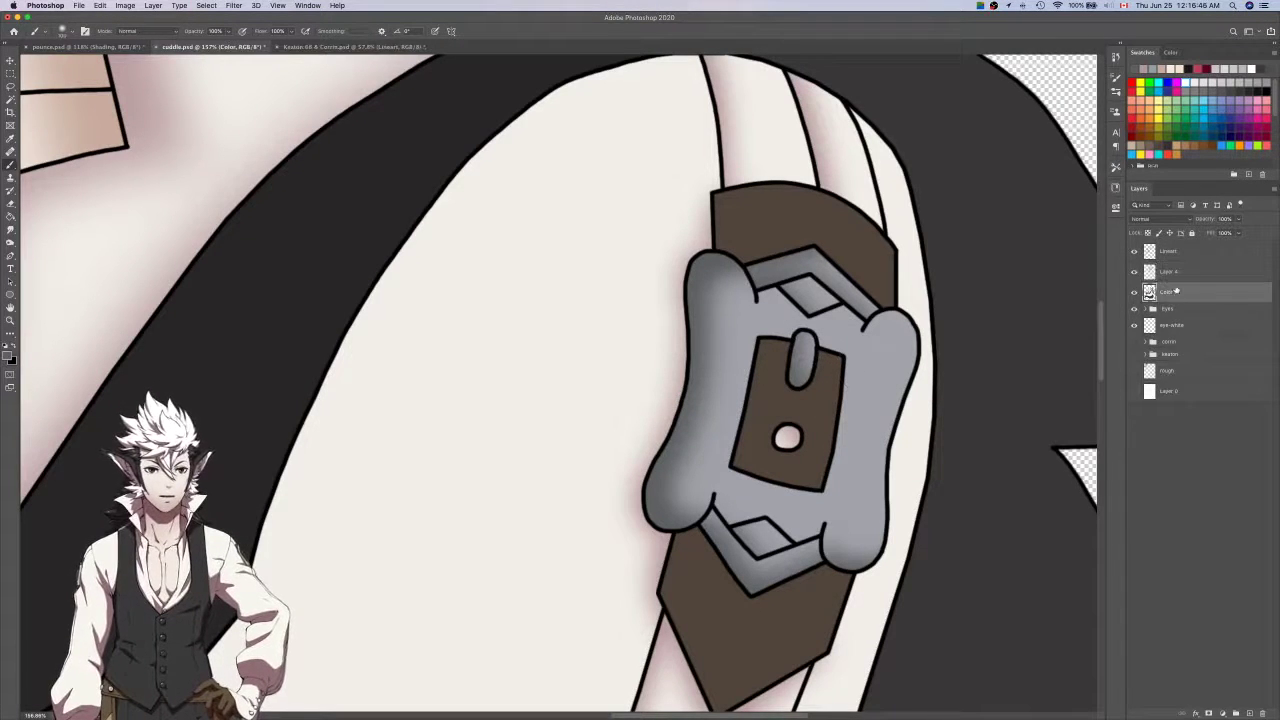
click(1134, 273)
click(1134, 273)
key(w)
click(870, 381)
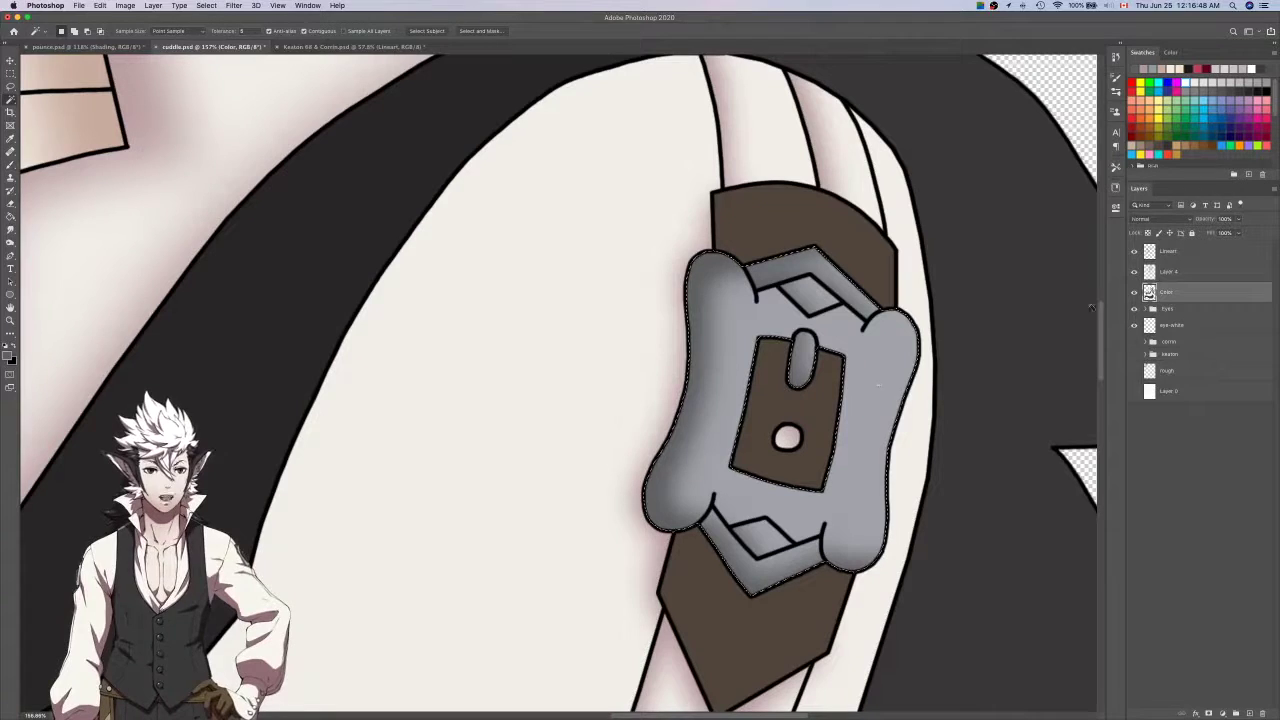
click(1166, 277)
key(b)
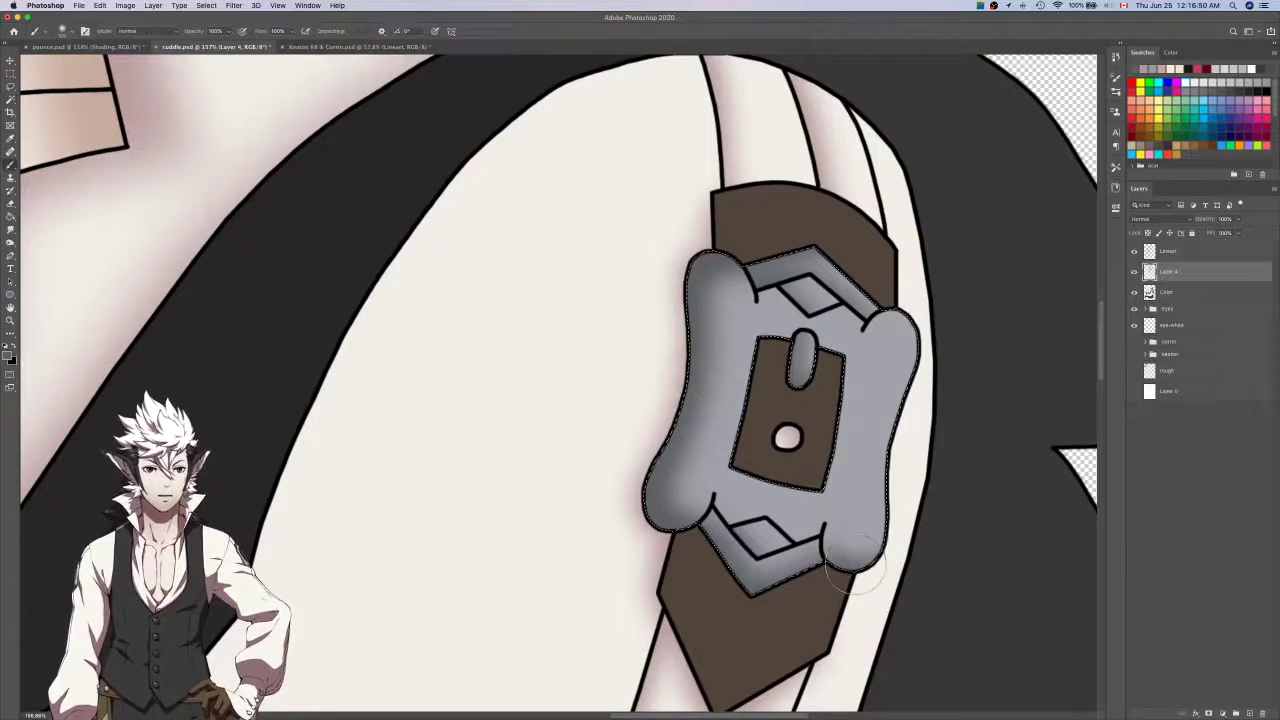
Rework the shading on the buckle's lower right knob on Layer 4, alternating the Brush and the Eraser.
key(e)
click(855, 530)
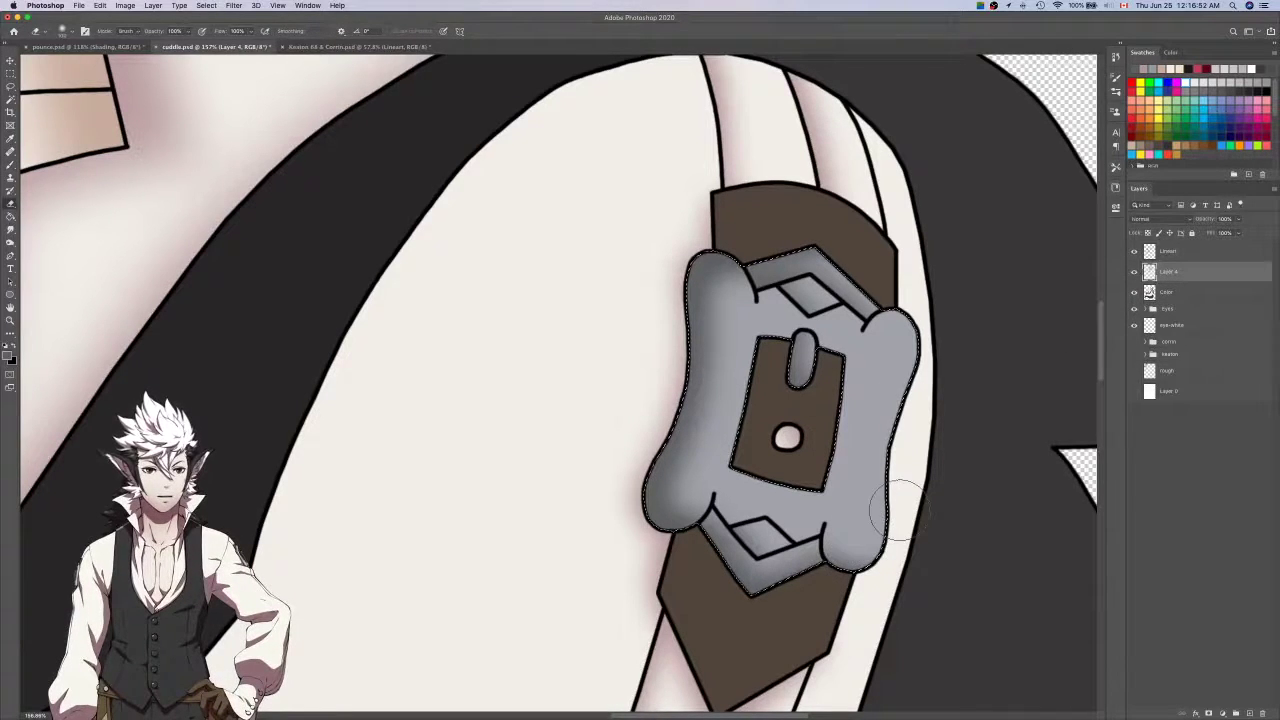
key(b)
click(852, 538)
key(e)
click(856, 540)
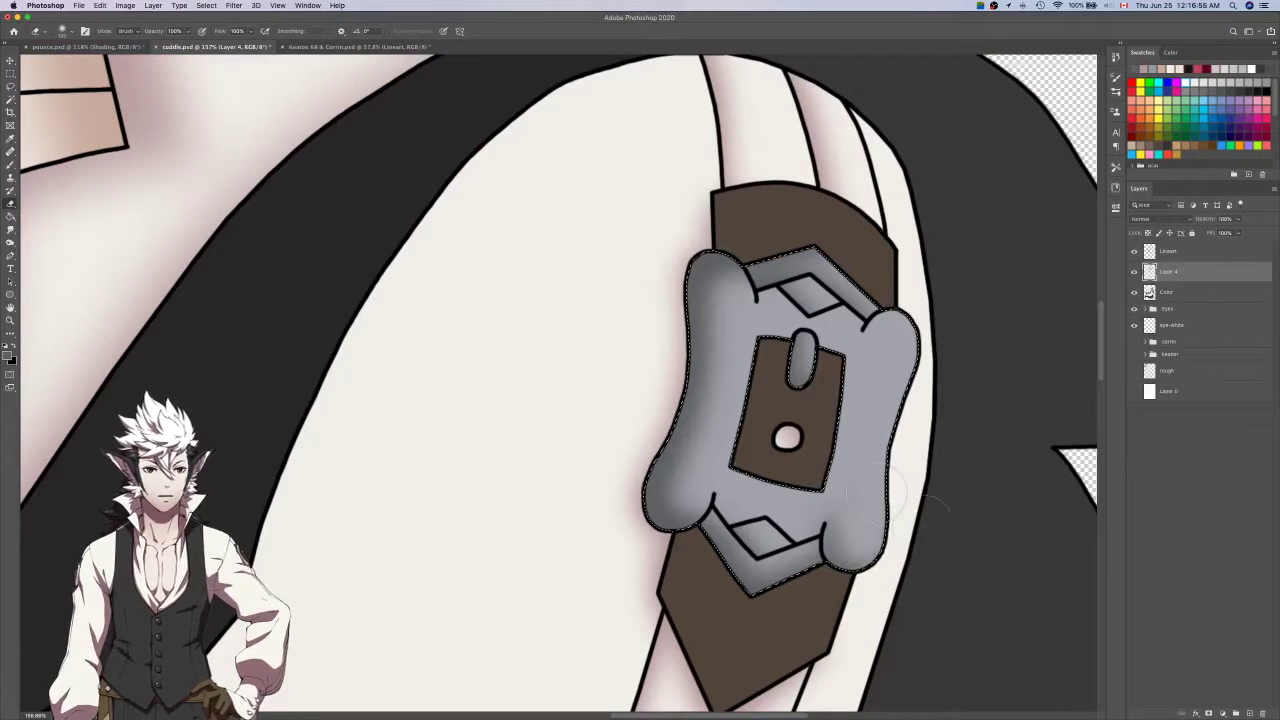
Shade and soften the buckle's upper right knob on Layer 4, clear the selection, and compare the result with the layer hidden.
key(b)
key(e)
click(905, 348)
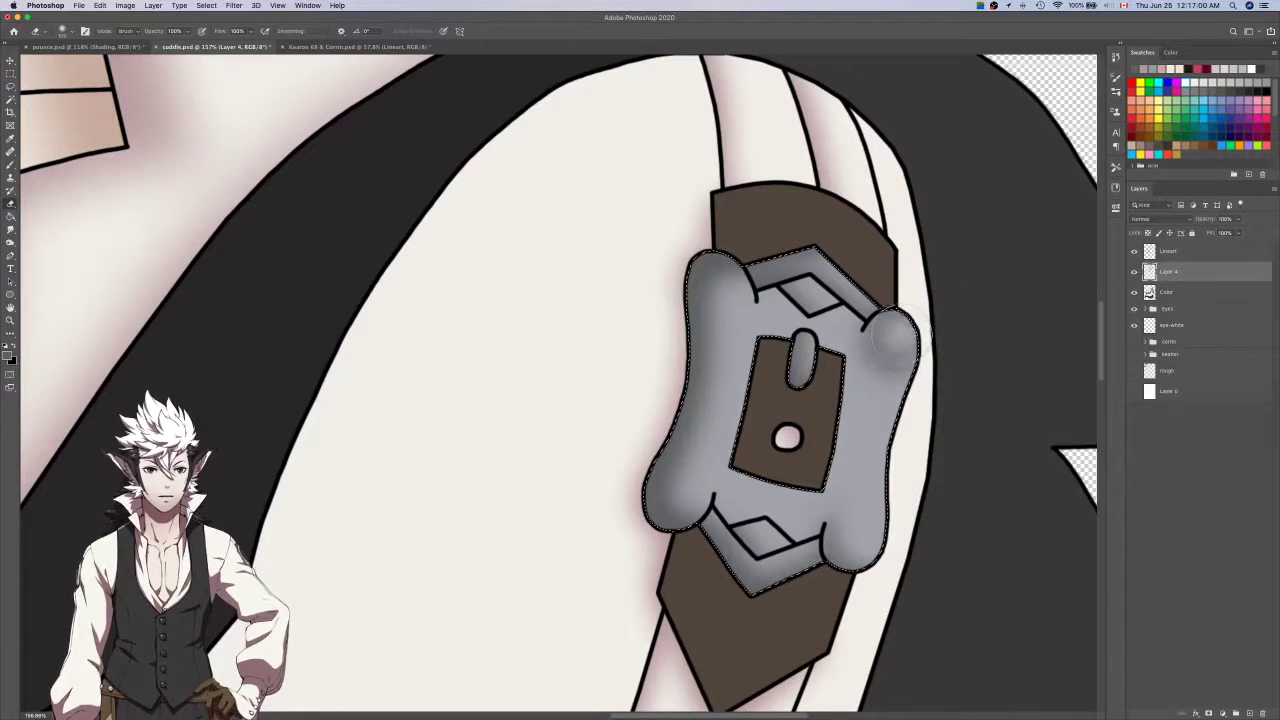
key(b)
click(902, 342)
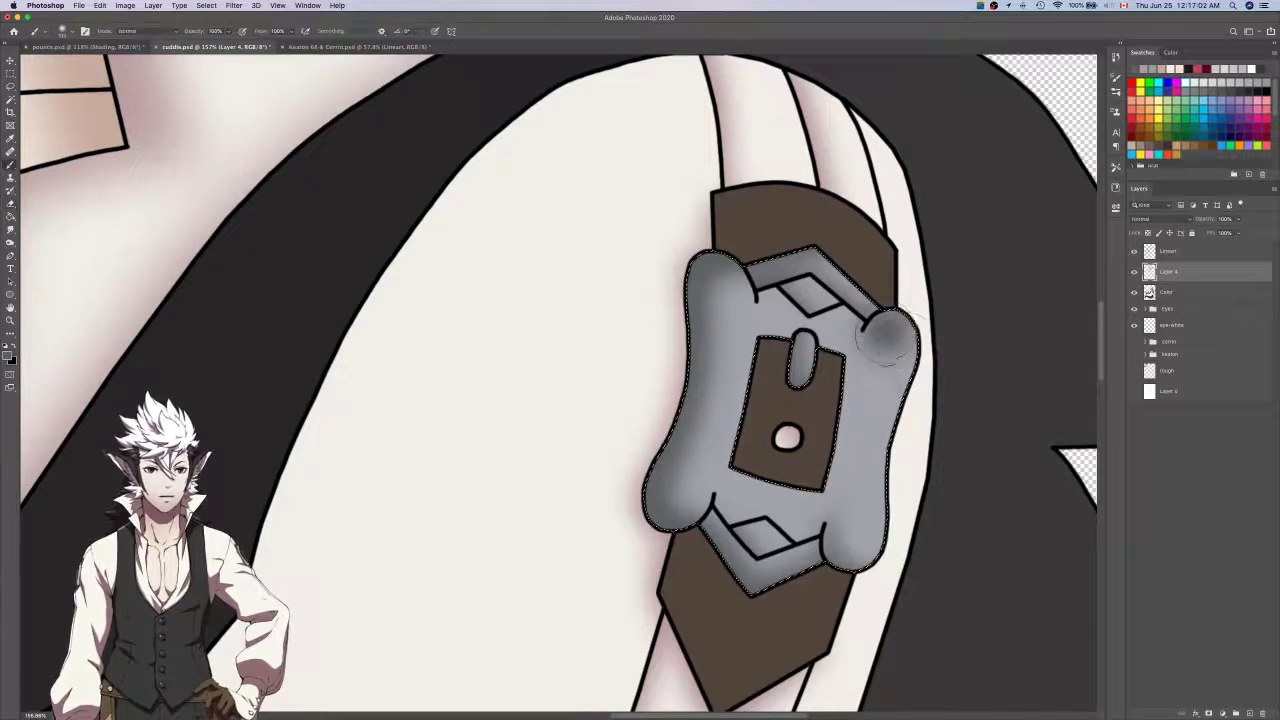
key(e)
click(898, 343)
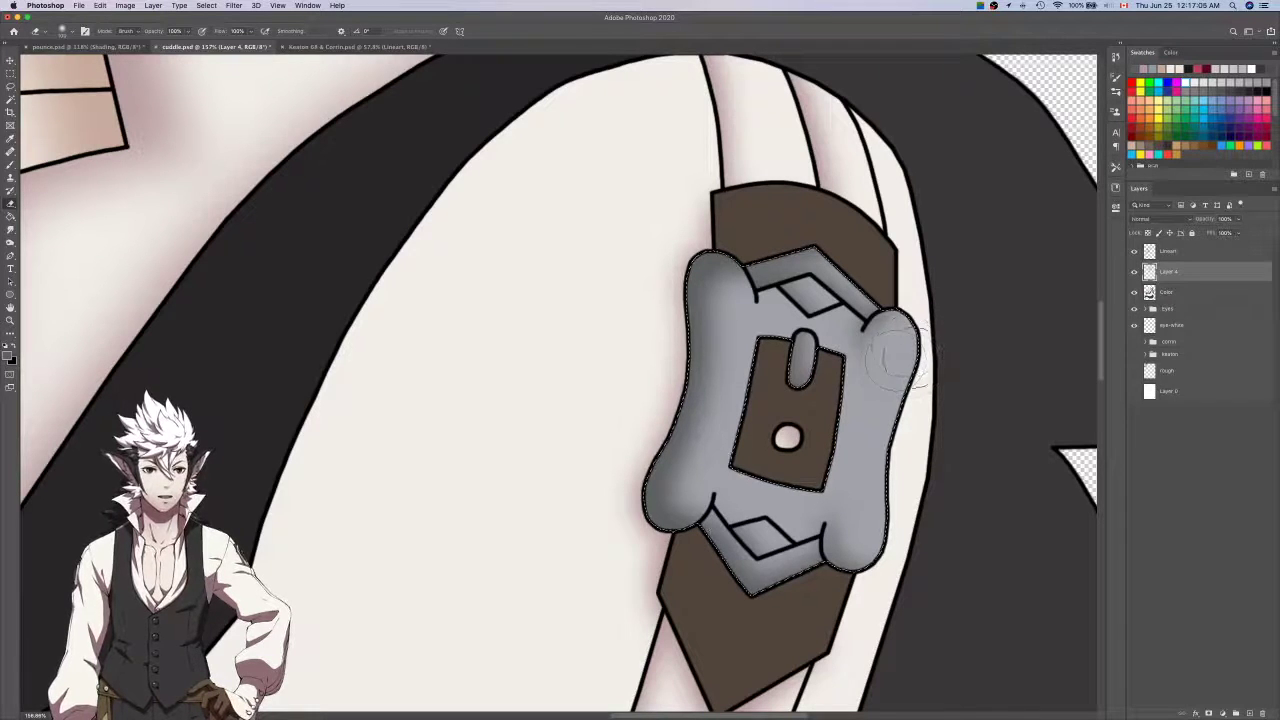
click(1134, 272)
click(1134, 272)
click(1134, 272)
click(1134, 272)
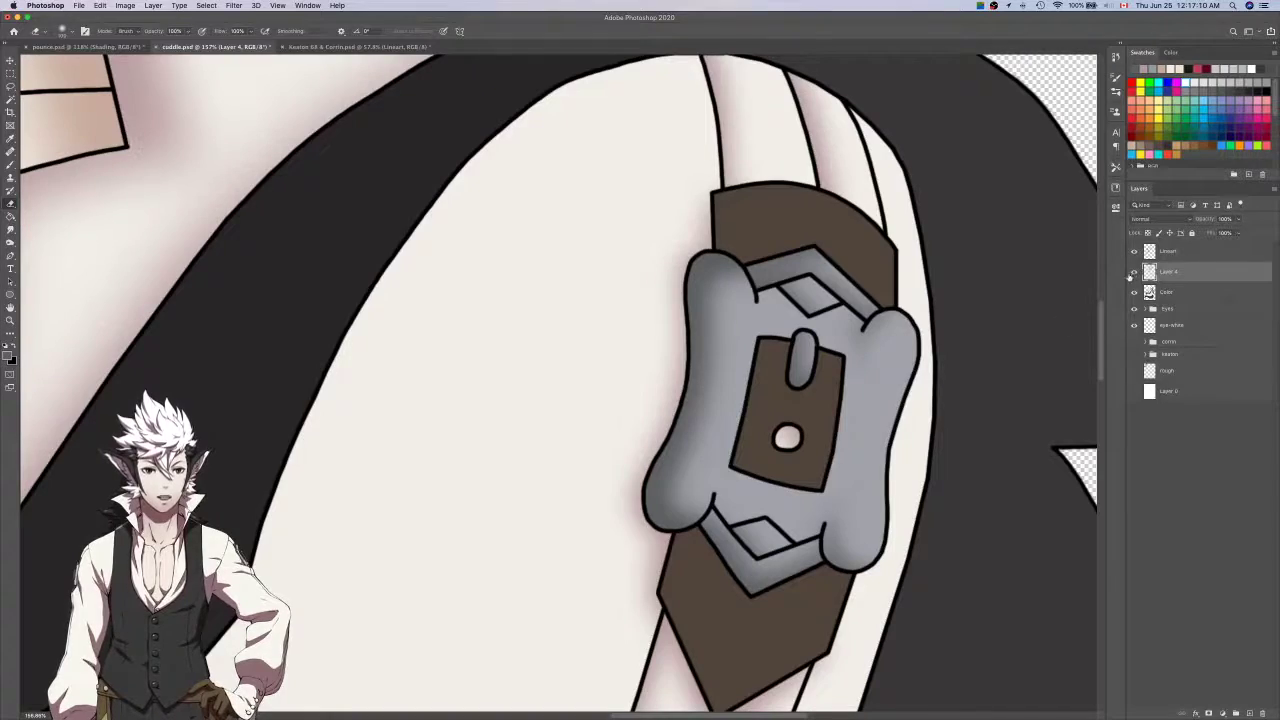
Select the larger character's white sleeve from the Color layer with the Magic Wand.
key(super+0)
click(1185, 292)
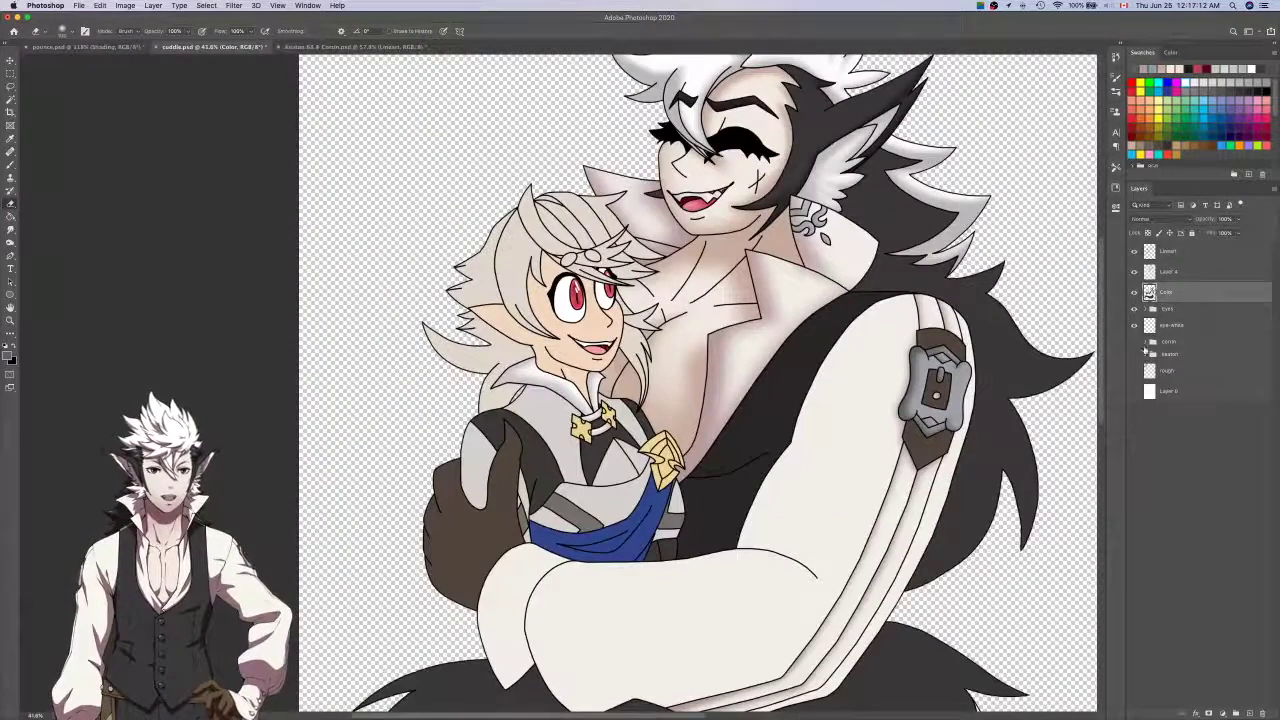
drag(760, 440, 838, 313)
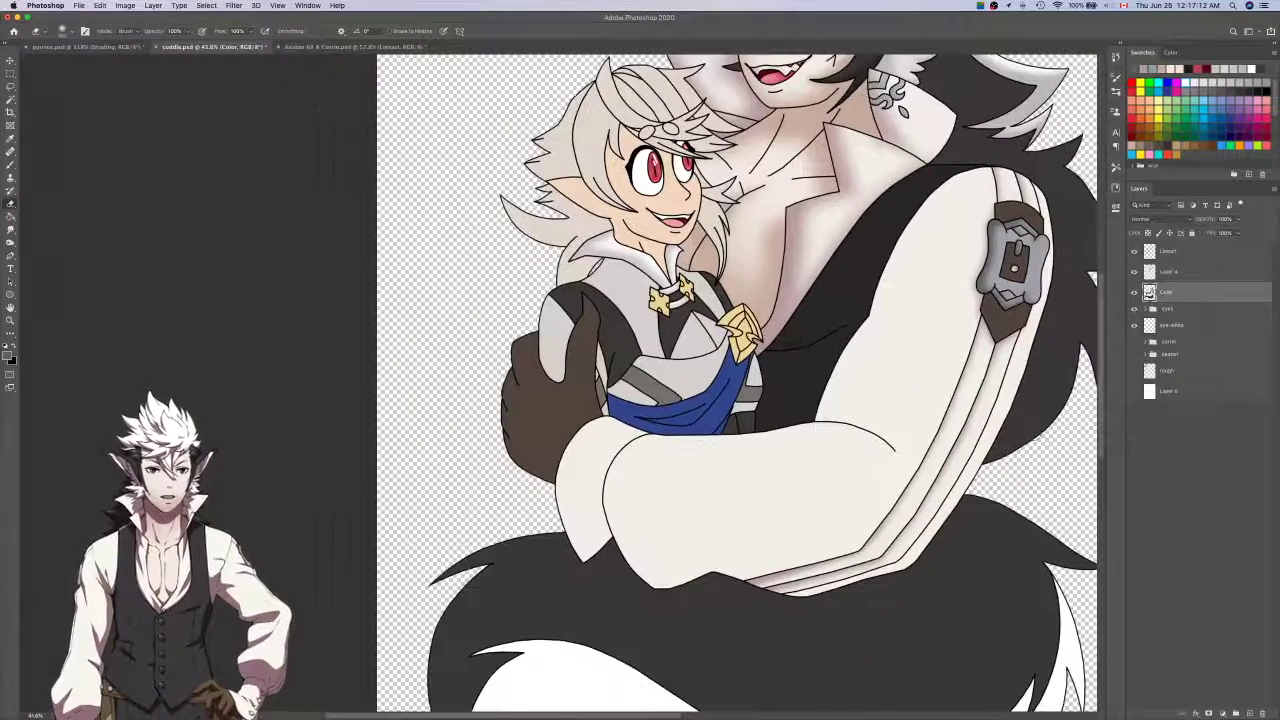
key(w)
click(829, 489)
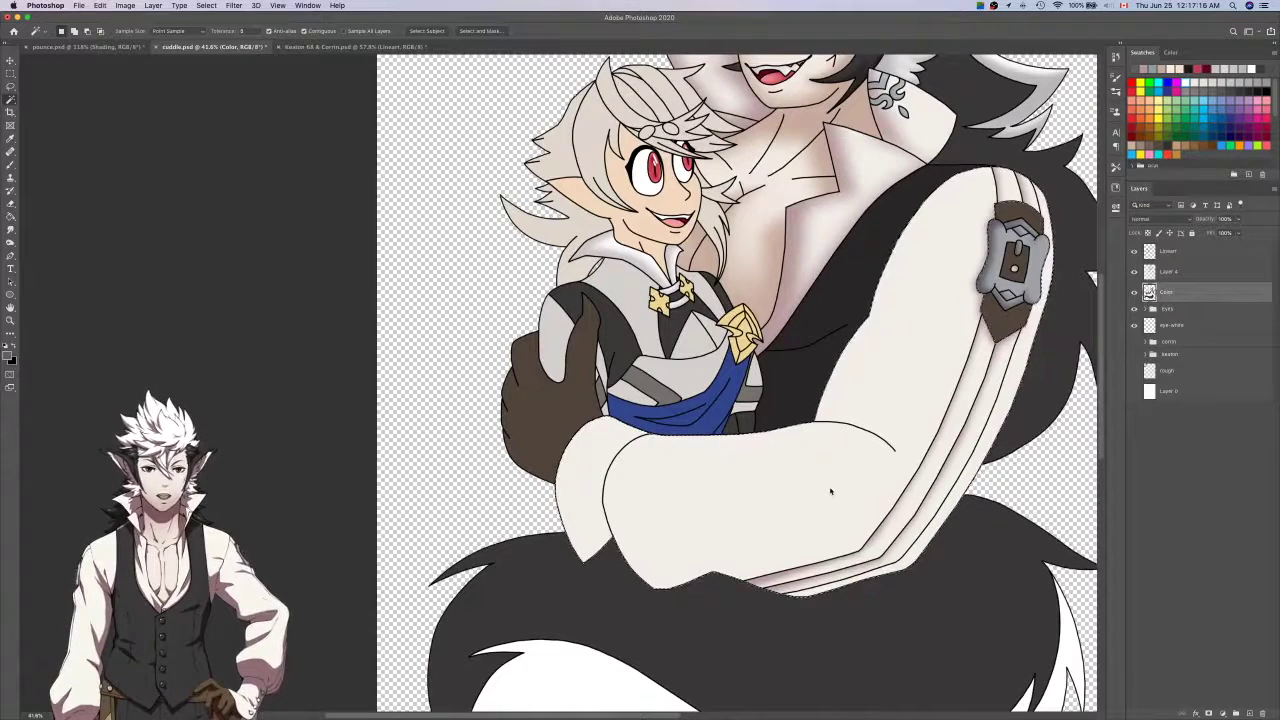
Sample the mauve shading color beside the sleeve trim with the Color layer temporarily hidden, and ready the Brush on Layer 4.
click(1172, 255)
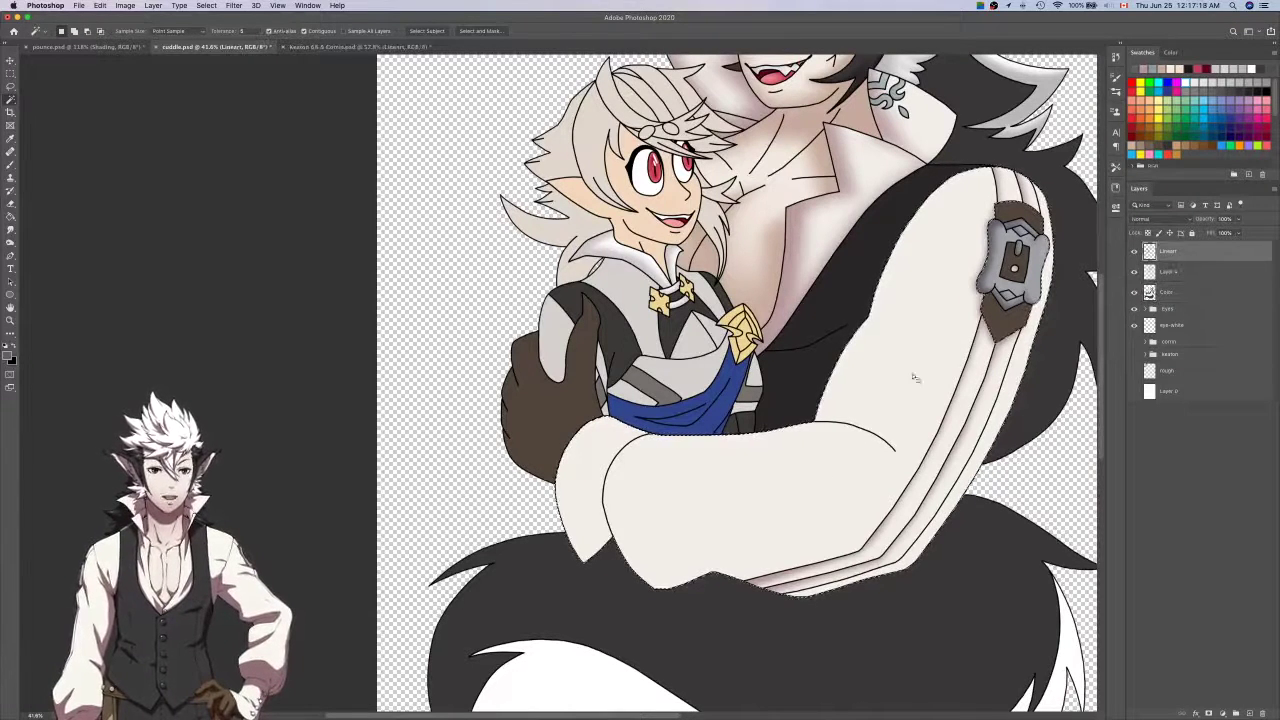
click(1134, 291)
key(i)
scroll(993, 432, up, 3)
click(987, 375)
click(1134, 291)
click(1170, 271)
key(b)
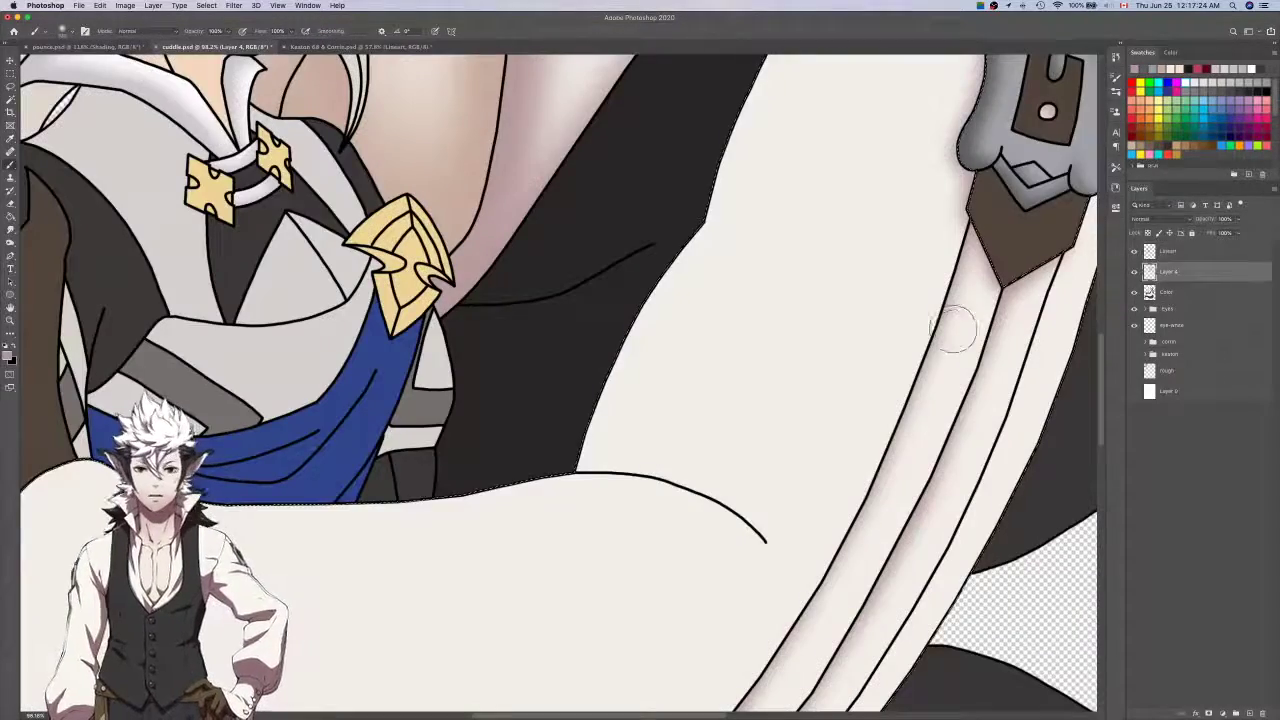
Enlarge the soft brush to cover the sleeve's width and add a new layer above Layer 4.
key(bracketright)
key(bracketright)
key(bracketright)
key(bracketright)
key(bracketright)
key(bracketright)
key(bracketright)
key(bracketright)
key(bracketright)
scroll(953, 329, down, 3)
key(bracketright)
scroll(953, 329, up, 3)
scroll(953, 329, right, 4)
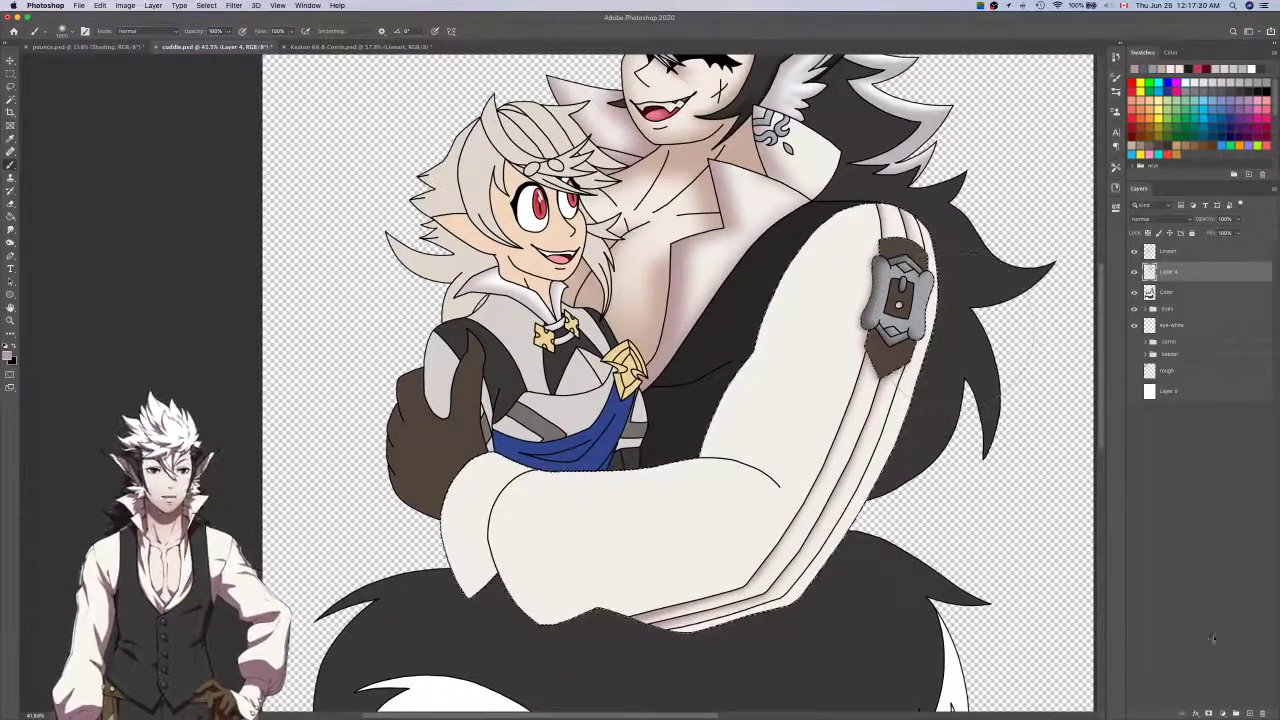
click(1249, 714)
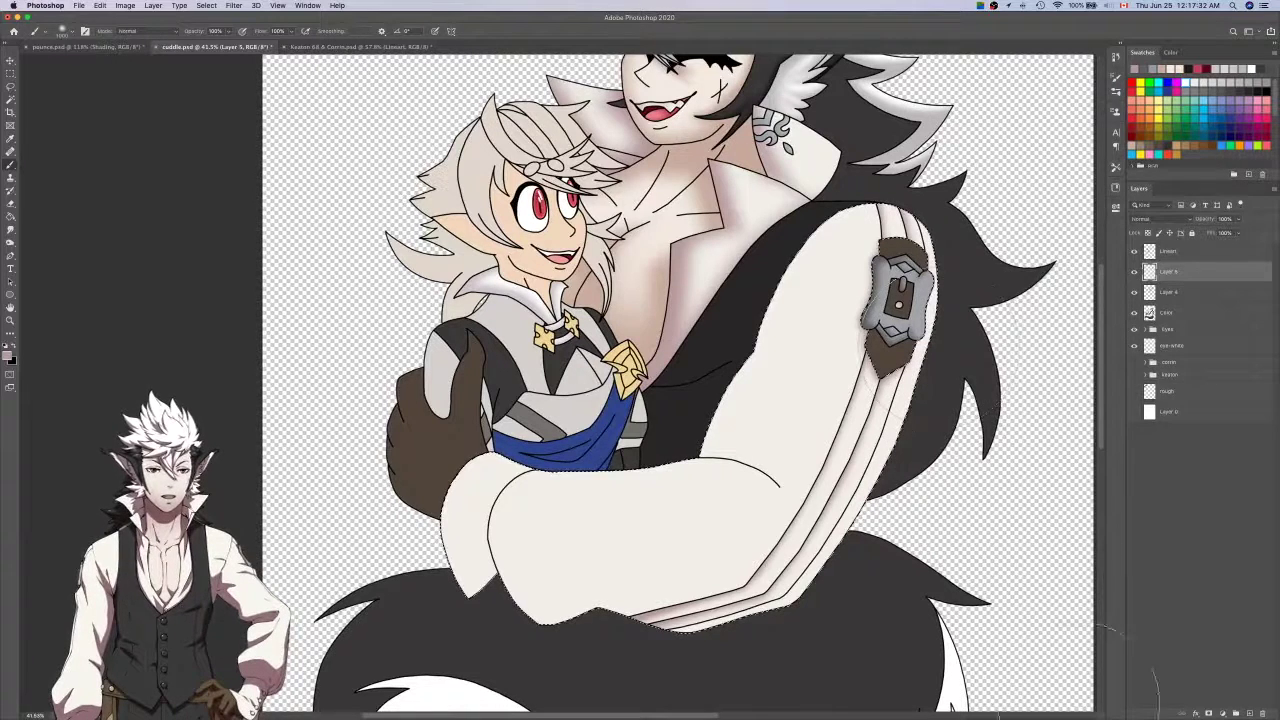
Brush broad soft mauve shading over the upper sleeve and forearm on Layer 5, undoing unwanted strokes.
key(super+d)
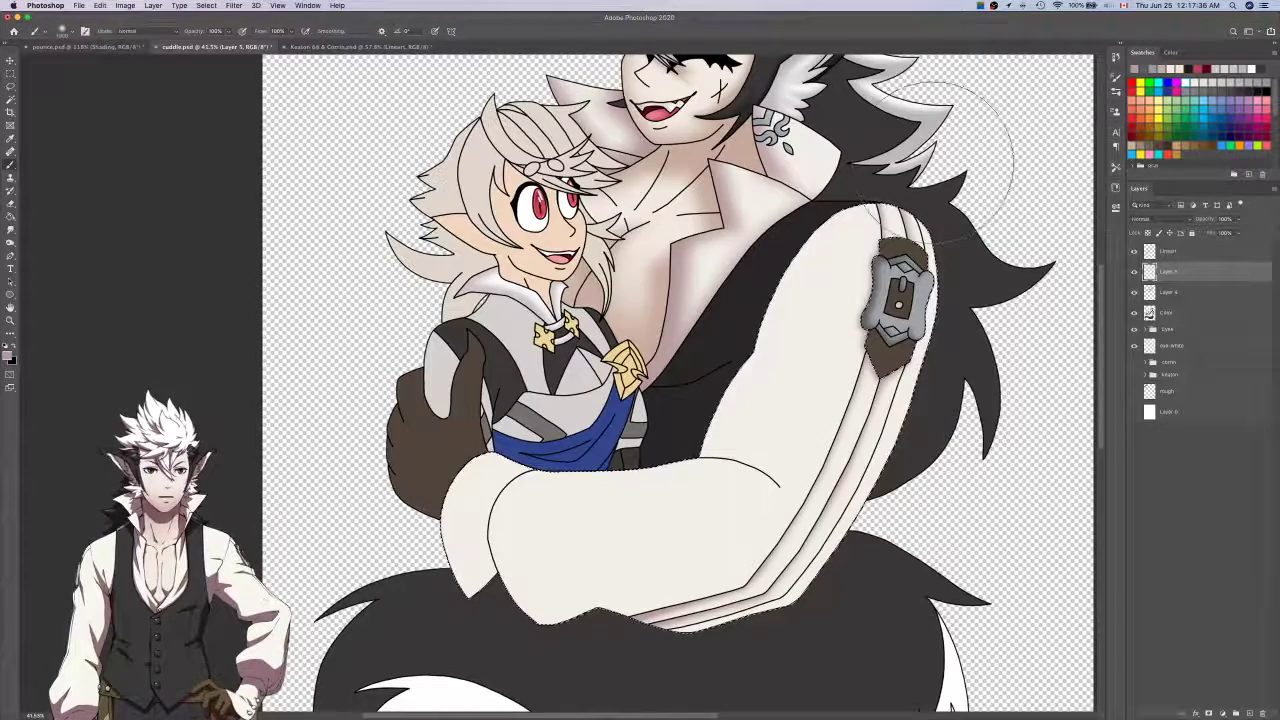
scroll(960, 132, down, 3)
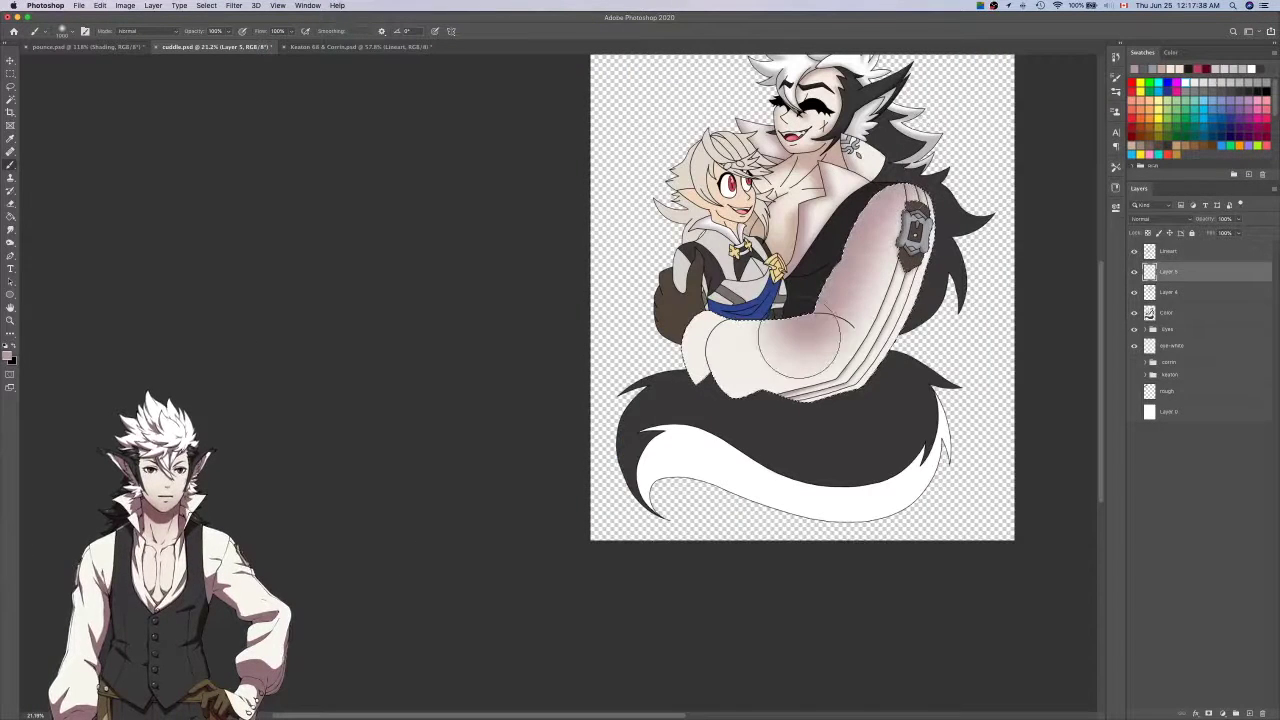
key(super+z)
key(super+z)
key(super+z)
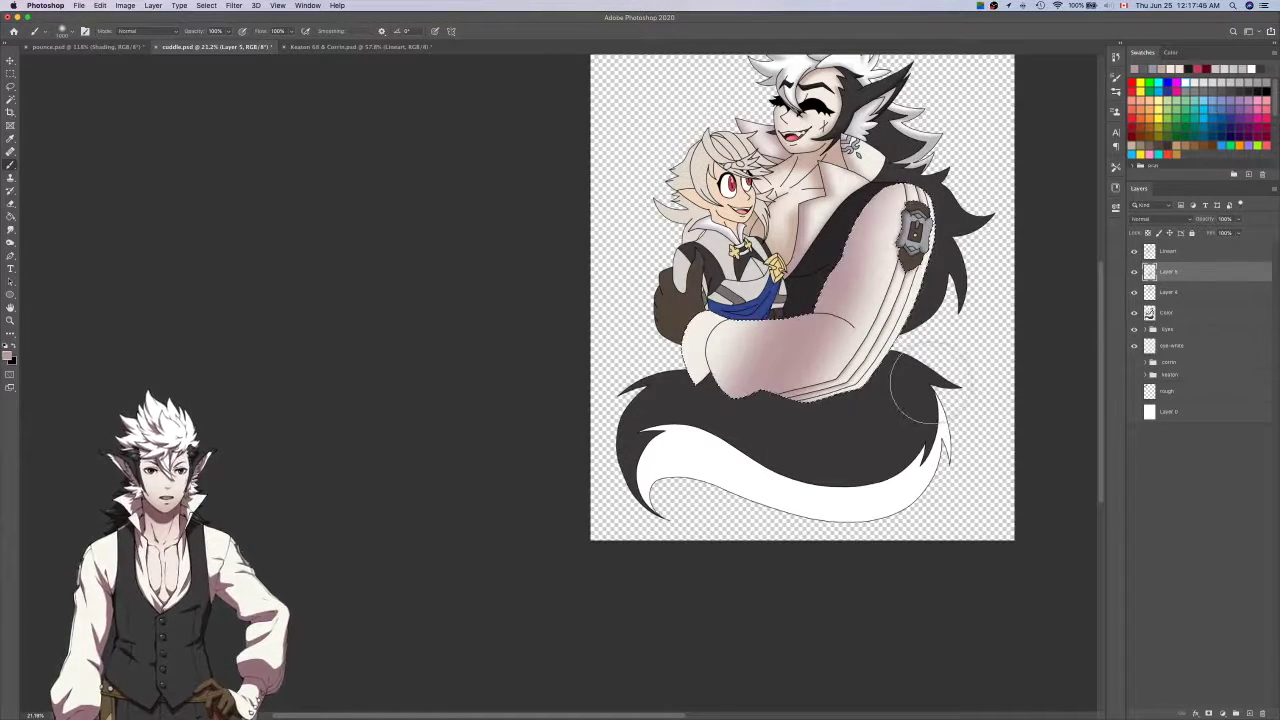
Erase the shading from the forearm part of the sleeve on Layer 5 with an enlarged hard Eraser.
key(e)
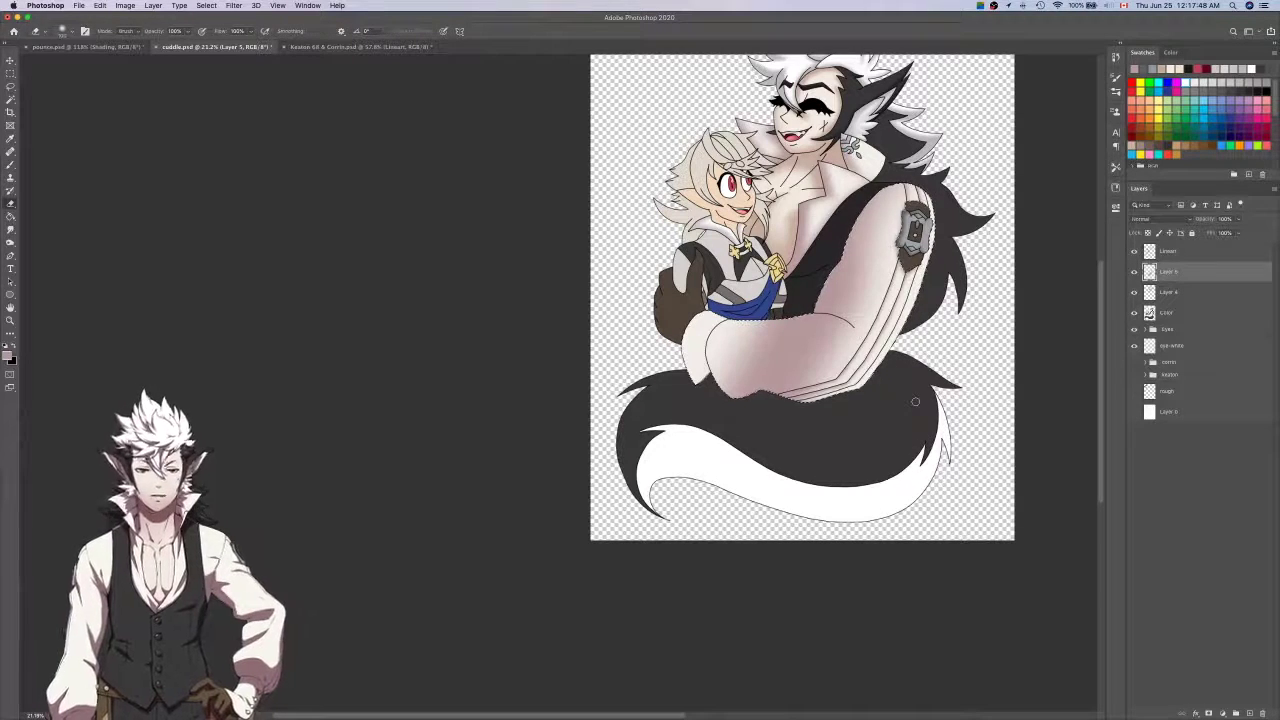
scroll(821, 340, up, 3)
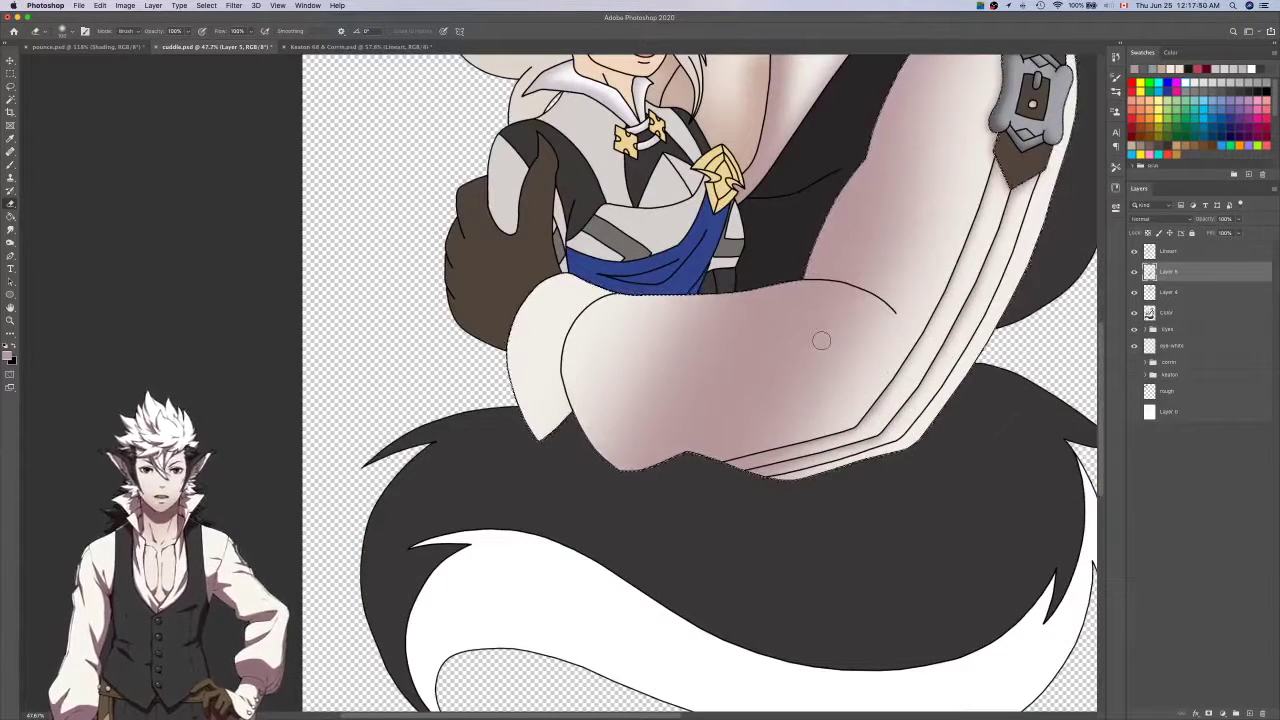
key(shift+])
key(shift+])
key(shift+])
key(shift+])
mouse_move(744, 285)
mouse_down()
mouse_move(640, 330)
mouse_move(615, 314)
mouse_move(688, 432)
mouse_move(920, 402)
mouse_move(637, 383)
mouse_up()
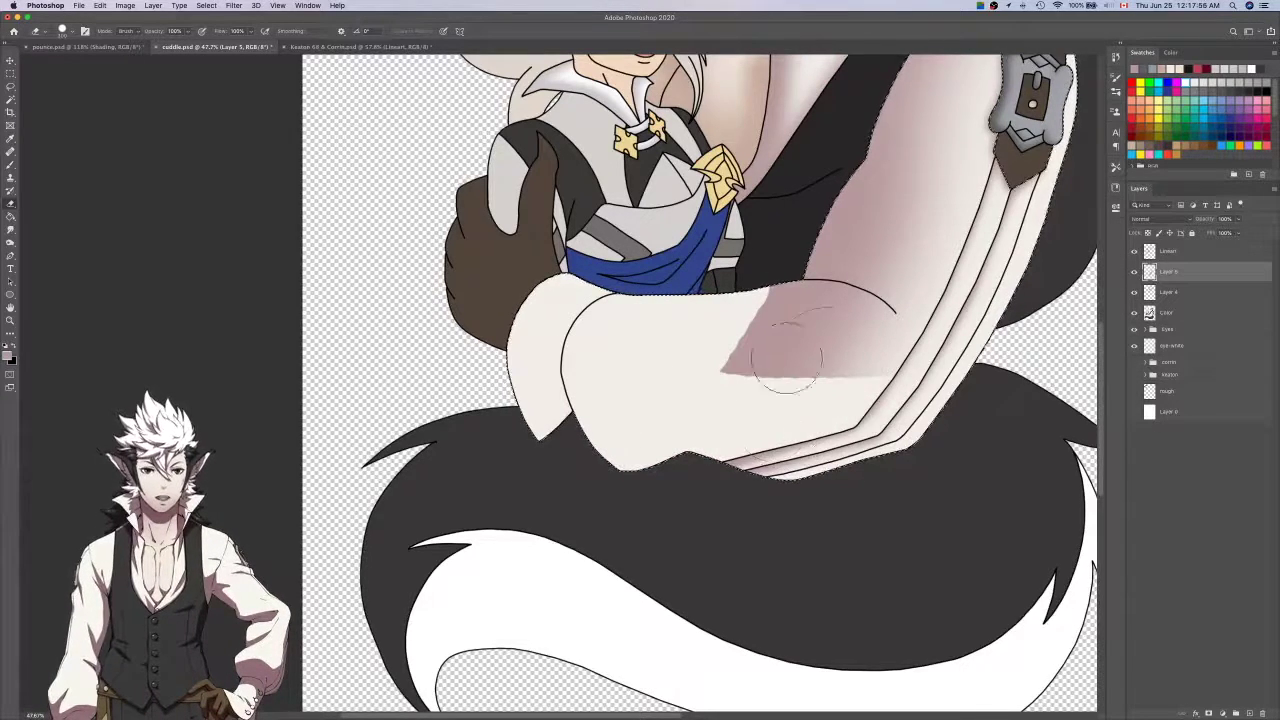
Try to erase the remaining shading beneath the elbow crease, working up to the crease line.
scroll(810, 342, up, 3)
mouse_move(712, 207)
mouse_down()
mouse_move(634, 455)
mouse_move(852, 333)
mouse_move(715, 397)
mouse_move(943, 443)
mouse_up()
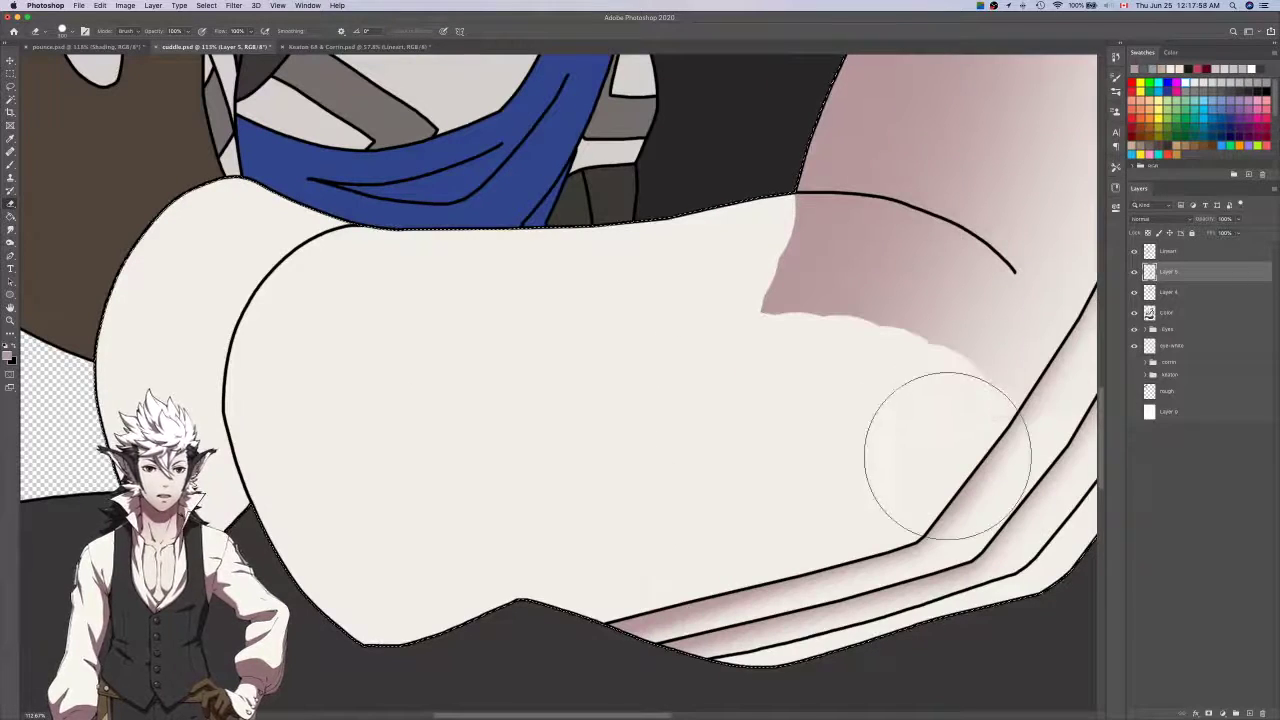
scroll(980, 500, right, 3)
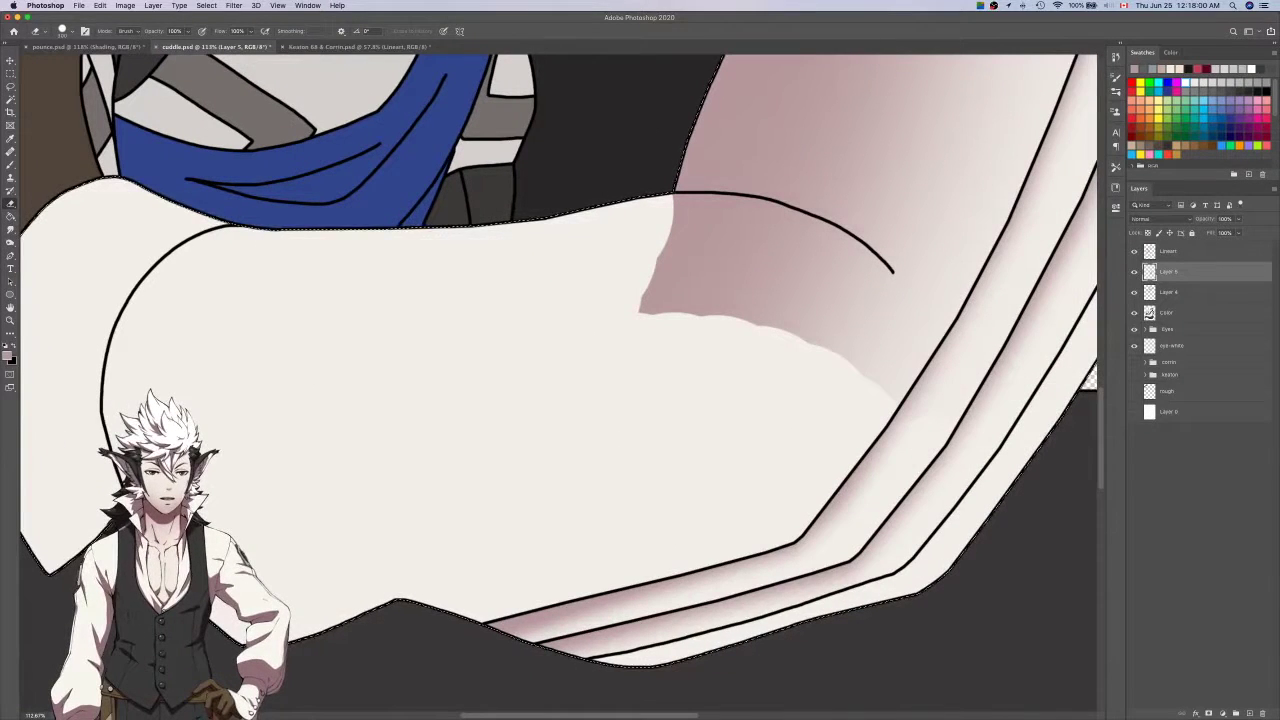
key(super+Tab)
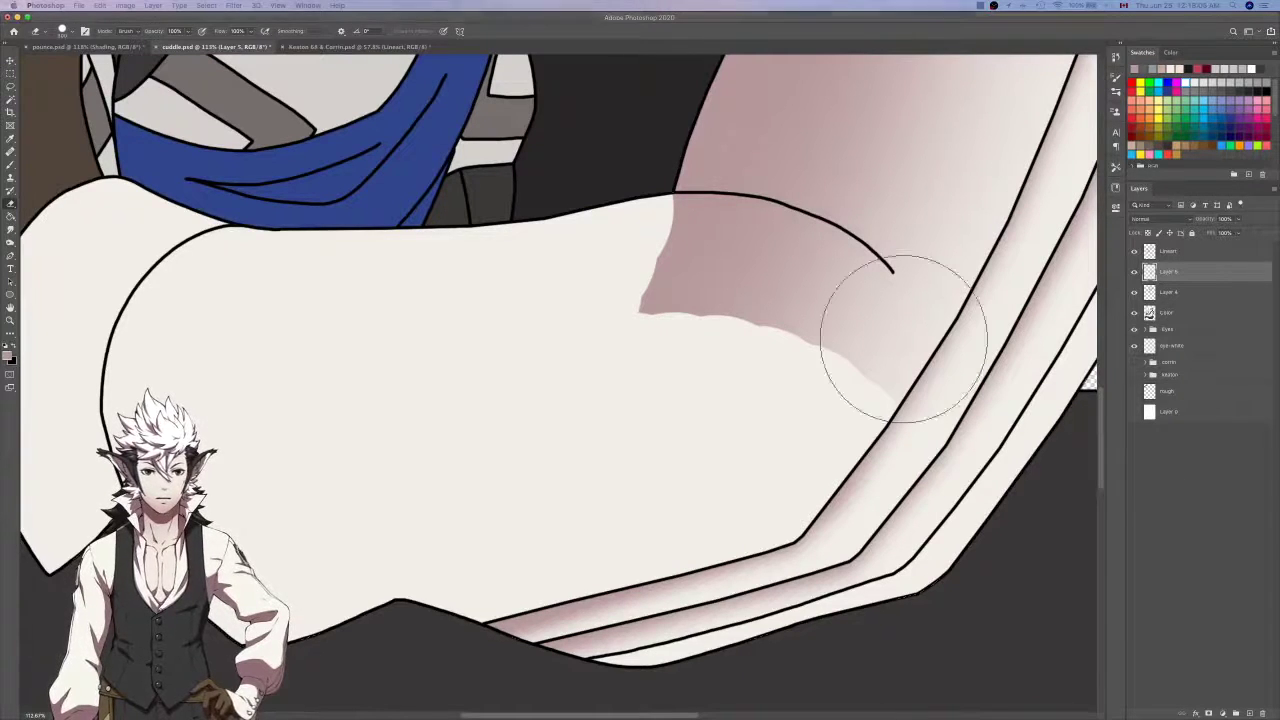
scroll(729, 280, up, 5)
drag(720, 271, 676, 271)
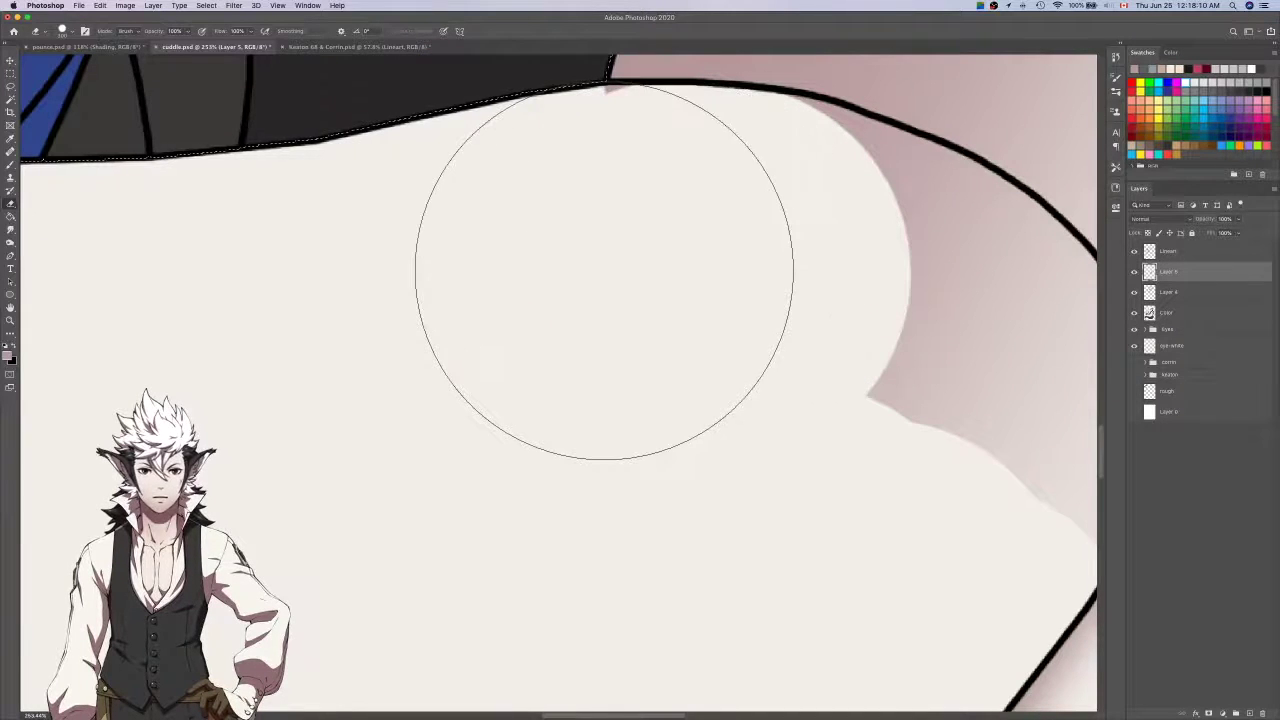
scroll(603, 271, right, 5)
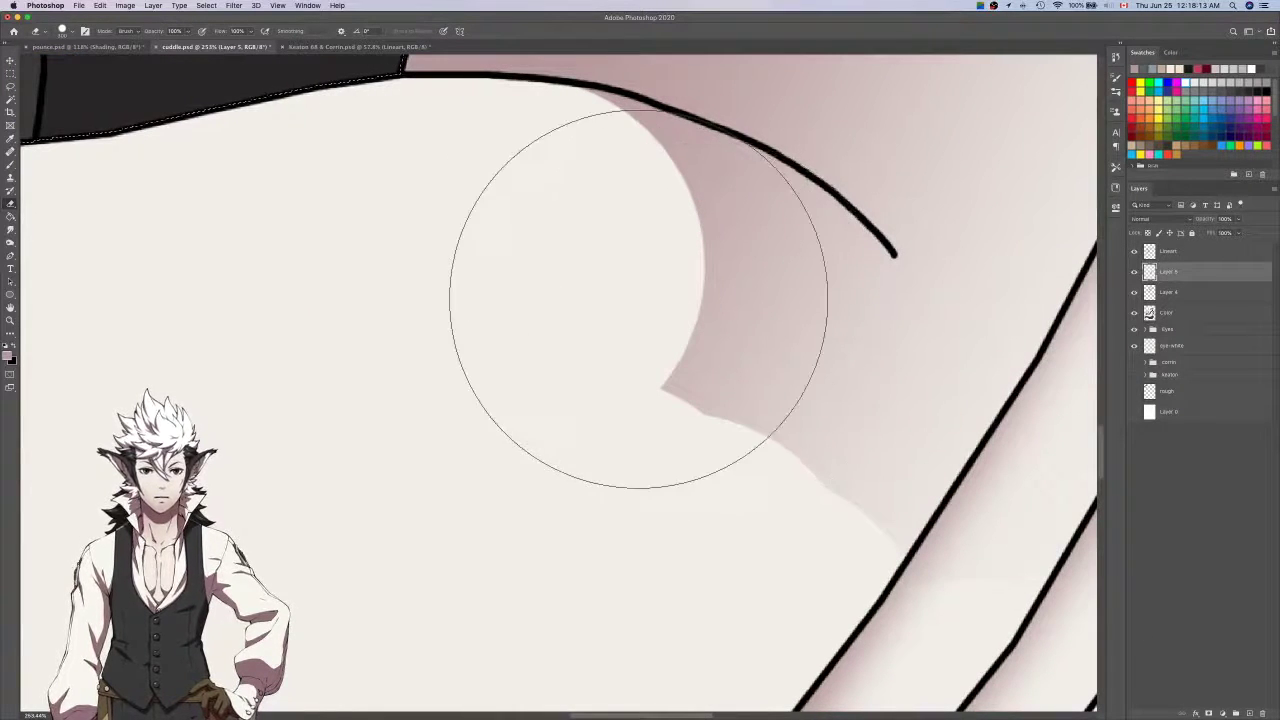
mouse_move(637, 311)
mouse_down()
mouse_move(597, 274)
mouse_move(563, 269)
mouse_up()
scroll(556, 272, down, 5)
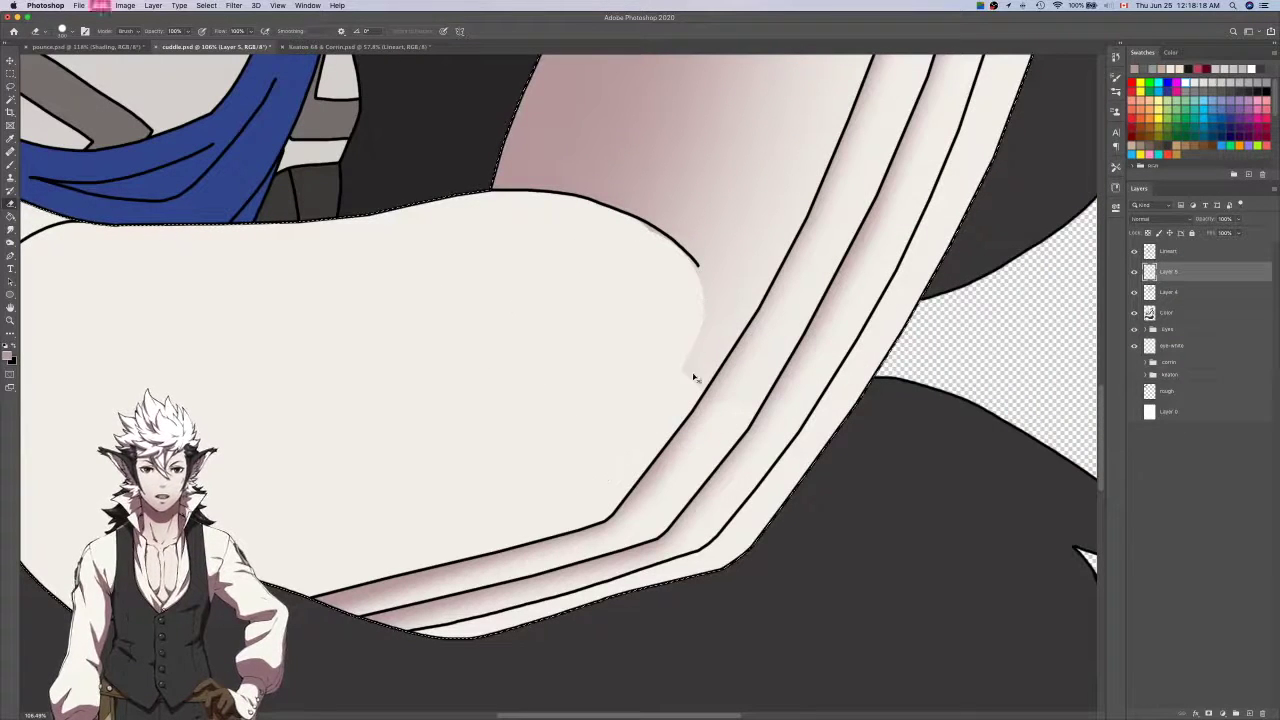
Undo the last erasure and try fading the shading around the end of the elbow crease with a soft Eraser.
key(super+z)
key(])
key(])
key(])
key(bracketleft)
key(bracketleft)
key(bracketleft)
mouse_move(693, 387)
mouse_down()
mouse_move(709, 394)
mouse_move(600, 337)
mouse_move(622, 320)
mouse_up()
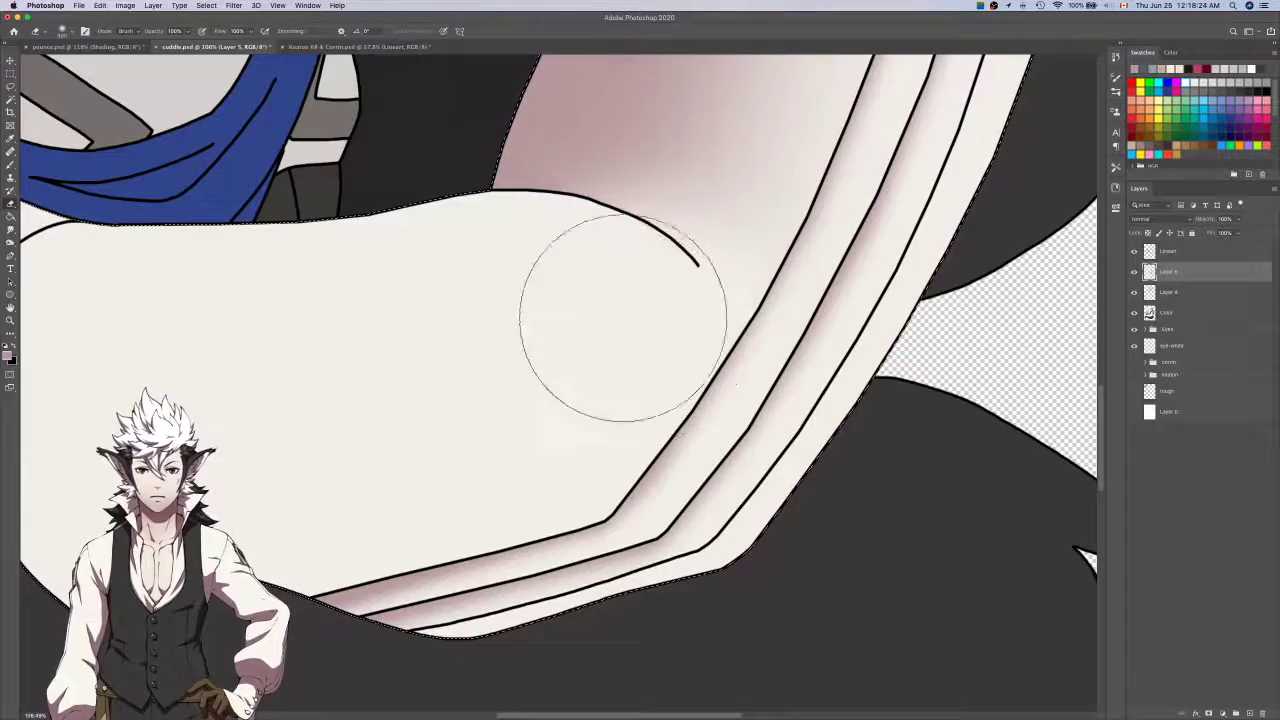
Undo the soft erasing and retry blending the shading between the elbow crease and the sleeve trim.
scroll(886, 286, down, 5)
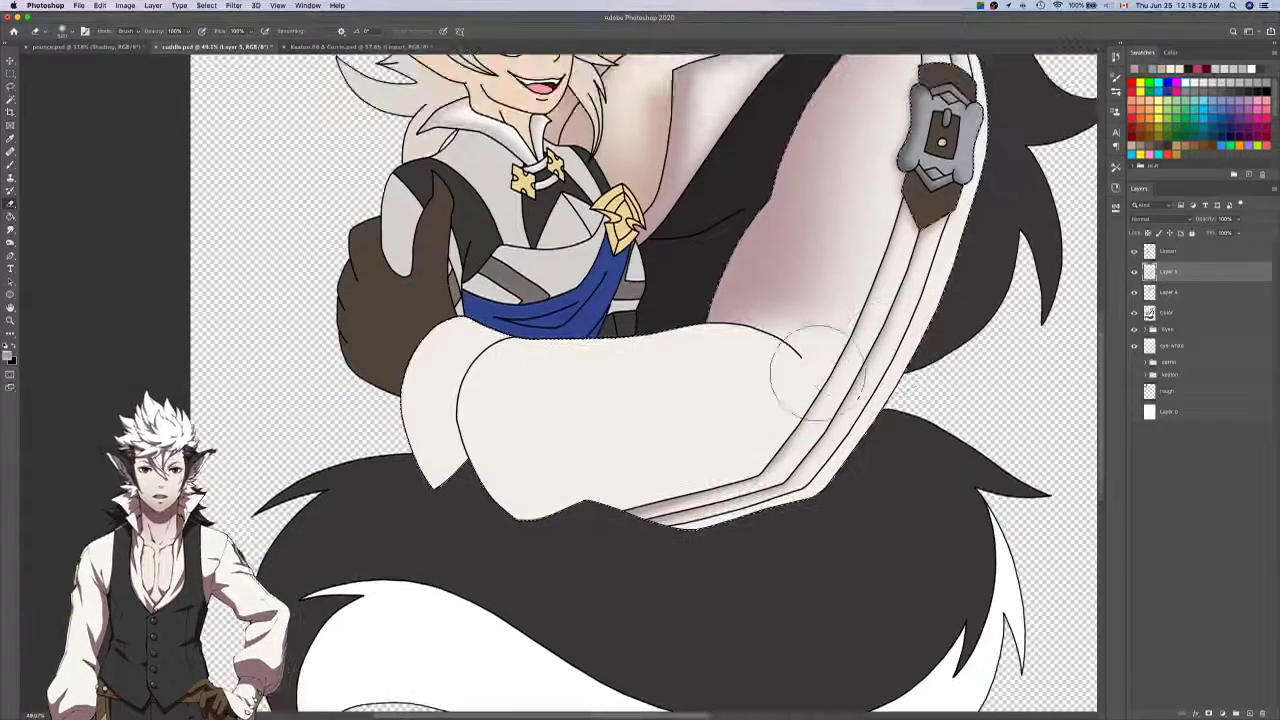
key(super+z)
mouse_move(735, 386)
mouse_down()
mouse_move(690, 353)
mouse_move(778, 443)
mouse_move(715, 386)
mouse_move(800, 440)
mouse_up()
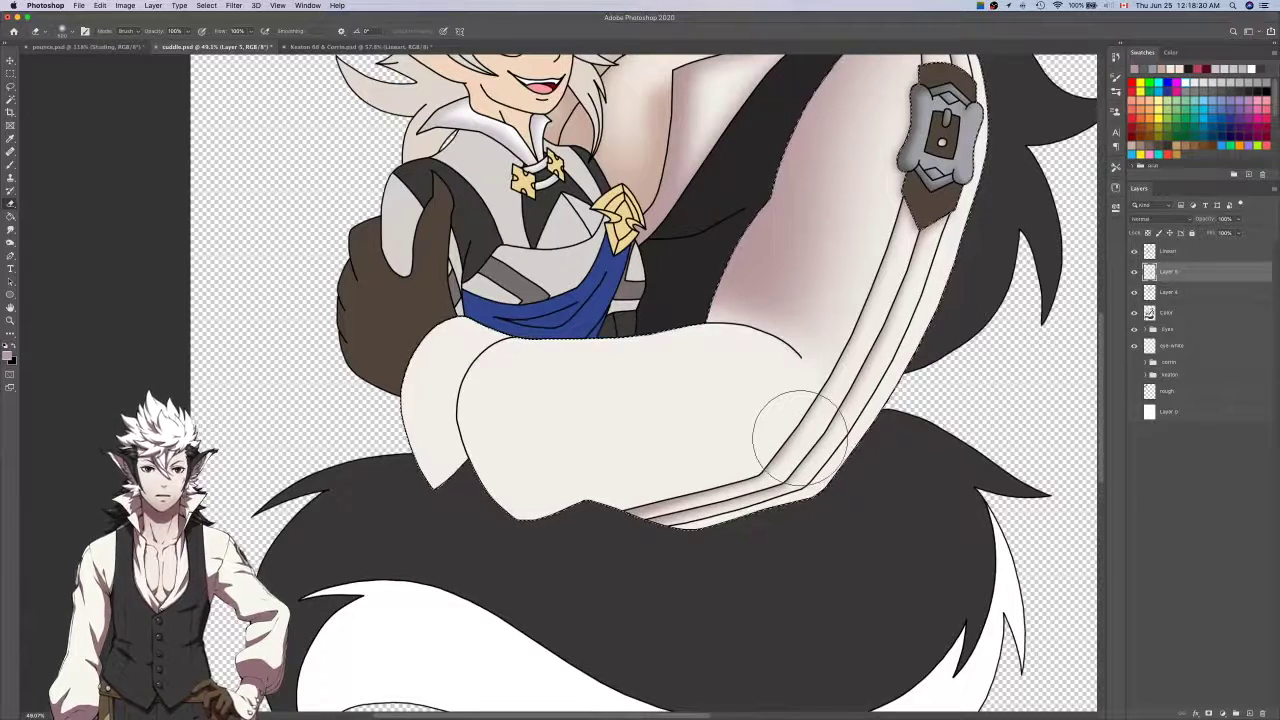
key(super+z)
key(super+z)
key(super+z)
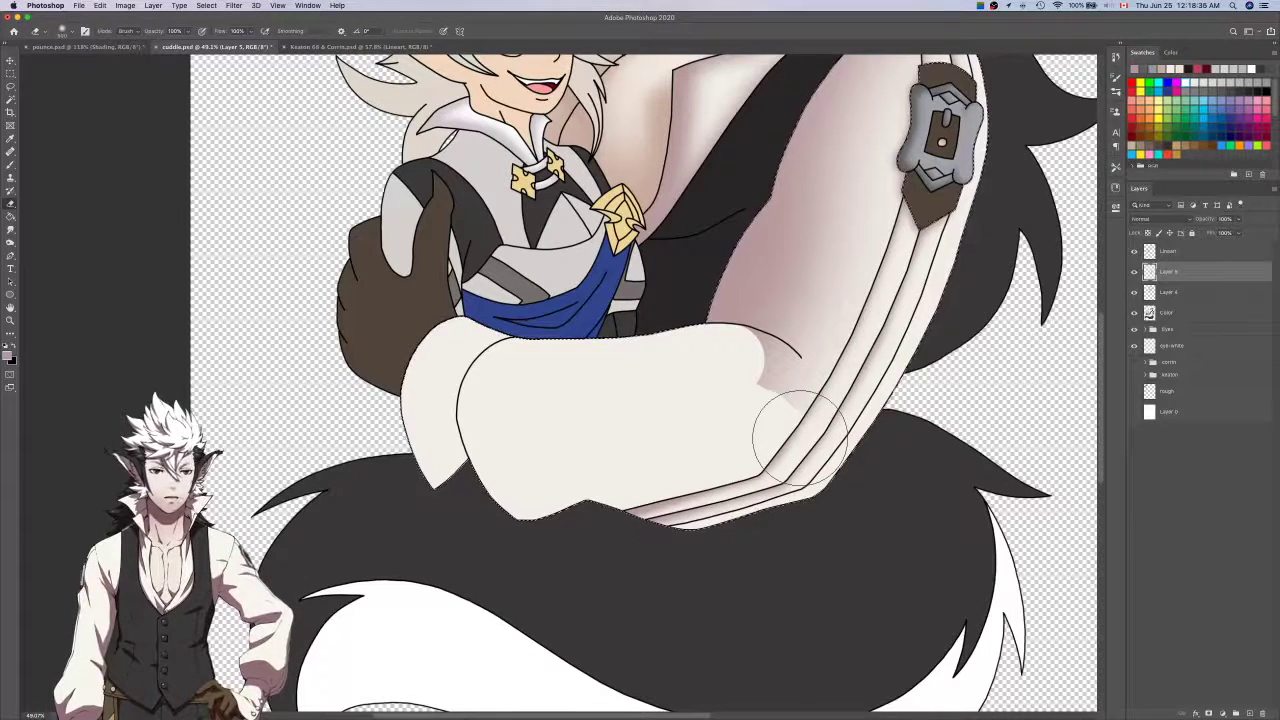
mouse_move(800, 435)
mouse_down()
mouse_move(750, 372)
mouse_move(768, 403)
mouse_up()
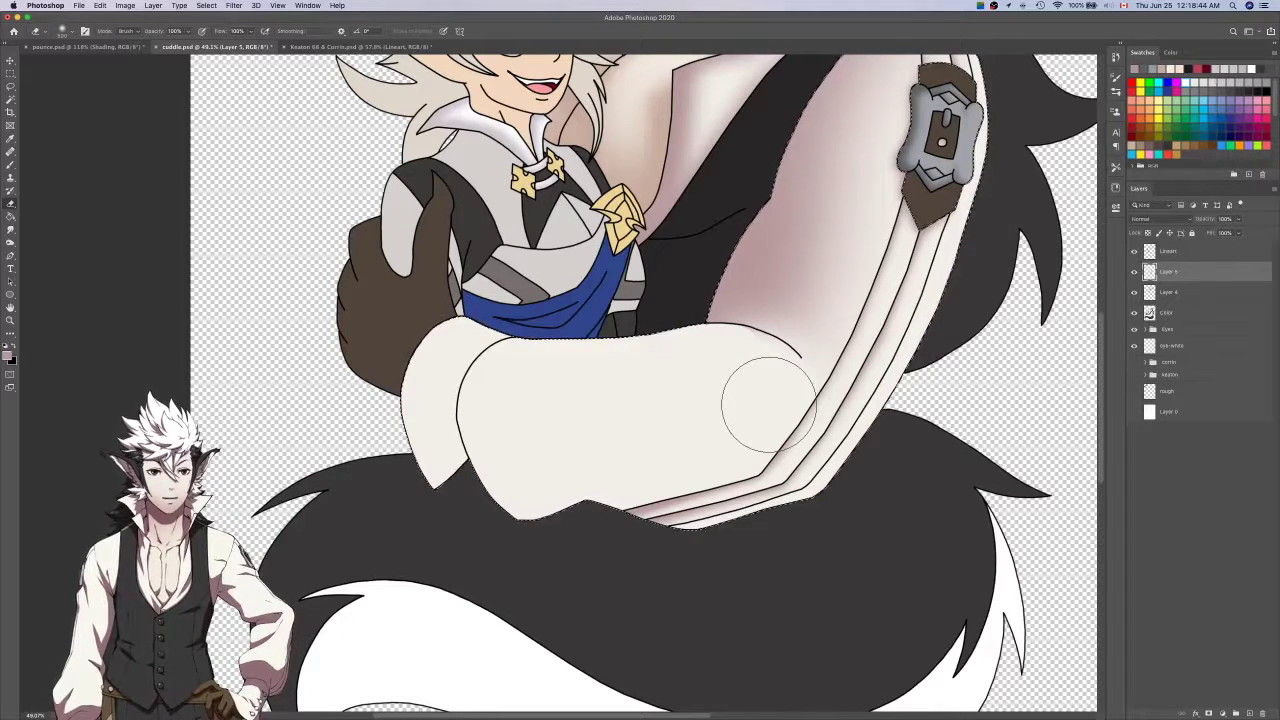
Undo the elbow erasures to restore the shading beneath the crease line.
key(super+z)
key(super+z)
key(super+z)
key(super+z)
key(super+z)
key(super+z)
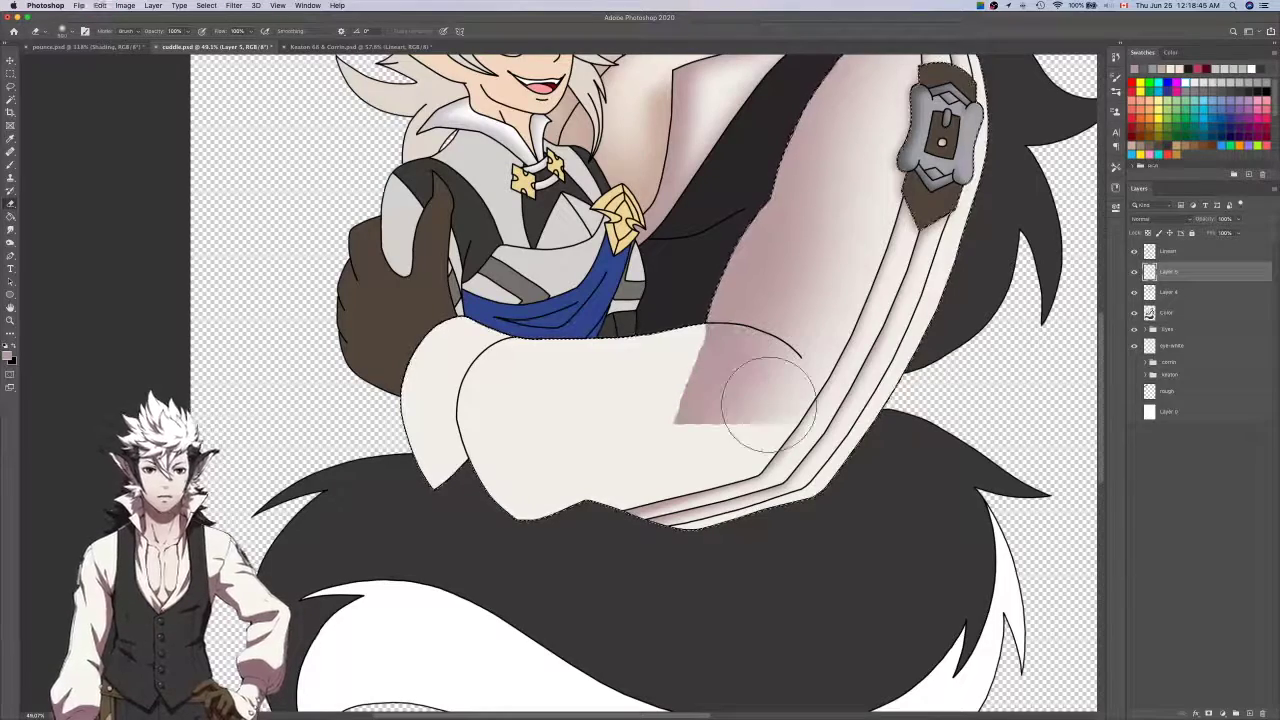
Lighten the sleeve shading along the trim from the upper arm to the elbow with a larger soft Eraser.
key(bracketright)
key(bracketright)
key(bracketright)
key(bracketright)
key(bracketright)
drag(769, 405, 697, 443)
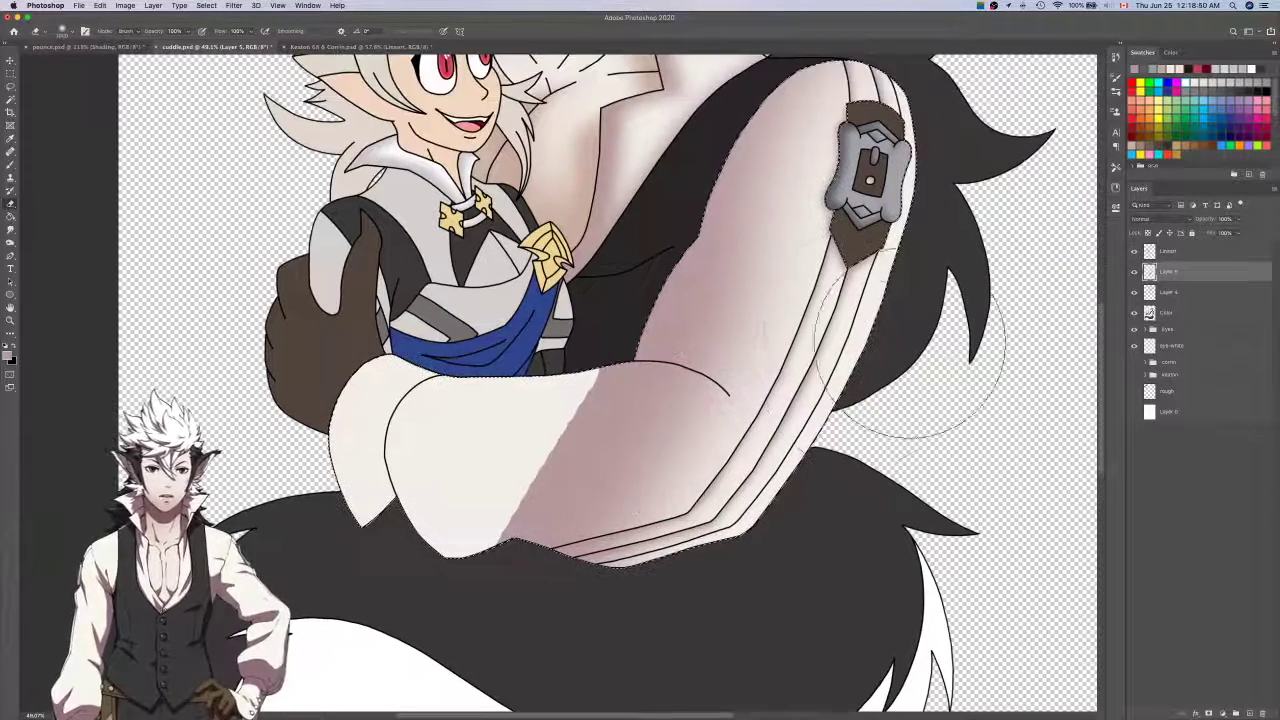
drag(860, 328, 700, 488)
key(super+z)
mouse_move(855, 306)
mouse_down()
mouse_move(795, 370)
mouse_move(716, 508)
mouse_up()
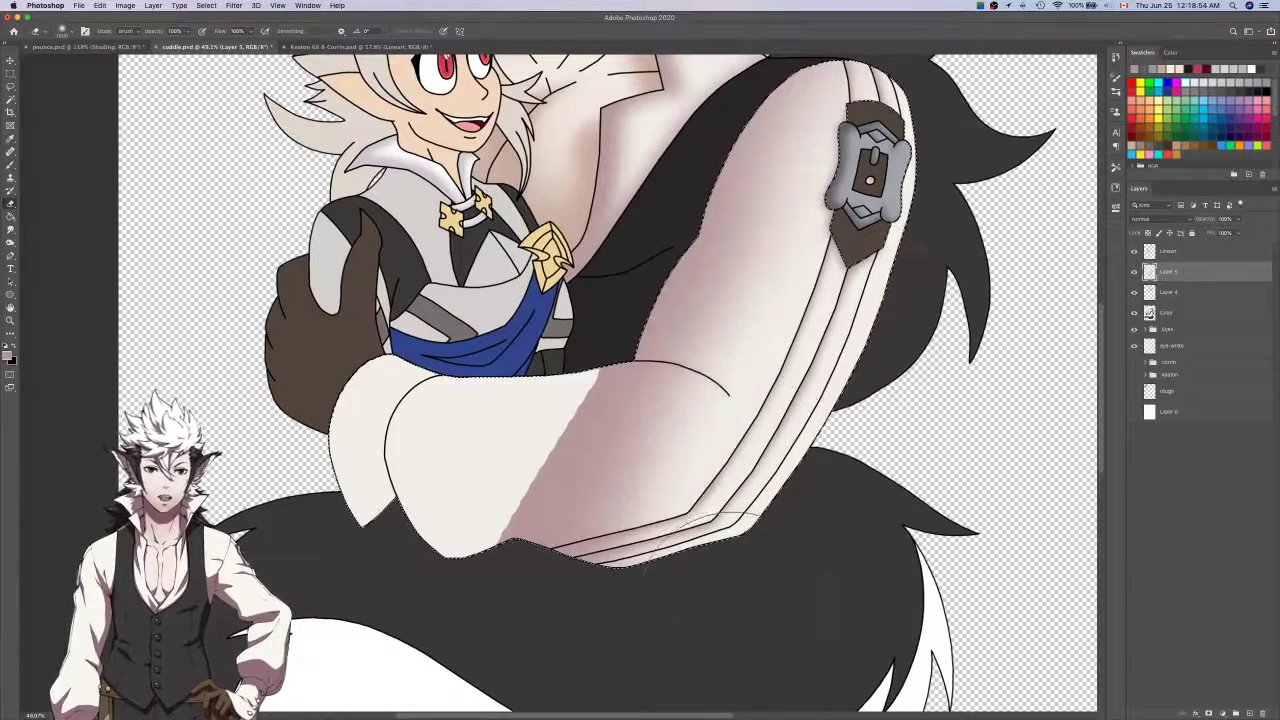
Erase the forearm shading on Layer 5 up towards the elbow crease, using a large and then a smaller hard Eraser.
scroll(657, 550, down, 2)
scroll(657, 550, left, 2)
drag(643, 543, 535, 515)
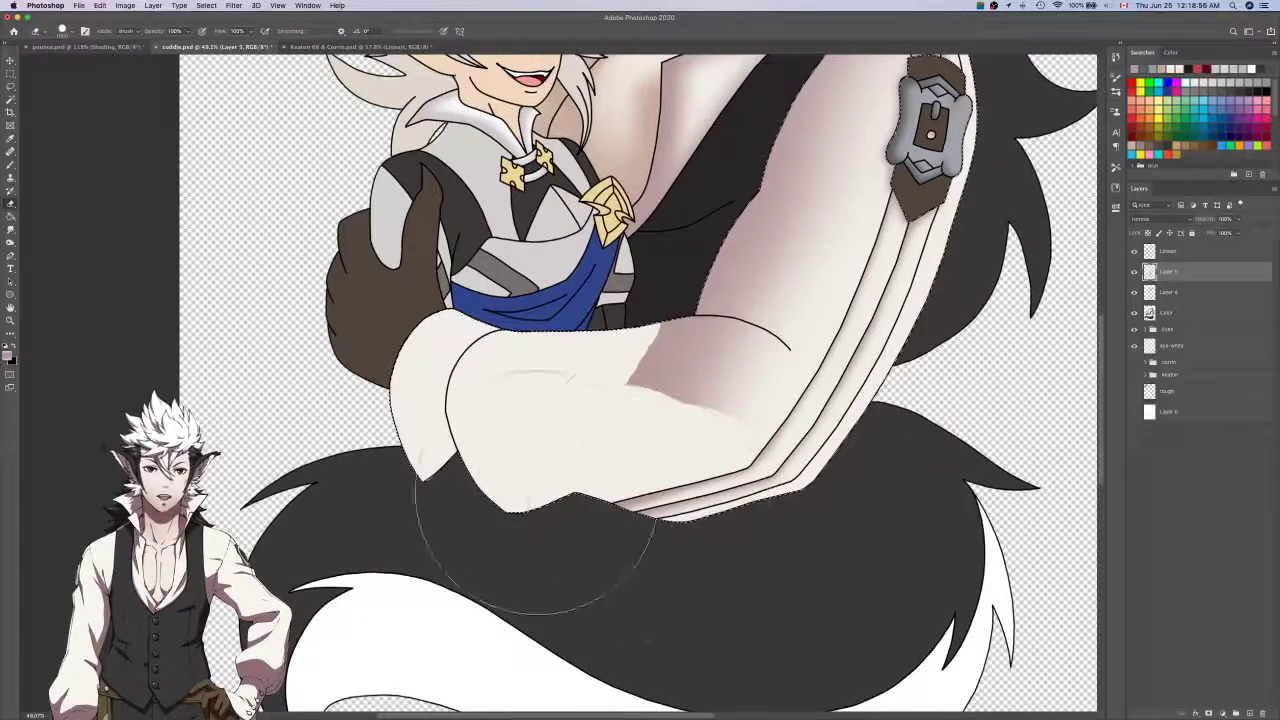
scroll(743, 432, up, 2)
key(bracketleft)
key(bracketleft)
key(bracketleft)
key(bracketleft)
key(bracketleft)
key(bracketleft)
drag(793, 462, 586, 394)
scroll(689, 384, up, 2)
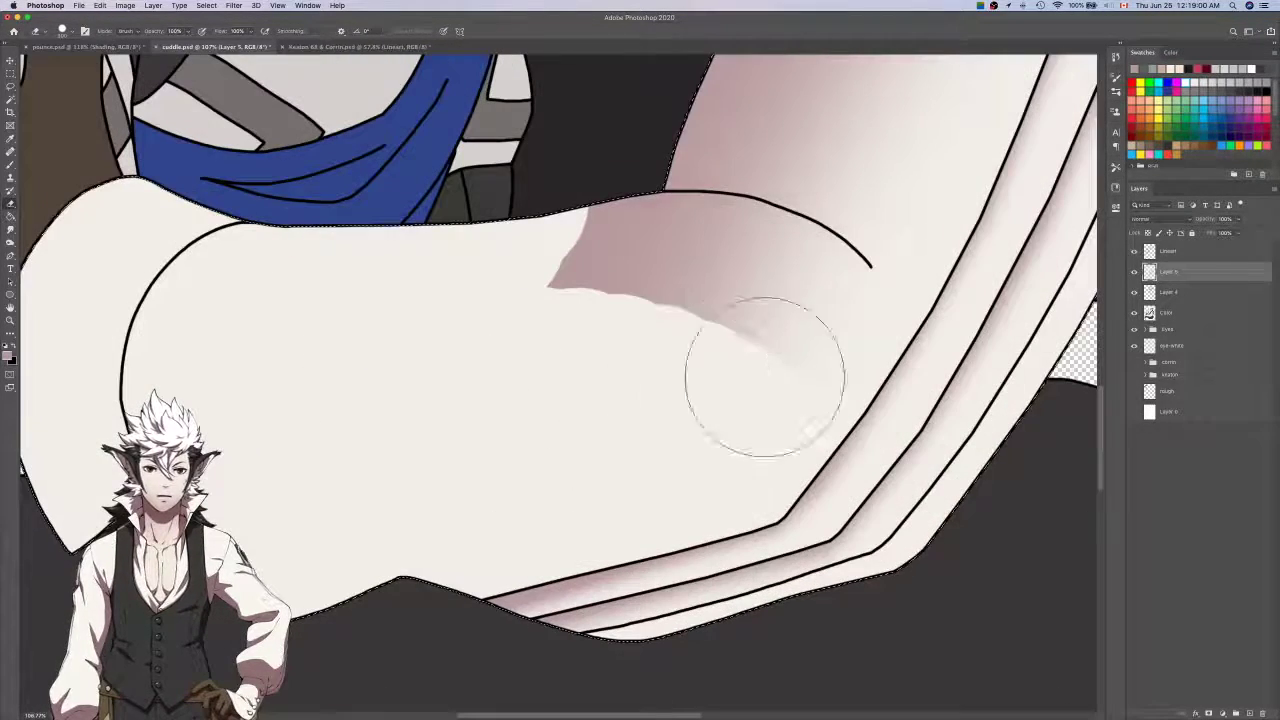
drag(720, 378, 508, 309)
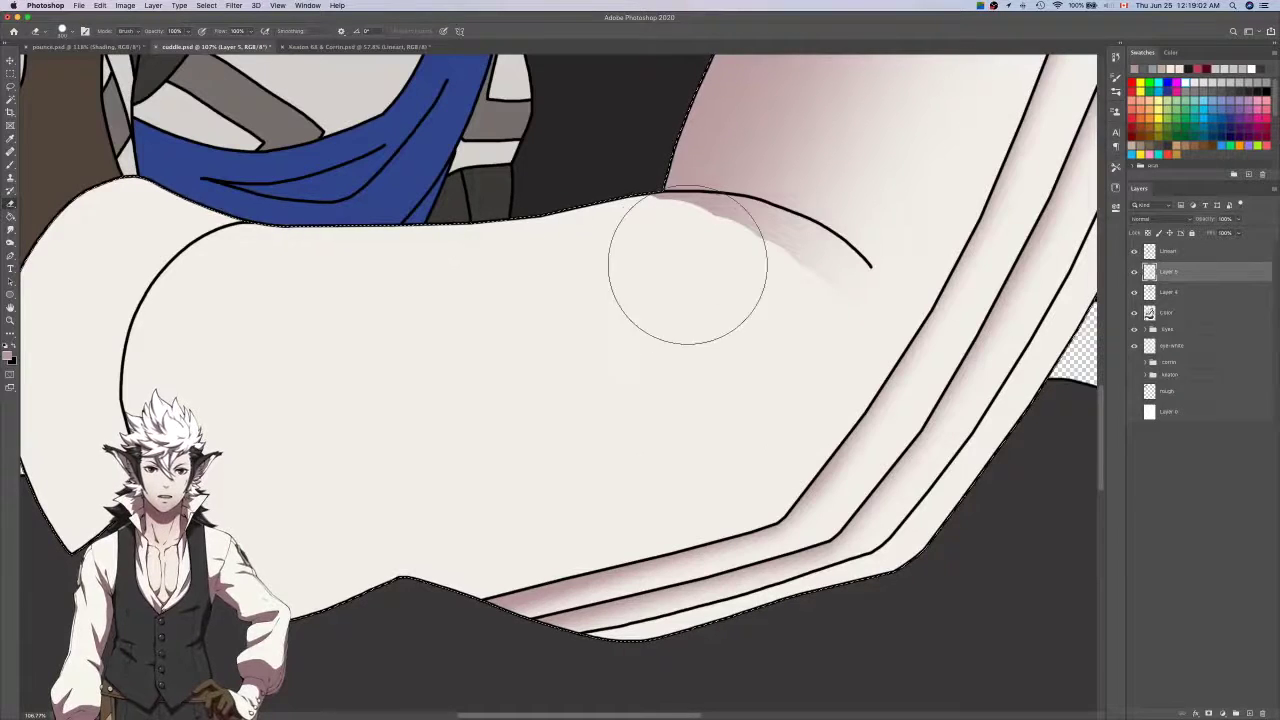
Erase the leftover shading beneath the elbow crease flush to the line, then reduce the Eraser size.
scroll(688, 266, up, 3)
drag(823, 371, 739, 482)
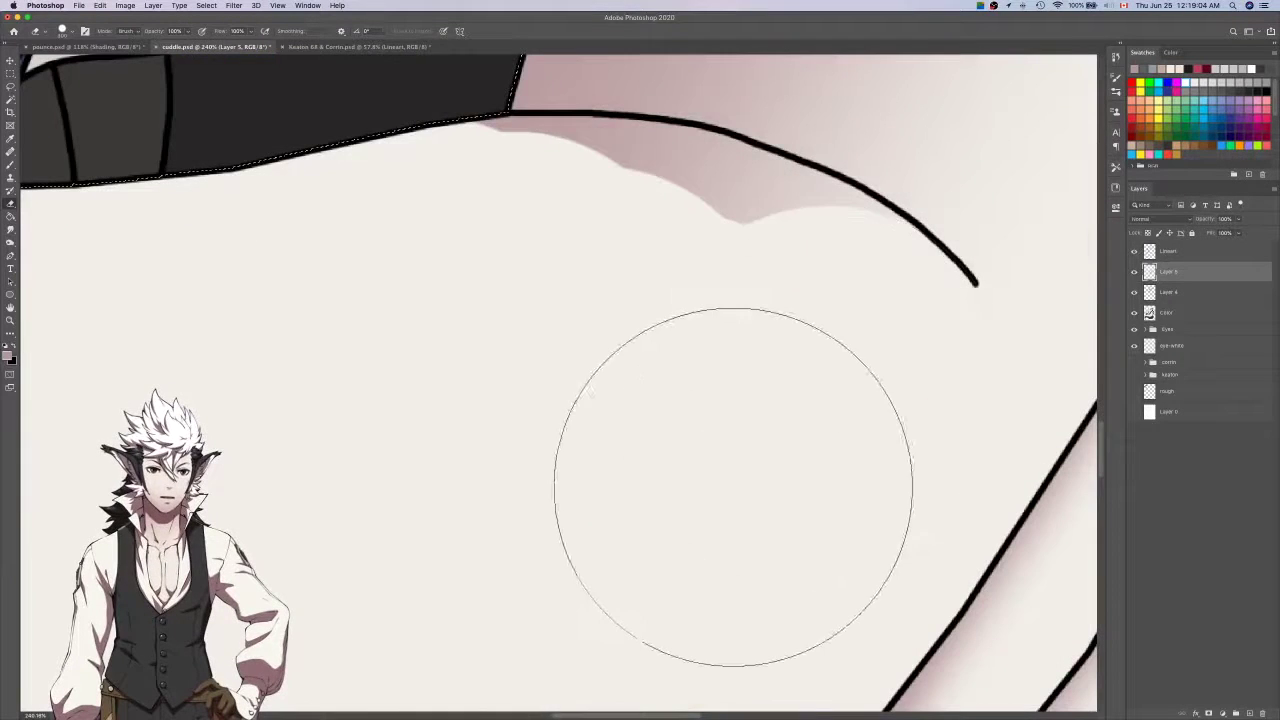
scroll(739, 482, right, 5)
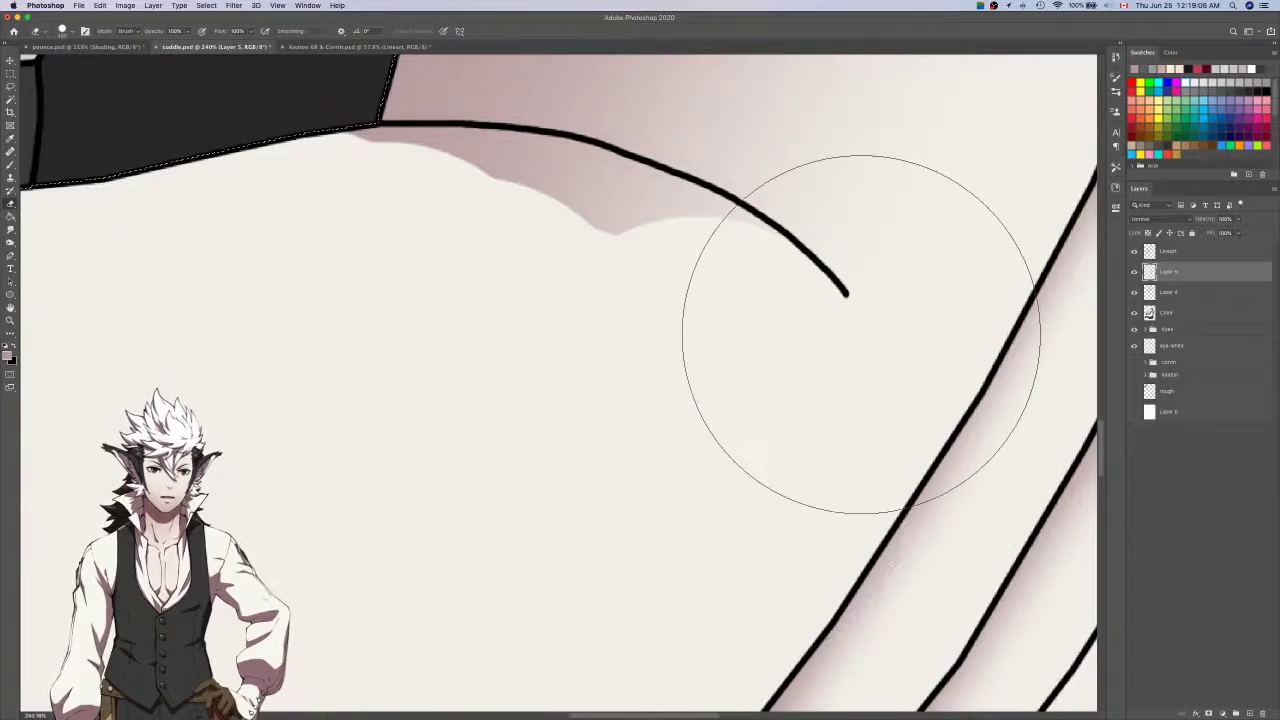
scroll(860, 335, up, 5)
scroll(860, 335, up, 5)
scroll(860, 335, down, 5)
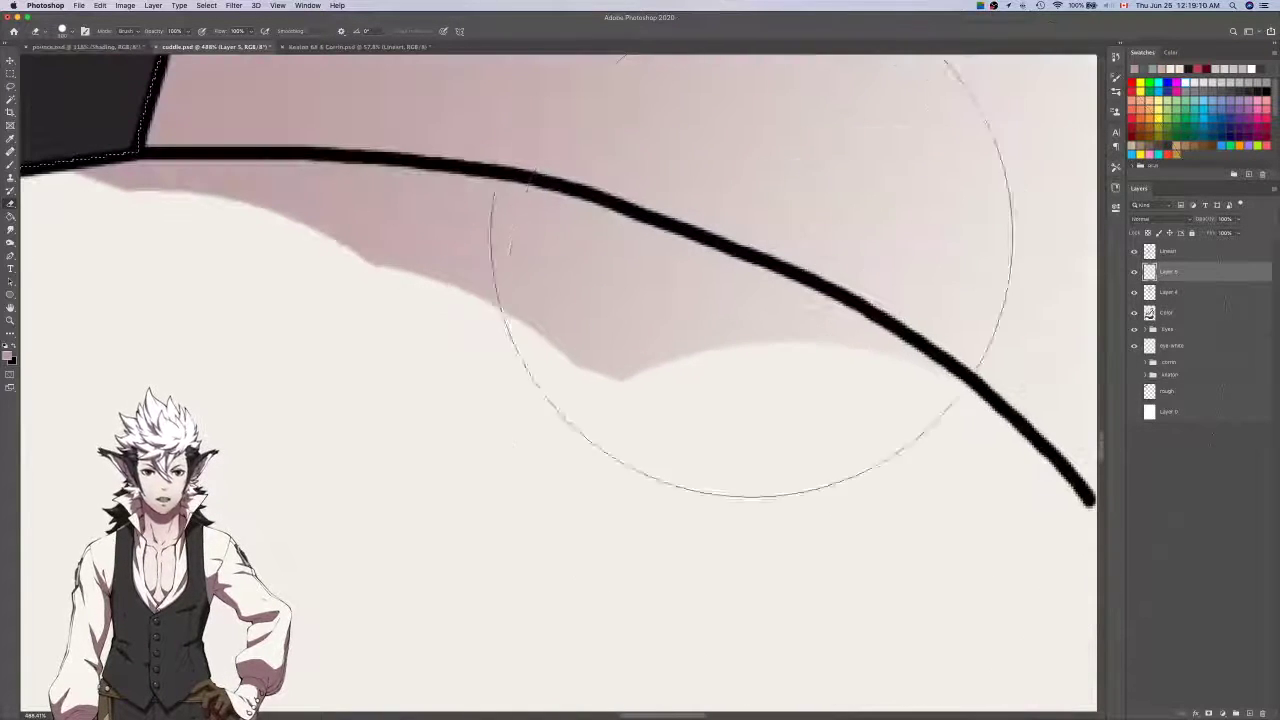
scroll(850, 350, down, 5)
mouse_move(756, 530)
mouse_down()
mouse_move(720, 500)
mouse_move(726, 517)
mouse_move(635, 471)
mouse_move(469, 464)
mouse_up()
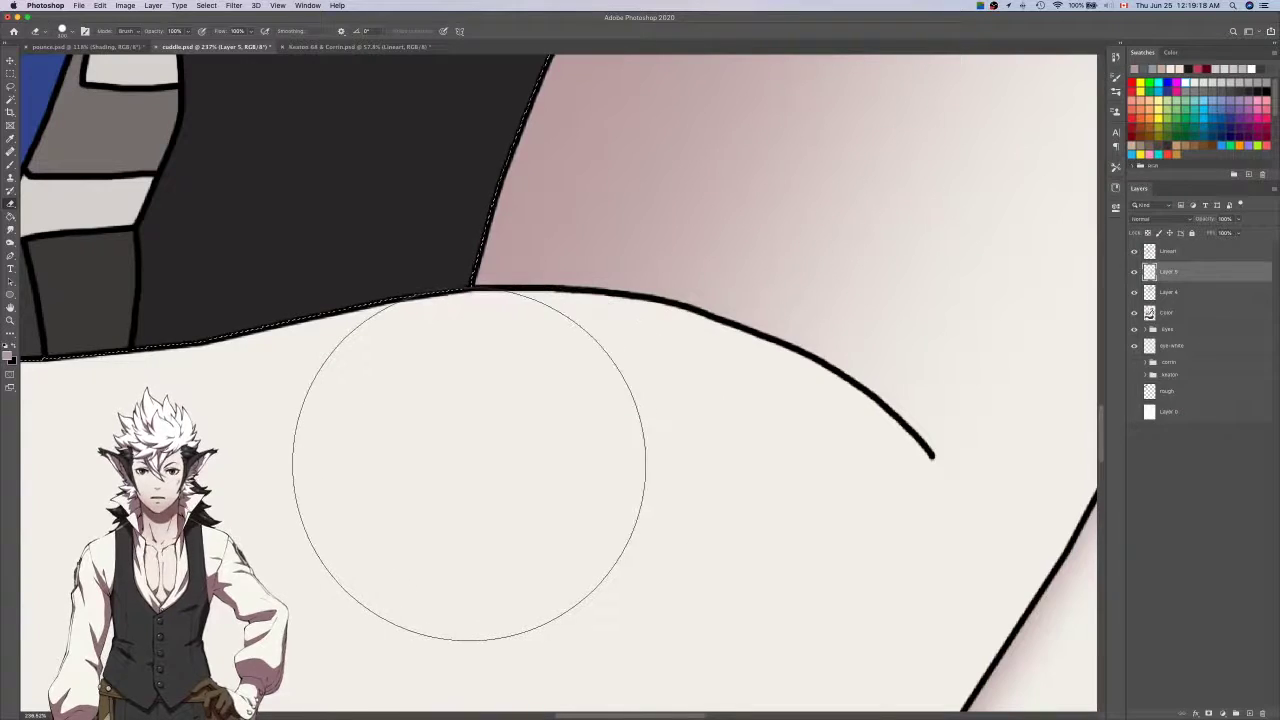
scroll(469, 464, down, 5)
key([)
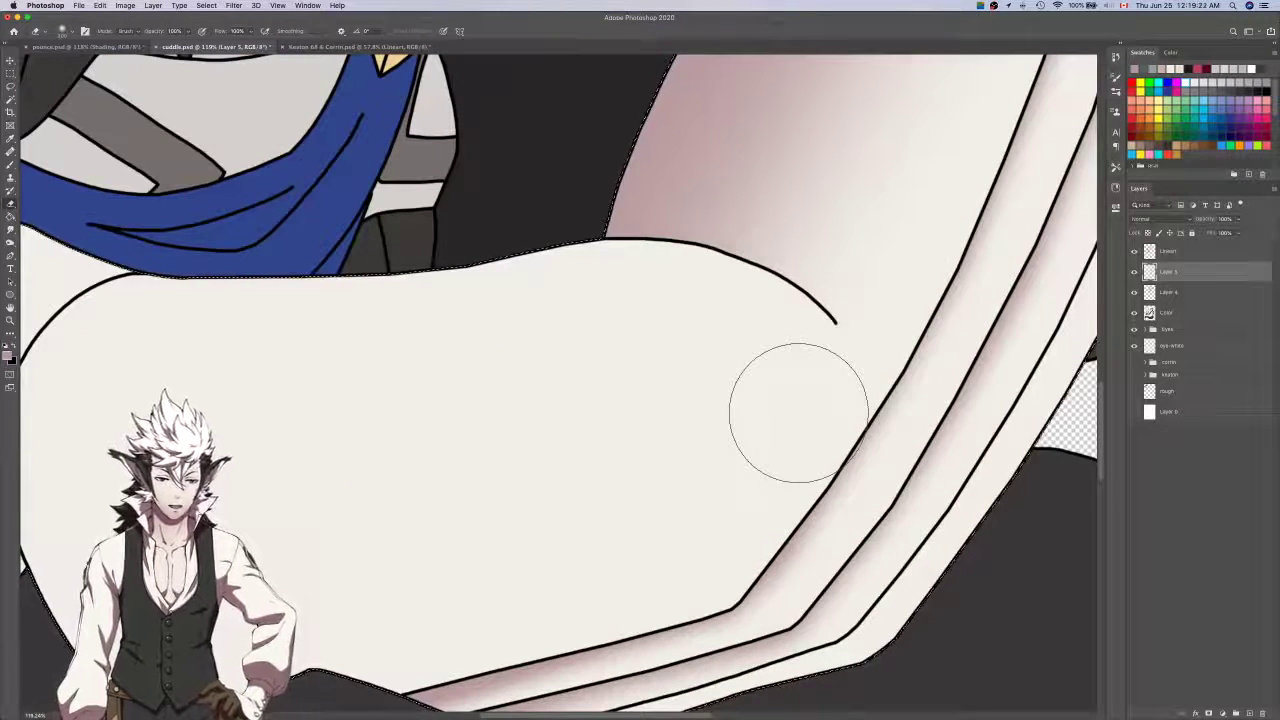
key(b)
key([)
scroll(864, 355, down, 8)
drag(864, 355, 850, 337)
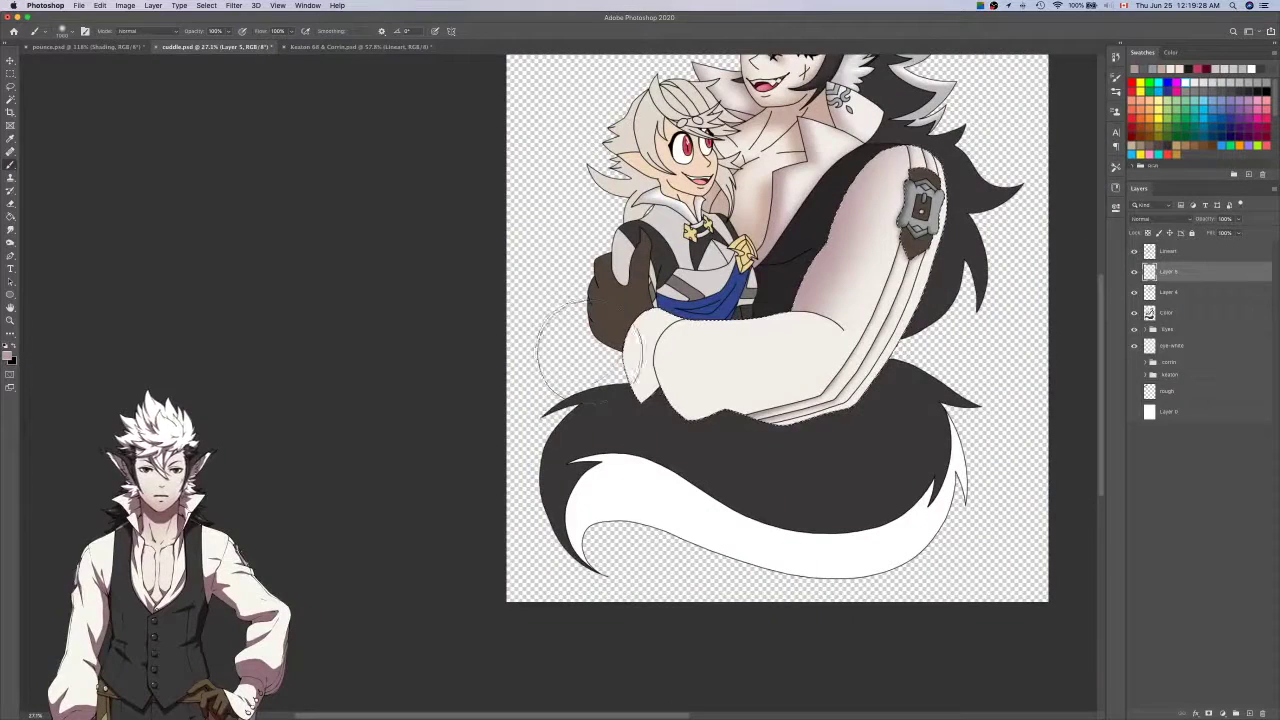
mouse_move(573, 333)
mouse_down()
mouse_move(711, 417)
mouse_move(976, 386)
mouse_up()
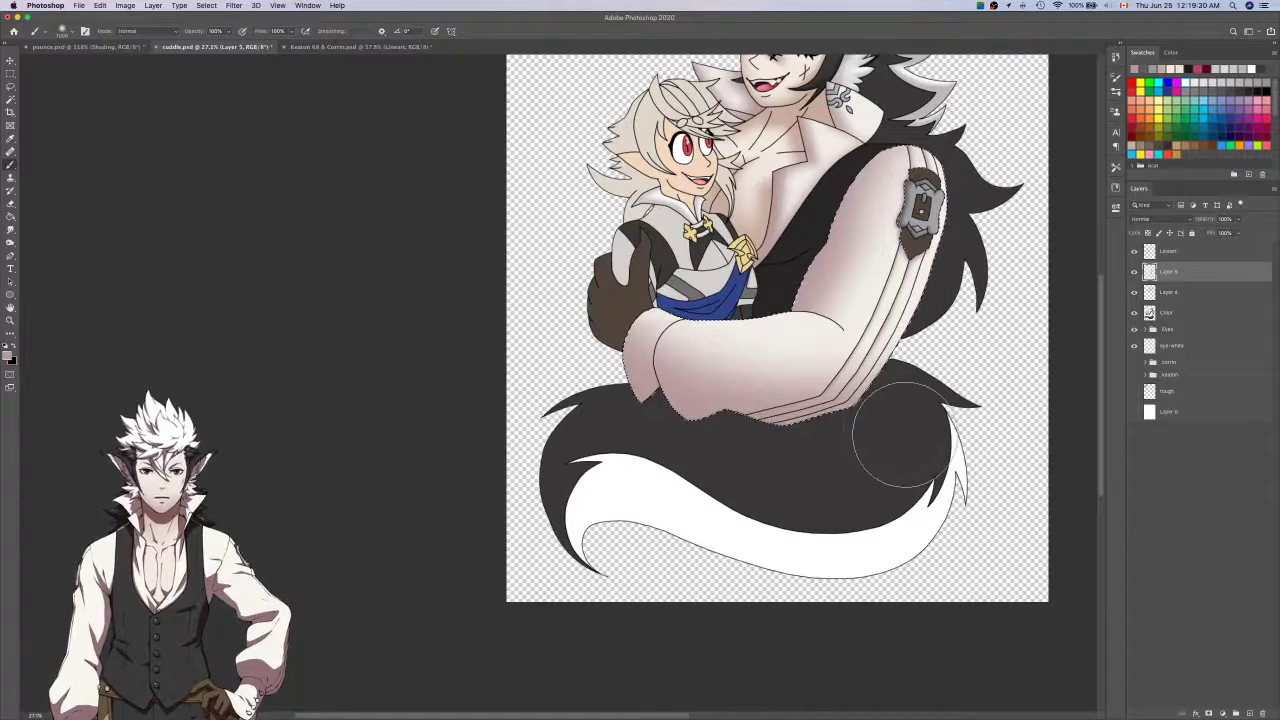
key(super+z)
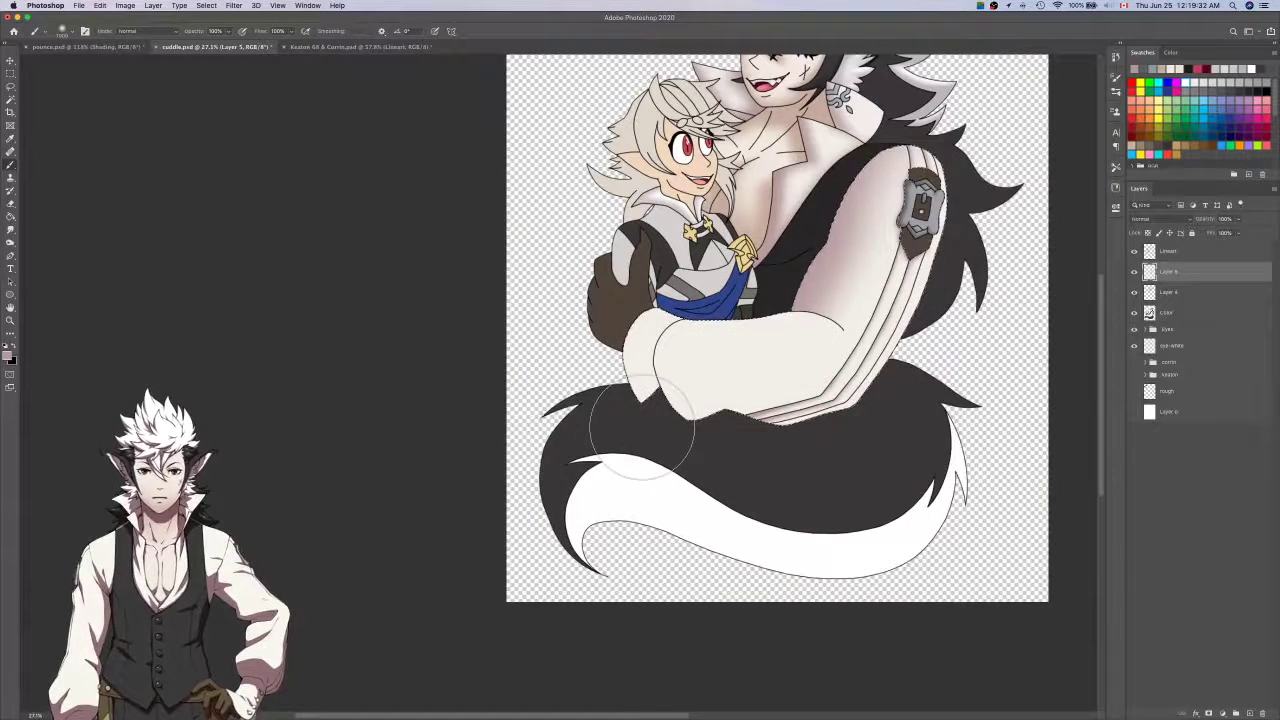
Add a new layer above Layer 5, brush soft mauve shading over the forearm and cuff, and erase the upper shading with a soft Eraser.
click(1249, 713)
scroll(906, 466, up, 4)
mouse_move(875, 455)
mouse_down()
mouse_move(680, 435)
mouse_move(555, 373)
mouse_move(570, 218)
mouse_up()
key(e)
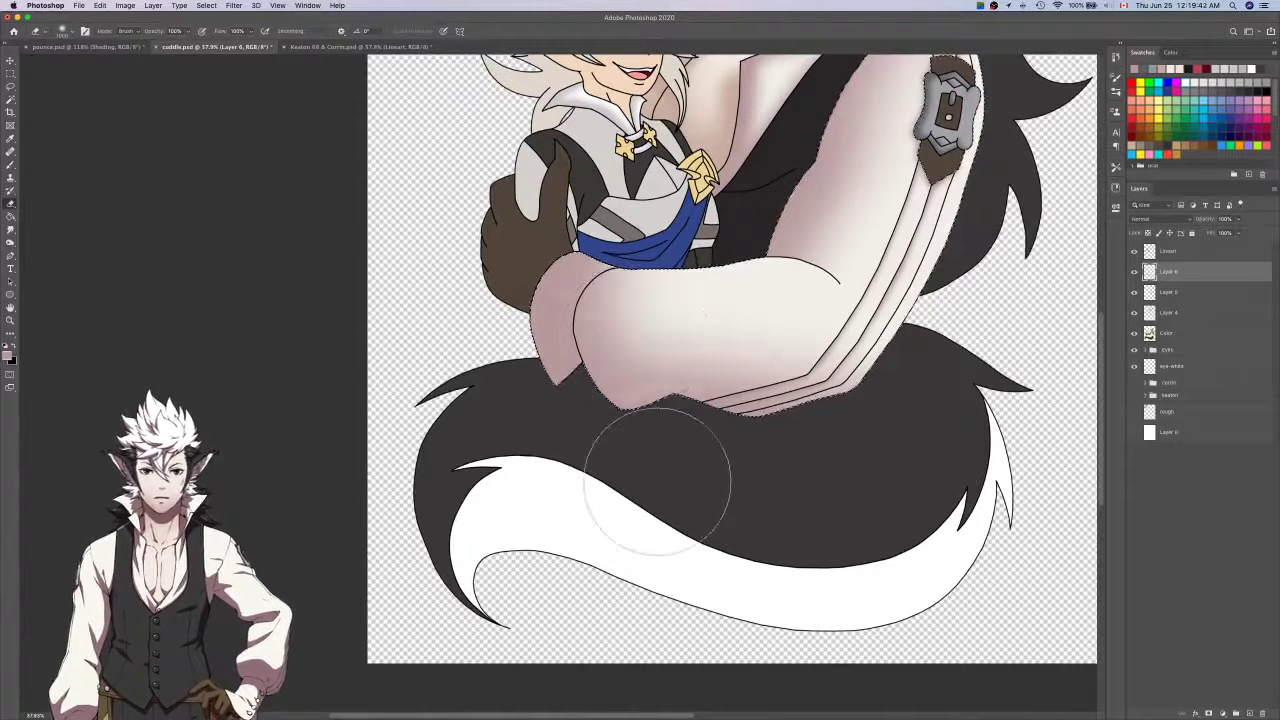
drag(528, 386, 646, 437)
drag(688, 310, 432, 284)
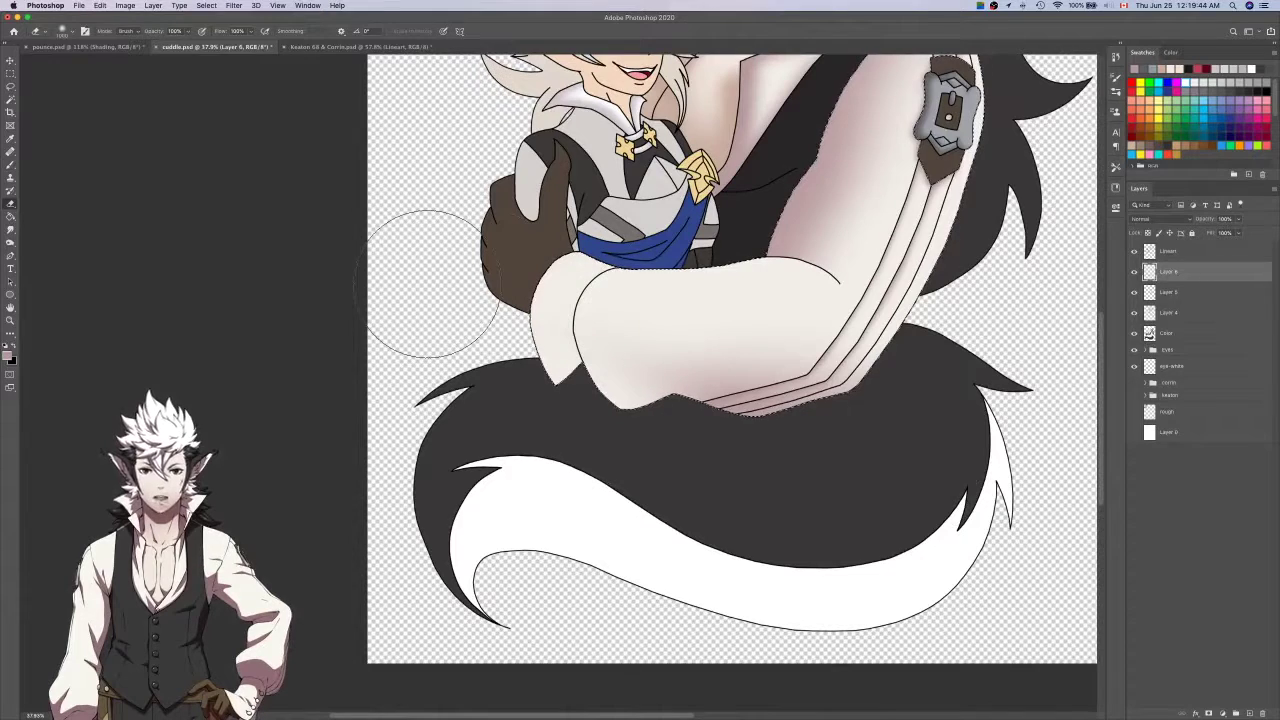
Undo the heavy erasing on Layer 6 and lighten the top of the forearm and cuff again with a large soft Eraser.
key(b)
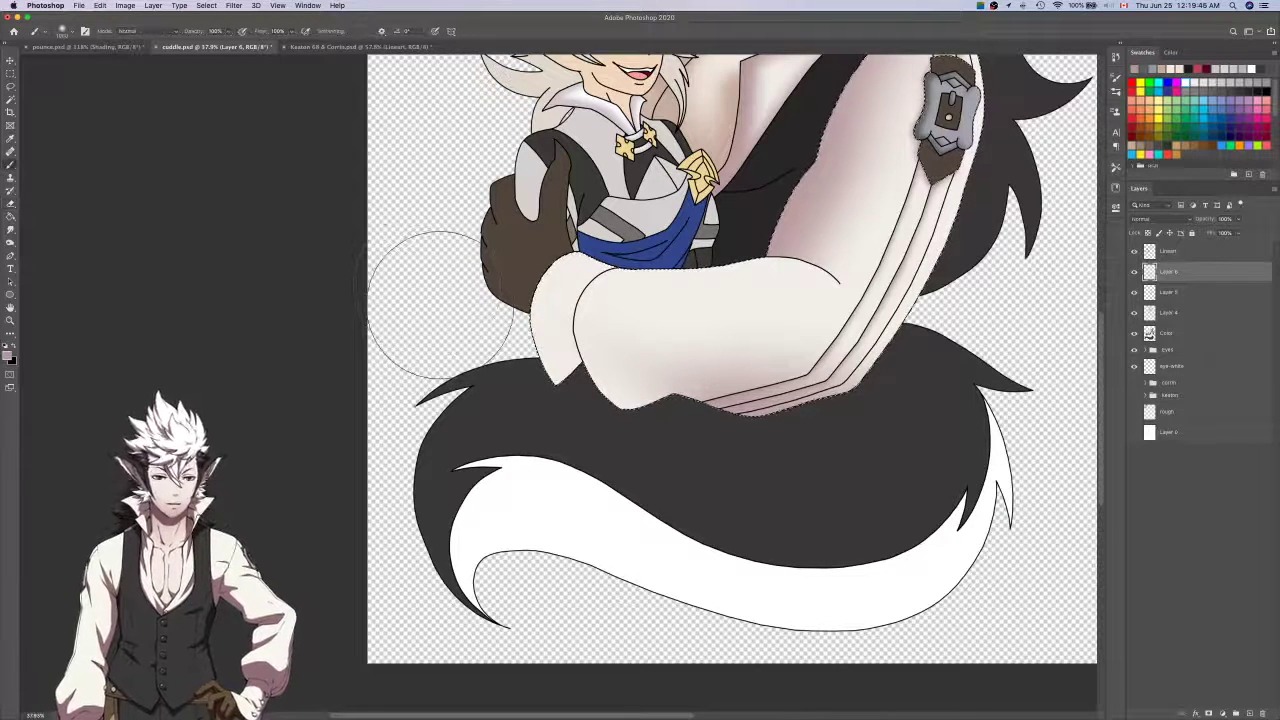
key(super+z)
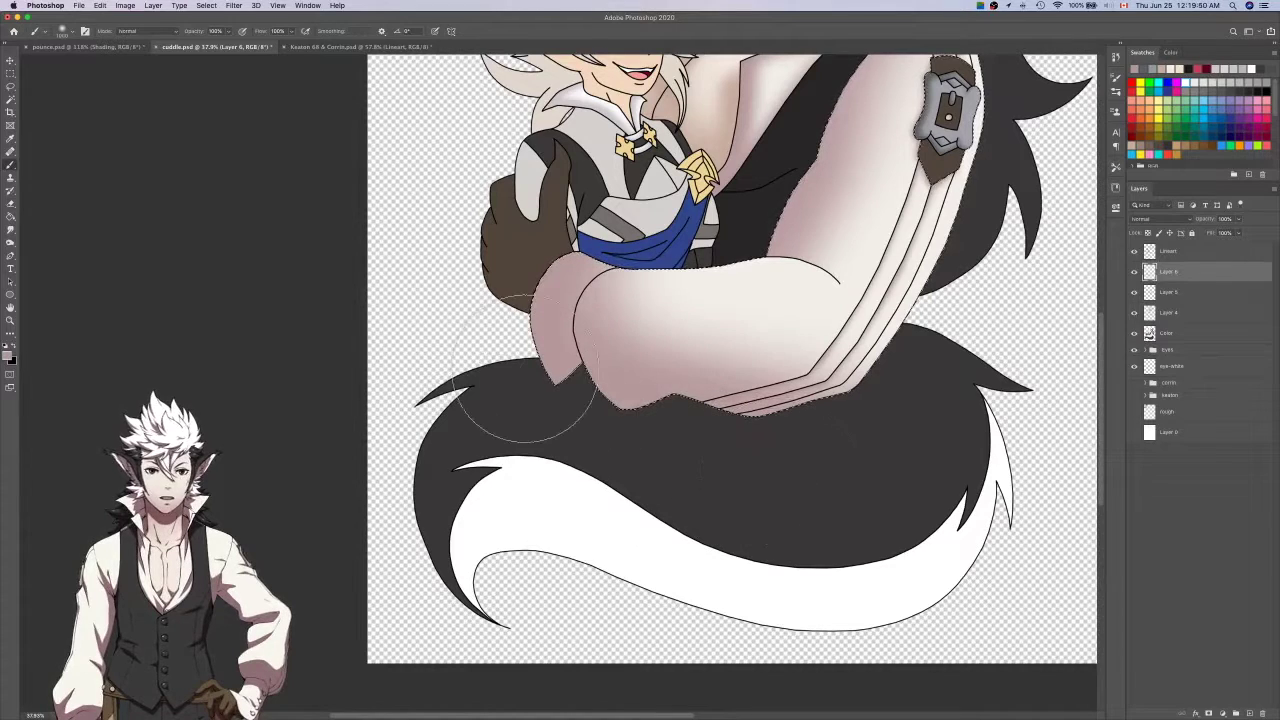
key(e)
mouse_move(681, 289)
mouse_down()
mouse_move(592, 434)
mouse_move(645, 472)
mouse_move(527, 384)
mouse_move(532, 404)
mouse_move(648, 495)
mouse_up()
key(b)
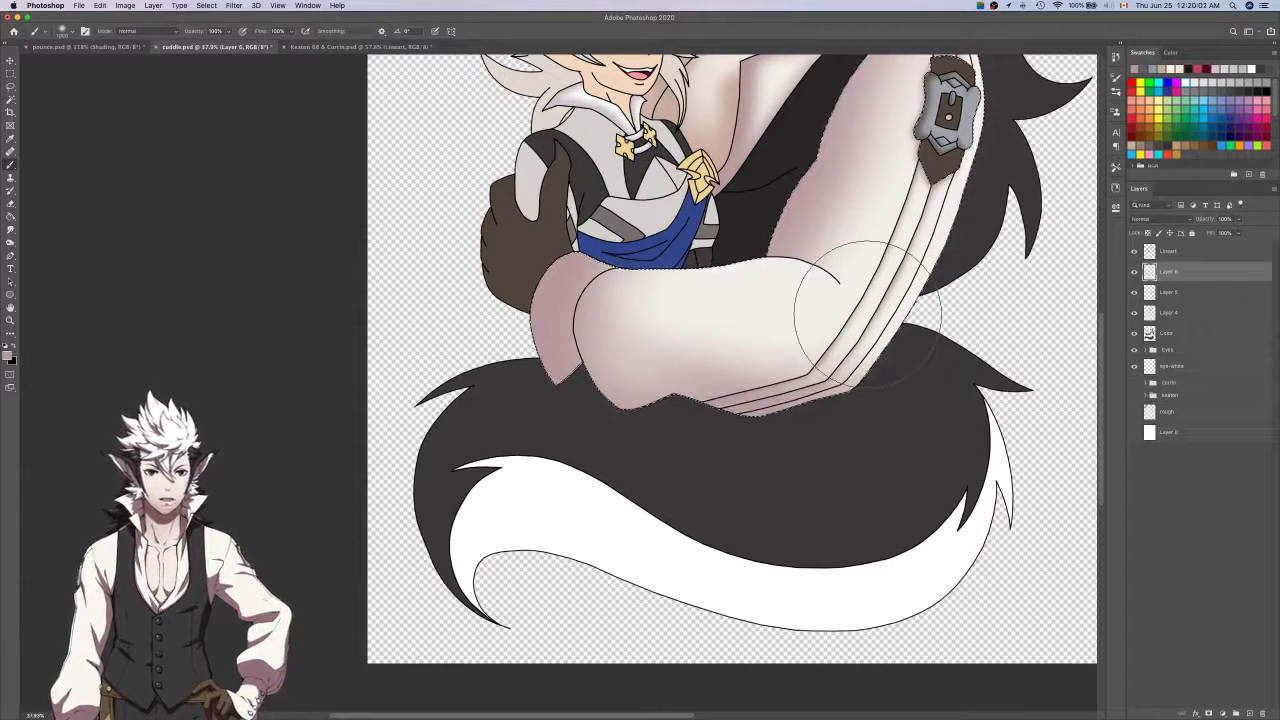
key(e)
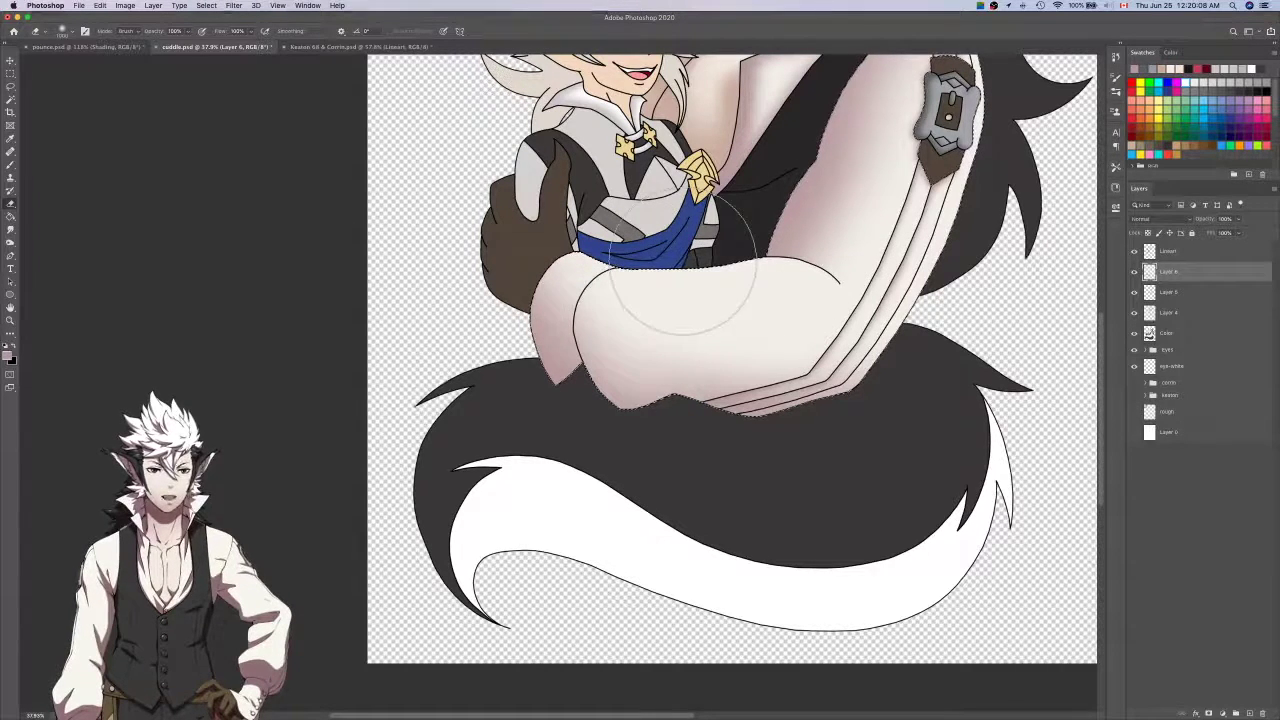
click(1191, 253)
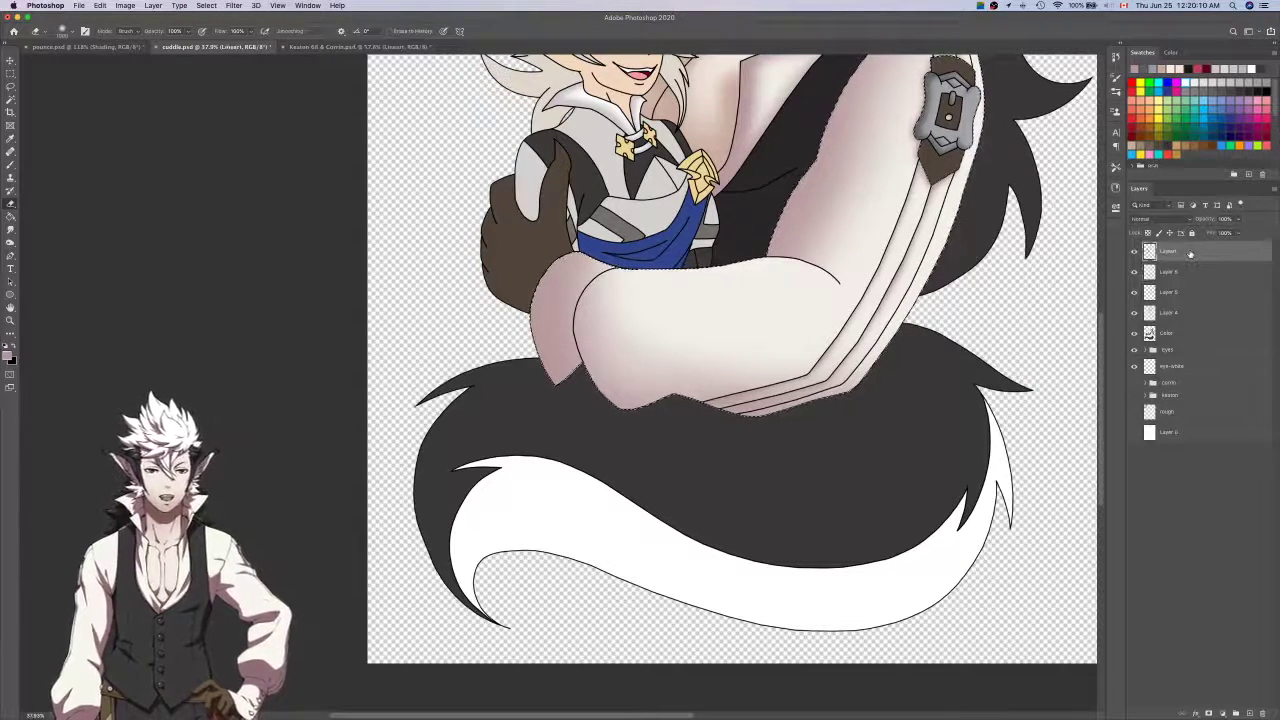
click(1145, 276)
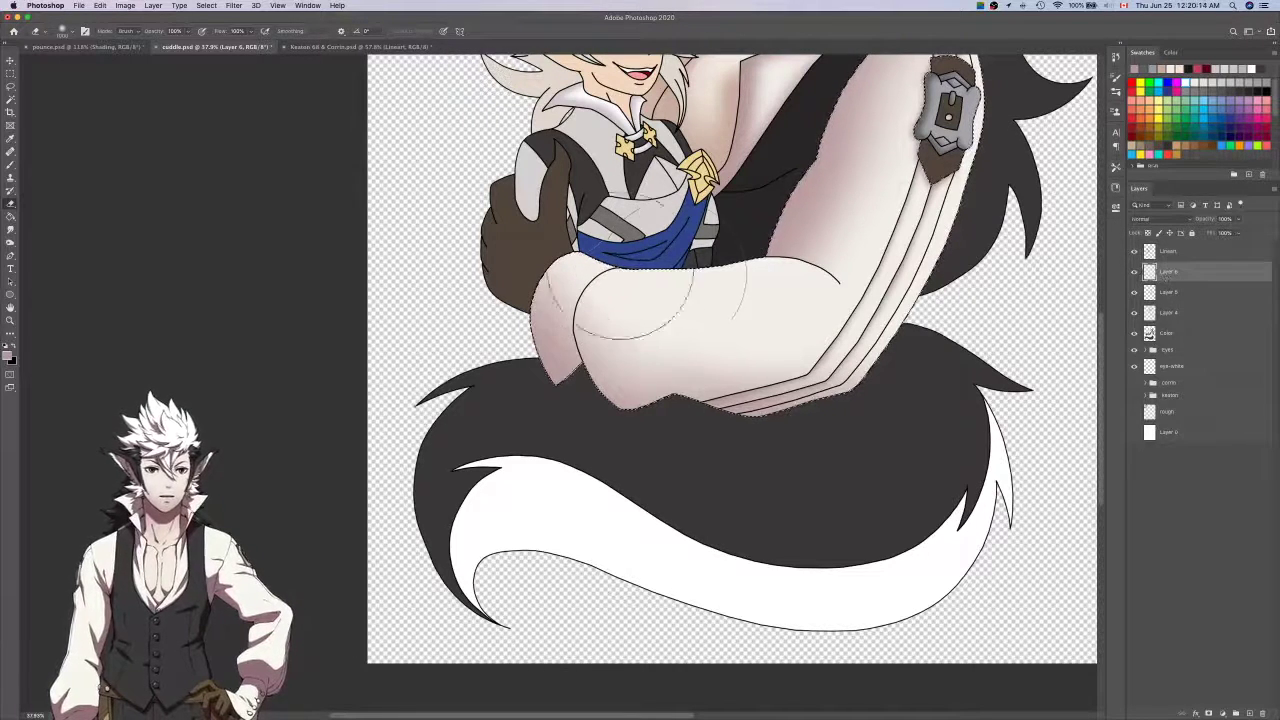
Select the forearm area from the Lineart layer with the Magic Wand, returning to Layer 6 with the Brush.
click(1199, 255)
key(w)
click(686, 357)
key(l)
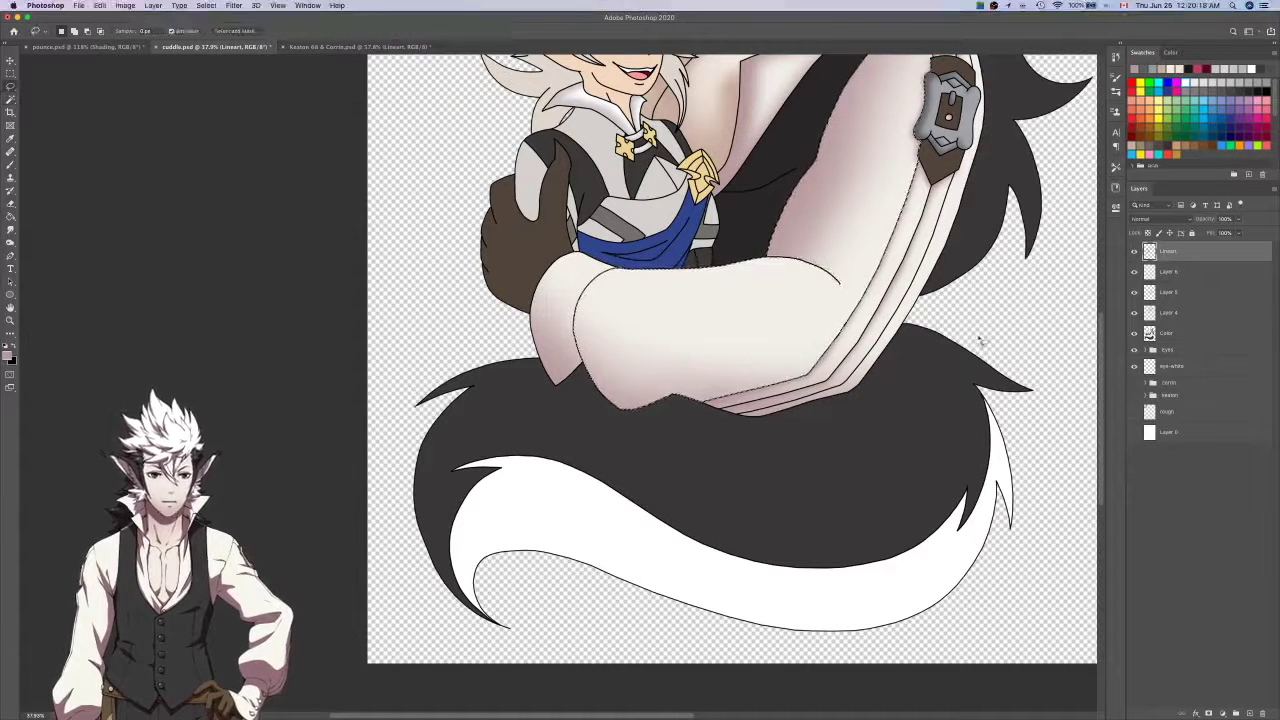
click(1164, 276)
key(b)
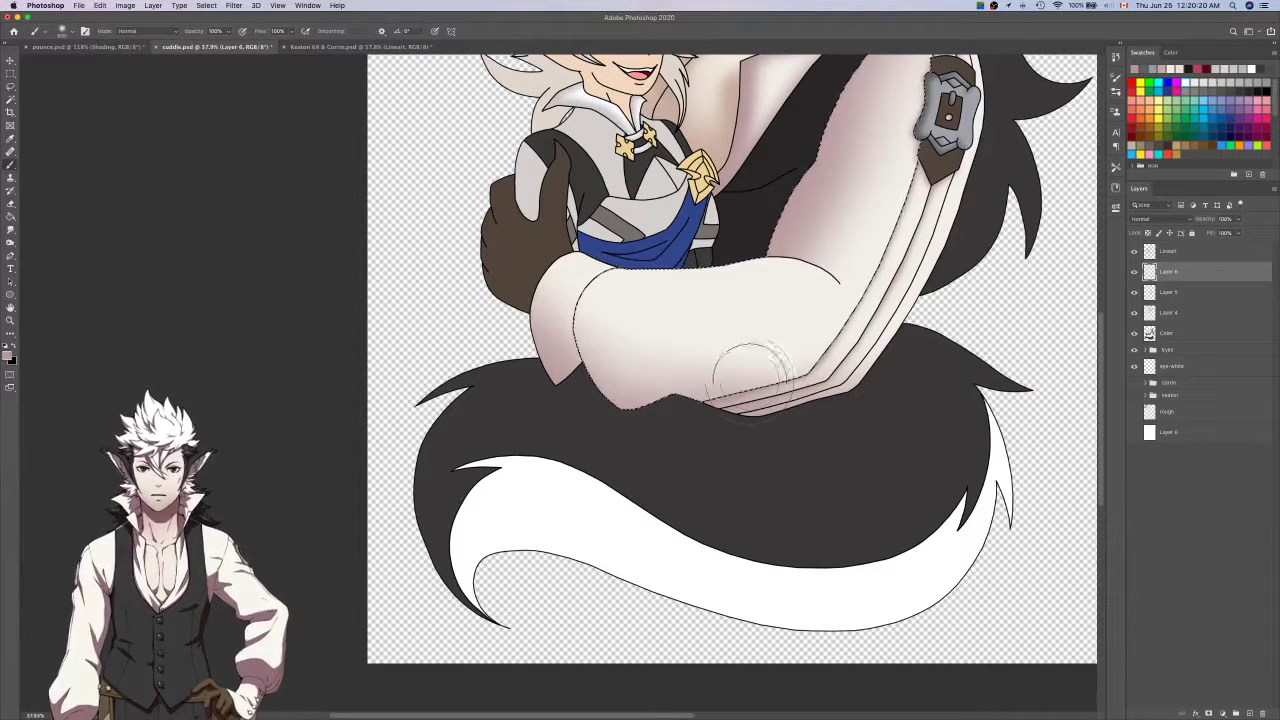
Brush soft shading along the forearm's rounded end beside the cuff on Layer 6, undoing unwanted strokes.
scroll(705, 370, up, 3)
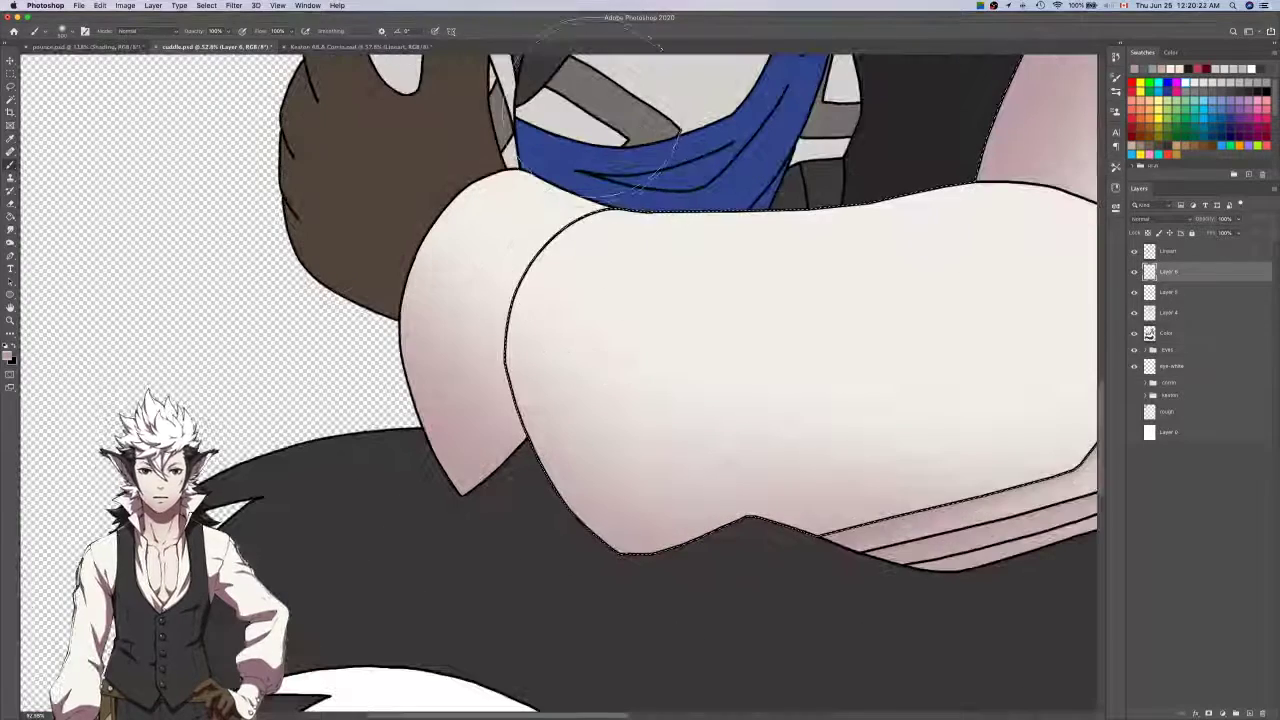
key(super+z)
mouse_move(608, 610)
mouse_down()
mouse_move(488, 490)
mouse_move(682, 132)
mouse_up()
key(super+z)
scroll(620, 118, down, 2)
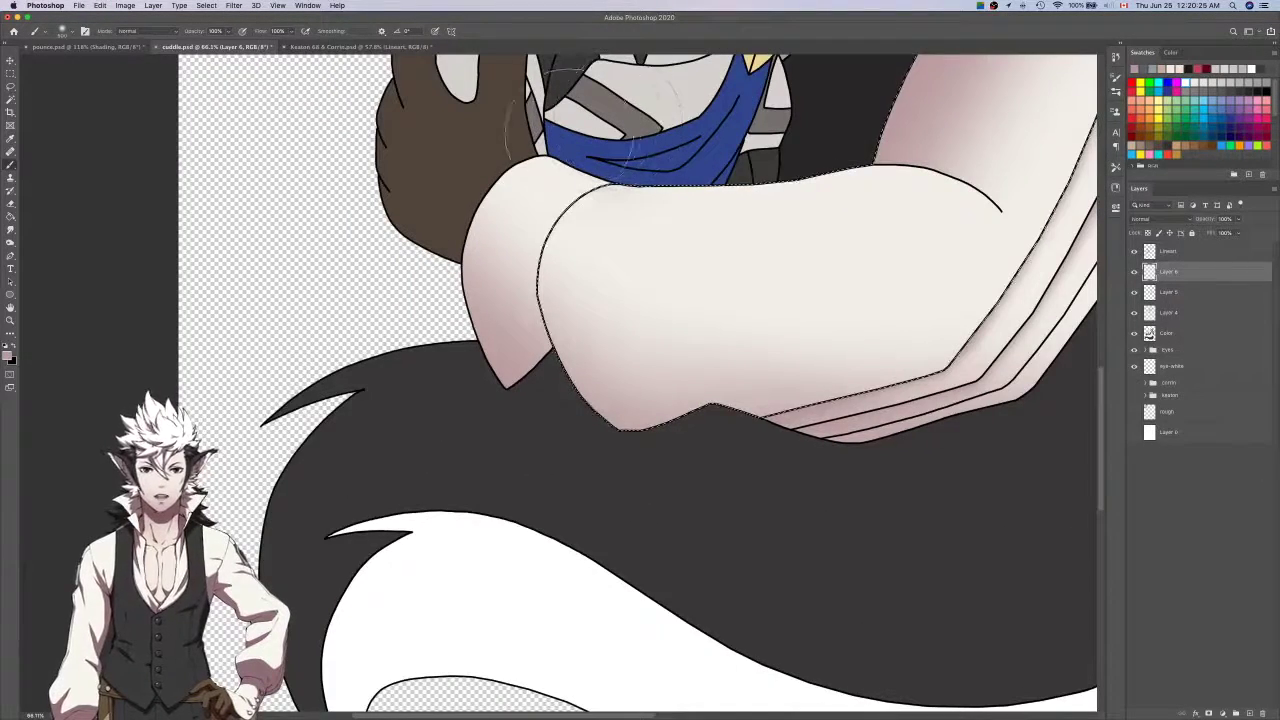
key(super+z)
mouse_move(617, 487)
mouse_down()
mouse_move(517, 371)
mouse_move(638, 98)
mouse_move(489, 240)
mouse_move(611, 509)
mouse_up()
key(super+z)
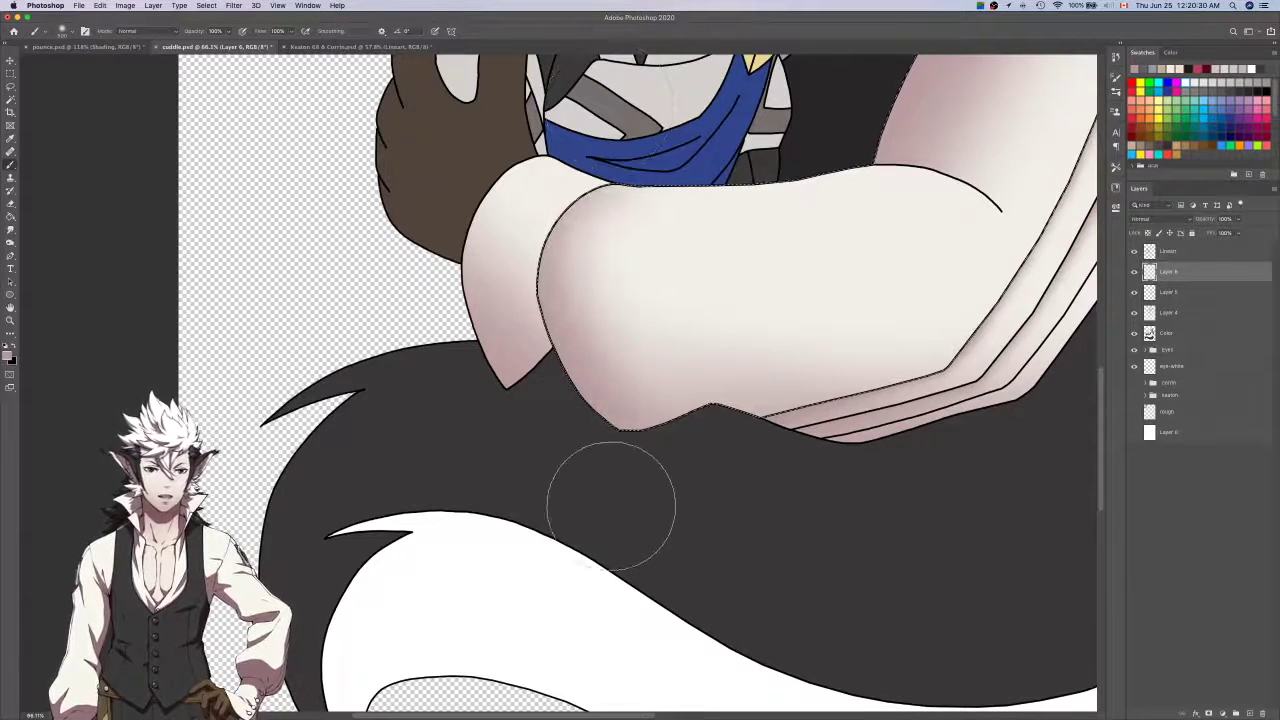
Select the cuff from the Lineart layer, extend the selection into its pointed corner with the Lasso, and return to Layer 6 with the Brush.
click(1168, 254)
key(w)
click(518, 268)
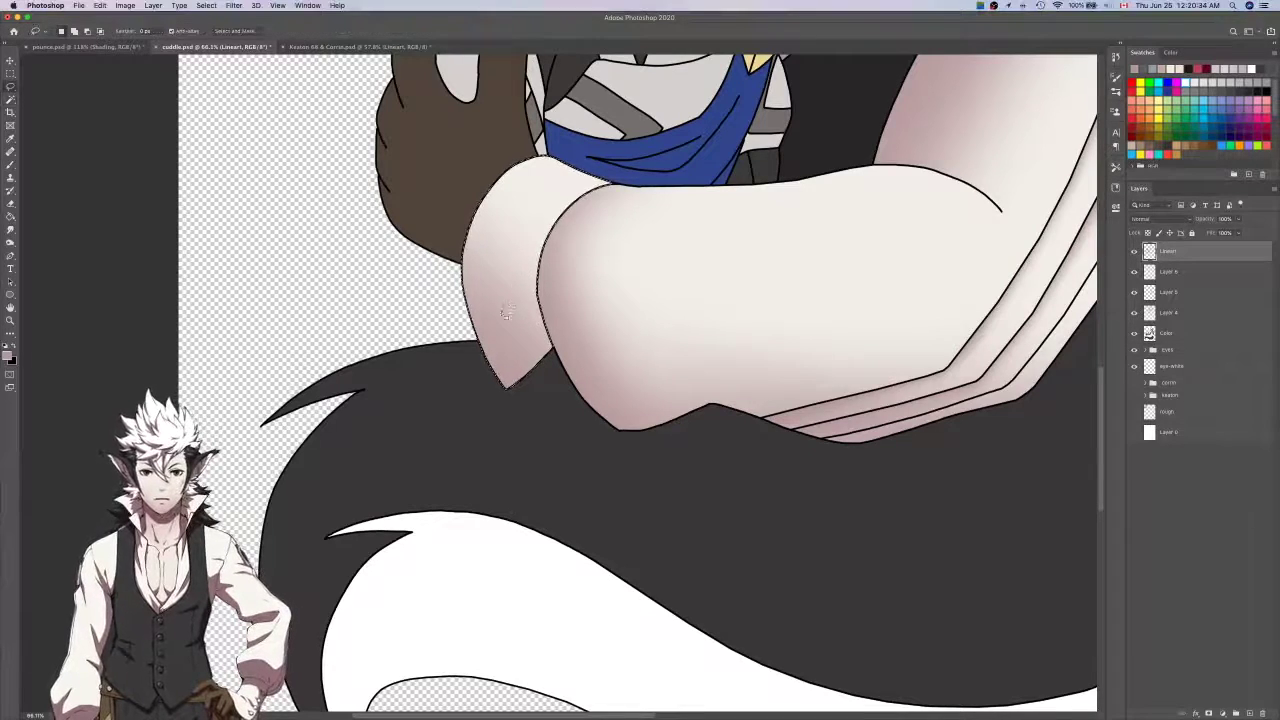
key(l)
scroll(503, 336, up, 5)
scroll(503, 336, up, 10)
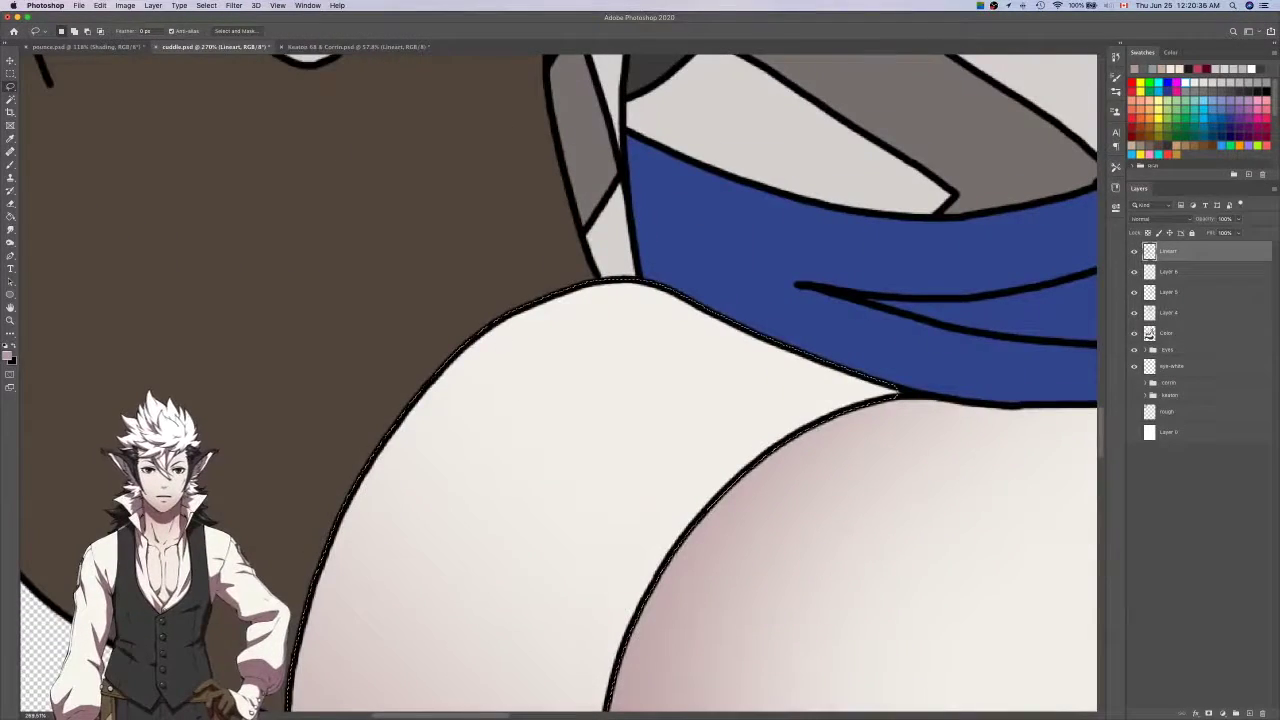
scroll(889, 400, up, 5)
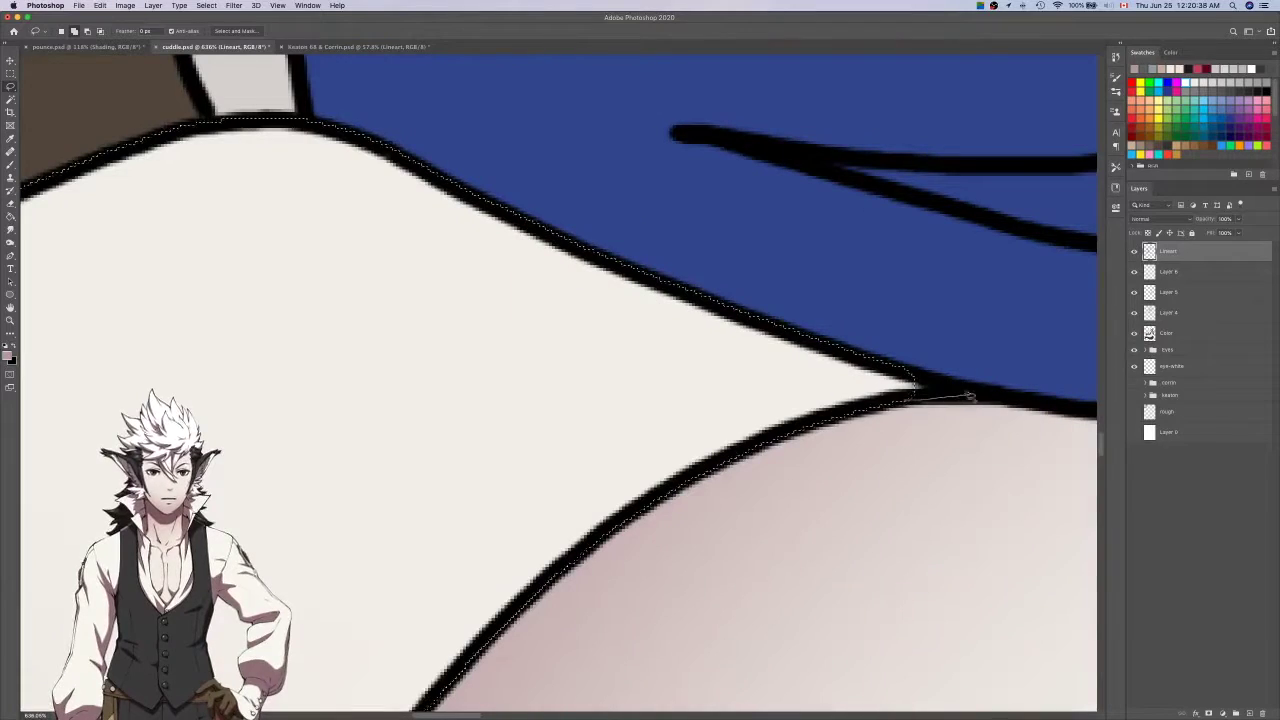
key(alt+bracketleft)
scroll(963, 423, down, 12)
scroll(955, 440, down, 5)
key(b)
scroll(945, 440, down, 1)
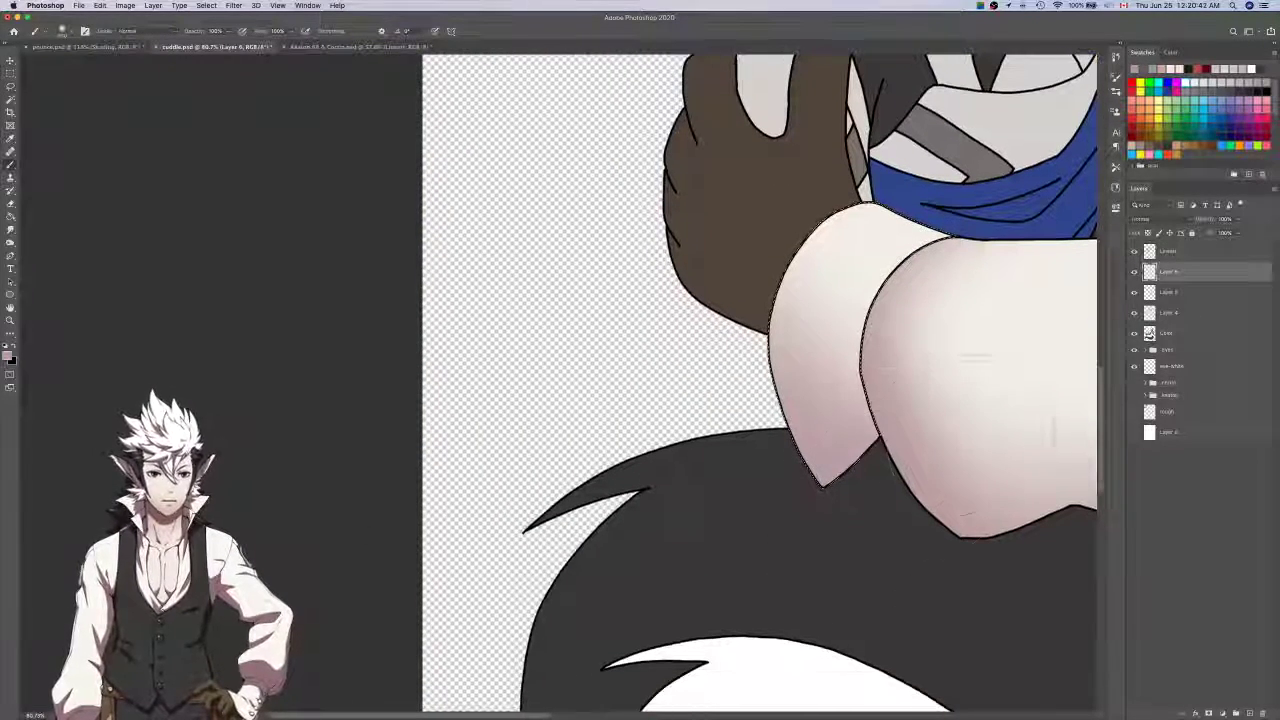
Brush soft shading along the cuff's edges on Layer 6, redoing unwanted strokes, and save the file.
mouse_move(914, 423)
mouse_down()
mouse_move(954, 316)
mouse_move(992, 322)
mouse_move(973, 303)
mouse_move(853, 517)
mouse_up()
key(super+z)
key(super+z)
mouse_move(965, 314)
mouse_down()
mouse_move(922, 361)
mouse_move(887, 494)
mouse_up()
scroll(857, 514, down, 3)
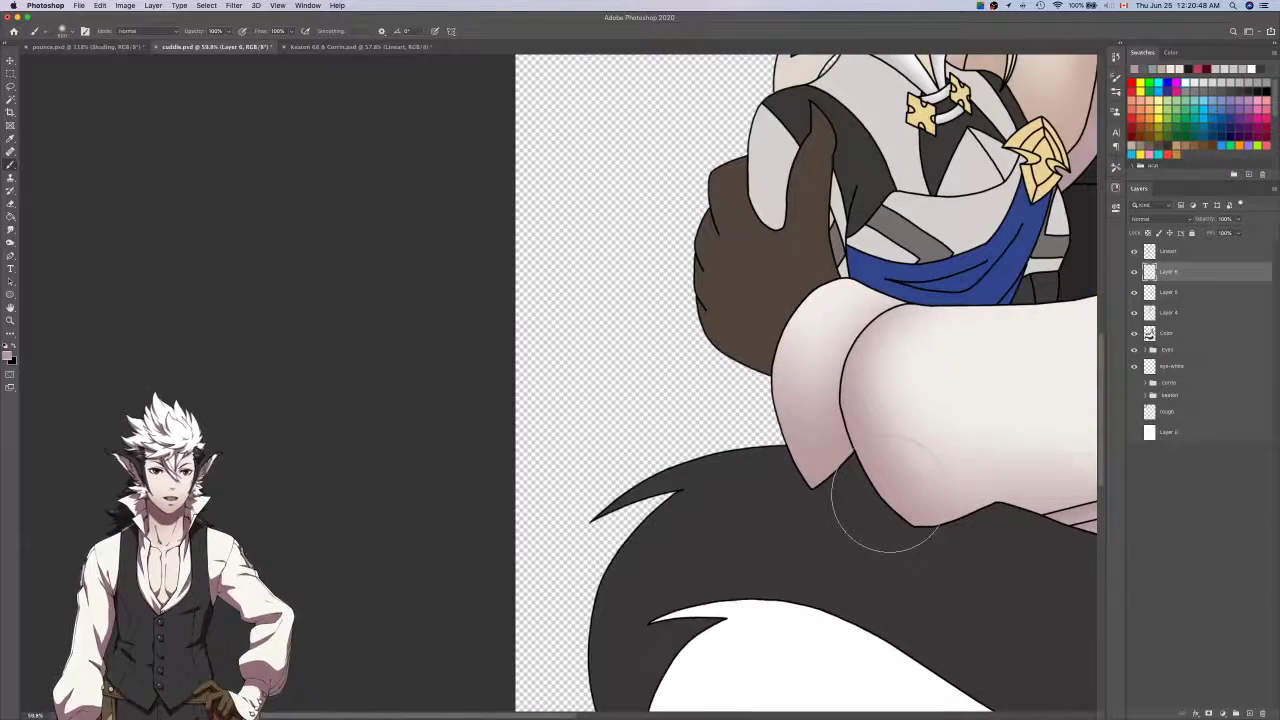
mouse_move(745, 434)
mouse_down()
mouse_move(868, 238)
mouse_move(687, 455)
mouse_up()
key(super+z)
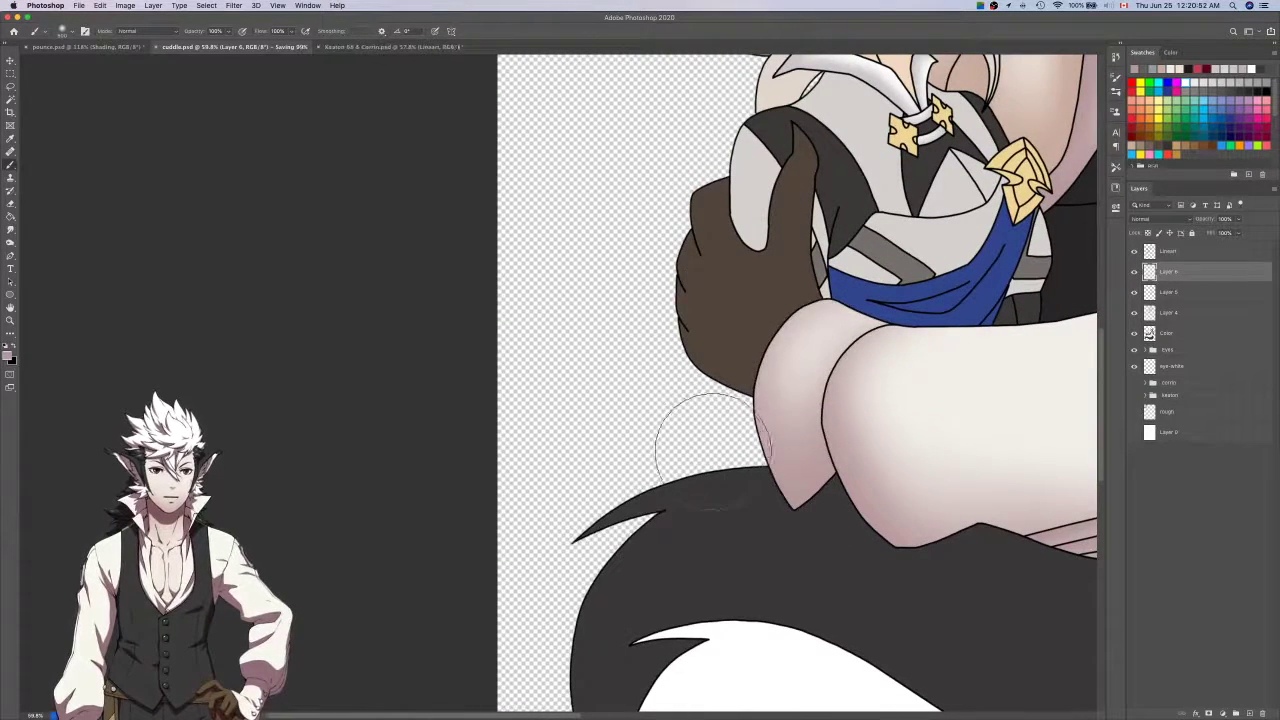
scroll(690, 440, down, 3)
drag(713, 455, 604, 568)
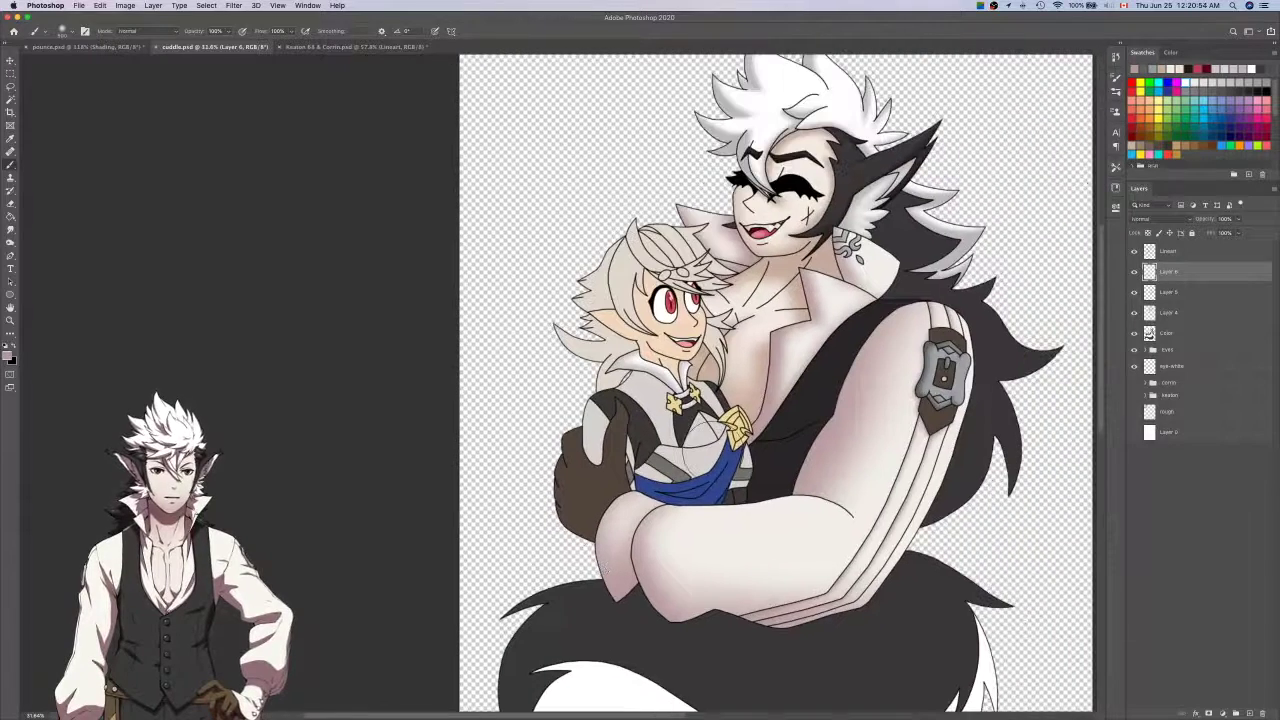
Hide the Color layer and sample black from the artwork as the foreground color.
click(1134, 333)
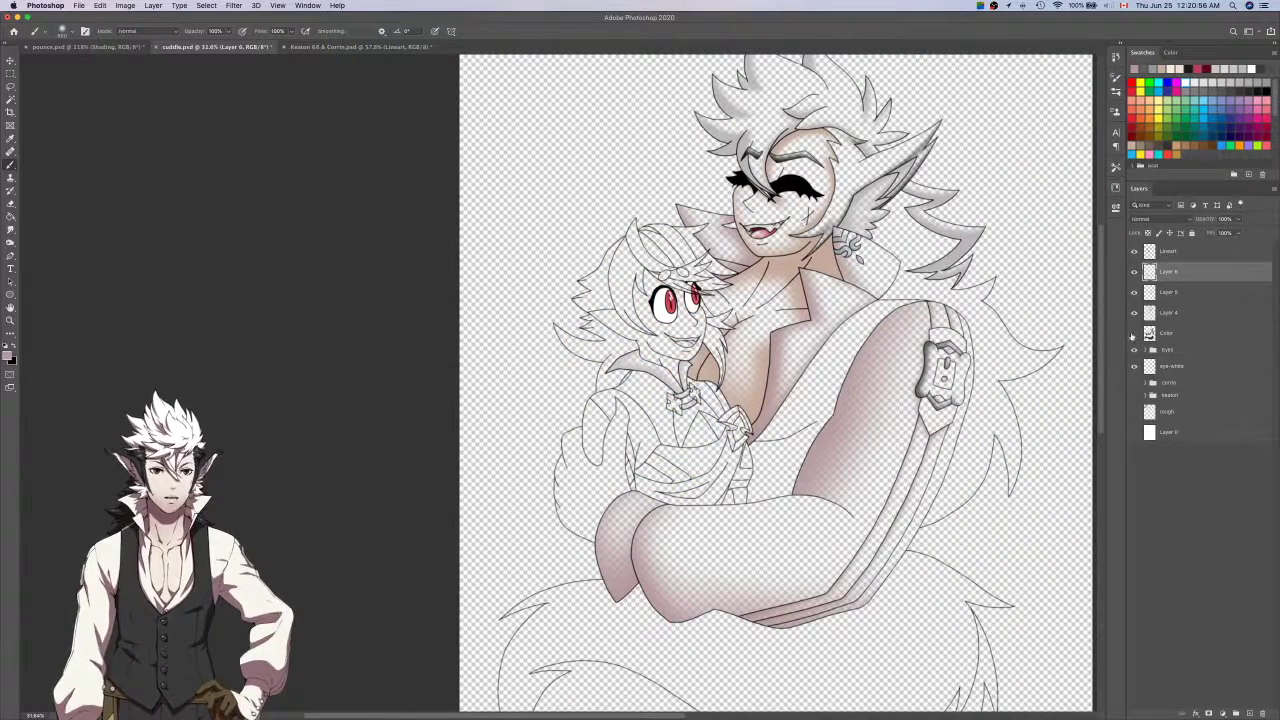
click(1157, 333)
key(i)
scroll(850, 196, up, 5)
click(812, 265)
drag(812, 265, 889, 235)
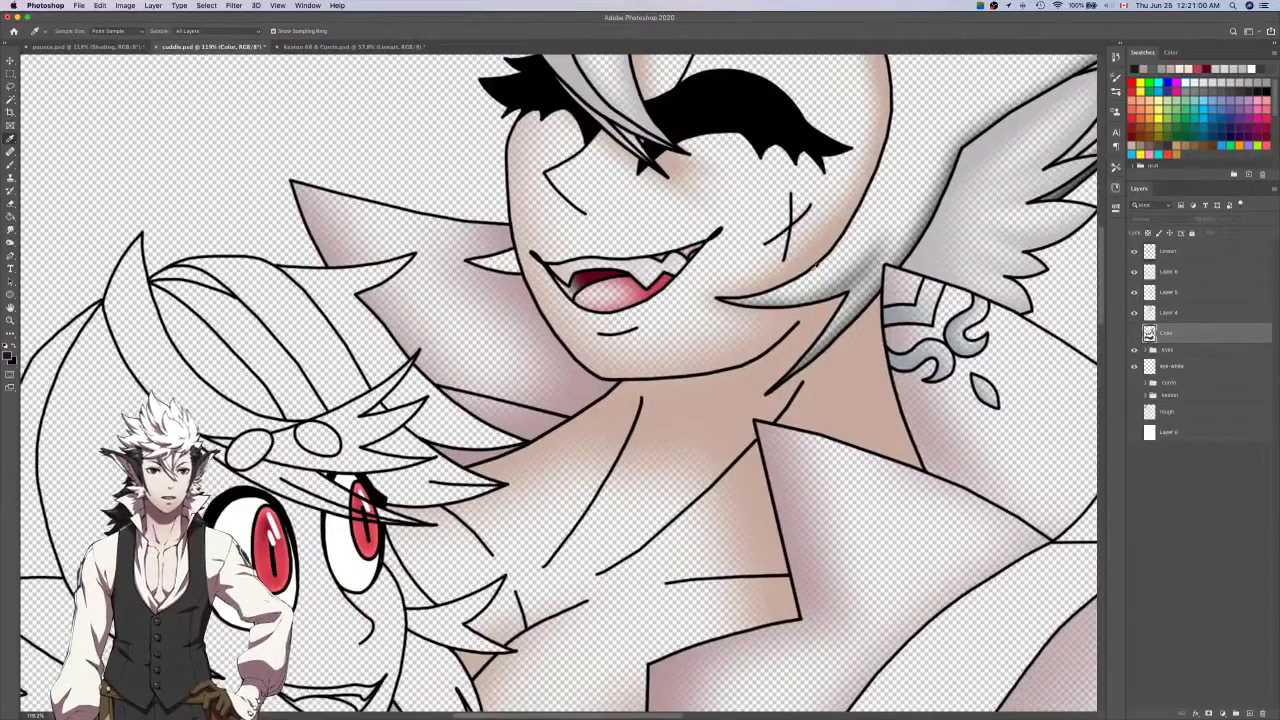
Brush soft black shading onto the small pointed tuft beside the larger character's jaw on Layer 4.
key(w)
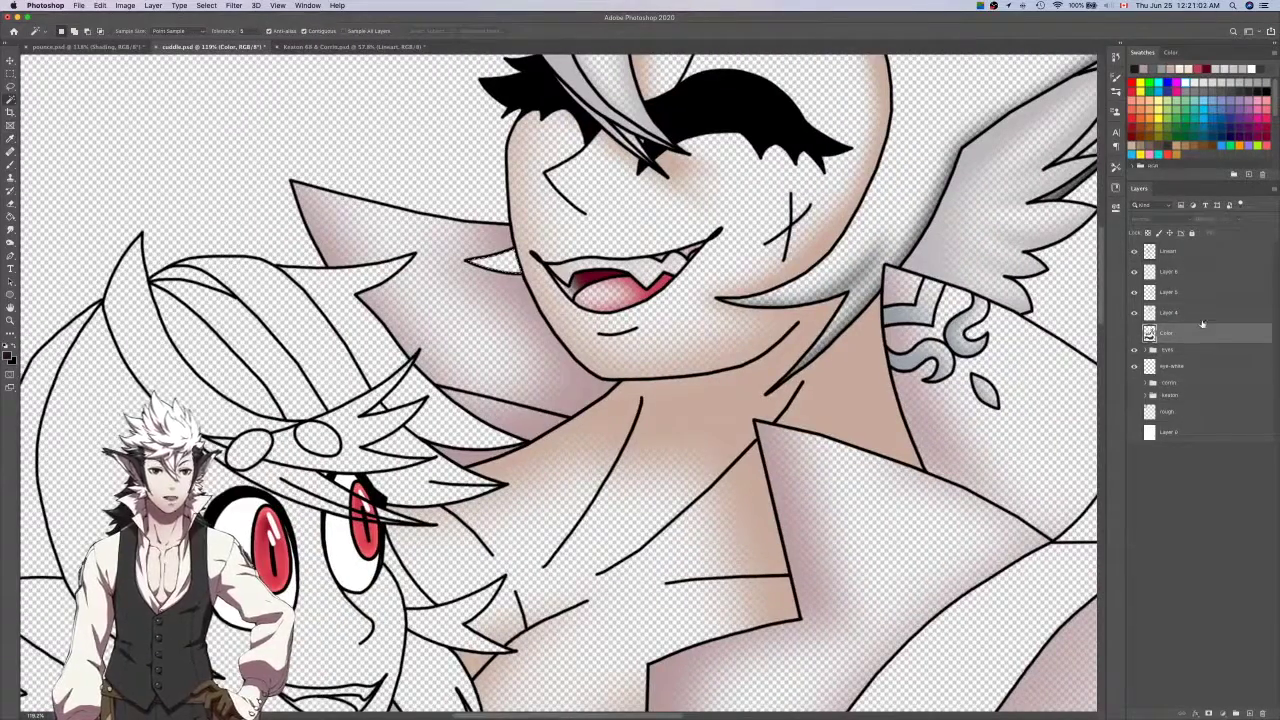
click(1202, 320)
key(b)
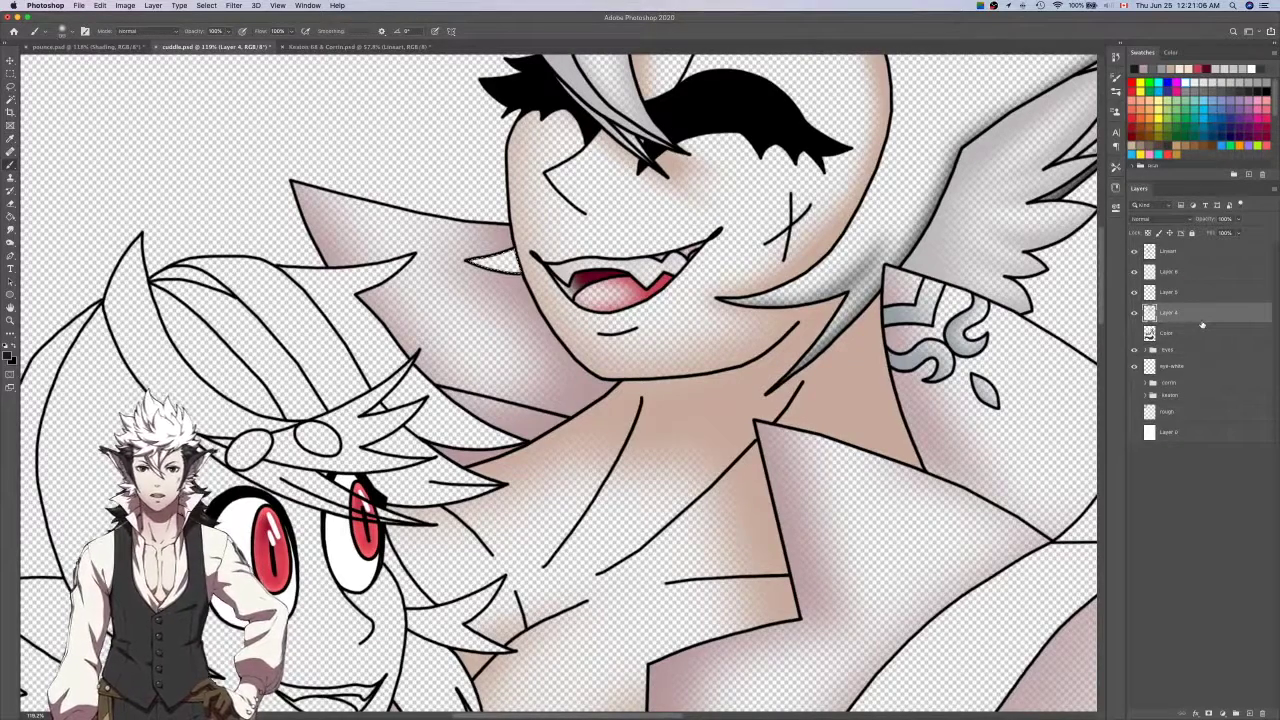
drag(452, 275, 511, 287)
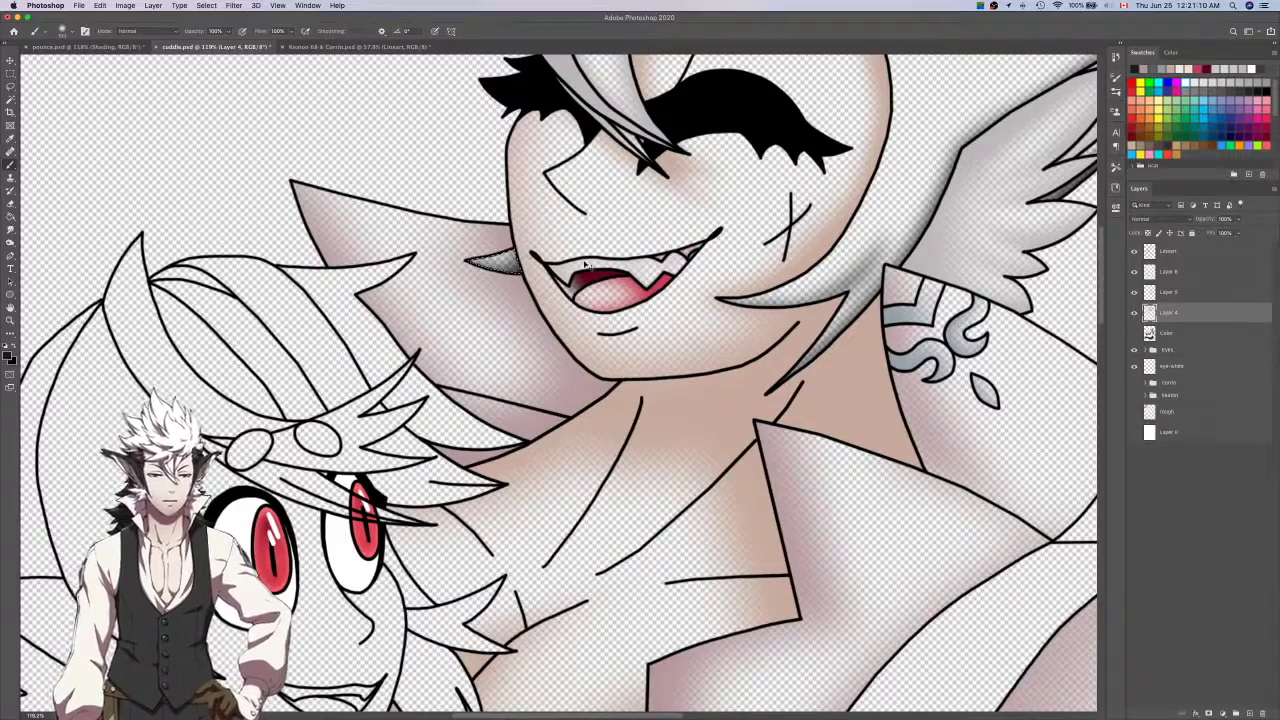
Select the dark fur area behind the ear and collar with the Magic Wand, working from the Lineart layer.
scroll(588, 263, right, 7)
click(1165, 333)
key(w)
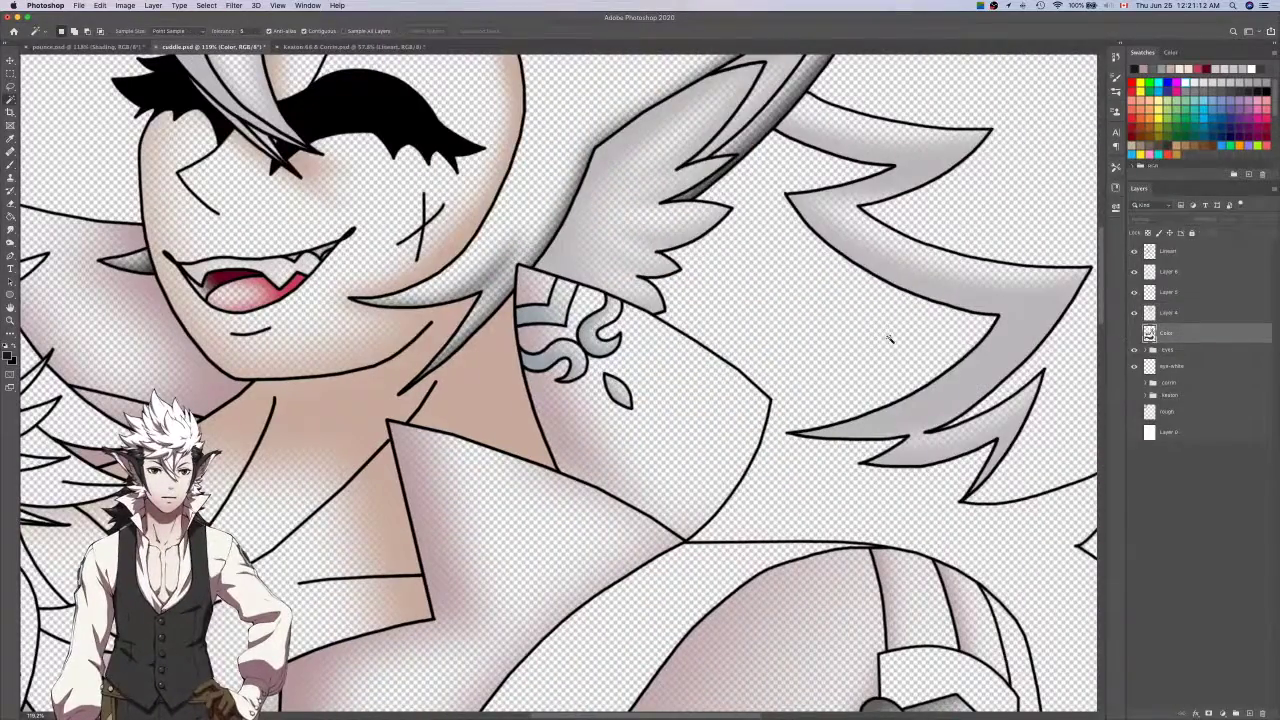
click(1196, 250)
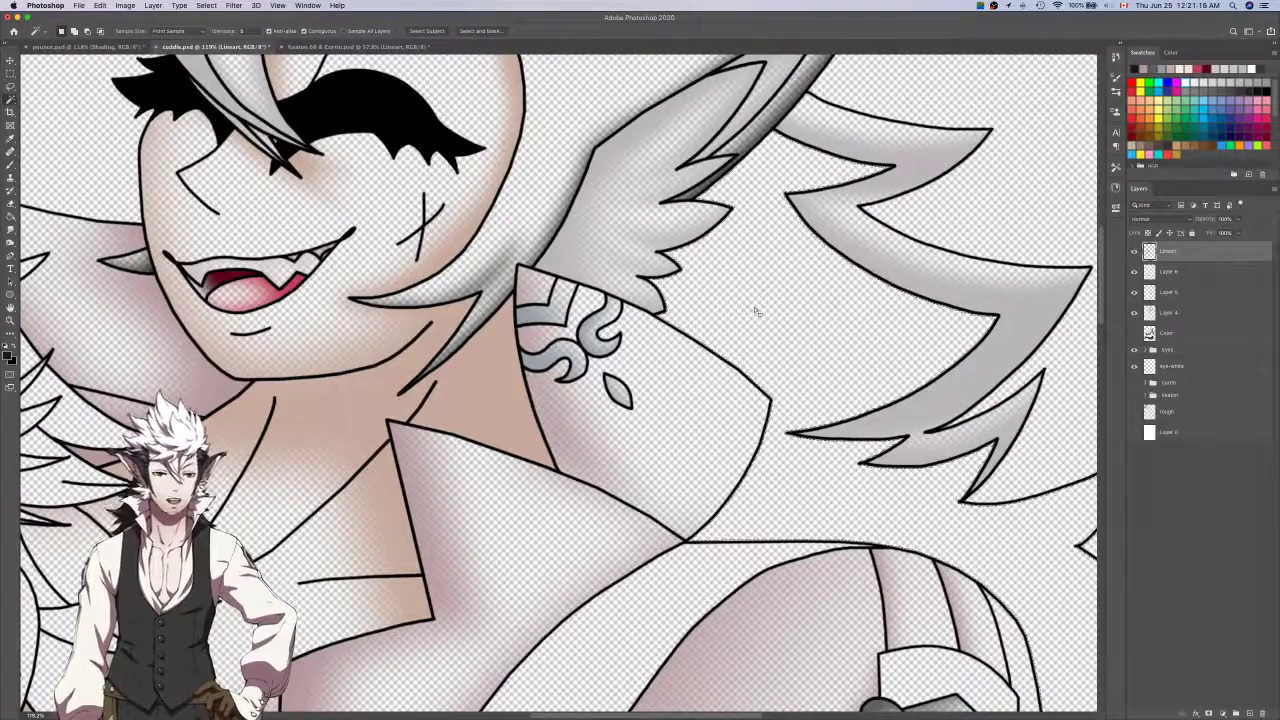
key(b)
Add the missed sliver at the notch between the lower hair tips to the fur selection with the Lasso tool.
key(l)
scroll(998, 450, up, 5)
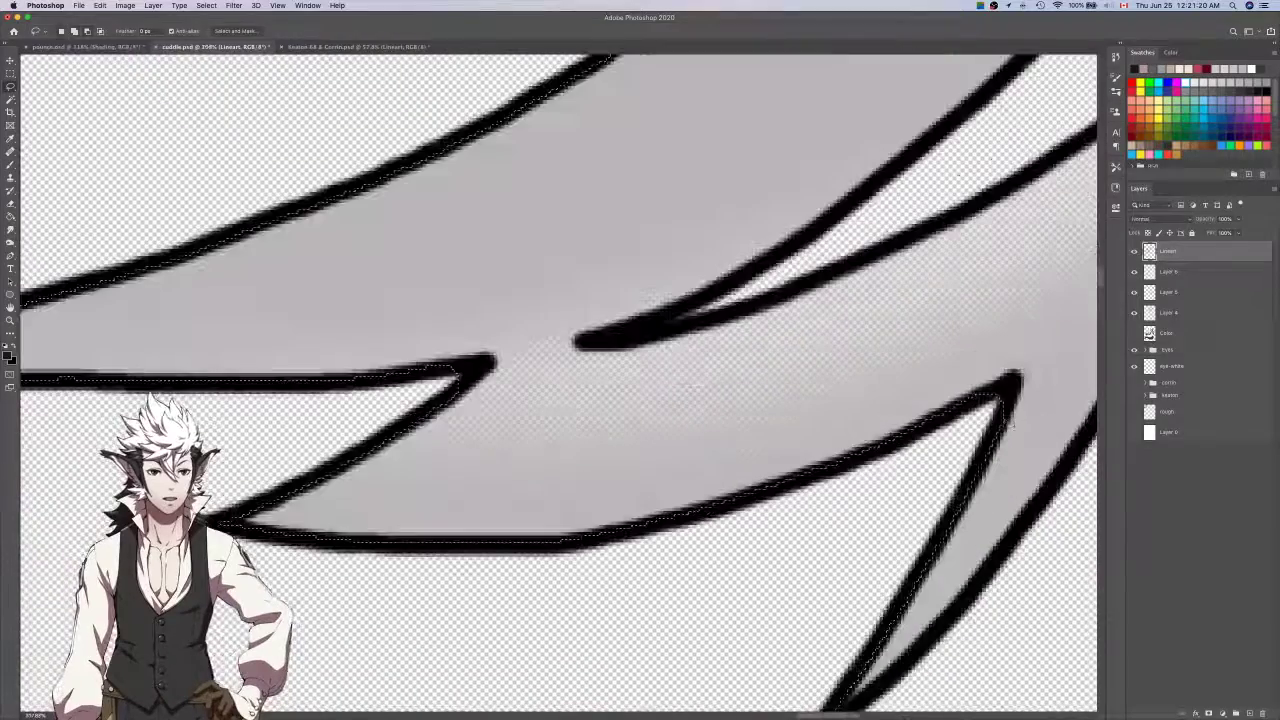
scroll(985, 398, left, 5)
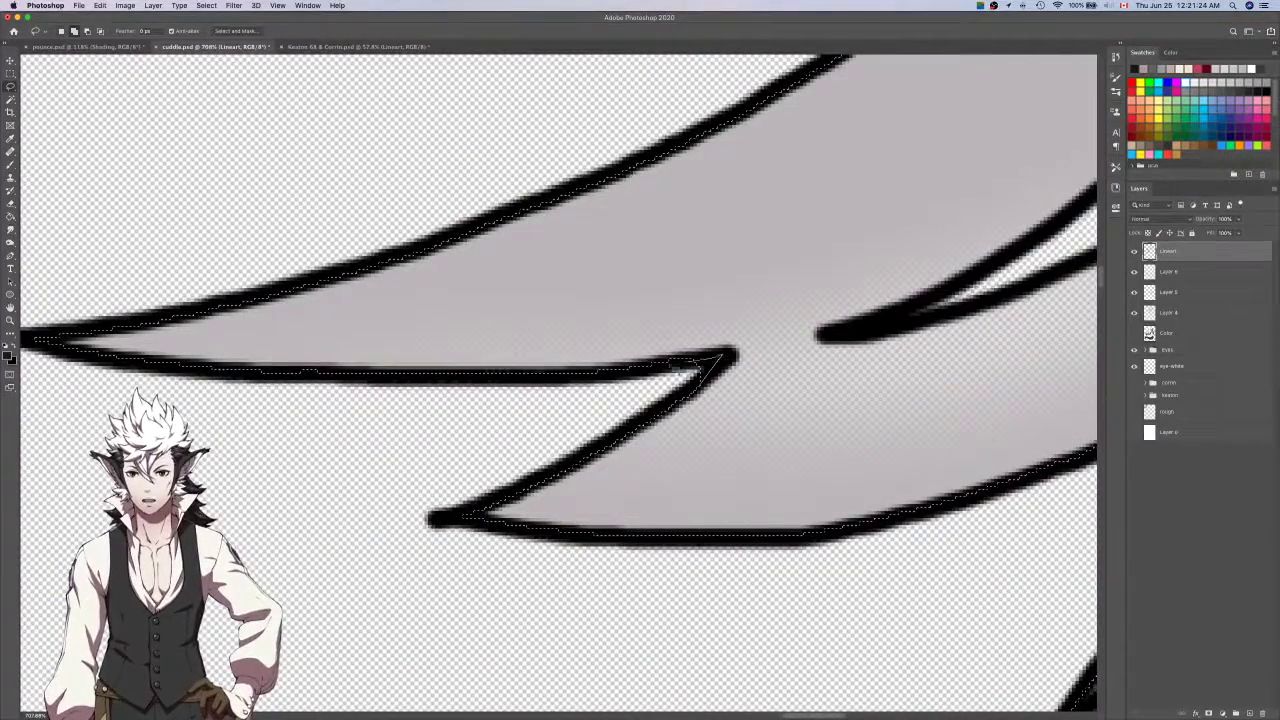
scroll(716, 358, up, 3)
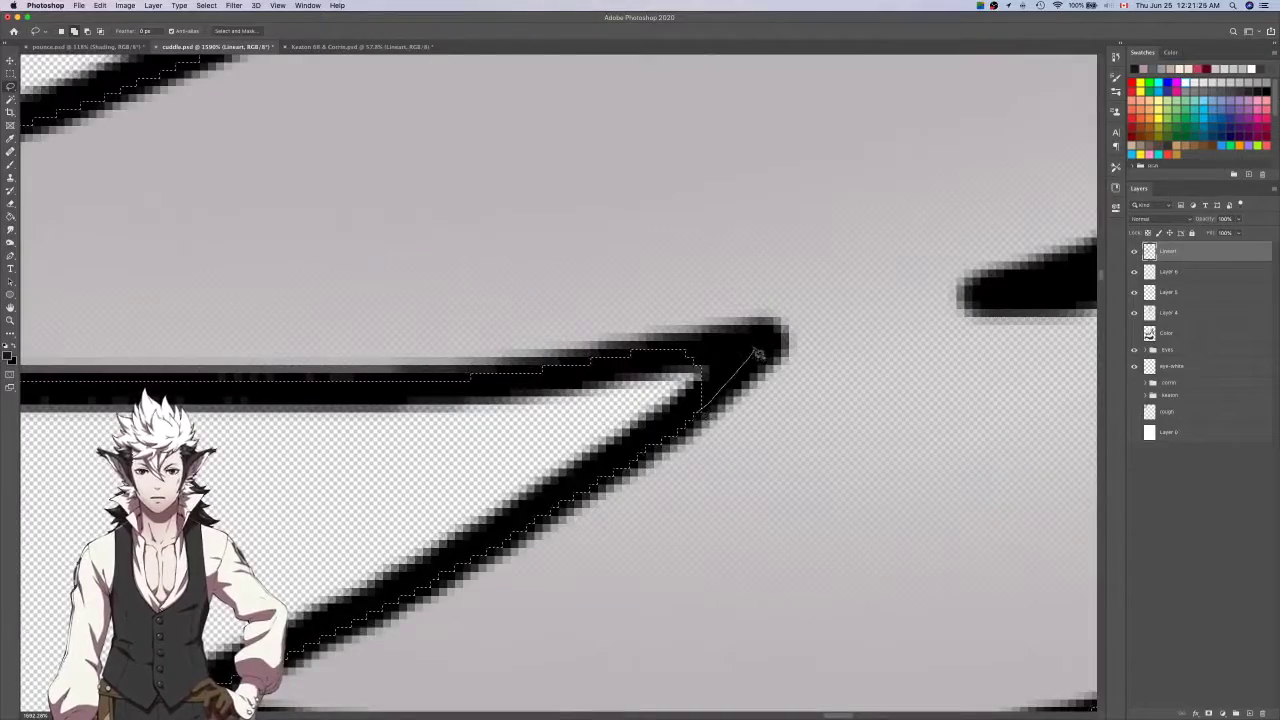
scroll(729, 357, down, 5)
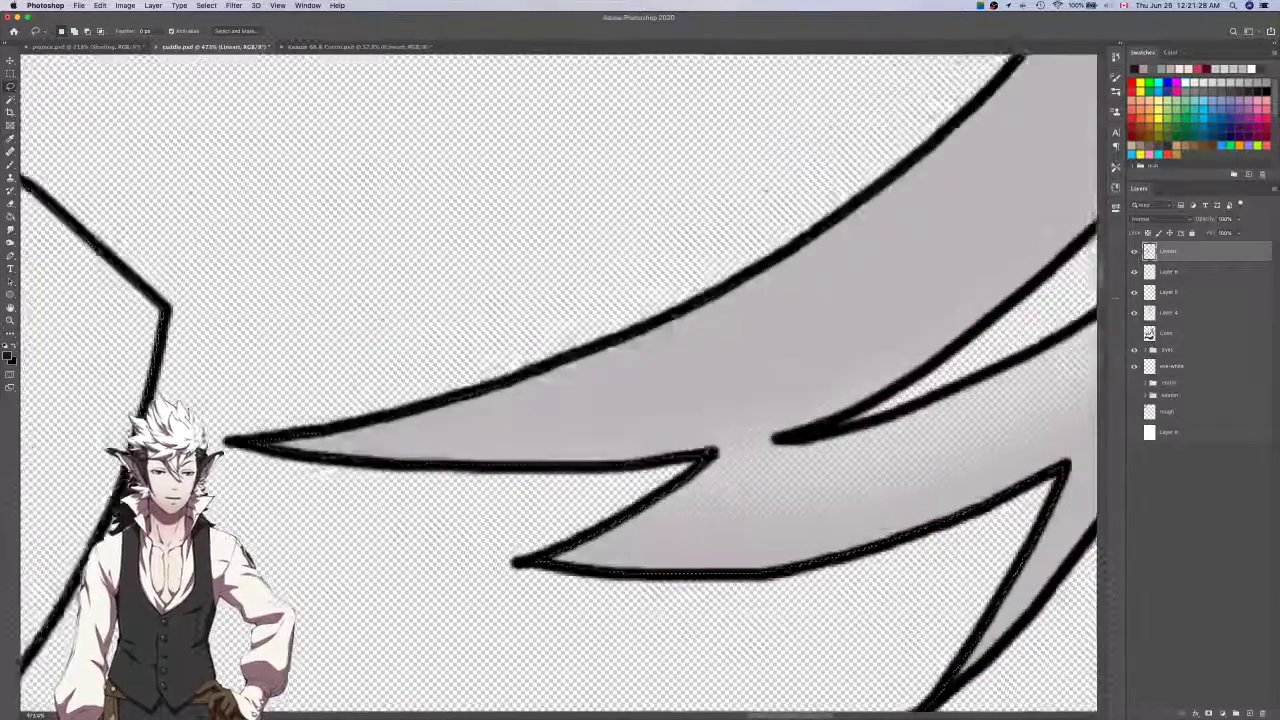
scroll(729, 357, down, 5)
Add the missed corners between the ear's fur tufts and the collar to the selection with the Lasso.
scroll(729, 357, left, 5)
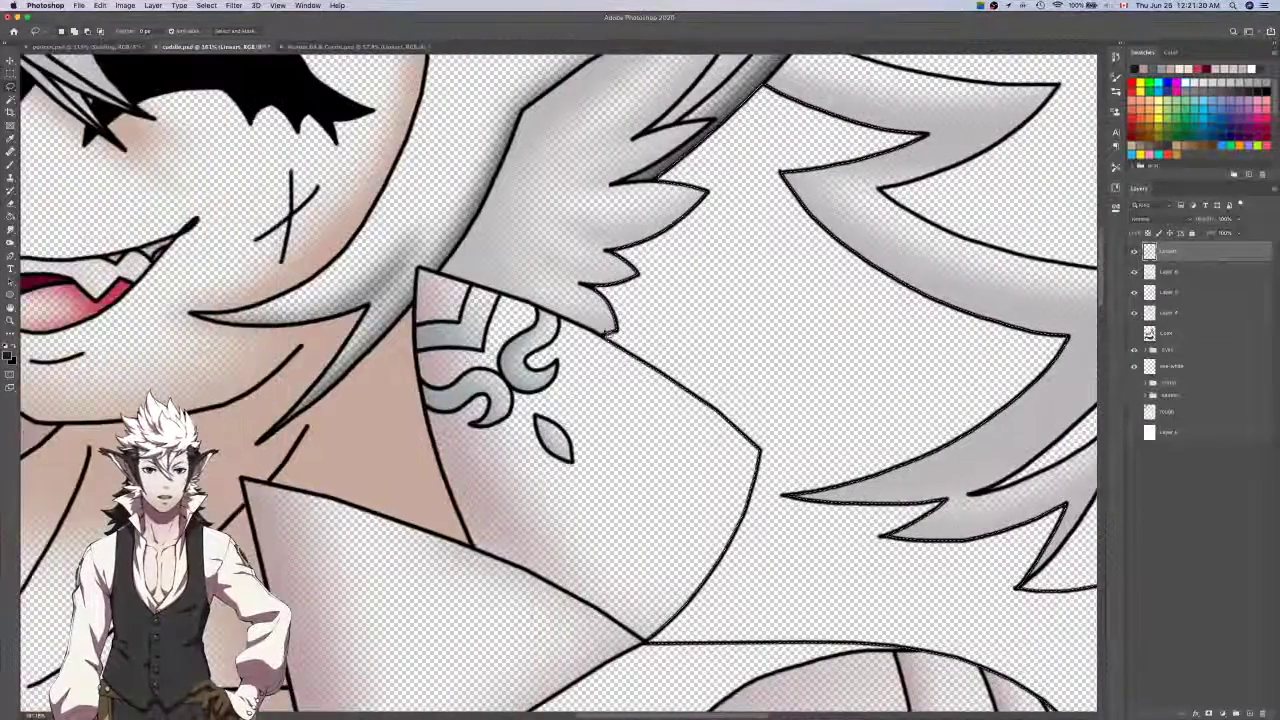
scroll(612, 338, up, 8)
mouse_move(605, 343)
mouse_down()
mouse_move(617, 362)
mouse_move(604, 333)
mouse_up()
scroll(597, 338, up, 5)
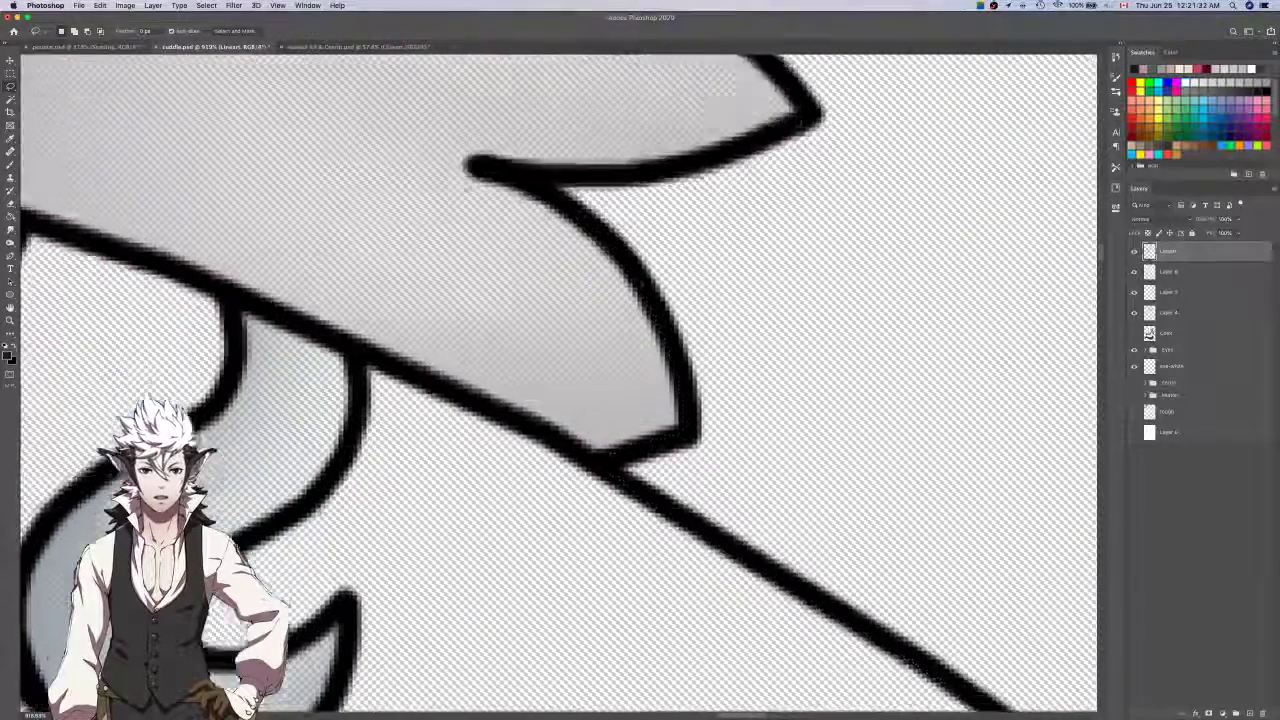
mouse_move(566, 263)
mouse_down()
mouse_move(523, 232)
mouse_move(586, 229)
mouse_up()
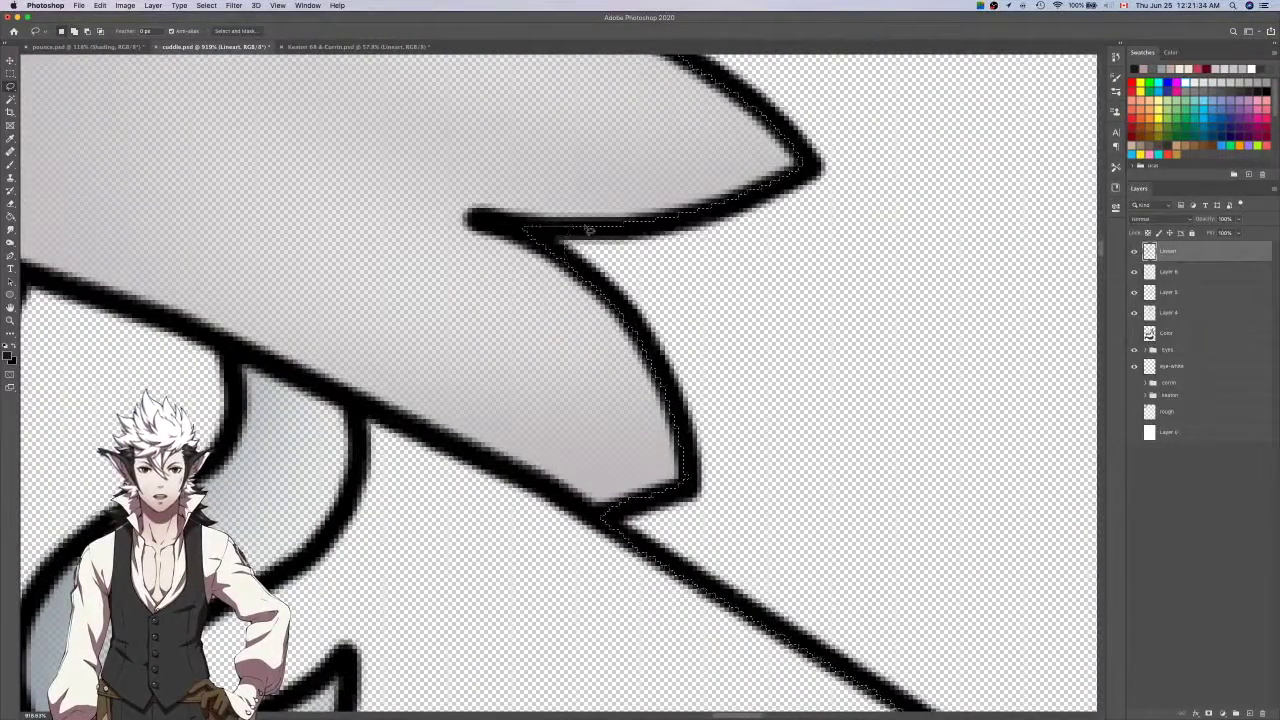
scroll(600, 235, up, 7)
mouse_move(674, 290)
mouse_down()
mouse_move(610, 289)
mouse_move(646, 268)
mouse_up()
Extend the selection into the narrow point between the hair spikes behind the ear.
scroll(683, 289, down, 3)
scroll(683, 289, up, 8)
scroll(683, 289, right, 5)
scroll(646, 268, up, 9)
scroll(715, 388, right, 18)
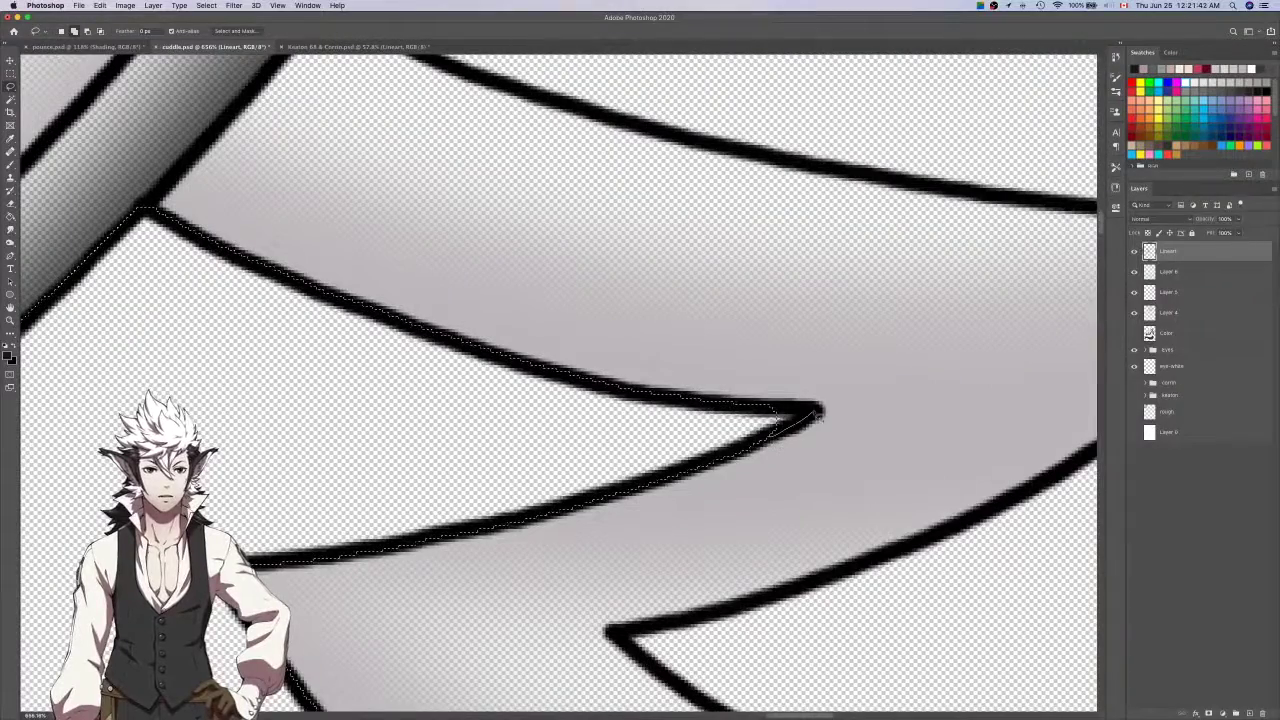
click(198, 5)
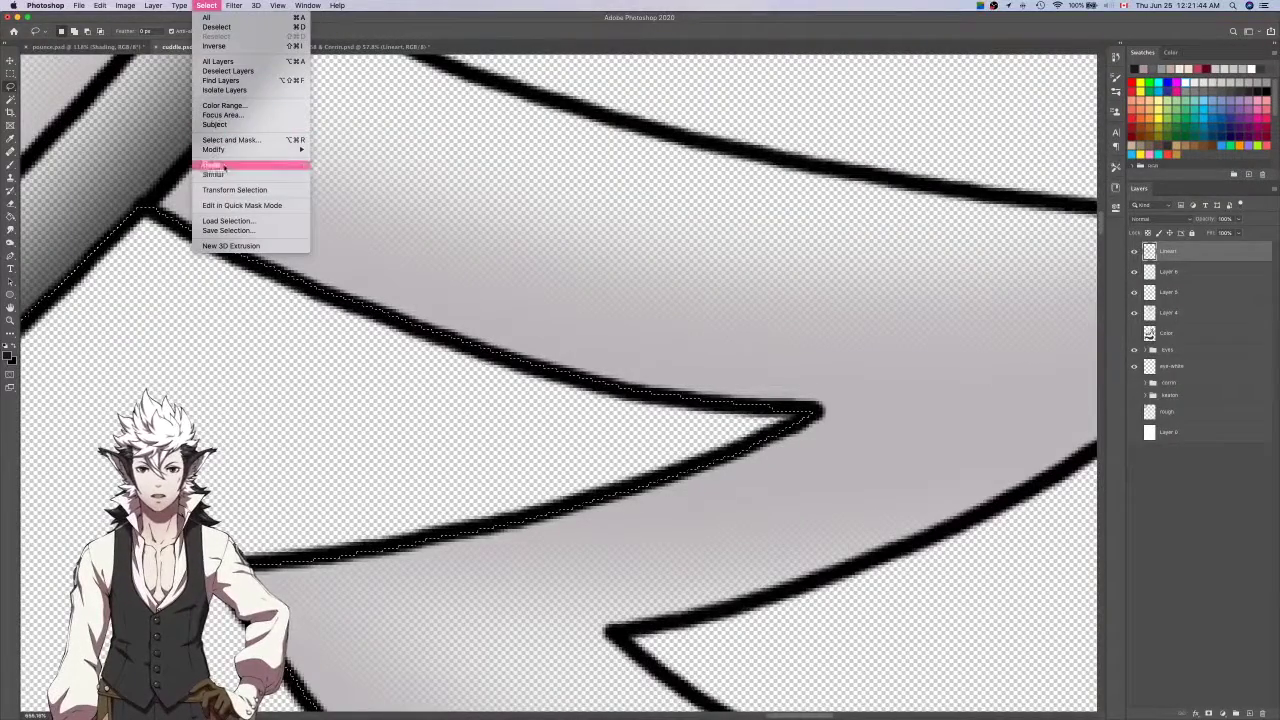
click(391, 332)
Add the missed corner where the collar meets the shoulder line to the fur selection.
scroll(391, 335, down, 5)
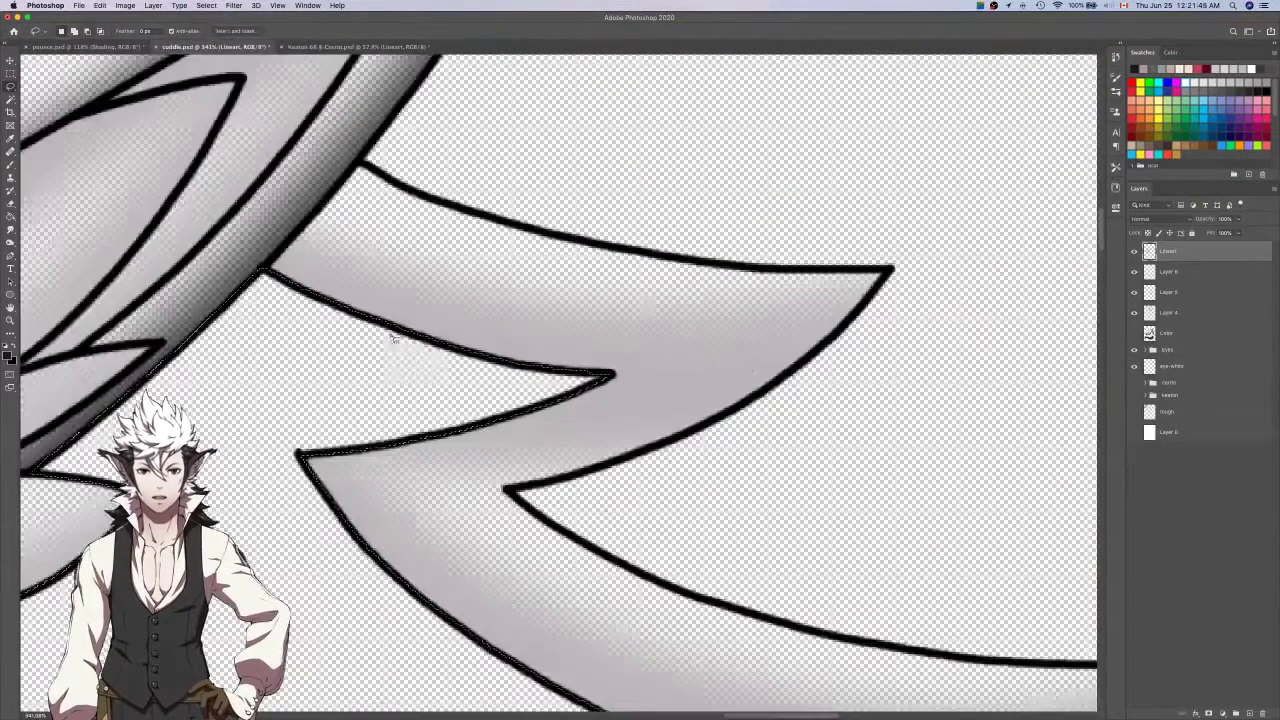
scroll(393, 339, down, 4)
scroll(393, 339, left, 3)
scroll(393, 339, down, 4)
scroll(393, 339, down, 5)
scroll(393, 339, left, 2)
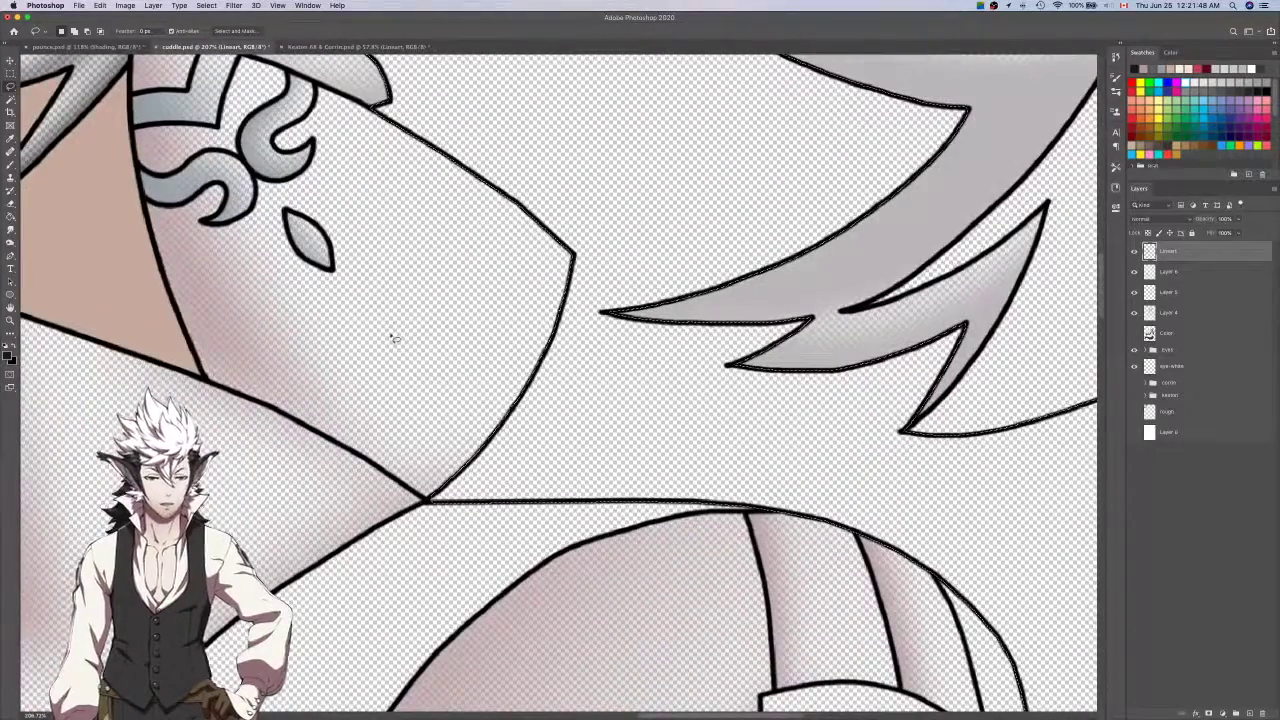
scroll(393, 340, down, 2)
scroll(393, 340, left, 1)
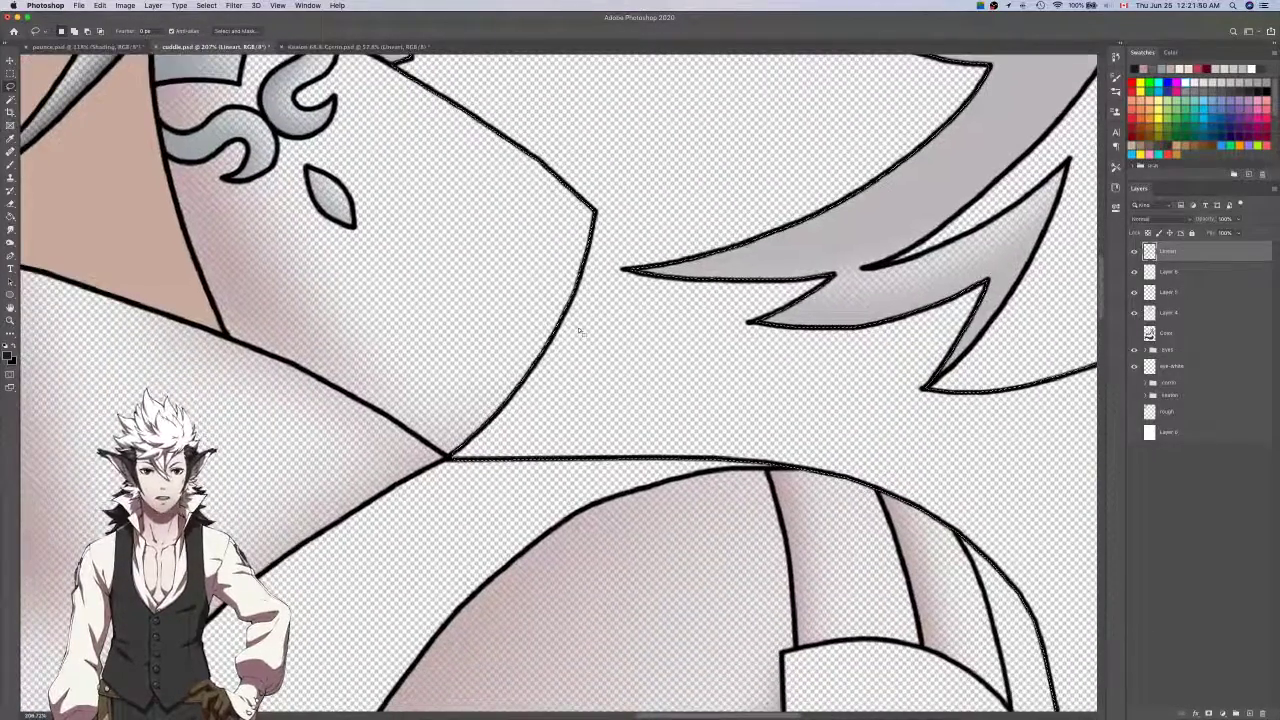
scroll(664, 392, down, 10)
scroll(669, 394, left, 8)
scroll(616, 249, up, 6)
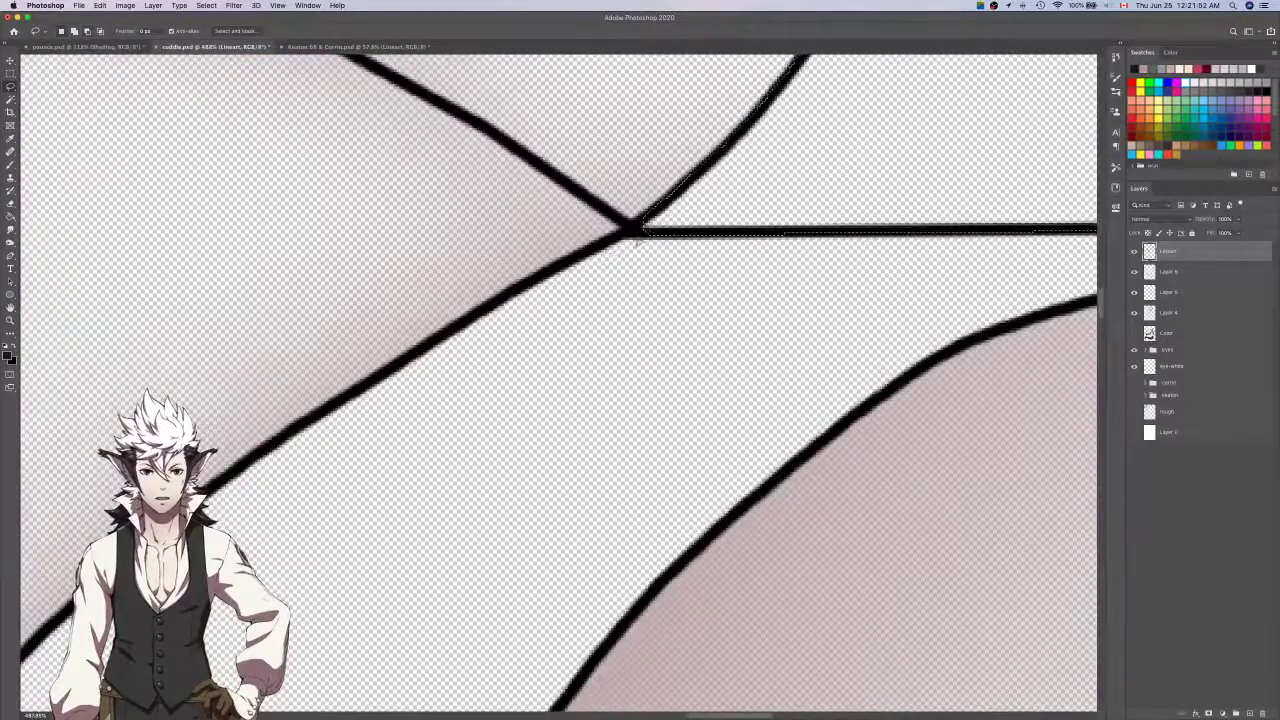
scroll(646, 234, up, 6)
mouse_move(654, 244)
mouse_down()
mouse_move(618, 223)
mouse_move(650, 214)
mouse_up()
Extend the selection into the outer fur's pointed tips and the corner where its lower edge meets the long garment line.
scroll(660, 190, down, 10)
scroll(660, 190, down, 10)
scroll(869, 249, up, 15)
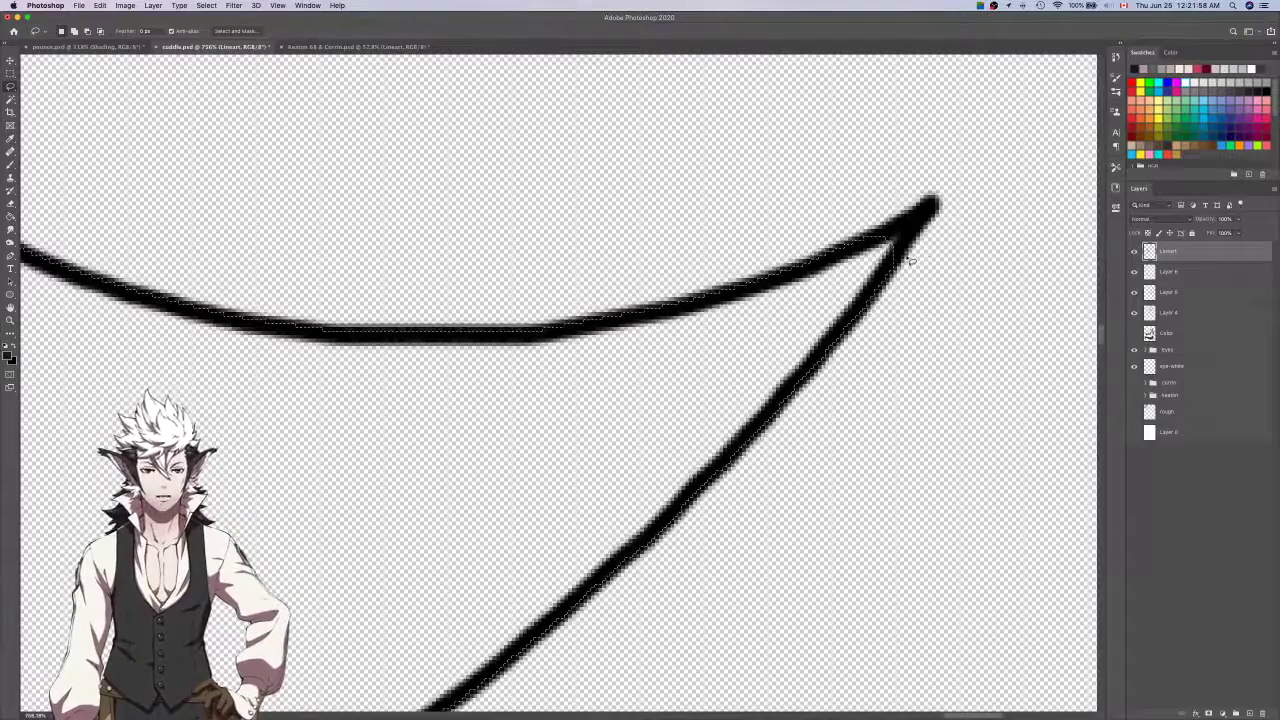
scroll(912, 256, up, 3)
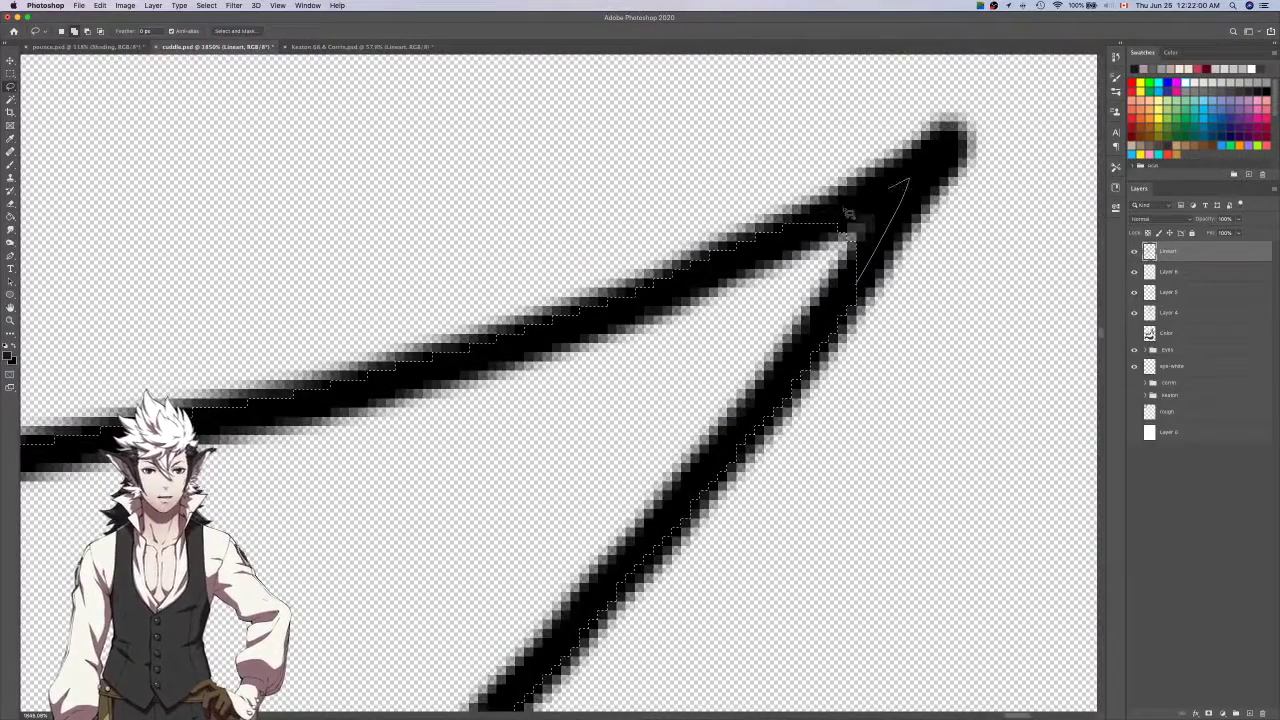
scroll(785, 234, down, 5)
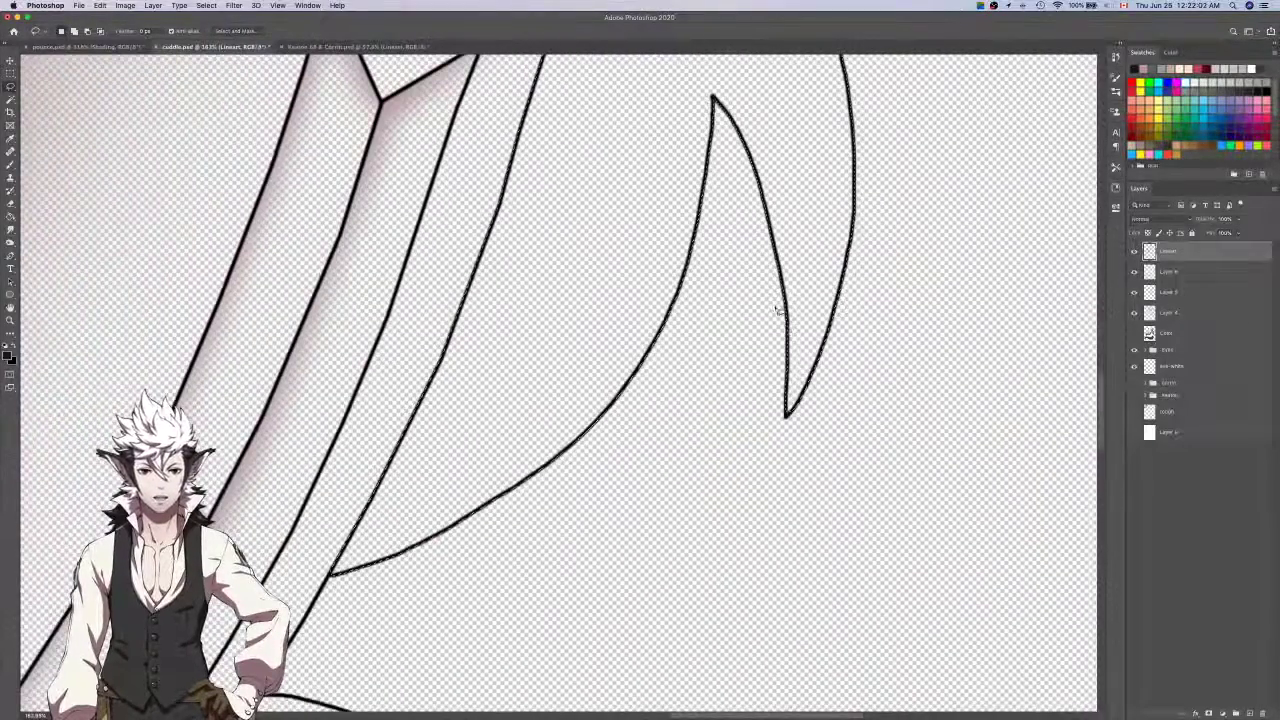
scroll(788, 420, up, 5)
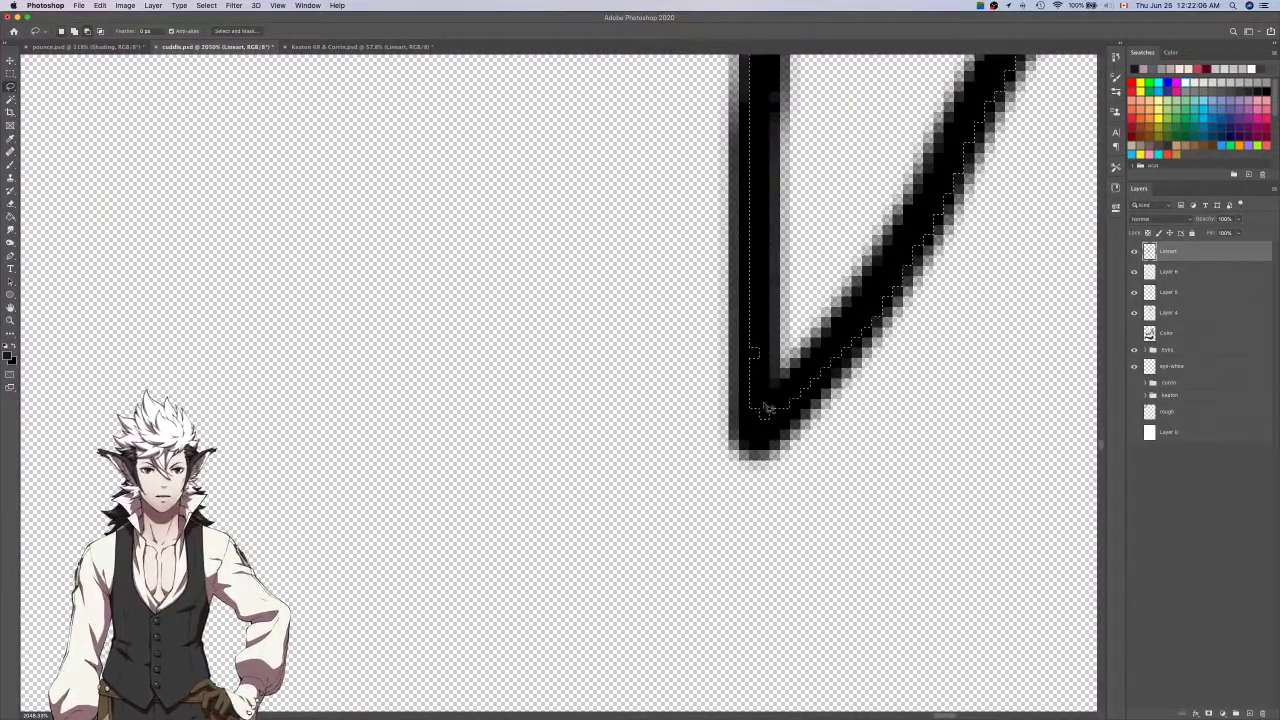
scroll(767, 409, down, 8)
scroll(630, 362, up, 7)
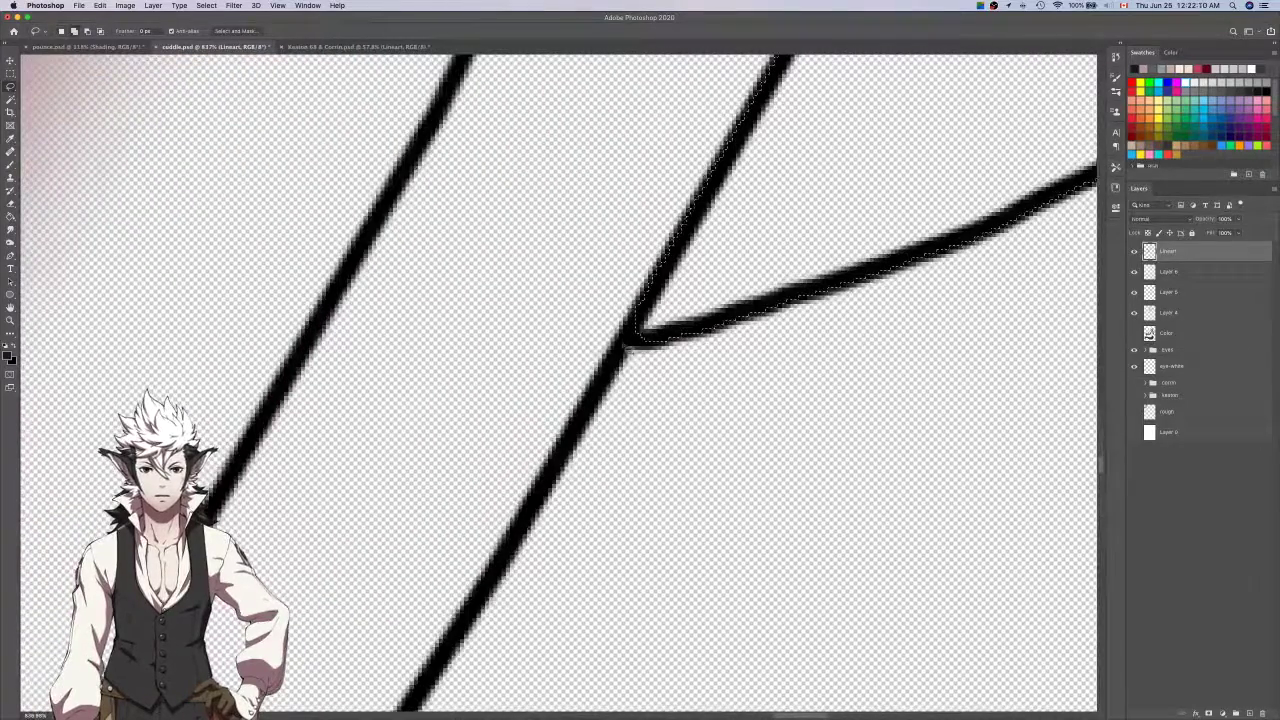
scroll(636, 318, down, 5)
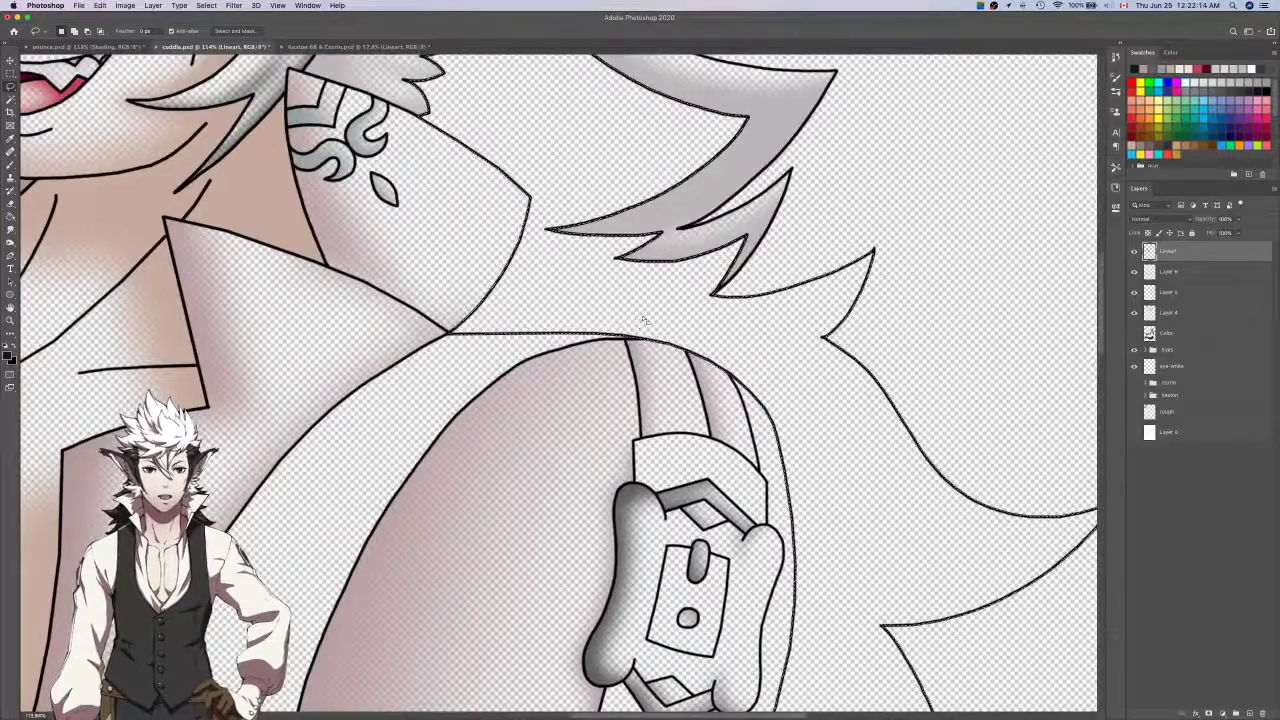
Brush soft black shading on Layer 6 into the narrow fur wedge behind the ear, redoing unwanted strokes.
scroll(644, 320, left, 5)
scroll(644, 318, up, 3)
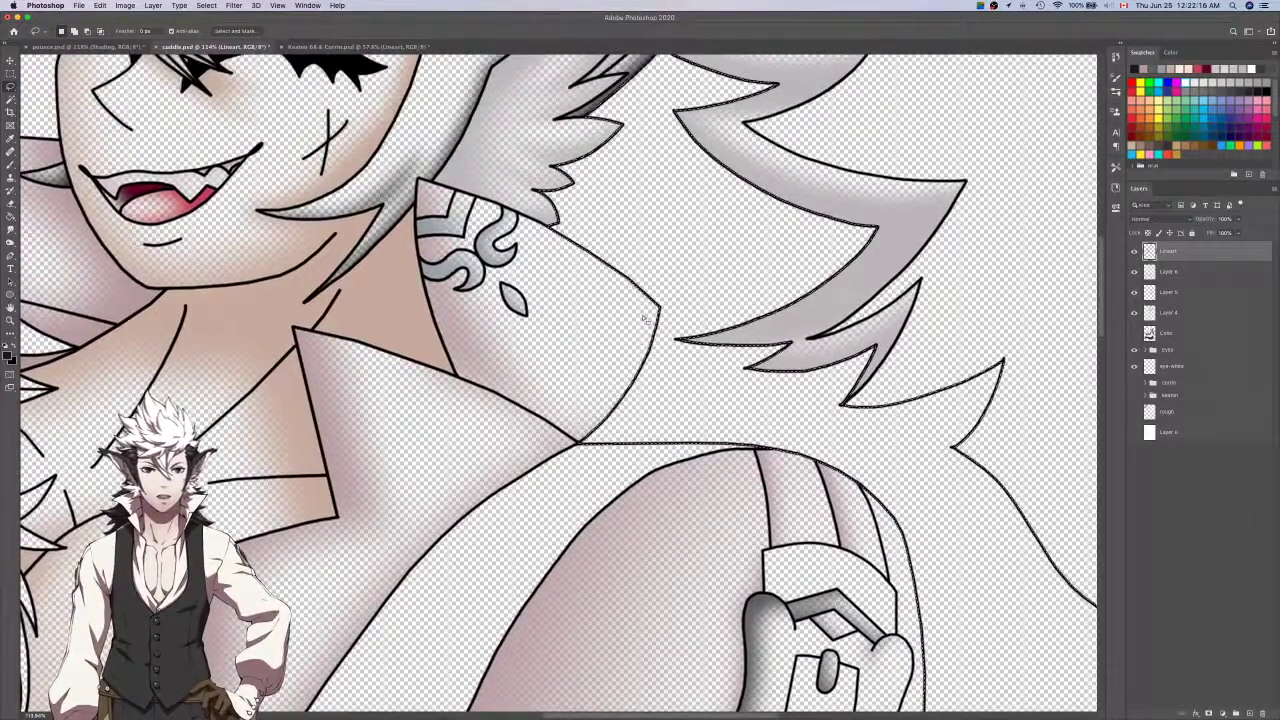
scroll(644, 300, up, 5)
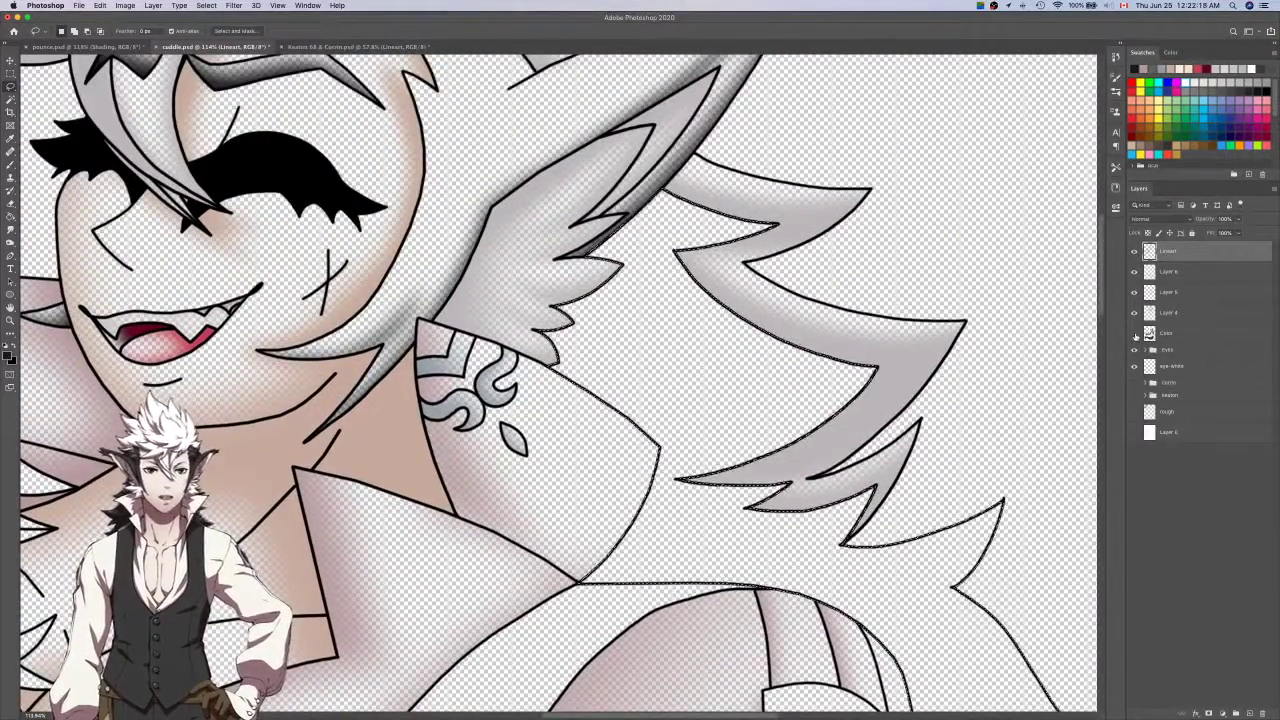
key(i)
scroll(900, 330, up, 2)
scroll(900, 330, left, 3)
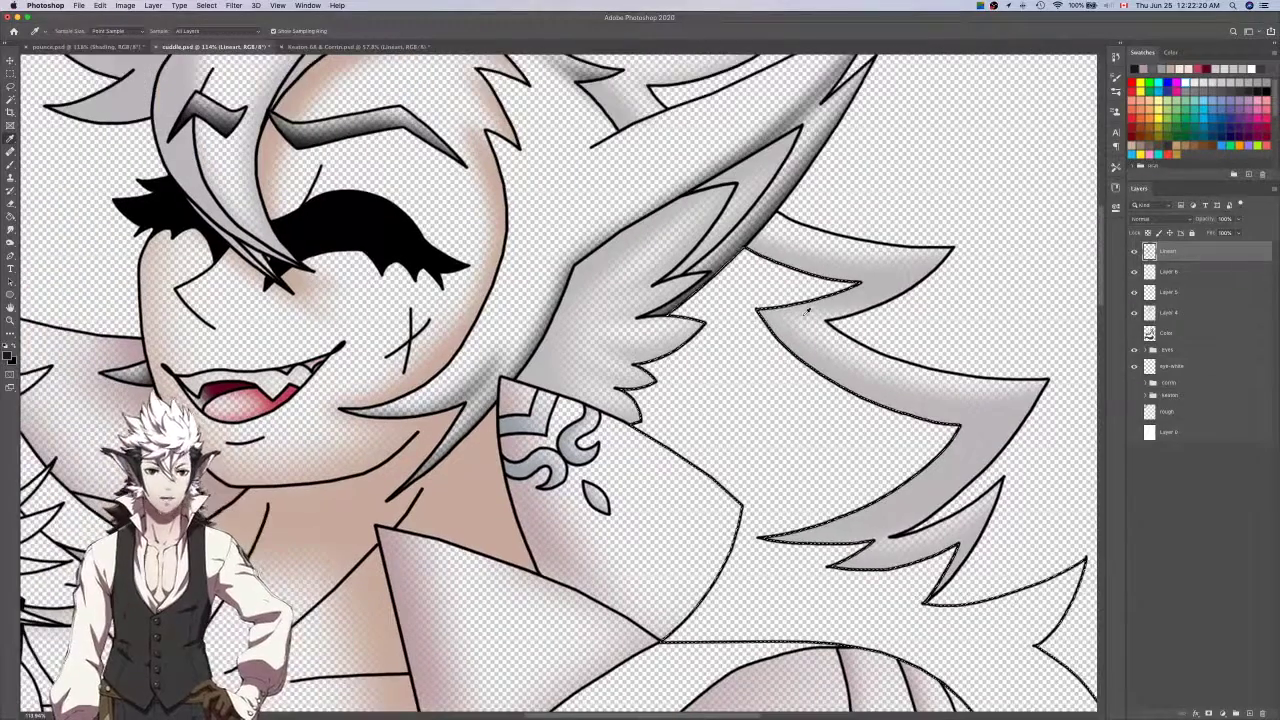
click(1168, 271)
key(b)
scroll(943, 354, up, 2)
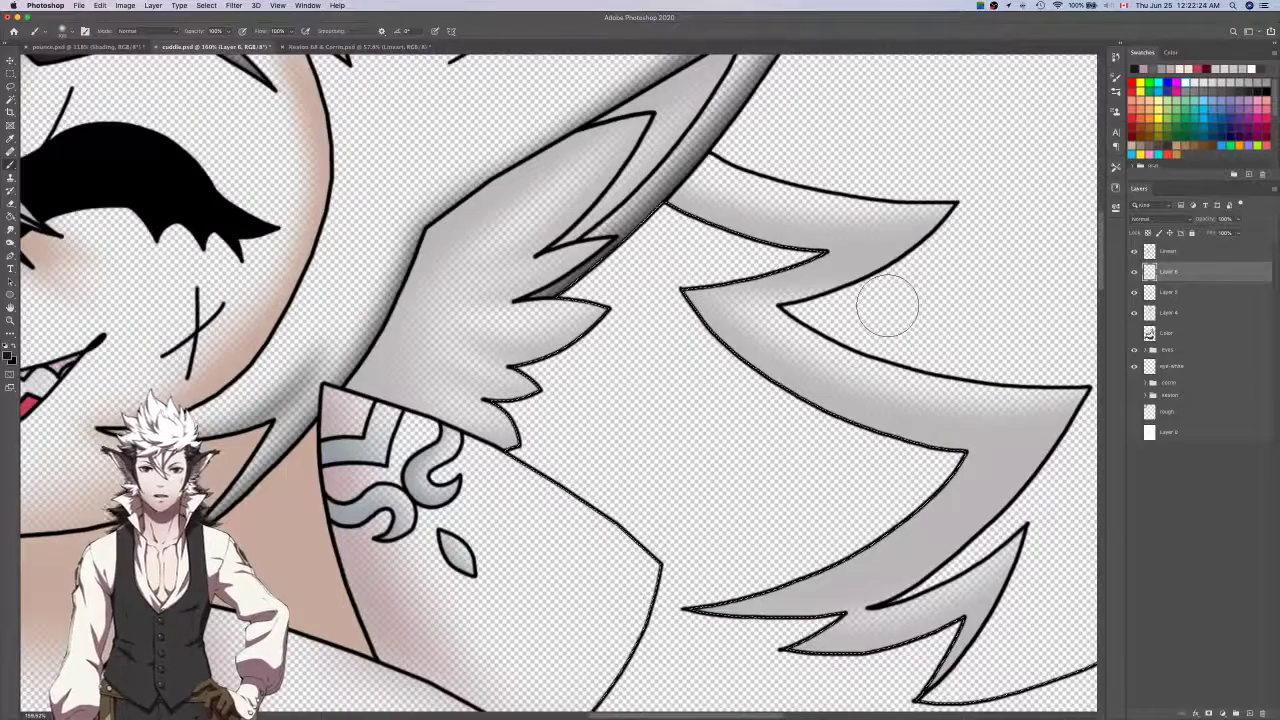
key(ctrl+z)
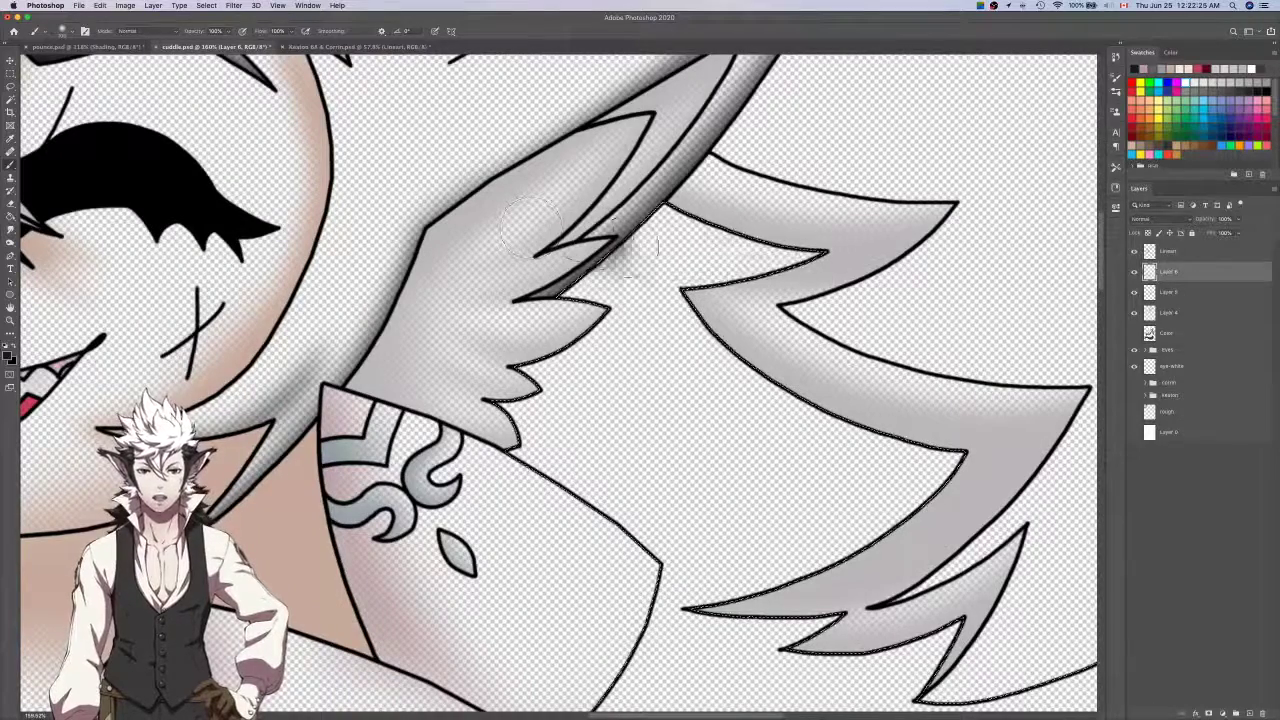
drag(600, 240, 815, 262)
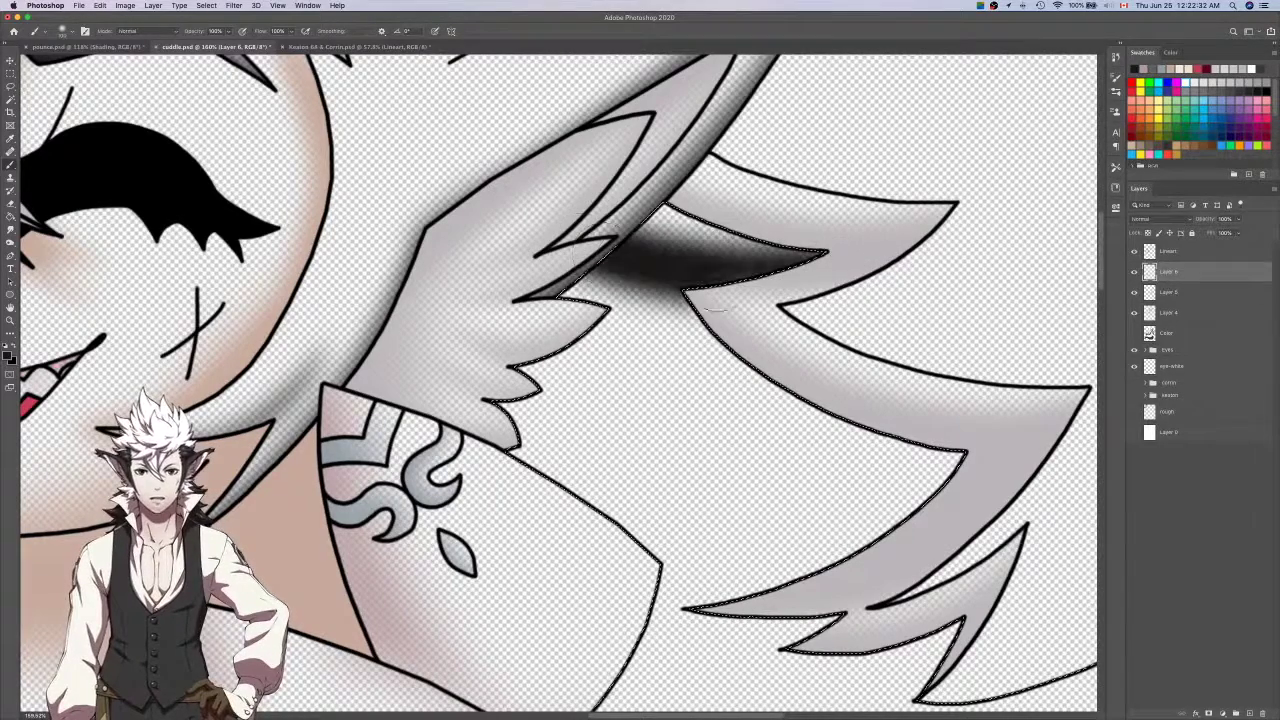
mouse_move(556, 236)
mouse_down()
mouse_move(761, 288)
mouse_move(821, 291)
mouse_up()
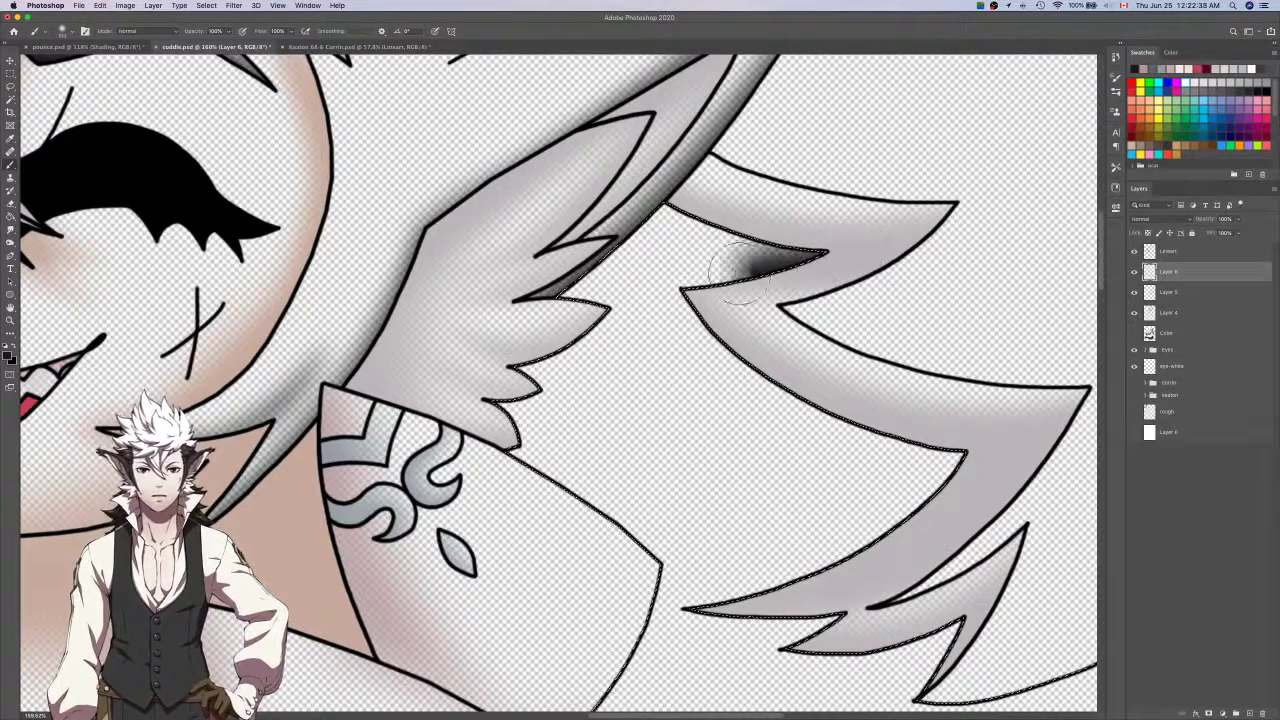
key(super+z)
mouse_move(838, 262)
mouse_down()
mouse_move(588, 270)
mouse_move(578, 240)
mouse_move(627, 265)
mouse_up()
key(super+z)
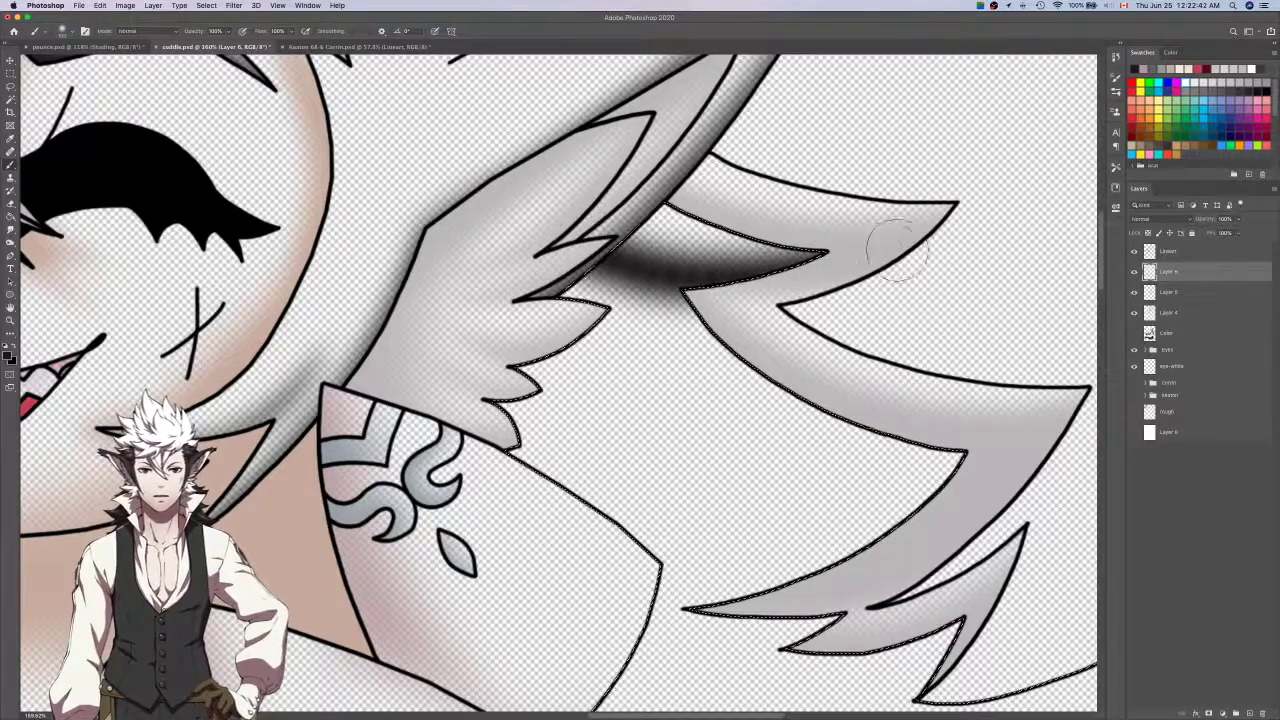
Try to shade the larger fur area between the collar and the hair spikes with soft black strokes.
scroll(916, 256, down, 5)
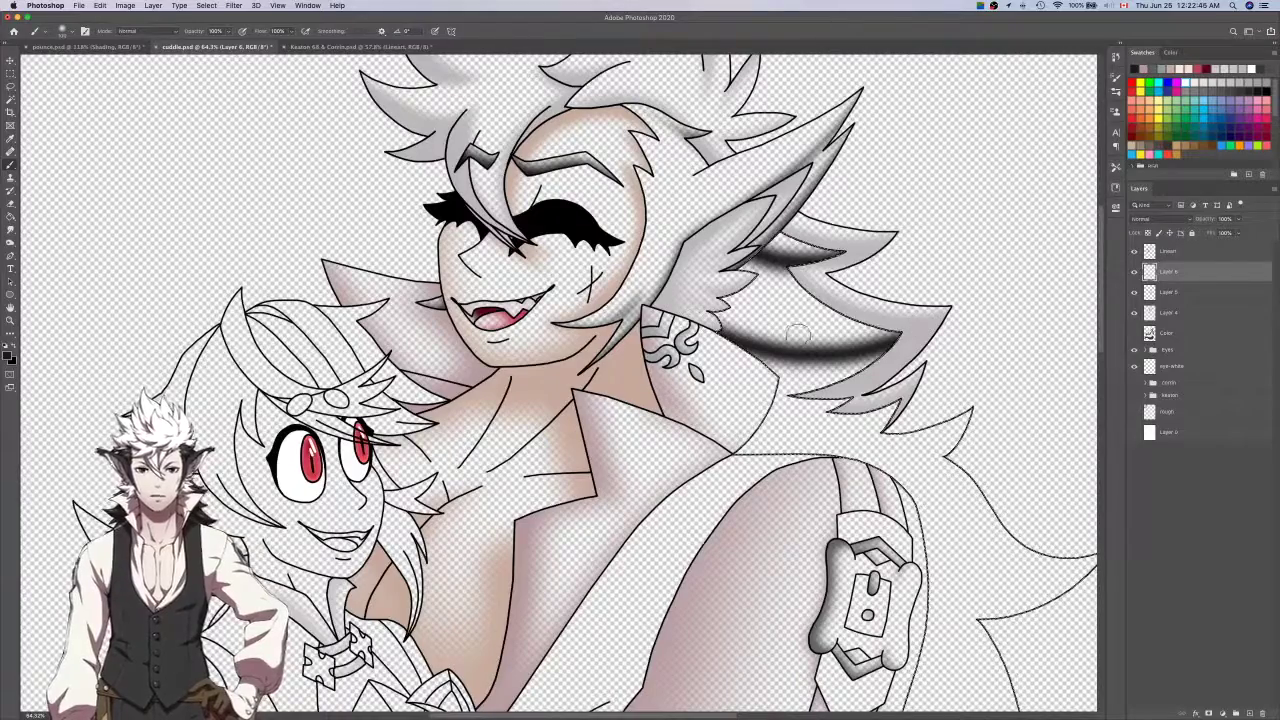
key(ctrl+z)
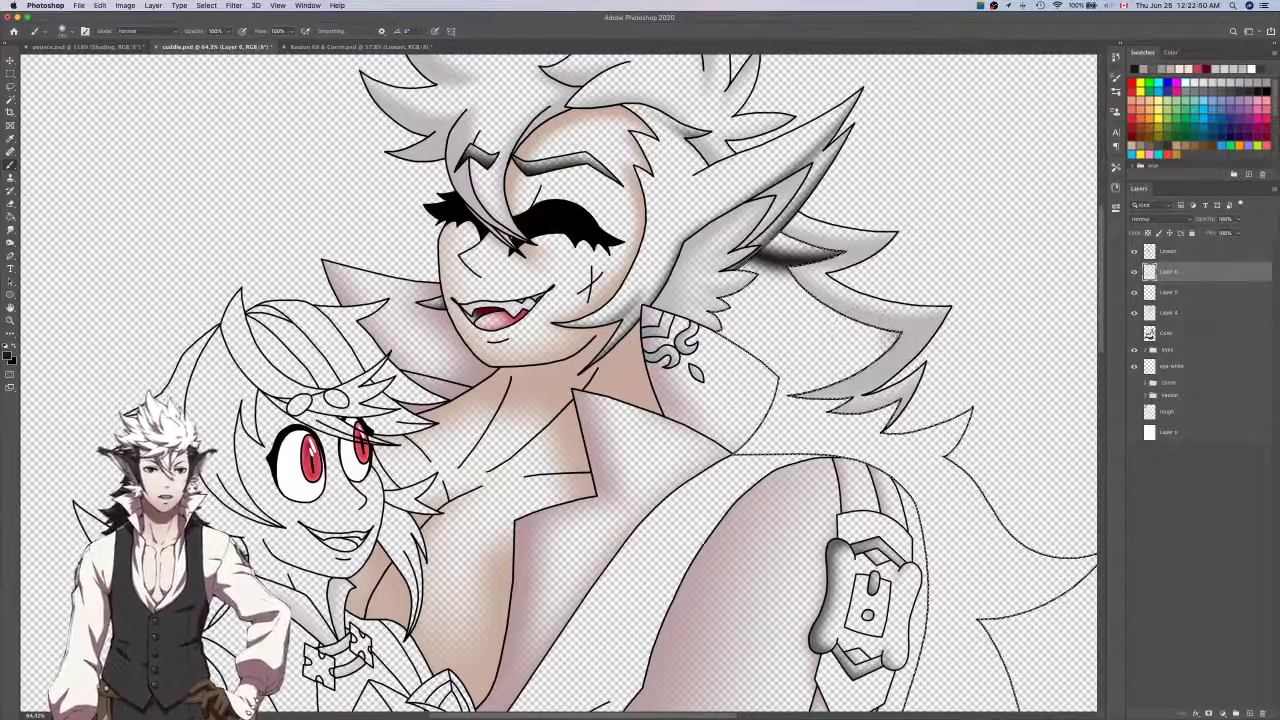
drag(780, 360, 880, 348)
drag(937, 396, 883, 366)
key(super+z)
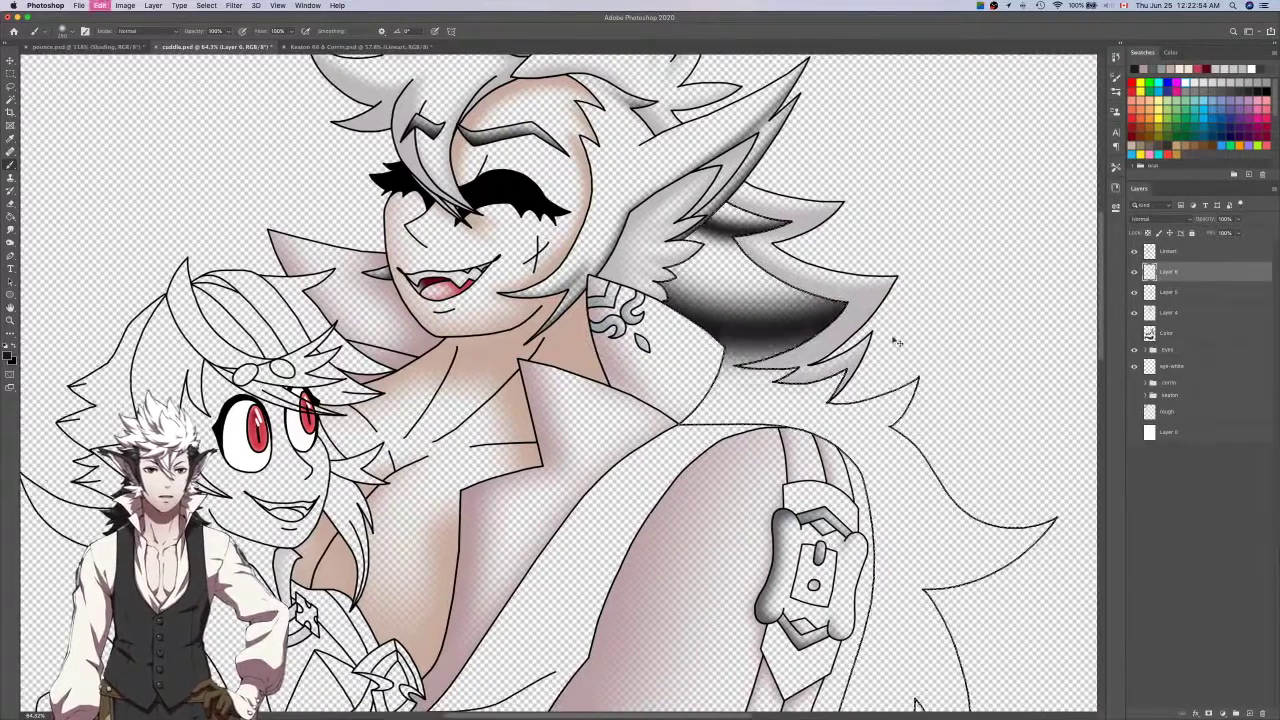
drag(836, 312, 812, 326)
key(super+z)
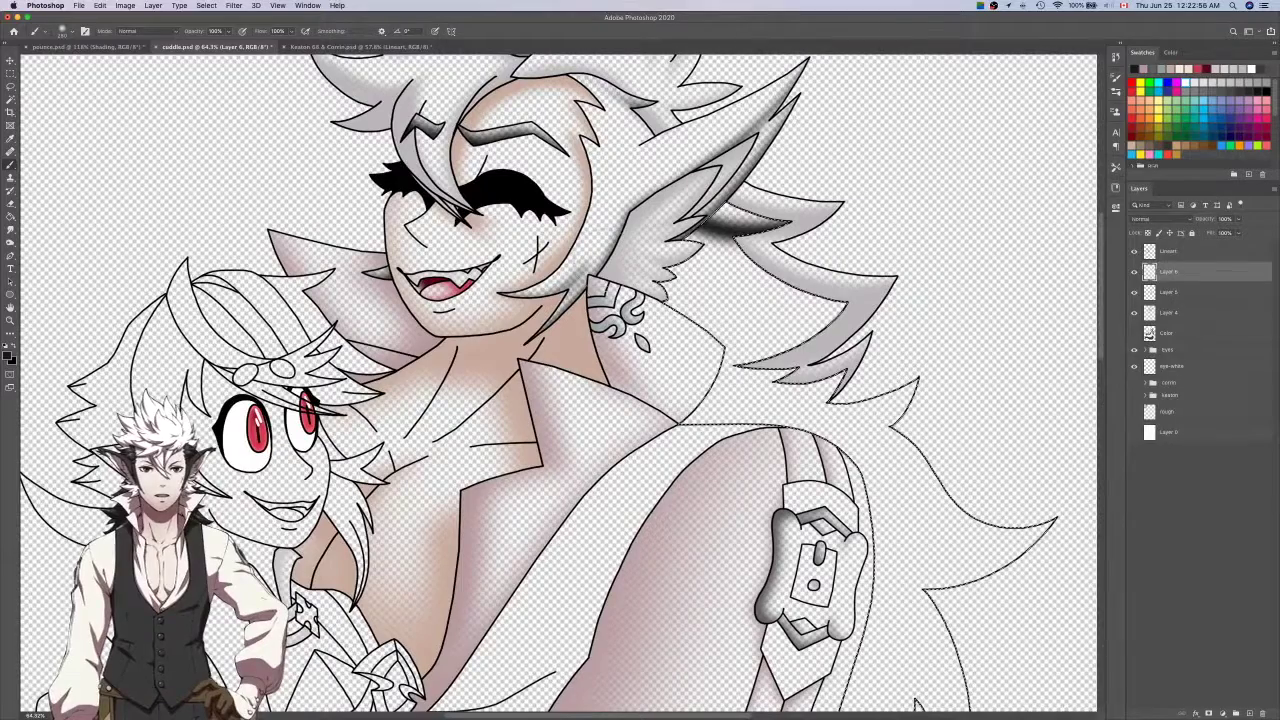
key(super+z)
Brush soft black shading on Layer 6 over the fur between the collar and hair spikes, continuing beneath the hair tips along the shoulder.
mouse_move(848, 306)
mouse_down()
mouse_move(778, 325)
mouse_move(620, 270)
mouse_move(815, 348)
mouse_move(855, 318)
mouse_up()
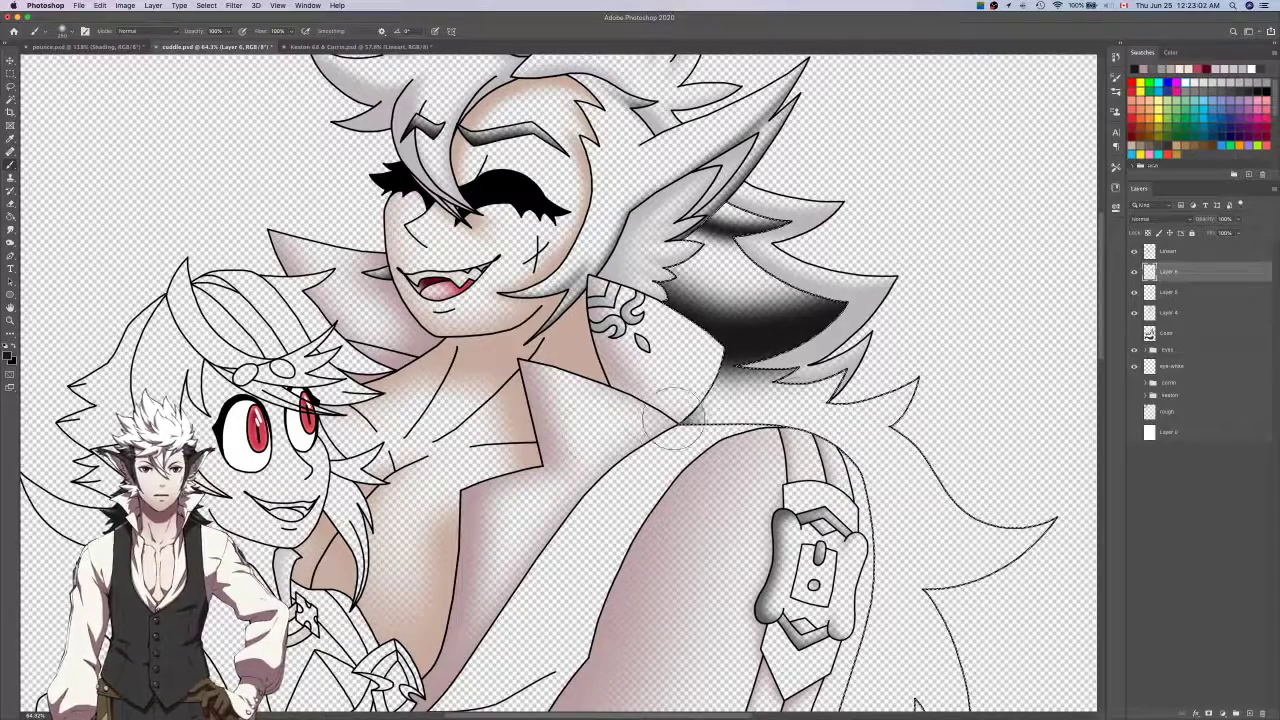
scroll(905, 325, down, 3)
mouse_move(943, 323)
mouse_down()
mouse_move(718, 394)
mouse_move(932, 340)
mouse_move(735, 388)
mouse_up()
scroll(729, 400, right, 4)
scroll(729, 400, down, 1)
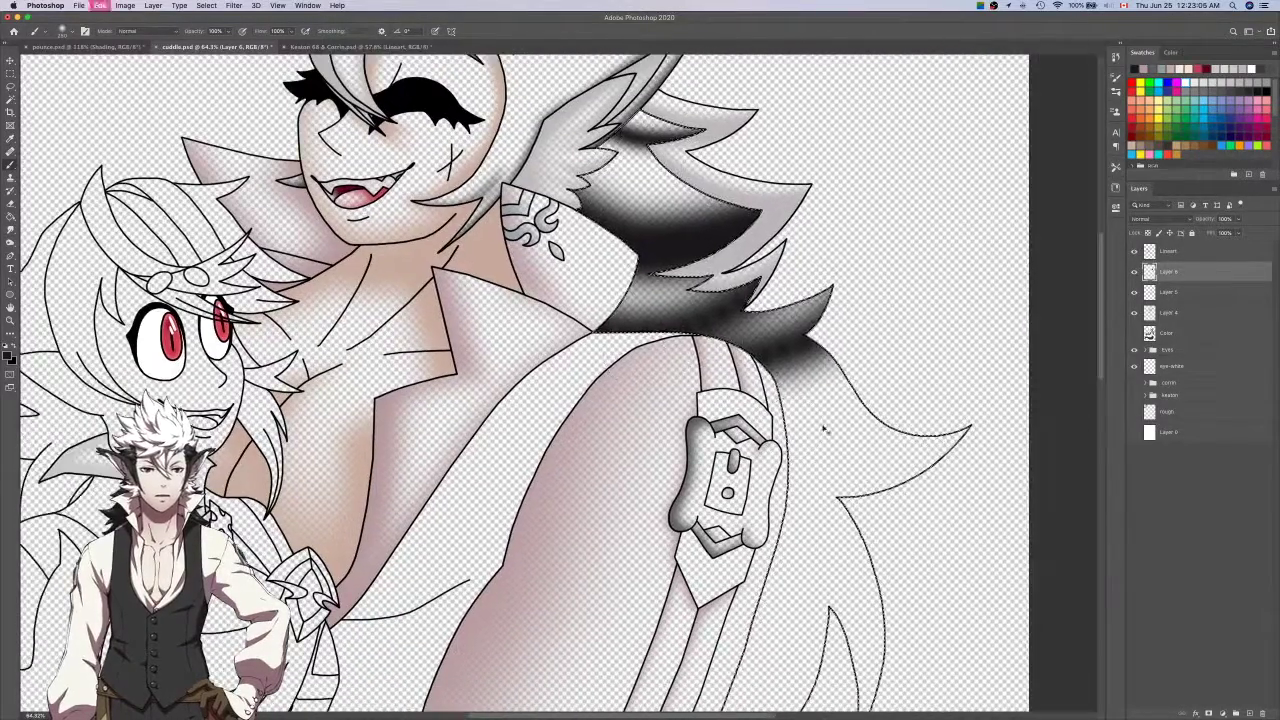
mouse_move(848, 318)
mouse_down()
mouse_move(671, 360)
mouse_move(860, 335)
mouse_up()
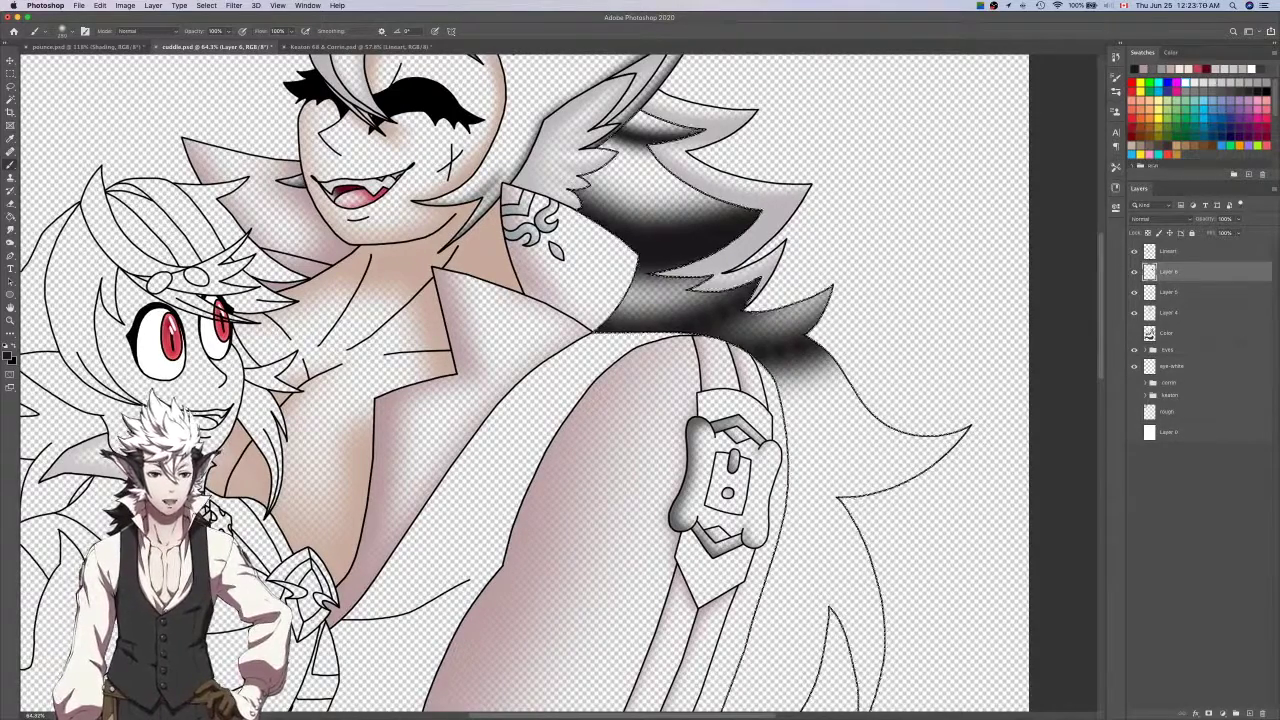
key(super+d)
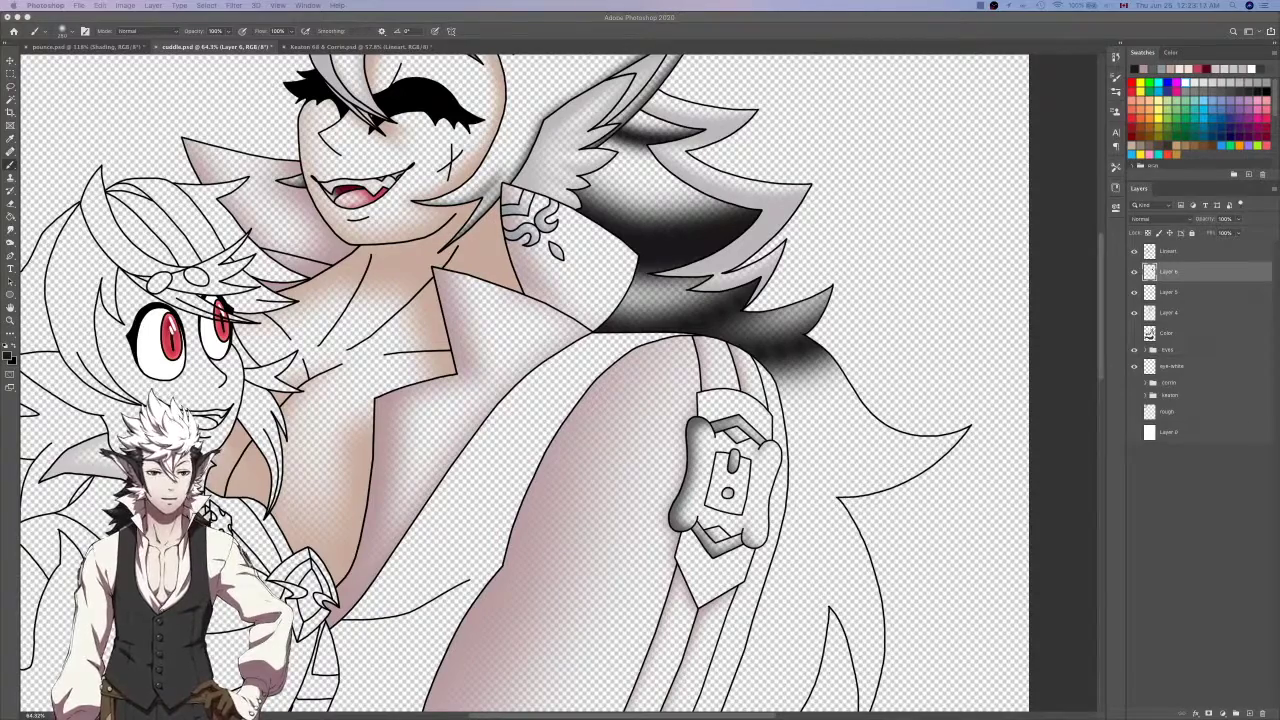
Brush soft black shading on Layer 6 into the large curved fur spike behind the buckled shoulder, redoing unwanted strokes.
click(1010, 510)
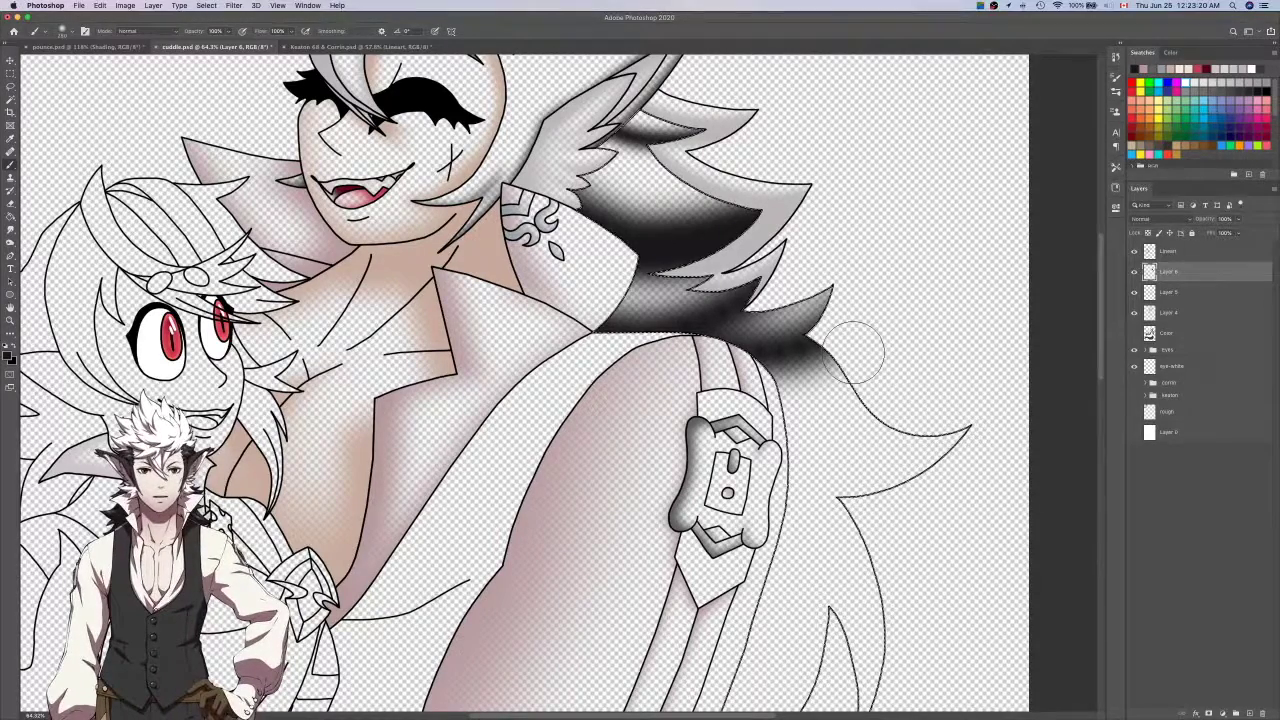
key(e)
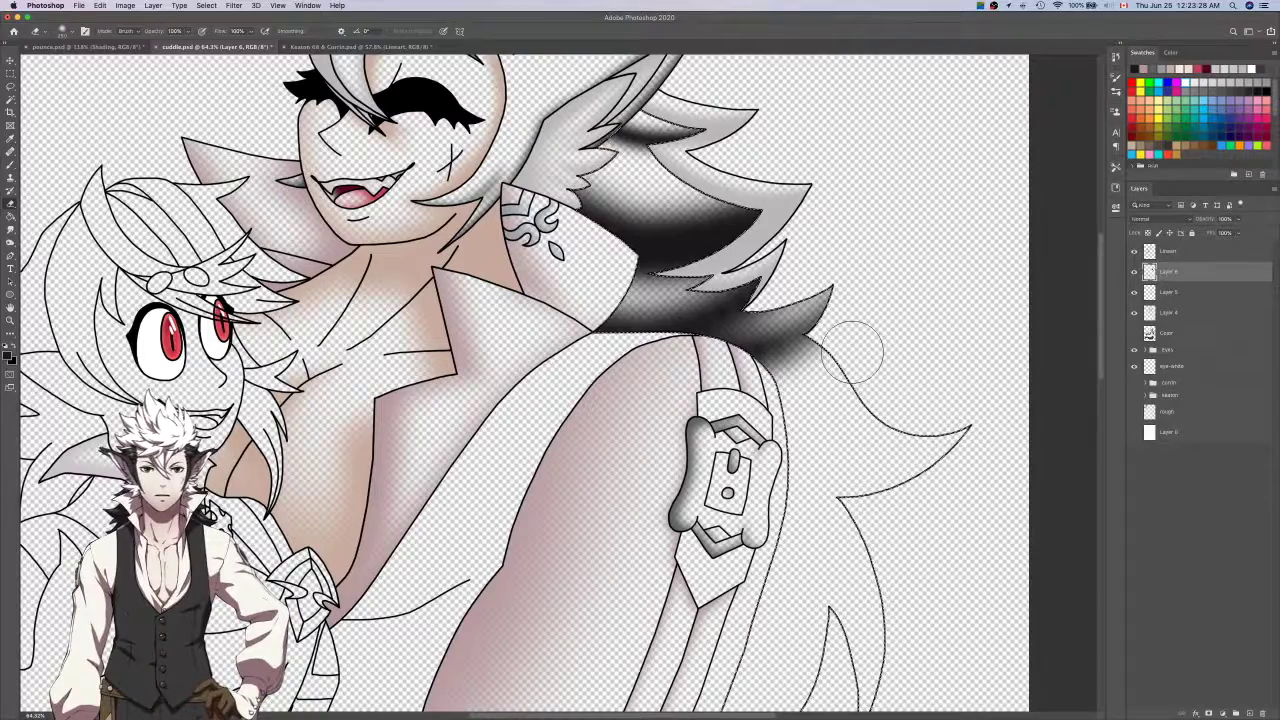
key(b)
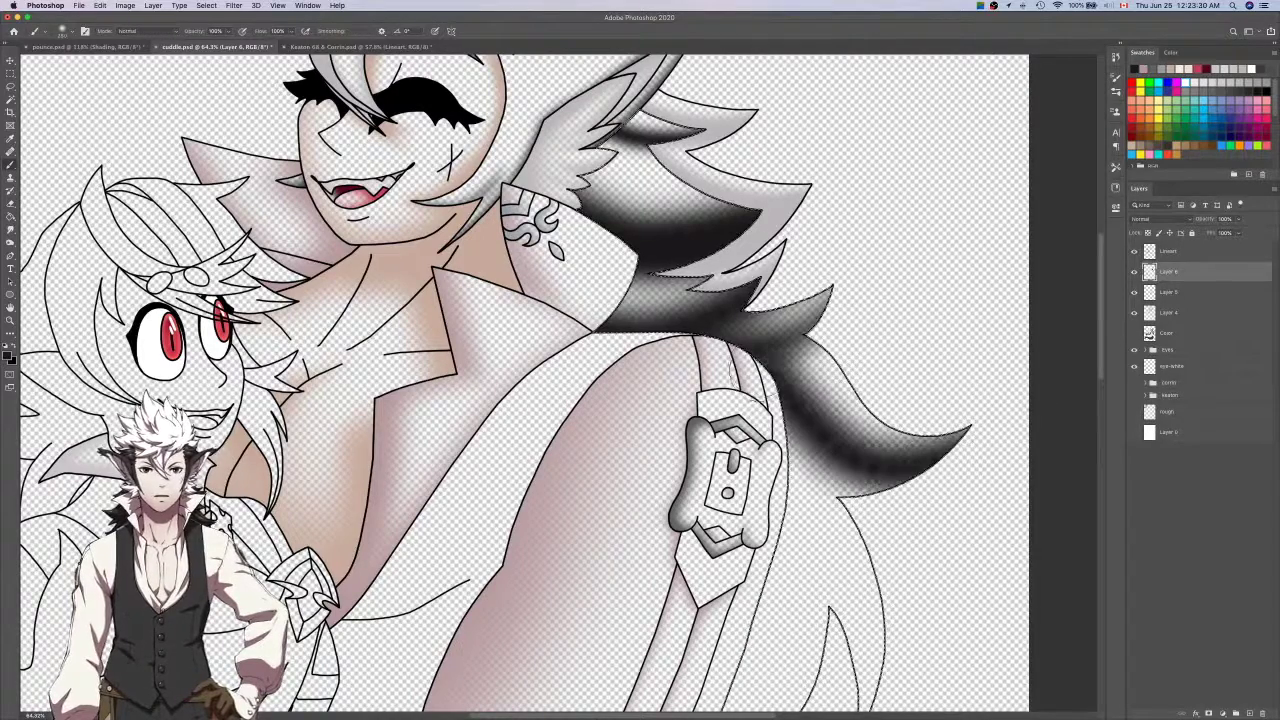
key(super+z)
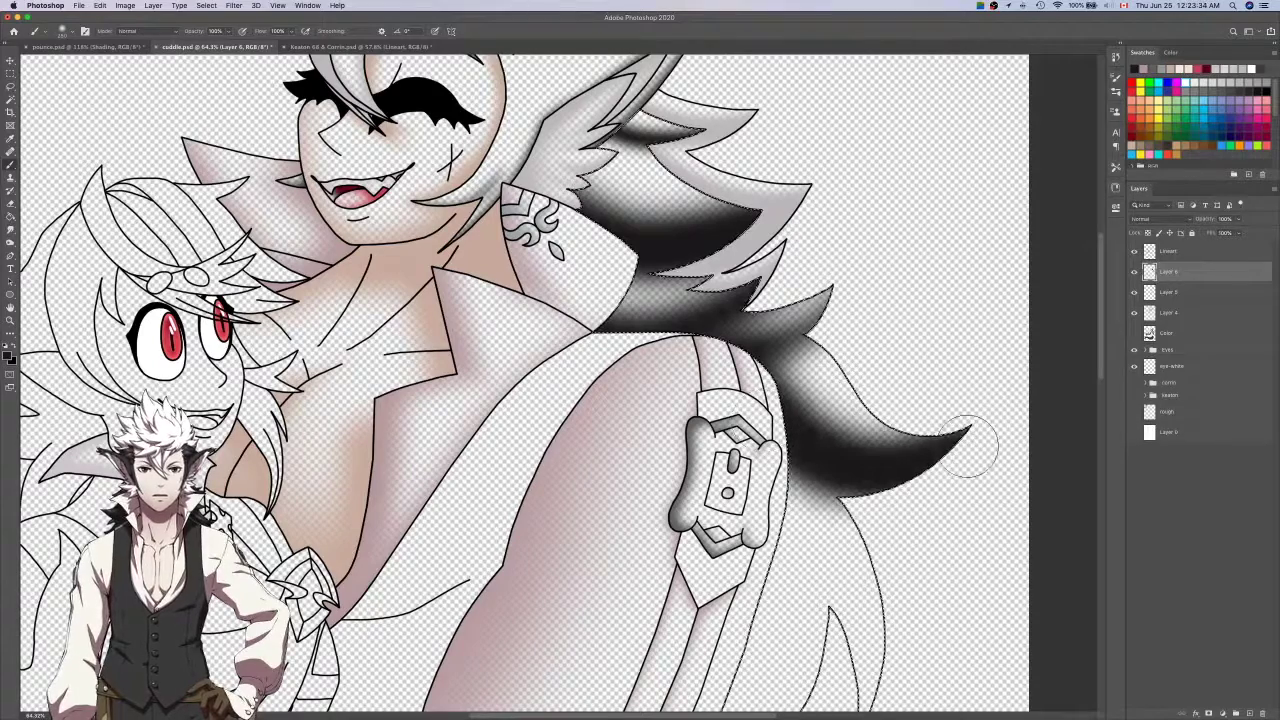
key(e)
key(b)
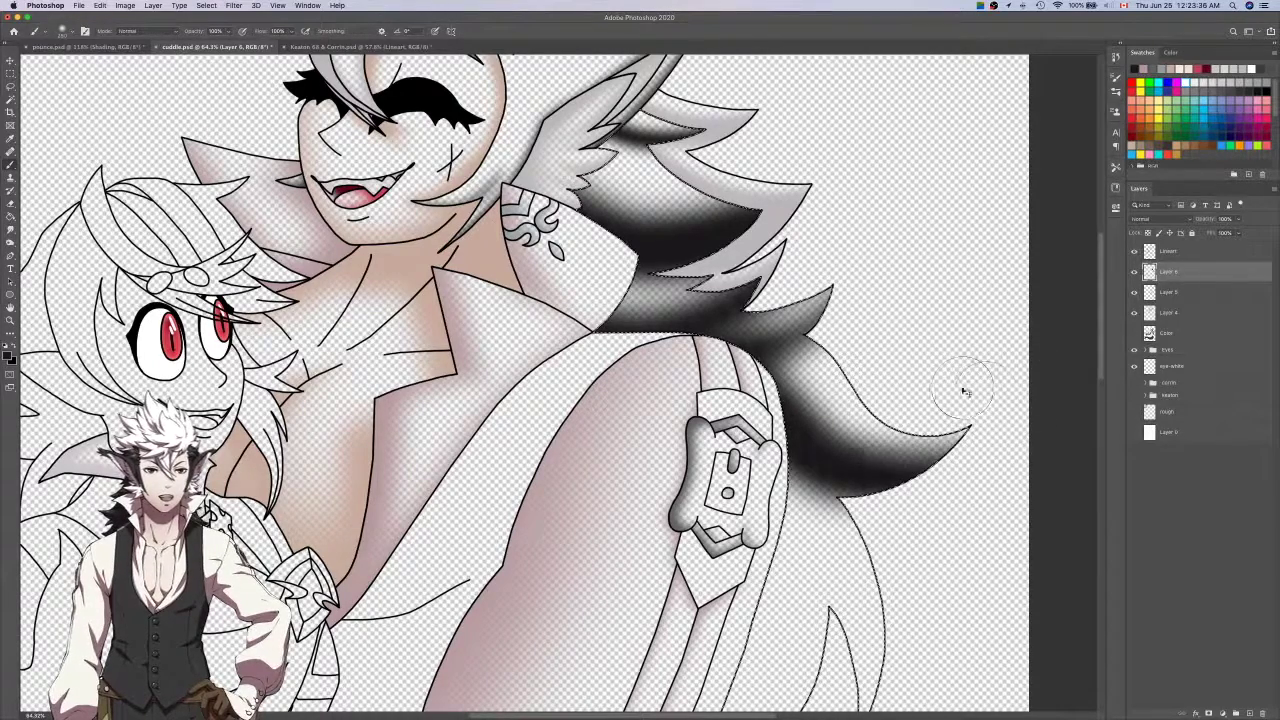
key(super+z)
key(e)
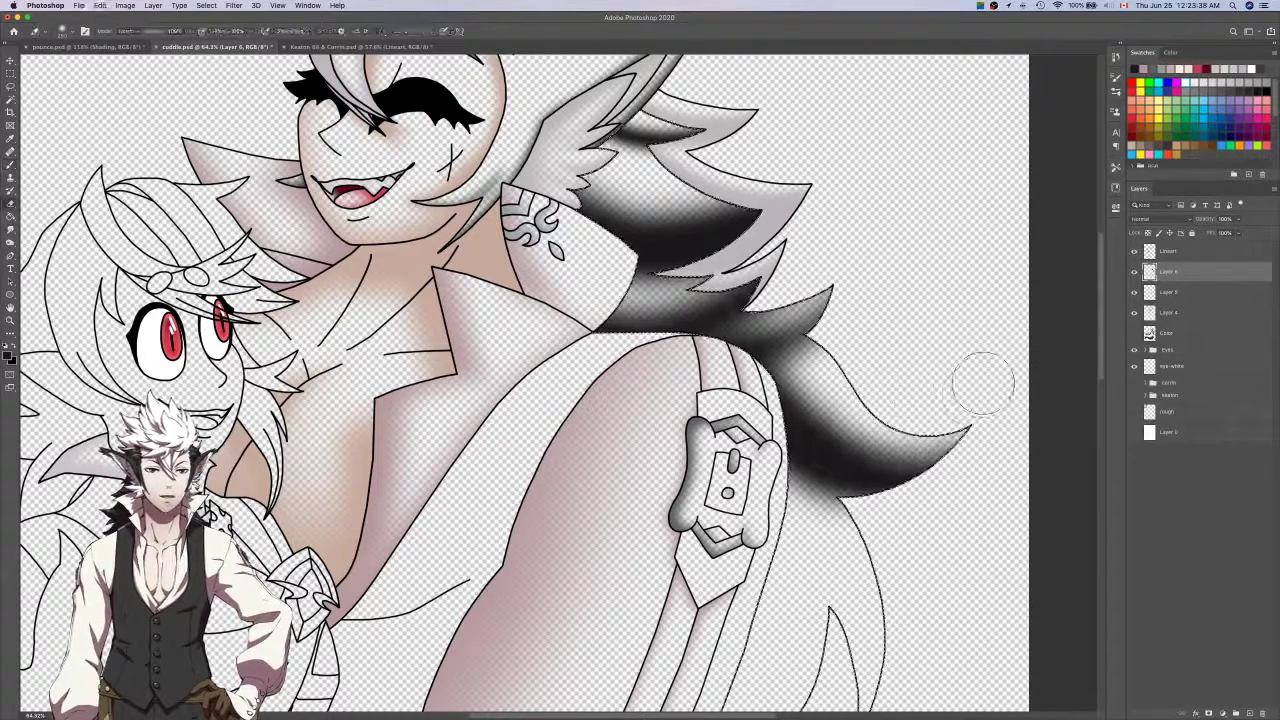
key(b)
Shade the lower fur locks beside the sleeve with soft black strokes on Layer 6, using a larger brush along the sleeve edge.
scroll(945, 372, down, 3)
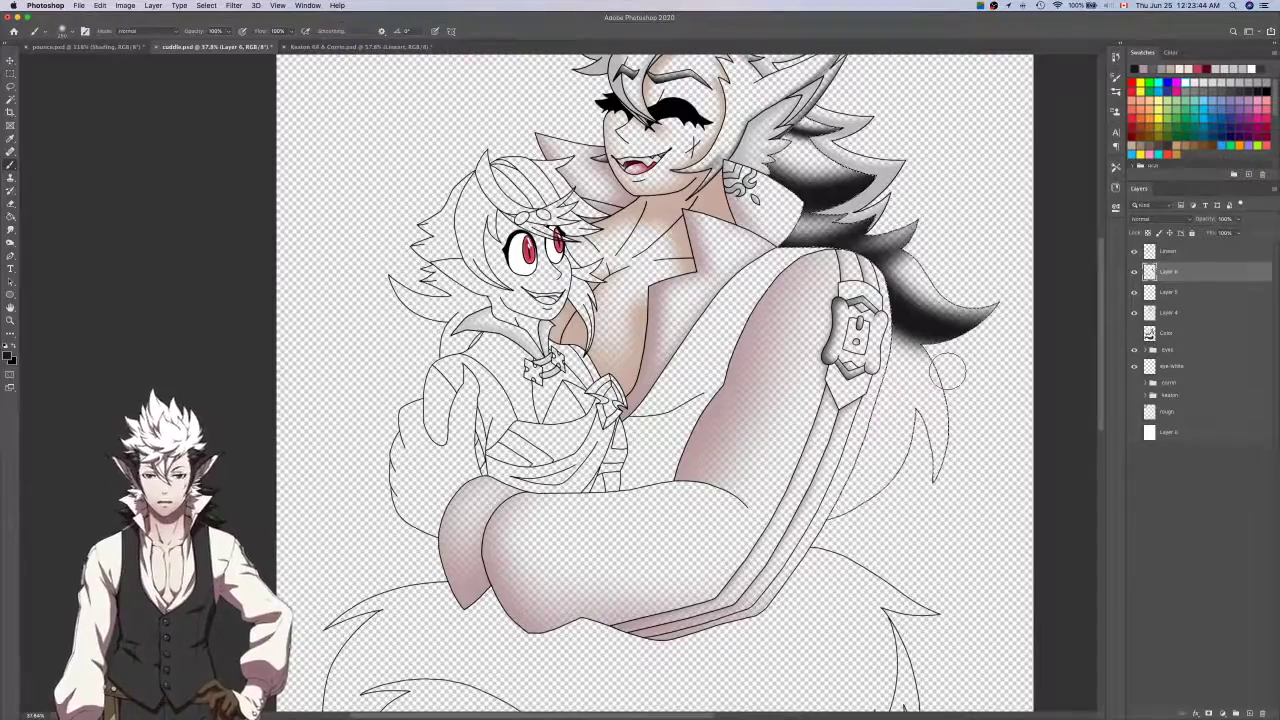
scroll(948, 372, up, 3)
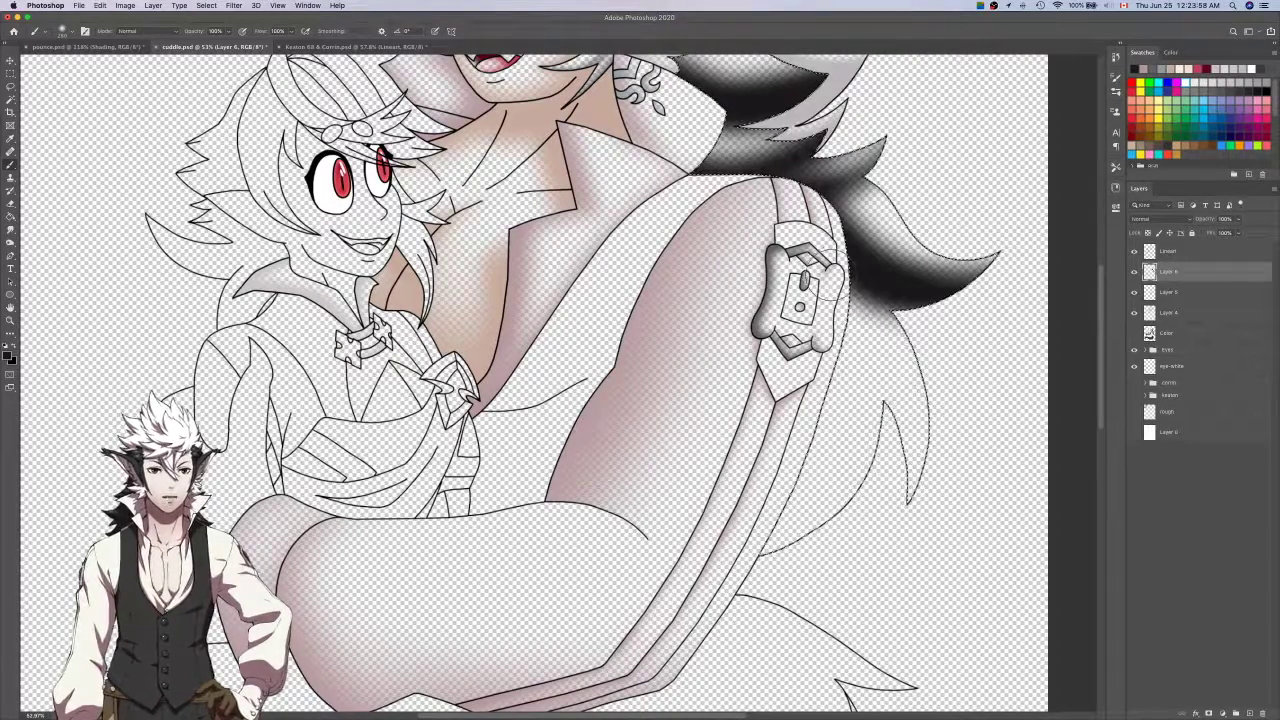
key(e)
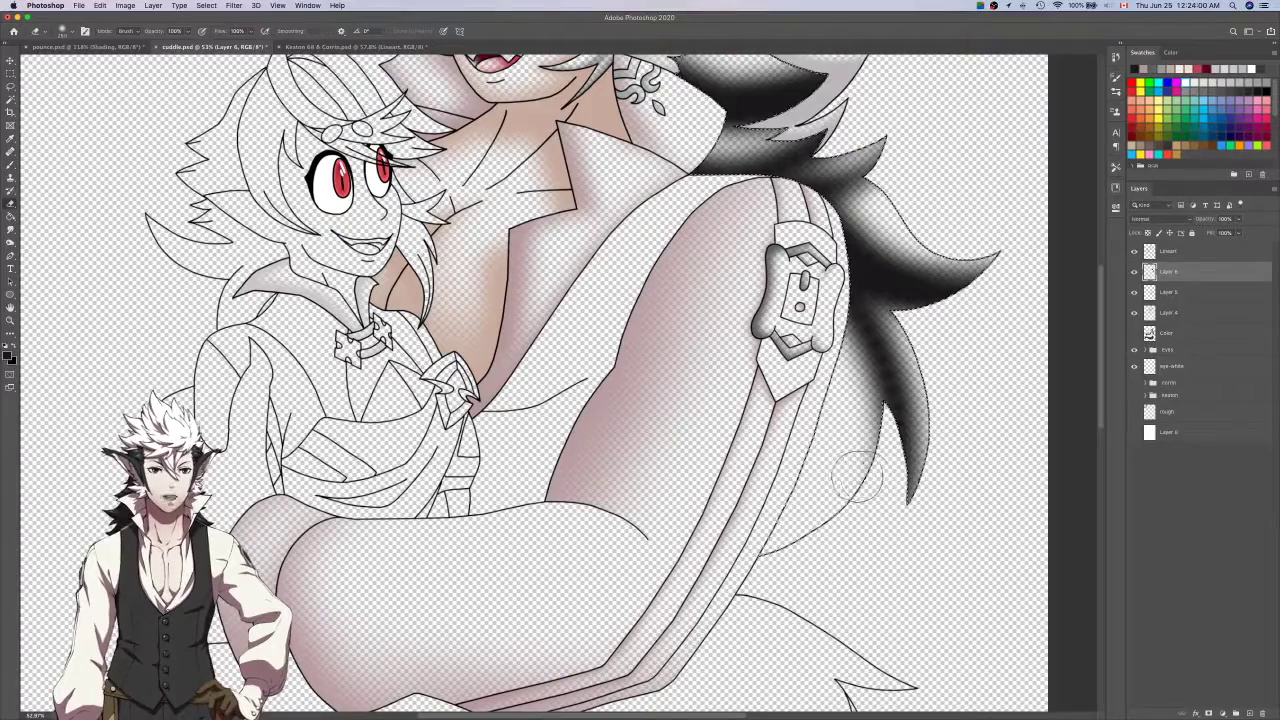
key(b)
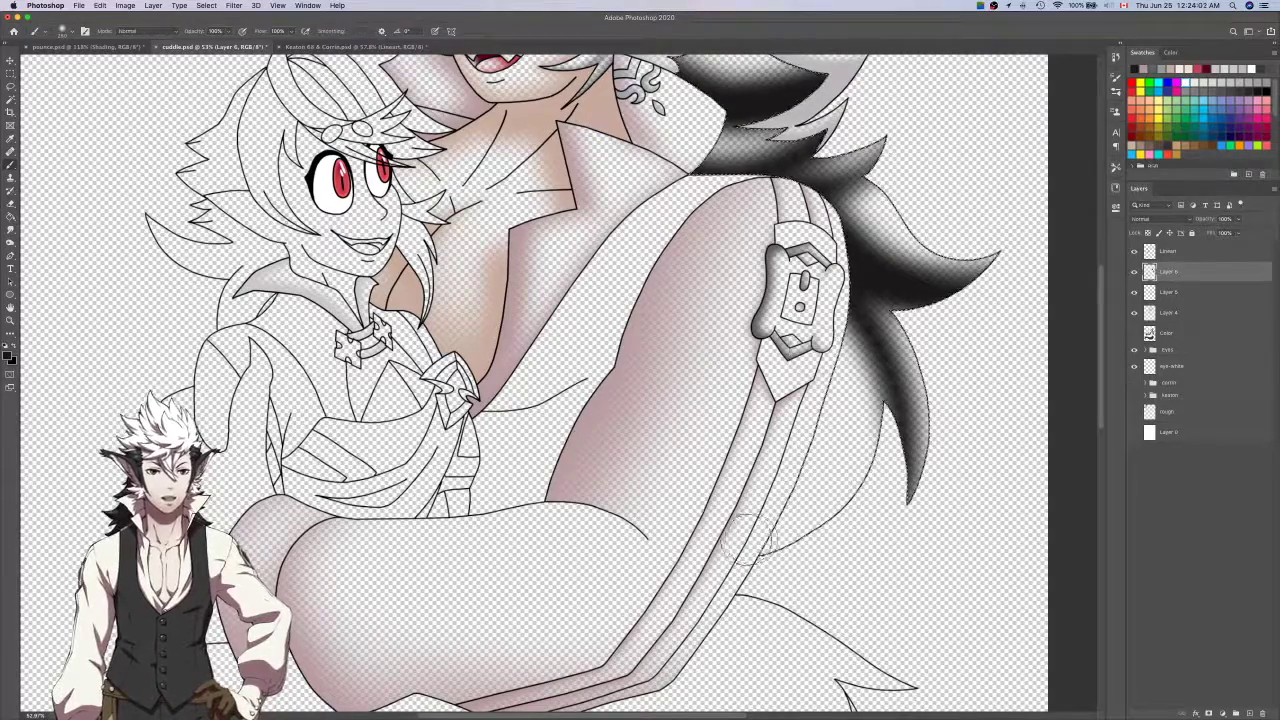
key(bracketright)
key(bracketright)
key(bracketright)
key(bracketright)
key(bracketright)
key(bracketright)
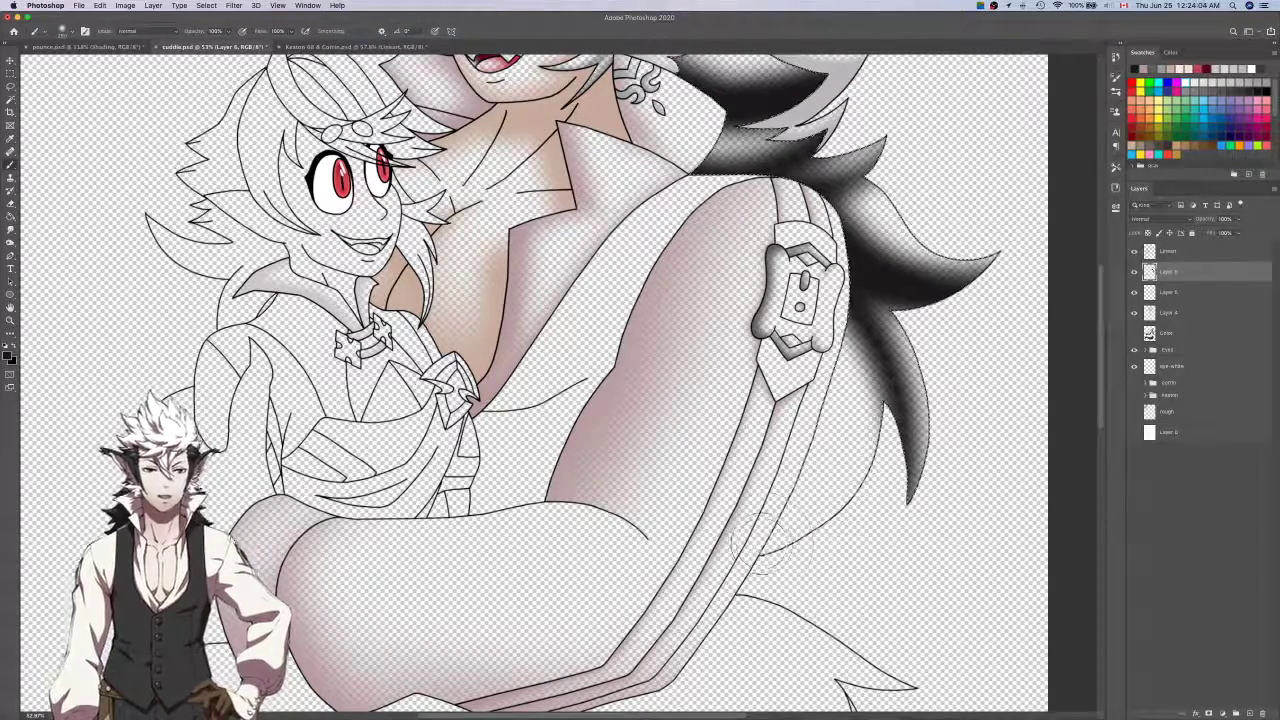
mouse_move(762, 543)
mouse_down()
mouse_move(748, 532)
mouse_move(812, 325)
mouse_up()
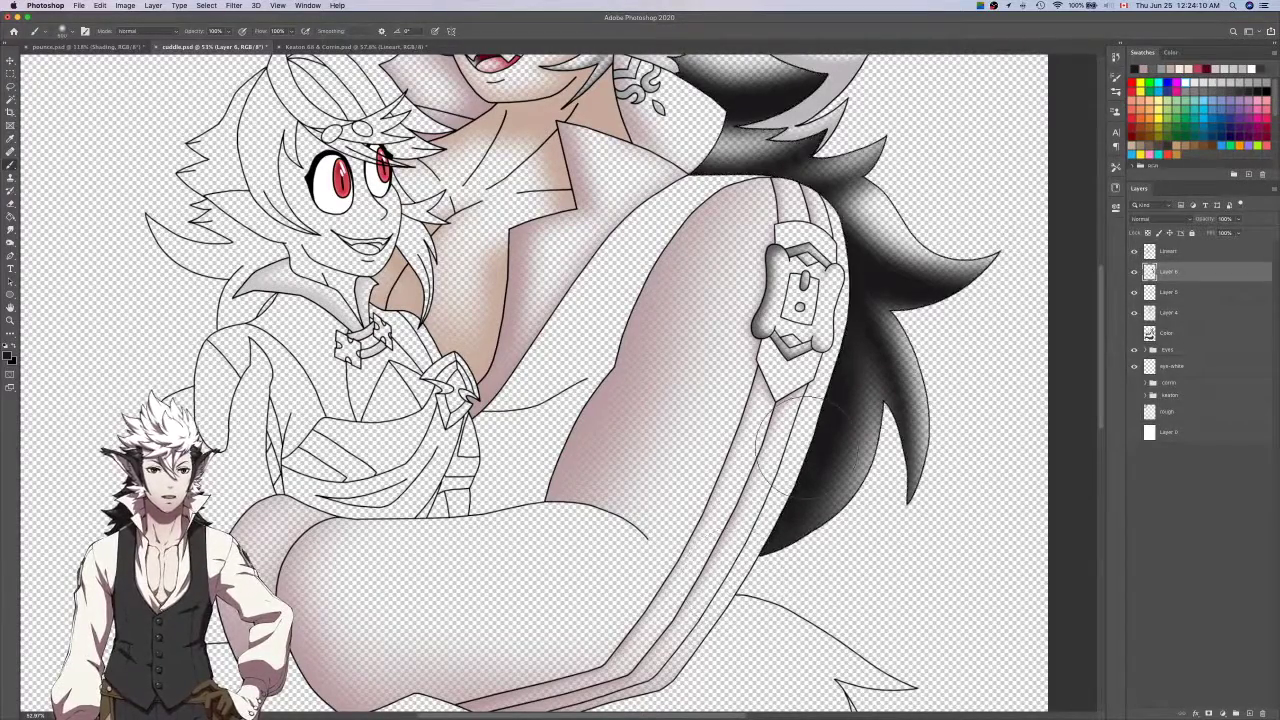
Activate the Color layer and turn its visibility on.
scroll(795, 287, up, 3)
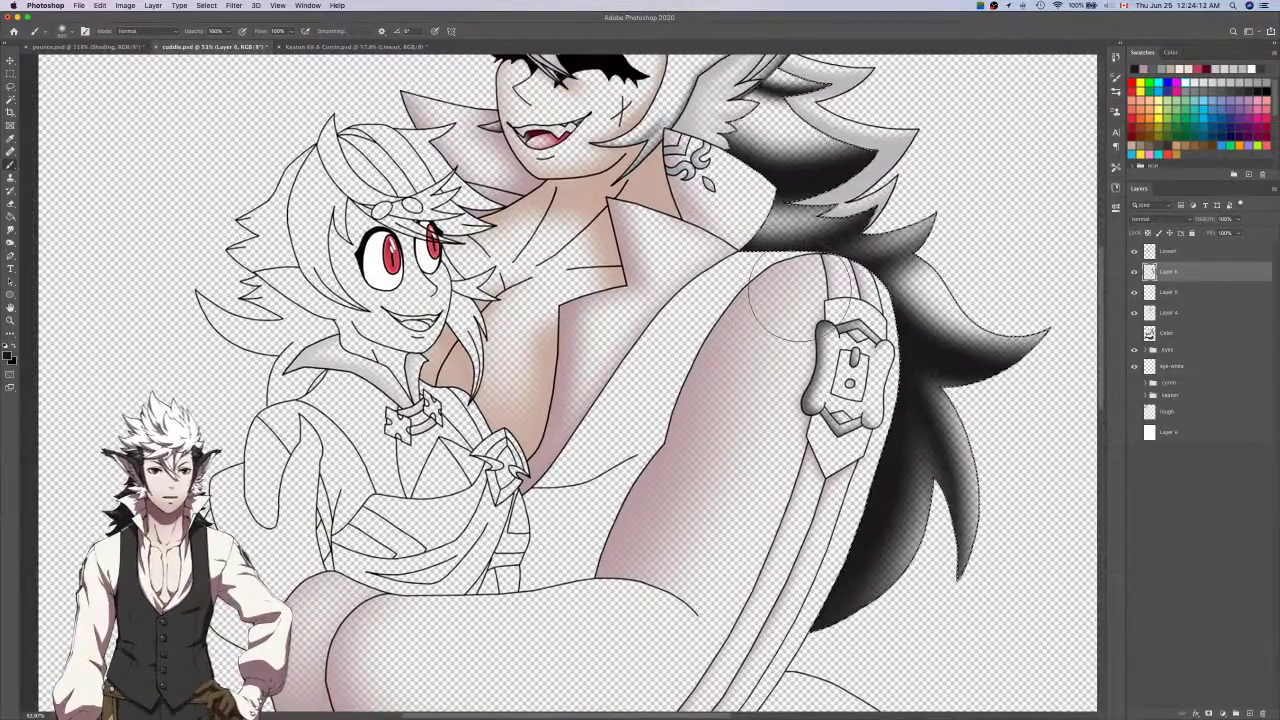
scroll(715, 225, up, 4)
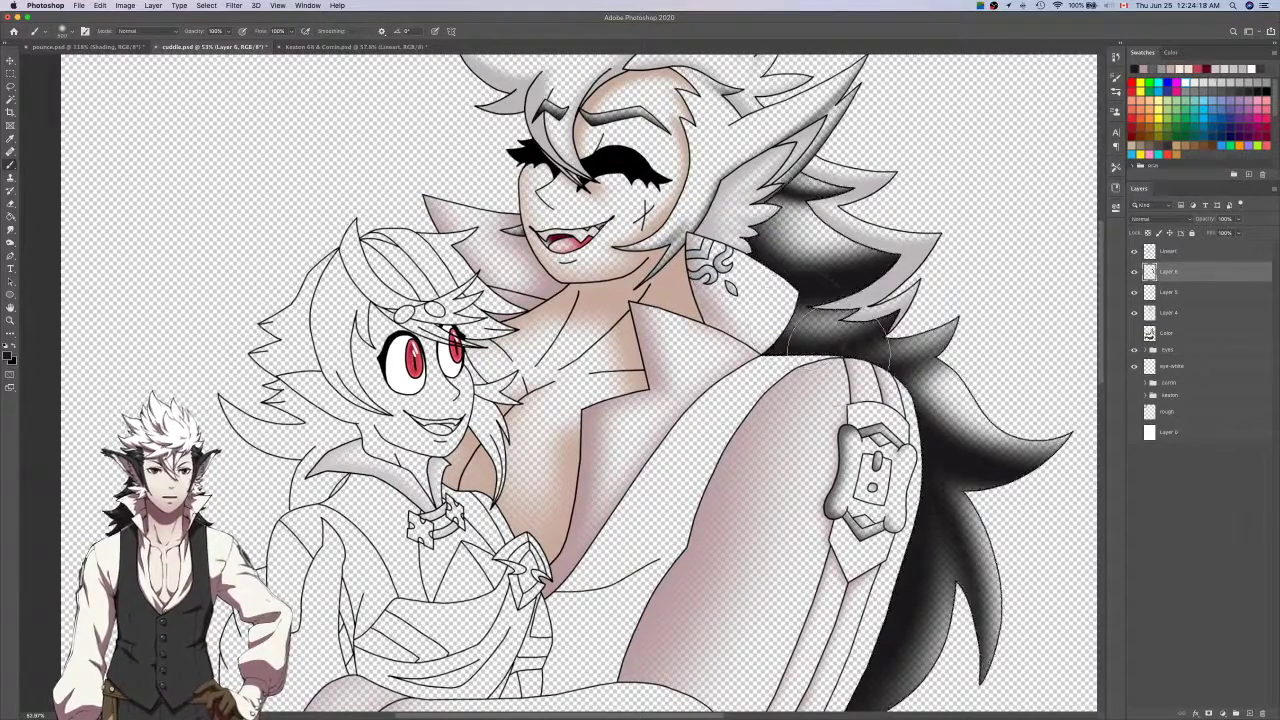
click(1203, 365)
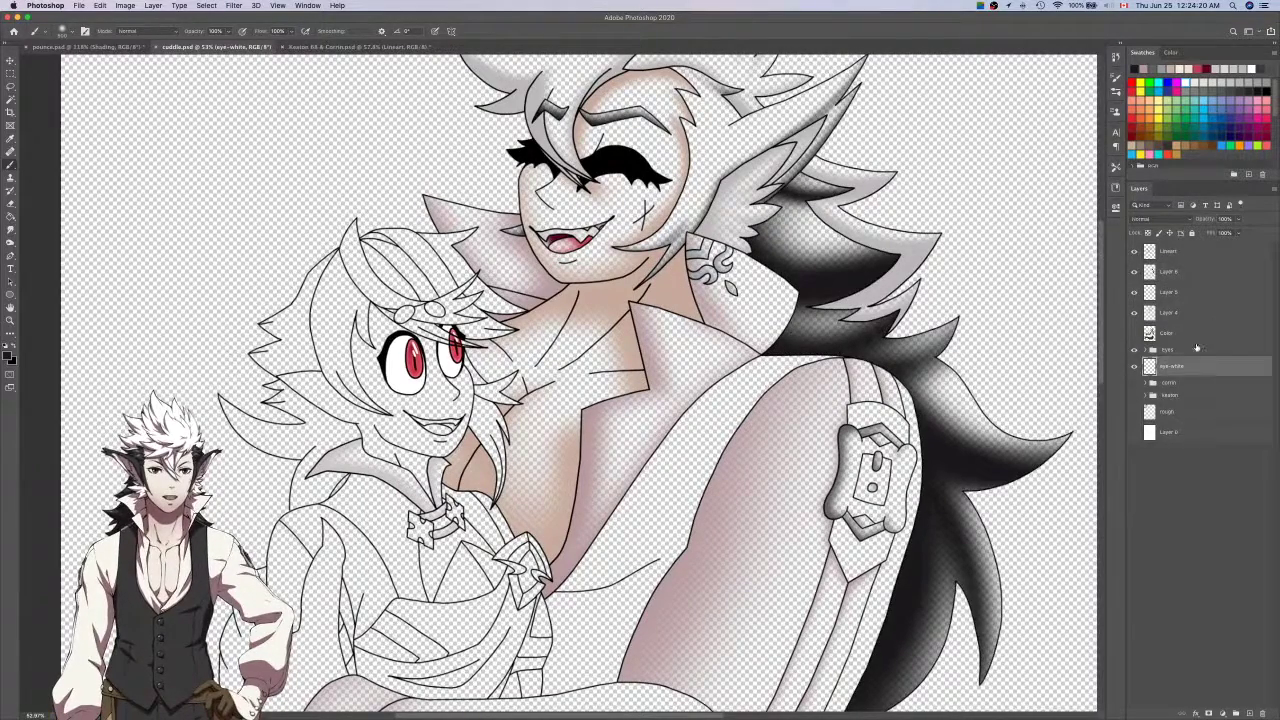
click(1185, 334)
scroll(1042, 365, down, 1)
scroll(1042, 365, left, 1)
key(w)
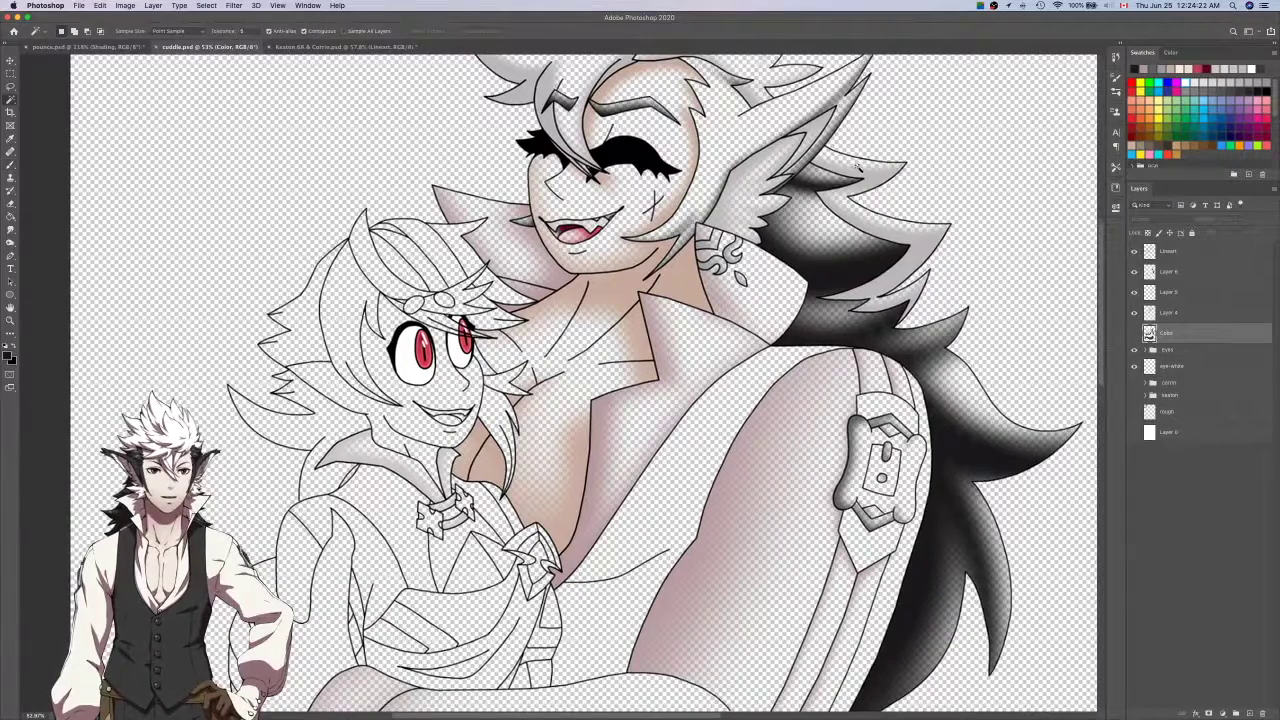
click(1134, 333)
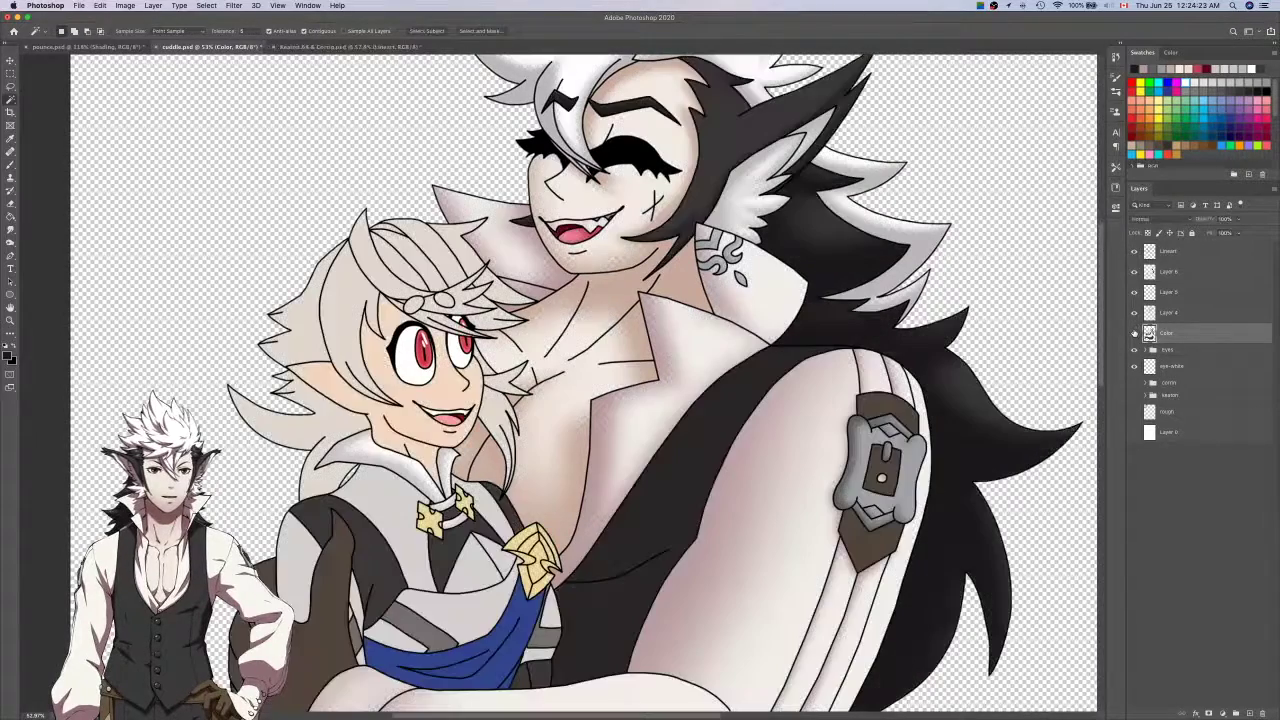
Merge Layer 4, Layer 5 and Layer 6 into one layer and rename it Shading.
click(1193, 313)
right_click(1193, 284)
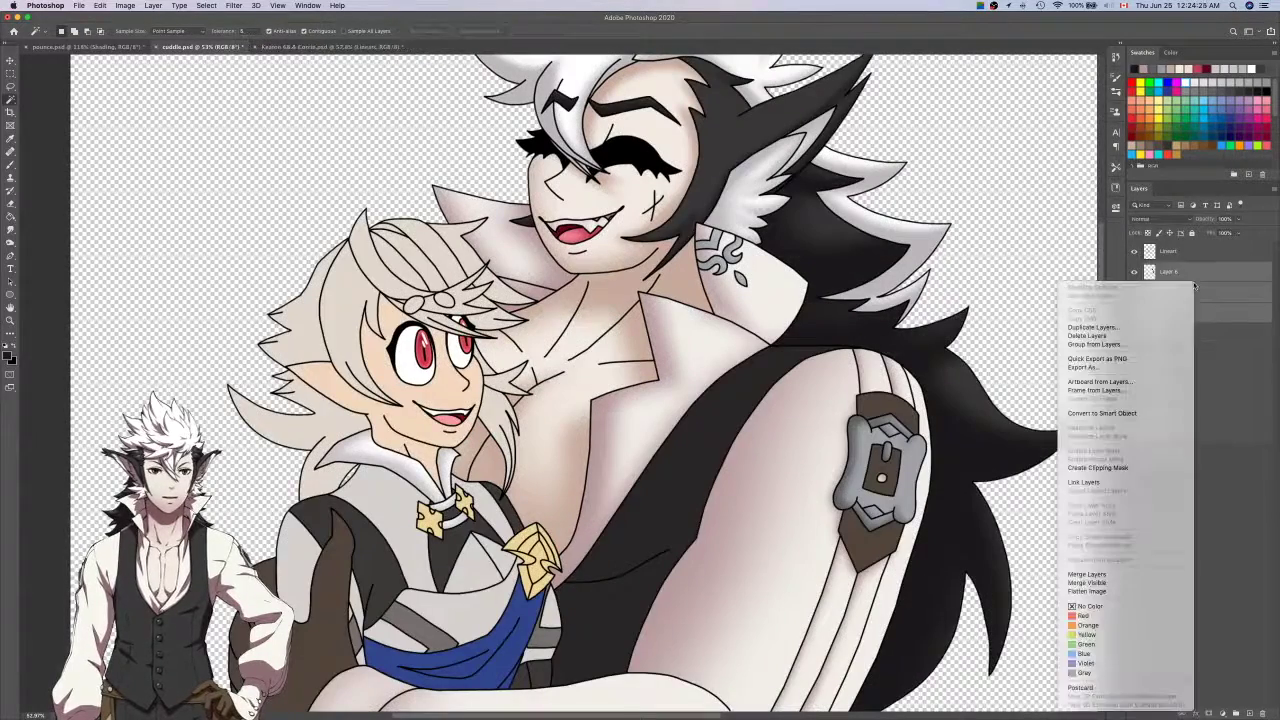
click(1112, 583)
key(super+z)
right_click(1183, 292)
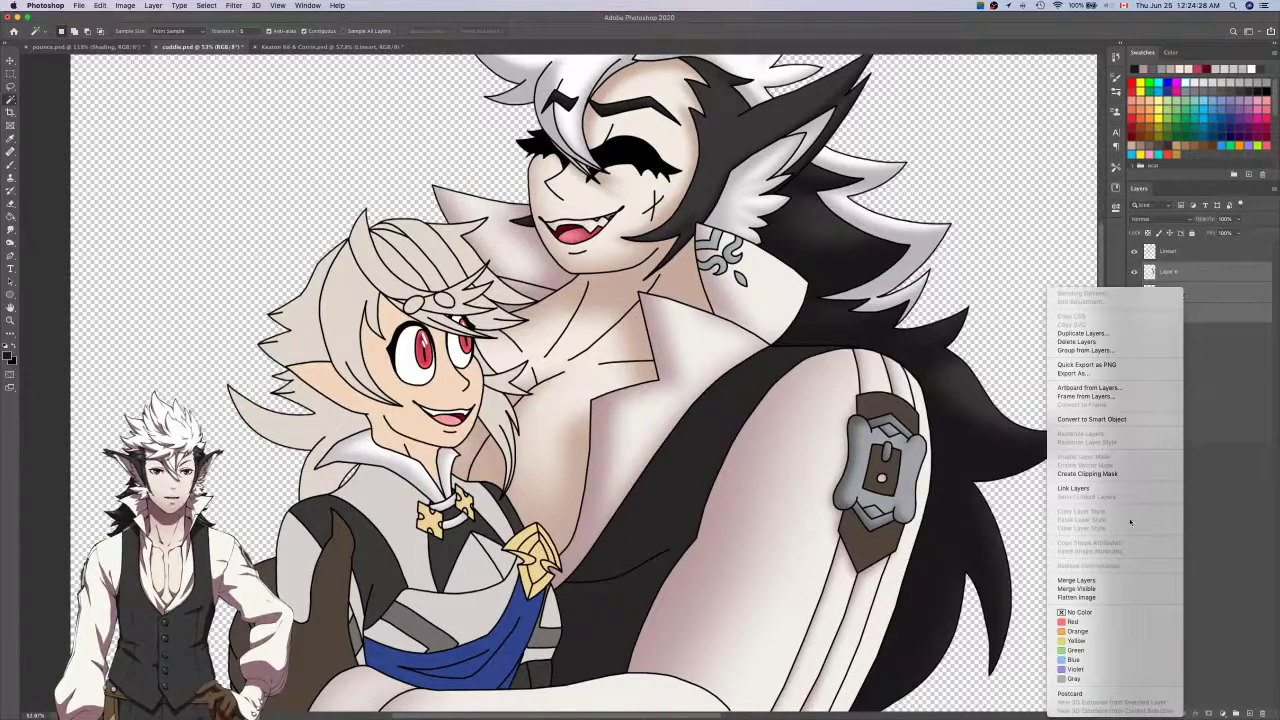
click(1115, 582)
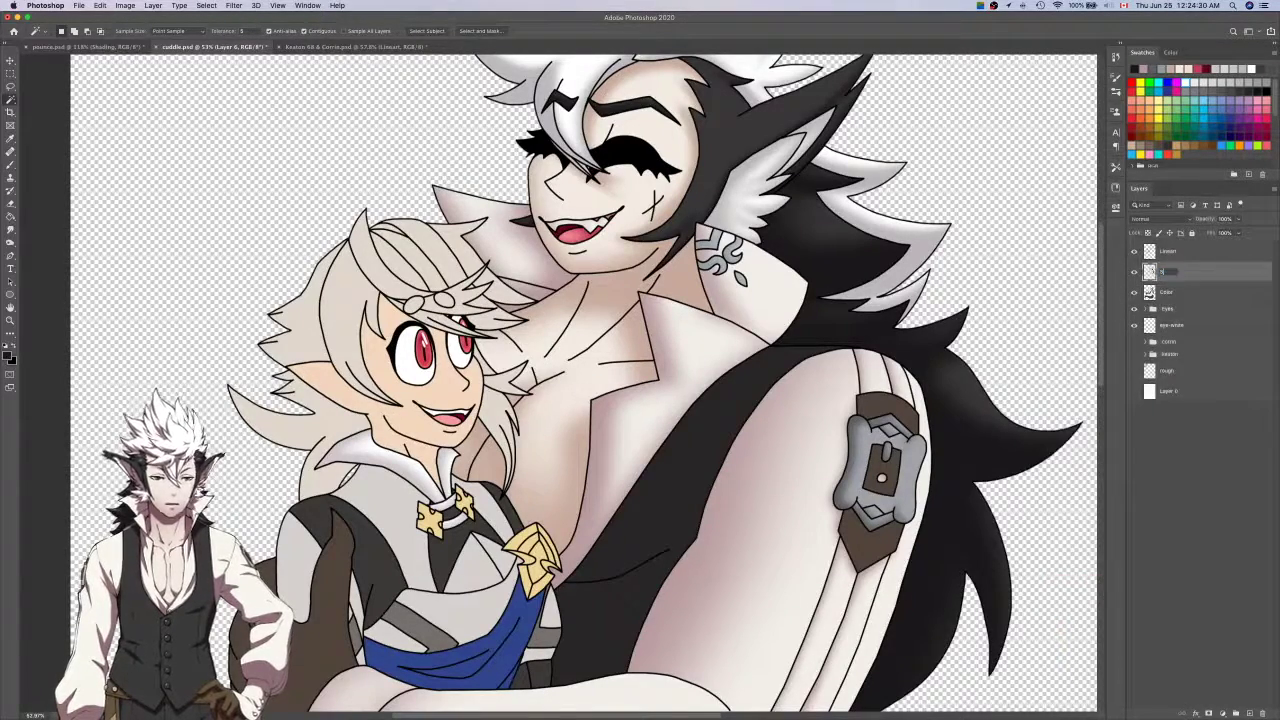
key(Return)
Select the white part of the tail on the Color layer with the Magic Wand.
key(super+0)
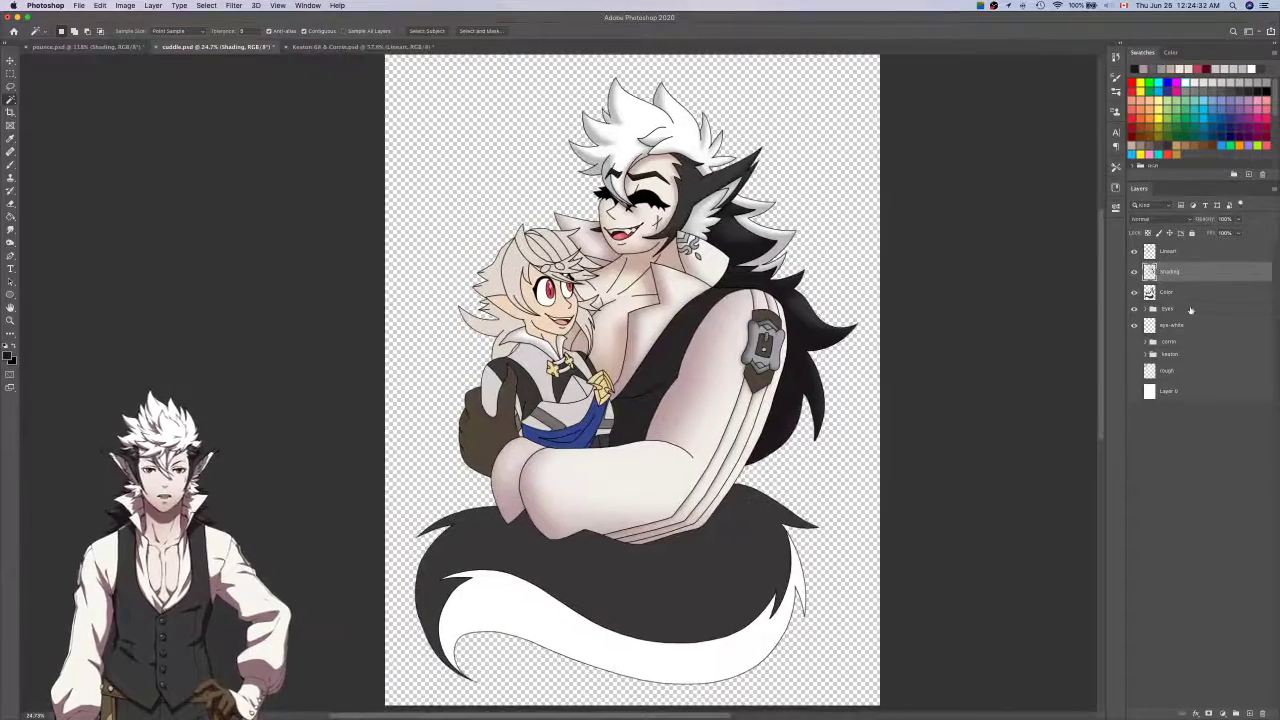
click(1188, 298)
drag(618, 652, 823, 542)
click(823, 542)
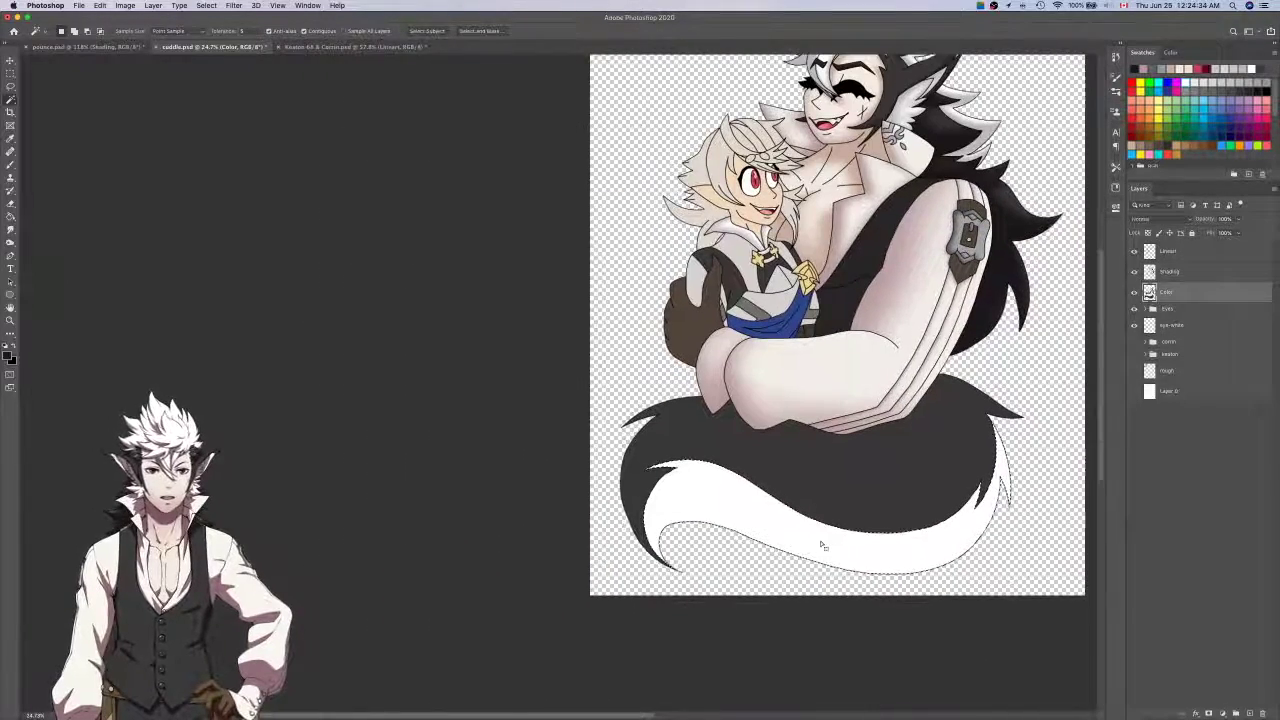
Hide the Color layer, sample the light grey shading colour from the ear fur, and activate the Shading layer for brushing.
key(i)
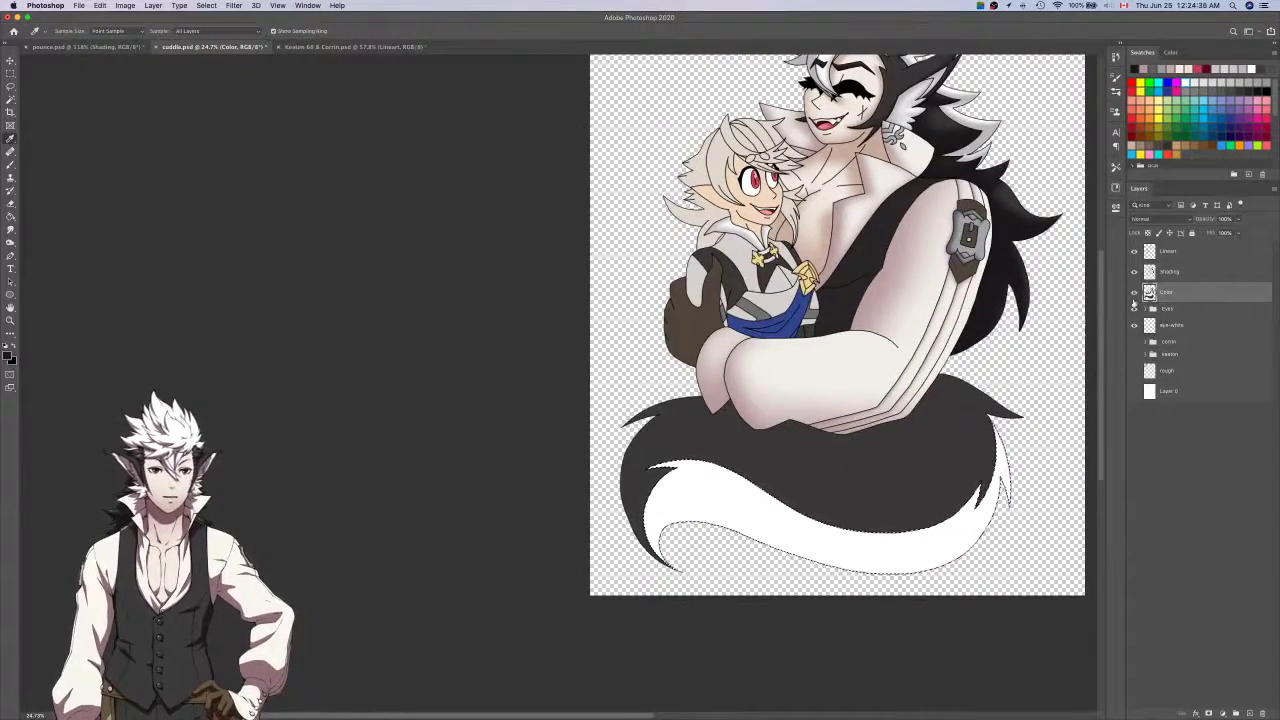
click(1134, 292)
scroll(900, 300, up, 3)
click(902, 190)
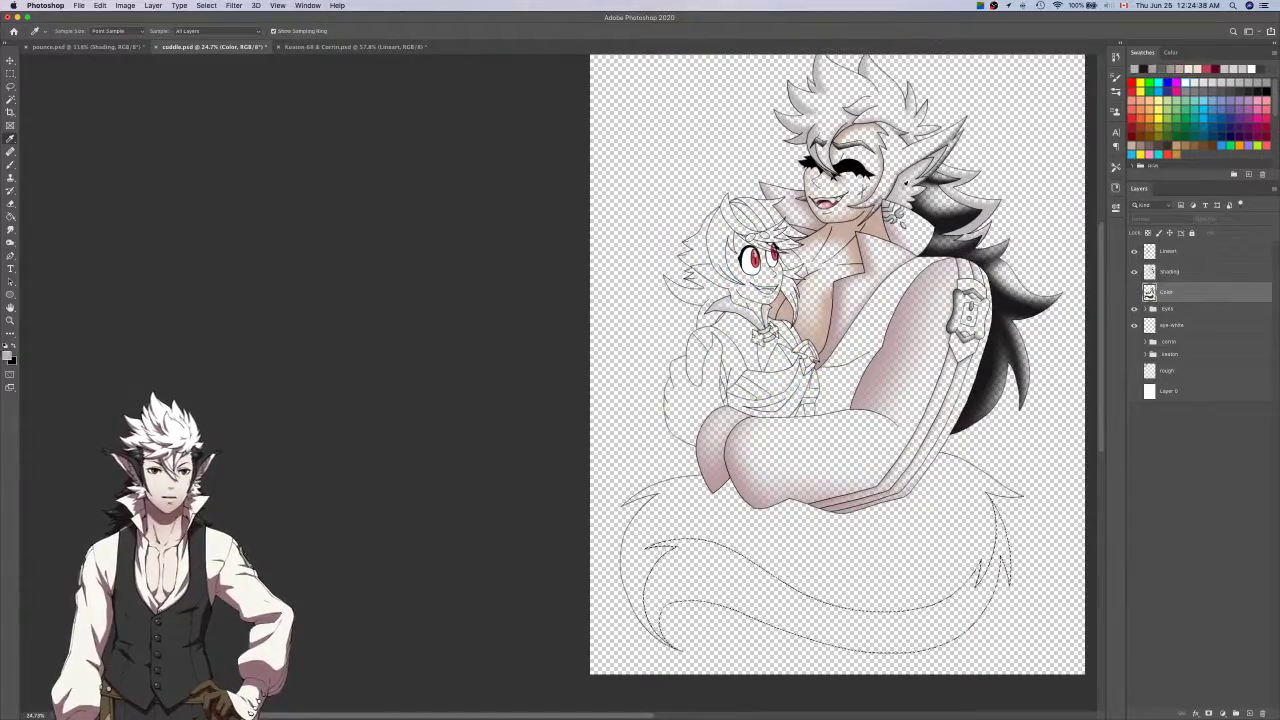
click(1157, 271)
scroll(860, 420, down, 2)
key(b)
scroll(860, 420, up, 4)
scroll(860, 420, up, 6)
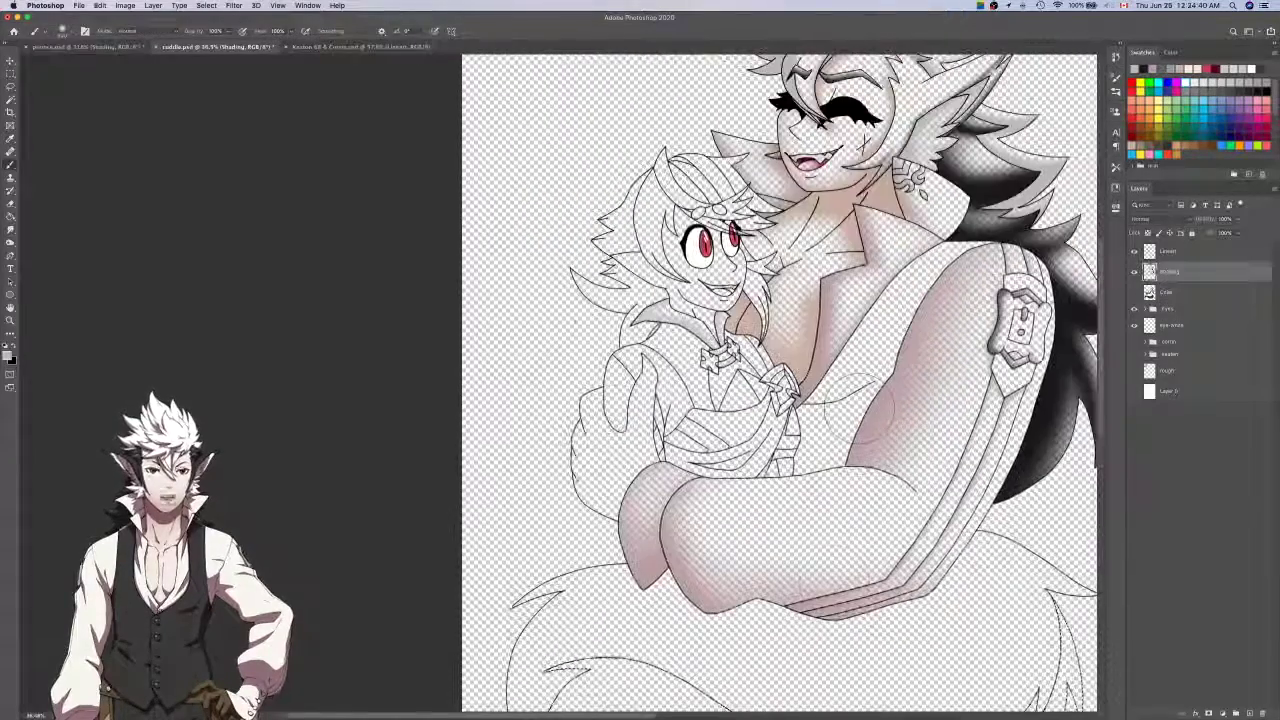
Brush soft light grey shading across the selected white tail area and up into its pointed tips on the Shading layer.
scroll(850, 380, up, 2)
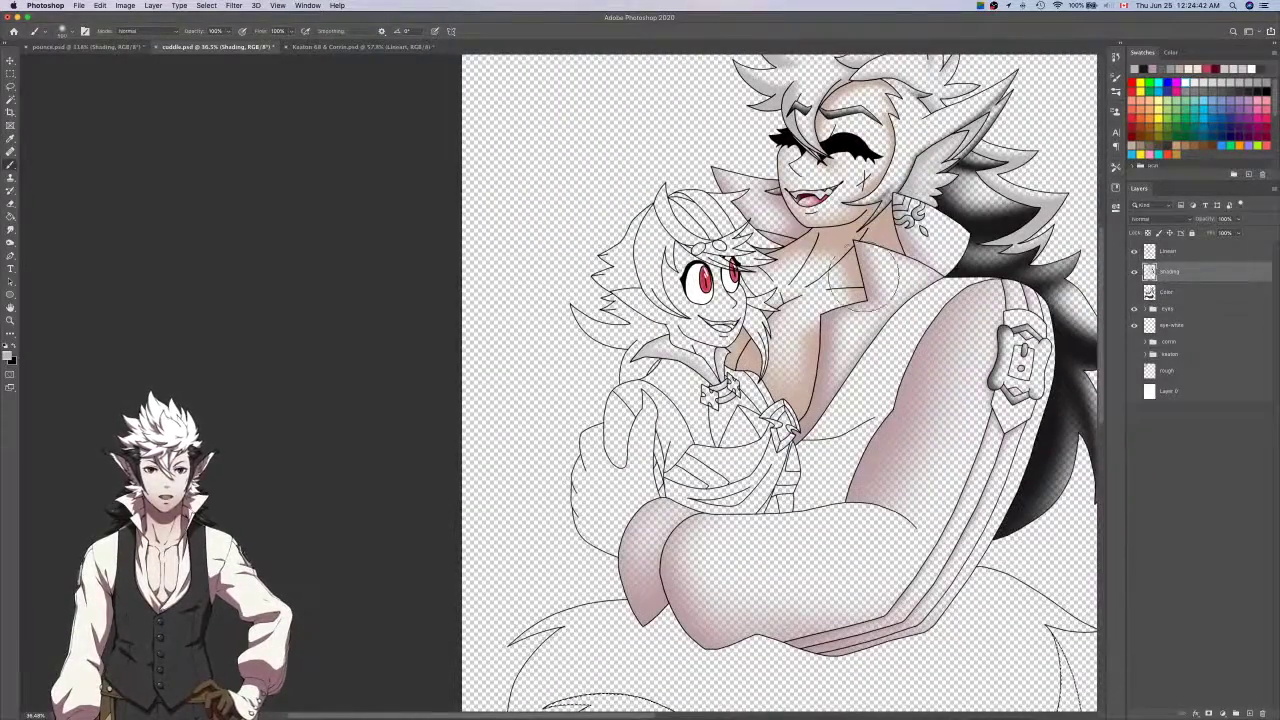
scroll(860, 320, down, 7)
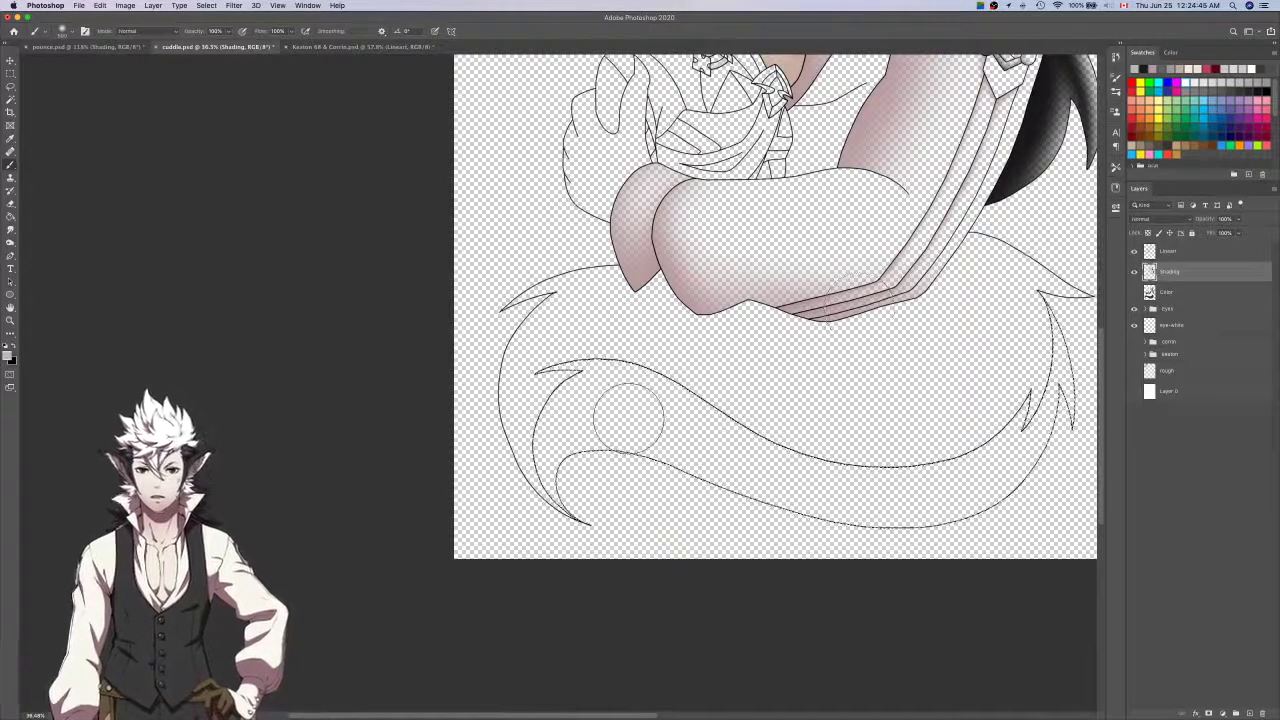
scroll(600, 450, right, 3)
scroll(600, 450, down, 1)
mouse_move(499, 507)
mouse_down()
mouse_move(540, 430)
mouse_move(1058, 470)
mouse_up()
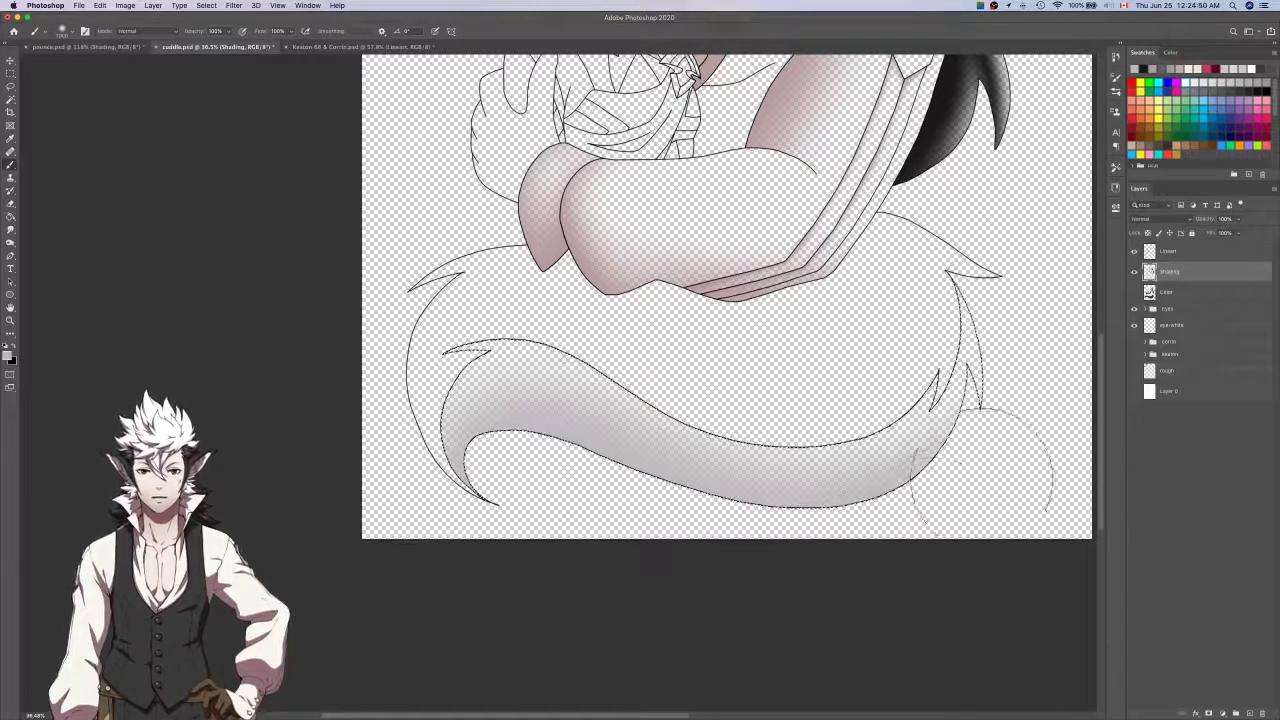
drag(948, 490, 1014, 214)
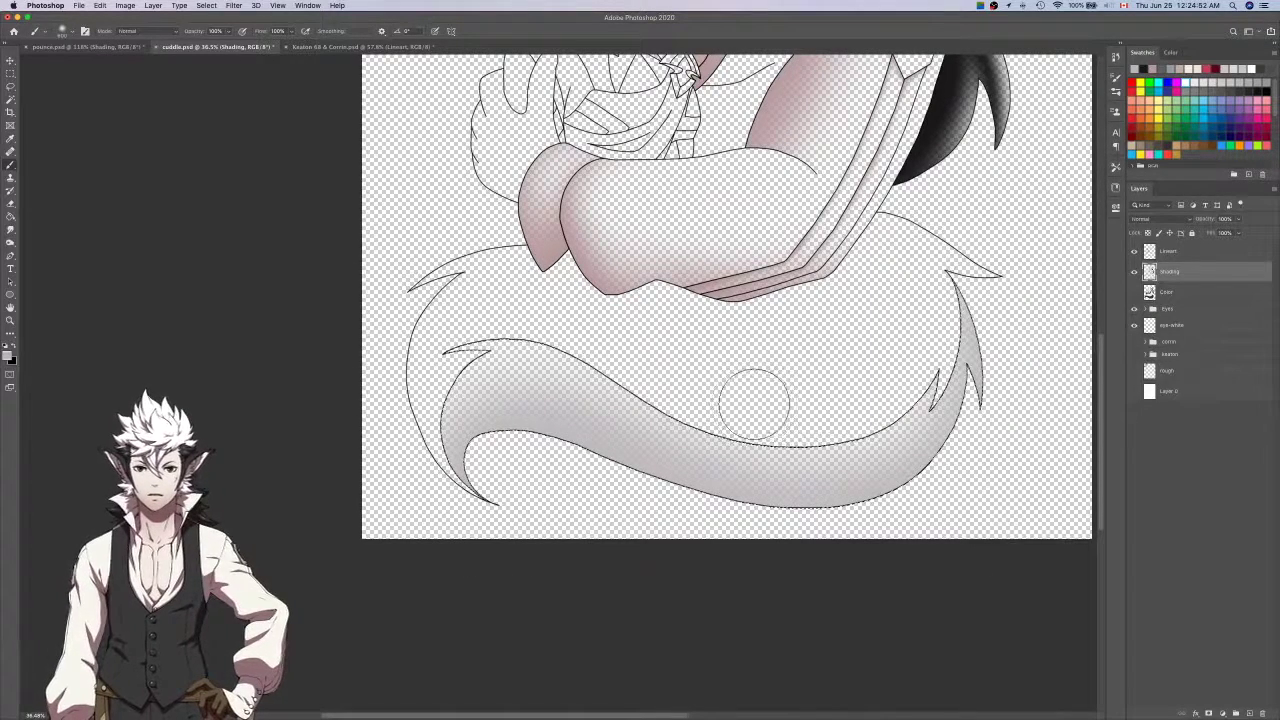
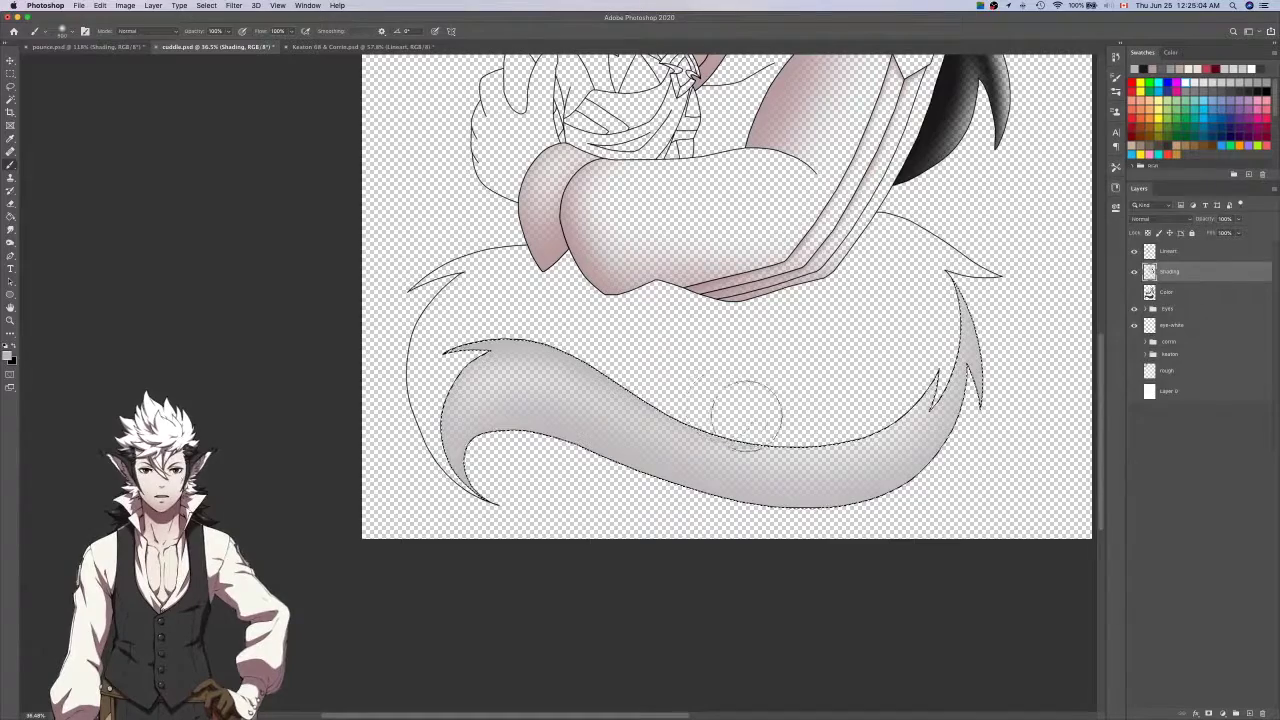
Show the Color layer and select the dark part of the tail on it with the Magic Wand.
click(1134, 291)
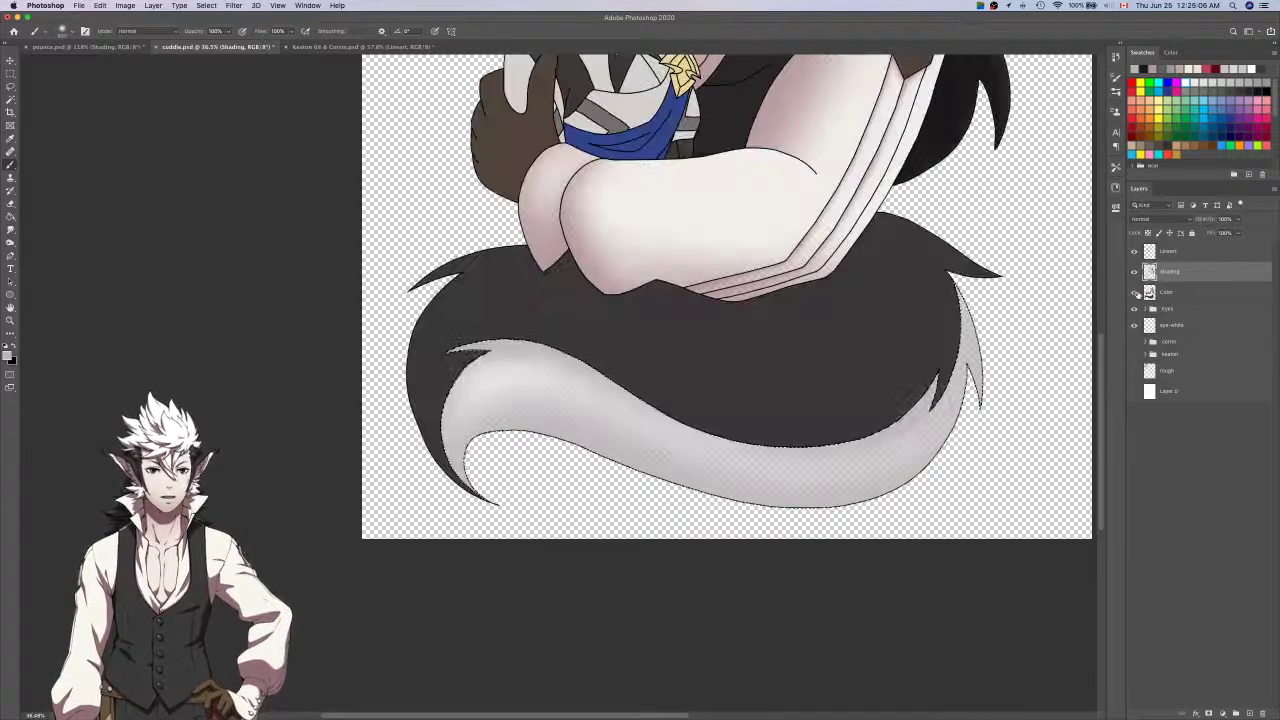
scroll(1033, 347, up, 1)
click(1168, 292)
key(w)
click(811, 366)
scroll(811, 366, up, 10)
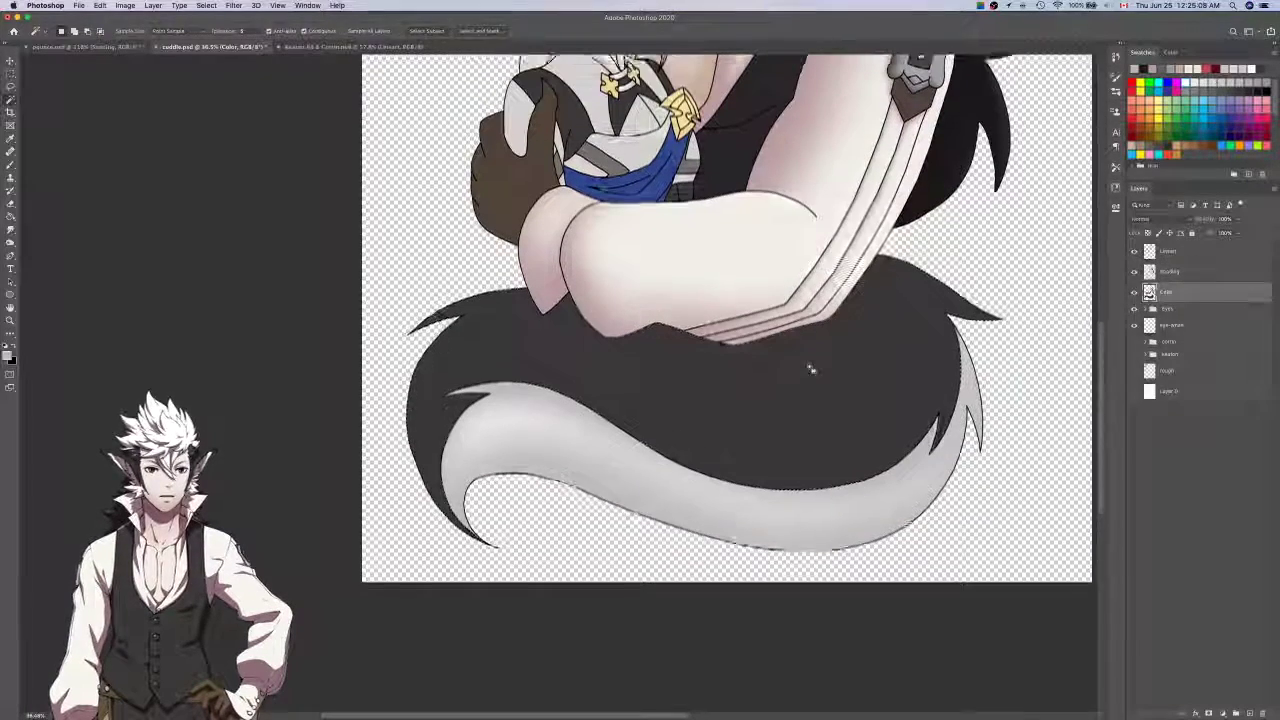
Hide the Color layer, sample black from the shaded back fur, and activate the Shading layer for brushing.
key(i)
click(1134, 291)
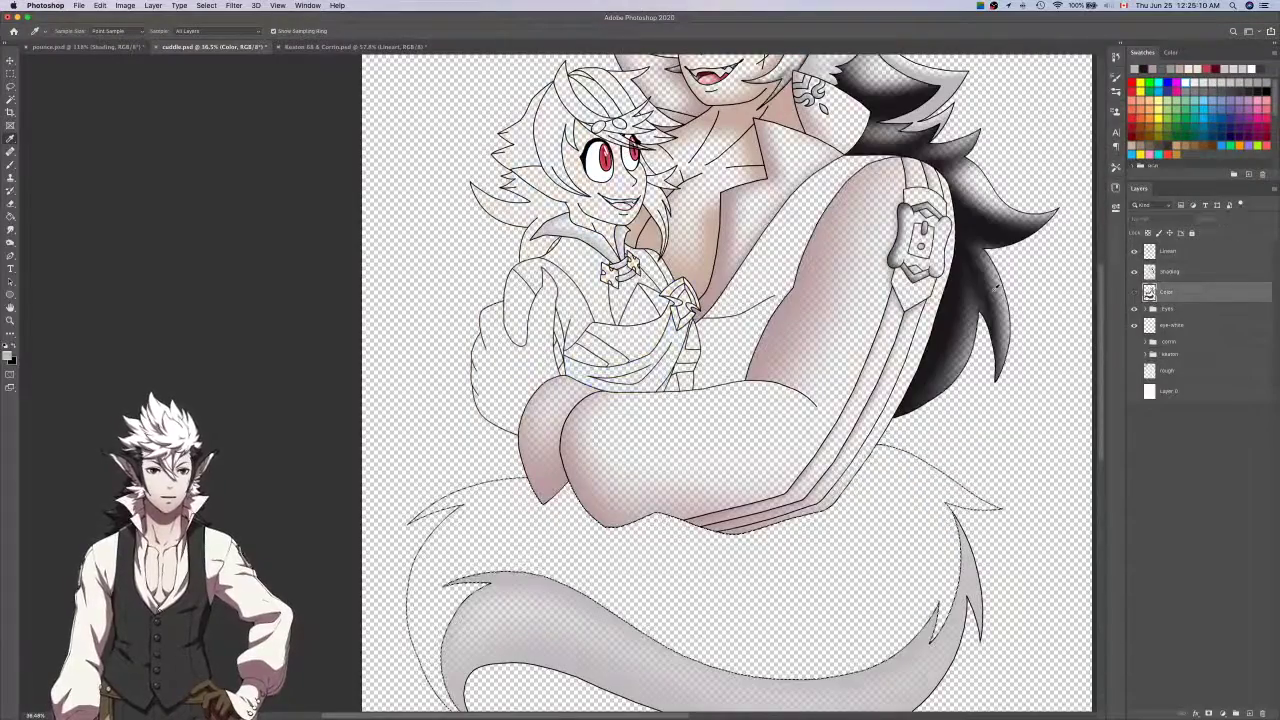
click(1180, 251)
click(1185, 275)
scroll(1055, 330, down, 3)
key(b)
Brush soft black shading along the dark tail's upper edge beneath the arm and around its curled end on the Shading layer.
scroll(1055, 330, right, 5)
scroll(1000, 350, down, 3)
scroll(940, 360, left, 8)
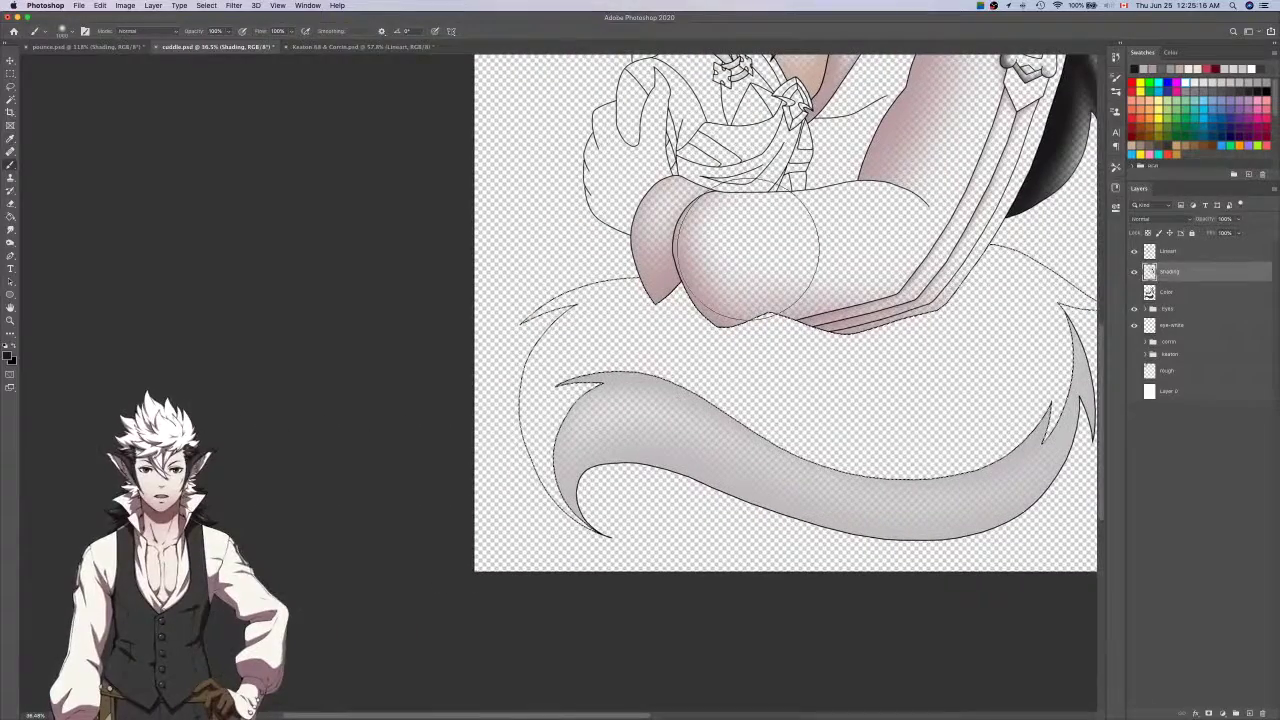
mouse_move(960, 375)
mouse_down()
mouse_move(850, 330)
mouse_move(414, 371)
mouse_up()
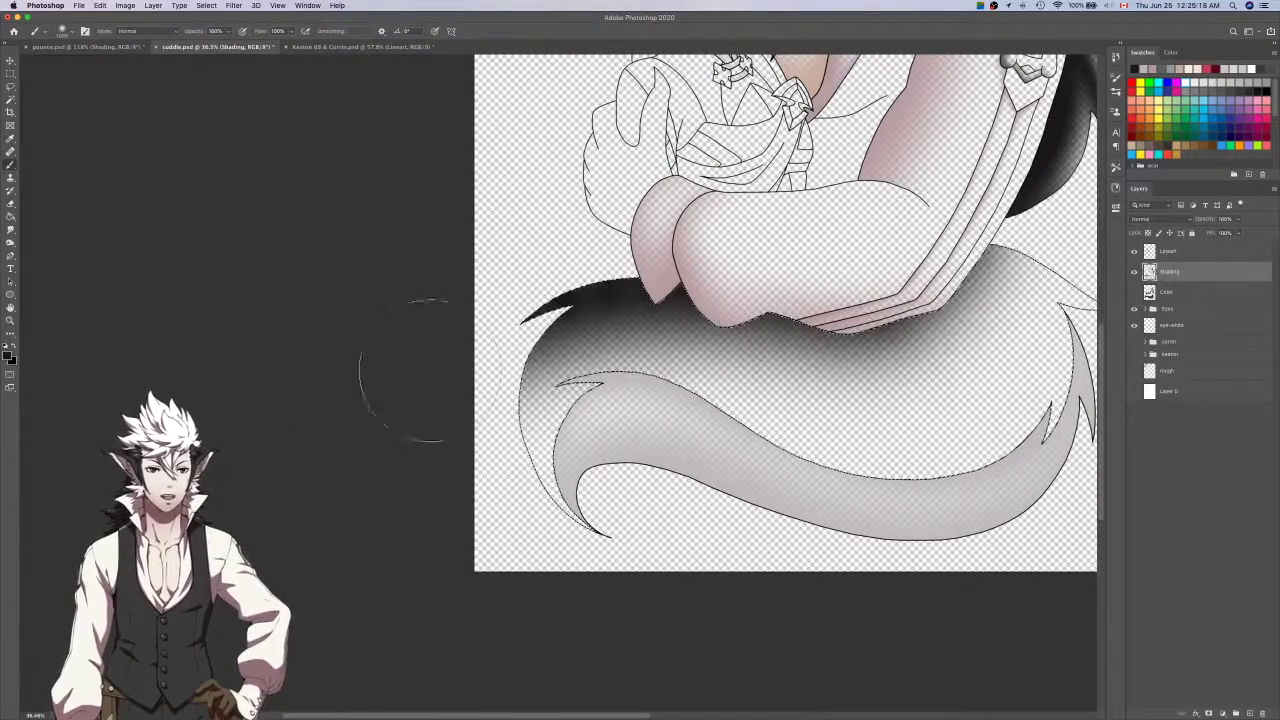
key(ctrl+z)
mouse_move(995, 232)
mouse_down()
mouse_move(865, 308)
mouse_move(555, 275)
mouse_up()
key(ctrl+z)
mouse_move(975, 210)
mouse_down()
mouse_move(888, 300)
mouse_move(746, 268)
mouse_move(566, 260)
mouse_up()
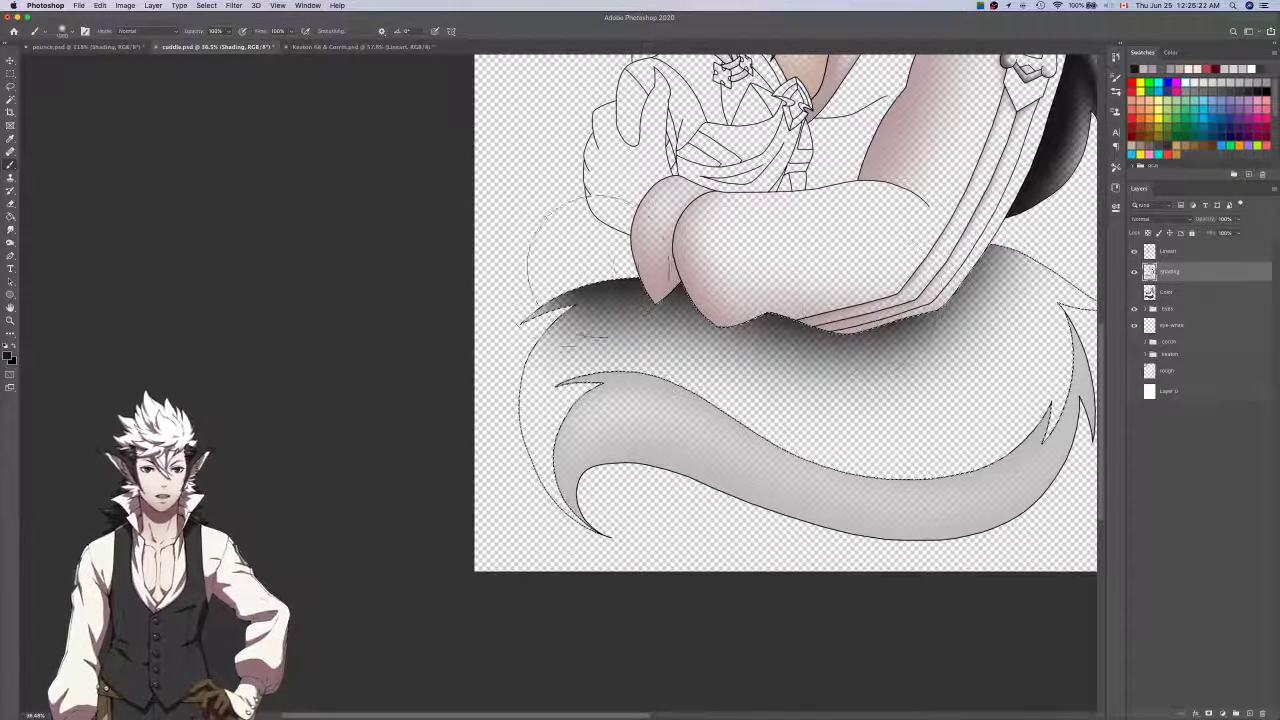
mouse_move(540, 490)
mouse_down()
mouse_move(517, 349)
mouse_move(700, 240)
mouse_up()
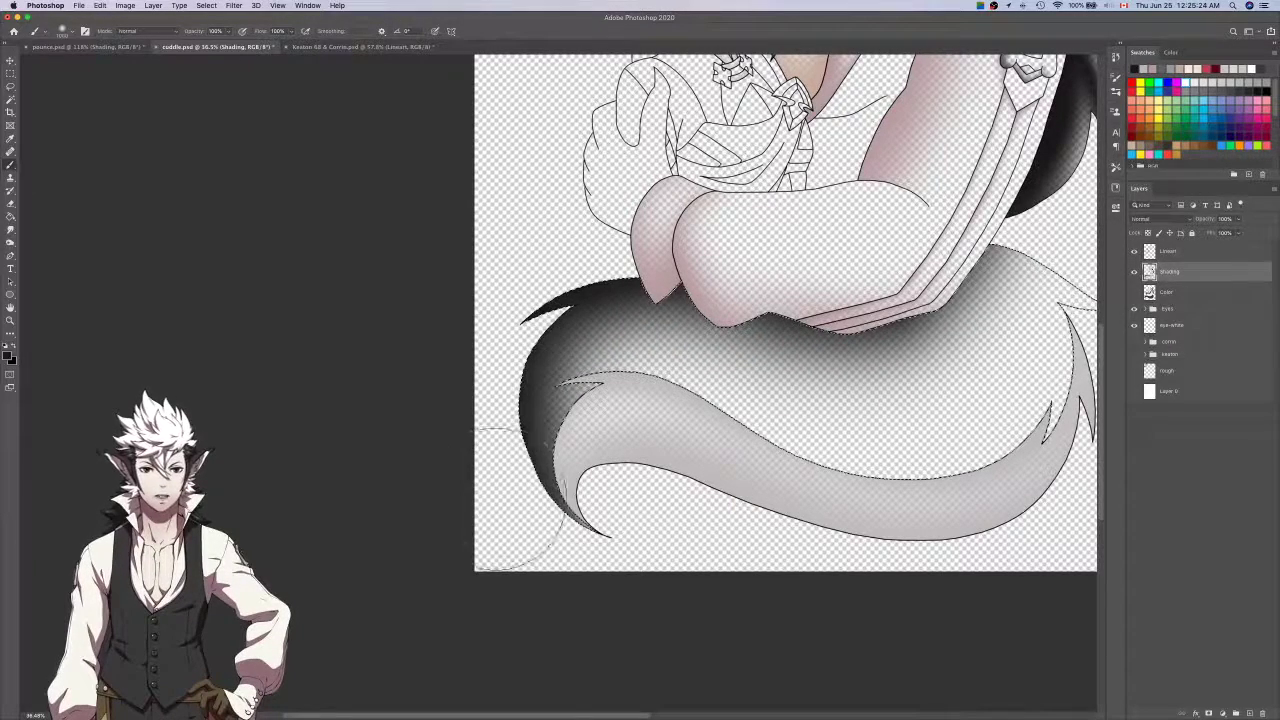
drag(510, 500, 781, 230)
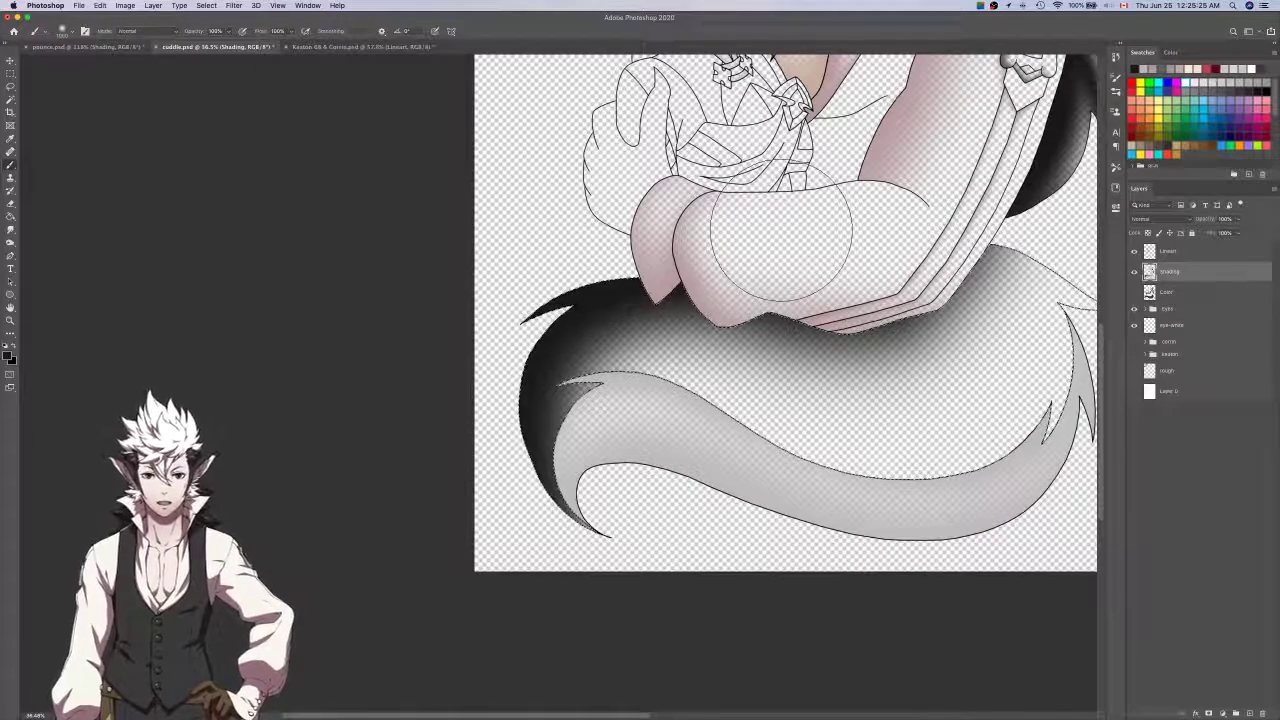
Brush soft black shading along the dark tail's lower edge beside the white area, extending to the pointed tufts at its far end.
scroll(782, 230, right, 5)
scroll(784, 230, down, 2)
mouse_move(443, 477)
mouse_down()
mouse_move(529, 363)
mouse_move(892, 508)
mouse_move(990, 479)
mouse_move(972, 481)
mouse_move(1050, 397)
mouse_move(1044, 337)
mouse_move(617, 466)
mouse_up()
scroll(837, 462, right, 7)
scroll(837, 462, down, 1)
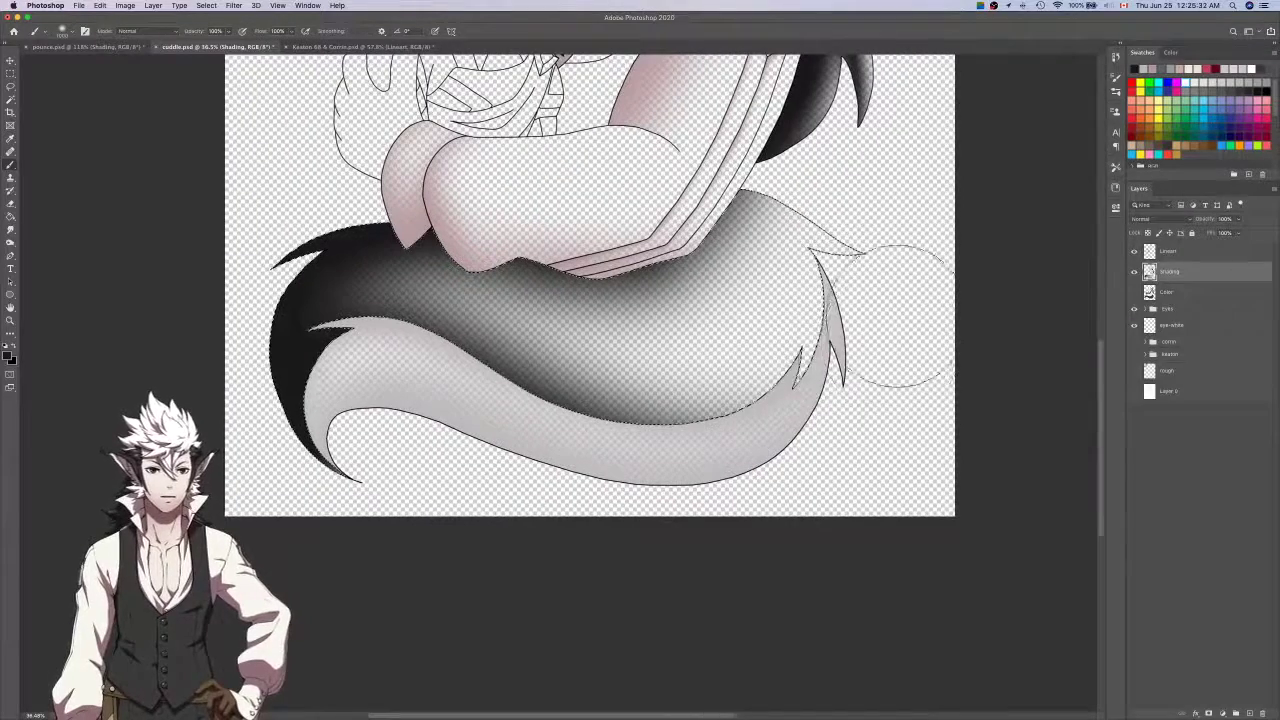
scroll(514, 429, left, 4)
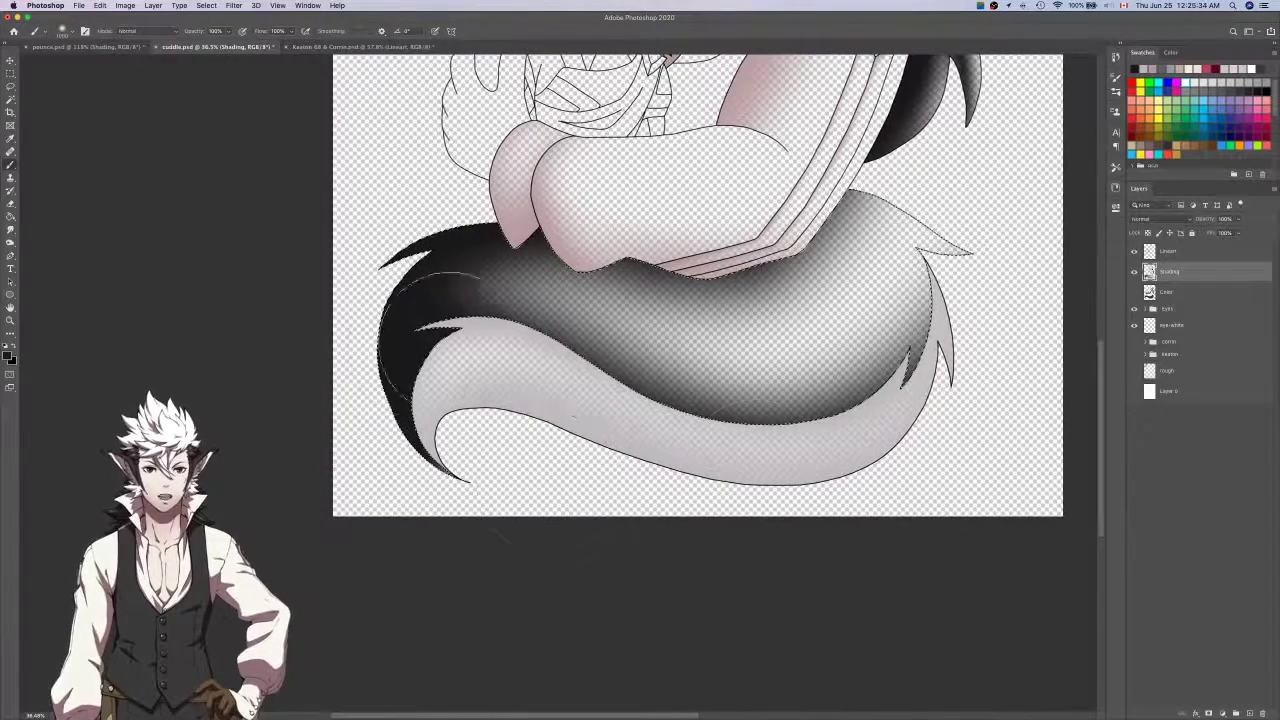
scroll(440, 400, left, 3)
scroll(440, 400, up, 2)
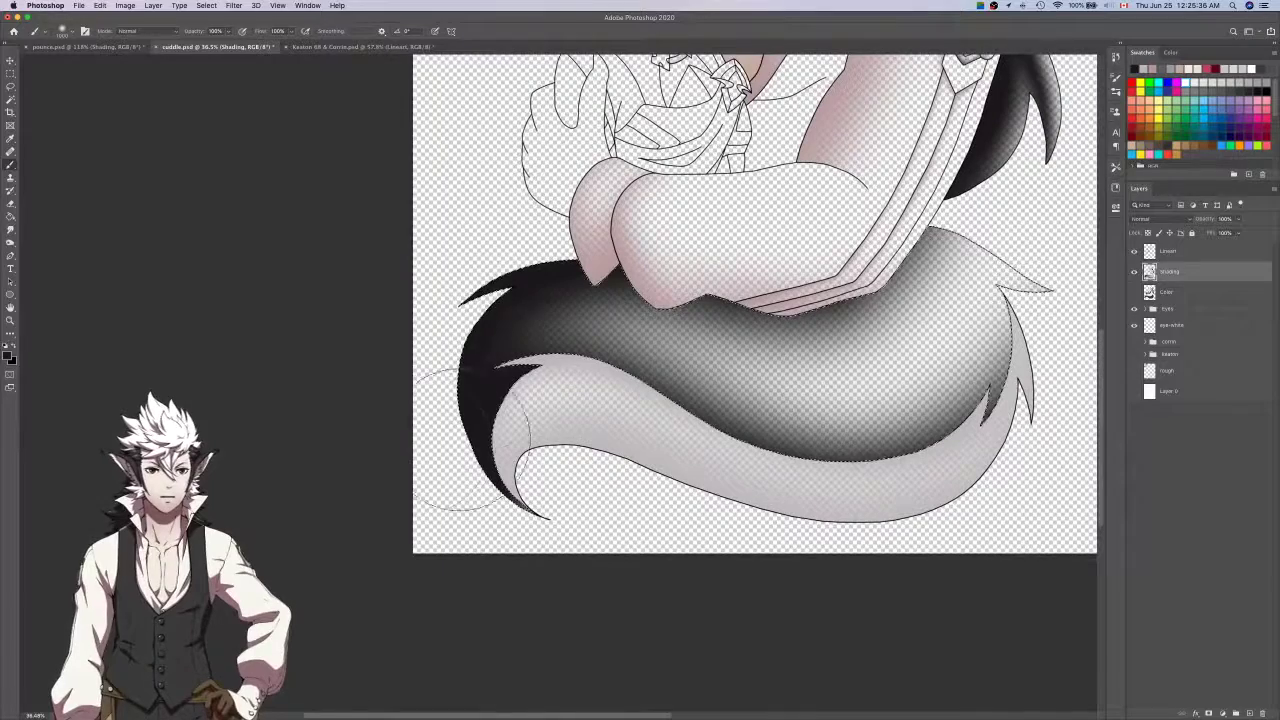
drag(620, 400, 1045, 372)
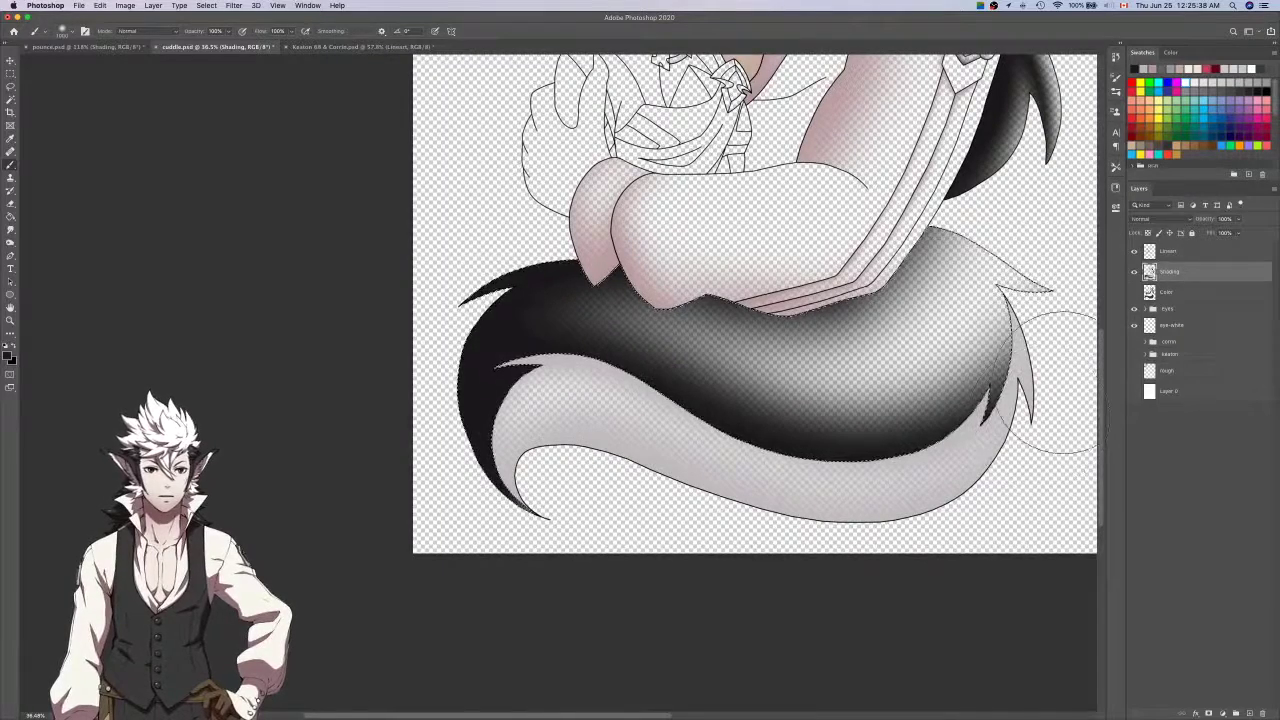
Save the document and deselect the dark tail area.
scroll(1057, 382, right, 3)
scroll(1057, 382, up, 1)
key(e)
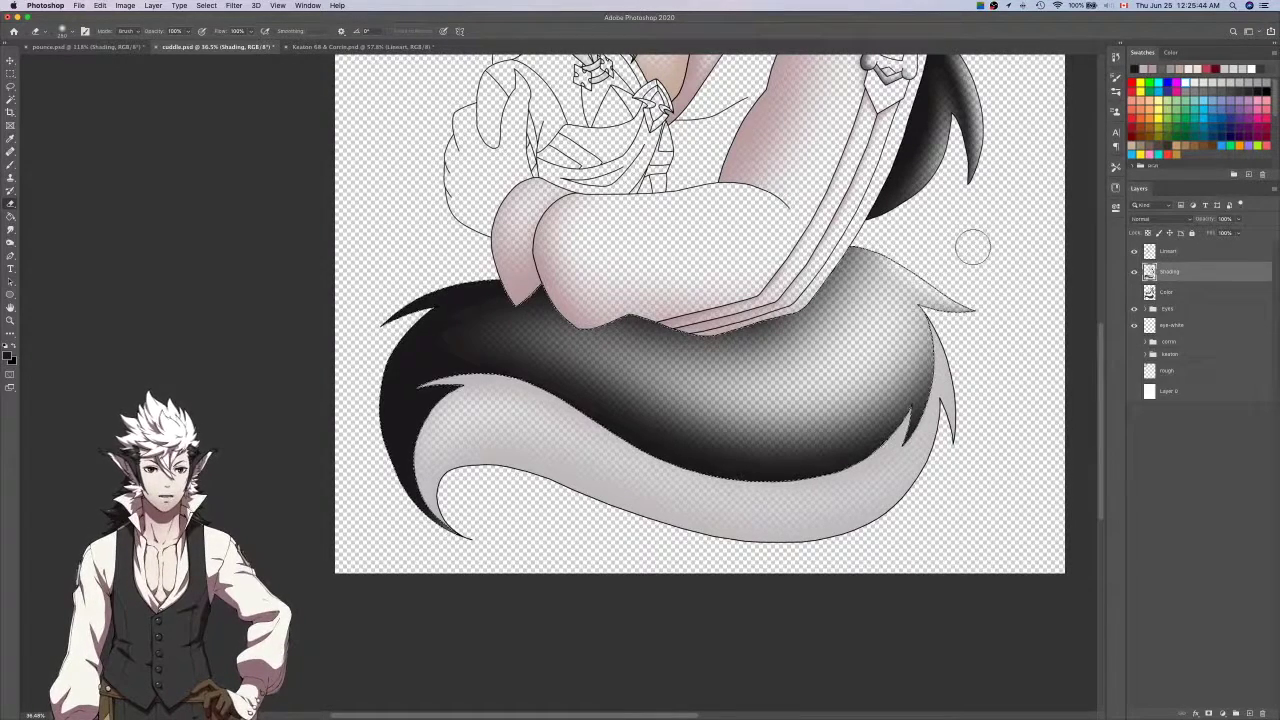
key(b)
key(super+z)
key(super+s)
key(super+d)
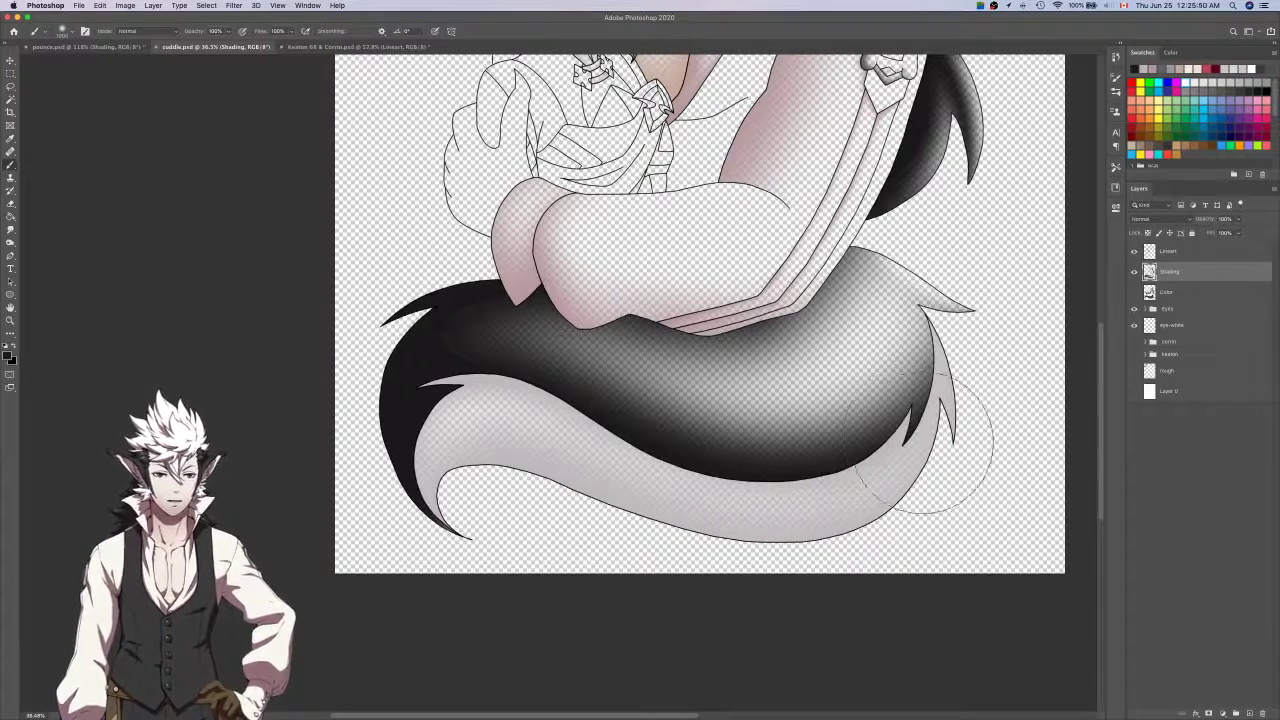
key(super+z)
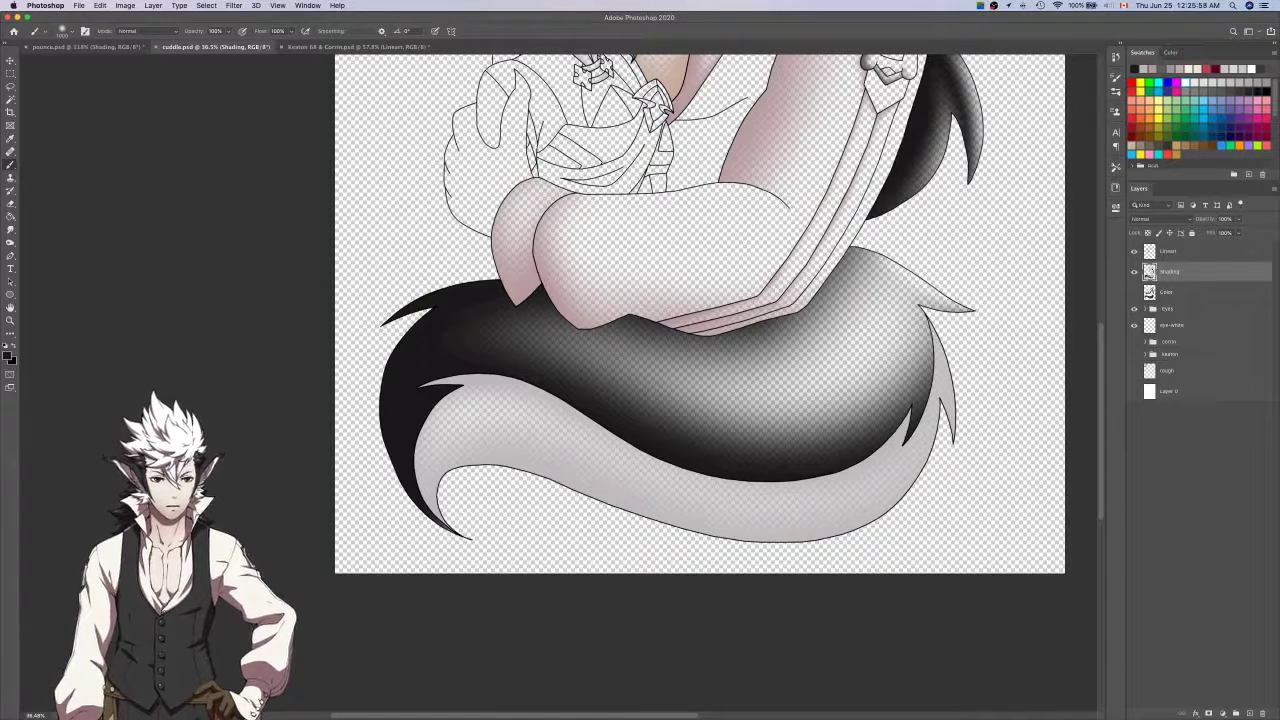
key(super+Tab)
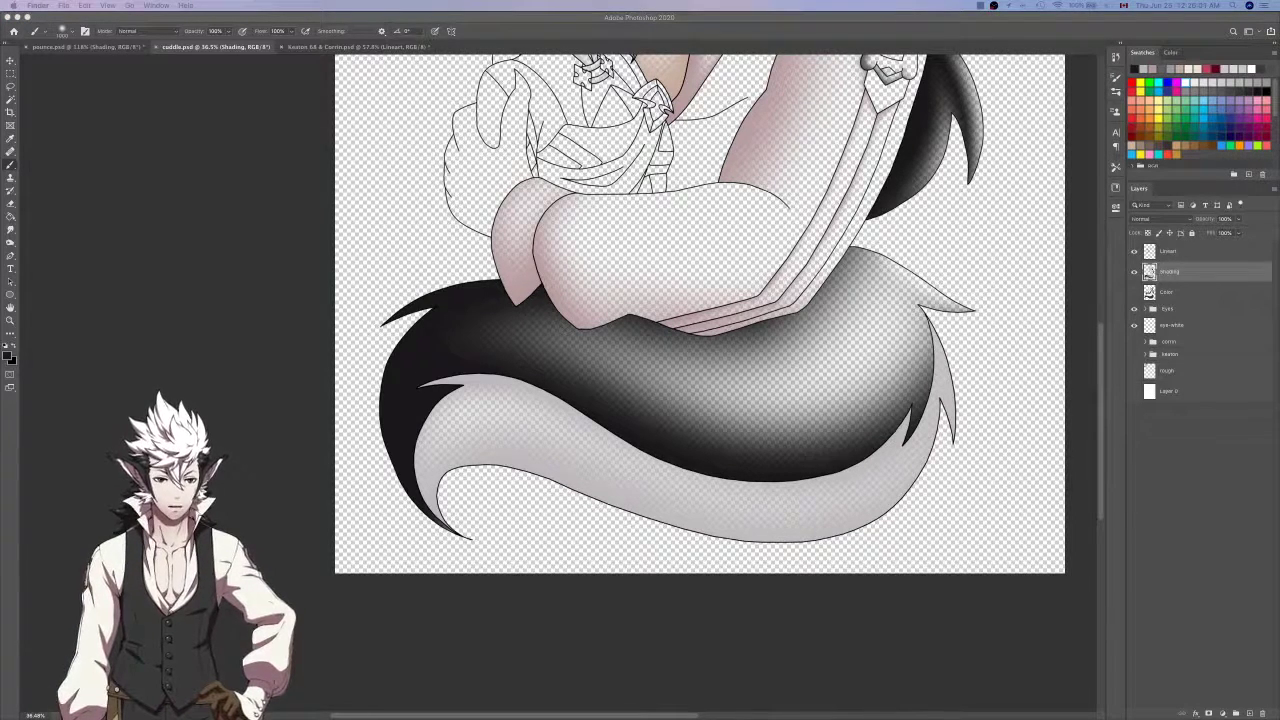
click(1138, 576)
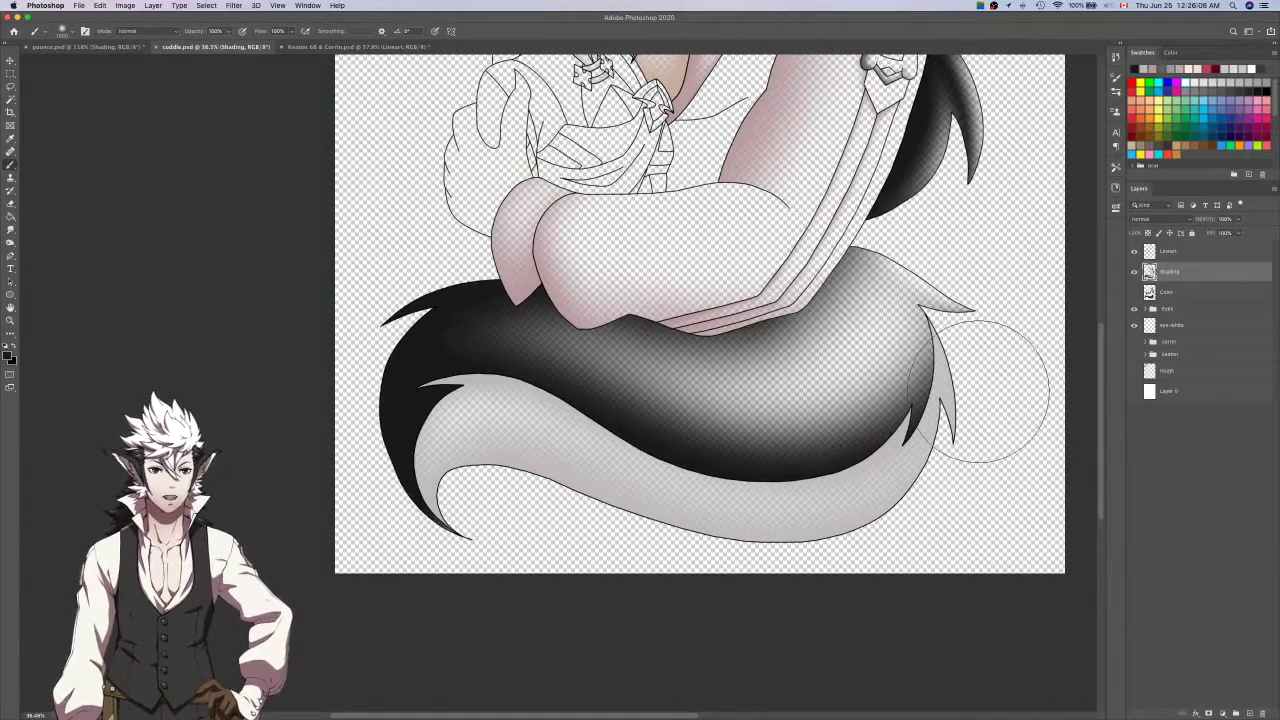
Select the leather strap pieces above and below the arm buckle from the Color layer with the Magic Wand.
scroll(979, 391, up, 5)
click(1205, 298)
key(w)
key(i)
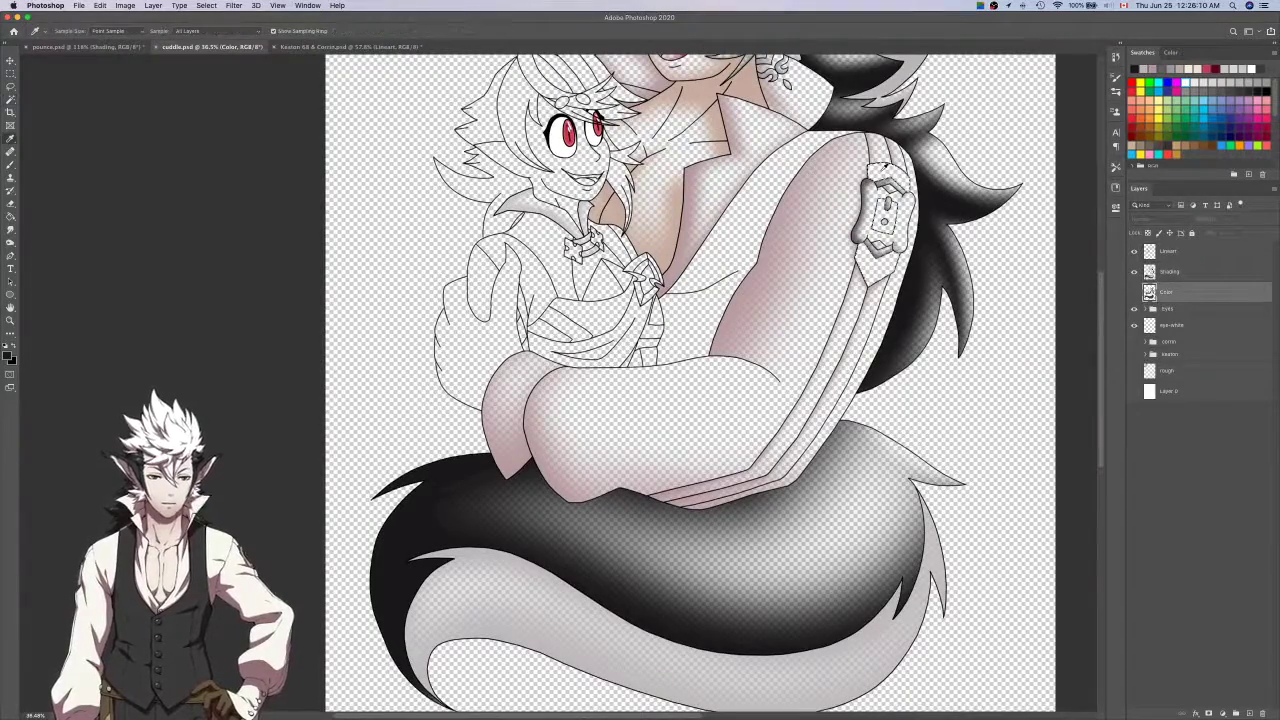
Sample the dark strap shading colour from the Keaton and Corrin document, and activate the Shading layer in cuddle.psd for brushing.
key(ctrl+Tab)
drag(254, 447, 528, 431)
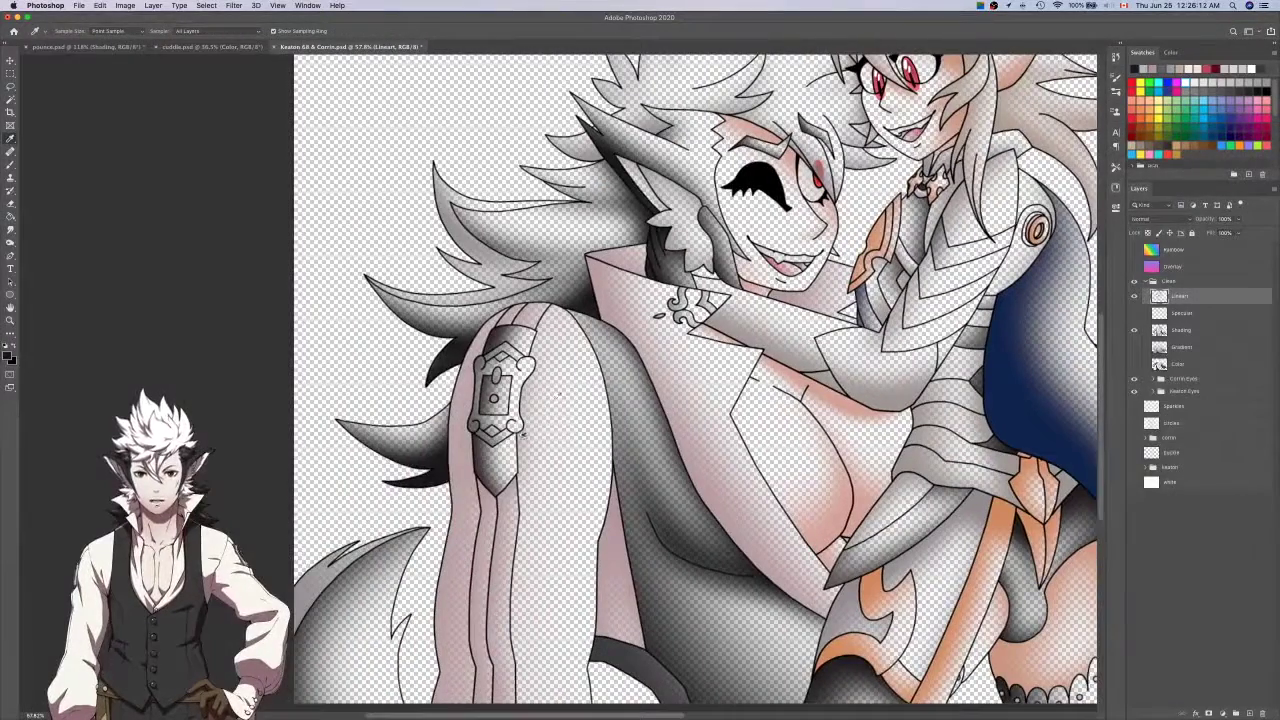
click(501, 470)
key(ctrl+Tab)
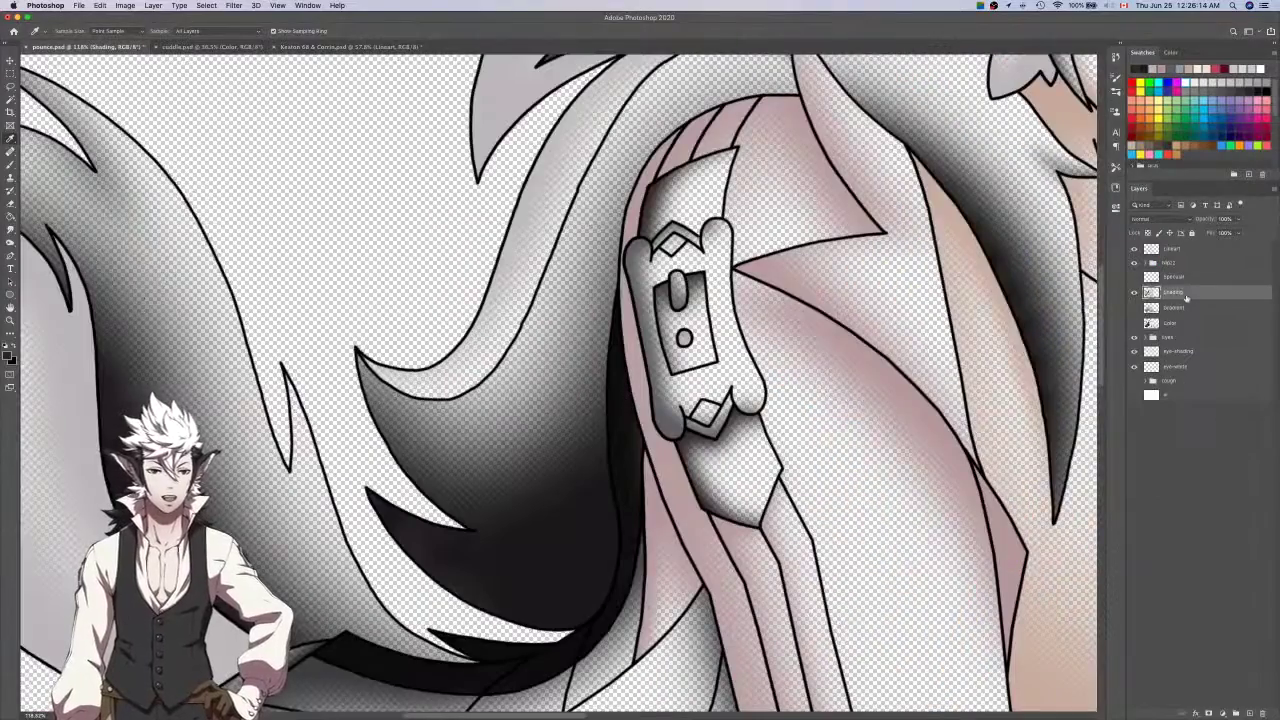
key(ctrl+Tab)
mouse_move(805, 362)
mouse_down()
mouse_move(923, 360)
mouse_move(736, 479)
mouse_up()
key(b)
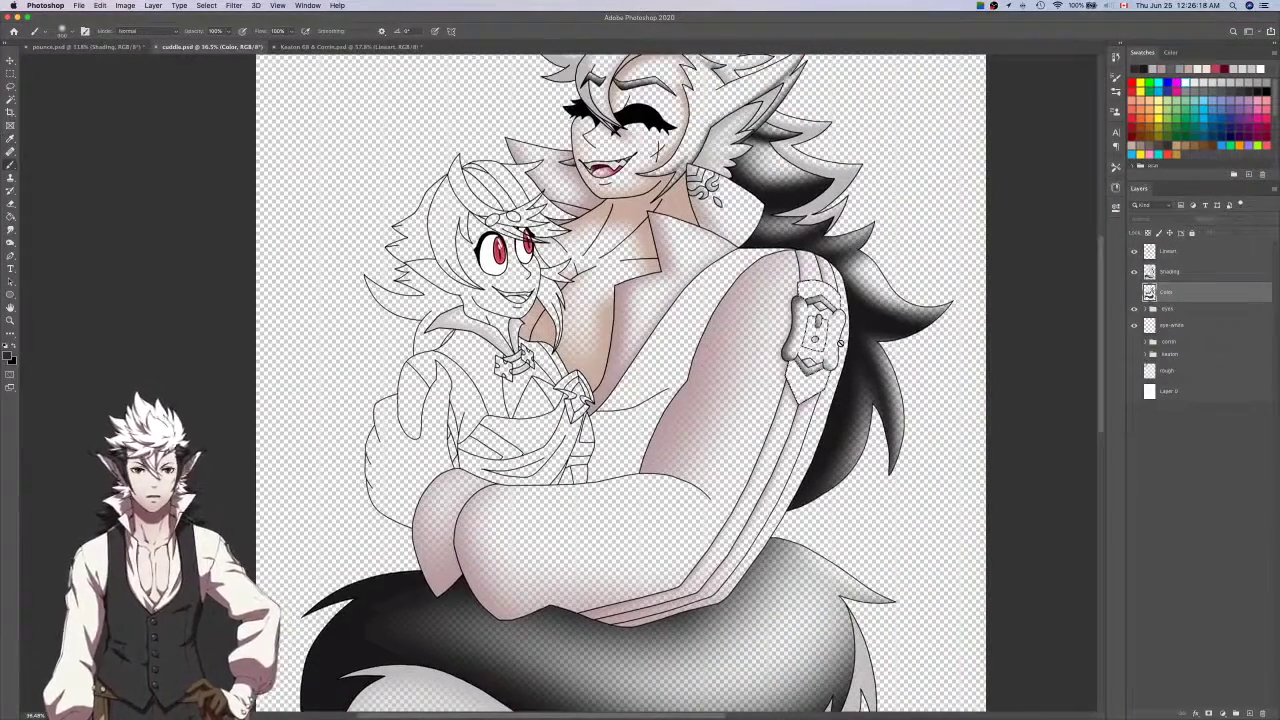
click(1186, 273)
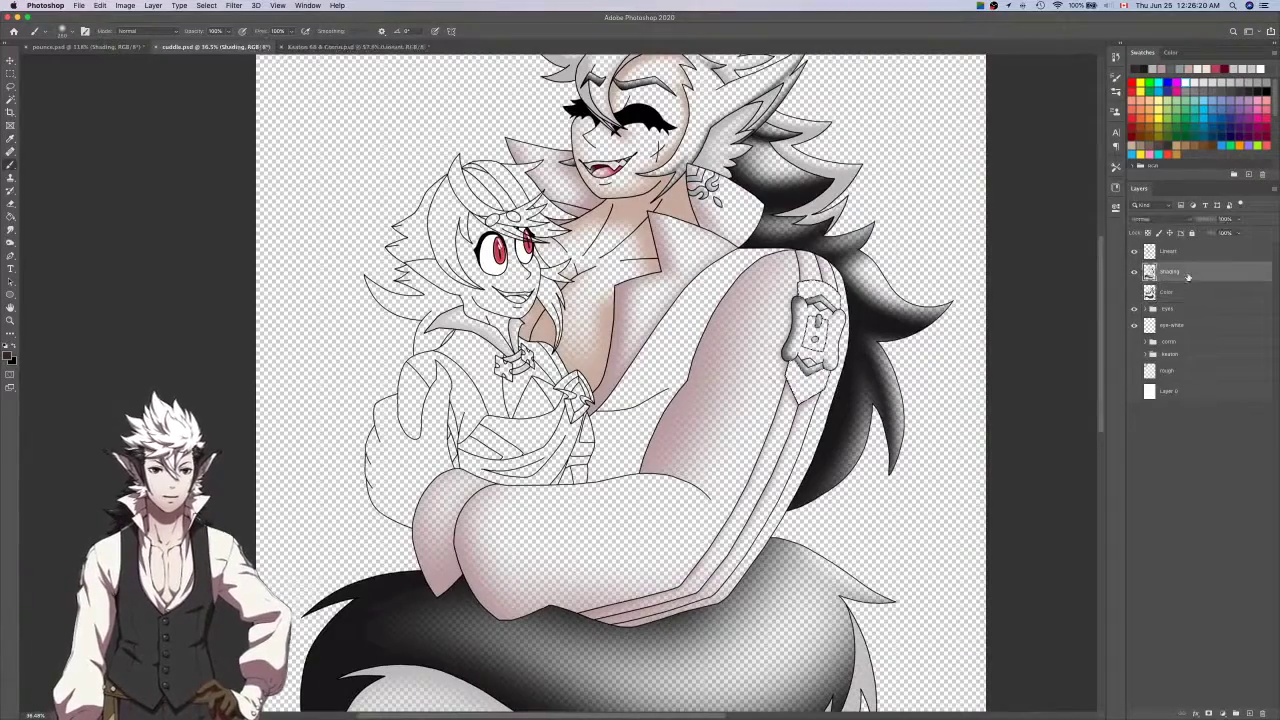
Brush soft dark shading over the selected strap leather above and below the arm buckle on the Shading layer.
scroll(759, 393, up, 5)
drag(837, 442, 791, 268)
scroll(795, 250, up, 2)
drag(828, 164, 758, 440)
drag(922, 160, 750, 180)
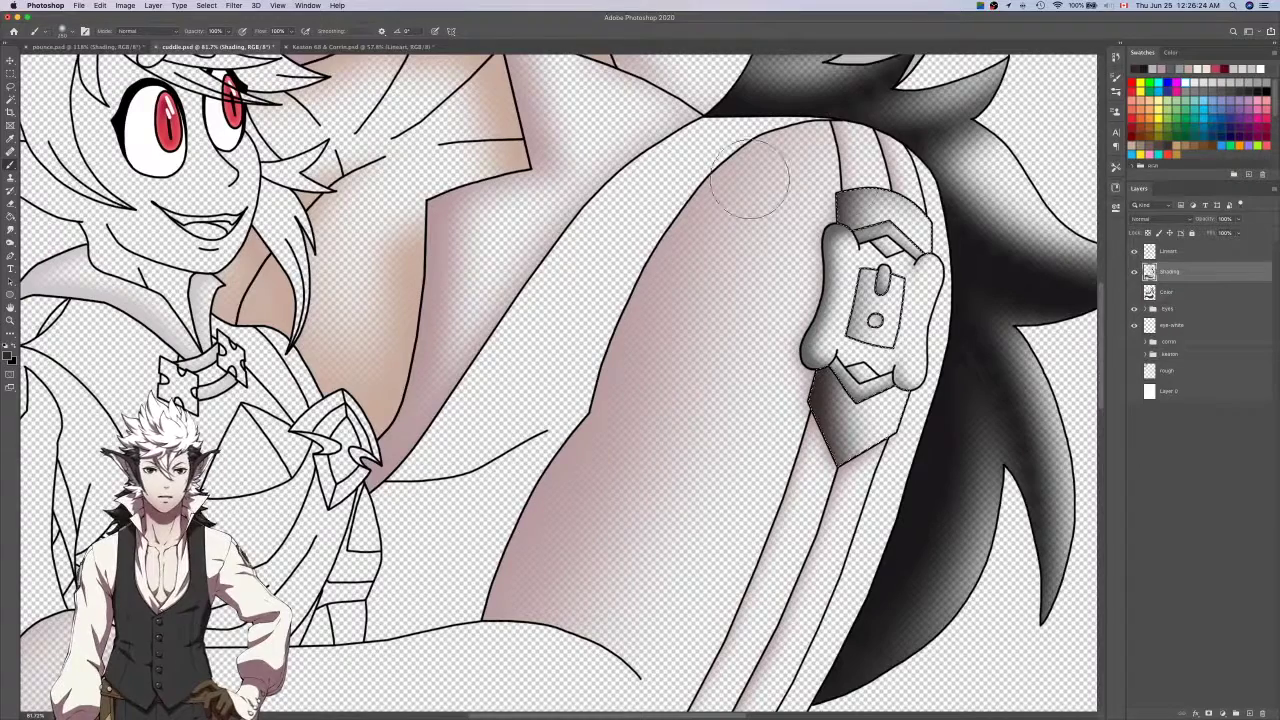
key(super+z)
mouse_move(950, 218)
mouse_down()
mouse_move(774, 162)
mouse_move(984, 184)
mouse_up()
key(super+z)
Select the inner panel of the arm buckle from the Lineart layer and brush soft dark shading into it on the Shading layer.
click(1189, 254)
key(super+d)
key(w)
click(889, 306)
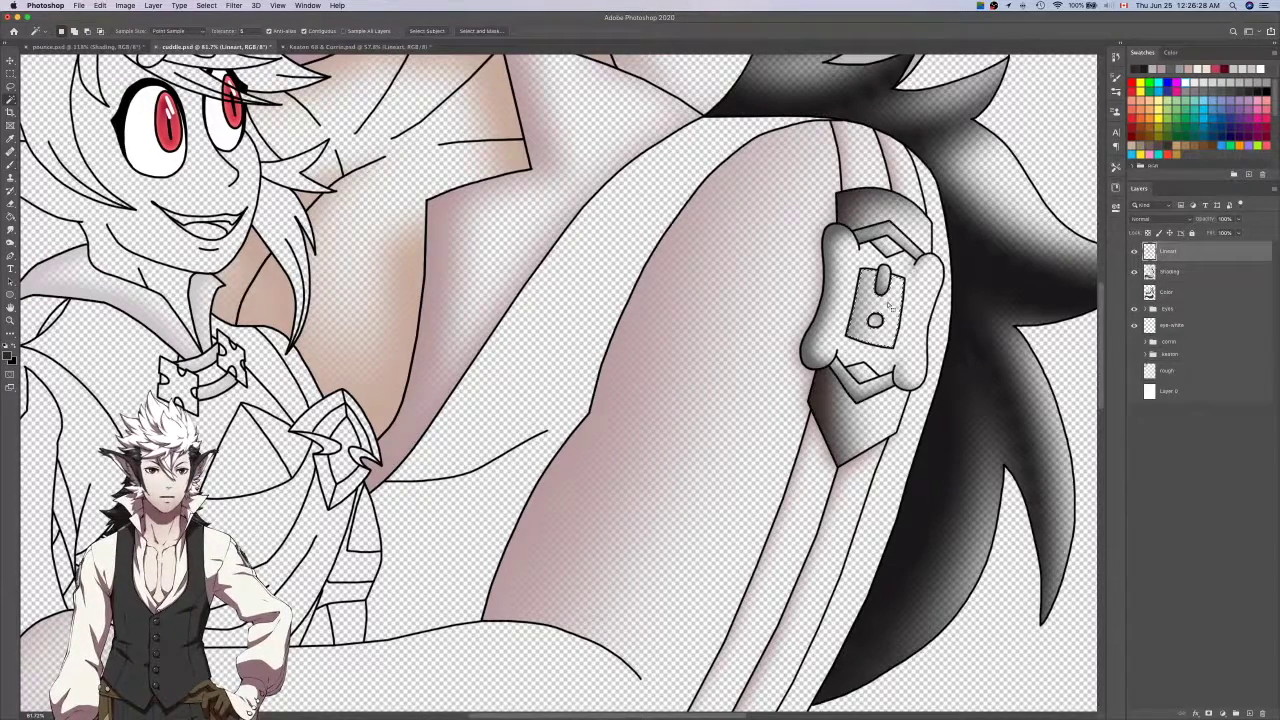
click(889, 307)
key(b)
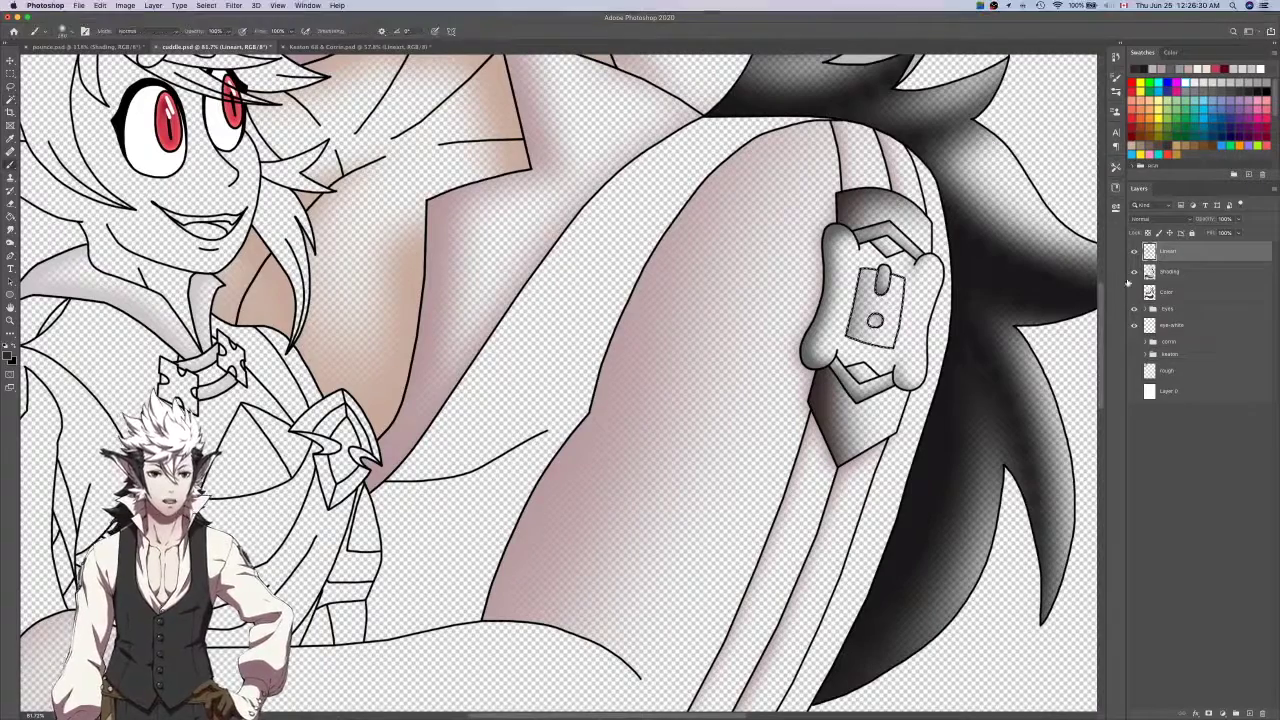
click(1183, 278)
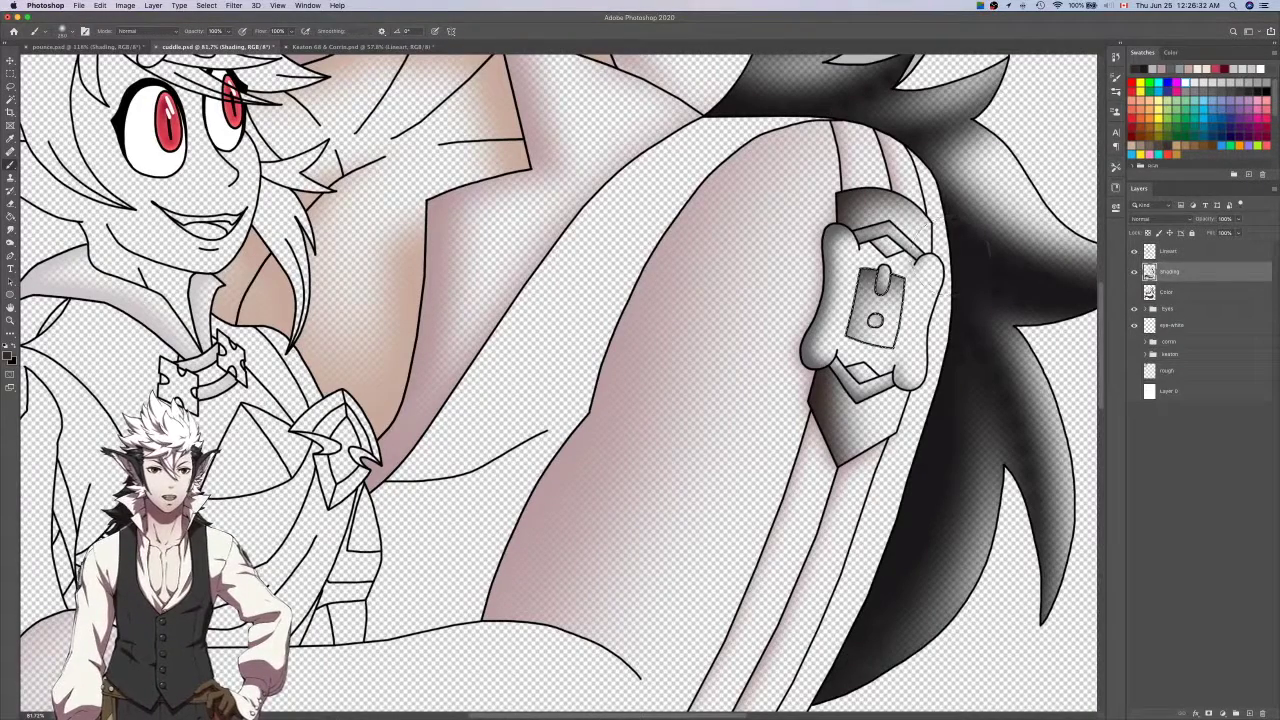
Select the strap's lower leather tip from the Lineart layer and brush dark shading under the buckle on the Shading layer.
key(alt+bracketright)
key(w)
click(866, 432)
key(b)
click(1224, 271)
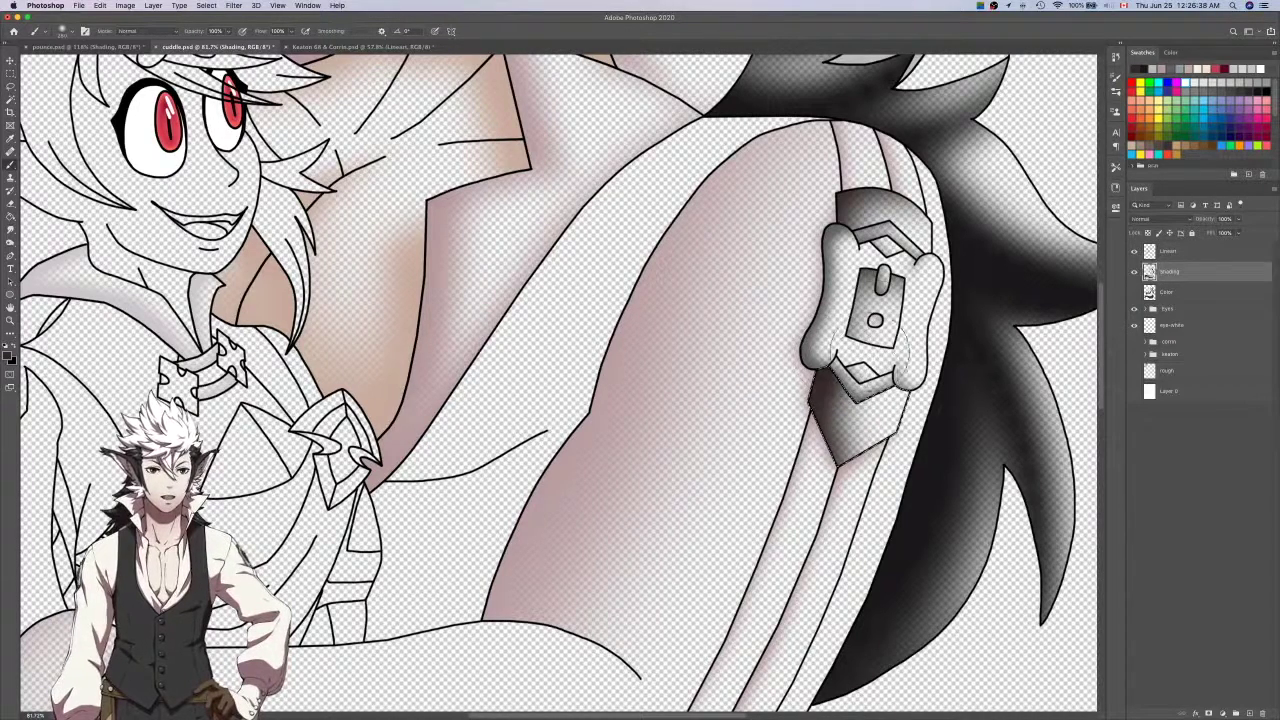
key(super+z)
drag(820, 372, 845, 381)
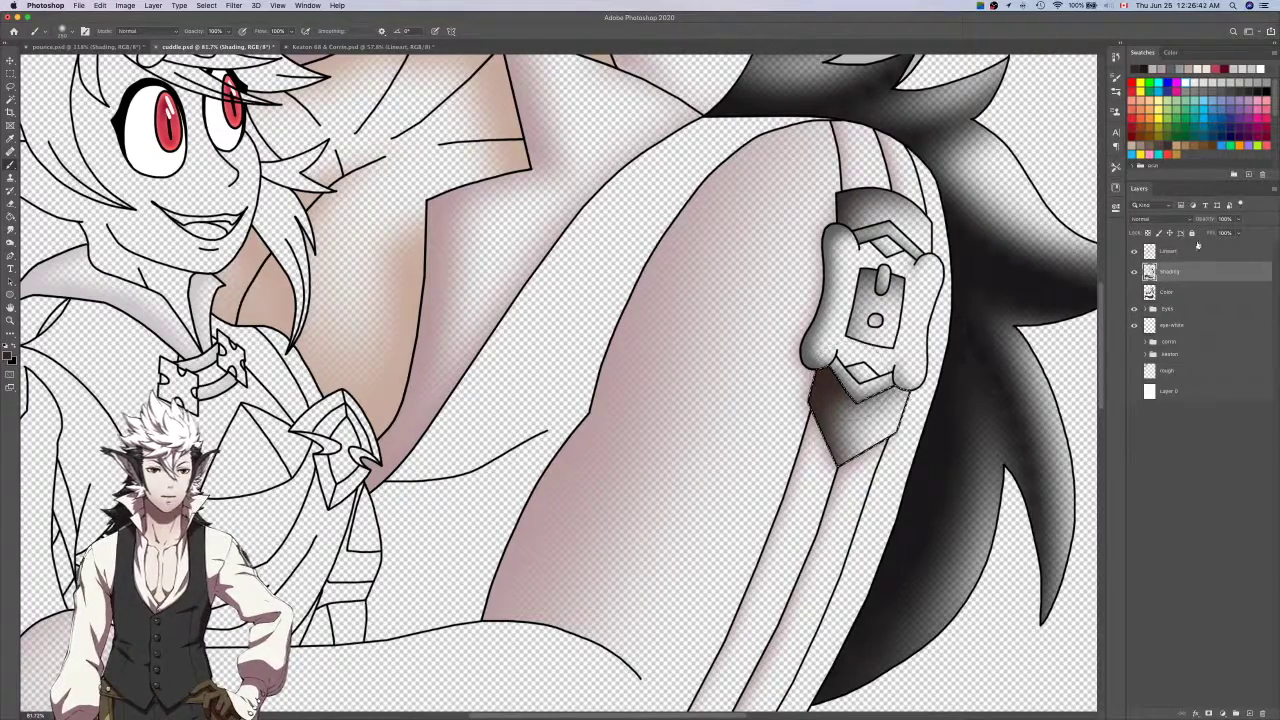
Show and activate the Color layer, and save the document.
click(1133, 291)
click(1185, 291)
scroll(985, 335, down, 4)
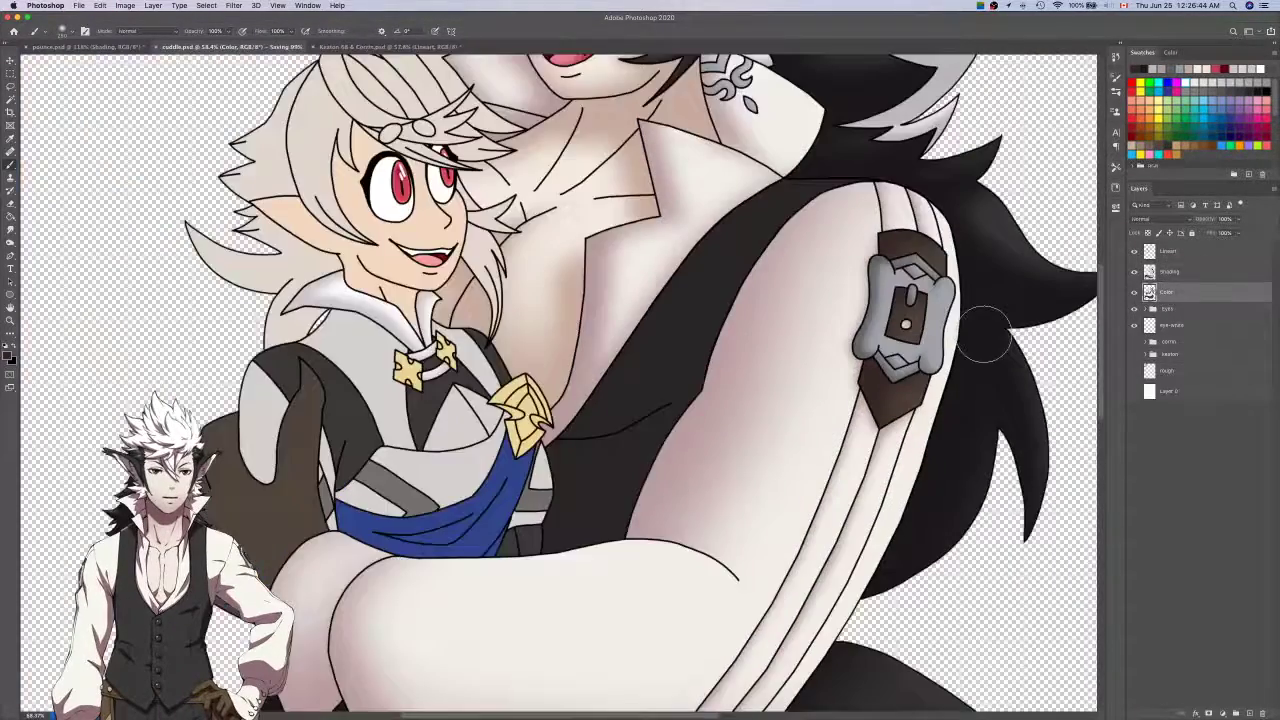
Select the smaller character's light grey shoulder piece above the brown glove on the Color layer with the Magic Wand.
scroll(985, 335, down, 1)
scroll(985, 365, left, 4)
scroll(975, 370, down, 1)
key(w)
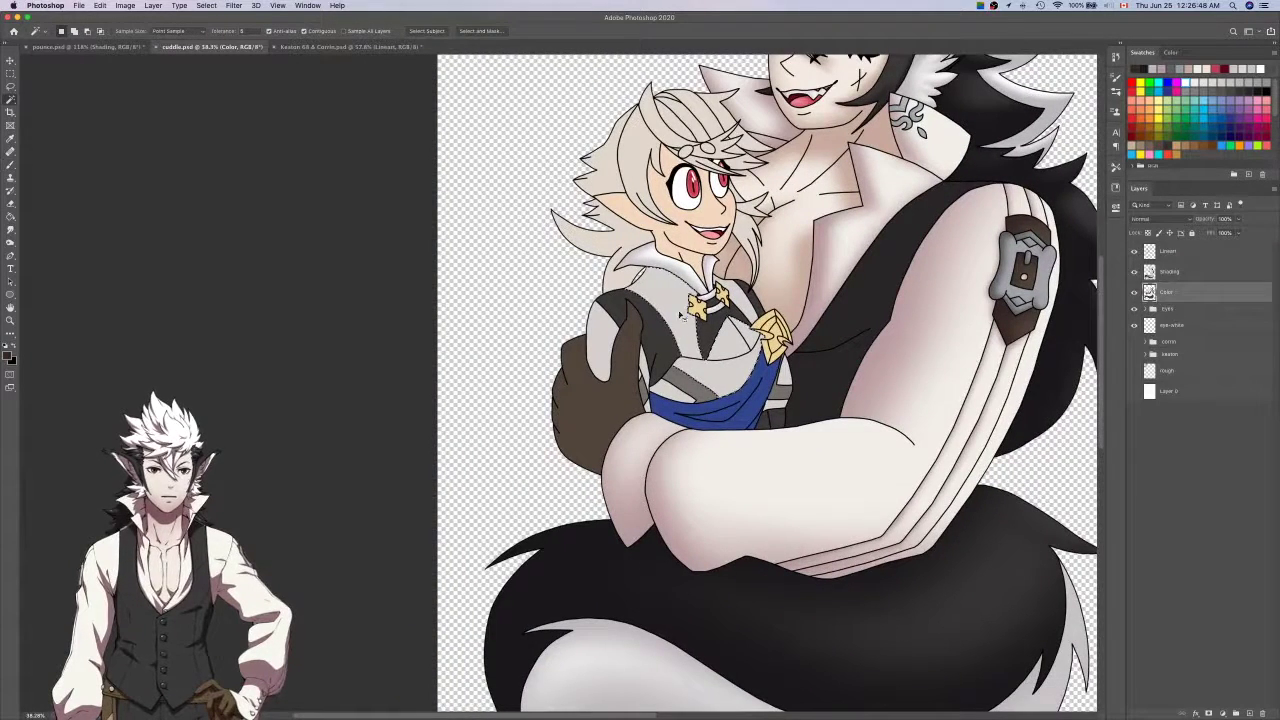
key(i)
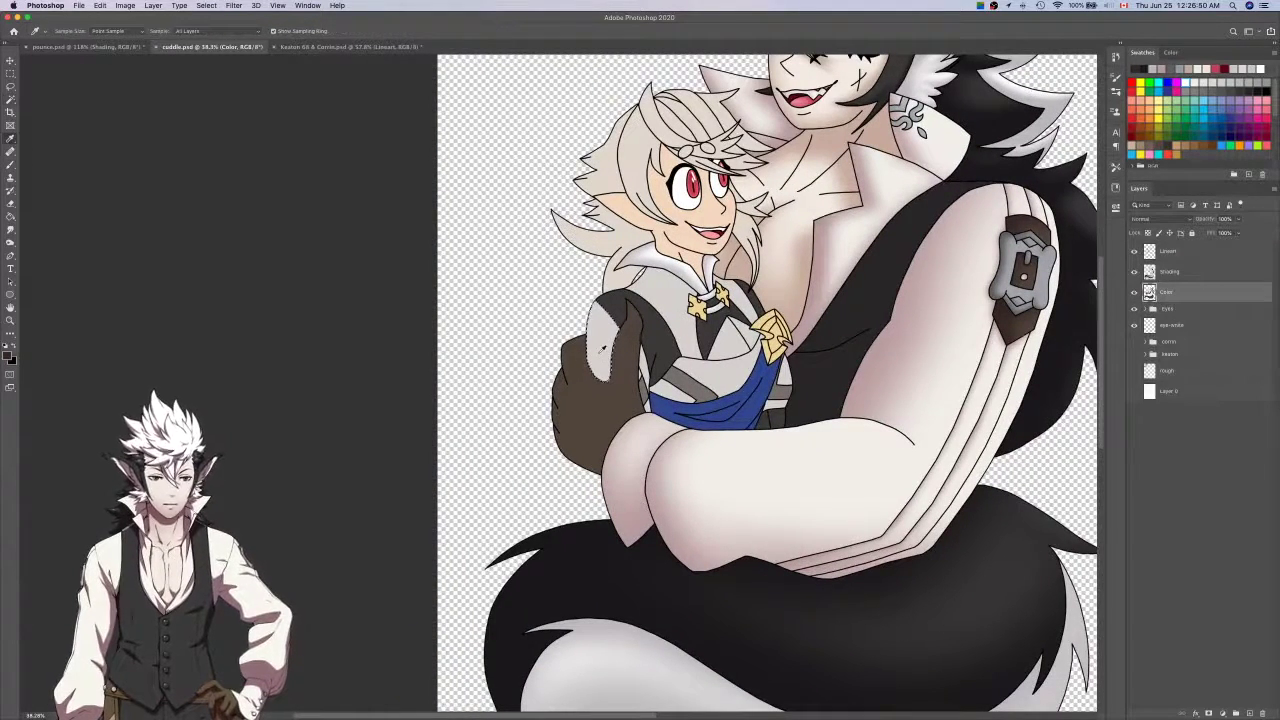
Sample the light grey shading colour from the Keaton and Corrin document and return to cuddle.psd.
scroll(600, 355, up, 5)
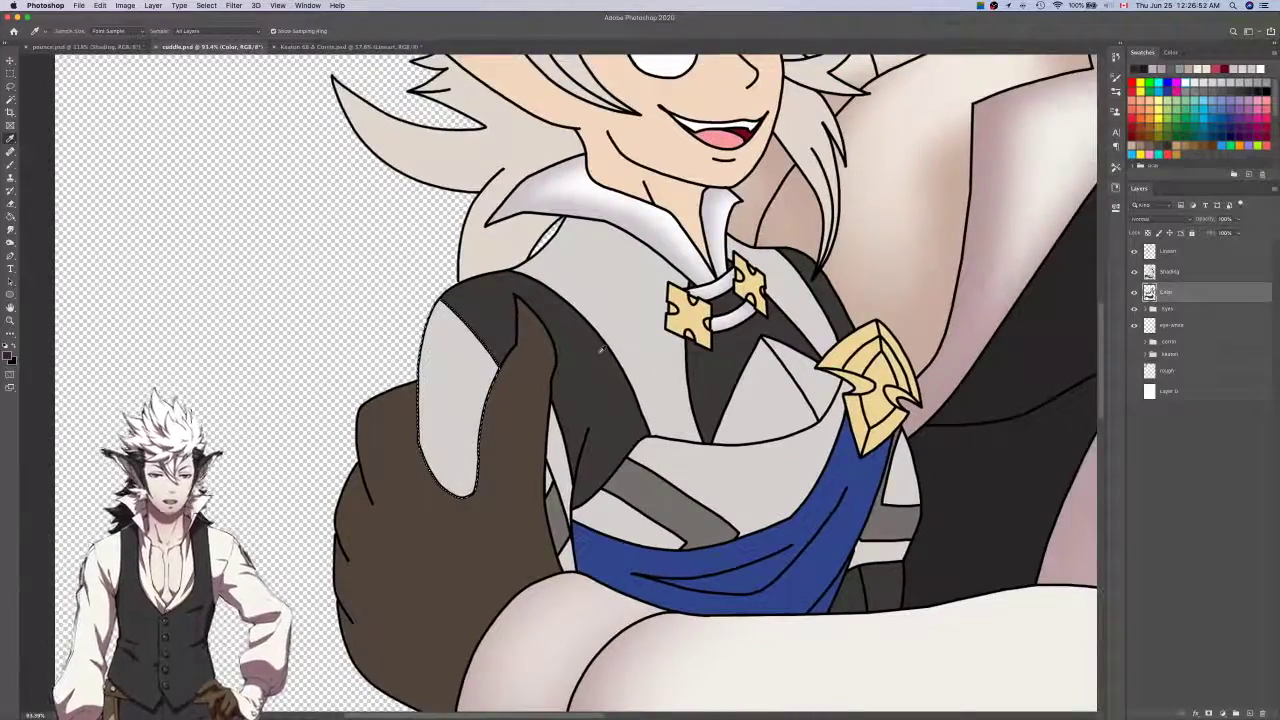
key(ctrl+Tab)
key(ctrl+Tab)
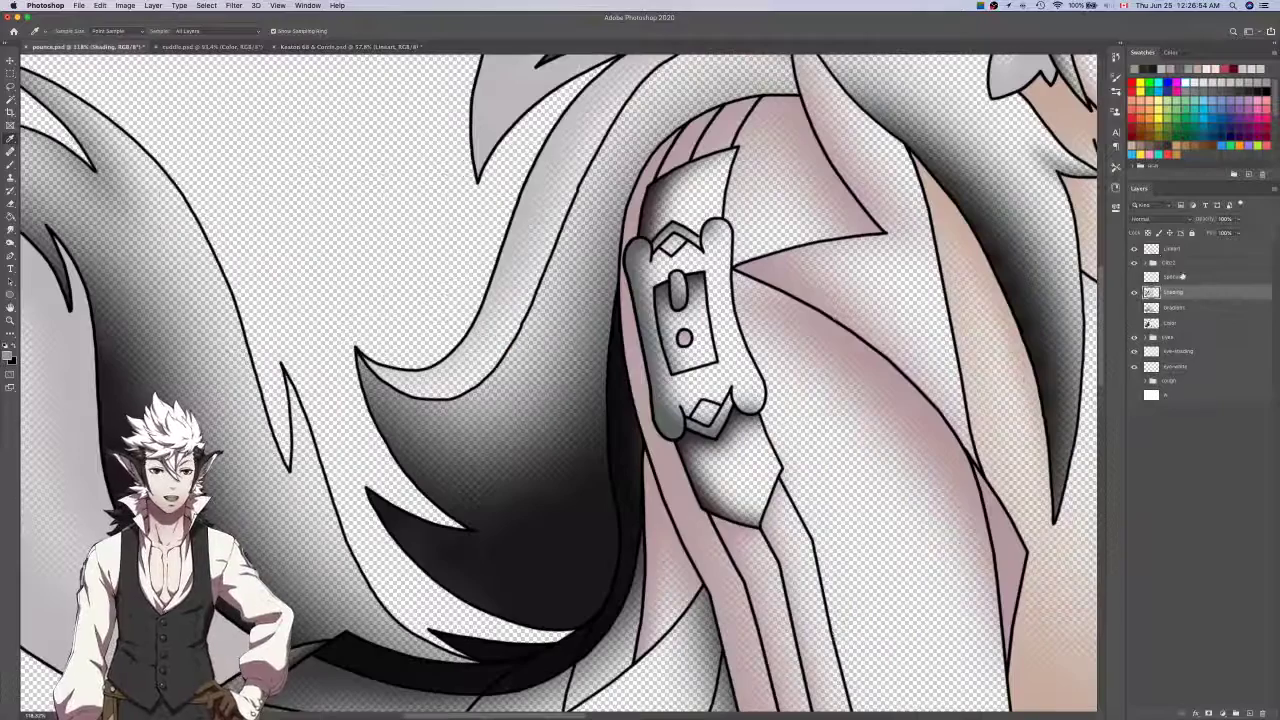
key(ctrl+Tab)
scroll(937, 365, left, 5)
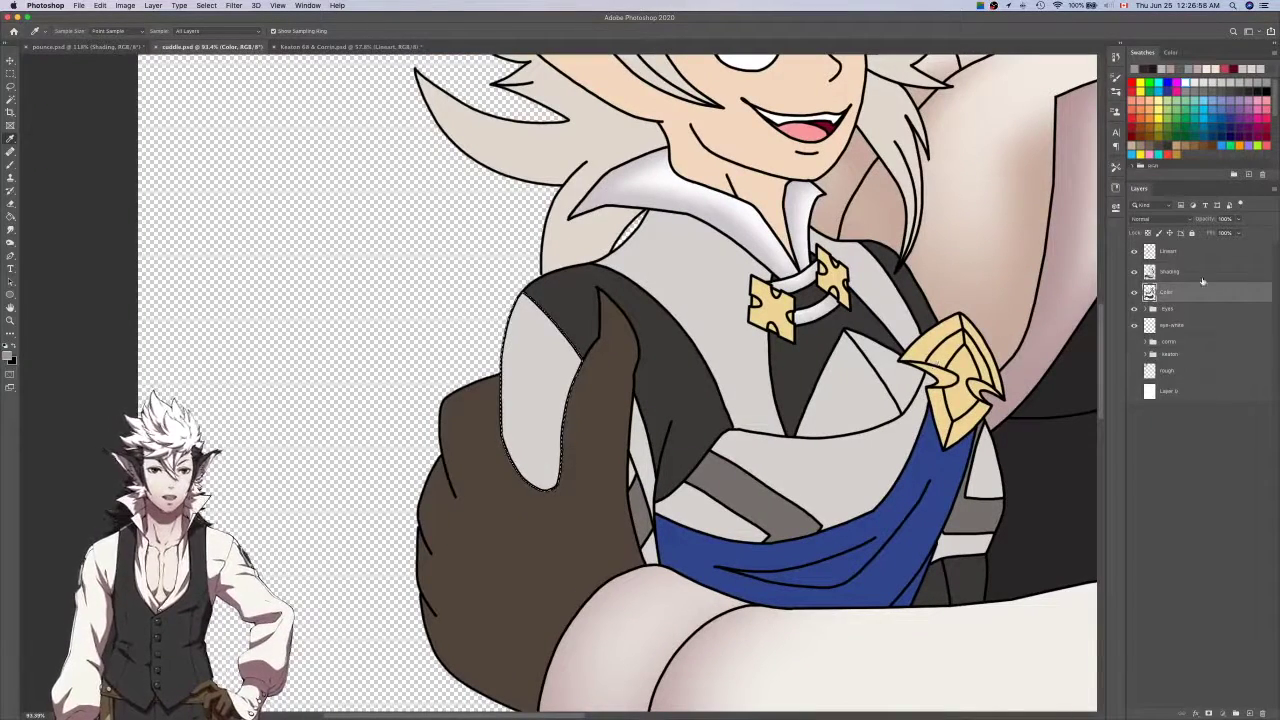
key(alt+bracketright)
scroll(887, 388, left, 3)
key(alt+bracketright)
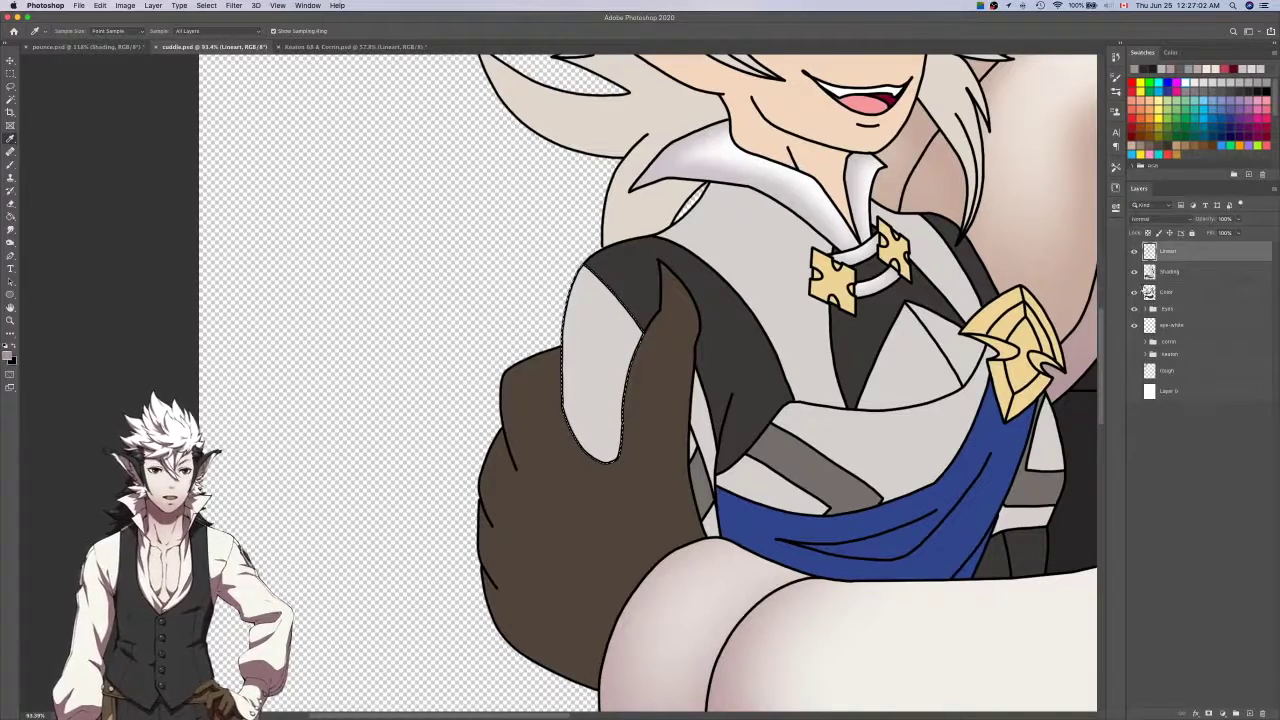
key(alt+bracketleft)
key(alt+bracketleft)
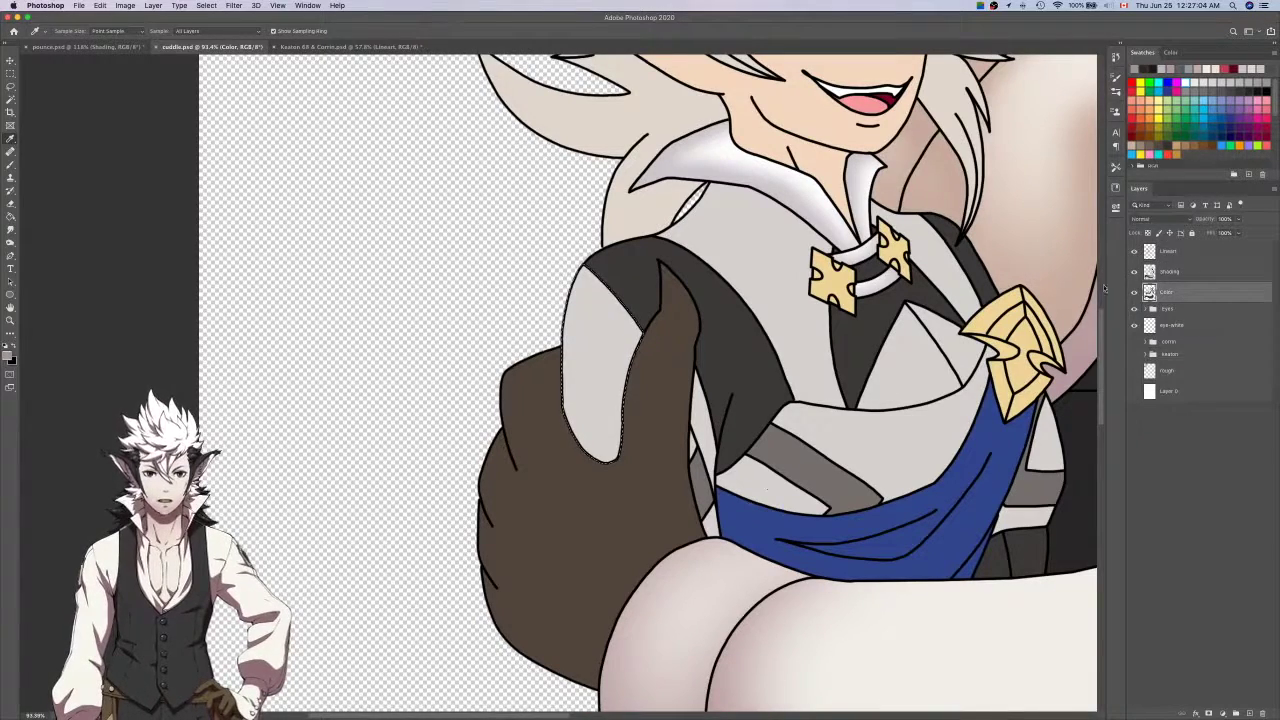
Brush soft grey shading along both edges of the light grey shoulder piece on the Shading layer with an enlarged brush.
key(w)
scroll(716, 485, up, 5)
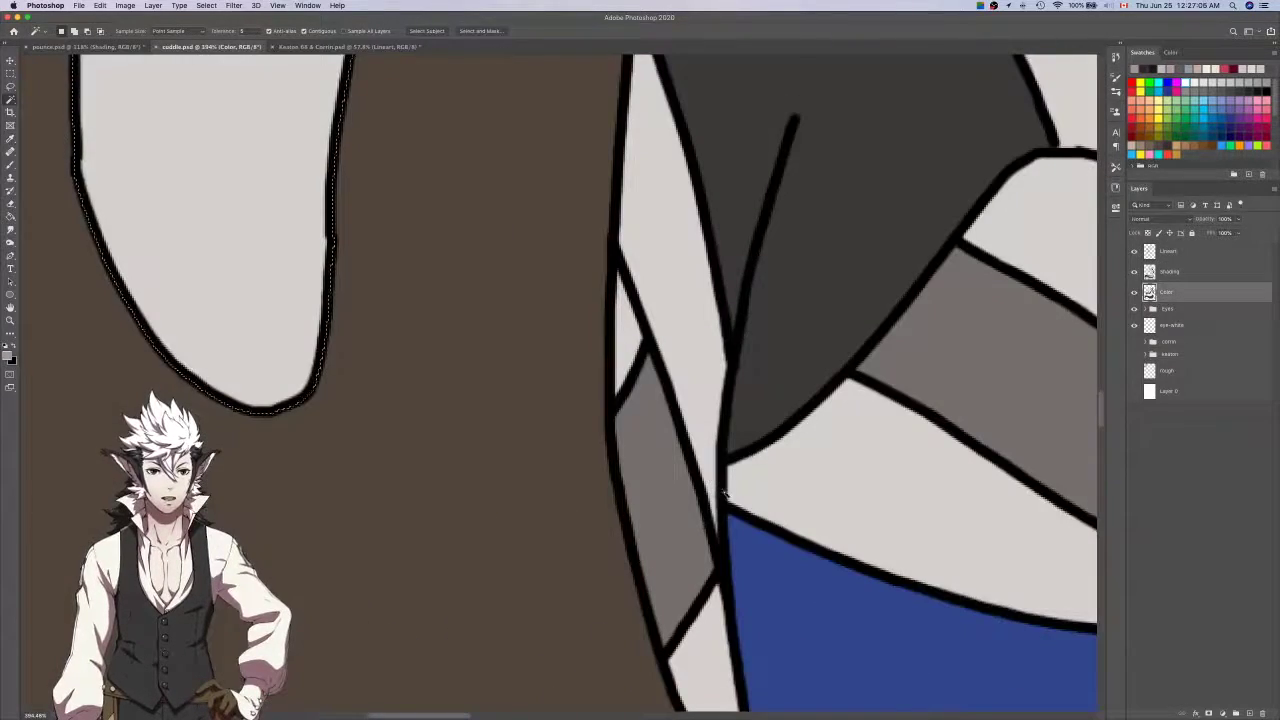
scroll(716, 485, down, 4)
click(1213, 256)
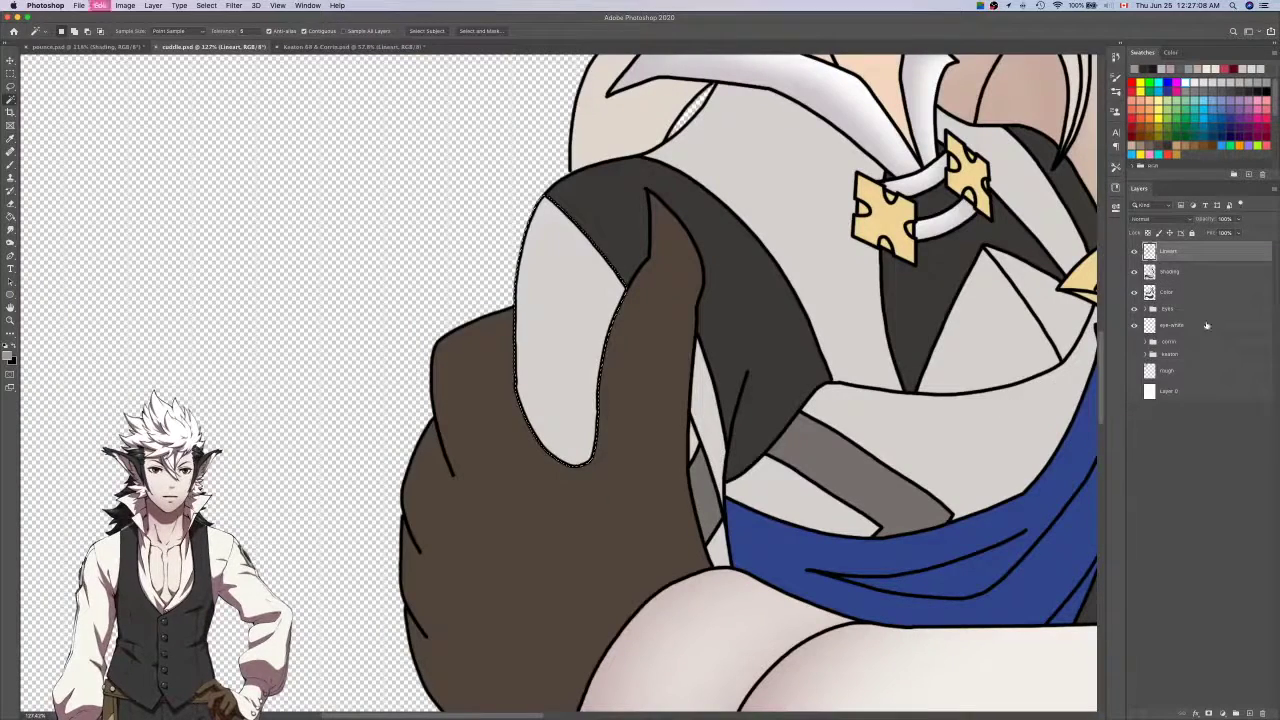
click(1200, 271)
key(b)
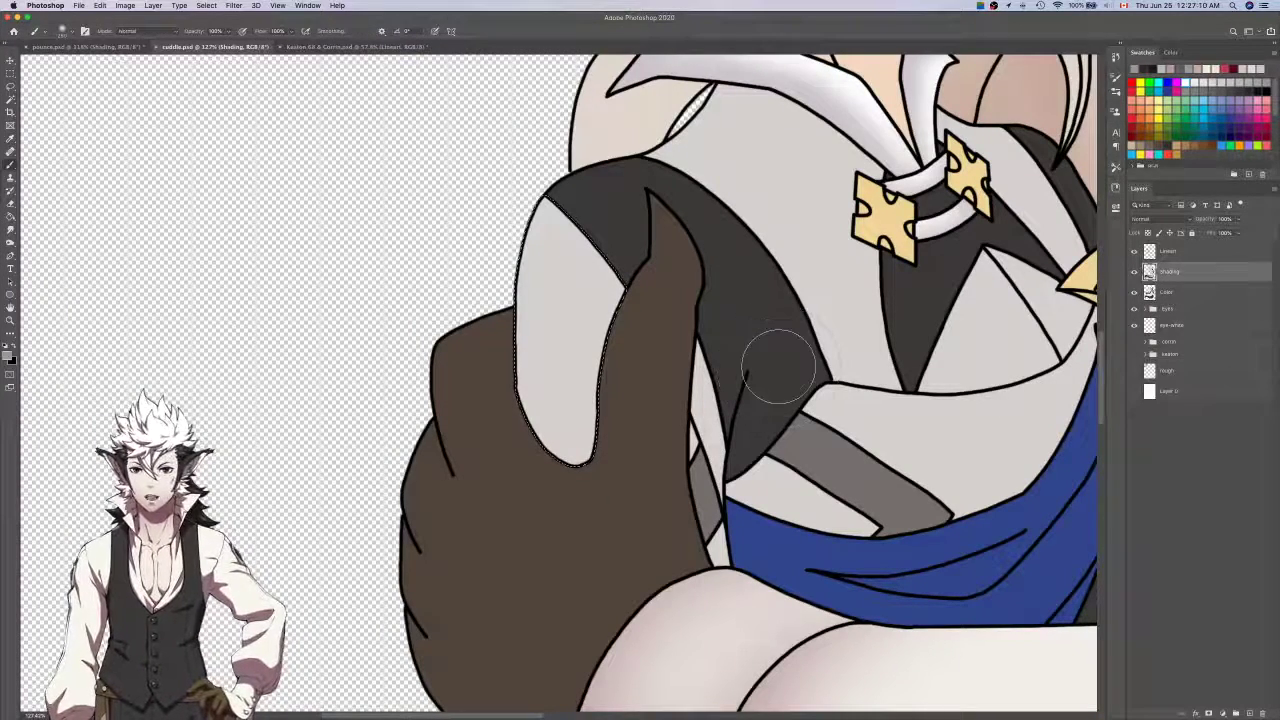
mouse_move(631, 300)
mouse_down()
mouse_move(599, 425)
mouse_move(551, 497)
mouse_move(571, 448)
mouse_move(483, 380)
mouse_move(588, 463)
mouse_up()
key(super+z)
key(bracketright)
key(bracketright)
key(bracketright)
key(bracketright)
key(bracketright)
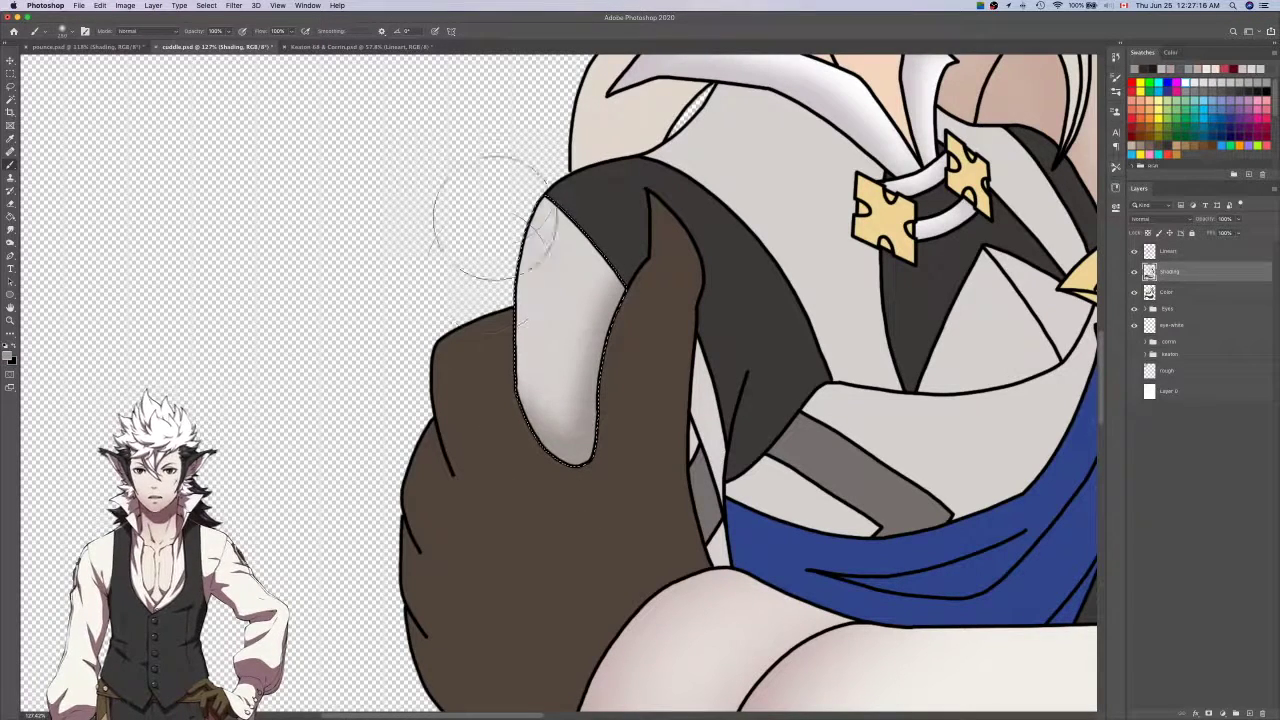
drag(490, 245, 515, 375)
Select the narrow light grey sliver beside the glove's thumb from the Lineart layer and extend the selection into its pointed corners with the Lasso.
click(1165, 292)
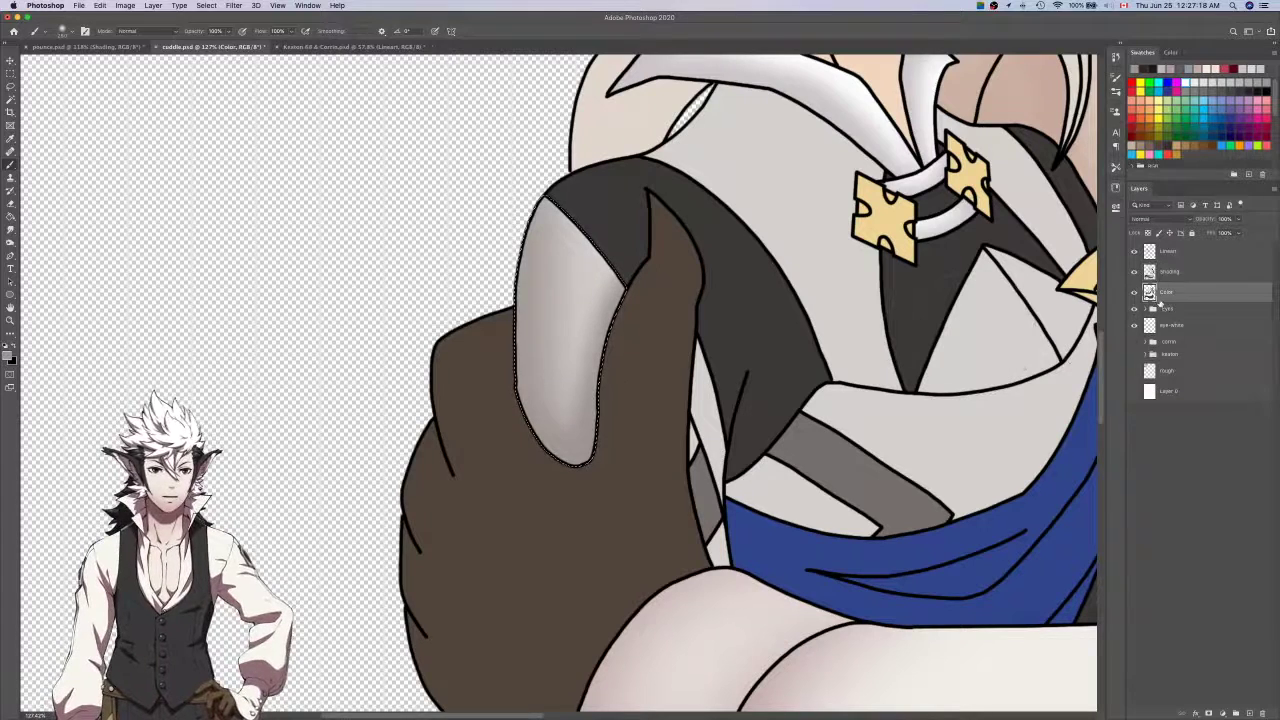
click(1168, 251)
key(w)
click(712, 422)
key(l)
key(alt+[)
scroll(729, 494, up, 5)
drag(728, 492, 732, 564)
drag(716, 508, 722, 497)
scroll(680, 256, up, 5)
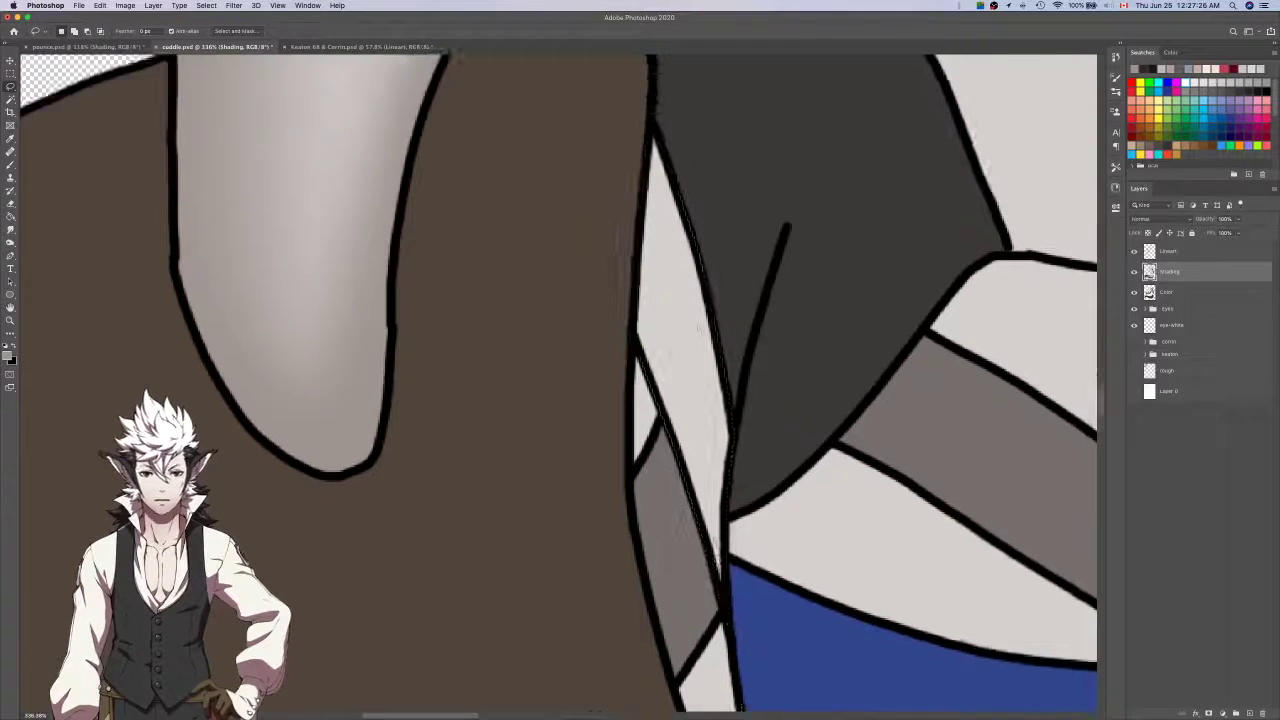
scroll(678, 250, up, 5)
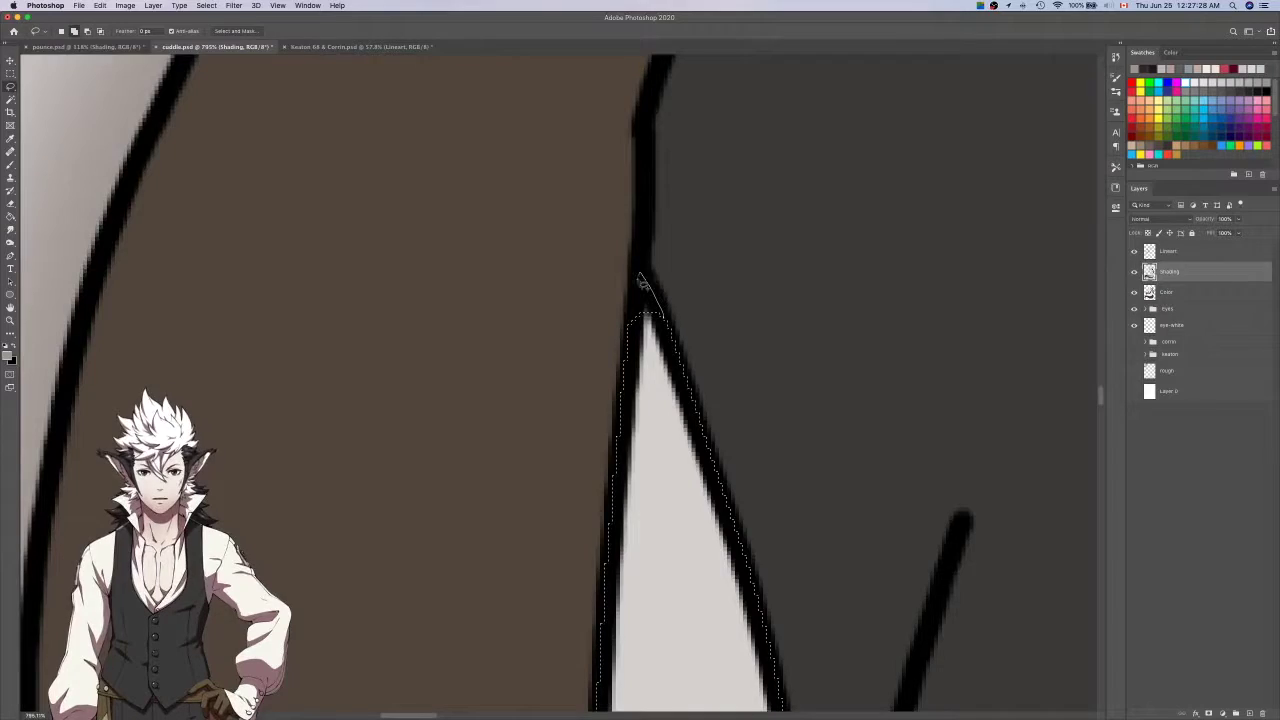
Brush soft grey shading over the narrow sliver between the glove and the dark sleeve on the Shading layer.
scroll(640, 300, down, 10)
scroll(1075, 316, left, 2)
key(b)
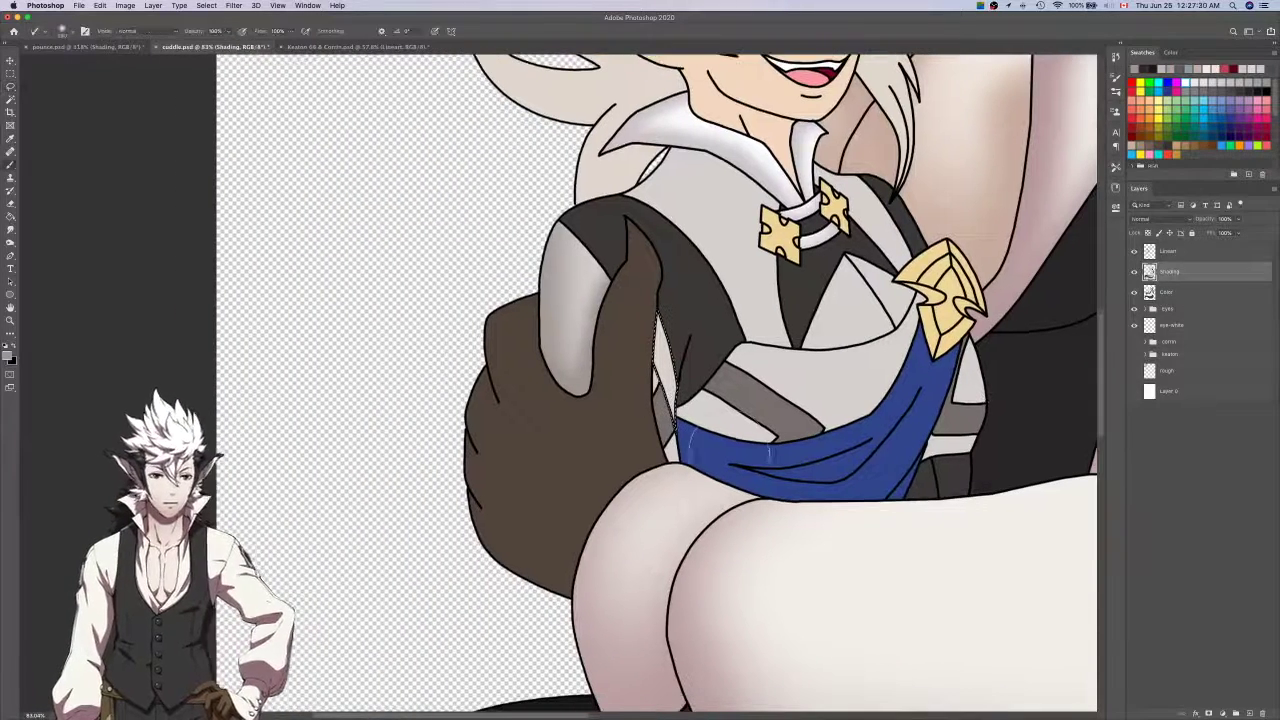
drag(623, 343, 645, 445)
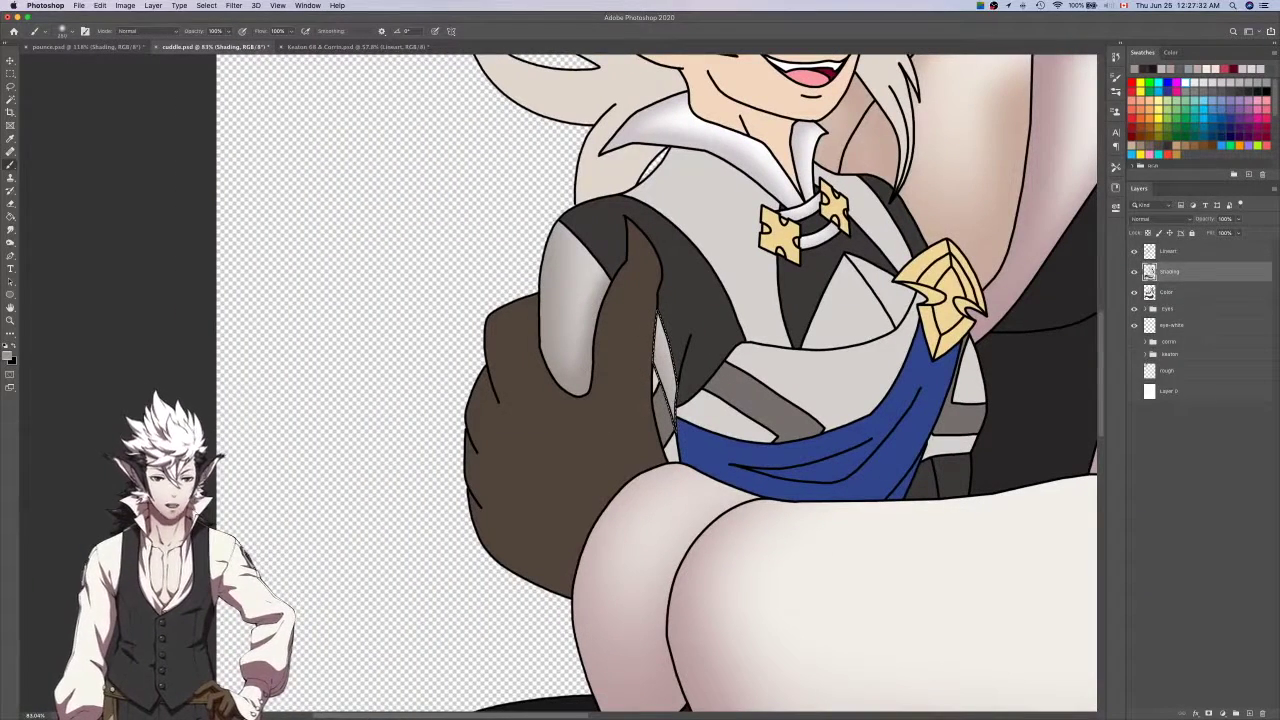
key(super+d)
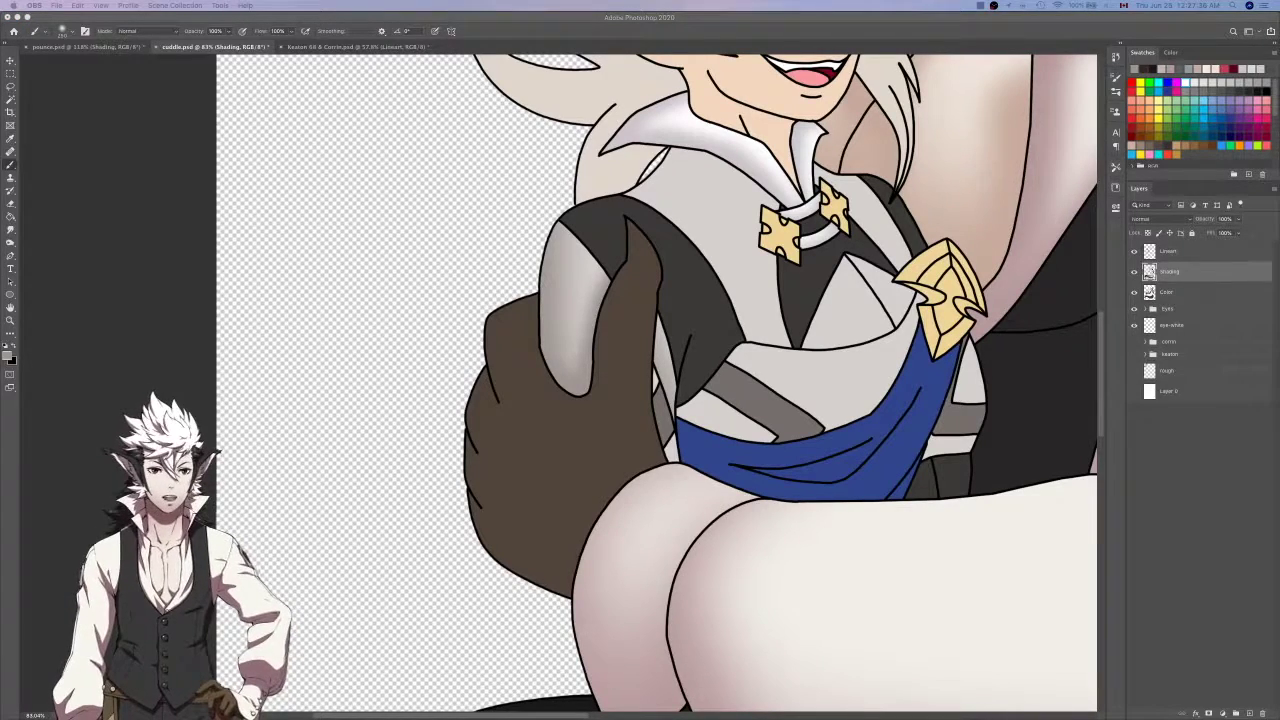
Activate the Color layer and hide it, leaving the line art and shading for checking the armour.
click(1209, 274)
scroll(940, 360, down, 5)
scroll(940, 360, up, 4)
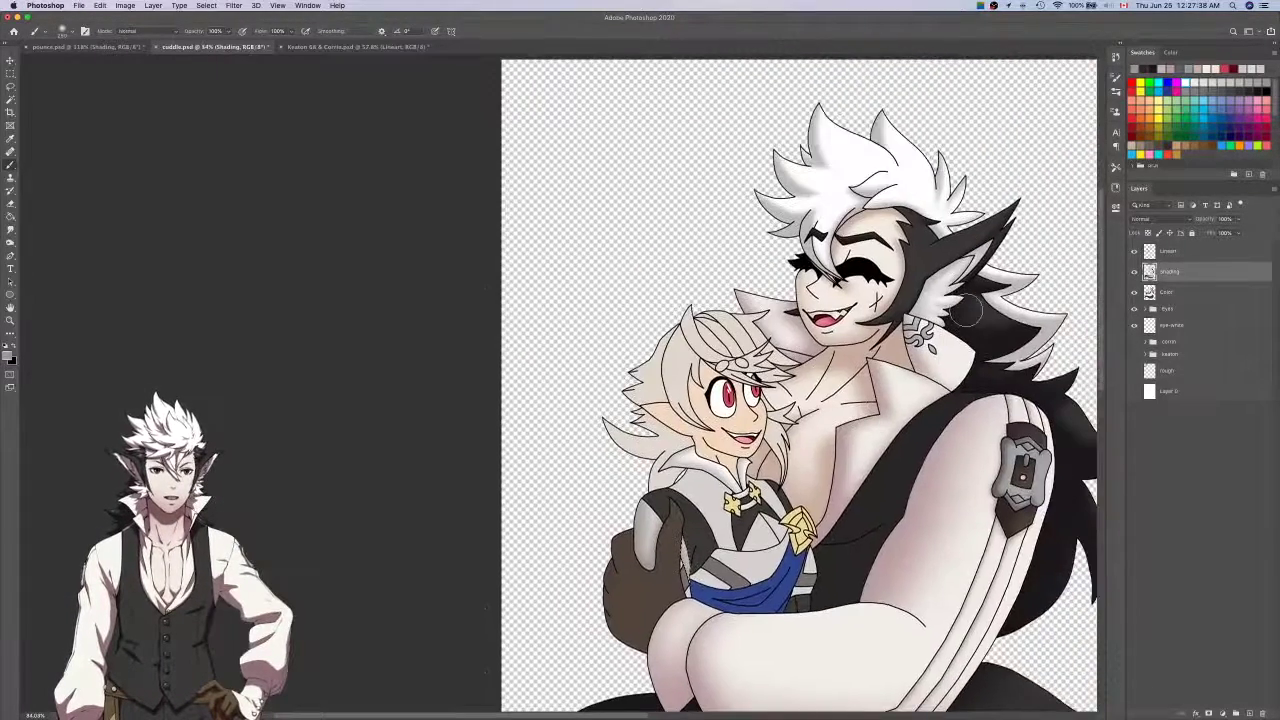
scroll(940, 360, right, 2)
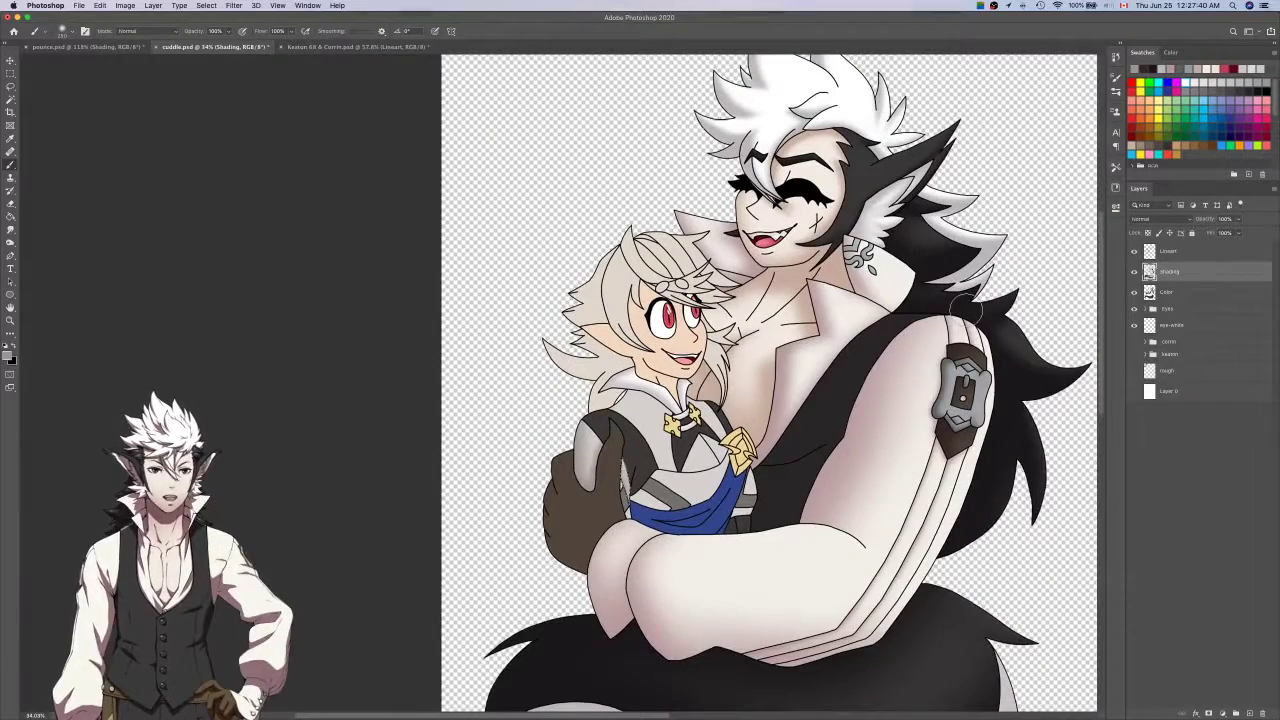
click(1208, 293)
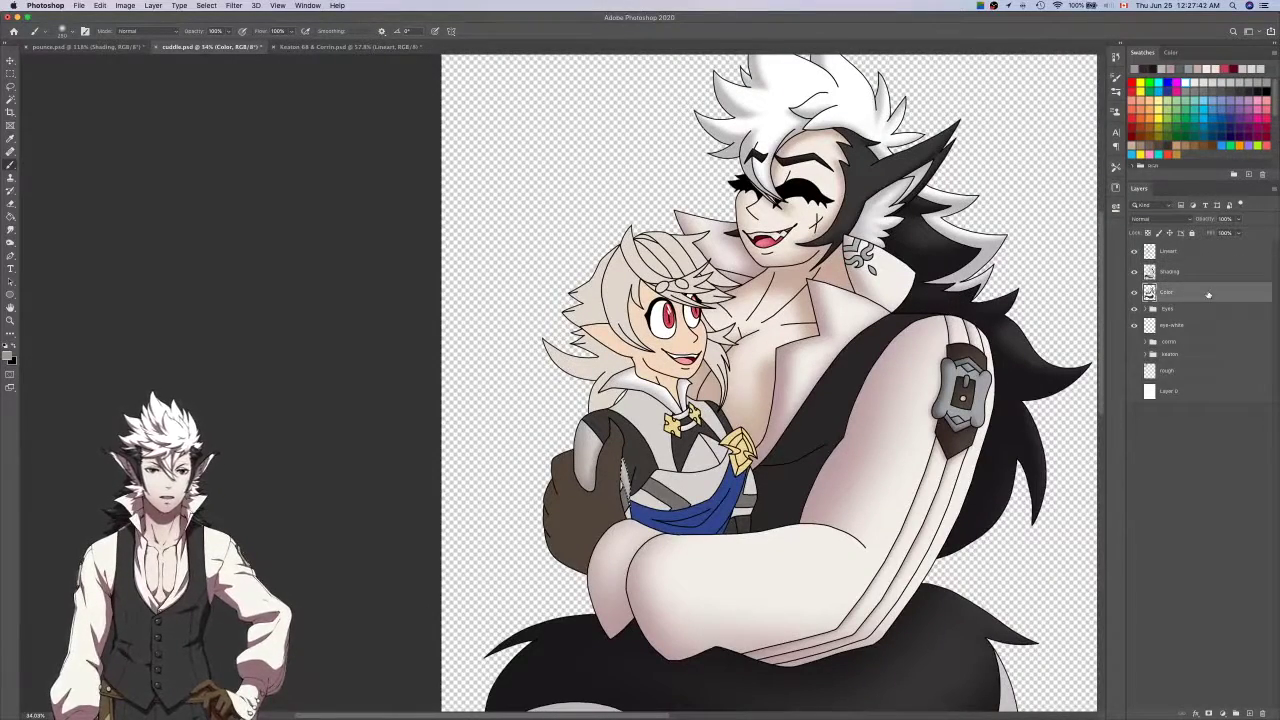
scroll(680, 415, up, 5)
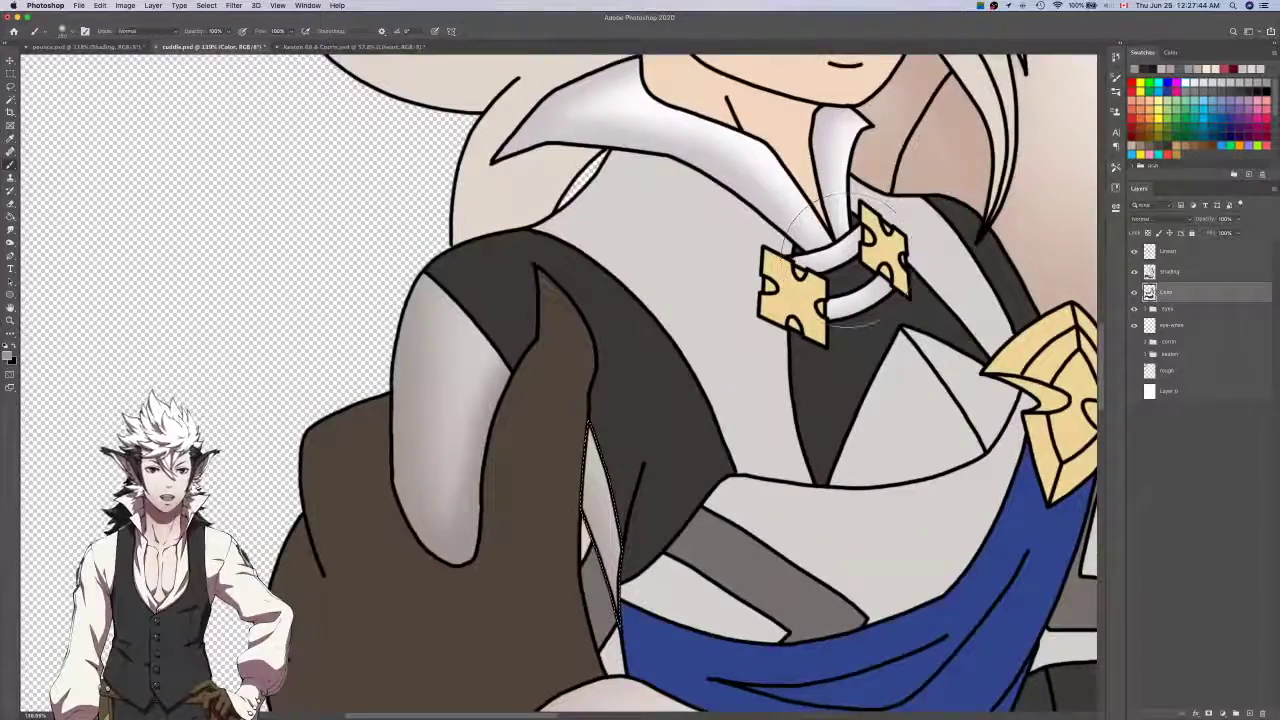
scroll(848, 261, down, 1)
click(1135, 292)
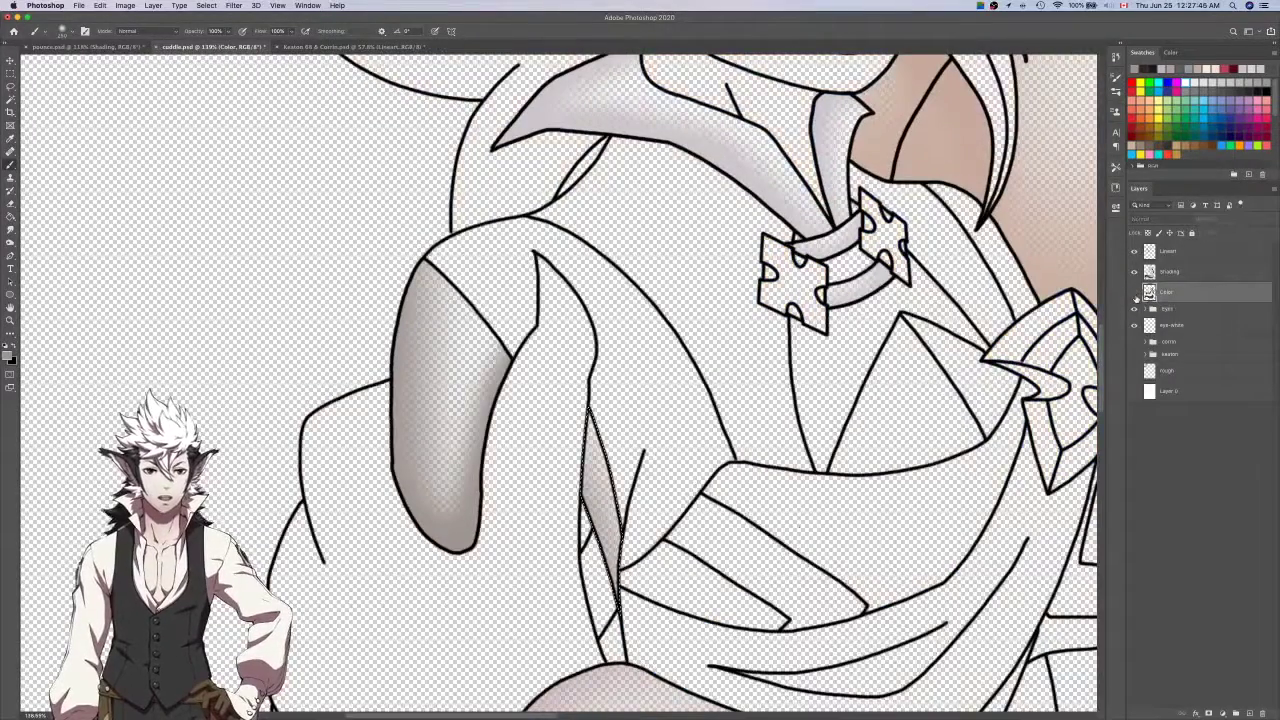
Select the small armour slivers beside the glove from the Lineart layer with the Magic Wand and activate the Shading layer.
key(w)
shift+click(708, 587)
drag(708, 587, 740, 527)
click(1170, 251)
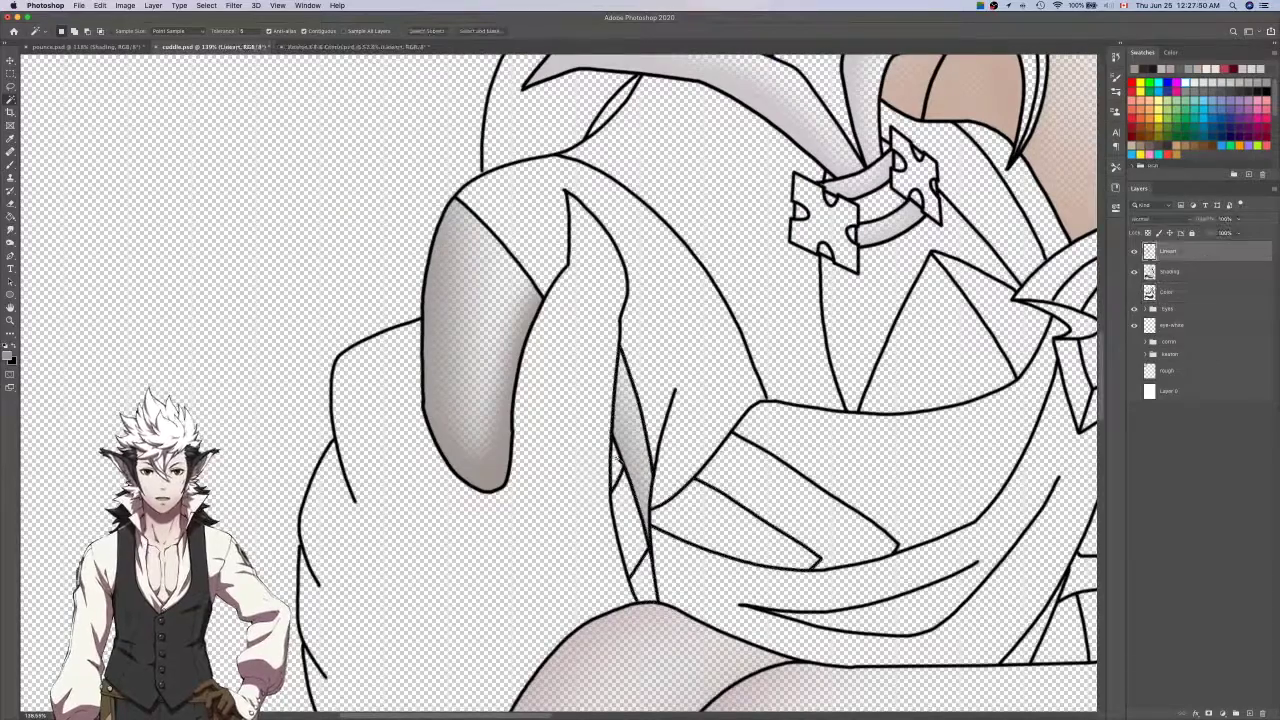
click(645, 580)
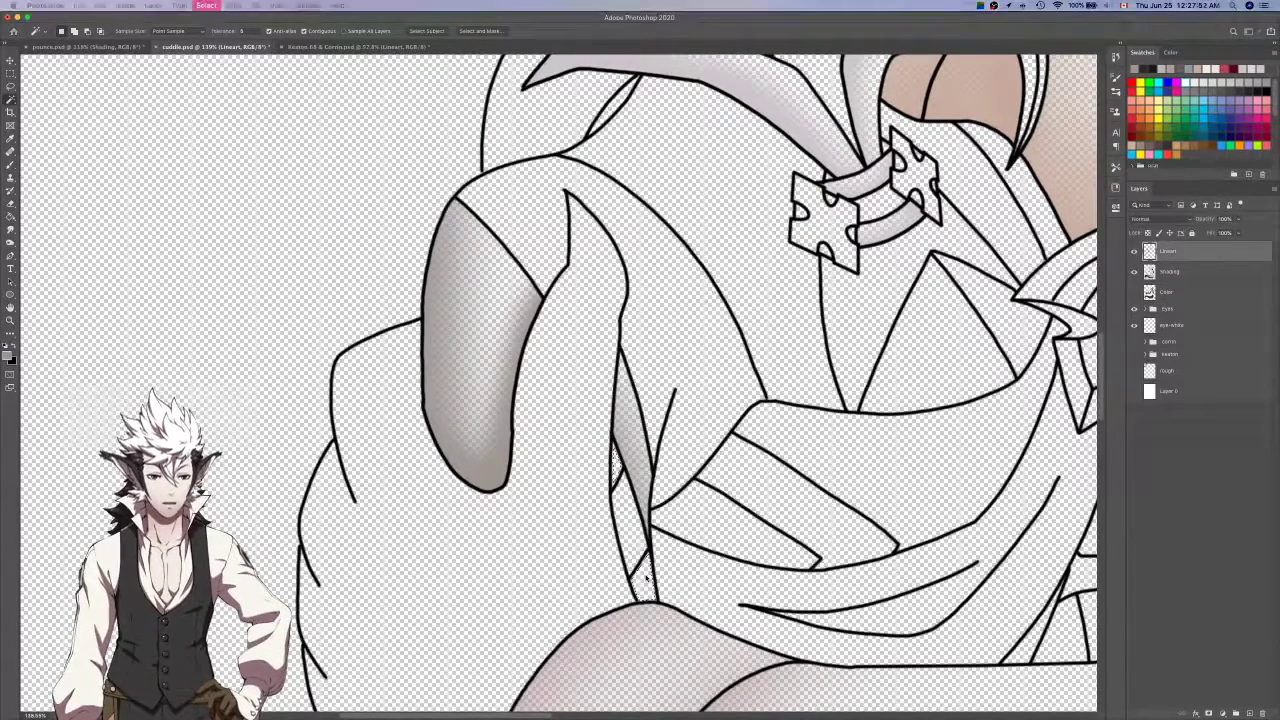
key(b)
click(1219, 271)
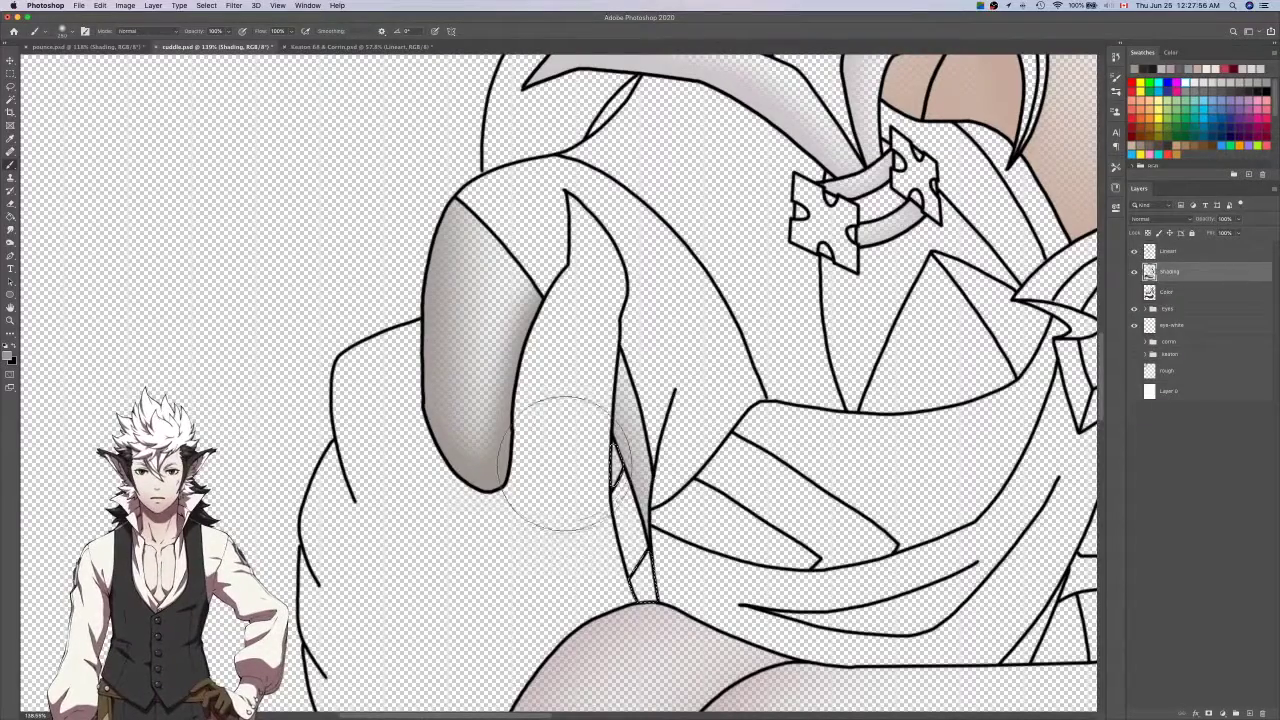
Extend the selection into the pointed corners of the small armour slivers with the Lasso.
key(l)
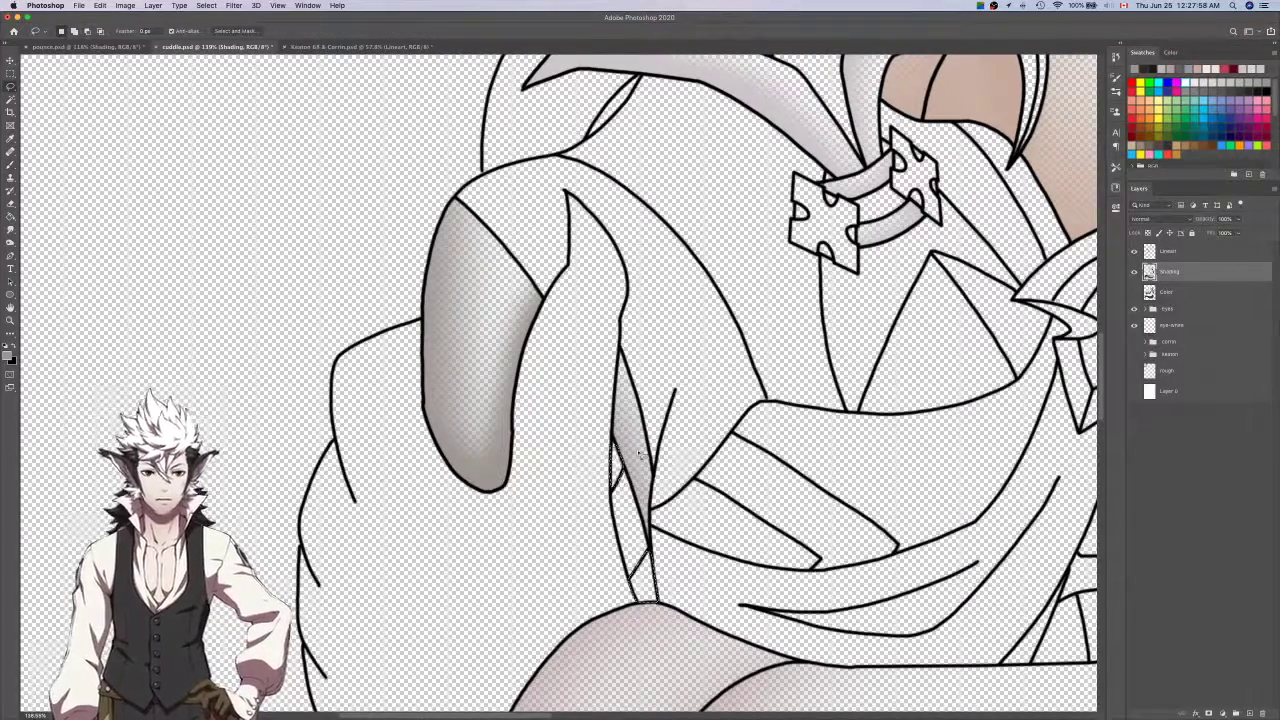
scroll(625, 455, up, 5)
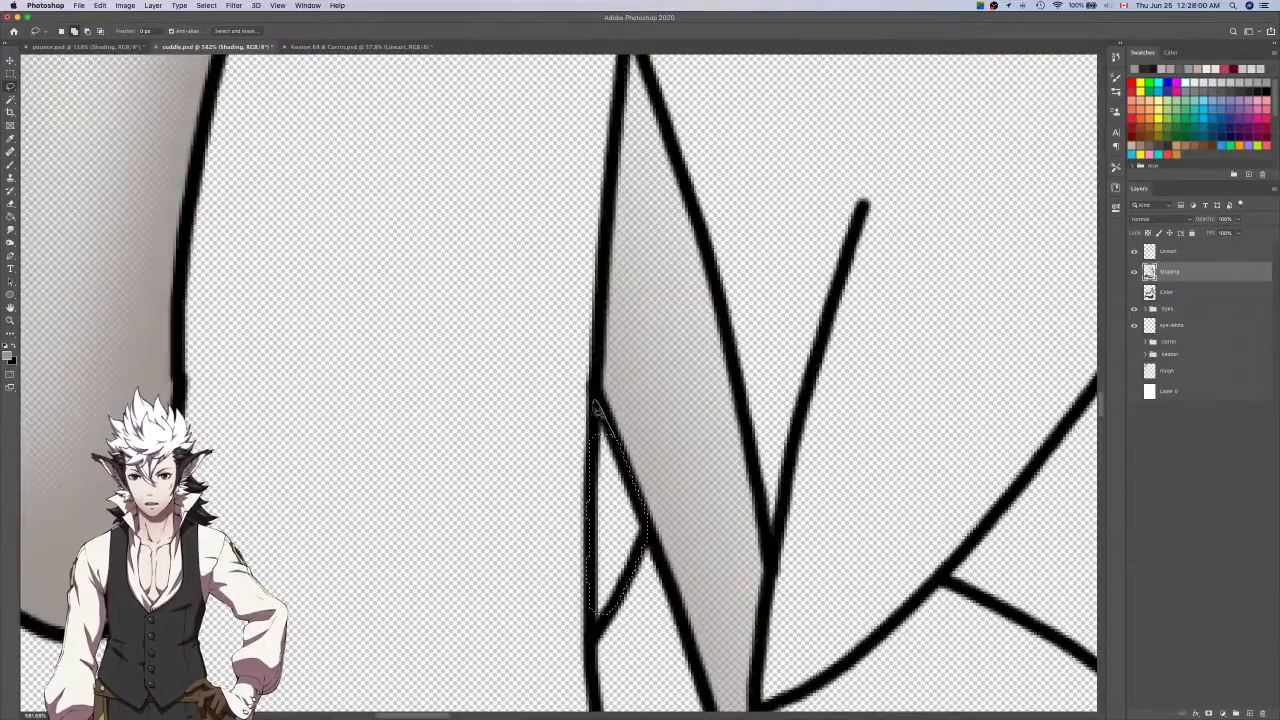
scroll(596, 405, down, 4)
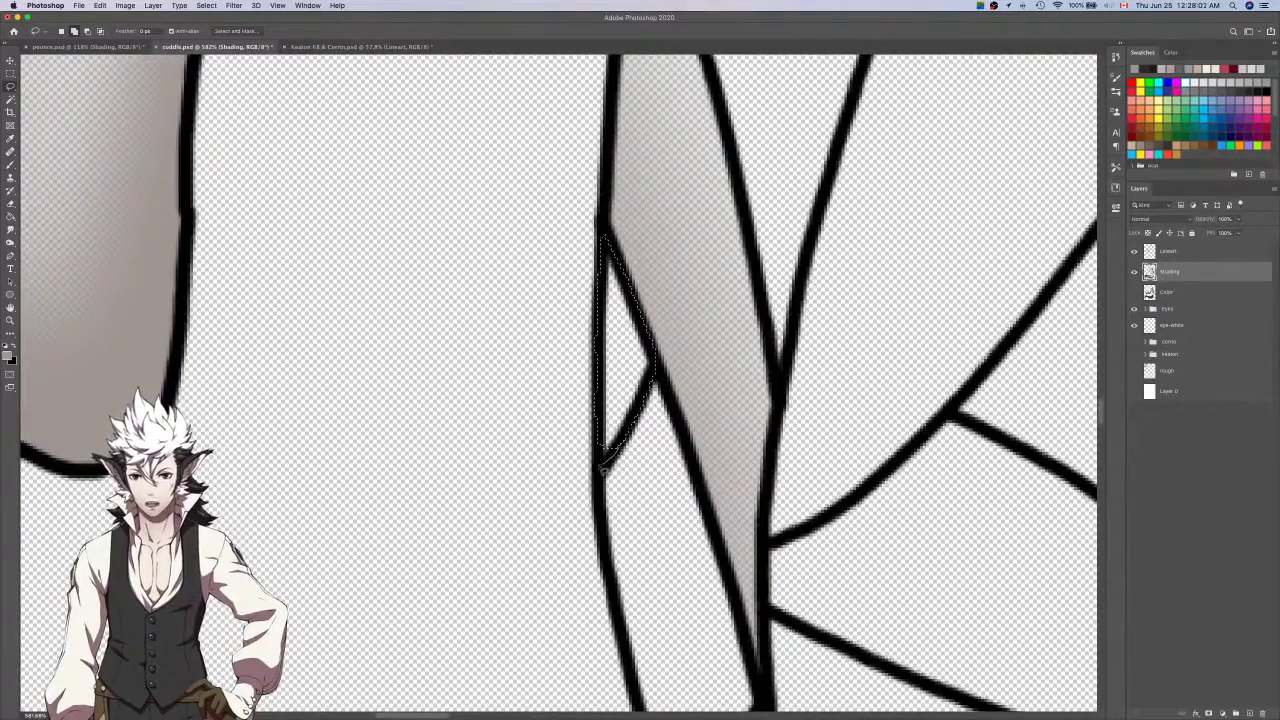
scroll(596, 420, down, 5)
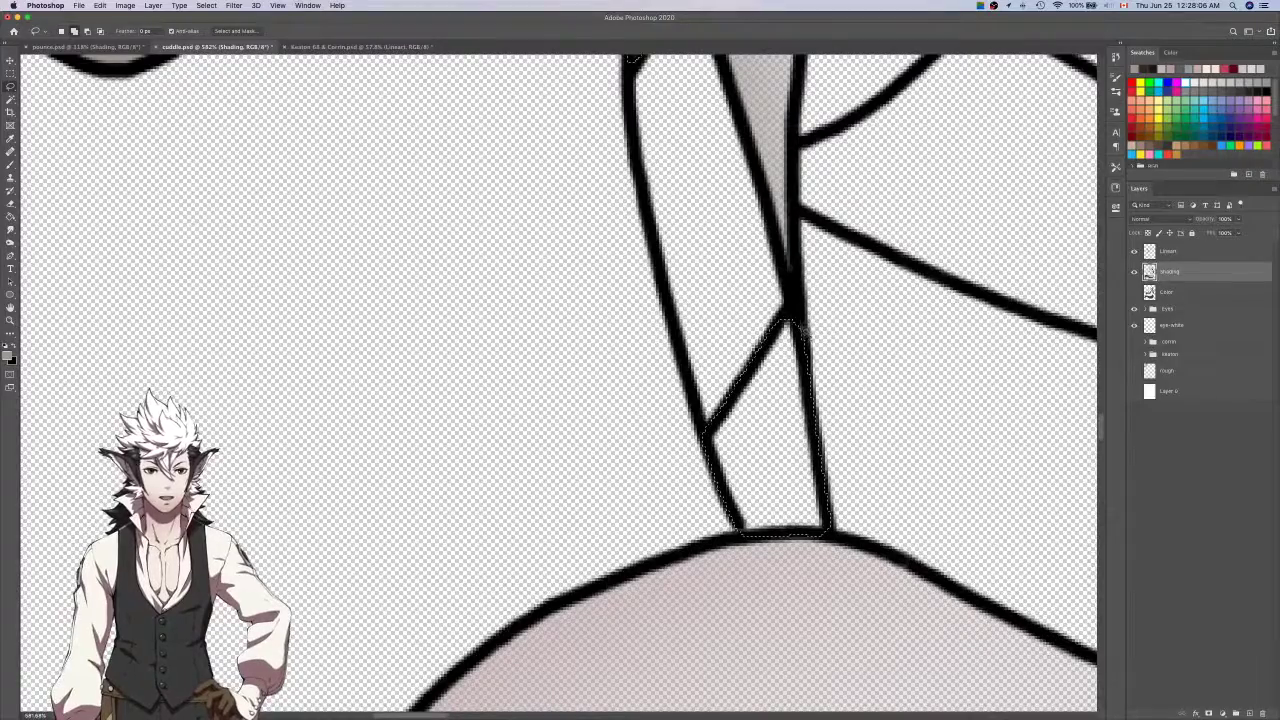
Shade the small selected sliver between the gloved hand and the waist, just above the thigh, with the Brush.
scroll(778, 341, down, 5)
scroll(1003, 358, up, 1)
key(b)
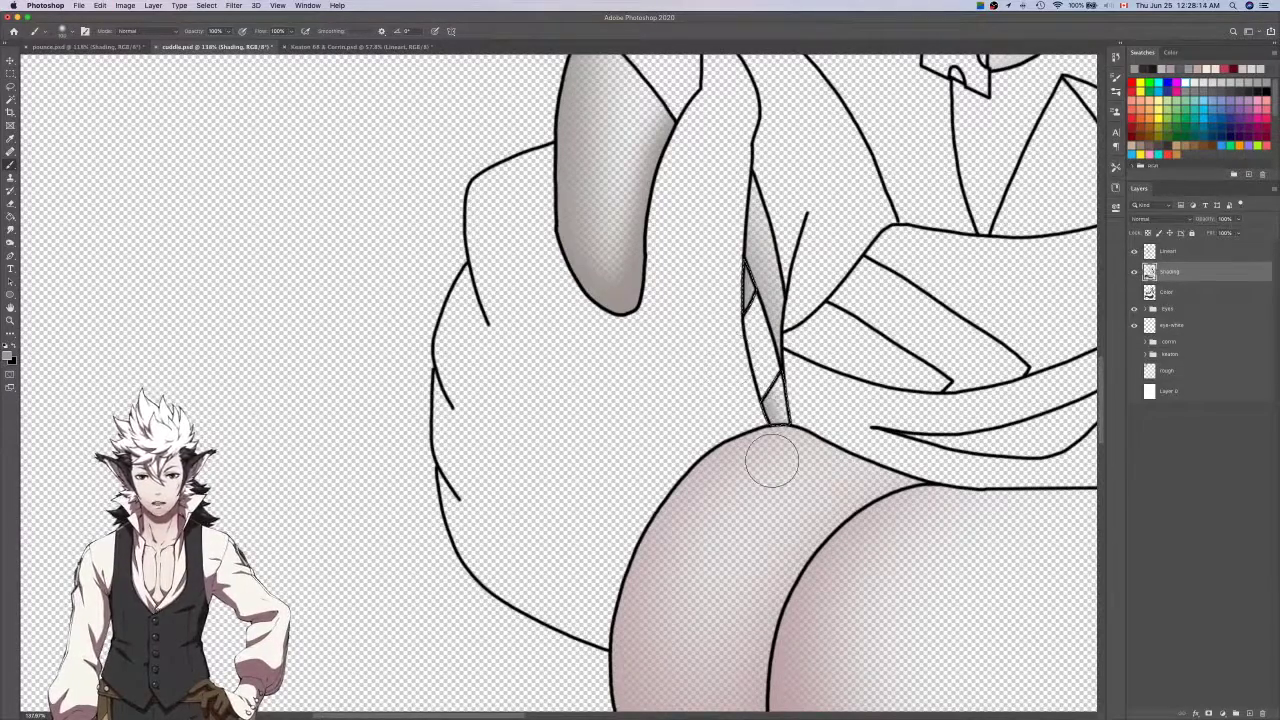
Select the grey strap sliver beside the gloved hand, make the Color layer visible, and sample a grey shading colour from the Keaton and Corrin illustration.
click(1167, 291)
key(w)
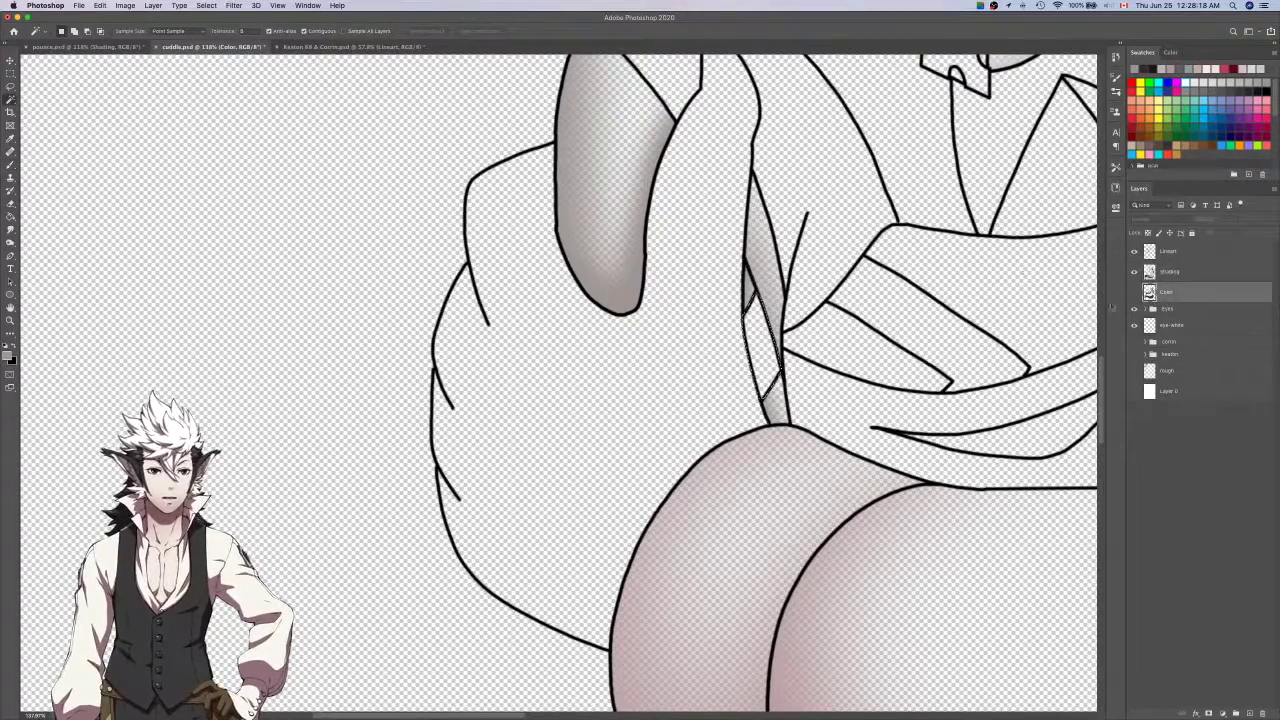
click(1138, 293)
key(i)
key(ctrl+Tab)
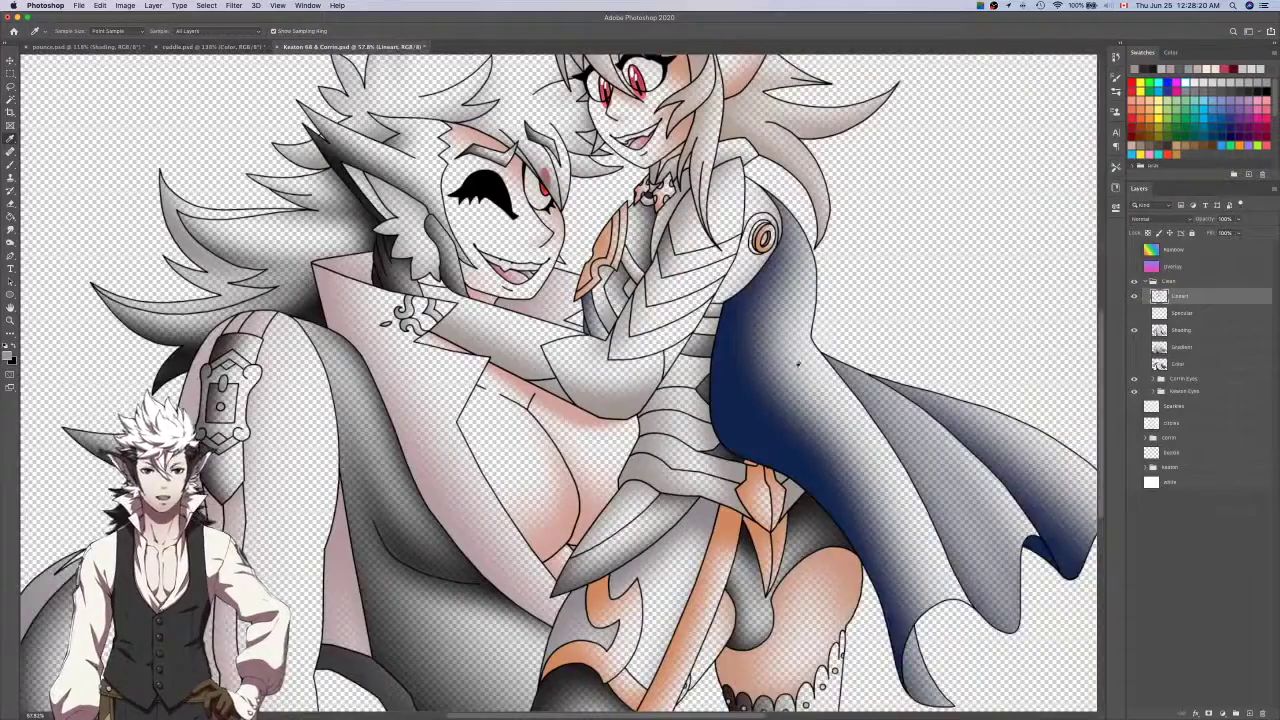
scroll(818, 362, left, 3)
click(800, 378)
key(ctrl+Tab)
key(ctrl+Tab)
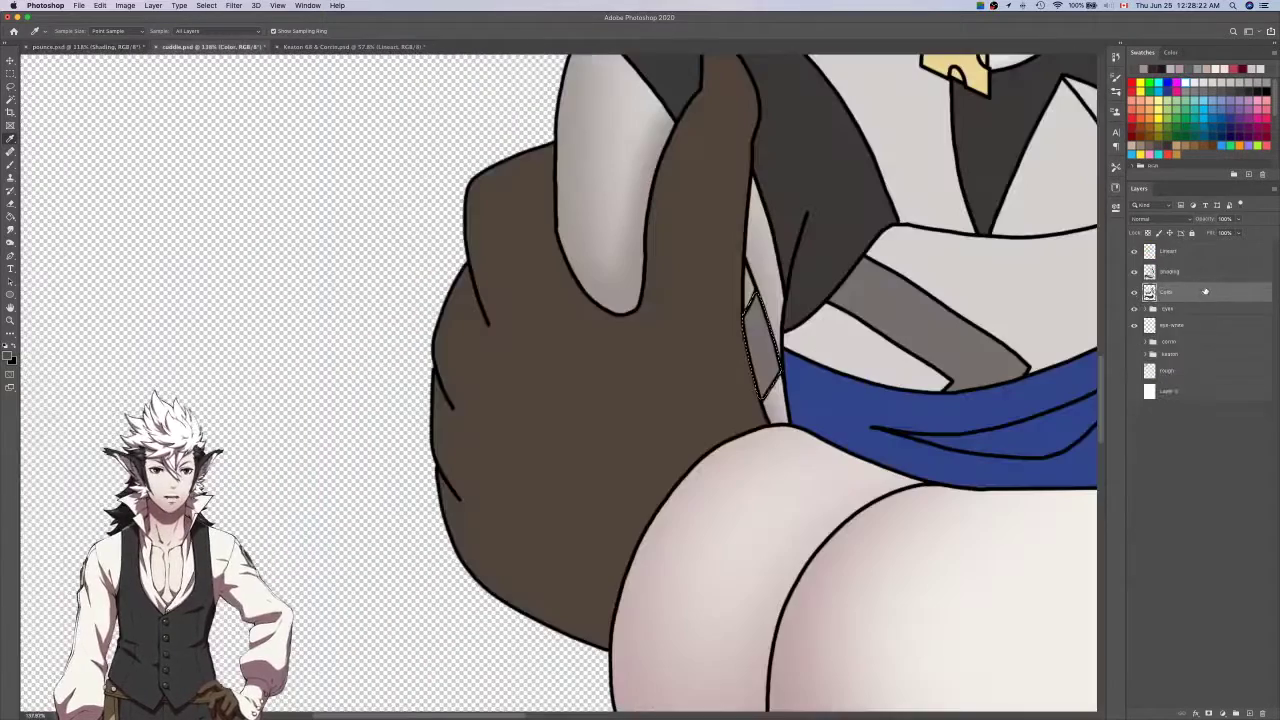
On the Shading layer, brush soft shadows onto the grey strap sliver and both ends of the grey strap across the waist.
click(1192, 270)
key(b)
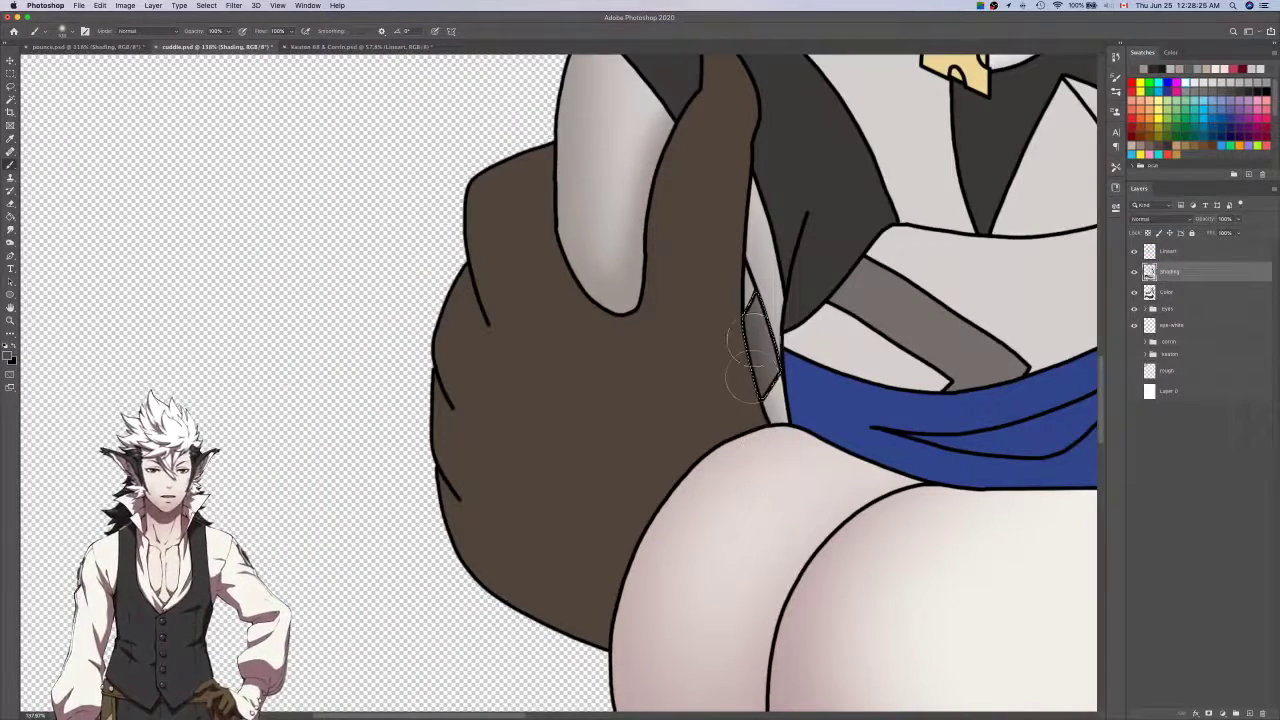
key(w)
click(950, 383)
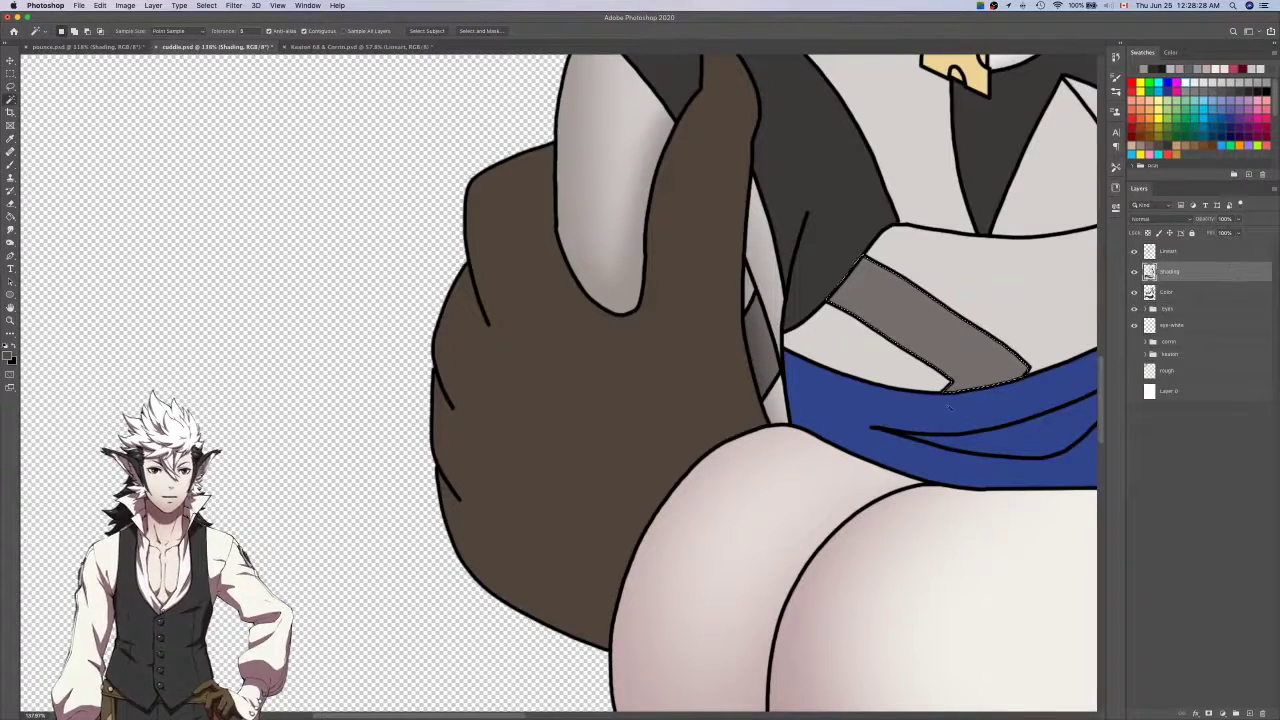
key(b)
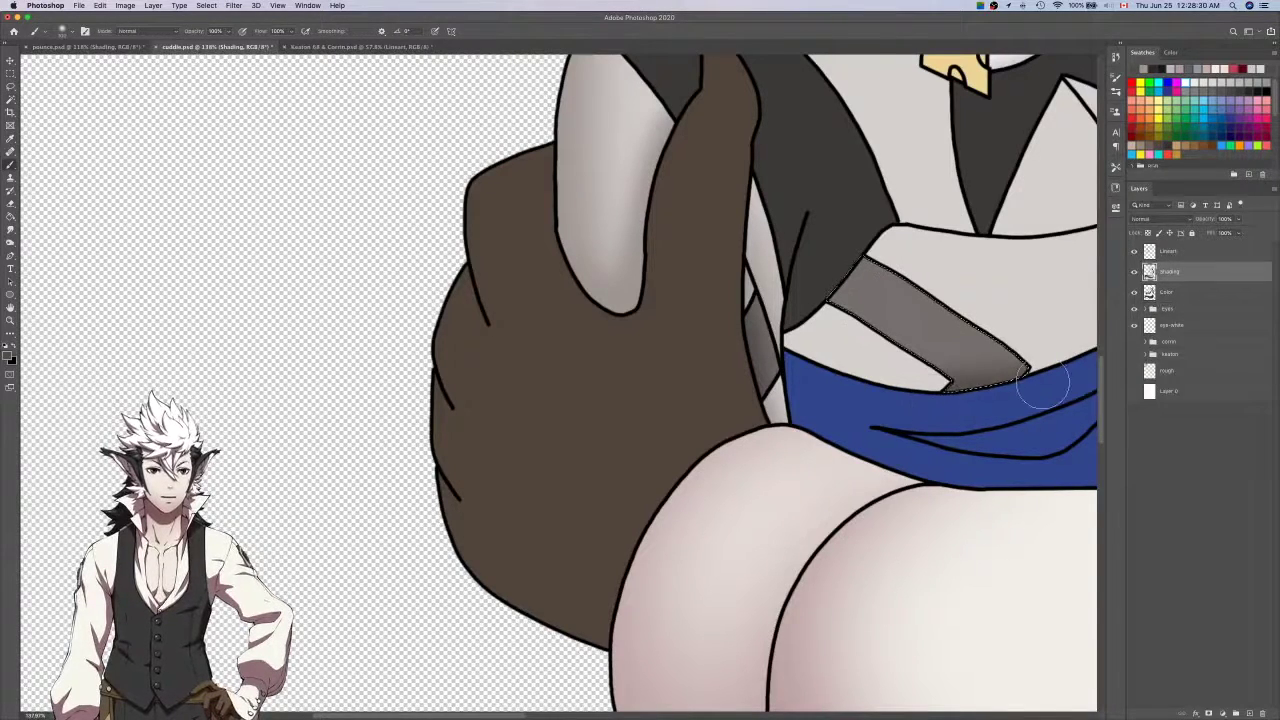
scroll(1029, 370, right, 5)
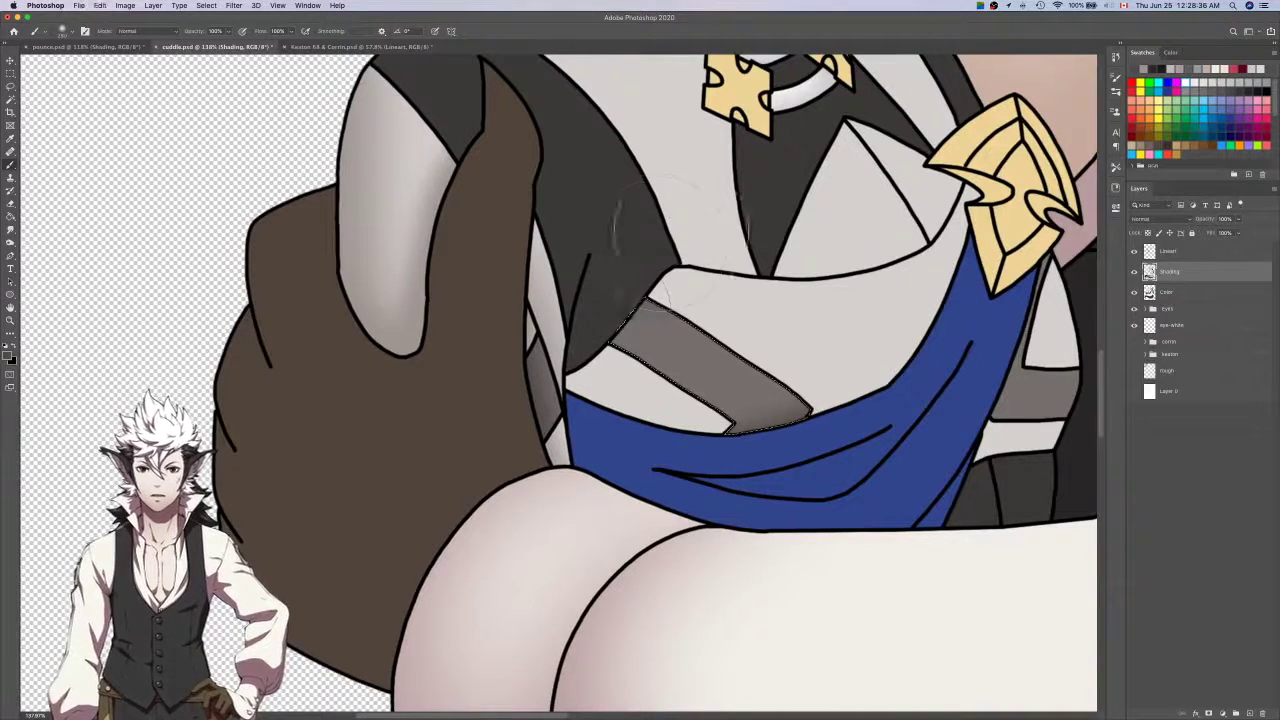
Select the light waist wrap sections on both sides of the grey strap from the line art, extending the selection into the outlines.
click(1166, 291)
key(w)
click(655, 409)
key(i)
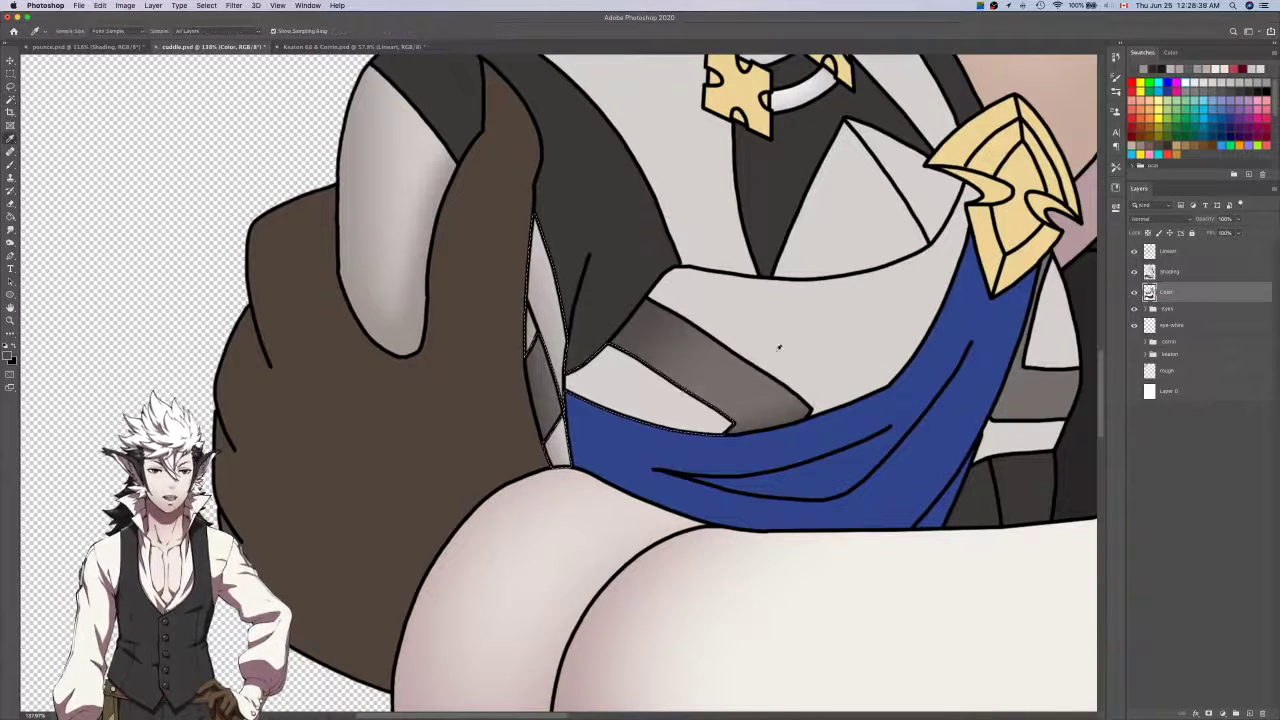
click(1212, 251)
key(w)
click(630, 396)
key(super+alt+e)
key(Return)
key(l)
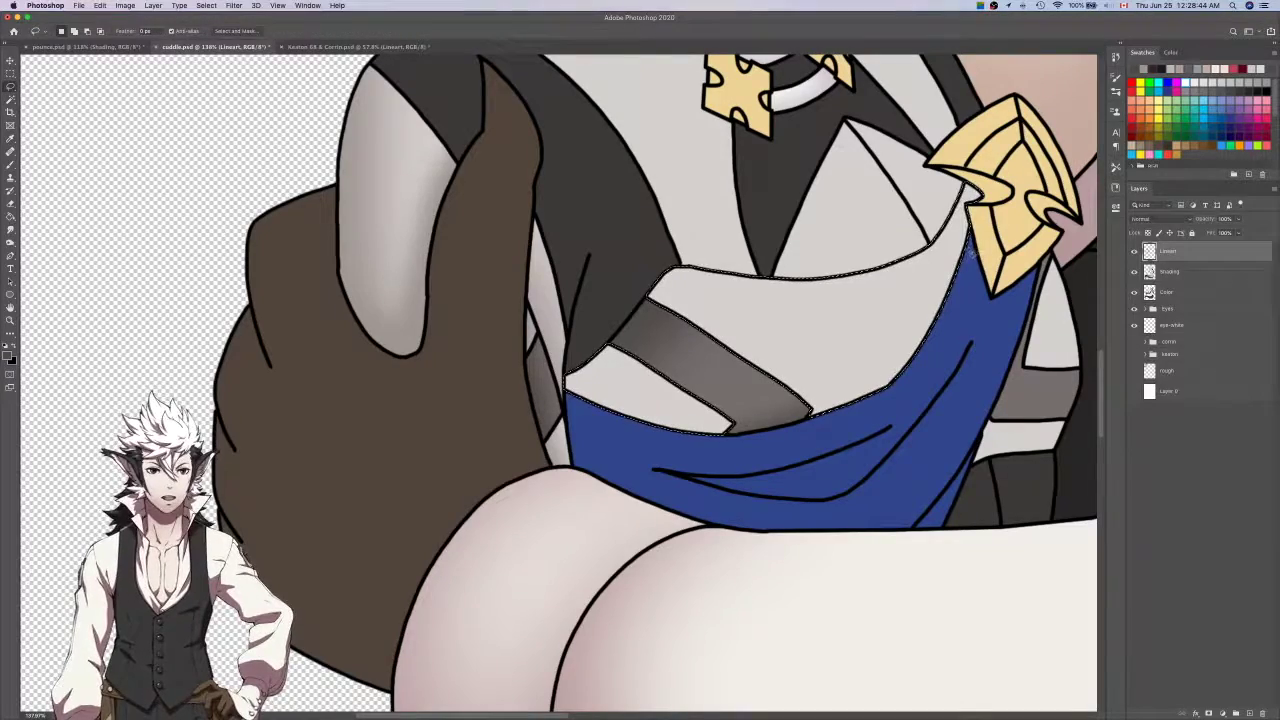
Sample a light shading colour from the Keaton and Corrin illustration and return to cuddle.psd.
key(i)
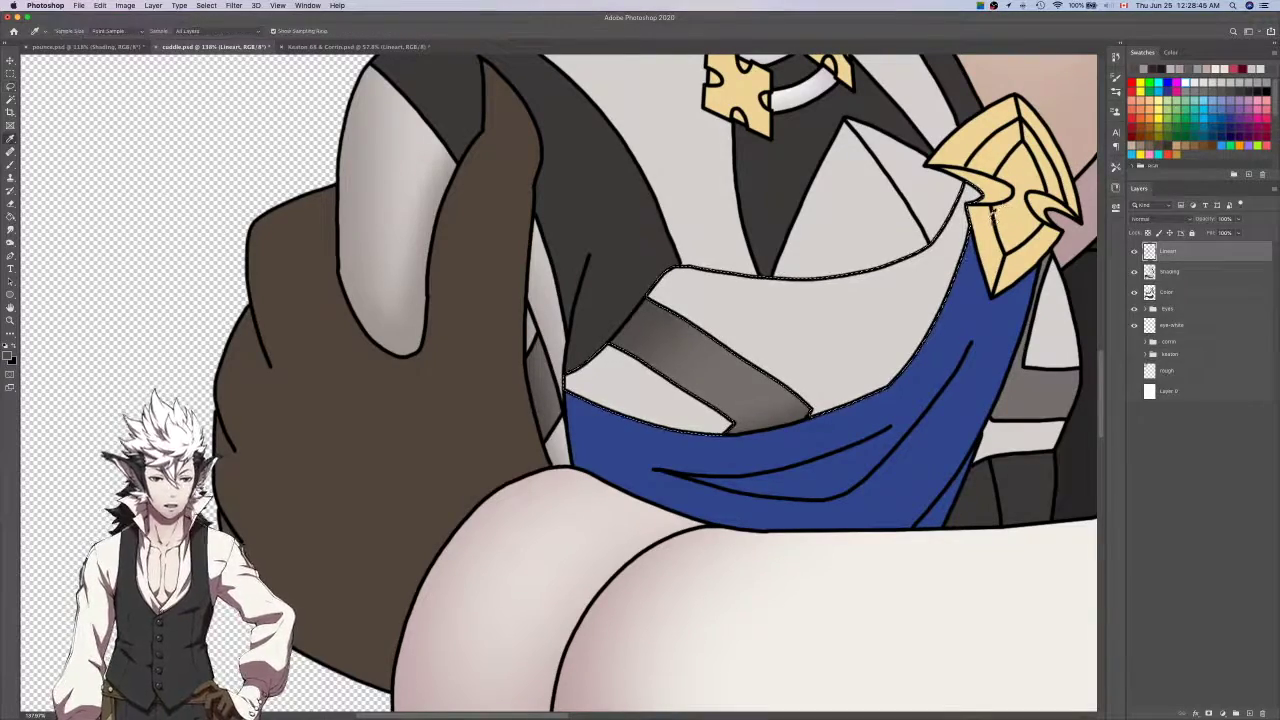
key(ctrl+Tab)
scroll(911, 209, left, 2)
click(706, 363)
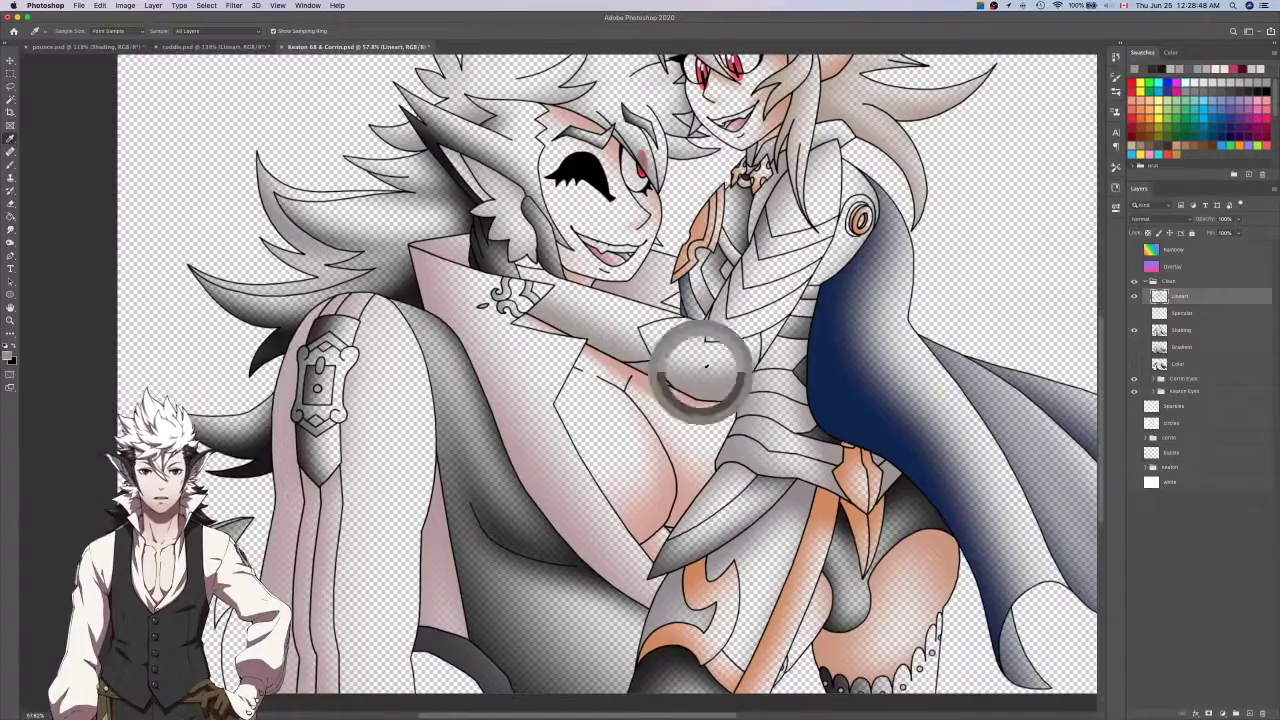
key(ctrl+Tab)
key(ctrl+Tab)
Brush soft shadows along the edges of the light waist wrap on the Shading layer, and clear the selection.
key(b)
mouse_move(642, 260)
mouse_down()
mouse_move(459, 438)
mouse_move(595, 432)
mouse_up()
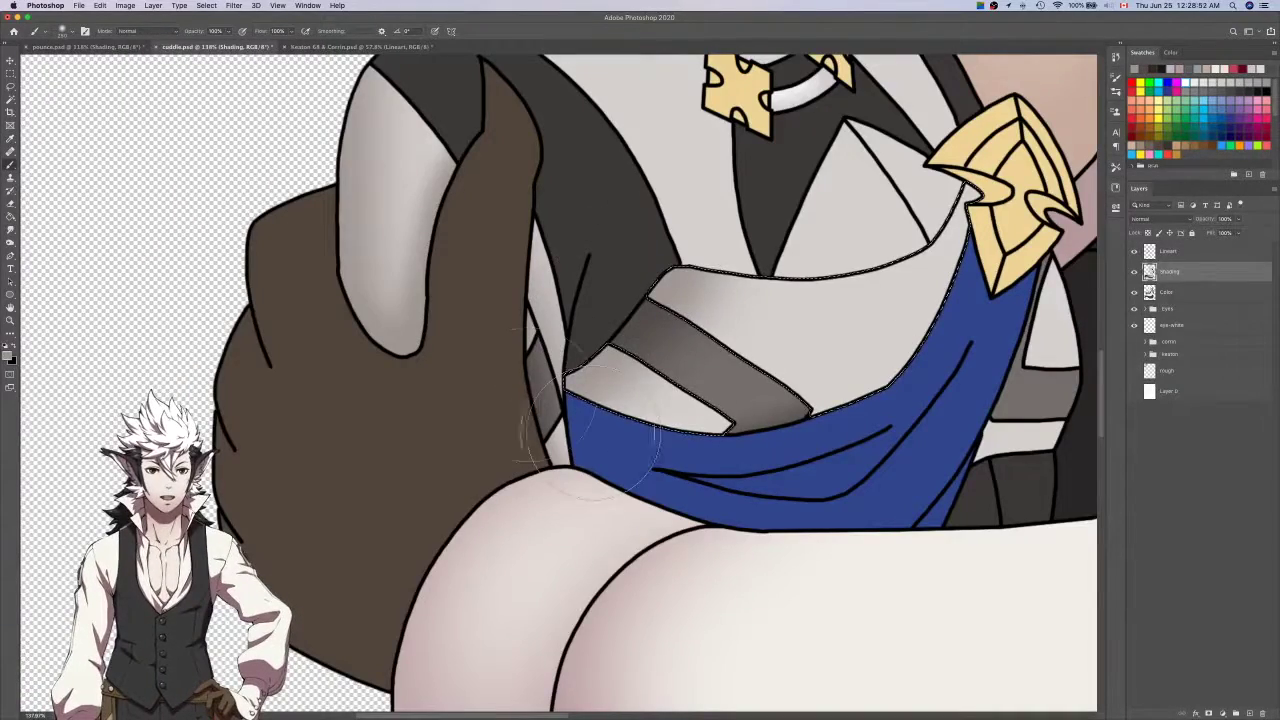
drag(527, 400, 804, 498)
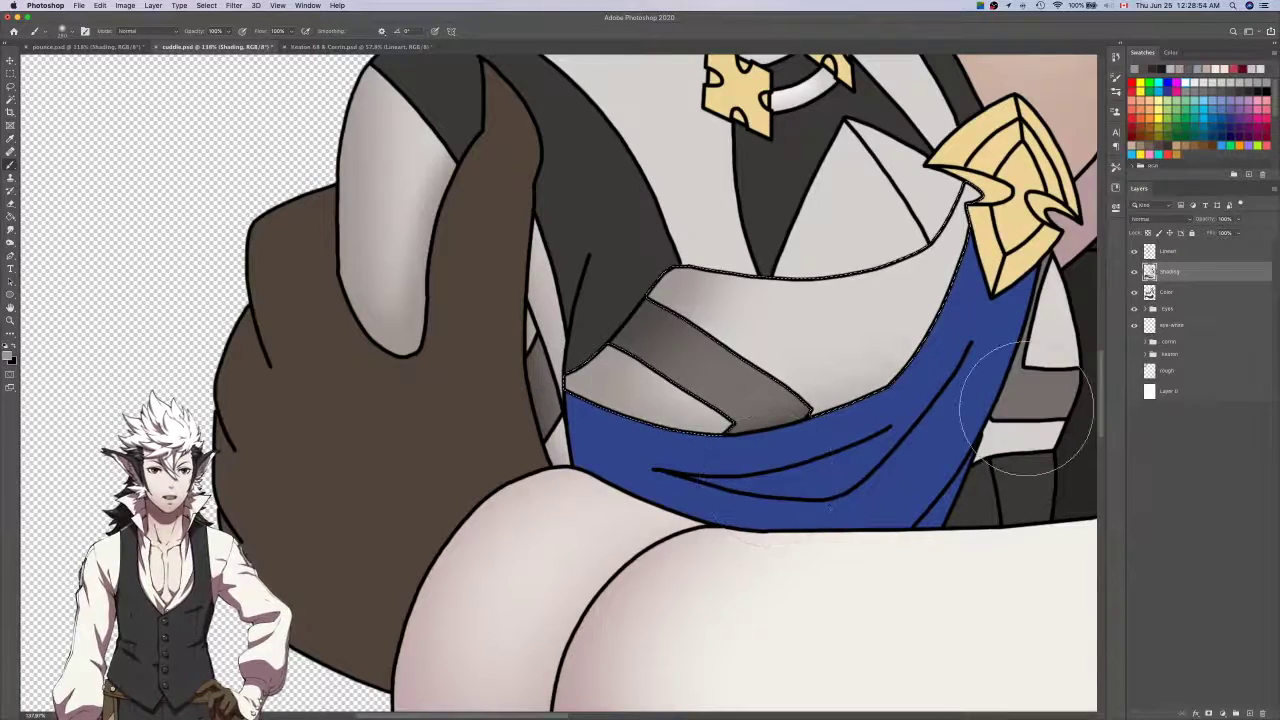
key(super+d)
Select both light triangular cloth panels above the waist wrap from the line art, and complete the selection at their corners with the Lasso.
click(1167, 297)
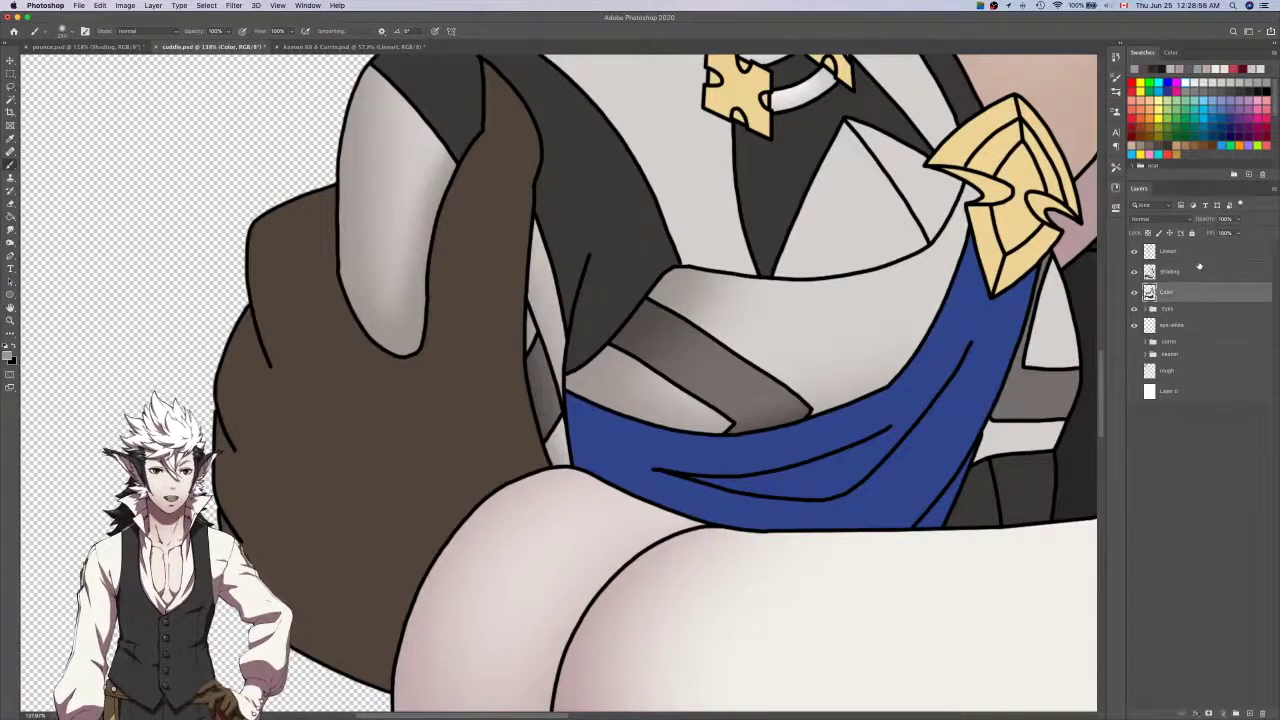
click(1198, 254)
key(w)
click(933, 193)
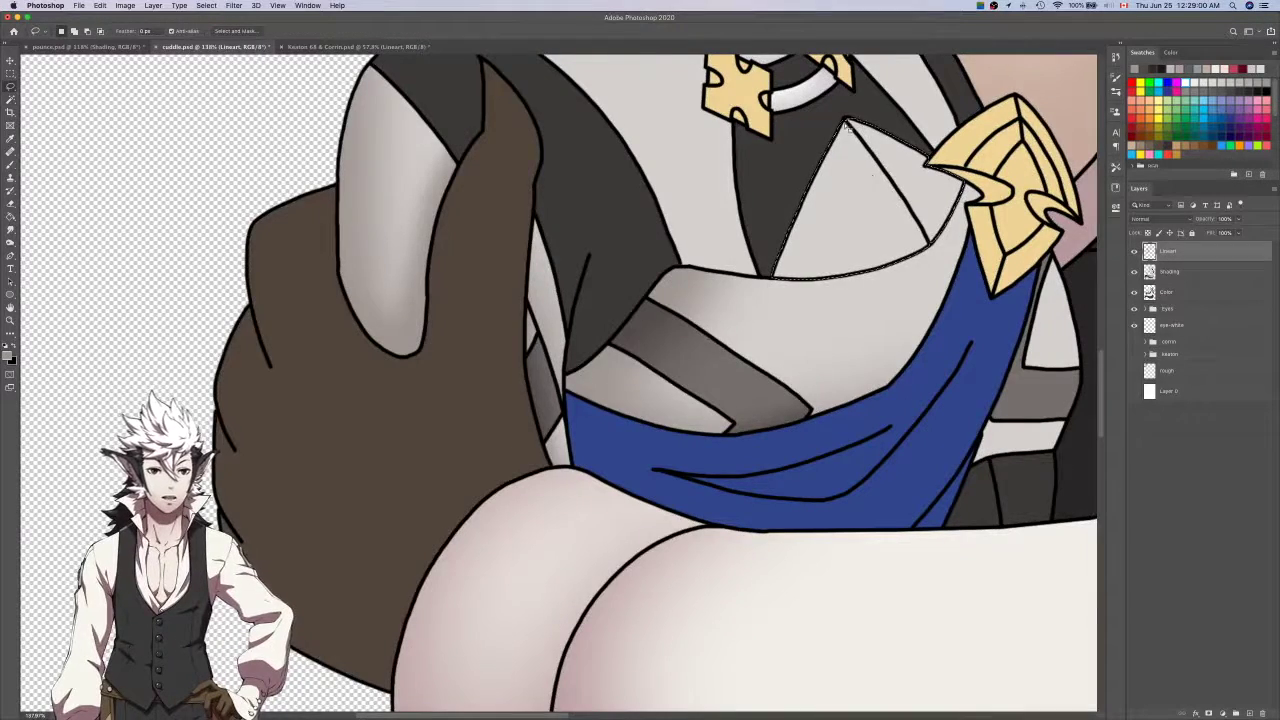
key(l)
scroll(845, 117, up, 5)
scroll(845, 117, up, 4)
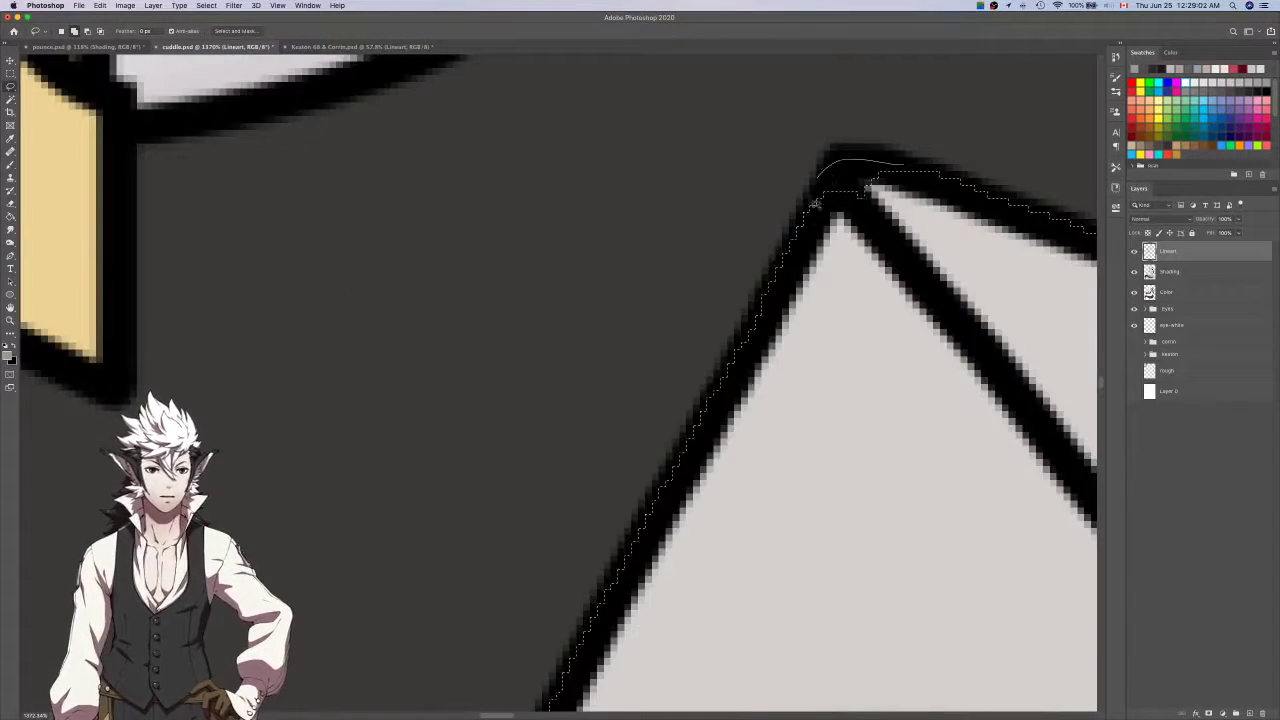
scroll(952, 202, down, 5)
scroll(952, 202, down, 1)
scroll(896, 322, right, 5)
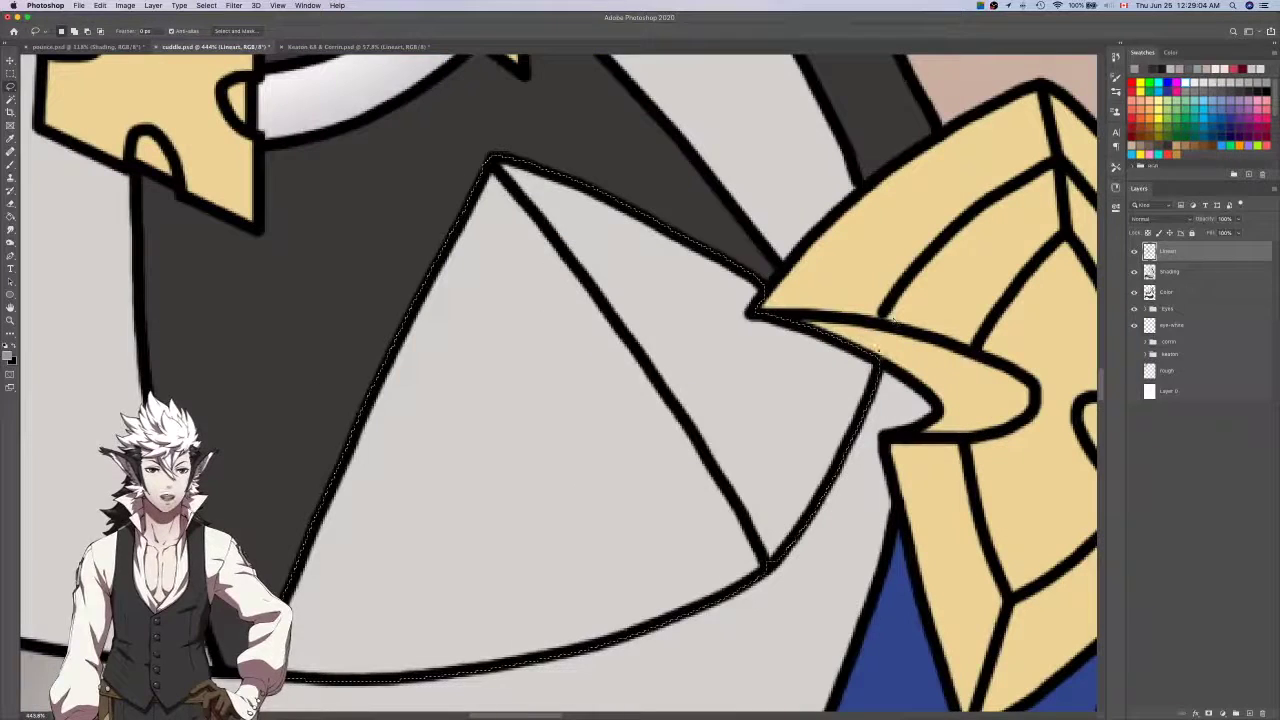
drag(780, 555, 772, 562)
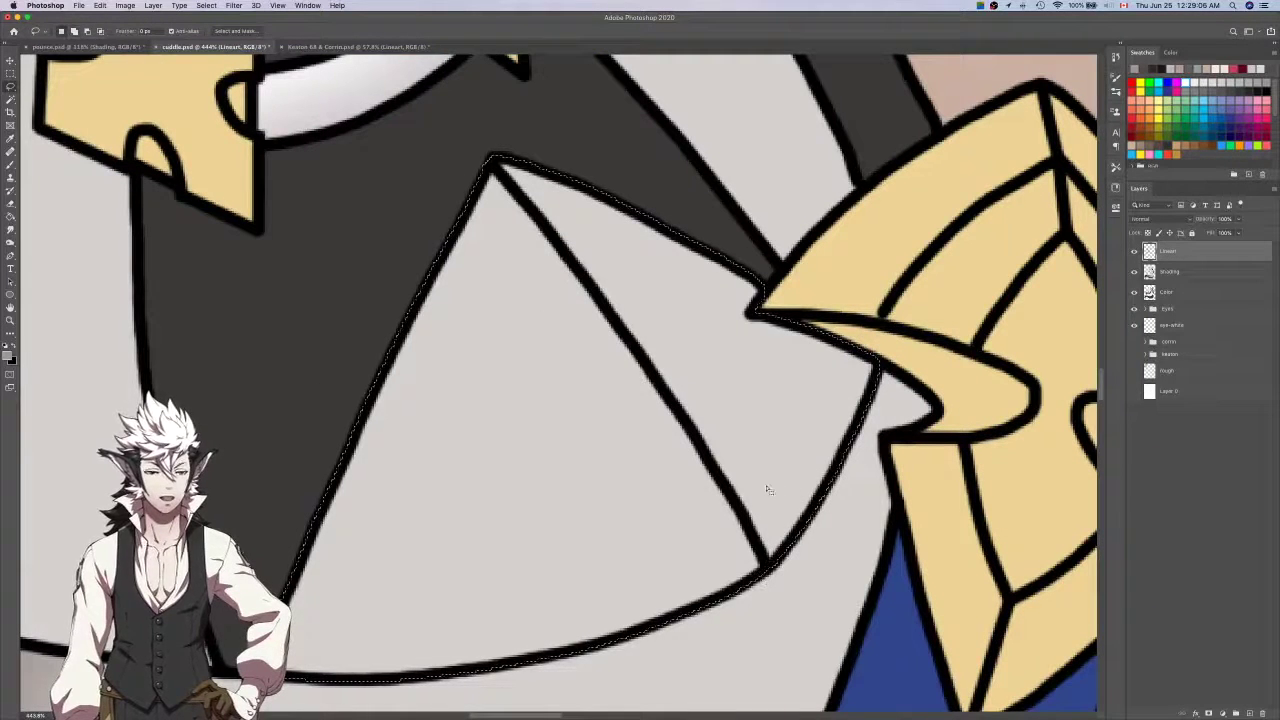
scroll(766, 490, down, 1)
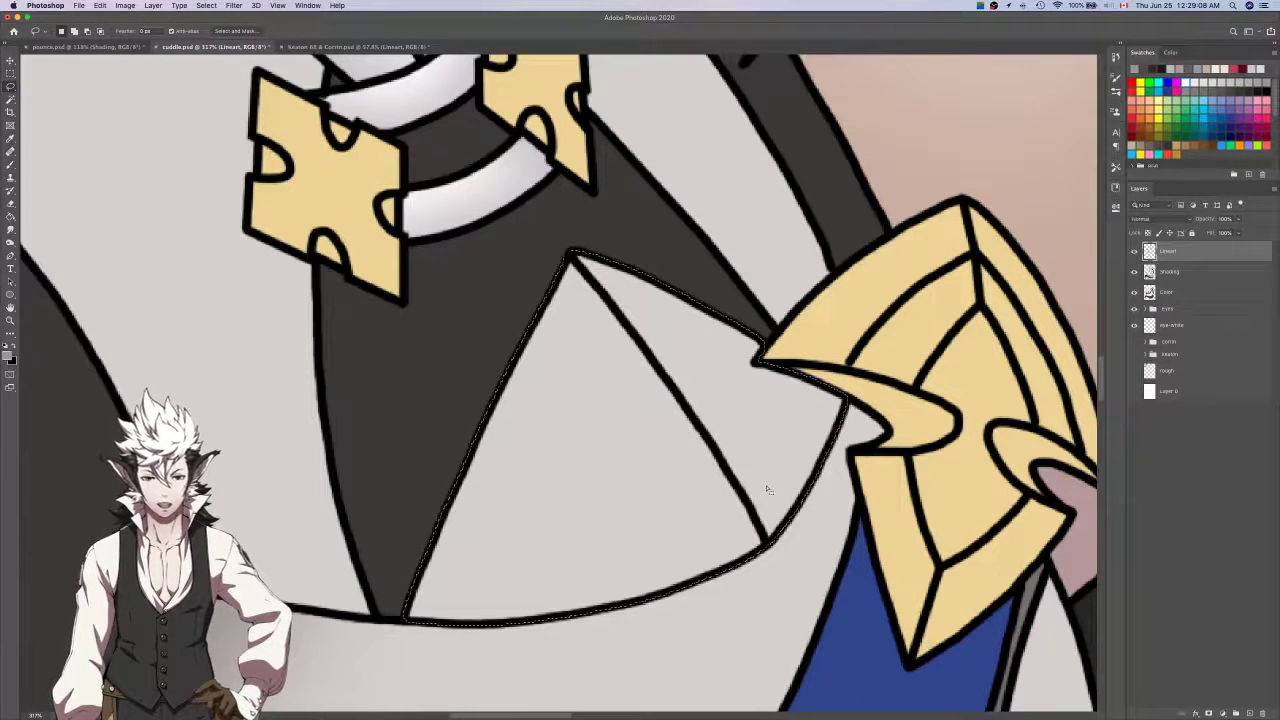
scroll(767, 490, down, 1)
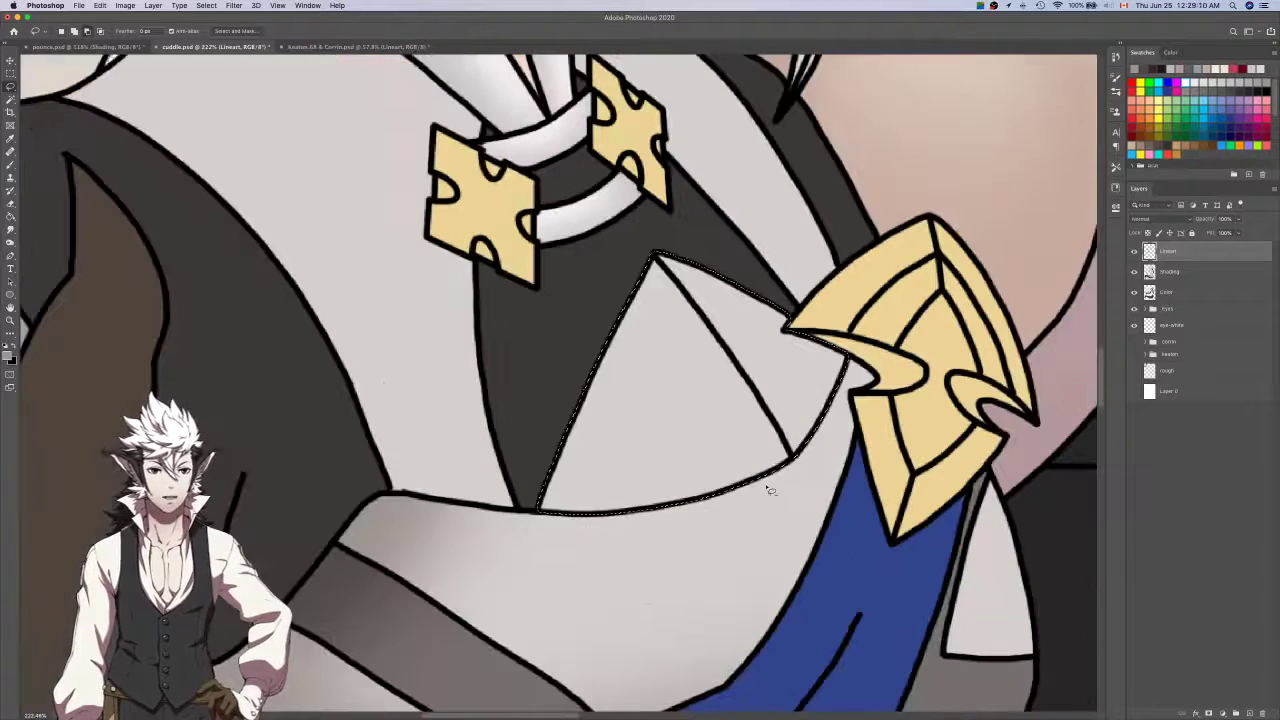
Brush soft shadows along the edges of the triangular cloth panels on the Shading layer.
click(1150, 272)
key(b)
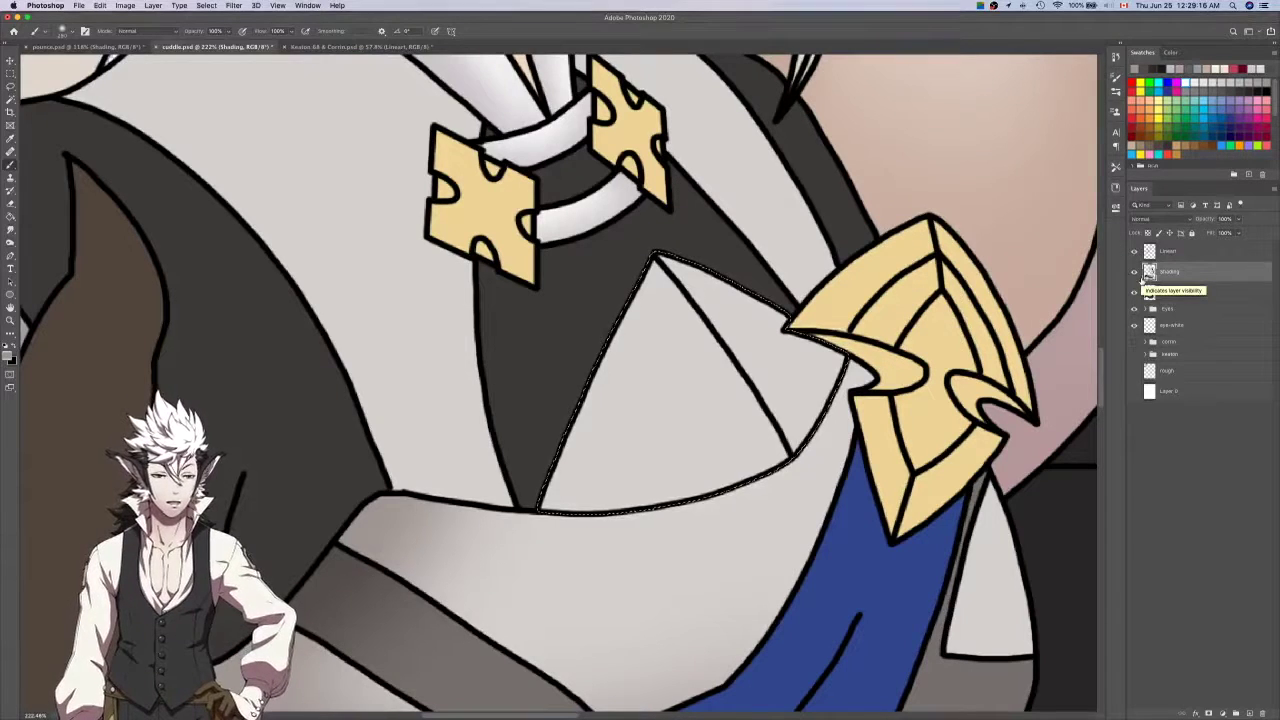
scroll(705, 325, down, 3)
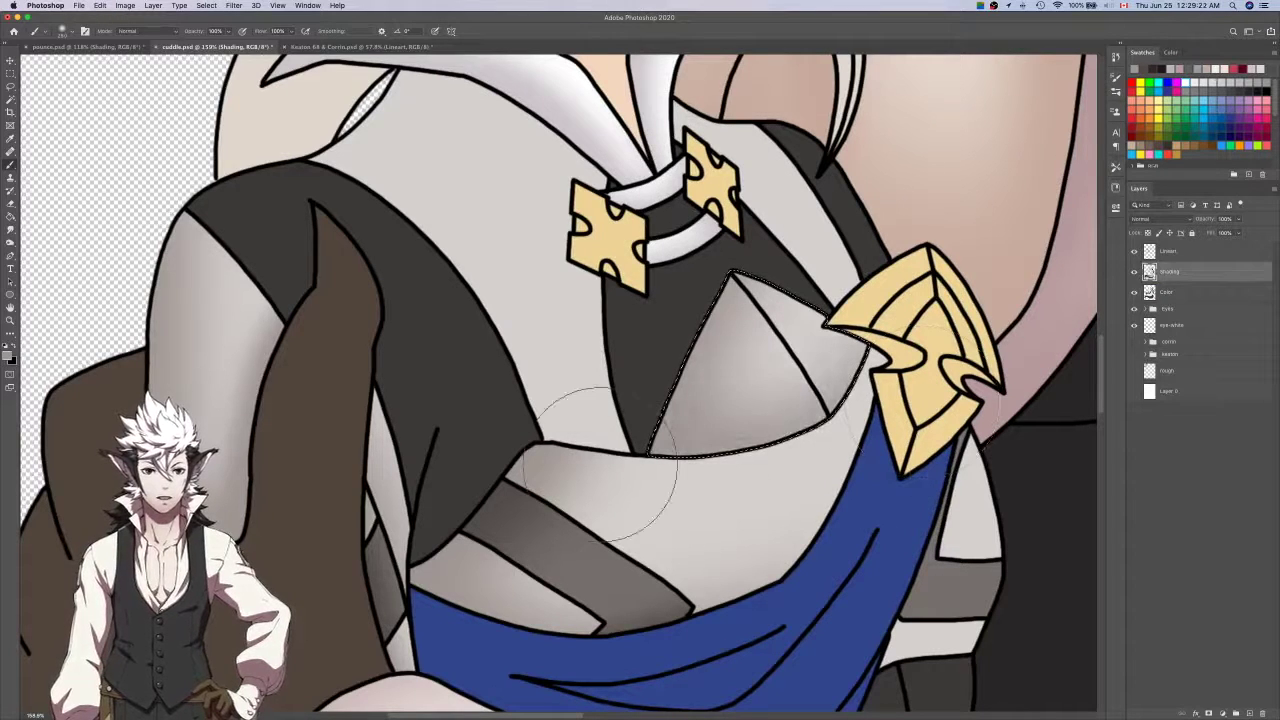
Select only the narrow triangular panel next to the gold brooch and refine the selection at its tip with the Lasso.
key(alt+bracketright)
key(w)
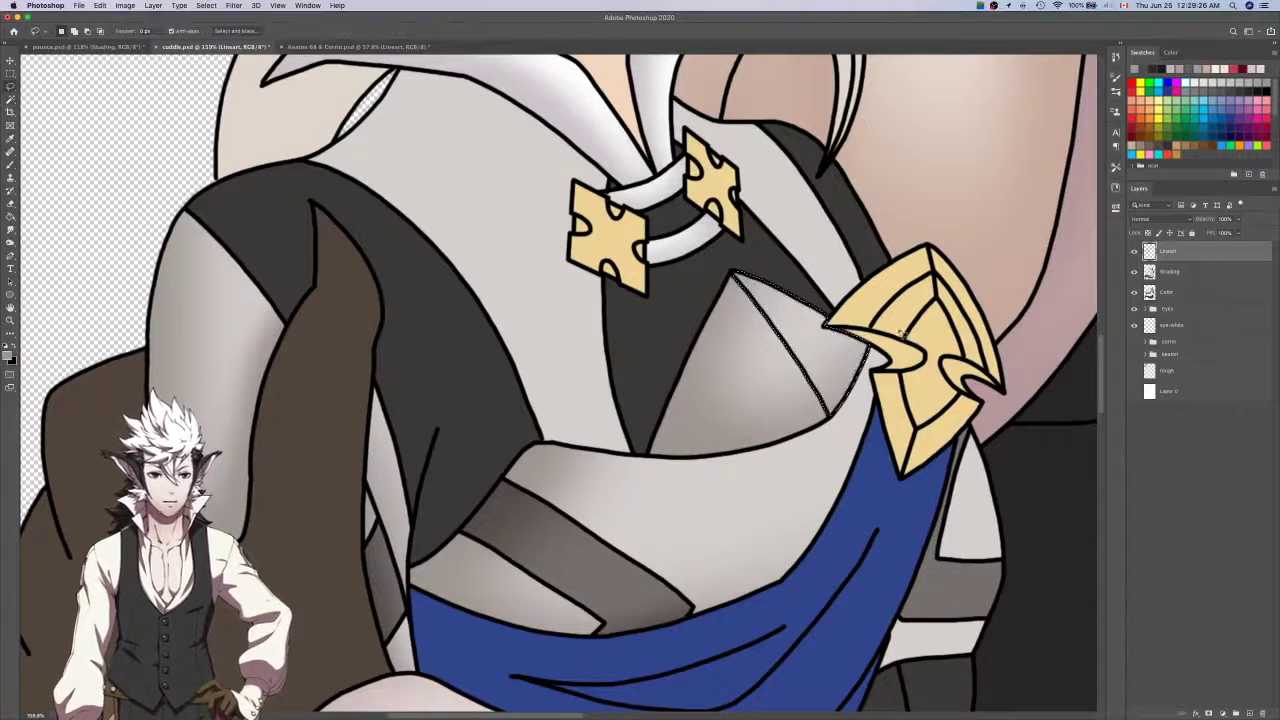
key(alt+bracketleft)
key(b)
key(l)
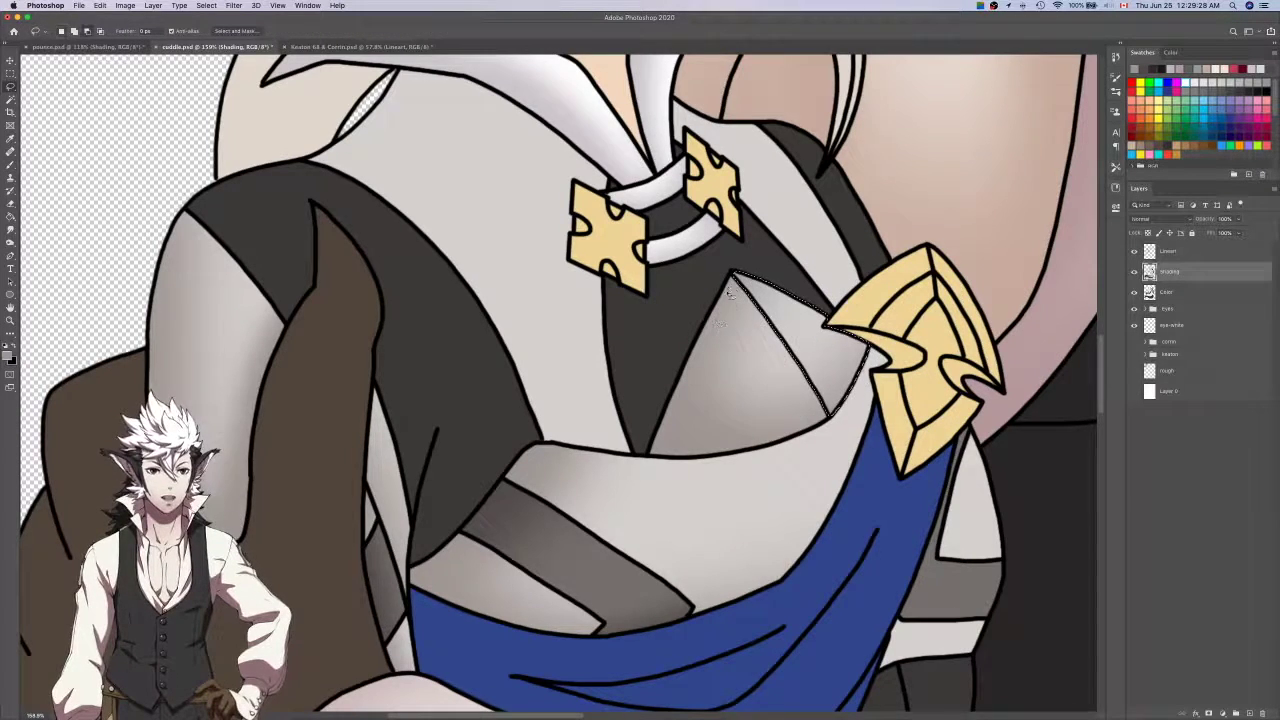
scroll(785, 290, up, 5)
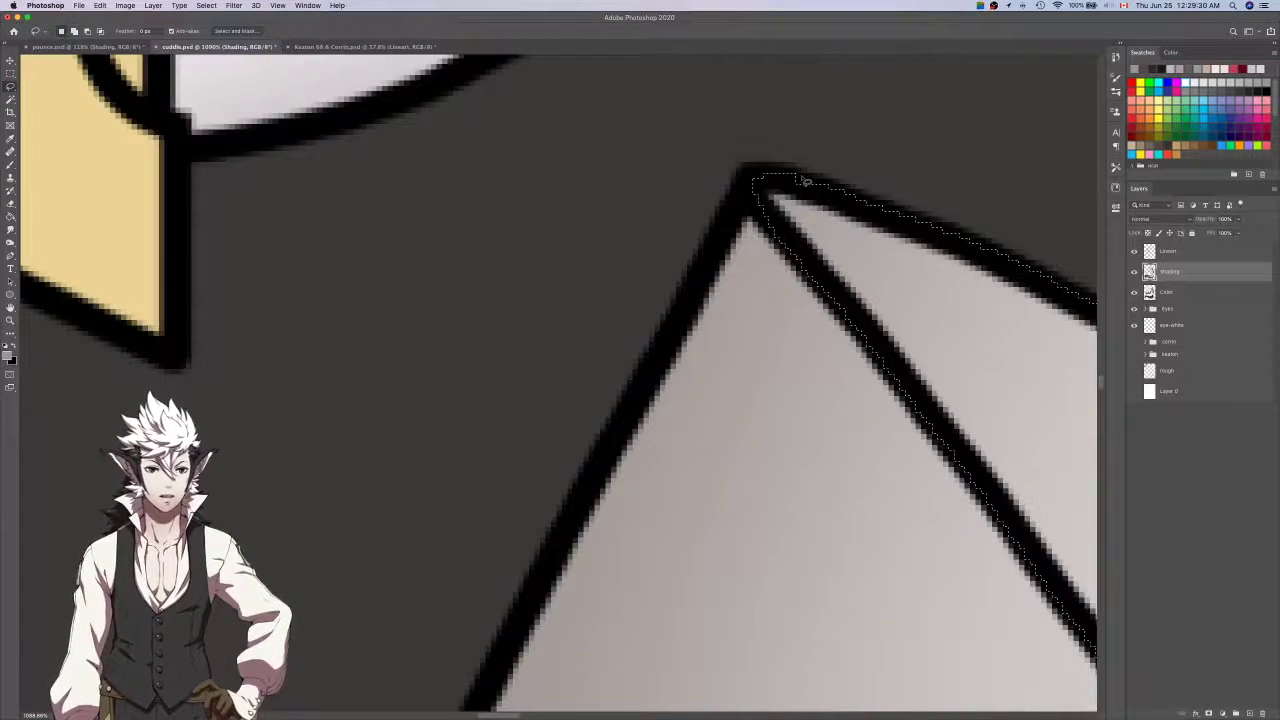
mouse_move(815, 184)
mouse_down()
mouse_move(788, 184)
mouse_move(765, 220)
mouse_move(777, 238)
mouse_move(850, 260)
mouse_up()
scroll(777, 238, down, 5)
Shade the narrow triangular panel beside the gold brooch, clear the selection, and save the document.
key(b)
scroll(777, 238, down, 1)
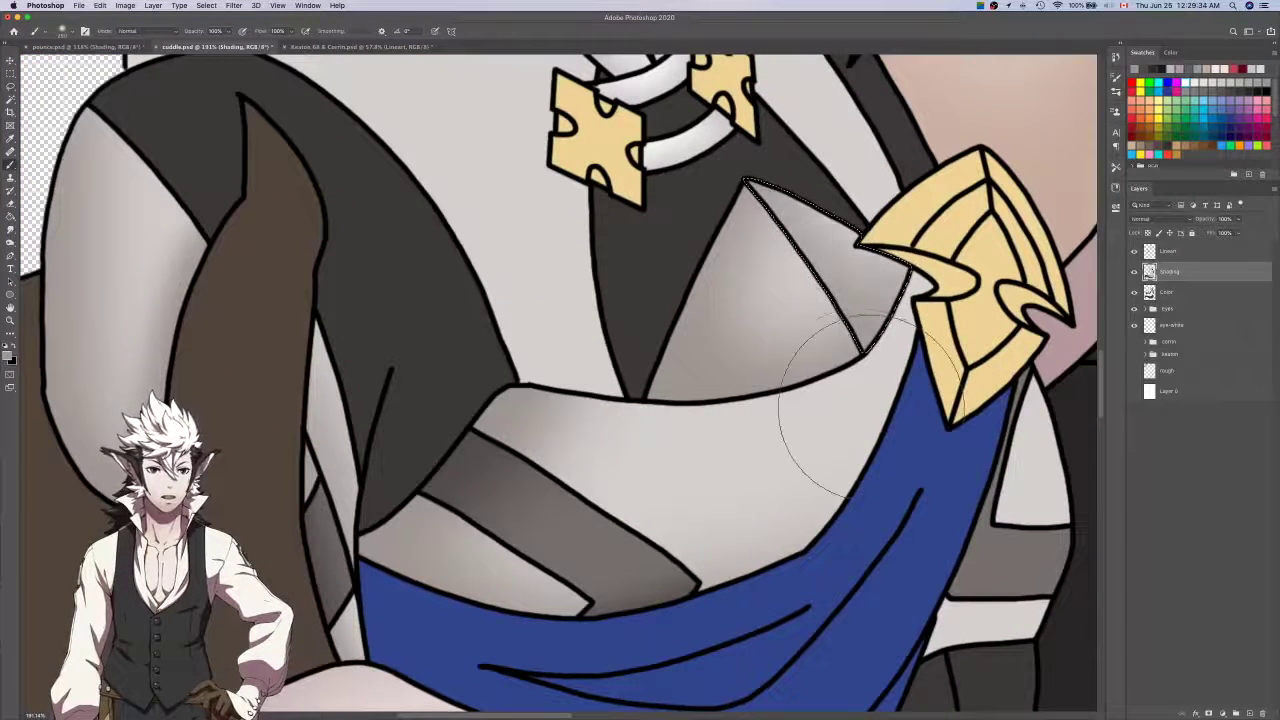
key(super+h)
key(super+d)
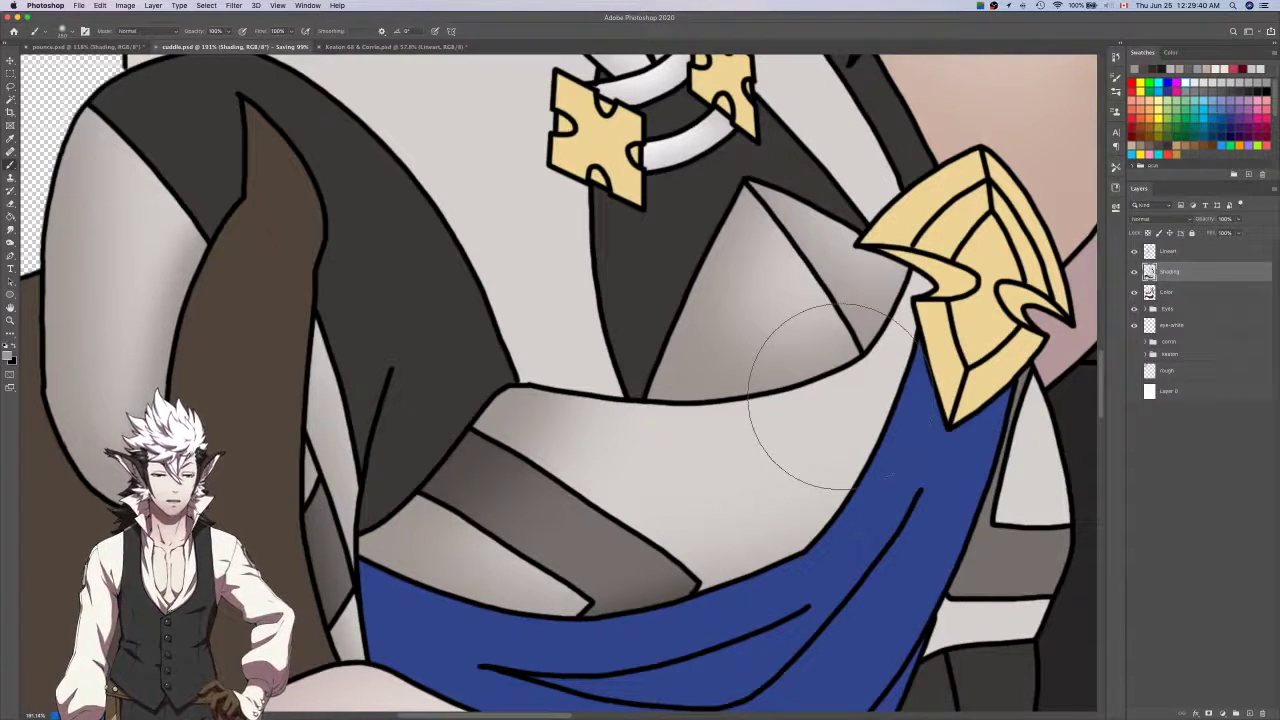
Select the upper section of the light waist wrap from the line art and shade its edge near the gold brooch on the Shading layer.
scroll(825, 385, down, 3)
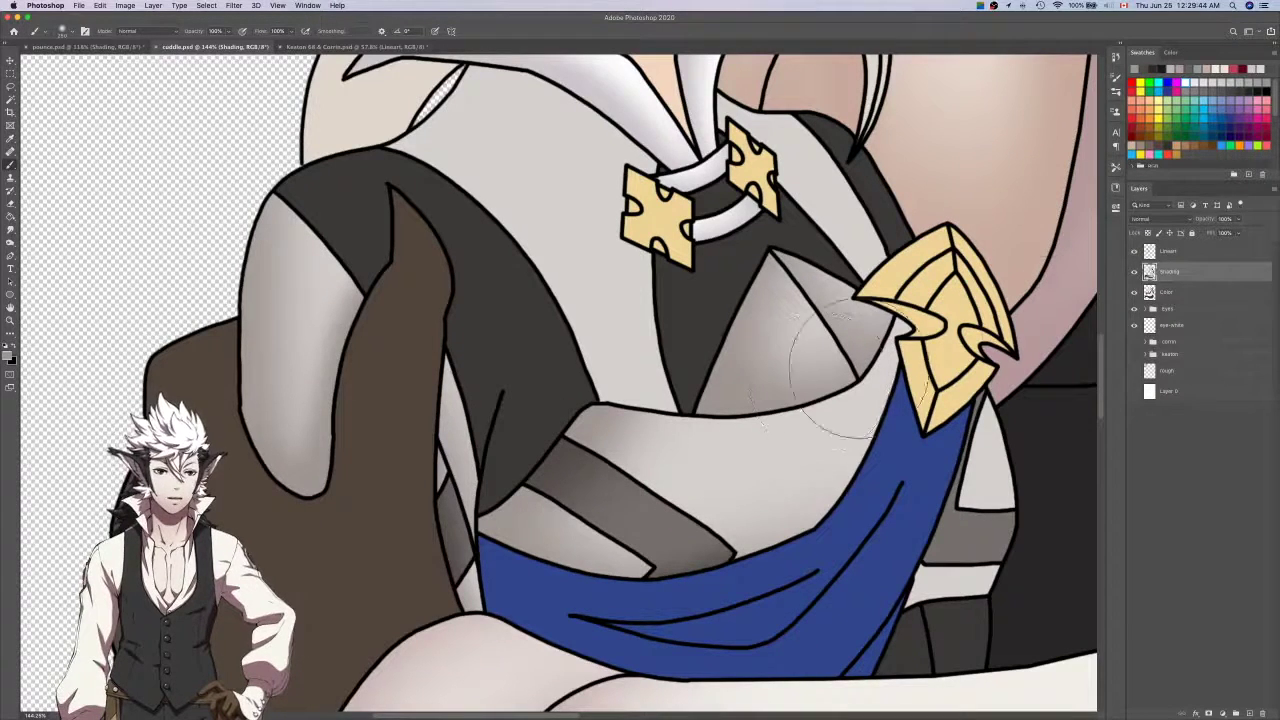
click(1163, 297)
scroll(926, 338, left, 3)
scroll(928, 340, down, 1)
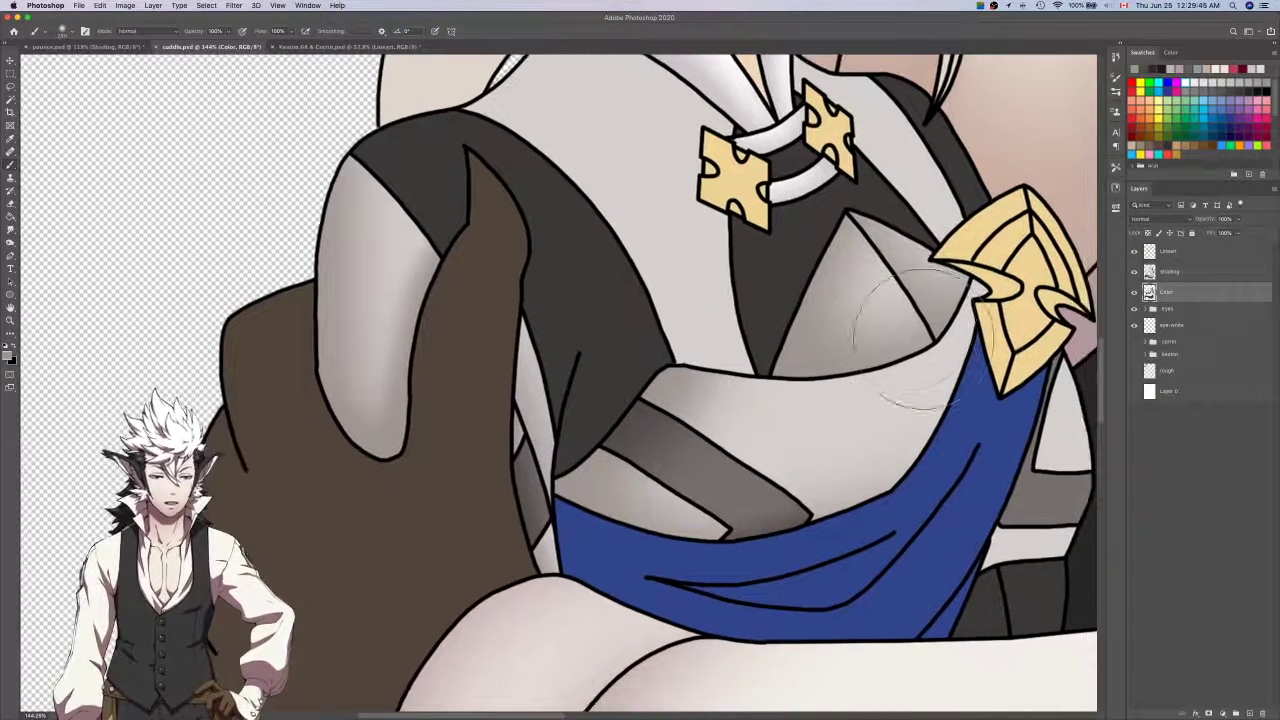
key(w)
click(1210, 250)
click(890, 399)
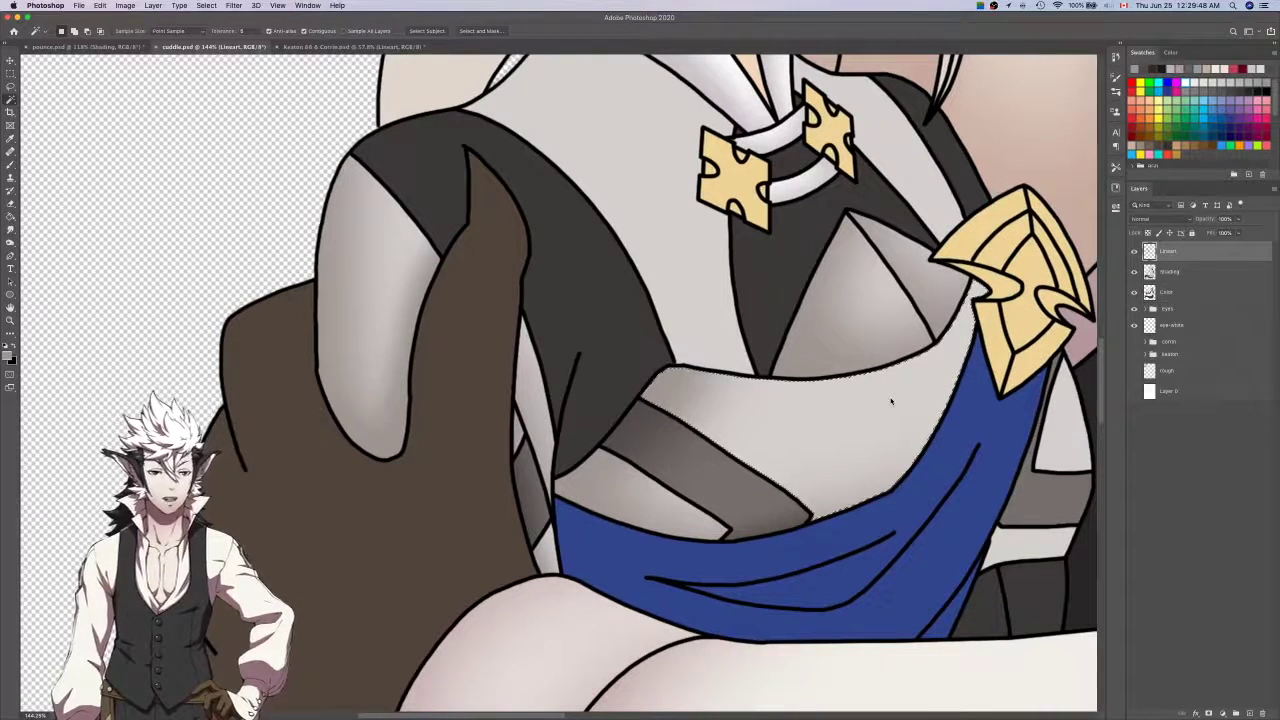
key(b)
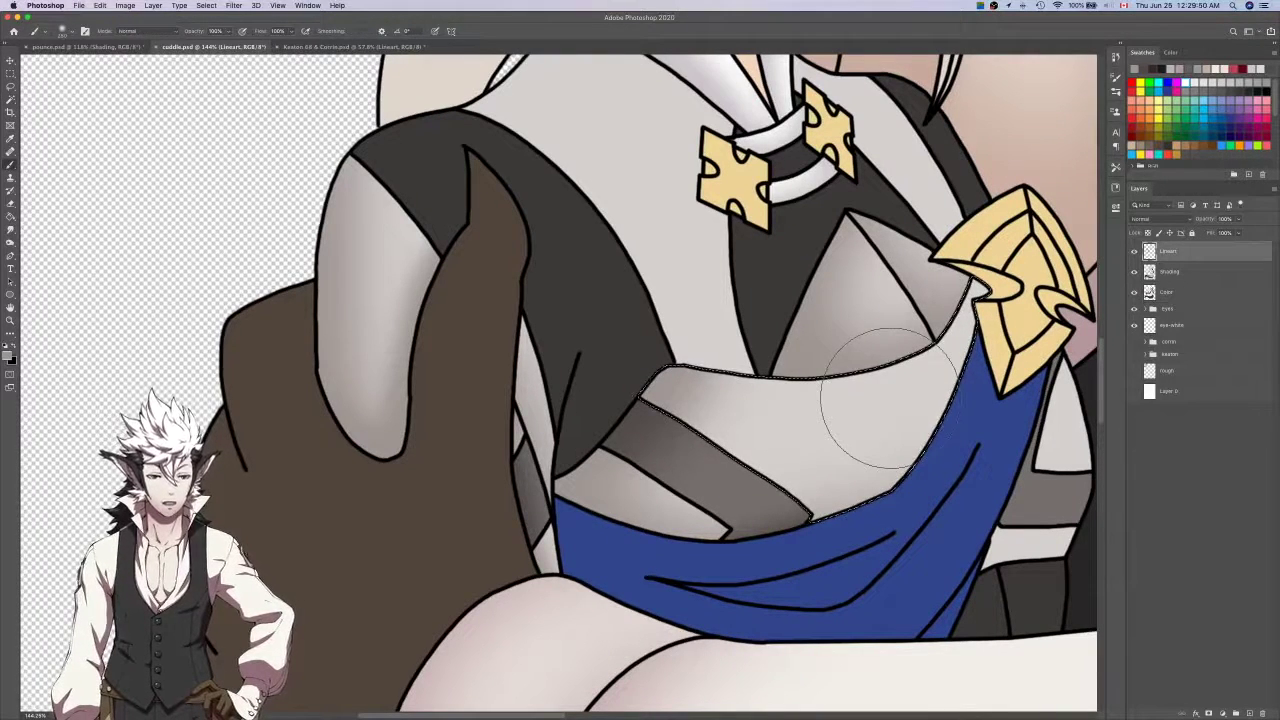
scroll(889, 398, right, 2)
click(1197, 291)
click(1184, 273)
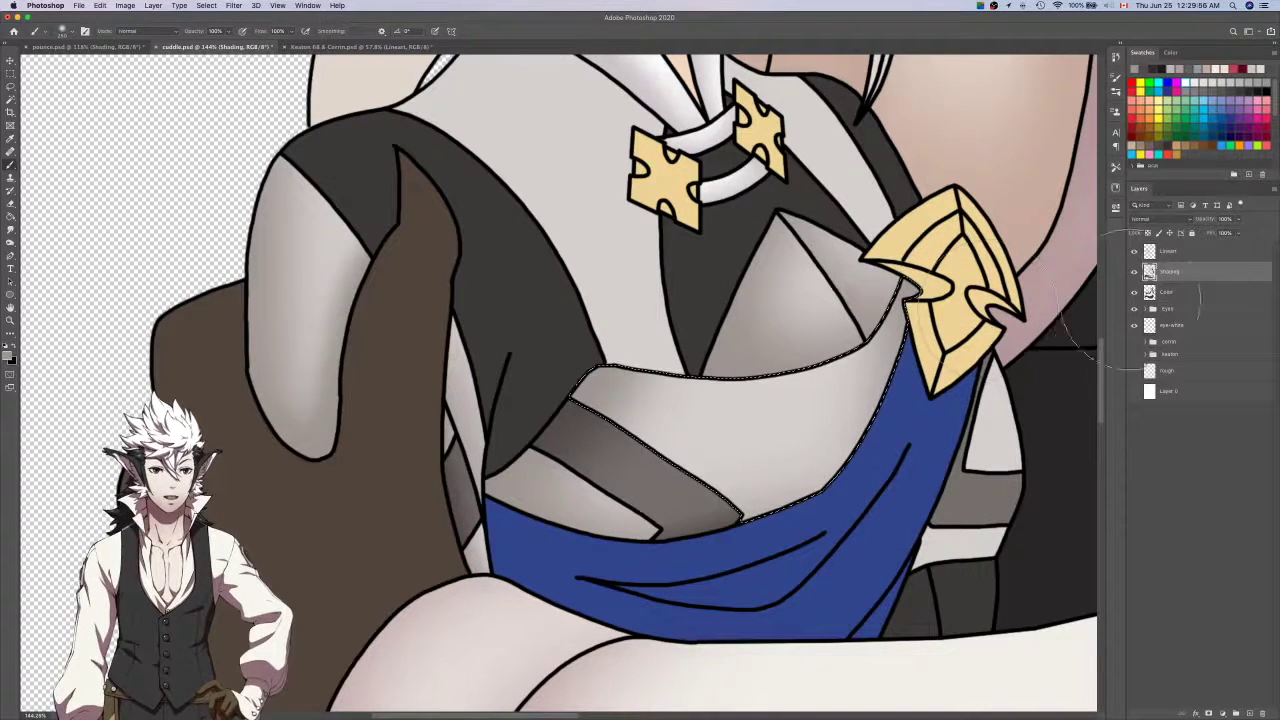
Select the light panel below the gold brooch on the Color layer and sample the wrap's light shadow colour with Color hidden.
click(1194, 256)
click(1183, 293)
key(w)
click(991, 506)
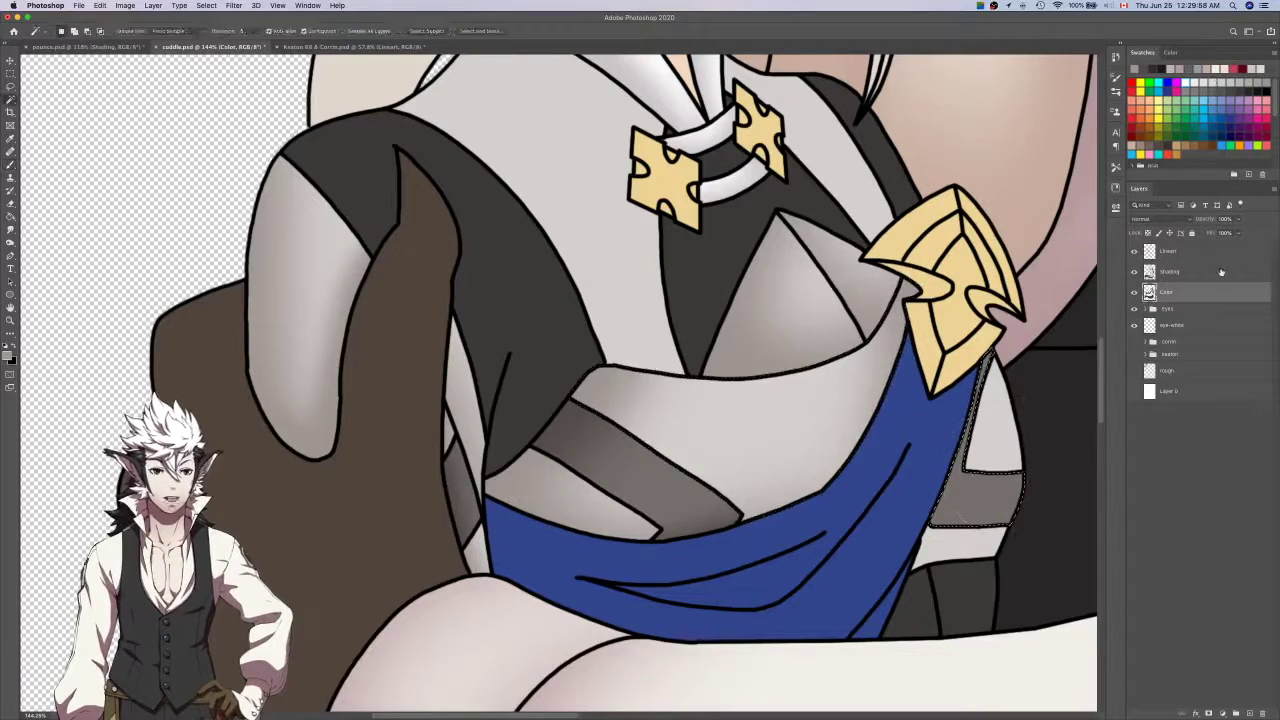
click(998, 427)
key(i)
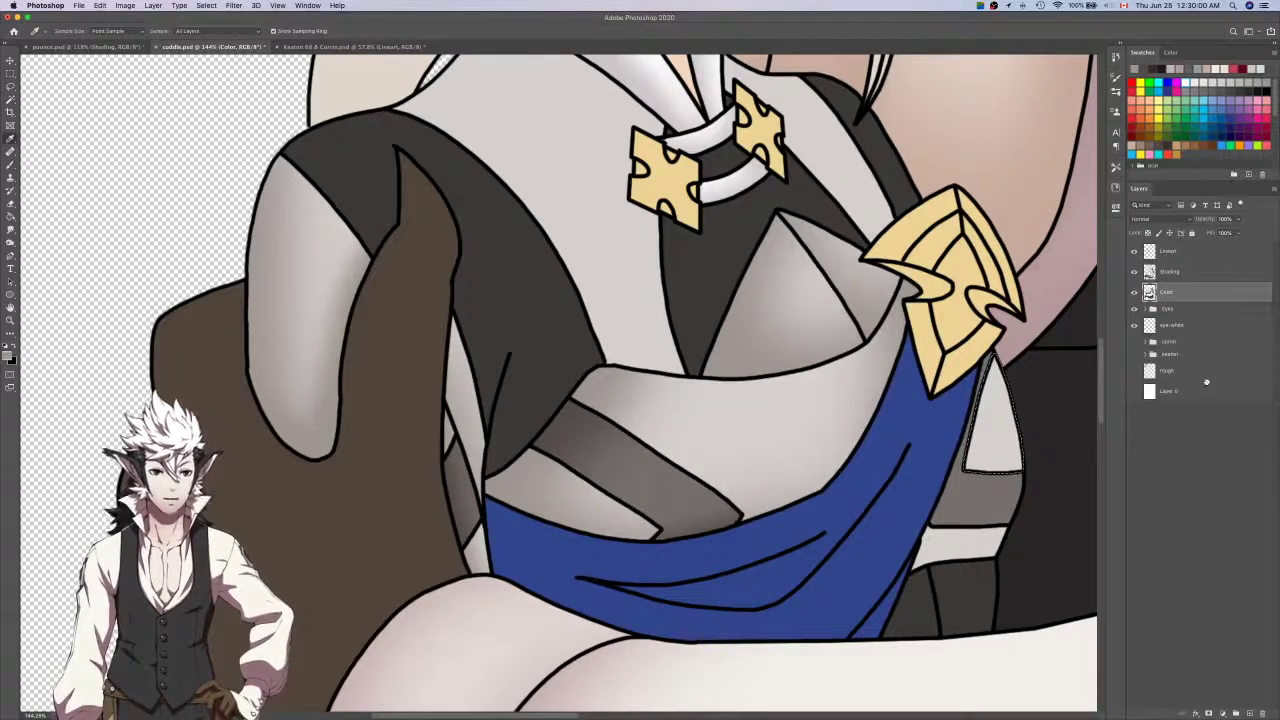
click(1134, 291)
click(866, 380)
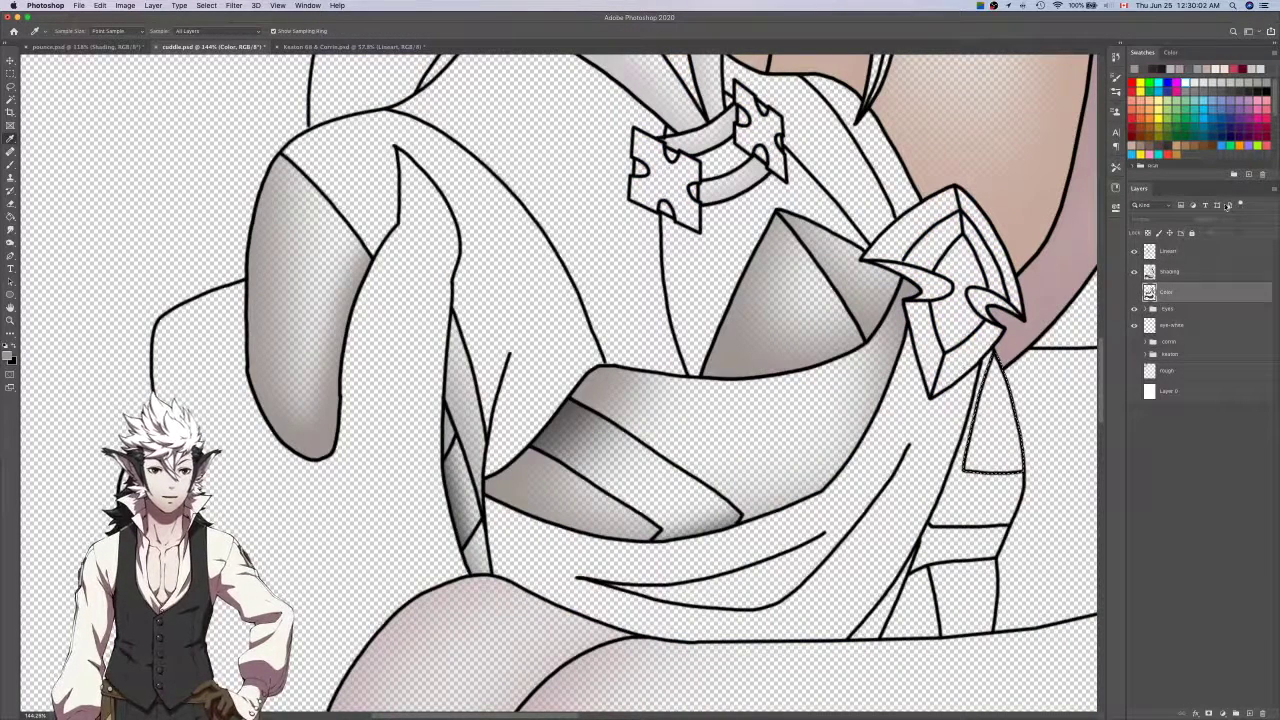
click(1187, 272)
click(1134, 291)
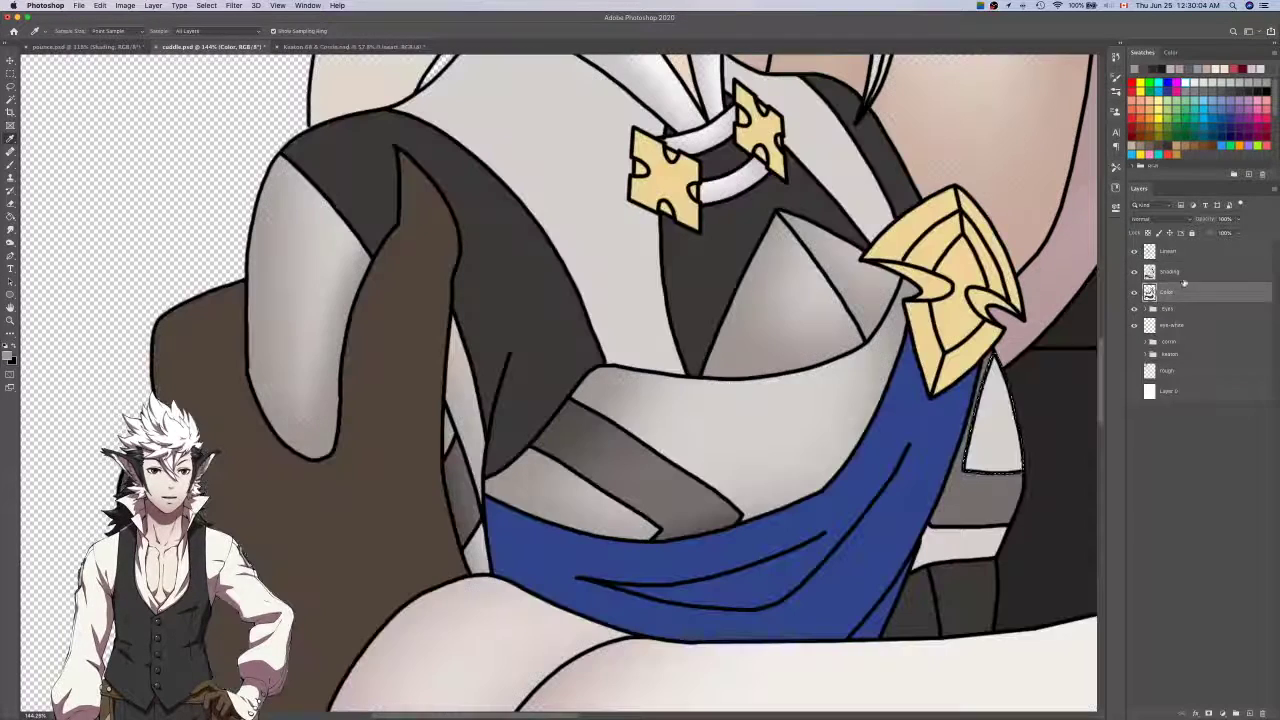
click(1178, 296)
key(b)
key(super+z)
key(w)
click(994, 499)
click(1134, 292)
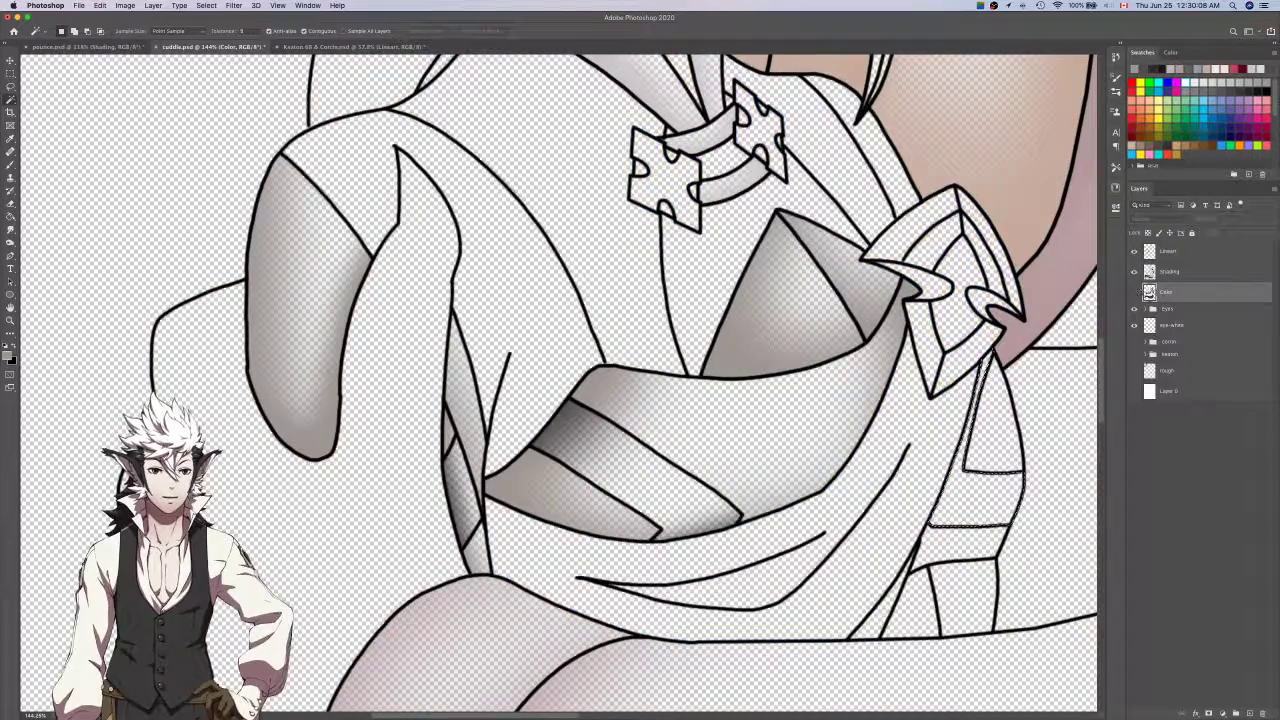
key(i)
click(588, 432)
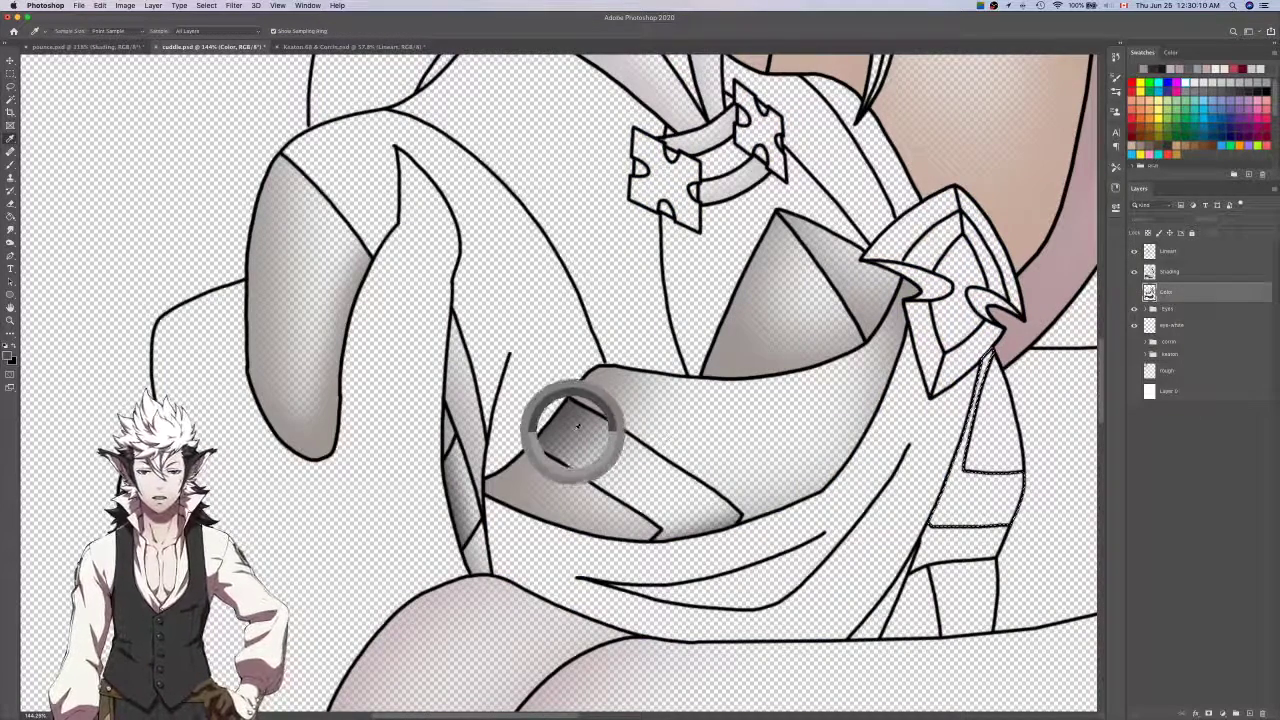
click(1195, 273)
key(b)
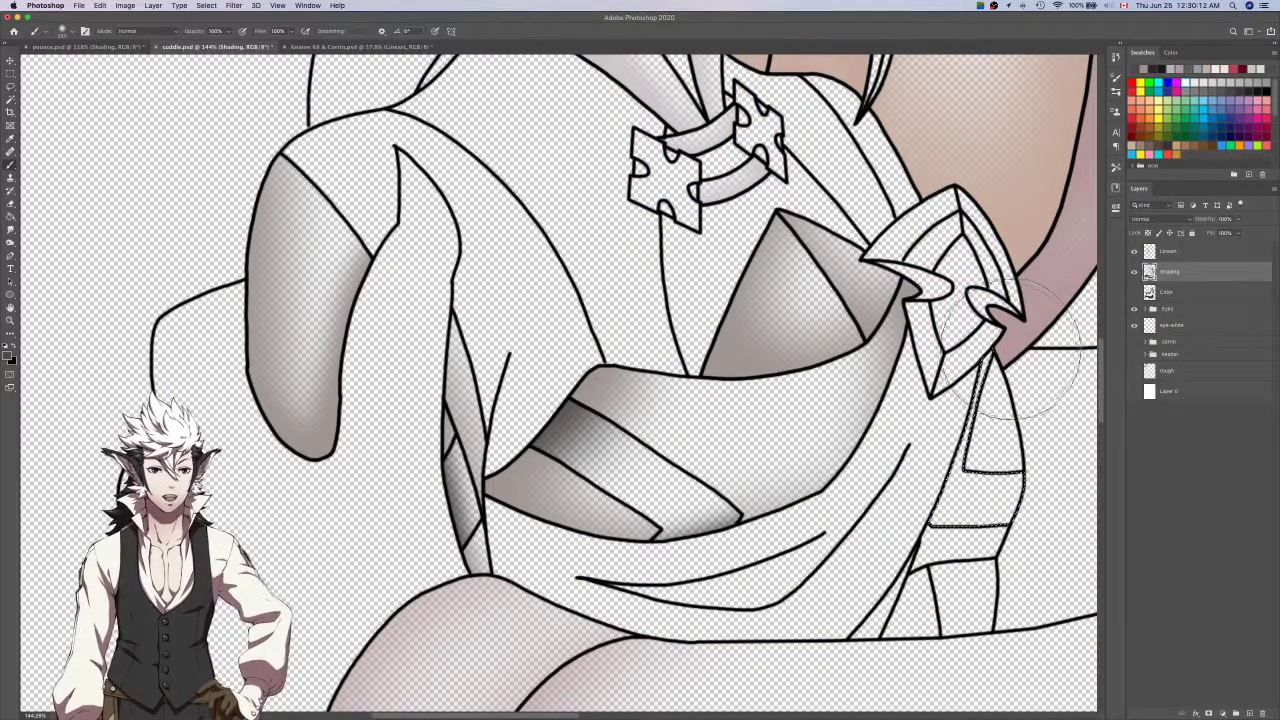
Sample the wrap's light shadow colour, softly shade the light panel below the brooch on the Shading layer, and show the Color layer.
key(alt+bracketleft)
key(i)
click(896, 326)
click(1243, 270)
key(b)
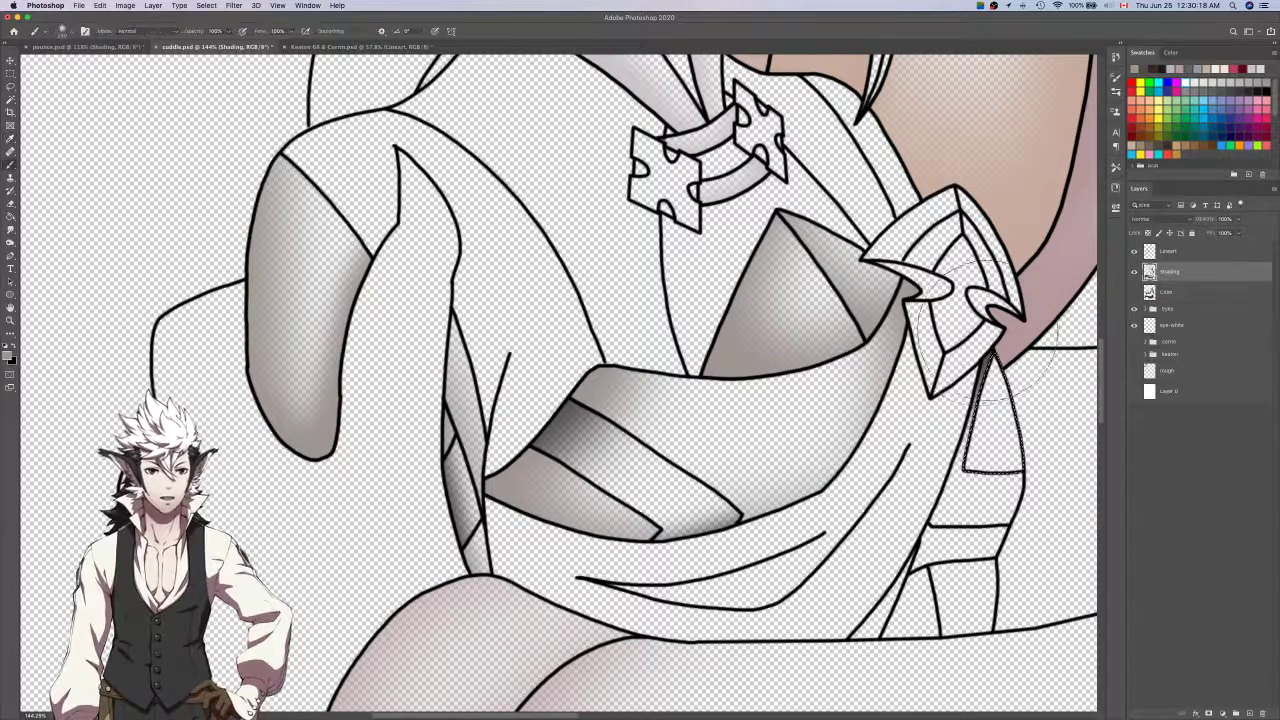
click(1134, 292)
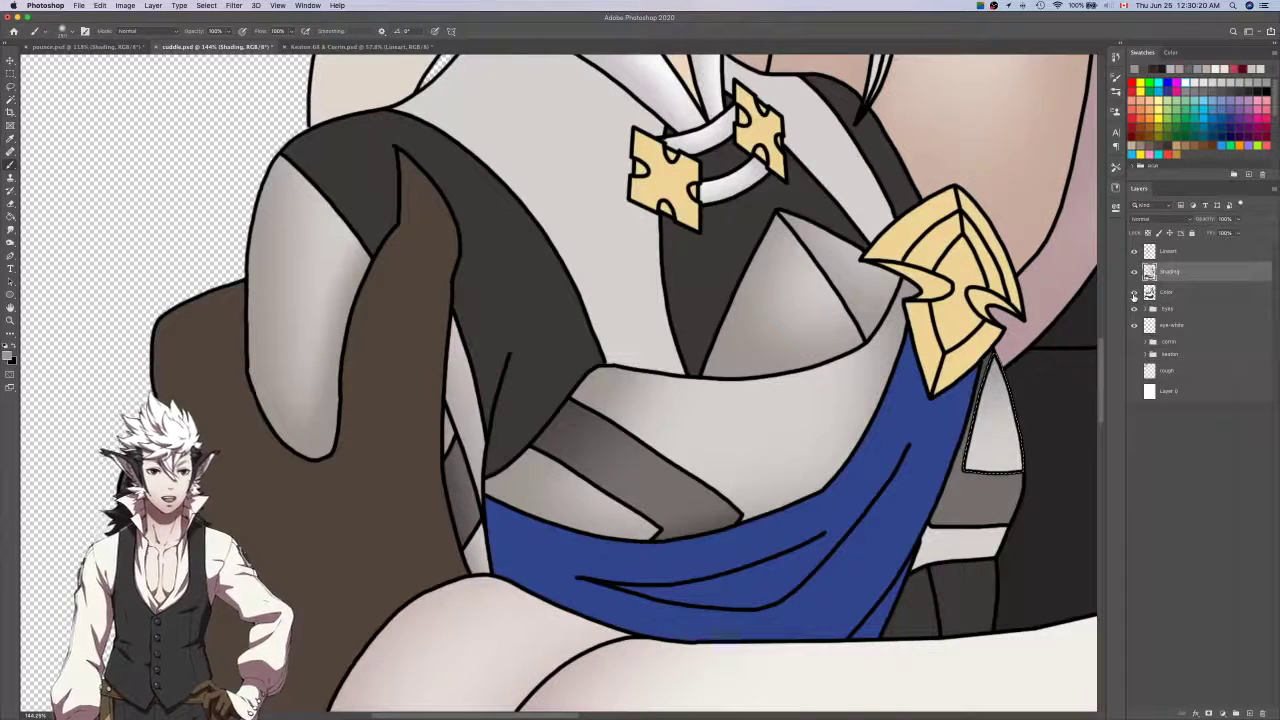
Select the light strip below the grey band beside the blue sash and shade its edge on the Shading layer with a smaller brush.
click(1213, 298)
key(w)
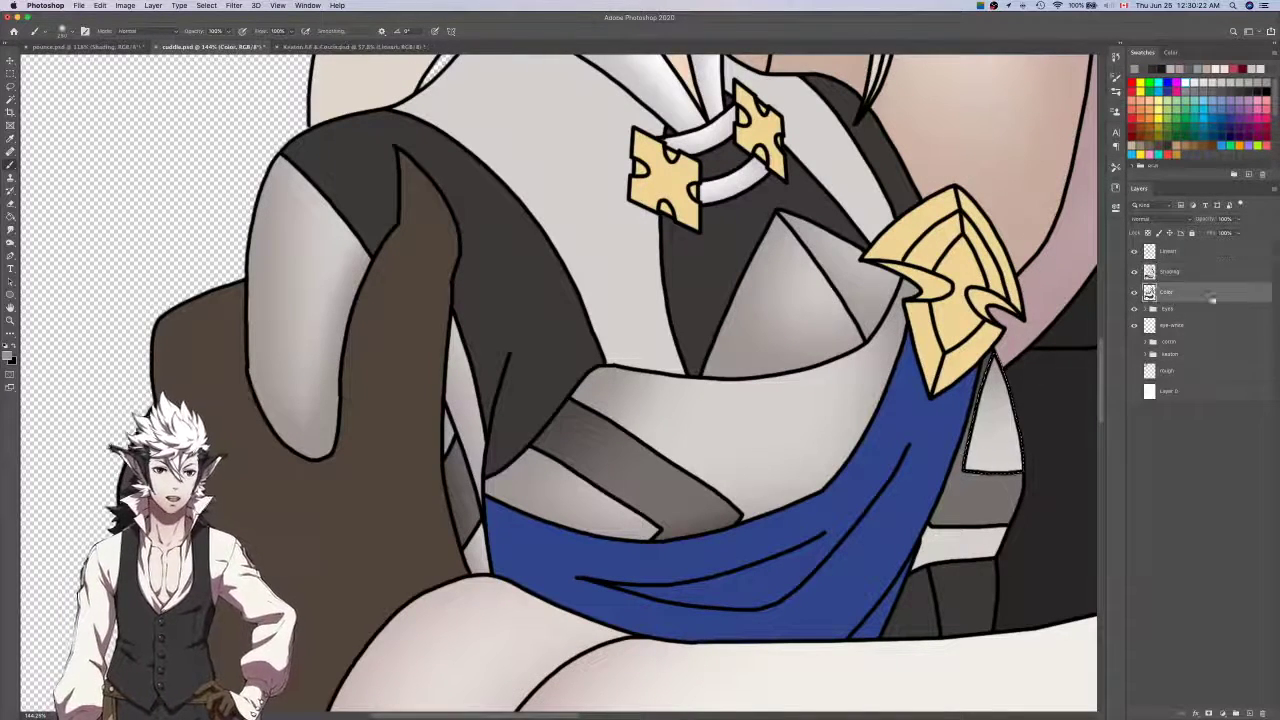
click(946, 542)
click(1218, 260)
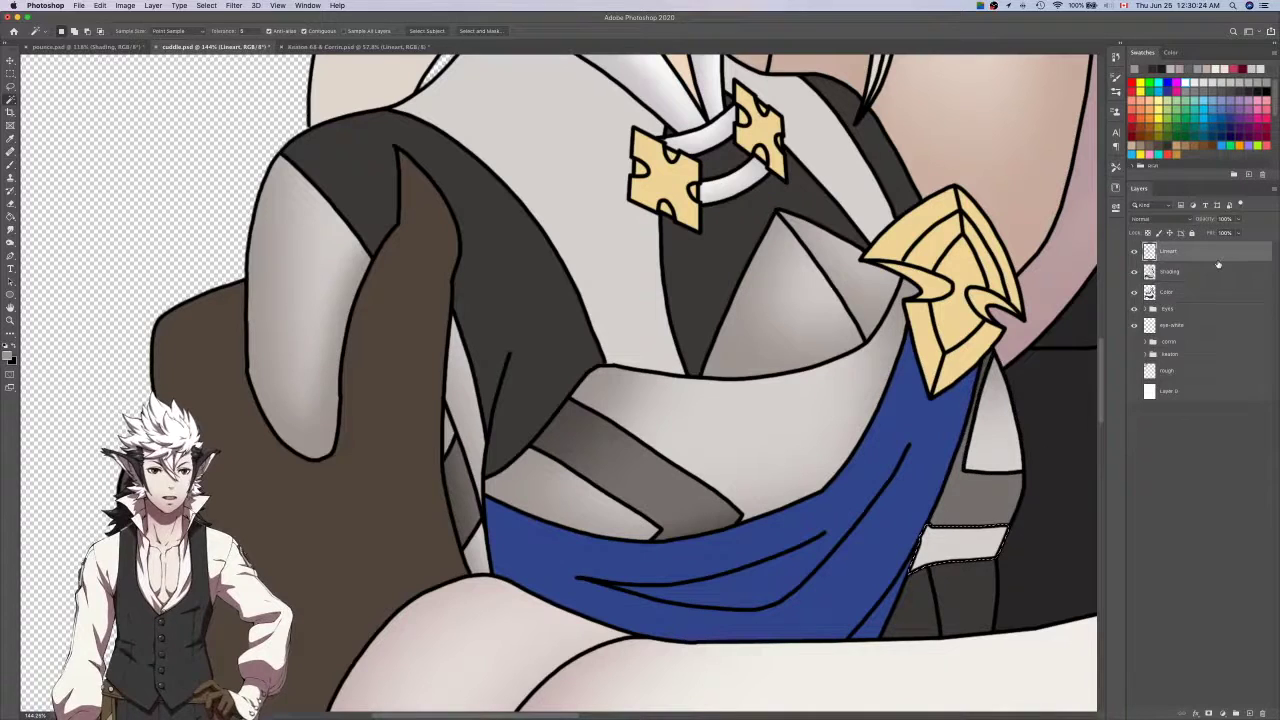
click(1210, 272)
key(b)
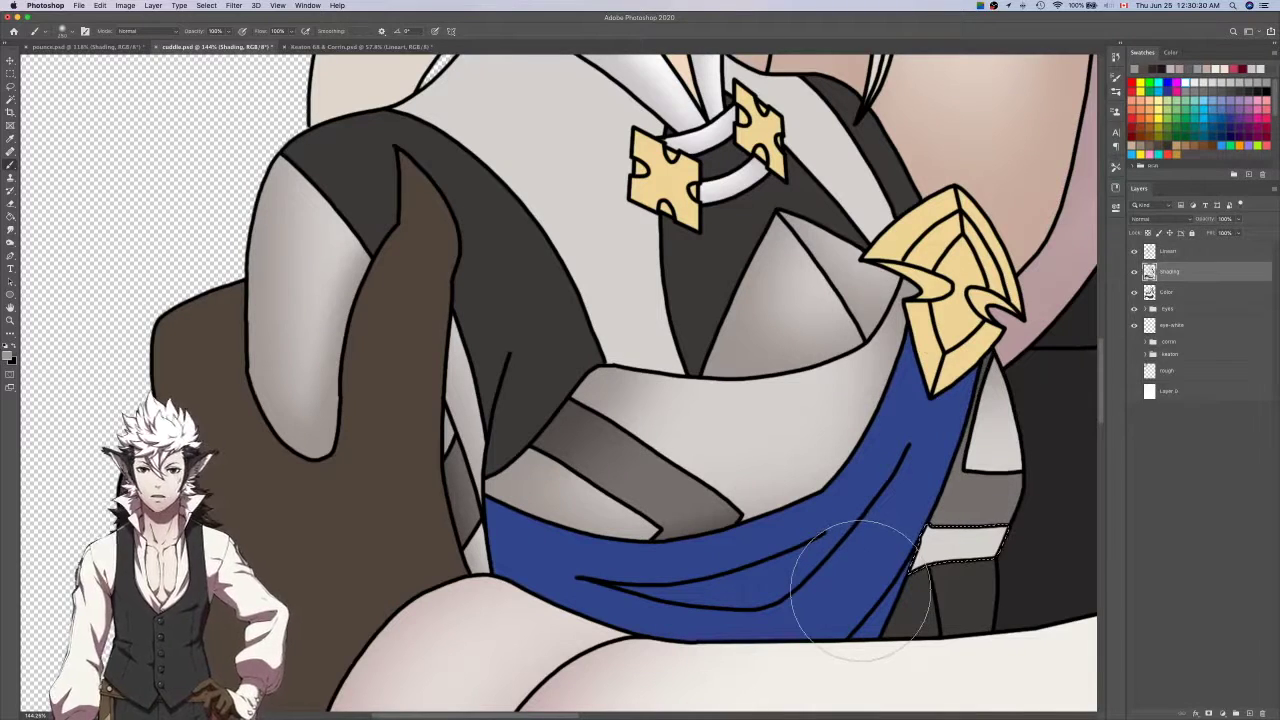
key(bracketleft)
key(bracketleft)
key(bracketleft)
key(bracketleft)
key(bracketleft)
key(bracketleft)
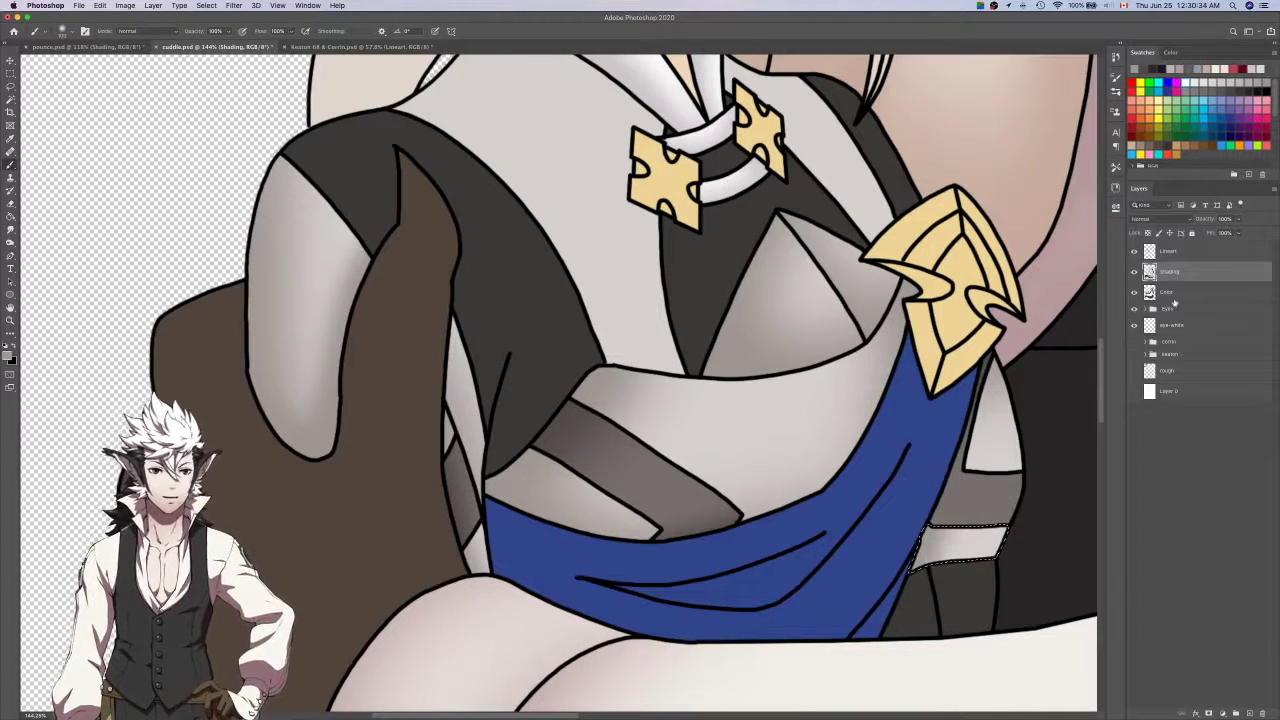
Select the grey band beside the blue sash, sample the dark grey strap shadow, and shade the band's sash-side edge on the Shading layer.
click(1133, 271)
click(1160, 291)
key(w)
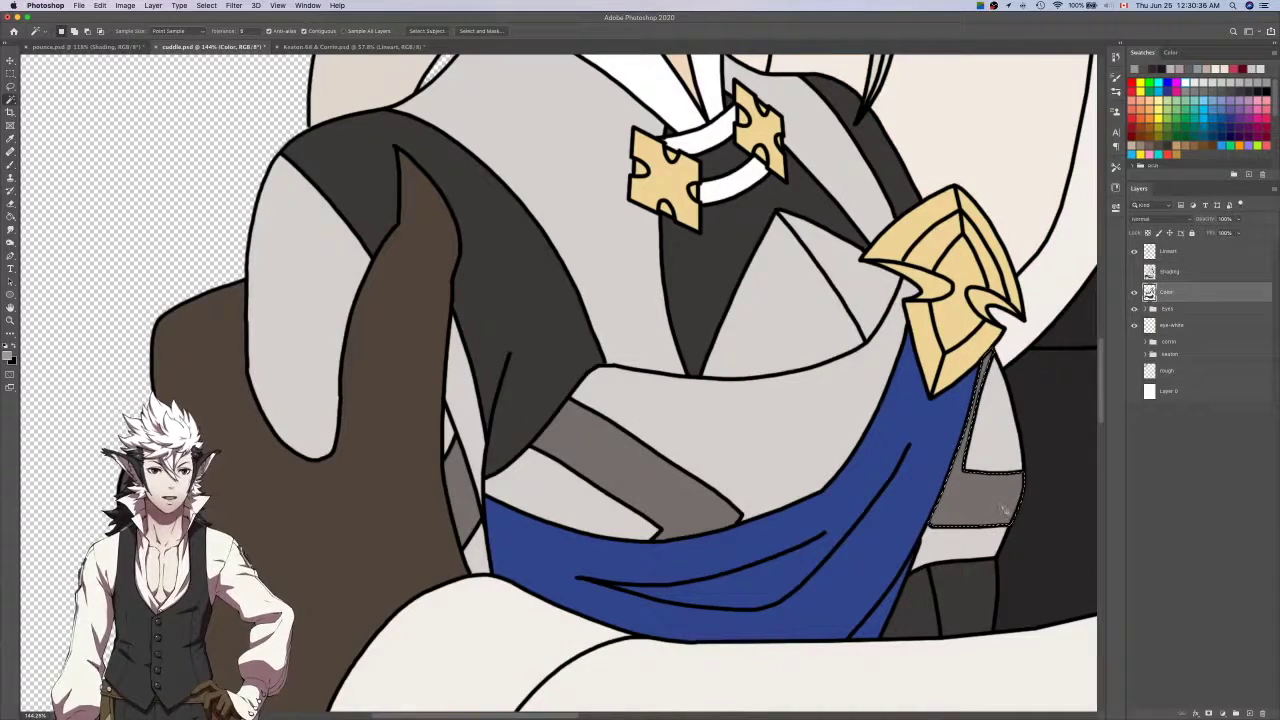
click(1134, 292)
click(1134, 292)
click(1134, 272)
key(i)
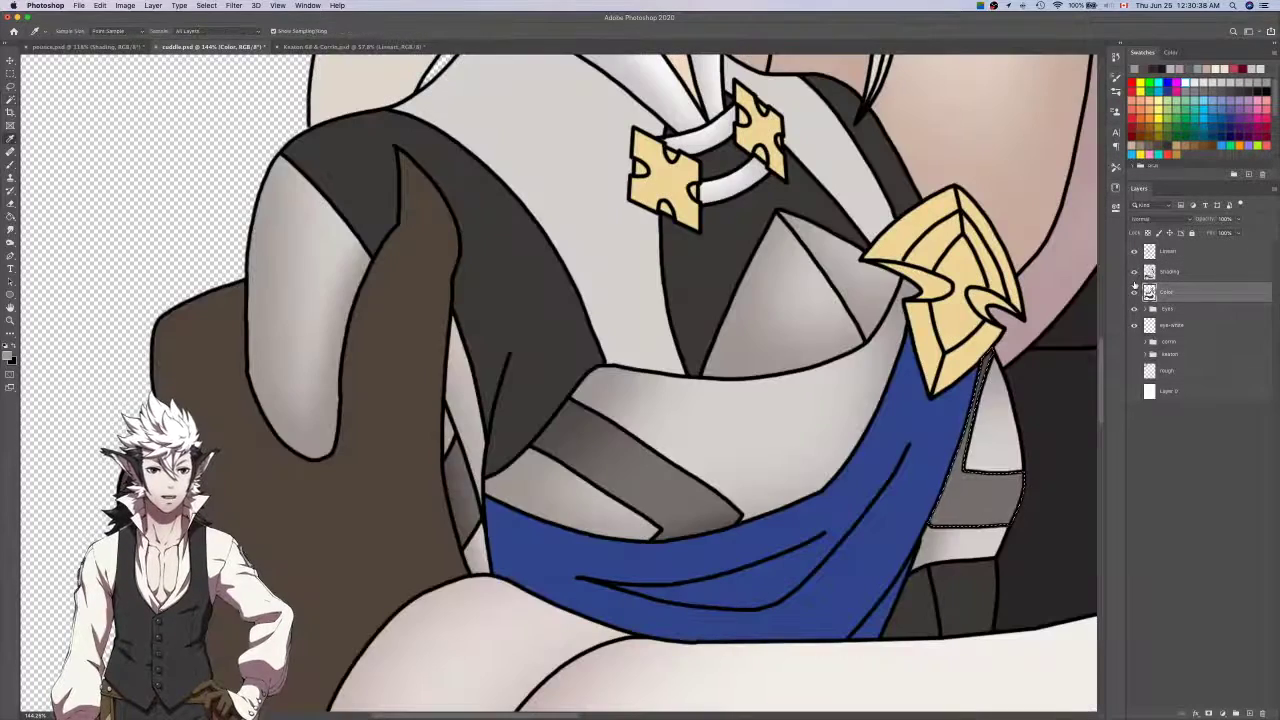
click(1134, 290)
click(571, 428)
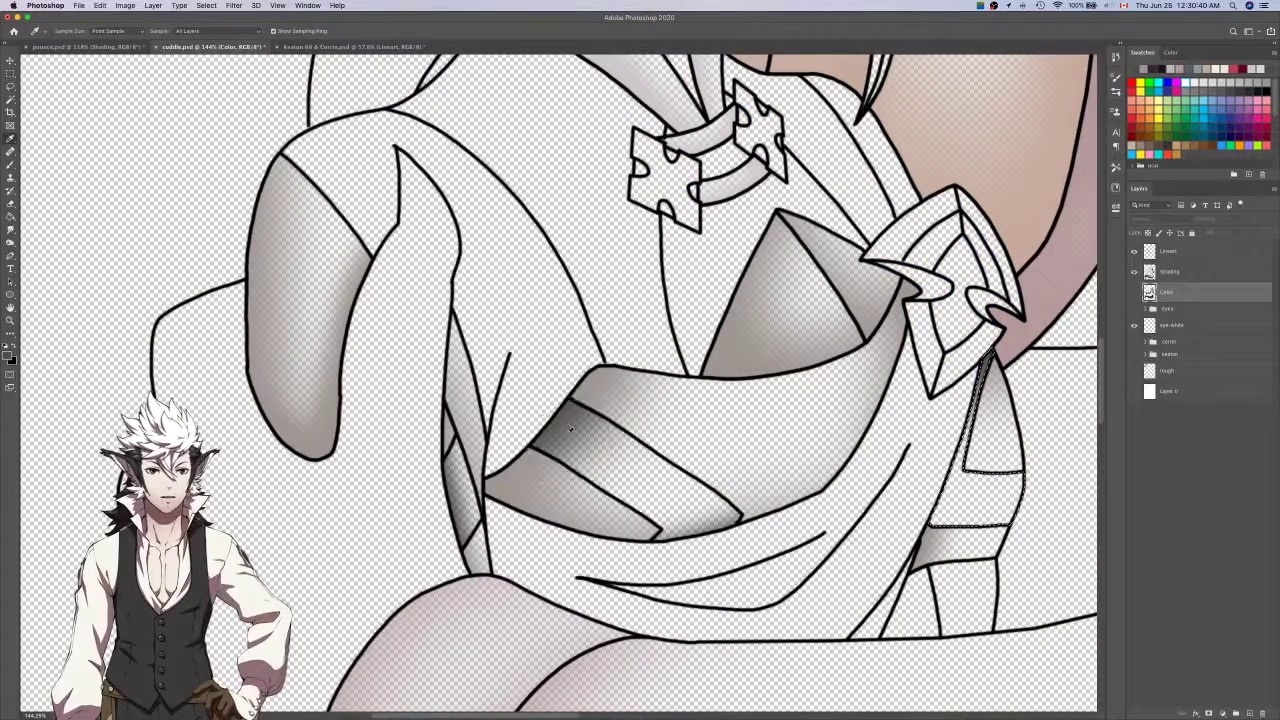
click(1192, 278)
key(b)
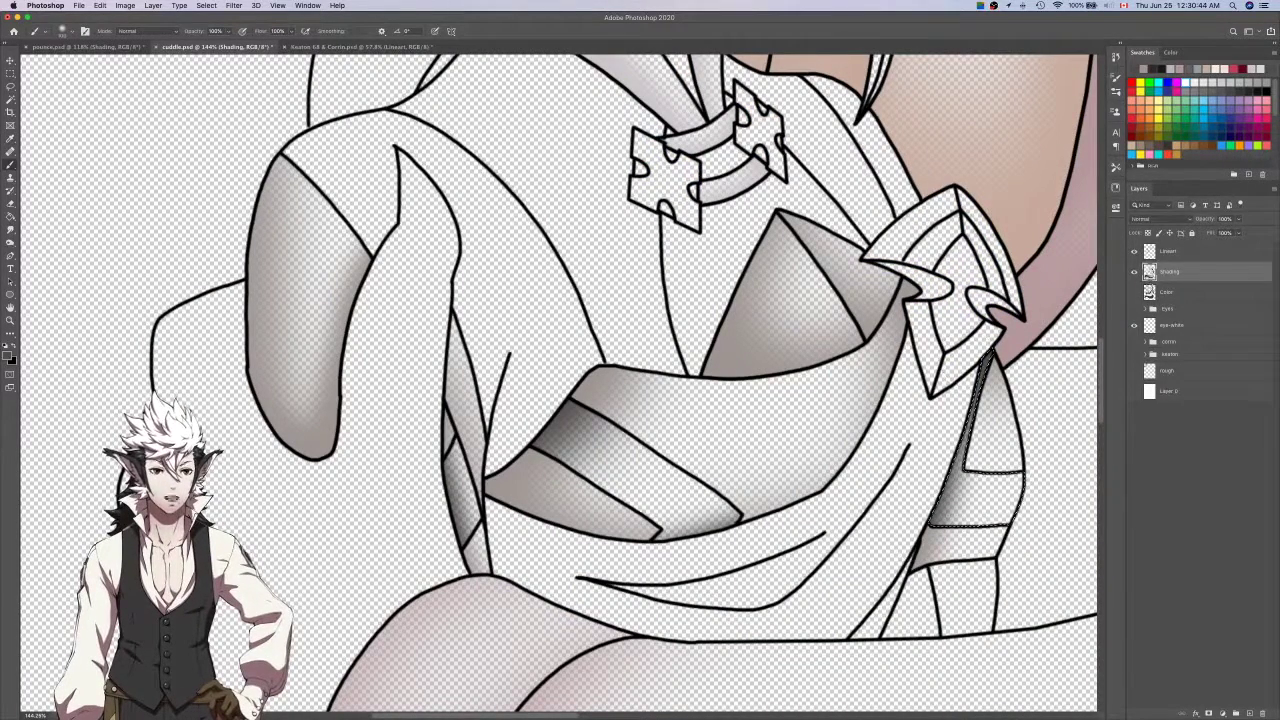
Select the blue sash from the Color layer, sample a dark navy shadow colour in pounce.psd, and return to cuddle.psd's Shading layer.
click(1166, 291)
key(w)
click(1018, 402)
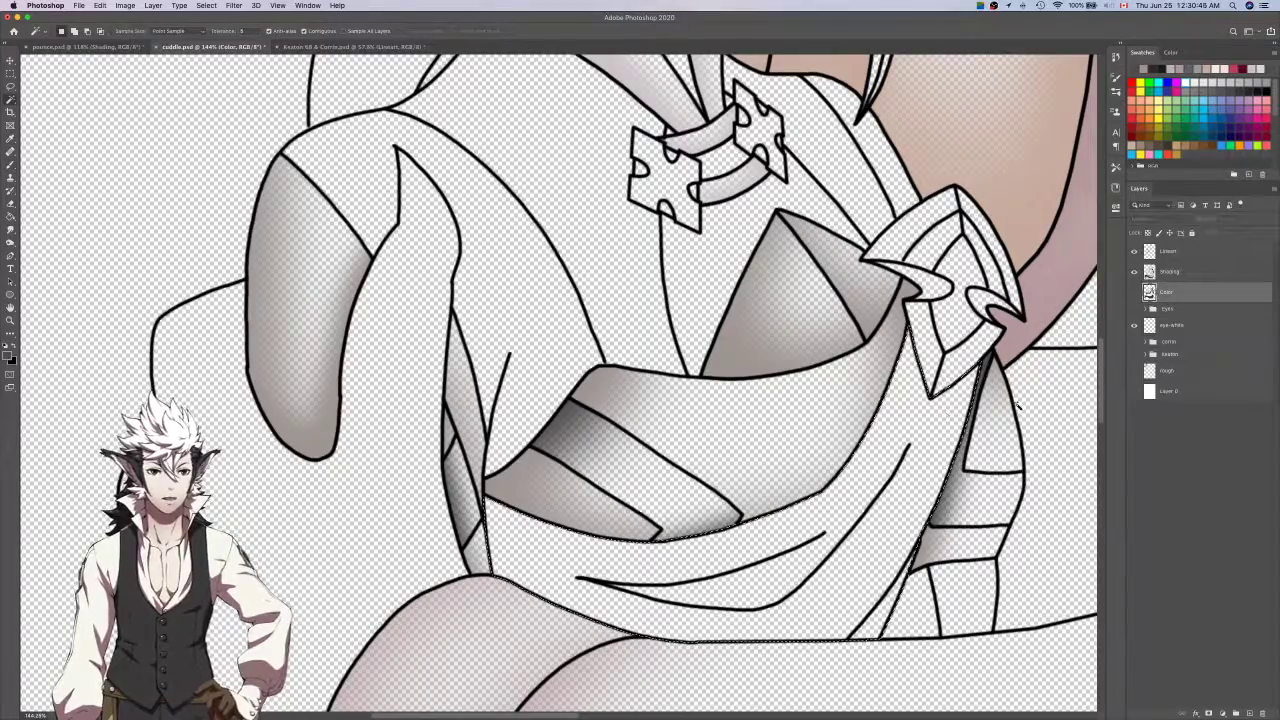
key(i)
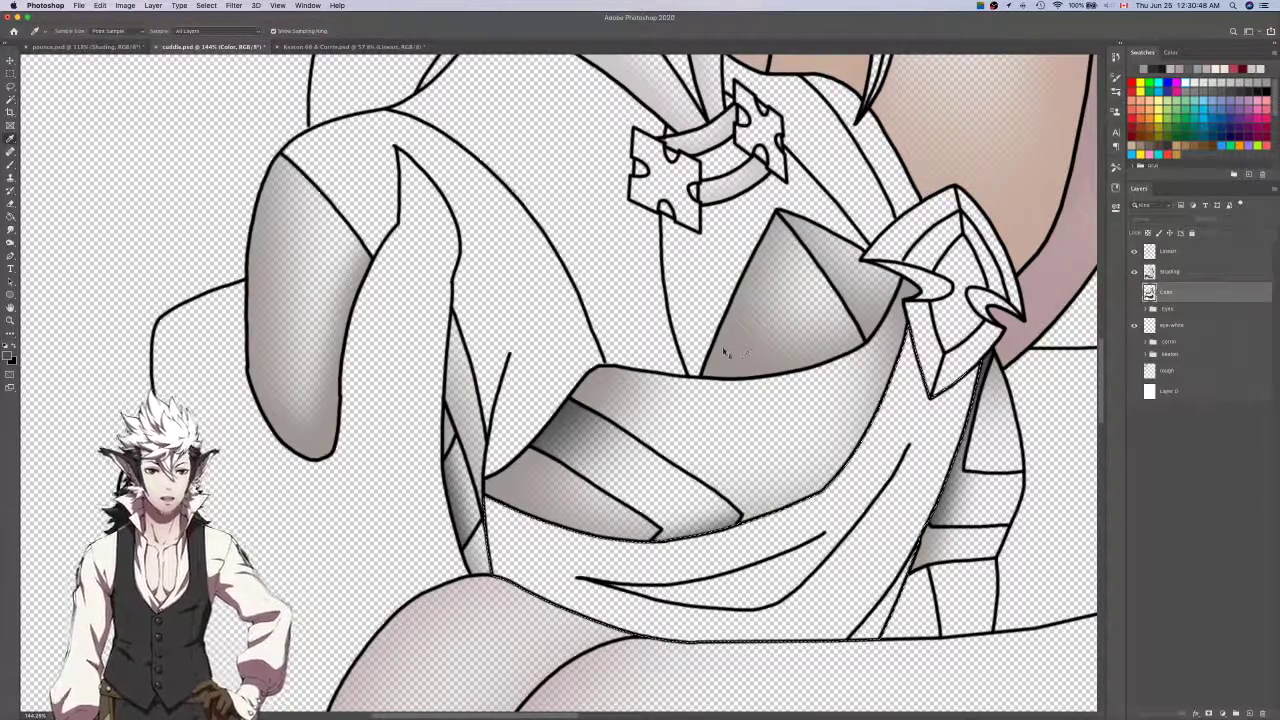
key(ctrl+Tab)
click(728, 345)
key(ctrl+Tab)
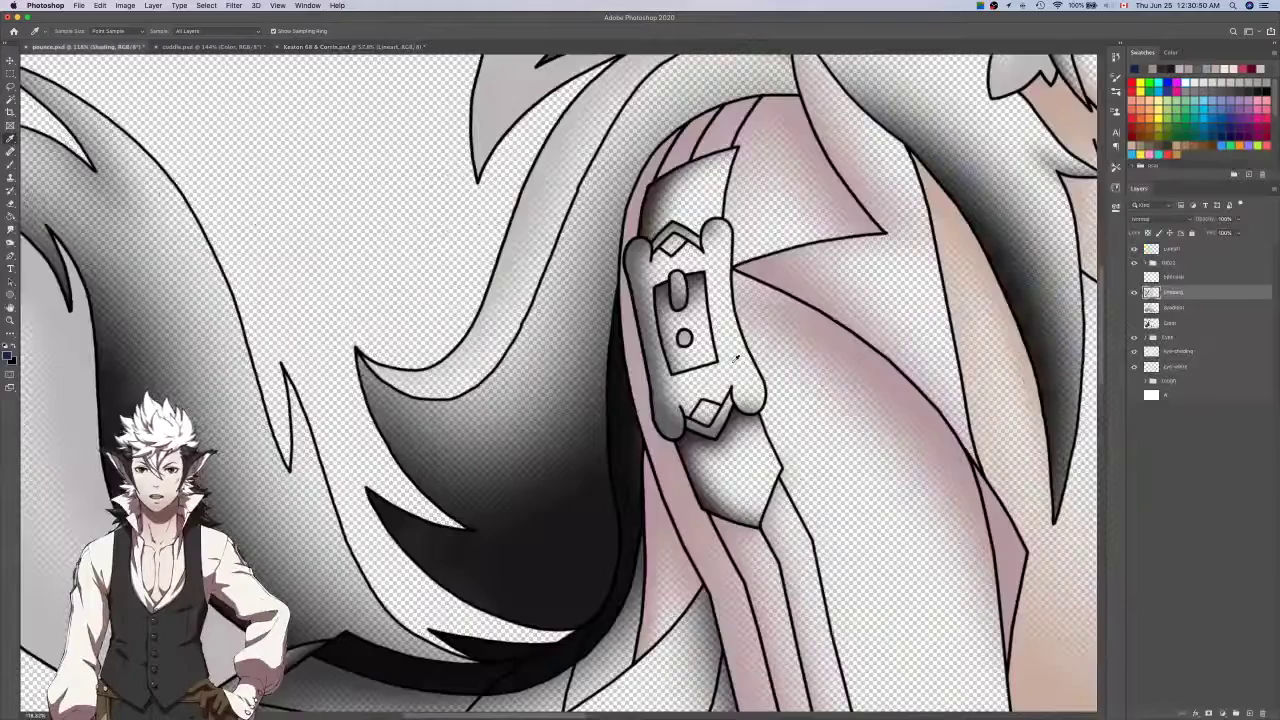
key(ctrl+Tab)
click(1186, 272)
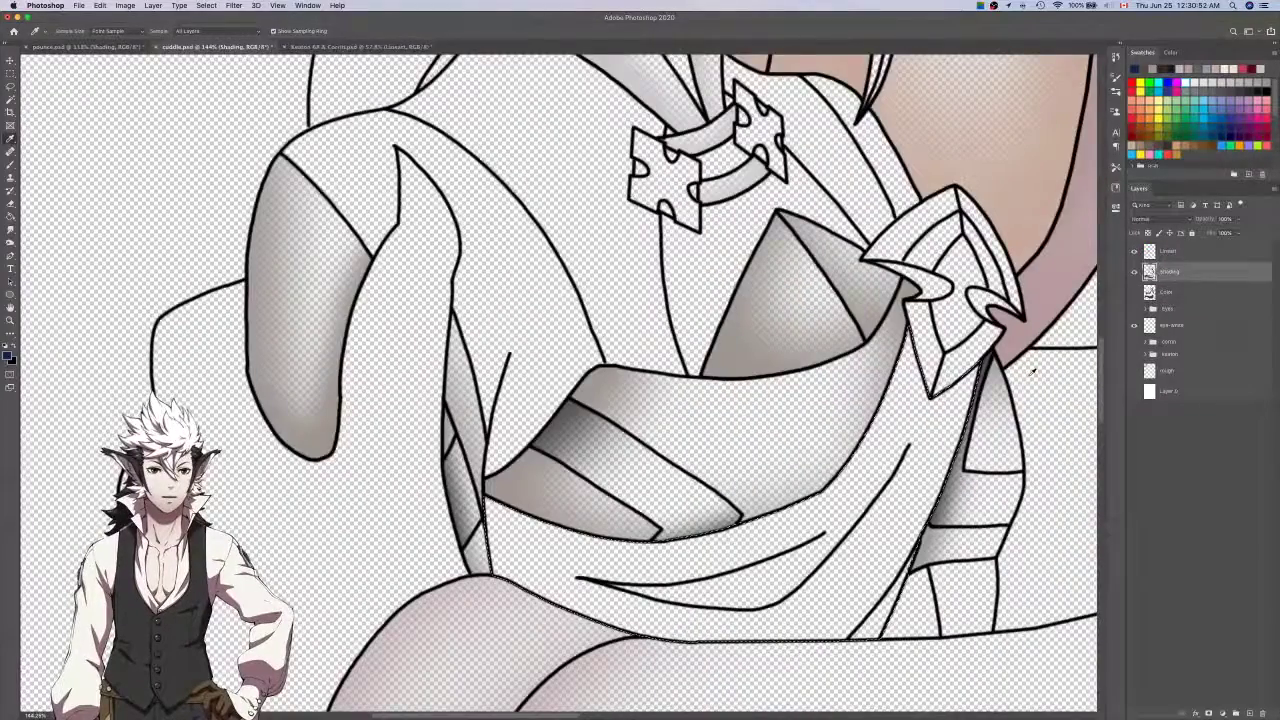
Brush a navy shadow onto the sash directly below the brooch and soften its lower edge with the Eraser.
scroll(1030, 370, down, 1)
key(b)
drag(975, 365, 860, 425)
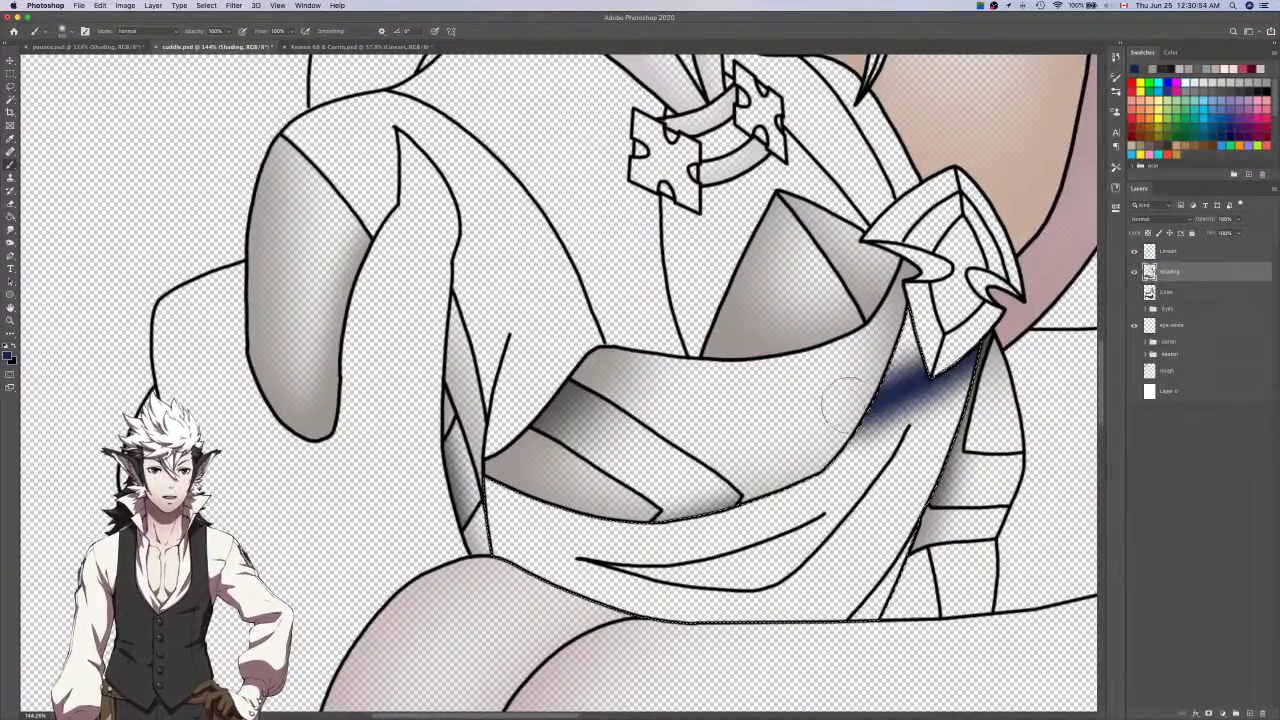
key(super+z)
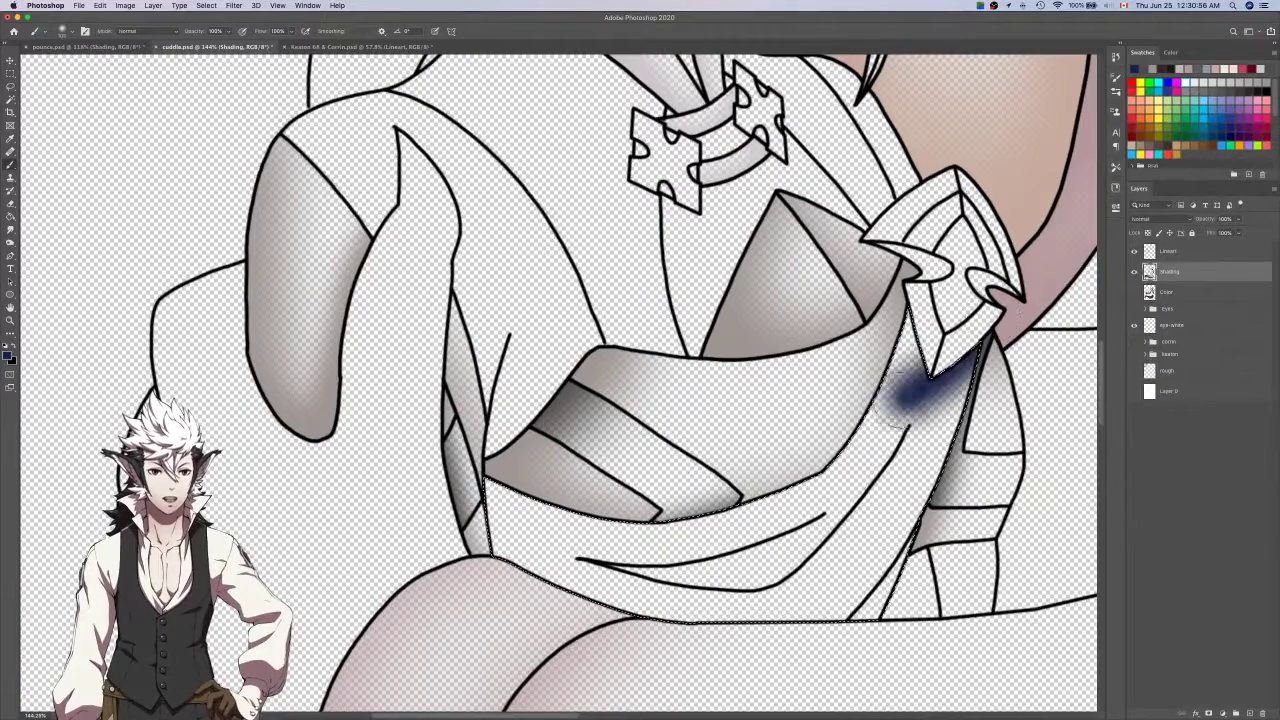
key(e)
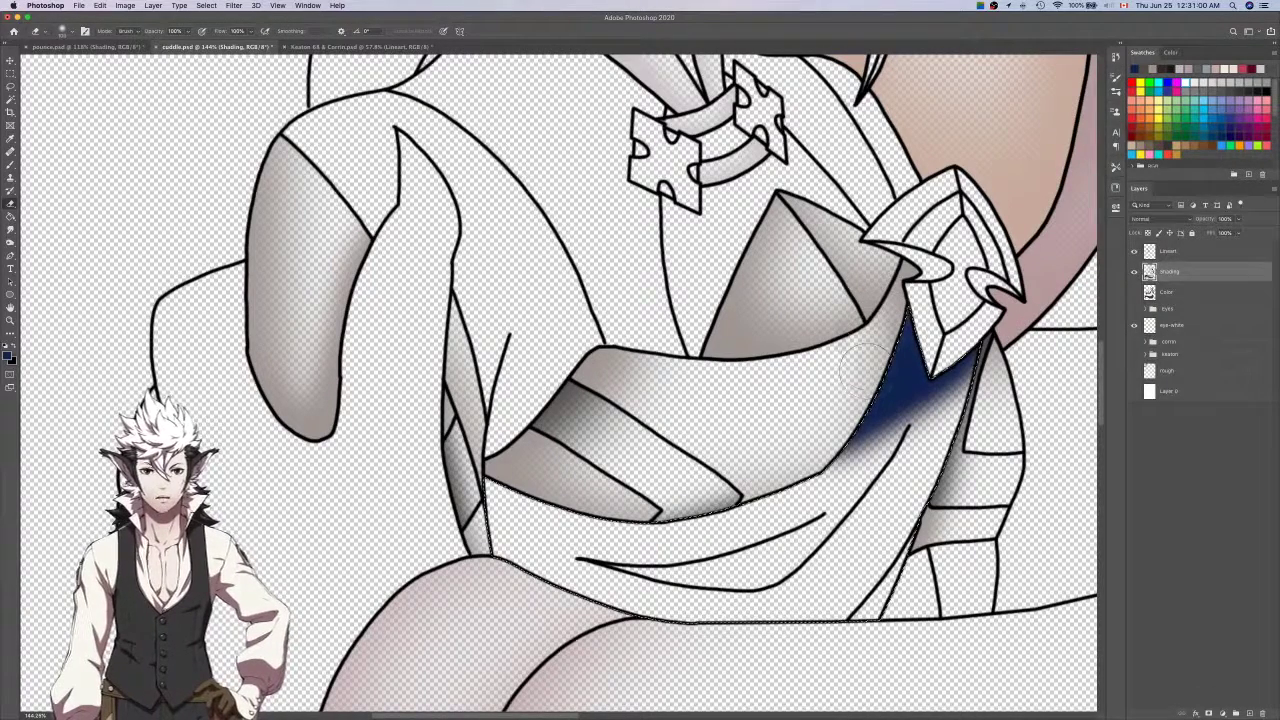
key(super+z)
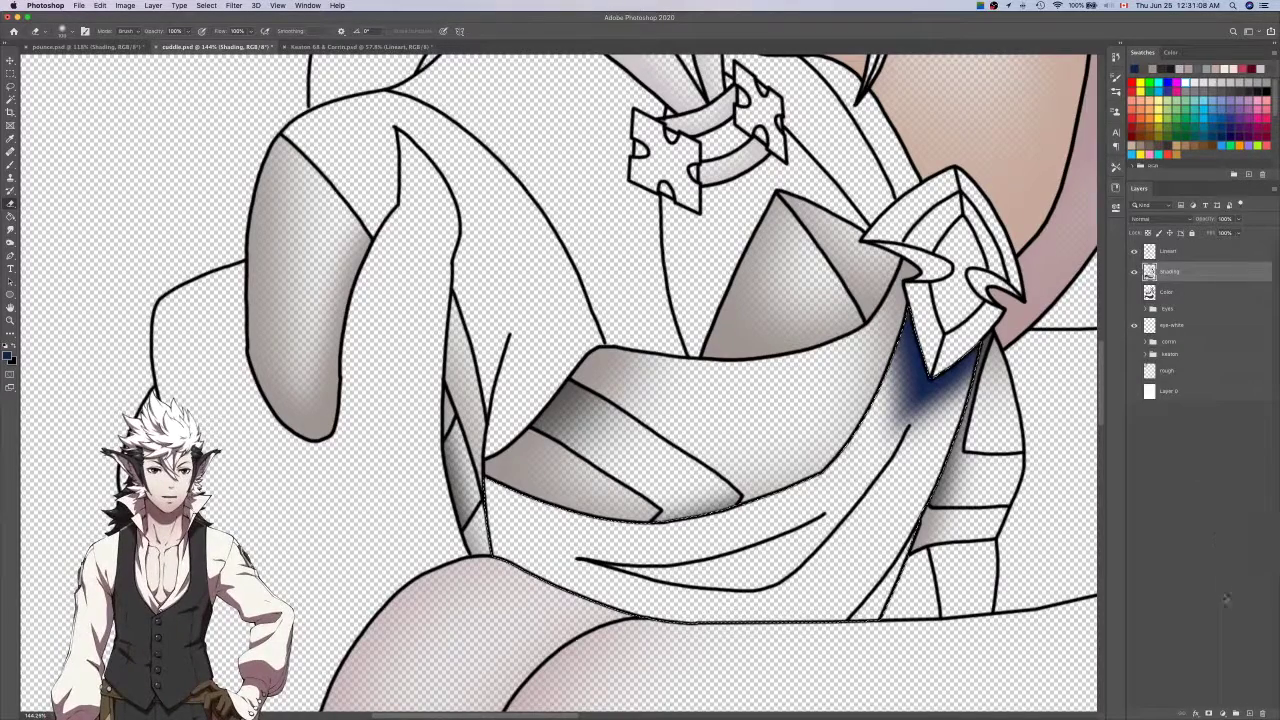
On a new layer, paint a navy shadow along the sash's long lower fold and erase the excess beyond the fold line.
click(1249, 713)
key(b)
scroll(1025, 515, down, 3)
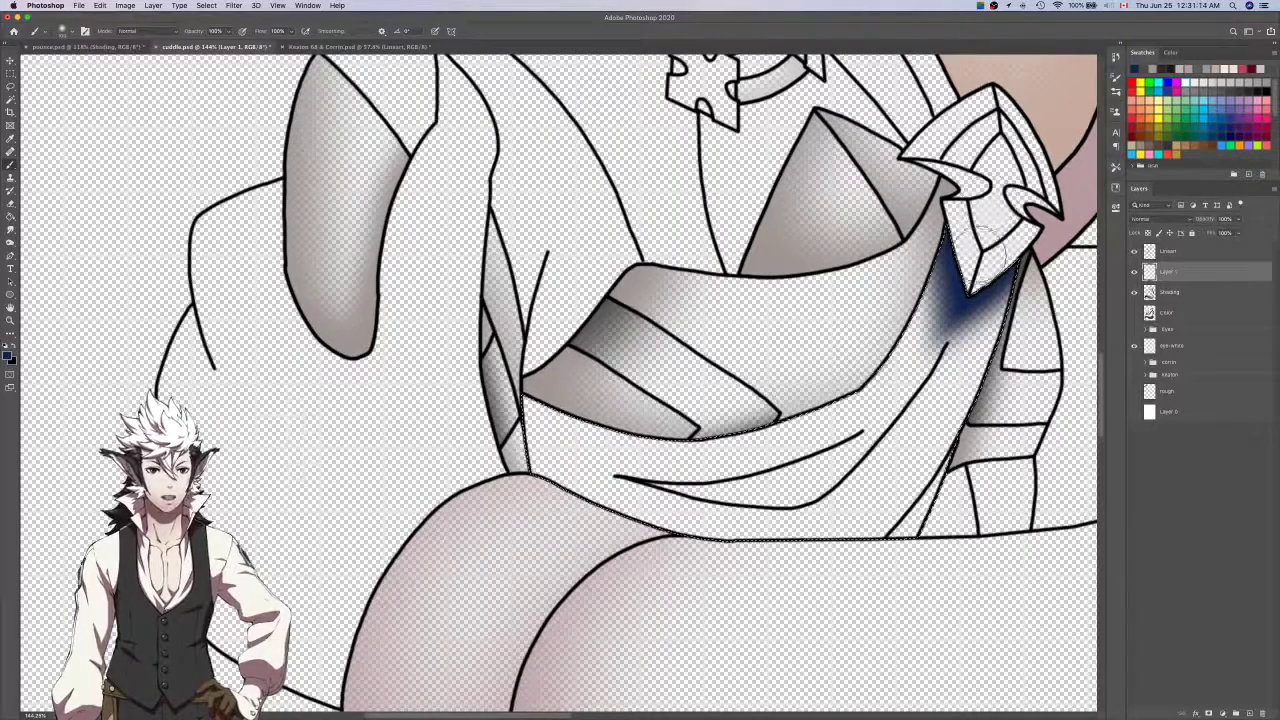
mouse_move(965, 258)
mouse_down()
mouse_move(961, 293)
mouse_move(808, 522)
mouse_up()
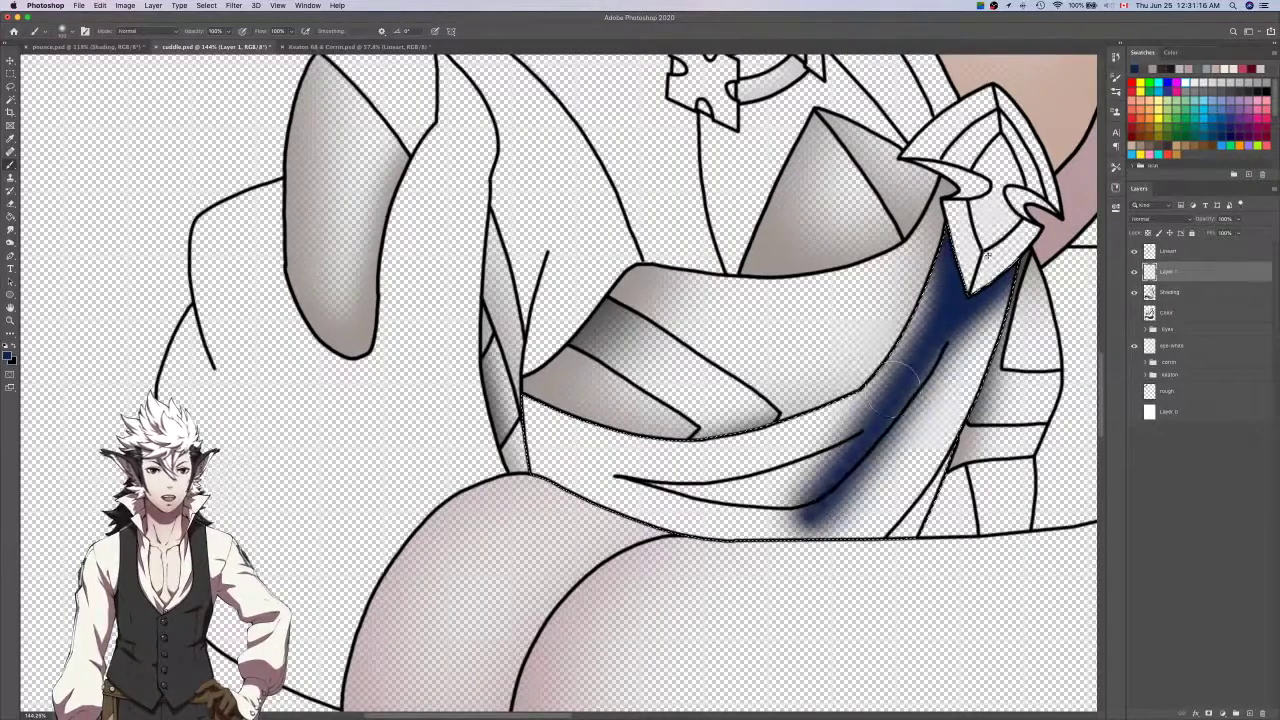
key(super+z)
drag(968, 290, 863, 482)
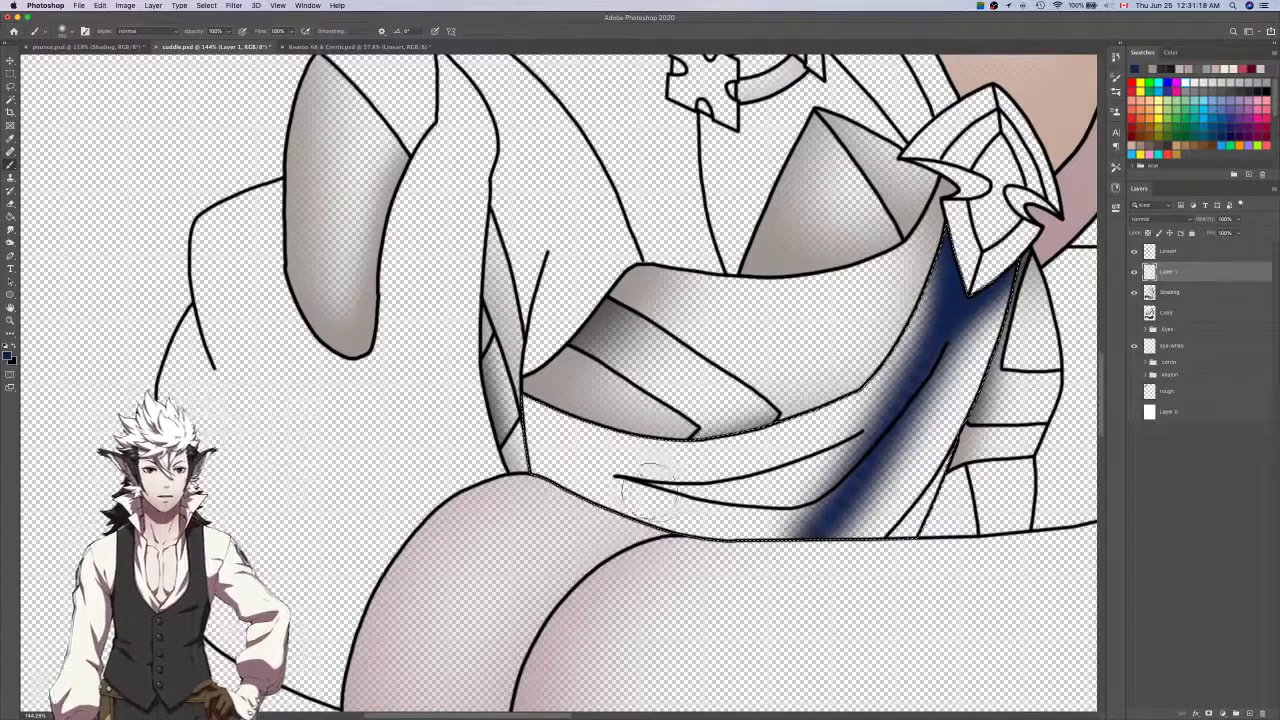
mouse_move(620, 490)
mouse_down()
mouse_move(765, 495)
mouse_move(850, 472)
mouse_move(910, 415)
mouse_up()
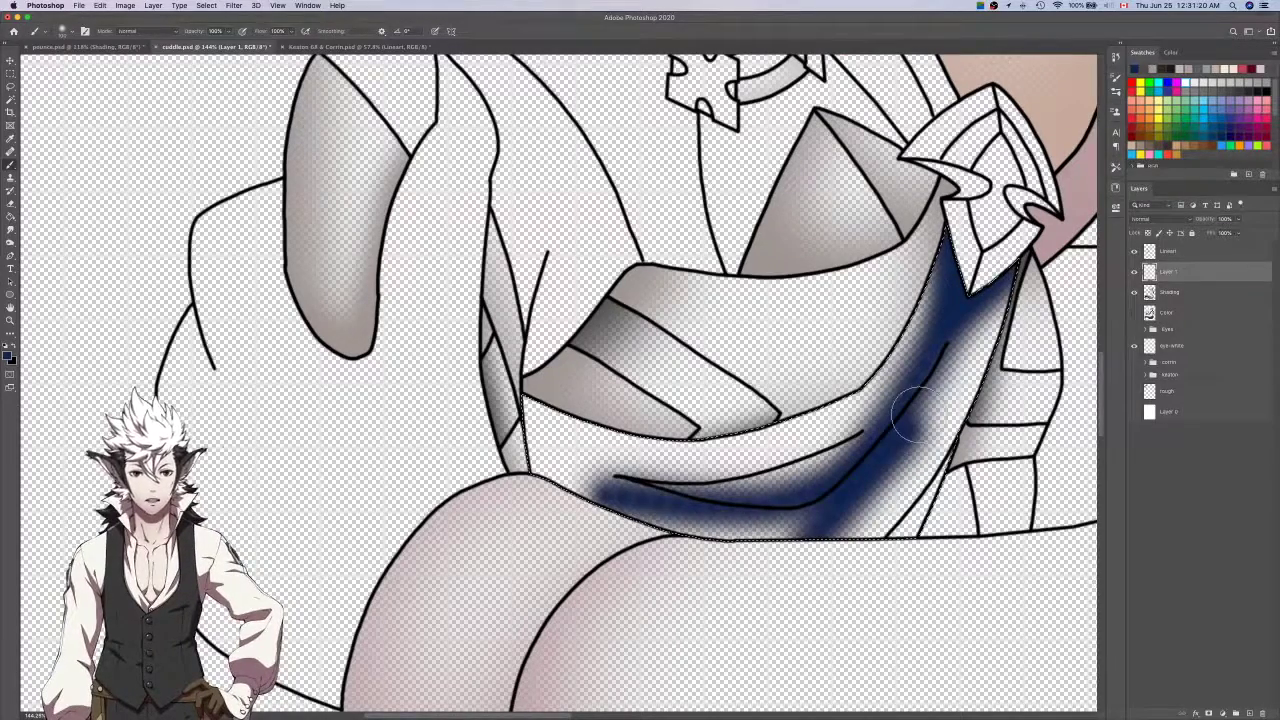
key(e)
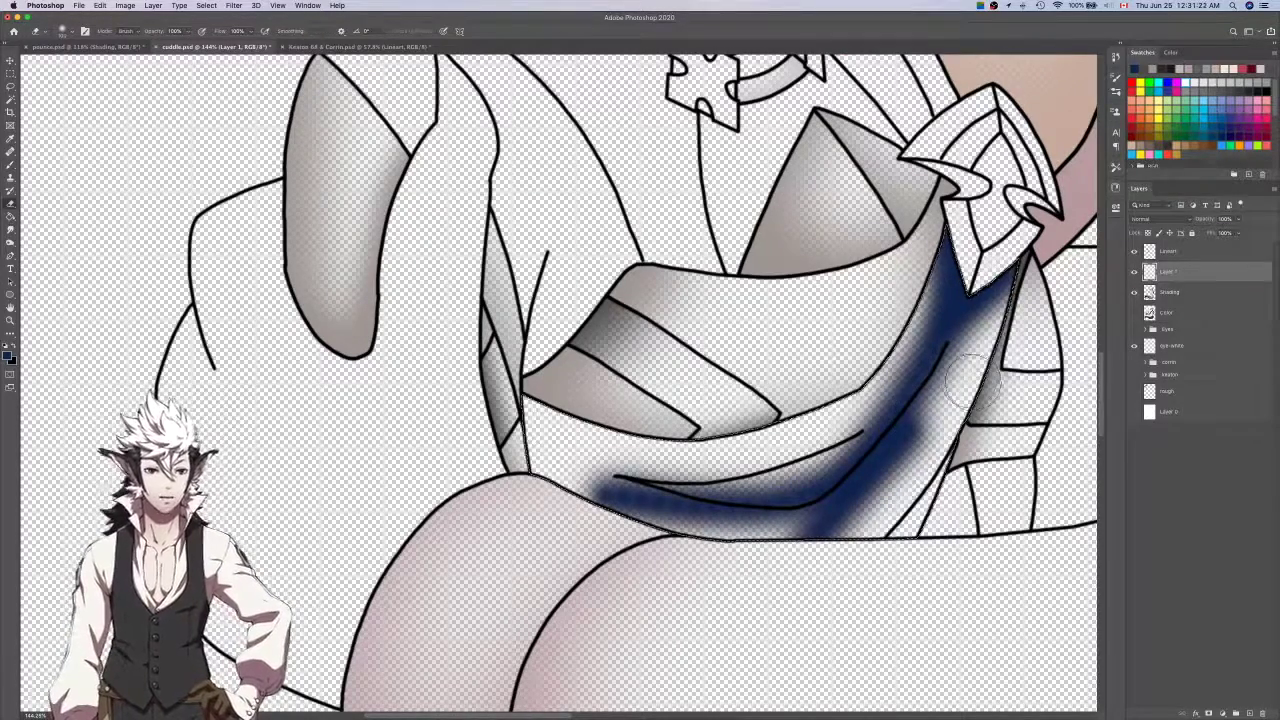
drag(984, 358, 771, 626)
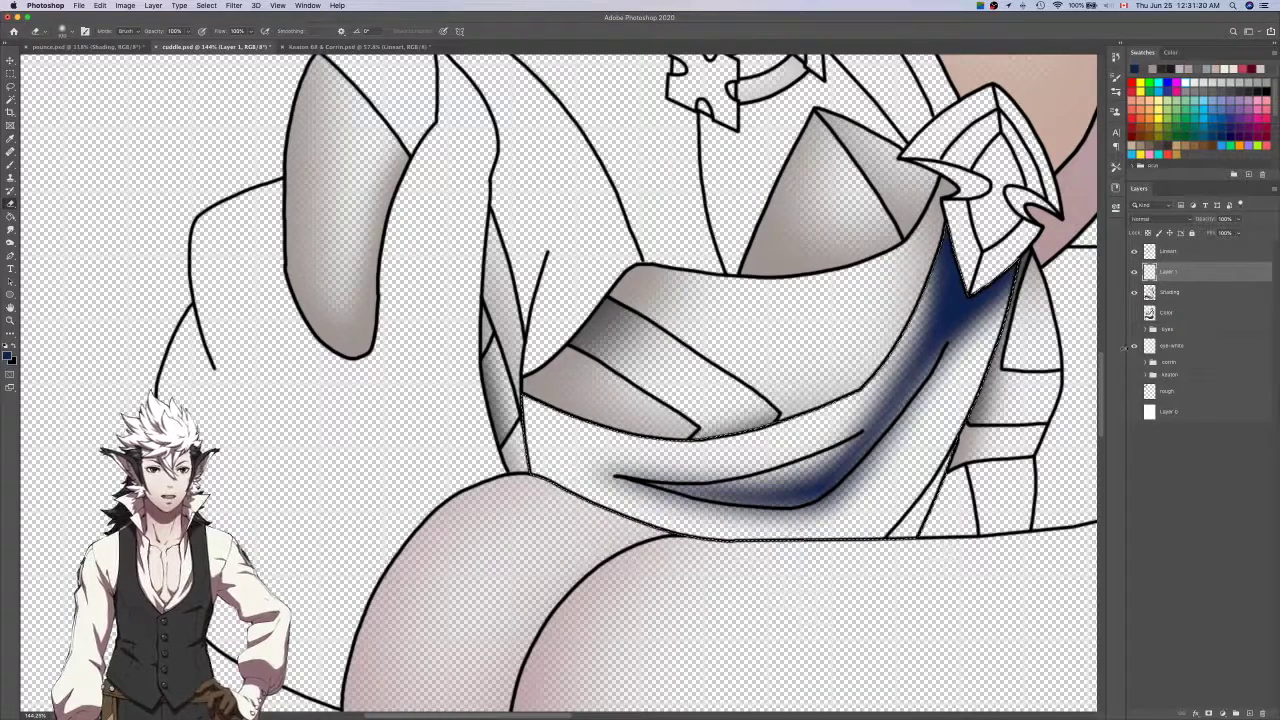
On a new layer, brush a navy shadow along the sash's upper fold and up toward the brooch.
click(1248, 712)
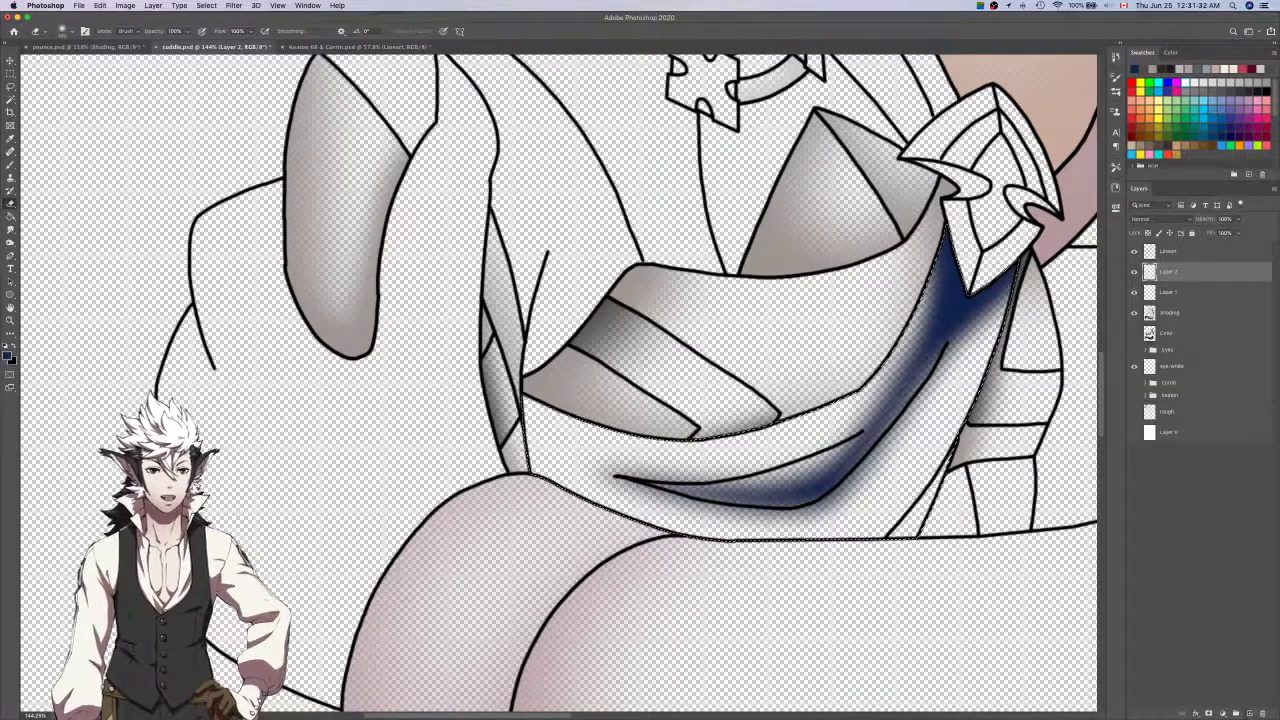
key(b)
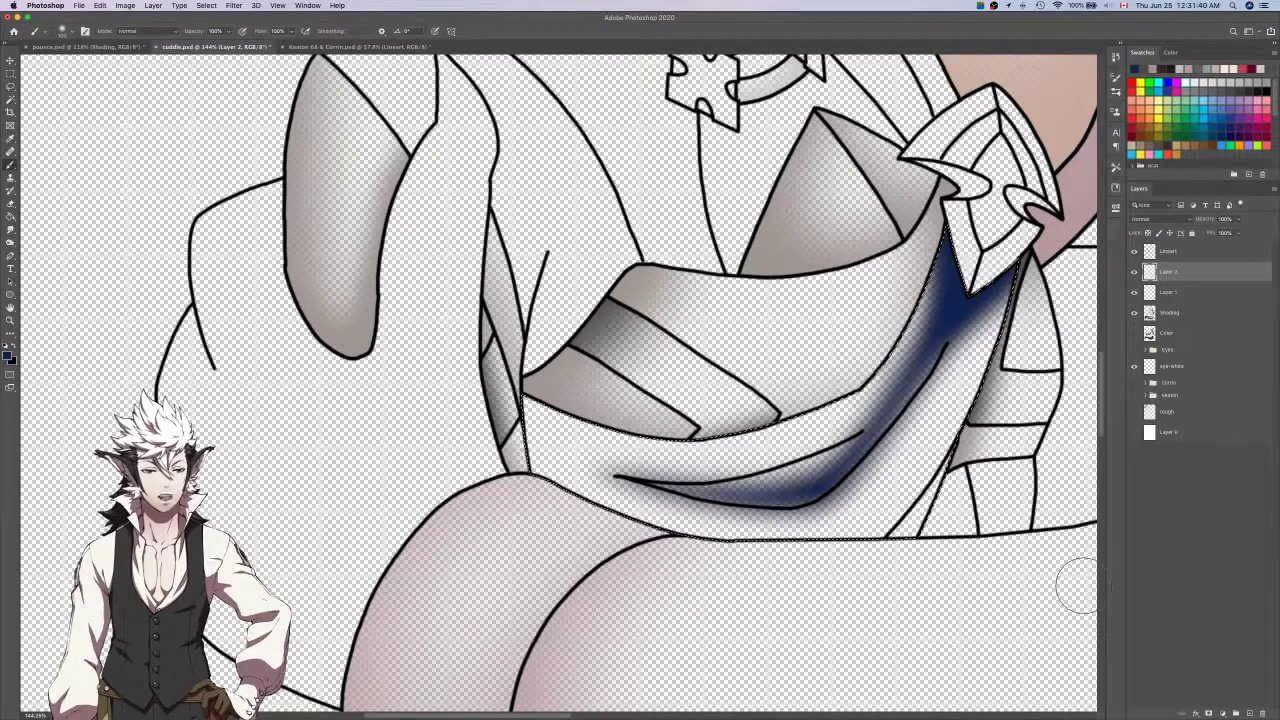
click(1135, 333)
click(1135, 333)
click(1135, 333)
click(1135, 333)
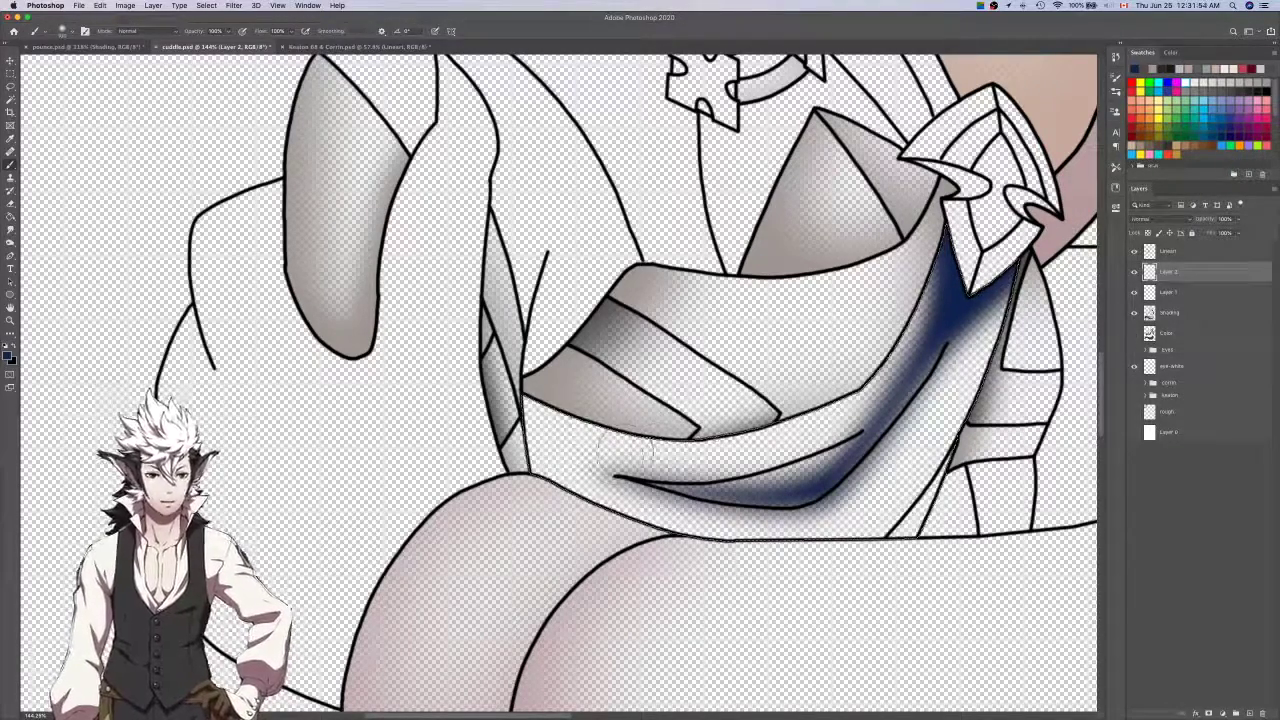
click(601, 456)
drag(754, 463, 858, 427)
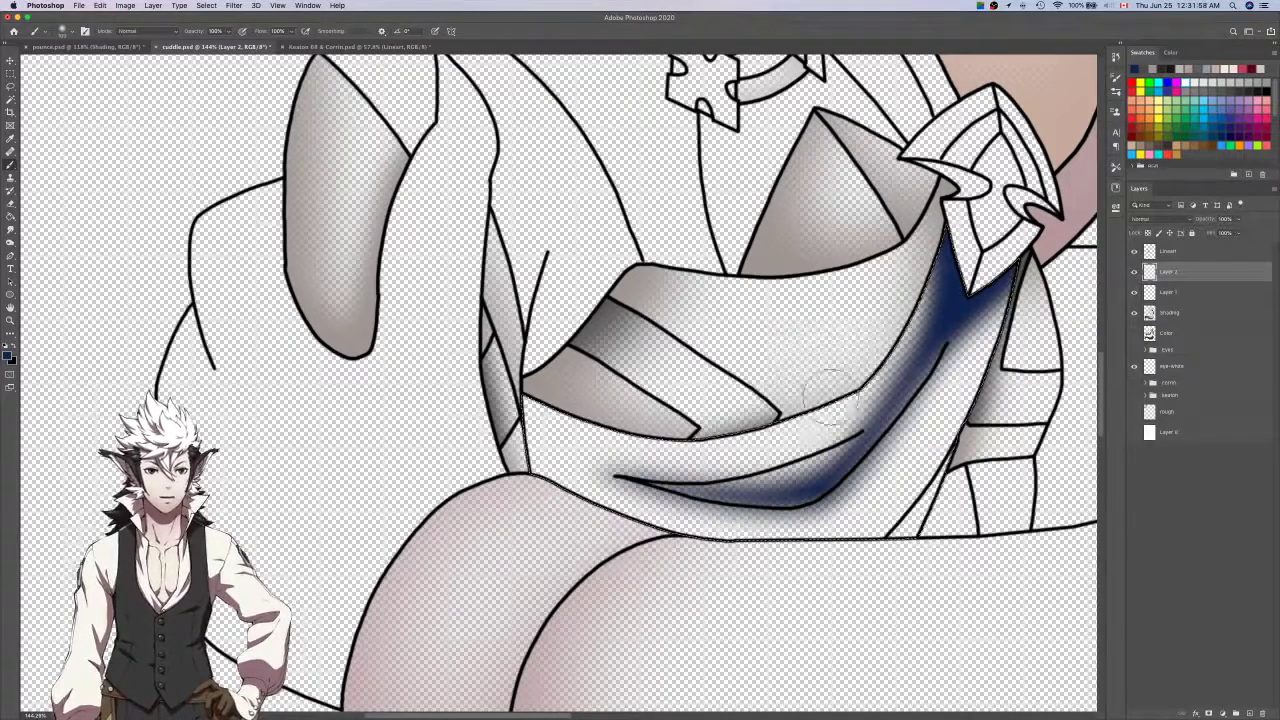
drag(590, 460, 700, 462)
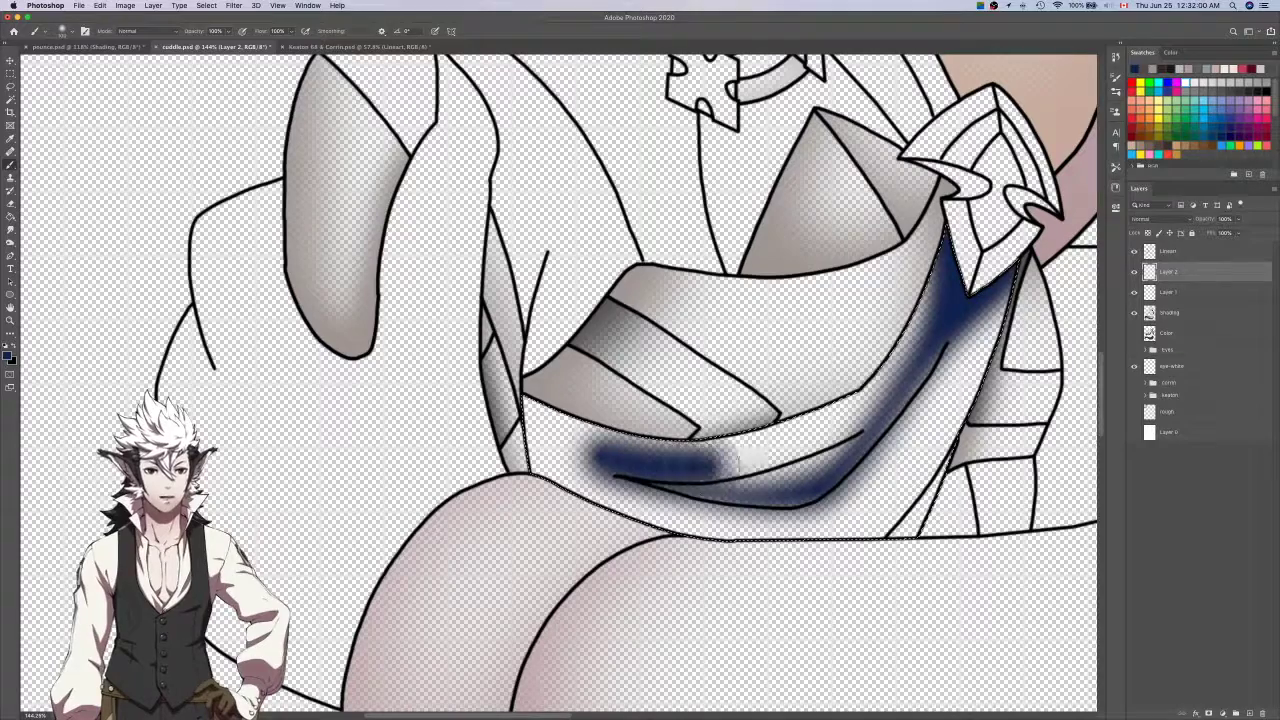
drag(784, 449, 936, 325)
Soften the new upper-fold shadow with the Eraser along the sash's upper edge and remove the excess below the fold line.
key(e)
mouse_move(911, 372)
mouse_down()
mouse_move(757, 443)
mouse_move(549, 423)
mouse_move(665, 425)
mouse_move(849, 389)
mouse_up()
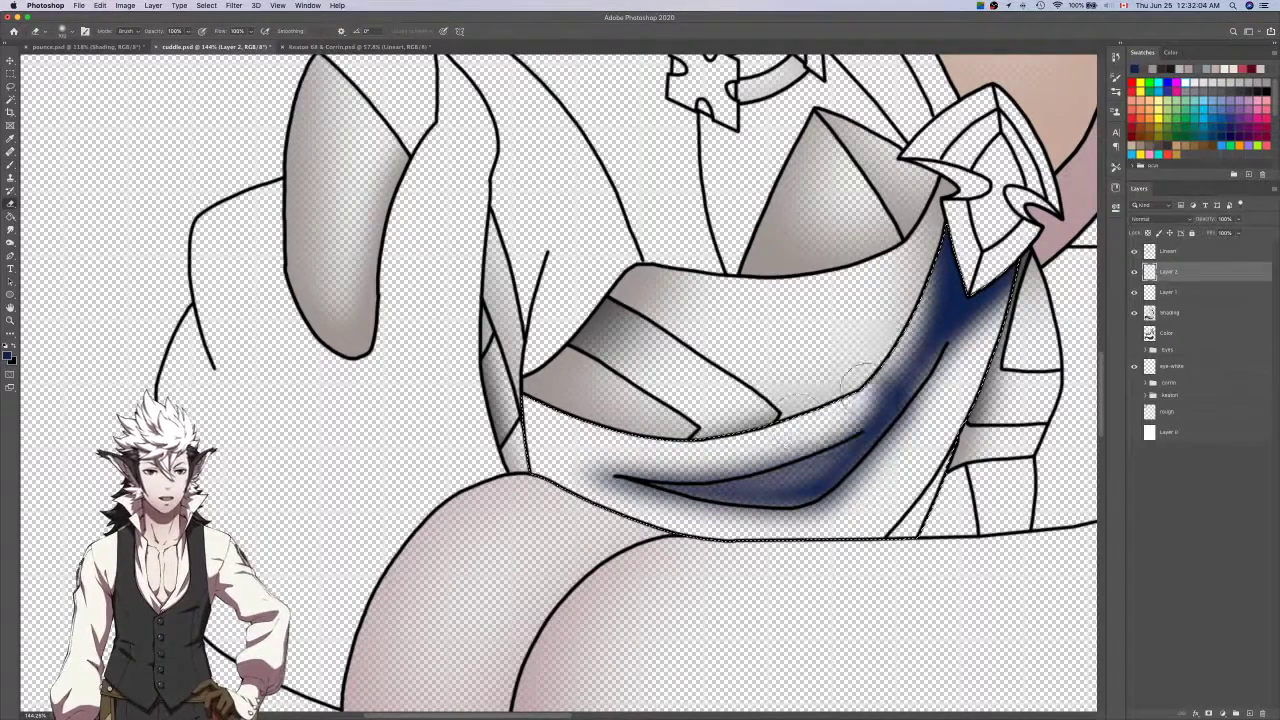
key(super+z)
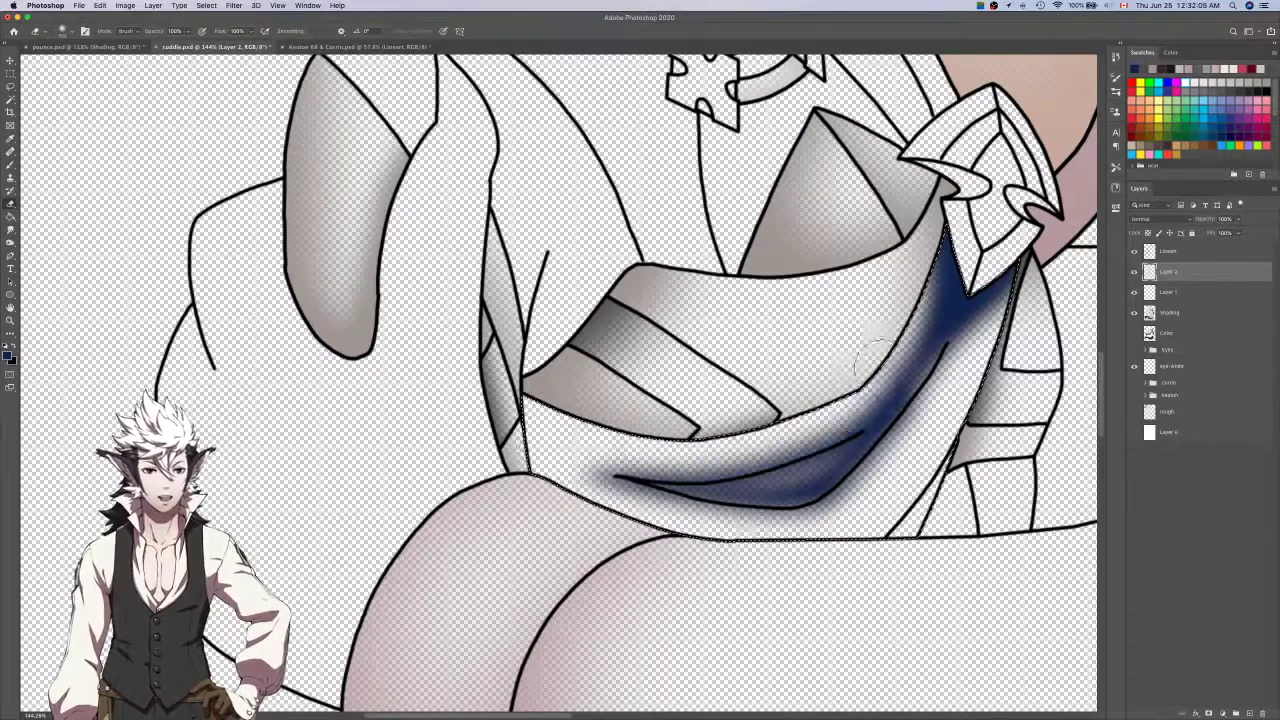
key(super+z)
drag(634, 420, 872, 347)
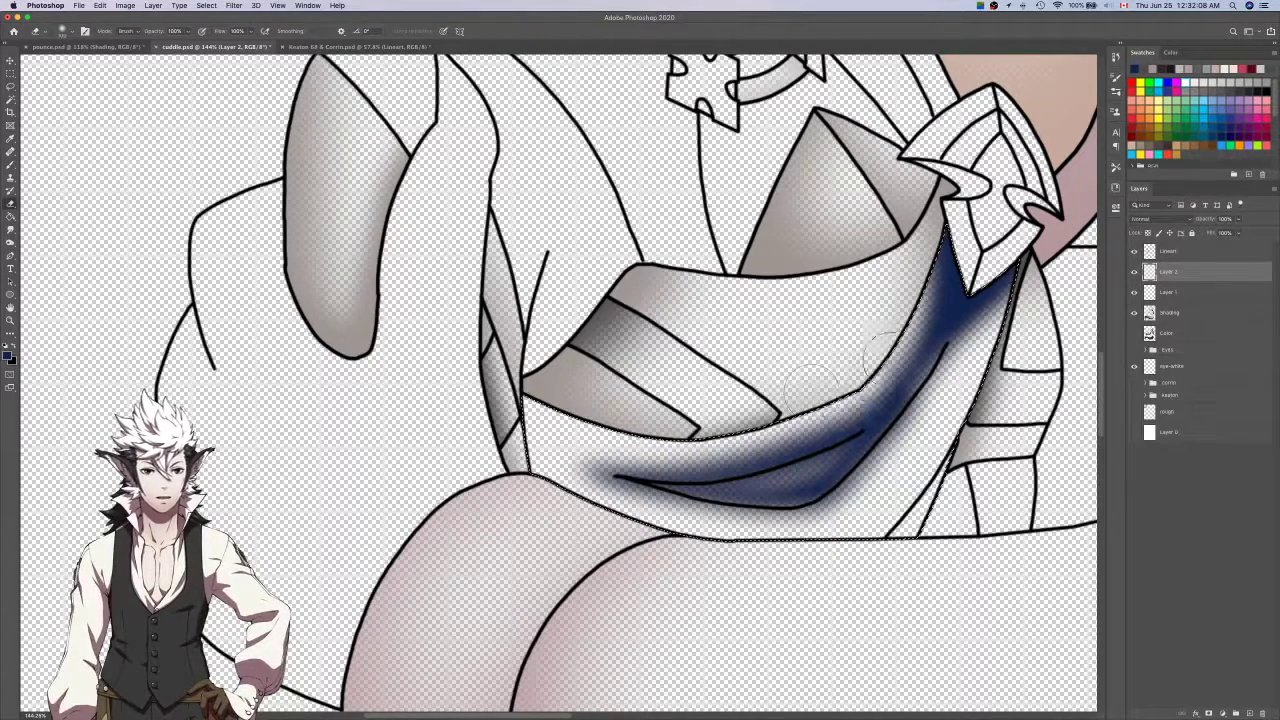
mouse_move(767, 503)
mouse_down()
mouse_move(930, 363)
mouse_move(937, 400)
mouse_up()
Show the Color layer and lighten Layer 1's navy shadow along the sash's upper edge toward the brooch with the Eraser.
click(1131, 332)
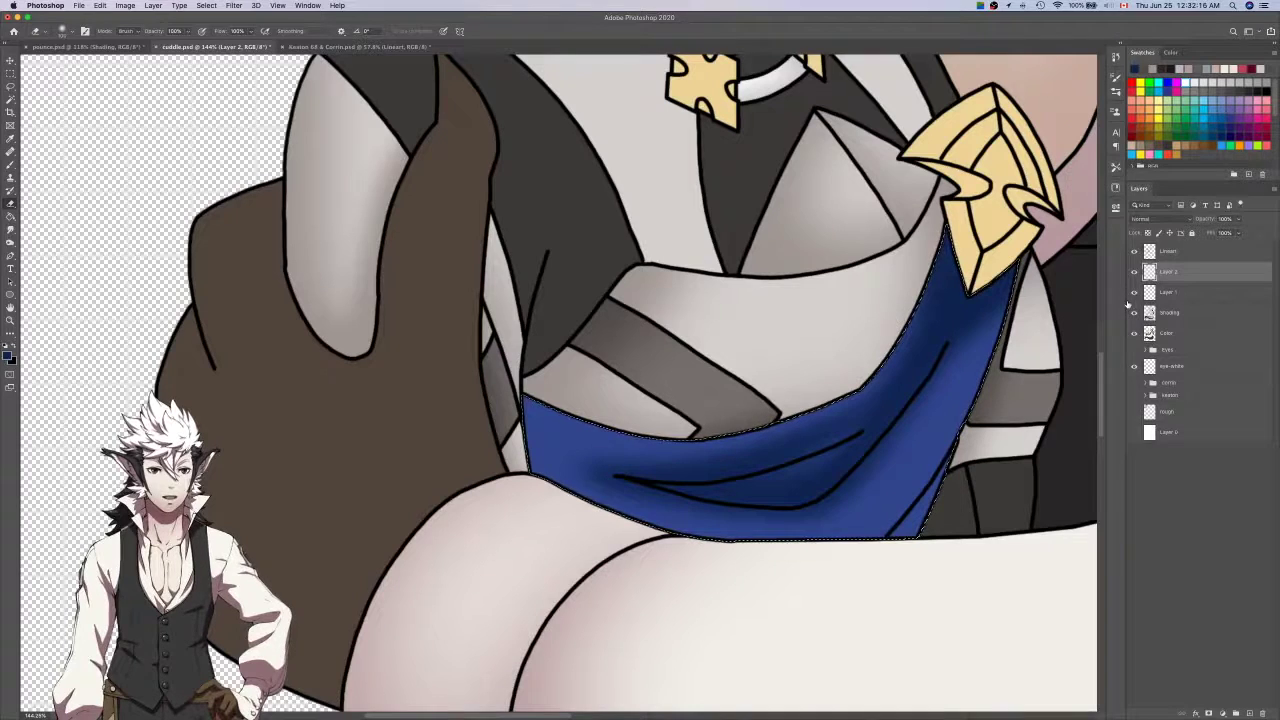
click(1167, 292)
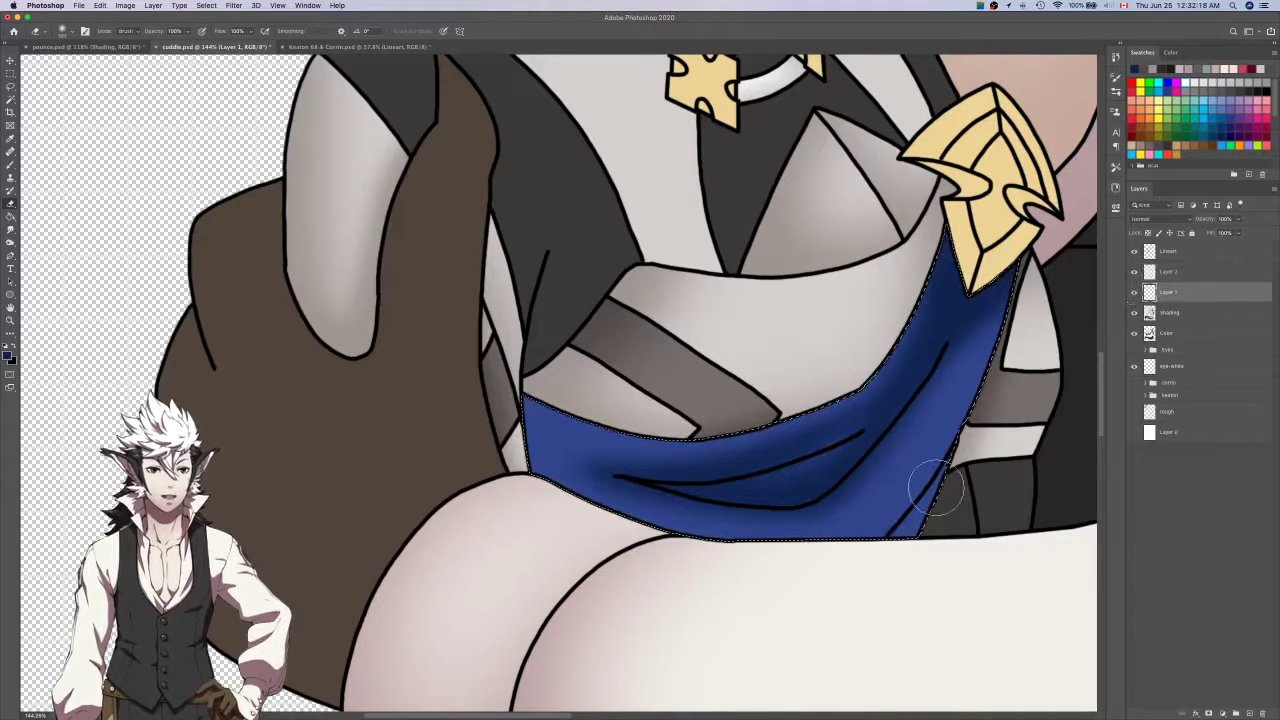
mouse_move(807, 441)
mouse_down()
mouse_move(884, 377)
mouse_move(911, 329)
mouse_up()
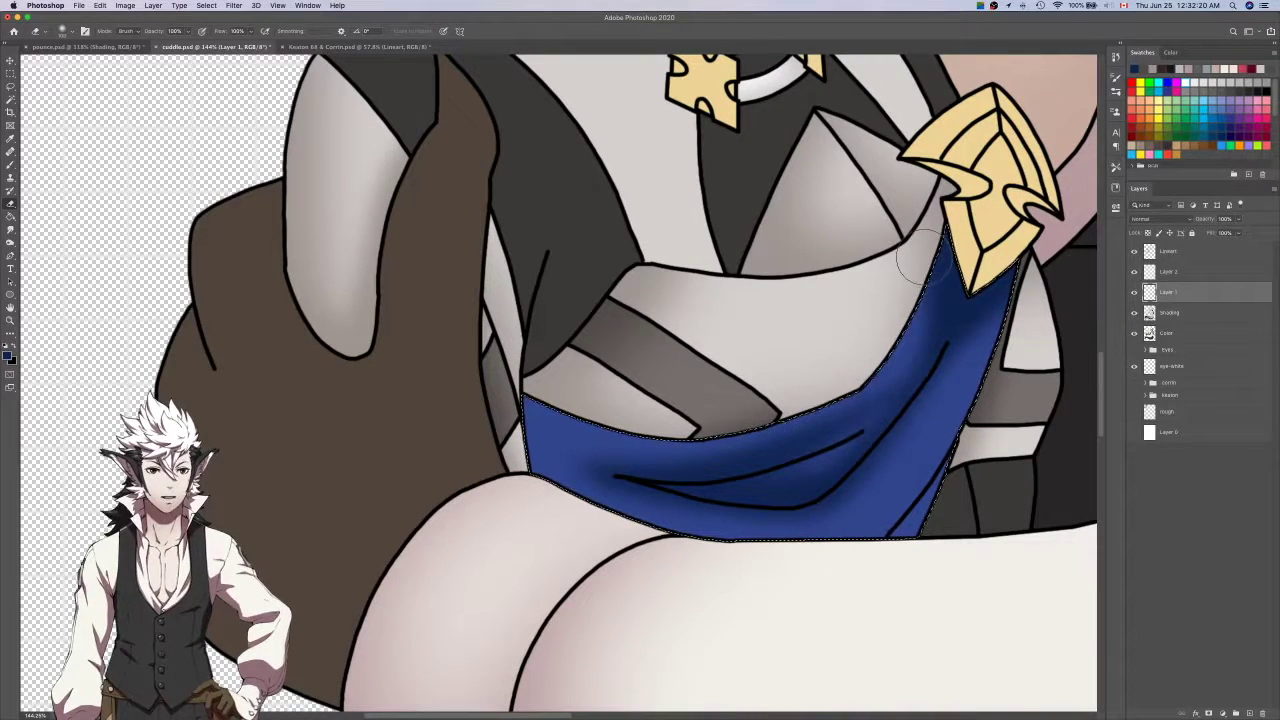
Merge Layer 1 and Layer 2 with the Shading layer into a single layer.
click(1140, 316)
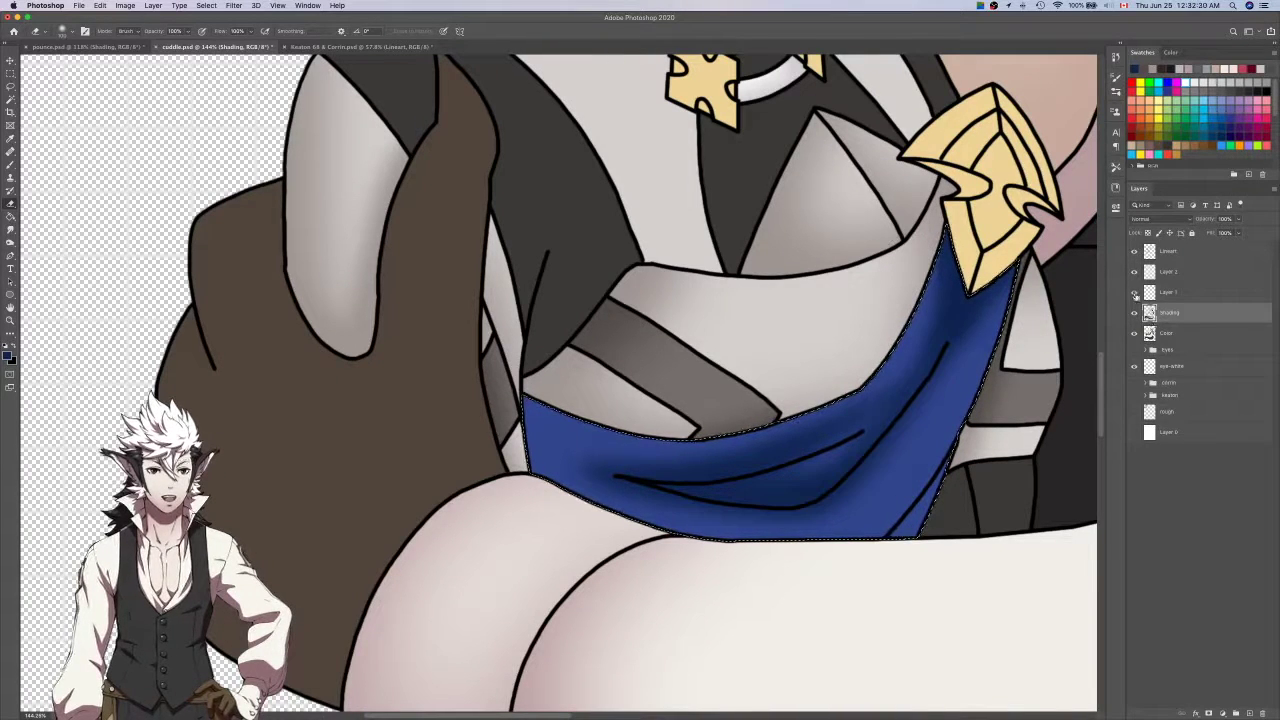
super+click(1184, 296)
super+click(1184, 277)
right_click(1184, 274)
click(1067, 567)
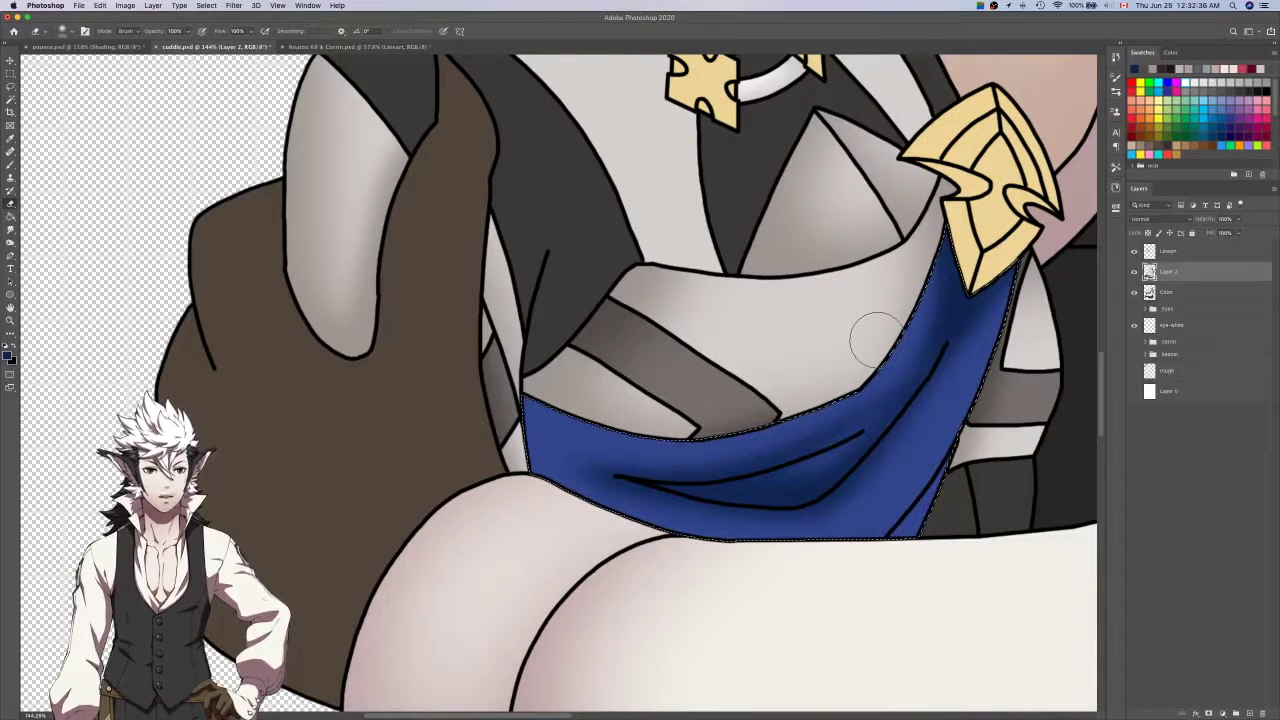
Brush navy shadows onto the sash's narrow end by the brown glove and along its outer edge below the brooch.
key(b)
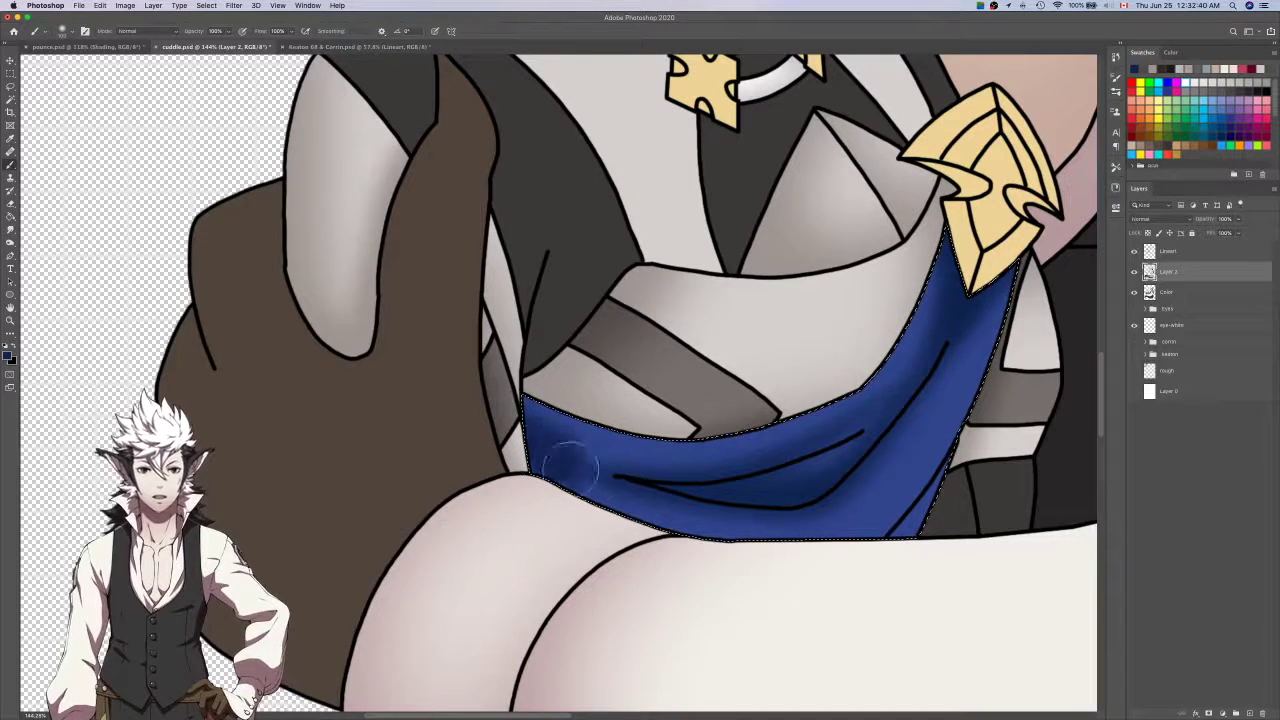
key(e)
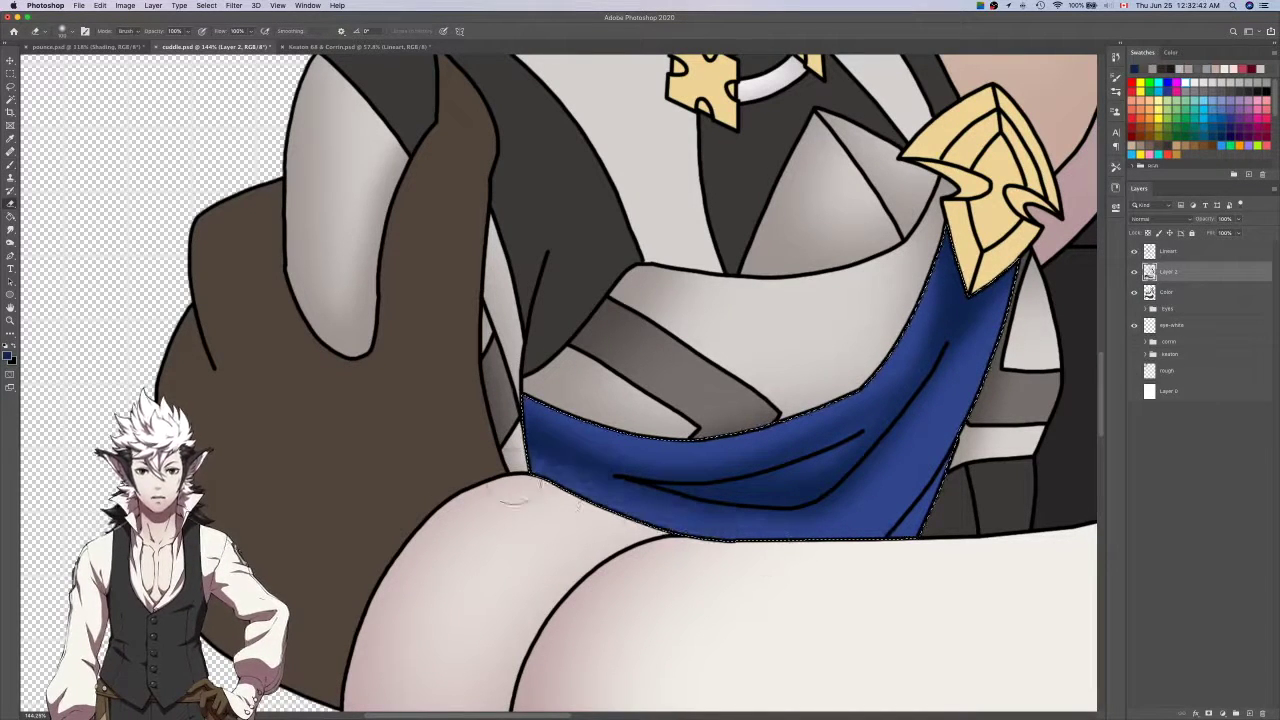
key(b)
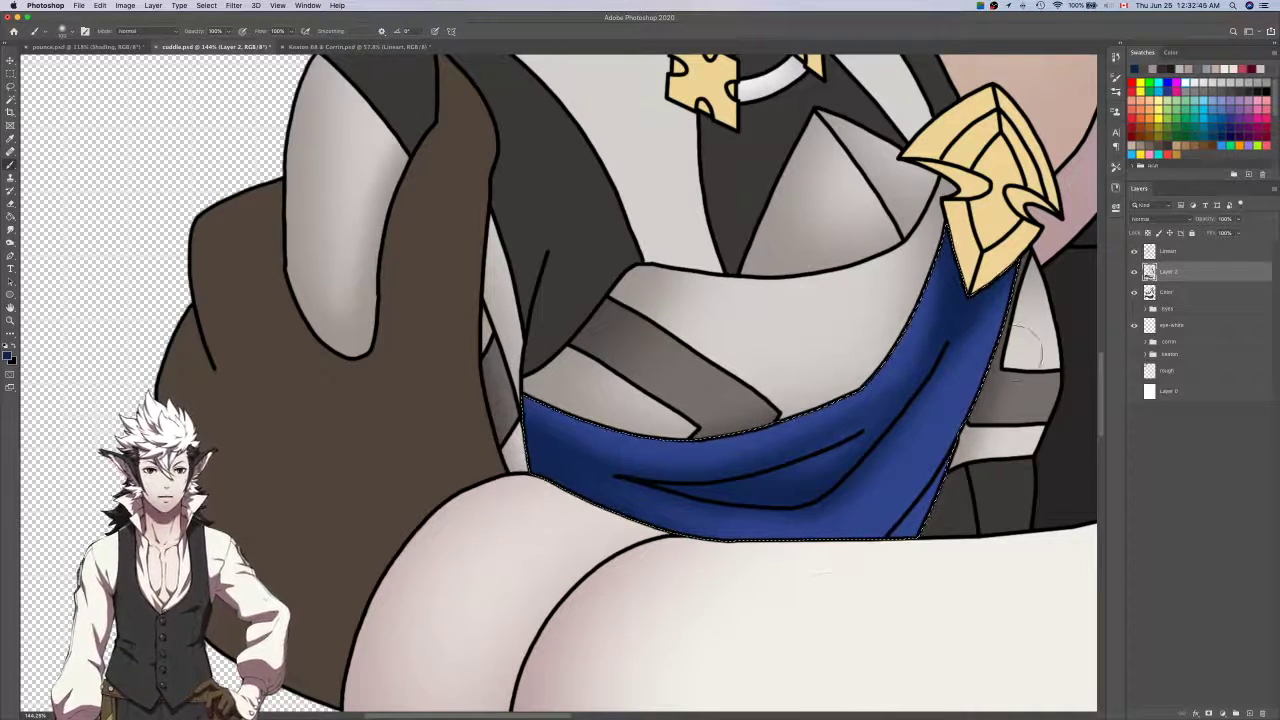
drag(1014, 292, 922, 528)
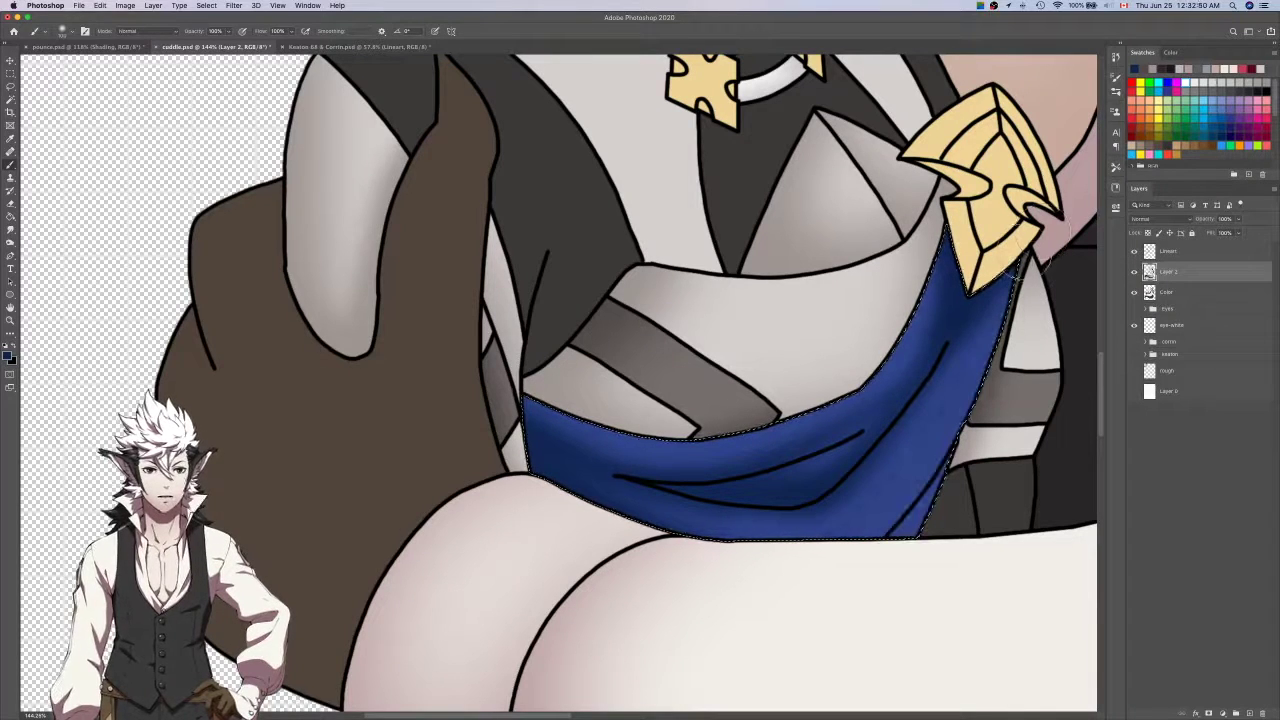
drag(1050, 255, 935, 525)
Deselect the sash and save cuddle.psd.
key(super+d)
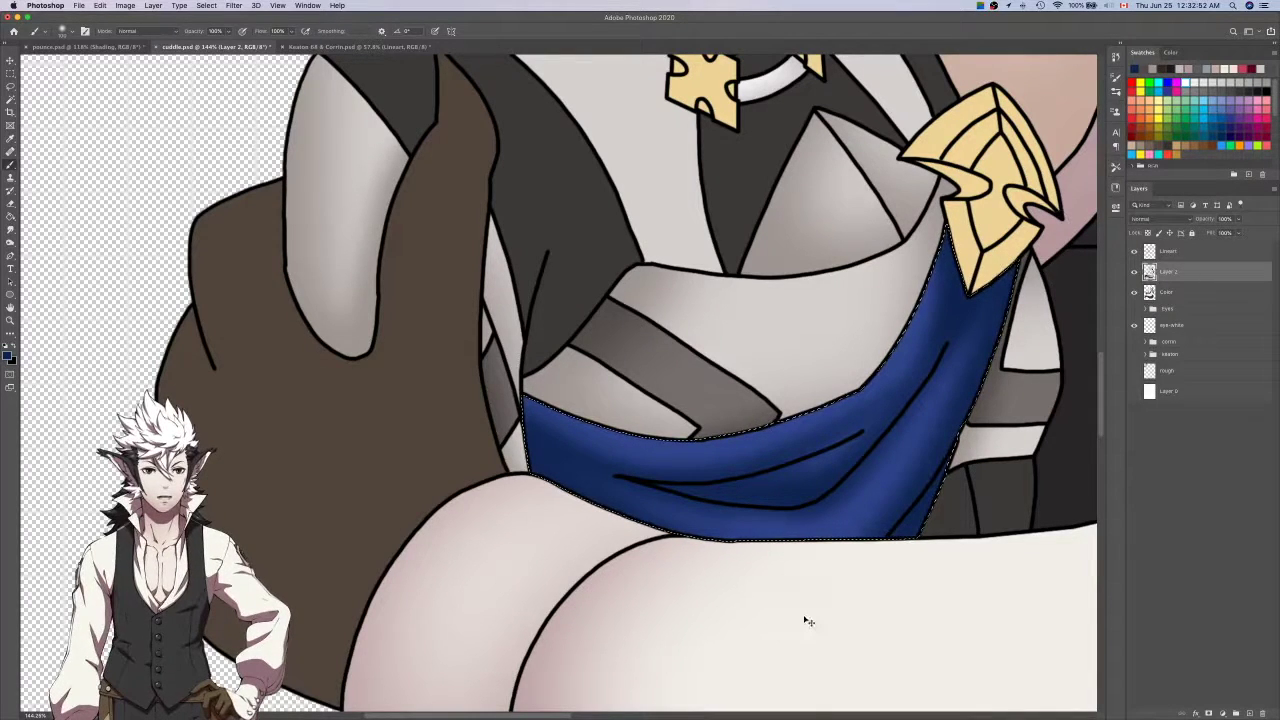
key(super+s)
key(super+shift+d)
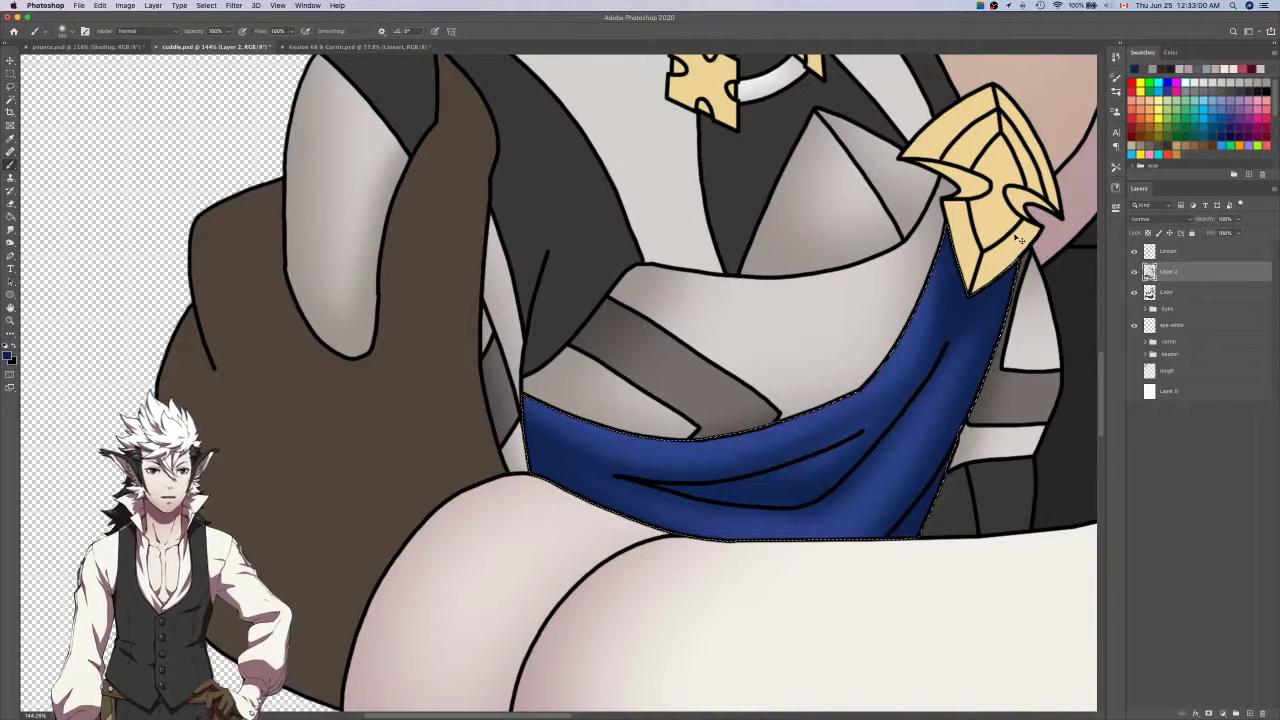
key(super+d)
key(super+s)
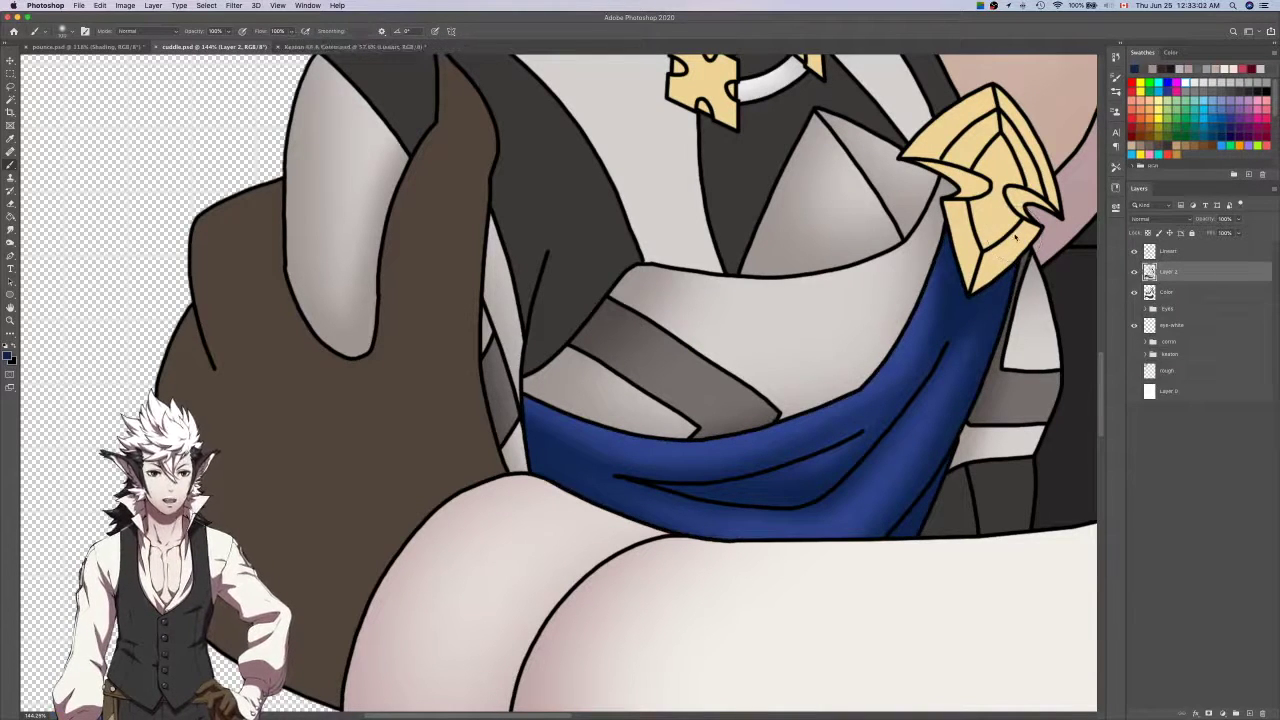
Select the blue sash from the Color layer again, return to the merged shading layer, then clear the selection and save.
click(1200, 291)
key(w)
click(883, 459)
click(1205, 272)
key(b)
scroll(640, 450, left, 5)
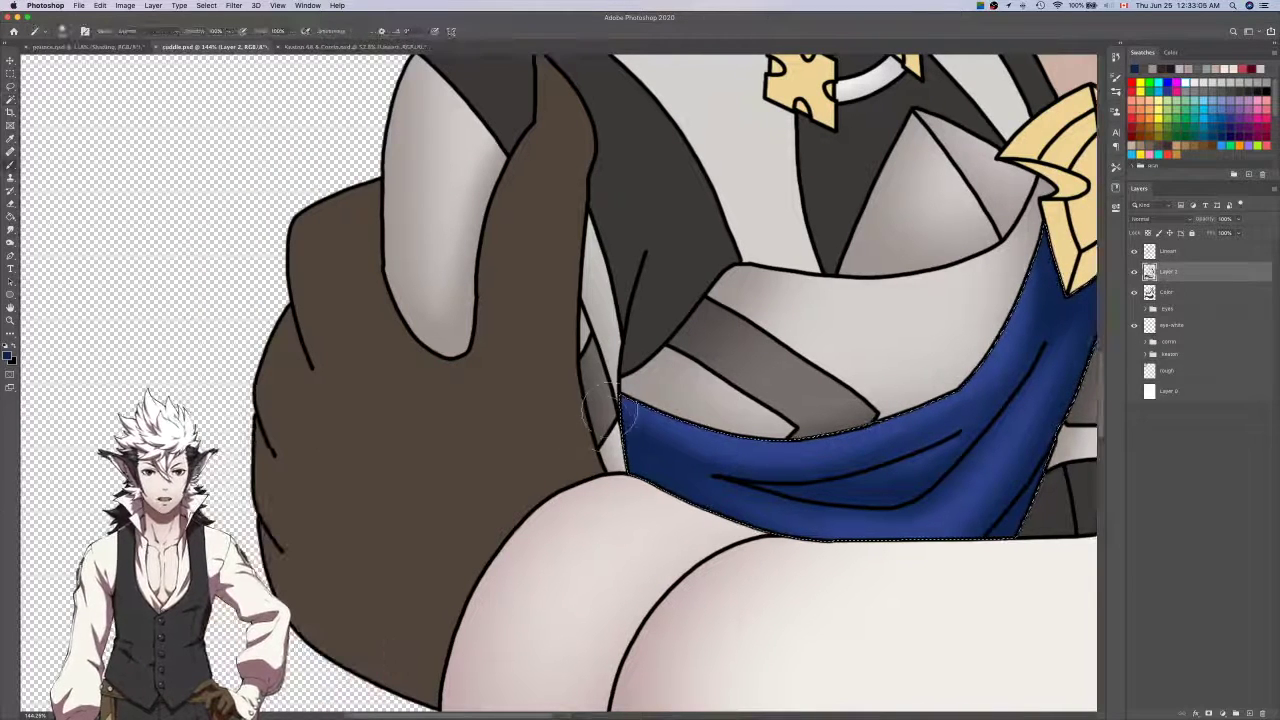
key(super+d)
key(super+s)
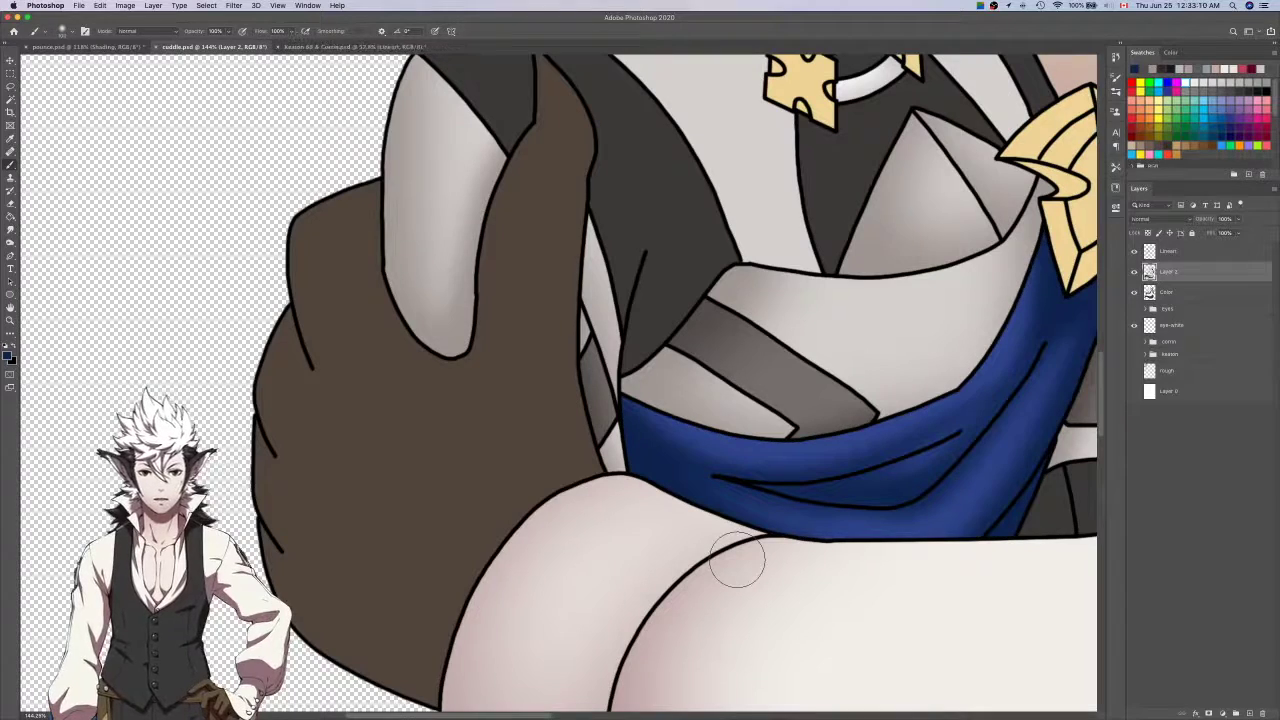
Show the smaller character's eyes and select the face and ear skin from the Color layer.
scroll(738, 560, down, 5)
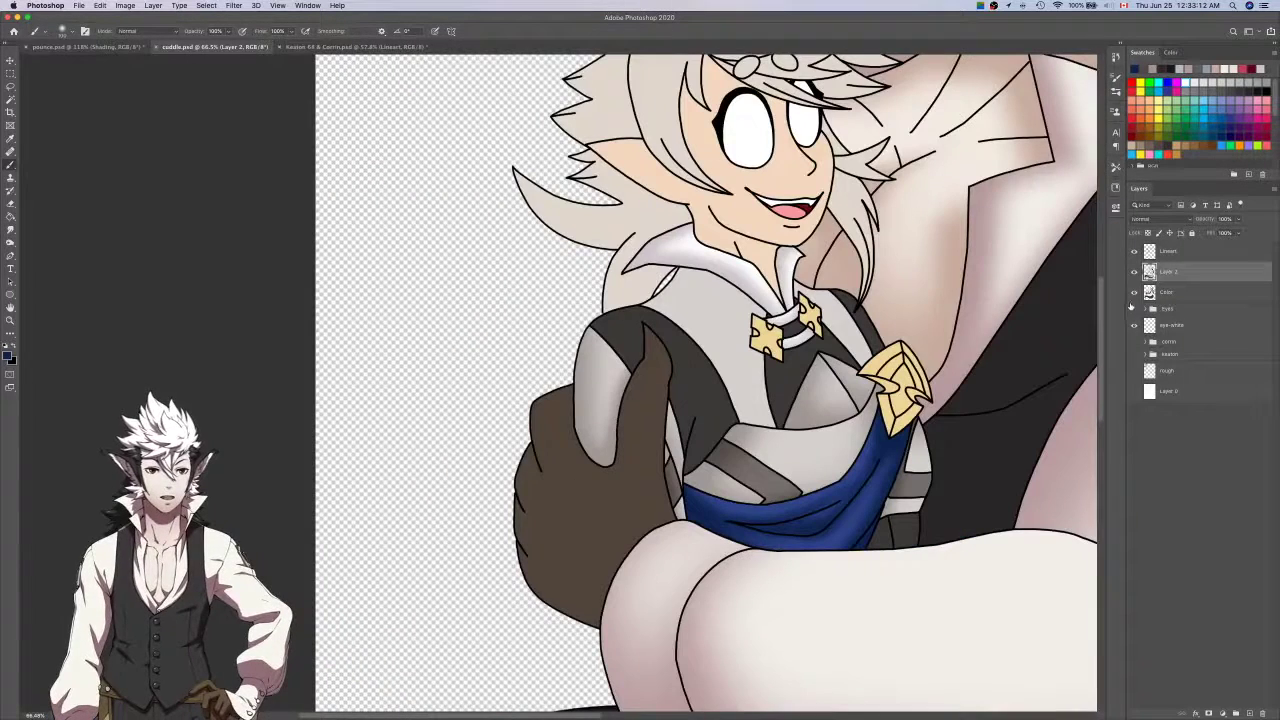
click(1134, 309)
click(1178, 293)
key(w)
scroll(850, 348, up, 3)
click(777, 278)
scroll(806, 185, up, 5)
shift+click(818, 188)
Sample a pinkish skin shadow colour from the other open artwork and return to cuddle.psd's merged shading layer with the Brush.
key(i)
key(ctrl+Tab)
scroll(751, 342, left, 4)
scroll(751, 342, up, 2)
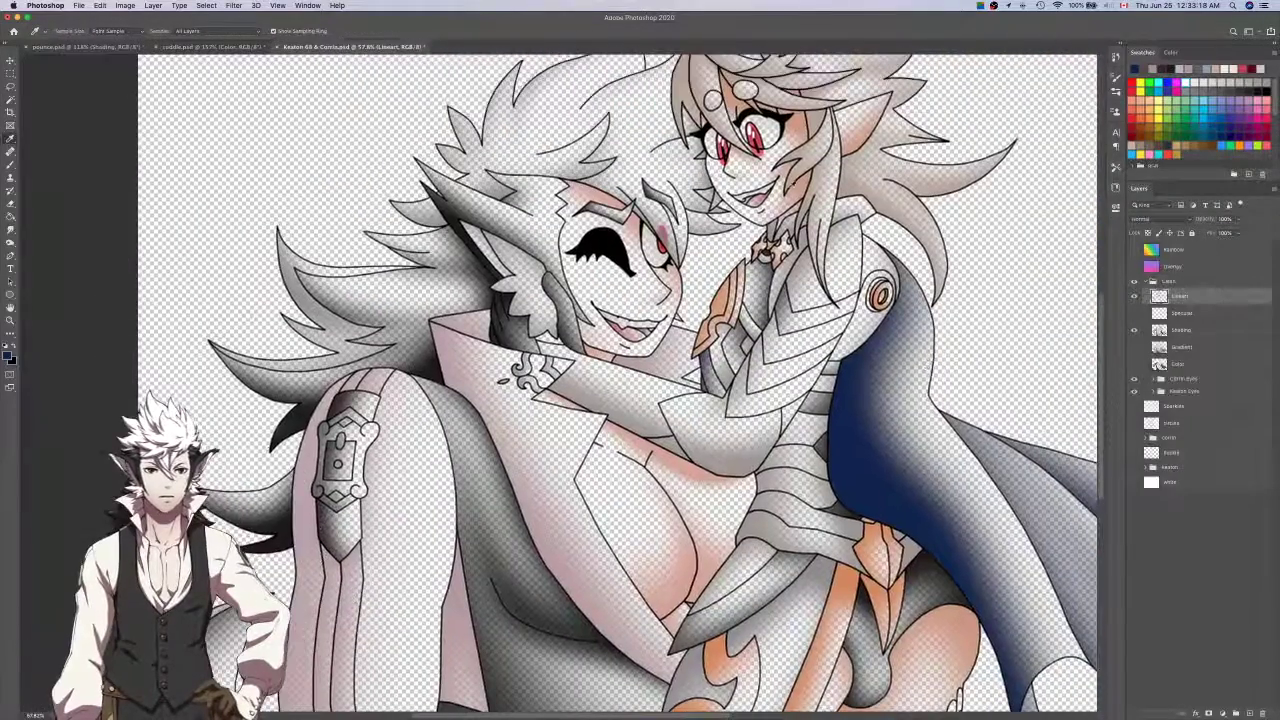
key(ctrl+Tab)
key(ctrl+Tab)
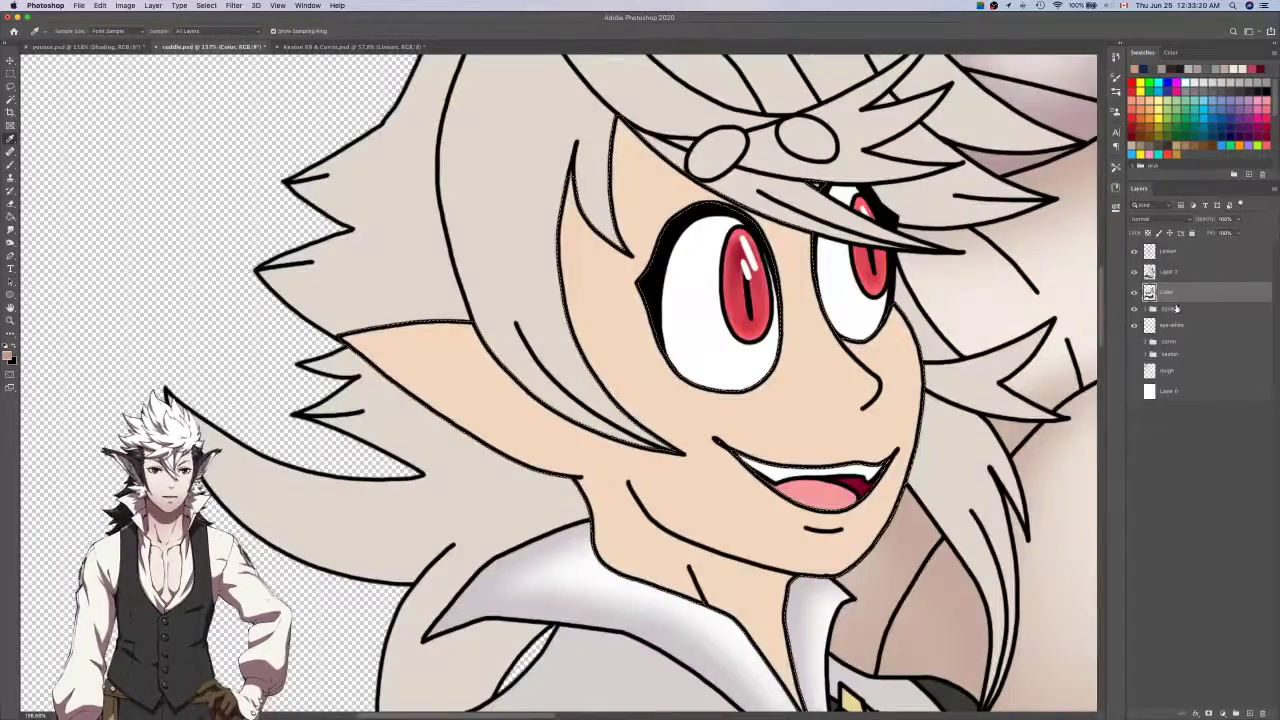
key(b)
scroll(607, 210, up, 3)
scroll(607, 210, left, 1)
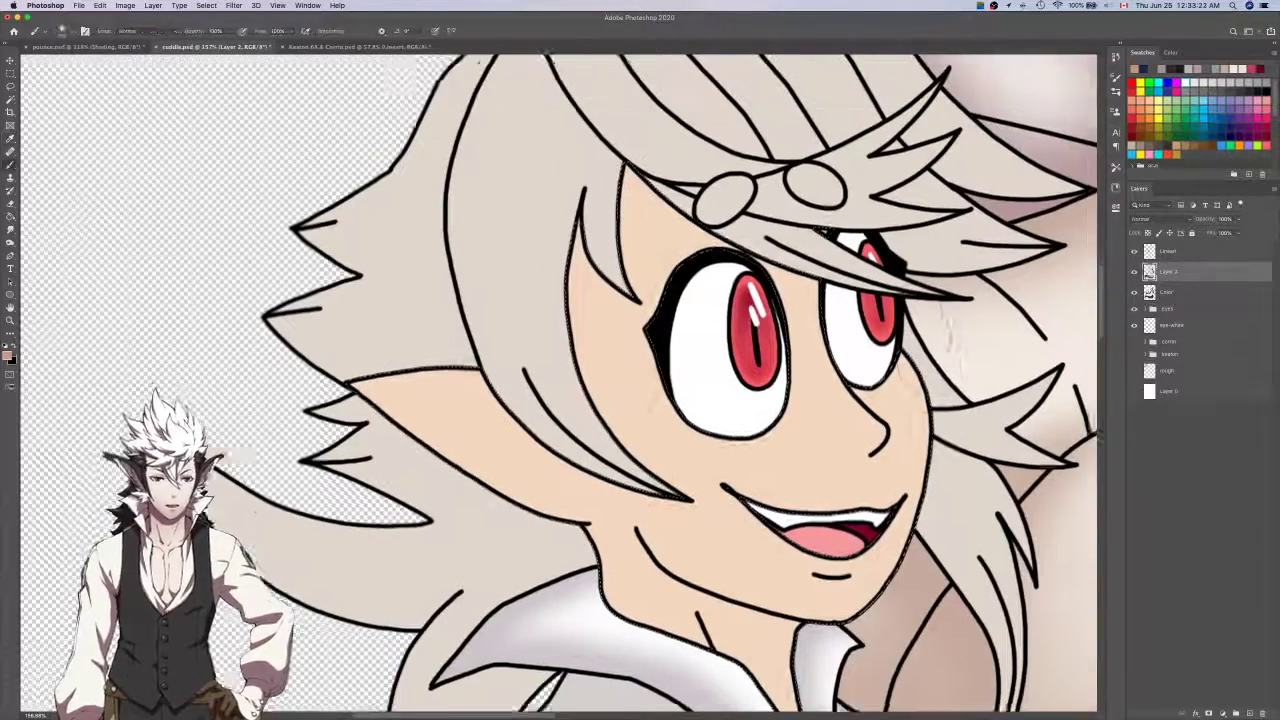
Add the unfilled gap at the hair strand's tip to the selection and paint it with the face's skin tone on Color.
key(l)
scroll(585, 300, up, 8)
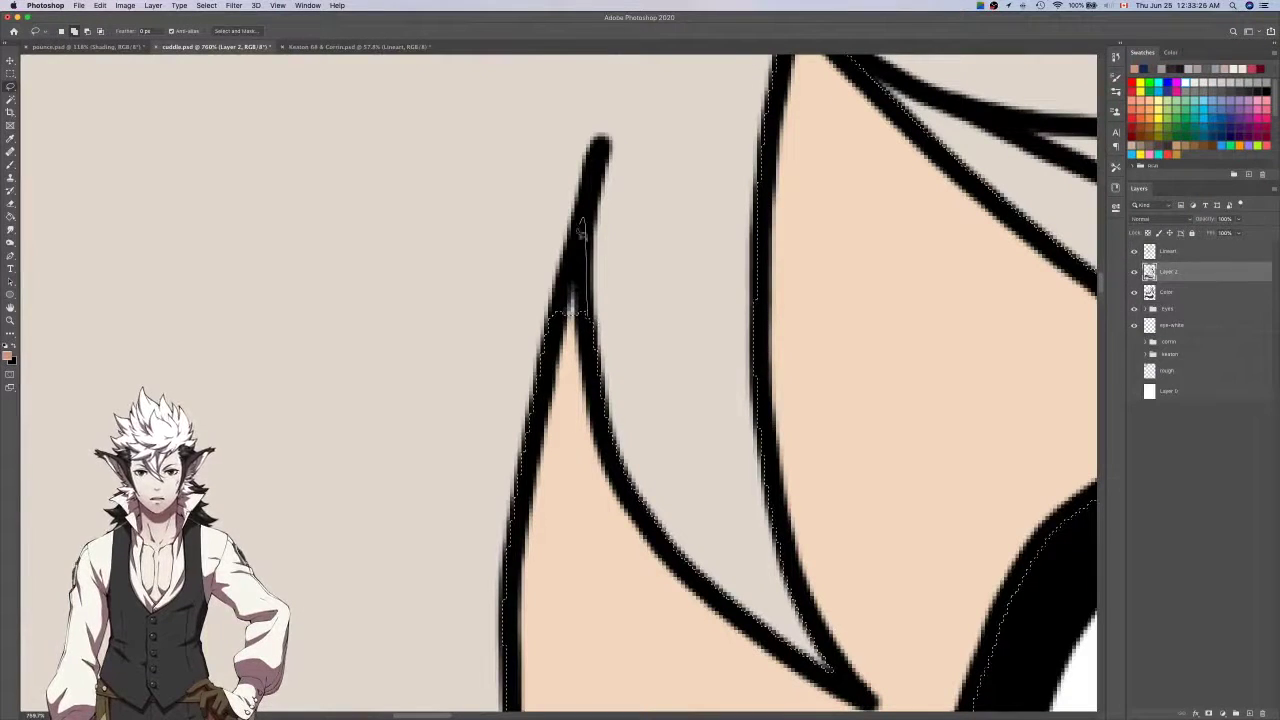
key(i)
click(961, 352)
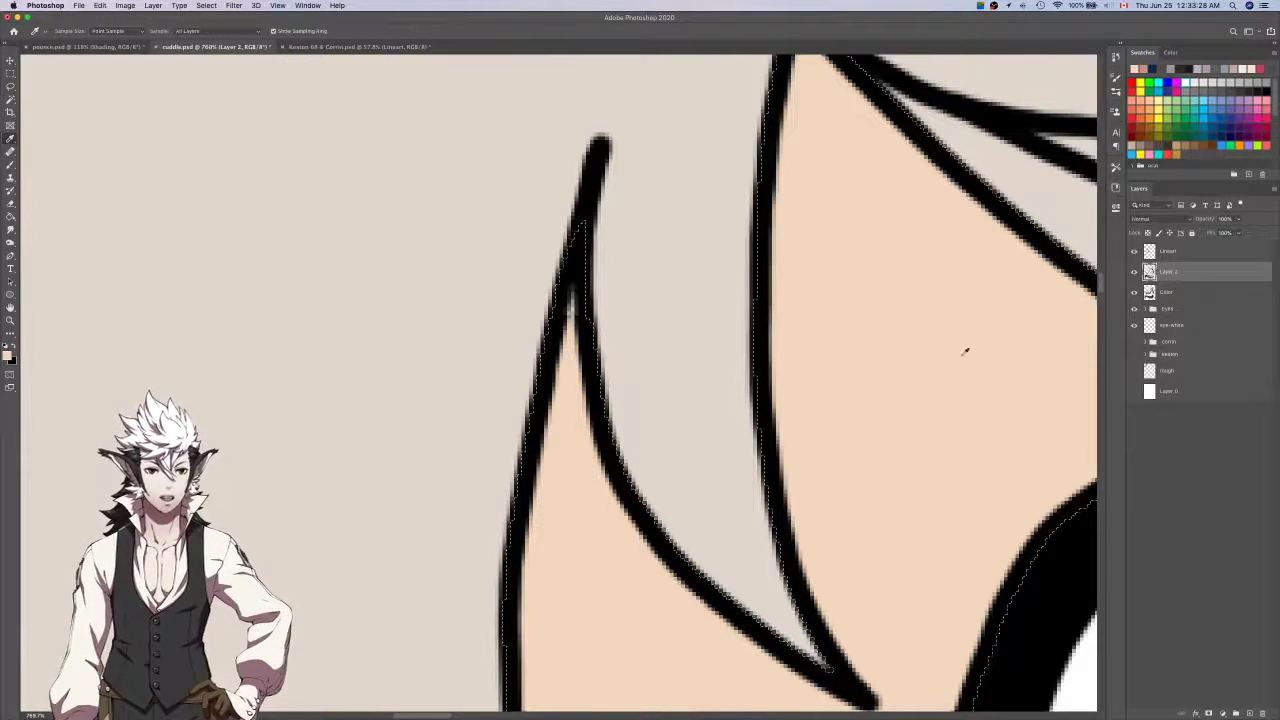
click(1166, 291)
key(b)
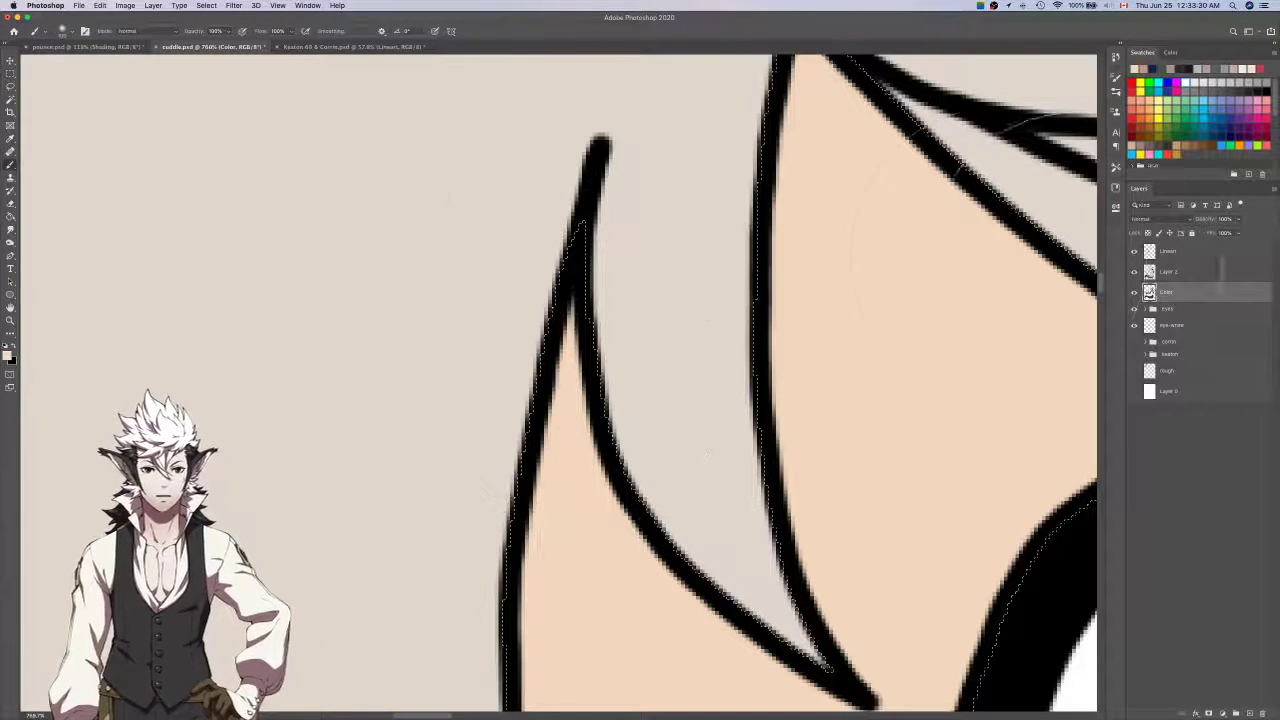
Pick the recent pinkish shadow colour again and brush a shadow across the forehead beneath the bangs on the merged shading layer.
click(1166, 271)
click(1143, 66)
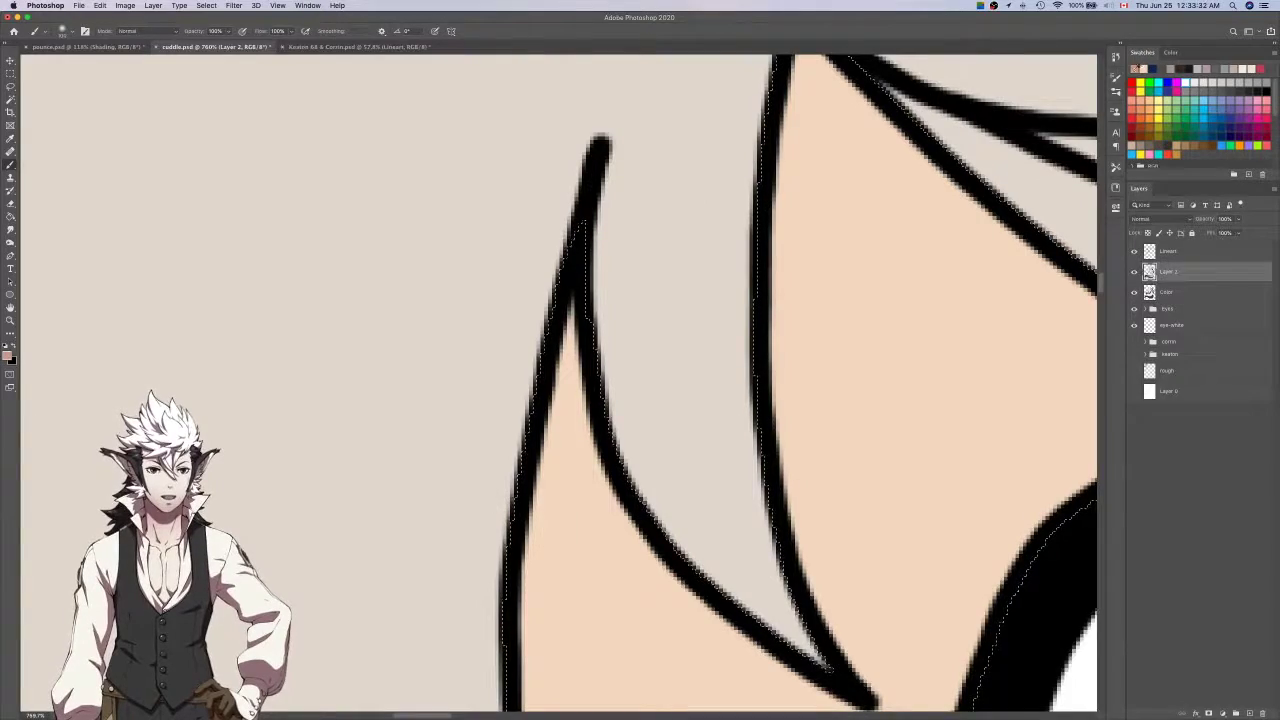
scroll(926, 247, down, 10)
scroll(926, 245, right, 6)
drag(548, 150, 920, 360)
scroll(850, 208, left, 1)
scroll(654, 347, left, 5)
drag(639, 146, 739, 380)
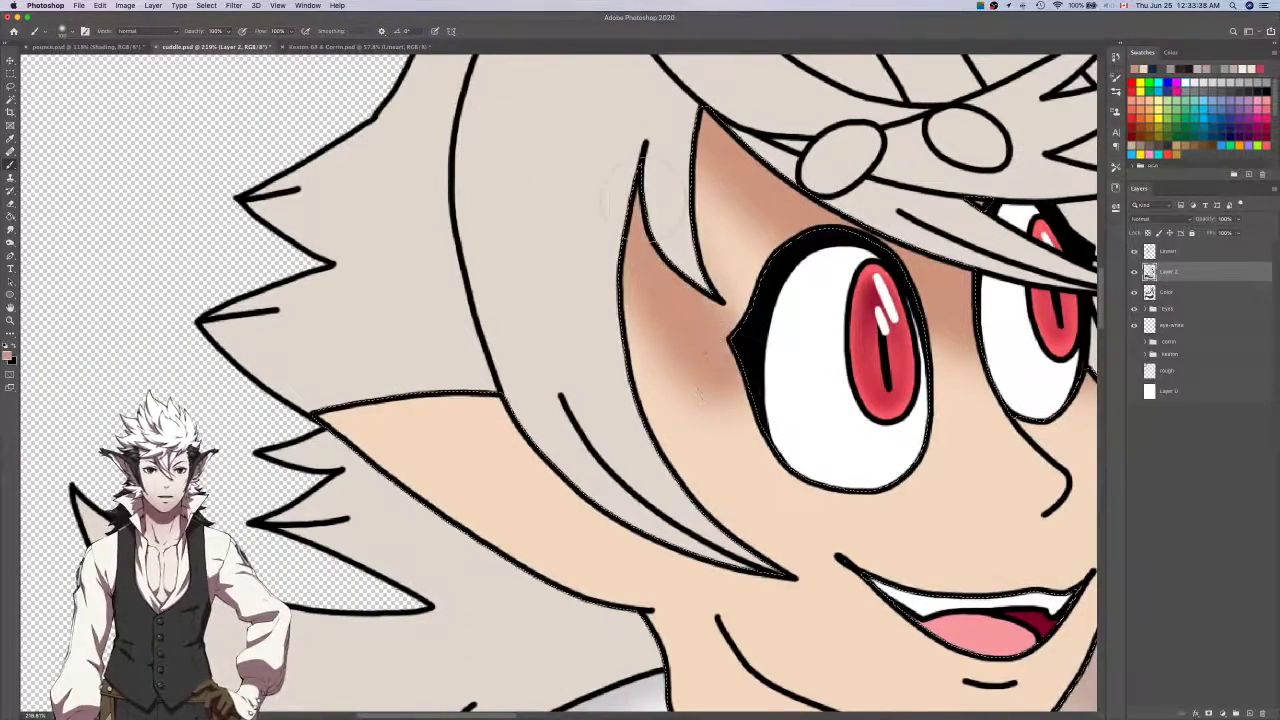
key(super+z)
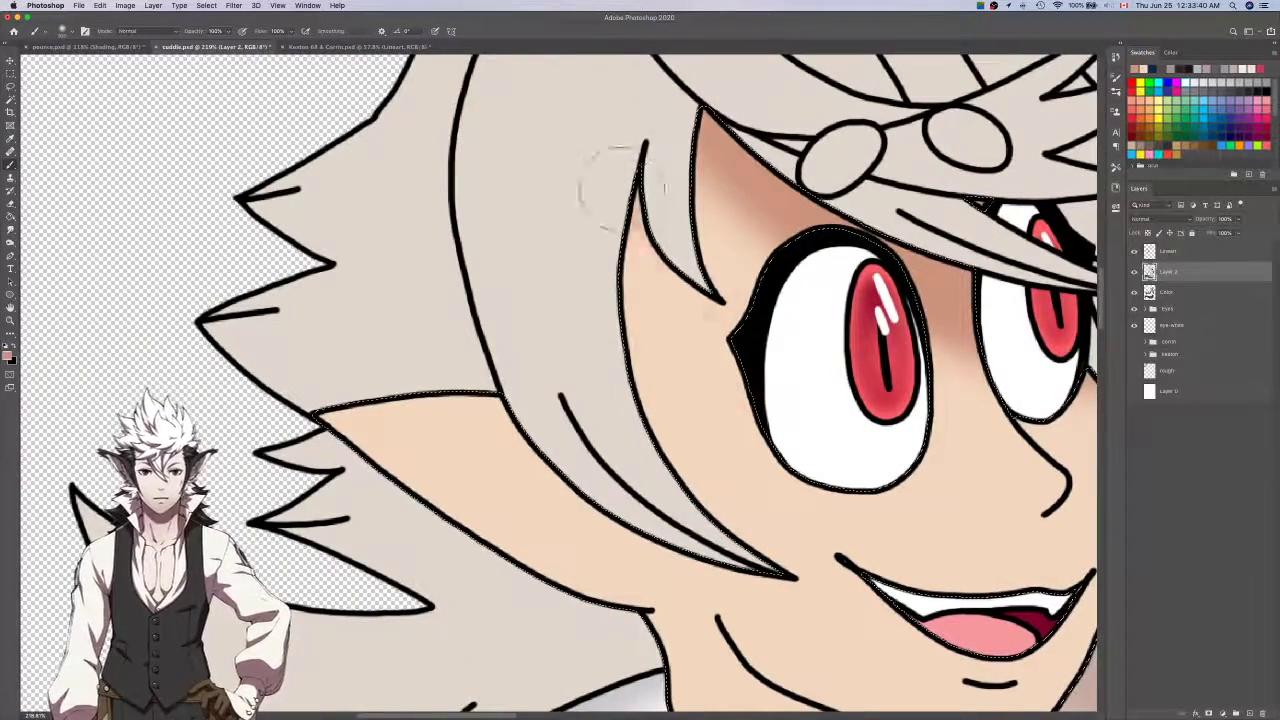
drag(622, 149, 706, 405)
key(e)
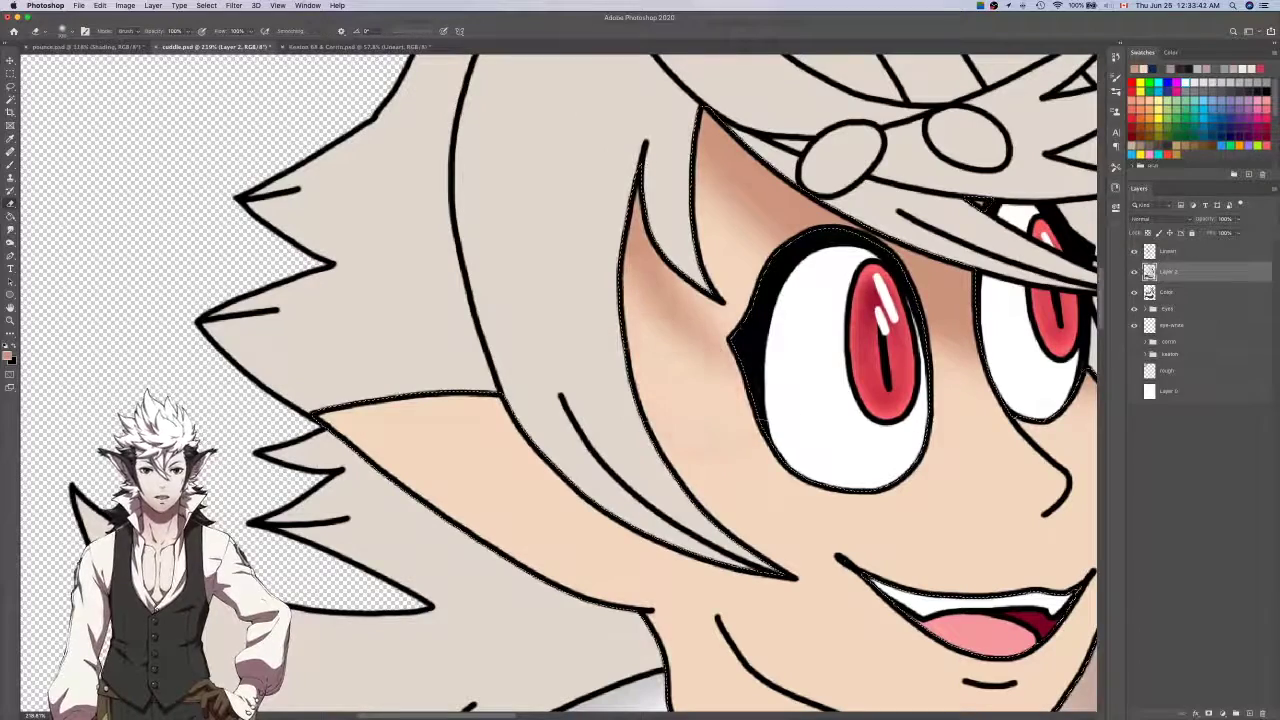
key(super+z)
key(super+z)
Brush a soft shadow on the temple beneath the hair strand beside the eye and trim it with the Eraser.
key(b)
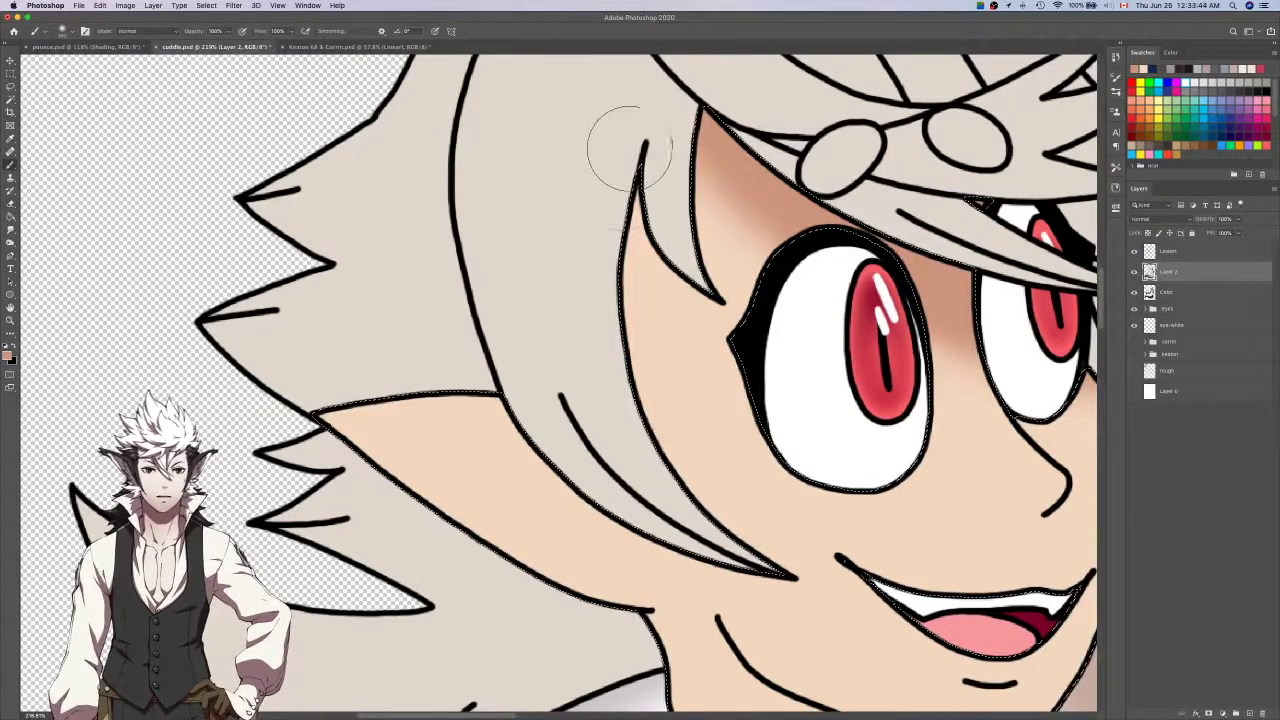
mouse_move(629, 144)
mouse_down()
mouse_move(652, 318)
mouse_move(700, 402)
mouse_up()
key(e)
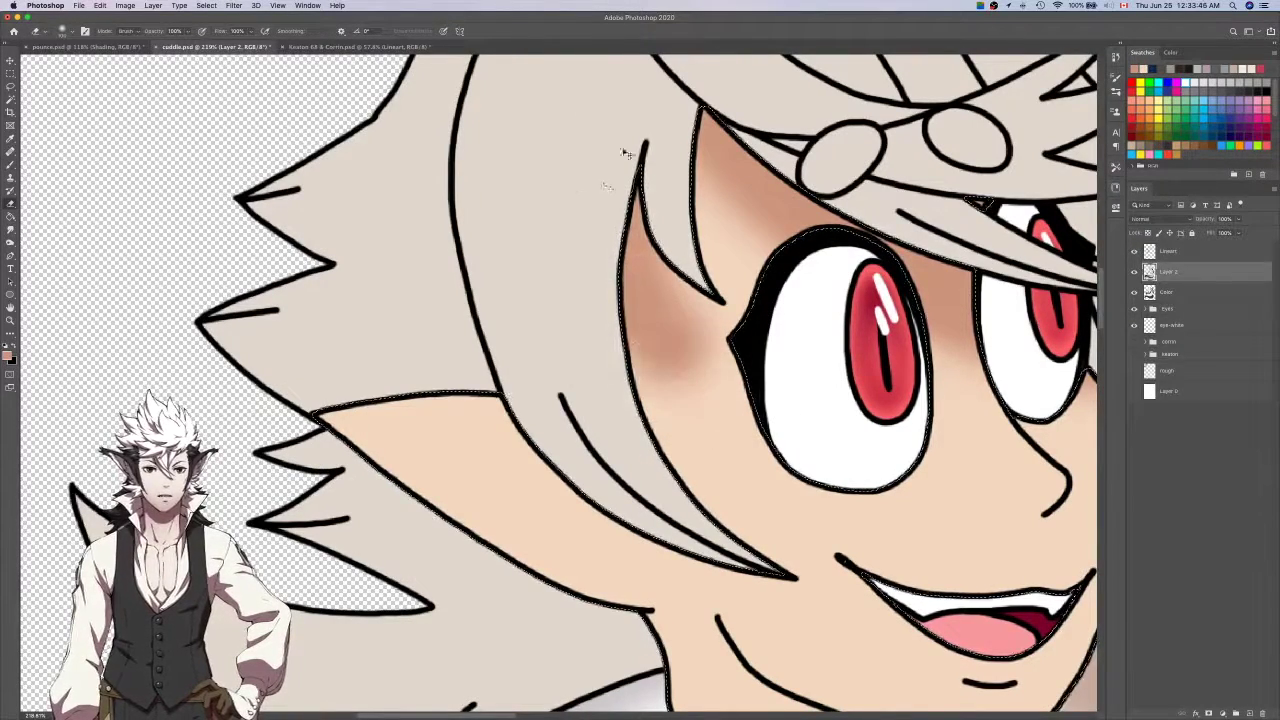
key(super+z)
key(e)
key(e)
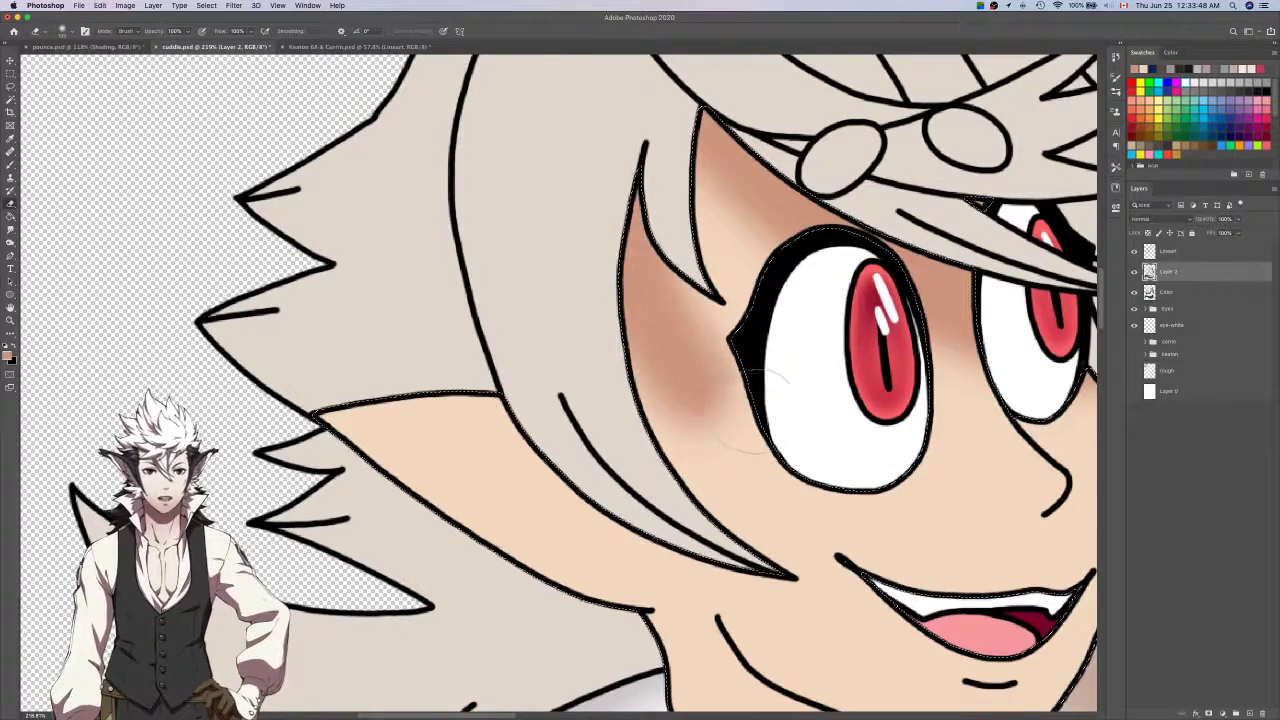
key(super+z)
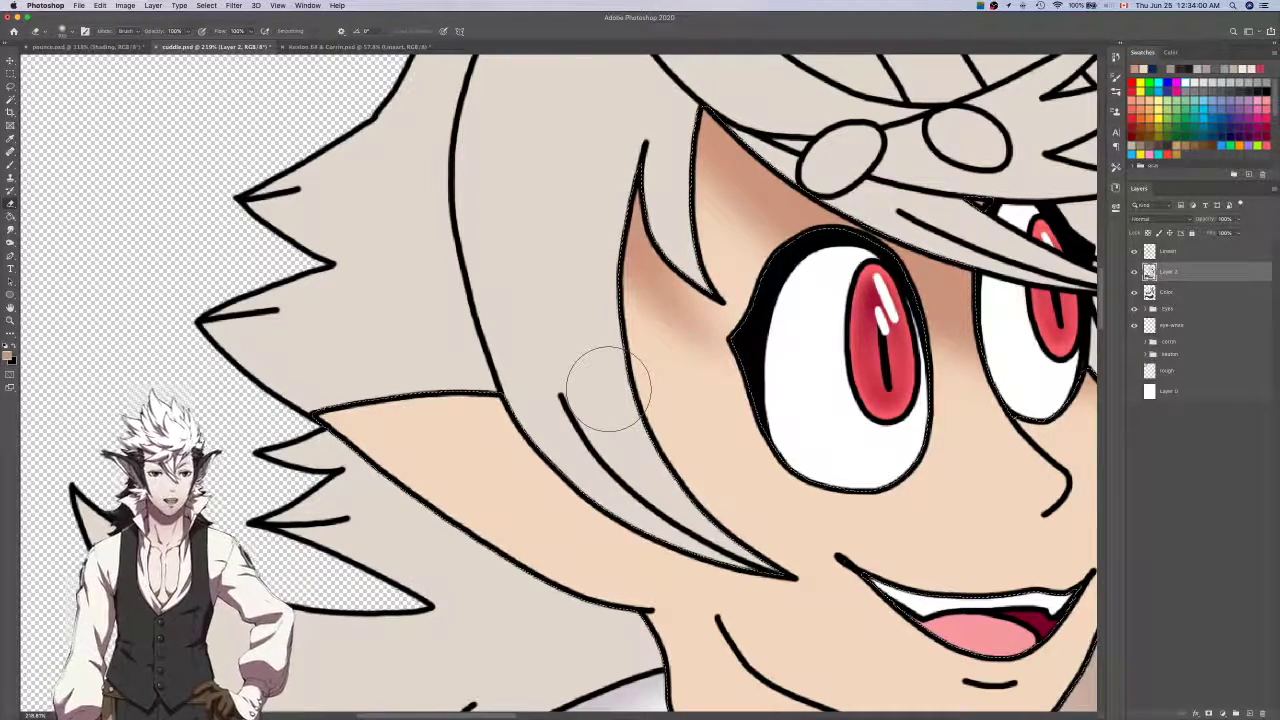
Brush a shadow across the ear along the hair's edge down to the jaw, then soften its outer edge with the Eraser.
key(x)
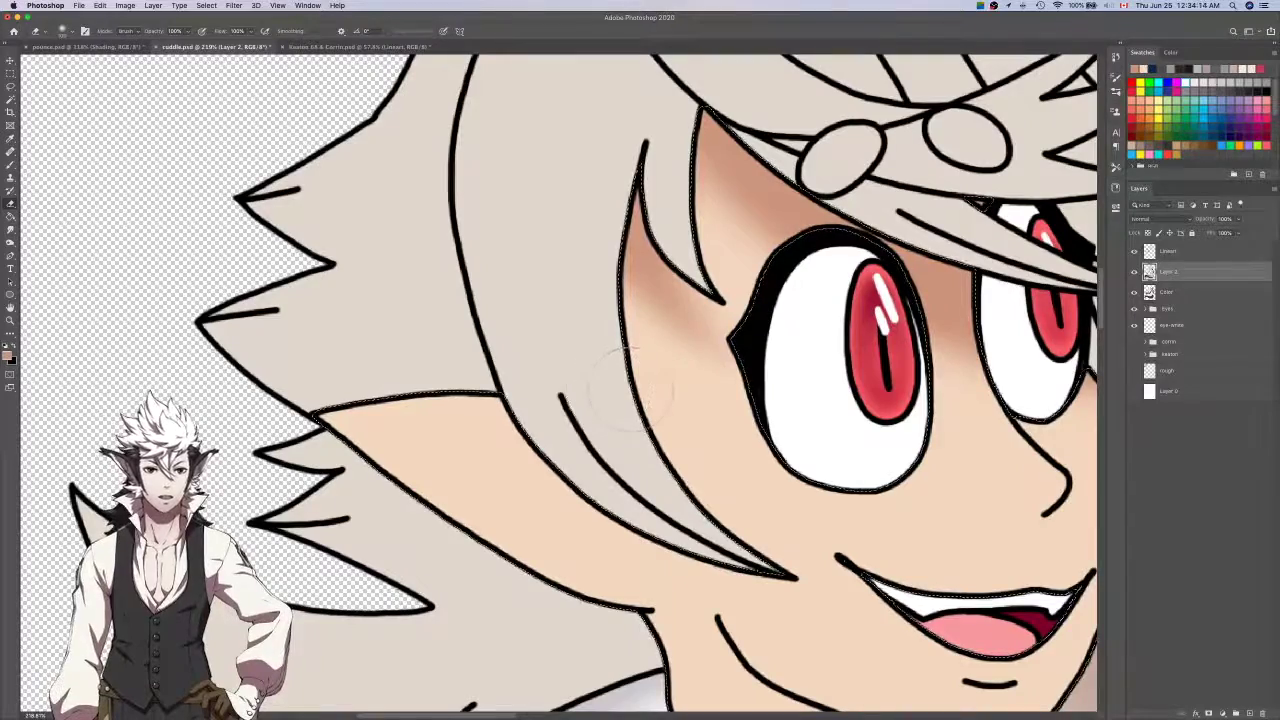
key(b)
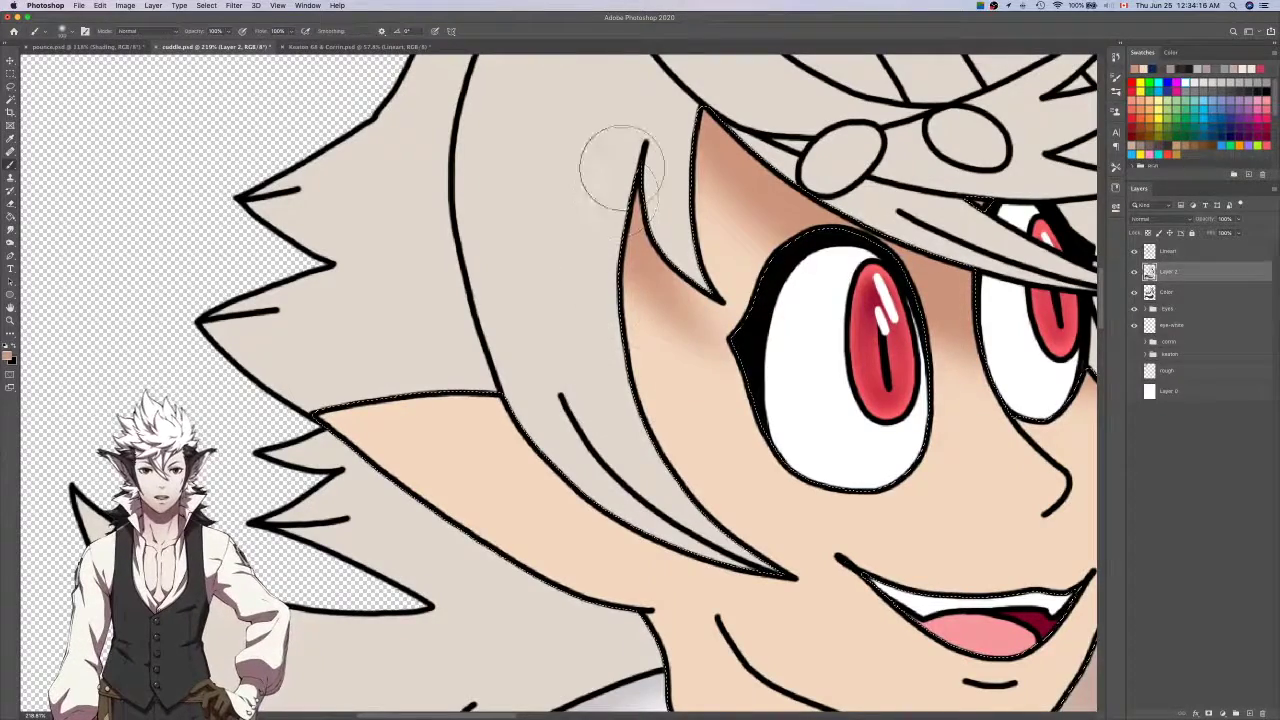
scroll(590, 266, down, 3)
drag(475, 310, 760, 505)
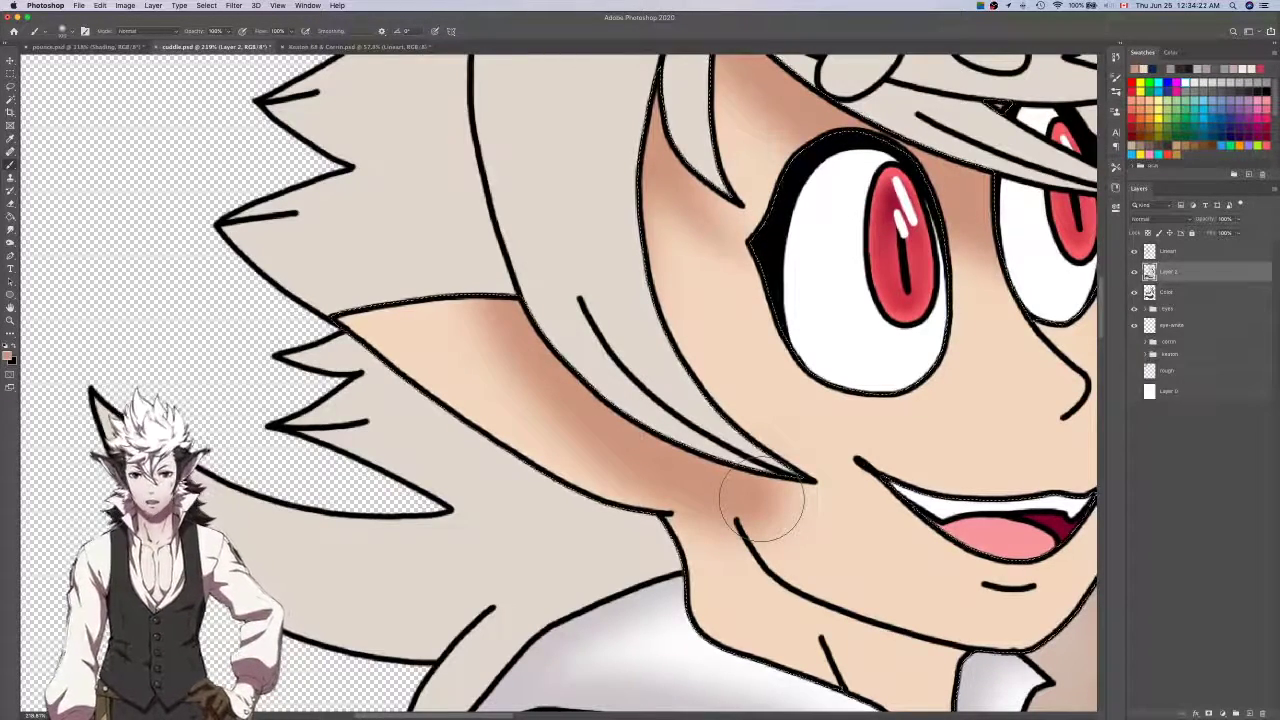
key(e)
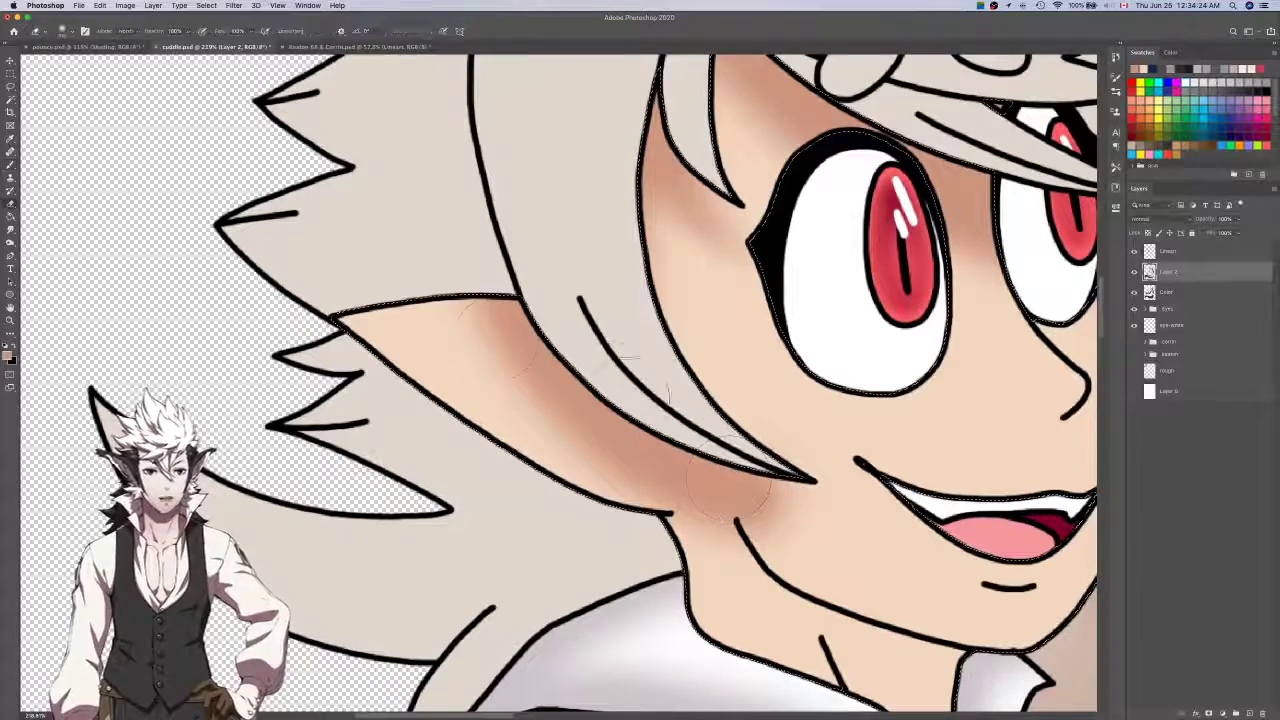
drag(430, 298, 637, 532)
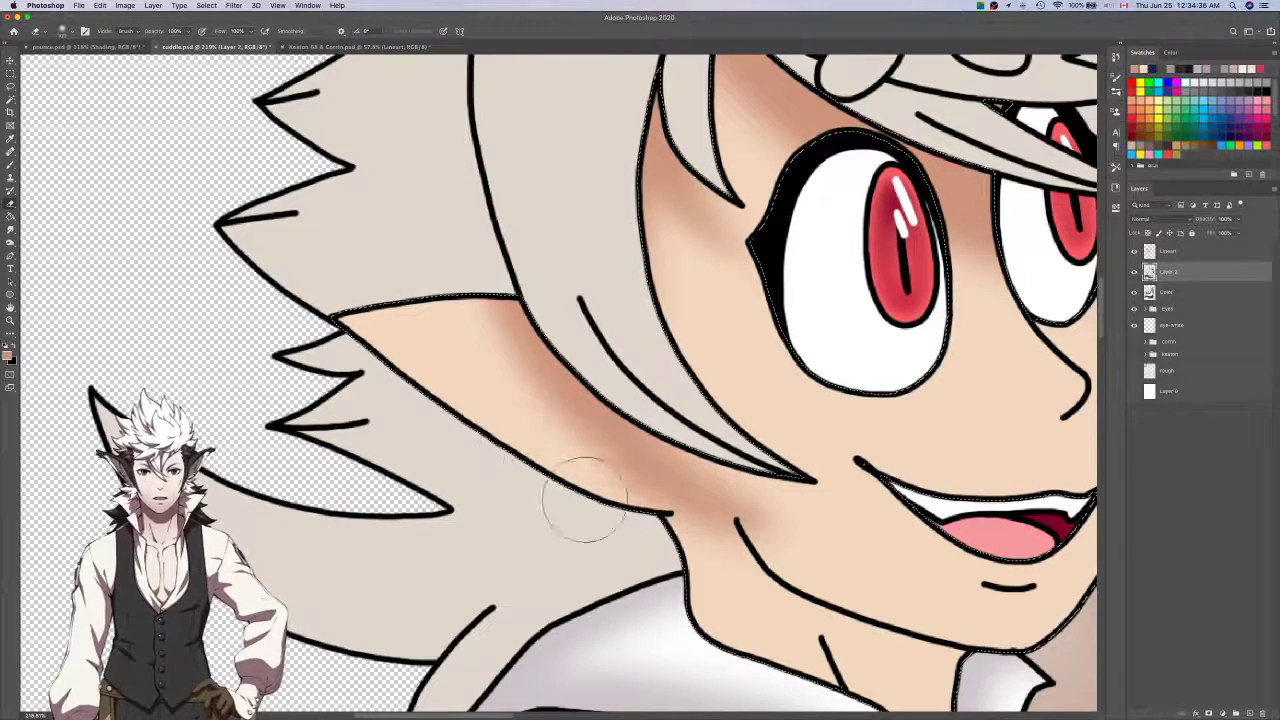
key(super+z)
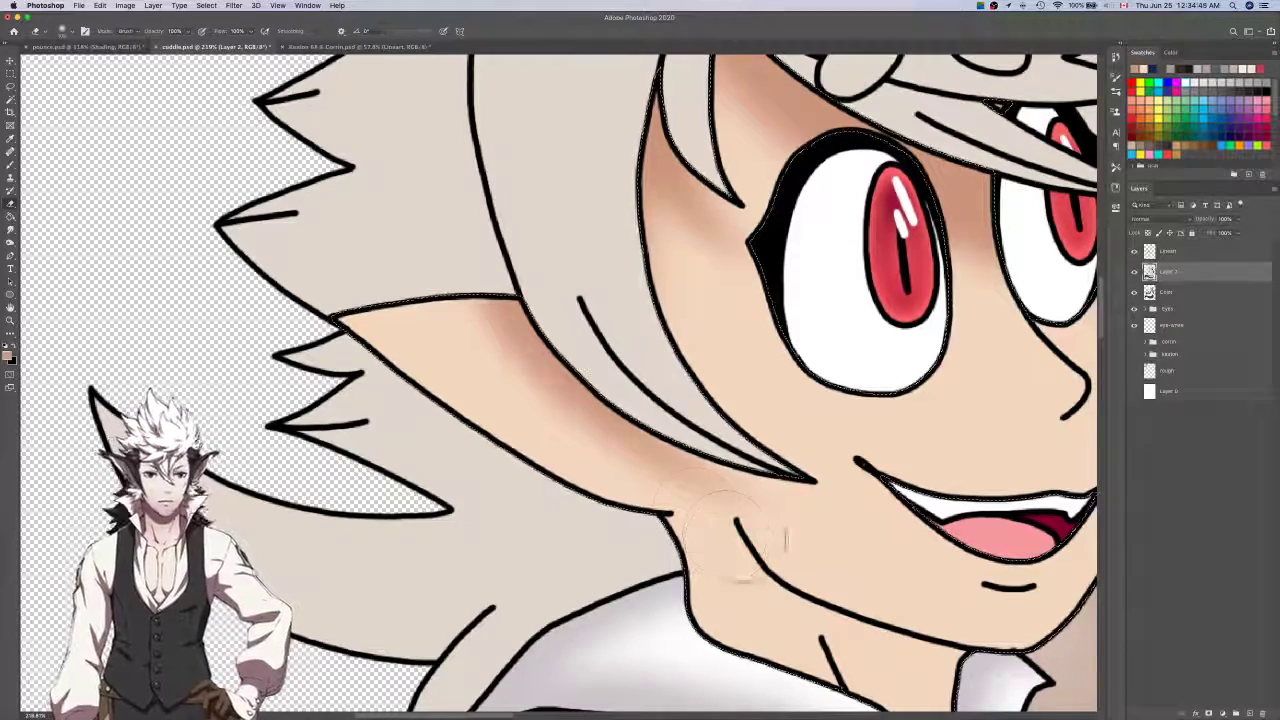
drag(560, 405, 452, 288)
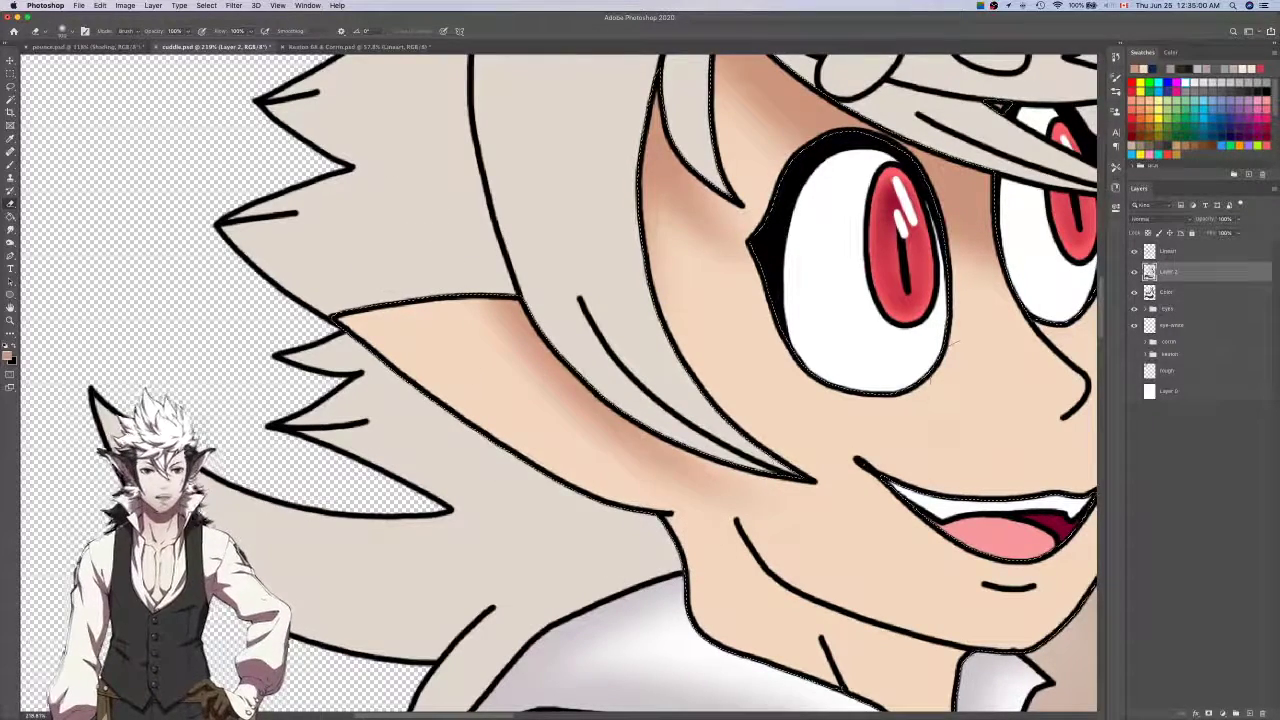
Add a new layer and brush a shadow along the ear's lower edge from its tip to the jaw.
click(1248, 712)
key(b)
mouse_move(304, 298)
mouse_down()
mouse_move(380, 362)
mouse_move(588, 482)
mouse_move(735, 509)
mouse_up()
key(e)
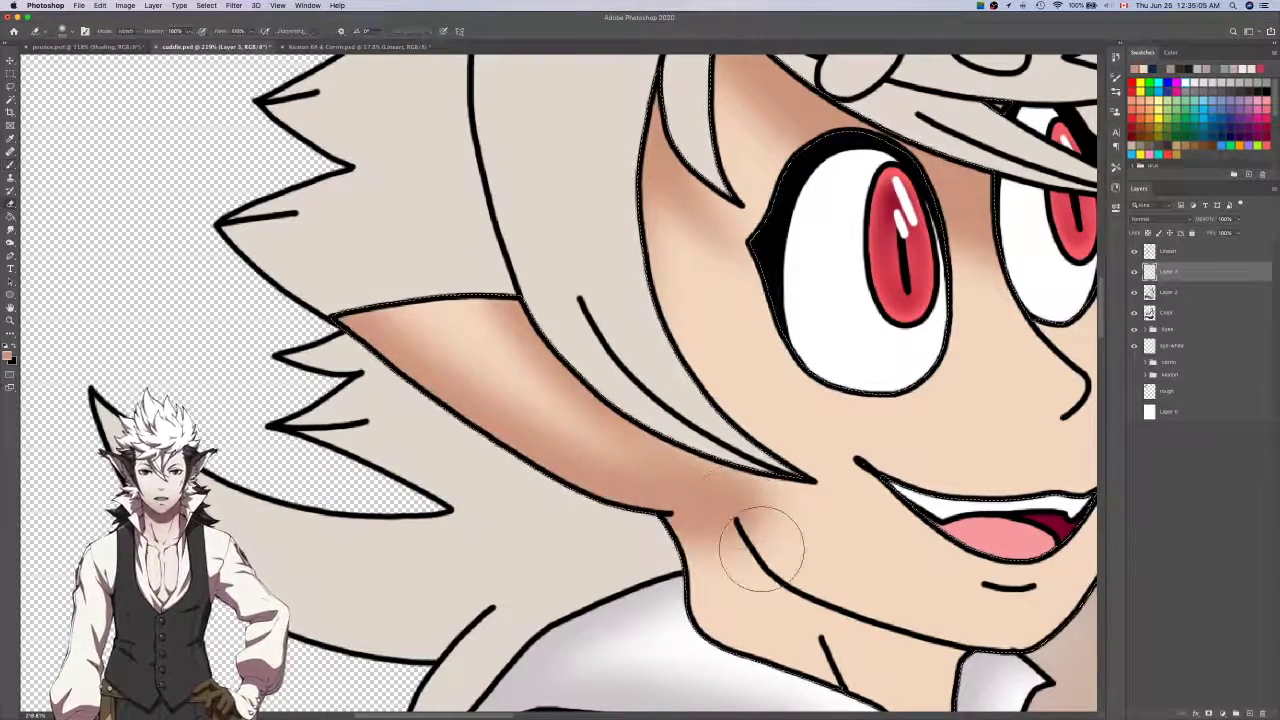
Brush skin shadows down the neck inside the collar and along the jawline to the chin.
scroll(761, 550, down, 4)
key(b)
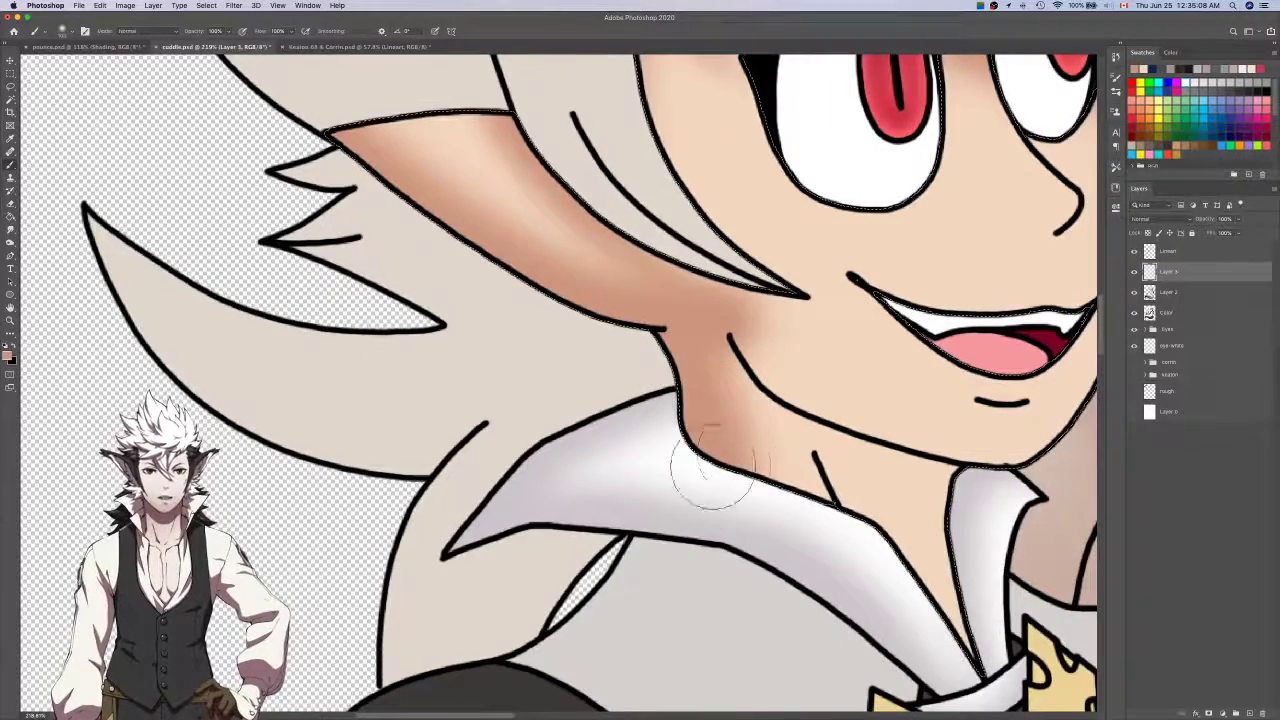
scroll(897, 571, down, 2)
scroll(897, 571, right, 1)
drag(944, 600, 932, 378)
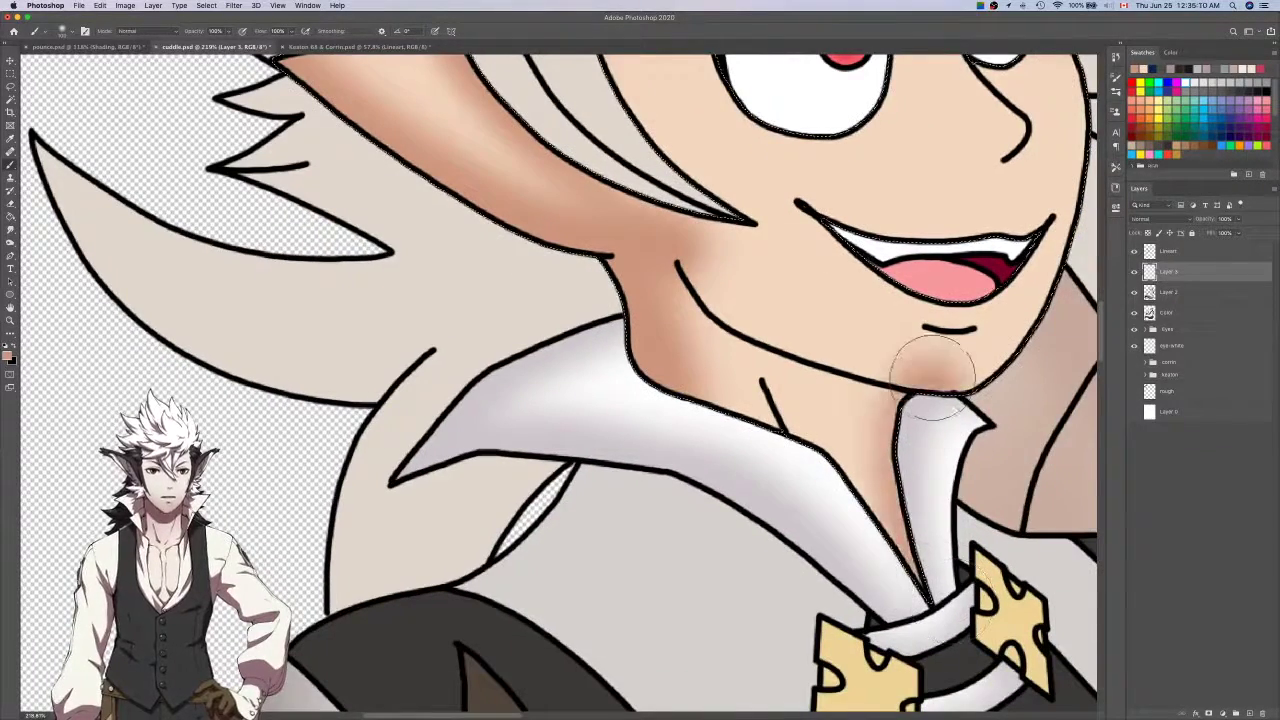
mouse_move(694, 298)
mouse_down()
mouse_move(812, 363)
mouse_move(982, 399)
mouse_up()
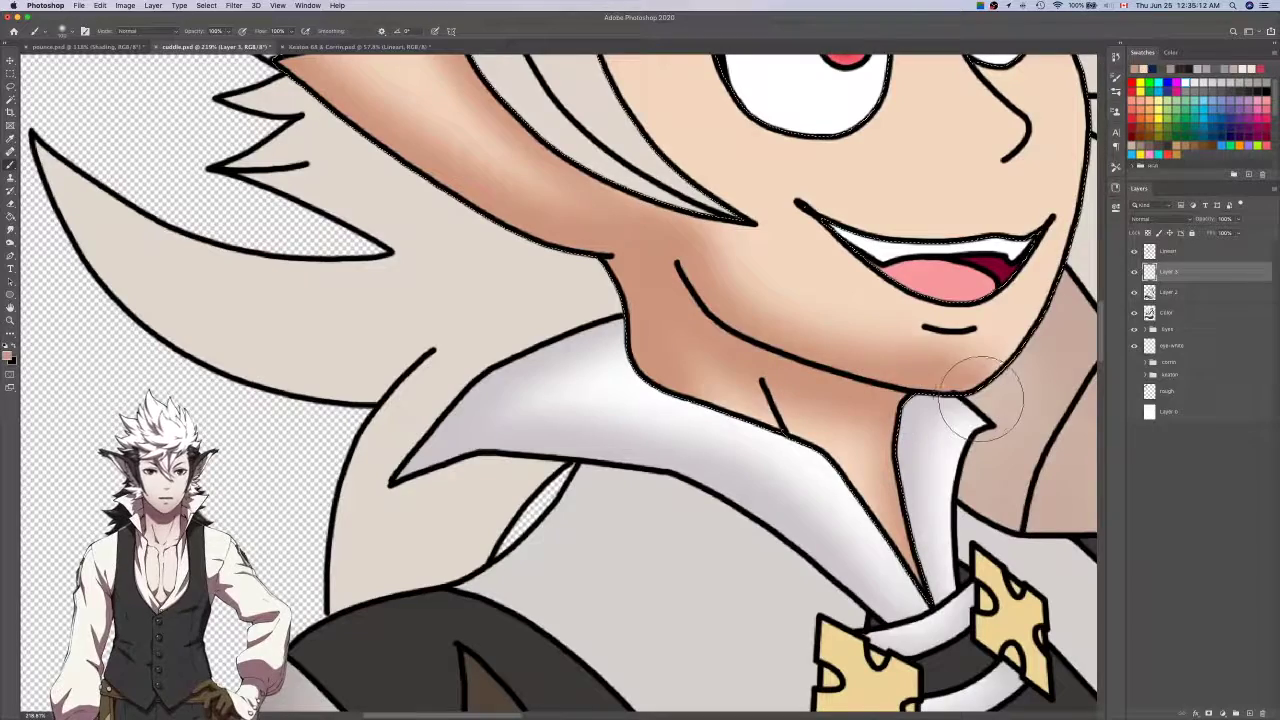
Soften the upper edge of the jaw and chin shadow and thin the ear shadow with the Eraser.
key(e)
mouse_move(729, 206)
mouse_down()
mouse_move(772, 268)
mouse_move(991, 335)
mouse_move(1058, 337)
mouse_up()
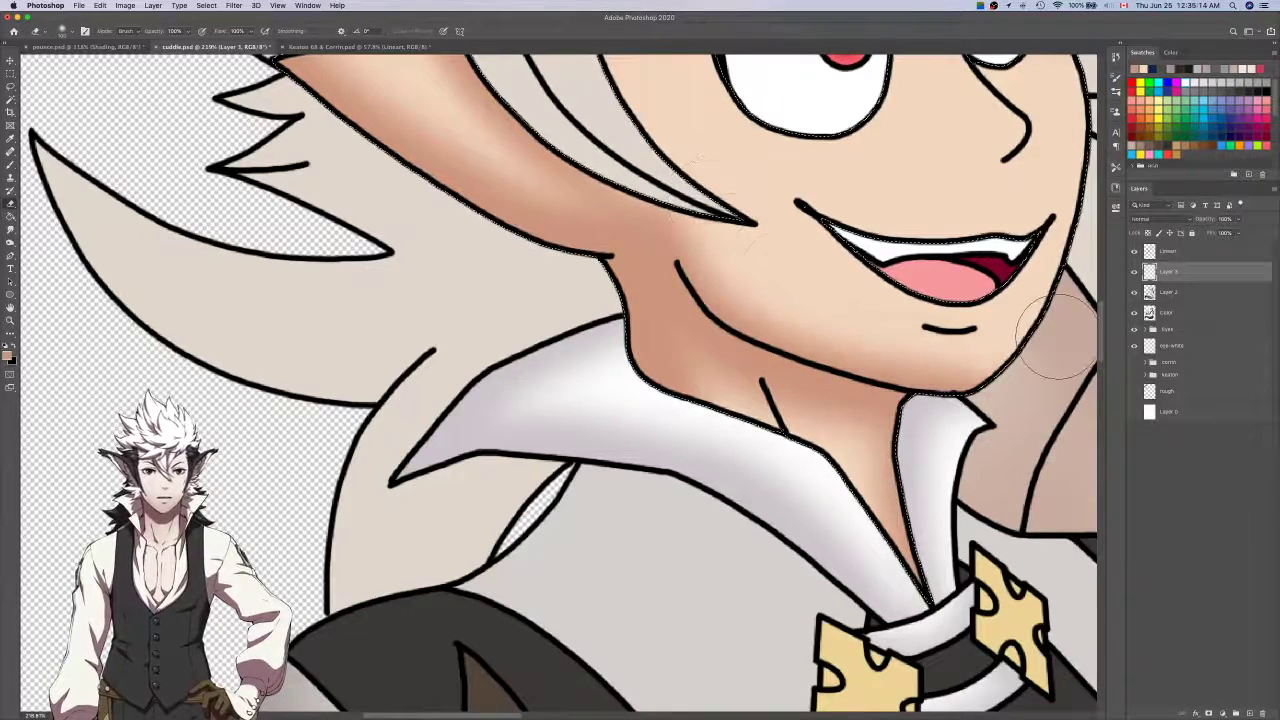
key(super+z)
mouse_move(712, 262)
mouse_down()
mouse_move(862, 325)
mouse_move(978, 340)
mouse_up()
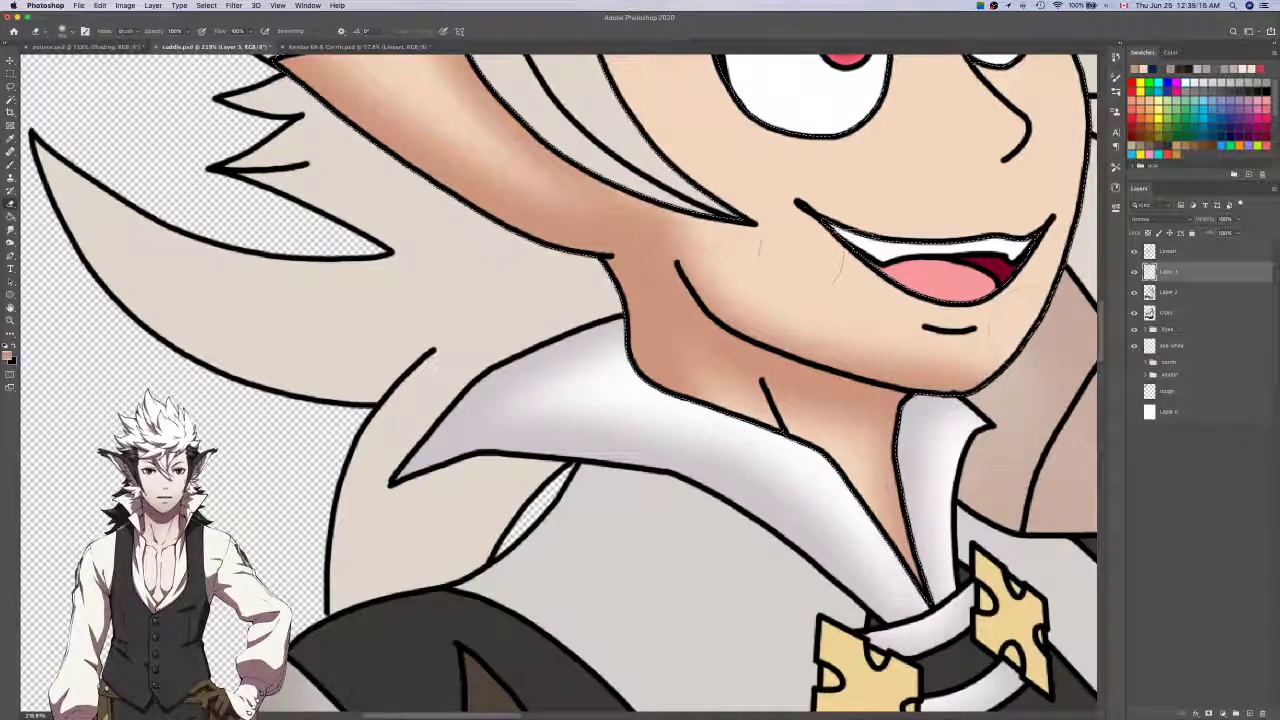
drag(571, 99, 806, 254)
mouse_move(715, 283)
mouse_down()
mouse_move(640, 223)
mouse_move(491, 149)
mouse_up()
drag(712, 294, 940, 335)
Erase the neck shadow along the collar, then sample the skin shading there and rework a soft shadow beneath the jaw.
scroll(938, 336, down, 4)
scroll(938, 336, right, 5)
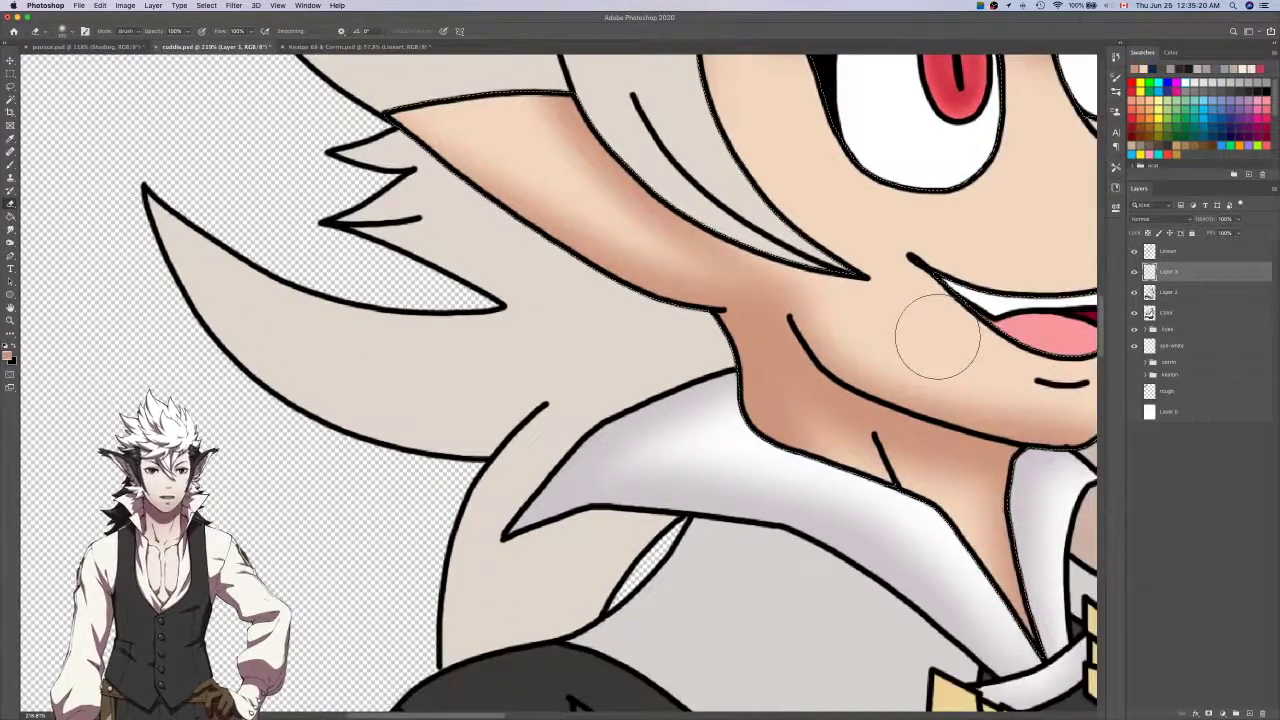
scroll(930, 495, down, 1)
scroll(930, 495, right, 3)
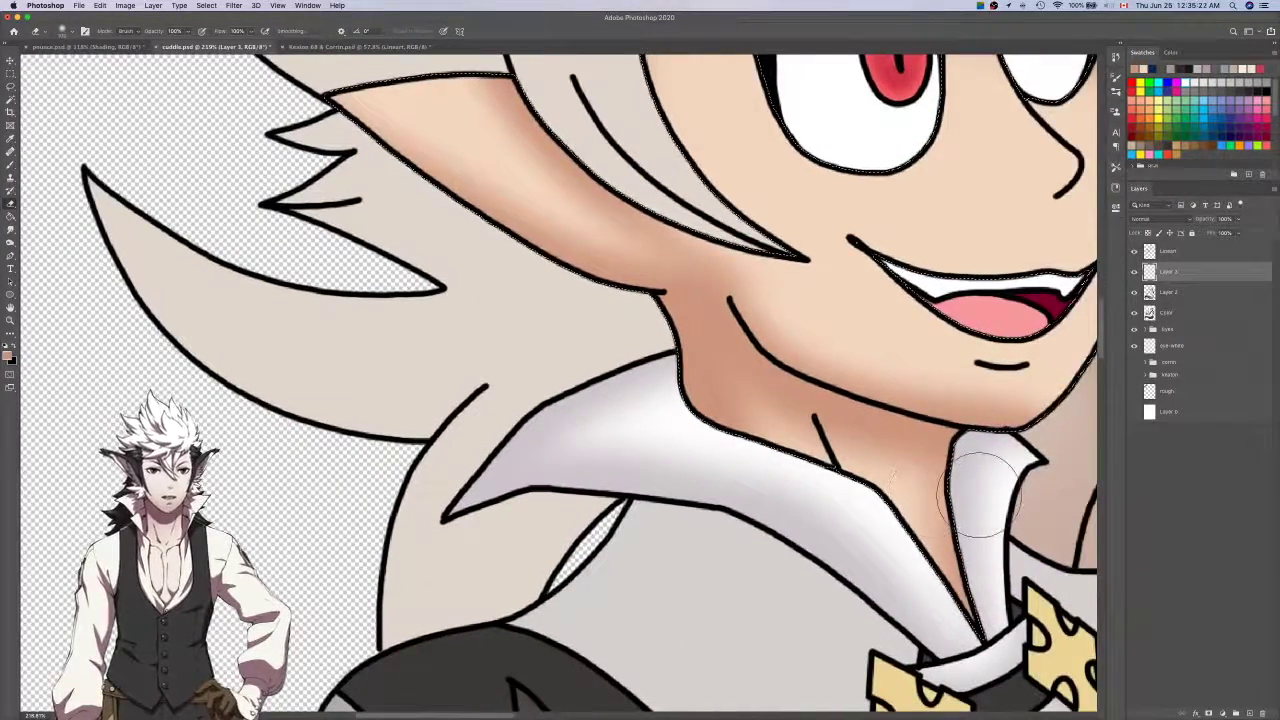
drag(757, 428, 695, 407)
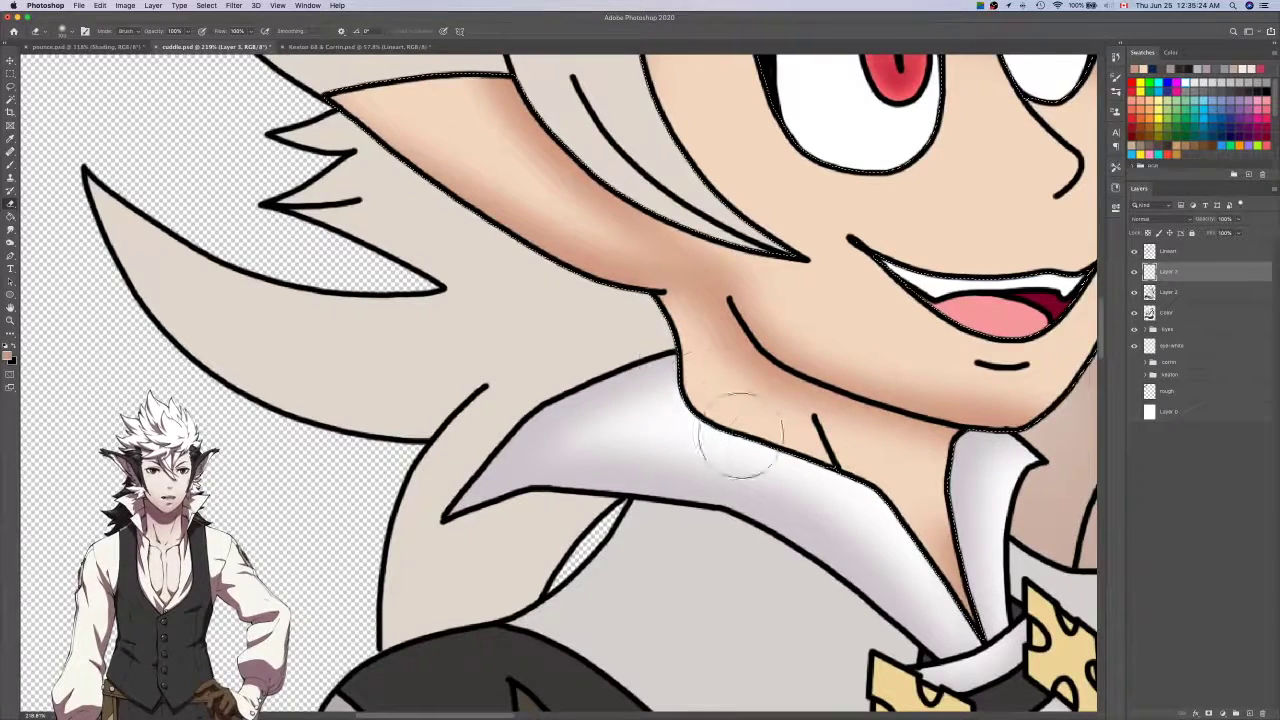
key(b)
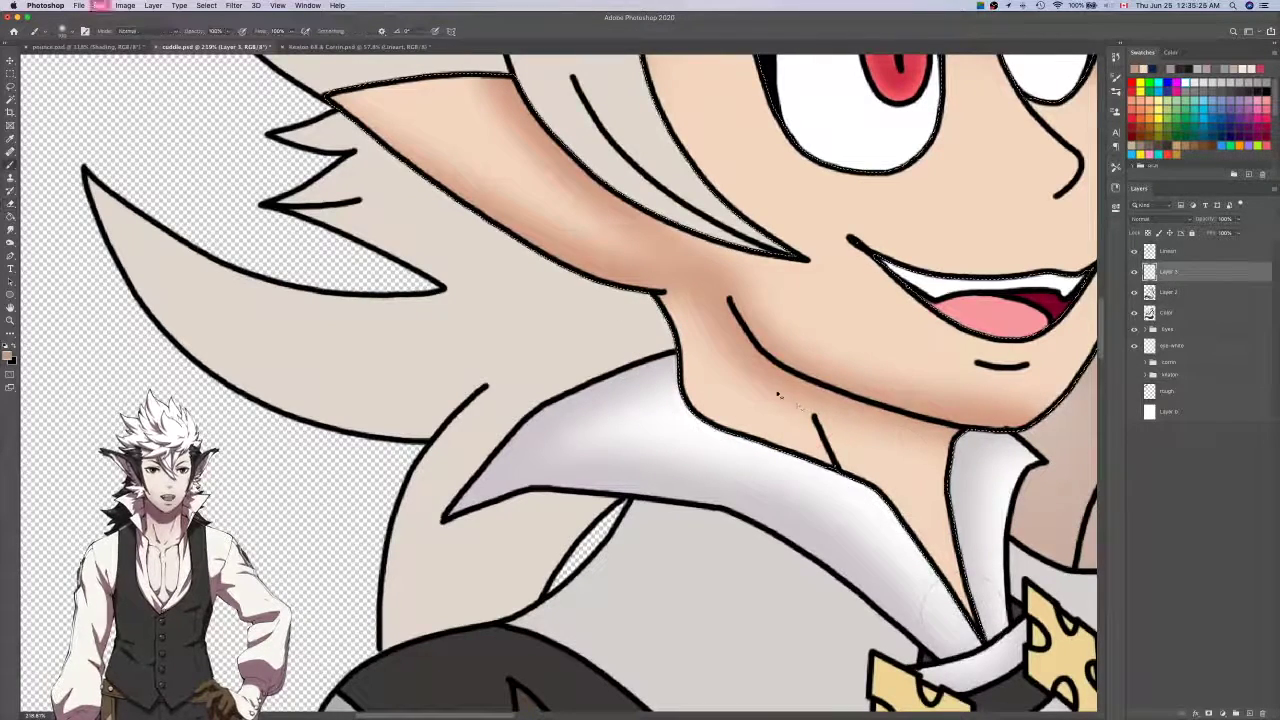
key(super+z)
alt+click(750, 385)
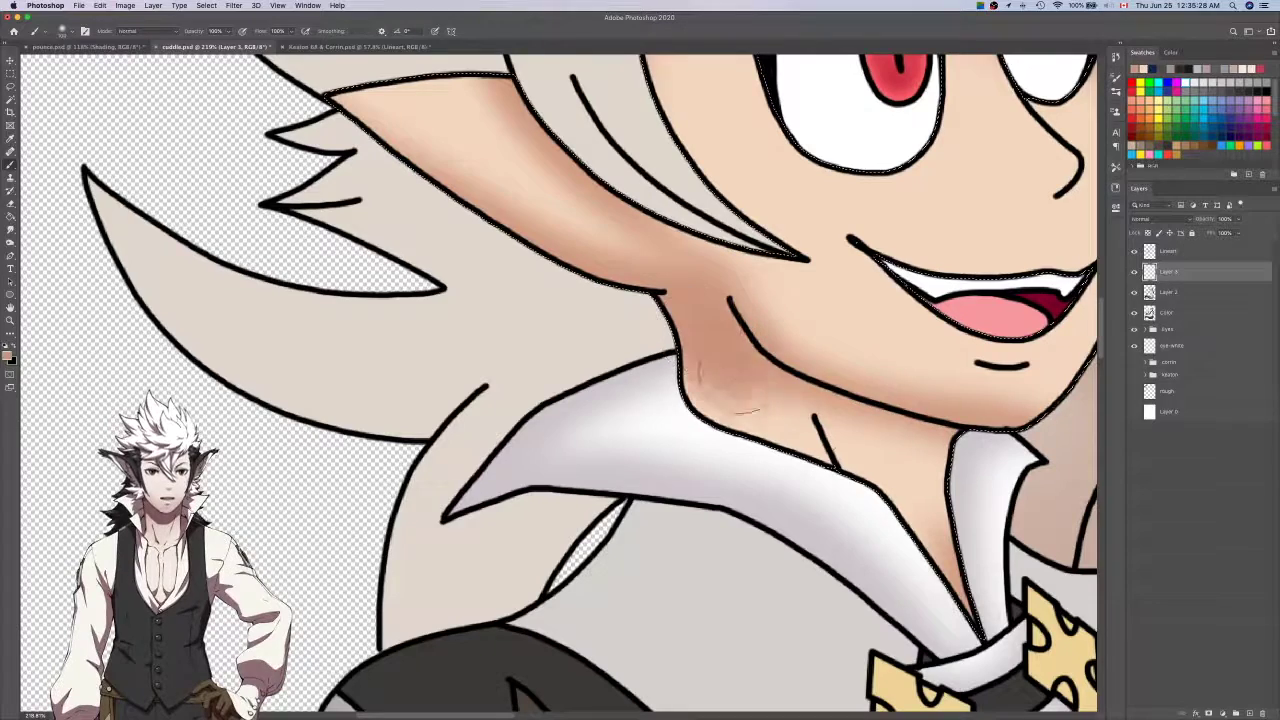
key(e)
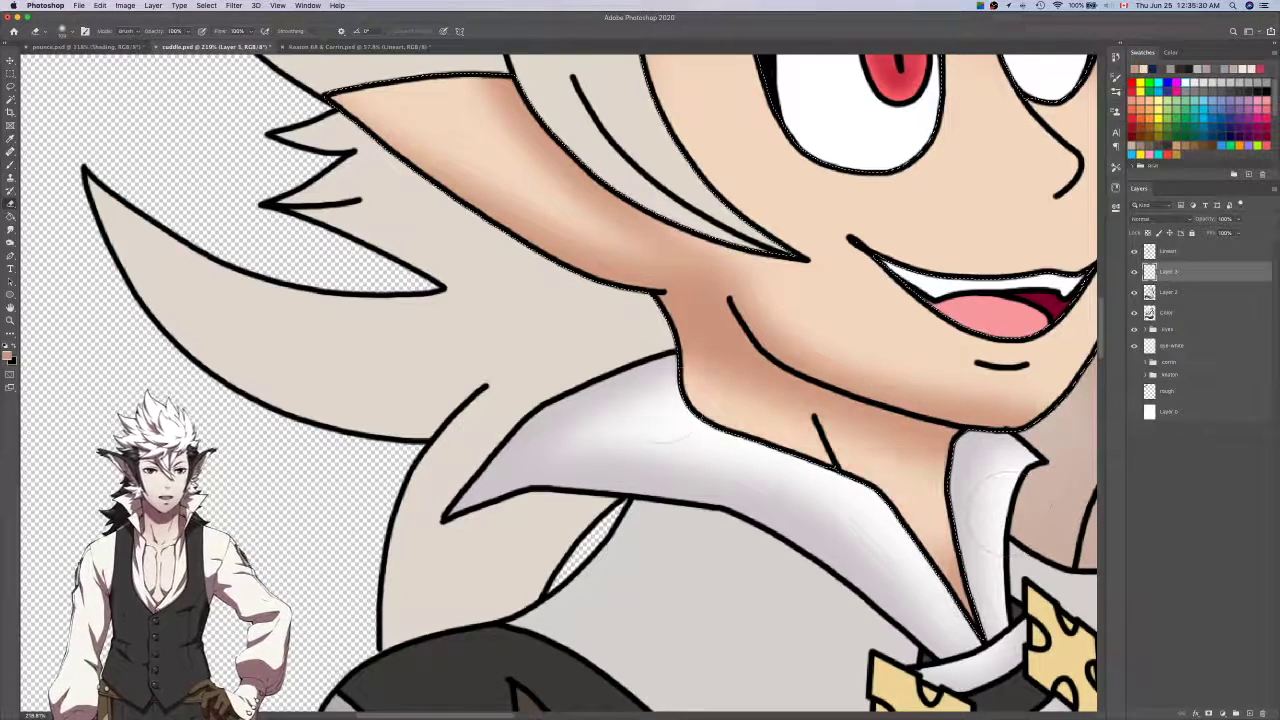
key(b)
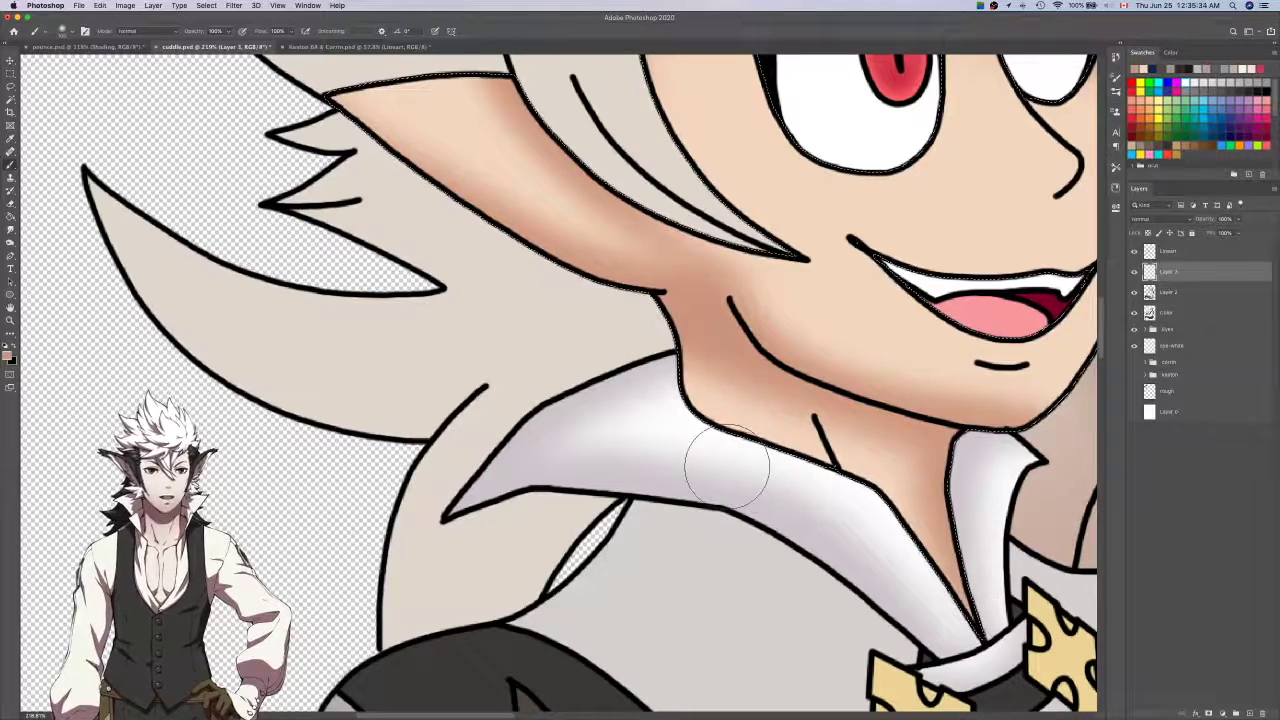
key(bracketright)
key(bracketright)
key(bracketright)
key(bracketright)
key(bracketright)
key(super+z)
Select the smaller character's face skin from the Color layer and brush the shadow beside the bangs on Layer 2.
scroll(700, 465, down, 3)
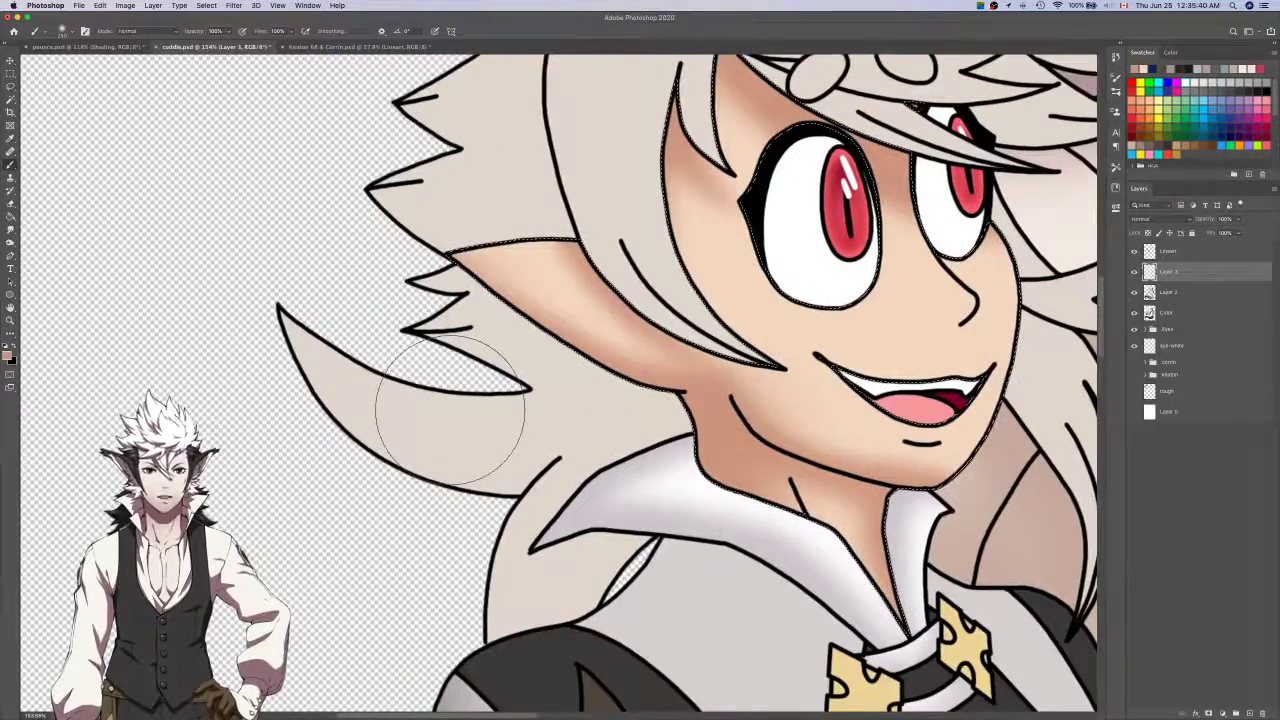
scroll(445, 400, down, 3)
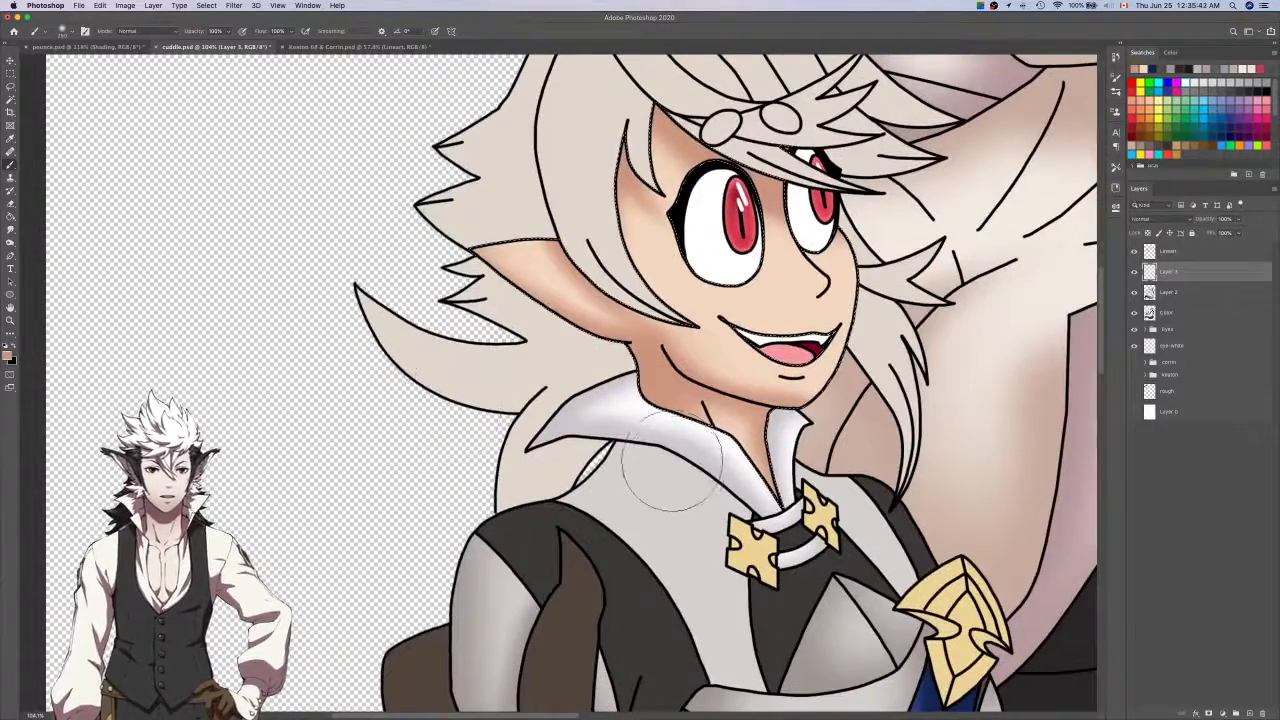
scroll(720, 585, up, 2)
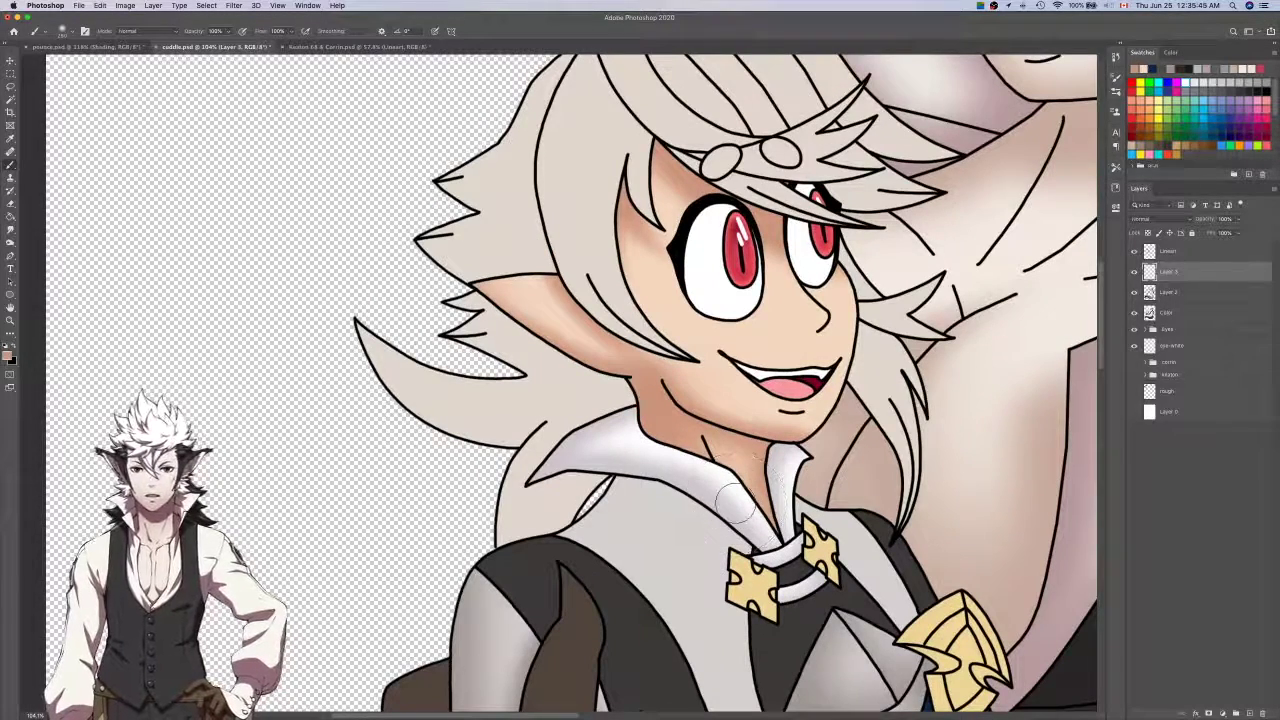
click(1172, 313)
key(w)
click(790, 335)
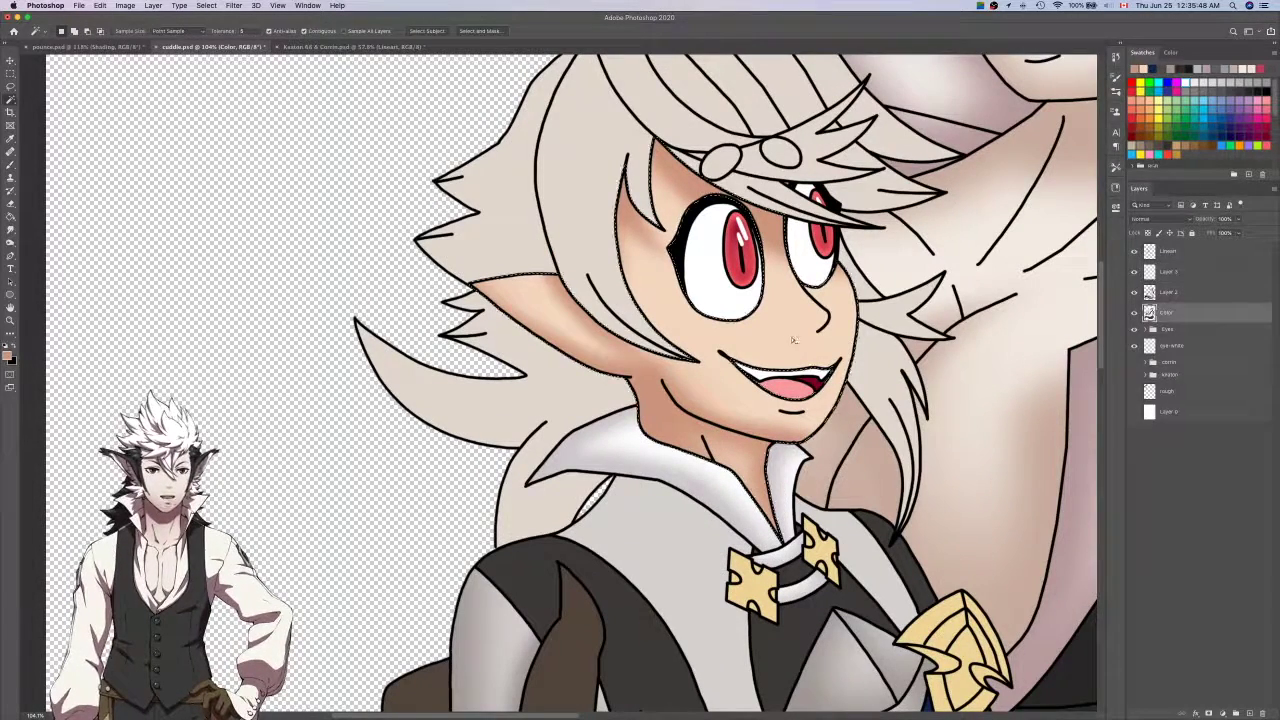
click(1205, 295)
key(b)
mouse_move(648, 197)
mouse_down()
mouse_move(644, 148)
mouse_move(629, 190)
mouse_up()
Examine the skin shading in the two other open artworks and on the larger character's face in cuddle.psd.
key(ctrl+Tab)
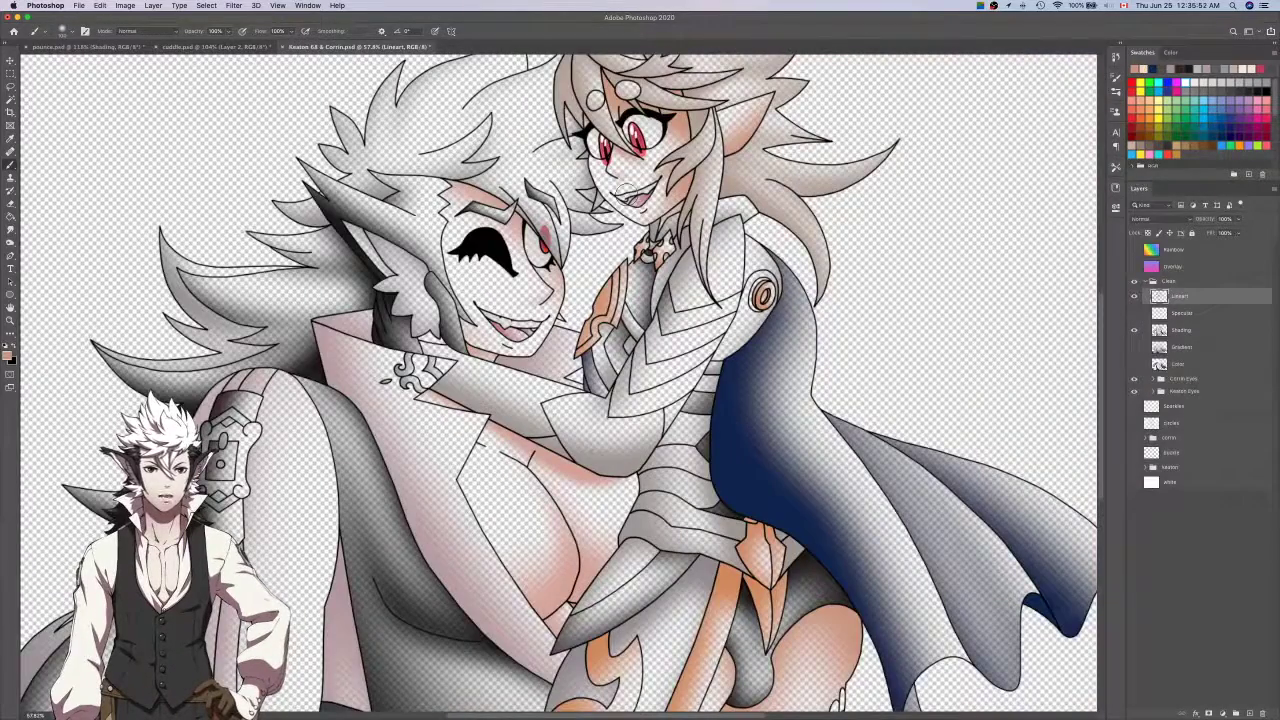
key(ctrl+Tab)
scroll(627, 195, up, 10)
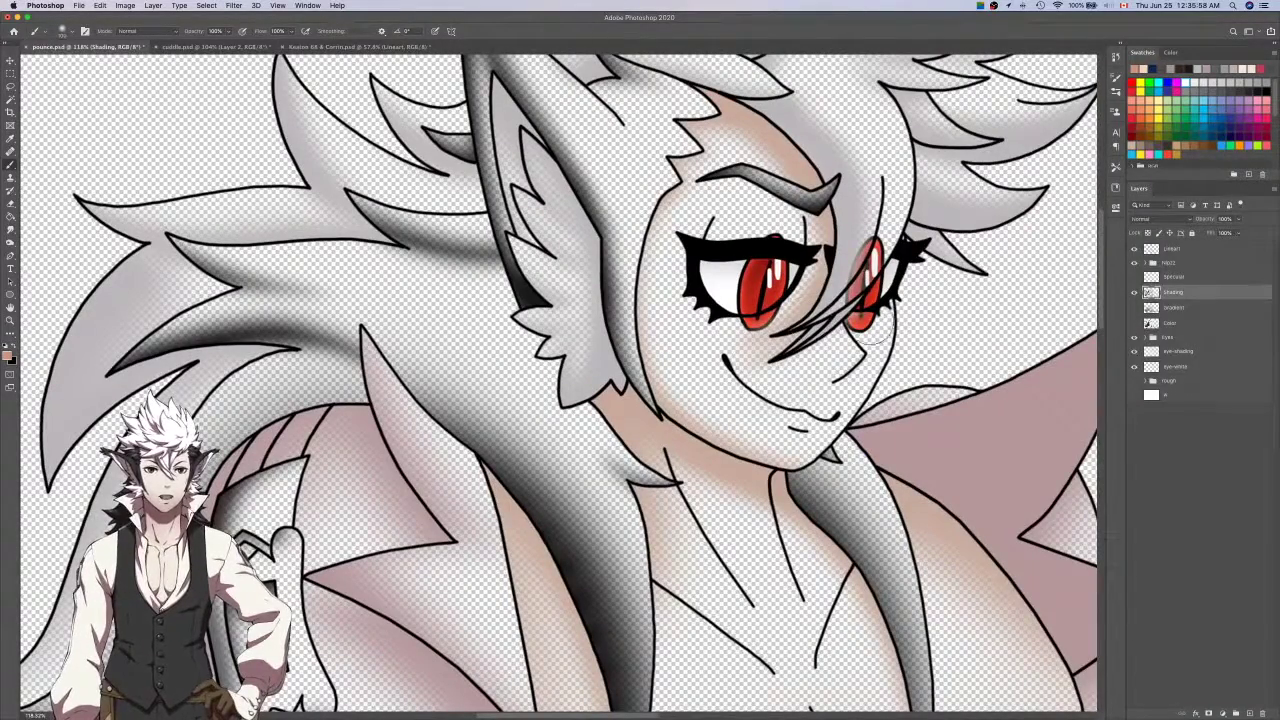
scroll(938, 252, up, 8)
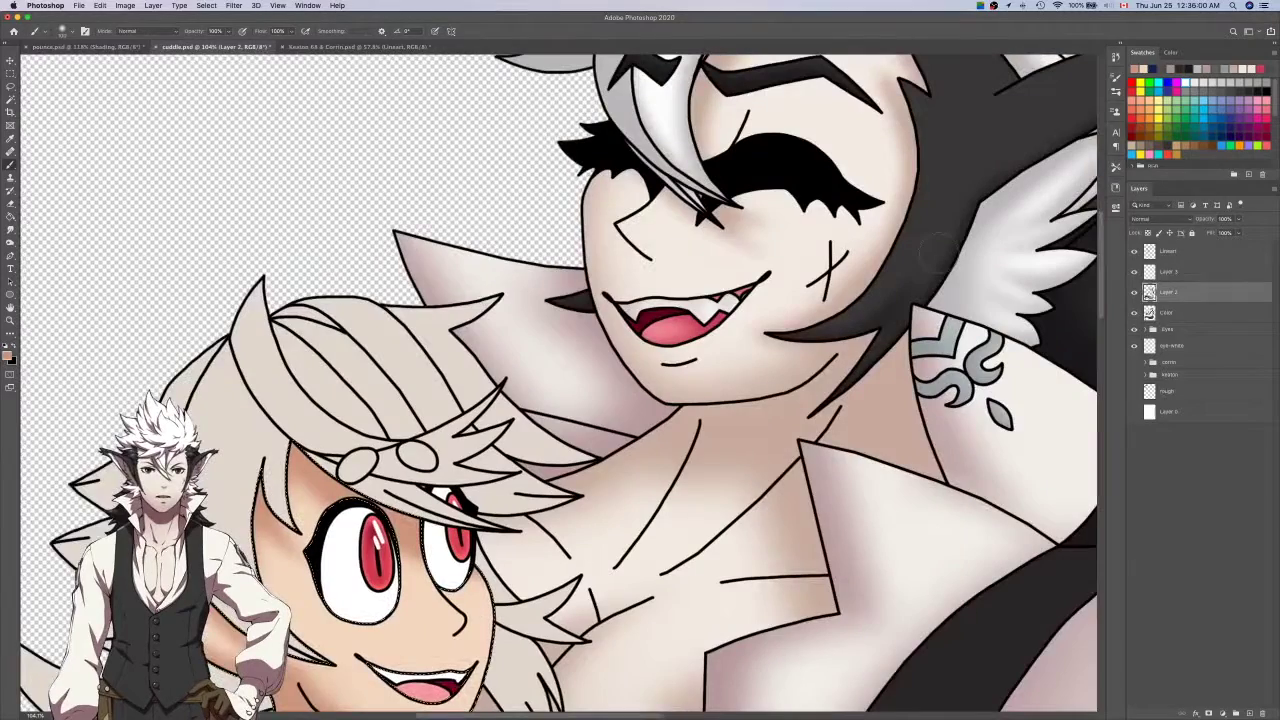
scroll(938, 252, right, 8)
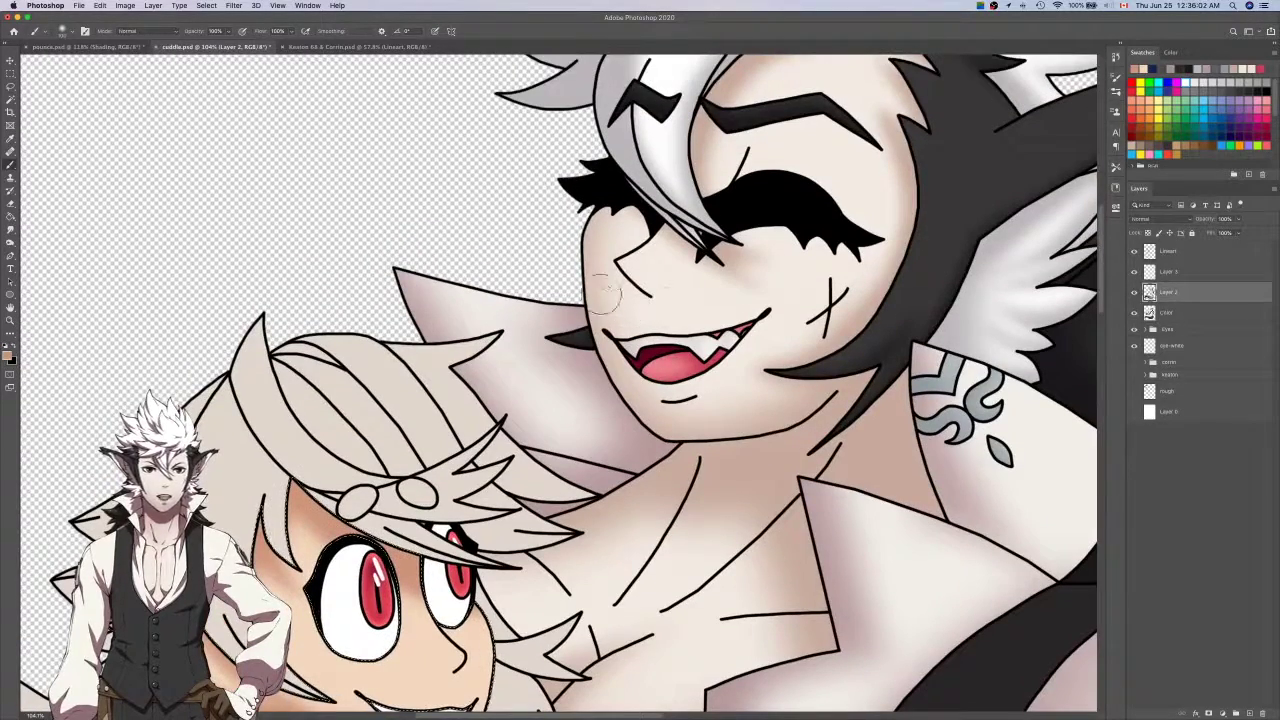
scroll(654, 268, down, 2)
scroll(654, 268, left, 2)
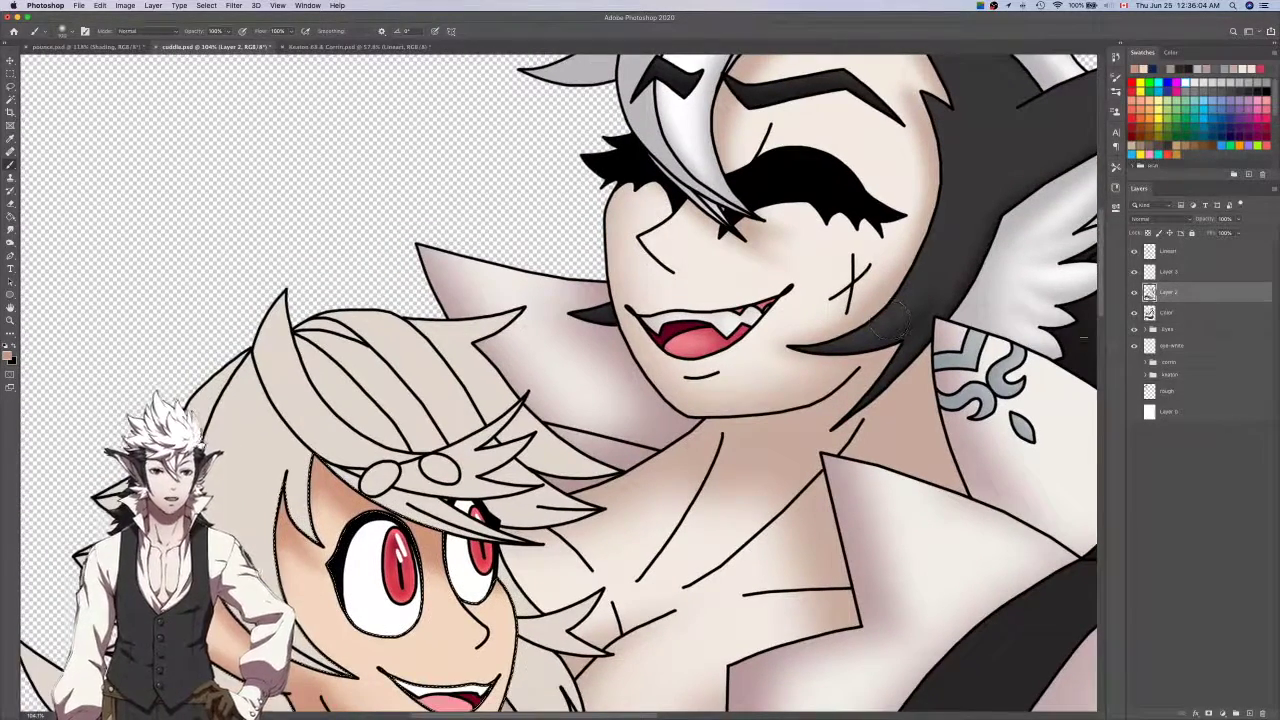
Hide the Color layer to sample a colour at the larger character's chin, and select his face and neck skin from Color.
click(1134, 313)
alt+click(757, 398)
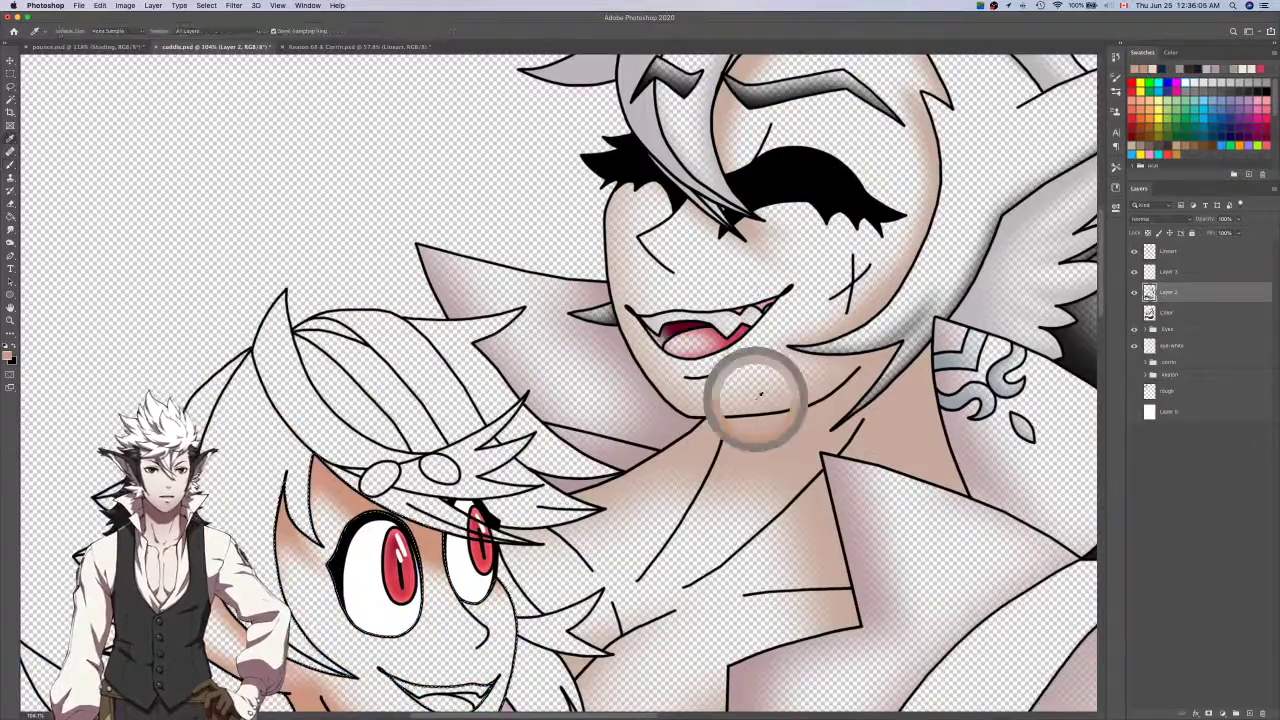
click(1194, 312)
key(w)
click(895, 428)
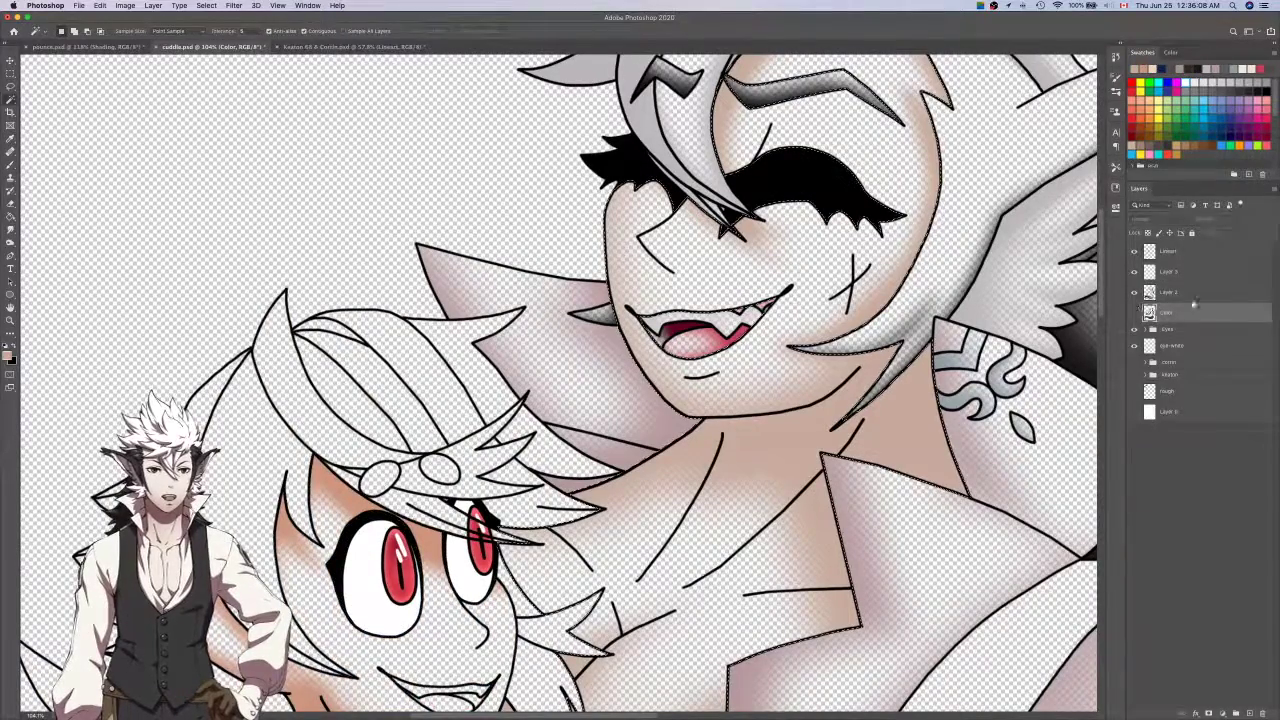
Add a new layer above Layer 3 and brush a soft skin shadow around the larger character's nose.
click(1183, 297)
click(1194, 278)
click(1249, 714)
key(b)
scroll(650, 210, up, 5)
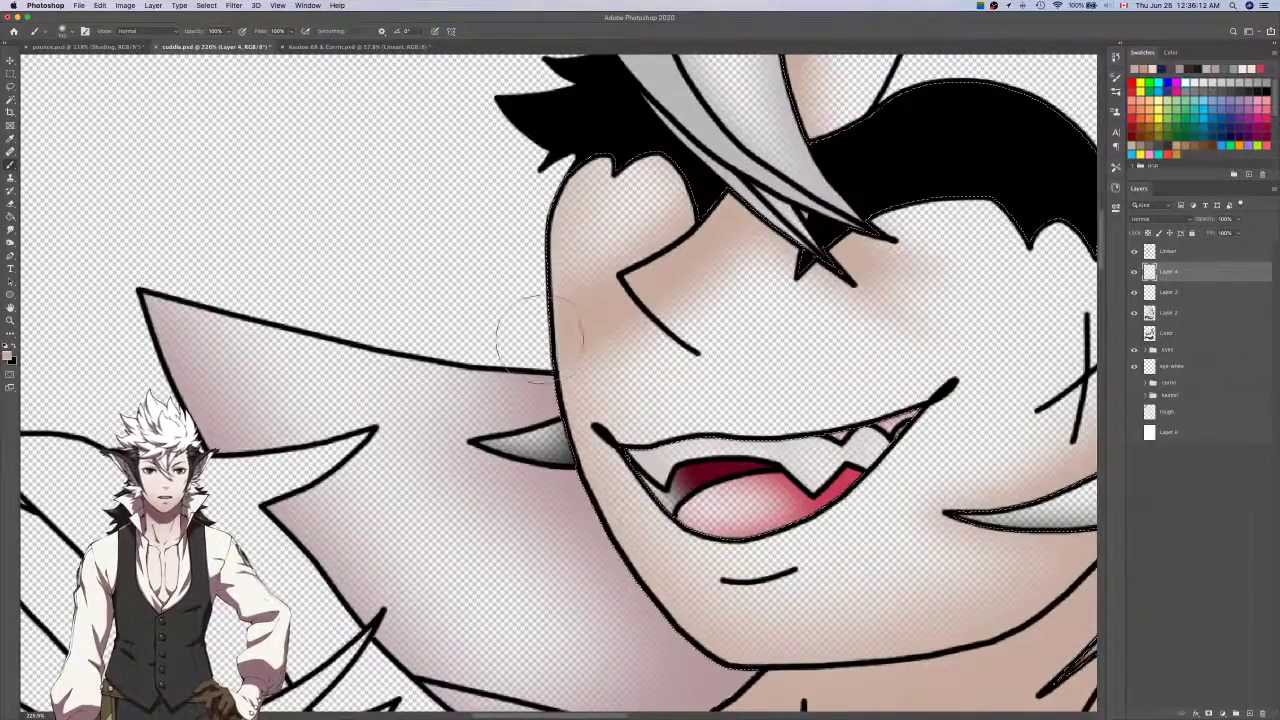
drag(588, 336, 660, 343)
Erase the outer edges of the nose shadow with a large soft eraser so it fades into the face.
key(e)
drag(708, 408, 556, 366)
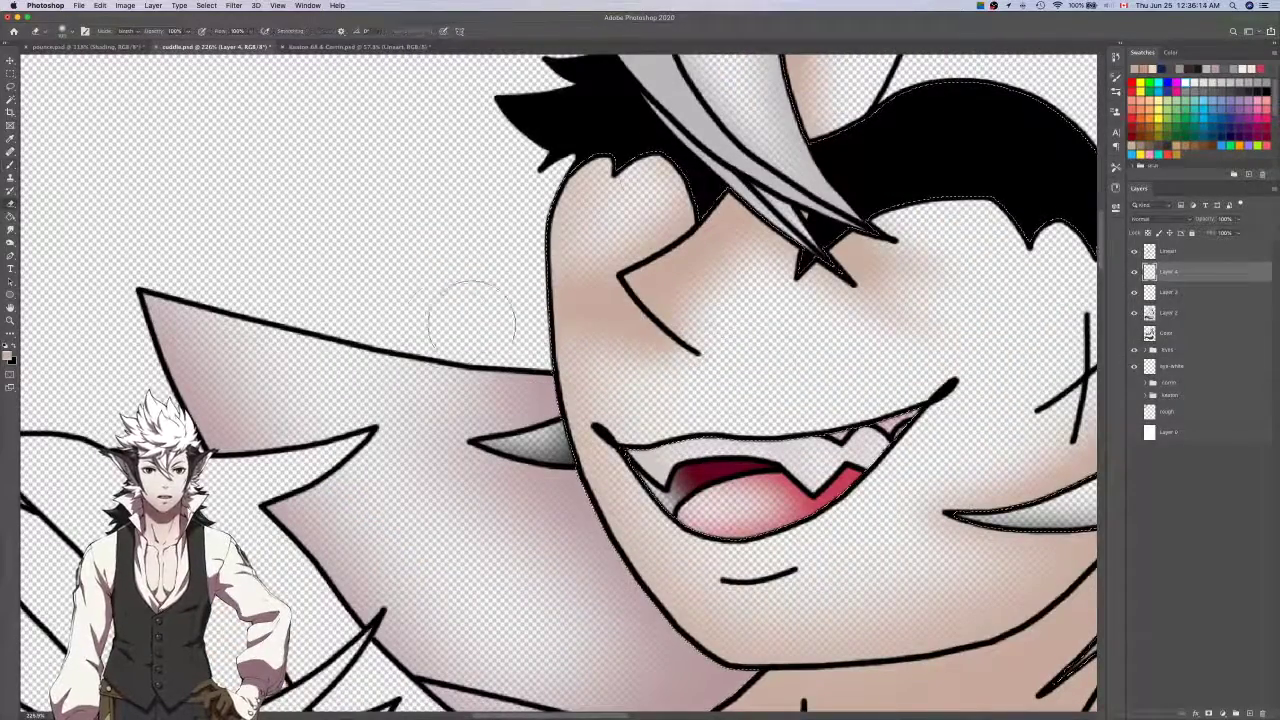
drag(676, 134, 545, 285)
drag(621, 412, 532, 337)
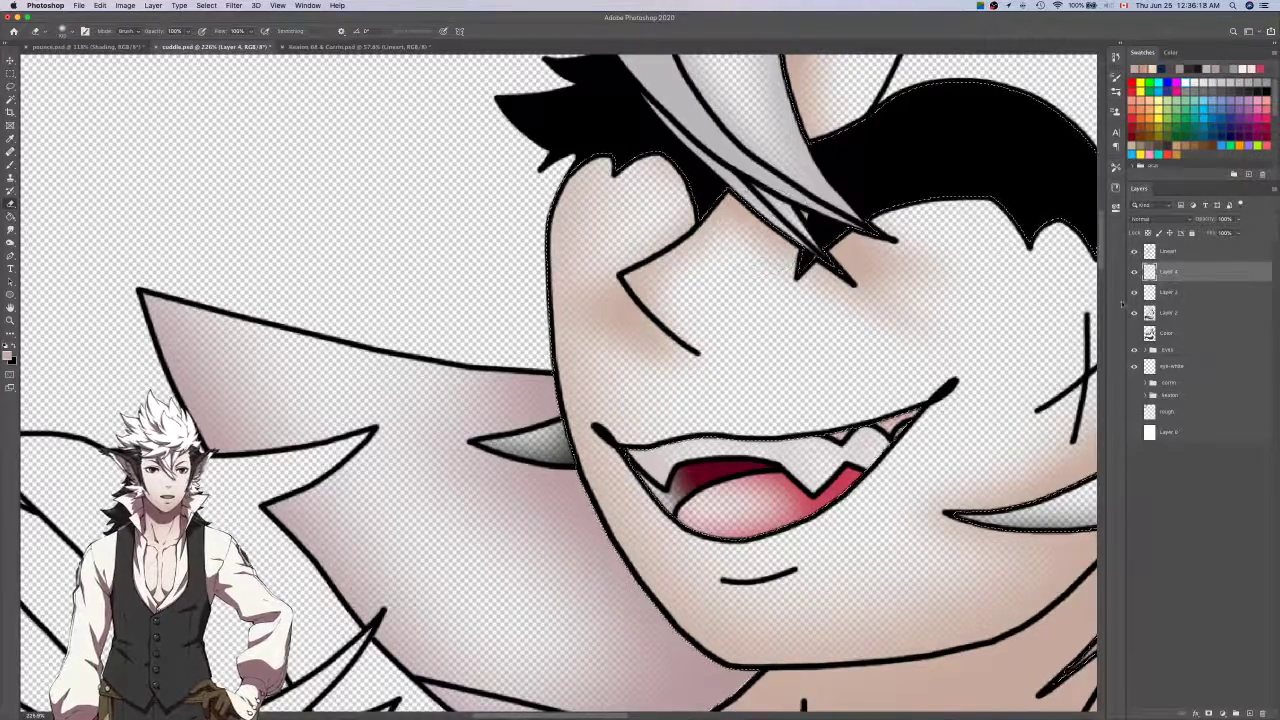
Hide Layer 2 to isolate the nose shadow and erase the shading on the inner side of the nose outline.
click(1134, 313)
key(bracketleft)
key(bracketleft)
key(bracketleft)
key(bracketleft)
key(bracketleft)
key(bracketleft)
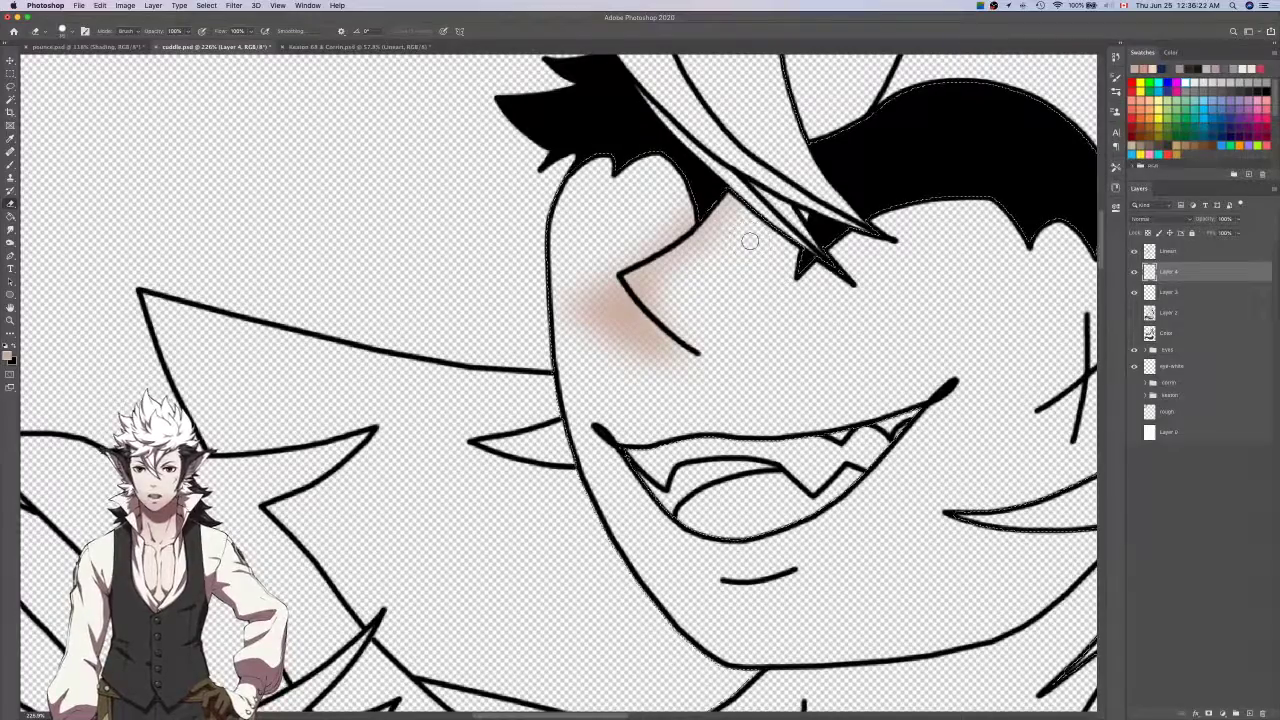
scroll(694, 240, up, 2)
drag(594, 287, 686, 391)
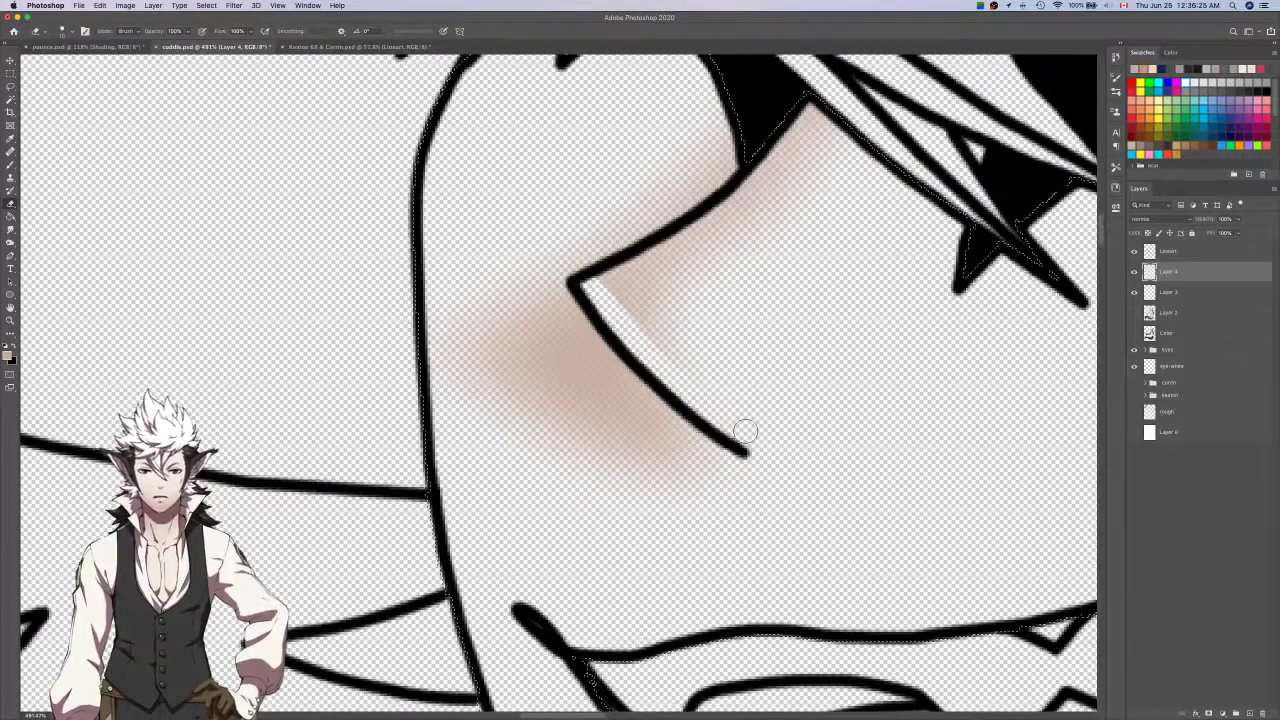
key(super+z)
mouse_move(604, 290)
mouse_down()
mouse_move(726, 212)
mouse_move(826, 90)
mouse_up()
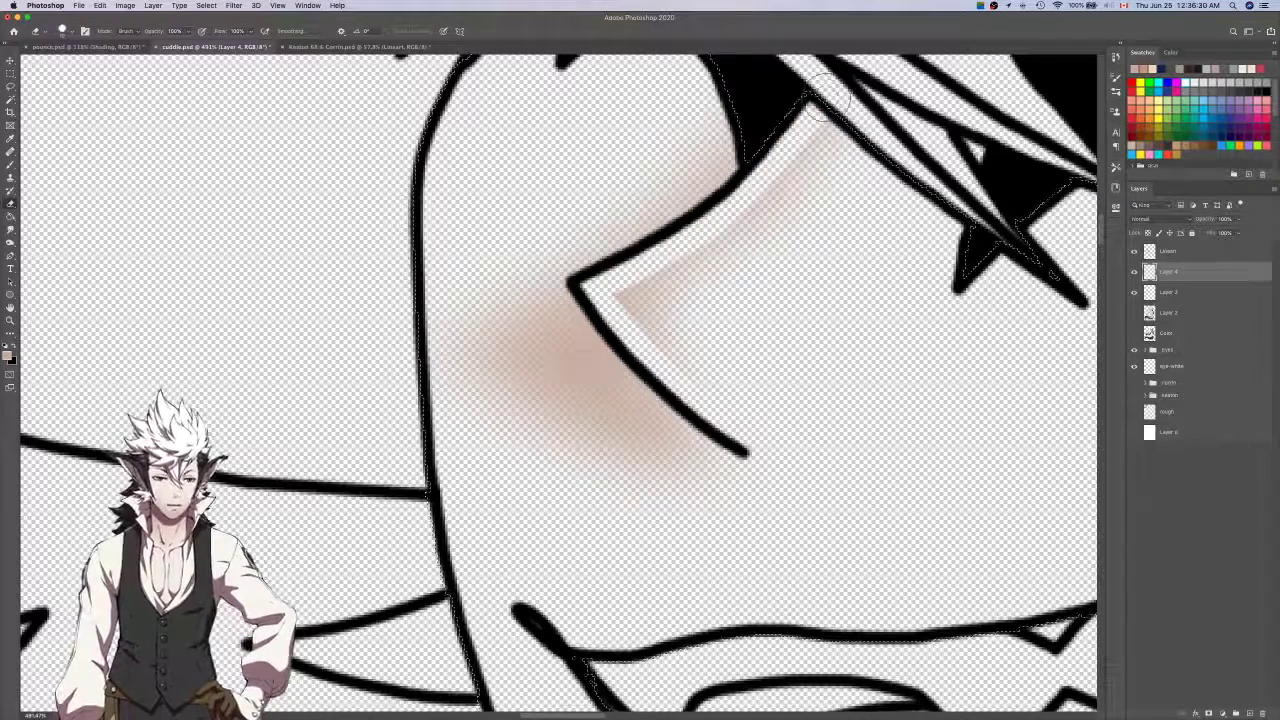
mouse_move(624, 296)
mouse_down()
mouse_move(744, 230)
mouse_move(820, 129)
mouse_up()
drag(666, 323, 669, 317)
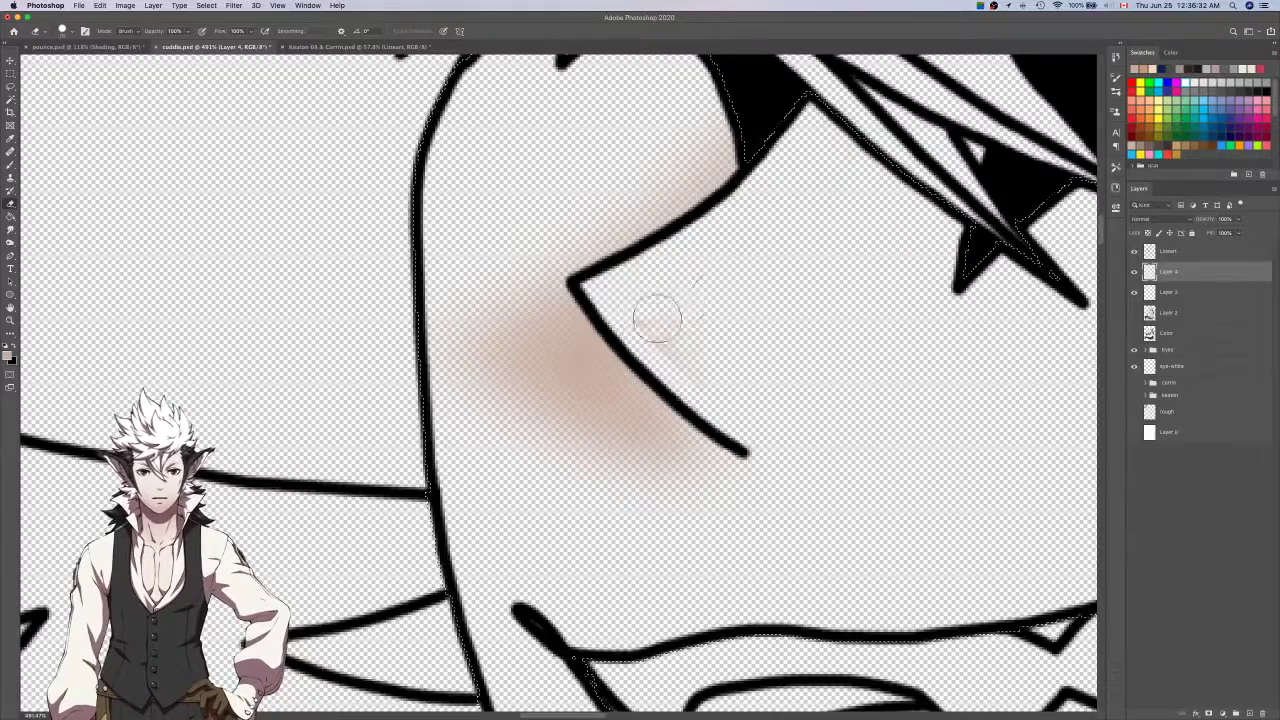
key(bracketright)
key(bracketright)
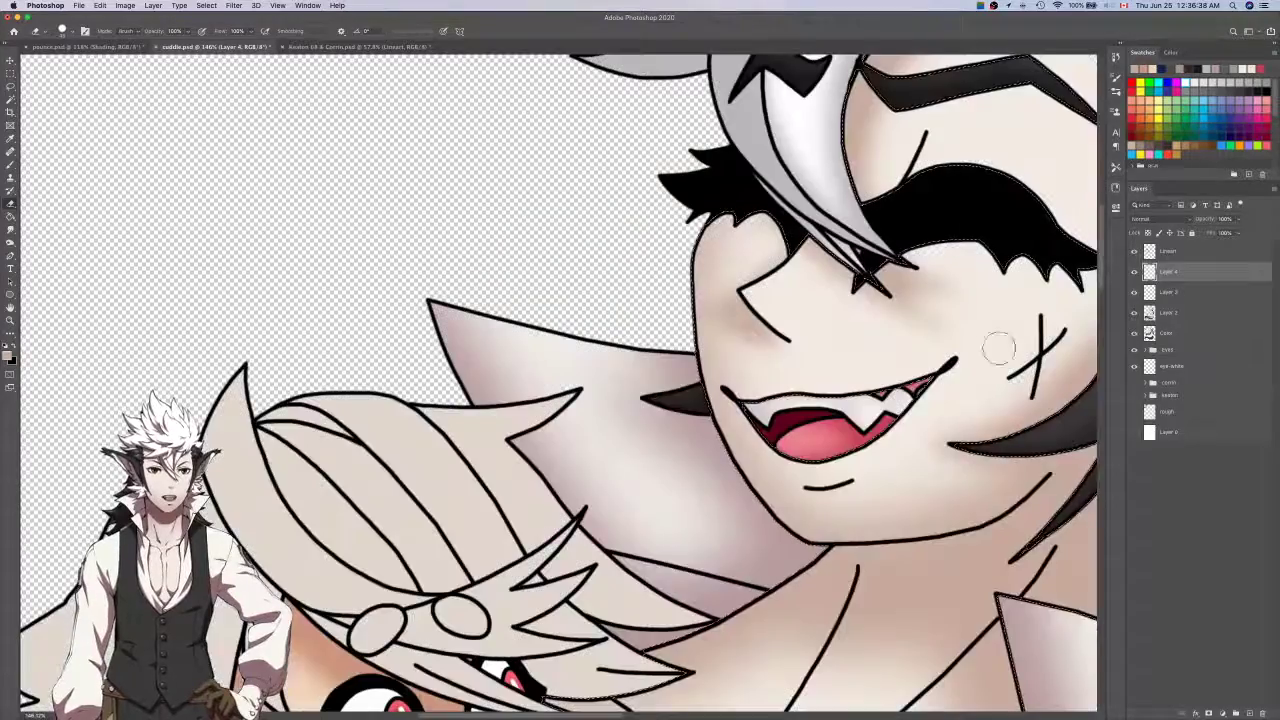
Merge the shading layers from Layer 4 down to Layer 2 and rename the merged layer Shading.
scroll(891, 355, down, 10)
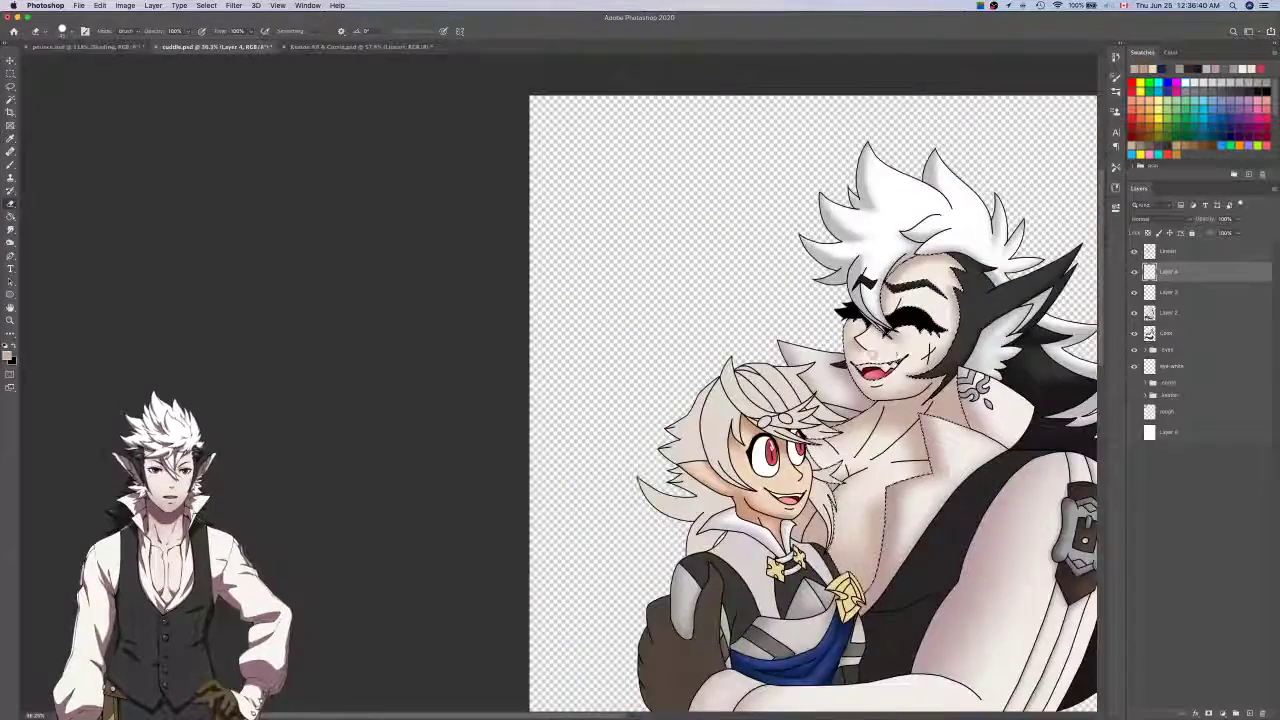
scroll(866, 348, up, 8)
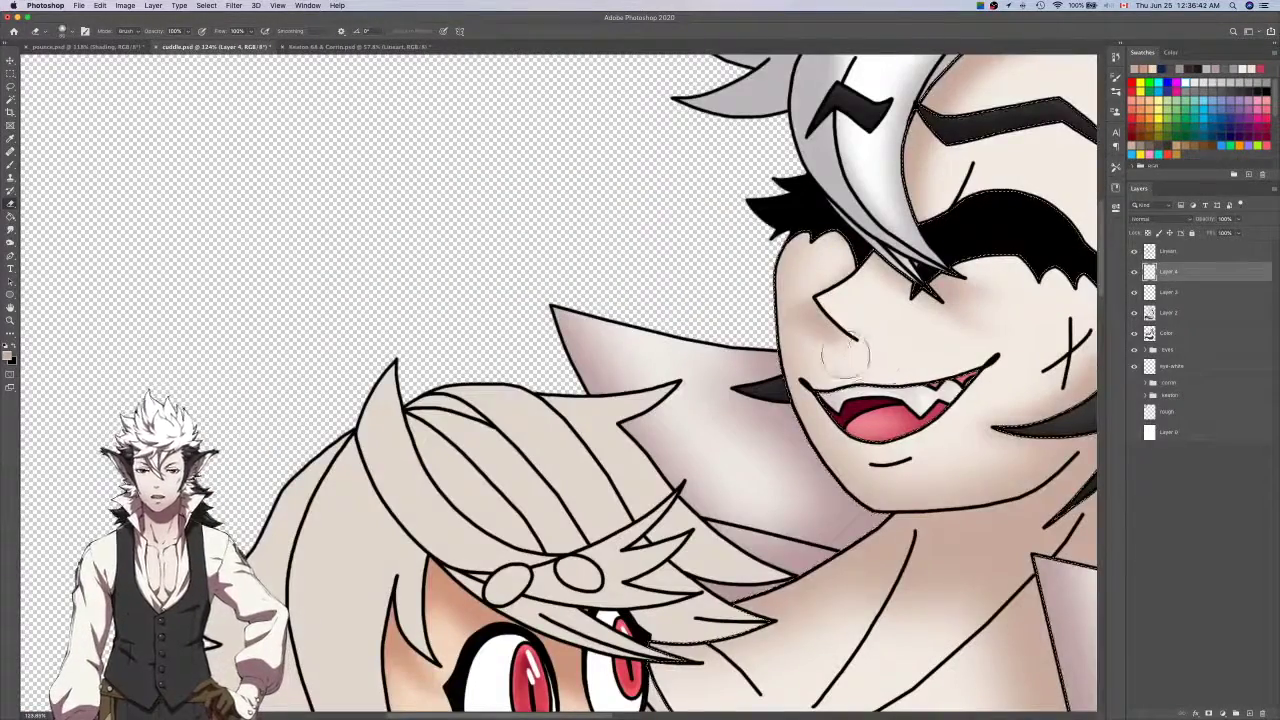
scroll(855, 352, up, 3)
scroll(945, 390, down, 4)
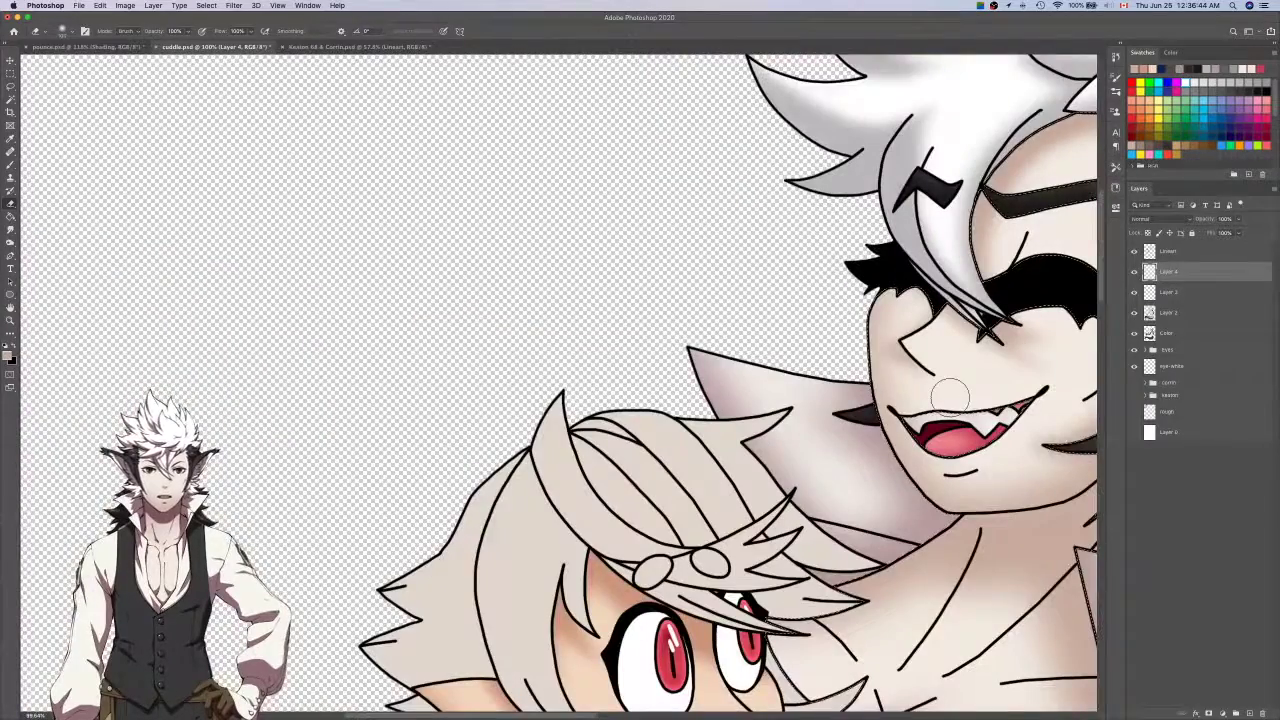
scroll(951, 396, right, 3)
shift+click(1205, 320)
right_click(1205, 321)
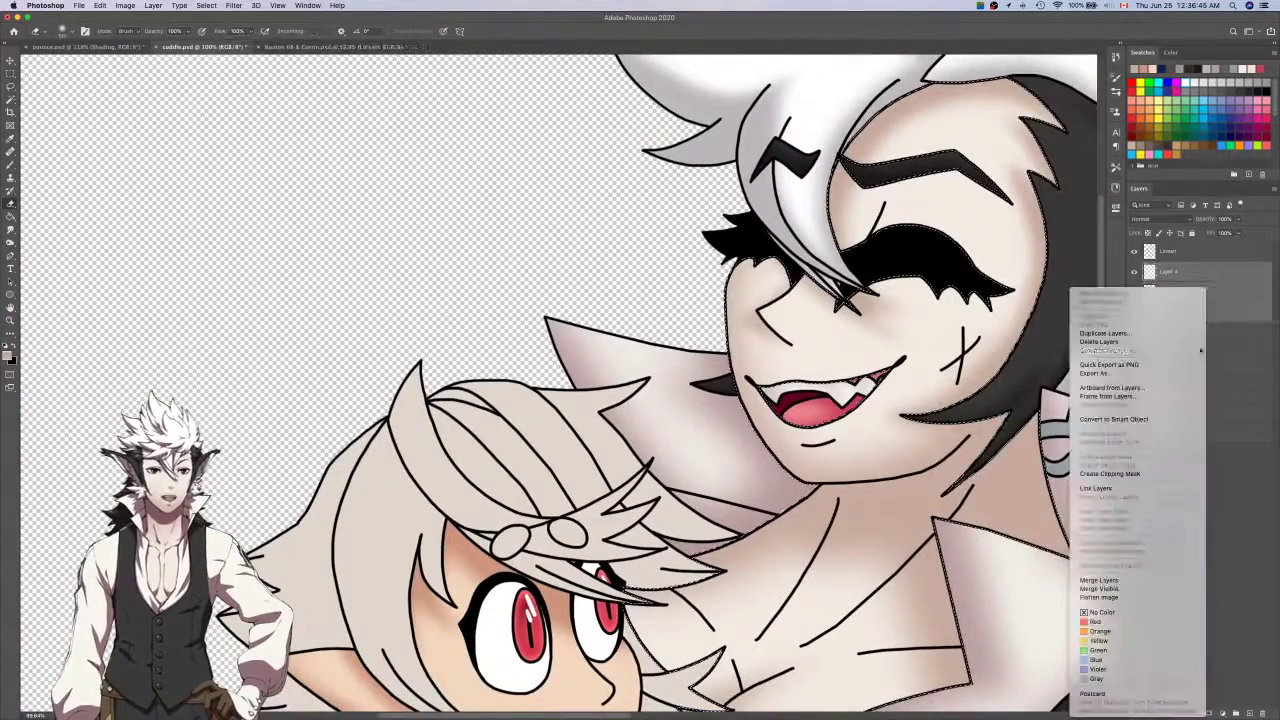
click(1105, 581)
double_click(1171, 272)
text(Shading)
key(Return)
Hide the Color layer and select the first gold collar clasp piece of the smaller character from it.
key(super+0)
scroll(920, 280, down, 3)
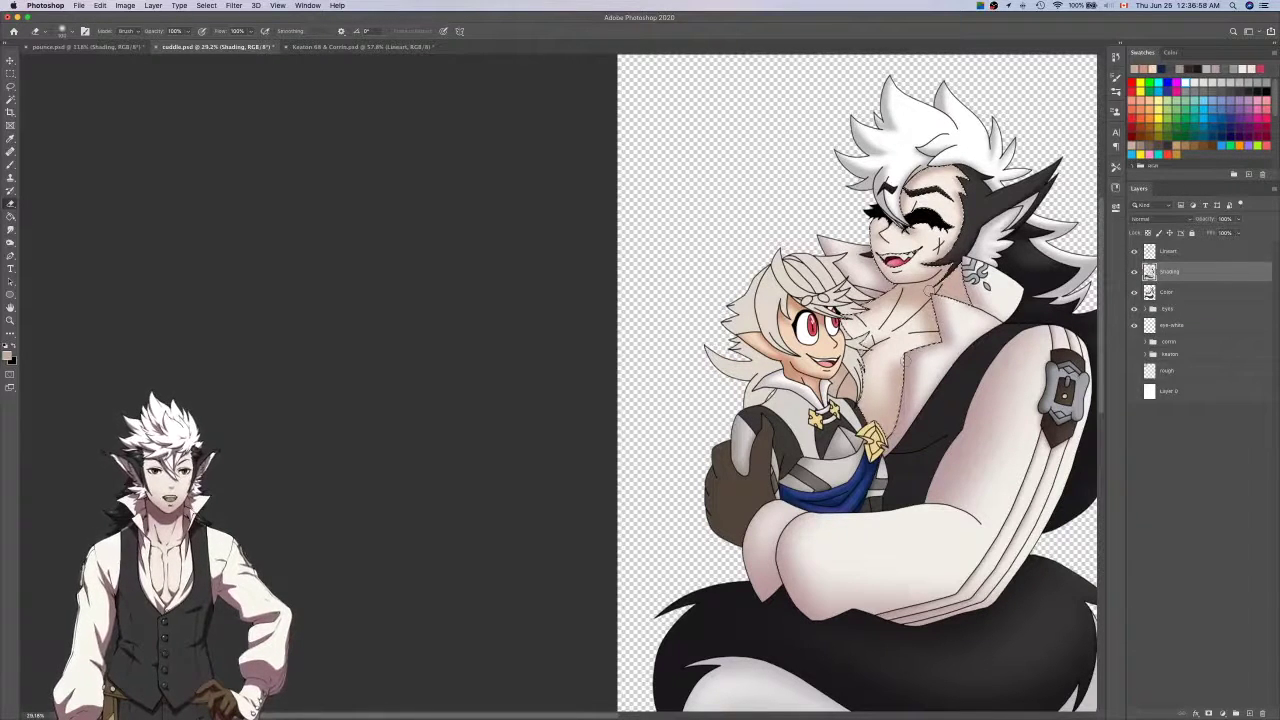
click(1134, 295)
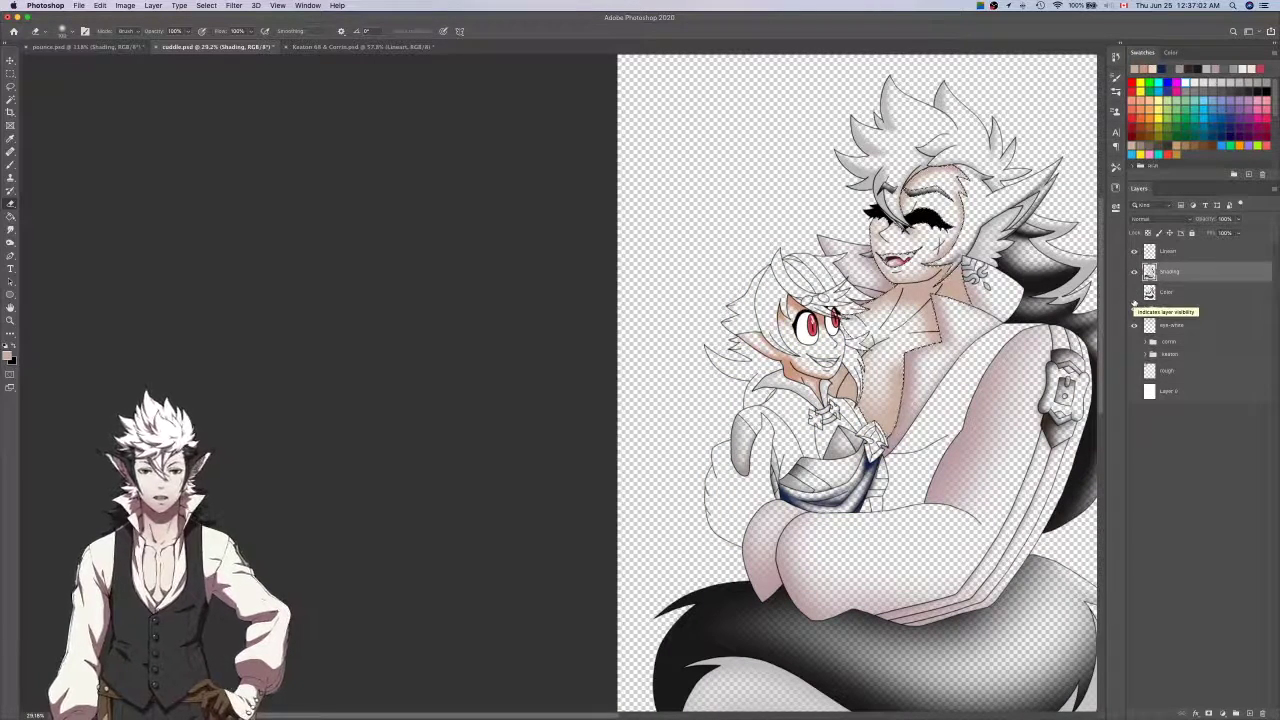
click(1177, 295)
key(w)
scroll(815, 425, up, 10)
click(815, 428)
Look through the other open artworks, sample the orange gold-shading colour in pounce.psd, and return to cuddle.psd.
key(i)
key(ctrl+Tab)
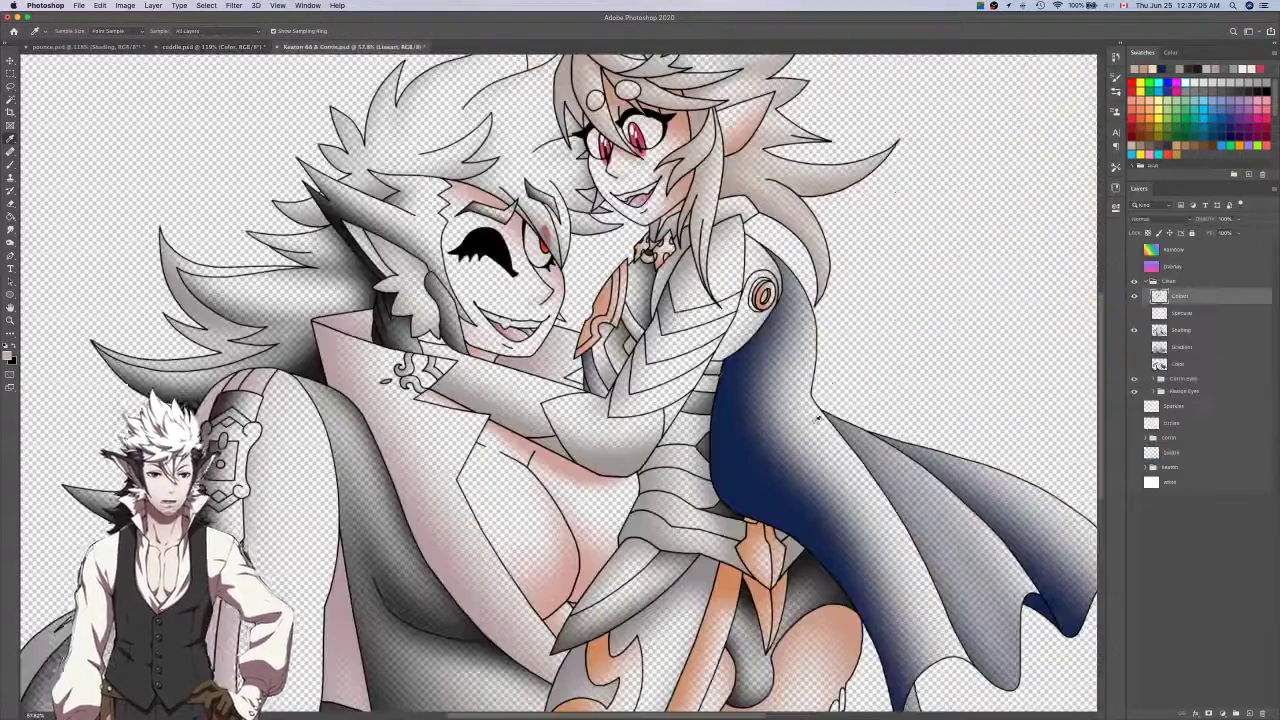
key(ctrl+Tab)
key(ctrl+Tab)
key(ctrl+Tab)
key(ctrl+Tab)
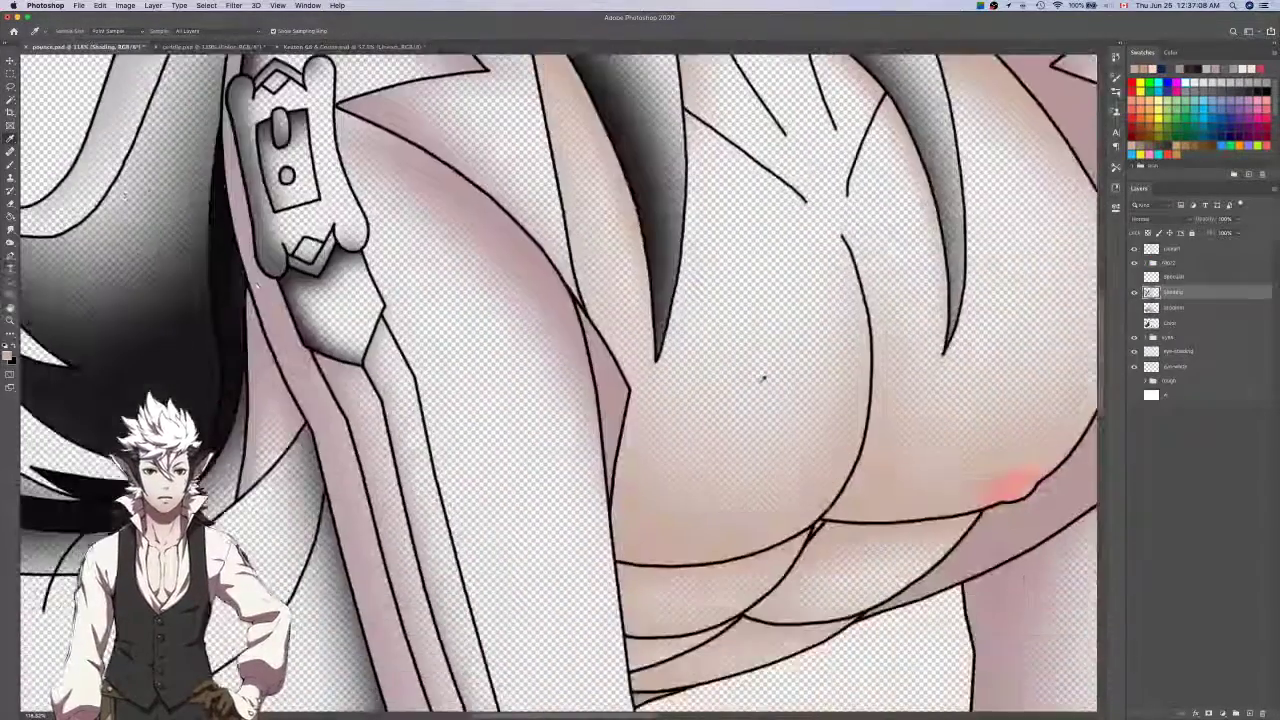
scroll(763, 378, down, 12)
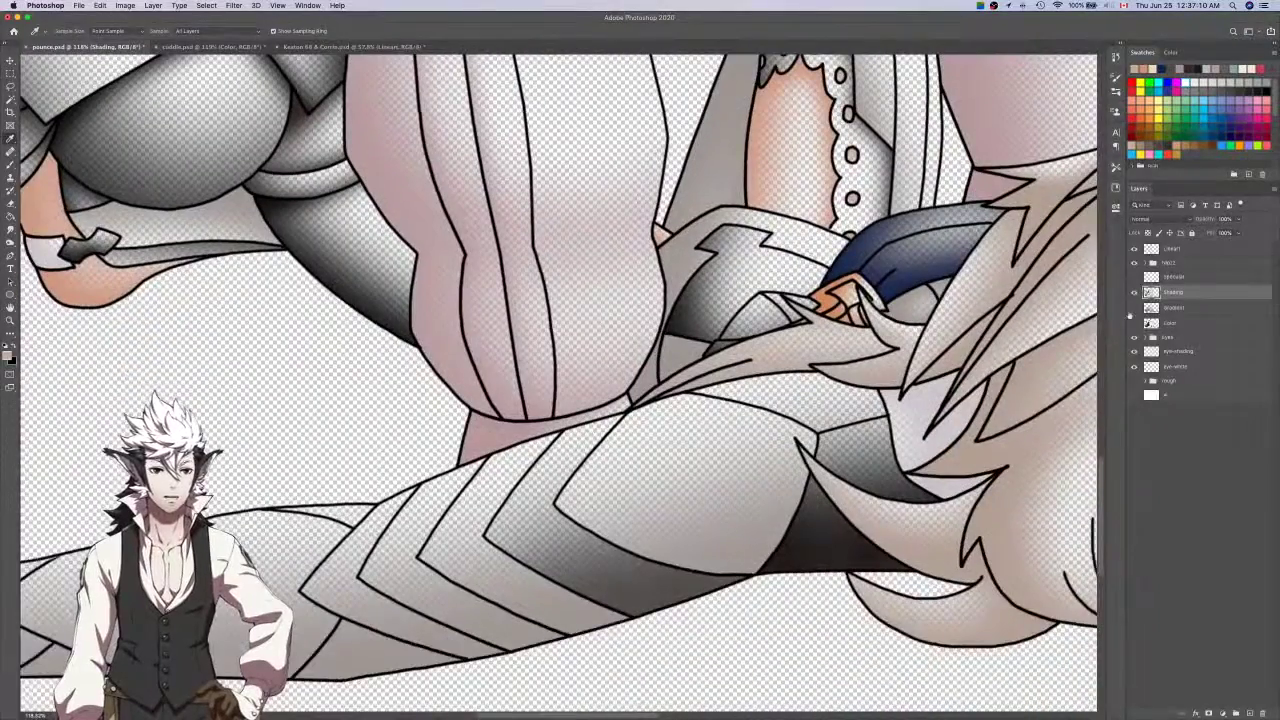
key(ctrl+Tab)
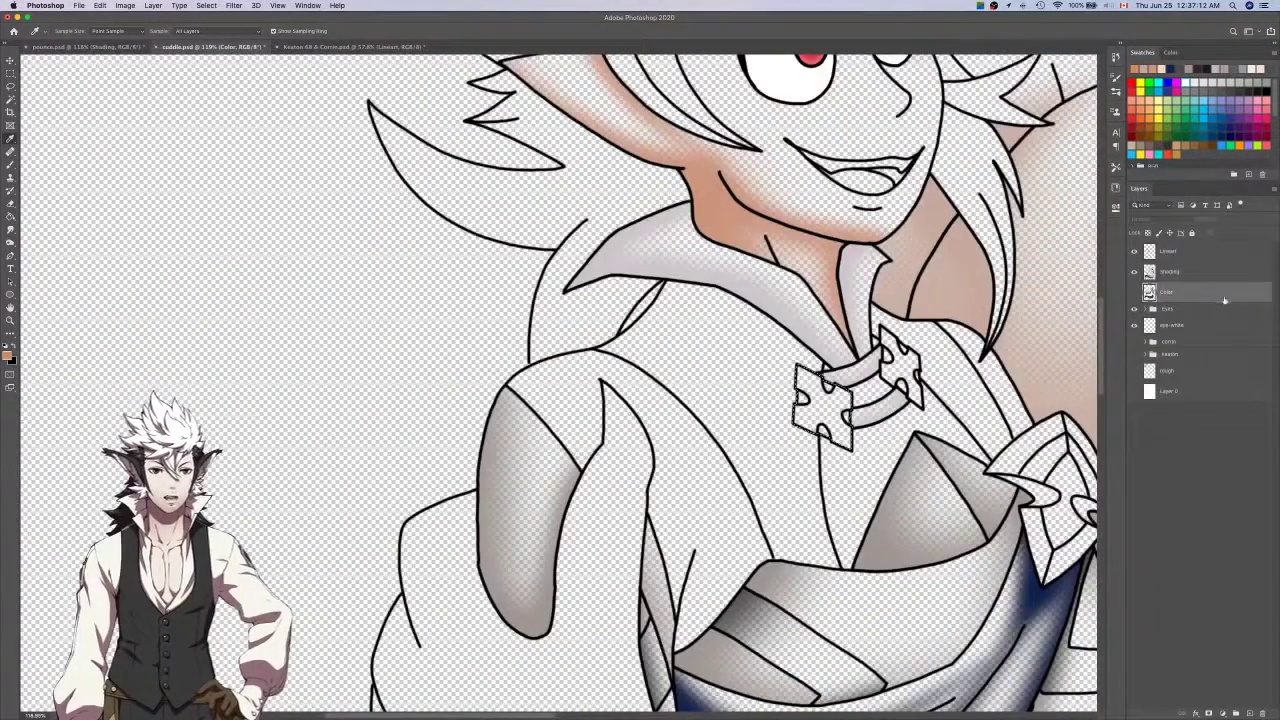
Brush orange shading on the Shading layer over the selected collar clasp piece, leaving its upper corner light.
key(b)
scroll(792, 320, up, 10)
scroll(791, 285, down, 8)
mouse_move(762, 350)
mouse_down()
mouse_move(785, 438)
mouse_move(850, 410)
mouse_up()
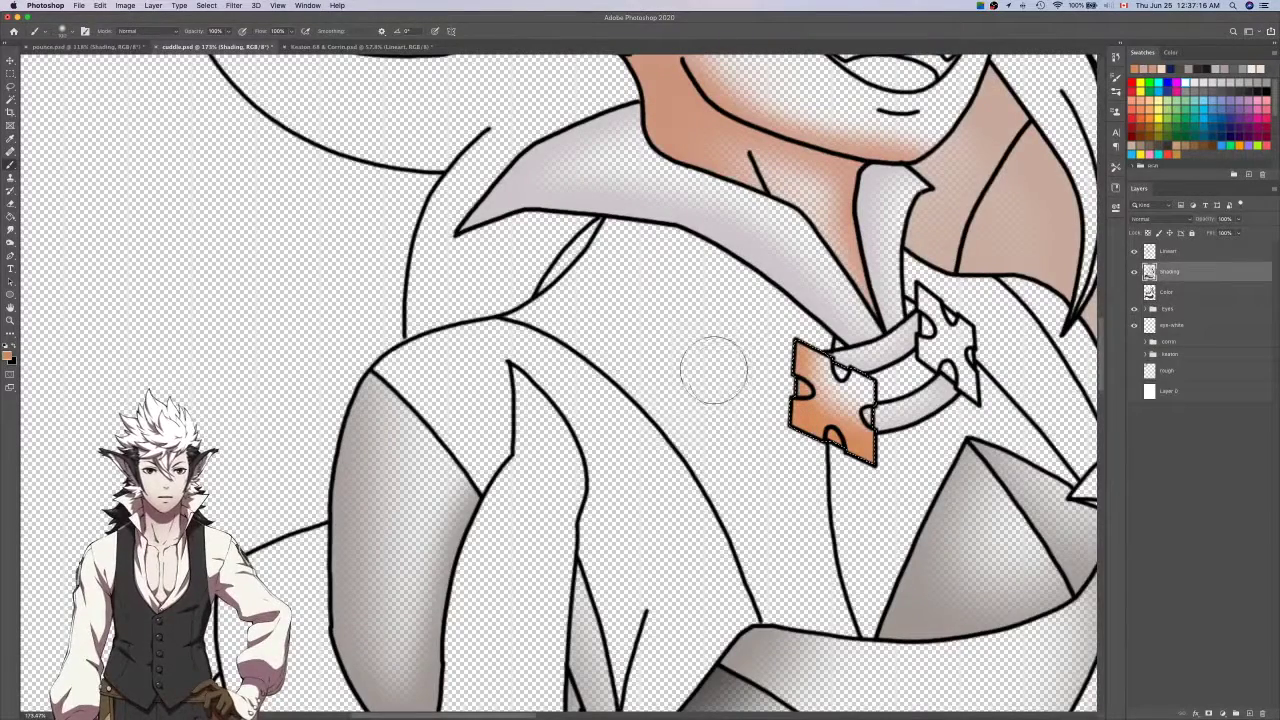
Select the second collar clasp piece from Color, brush orange shading over it on Shading, and show Color again.
click(1170, 295)
key(w)
click(945, 345)
click(1158, 277)
key(b)
mouse_move(907, 280)
mouse_down()
mouse_move(907, 441)
mouse_move(995, 408)
mouse_move(877, 335)
mouse_up()
click(1162, 293)
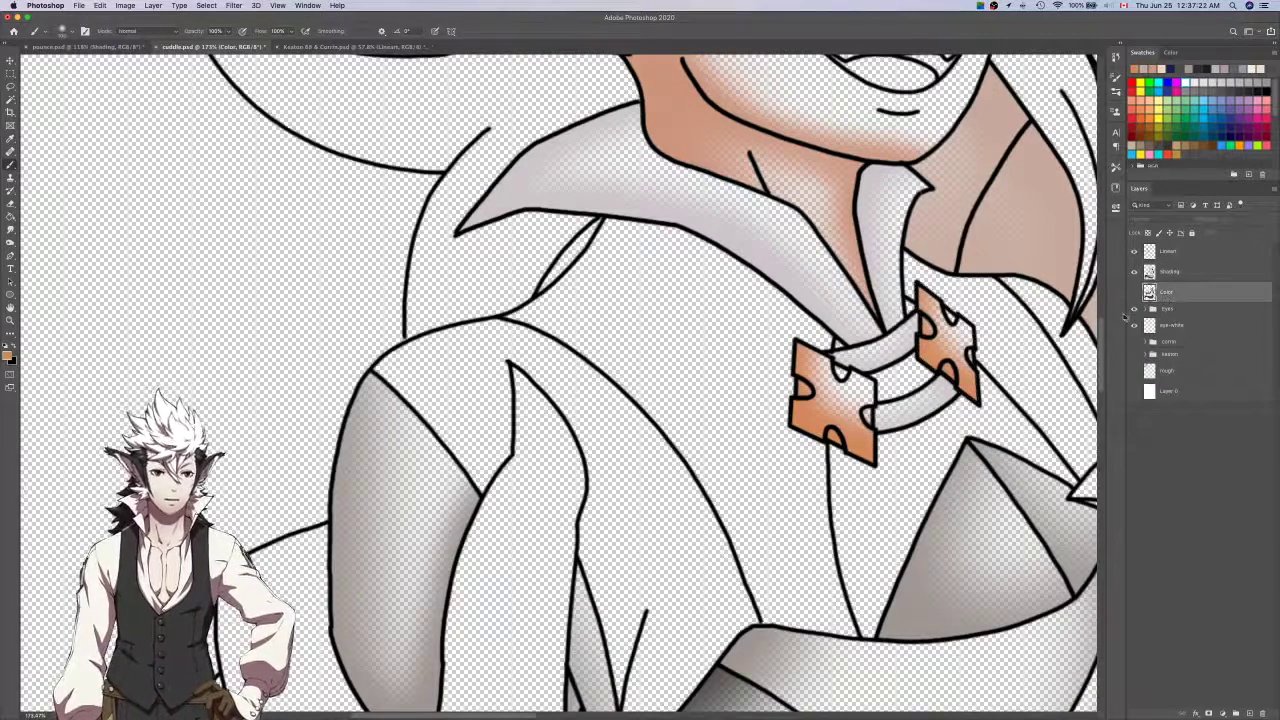
key(ctrl+0)
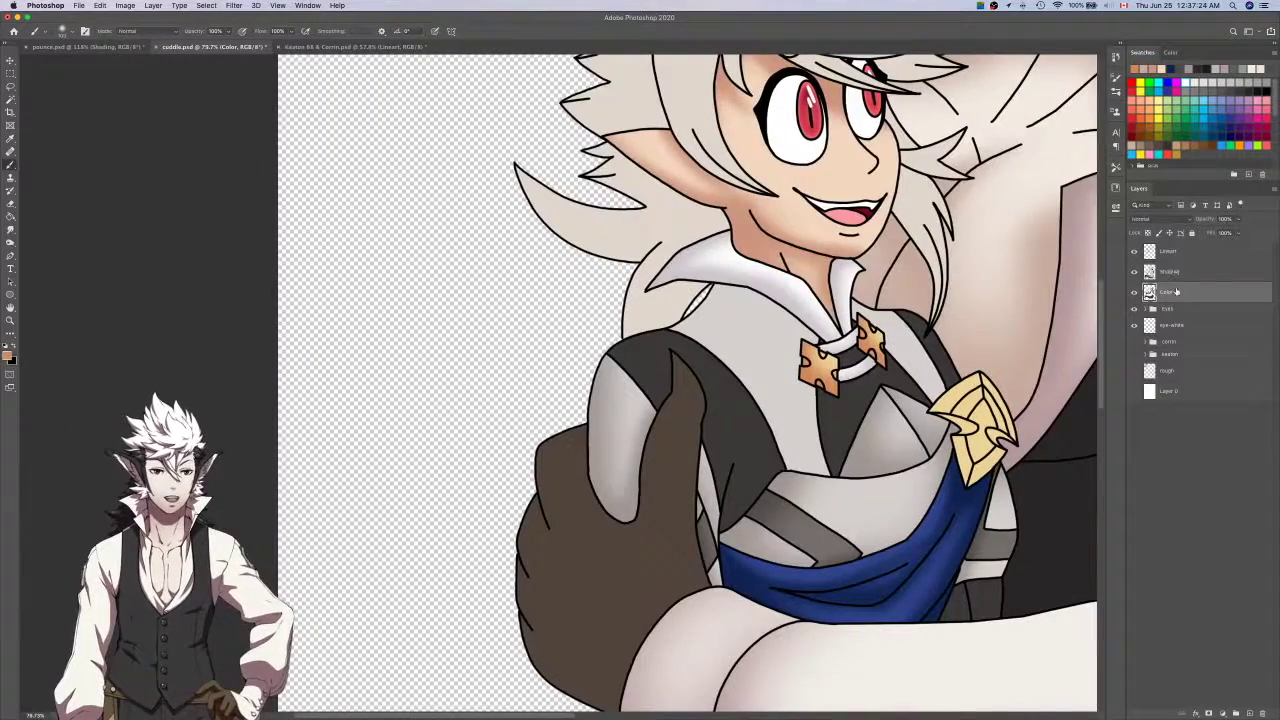
Select the brooch's narrow lower panel beside the blue sash from the Lineart layer and shade it orange on Shading.
click(1168, 251)
key(w)
scroll(975, 445, up, 5)
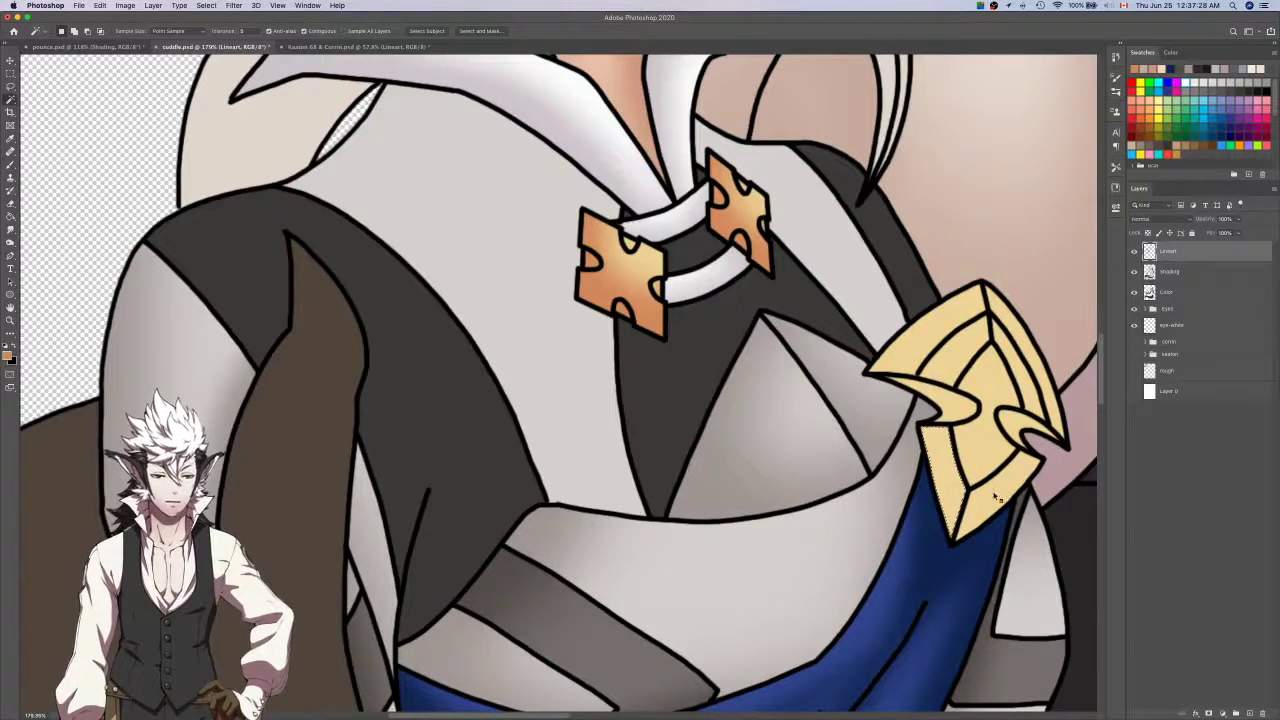
key(l)
scroll(995, 497, up, 5)
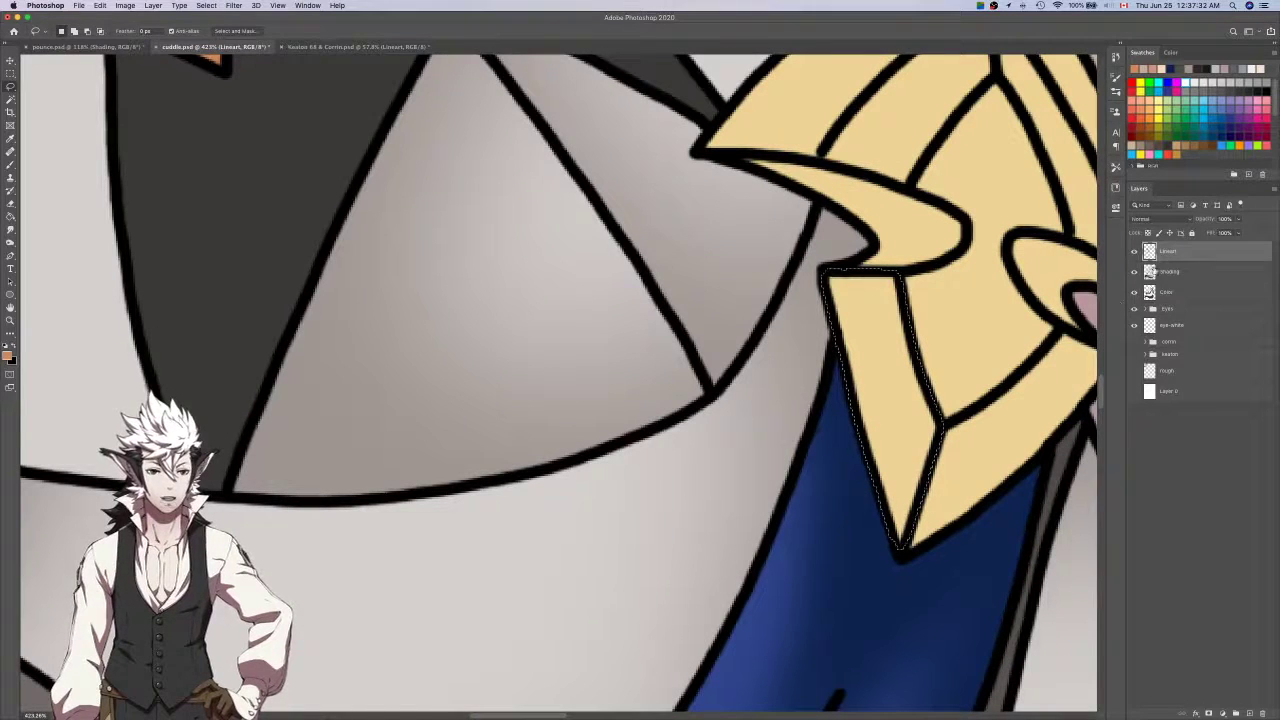
key(alt+bracketleft)
key(b)
scroll(889, 358, down, 4)
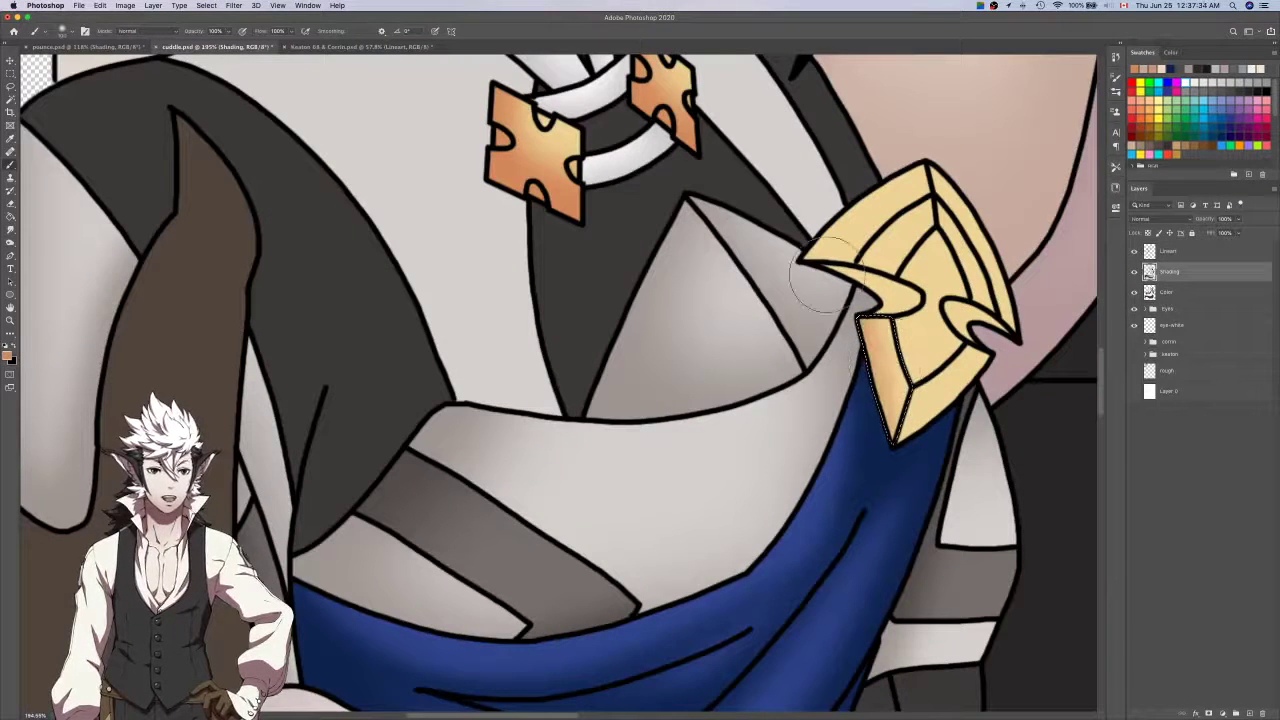
Select the brooch's larger curled section on the Lineart layer and extend the selection into its pointed tip with the Lasso.
key(alt+bracketright)
key(w)
click(916, 288)
key(l)
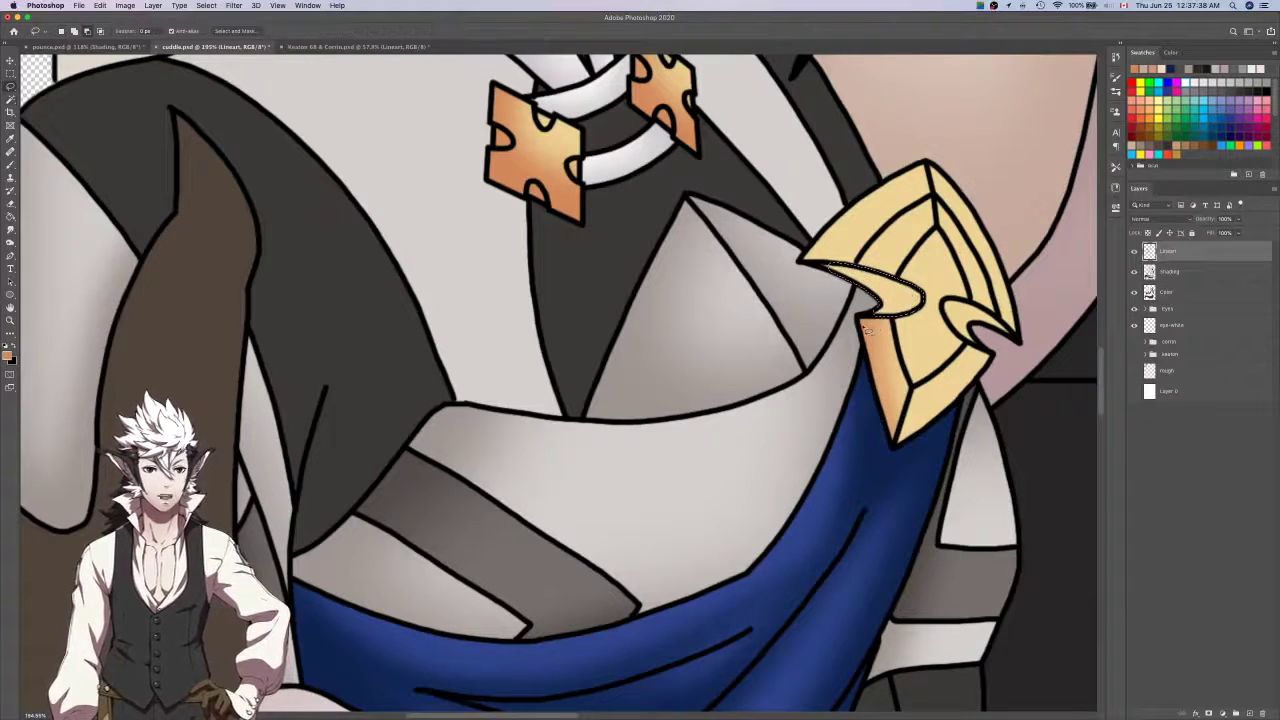
scroll(866, 330, up, 5)
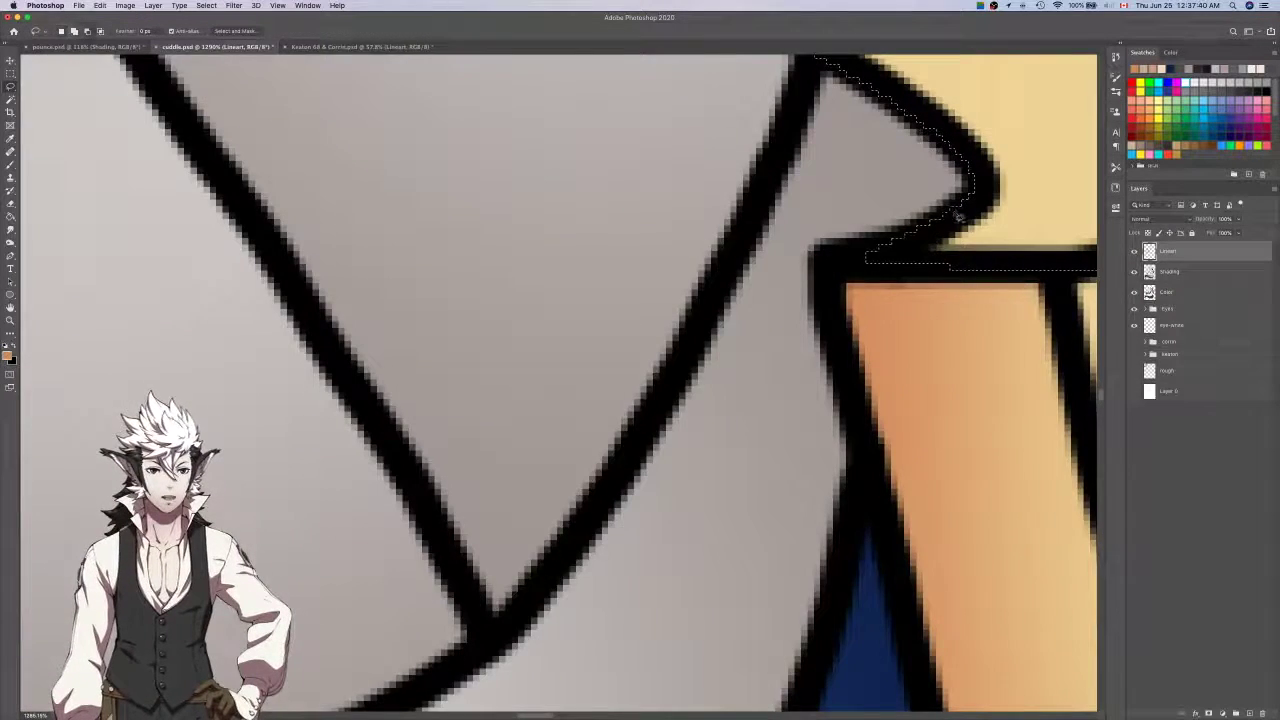
scroll(958, 218, down, 2)
click(605, 200)
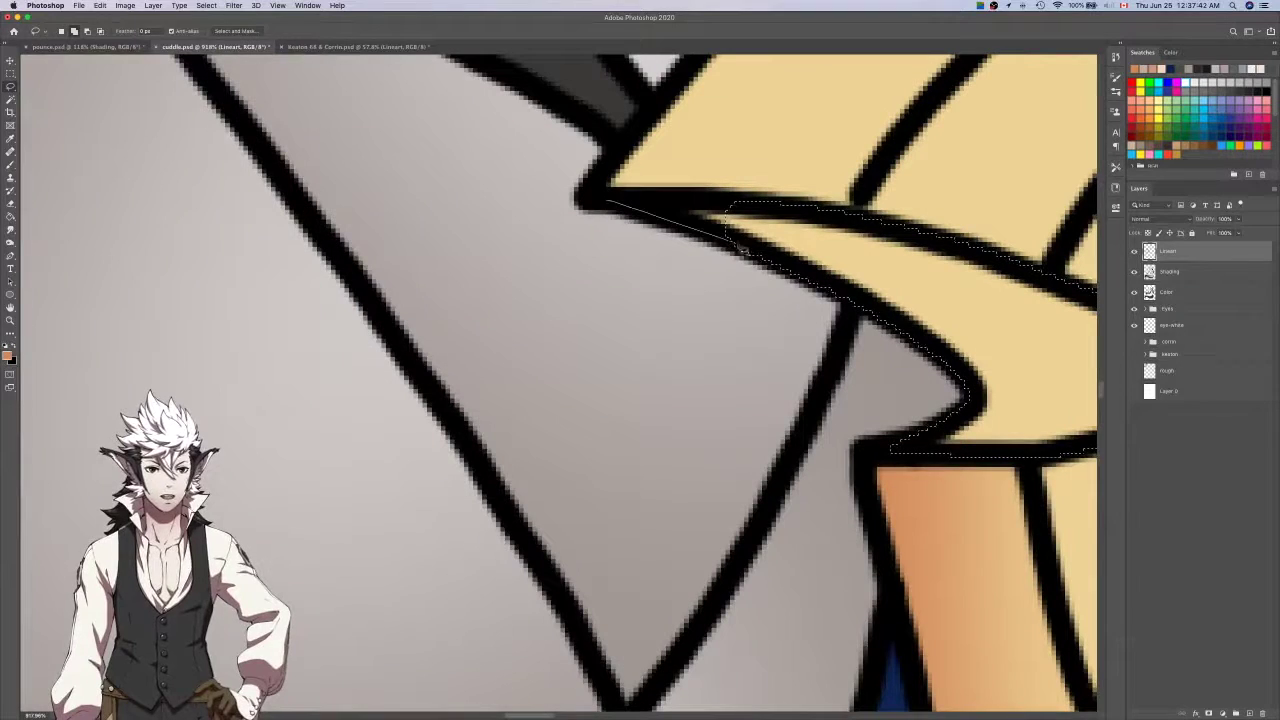
drag(748, 222, 765, 203)
scroll(765, 203, down, 1)
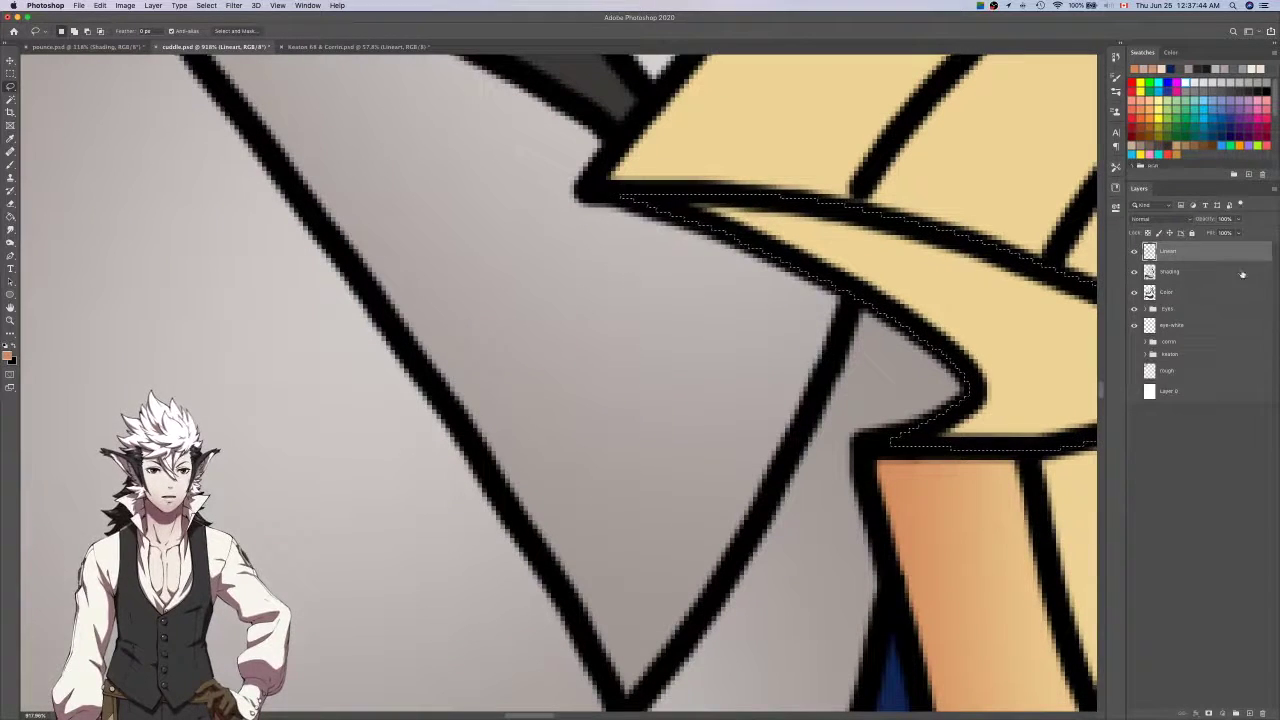
Brush orange shading over the larger curled section of the brooch on the Shading layer.
click(1242, 273)
key(b)
scroll(730, 260, down, 4)
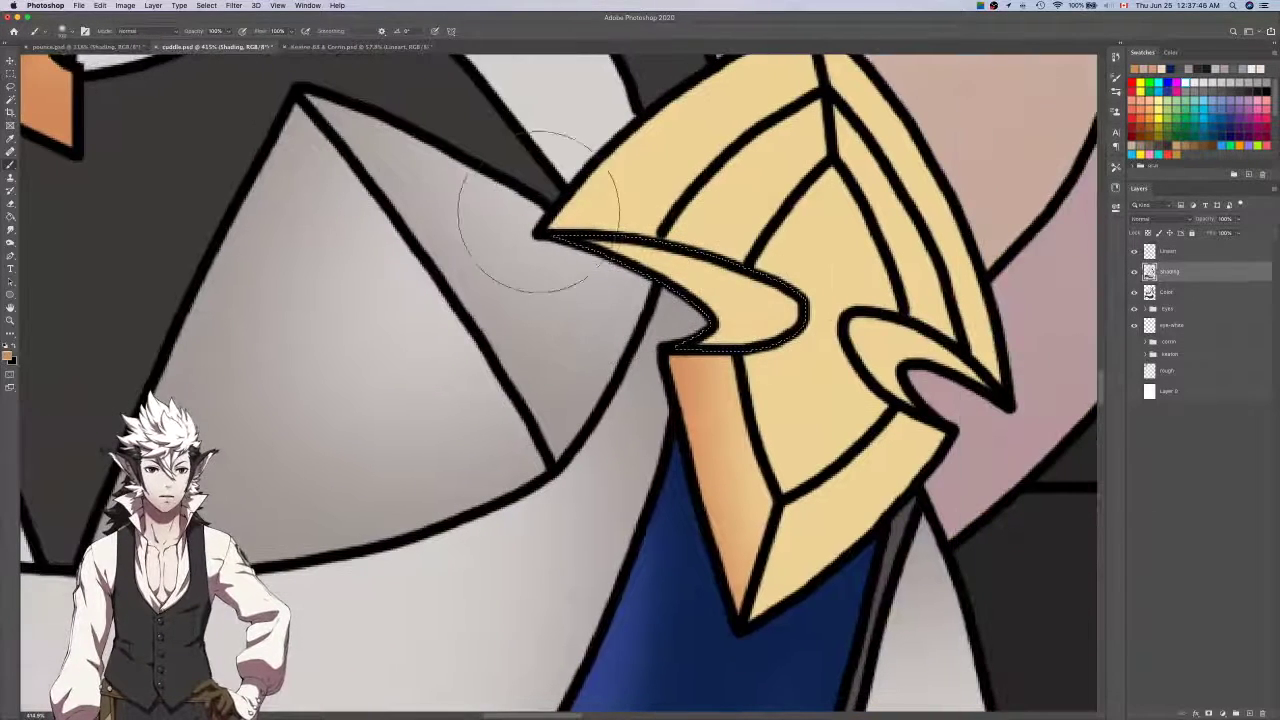
drag(600, 265, 785, 305)
scroll(880, 406, down, 3)
scroll(738, 257, left, 5)
alt+click(738, 254)
scroll(852, 312, right, 5)
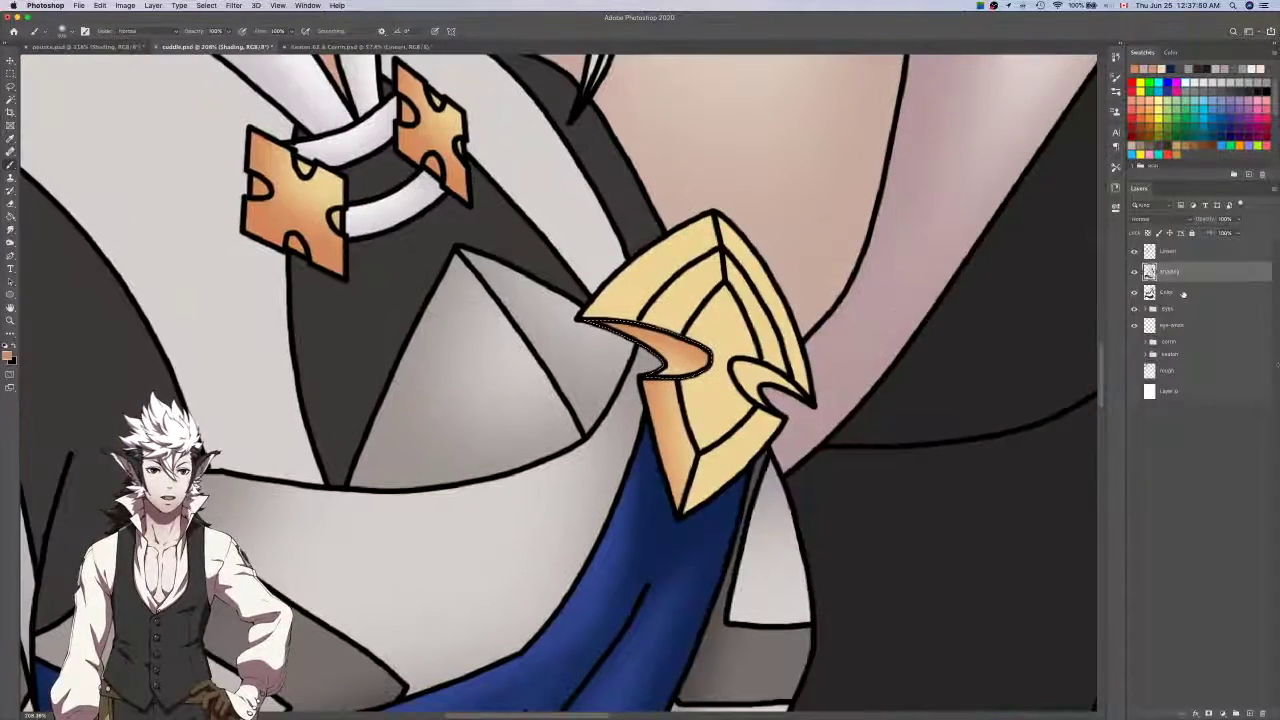
Select the brooch's smaller curled section on the Lineart layer and refine the selection at its lower tip with the Lasso.
click(1168, 251)
key(w)
click(766, 381)
key(l)
scroll(790, 383, up, 10)
mouse_move(795, 504)
mouse_down()
mouse_move(955, 547)
mouse_move(900, 485)
mouse_up()
key(super+z)
mouse_move(857, 435)
mouse_down()
mouse_move(948, 563)
mouse_move(855, 497)
mouse_up()
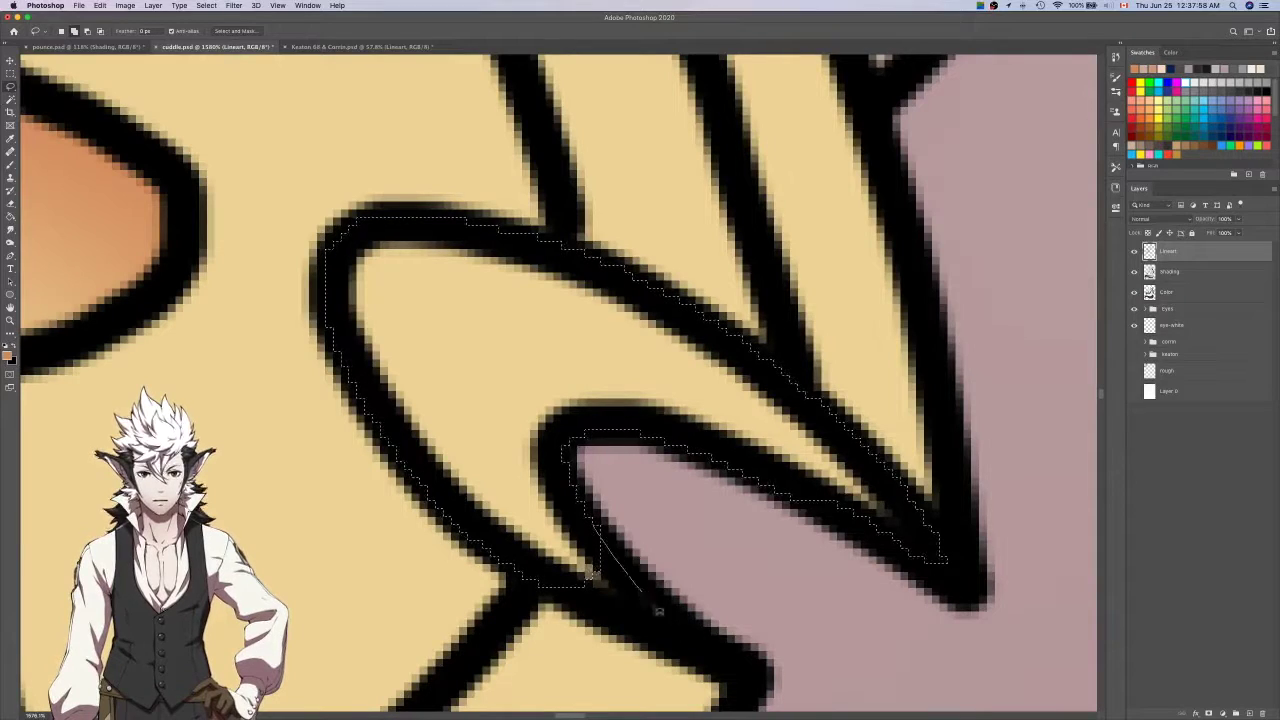
drag(565, 588, 572, 566)
Brush orange shading over the smaller curled section of the brooch on the Shading layer.
click(1205, 291)
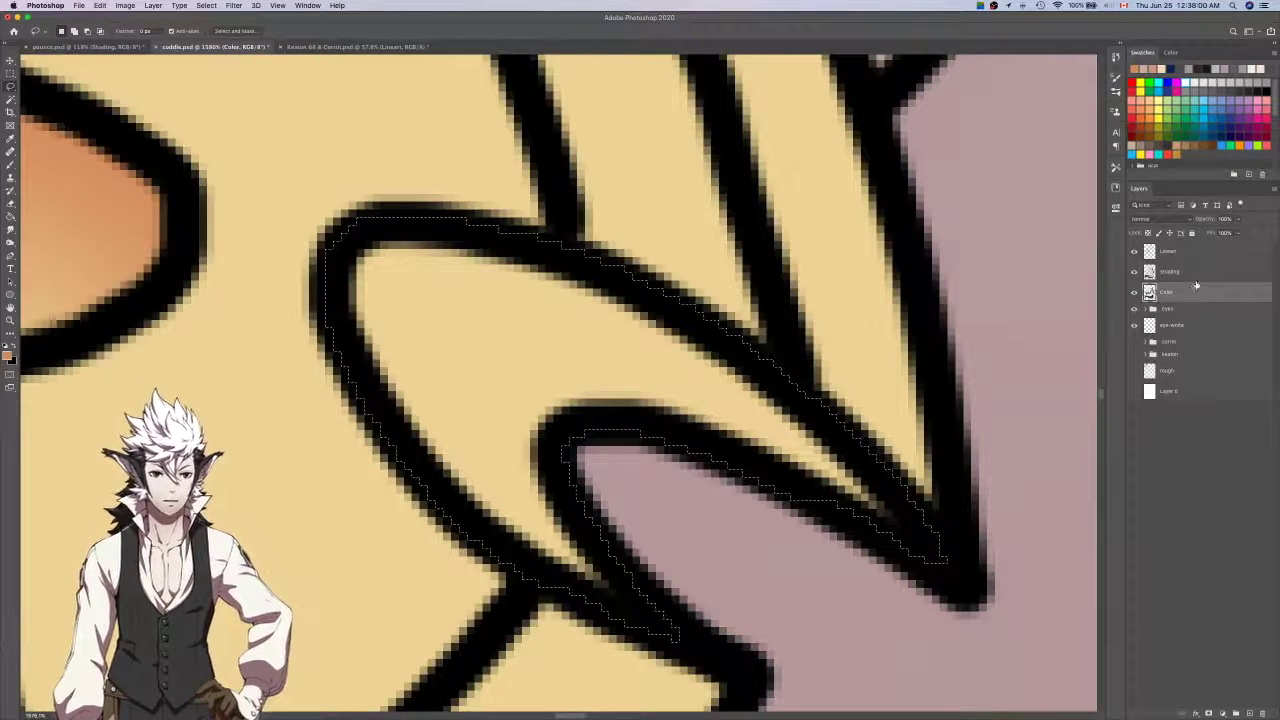
click(1194, 273)
key(b)
scroll(742, 409, down, 10)
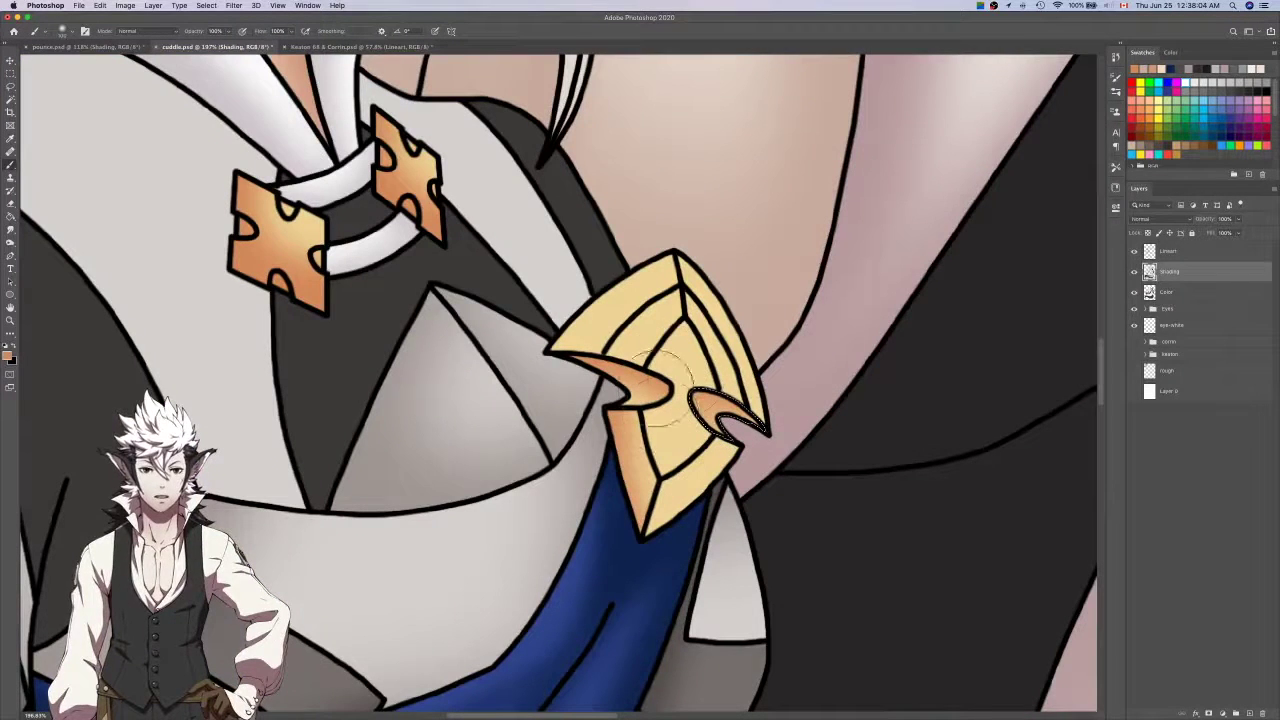
Select the brooch's upper-left outer bands on the Lineart layer and expand the selection to cover the line edges.
click(1182, 256)
key(w)
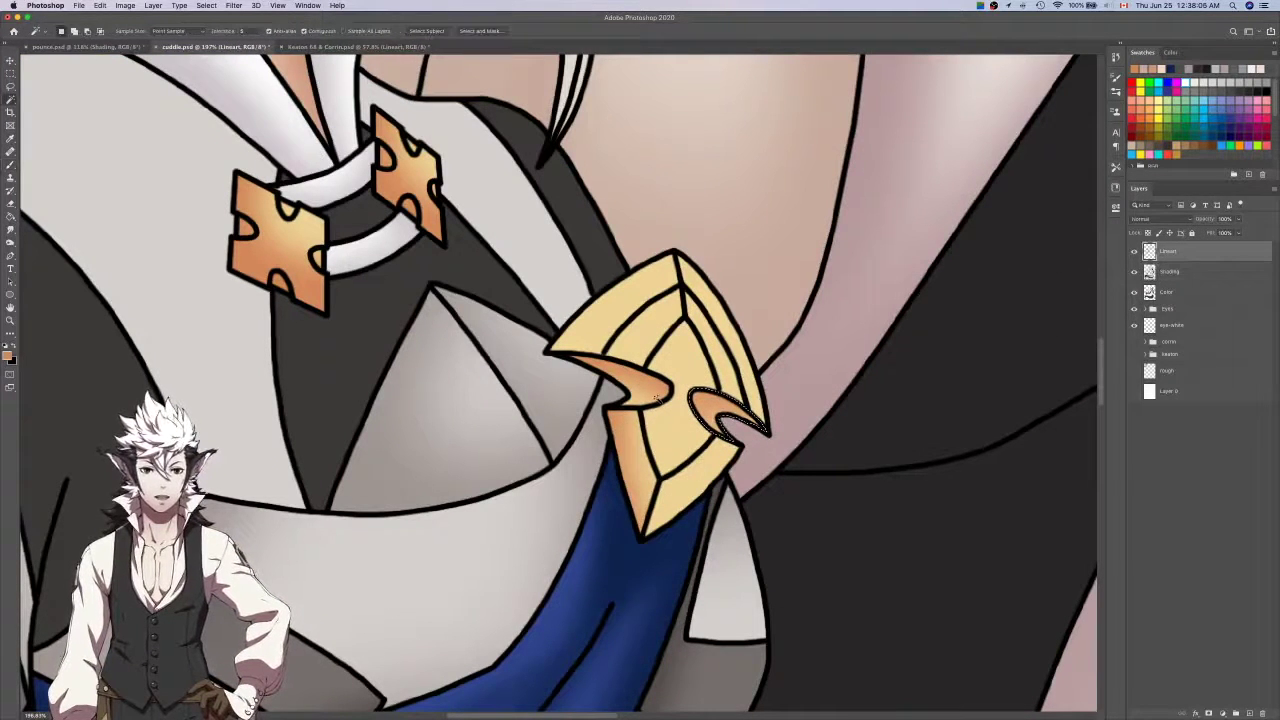
click(588, 320)
key(alt+super+e)
key(Return)
key(l)
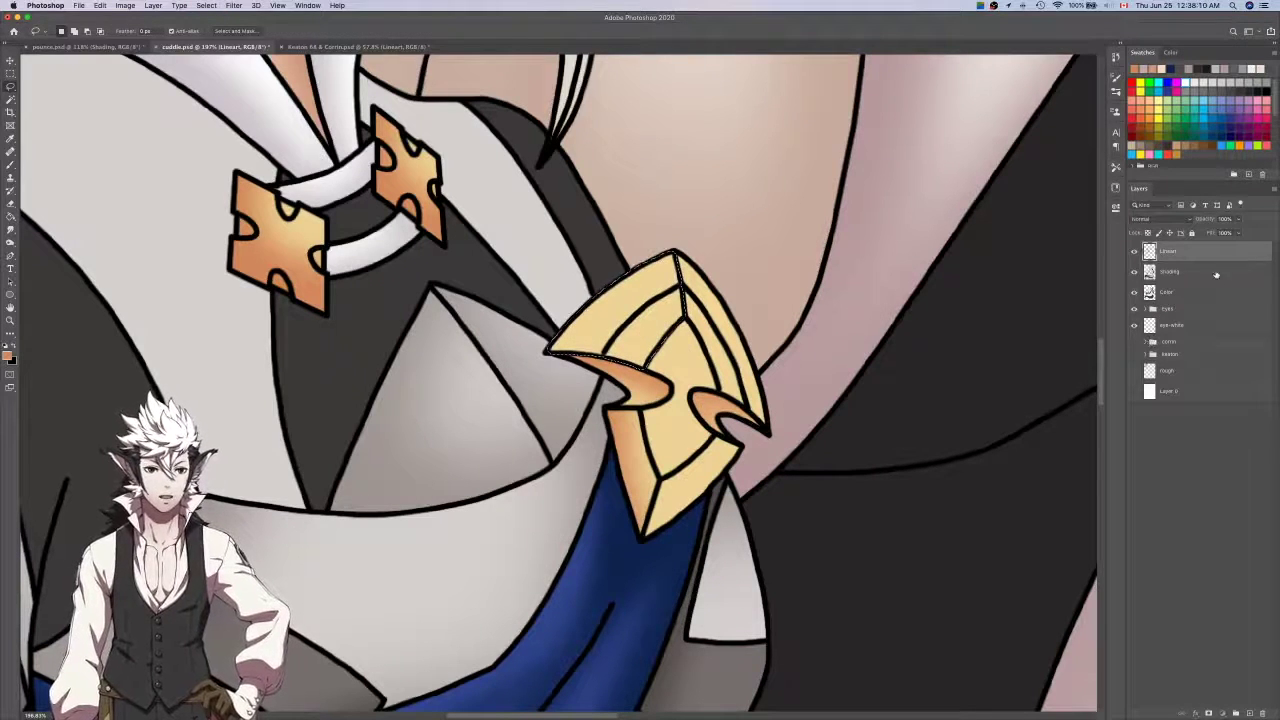
Brush orange shading over the brooch's upper-left outer bands on the Shading layer, redoing the first stroke.
click(1216, 272)
key(b)
scroll(635, 341, up, 3)
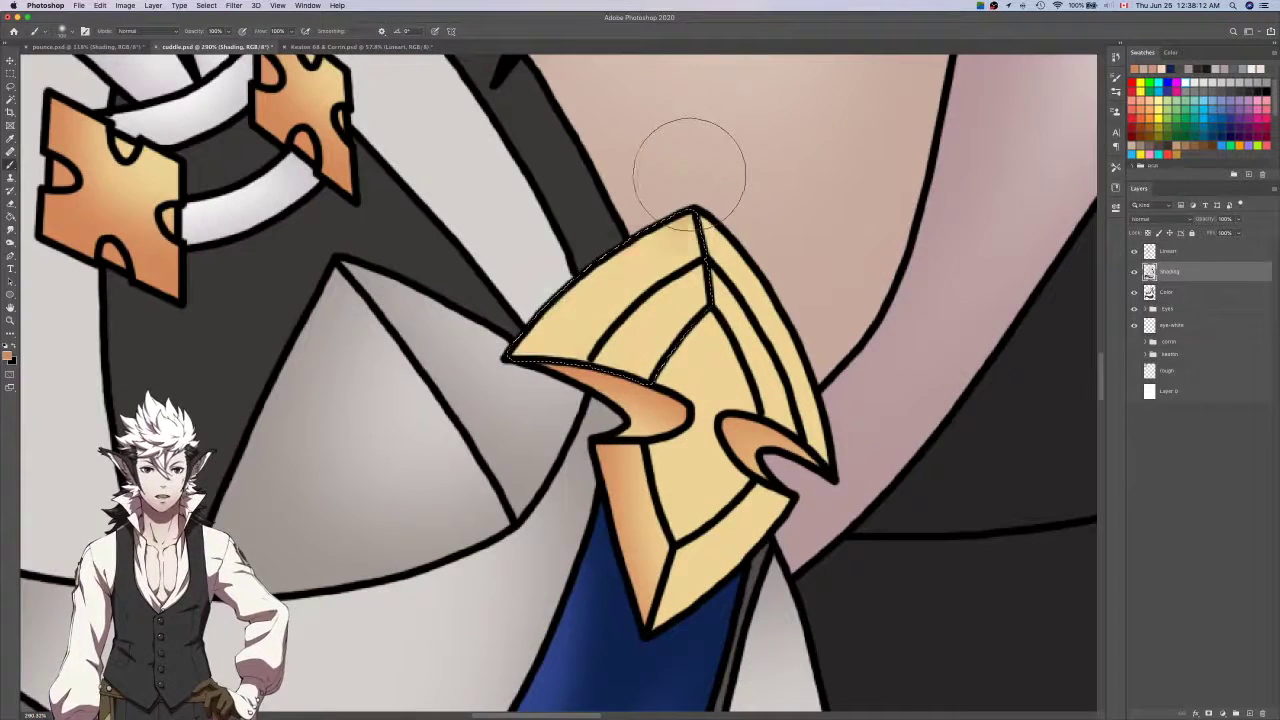
drag(689, 174, 472, 398)
key(super+z)
drag(712, 157, 432, 430)
mouse_move(686, 436)
mouse_down()
mouse_move(530, 330)
mouse_move(505, 290)
mouse_up()
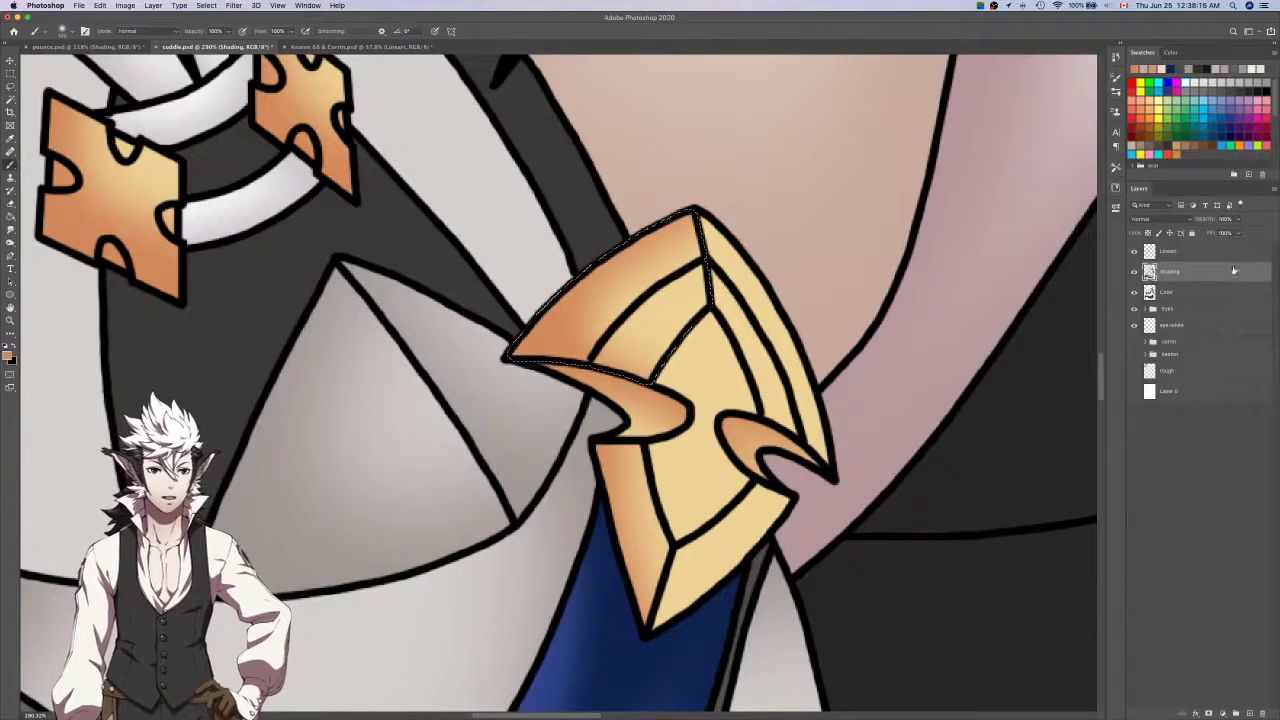
Select the brooch's right outer bands on the Lineart layer, expand the selection, and extend it into the pointed tip with the Lasso.
click(1220, 251)
key(ctrl+d)
key(w)
click(750, 338)
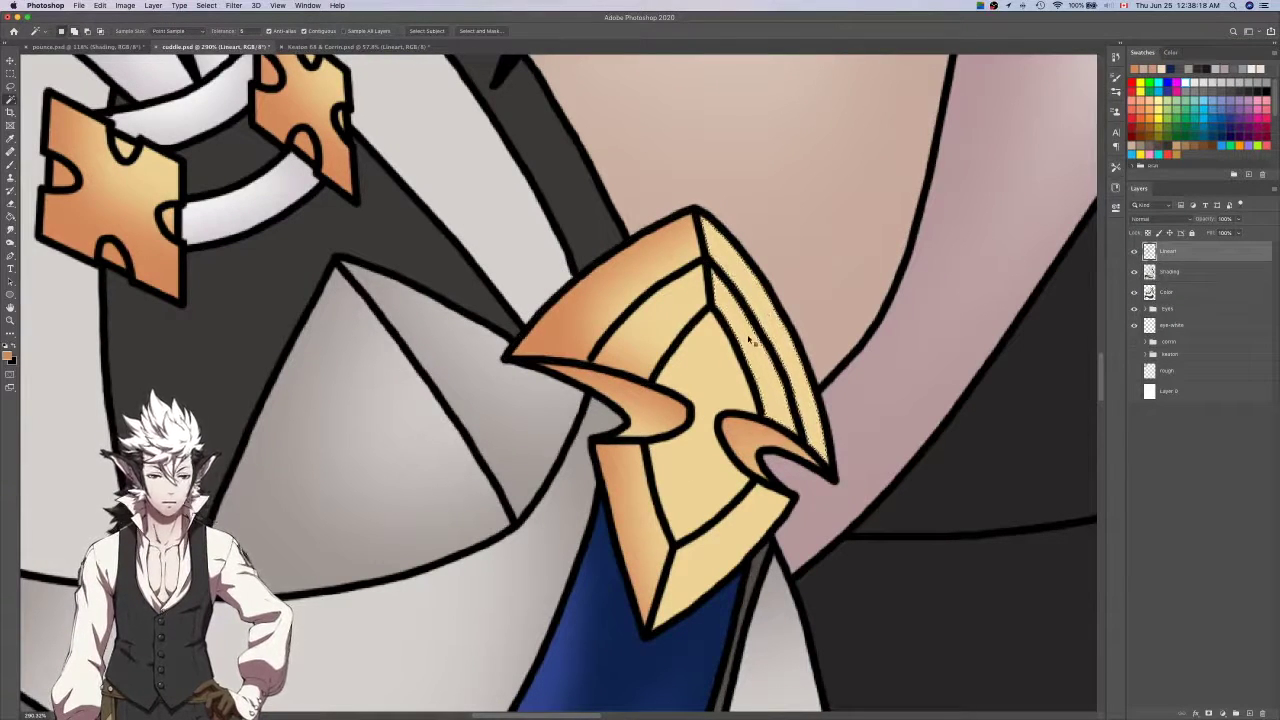
key(super+alt+e)
key(Return)
key(l)
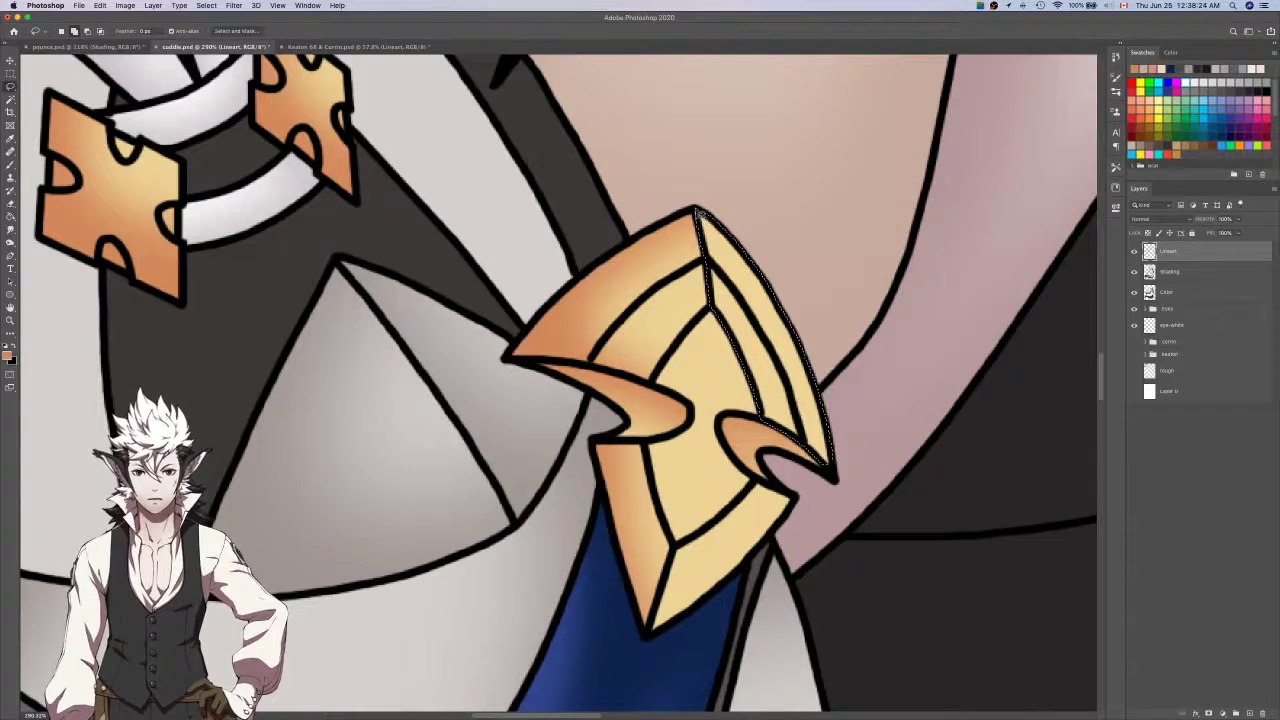
click(1206, 272)
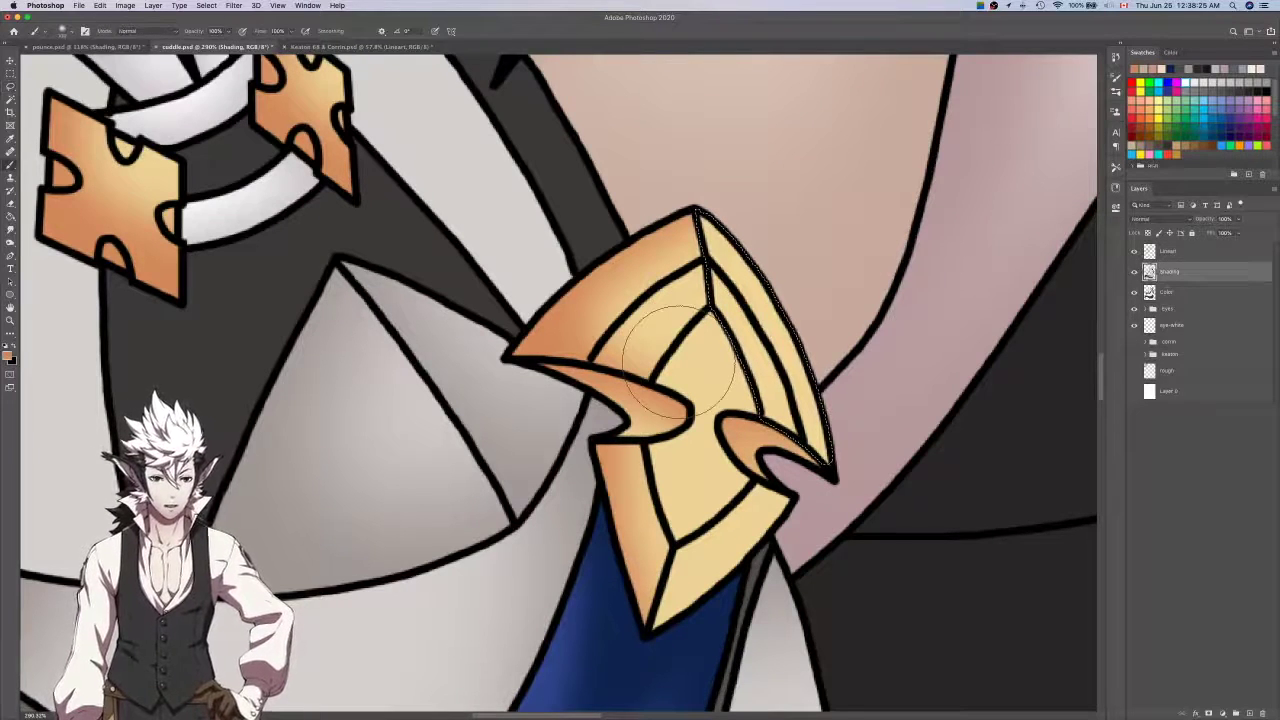
scroll(828, 440, down, 2)
scroll(828, 440, up, 4)
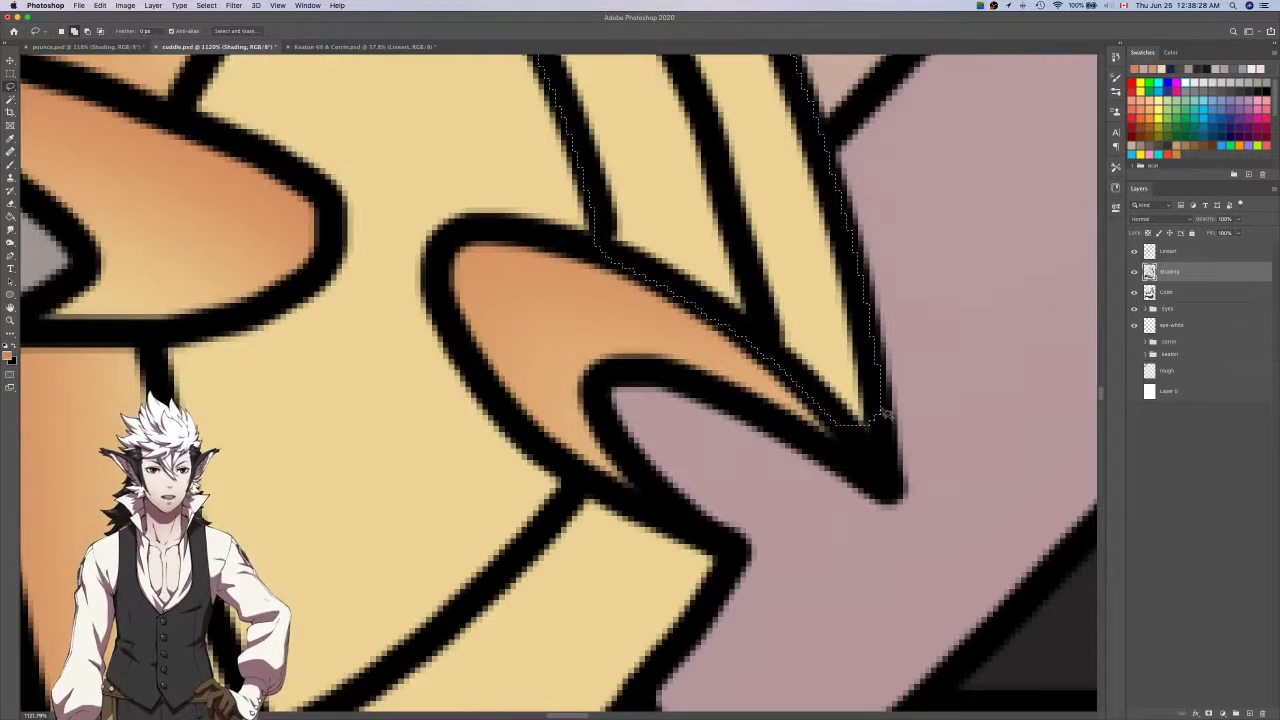
scroll(880, 405, down, 2)
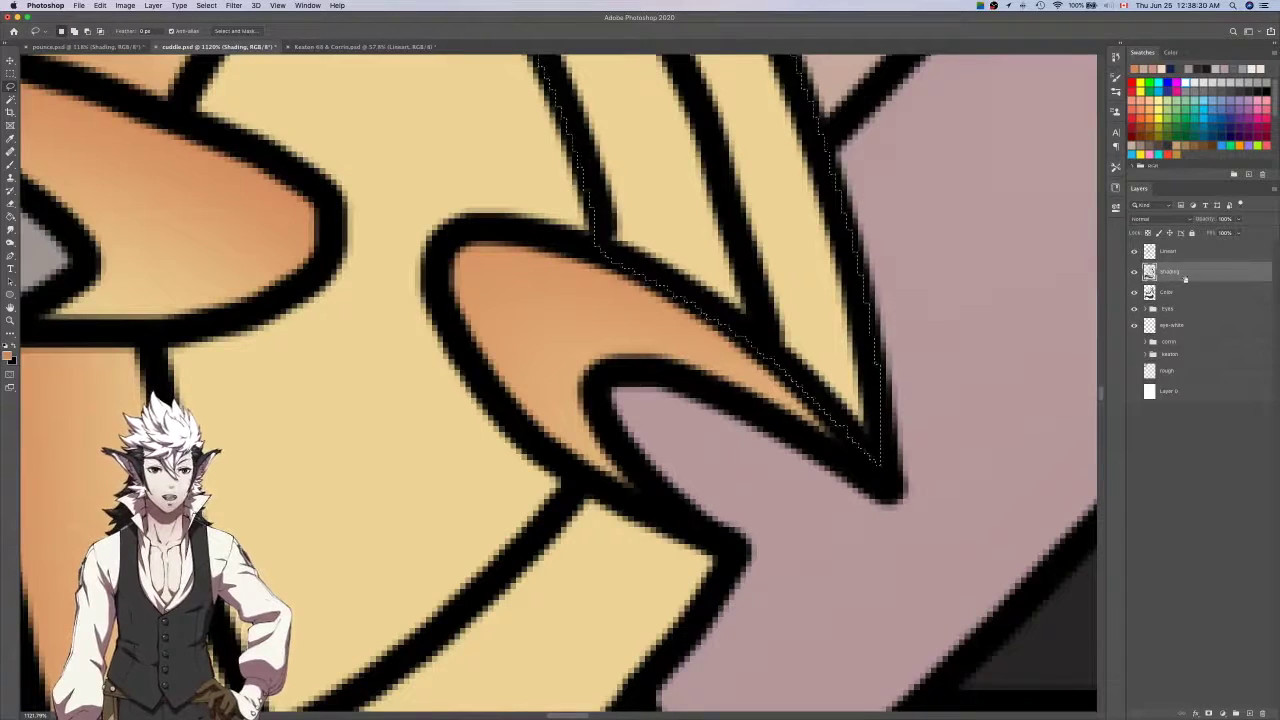
Brush orange shading over the brooch's right outer bands on the Shading layer.
scroll(880, 405, down, 4)
key(b)
scroll(830, 392, down, 1)
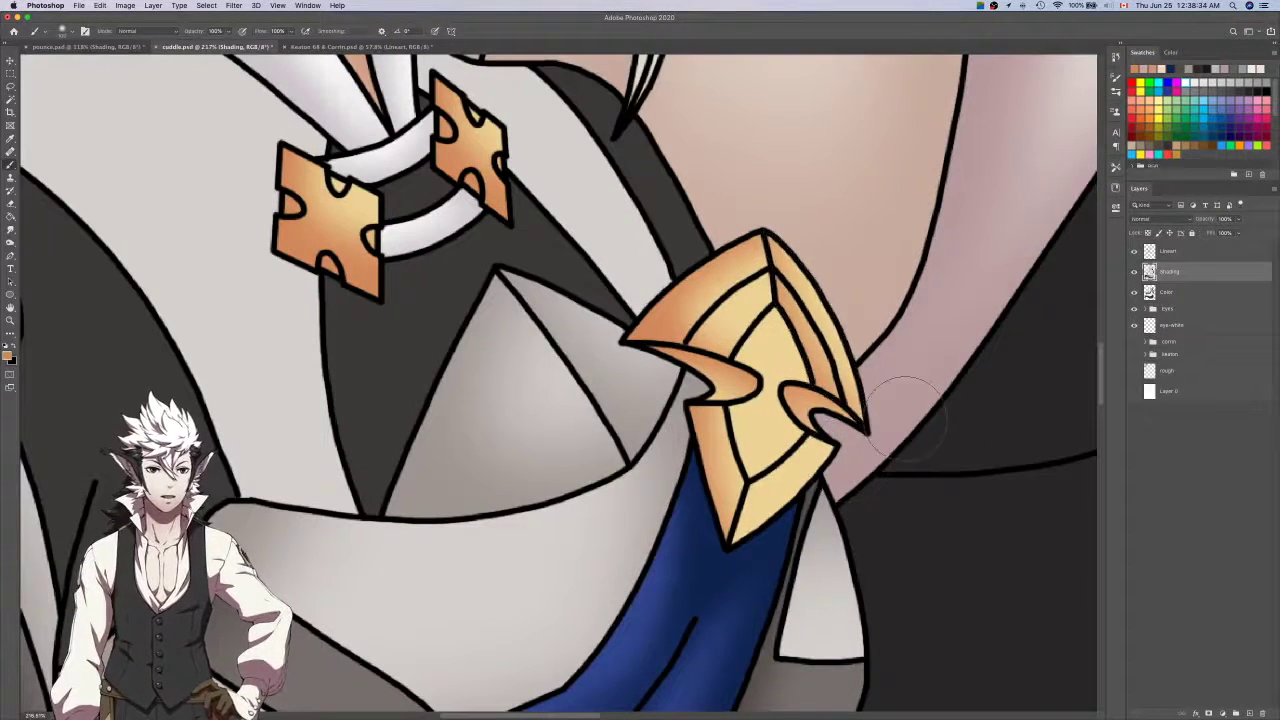
Select the brooch's central panel on the Lineart layer and brush orange shading over it on the Shading layer.
click(1220, 250)
key(w)
key(F2)
key(l)
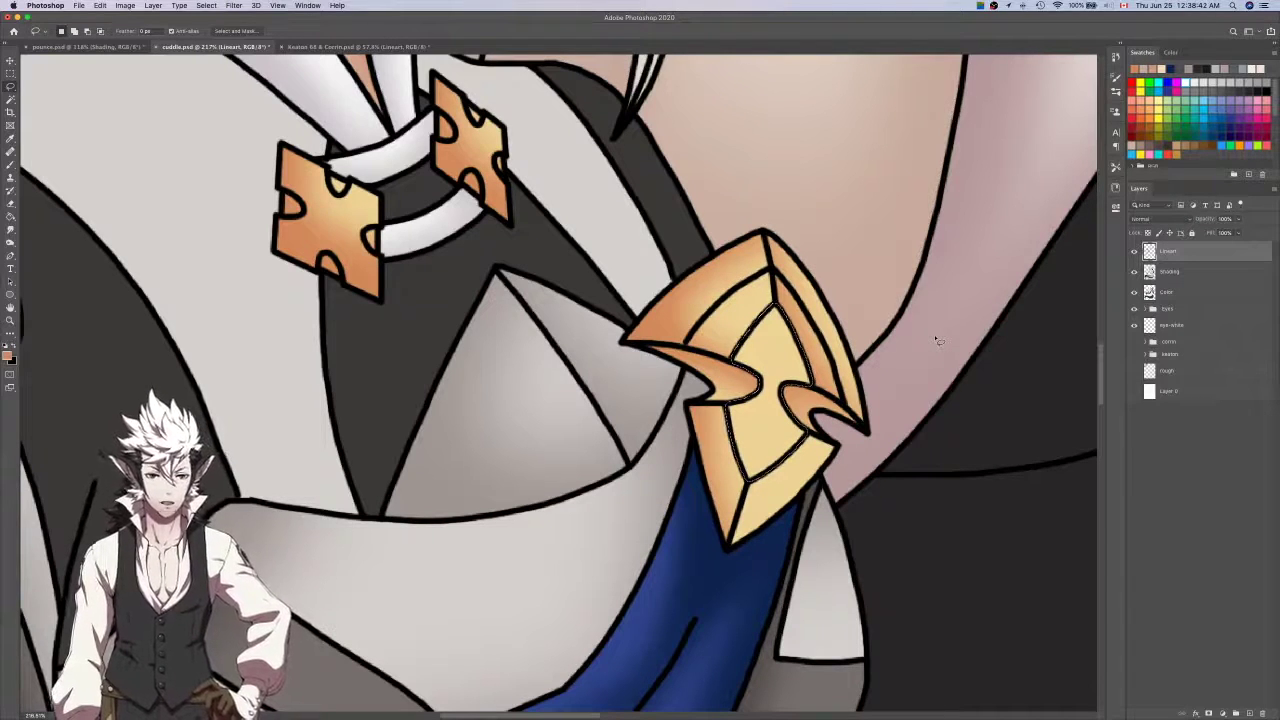
click(1170, 271)
key(b)
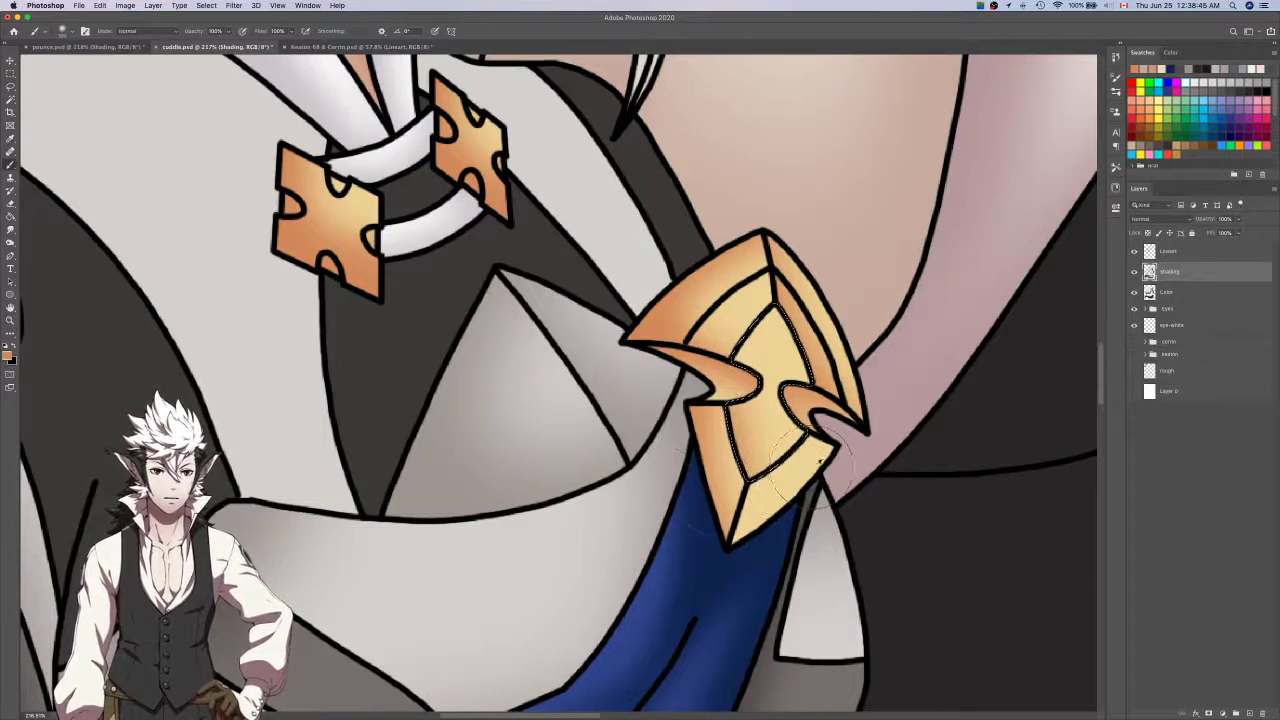
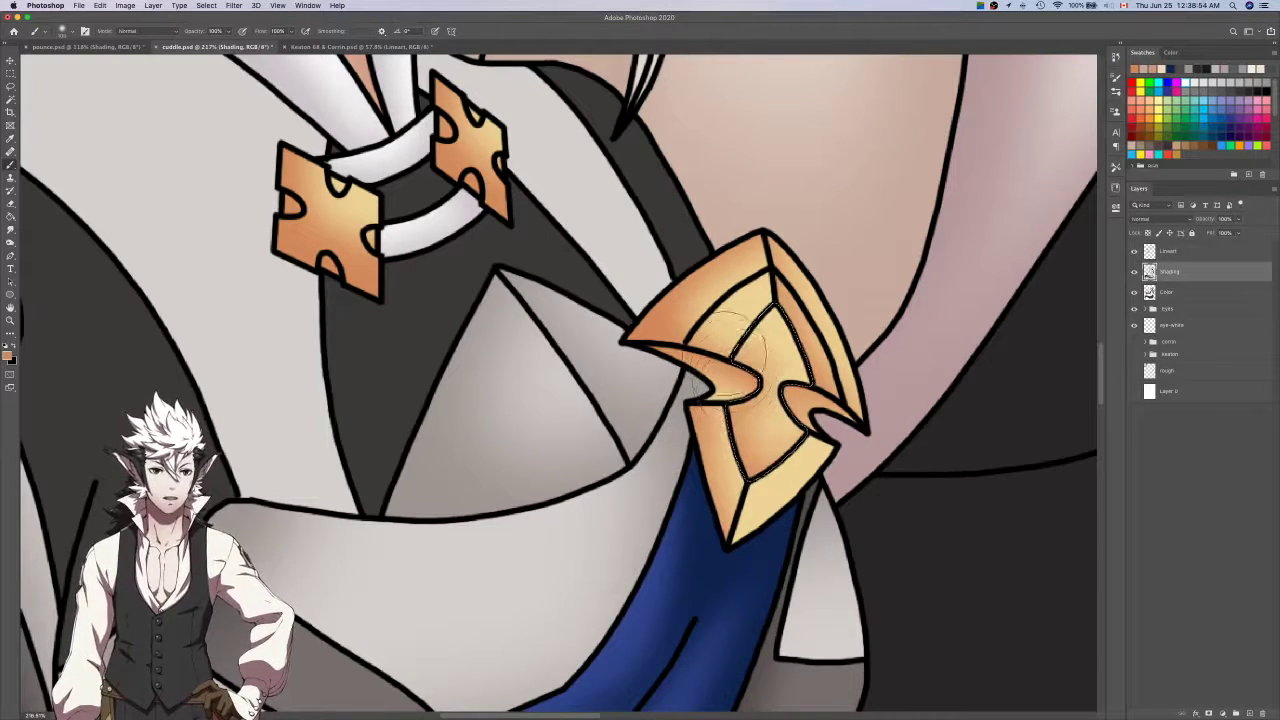
Select the brooch's lower-right edge on the Lineart layer, brush orange shading over it on the Shading layer, and save the file.
click(1168, 251)
key(w)
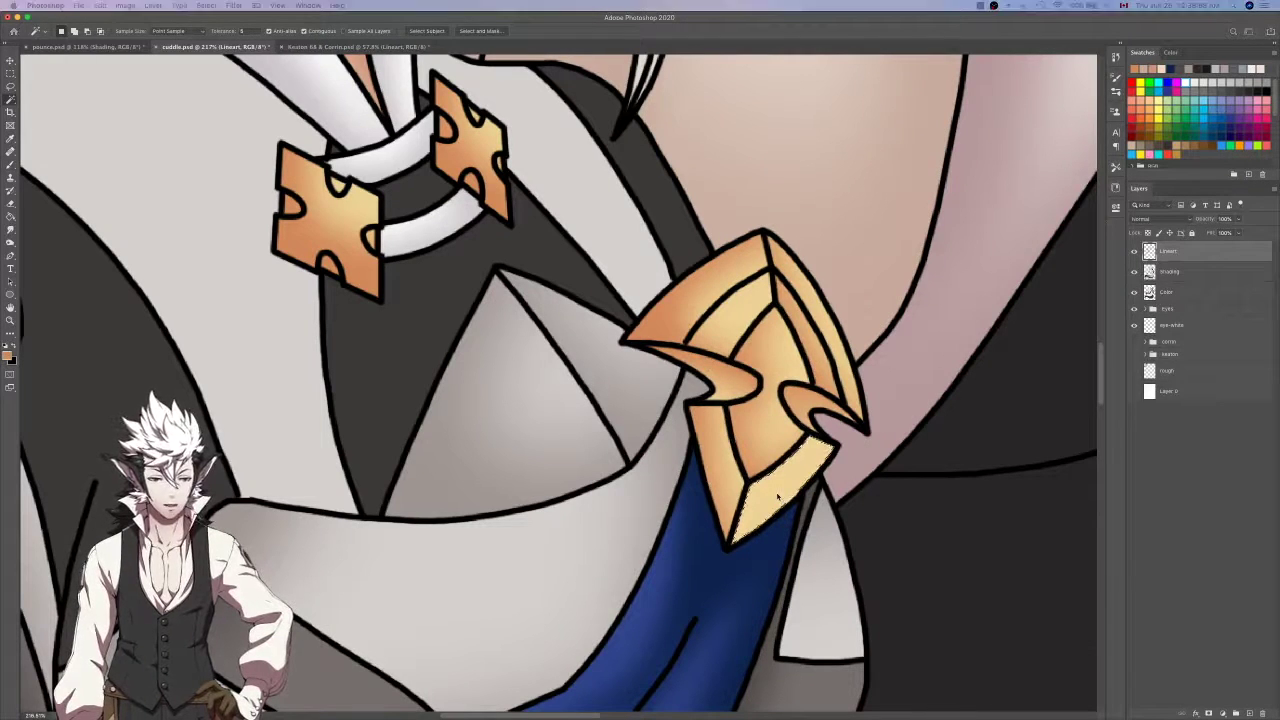
key(b)
key(alt+bracketleft)
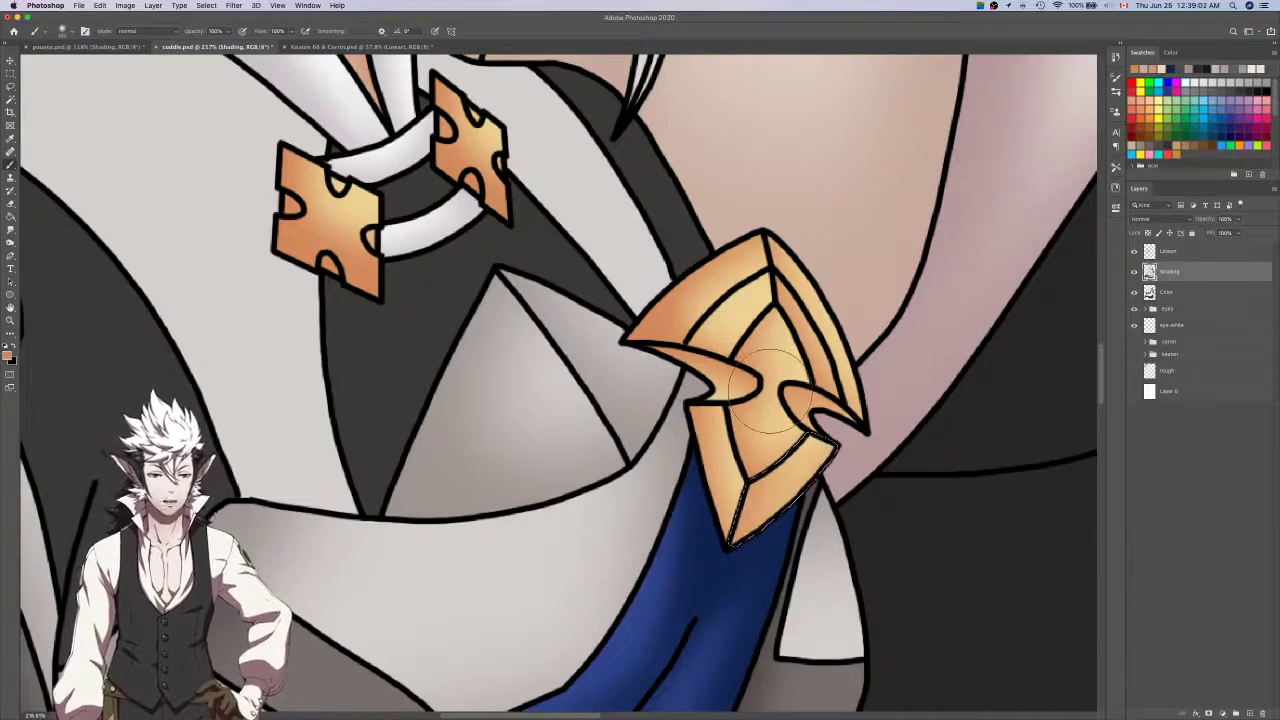
key(super+s)
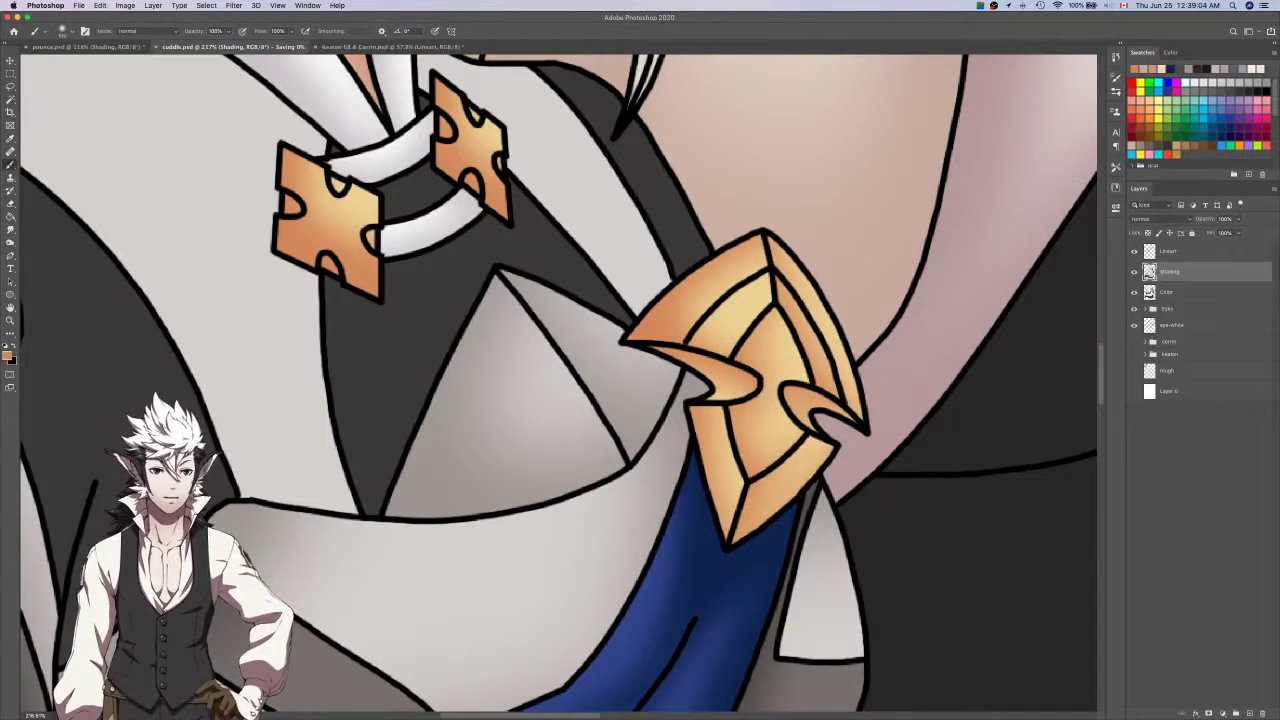
Temporarily hide the Color layer and sample the grey armor shading with the Eyedropper for brushing on the Shading layer.
scroll(978, 395, down, 3)
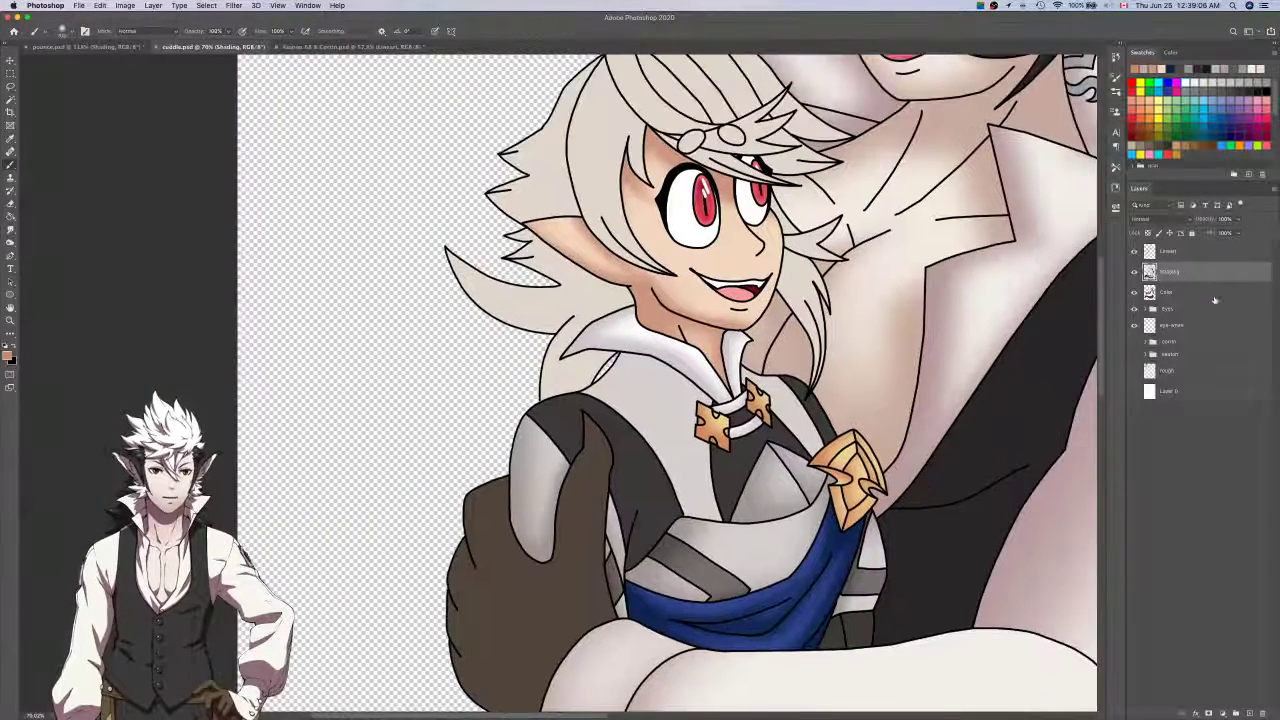
click(1198, 291)
key(w)
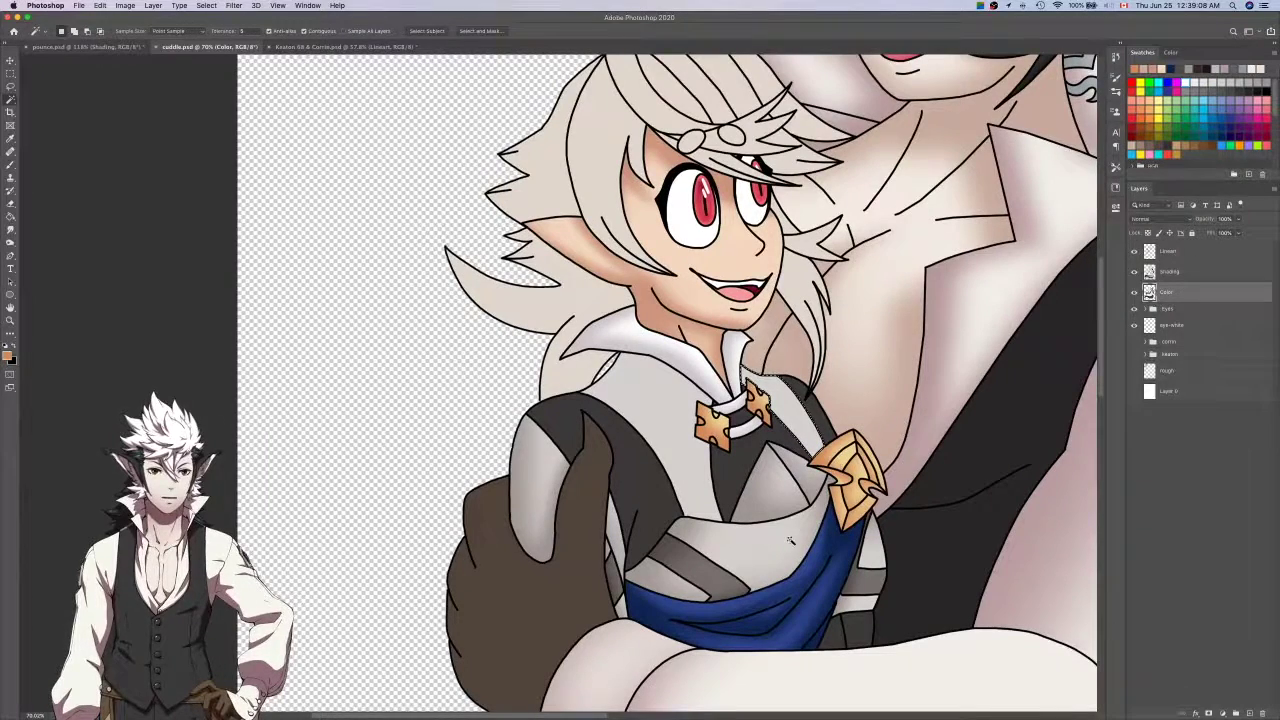
key(i)
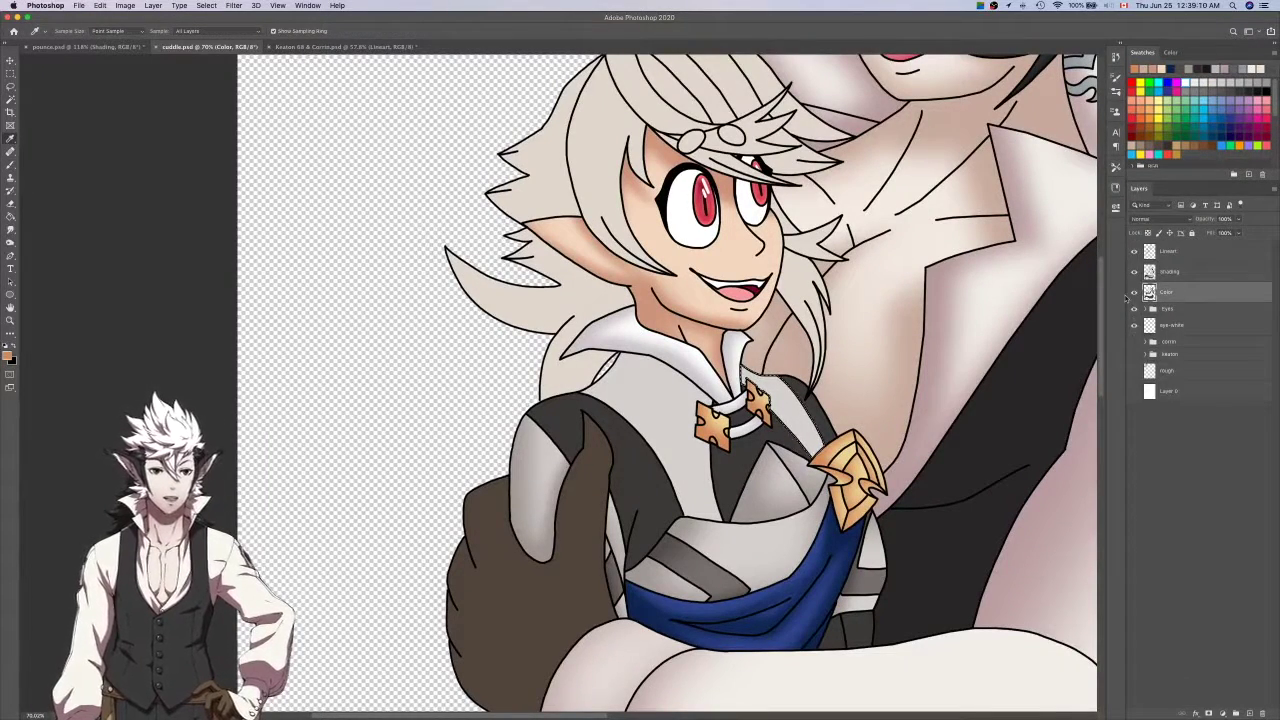
click(1134, 291)
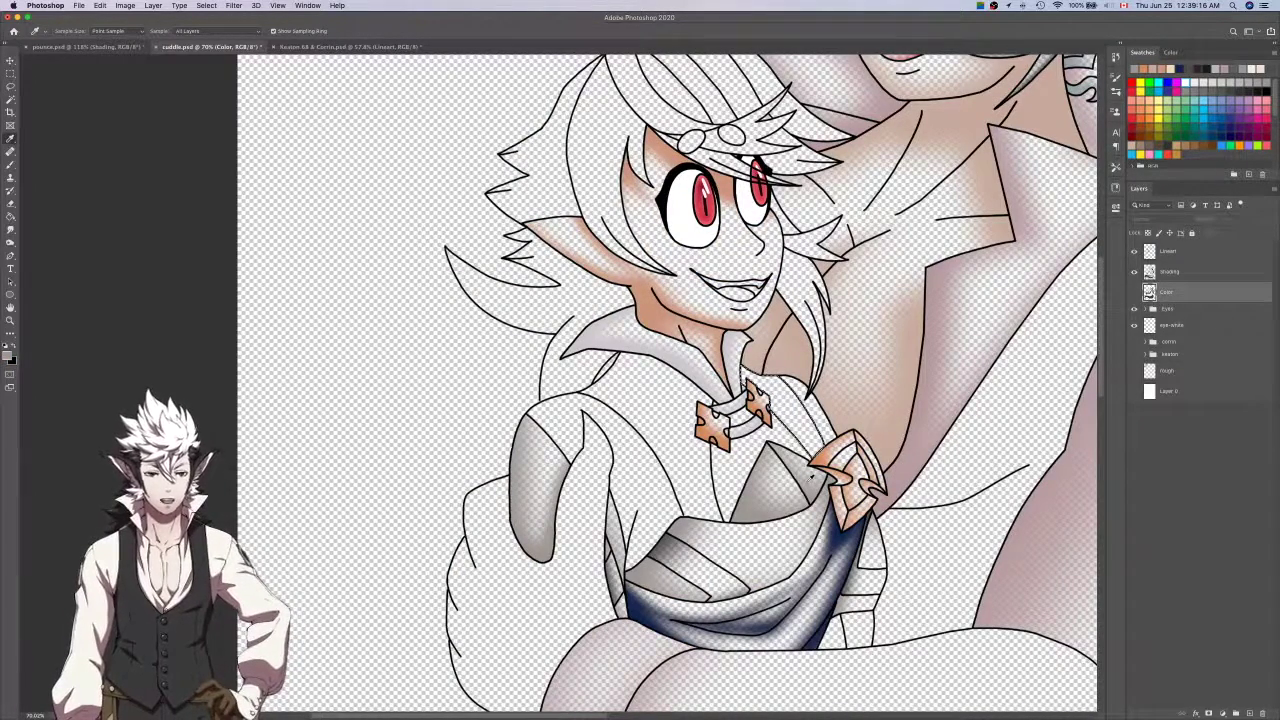
click(1215, 273)
key(b)
scroll(782, 465, up, 4)
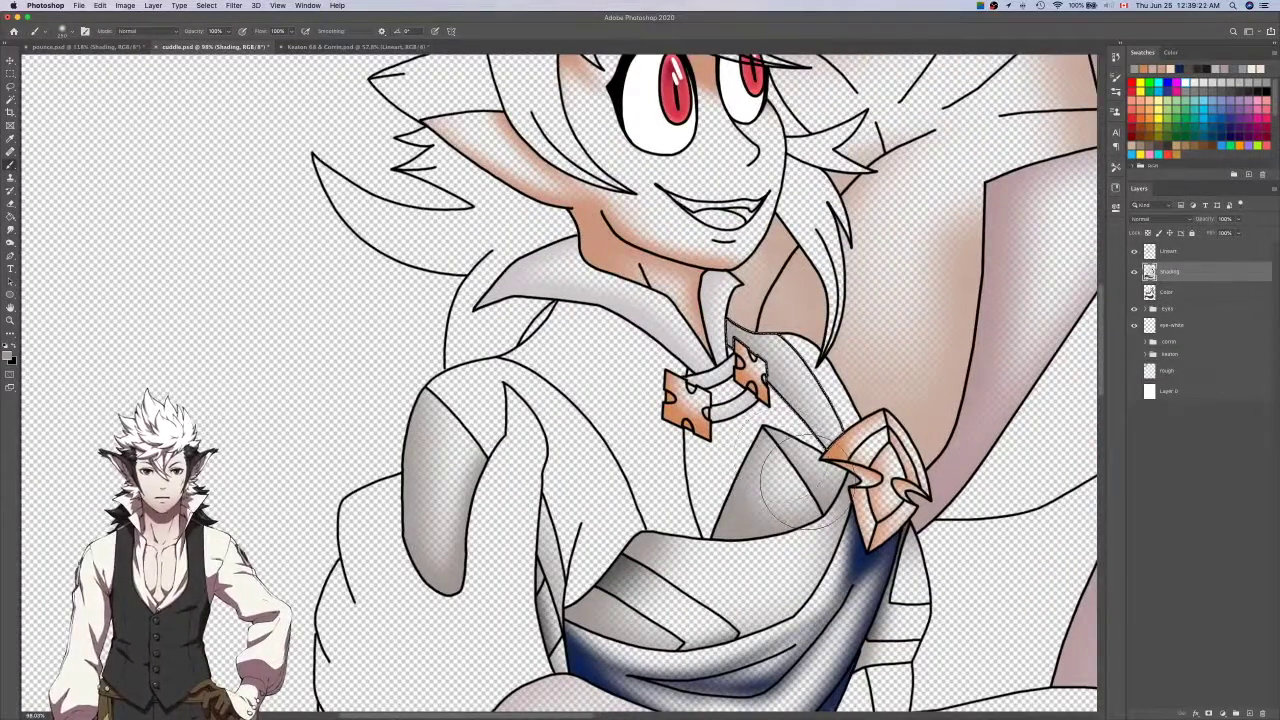
click(1134, 291)
Select the smaller character's light grey chest panel on the Lineart layer and extend the selection into its shoulder corner with the Lasso.
click(1190, 291)
key(super+d)
key(w)
click(1237, 248)
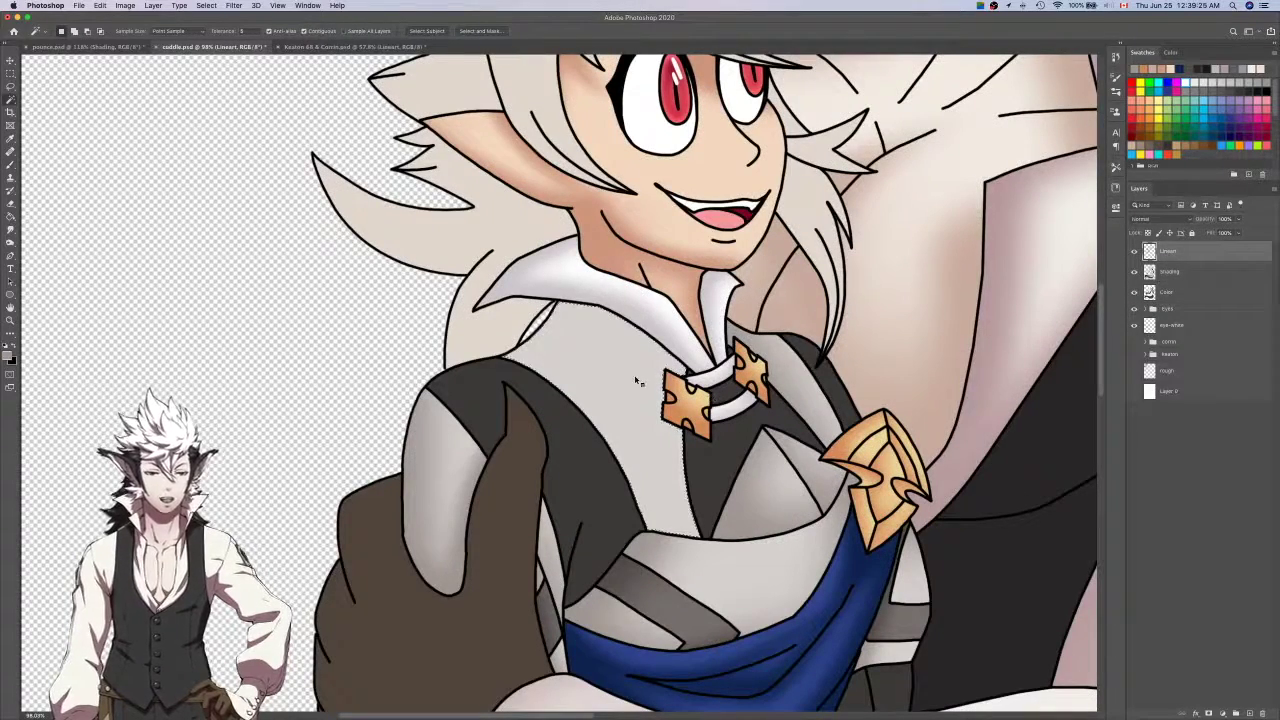
key(b)
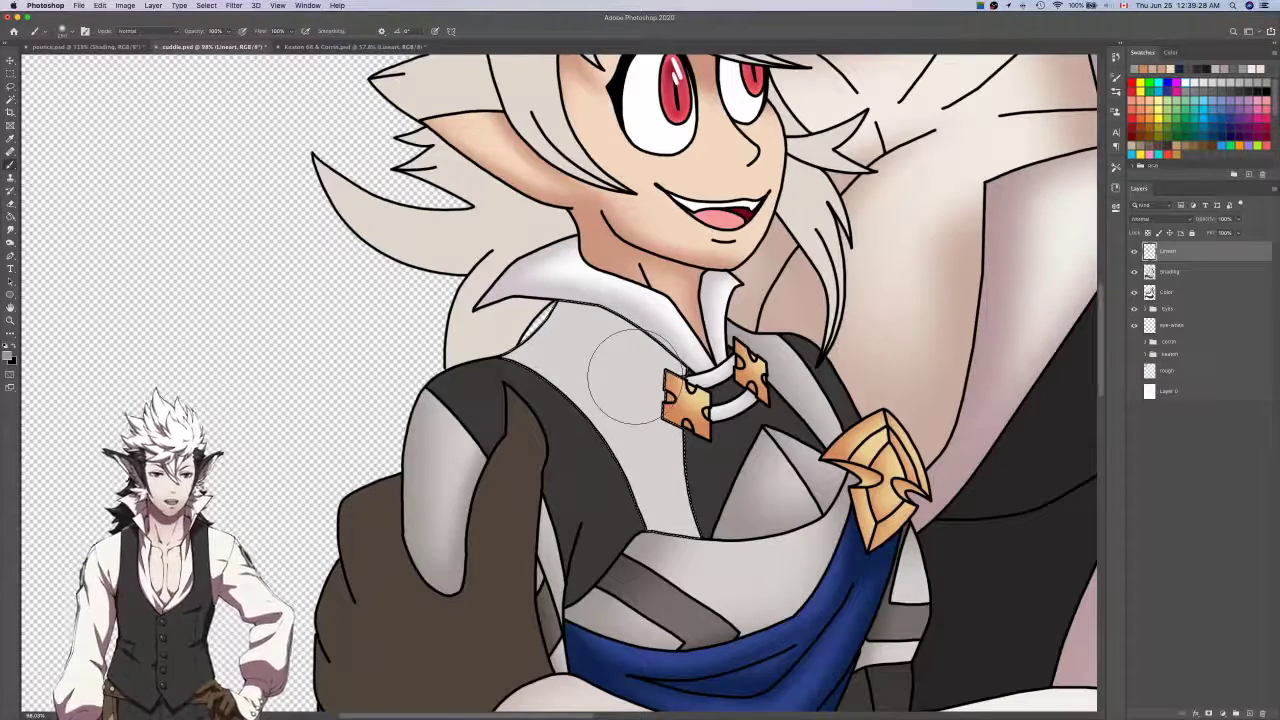
key(alt+bracketleft)
scroll(688, 553, down, 2)
scroll(688, 553, left, 2)
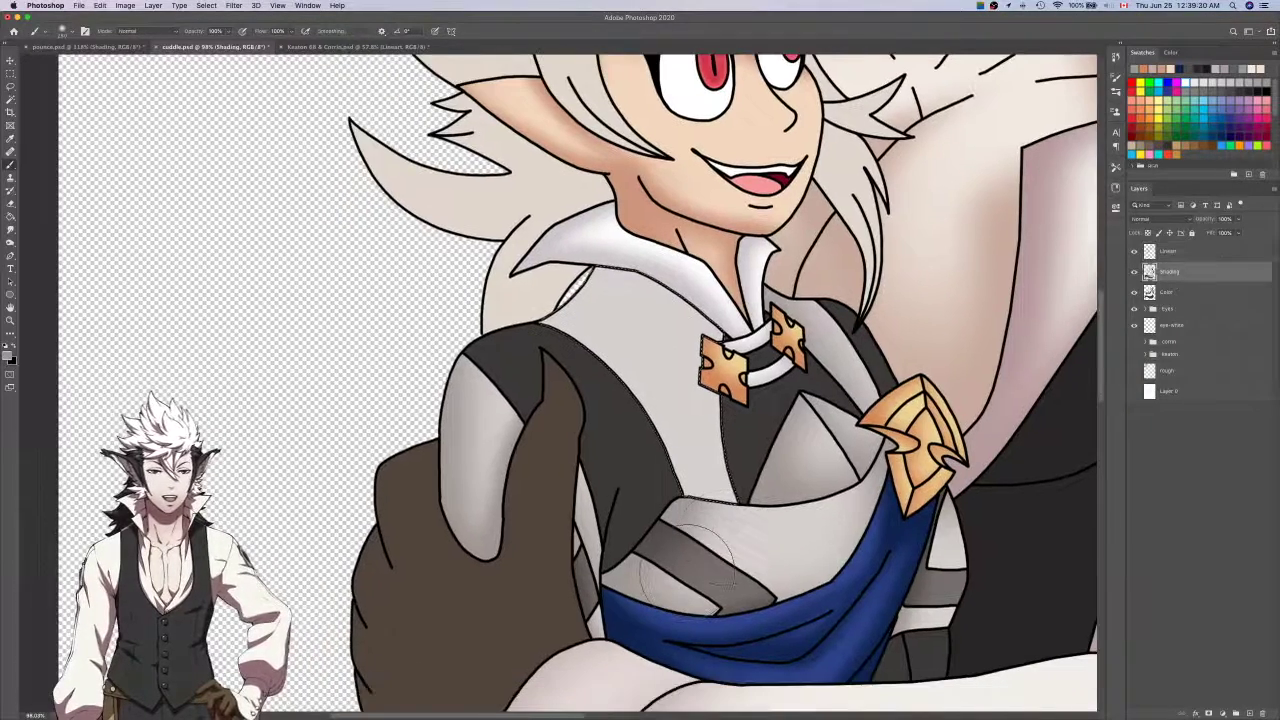
scroll(552, 352, up, 5)
key(l)
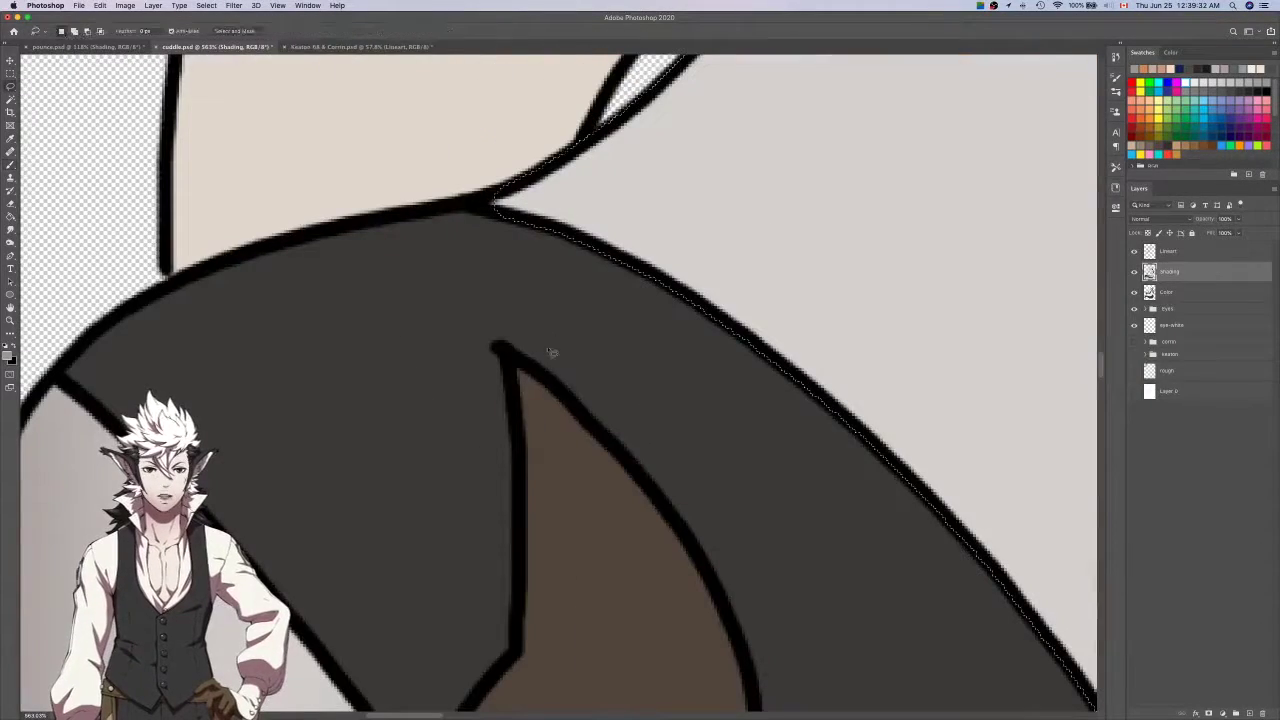
mouse_move(459, 206)
mouse_down()
mouse_move(479, 215)
mouse_move(462, 206)
mouse_up()
Sample the chest panel's light grey and brush it into the shoulder corner of the selection on the Color layer.
key(i)
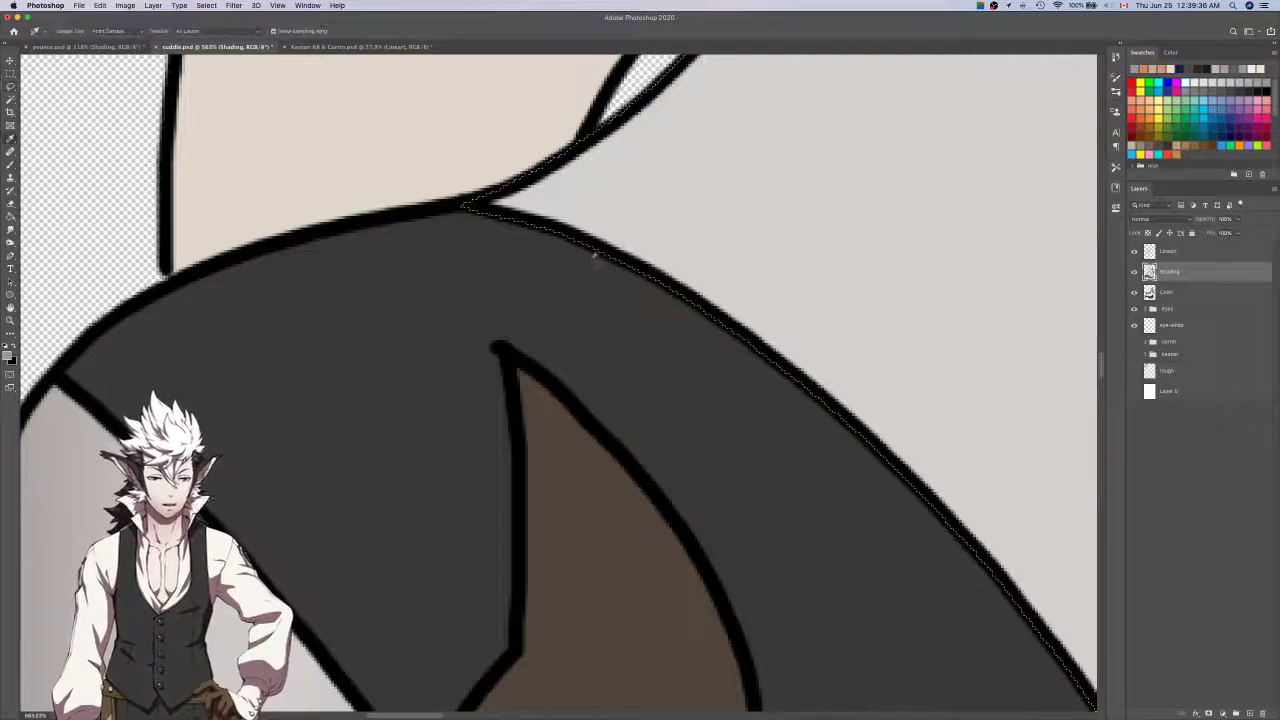
click(829, 177)
click(1167, 291)
key(b)
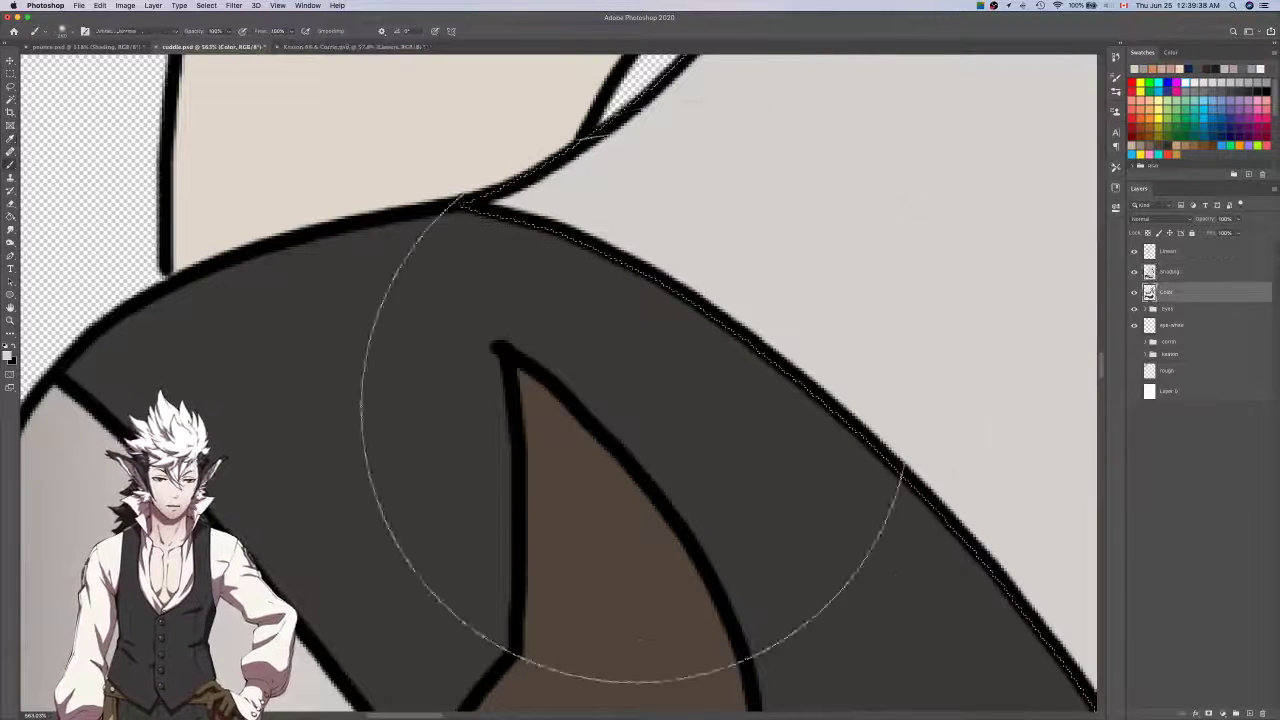
scroll(555, 405, down, 1)
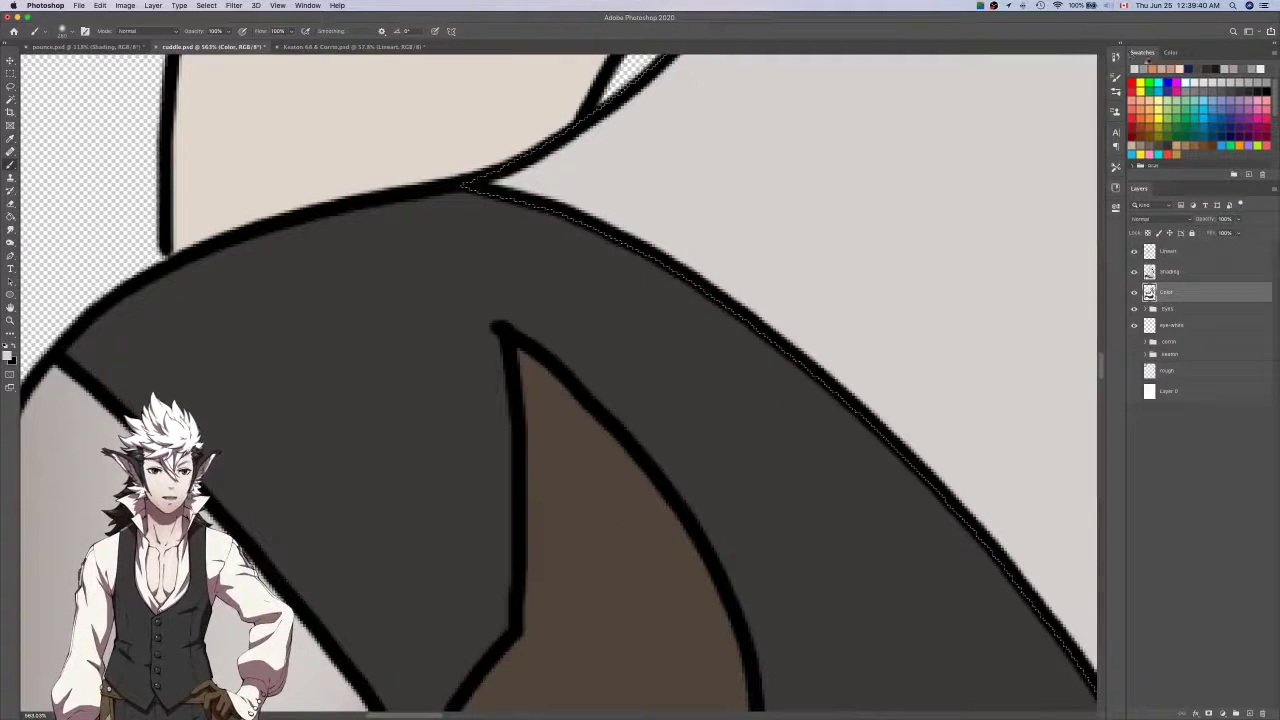
Brush grey shading over the light grey chest panel below the collar on the Shading layer.
click(1185, 277)
scroll(805, 385, down, 10)
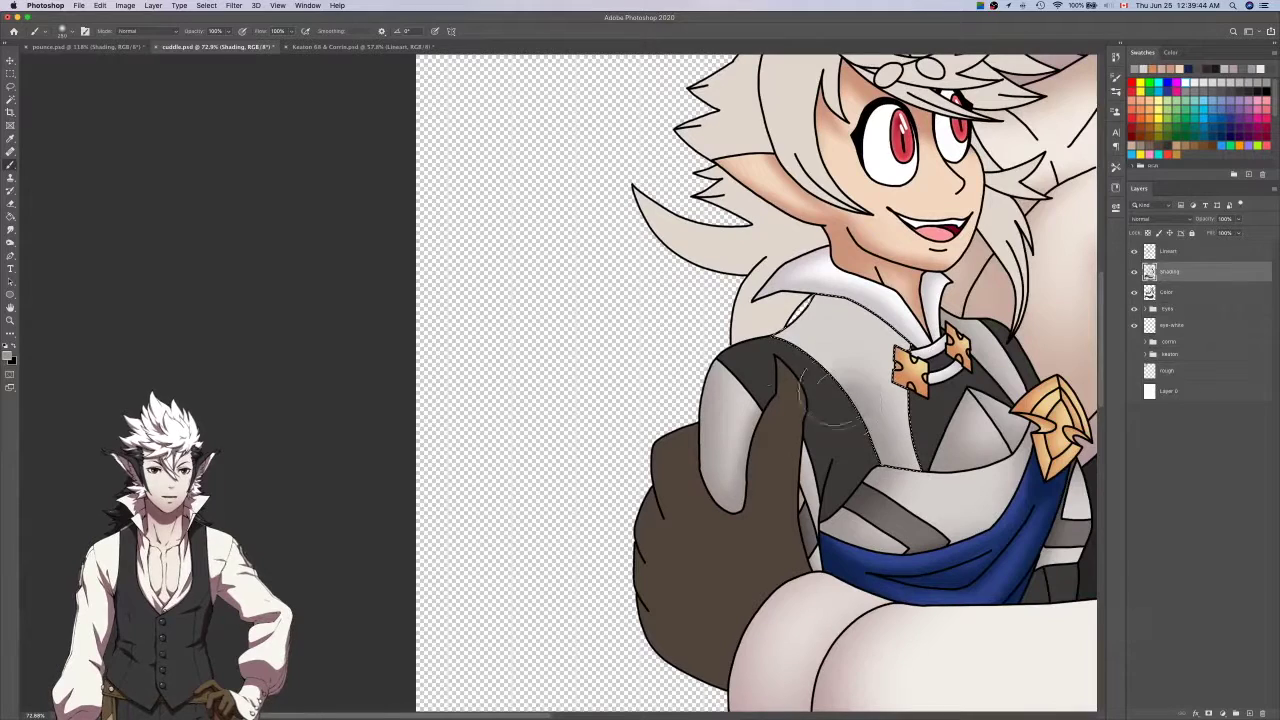
drag(836, 278, 802, 297)
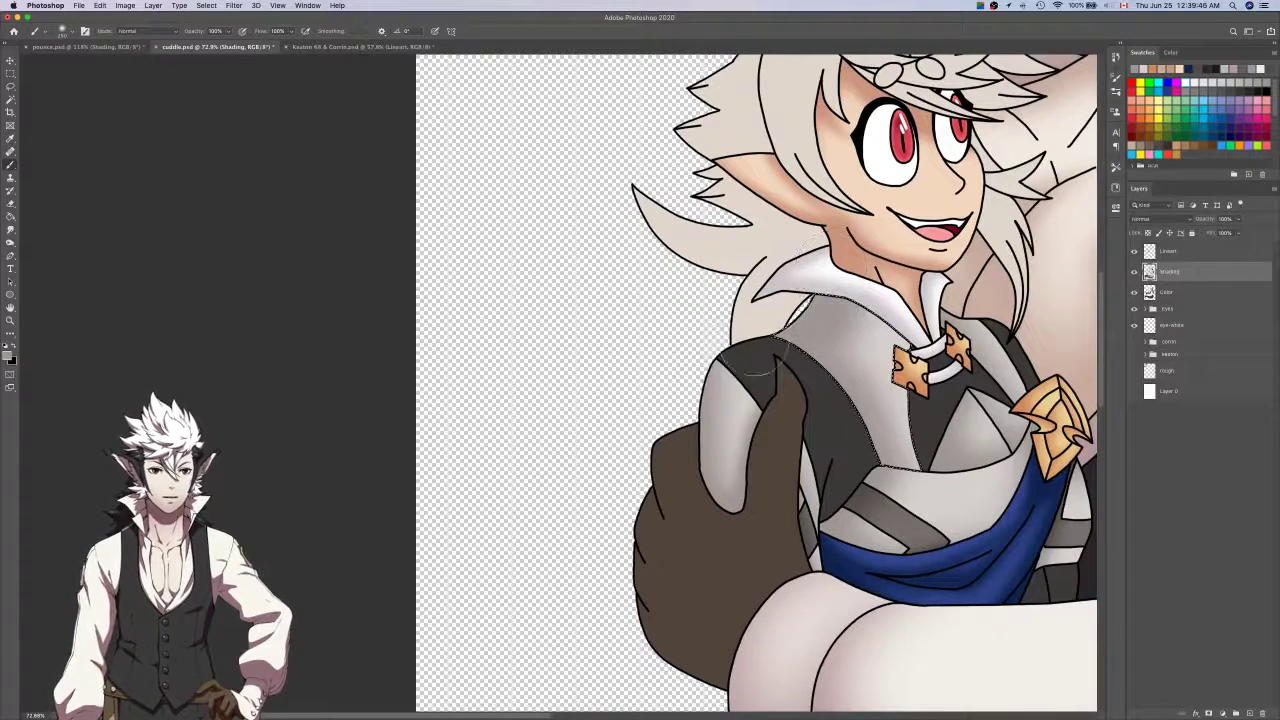
Select the dark cloth areas on the smaller character's shoulders and chest from the Color layer with the Magic Wand.
click(1172, 291)
scroll(700, 400, right, 3)
key(w)
scroll(754, 404, right, 2)
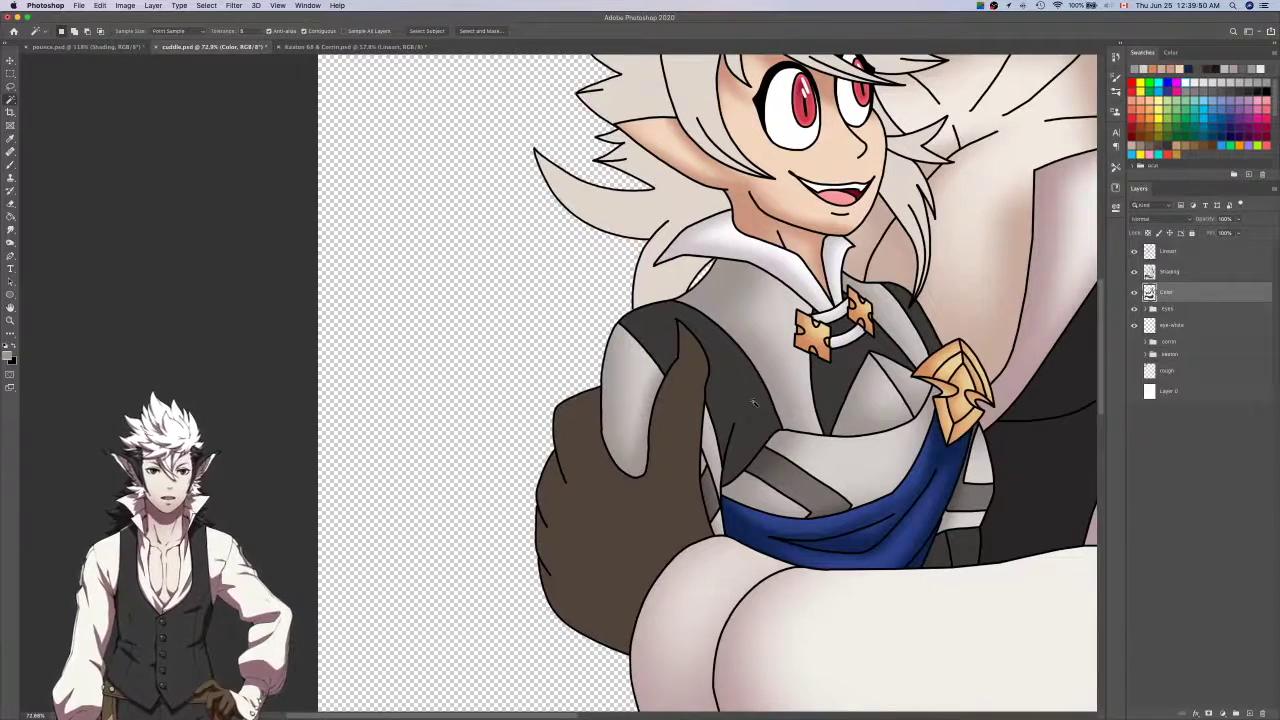
click(755, 403)
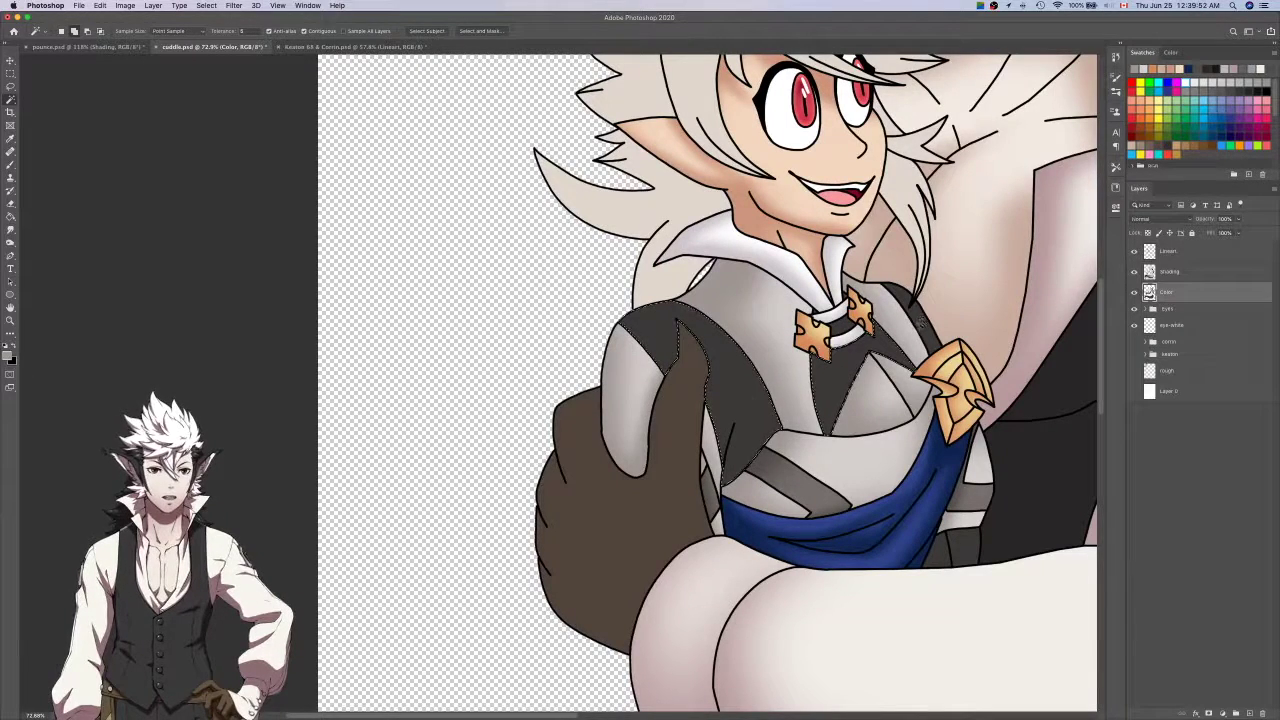
scroll(900, 327, up, 3)
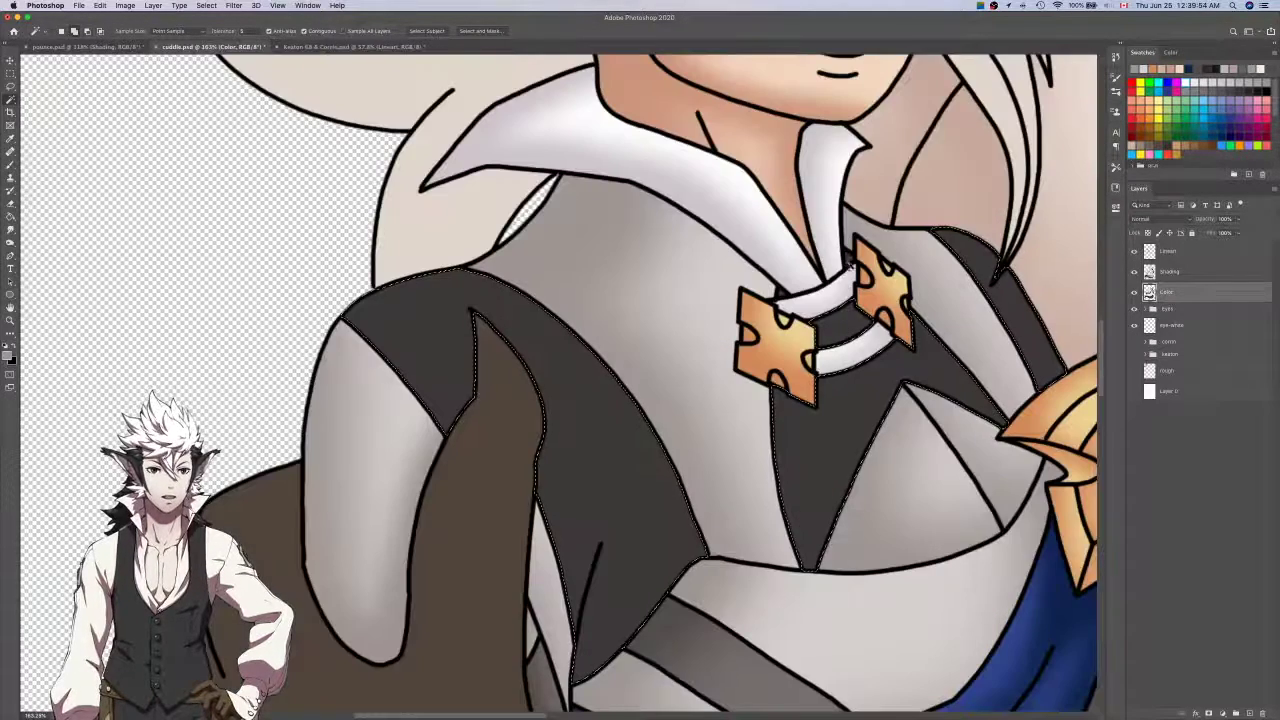
Sample the near-black cloth shading color from pounce.psd with the Eyedropper and return to cuddle.psd.
key(i)
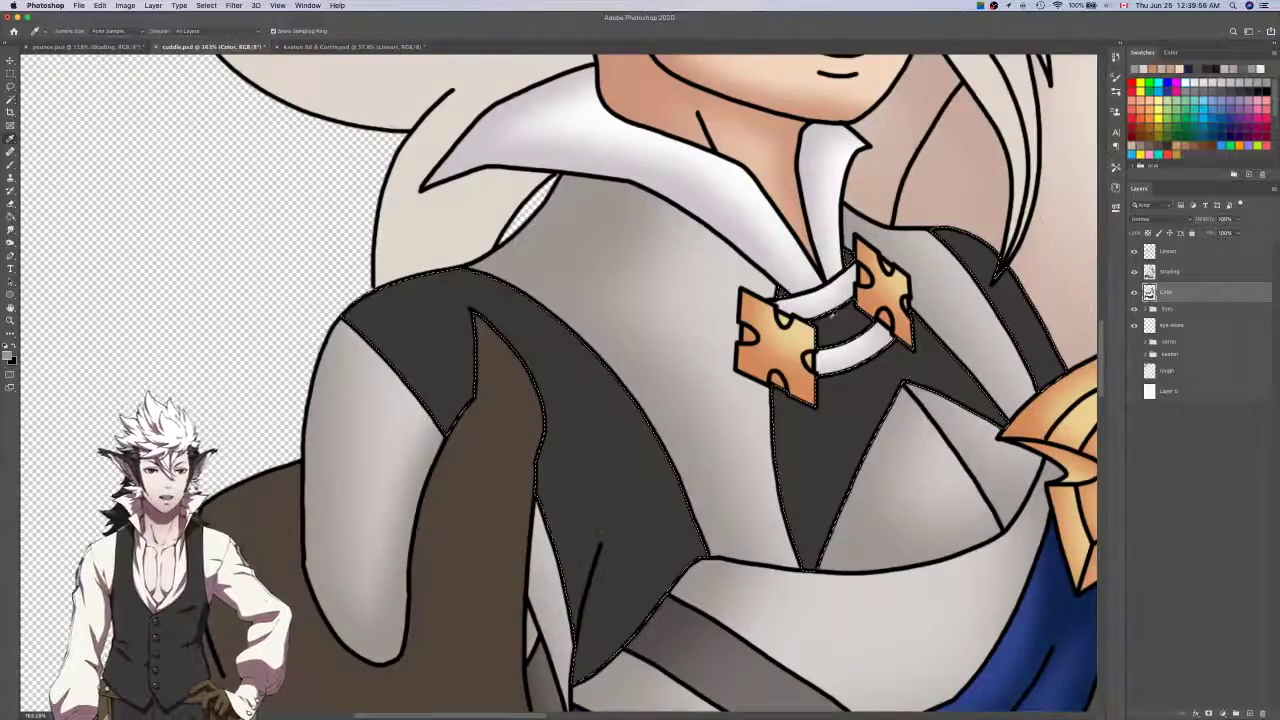
scroll(832, 314, down, 4)
scroll(832, 314, up, 2)
scroll(834, 314, right, 1)
key(ctrl+Tab)
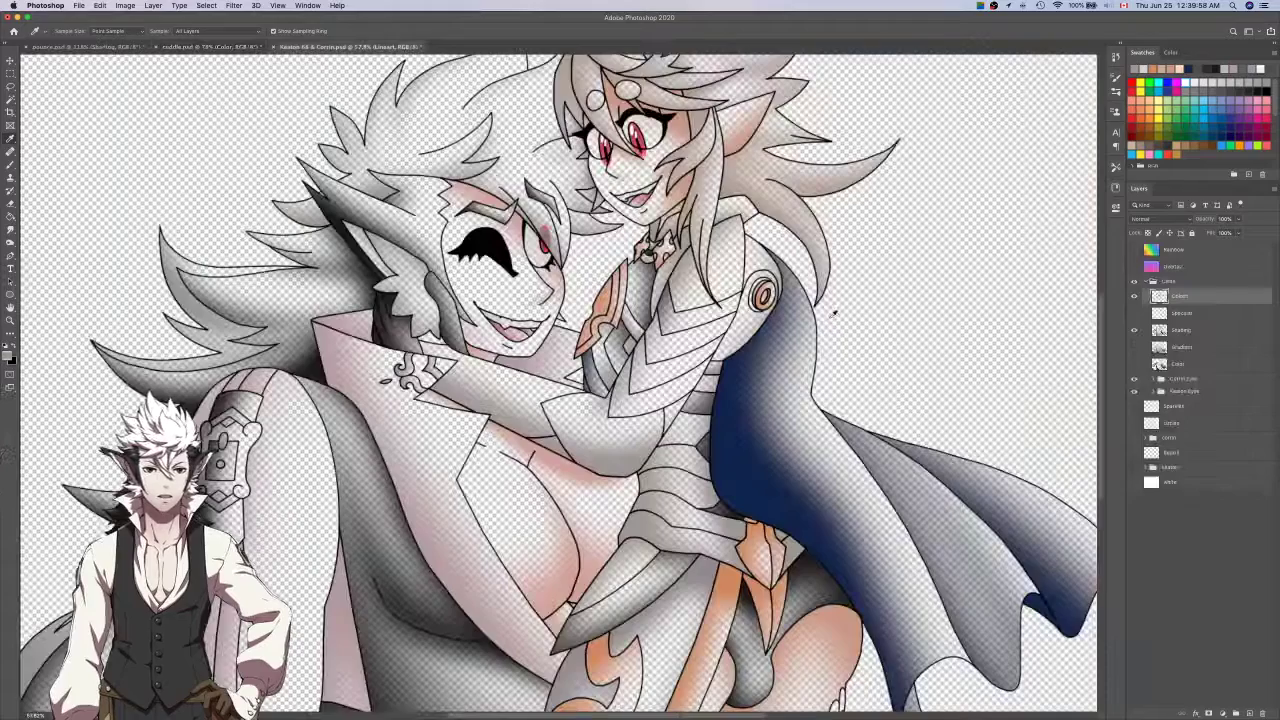
scroll(833, 313, down, 1)
scroll(720, 250, up, 3)
key(ctrl+Tab)
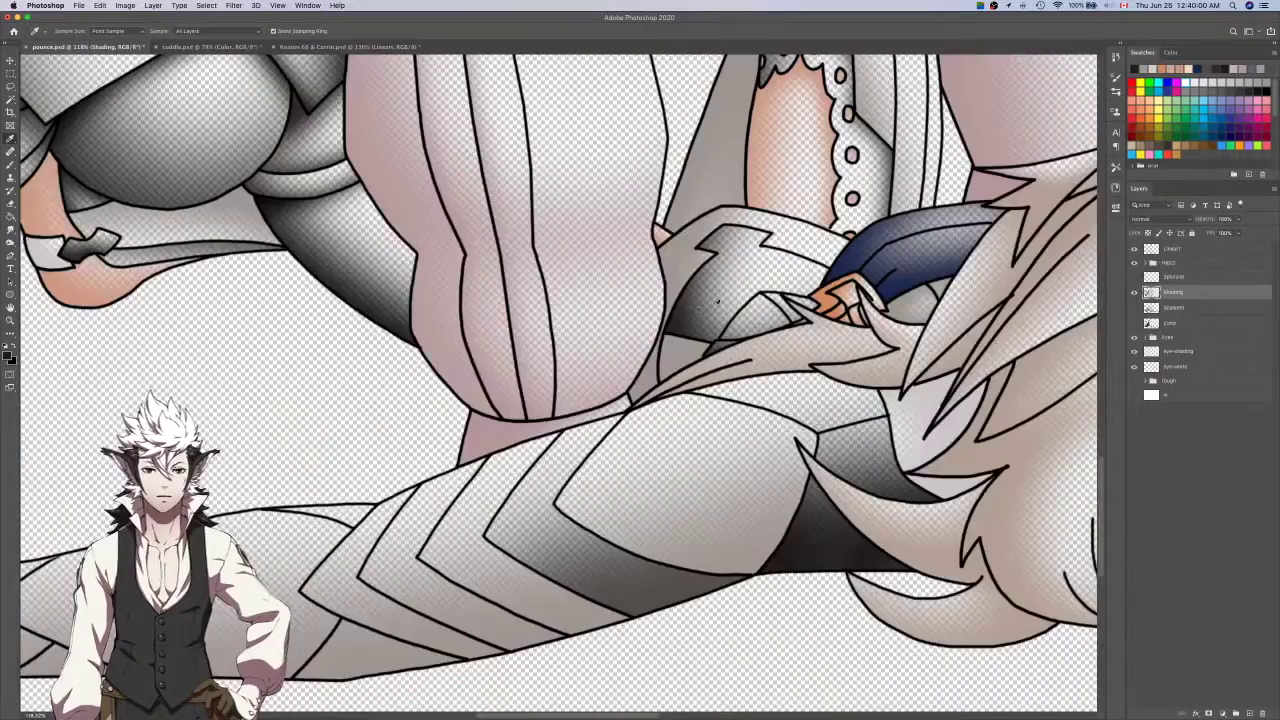
key(ctrl+Tab)
Brush dark shading onto the smaller character's shoulder cloth around the tip of the brown fold on the Shading layer.
click(1211, 272)
scroll(560, 380, left, 5)
key(b)
scroll(550, 365, up, 3)
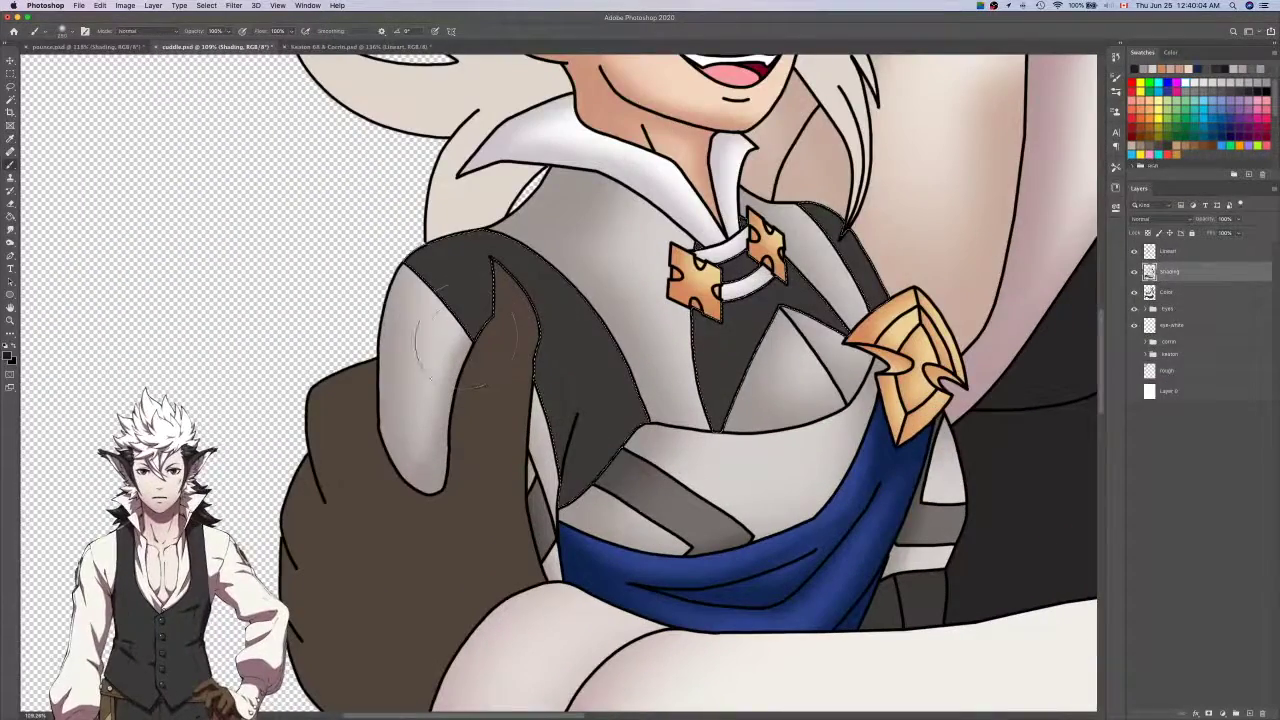
scroll(462, 342, up, 3)
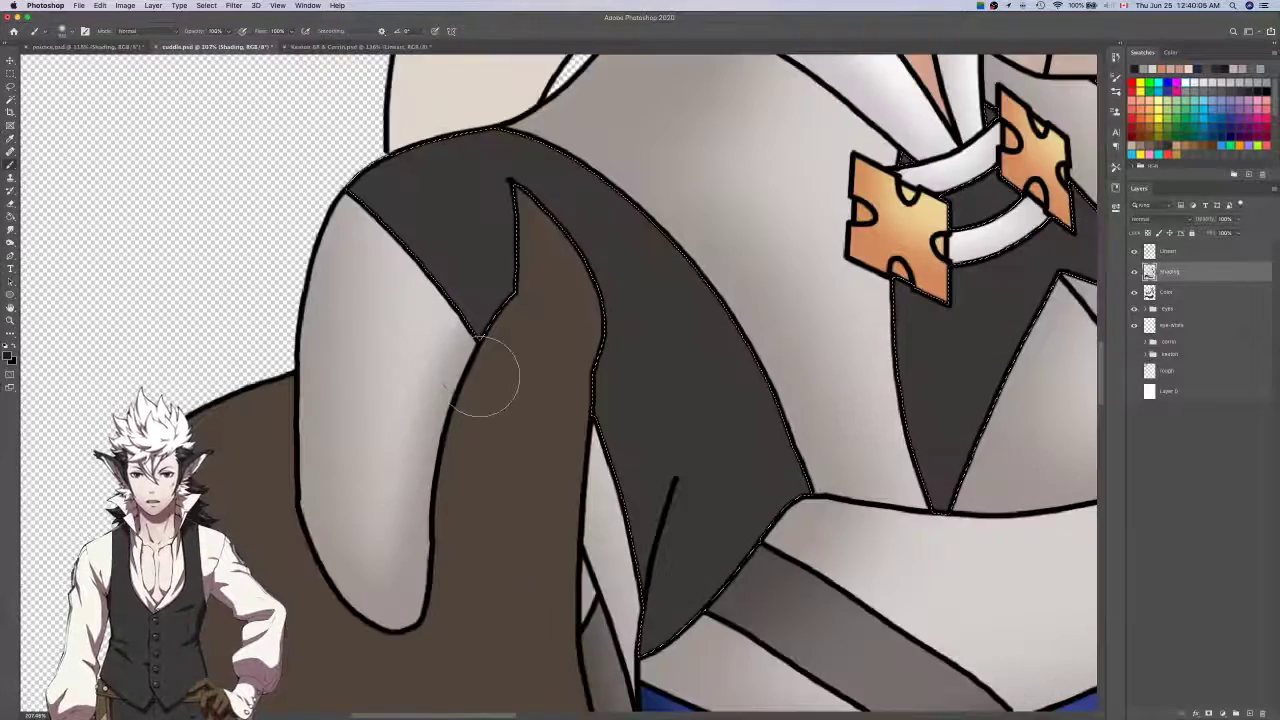
mouse_move(542, 280)
mouse_down()
mouse_move(540, 183)
mouse_move(550, 186)
mouse_up()
Erase the excess dark shading on the chest side of the brown fold's tip.
key(w)
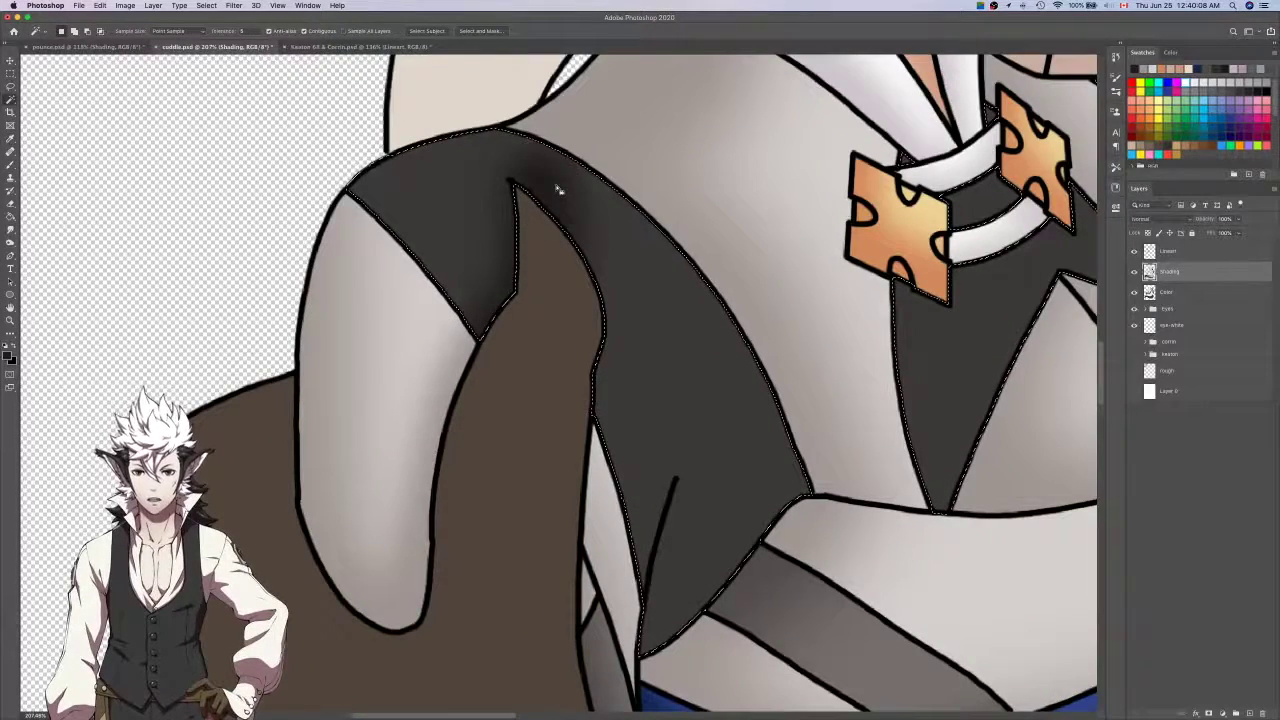
key(b)
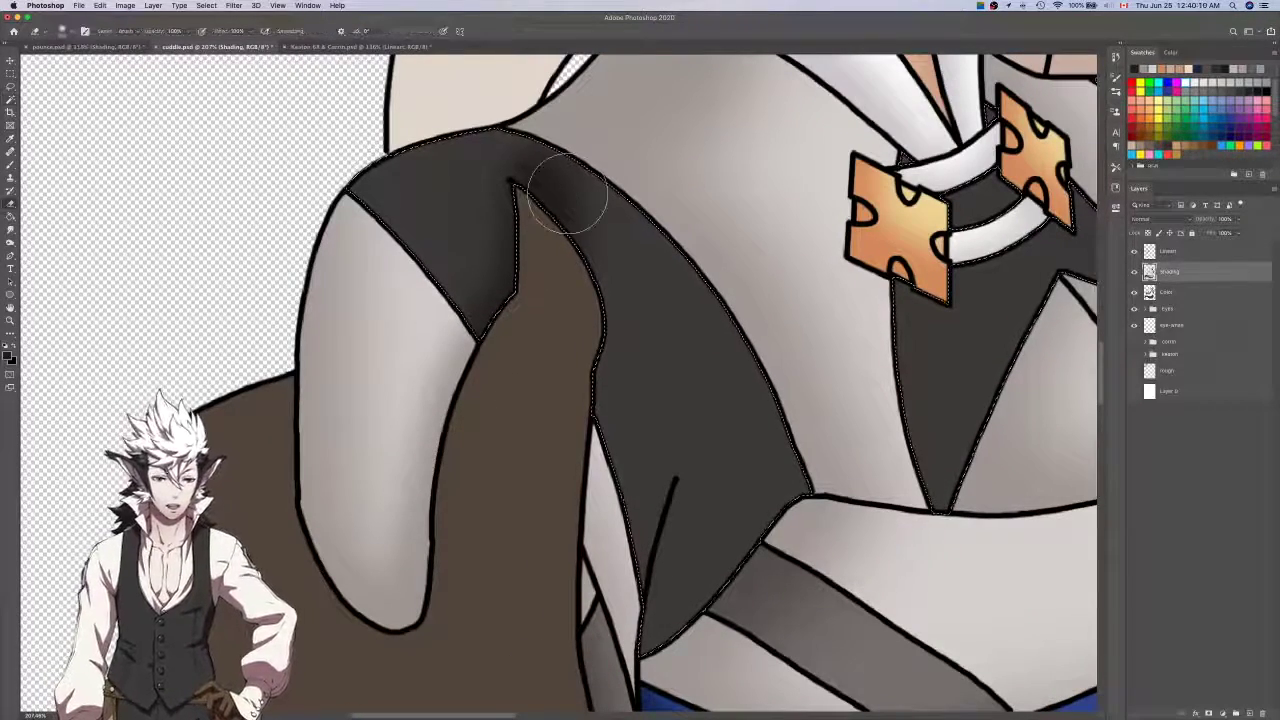
drag(567, 193, 596, 286)
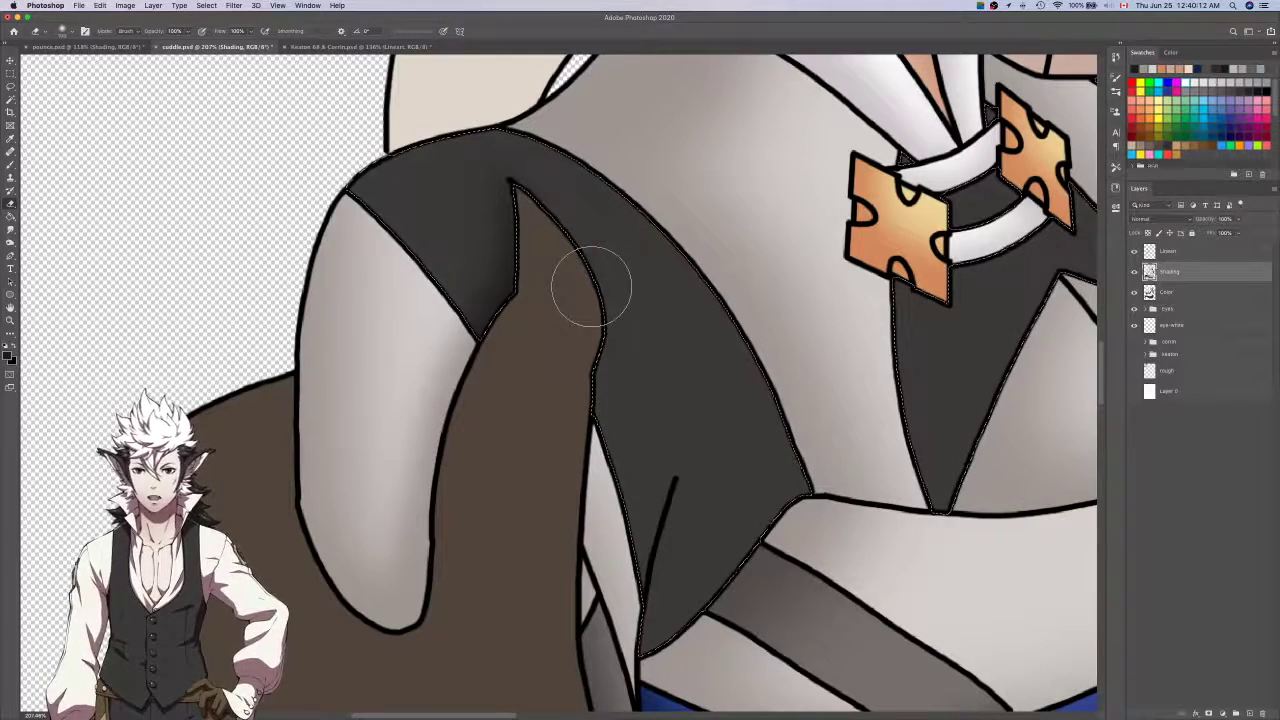
Brush soft dark shading along the edges of the shoulder and side cloth, and clear the selection.
key(b)
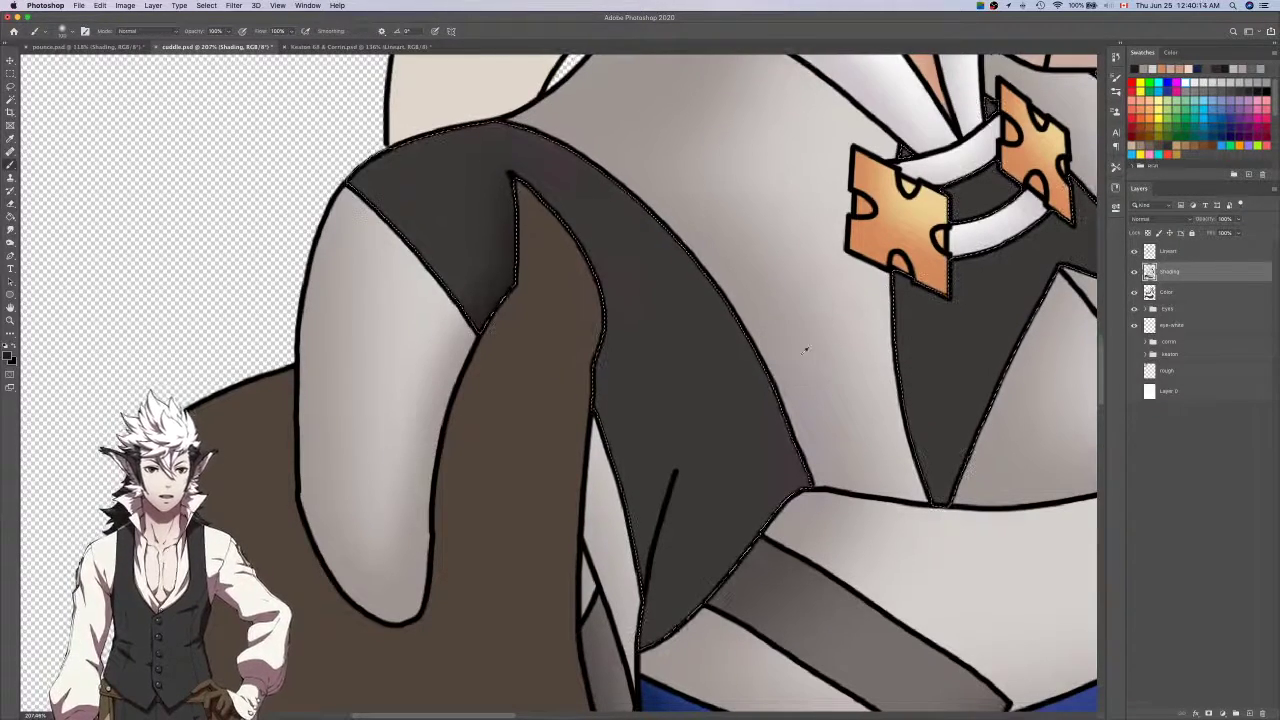
scroll(805, 350, down, 3)
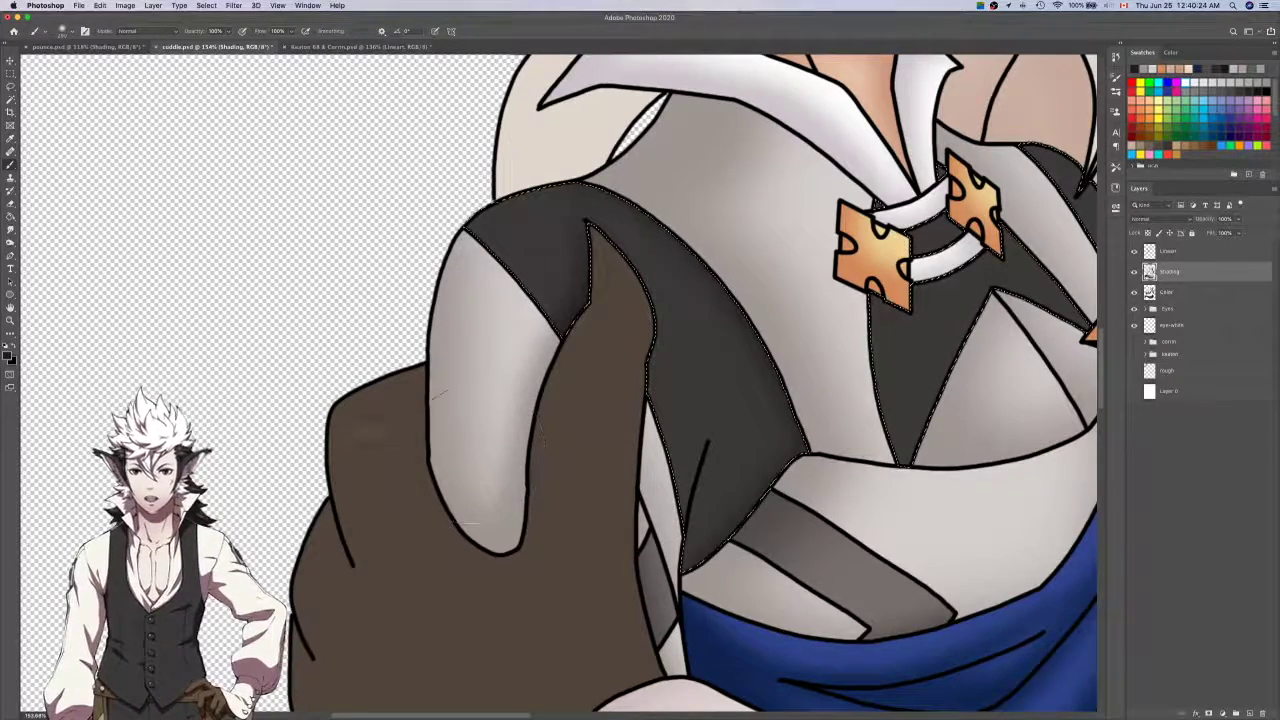
scroll(560, 122, right, 5)
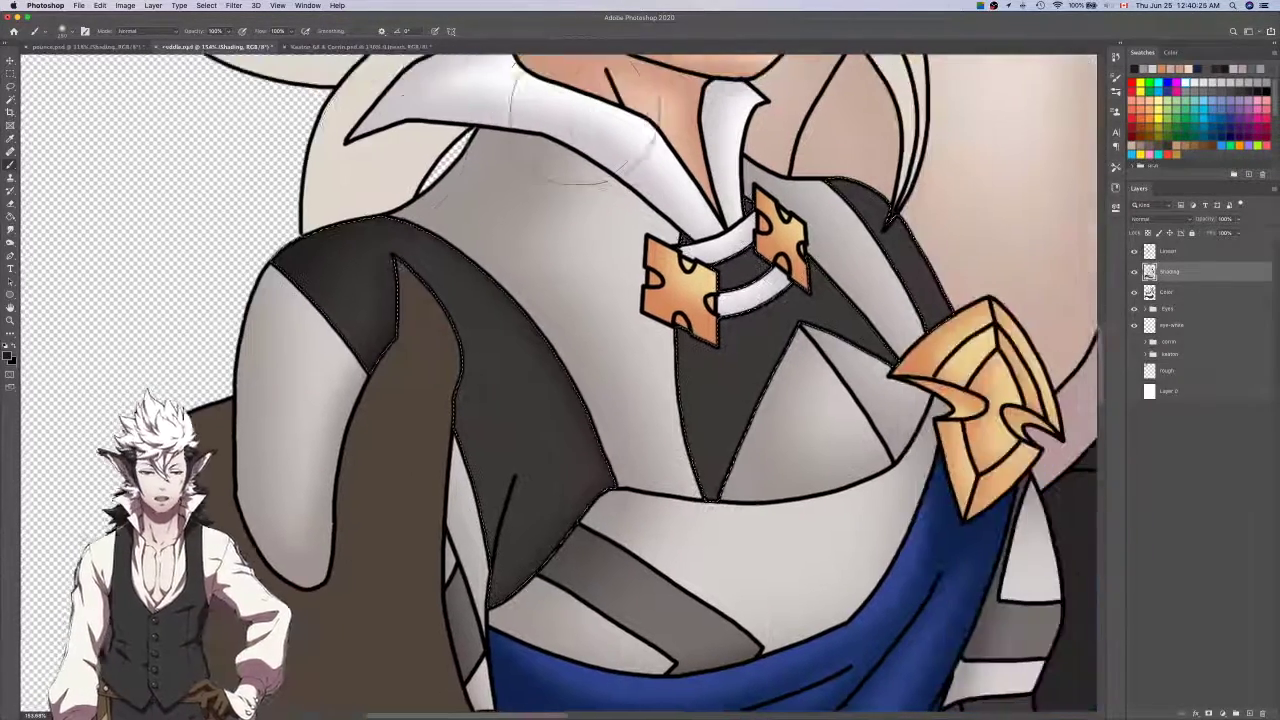
scroll(585, 120, right, 2)
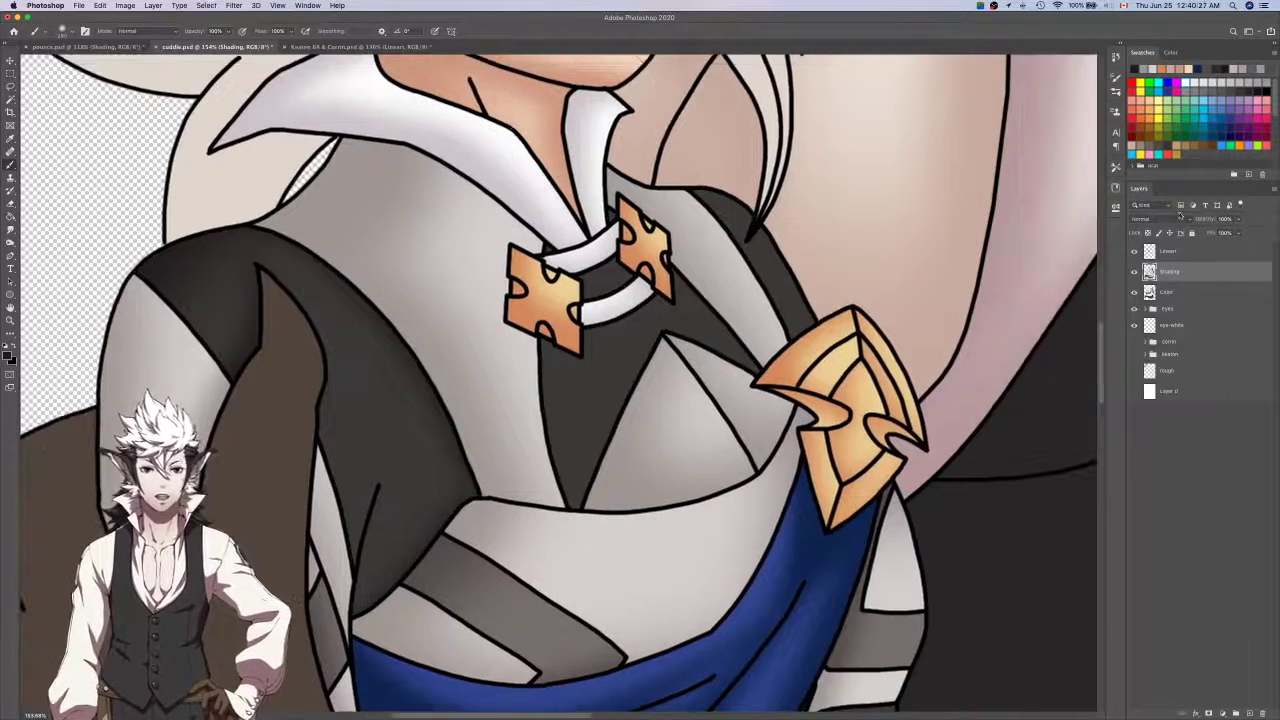
Select the dark chest cloth below and between the collar clasps from the Color layer with the Magic Wand.
click(1192, 291)
key(w)
click(688, 318)
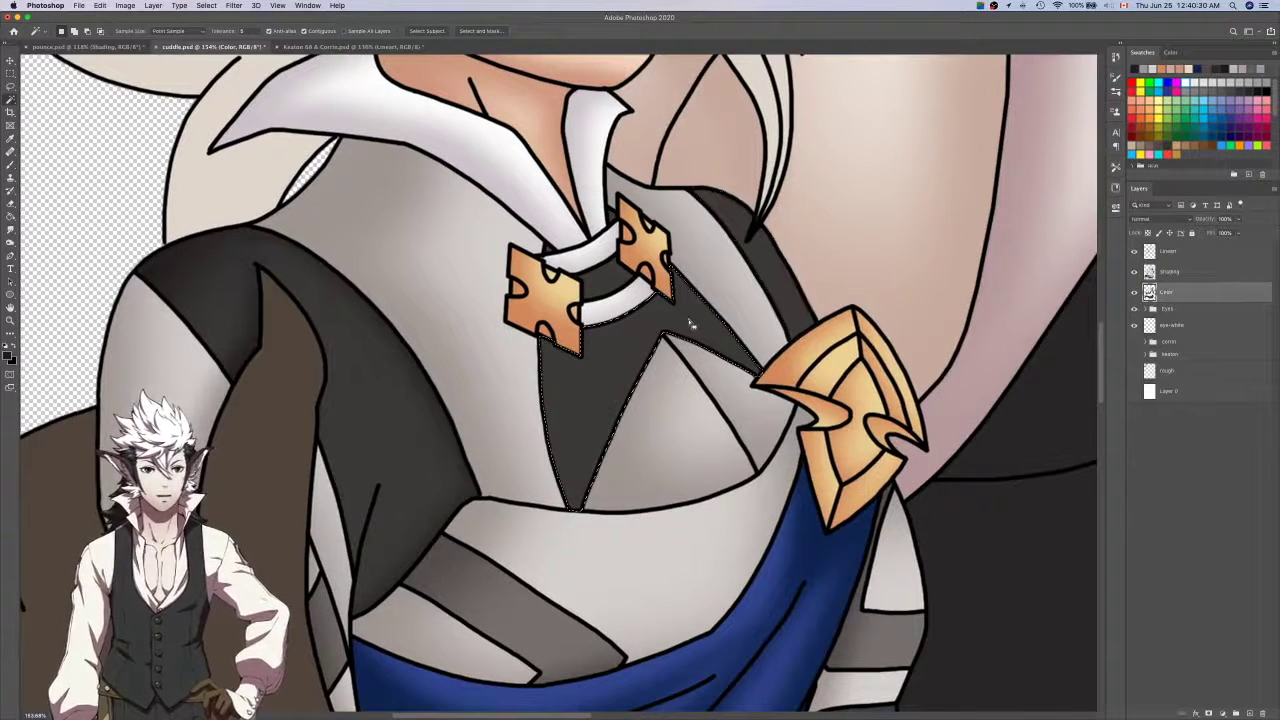
shift+click(608, 281)
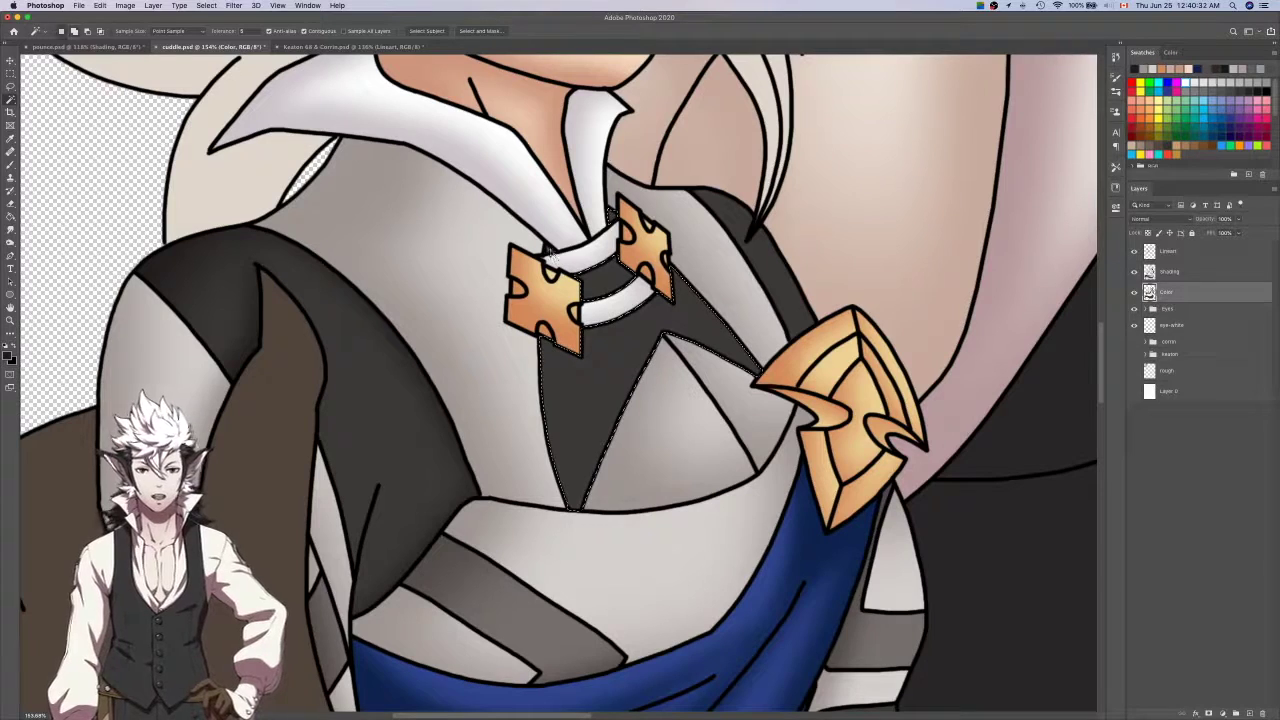
Brush dark shading onto the selected chest cloth beneath the collar clasps on the Shading layer.
click(1184, 274)
key(b)
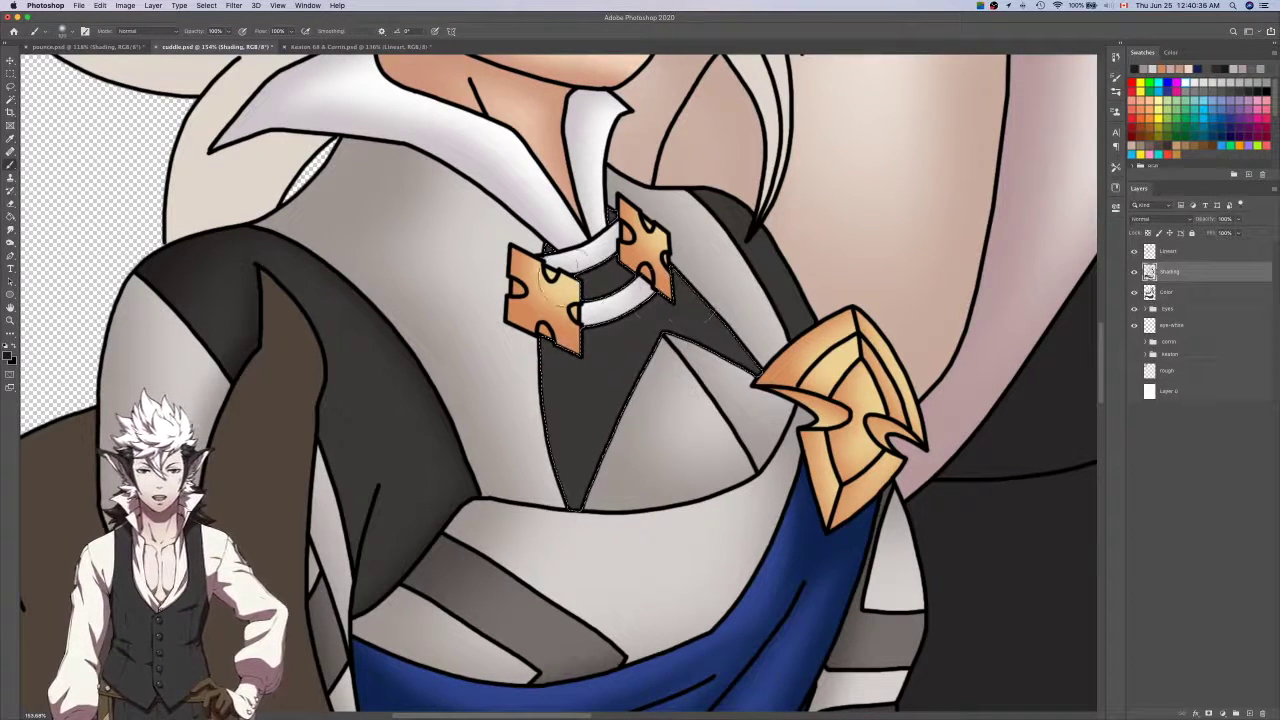
mouse_move(676, 282)
mouse_down()
mouse_move(640, 306)
mouse_move(571, 316)
mouse_up()
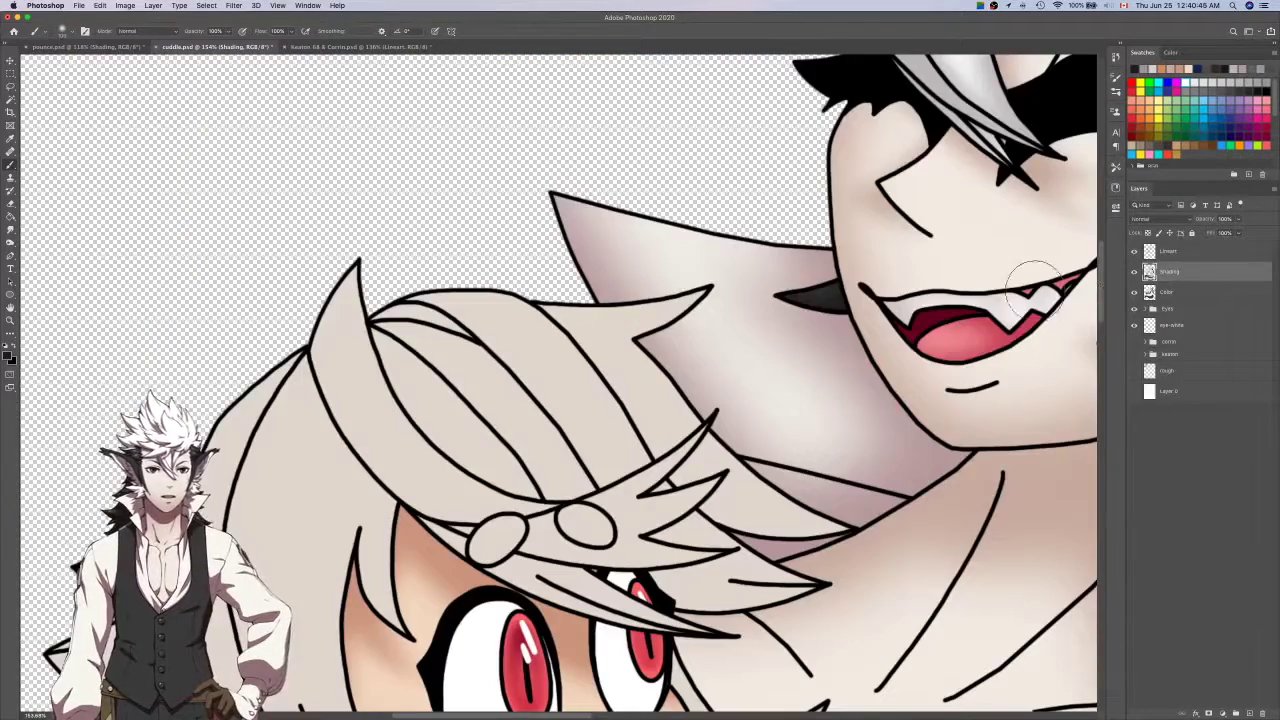
Select the dark cloth strip on the smaller character's far shoulder from the Color layer and hide that layer.
scroll(1035, 288, down, 5)
scroll(1035, 288, down, 4)
click(1201, 292)
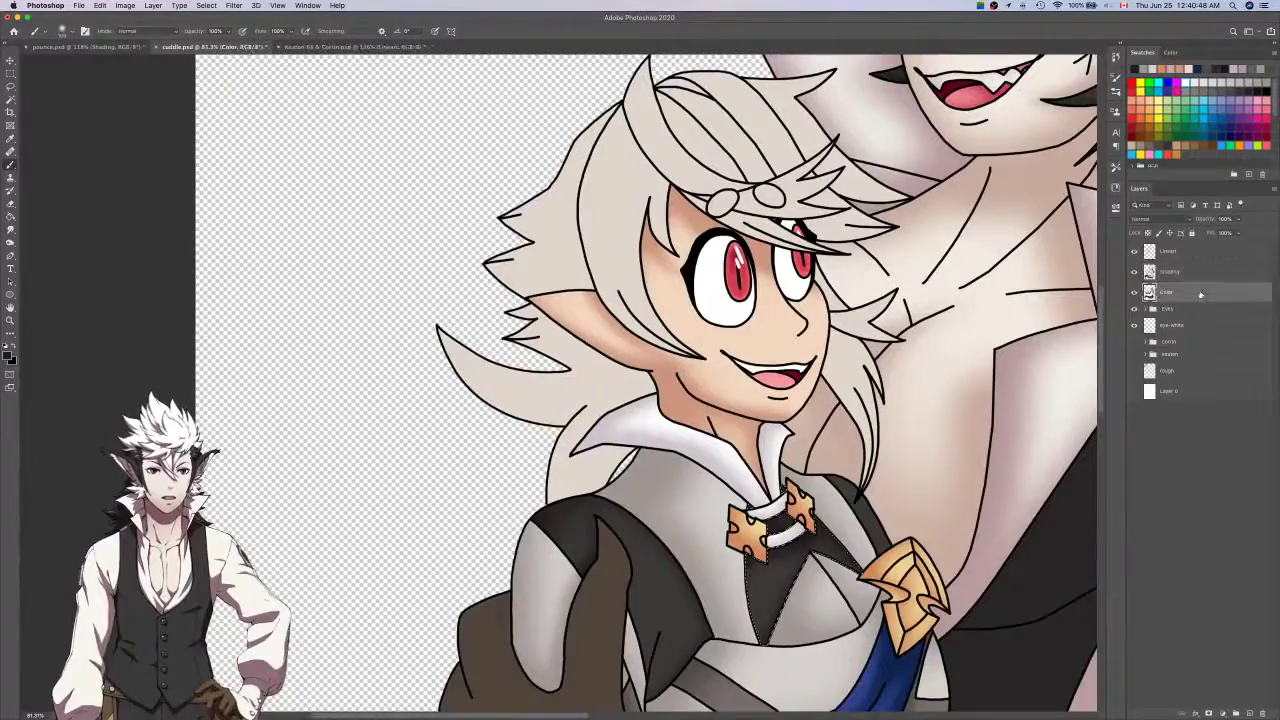
scroll(907, 345, down, 2)
key(w)
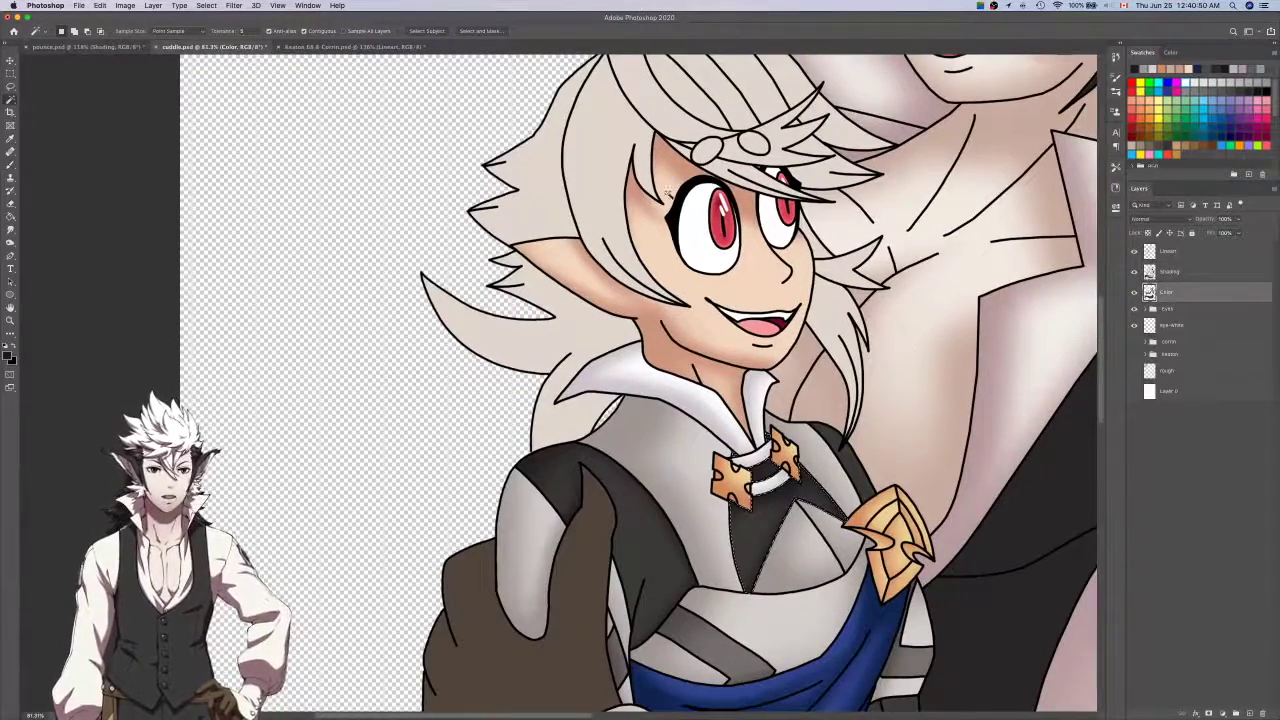
scroll(766, 270, up, 2)
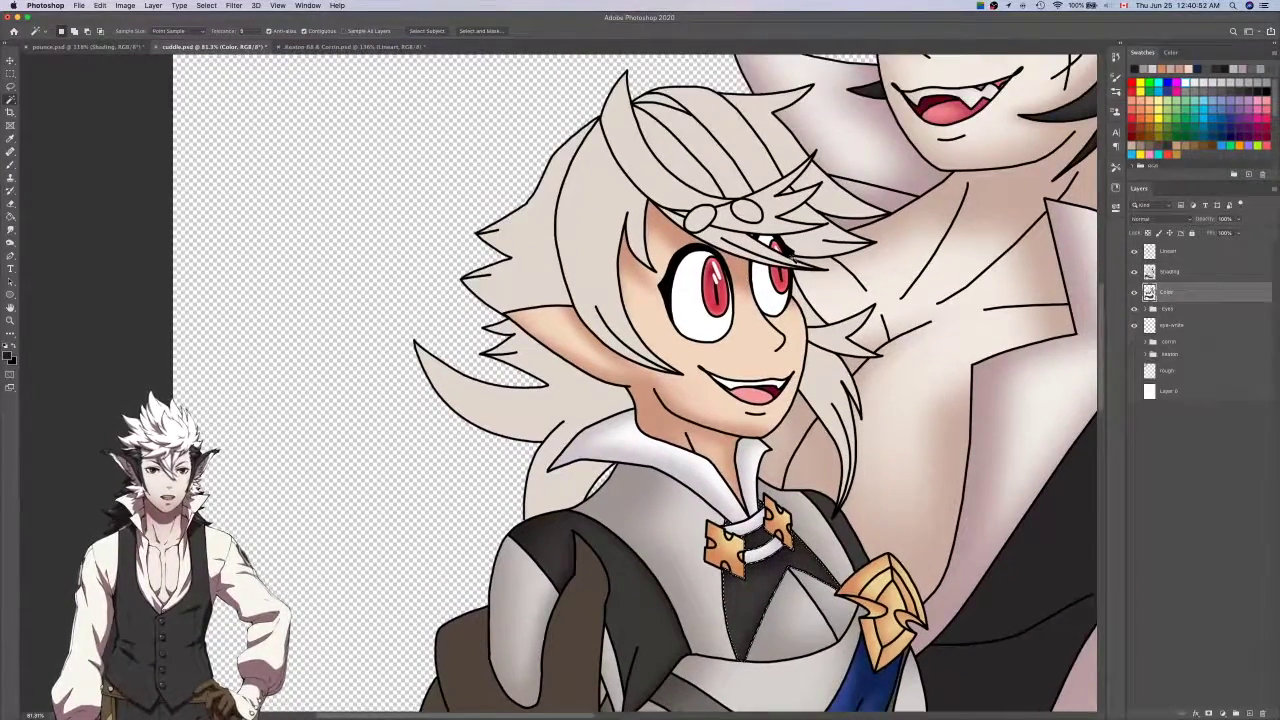
scroll(788, 258, down, 8)
scroll(786, 262, up, 4)
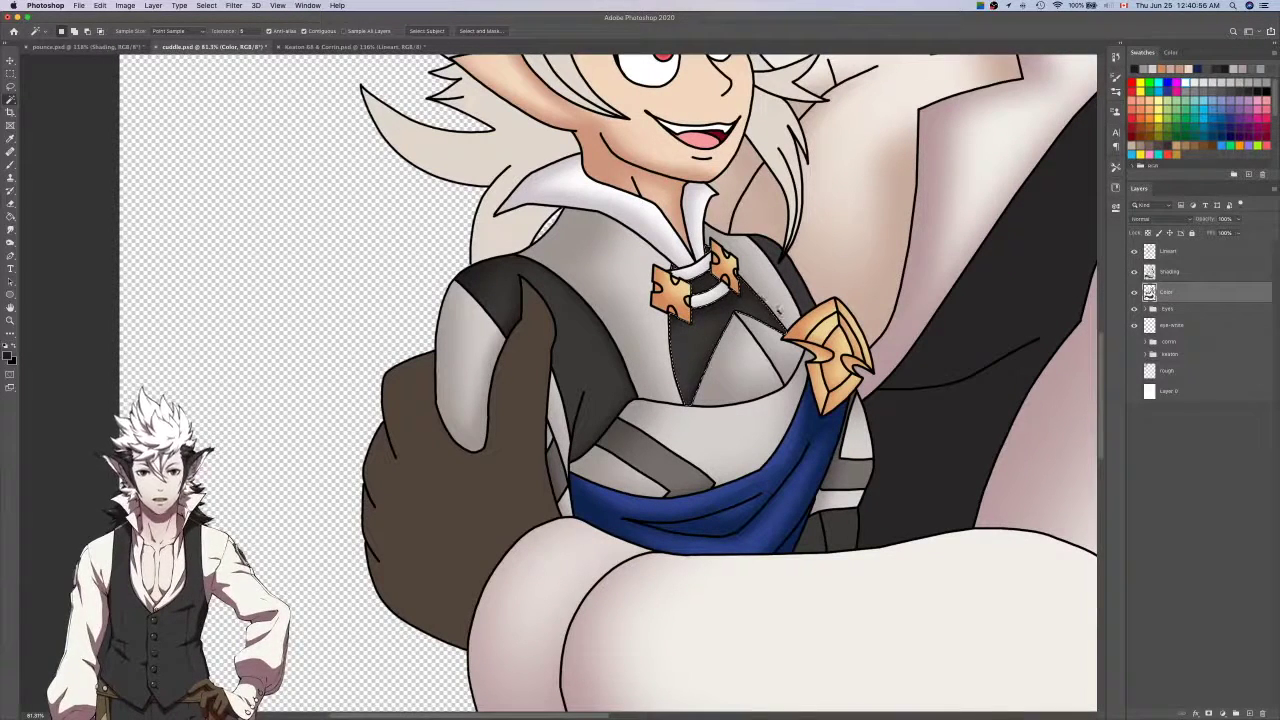
key(alt+BackSpace)
key(super+d)
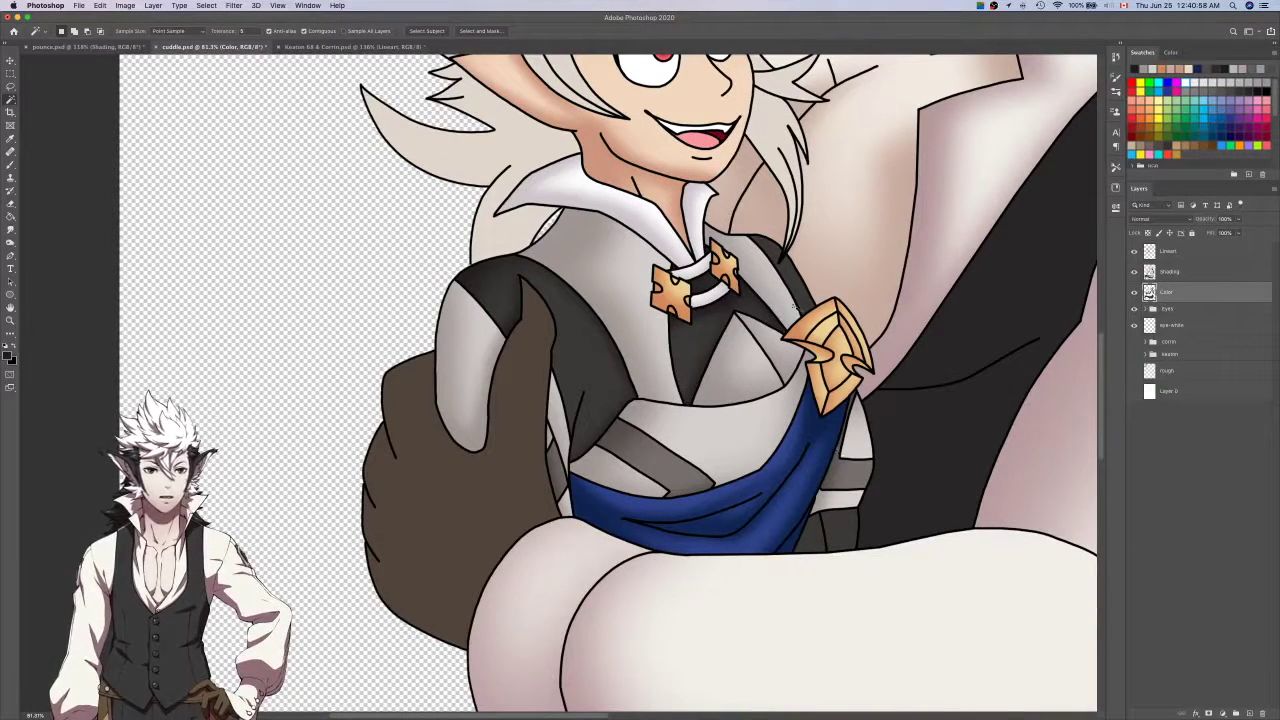
click(1134, 292)
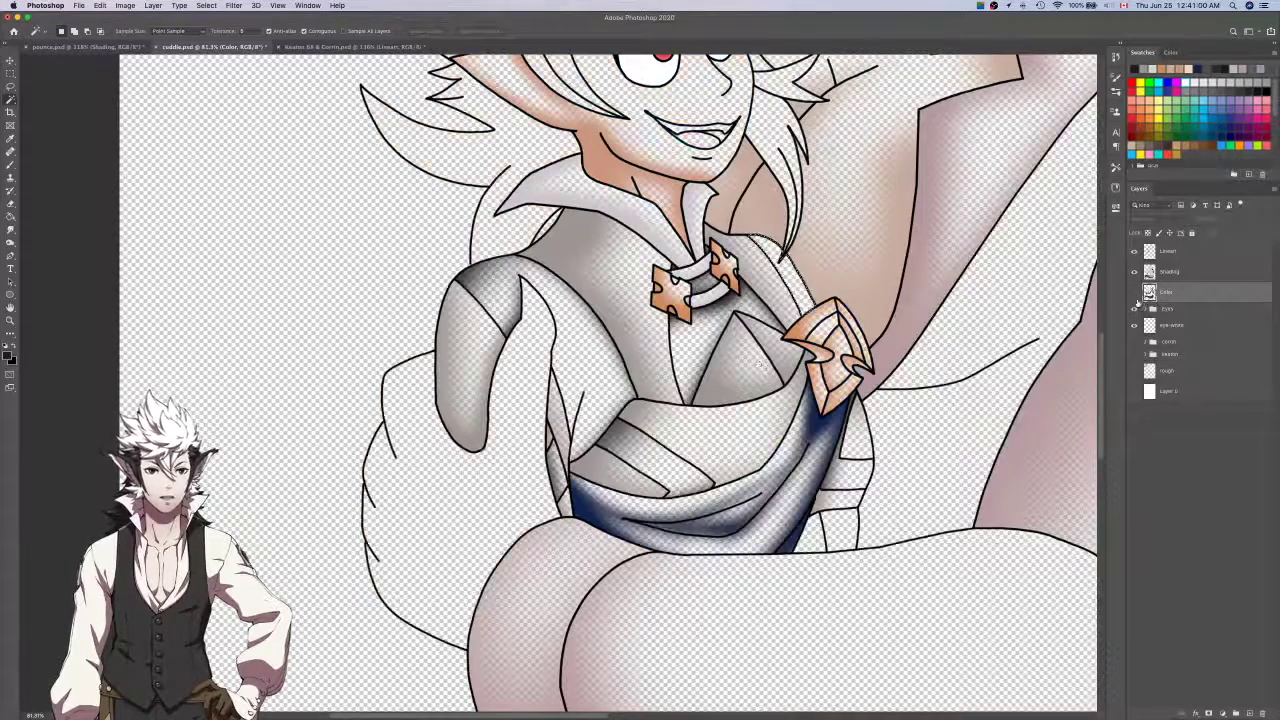
Sample the dark shading color, brush it over the far shoulder strip on the Shading layer, and save the file.
key(i)
click(766, 294)
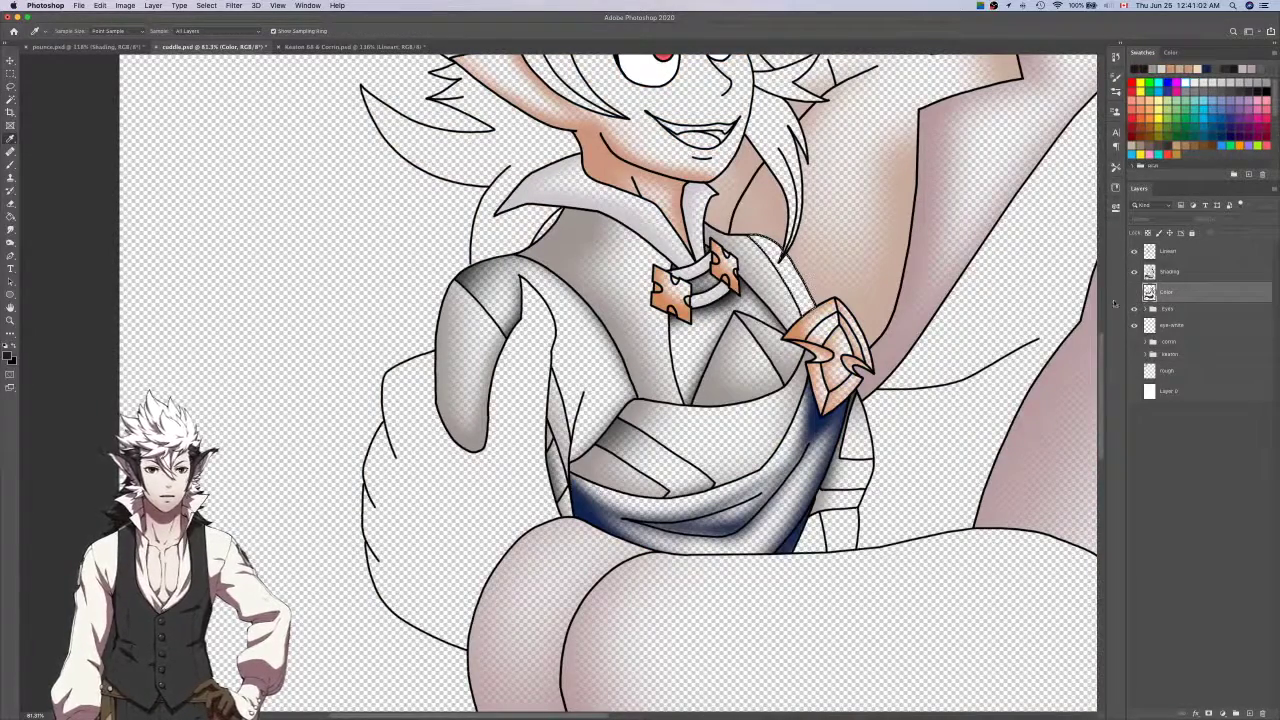
click(1170, 271)
key(b)
scroll(813, 265, up, 3)
drag(715, 223, 790, 365)
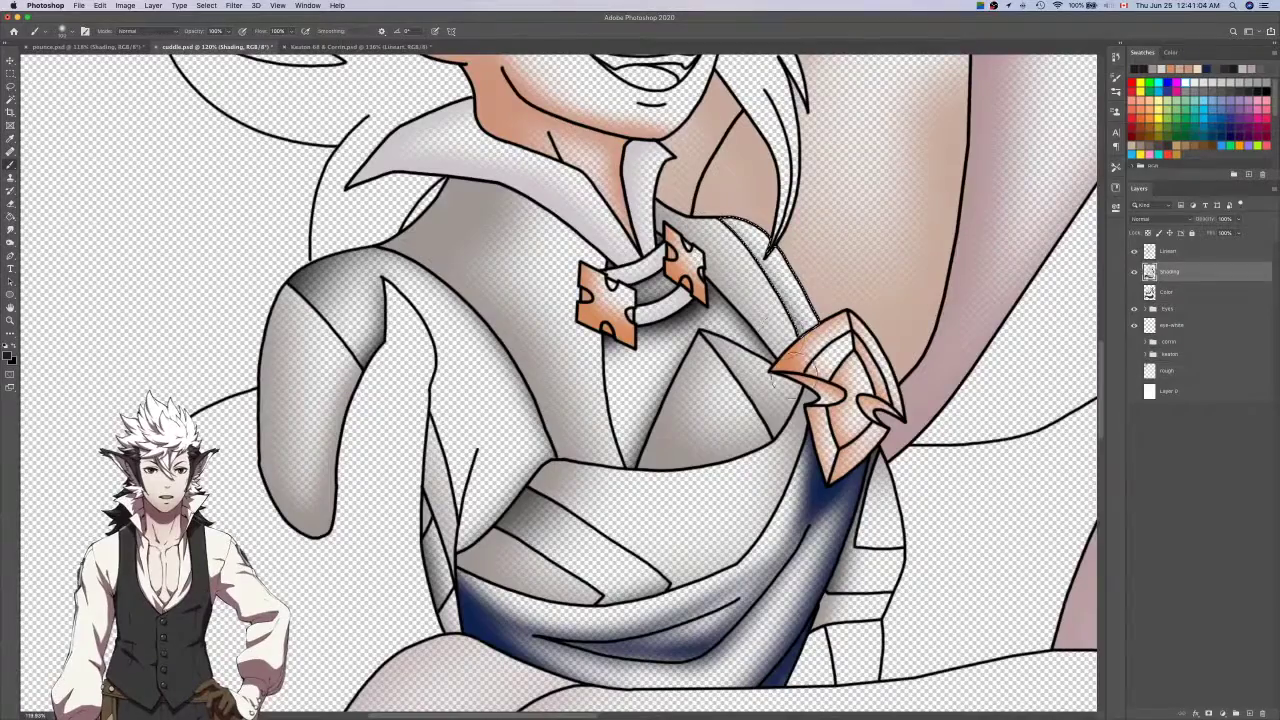
key(super+s)
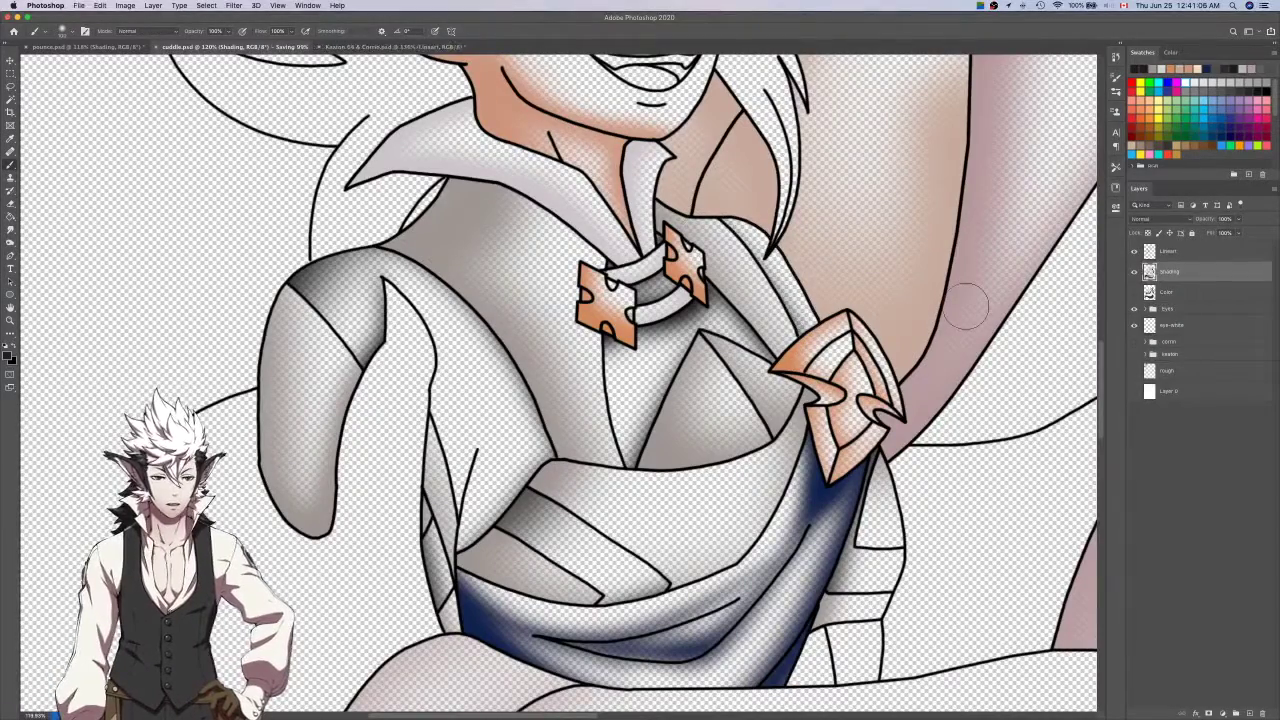
Select the dark lower sleeve segment beside the blue sash from the Color layer and shade its upper edge on the Shading layer.
scroll(966, 305, down, 3)
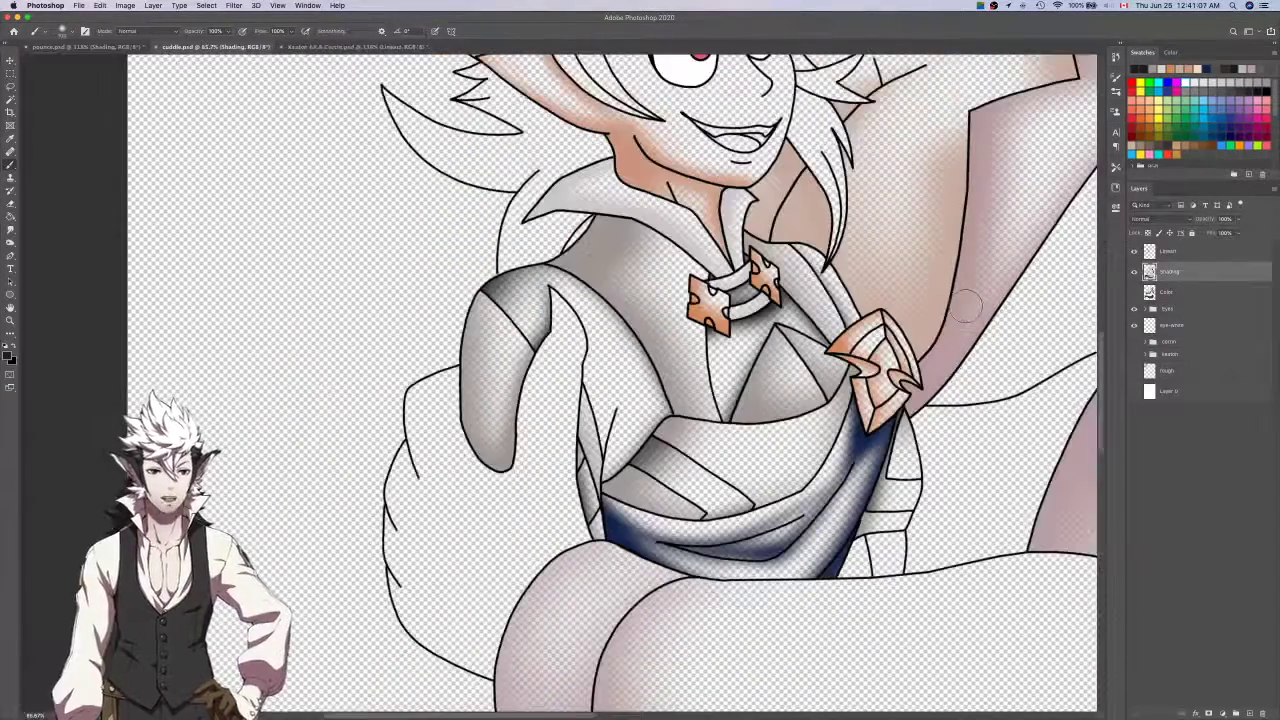
click(1209, 291)
key(w)
scroll(955, 380, down, 3)
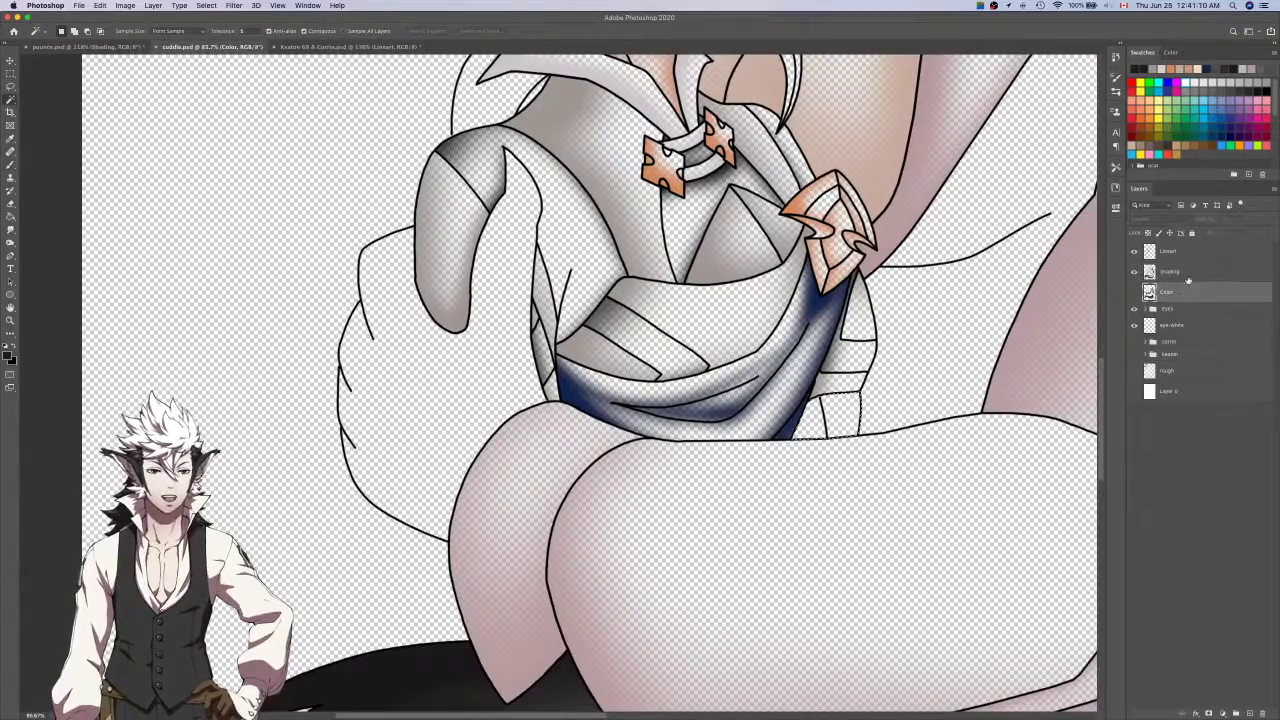
click(1187, 271)
key(b)
scroll(840, 414, up, 3)
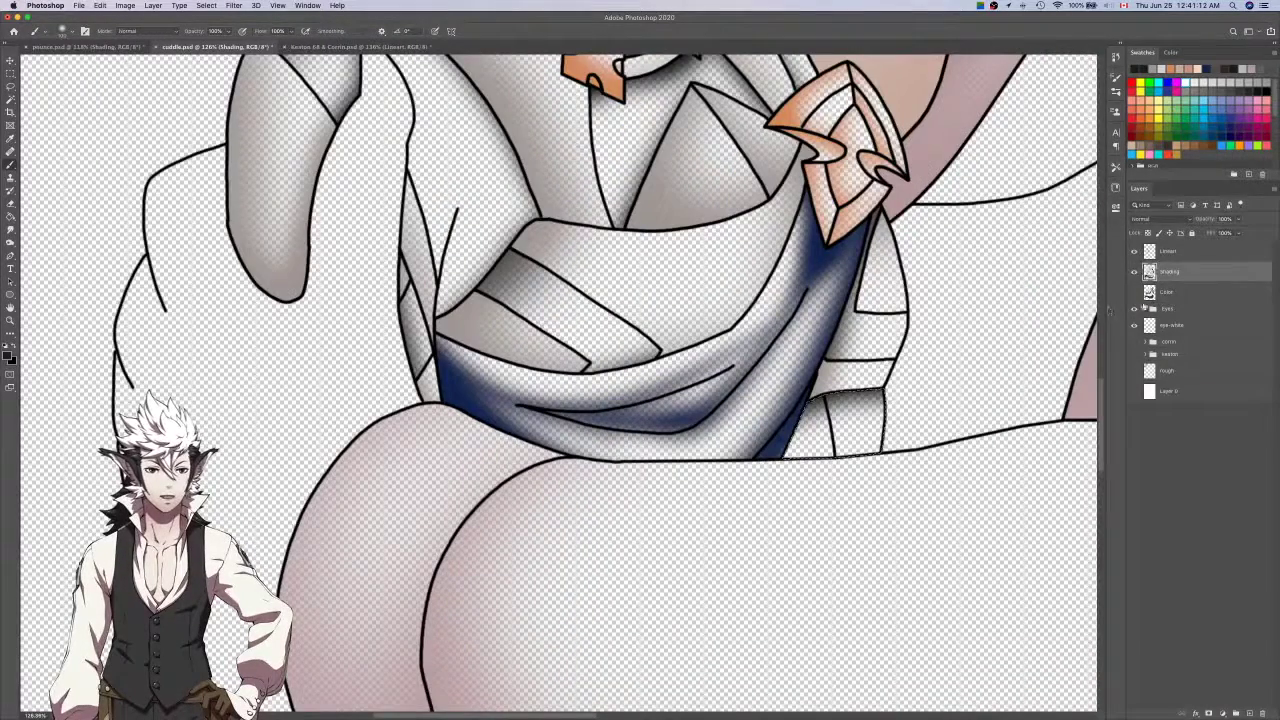
Select the narrow sleeve piece next to the sash on the Lineart layer and brush dark shading into it on the Shading layer.
click(1190, 251)
key(w)
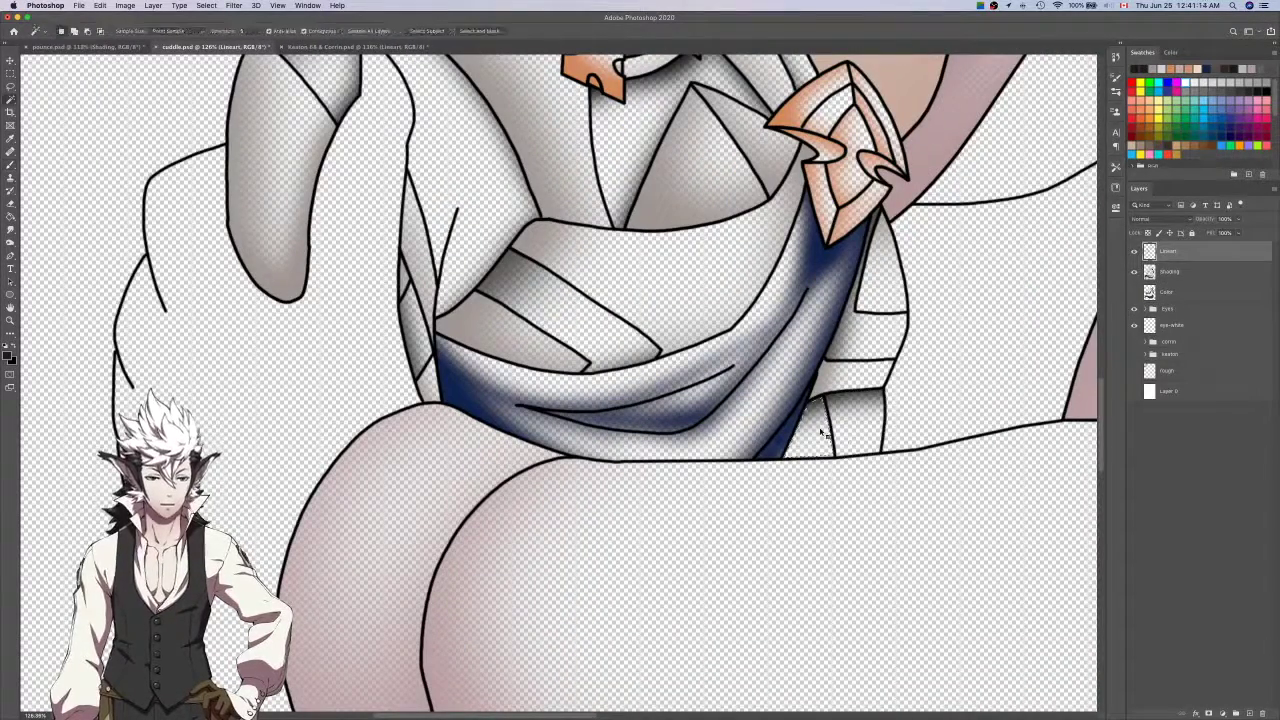
key(b)
click(1198, 274)
scroll(814, 422, up, 2)
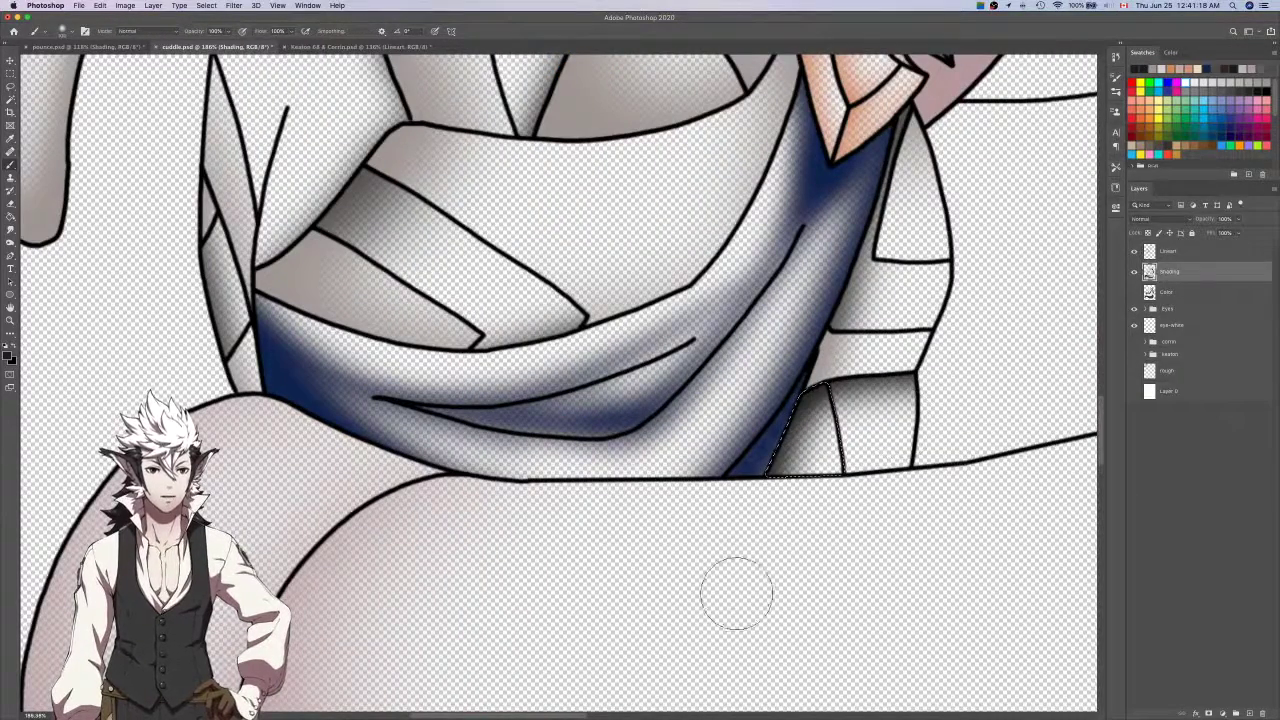
Select the outer lower sleeve segment on the Lineart layer and brush more dark shading along its edges on the Shading layer.
click(1175, 251)
key(w)
click(884, 434)
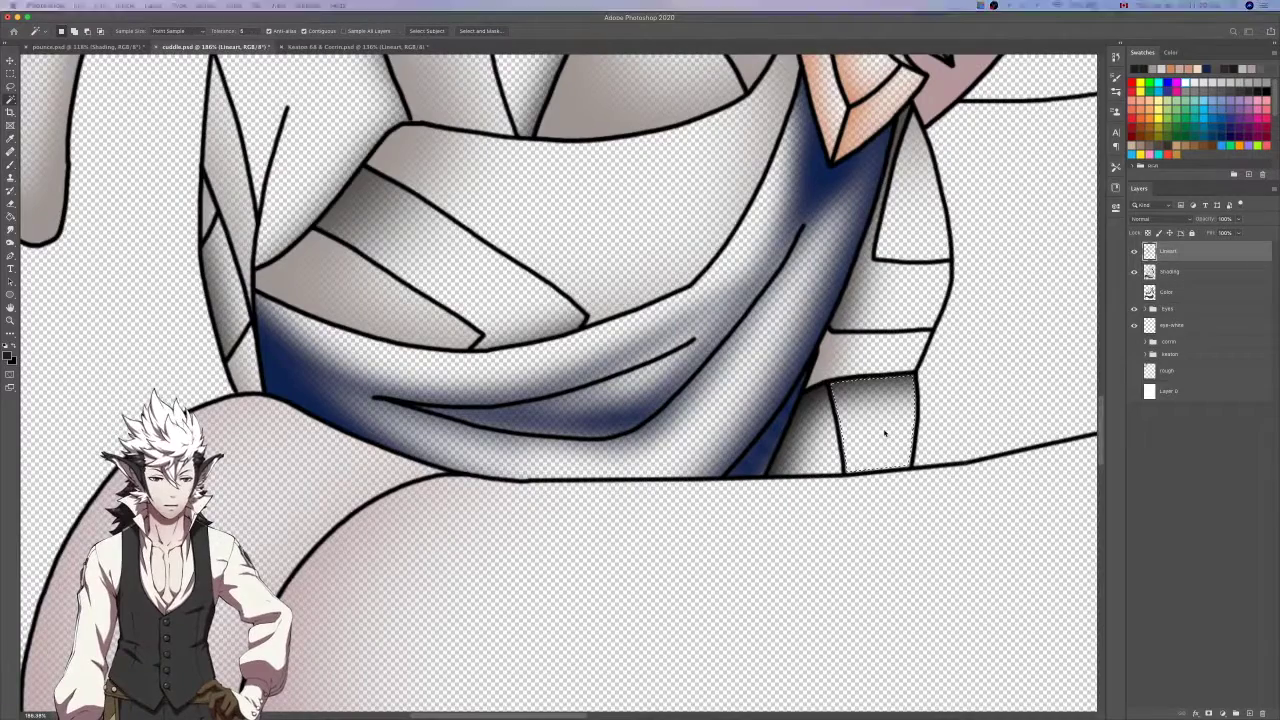
key(alt+bracketleft)
key(b)
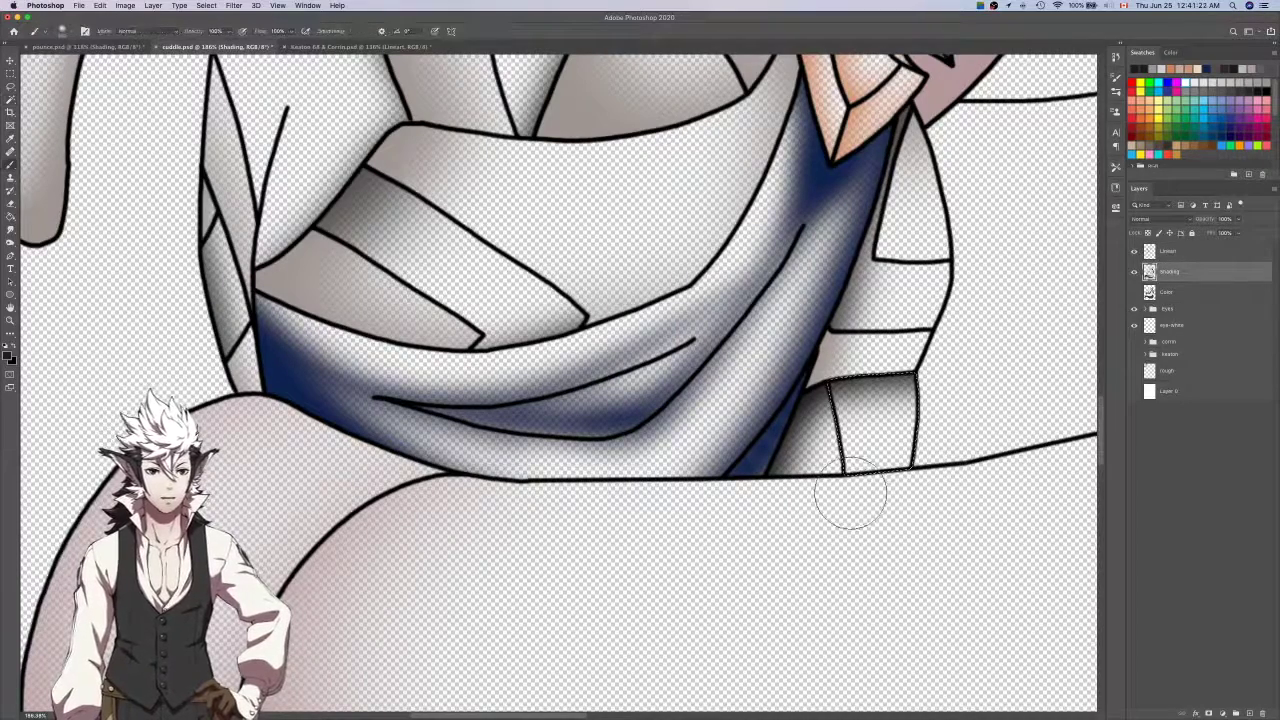
drag(872, 410, 858, 455)
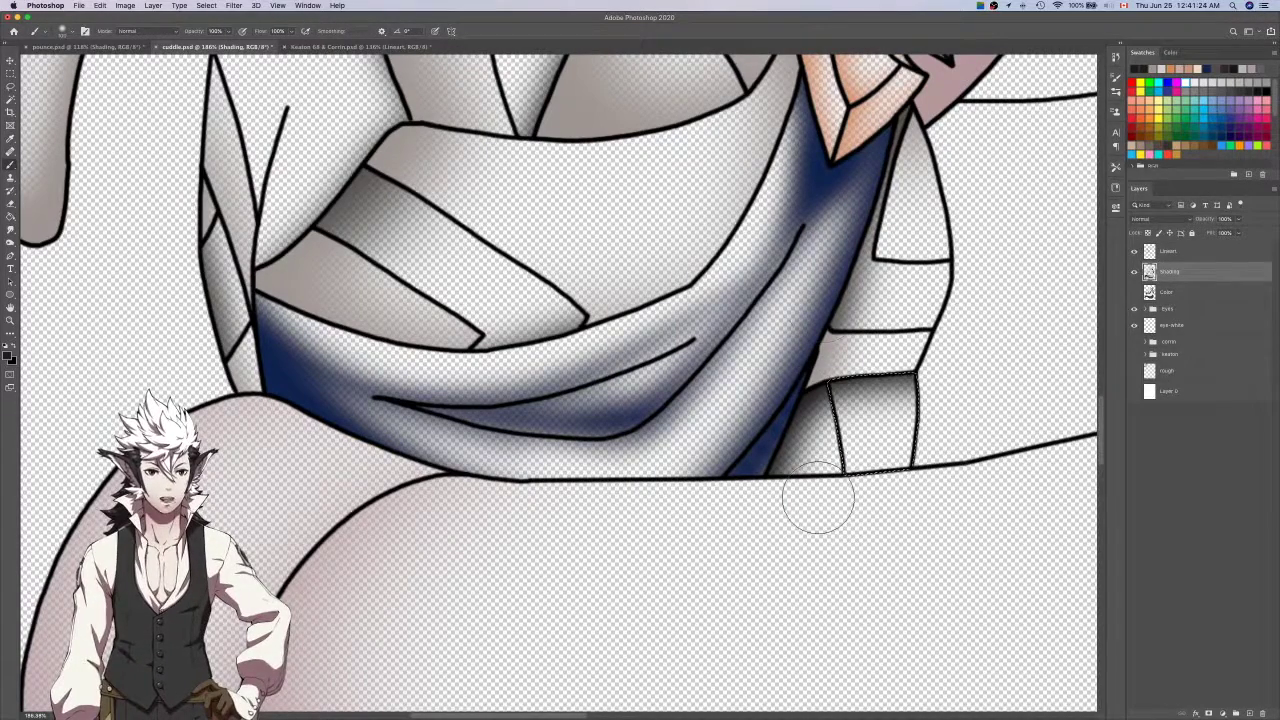
key(ctrl+d)
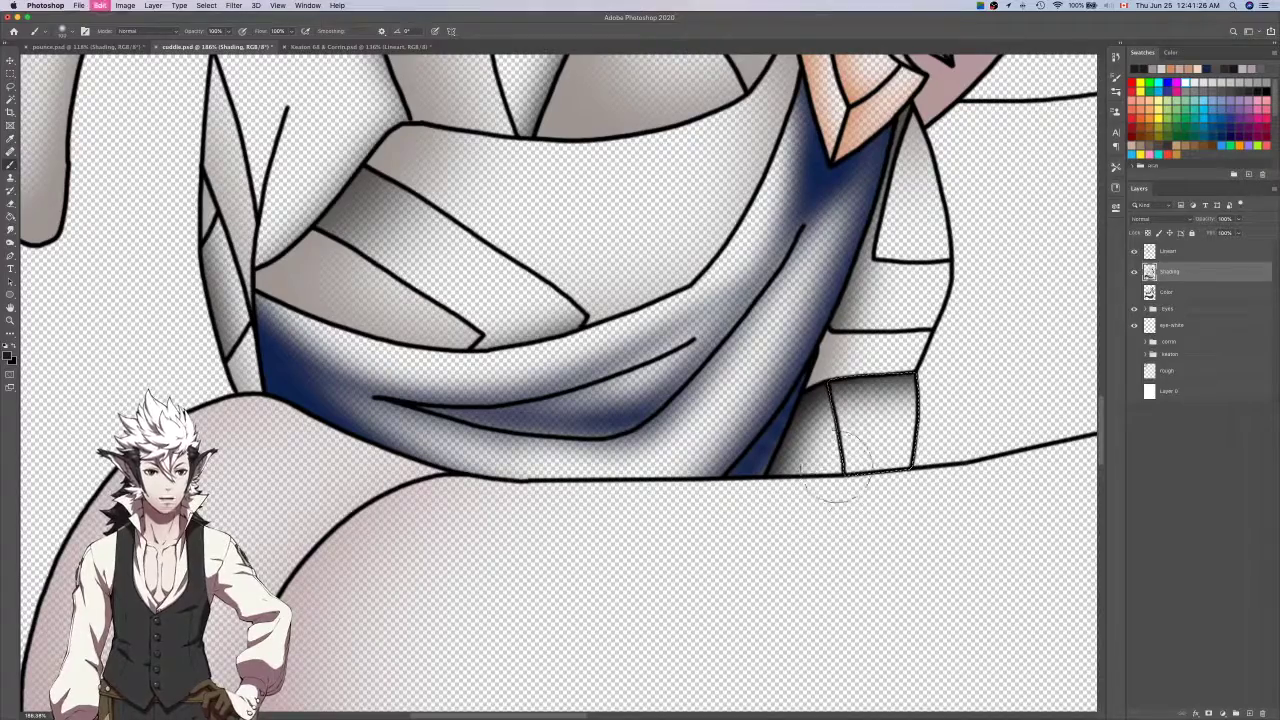
scroll(820, 415, down, 5)
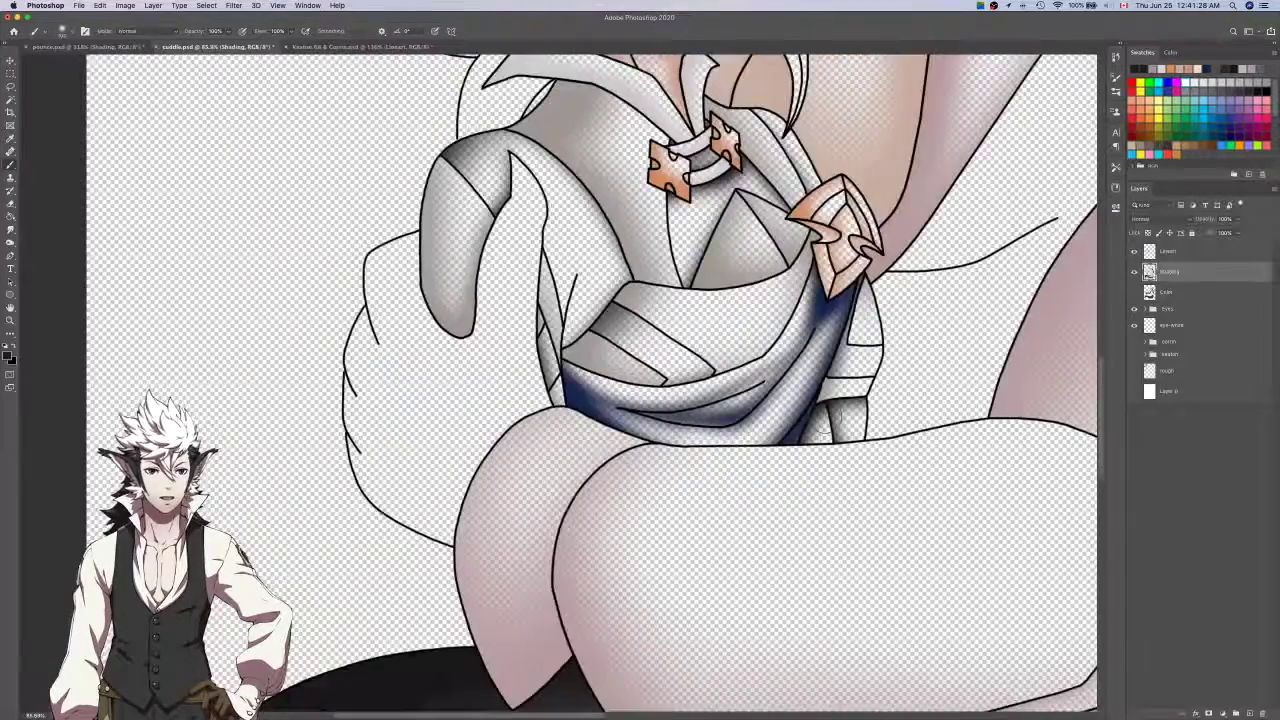
Save the file and turn the Color layer's visibility on.
drag(754, 220, 800, 563)
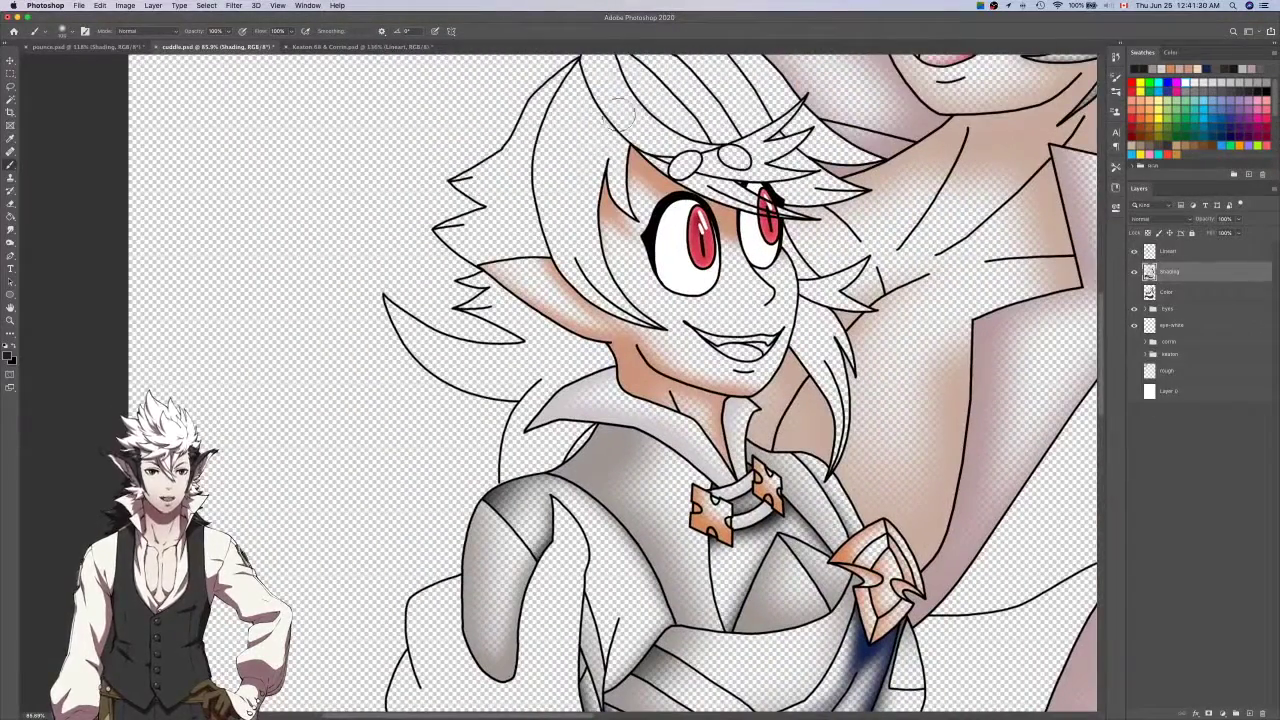
scroll(775, 160, down, 6)
key(super+s)
click(1135, 292)
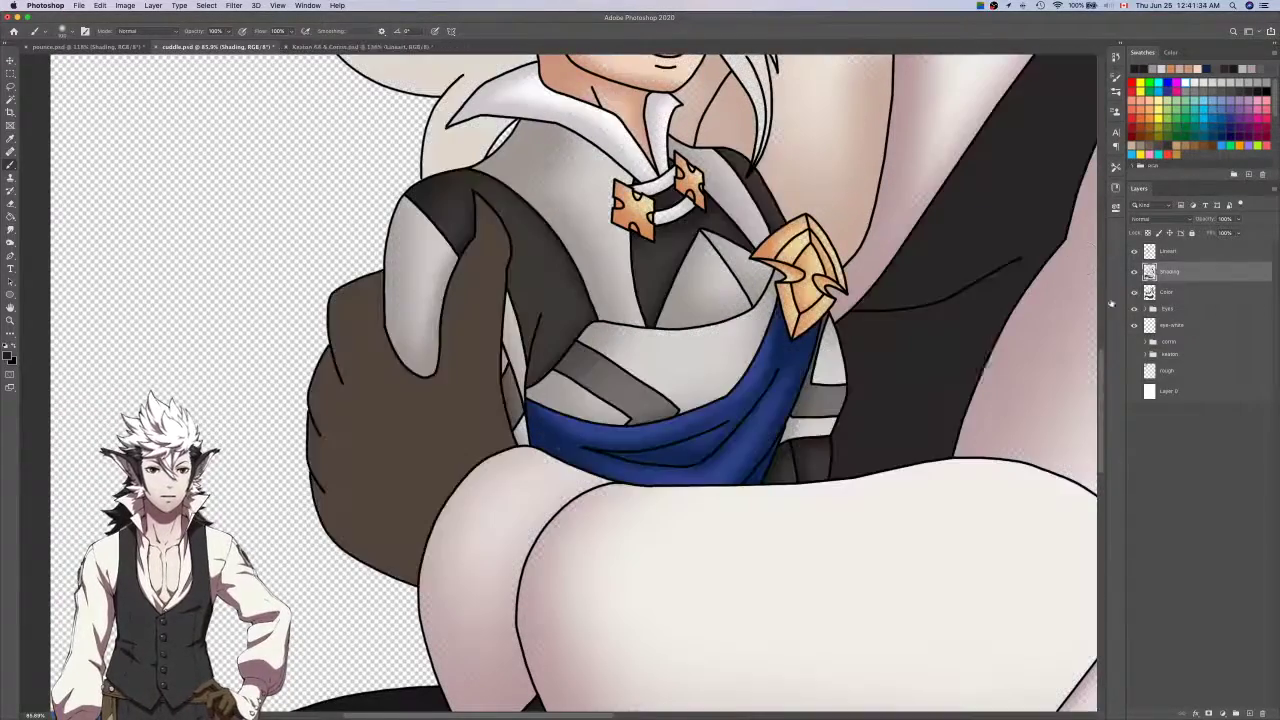
Select the brown gloved hand from the Color layer and sample the dark brown shading color.
scroll(969, 355, down, 2)
click(1168, 293)
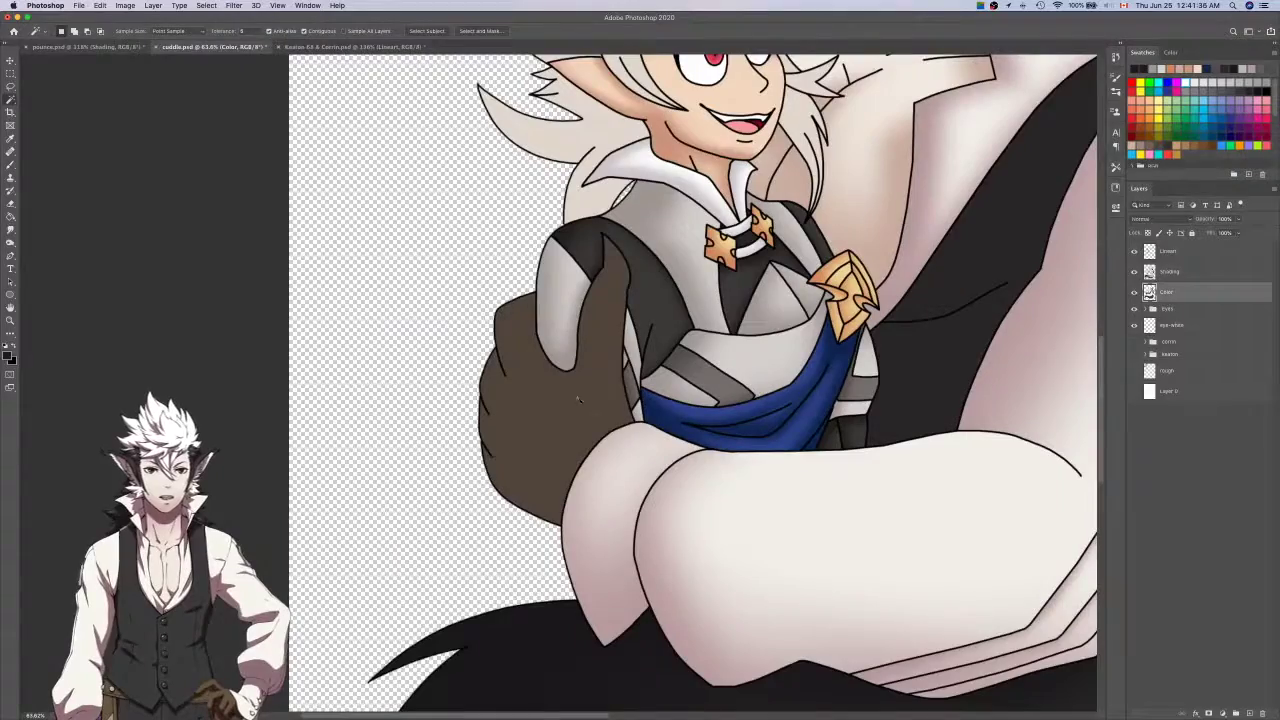
key(i)
scroll(580, 400, up, 5)
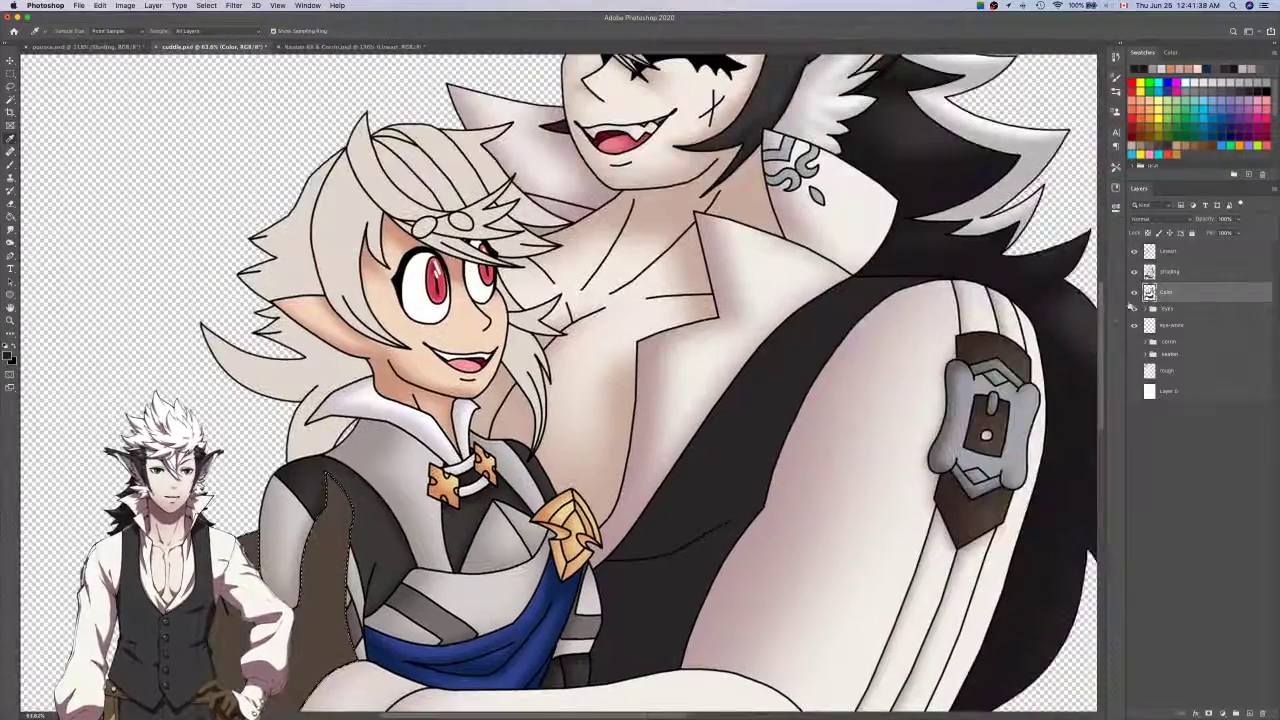
click(1135, 292)
click(1135, 292)
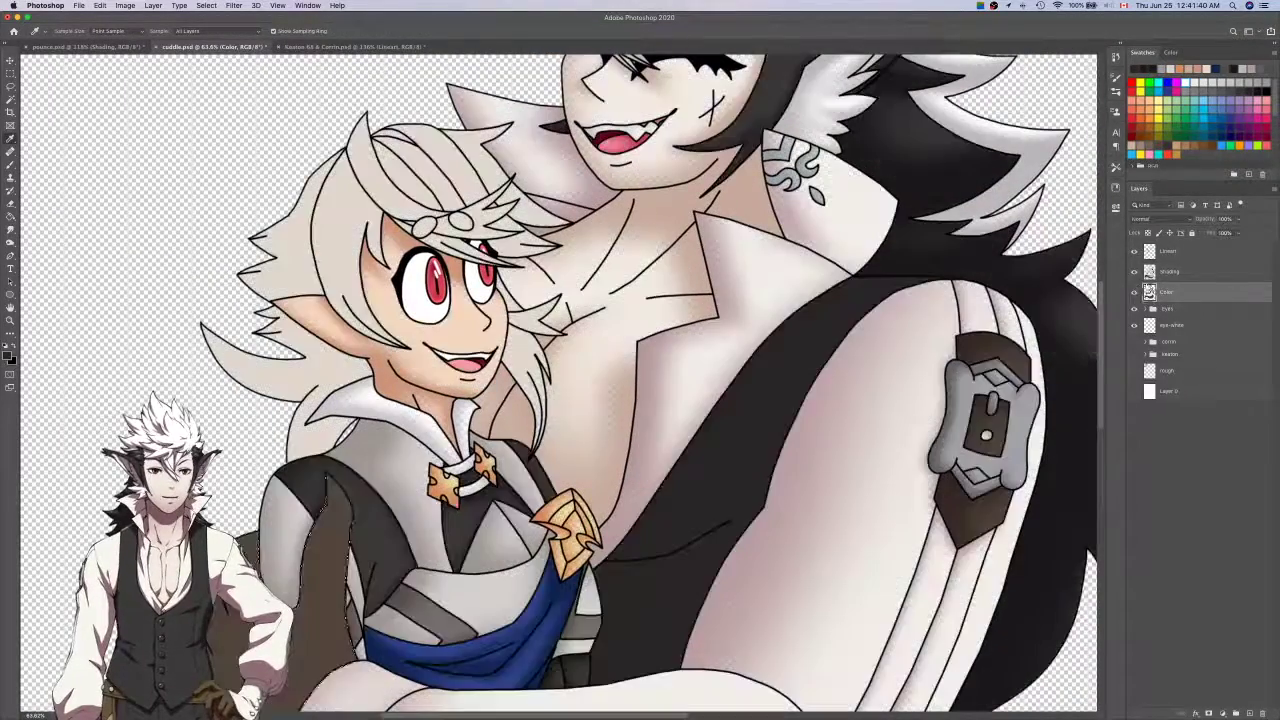
Enlarge the brush and shade the glove on the Shading layer around the grey sleeve point and along the thumb.
click(1169, 272)
scroll(1077, 357, down, 5)
scroll(1077, 357, left, 5)
key(b)
key(bracketright)
key(bracketright)
key(bracketright)
scroll(686, 228, up, 7)
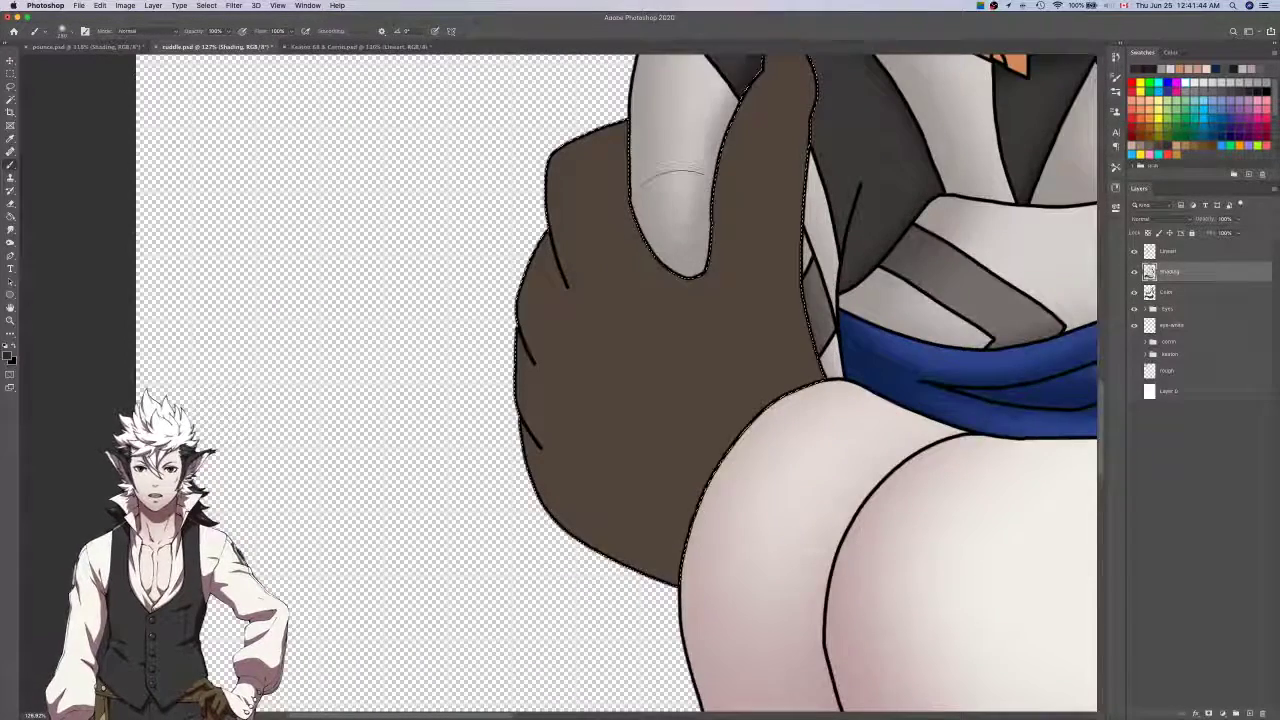
drag(700, 235, 700, 305)
scroll(680, 272, up, 4)
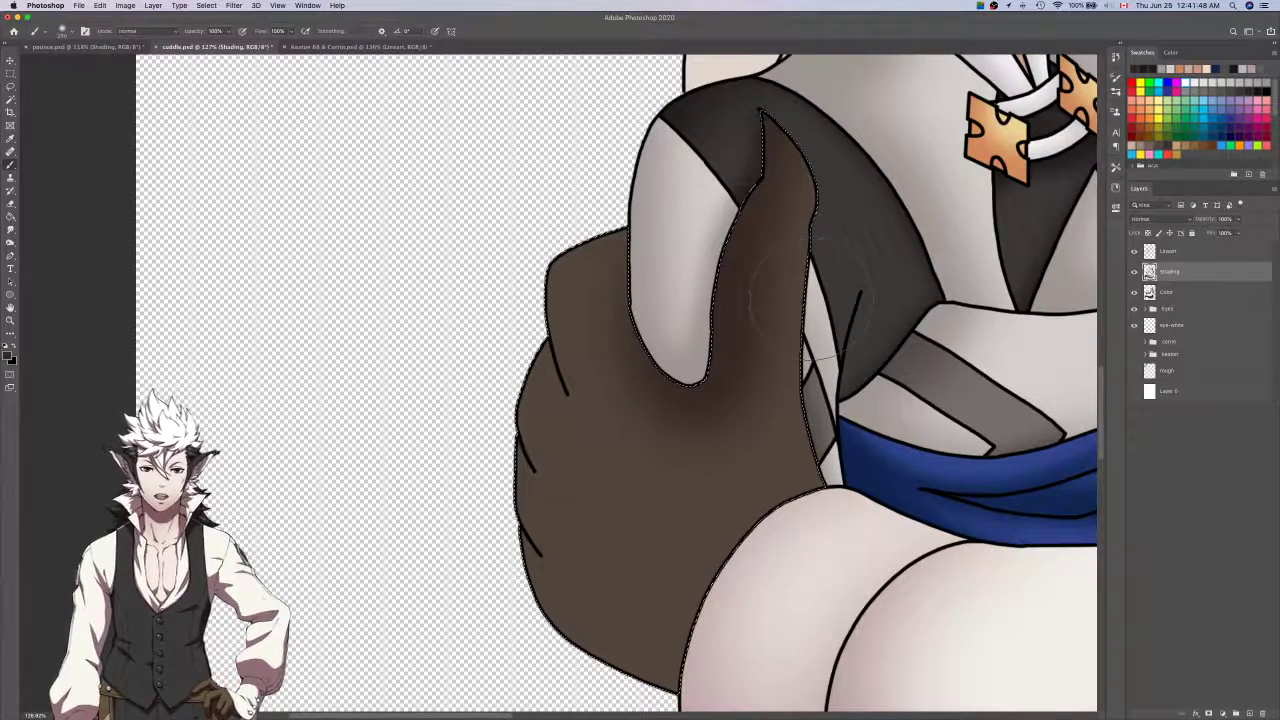
Brush dark shading over the glove's upper knuckle and along its lower outer edge.
key(e)
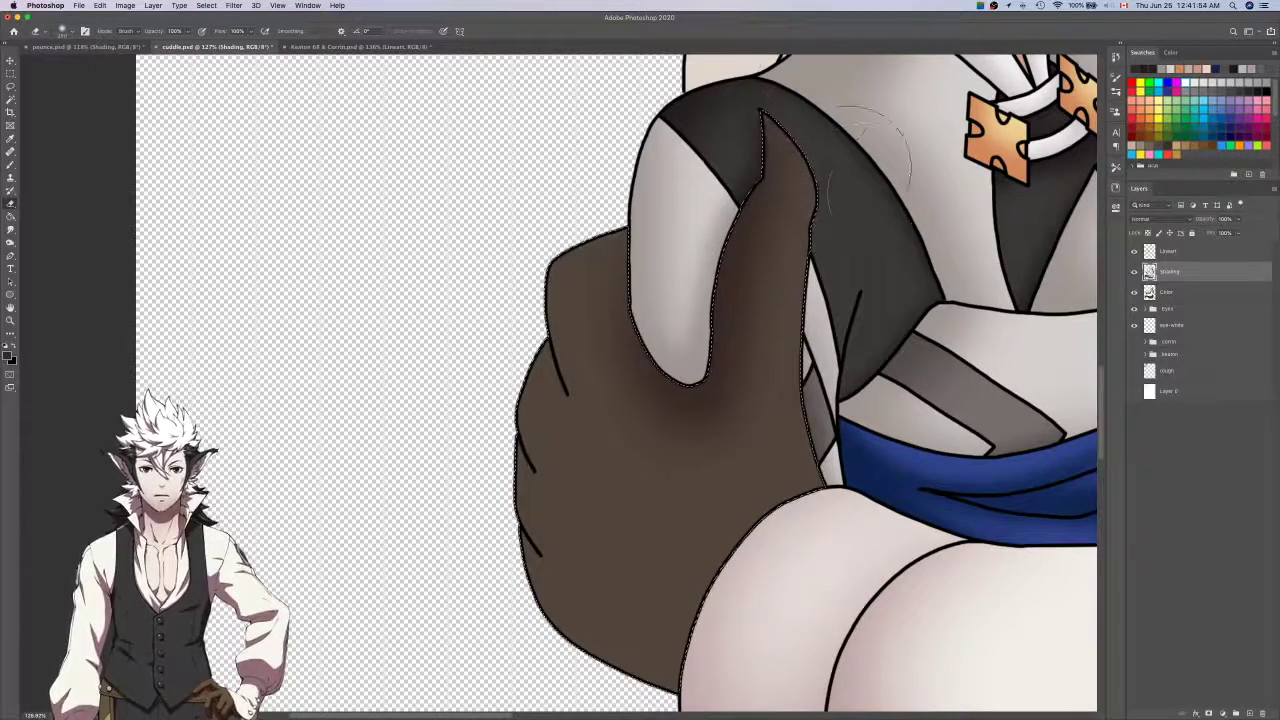
drag(958, 232, 968, 189)
key(b)
drag(652, 157, 485, 260)
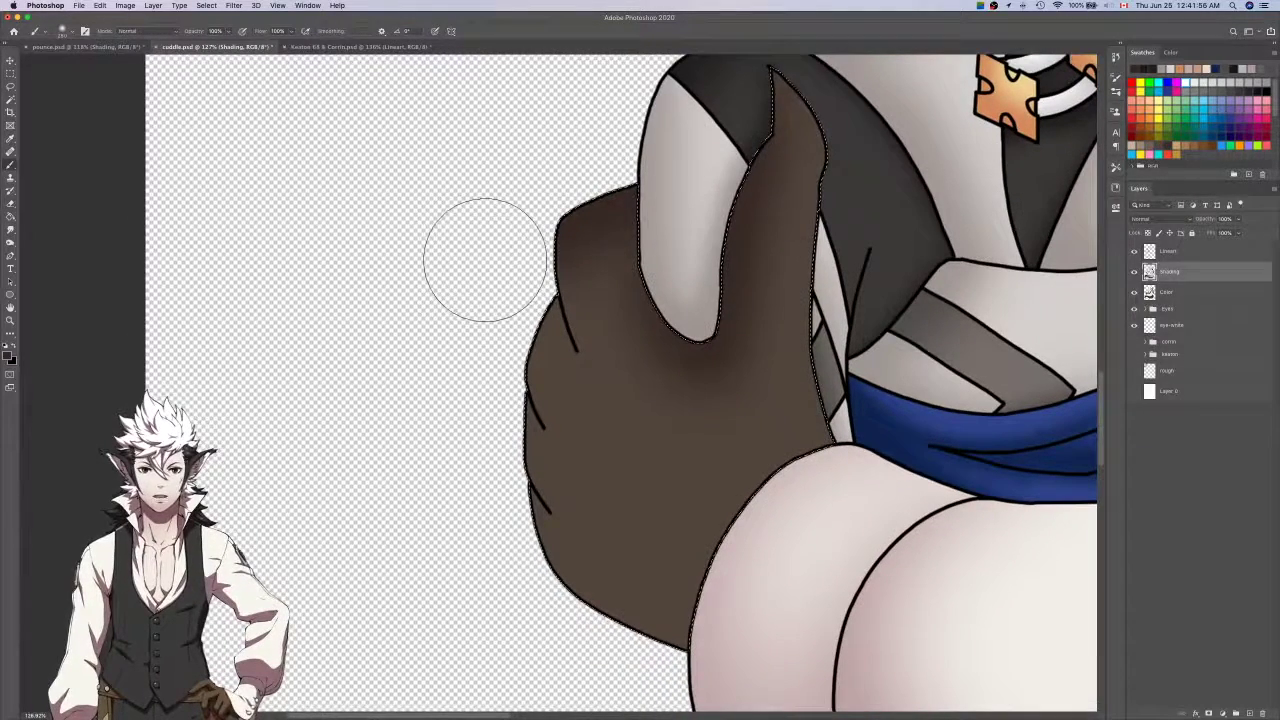
scroll(500, 250, down, 3)
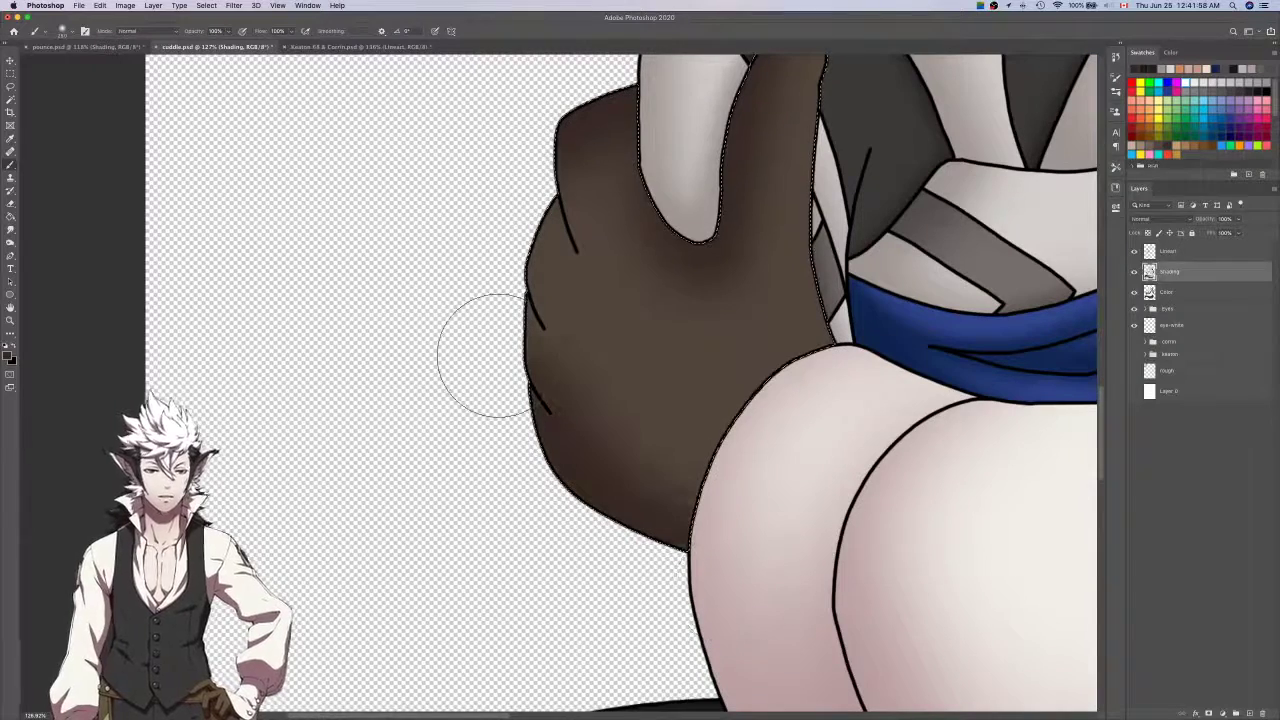
Undo the last glove stroke, shade the lower palm with a larger brush, and darken the upper knuckle with a smaller one.
key(bracketright)
key(bracketright)
key(bracketright)
key(bracketright)
key(bracketright)
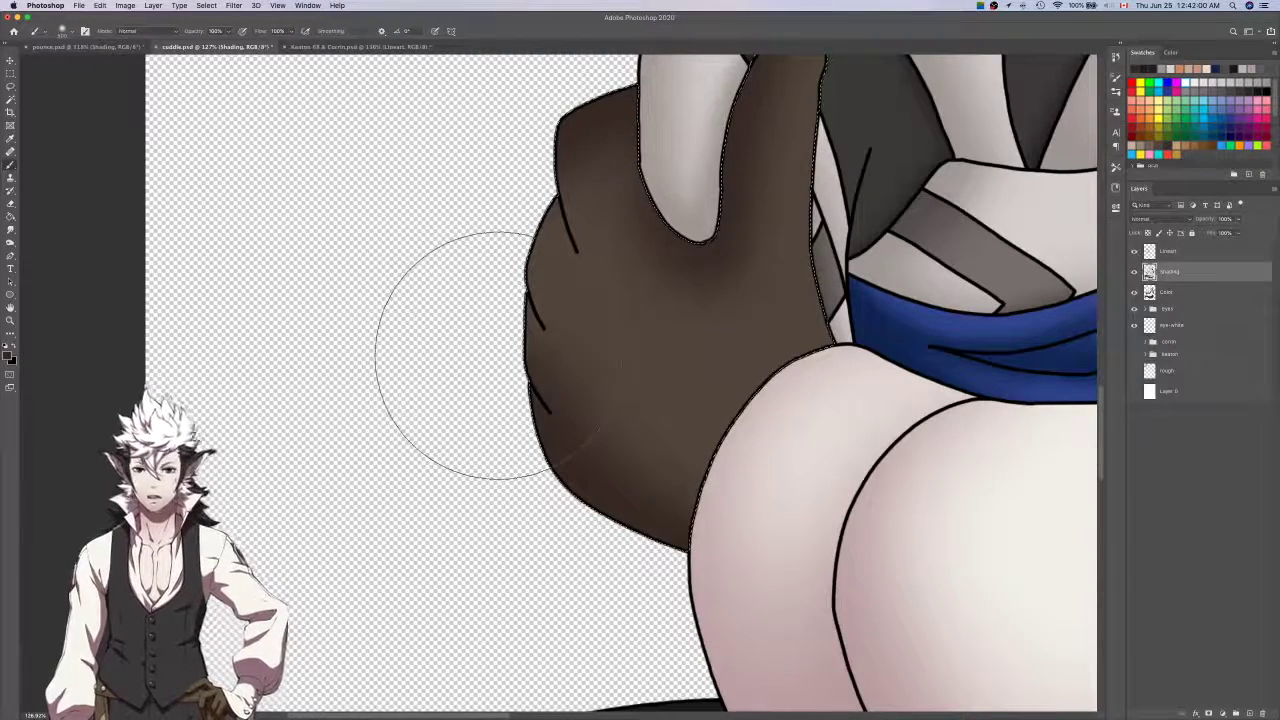
key(super+z)
drag(816, 616, 426, 377)
key(bracketleft)
key(bracketleft)
key(bracketleft)
key(bracketleft)
key(bracketleft)
scroll(414, 349, up, 2)
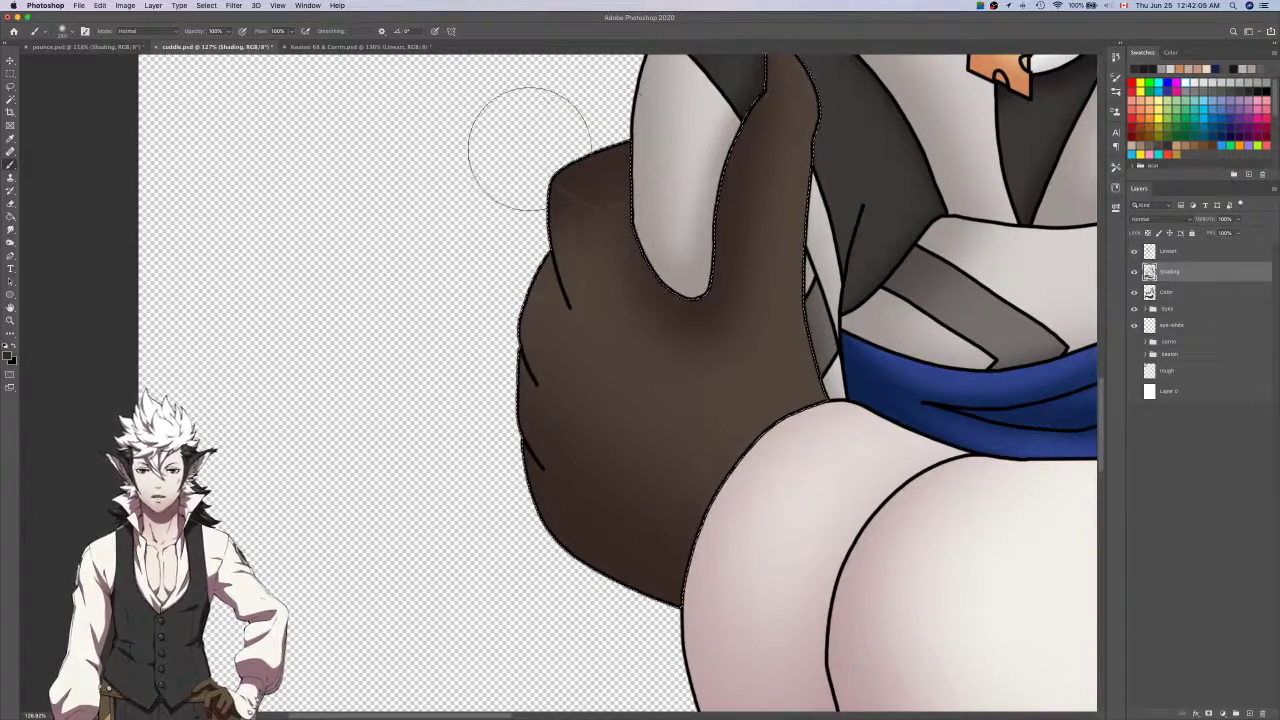
Review the shaded glove within the whole drawing and compare the artwork with the shading in pounce.psd.
scroll(491, 540, down, 2)
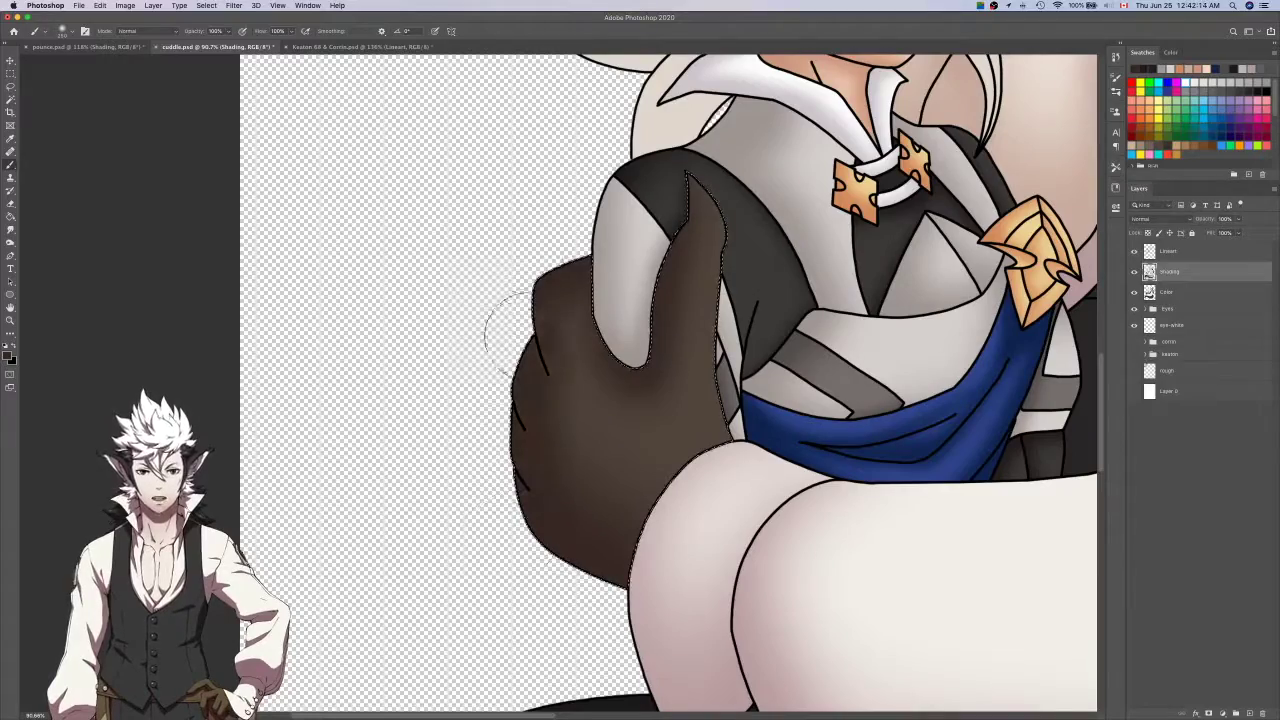
scroll(519, 267, right, 4)
scroll(640, 268, up, 8)
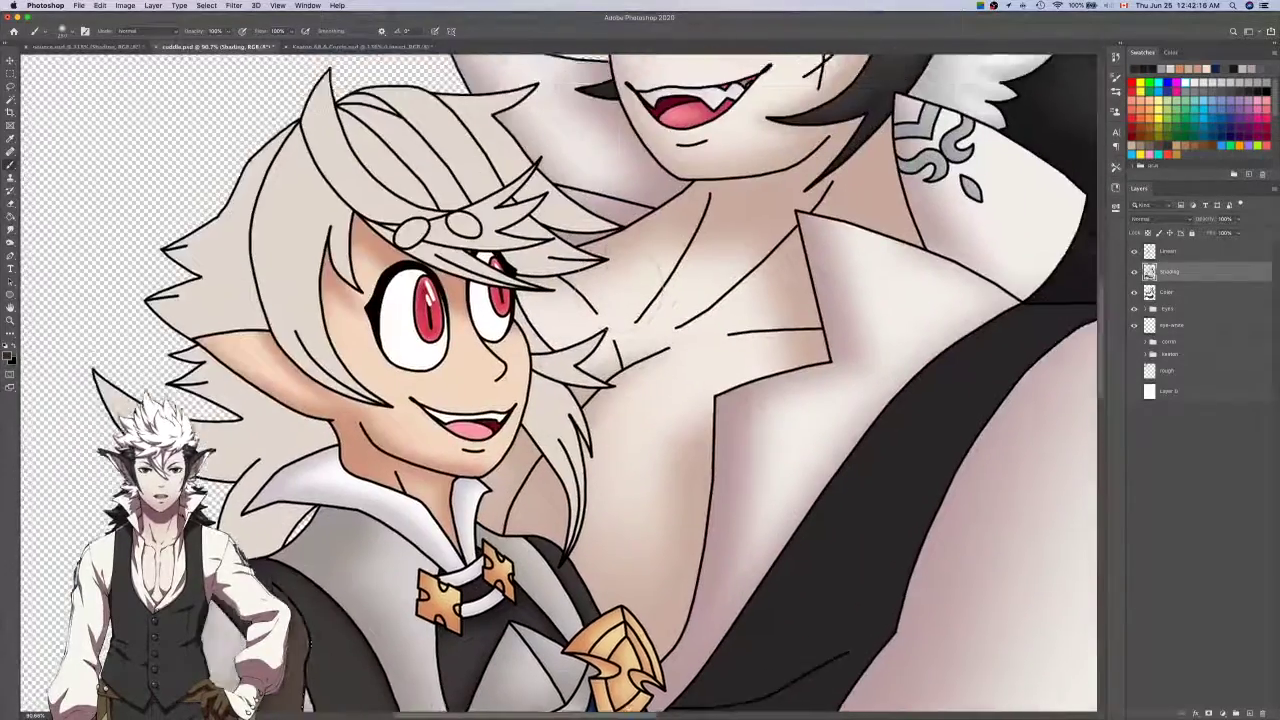
scroll(640, 268, down, 3)
scroll(640, 265, down, 3)
scroll(643, 270, up, 2)
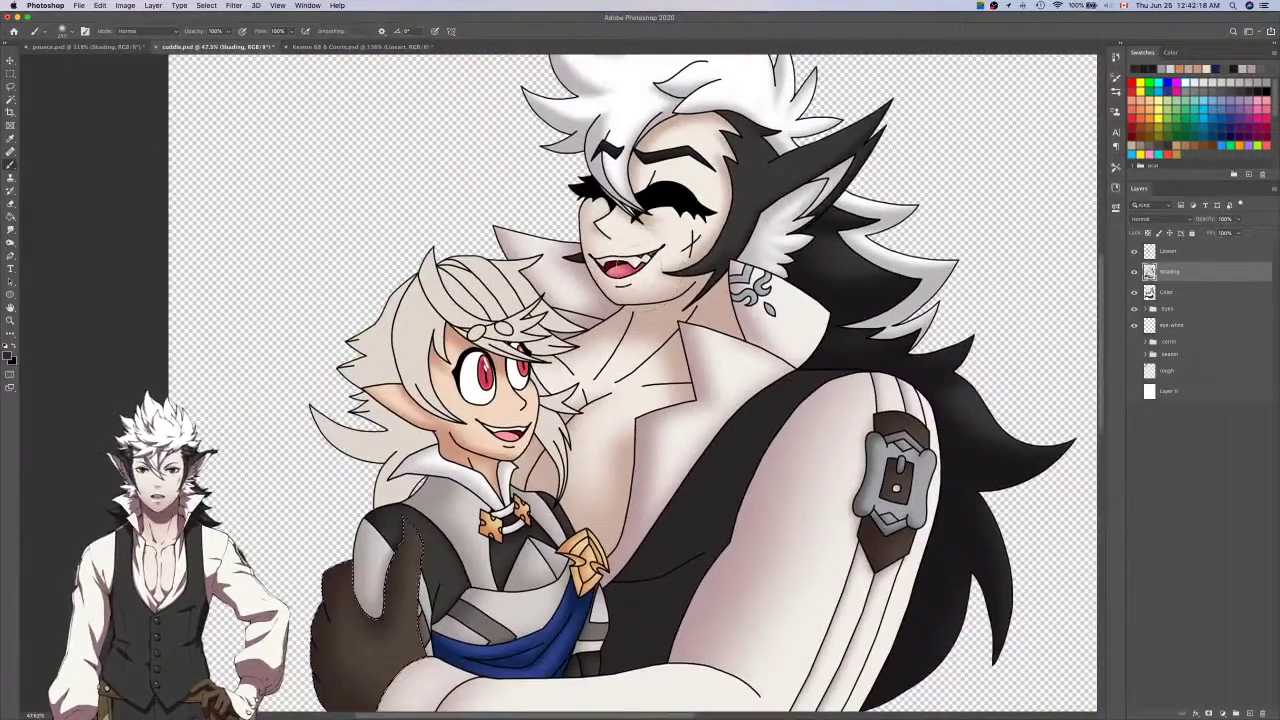
key(ctrl+shift+Tab)
scroll(640, 268, up, 3)
drag(1134, 323, 1134, 278)
scroll(1040, 400, down, 5)
scroll(1011, 417, up, 5)
scroll(1006, 417, down, 3)
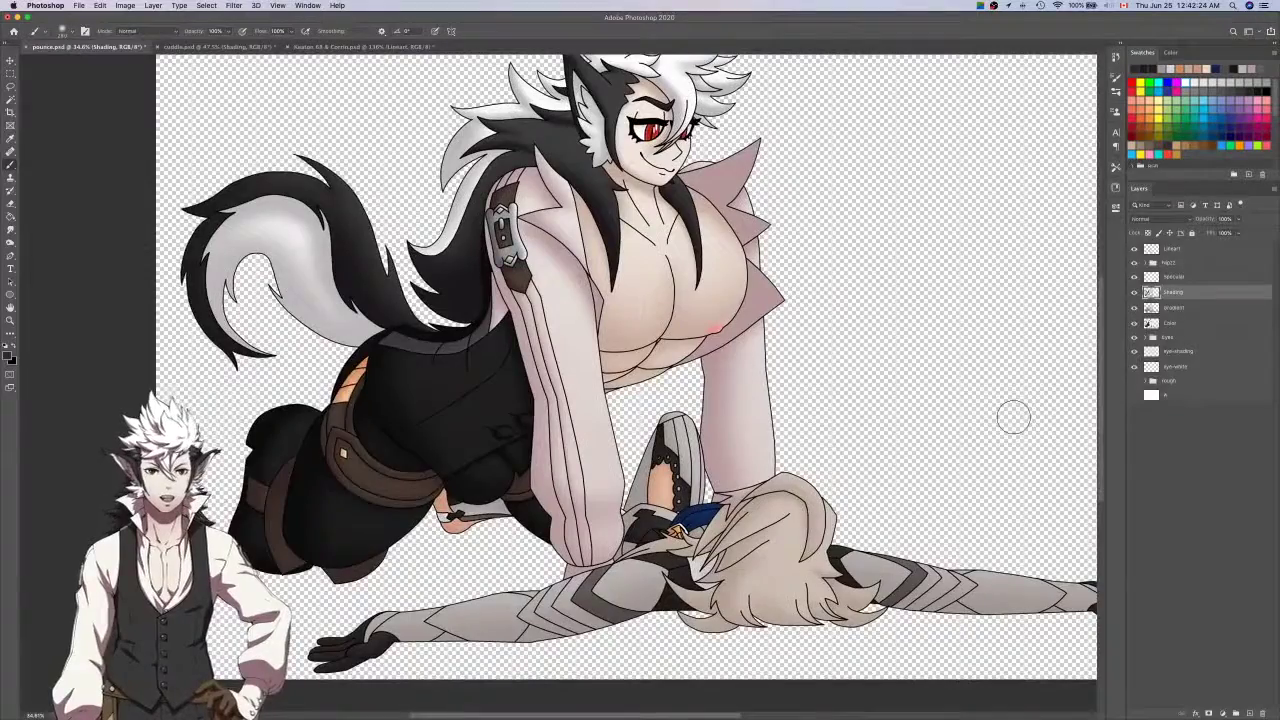
key(ctrl+Tab)
key(ctrl+shift+Tab)
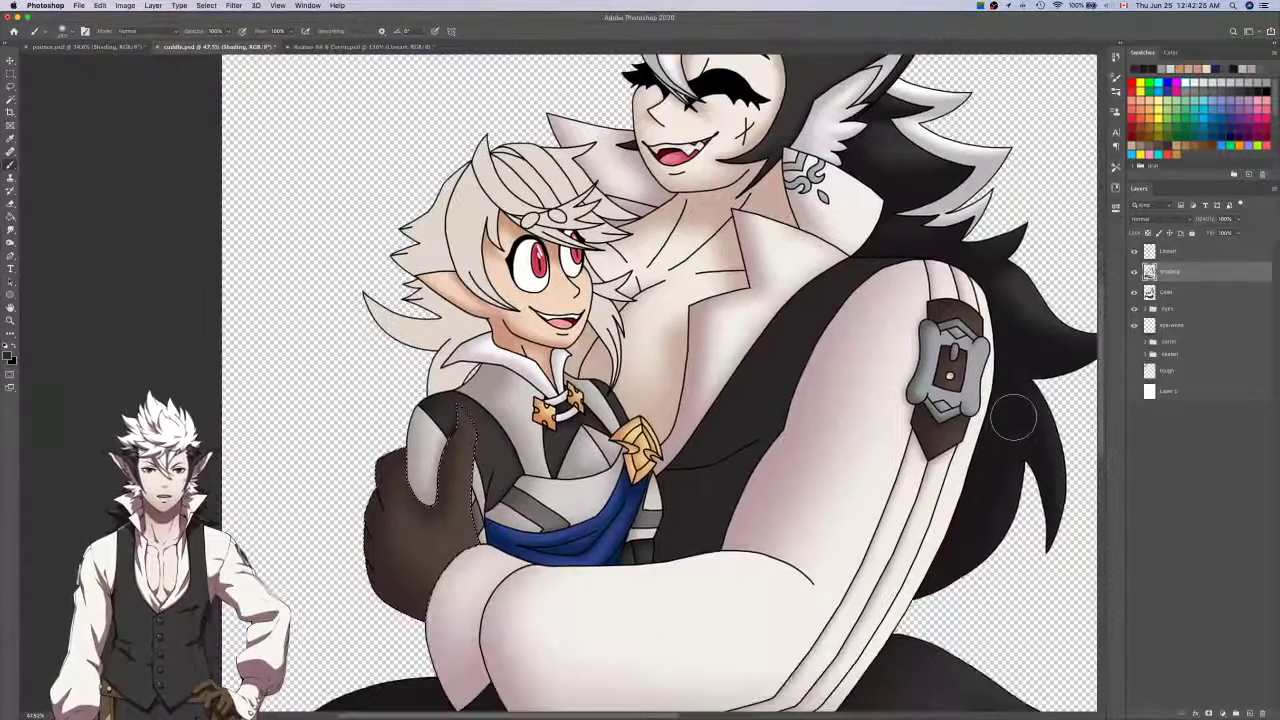
key(ctrl+Tab)
scroll(1013, 415, down, 3)
scroll(1013, 415, left, 3)
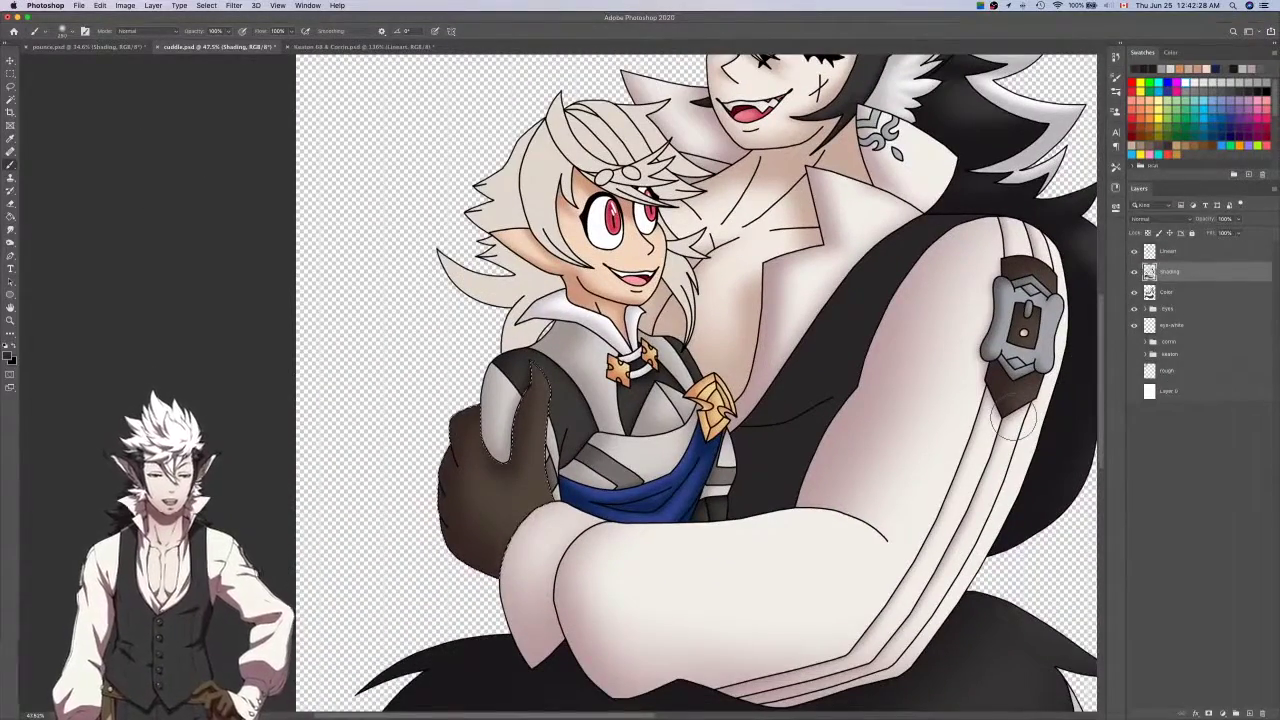
scroll(1013, 420, down, 3)
scroll(1013, 420, left, 3)
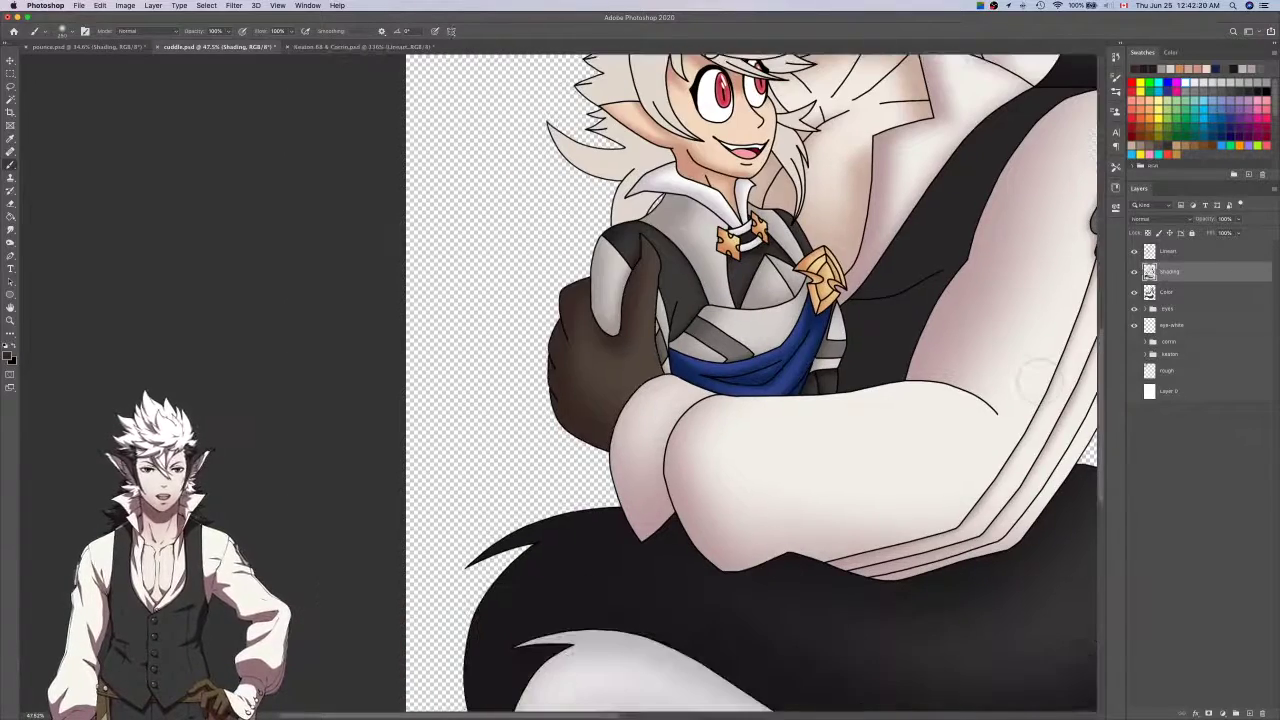
scroll(651, 415, up, 2)
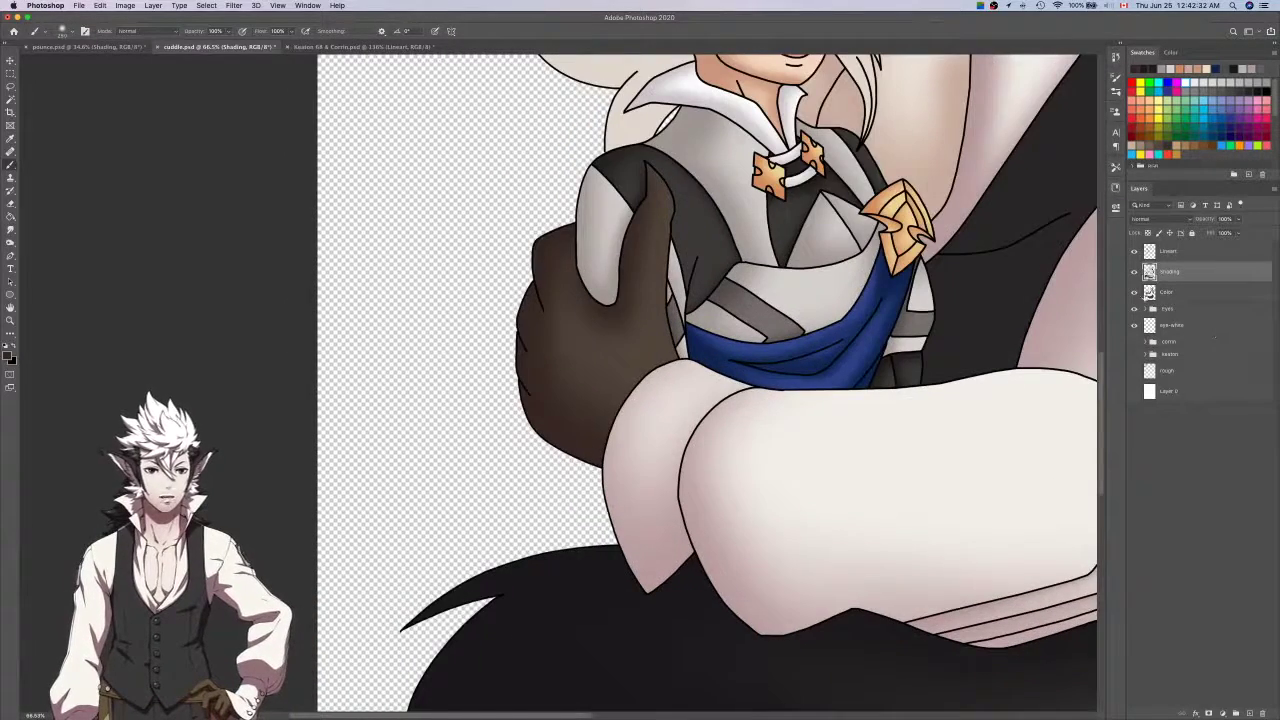
Hide the Color layer, reselect the gloved hand, touch up its edges on the Shading layer, then deselect and save.
click(1134, 291)
click(1180, 291)
key(w)
click(1180, 271)
key(b)
scroll(565, 395, up, 2)
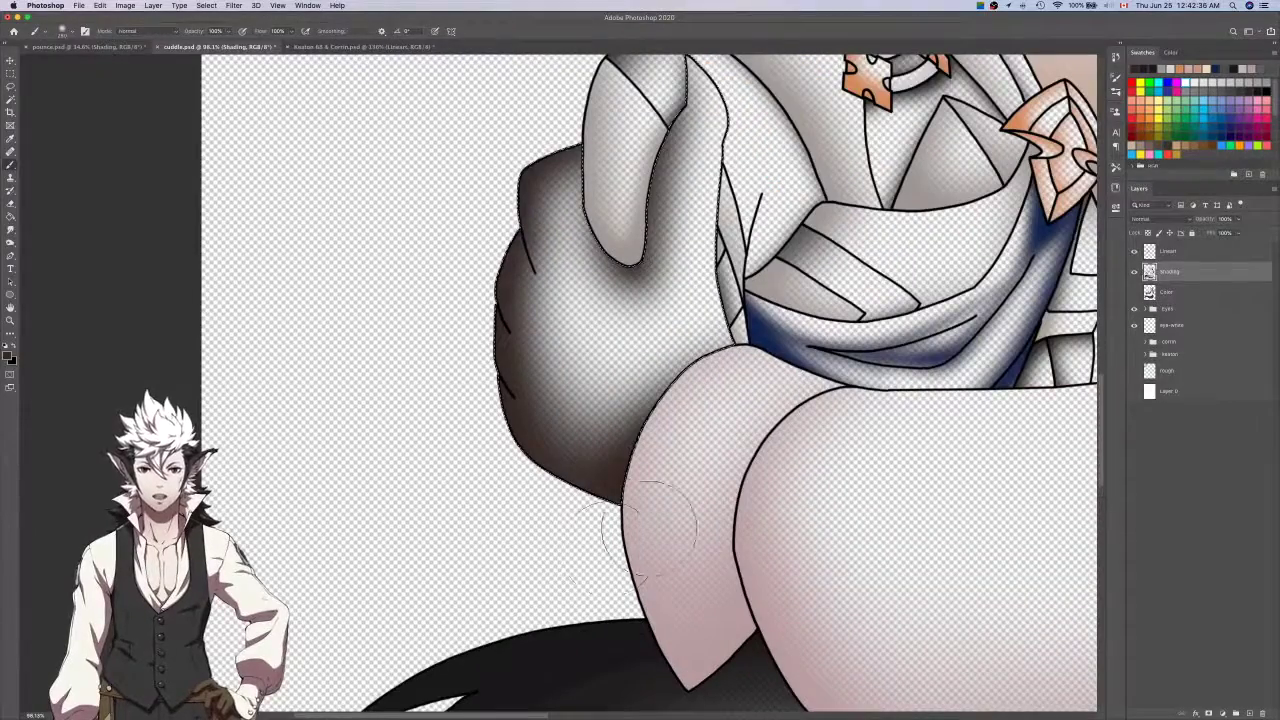
key(super+d)
key(super+s)
Select the two oval hair ornaments above the smaller character's eyes using the Lineart layer.
scroll(804, 460, right, 2)
scroll(804, 460, down, 5)
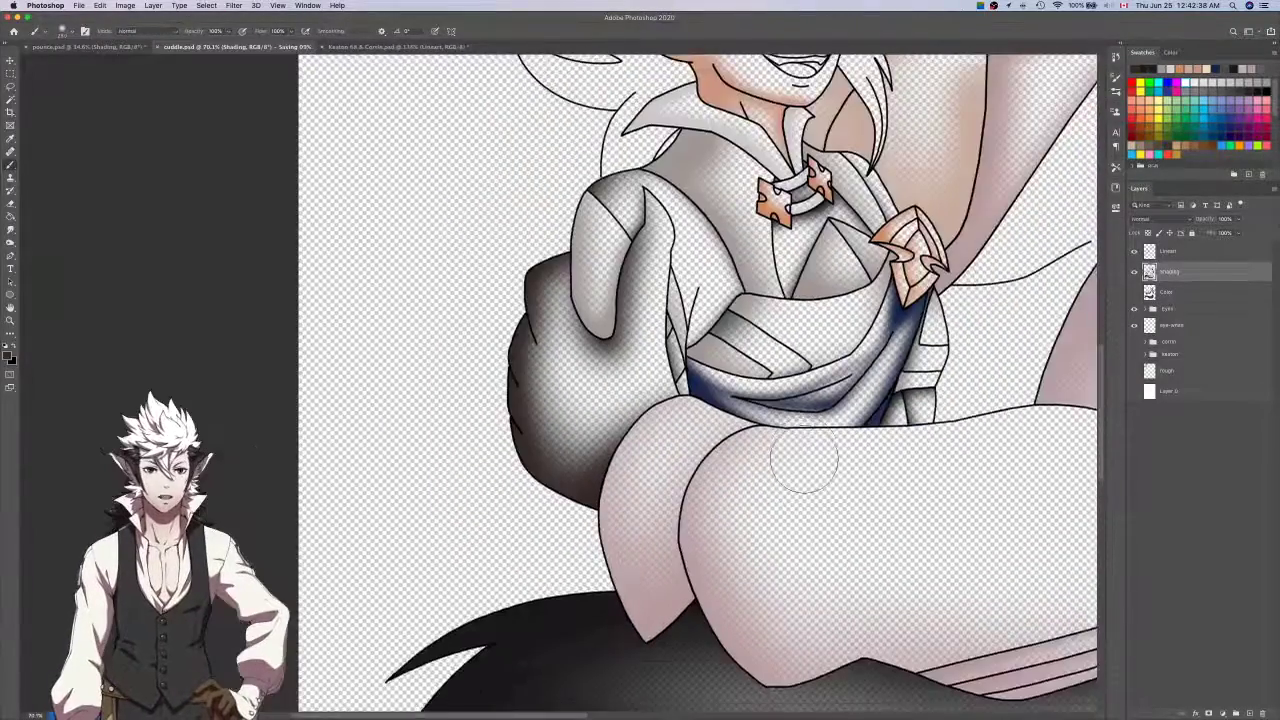
scroll(812, 495, down, 4)
scroll(610, 383, up, 5)
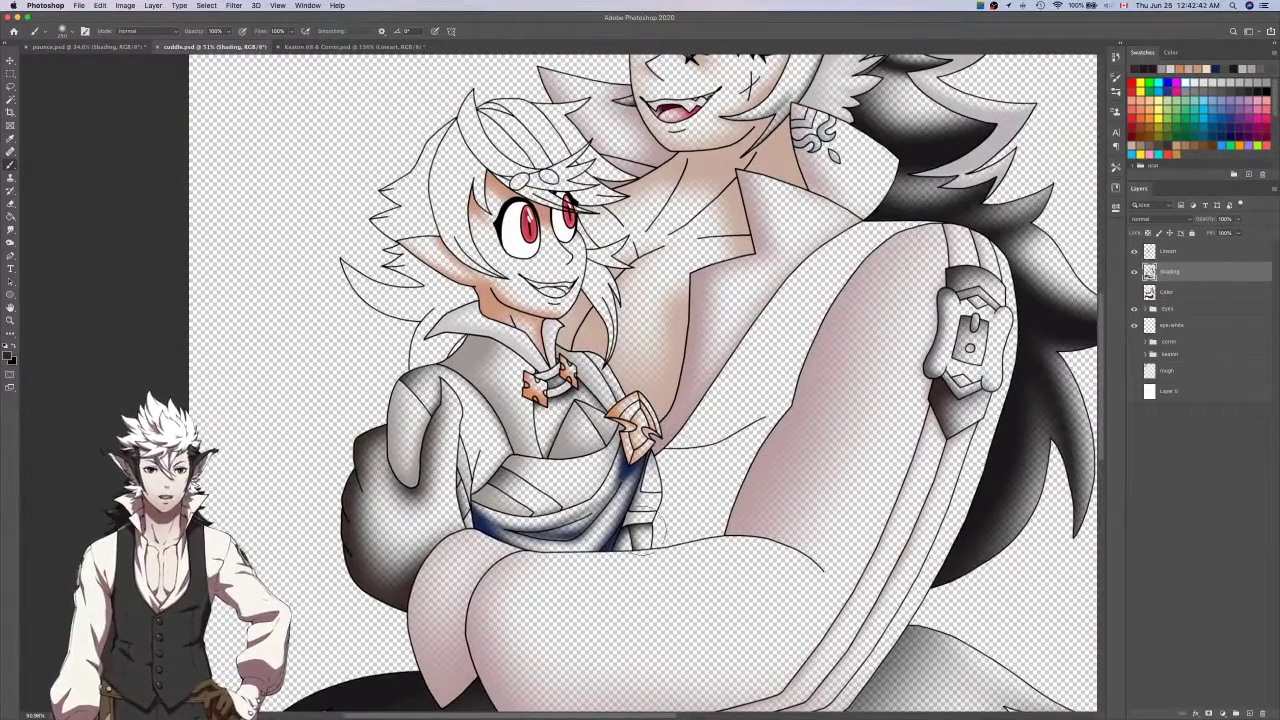
click(1200, 291)
scroll(880, 338, left, 5)
scroll(880, 338, up, 1)
key(w)
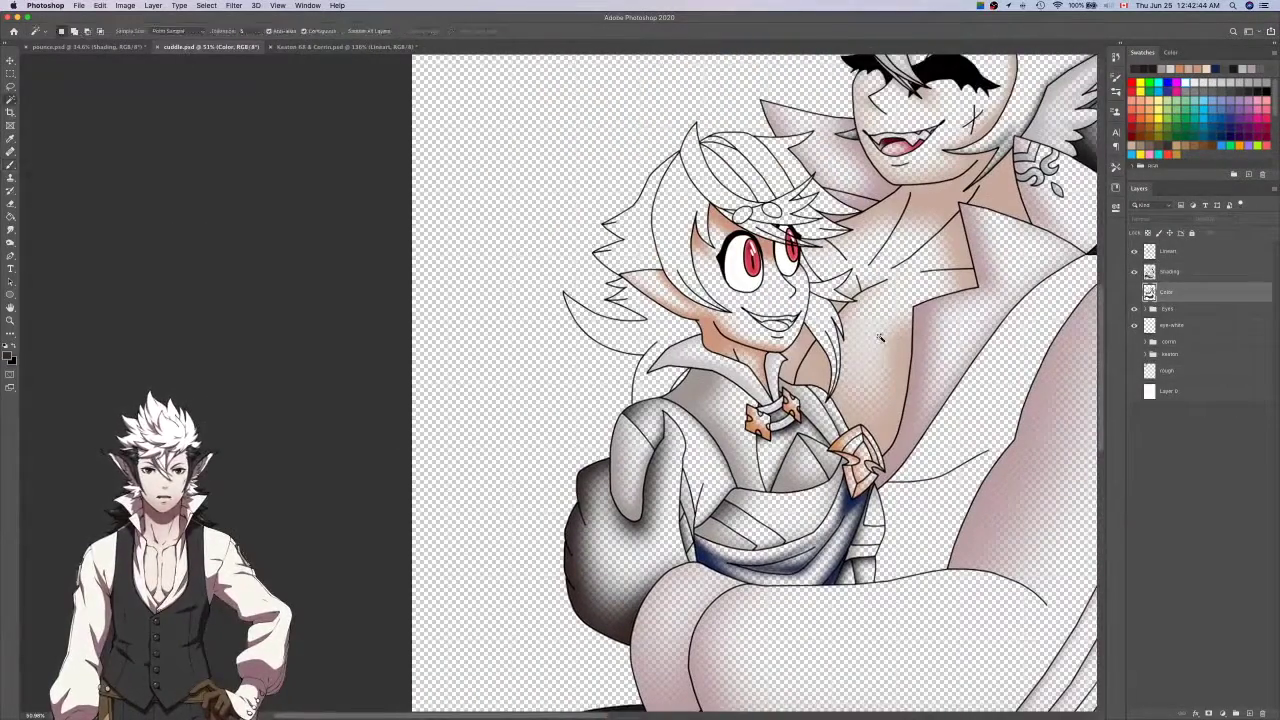
scroll(755, 285, up, 5)
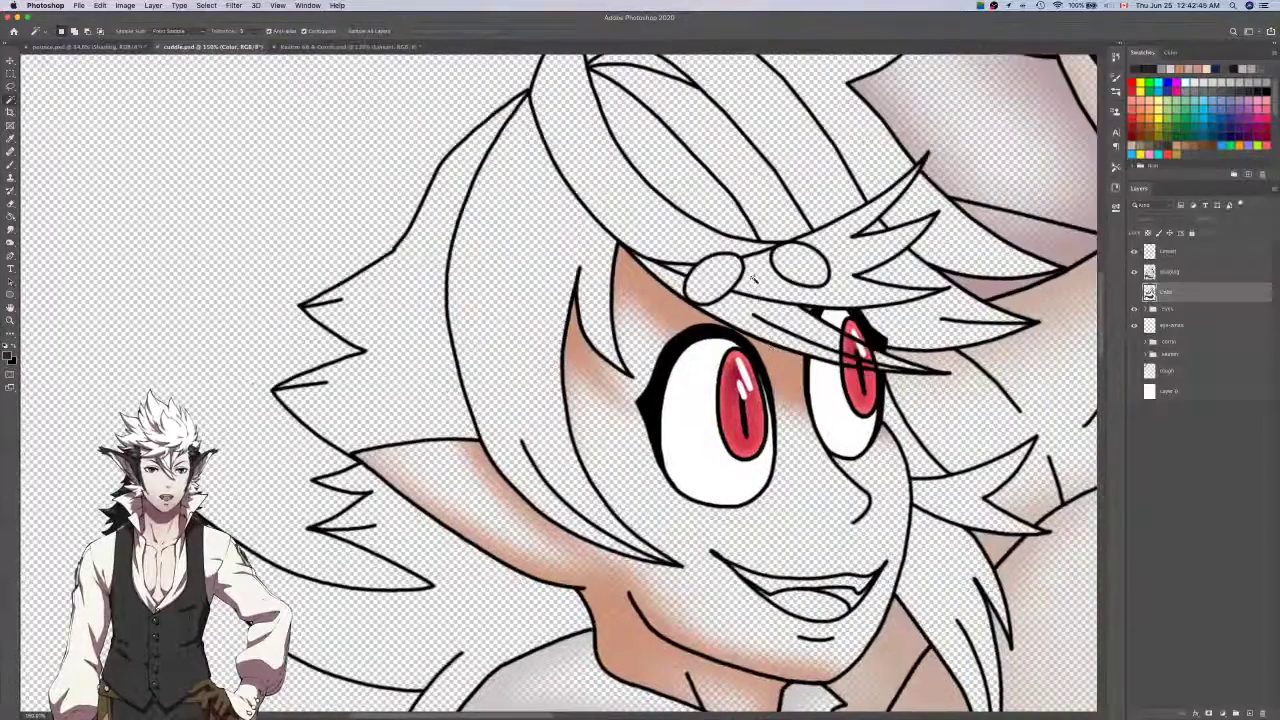
click(1167, 256)
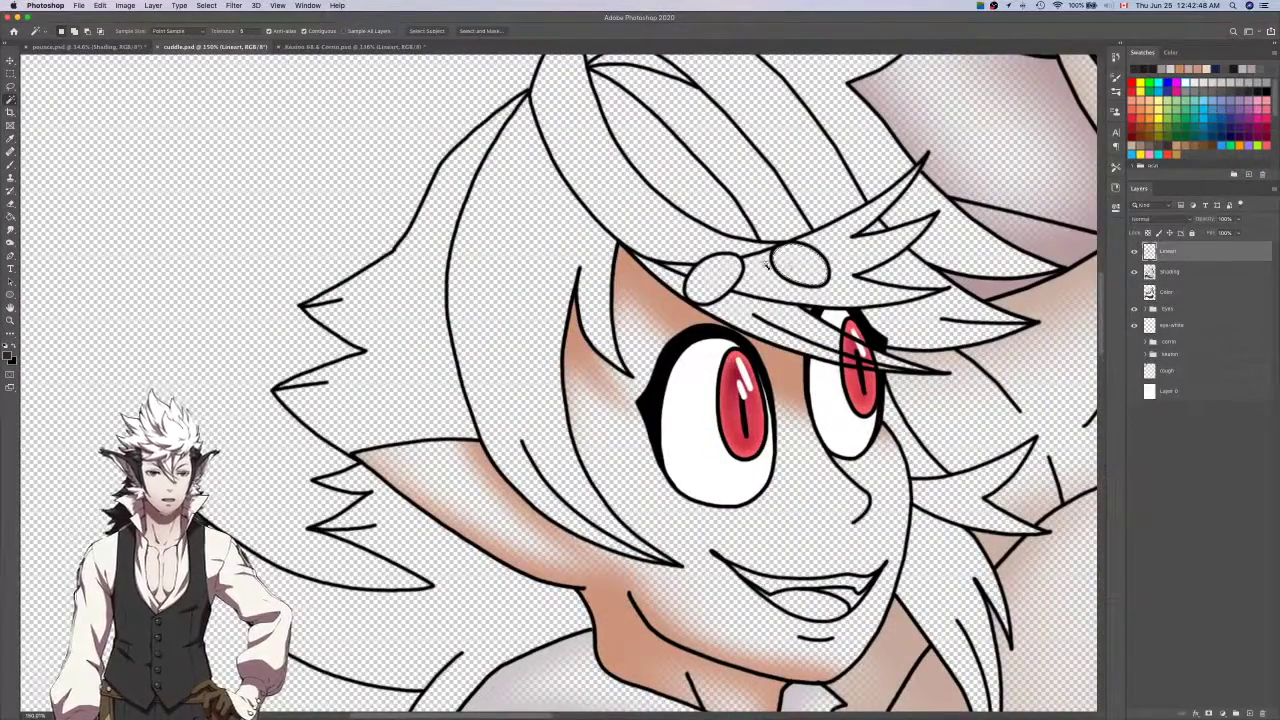
key(Return)
Sample the greyish-brown hair shading color from the other open Corrin artwork and return to cuddle.psd.
key(i)
key(ctrl+Tab)
scroll(714, 266, up, 5)
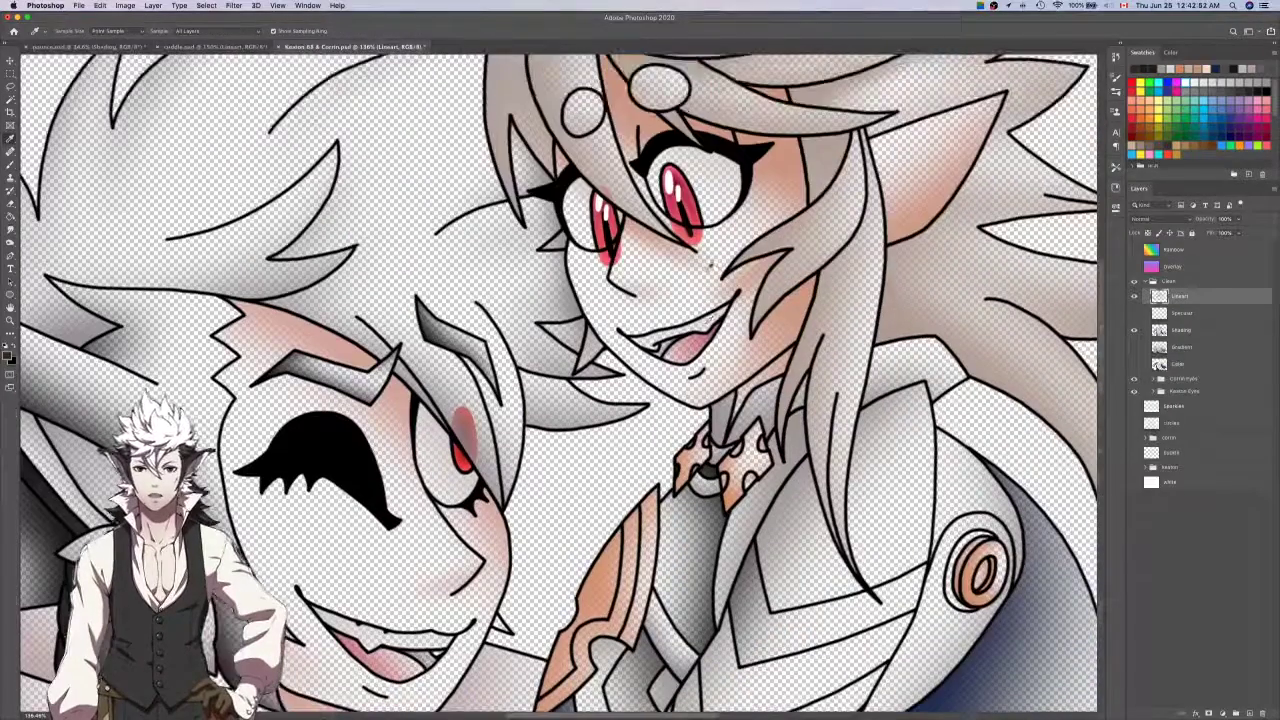
scroll(838, 224, down, 3)
key(ctrl+Tab)
key(ctrl+Tab)
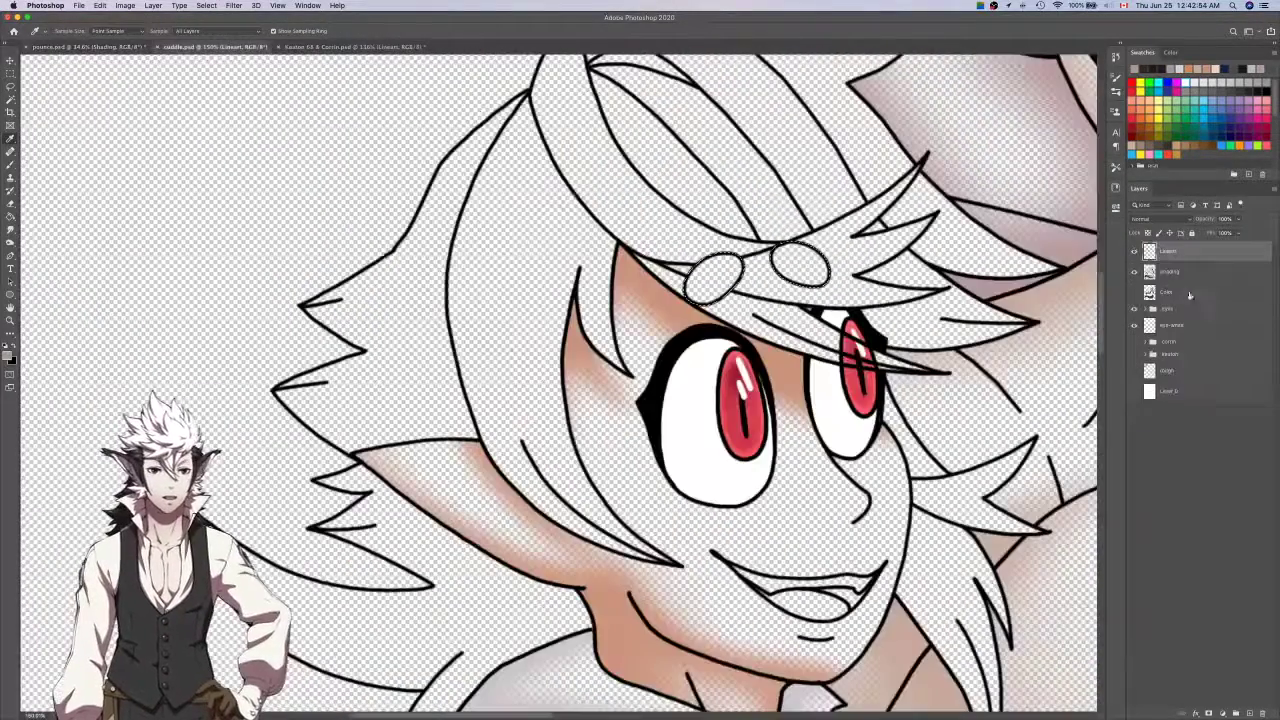
Fill both oval hair ornaments with the sampled color on the Shading layer and erase it back to soft edge shading.
click(1195, 280)
key(g)
key(b)
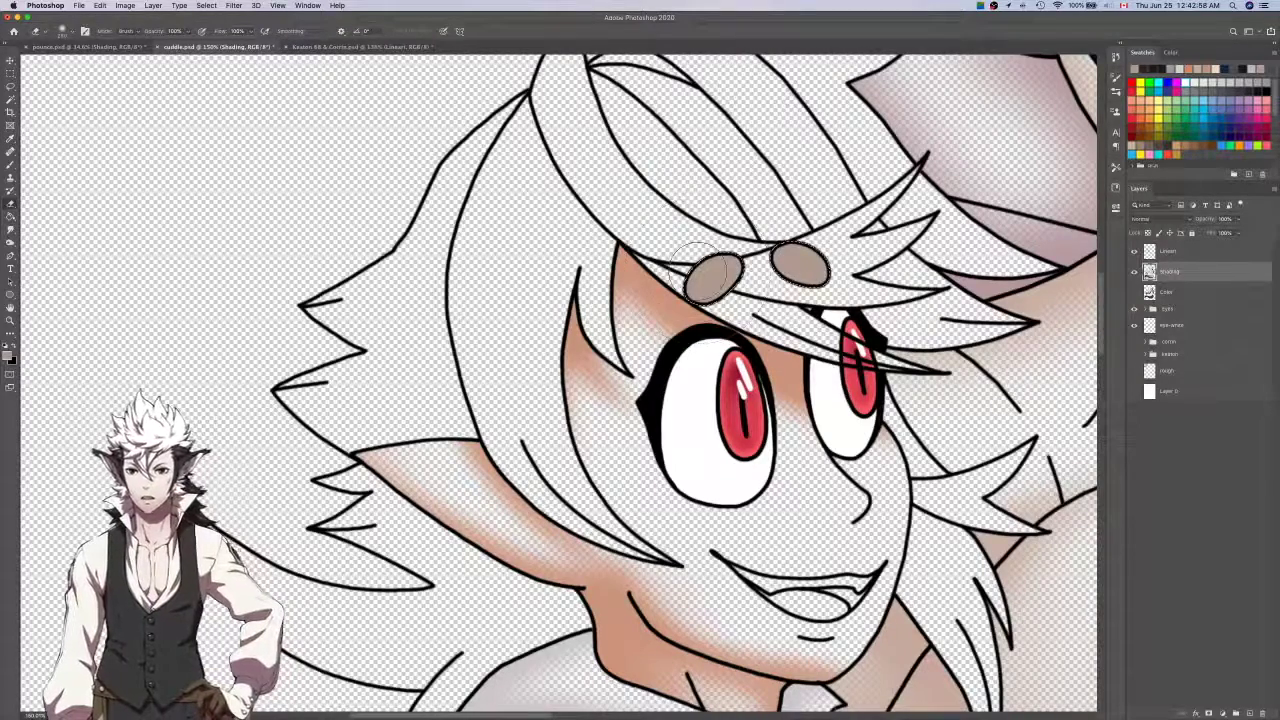
drag(735, 261, 727, 256)
key(super+z)
Select the front bangs section beside the oval ornaments using the Lineart layer.
click(1187, 253)
key(super+d)
key(w)
click(843, 262)
key(i)
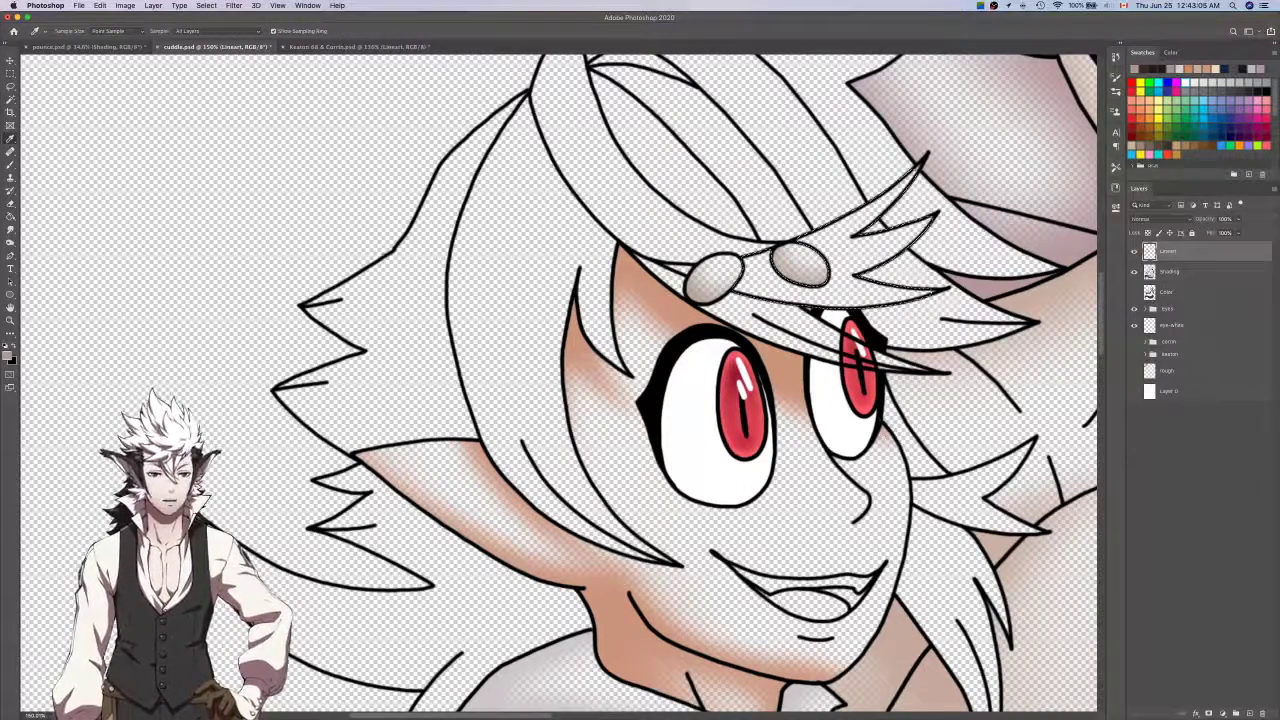
key(super+d)
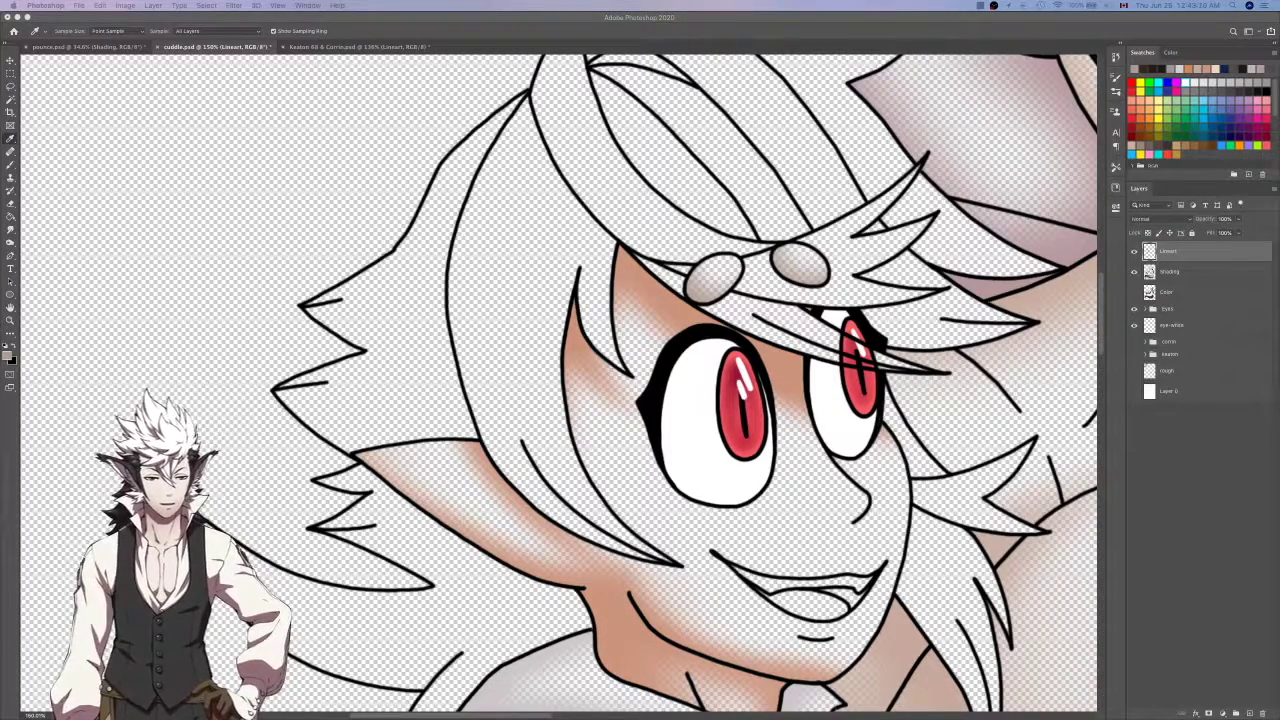
key(super+Tab)
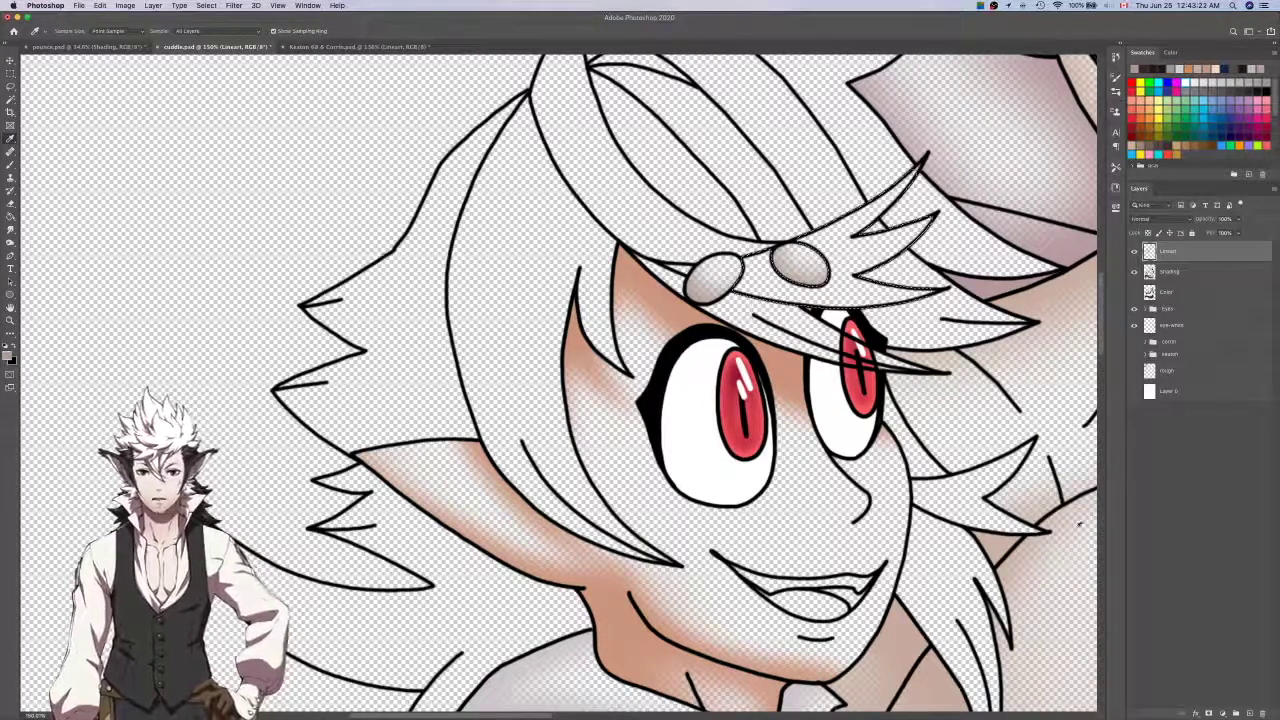
On the Shading layer, extend the bangs selection into the pointed strand tips with the Lasso tool.
click(1210, 274)
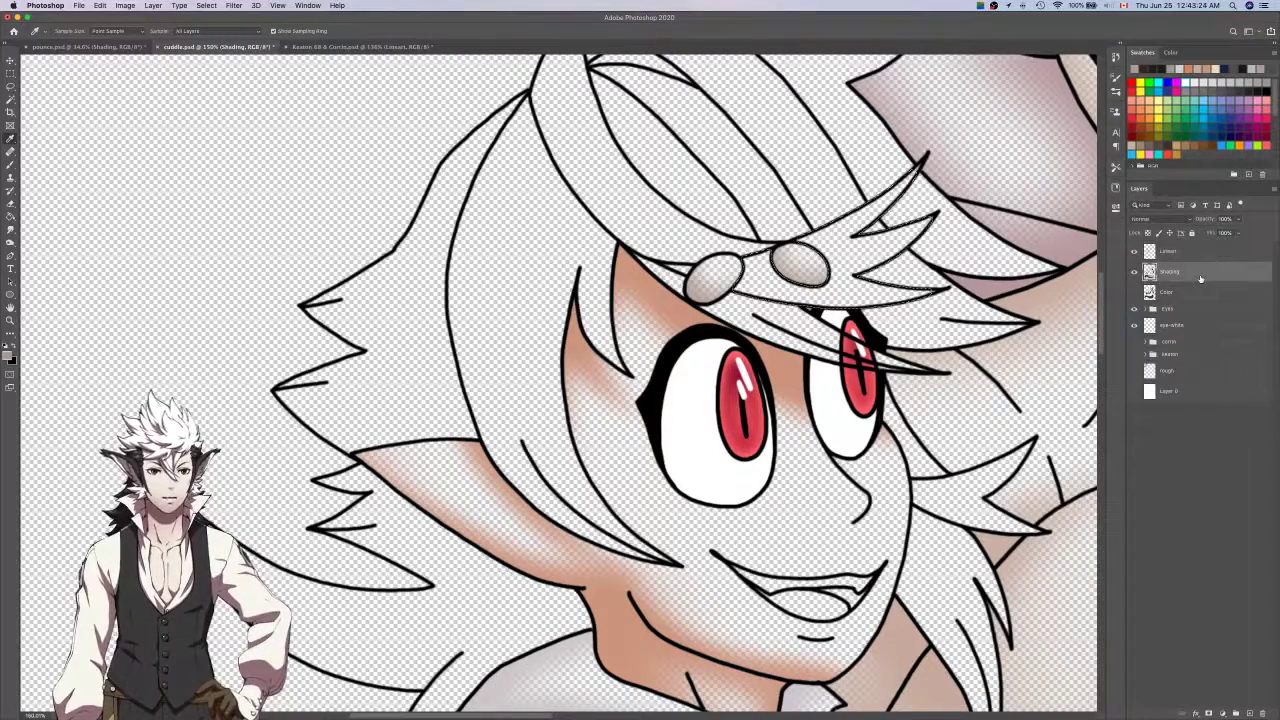
key(l)
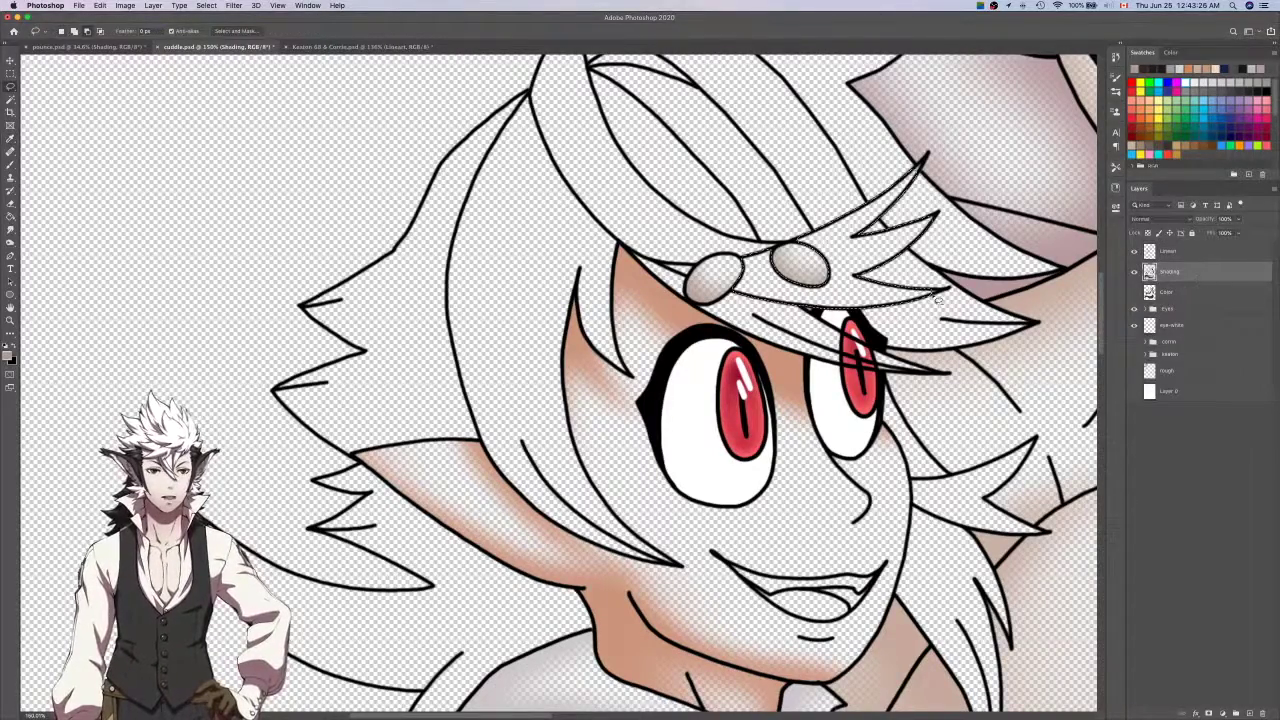
scroll(932, 308, up, 8)
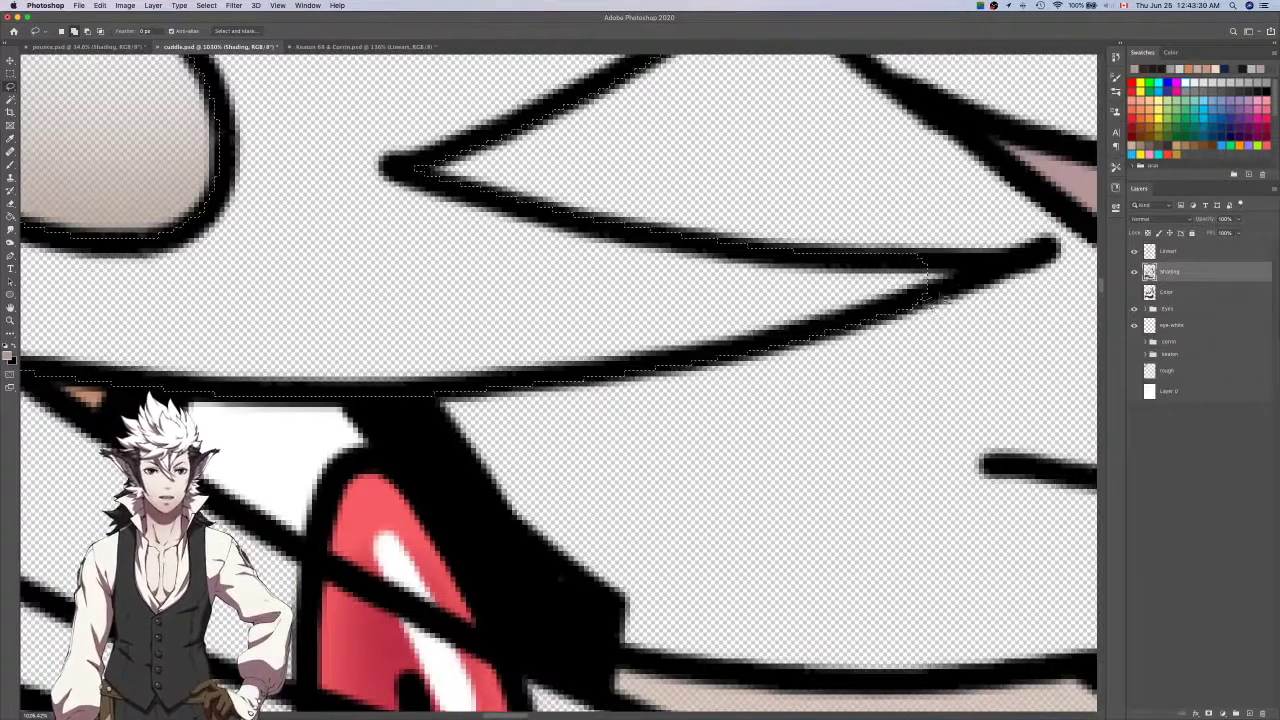
drag(993, 272, 915, 262)
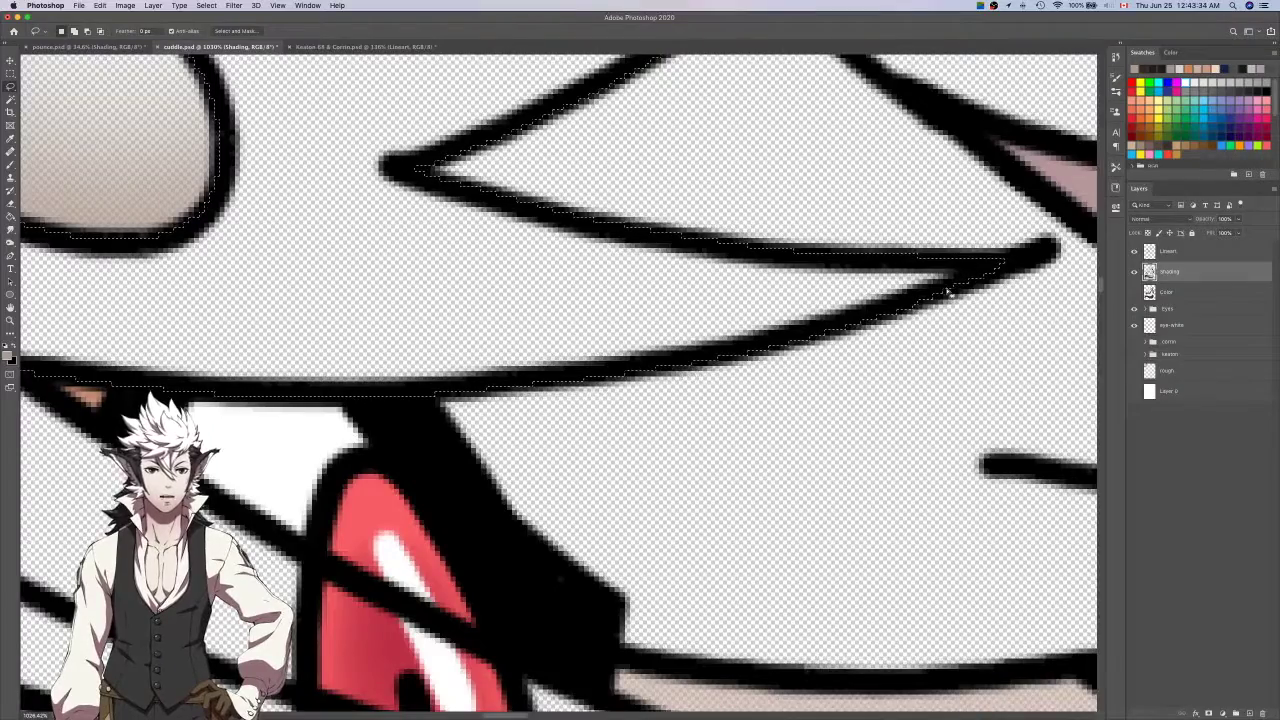
scroll(948, 287, up, 5)
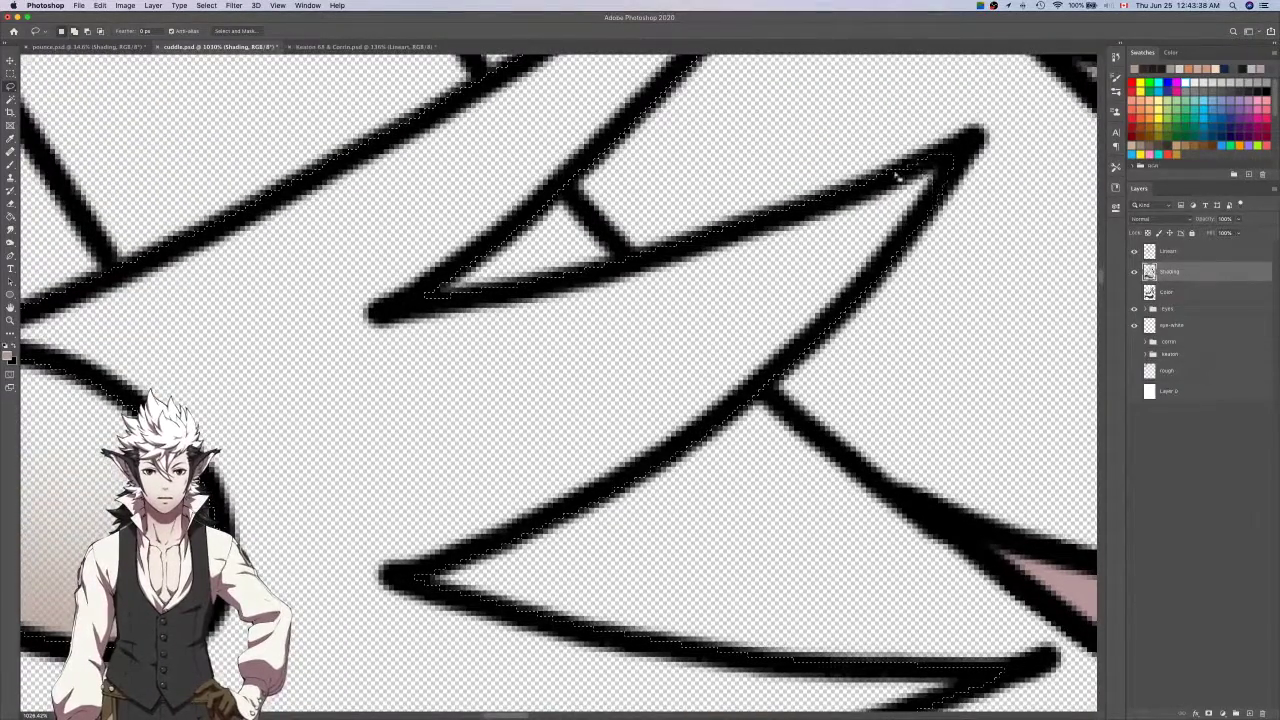
scroll(894, 171, up, 4)
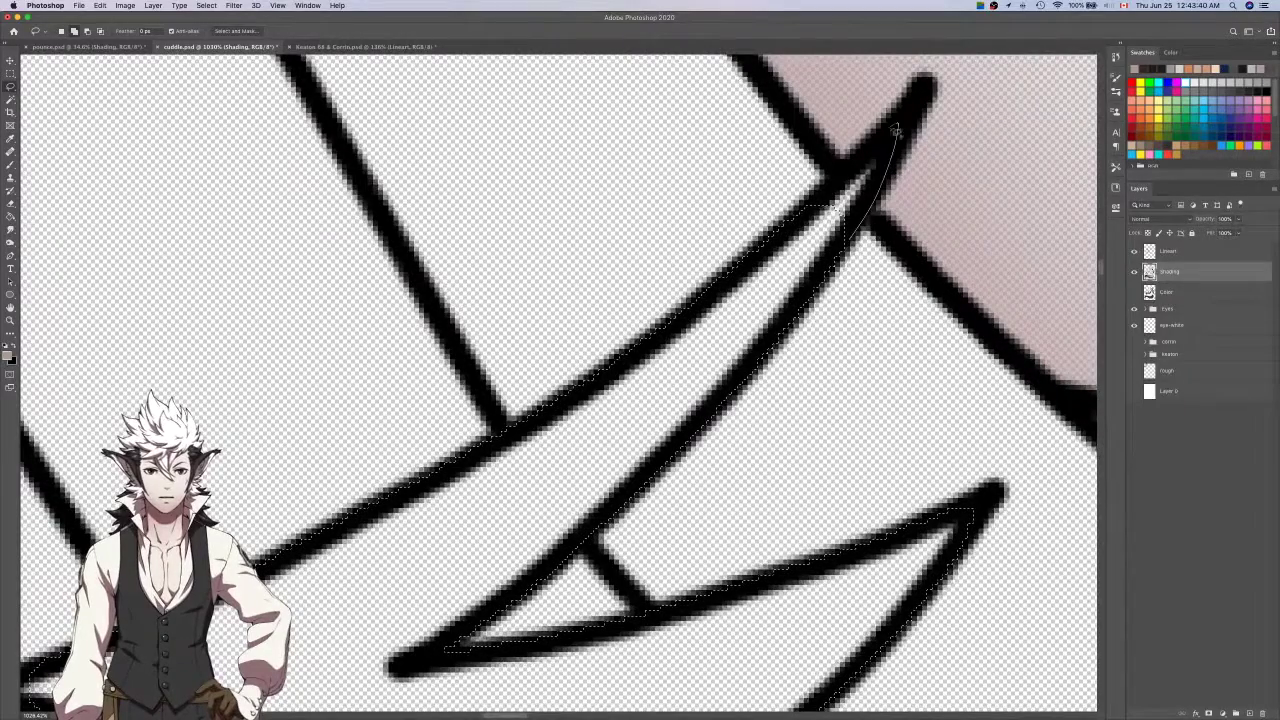
scroll(882, 186, down, 5)
scroll(882, 186, up, 5)
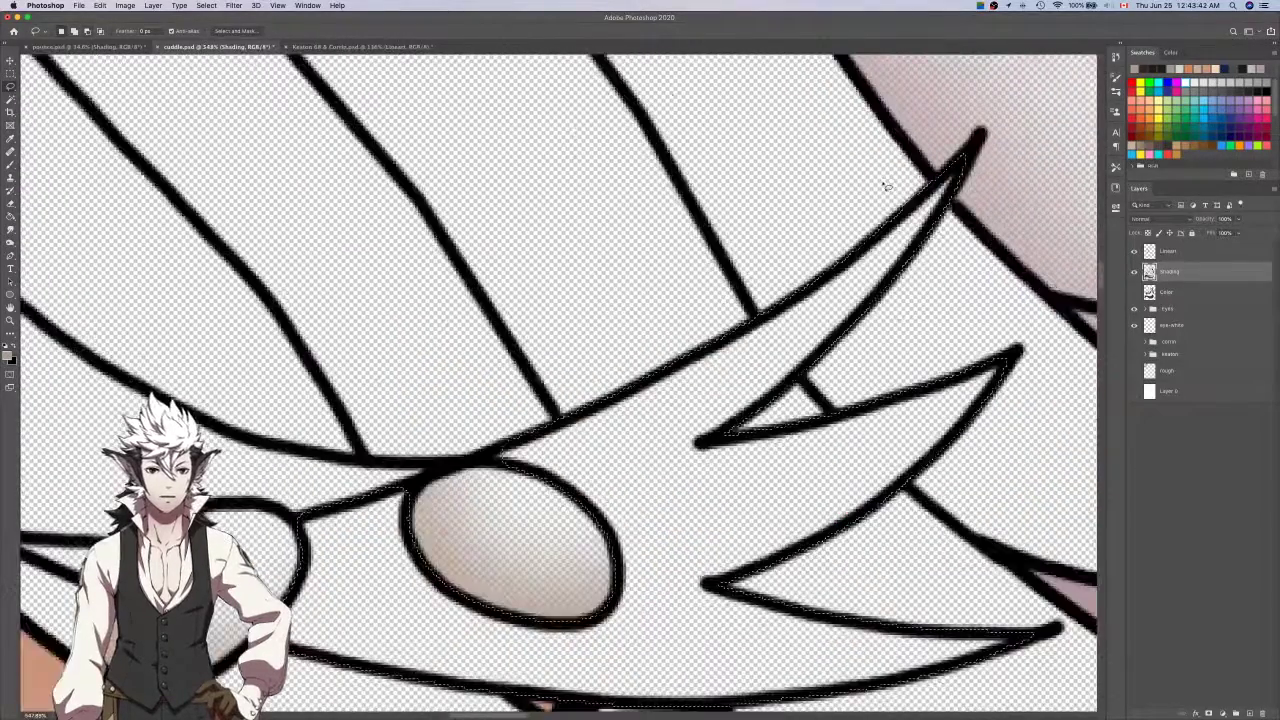
drag(1032, 140, 905, 212)
drag(858, 300, 975, 157)
drag(1065, 121, 1060, 123)
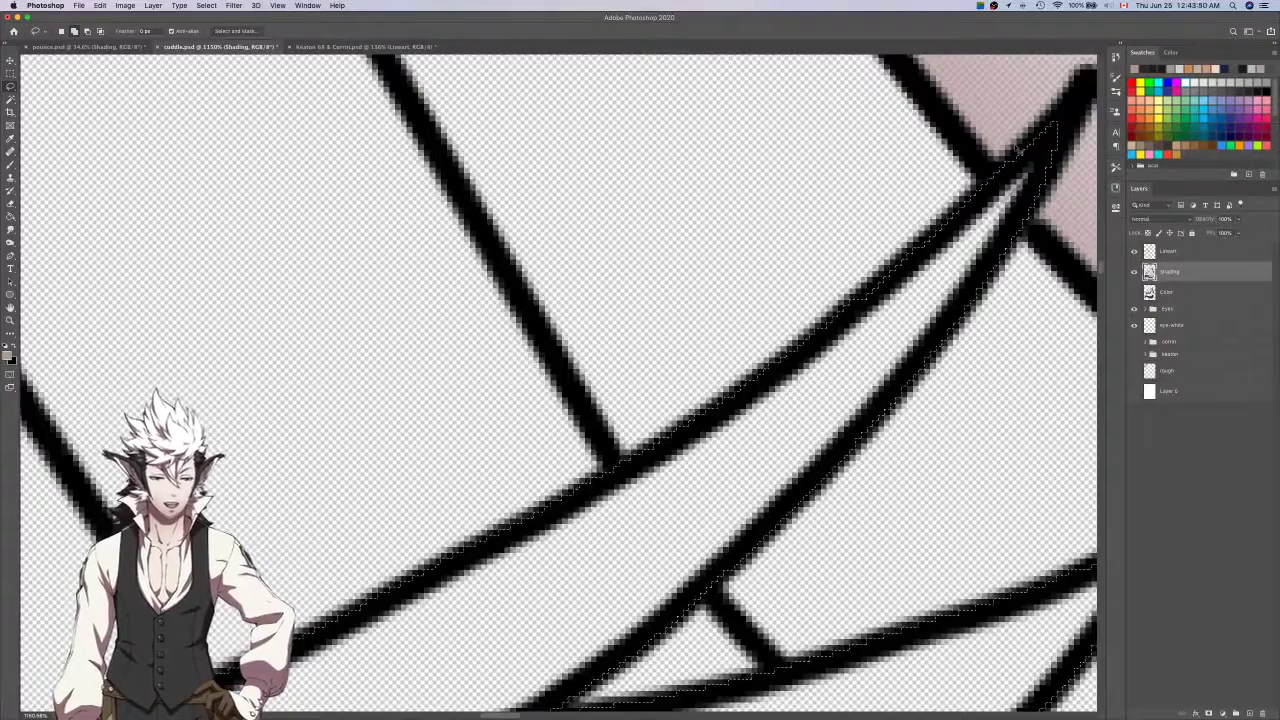
Refine the bangs selection around the two oval ornaments and add the small sliver beside the outer ornament.
scroll(1033, 150, down, 3)
scroll(1030, 151, left, 3)
scroll(1030, 151, down, 2)
scroll(786, 303, up, 2)
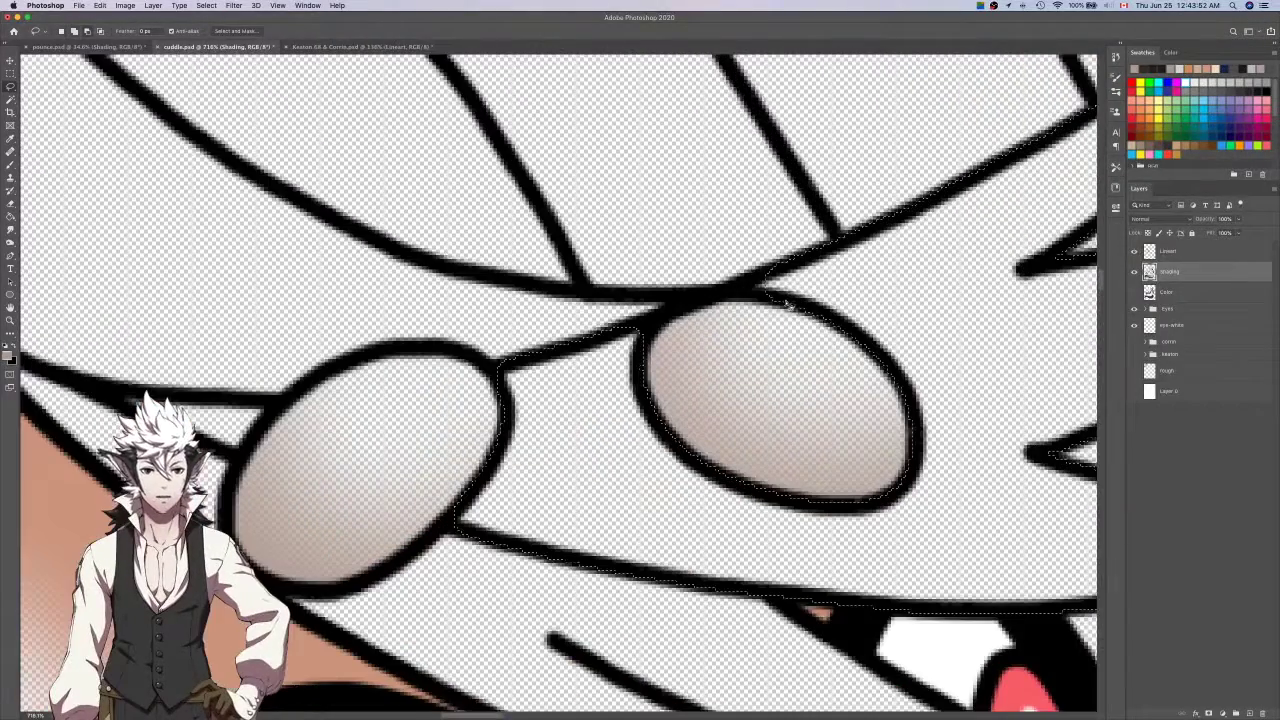
mouse_move(782, 300)
mouse_down()
mouse_move(734, 300)
mouse_move(777, 266)
mouse_move(732, 295)
mouse_up()
key(super+z)
scroll(792, 300, left, 5)
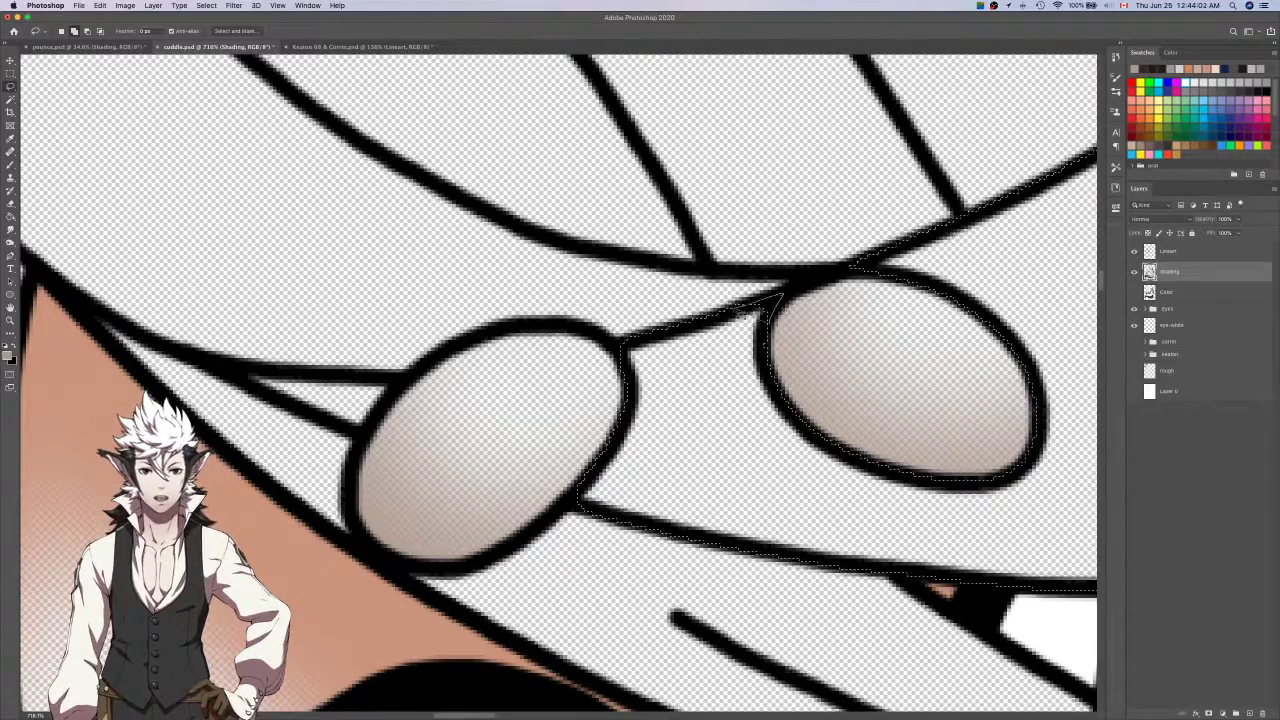
scroll(740, 308, left, 6)
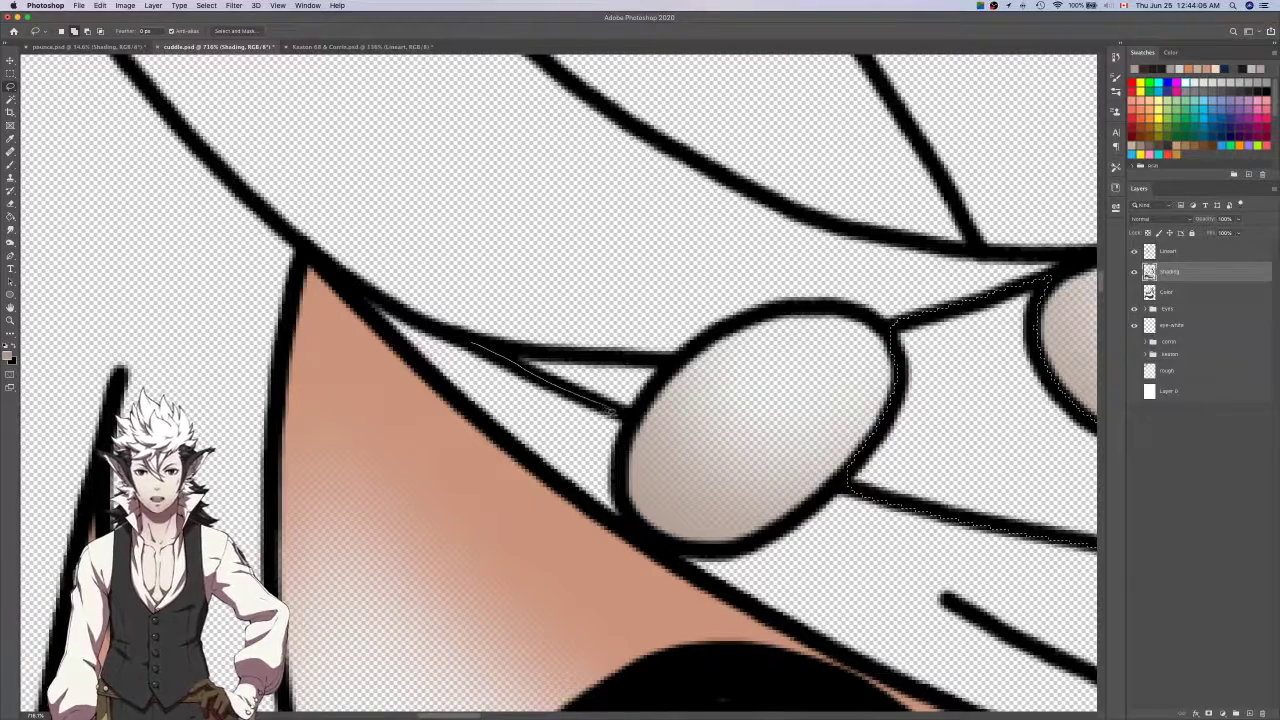
drag(674, 366, 680, 360)
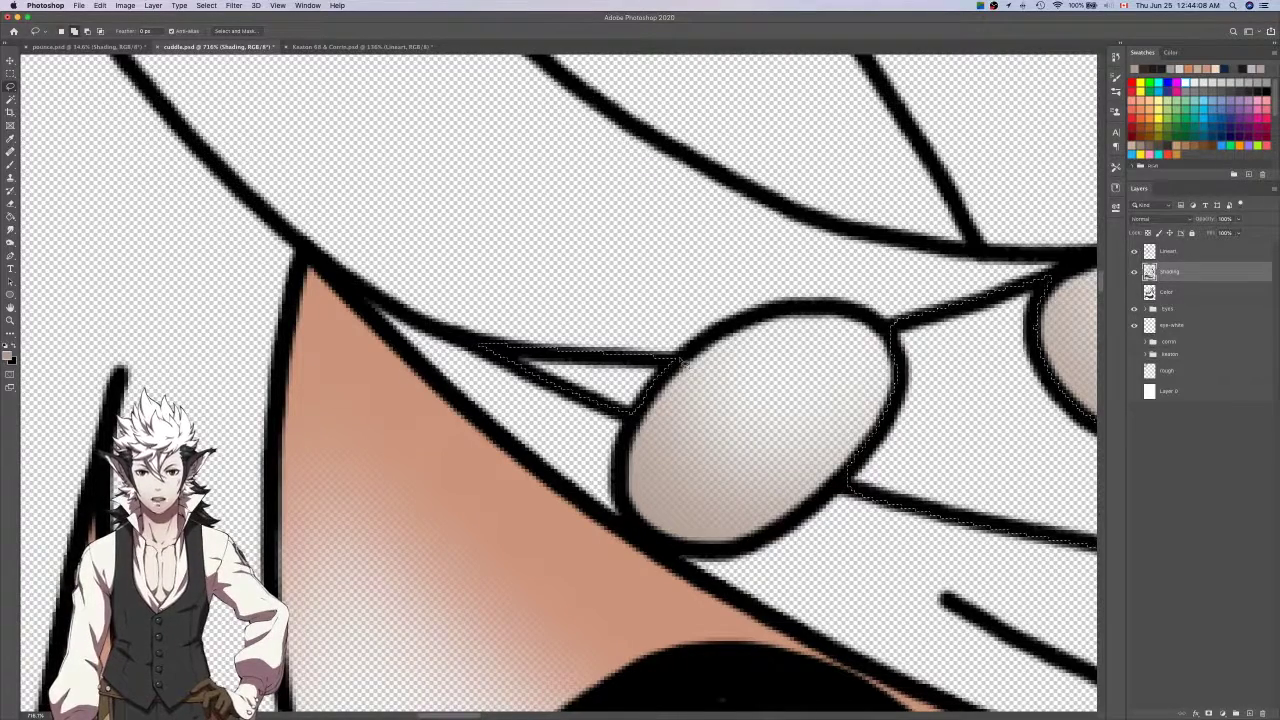
mouse_move(476, 346)
mouse_down()
mouse_move(551, 354)
mouse_move(658, 323)
mouse_move(658, 361)
mouse_up()
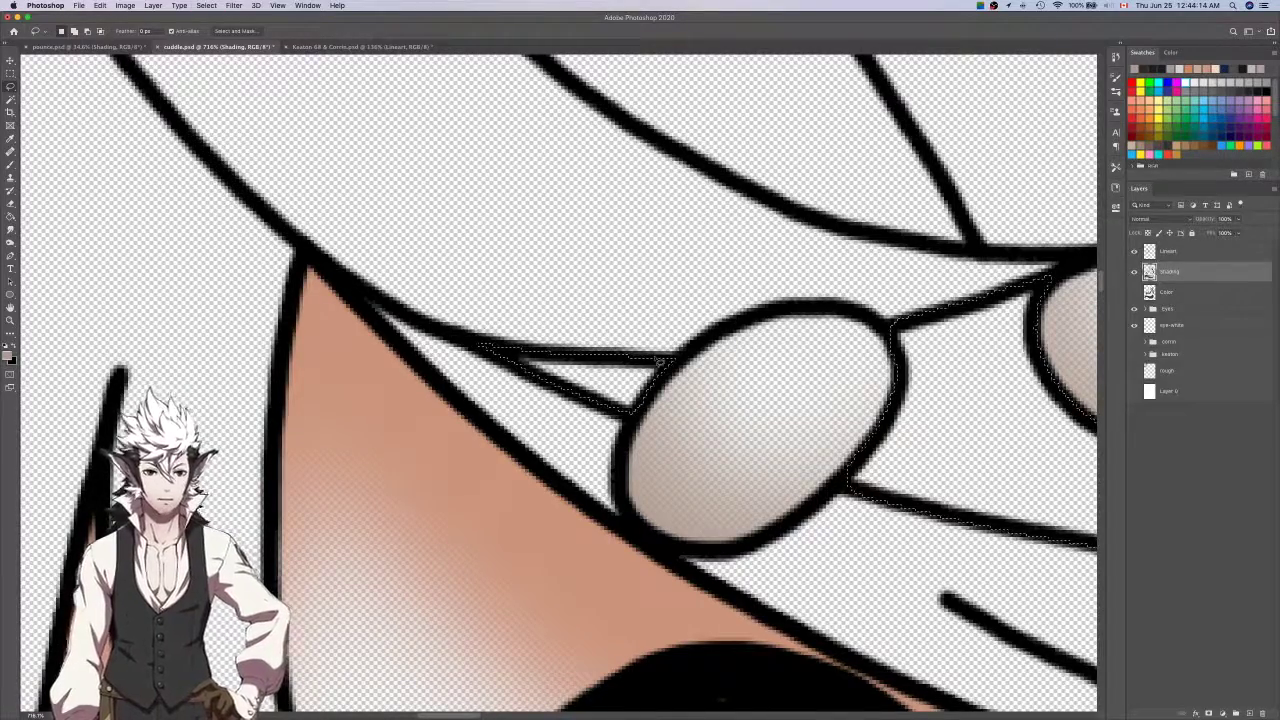
Brush soft greyish-brown shading along the lower edge and tips of the selected bangs on the Shading layer.
scroll(658, 361, down, 6)
scroll(660, 361, right, 2)
key(b)
scroll(605, 410, down, 5)
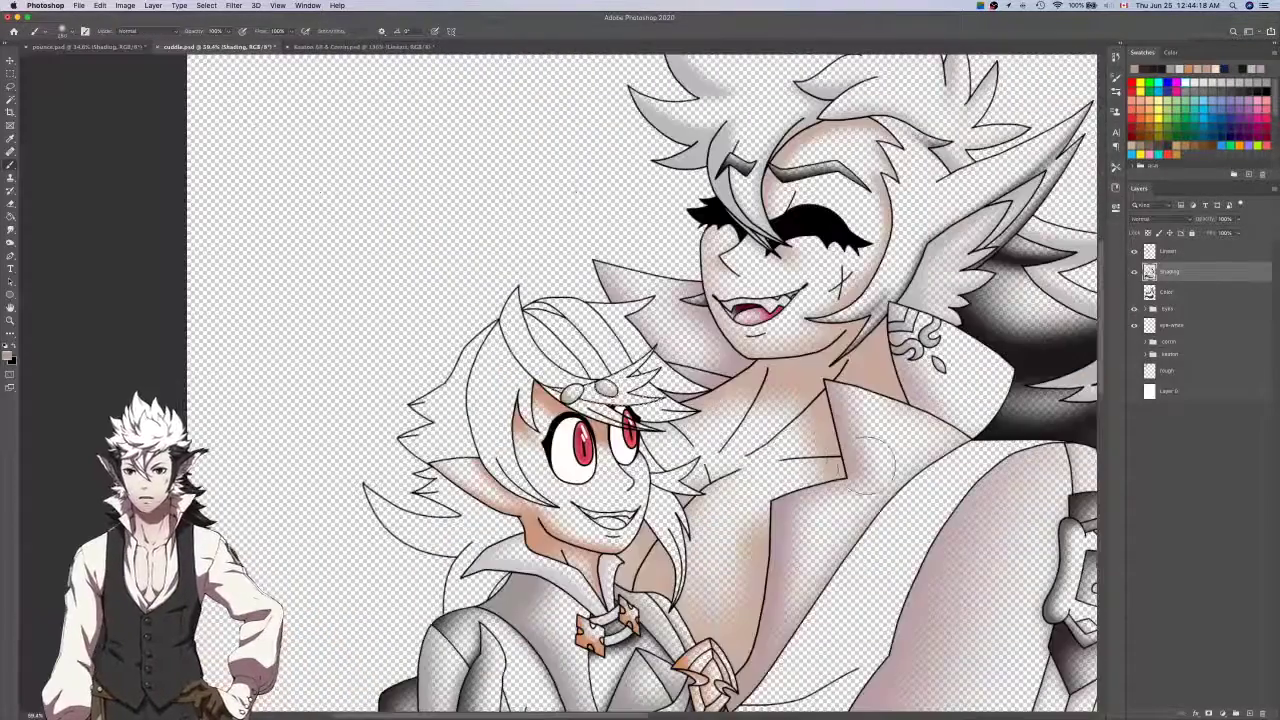
scroll(686, 426, up, 3)
scroll(692, 422, left, 3)
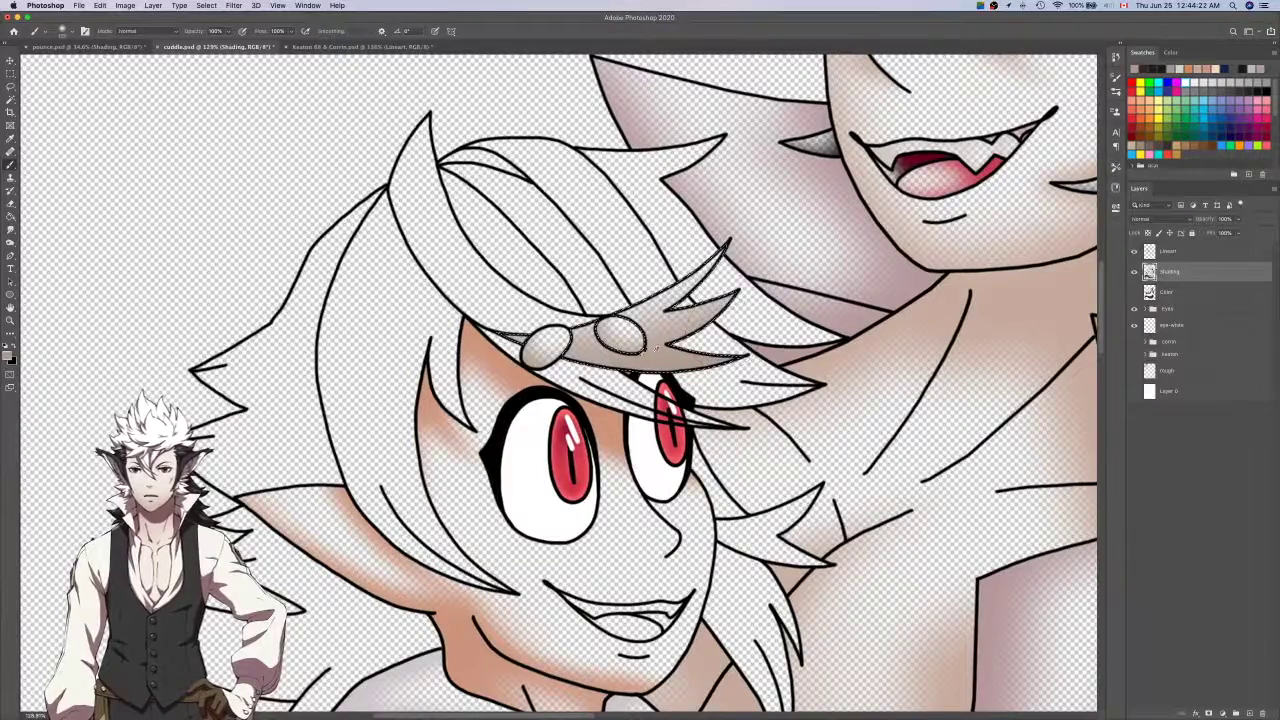
scroll(648, 345, up, 2)
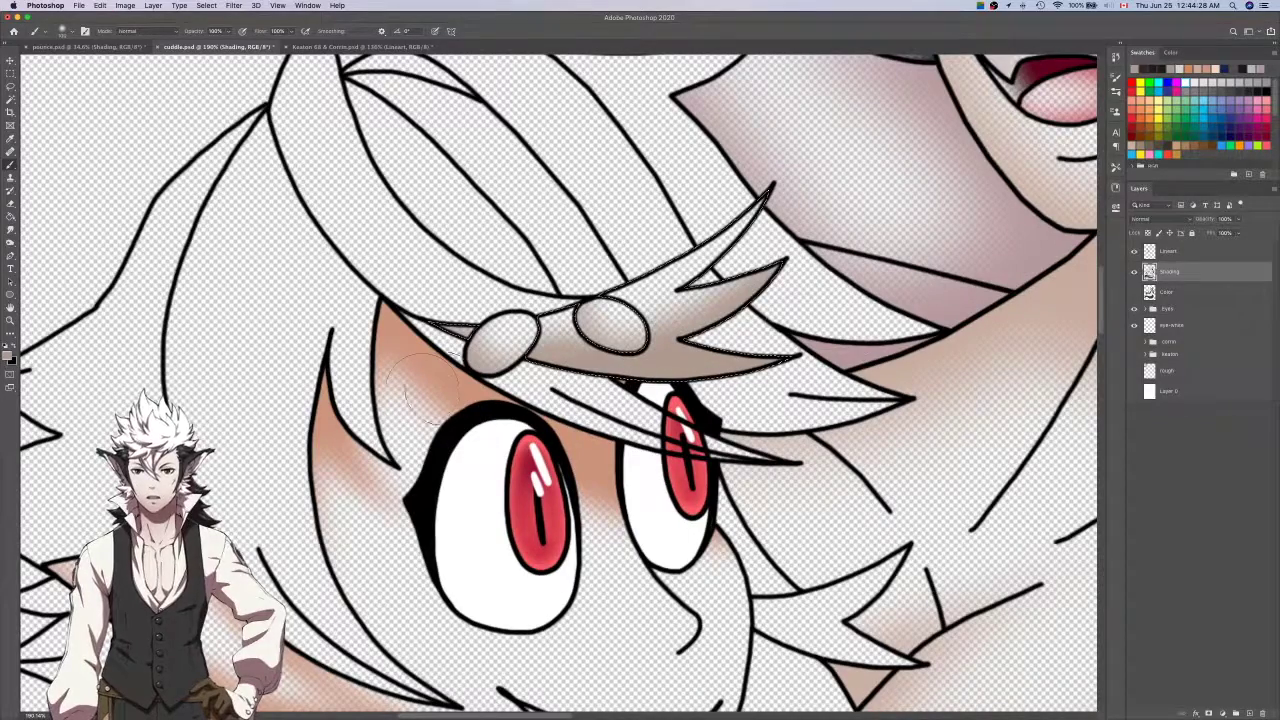
Select the long curved front lock on the Lineart layer, expand the selection, and lasso in its upper tip and the corner by the ornaments.
click(1193, 292)
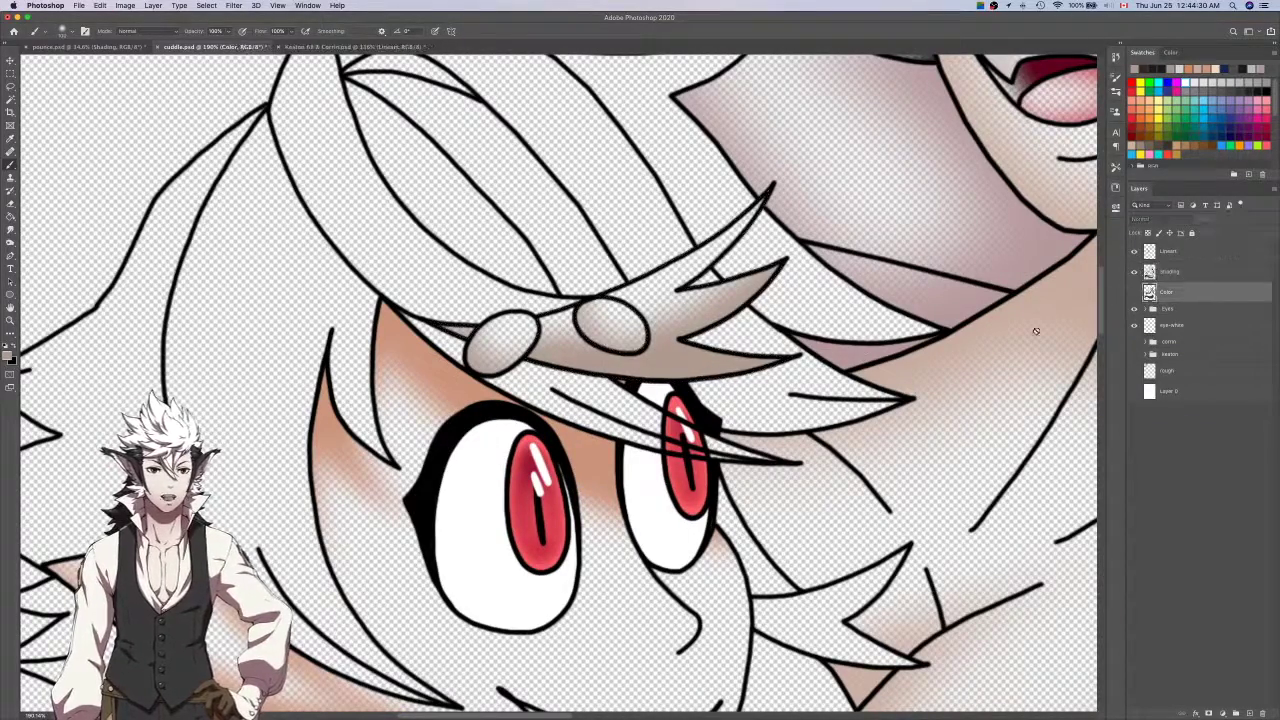
key(w)
scroll(937, 379, left, 5)
click(1188, 254)
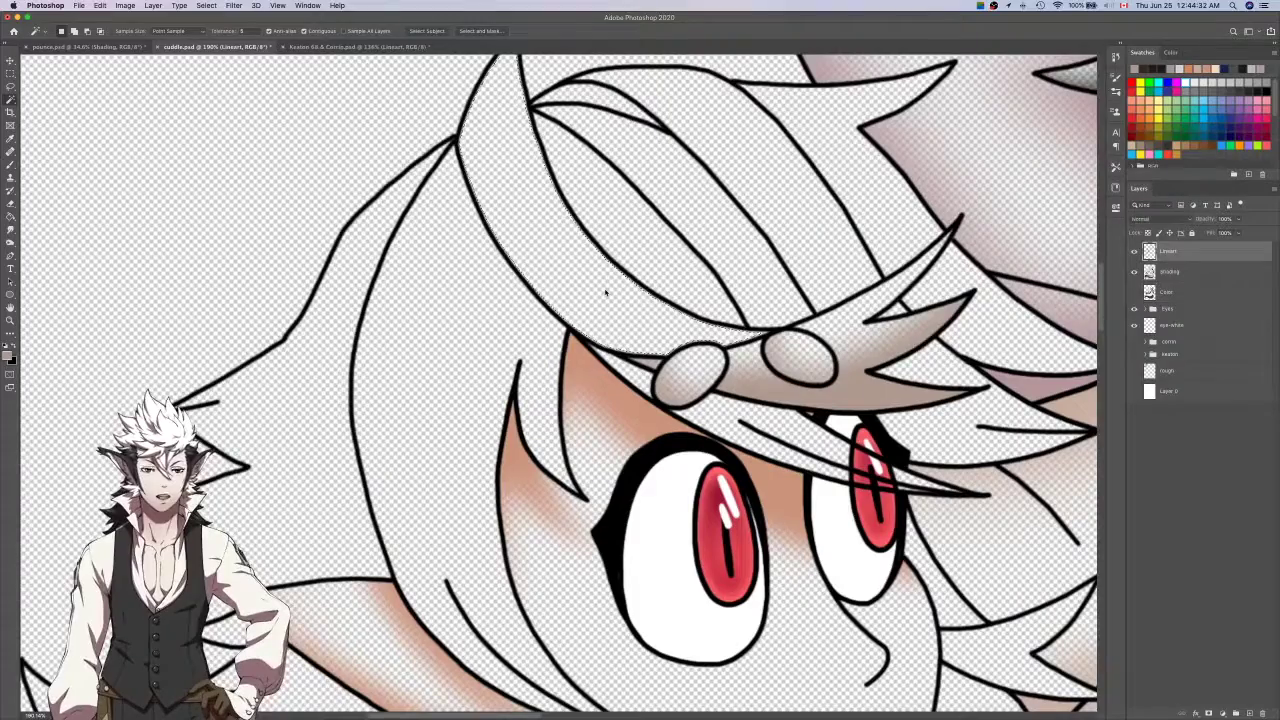
key(Return)
scroll(606, 284, up, 4)
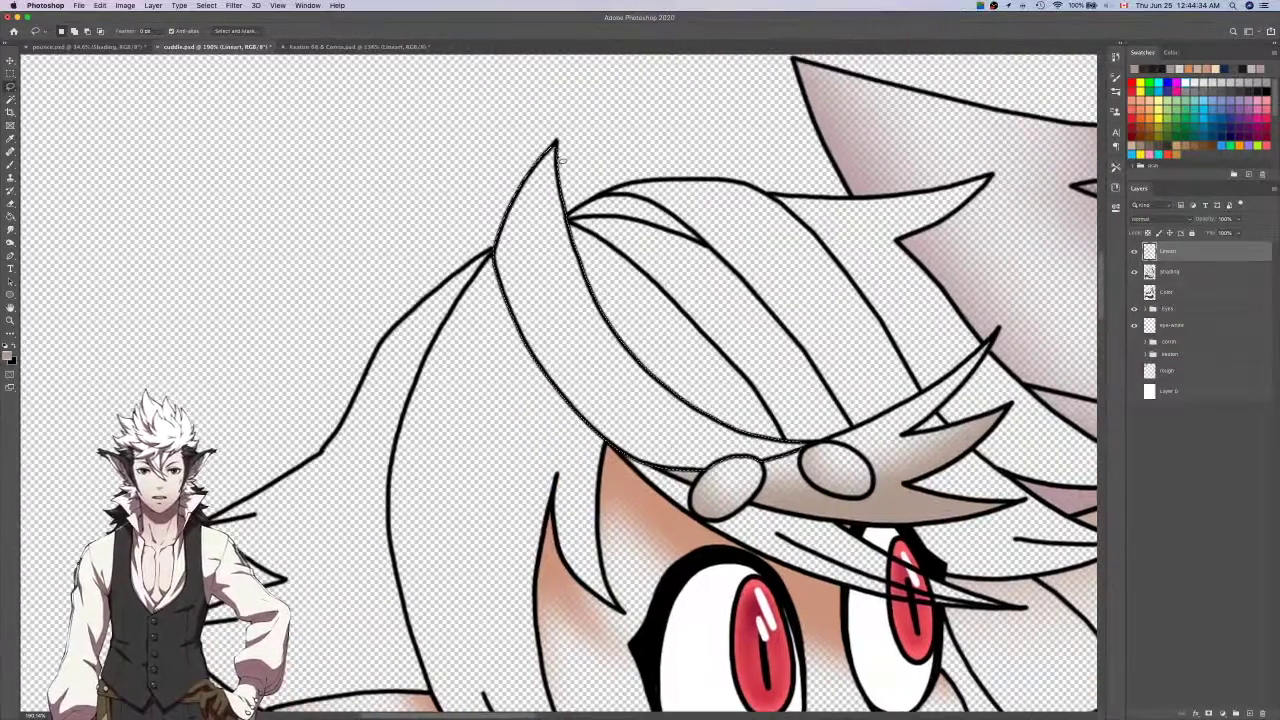
scroll(561, 151, up, 10)
key(l)
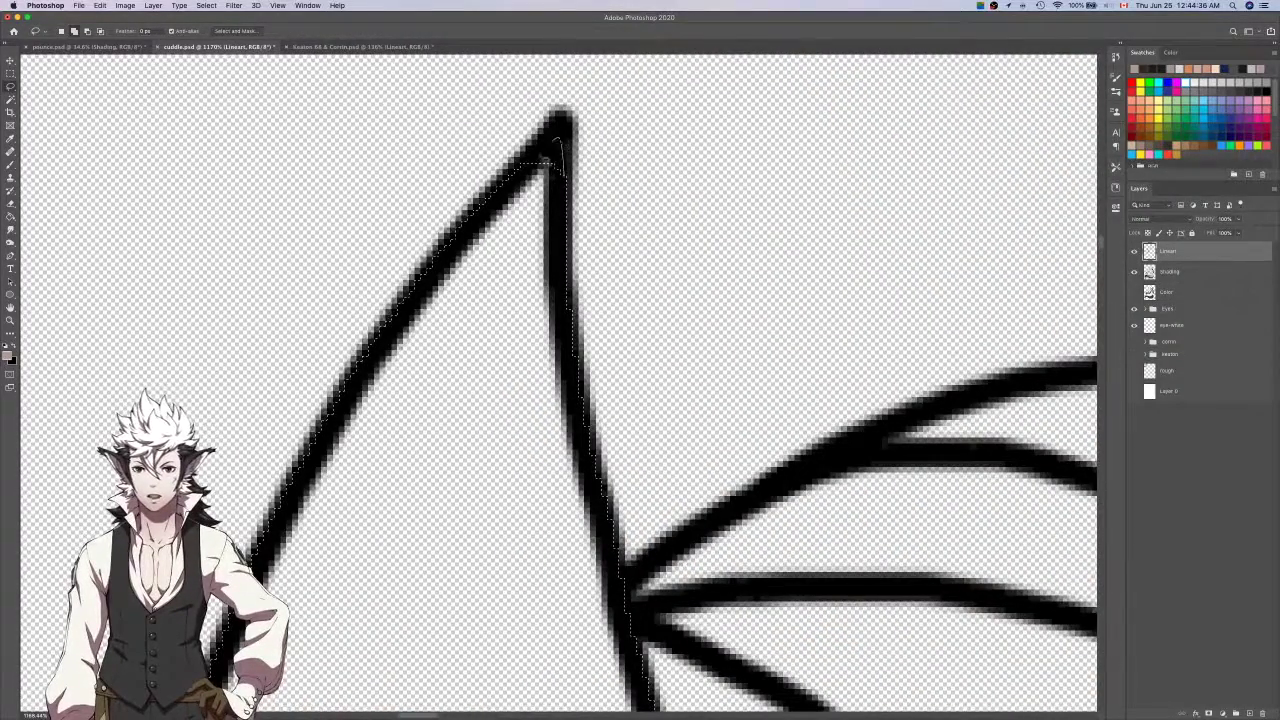
scroll(531, 190, down, 2)
scroll(531, 190, down, 3)
scroll(812, 490, up, 3)
scroll(812, 490, up, 2)
mouse_move(808, 497)
mouse_down()
mouse_move(781, 467)
mouse_move(752, 465)
mouse_move(805, 437)
mouse_up()
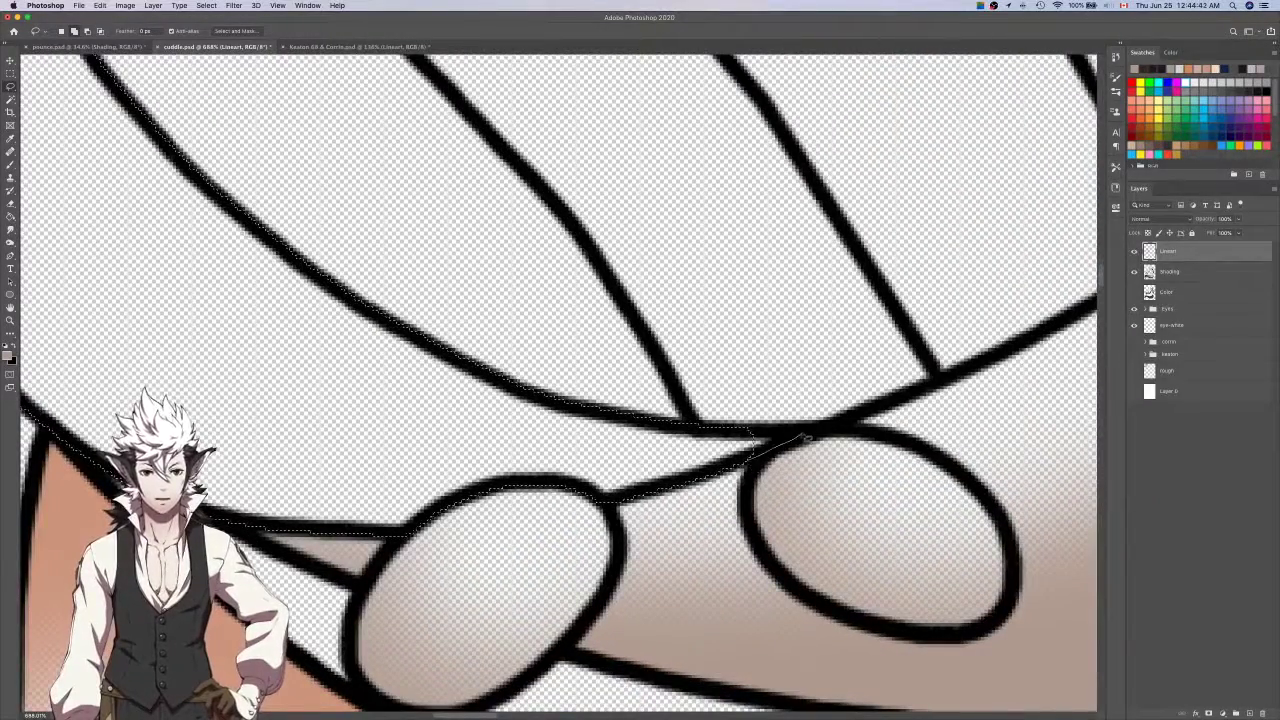
Brush greyish-brown shading along the outer edge of the curved front lock on the Shading layer.
key(alt+bracketleft)
key(b)
scroll(833, 485, down, 3)
scroll(812, 483, up, 1)
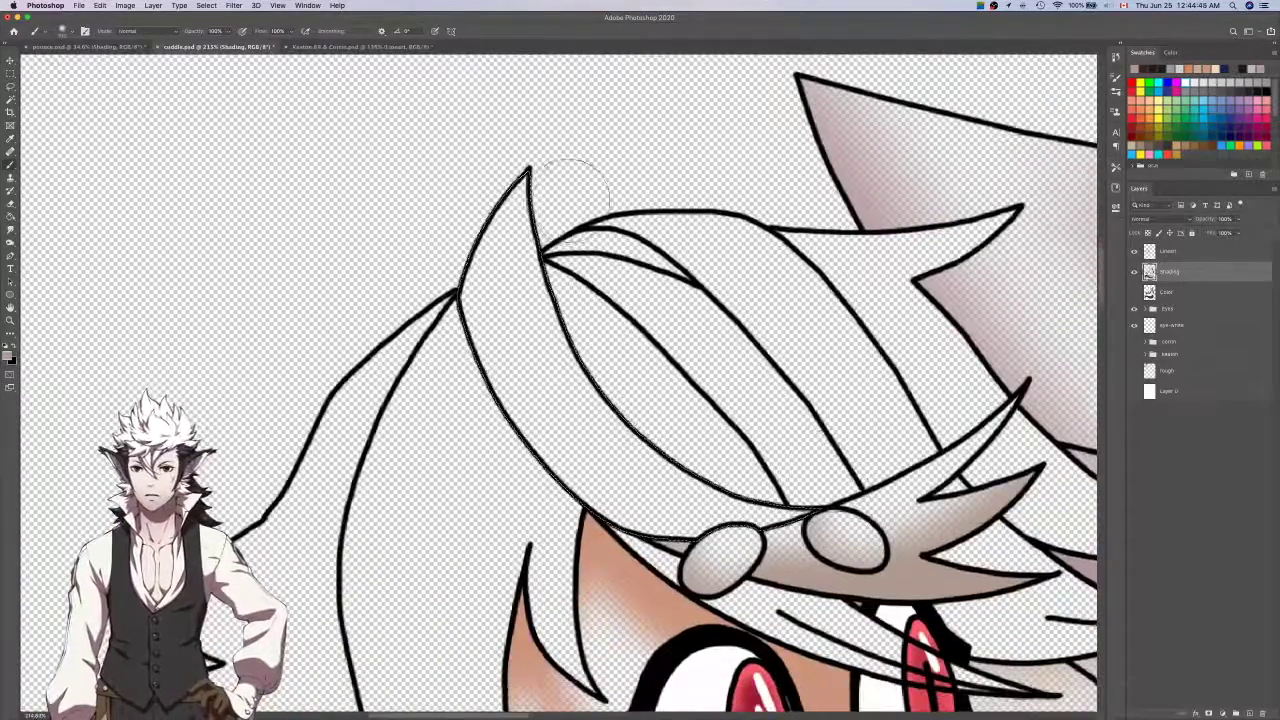
mouse_move(526, 138)
mouse_down()
mouse_move(471, 261)
mouse_move(471, 429)
mouse_up()
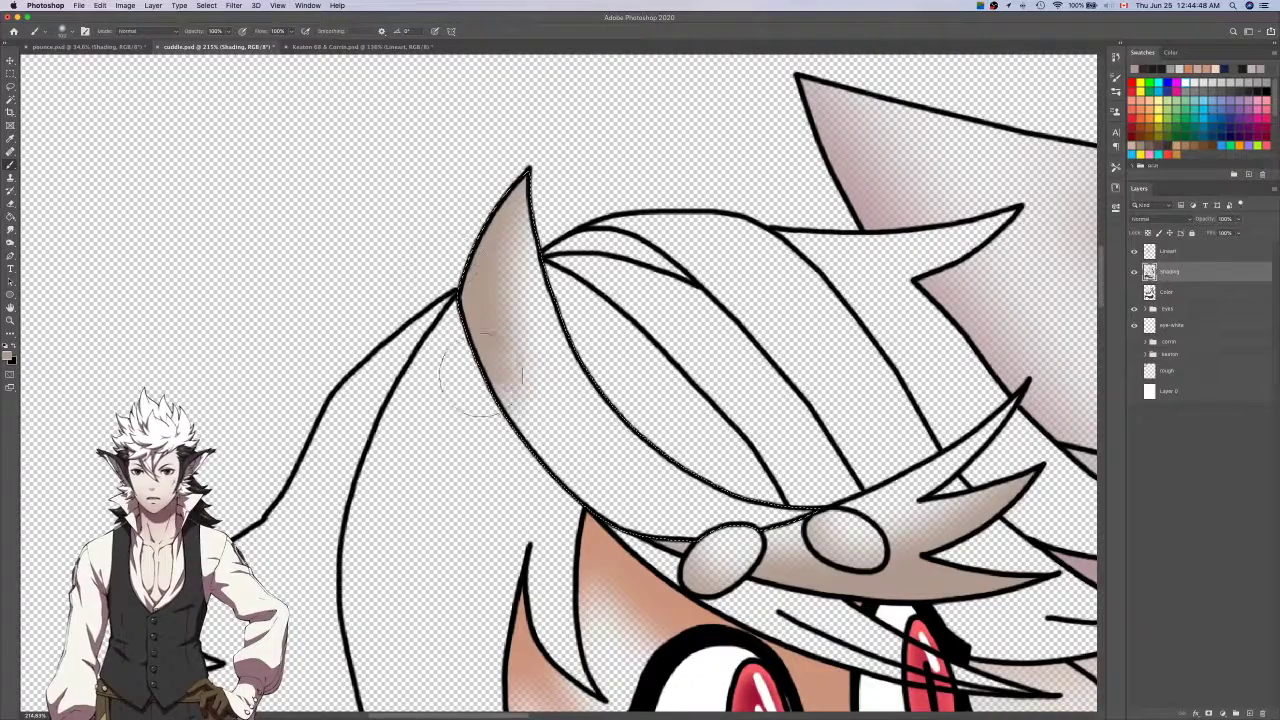
drag(497, 320, 685, 590)
mouse_move(880, 530)
mouse_down()
mouse_move(701, 537)
mouse_move(501, 508)
mouse_up()
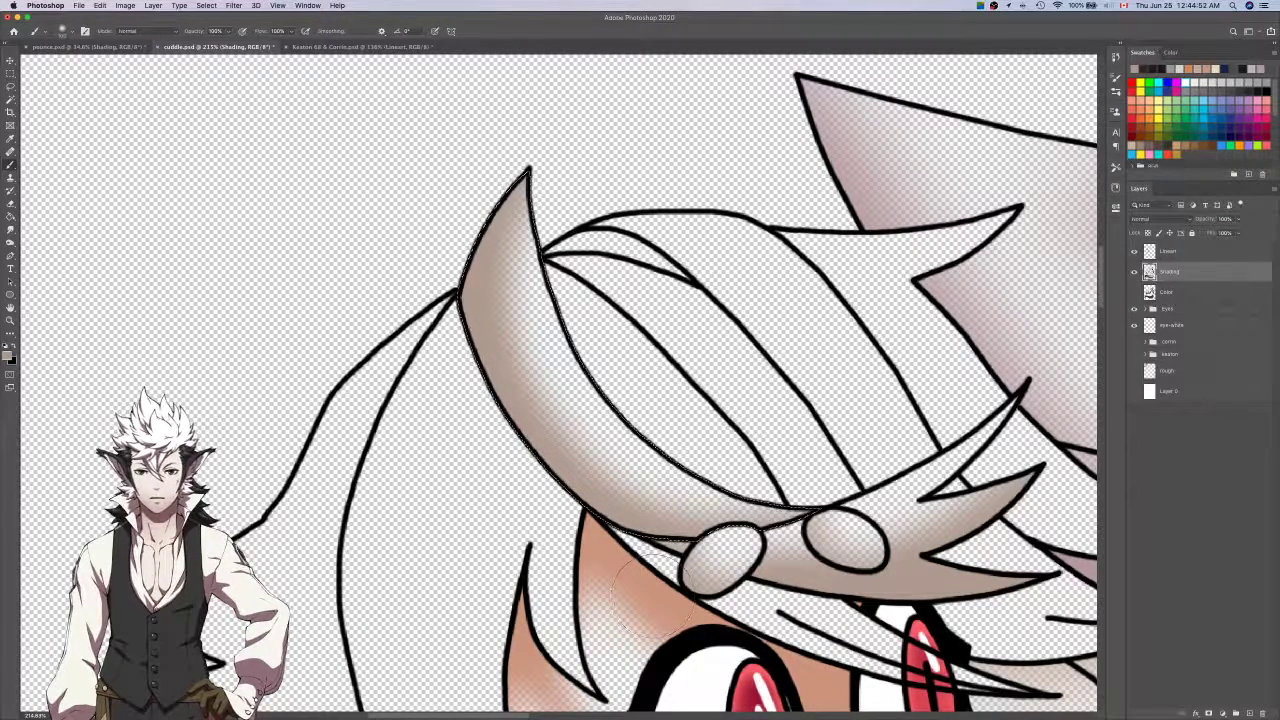
Deselect the curved lock, then select the thin strand at the crown using the Lineart layer and expand the selection.
click(1188, 253)
key(super+d)
key(w)
scroll(804, 368, down, 1)
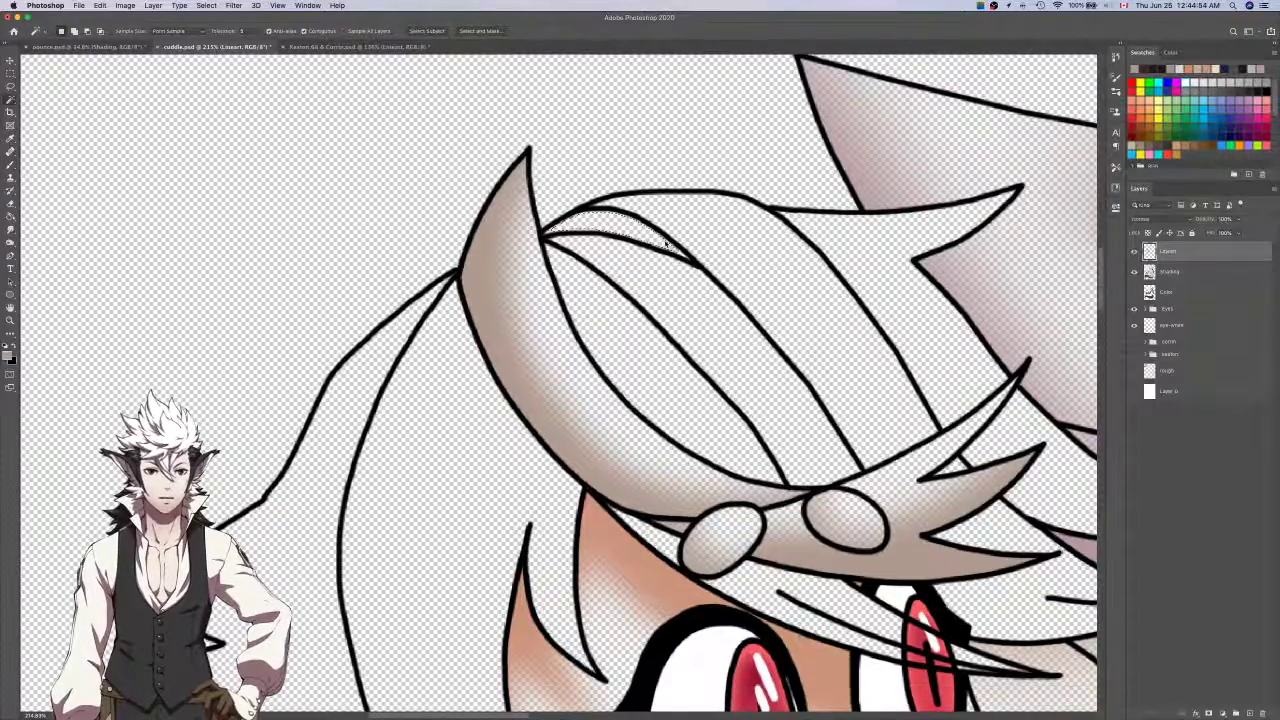
key(super+shift+e)
key(Return)
key(k)
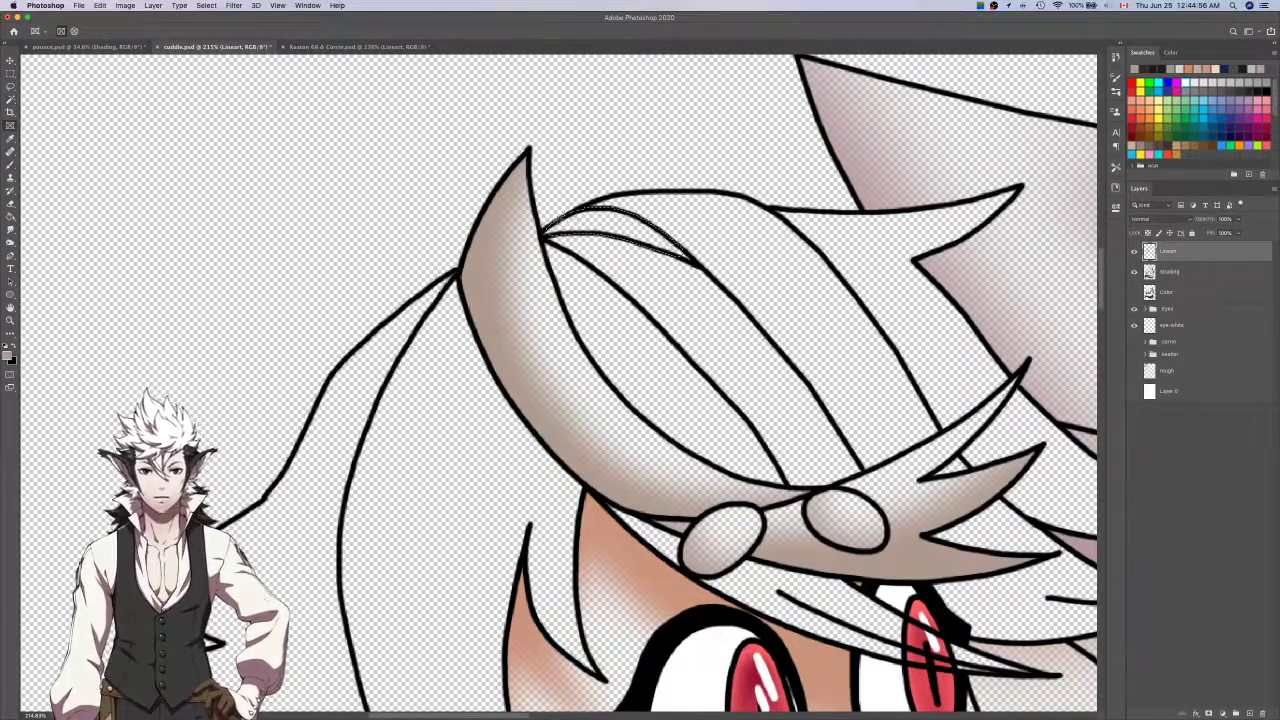
Extend the crown strand selection into both of its pointed ends with the Lasso tool.
scroll(551, 231, up, 1)
key(l)
scroll(548, 226, up, 15)
drag(524, 176, 408, 298)
mouse_move(534, 312)
mouse_down()
mouse_move(636, 280)
mouse_move(504, 270)
mouse_up()
scroll(504, 270, down, 8)
scroll(709, 283, right, 3)
scroll(709, 284, up, 6)
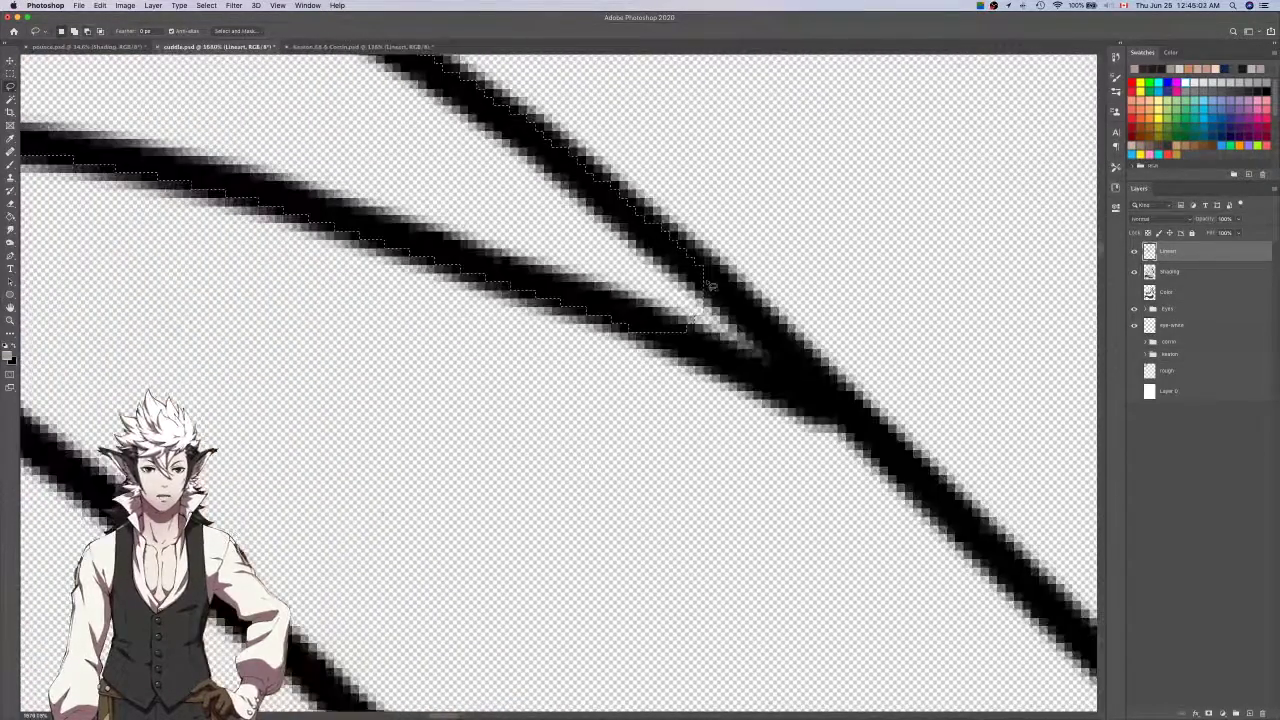
scroll(707, 282, down, 1)
drag(705, 280, 705, 231)
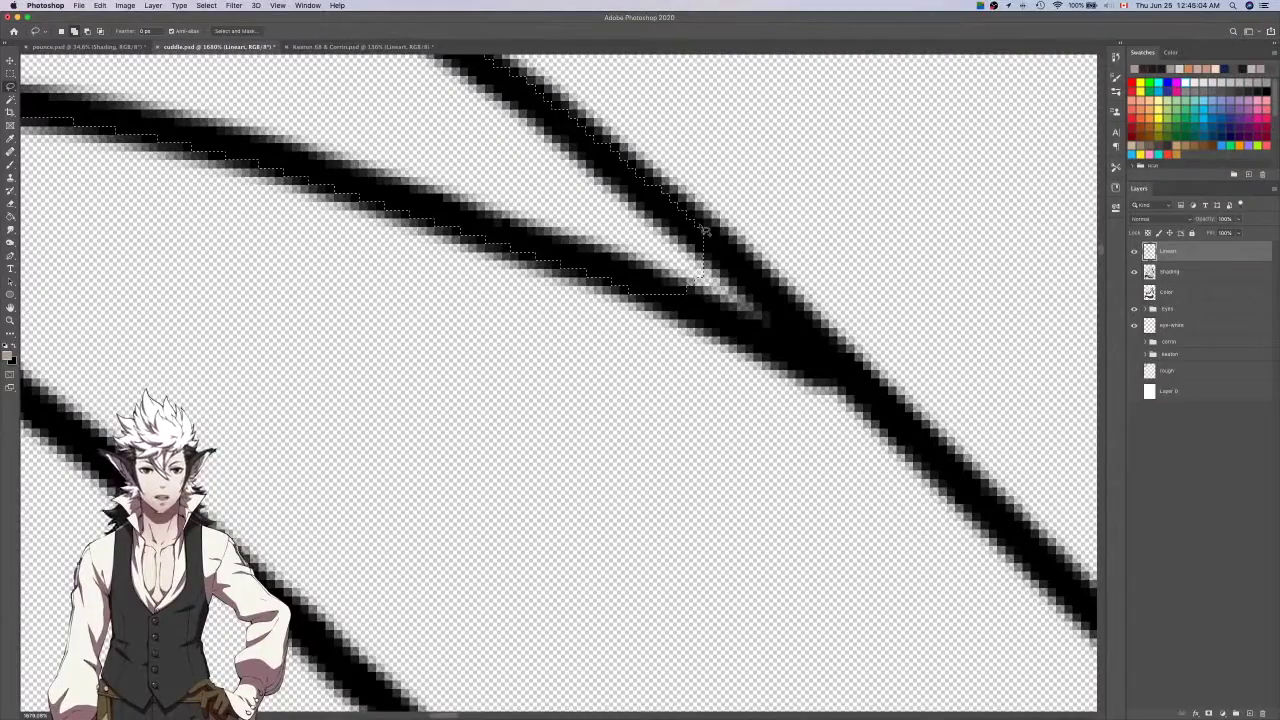
mouse_move(803, 360)
mouse_down()
mouse_move(663, 288)
mouse_move(655, 298)
mouse_up()
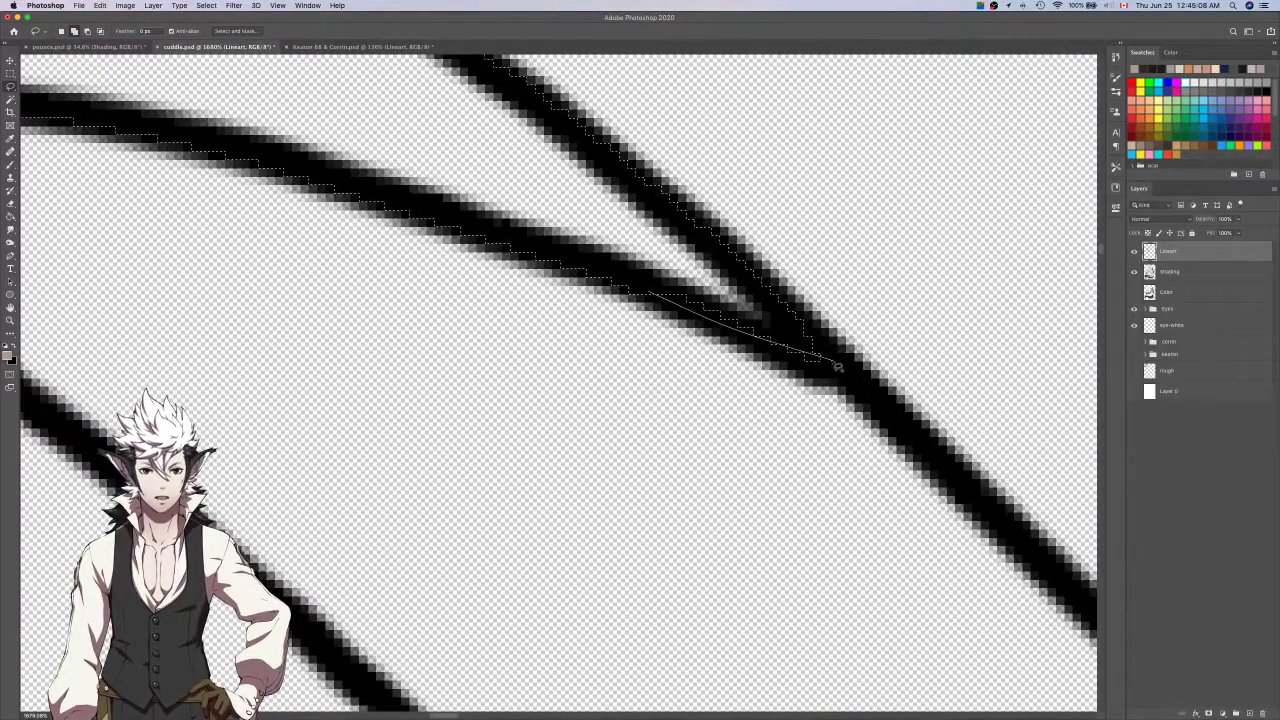
Brush greyish-brown shading over the thin crown strand on the Shading layer.
scroll(660, 290, down, 8)
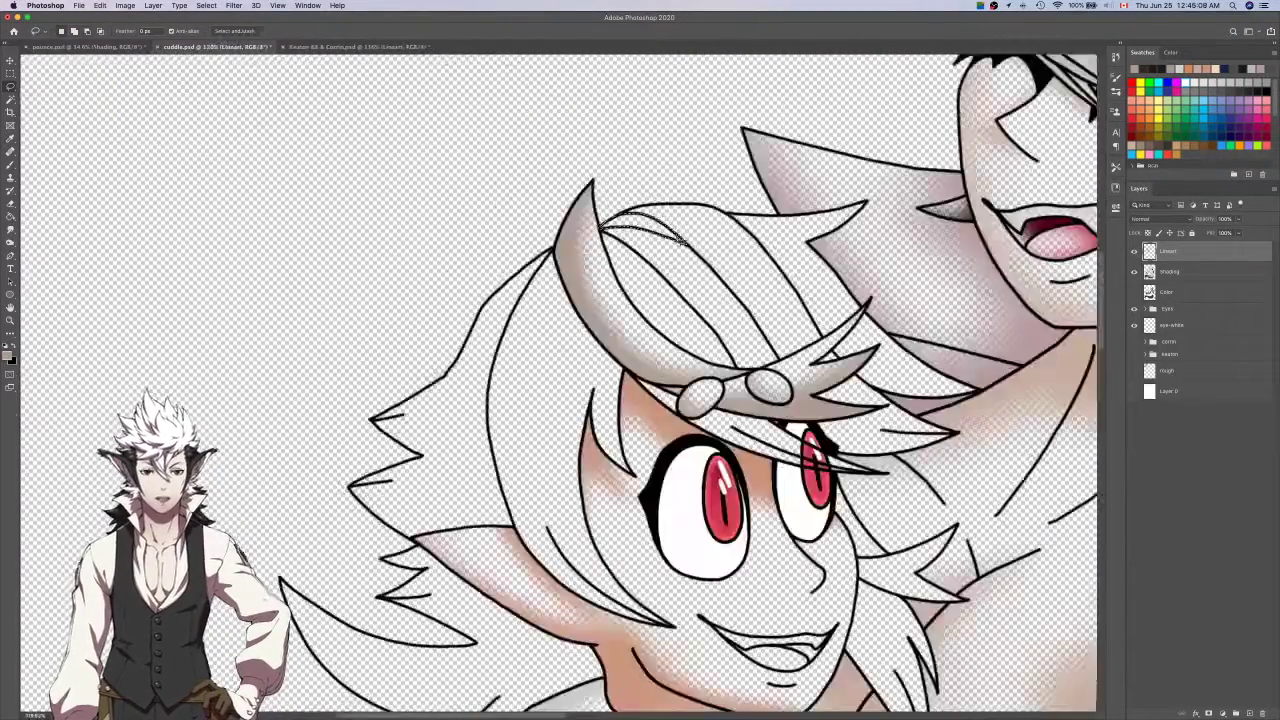
click(1195, 272)
key(b)
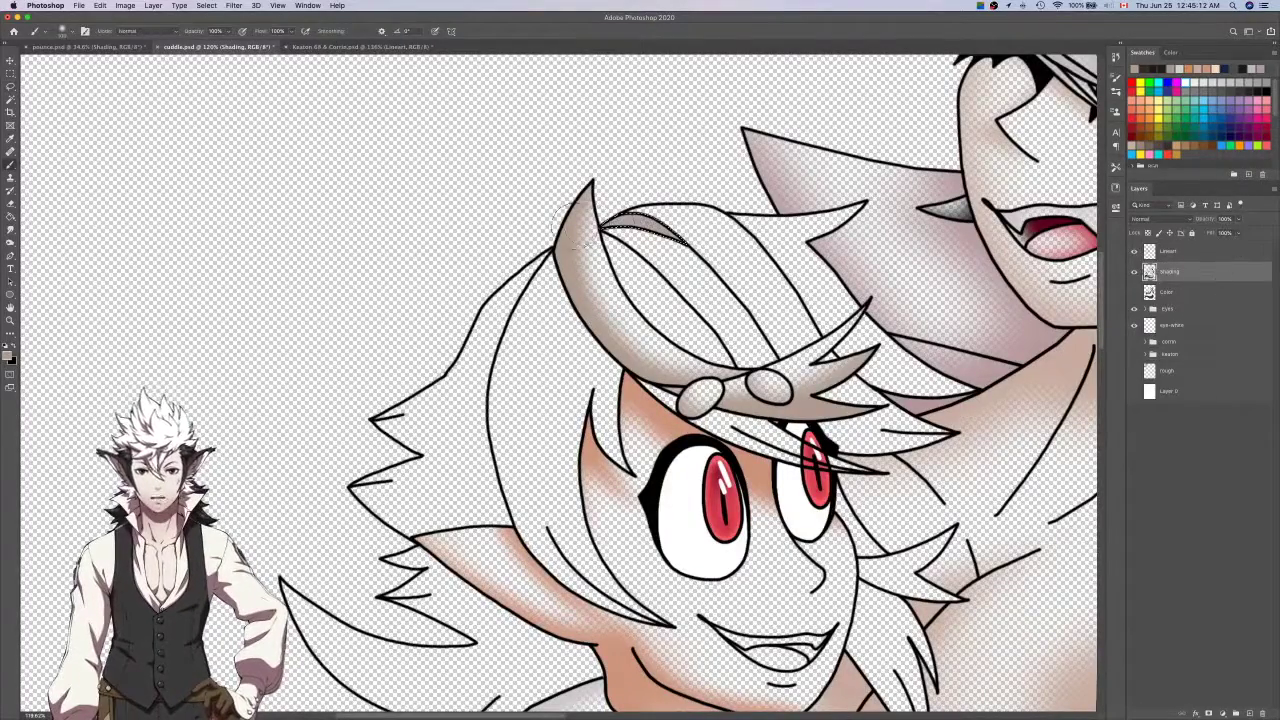
Select the bang section beside the far eye and the wide crown lock with the Magic Wand on the Lineart layer.
click(1193, 253)
key(w)
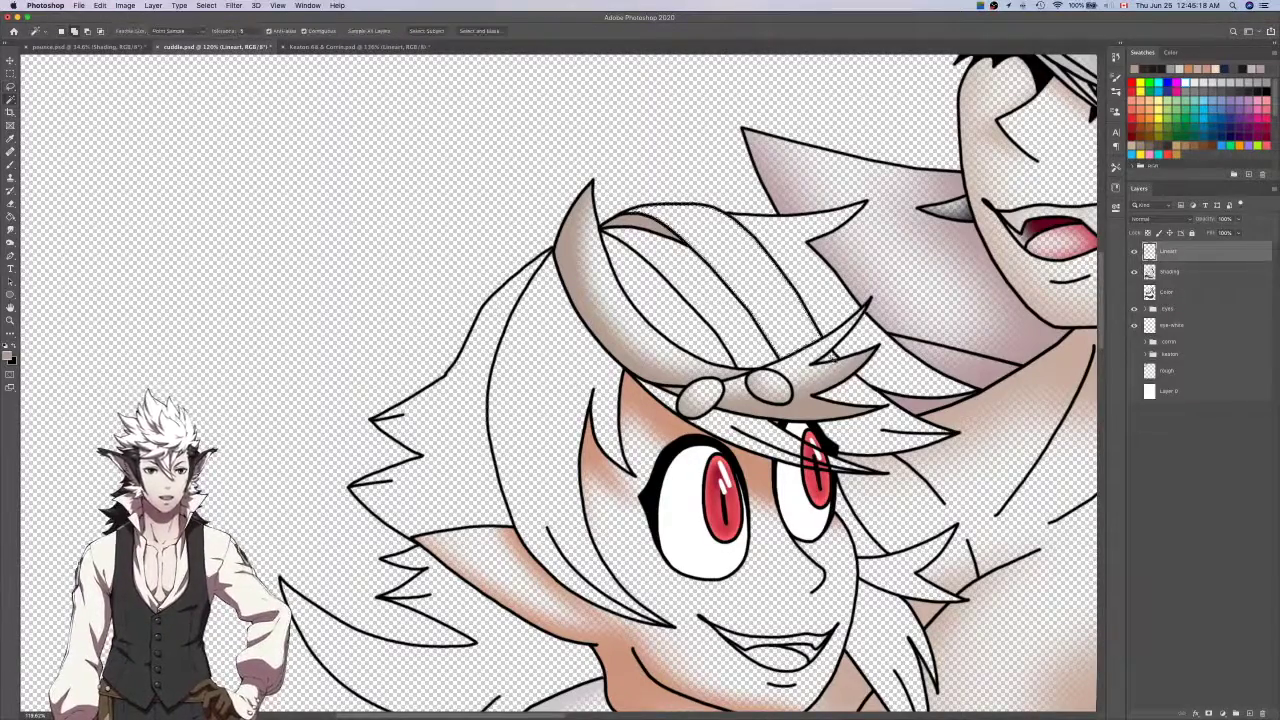
click(868, 432)
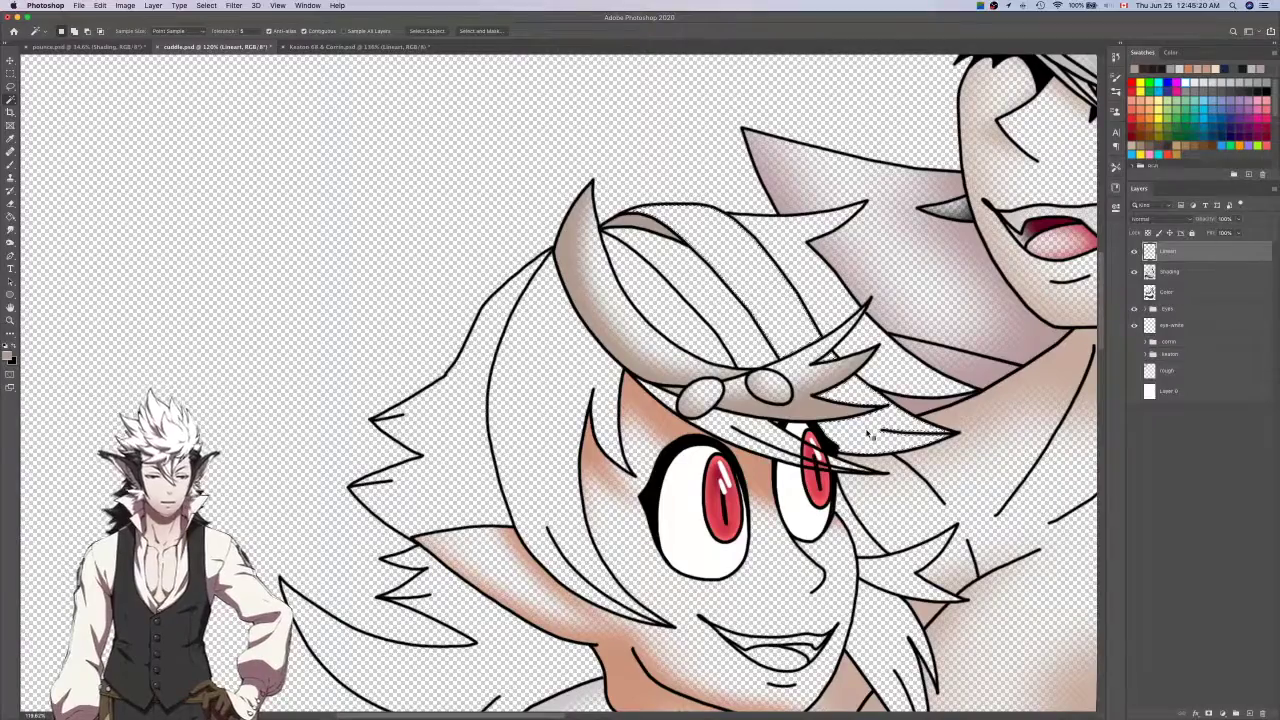
Extend the bang section's selection into its outer tip and its inner pointed corner with the Lasso tool.
key(l)
scroll(848, 460, up, 5)
drag(846, 458, 860, 490)
scroll(857, 422, right, 5)
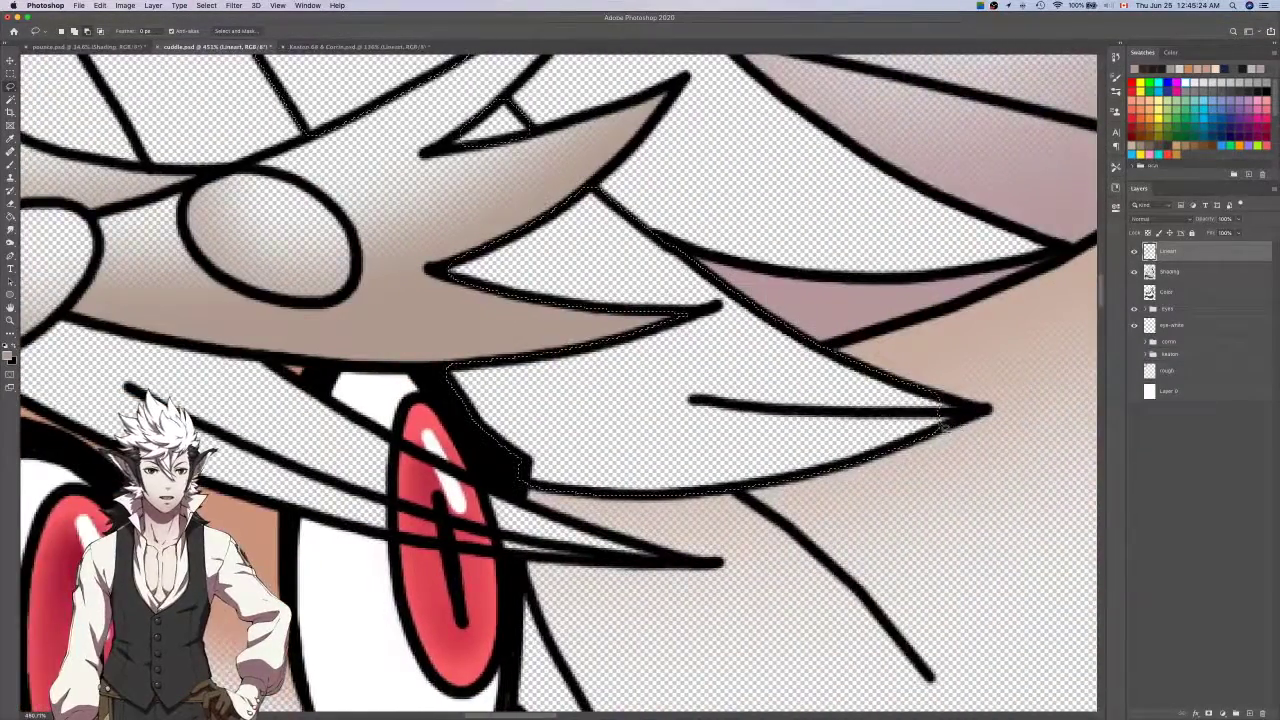
scroll(934, 422, up, 4)
mouse_move(938, 422)
mouse_down()
mouse_move(997, 407)
mouse_move(926, 377)
mouse_up()
scroll(928, 379, left, 5)
scroll(928, 379, up, 2)
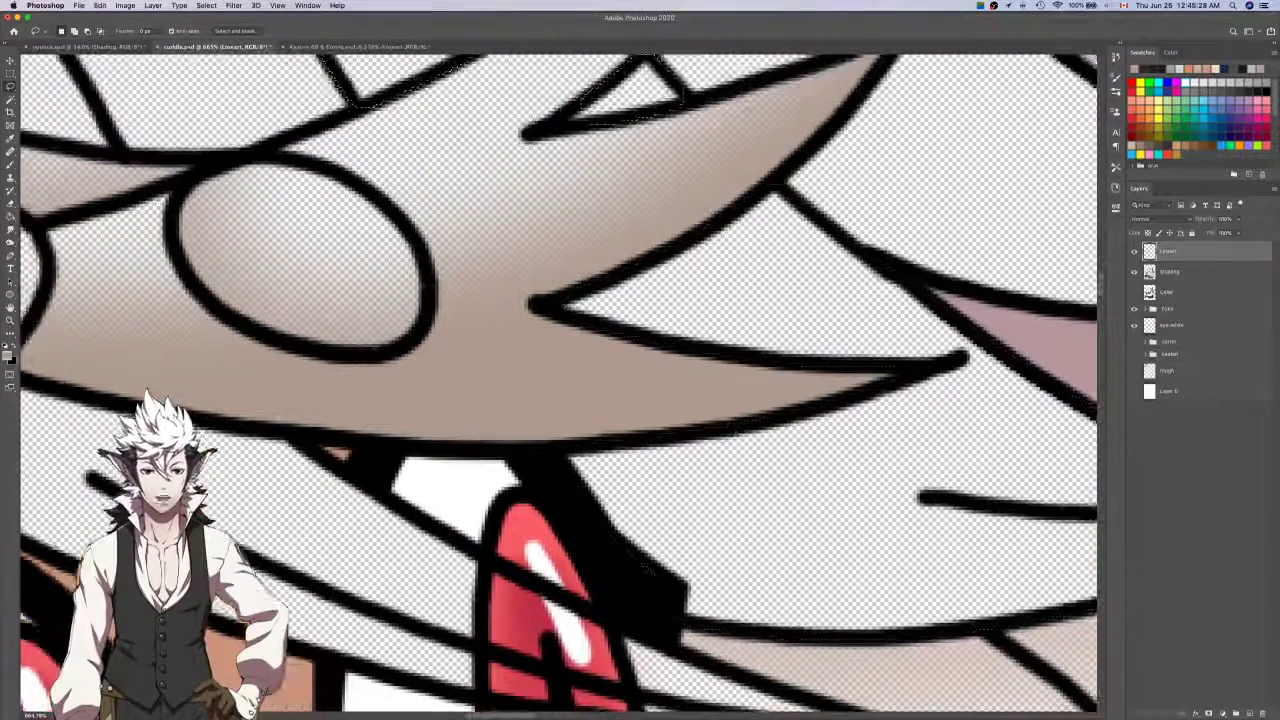
drag(541, 306, 554, 315)
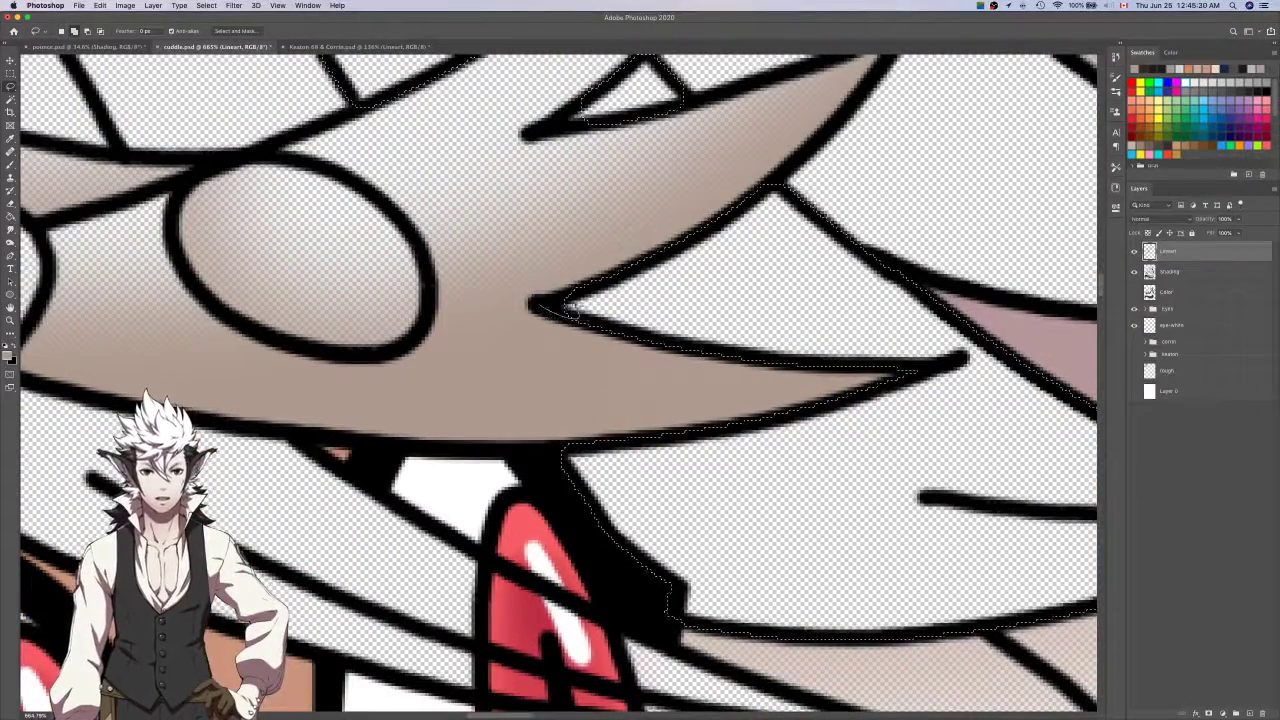
Lasso the upper pointed end of the wide crown lock to adjust the selection, and undo the stray change.
scroll(575, 293, up, 3)
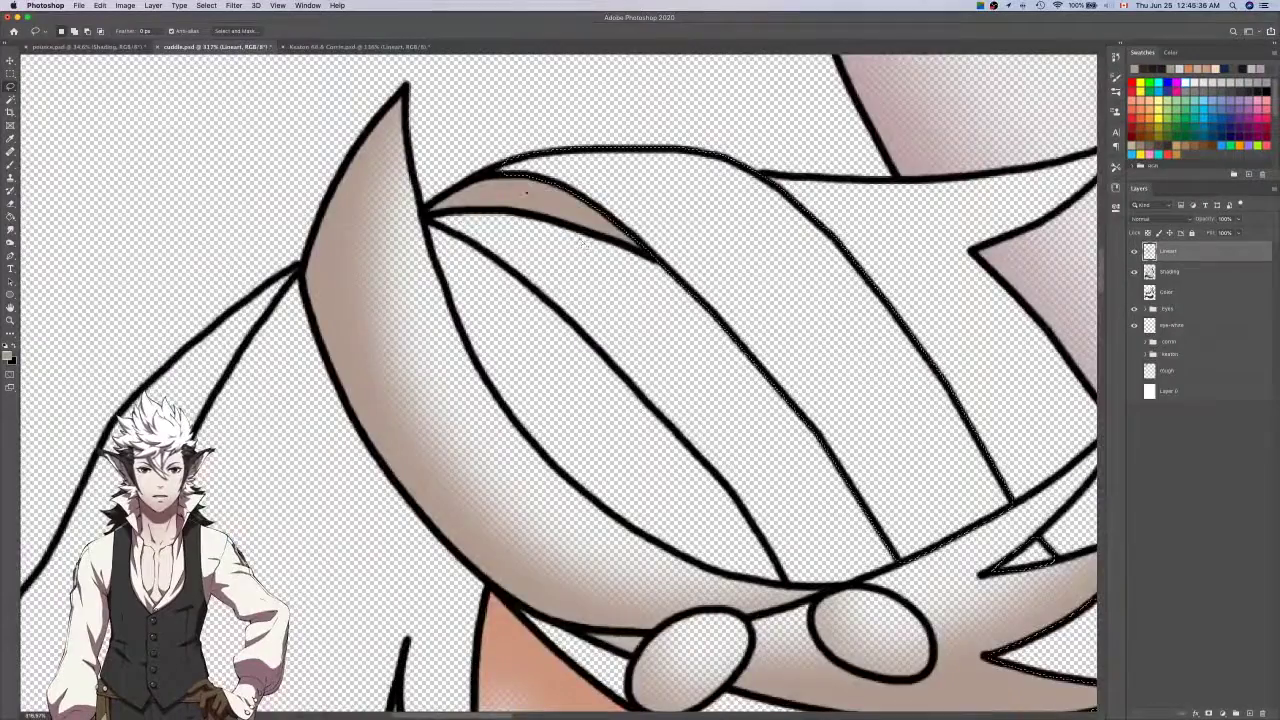
scroll(400, 260, up, 3)
mouse_move(478, 192)
mouse_down()
mouse_move(529, 165)
mouse_move(468, 196)
mouse_up()
key(super+z)
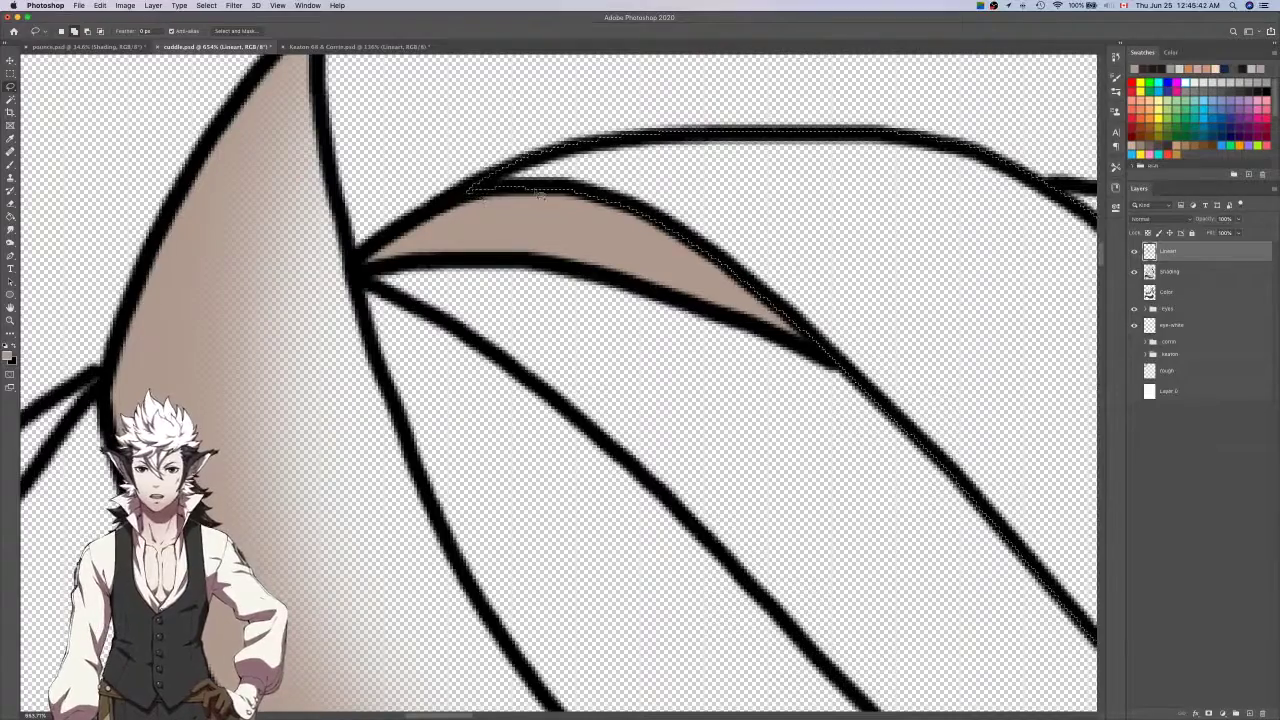
Brush greyish-brown shading over the wide crown lock and the bang section beside the far eye on the Shading layer.
scroll(490, 190, down, 3)
scroll(566, 180, down, 2)
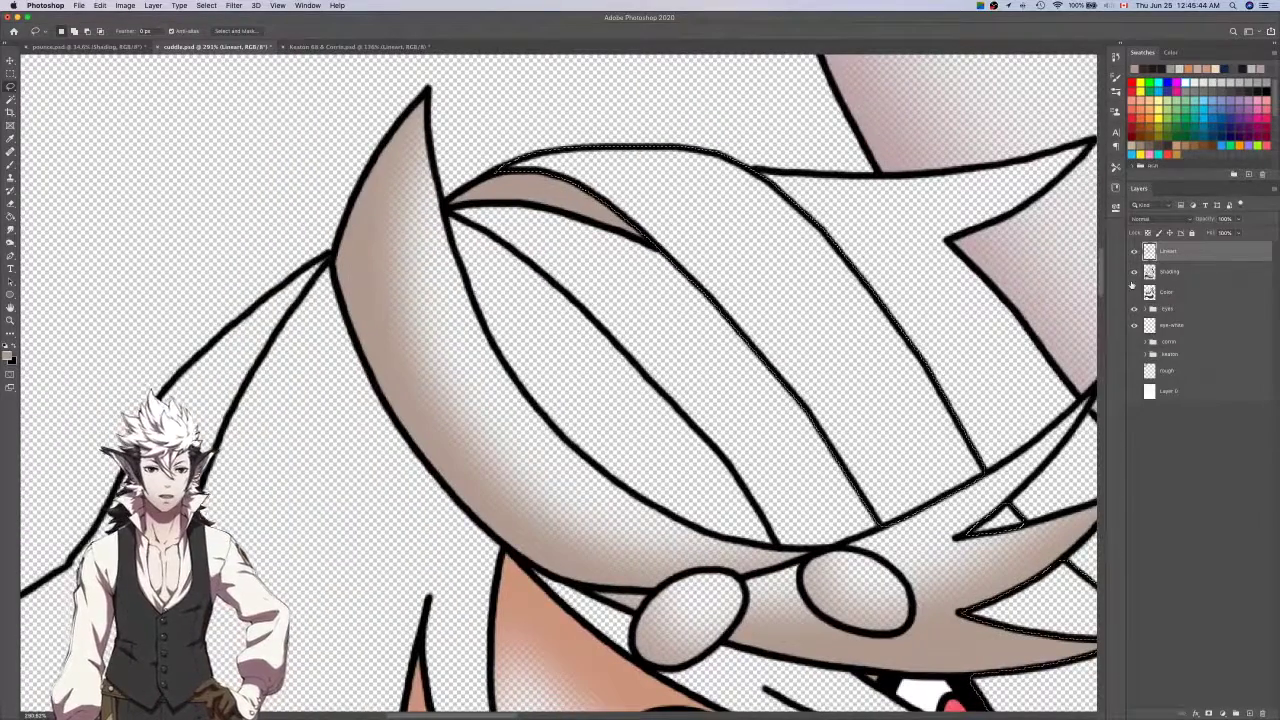
key(alt+bracketleft)
scroll(951, 363, down, 4)
scroll(953, 363, down, 1)
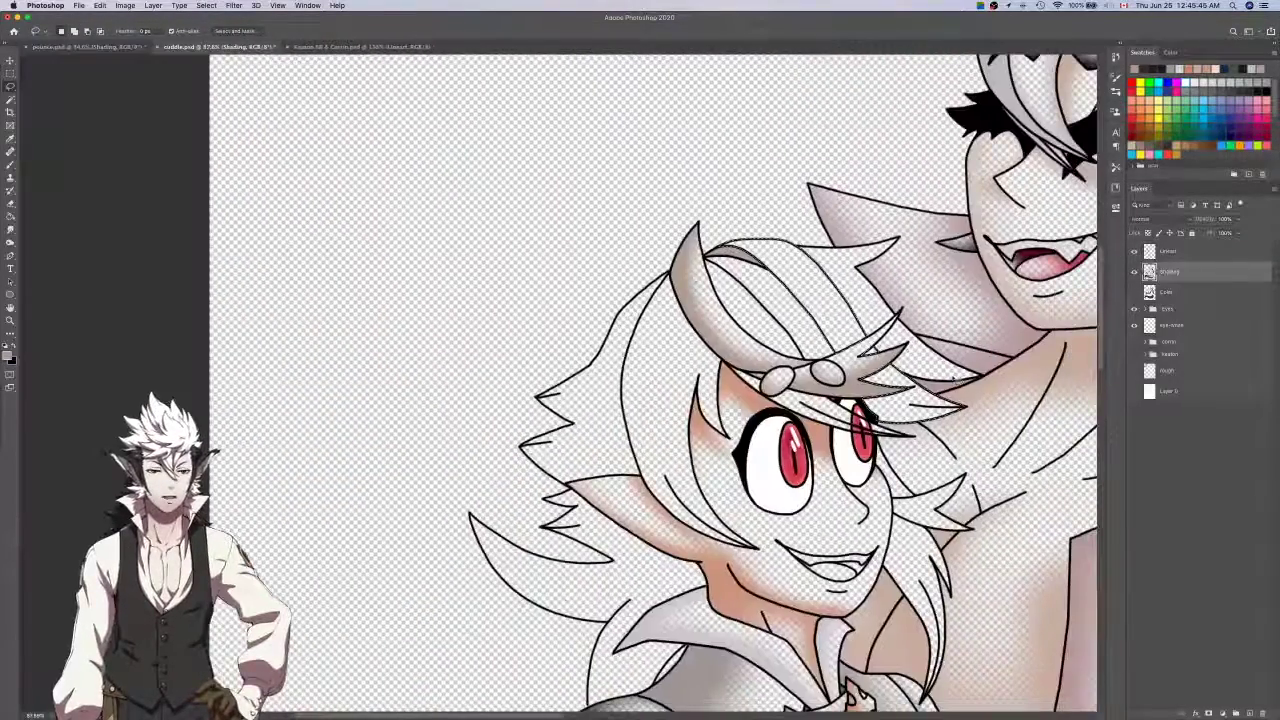
key(b)
scroll(955, 366, up, 3)
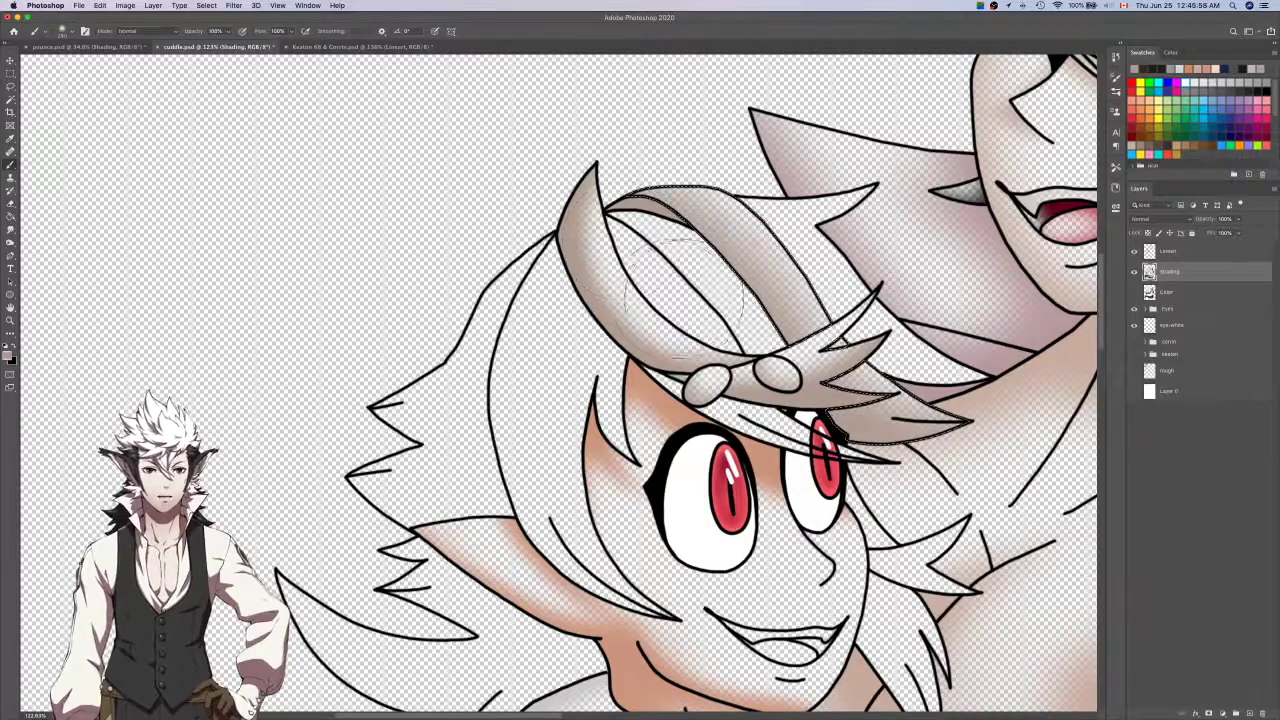
Select the lock just below the thin crown strand using the Lineart layer and brush greyish-brown shading over it on the Shading layer.
click(1190, 252)
key(super+d)
key(shift+F6)
key(Return)
key(l)
click(1240, 271)
key(b)
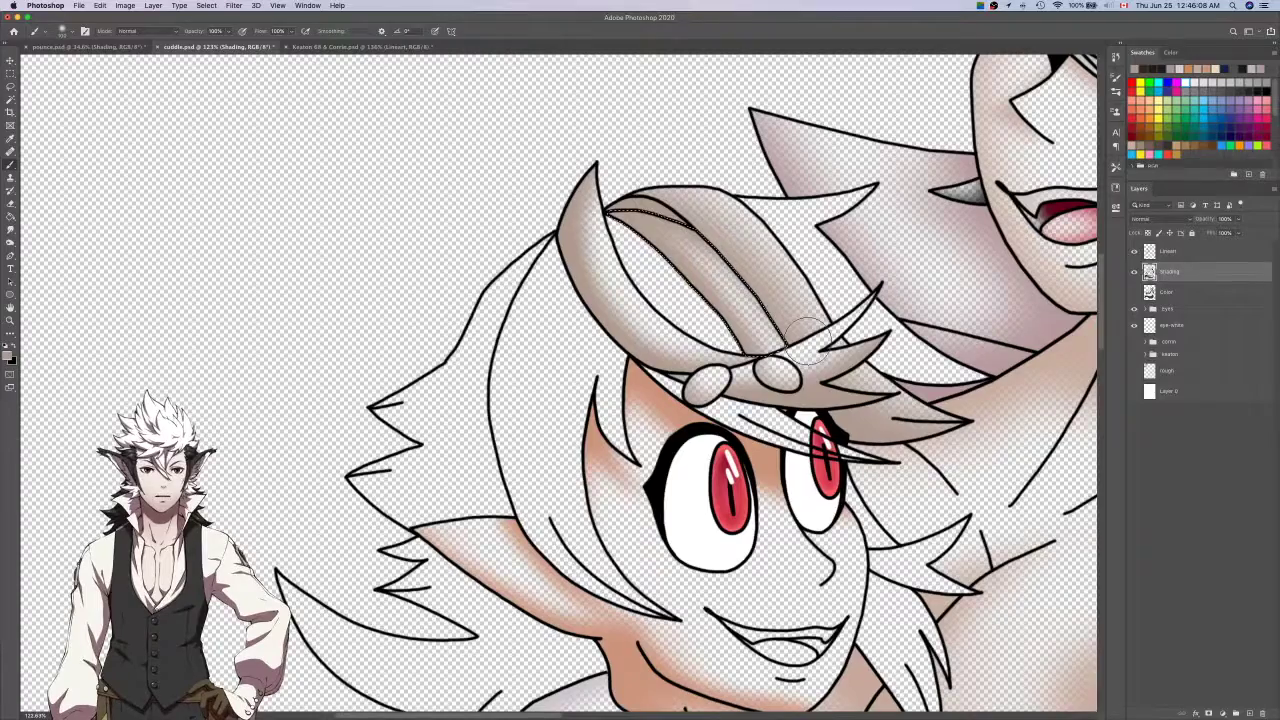
Deselect the shaded lock and select the two-pointed hair section at the back of the head on the Lineart layer.
click(1178, 251)
key(w)
key(ctrl+d)
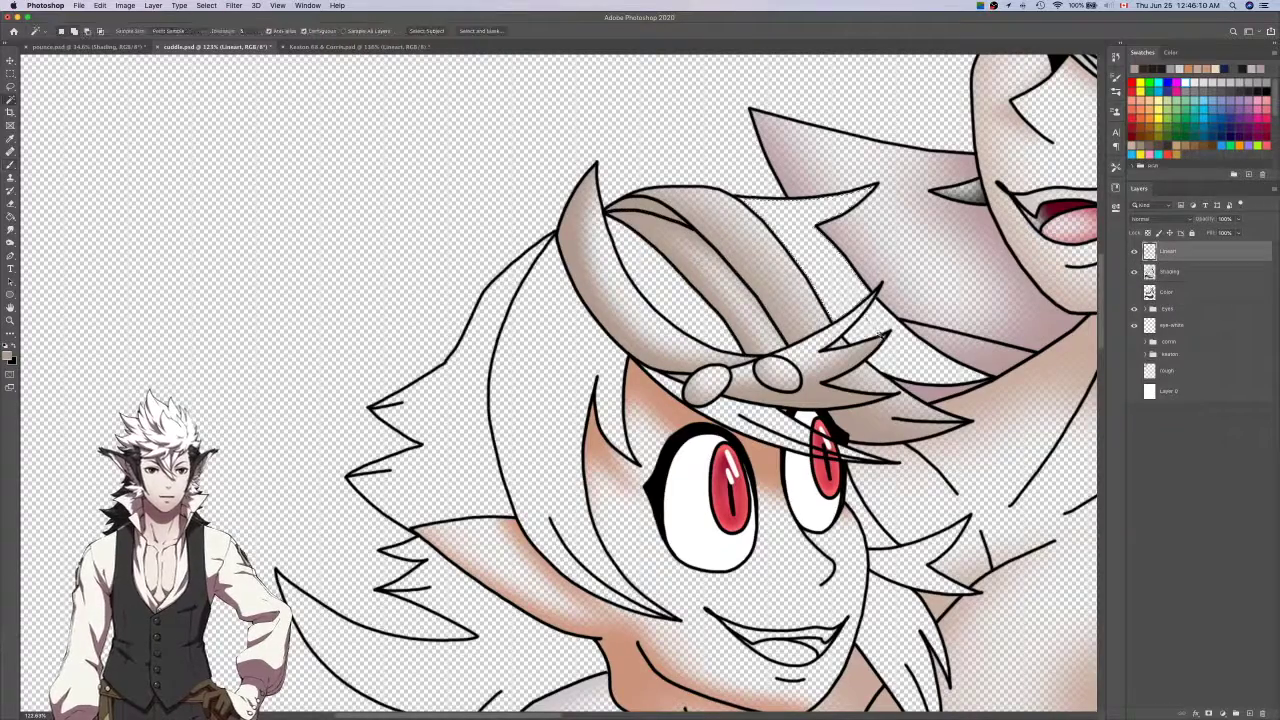
click(880, 326)
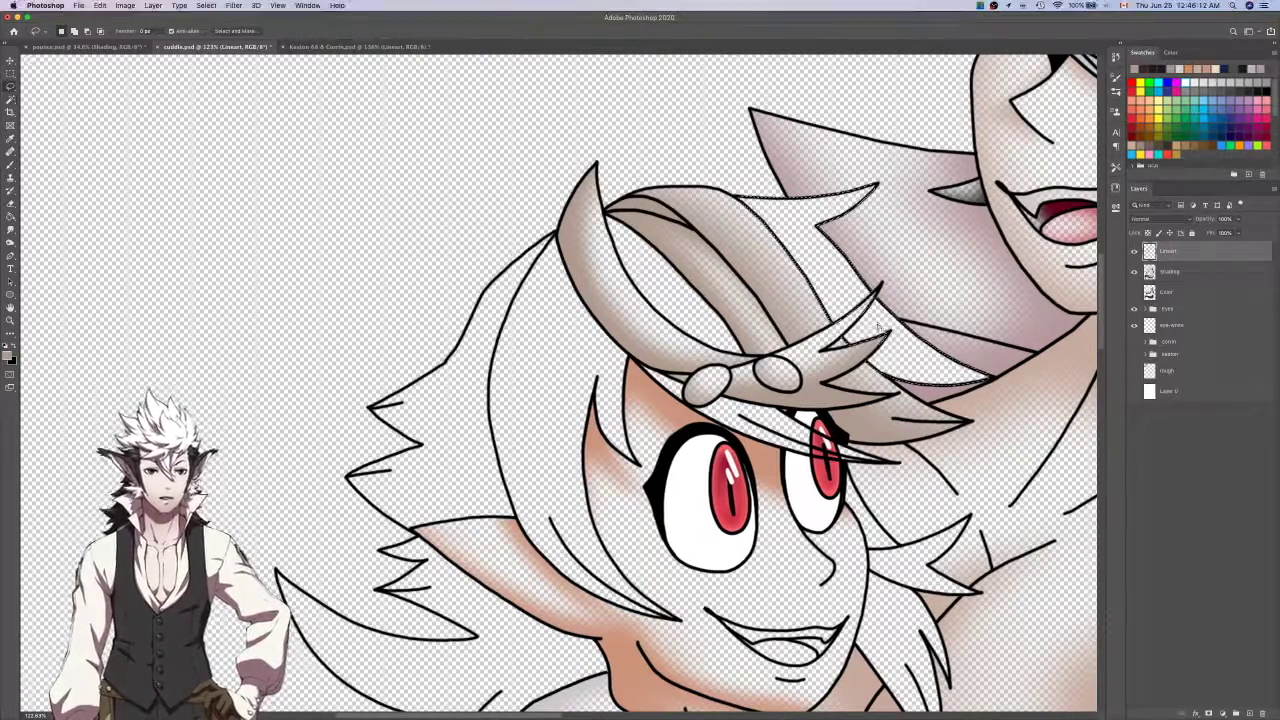
scroll(884, 328, up, 10)
Extend the back hair section's selection into its pointed ends with the Lasso tool.
key(l)
scroll(796, 415, up, 2)
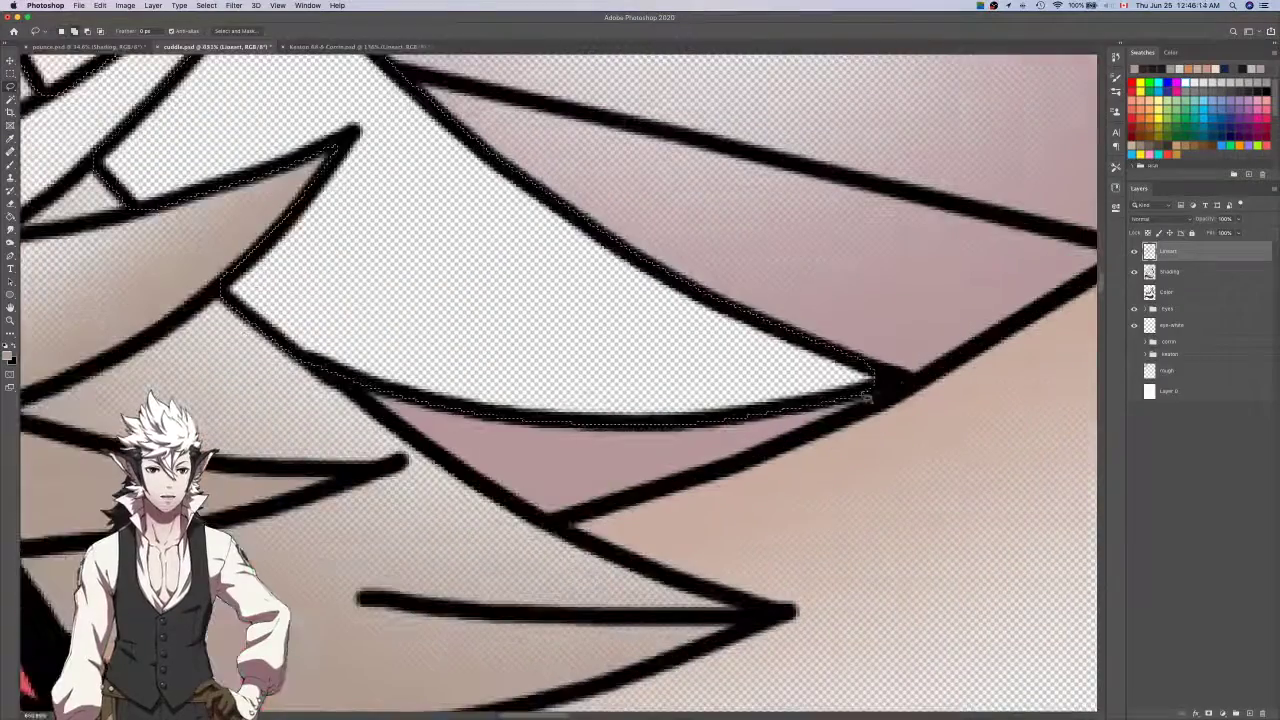
key(super+z)
drag(905, 382, 858, 393)
scroll(857, 393, down, 2)
scroll(786, 363, left, 3)
scroll(750, 335, up, 2)
scroll(636, 260, down, 2)
scroll(767, 219, up, 3)
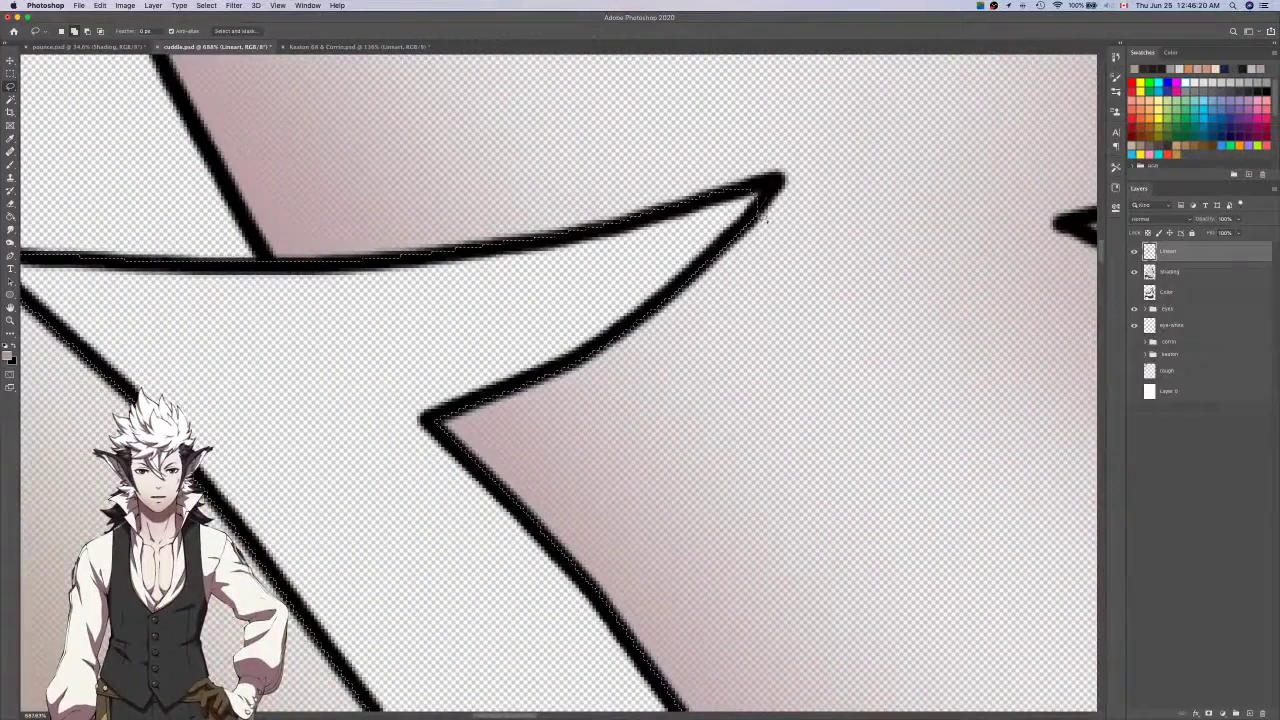
scroll(770, 186, left, 6)
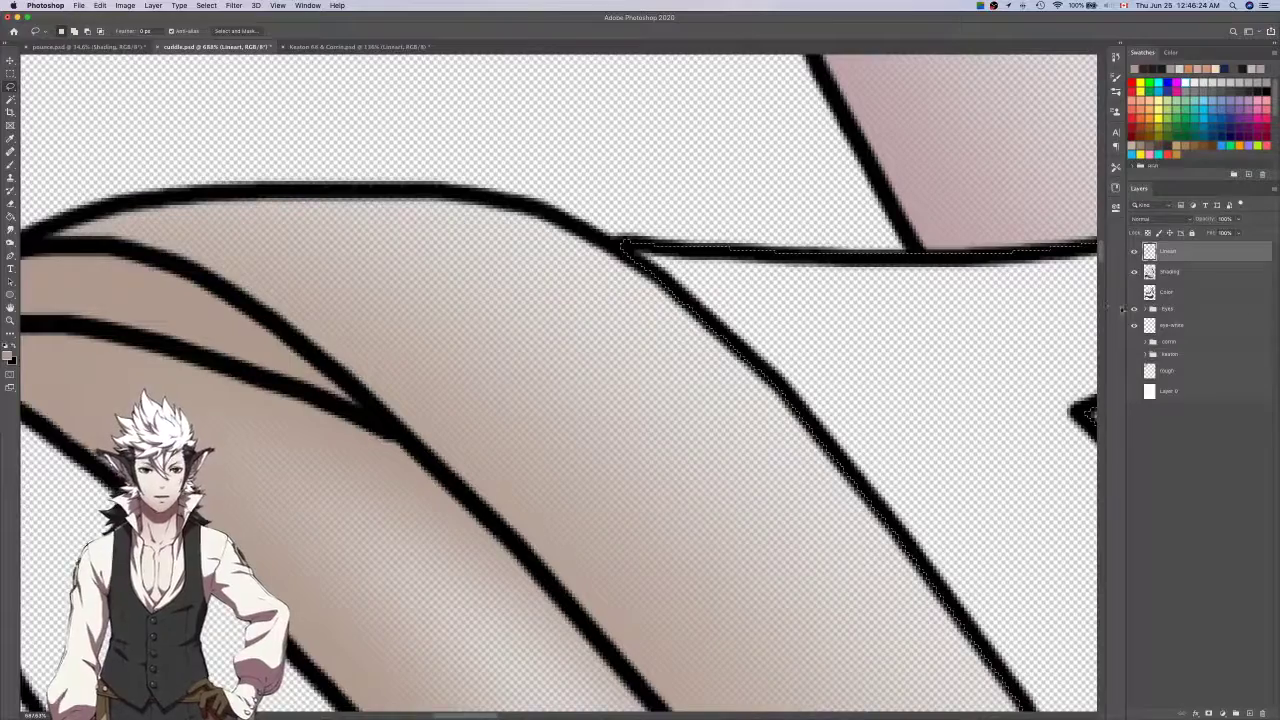
Brush greyish-brown shading over the upper spike of the back hair section on the Shading layer.
click(1170, 272)
scroll(960, 356, down, 3)
key(b)
scroll(957, 357, right, 1)
scroll(957, 357, down, 2)
mouse_move(1054, 311)
mouse_down()
mouse_move(963, 357)
mouse_move(821, 363)
mouse_up()
scroll(820, 360, right, 3)
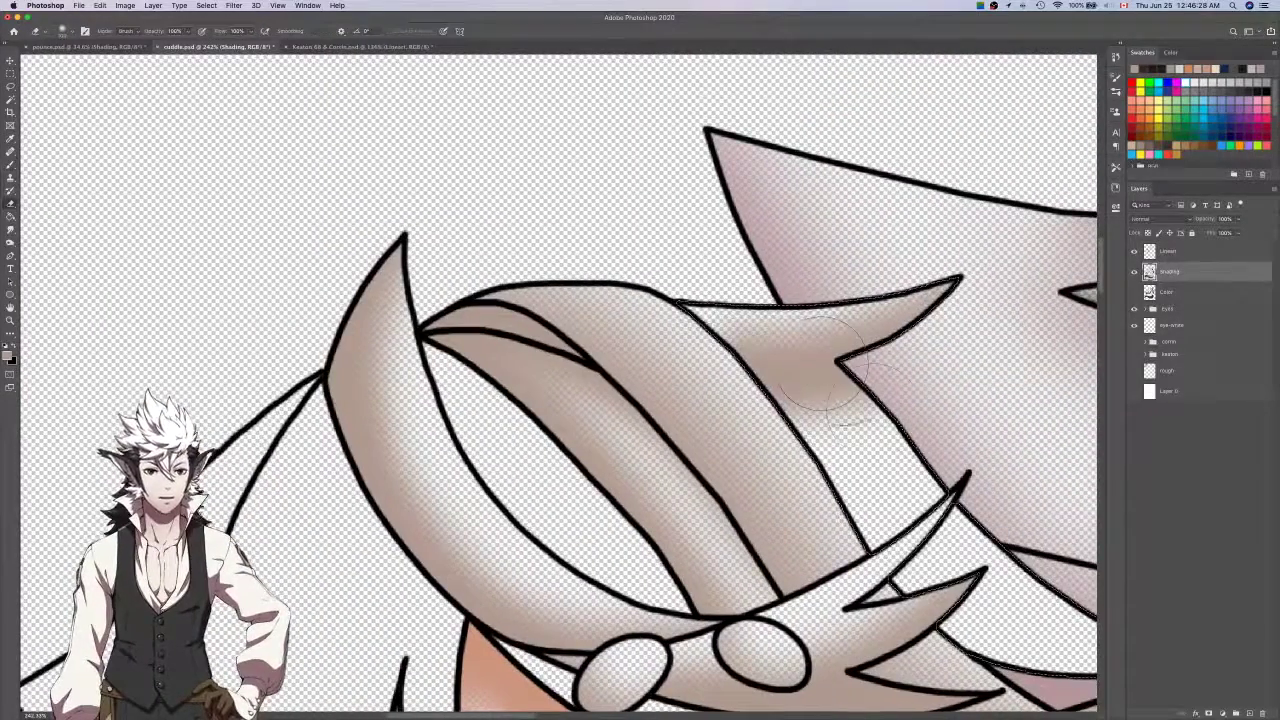
scroll(791, 376, down, 2)
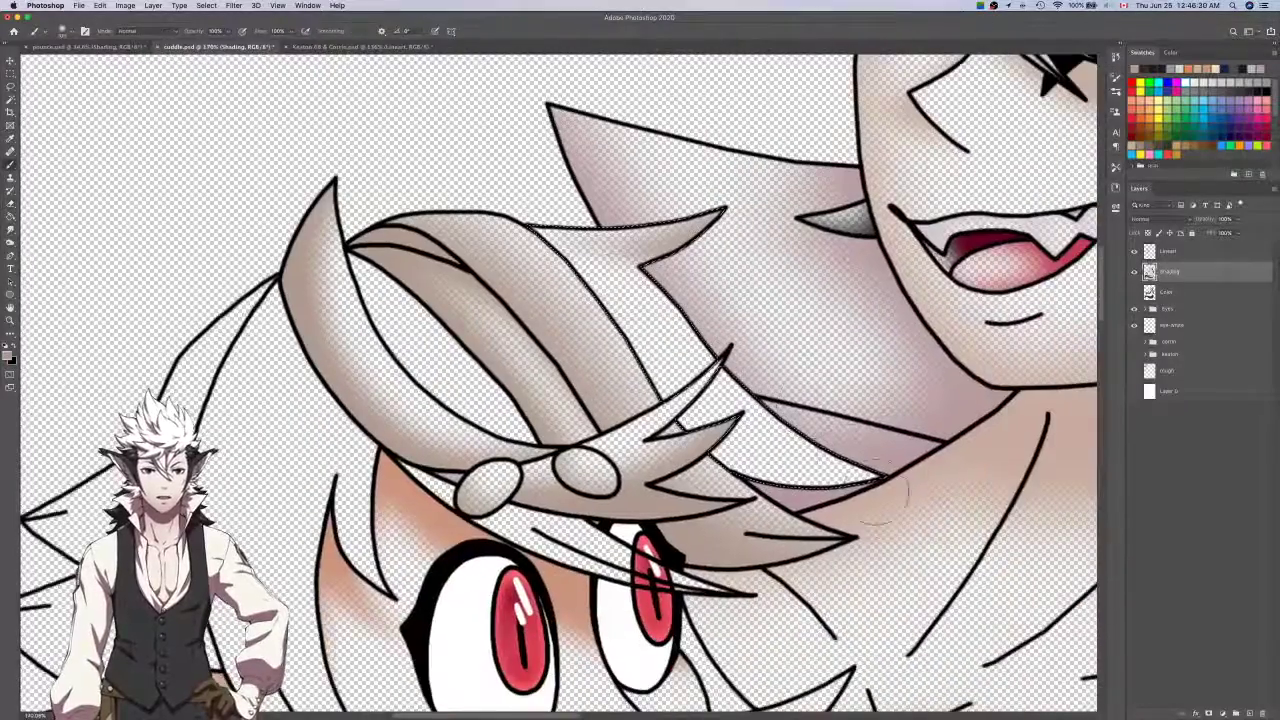
Brush greyish-brown shading along the lower part of the back hair section towards its tip, undoing unwanted strokes.
mouse_move(903, 488)
mouse_down()
mouse_move(731, 426)
mouse_move(626, 326)
mouse_up()
key(super+z)
mouse_move(508, 248)
mouse_down()
mouse_move(703, 425)
mouse_move(904, 512)
mouse_move(906, 495)
mouse_move(788, 465)
mouse_move(680, 395)
mouse_move(546, 260)
mouse_move(503, 245)
mouse_move(588, 294)
mouse_up()
key(ctrl+z)
Select the long thin bang strand crossing the eyes with the Magic Wand on the Lineart layer.
scroll(590, 293, left, 3)
scroll(590, 293, left, 4)
scroll(590, 293, down, 2)
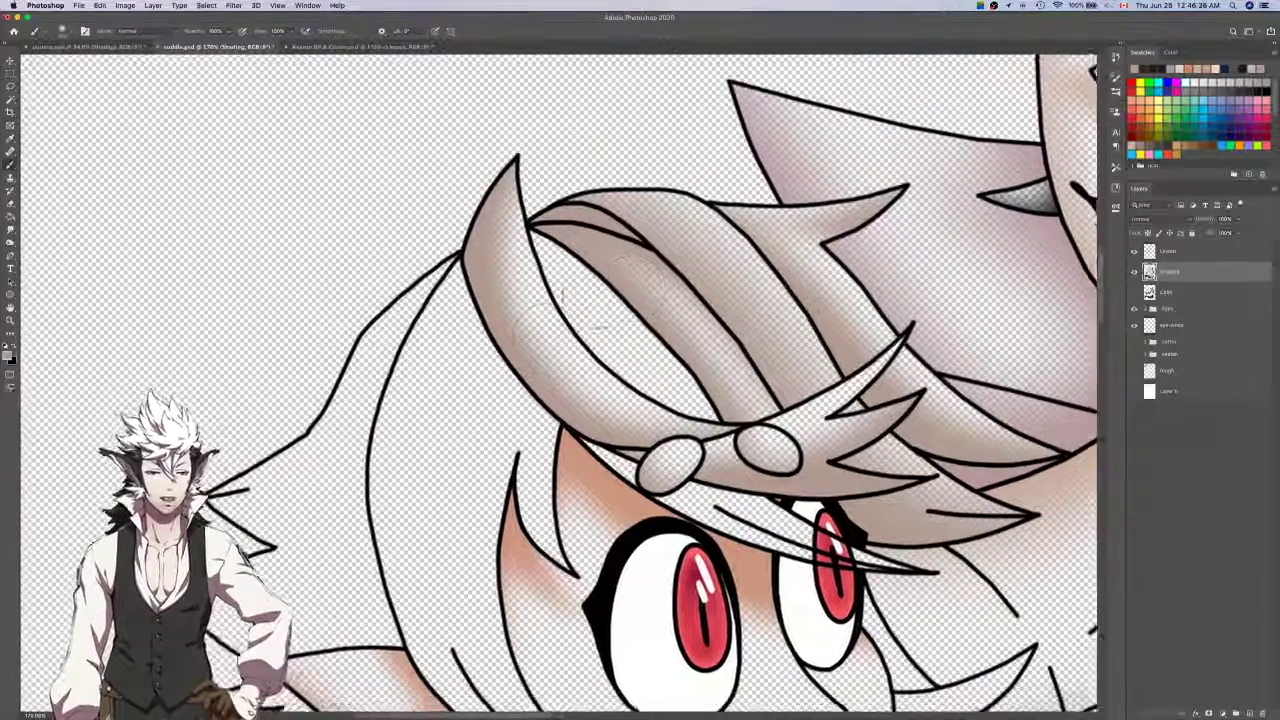
key(w)
click(1178, 251)
click(783, 460)
key(l)
scroll(628, 398, up, 10)
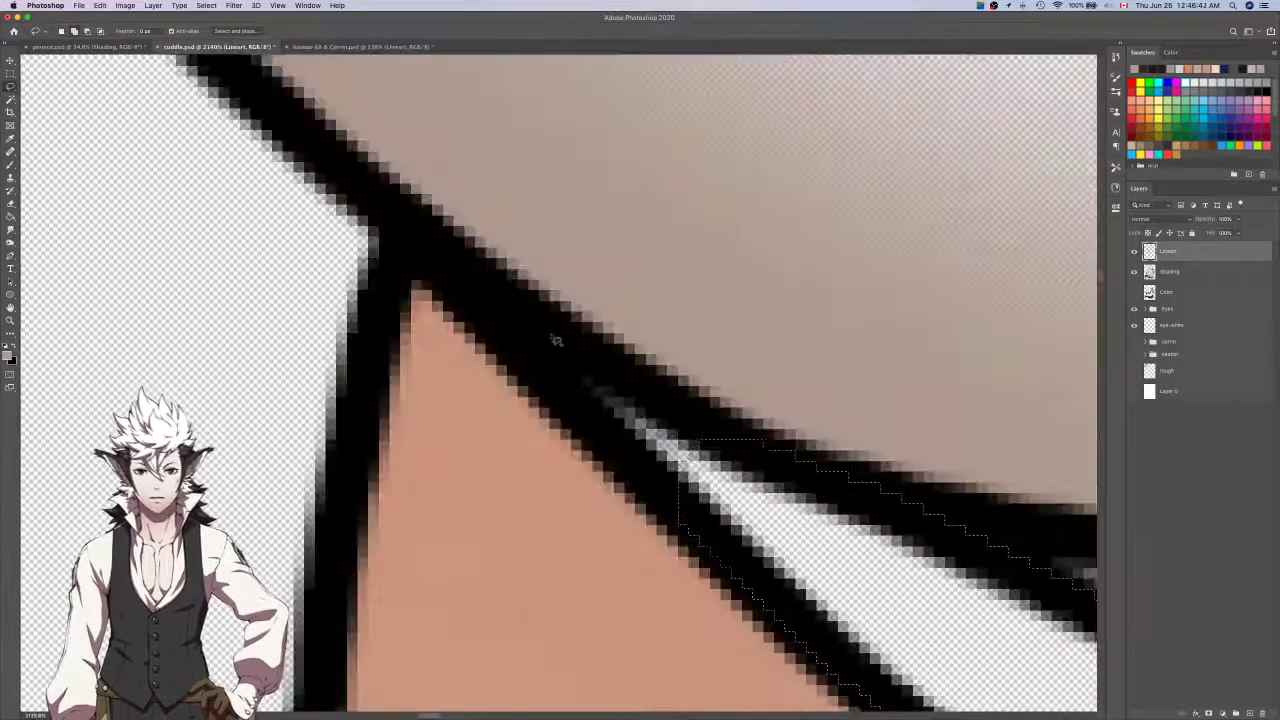
Extend the thin bang strand's selection into its pointed root and around the underside of the oval bead with the Lasso tool.
drag(475, 293, 576, 410)
drag(754, 462, 785, 449)
scroll(784, 449, down, 6)
scroll(784, 449, right, 5)
scroll(784, 449, down, 3)
scroll(587, 391, up, 3)
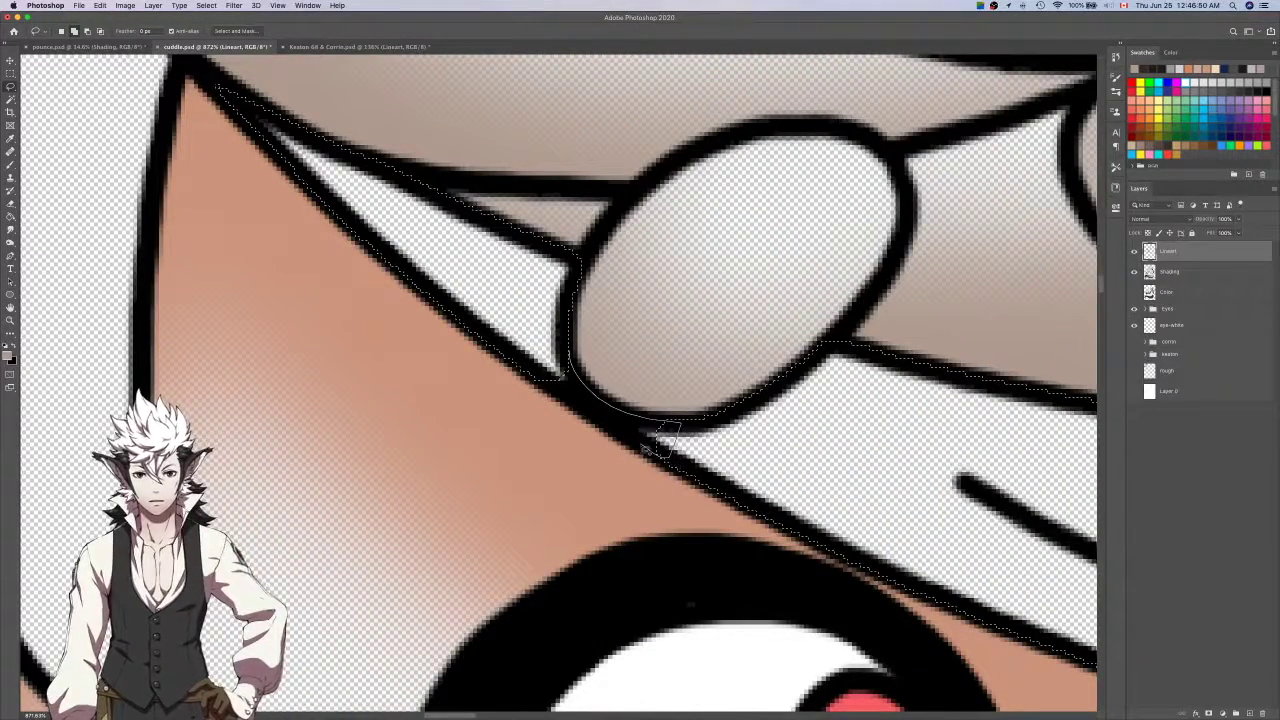
drag(540, 382, 560, 354)
scroll(588, 385, down, 3)
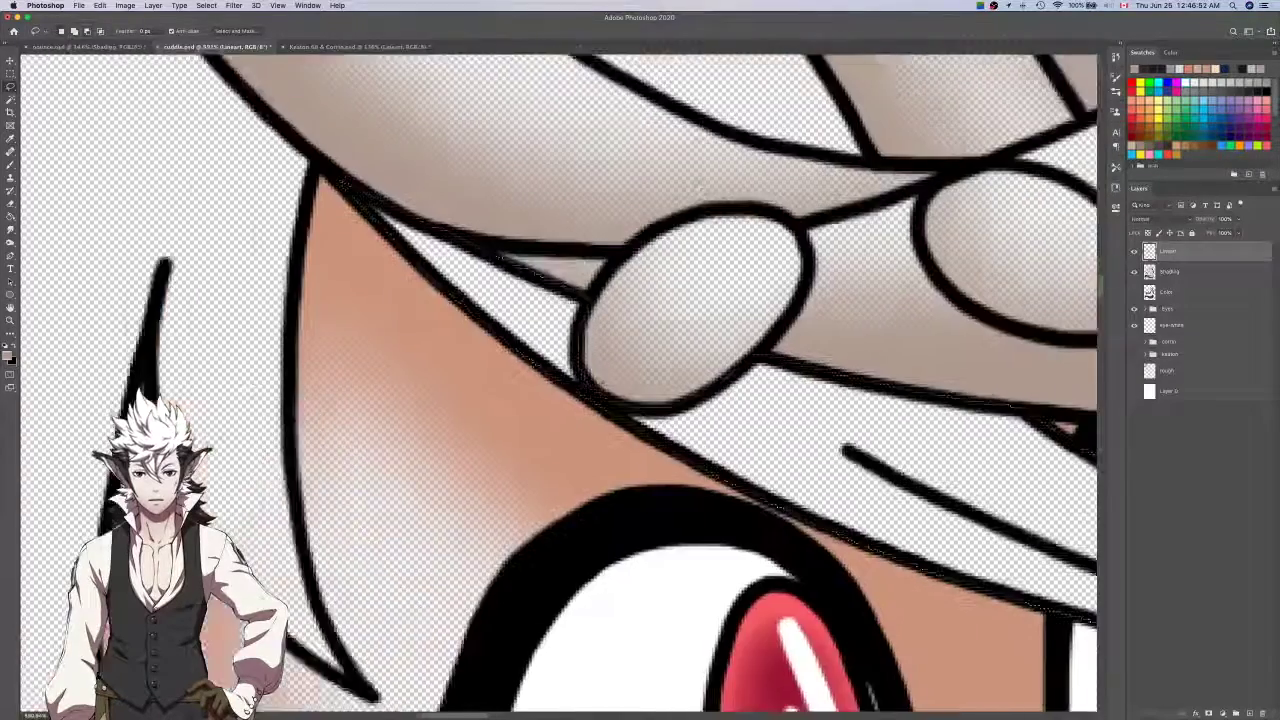
Extend the thin bang strand's selection across the far eye and into the strand's outer tip with the Lasso tool.
scroll(606, 388, right, 10)
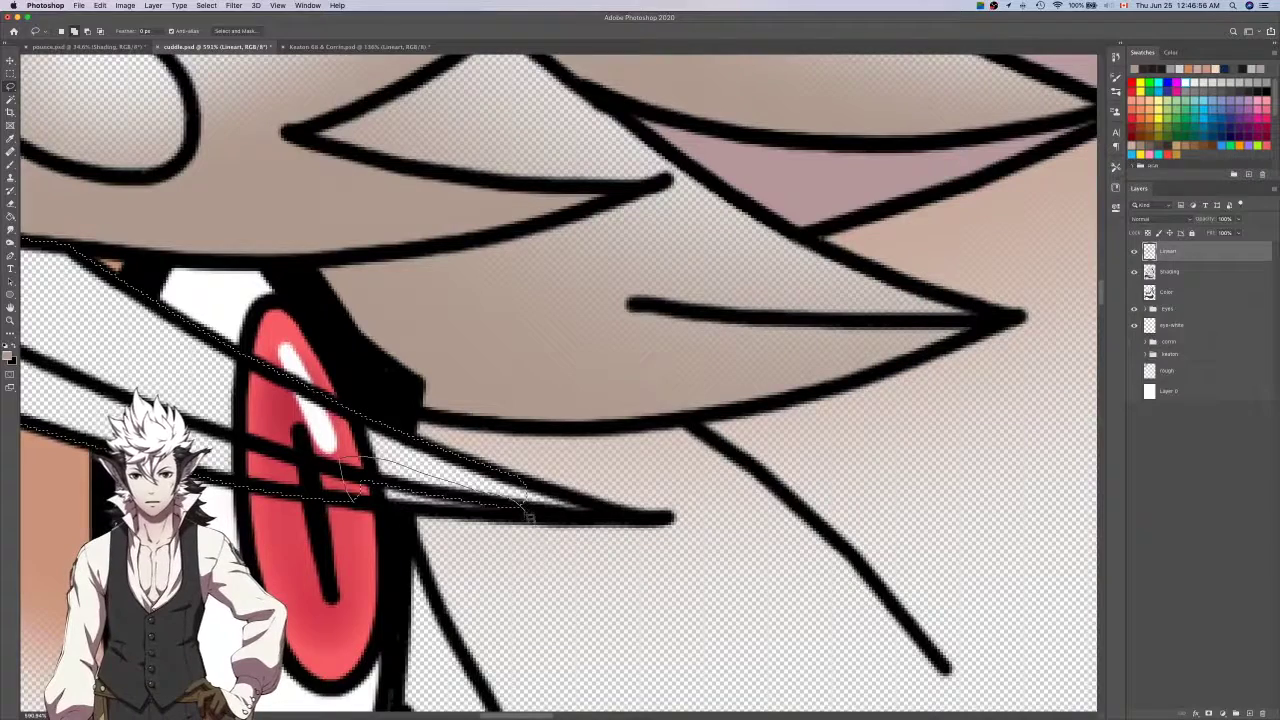
scroll(529, 519, up, 5)
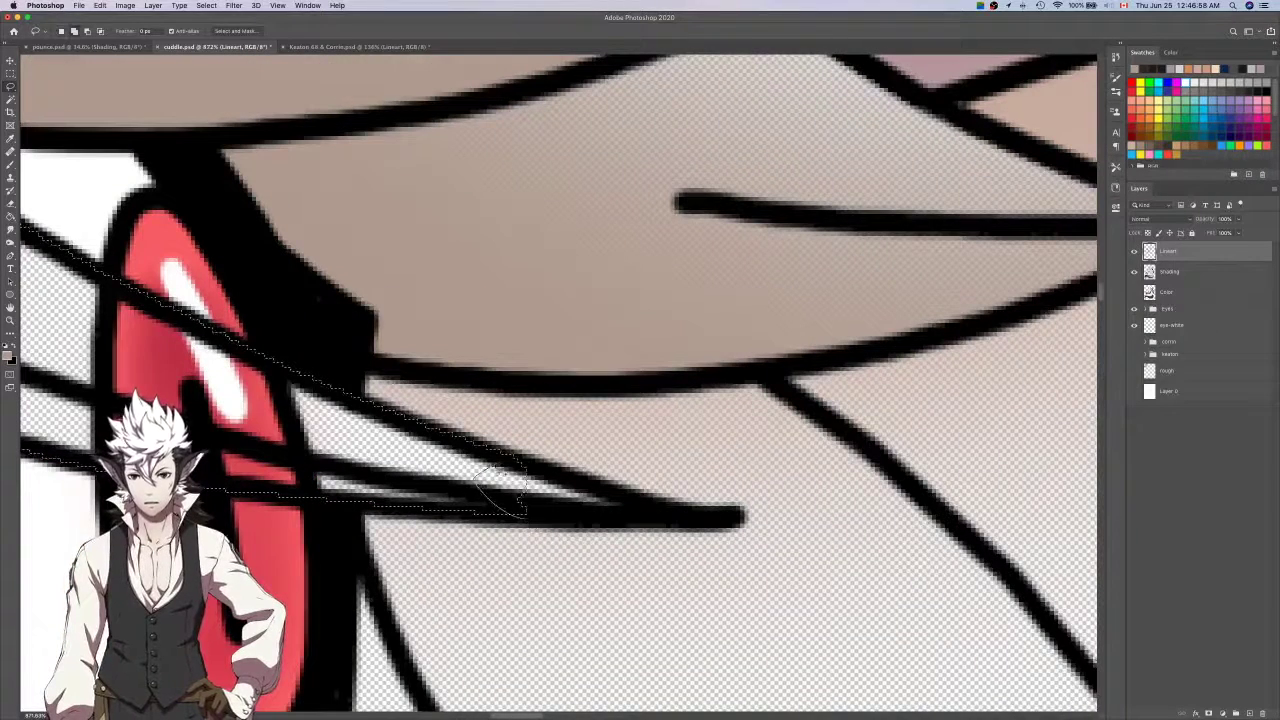
mouse_move(686, 522)
mouse_down()
mouse_move(531, 503)
mouse_move(516, 468)
mouse_up()
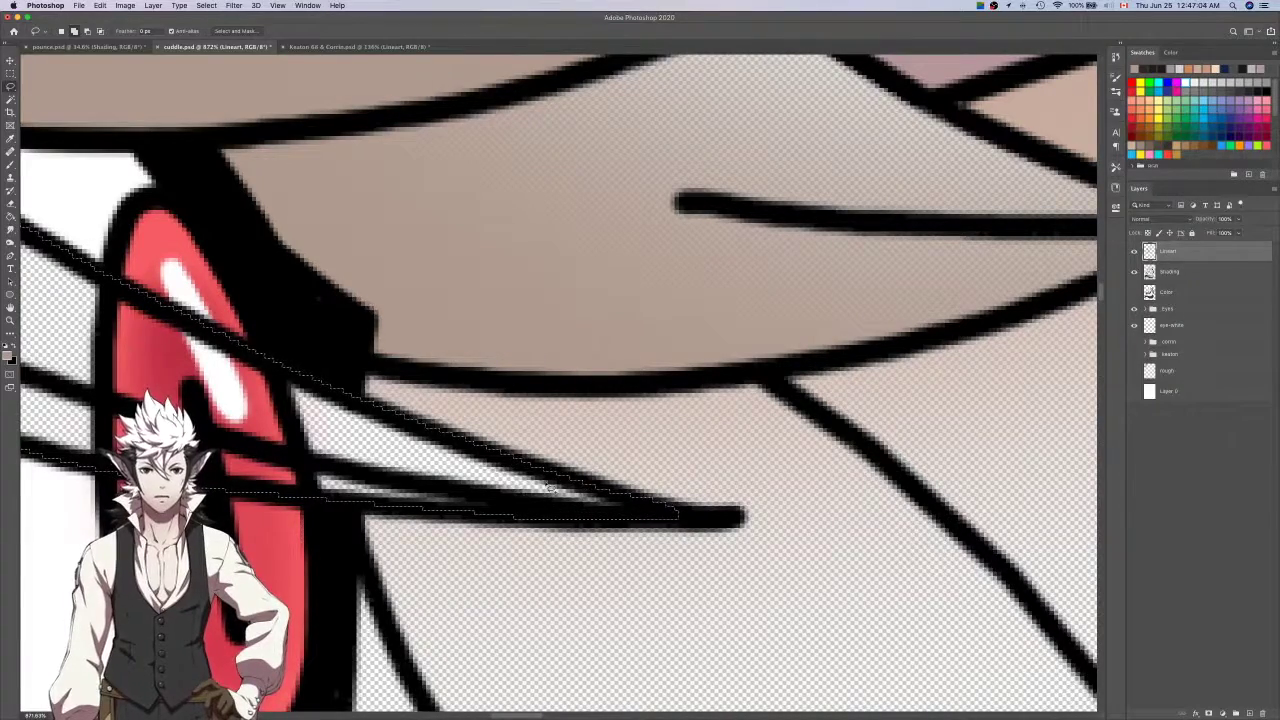
scroll(549, 488, left, 3)
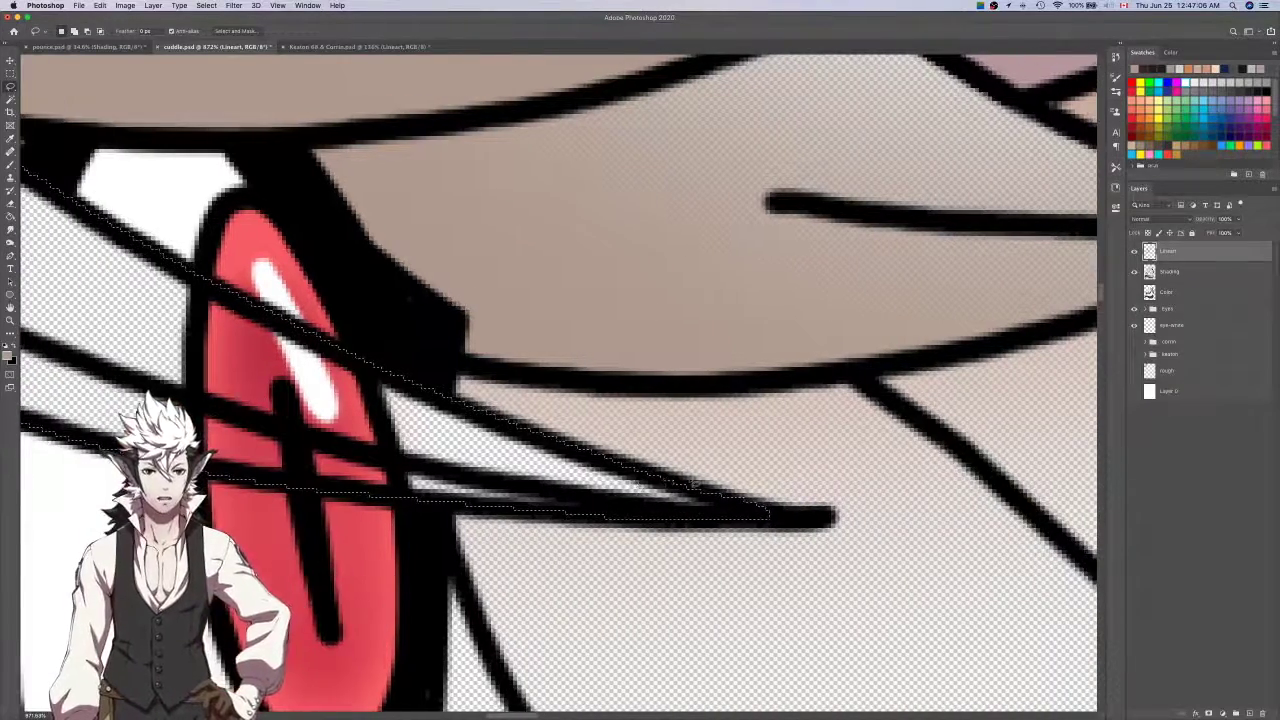
scroll(697, 485, down, 10)
scroll(697, 485, up, 10)
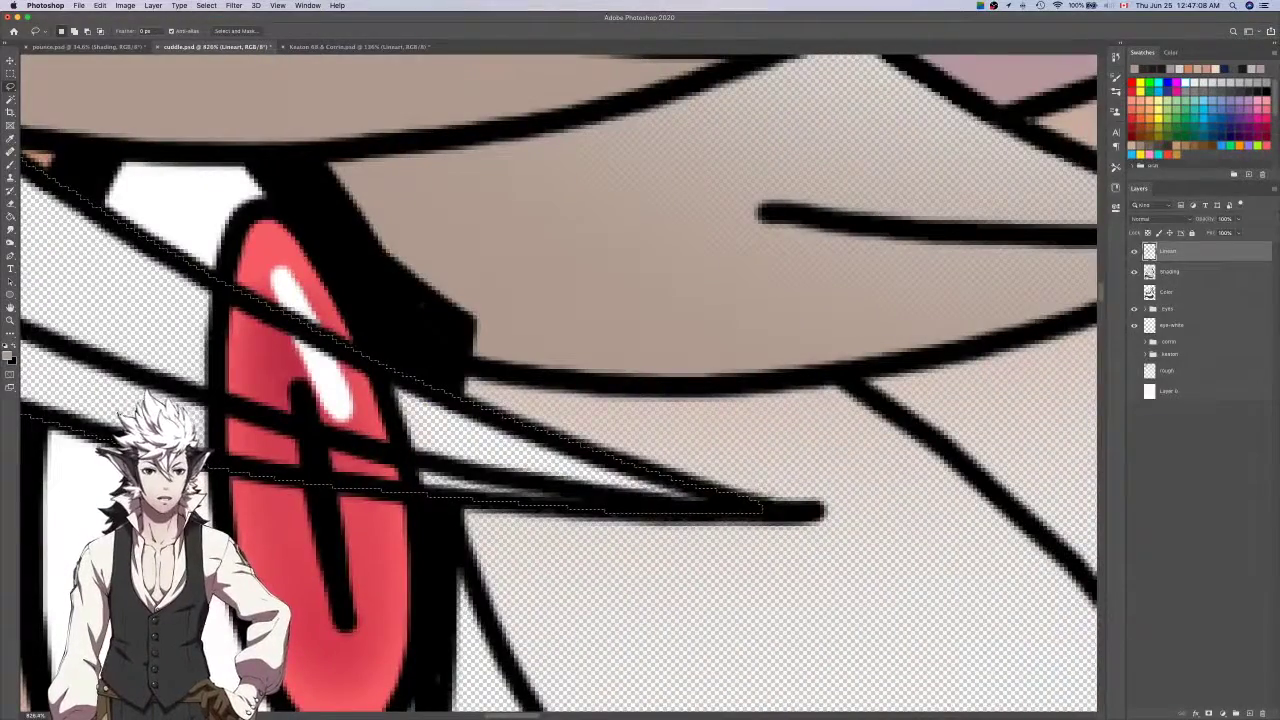
drag(580, 449, 579, 449)
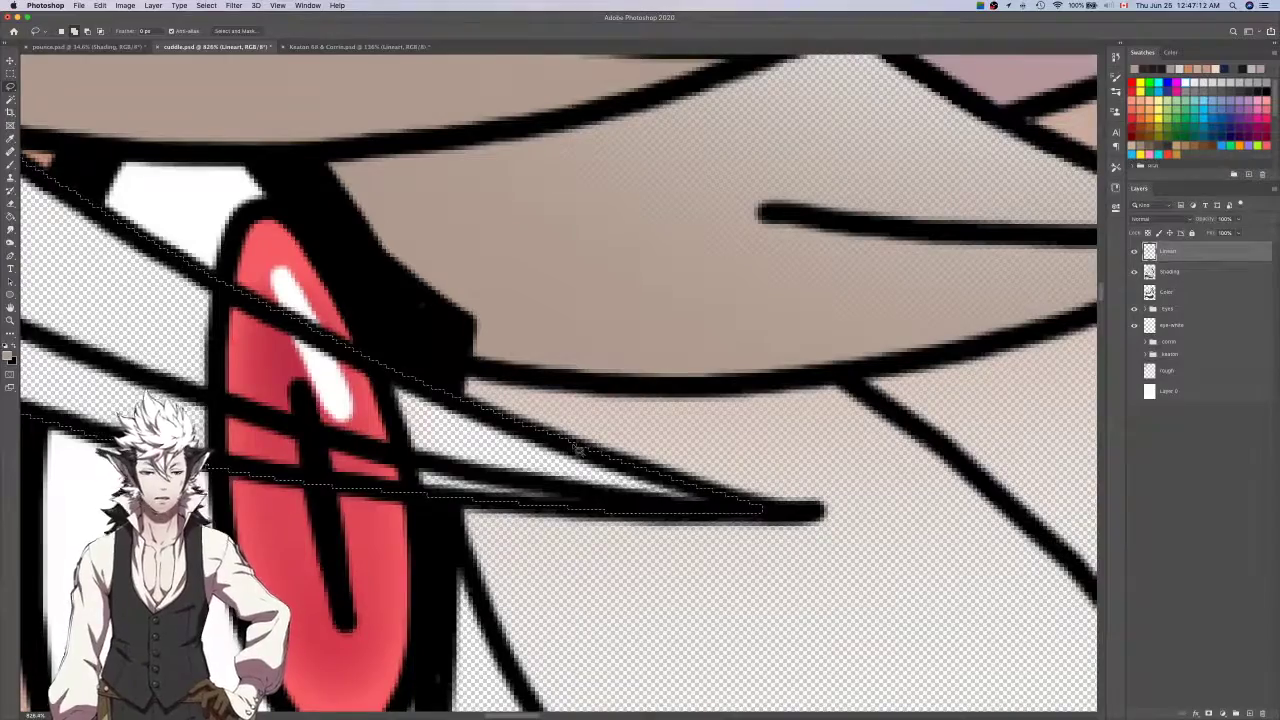
Brush greyish-brown shading over the thin bang strand on the Shading layer and undo the last unwanted stroke.
scroll(578, 450, down, 5)
scroll(540, 435, left, 2)
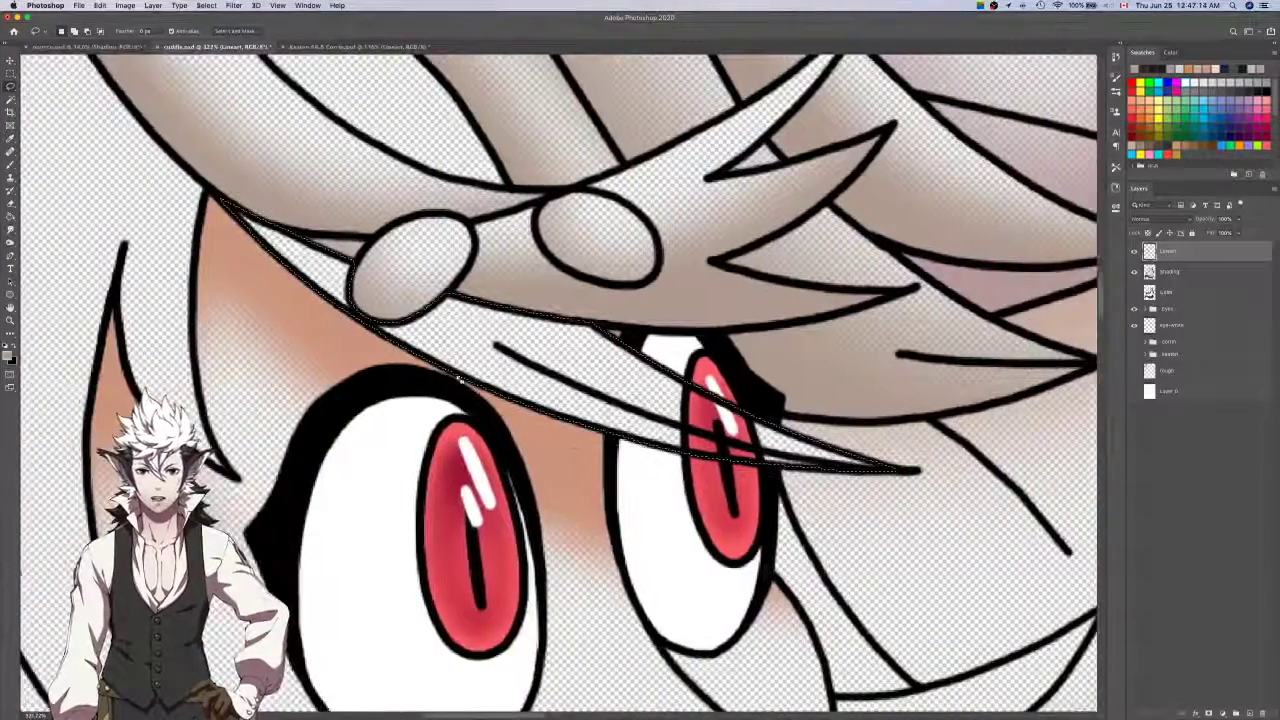
scroll(522, 424, down, 2)
click(1200, 271)
scroll(560, 300, left, 2)
key(b)
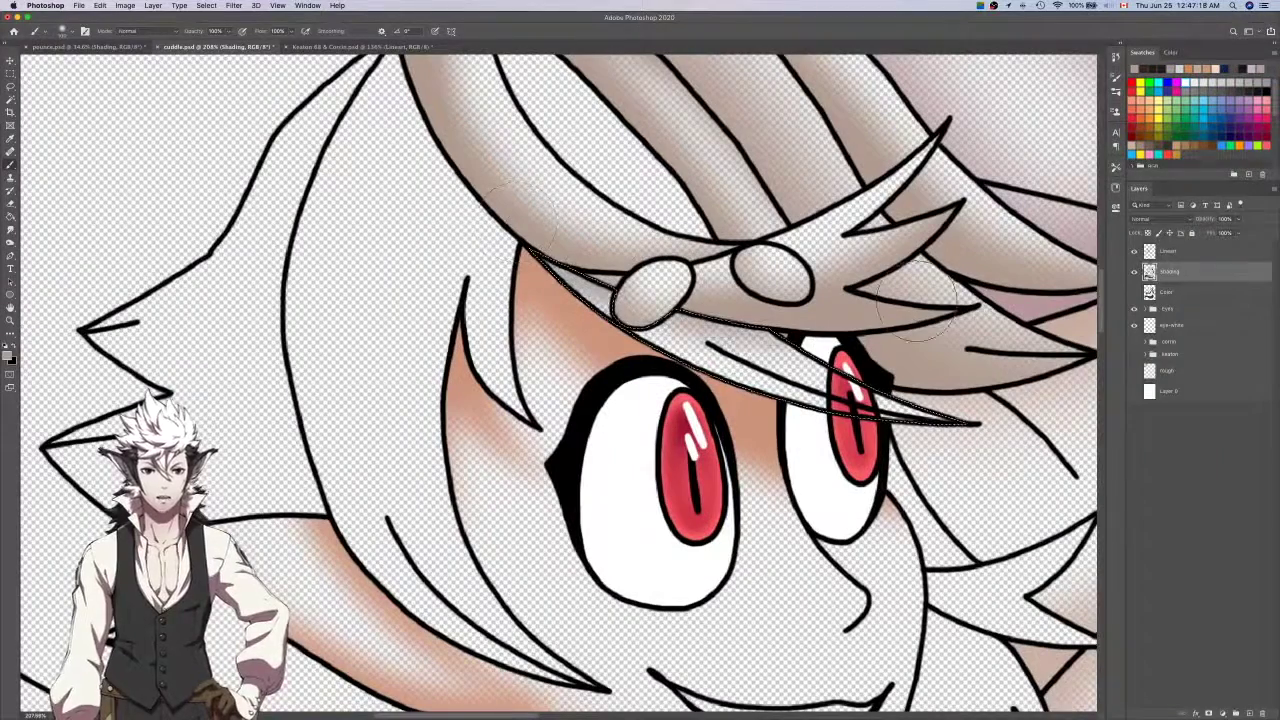
mouse_move(988, 434)
mouse_down()
mouse_move(912, 425)
mouse_move(526, 268)
mouse_move(675, 368)
mouse_up()
key(super+z)
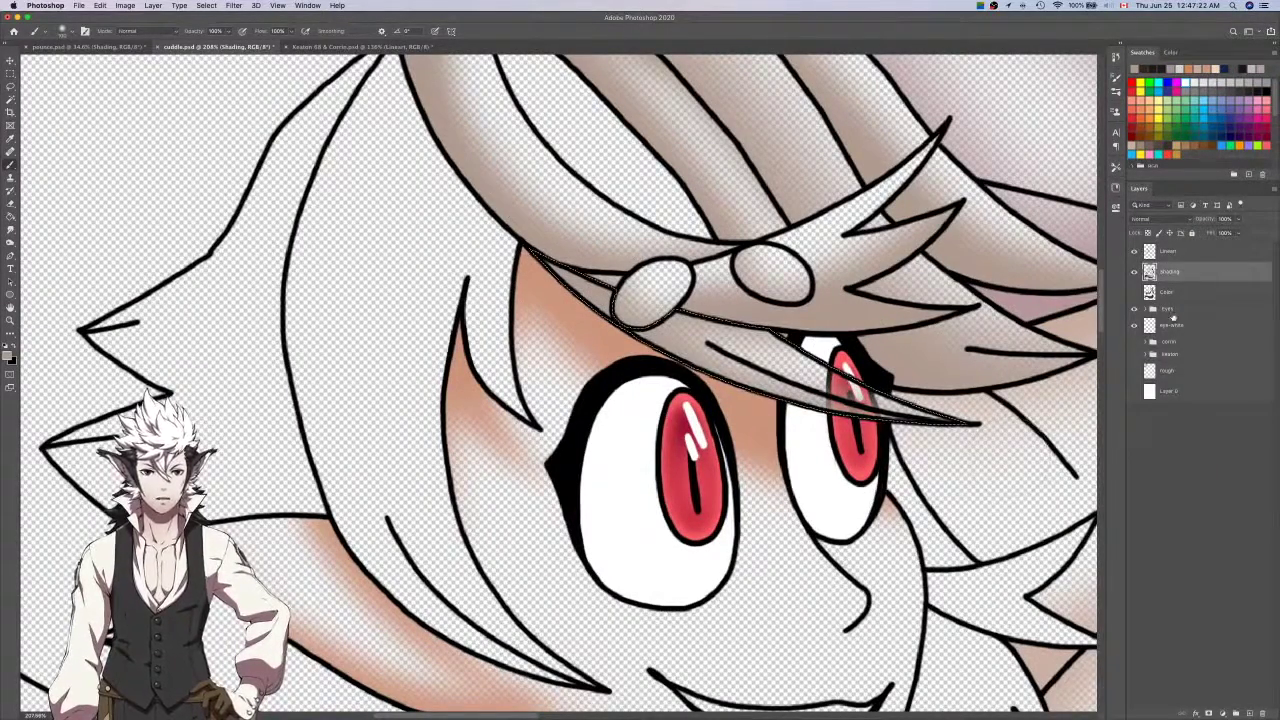
Select the unshaded lens-shaped lock beside the curved front lock with the Magic Wand on the Lineart layer.
click(1172, 296)
click(1168, 251)
key(w)
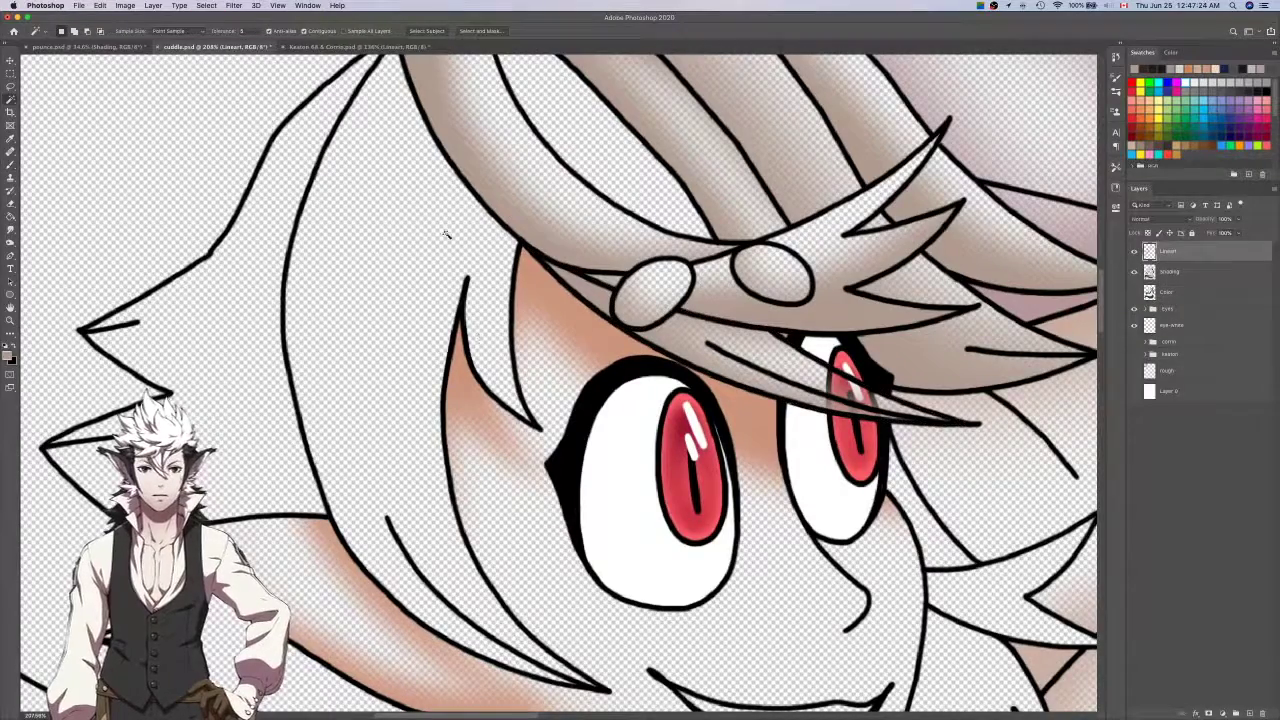
scroll(449, 251, up, 2)
scroll(449, 251, left, 2)
shift+click(649, 199)
key(b)
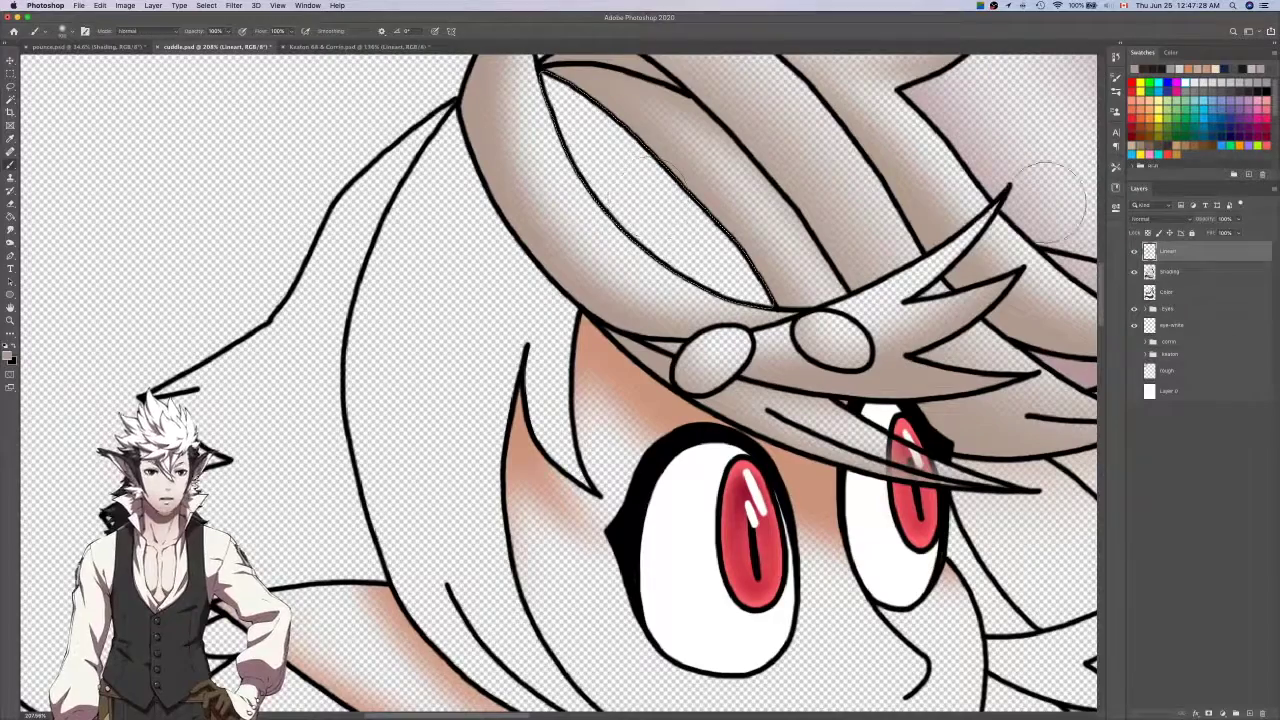
Brush greyish-brown shading over the lens-shaped lock on the Shading layer.
click(1183, 290)
scroll(838, 215, up, 3)
scroll(838, 215, left, 2)
scroll(838, 215, up, 2)
scroll(838, 215, left, 1)
key(alt+bracketright)
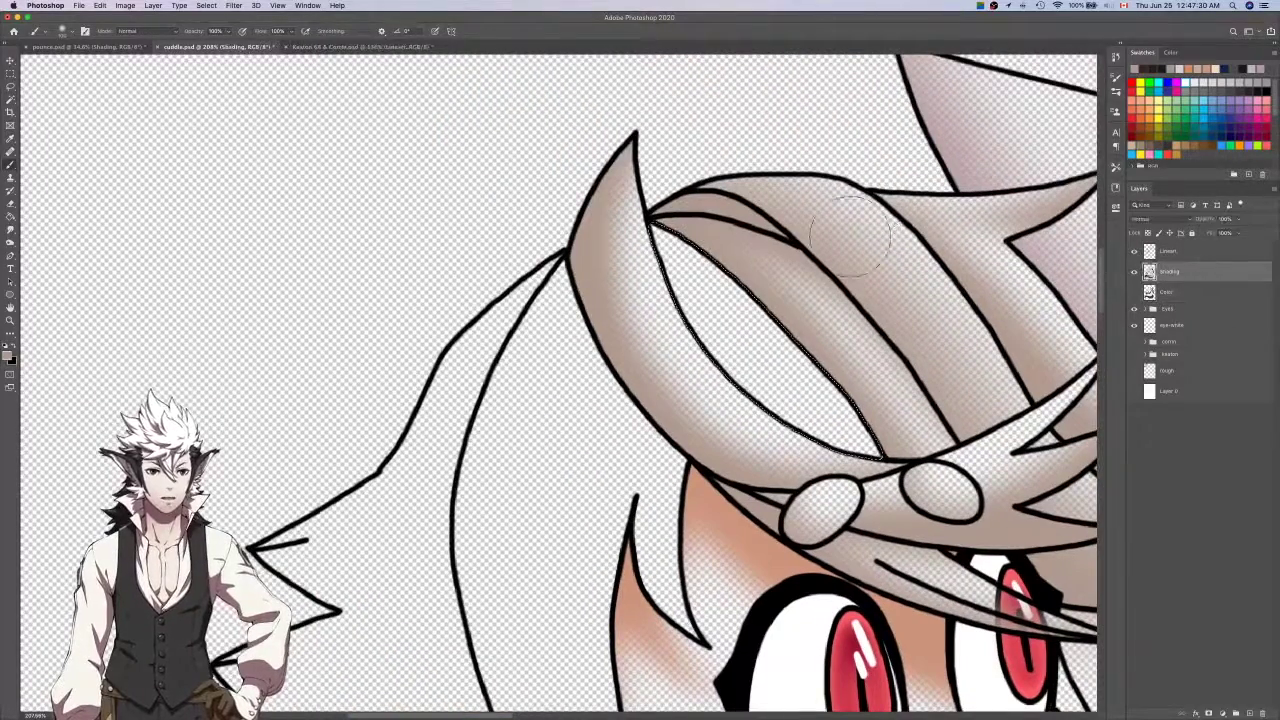
mouse_move(616, 187)
mouse_down()
mouse_move(918, 492)
mouse_move(925, 515)
mouse_move(845, 485)
mouse_move(860, 487)
mouse_move(695, 340)
mouse_move(610, 157)
mouse_up()
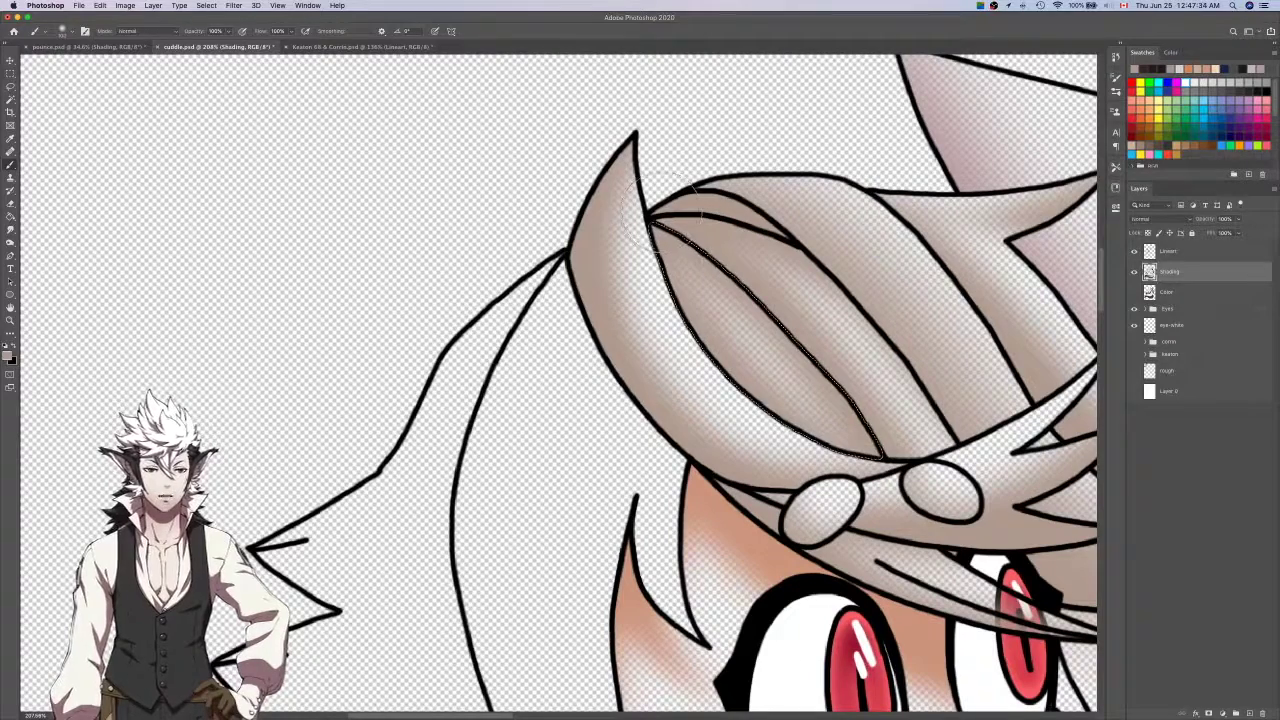
Undo and repaint the lens-shaped lock's shading with a lighter centre and make the Color layer visible.
key(super+z)
key(super+z)
mouse_move(628, 208)
mouse_down()
mouse_move(658, 305)
mouse_move(746, 418)
mouse_move(938, 495)
mouse_up()
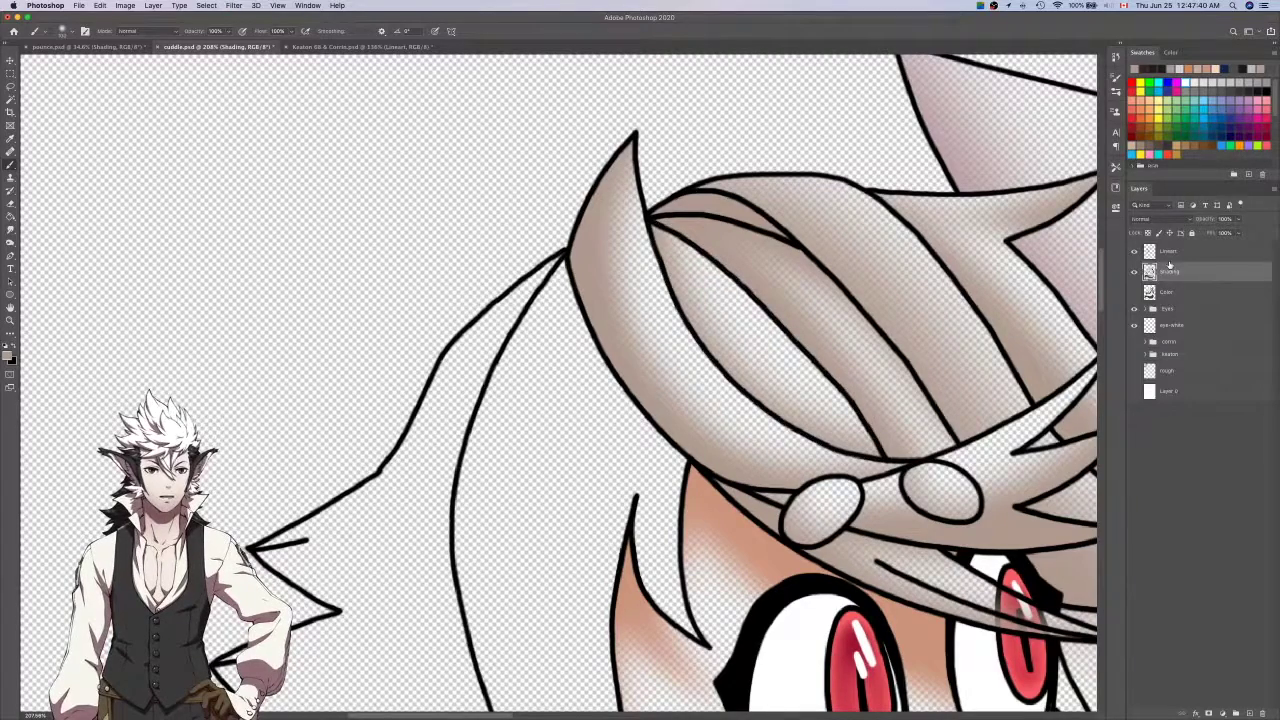
click(1135, 293)
Select the large side lock framing the smaller character's face with the Magic Wand on the Lineart layer.
click(1165, 252)
key(w)
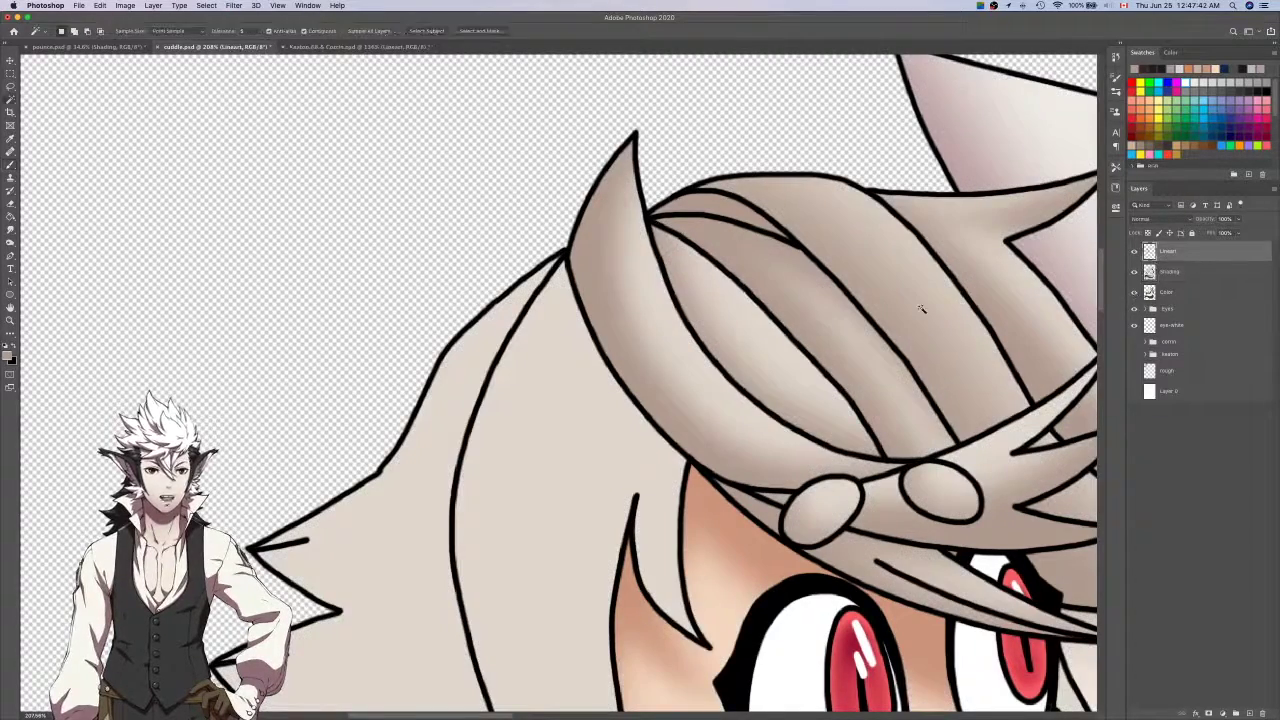
scroll(922, 308, down, 5)
click(743, 342)
scroll(836, 435, up, 3)
Extend the side lock's selection into its short strand tip, upper corner and lower tip with the Lasso tool.
key(l)
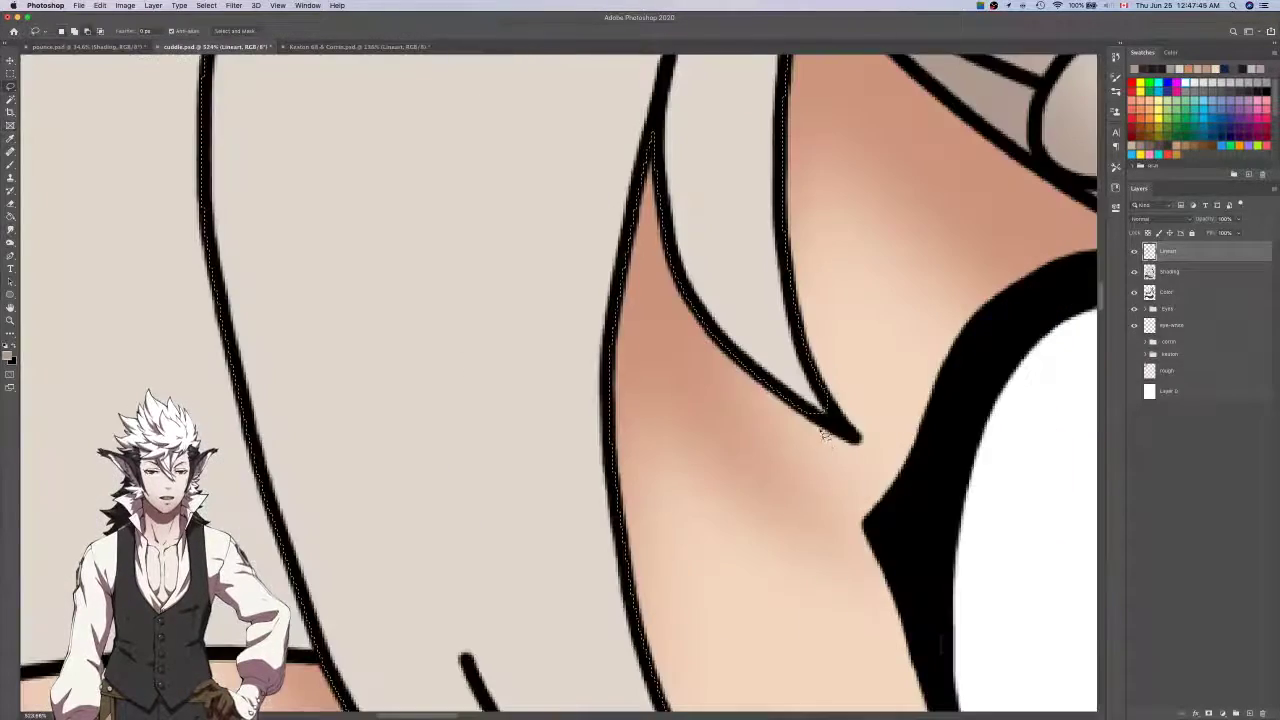
scroll(846, 434, up, 3)
mouse_move(781, 377)
mouse_down()
mouse_move(936, 452)
mouse_move(843, 322)
mouse_up()
scroll(848, 335, down, 5)
scroll(795, 310, up, 4)
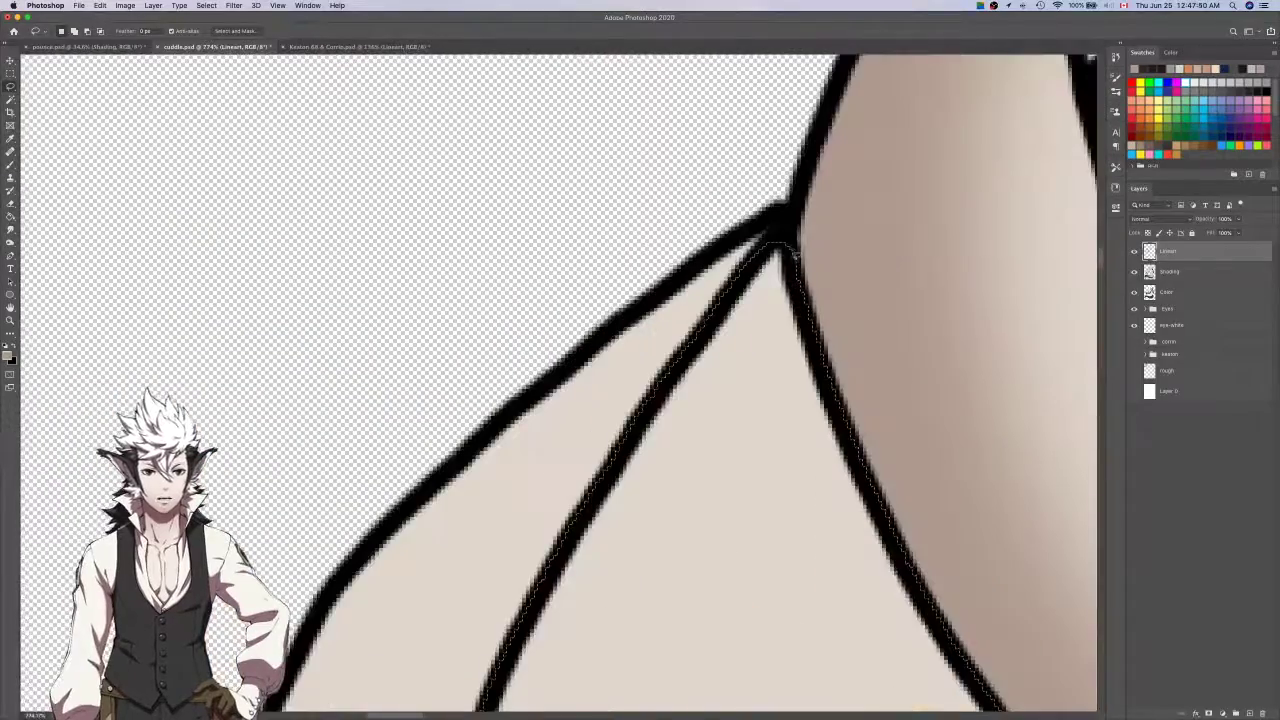
scroll(795, 258, down, 5)
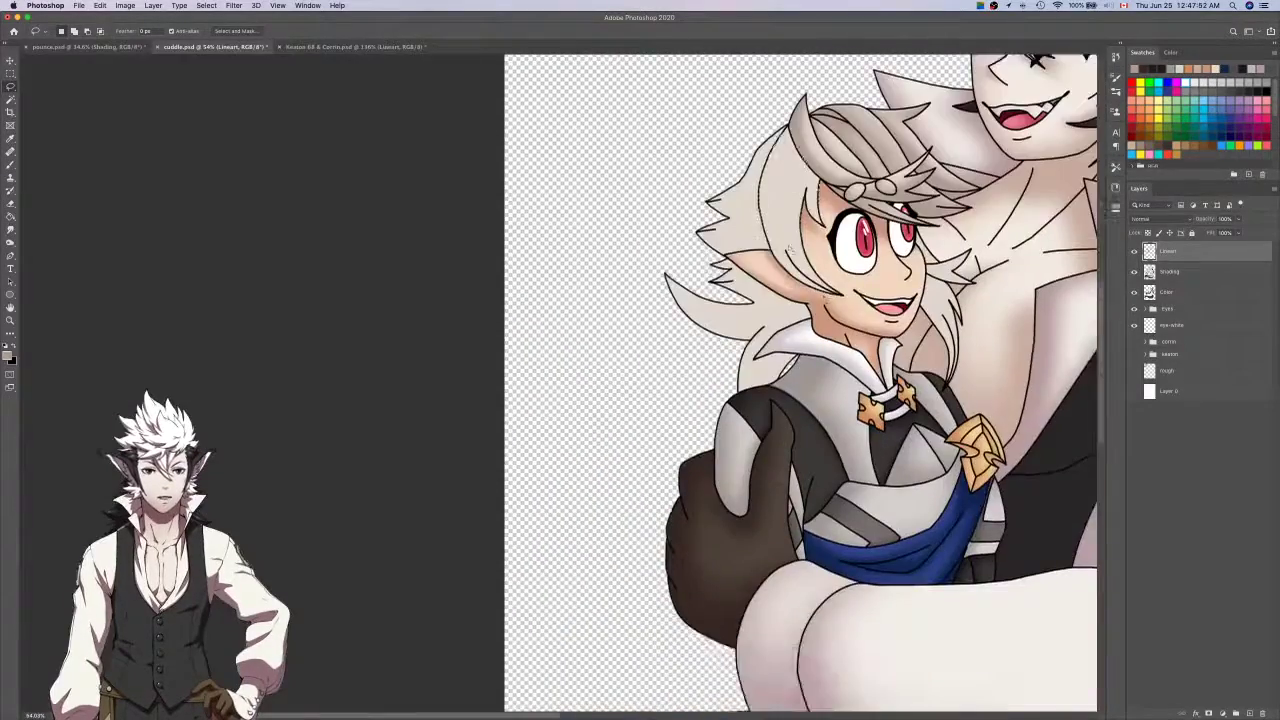
scroll(800, 300, up, 10)
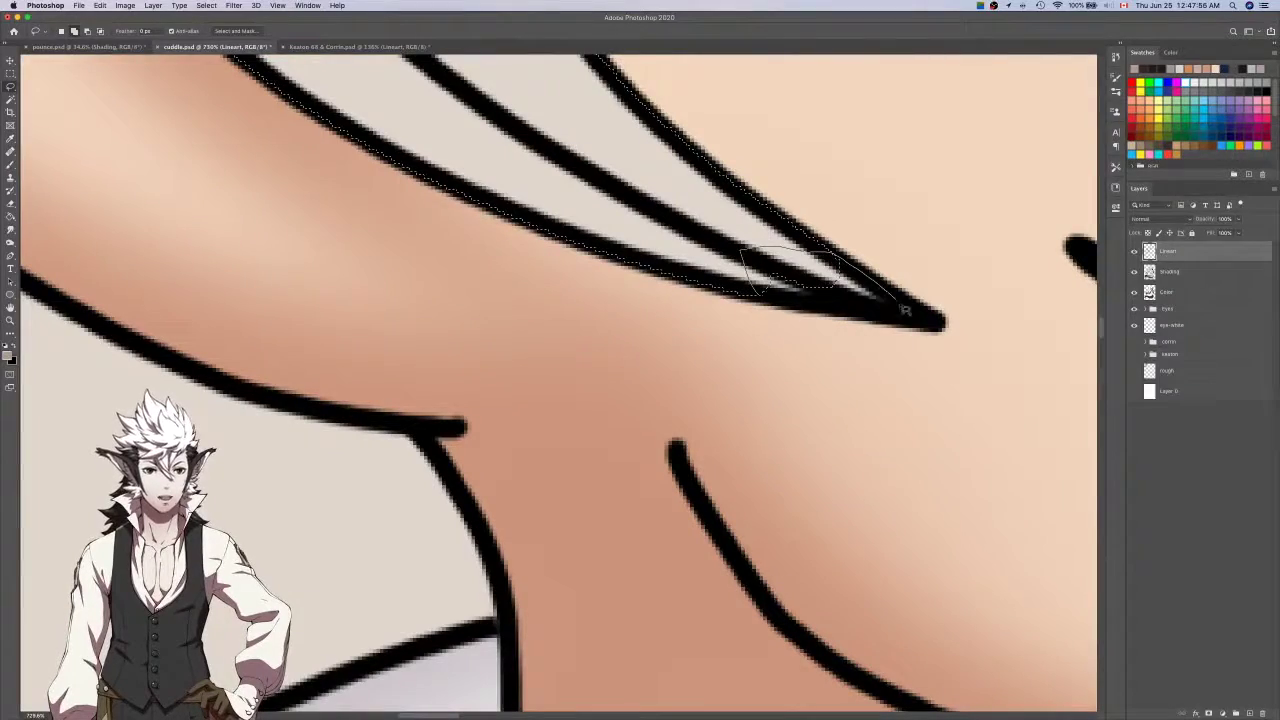
Brush greyish-brown shading around the side lock's short strand on the Shading layer and soften it with the Eraser.
key(b)
scroll(910, 323, down, 3)
key(alt+bracketleft)
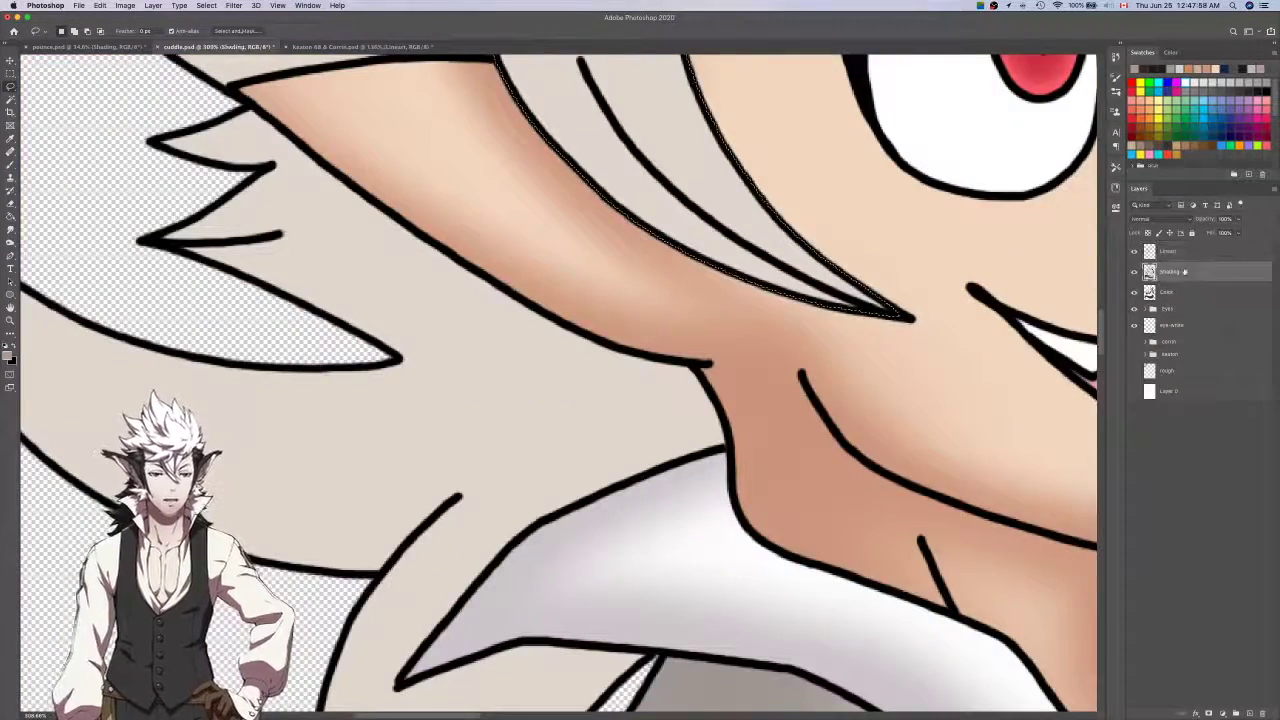
scroll(840, 270, down, 4)
scroll(830, 285, up, 5)
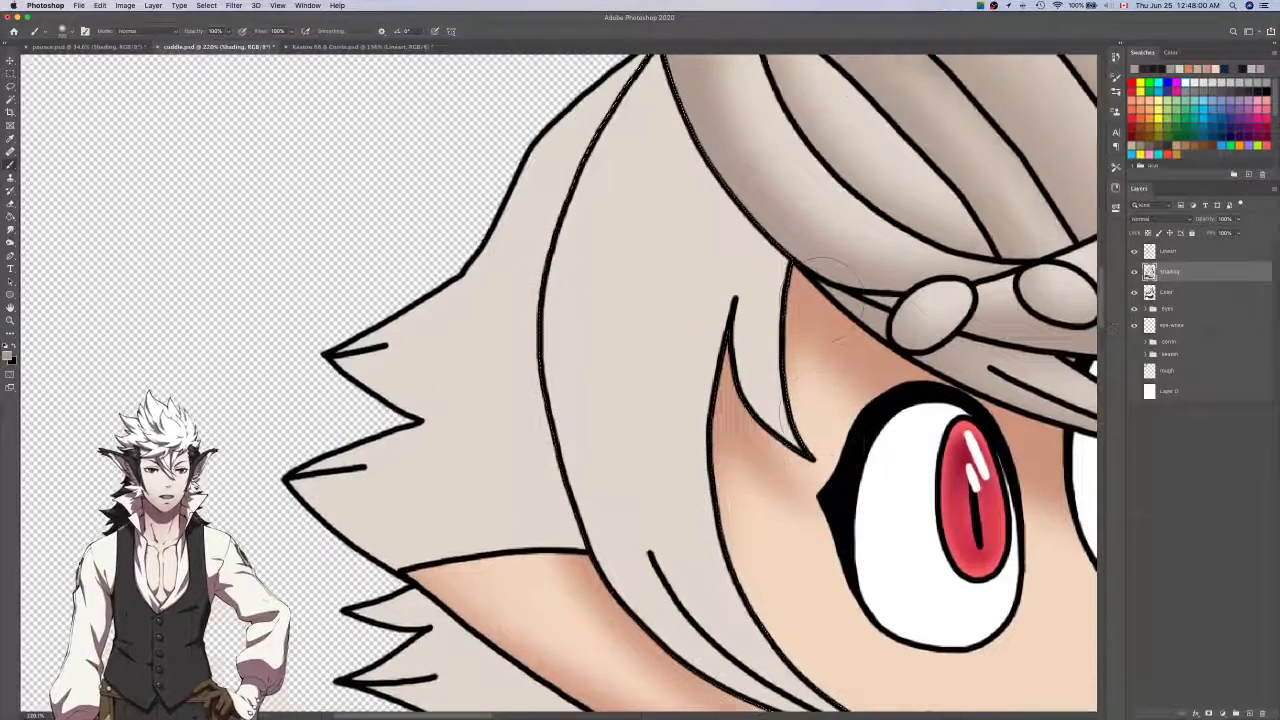
mouse_move(822, 299)
mouse_down()
mouse_move(835, 453)
mouse_move(810, 447)
mouse_move(791, 216)
mouse_up()
key(e)
drag(673, 345, 765, 247)
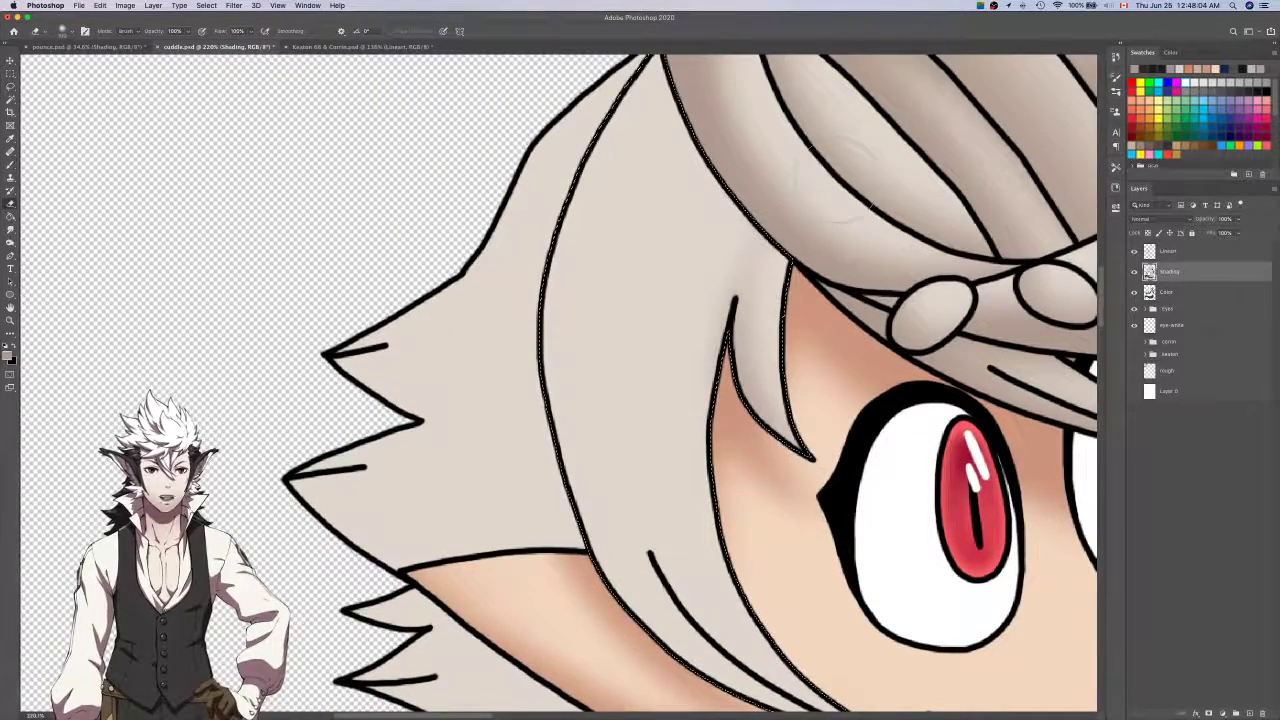
Brush greyish-brown shading along the side lock's upper edge, outer edge and lower tip.
scroll(835, 181, up, 3)
key(b)
drag(674, 111, 785, 340)
scroll(873, 429, down, 3)
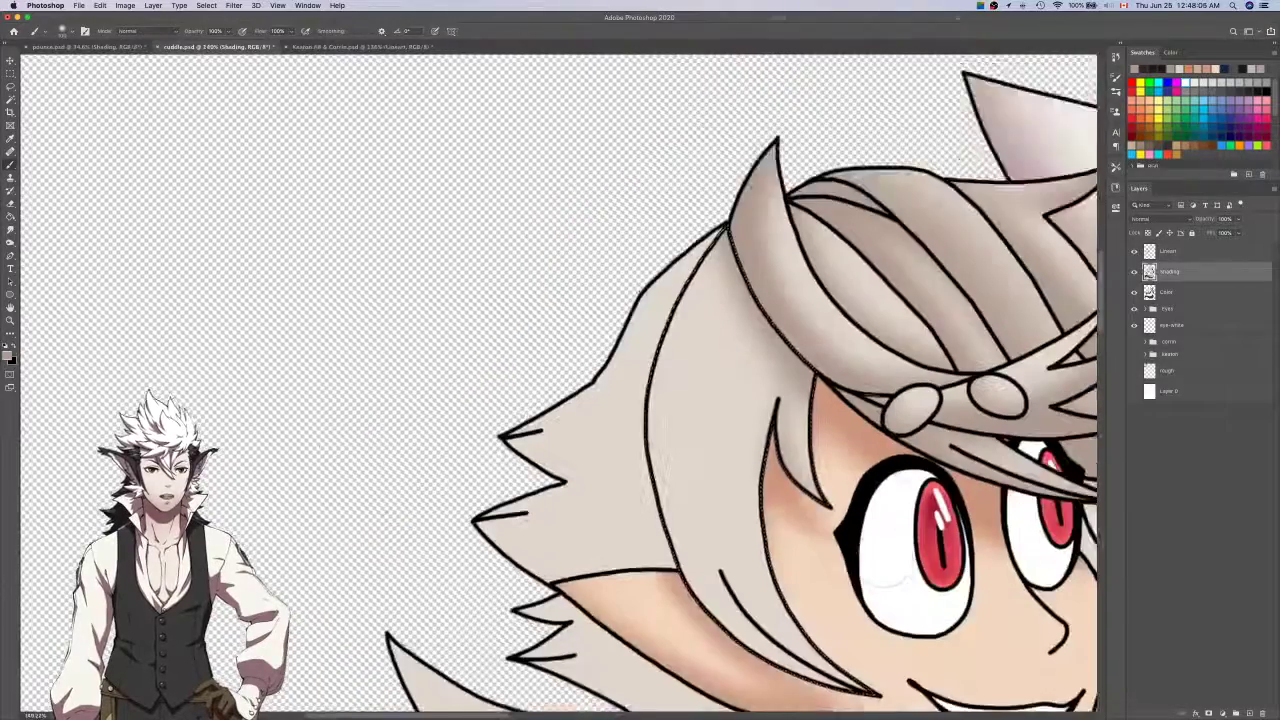
scroll(840, 600, down, 3)
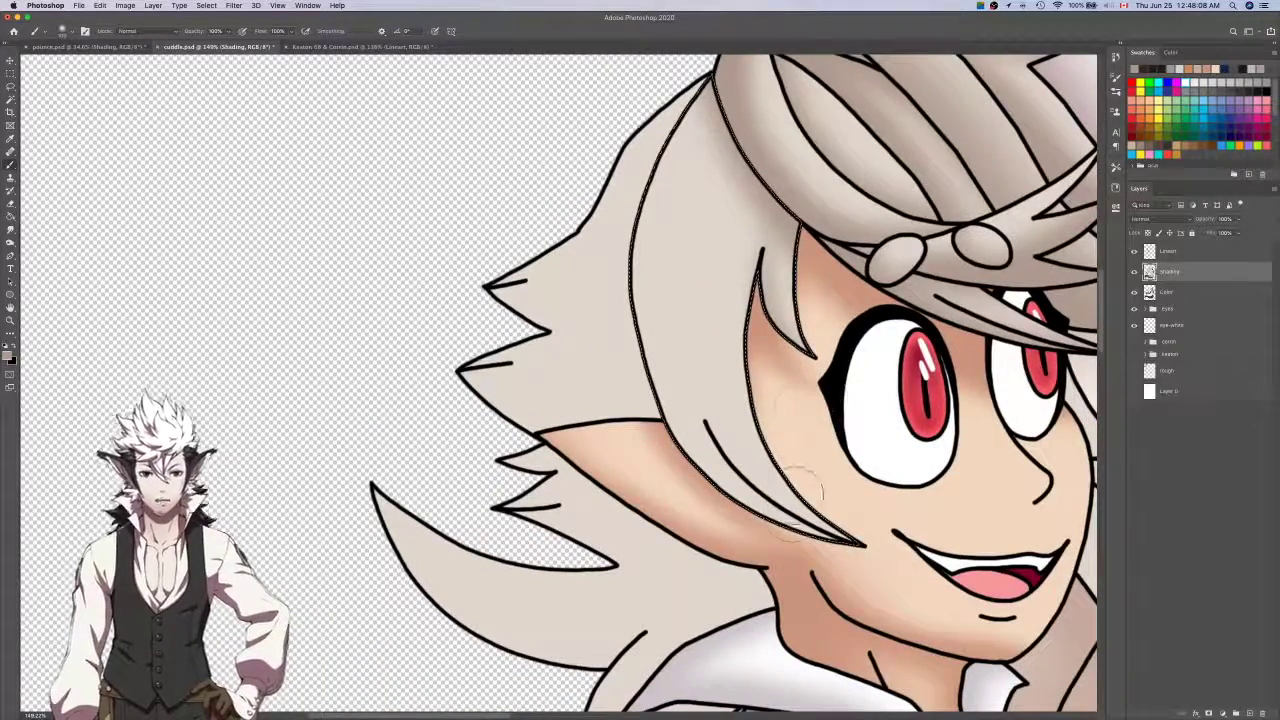
scroll(795, 515, down, 3)
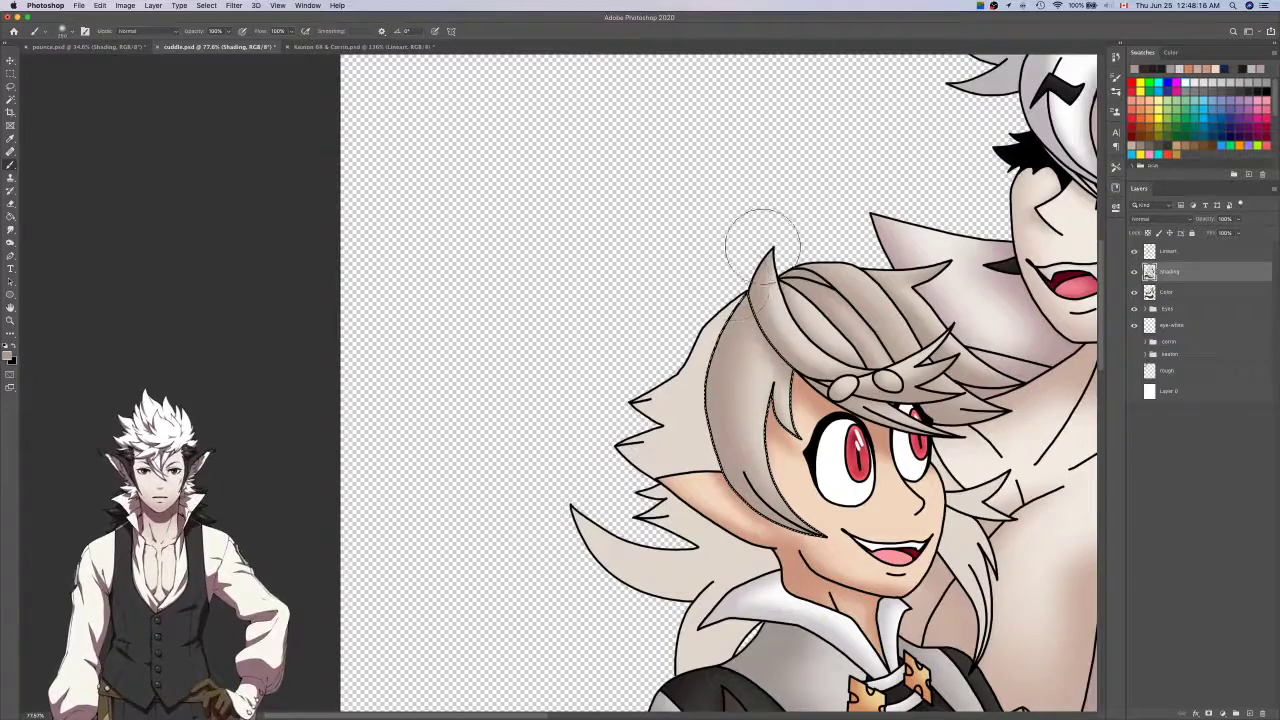
Select the spiky back hair above the ear on the Lineart layer and add its lower spike's tip with the Lasso tool.
click(1190, 251)
key(w)
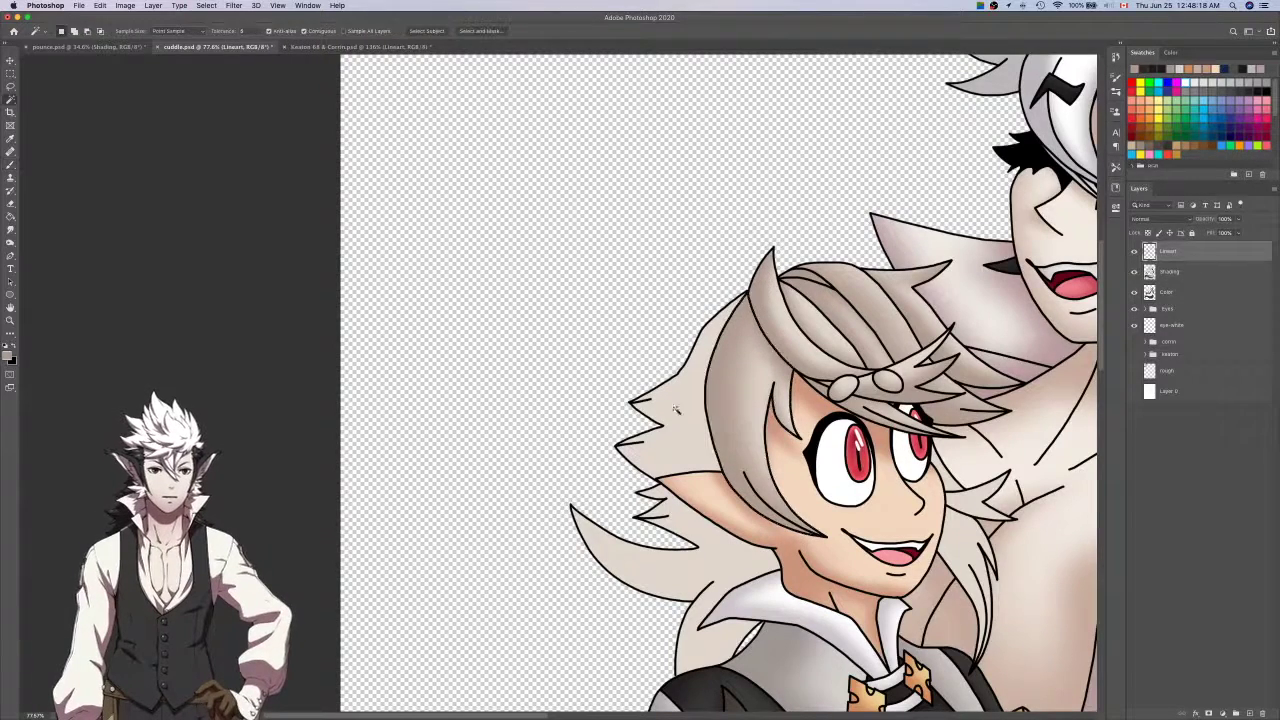
key(Return)
key(l)
scroll(632, 444, up, 10)
drag(562, 438, 580, 397)
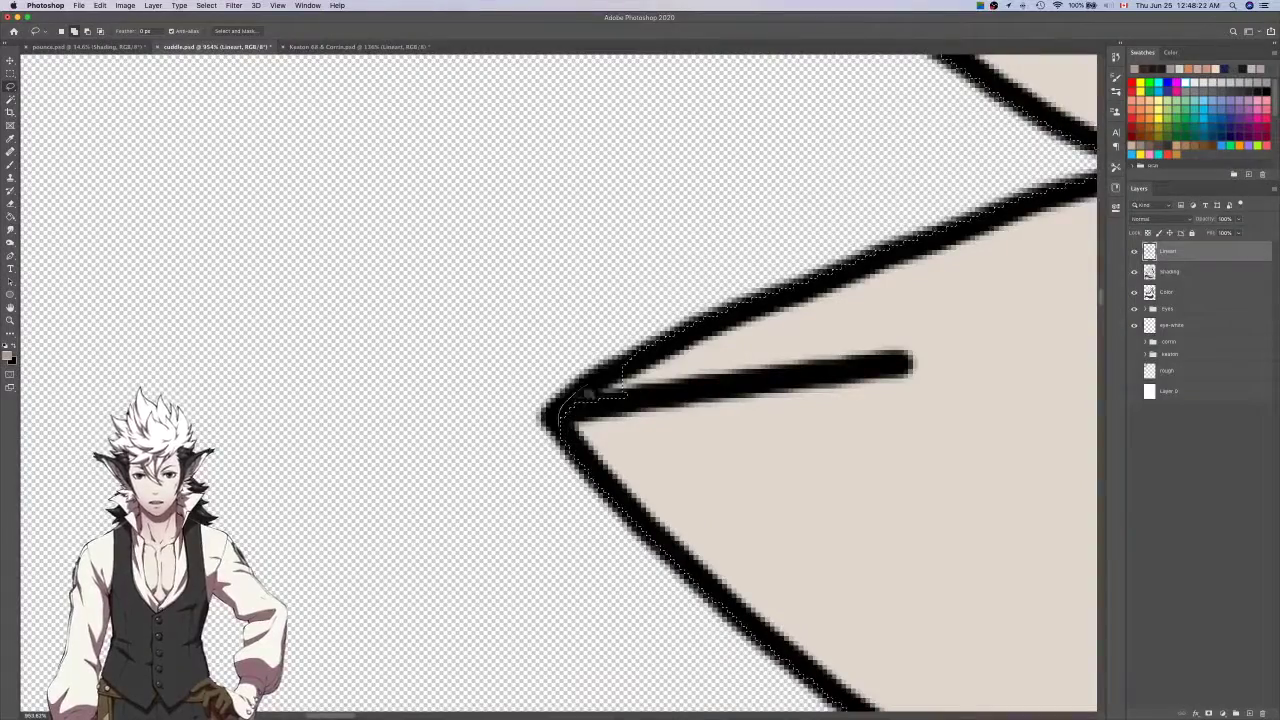
drag(657, 377, 622, 402)
Extend the spiky back hair's selection into its upper spike and its narrow top corner with the Lasso tool.
scroll(640, 395, down, 3)
scroll(640, 395, up, 5)
drag(723, 222, 710, 199)
scroll(803, 238, down, 3)
scroll(803, 238, up, 10)
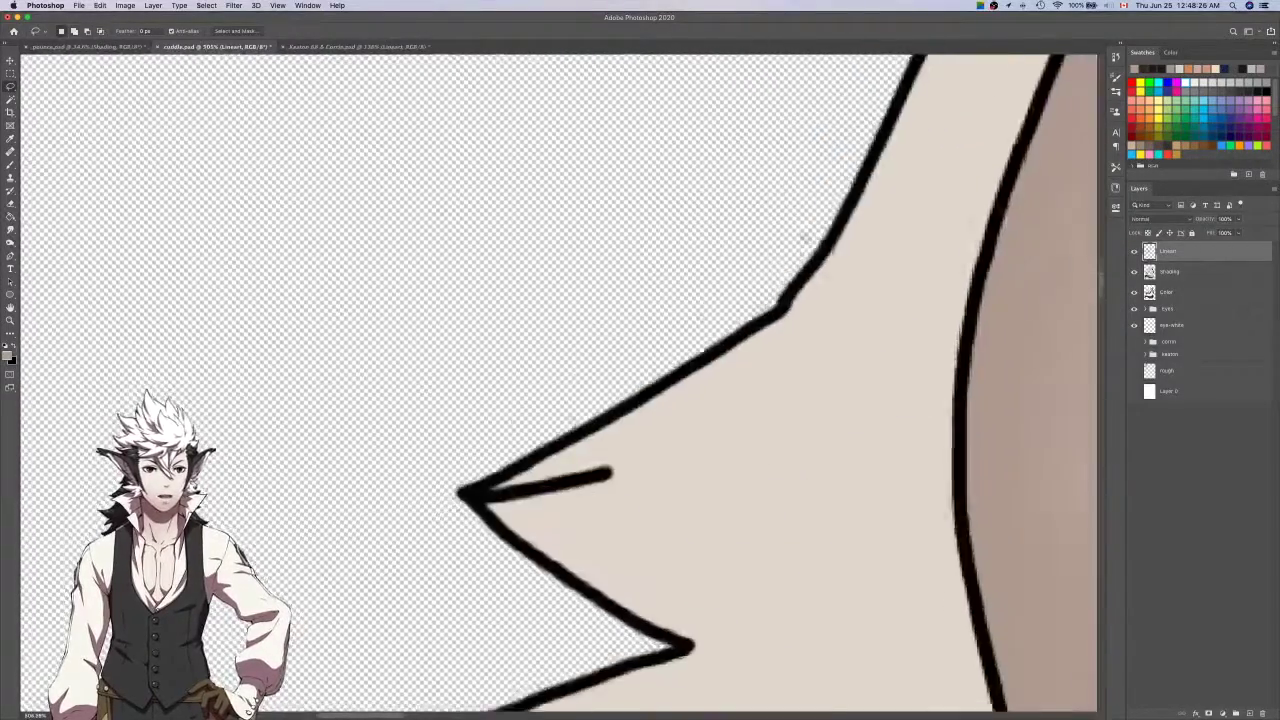
scroll(803, 238, right, 5)
scroll(900, 250, up, 4)
drag(911, 266, 904, 288)
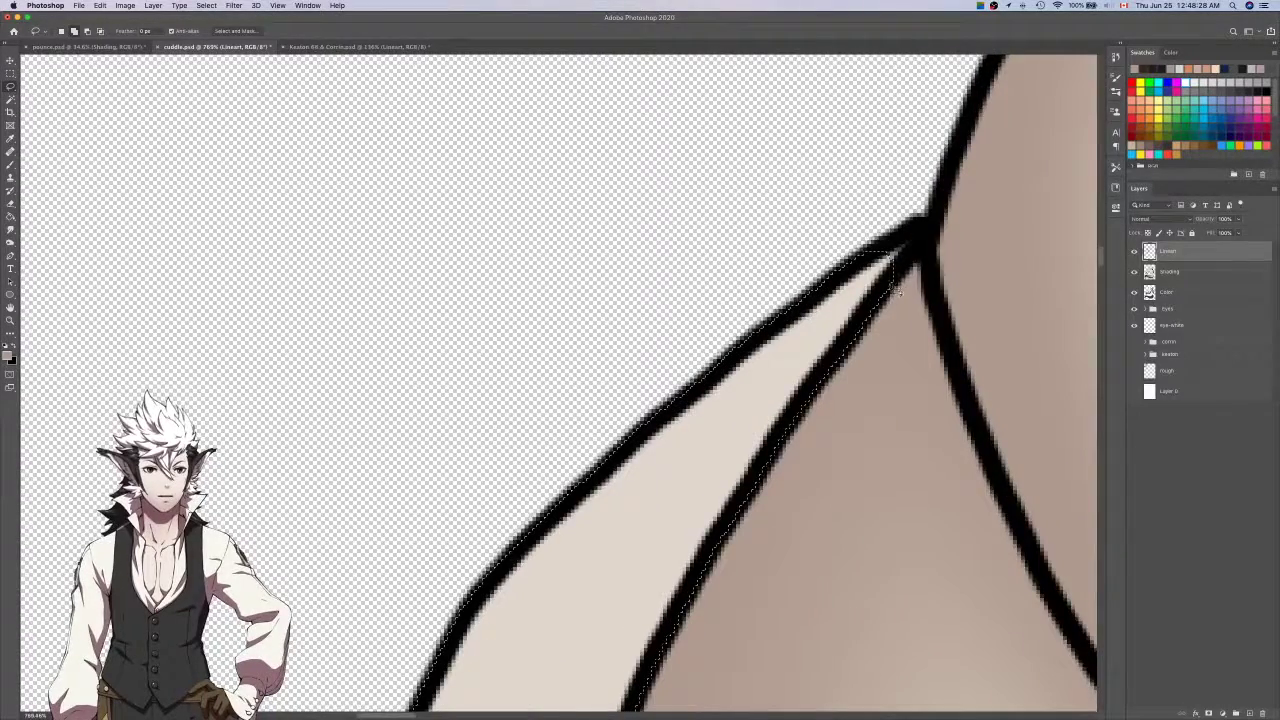
scroll(880, 255, down, 5)
Brush greyish-brown shading beneath the upper spike of the back hair on the Shading layer and soften it with the Eraser.
scroll(855, 271, down, 2)
click(1173, 271)
key(b)
scroll(918, 298, up, 2)
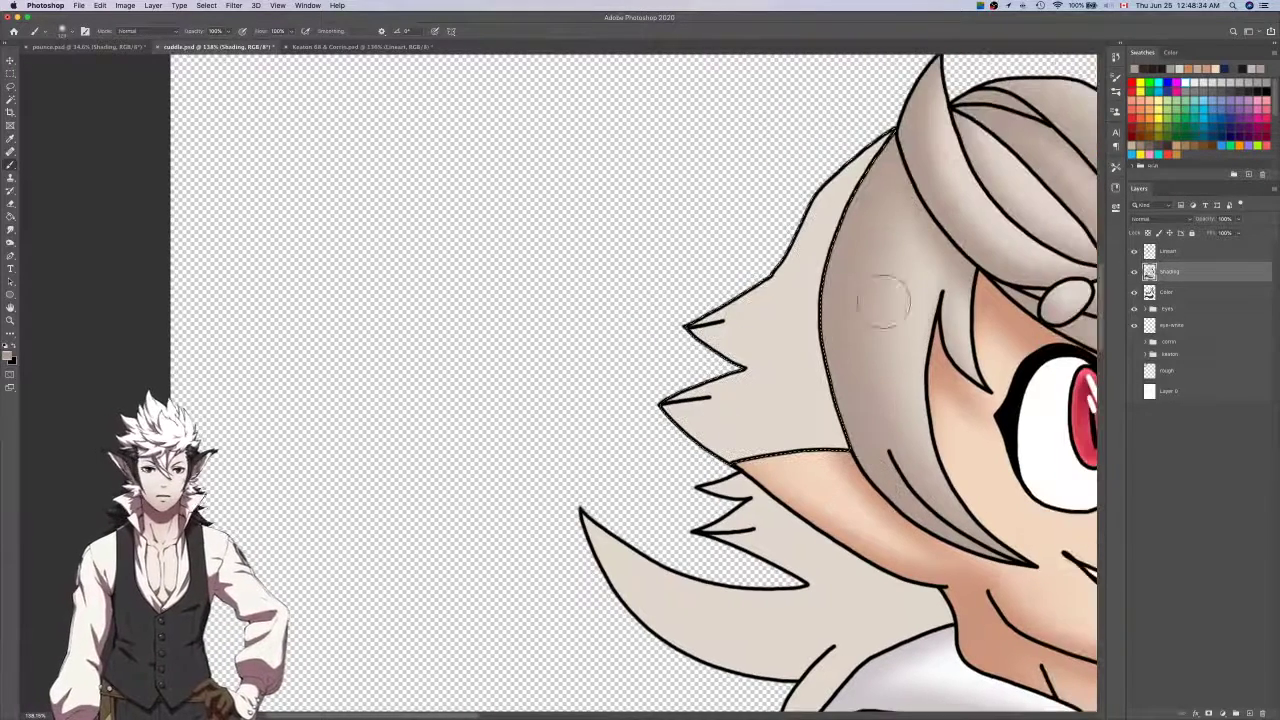
key(e)
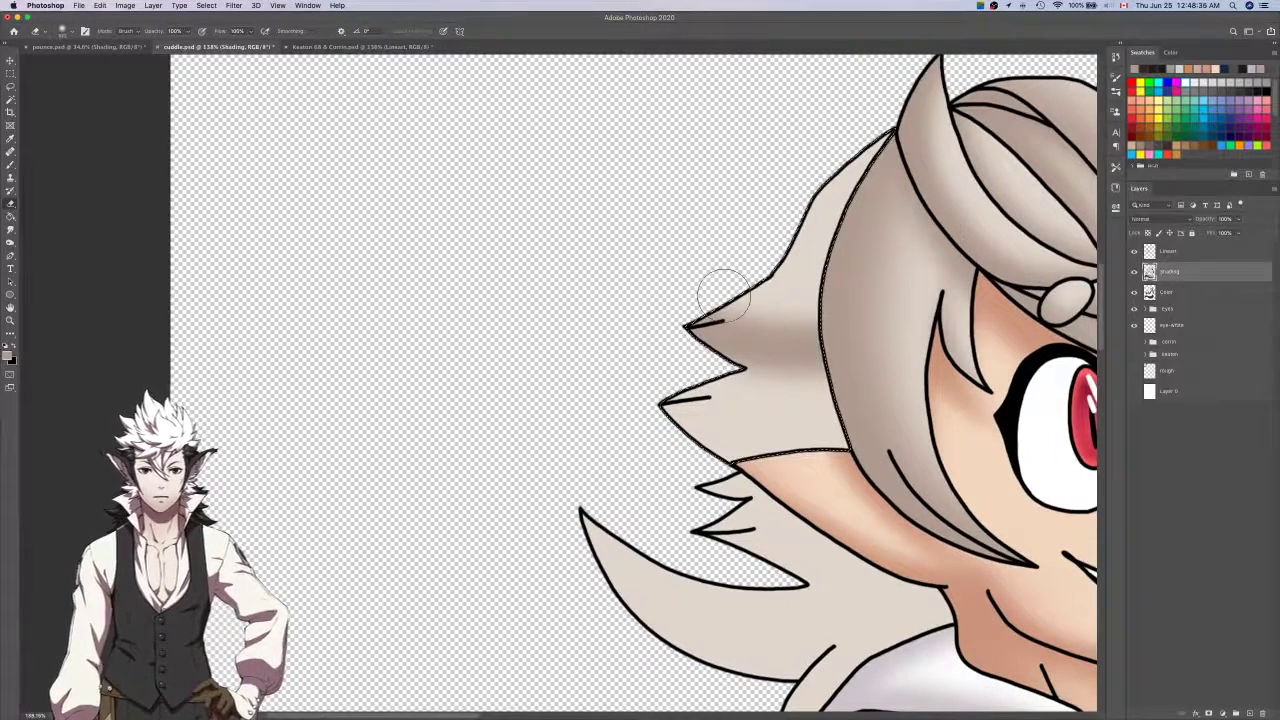
drag(691, 300, 854, 289)
Brush greyish-brown shading over the lower spike of the back hair above the ear.
key(b)
key(b)
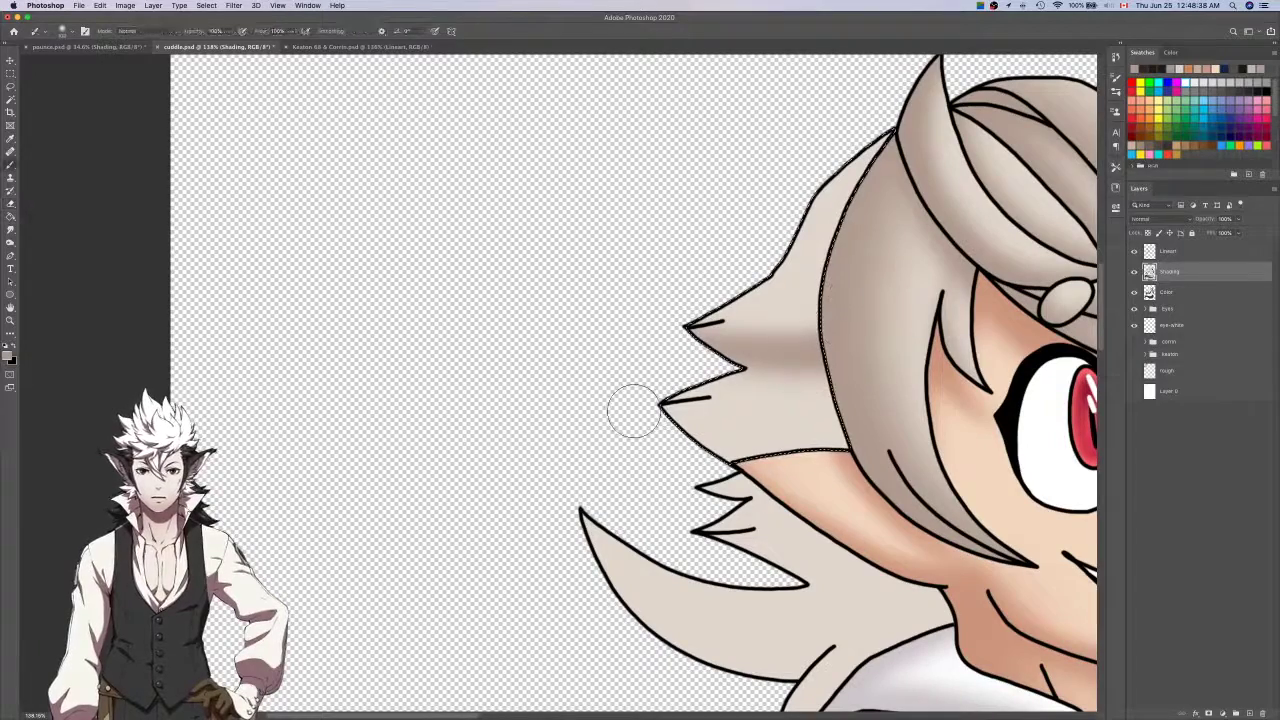
drag(634, 411, 880, 470)
scroll(776, 425, down, 2)
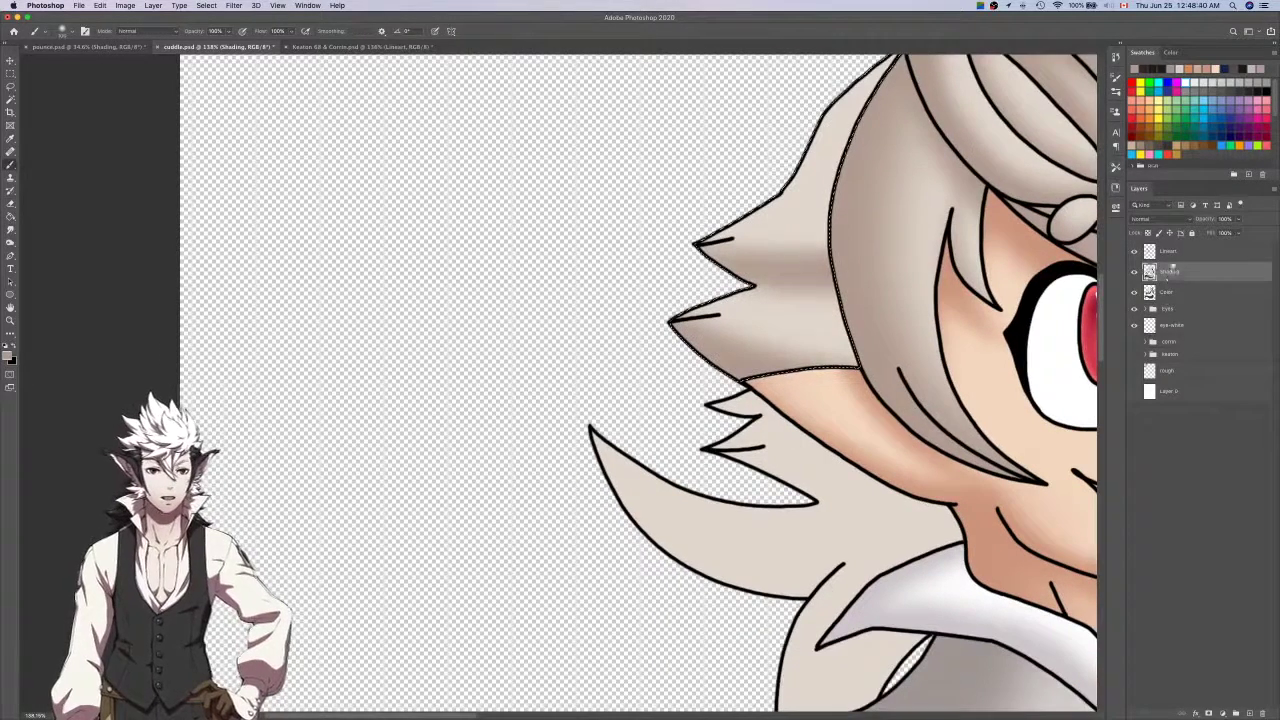
Select the back hair below the ear on the Lineart layer and refine its selection along the collar with the Lasso tool.
key(alt+bracketright)
key(w)
click(850, 487)
key(l)
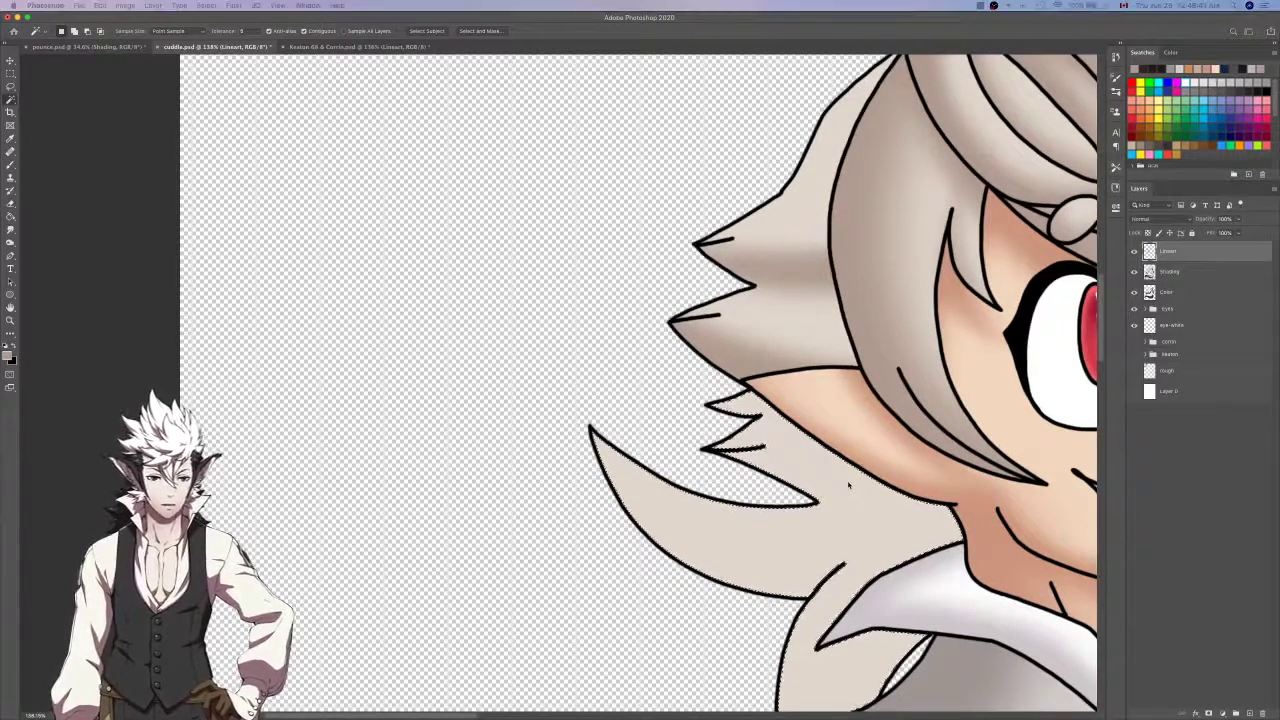
scroll(849, 486, down, 2)
scroll(928, 435, up, 10)
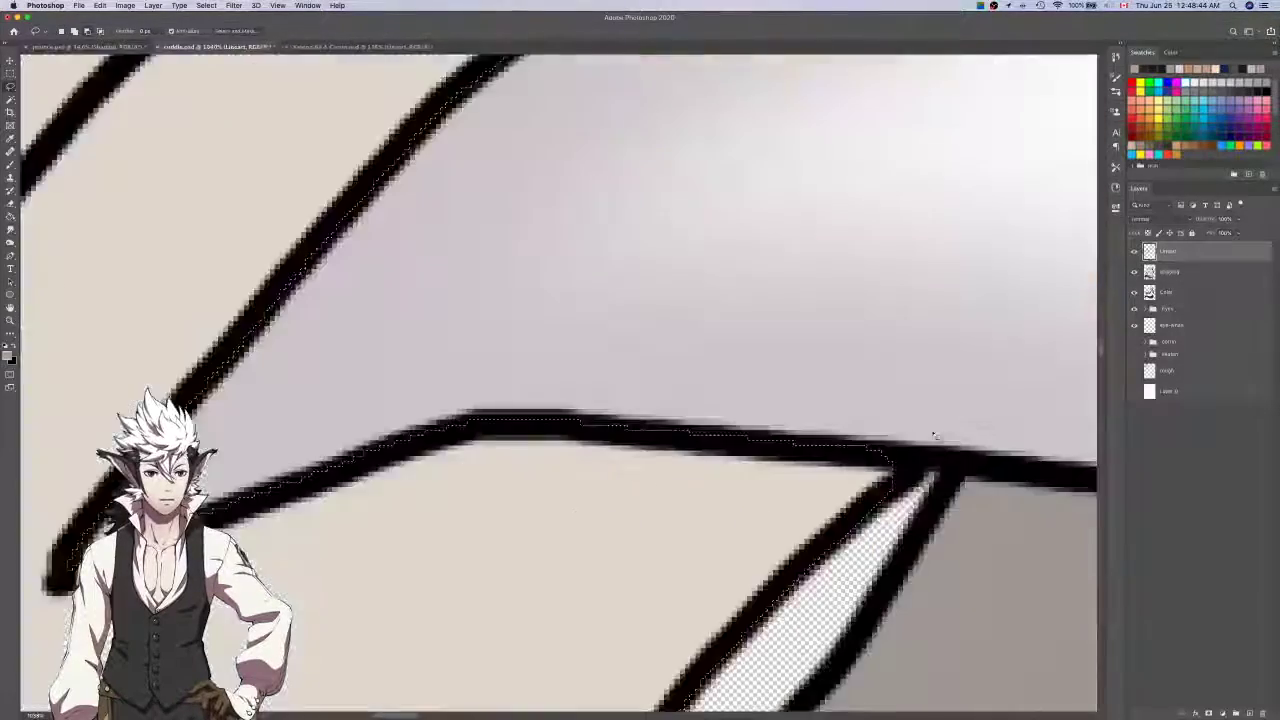
drag(875, 523, 840, 467)
scroll(838, 466, down, 3)
scroll(838, 466, up, 4)
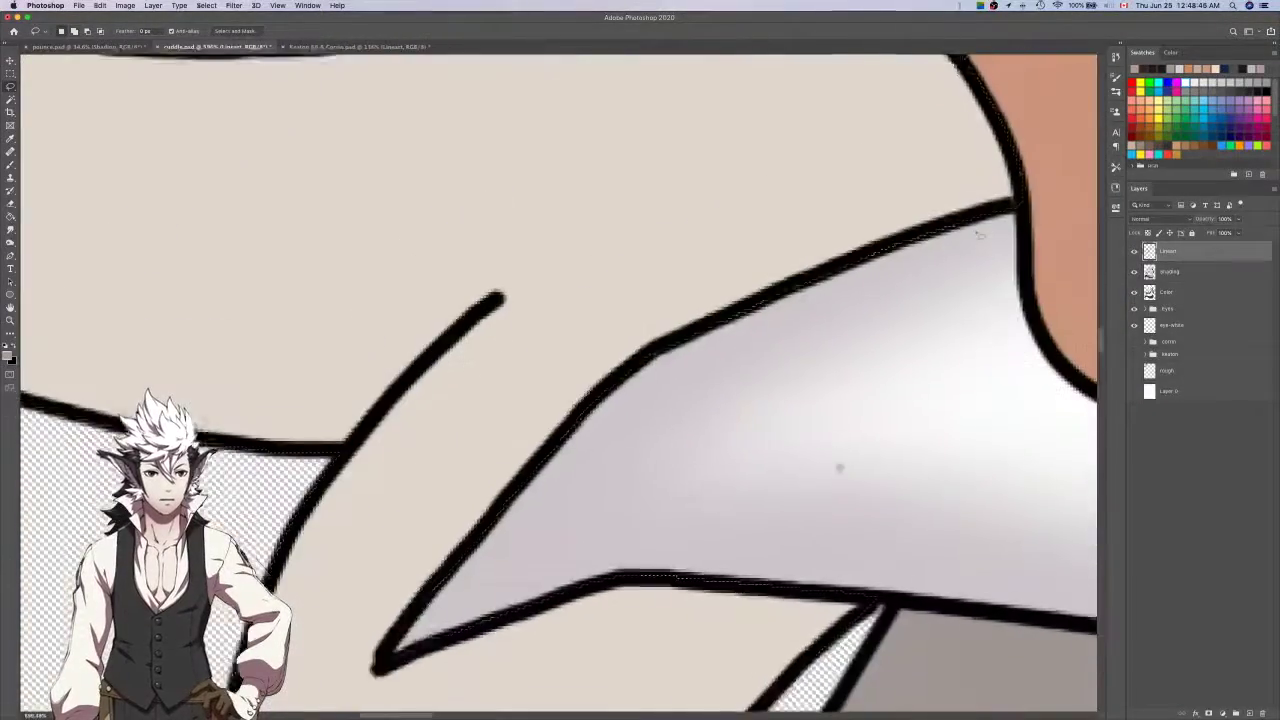
Extend the lower back hair's selection into the small spikes' tips and the long curved lock's tip with the Lasso tool.
scroll(974, 249, down, 3)
scroll(977, 251, left, 3)
scroll(979, 252, up, 1)
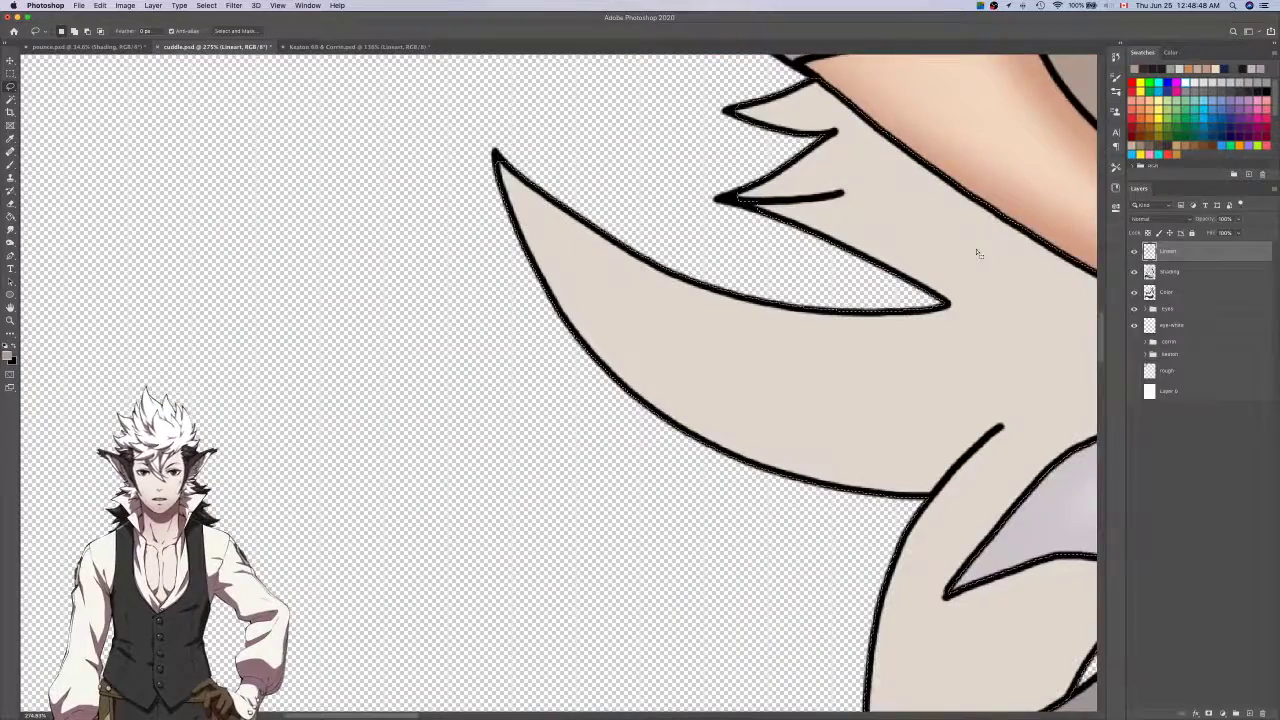
scroll(737, 210, up, 3)
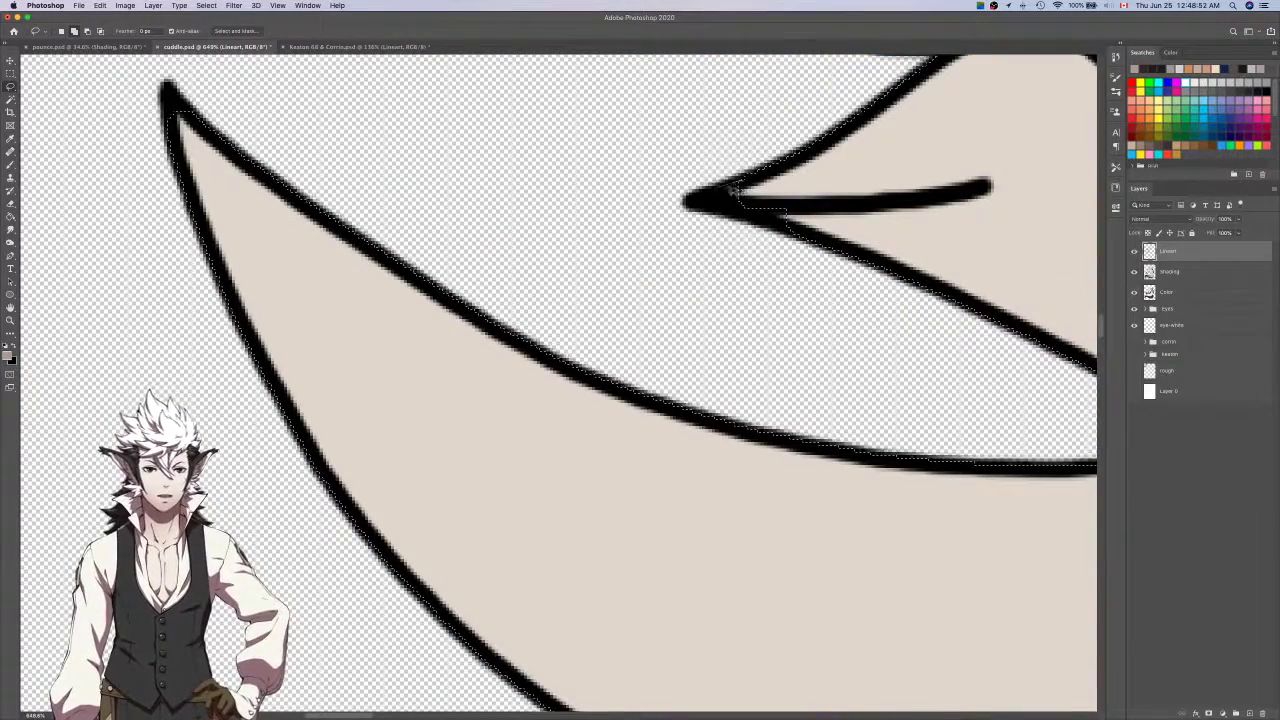
scroll(828, 242, up, 5)
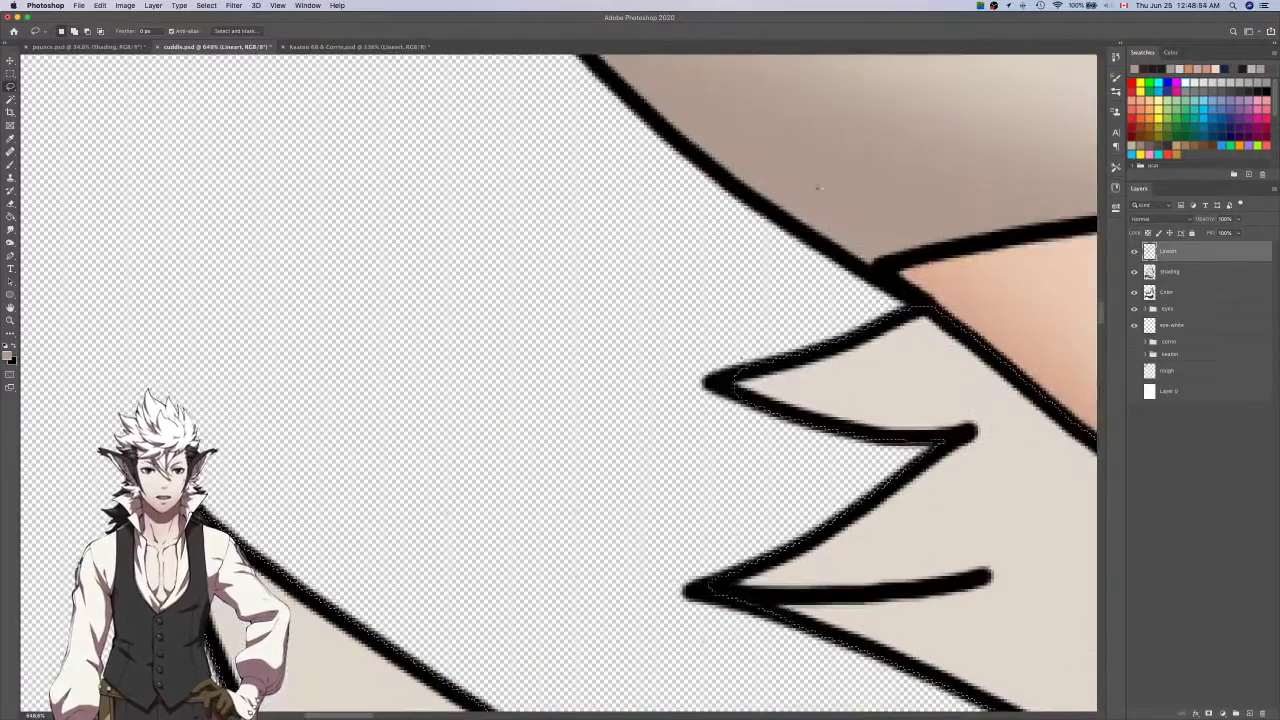
drag(727, 388, 738, 376)
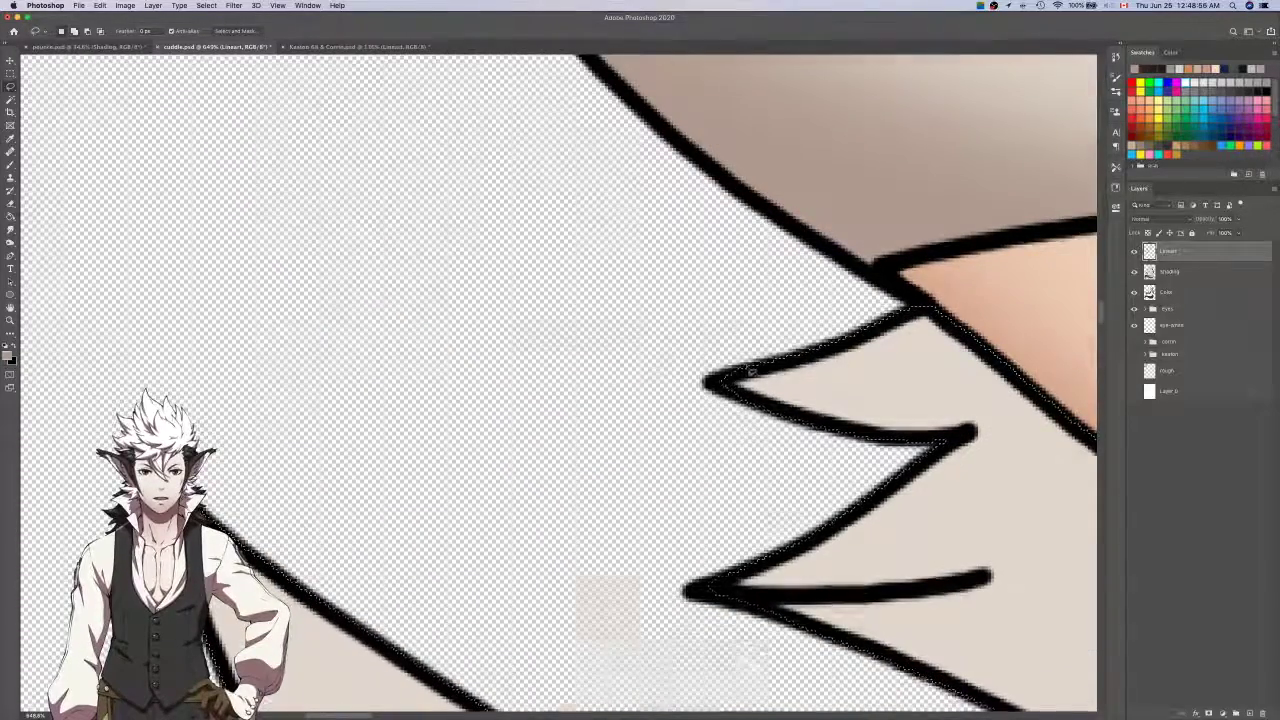
scroll(751, 371, left, 5)
scroll(751, 371, down, 1)
mouse_move(550, 417)
mouse_down()
mouse_move(551, 390)
mouse_move(579, 400)
mouse_up()
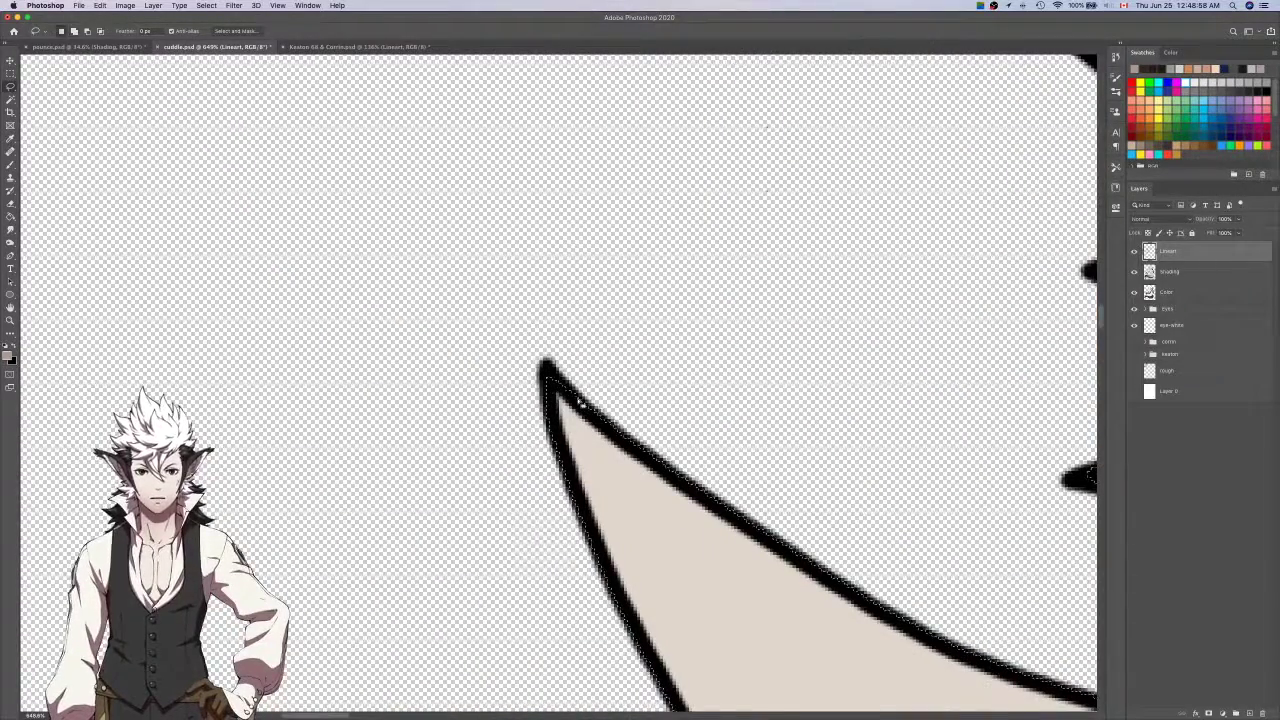
scroll(579, 400, down, 5)
Brush greyish-brown shading over the small hair spikes and along the hair beneath the ear on the Shading layer.
click(1178, 289)
click(1178, 272)
scroll(800, 405, right, 3)
scroll(800, 405, down, 2)
key(b)
scroll(663, 343, down, 1)
key(e)
key(b)
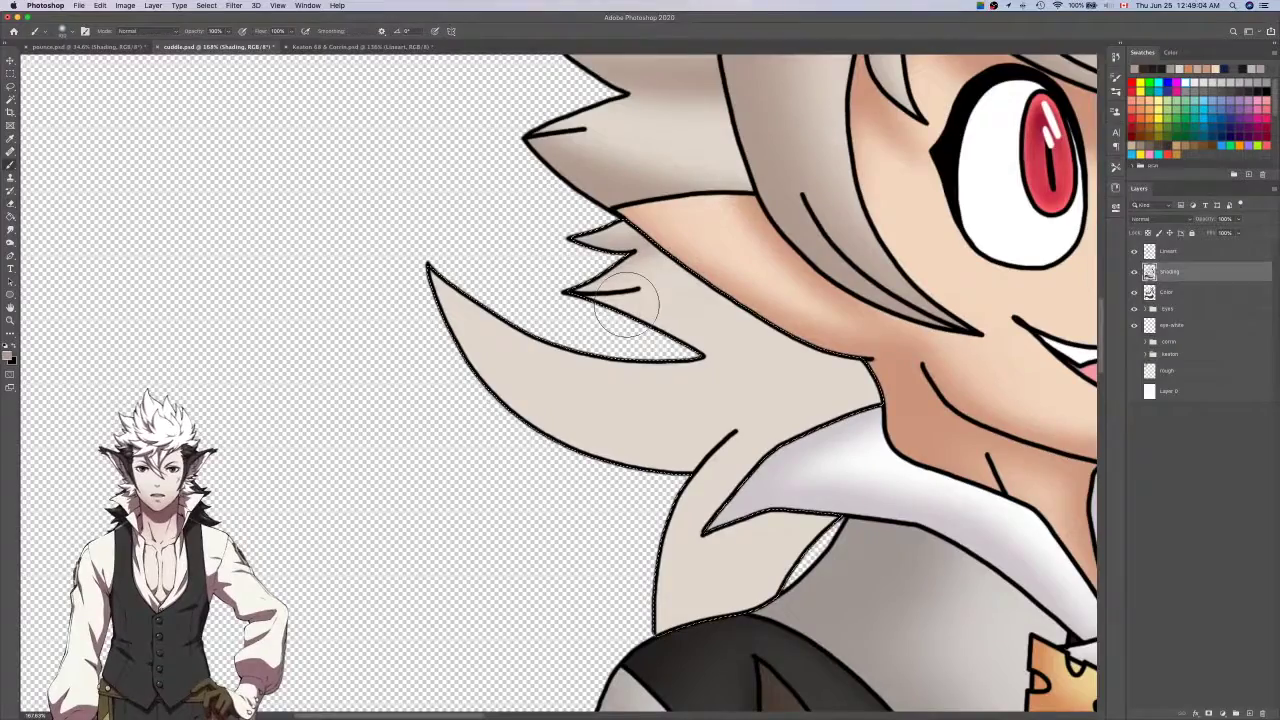
drag(544, 300, 824, 357)
key(e)
key(b)
scroll(865, 385, right, 10)
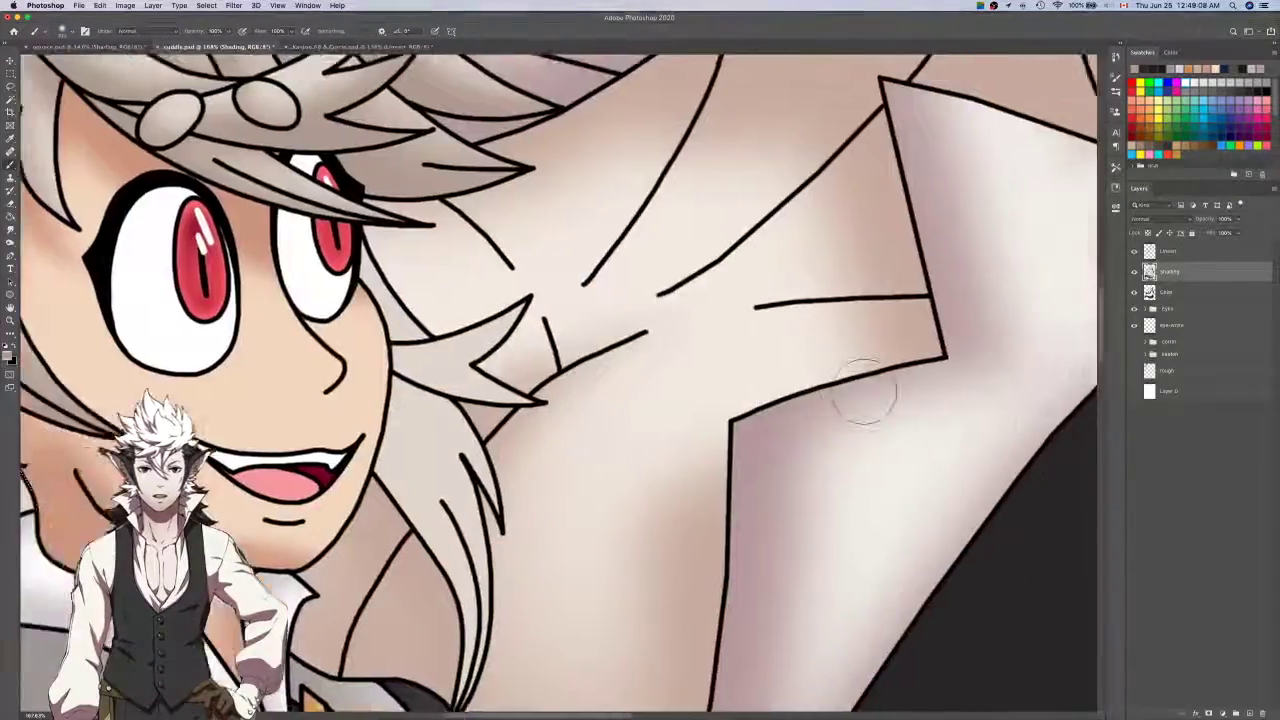
scroll(868, 392, up, 8)
scroll(810, 452, down, 5)
scroll(810, 452, right, 3)
scroll(785, 470, left, 3)
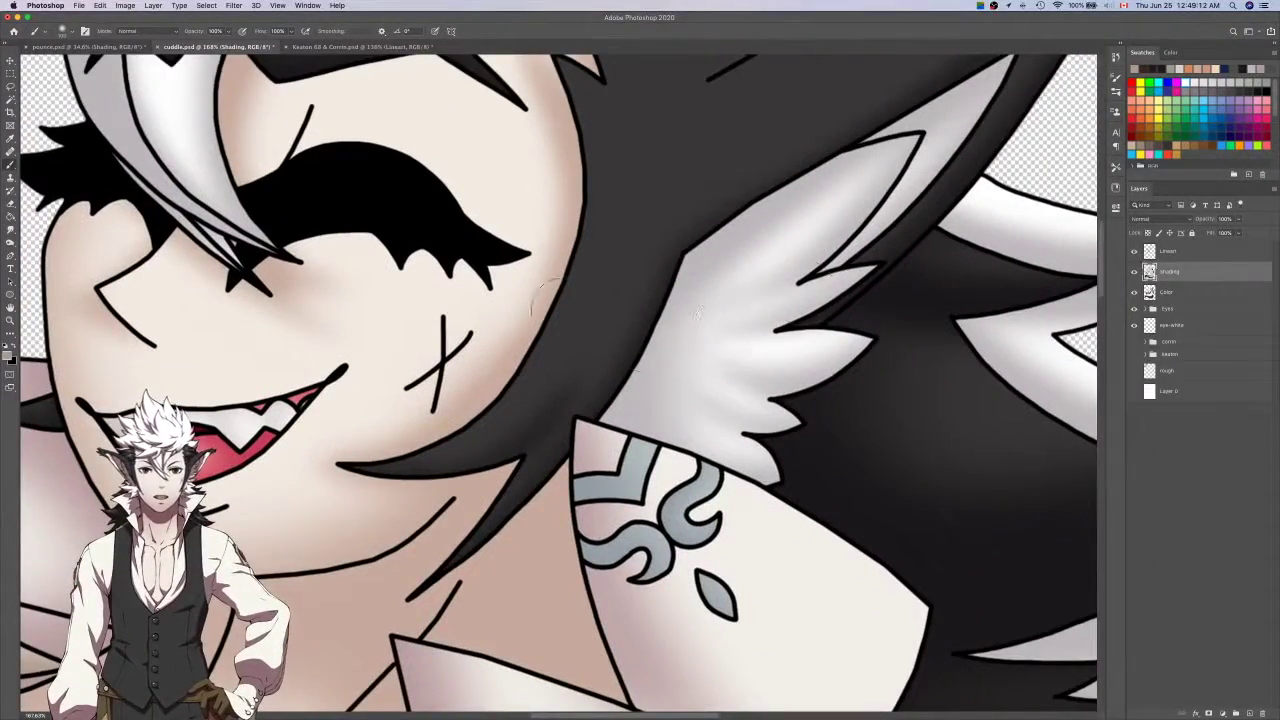
scroll(945, 320, down, 10)
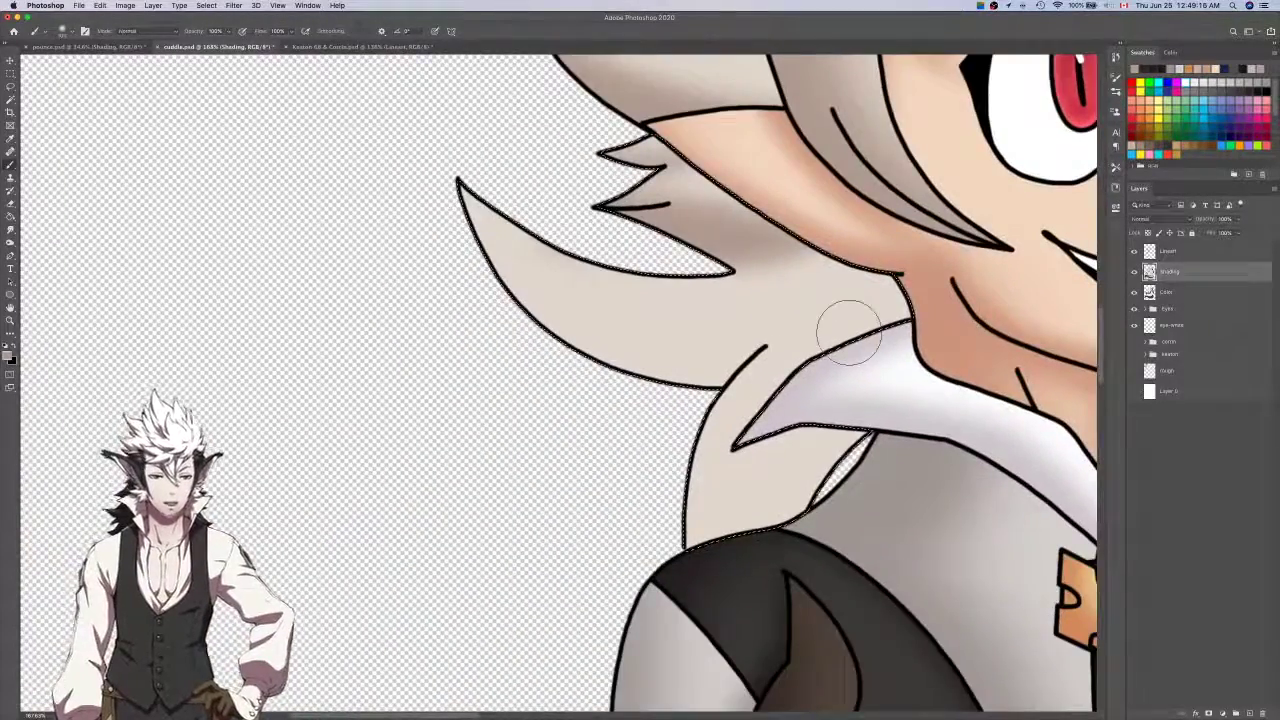
Brush greyish-brown shading along the long curved lock of back hair and soften it with the Eraser.
scroll(849, 333, down, 4)
scroll(876, 343, up, 3)
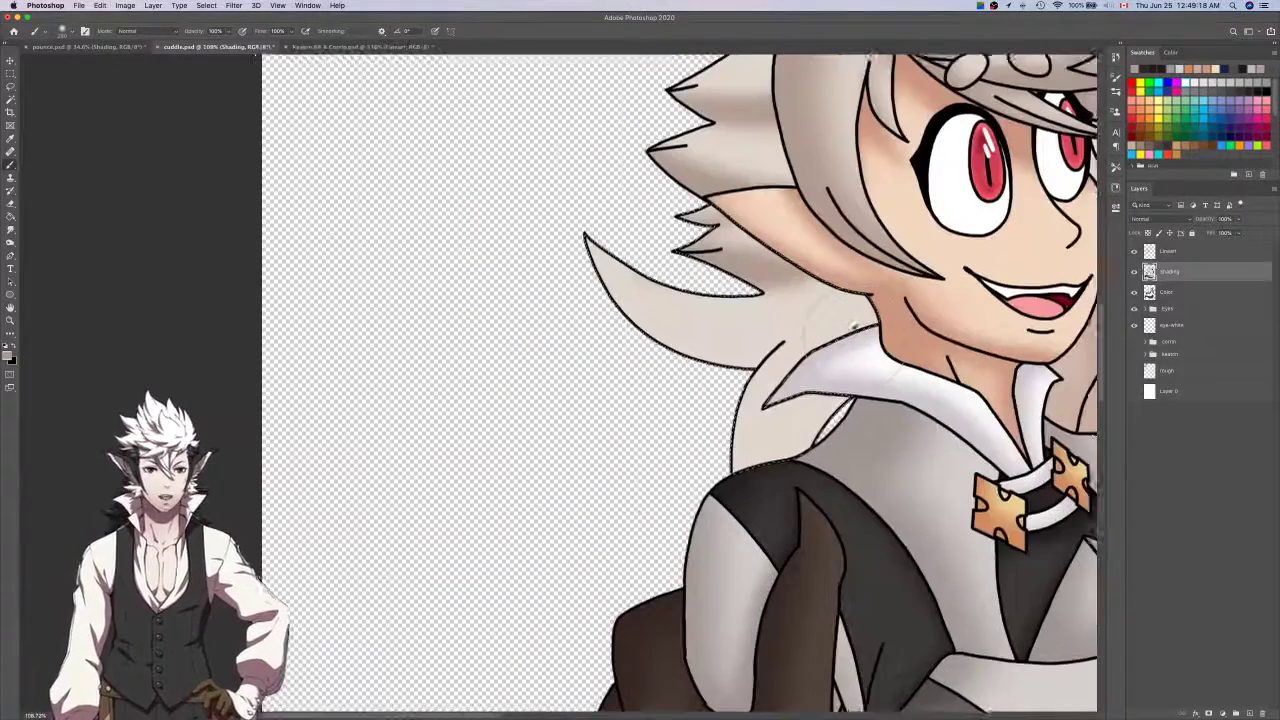
mouse_move(572, 287)
mouse_down()
mouse_move(642, 347)
mouse_move(750, 370)
mouse_move(915, 345)
mouse_up()
key(e)
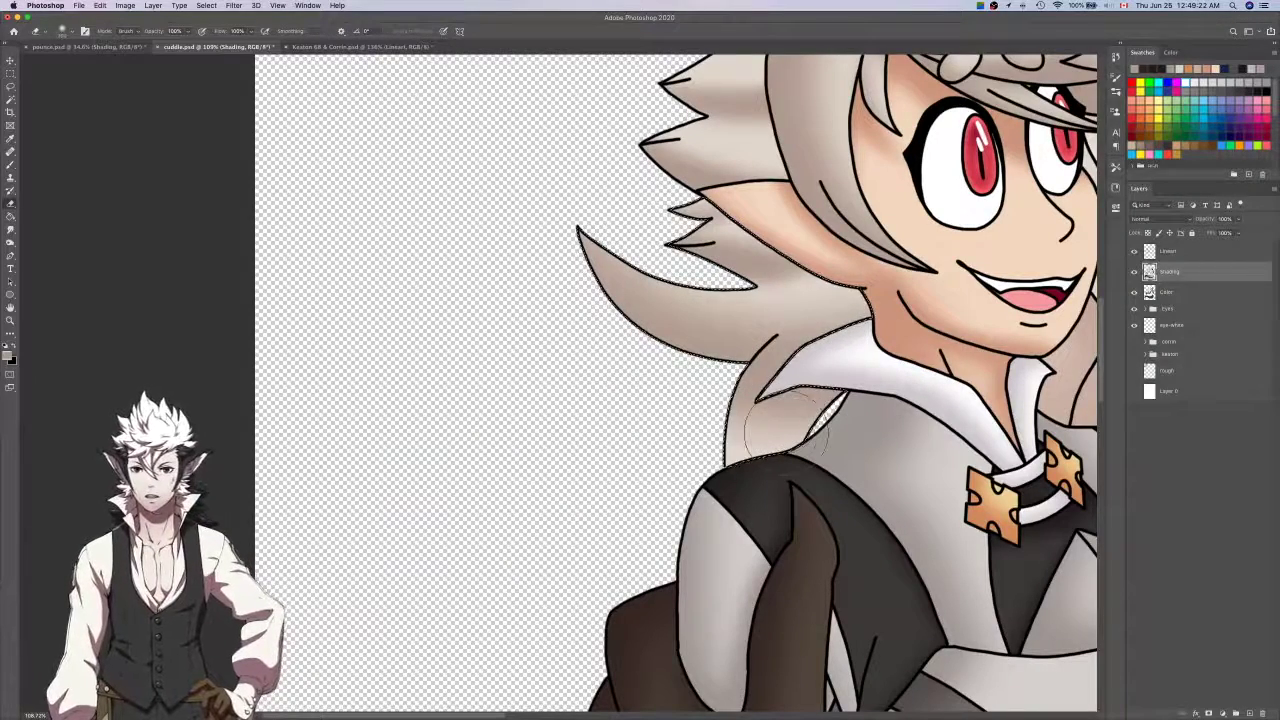
key(b)
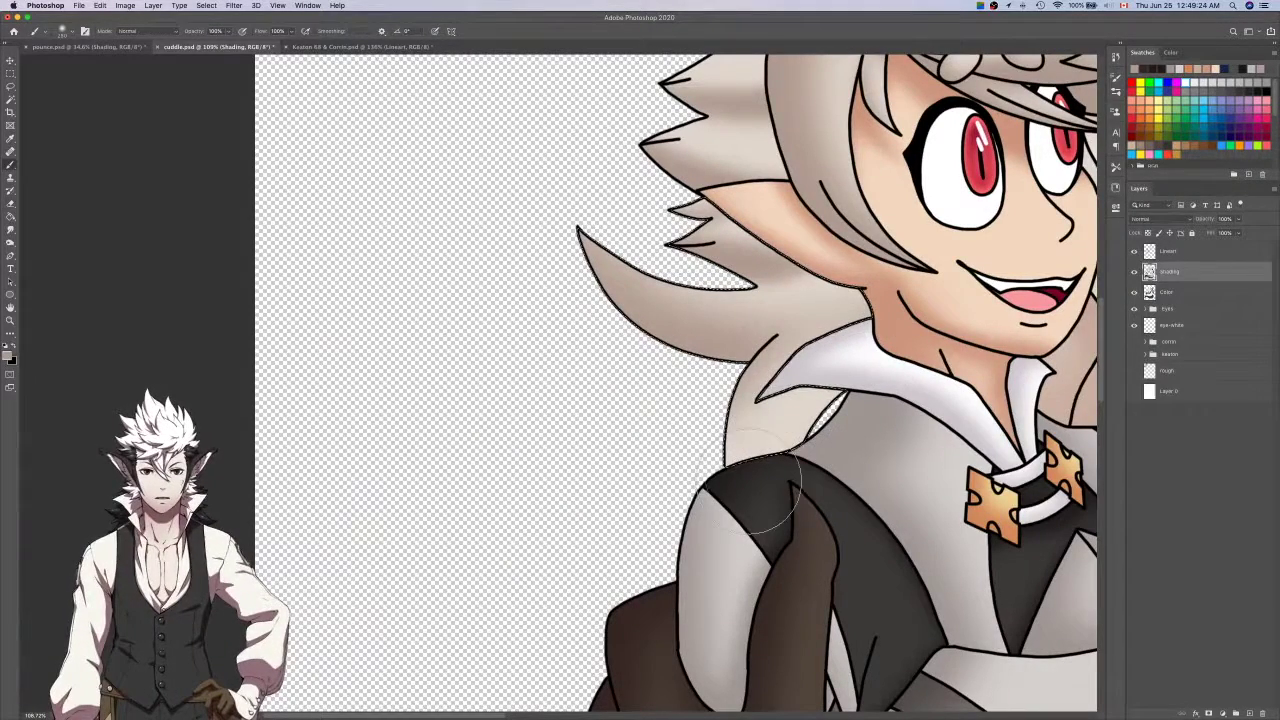
Rework the shading on the lower back lock above the shoulder with Brush and Eraser, and clear the selection.
key(super+z)
key(e)
key(b)
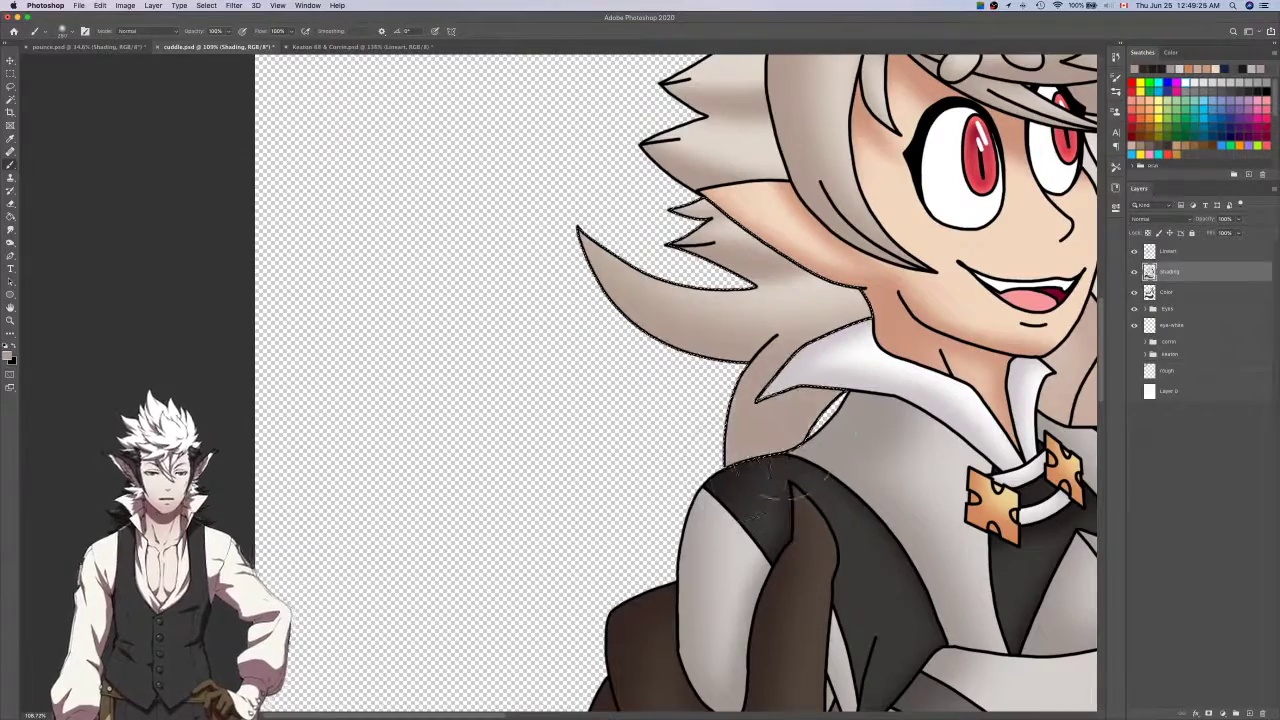
key(e)
scroll(720, 460, up, 3)
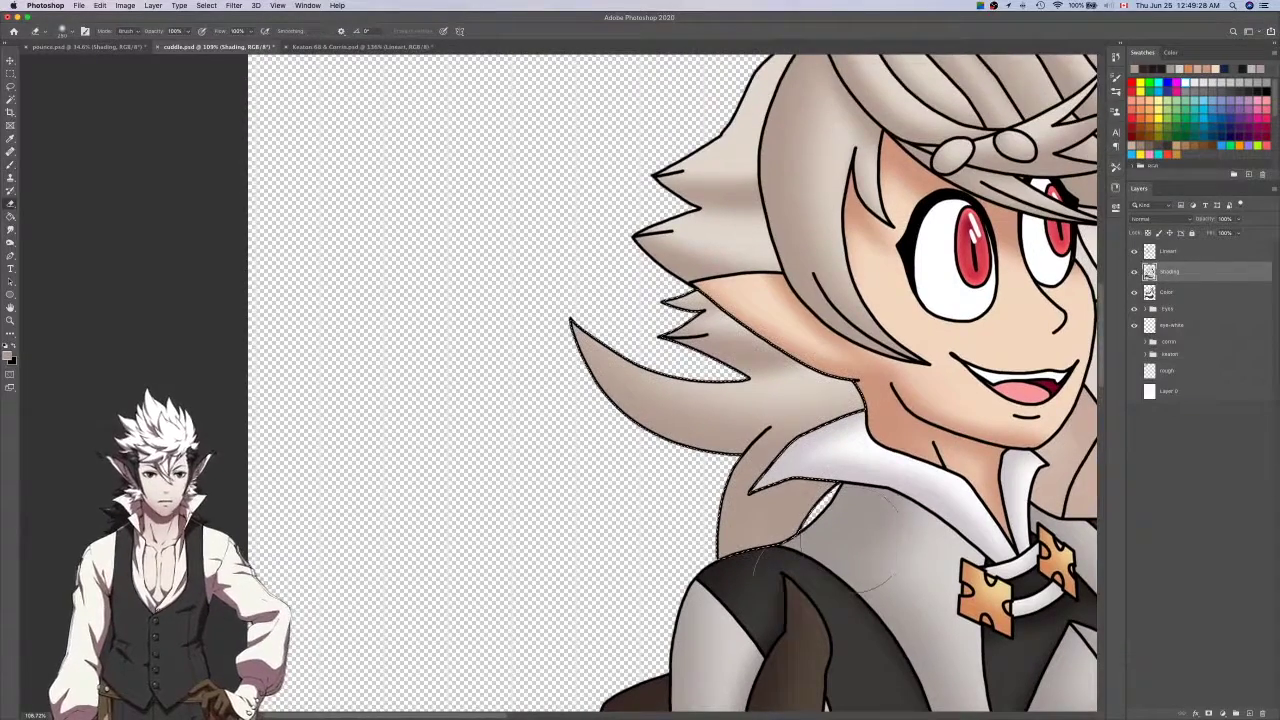
key(b)
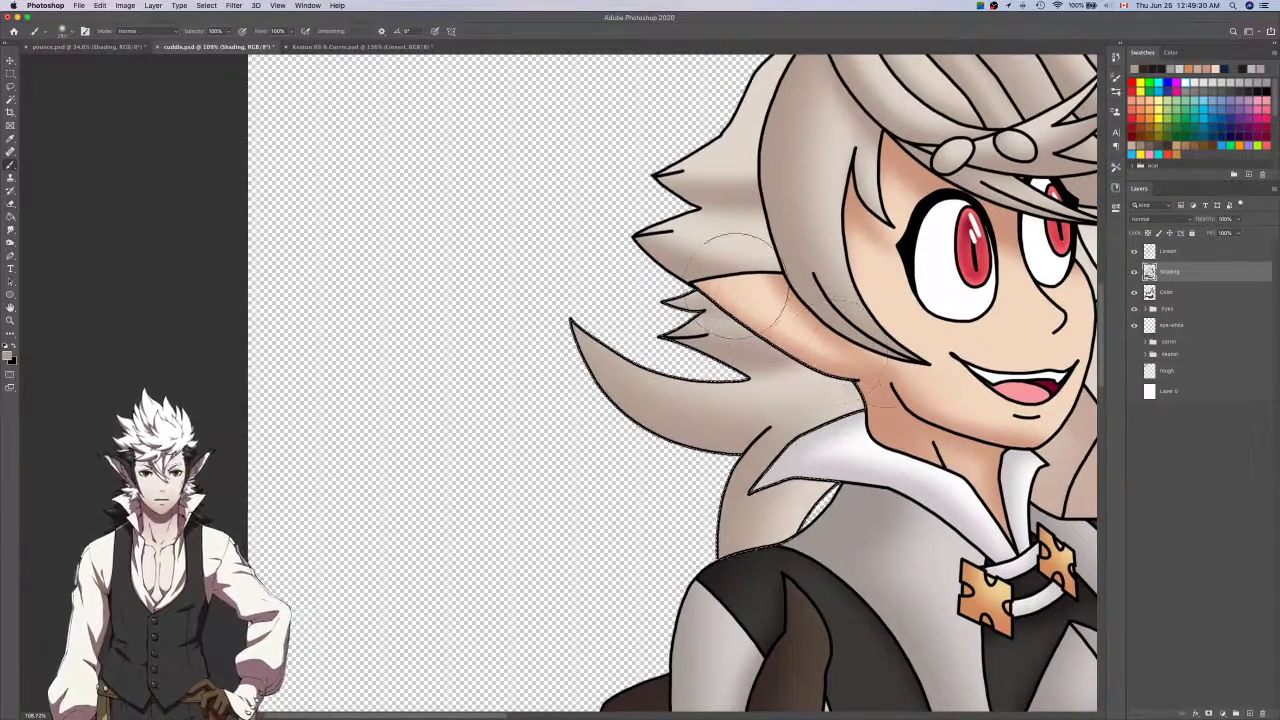
drag(737, 286, 889, 352)
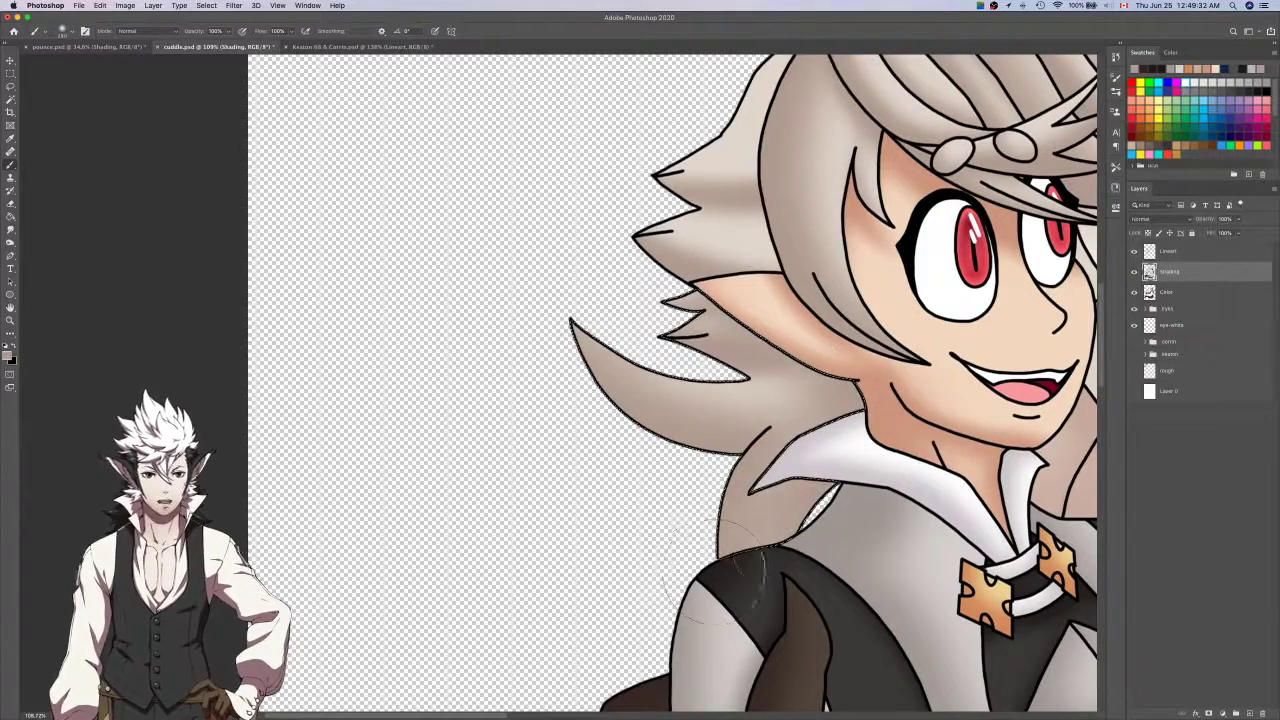
key(super+d)
Select the back hair spikes above the ear on the Lineart layer with the Magic Wand and refine the selection with the Lasso.
scroll(903, 487, up, 4)
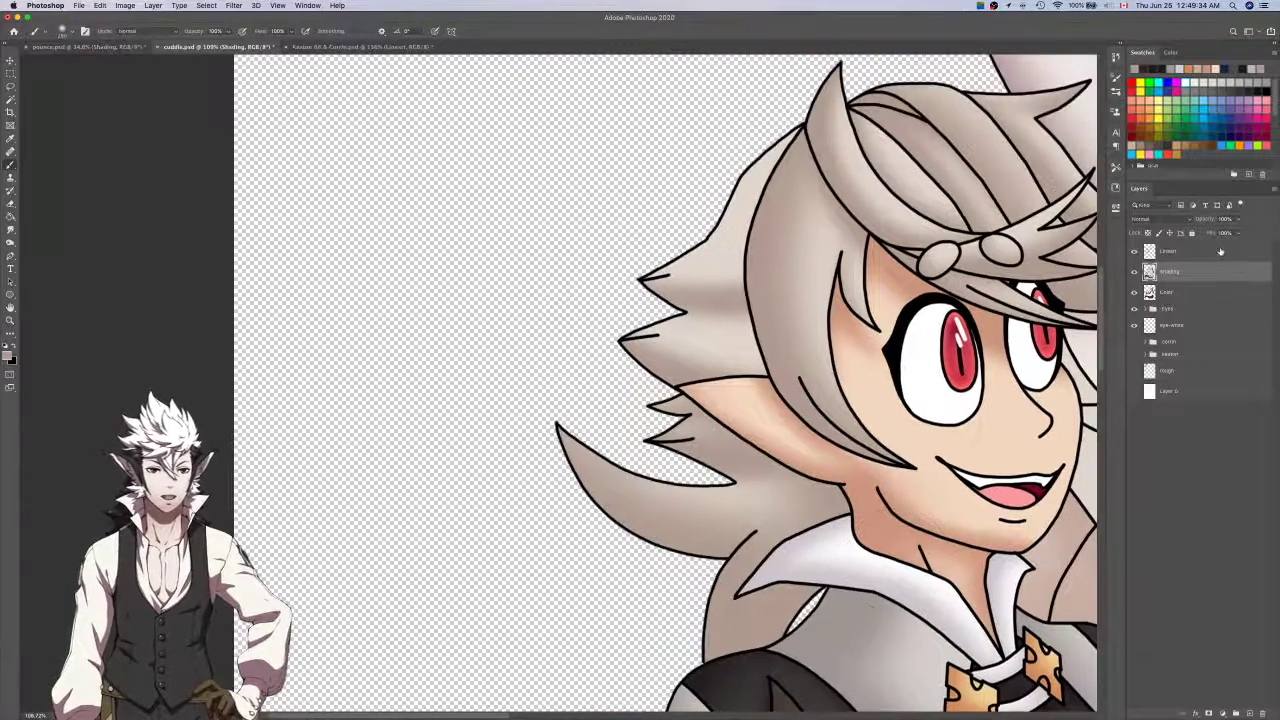
key(alt+bracketright)
key(w)
key(l)
scroll(794, 137, up, 10)
mouse_move(820, 170)
mouse_down()
mouse_move(853, 124)
mouse_move(804, 138)
mouse_up()
scroll(796, 138, down, 10)
scroll(800, 200, right, 1)
Brush greyish-brown shading over the back hair above the ear on the Shading layer and check its spike tips.
click(1210, 275)
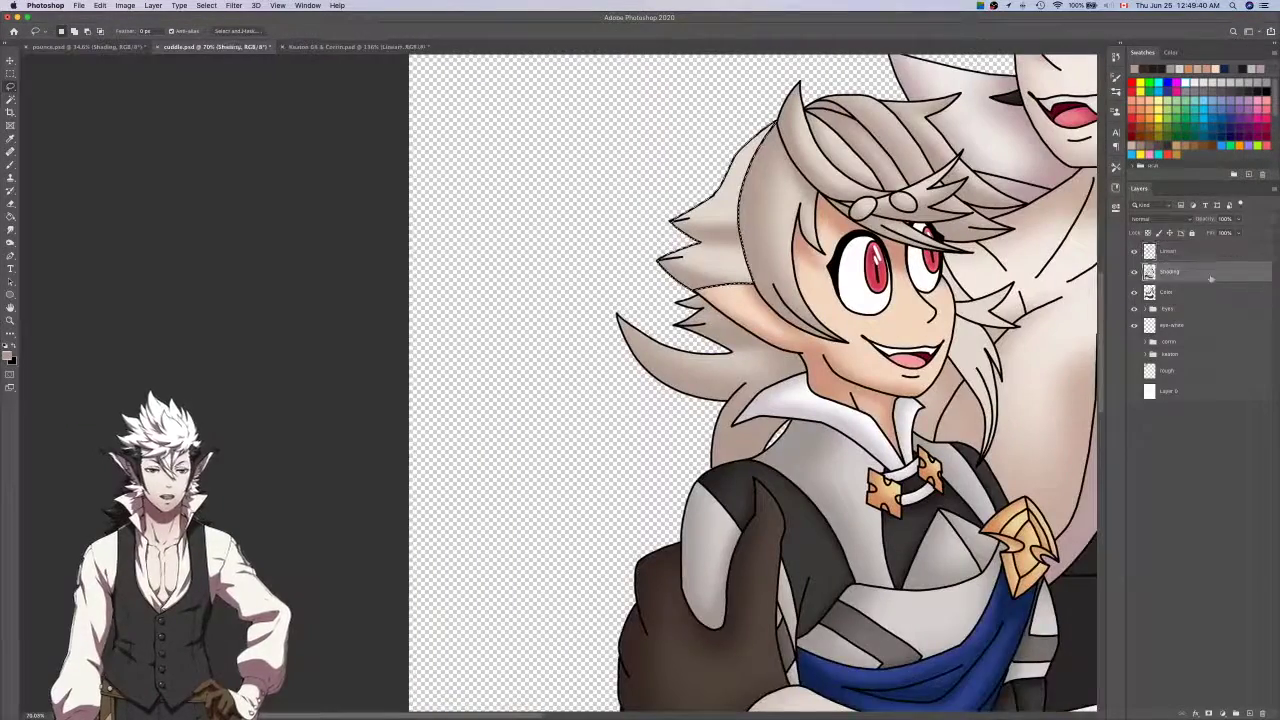
scroll(900, 300, up, 4)
key(b)
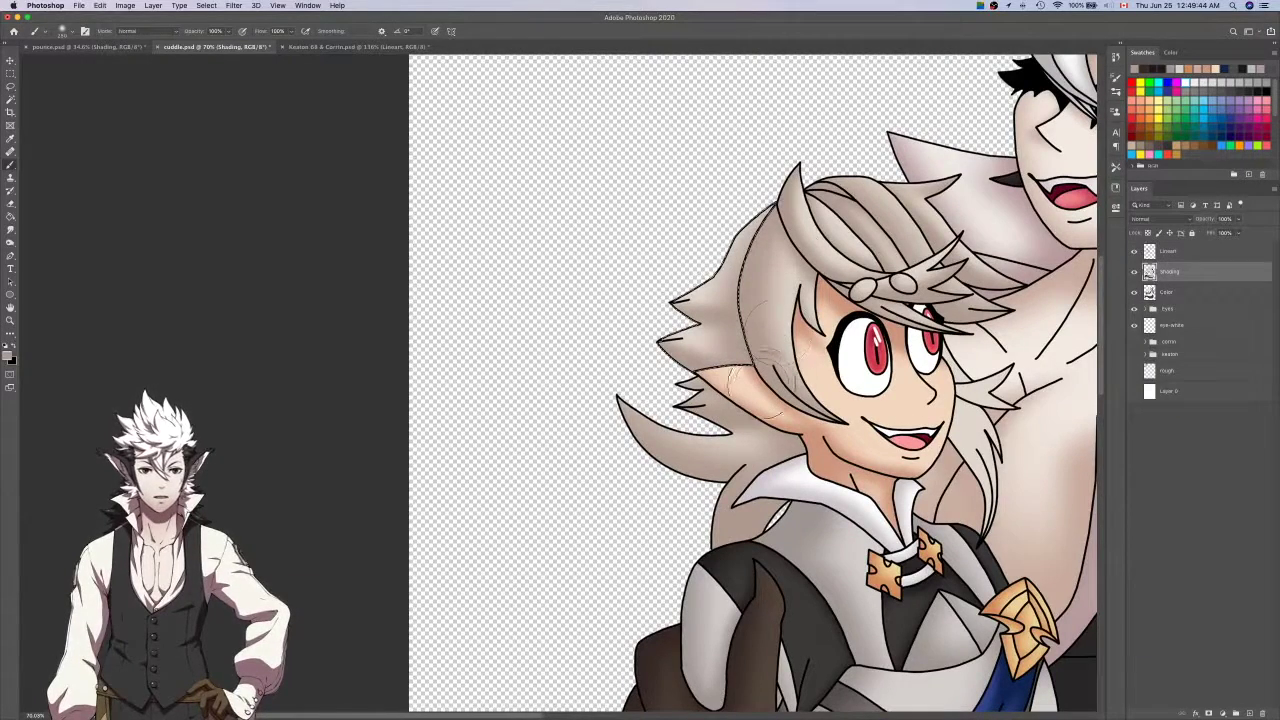
scroll(655, 295, up, 7)
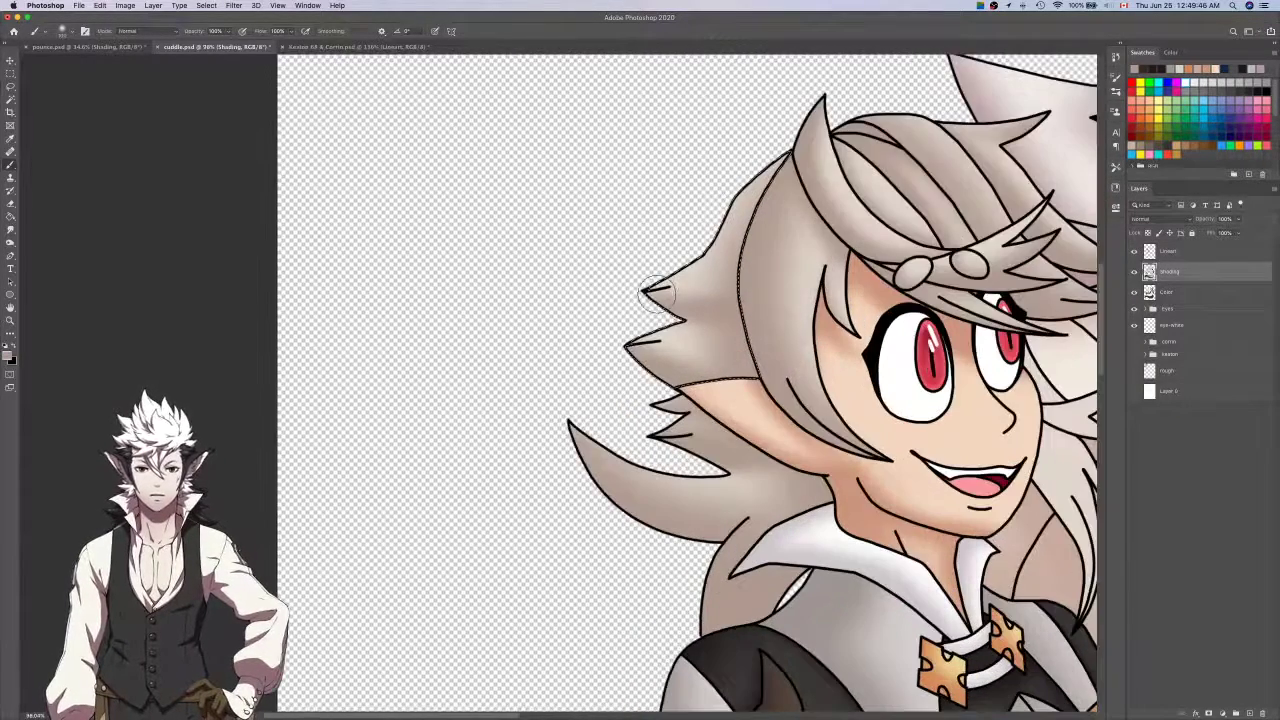
key(l)
scroll(640, 290, up, 4)
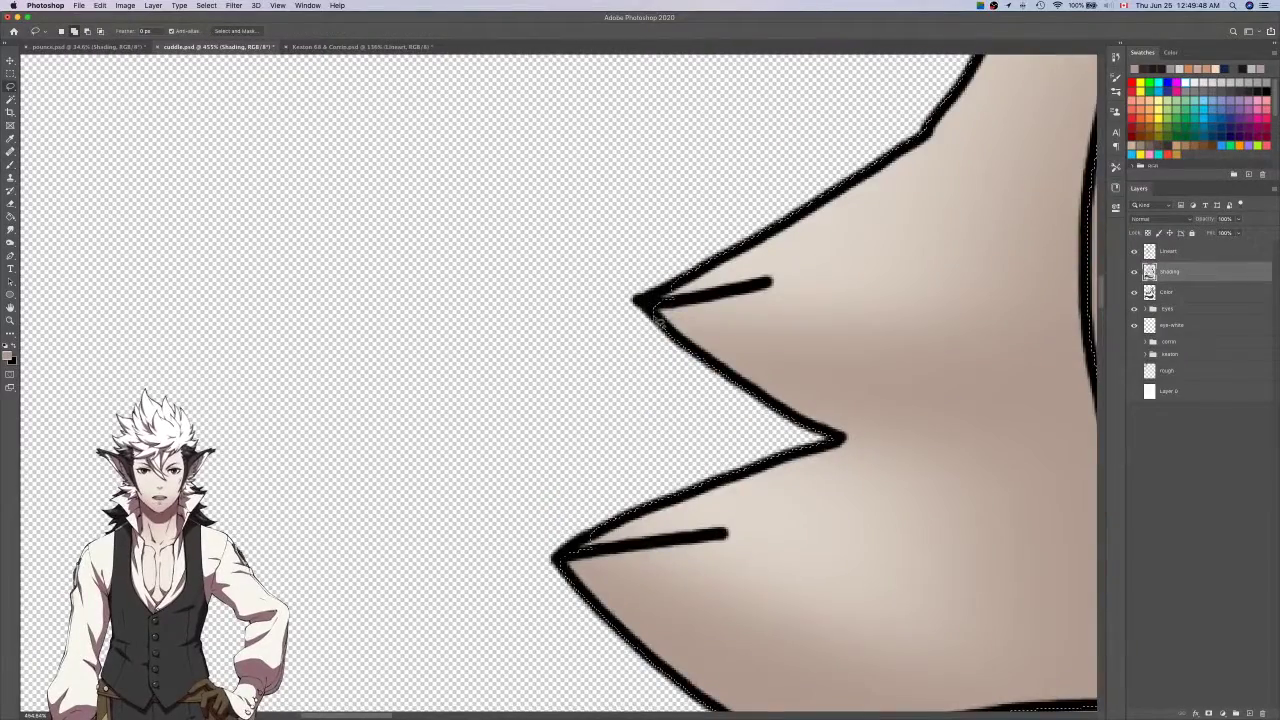
scroll(650, 298, down, 4)
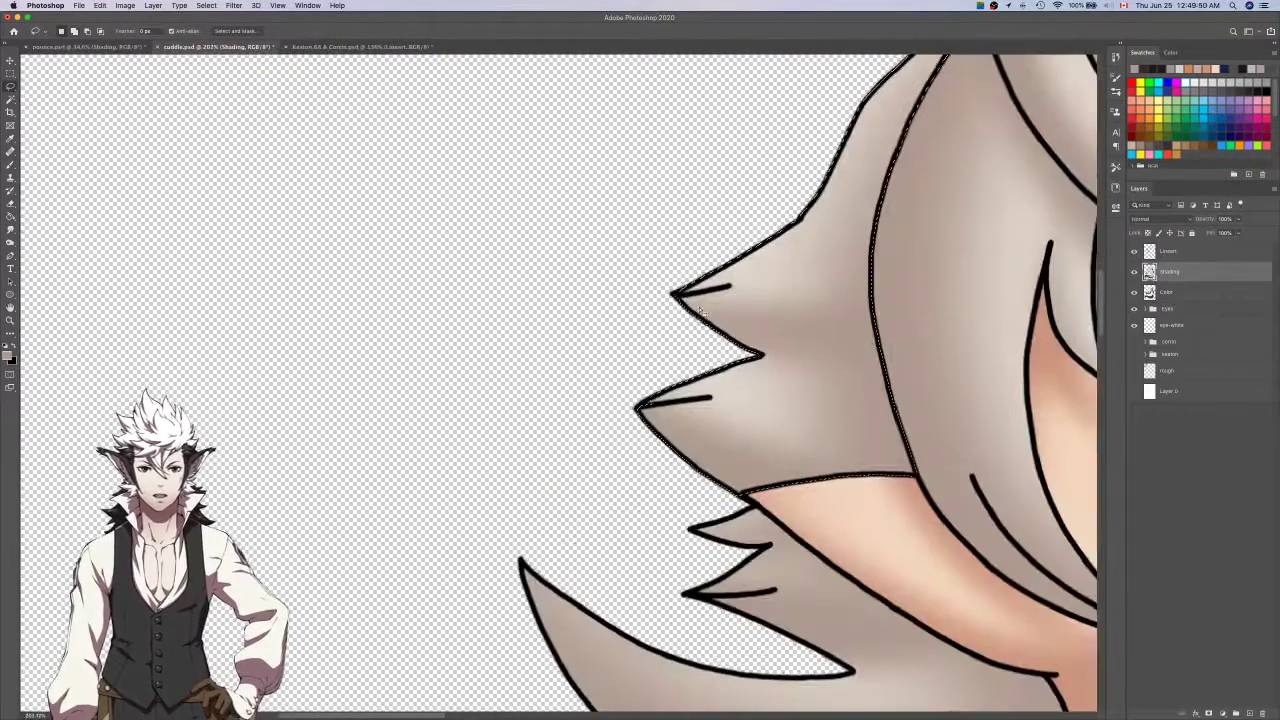
key(super+d)
Look over the pounce.psd drawing and return to cuddle.psd.
key(ctrl+shift+Tab)
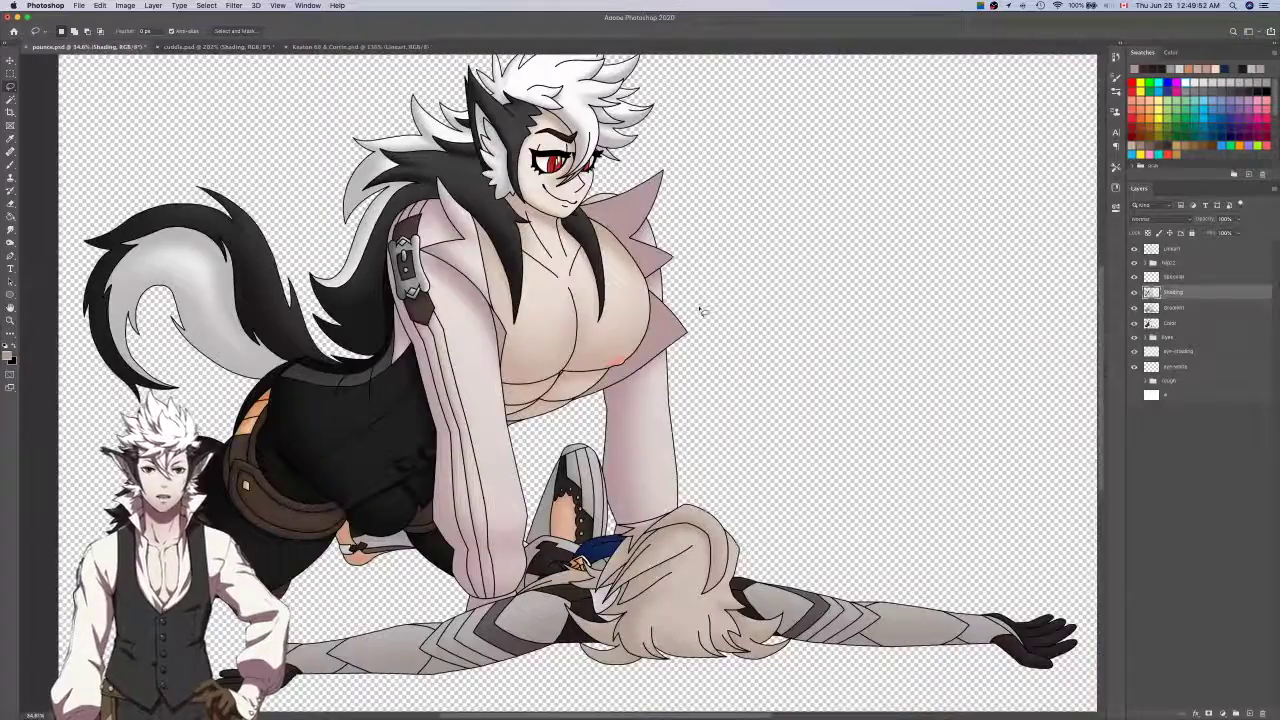
scroll(700, 311, left, 2)
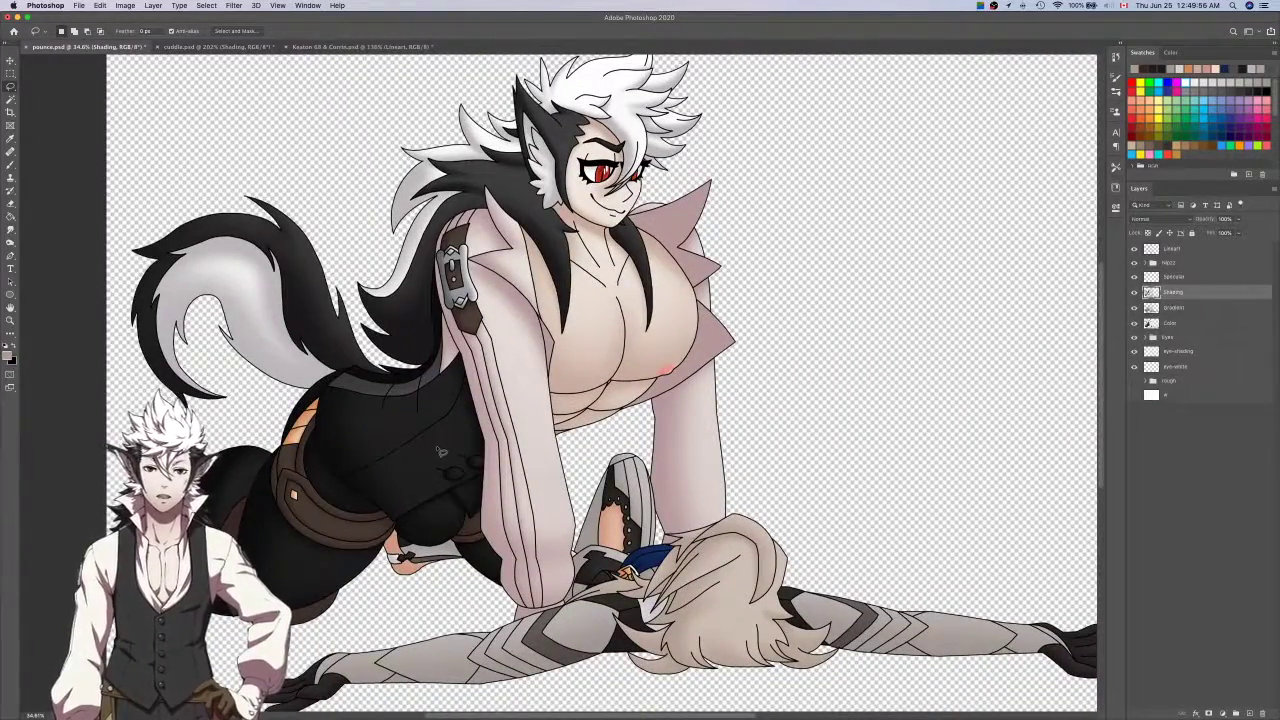
key(ctrl+Tab)
scroll(529, 367, down, 6)
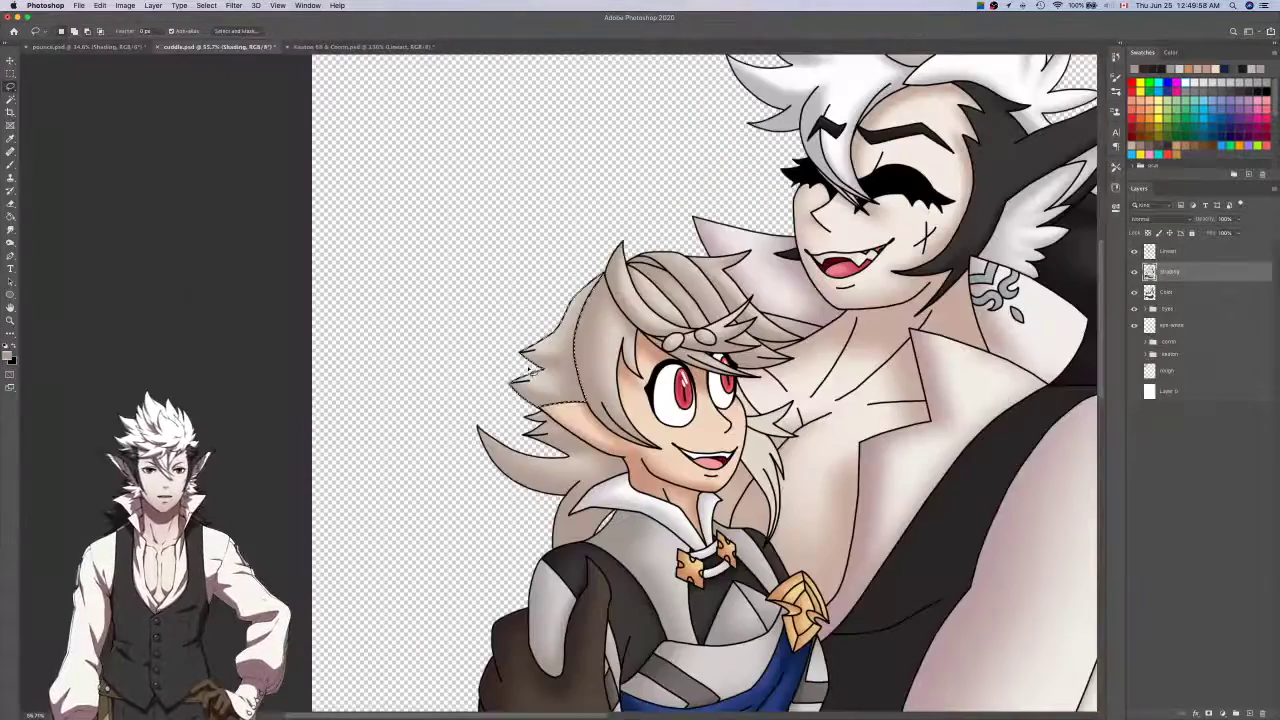
scroll(529, 367, right, 2)
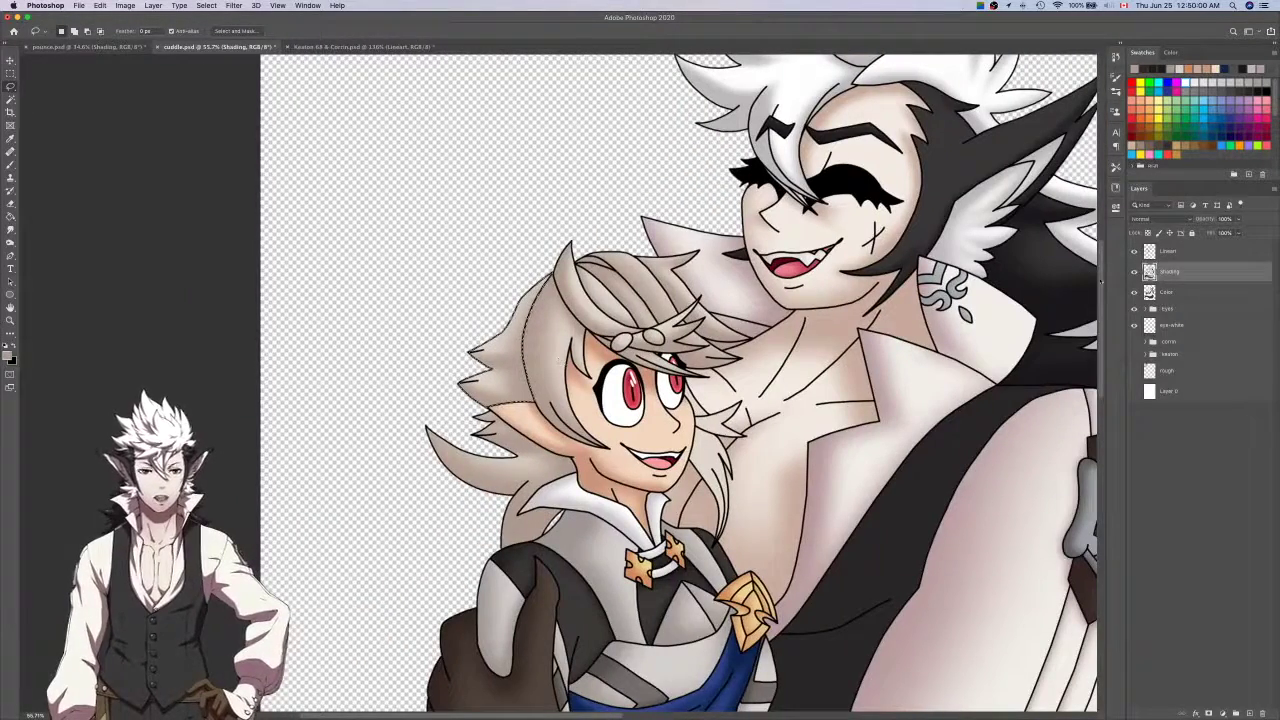
Select the hair lock hanging beside the smaller character's chin on the Lineart layer with the Magic Wand.
click(1168, 256)
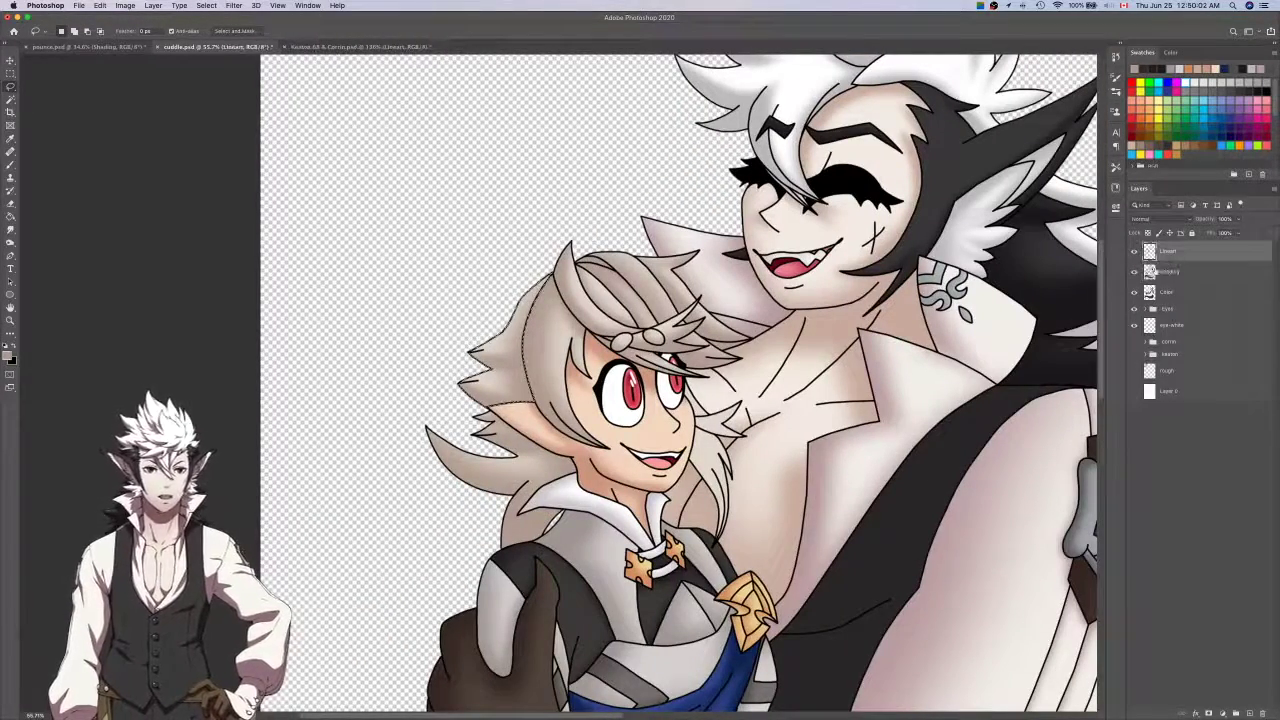
key(w)
scroll(763, 520, up, 6)
click(595, 320)
key(F2)
key(l)
Extend the hanging lock's selection into its small side spike and its long lower tip with the Lasso tool.
scroll(655, 356, up, 6)
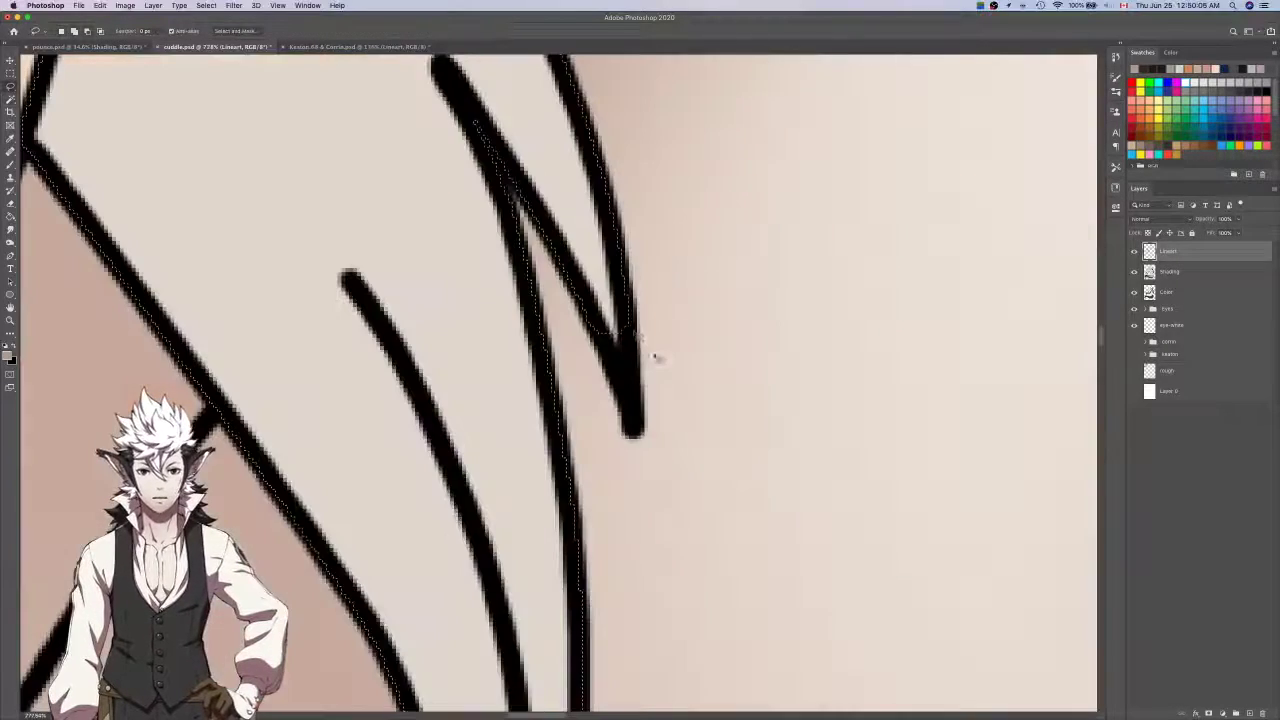
mouse_move(634, 325)
mouse_down()
mouse_move(634, 374)
mouse_move(619, 378)
mouse_move(599, 323)
mouse_up()
scroll(599, 323, down, 2)
scroll(600, 325, down, 4)
scroll(636, 530, up, 4)
mouse_move(620, 563)
mouse_down()
mouse_move(677, 397)
mouse_move(785, 282)
mouse_up()
drag(738, 425, 622, 566)
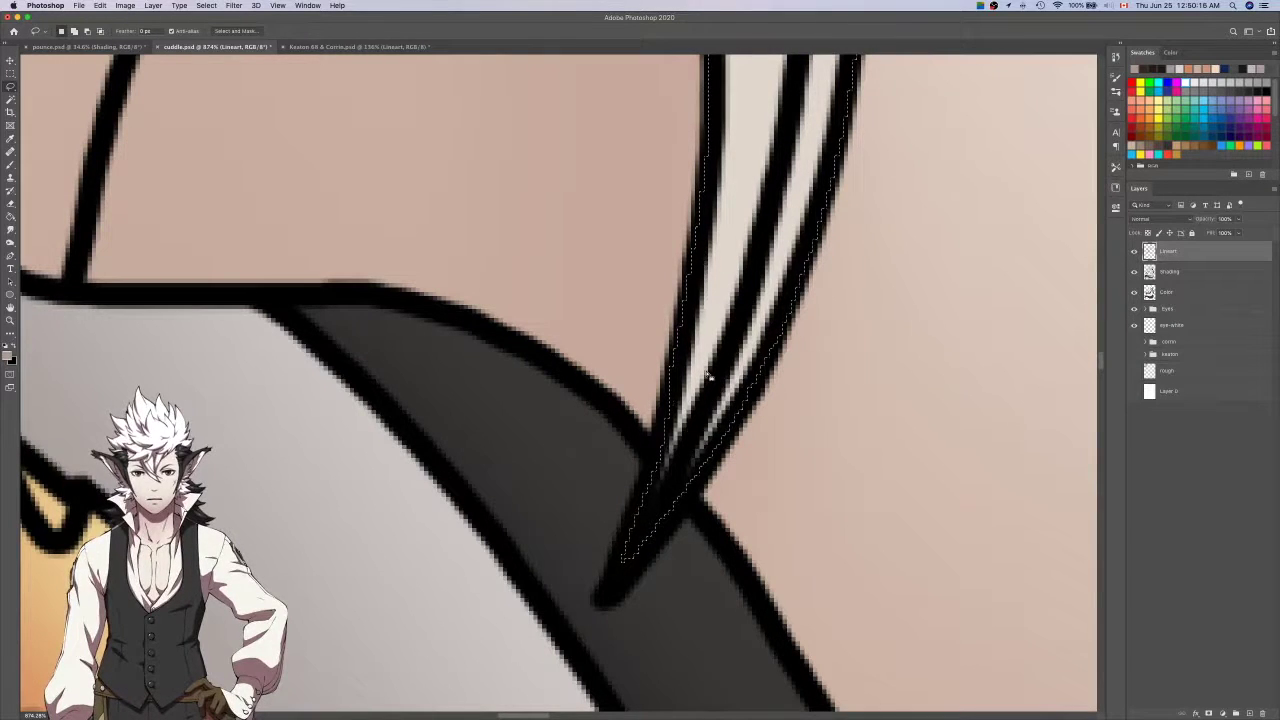
Brush greyish-brown shading over the upper part of the hanging lock on the Shading layer and soften it with the Eraser.
key(i)
scroll(708, 375, down, 10)
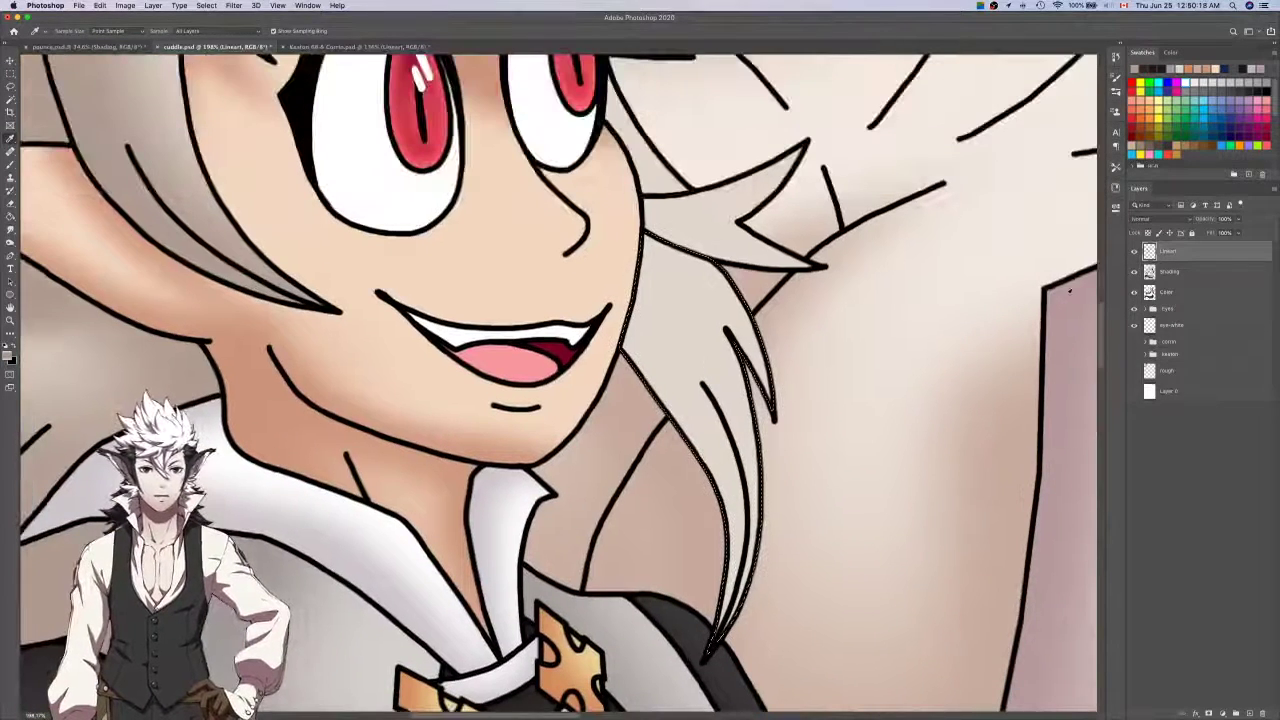
click(1188, 276)
scroll(930, 278, up, 4)
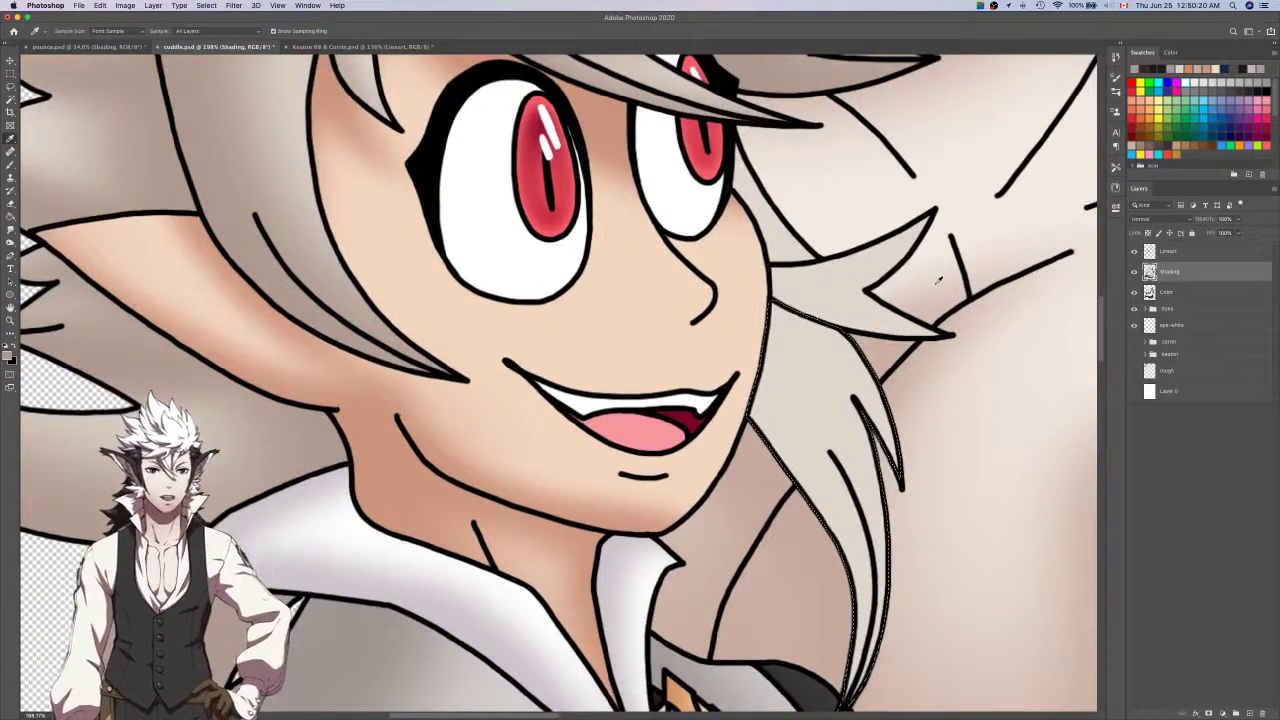
key(b)
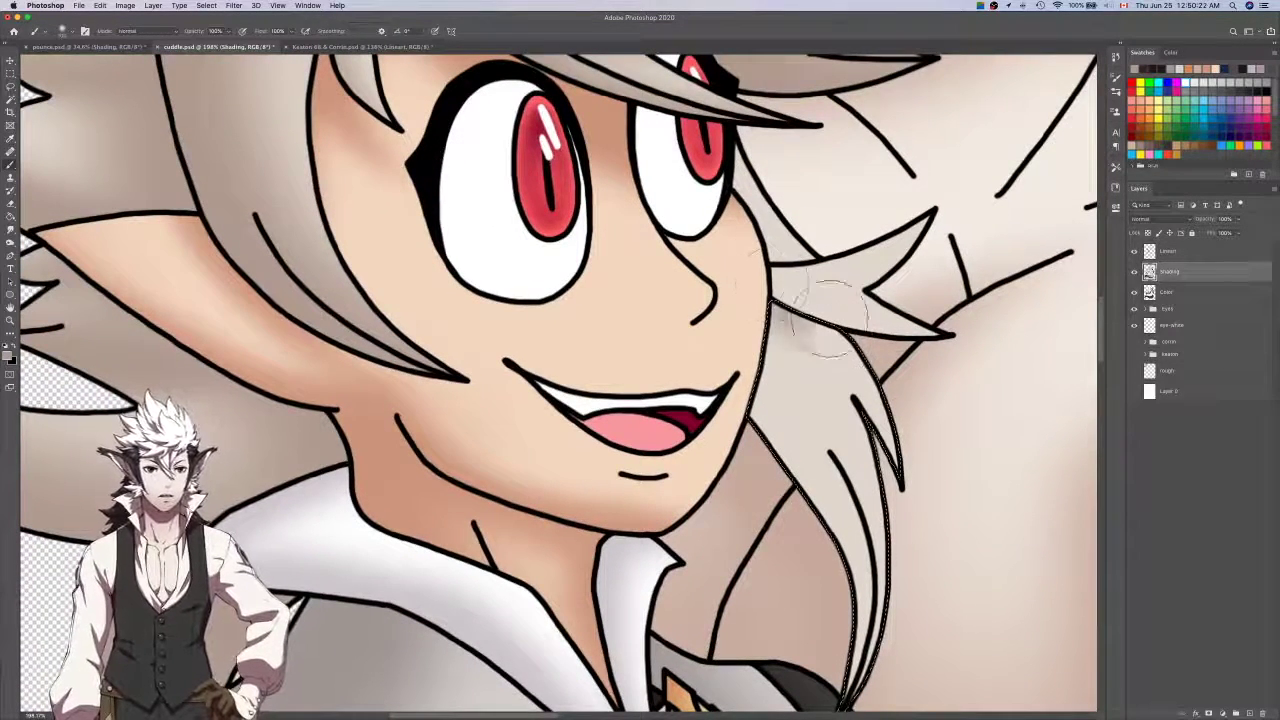
key(e)
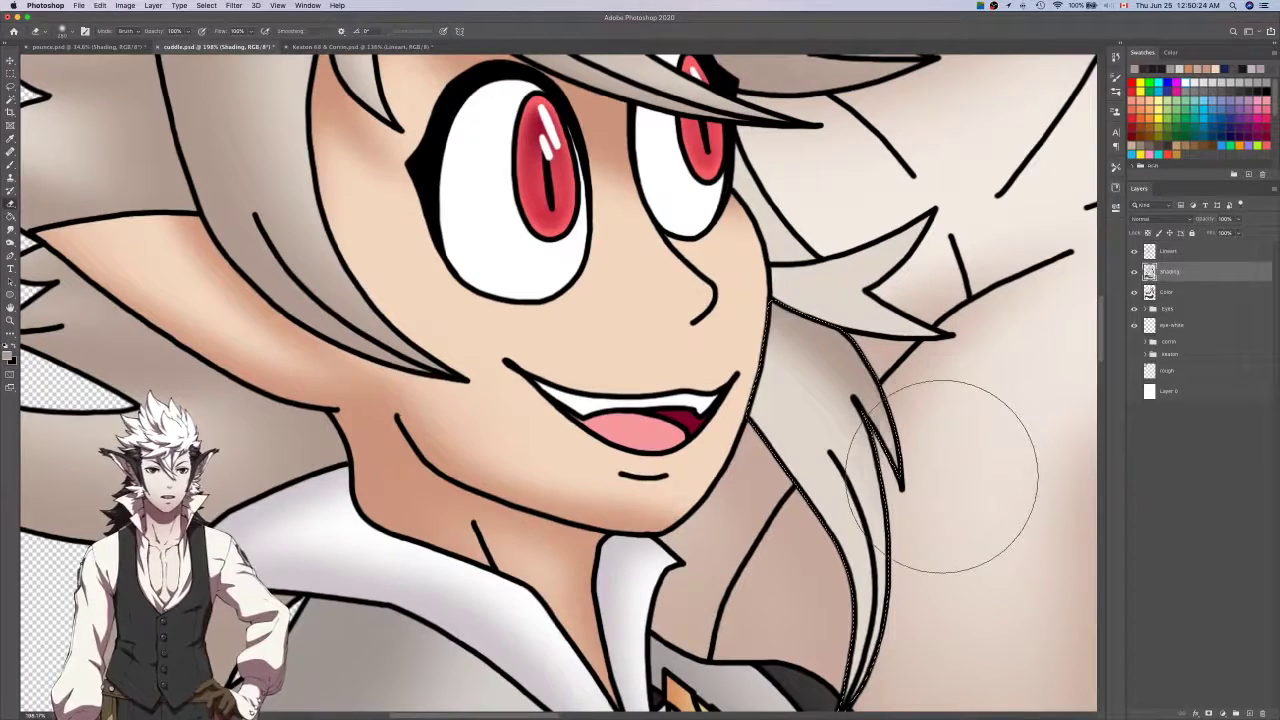
Shade the long hair lock below the smaller character's cheek on the Shading layer using a smaller eraser and the brush.
key(bracketleft)
key(bracketleft)
key(bracketleft)
key(bracketleft)
key(bracketleft)
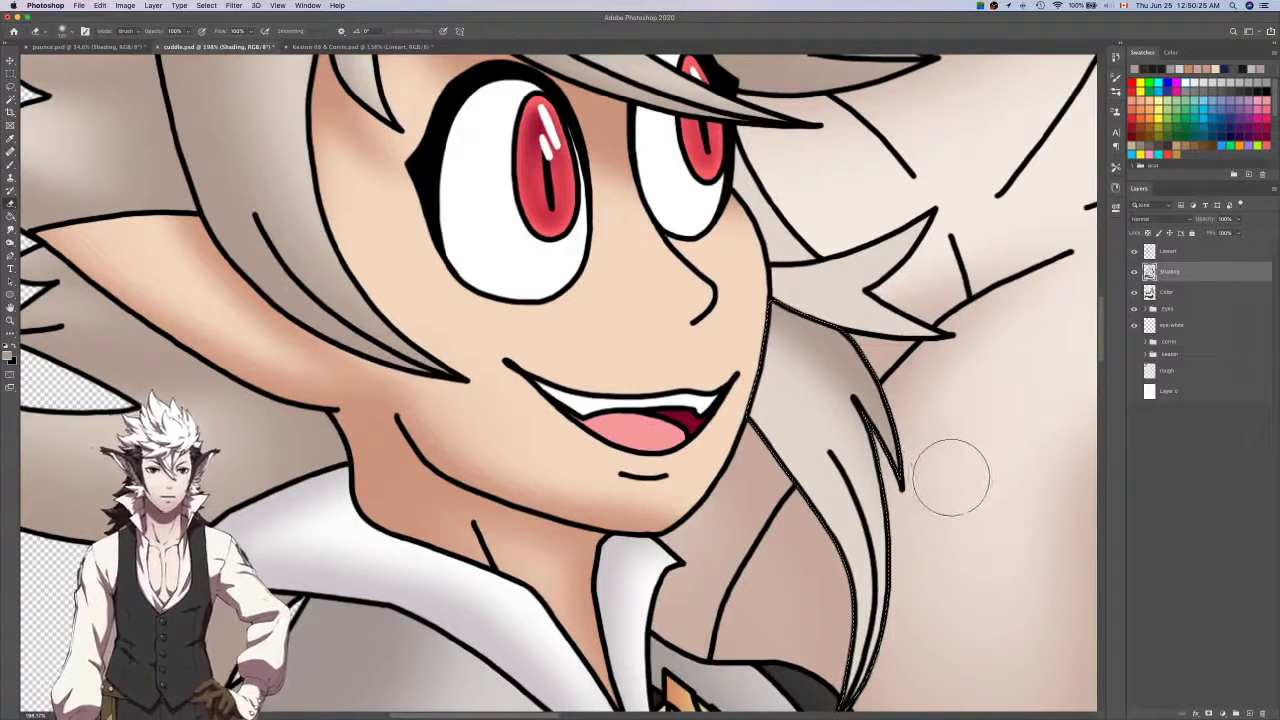
key(b)
scroll(915, 340, down, 3)
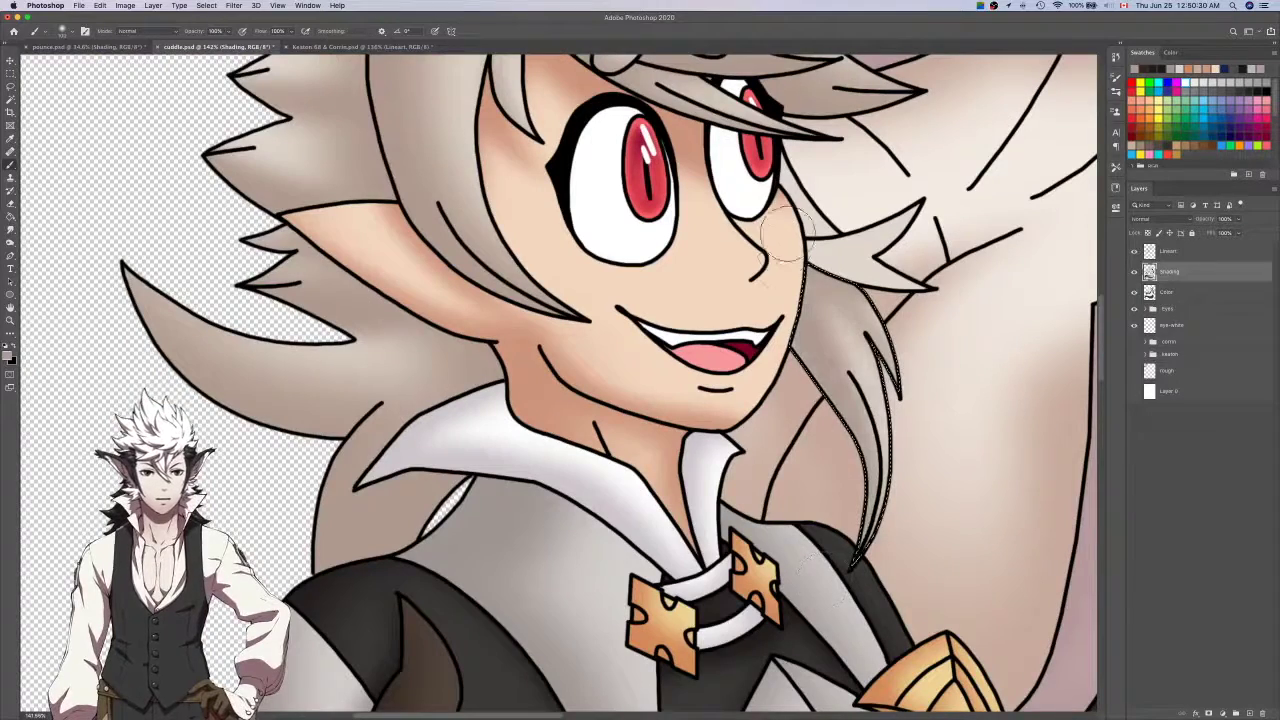
Select the forked hair spike beside the smaller character's nose from the lineart and refine the selection at its tips on the Shading layer.
scroll(775, 275, up, 5)
key(alt+bracketright)
key(w)
key(b)
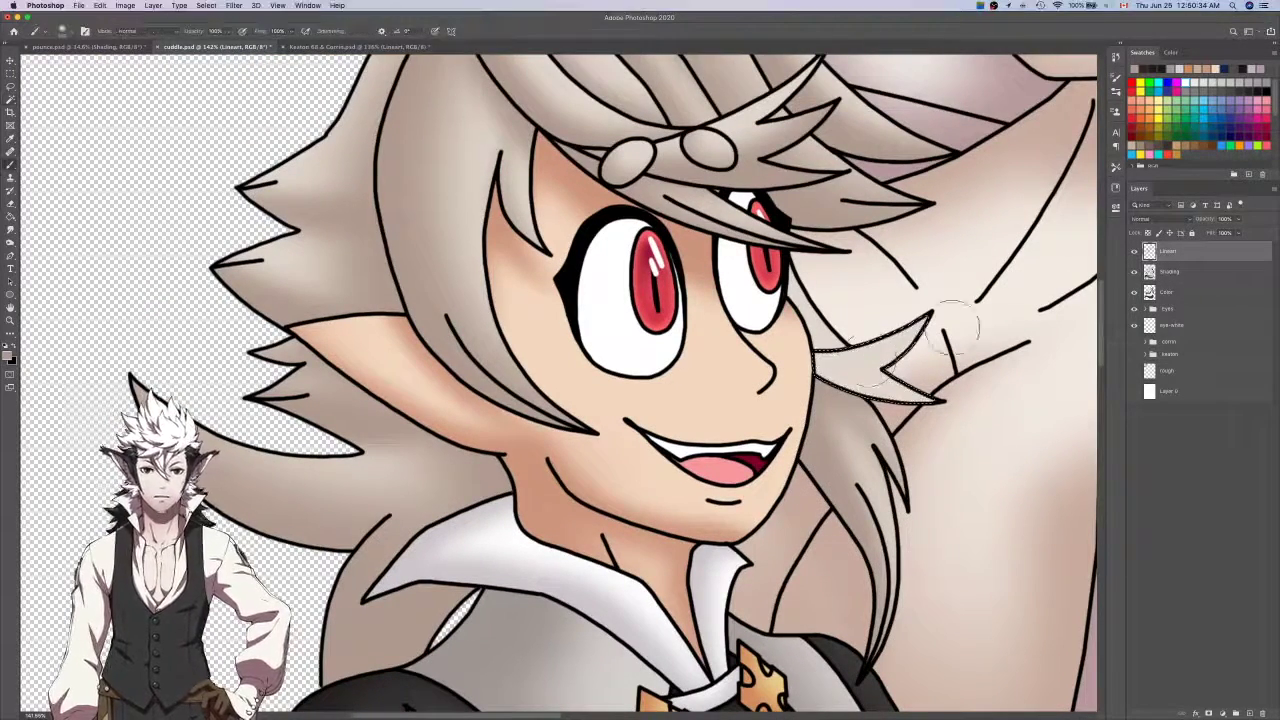
key(alt+bracketleft)
scroll(820, 395, up, 3)
key(l)
scroll(1000, 395, up, 5)
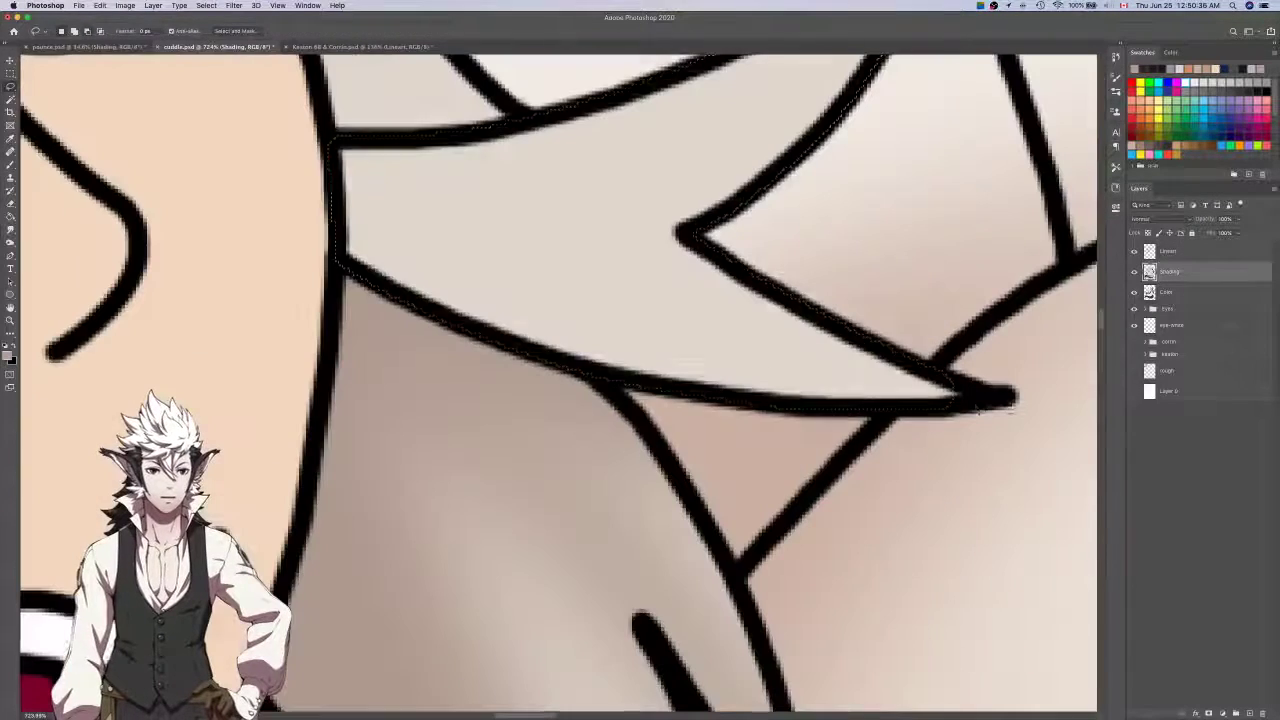
scroll(965, 385, up, 4)
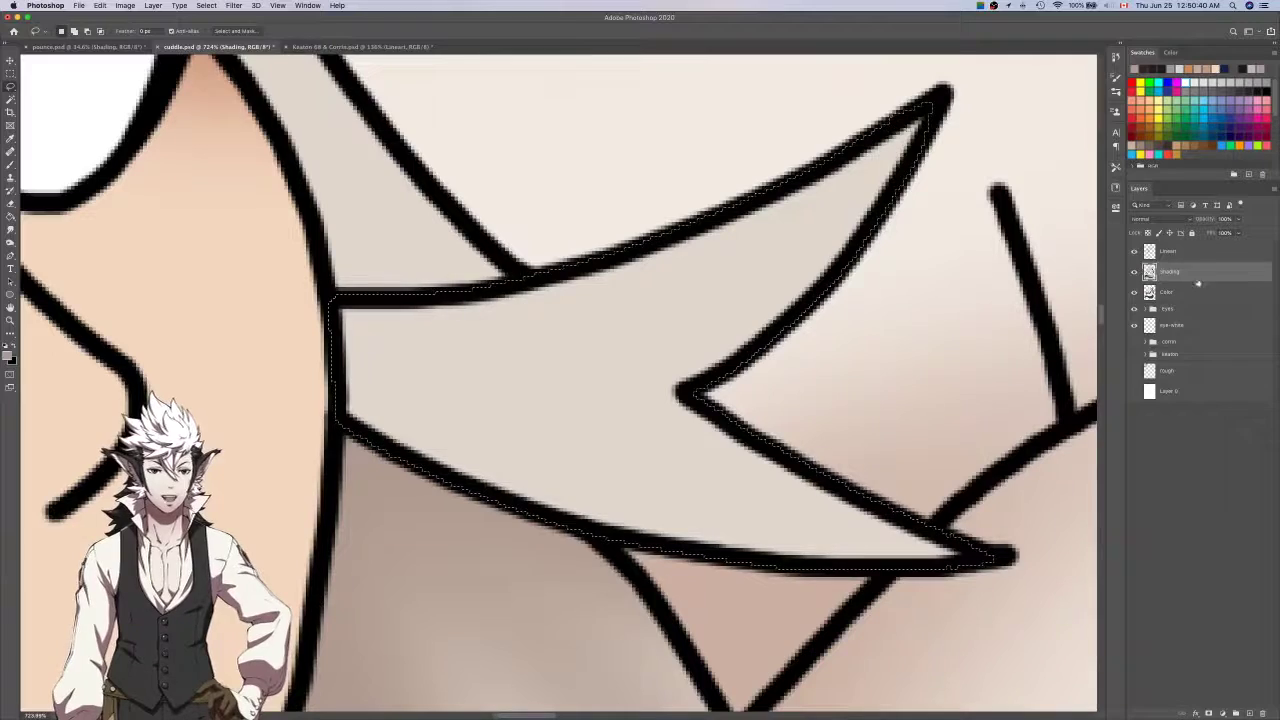
Brush soft shading into the selected forked hair spike on the Shading layer, undoing unwanted strokes.
scroll(842, 368, down, 4)
key(b)
scroll(985, 370, down, 3)
key(super+z)
drag(957, 329, 950, 336)
key(e)
key(b)
mouse_move(797, 368)
mouse_down()
mouse_move(963, 419)
mouse_move(905, 424)
mouse_move(793, 375)
mouse_up()
key(super+z)
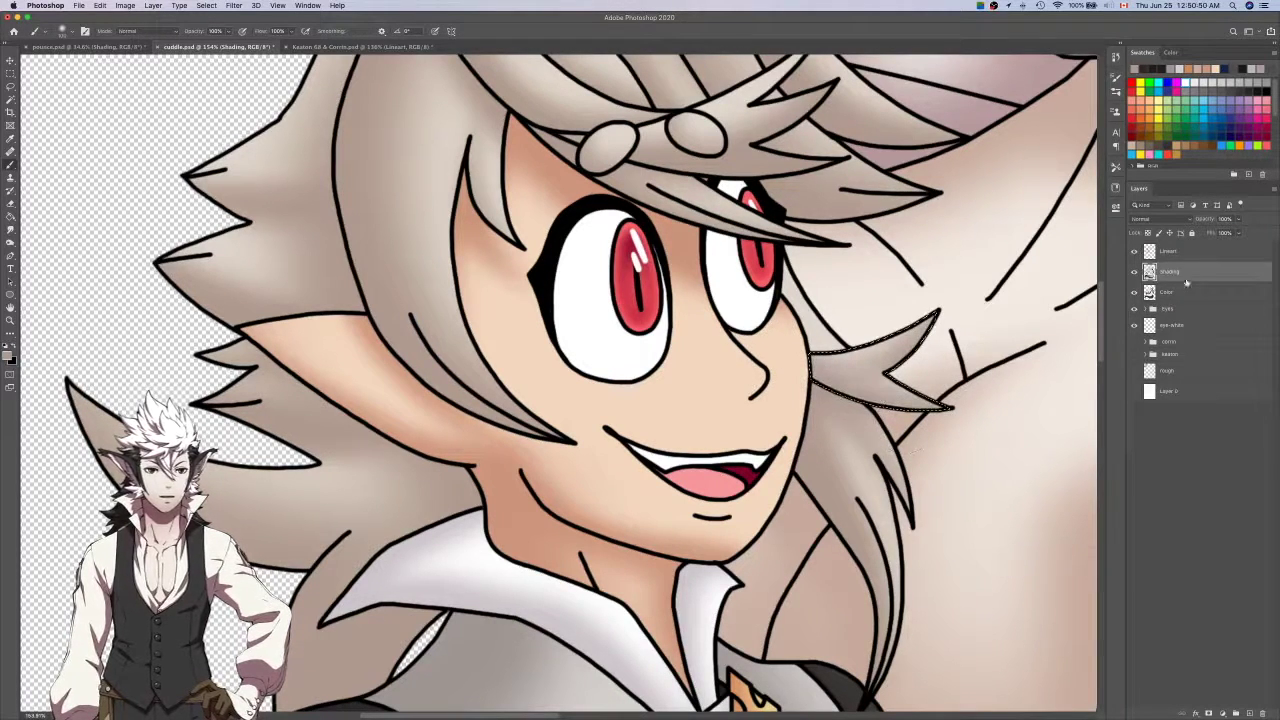
Select the narrow hair lock beside the far eye from the Lineart layer, expand the selection, and add its missed corners.
click(1192, 256)
key(super+d)
key(w)
key(super+shift+e)
key(Return)
key(l)
scroll(804, 312, up, 10)
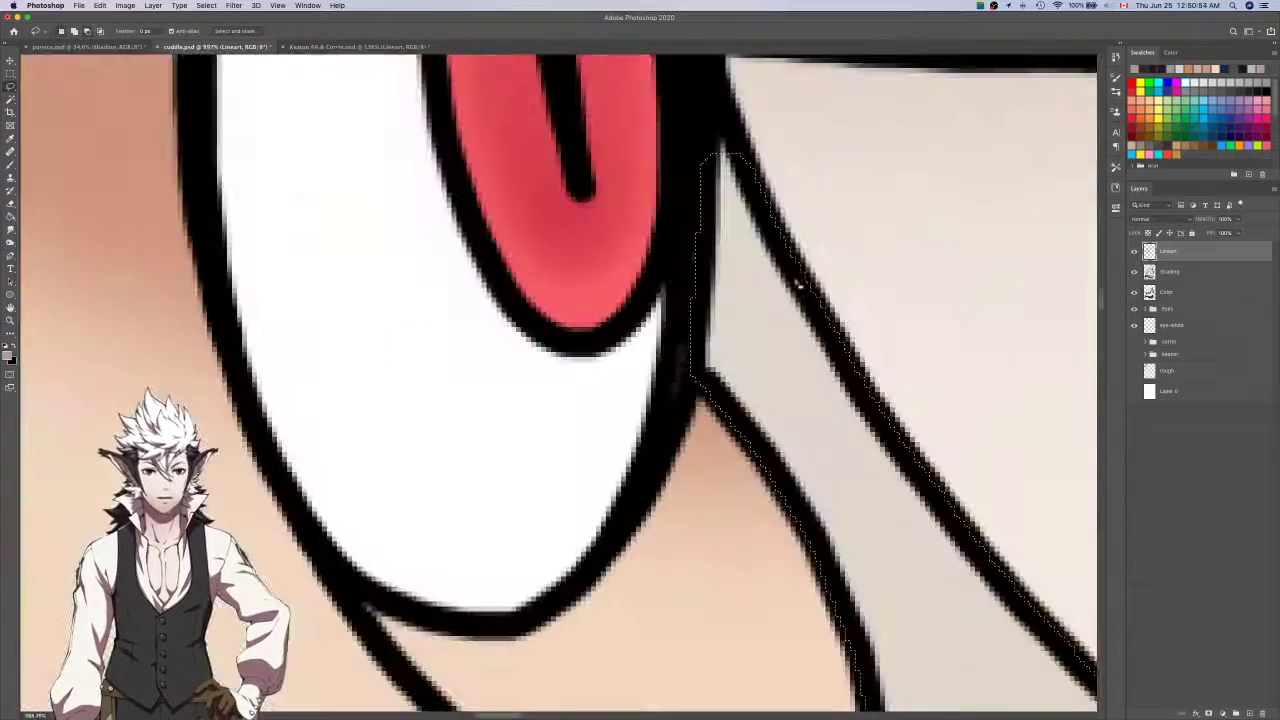
drag(728, 207, 752, 256)
scroll(755, 253, down, 6)
scroll(790, 305, down, 2)
scroll(800, 314, up, 5)
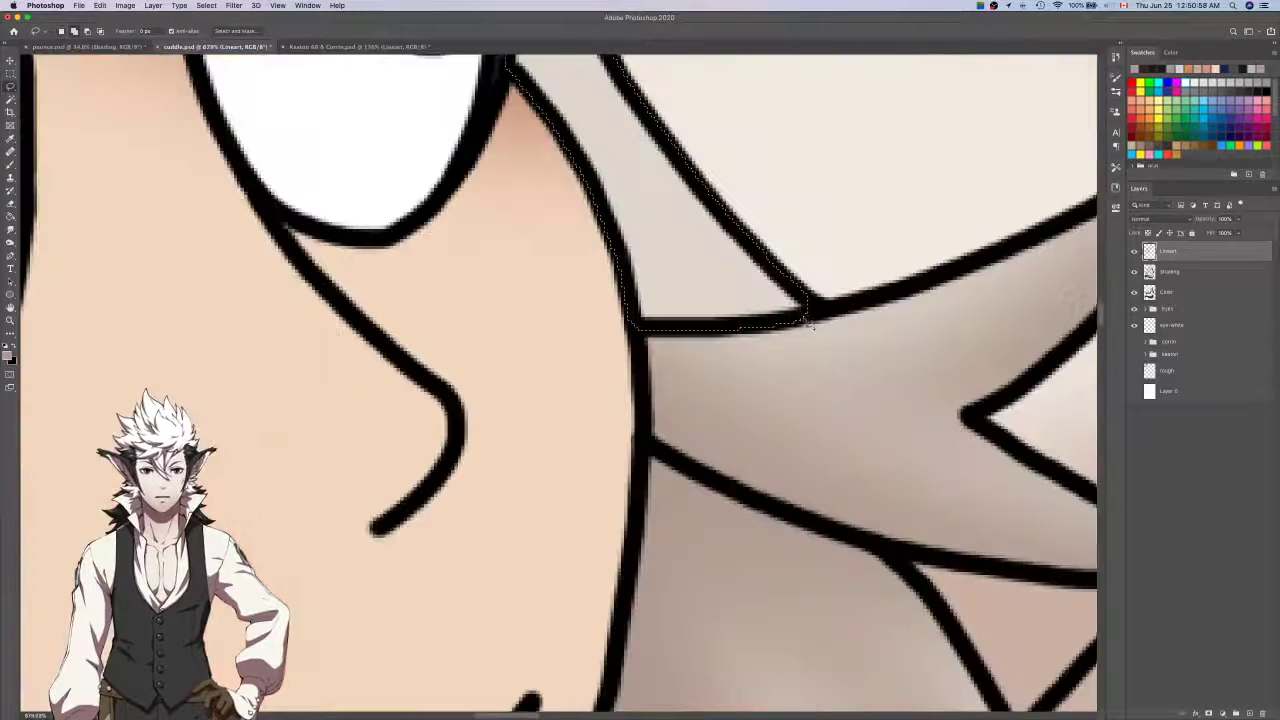
Shade the narrow hair lock beside the far eye on the Shading layer and clear the selection.
key(b)
key(alt+bracketleft)
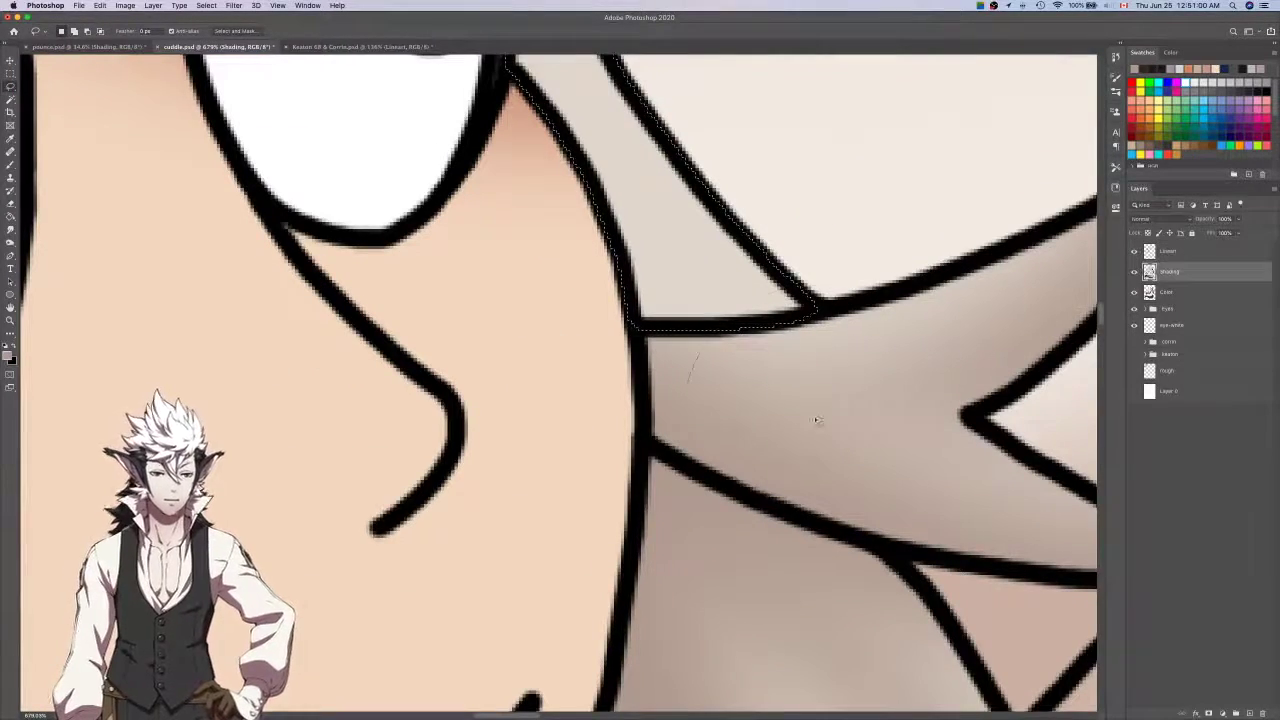
scroll(814, 410, down, 5)
mouse_move(797, 445)
mouse_down()
mouse_move(736, 385)
mouse_move(706, 232)
mouse_up()
key(super+d)
scroll(746, 297, down, 6)
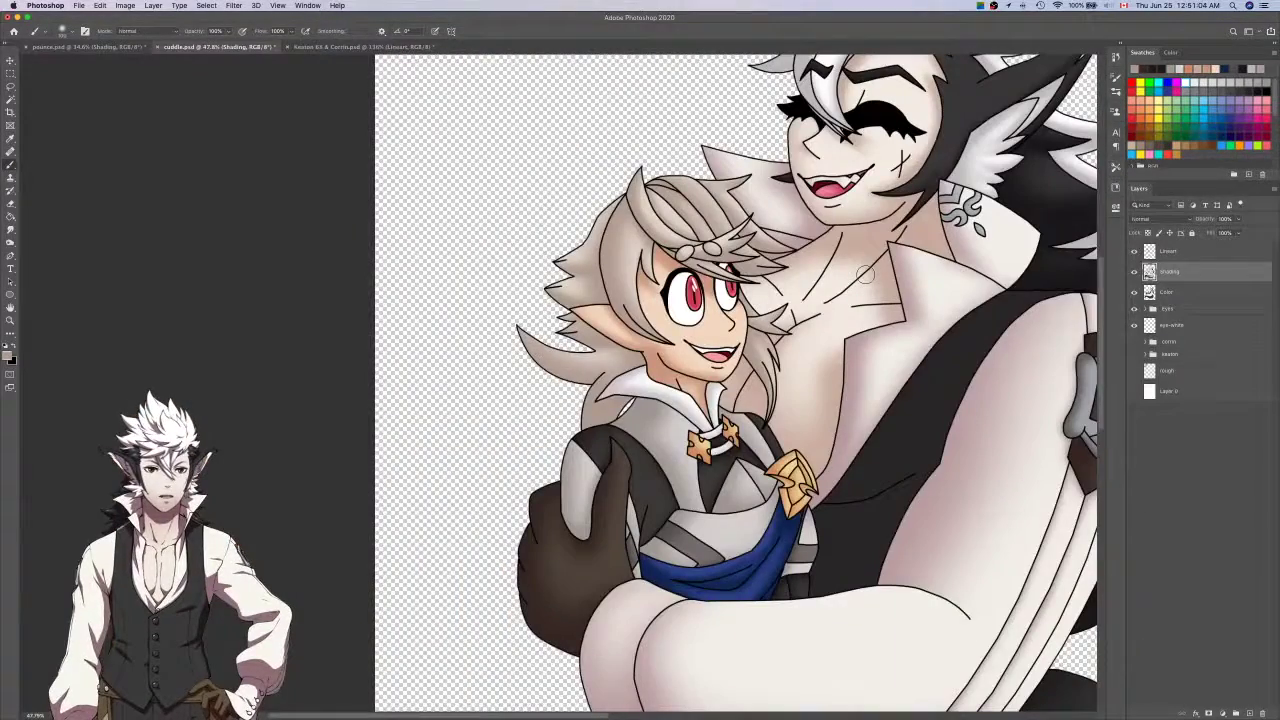
scroll(865, 274, down, 3)
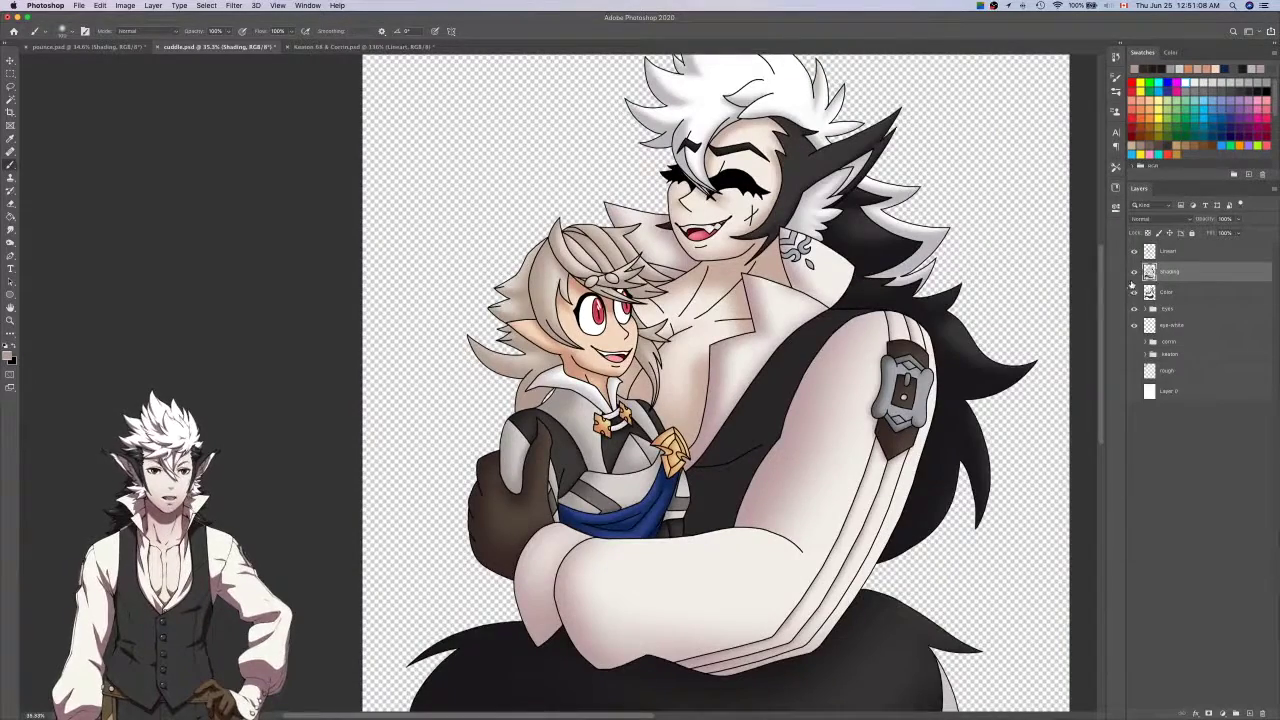
Hide the Color layer to check for unshaded areas, and select the larger character's vest area from that layer.
click(1134, 291)
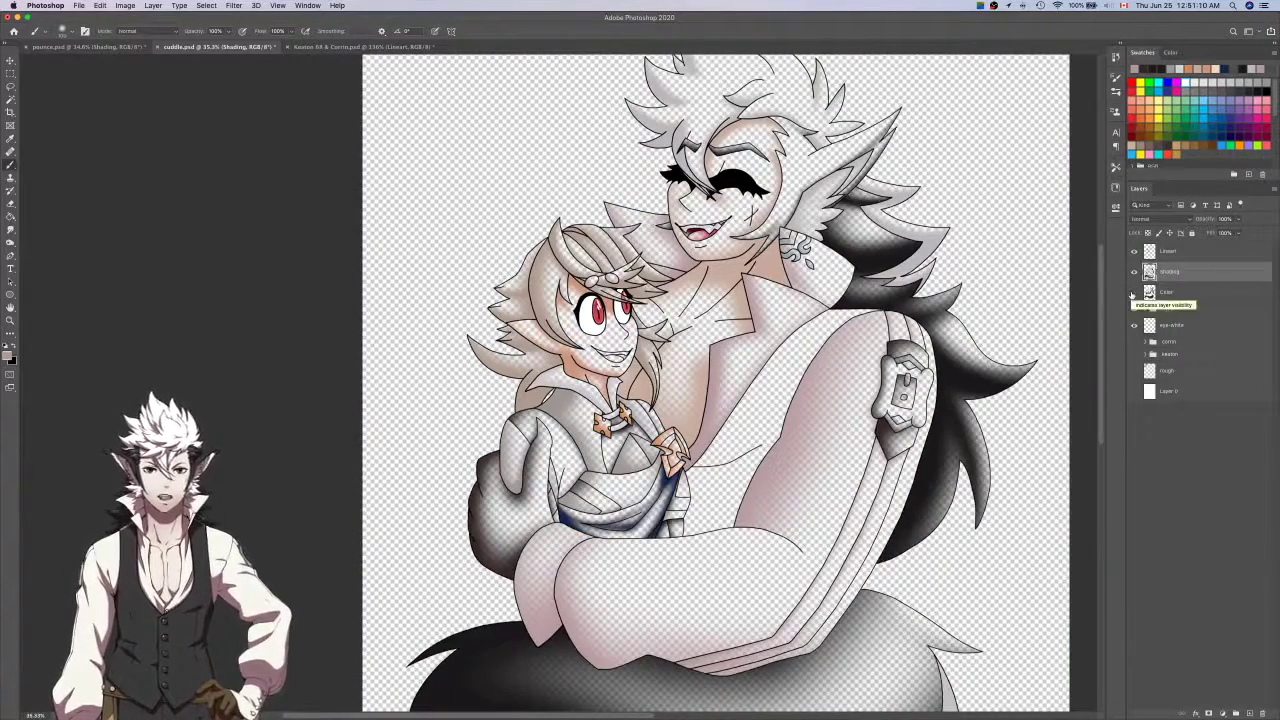
scroll(916, 217, down, 5)
scroll(916, 217, down, 1)
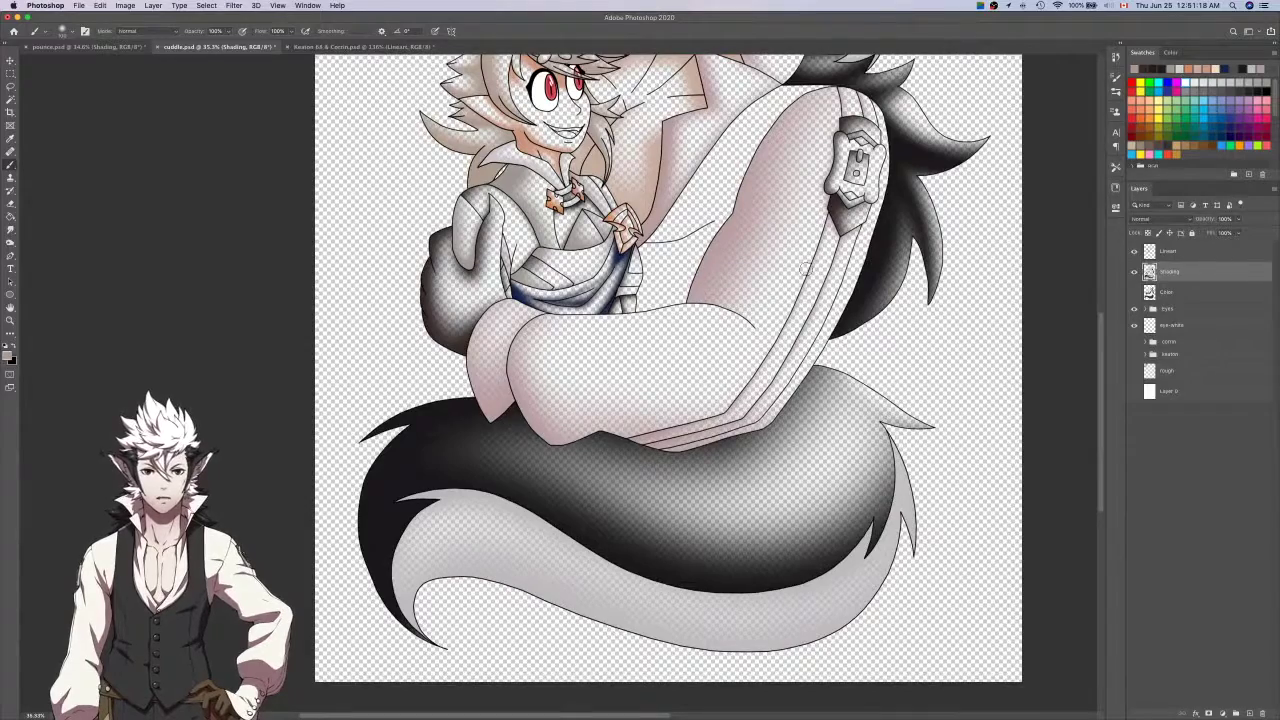
scroll(893, 86, up, 1)
scroll(893, 86, up, 5)
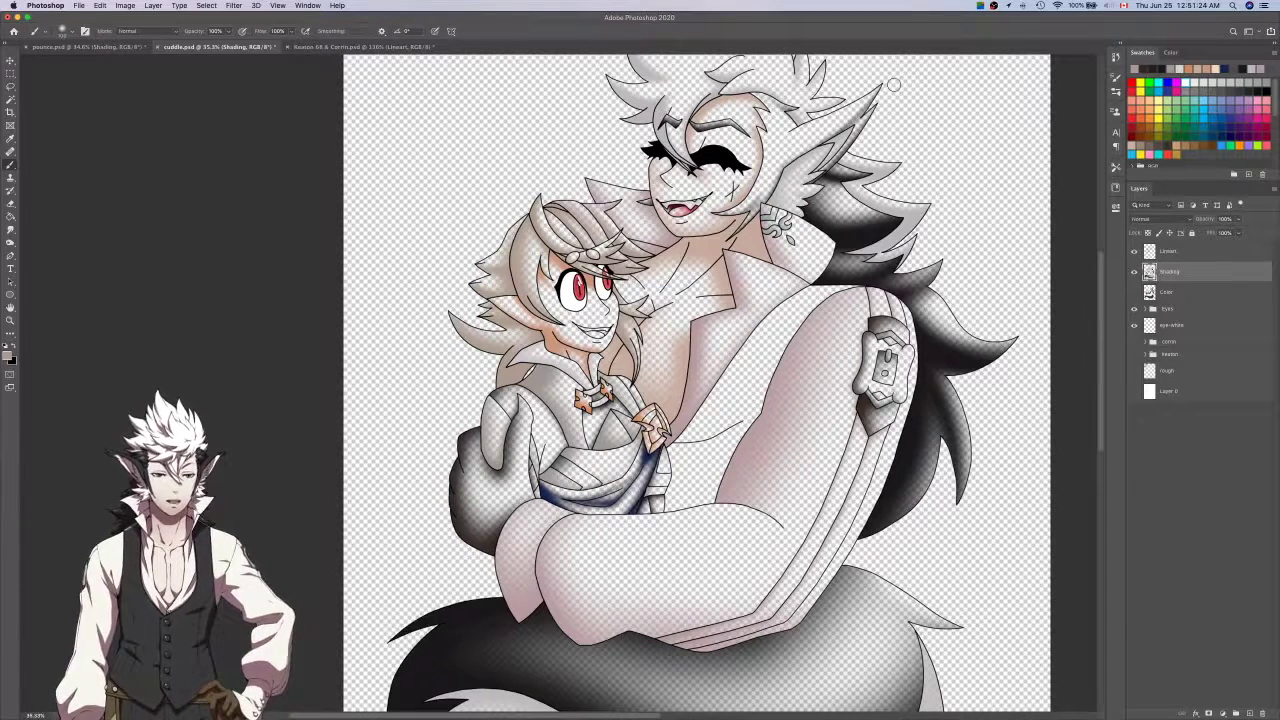
click(1173, 295)
key(w)
Sample the black shadow colour from the Keaton SB & Corrin.psd drawing and return to cuddle.psd with the brush.
key(i)
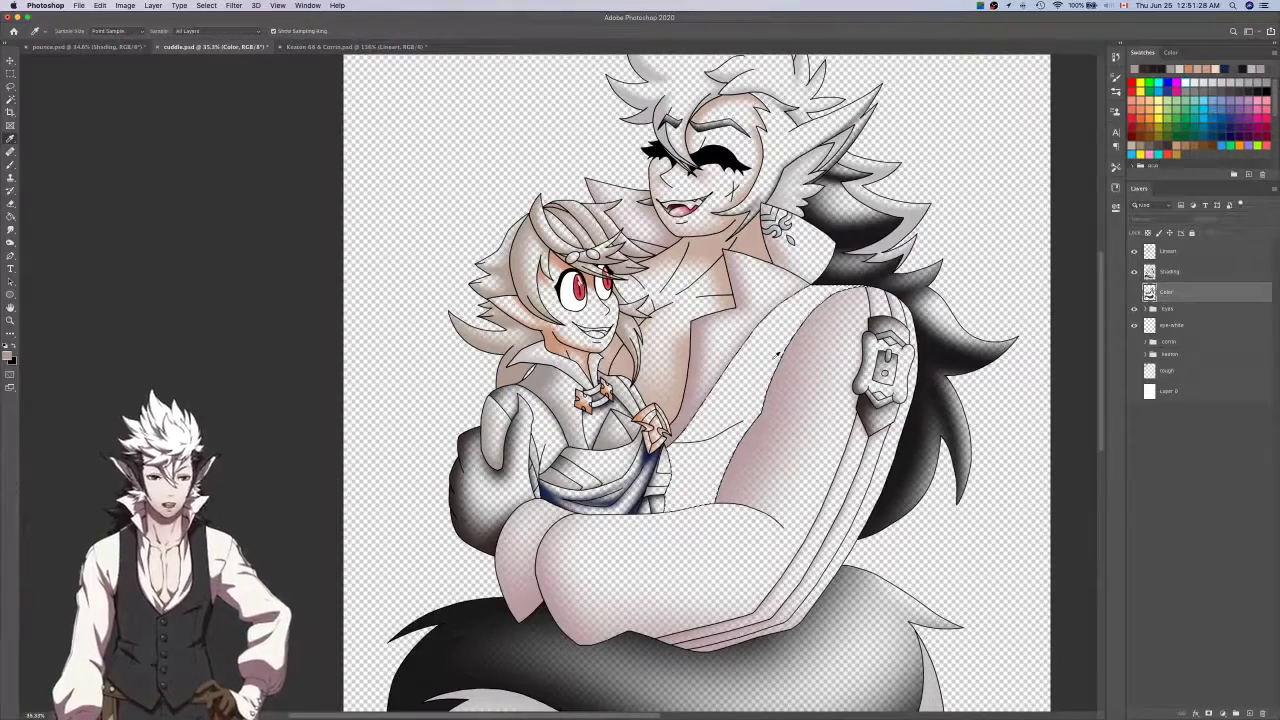
key(ctrl+Tab)
key(ctrl+Tab)
key(ctrl+Tab)
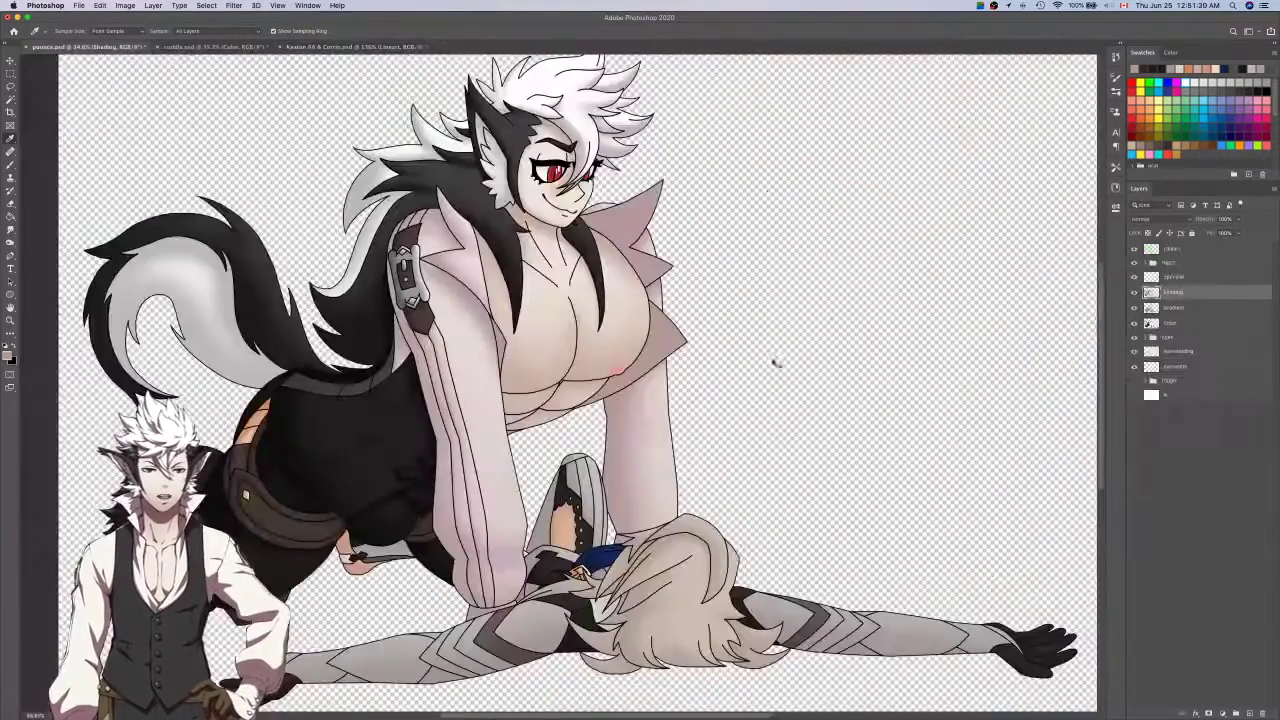
key(ctrl+shift+Tab)
drag(835, 290, 674, 152)
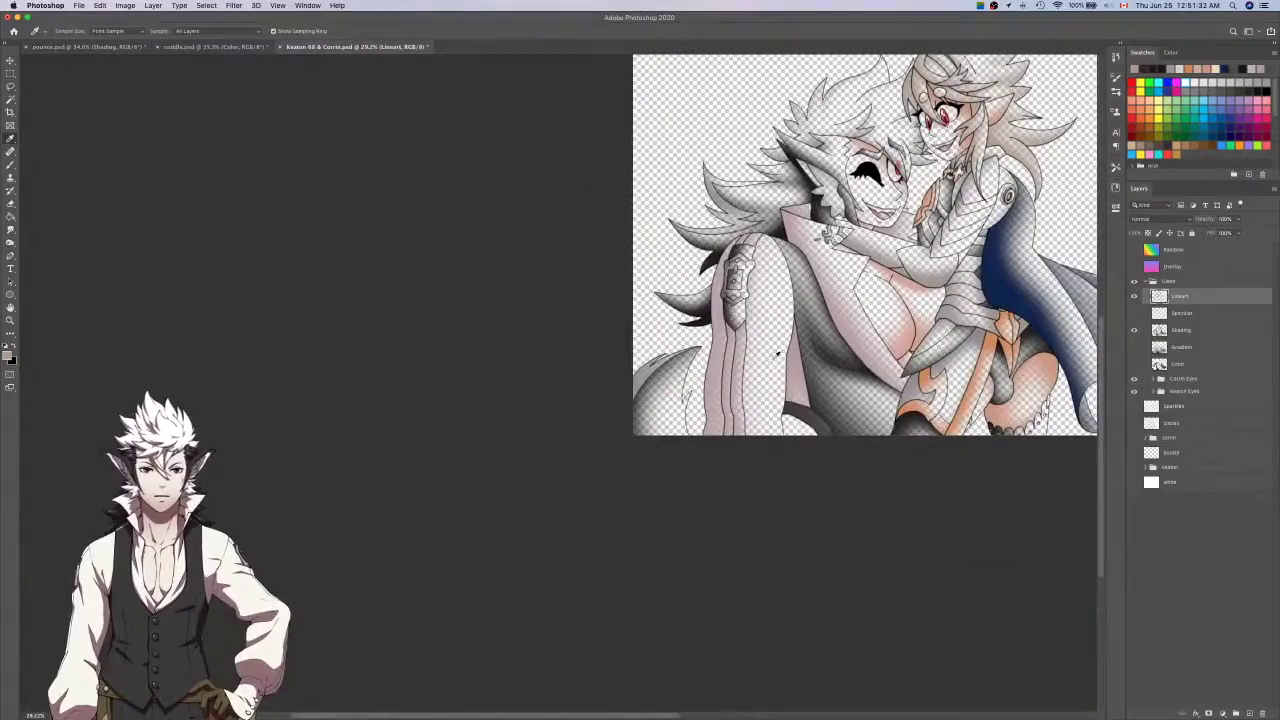
click(831, 396)
key(ctrl+shift+Tab)
key(b)
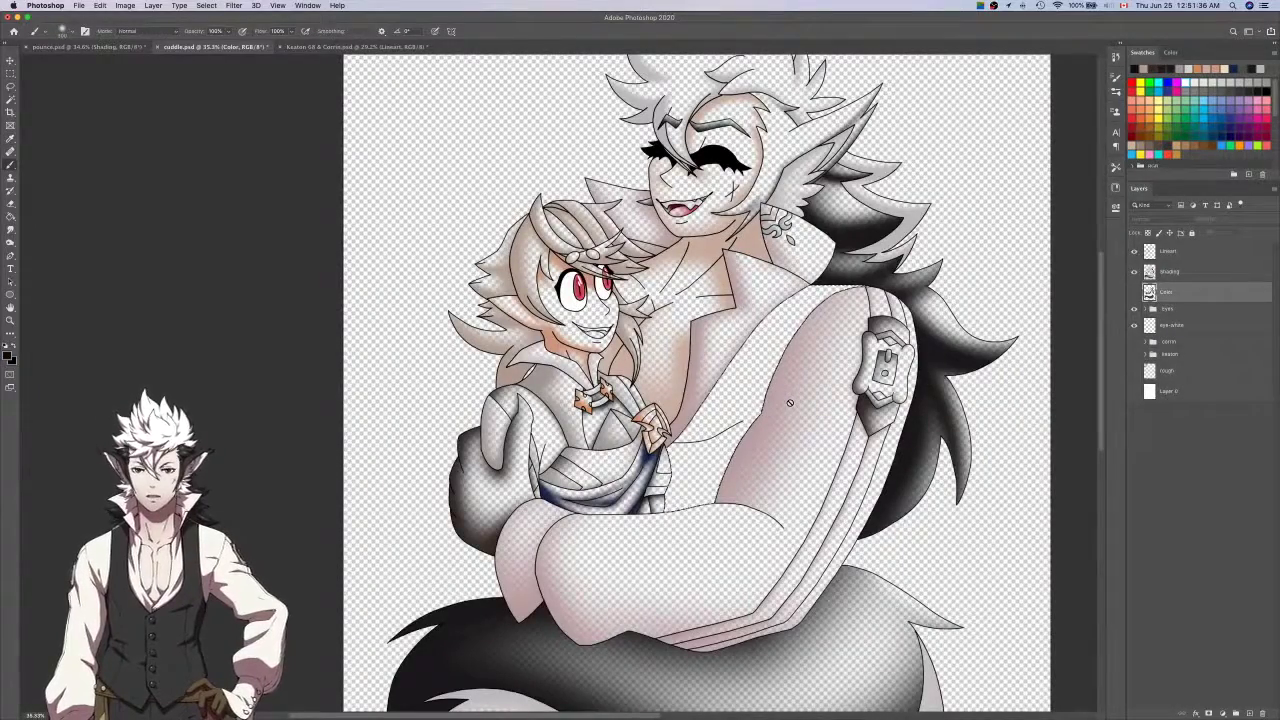
Paint a black shadow on the upper vest beside the arm on the Shading layer and erase the spill below its fold.
scroll(795, 398, up, 2)
click(1215, 271)
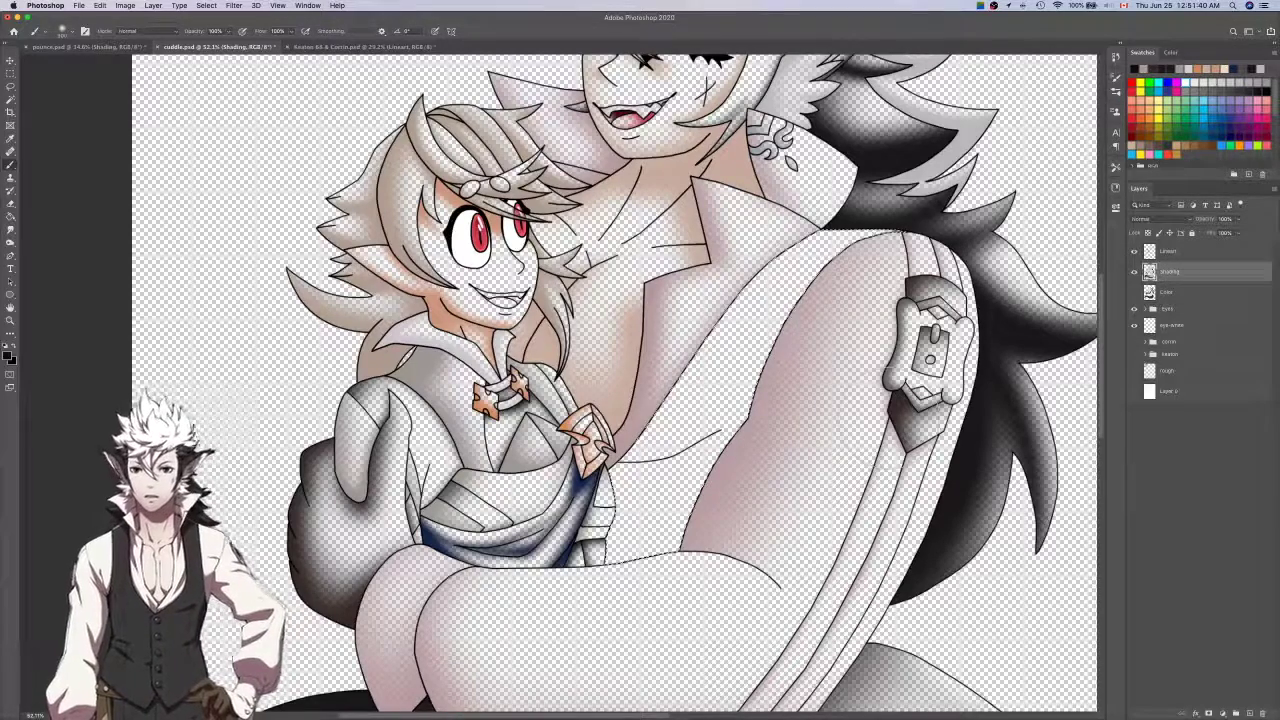
drag(597, 458, 831, 346)
key(e)
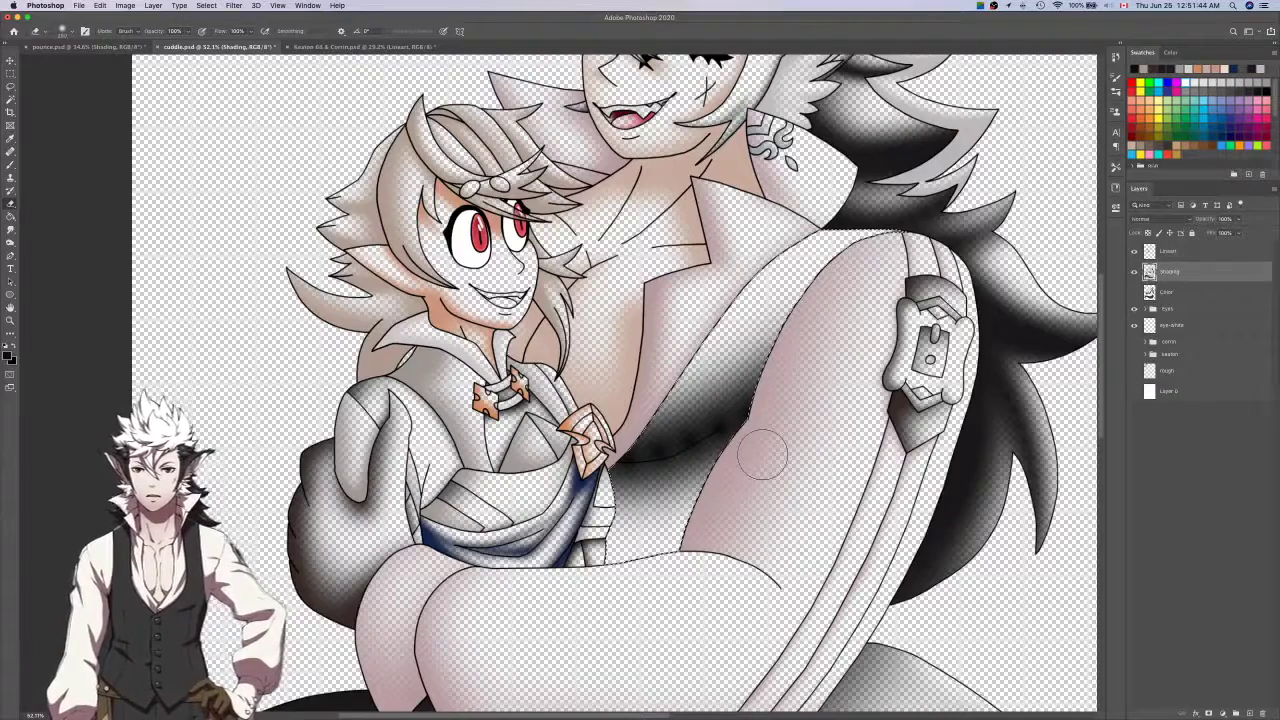
key(super+z)
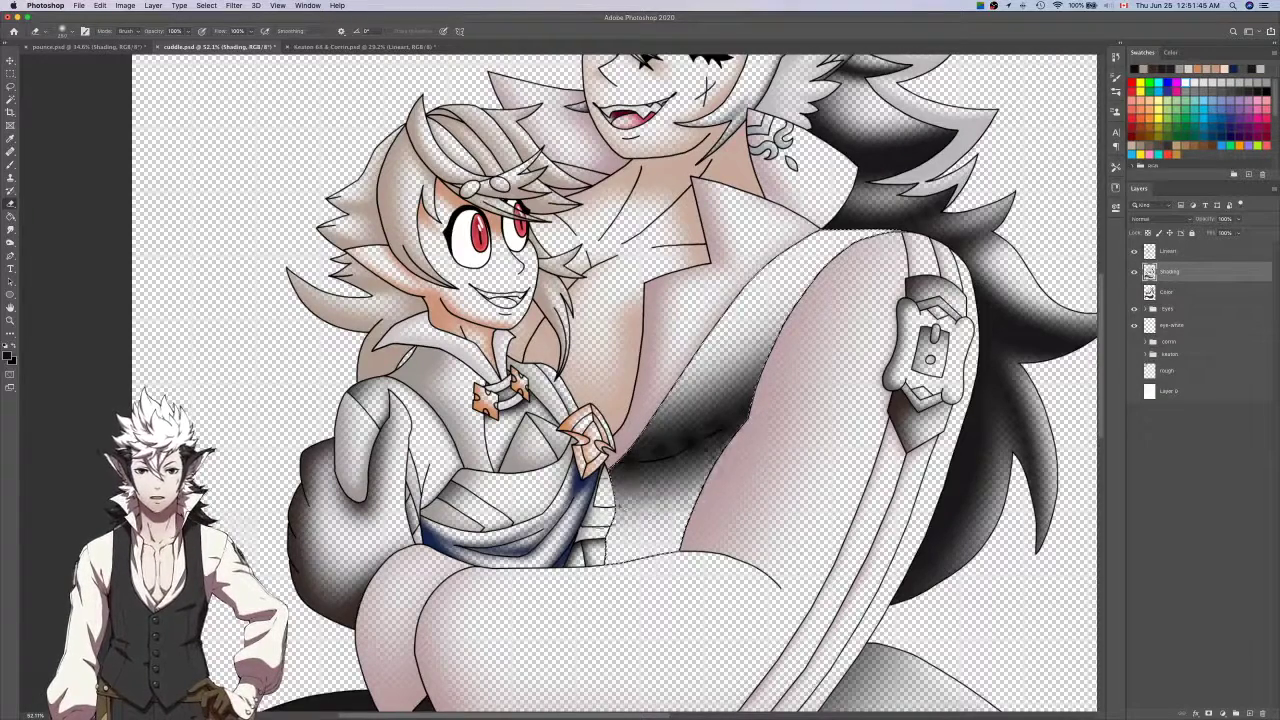
mouse_move(660, 508)
mouse_down()
mouse_move(792, 407)
mouse_move(758, 485)
mouse_move(646, 507)
mouse_move(703, 479)
mouse_move(777, 406)
mouse_up()
key(super+z)
drag(666, 514, 783, 431)
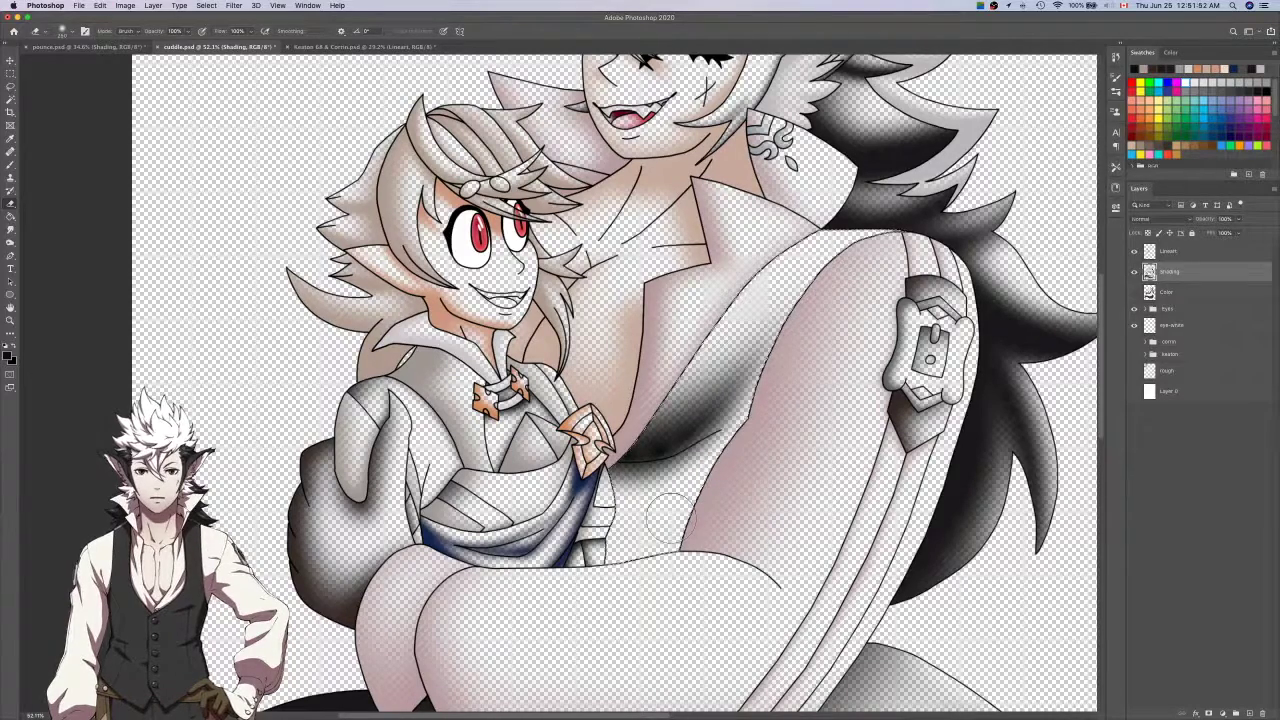
Extend the vest's soft shading up along the collar edge toward the shoulder, undoing the unwanted stroke.
scroll(750, 460, down, 2)
key(b)
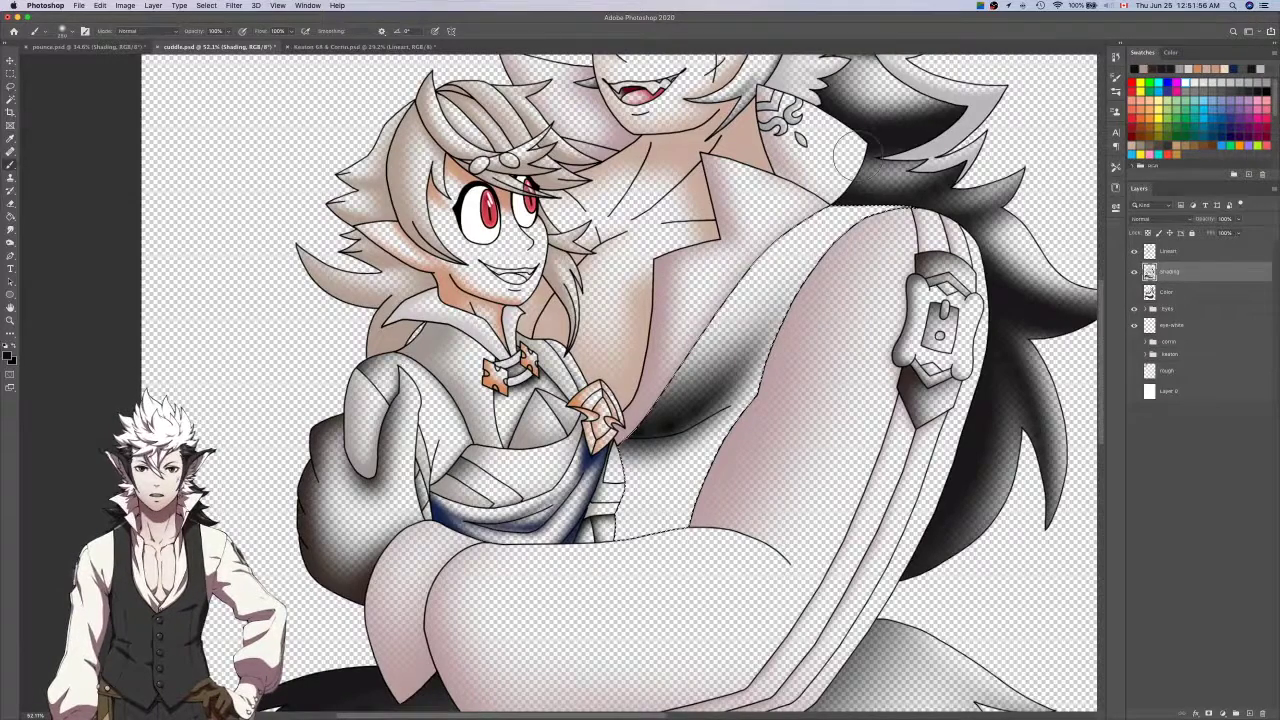
key(super+z)
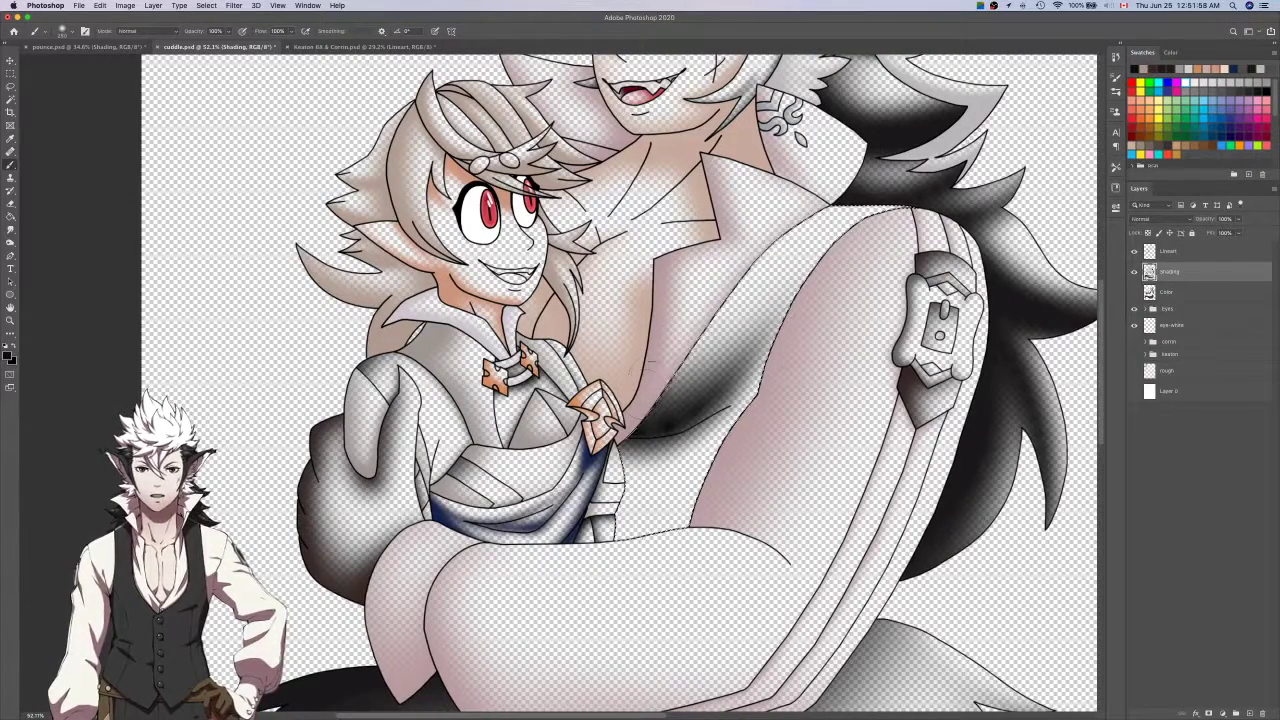
drag(737, 258, 805, 136)
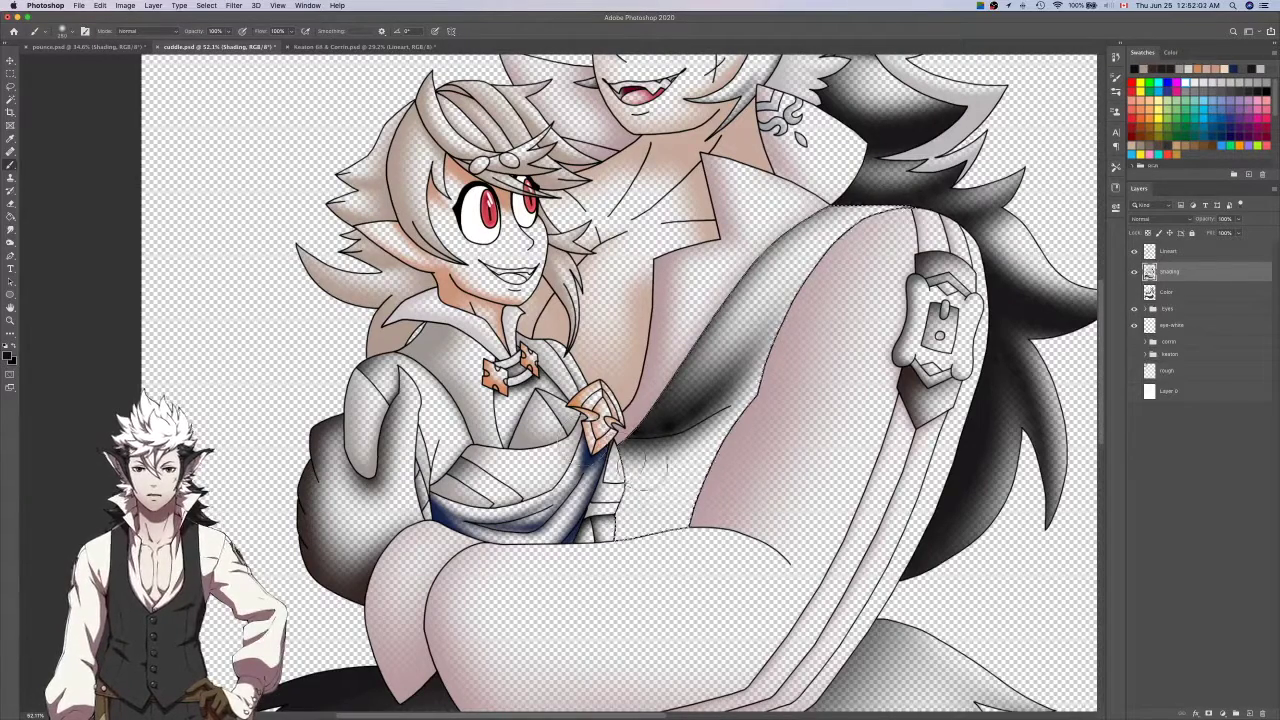
Shade the lower vest area between the two arms and show the Color layer again.
scroll(657, 490, down, 3)
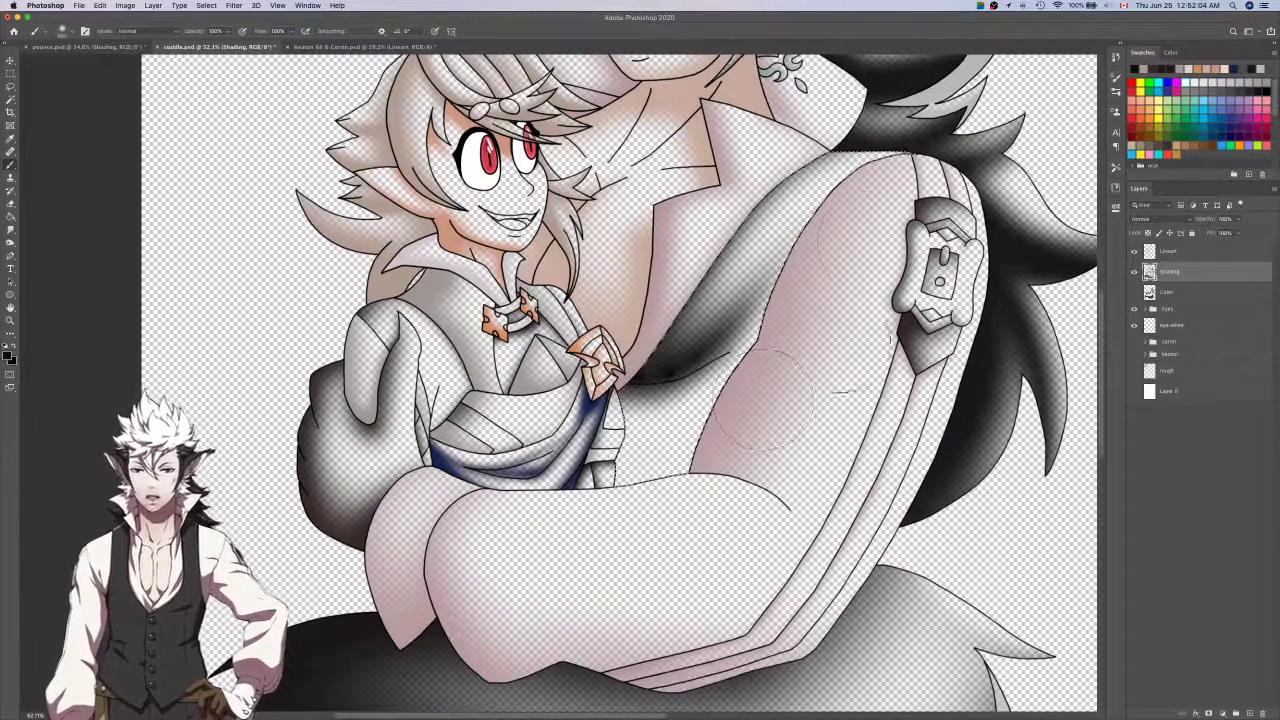
mouse_move(770, 421)
mouse_down()
mouse_move(538, 516)
mouse_move(607, 510)
mouse_move(730, 461)
mouse_move(735, 474)
mouse_move(637, 512)
mouse_up()
key(super+z)
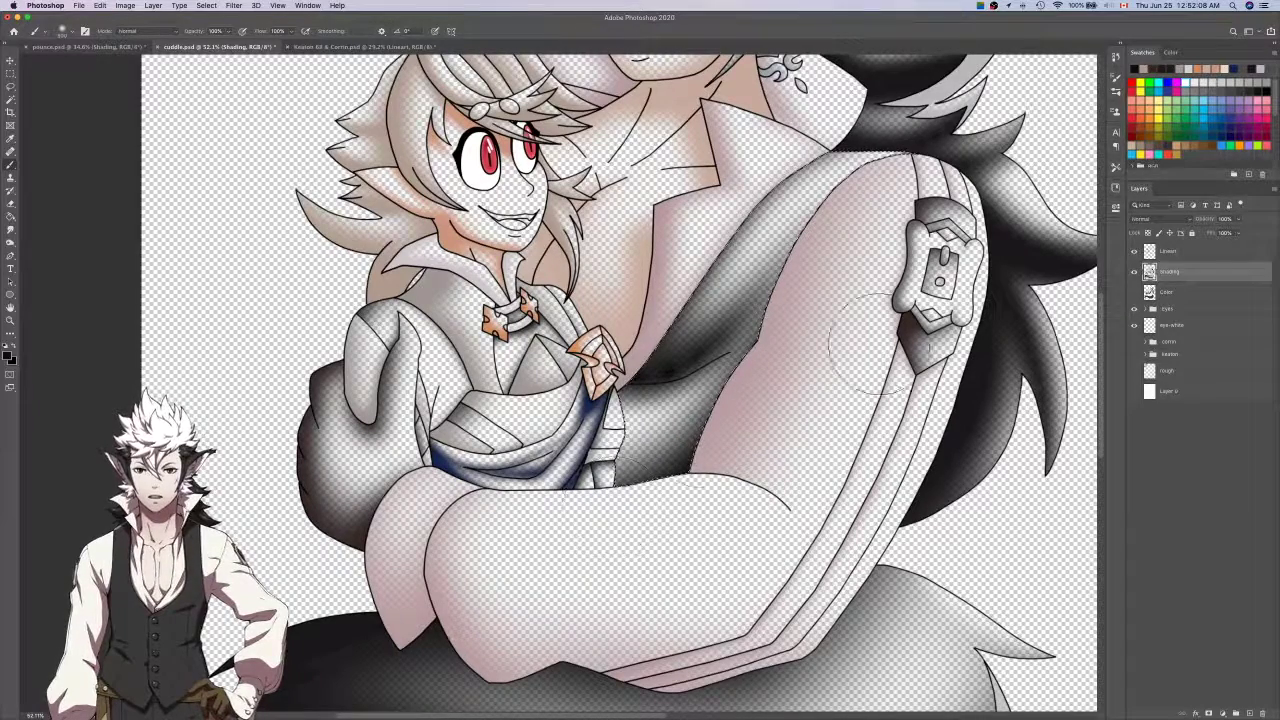
click(1134, 291)
scroll(1005, 370, up, 5)
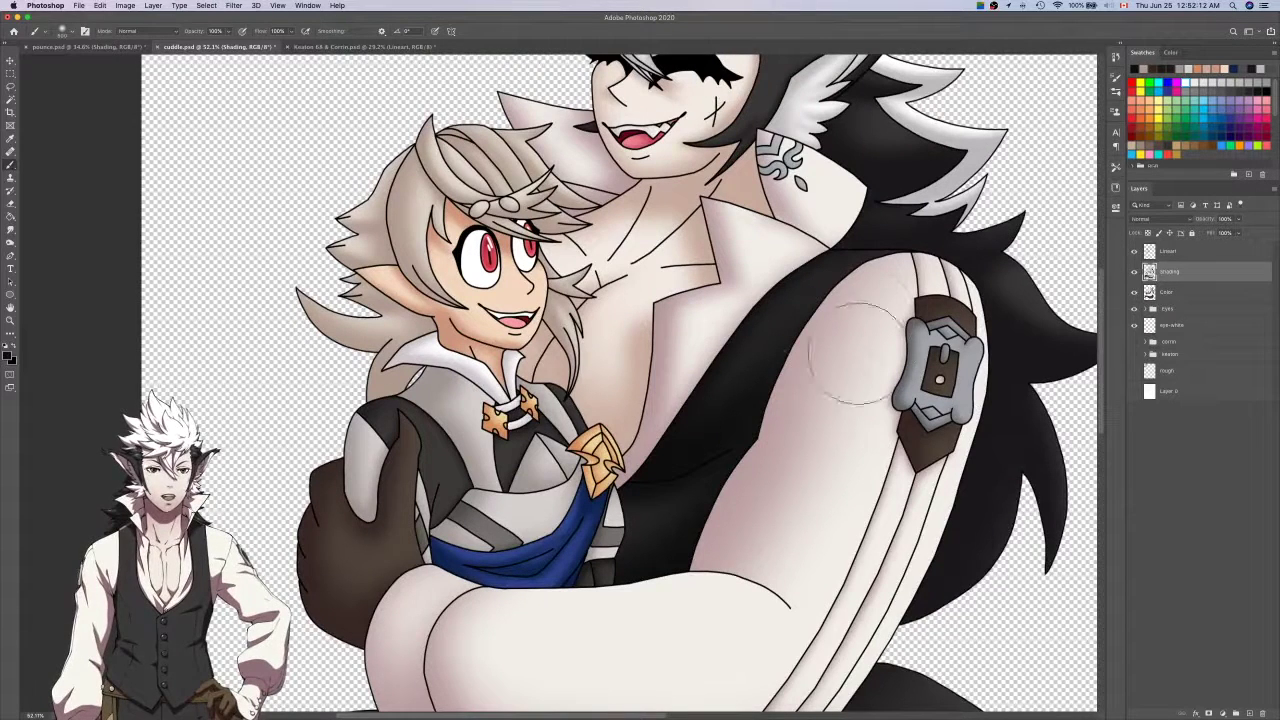
Create a new layer above Shading and name it Specular.
click(1248, 711)
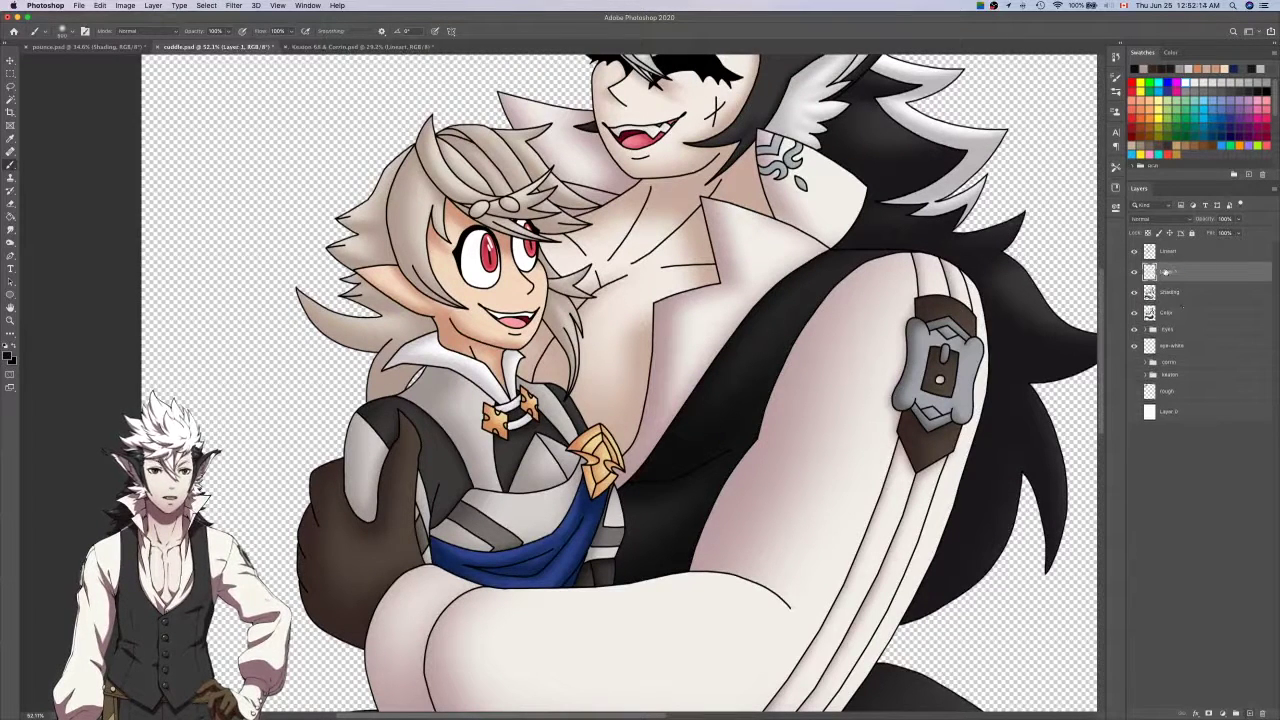
text(specular)
key(Return)
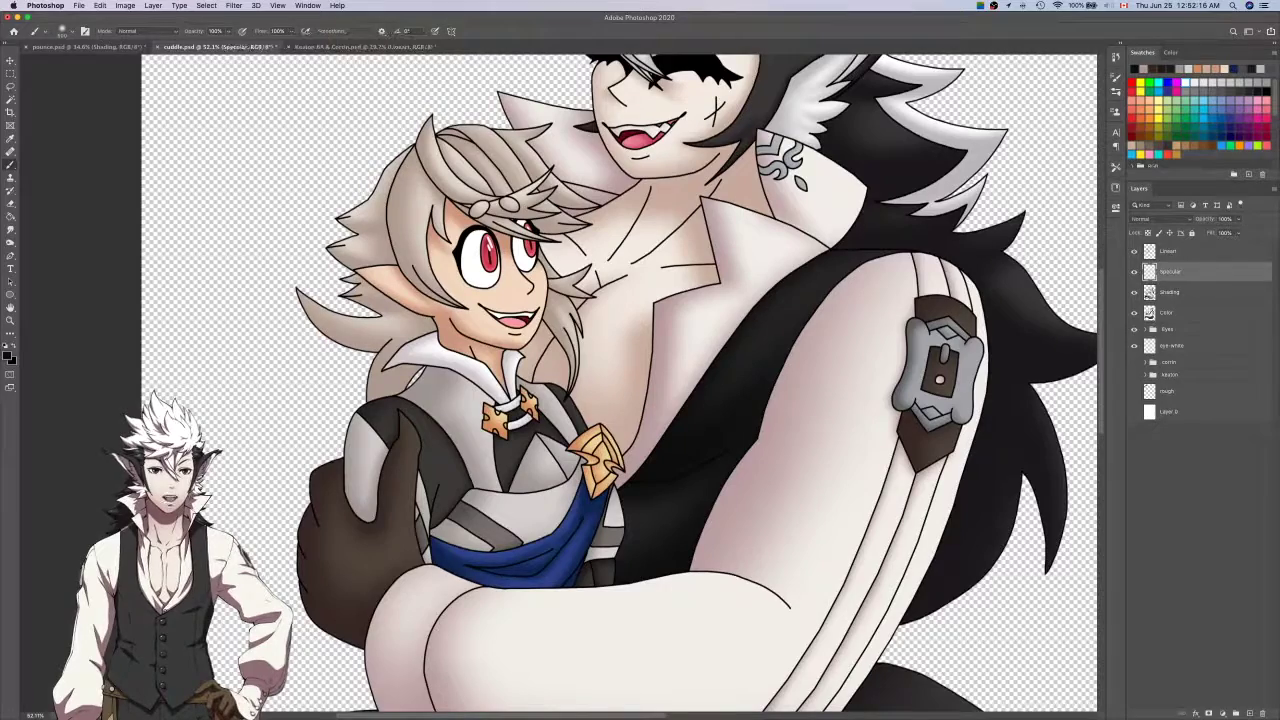
Switch the foreground colour to white, hide the Color layer and select the larger character's vest area on it with the Magic Wand.
click(1190, 253)
key(w)
scroll(739, 425, up, 5)
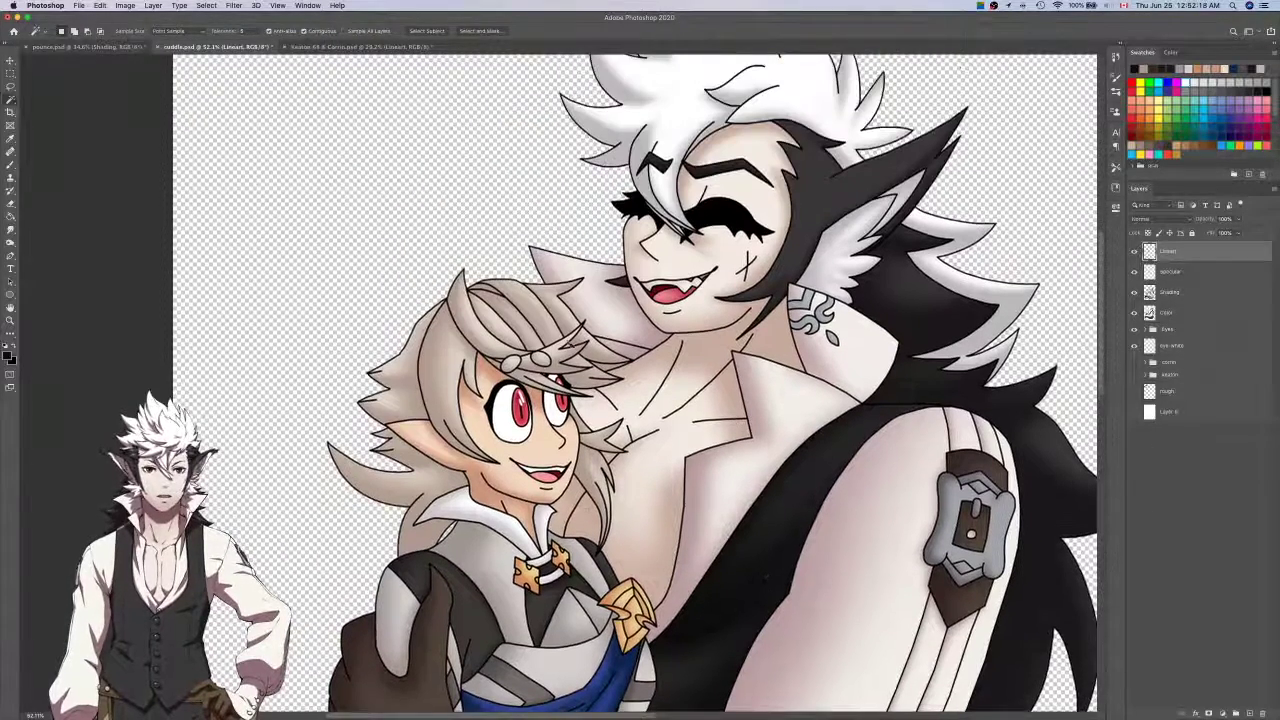
scroll(691, 414, down, 2)
scroll(690, 414, left, 1)
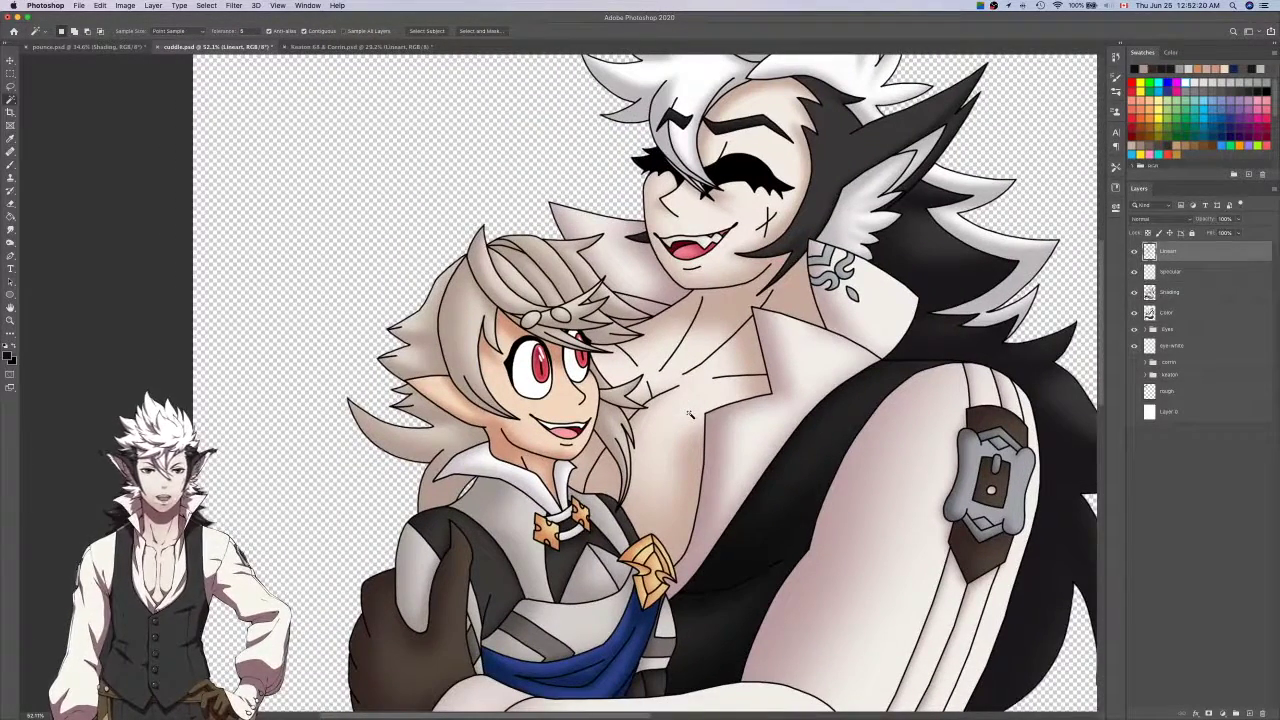
scroll(690, 414, down, 2)
scroll(690, 418, up, 2)
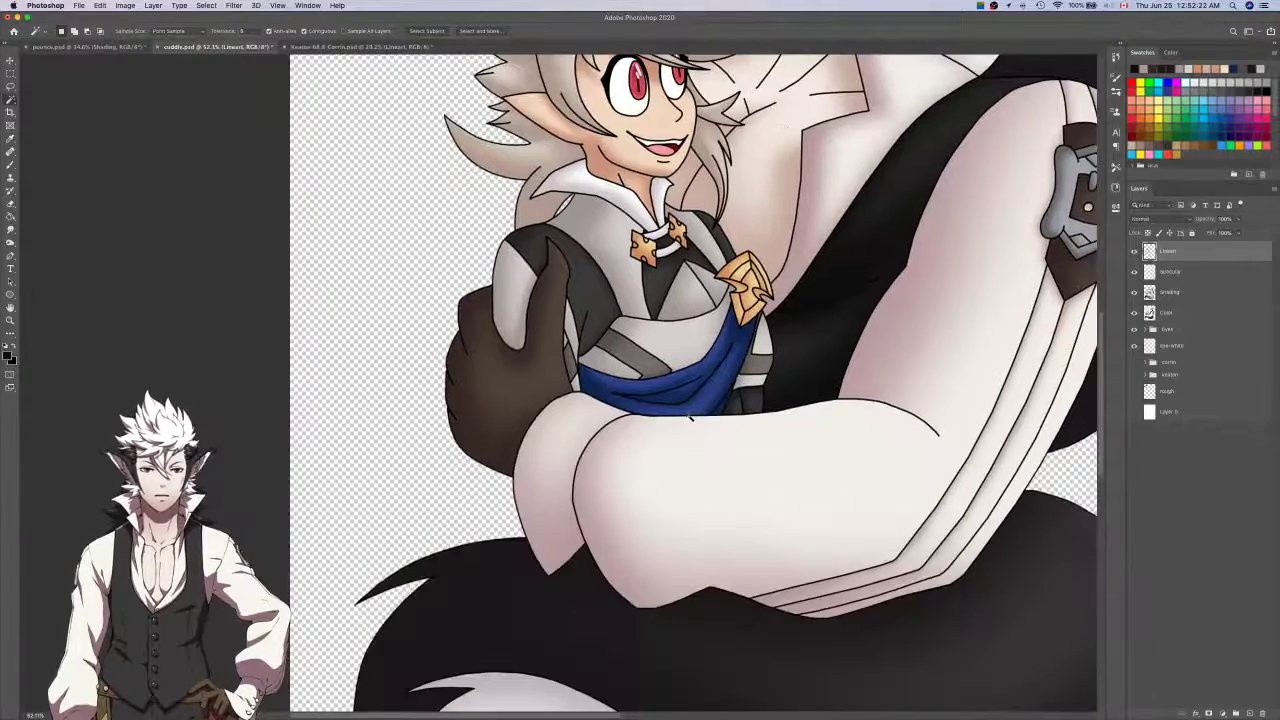
key(x)
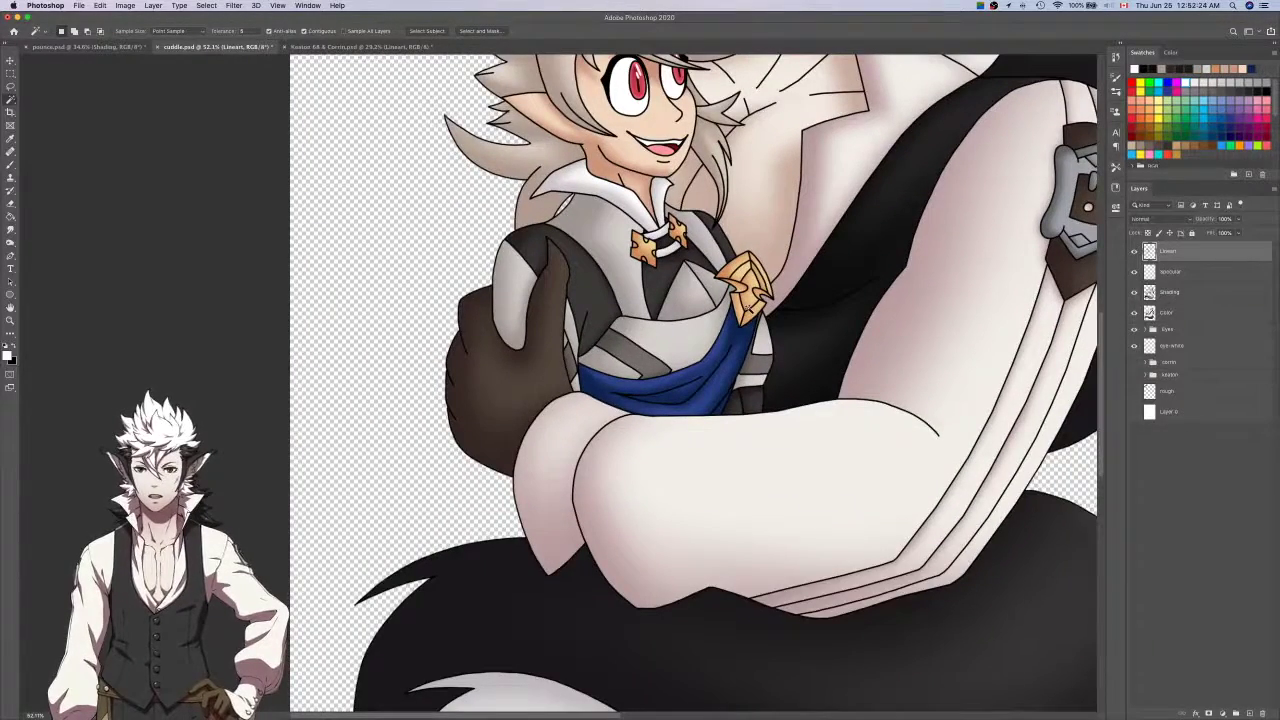
scroll(670, 384, right, 2)
scroll(670, 384, up, 2)
click(1135, 313)
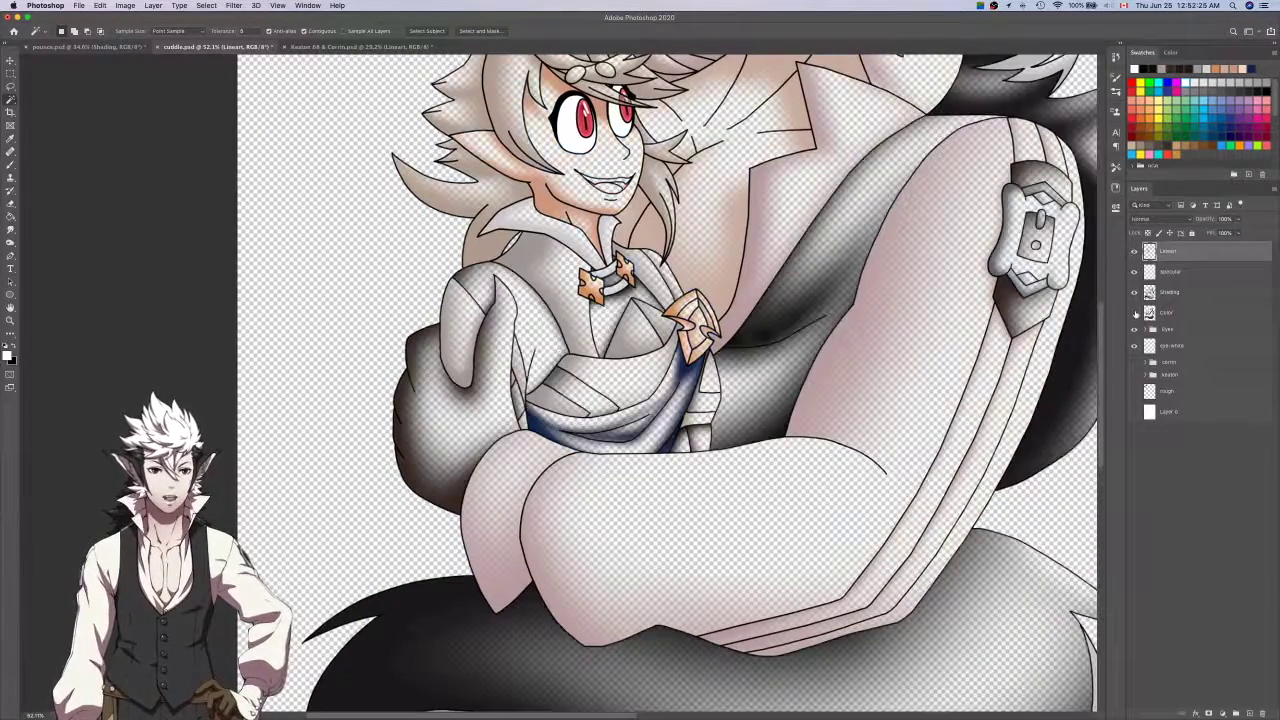
click(1185, 311)
click(820, 262)
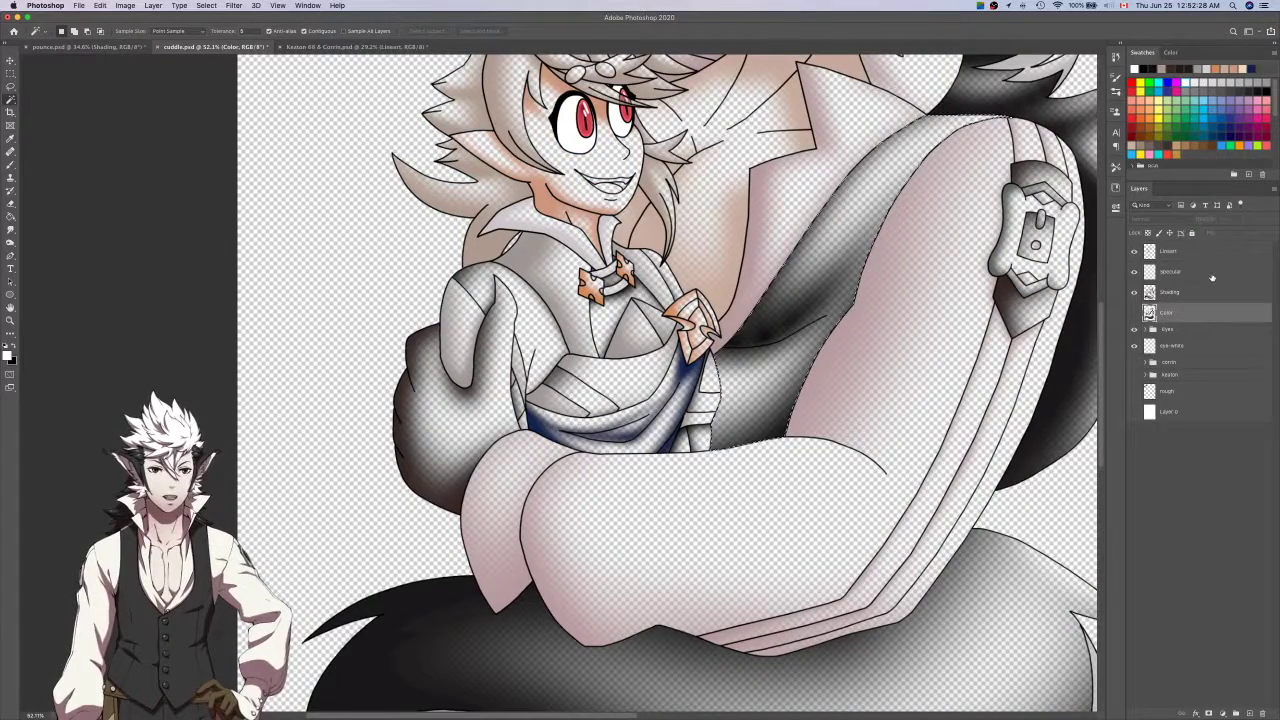
Show the Color layer and paint a soft white highlight across the selected upper vest on the Specular layer, redoing the first stroke.
click(1211, 276)
click(1135, 313)
key(b)
scroll(772, 338, up, 2)
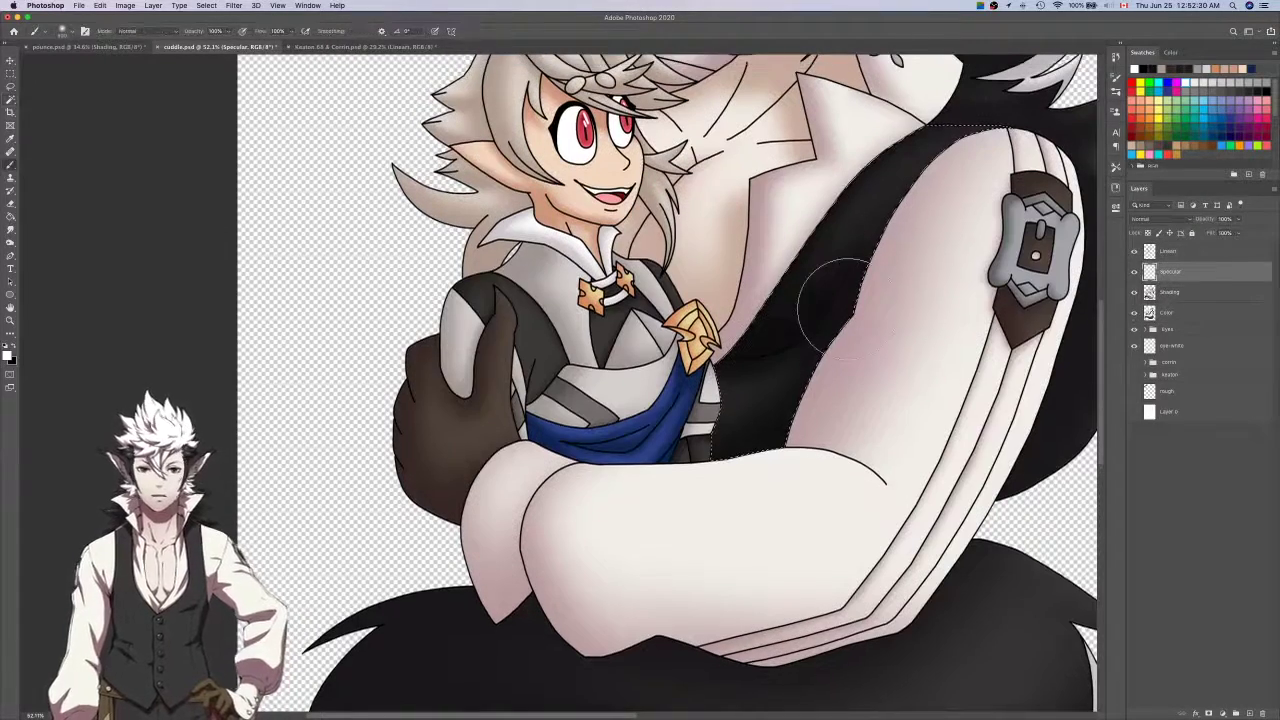
mouse_move(718, 307)
mouse_down()
mouse_move(788, 295)
mouse_move(798, 270)
mouse_move(920, 194)
mouse_up()
key(super+z)
mouse_move(730, 312)
mouse_down()
mouse_move(785, 295)
mouse_move(918, 176)
mouse_up()
Erase the vest highlight's edges down to a narrow soft sheen above the fold, clear the selection and save the file.
scroll(862, 384, up, 4)
key(e)
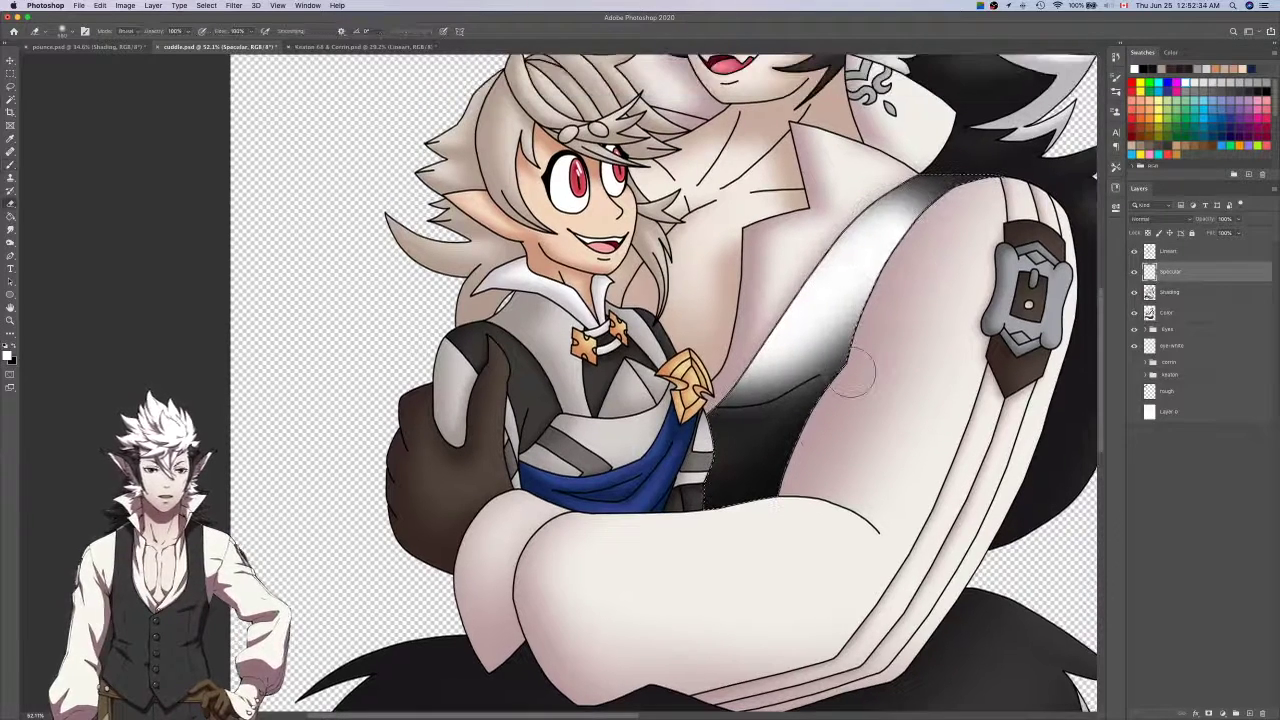
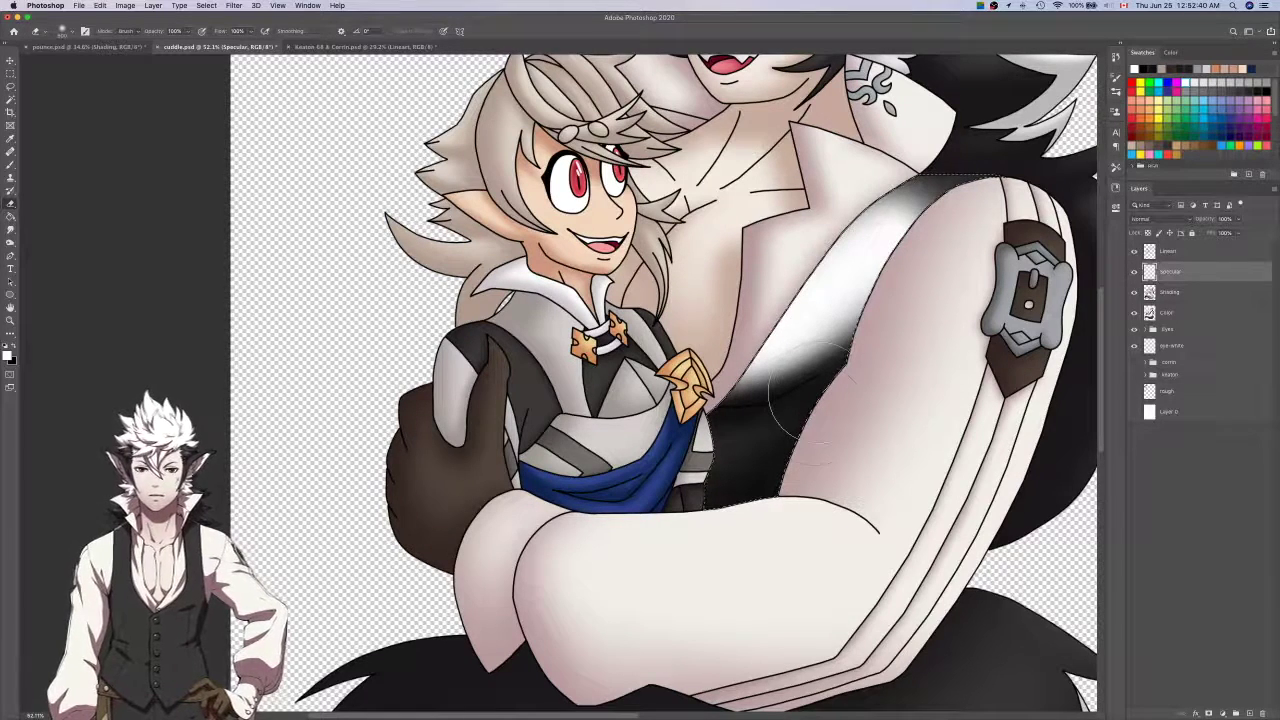
mouse_move(725, 286)
mouse_down()
mouse_move(921, 160)
mouse_move(801, 305)
mouse_move(696, 370)
mouse_move(731, 370)
mouse_move(763, 224)
mouse_up()
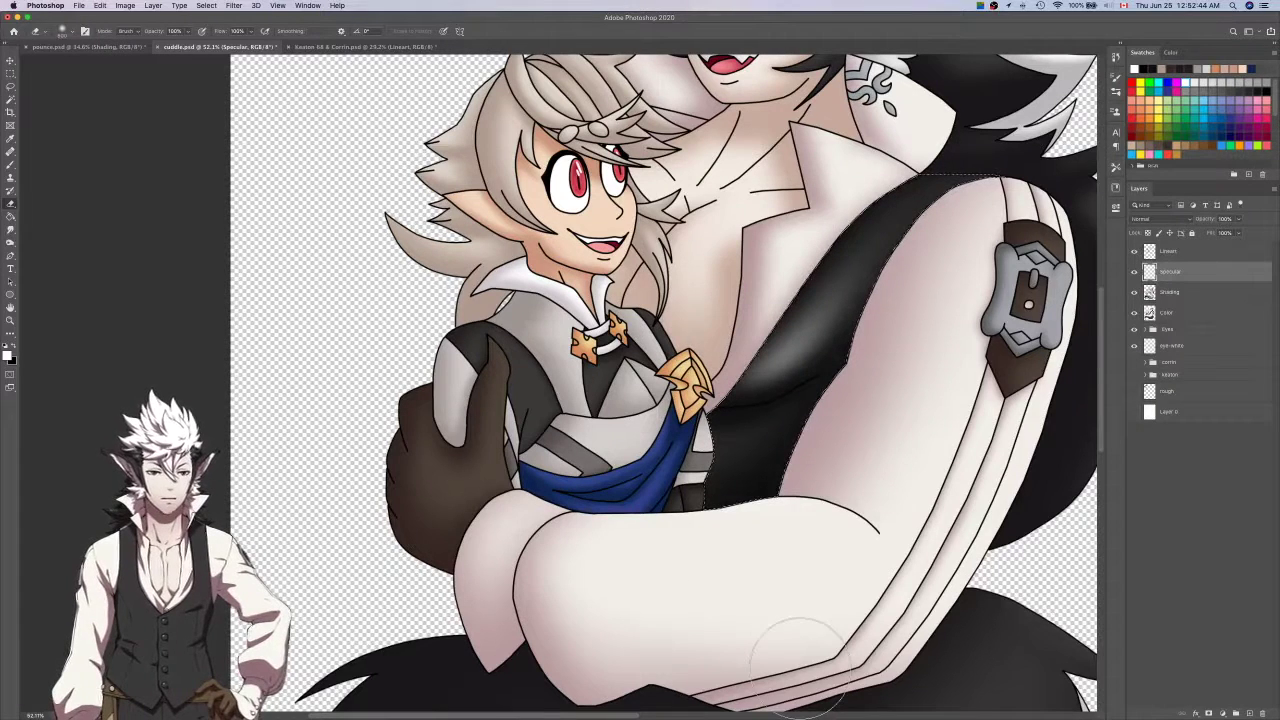
key(ctrl+d)
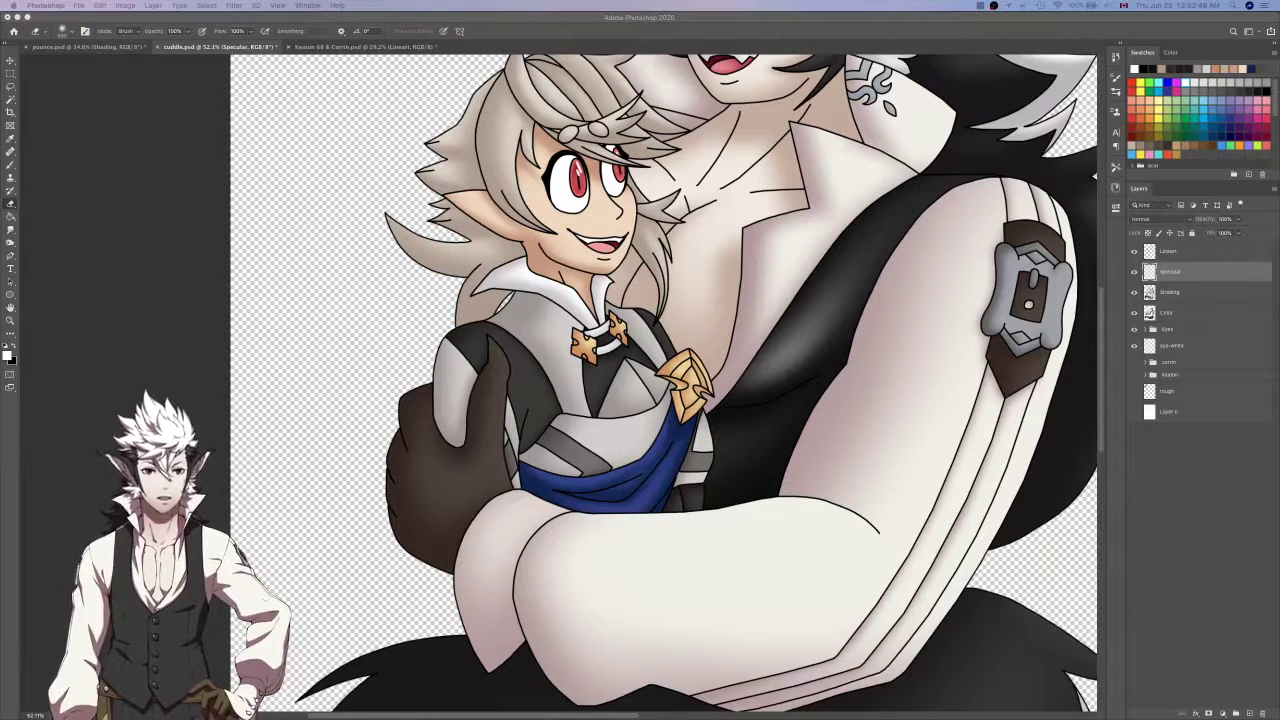
click(892, 378)
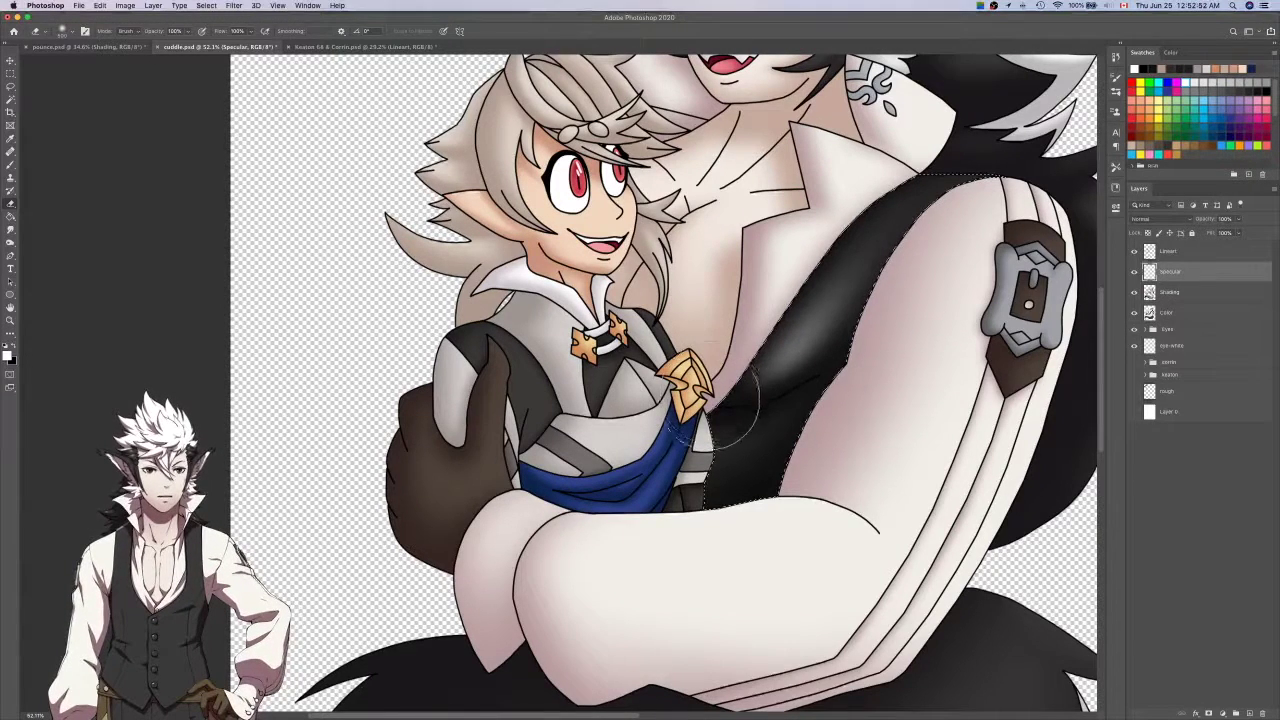
key(super+d)
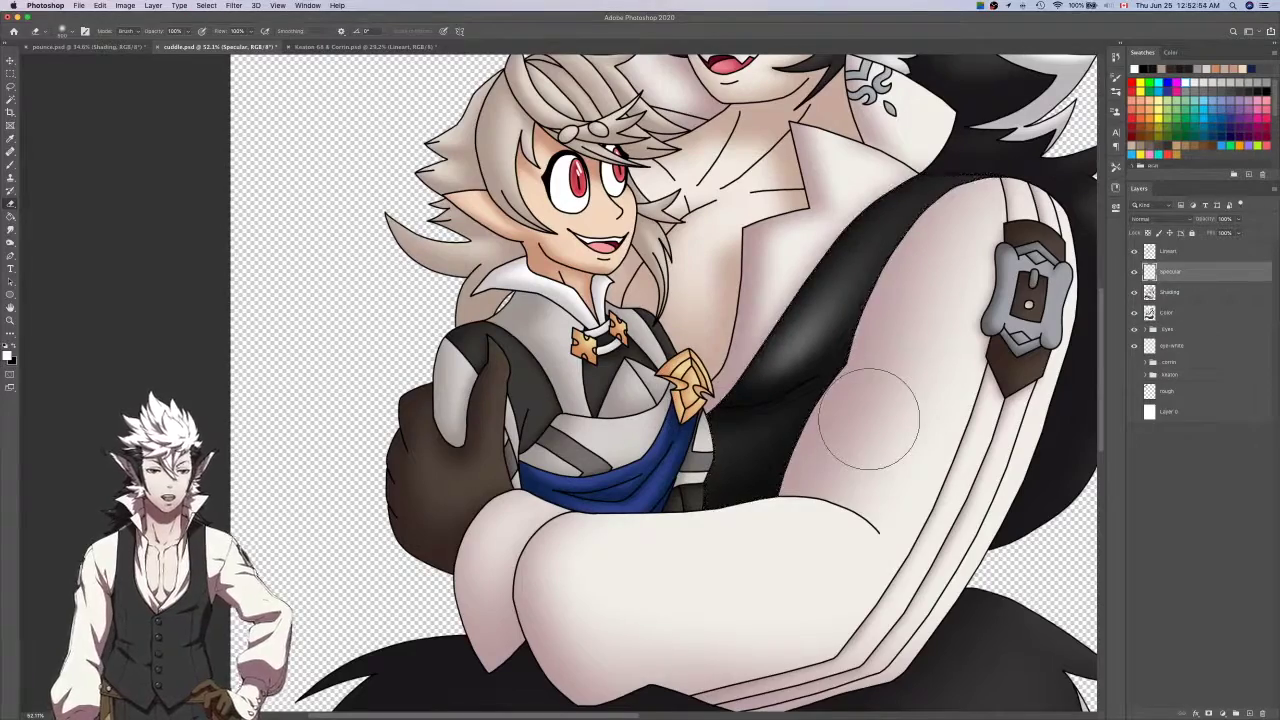
scroll(873, 425, up, 3)
scroll(873, 425, right, 2)
key(ctrl+s)
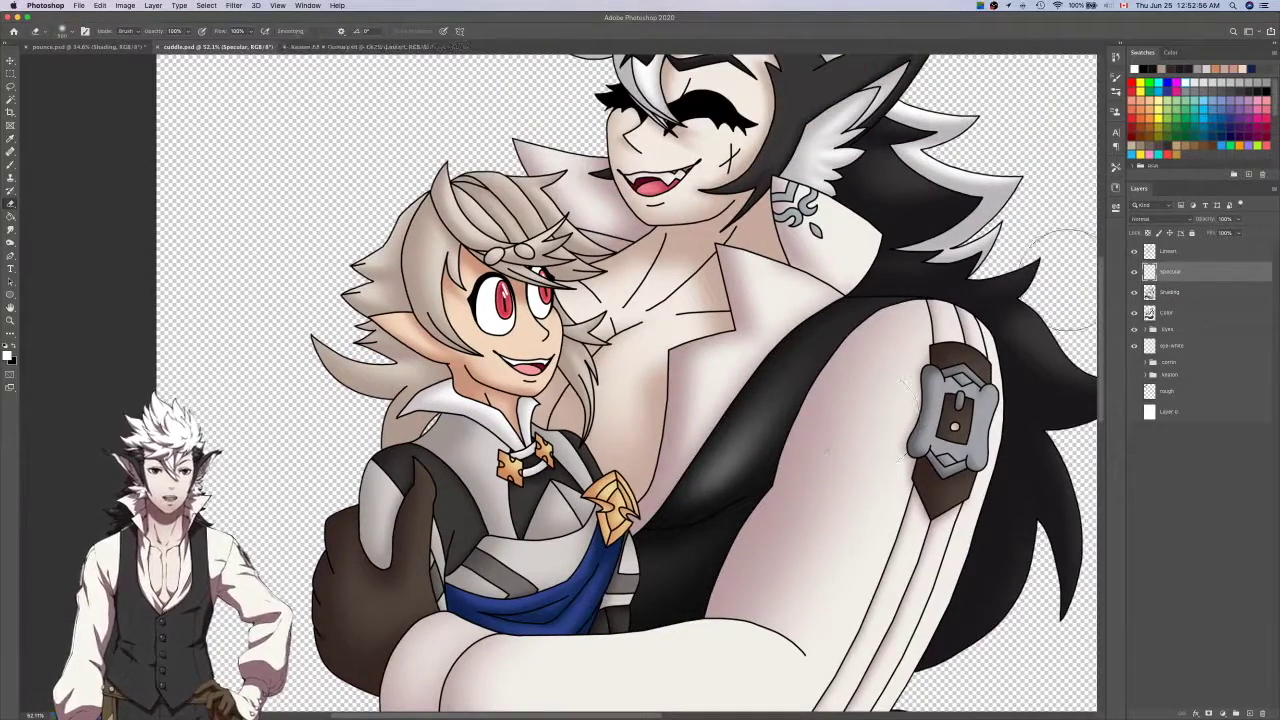
Select the larger character's chest and neck skin on the Color layer, hide that layer and sample the light shading colour.
scroll(868, 418, up, 3)
scroll(1000, 300, up, 1)
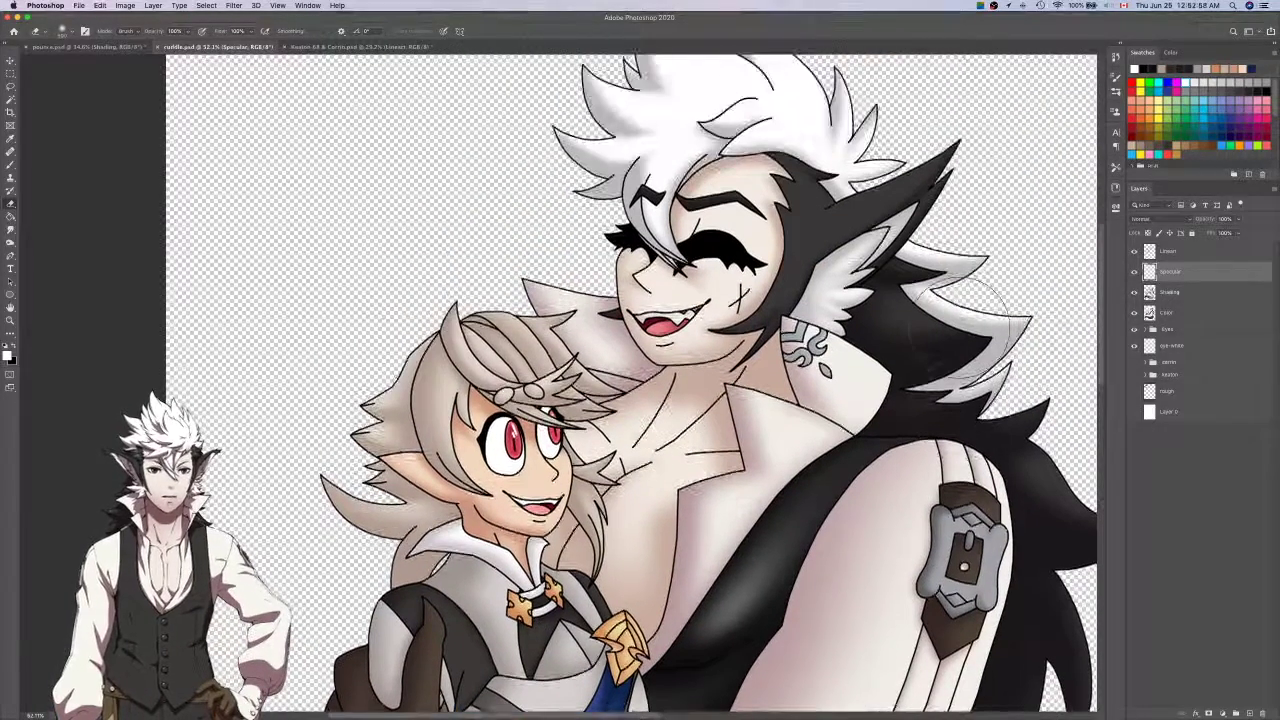
scroll(1000, 300, up, 2)
click(1185, 316)
scroll(988, 356, down, 3)
key(w)
scroll(988, 354, down, 7)
scroll(988, 354, up, 6)
scroll(987, 353, up, 4)
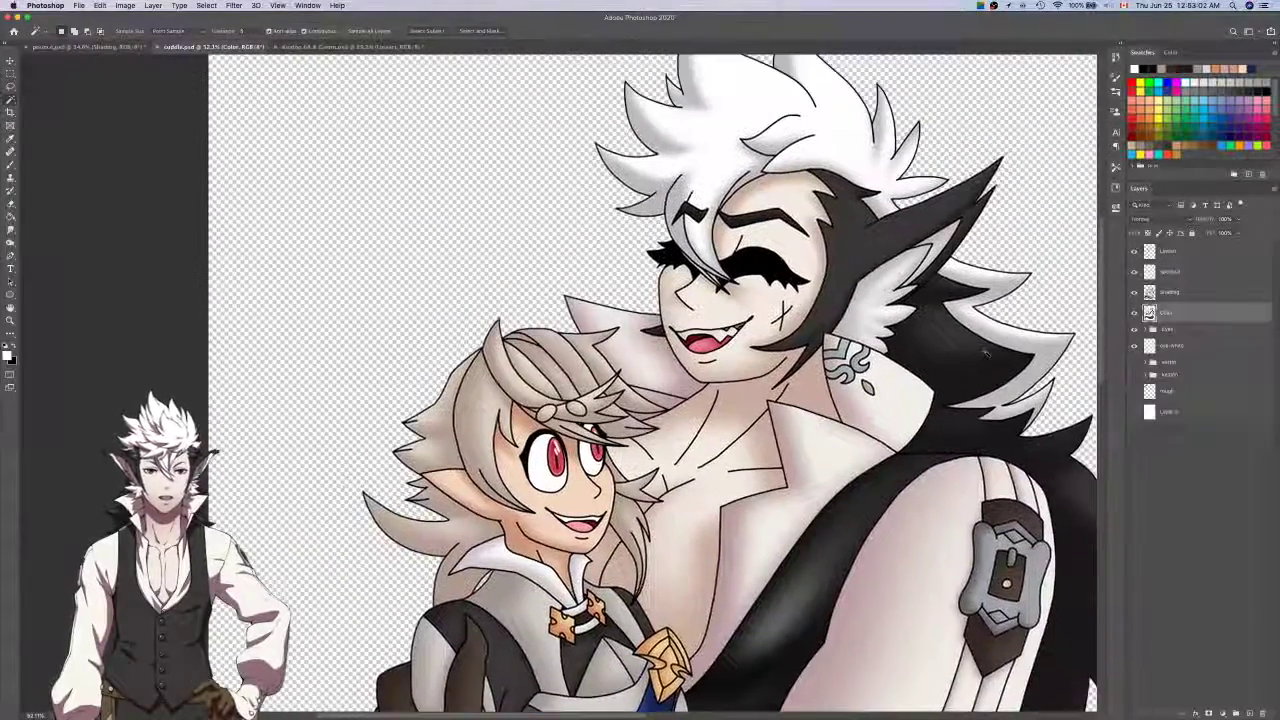
scroll(985, 350, down, 5)
scroll(985, 350, left, 4)
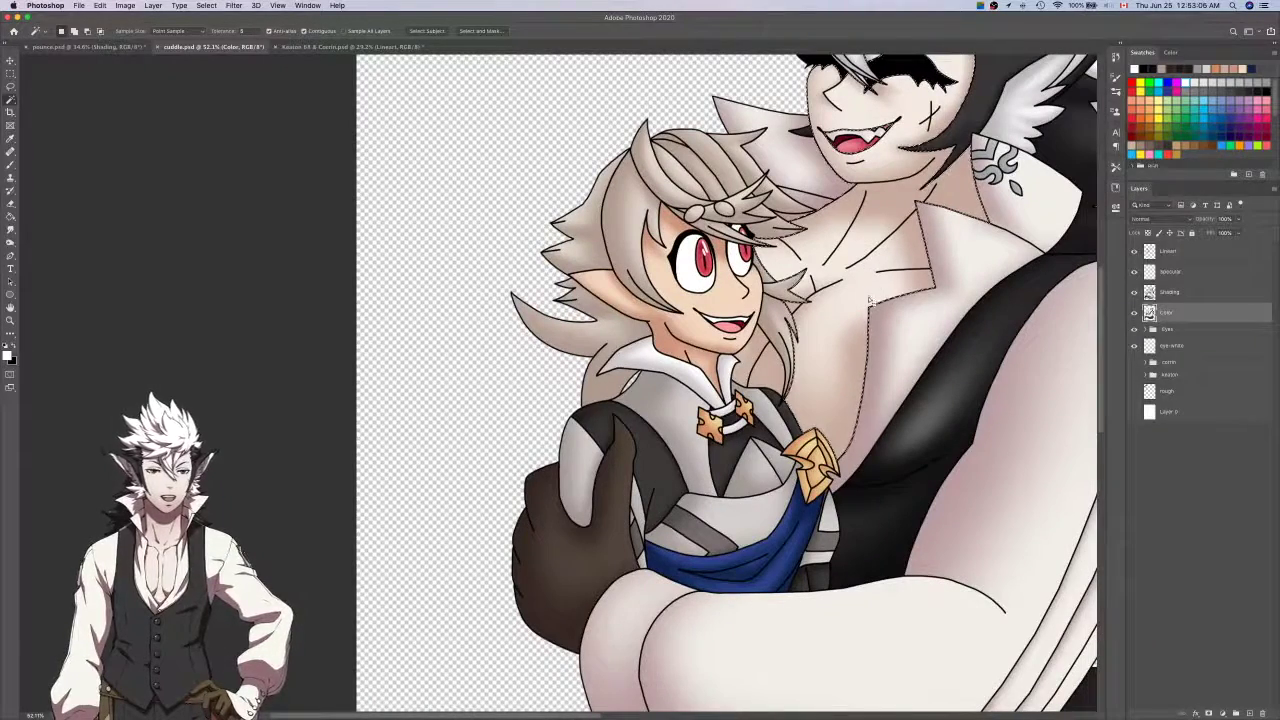
click(1134, 313)
key(i)
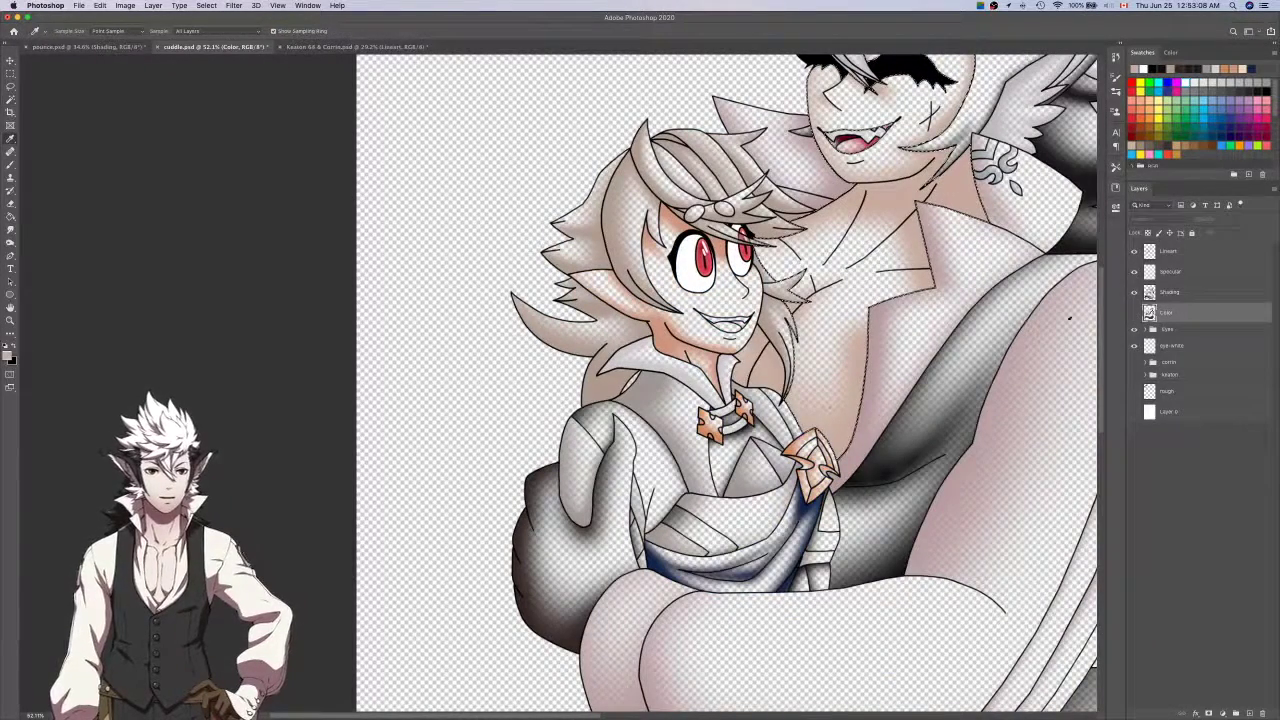
Touch up the larger character's chest shading beside the smaller character's hair on the Shading layer, show the Color layer and save.
click(1188, 276)
click(1189, 291)
key(b)
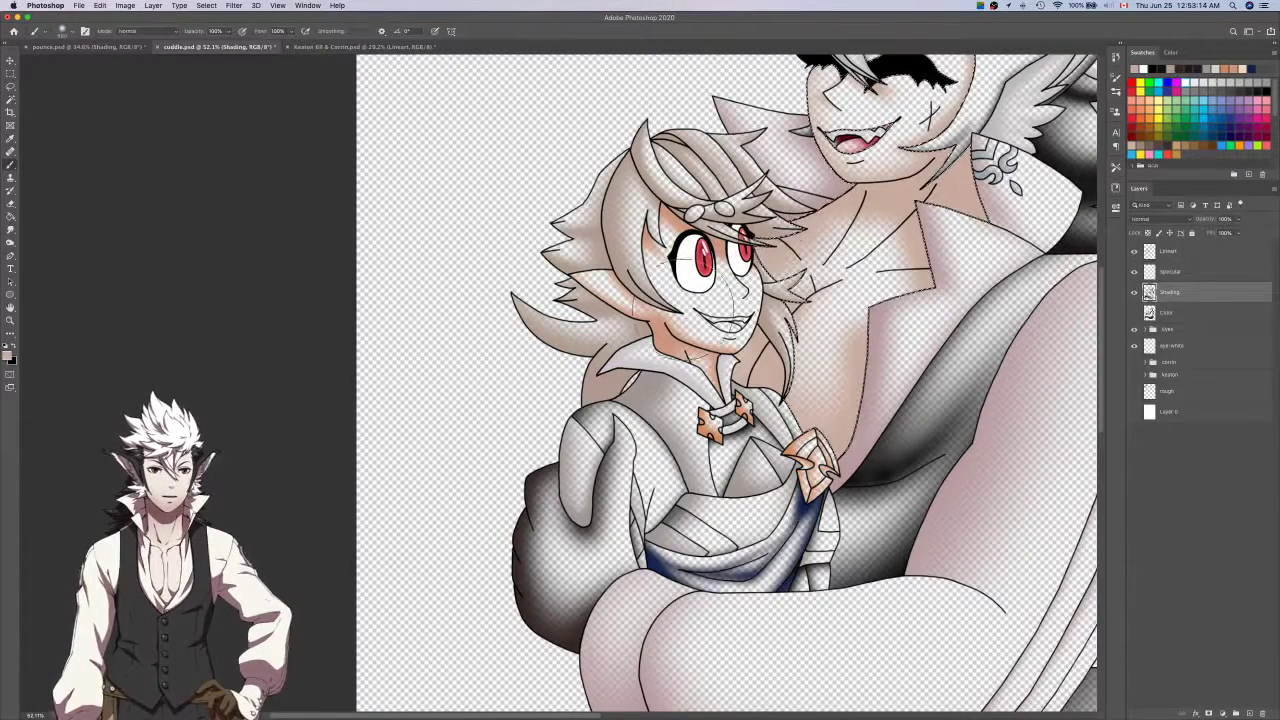
click(1134, 312)
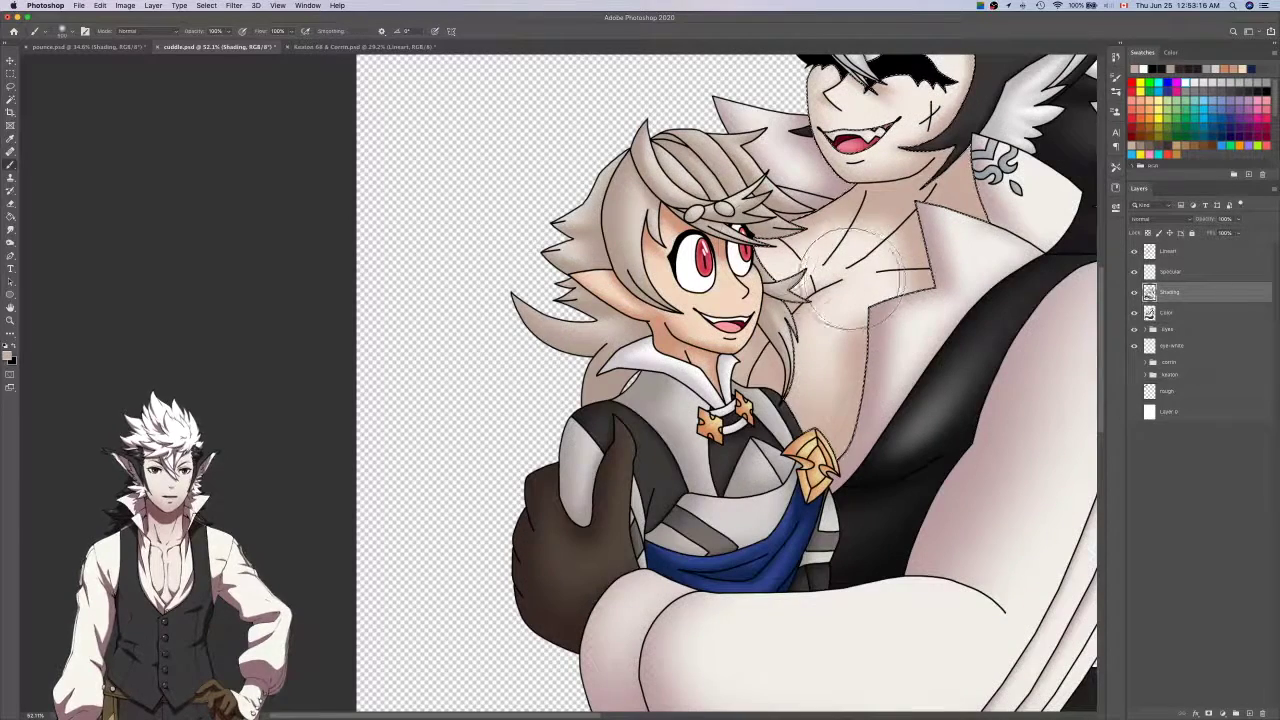
key(super+z)
drag(790, 209, 782, 268)
scroll(880, 285, down, 3)
key(super+s)
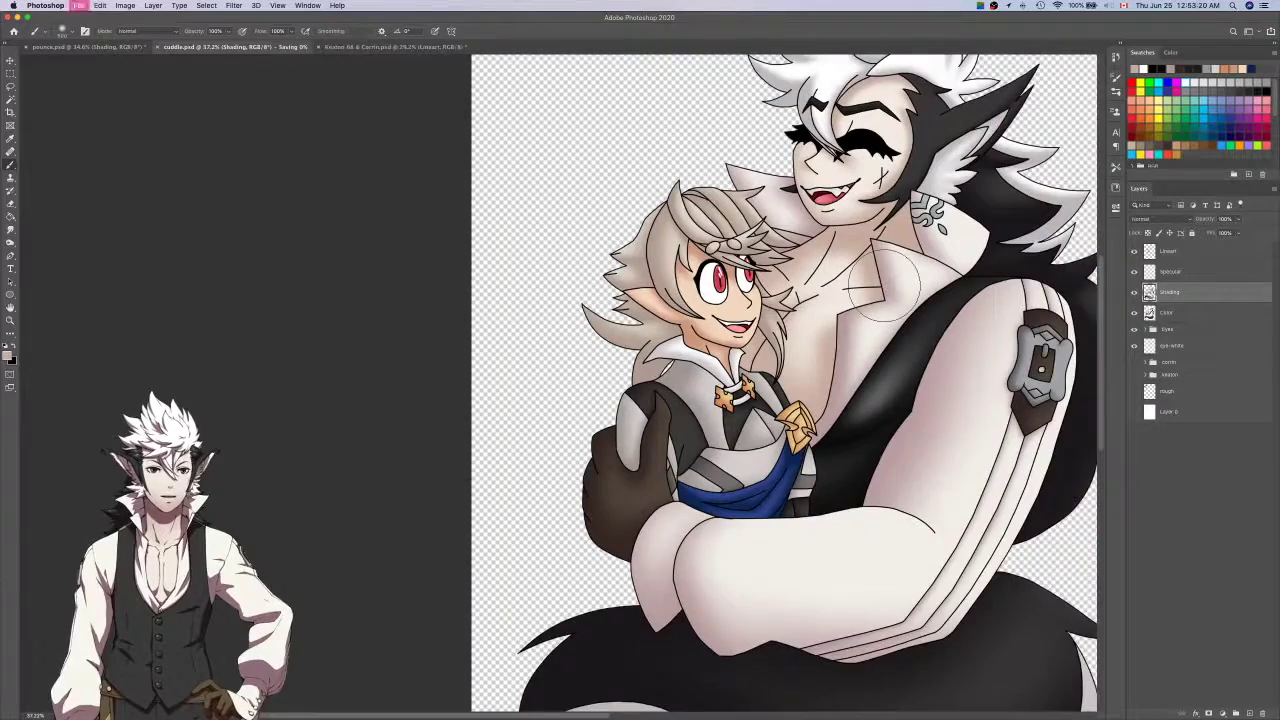
Hide the Color layer, select the smaller character's tongue area and sample the red tongue shading from the larger character's mouth.
scroll(880, 285, up, 3)
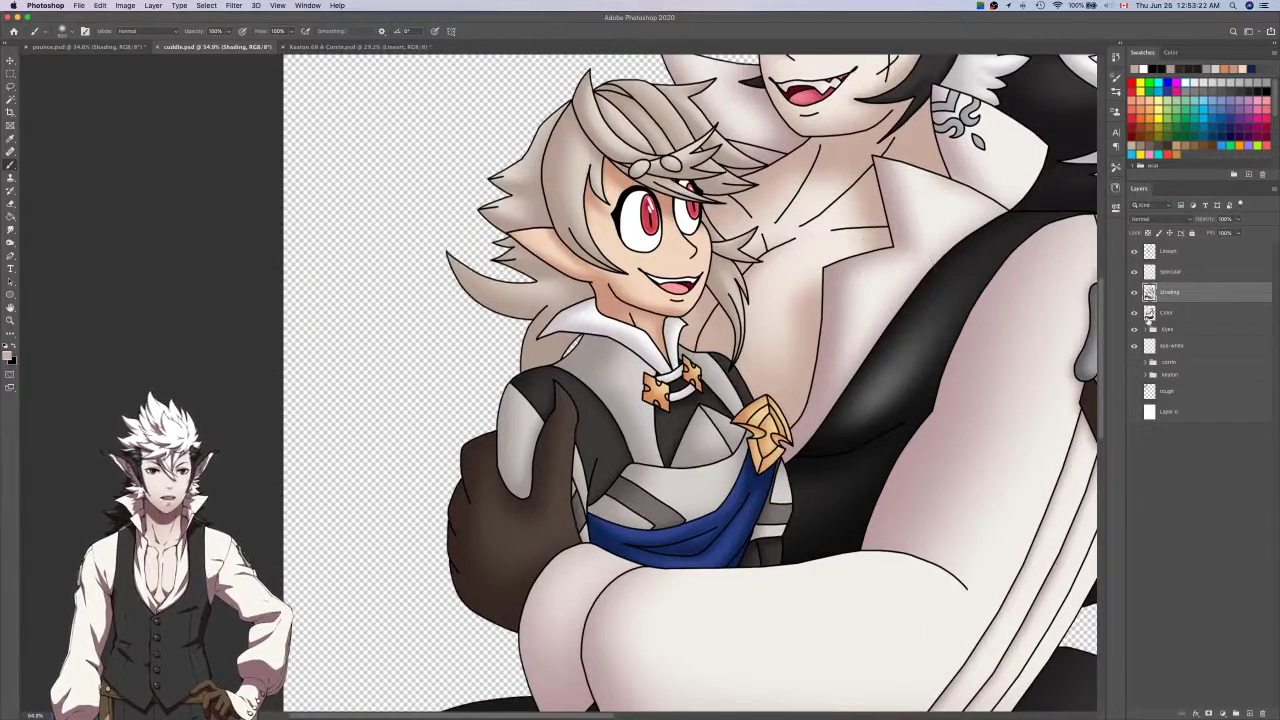
click(1148, 319)
click(1134, 313)
drag(874, 286, 904, 328)
key(w)
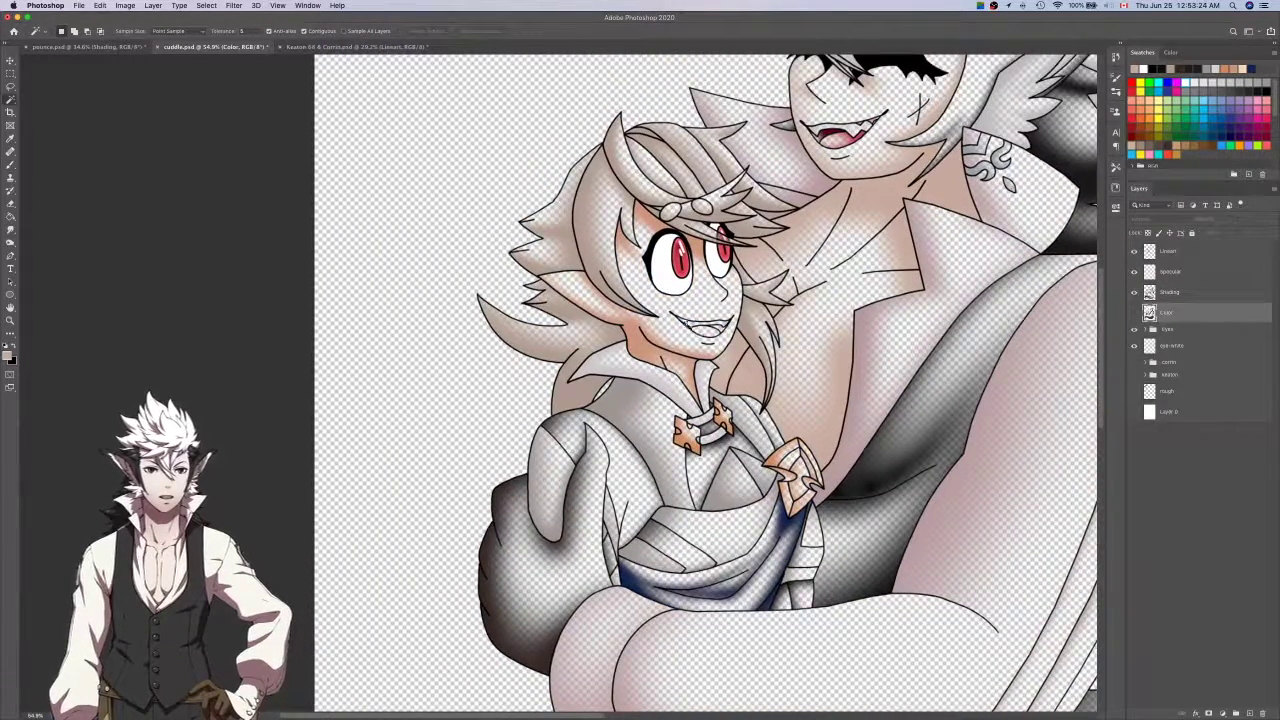
key(i)
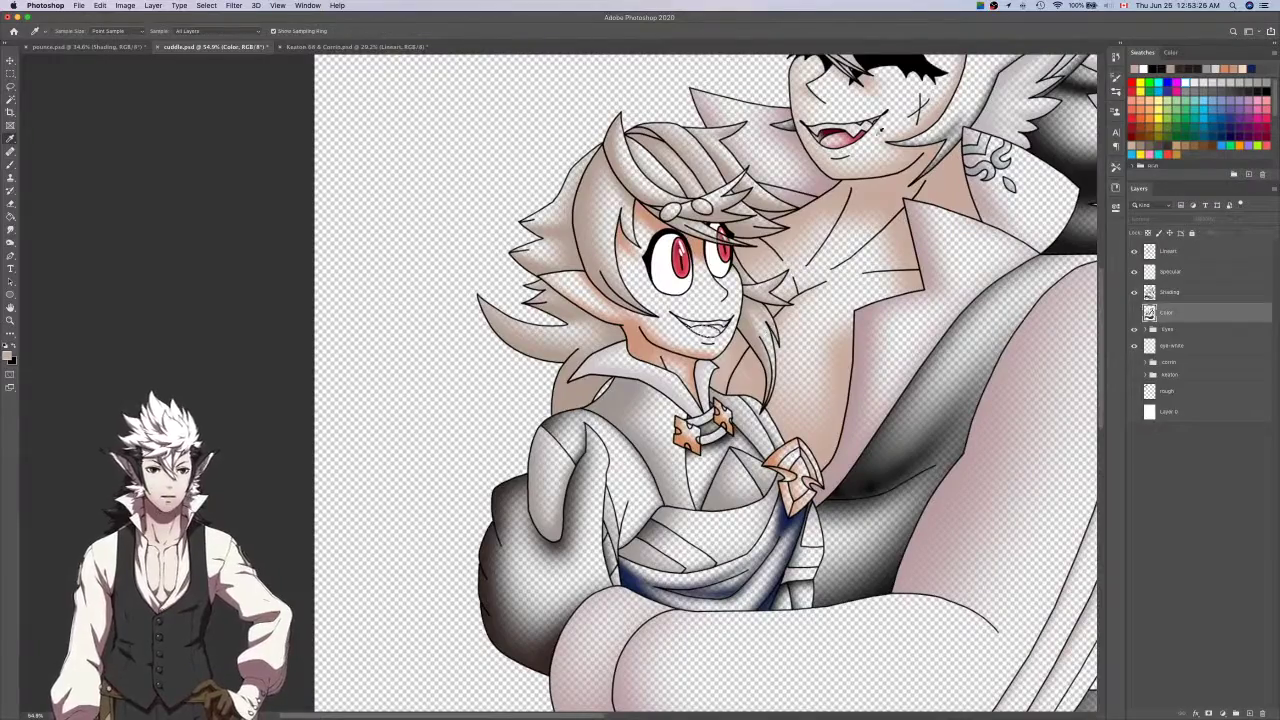
scroll(830, 146, up, 5)
click(833, 145)
drag(495, 581, 551, 509)
Paint soft red shading on the smaller character's tongue on the Shading layer.
key(b)
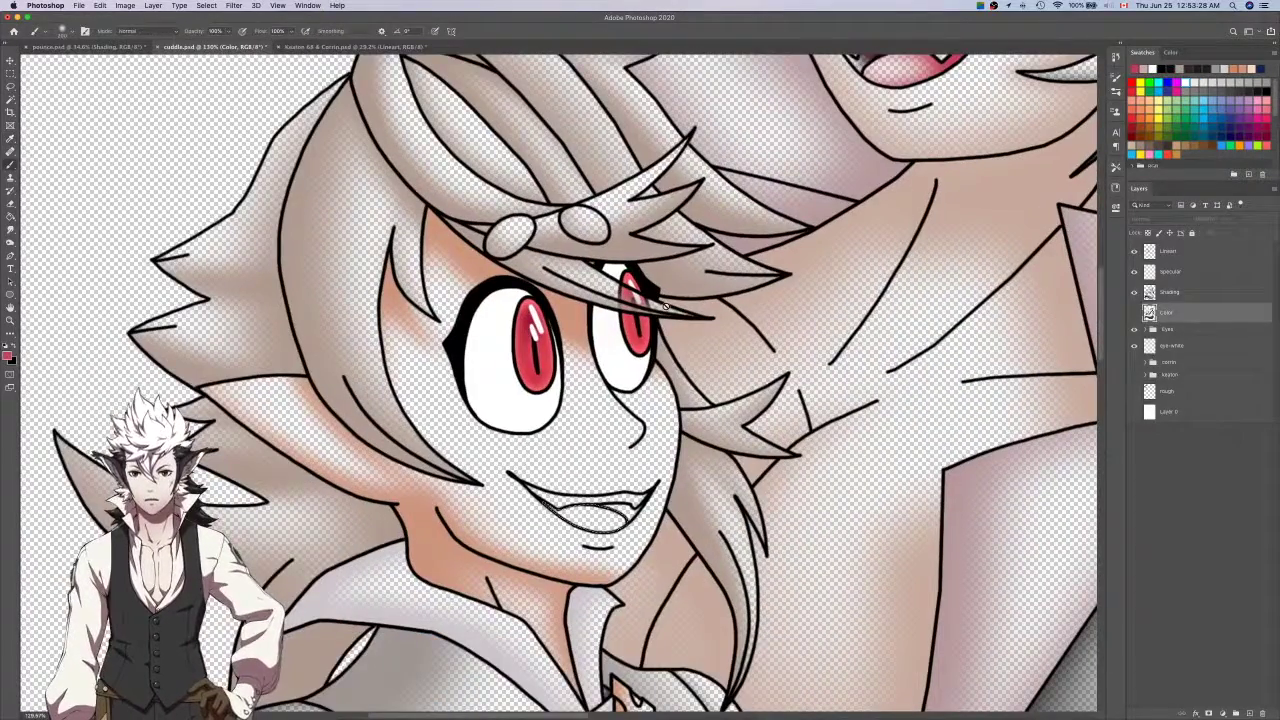
drag(666, 307, 728, 157)
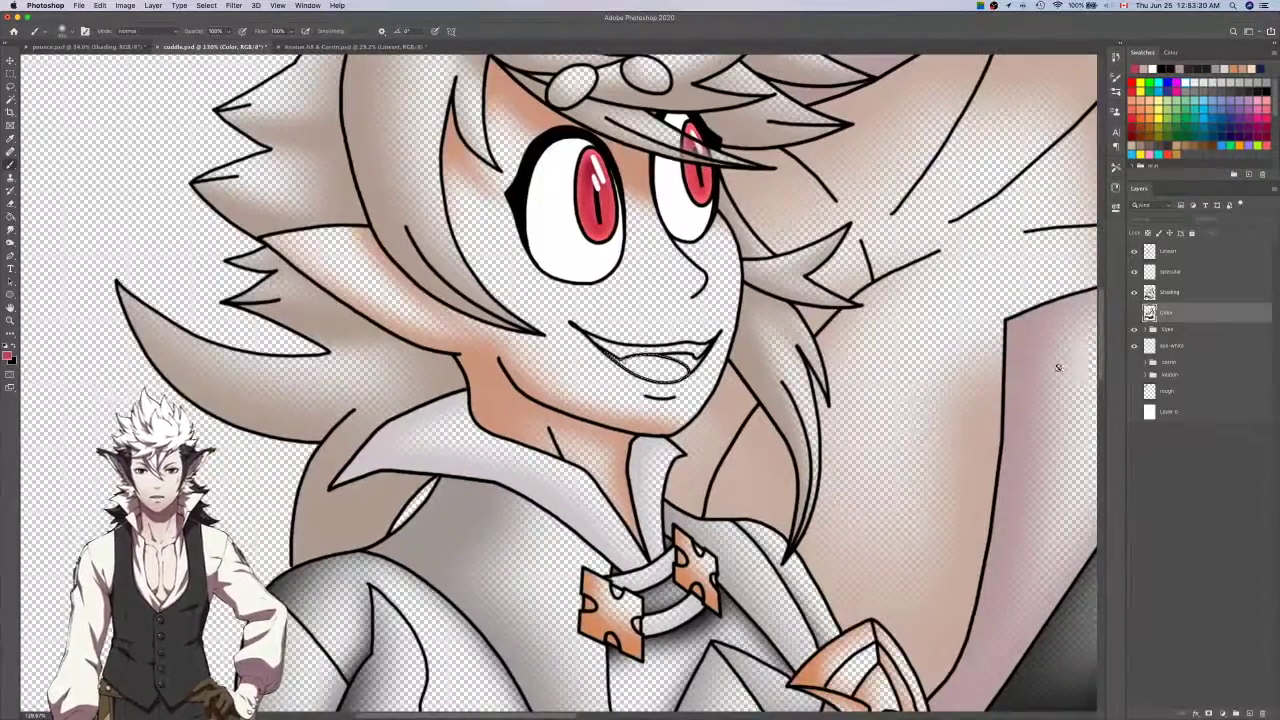
click(1180, 291)
scroll(660, 390, up, 3)
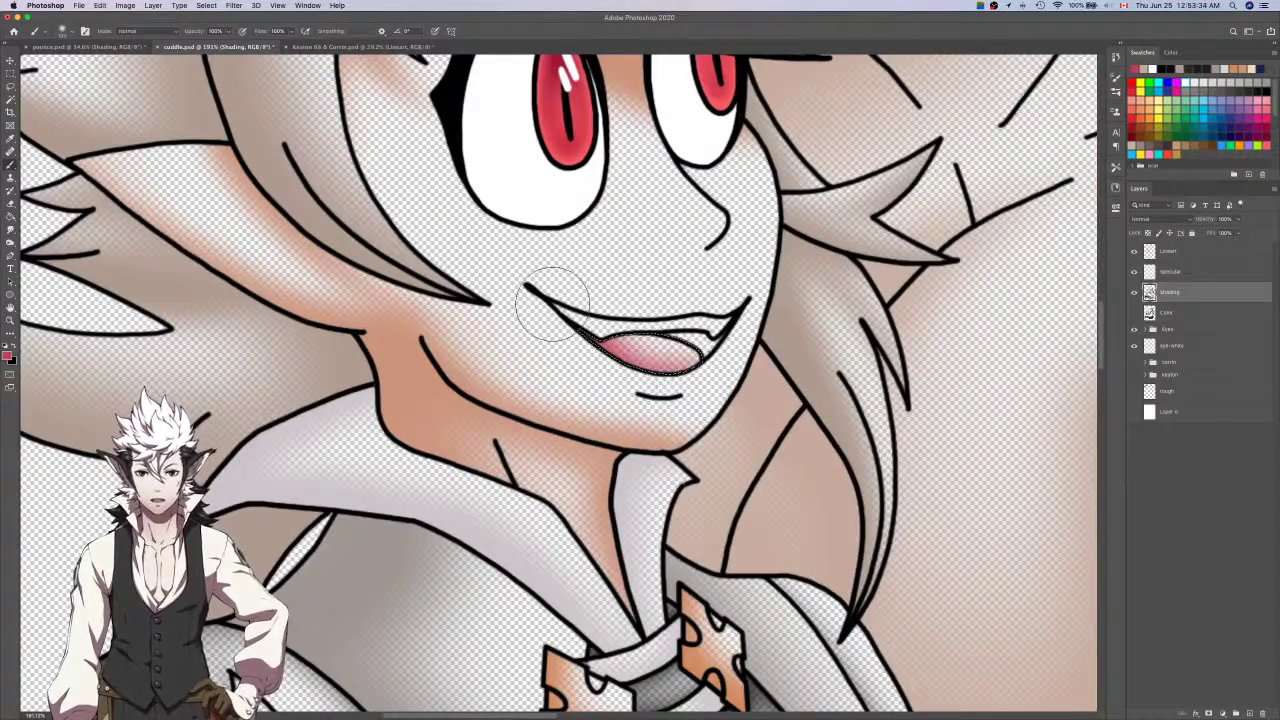
Select the smaller character's teeth on the Color layer, sample a light grey shade and shade them softly on the Shading layer.
click(1160, 312)
key(i)
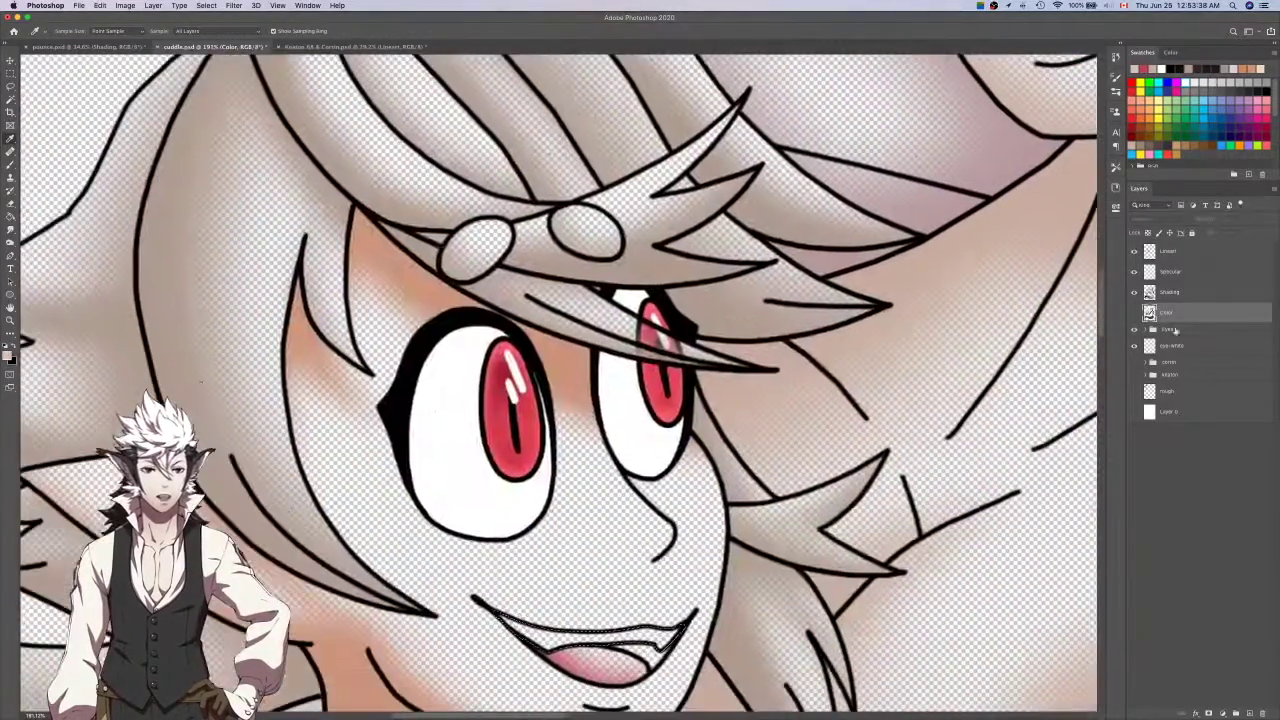
click(1213, 294)
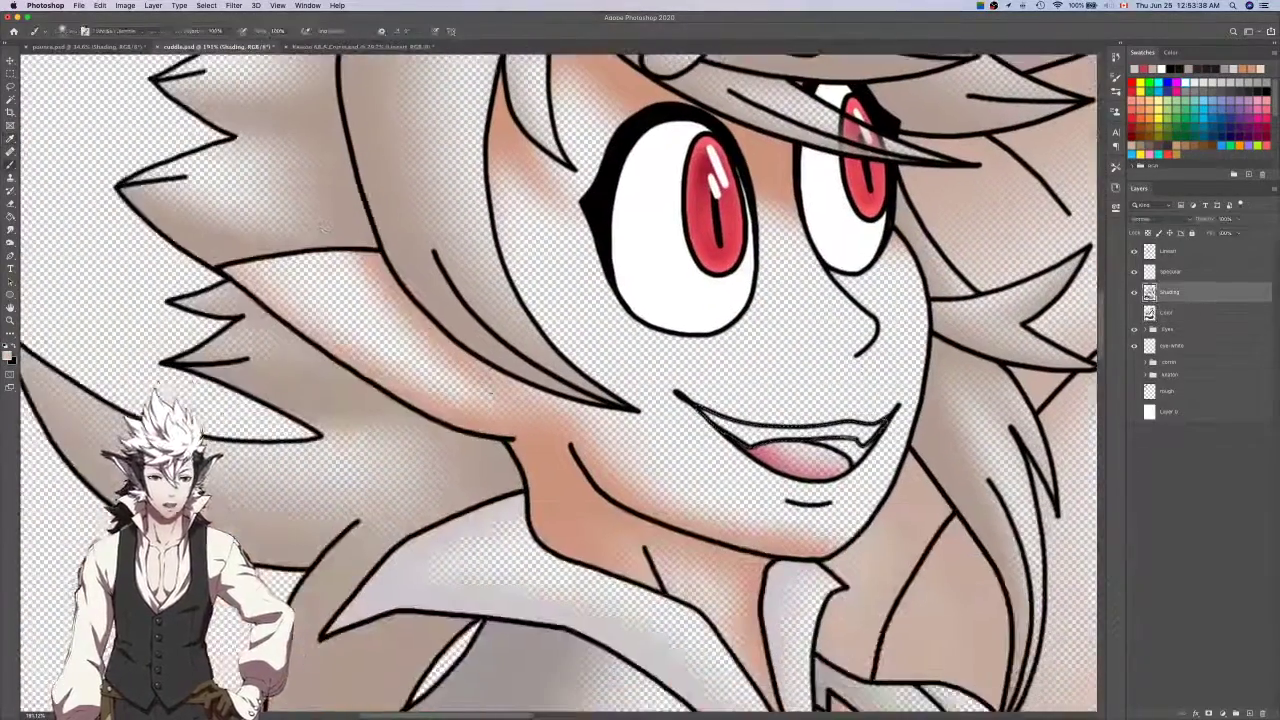
mouse_move(740, 440)
mouse_down()
mouse_move(663, 429)
mouse_move(775, 482)
mouse_up()
mouse_move(800, 394)
mouse_down()
mouse_move(886, 380)
mouse_move(759, 383)
mouse_up()
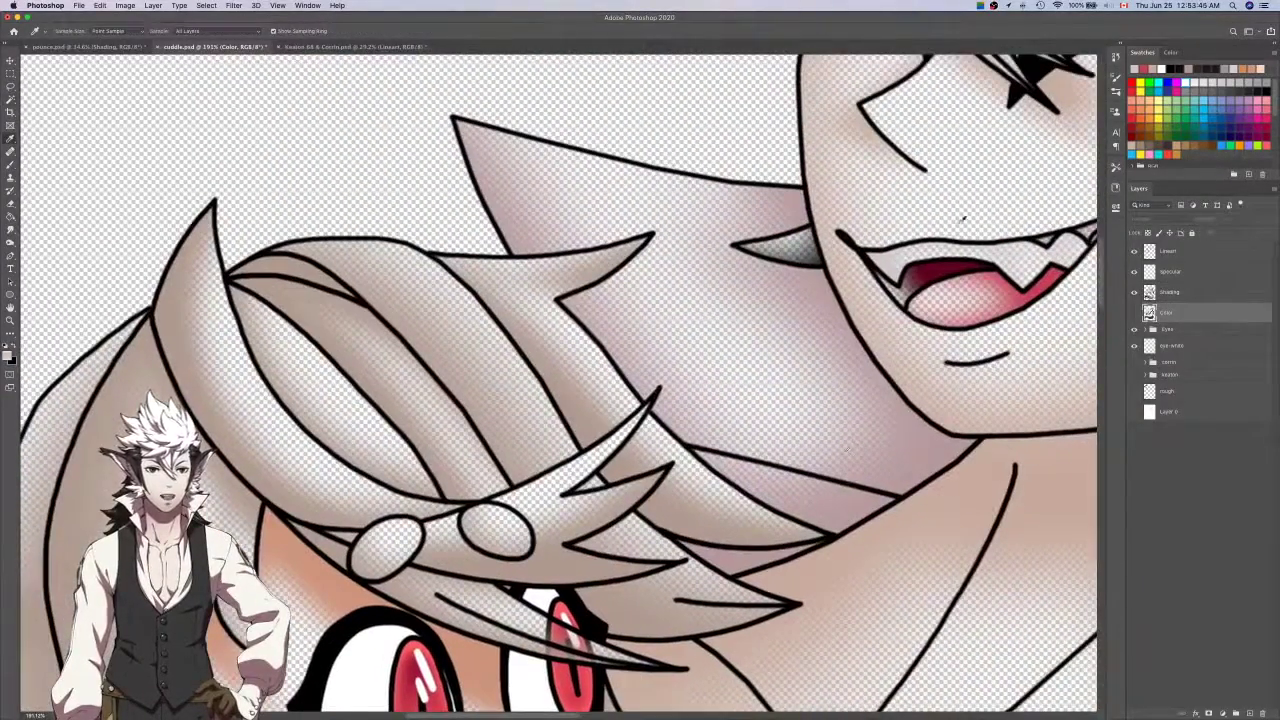
Sample the dark red inside the larger character's mouth and shade the smaller character's mouth interior on the Shading layer, undoing unwanted strokes.
click(871, 266)
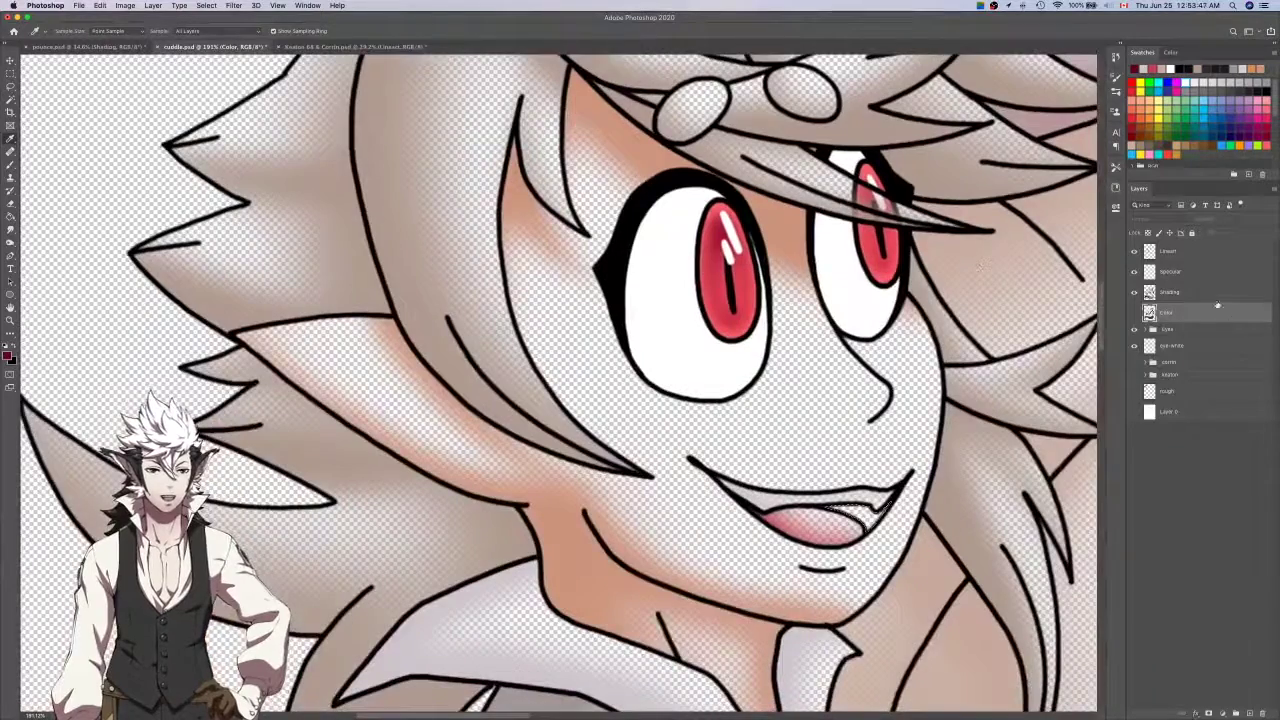
click(1215, 297)
scroll(1034, 388, down, 5)
key(b)
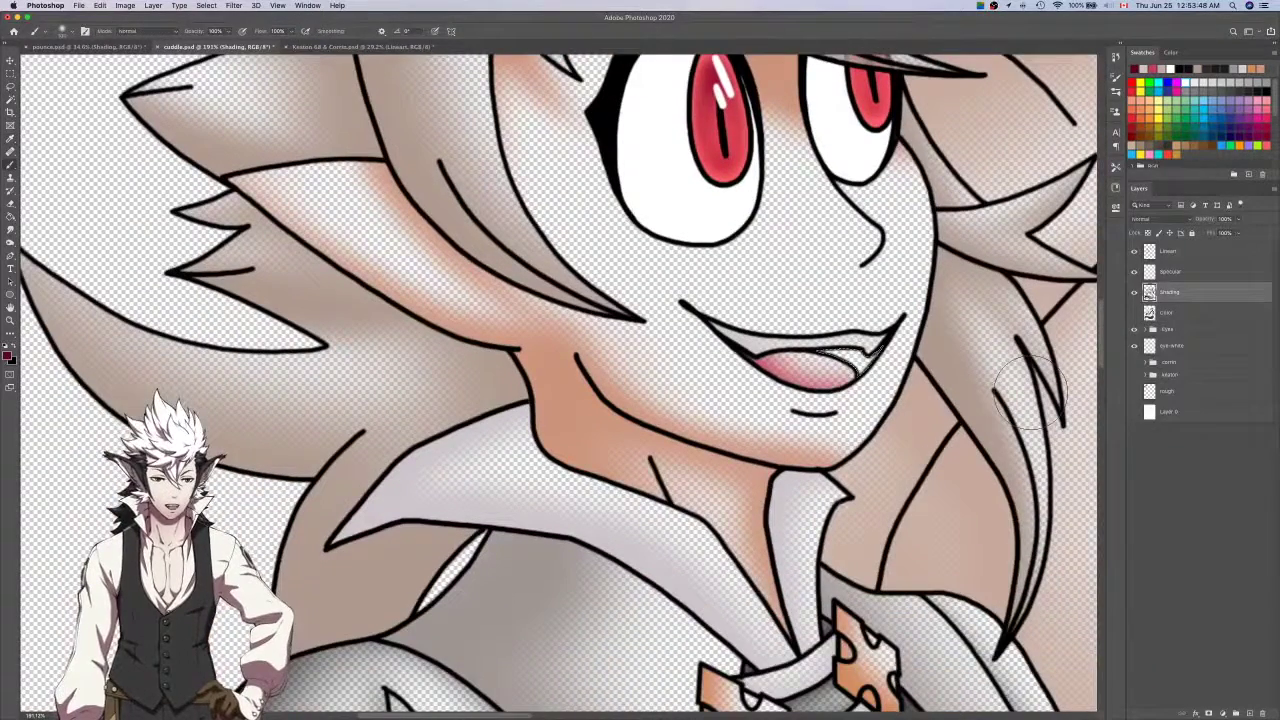
mouse_move(880, 384)
mouse_down()
mouse_move(819, 347)
mouse_move(869, 307)
mouse_move(814, 380)
mouse_move(843, 340)
mouse_up()
key(super+z)
key(super+z)
drag(824, 402, 863, 338)
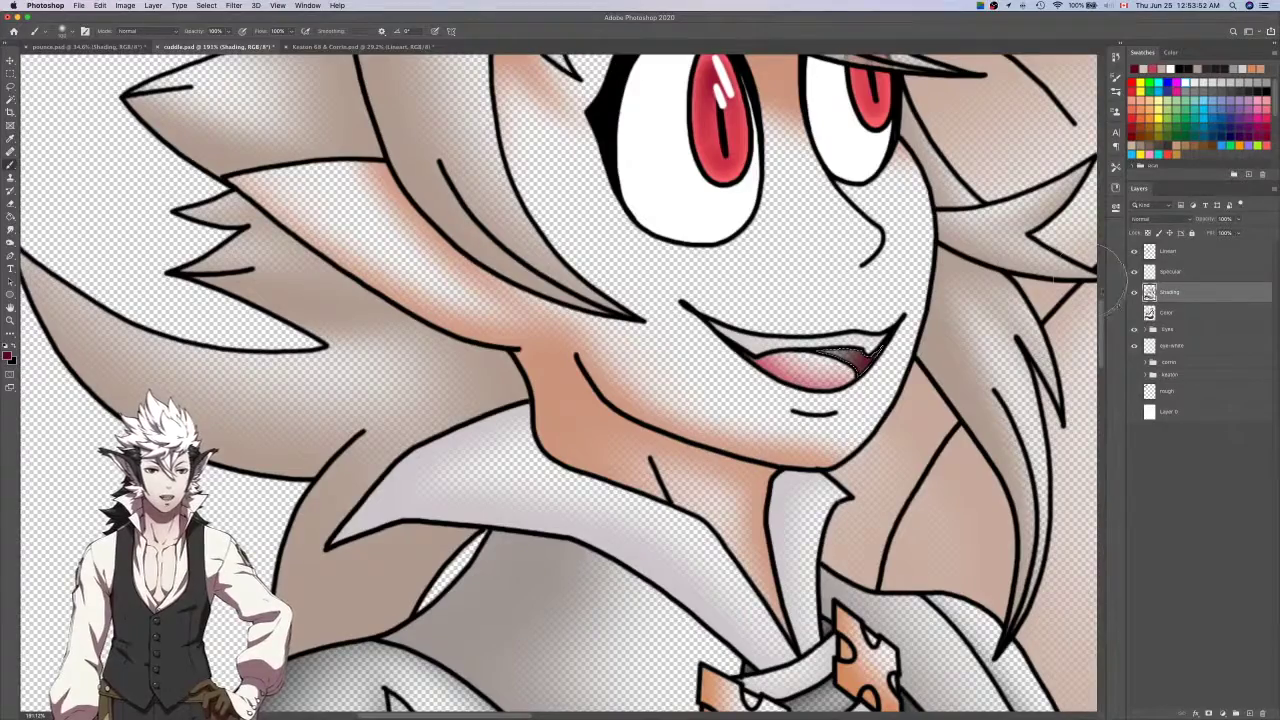
Show the Color layer again and save the illustration.
click(1134, 312)
scroll(1060, 320, down, 5)
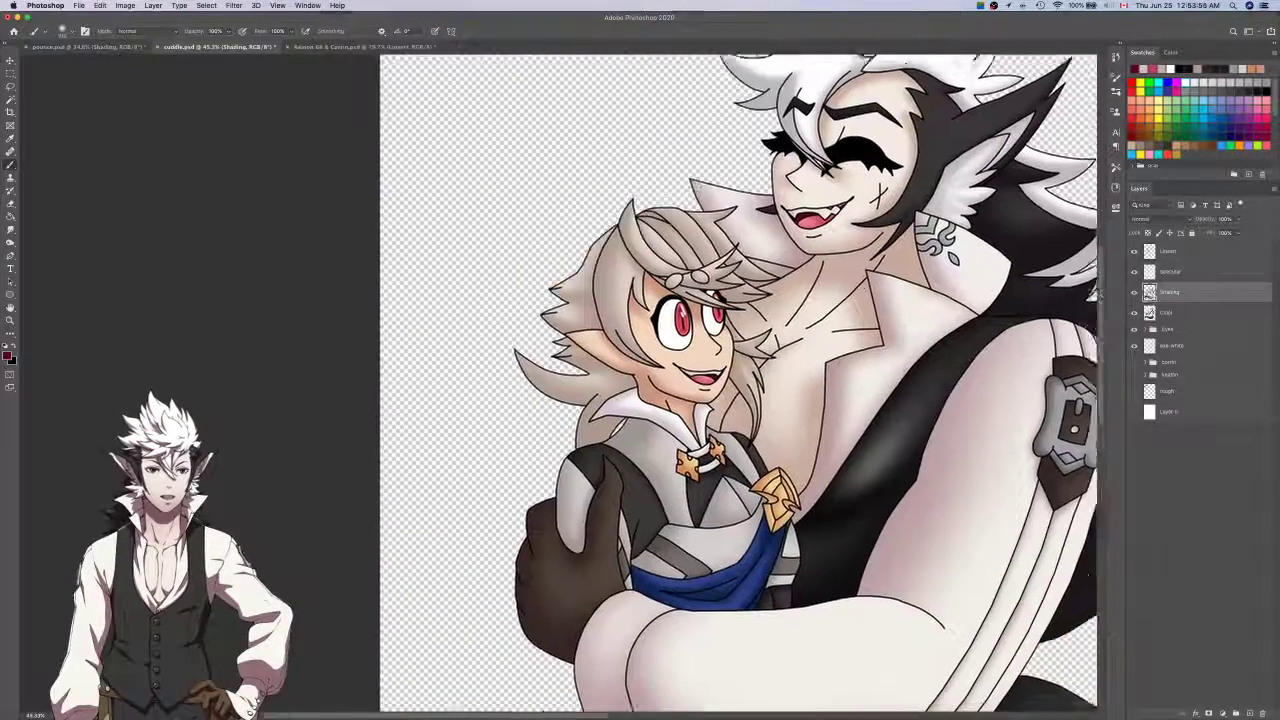
drag(1099, 294, 1029, 304)
key(super+s)
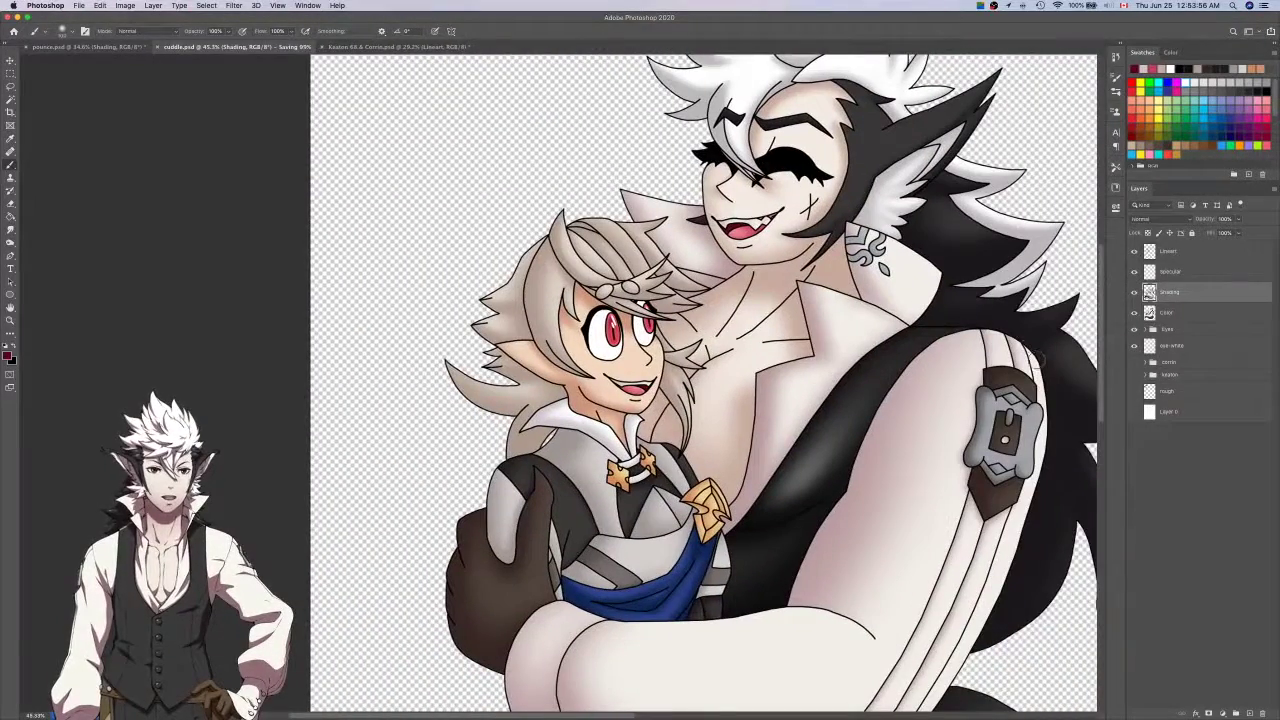
Check the shading with the Color layer hidden, show it again, and add a layer named eye-shading above the eye-white layer.
click(1134, 312)
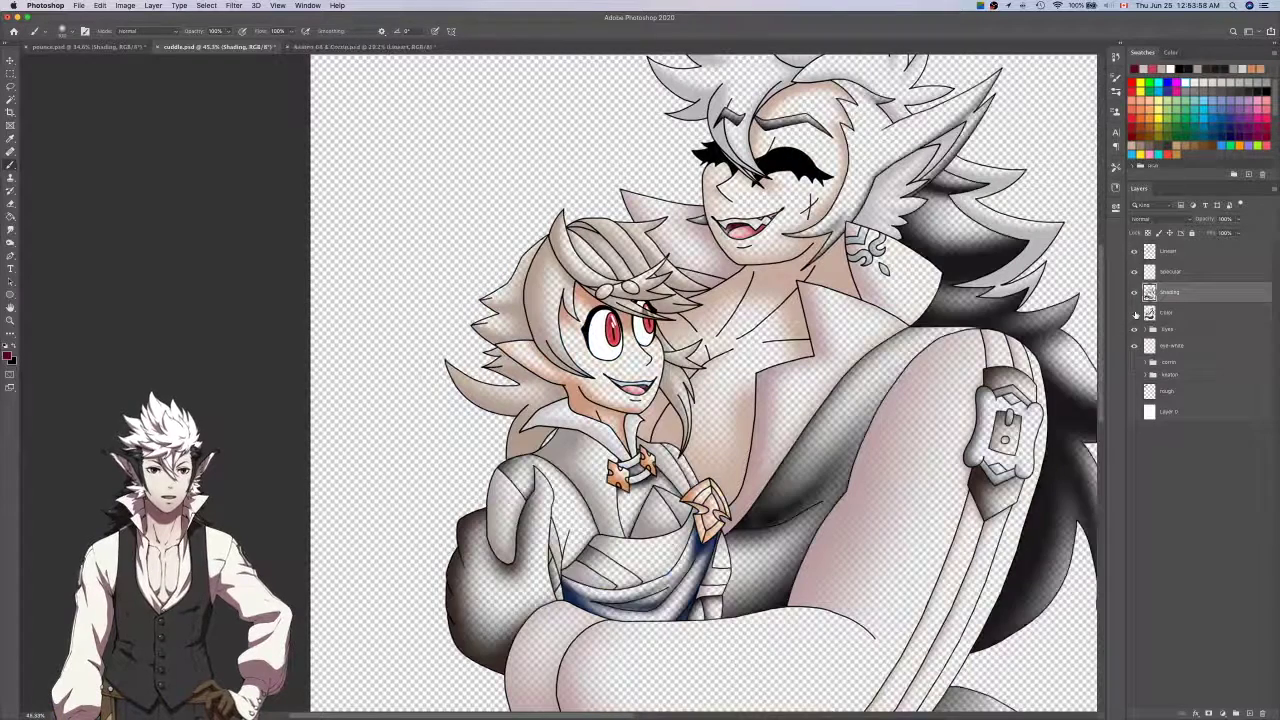
click(1134, 312)
click(1170, 345)
click(1250, 711)
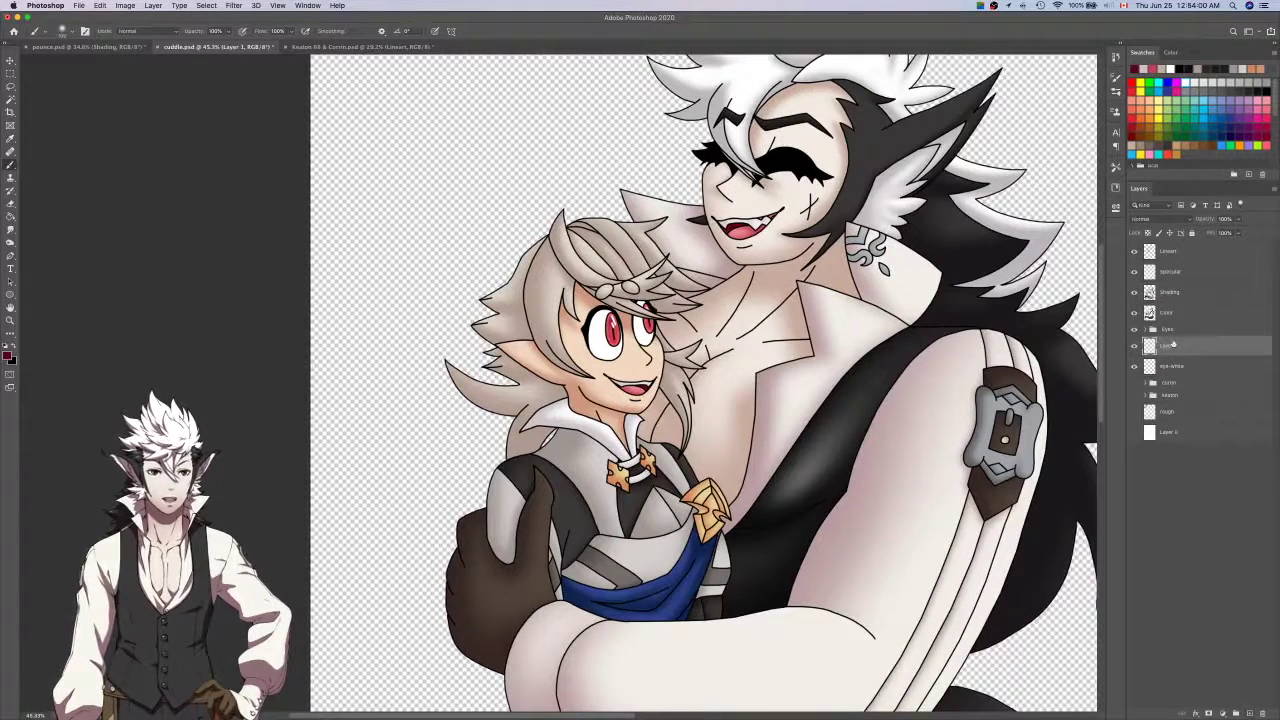
key(Return)
Switch to pounce.psd, sample the grey shade on the character's eye white, and return to cuddle.psd.
click(88, 47)
key(i)
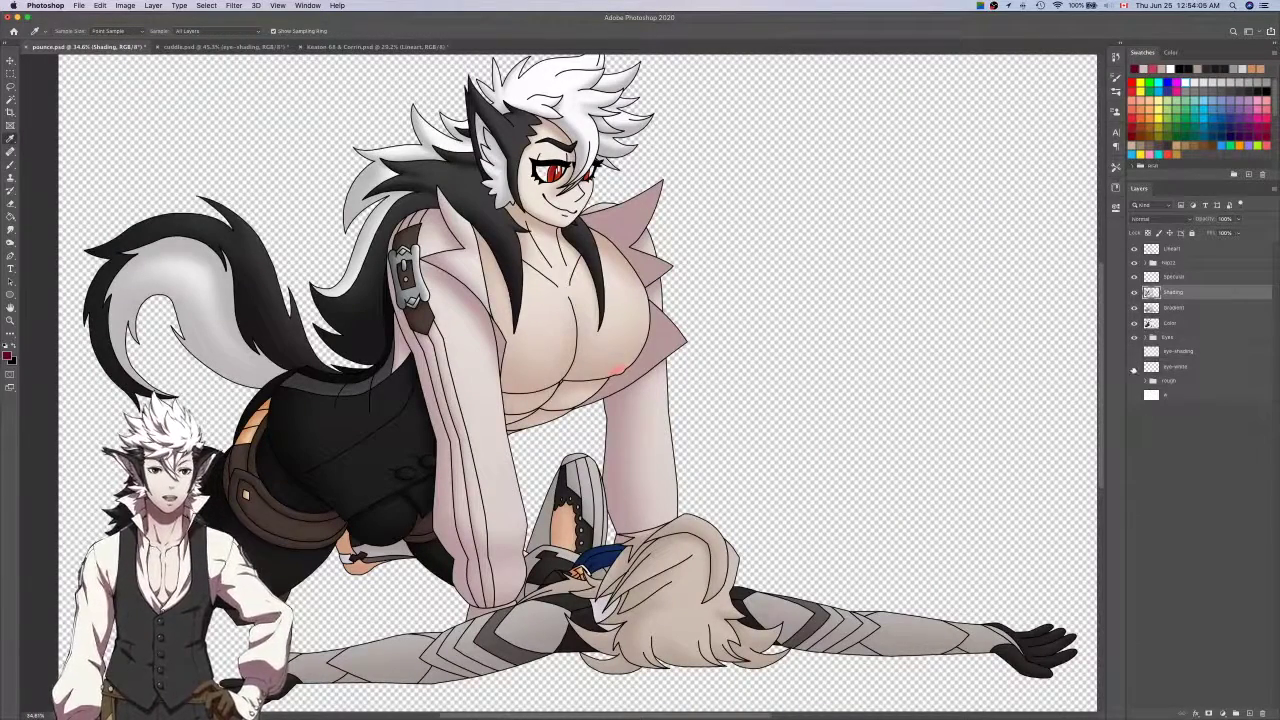
drag(541, 159, 680, 281)
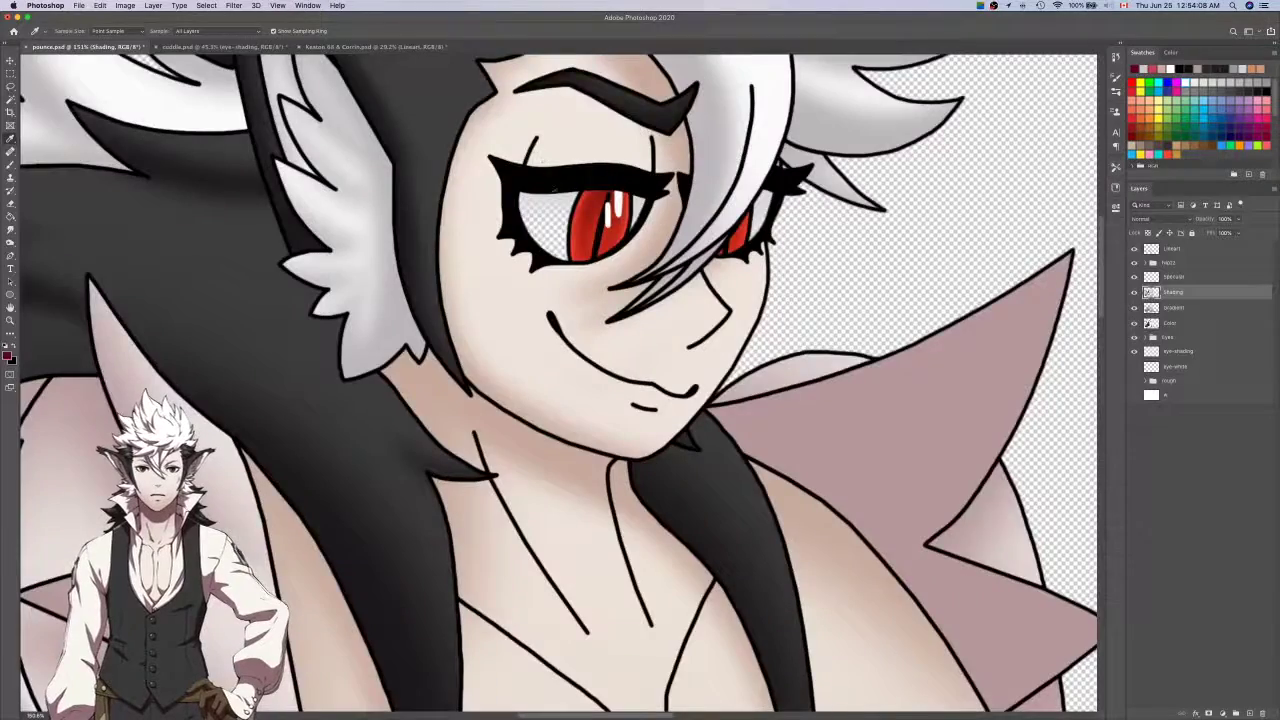
click(551, 201)
key(ctrl+Tab)
Select the whites of both of the smaller character's eyes on the eye-white layer.
click(1172, 366)
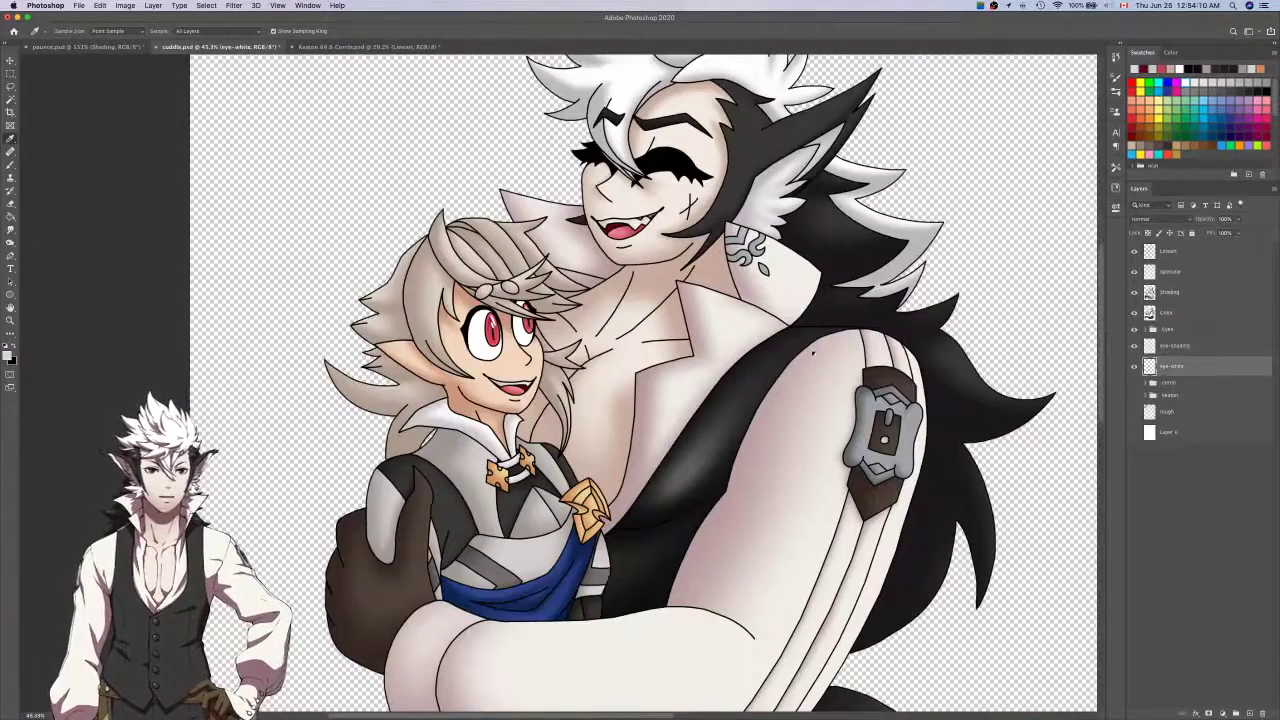
key(w)
scroll(497, 341, up, 2)
shift+click(532, 341)
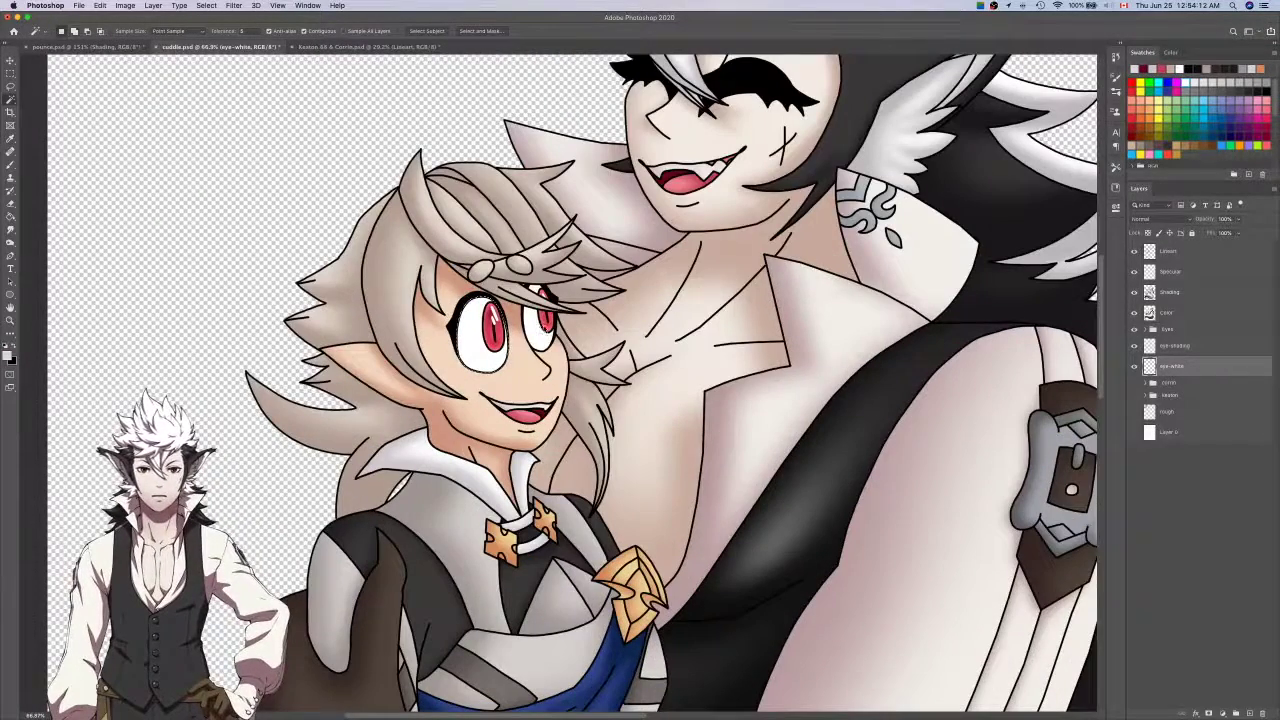
shift+click(538, 293)
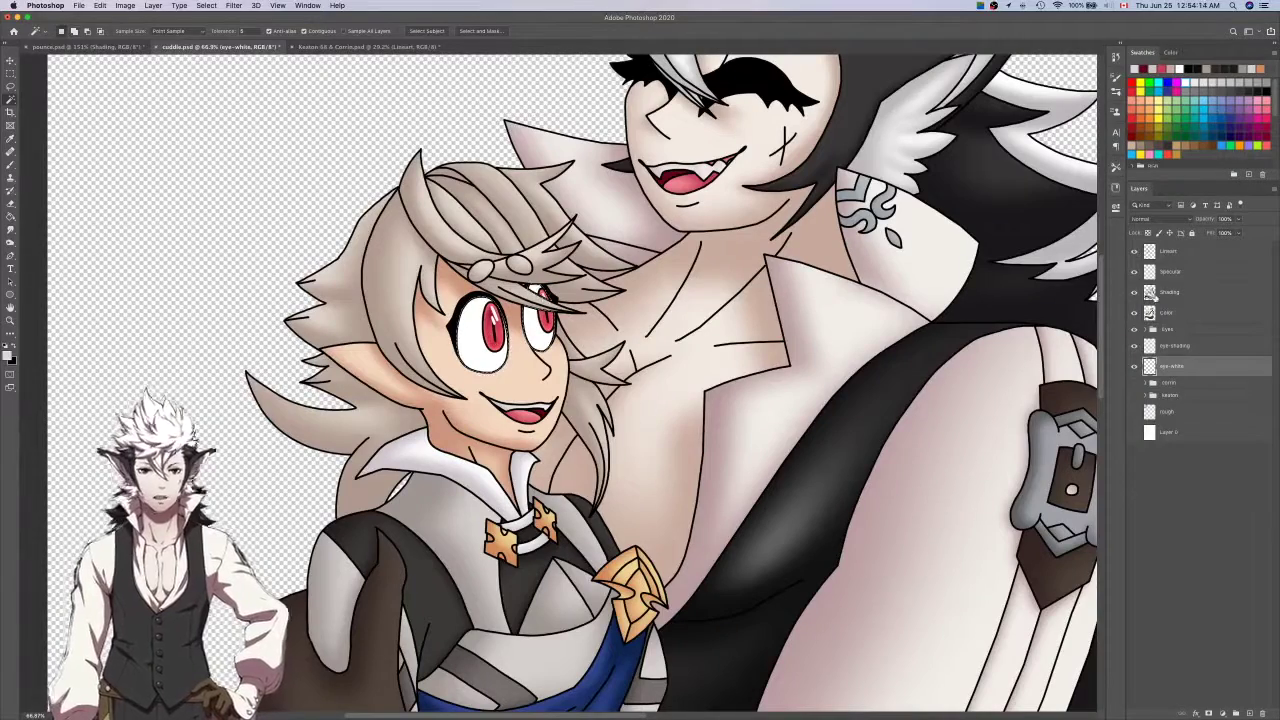
Shade the selected eye whites softly in grey on the eye-shading layer, deselect, and save the illustration.
click(1209, 350)
key(b)
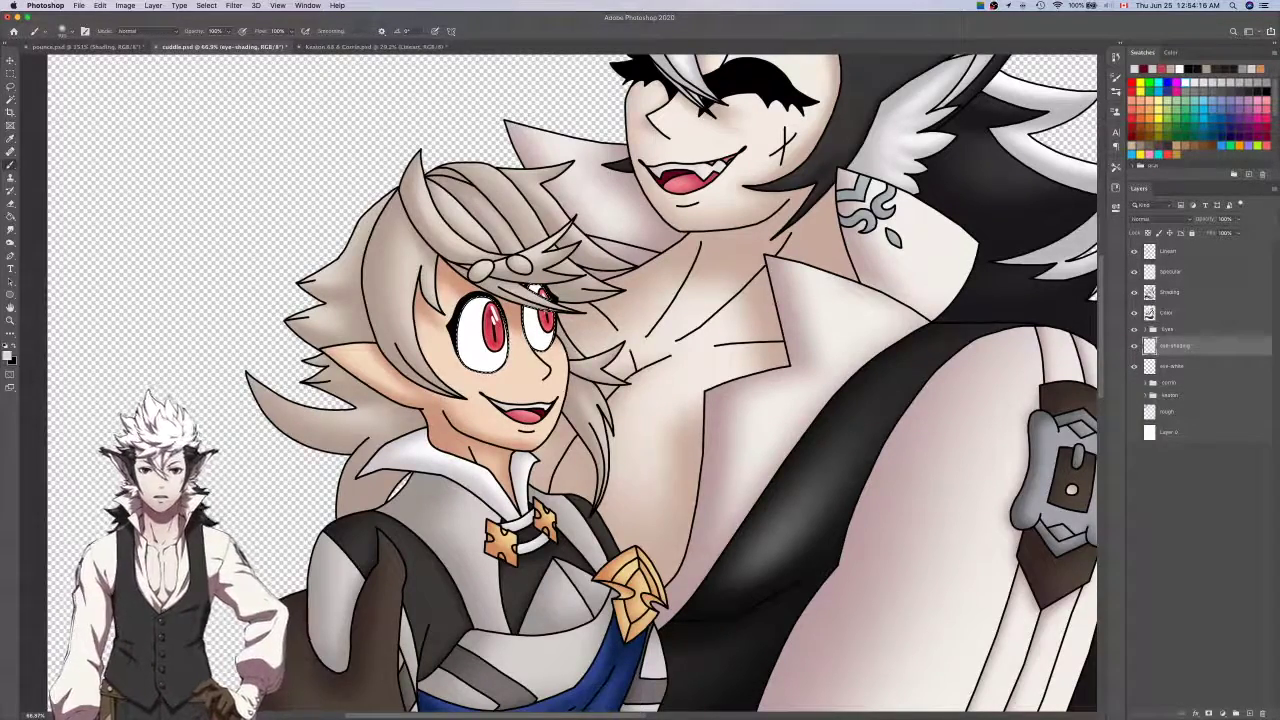
scroll(540, 311, up, 4)
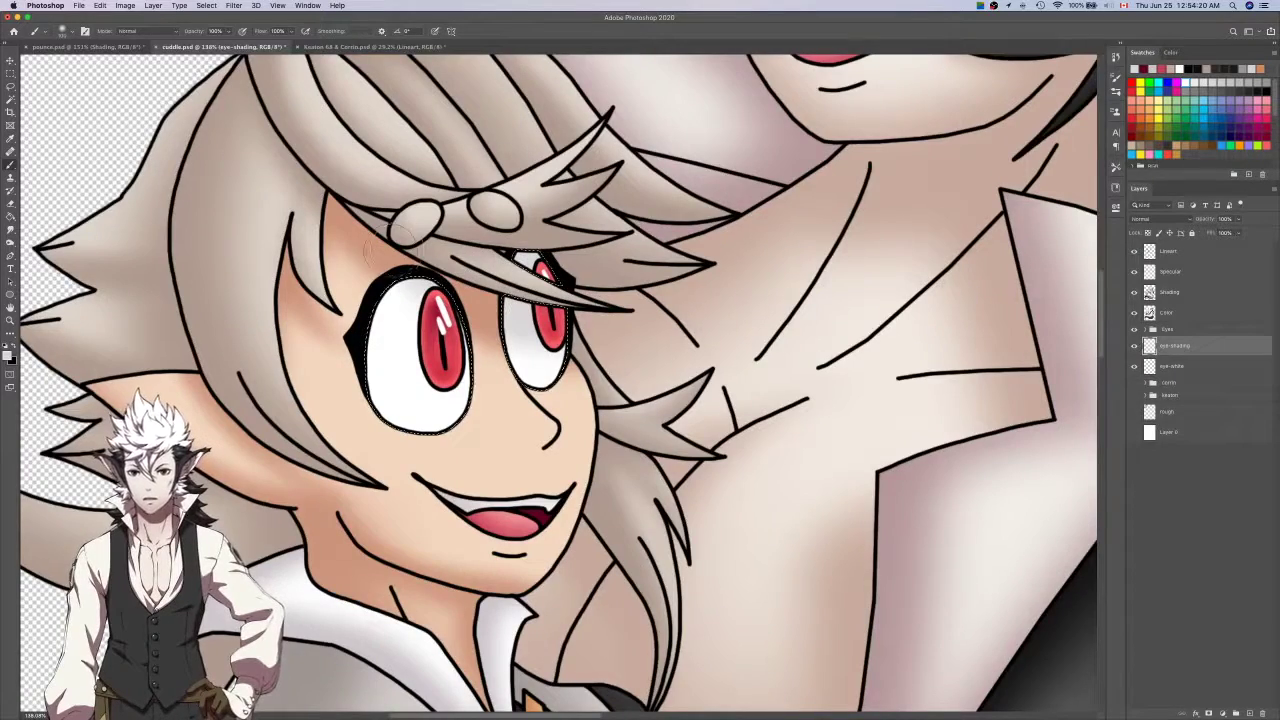
key(super+d)
scroll(540, 198, down, 4)
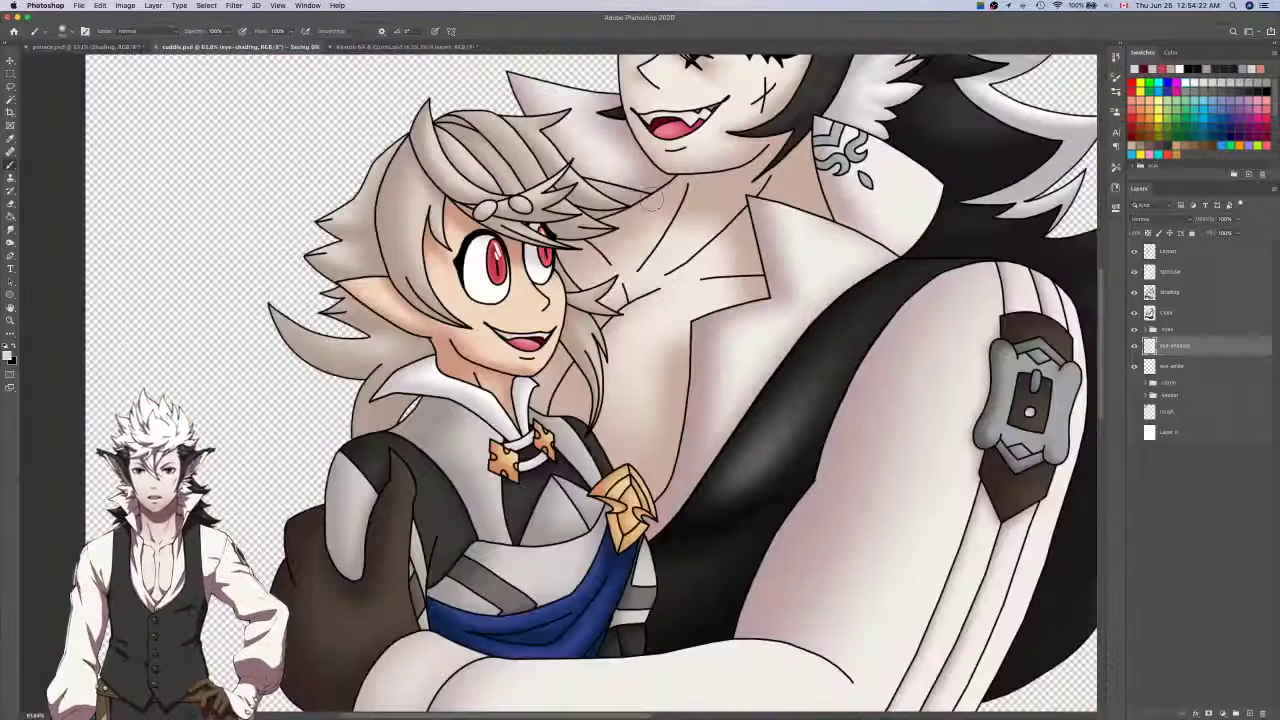
Select the upper chevron band of the arm buckle from the Lineart layer and paint soft white highlights on the Specular layer.
scroll(657, 204, down, 5)
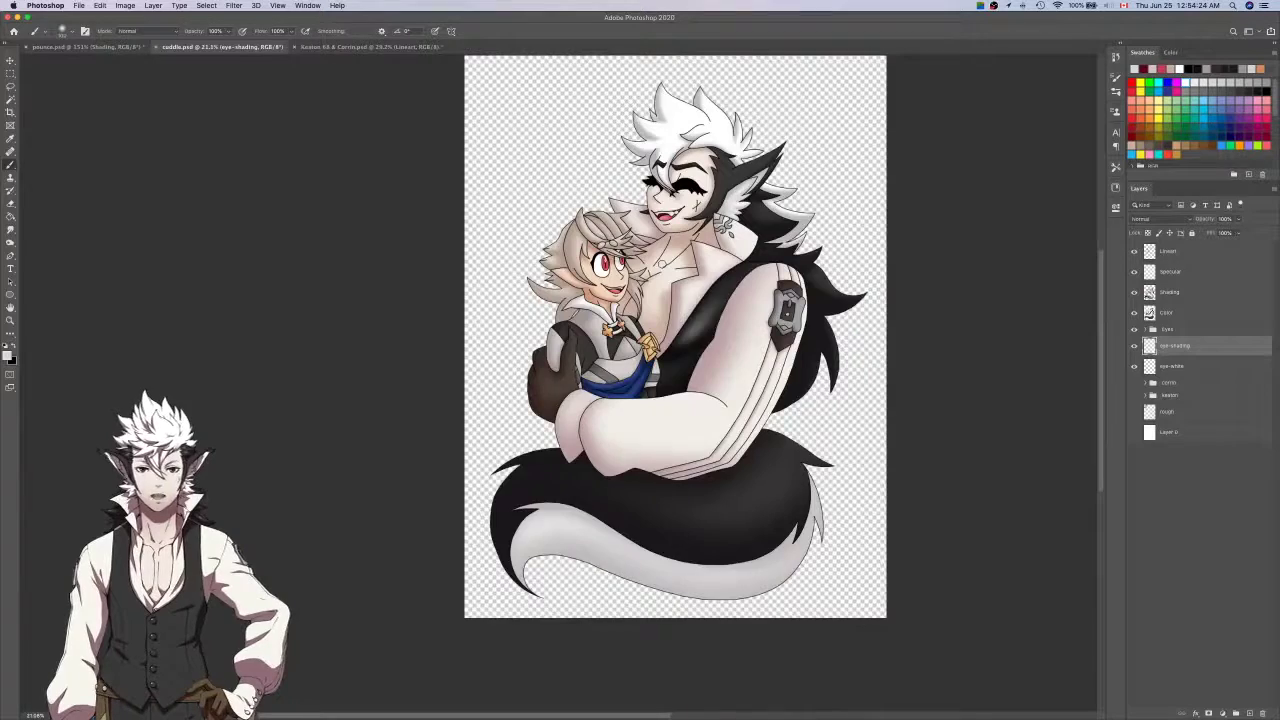
scroll(662, 260, up, 2)
click(1189, 276)
click(1189, 310)
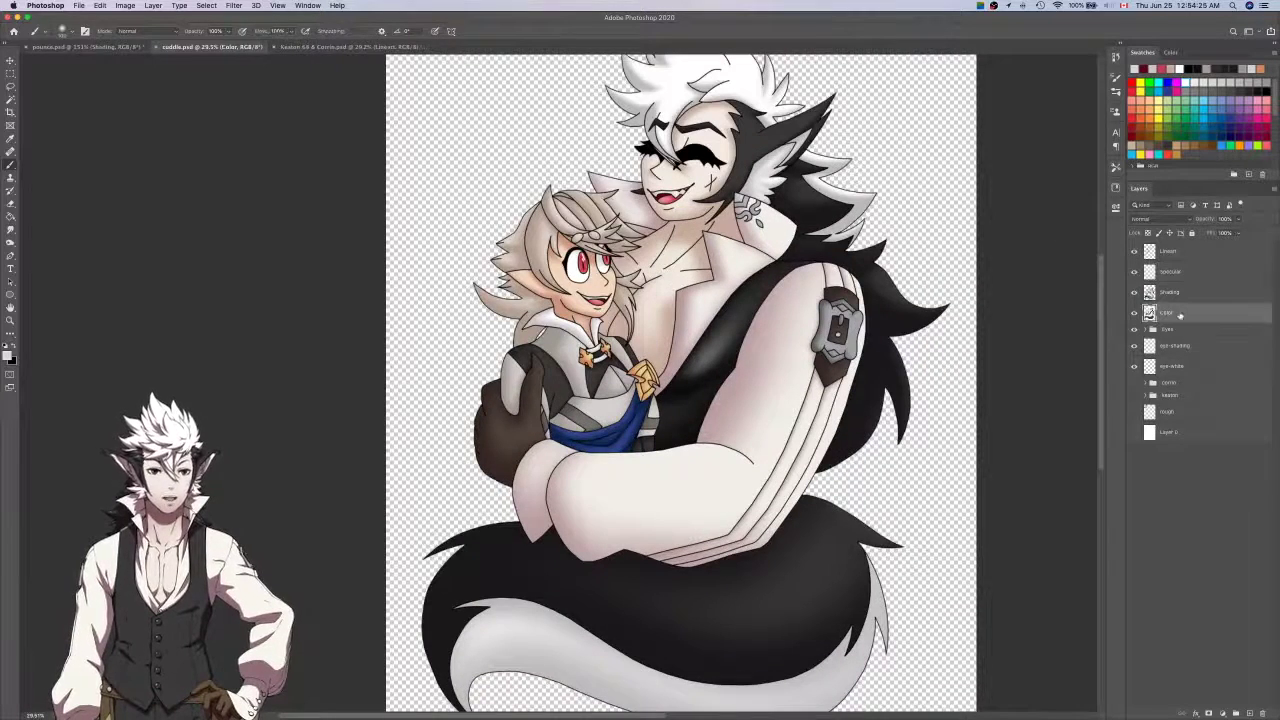
key(w)
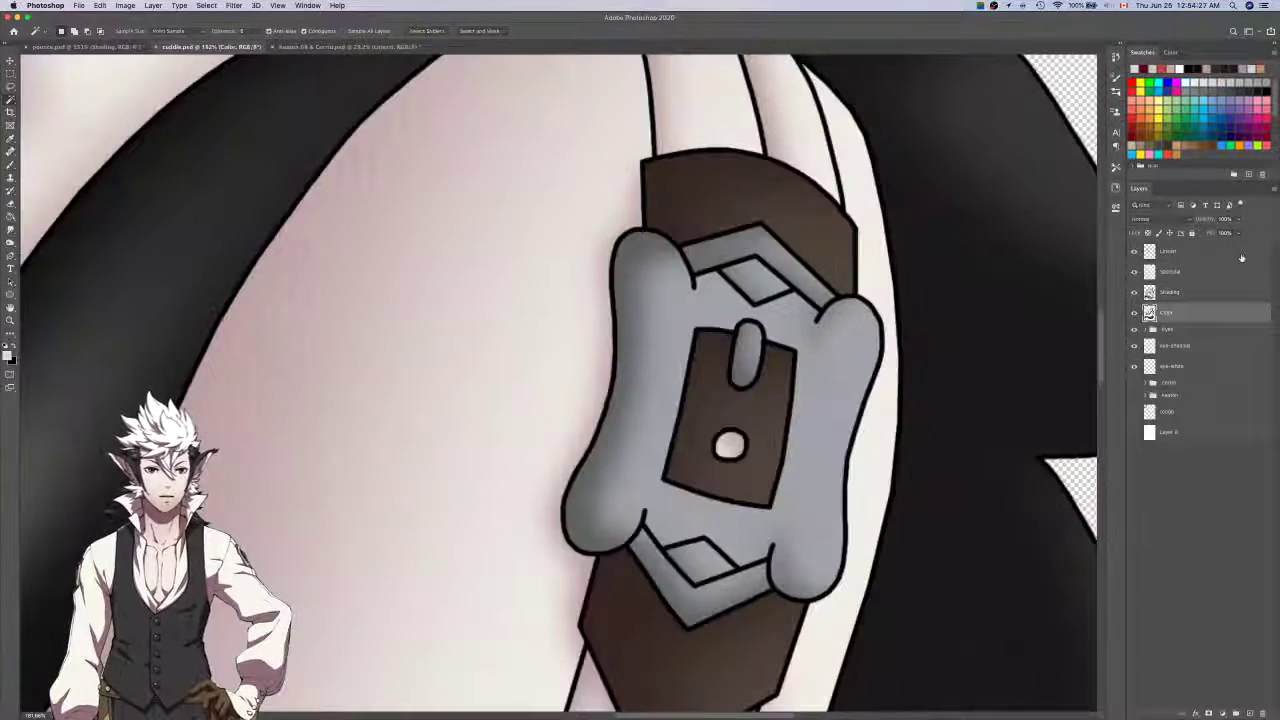
click(1213, 254)
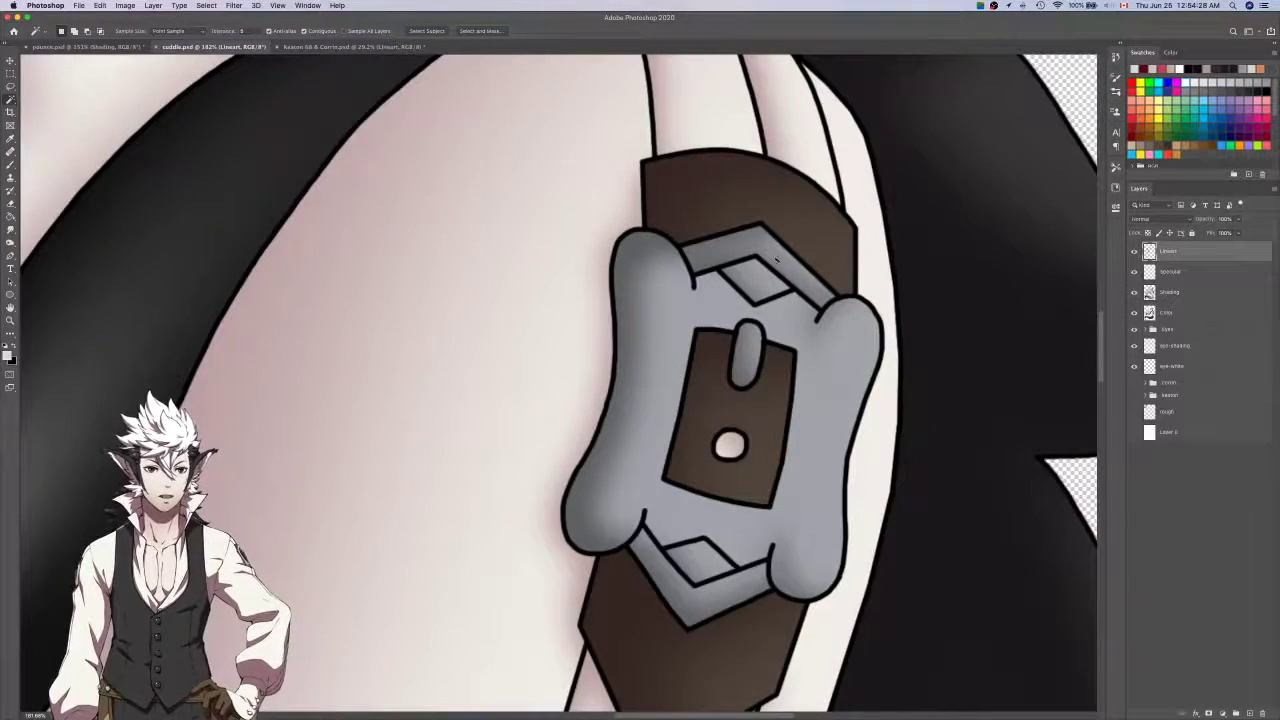
click(1189, 271)
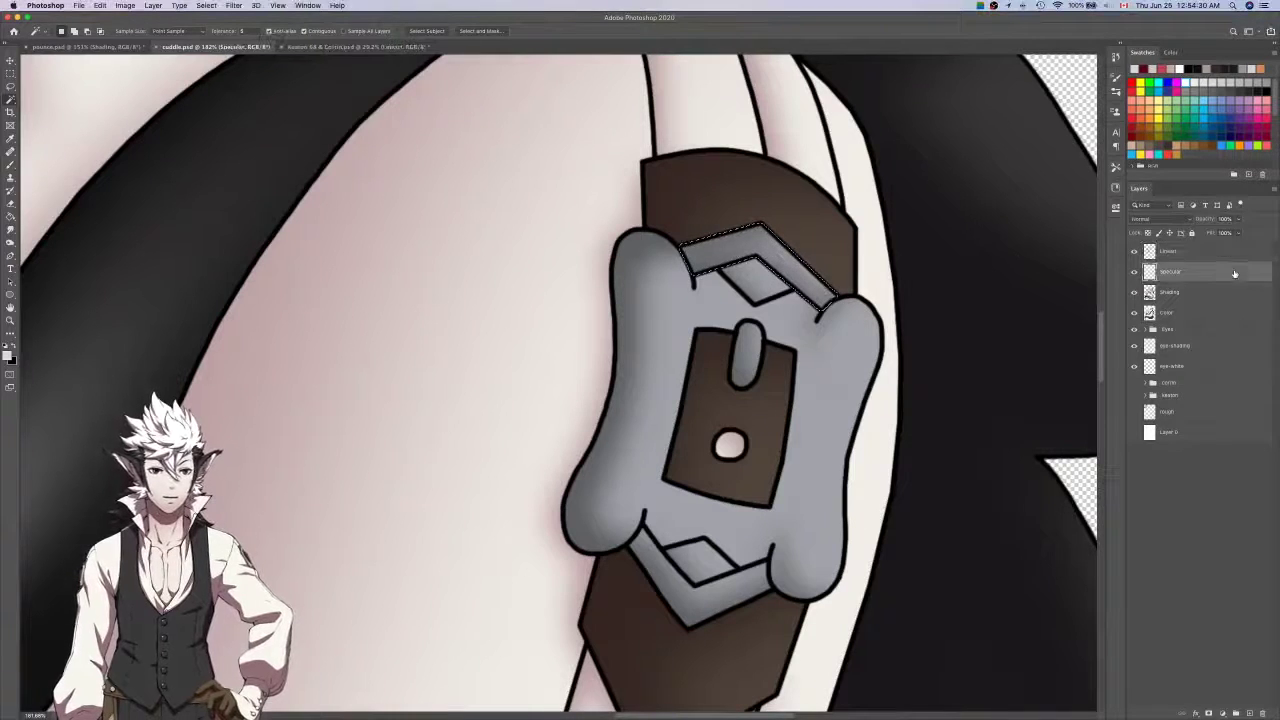
key(b)
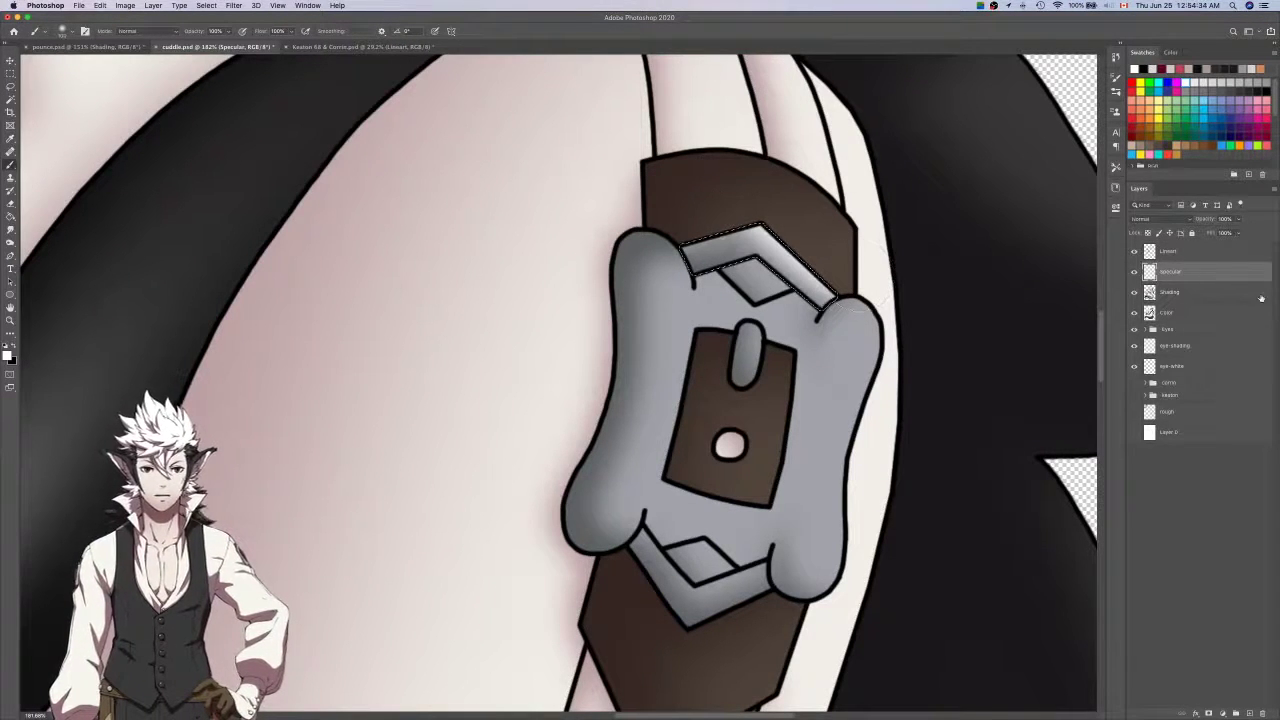
Select the buckle's upper diamond from the Lineart layer and paint a soft white highlight in it on the Specular layer.
click(1213, 256)
key(ctrl+d)
key(w)
key(F2)
key(k)
click(1203, 274)
key(b)
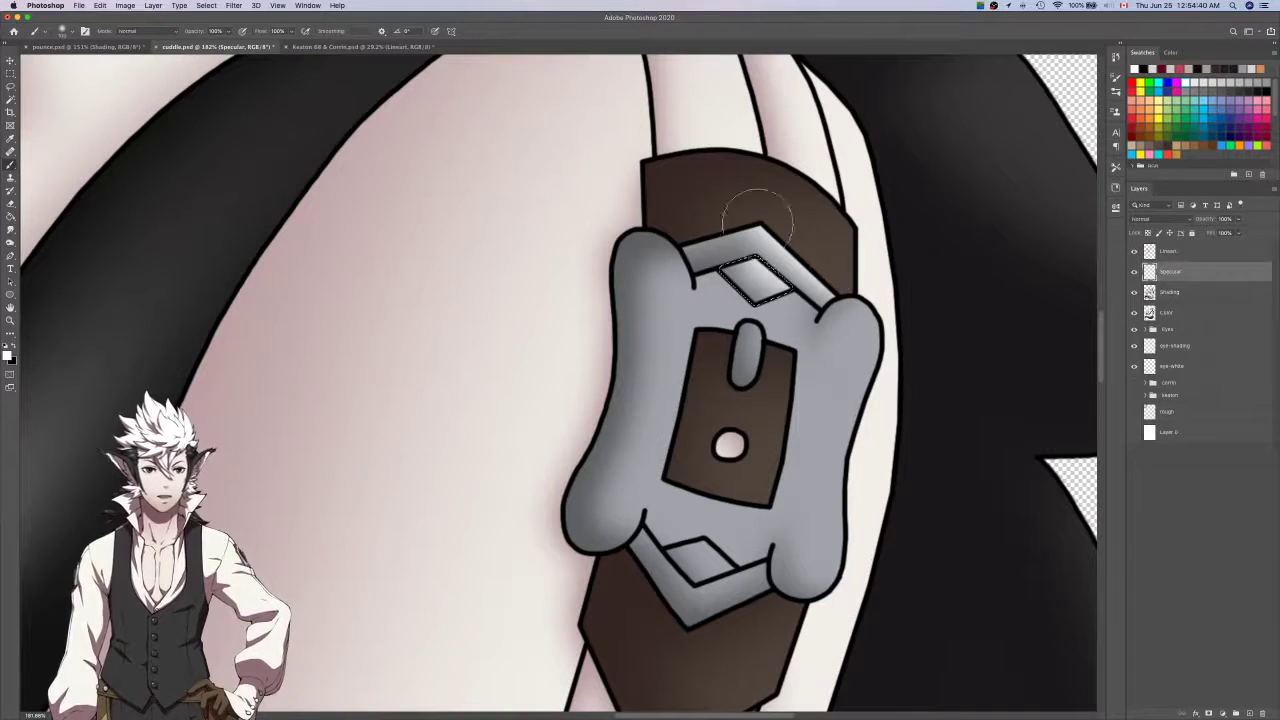
Select the buckle's prong from the Lineart layer and paint a soft white highlight along it on the Specular layer.
key(alt+bracketright)
key(w)
click(750, 354)
key(alt+super+e)
key(Return)
key(b)
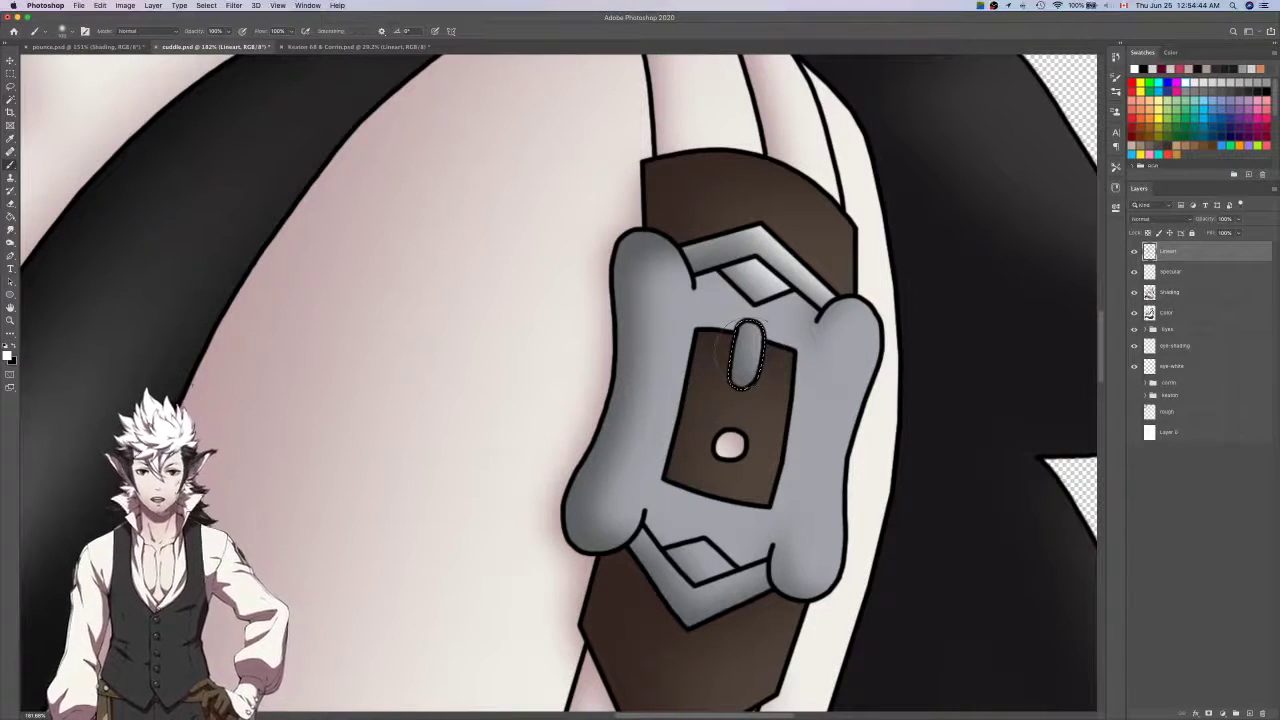
key(alt+bracketleft)
drag(776, 290, 768, 372)
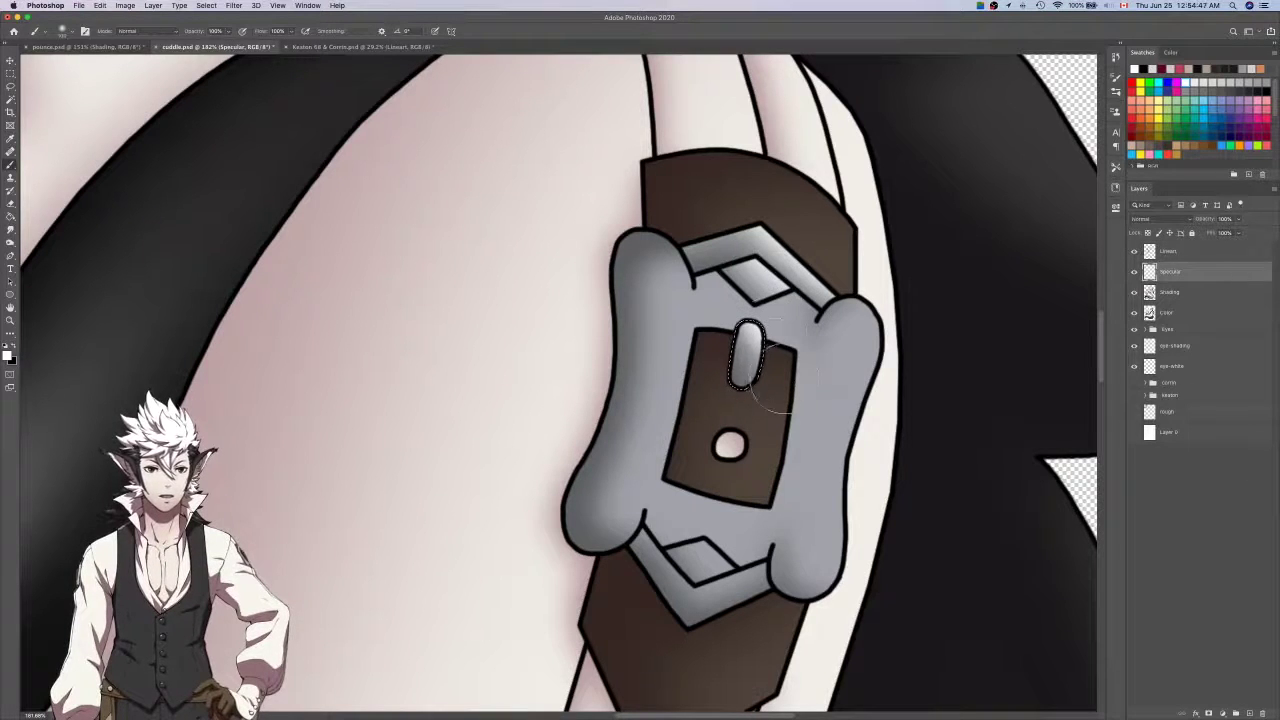
Select the buckle's main frame and paint soft white highlights along its outer edge on the Specular layer, redoing an unwanted stroke.
click(1172, 251)
key(w)
click(850, 372)
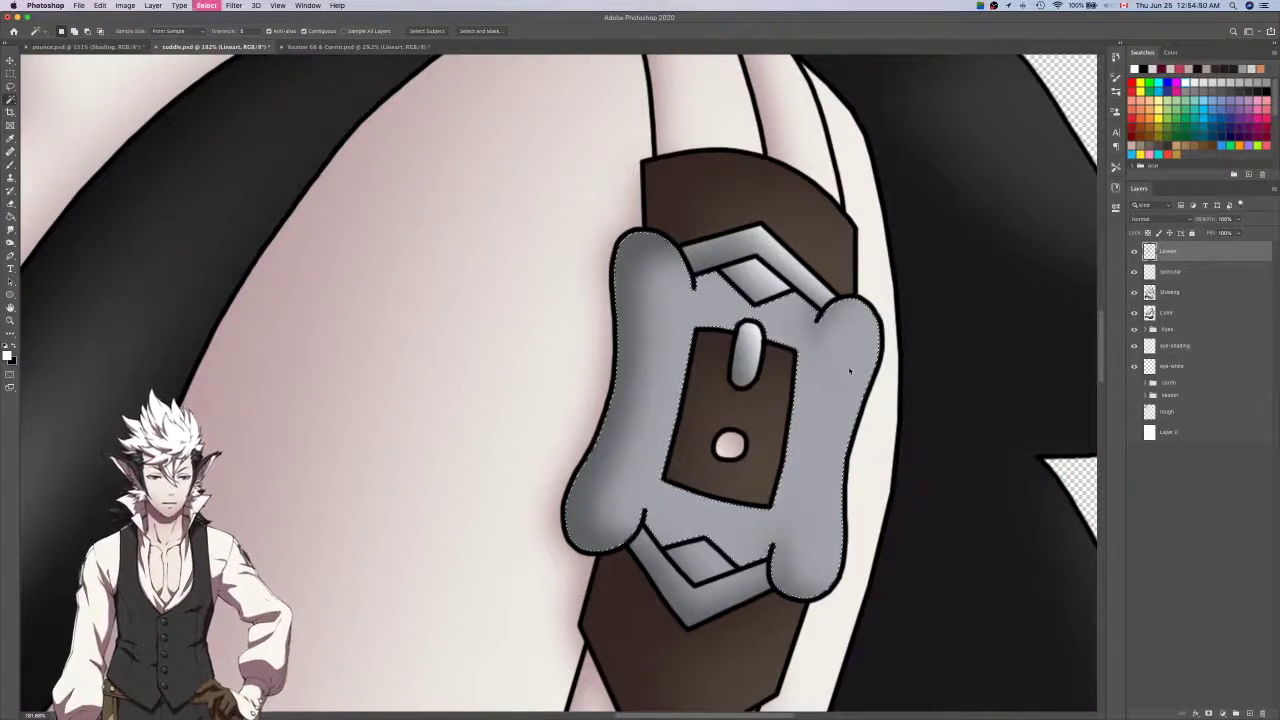
key(b)
key(alt+bracketleft)
scroll(918, 265, down, 2)
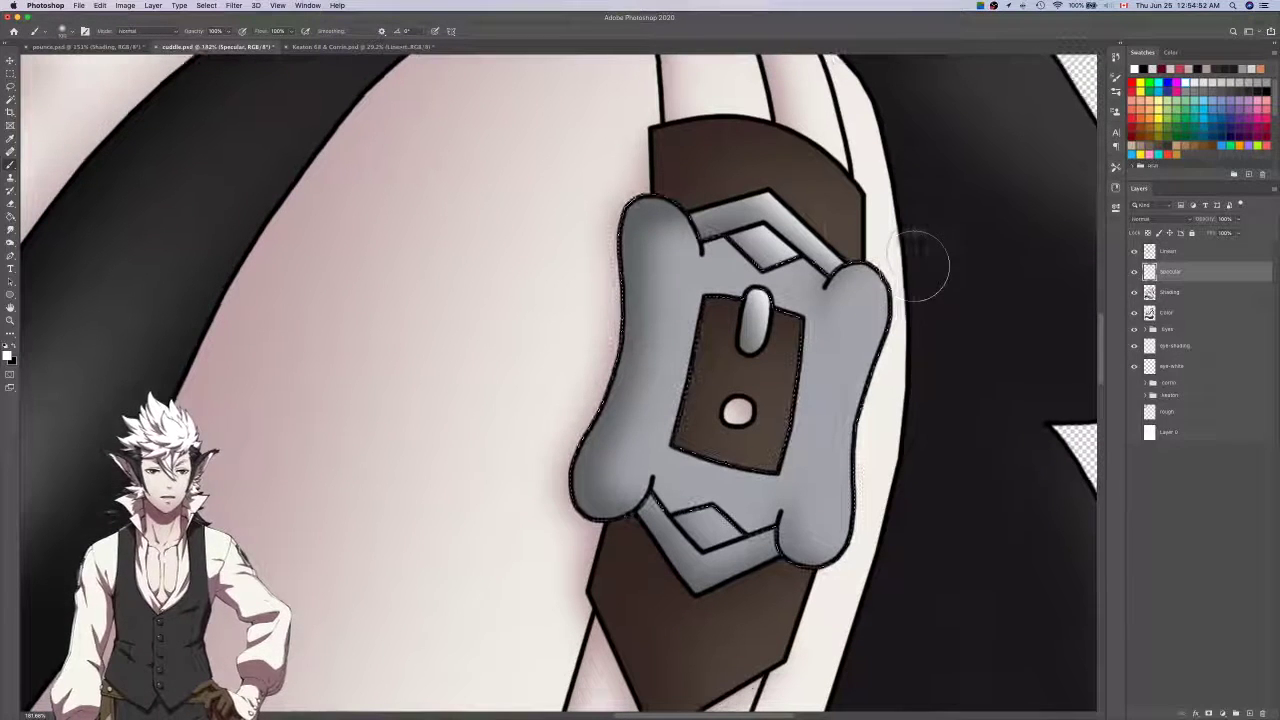
scroll(908, 329, down, 3)
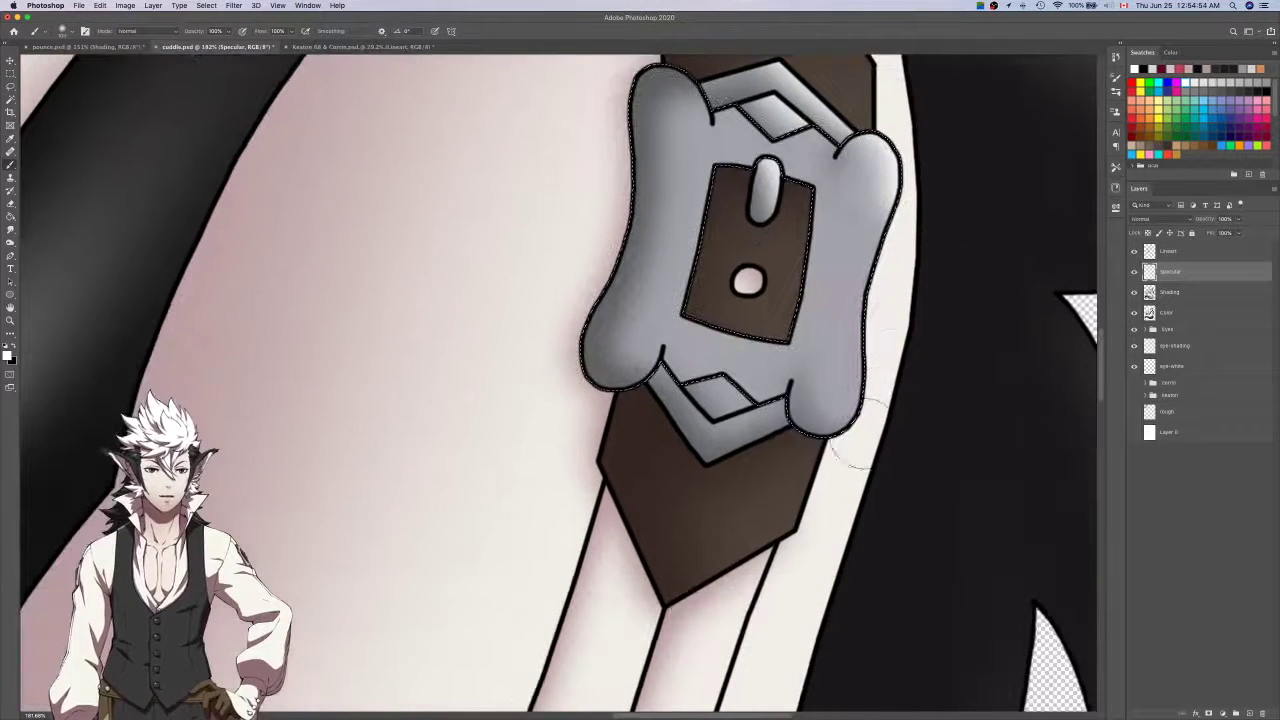
mouse_move(845, 462)
mouse_down()
mouse_move(866, 354)
mouse_move(862, 284)
mouse_move(890, 338)
mouse_move(903, 249)
mouse_up()
key(super+z)
mouse_move(911, 130)
mouse_down()
mouse_move(876, 367)
mouse_move(819, 484)
mouse_move(868, 338)
mouse_up()
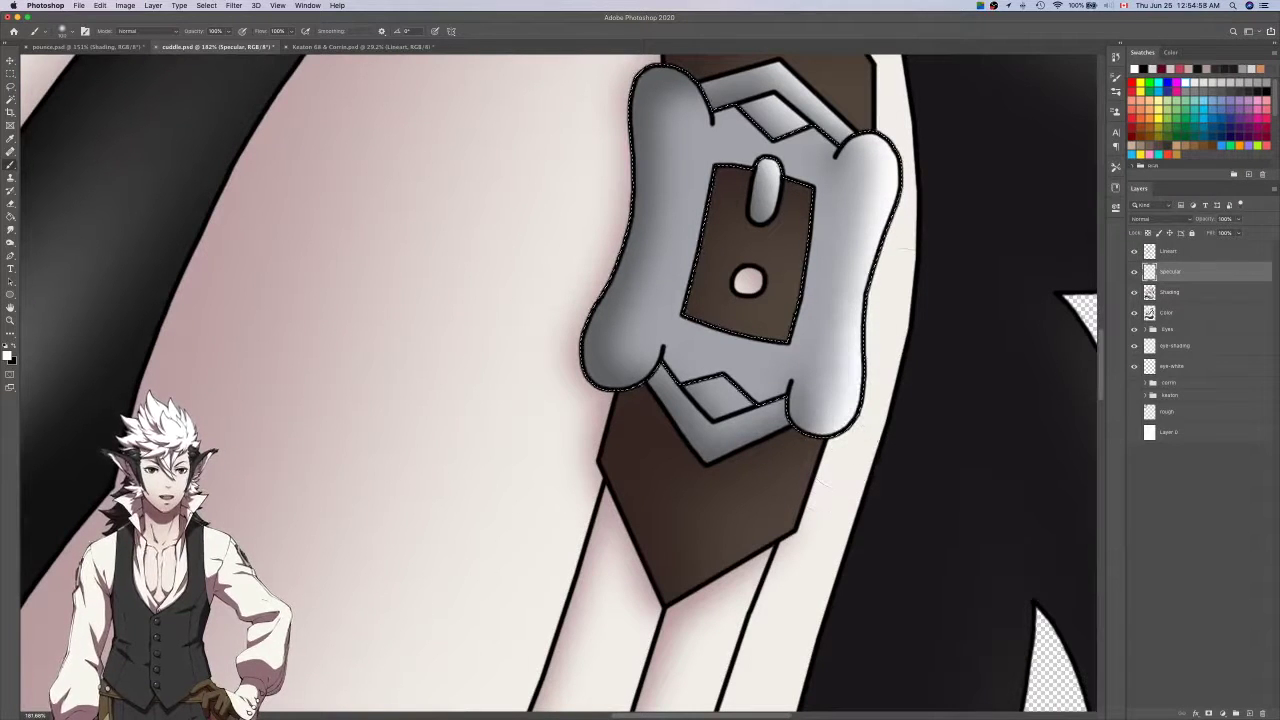
Select the buckle's lower diamond from the Lineart layer and highlight it softly in white on the Specular layer.
click(1190, 251)
scroll(980, 277, up, 3)
scroll(980, 277, left, 3)
key(w)
click(805, 470)
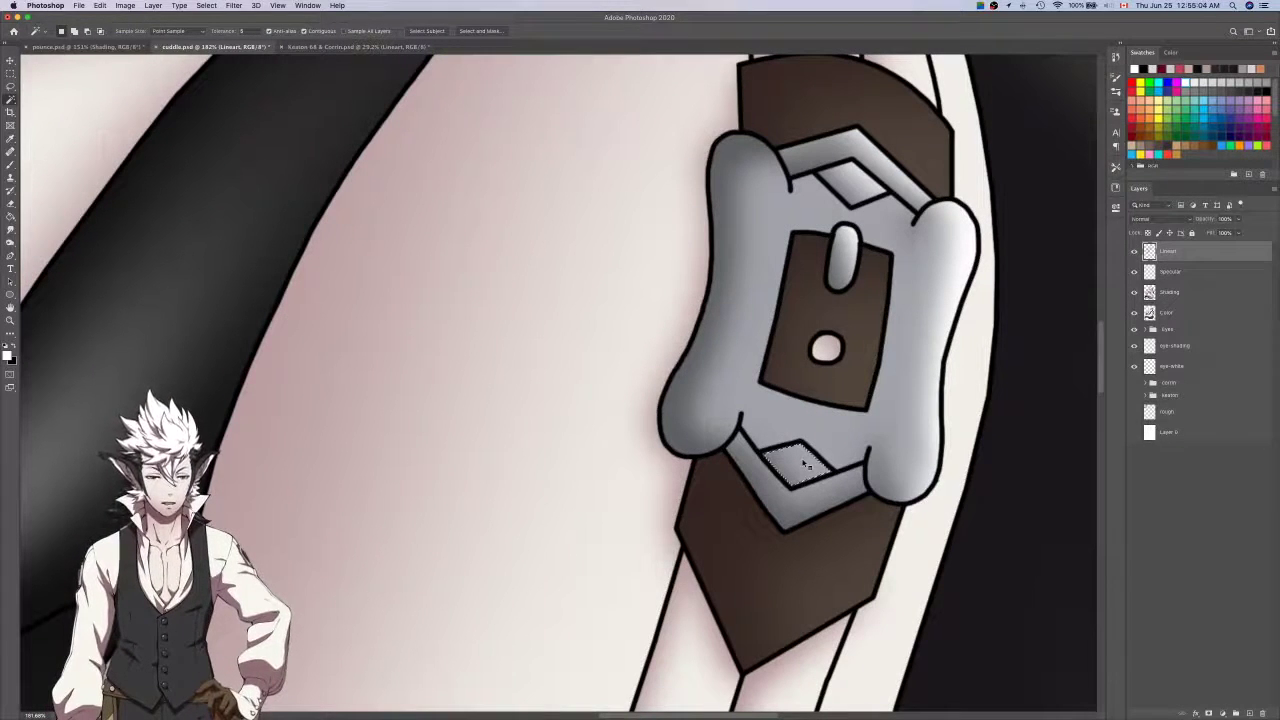
key(b)
click(1185, 272)
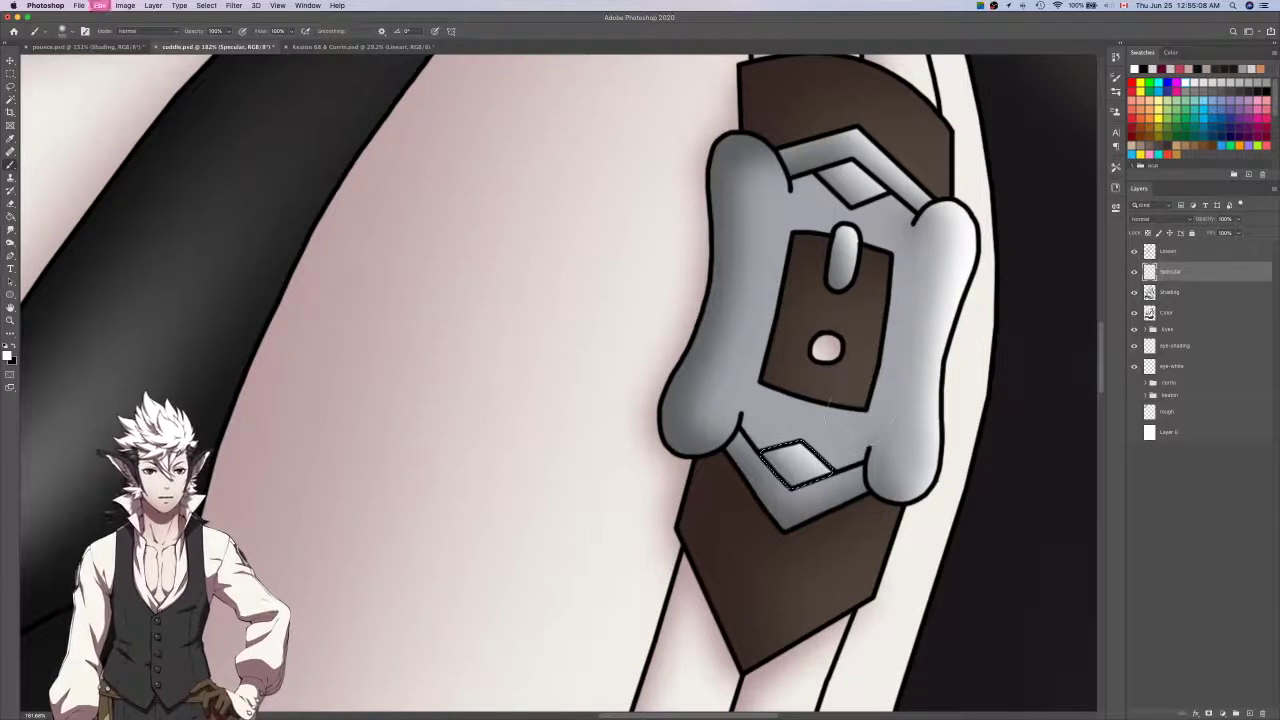
Select the buckle's lower chevron band, paint soft white highlights on the Specular layer, undo the unwanted last change, and deselect.
click(1230, 251)
key(w)
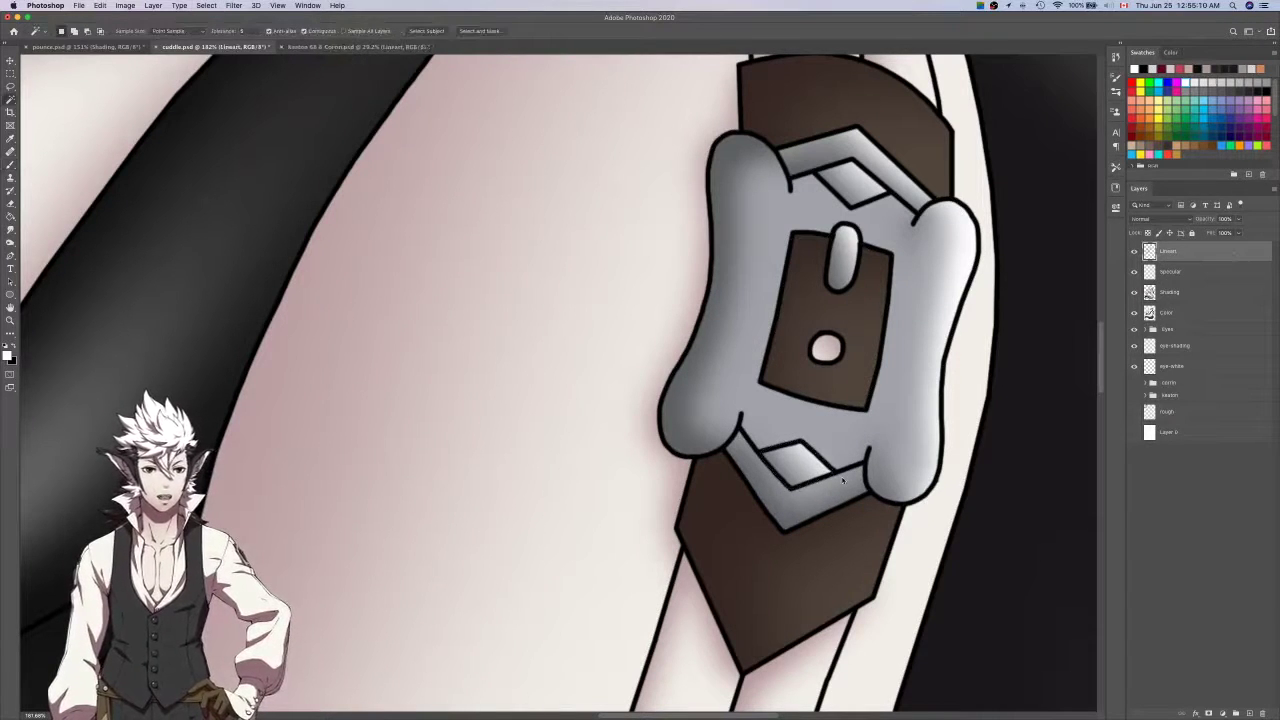
key(l)
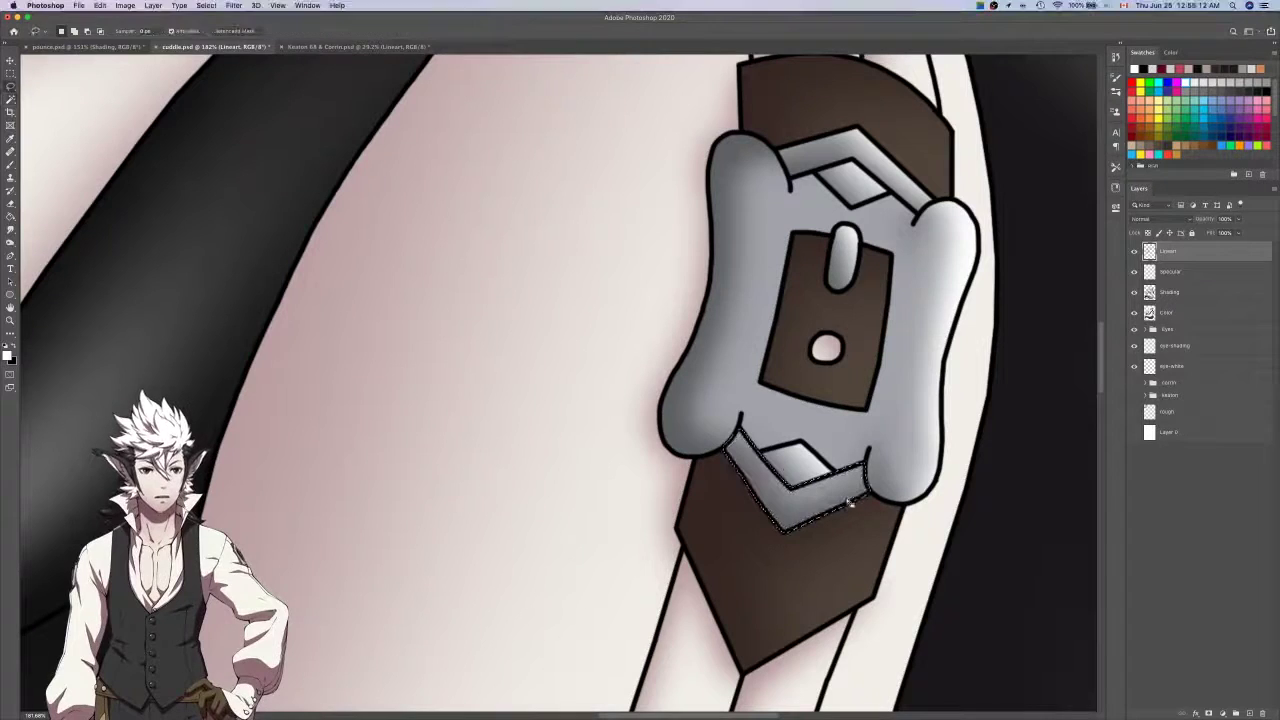
click(1219, 274)
key(b)
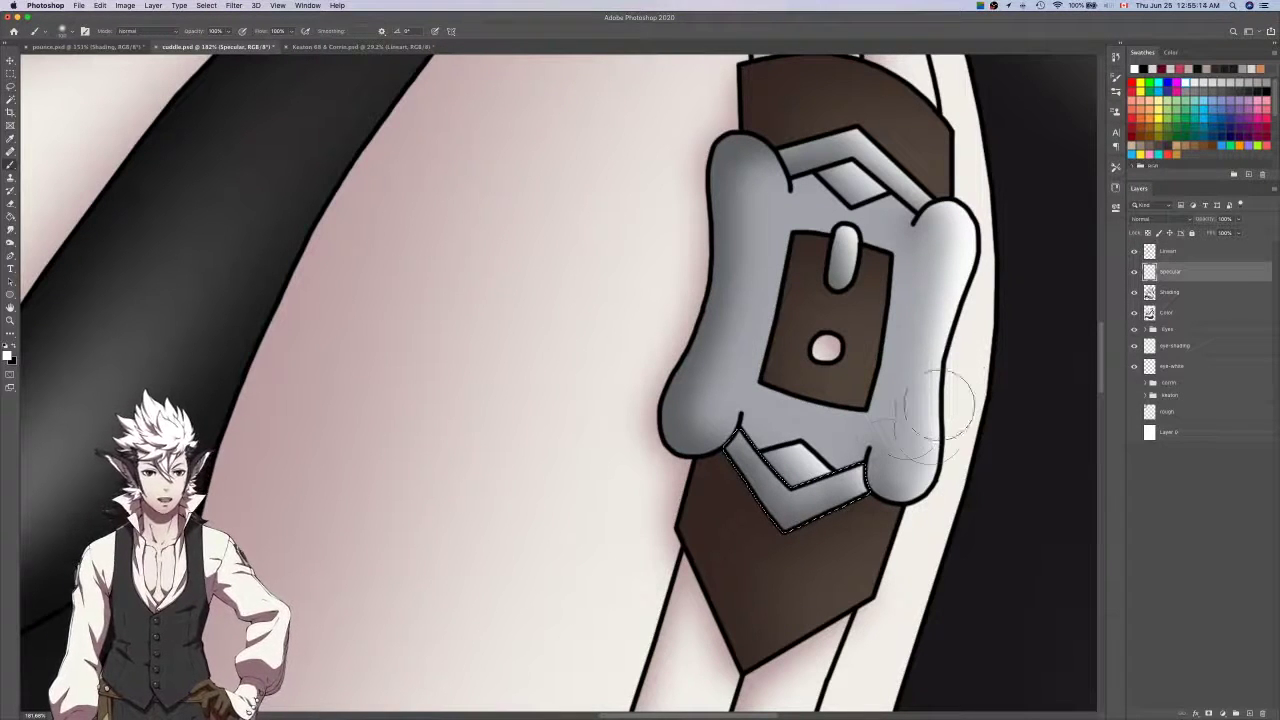
key(ctrl+d)
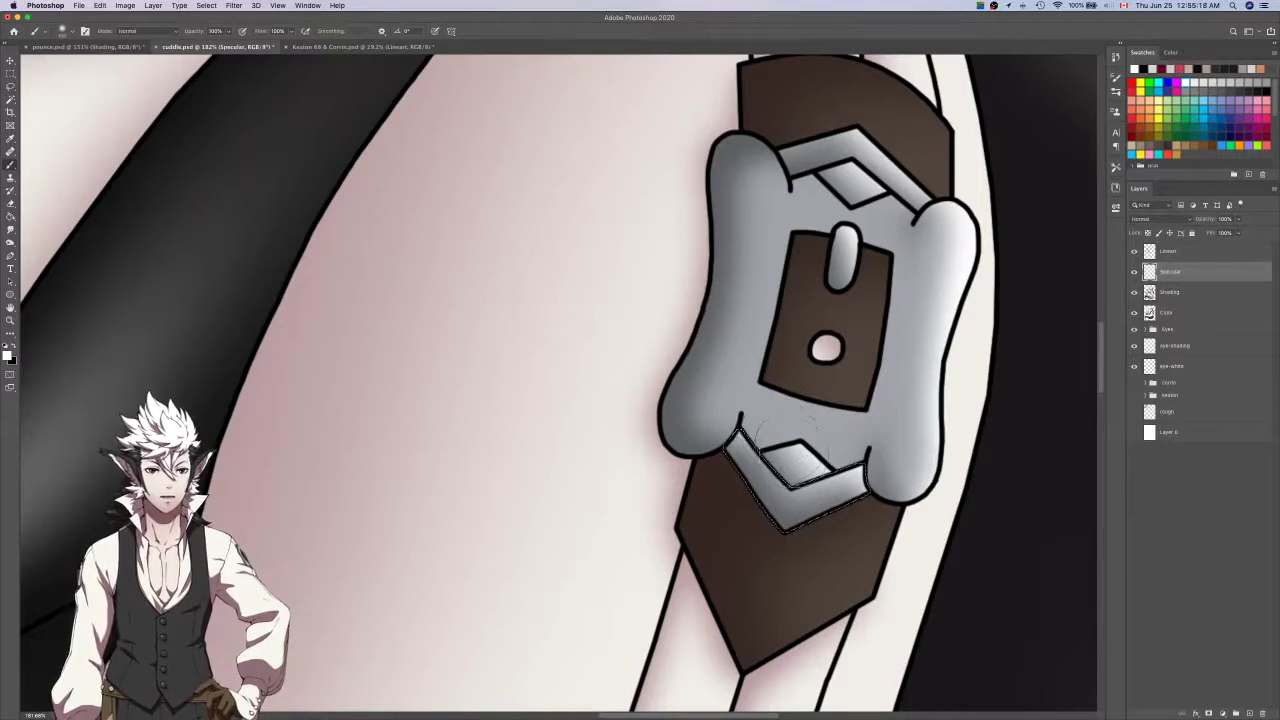
key(super+z)
key(ctrl+d)
Examine both characters across the illustration for areas that still need highlights.
key(ctrl+0)
scroll(766, 341, up, 5)
scroll(762, 345, down, 2)
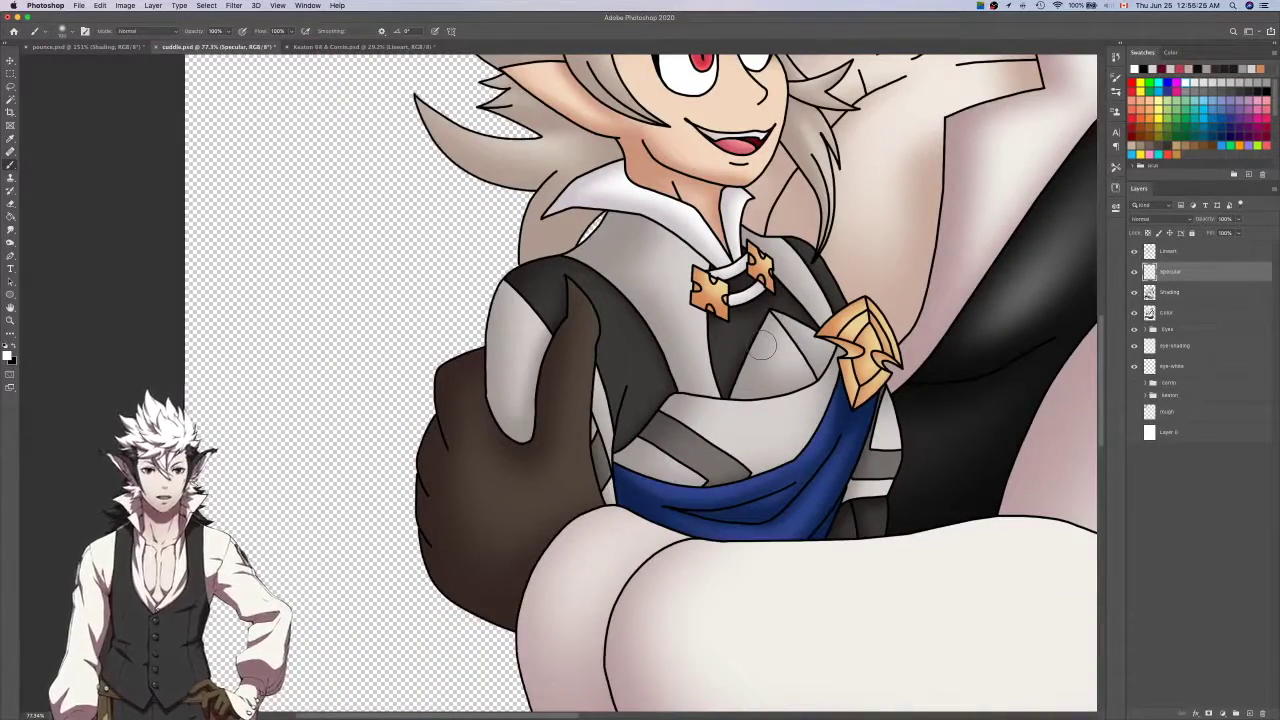
scroll(762, 345, right, 5)
scroll(762, 345, up, 3)
scroll(762, 345, down, 3)
scroll(762, 345, up, 1)
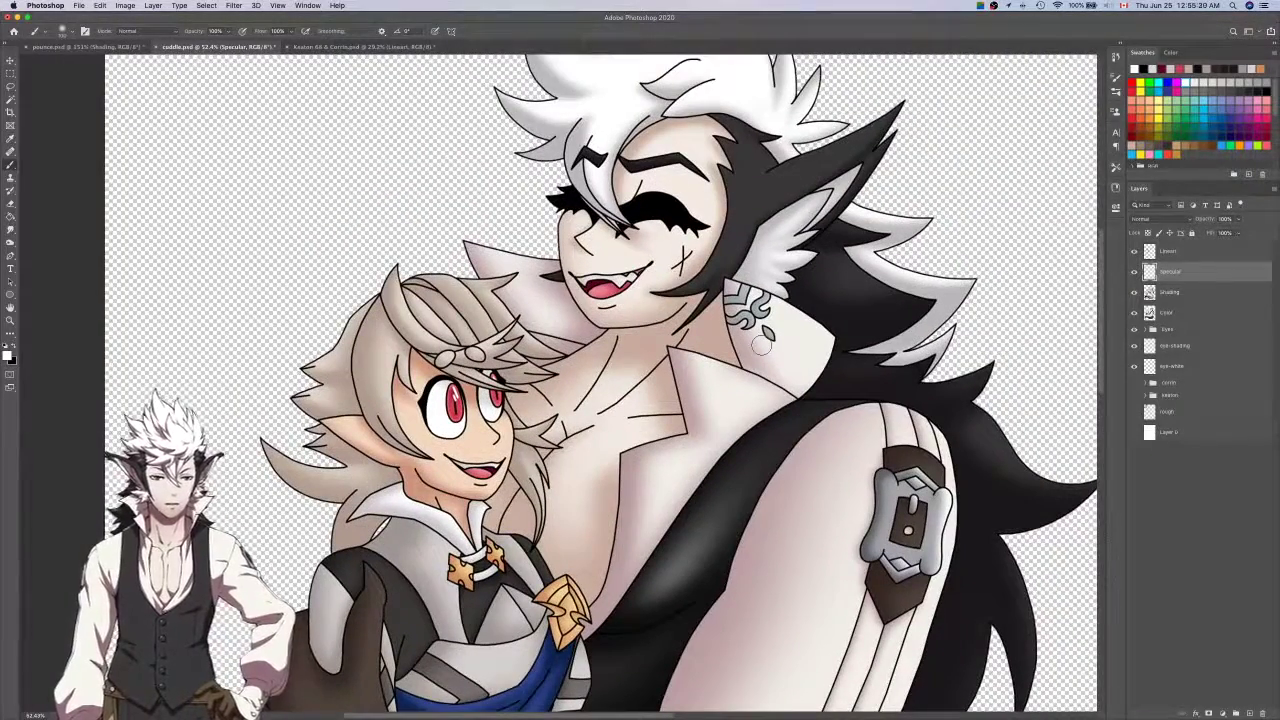
scroll(762, 345, down, 2)
scroll(762, 345, right, 1)
Compare the artwork with the Color layer hidden and shown, and make the corrin group visible.
click(1135, 313)
click(1135, 313)
click(1135, 313)
click(1135, 313)
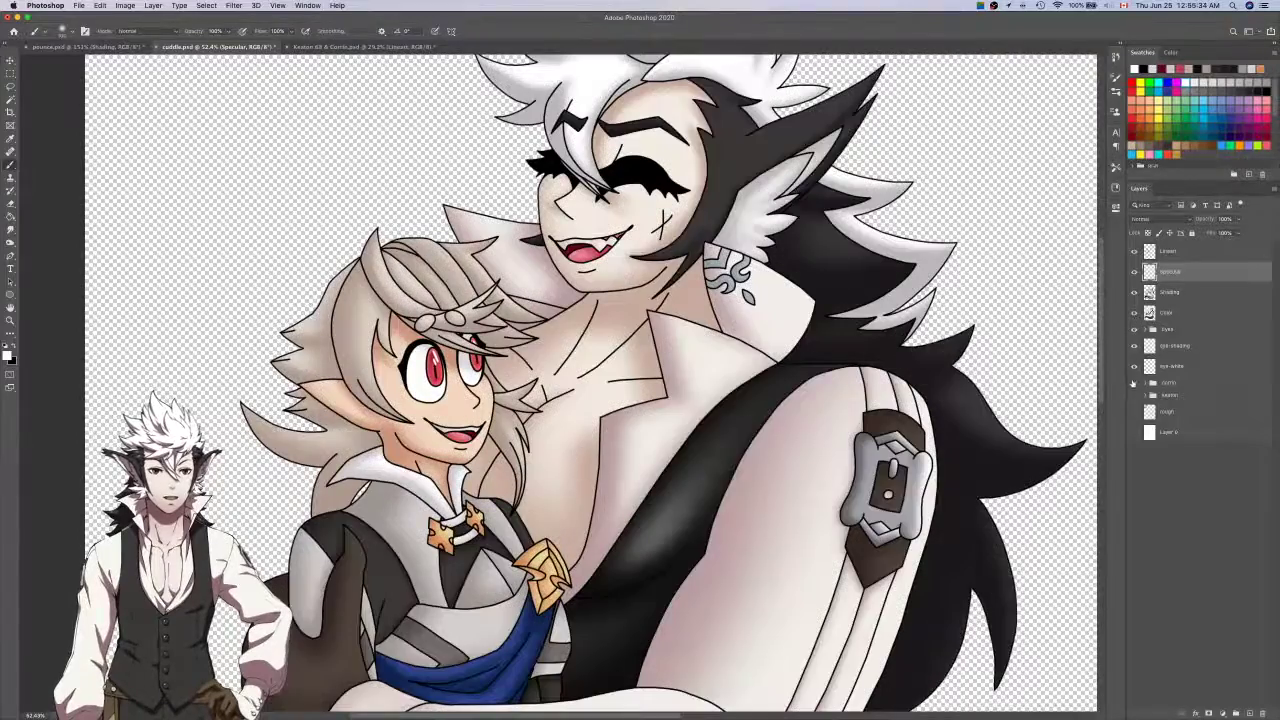
scroll(592, 430, down, 5)
scroll(592, 430, left, 4)
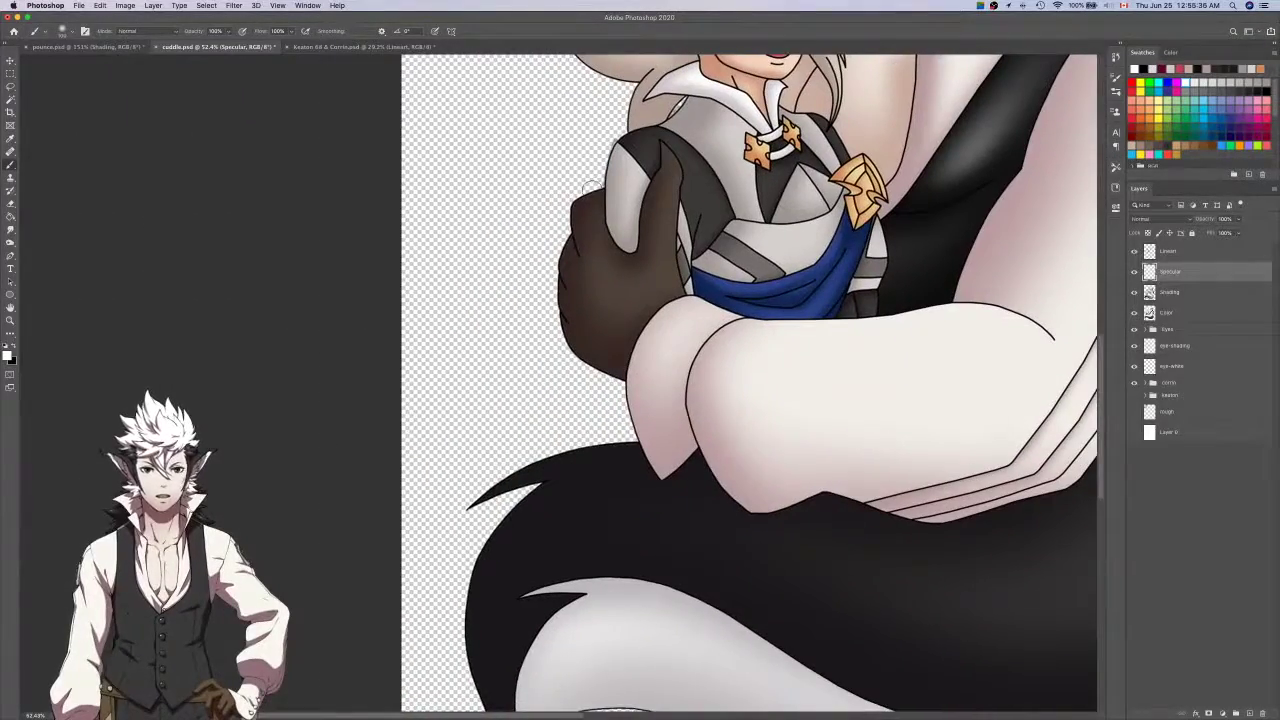
Try a black brush stroke on the Lineart layer beside the smaller character, and undo it.
scroll(592, 430, up, 2)
scroll(592, 430, right, 2)
click(1176, 253)
key(x)
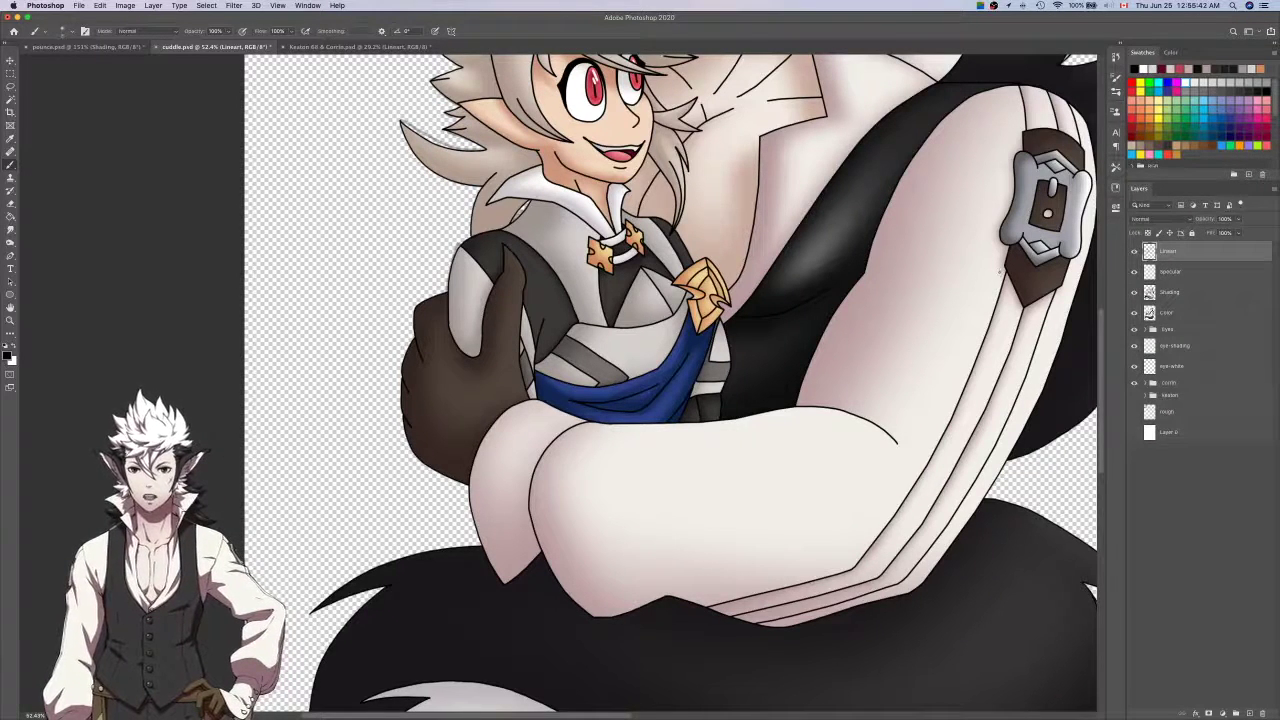
mouse_move(402, 195)
mouse_down()
mouse_move(416, 260)
mouse_move(356, 247)
mouse_up()
key(super+z)
scroll(352, 241, up, 3)
scroll(490, 246, down, 6)
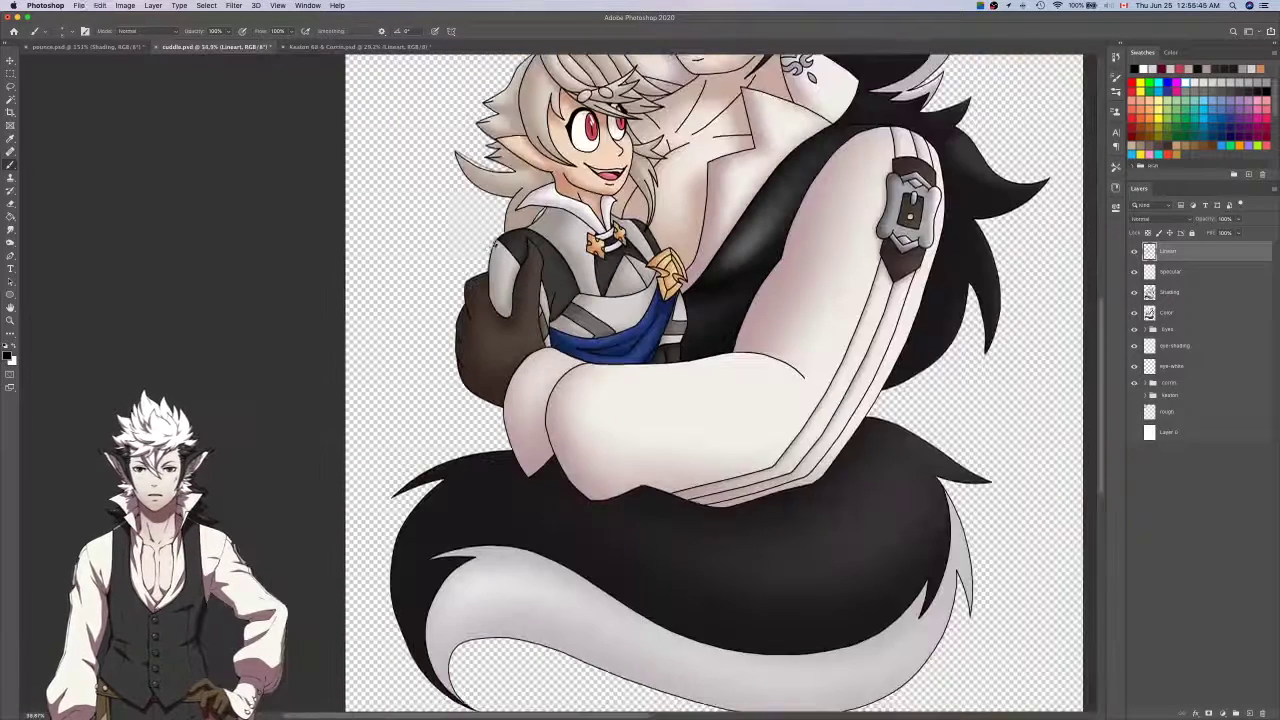
scroll(505, 230, up, 2)
drag(497, 236, 442, 283)
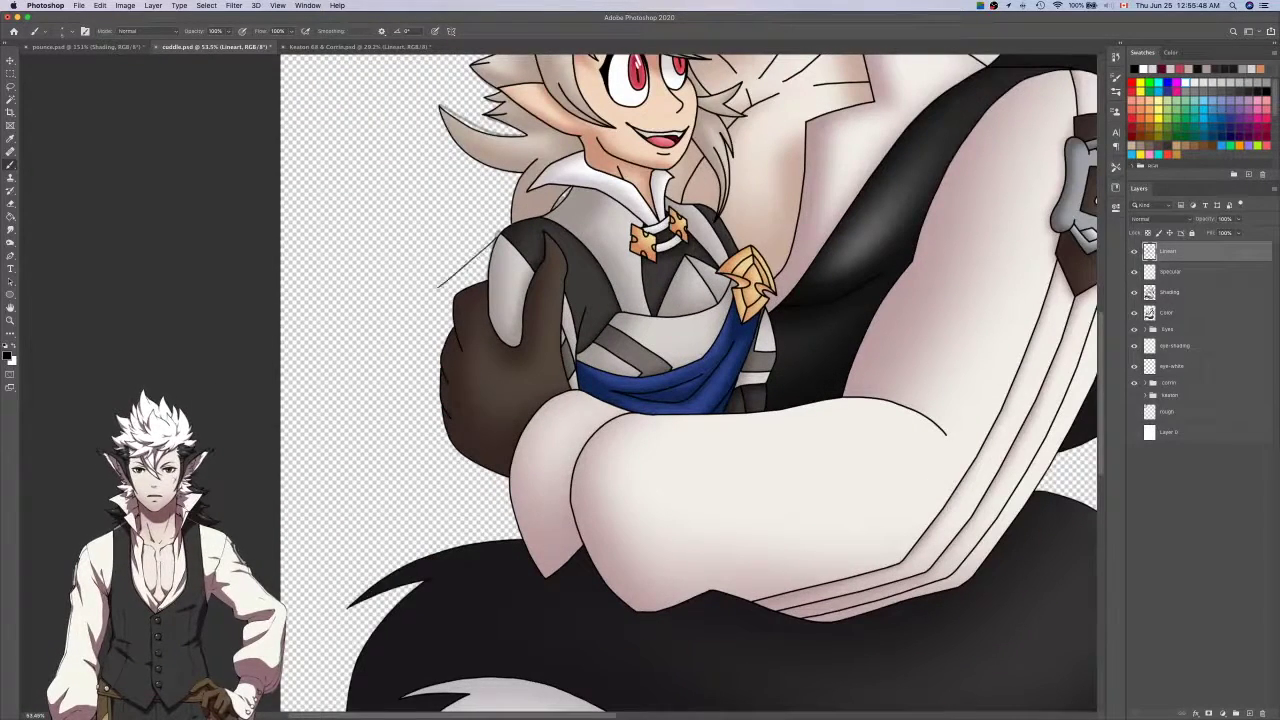
key(super+z)
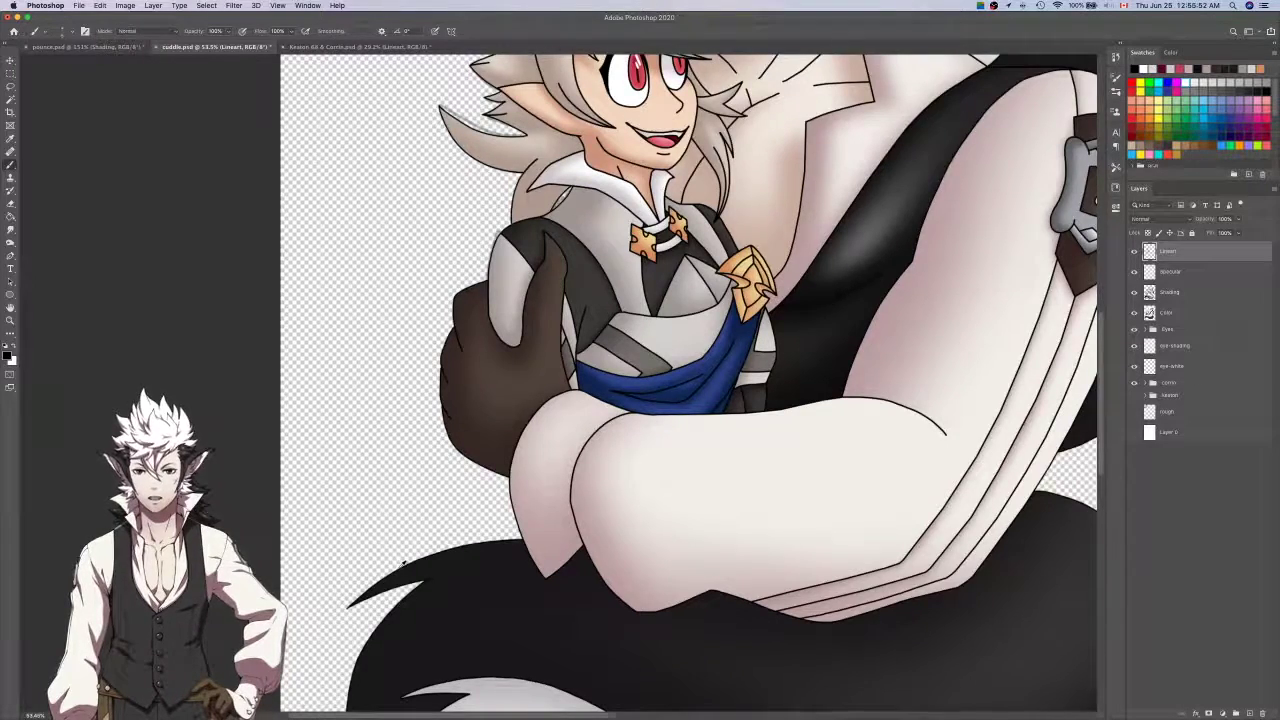
Hide the Shading and Color layers and draw the cape's black outline on the Lineart layer, from the tail tip up to the smaller character's sleeve.
scroll(404, 564, up, 4)
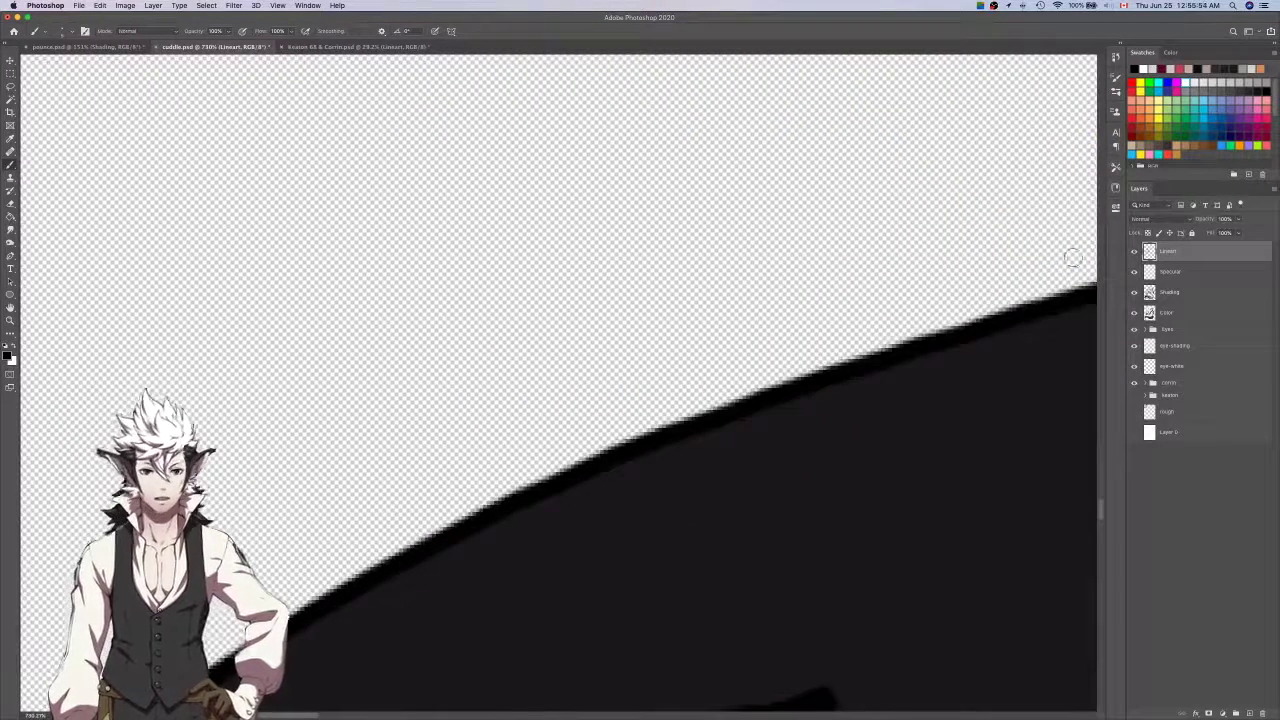
drag(1133, 292, 1134, 313)
scroll(555, 558, down, 8)
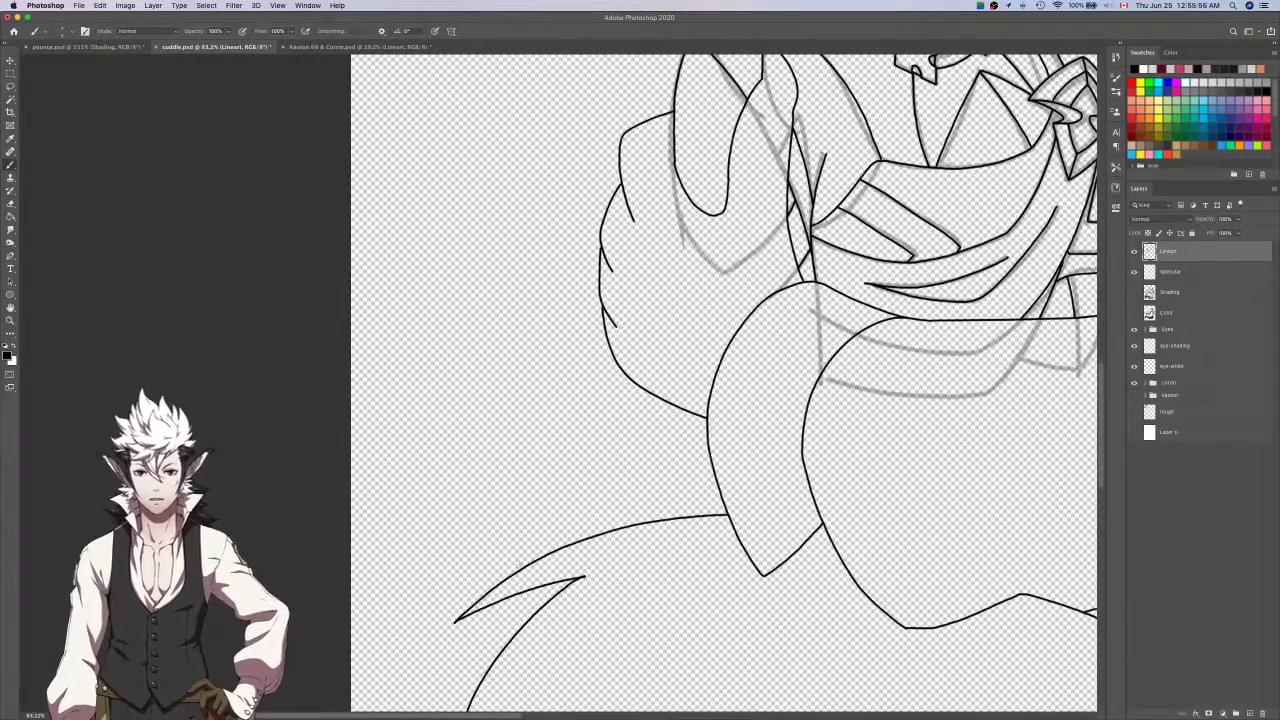
drag(520, 567, 481, 465)
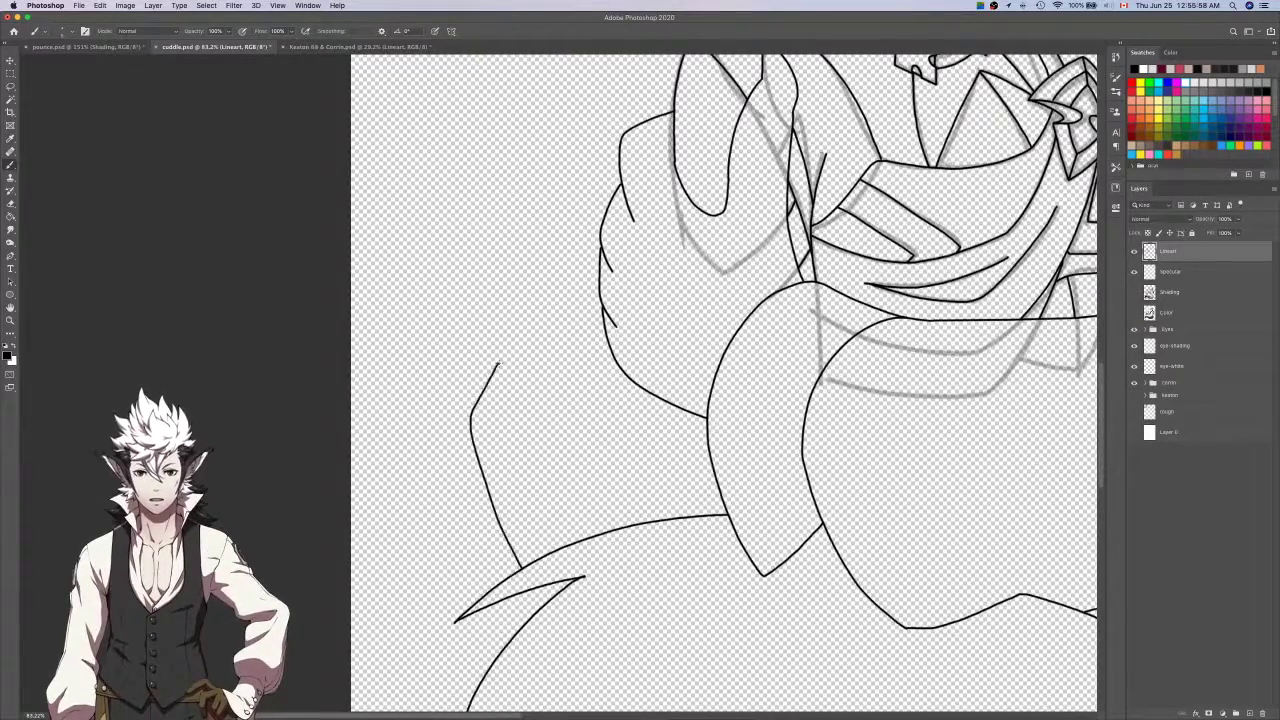
scroll(497, 366, up, 2)
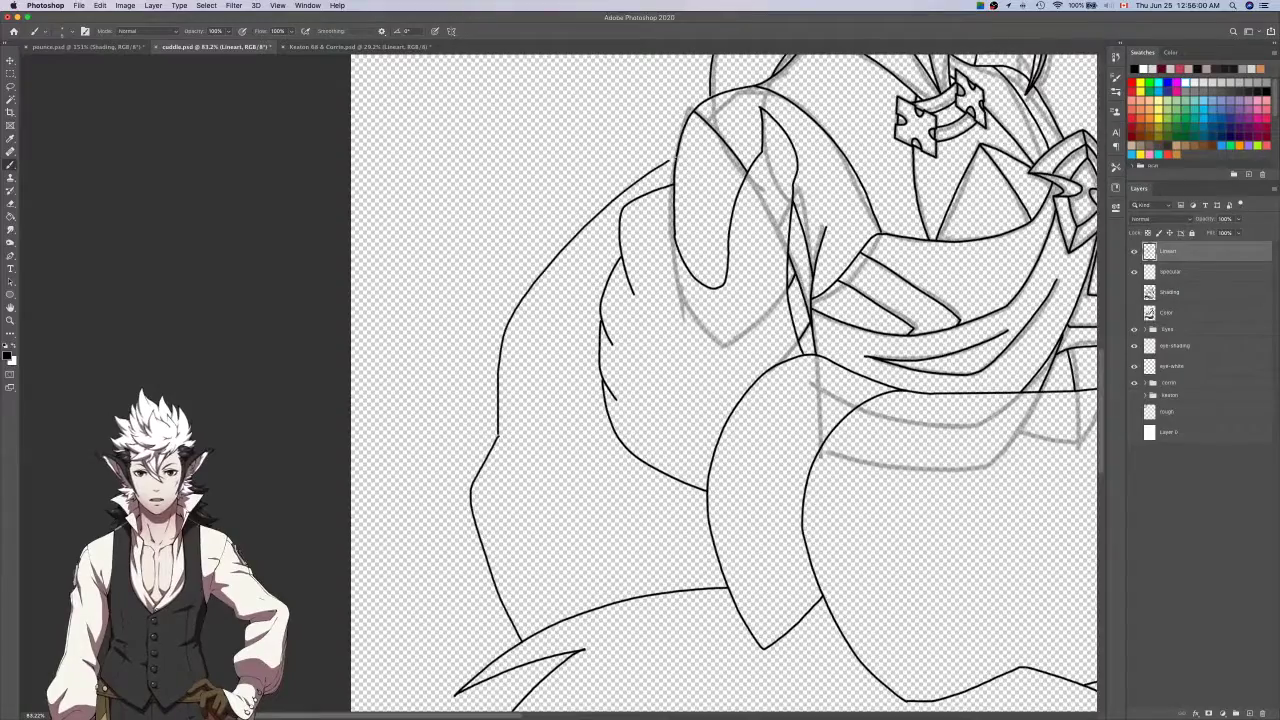
scroll(671, 158, up, 5)
Select the area enclosed by the new cape outline and show the Color and Shading layers again.
key(w)
scroll(671, 158, down, 7)
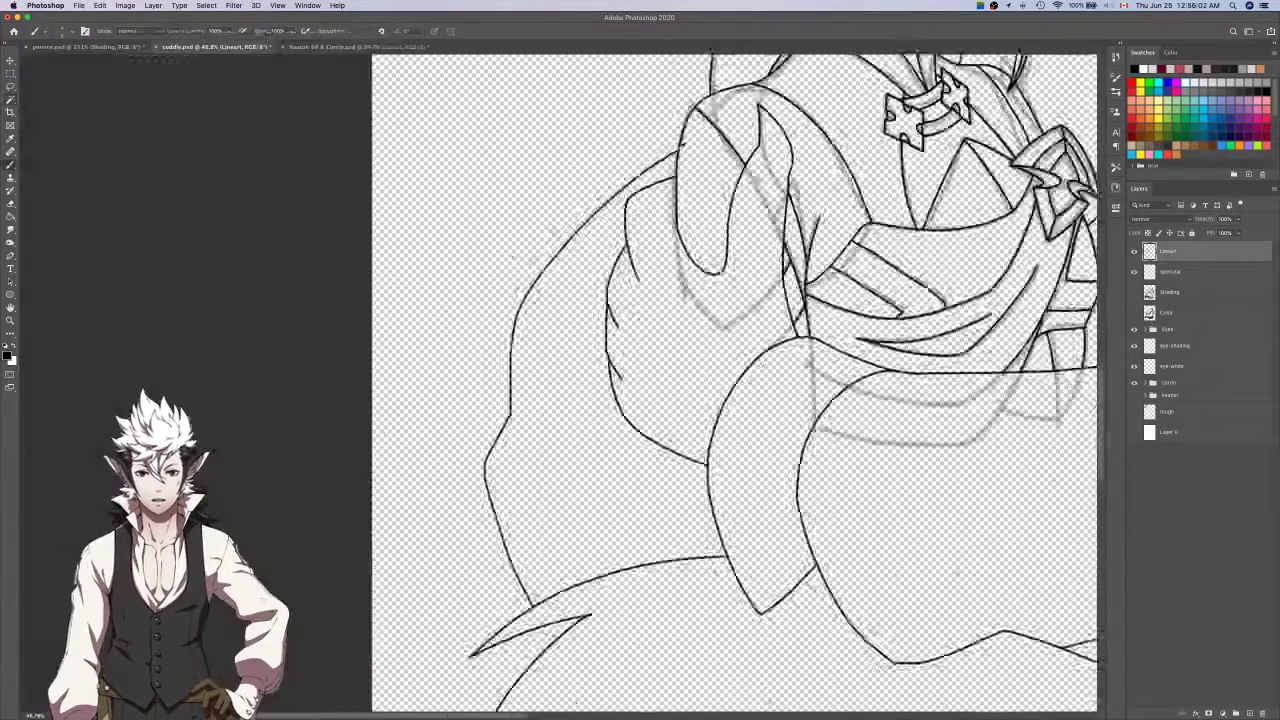
key(shift+F6)
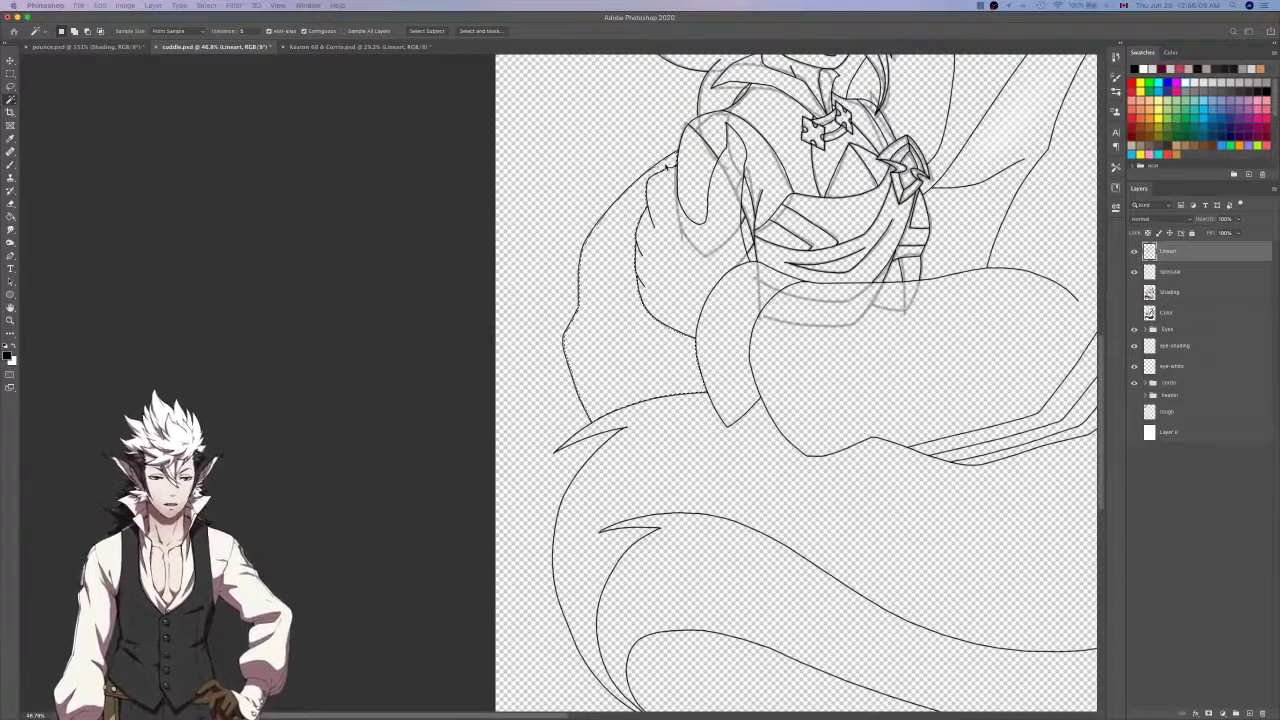
key(i)
click(1134, 312)
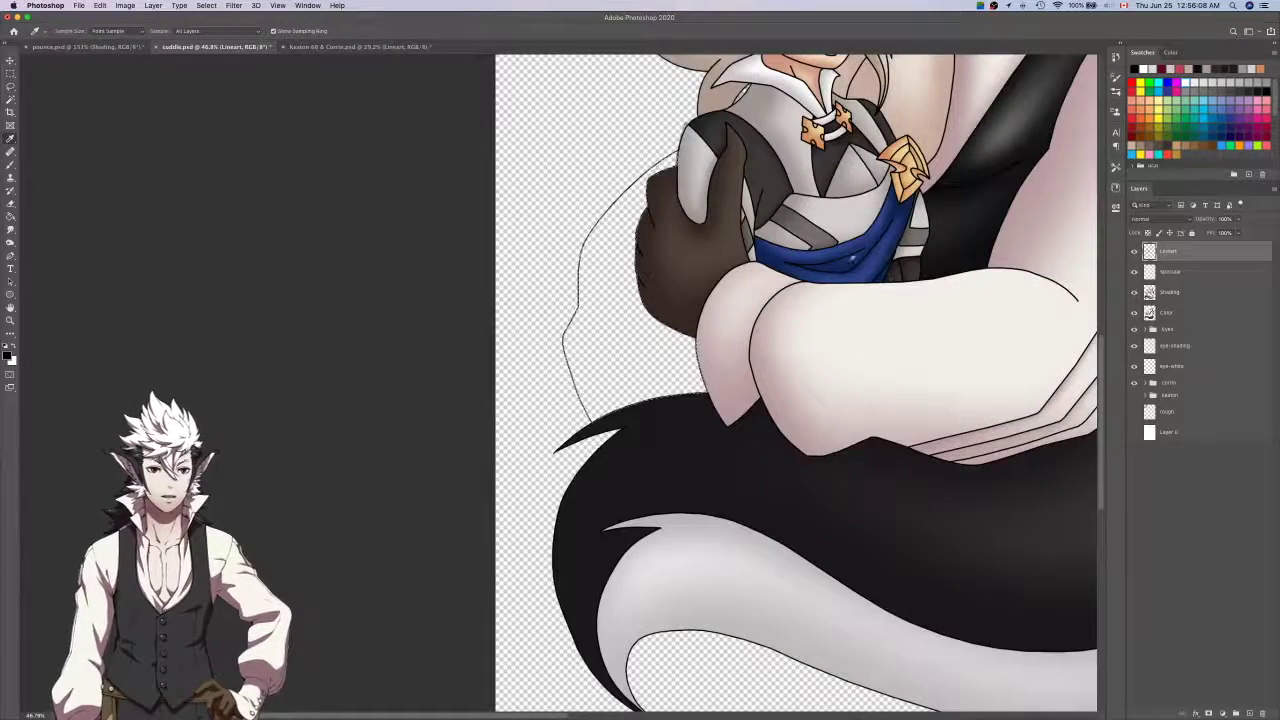
Sample the sash's flat blue with the Shading layer hidden, show Shading again, and fill the cape area on the Color layer.
click(1134, 291)
click(871, 259)
key(g)
click(1134, 291)
click(1167, 313)
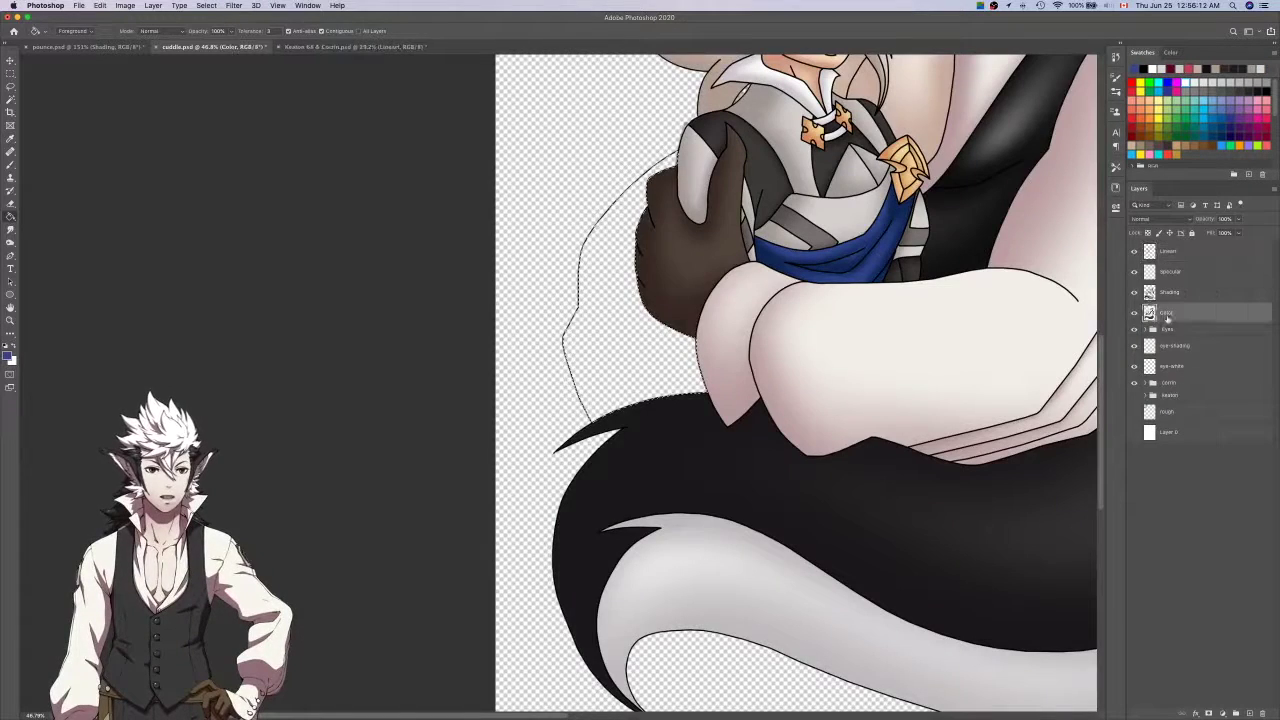
click(649, 378)
scroll(652, 379, down, 6)
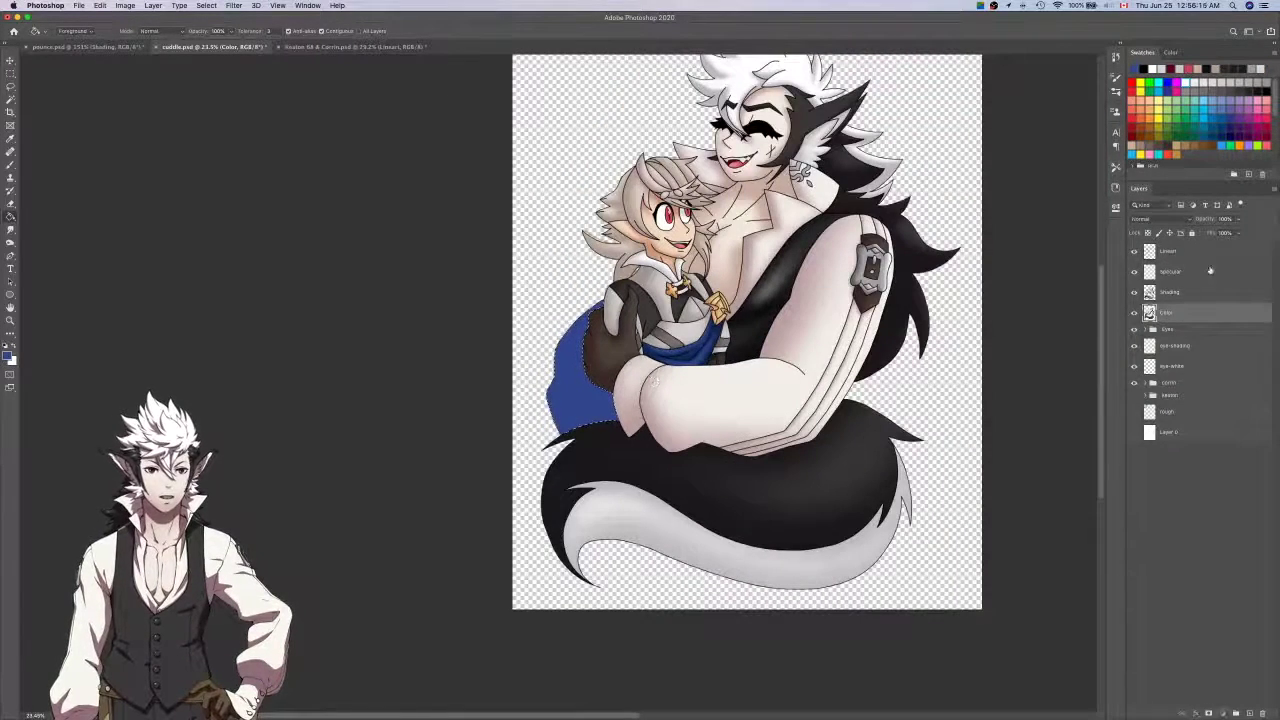
Deselect and draw a short black line on the Lineart layer across the notch between the tail's pointed tuft and its body.
click(1210, 270)
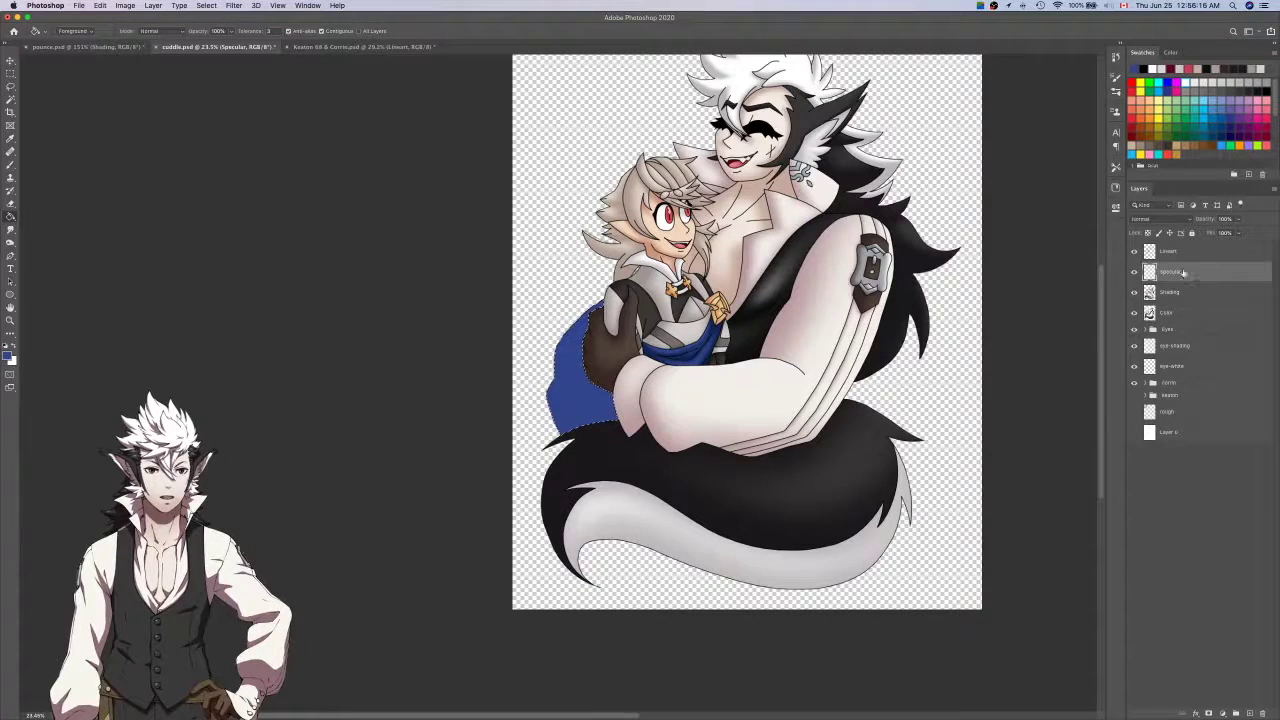
click(1160, 252)
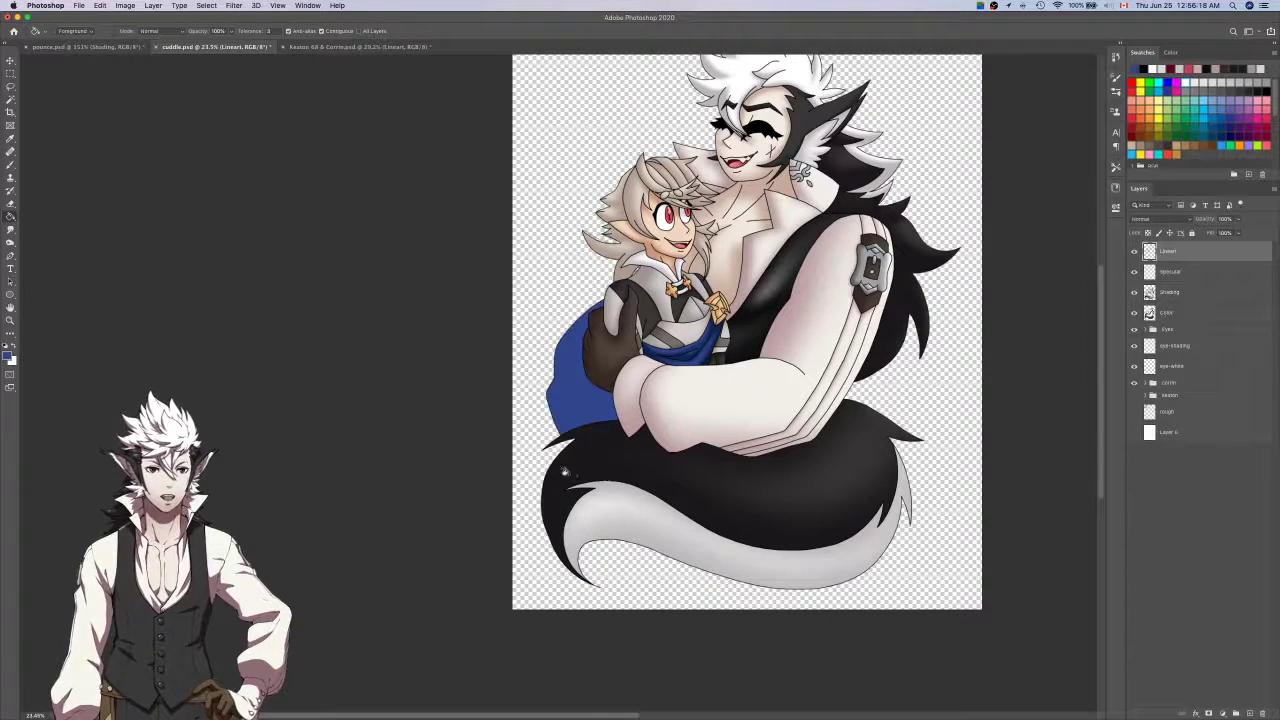
scroll(566, 475, up, 10)
key(b)
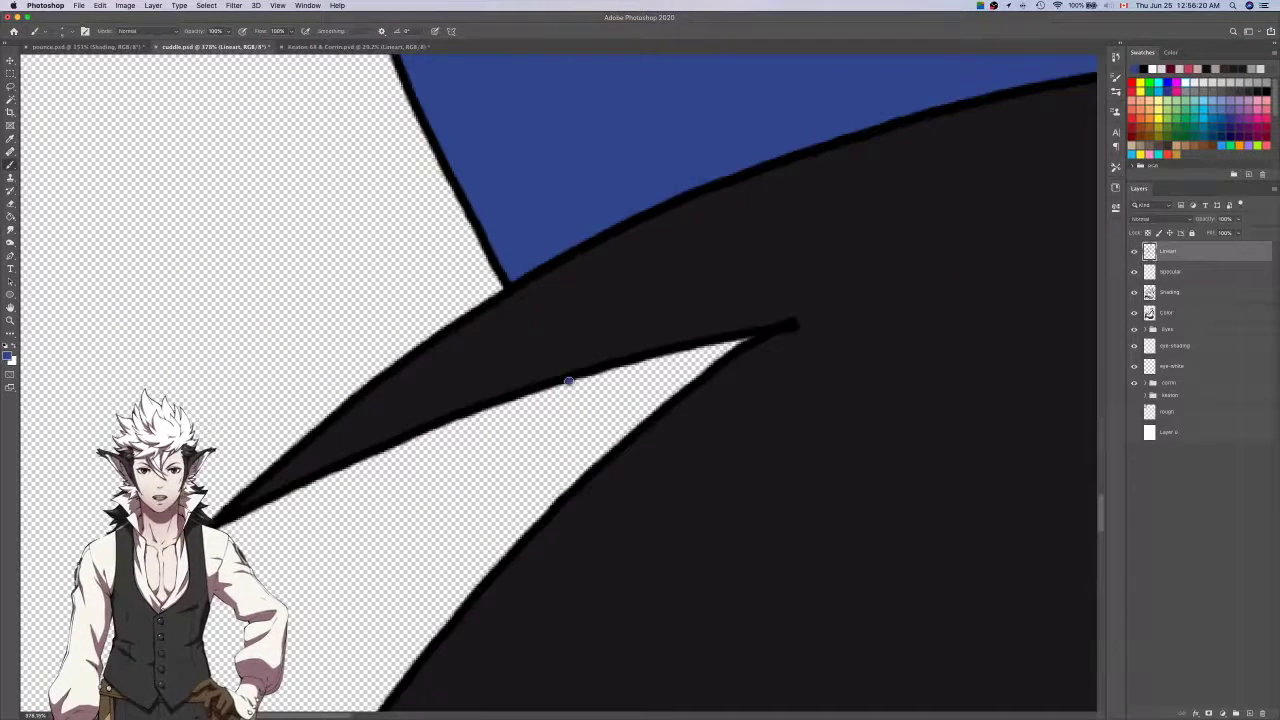
drag(568, 381, 620, 438)
key(super+z)
drag(567, 381, 626, 438)
Select the small triangle closed off by the new line and adjust the selection at its inner corner with the Lasso.
key(w)
click(633, 388)
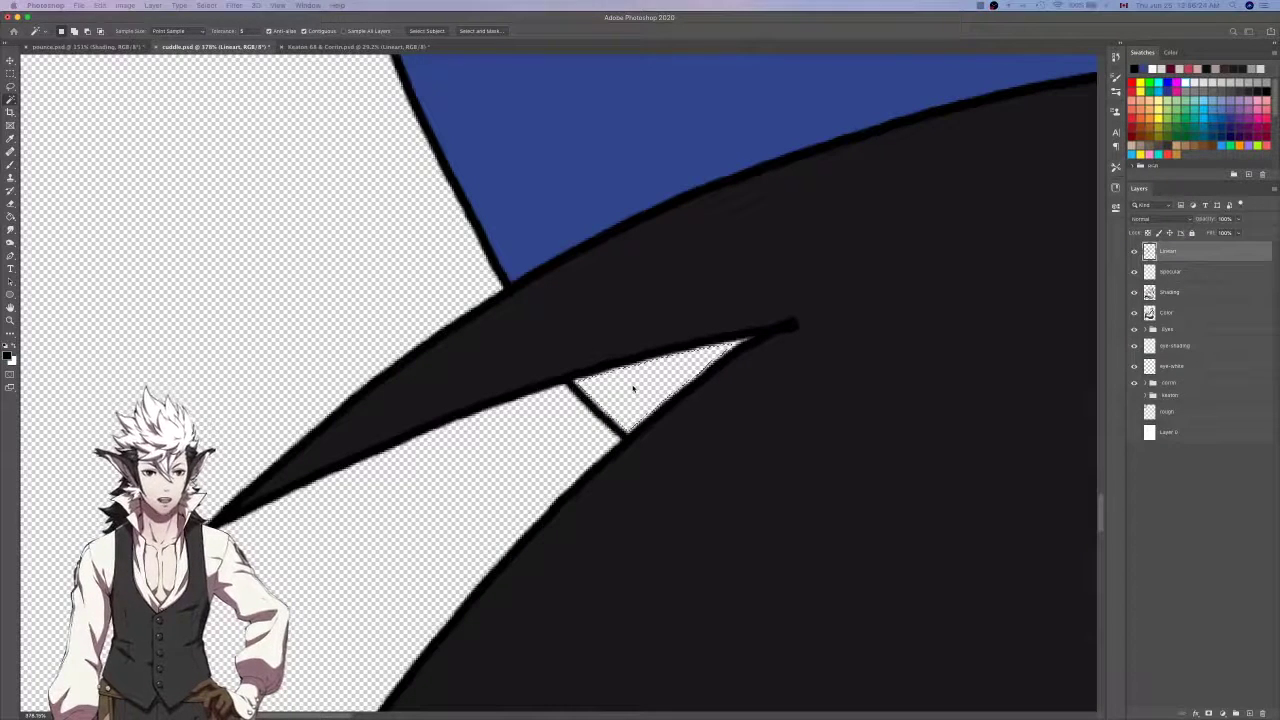
key(l)
scroll(726, 338, up, 3)
mouse_move(750, 362)
mouse_down()
mouse_move(851, 310)
mouse_move(726, 318)
mouse_up()
scroll(724, 318, down, 5)
Sample the cape's blue and fill the selected triangle with it on the Color layer.
key(i)
click(606, 150)
click(1193, 293)
click(1168, 312)
key(g)
click(729, 345)
scroll(730, 347, down, 10)
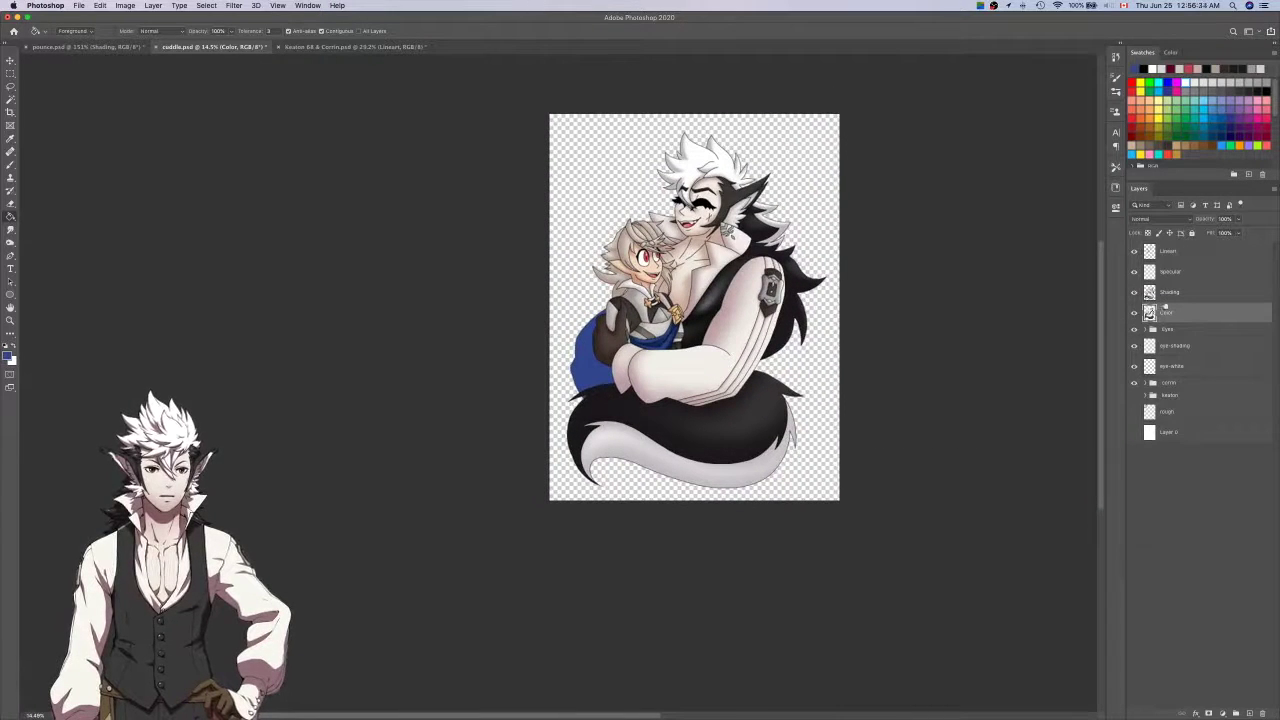
Select the blue cape area, switch to the Shading layer, hide the Color layer and corrin group, and sample the sash's dark blue shading.
key(w)
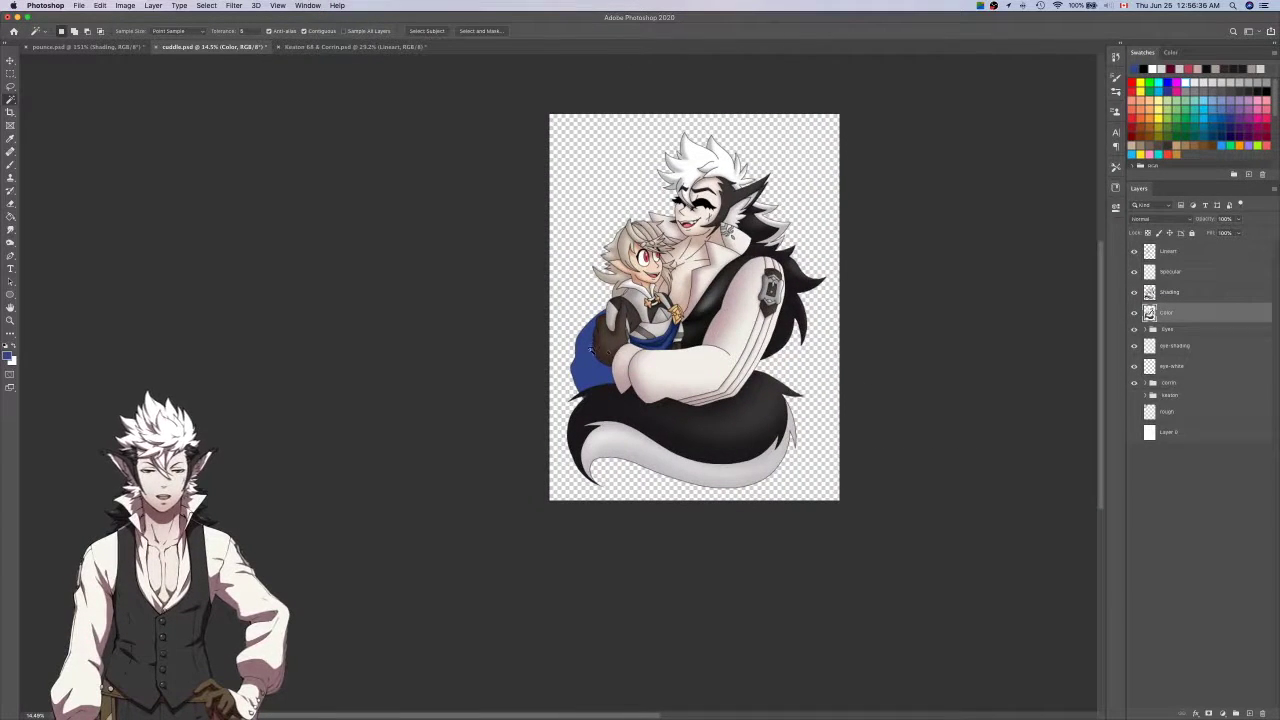
scroll(591, 362, up, 10)
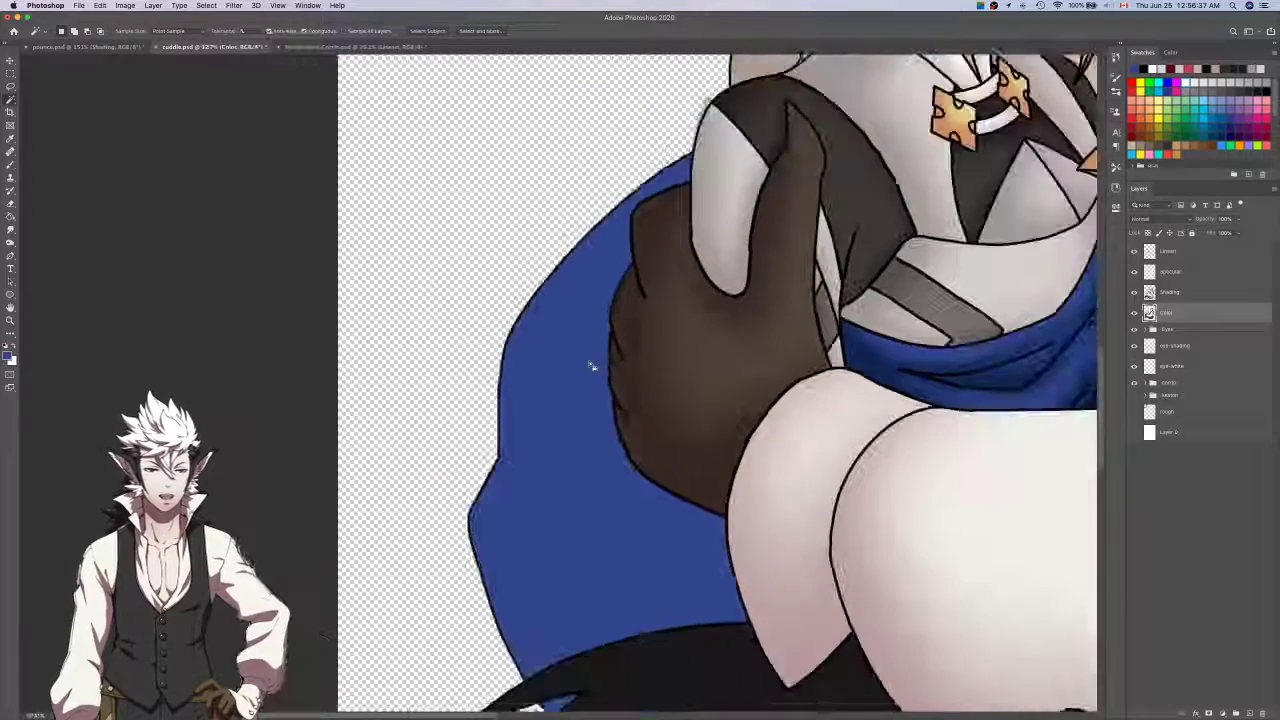
click(591, 366)
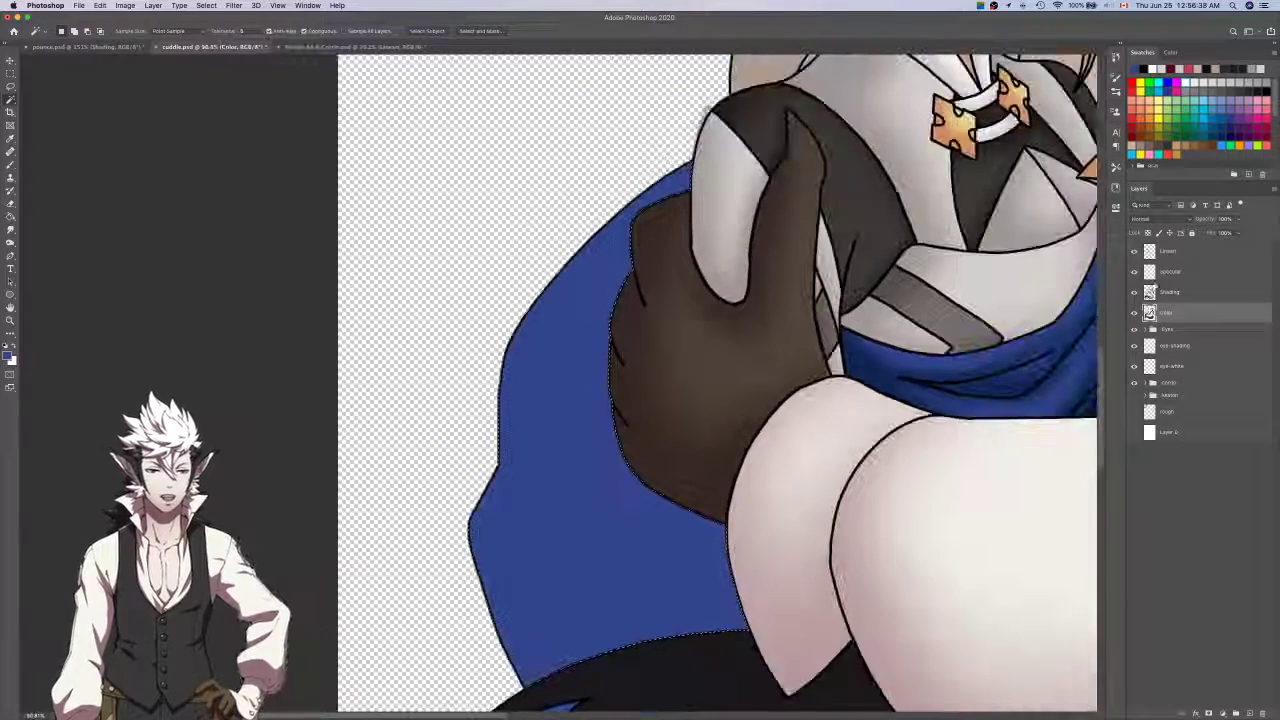
click(1180, 291)
click(1134, 312)
key(i)
click(868, 362)
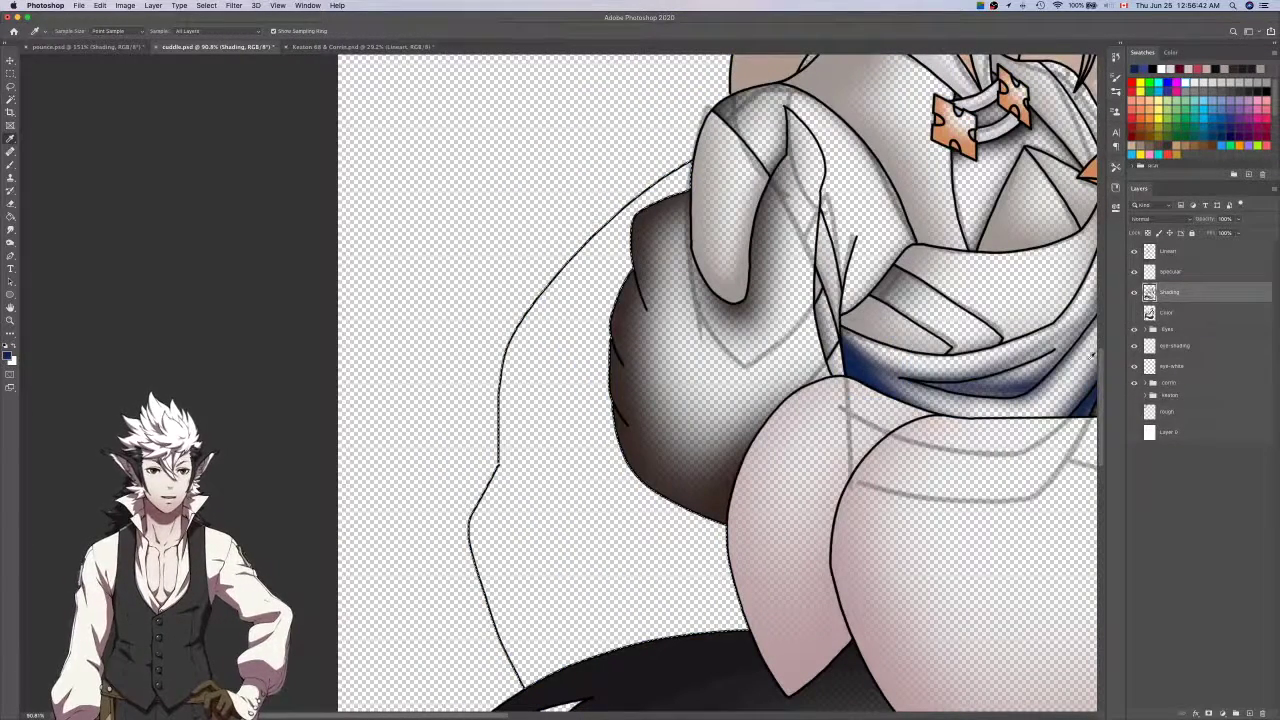
click(1134, 383)
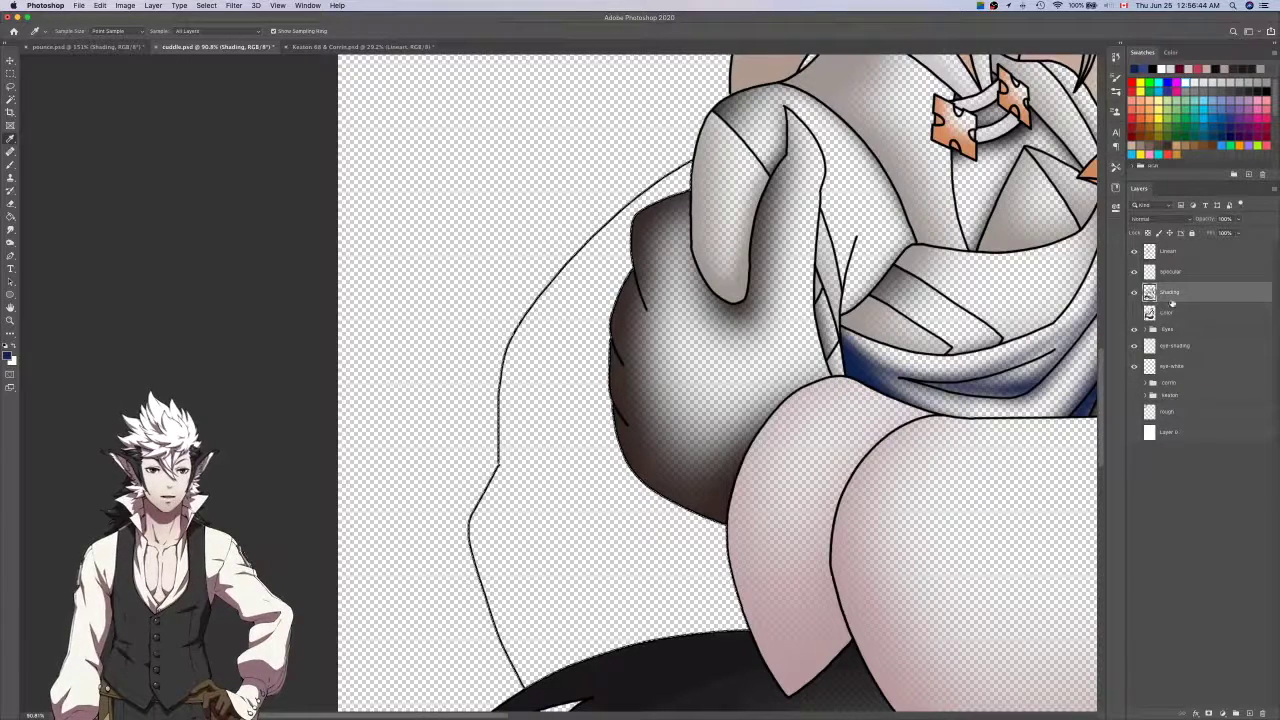
Enlarge the soft brush and paint dark blue shading along the cape's outer edge and around the gloved hand, undoing unsatisfactory strokes.
key(b)
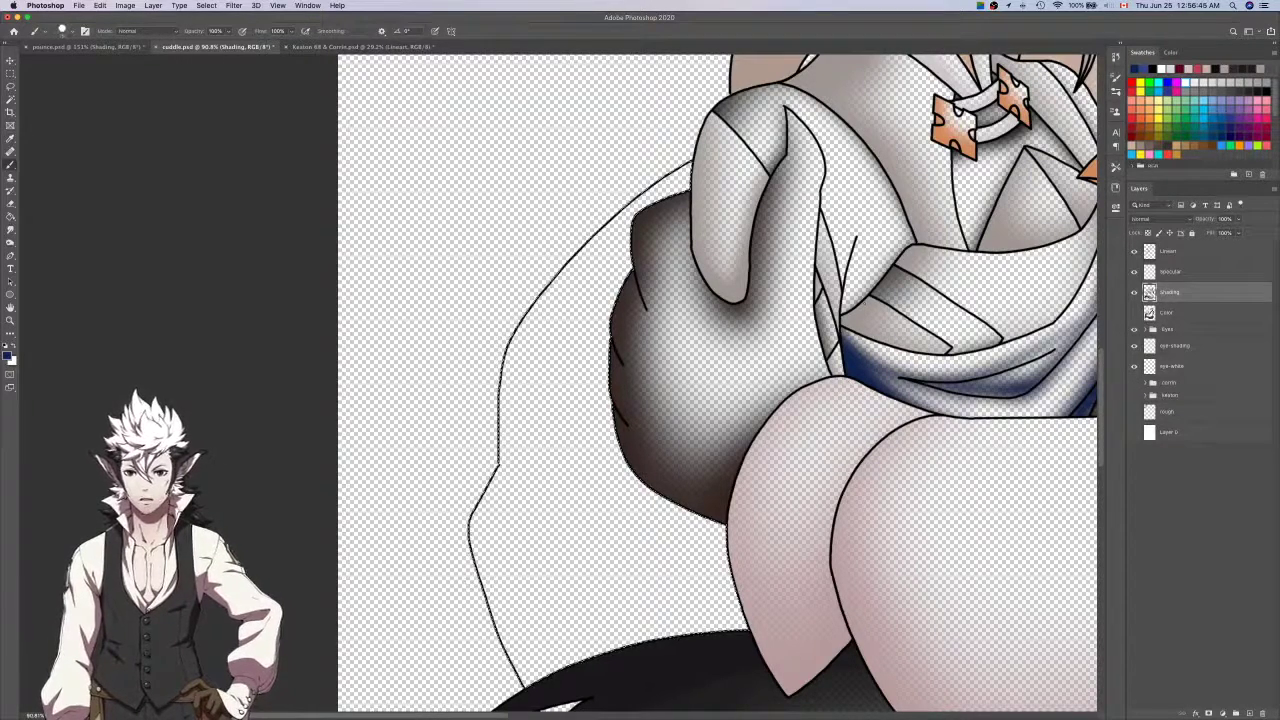
key(bracketright)
key(bracketright)
key(bracketright)
key(bracketright)
key(bracketright)
key(bracketright)
key(bracketright)
key(bracketright)
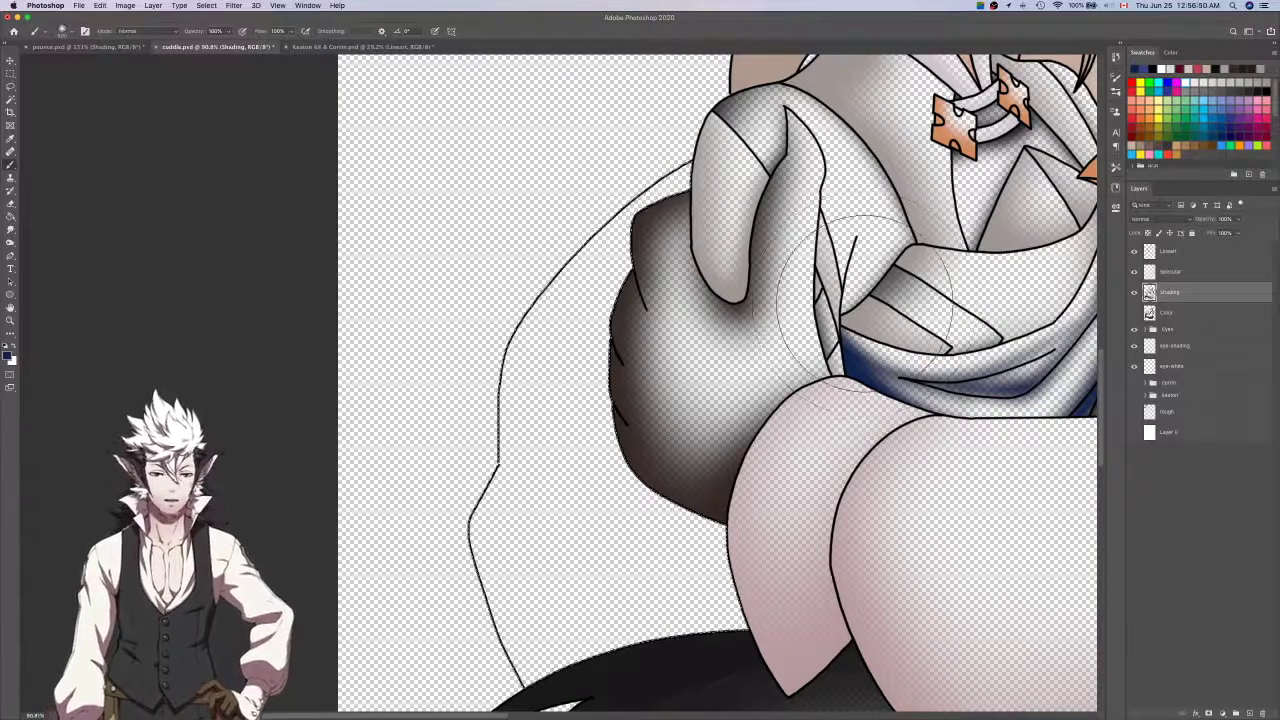
scroll(854, 300, down, 3)
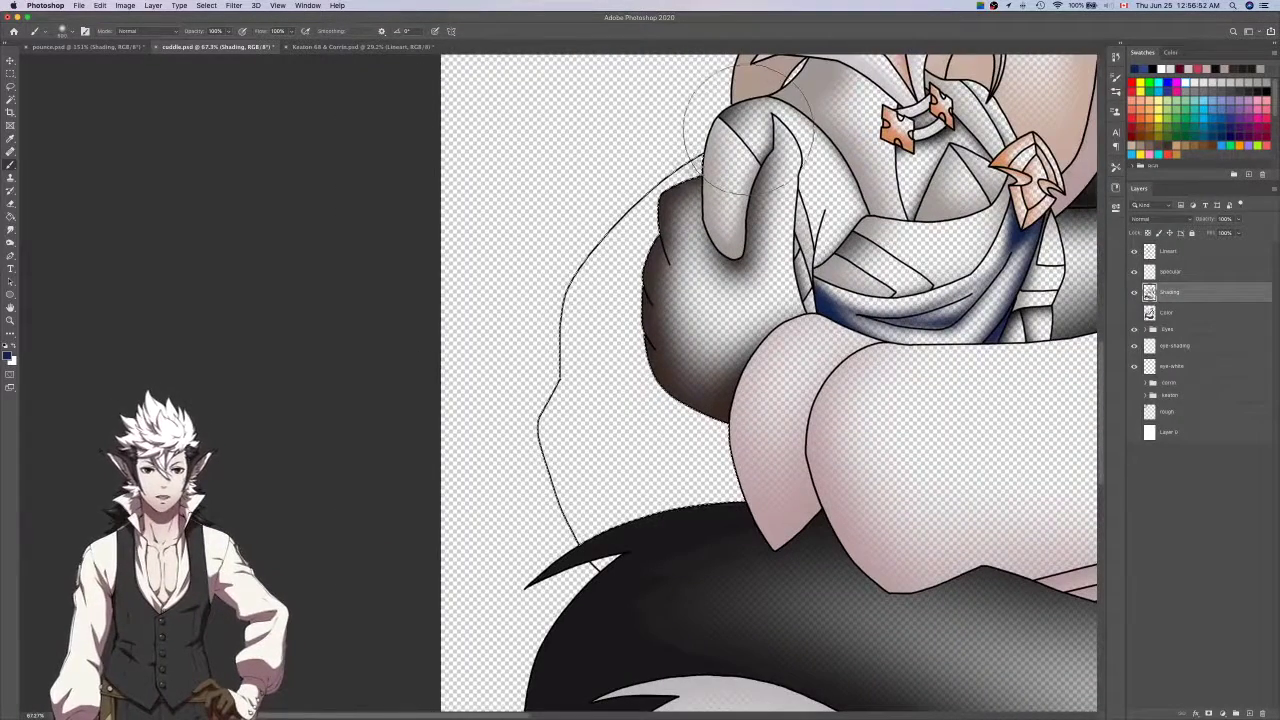
drag(746, 120, 706, 476)
key(super+z)
mouse_move(732, 112)
mouse_down()
mouse_move(487, 410)
mouse_move(527, 337)
mouse_move(739, 95)
mouse_move(512, 400)
mouse_move(524, 237)
mouse_move(710, 485)
mouse_move(880, 558)
mouse_up()
key(super+z)
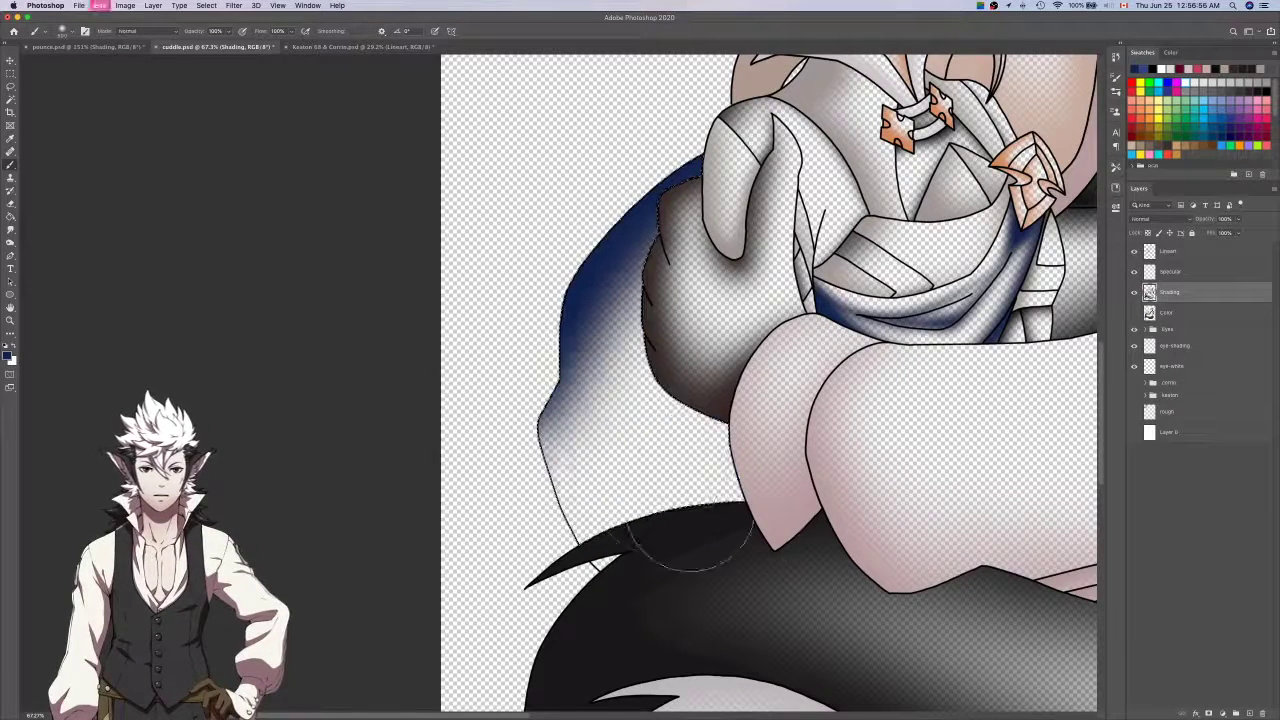
drag(509, 280, 843, 514)
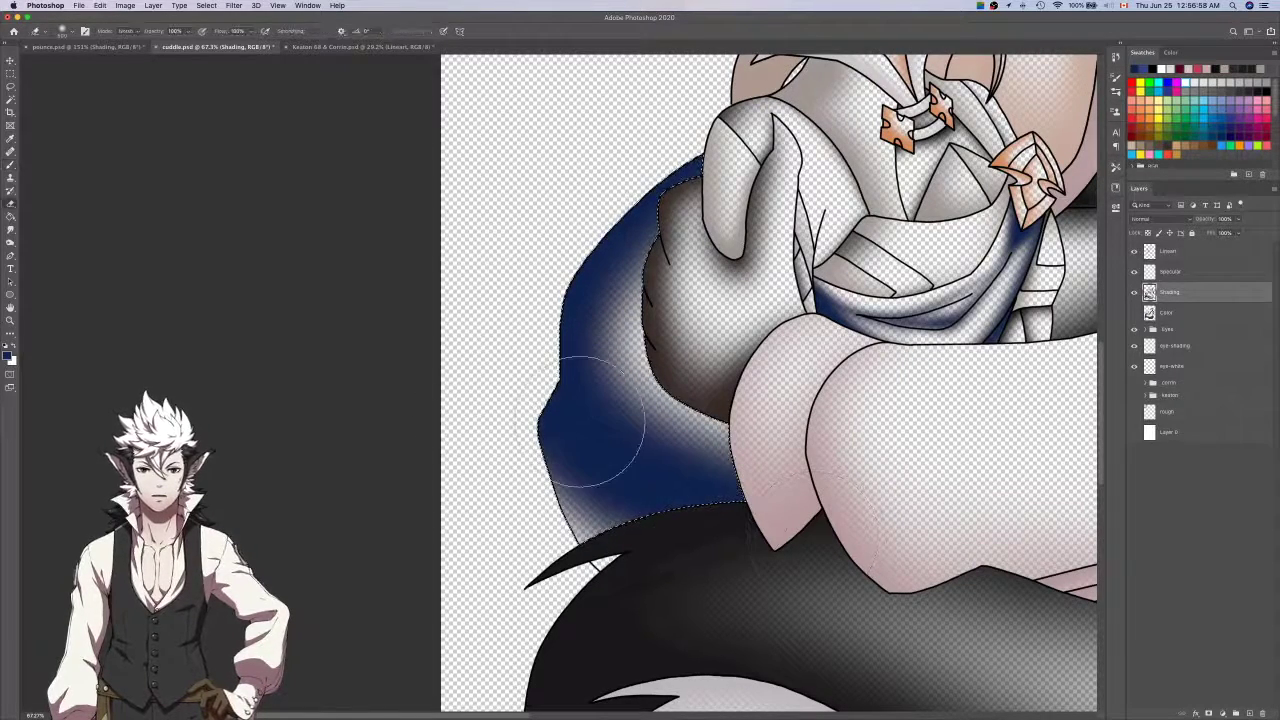
Undo the unwanted shading changes and erase the excess dark blue near the cape's lower outer corner.
mouse_move(499, 410)
mouse_down()
mouse_move(725, 542)
mouse_move(547, 484)
mouse_move(693, 575)
mouse_up()
key(super+z)
key(super+z)
drag(524, 508, 539, 520)
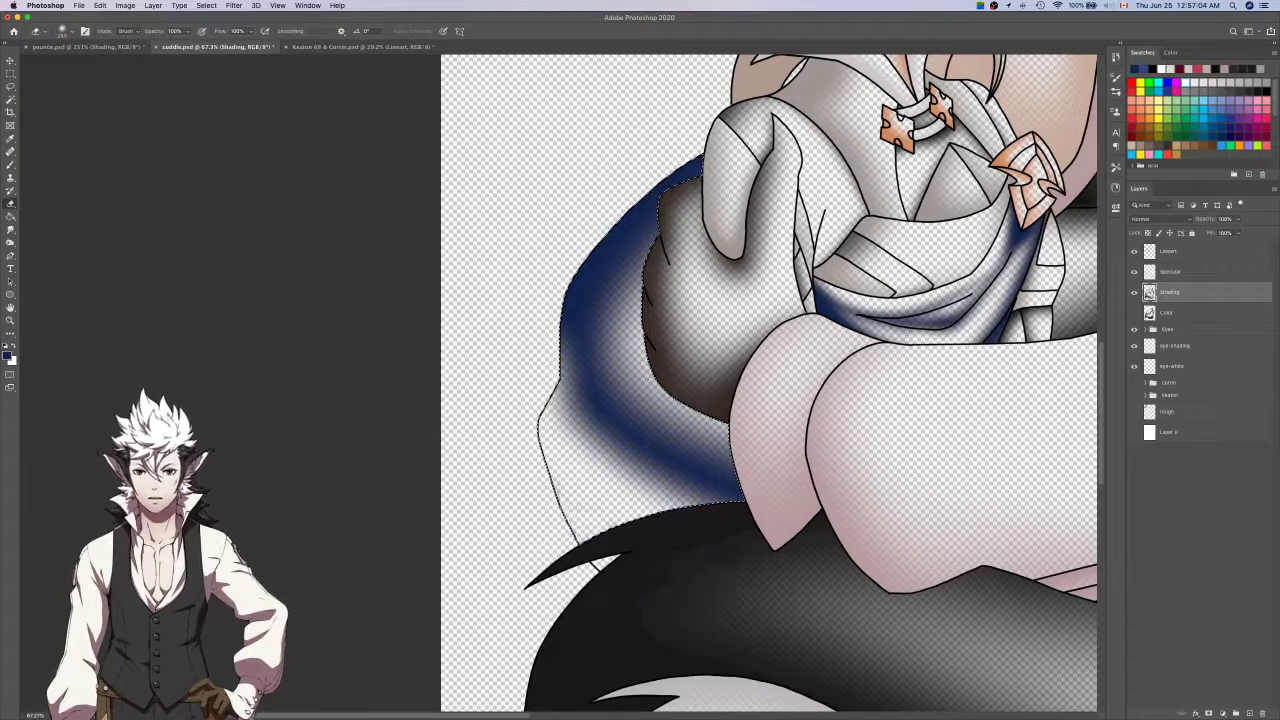
Paint dark blue shading along the cape's lower outer edge and in the area beneath the gloved hand.
key(b)
drag(602, 598, 488, 432)
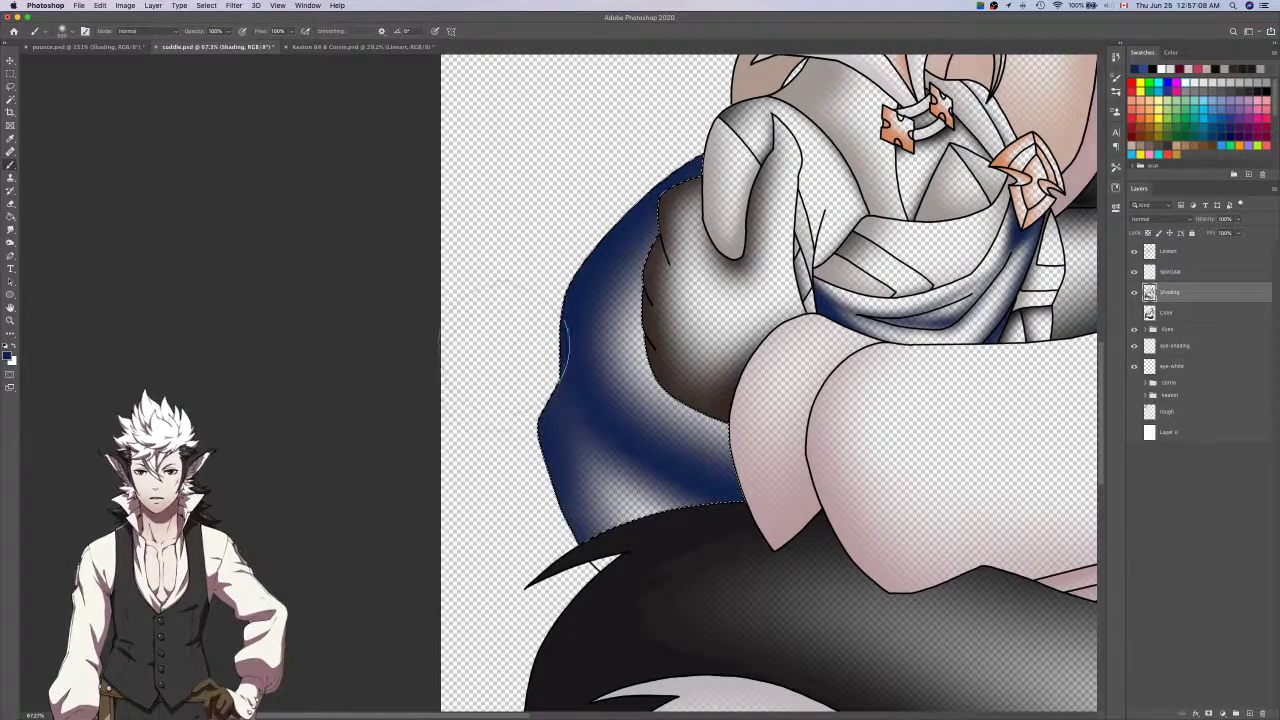
mouse_move(774, 436)
mouse_down()
mouse_move(745, 438)
mouse_move(700, 376)
mouse_up()
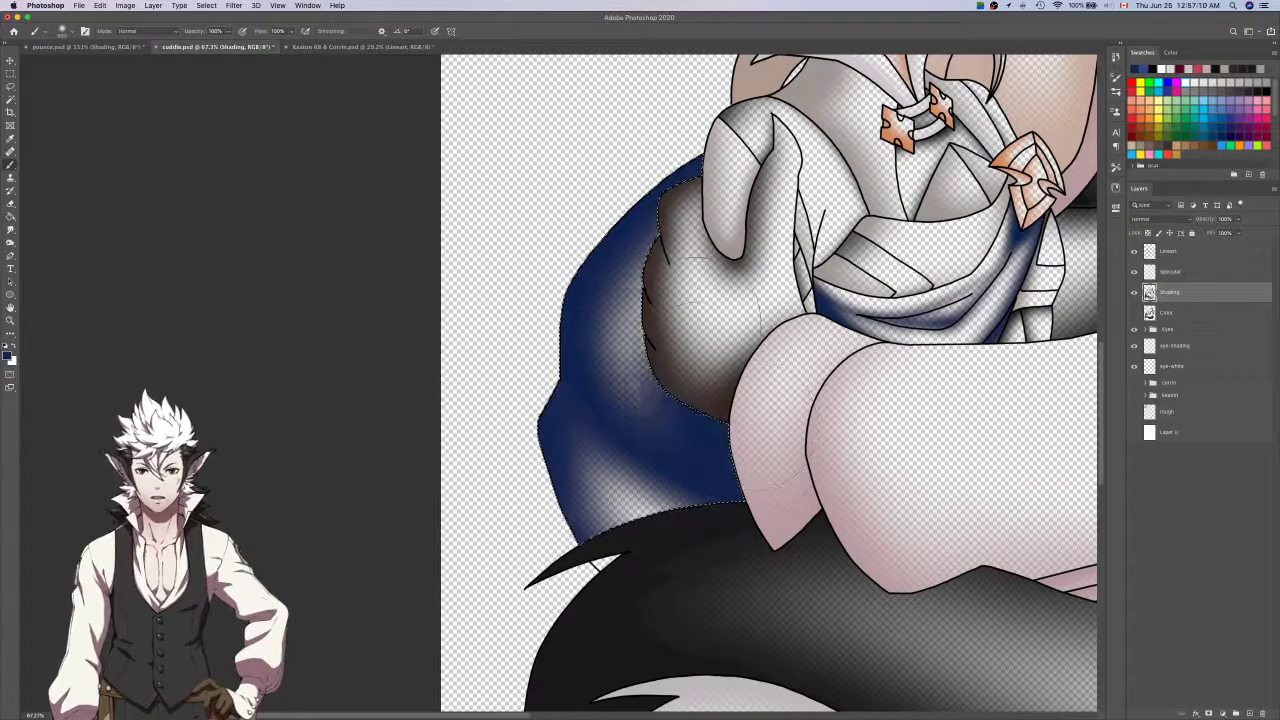
scroll(725, 355, down, 3)
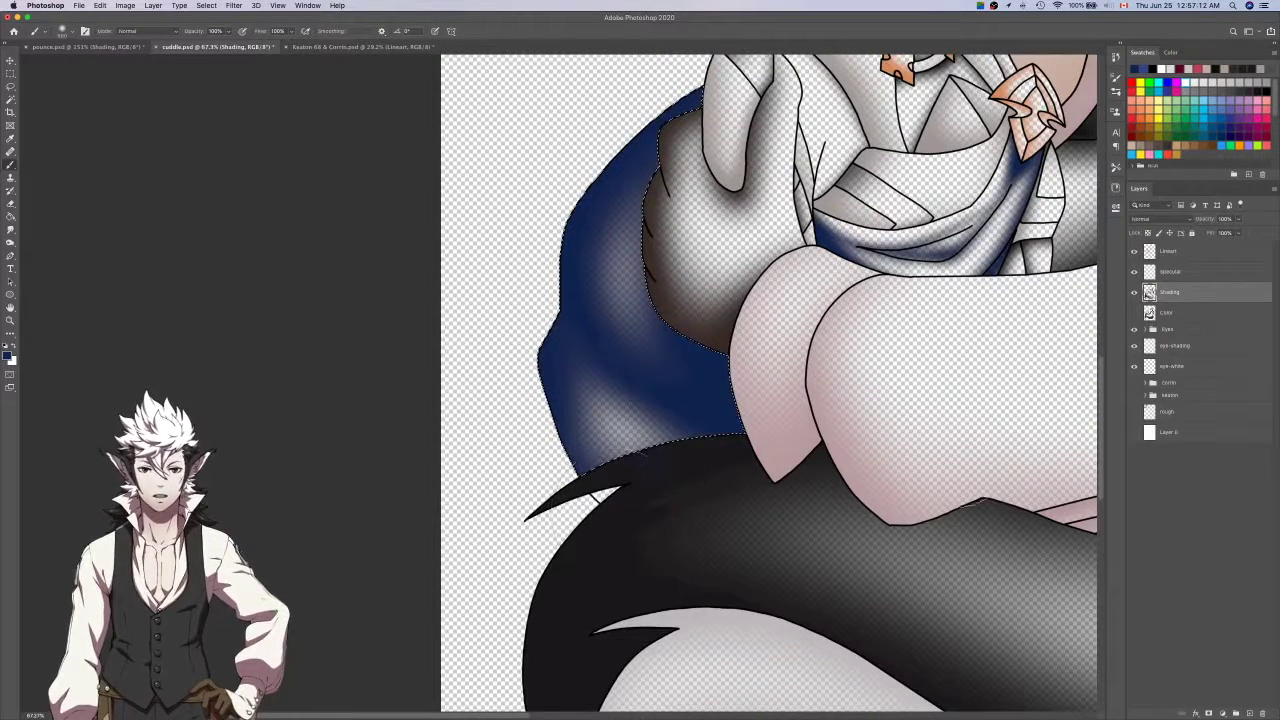
Select the small cape piece in the tail's notch, shade it dark blue, deselect, and make the Specular layer active.
key(ctrl+d)
click(1198, 311)
key(w)
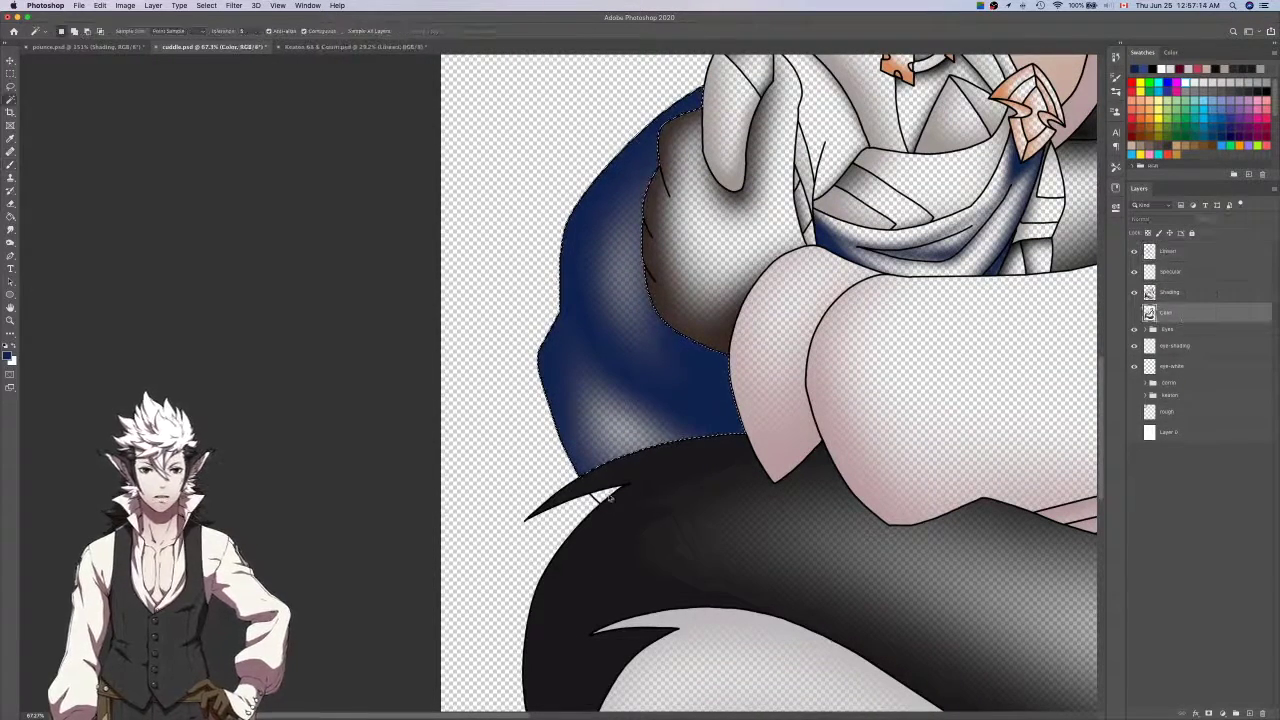
click(1198, 272)
key(b)
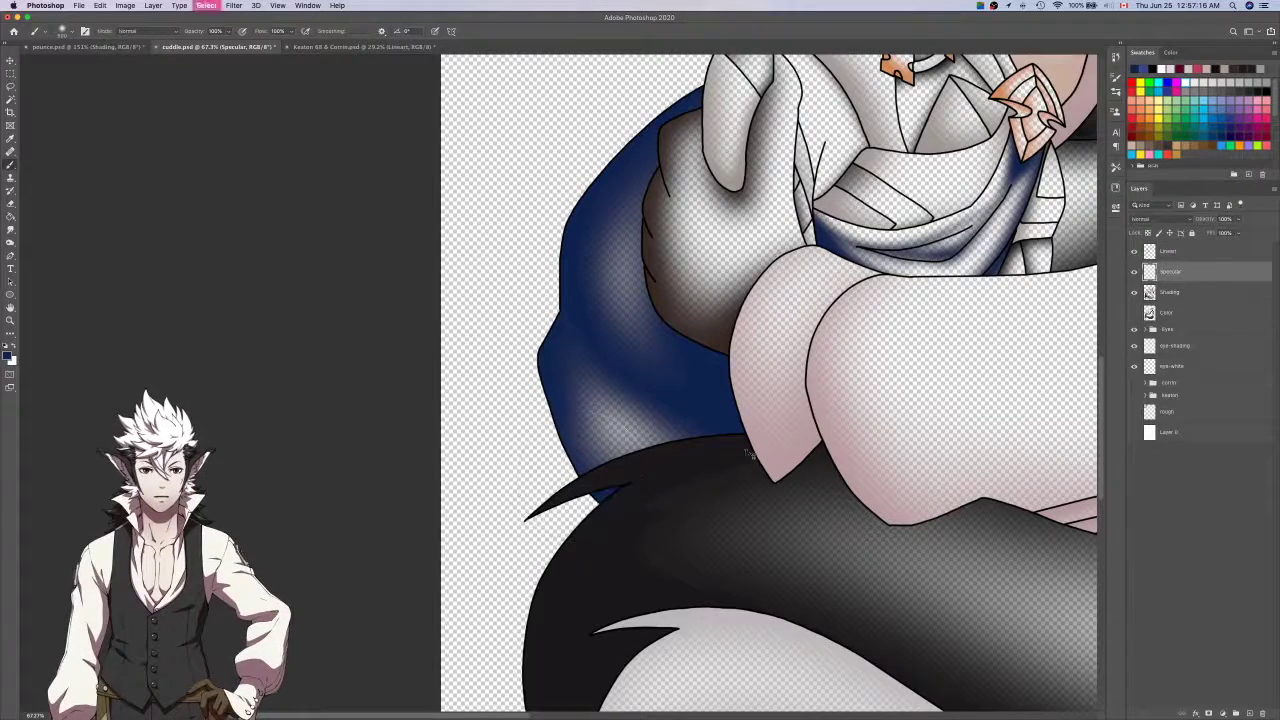
Show the Color layer again and select the large blue cape area behind the gloved hand with the Magic Wand.
click(1134, 313)
scroll(880, 437, down, 5)
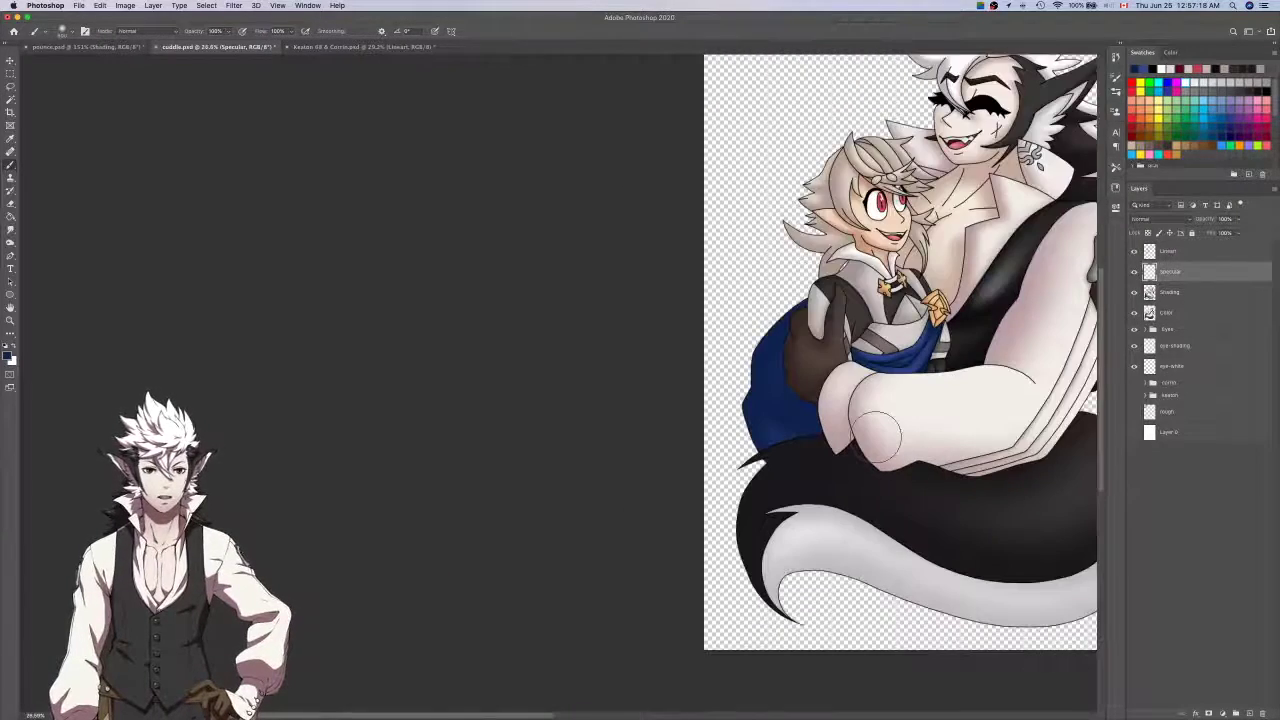
scroll(876, 435, up, 5)
scroll(871, 414, down, 3)
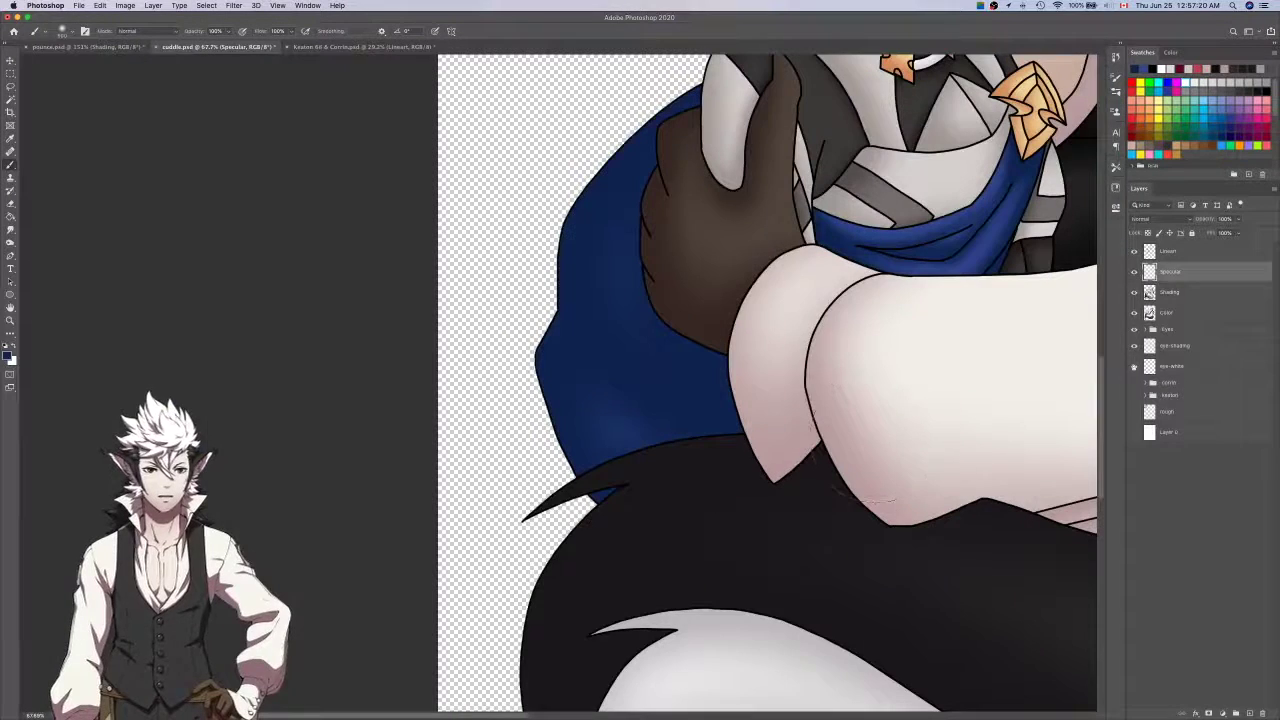
click(1192, 313)
key(w)
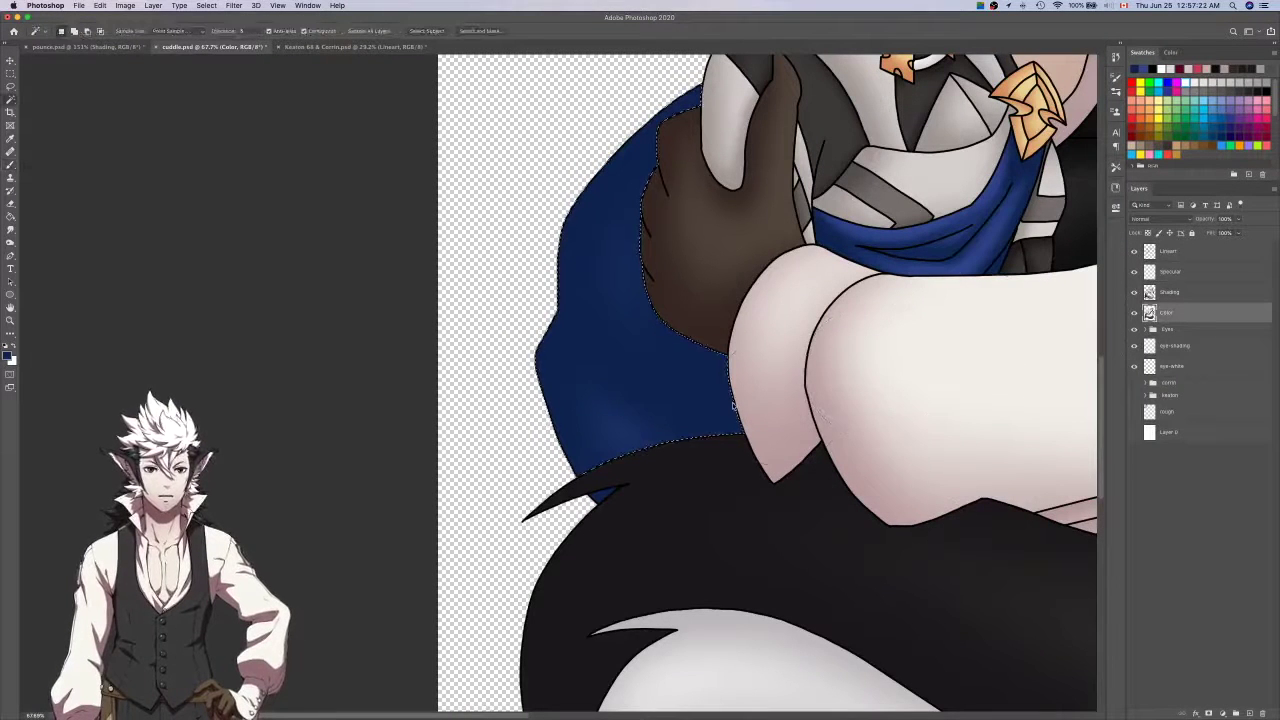
Lighten the dark blue cape shading on the Shading layer by erasing with a larger soft eraser.
click(1194, 291)
drag(863, 334, 883, 401)
key(e)
key(bracketright)
key(bracketright)
key(bracketright)
mouse_move(769, 368)
mouse_down()
mouse_move(680, 322)
mouse_move(784, 201)
mouse_up()
Repaint dark blue shading beneath the gloved hand beside the larger character's arm with a smaller soft brush, and deselect the cape.
key(b)
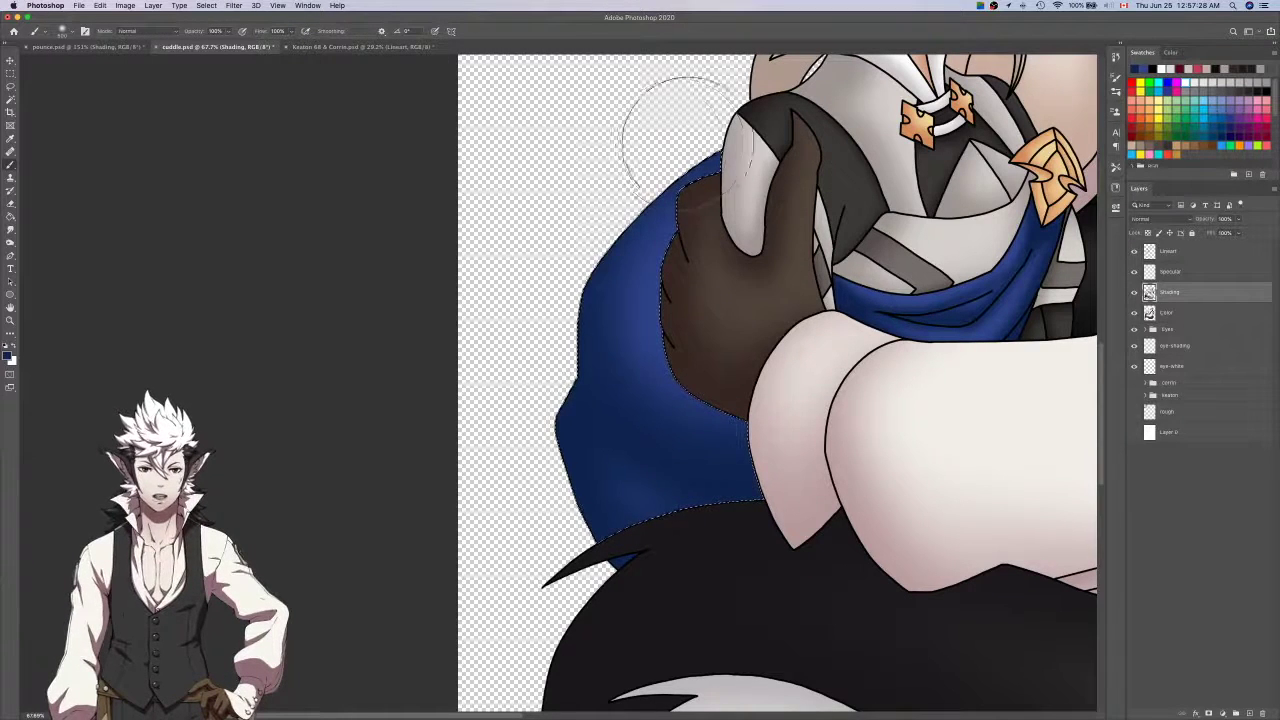
key(bracketleft)
key(bracketleft)
key(bracketleft)
key(bracketleft)
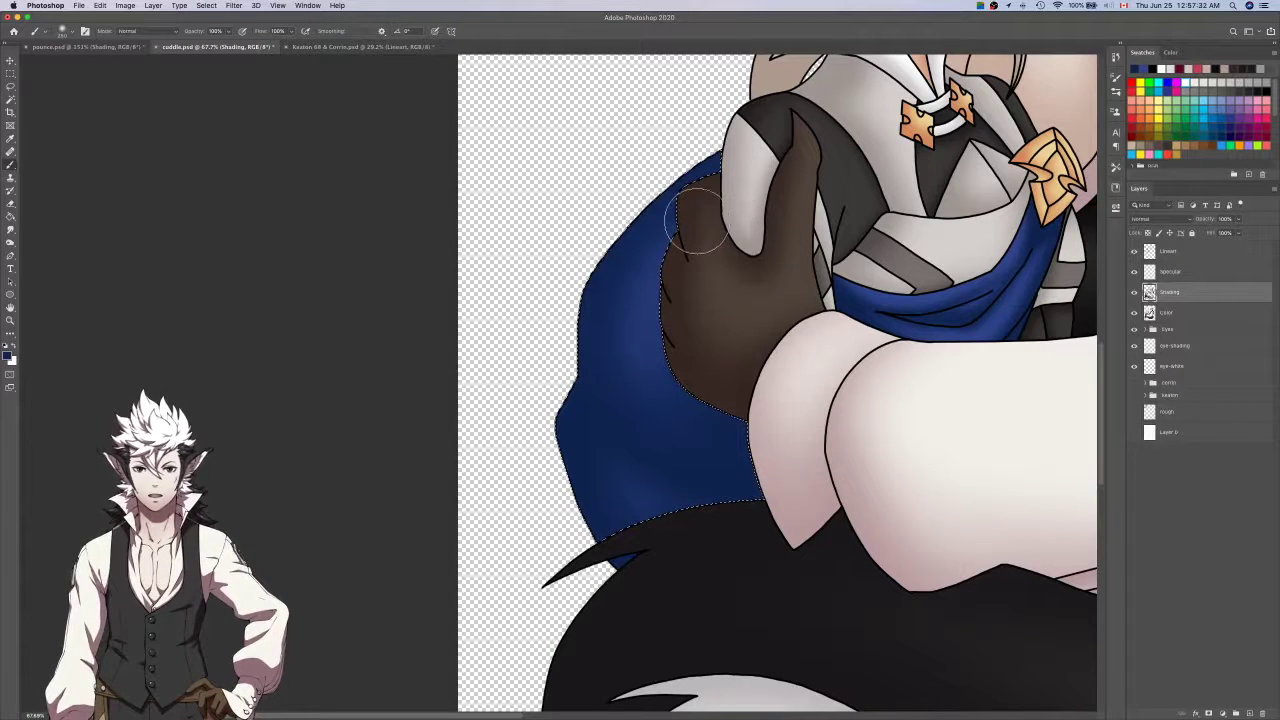
drag(727, 401, 750, 457)
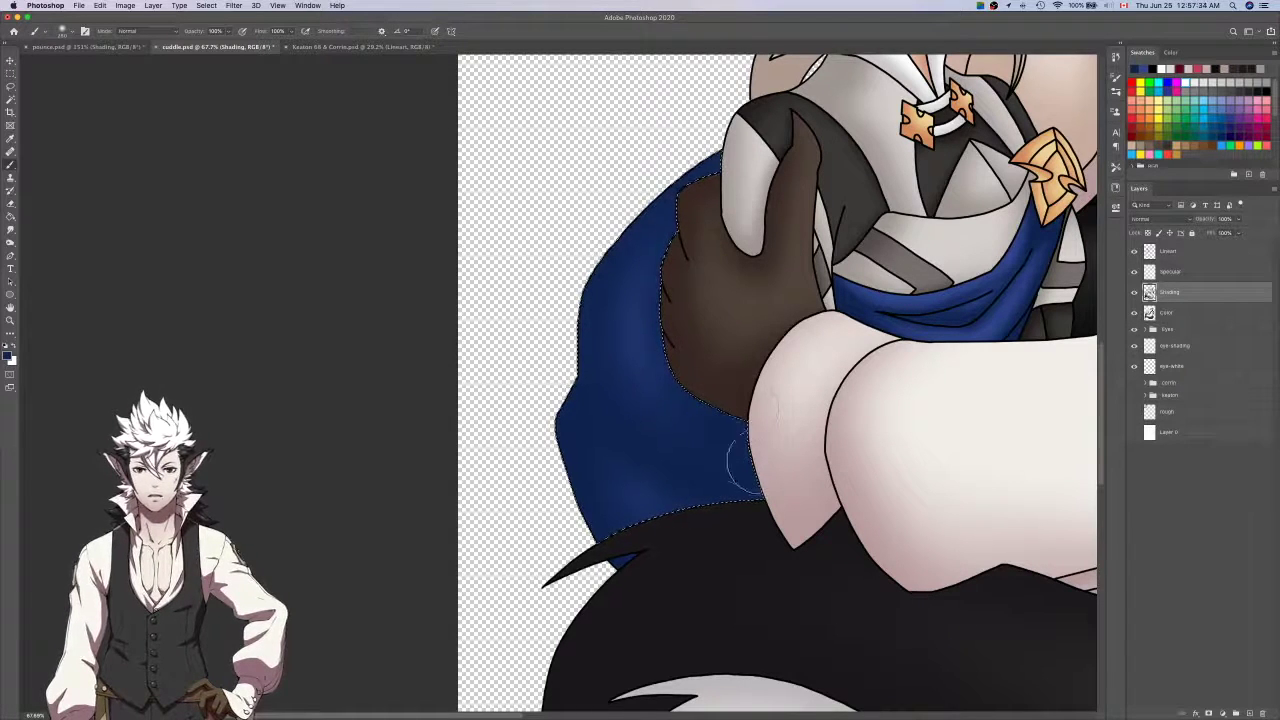
key(super+d)
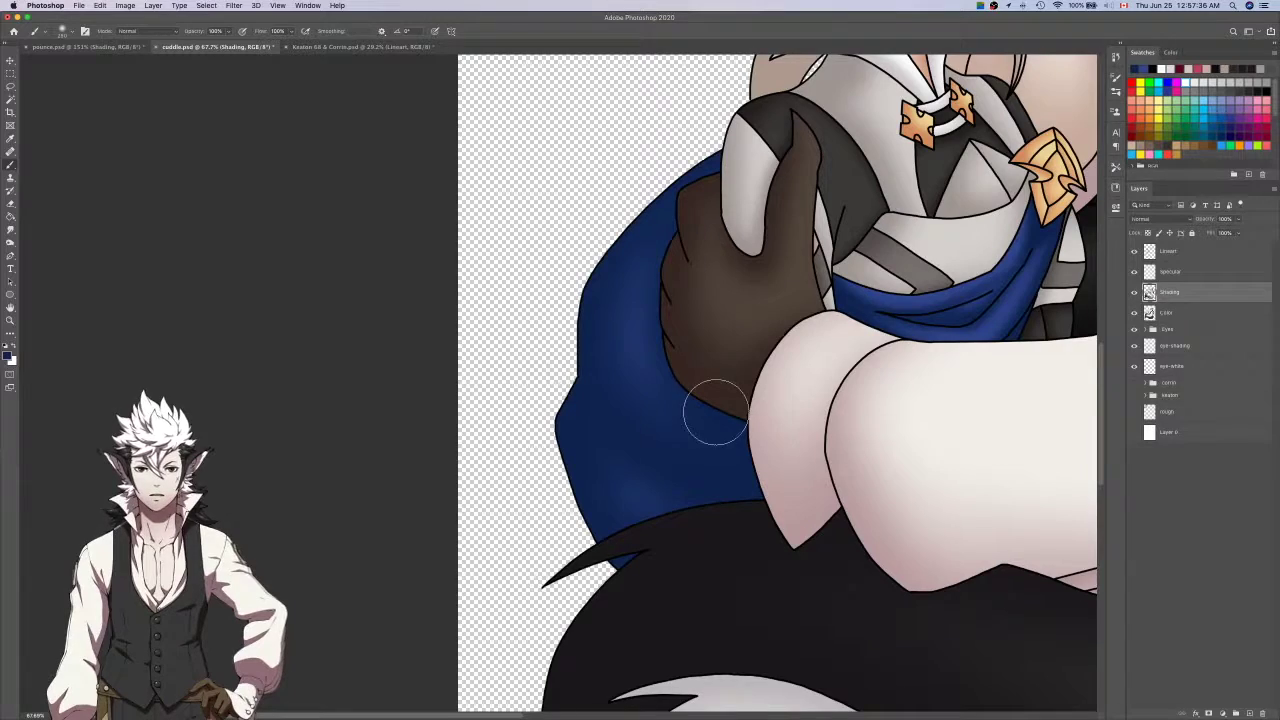
Select the gold collar clasp nearer the gloved hand with the Magic Wand, using the Lineart layer.
scroll(590, 360, up, 5)
scroll(590, 360, right, 10)
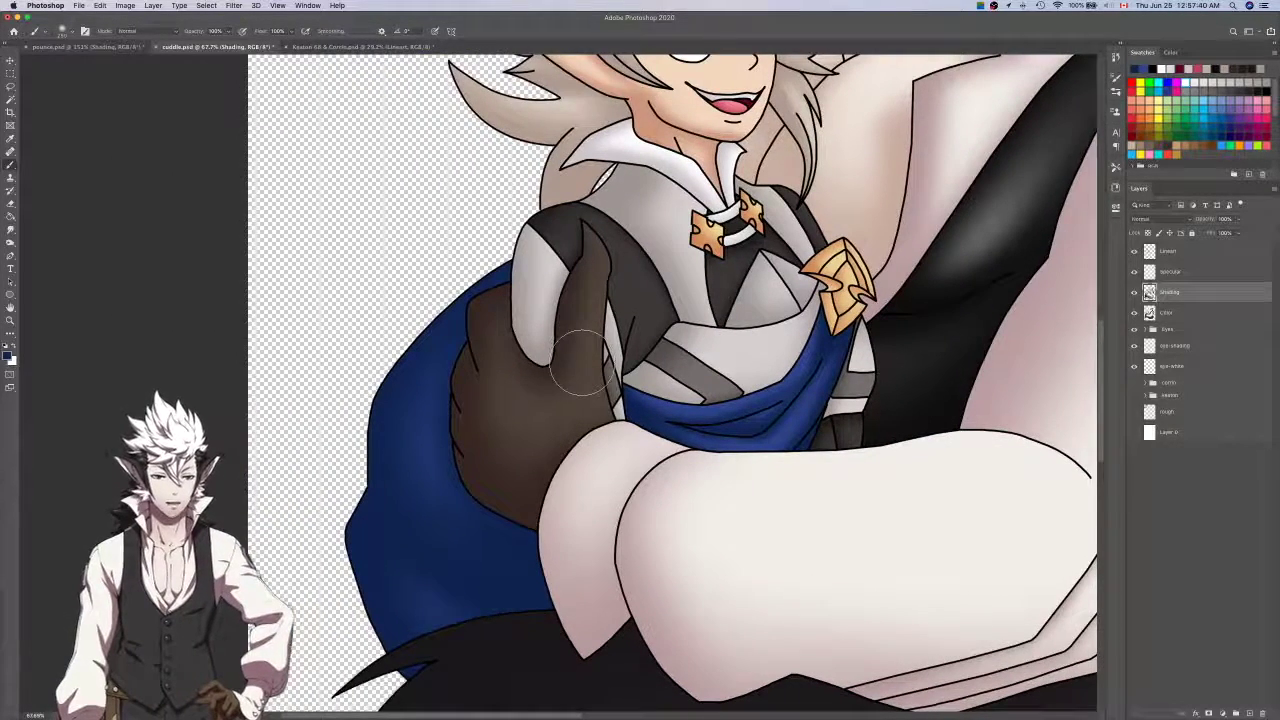
scroll(585, 350, left, 5)
scroll(590, 338, down, 3)
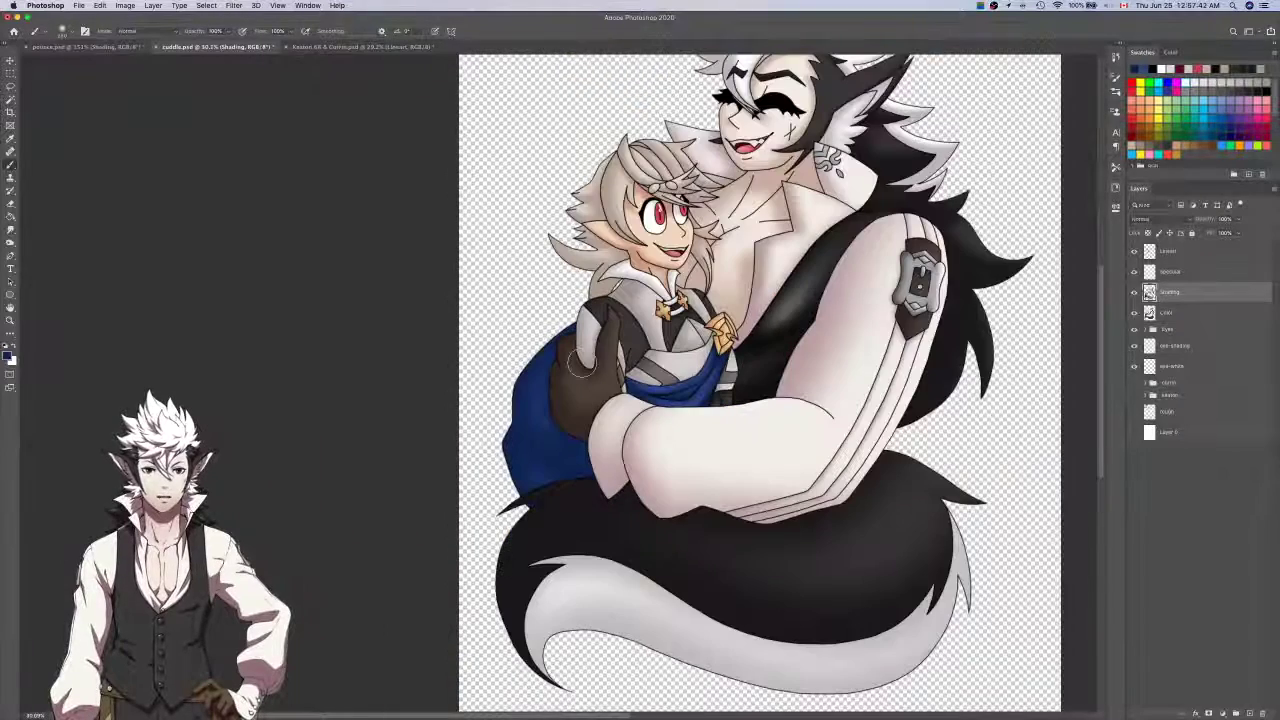
scroll(582, 362, right, 6)
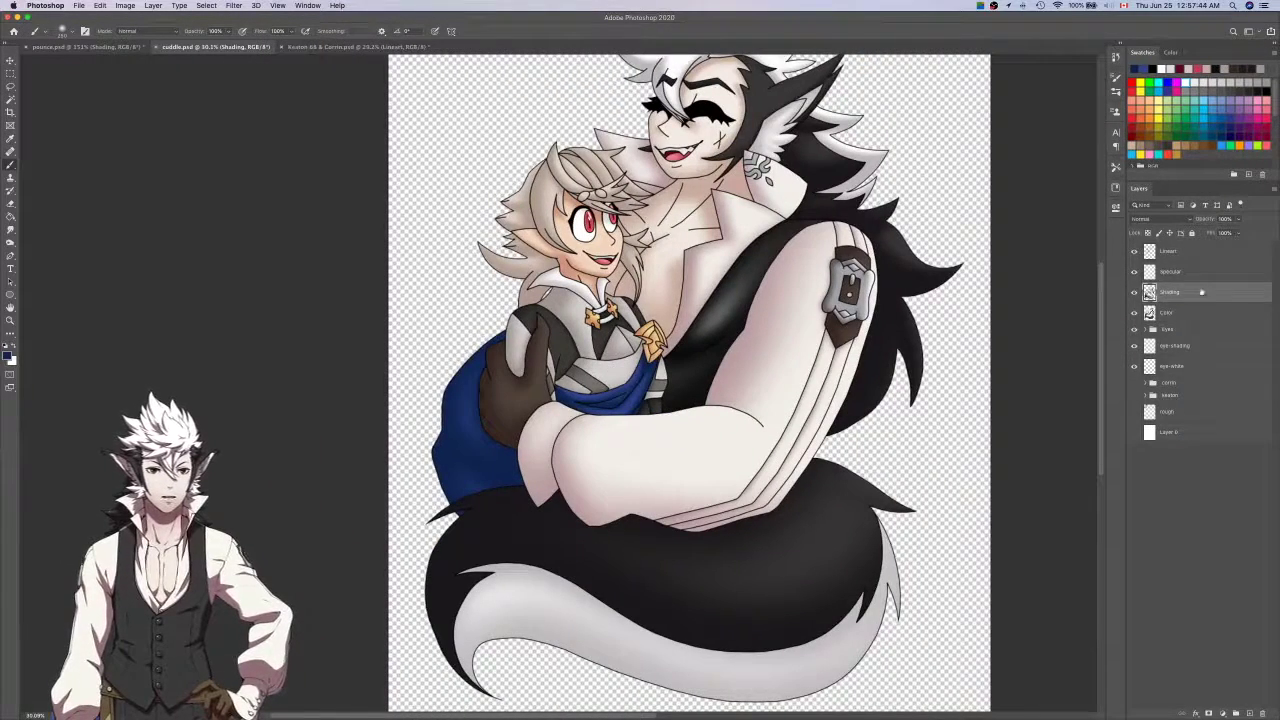
click(1190, 313)
scroll(884, 348, left, 6)
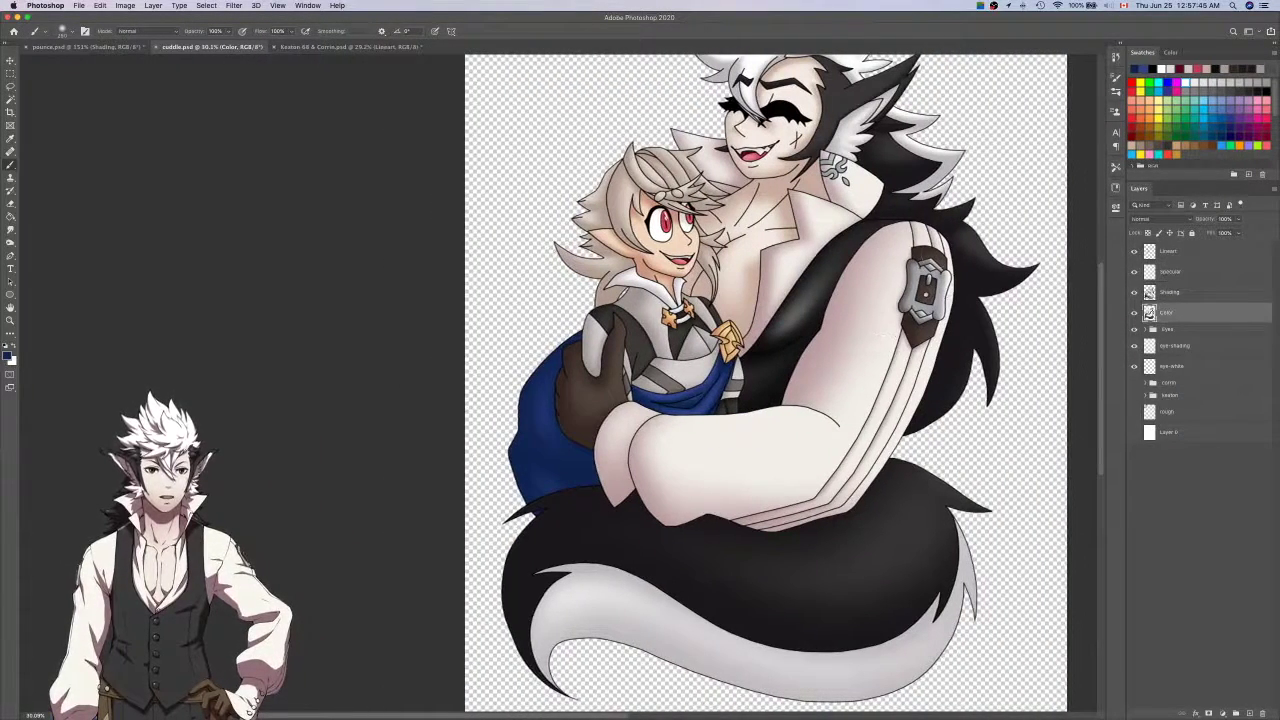
scroll(894, 314, up, 5)
key(w)
scroll(709, 462, up, 5)
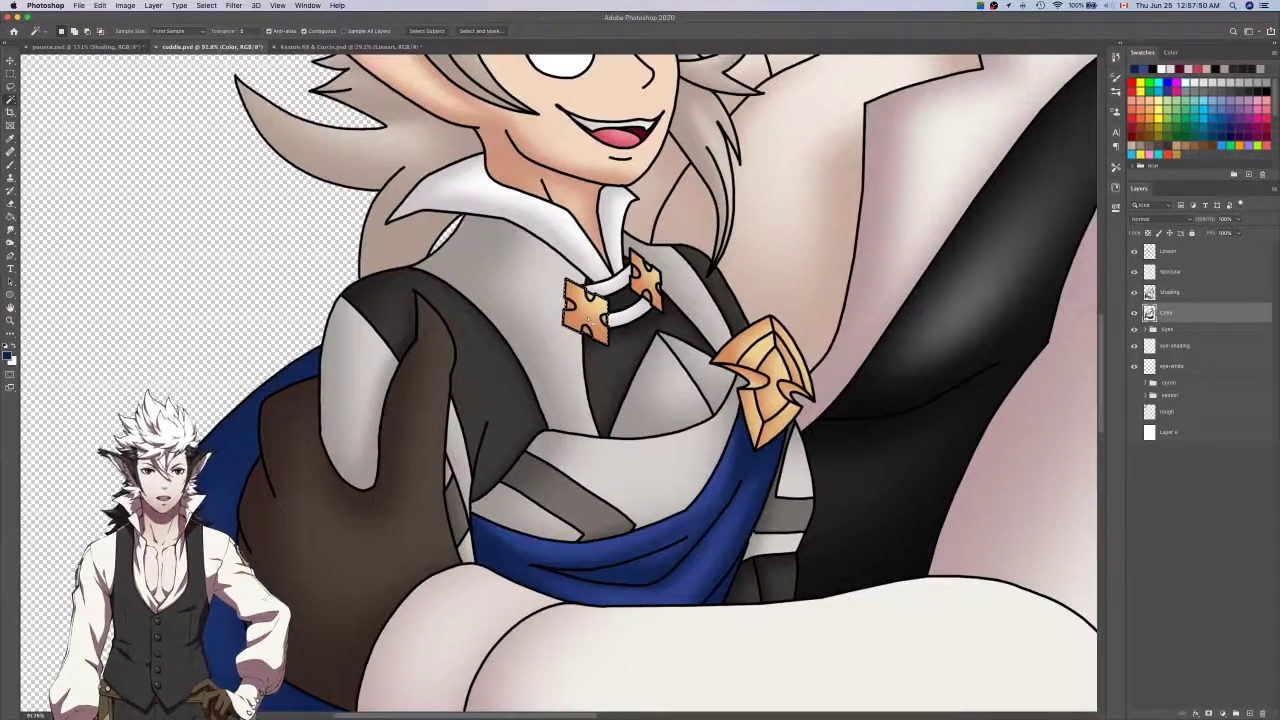
click(1190, 251)
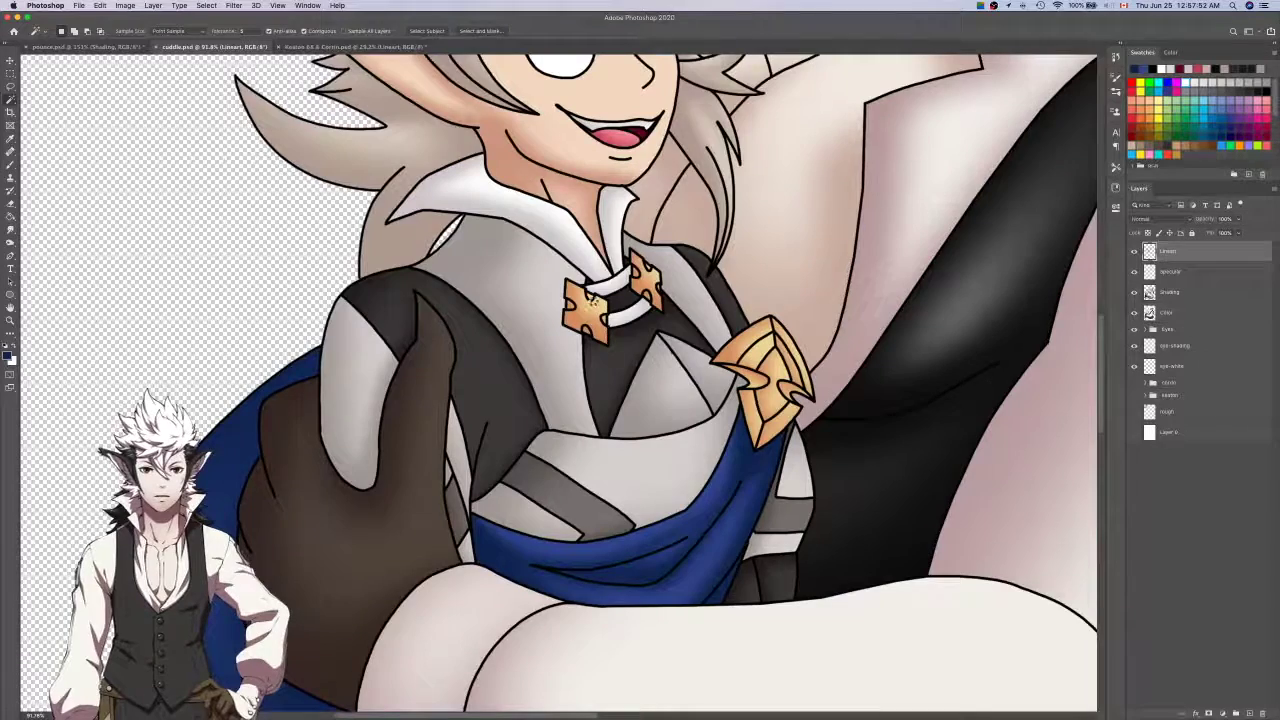
Sample white as the brush color and paint soft highlights on the selected clasp's corners on the Specular layer.
key(i)
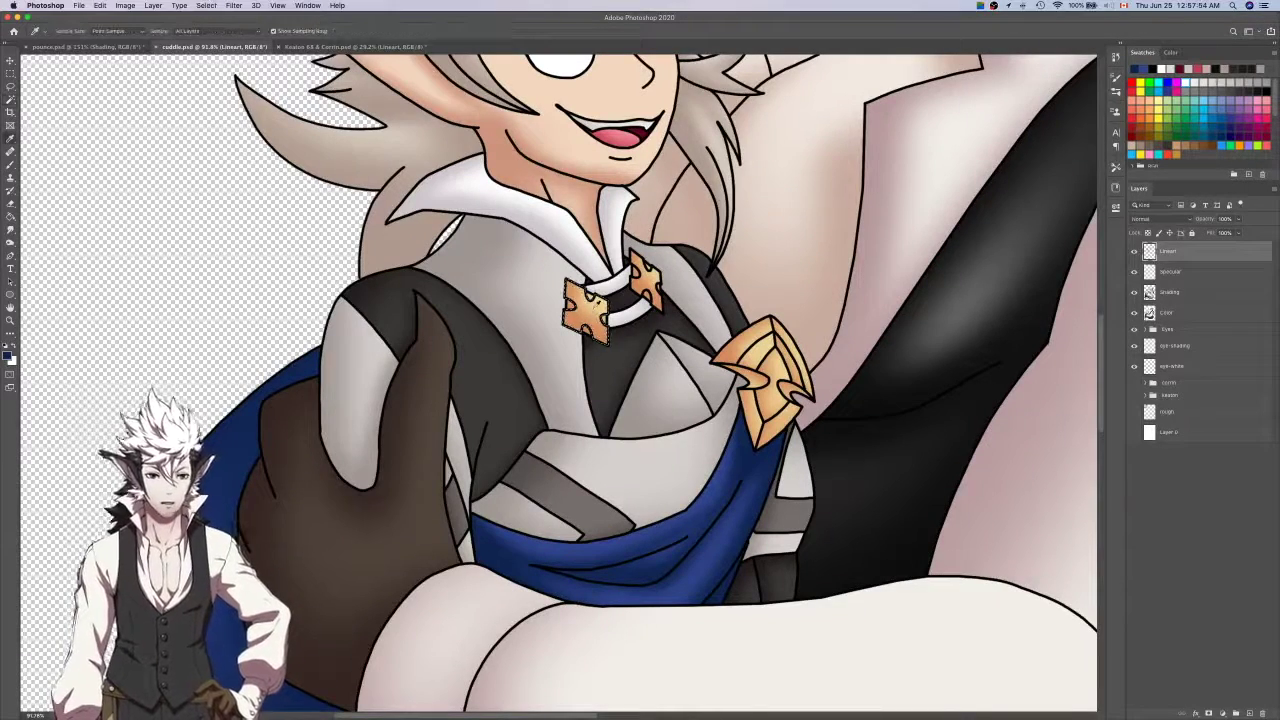
click(1081, 309)
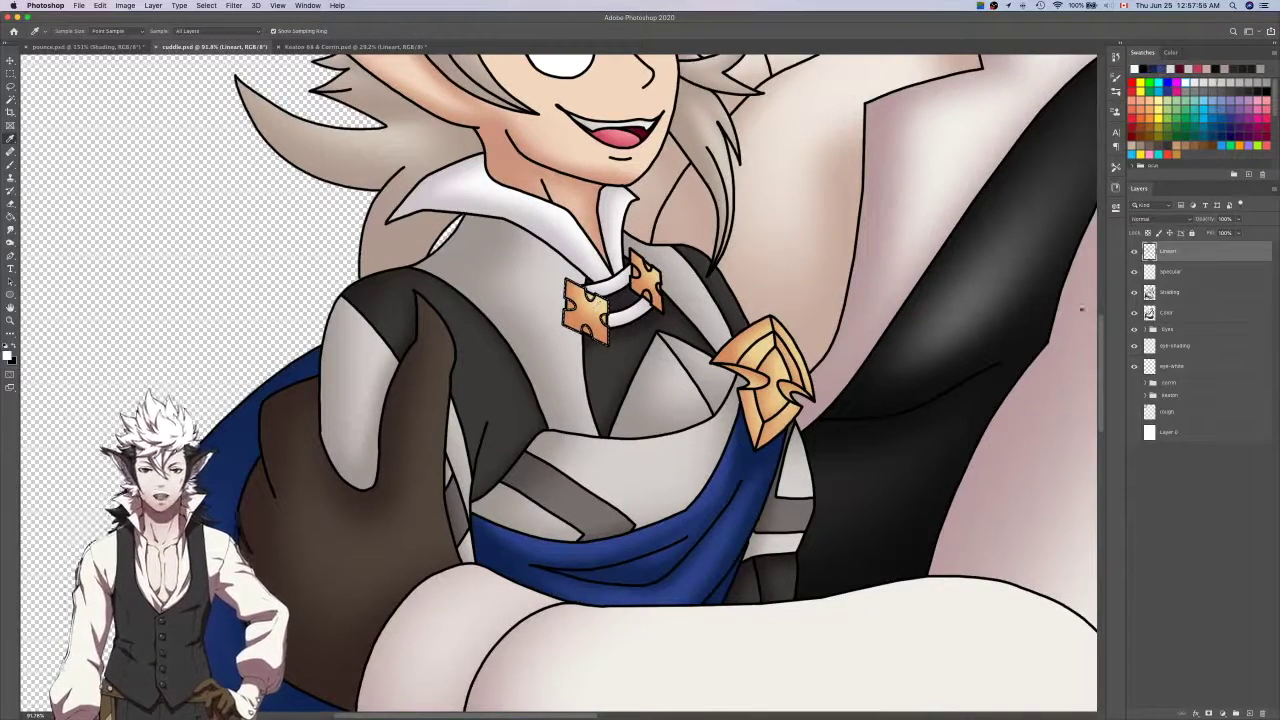
click(1199, 292)
click(1190, 276)
key(b)
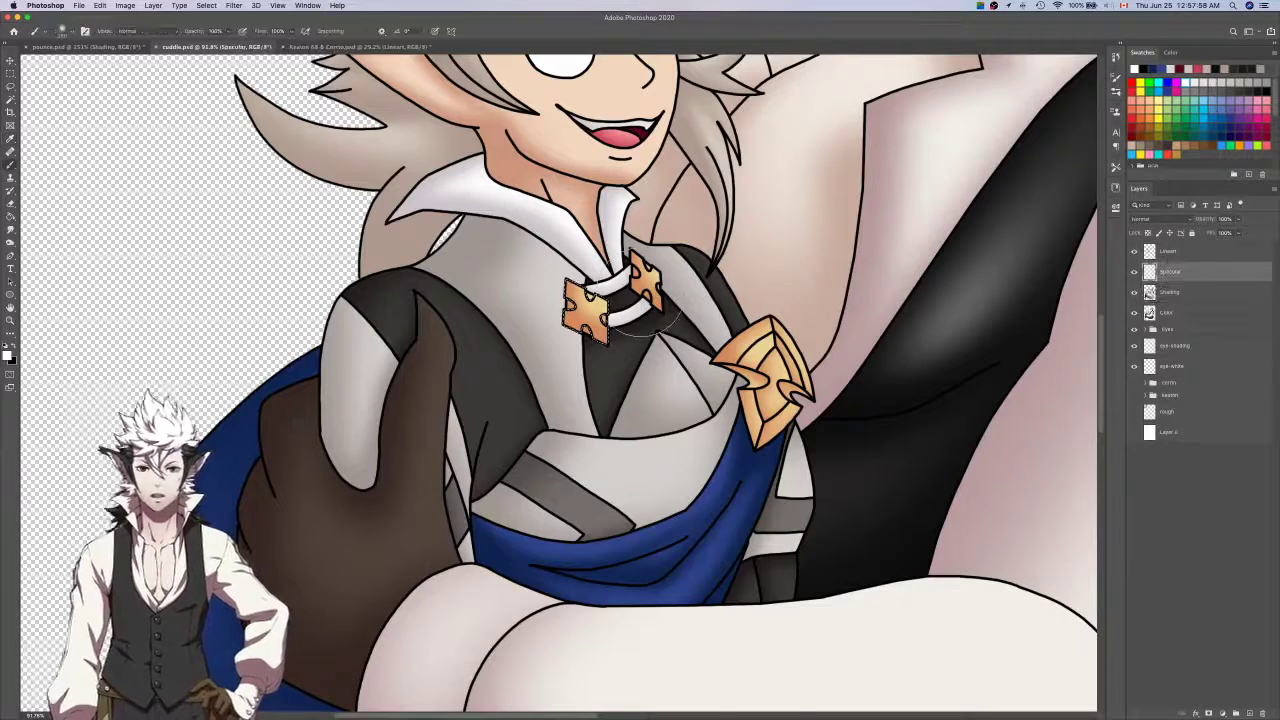
scroll(638, 297, up, 4)
scroll(642, 296, up, 2)
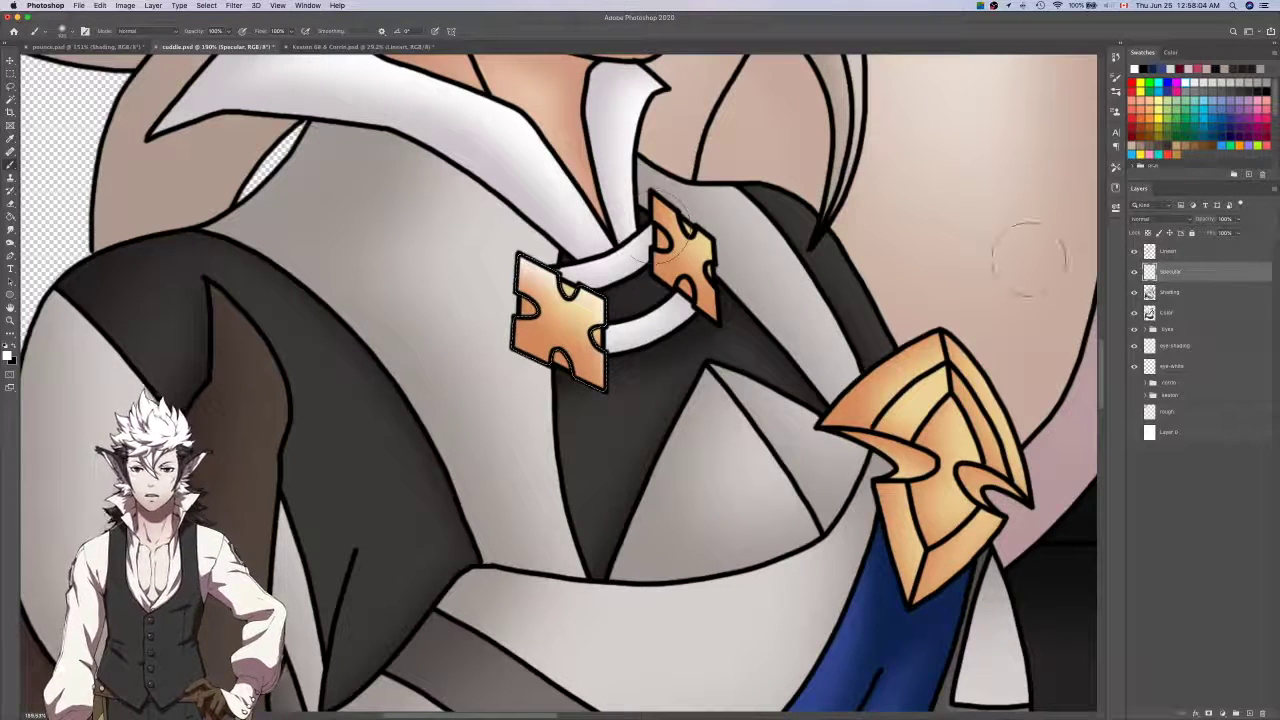
Select the second gold collar clasp on the Lineart layer and refine the selection around its pointed corners with the Lasso.
key(w)
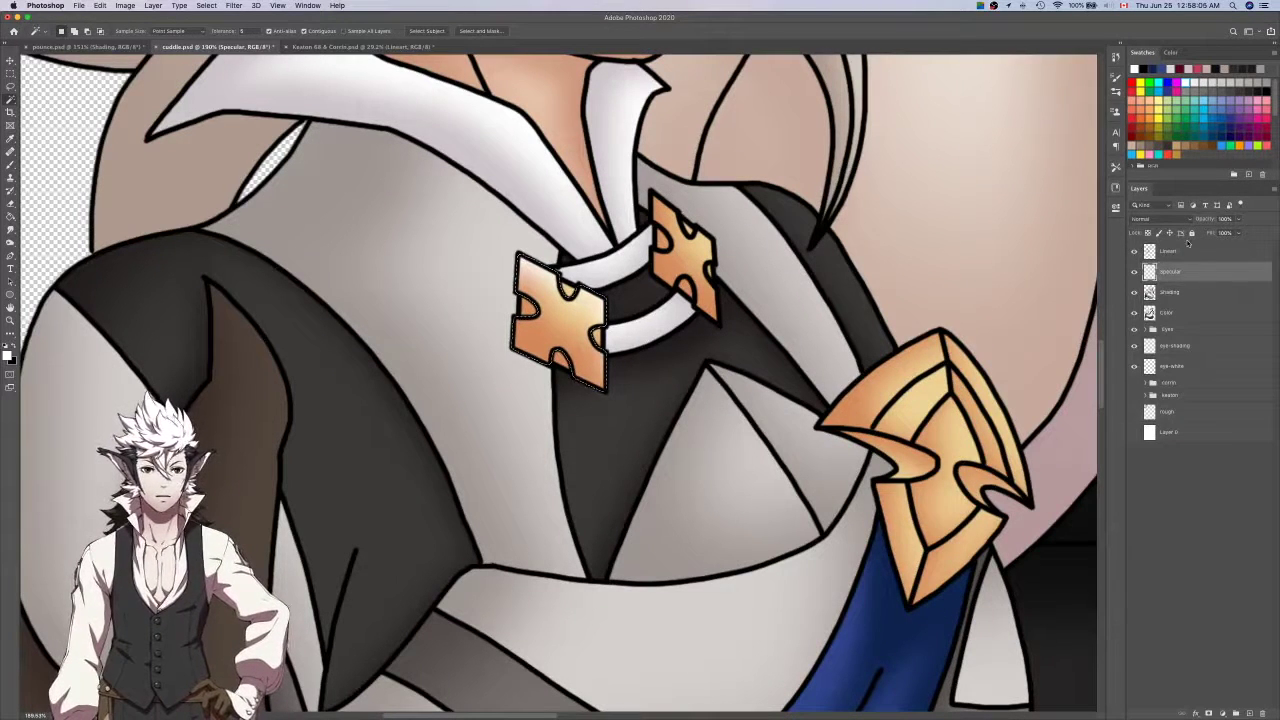
click(1180, 251)
click(670, 250)
key(l)
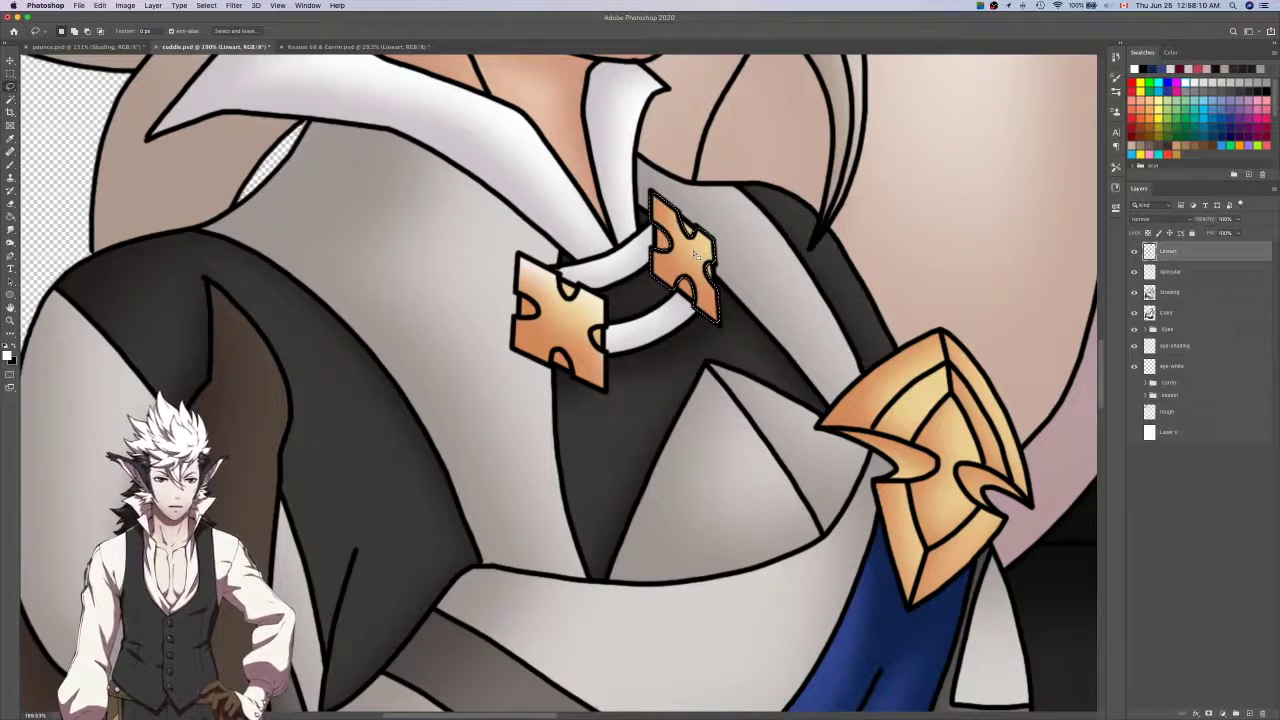
key(super+d)
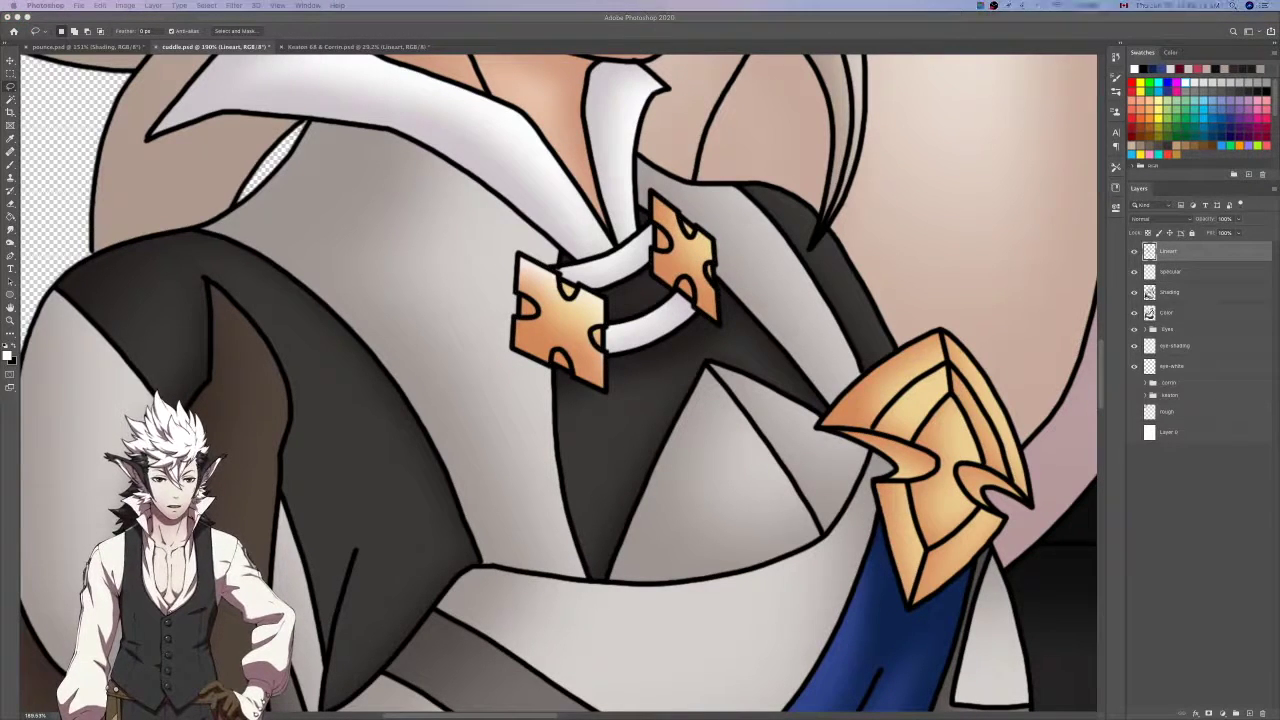
key(super+shift+d)
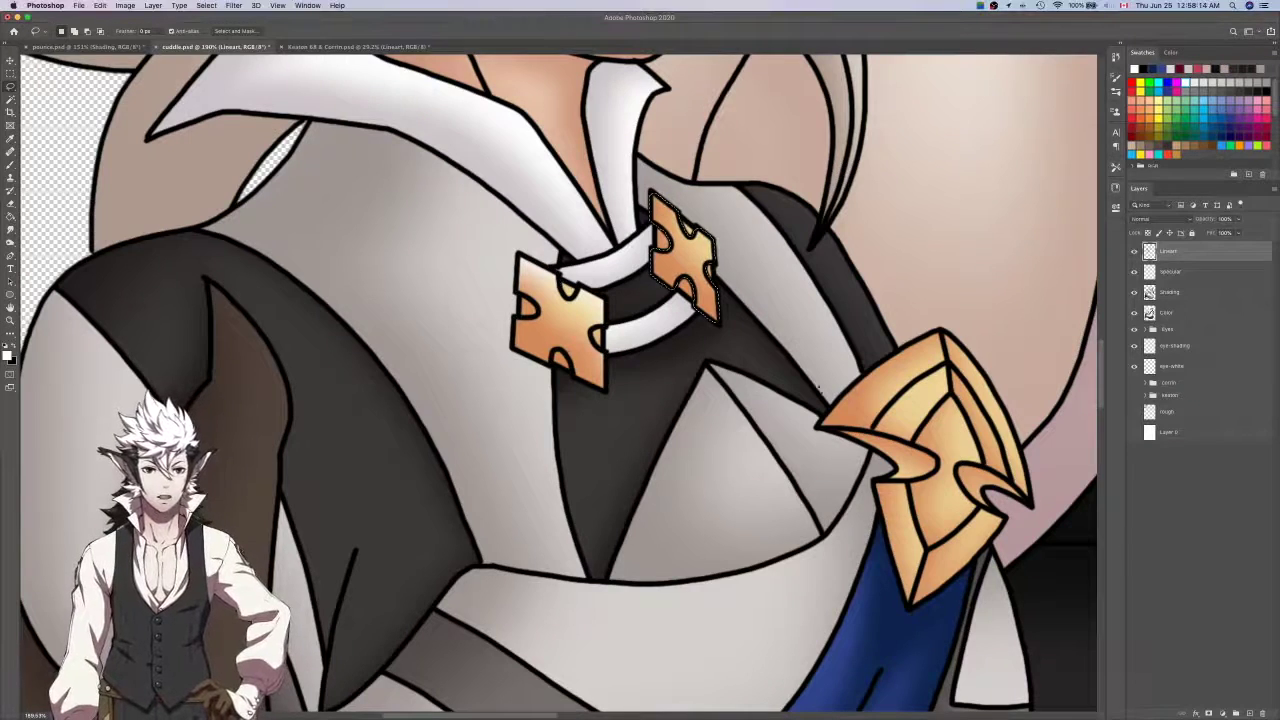
scroll(720, 313, up, 5)
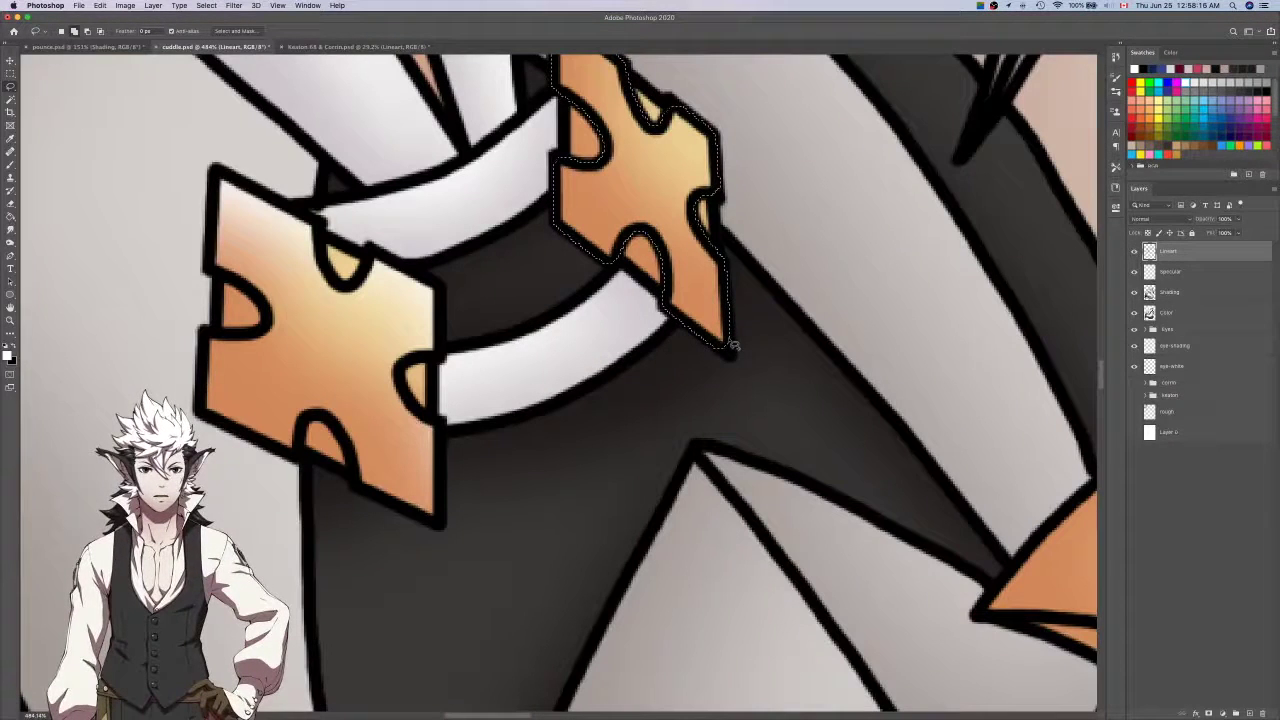
scroll(732, 358, up, 3)
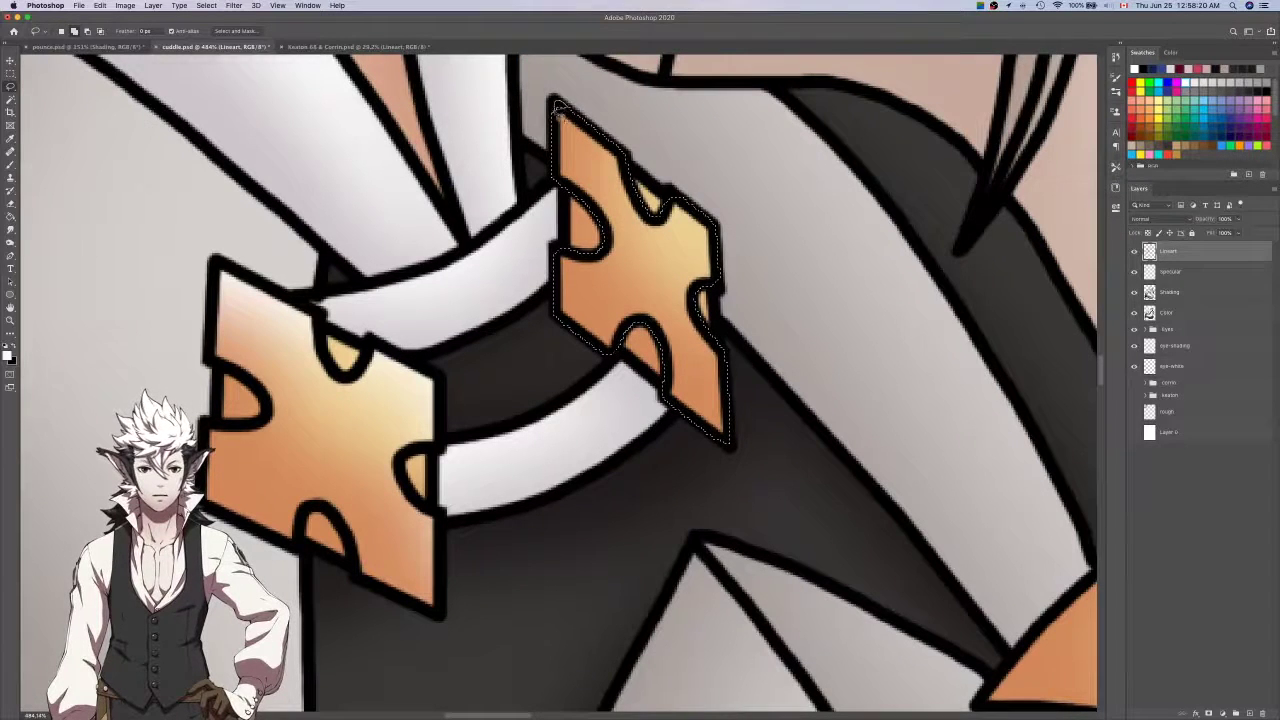
key(super+d)
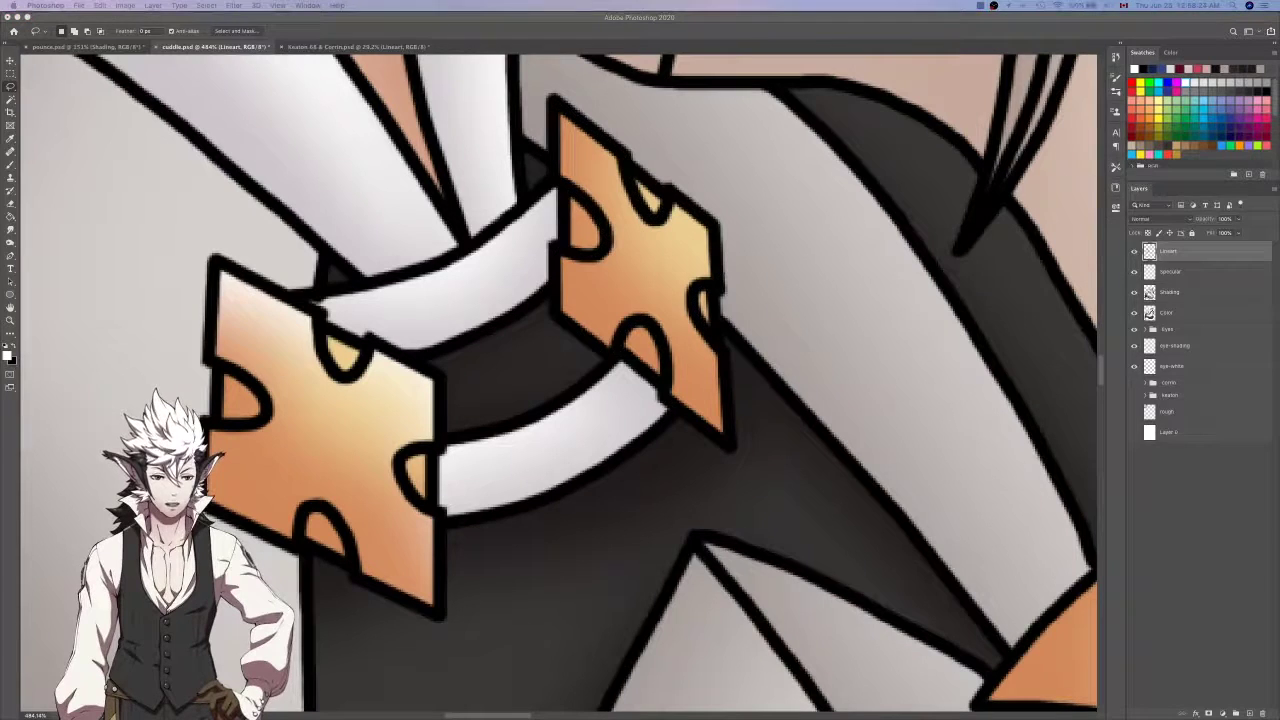
key(super+z)
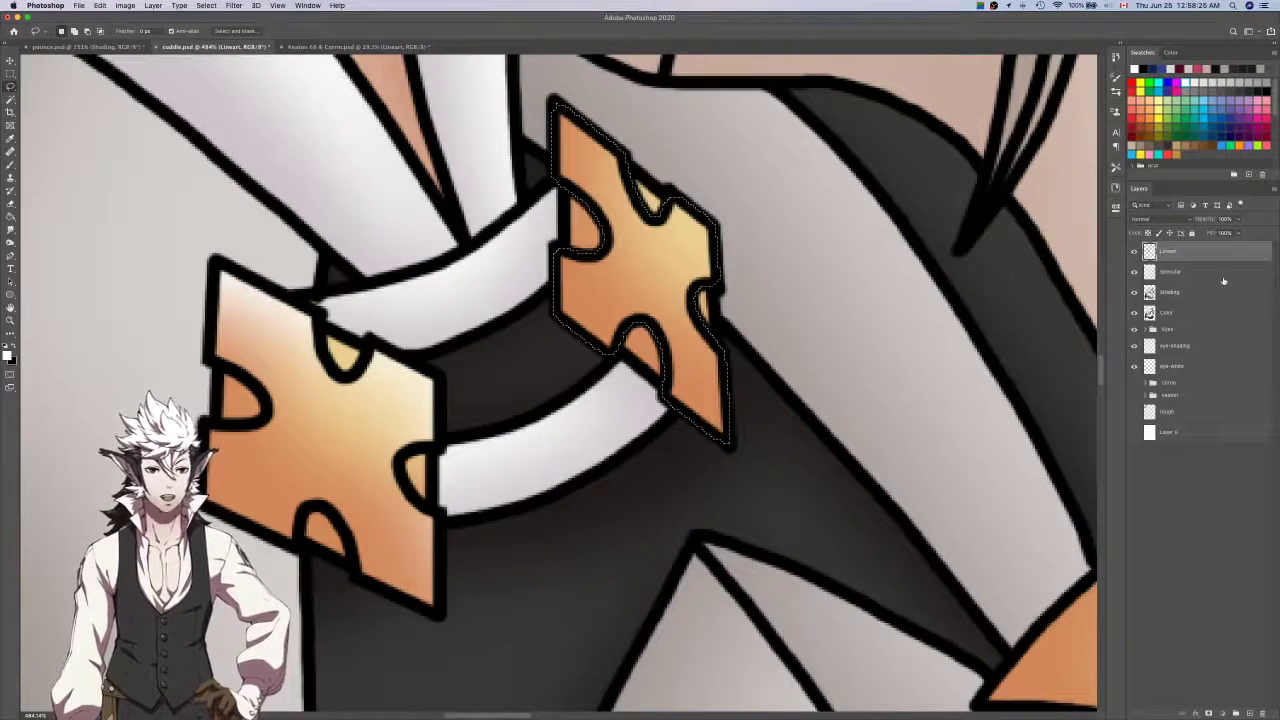
Paint soft white highlights on the second clasp's corners on the Specular layer, and deselect the clasp.
key(alt+bracketleft)
scroll(669, 327, down, 5)
key(b)
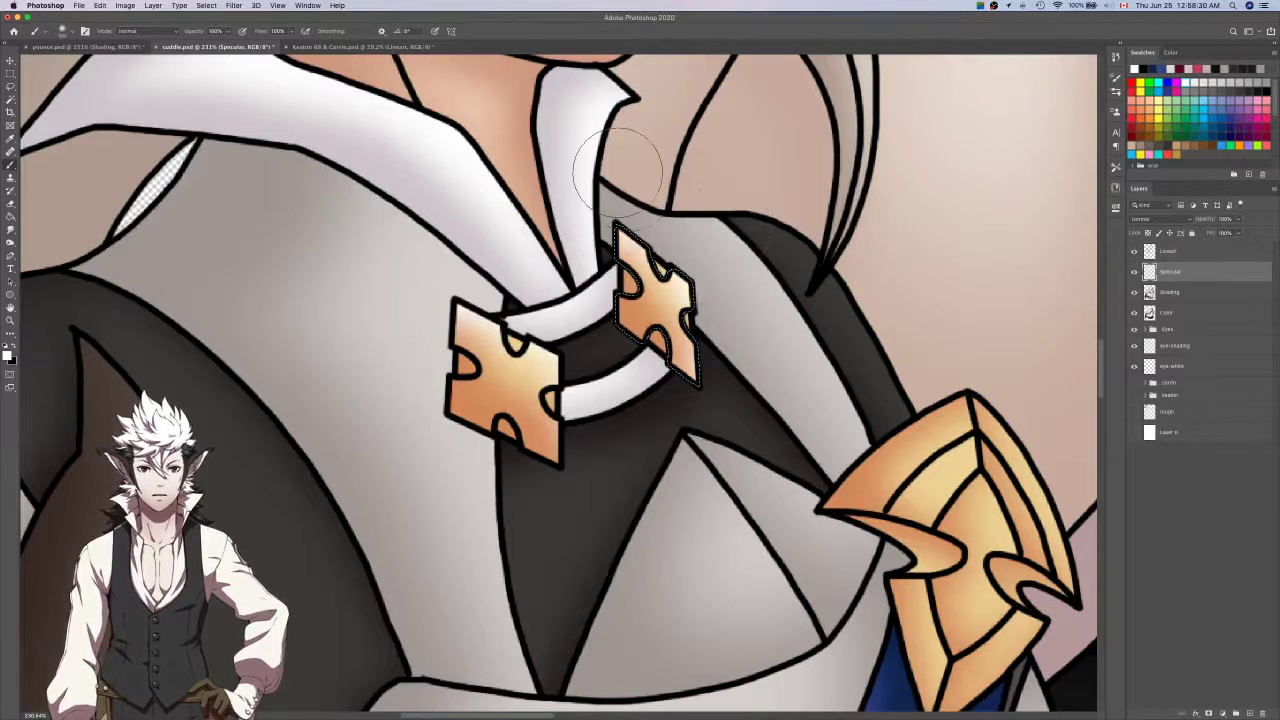
click(1190, 251)
key(super+d)
Select the upper and outer-side notches of the second clasp on the Lineart layer, extending the selection into their corners with the Lasso.
key(w)
scroll(663, 270, up, 3)
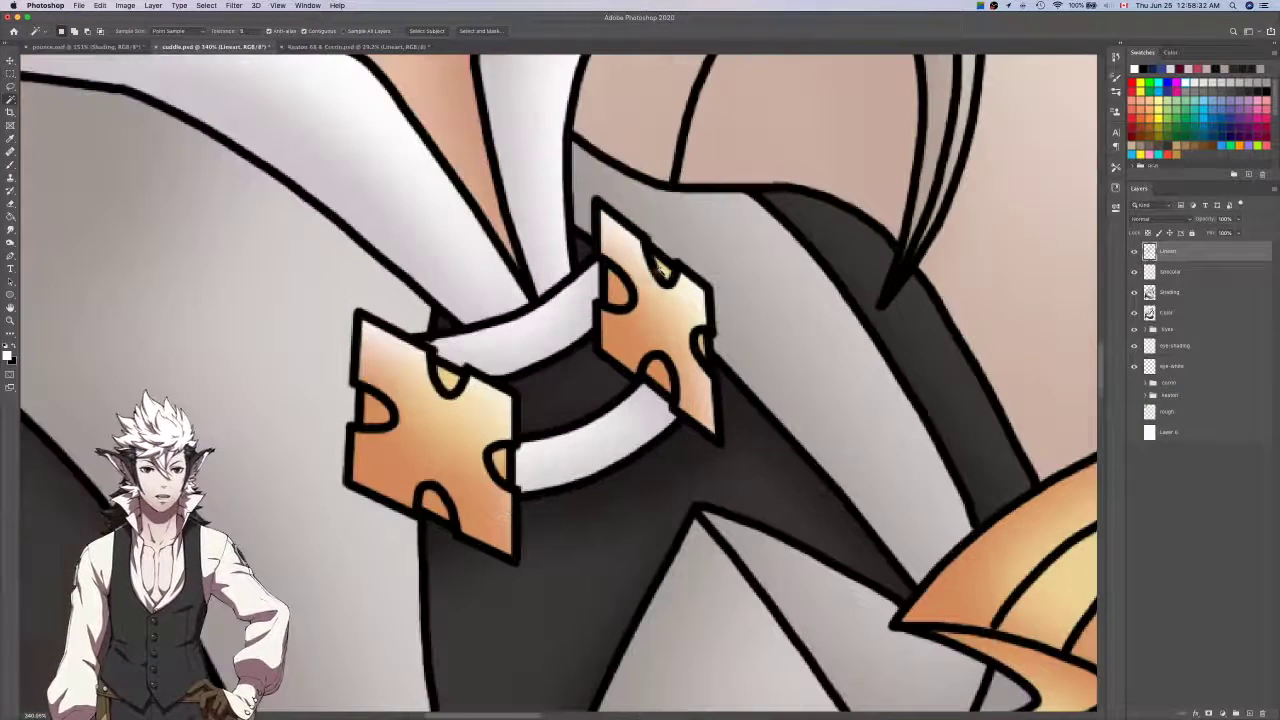
click(663, 272)
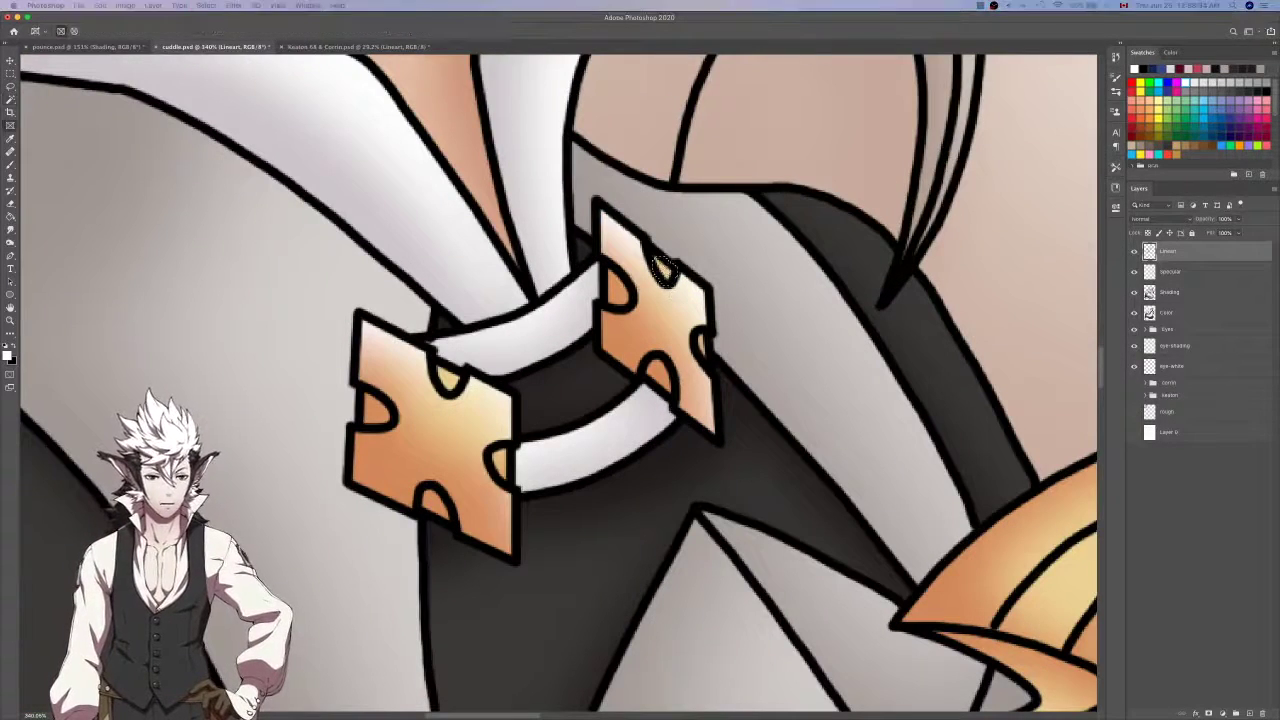
scroll(663, 272, up, 3)
key(l)
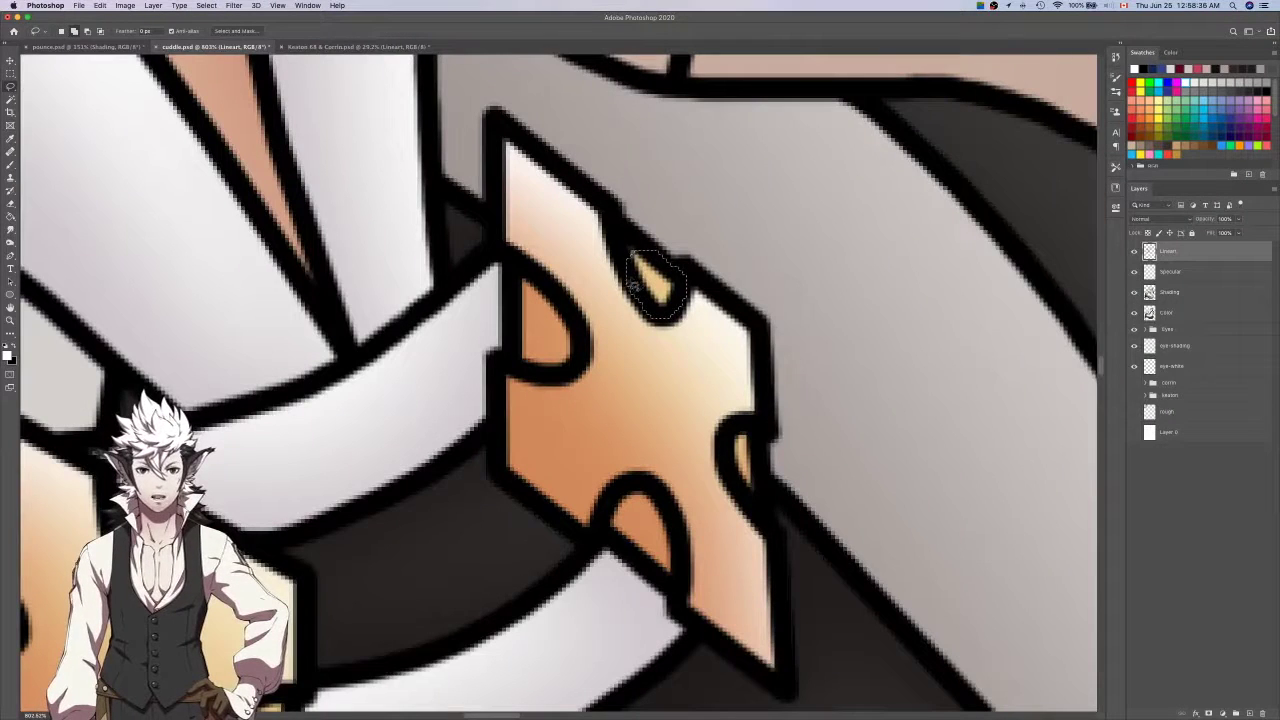
scroll(700, 300, down, 3)
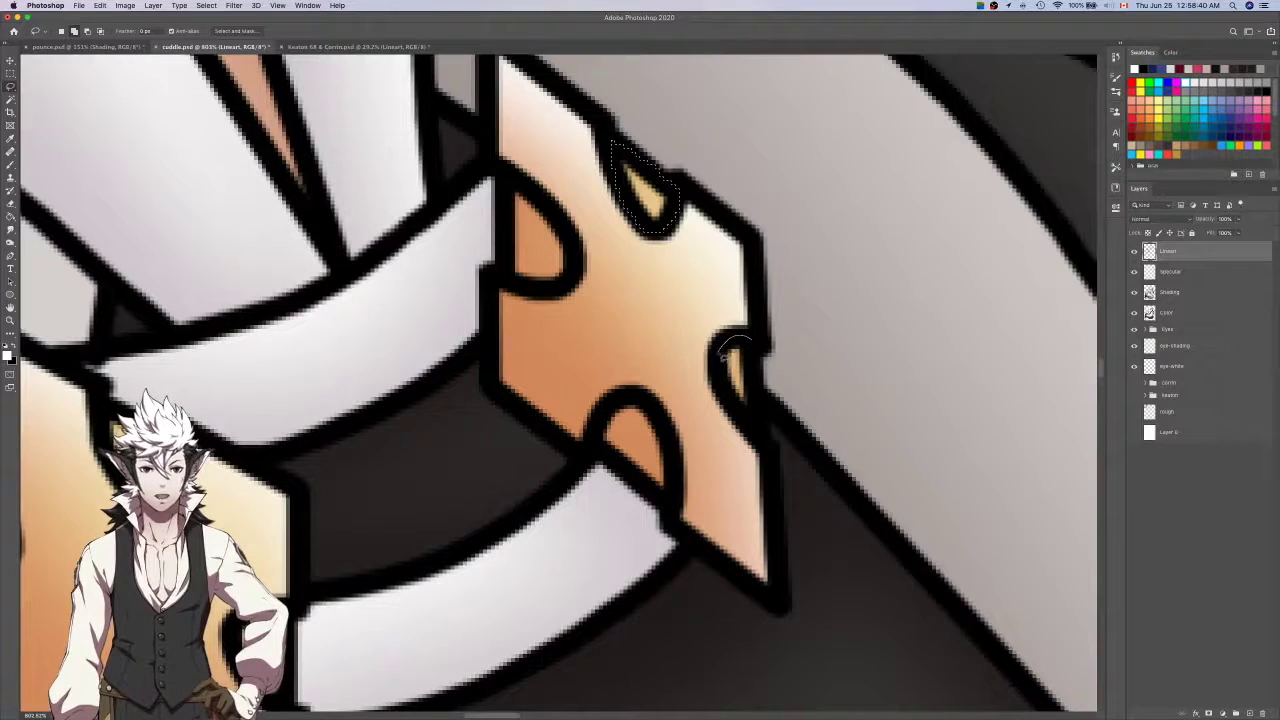
drag(766, 440, 762, 436)
Paint white highlights inside the second clasp's two selected notches on the Specular layer, and deselect them.
key(alt+bracketleft)
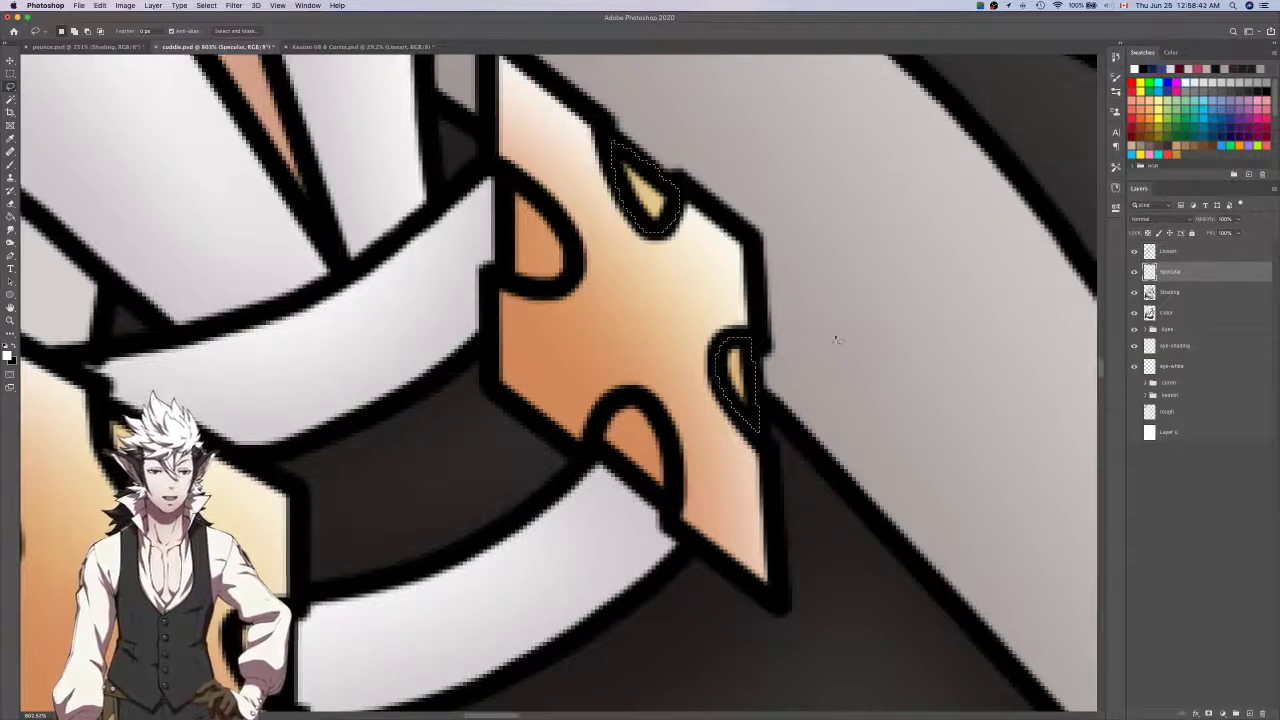
scroll(834, 334, down, 2)
key(b)
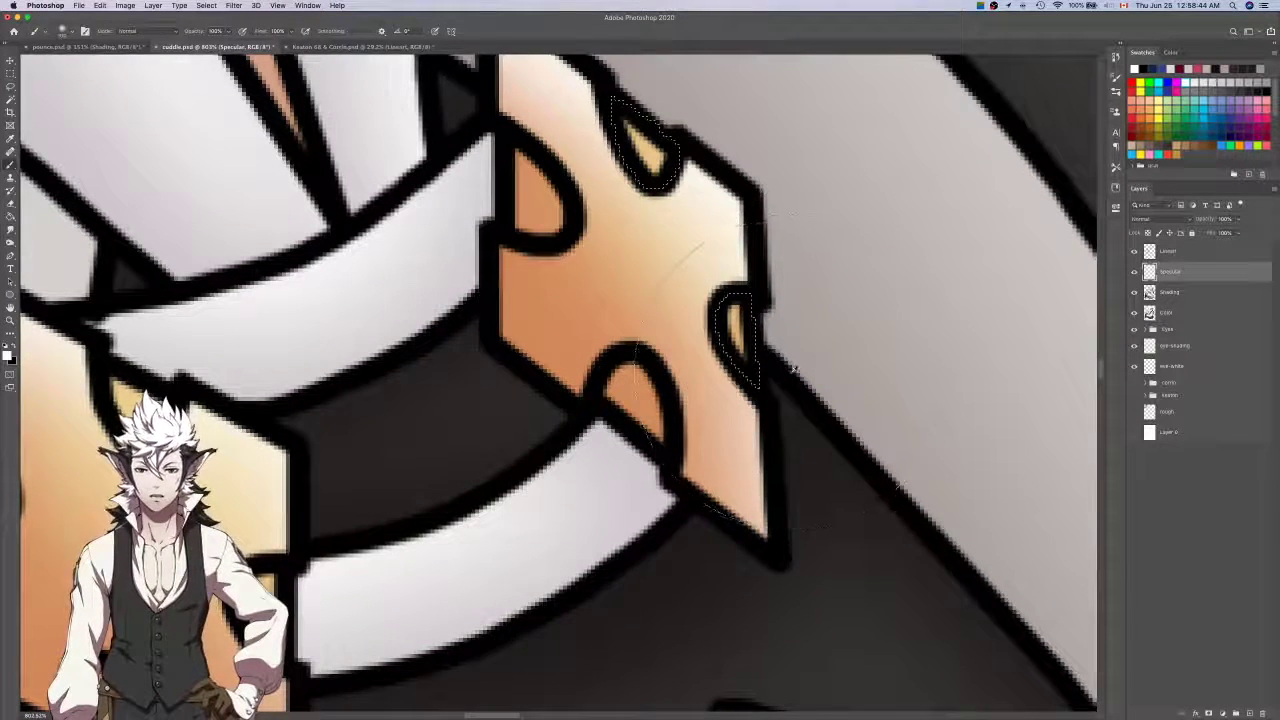
scroll(780, 380, down, 2)
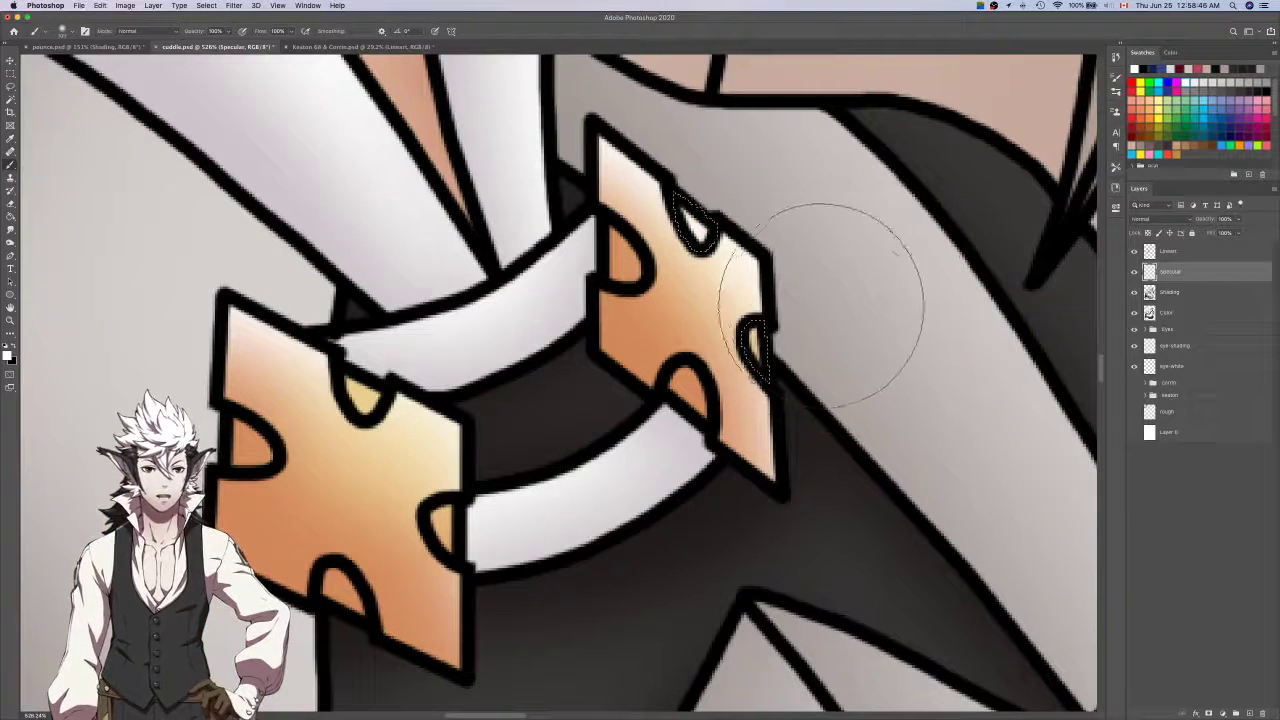
key(super+d)
Select the first gold clasp's upper and side notches on the Lineart layer, expand the selection, and paint them white on the Shading layer.
key(alt+bracketright)
key(w)
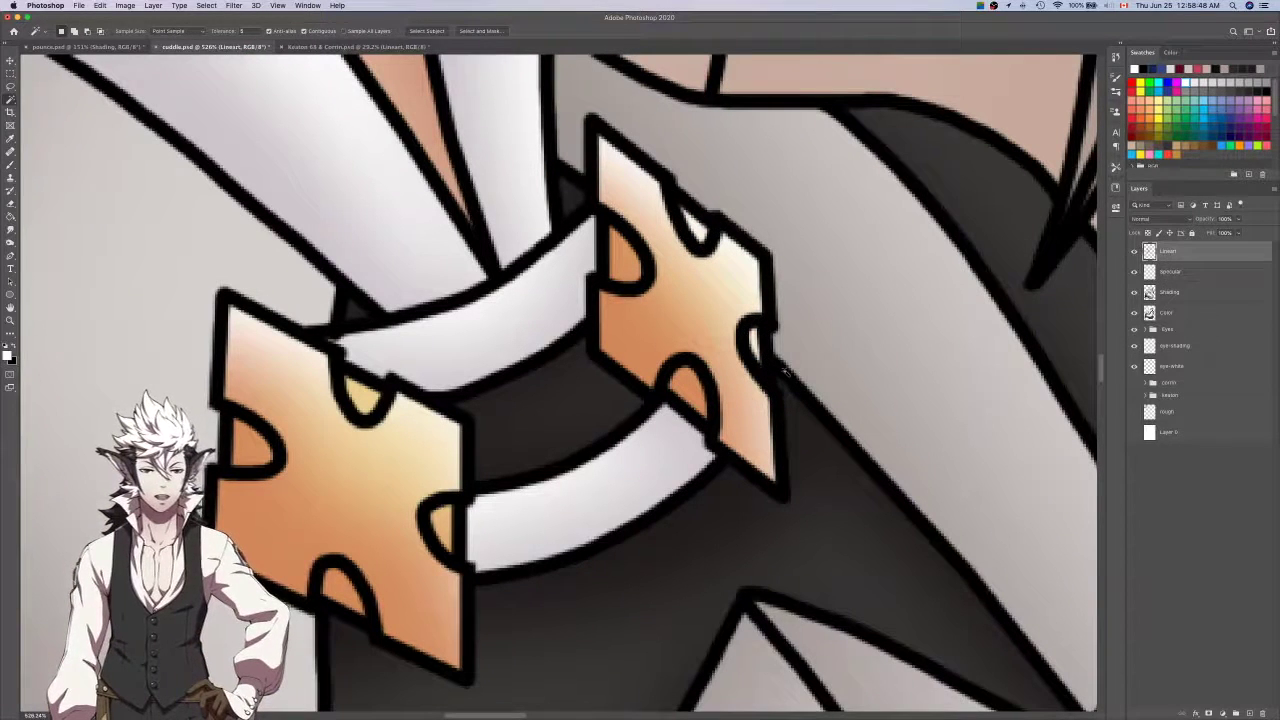
scroll(785, 372, left, 5)
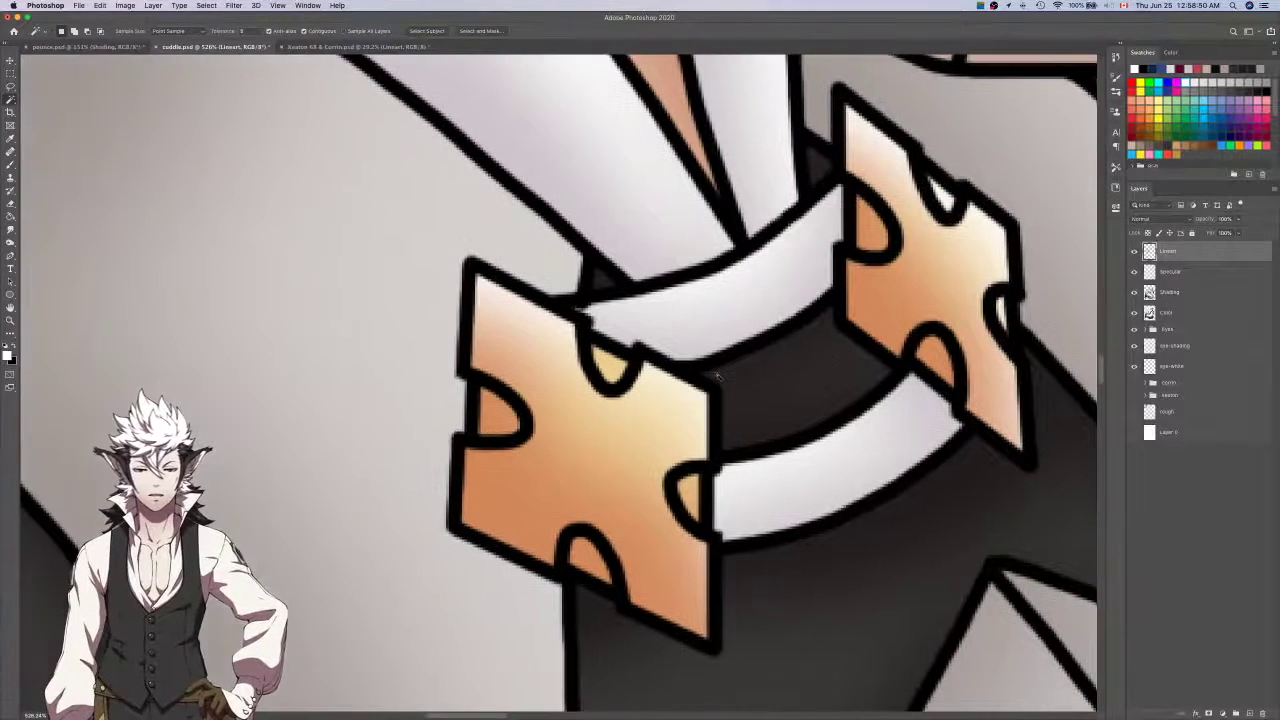
shift+click(690, 495)
key(F6)
key(Return)
key(l)
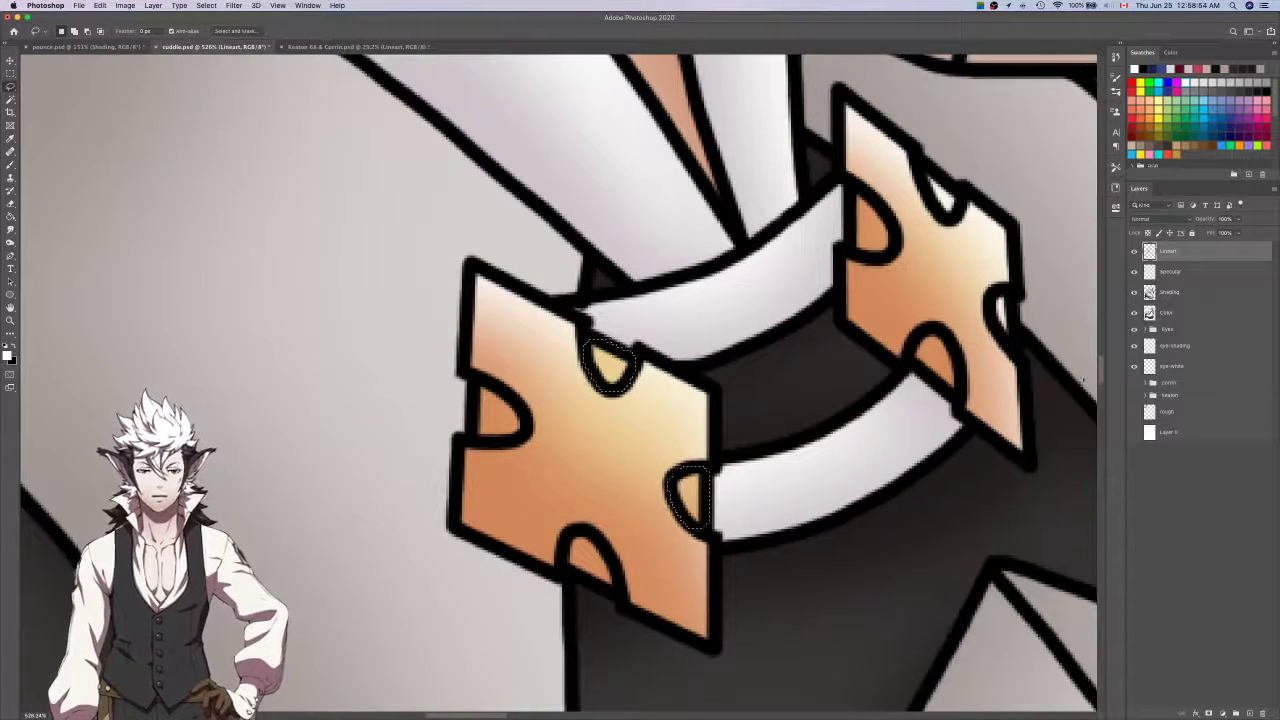
click(1170, 291)
key(b)
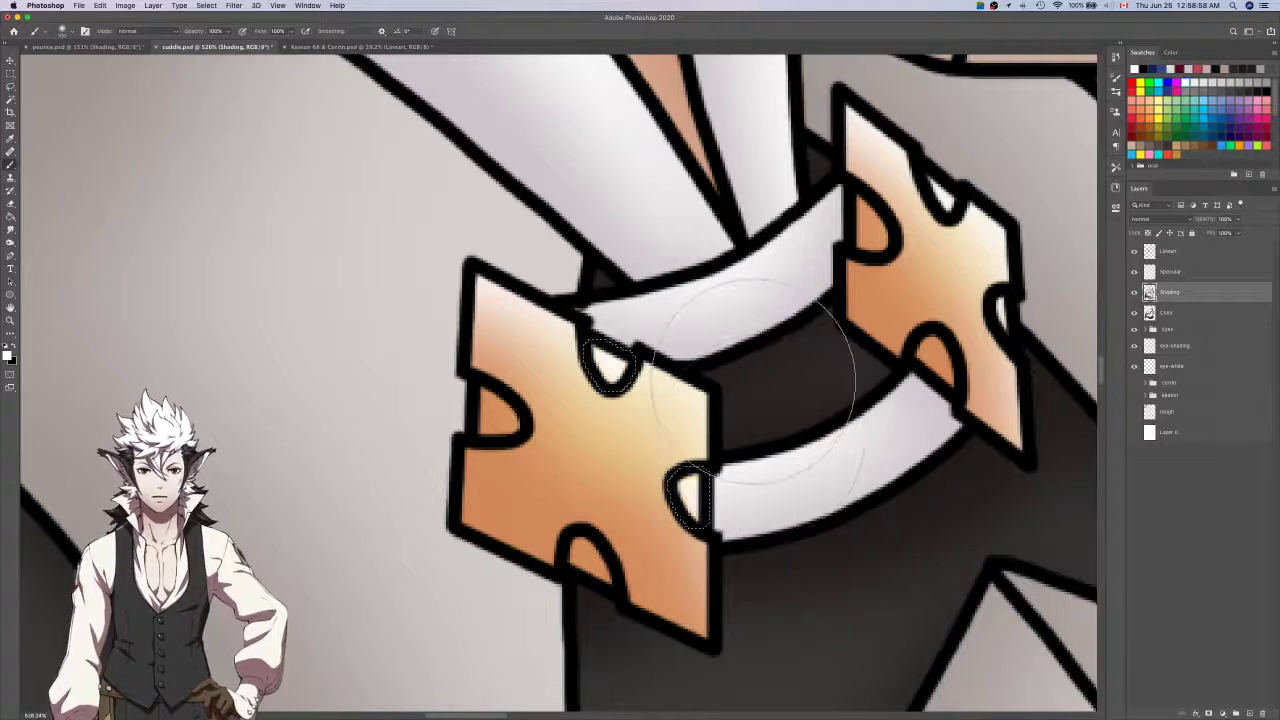
Select the central panel of the gold brooch on the Lineart layer, expanding the selection under its outlines.
scroll(752, 382, down, 3)
scroll(763, 376, up, 2)
scroll(763, 376, right, 2)
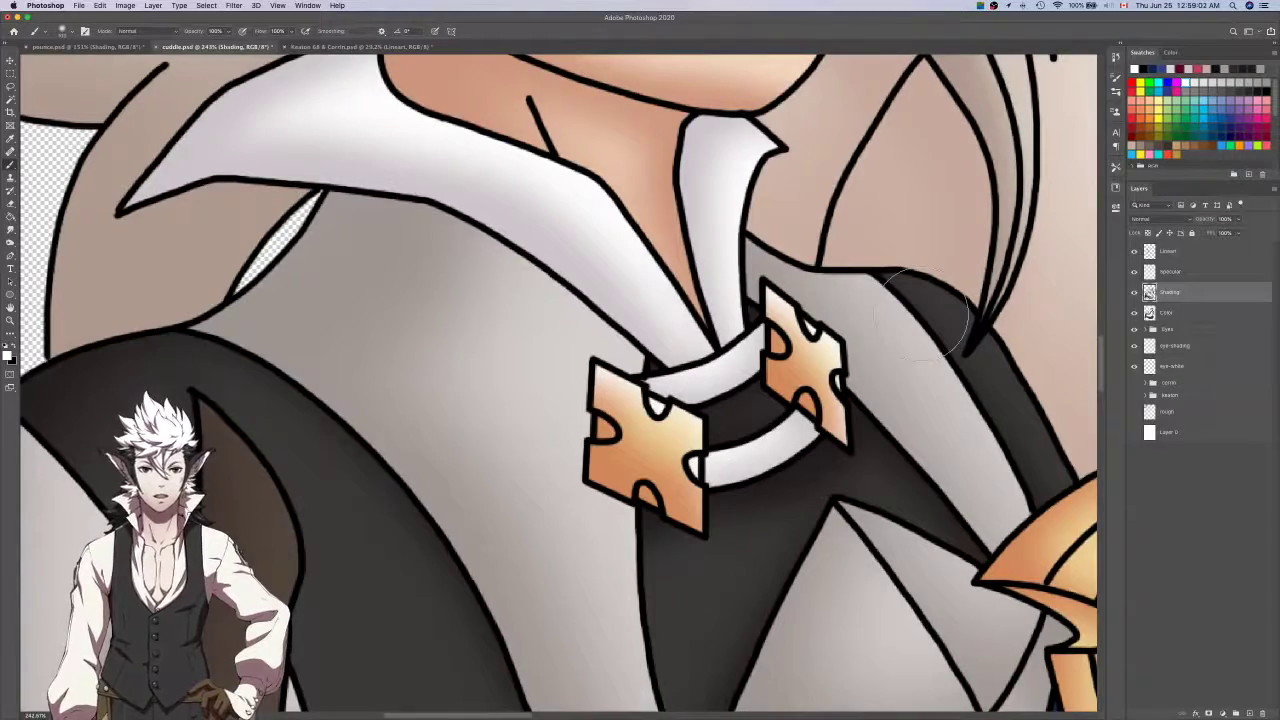
scroll(921, 314, down, 3)
scroll(921, 314, right, 4)
scroll(921, 314, down, 2)
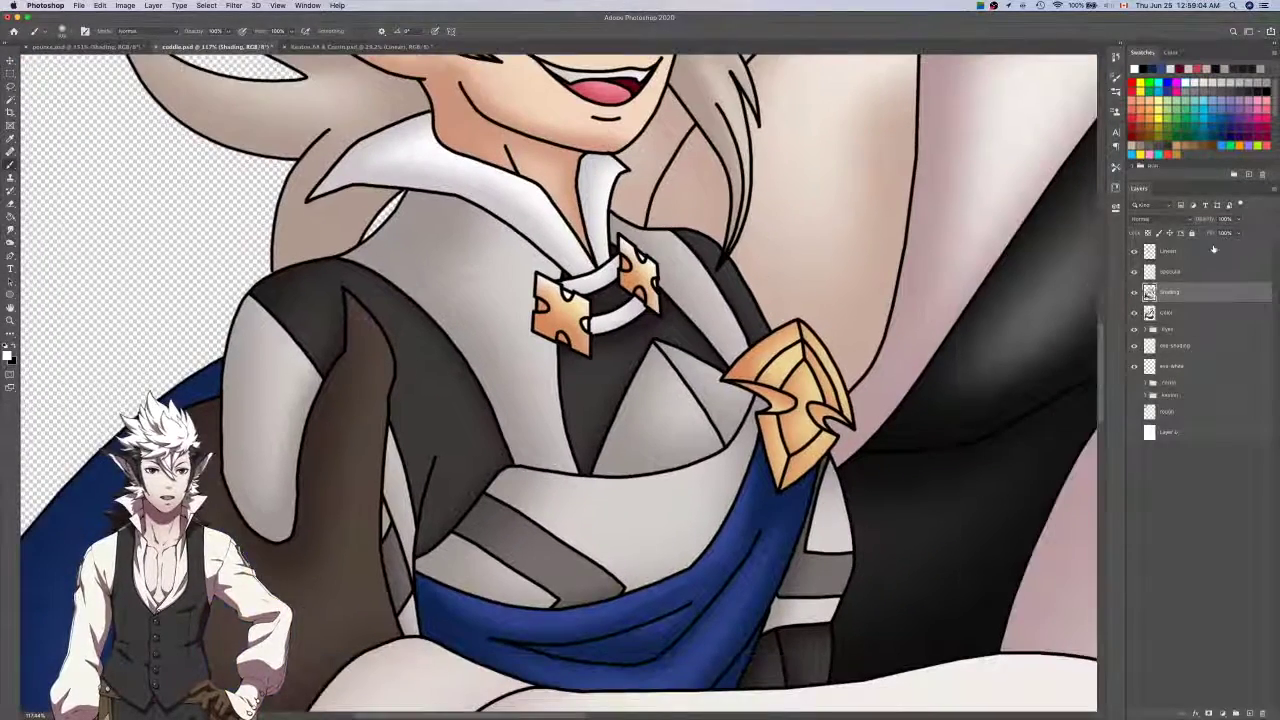
click(1213, 250)
key(w)
scroll(835, 415, up, 3)
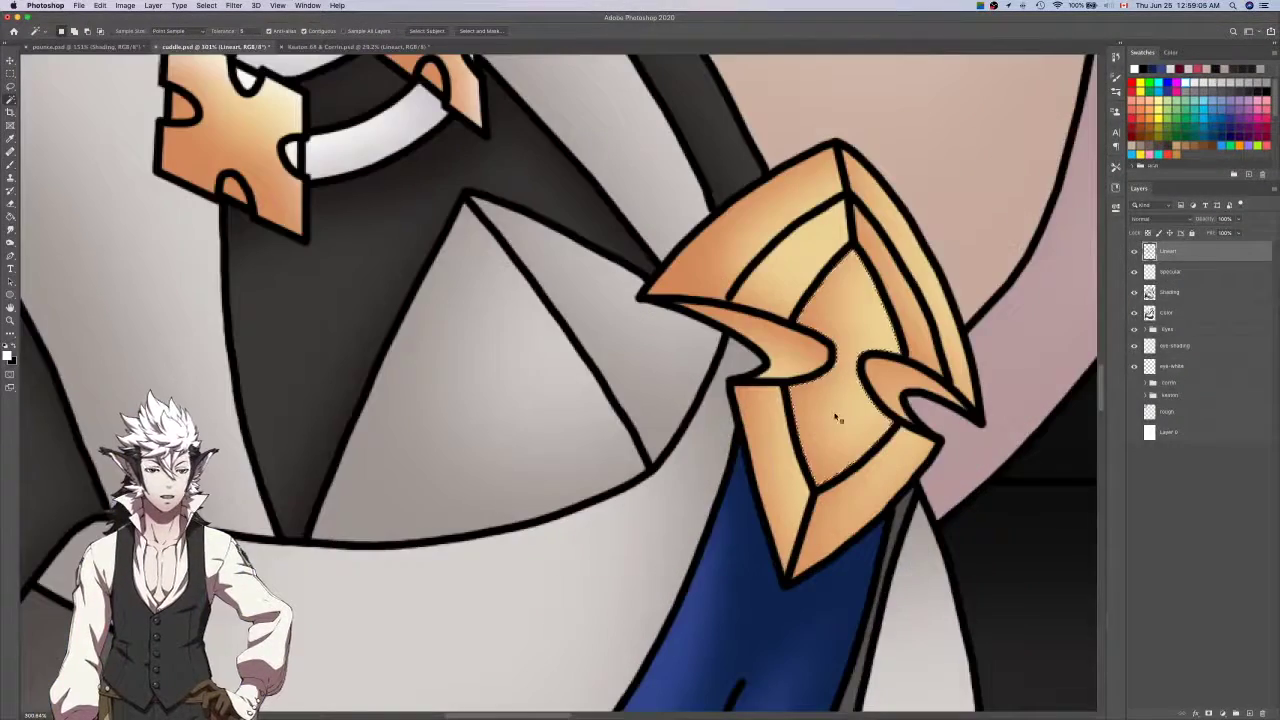
shift+click(838, 418)
key(b)
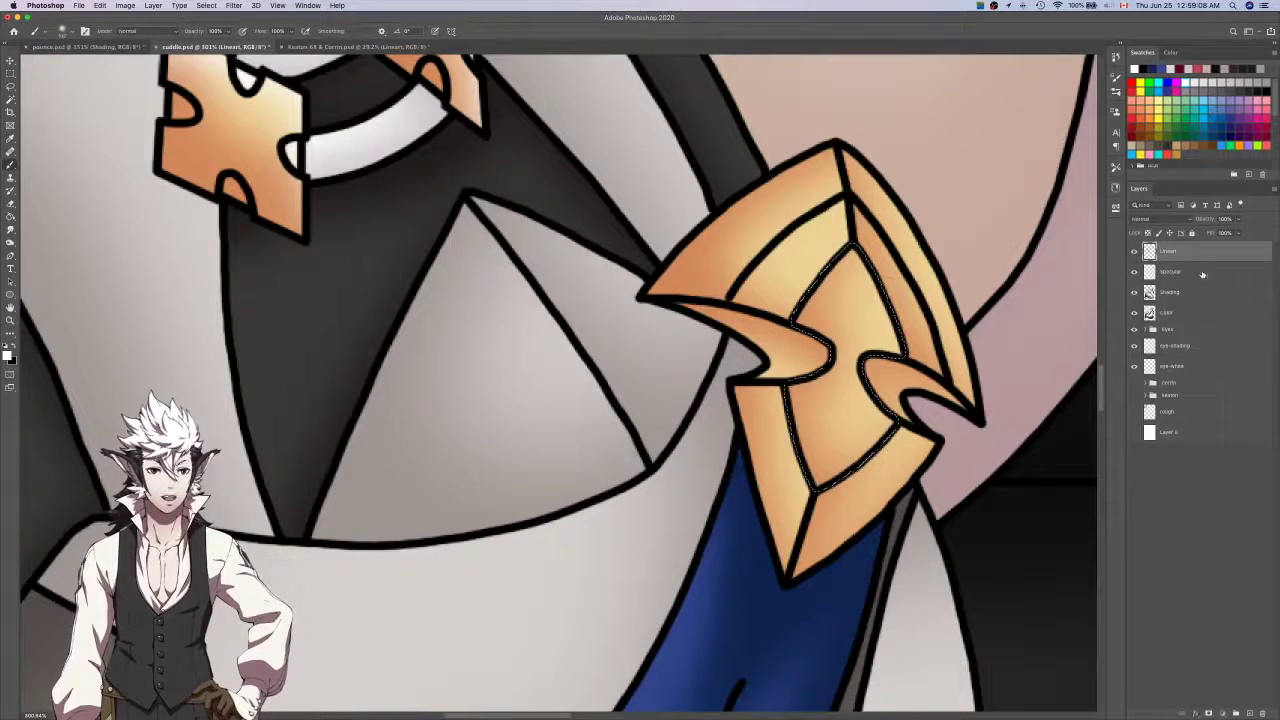
Paint white highlights along the outer side of the brooch's central panel on the Specular layer, and deselect the panel.
click(1203, 274)
drag(870, 178, 958, 350)
drag(918, 455, 858, 512)
drag(912, 391, 905, 385)
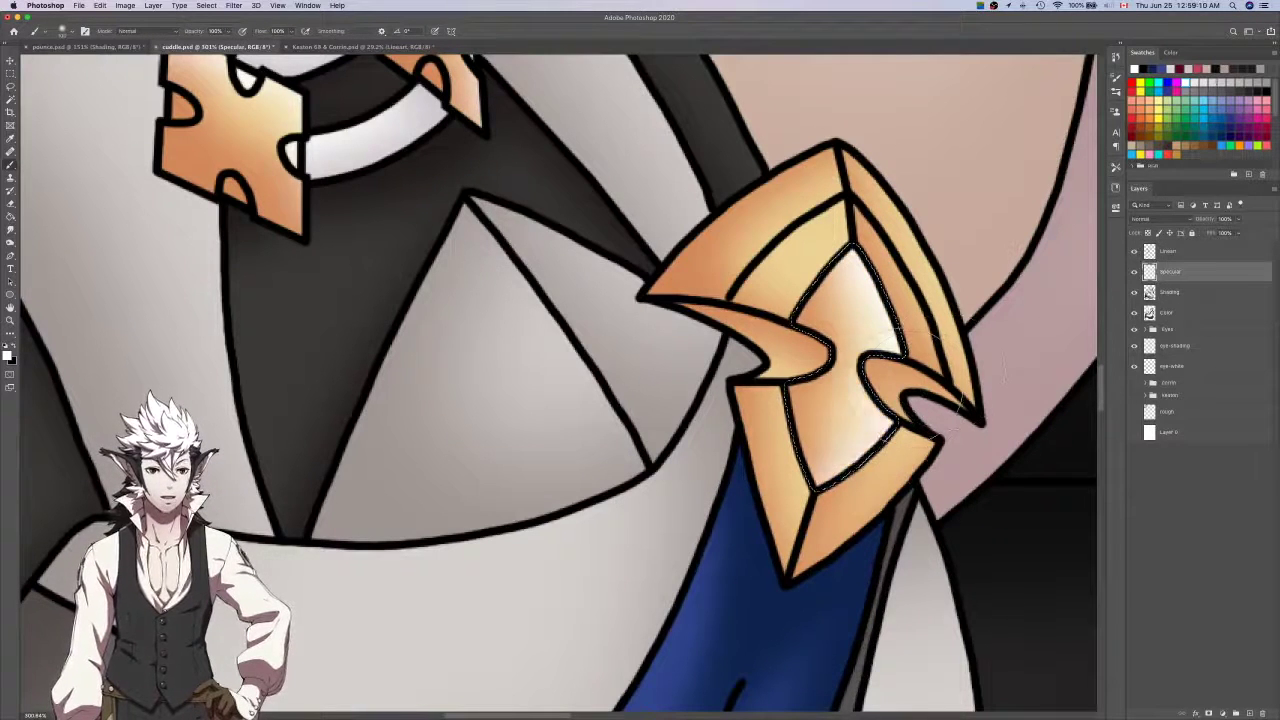
click(1203, 255)
key(super+d)
Select the brooch's two narrow side facets on the Lineart layer and extend the selection into their pointed corners with the Lasso.
key(w)
click(889, 220)
key(l)
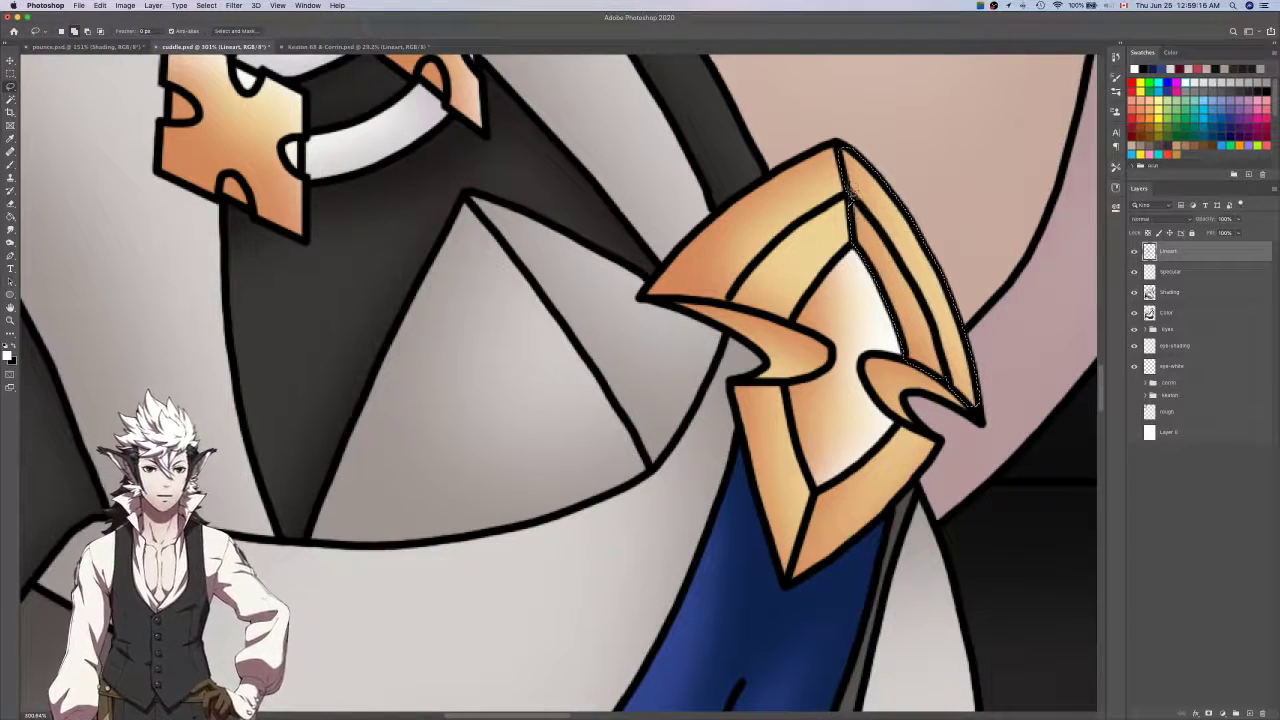
drag(863, 182, 862, 186)
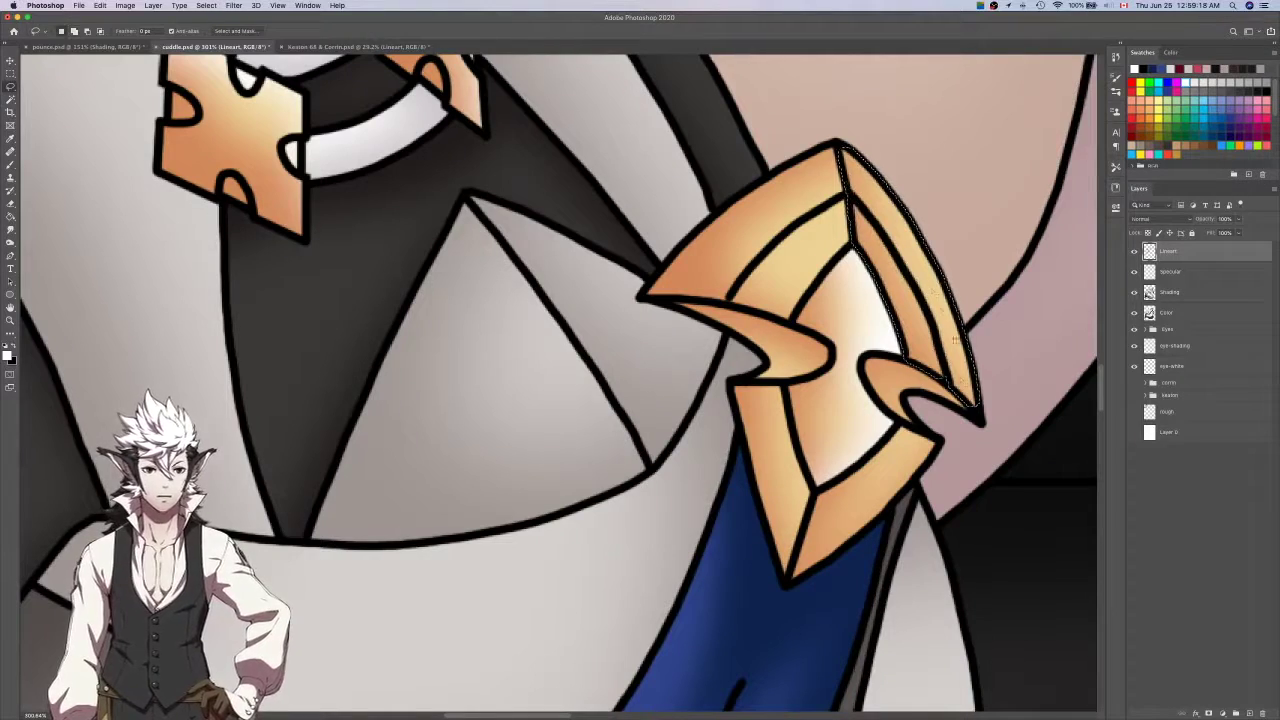
scroll(955, 388, up, 5)
mouse_move(826, 338)
mouse_down()
mouse_move(836, 230)
mouse_move(776, 177)
mouse_up()
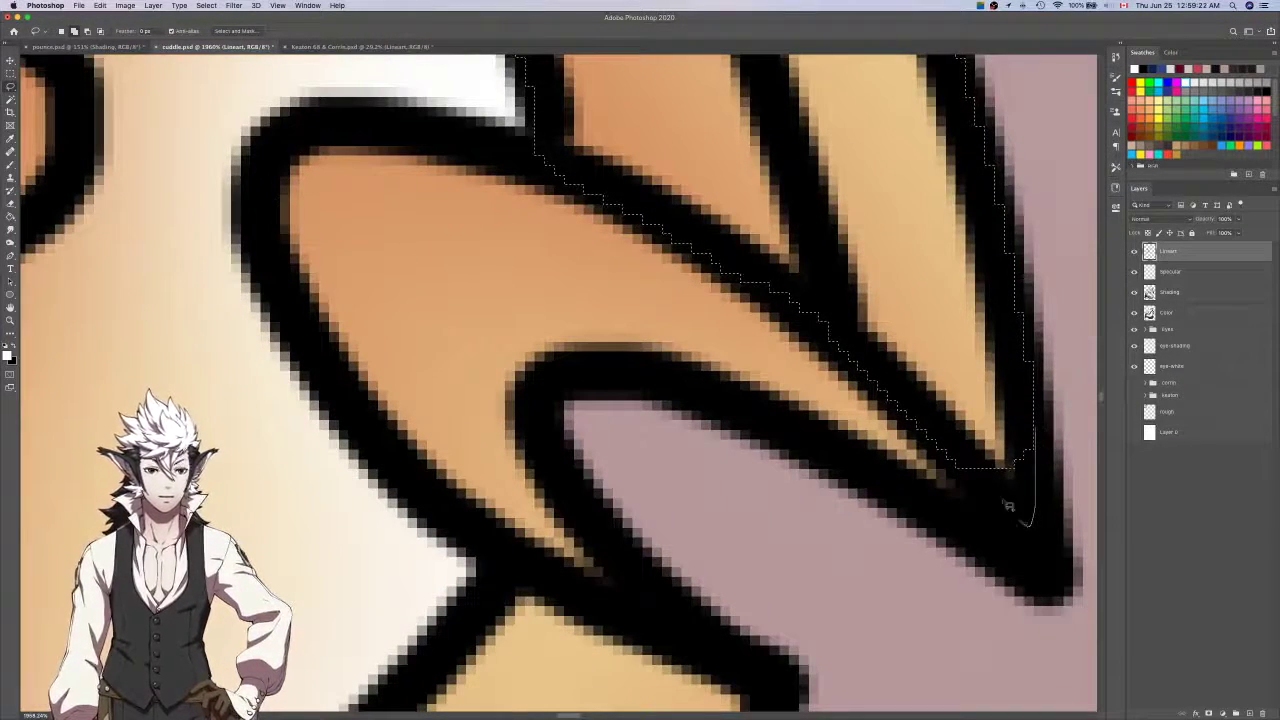
drag(1024, 524, 963, 445)
scroll(963, 443, down, 3)
scroll(963, 443, up, 10)
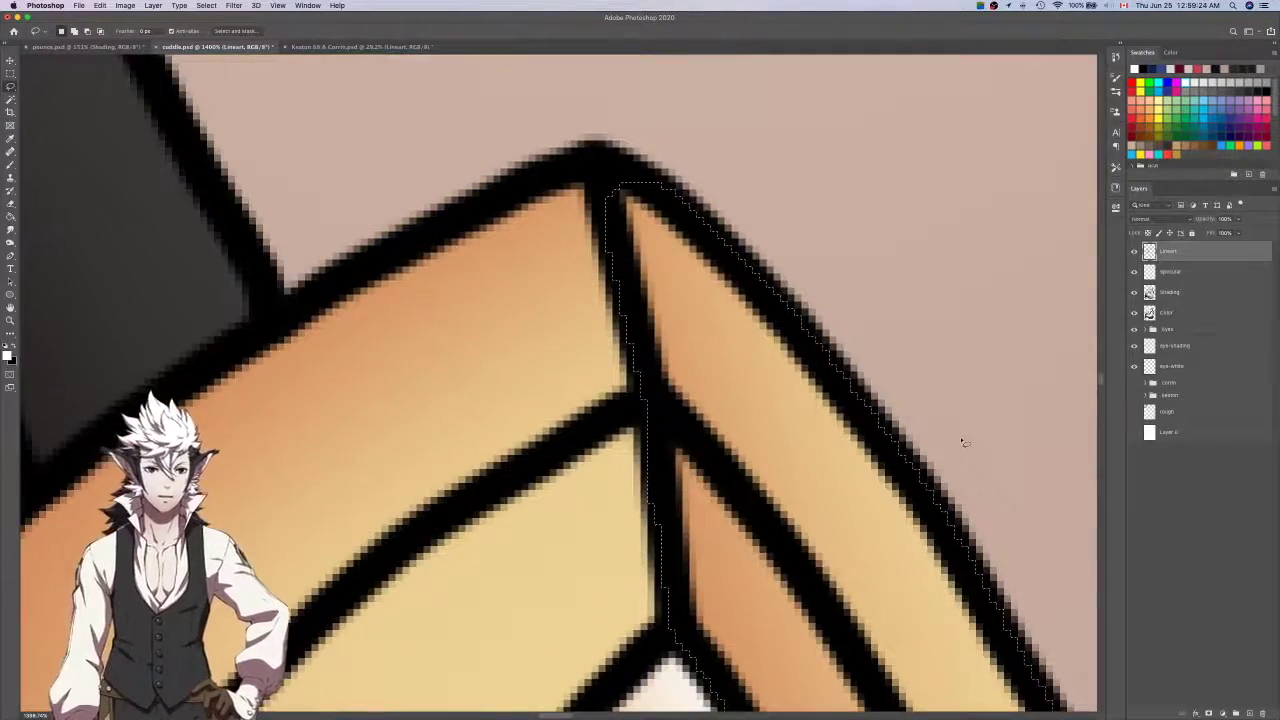
mouse_move(610, 212)
mouse_down()
mouse_move(605, 162)
mouse_move(654, 183)
mouse_up()
scroll(660, 188, down, 5)
Paint white highlights along the brooch's two selected side facets on the Specular layer.
click(1223, 291)
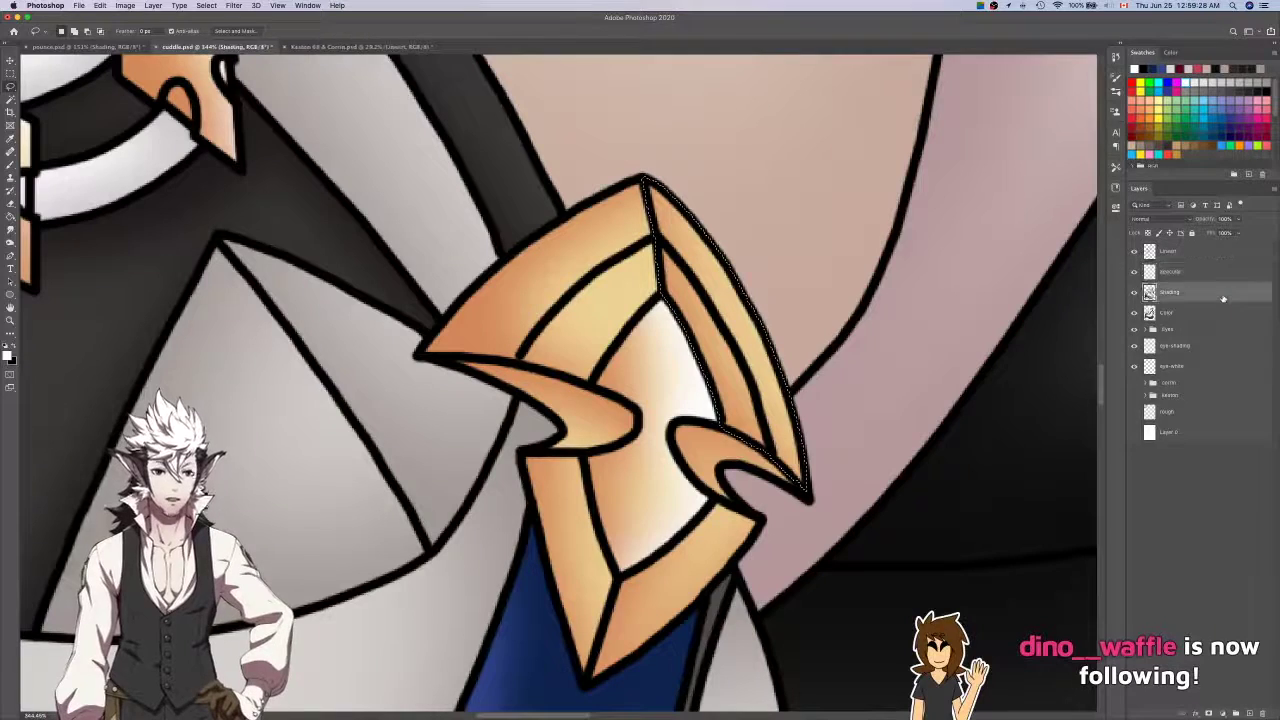
click(1215, 271)
key(b)
scroll(767, 413, down, 3)
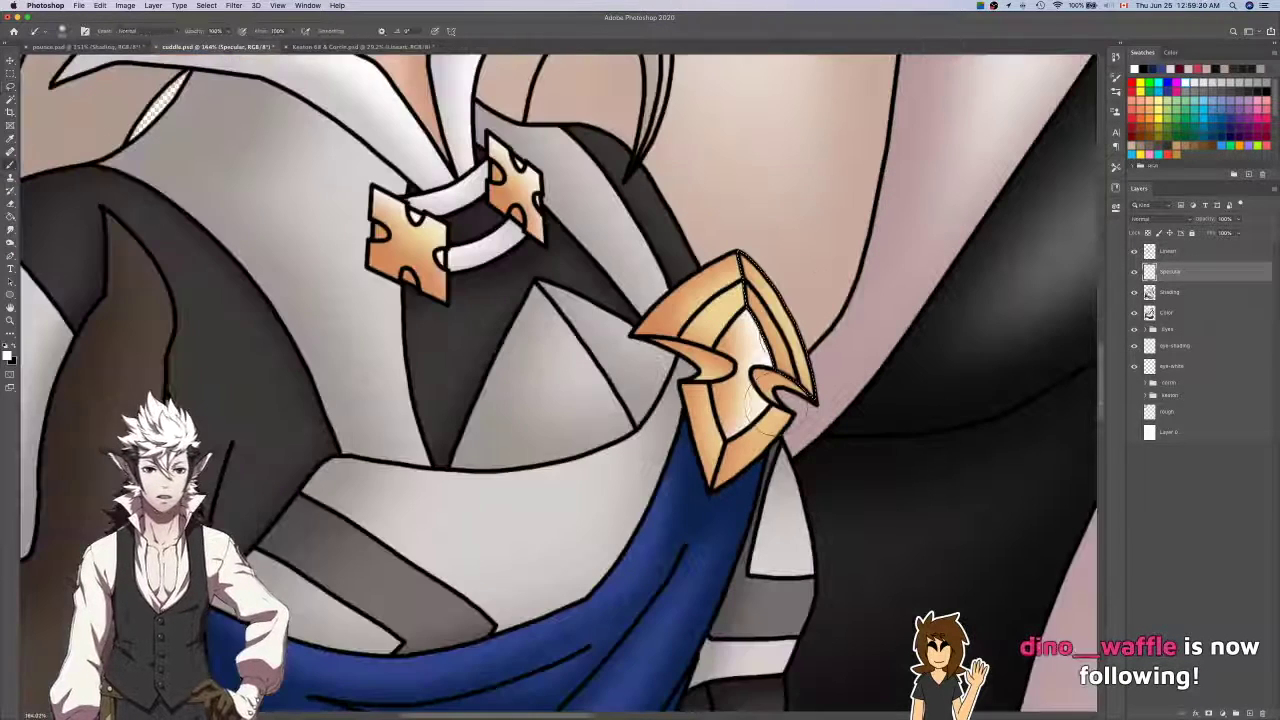
drag(743, 240, 845, 404)
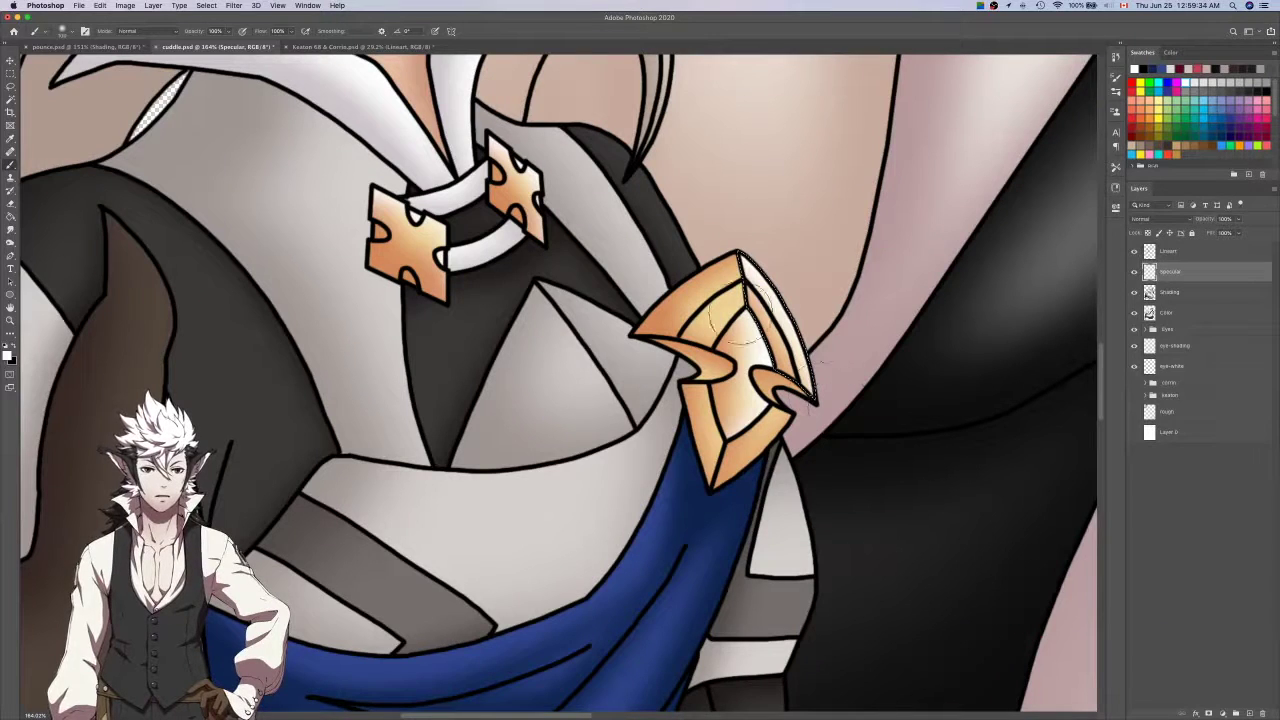
drag(715, 265, 834, 417)
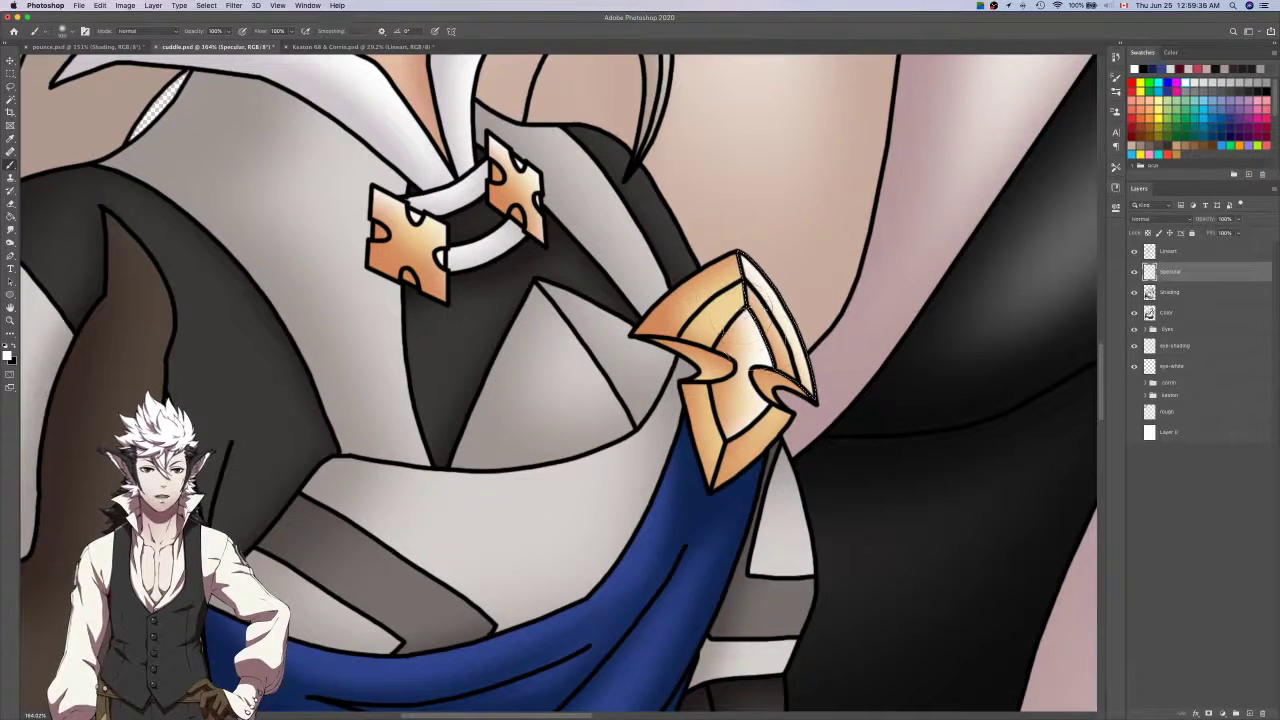
Select the brooch's two curled prongs on the Lineart layer, expand the selection, and extend it into their tips with the Lasso.
key(alt+bracketright)
key(w)
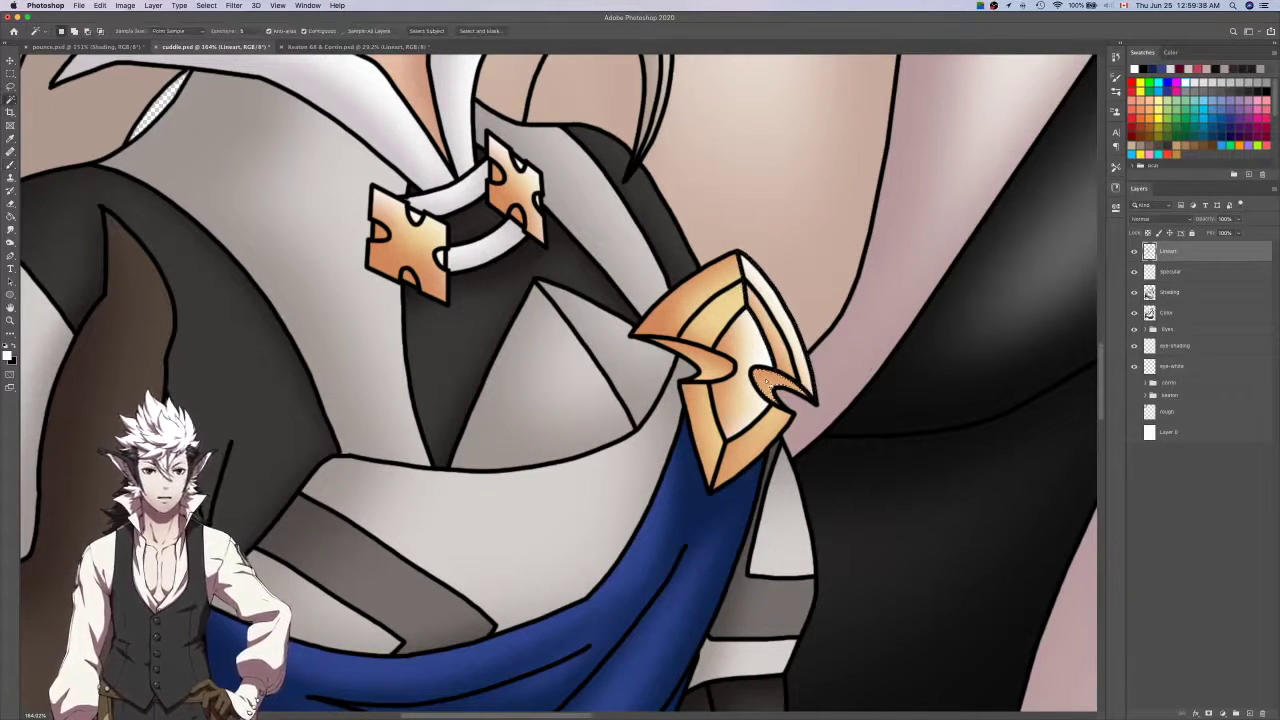
key(Return)
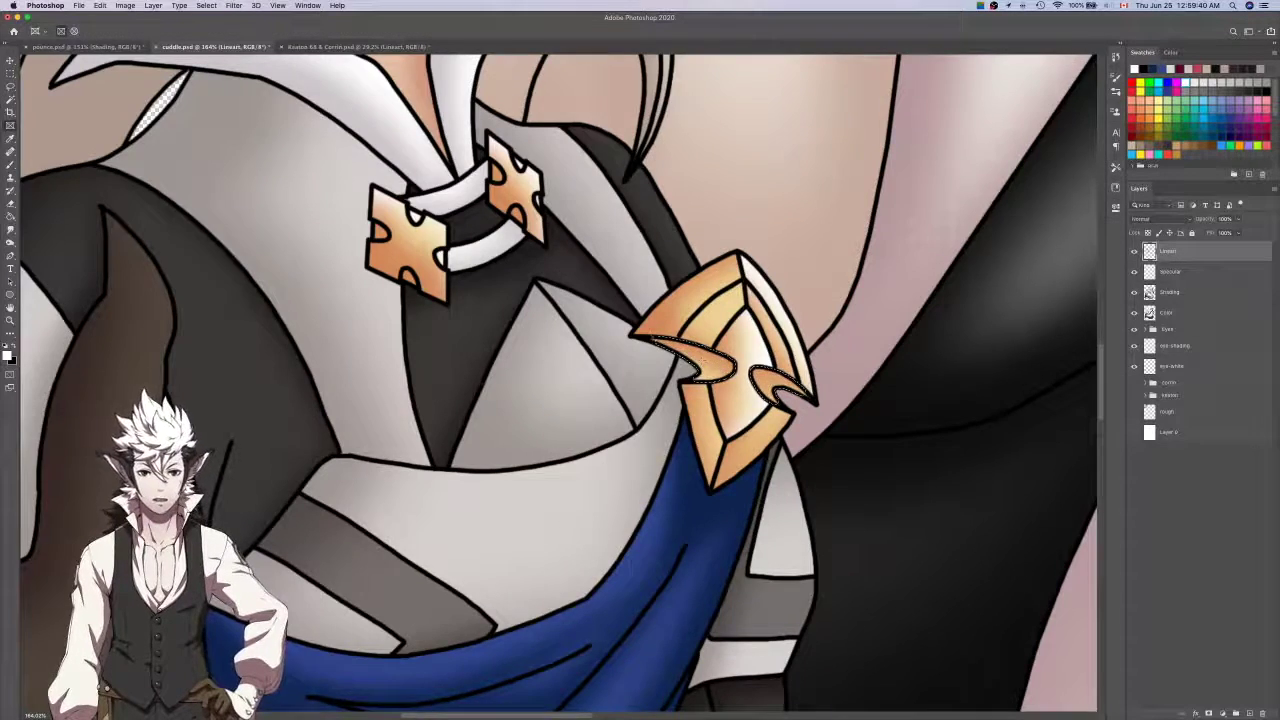
scroll(660, 339, up, 8)
key(l)
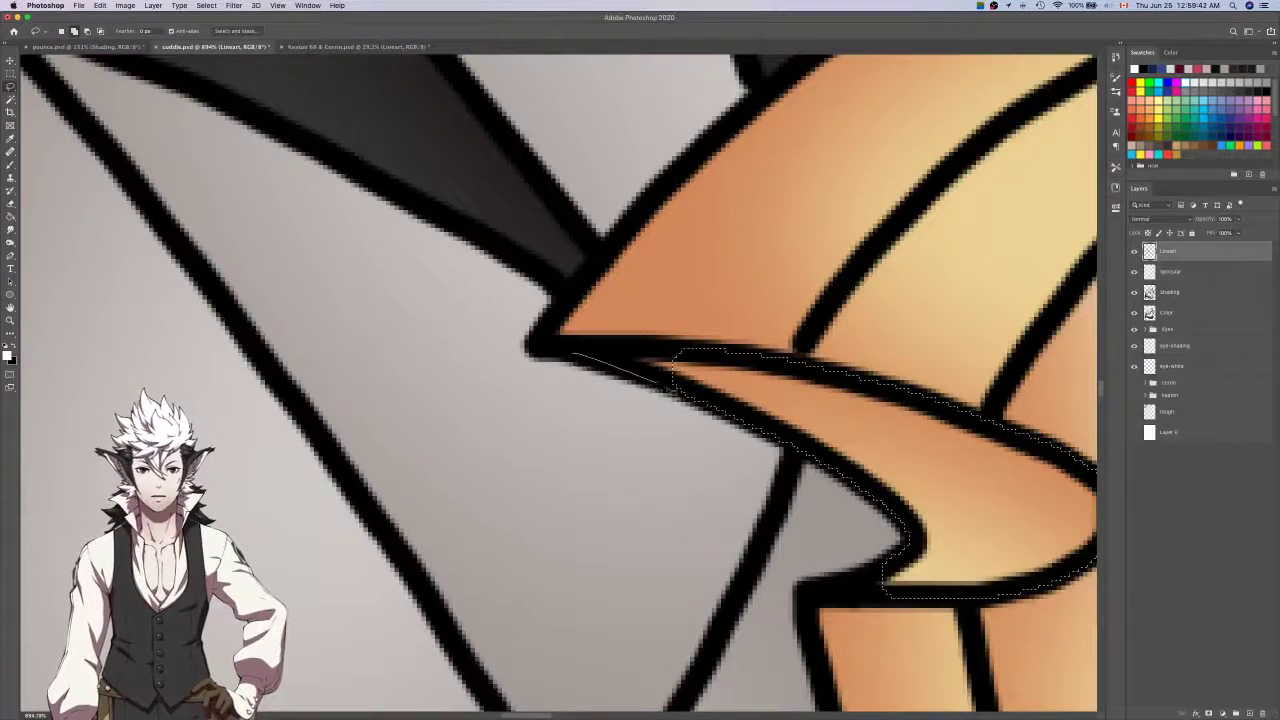
scroll(686, 349, right, 10)
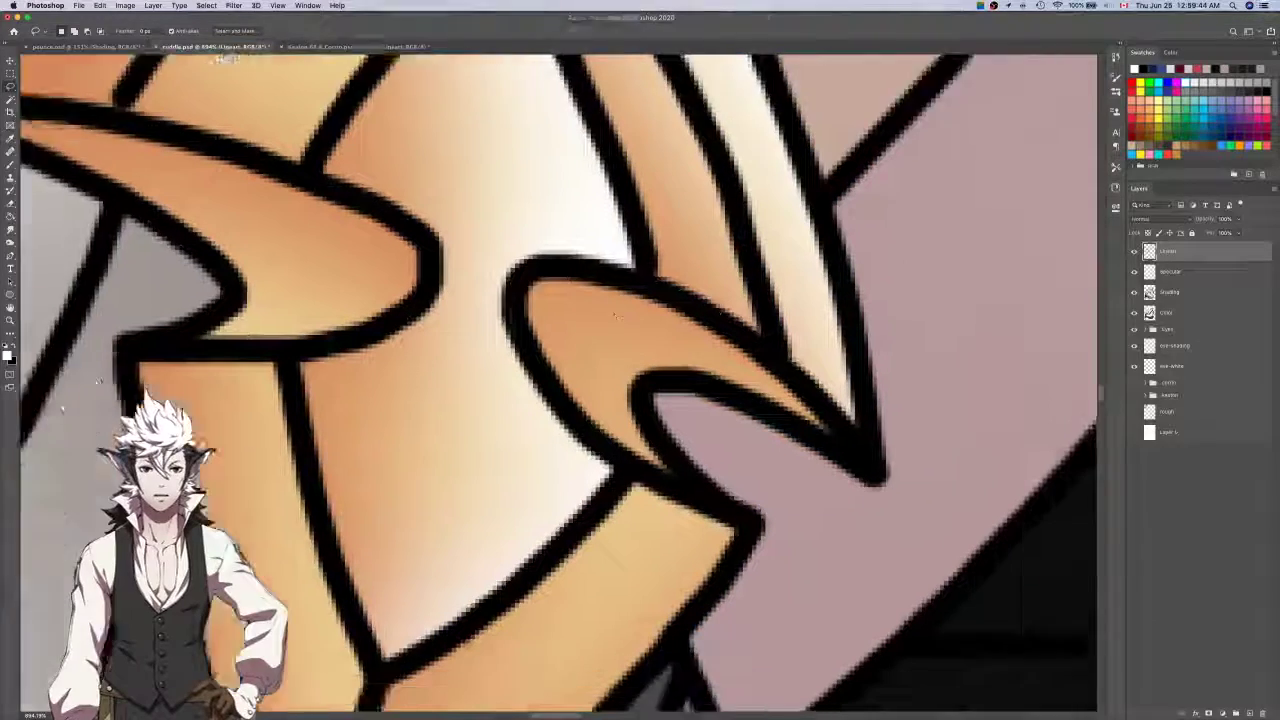
drag(651, 370, 714, 400)
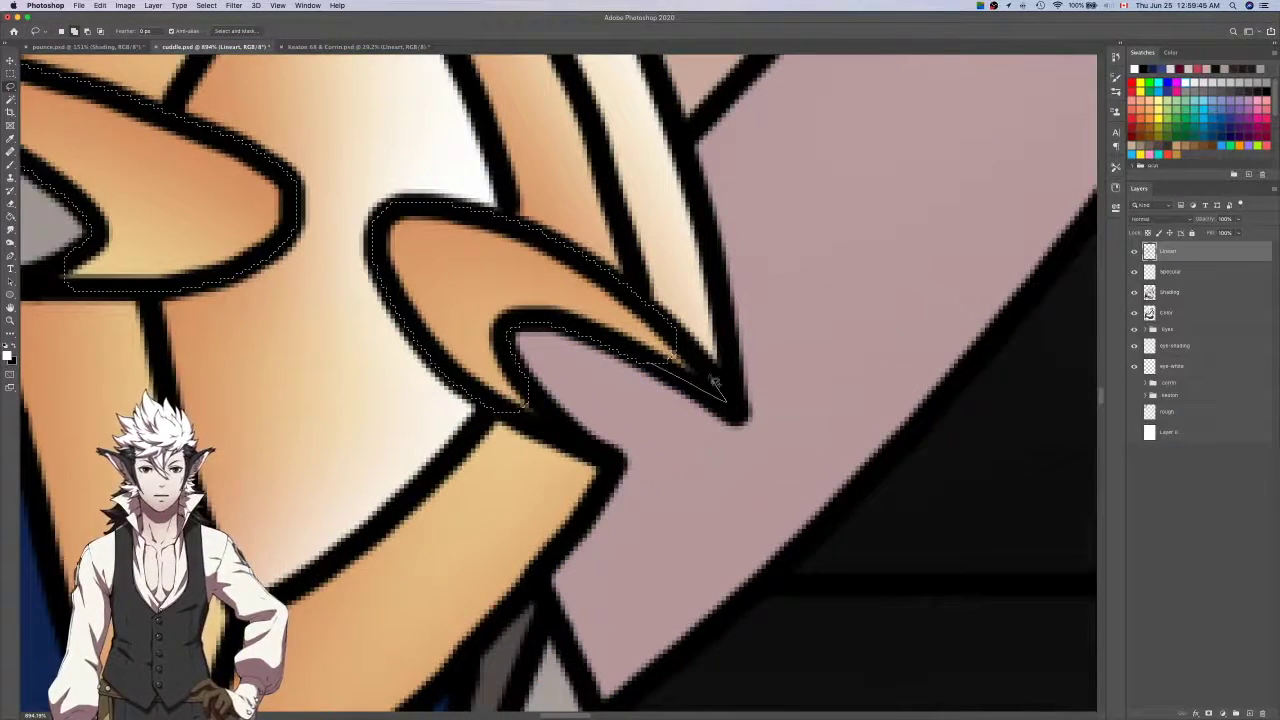
drag(680, 335, 672, 342)
scroll(675, 342, left, 3)
drag(597, 372, 641, 432)
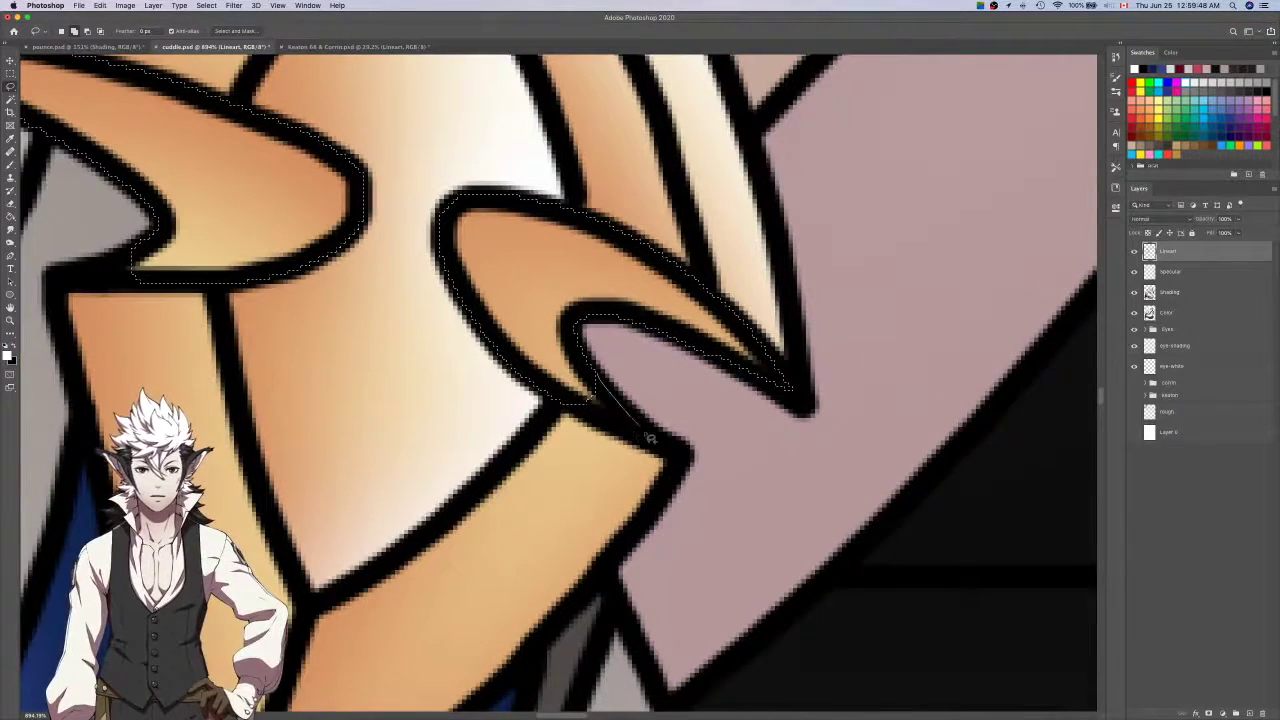
drag(572, 405, 568, 402)
scroll(567, 404, left, 5)
drag(364, 336, 292, 330)
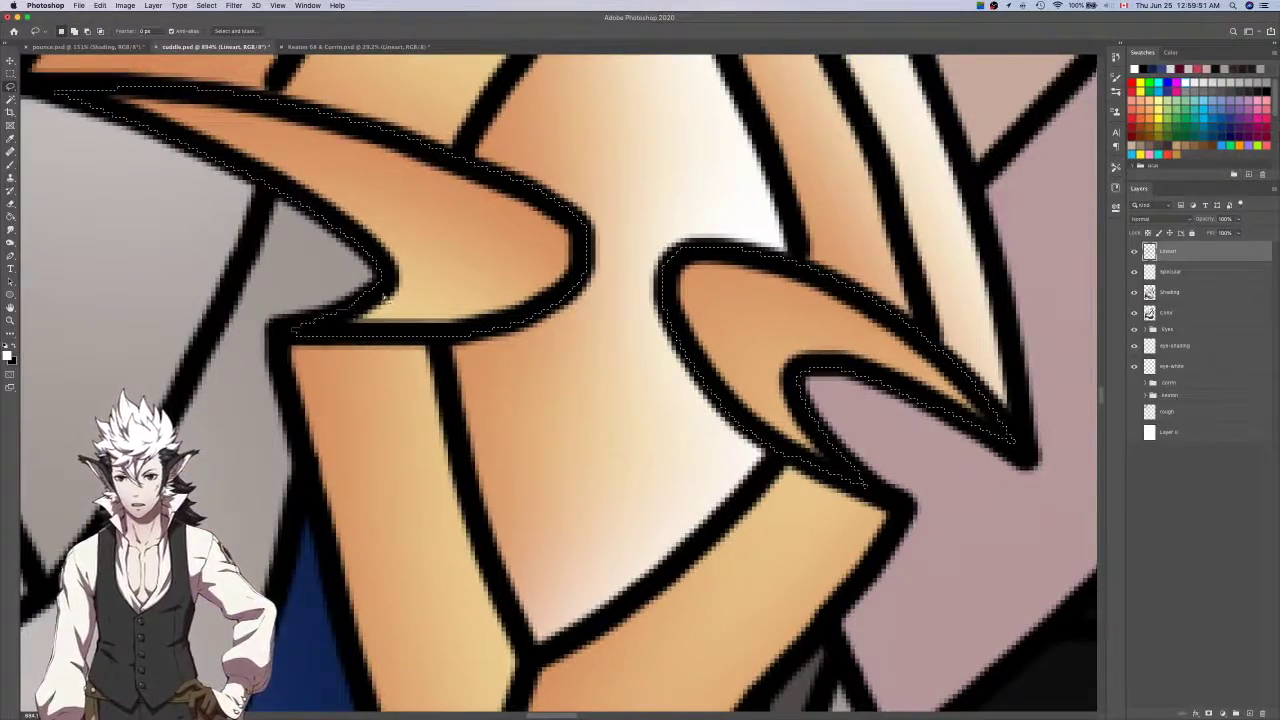
Paint soft white highlights on the lower parts of the two curled prongs on the Specular layer, and deselect them.
click(1203, 272)
key(b)
scroll(940, 200, down, 10)
scroll(960, 222, up, 5)
scroll(960, 222, right, 5)
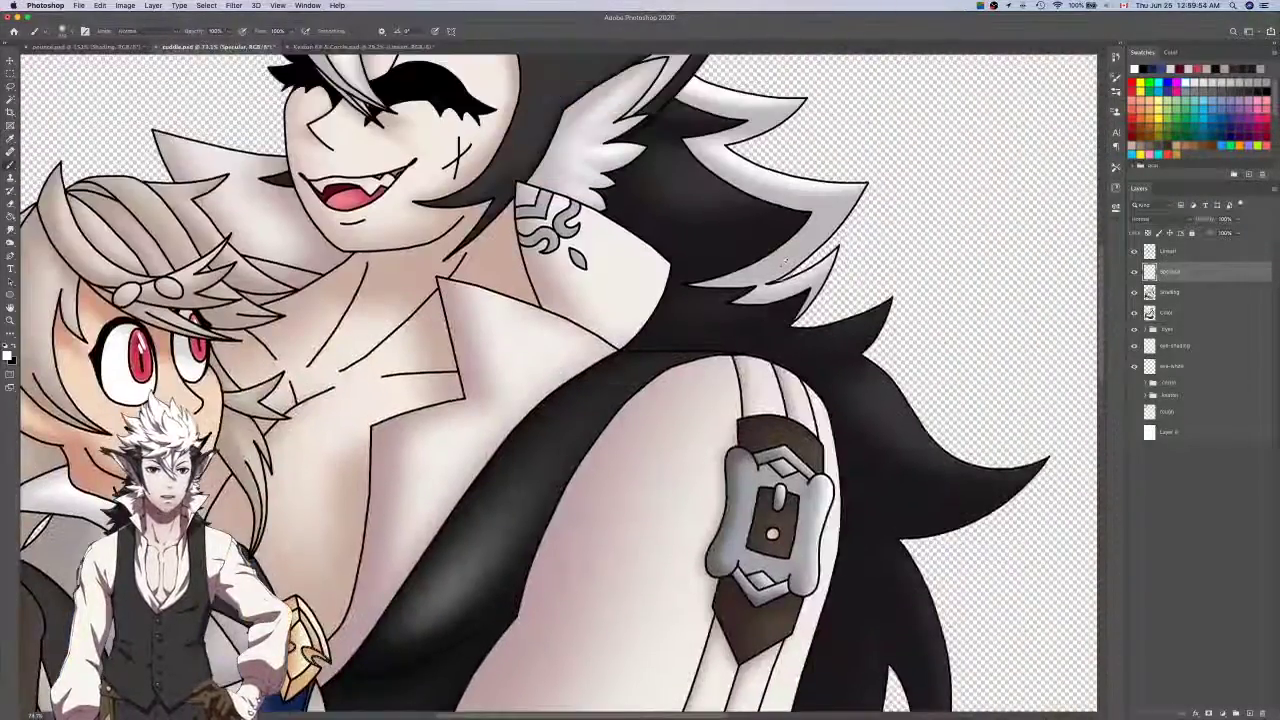
scroll(790, 260, up, 3)
scroll(786, 240, down, 4)
scroll(786, 261, left, 10)
scroll(786, 261, down, 4)
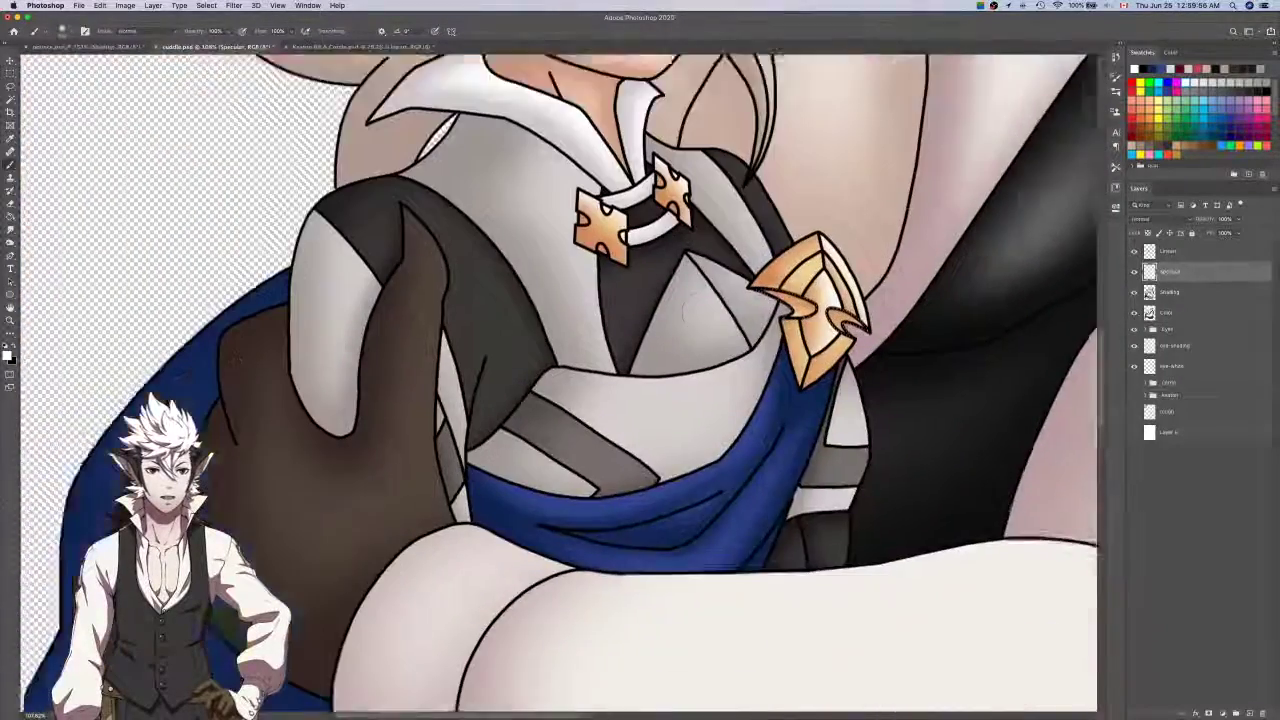
scroll(785, 262, up, 3)
scroll(760, 330, up, 3)
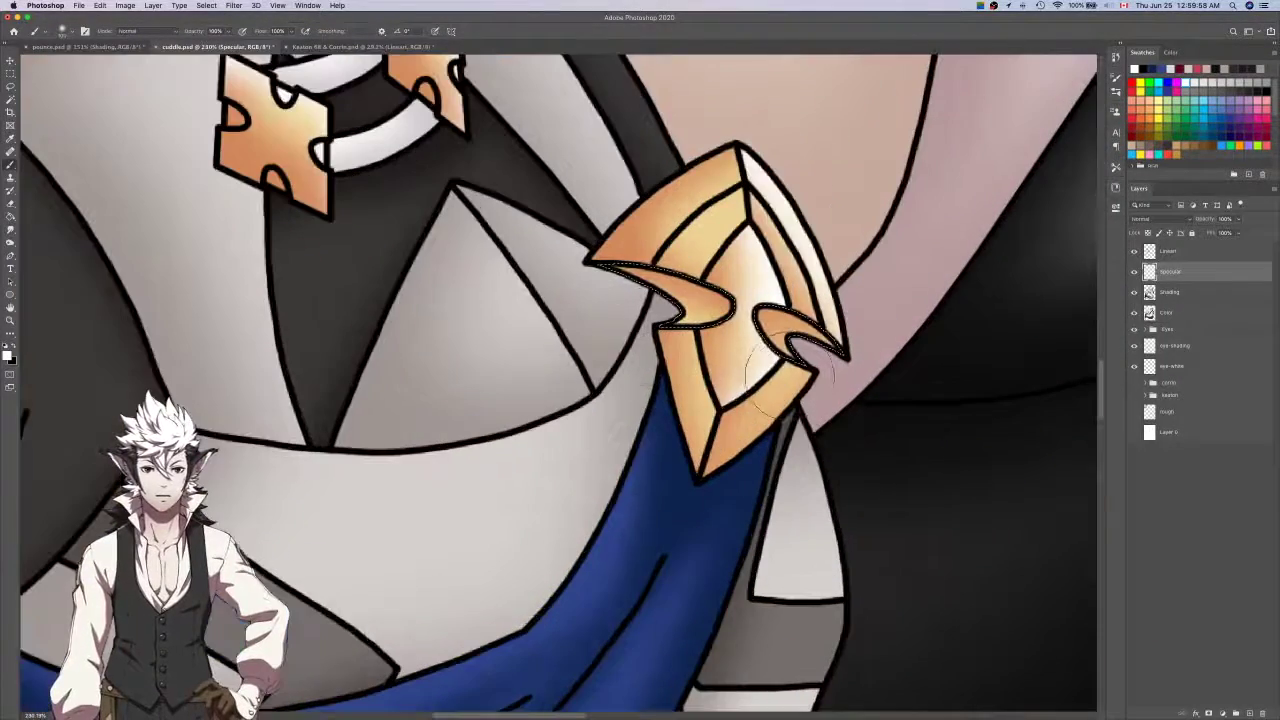
drag(780, 385, 680, 355)
key(super+z)
drag(796, 380, 661, 354)
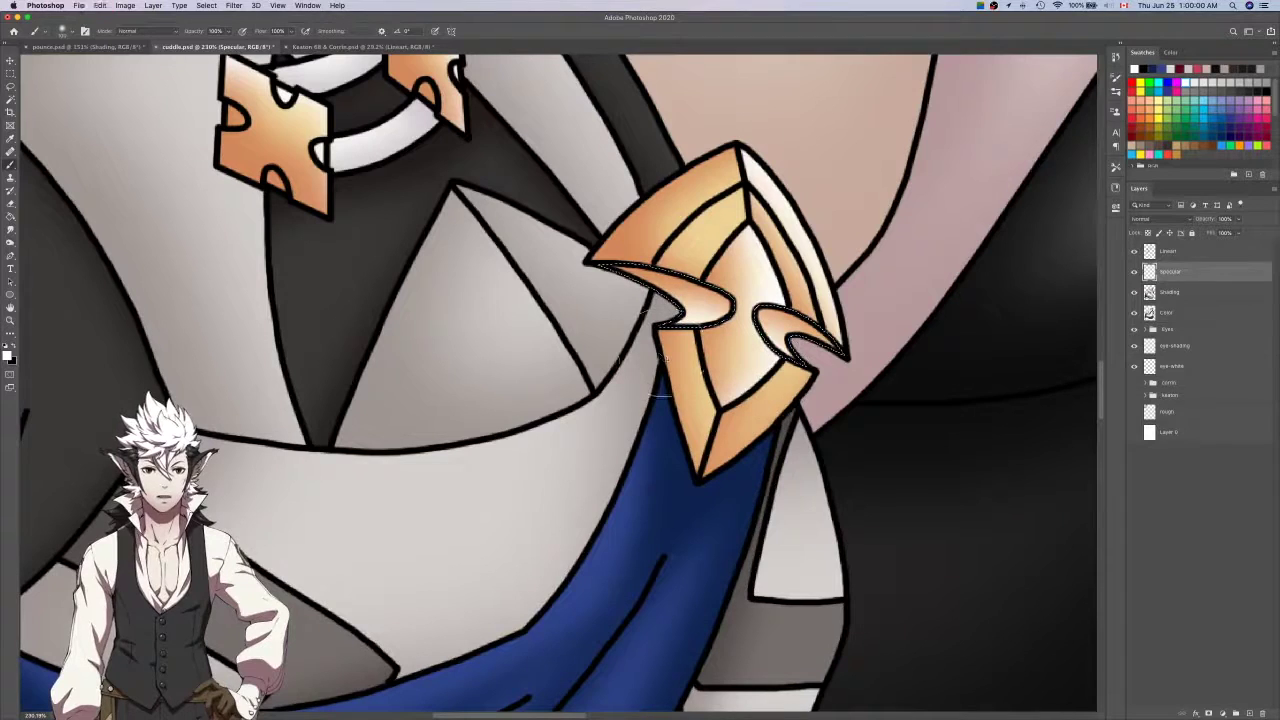
click(1185, 251)
key(ctrl+d)
Select the brooch's lower outer facet beside the character's arm on the Lineart layer and refine its corners with the Lasso.
key(w)
key(alt+super+e)
key(Return)
key(l)
drag(733, 456, 795, 458)
mouse_move(650, 555)
mouse_down()
mouse_move(622, 558)
mouse_move(638, 512)
mouse_up()
drag(888, 256, 822, 256)
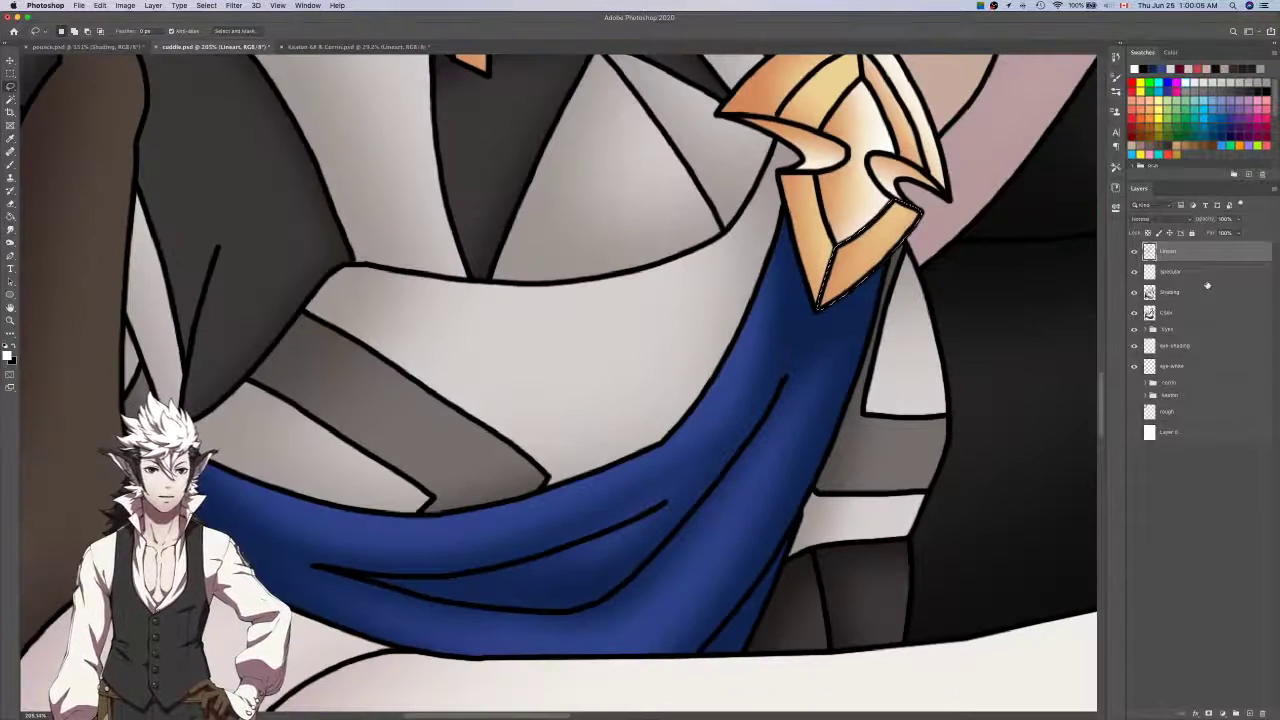
Paint a white highlight across the selected lower outer facet of the brooch on the Specular layer.
click(1190, 271)
scroll(960, 240, up, 2)
key(b)
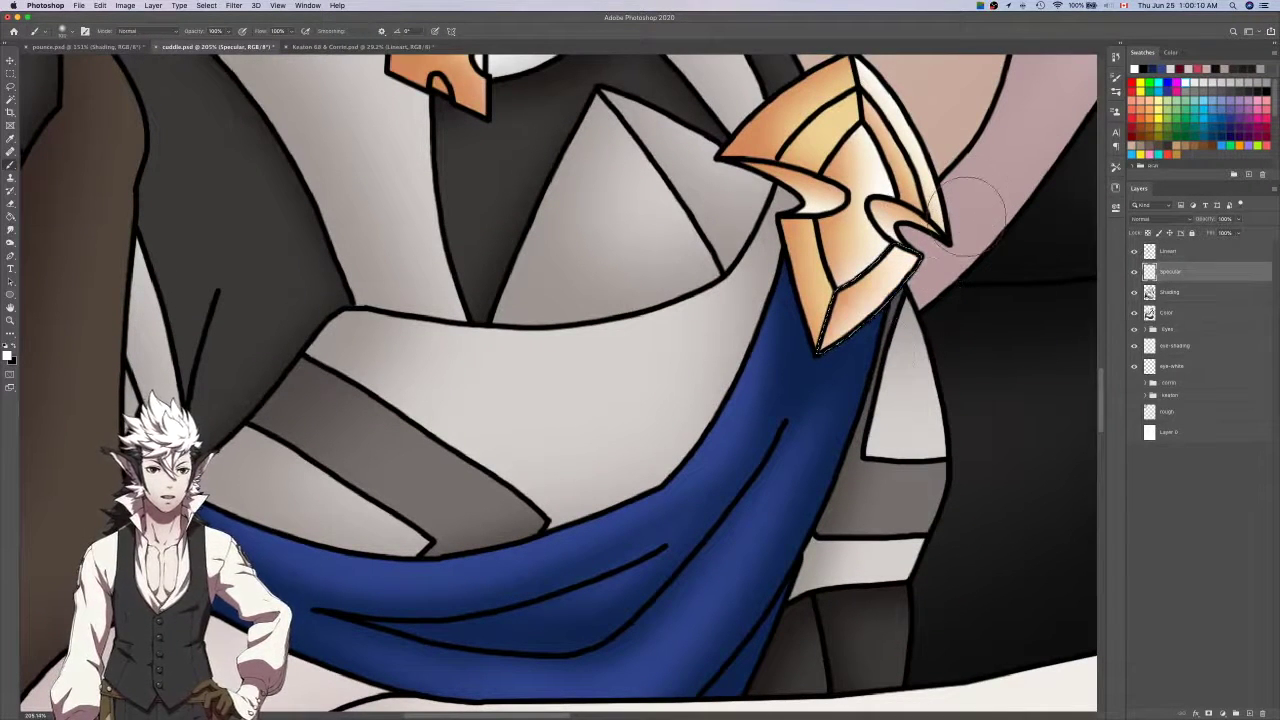
Select the brooch's lower inner facet above the blue cape on the Lineart layer, expand it, and refine its pointed tip with the Lasso.
key(alt+])
key(w)
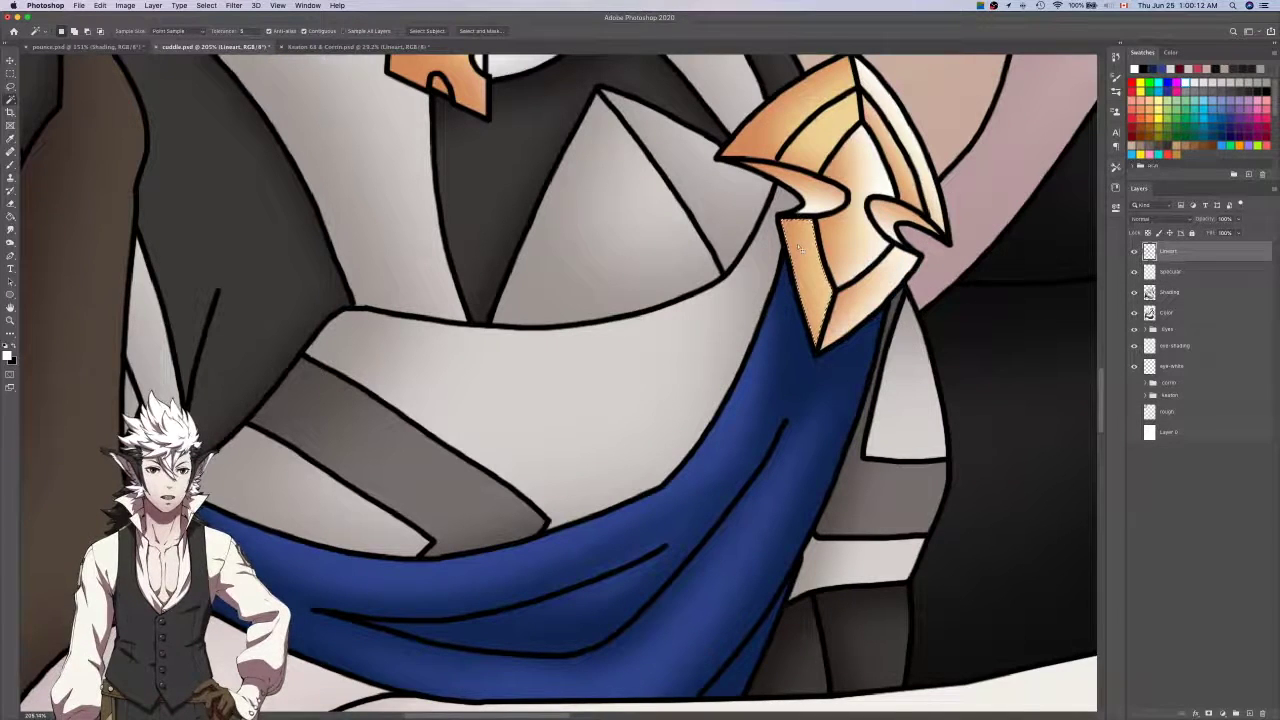
scroll(801, 249, up, 2)
key(super+shift+e)
key(Return)
key(l)
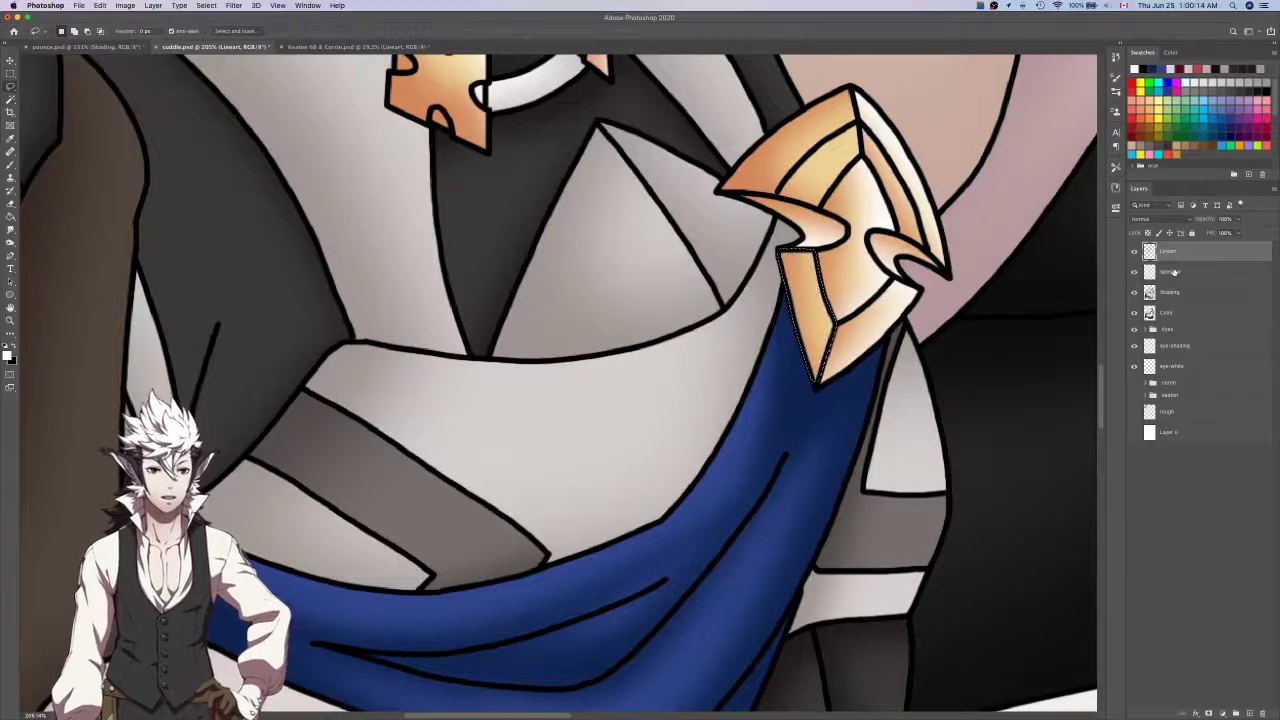
click(1175, 271)
scroll(824, 367, up, 5)
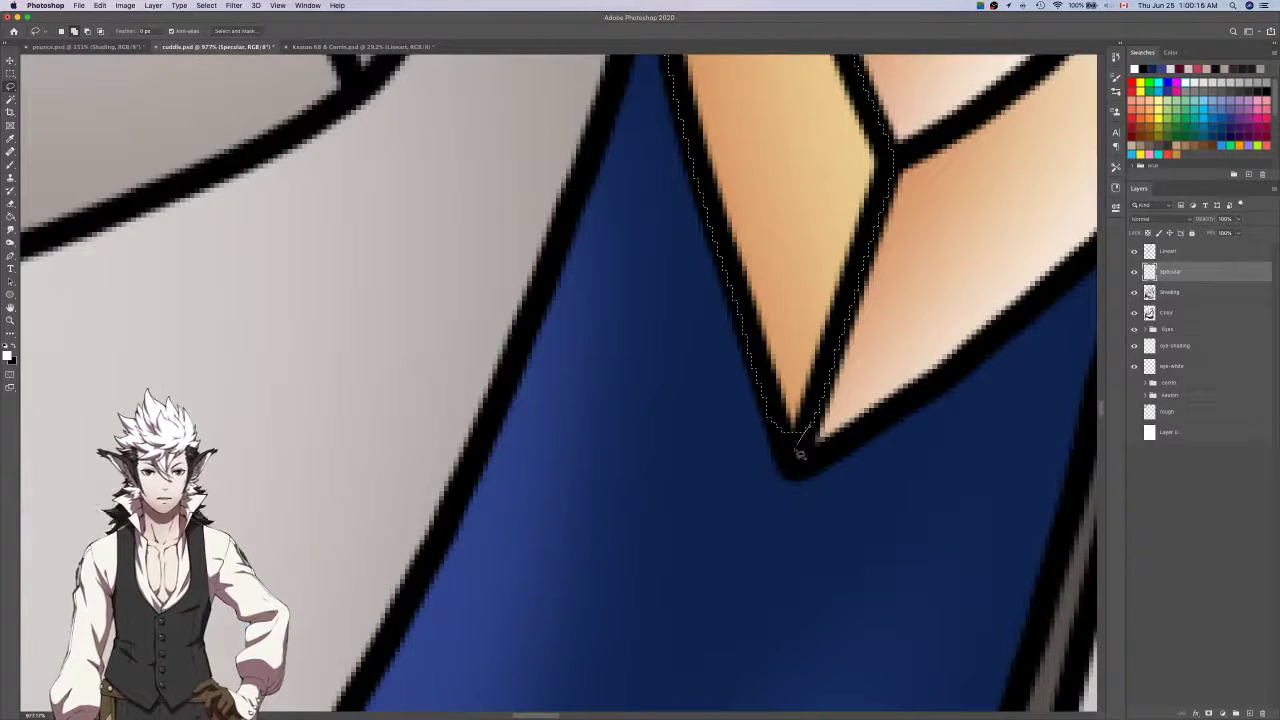
drag(773, 422, 773, 421)
scroll(774, 421, down, 3)
Paint a soft white highlight down the selected lower inner facet of the brooch on the Shading layer.
click(1245, 296)
scroll(963, 318, up, 3)
key(b)
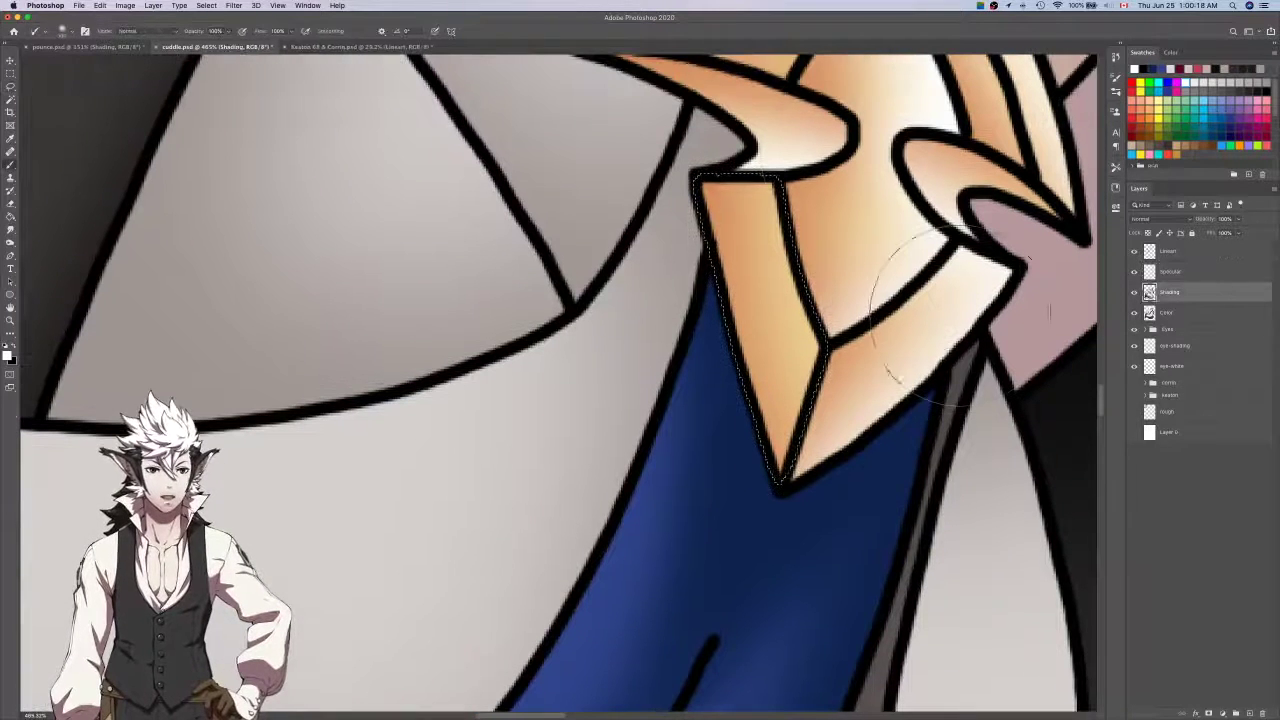
drag(832, 99, 857, 457)
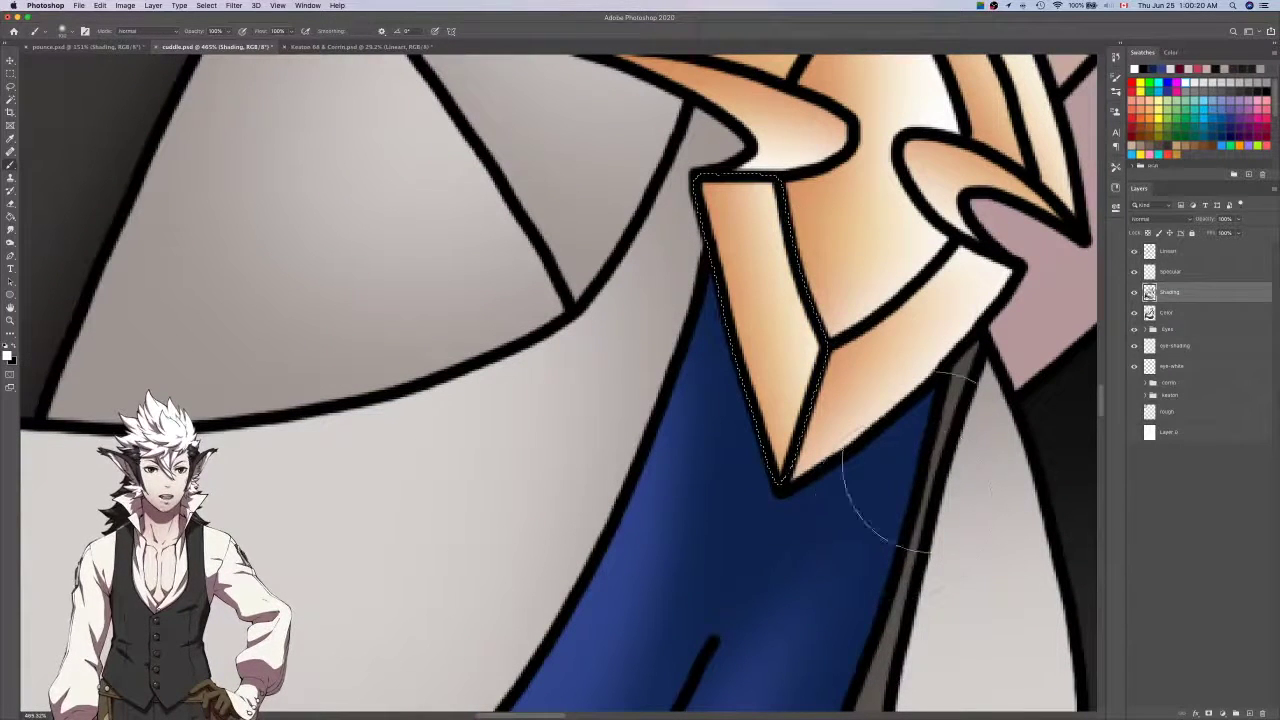
Try selecting the brooch's upper gold facets on the Lineart layer, expanding and cleaning the corners with the Lasso.
click(1191, 255)
scroll(1030, 273, up, 8)
key(w)
click(834, 193)
shift+click(777, 113)
scroll(775, 112, up, 2)
key(l)
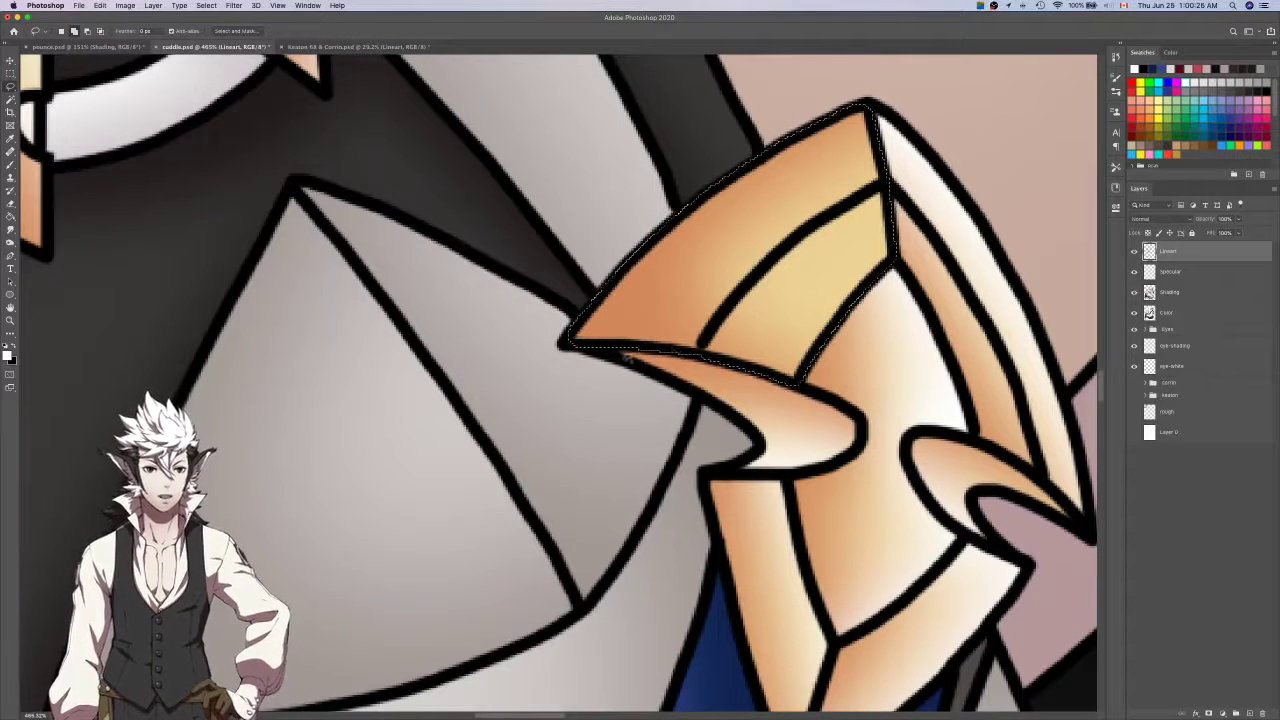
Try painting a white highlight over the selected upper brooch facets on the Specular layer.
click(1190, 278)
key(b)
scroll(877, 382, down, 2)
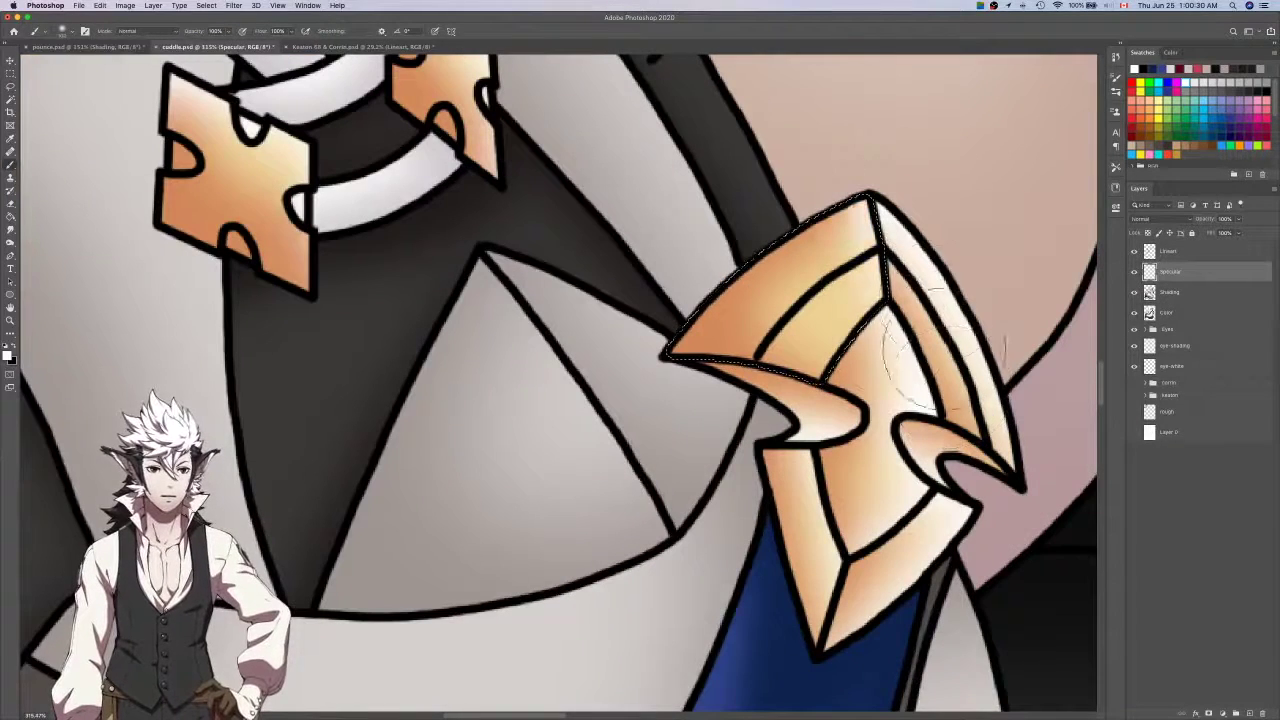
scroll(972, 300, down, 3)
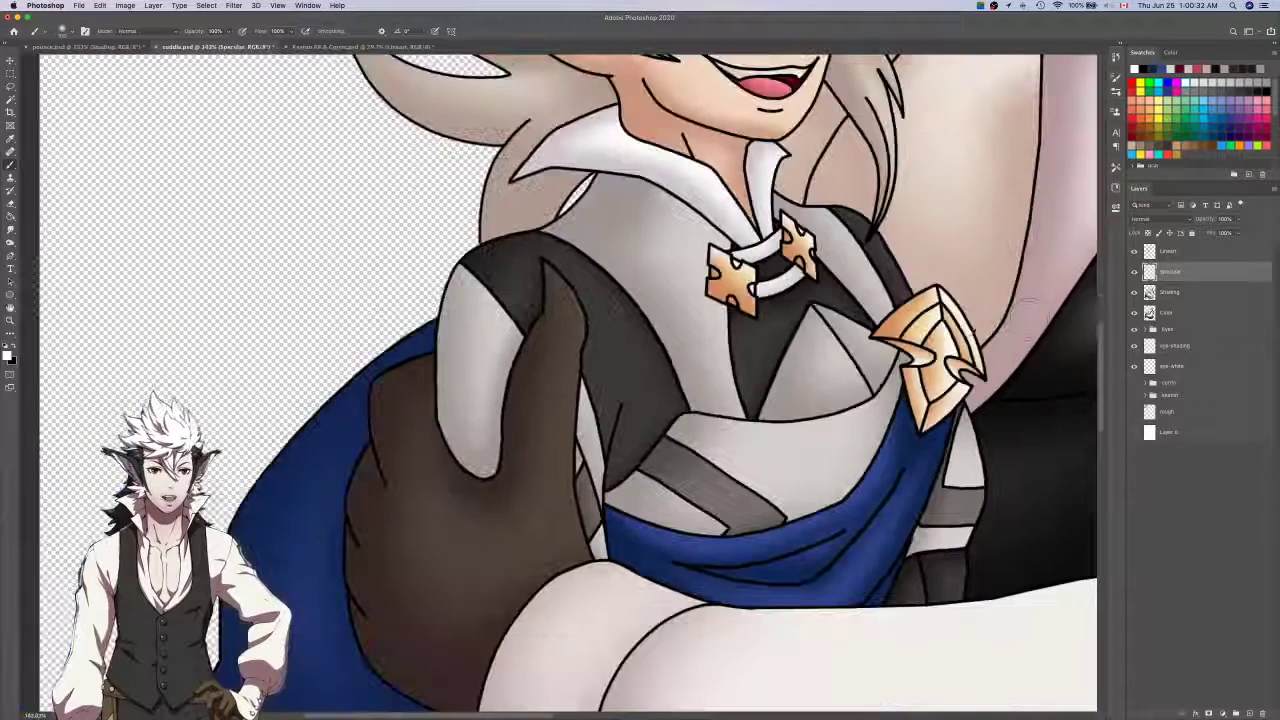
Compare the clasps, brooch and outfit with the Specular and Shading layers hidden and shown.
click(1133, 271)
click(1133, 271)
click(1133, 271)
click(1133, 271)
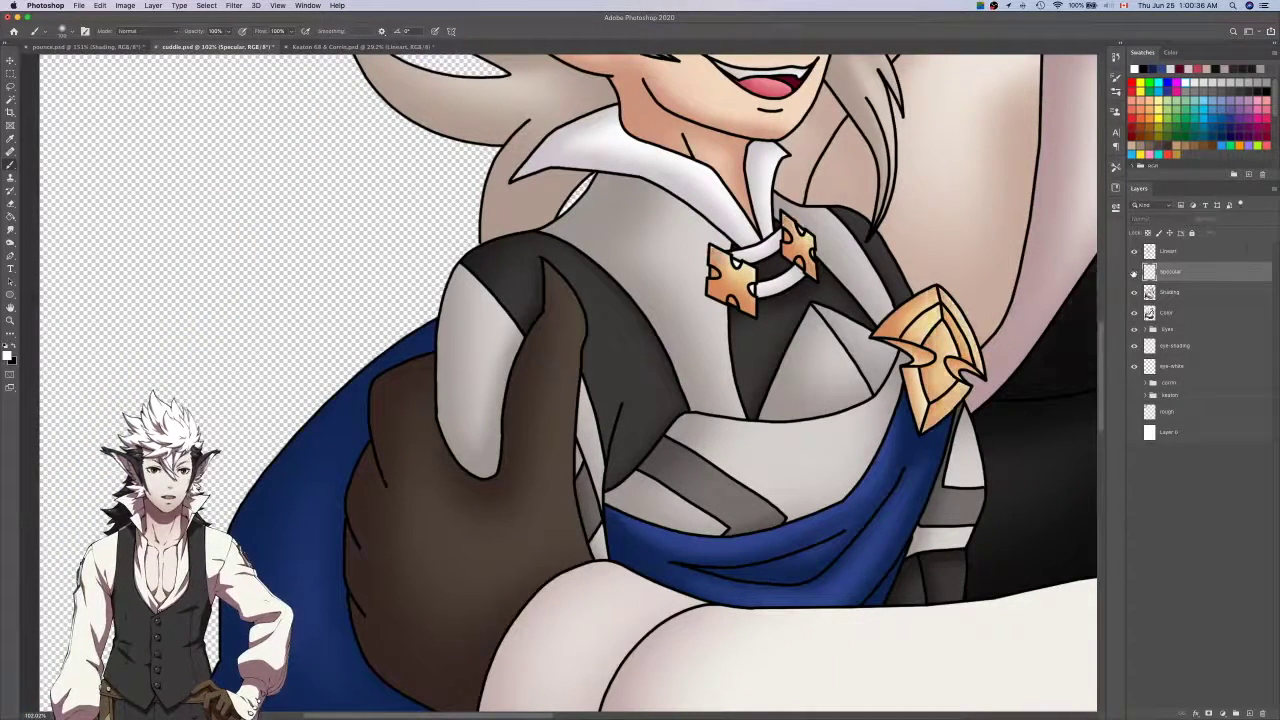
scroll(950, 372, up, 3)
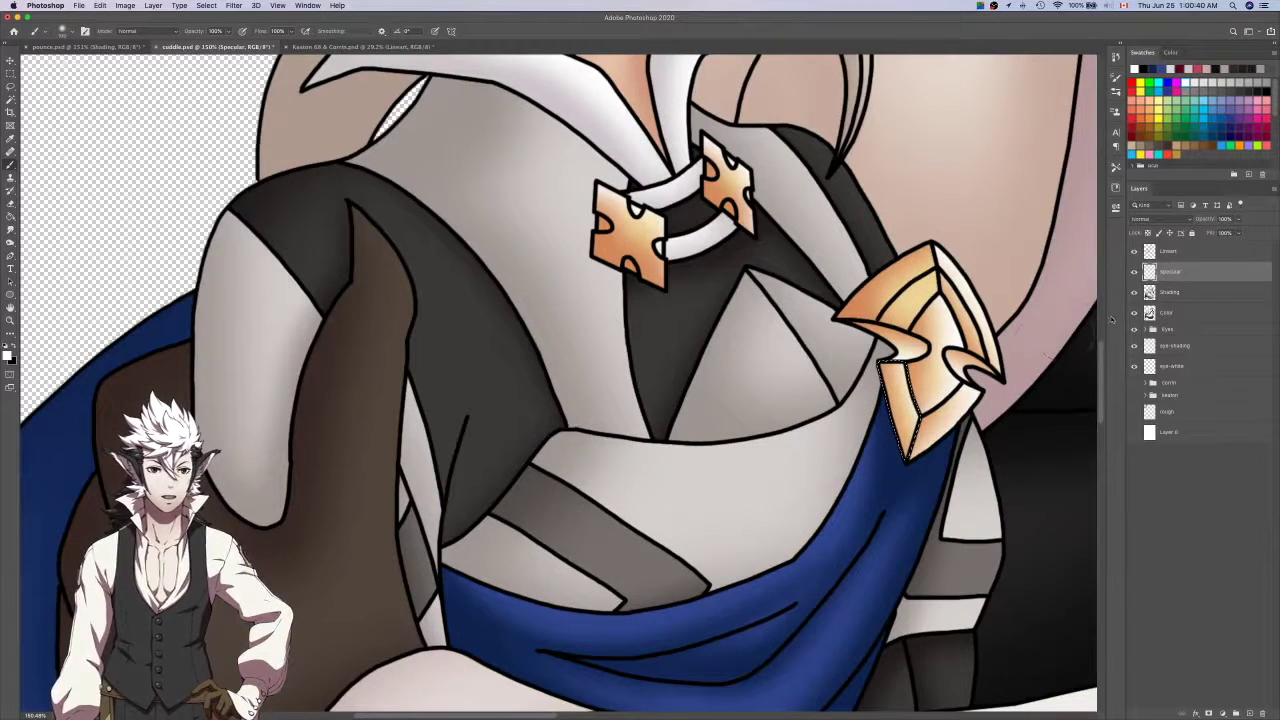
click(1135, 294)
click(1135, 294)
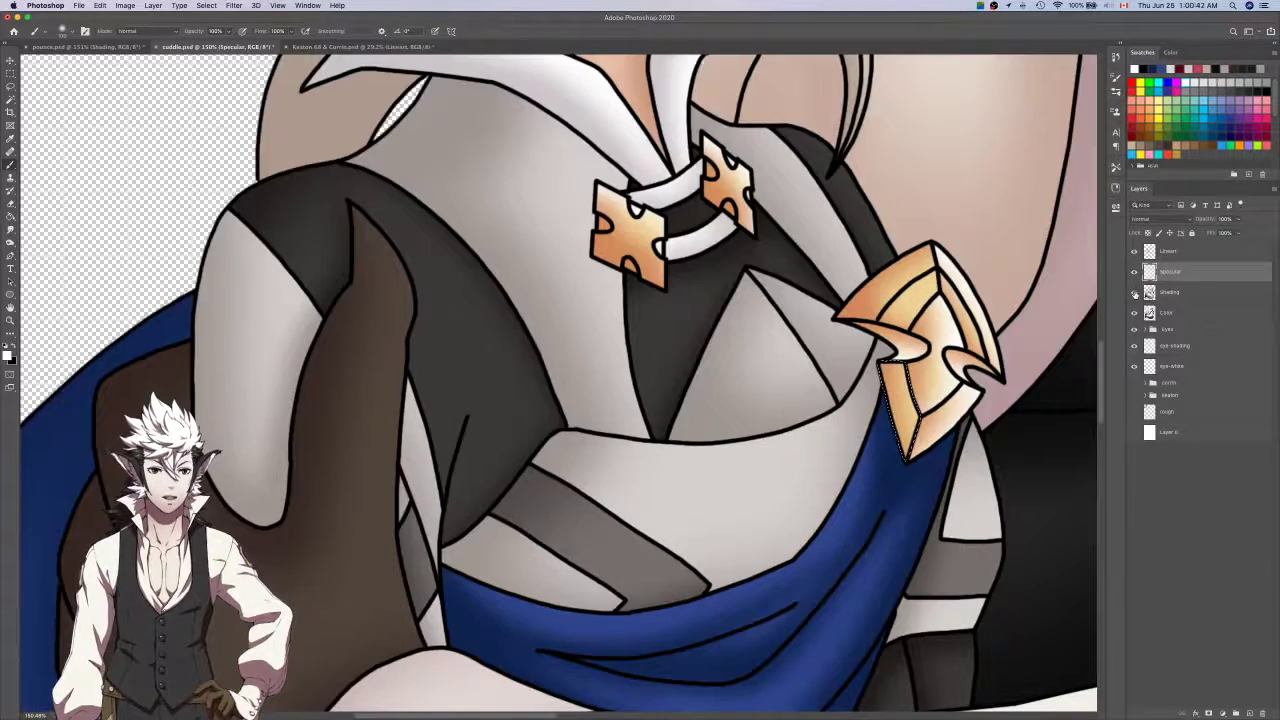
click(1135, 293)
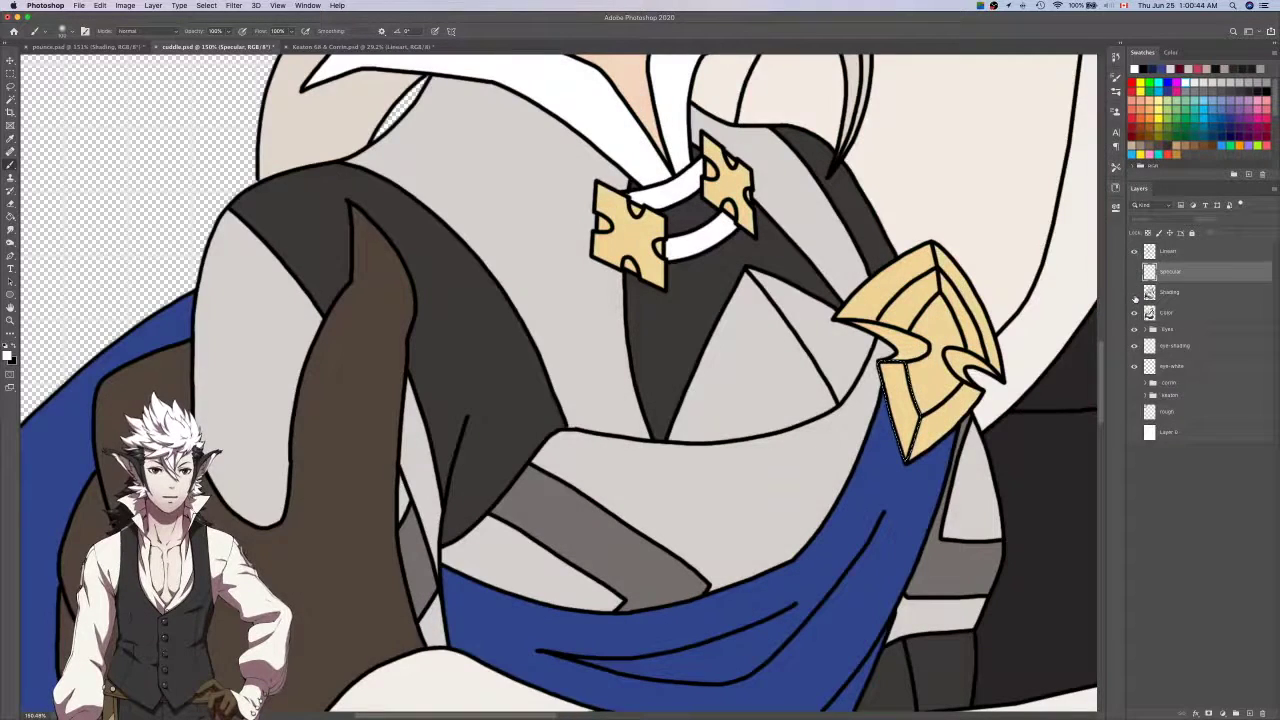
click(1135, 292)
click(1135, 272)
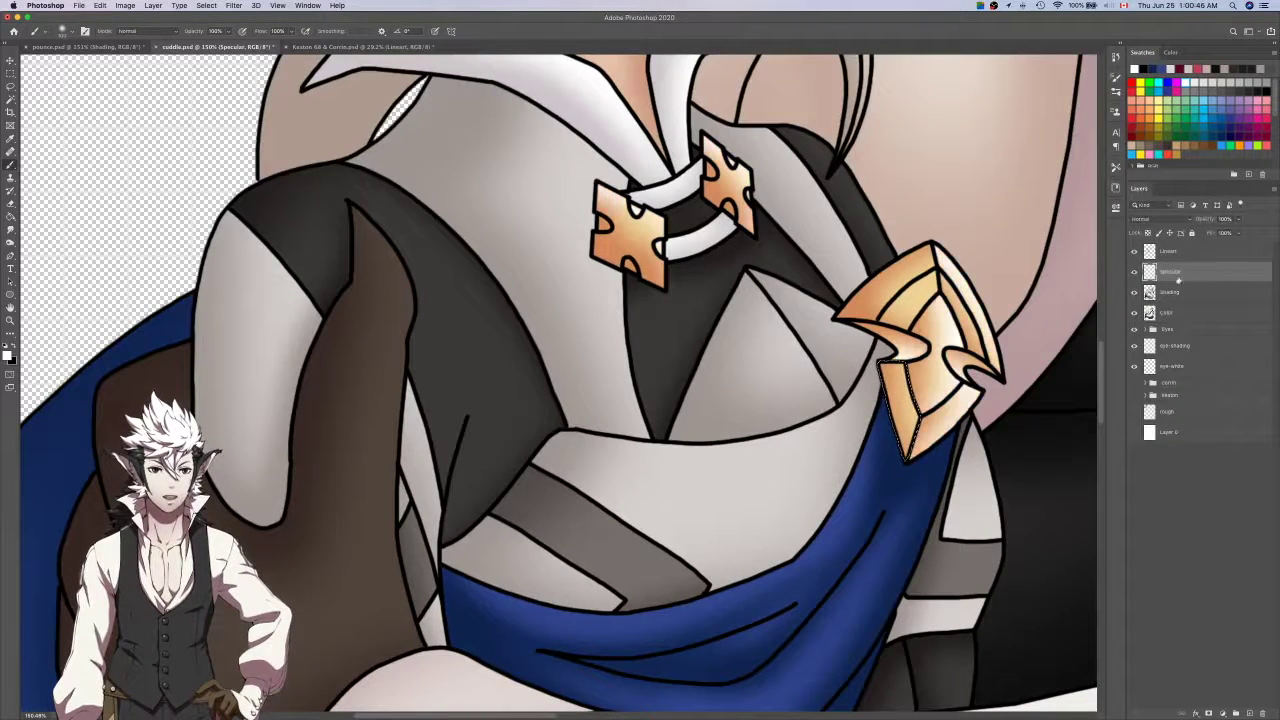
scroll(945, 406, up, 5)
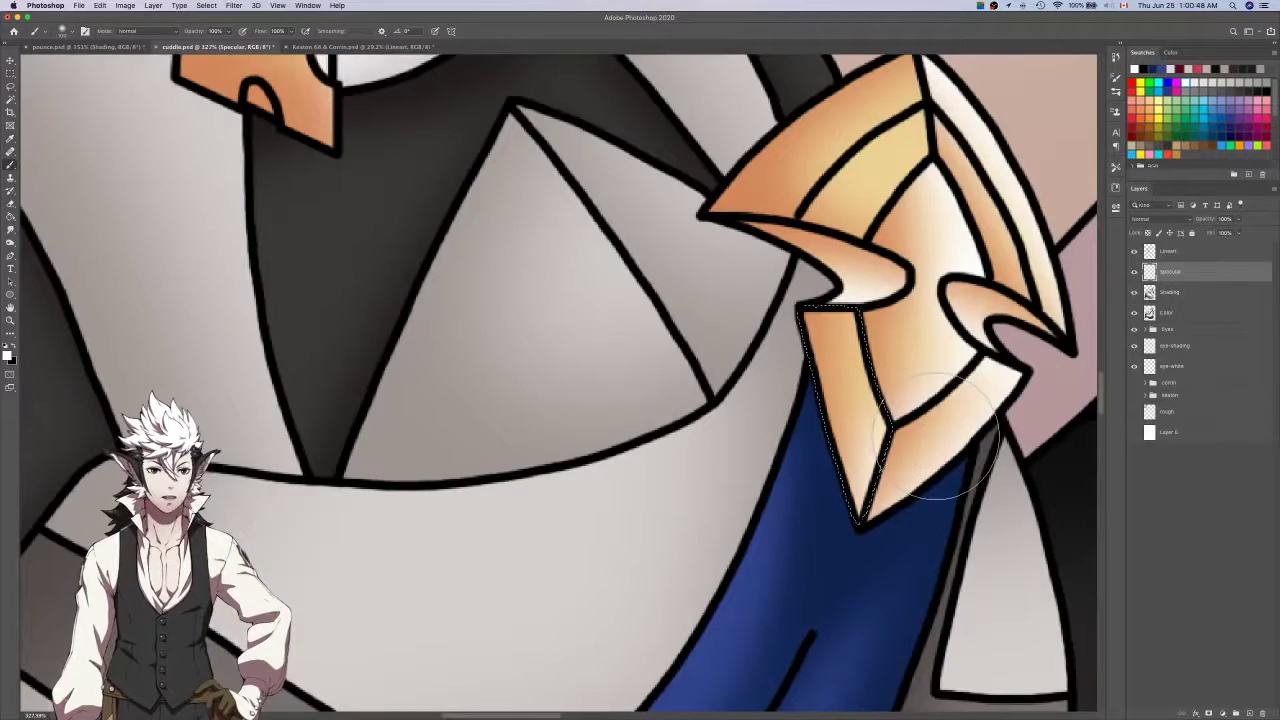
scroll(900, 258, down, 4)
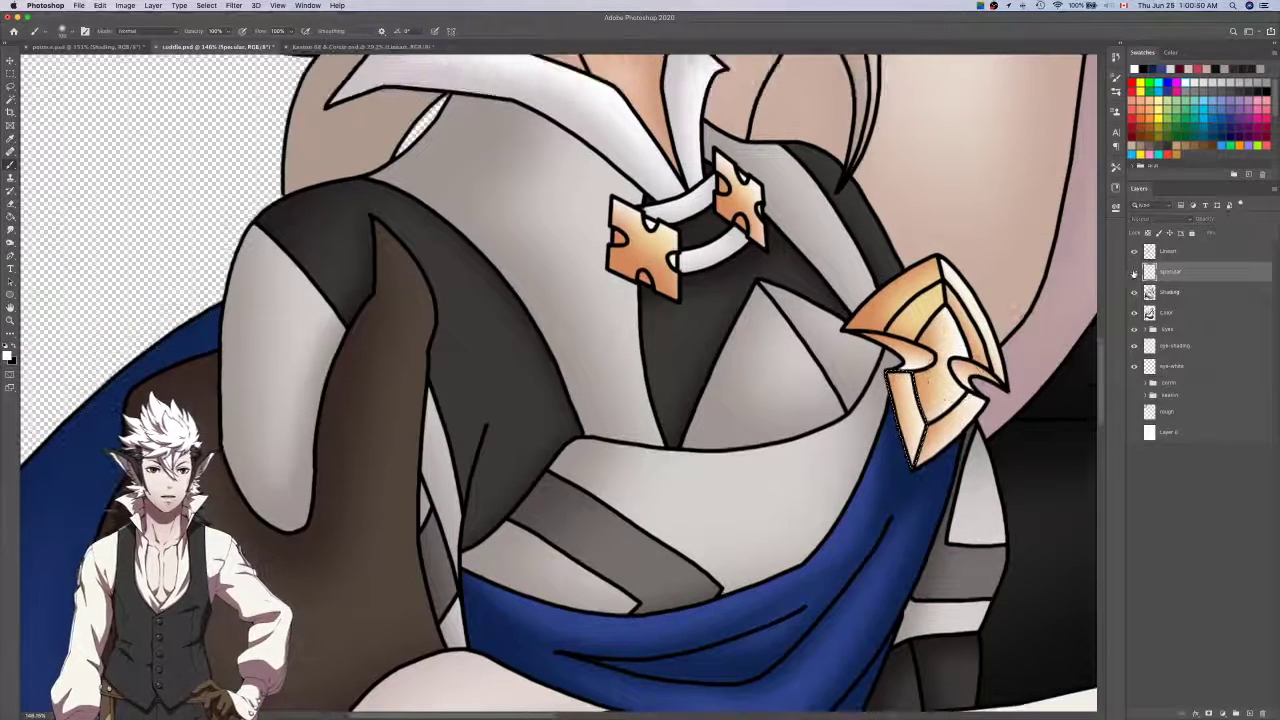
click(1134, 272)
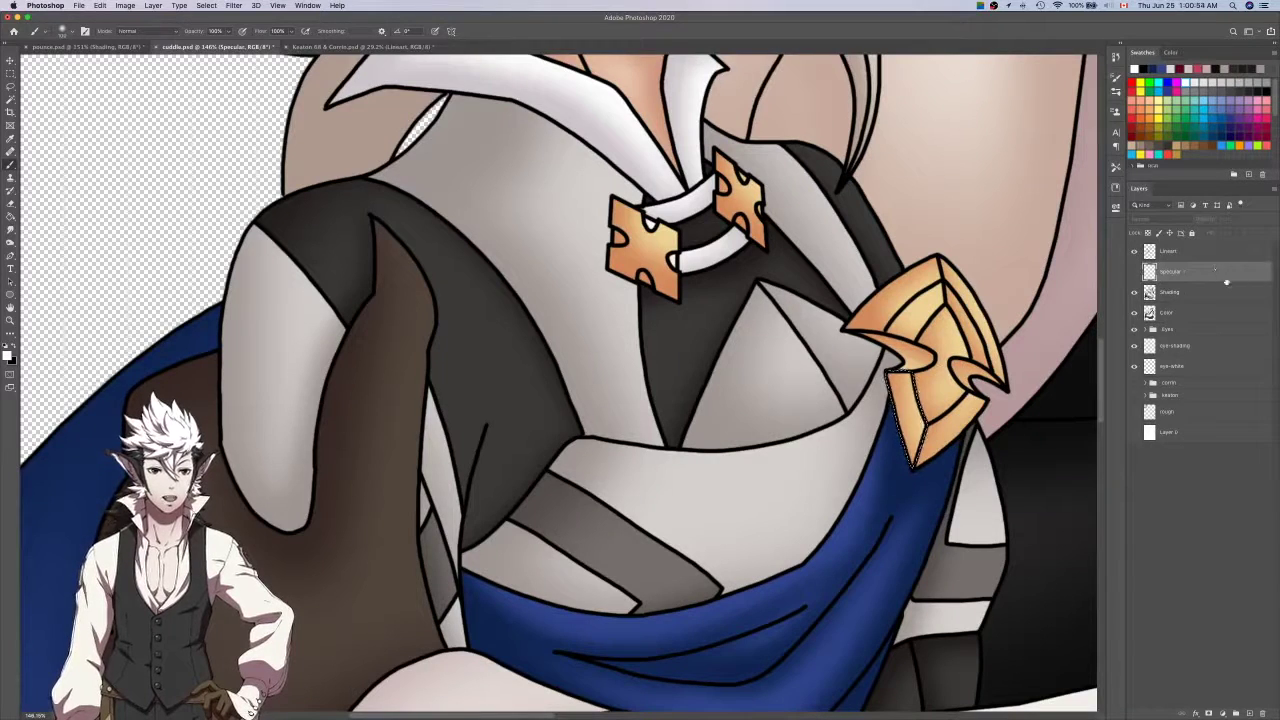
click(1136, 272)
Select the brooch's upper band and the facet beneath it on the Lineart layer, and refine the selection with the Lasso.
click(1166, 251)
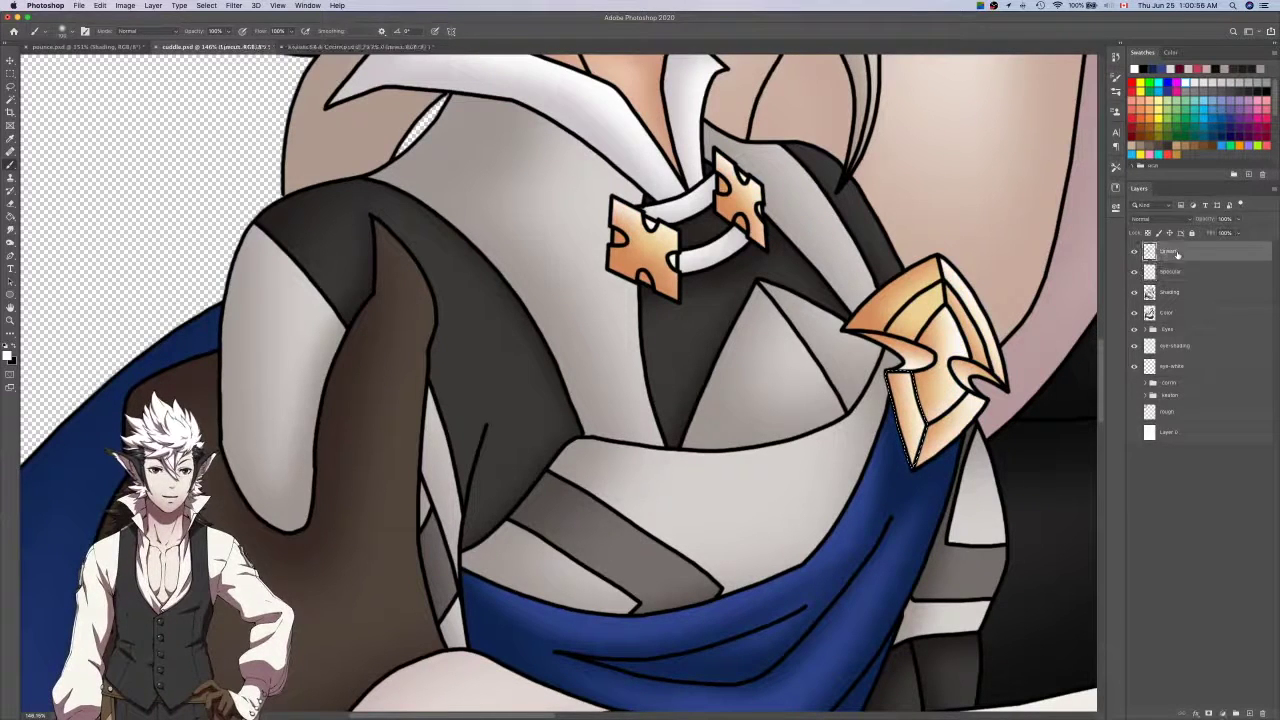
key(w)
key(l)
scroll(924, 313, up, 5)
scroll(846, 362, down, 3)
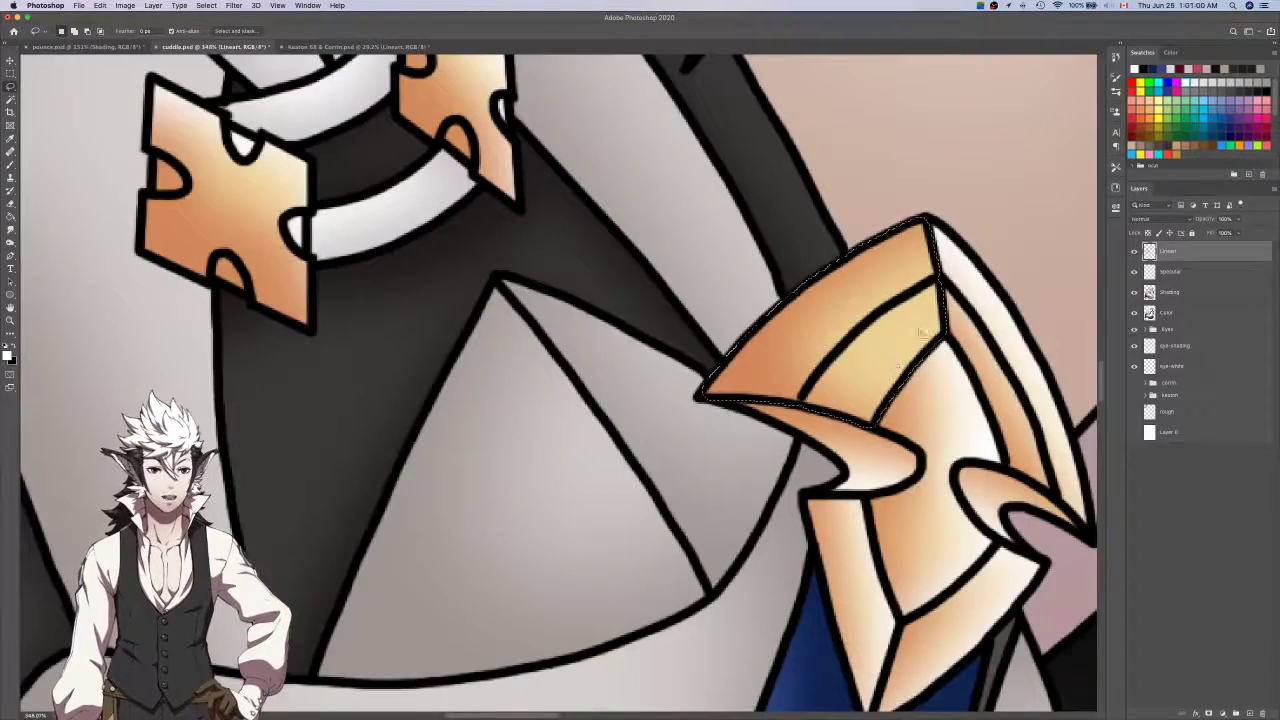
Paint a soft white highlight along the outer end of the brooch's upper facets on the Specular layer, and deselect.
click(1168, 272)
key(b)
mouse_move(974, 202)
mouse_down()
mouse_move(990, 395)
mouse_move(910, 446)
mouse_up()
key(super+d)
scroll(1040, 298, down, 3)
scroll(1040, 297, down, 4)
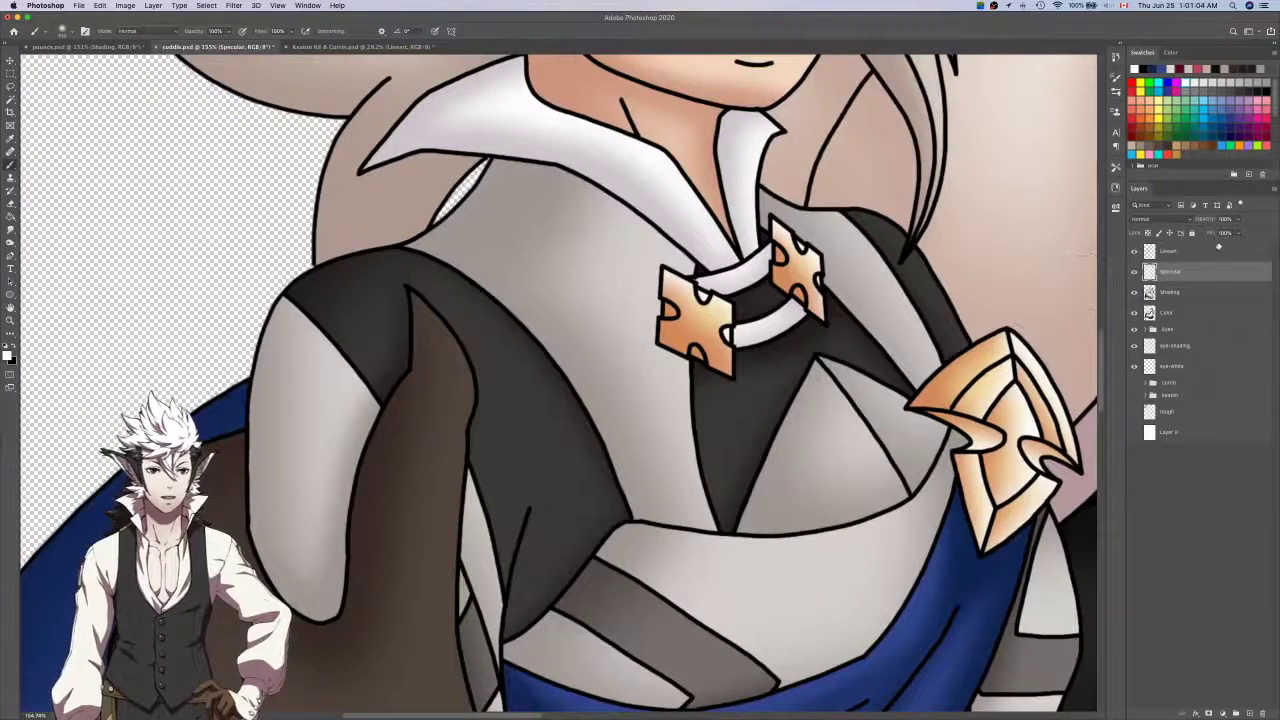
Select the two upper and two inner-side notches of the gold collar clasps on the Lineart layer and expand the selection.
key(alt+bracketright)
key(w)
scroll(724, 296, up, 3)
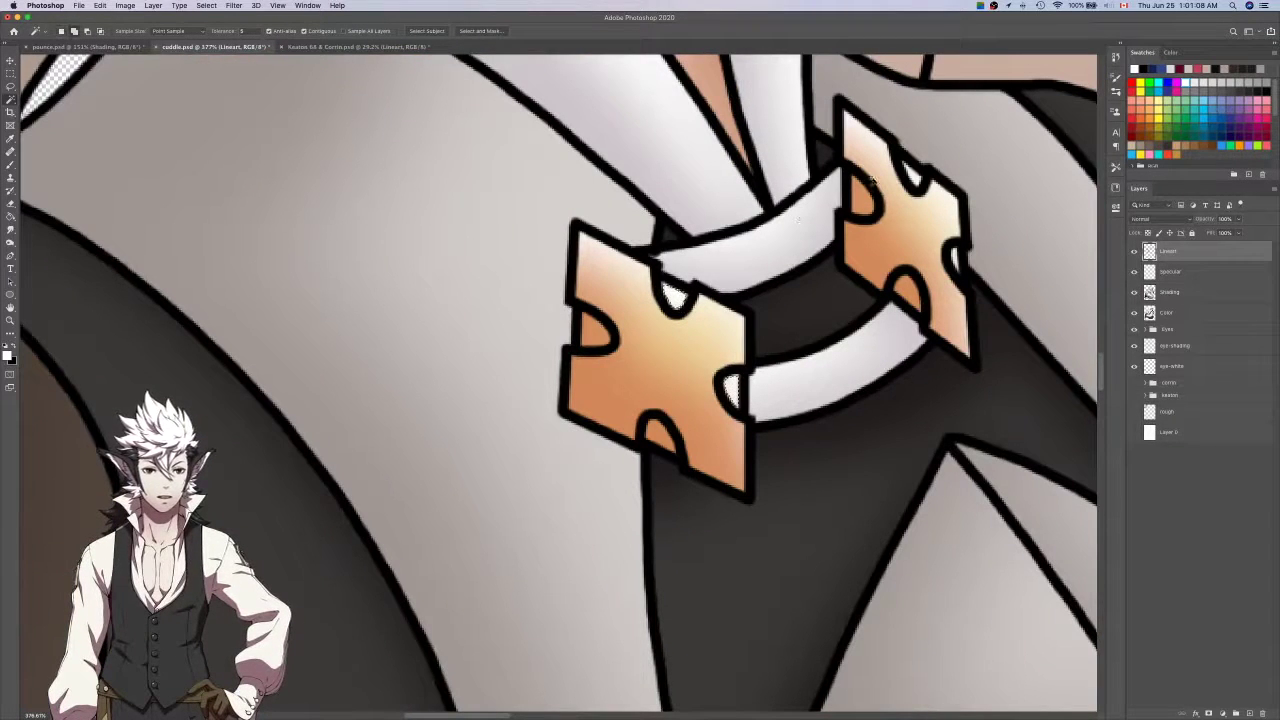
scroll(955, 257, up, 2)
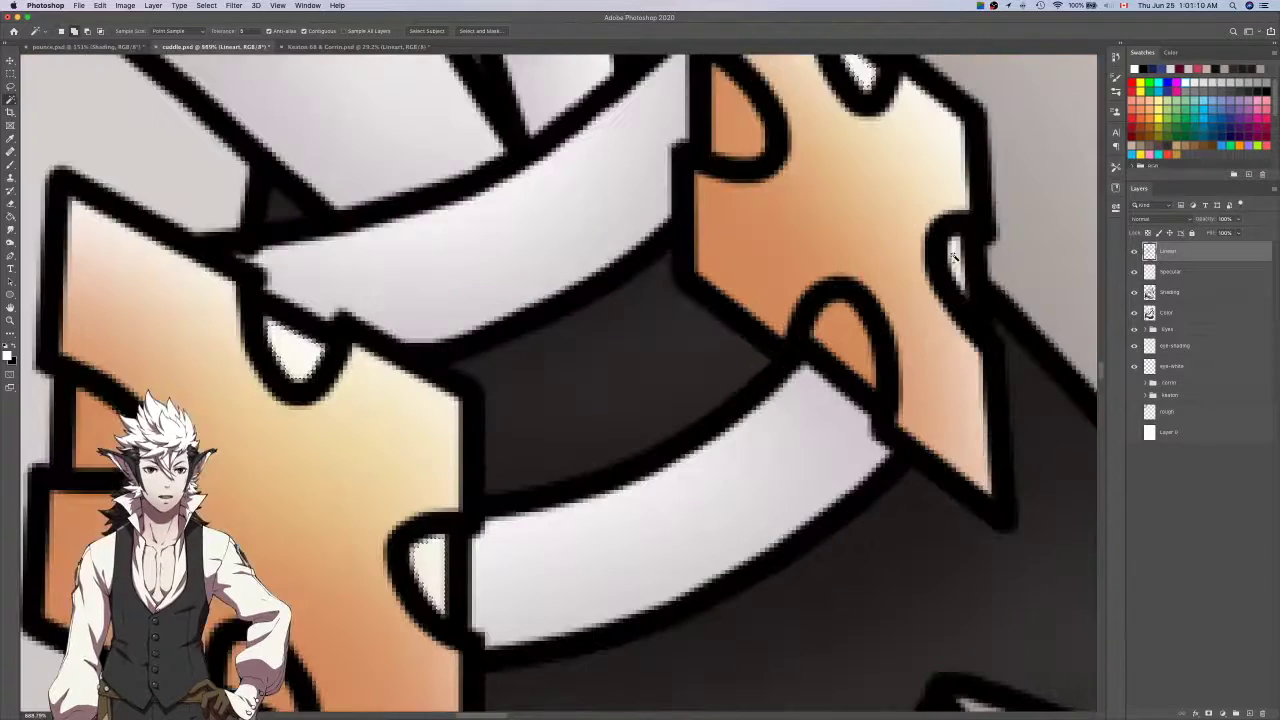
click(955, 257)
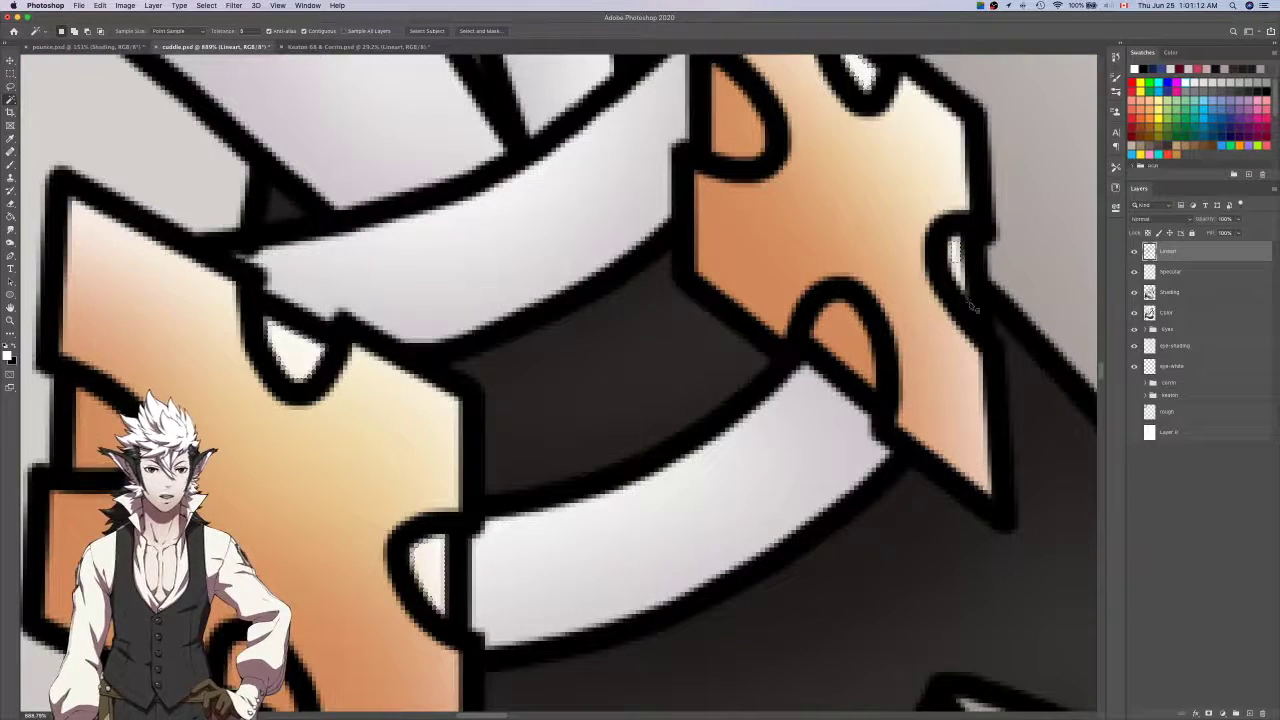
key(super+d)
Refine the edges of the clasp notch selections with the Lasso so they follow the lineart.
key(l)
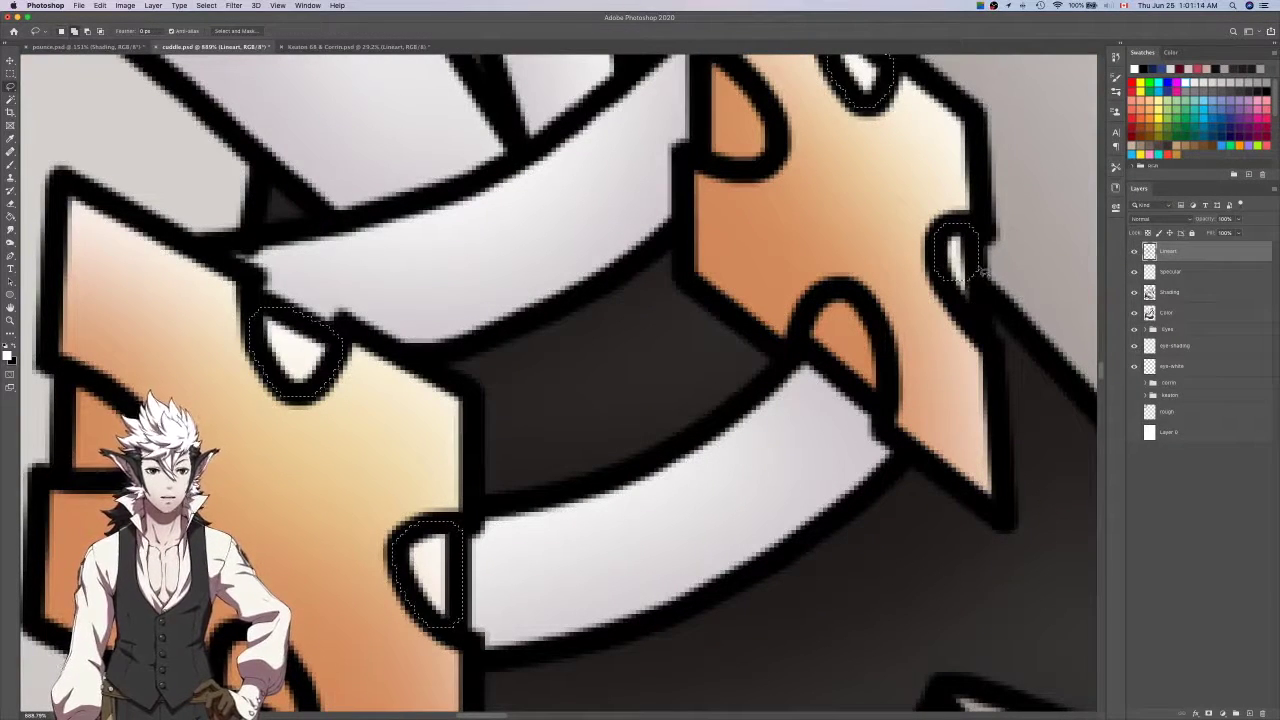
drag(937, 260, 935, 258)
scroll(912, 226, up, 5)
drag(842, 187, 838, 188)
drag(824, 126, 884, 172)
scroll(886, 175, left, 16)
scroll(886, 175, down, 9)
drag(756, 214, 751, 161)
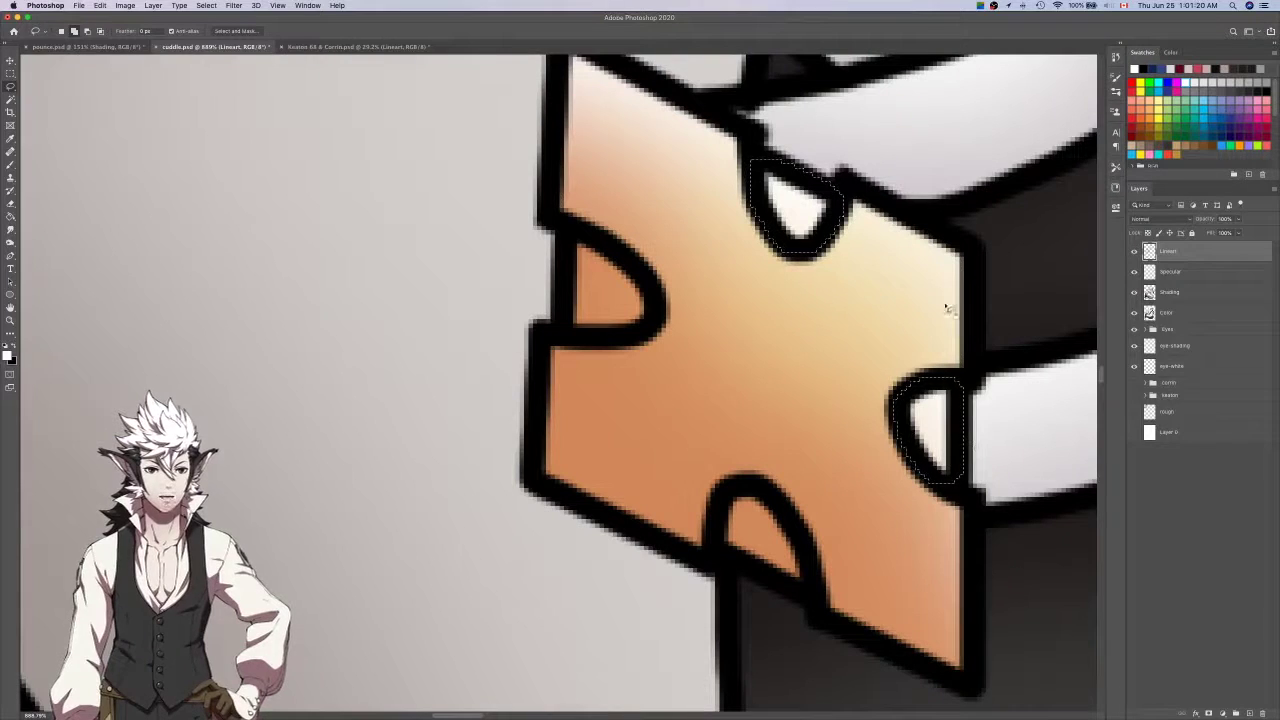
drag(955, 495, 940, 486)
scroll(938, 485, down, 8)
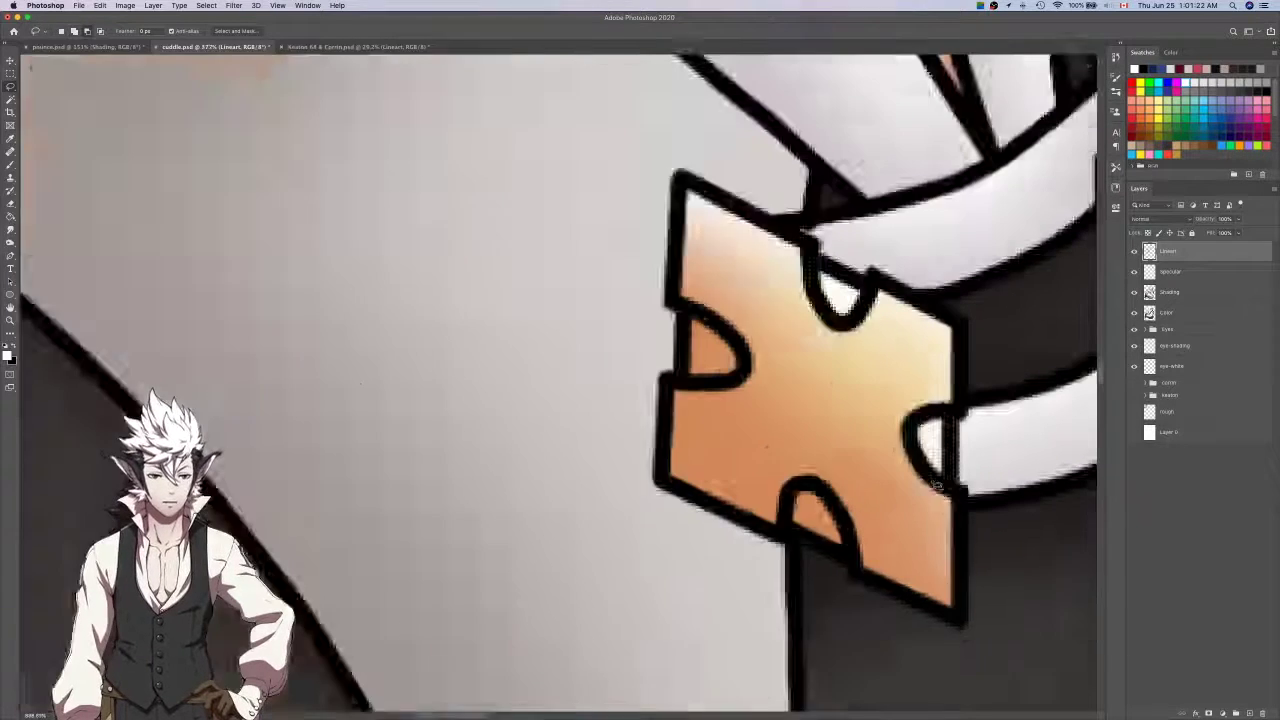
scroll(935, 486, right, 7)
scroll(935, 486, right, 3)
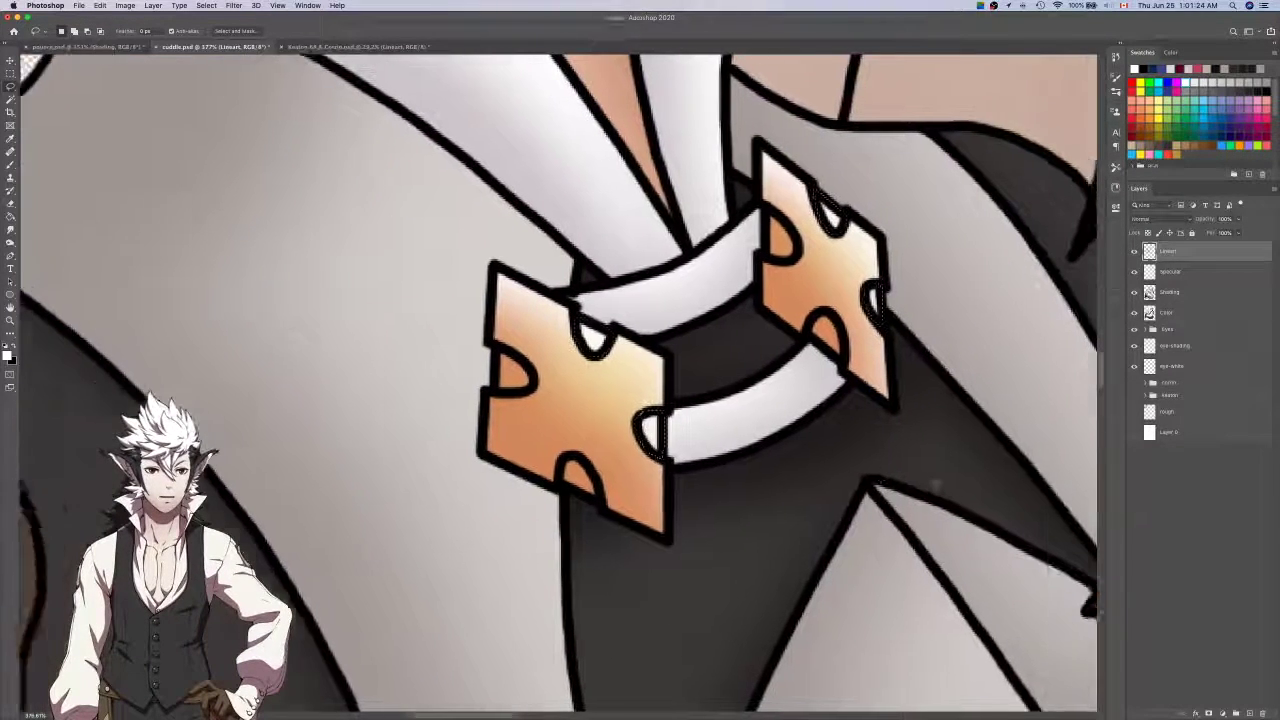
Erase the white from the selected collar clasp notches on the Shading layer using a smaller eraser.
click(1198, 273)
scroll(981, 361, down, 3)
scroll(981, 361, right, 3)
scroll(981, 361, down, 2)
scroll(981, 362, up, 1)
scroll(981, 361, left, 3)
scroll(981, 362, up, 2)
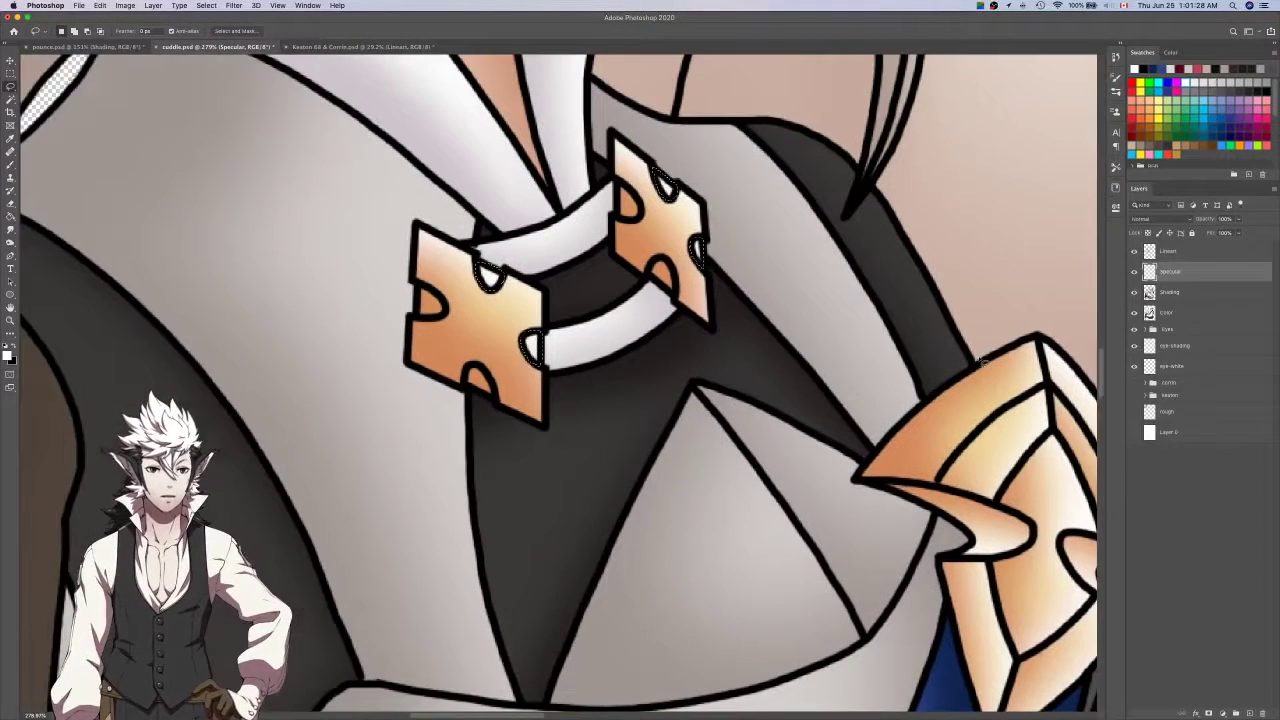
click(1204, 301)
key(w)
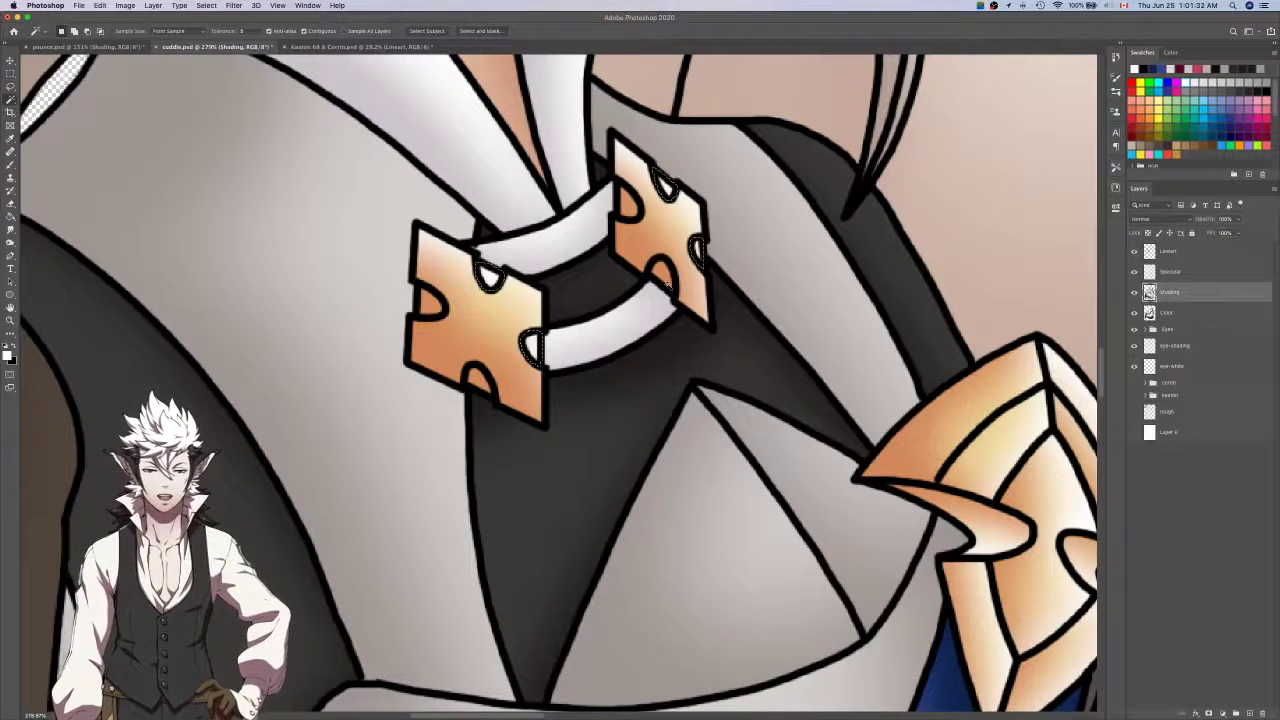
key(e)
key(bracketleft)
key(bracketleft)
key(bracketleft)
key(bracketleft)
key(bracketleft)
key(bracketleft)
key(bracketleft)
key(bracketleft)
key(bracketleft)
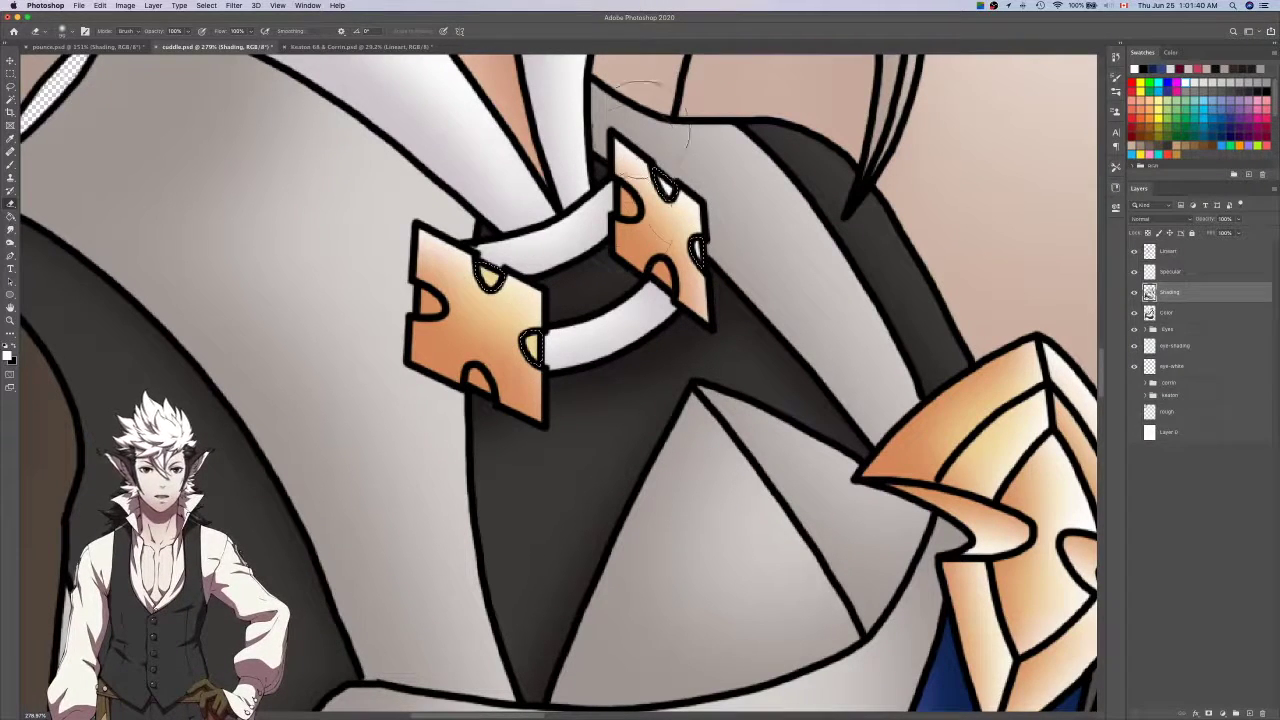
Check the Specular layer's effect on the clasps and paint white highlights inside the selected notches on that layer.
click(1145, 274)
click(1135, 272)
click(1135, 272)
click(1135, 272)
click(1135, 272)
click(1135, 272)
click(1135, 272)
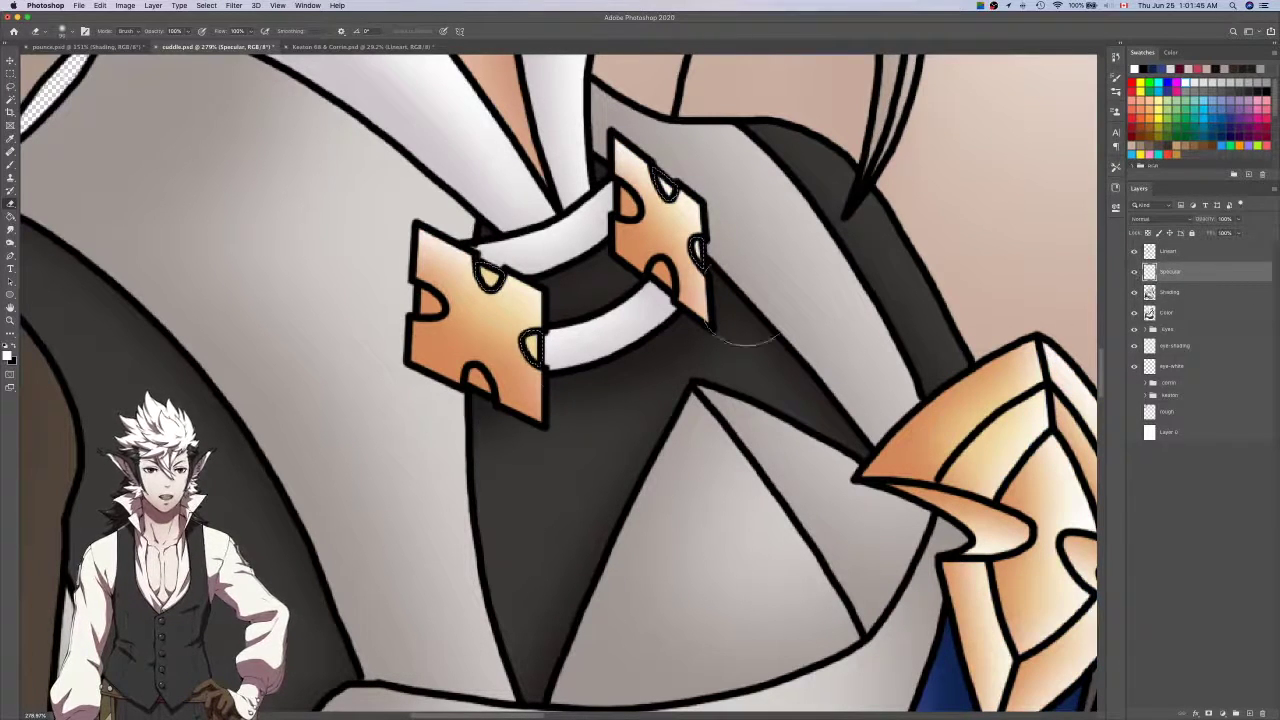
key(b)
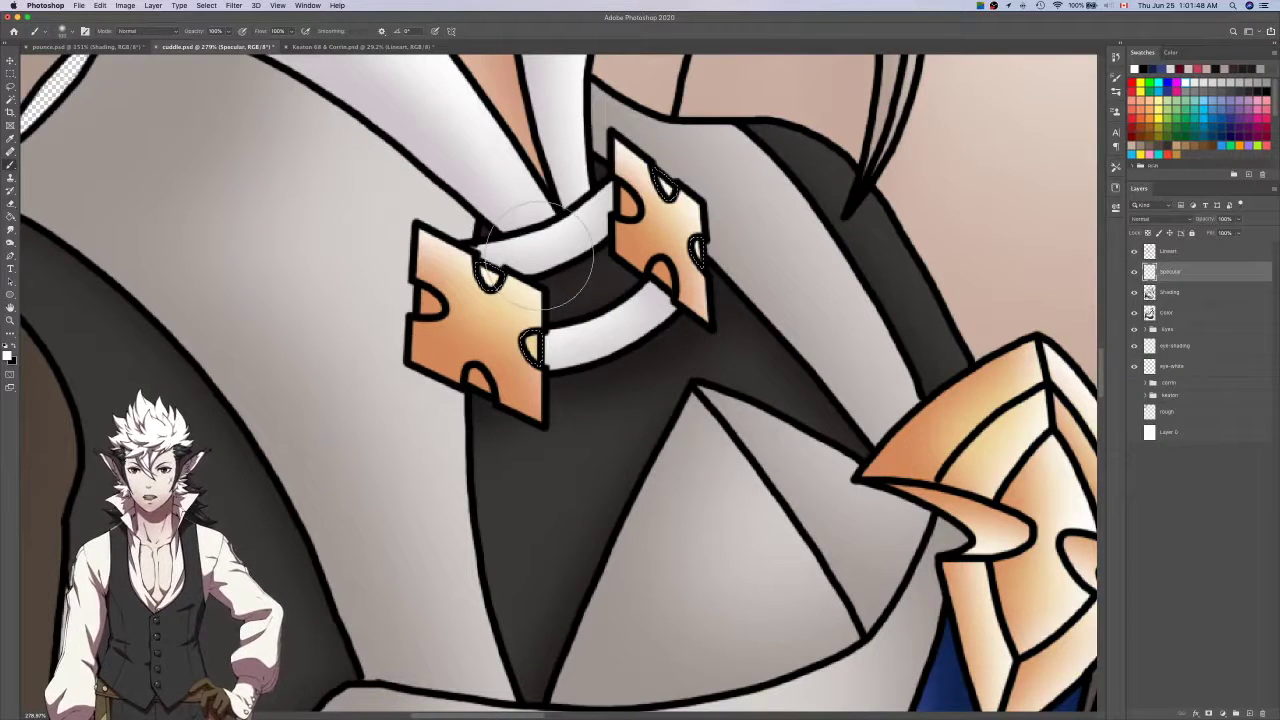
Sample the orange shading colour from the brooch's upper band on the Shading layer with the Color and Specular layers hidden.
click(1189, 292)
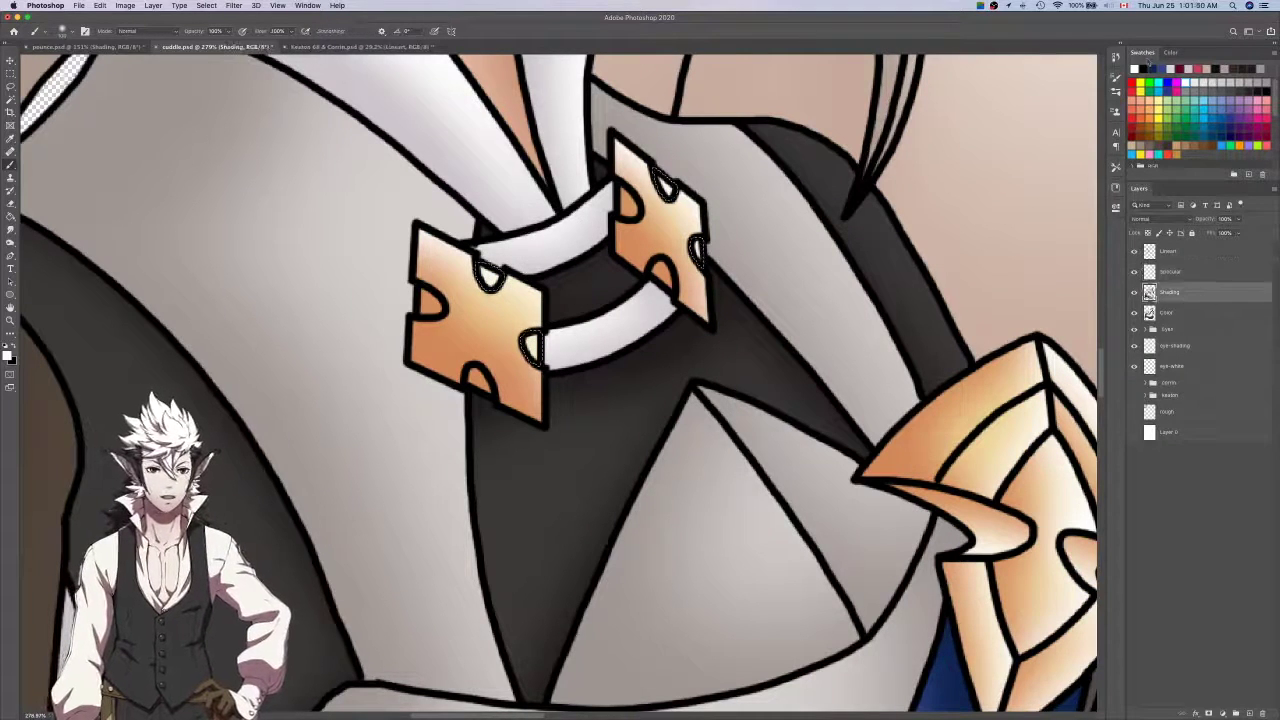
click(1134, 293)
click(1134, 313)
key(i)
click(1134, 292)
click(1134, 312)
click(951, 405)
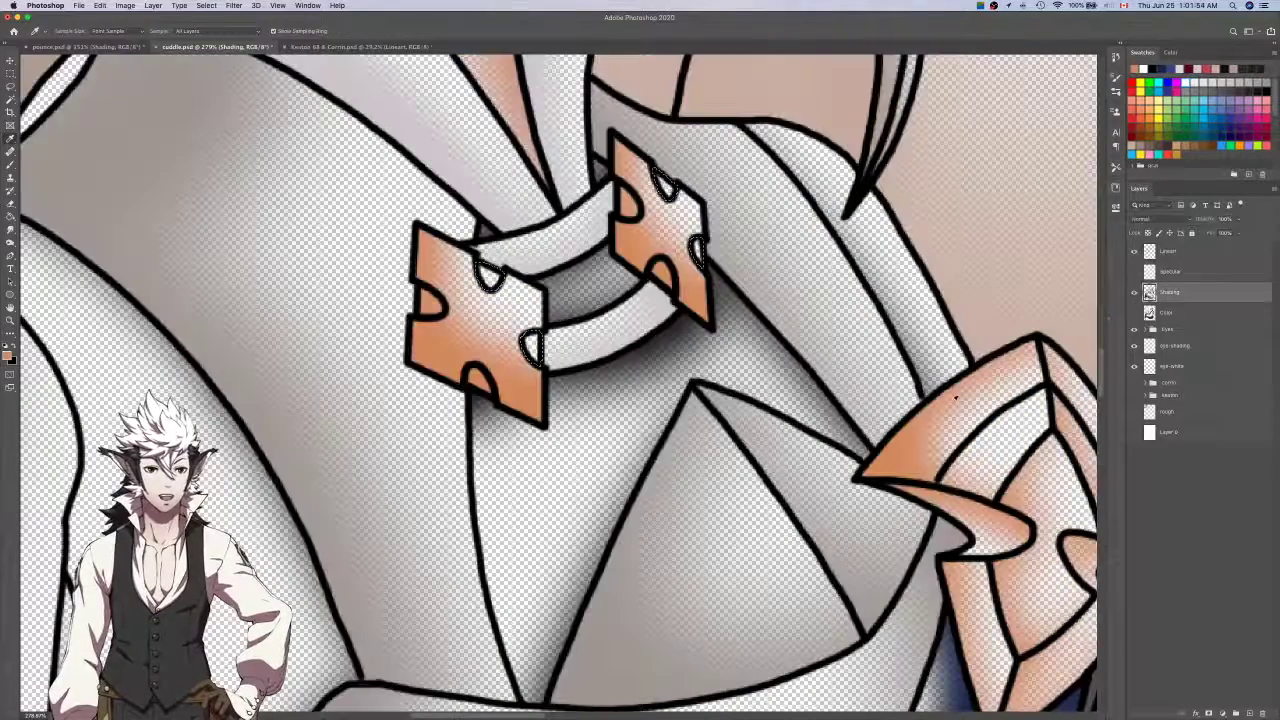
click(1134, 312)
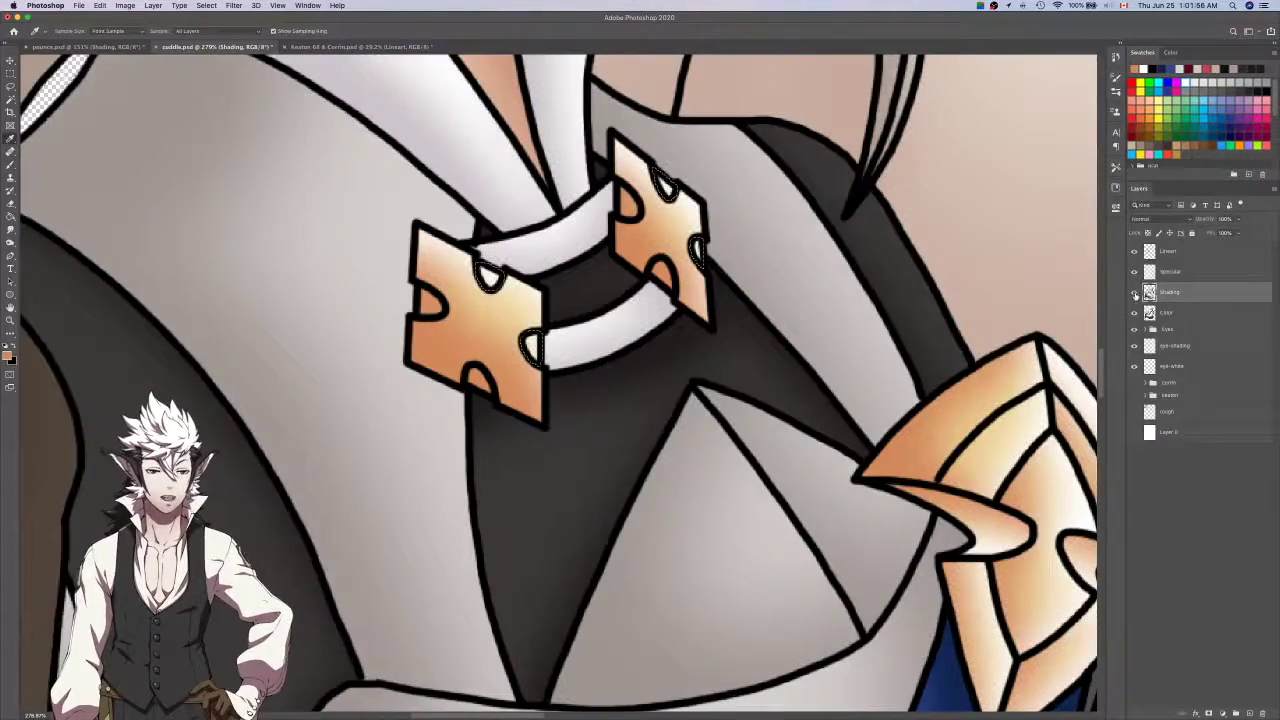
Paint orange shading into the selected clasp notches on the Shading layer with the Specular layer hidden, and deselect.
click(1134, 292)
click(1134, 292)
key(b)
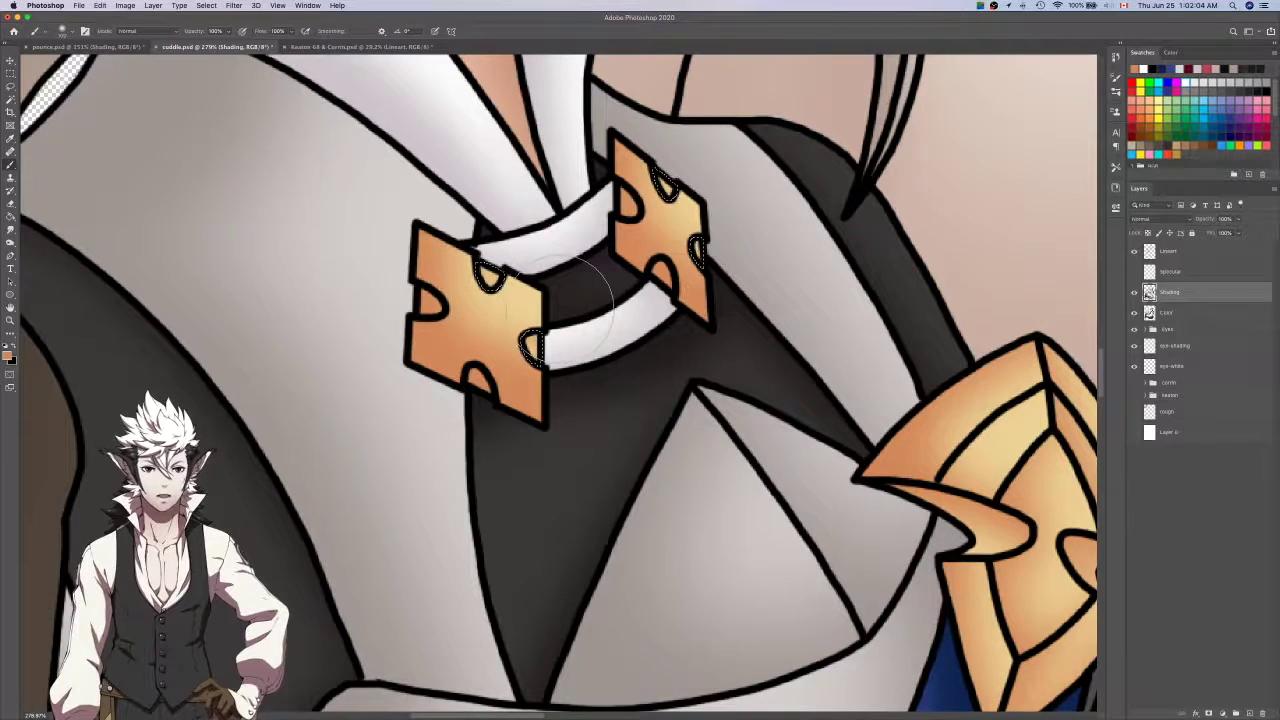
key(super+d)
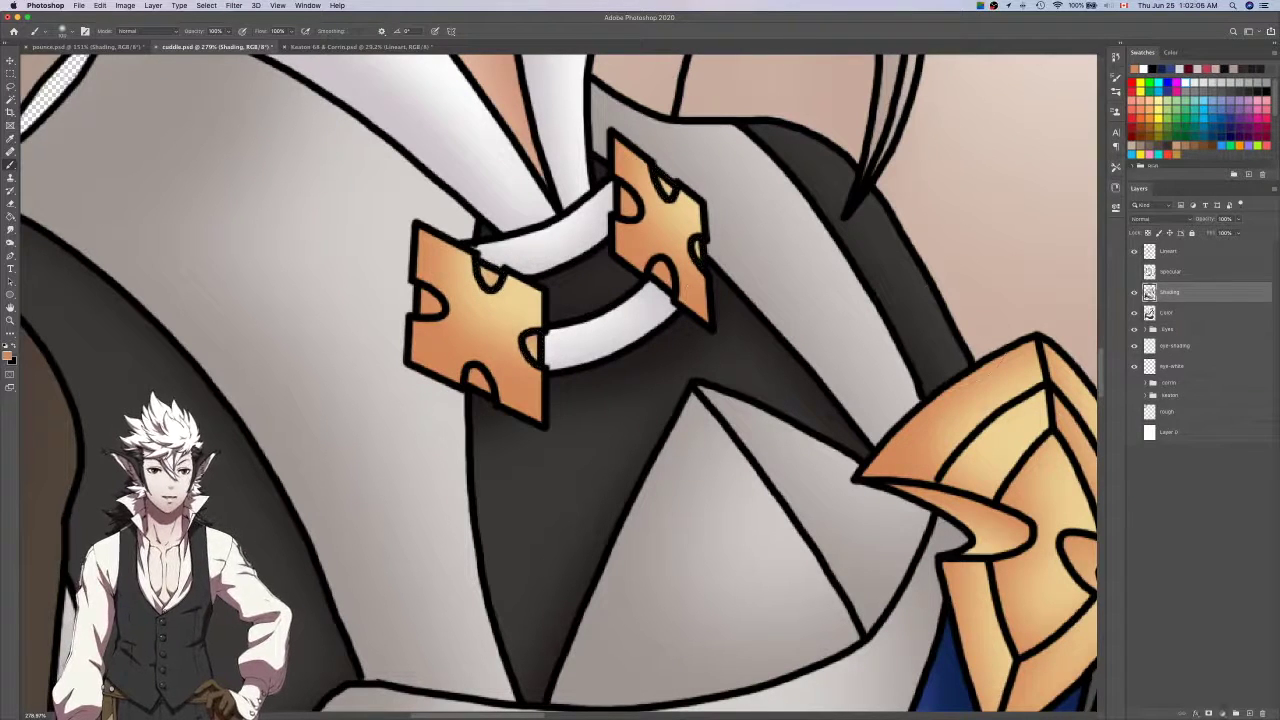
Make the Specular layer visible and active, and inspect the whole illustration.
click(1163, 272)
click(1135, 272)
scroll(923, 310, down, 8)
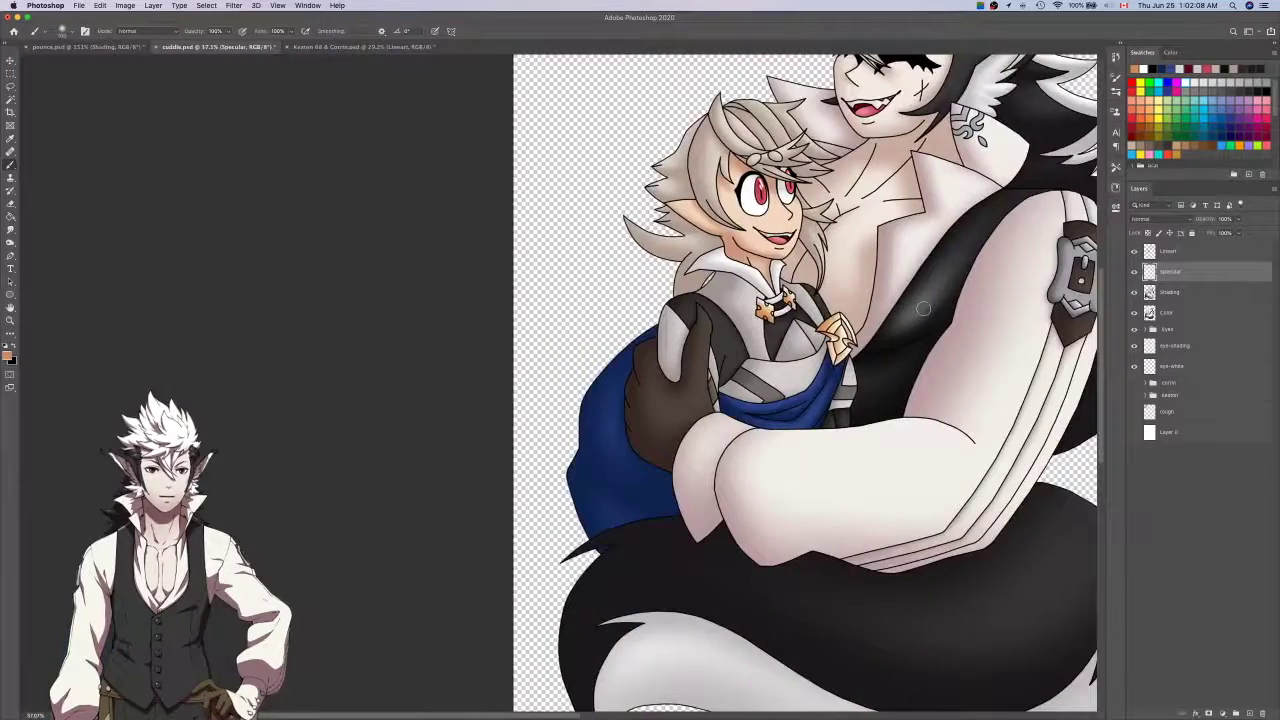
scroll(923, 309, right, 4)
scroll(923, 309, up, 3)
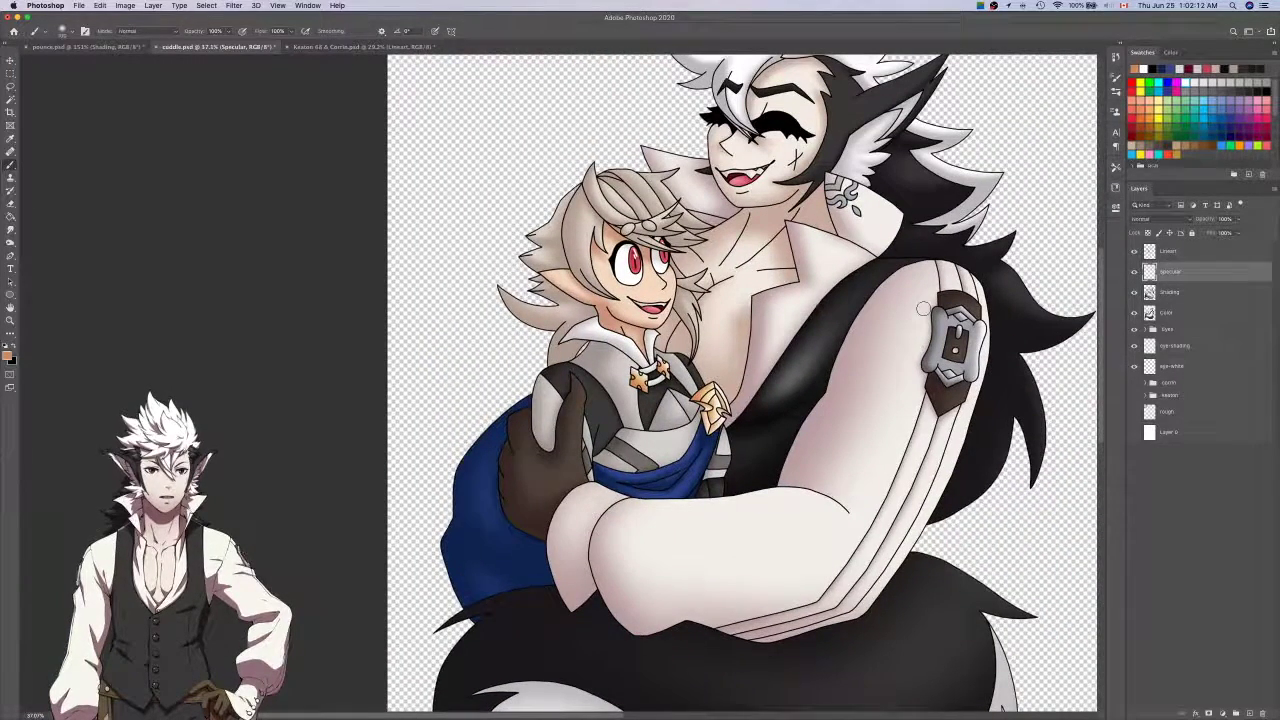
scroll(922, 309, down, 4)
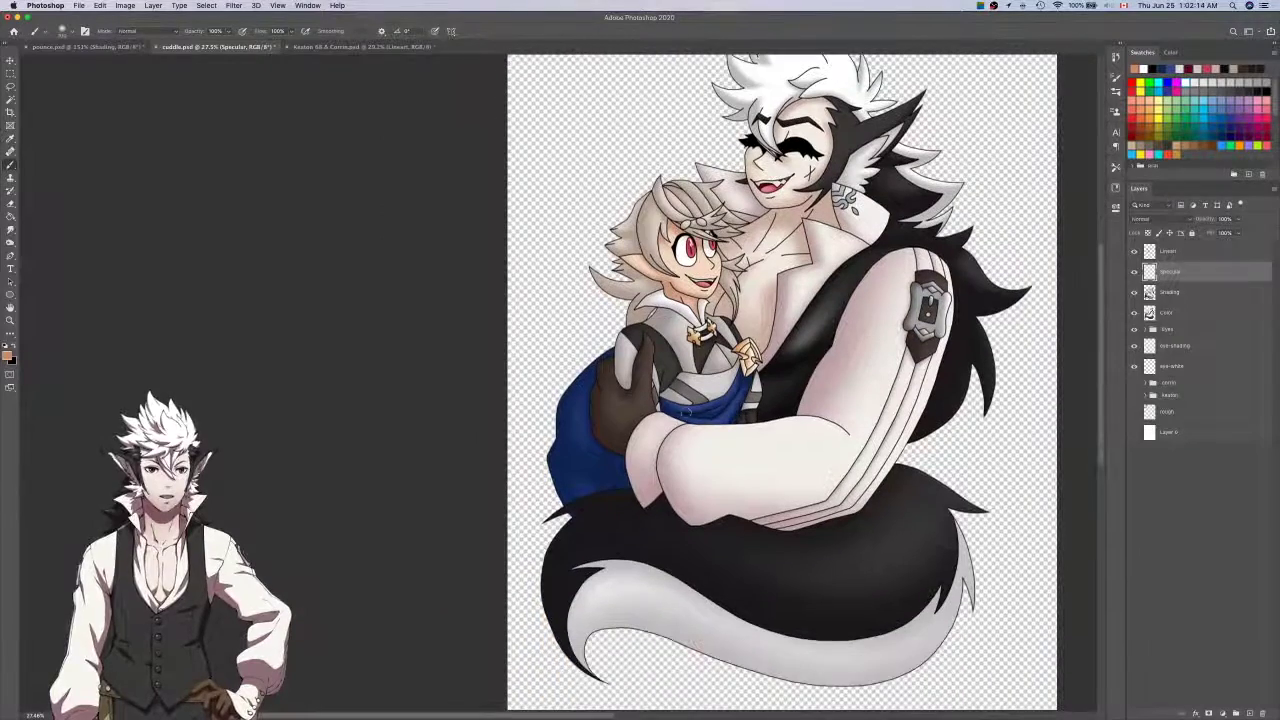
scroll(858, 138, down, 3)
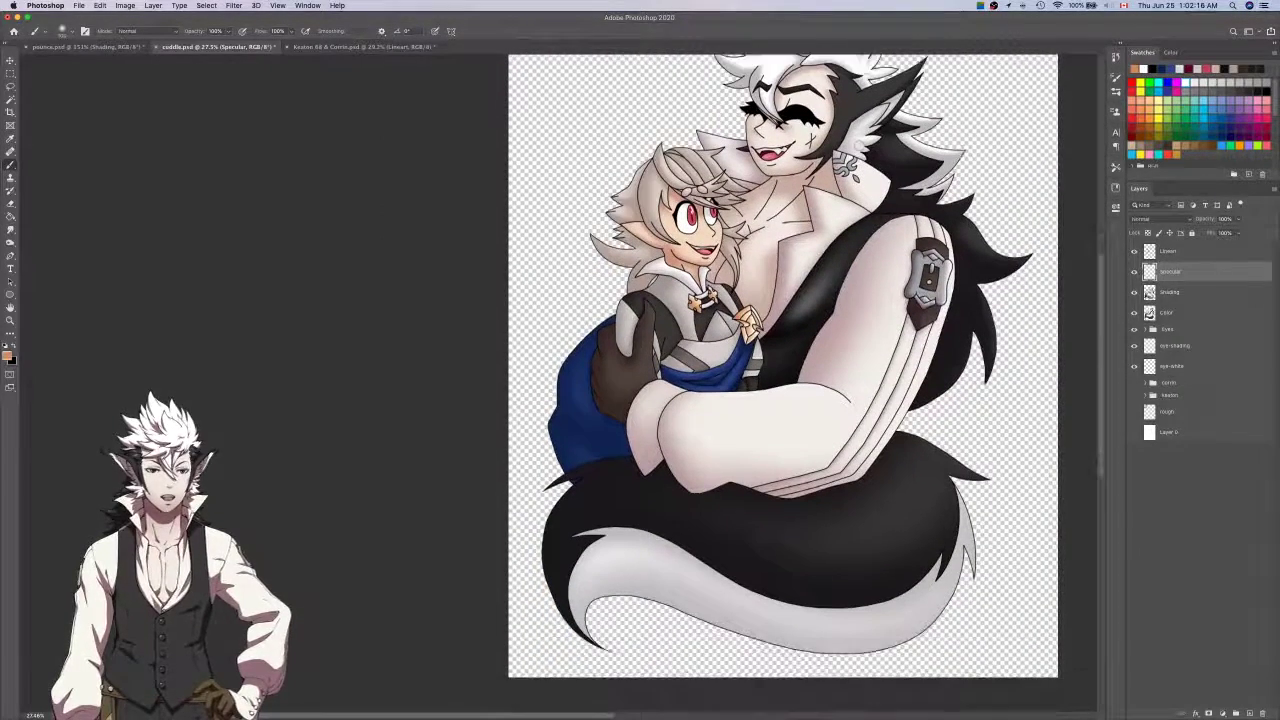
Check the shading with the Color layer hidden and add a new layer named Gradient directly above Color.
click(1134, 312)
scroll(1036, 289, up, 3)
scroll(800, 380, down, 3)
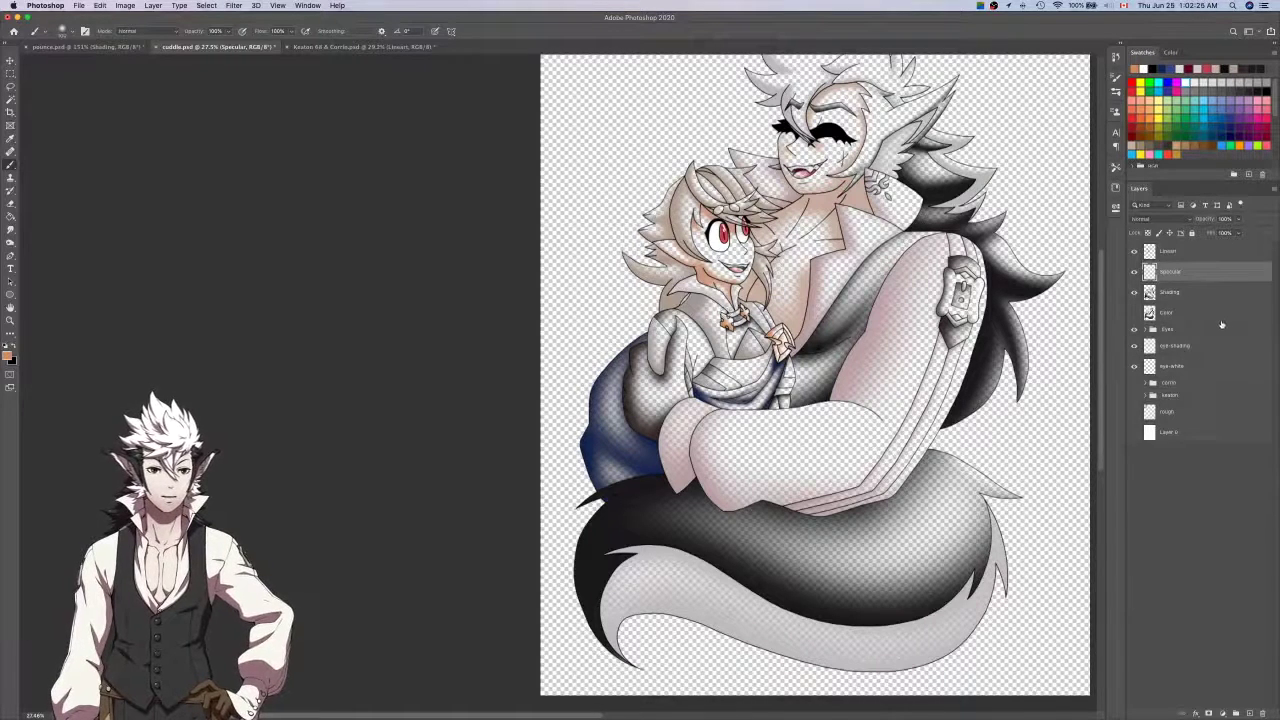
click(1200, 291)
click(1134, 312)
click(1183, 312)
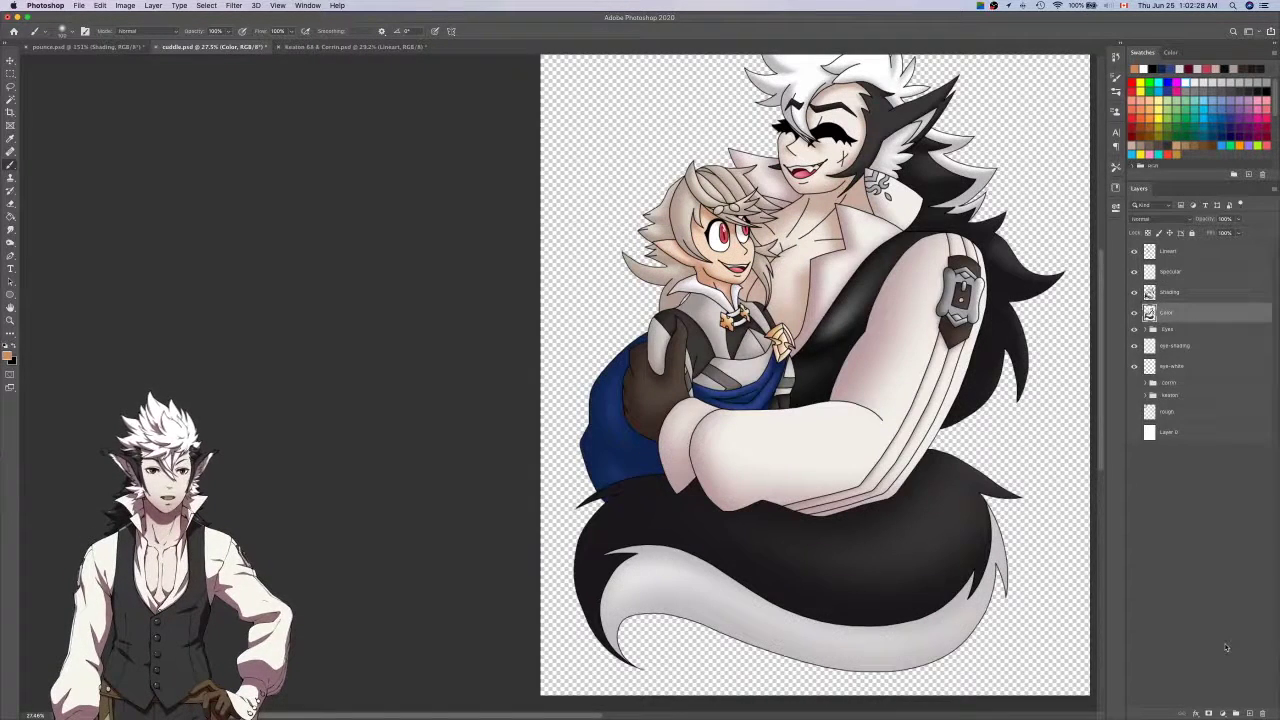
click(1248, 712)
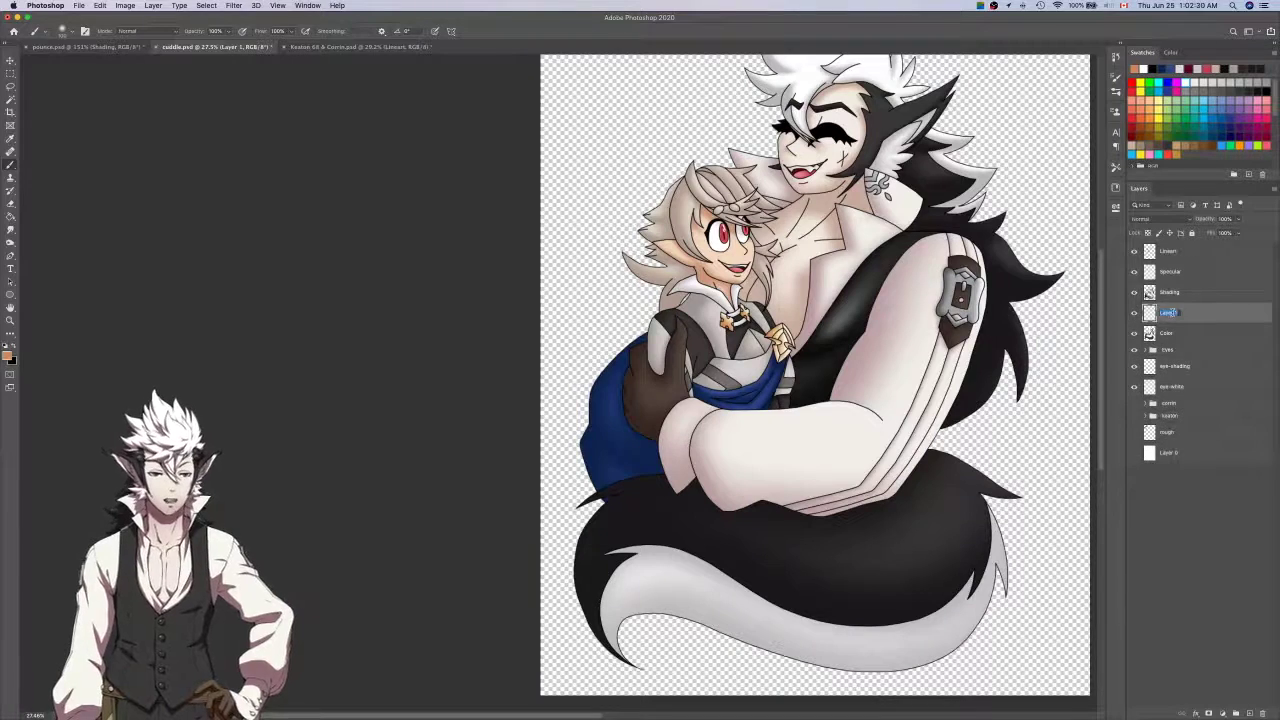
key(Return)
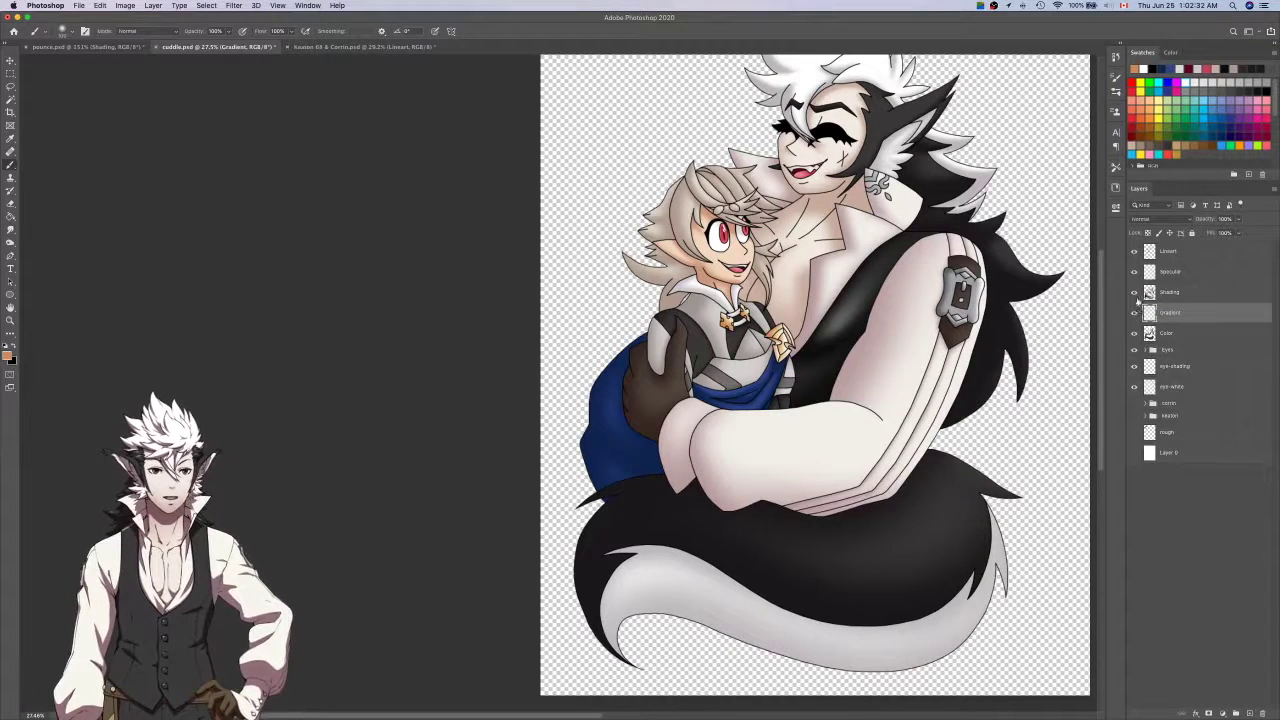
Hide the Color layer and select the larger character's black fur areas on it, including the tail and mane, with the Magic Wand.
click(1134, 335)
click(1165, 338)
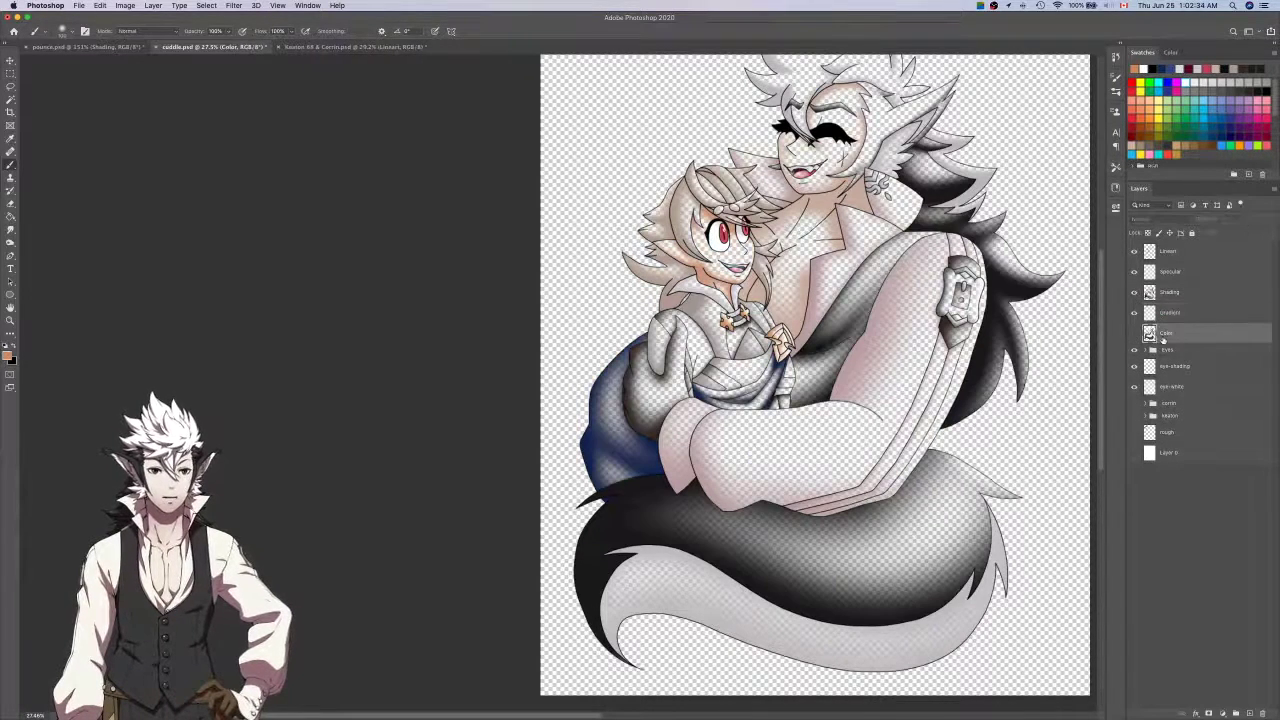
key(w)
click(935, 510)
shift+click(988, 335)
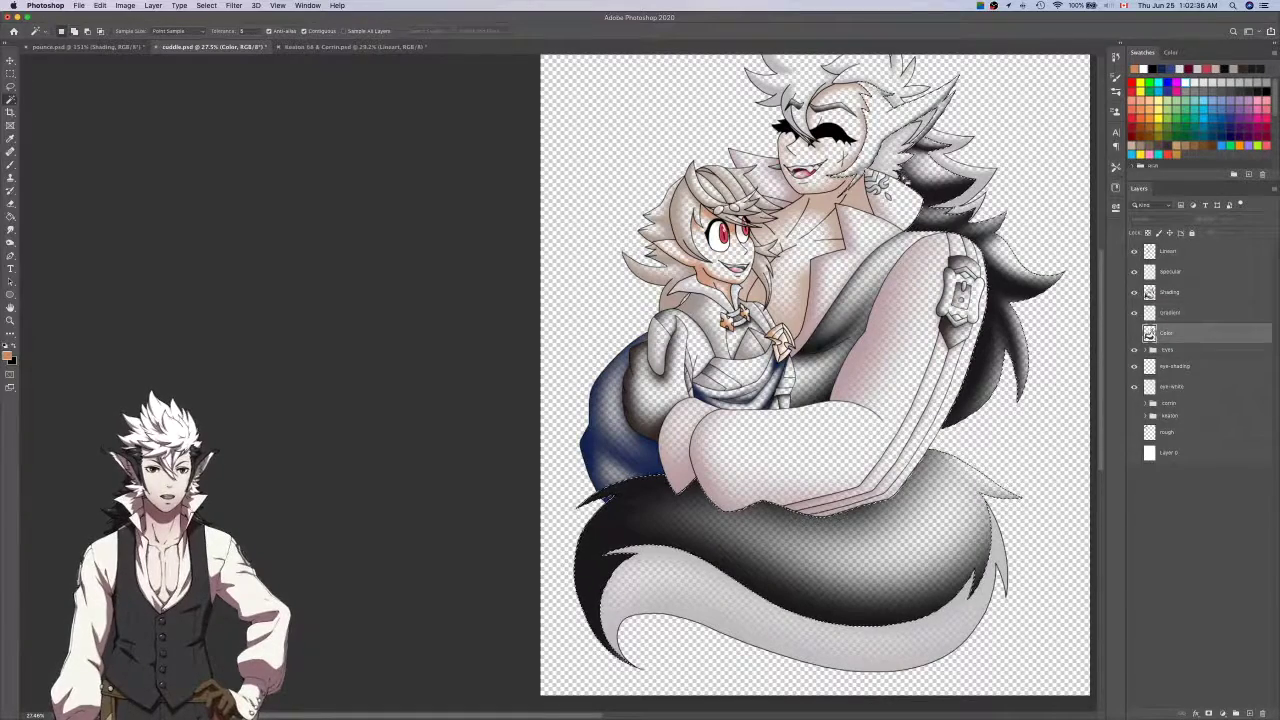
scroll(985, 325, up, 1)
scroll(815, 380, up, 3)
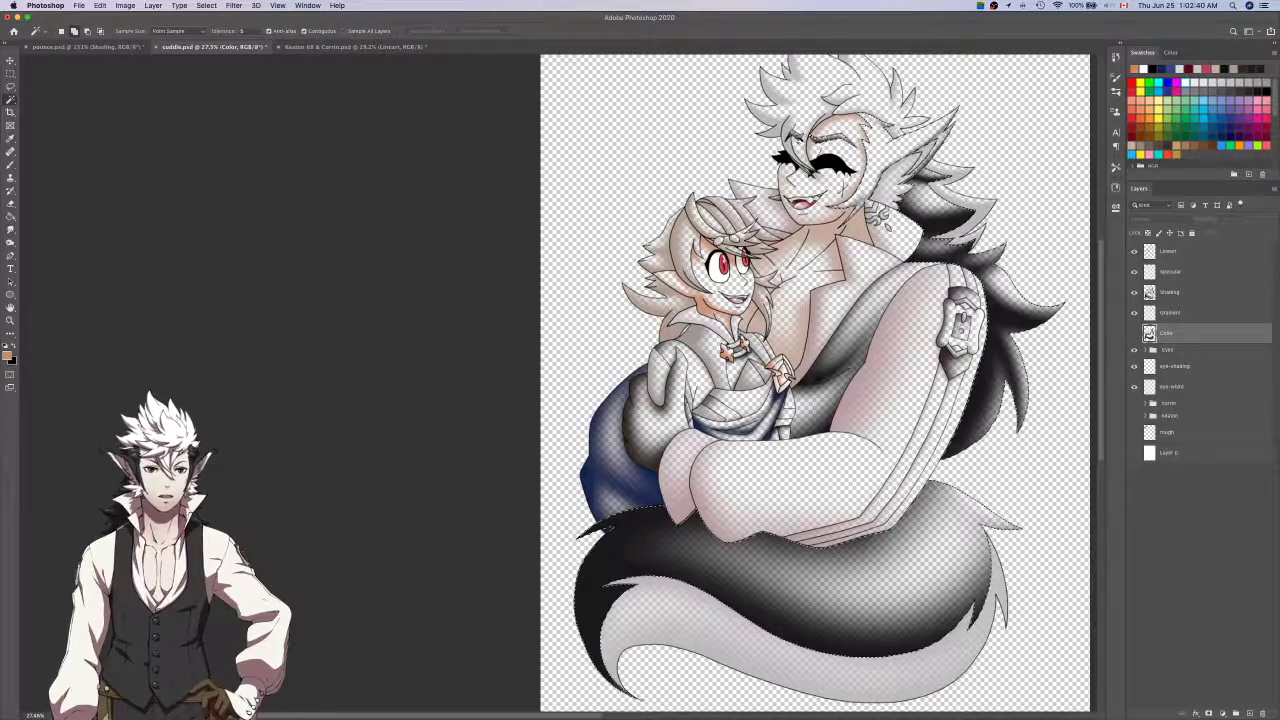
Sample a near-black shade and apply a vertical linear gradient to the selected black fur on the Gradient layer.
key(i)
click(868, 190)
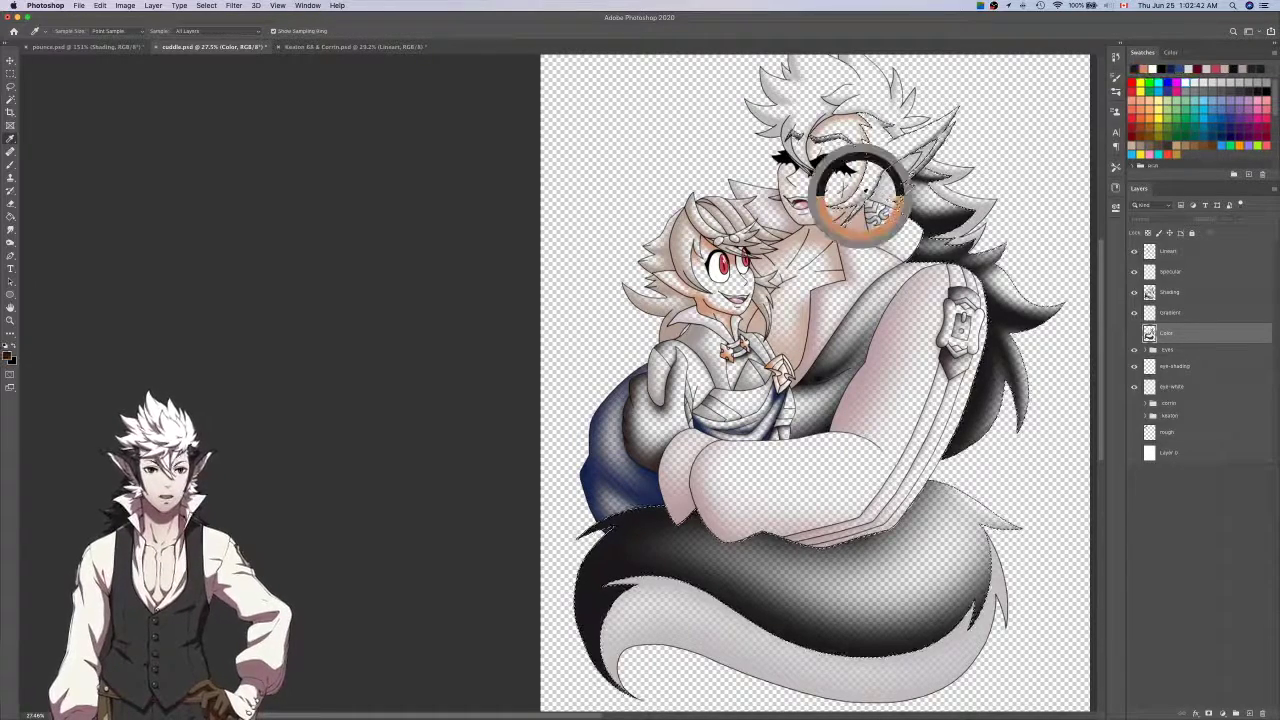
click(1170, 312)
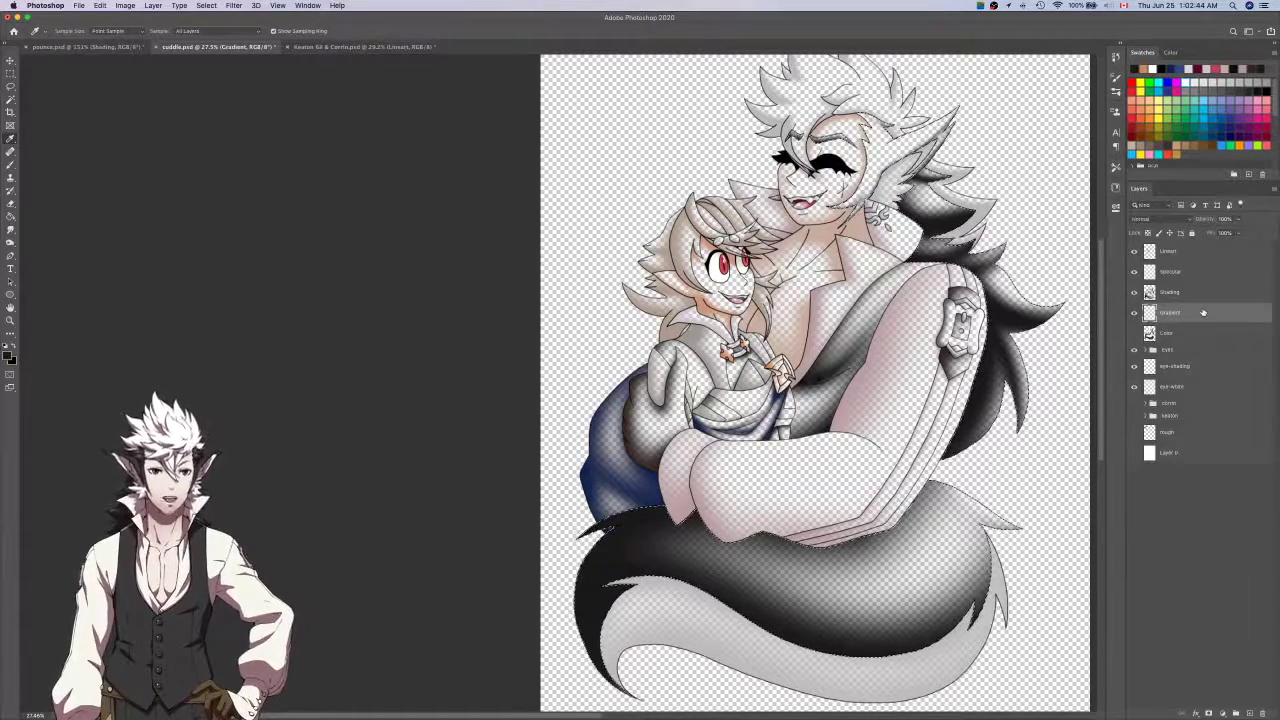
key(f)
key(f)
key(f)
key(g)
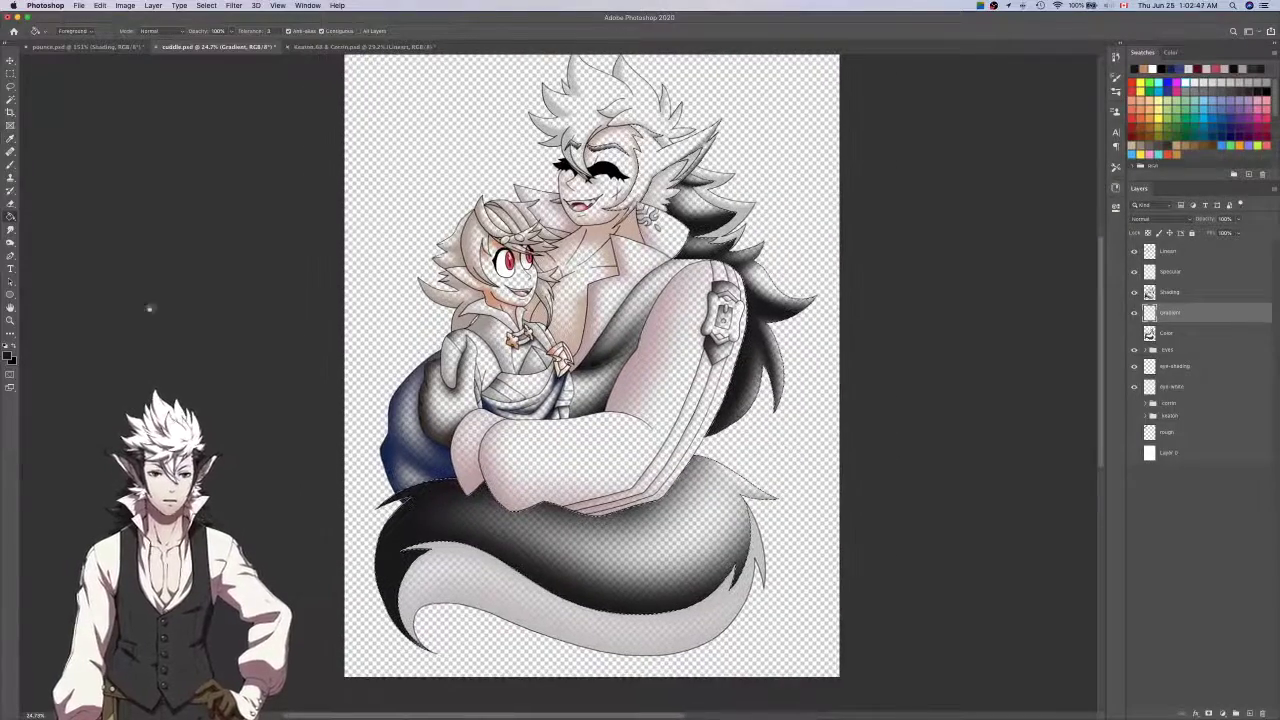
right_click(11, 216)
click(42, 217)
scroll(501, 391, down, 3)
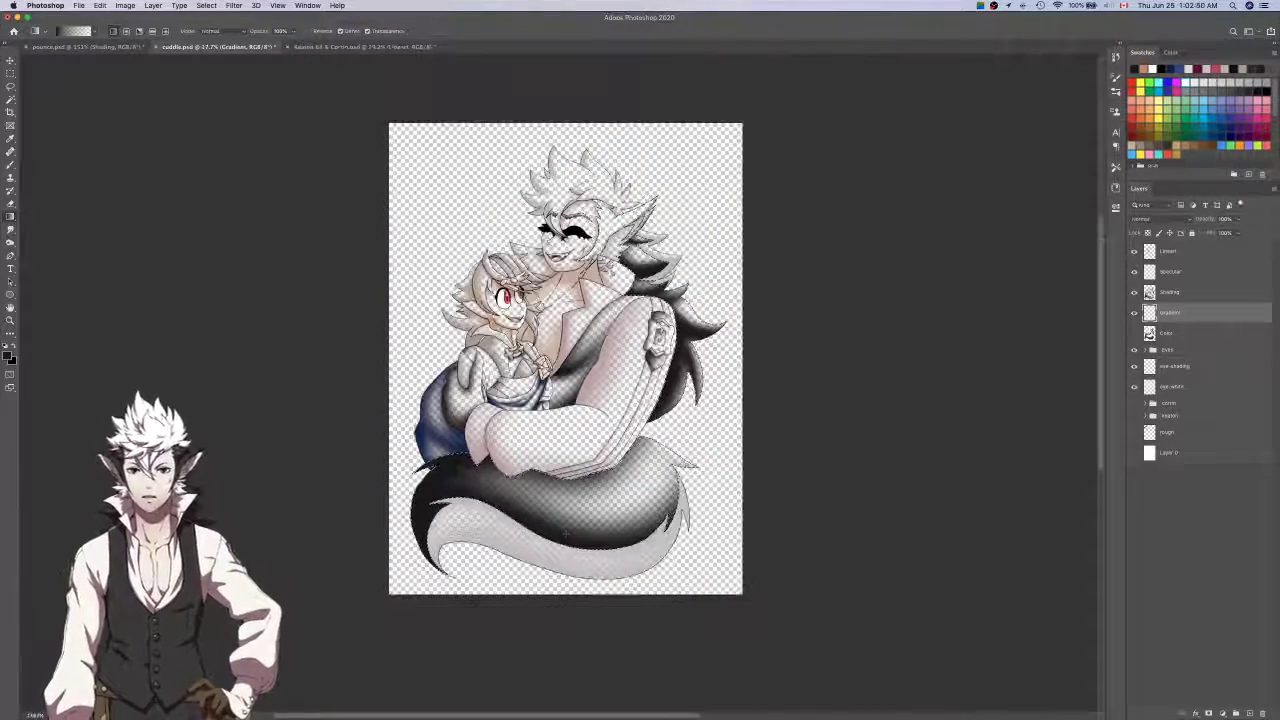
drag(593, 362, 593, 580)
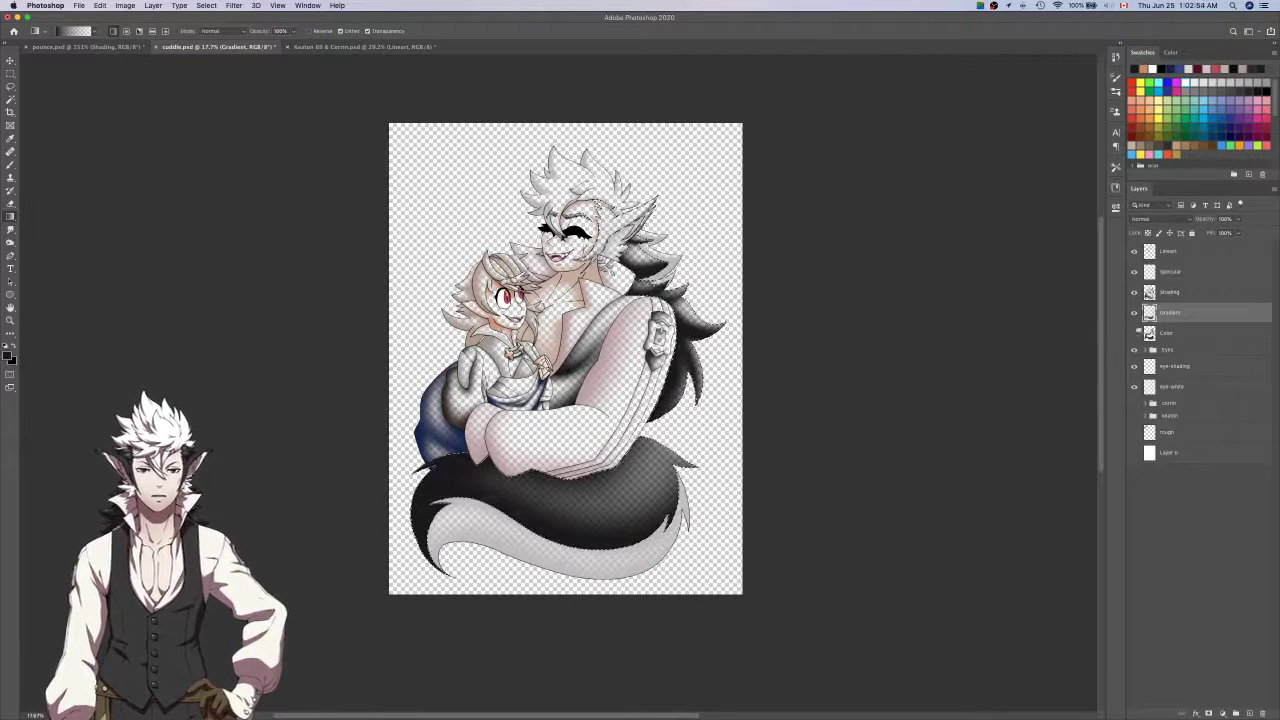
Select the tail's white underside on the Color layer, sample its light grey shading, and apply a vertical gradient on the Gradient layer.
click(1214, 332)
key(w)
click(631, 562)
key(i)
click(634, 565)
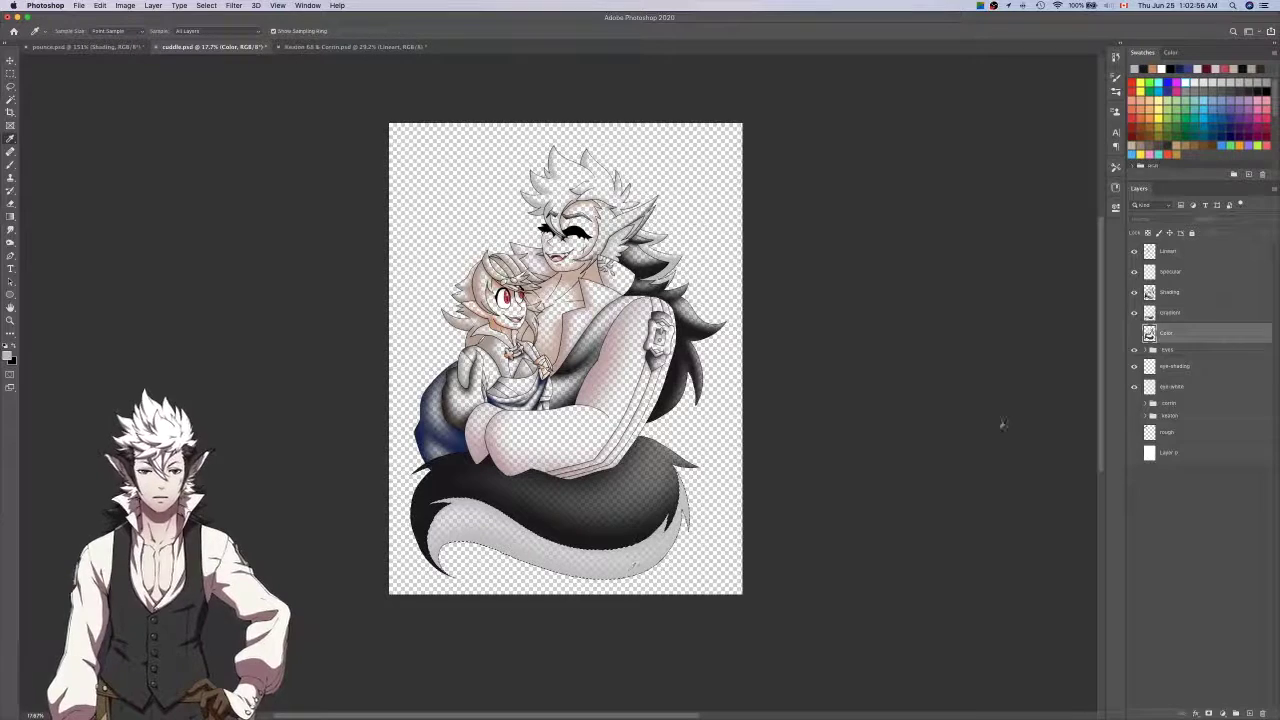
click(1214, 312)
key(g)
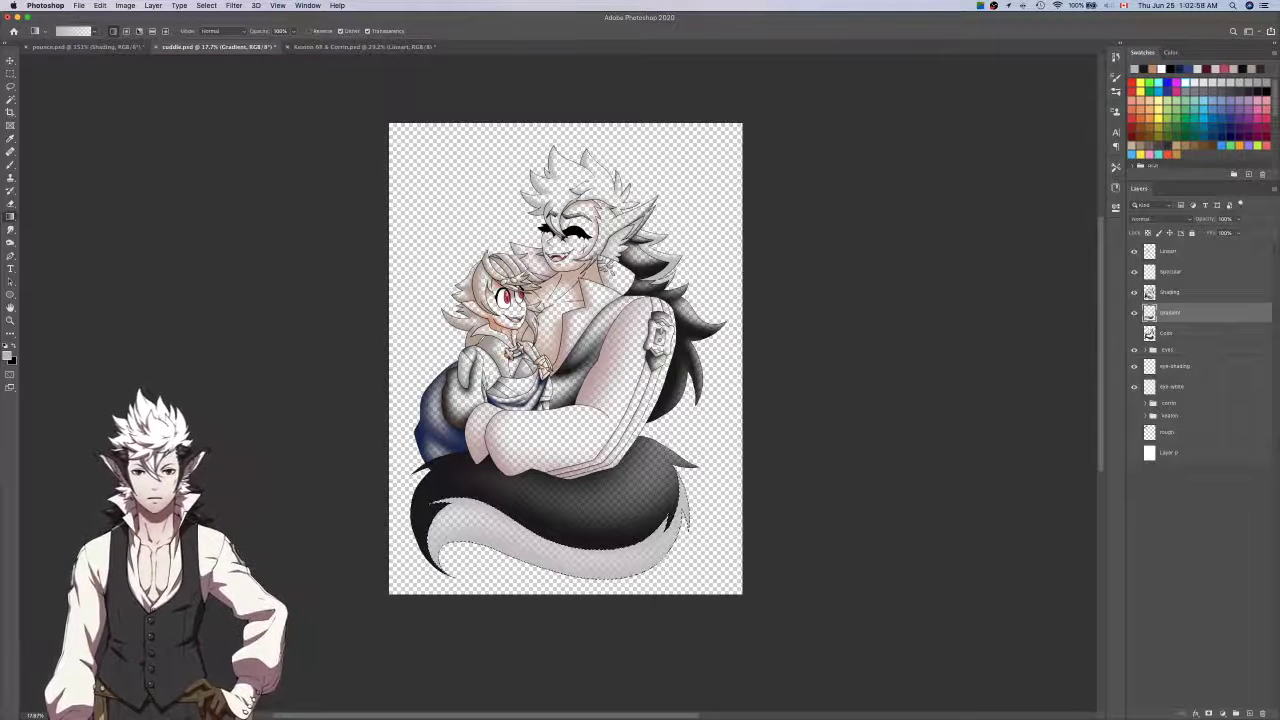
drag(606, 558, 606, 246)
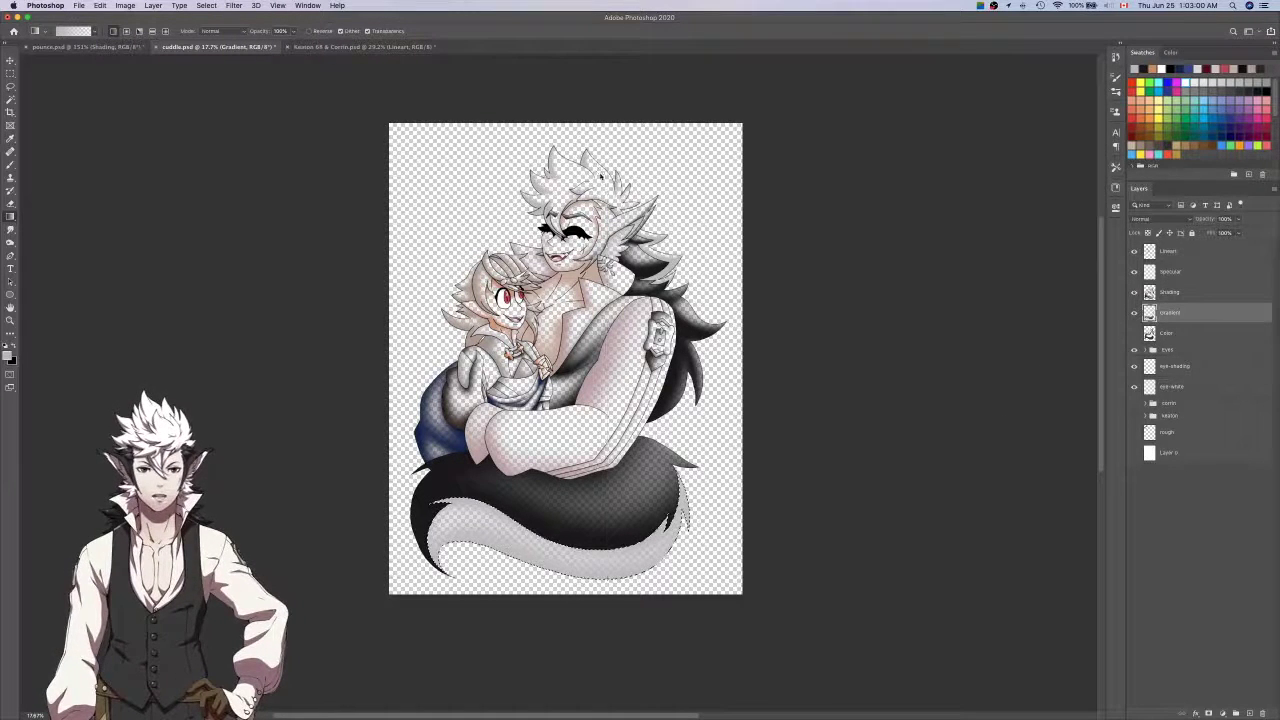
Add the larger character's remaining white fur and hair areas to the tail underside selection on the Color layer.
click(1215, 336)
key(w)
scroll(602, 276, up, 10)
scroll(709, 220, up, 4)
shift+click(893, 241)
scroll(892, 242, up, 4)
shift+click(791, 174)
scroll(556, 295, down, 2)
scroll(556, 295, down, 3)
scroll(556, 295, down, 3)
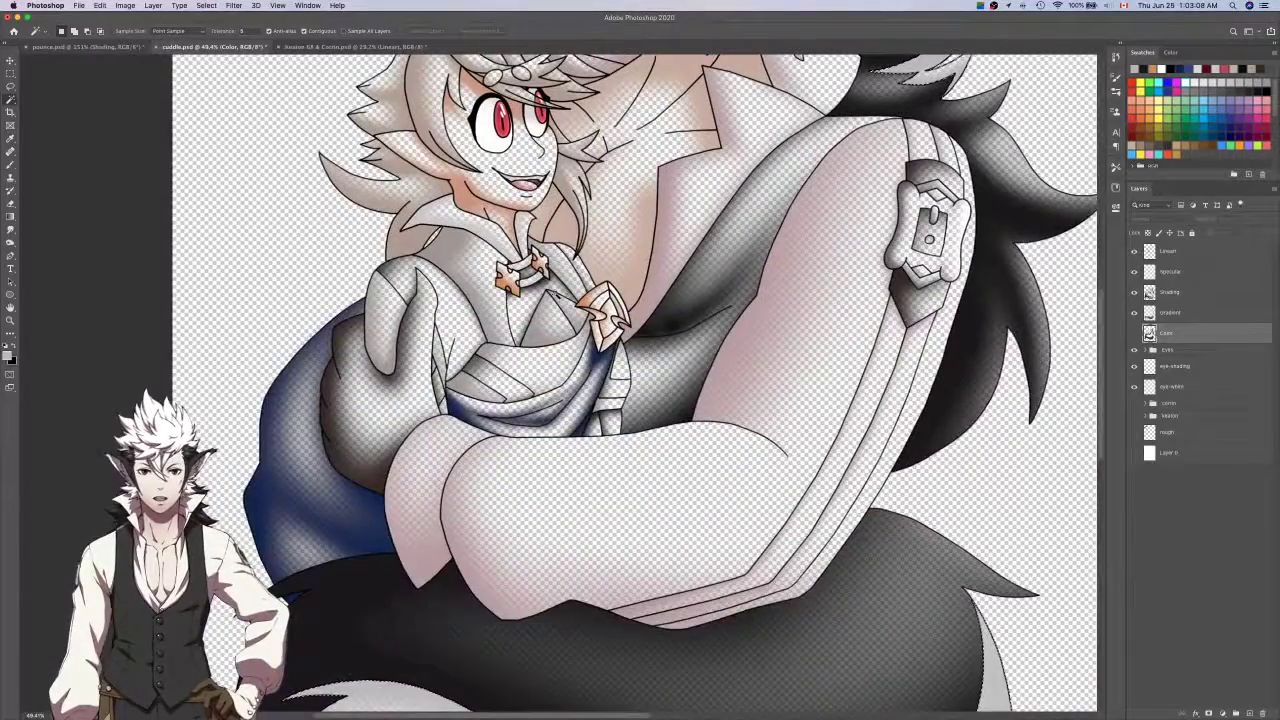
scroll(557, 293, down, 2)
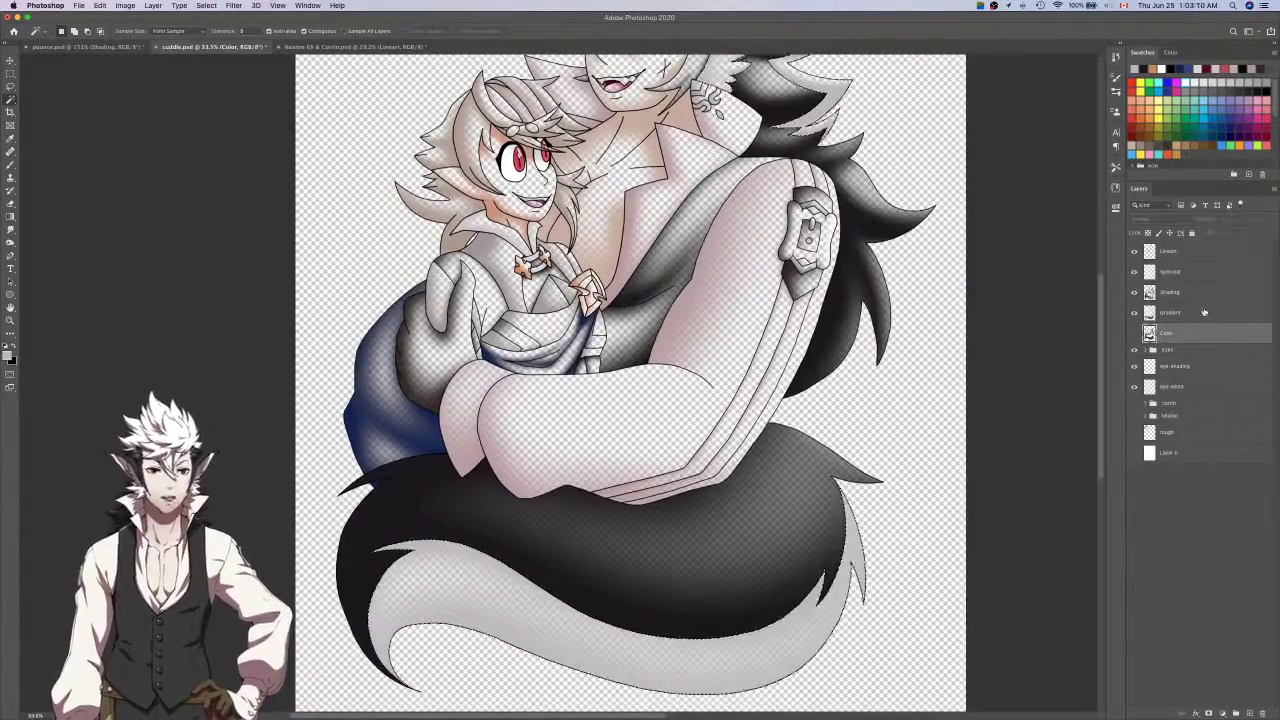
Apply a vertical light grey gradient to the selected white fur on the Gradient layer and inspect it with Shading and Color hidden.
key(alt+])
key(g)
scroll(730, 302, down, 3)
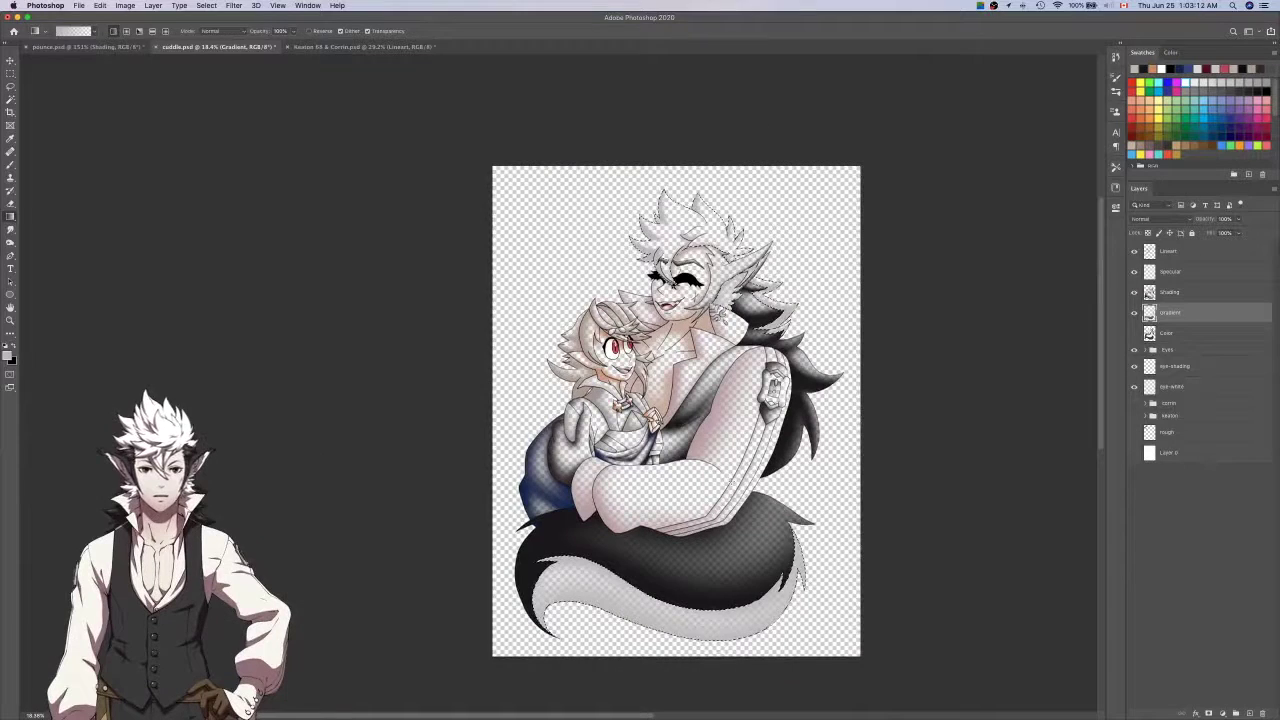
drag(711, 178, 711, 643)
click(1135, 333)
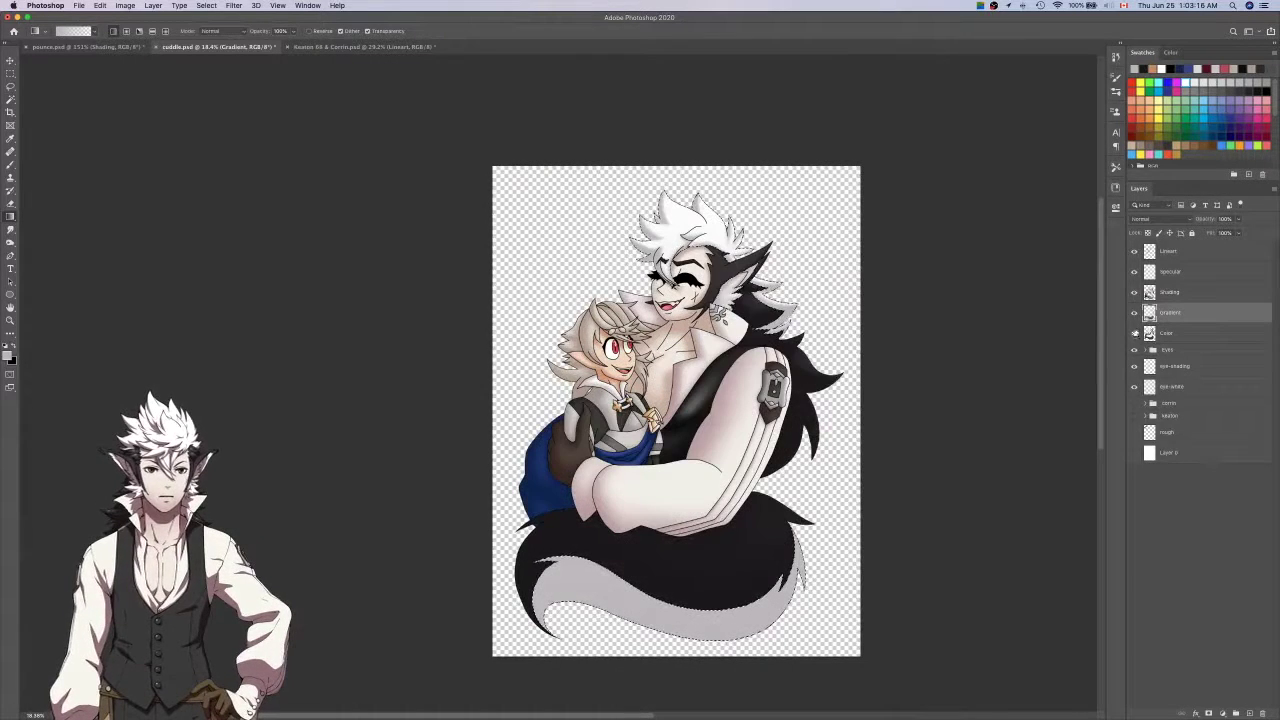
click(1134, 292)
click(1134, 333)
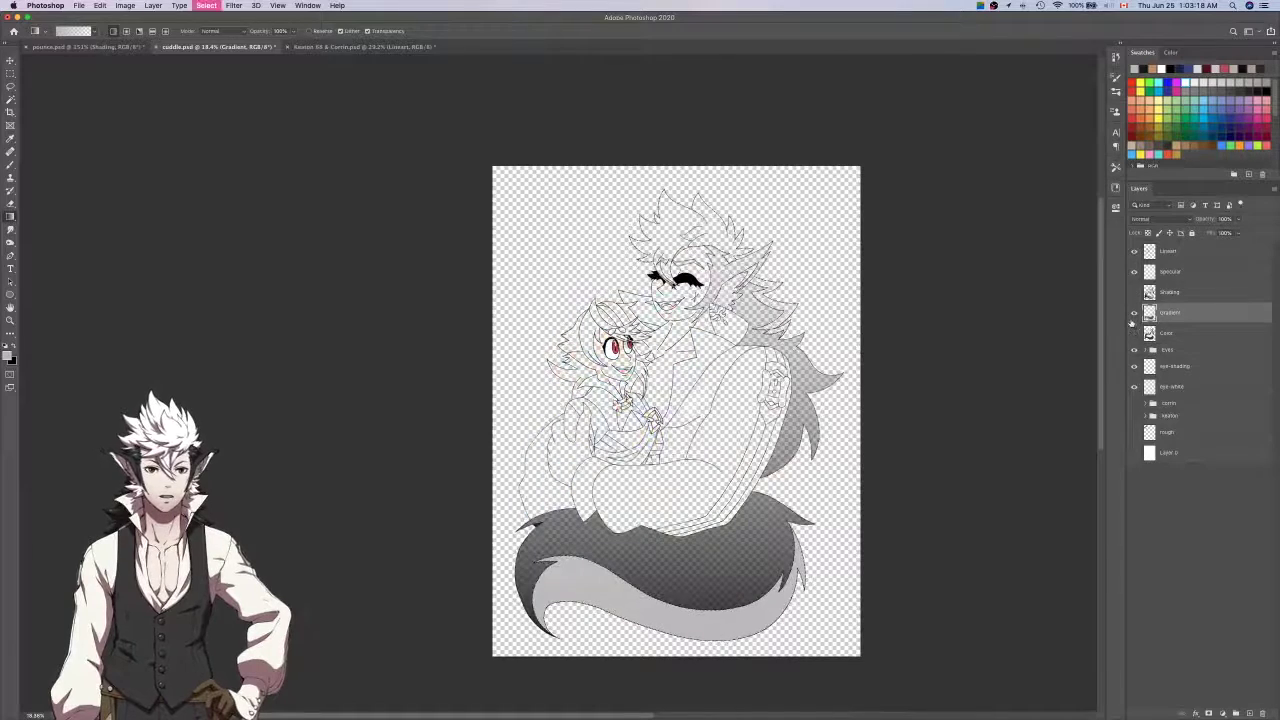
Select the larger character's face, neck and chest skin on the Color layer with the Magic Wand.
click(1195, 332)
key(w)
scroll(744, 392, up, 1)
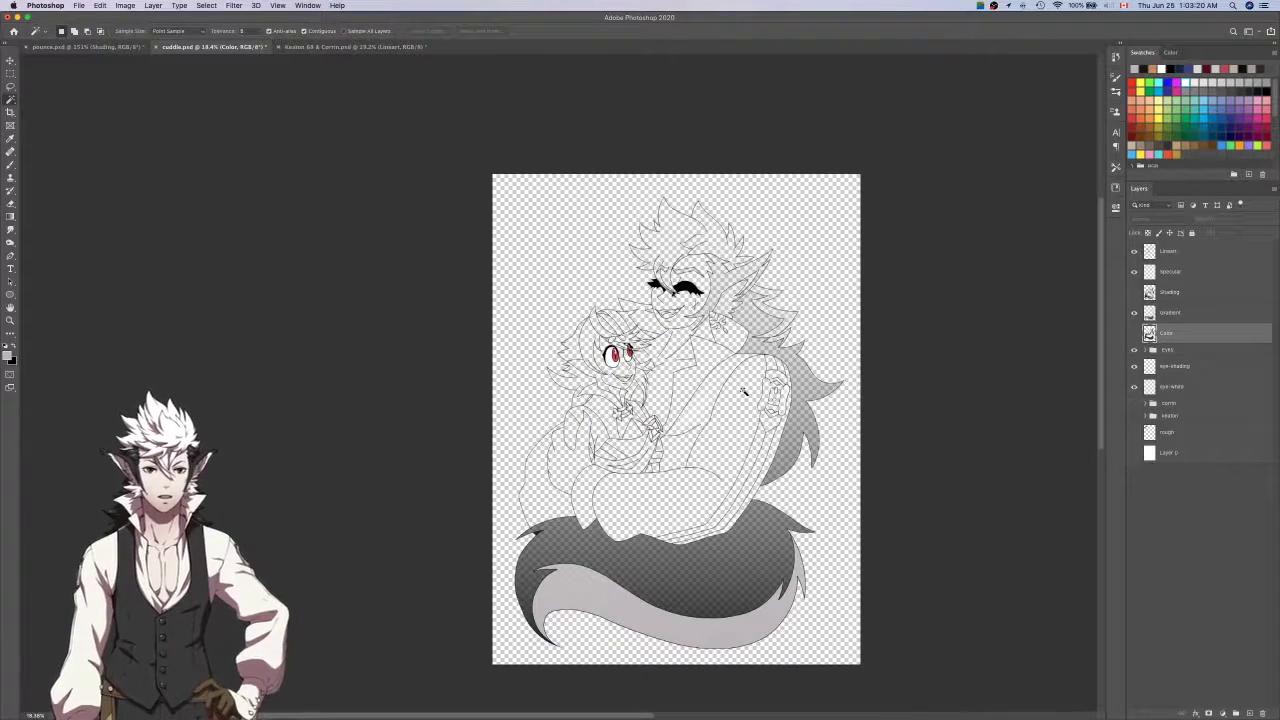
click(1134, 333)
scroll(672, 329, up, 4)
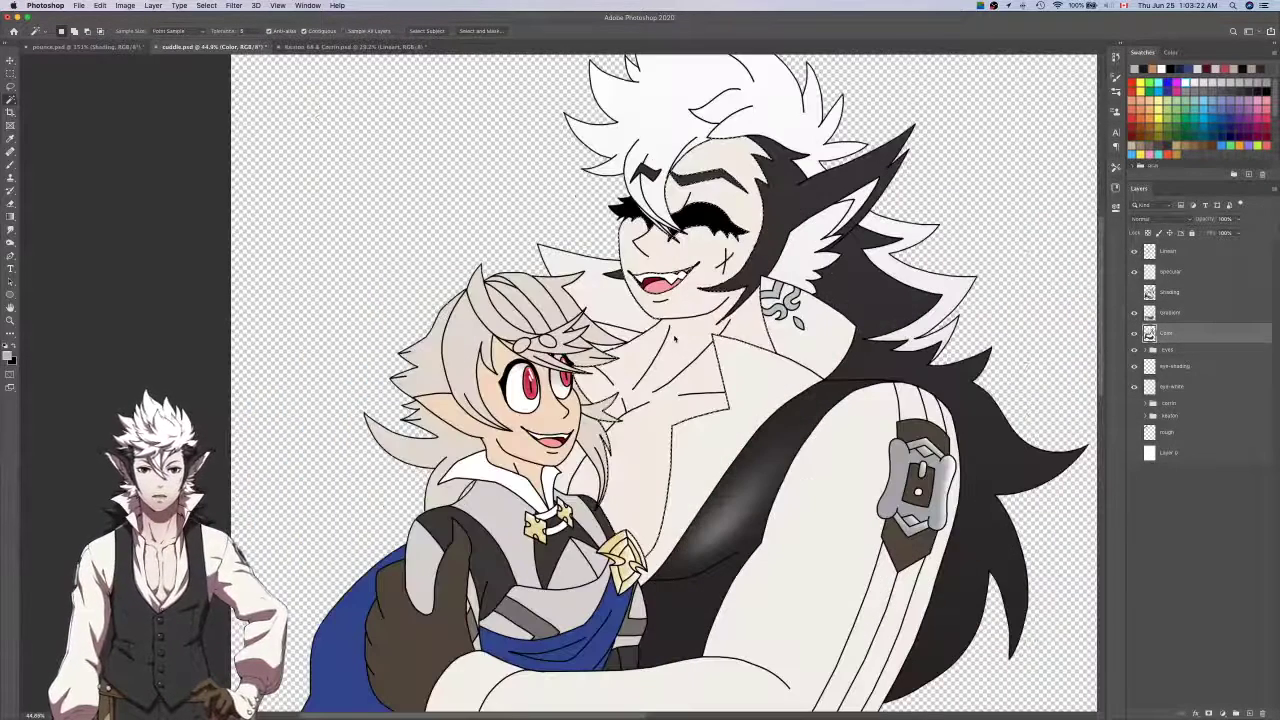
scroll(636, 210, up, 5)
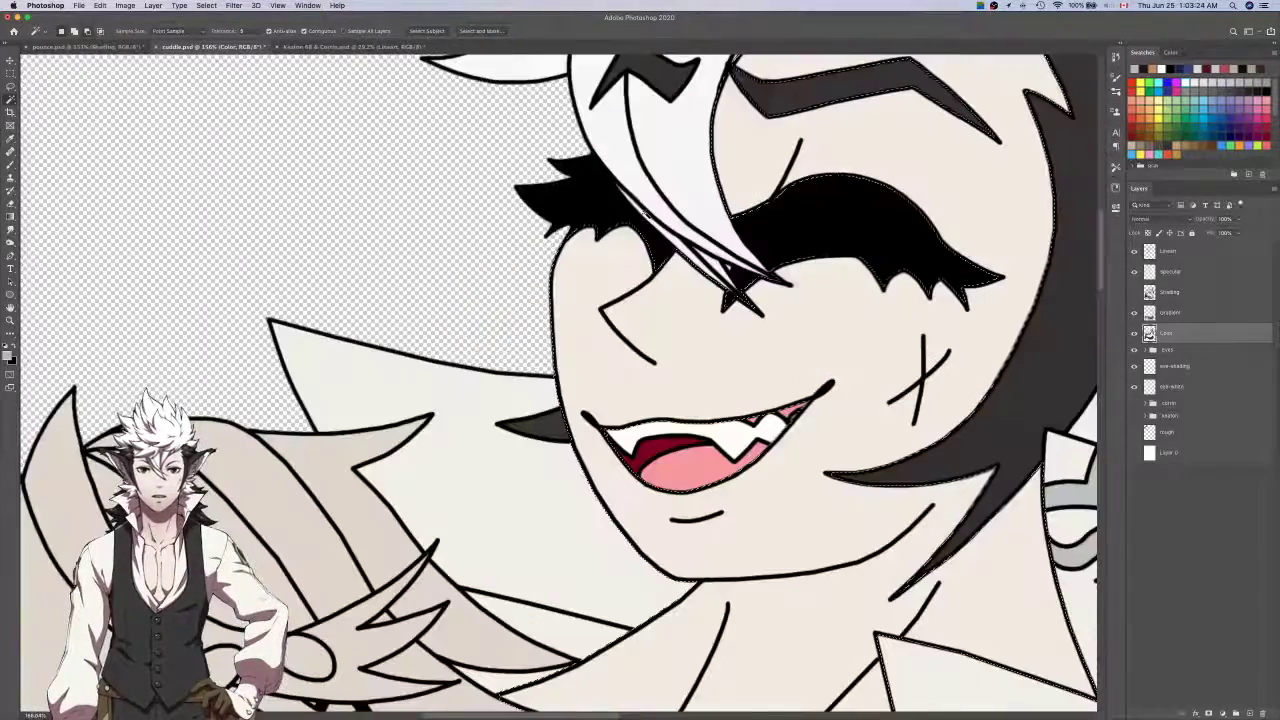
scroll(738, 324, down, 6)
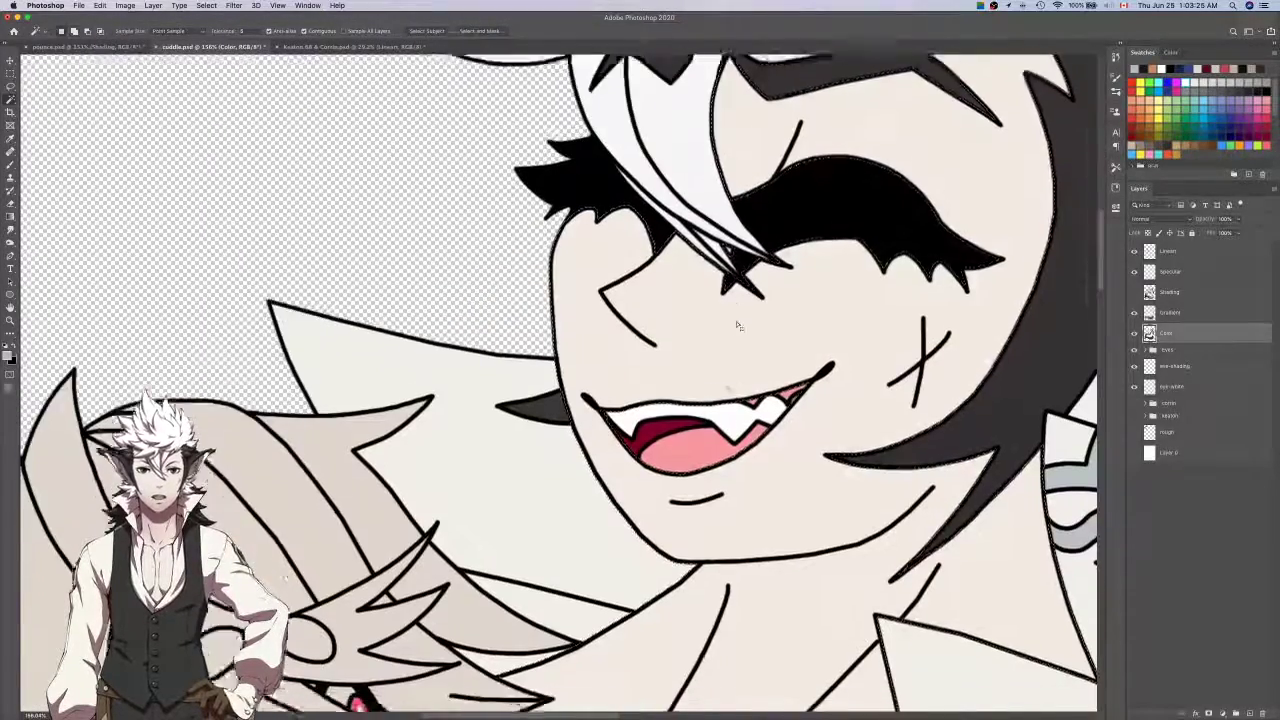
scroll(739, 325, down, 5)
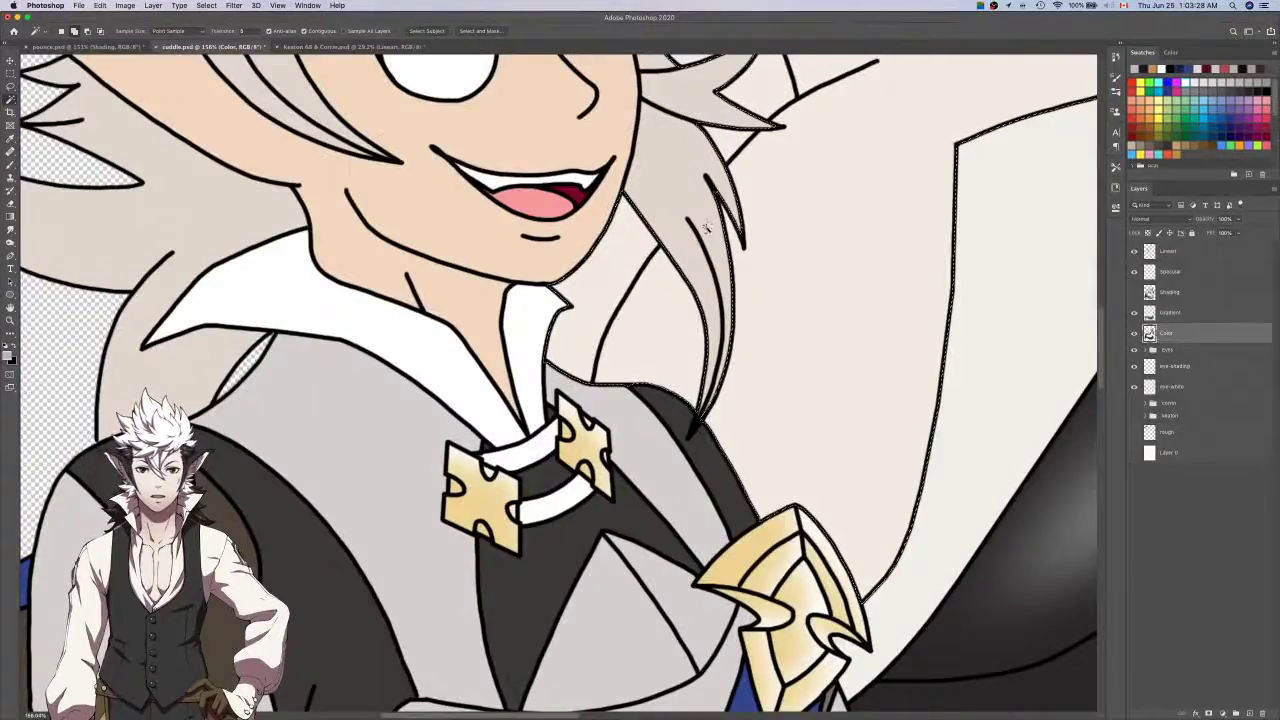
scroll(711, 221, down, 4)
scroll(740, 325, down, 4)
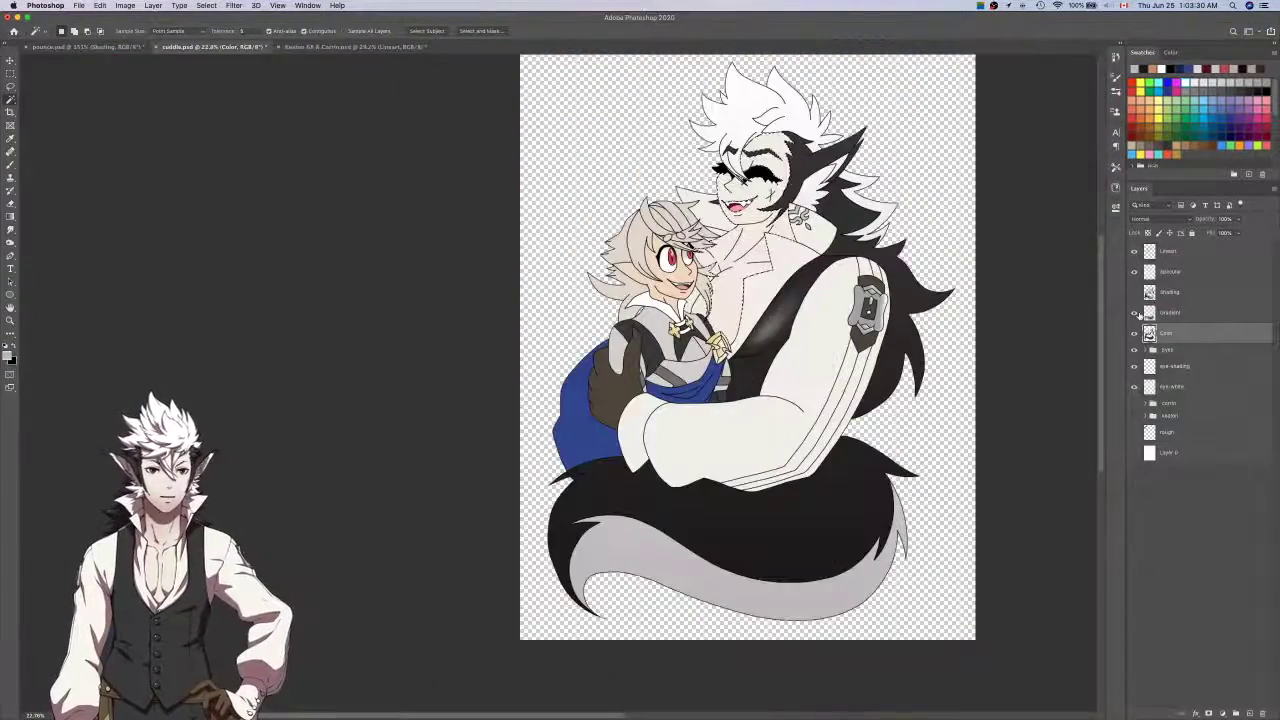
Sample a skin shading colour and apply a vertical gradient to the selected skin on the Gradient layer with Color and Shading hidden.
click(1135, 313)
key(i)
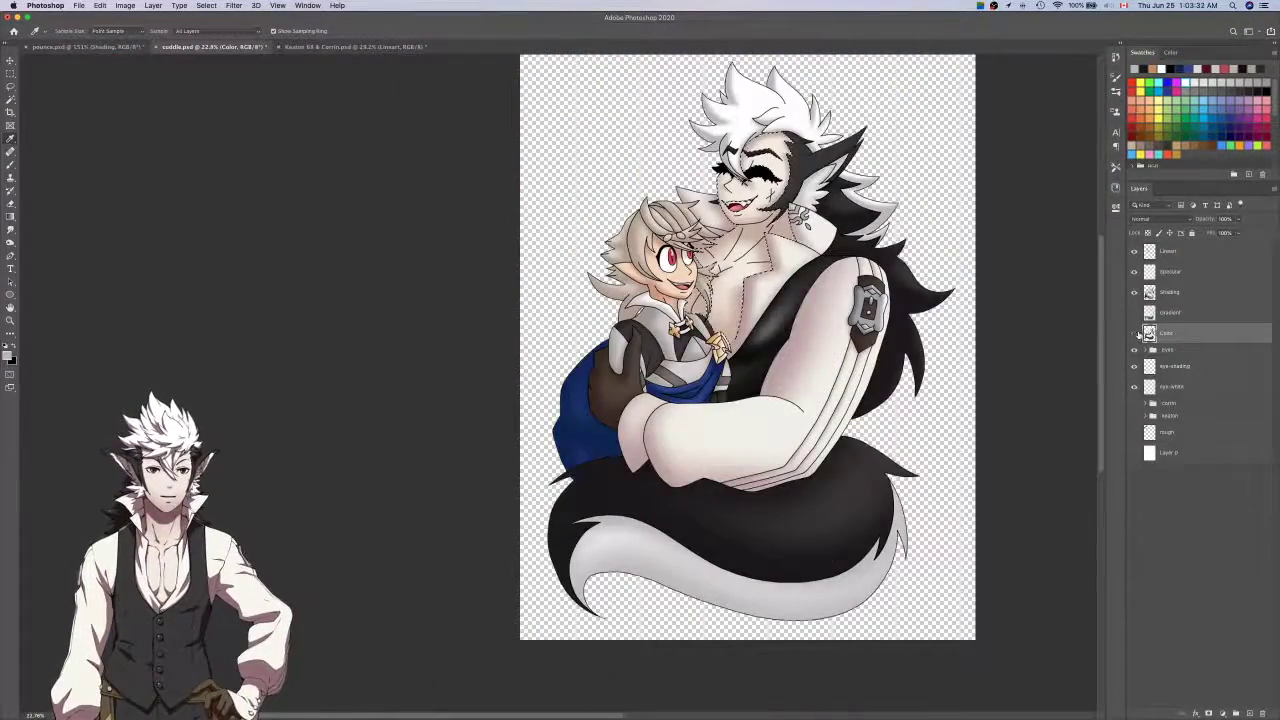
click(1135, 333)
click(1134, 292)
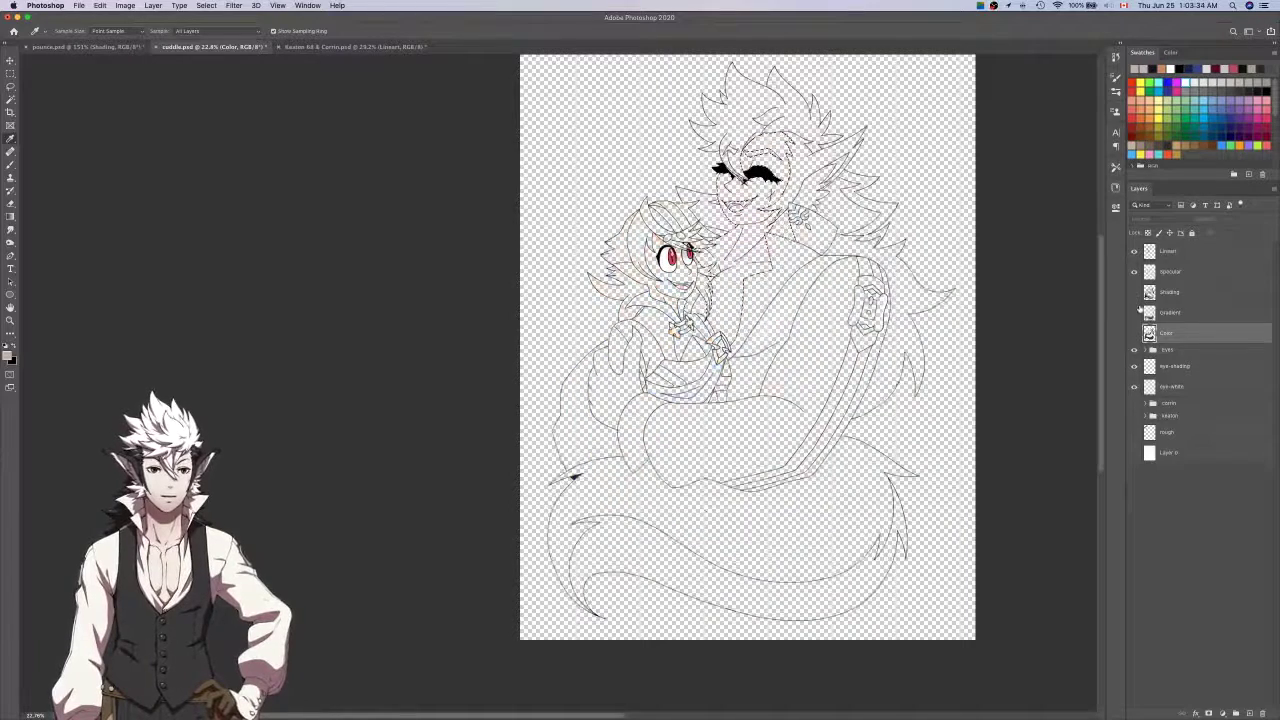
click(1134, 313)
click(1165, 313)
key(g)
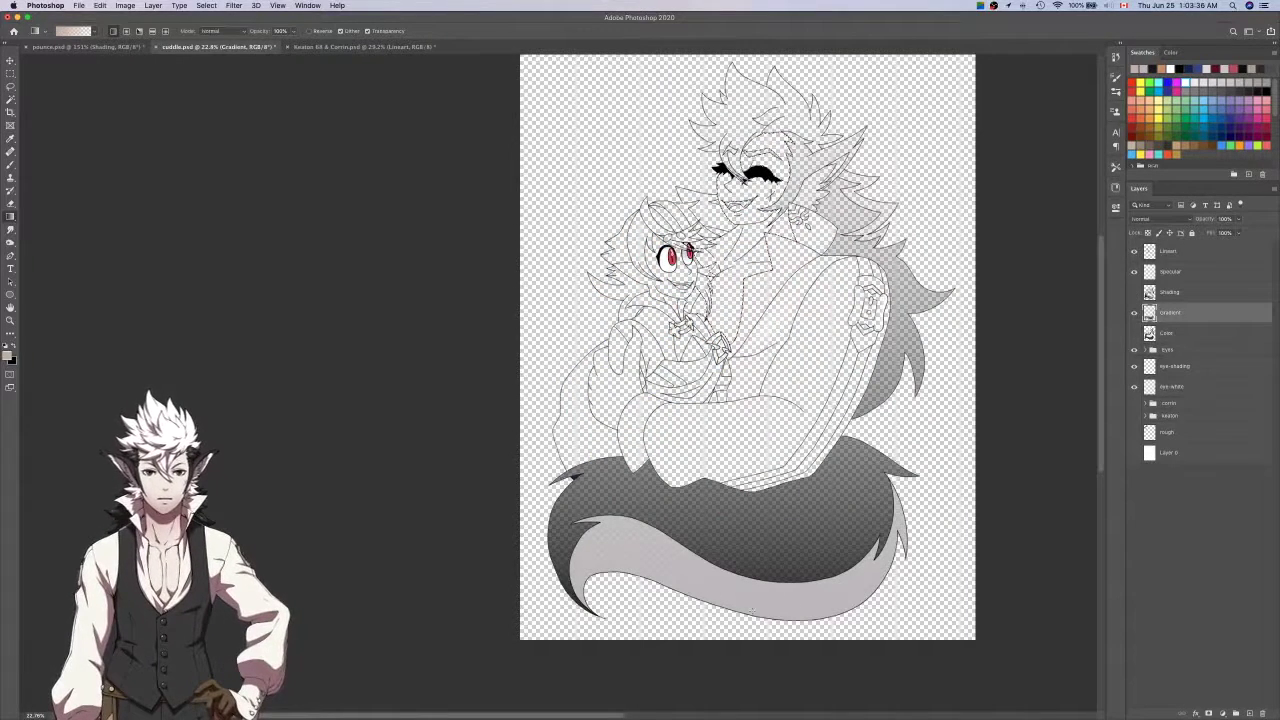
drag(792, 621, 792, 310)
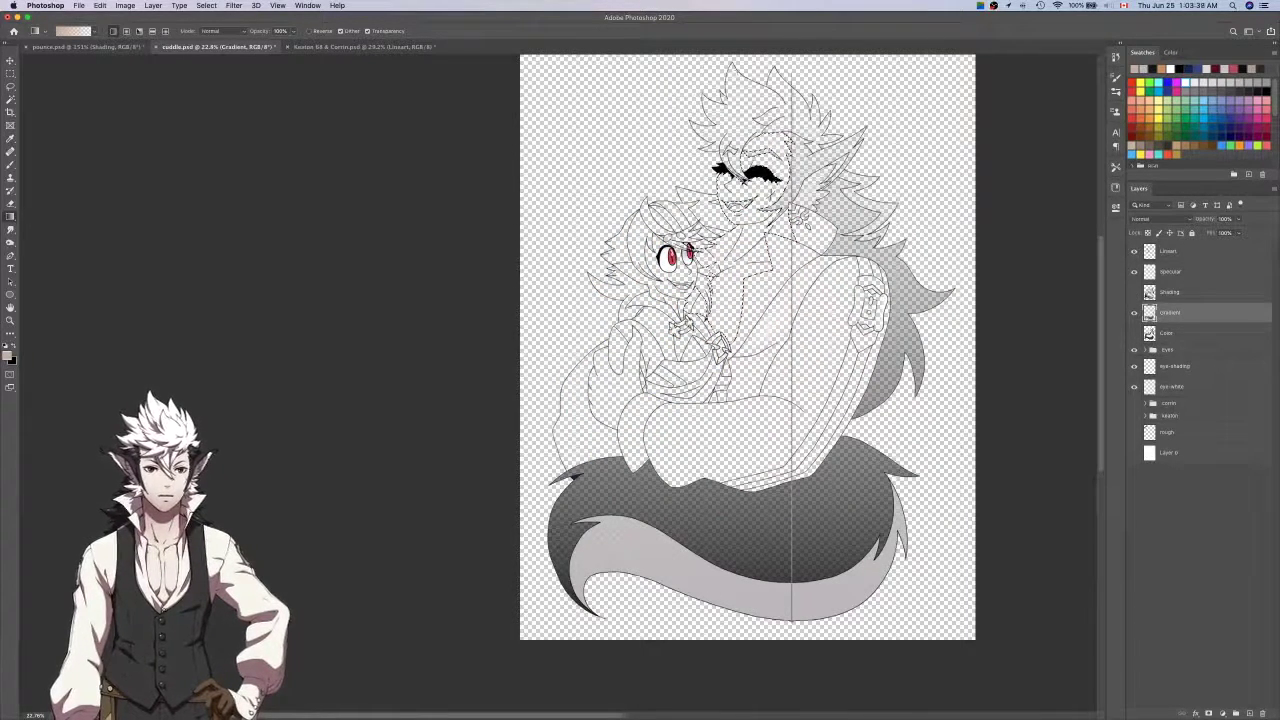
drag(791, 64, 791, 64)
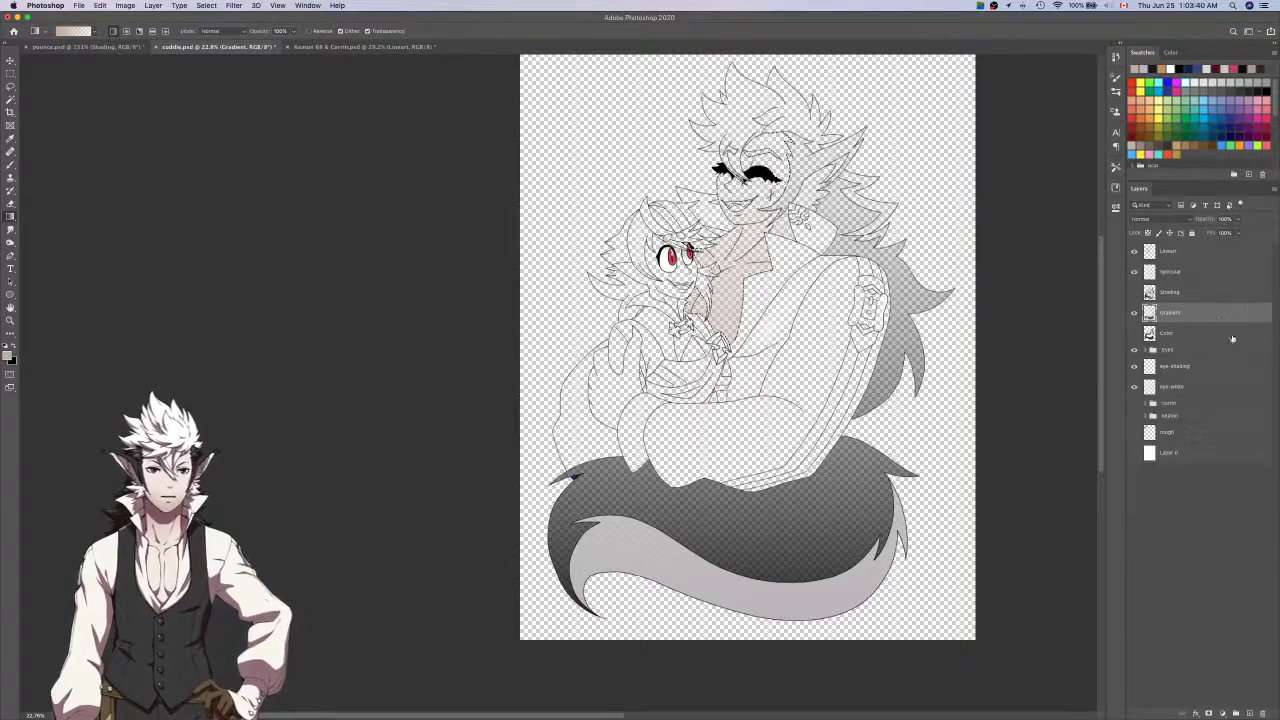
Select the smaller character's hair sections on the Color layer with the Magic Wand and make that layer visible.
click(1243, 331)
key(w)
scroll(663, 278, up, 3)
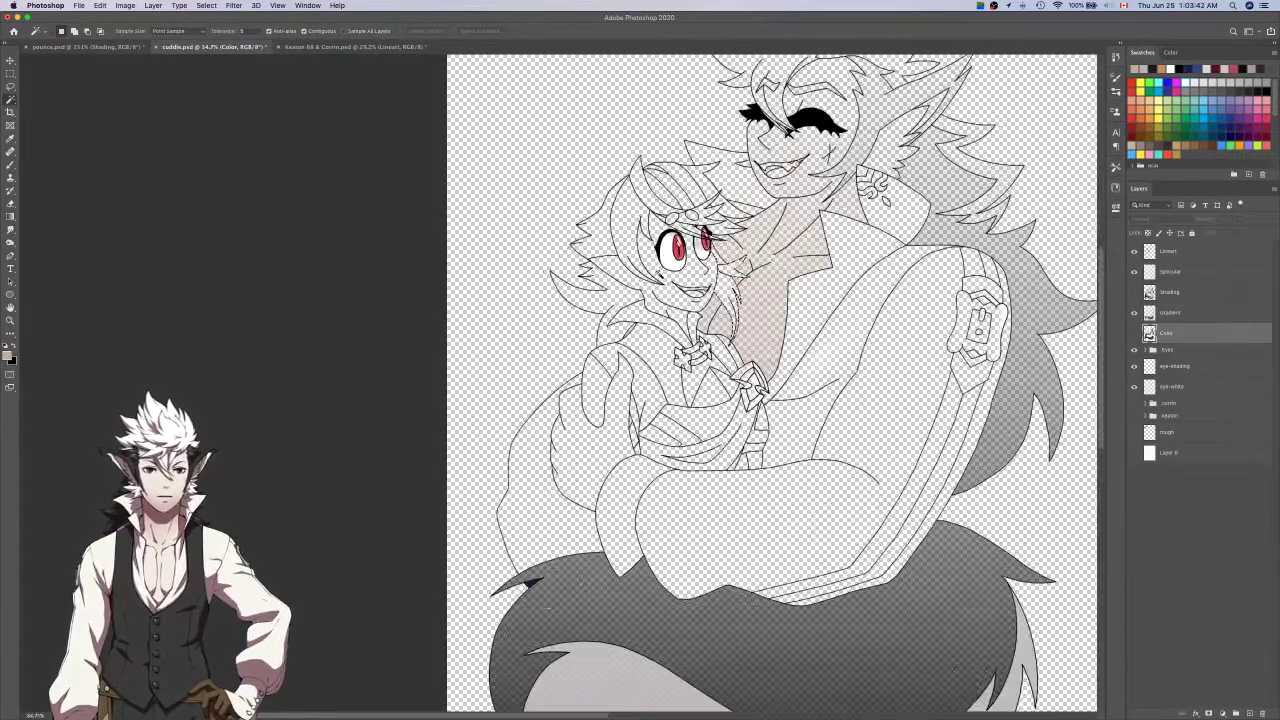
scroll(646, 250, up, 3)
shift+click(620, 197)
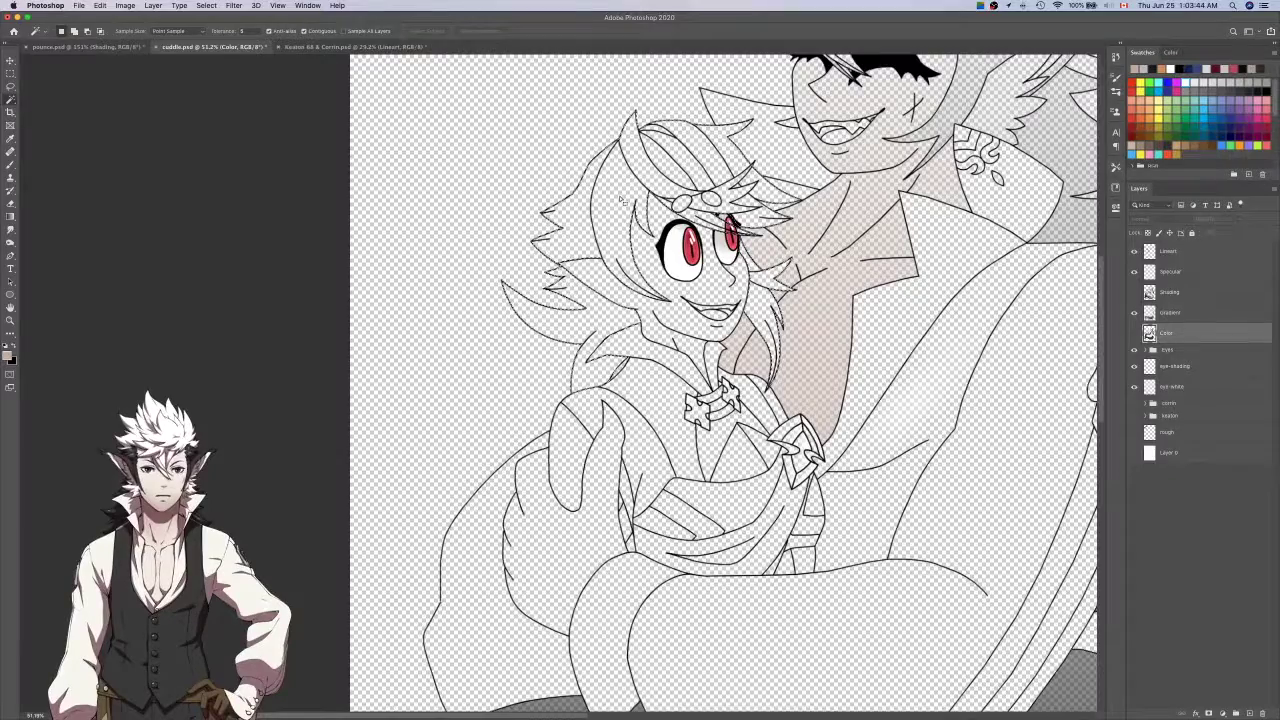
scroll(700, 220, up, 3)
scroll(700, 220, right, 3)
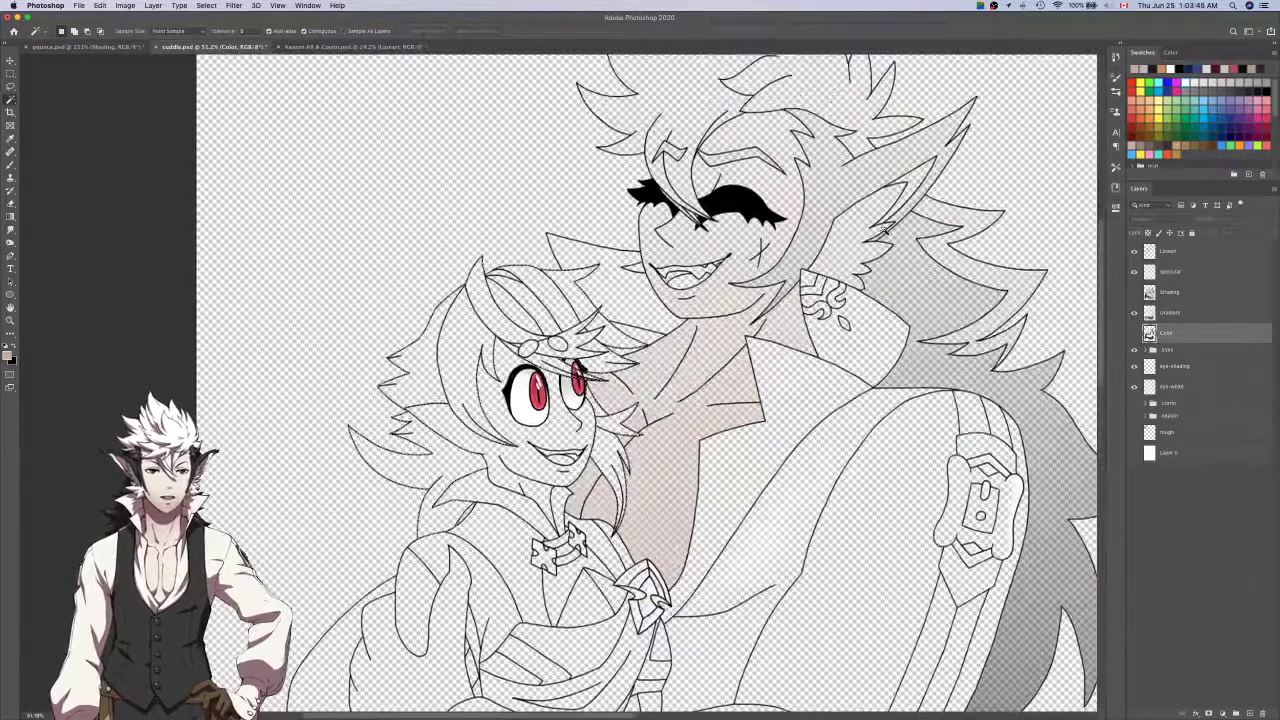
click(1136, 334)
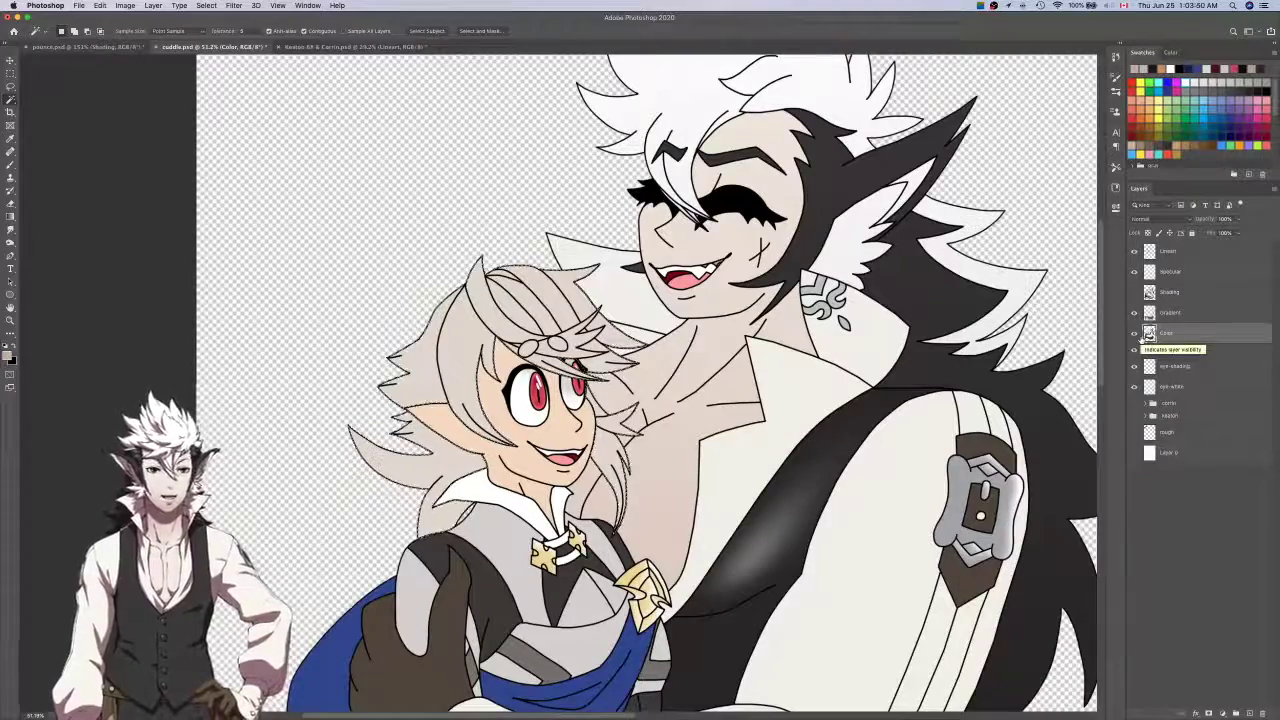
Sample the smaller character's hair shading colour with Color hidden, hide Shading again and activate the Gradient layer.
click(1136, 334)
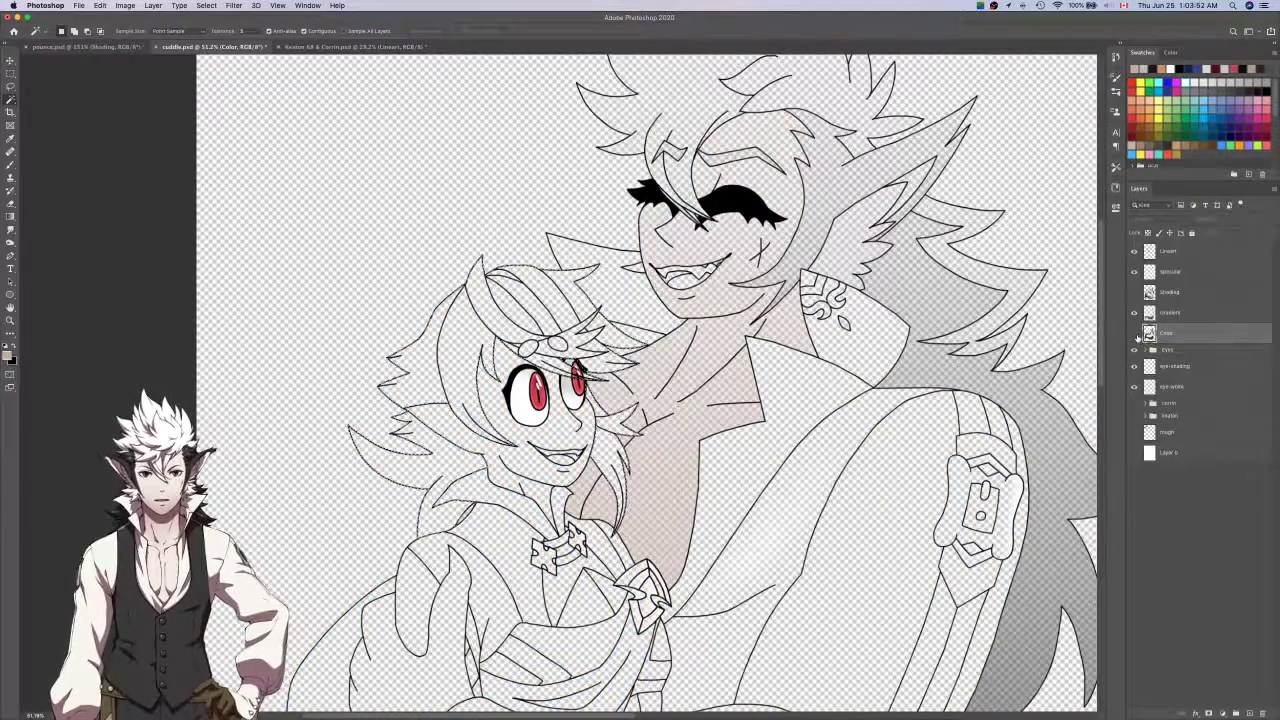
click(1136, 334)
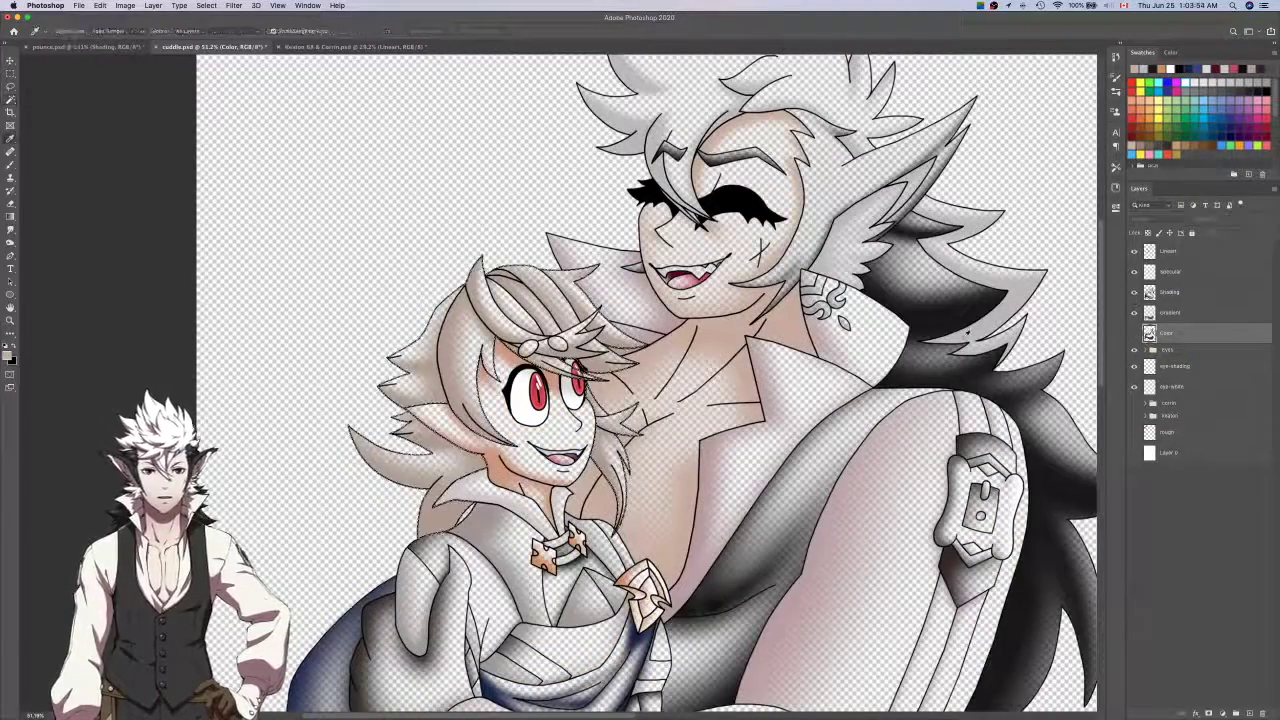
key(i)
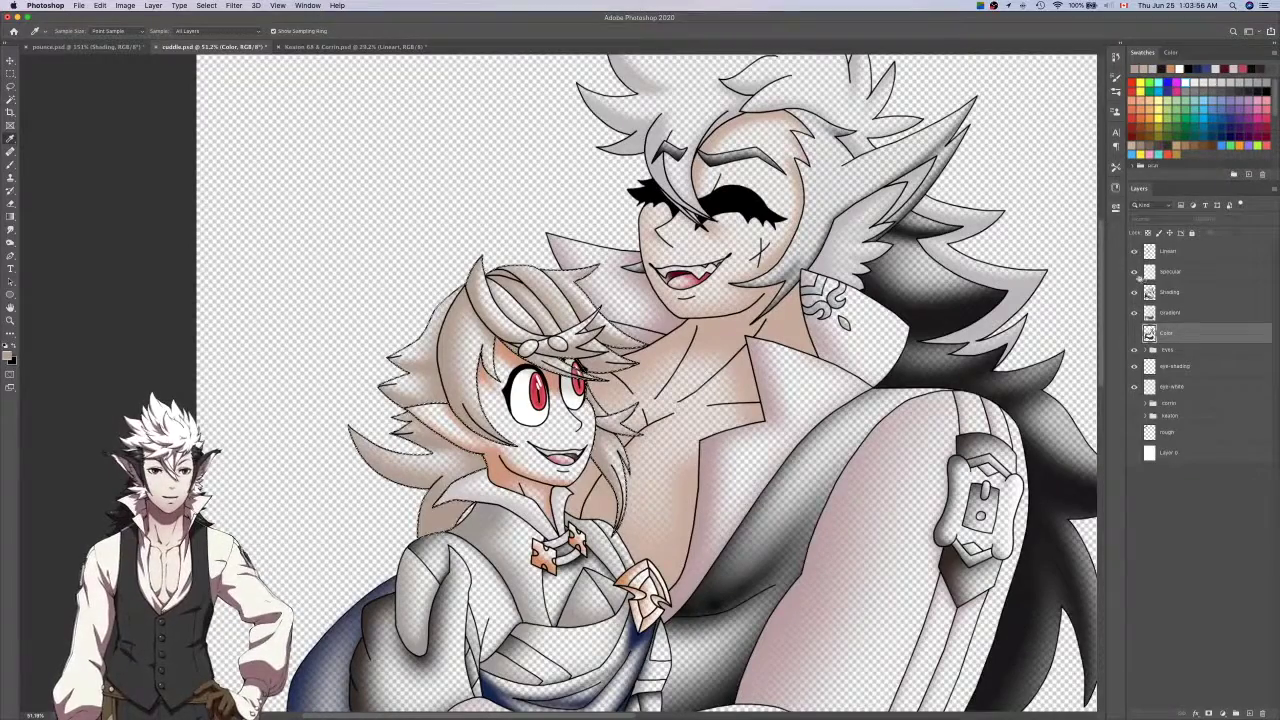
click(1135, 293)
click(1170, 312)
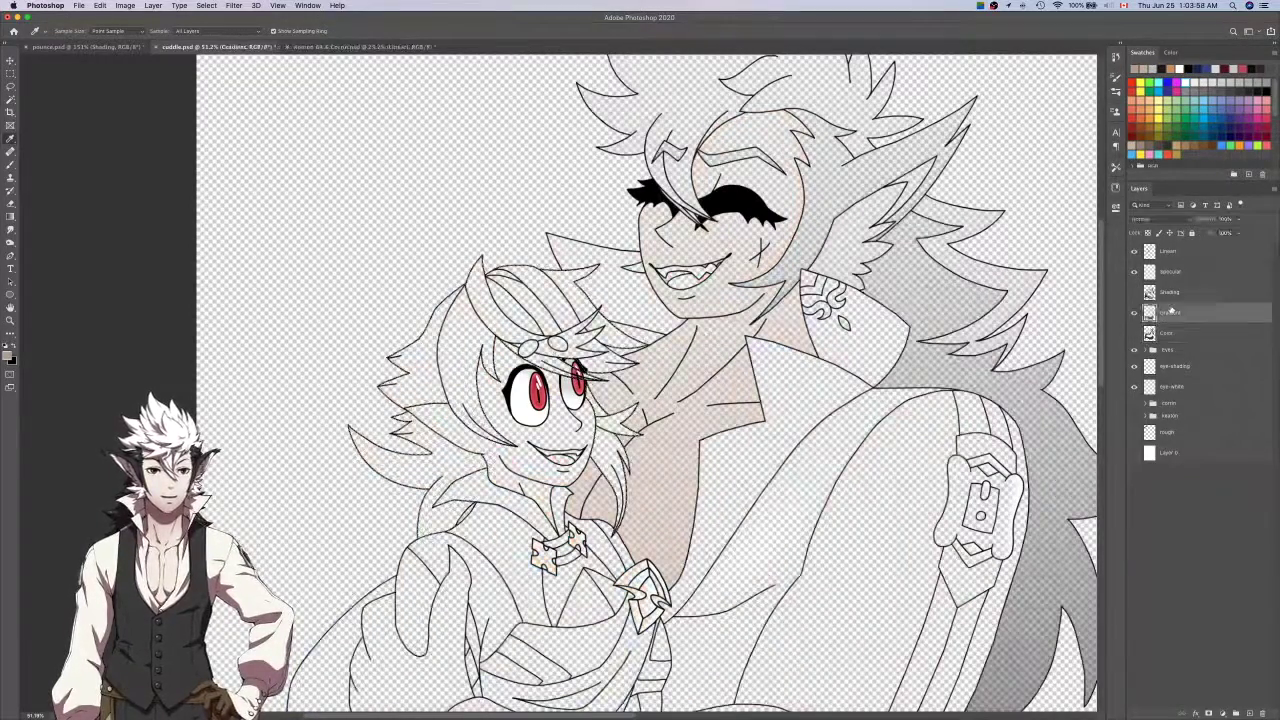
click(1180, 331)
click(1179, 315)
Apply a vertical gradient of the sampled colour to the selected hair on the Gradient layer and deselect it.
key(super+0)
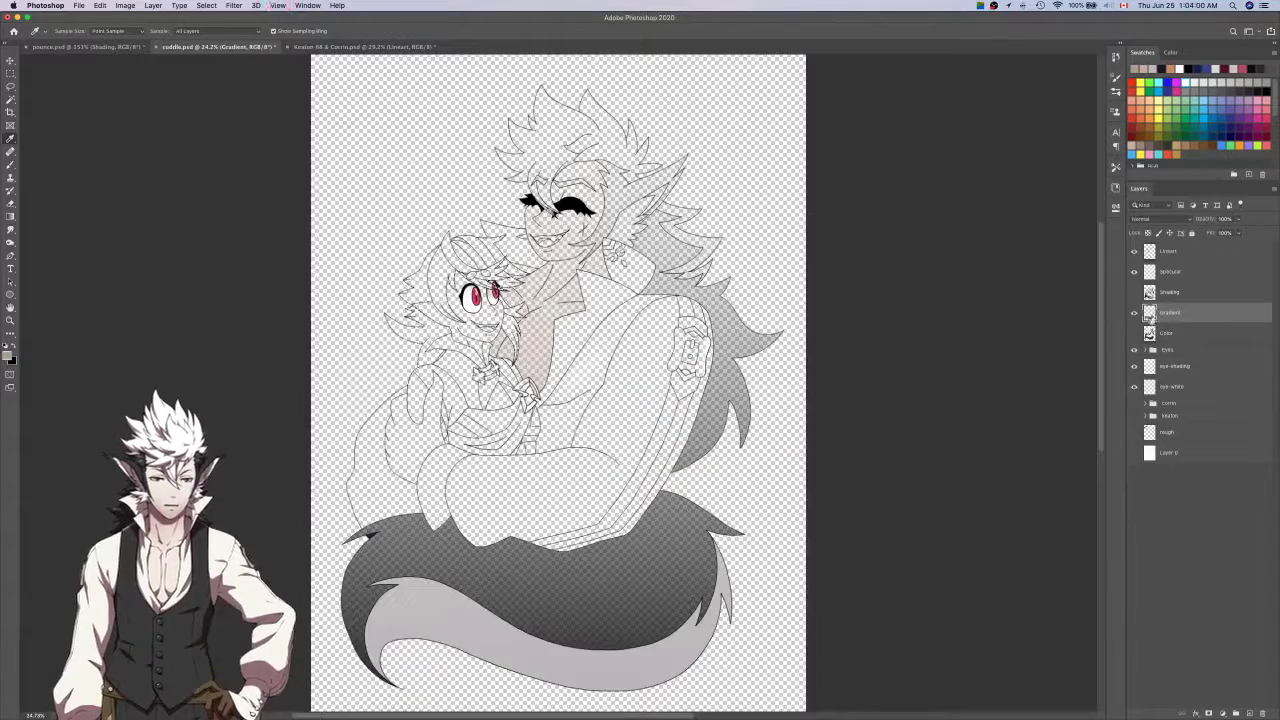
key(g)
scroll(745, 92, down, 1)
drag(626, 232, 626, 636)
drag(626, 99, 572, 196)
key(super+d)
Select the smaller character's face, ear and neck skin on the hidden Color layer with the Magic Wand.
click(1188, 337)
scroll(896, 455, left, 5)
scroll(896, 455, down, 2)
scroll(896, 455, up, 3)
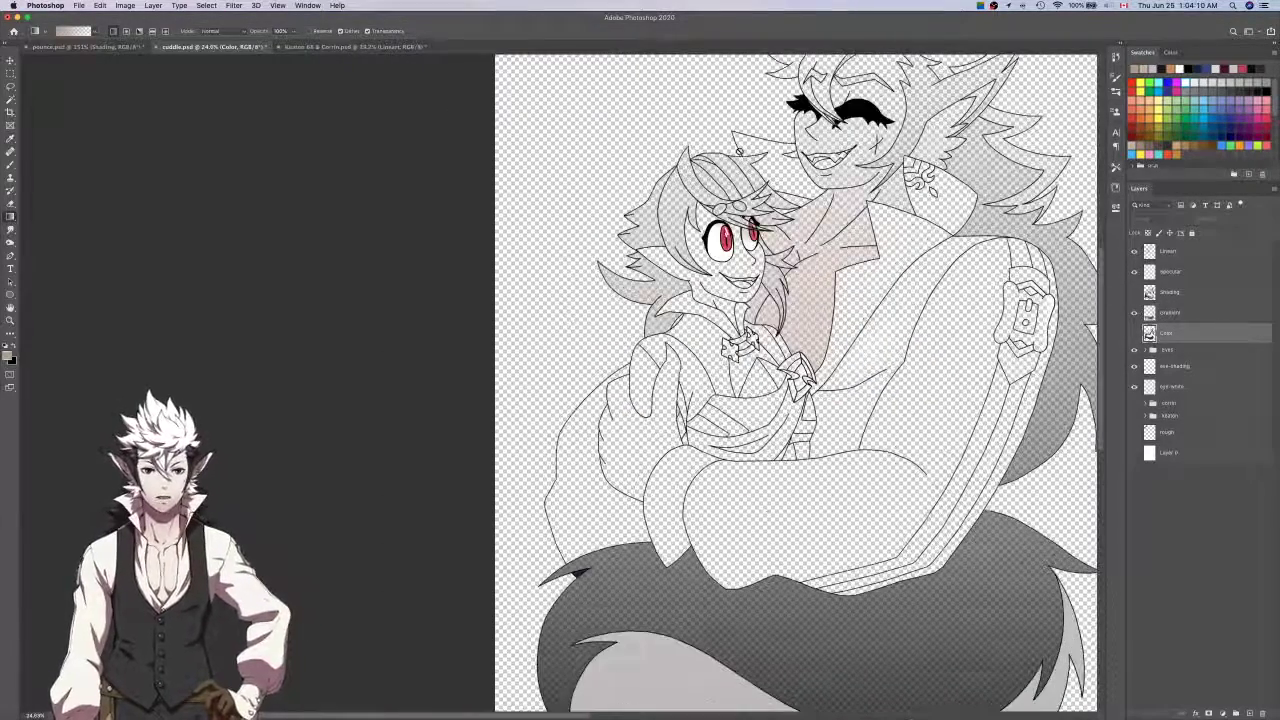
key(w)
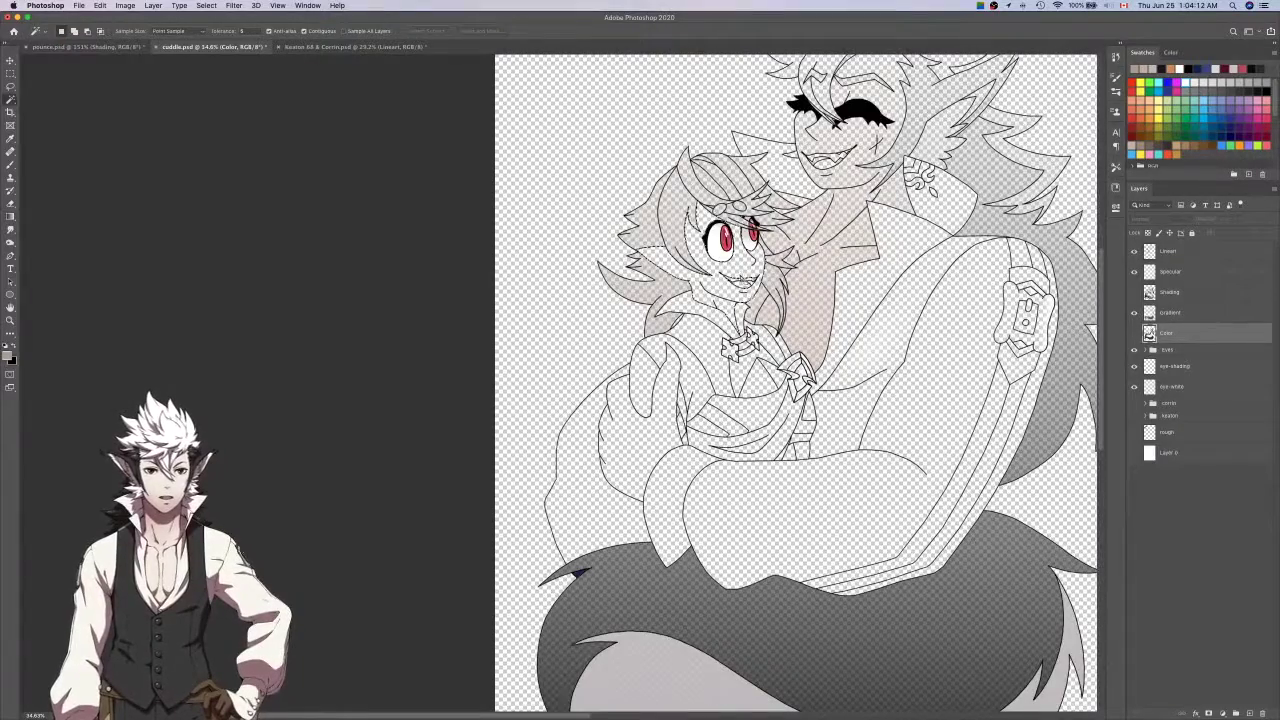
scroll(738, 272, up, 5)
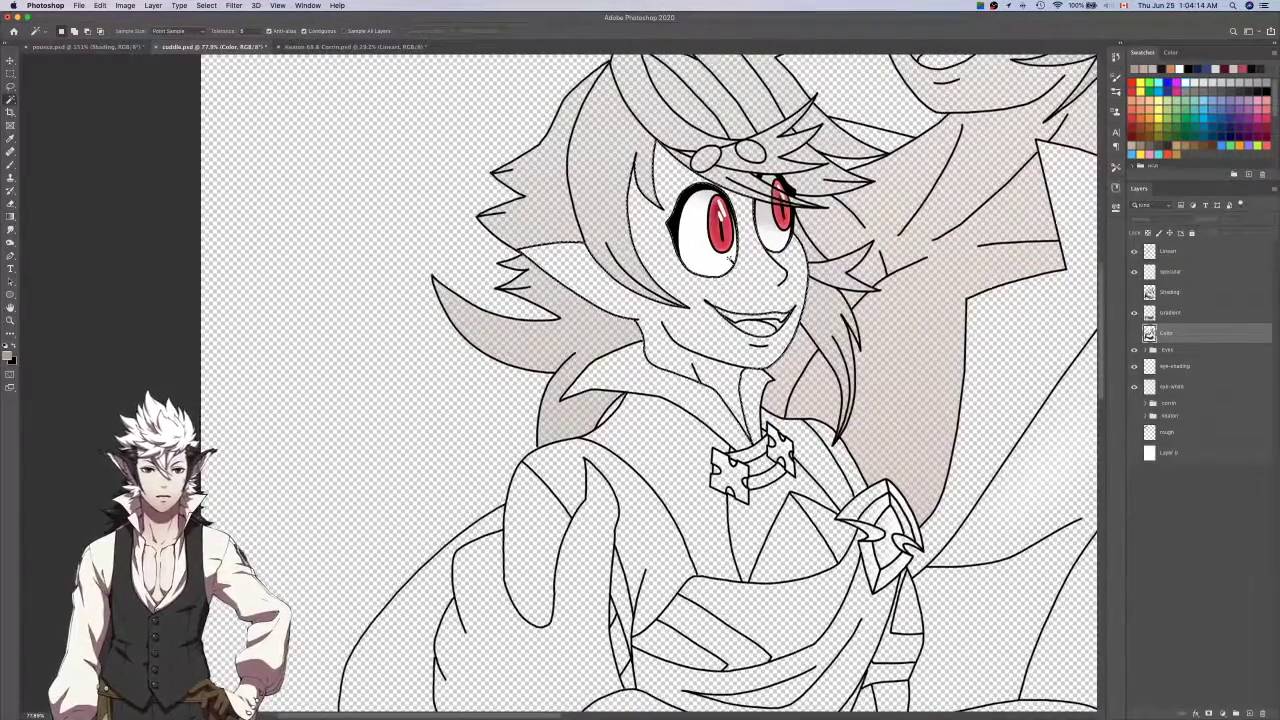
scroll(729, 259, up, 3)
scroll(812, 156, right, 6)
scroll(812, 156, up, 4)
scroll(860, 212, left, 3)
scroll(860, 212, down, 2)
scroll(845, 212, down, 2)
scroll(845, 212, left, 2)
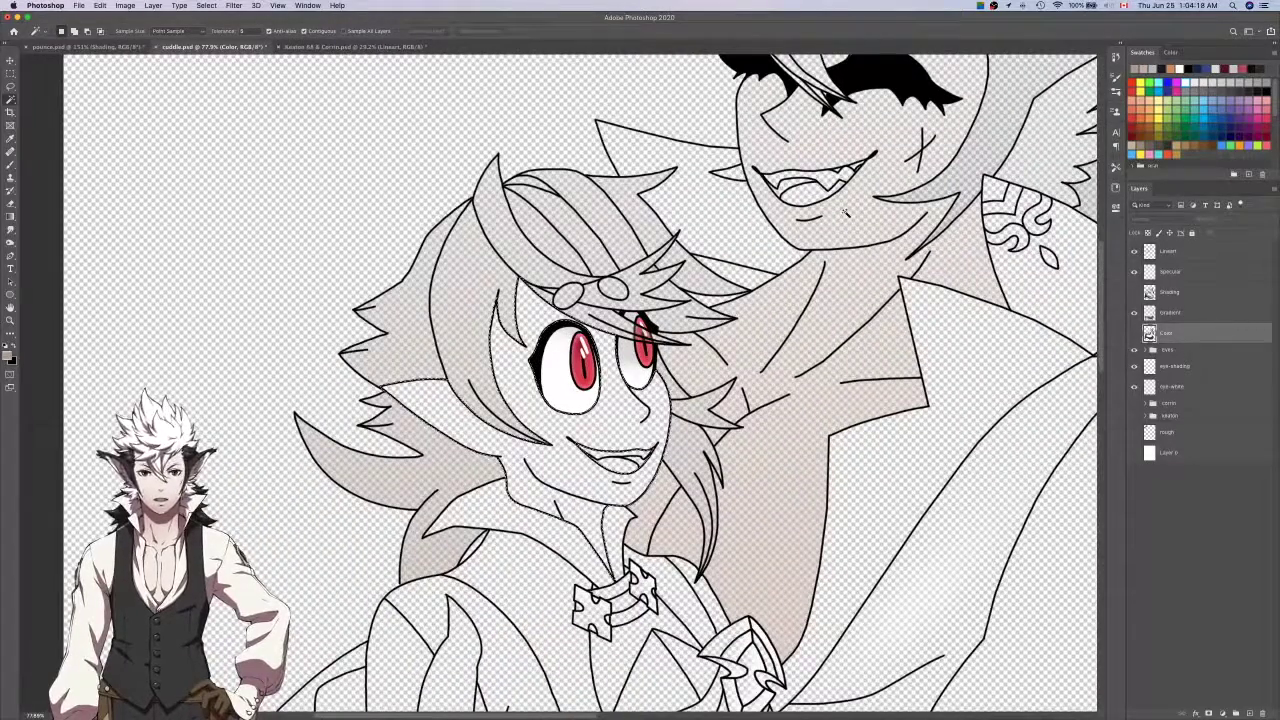
scroll(845, 212, down, 5)
scroll(845, 212, left, 3)
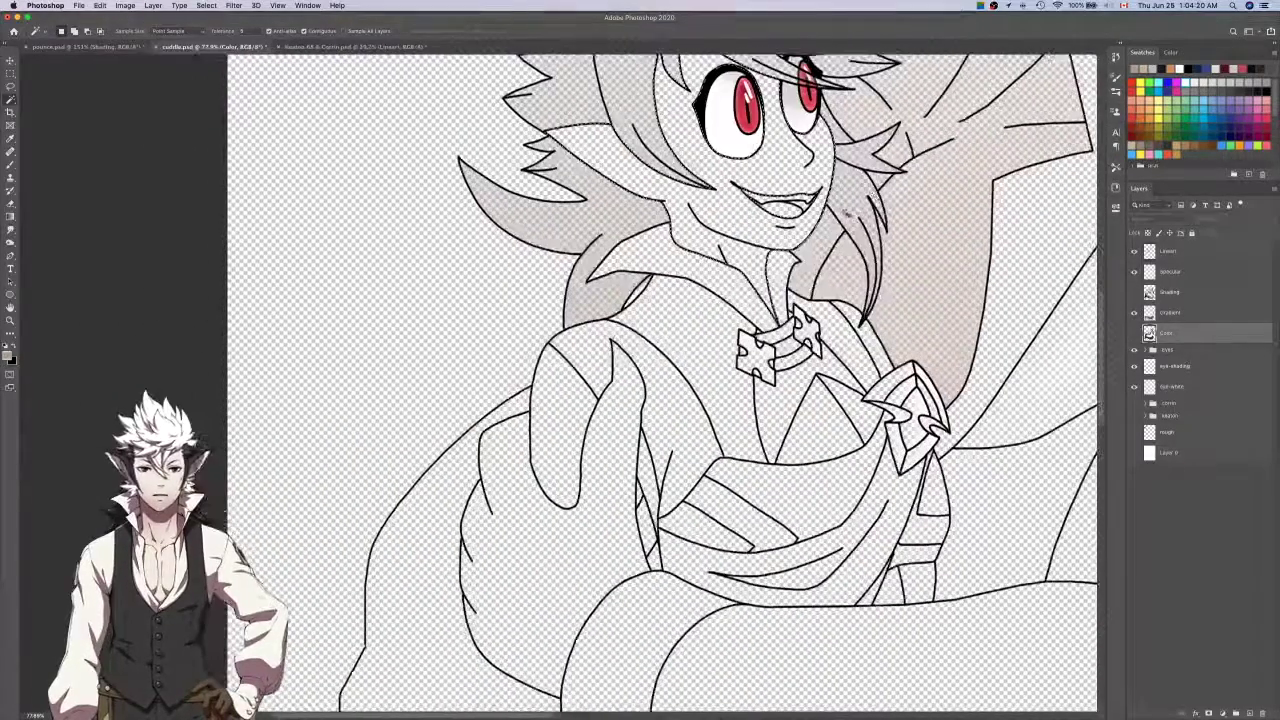
Sample the smaller character's skin shading colour from the neck, hide Color and Shading, and activate the Gradient layer.
click(1134, 333)
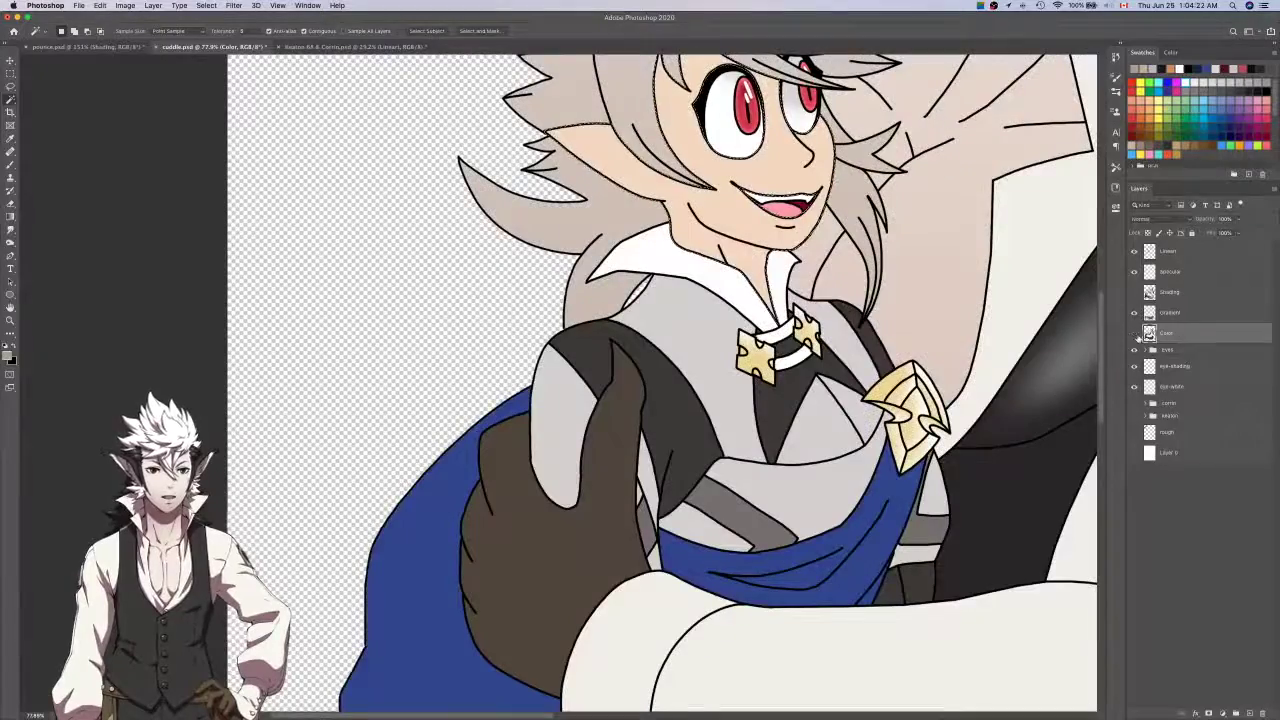
click(1134, 333)
click(1134, 291)
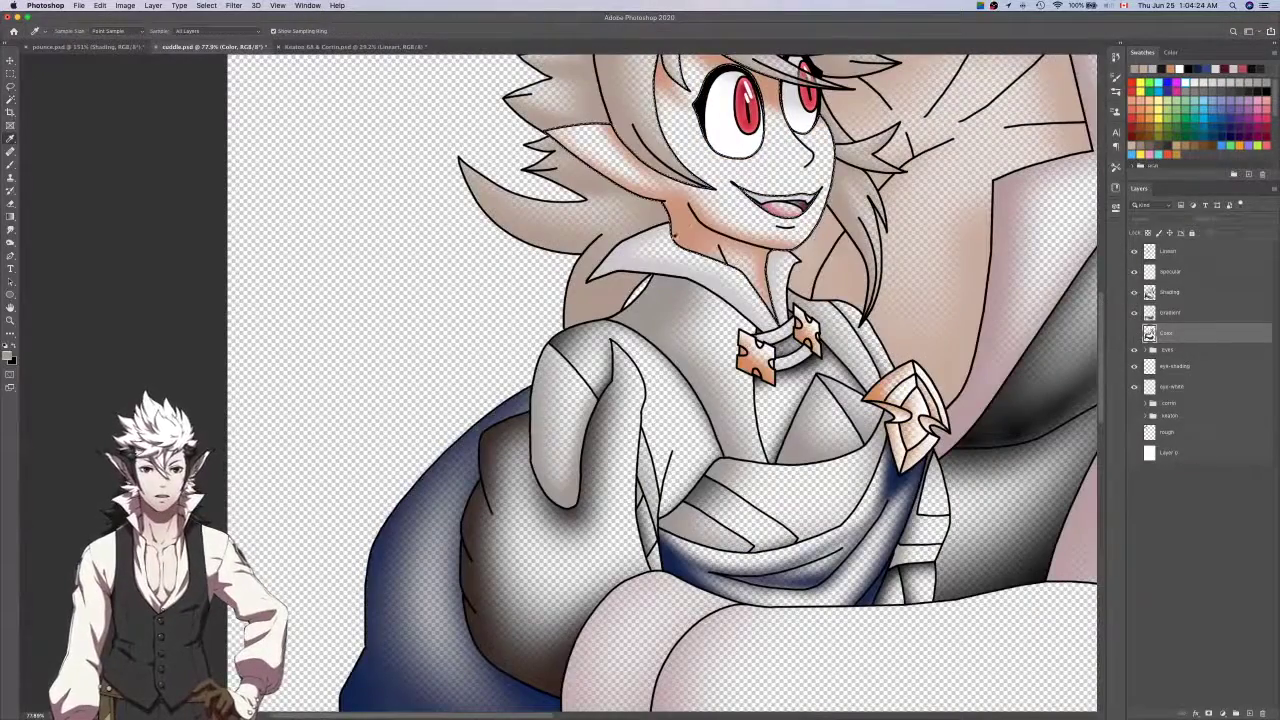
click(688, 225)
click(1134, 293)
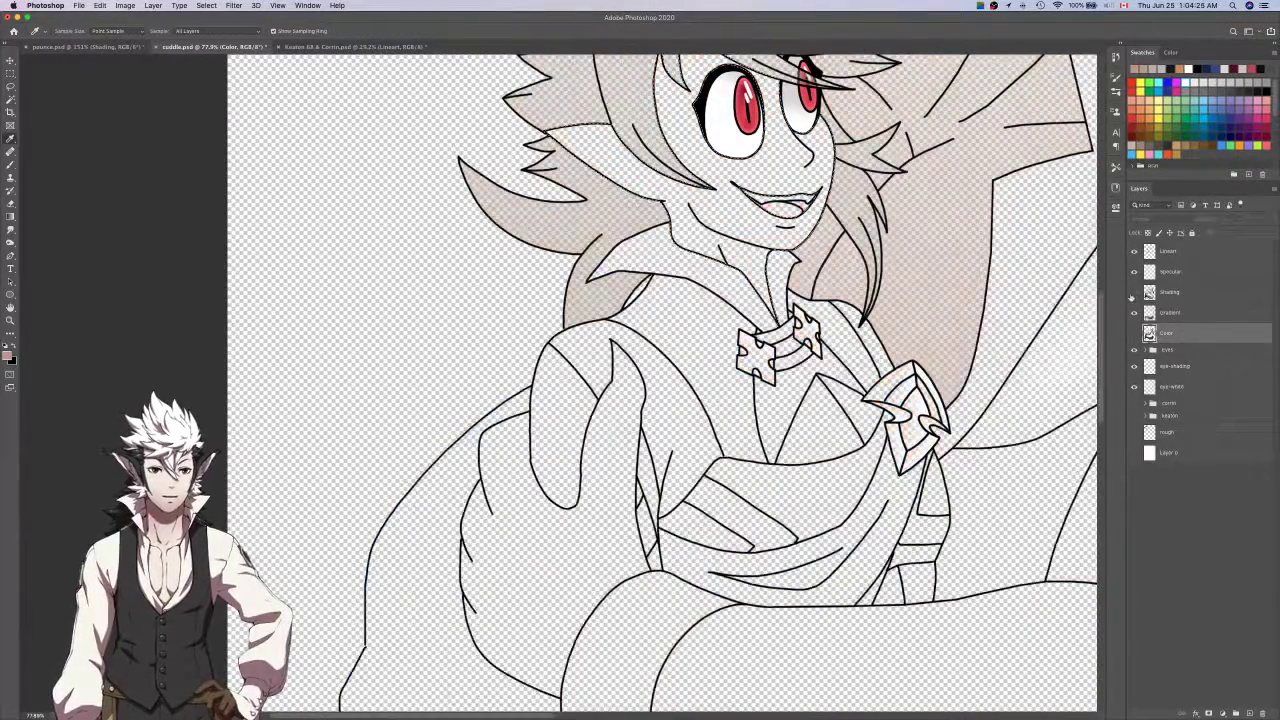
click(1178, 315)
Apply a vertical gradient of the sampled skin tone to the smaller character's selected skin.
key(super+0)
key(f)
key(f)
key(f)
key(g)
scroll(740, 388, down, 3)
scroll(609, 386, left, 3)
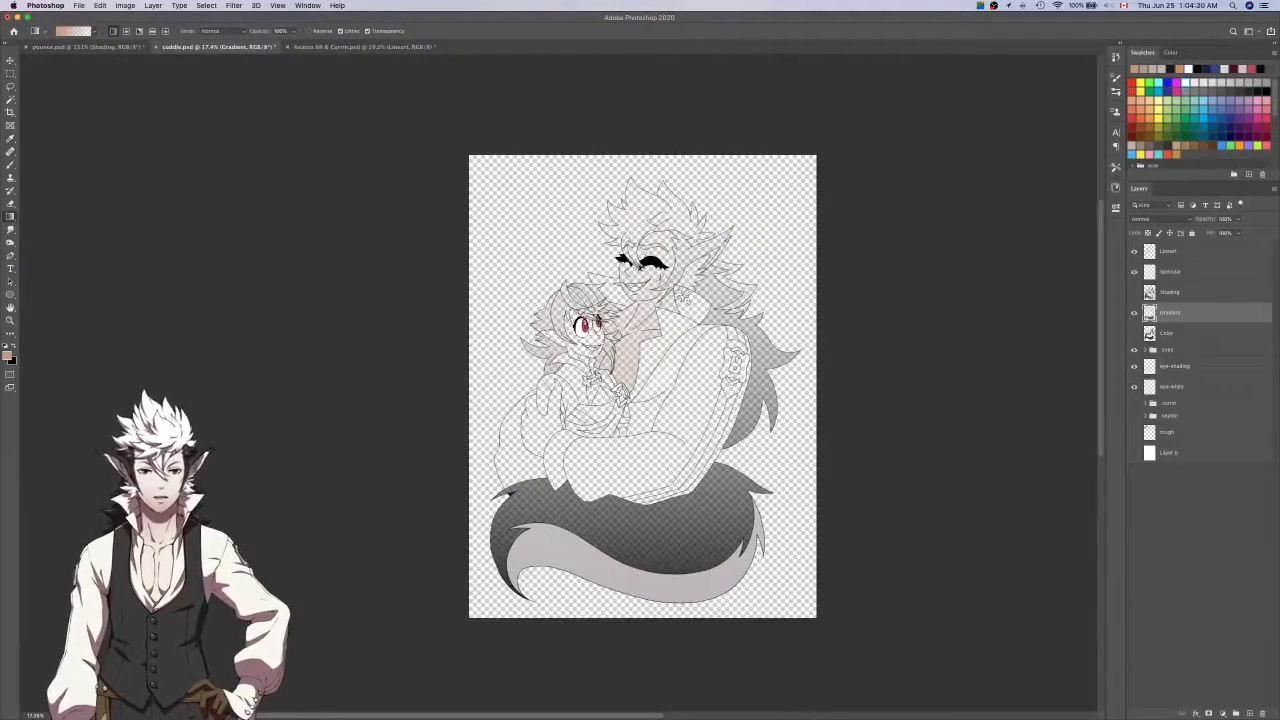
drag(674, 603, 675, 295)
drag(674, 178, 669, 180)
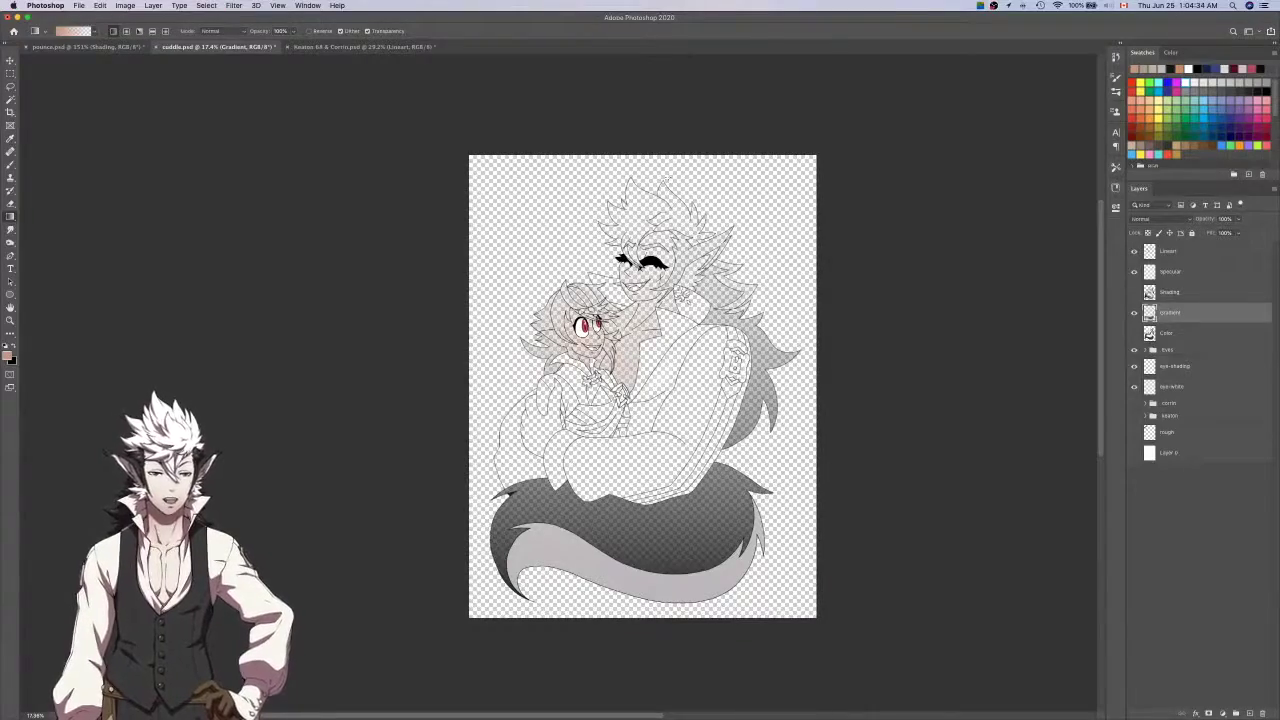
Select the larger character's white shirt, collar and sleeve areas on the Color layer with the Magic Wand.
scroll(577, 310, up, 5)
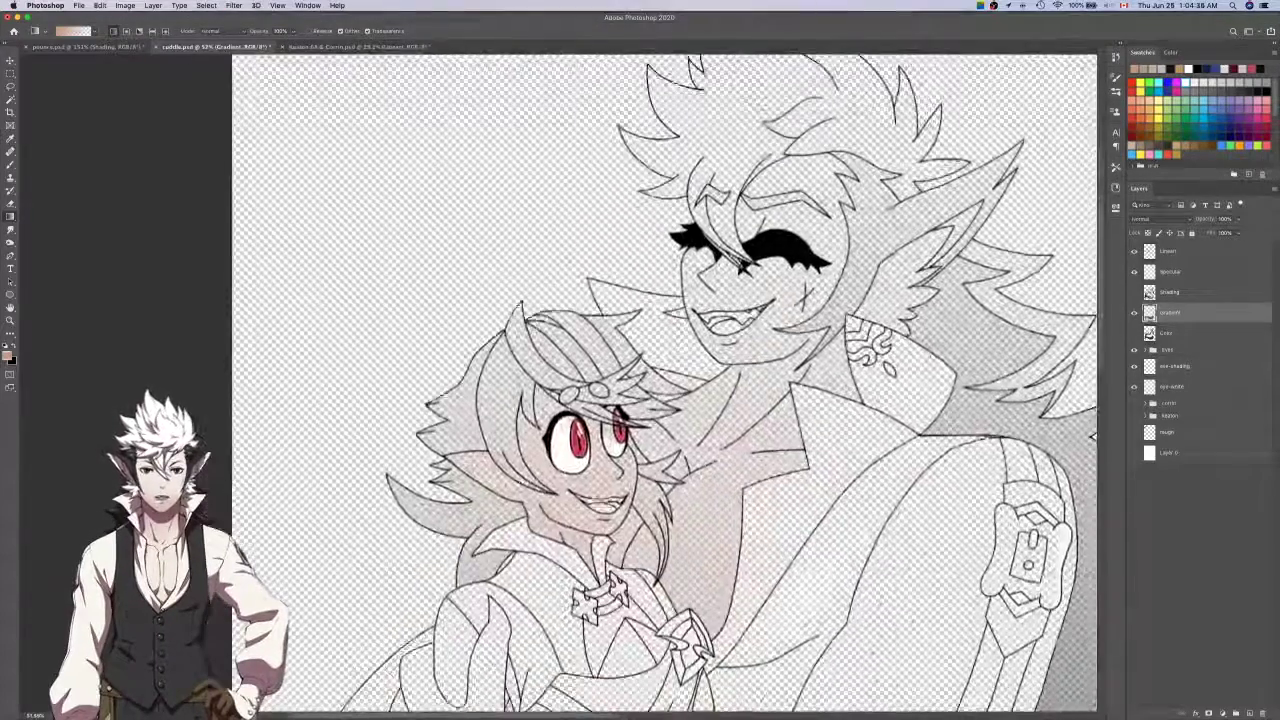
scroll(577, 310, up, 1)
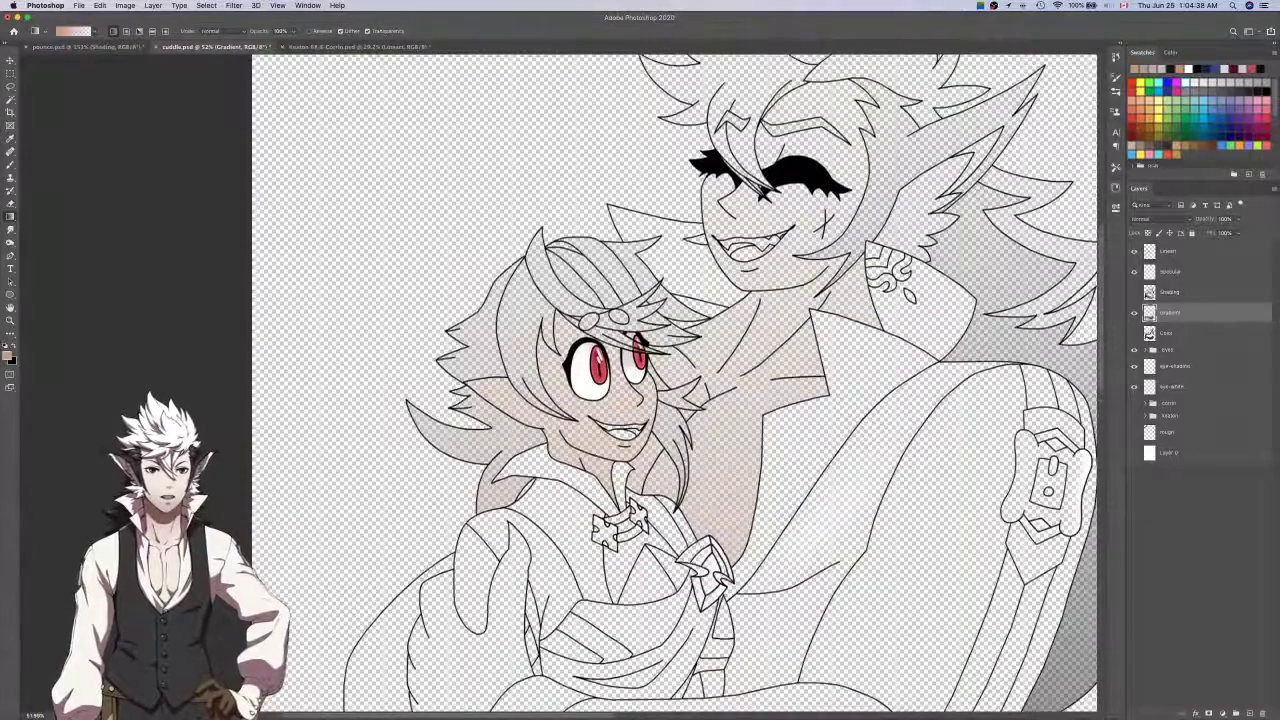
click(1197, 338)
key(w)
scroll(874, 249, up, 2)
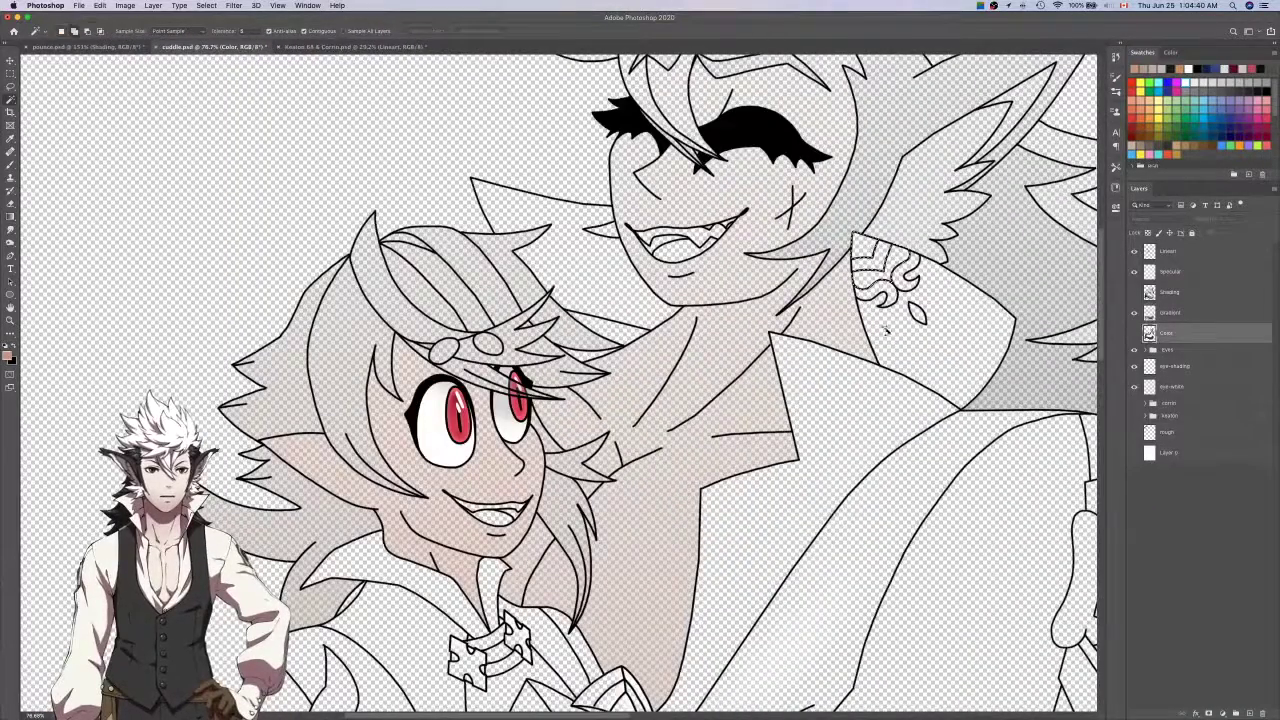
scroll(610, 295, down, 5)
scroll(791, 377, down, 3)
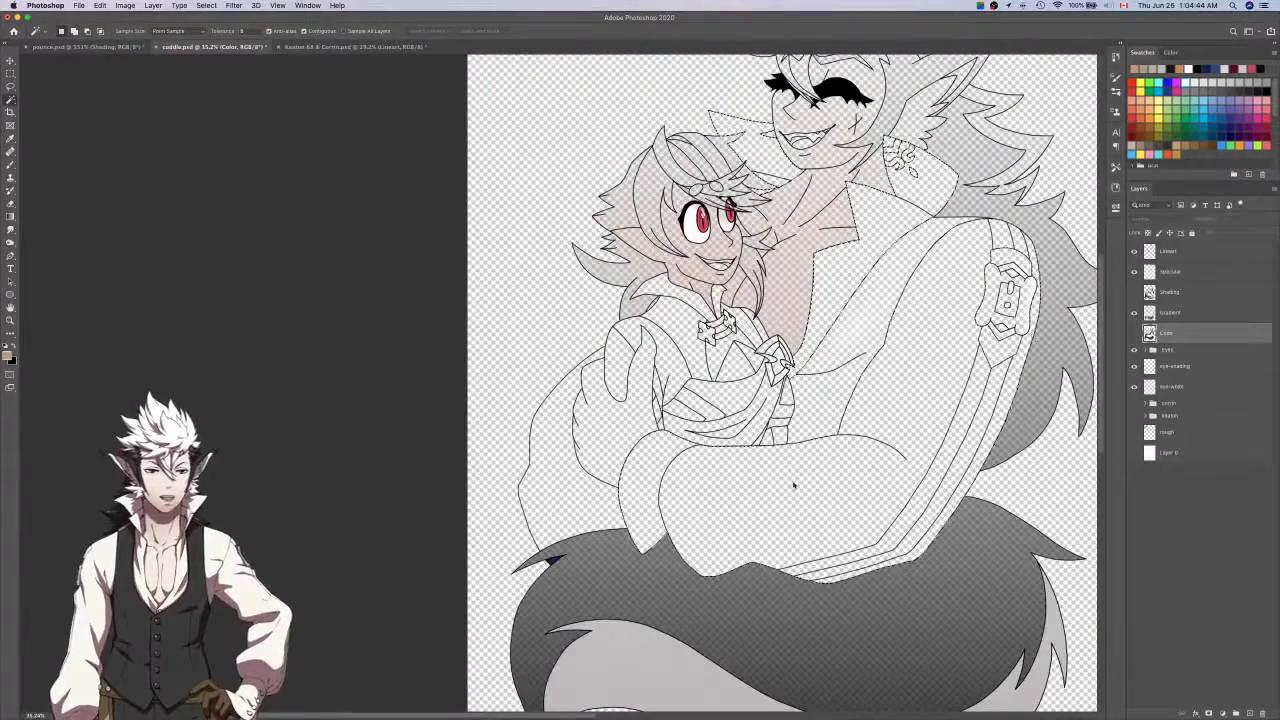
scroll(1030, 330, up, 10)
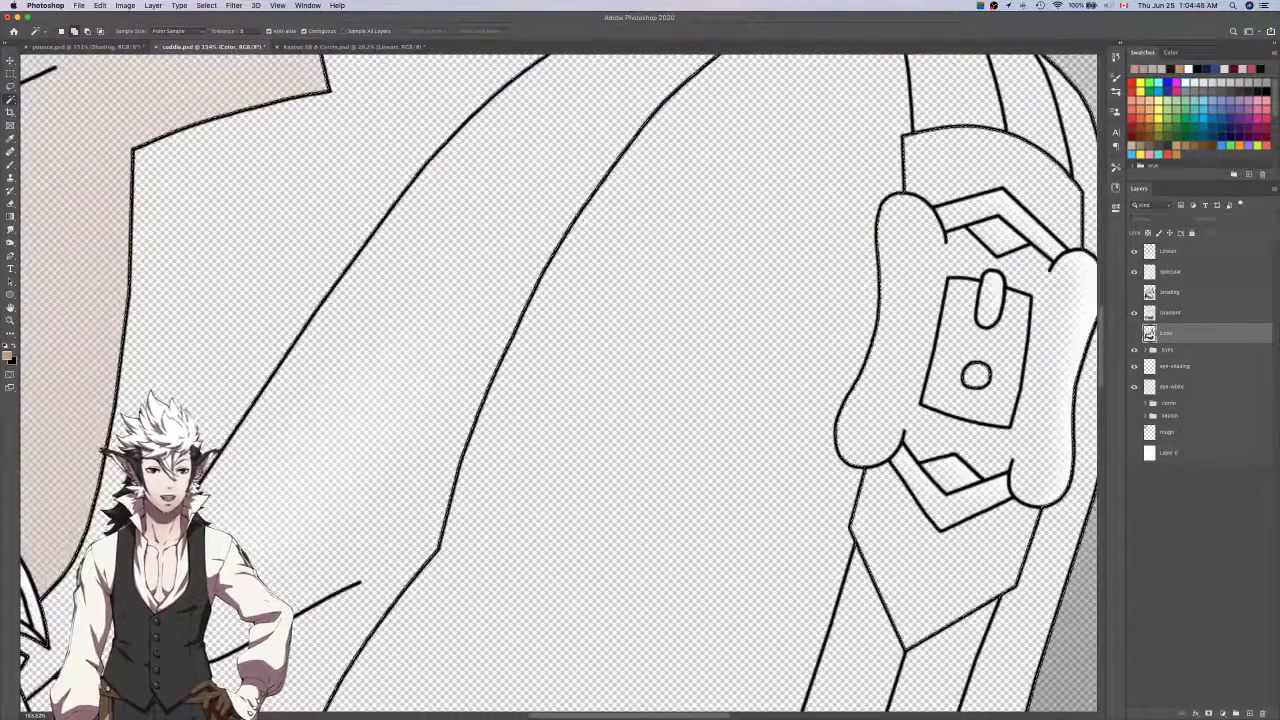
Activate the Gradient layer and sample the shirt's dusty pink shading colour with Shading shown and Color hidden.
click(1134, 333)
click(1157, 314)
click(1134, 313)
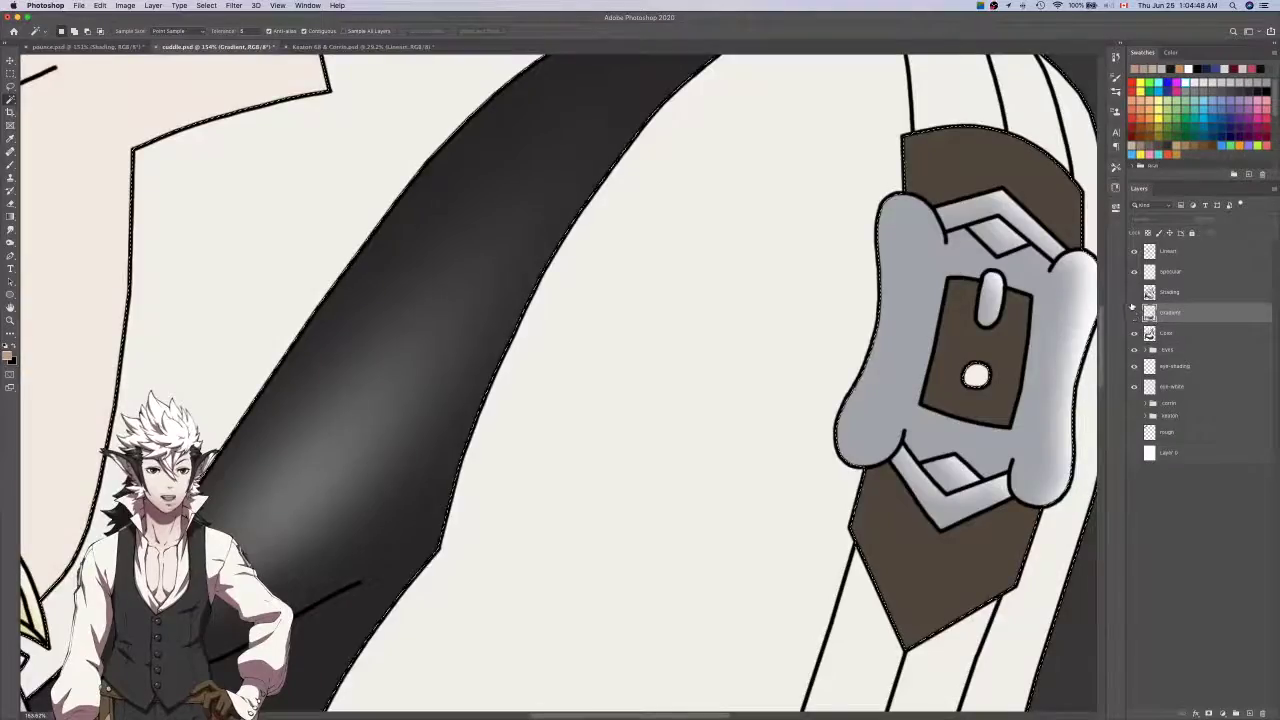
click(1134, 292)
click(1134, 332)
key(i)
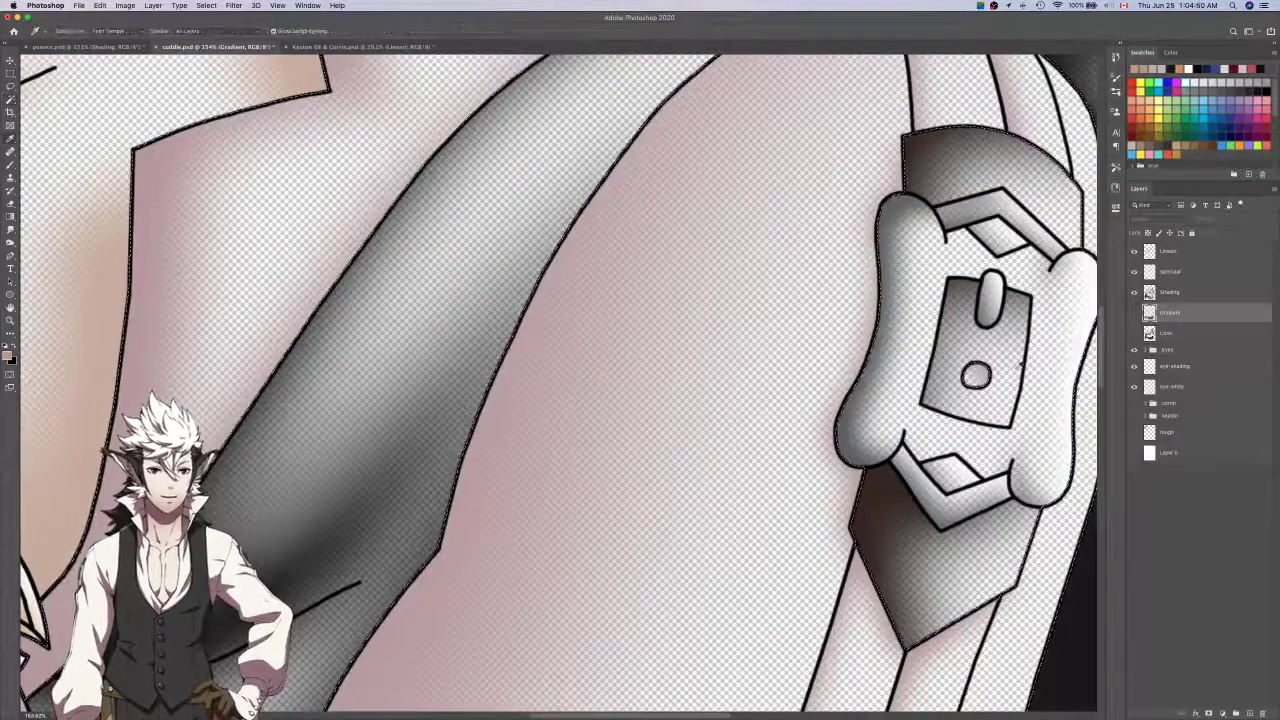
click(976, 376)
Apply a vertical dusty pink gradient to the selected shirt on the Gradient layer, compare it with the previous state and deselect.
key(super+0)
key(g)
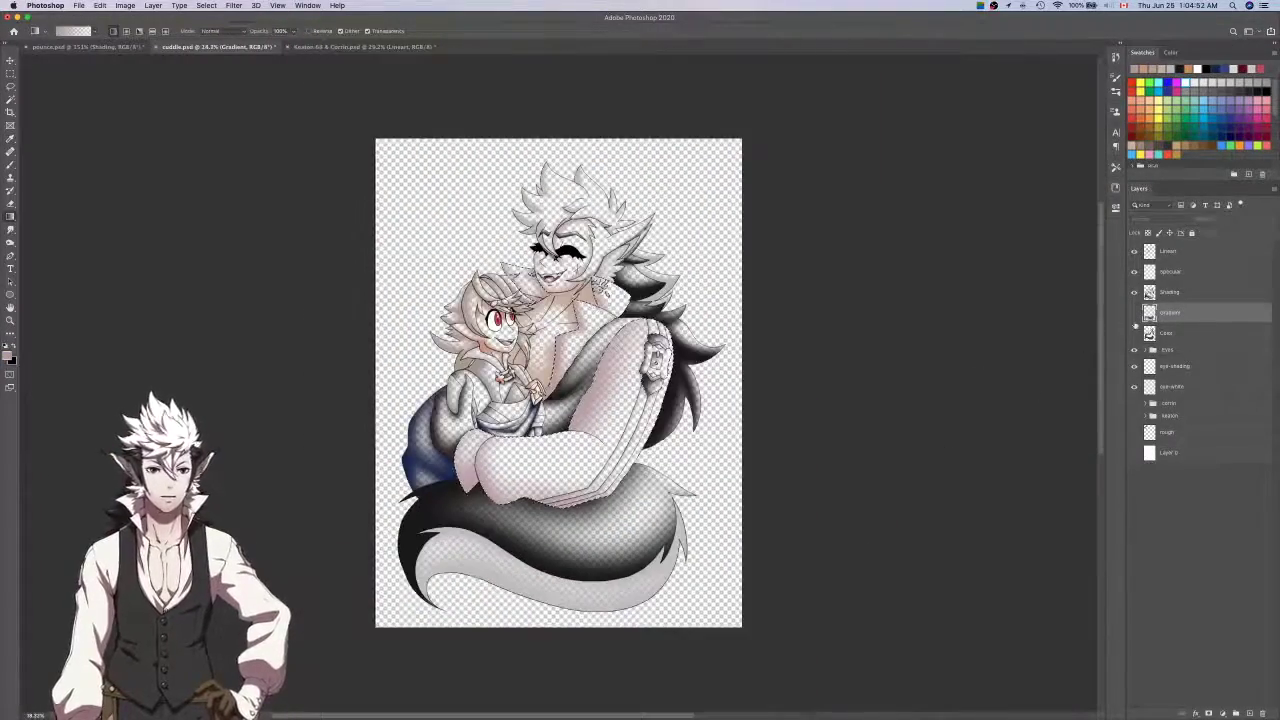
click(1134, 312)
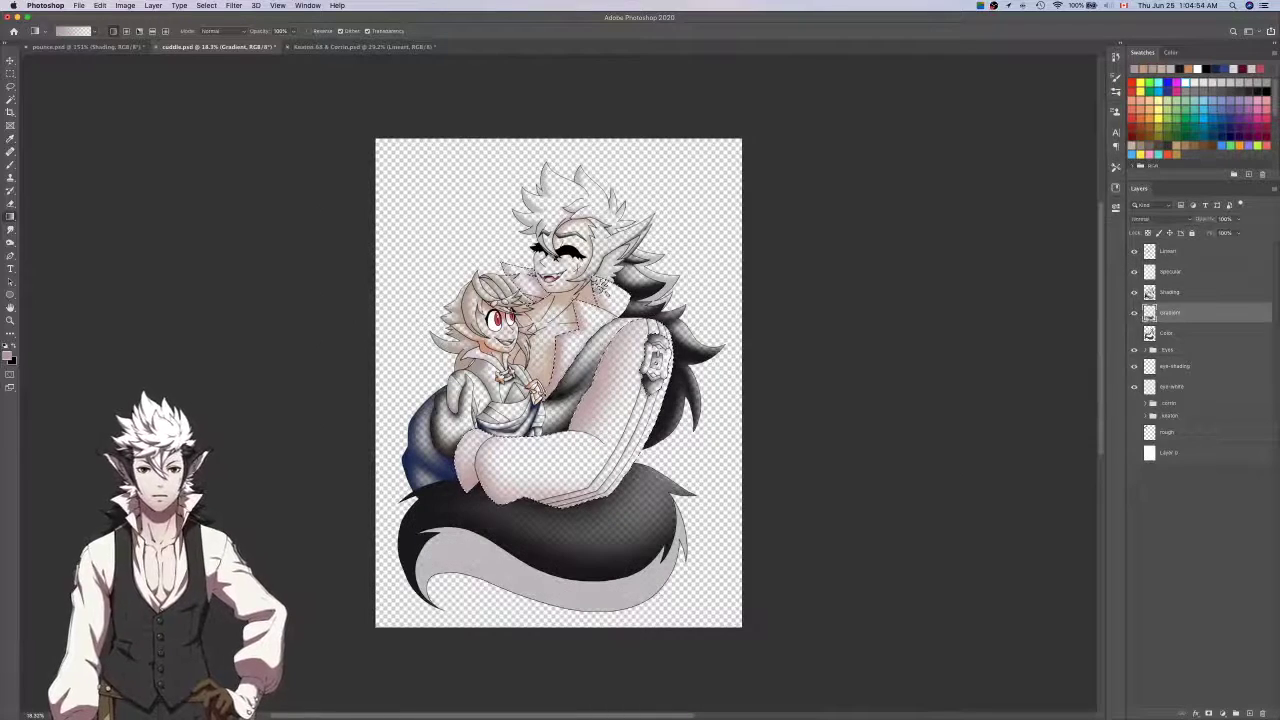
drag(600, 285, 599, 608)
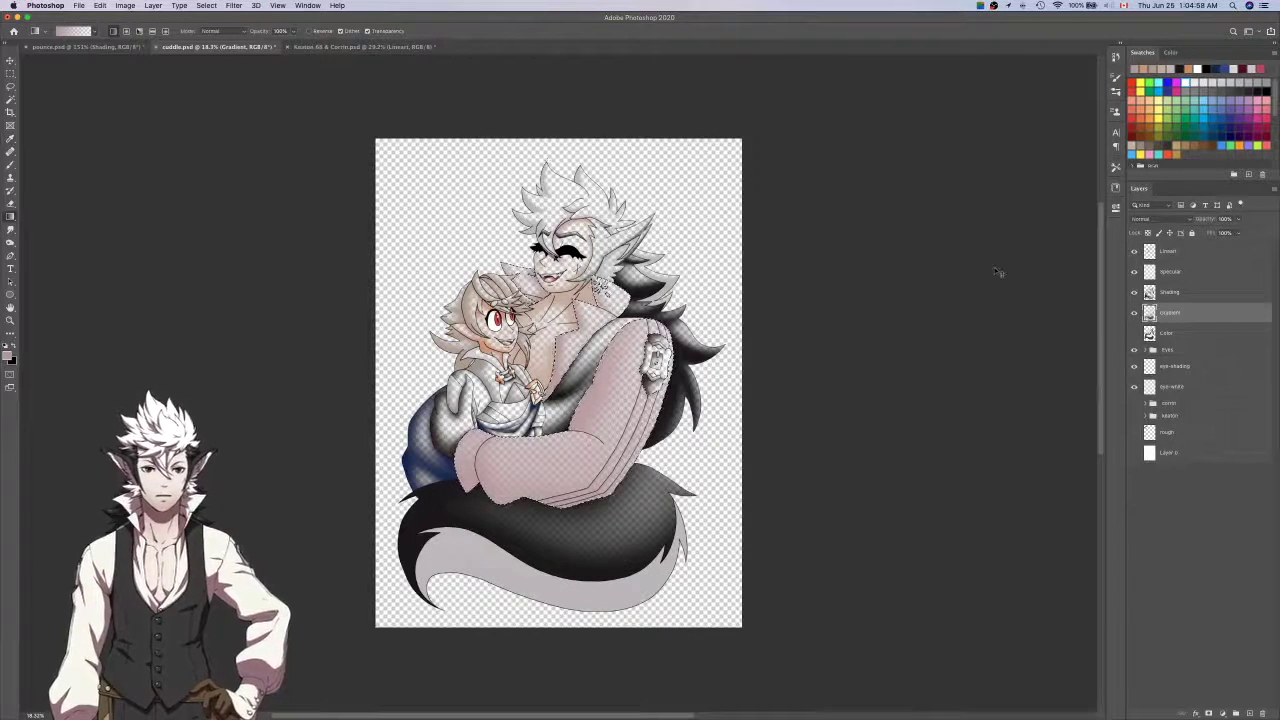
scroll(605, 410, up, 3)
key(super+z)
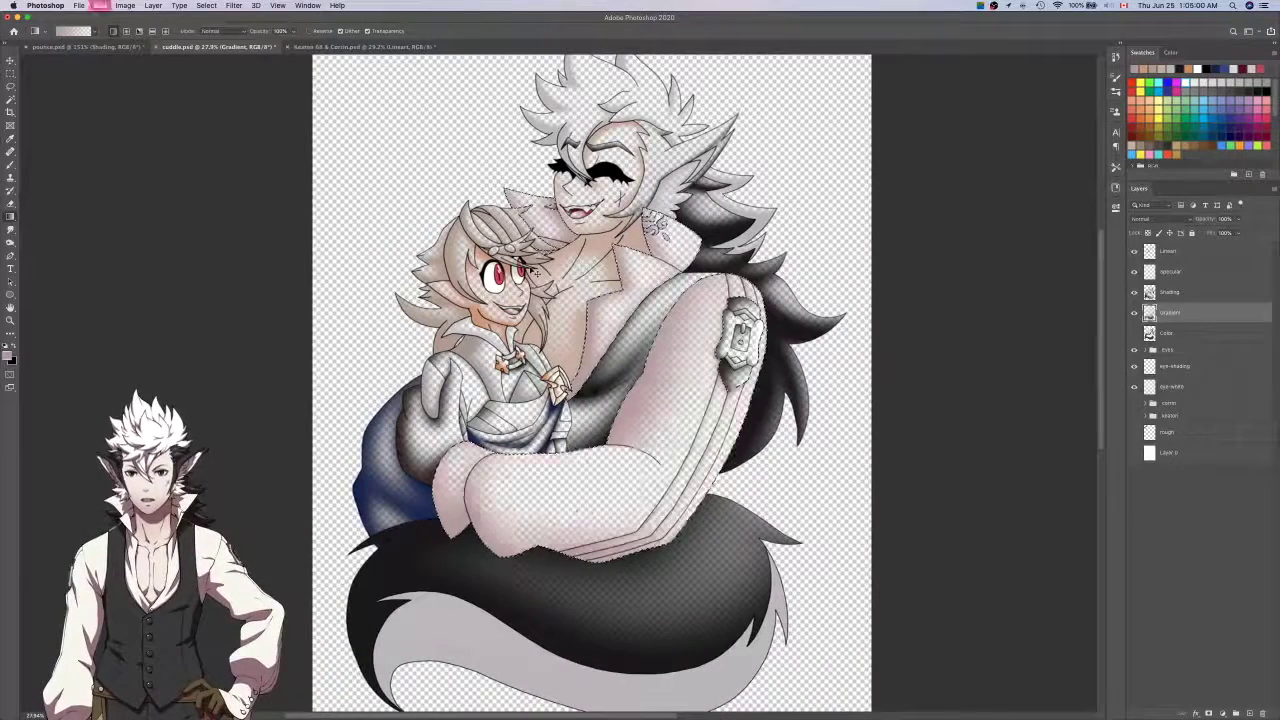
key(super+shift+z)
scroll(592, 380, up, 1)
key(super+d)
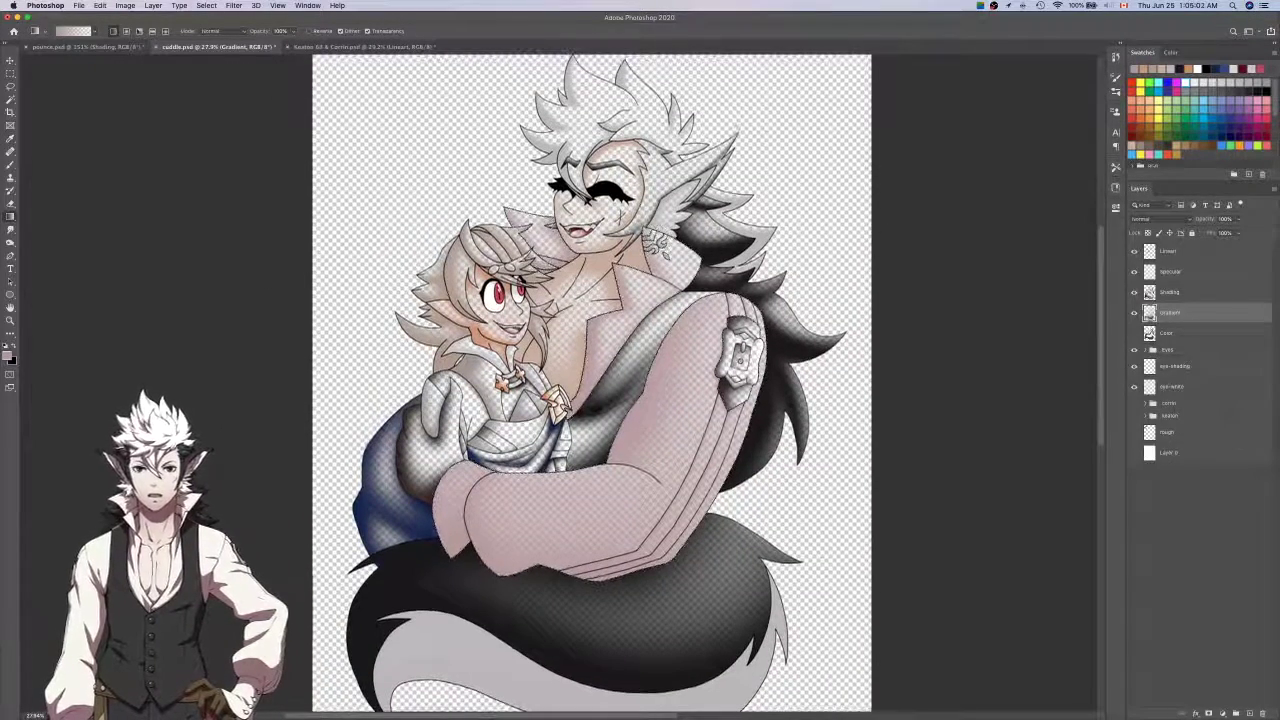
Hide Shading and select the silver ornament pieces by the larger character's collar on the Color layer with the Magic Wand.
click(1135, 292)
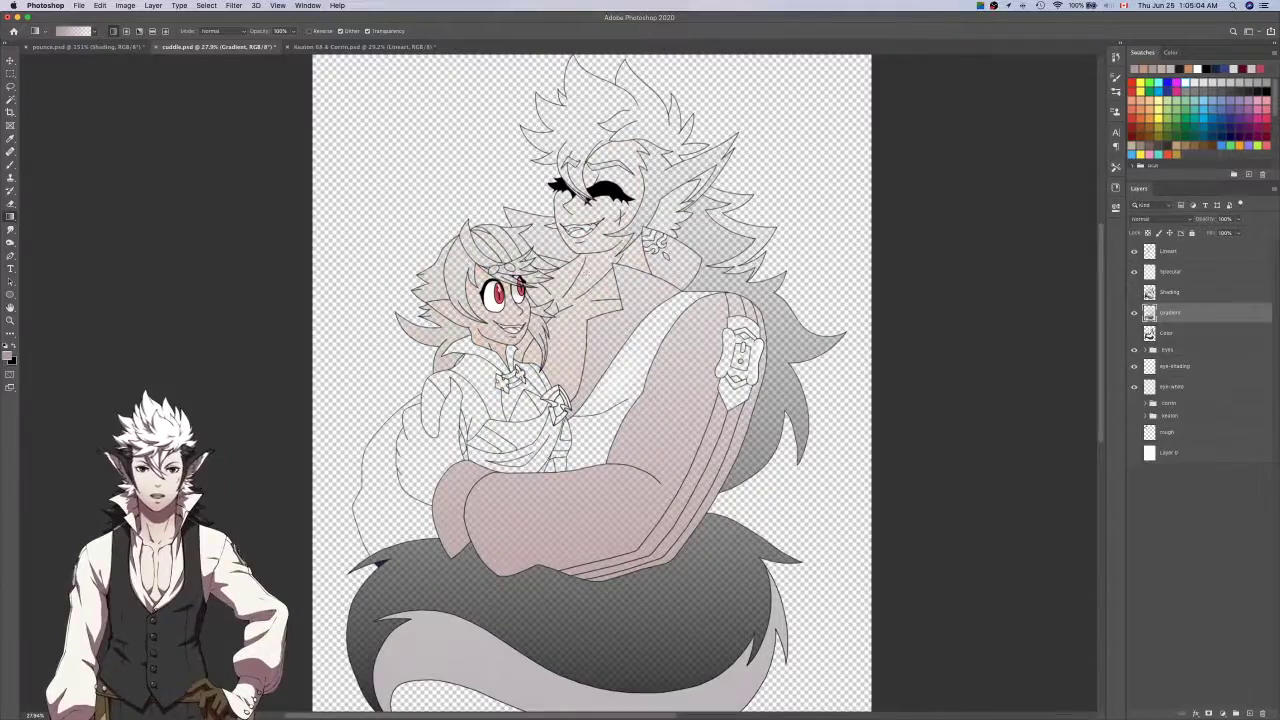
click(1193, 334)
key(w)
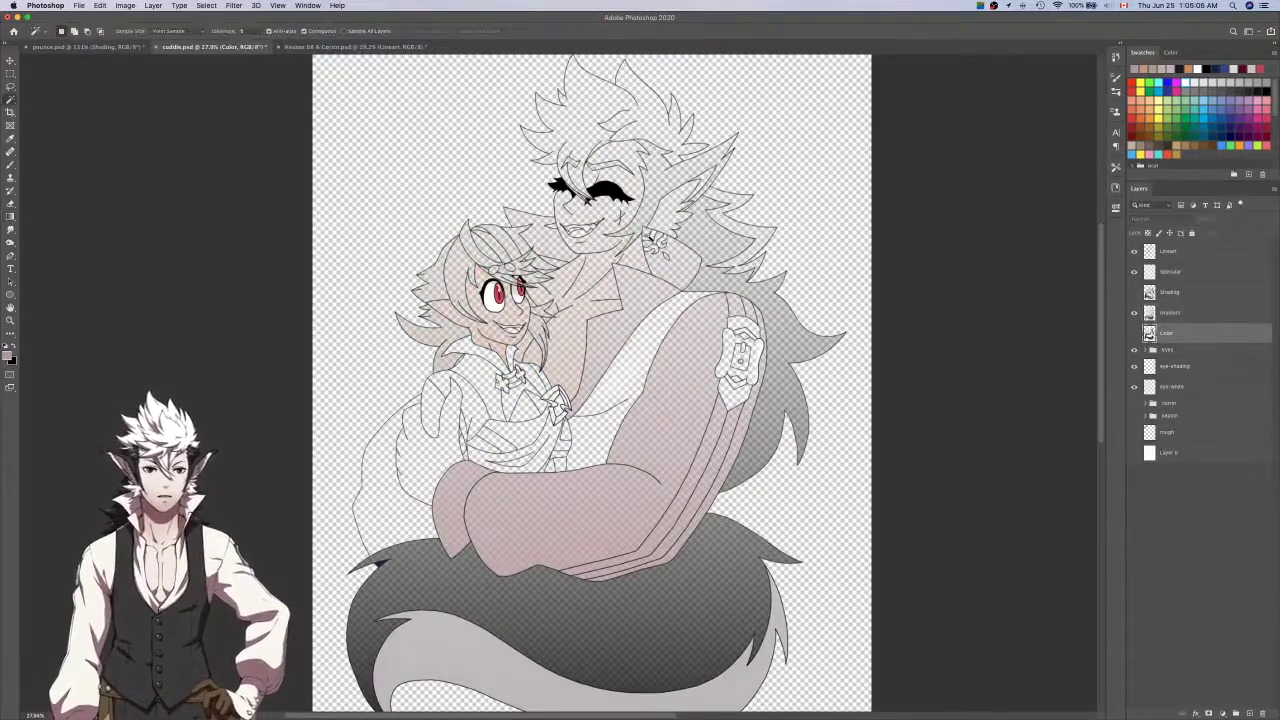
scroll(648, 238, up, 5)
shift+click(716, 320)
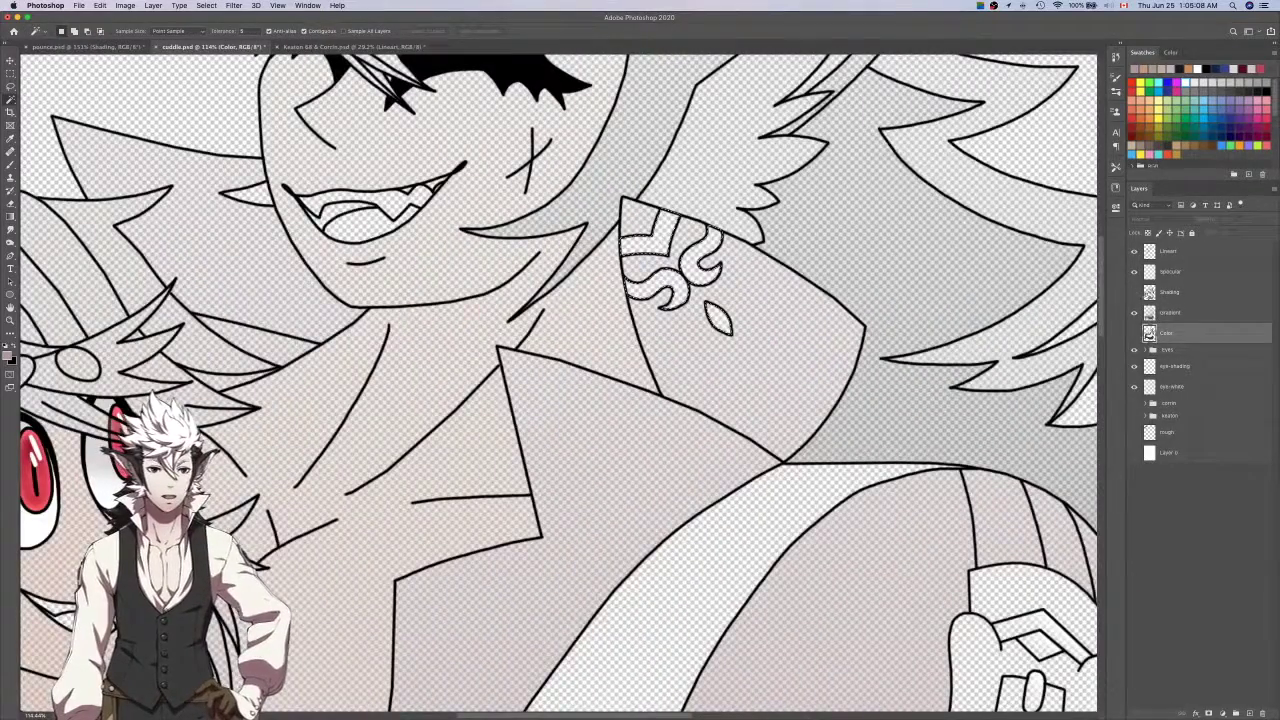
Sample the silver ornament's grey shading colour, hide Shading again and activate the Gradient layer.
click(1135, 292)
key(i)
click(699, 274)
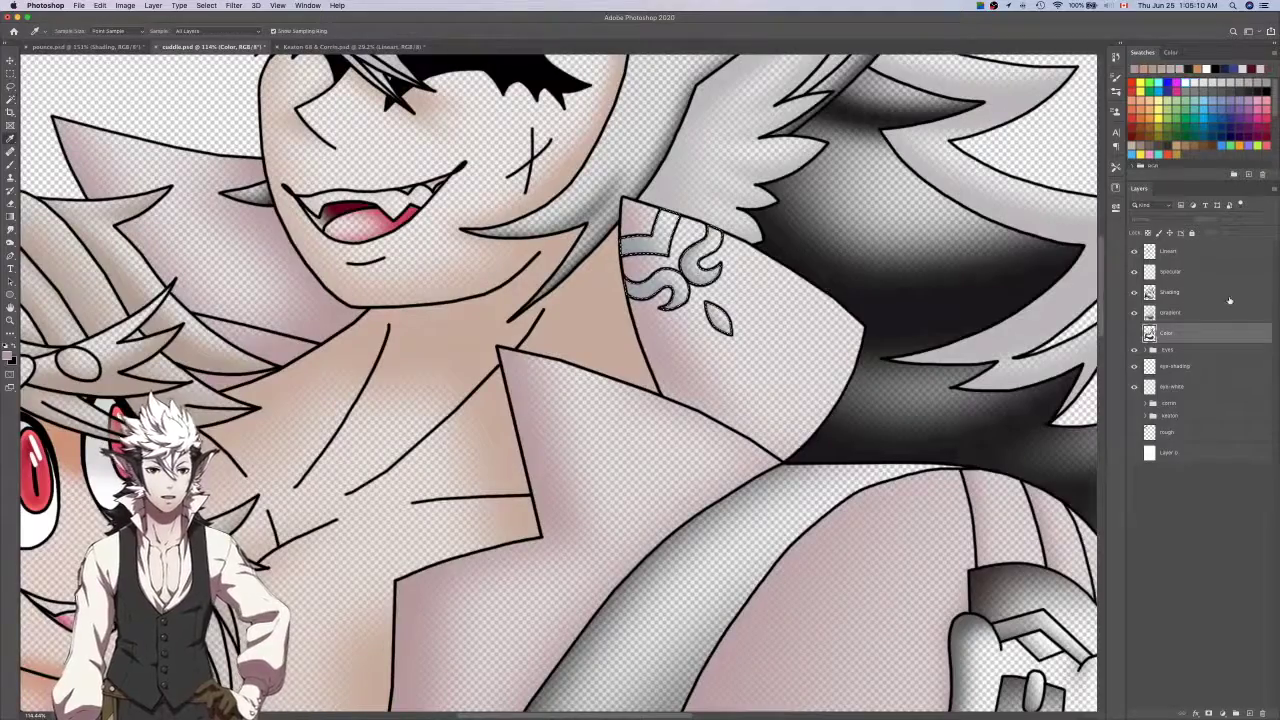
click(1135, 292)
click(1181, 315)
Apply a vertical grey gradient to the selected silver ornament on the Gradient layer.
key(super+0)
key(g)
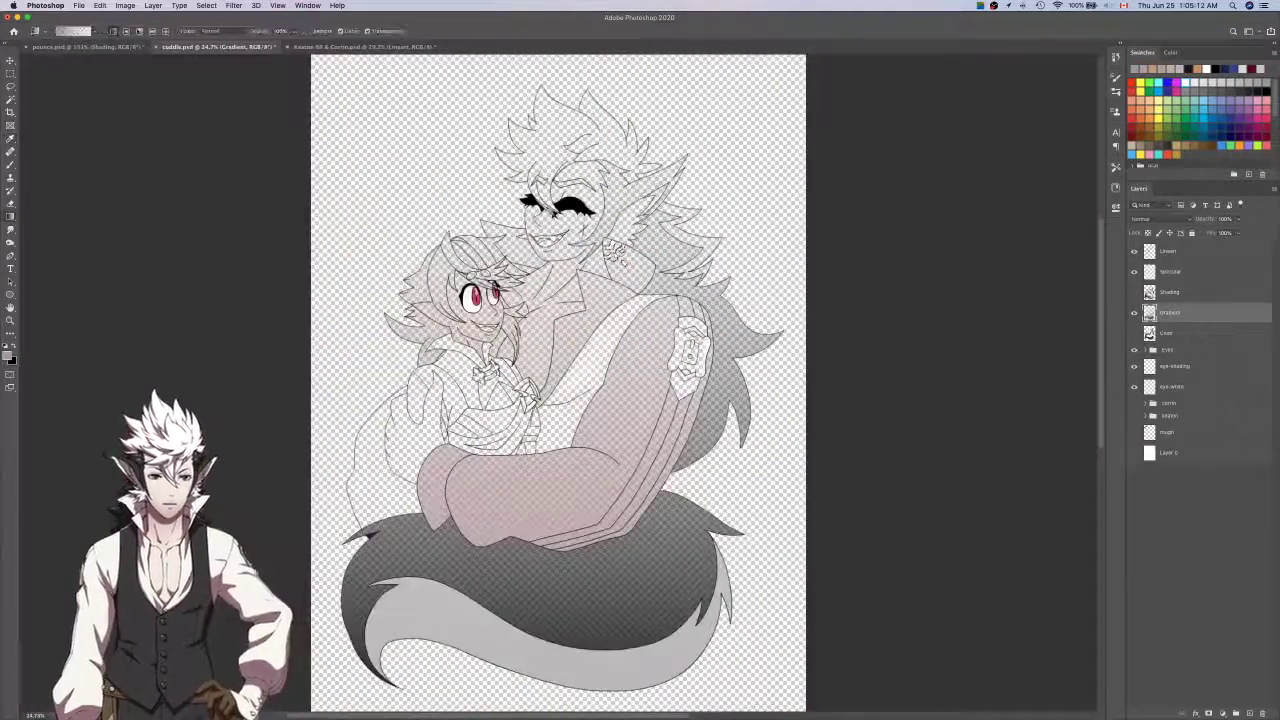
scroll(778, 293, down, 2)
drag(664, 452, 664, 123)
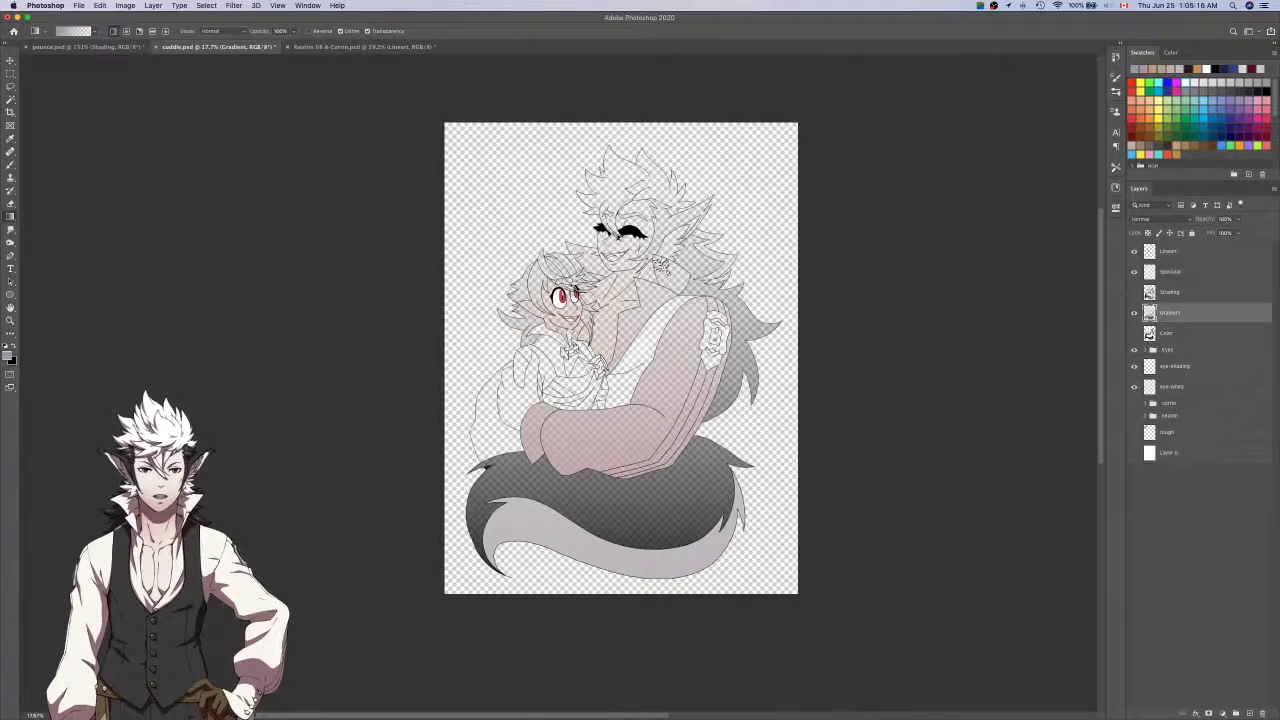
drag(659, 580, 659, 404)
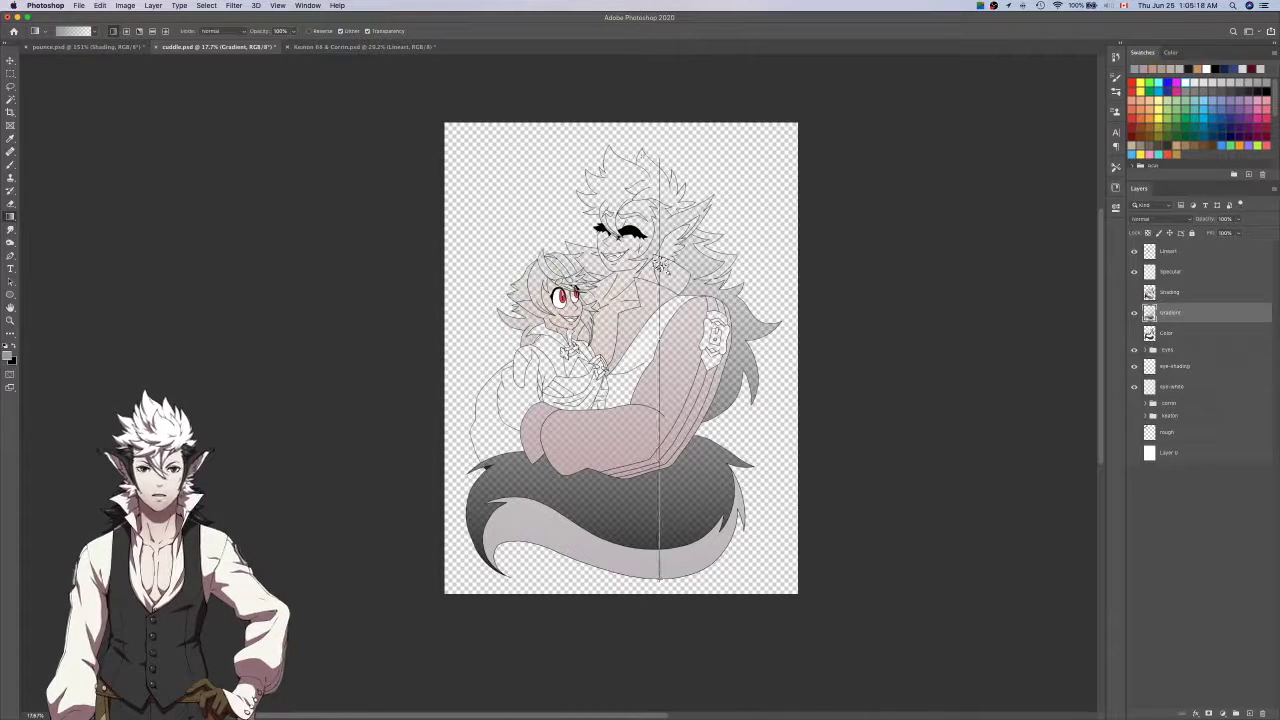
drag(659, 144, 659, 144)
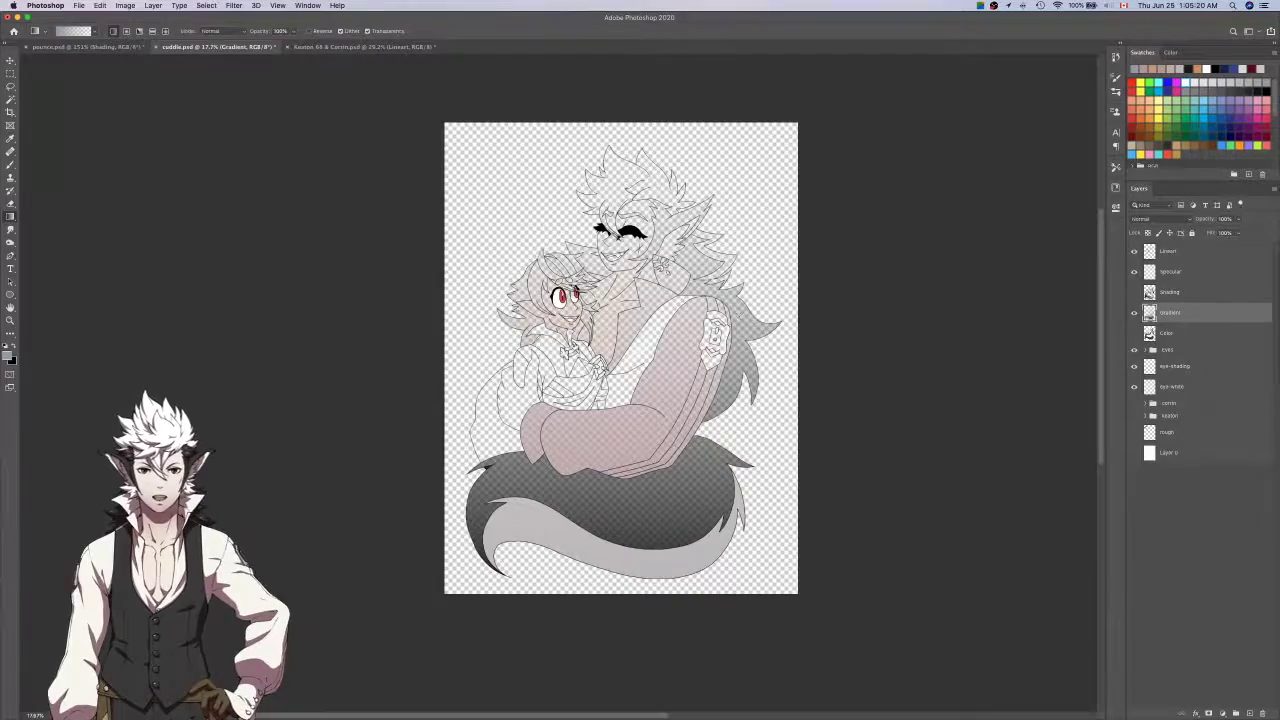
Check the sleeve buckle against the Color layer, then isolate the Shading layer and sample the buckle's grey shading colour.
scroll(709, 309, up, 10)
click(1134, 332)
click(1168, 332)
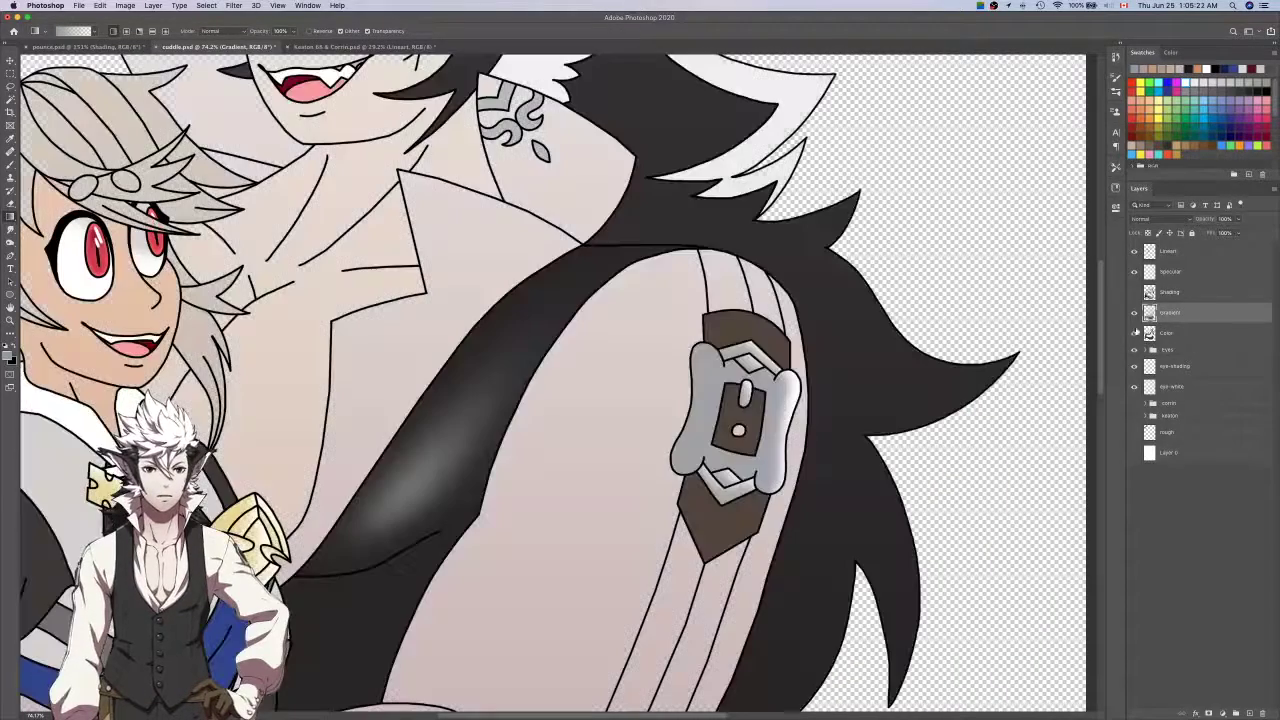
key(w)
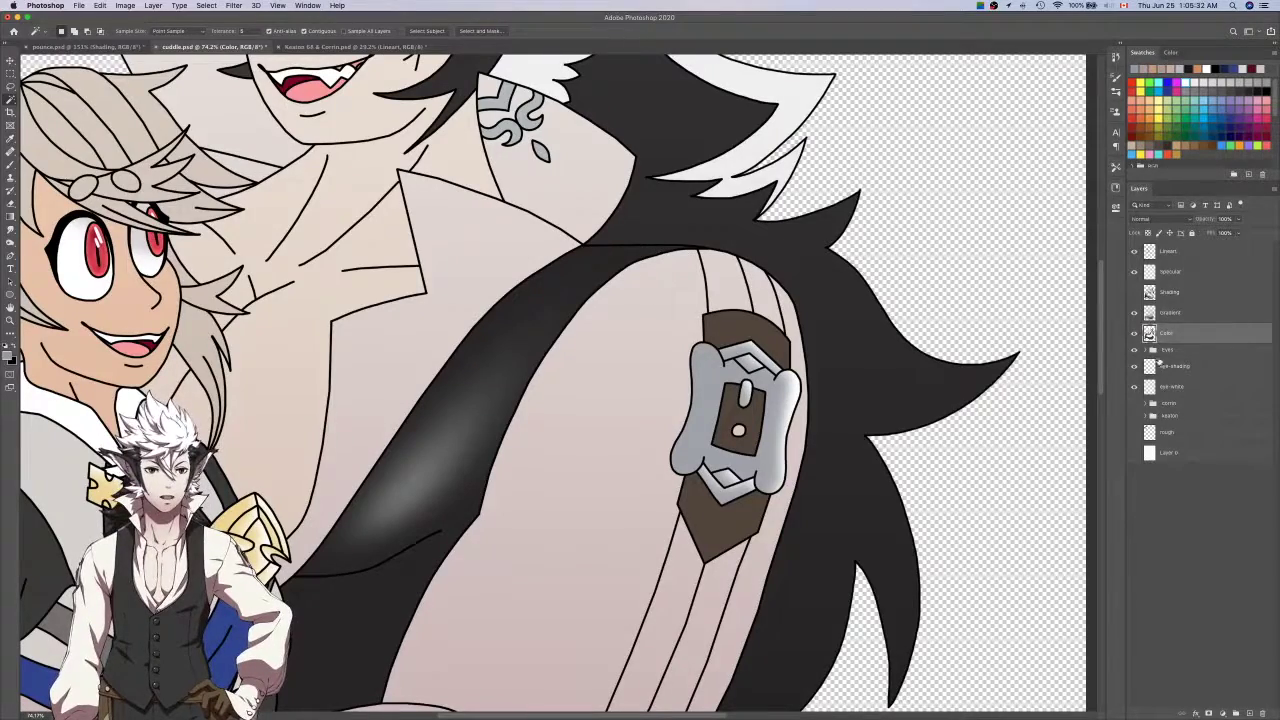
click(1134, 314)
click(1134, 333)
click(1134, 292)
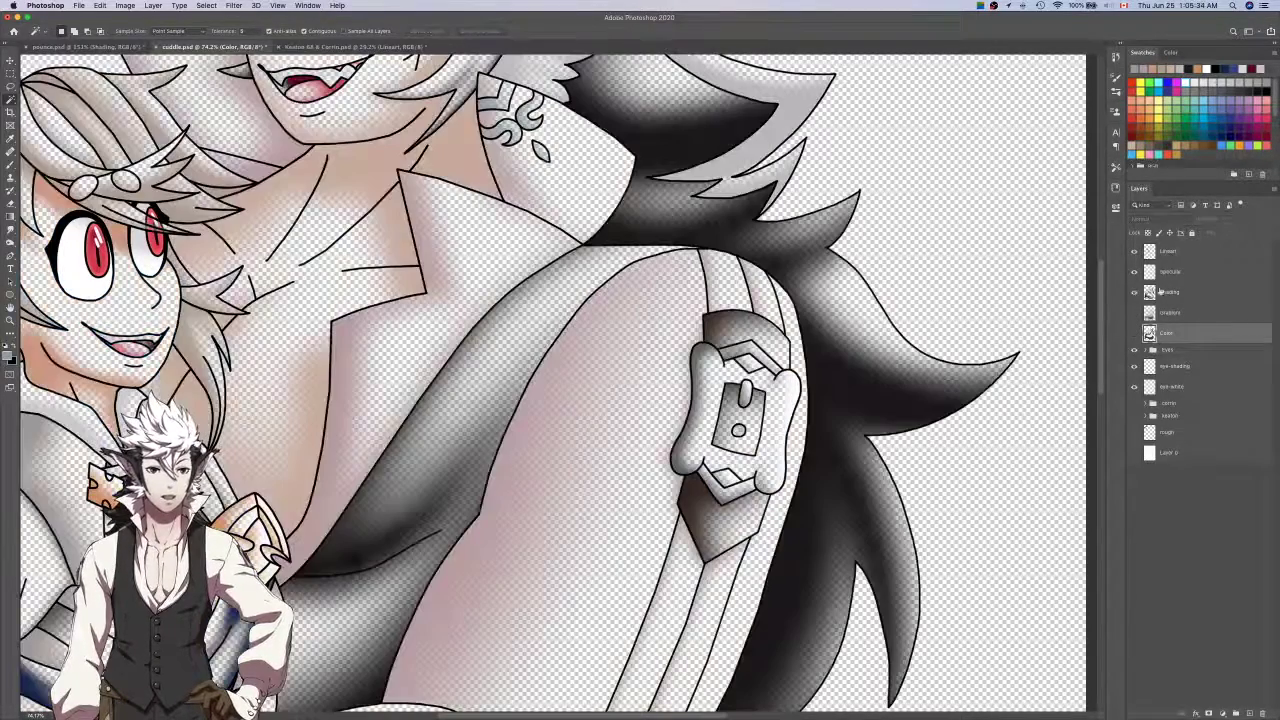
click(1165, 293)
click(1134, 291)
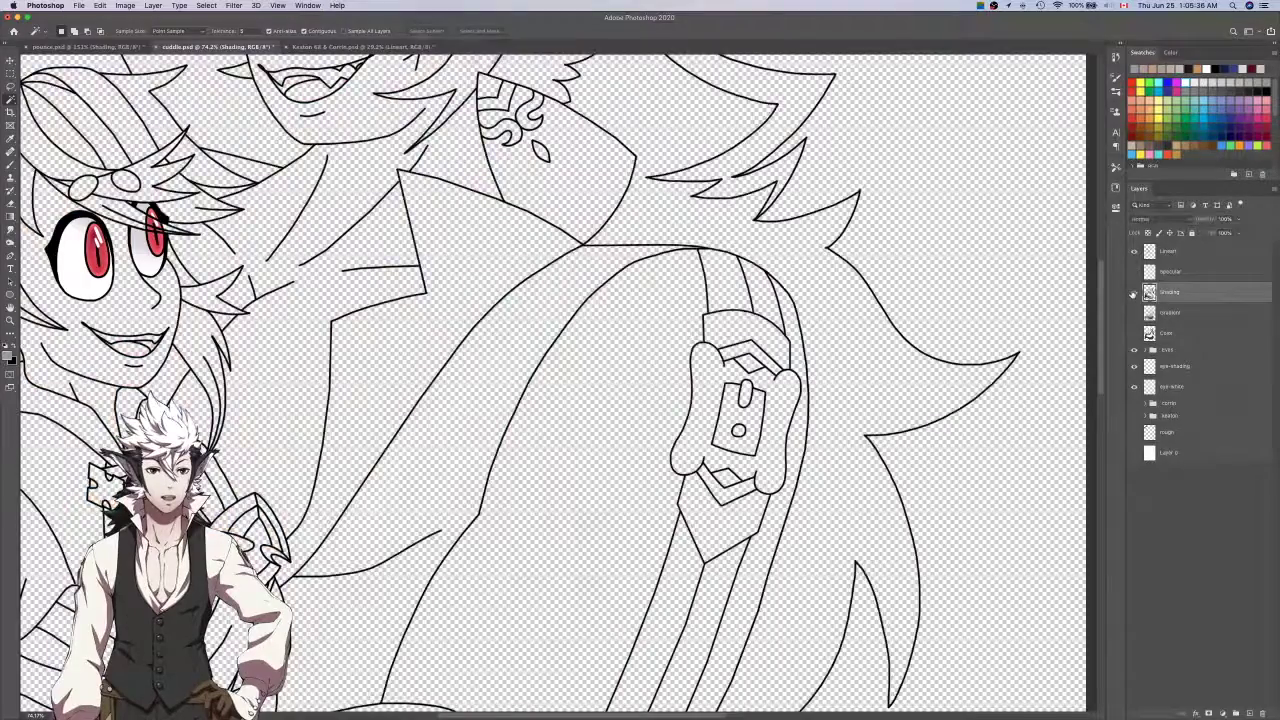
click(1134, 291)
key(i)
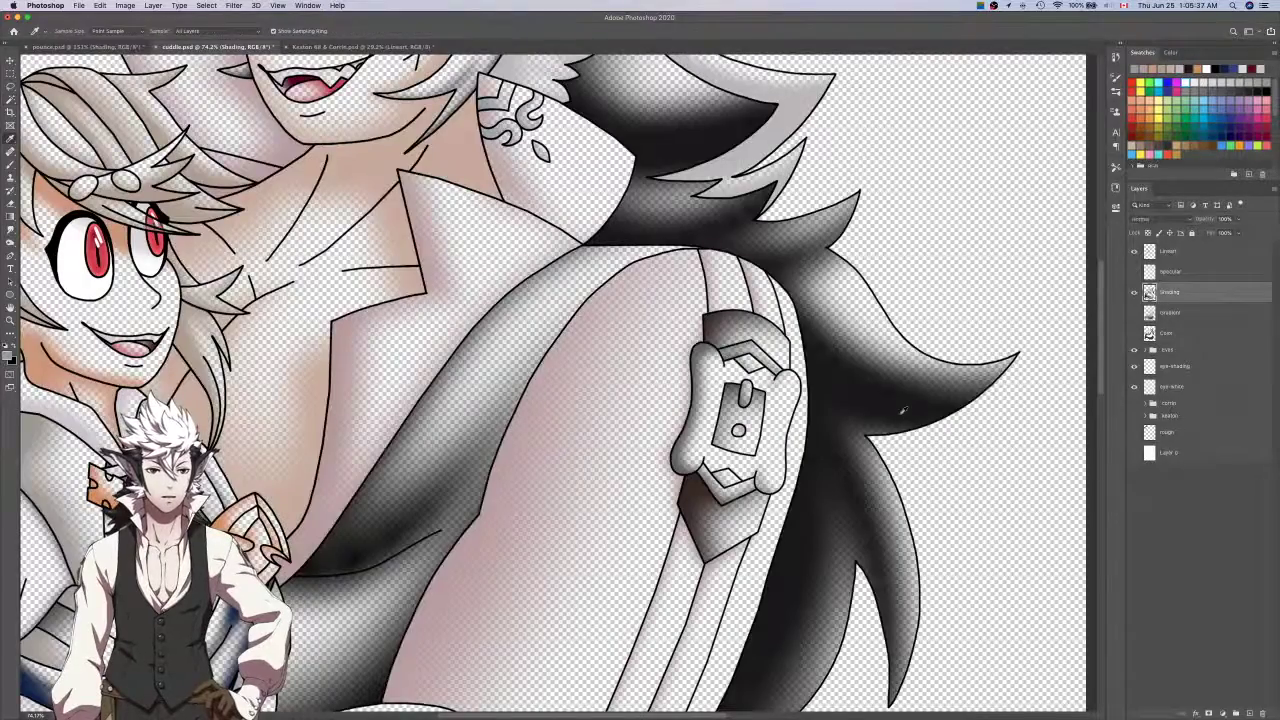
Hide Shading and select the silver pieces of the sleeve buckle on the Color layer with the Magic Wand.
click(1134, 291)
click(1185, 333)
key(w)
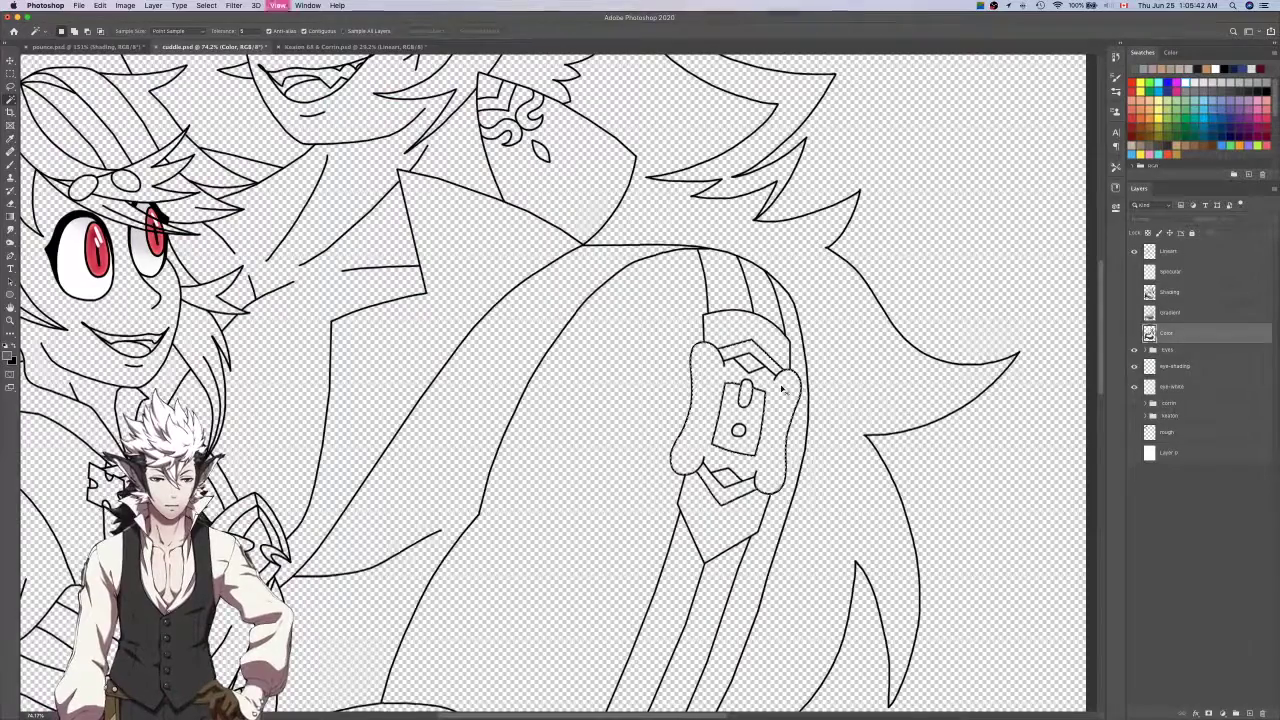
Show and activate the Gradient layer, and apply a vertical grey gradient to the selected buckle pieces.
key(super+0)
key(g)
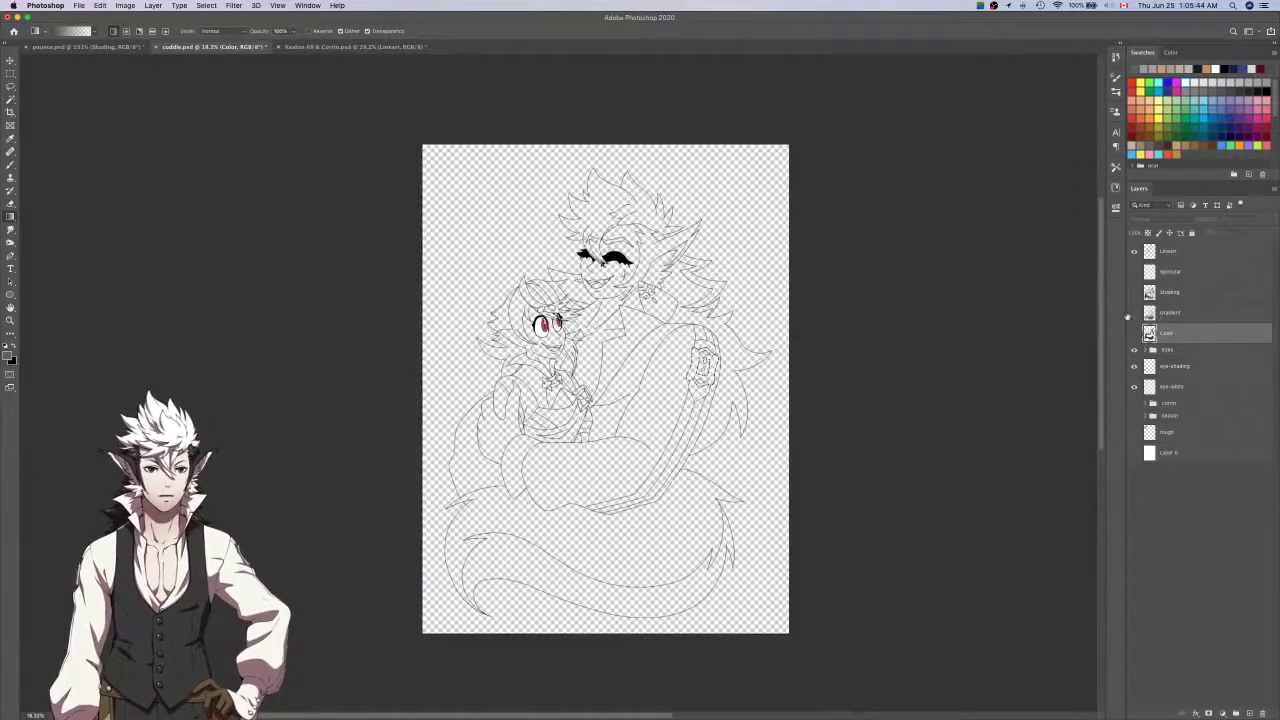
click(1134, 312)
click(1176, 314)
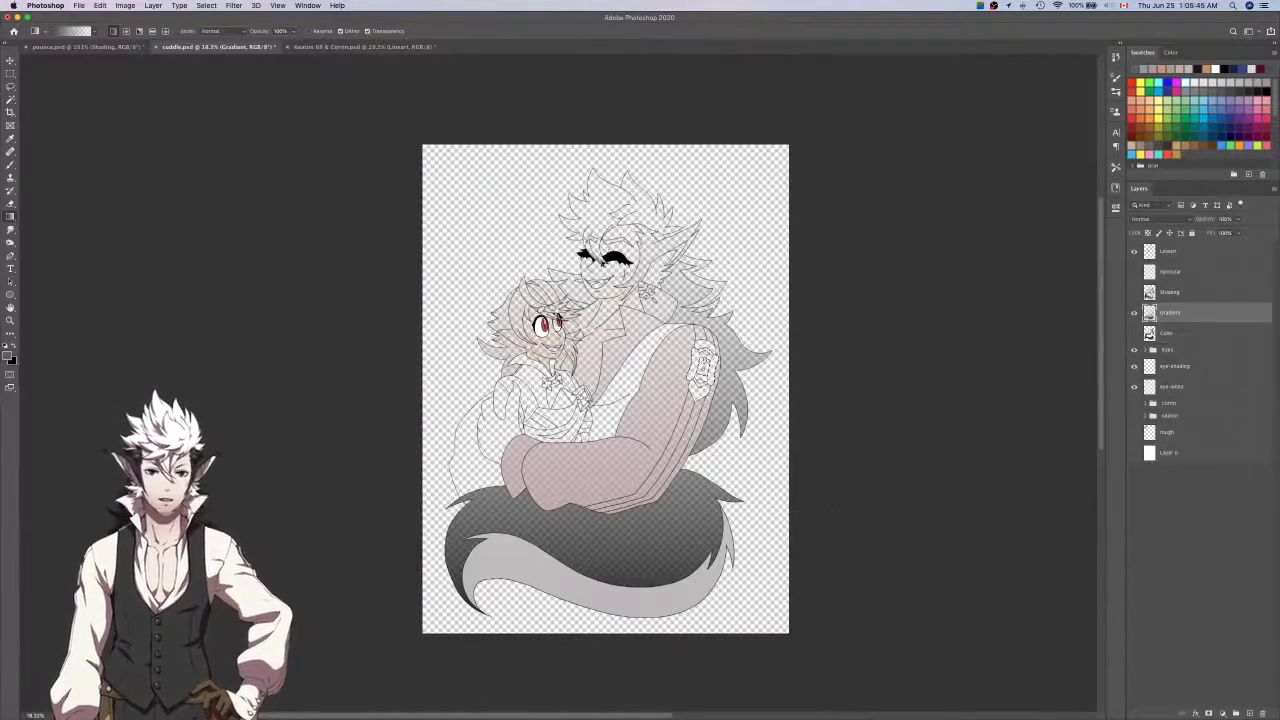
drag(654, 618, 654, 328)
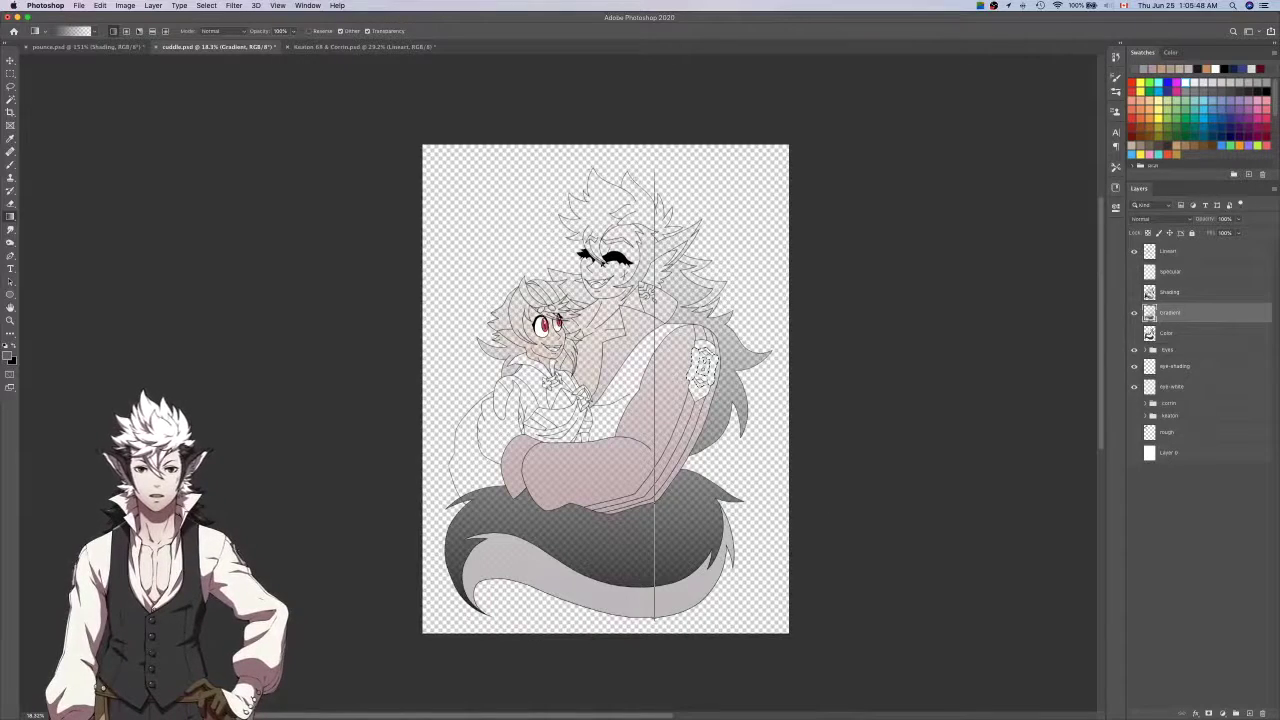
drag(655, 168, 655, 168)
Select the brown strap parts around the buckle and the brown glove behind the smaller character on the Color layer with the Magic Wand.
click(1225, 332)
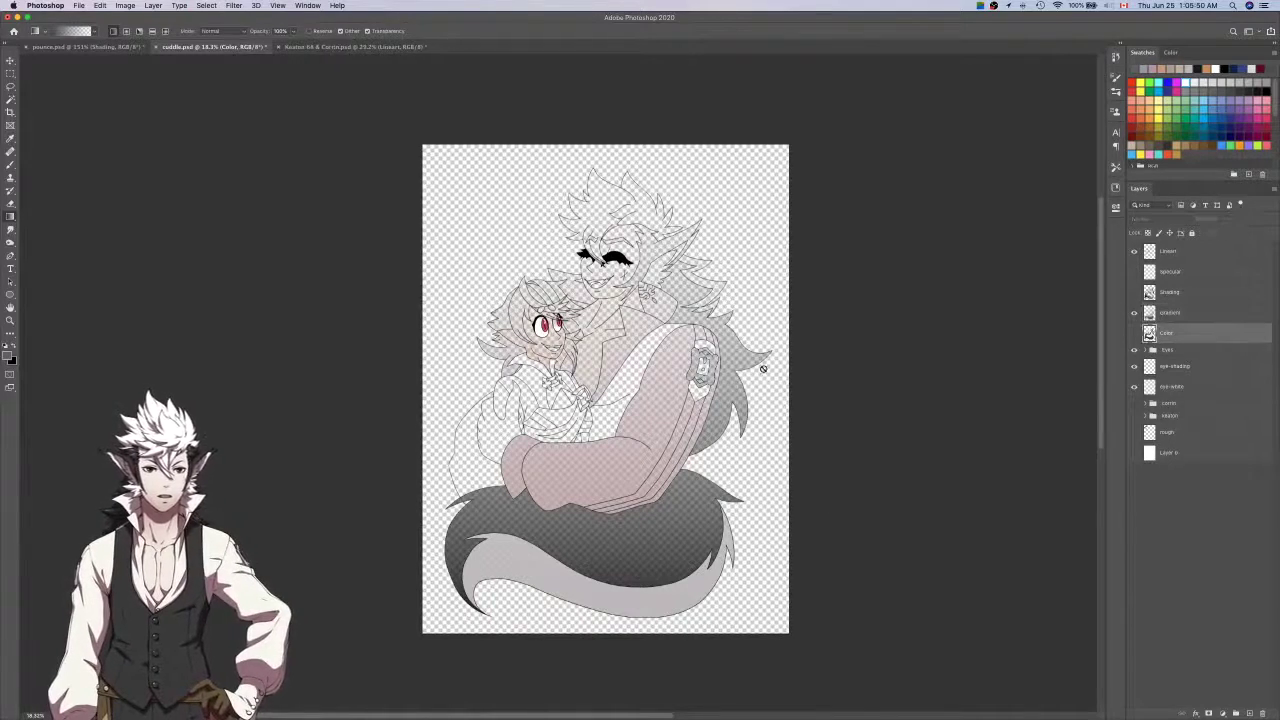
key(w)
scroll(711, 366, up, 5)
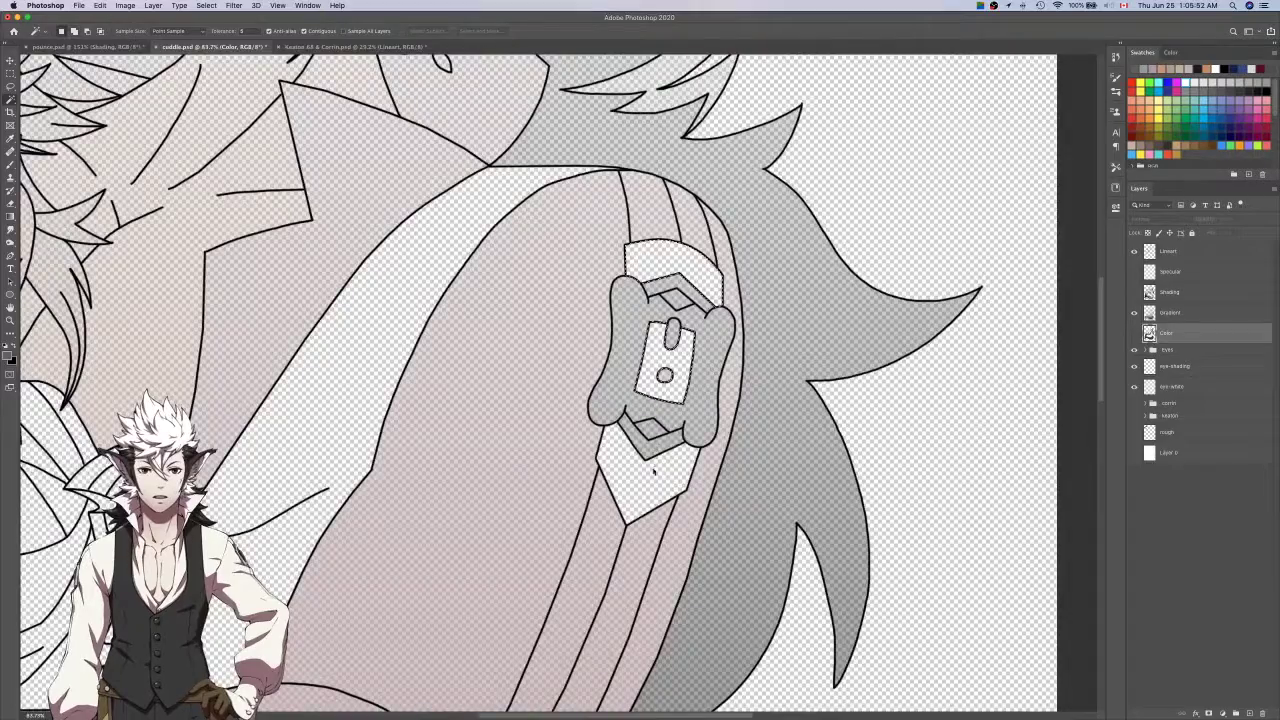
shift+click(653, 469)
scroll(655, 470, left, 10)
scroll(655, 470, down, 3)
shift+click(491, 433)
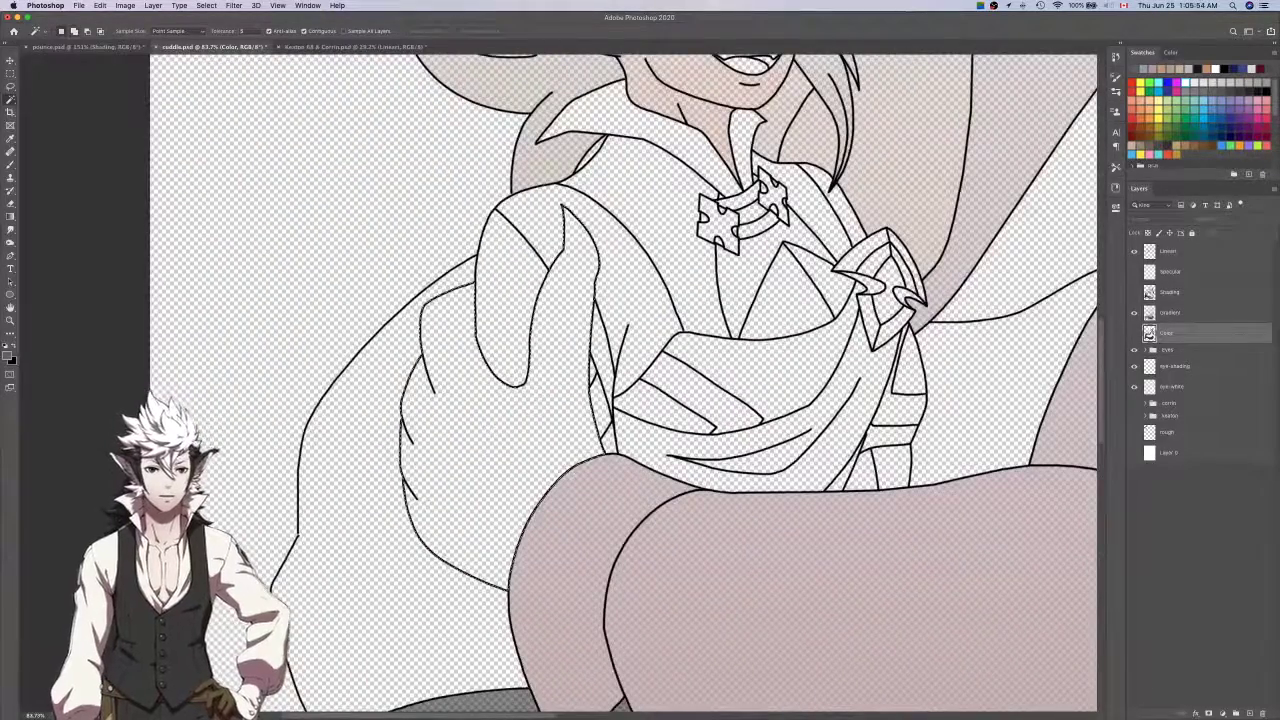
Sample the glove's dark brown shade from the Shading layer, hide Shading again, and show and activate the Gradient layer.
click(1134, 313)
click(1134, 292)
key(i)
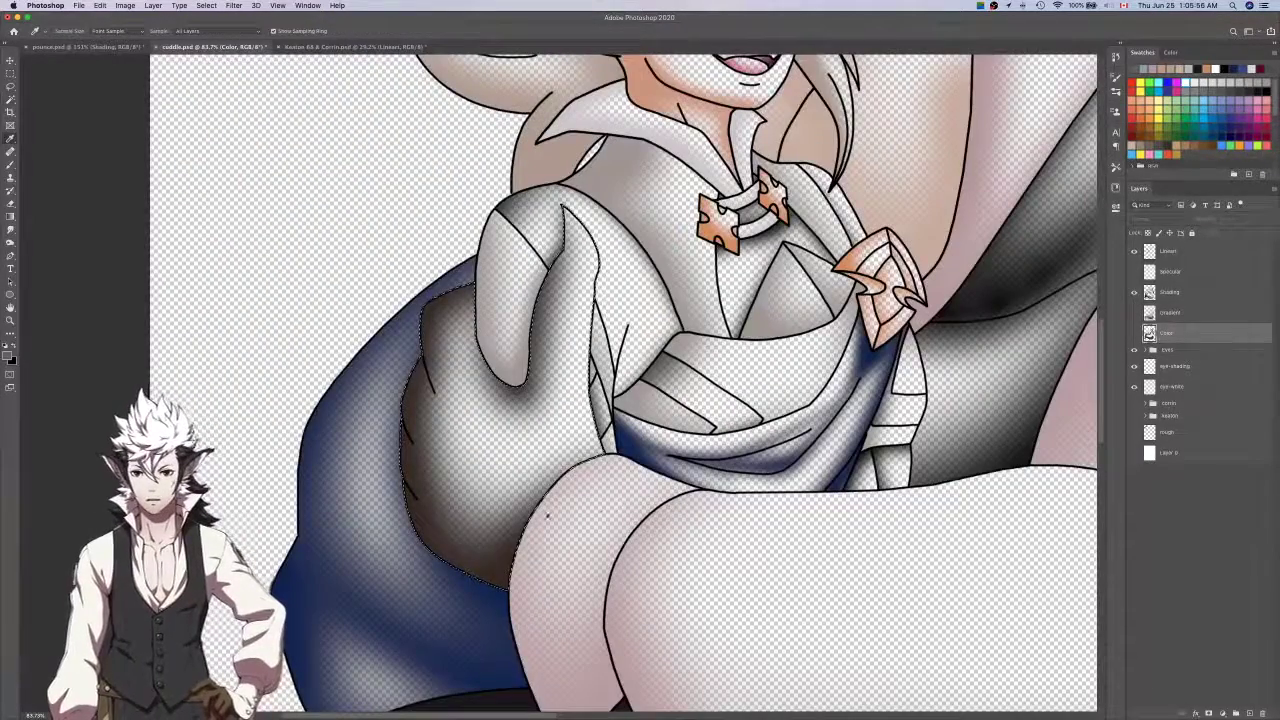
click(508, 514)
click(1134, 291)
click(1134, 312)
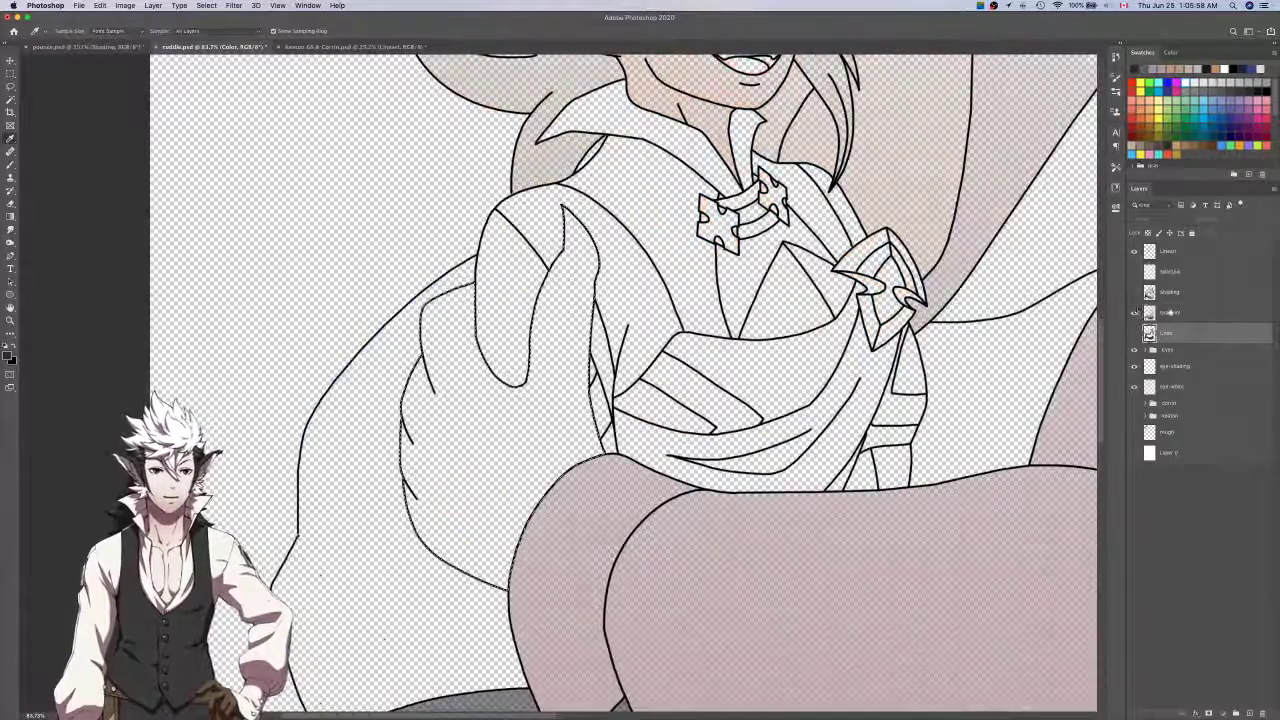
click(1168, 312)
Apply a vertical dark brown gradient to the selected strap parts and glove on the Gradient layer.
key(super+minus)
scroll(823, 297, down, 1)
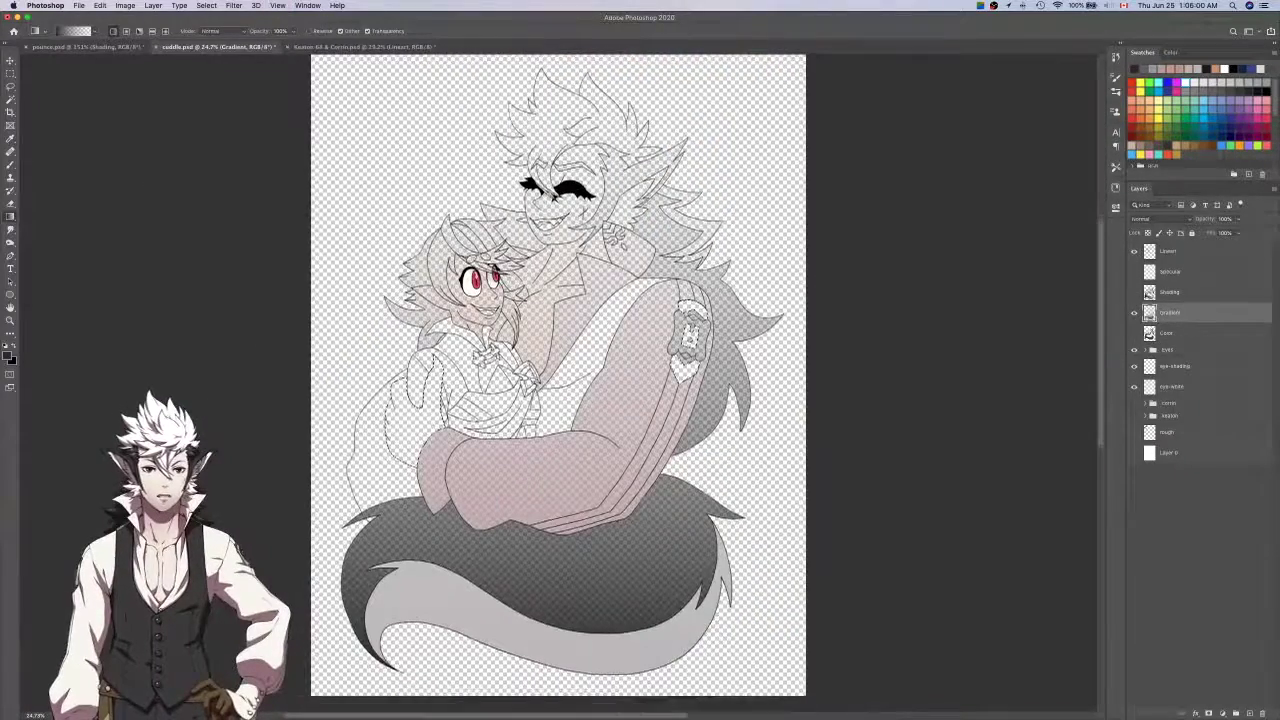
scroll(823, 297, left, 2)
scroll(823, 297, down, 3)
drag(679, 268, 679, 578)
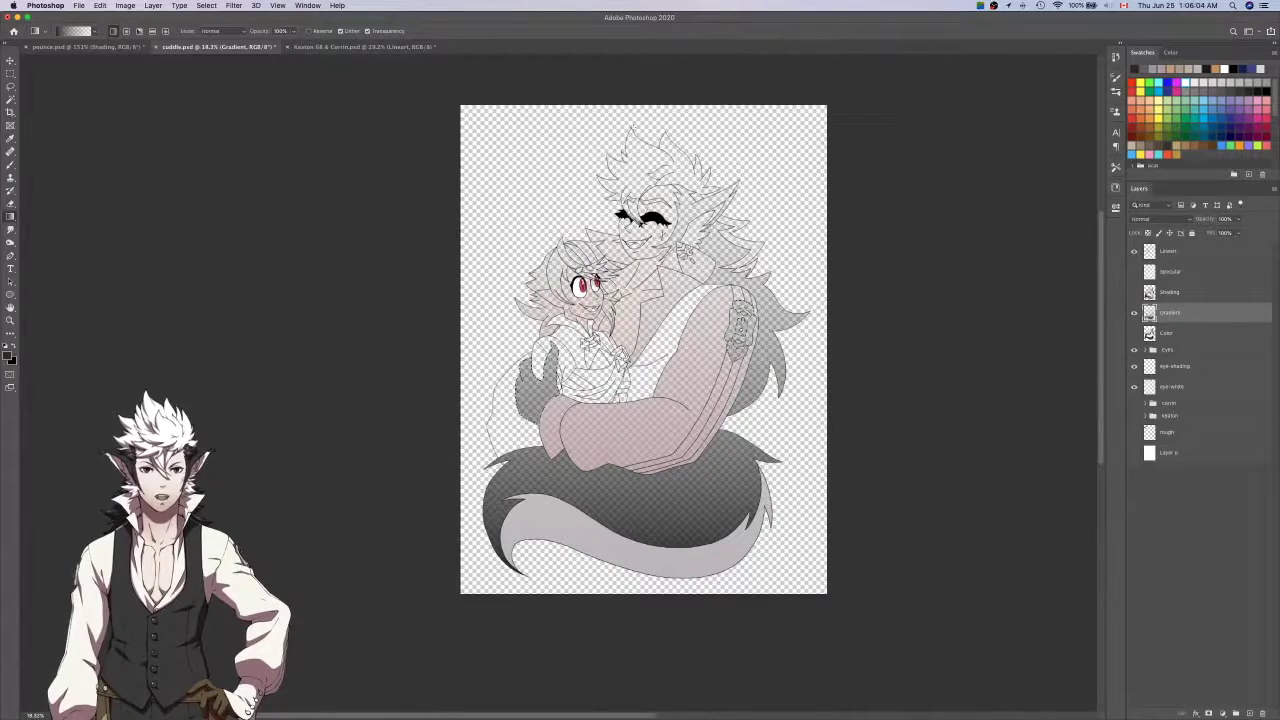
Select the black clothing area between the larger character's open shirt and sleeve on the Color layer with the Magic Wand.
click(1200, 332)
key(w)
scroll(697, 374, up, 4)
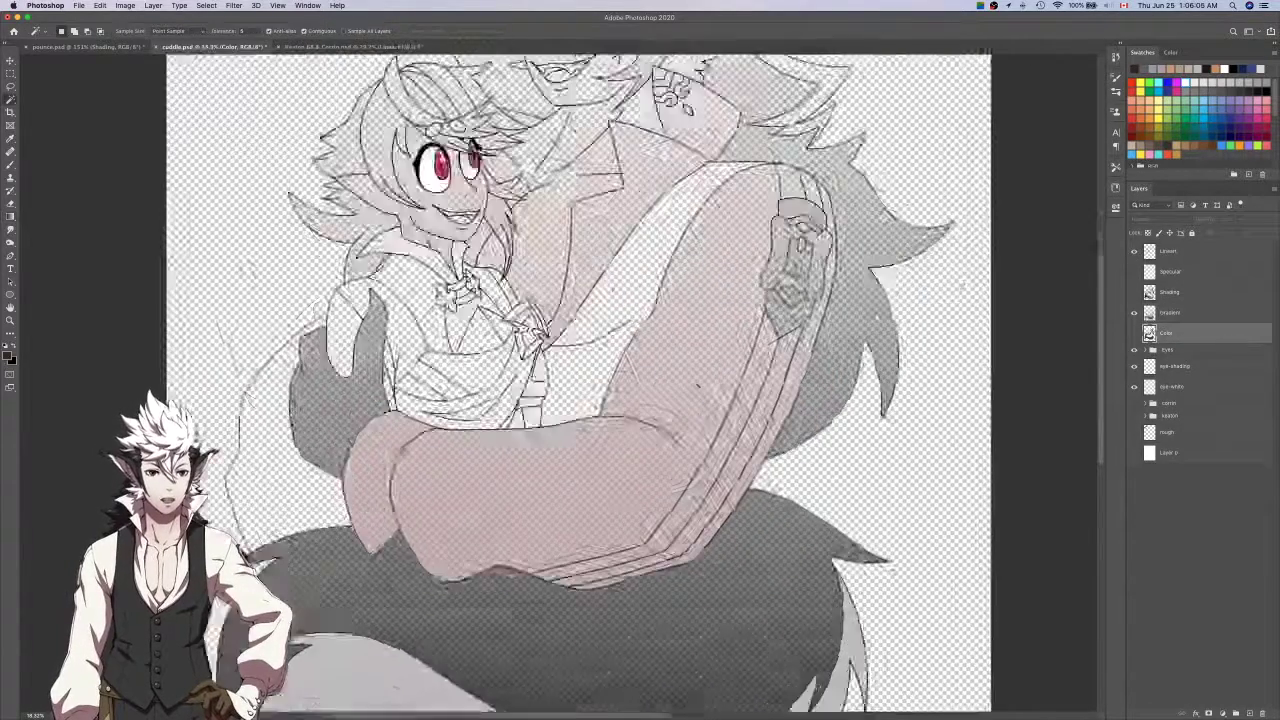
scroll(568, 315, up, 3)
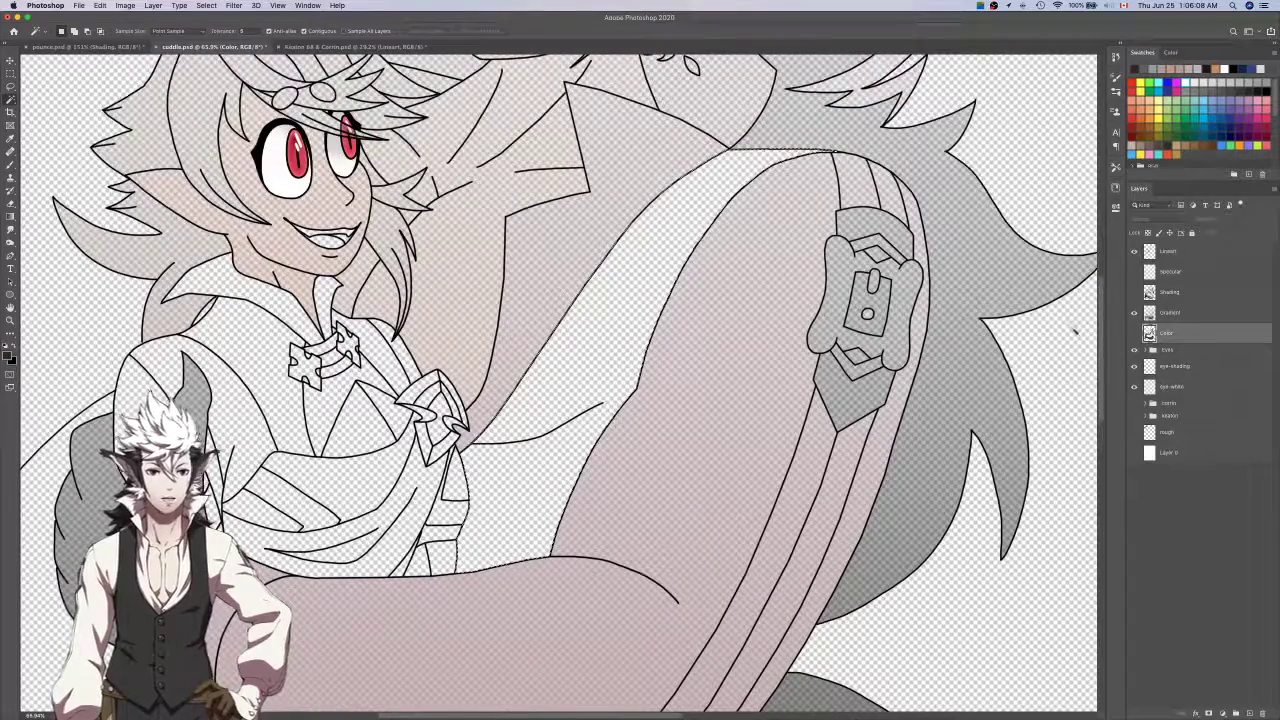
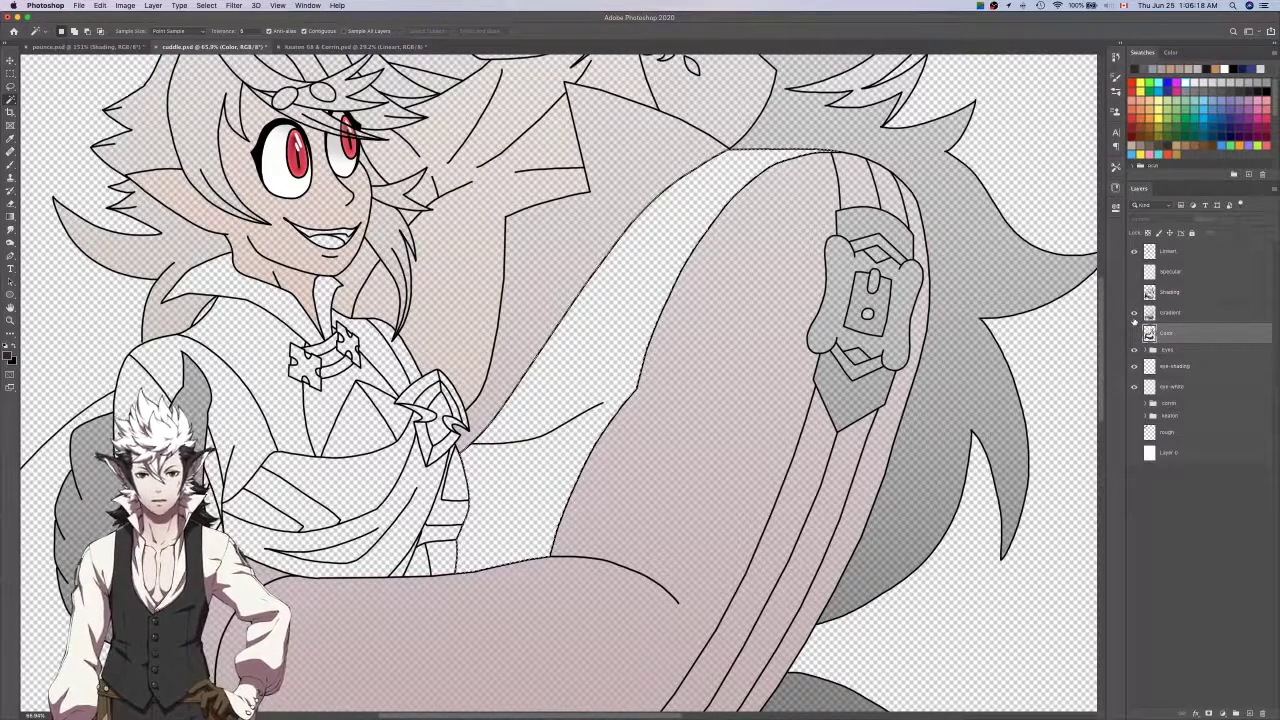
Compare with the Color layer, sample the black clothing's shade from Shading, hide Shading and activate the Gradient layer.
click(1134, 333)
click(1134, 333)
click(1134, 315)
click(1134, 314)
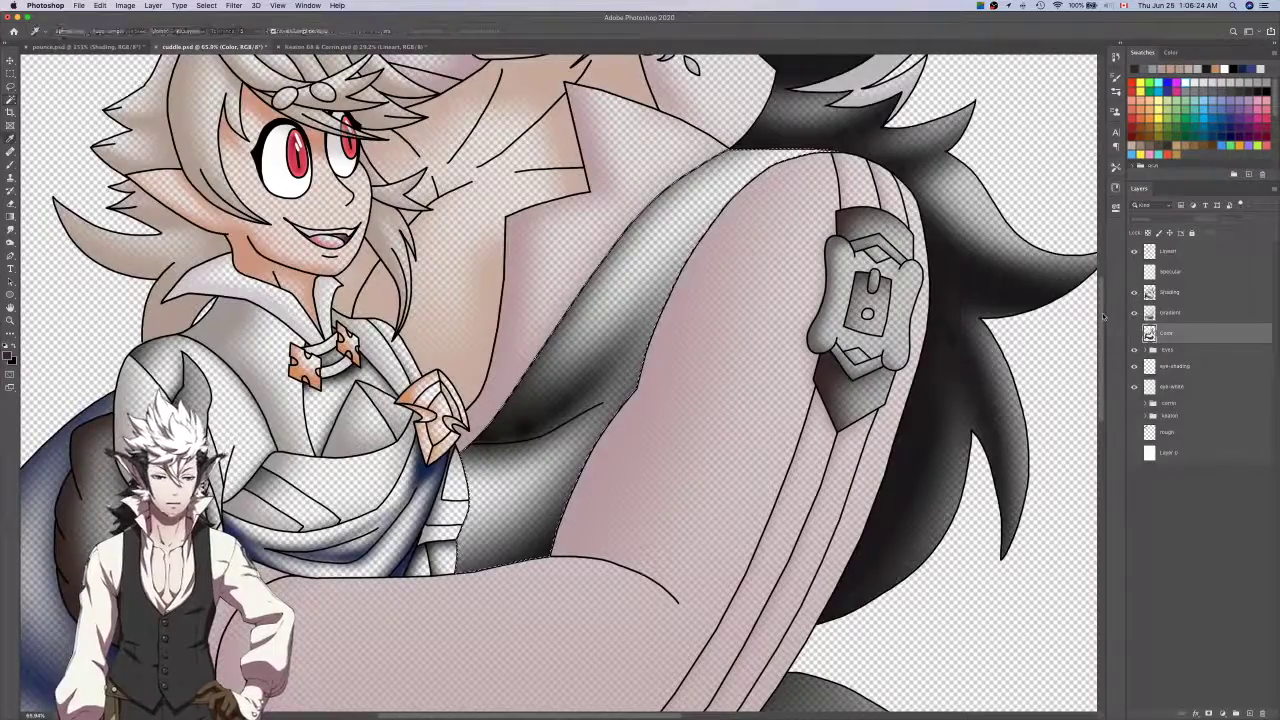
click(601, 348)
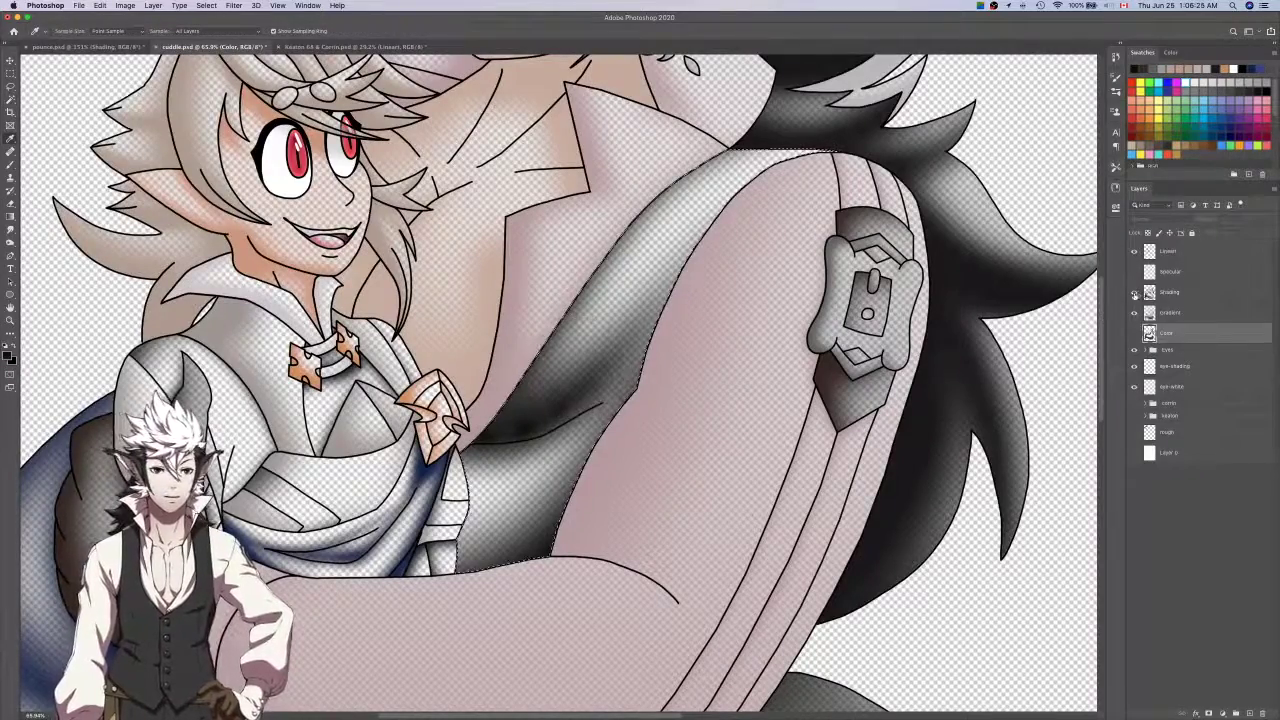
click(1135, 292)
click(1180, 313)
Apply a vertical near-black gradient to the selected black clothing area on the Gradient layer.
key(super+0)
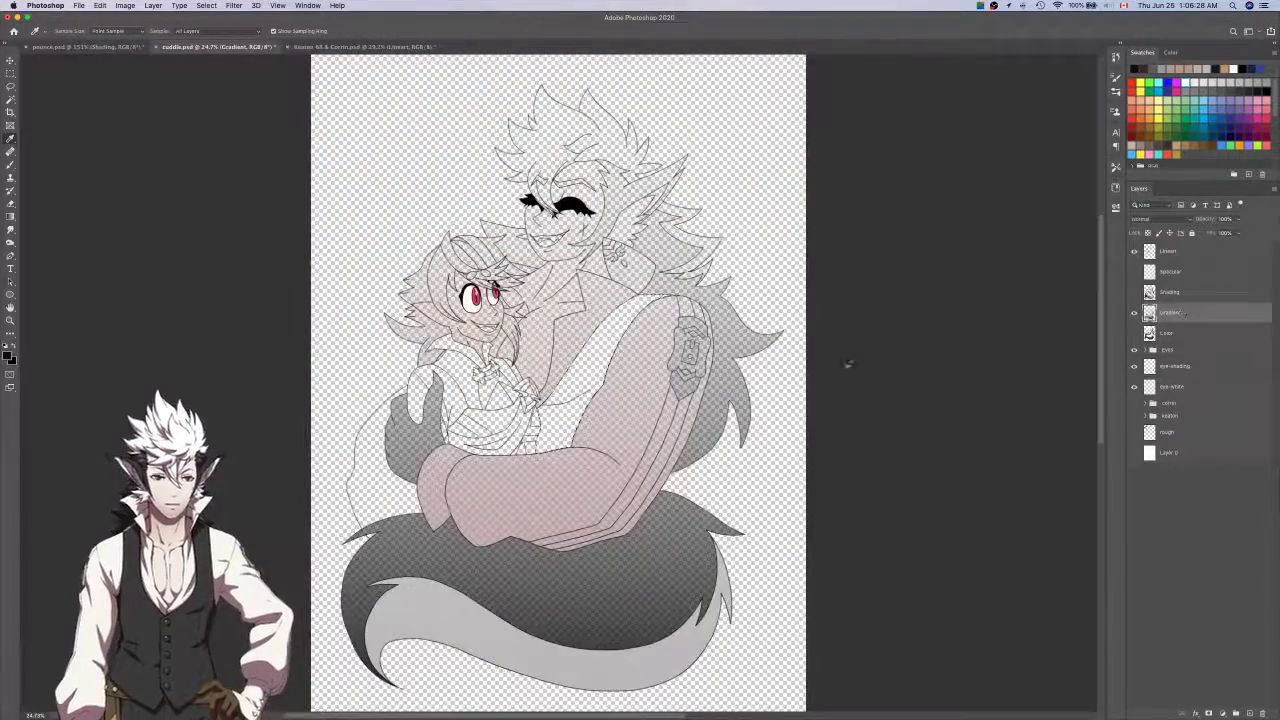
key(g)
scroll(697, 405, down, 3)
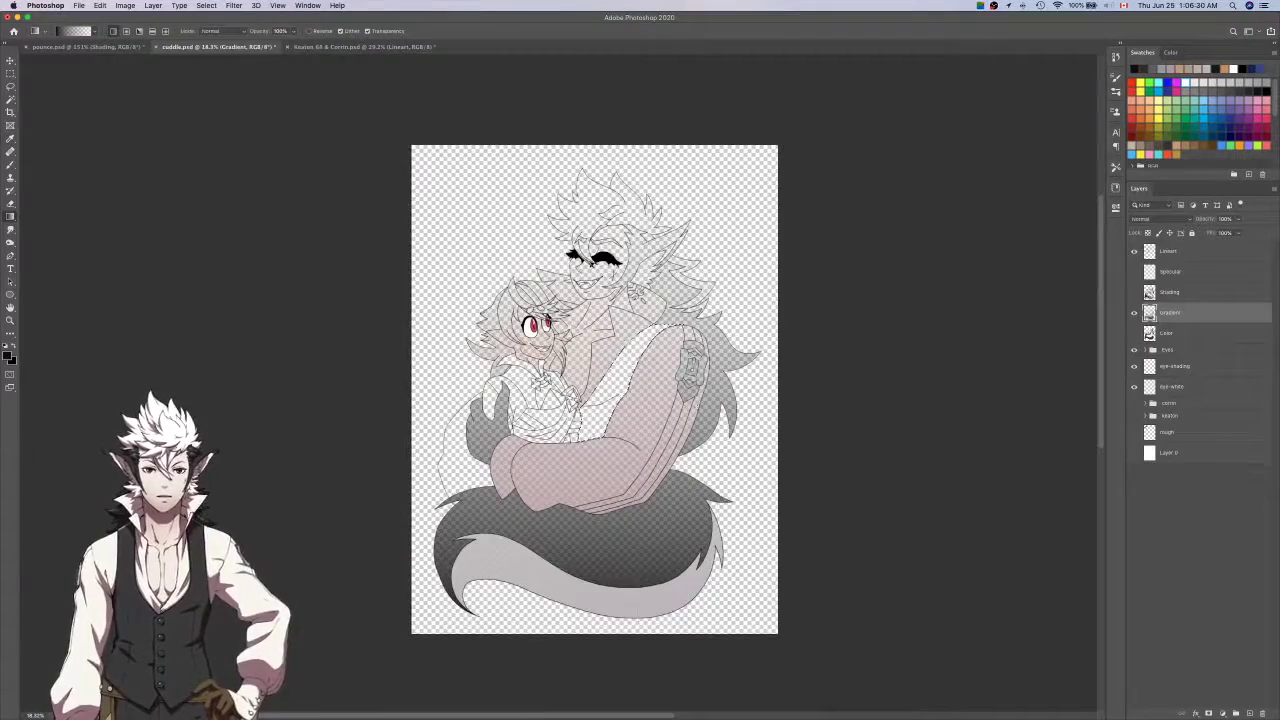
drag(638, 622, 638, 168)
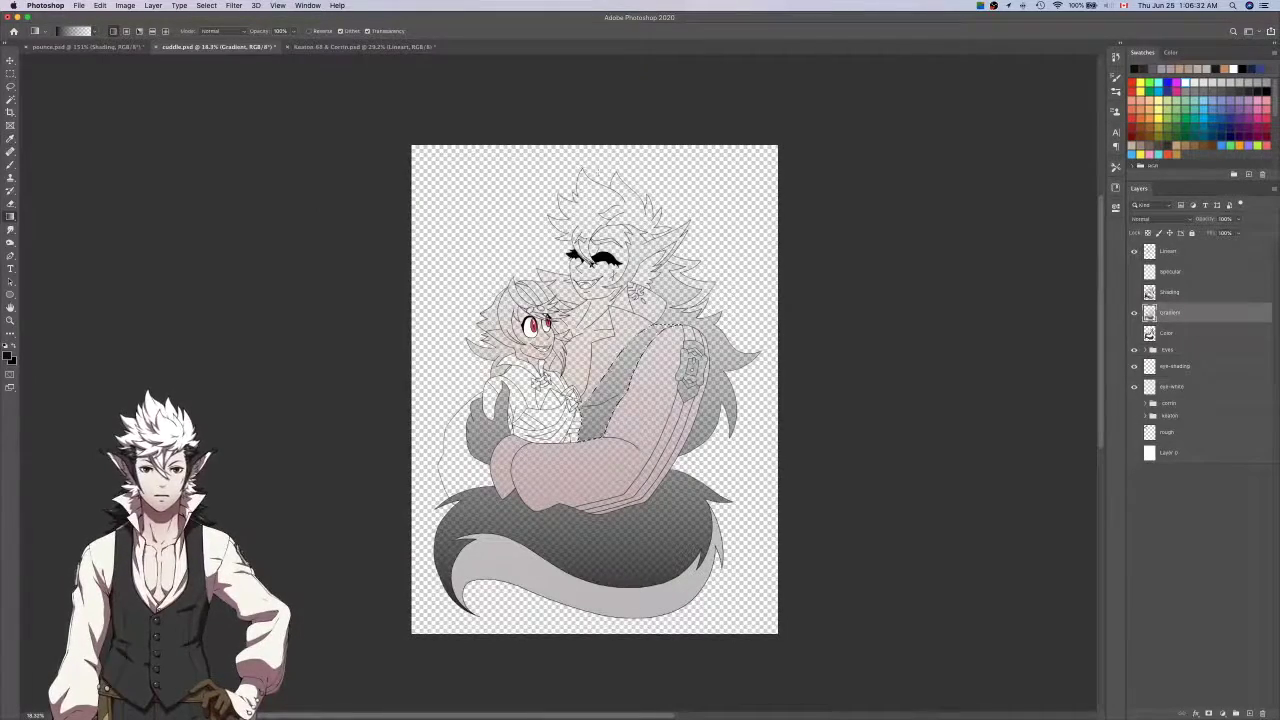
Select the smaller character's gold clasp and brooch on the Color layer with the Magic Wand, briefly showing Color as reference.
click(1222, 335)
key(w)
scroll(562, 418, up, 10)
click(614, 332)
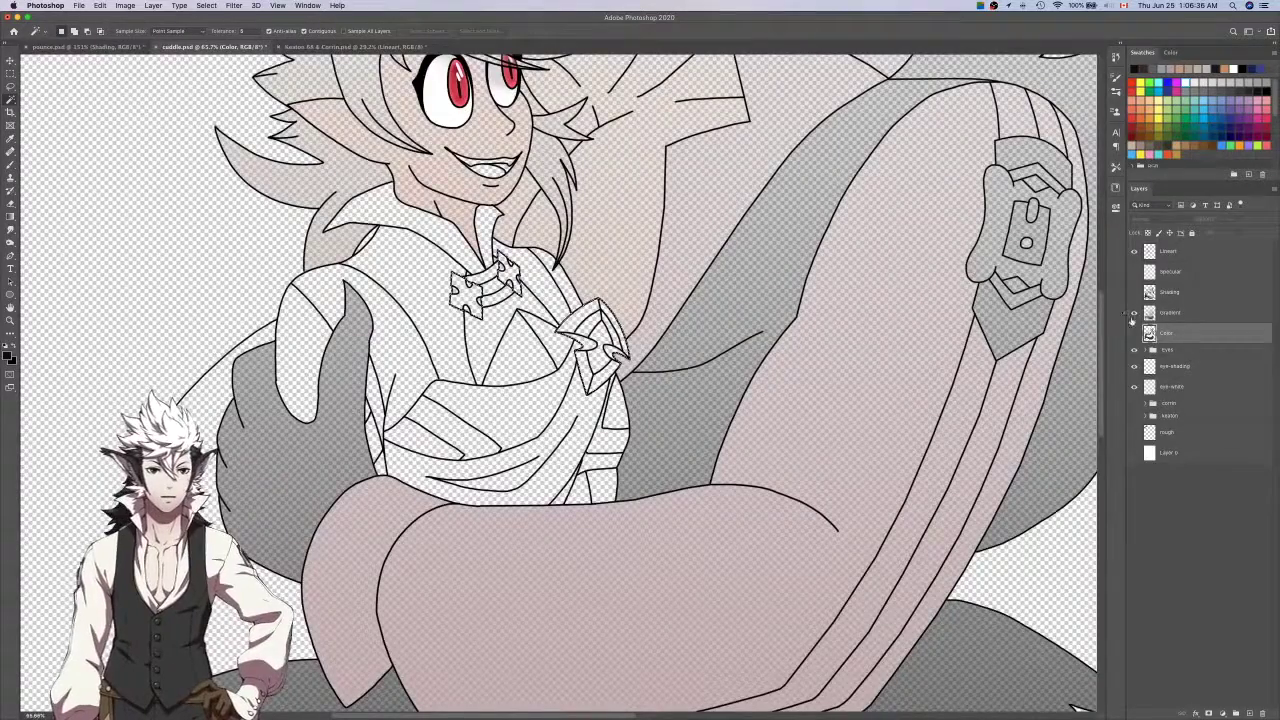
click(1134, 333)
click(1134, 334)
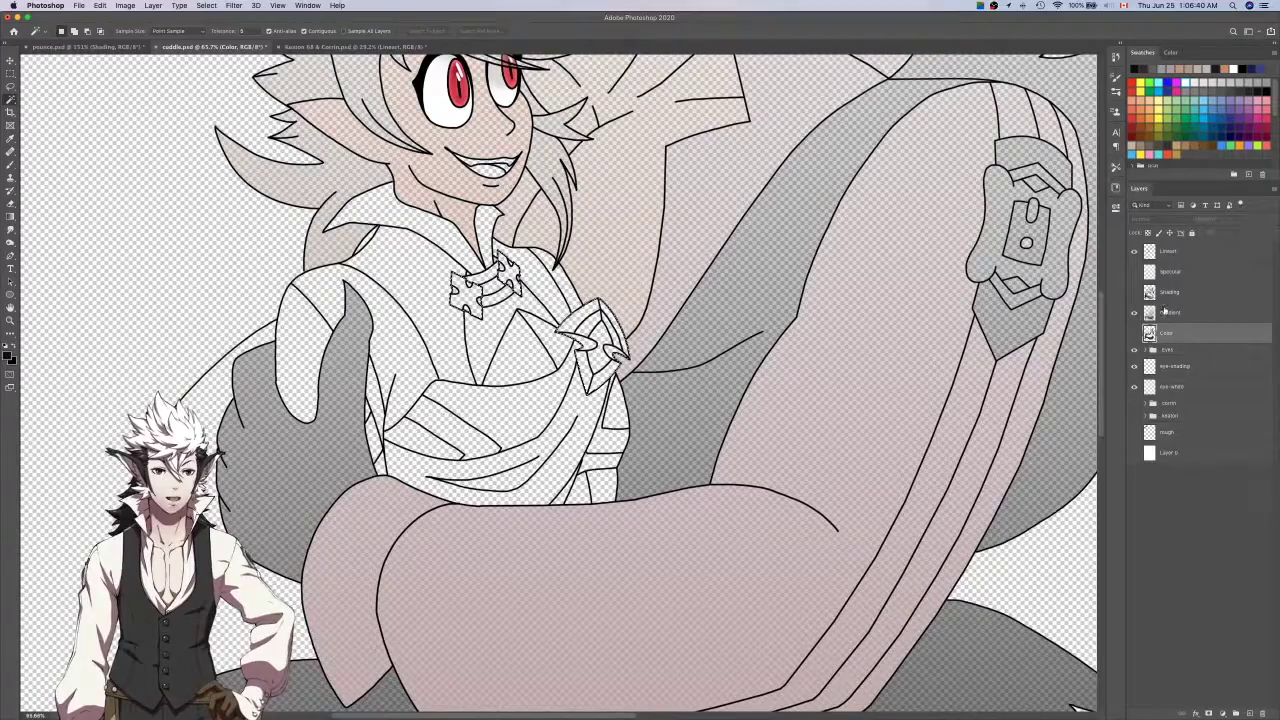
Sample the brooch's orange shade from the Shading layer, hide Shading again and activate the Gradient layer.
click(1134, 292)
key(i)
click(597, 342)
click(1135, 292)
click(1169, 312)
Apply a vertical orange gradient to the selected gold clasp and brooch on the Gradient layer.
key(super+0)
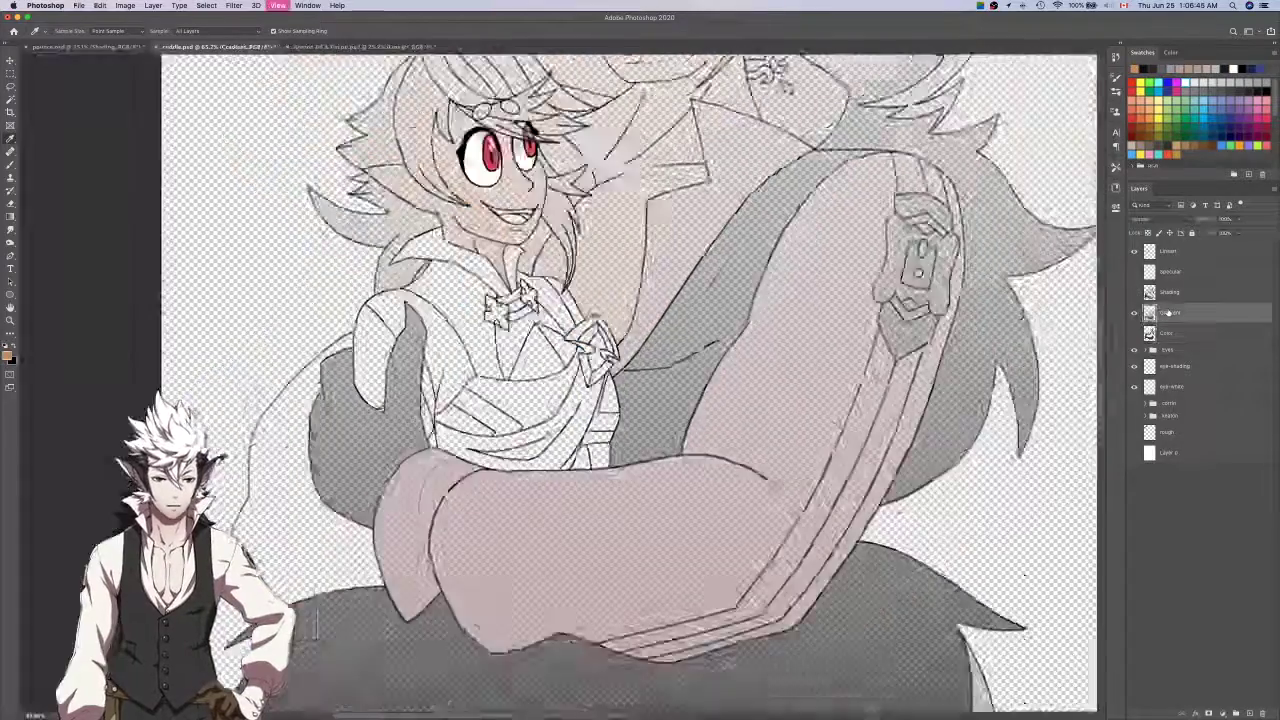
key(g)
scroll(764, 388, down, 3)
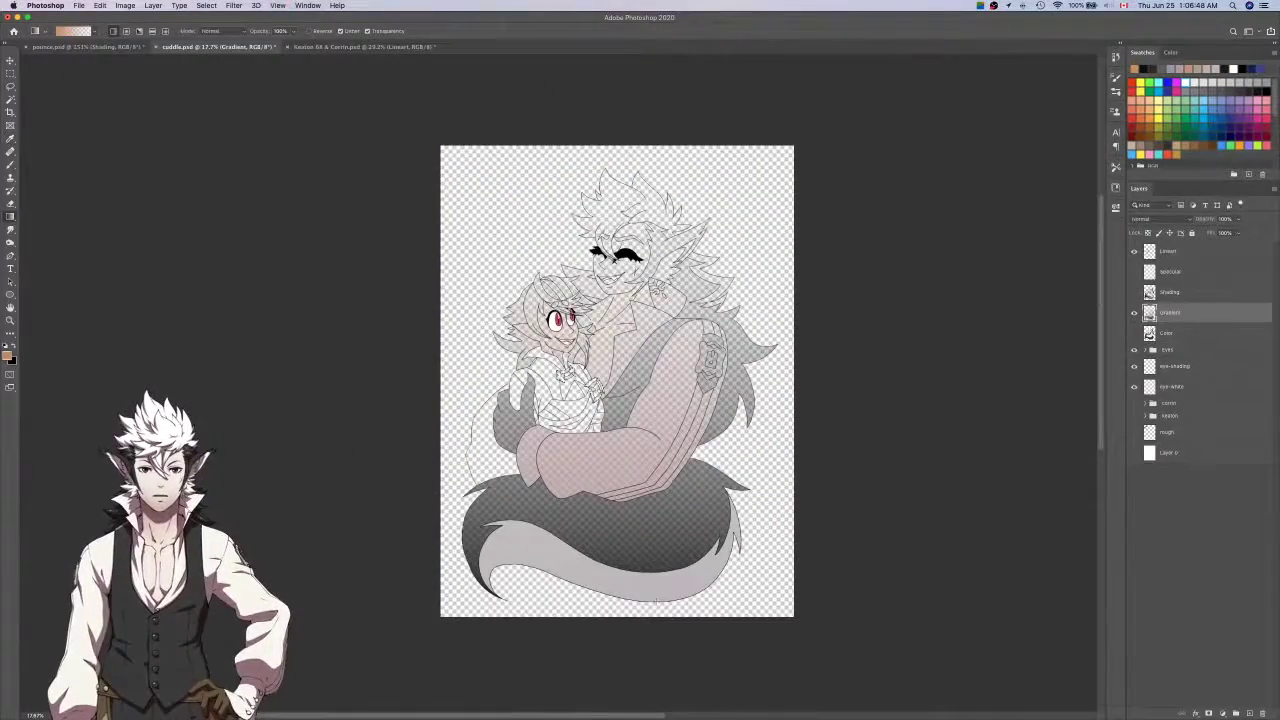
drag(657, 130, 657, 606)
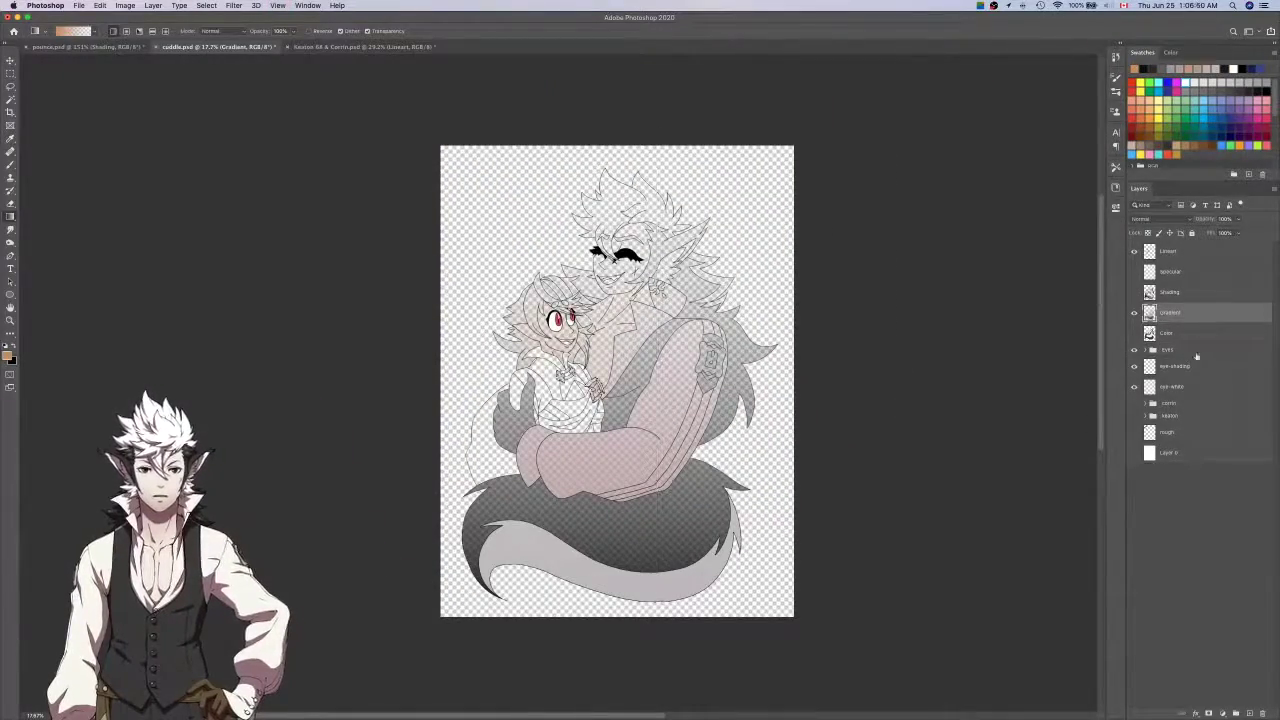
Select the smaller character's blue cape areas on the Color layer with the Magic Wand, briefly showing Color as reference.
click(1168, 333)
key(w)
scroll(505, 425, up, 3)
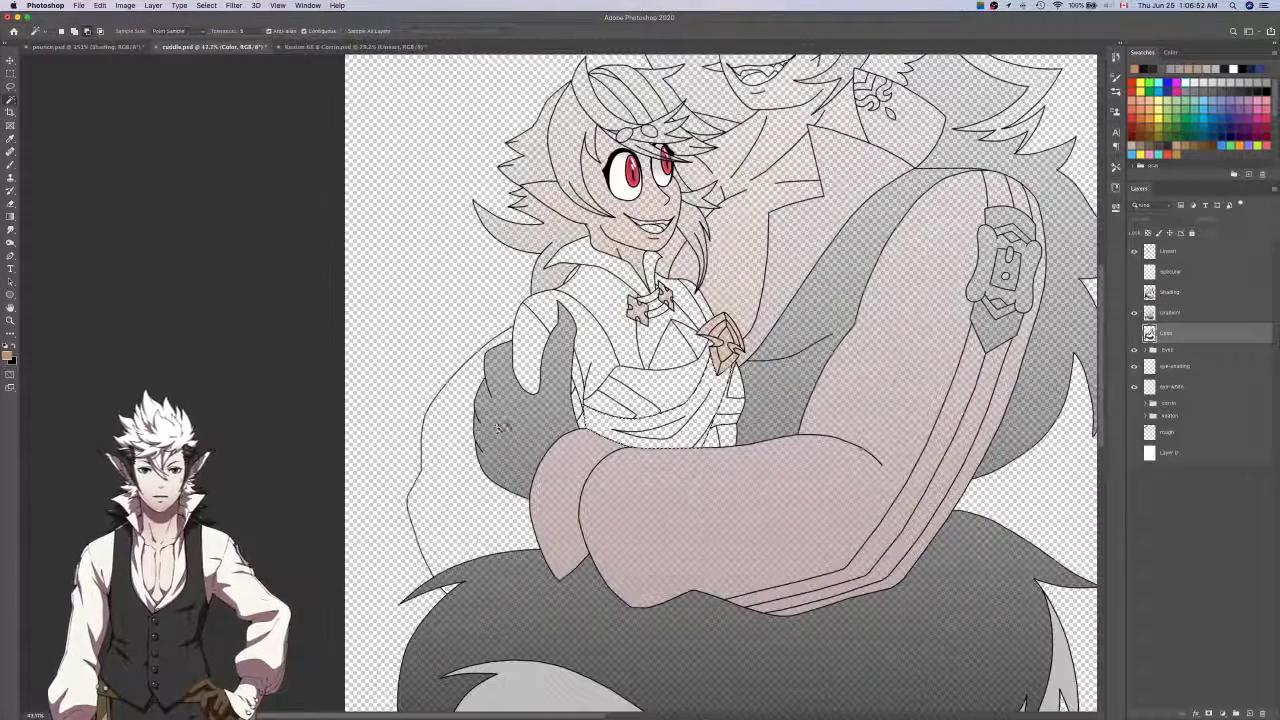
click(447, 443)
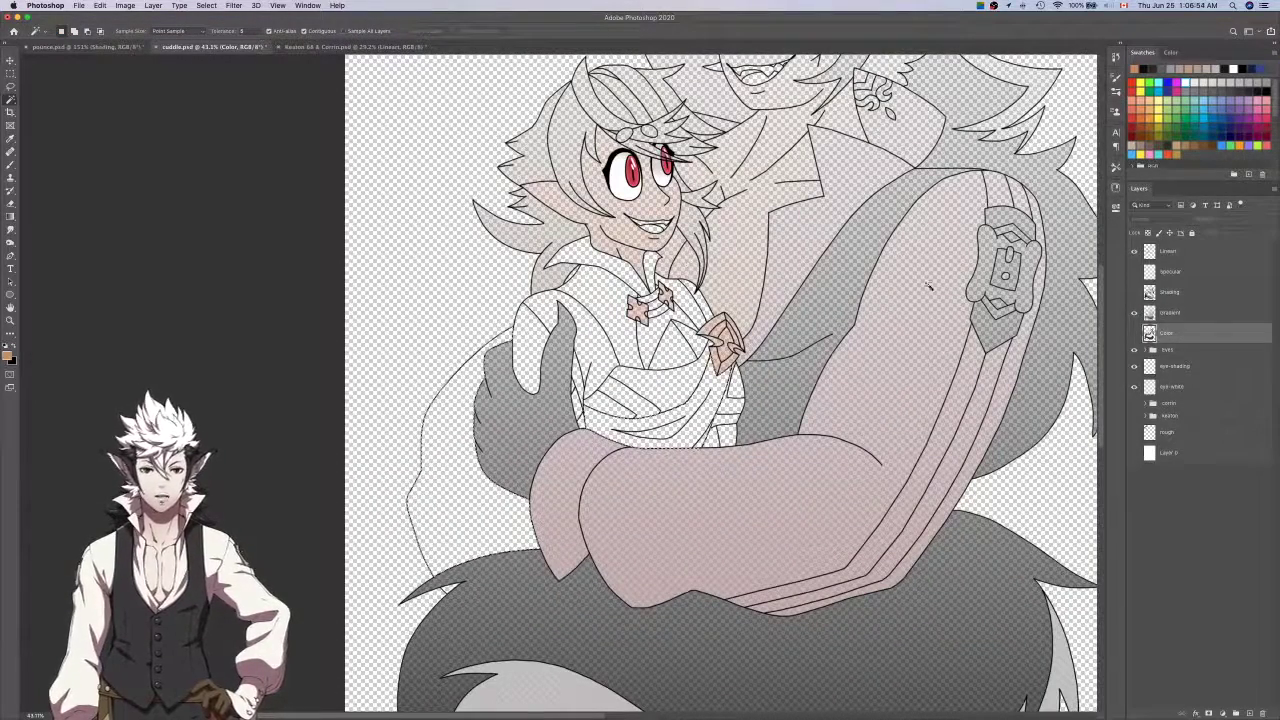
click(1134, 334)
click(1134, 334)
Sample the cape's navy shade from the Shading layer, hide Shading again and activate the Gradient layer.
click(1135, 292)
click(1134, 313)
key(i)
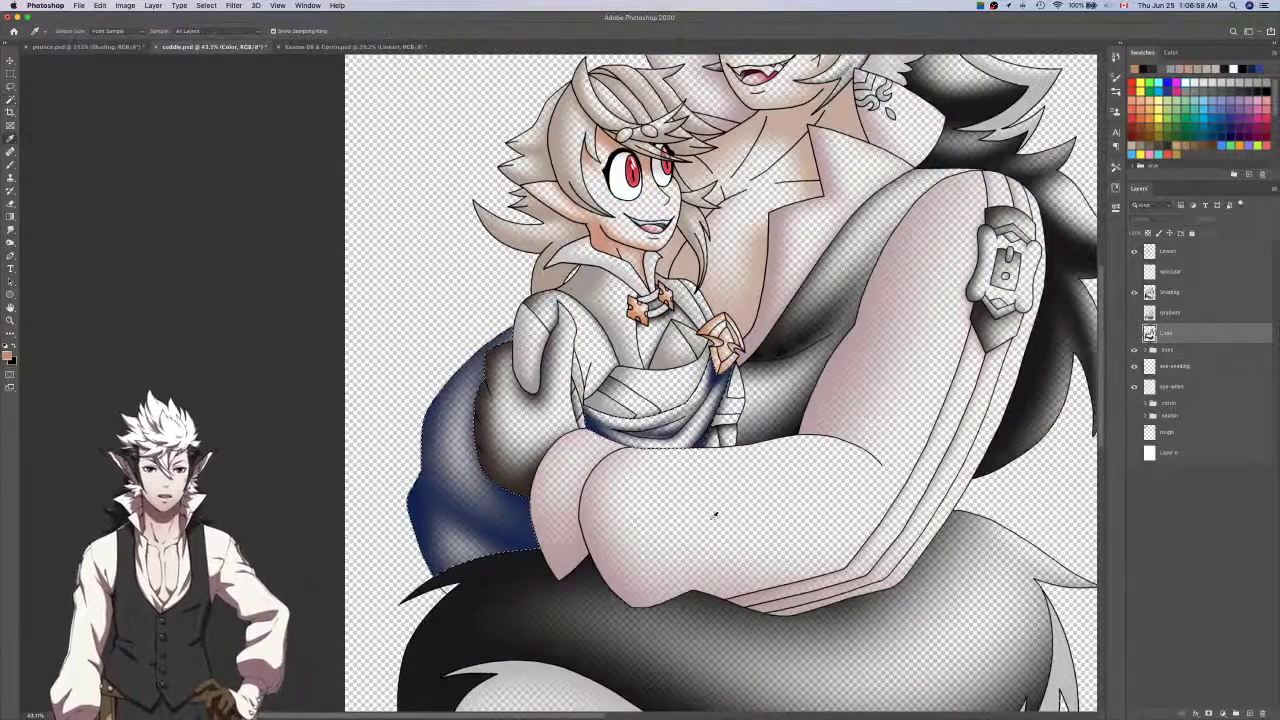
click(677, 321)
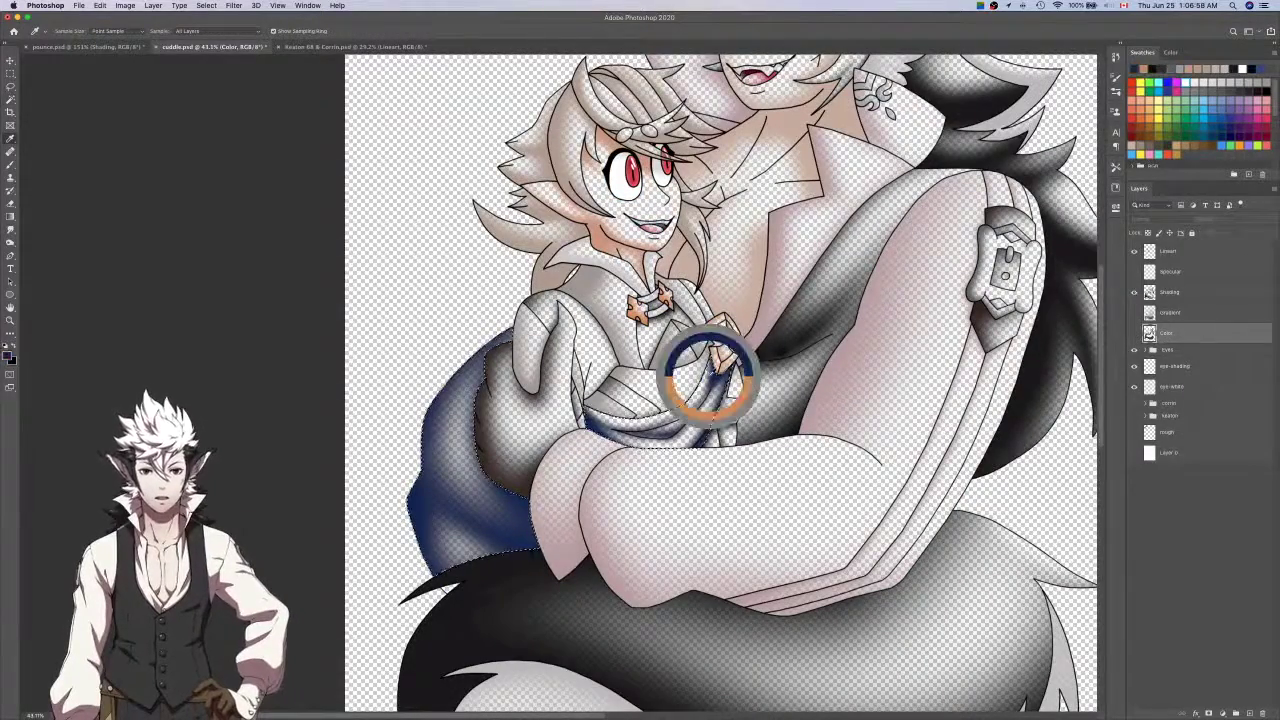
click(1135, 291)
click(1163, 315)
Apply a vertical navy gradient to the selected blue cape areas on the Gradient layer.
key(super+0)
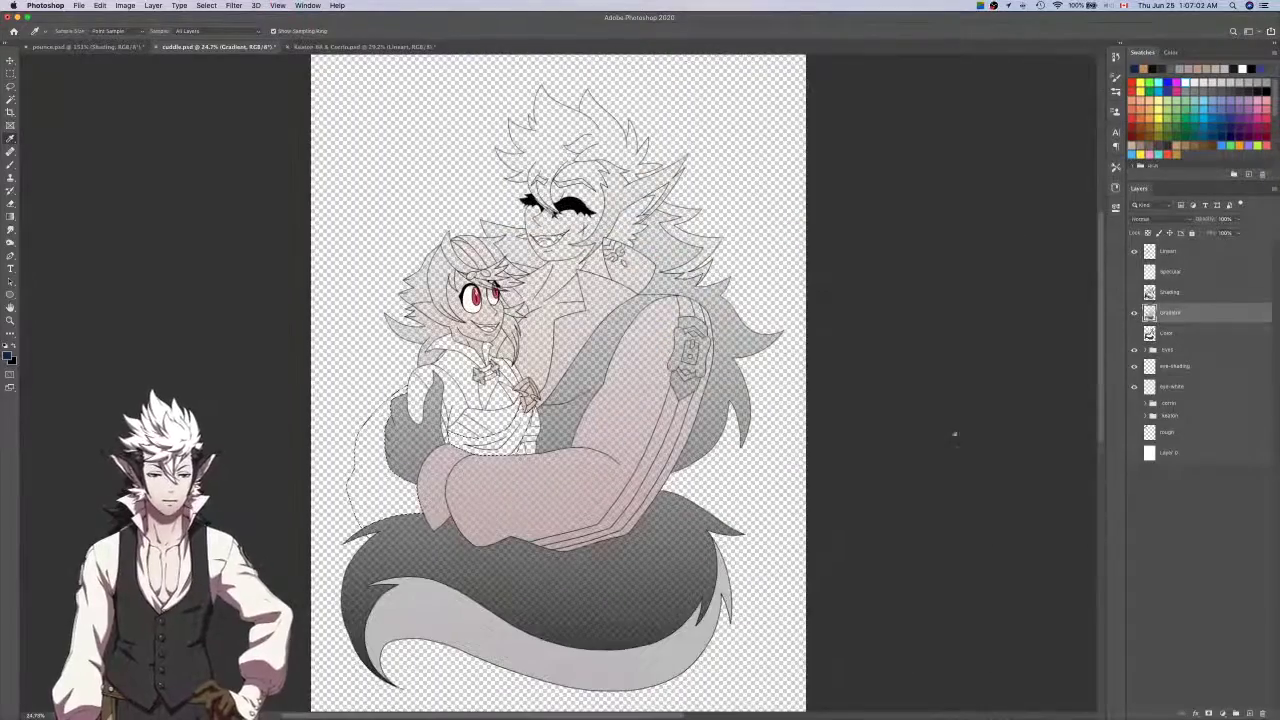
scroll(651, 409, down, 2)
key(g)
scroll(654, 472, down, 3)
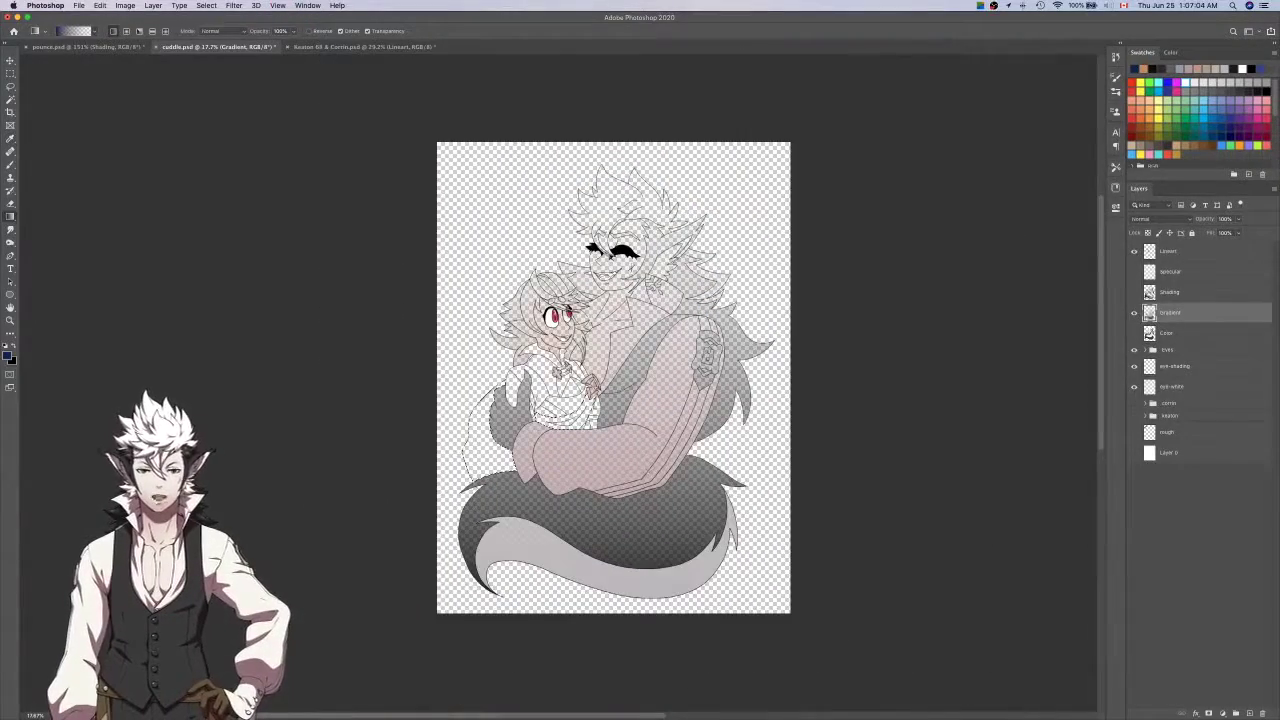
drag(649, 601, 649, 132)
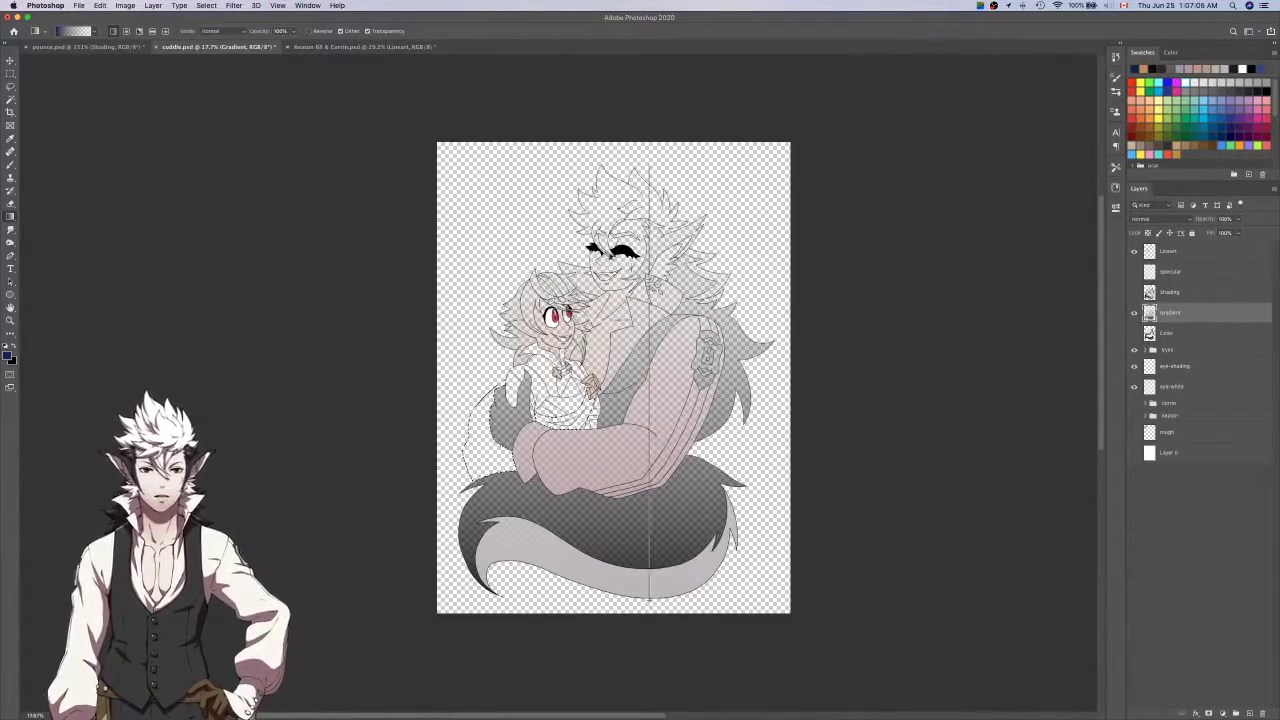
drag(650, 600, 650, 600)
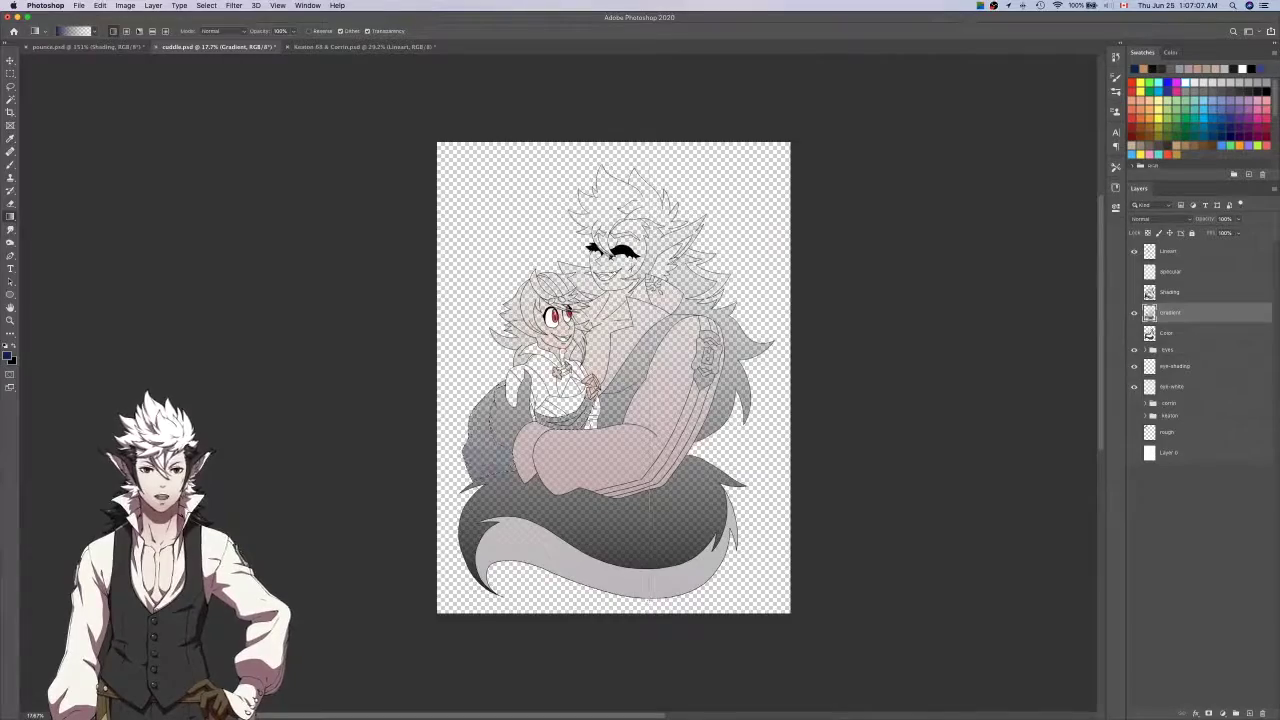
Select the smaller character's light grey clothing areas on the Color layer with the Magic Wand, briefly showing Color as reference.
click(1183, 338)
key(w)
scroll(510, 383, up, 5)
click(510, 383)
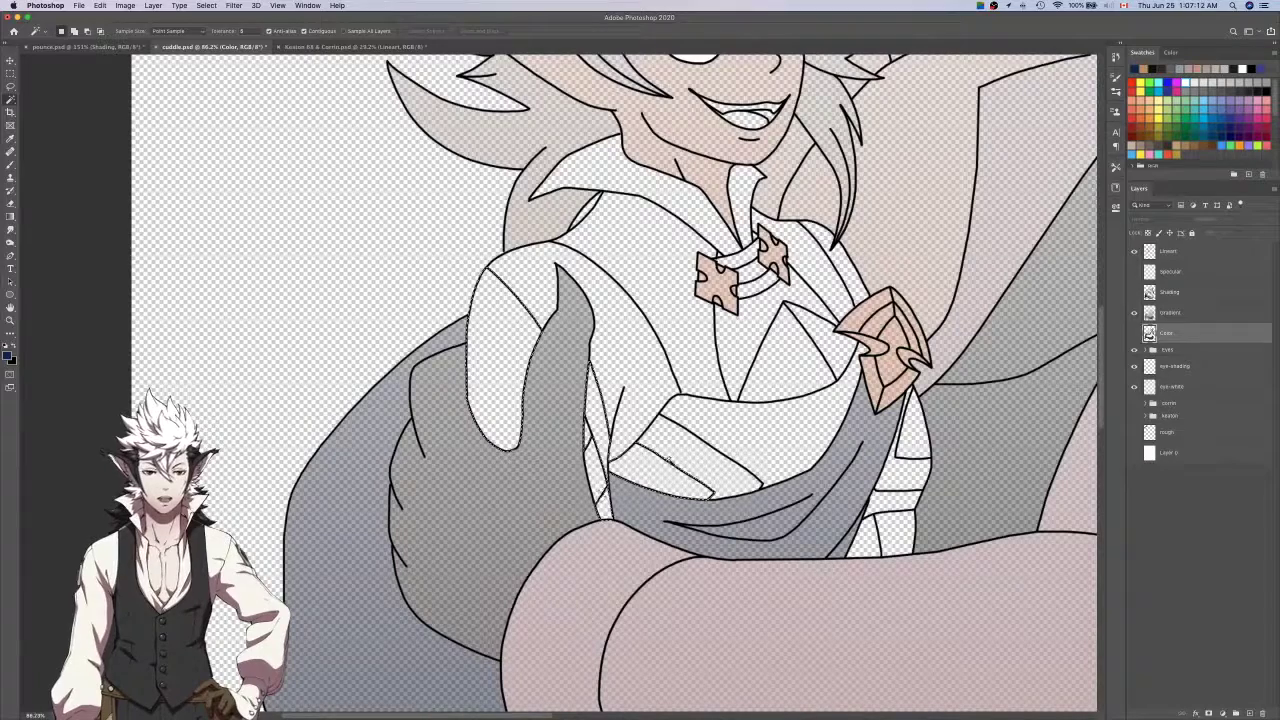
click(1134, 332)
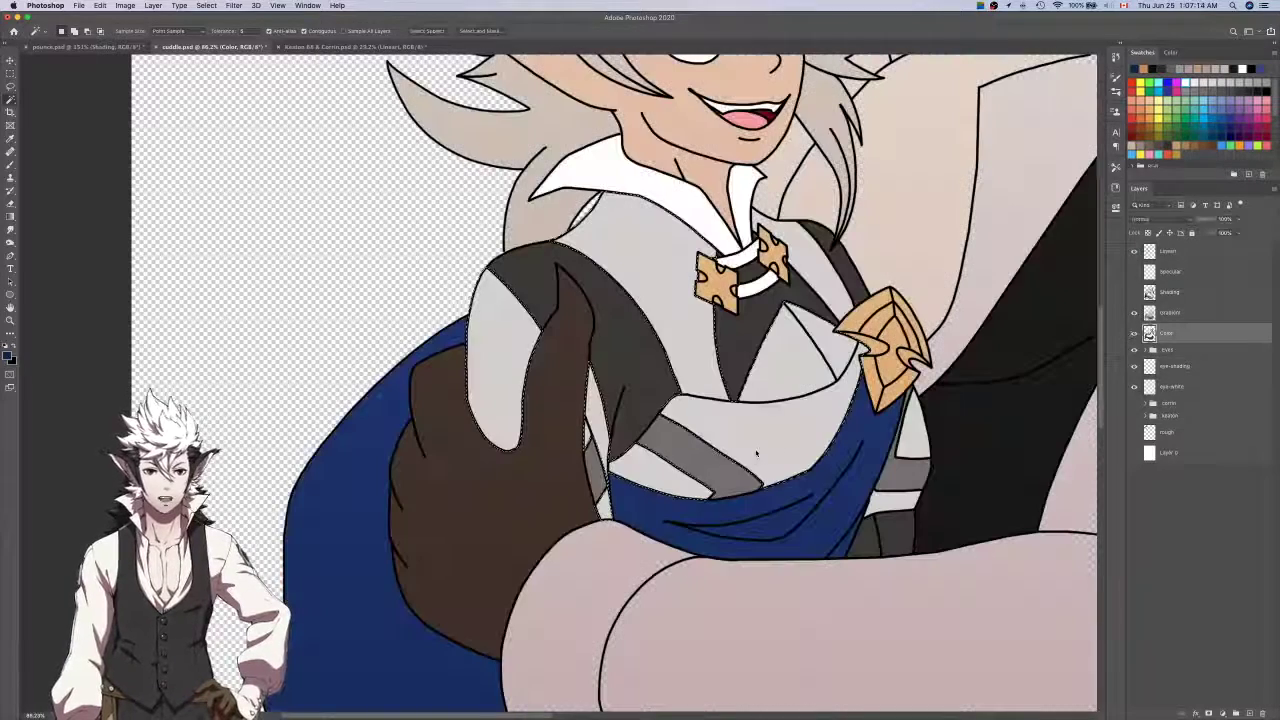
shift+click(909, 433)
shift+click(901, 495)
click(1134, 332)
Activate the Gradient layer, sample the light clothing's grey shade from the Shading layer and hide Shading again.
click(1175, 312)
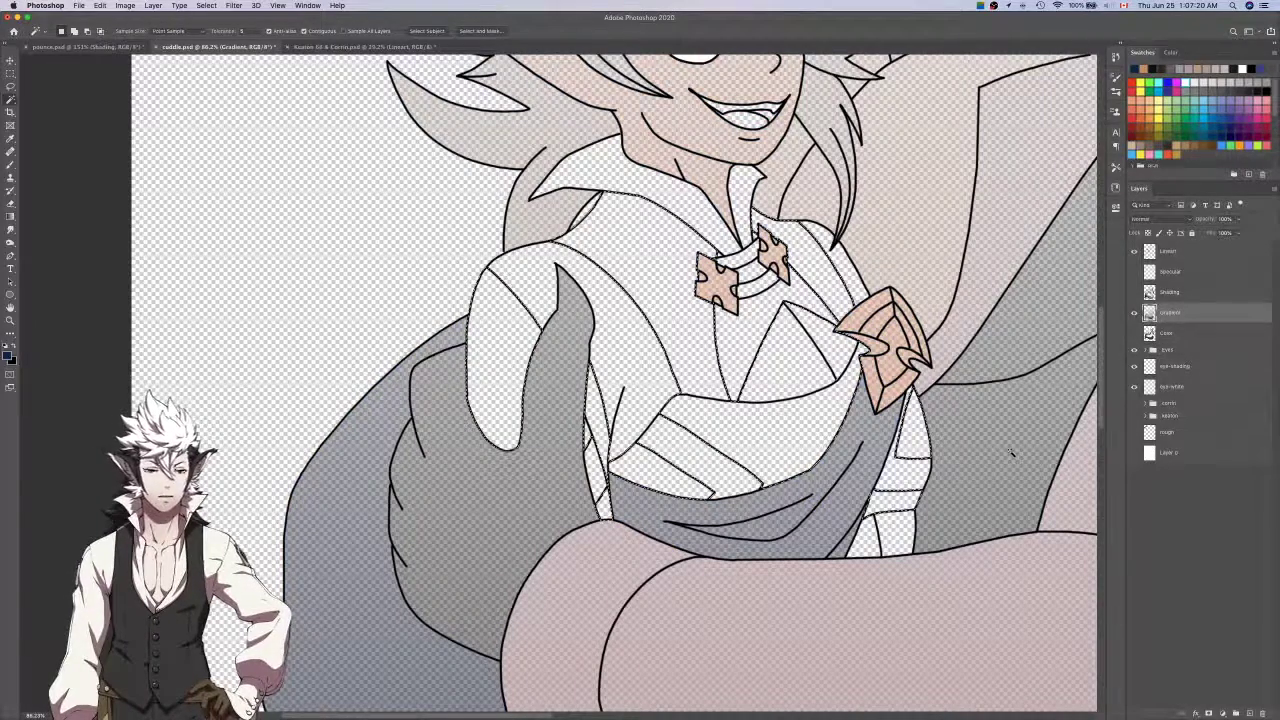
click(1134, 291)
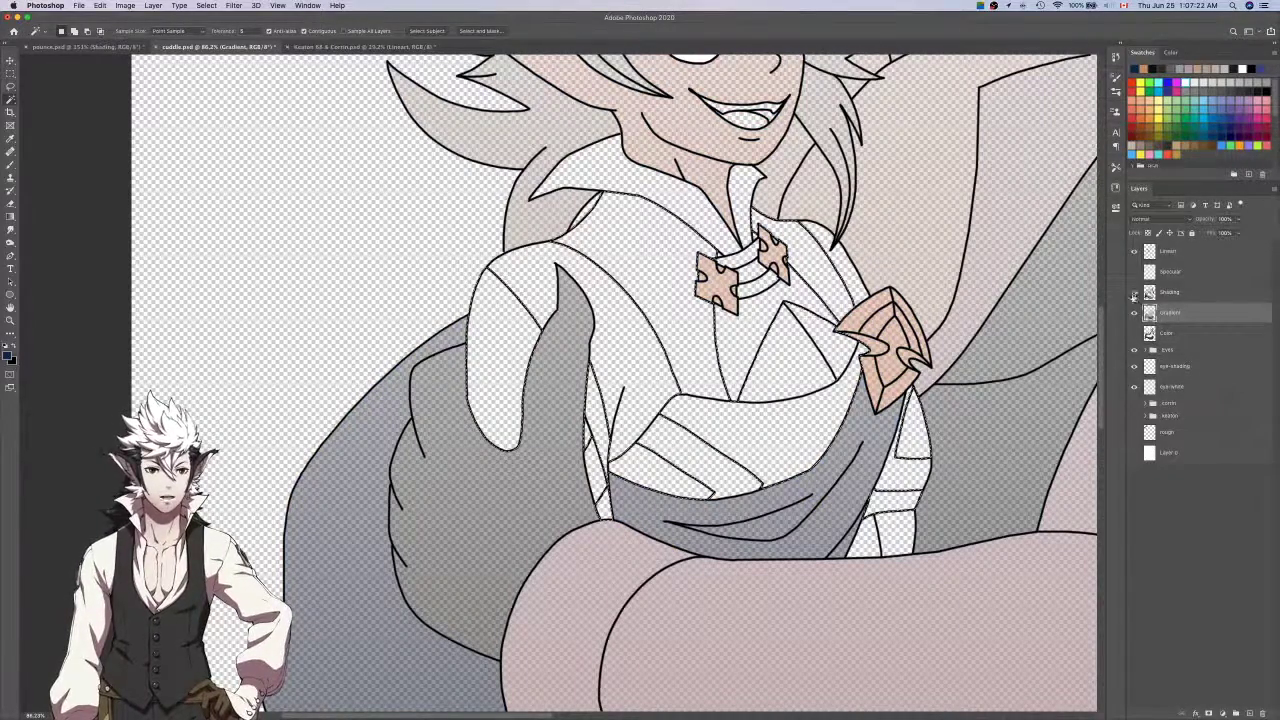
key(i)
click(755, 372)
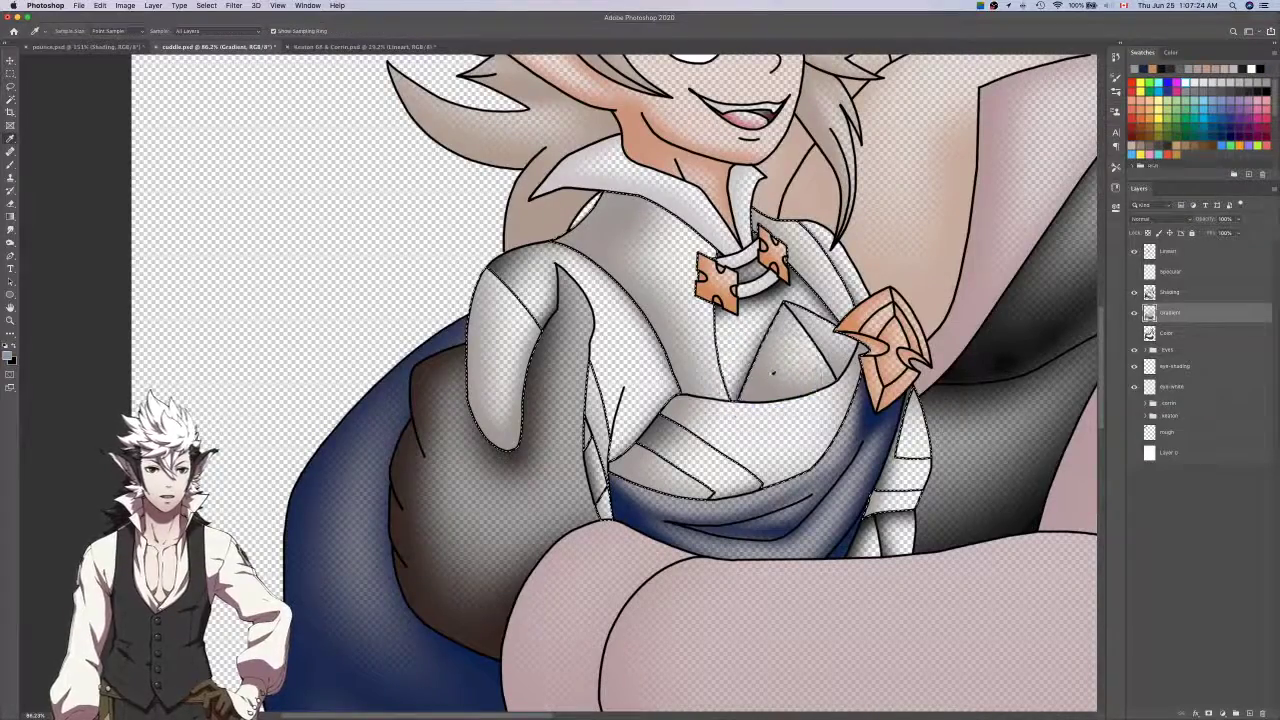
click(1134, 291)
Apply a vertical grey gradient to the selected light grey clothing on the Gradient layer.
key(super+0)
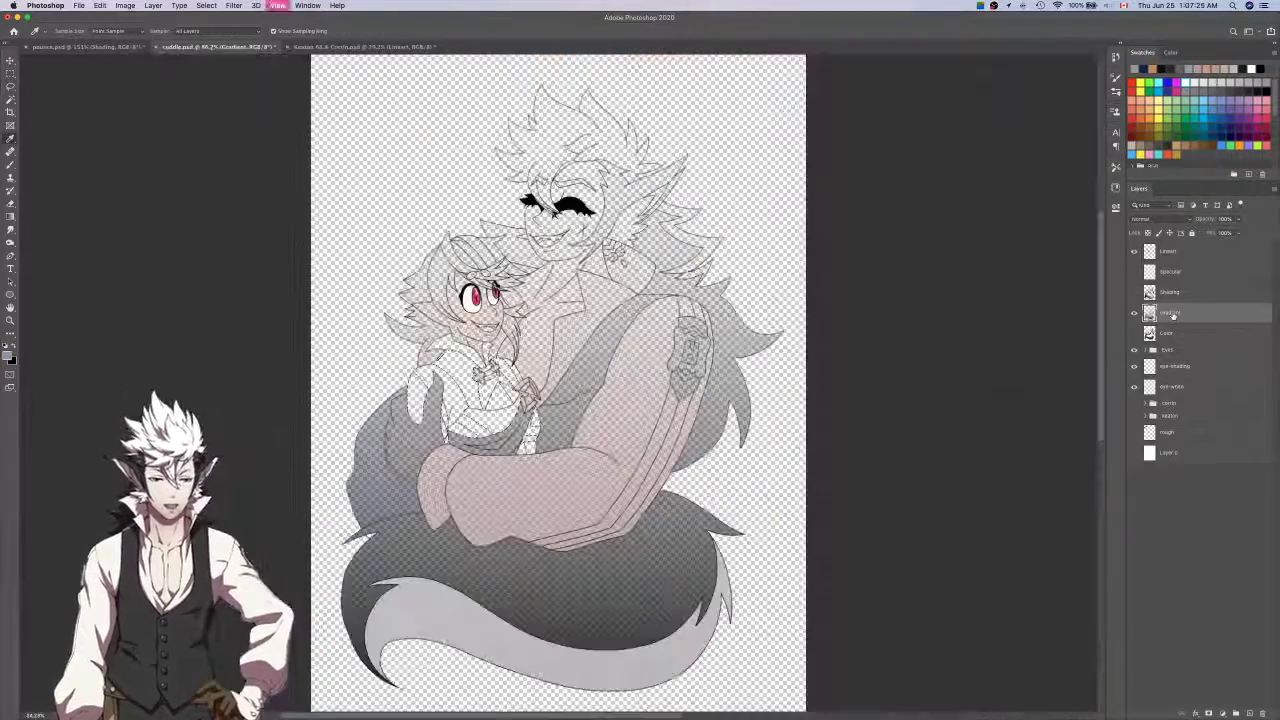
key(g)
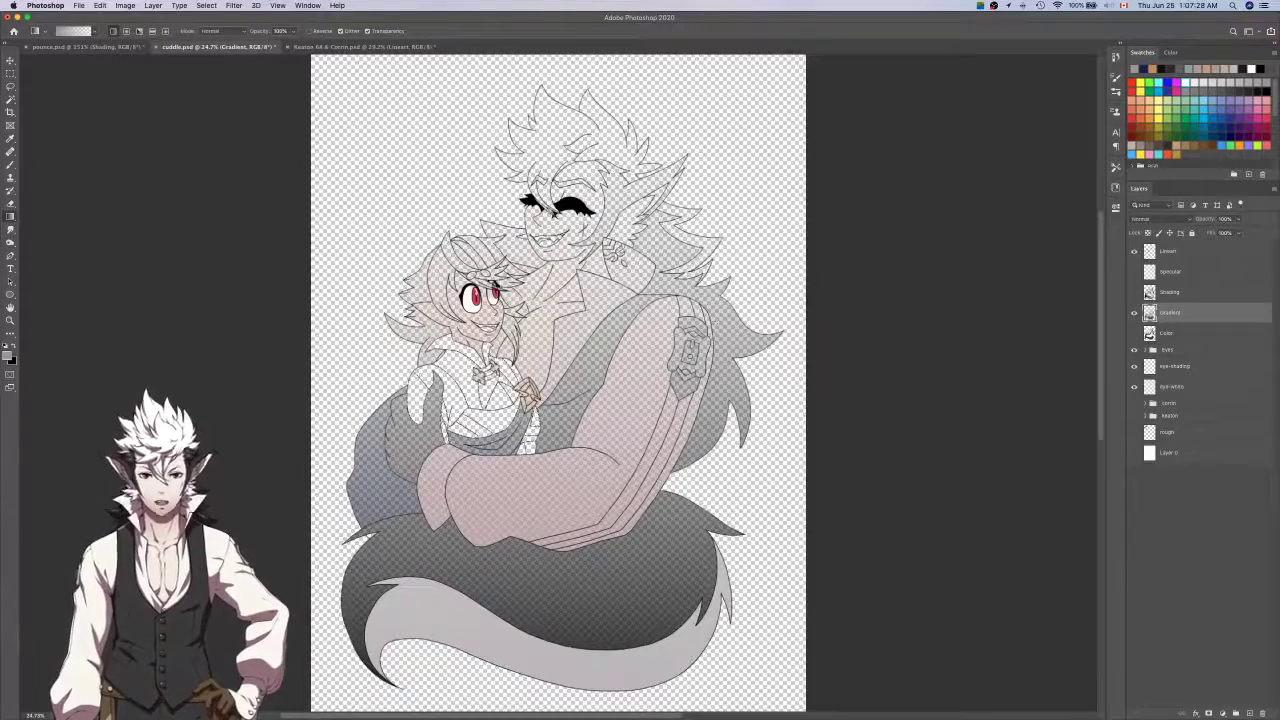
key(super+minus)
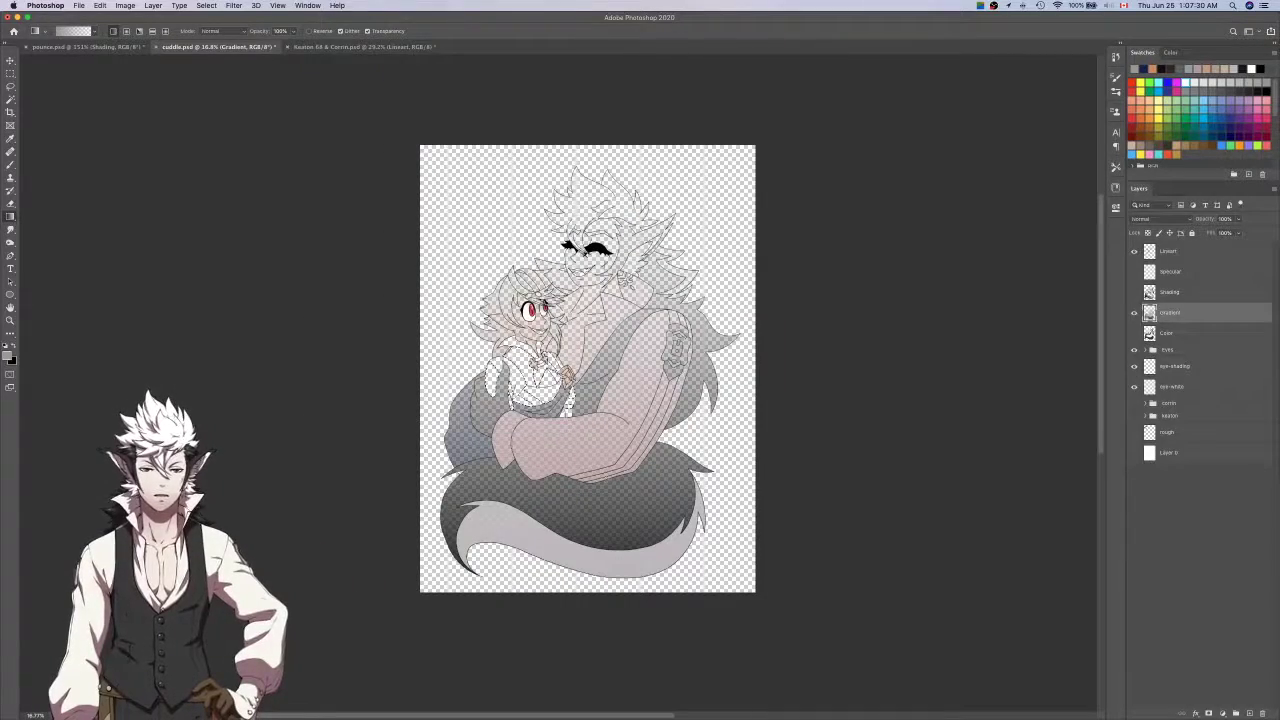
drag(626, 580, 626, 163)
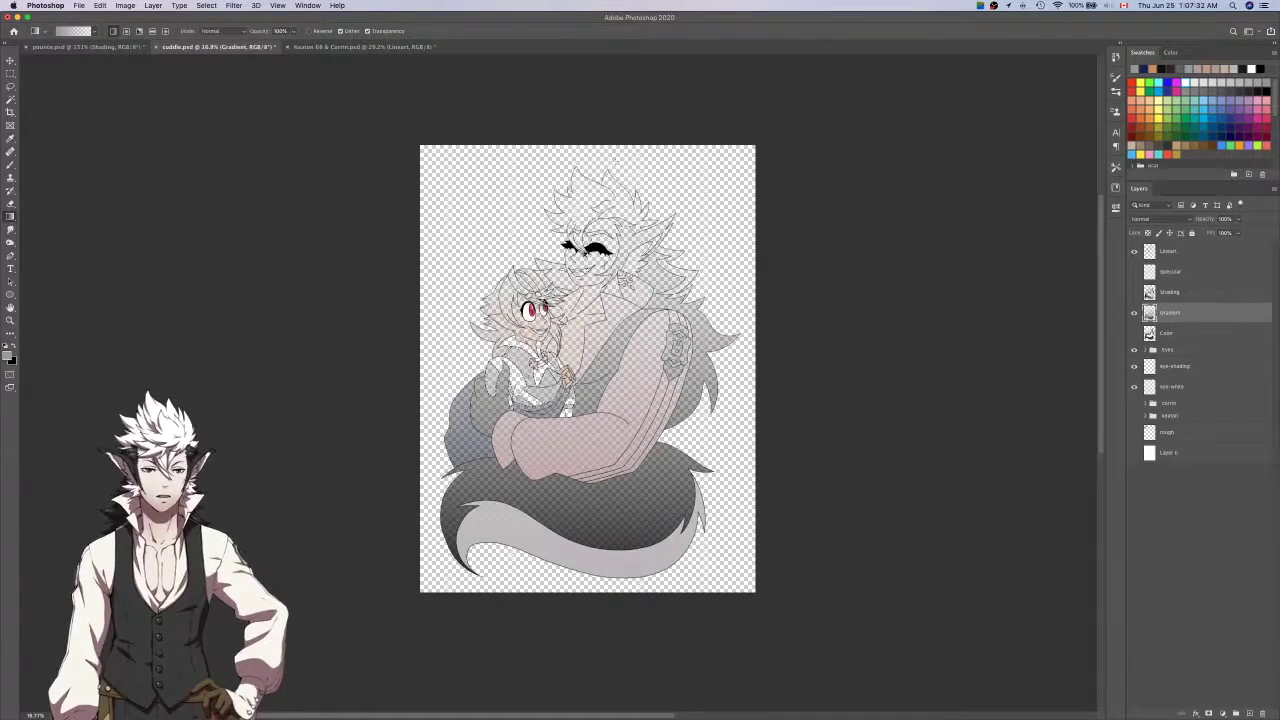
Replace the selection with the smaller character's black clothing areas on the Color layer using the Magic Wand, briefly showing Color as reference.
scroll(520, 384, up, 5)
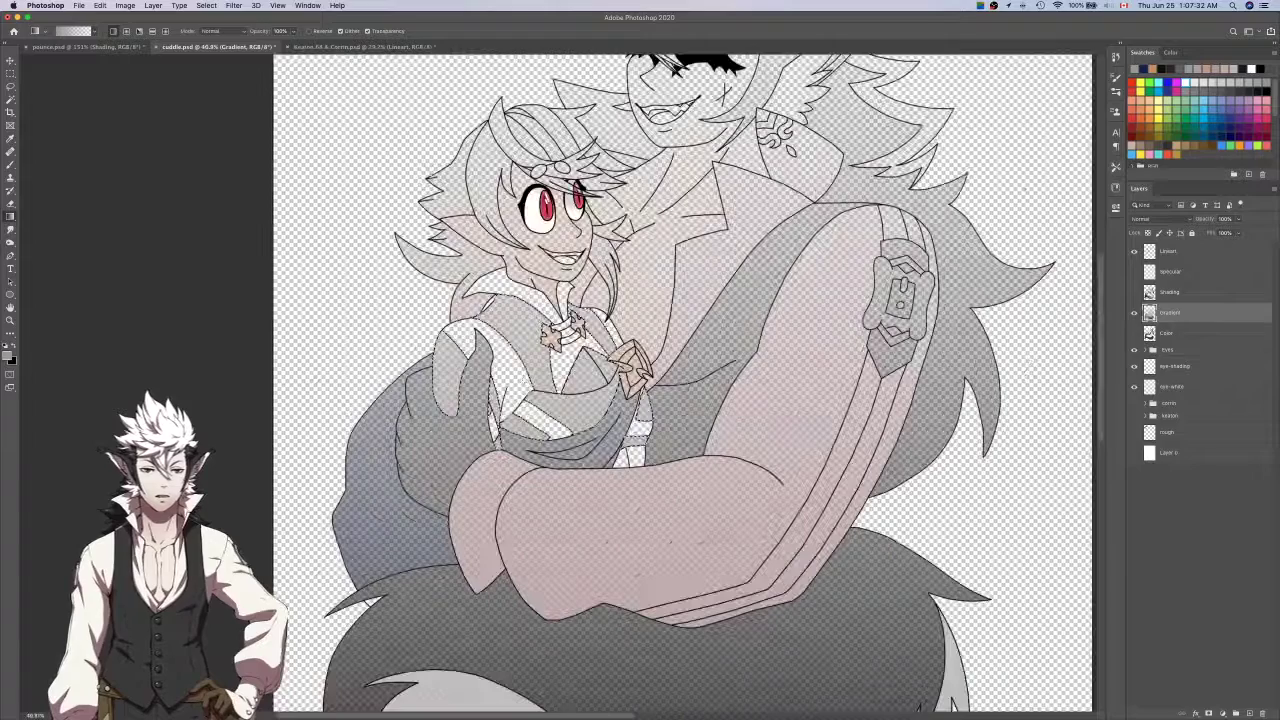
click(1193, 336)
click(1133, 334)
click(1133, 334)
key(super+d)
key(w)
scroll(548, 333, up, 5)
click(567, 300)
shift+click(650, 396)
shift+click(788, 312)
scroll(788, 305, down, 3)
shift+click(520, 434)
scroll(520, 434, down, 5)
shift+click(868, 486)
shift+click(904, 486)
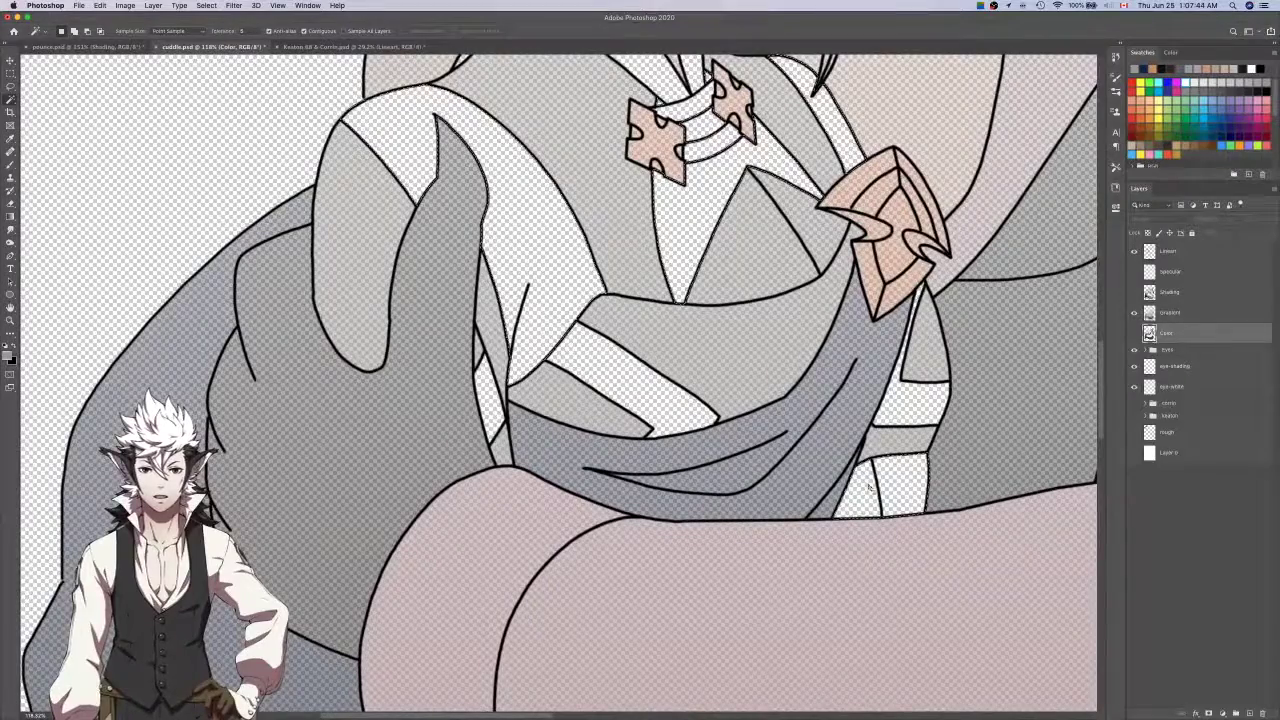
click(1134, 335)
click(1134, 335)
Sample the black clothing's dark shade from the Shading layer and apply it as a vertical gradient on the Gradient layer.
key(i)
click(1134, 294)
click(1167, 318)
key(super+0)
key(g)
key(super+minus)
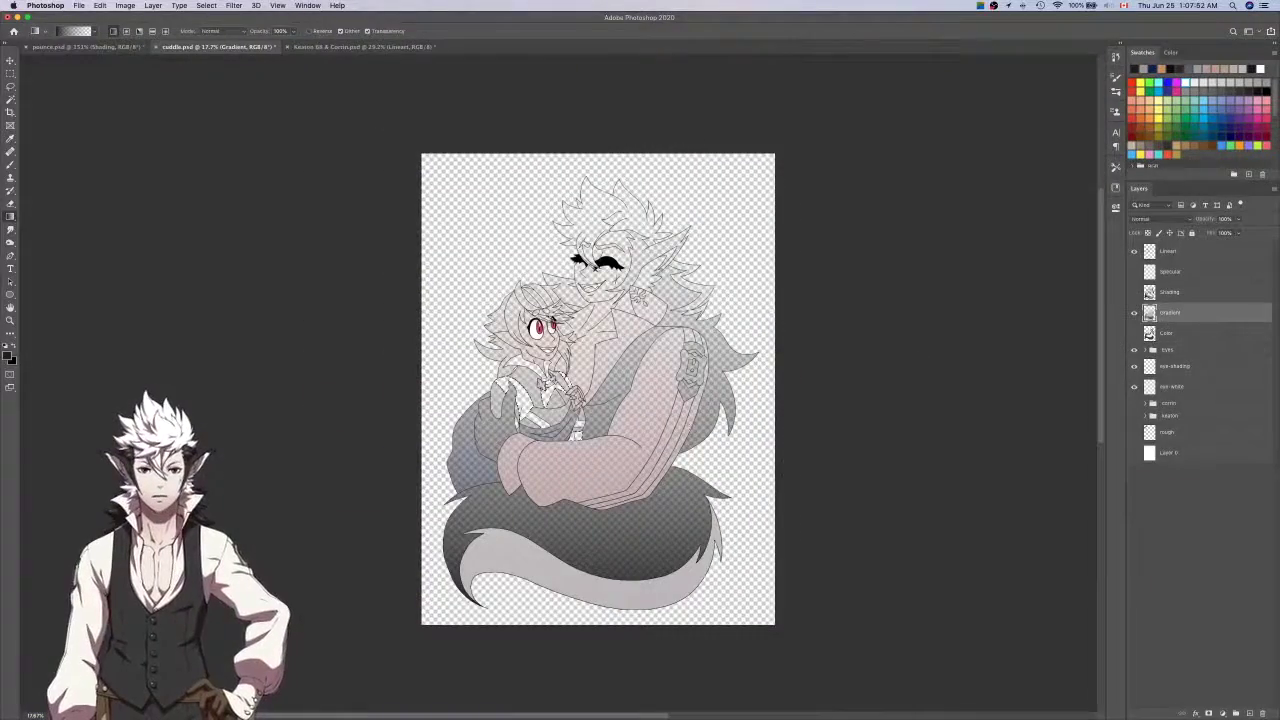
drag(634, 608, 634, 176)
Select the smaller character's mid-grey clothing bands on the Color layer with the Magic Wand.
click(1170, 333)
key(w)
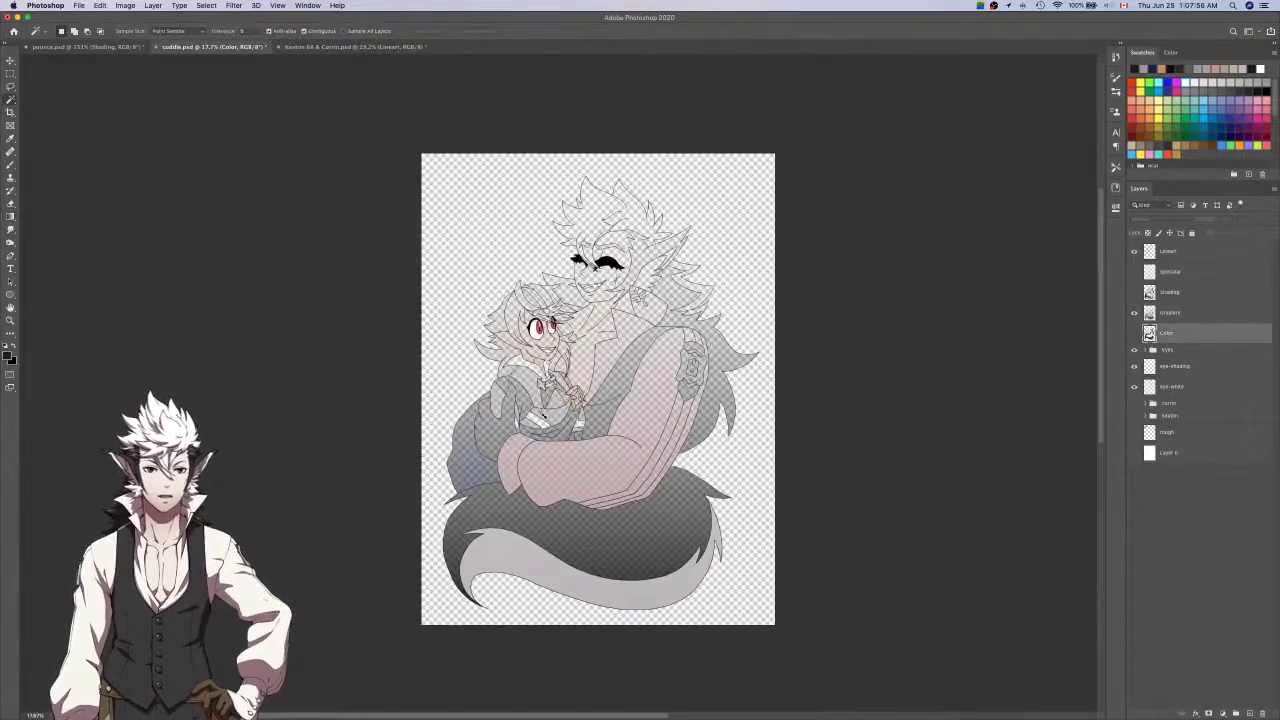
scroll(531, 413, up, 5)
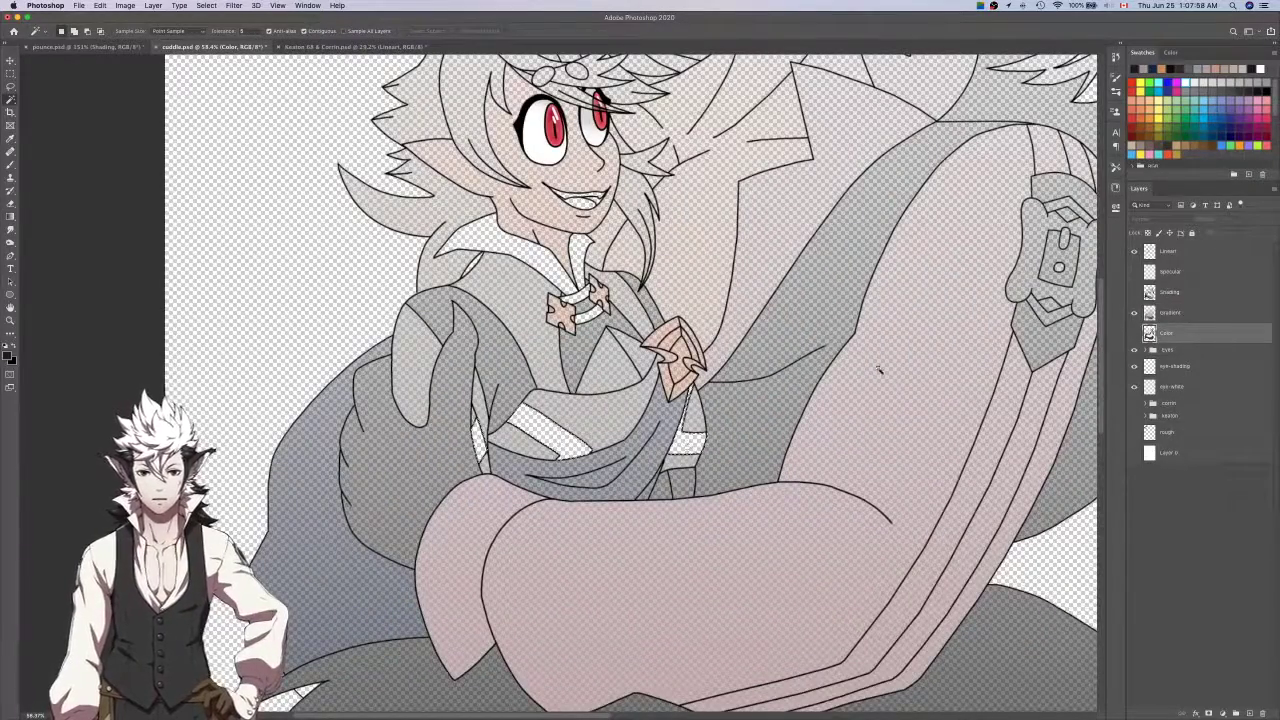
Sample the bands' grey shade with only Shading shown, restore the layer visibility and activate the Gradient layer.
click(1134, 313)
click(1134, 293)
key(i)
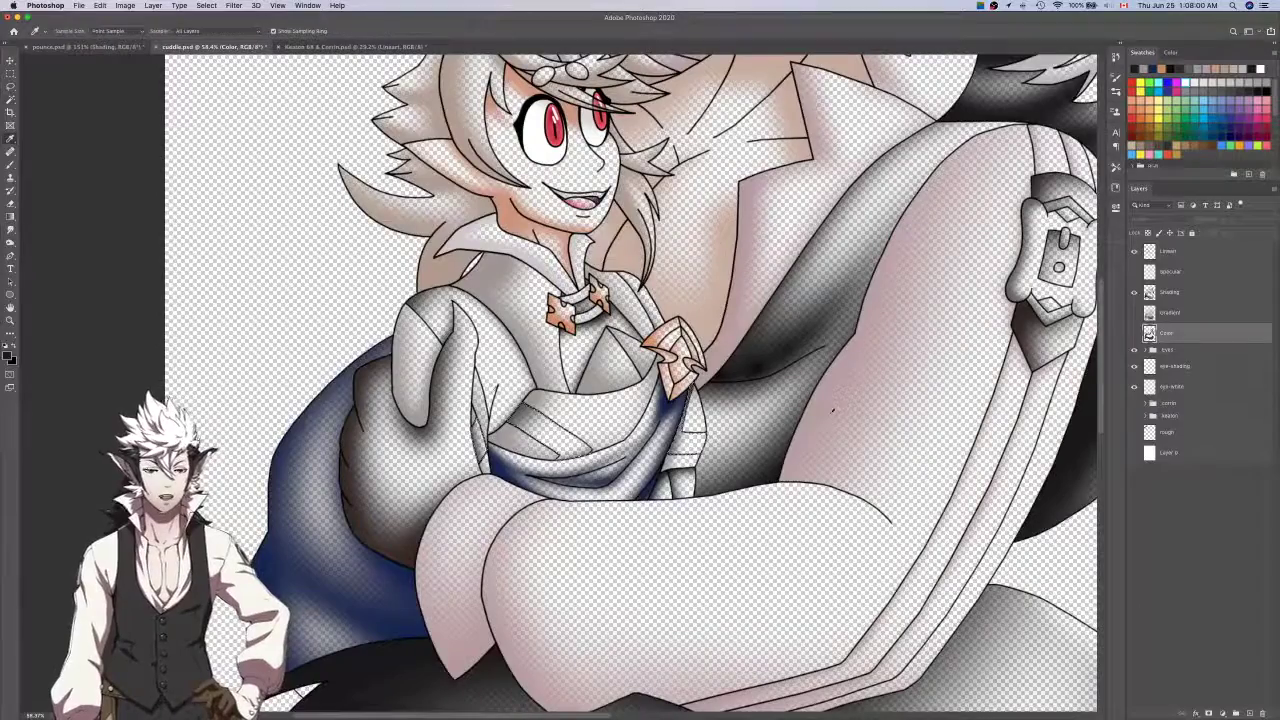
click(1134, 292)
click(1134, 312)
click(1175, 312)
Apply a vertical grey gradient to the selected clothing bands on the Gradient layer.
key(super+0)
key(g)
scroll(879, 294, down, 3)
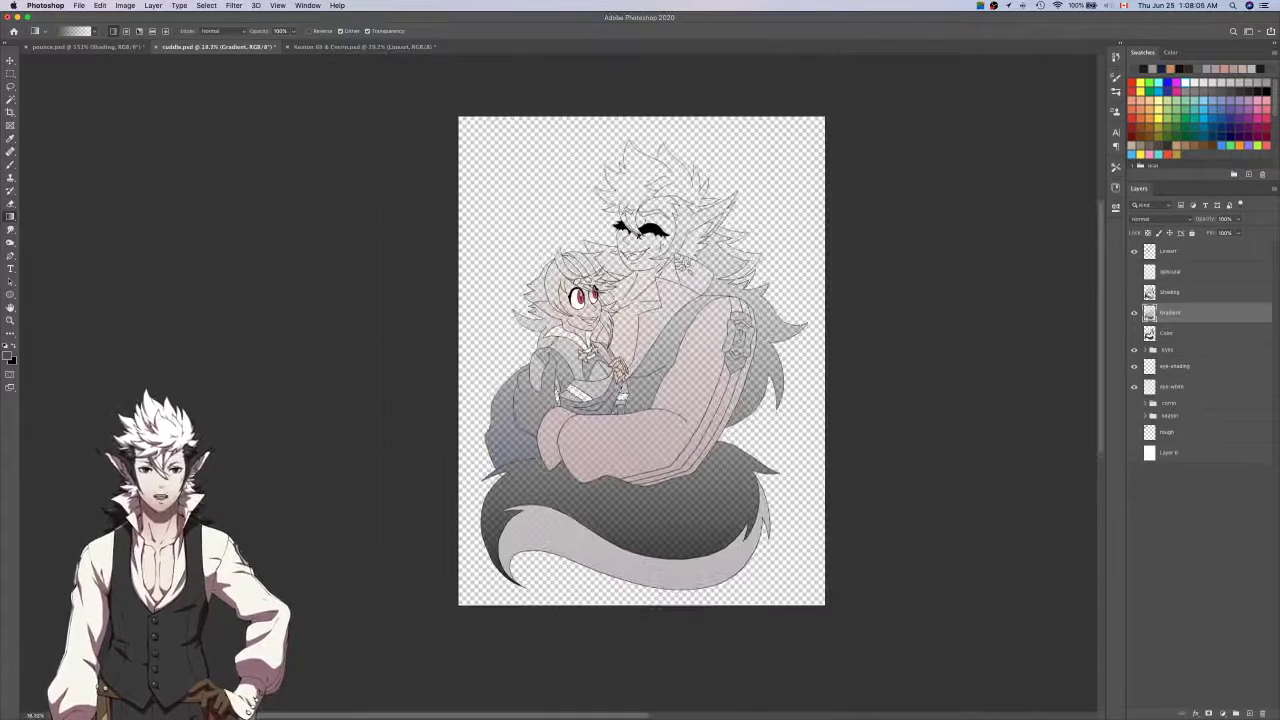
drag(671, 594, 671, 137)
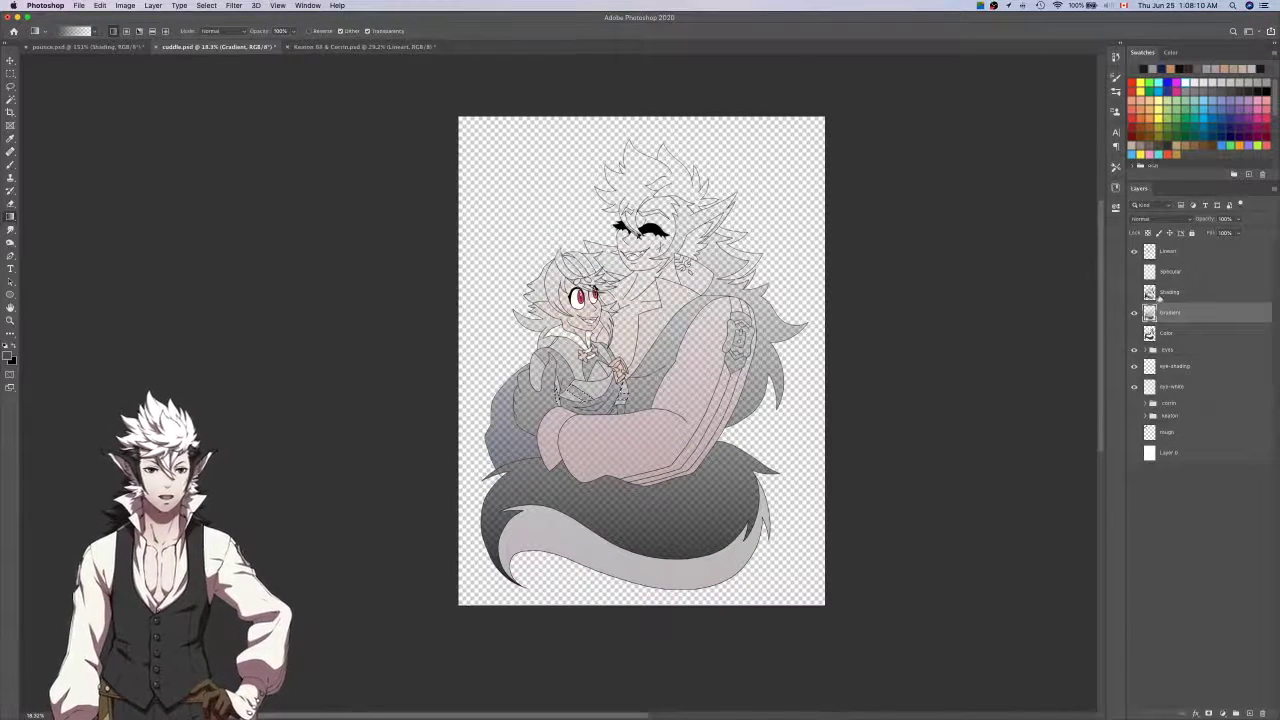
Select the smaller character's white collar and the white strap at the clasp on the Color layer with the Magic Wand.
click(1187, 331)
key(w)
scroll(596, 341, up, 5)
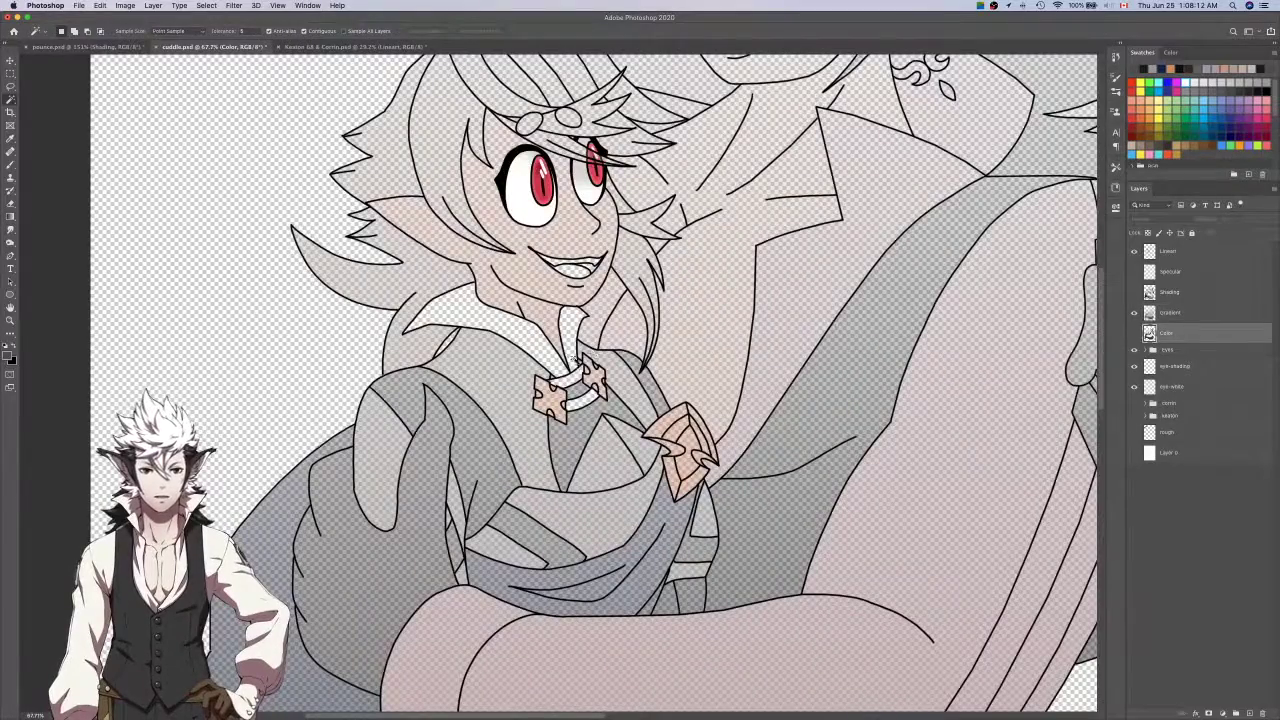
shift+click(580, 403)
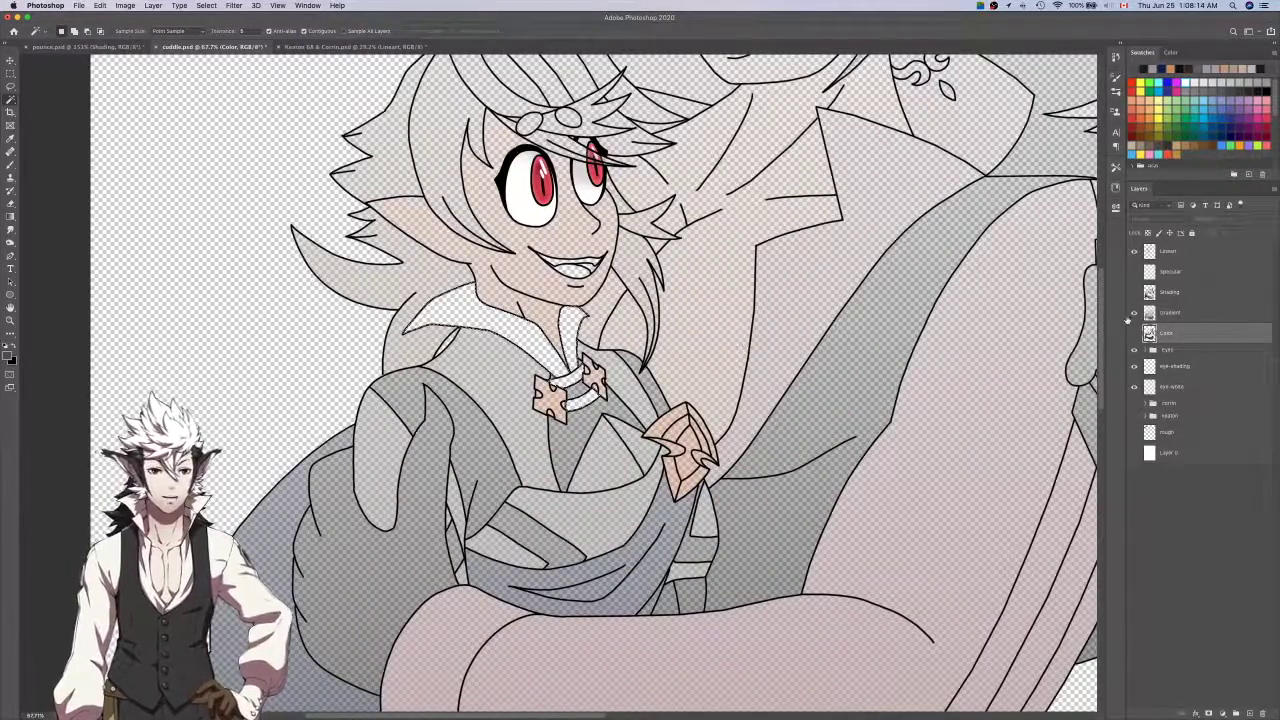
Sample the collar's pale grey shade from the Shading layer with Gradient hidden, restore the visibility and activate Gradient.
click(1133, 313)
click(1133, 292)
key(i)
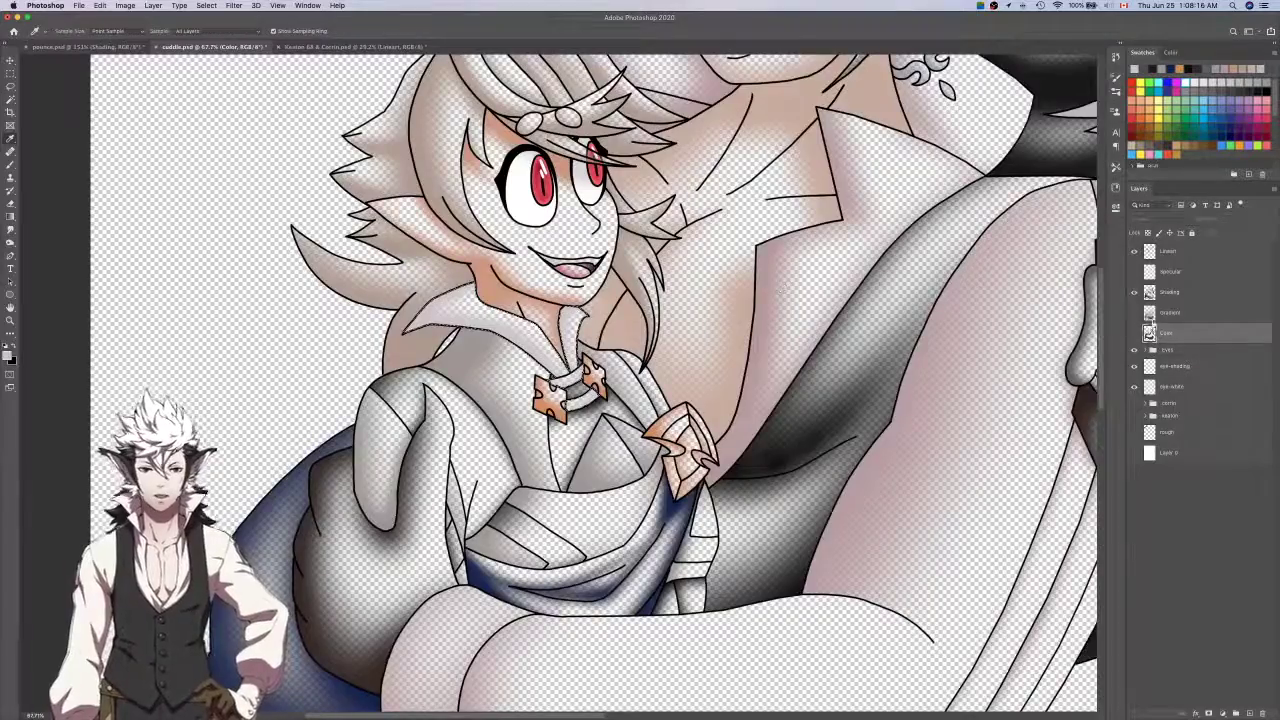
click(1133, 292)
click(1133, 313)
click(1187, 312)
Apply a vertical pale grey gradient to the selected white collar on the Gradient layer and clear the selection.
key(super+0)
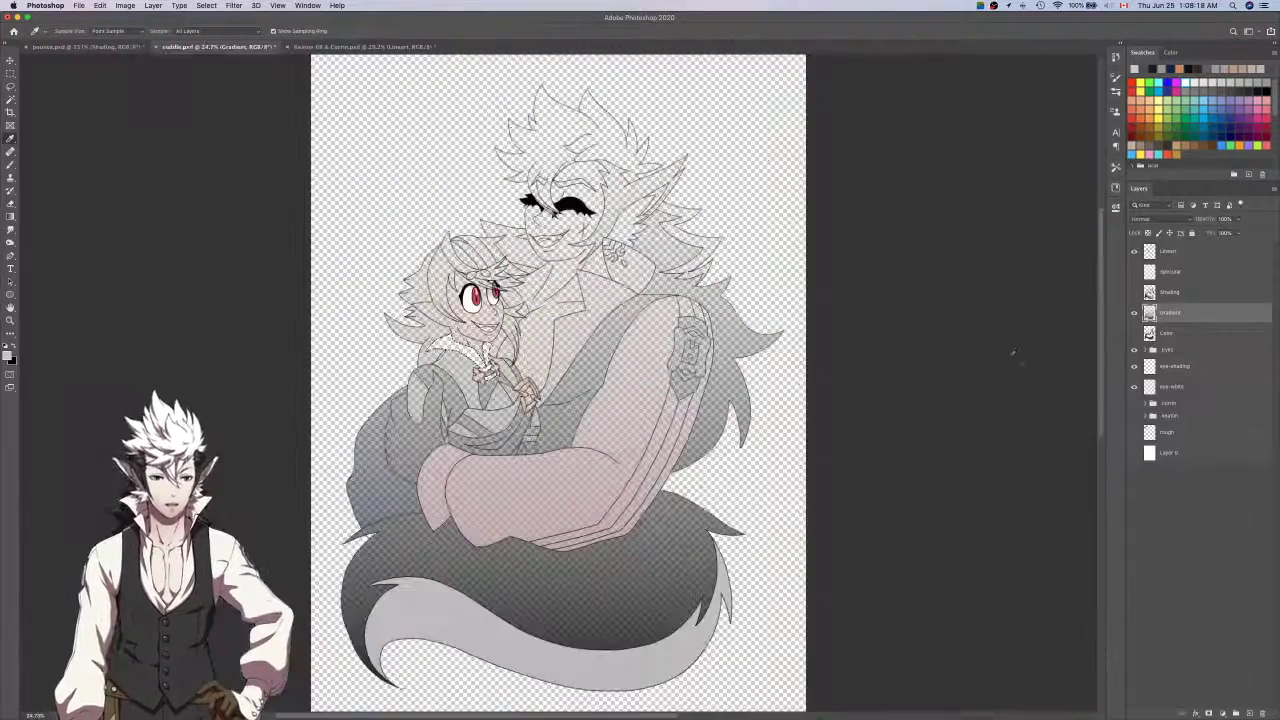
key(g)
alt+scroll(793, 445, down, 3)
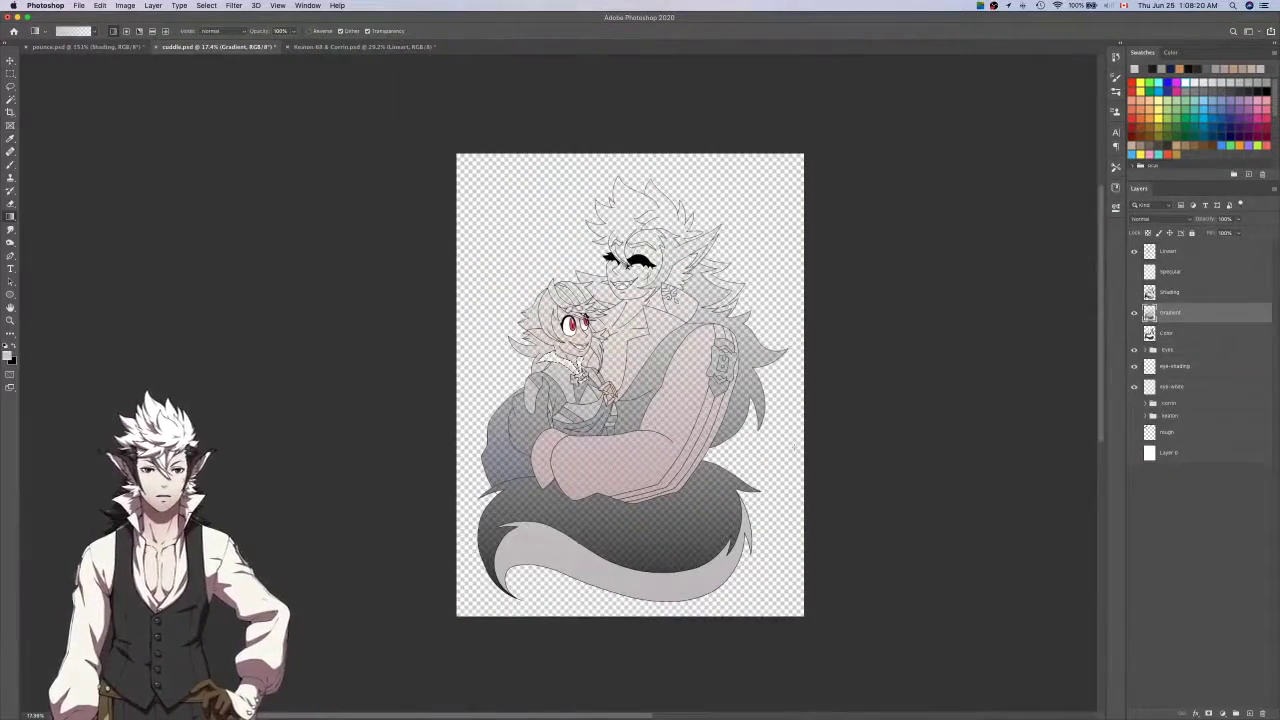
drag(660, 187, 660, 603)
drag(655, 175, 655, 173)
key(super+d)
Show the Shading, Color and Specular layers again to display the complete artwork.
scroll(600, 308, up, 5)
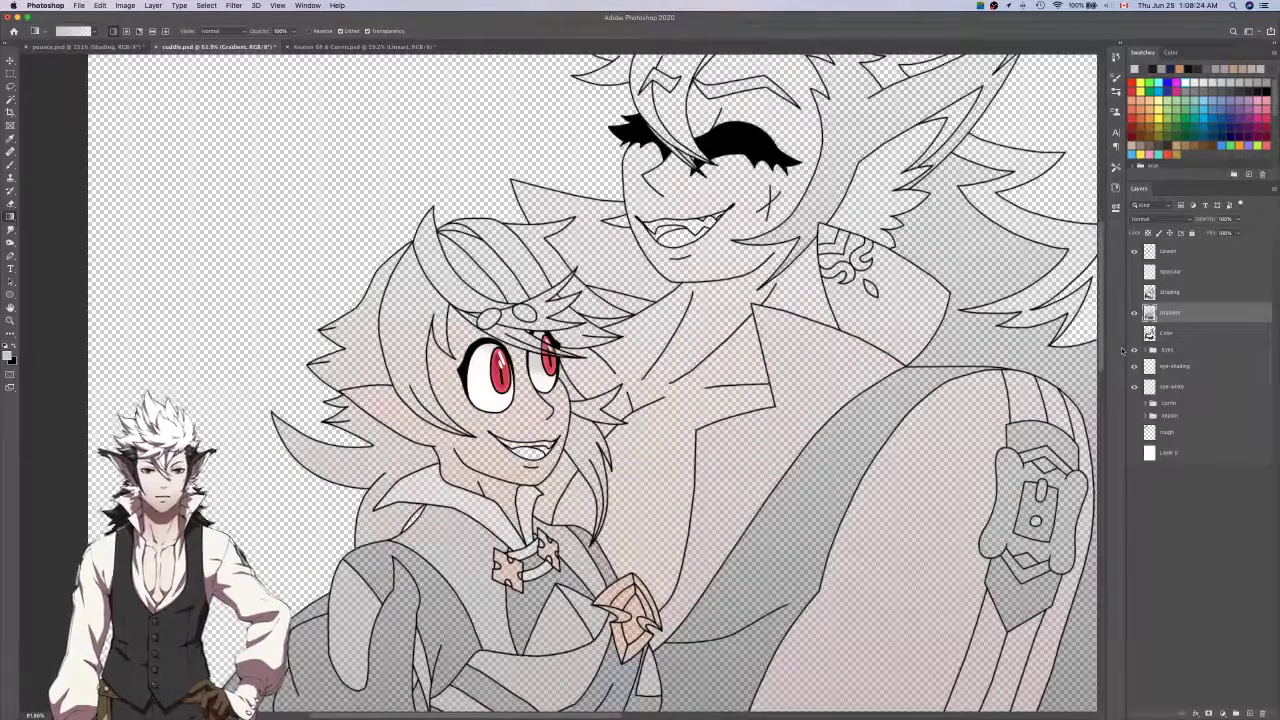
click(1134, 292)
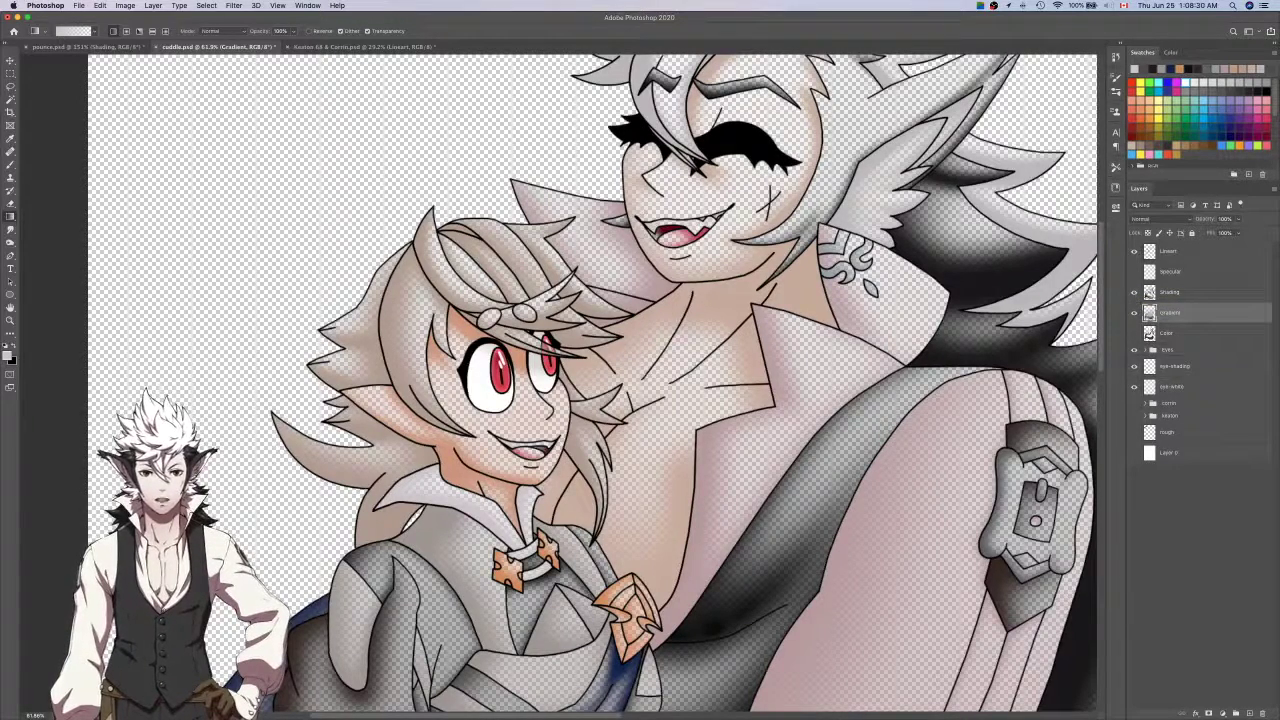
click(1134, 333)
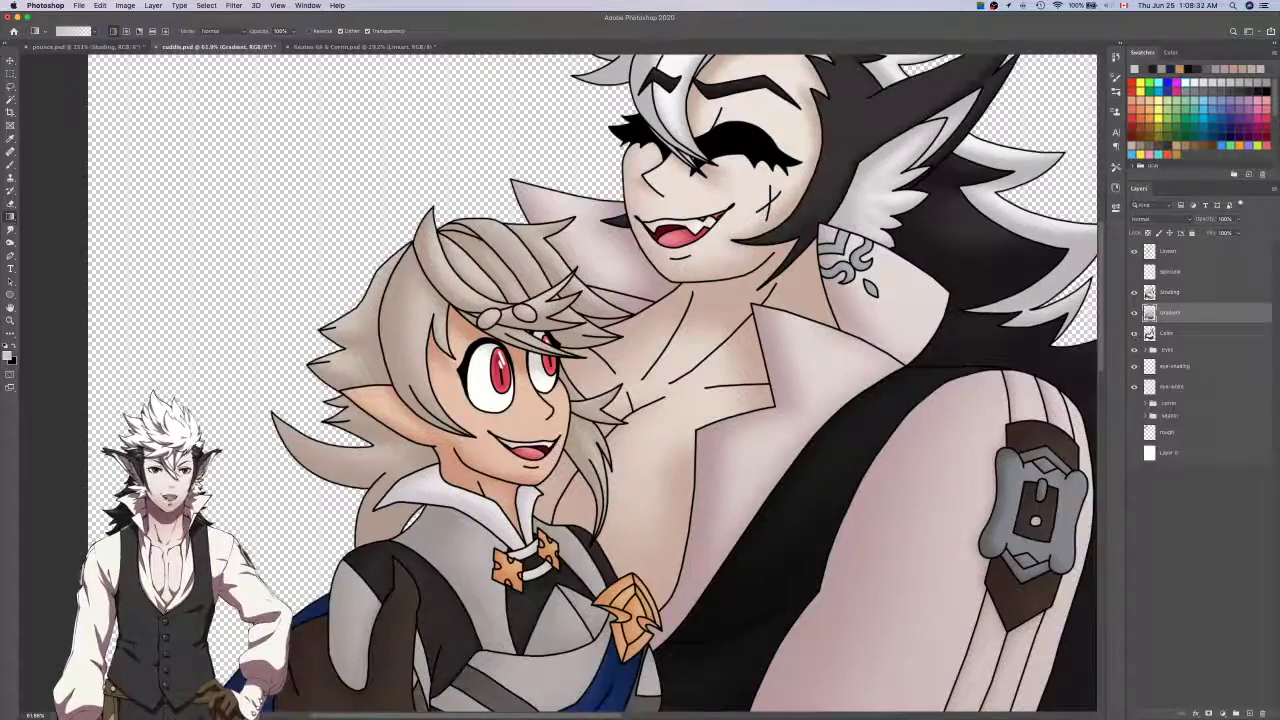
scroll(592, 383, up, 3)
click(1134, 272)
scroll(686, 386, down, 3)
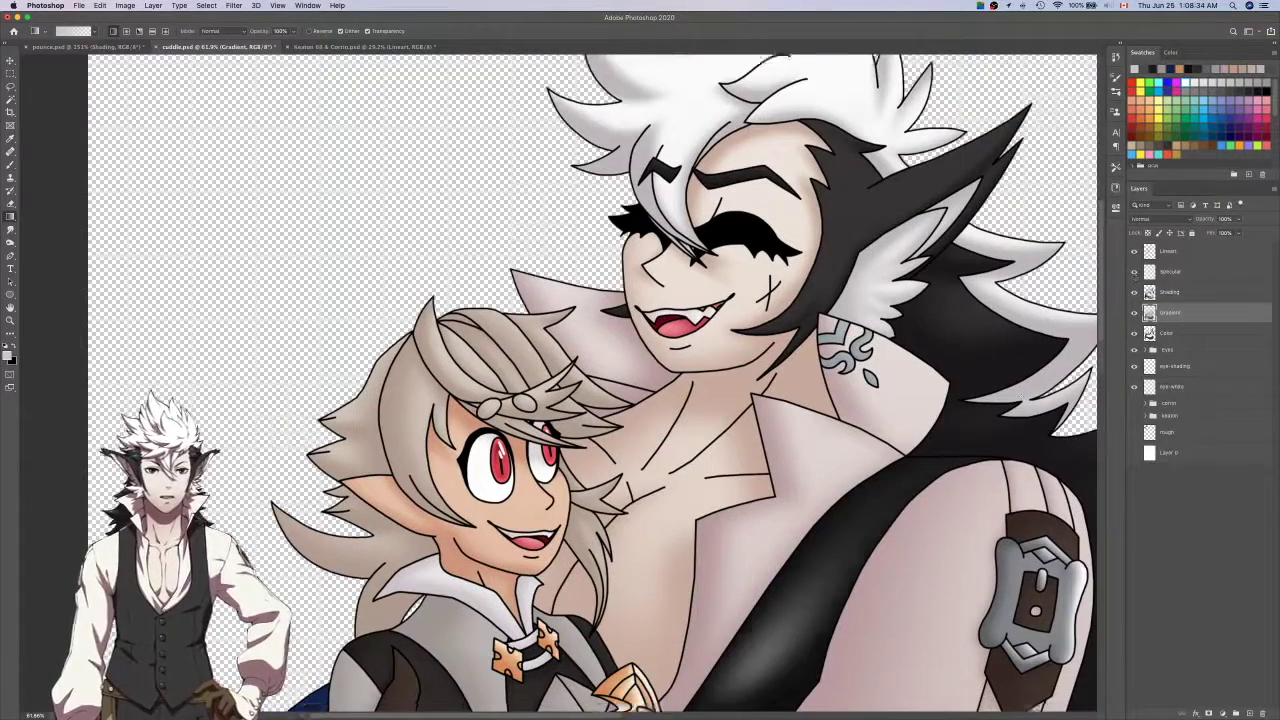
Save cuddle.psd and set the Gradient layer's opacity to 50%.
key(super+0)
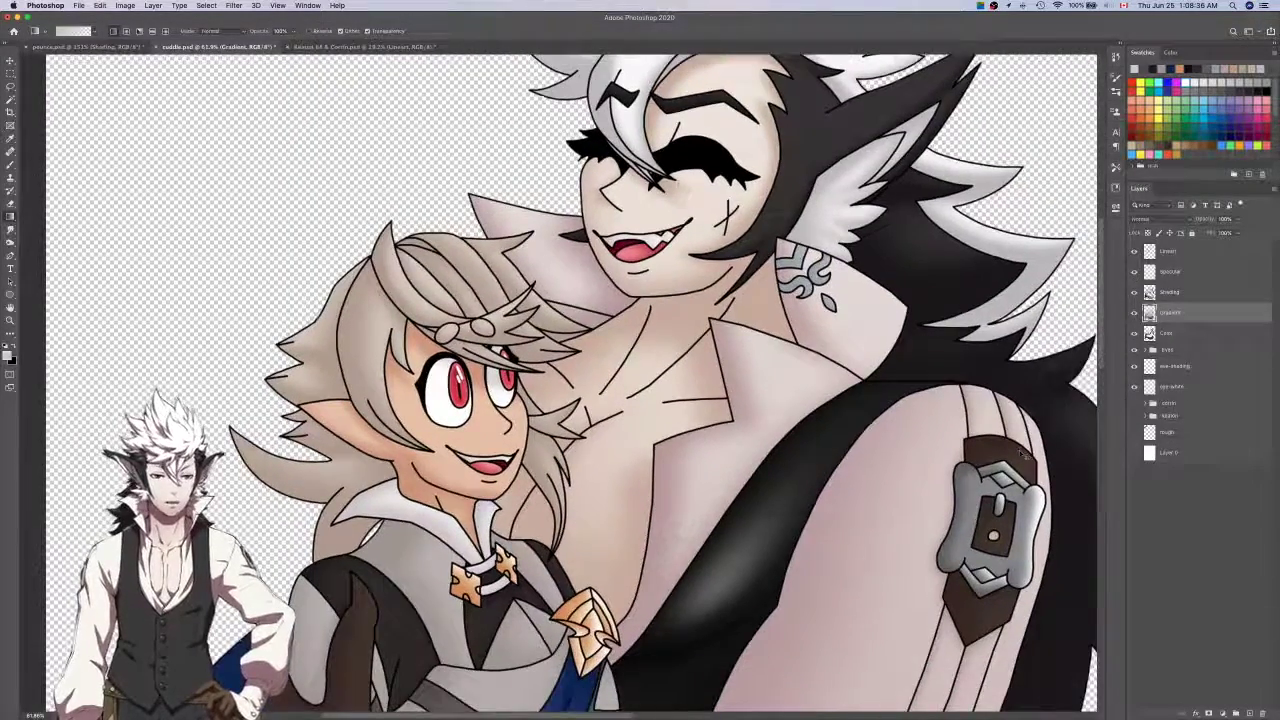
key(super+s)
click(1225, 218)
text(50)
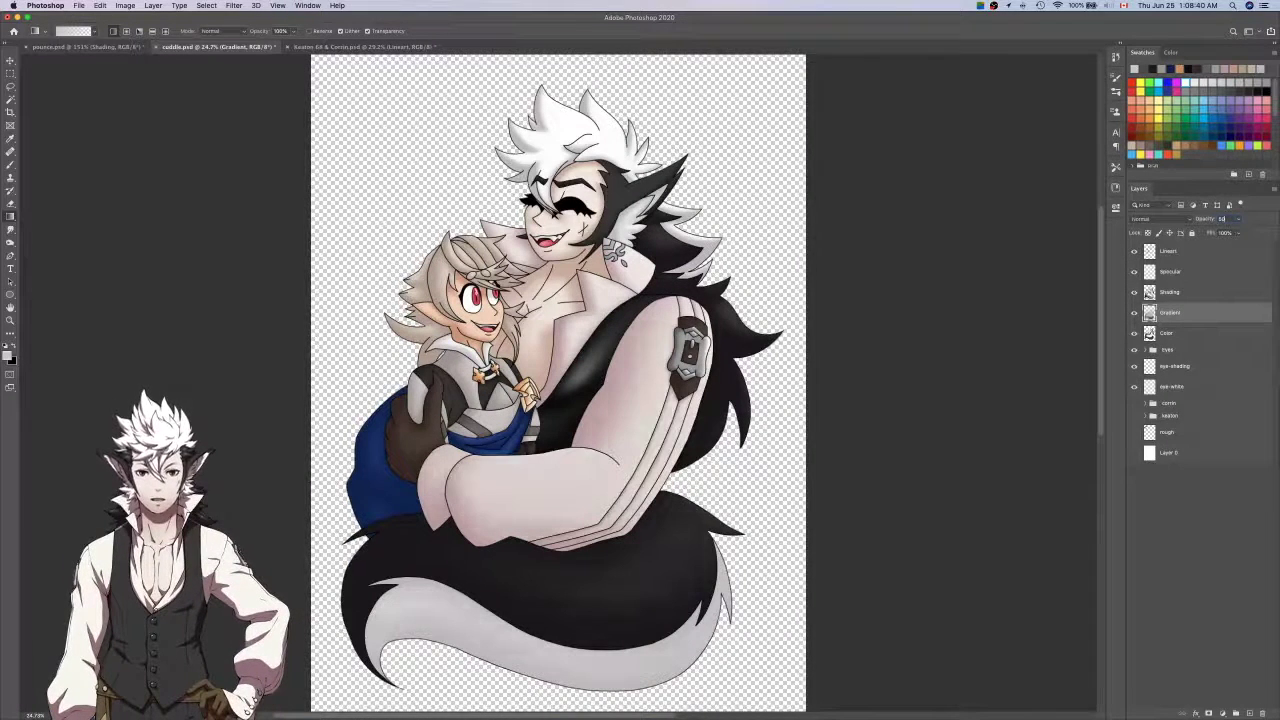
Compare the whole artwork with and without the Gradient layer, leaving the layer visible.
click(1136, 314)
click(1136, 314)
click(1136, 314)
click(1136, 314)
click(1136, 314)
click(1135, 312)
click(1135, 312)
click(1135, 312)
click(1135, 312)
click(1135, 312)
click(1136, 313)
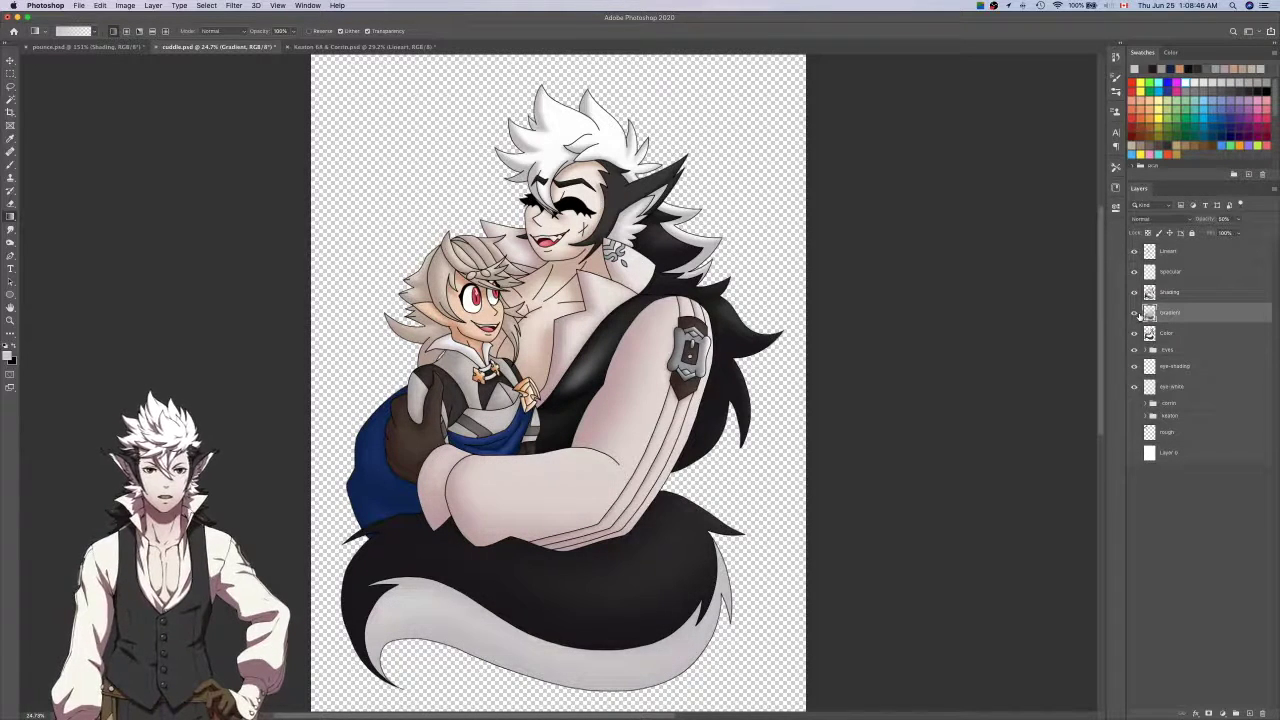
Save cuddle.psd and switch to the pounce.psd document.
key(ctrl+s)
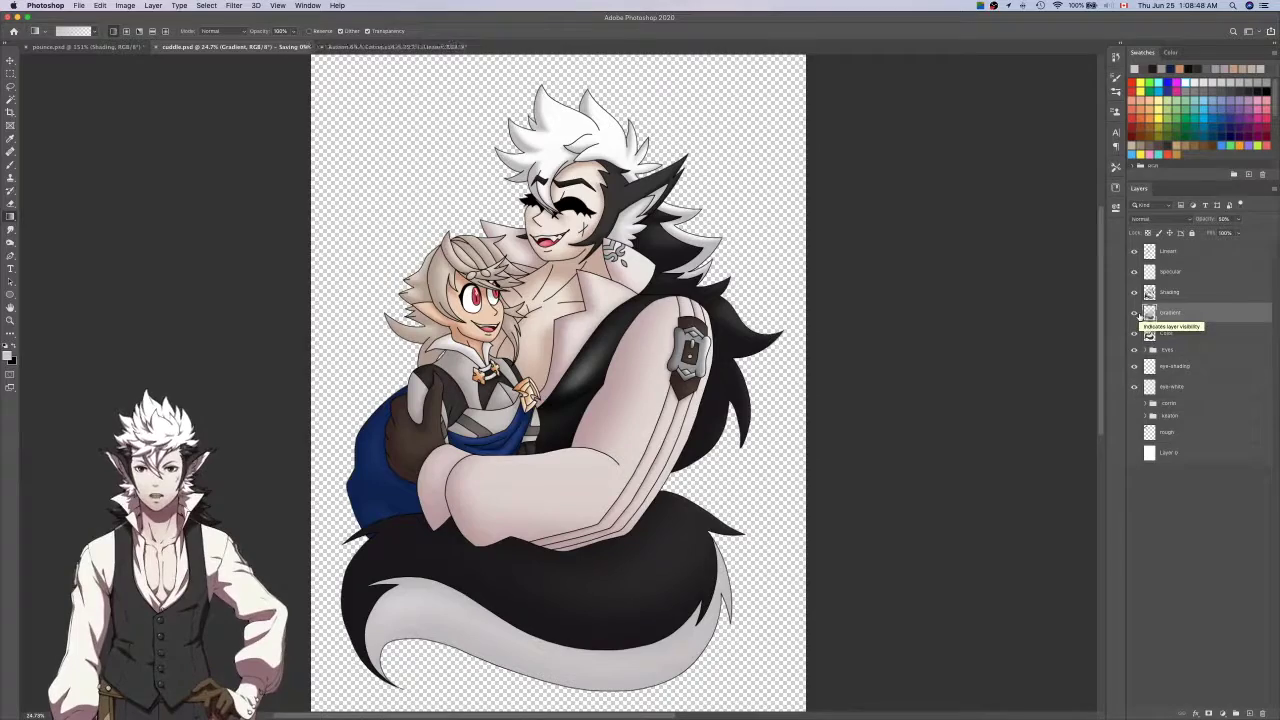
key(ctrl+shift+Tab)
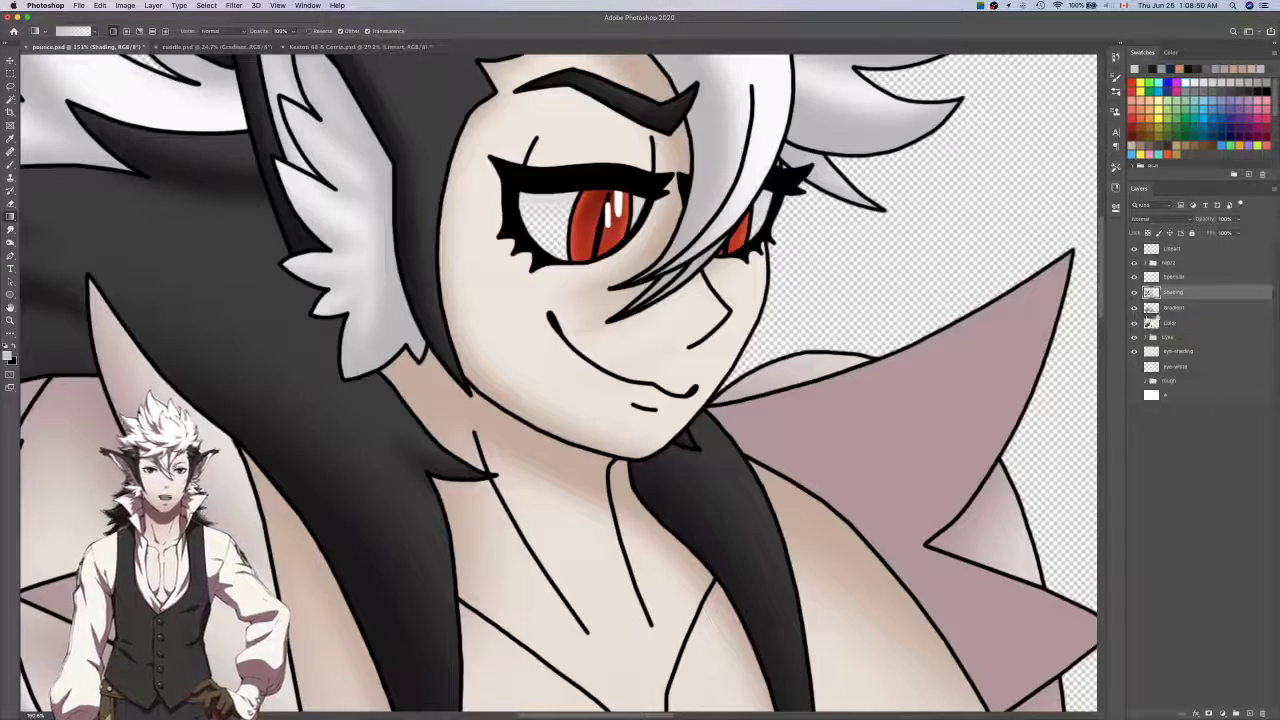
Show the eye-white layer in pounce.psd and compare the complete artwork with cuddle.psd.
click(1135, 367)
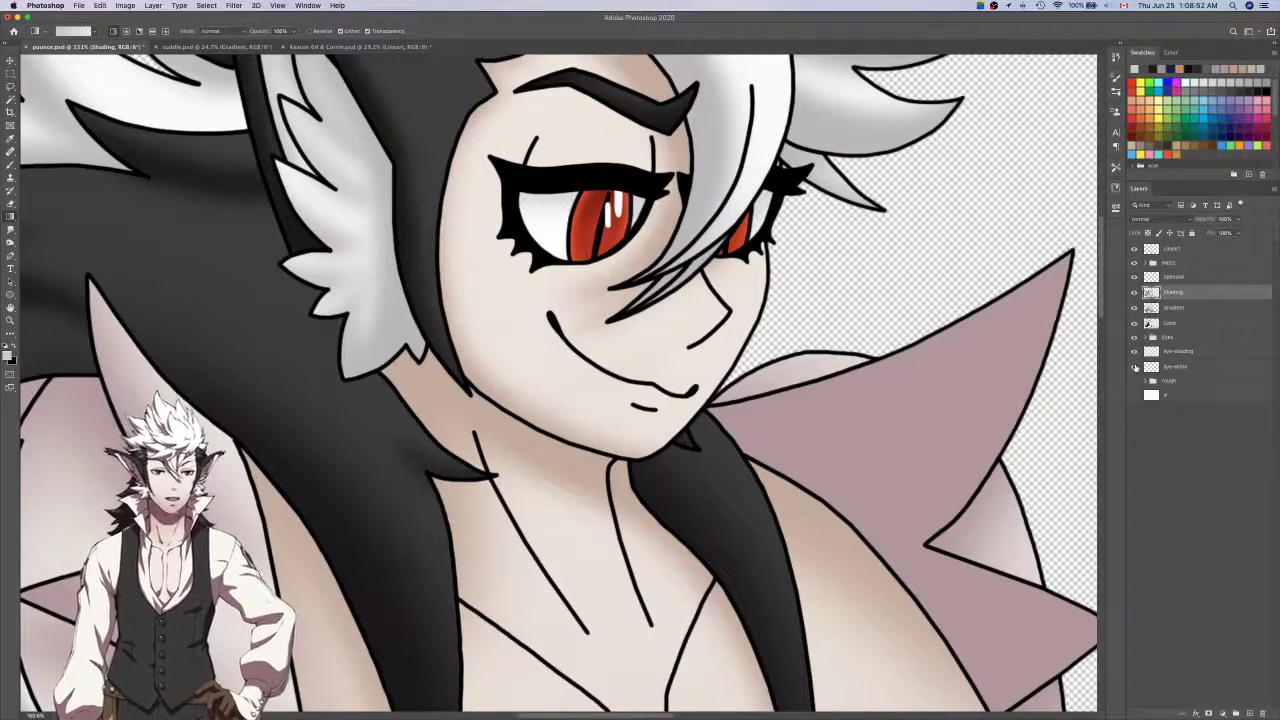
key(super+0)
key(ctrl+Tab)
key(ctrl+shift+Tab)
key(ctrl+Tab)
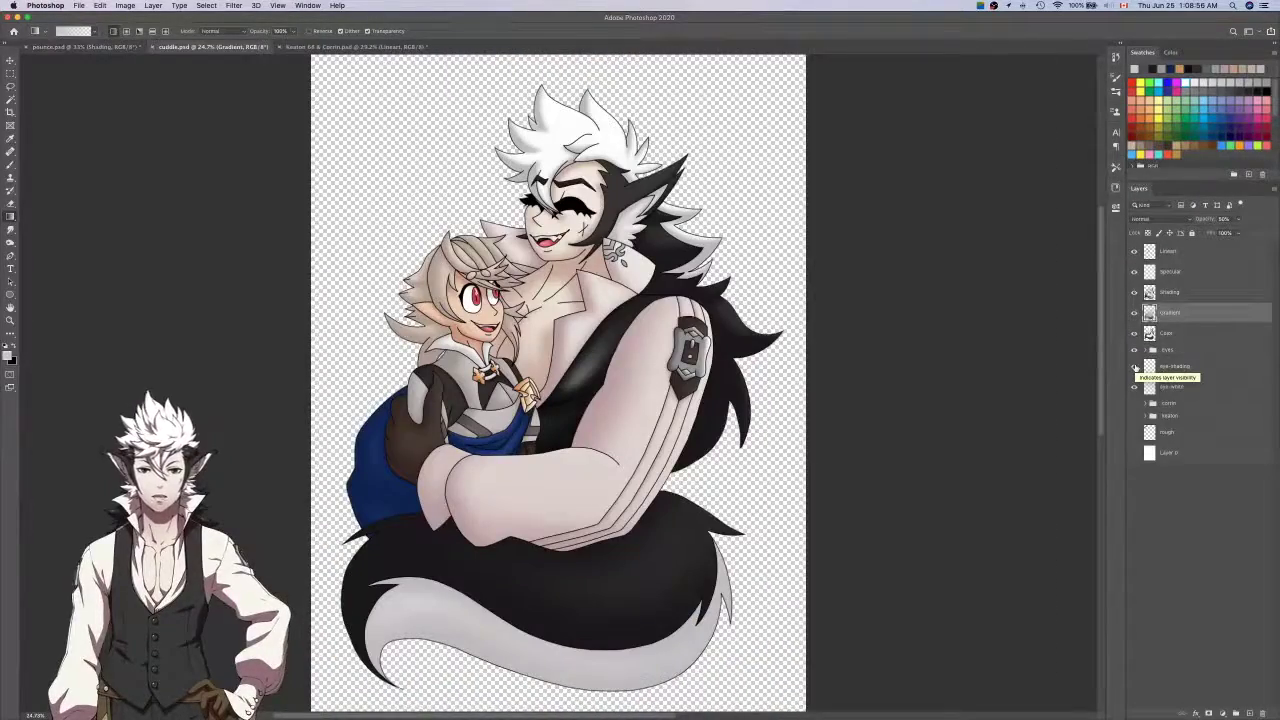
key(ctrl+shift+Tab)
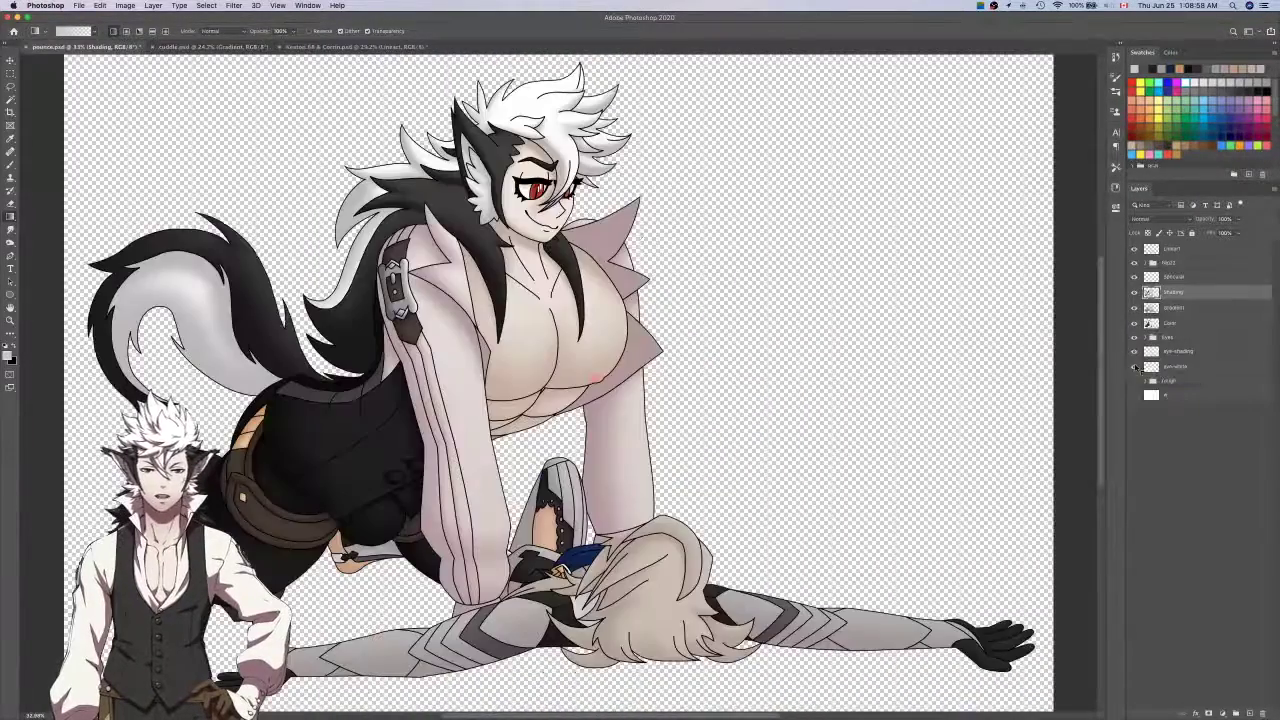
key(ctrl+Tab)
key(ctrl+shift+Tab)
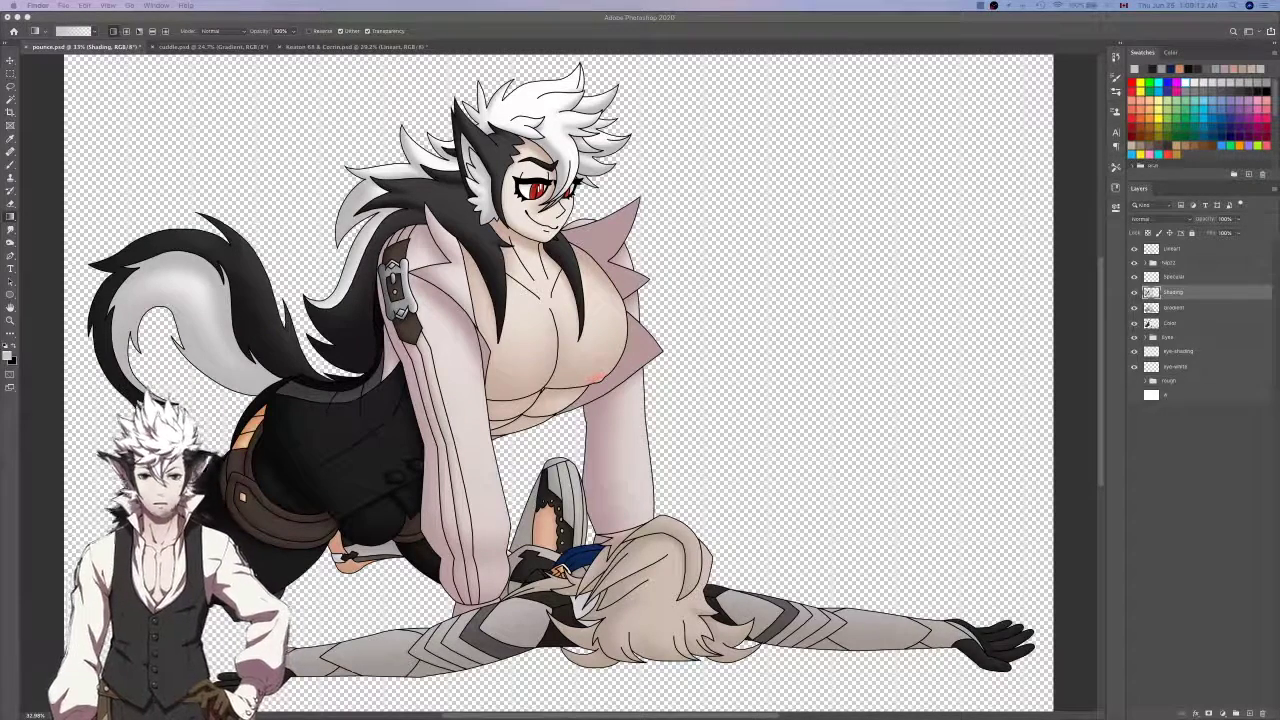
Deselect all layers and review pounce.psd, cuddle.psd and the Keaton and Corrin illustration side by side in turn, returning to pounce.psd.
click(1162, 518)
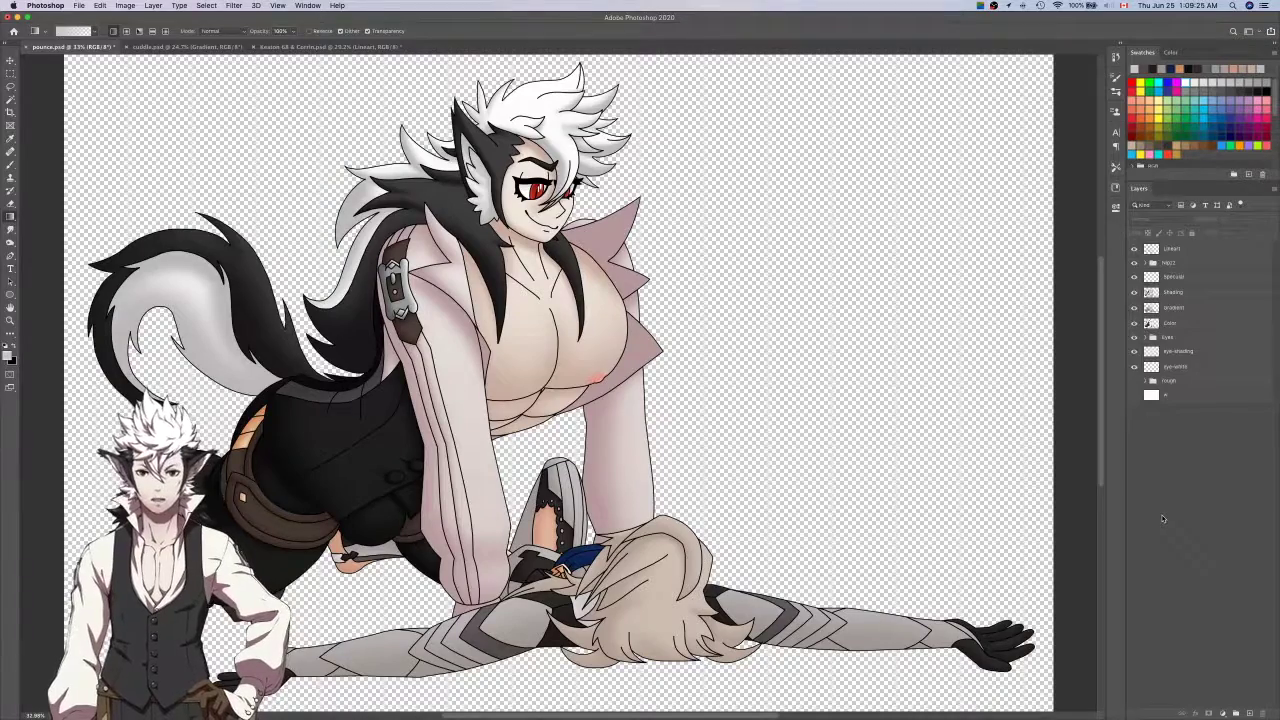
key(super+Tab)
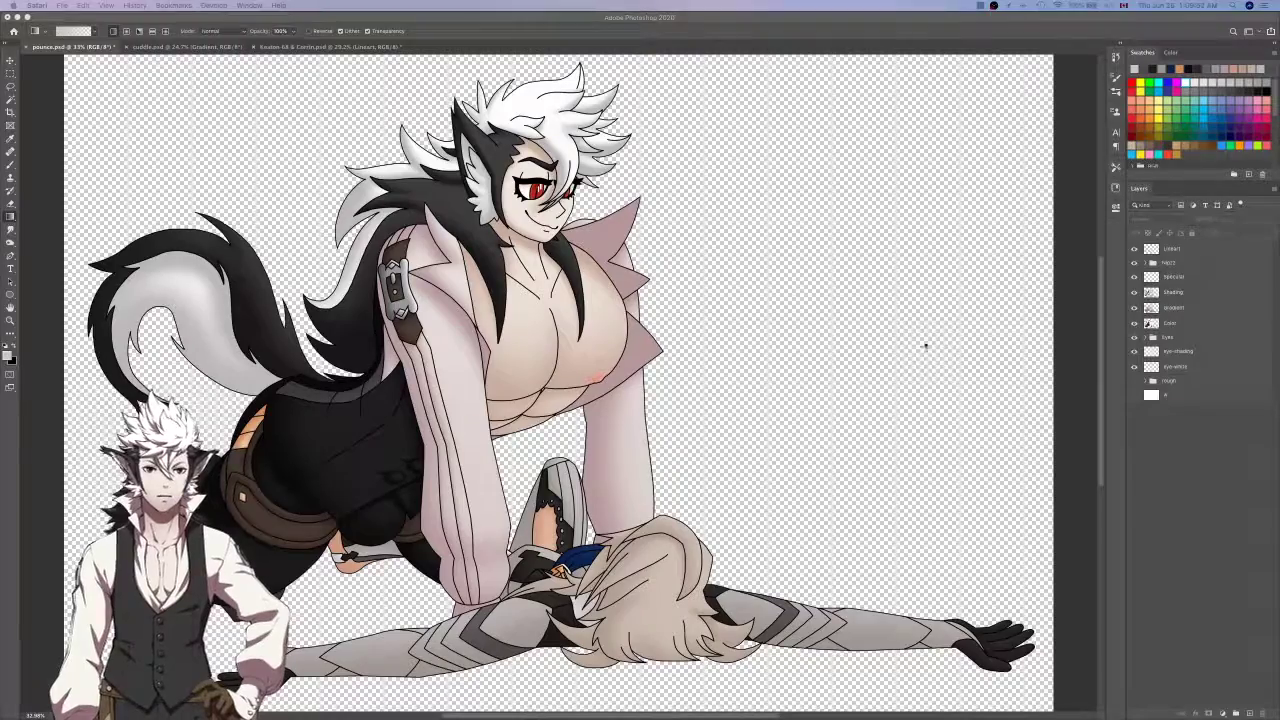
click(924, 342)
key(ctrl+Tab)
key(ctrl+shift+Tab)
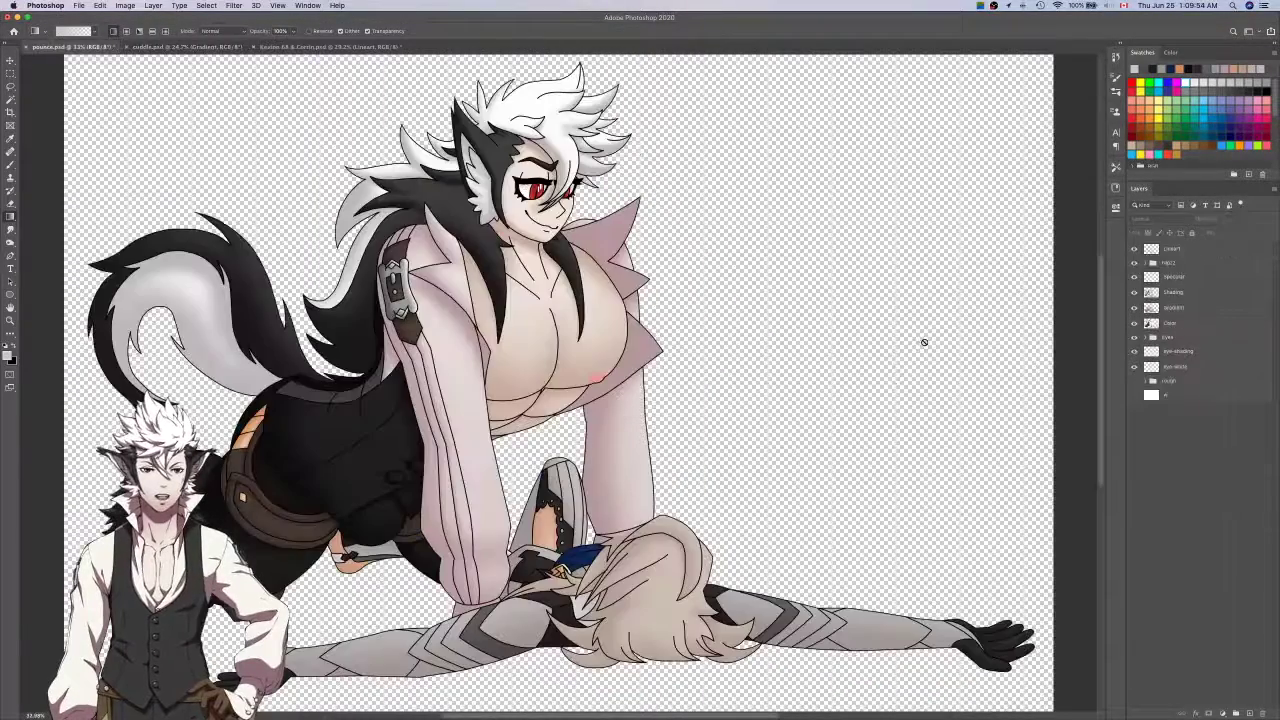
key(ctrl+Tab)
key(ctrl+Tab)
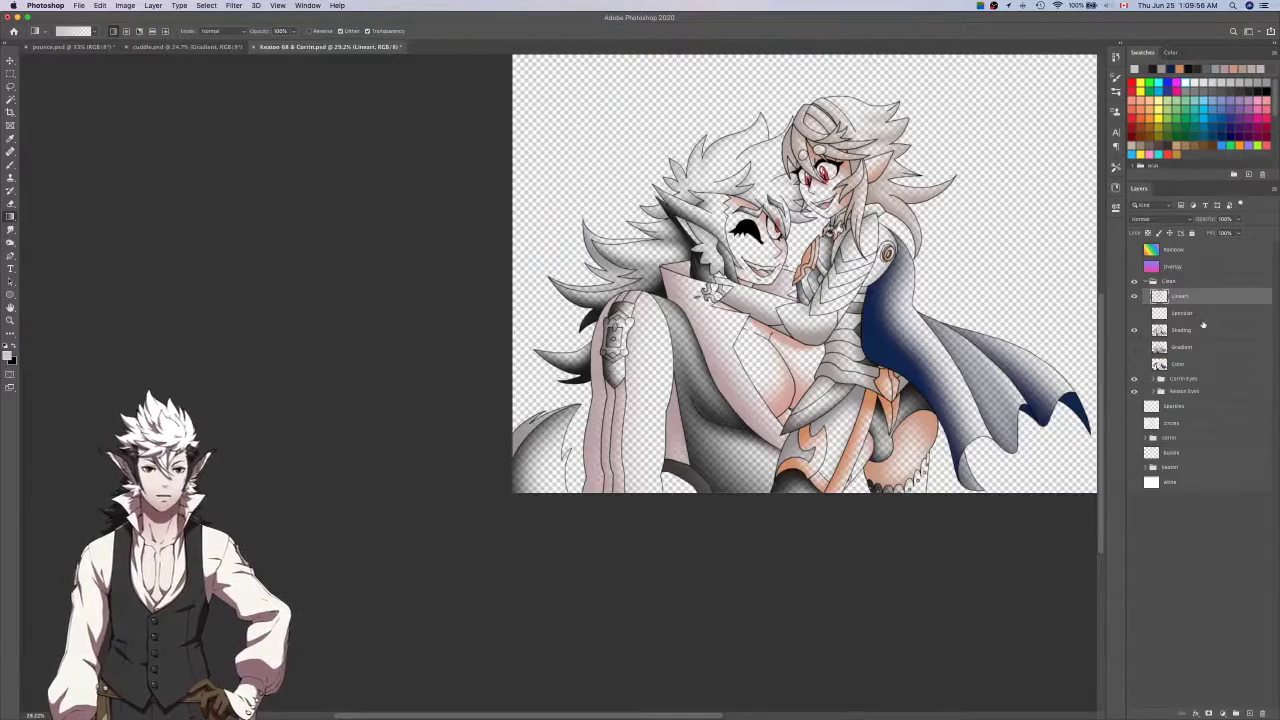
key(ctrl+Tab)
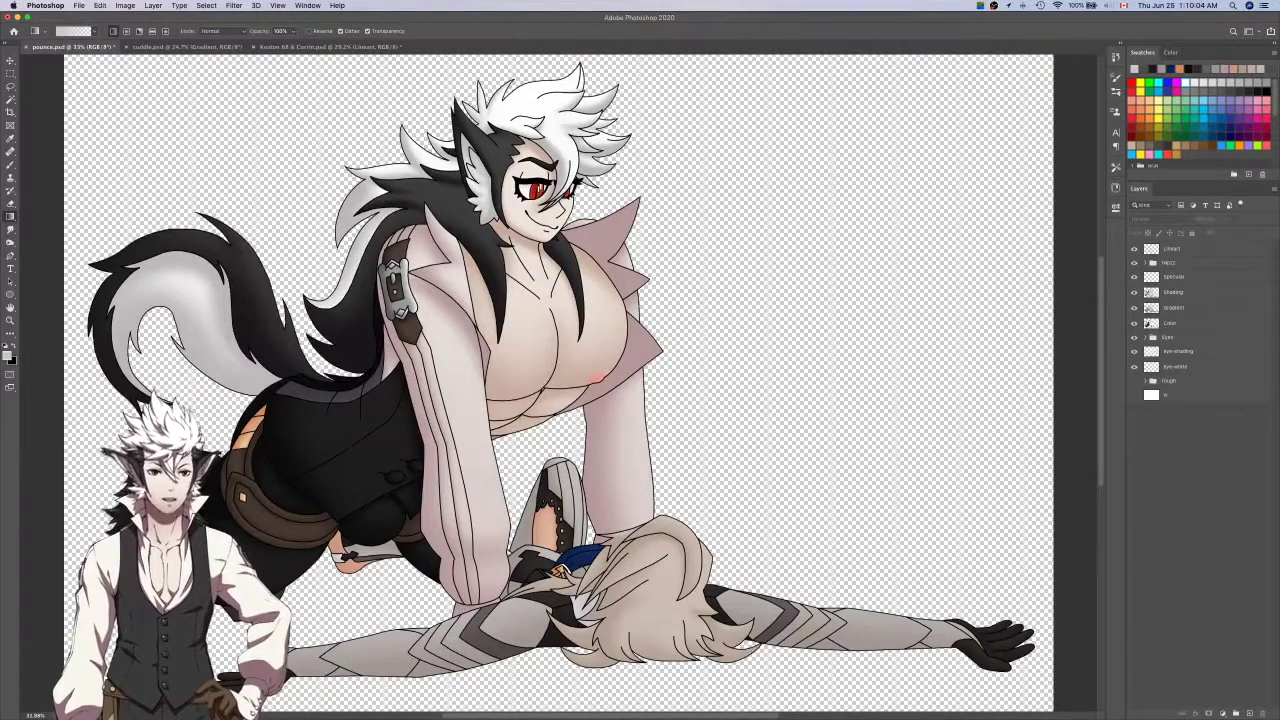
key(ctrl+Tab)
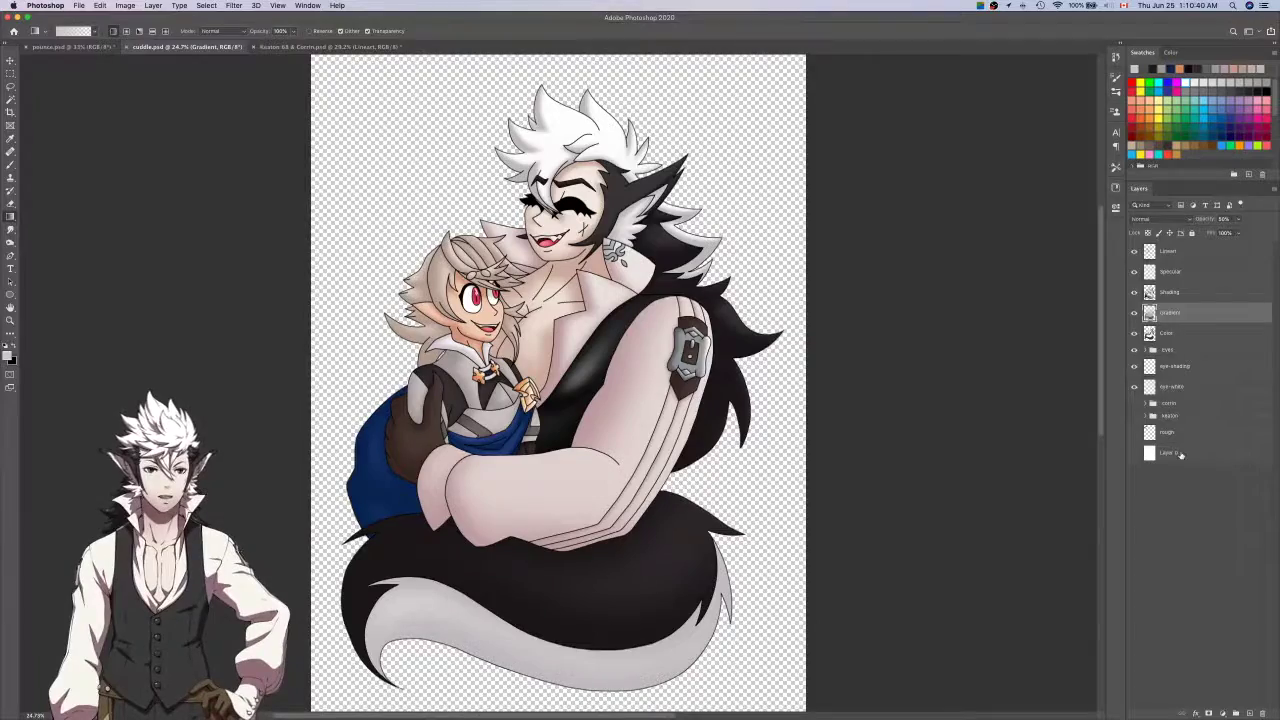
key(ctrl+shift+Tab)
key(ctrl+Tab)
key(ctrl+shift+Tab)
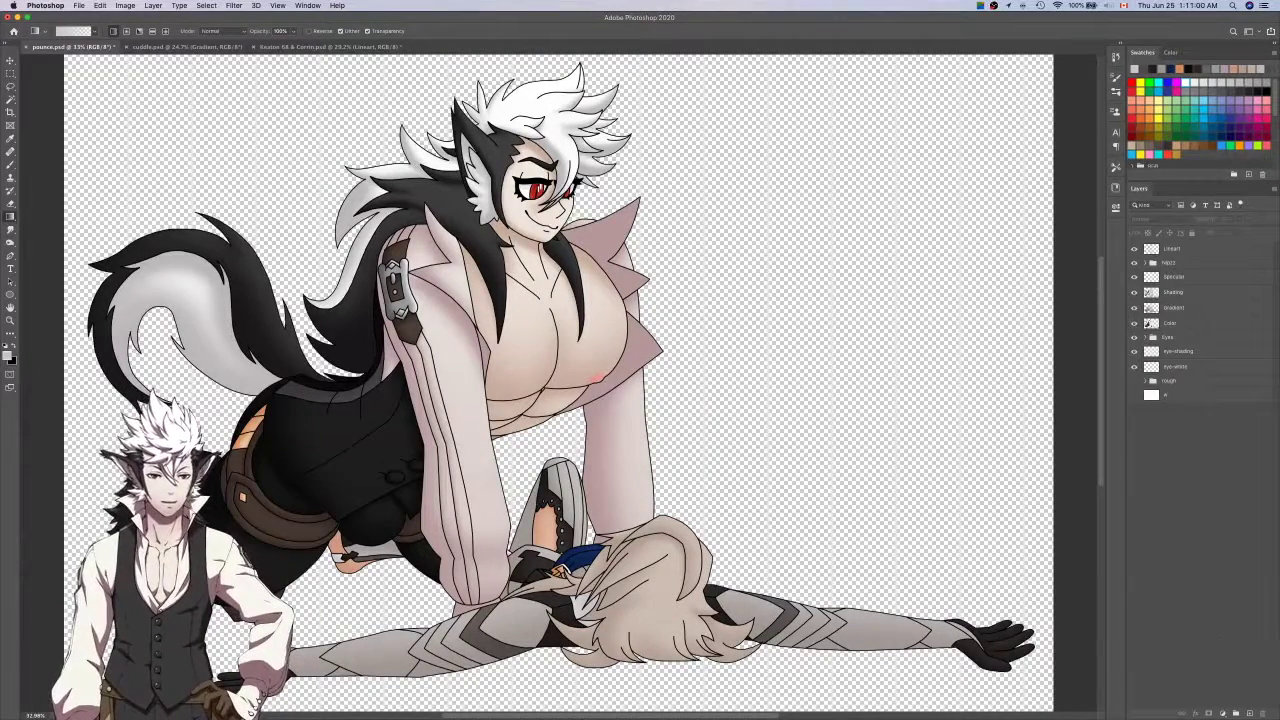
Select the Lineart layer in pounce.psd and inspect the lower body and tail area of the artwork.
key(super+Tab)
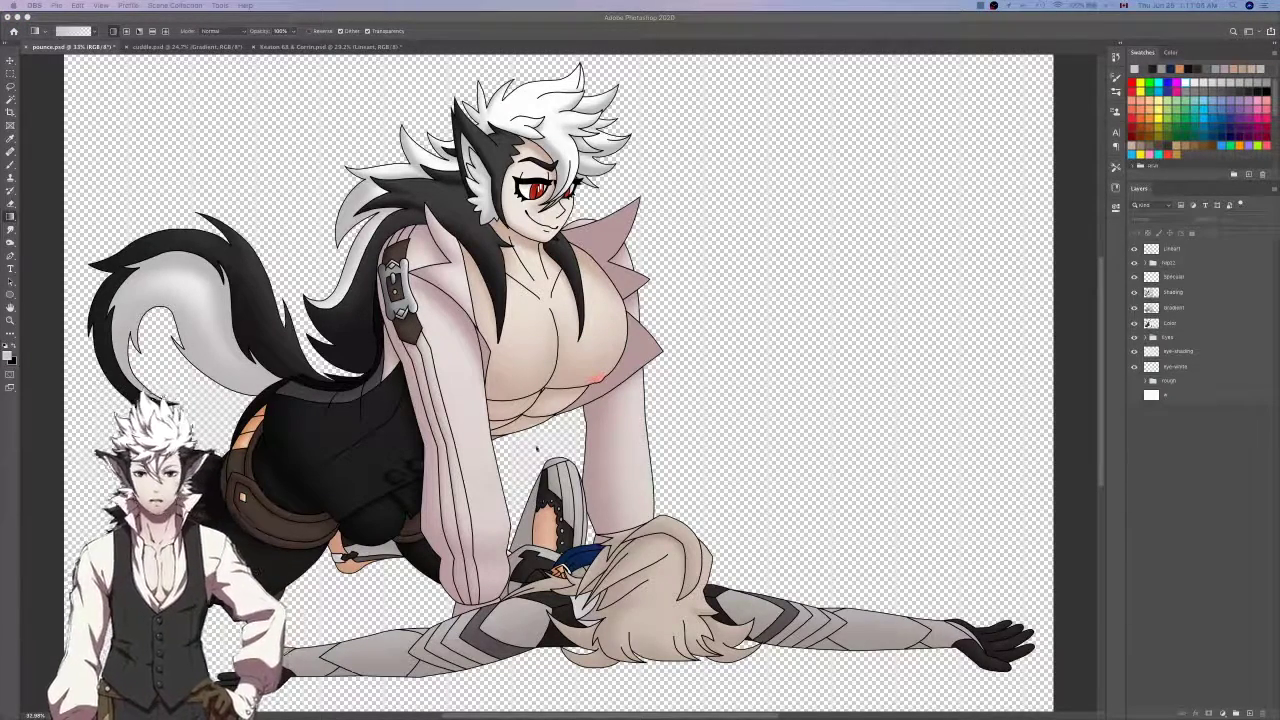
click(1211, 252)
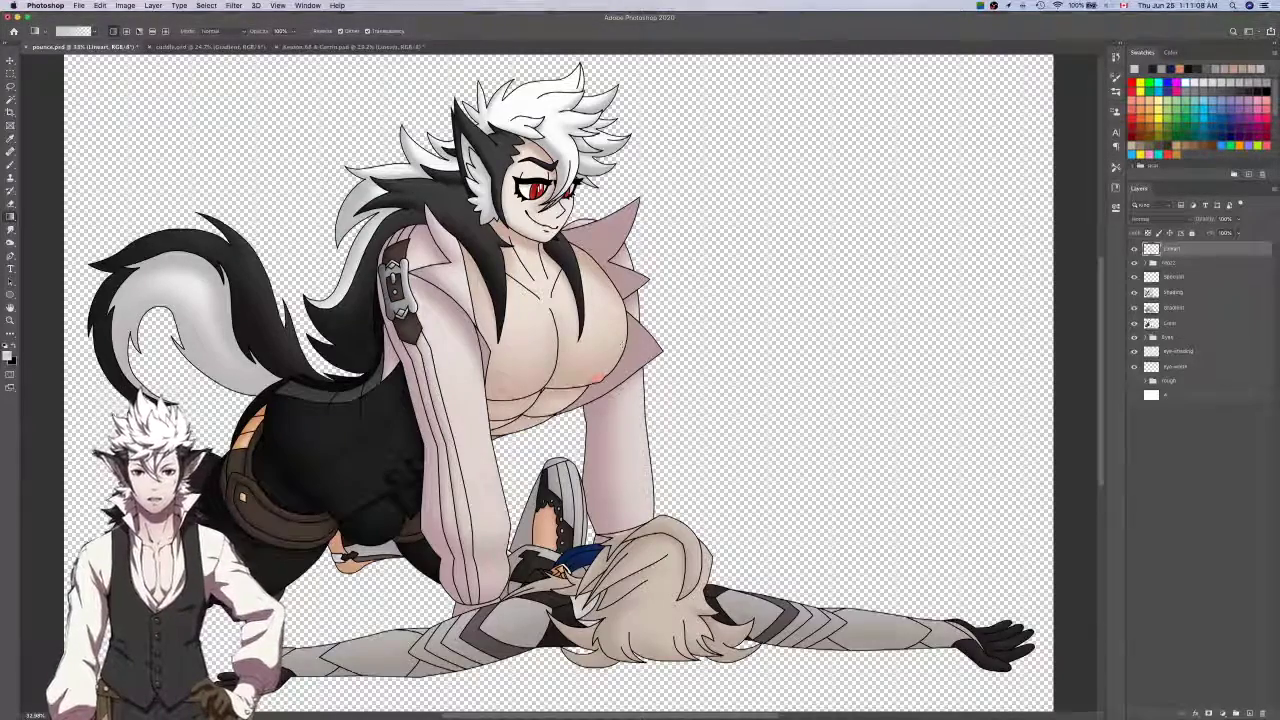
scroll(248, 533, left, 8)
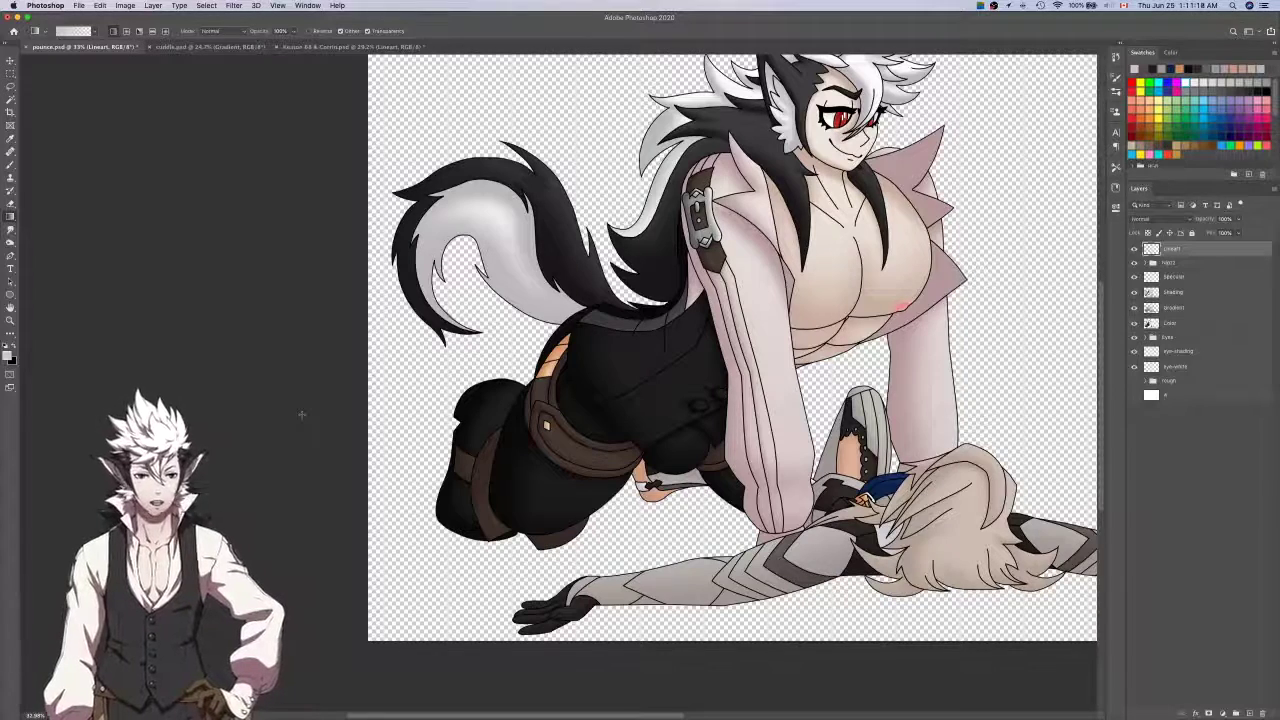
mouse_move(640, 718)
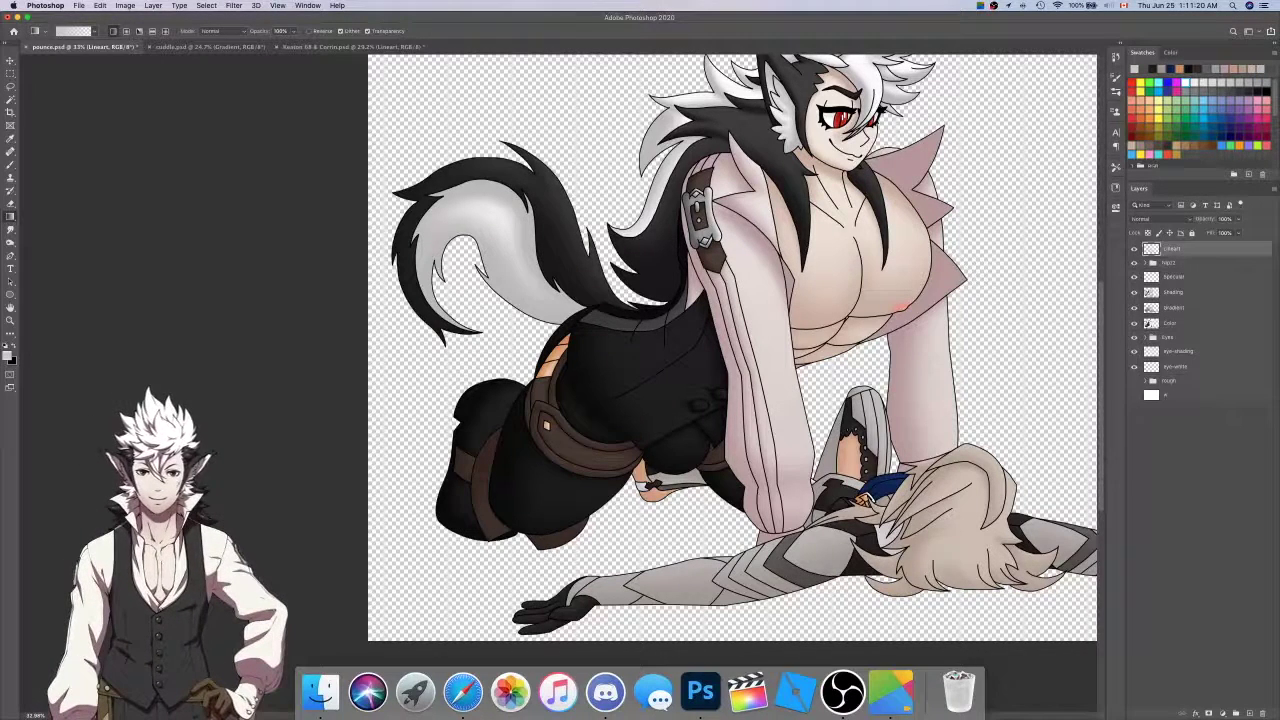